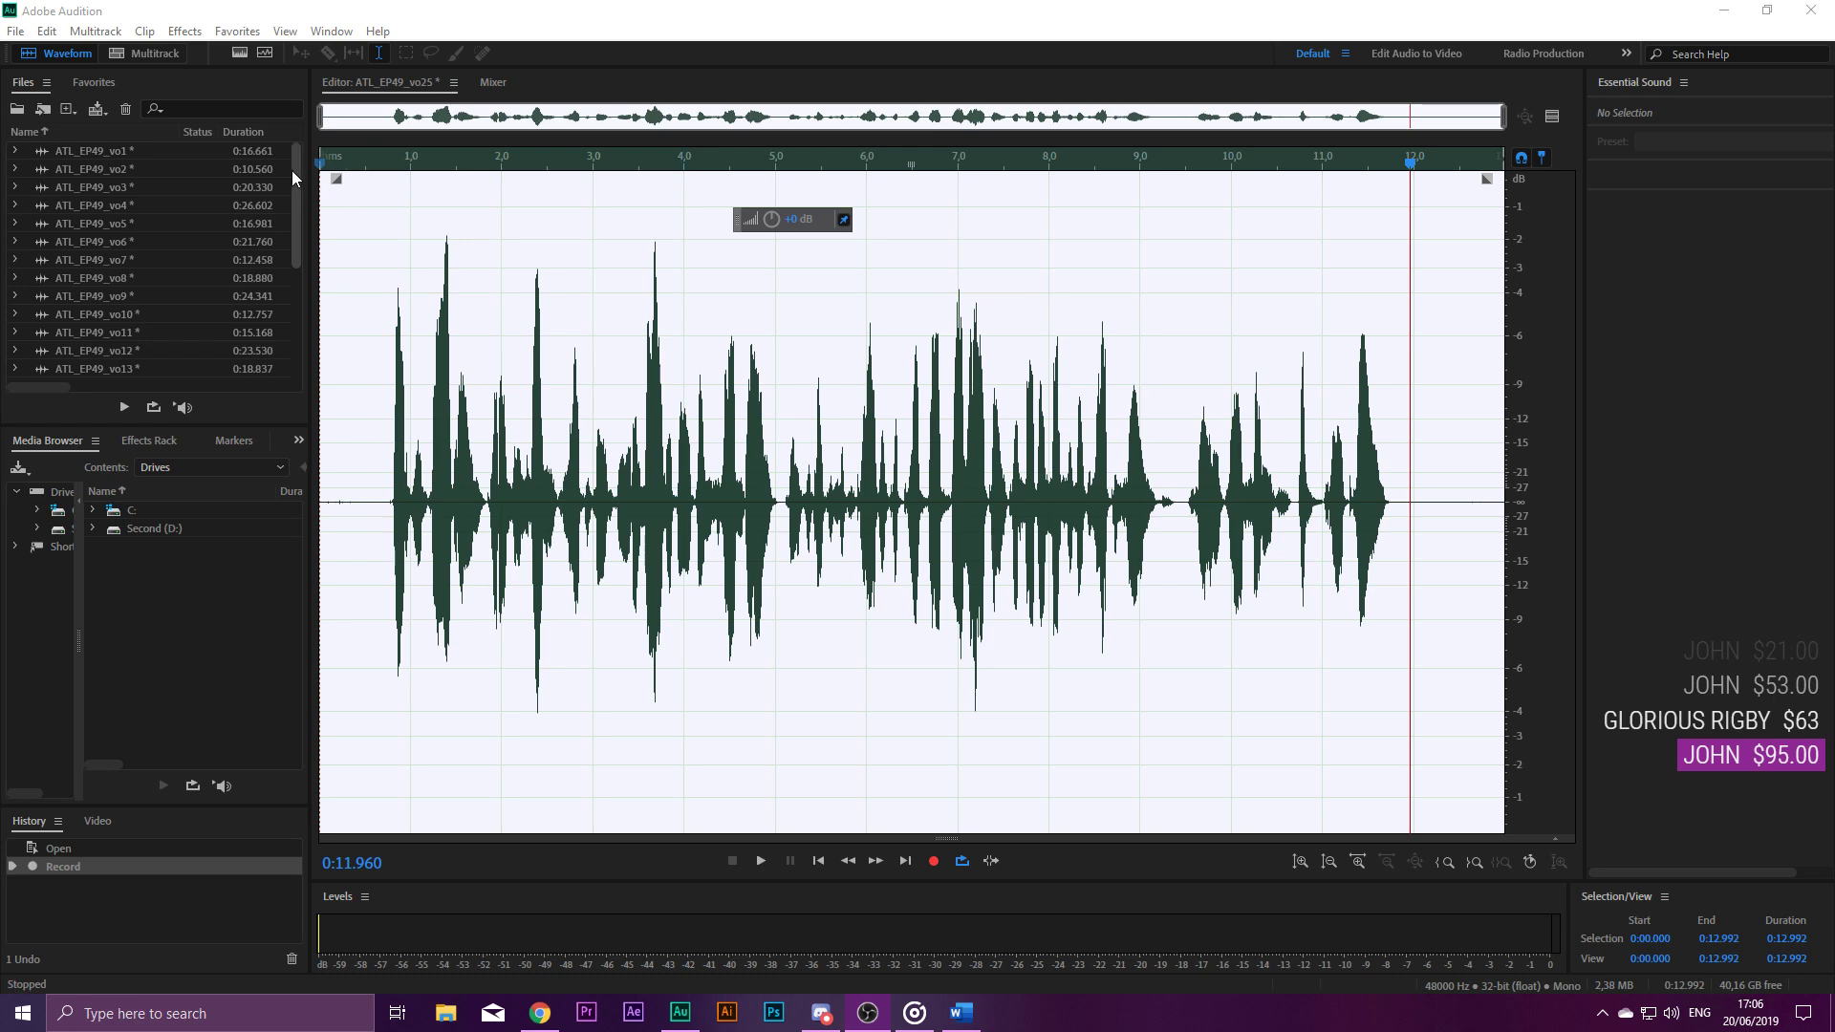
Switch to Word, look through the EP49.docx video script from the intro to the END section, and return to Audition.
{"action": "left_click_drag", "start_coordinate": [300, 168], "coordinate": [278, 134]}
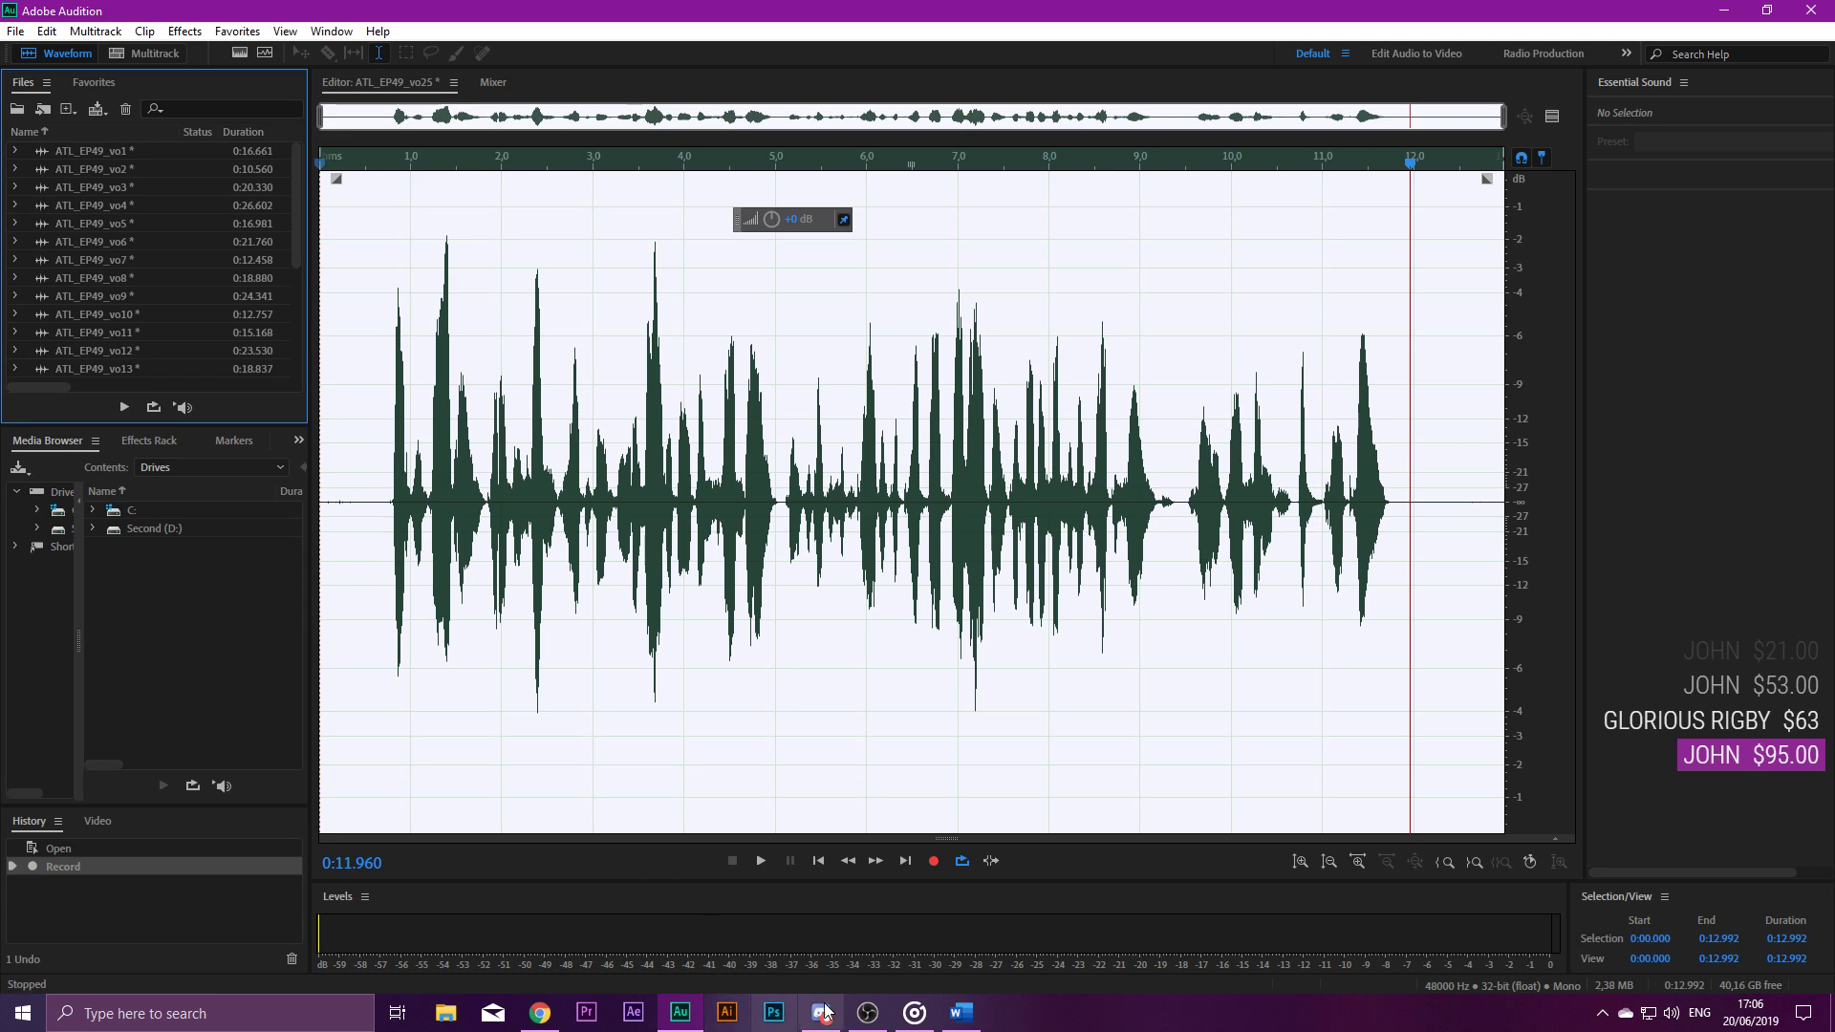
{"action": "left_click", "coordinate": [961, 1013]}
{"action": "scroll", "coordinate": [1084, 463], "scroll_direction": "up", "scroll_amount": 5}
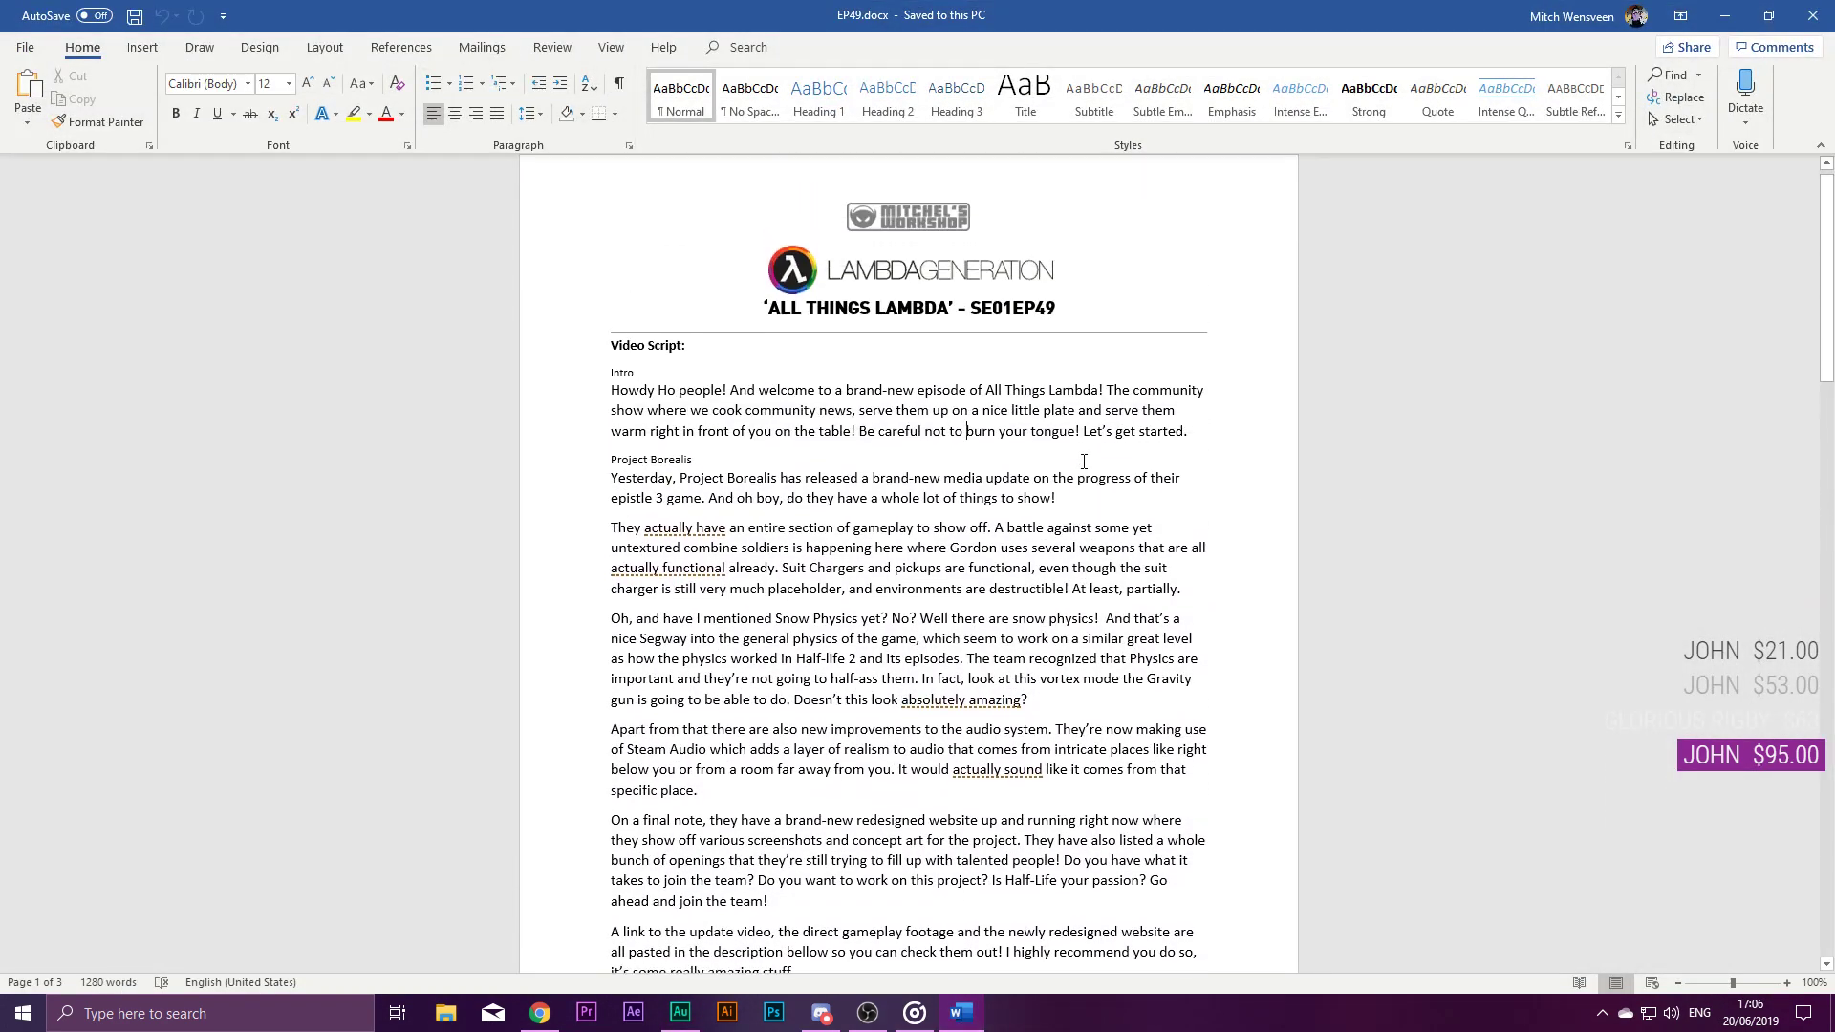
{"action": "double_click", "coordinate": [926, 12]}
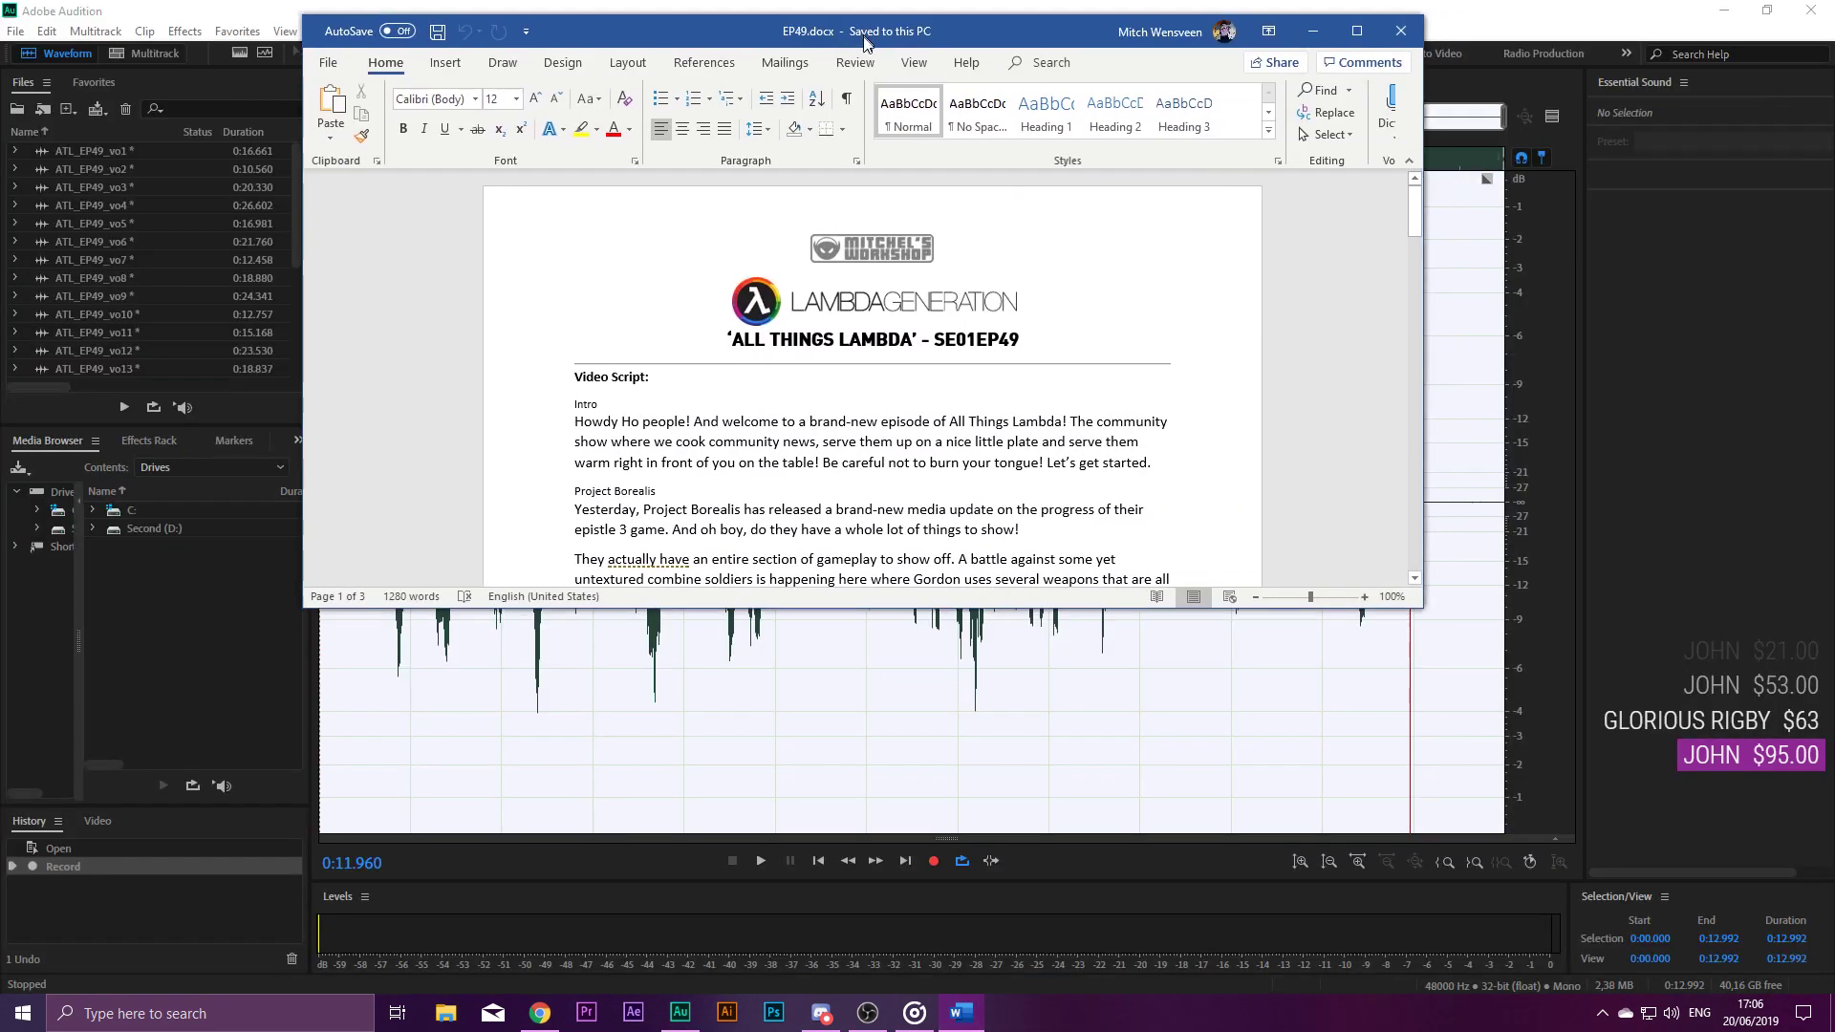
{"action": "scroll", "coordinate": [967, 413], "scroll_direction": "down", "scroll_amount": 3}
{"action": "scroll", "coordinate": [968, 414], "scroll_direction": "up", "scroll_amount": 2}
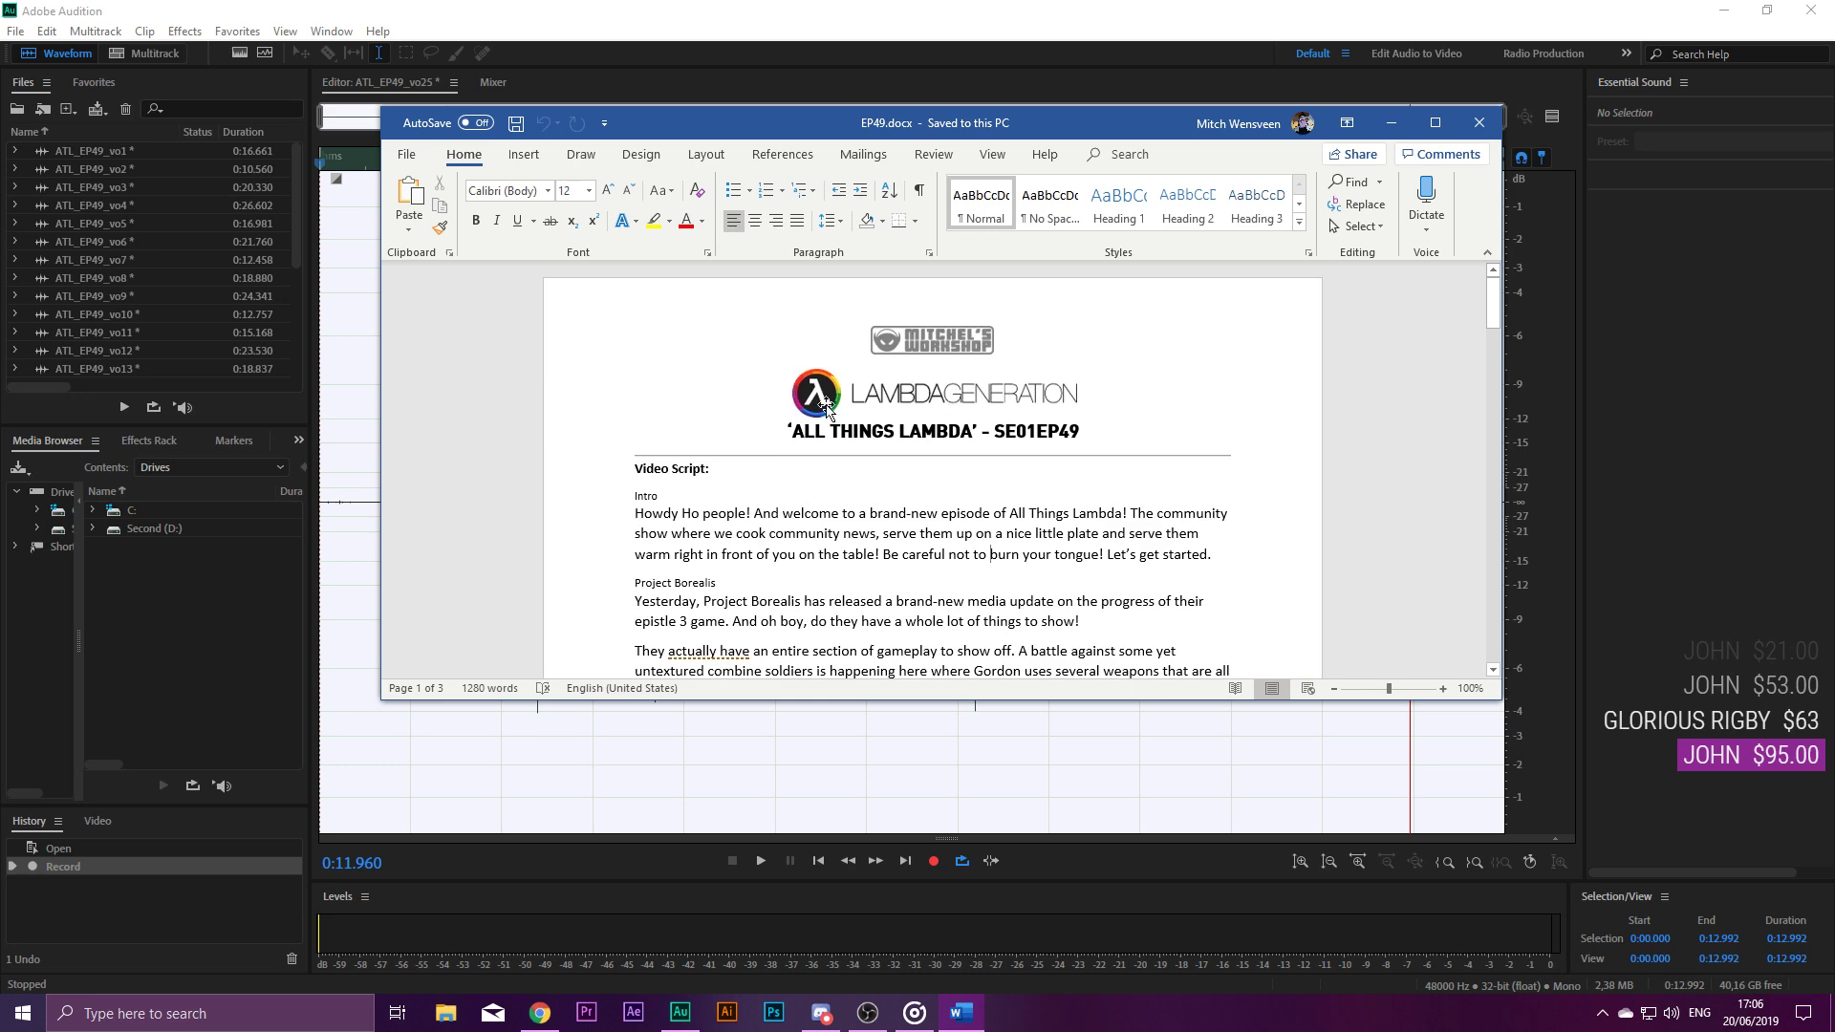
{"action": "scroll", "coordinate": [834, 404], "scroll_direction": "down", "scroll_amount": 4}
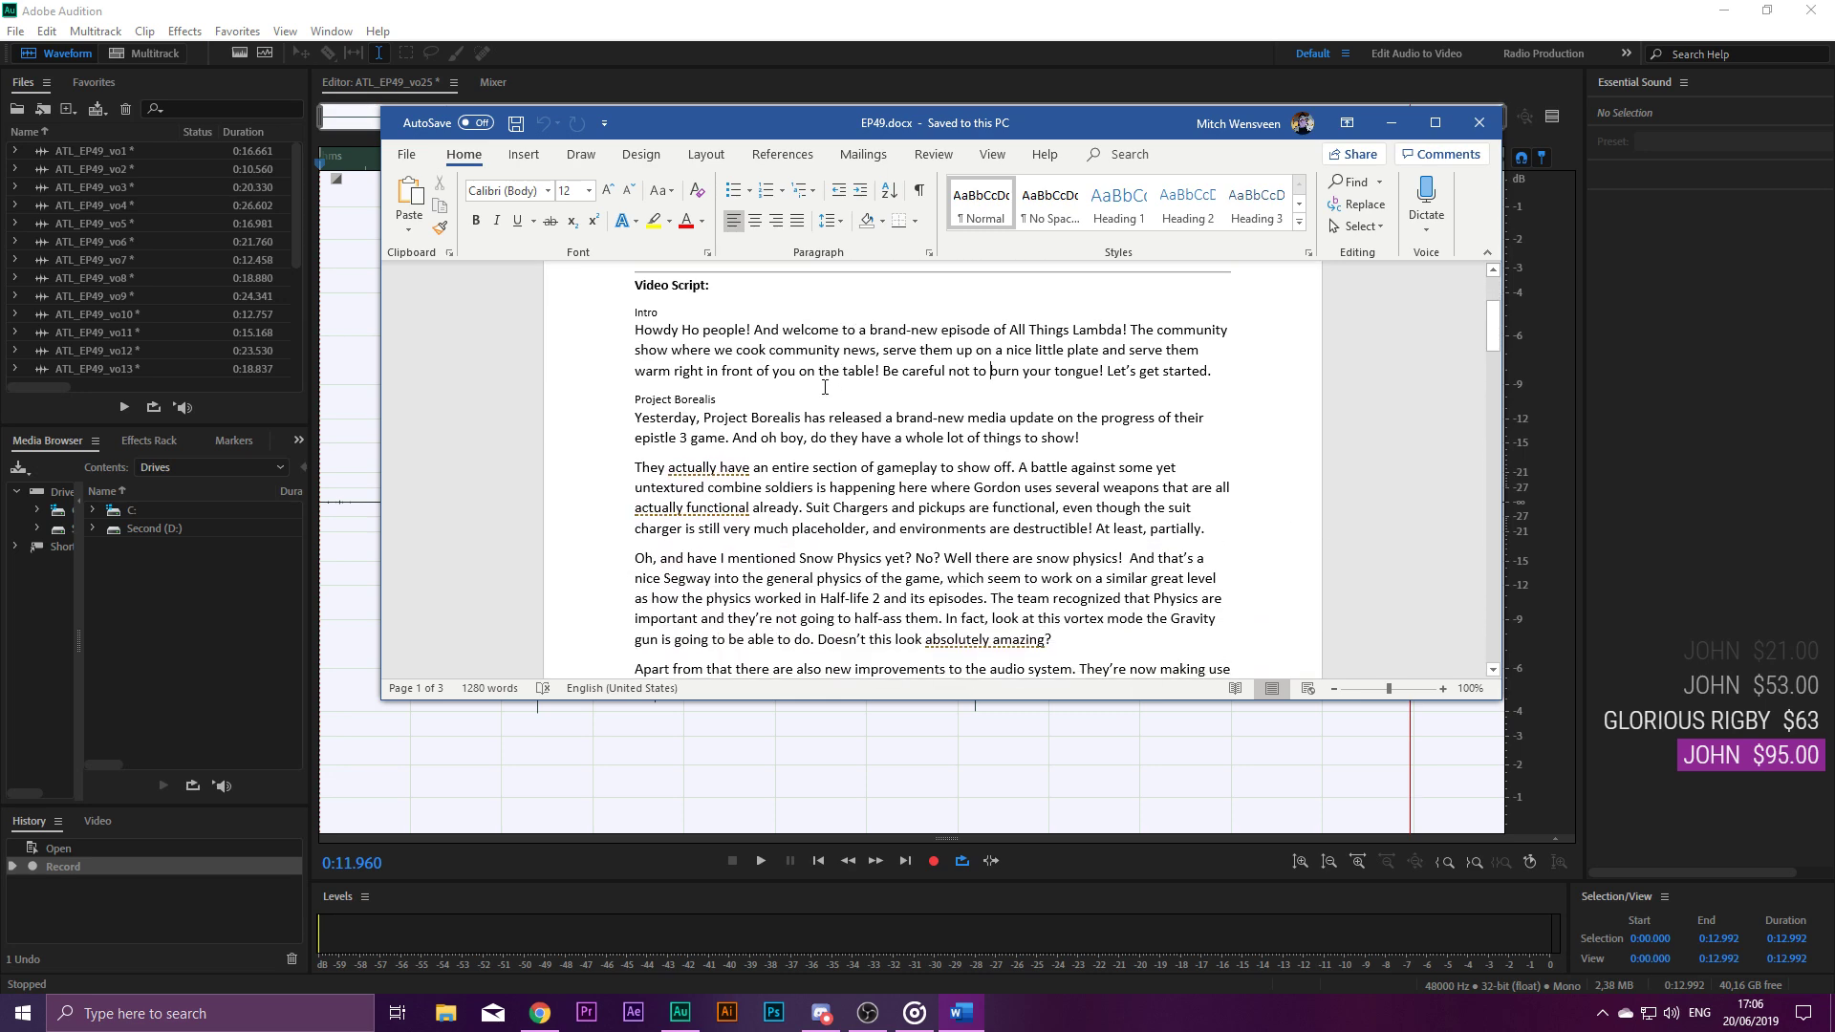
{"action": "scroll", "coordinate": [824, 386], "scroll_direction": "down", "scroll_amount": 10}
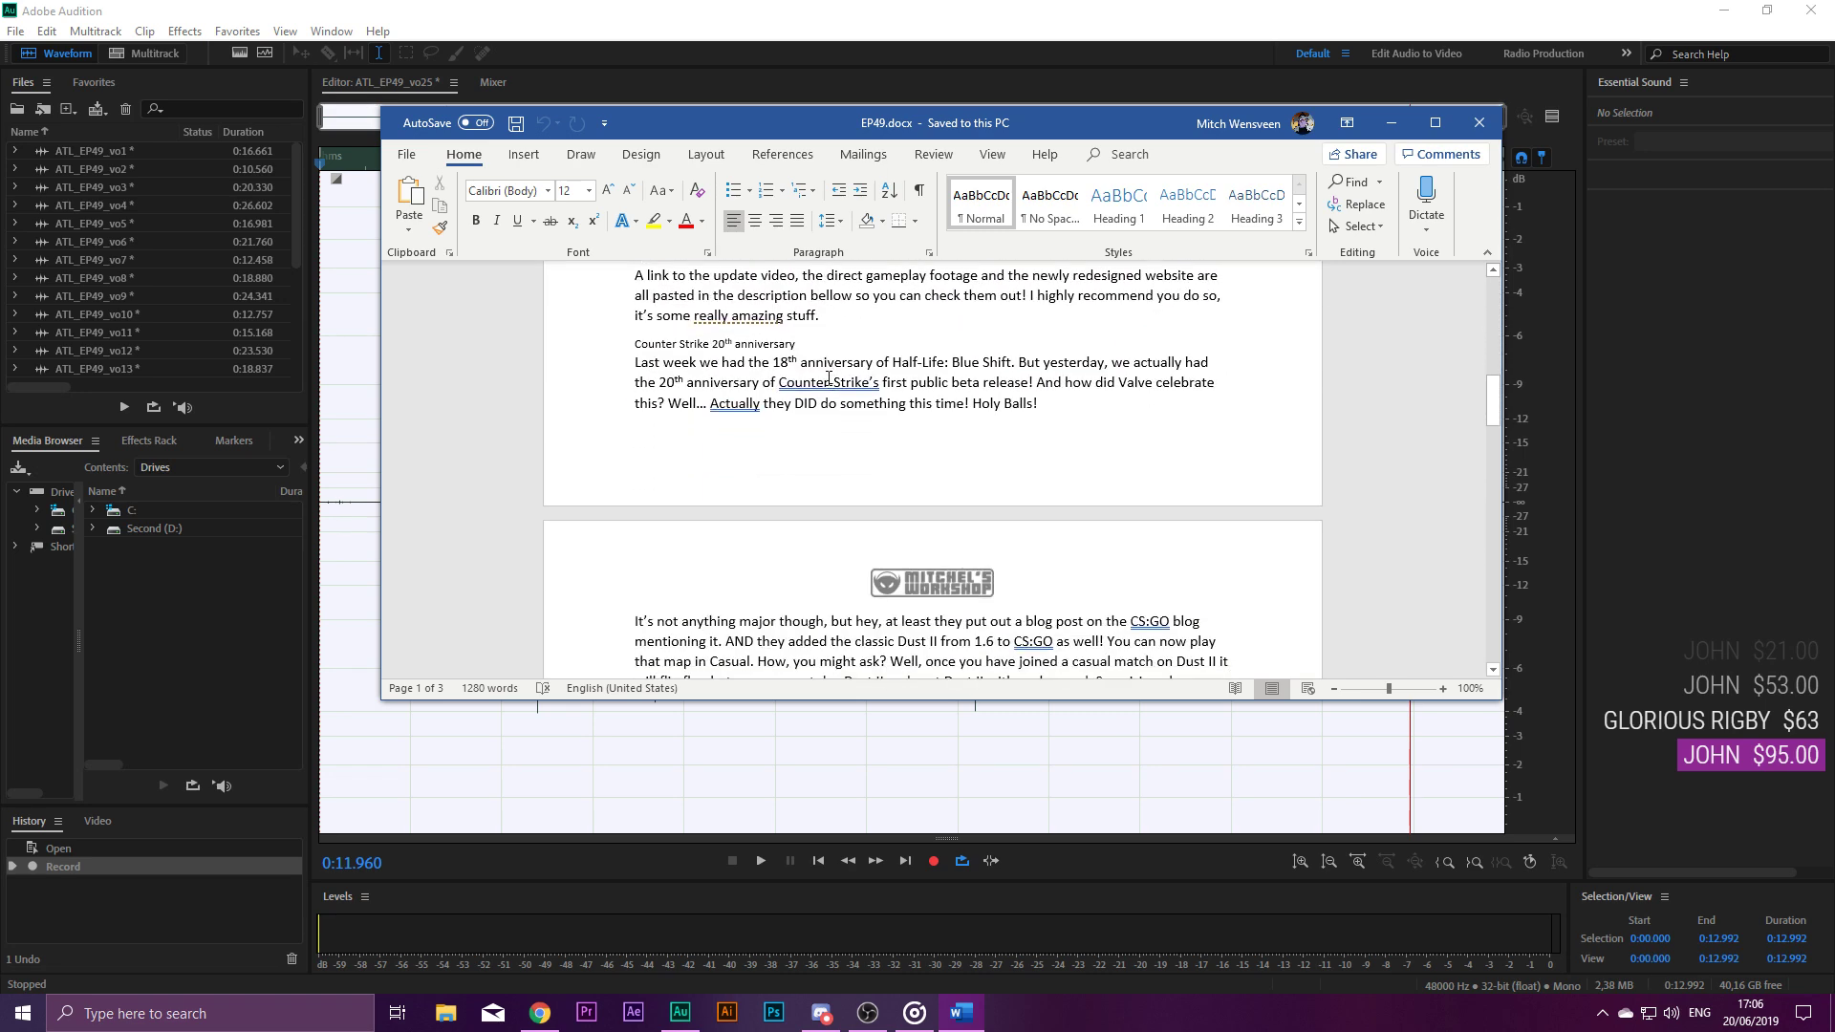
{"action": "scroll", "coordinate": [827, 380], "scroll_direction": "down", "scroll_amount": 15}
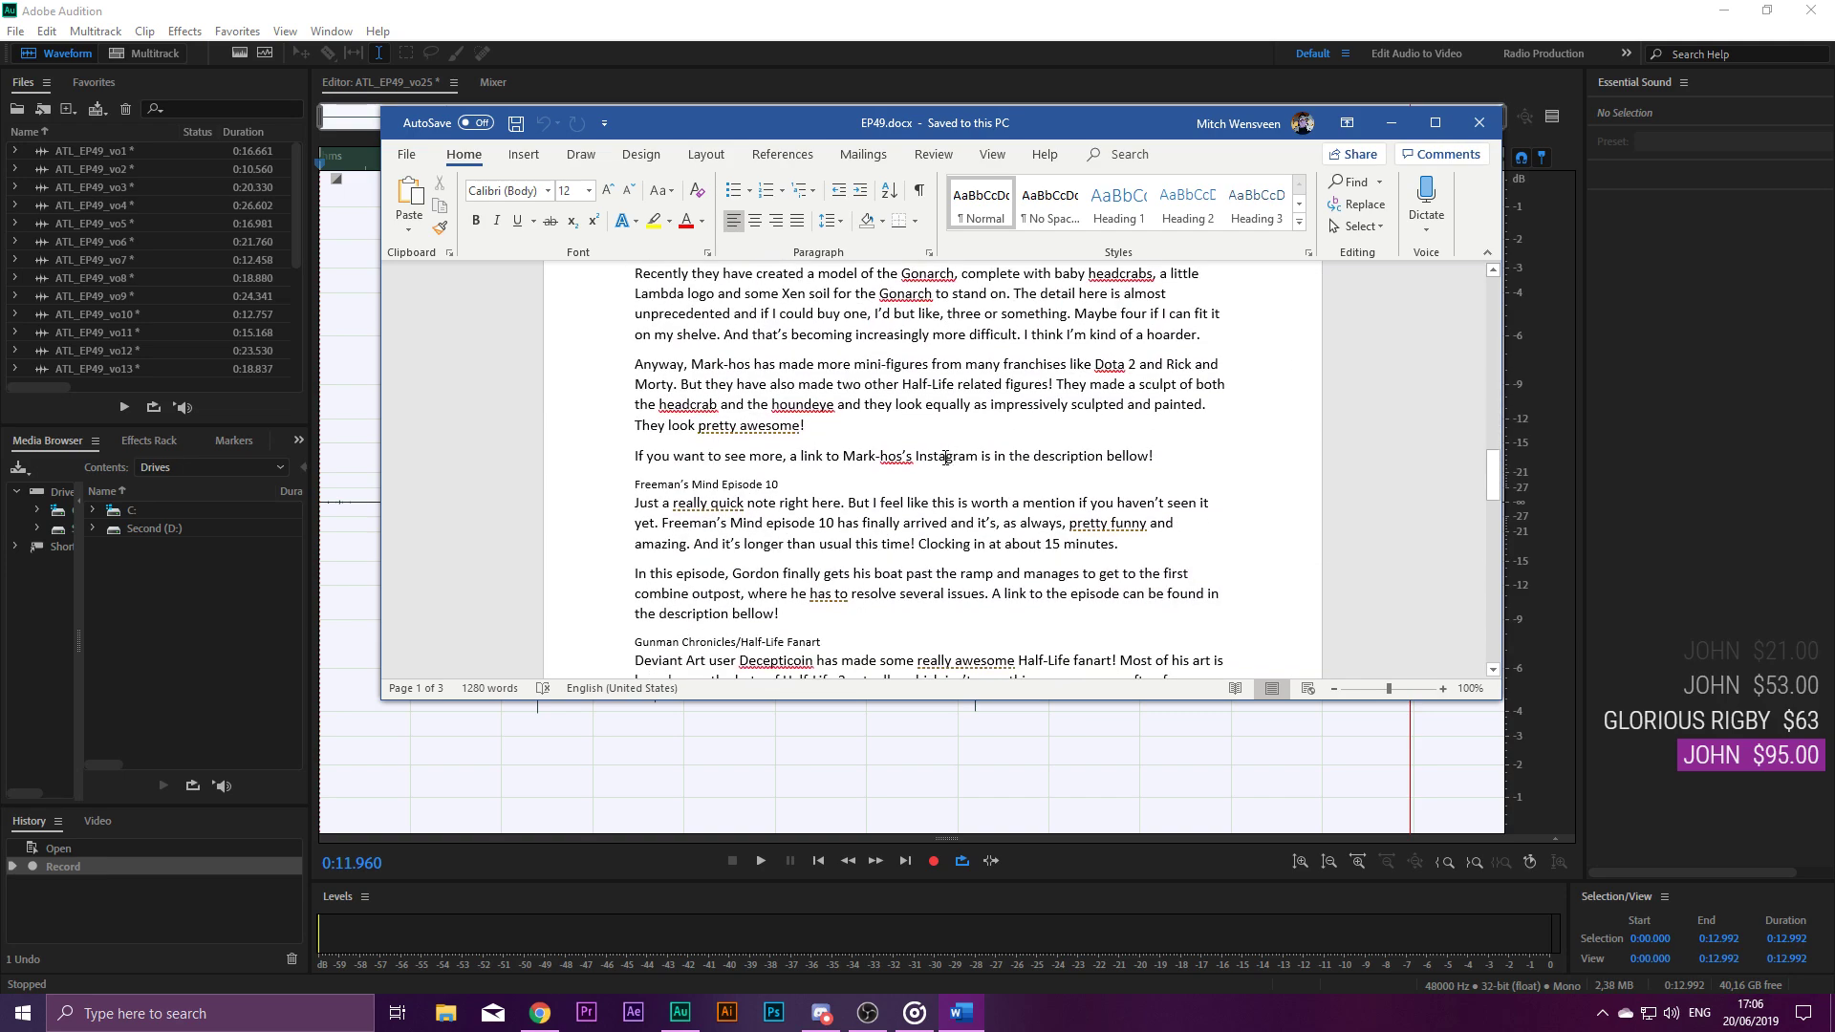
{"action": "scroll", "coordinate": [945, 459], "scroll_direction": "down", "scroll_amount": 12}
{"action": "scroll", "coordinate": [944, 458], "scroll_direction": "up", "scroll_amount": 6}
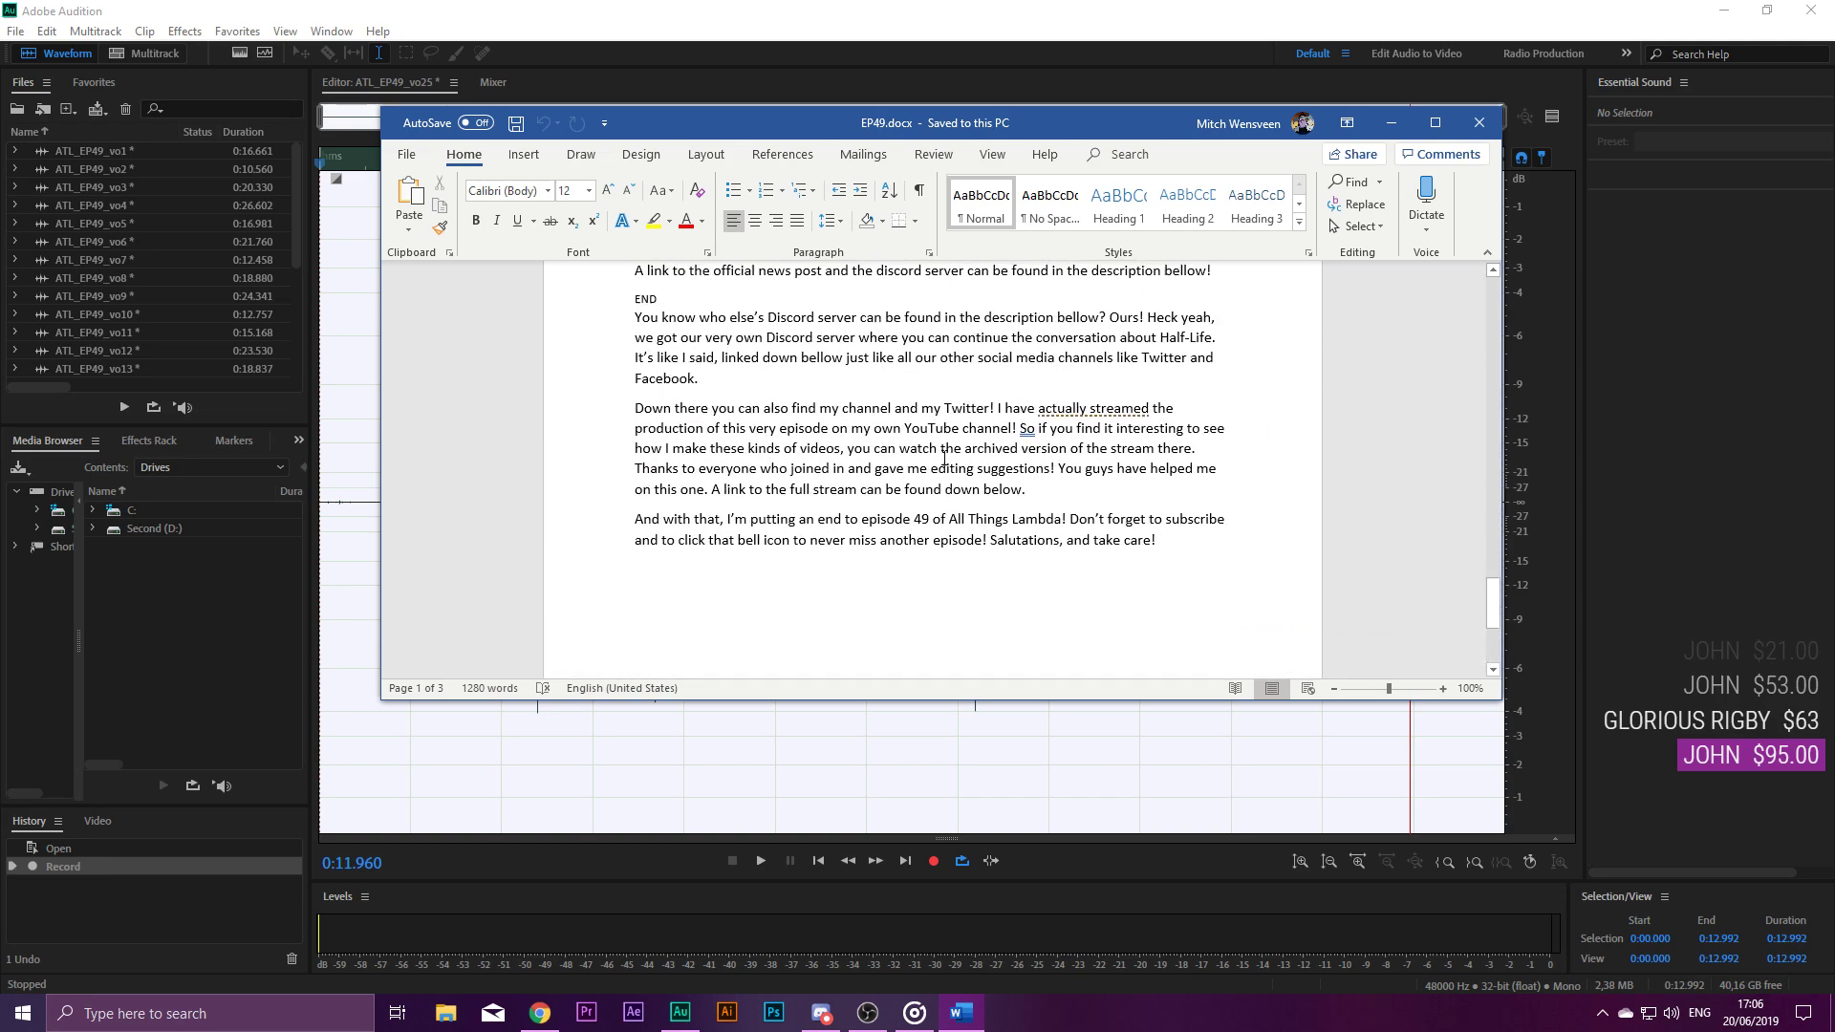
{"action": "scroll", "coordinate": [945, 458], "scroll_direction": "up", "scroll_amount": 20}
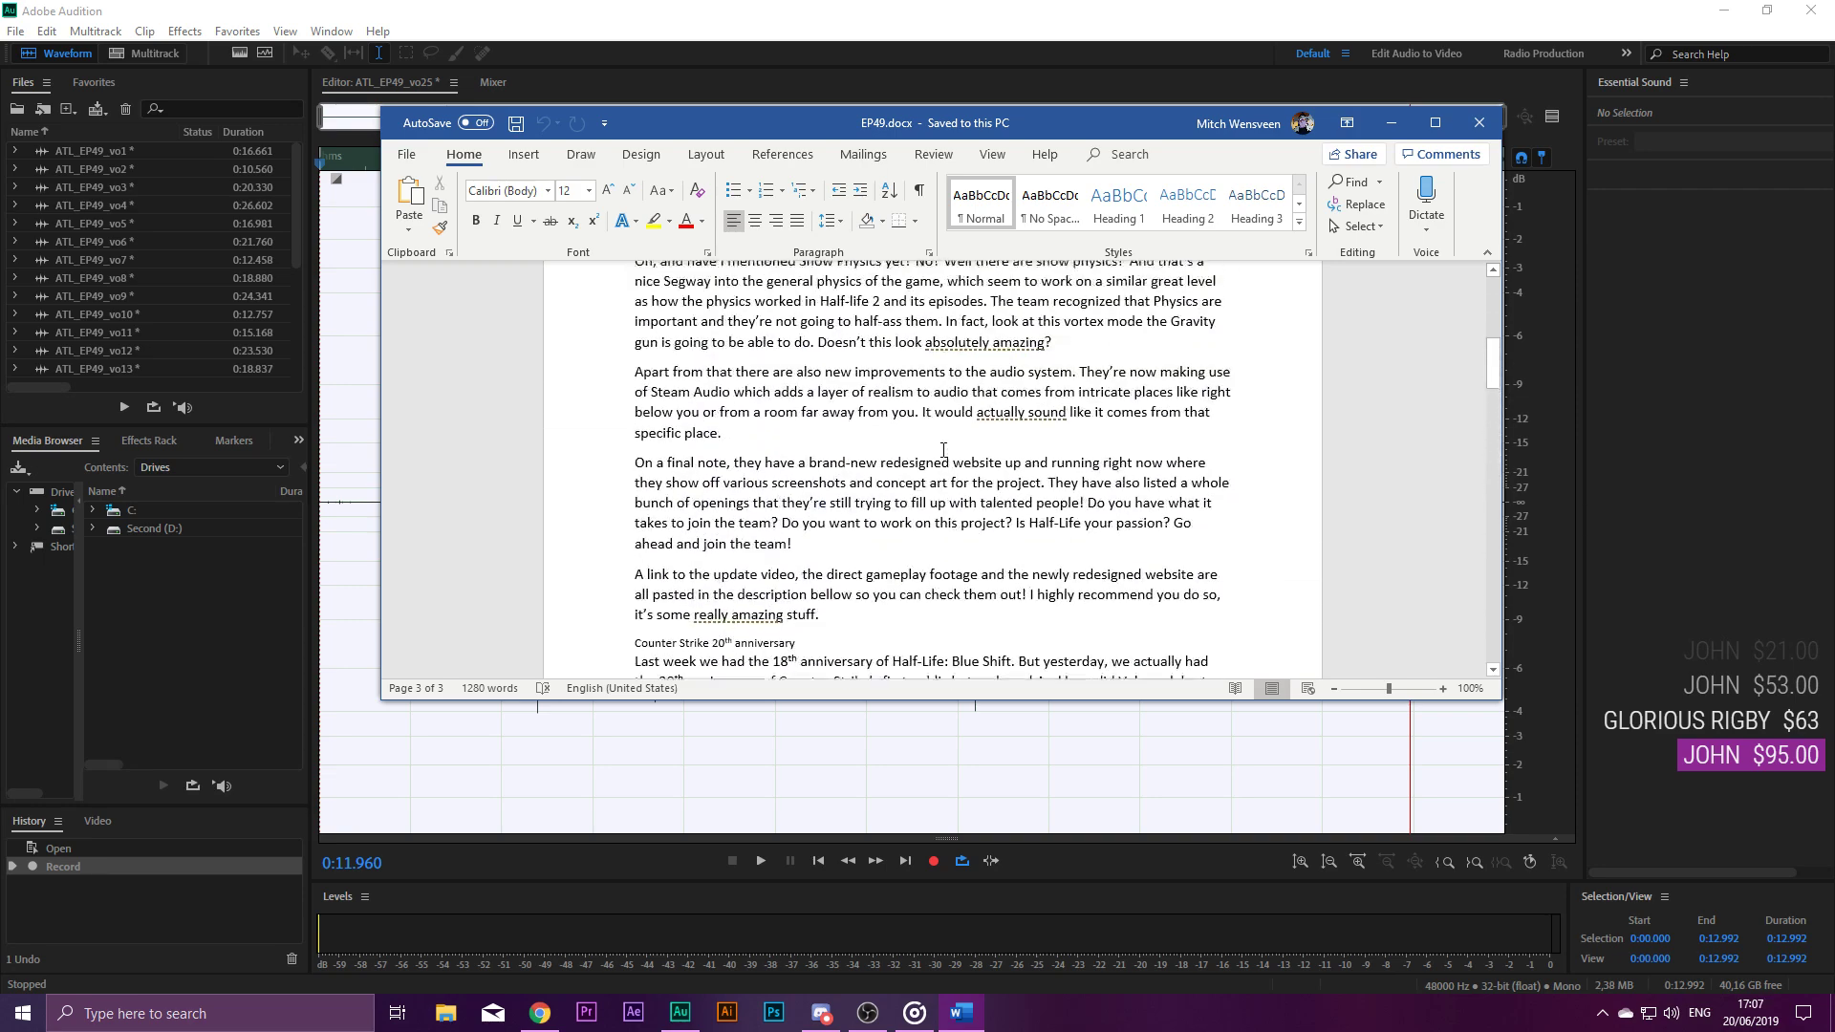
{"action": "left_click_drag", "start_coordinate": [1502, 699], "coordinate": [1610, 823]}
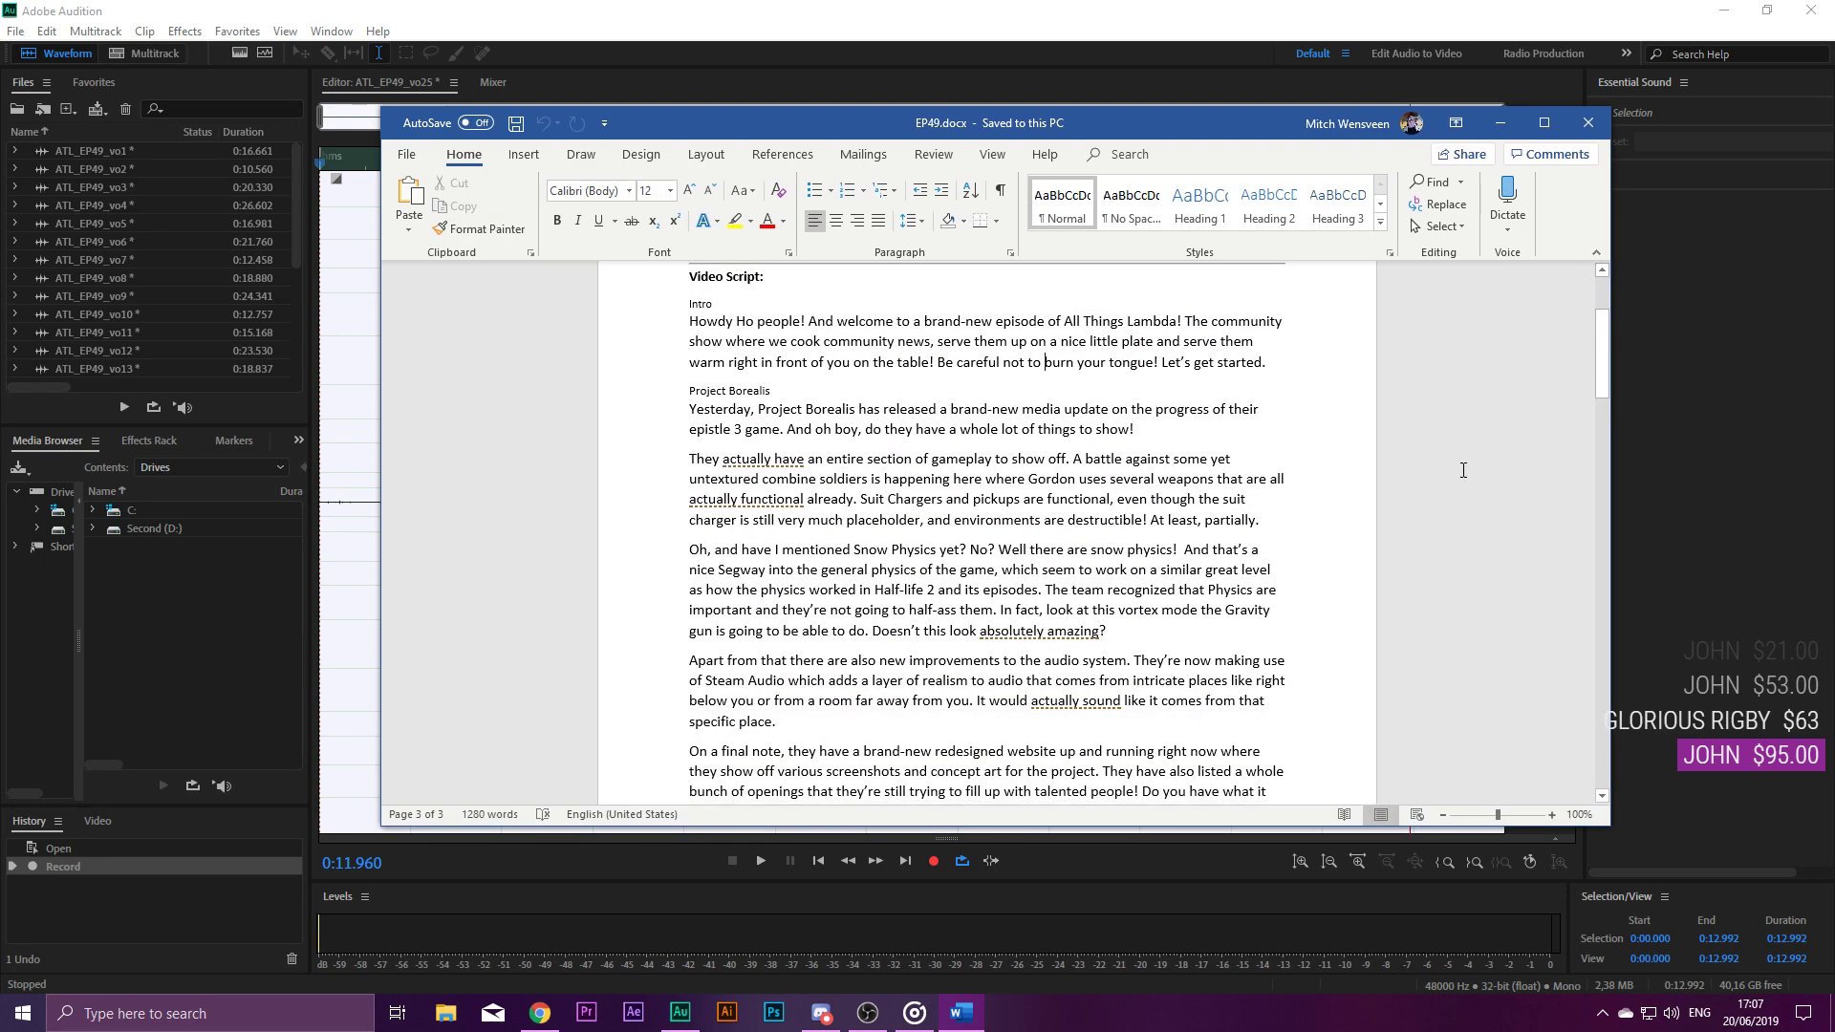
{"action": "left_click_drag", "start_coordinate": [1402, 127], "coordinate": [1376, 137]}
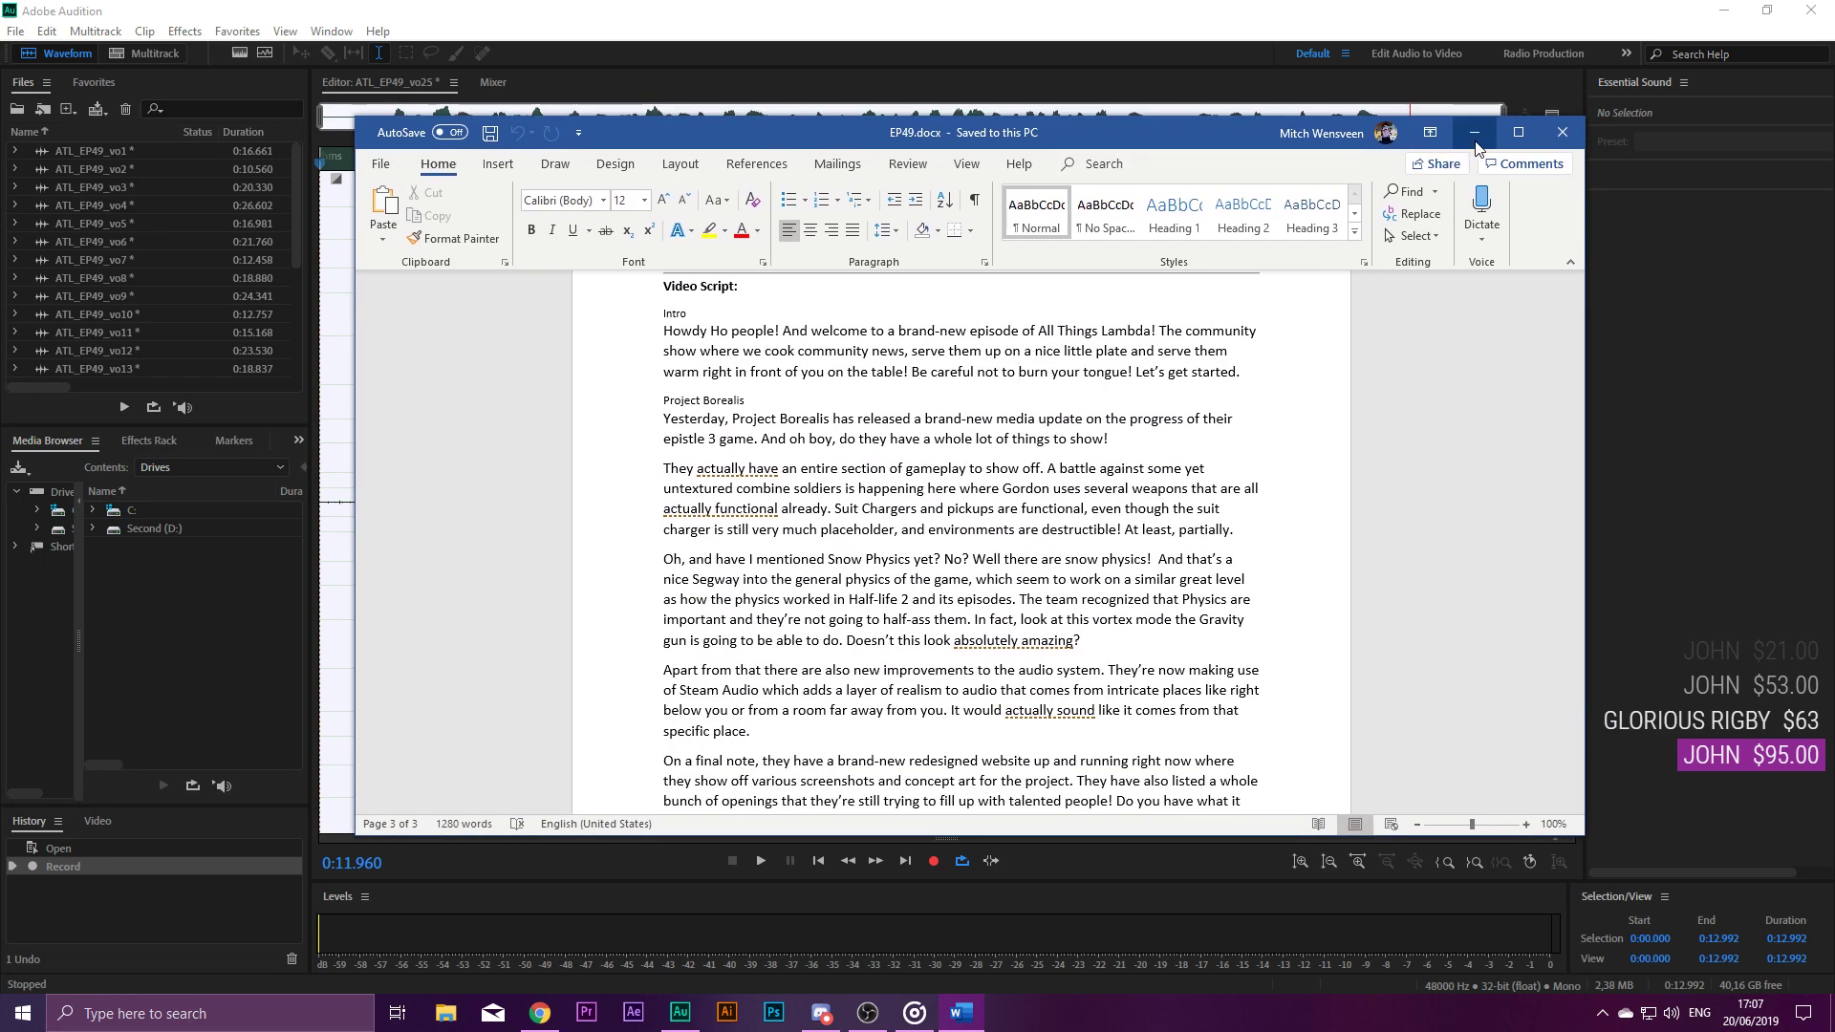
{"action": "left_click", "coordinate": [1476, 145]}
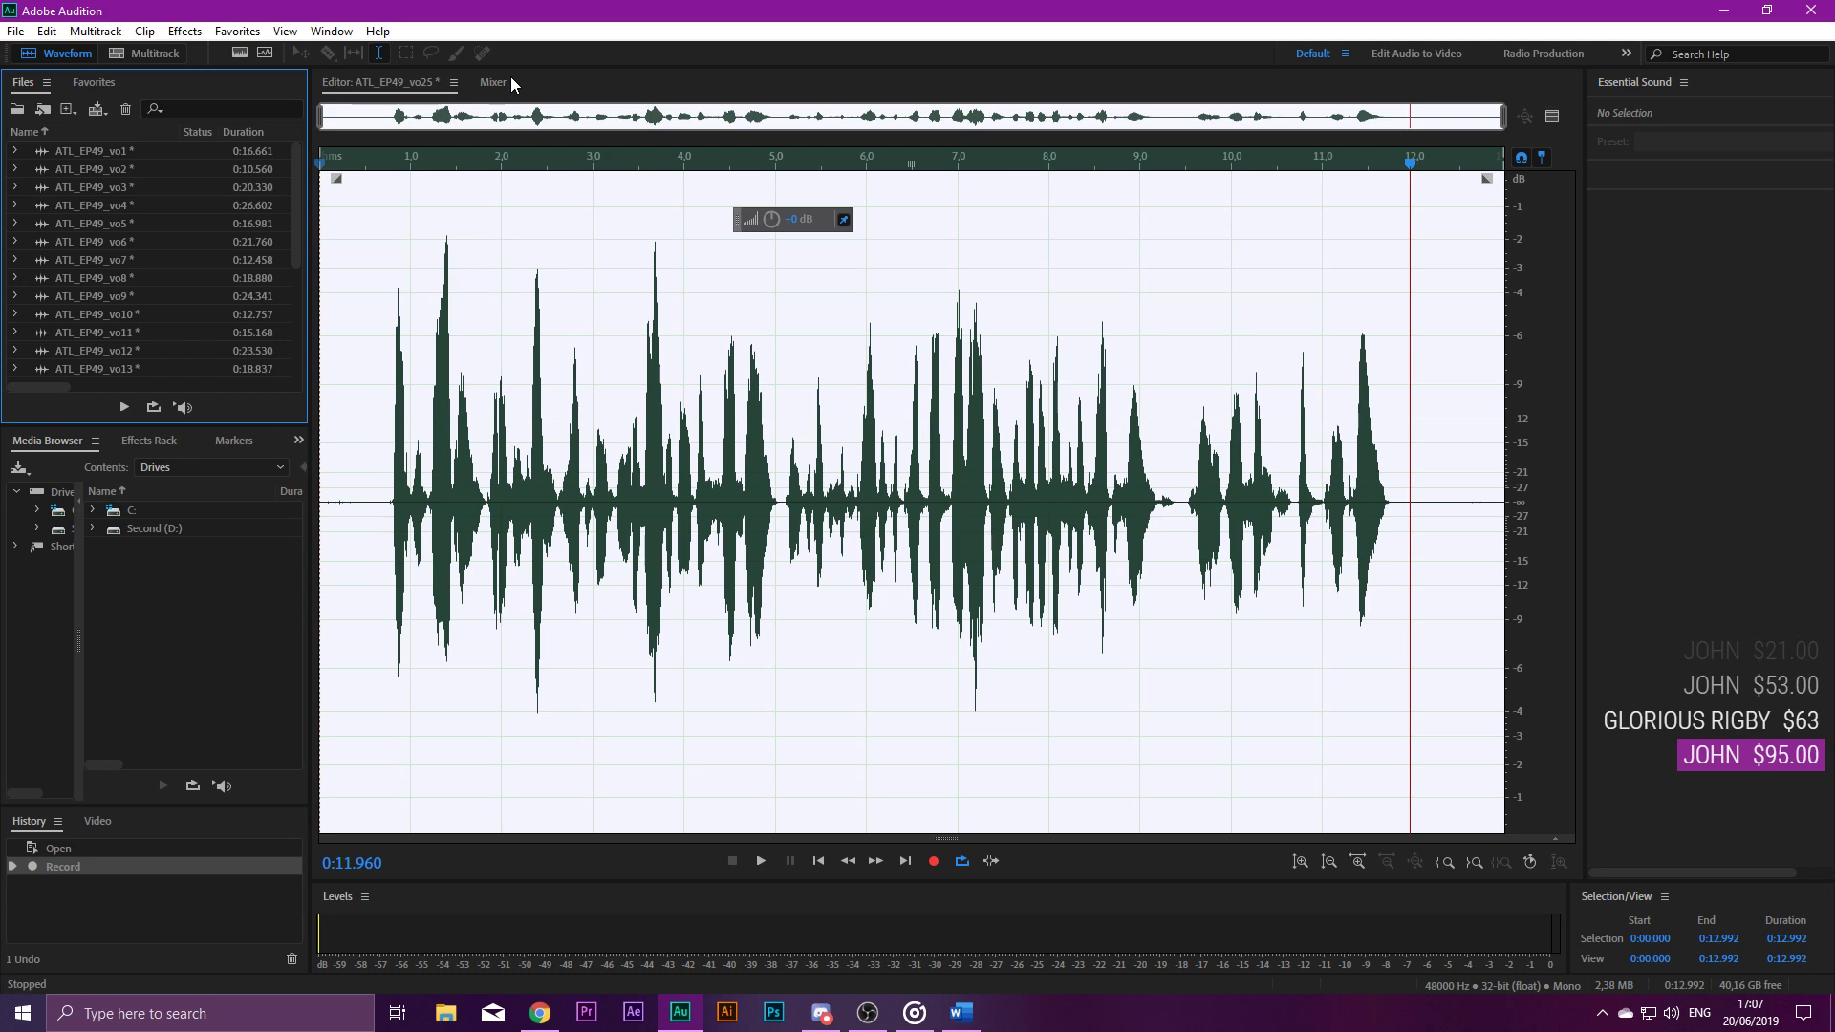
Open ATL_EP49_vo1 in the waveform editor, select the silent lead-in of about 0.85 seconds and play it.
{"action": "double_click", "coordinate": [101, 156]}
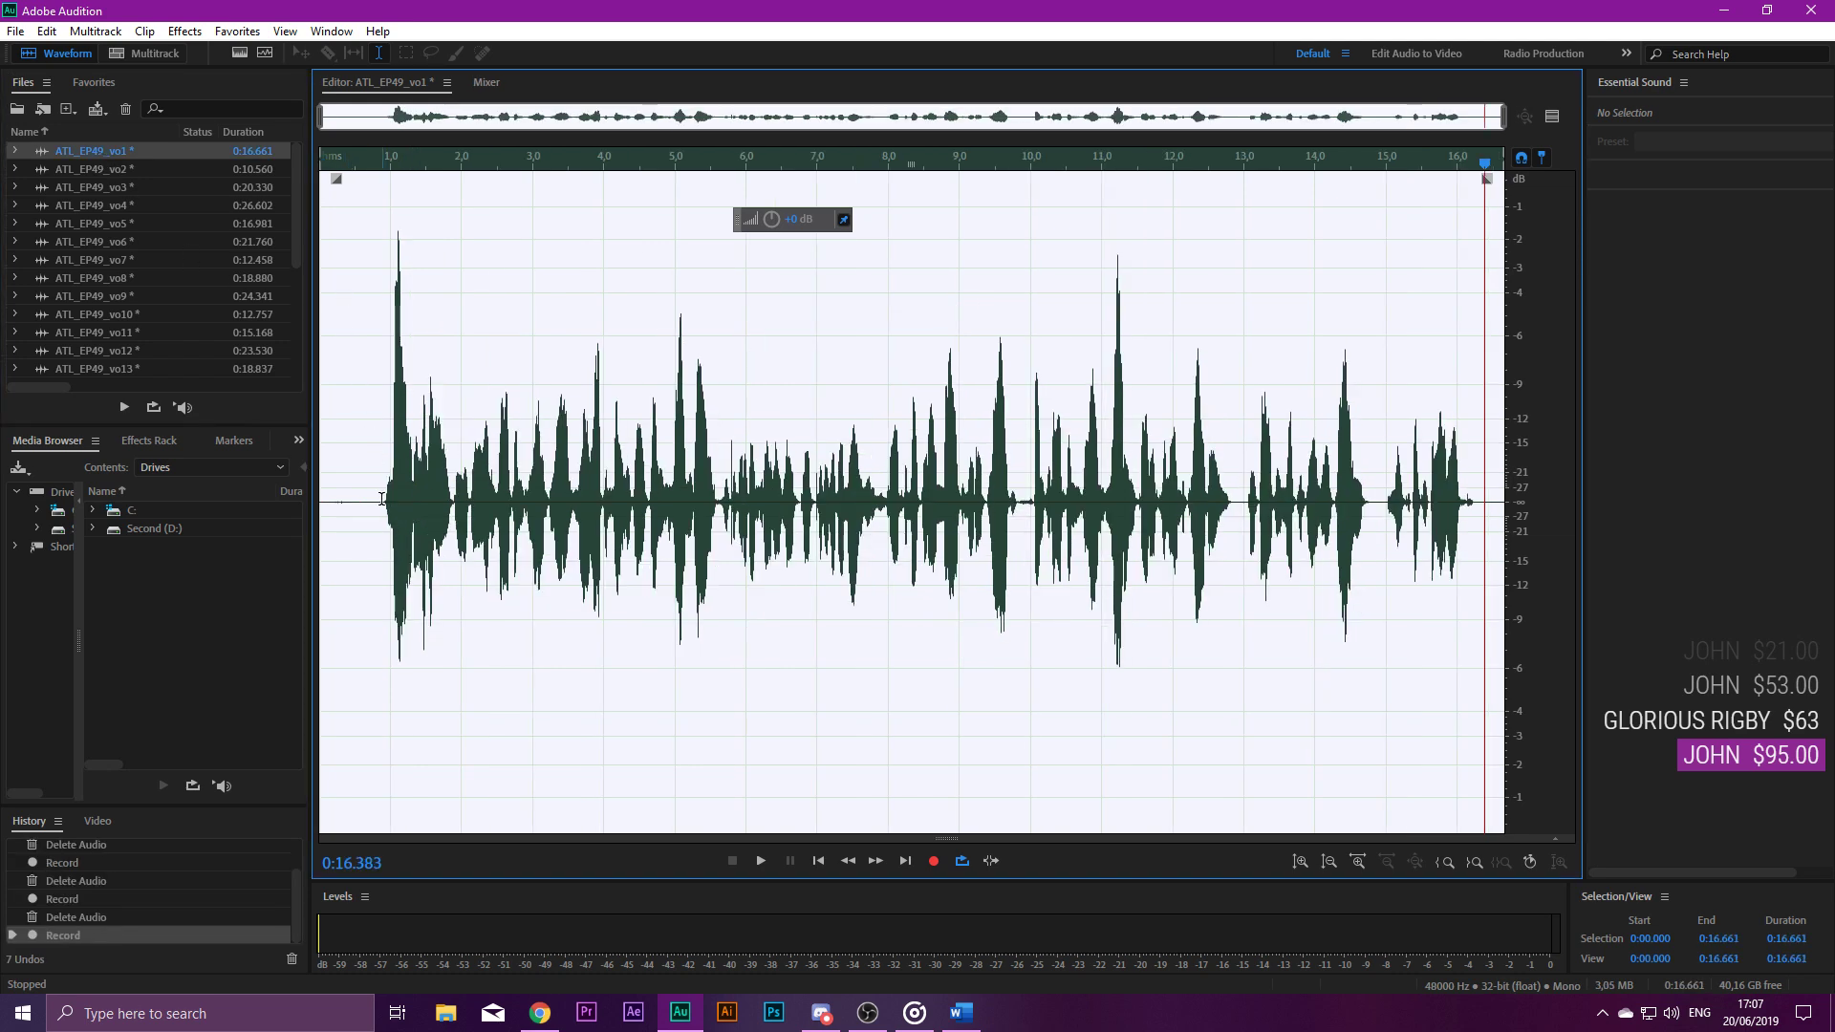
{"action": "left_click", "coordinate": [380, 500]}
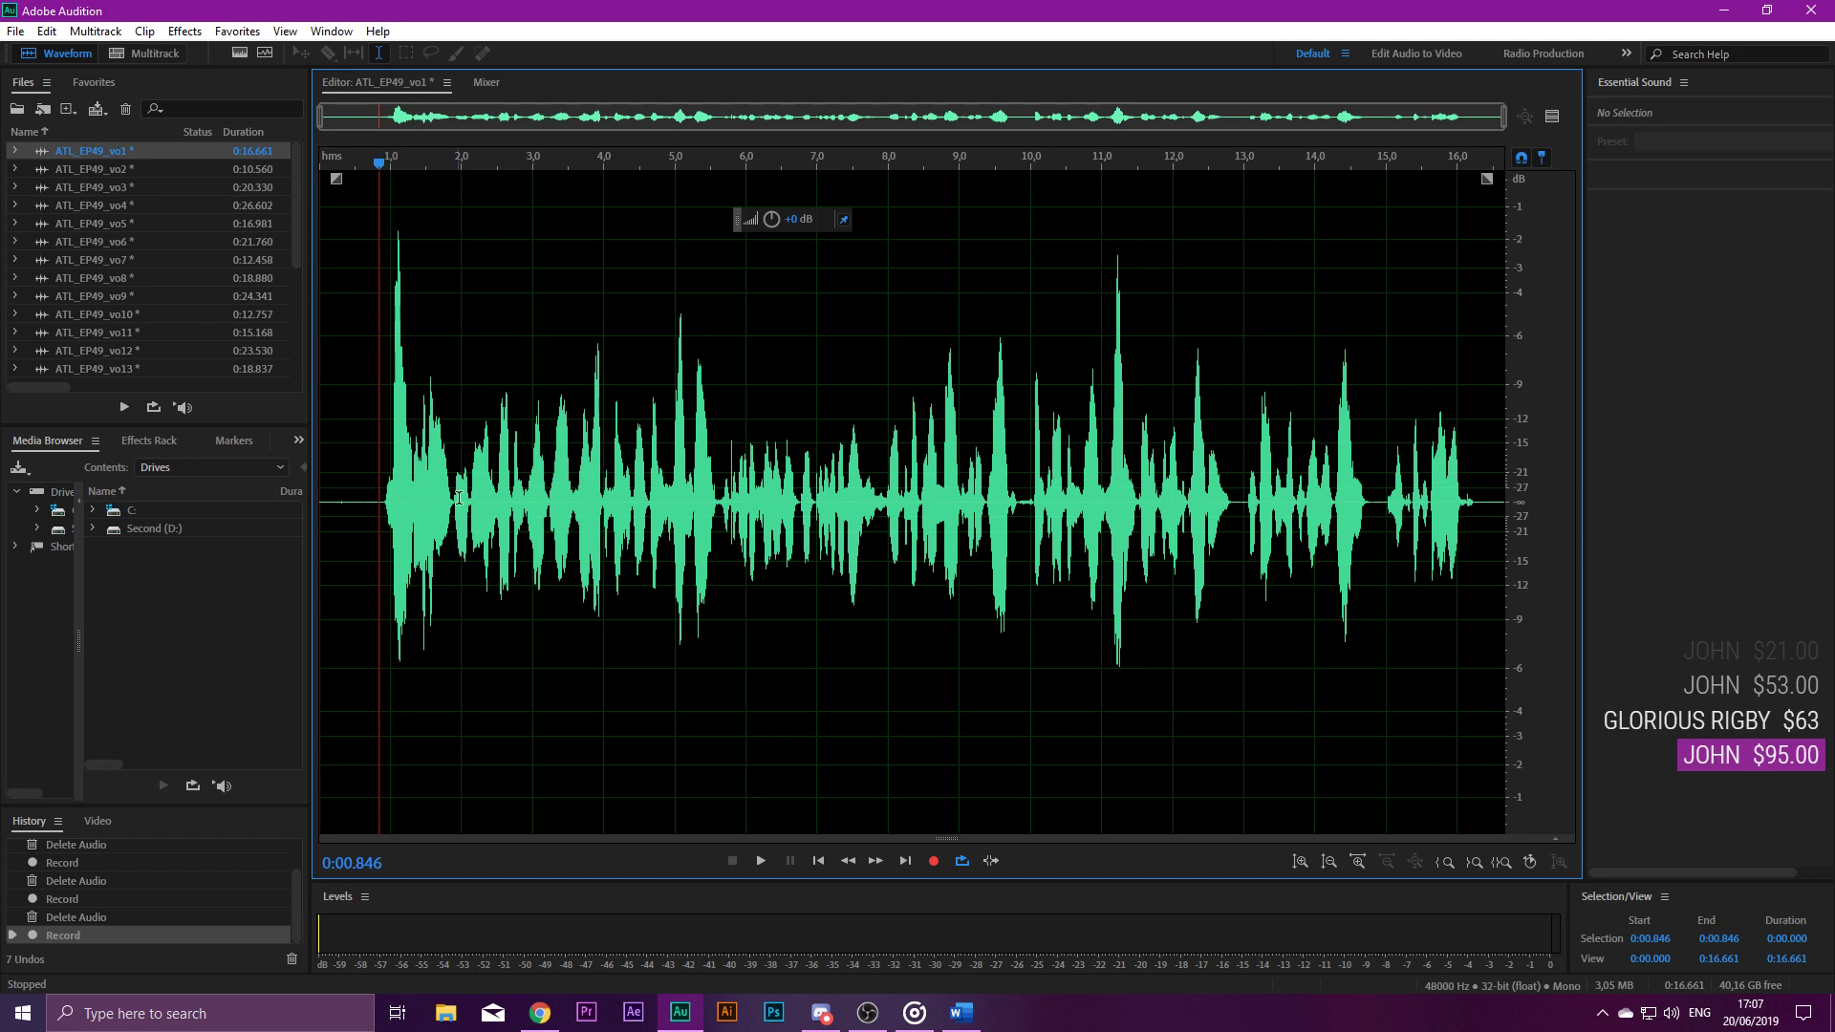
{"action": "key", "text": "ctrl+a"}
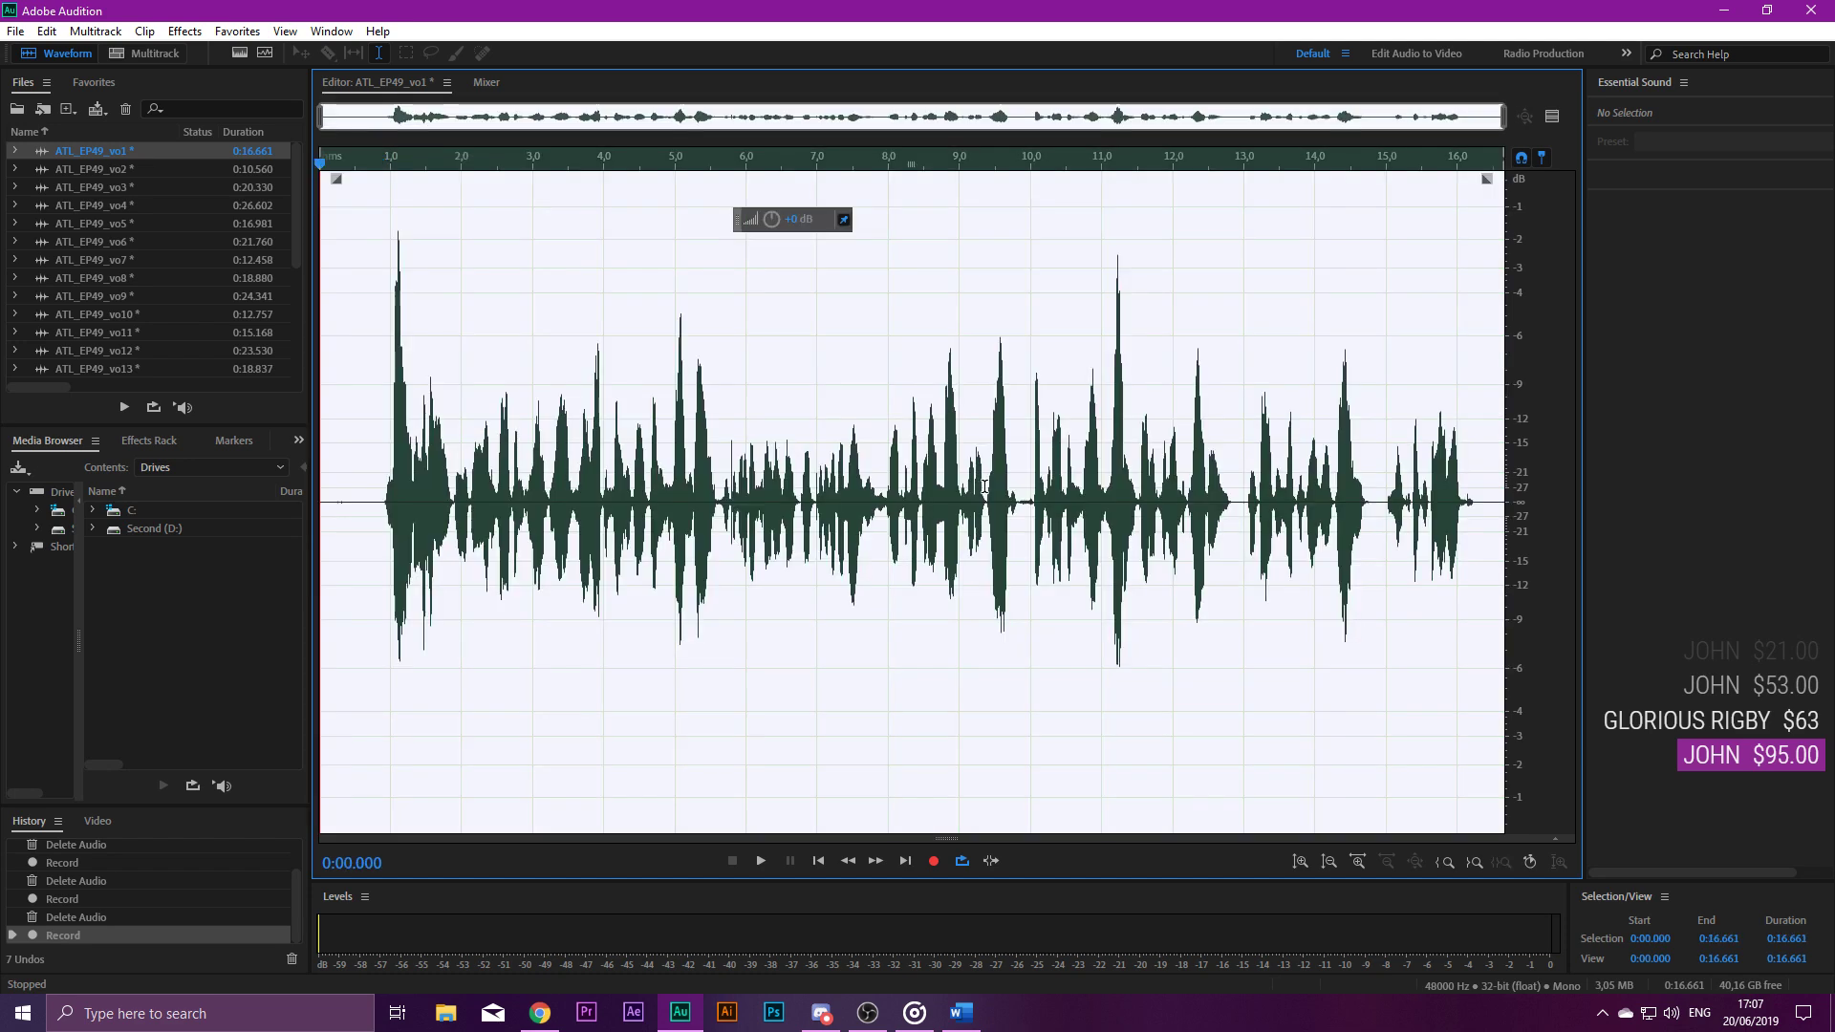
{"action": "left_click", "coordinate": [381, 505]}
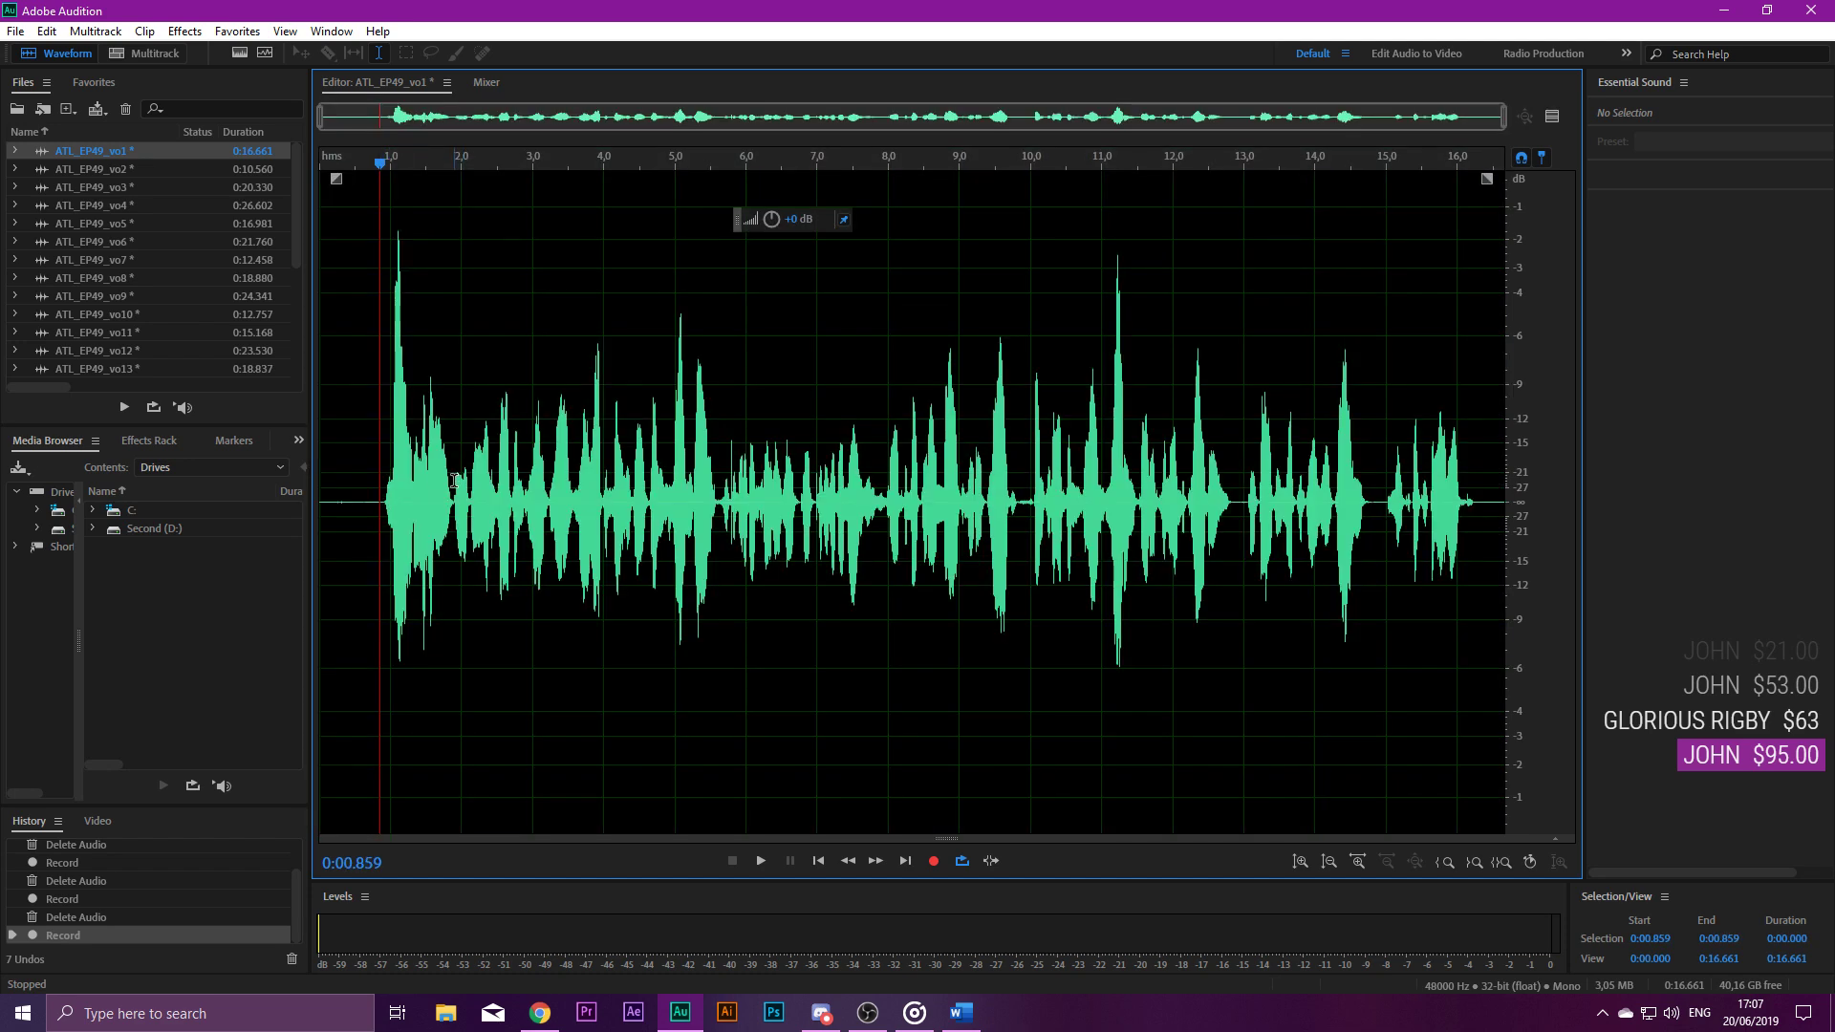
{"action": "left_click_drag", "start_coordinate": [380, 481], "coordinate": [319, 483]}
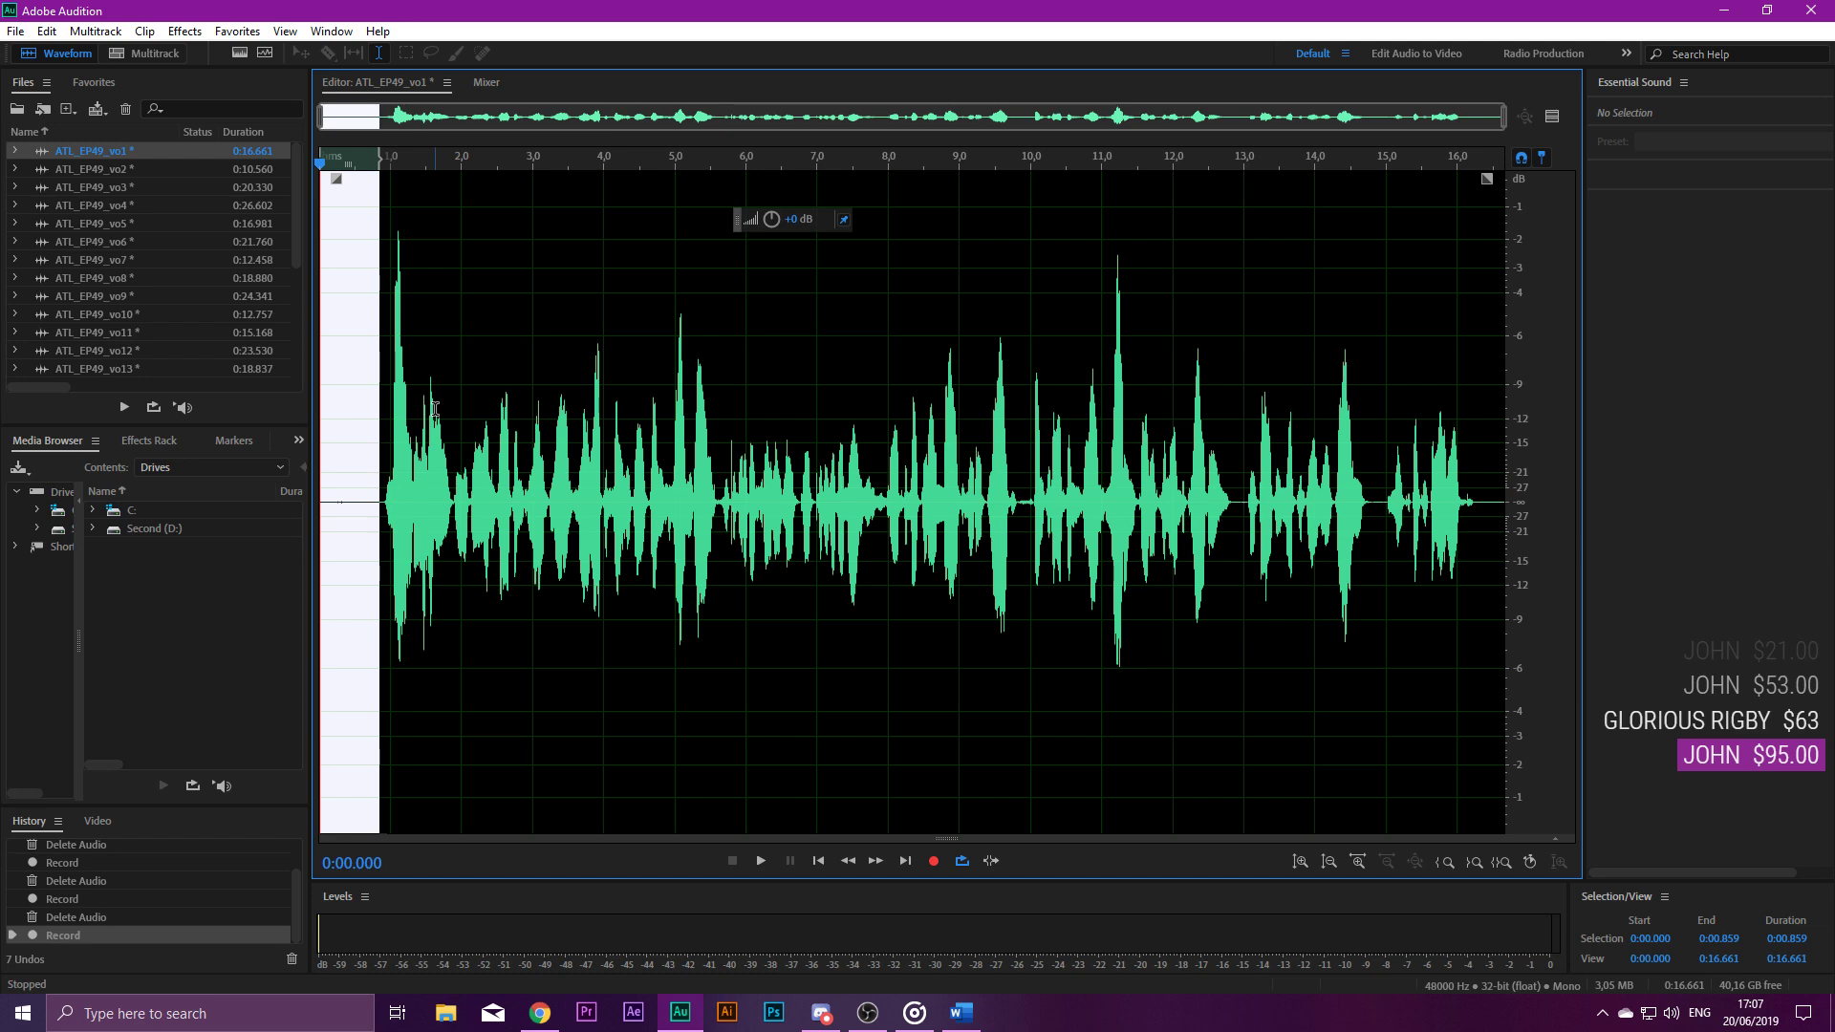
{"action": "key", "text": "ctrl+a"}
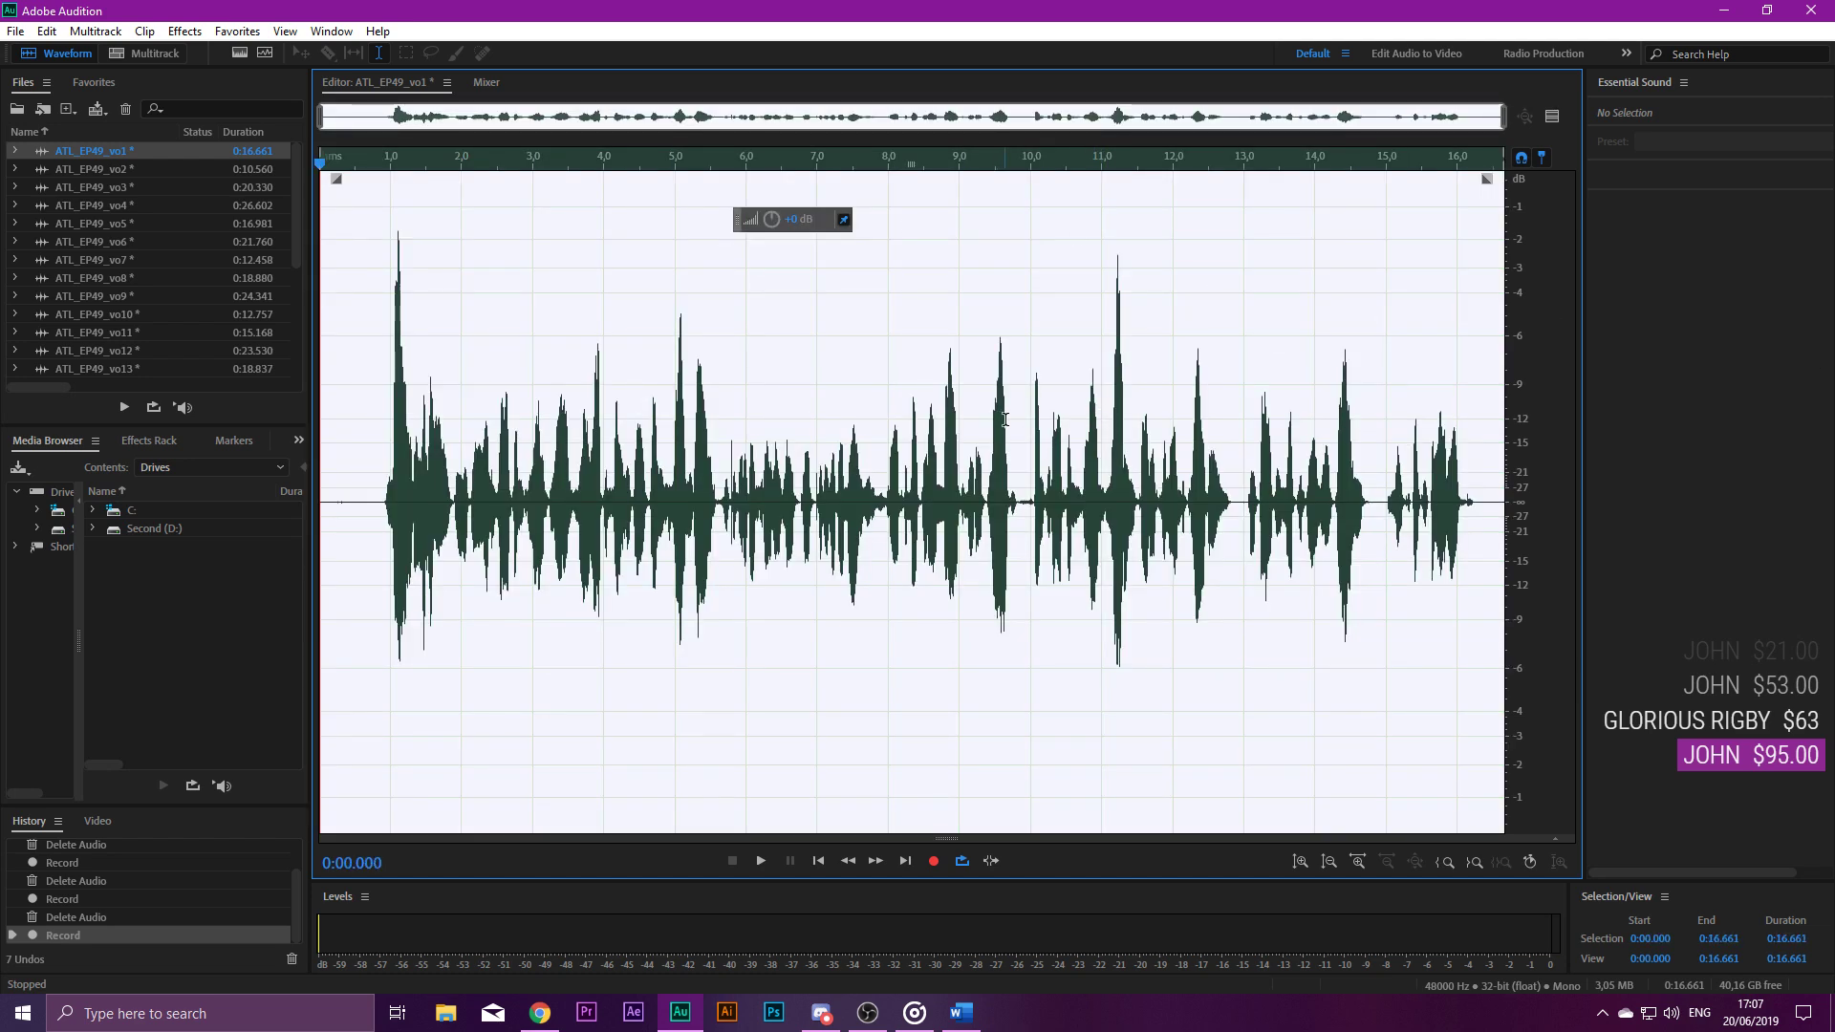
{"action": "left_click", "coordinate": [426, 448]}
{"action": "left_click_drag", "start_coordinate": [379, 497], "coordinate": [145, 492]}
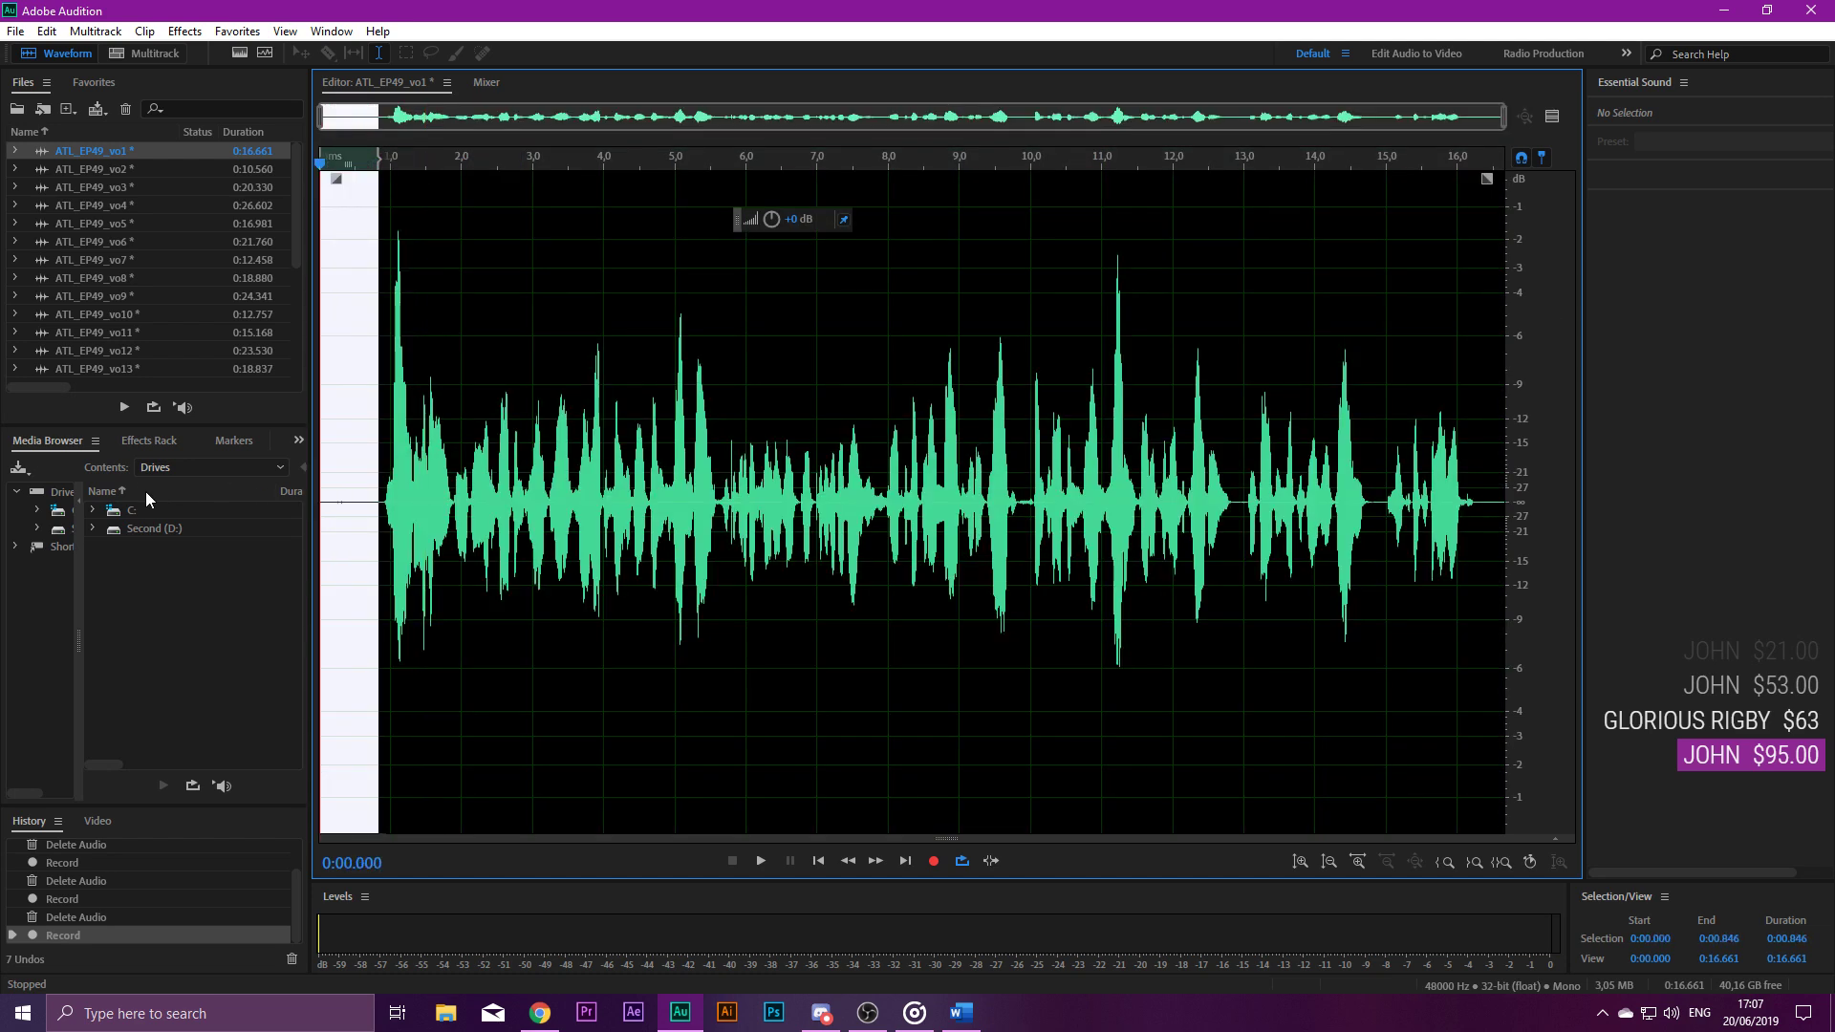
{"action": "key", "text": "space"}
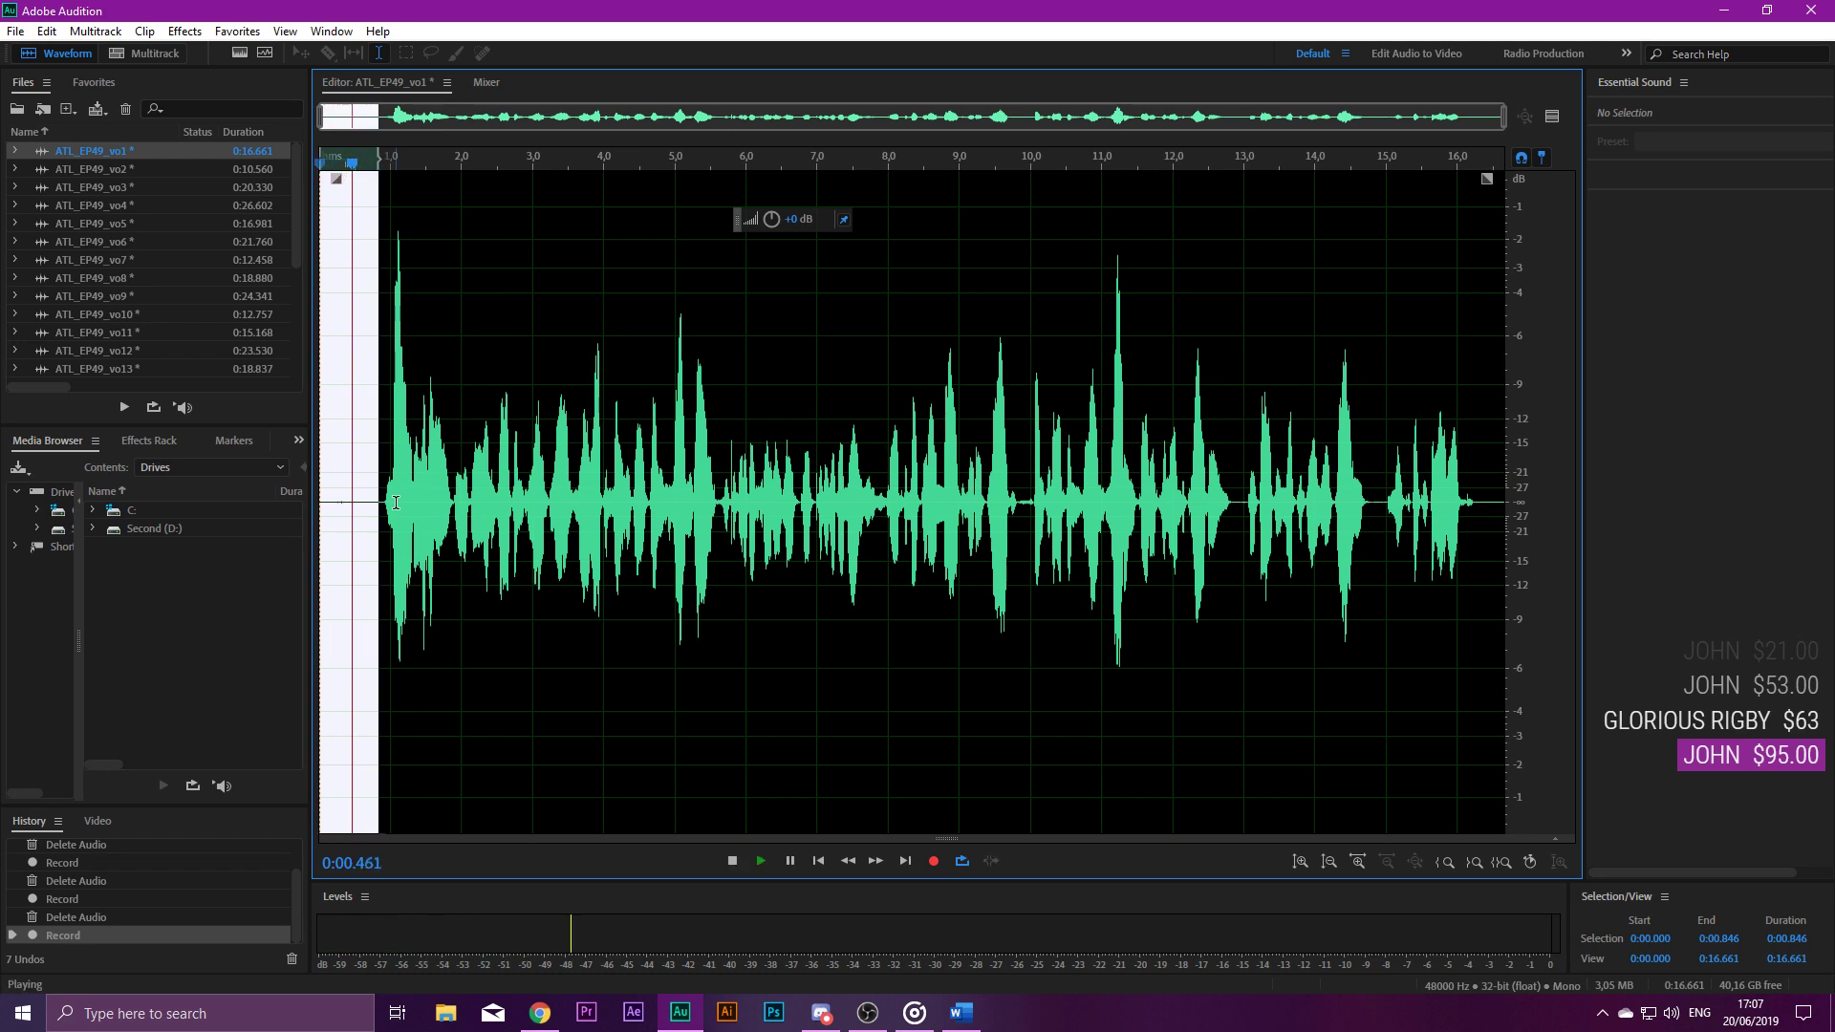
{"action": "key", "text": "space"}
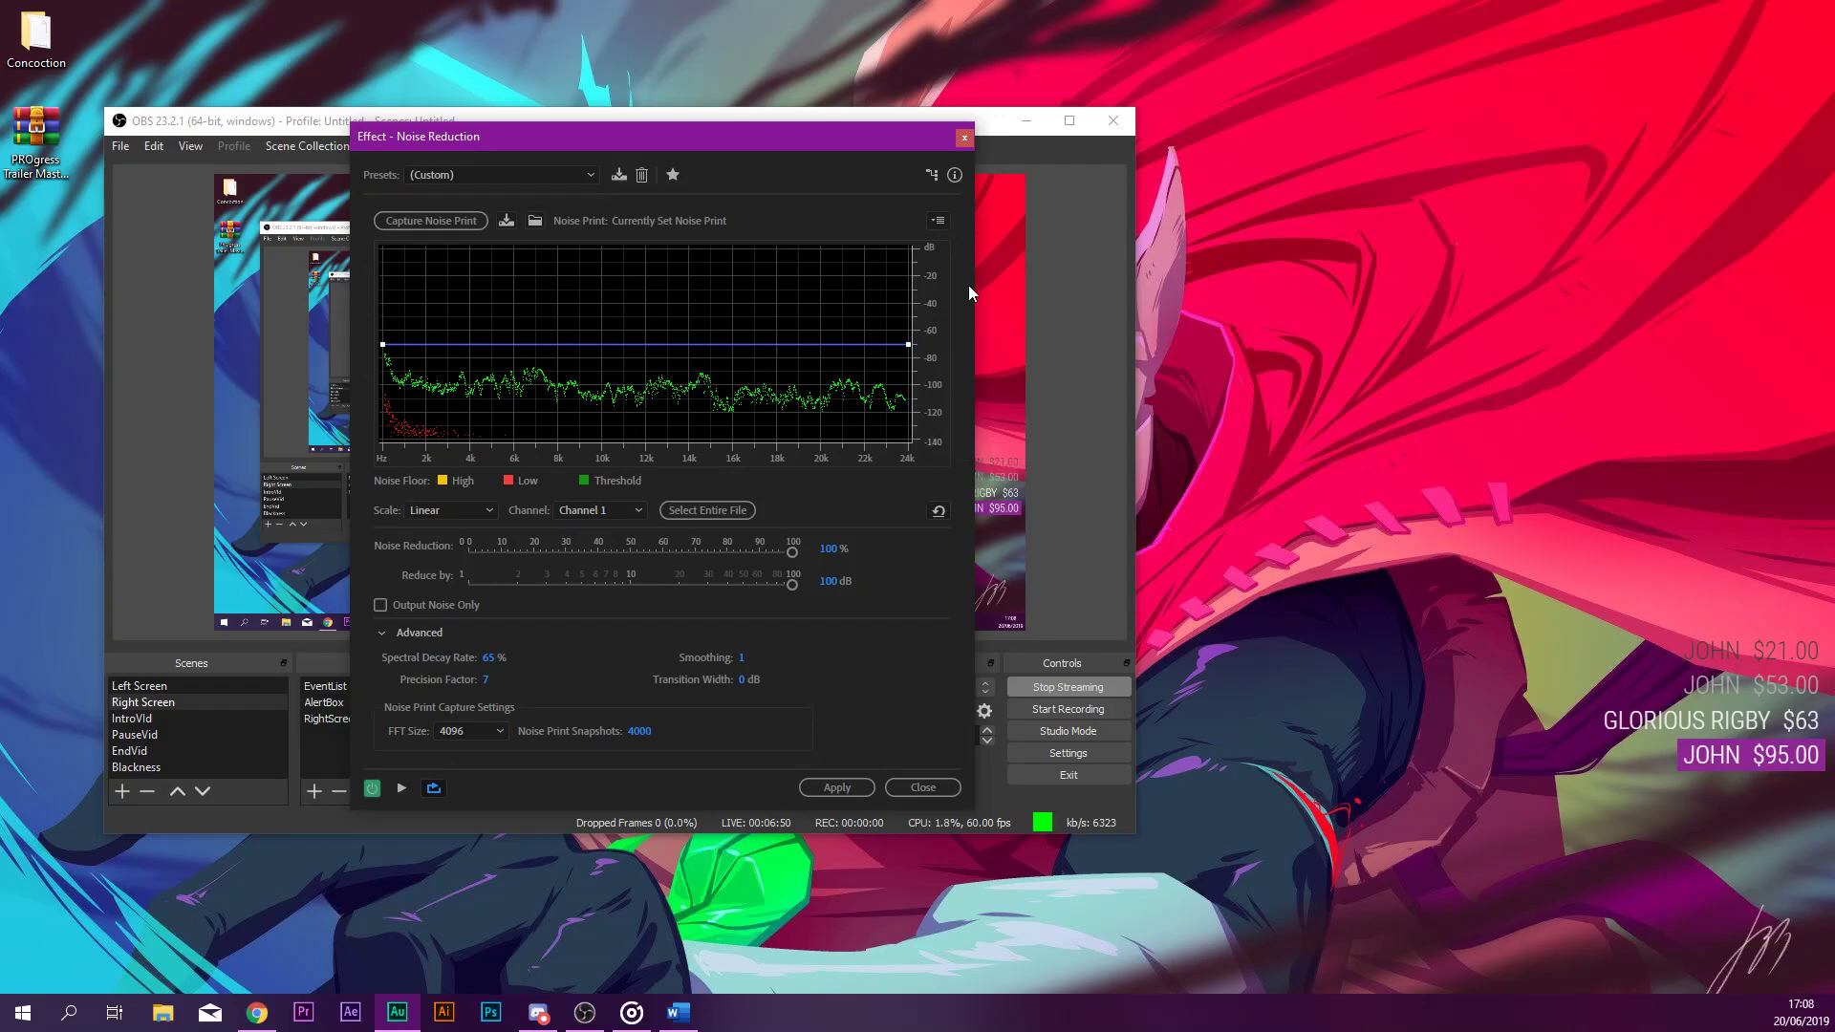
Position the Noise Reduction effect window clear of the waveform and apply the effect to the entire clip with the currently set noise print.
{"action": "left_click_drag", "start_coordinate": [714, 135], "coordinate": [1130, 171]}
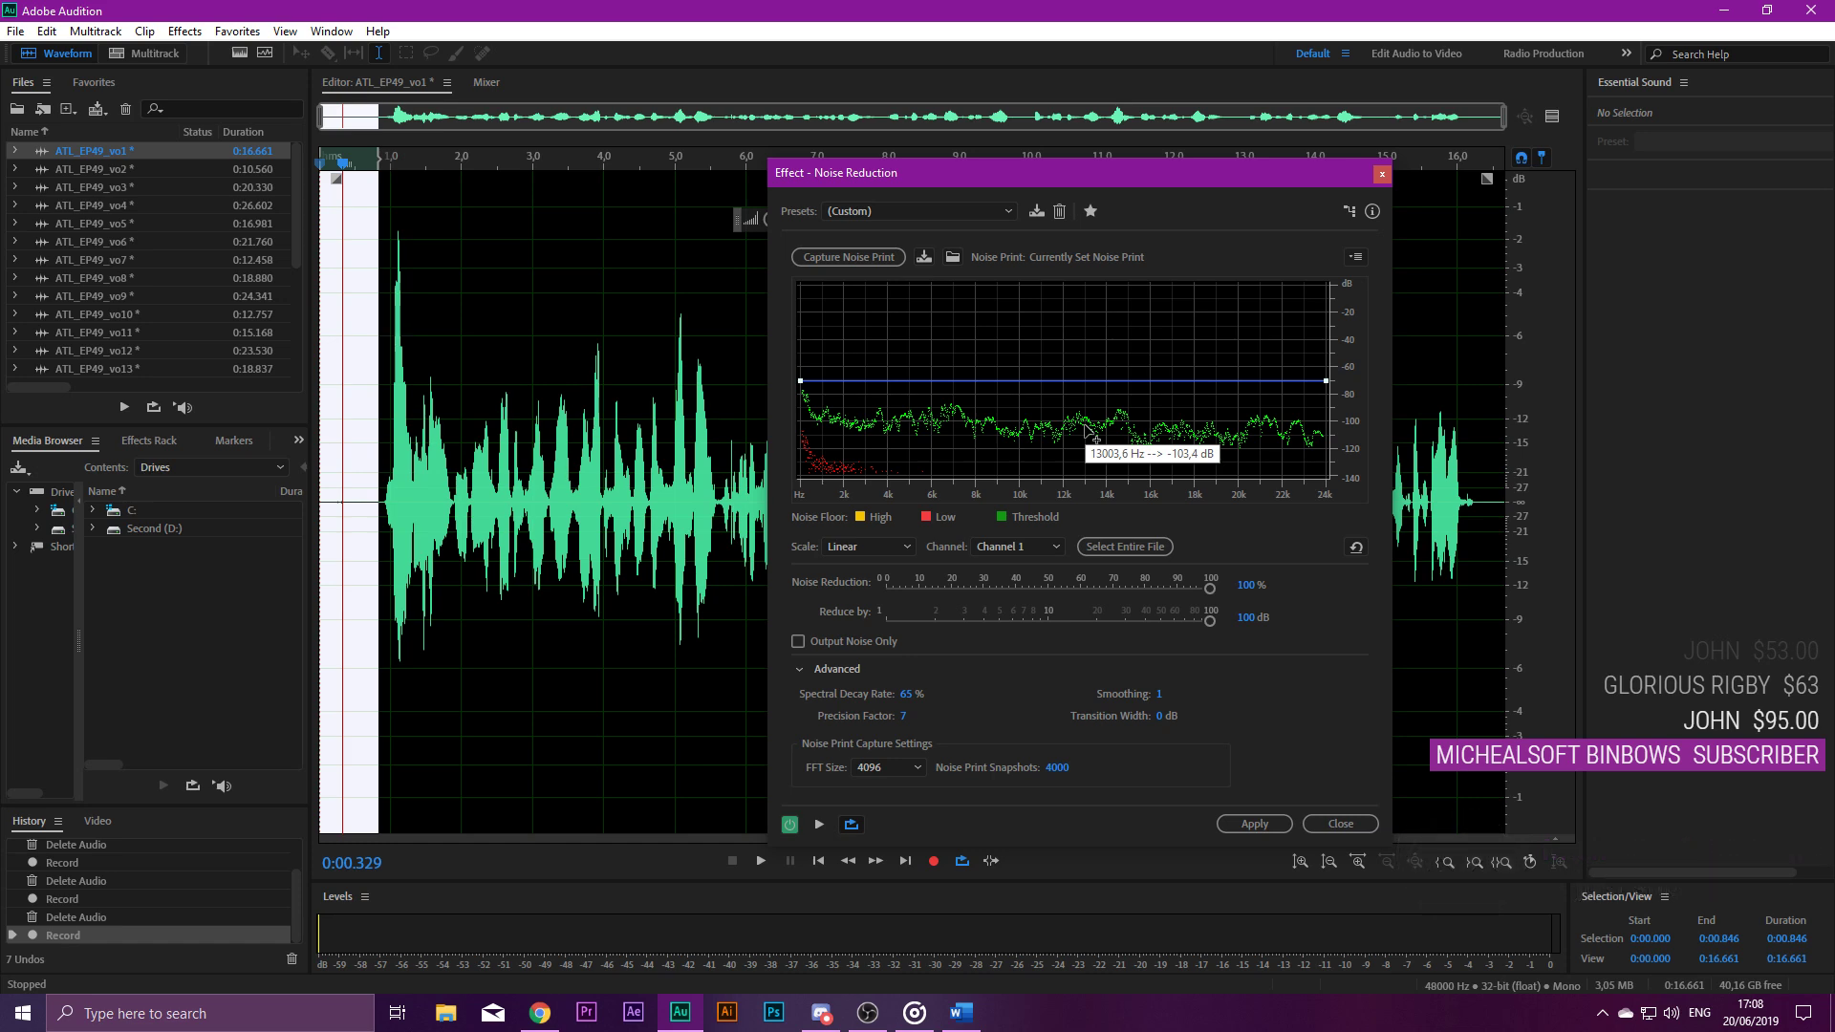
{"action": "left_click_drag", "start_coordinate": [1066, 173], "coordinate": [923, 170]}
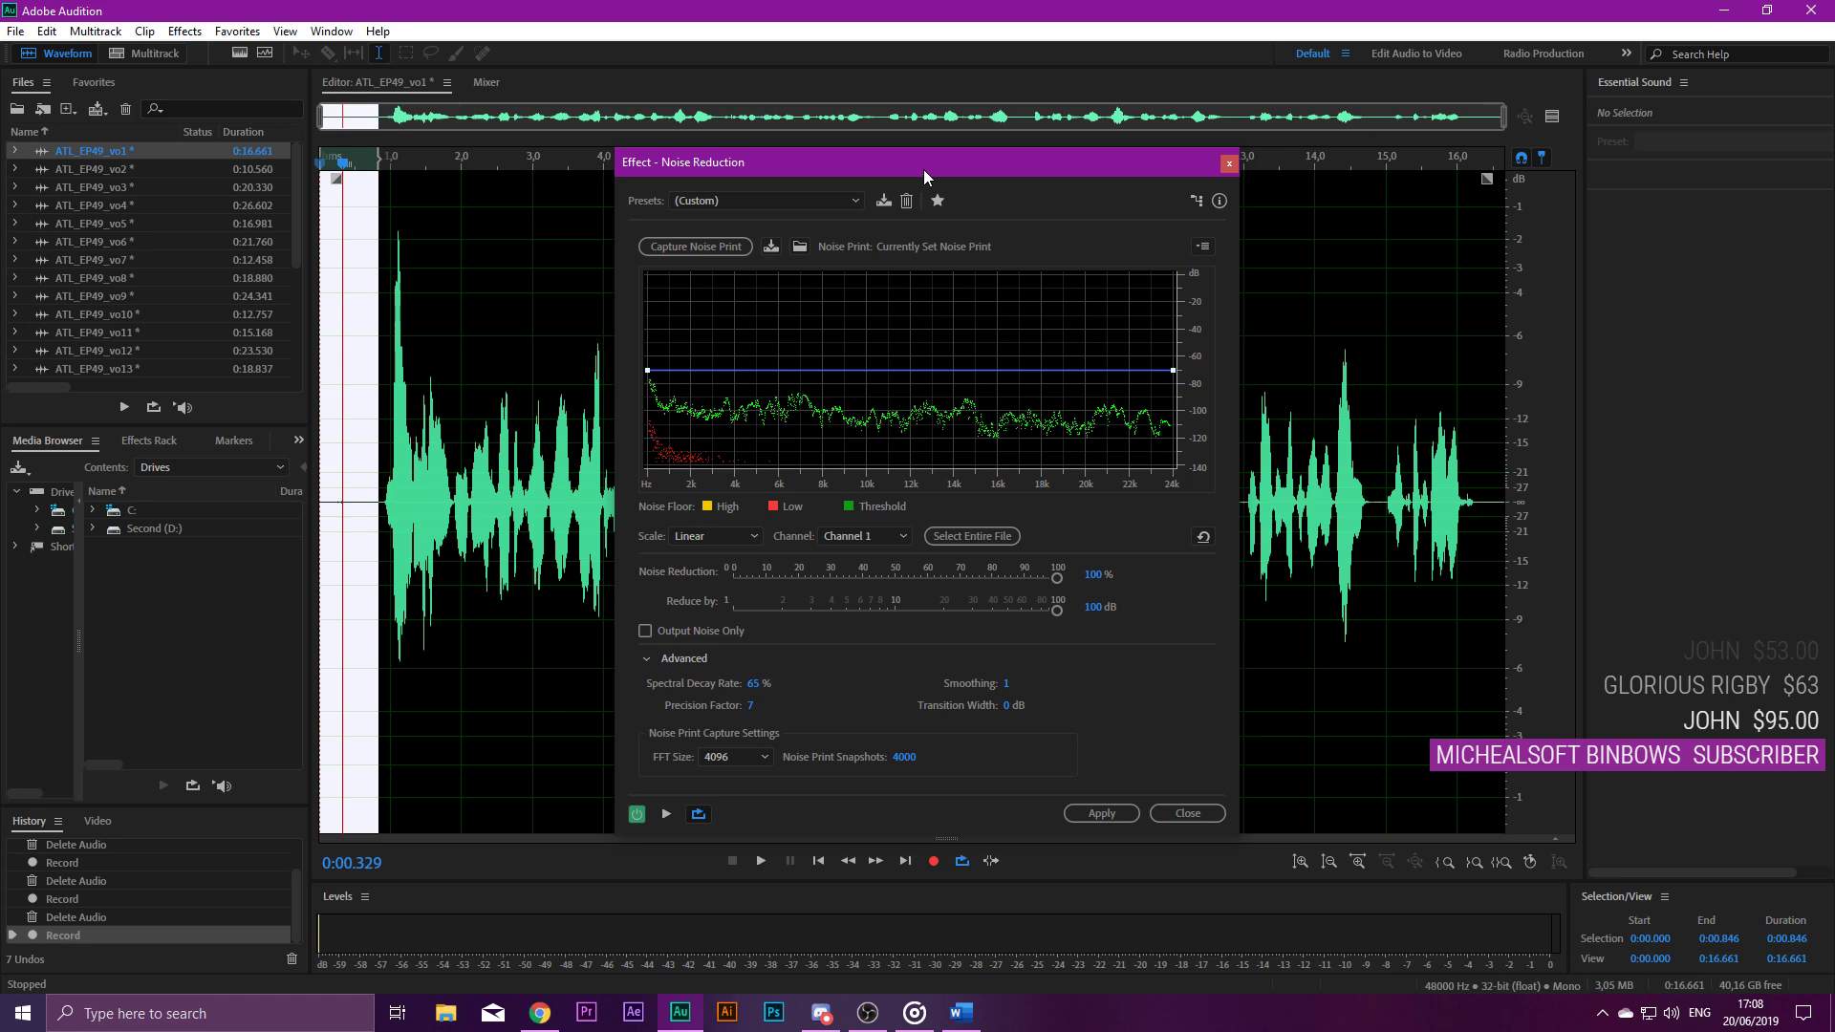
{"action": "left_click_drag", "start_coordinate": [923, 169], "coordinate": [1044, 159]}
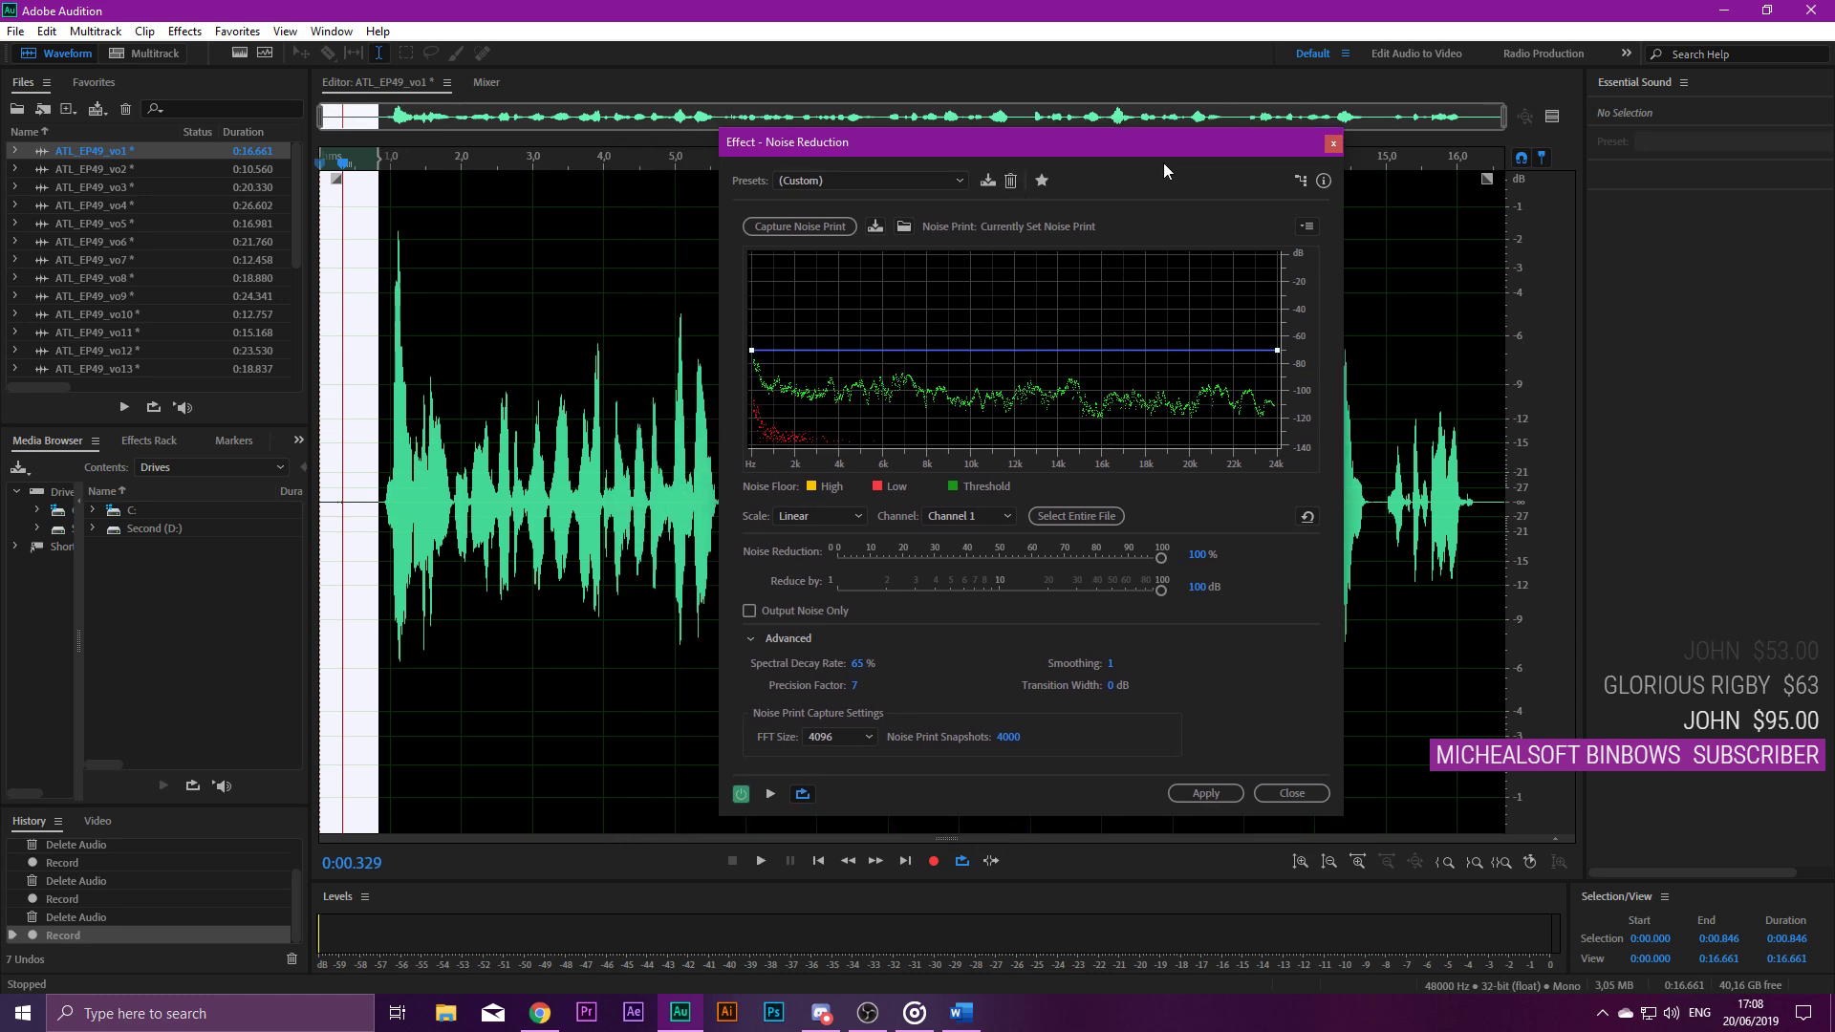
{"action": "left_click_drag", "start_coordinate": [1164, 165], "coordinate": [1205, 154]}
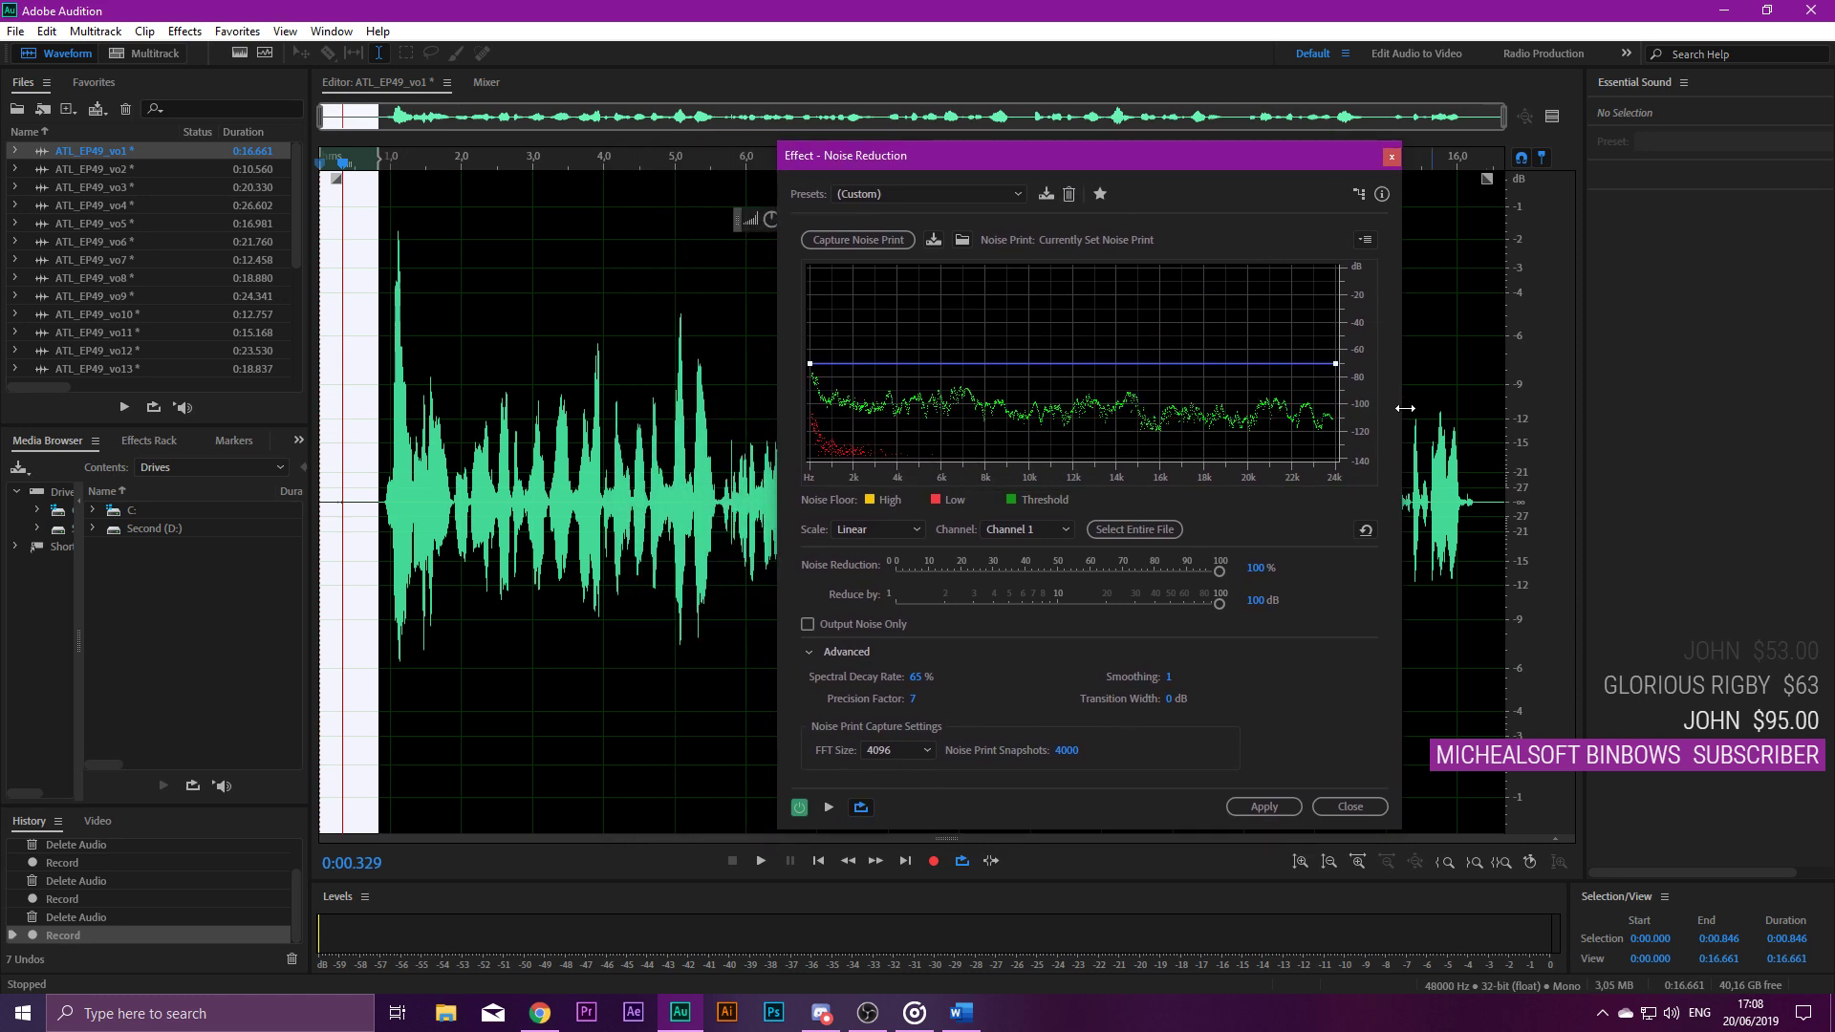
{"action": "left_click_drag", "start_coordinate": [1169, 157], "coordinate": [1403, 267]}
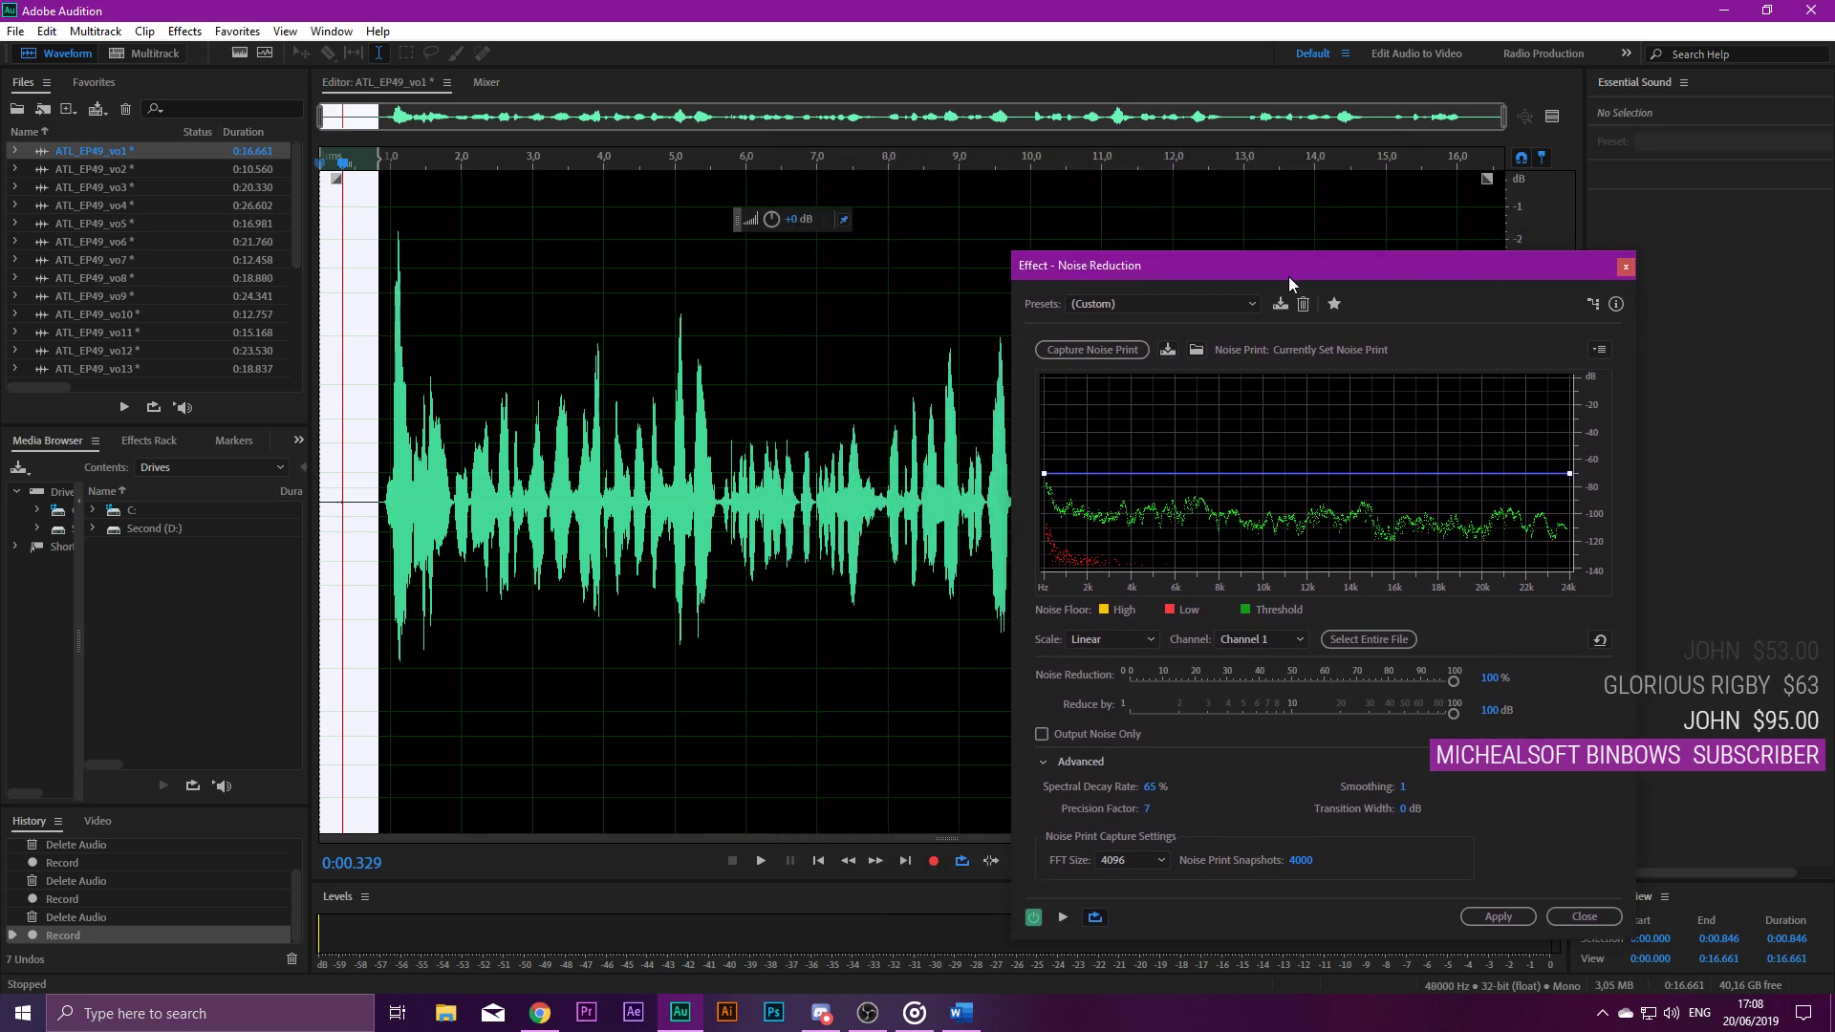
{"action": "left_click_drag", "start_coordinate": [1556, 279], "coordinate": [1509, 260]}
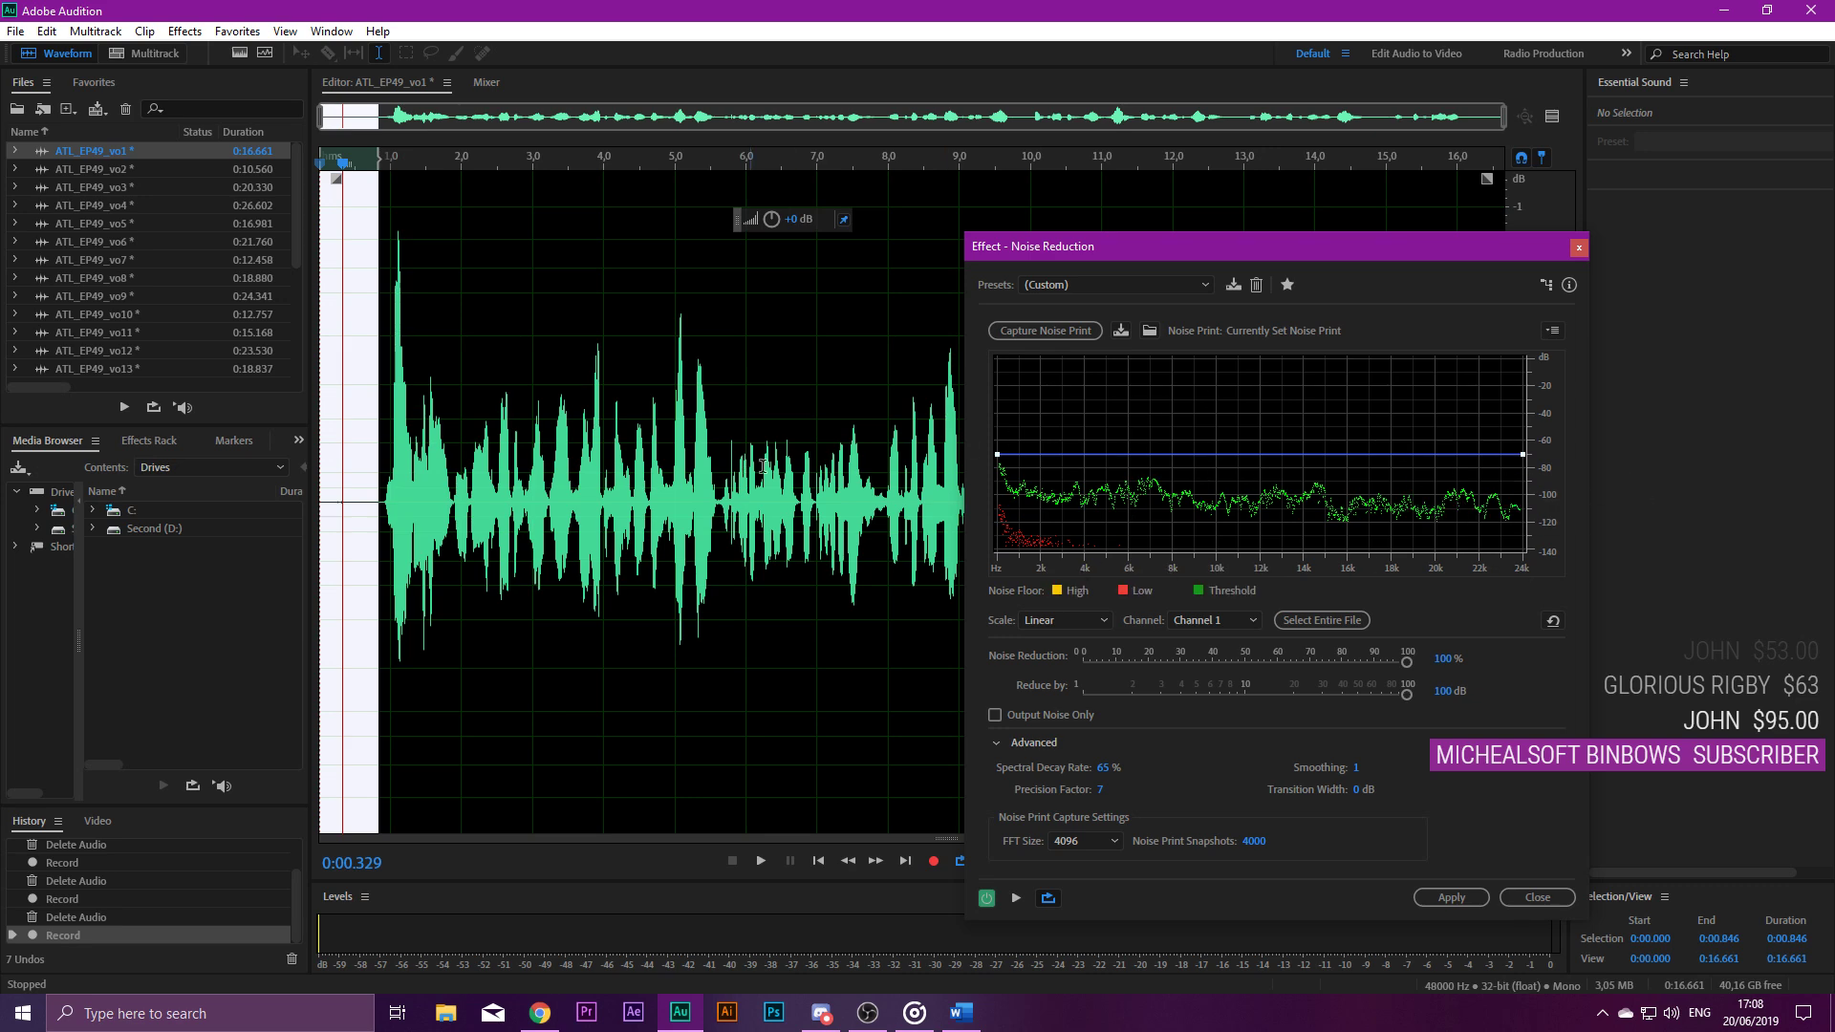
{"action": "double_click", "coordinate": [757, 369]}
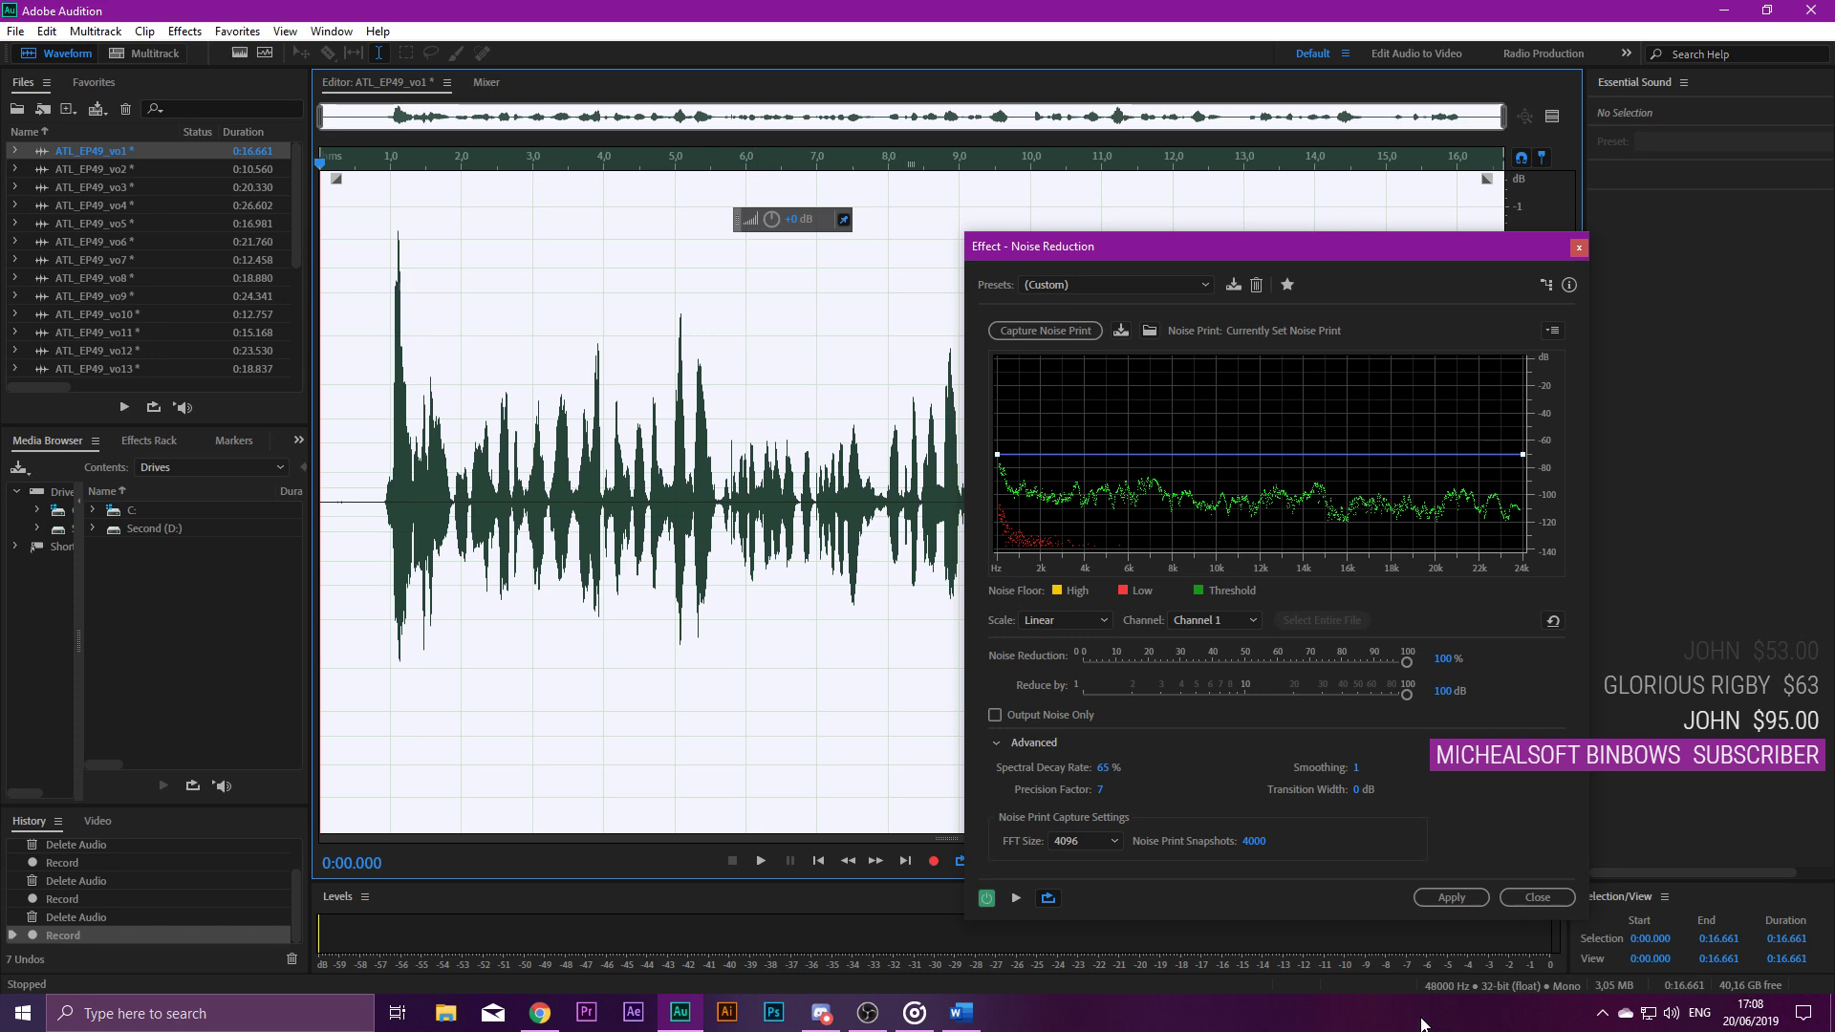
{"action": "left_click", "coordinate": [1450, 898]}
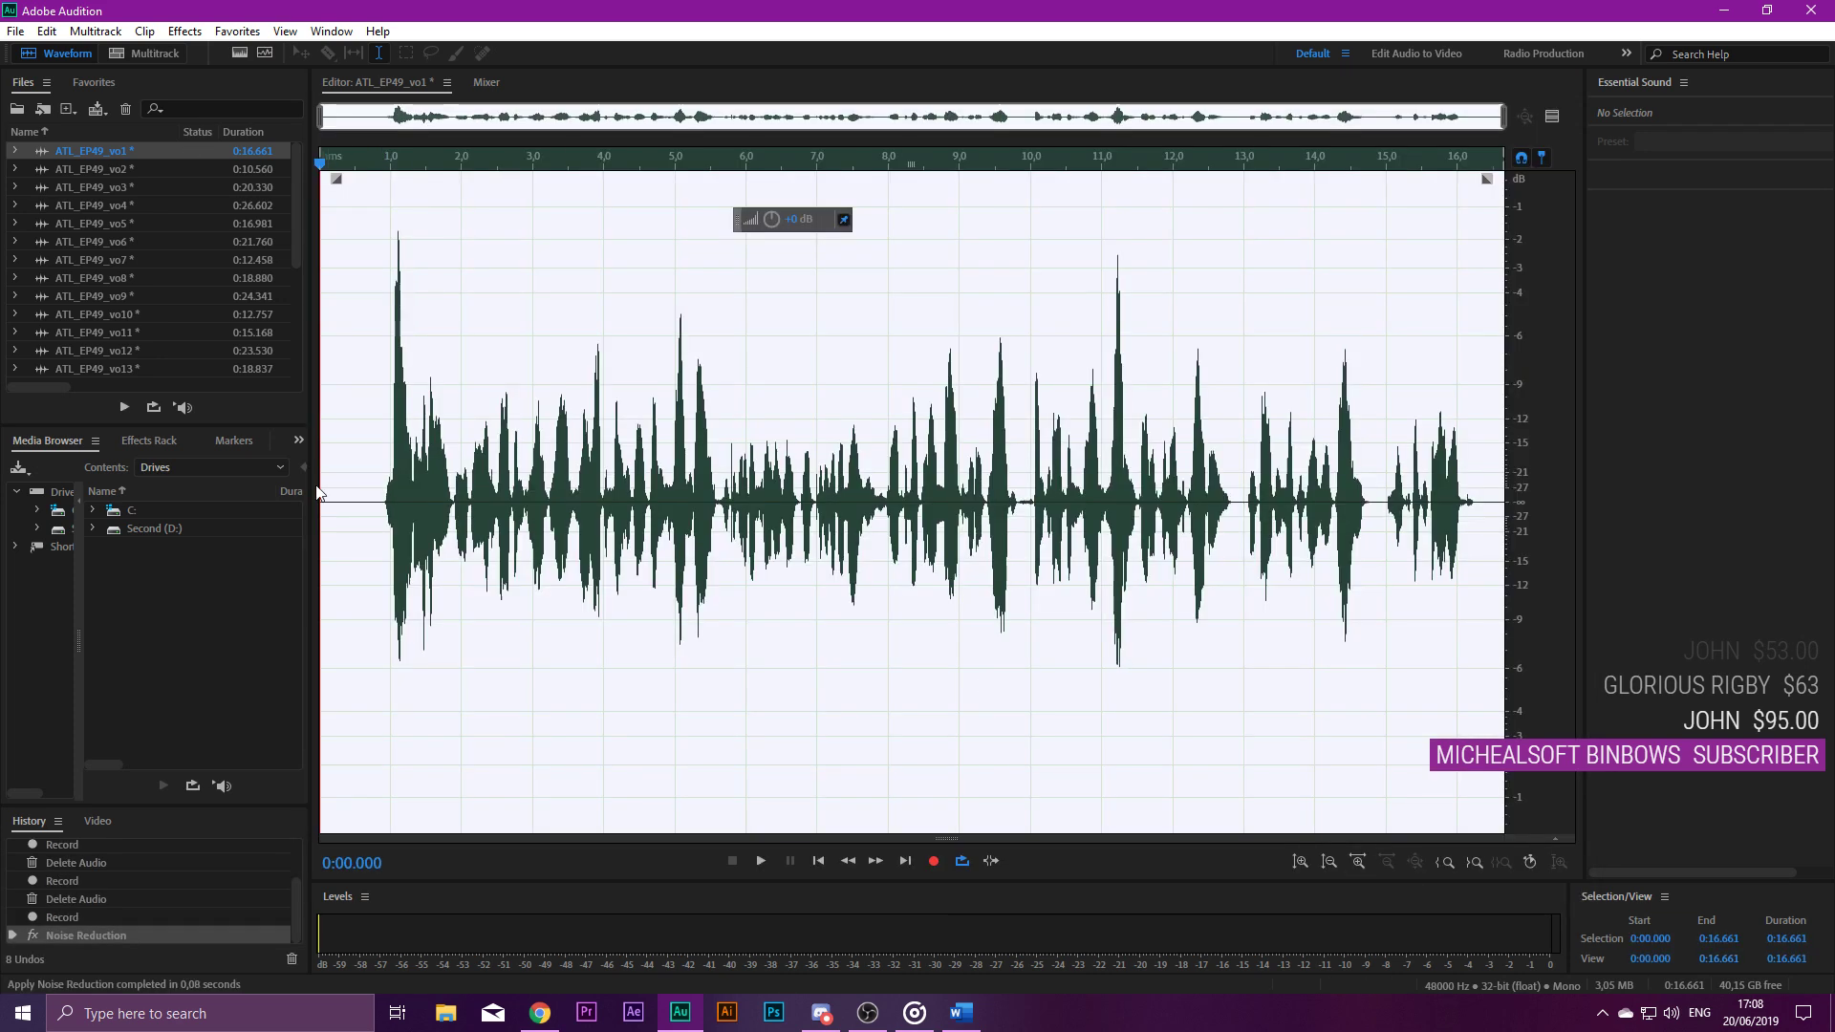
Delete the silent lead-in of about 0.9 seconds from the start of ATL_EP49_vo1 and play the trimmed clip.
{"action": "left_click", "coordinate": [342, 501]}
{"action": "double_click", "coordinate": [343, 502]}
{"action": "left_click_drag", "start_coordinate": [356, 502], "coordinate": [329, 502]}
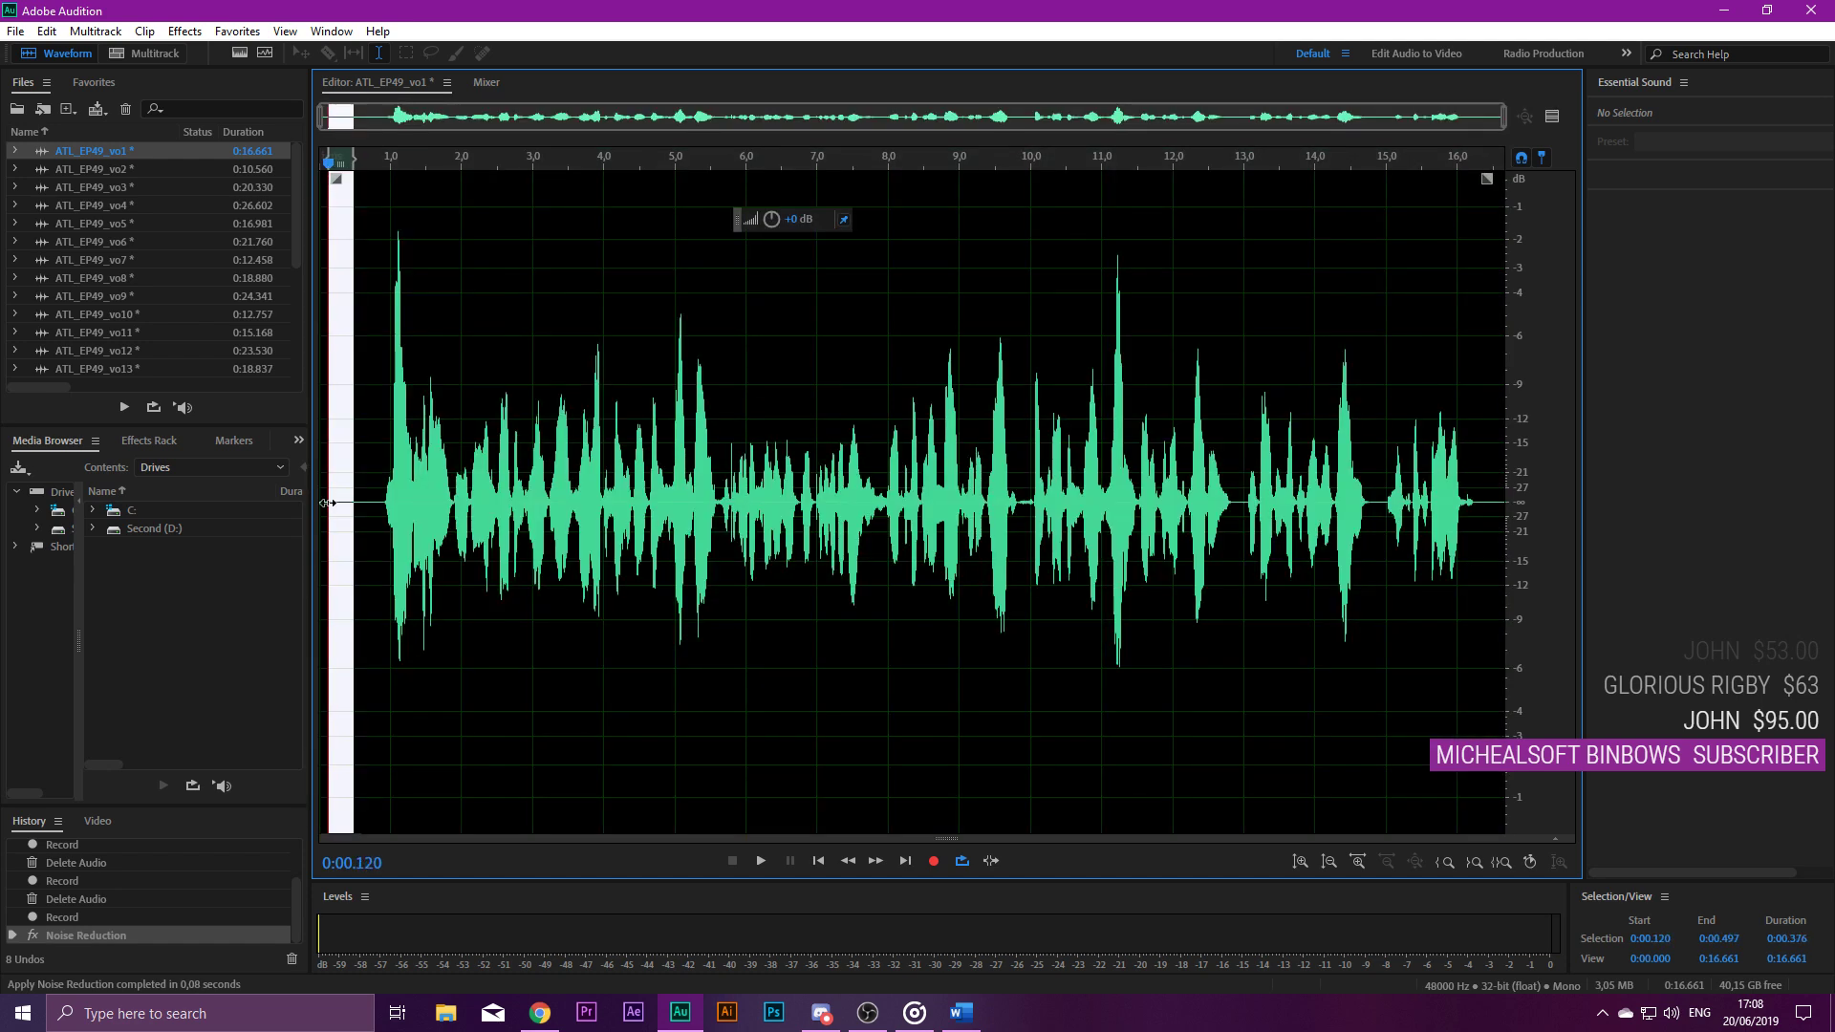
{"action": "left_click", "coordinate": [381, 495]}
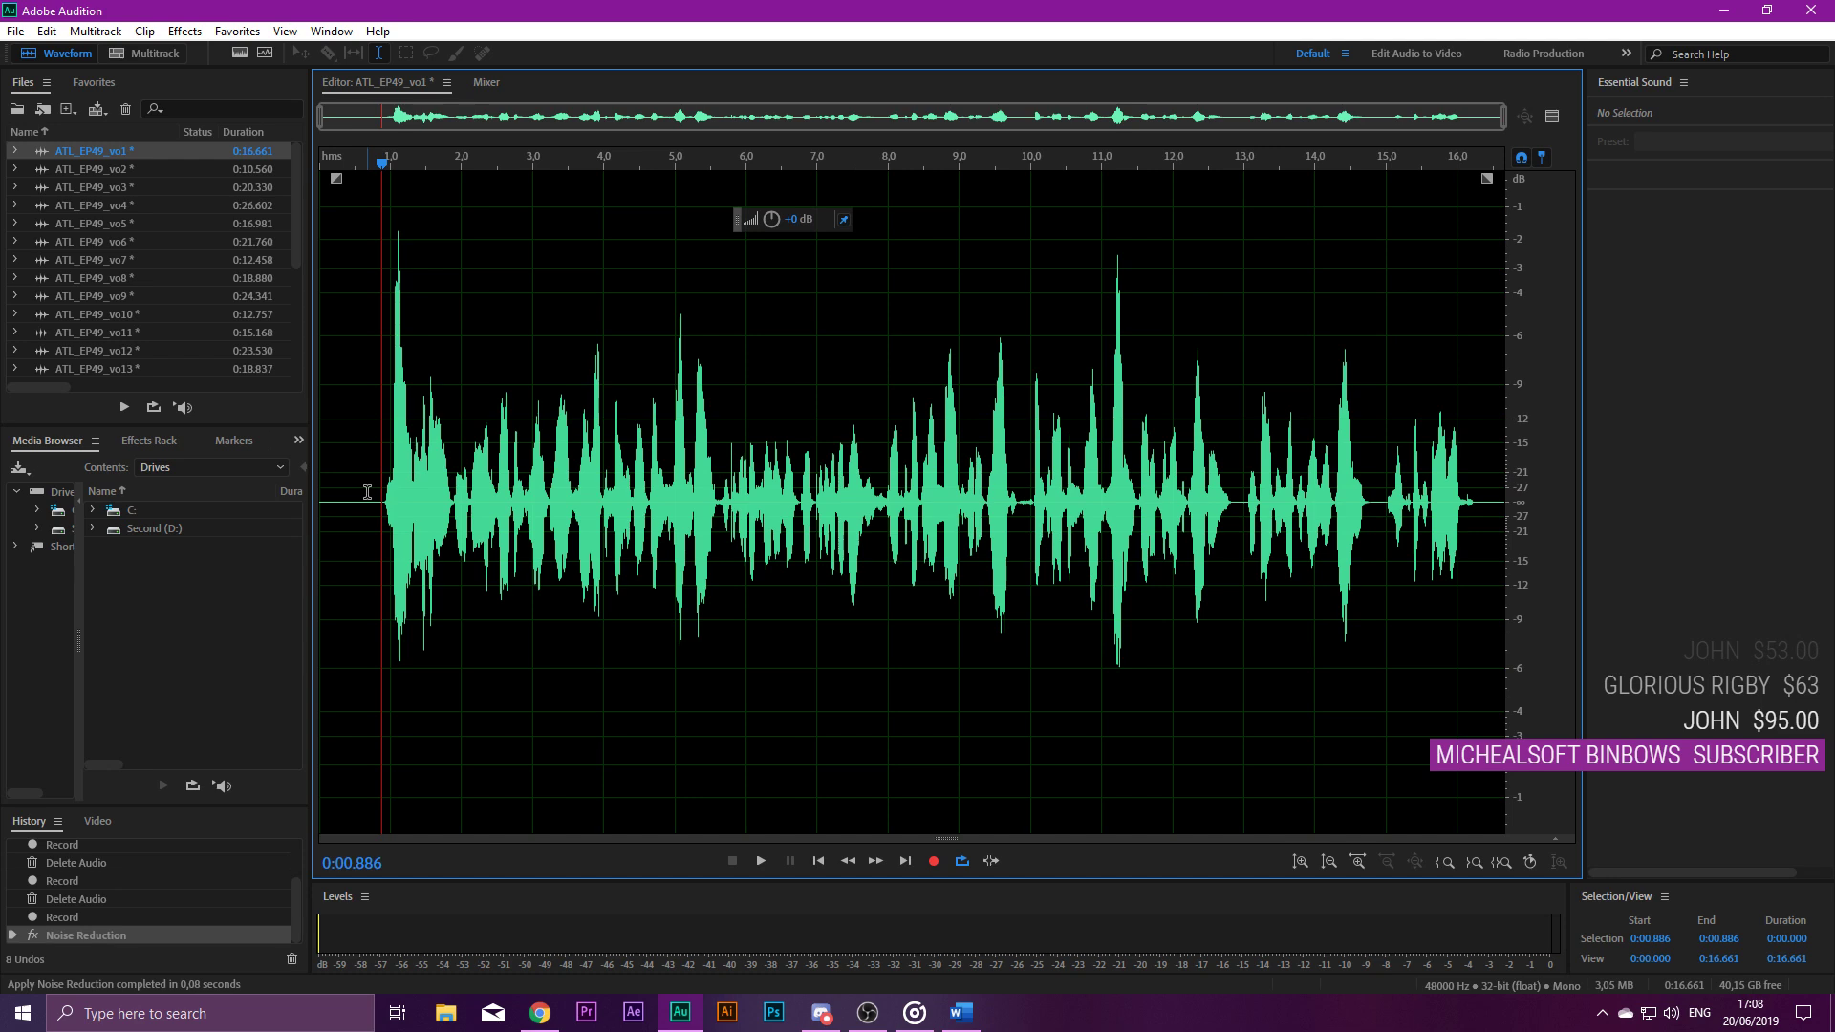
{"action": "double_click", "coordinate": [329, 483]}
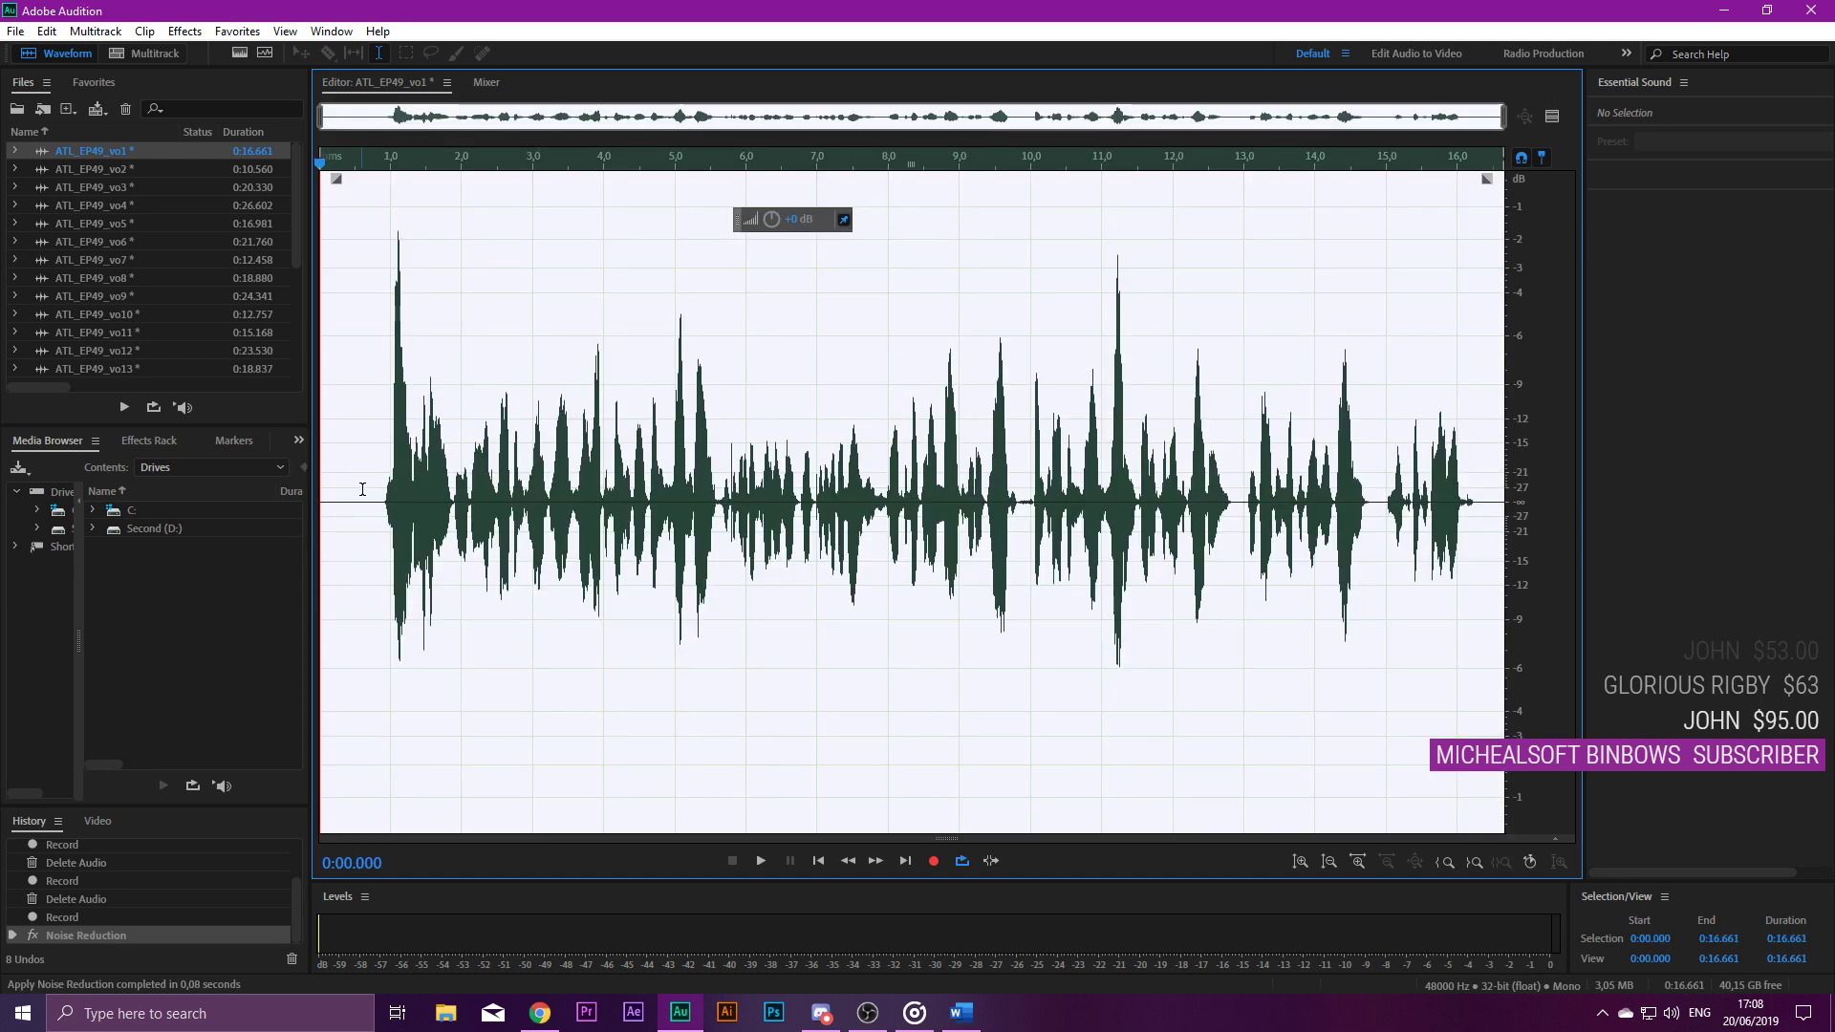
{"action": "left_click", "coordinate": [381, 496]}
{"action": "left_click_drag", "start_coordinate": [379, 495], "coordinate": [268, 498]}
{"action": "key", "text": "Delete"}
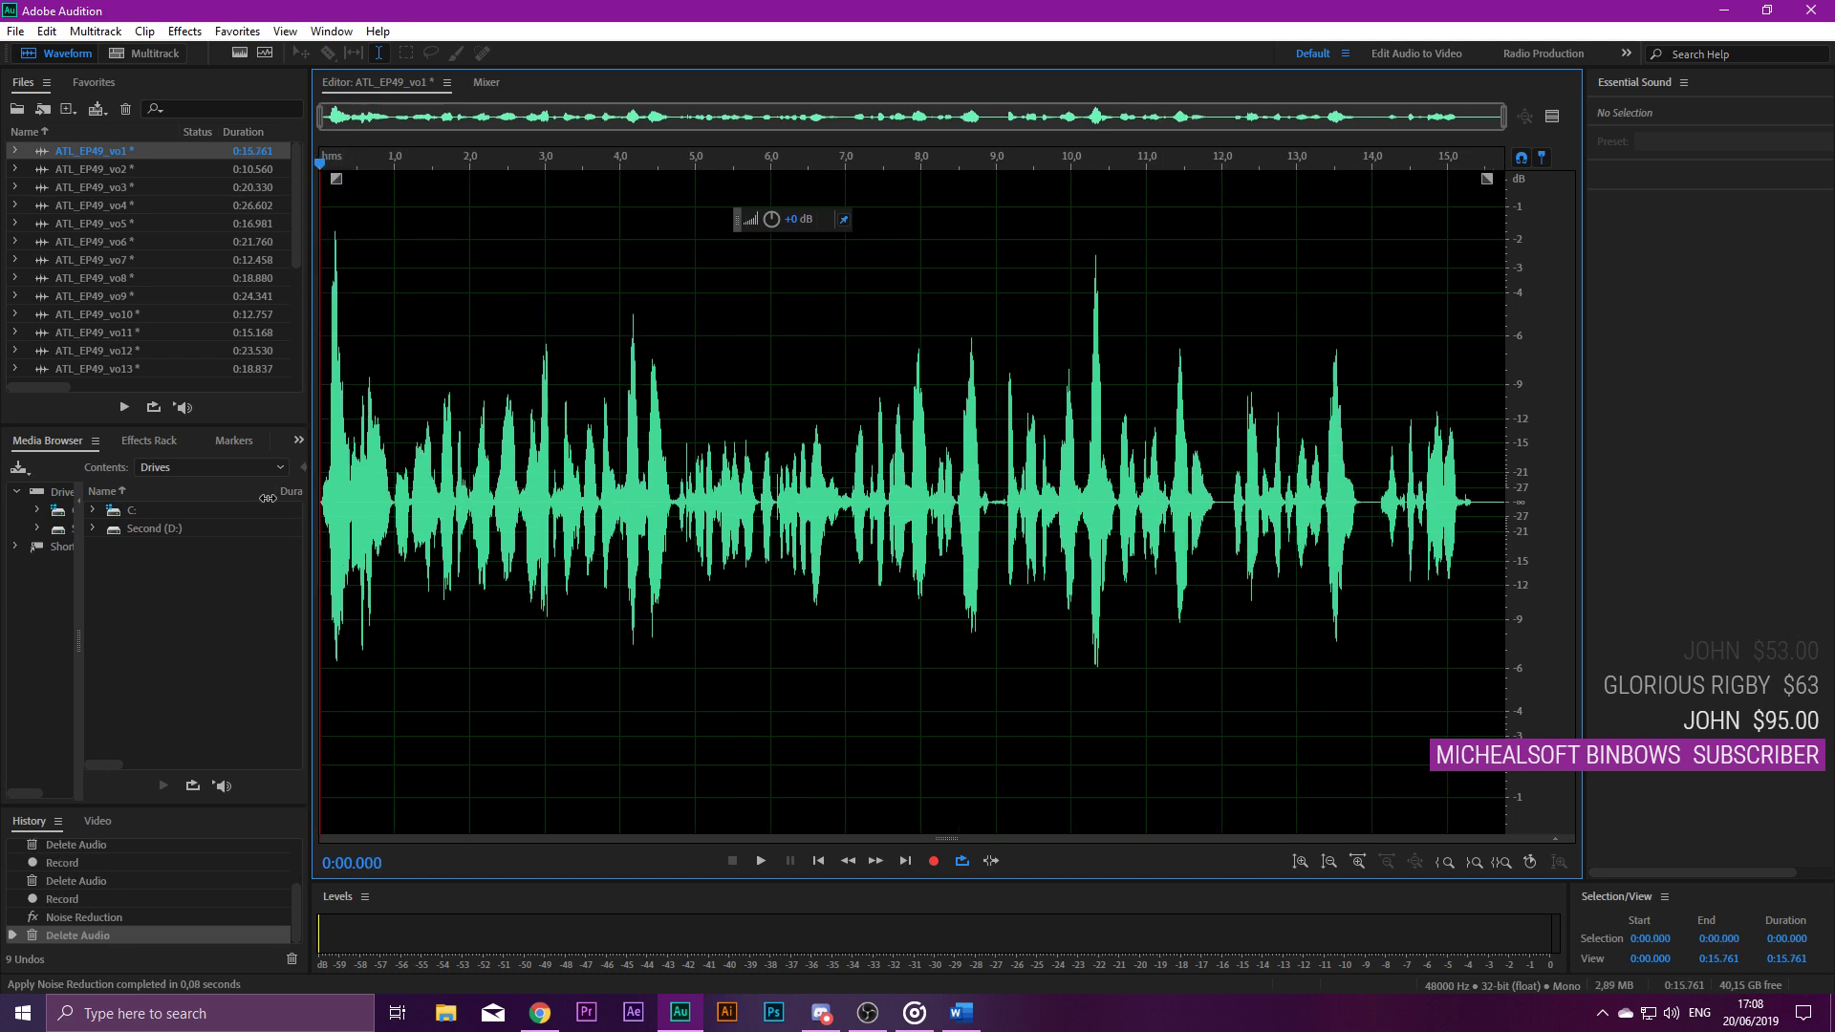
{"action": "key", "text": "space"}
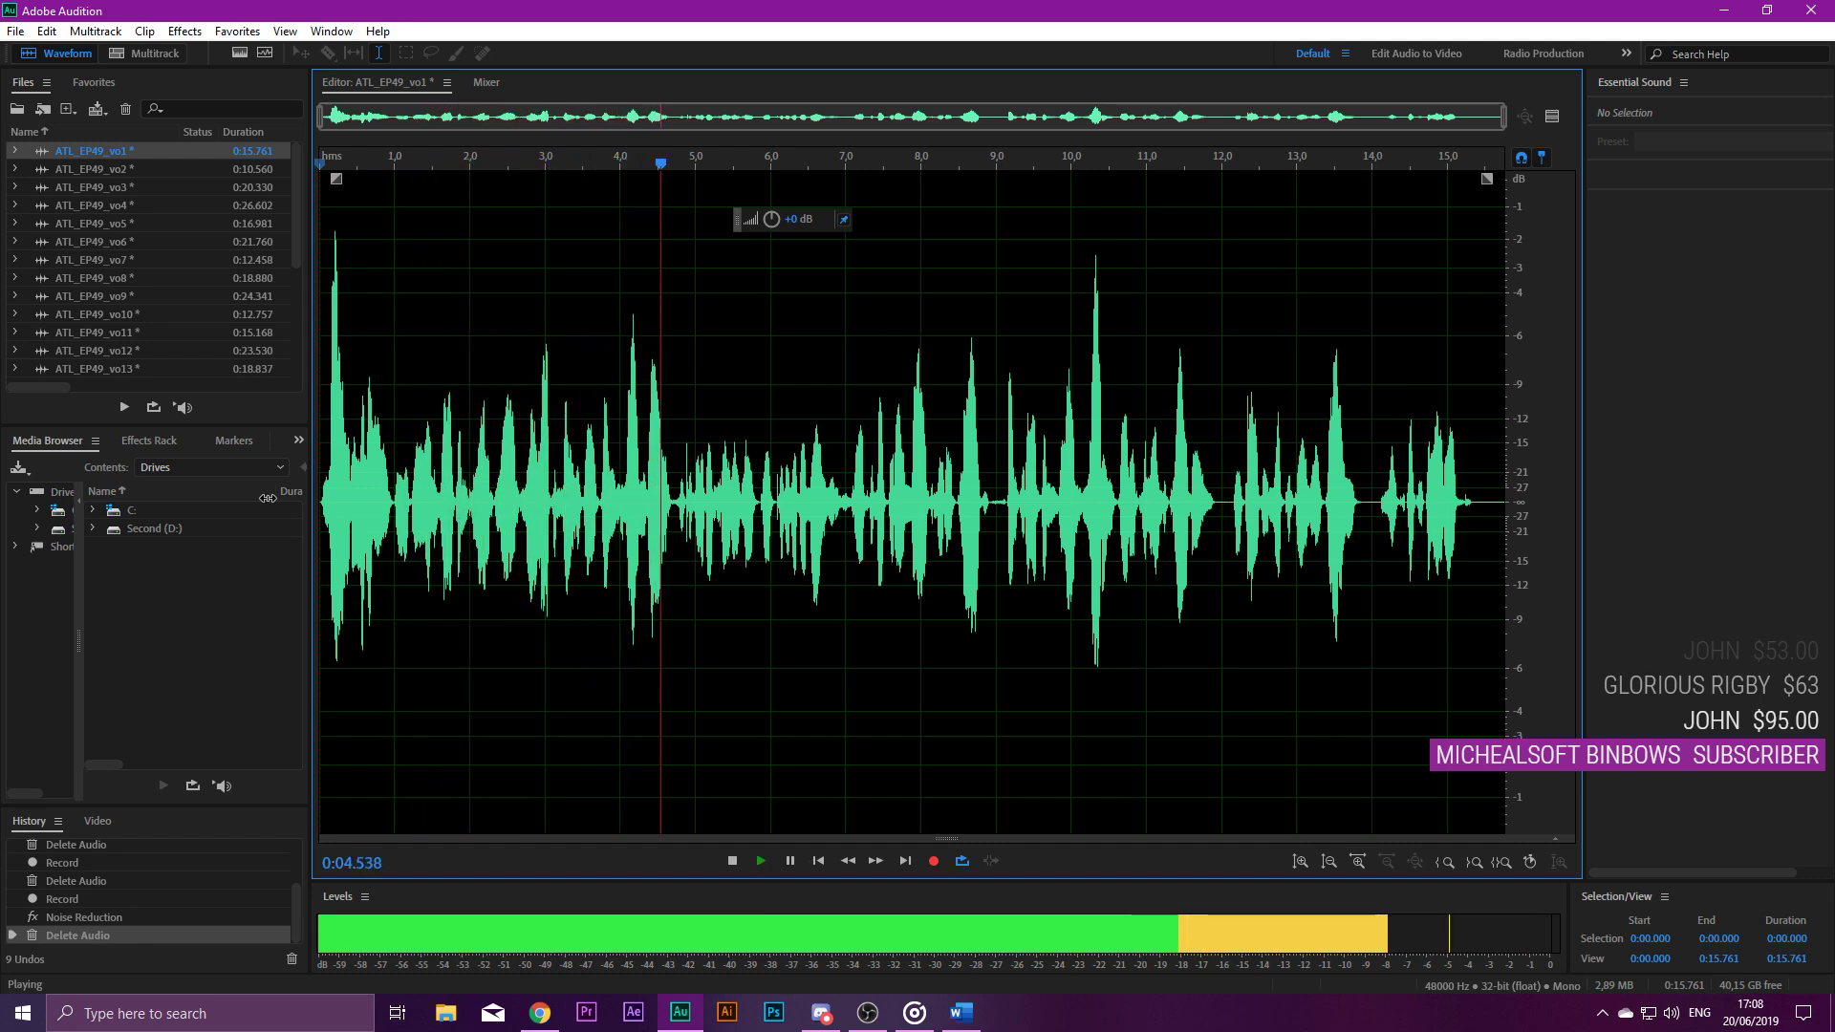
{"action": "key", "text": "space"}
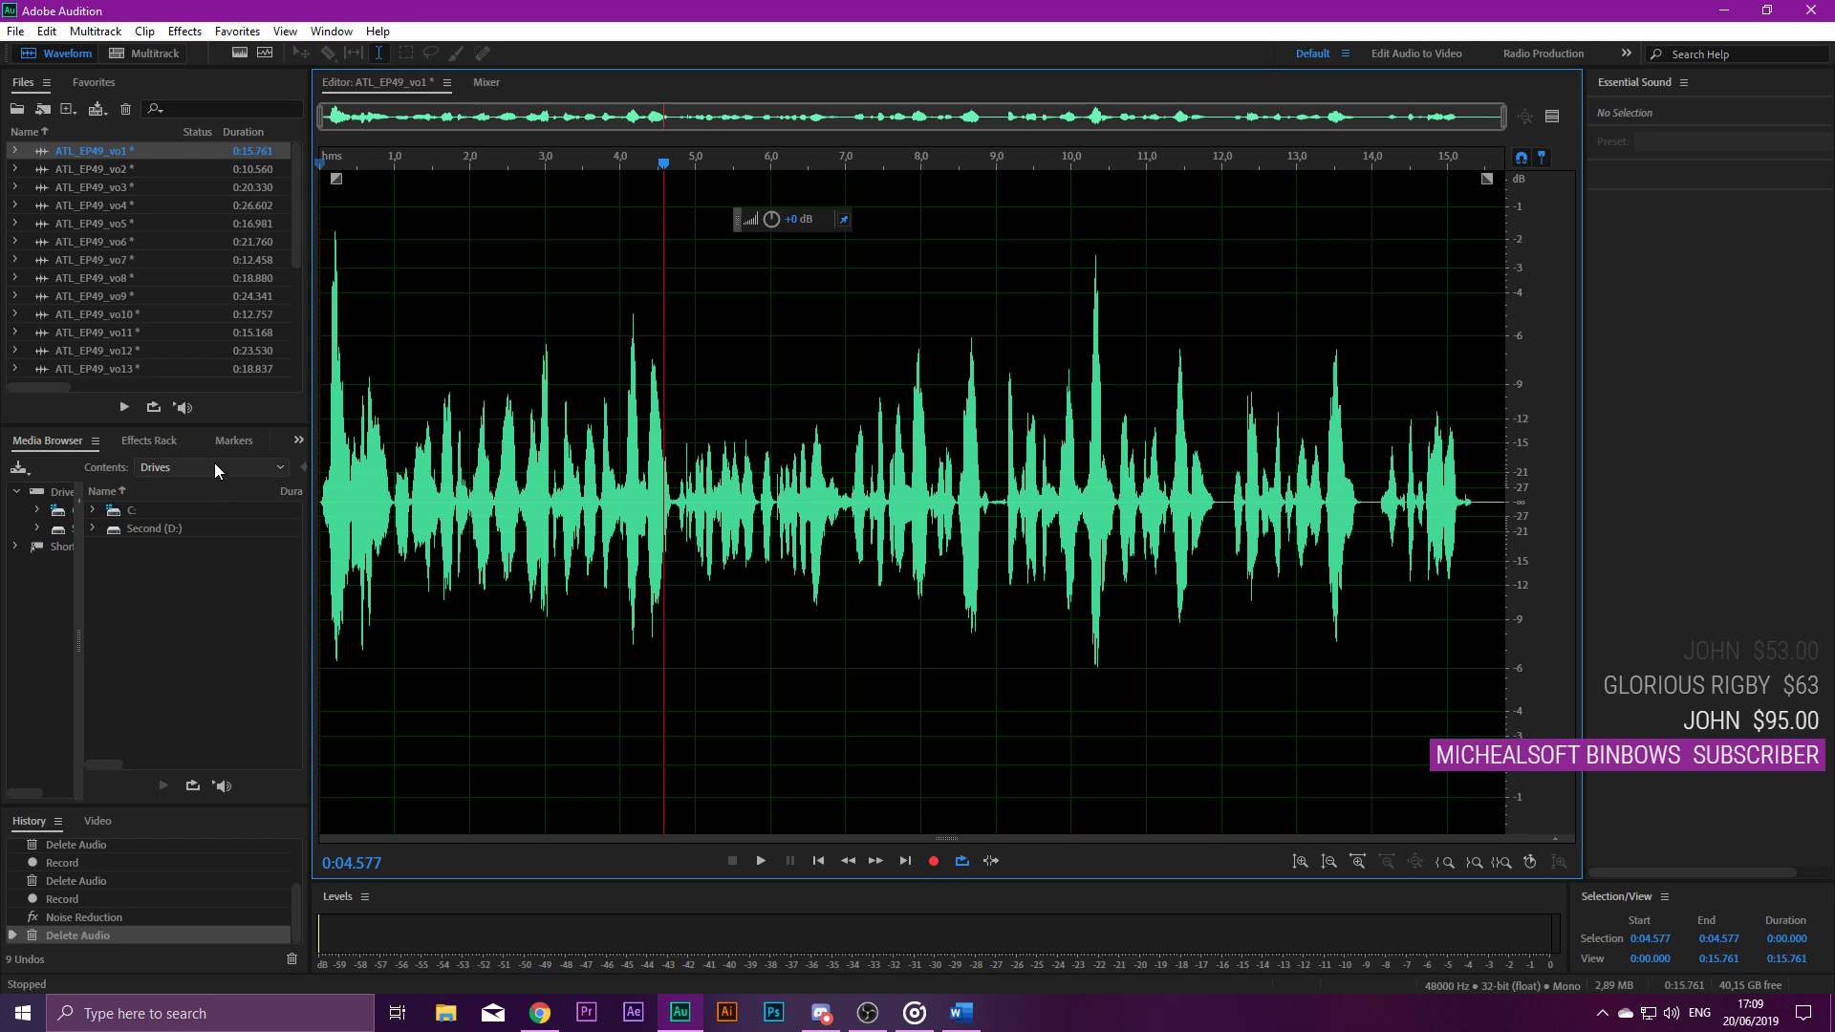
Play the opening of ATL_EP49_vo1 from the start, and again from about 2.8 to 4 seconds.
{"action": "key", "text": "Home"}
{"action": "key", "text": "space"}
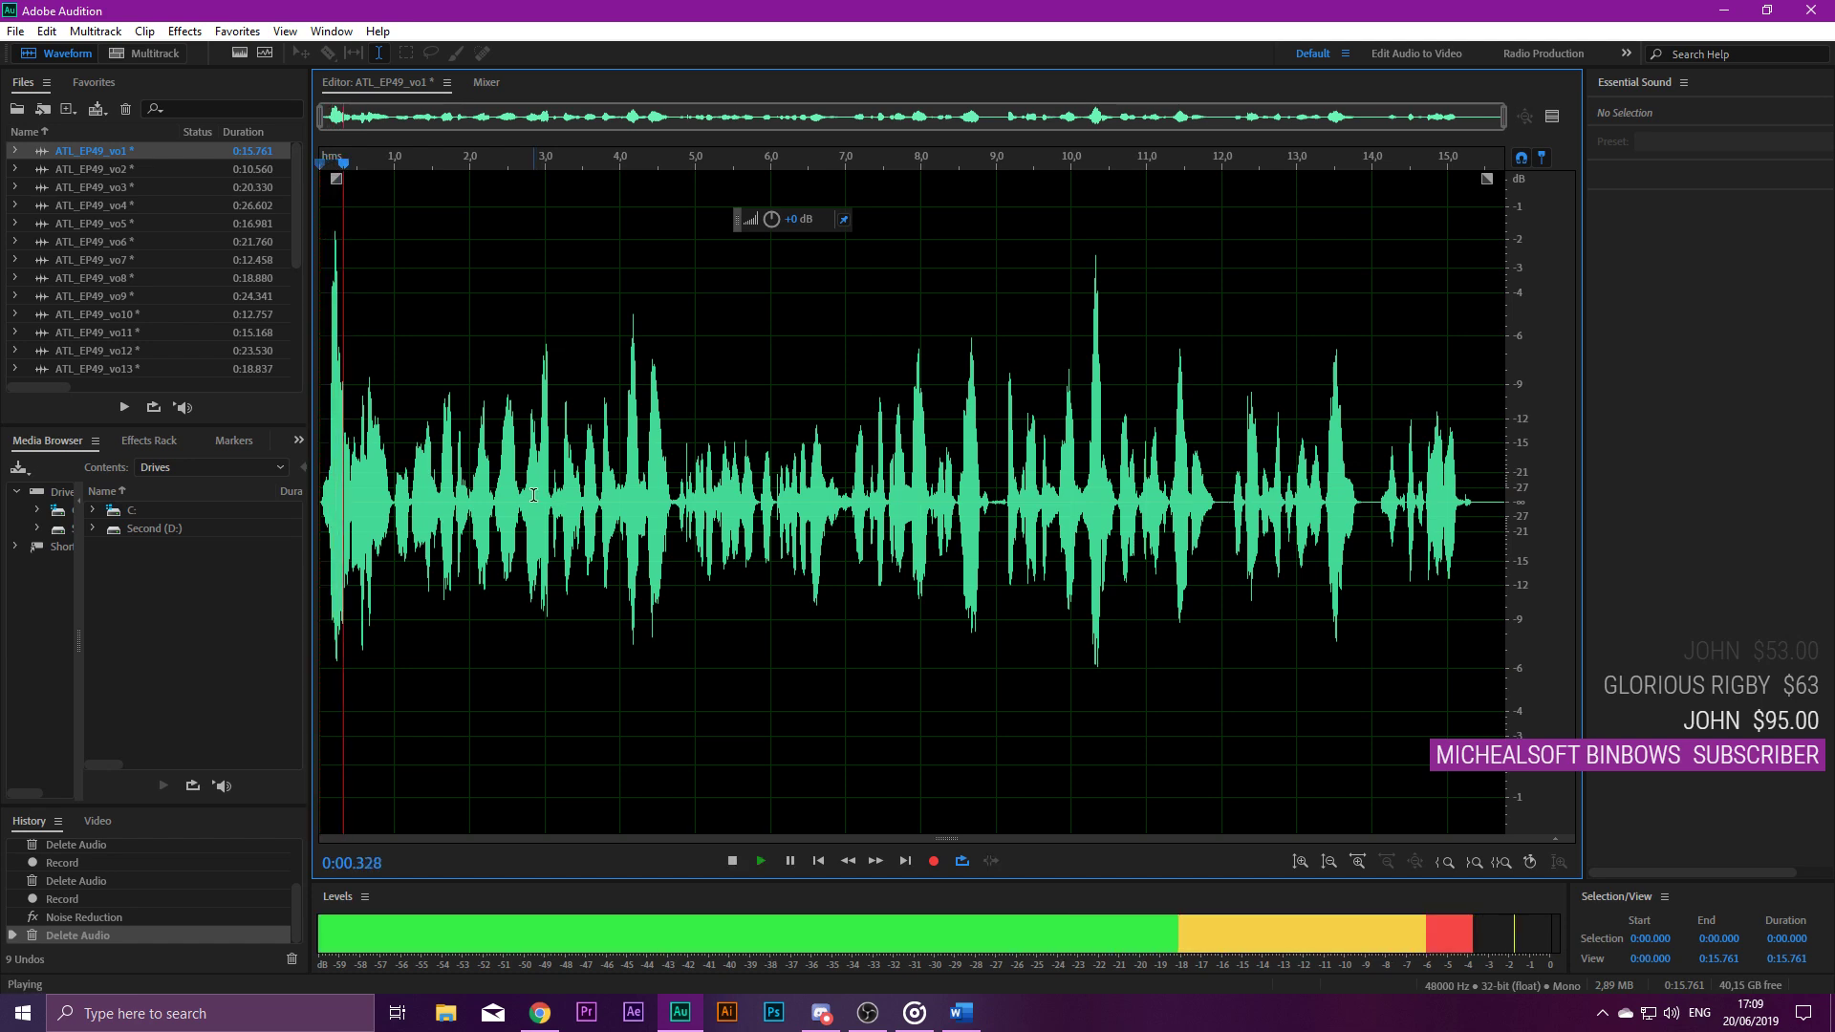
{"action": "key", "text": "space"}
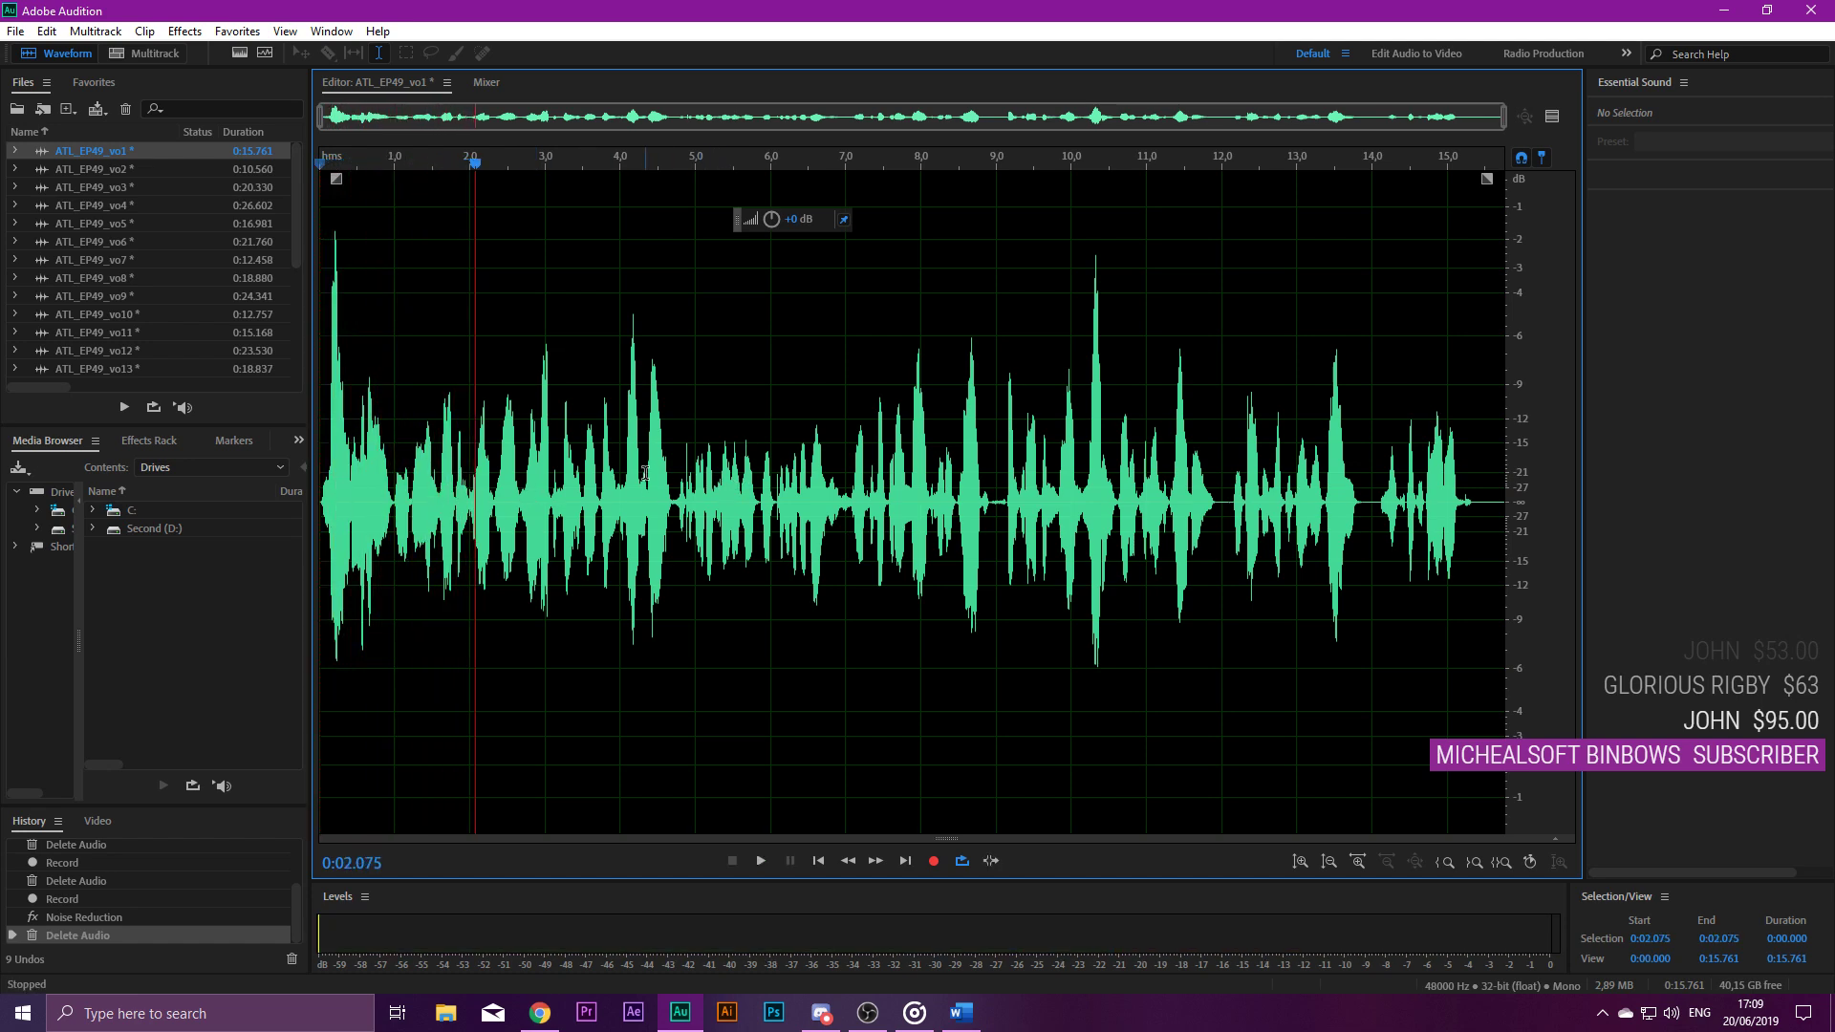
{"action": "left_click", "coordinate": [590, 248]}
{"action": "left_click", "coordinate": [646, 468]}
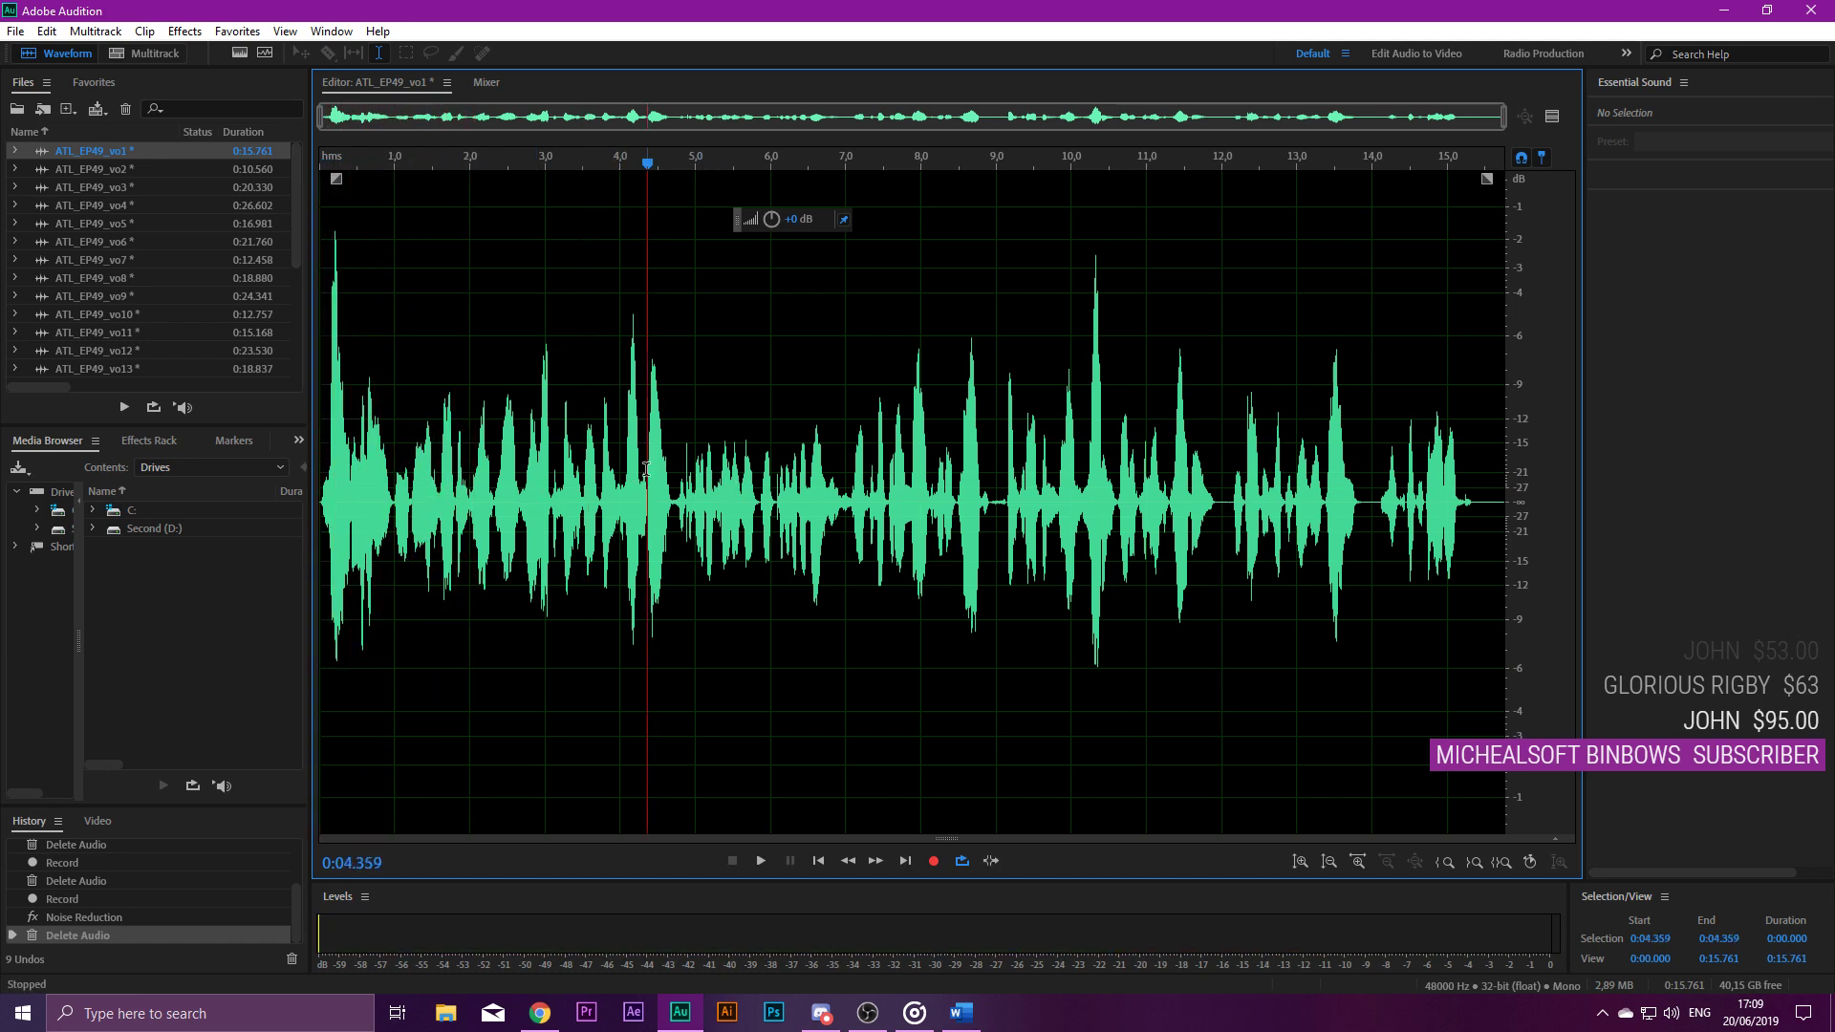
{"action": "left_click", "coordinate": [531, 478]}
{"action": "key", "text": "space"}
{"action": "scroll", "coordinate": [643, 478], "scroll_direction": "up", "scroll_amount": 2}
{"action": "key", "text": "space"}
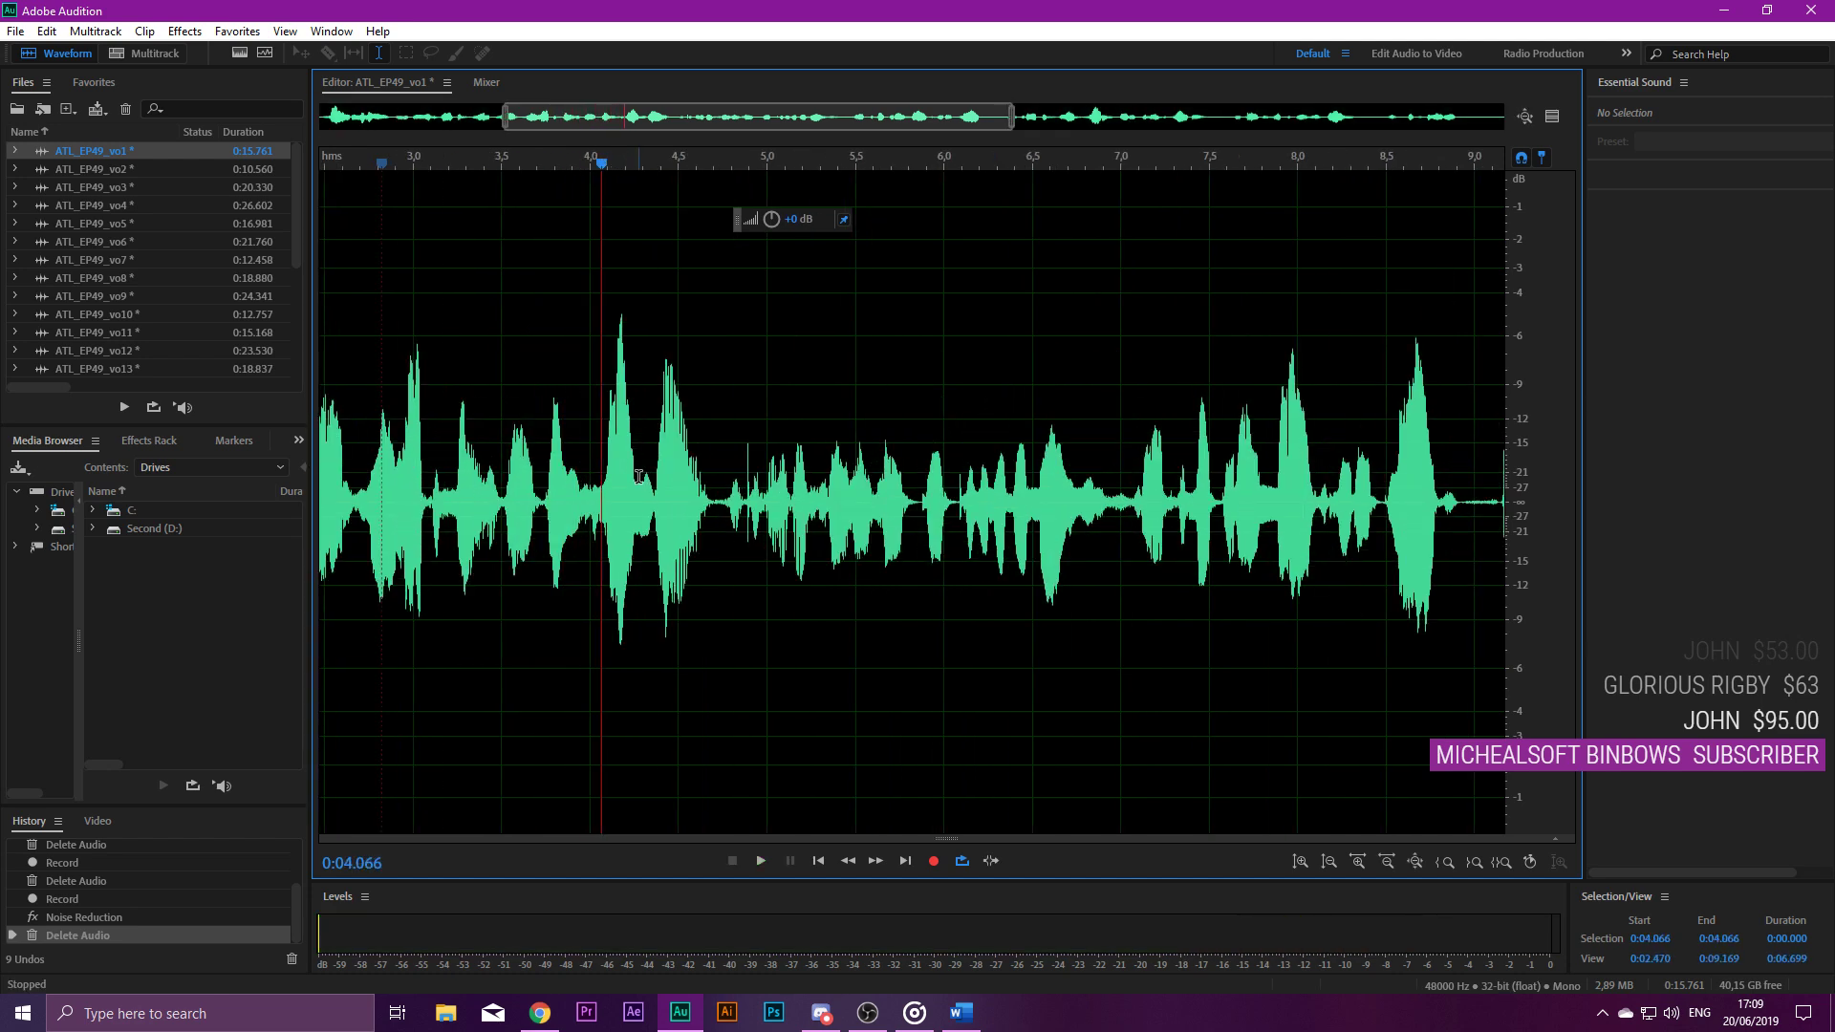
Play ATL_EP49_vo1 from about 4.5 seconds through to the silence at its end.
{"action": "left_click", "coordinate": [694, 465]}
{"action": "left_click", "coordinate": [679, 465]}
{"action": "scroll", "coordinate": [672, 463], "scroll_direction": "up", "scroll_amount": 2}
{"action": "key", "text": "space"}
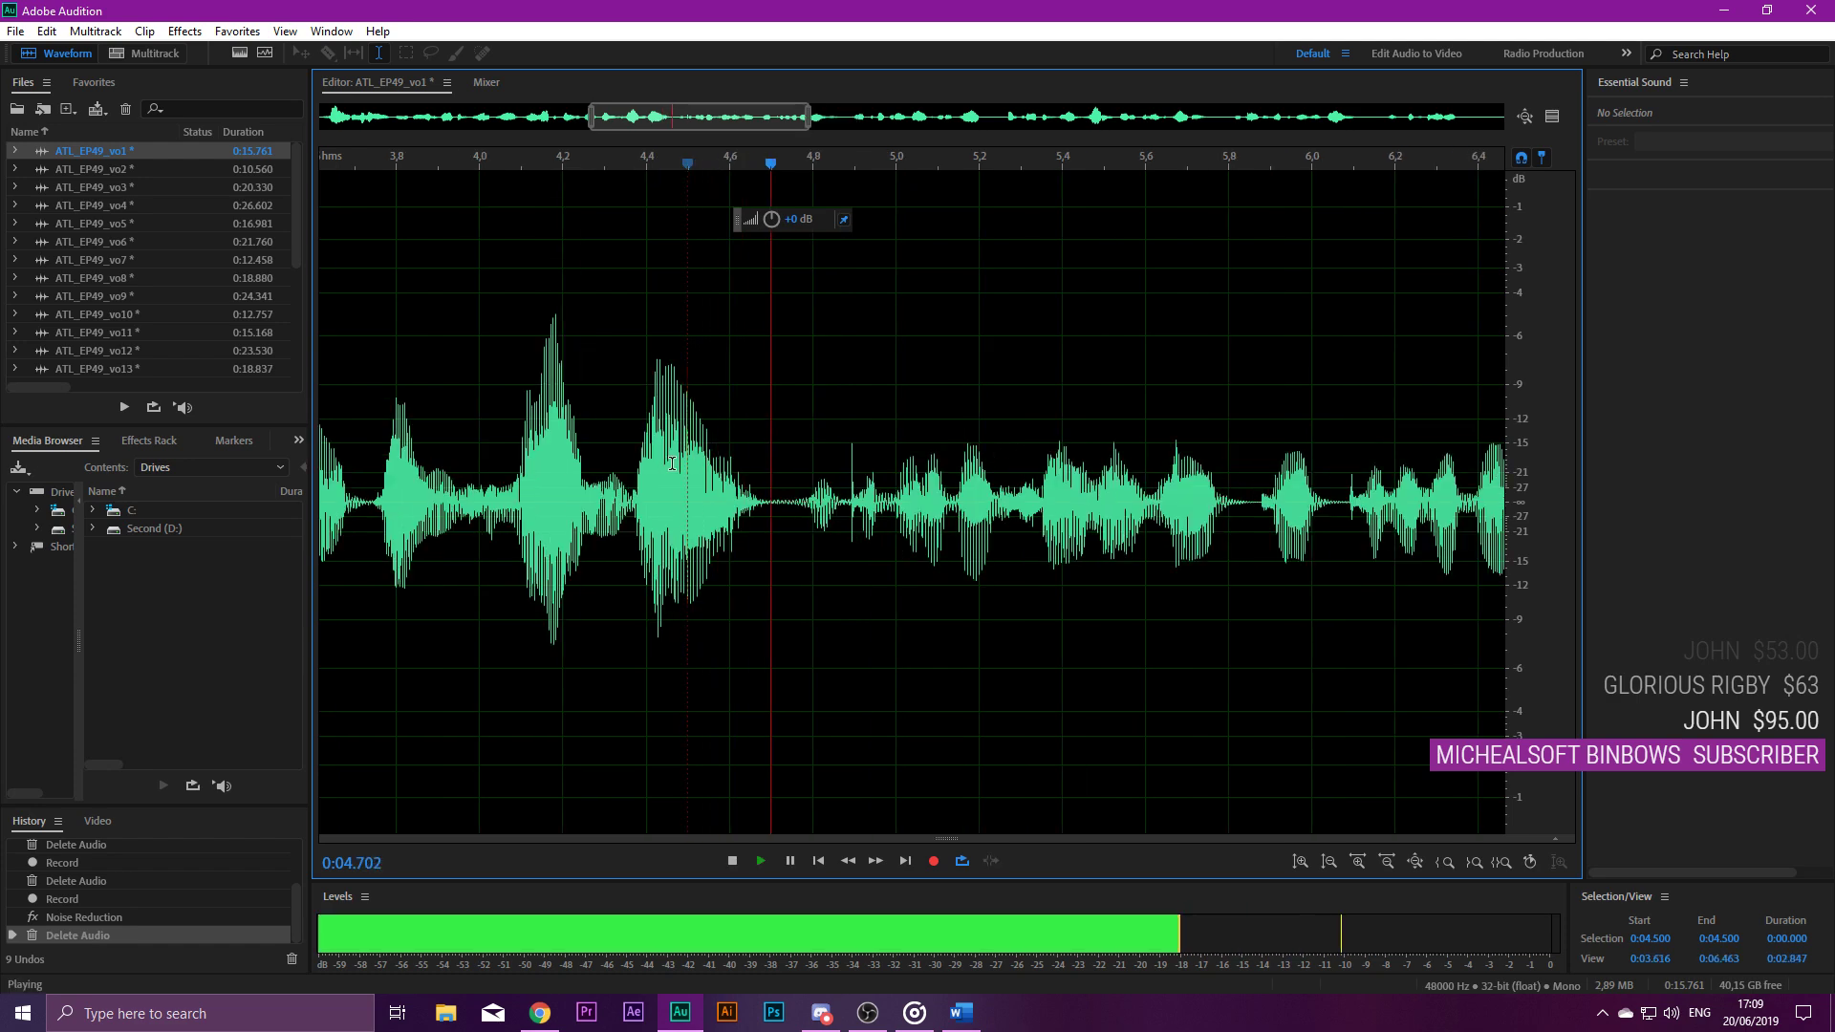
{"action": "scroll", "coordinate": [870, 482], "scroll_direction": "down", "scroll_amount": 5}
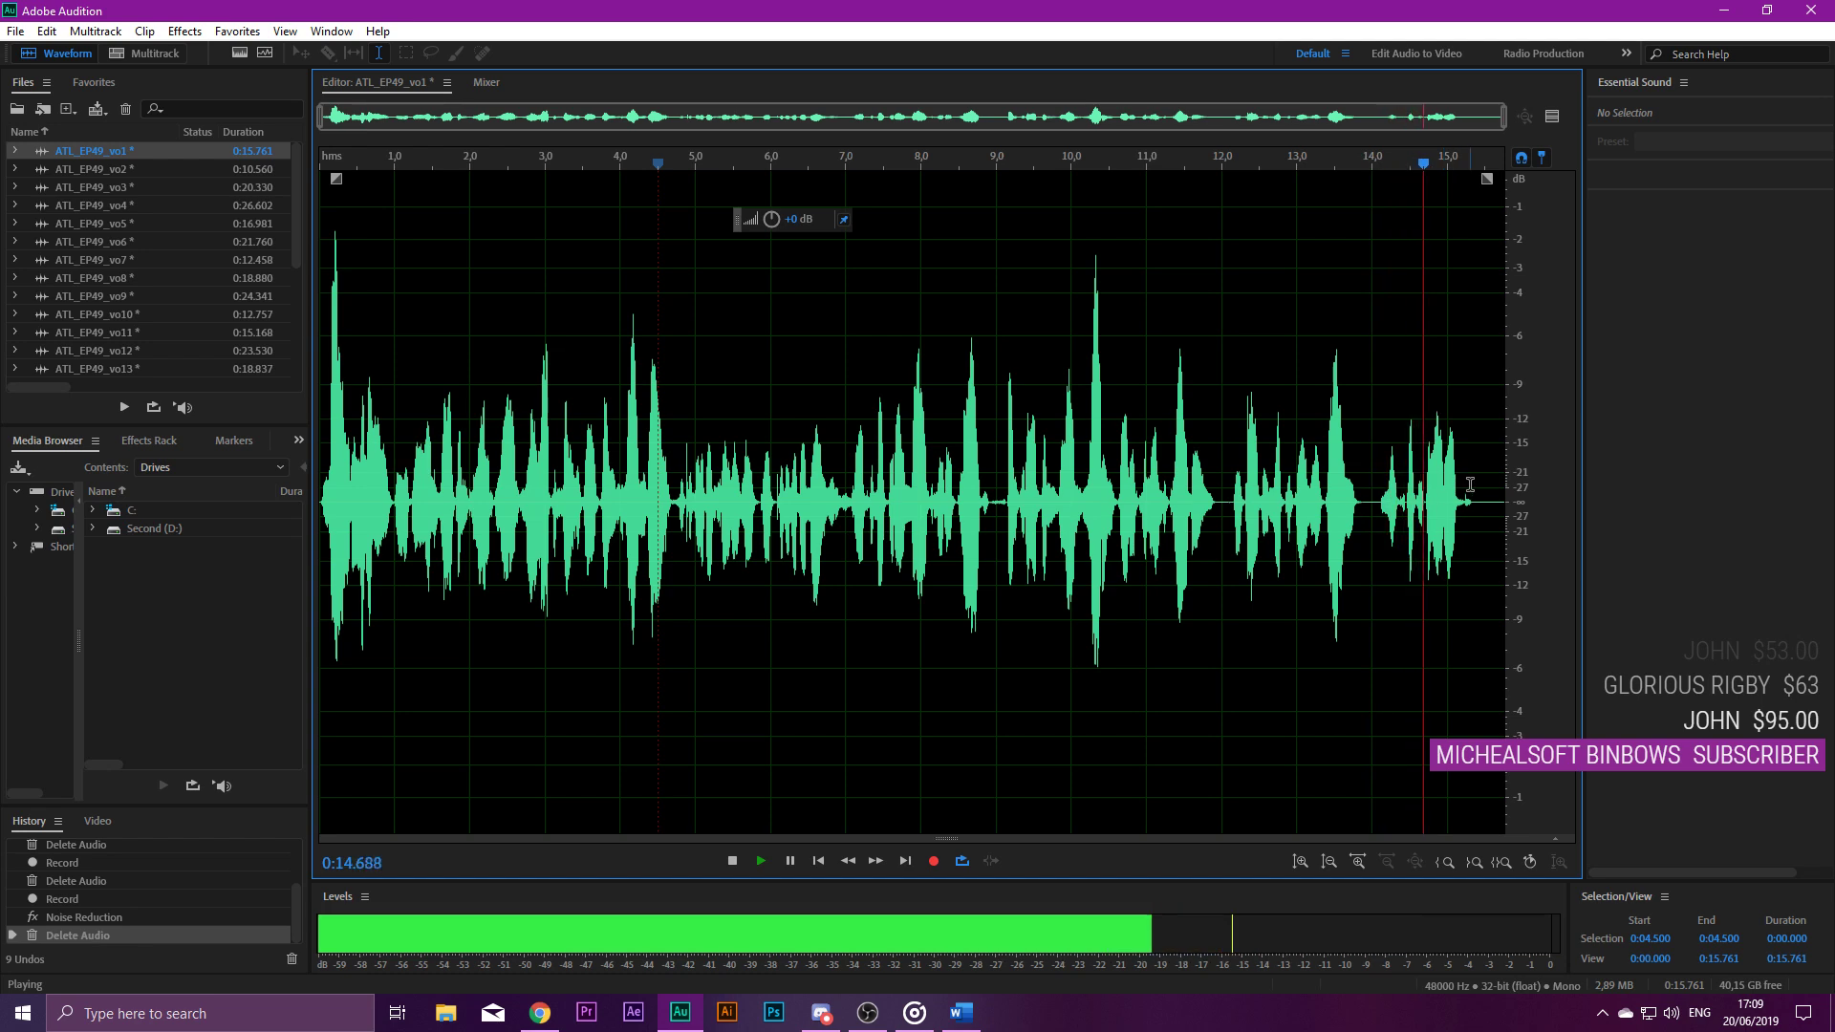
{"action": "key", "text": "space"}
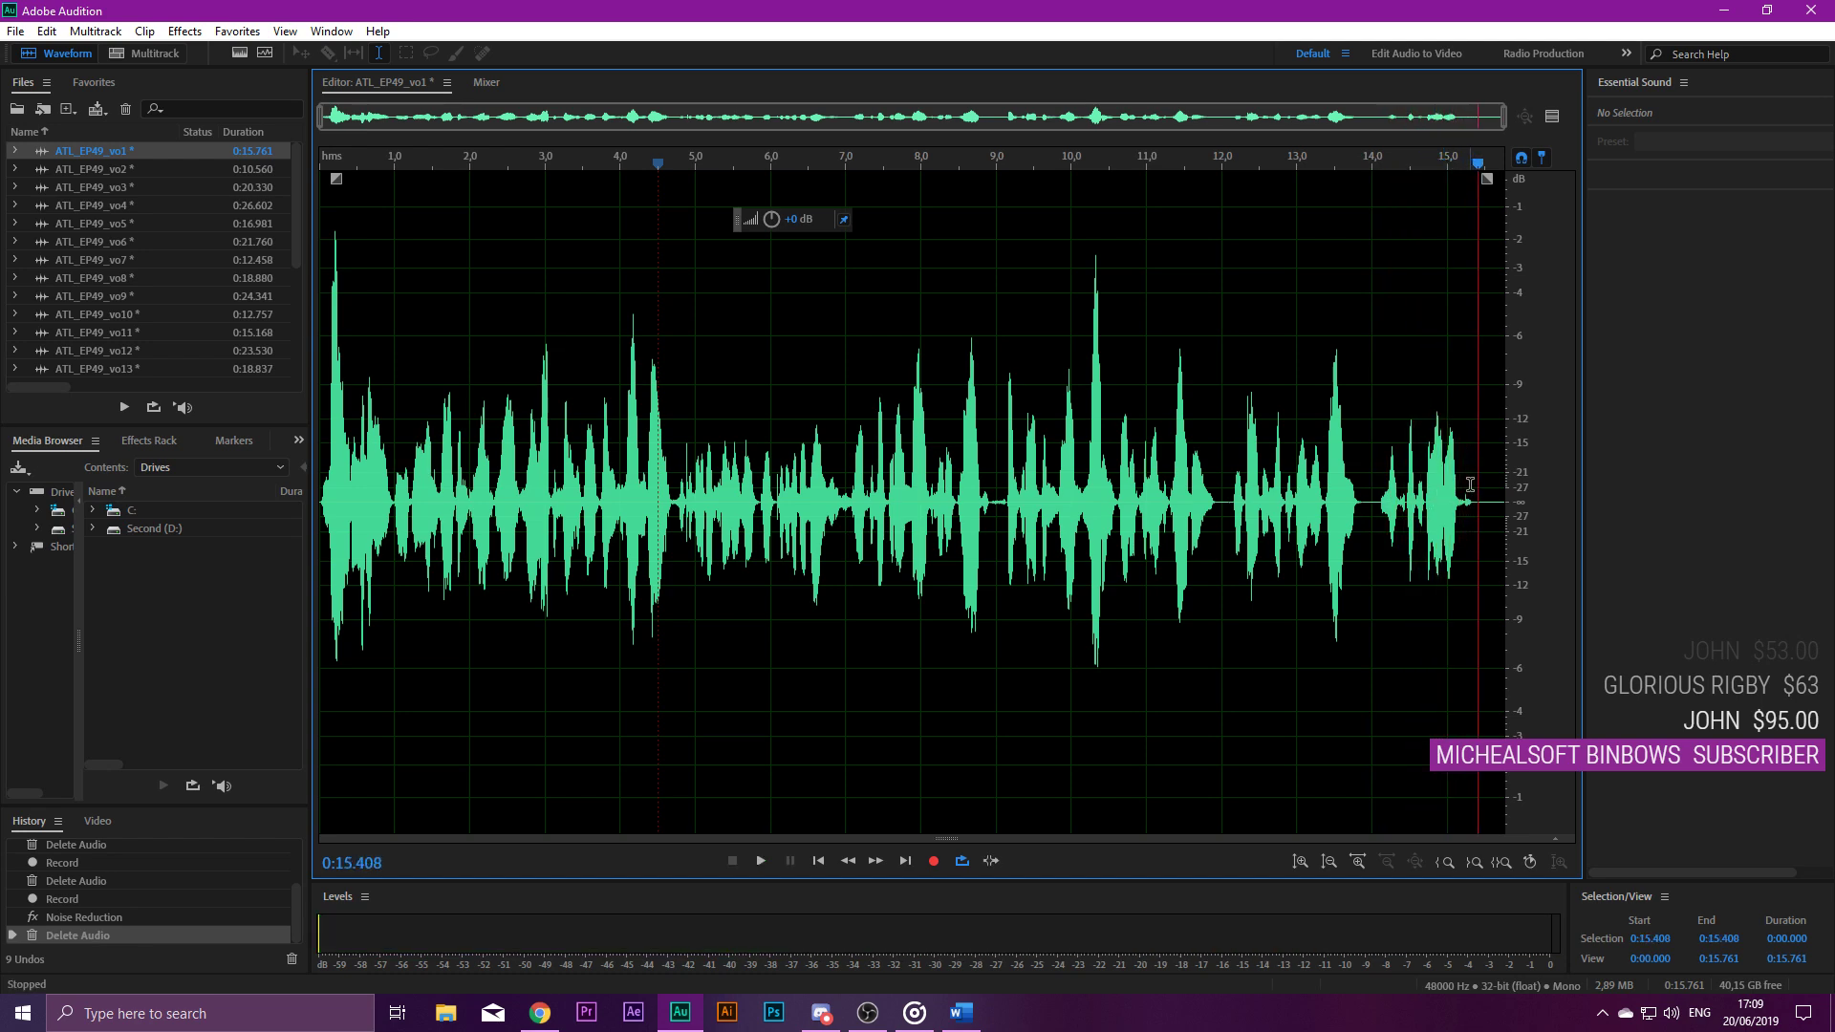
Delete about 0.3 seconds of silence at the end of ATL_EP49_vo1 and the 0.227-second pause starting at about 8.9 seconds.
{"action": "left_click_drag", "start_coordinate": [1481, 451], "coordinate": [1531, 456]}
{"action": "key", "text": "Delete"}
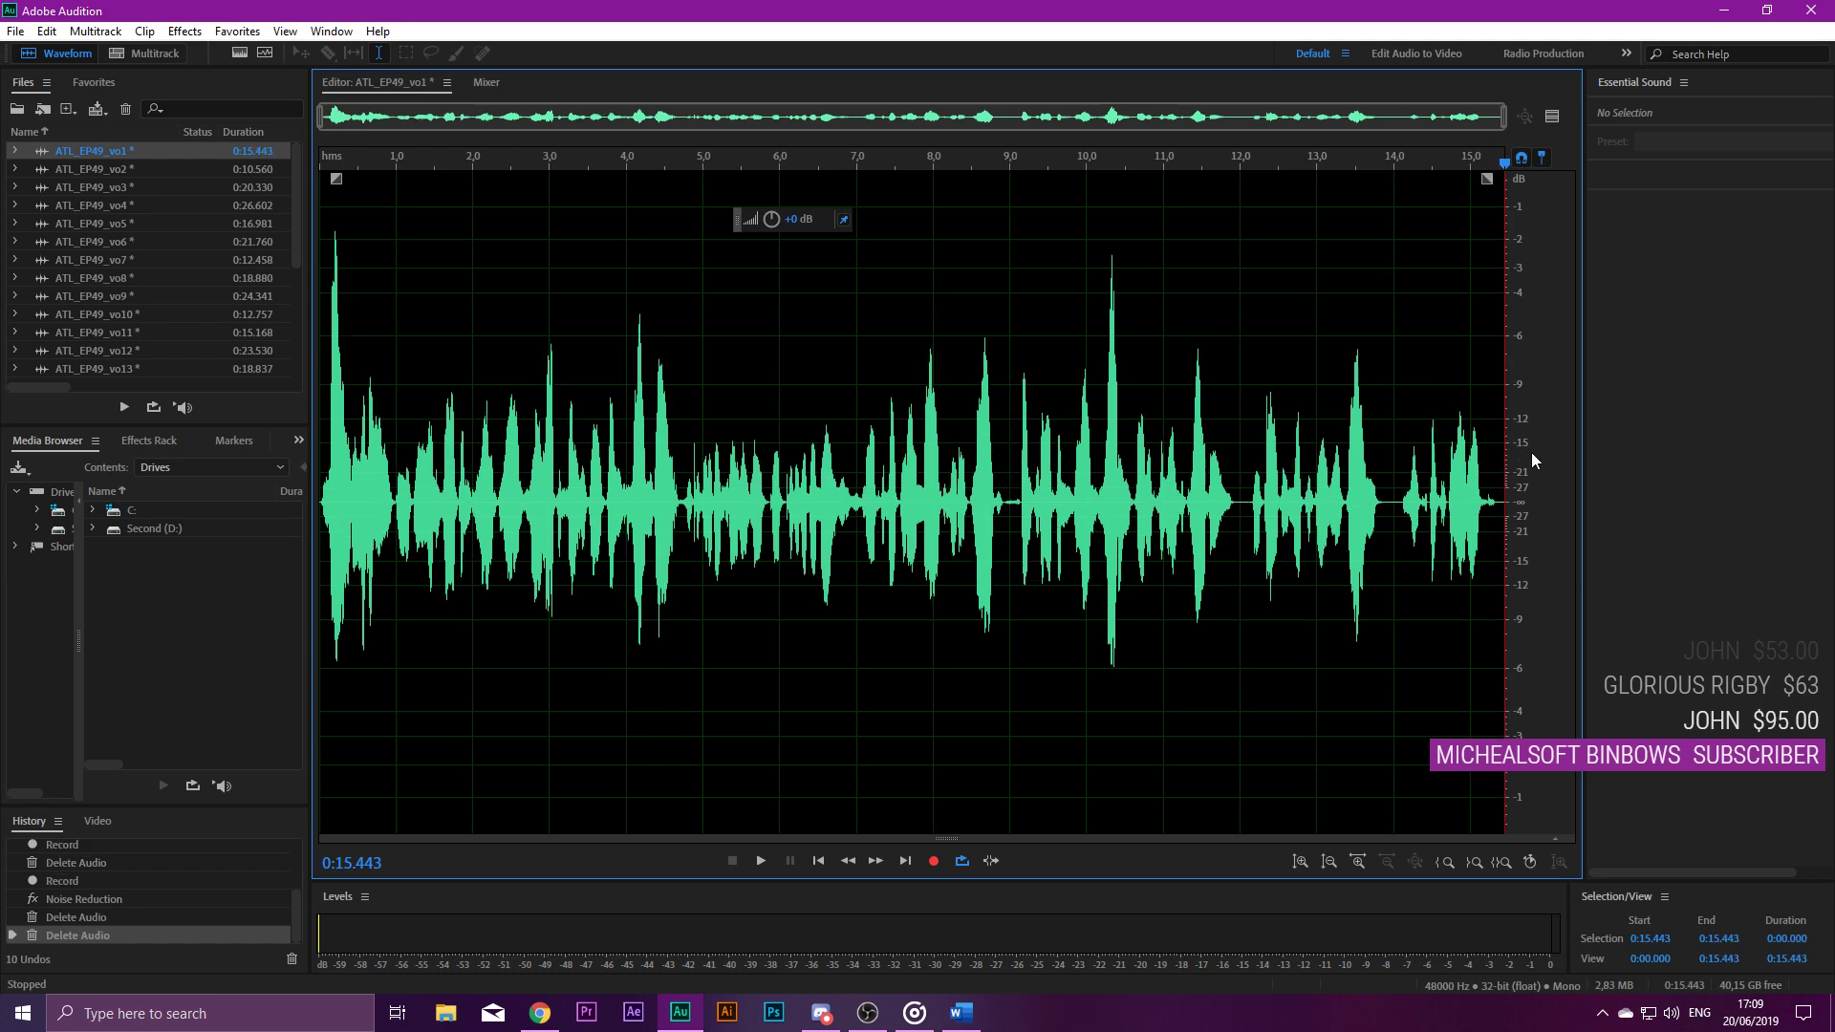
{"action": "left_click", "coordinate": [957, 478]}
{"action": "scroll", "coordinate": [984, 502], "scroll_direction": "up", "scroll_amount": 5}
{"action": "left_click_drag", "start_coordinate": [973, 504], "coordinate": [1068, 517]}
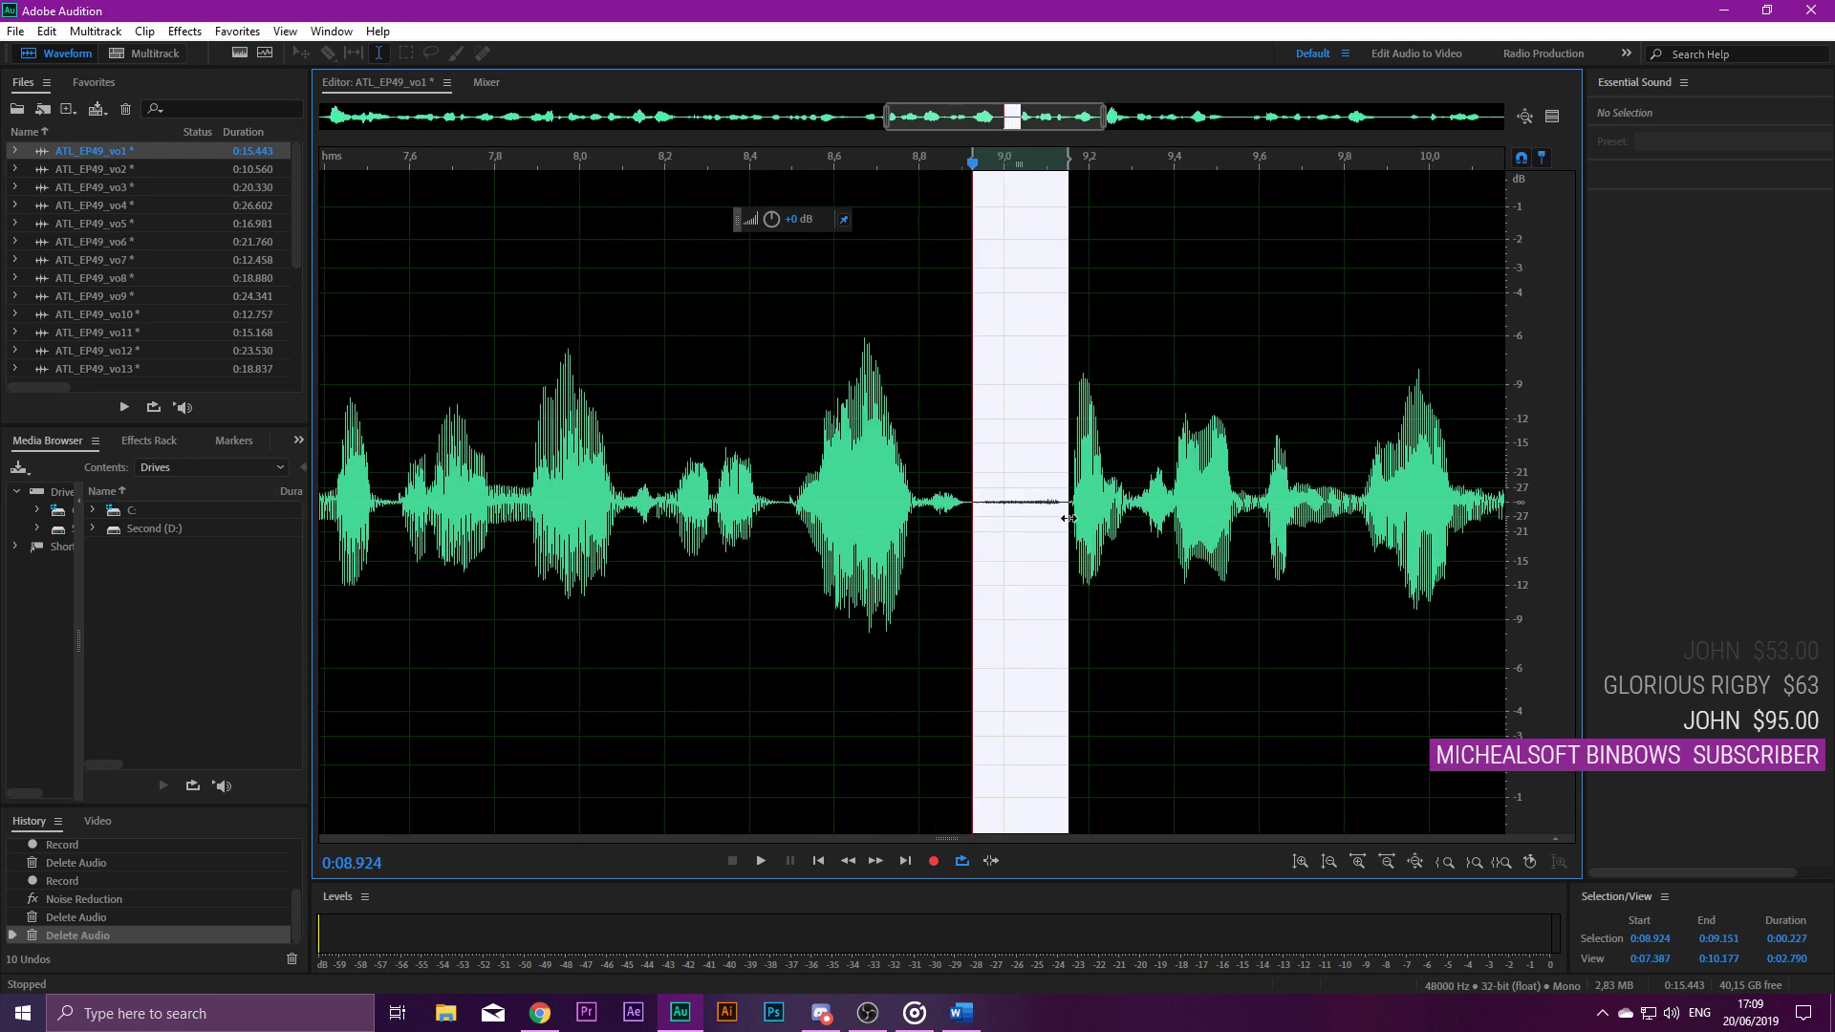
{"action": "key", "text": "Delete"}
Play the shortened clip from about 4.8 seconds to the pause near 11.6 seconds.
{"action": "left_click", "coordinate": [763, 454]}
{"action": "scroll", "coordinate": [773, 450], "scroll_direction": "down", "scroll_amount": 5}
{"action": "left_click", "coordinate": [796, 461]}
{"action": "left_click", "coordinate": [690, 391]}
{"action": "key", "text": "space"}
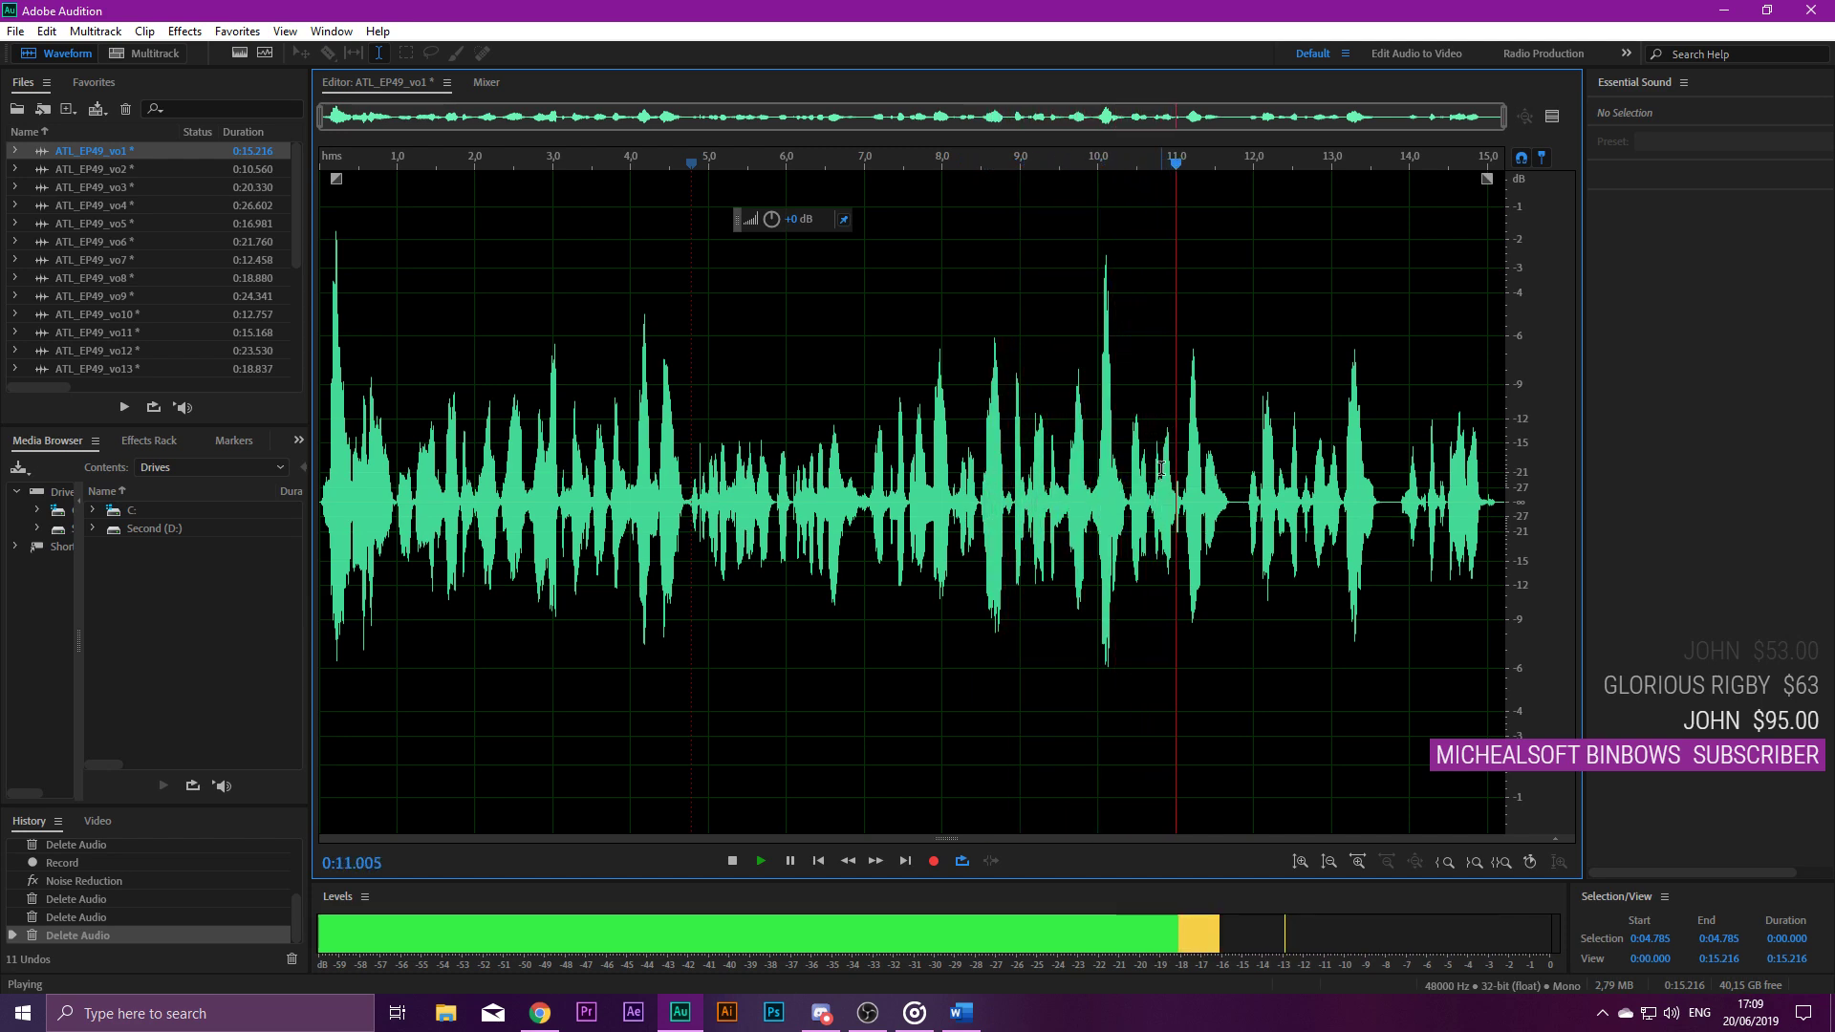
{"action": "key", "text": "space"}
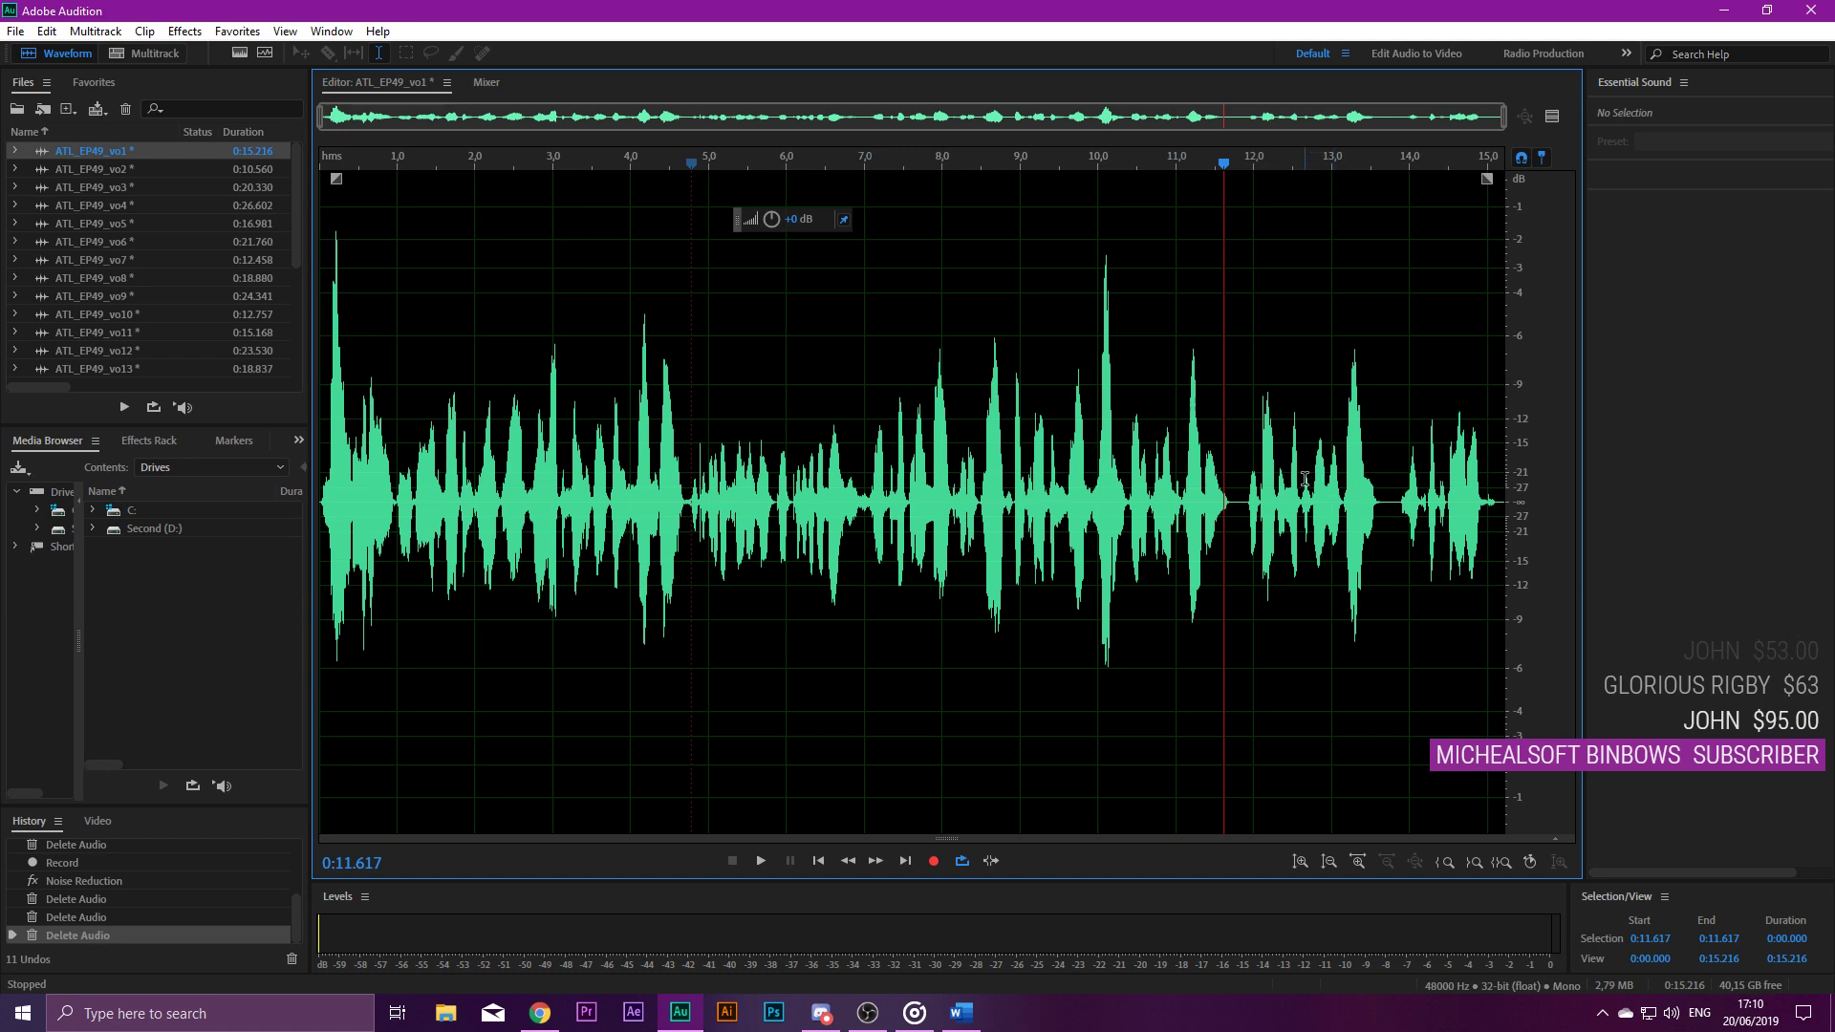
Replay the section from about 11 to 14 seconds and examine the pauses near 11.7 and 13.7 seconds.
{"action": "scroll", "coordinate": [1265, 479], "scroll_direction": "up", "scroll_amount": 5}
{"action": "left_click", "coordinate": [1041, 480]}
{"action": "key", "text": "space"}
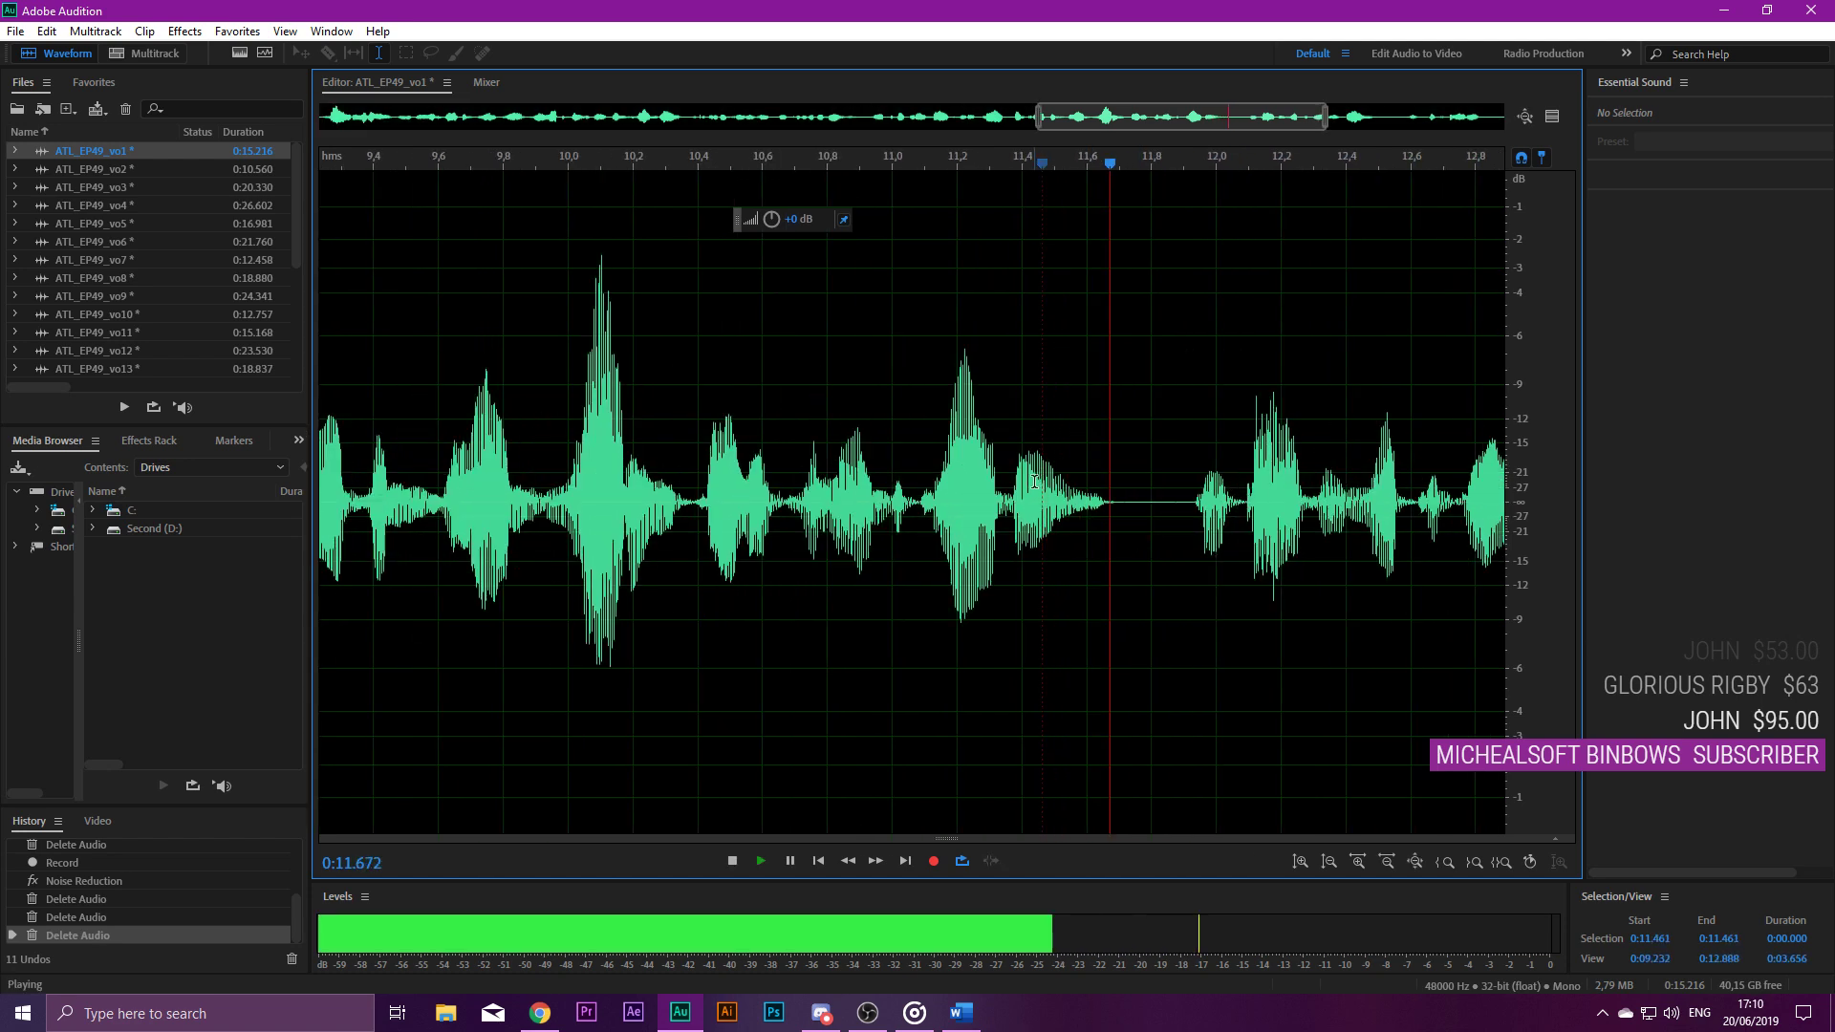
{"action": "scroll", "coordinate": [1034, 481], "scroll_direction": "down", "scroll_amount": 3}
{"action": "scroll", "coordinate": [1427, 504], "scroll_direction": "down", "scroll_amount": 3}
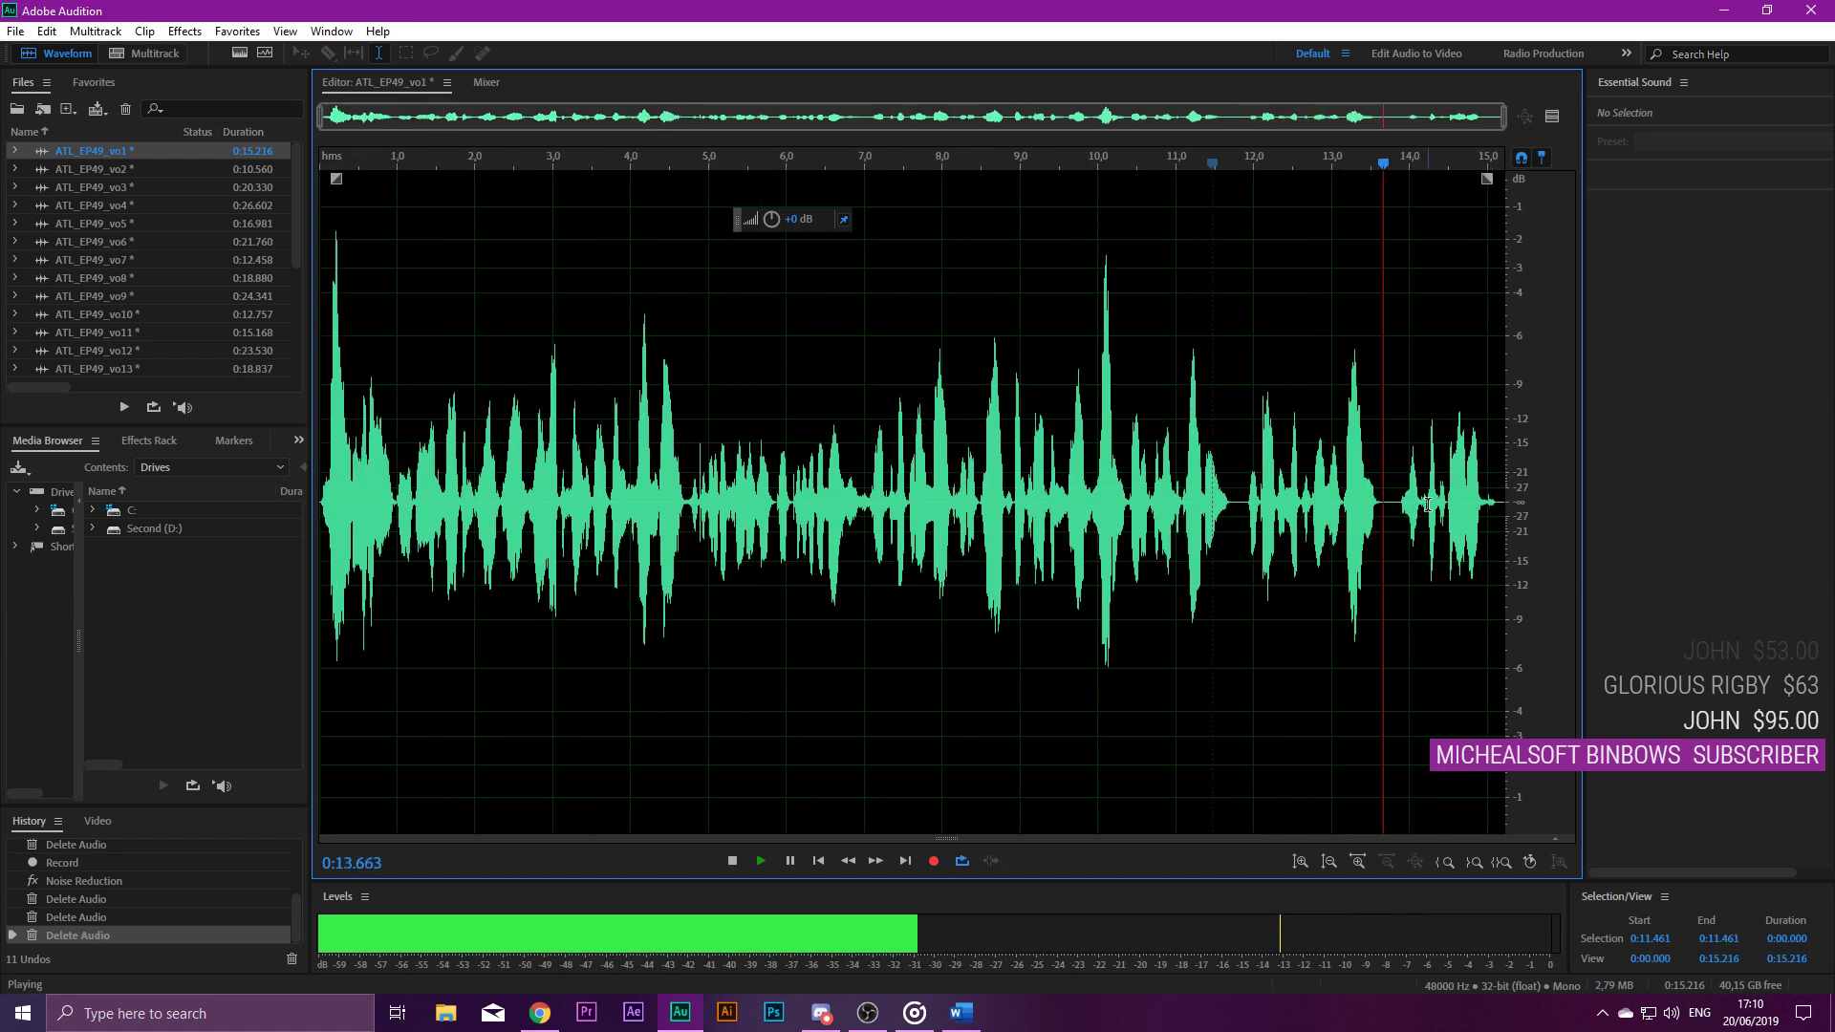
{"action": "key", "text": "space"}
{"action": "left_click", "coordinate": [1211, 493]}
{"action": "left_click", "coordinate": [1175, 491]}
{"action": "key", "text": "space"}
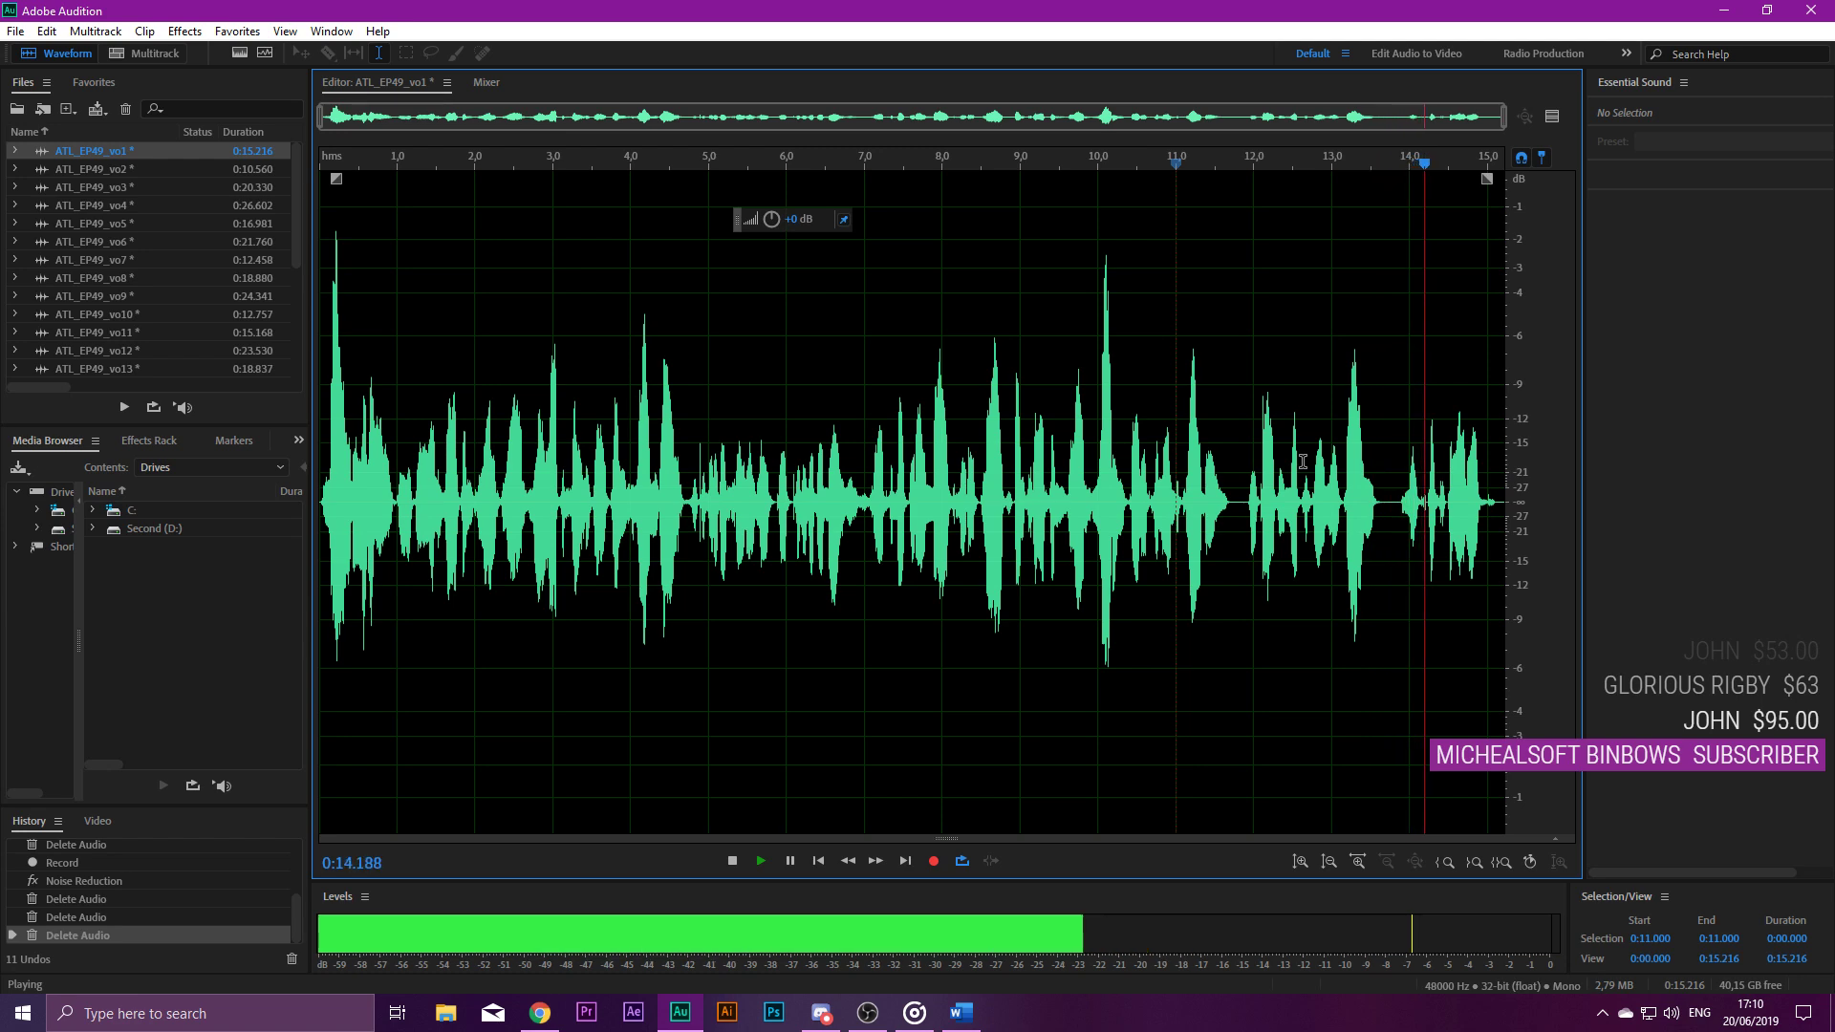
{"action": "key", "text": "space"}
{"action": "left_click_drag", "start_coordinate": [1233, 497], "coordinate": [1245, 497]}
{"action": "left_click", "coordinate": [1343, 493]}
{"action": "left_click_drag", "start_coordinate": [1384, 490], "coordinate": [1409, 490]}
{"action": "left_click", "coordinate": [1307, 448]}
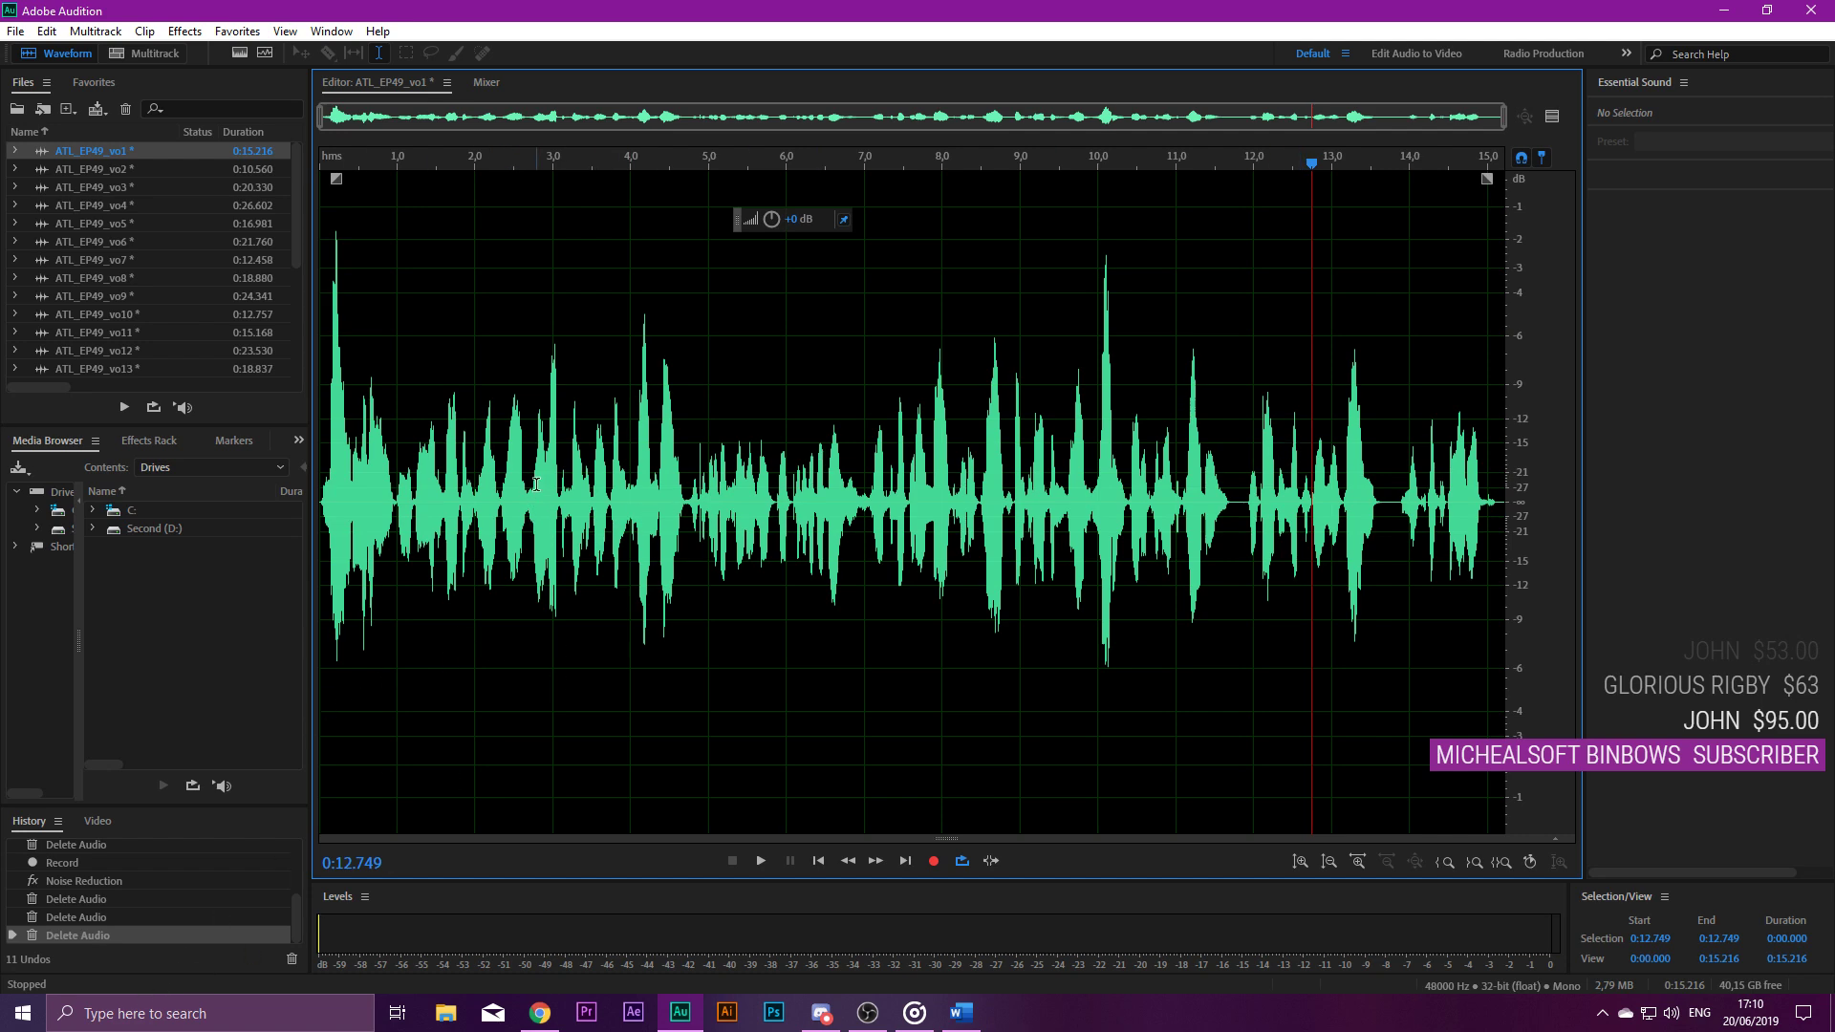
Select the entire clip and start saving it under the file name ATL_EP49_vo1.wav in Wave PCM format.
{"action": "key", "text": "ctrl+a"}
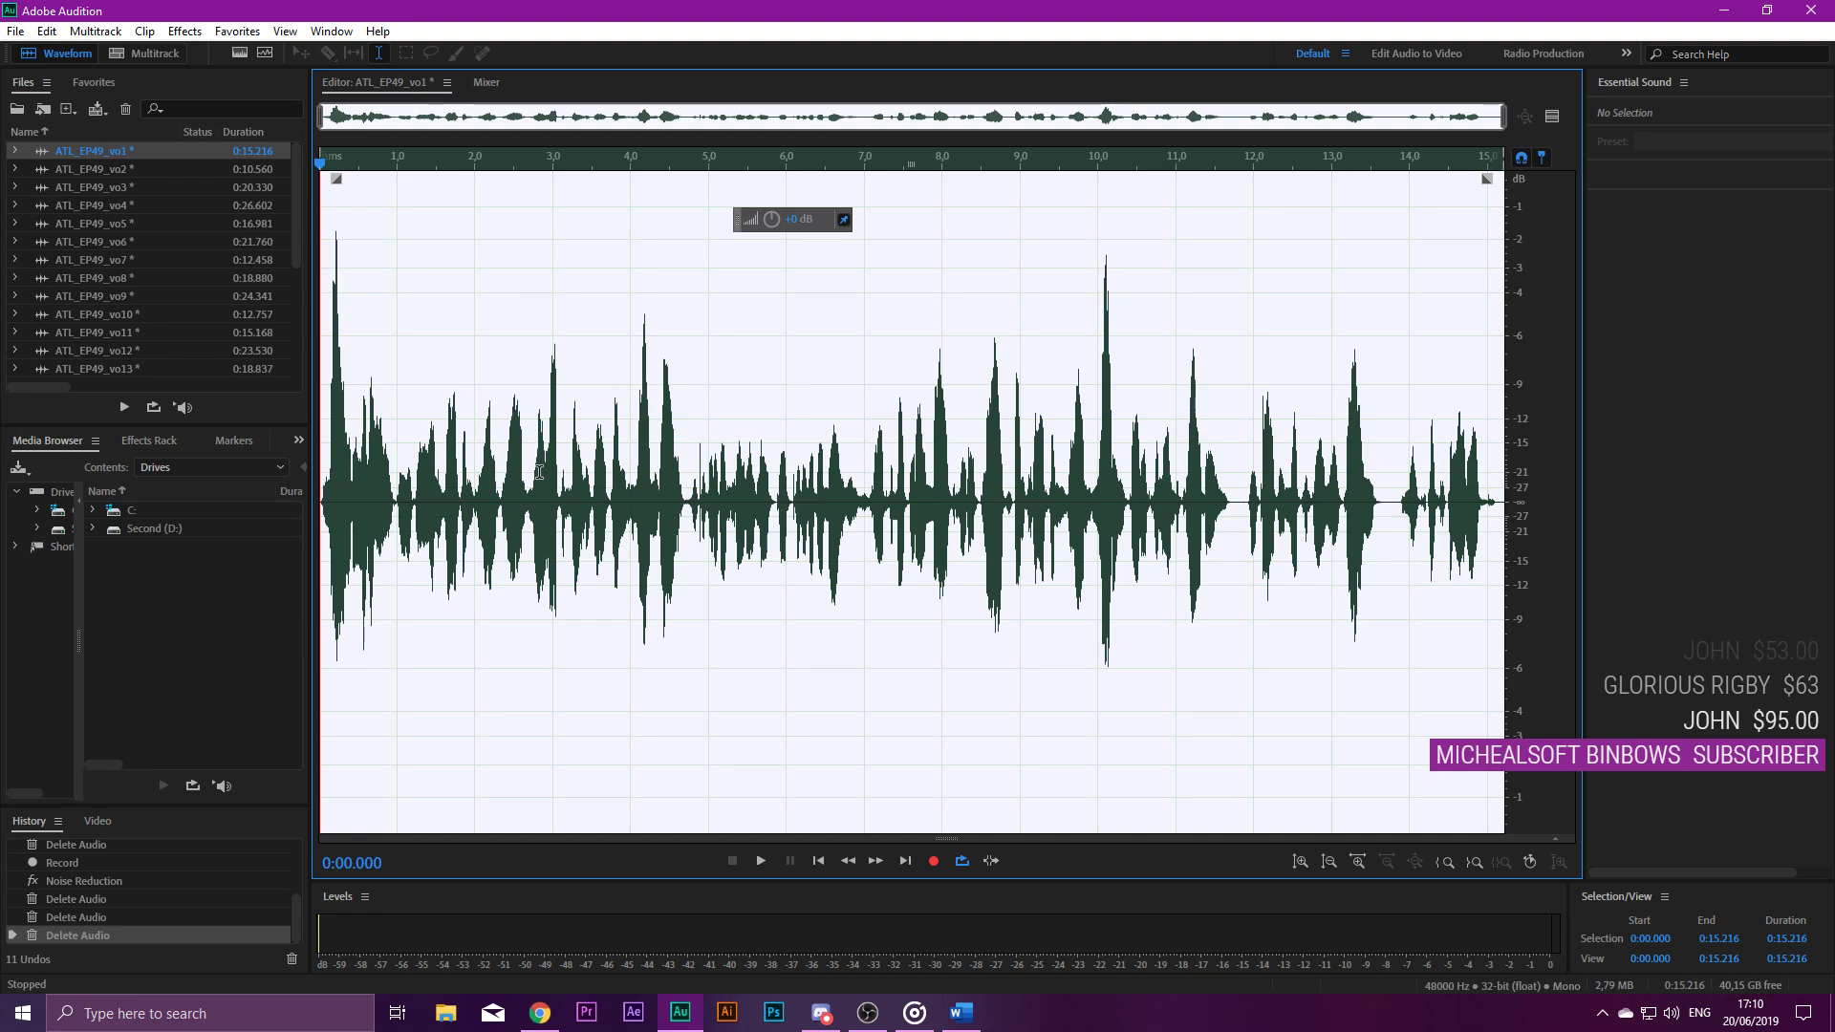
{"action": "key", "text": "ctrl+s"}
{"action": "key", "text": "Return"}
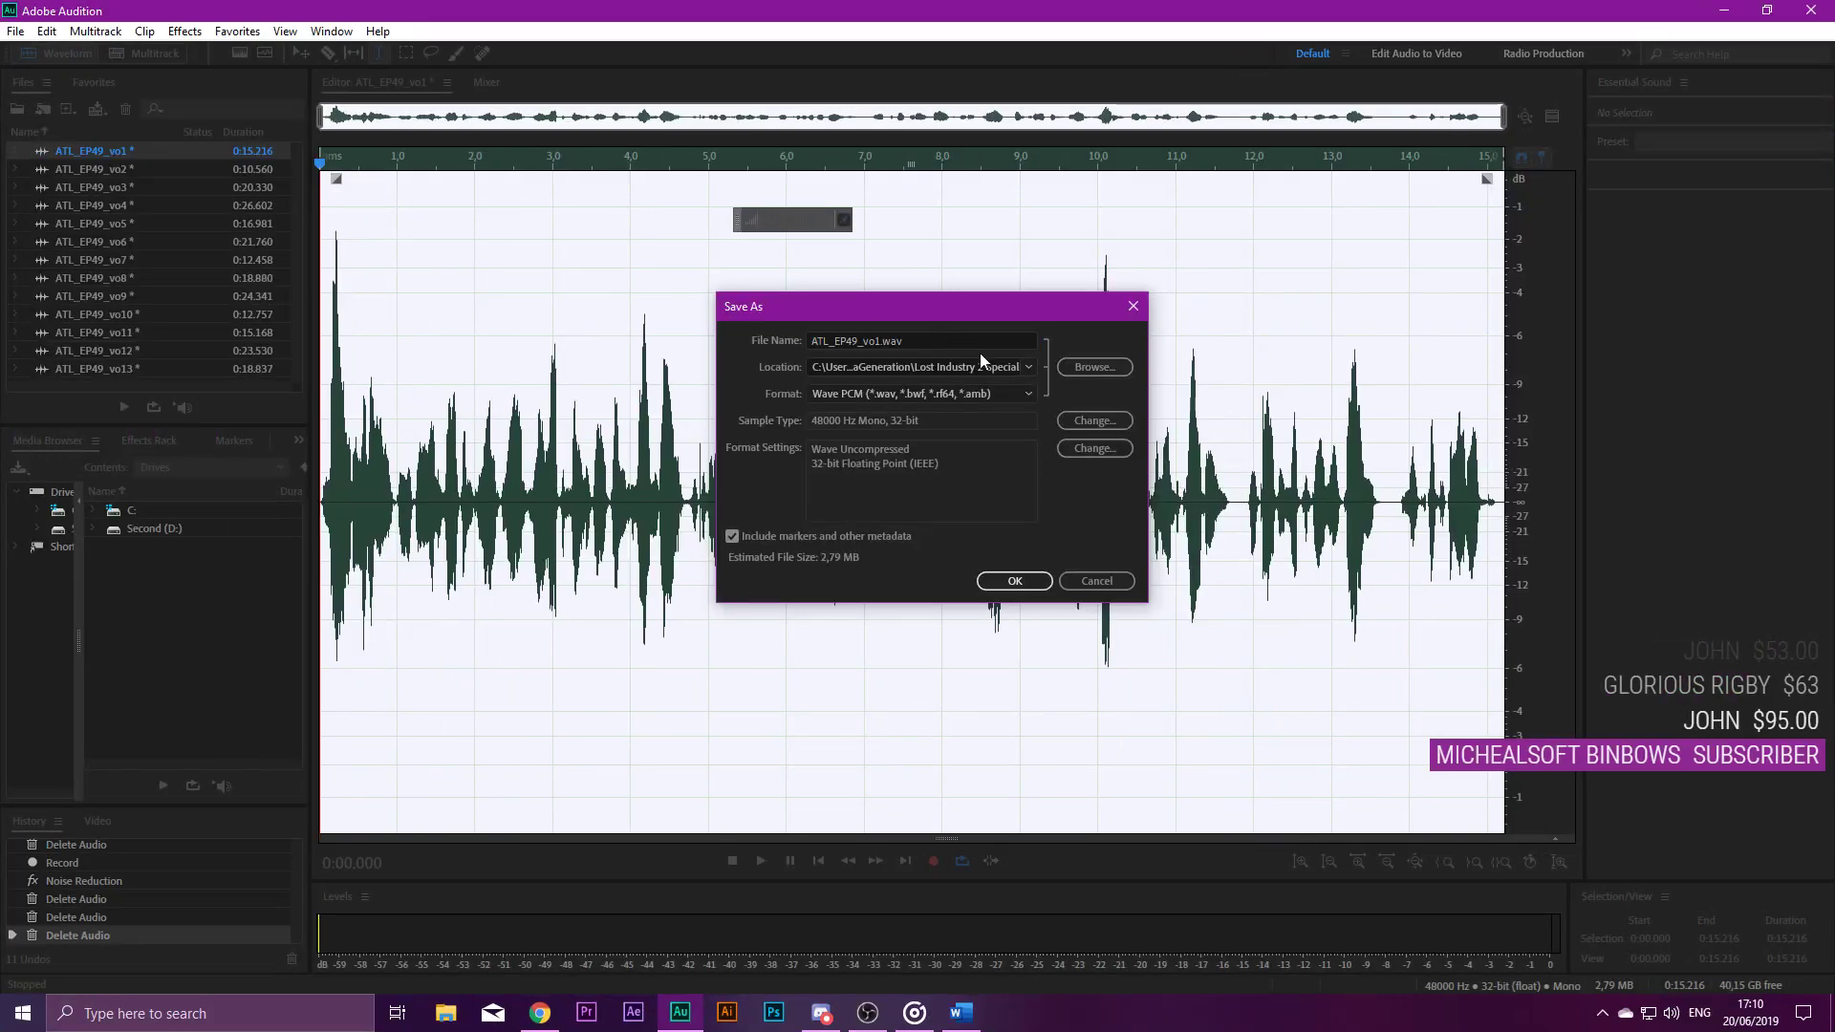
{"action": "left_click_drag", "start_coordinate": [948, 315], "coordinate": [1010, 397]}
{"action": "left_click", "coordinate": [894, 421]}
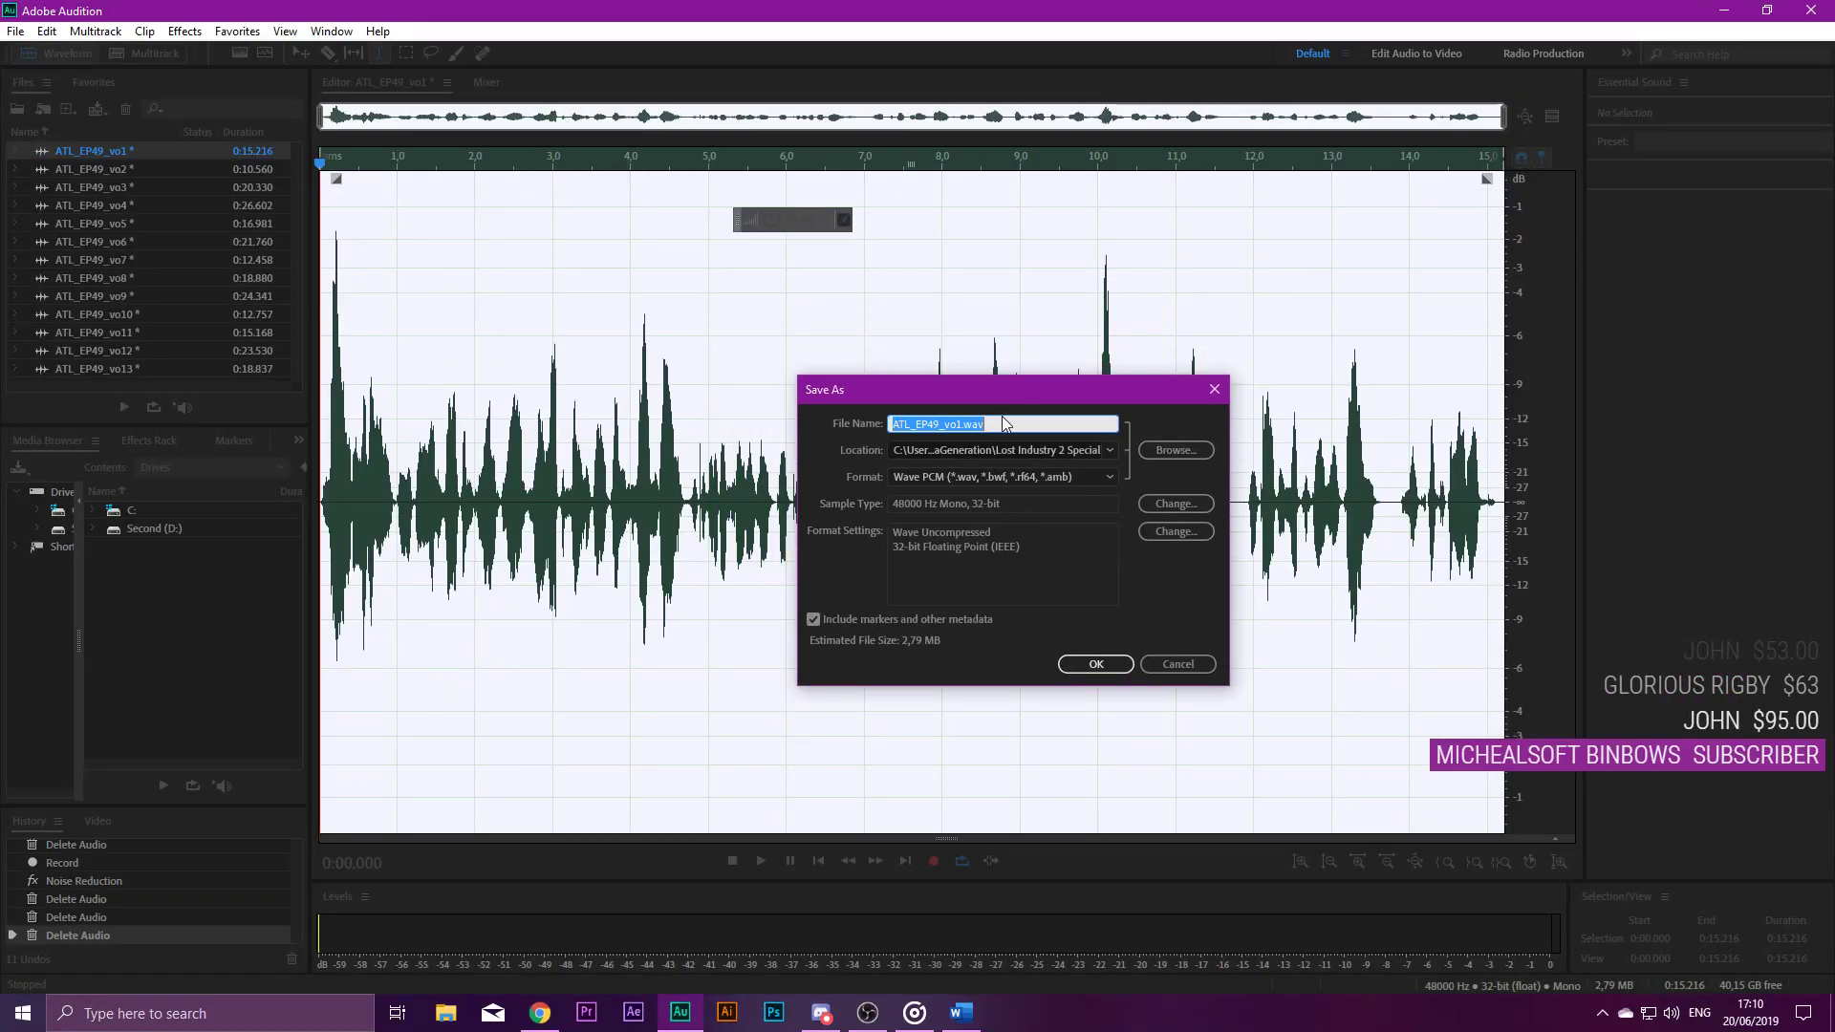
{"action": "left_click", "coordinate": [899, 421]}
{"action": "left_click_drag", "start_coordinate": [894, 426], "coordinate": [1029, 424]}
{"action": "left_click", "coordinate": [1033, 424]}
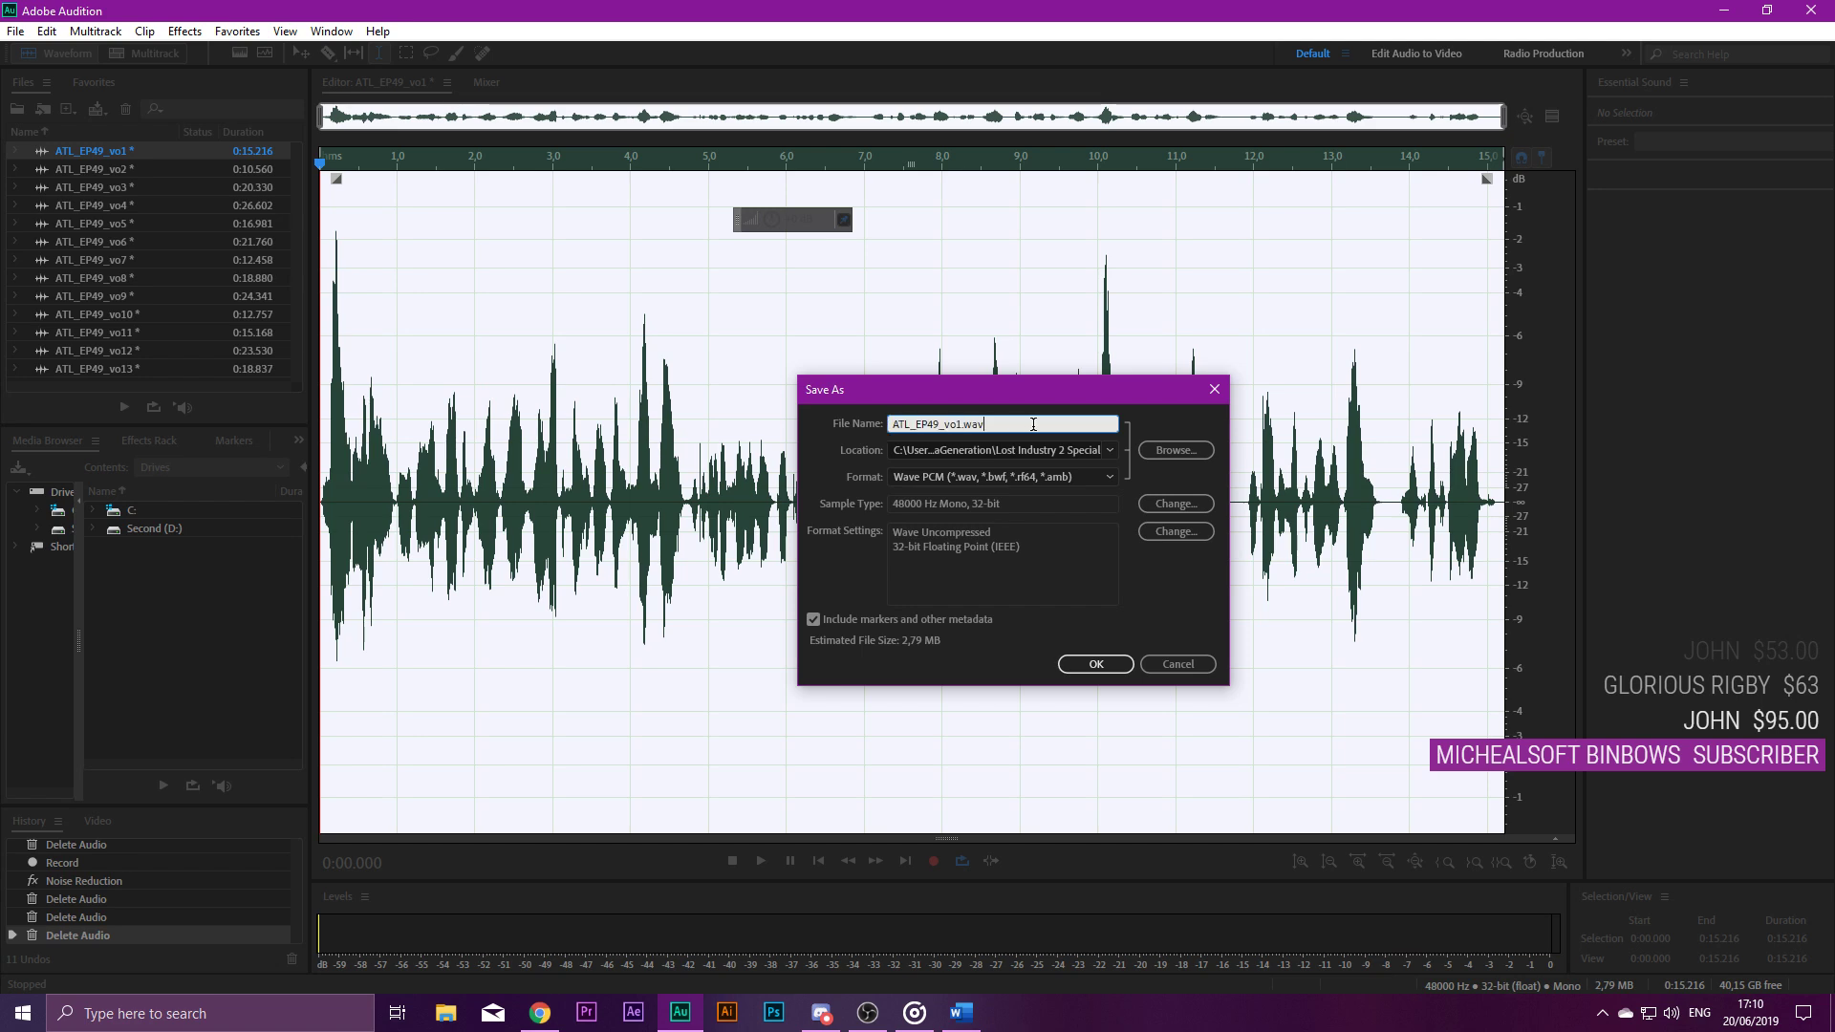
Set the save location to the EP49 folder under Voice Recordings > LambdaGeneration and save ATL_EP49_vo1.wav there.
{"action": "left_click", "coordinate": [1176, 449]}
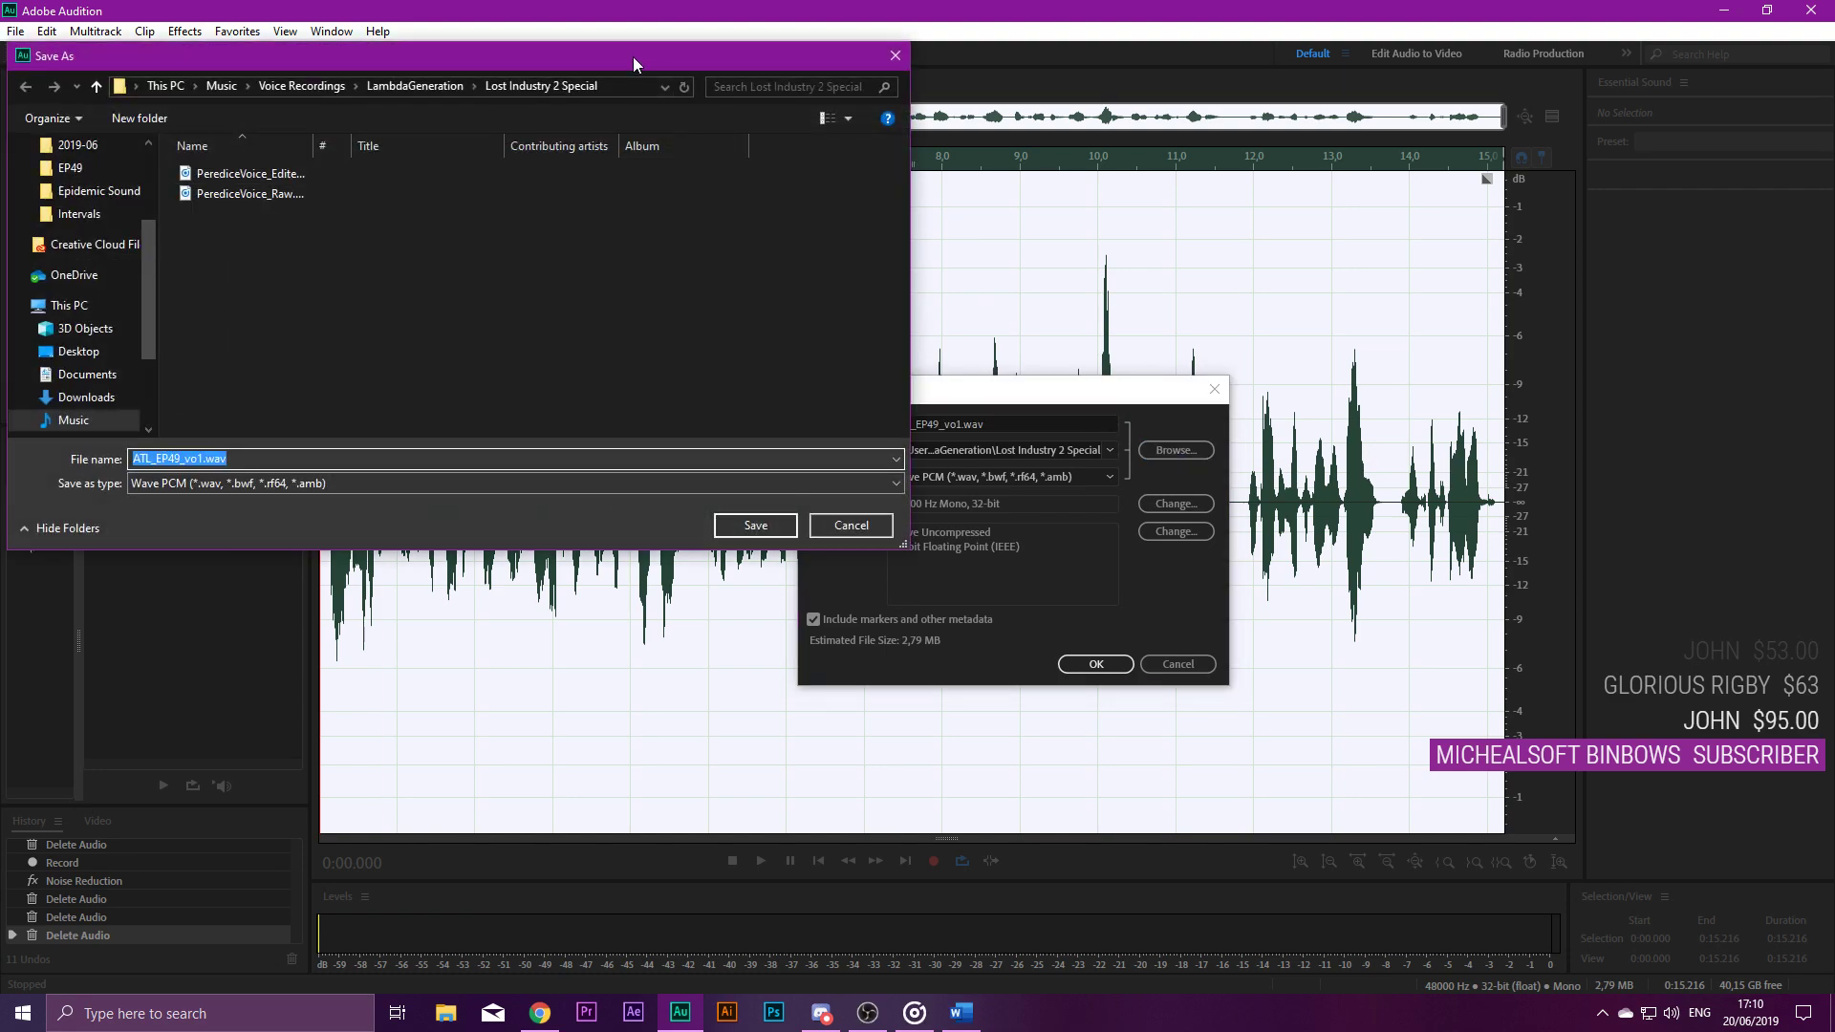
{"action": "left_click_drag", "start_coordinate": [633, 56], "coordinate": [1312, 242]}
{"action": "left_click", "coordinate": [1006, 273]}
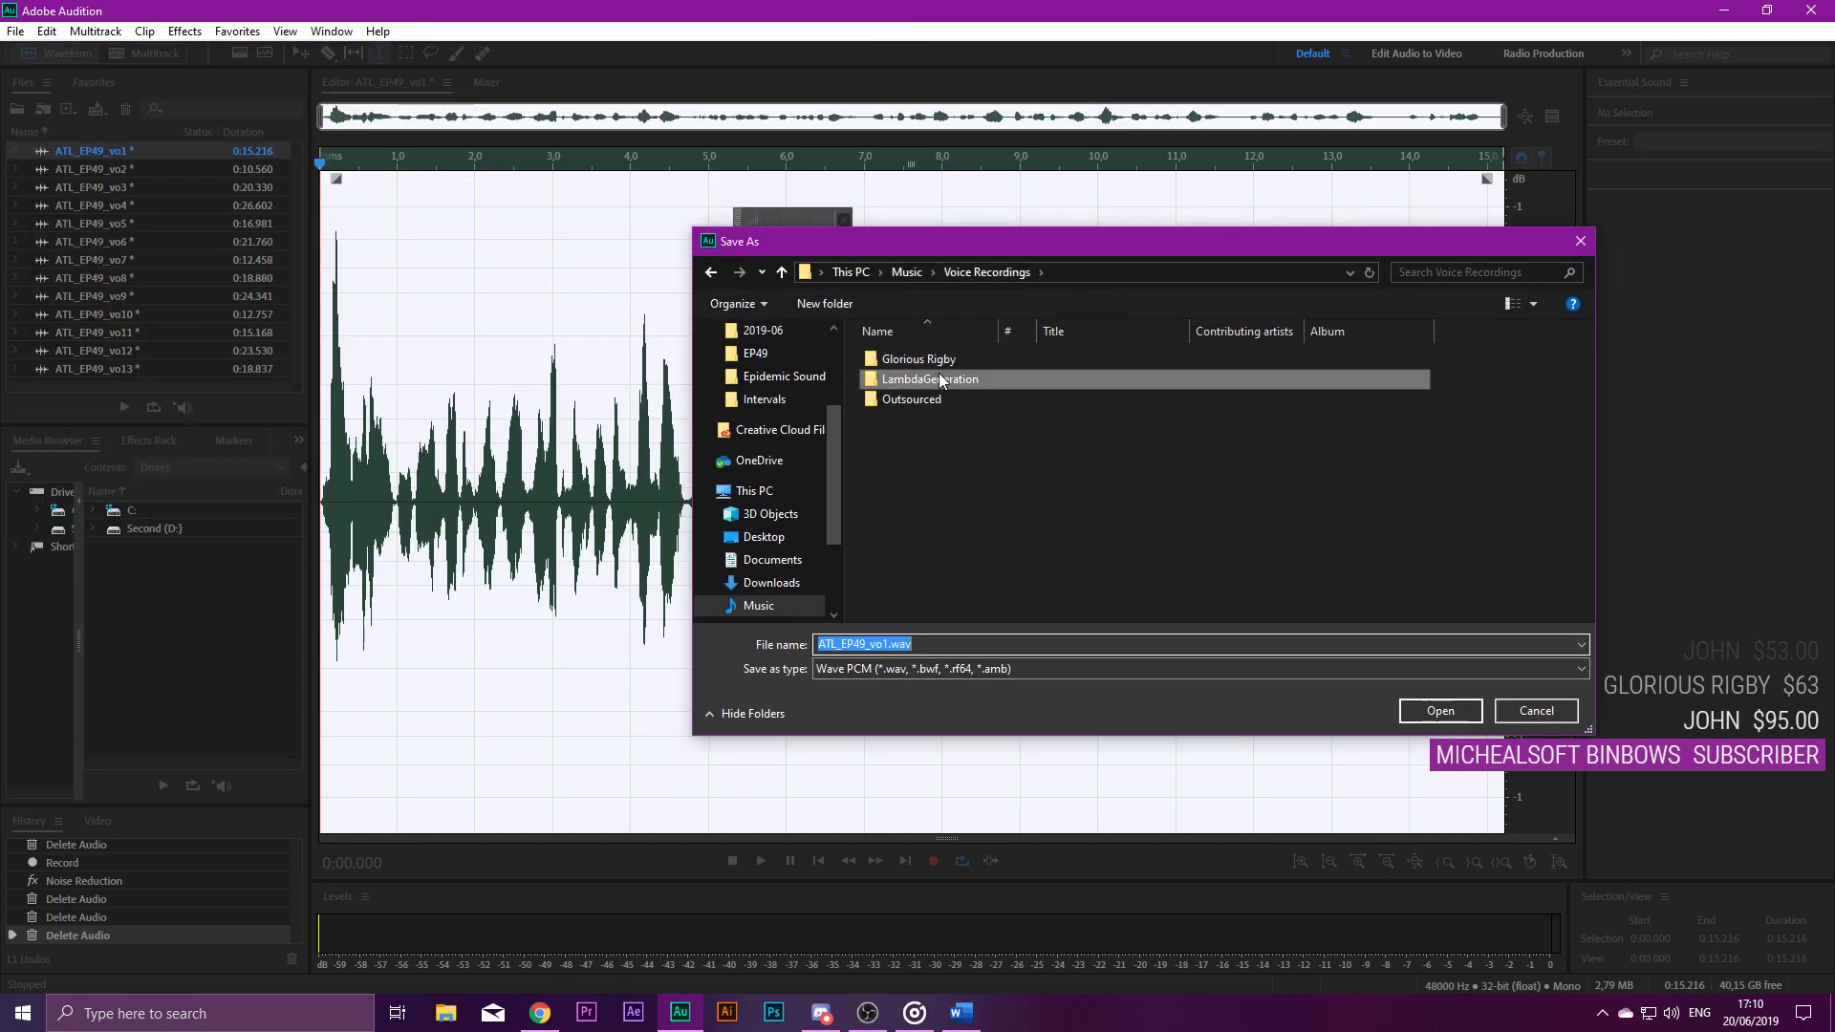
{"action": "double_click", "coordinate": [938, 373]}
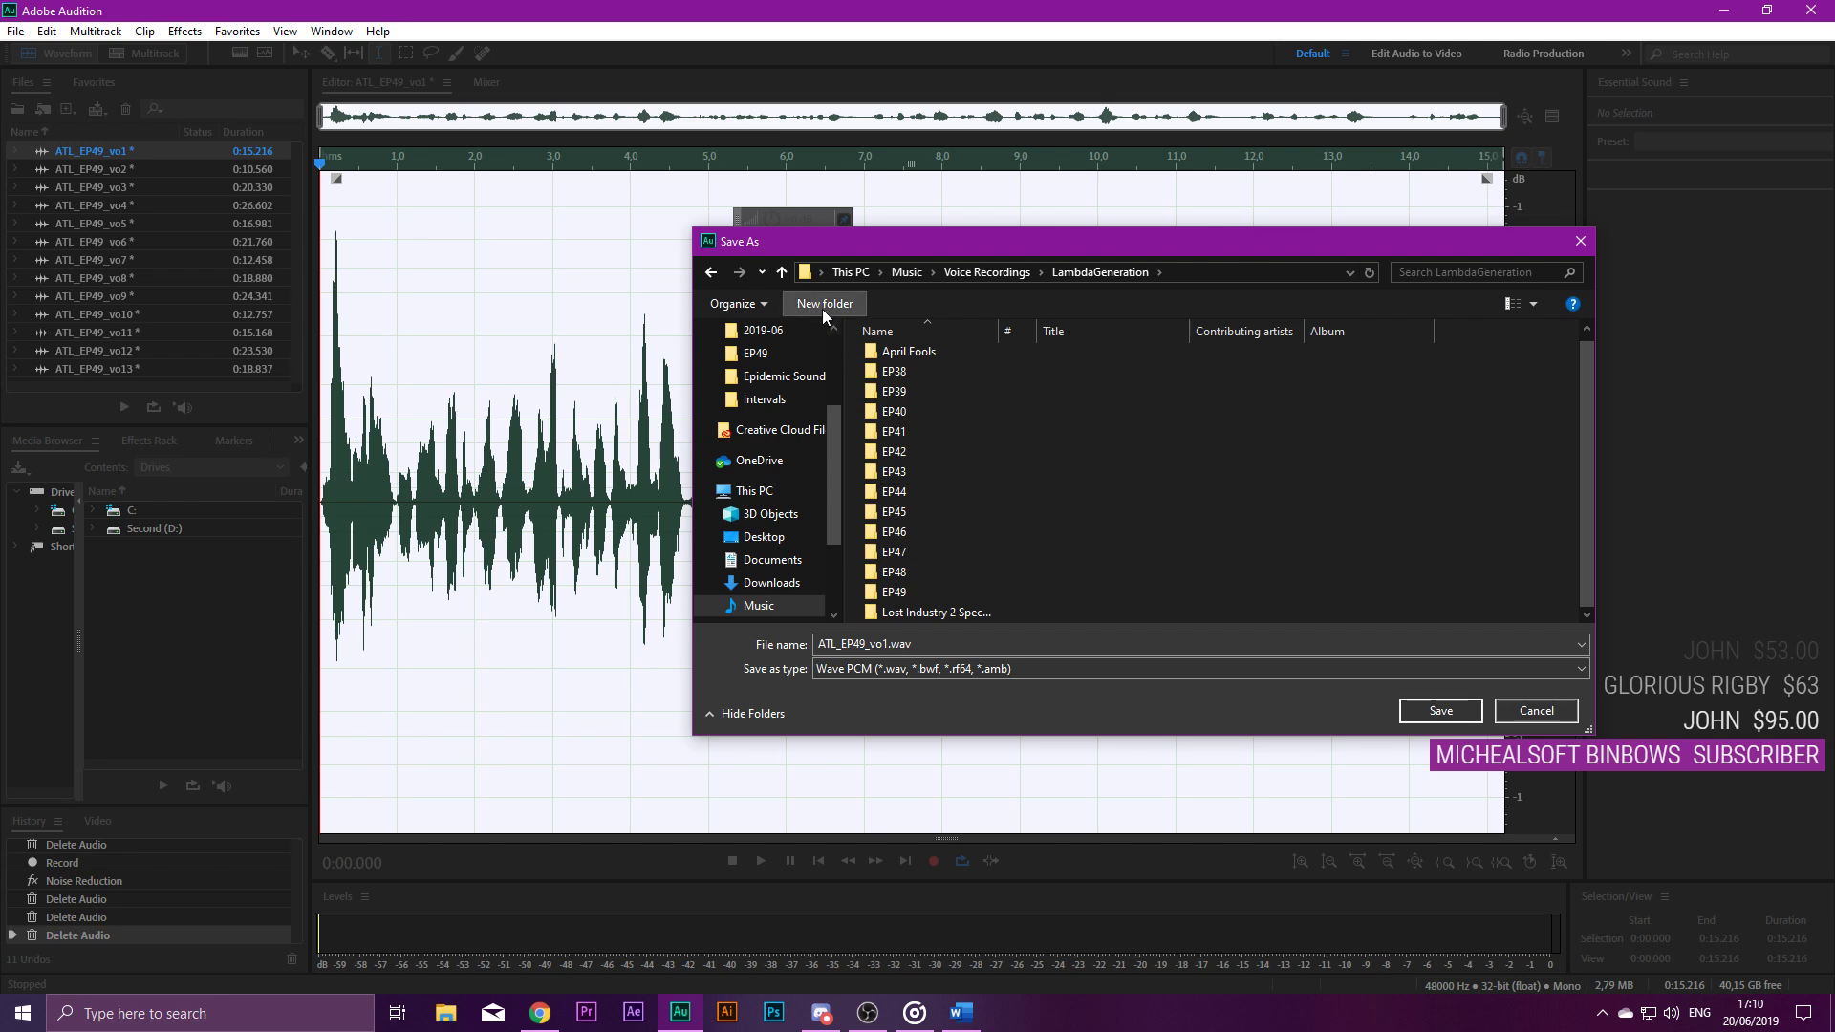
{"action": "double_click", "coordinate": [896, 592]}
{"action": "key", "text": "alt+Left"}
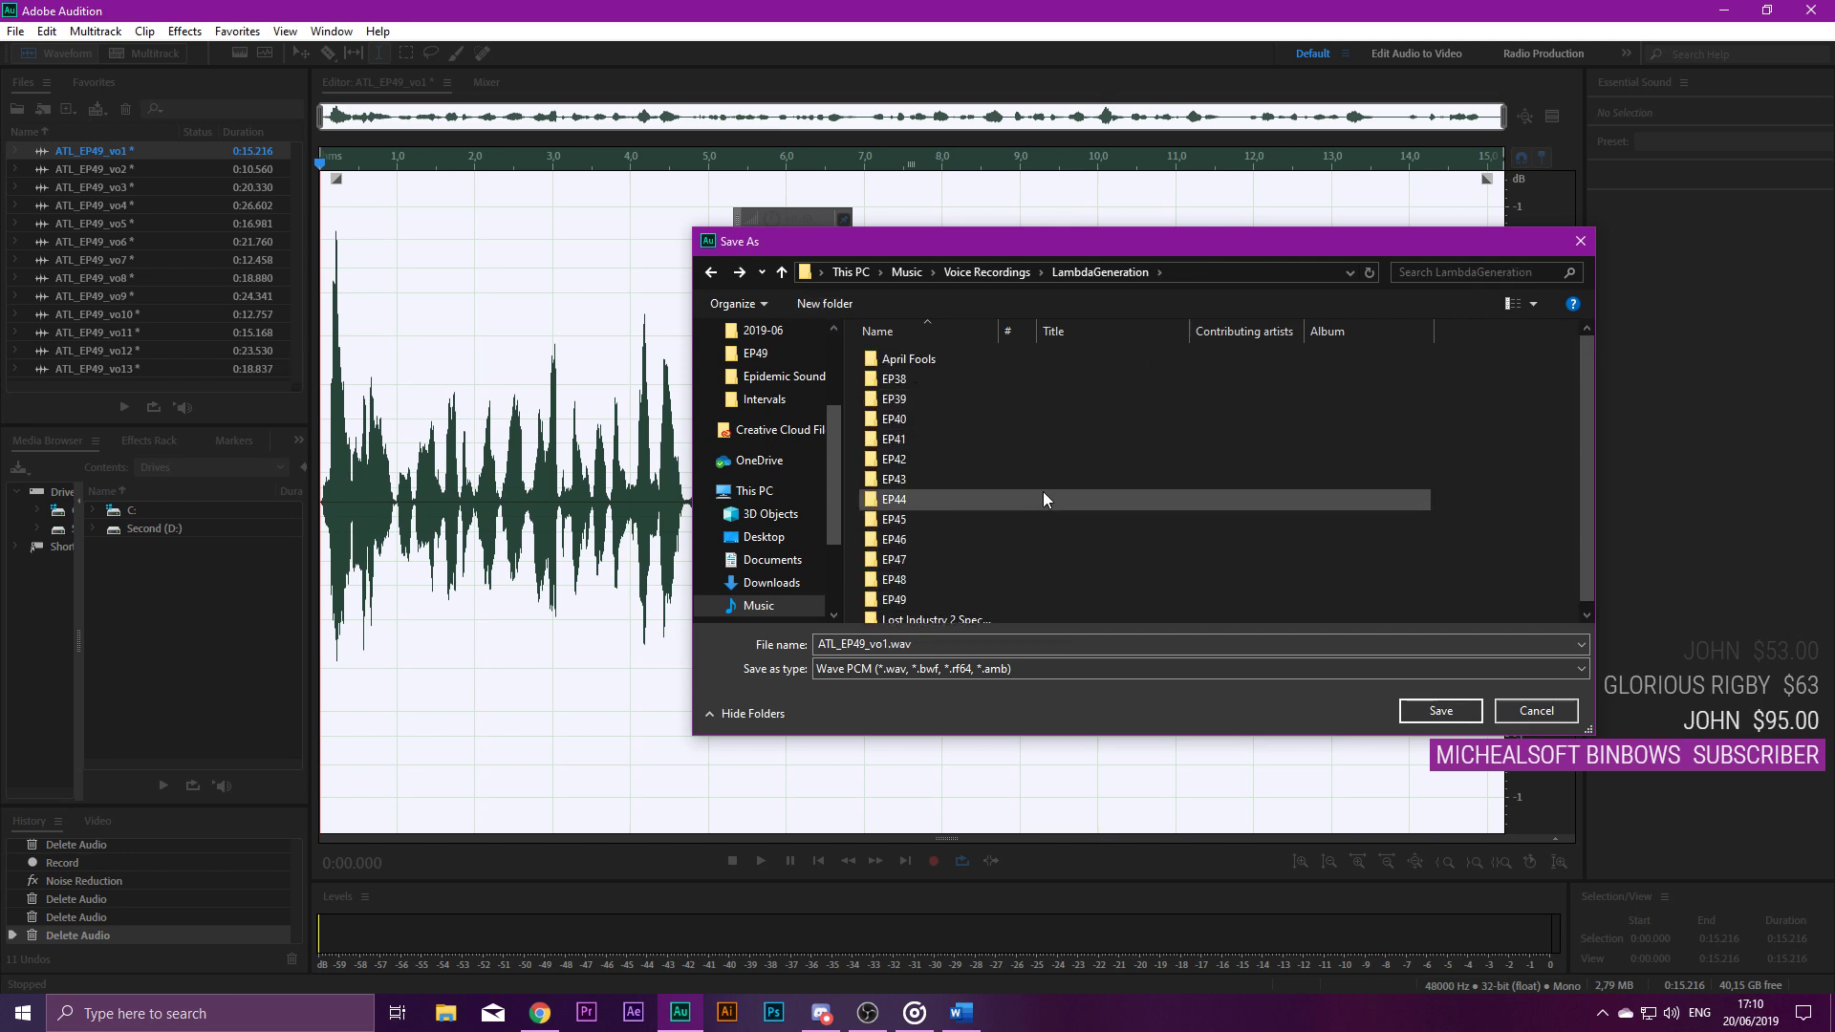
{"action": "double_click", "coordinate": [919, 600]}
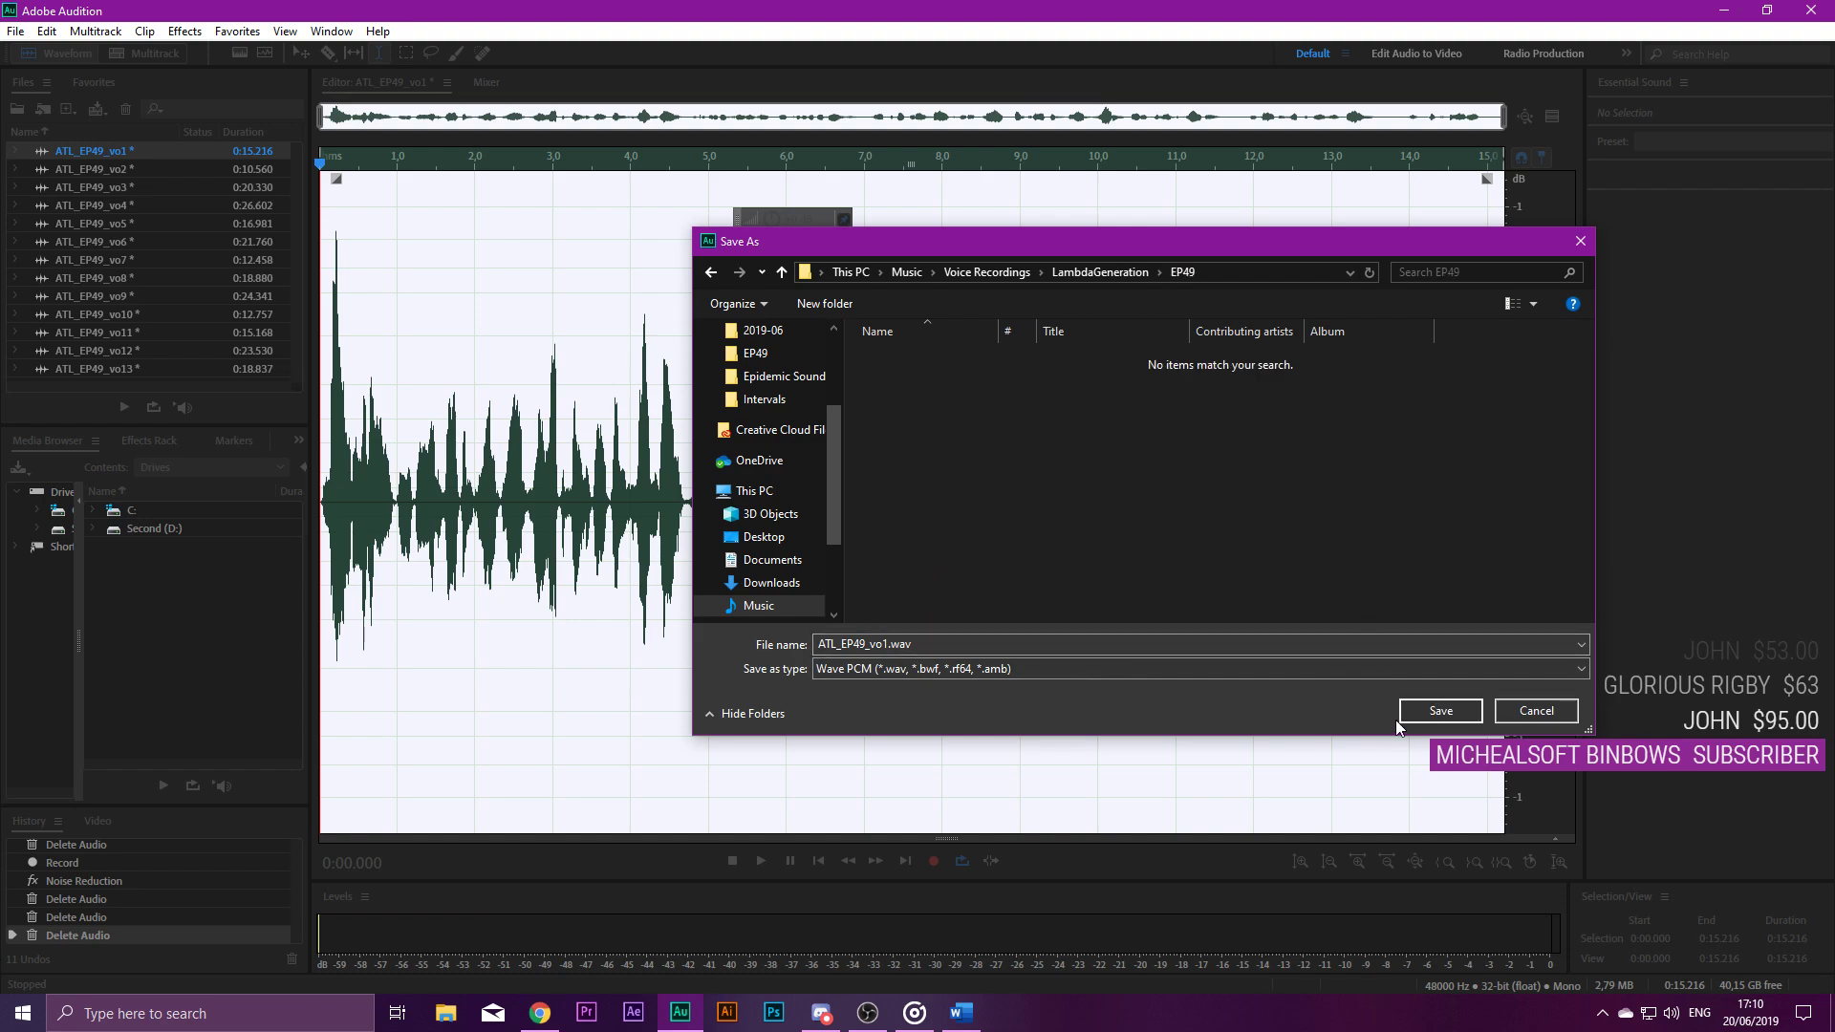
{"action": "left_click", "coordinate": [1432, 709]}
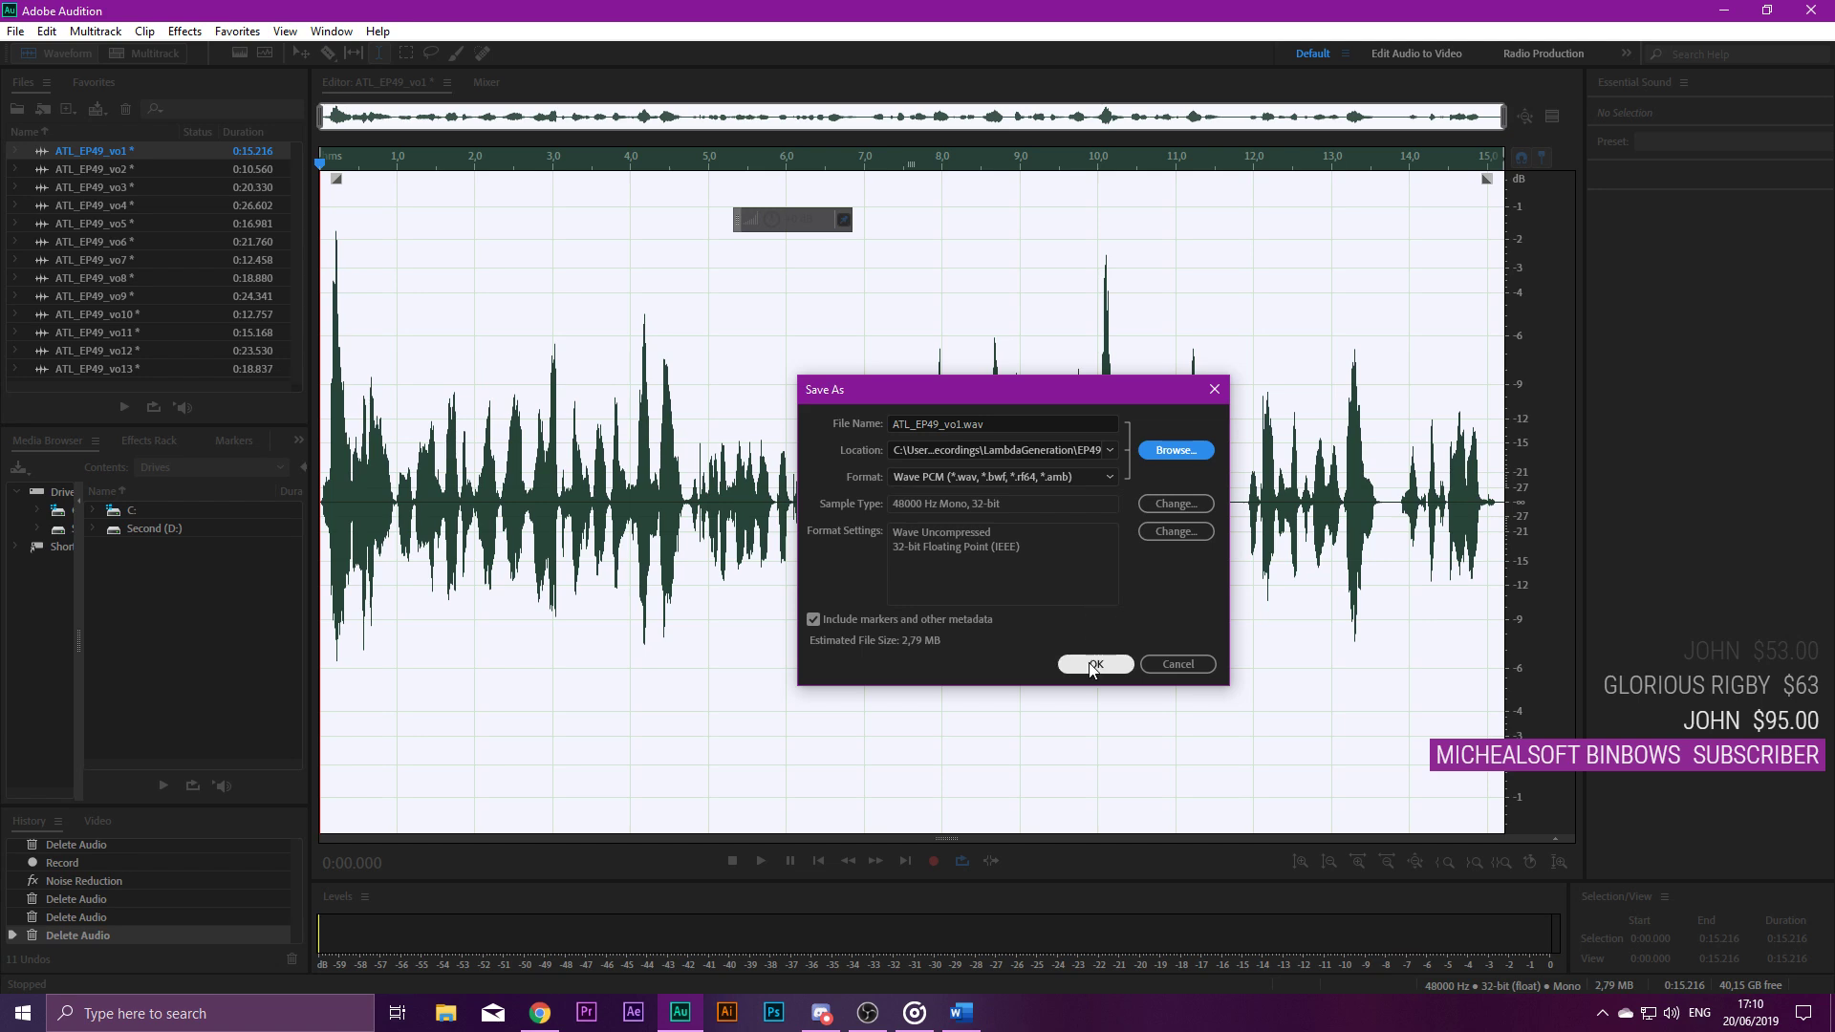
{"action": "left_click", "coordinate": [1092, 666]}
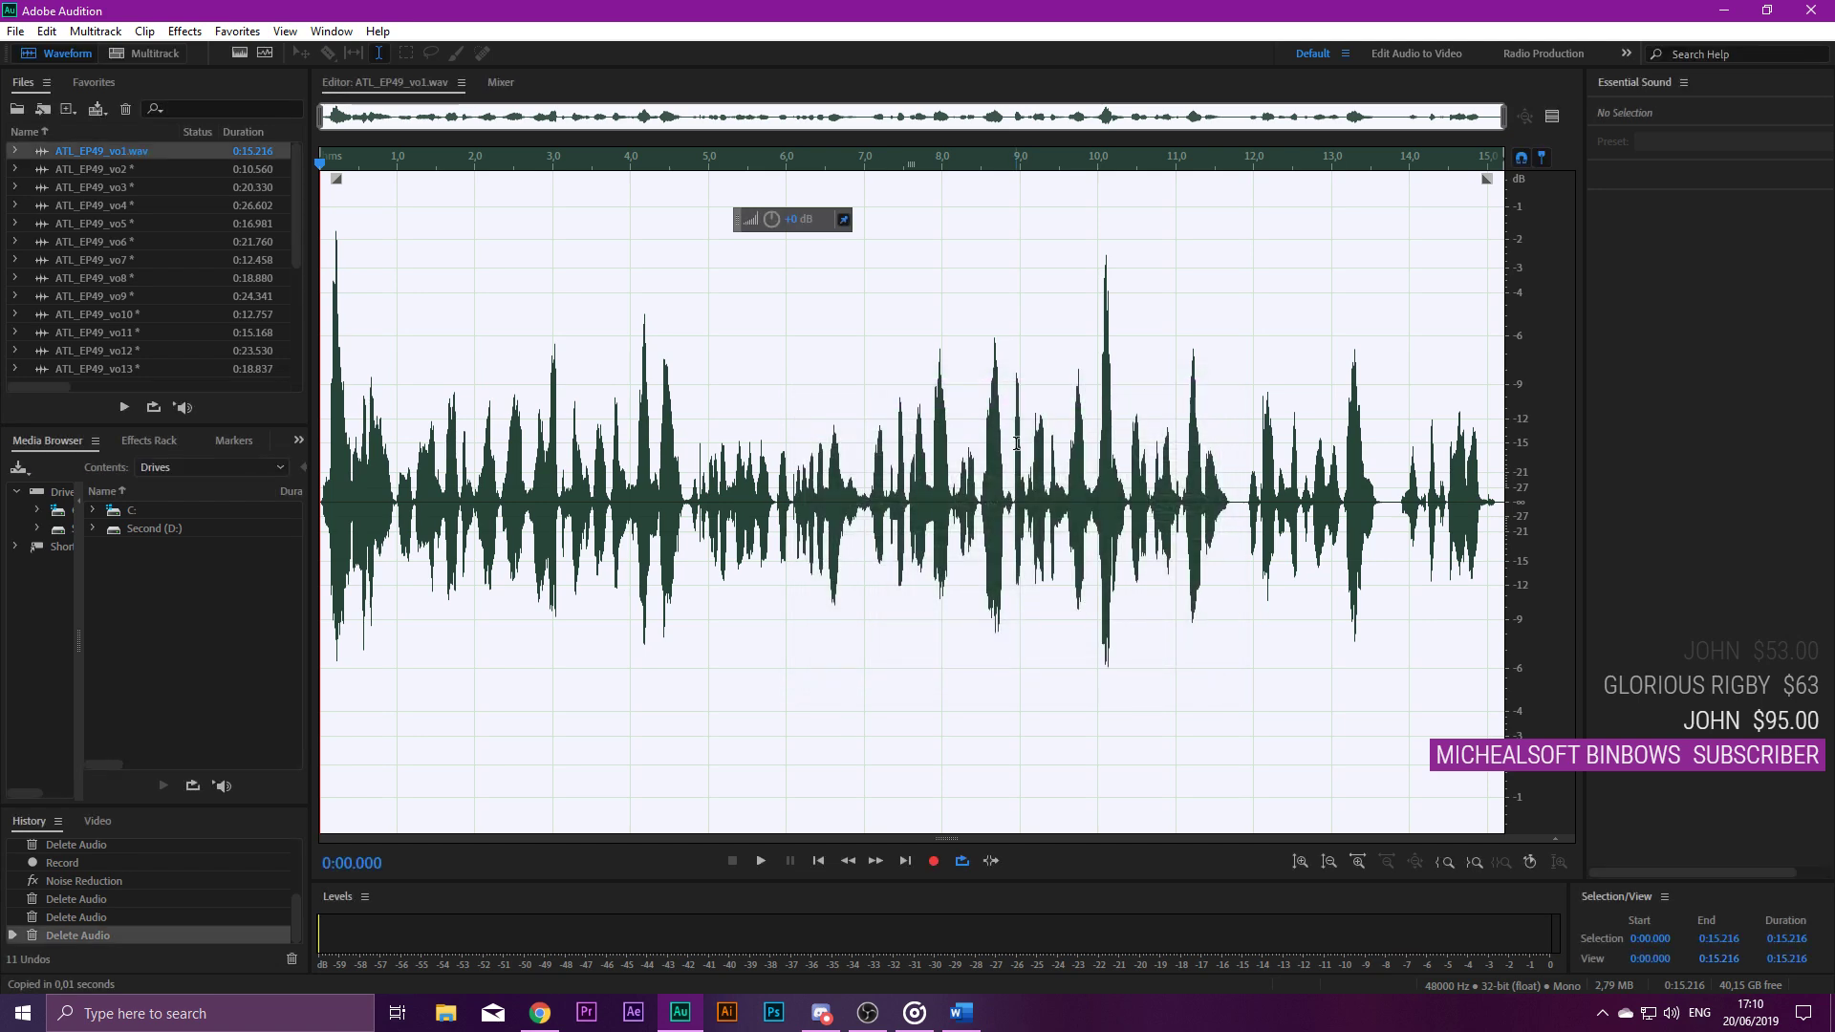
Delete the silent lead-in of about 0.8 seconds from ATL_EP49_vo2 and play the trimmed clip.
{"action": "left_click", "coordinate": [131, 169]}
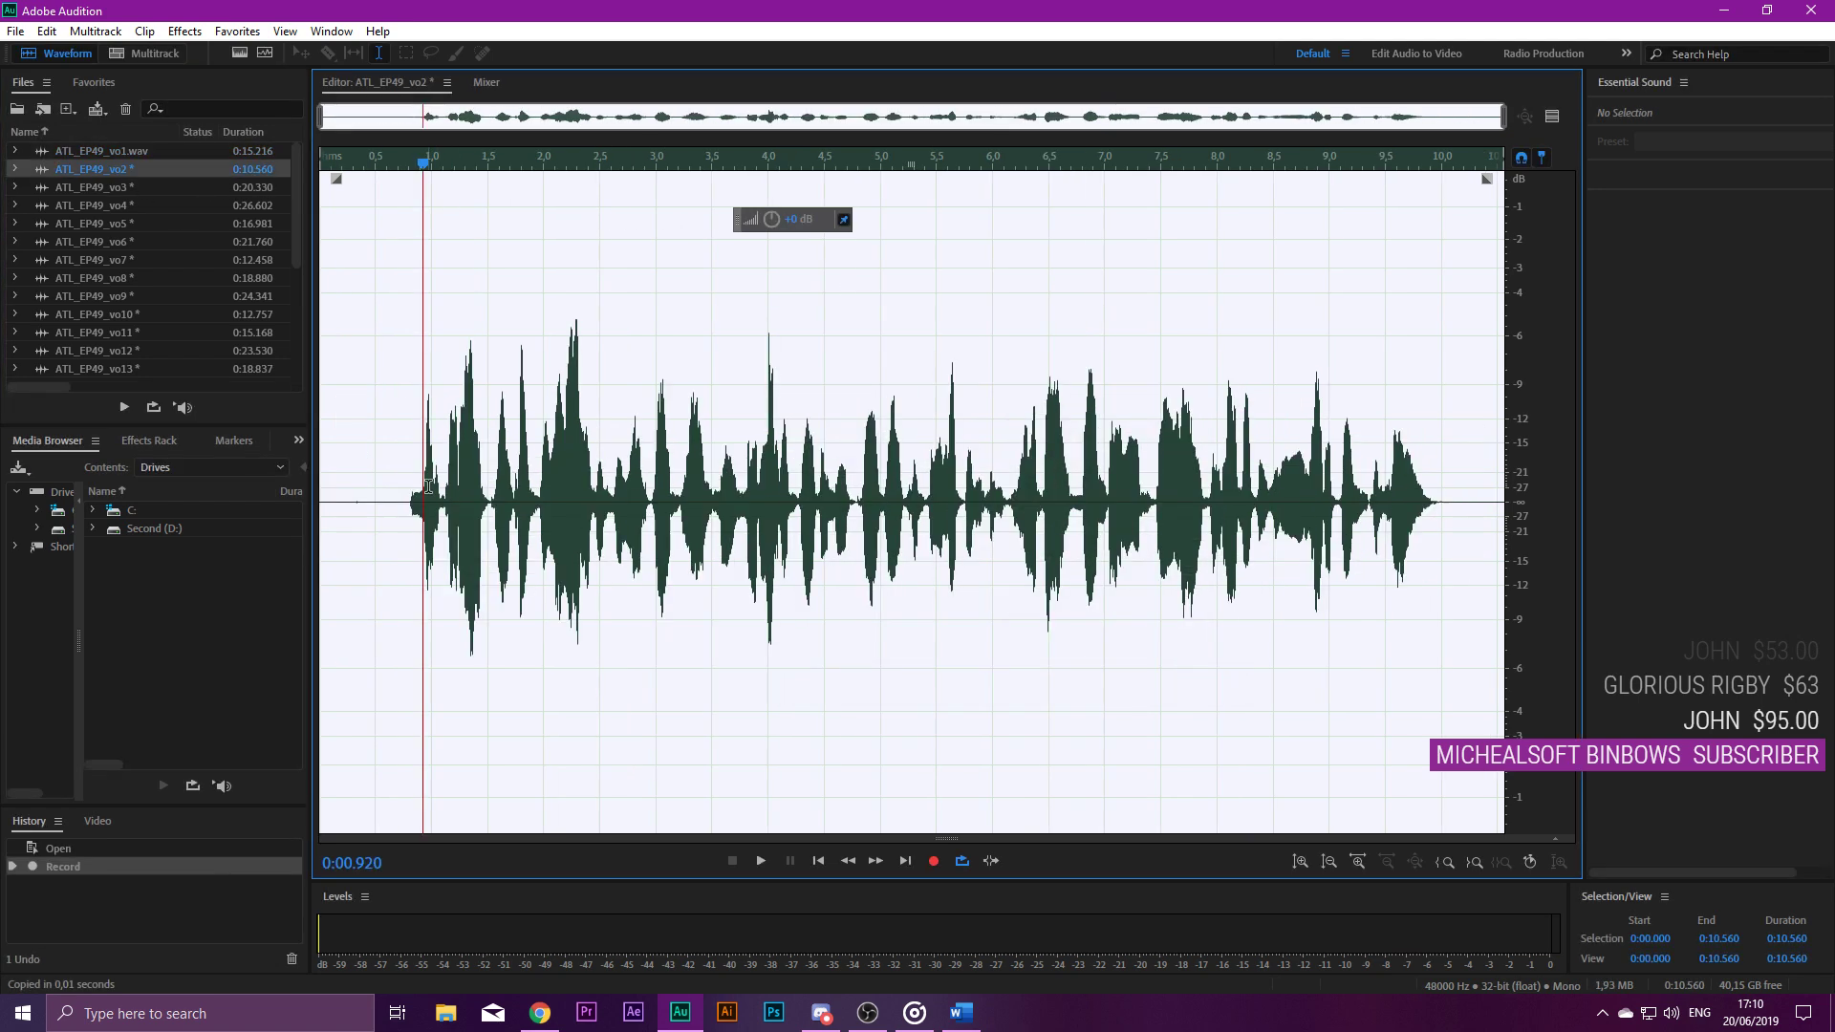
{"action": "left_click_drag", "start_coordinate": [408, 488], "coordinate": [2, 491]}
{"action": "key", "text": "Delete"}
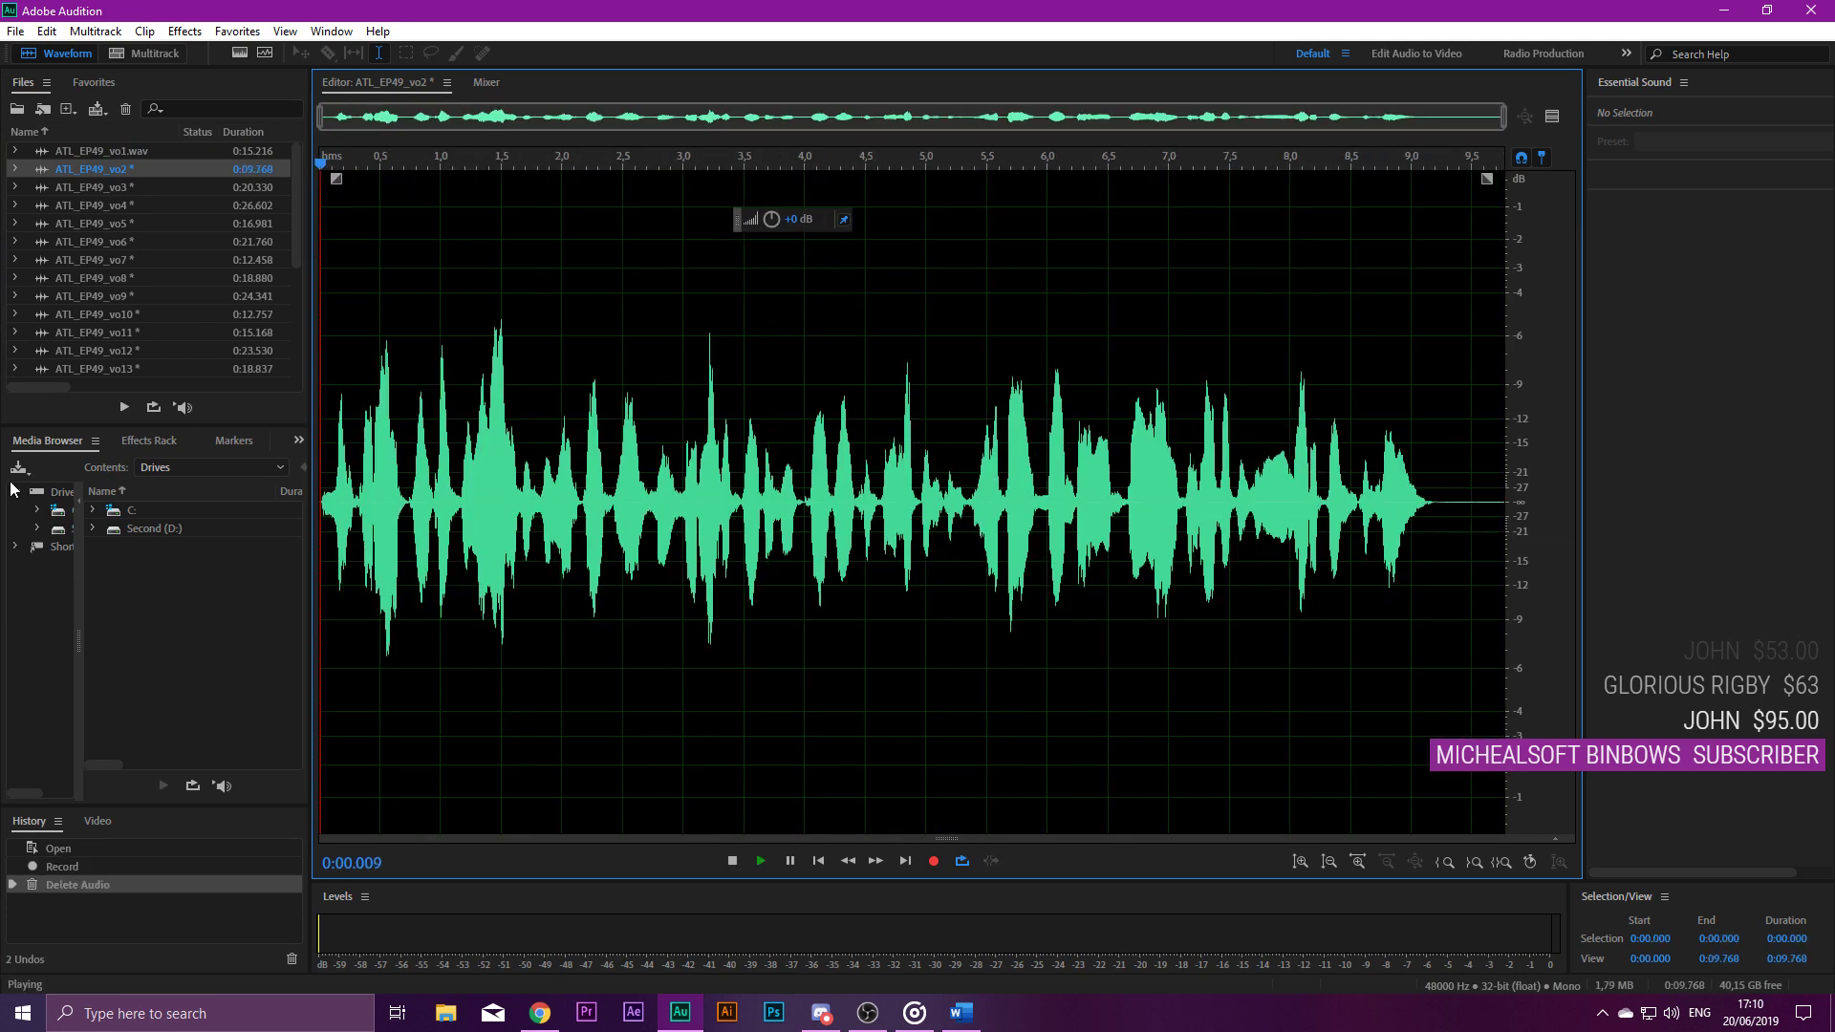
{"action": "key", "text": "space"}
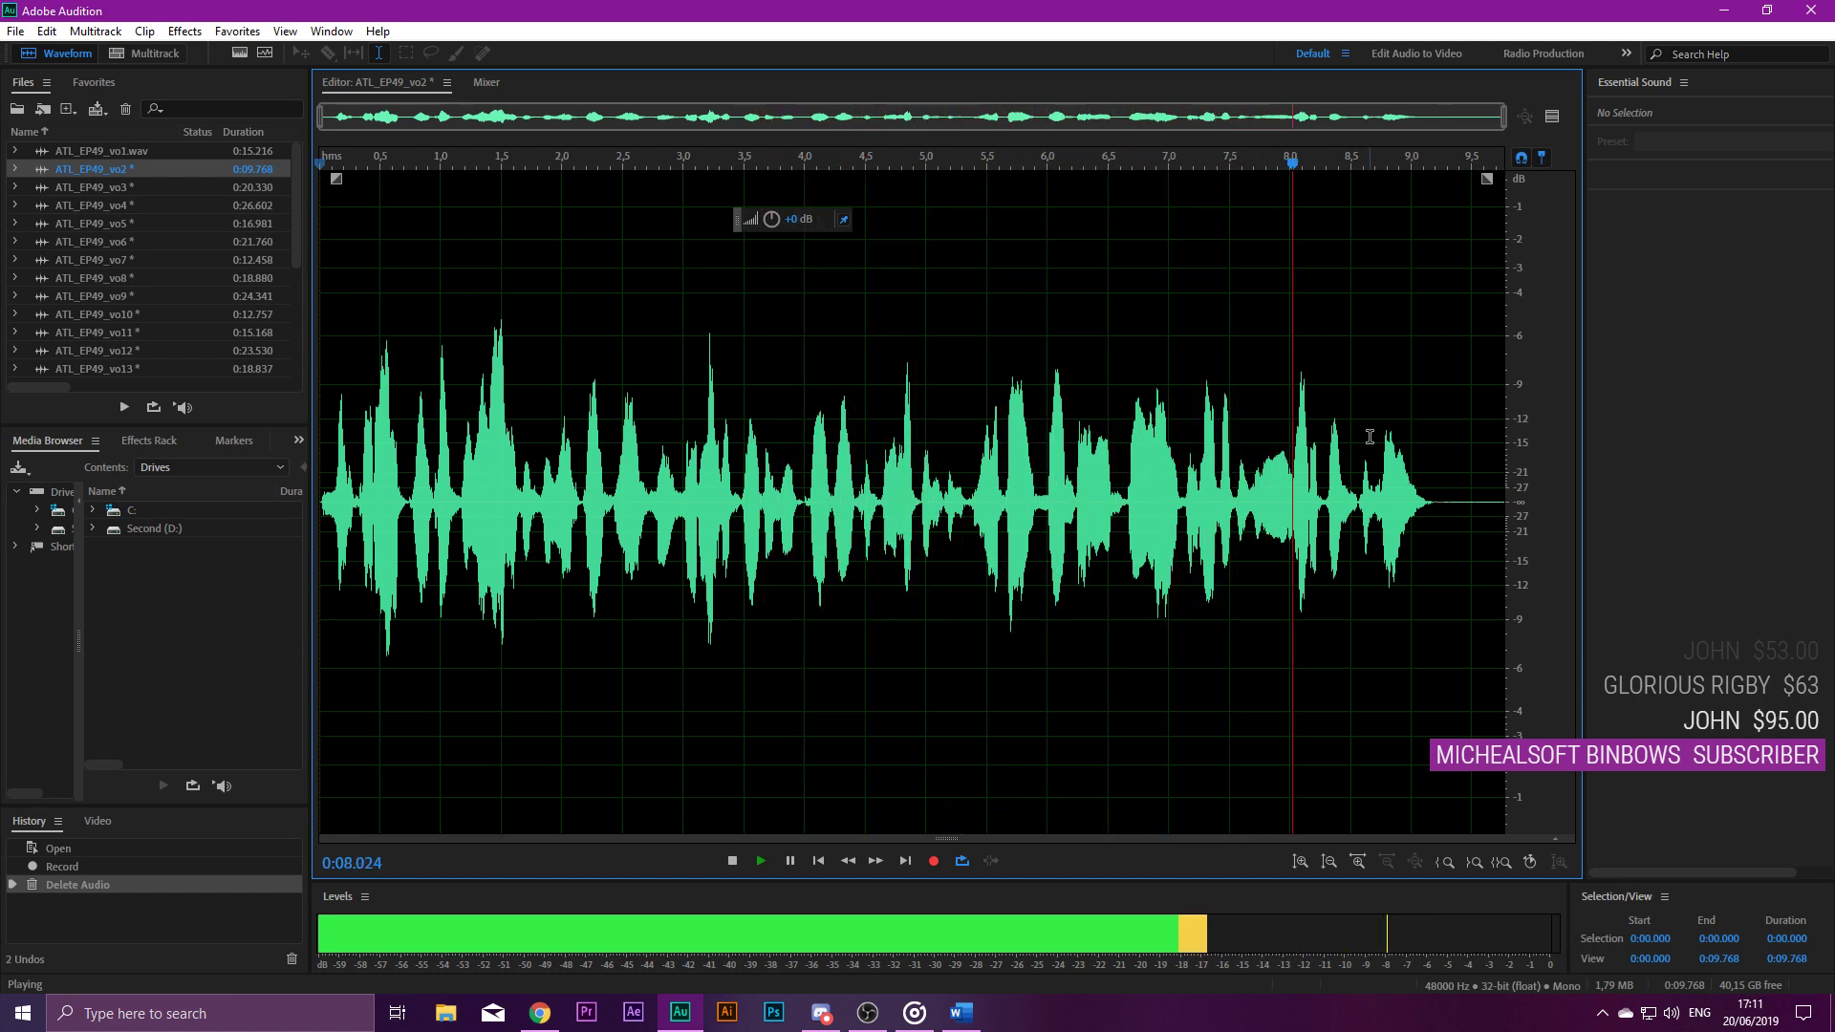
Stop playback and delete about 0.5 seconds of silence from the end of ATL_EP49_vo2.
{"action": "key", "text": "space"}
{"action": "left_click_drag", "start_coordinate": [1445, 457], "coordinate": [1709, 453]}
{"action": "key", "text": "Delete"}
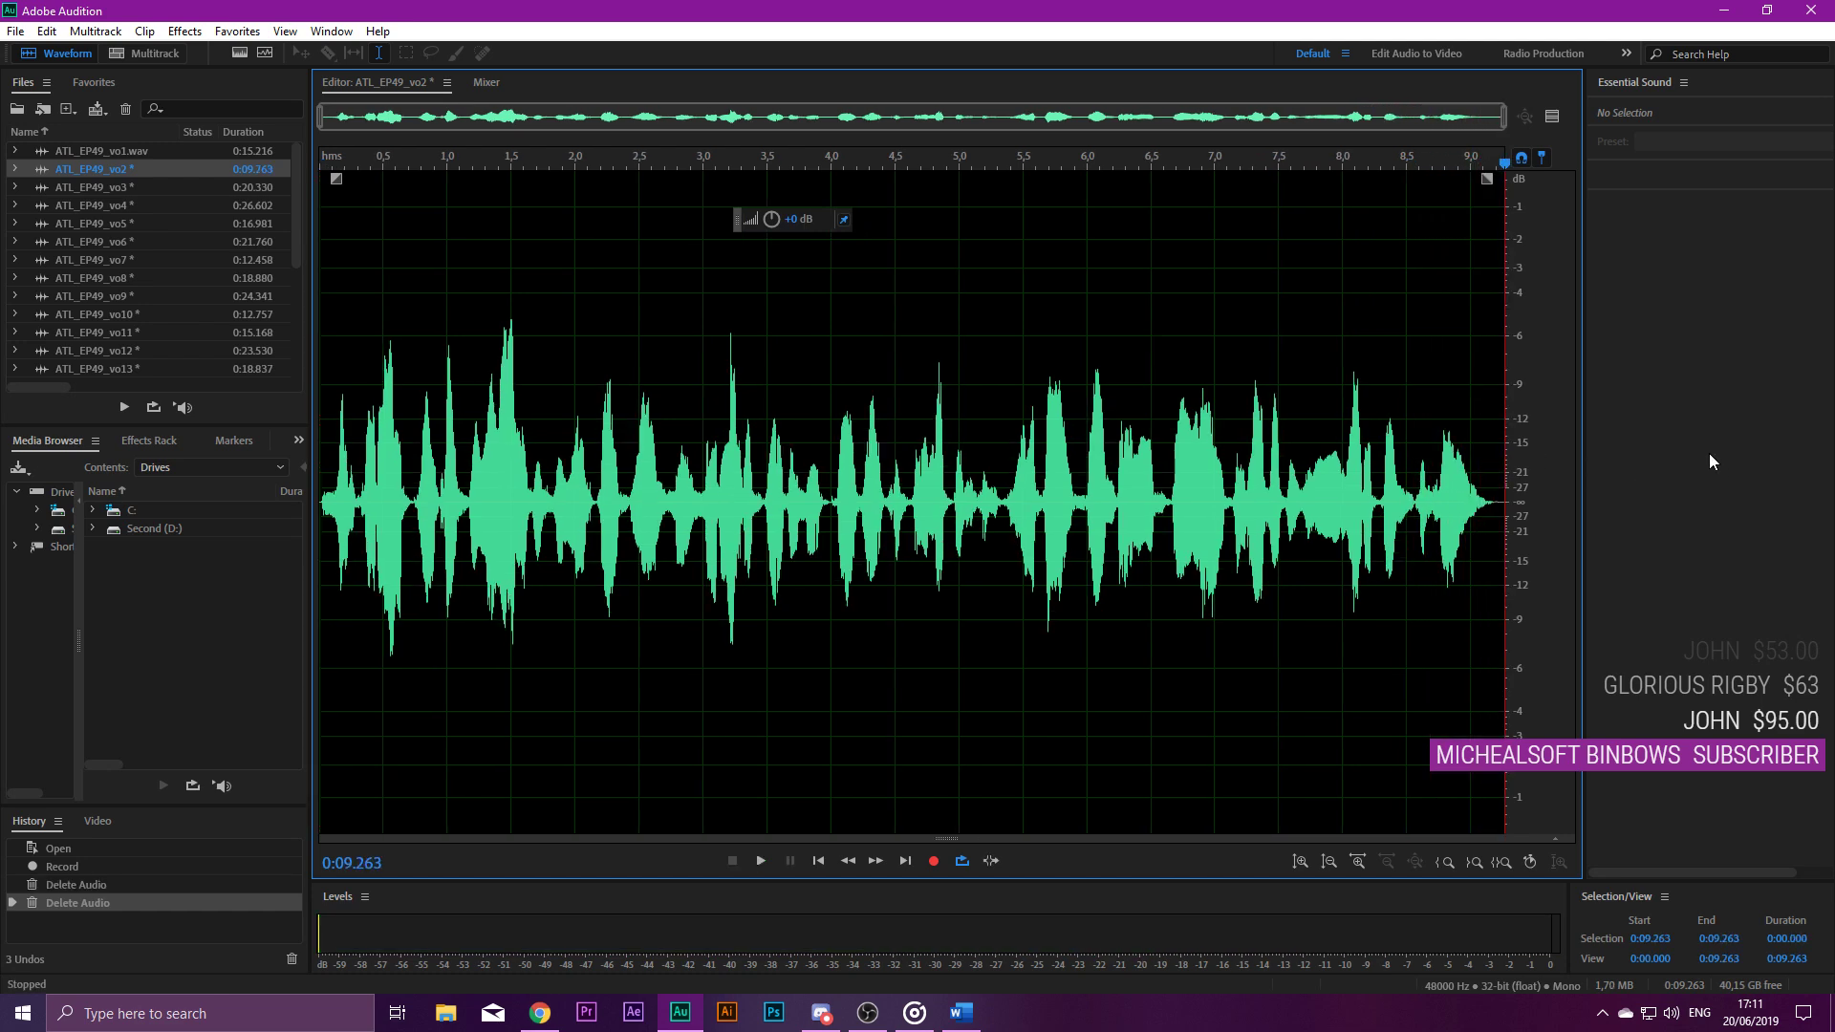
Apply Noise Reduction to the entire ATL_EP49_vo2 clip with the currently set noise print.
{"action": "left_click", "coordinate": [1104, 483]}
{"action": "key", "text": "ctrl+shift+p"}
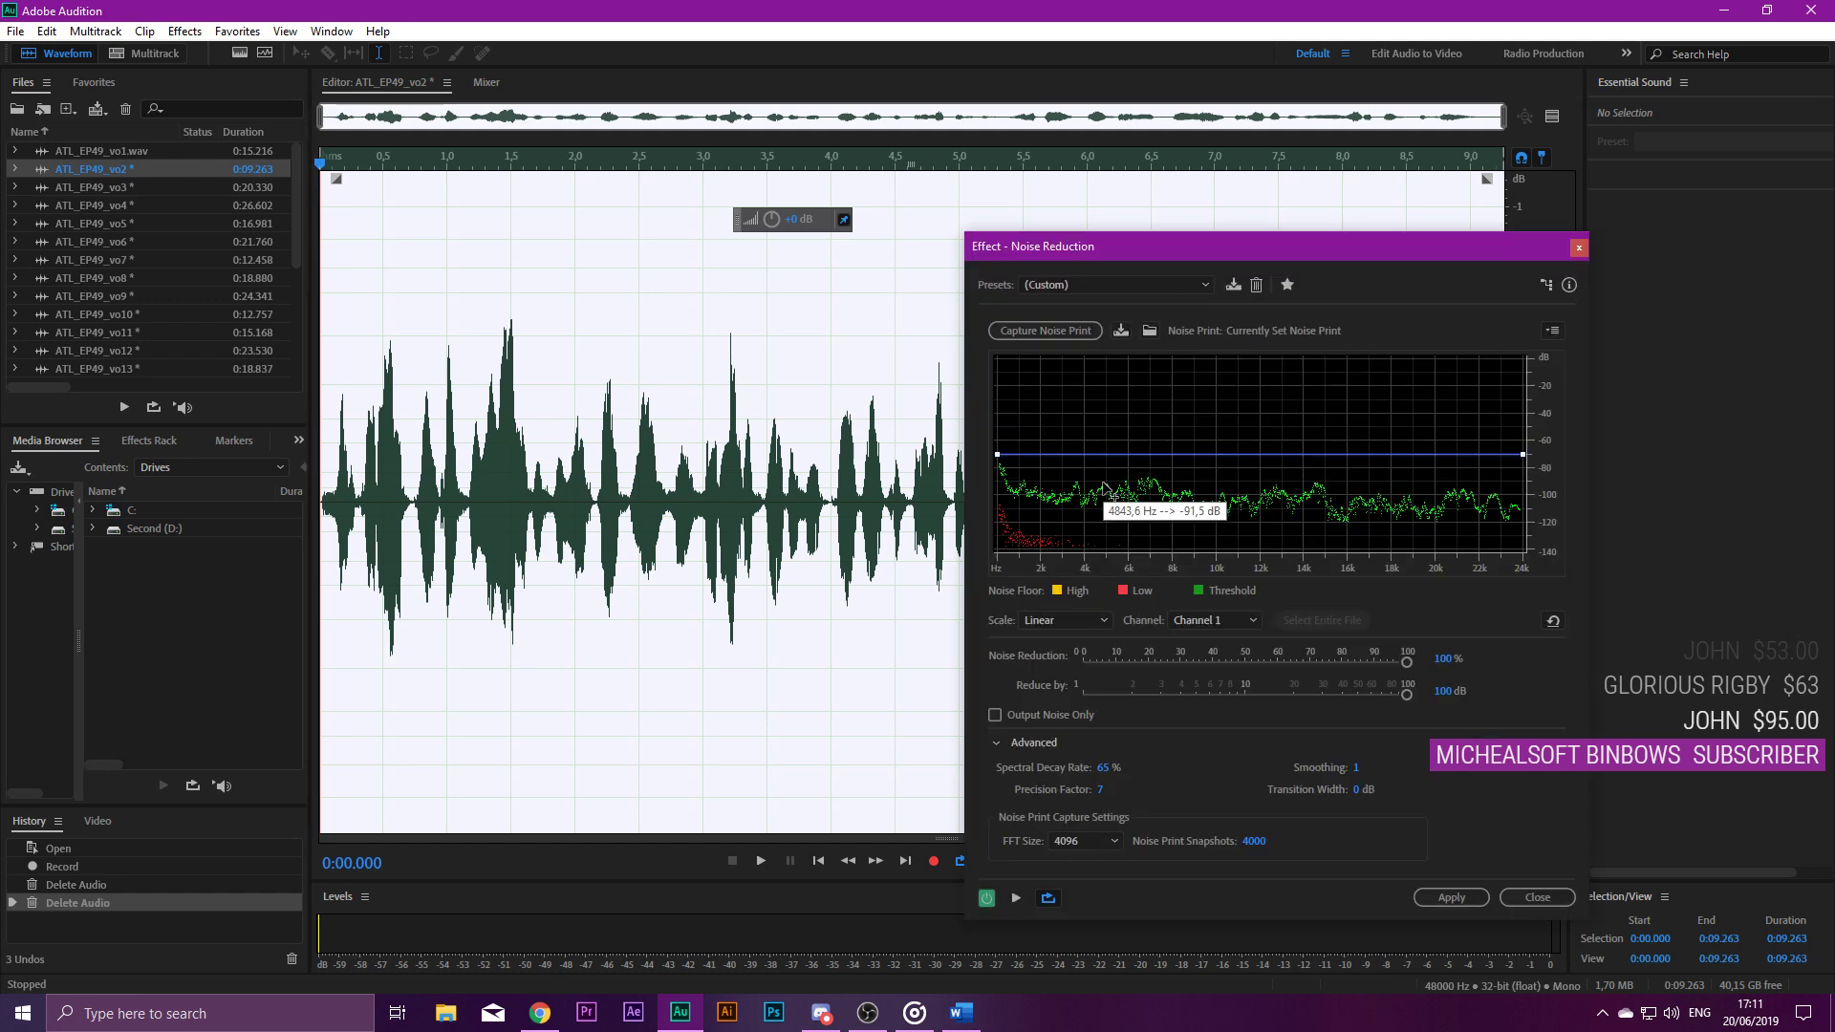
{"action": "key", "text": "Return"}
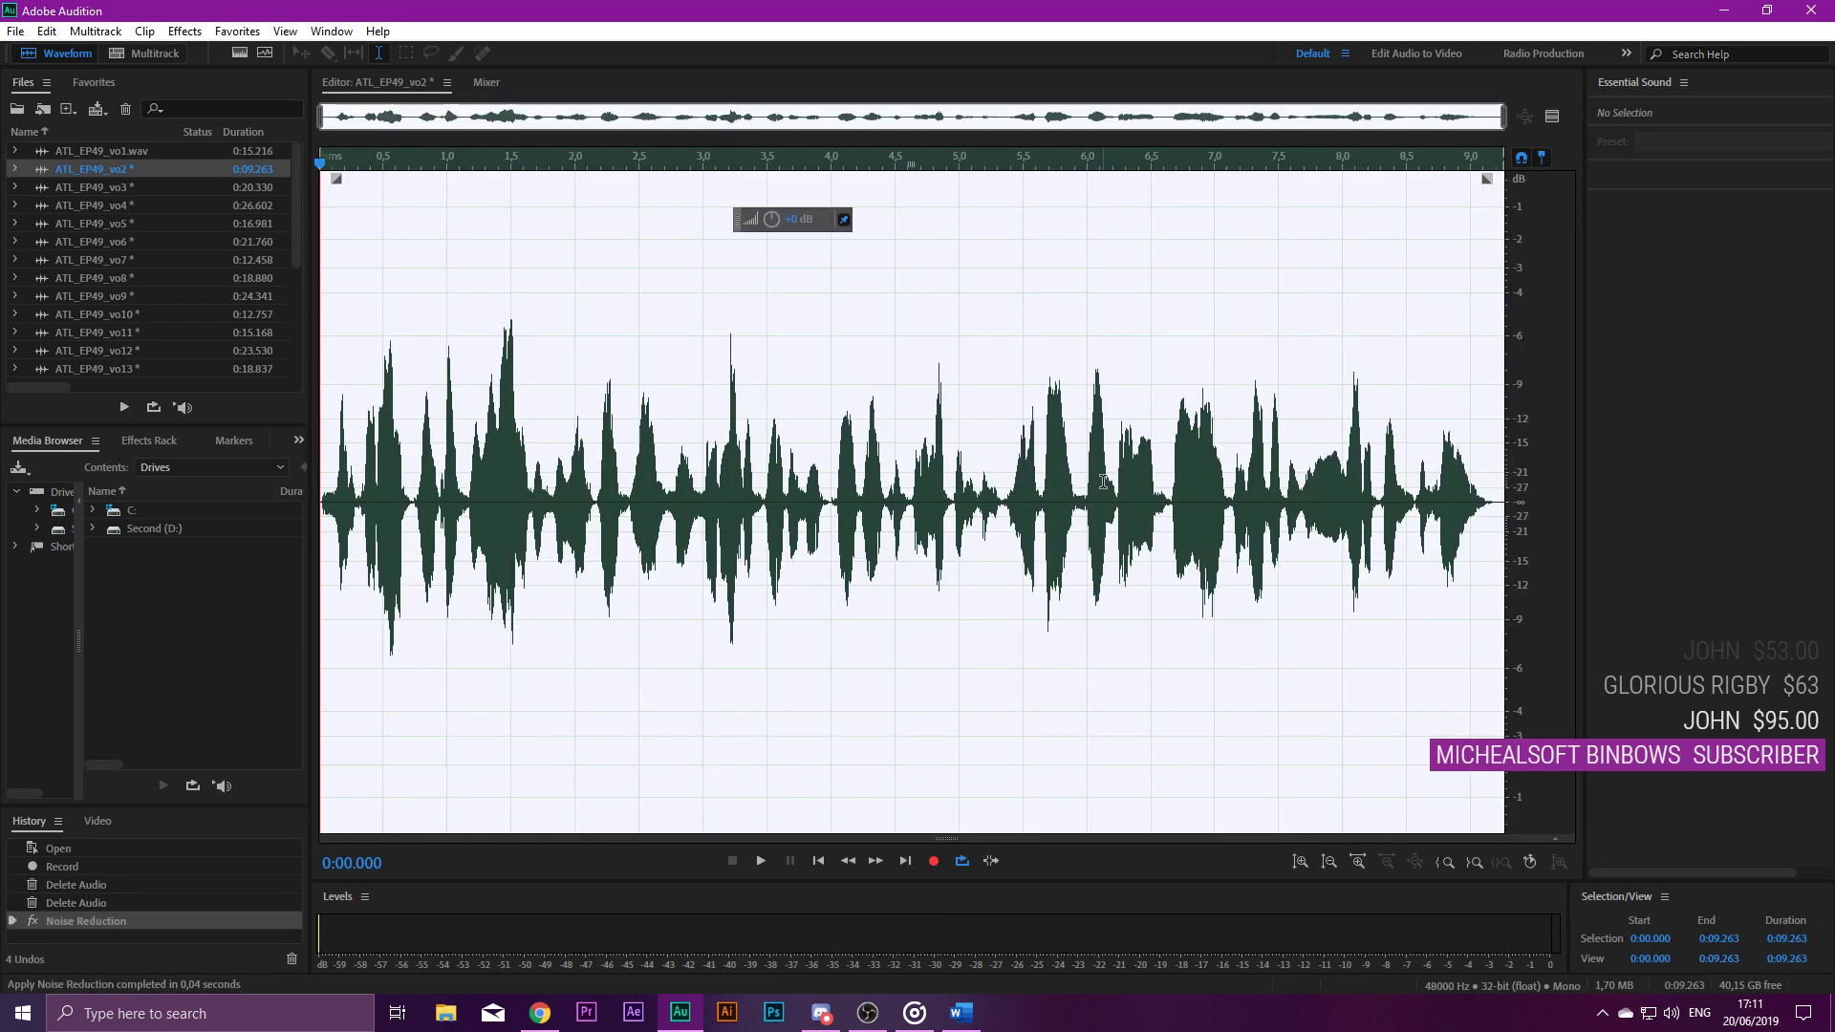
Play the noise-reduced ATL_EP49_vo2 from about 5.8 seconds and select the entire clip.
{"action": "left_click", "coordinate": [1056, 456]}
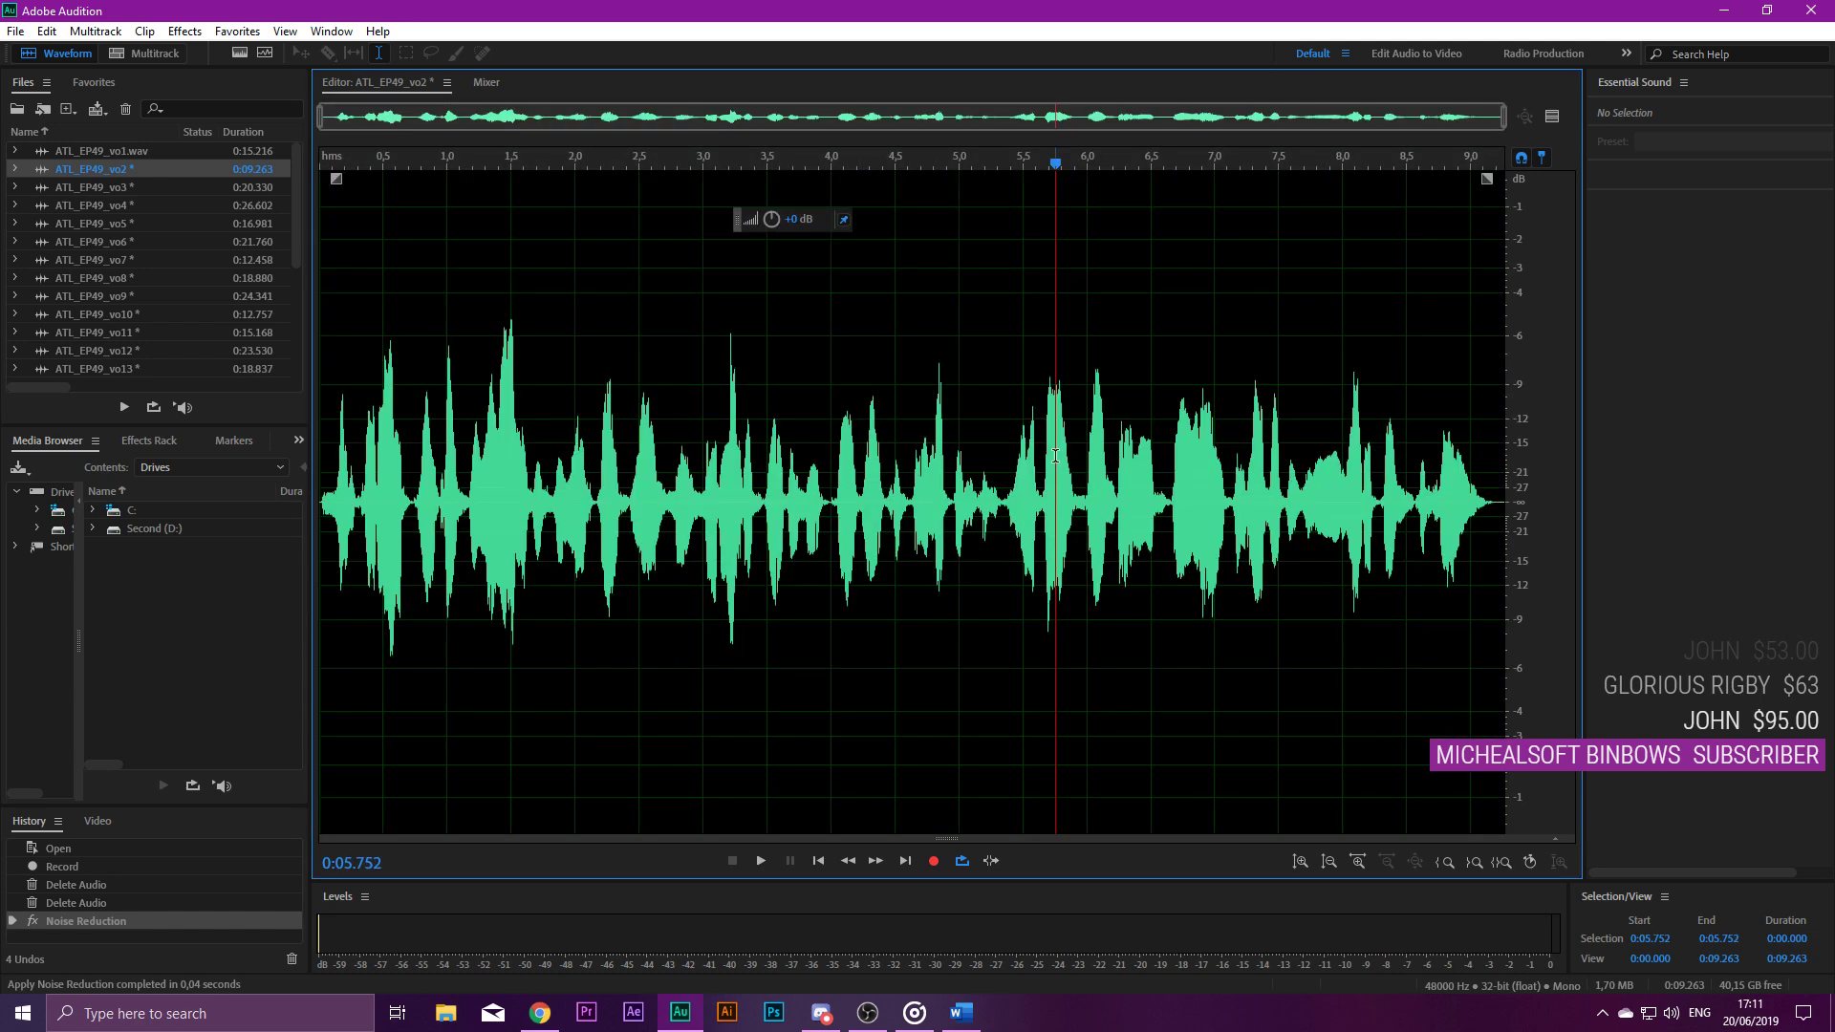
{"action": "key", "text": "space"}
{"action": "key", "text": "space"}
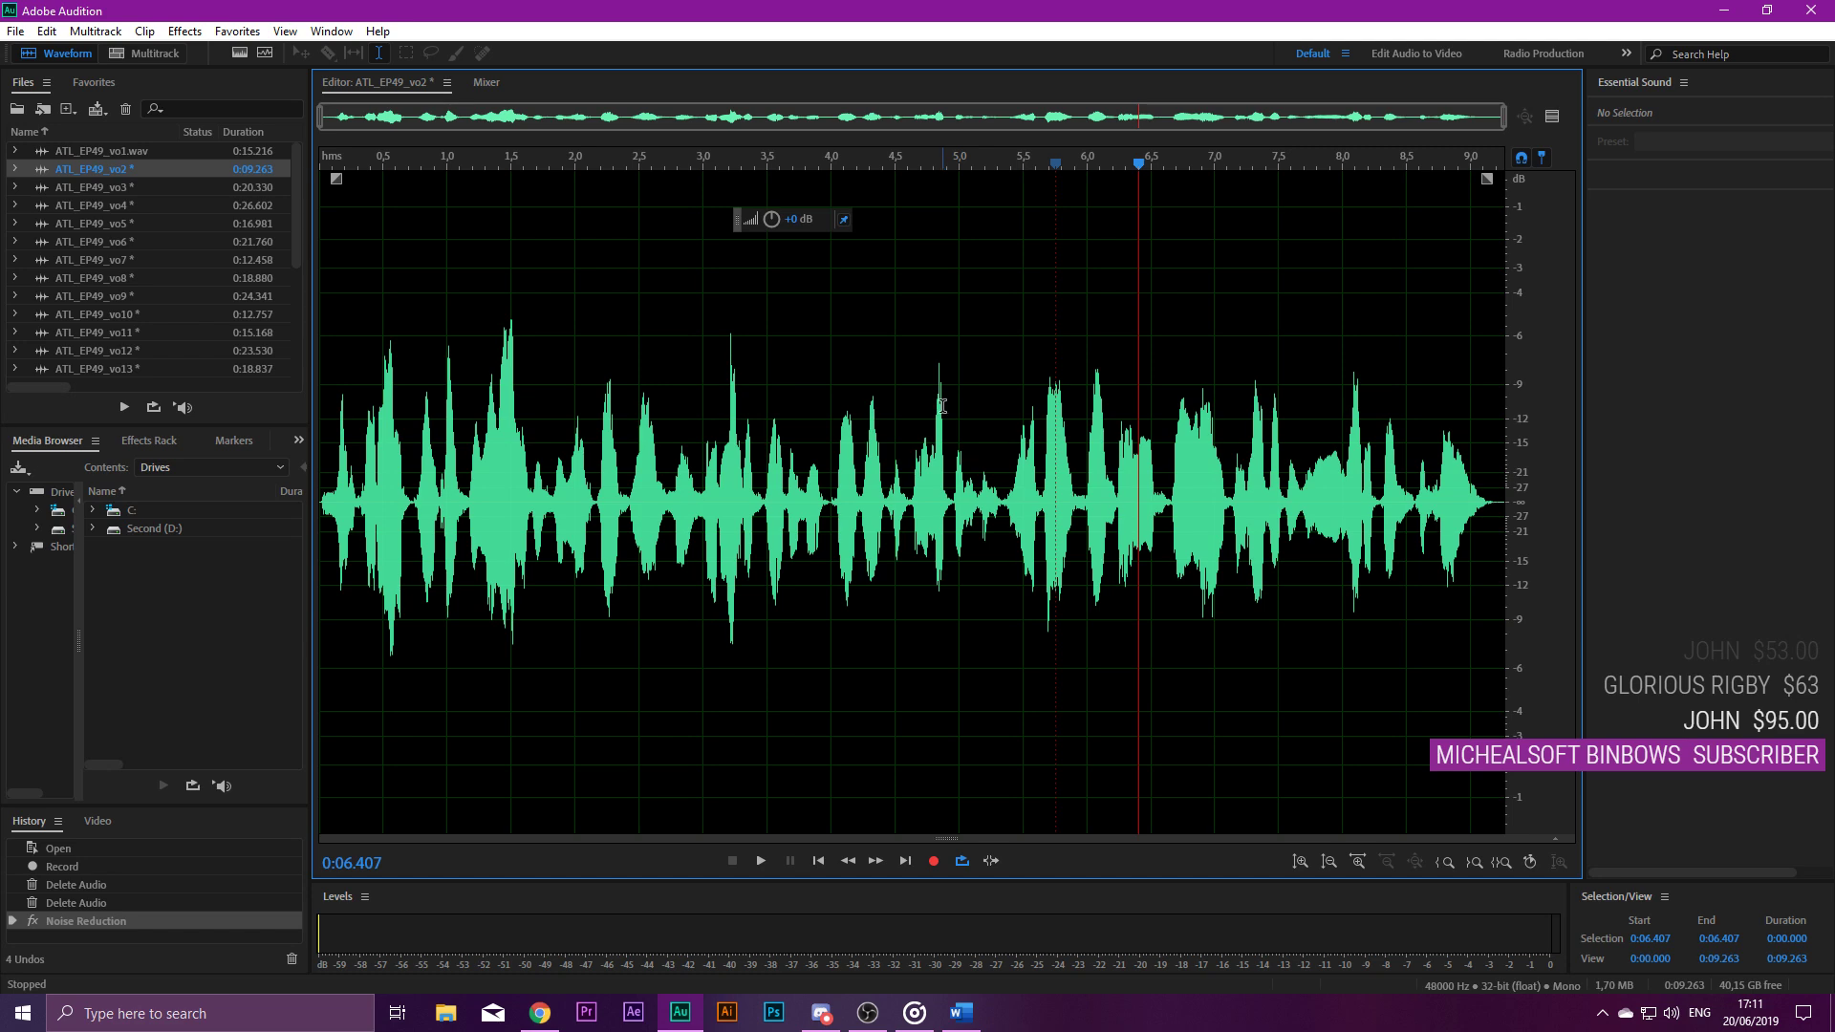
{"action": "key", "text": "ctrl+a"}
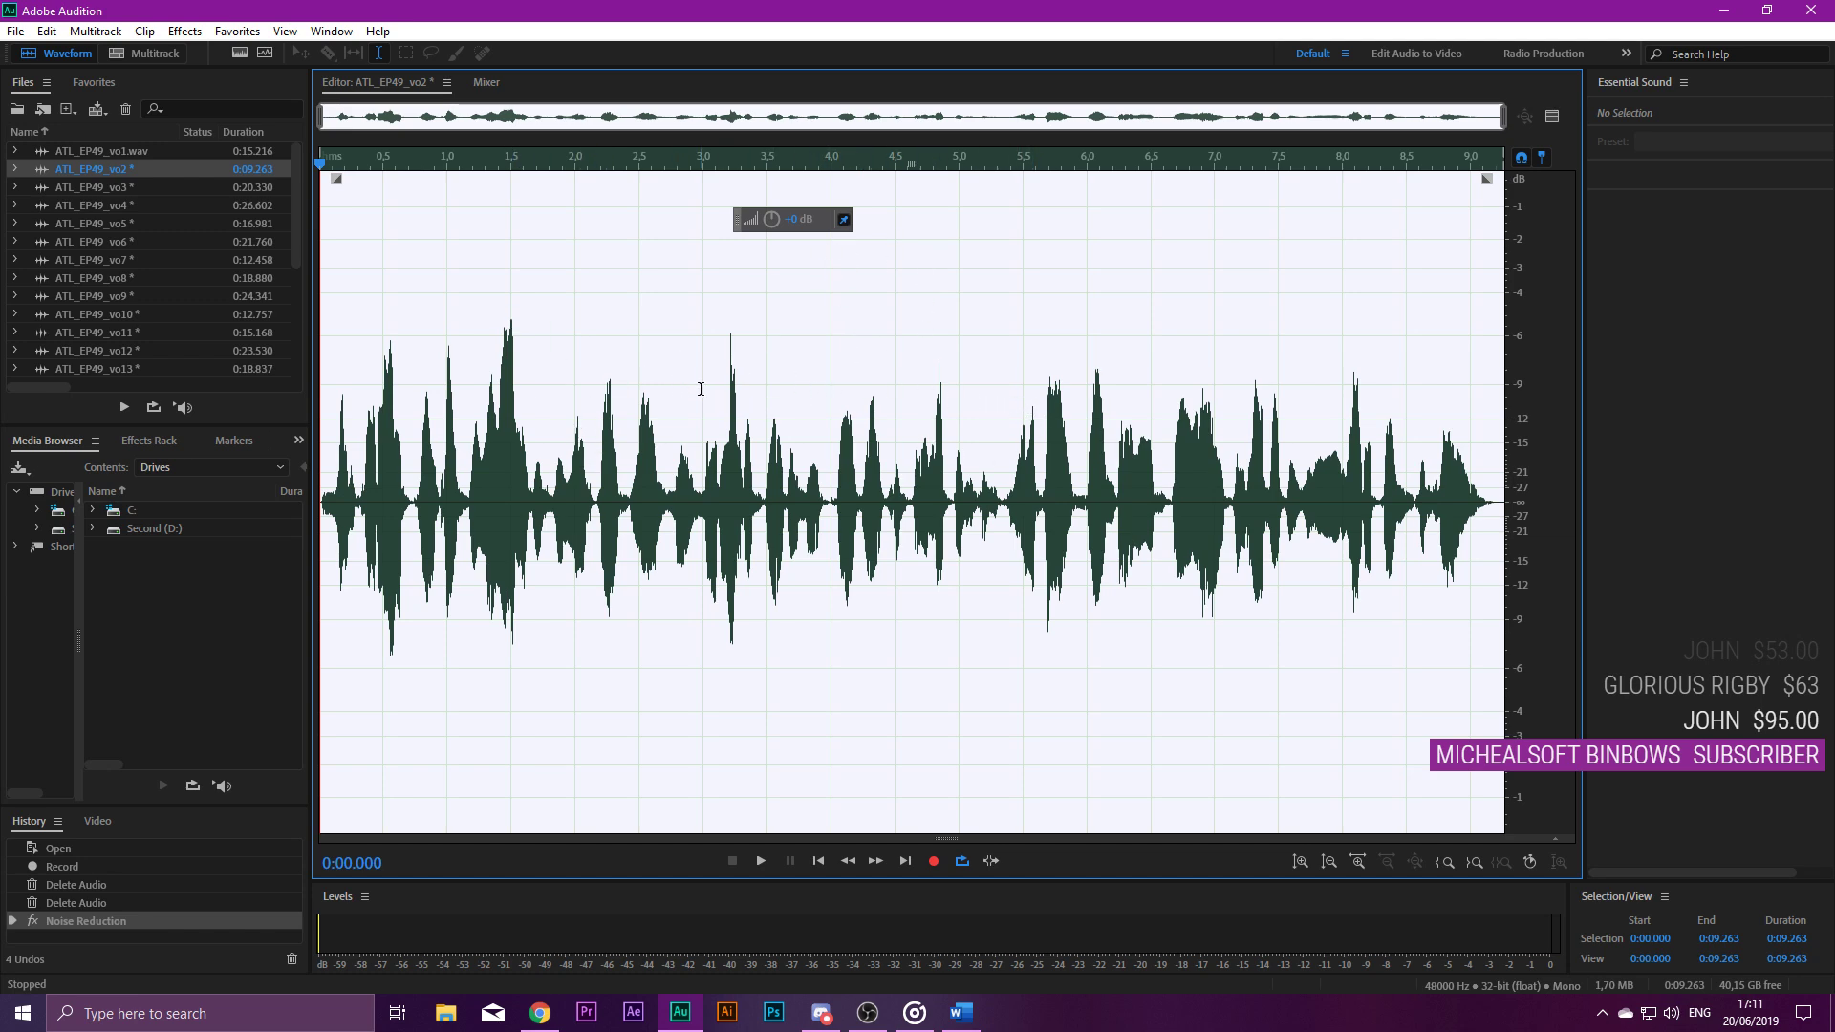
Save ATL_EP49_vo2 as a Wave PCM file in the EP49 folder and open ATL_EP49_vo3.
{"action": "key", "text": "ctrl+shift+s"}
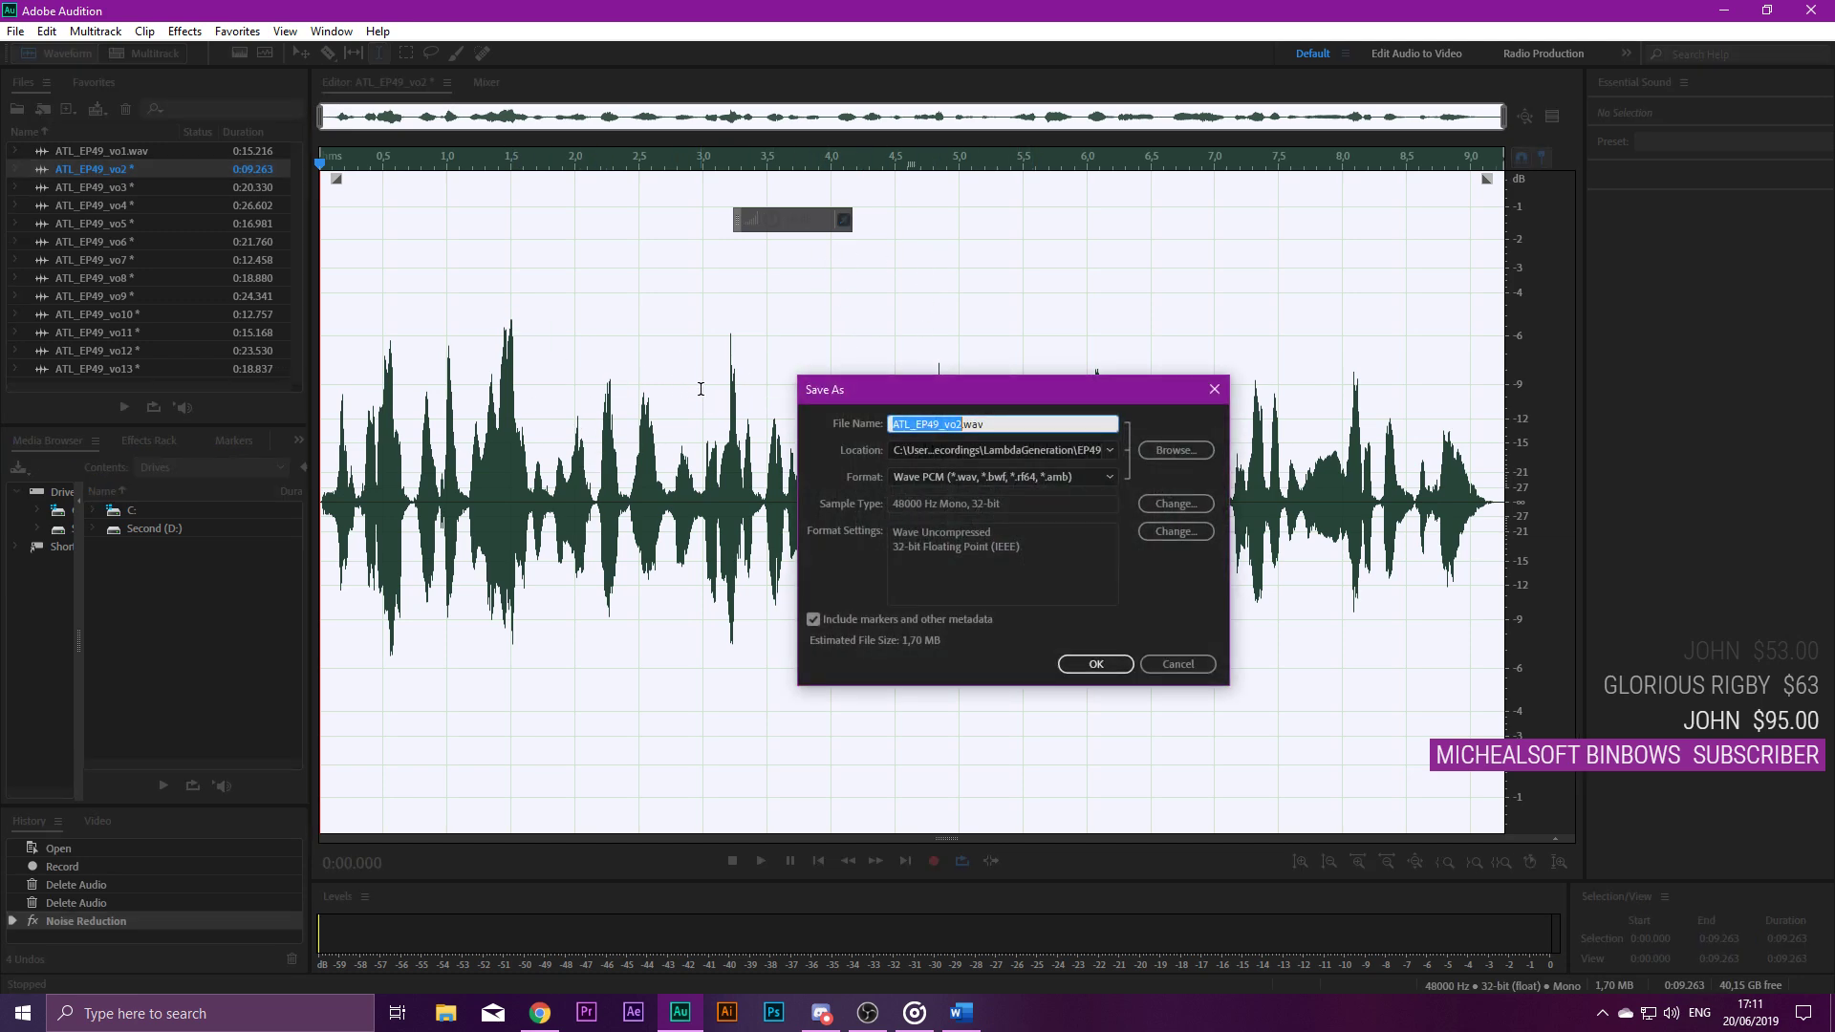
{"action": "key", "text": "Return"}
{"action": "double_click", "coordinate": [72, 192]}
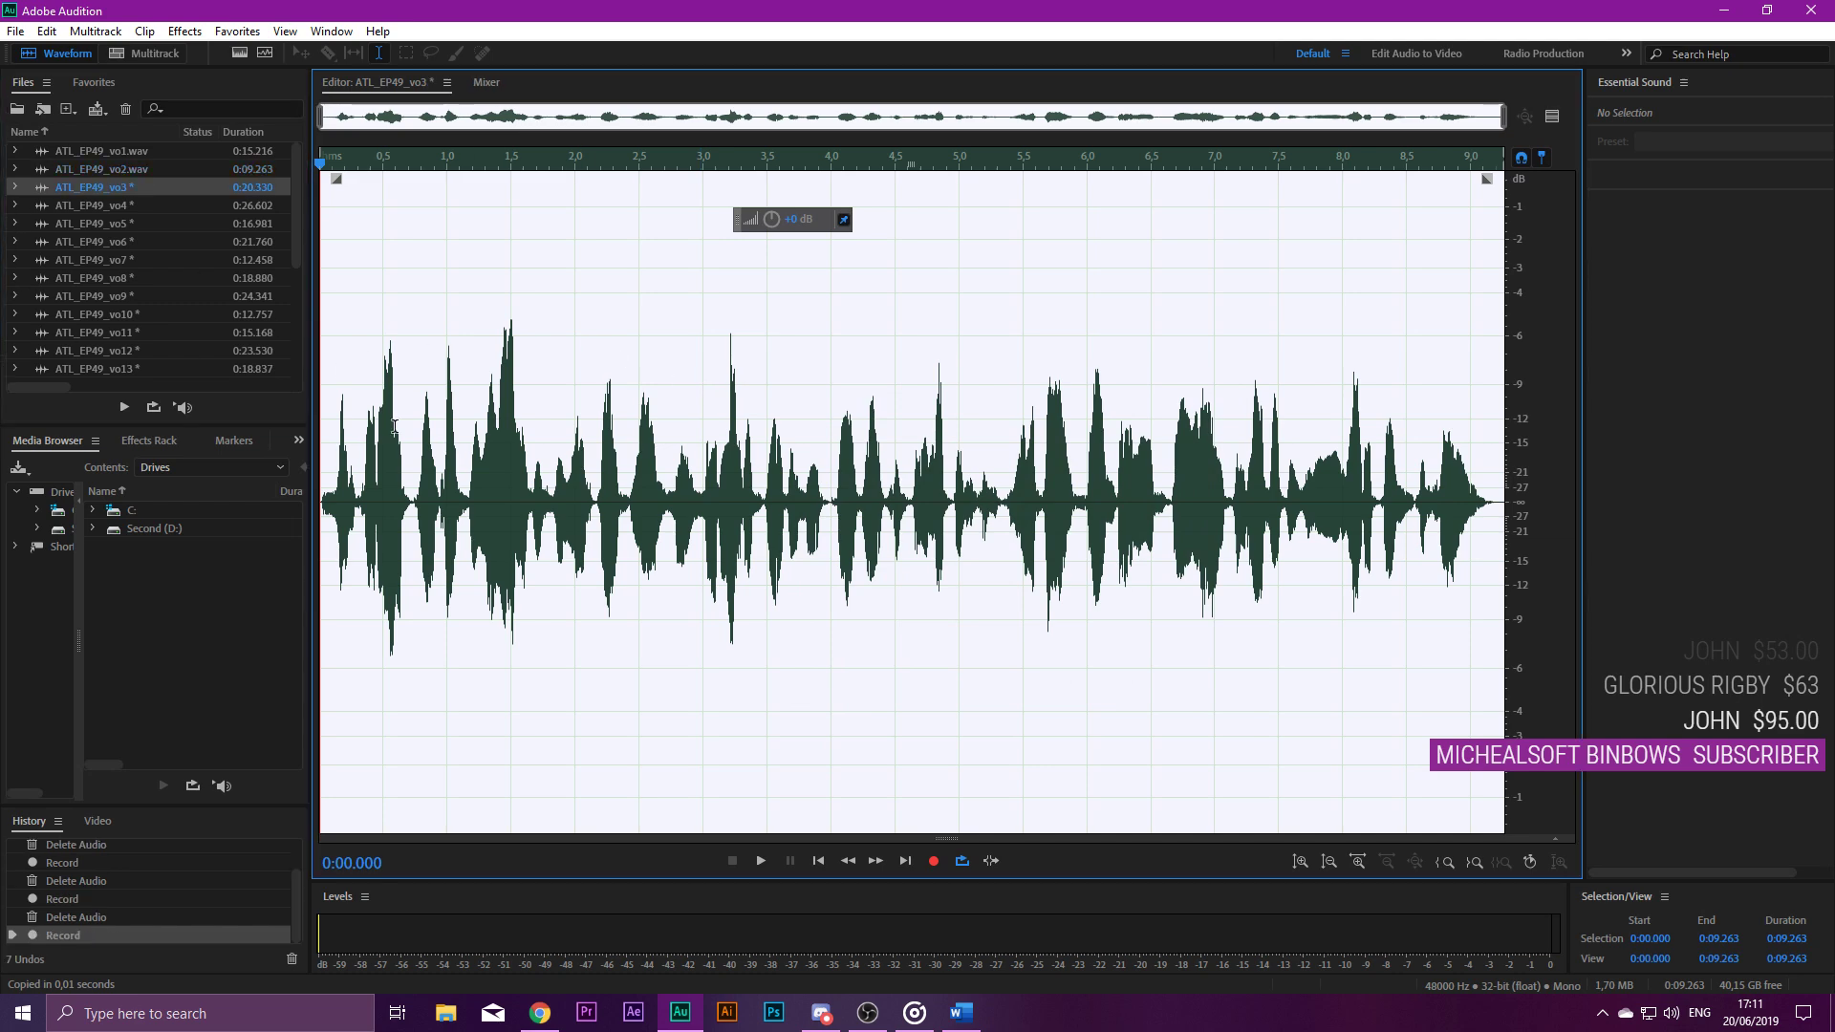
Delete the silent lead-in of about 0.8 seconds from ATL_EP49_vo3 and play the trimmed clip.
{"action": "key", "text": "space"}
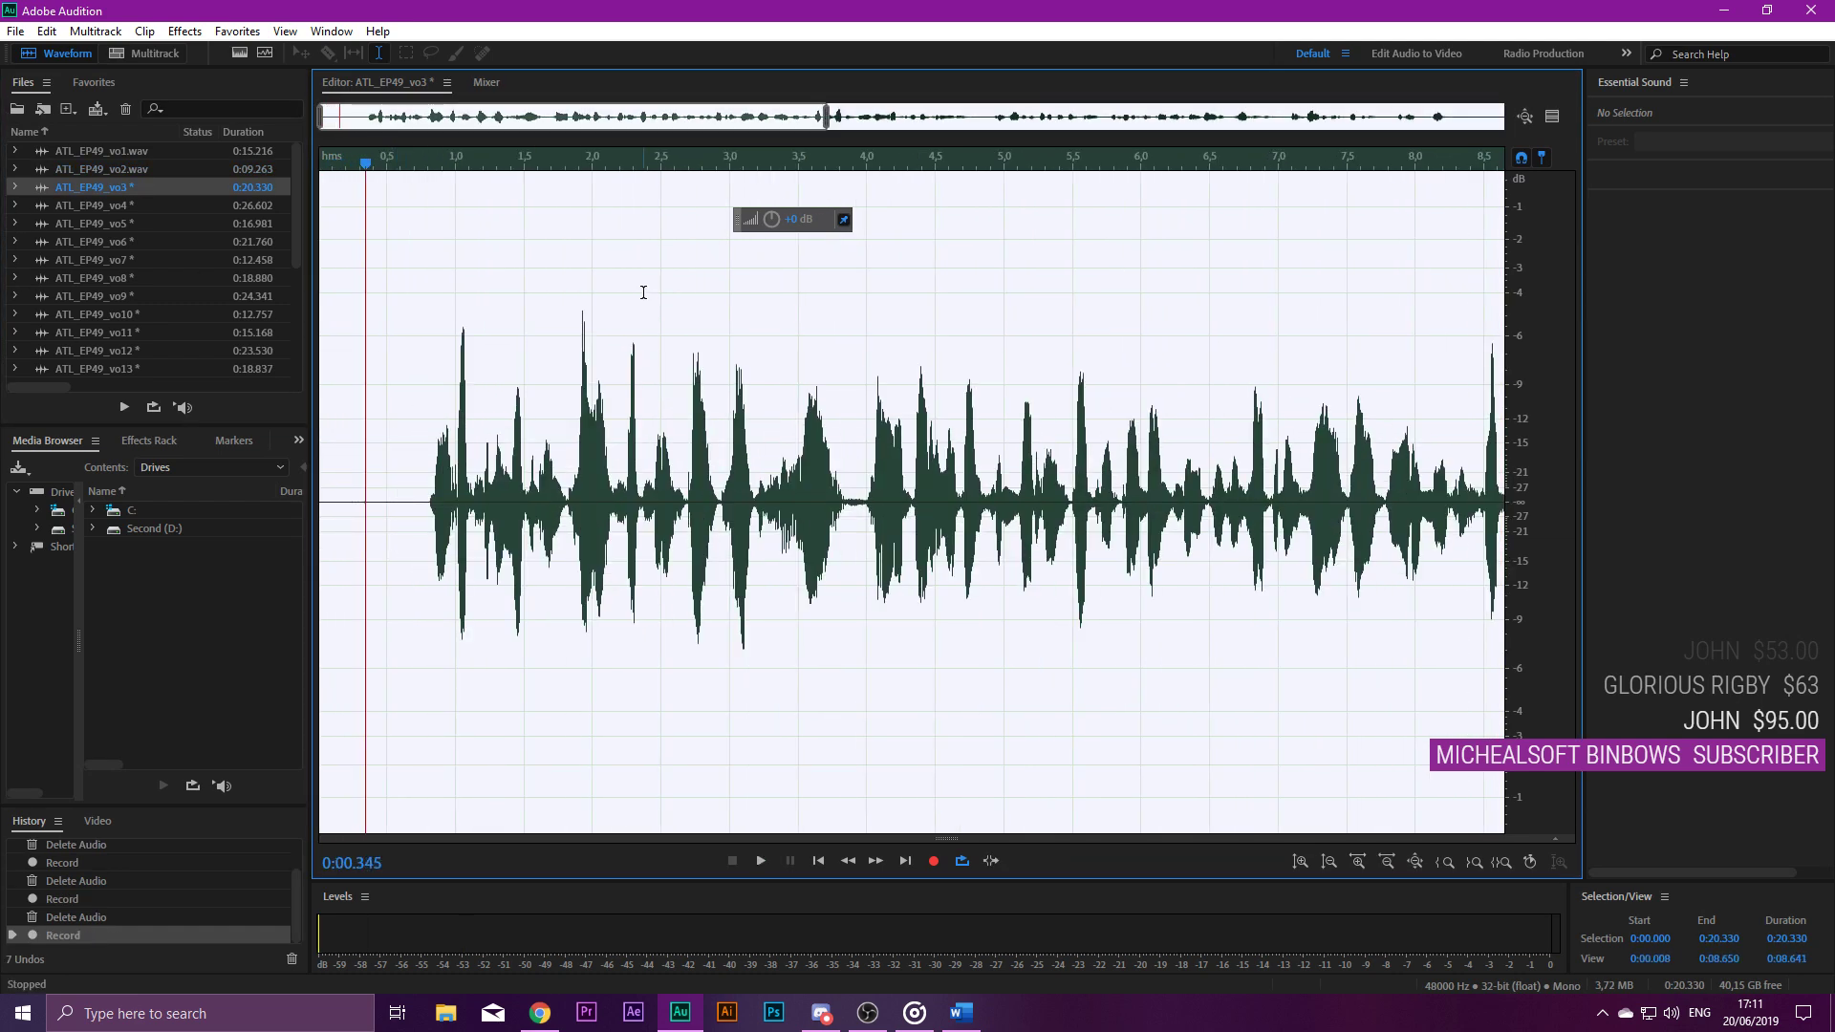
{"action": "left_click_drag", "start_coordinate": [428, 501], "coordinate": [2, 507]}
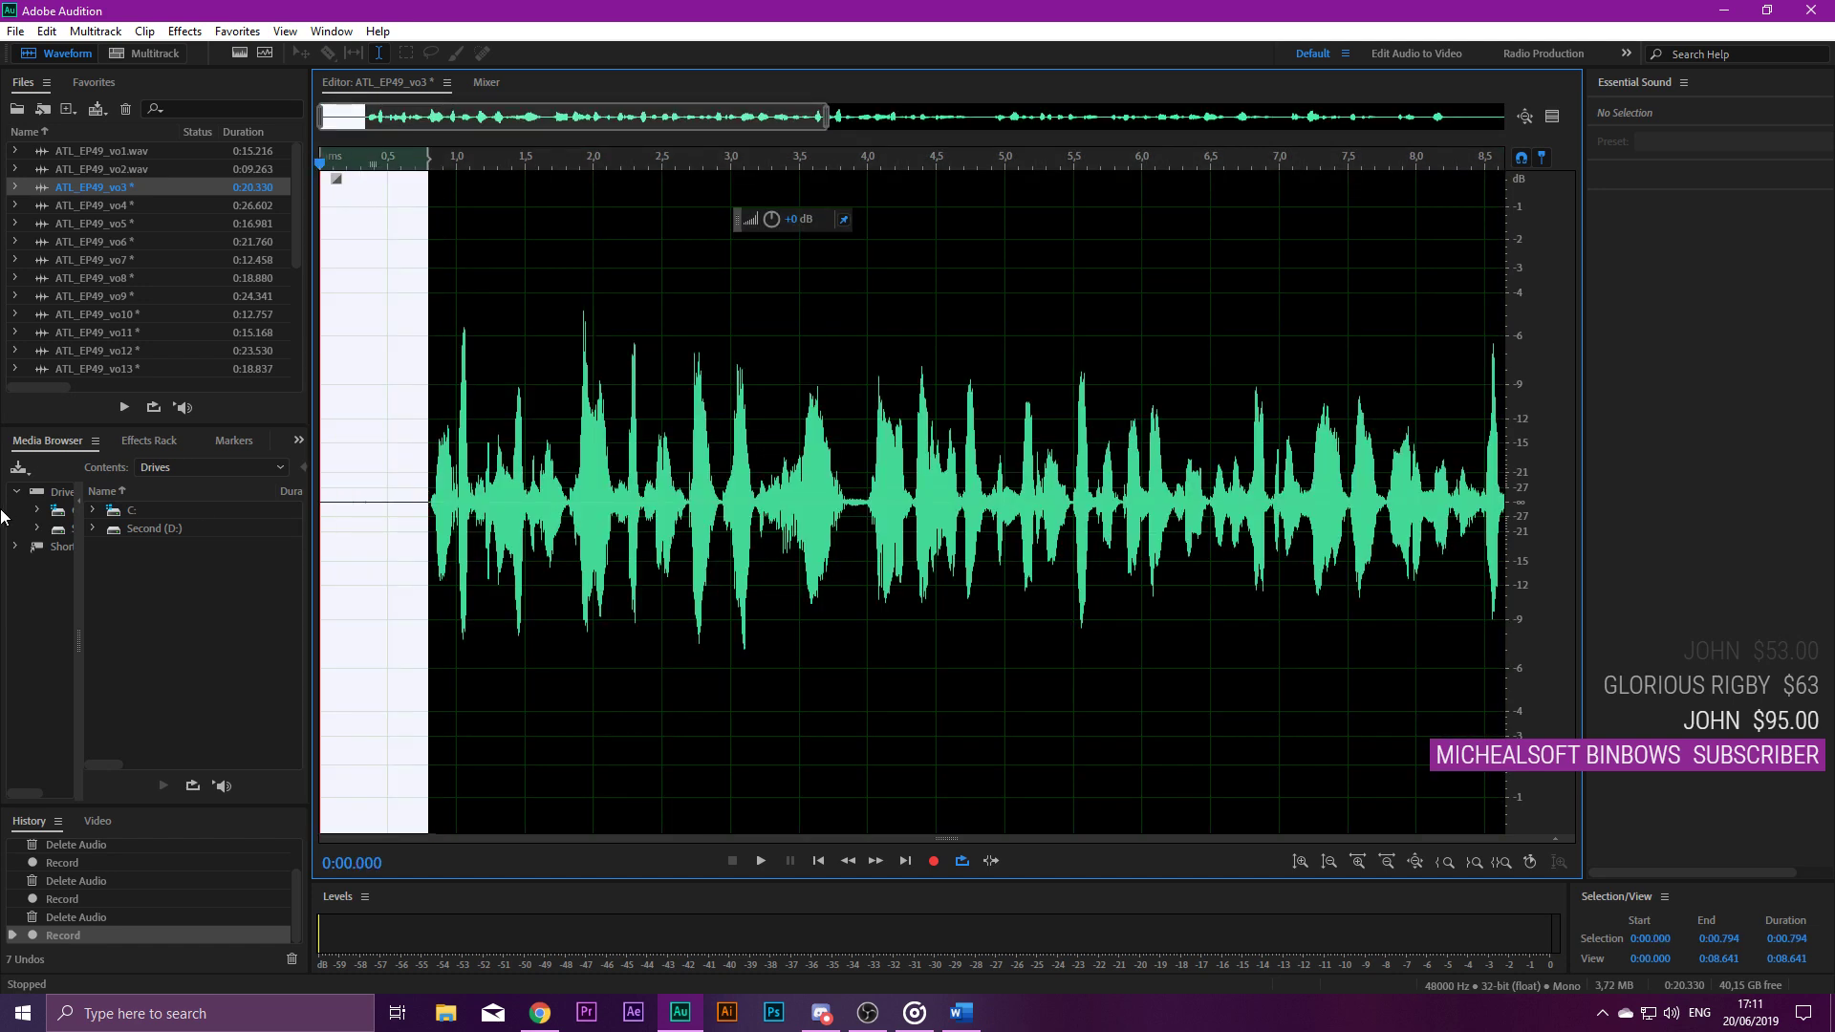
{"action": "key", "text": "Delete"}
{"action": "key", "text": "space"}
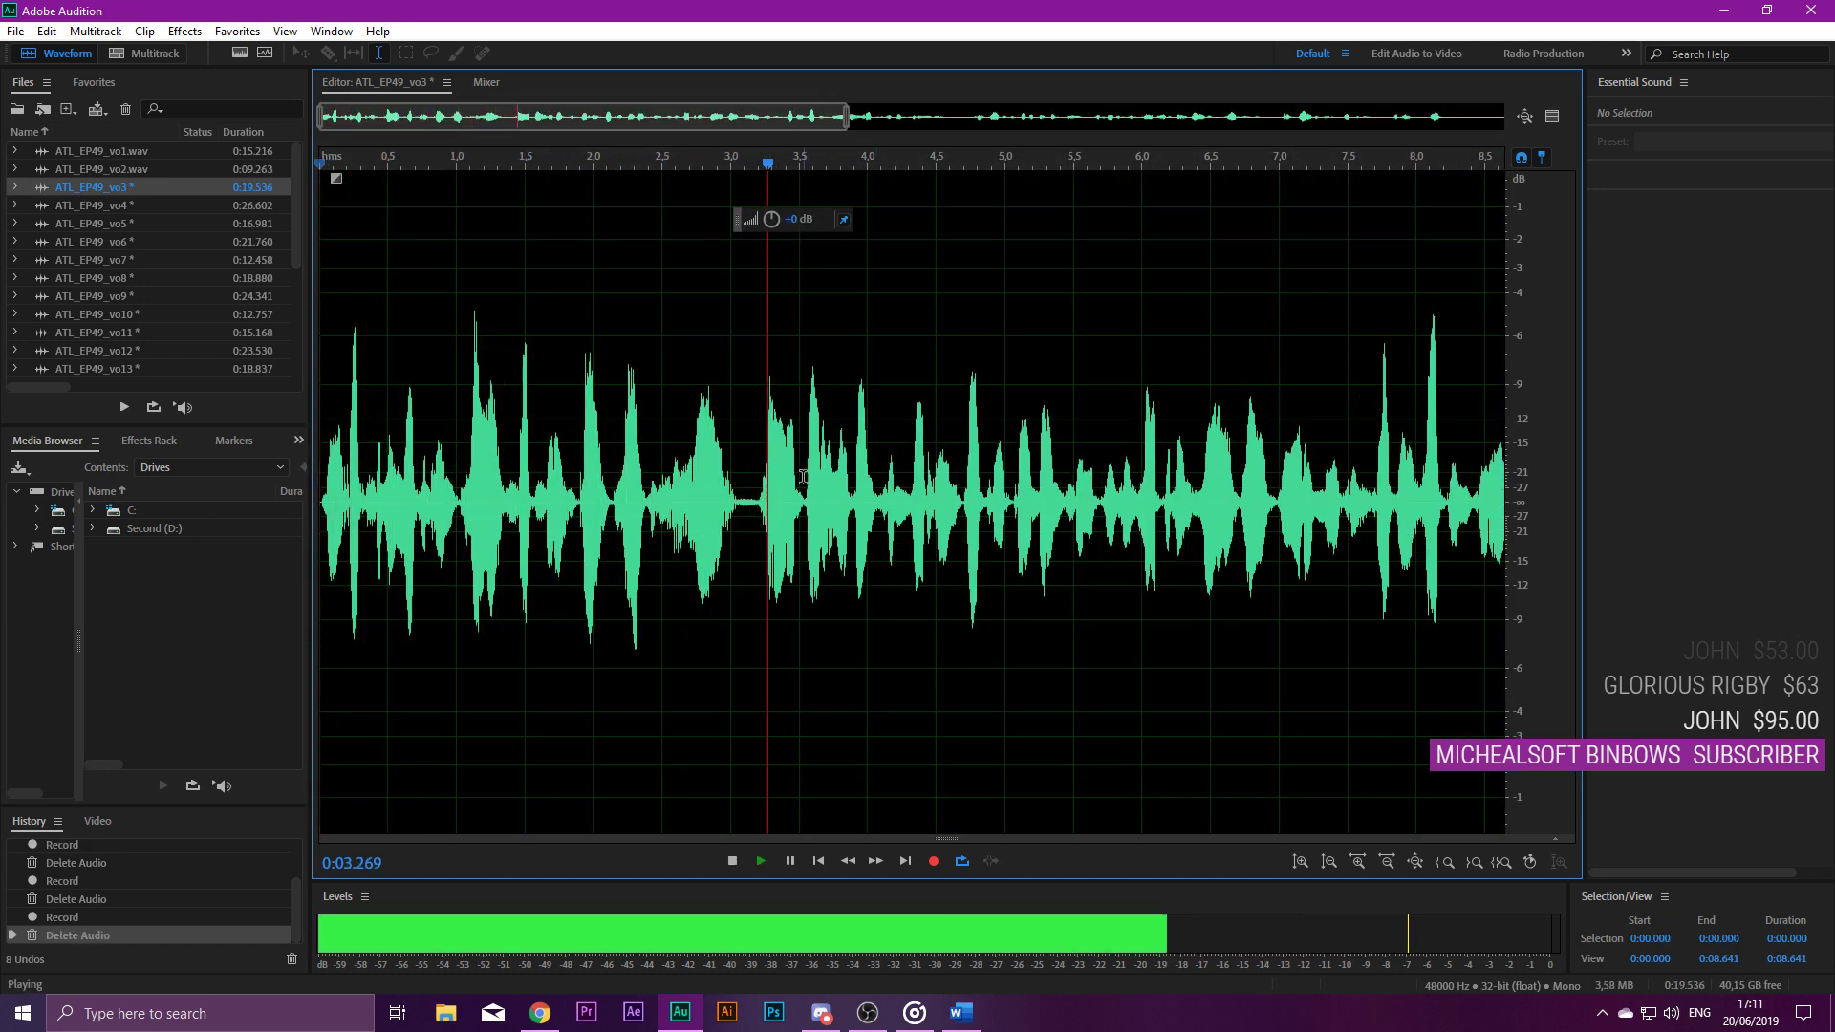
Delete the pause of about 0.3 seconds at about 10.4 seconds in ATL_EP49_vo3 and play from about 9.75 seconds.
{"action": "scroll", "coordinate": [912, 492], "scroll_direction": "down", "scroll_amount": 3}
{"action": "left_click", "coordinate": [1049, 459]}
{"action": "key", "text": "space"}
{"action": "scroll", "coordinate": [1033, 507], "scroll_direction": "up", "scroll_amount": 4}
{"action": "left_click_drag", "start_coordinate": [1019, 506], "coordinate": [1155, 516]}
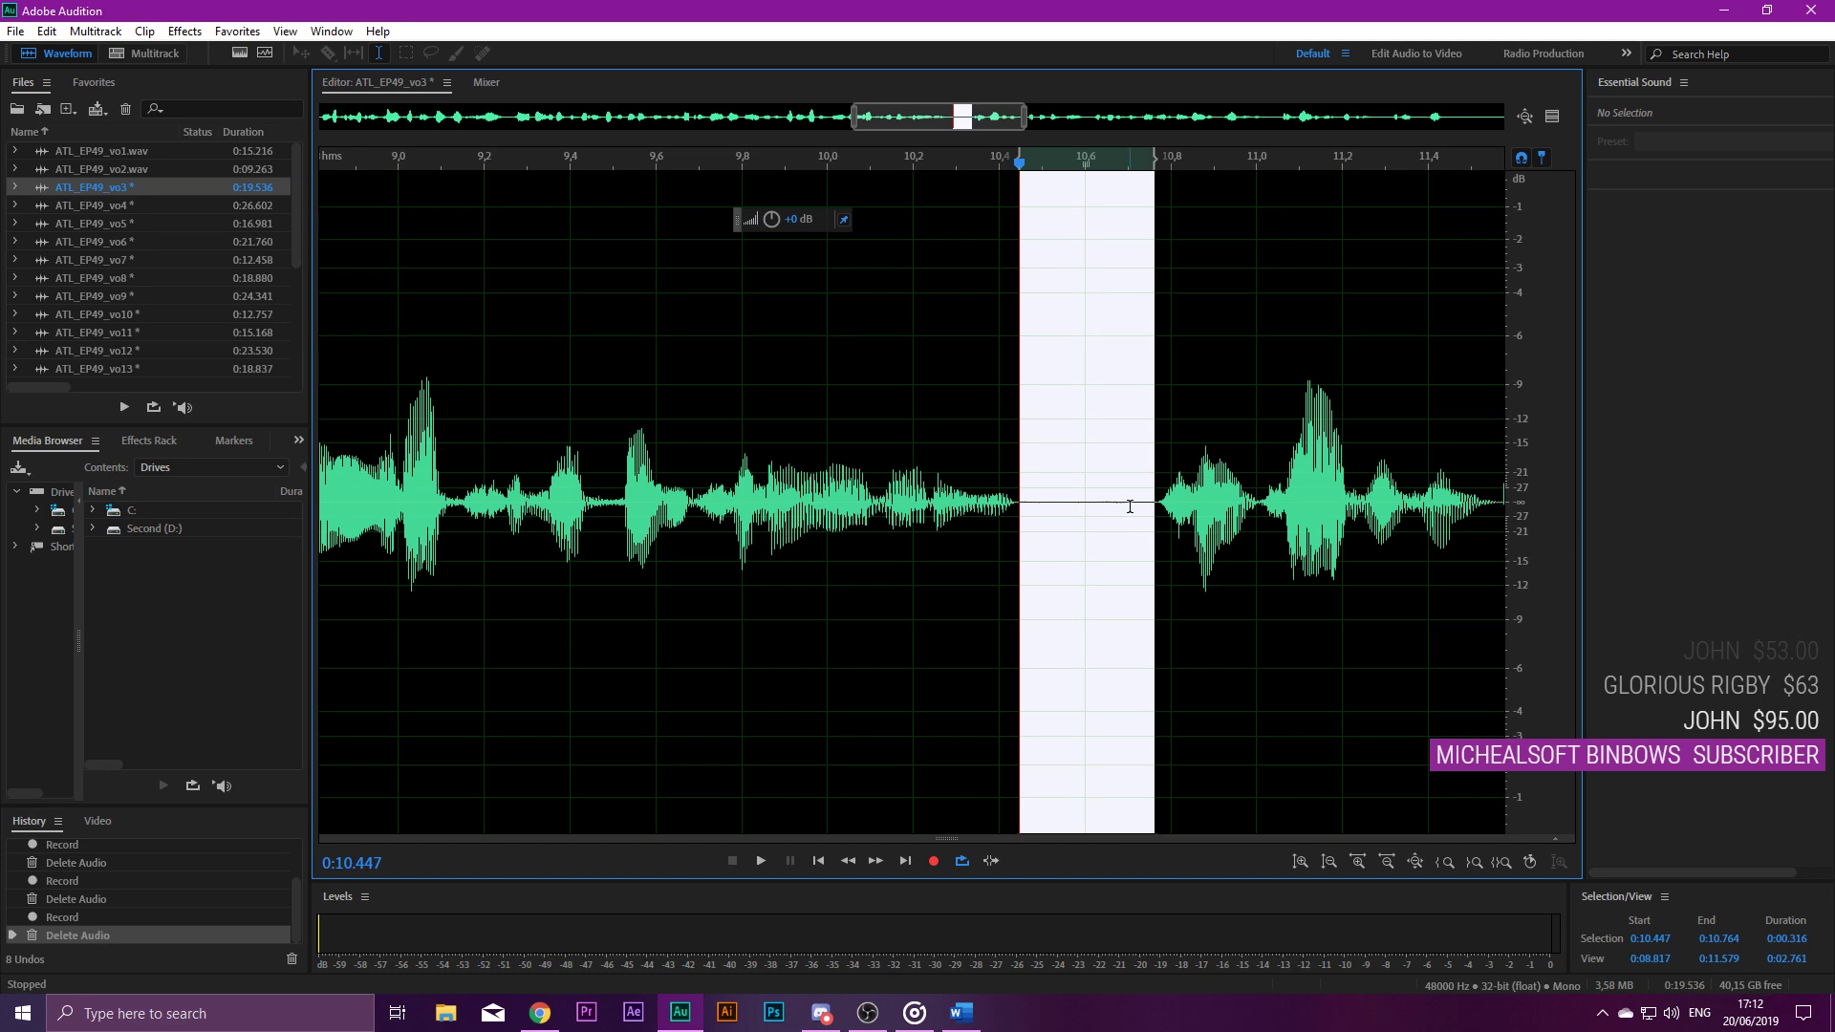
{"action": "key", "text": "Delete"}
{"action": "left_click", "coordinate": [721, 380]}
{"action": "key", "text": "space"}
{"action": "scroll", "coordinate": [731, 381], "scroll_direction": "down", "scroll_amount": 4}
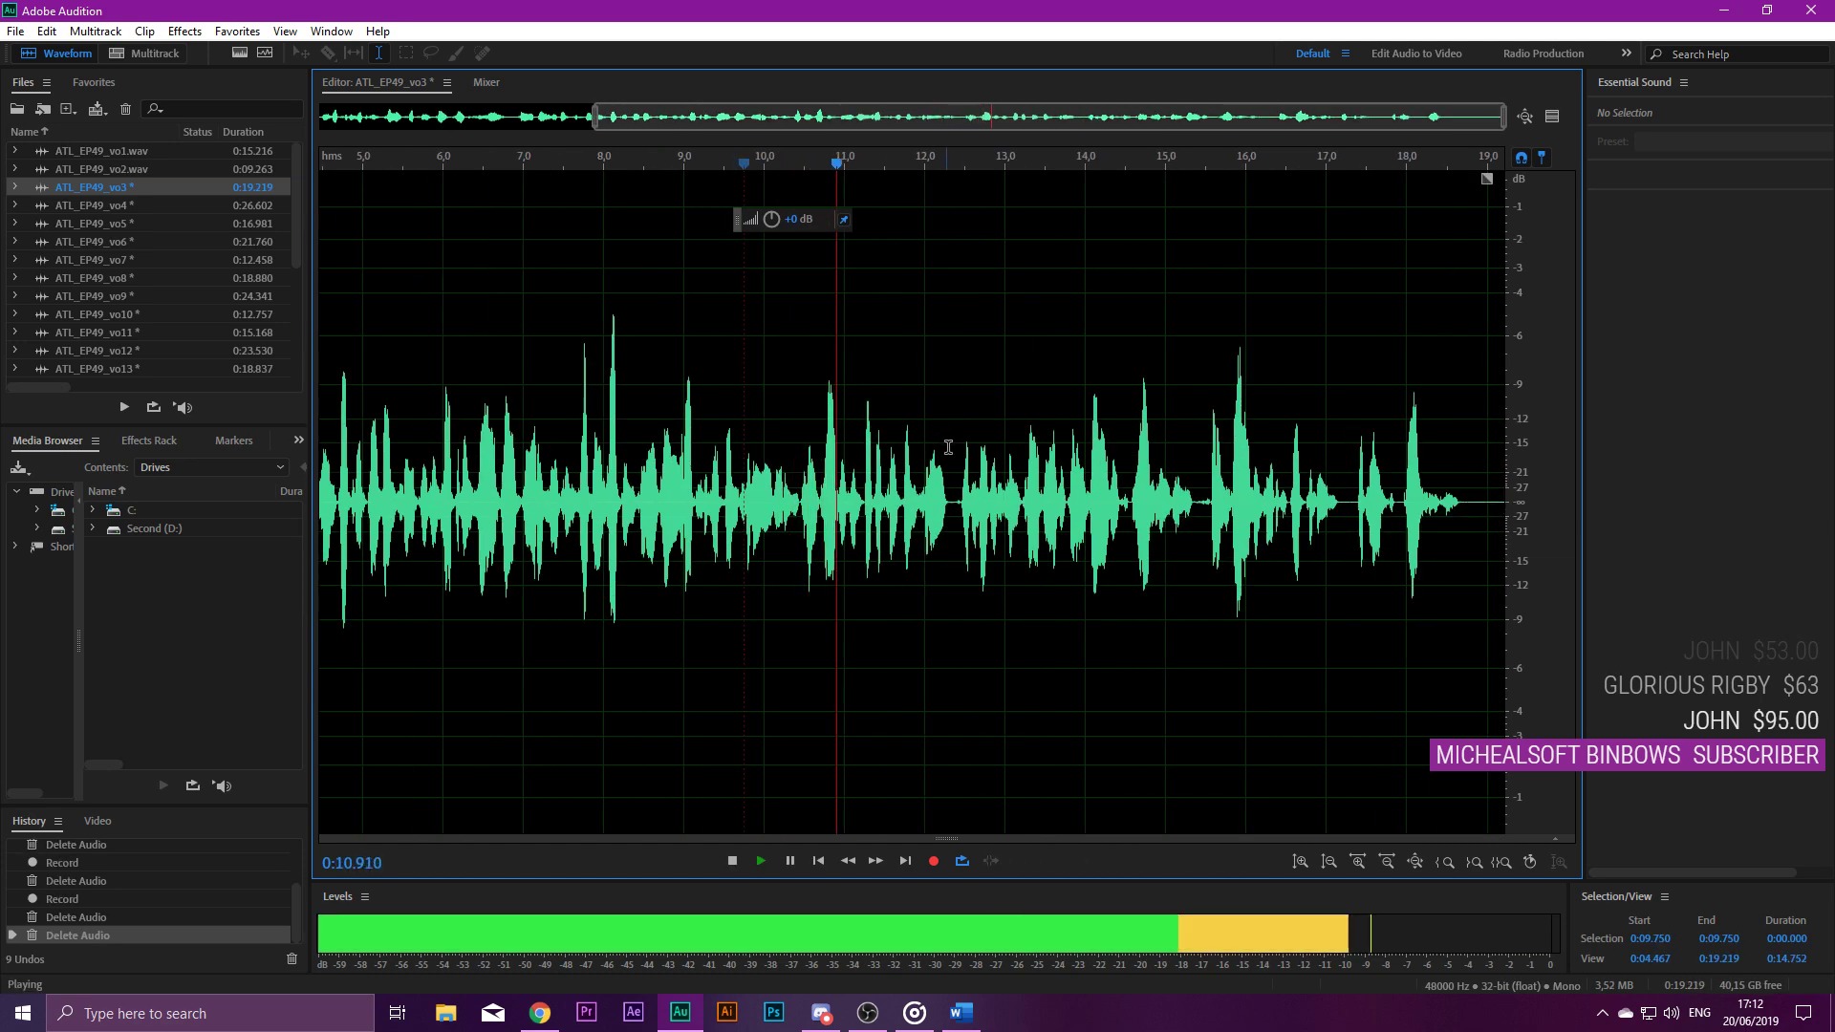
{"action": "scroll", "coordinate": [946, 445], "scroll_direction": "down", "scroll_amount": 2}
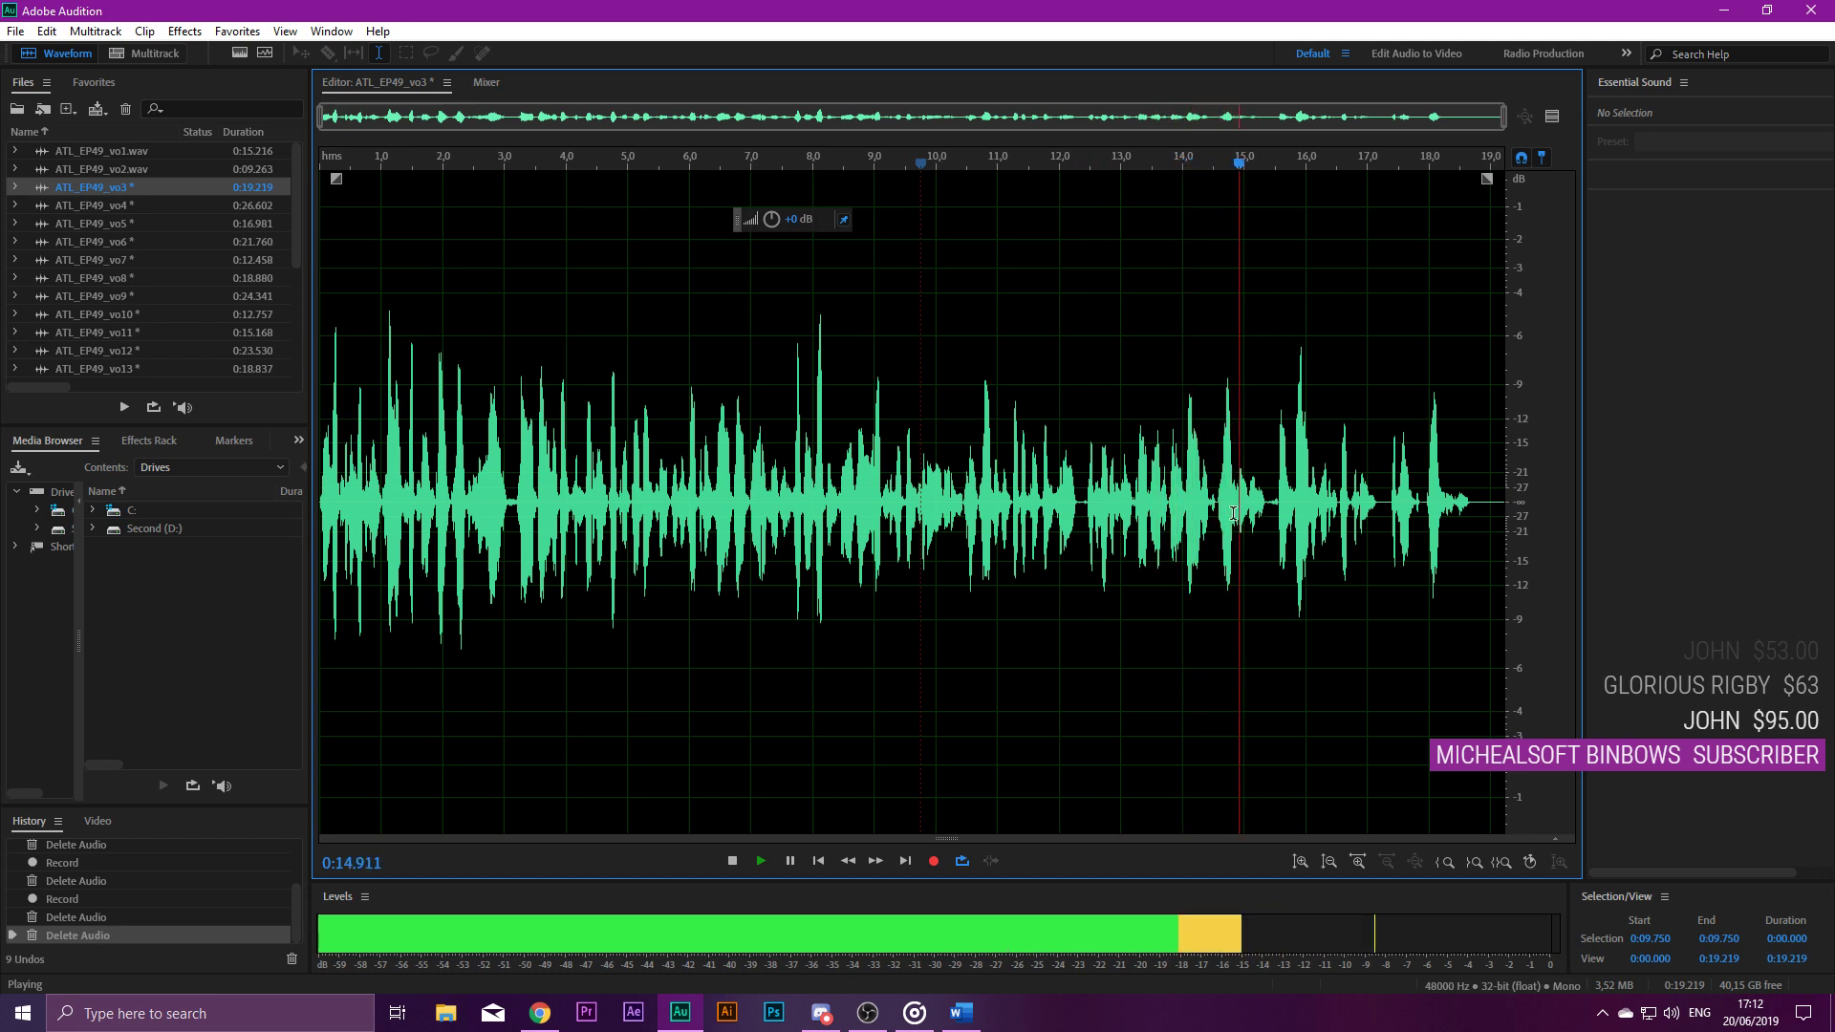
Delete about 0.2 seconds of the pause near 15.4 seconds in ATL_EP49_vo3 and play from about 15.1 seconds.
{"action": "key", "text": "space"}
{"action": "left_click", "coordinate": [1216, 459]}
{"action": "scroll", "coordinate": [1215, 459], "scroll_direction": "up", "scroll_amount": 3}
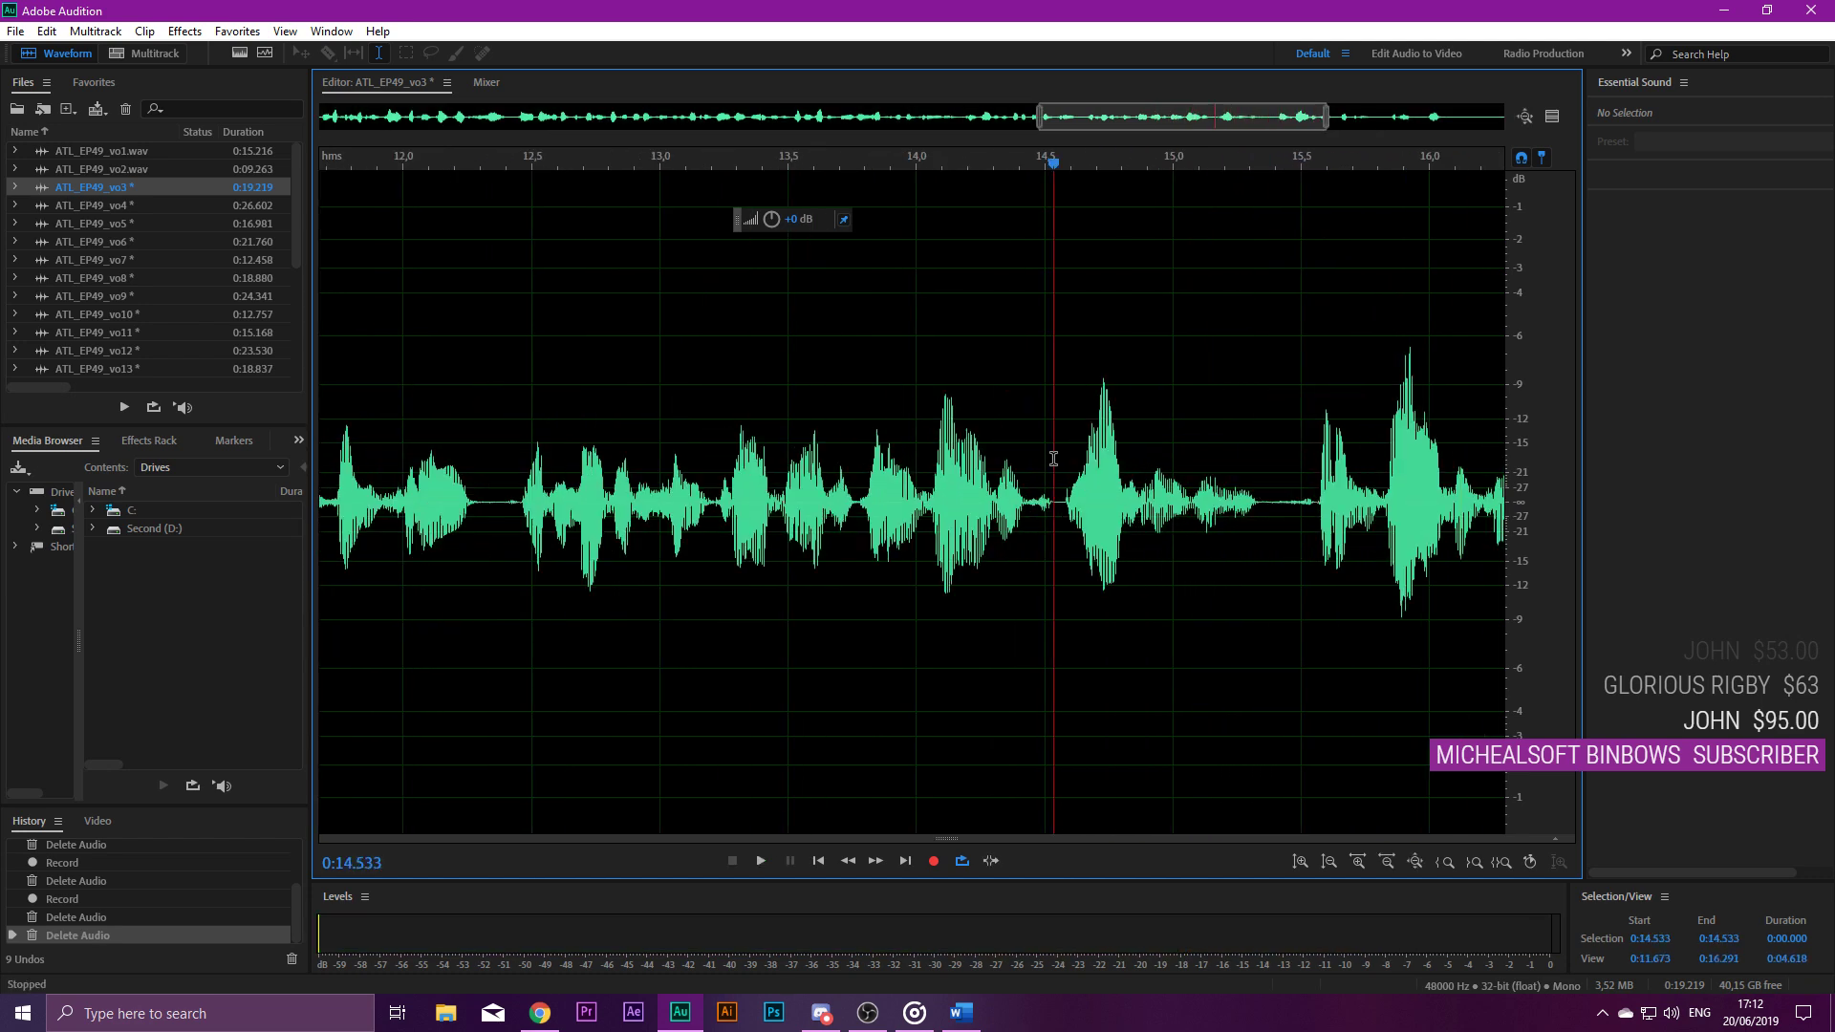
{"action": "key", "text": "space"}
{"action": "key", "text": "space"}
{"action": "scroll", "coordinate": [1203, 507], "scroll_direction": "up", "scroll_amount": 2}
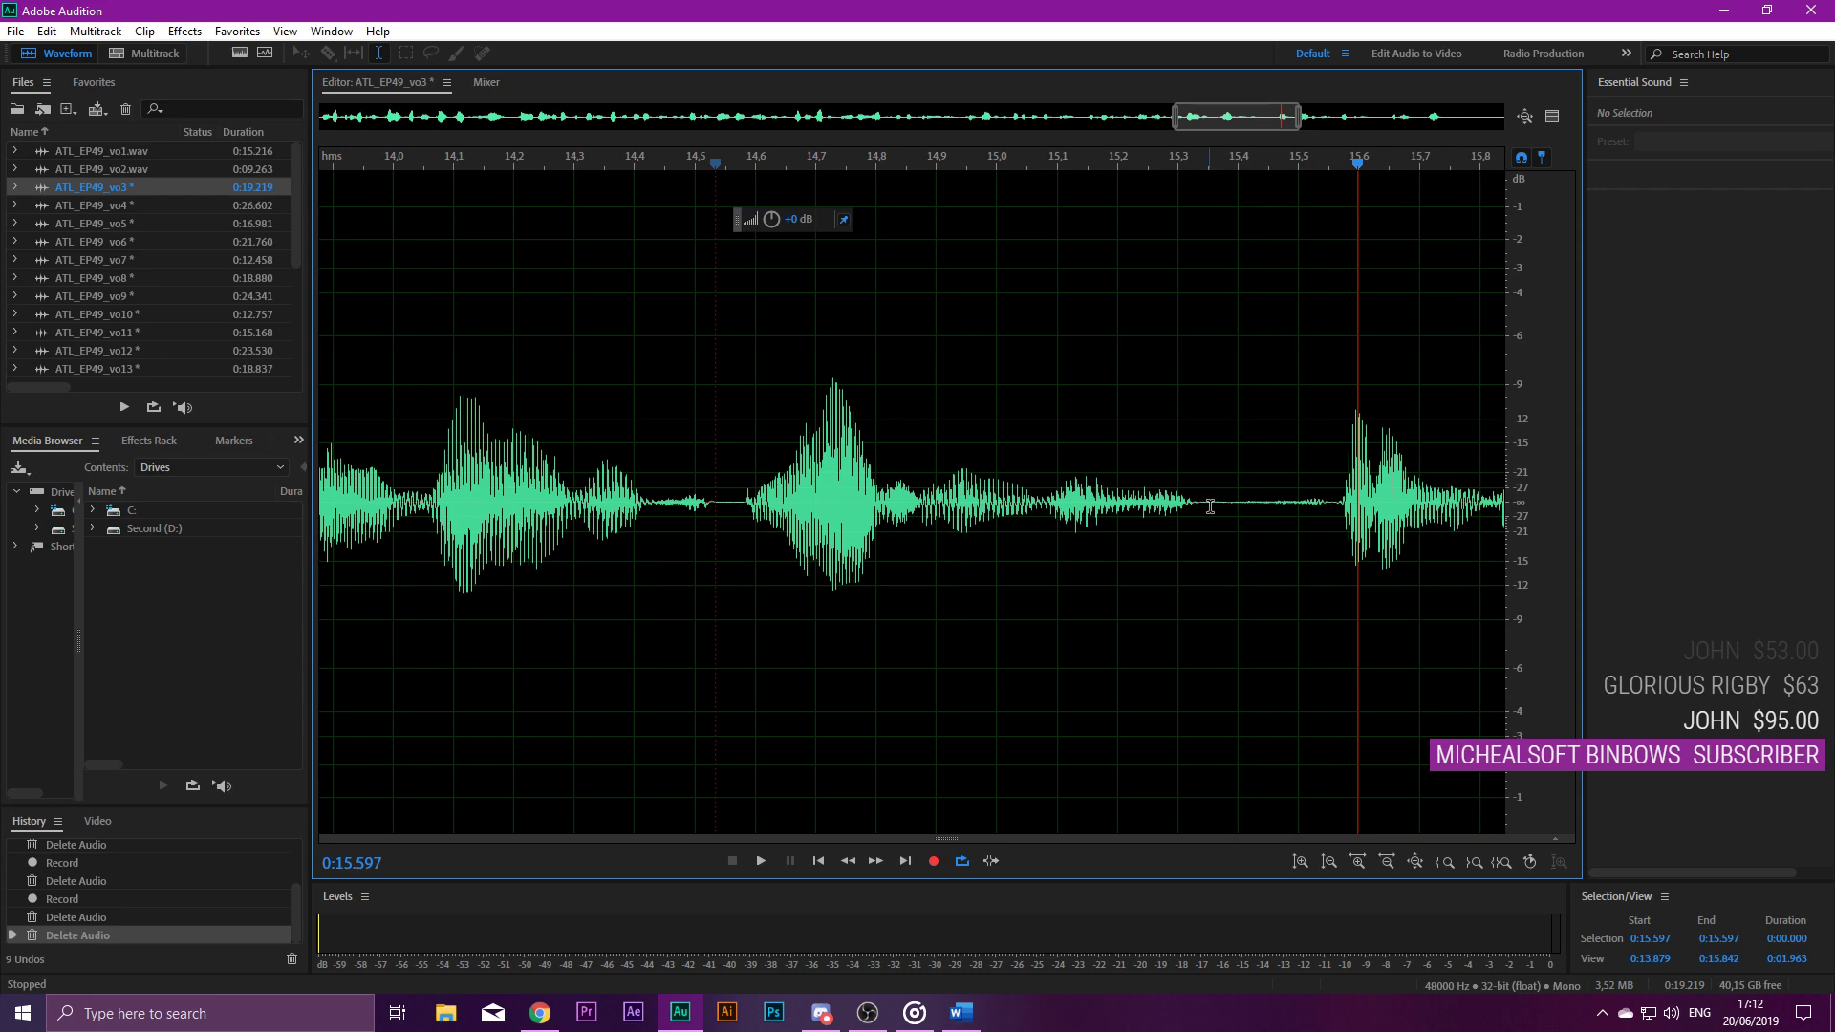
{"action": "left_click_drag", "start_coordinate": [1211, 506], "coordinate": [1331, 518]}
{"action": "key", "text": "Delete"}
{"action": "left_click", "coordinate": [1039, 411]}
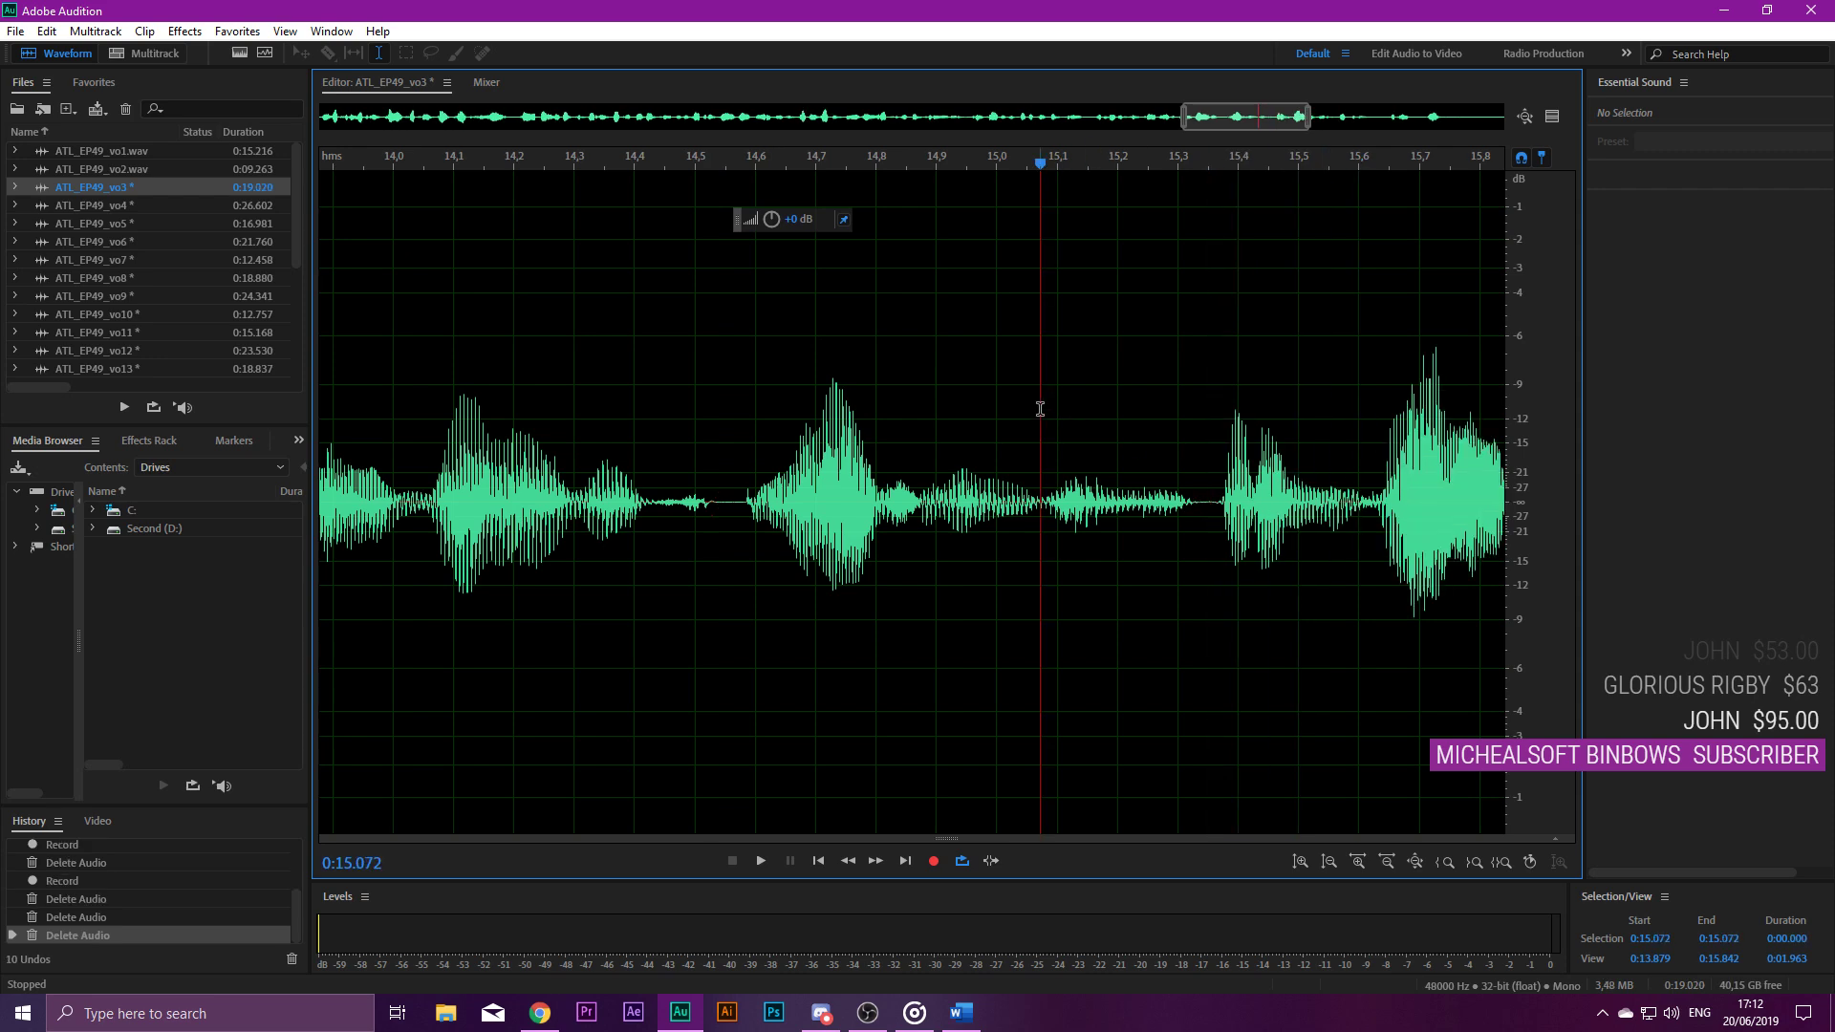
{"action": "key", "text": "space"}
Delete about 0.4 seconds of silence from the end of ATL_EP49_vo3.
{"action": "scroll", "coordinate": [1037, 418], "scroll_direction": "down", "scroll_amount": 4}
{"action": "scroll", "coordinate": [1373, 505], "scroll_direction": "down", "scroll_amount": 2}
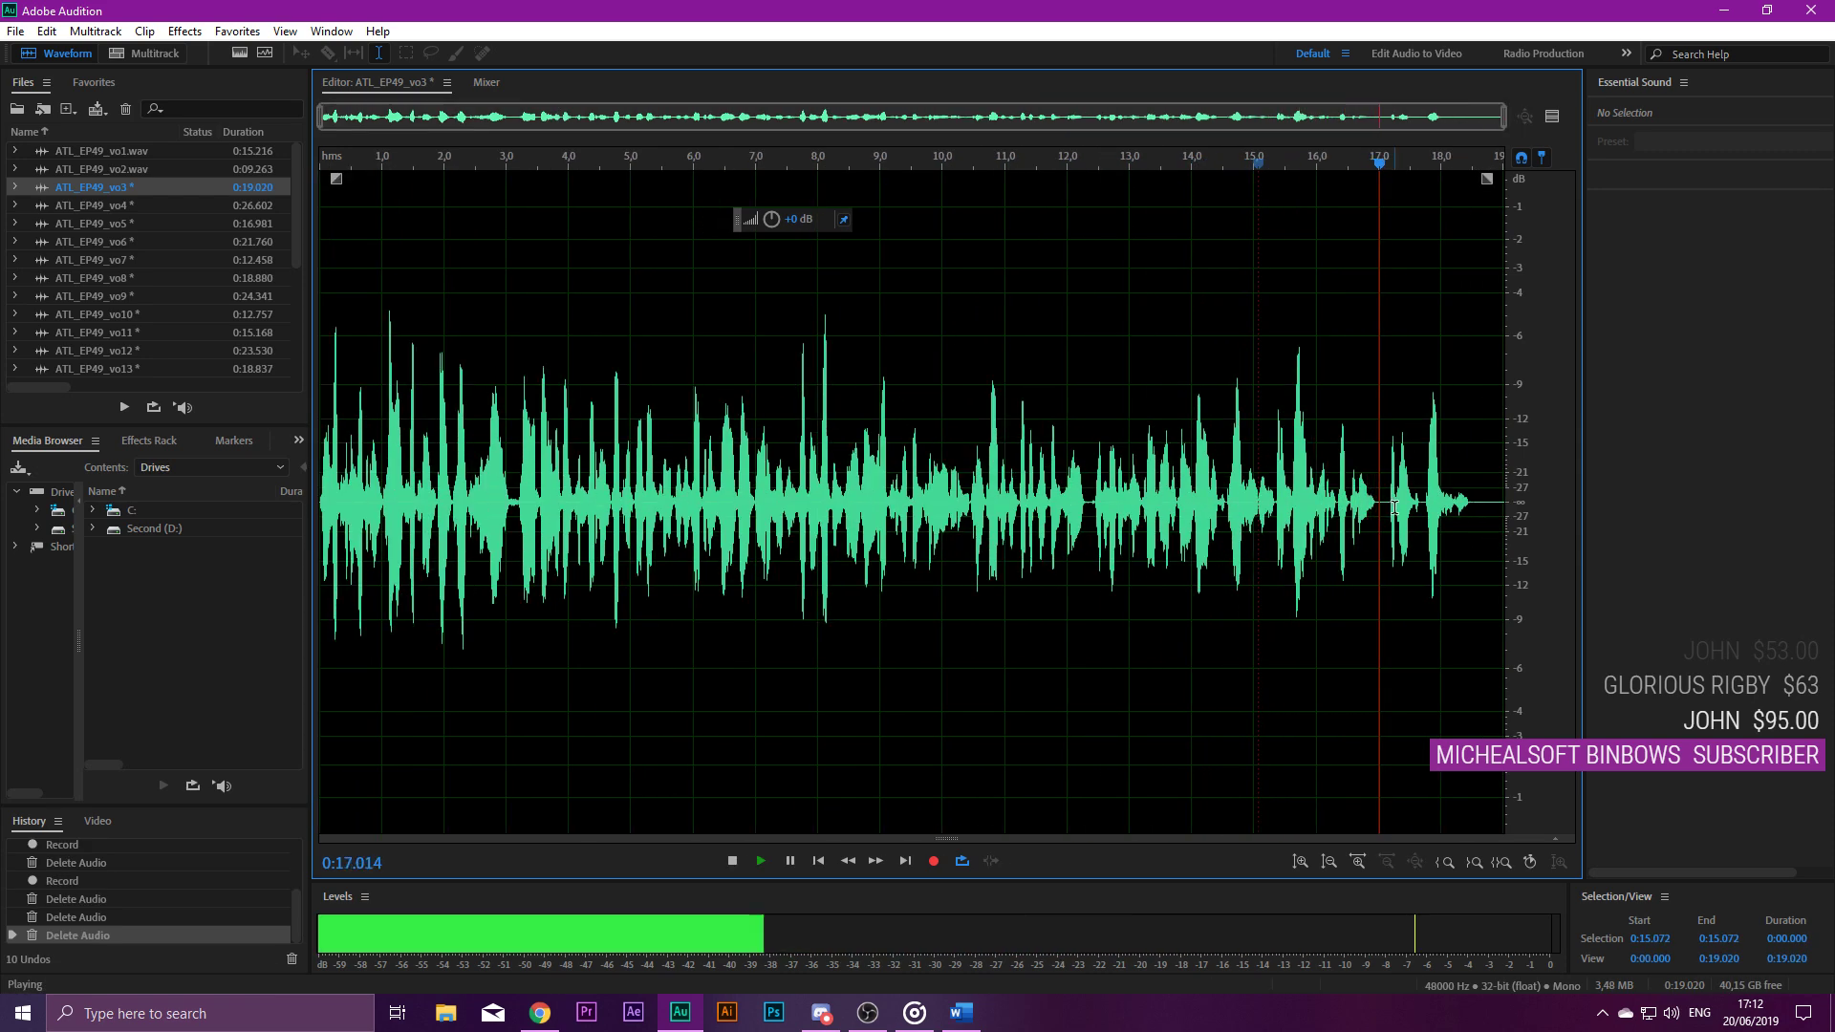
{"action": "left_click_drag", "start_coordinate": [1478, 470], "coordinate": [1506, 470]}
{"action": "key", "text": "Delete"}
Apply Noise Reduction to the entire ATL_EP49_vo3 clip.
{"action": "key", "text": "ctrl+a"}
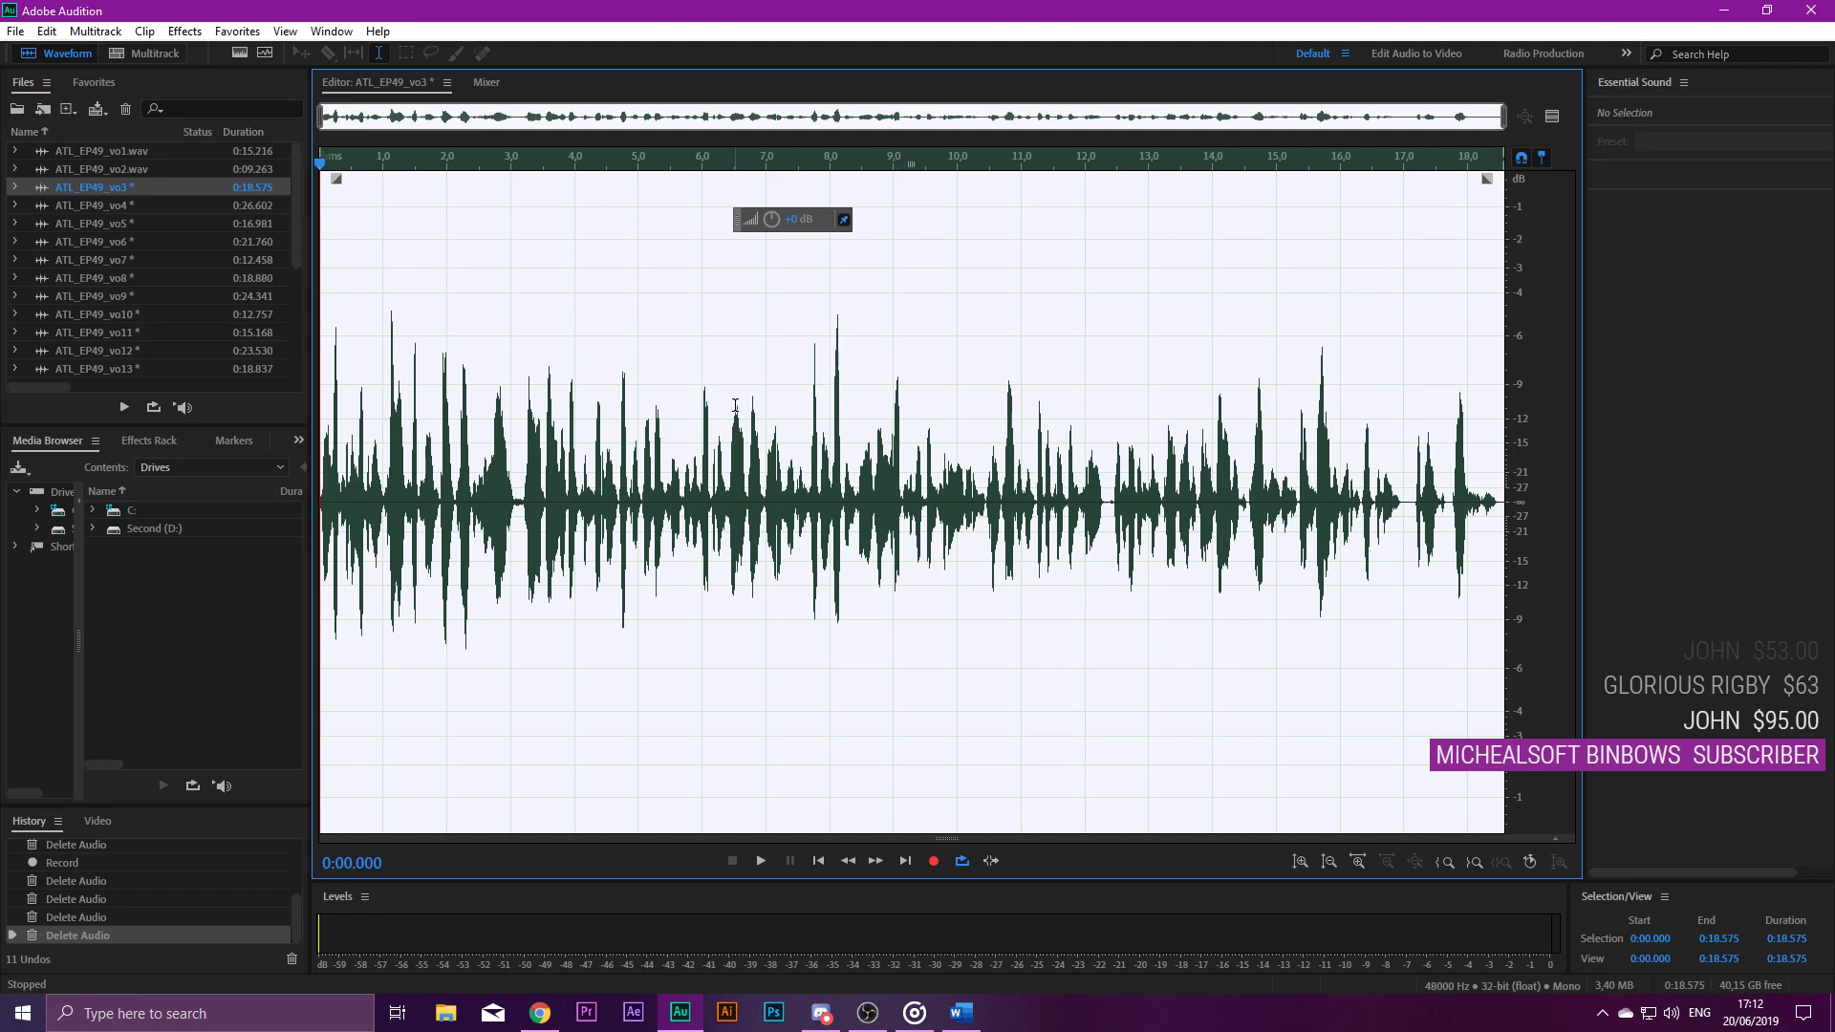
{"action": "key", "text": "ctrl+shift+p"}
{"action": "key", "text": "Return"}
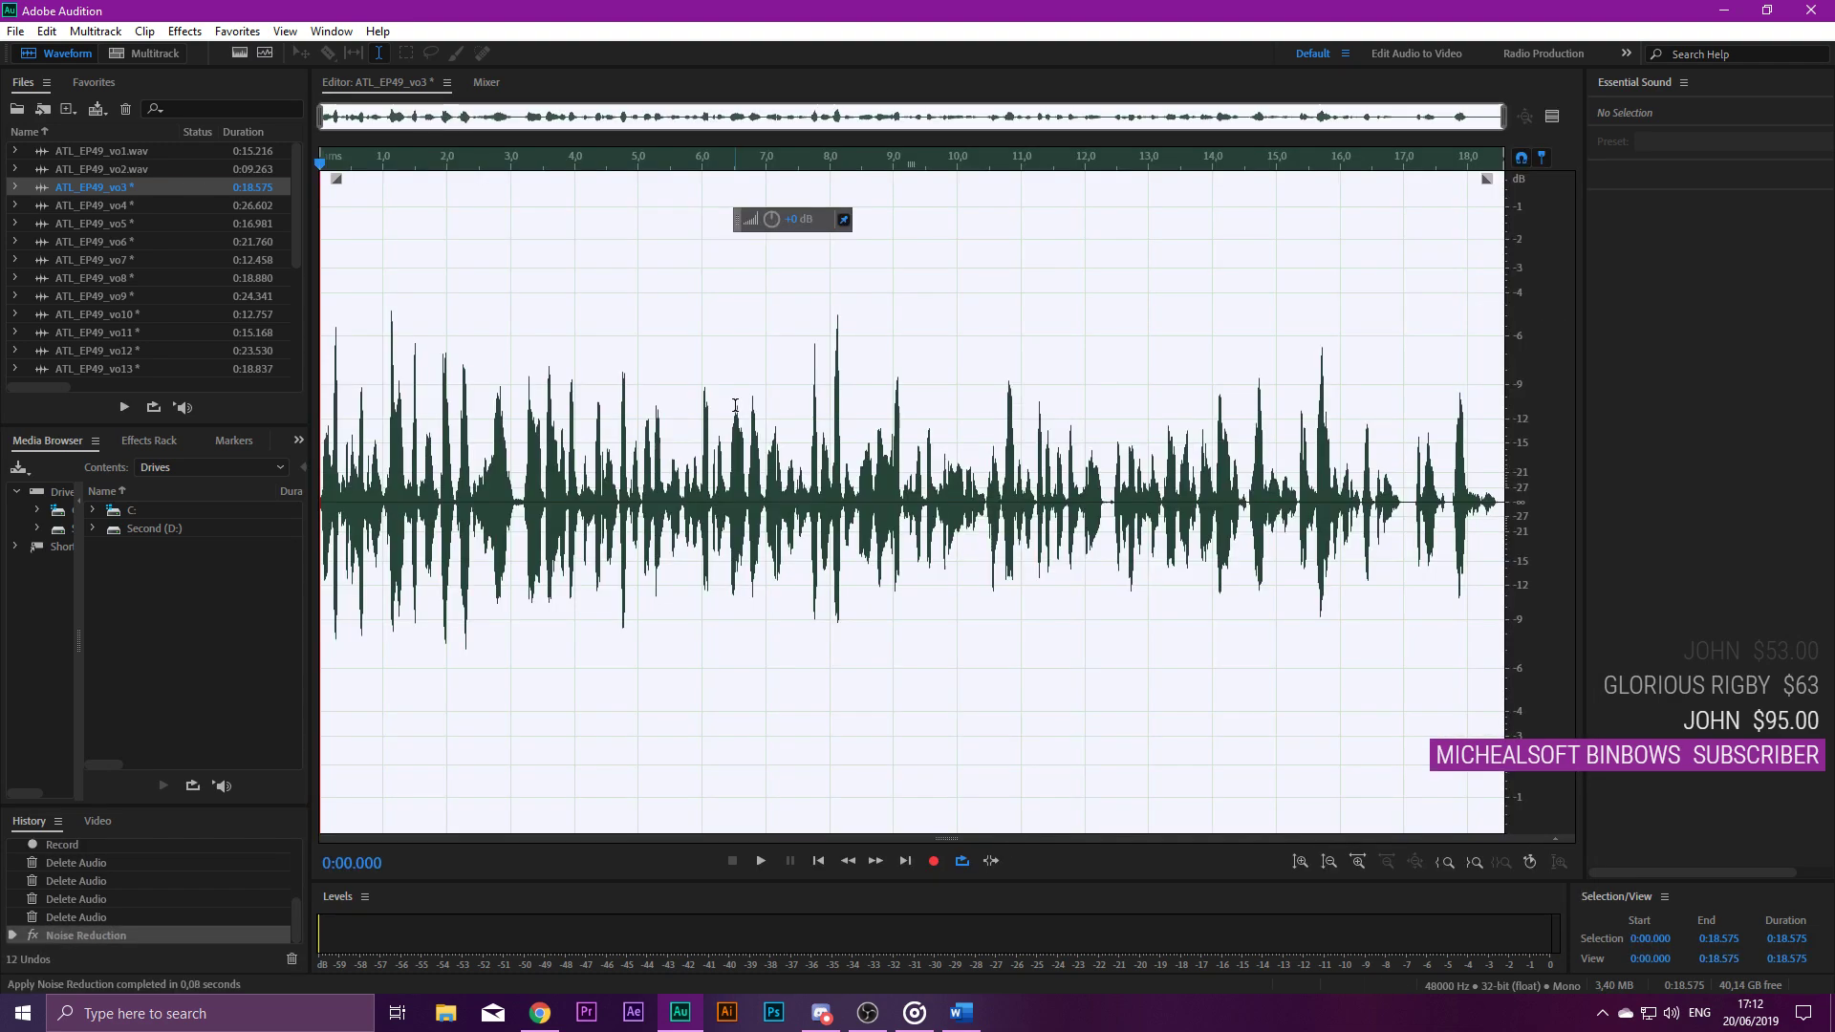
Save ATL_EP49_vo3 as a Wave PCM file in the EP49 folder and open ATL_EP49_vo4.
{"action": "key", "text": "ctrl+s"}
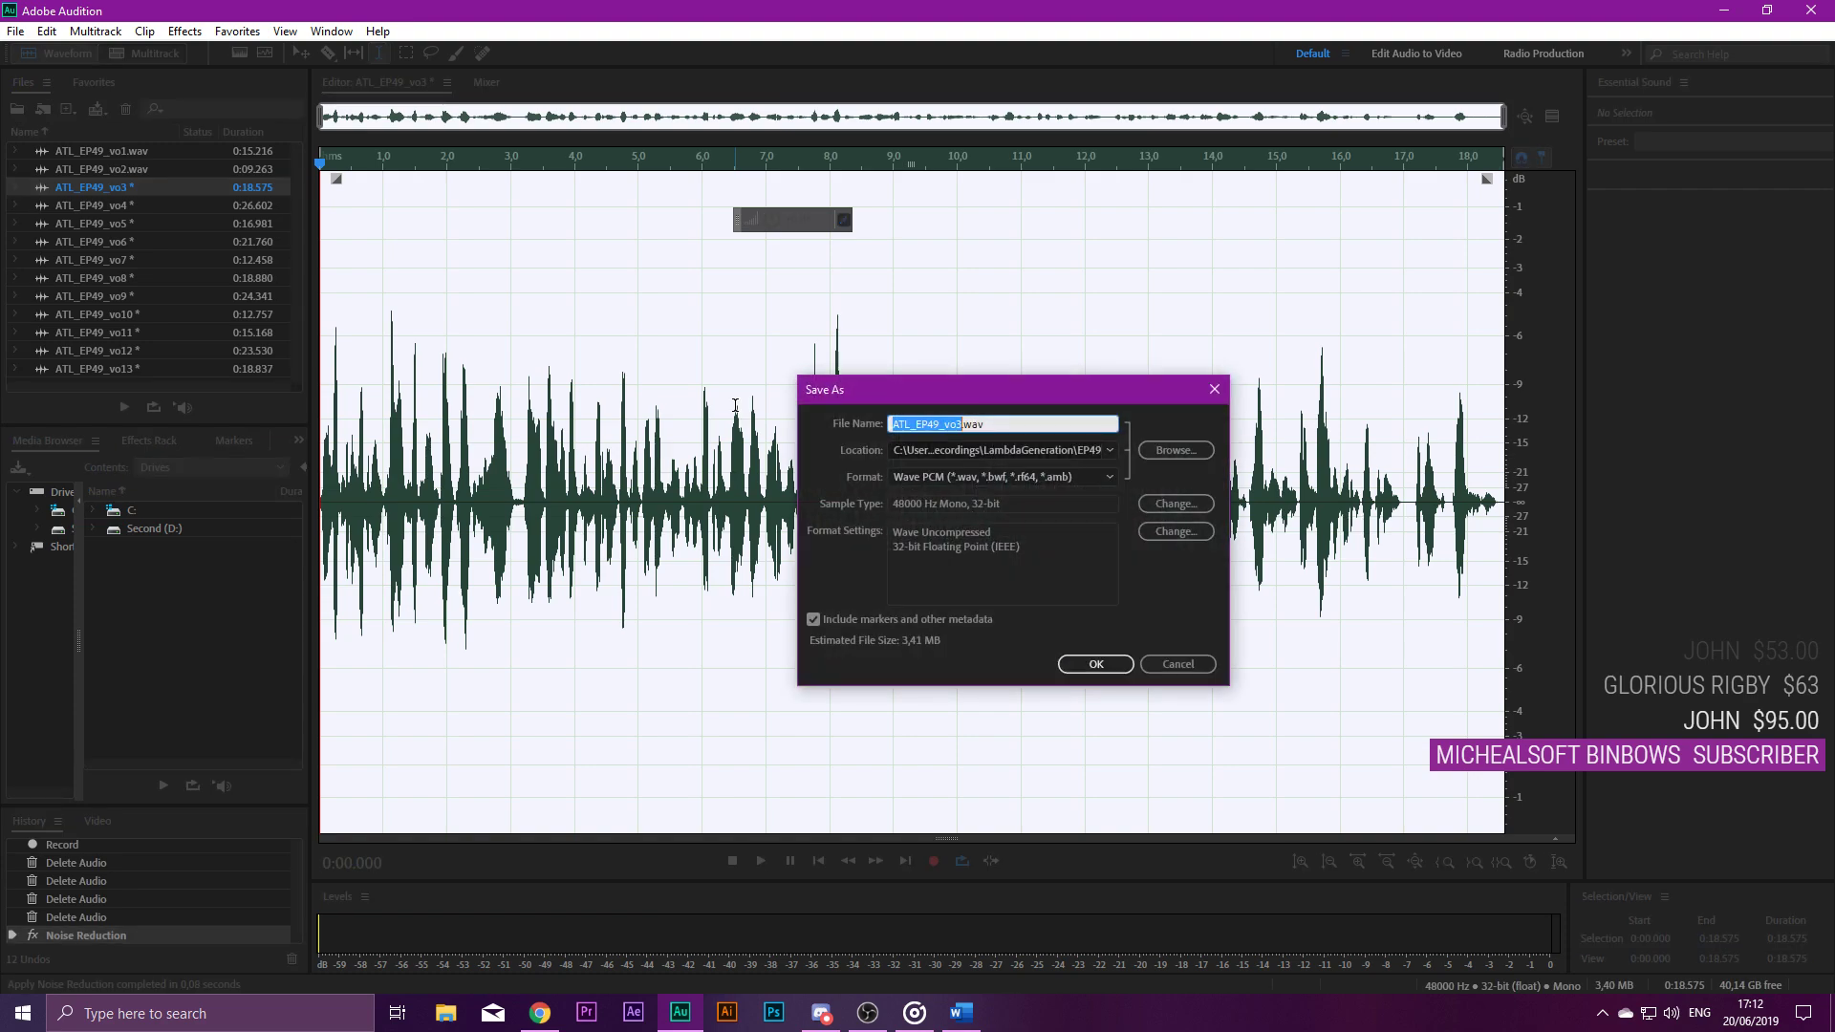
{"action": "key", "text": "Return"}
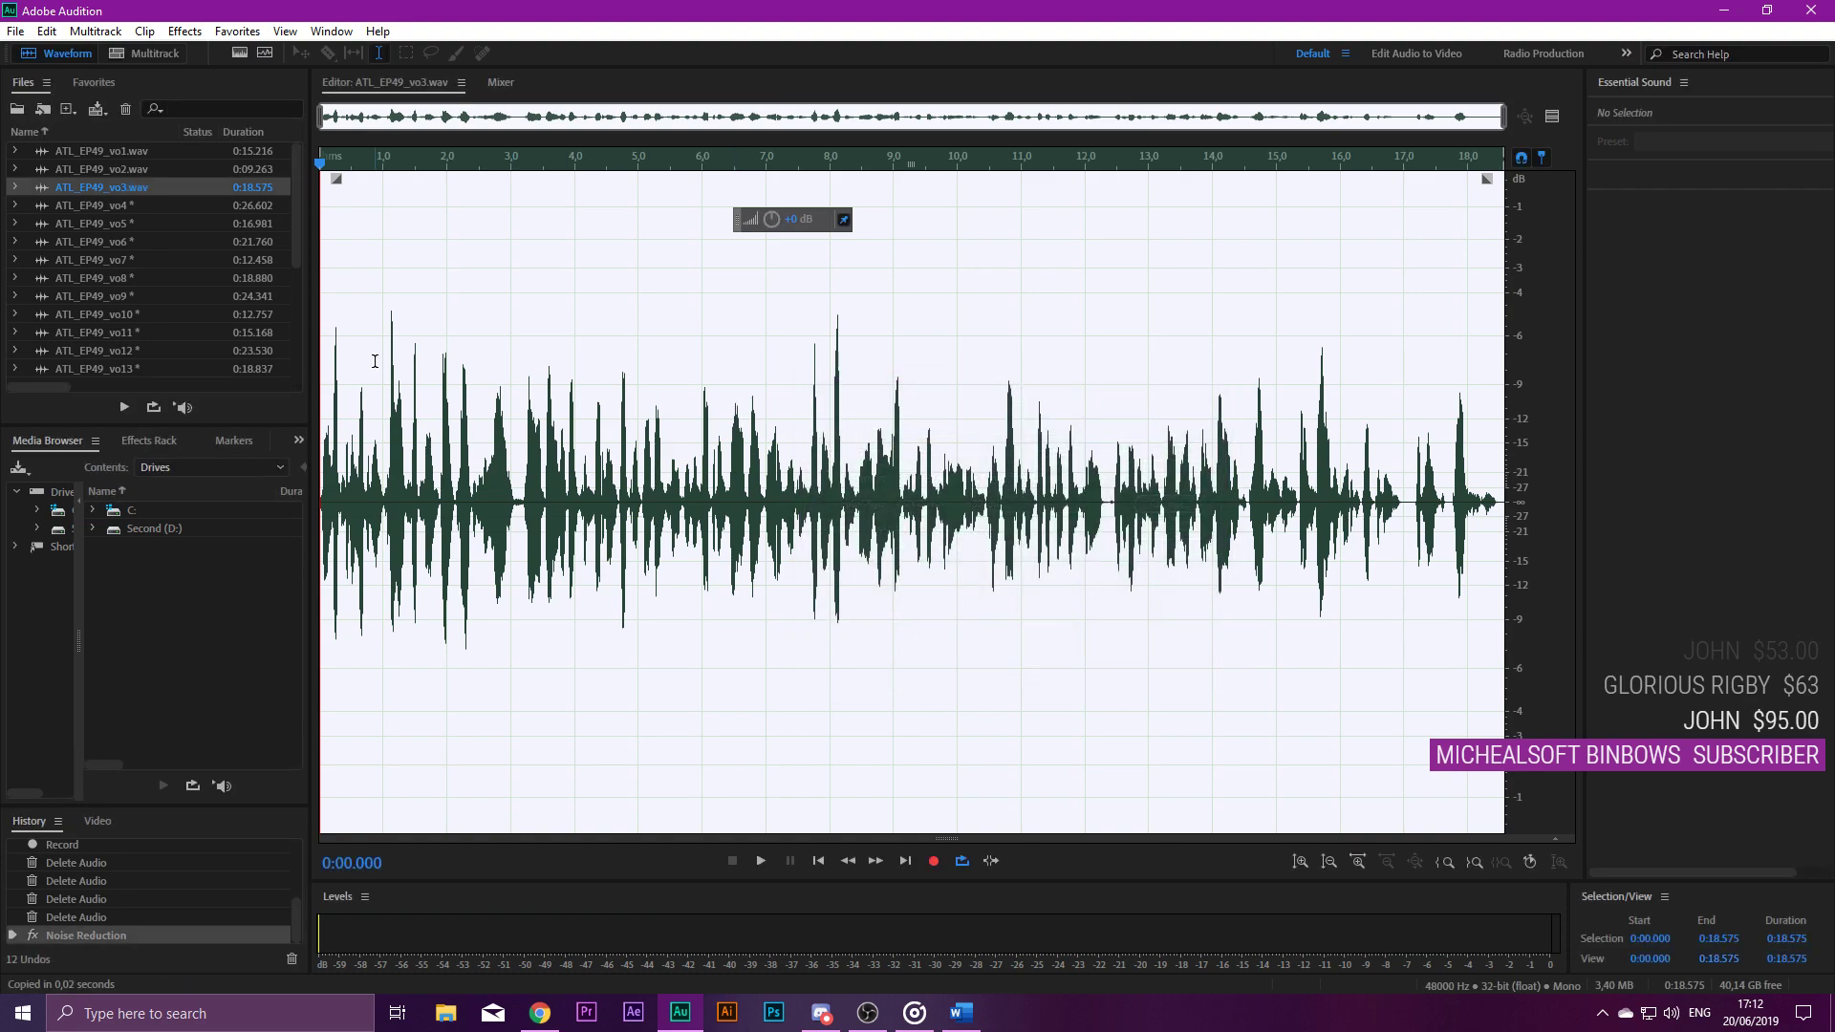
{"action": "double_click", "coordinate": [101, 205]}
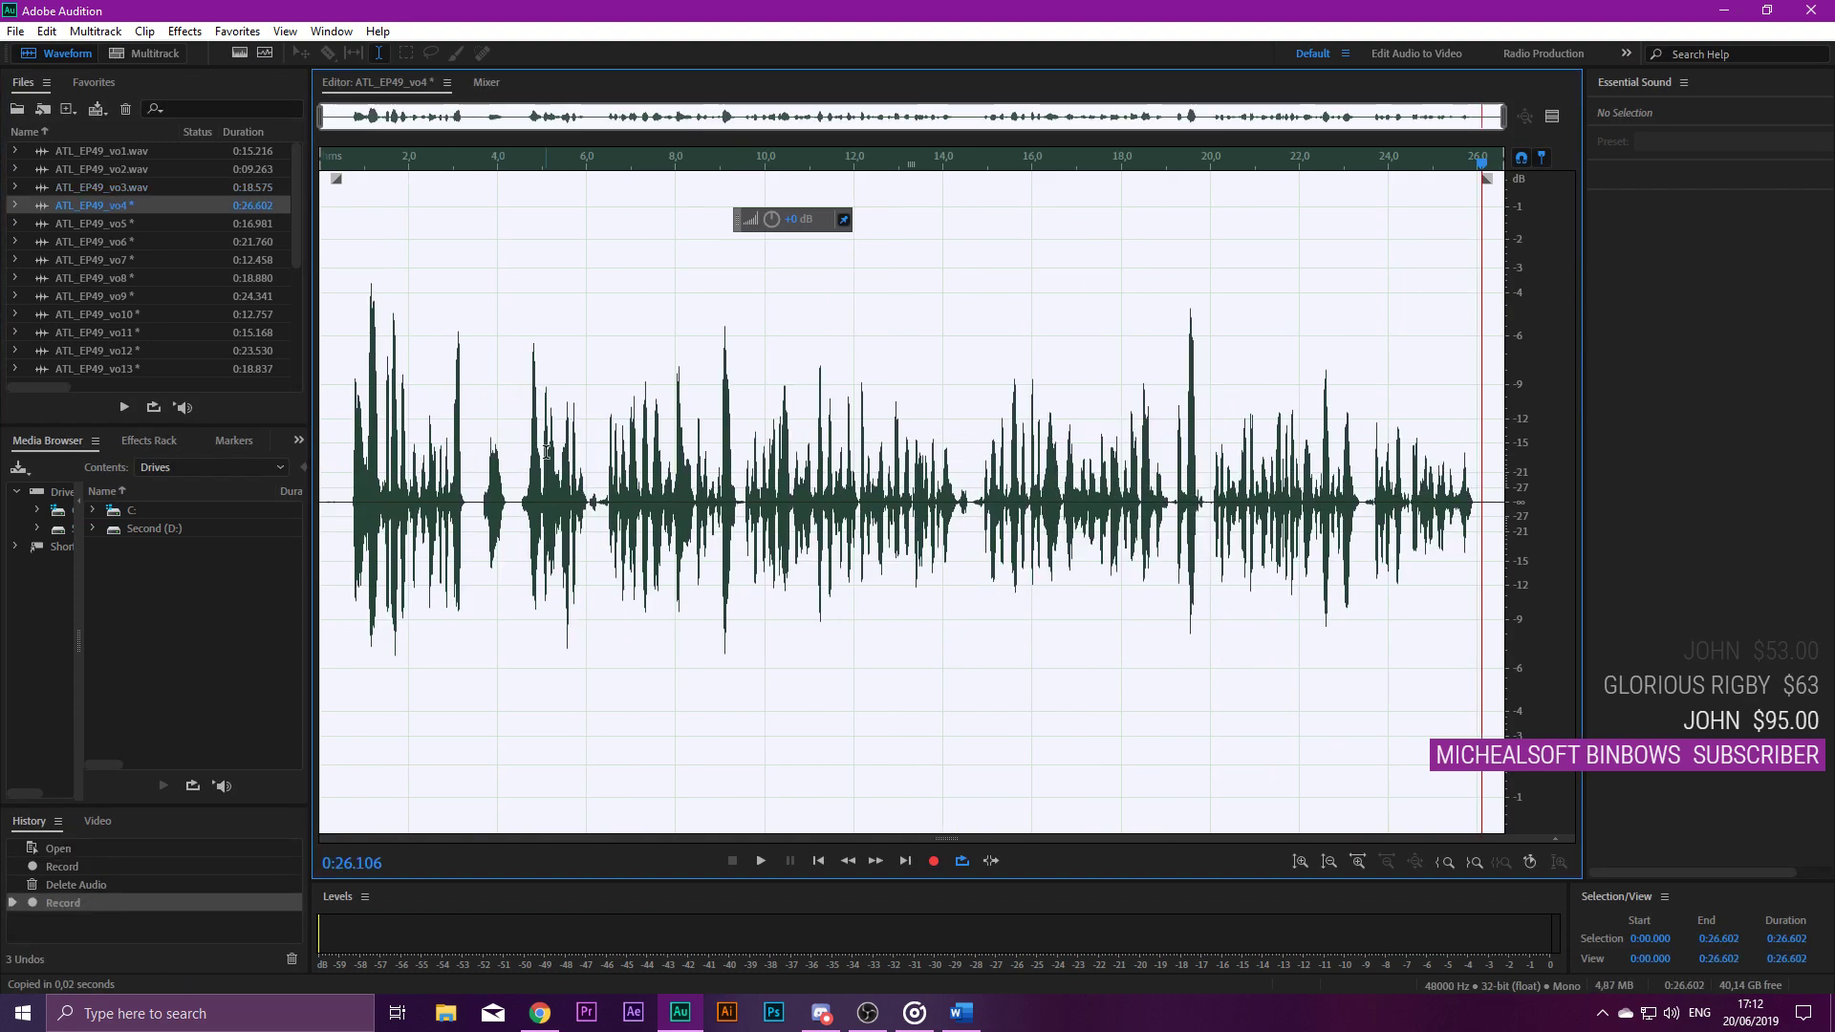
Delete the silent lead-in of about 0.7 seconds from ATL_EP49_vo4 and play the trimmed clip.
{"action": "scroll", "coordinate": [483, 458], "scroll_direction": "up", "scroll_amount": 3}
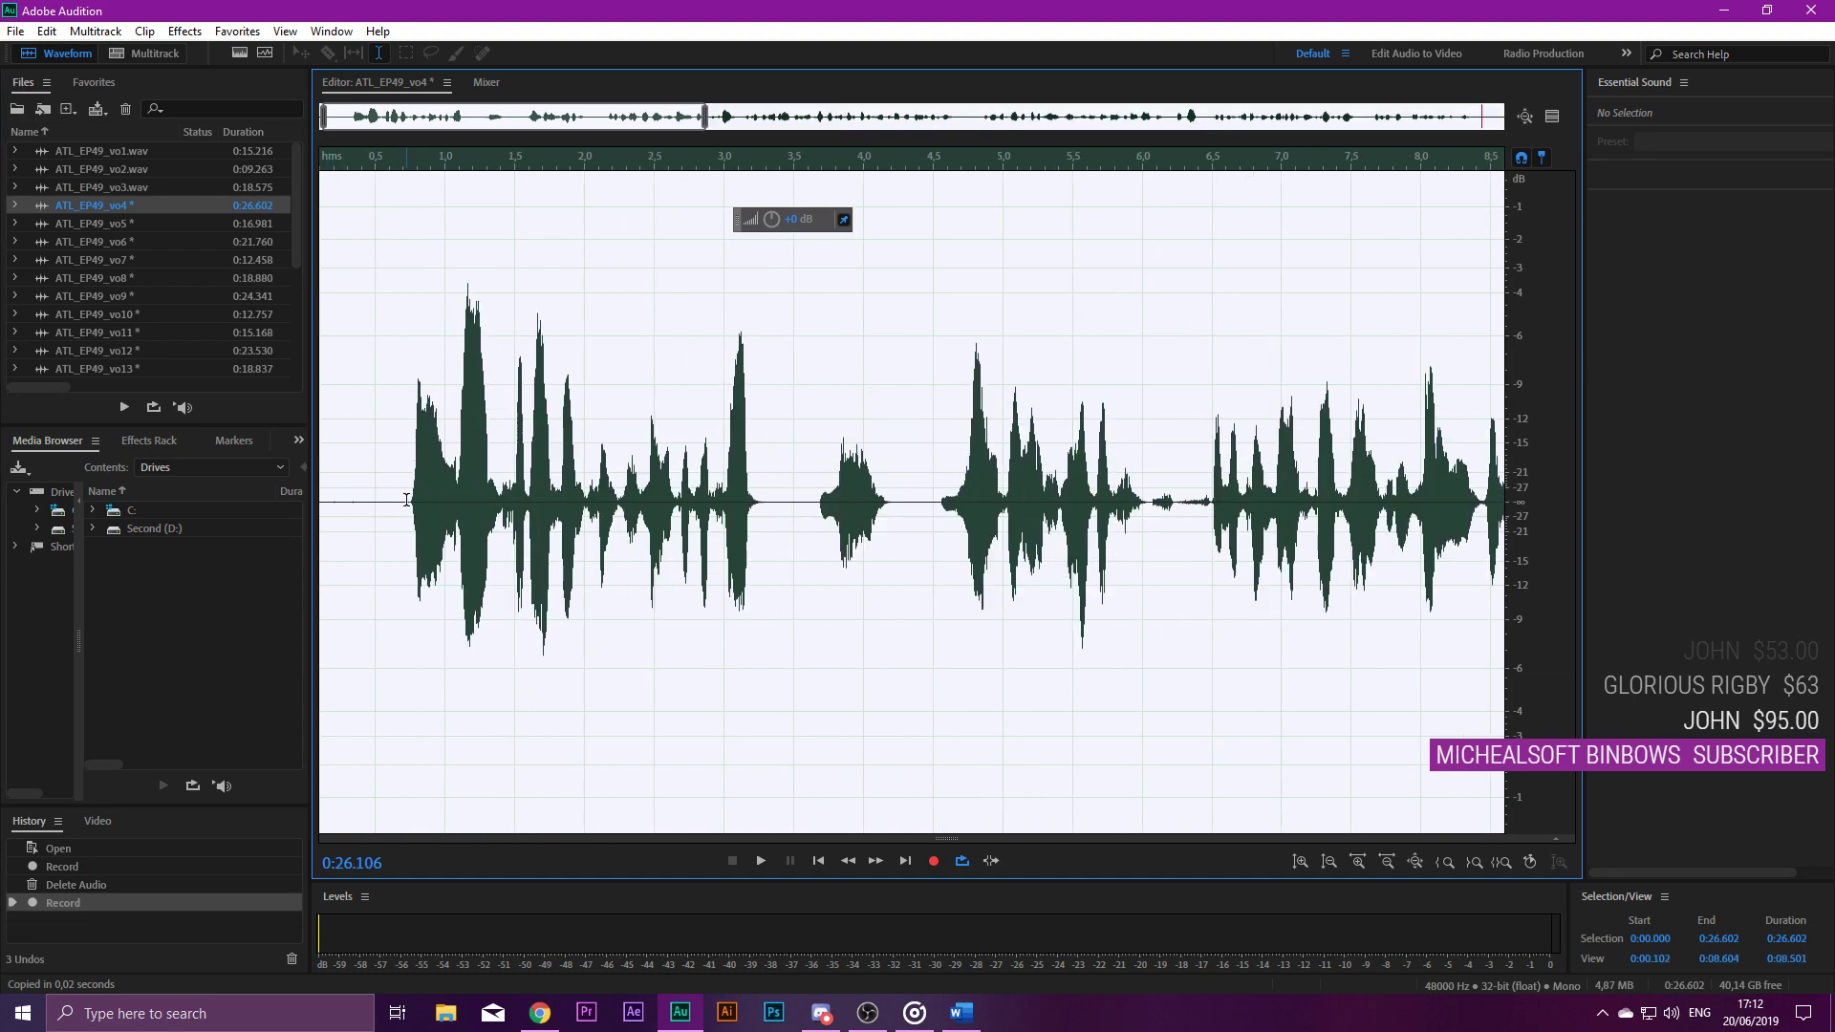
{"action": "left_click", "coordinate": [406, 499]}
{"action": "key", "text": "shift+Home"}
{"action": "key", "text": "Delete"}
{"action": "key", "text": "space"}
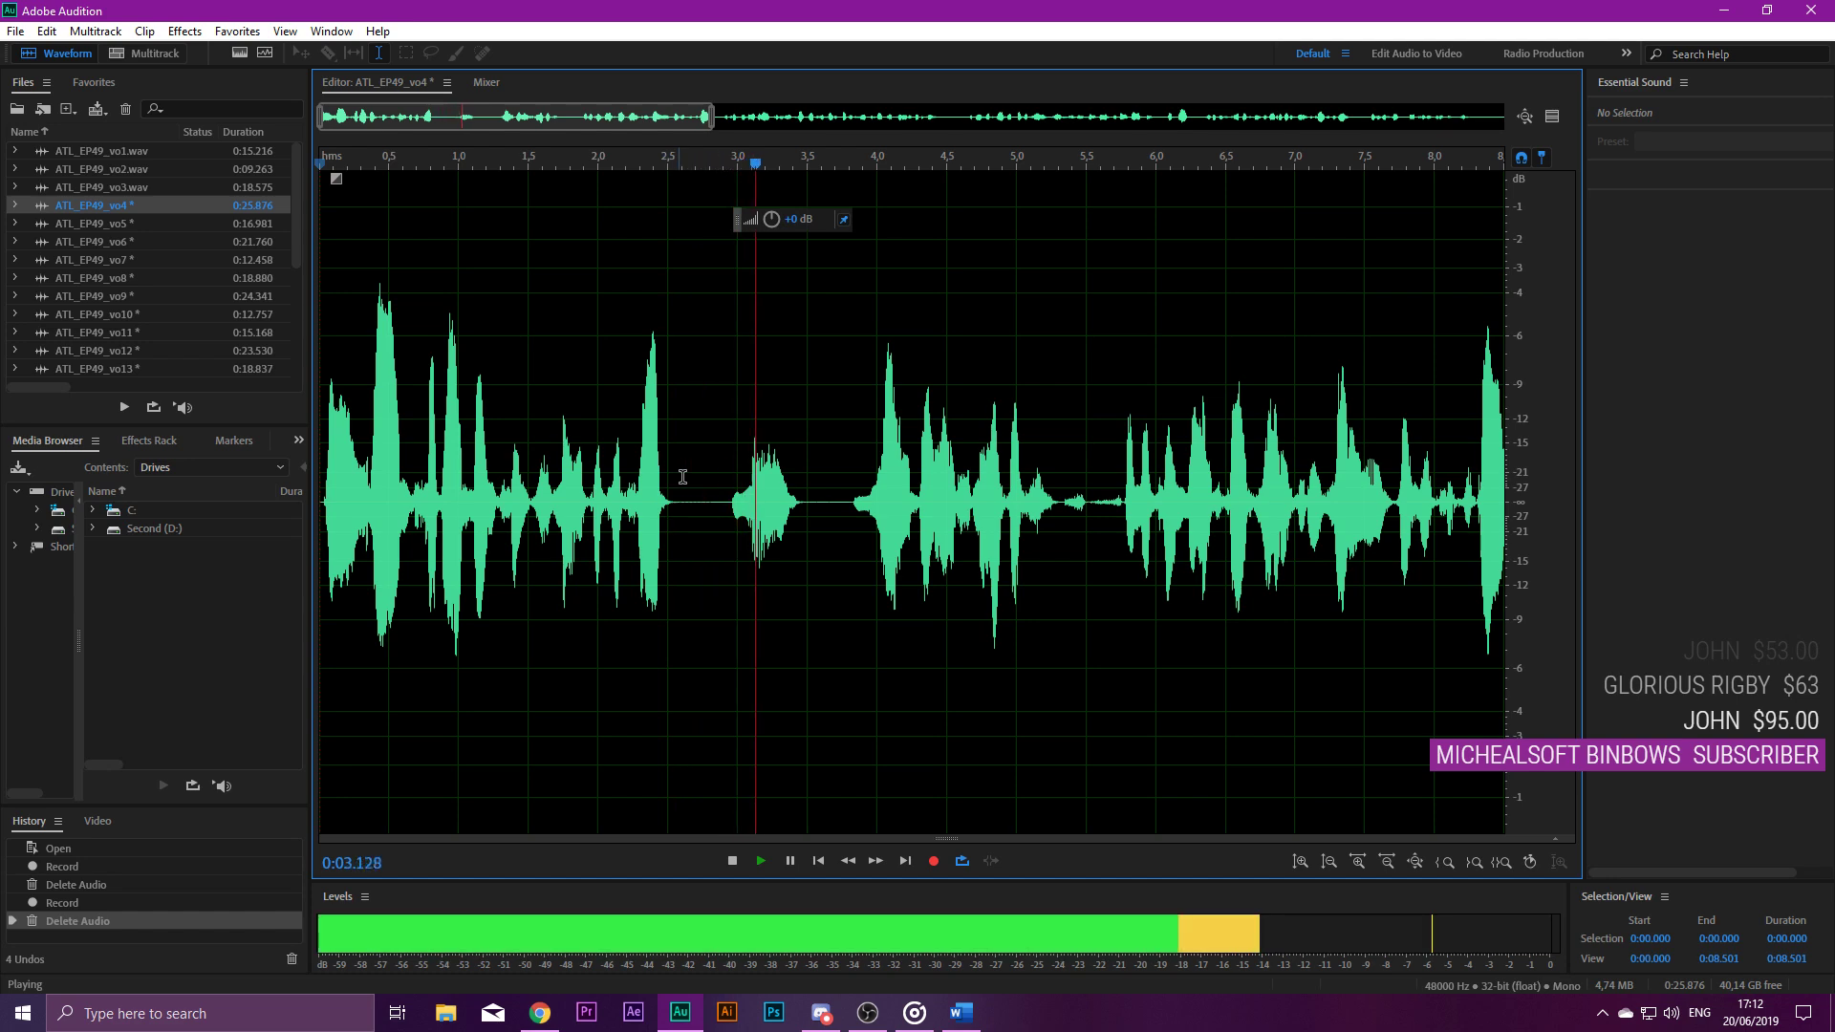
Delete about 0.3 seconds of the pause at about 5.5 seconds in ATL_EP49_vo4 and play from about 4.3 seconds.
{"action": "key", "text": "space"}
{"action": "key", "text": "space"}
{"action": "key", "text": "space"}
{"action": "scroll", "coordinate": [1086, 498], "scroll_direction": "up", "scroll_amount": 3}
{"action": "left_click_drag", "start_coordinate": [1086, 499], "coordinate": [1172, 519]}
{"action": "key", "text": "Delete"}
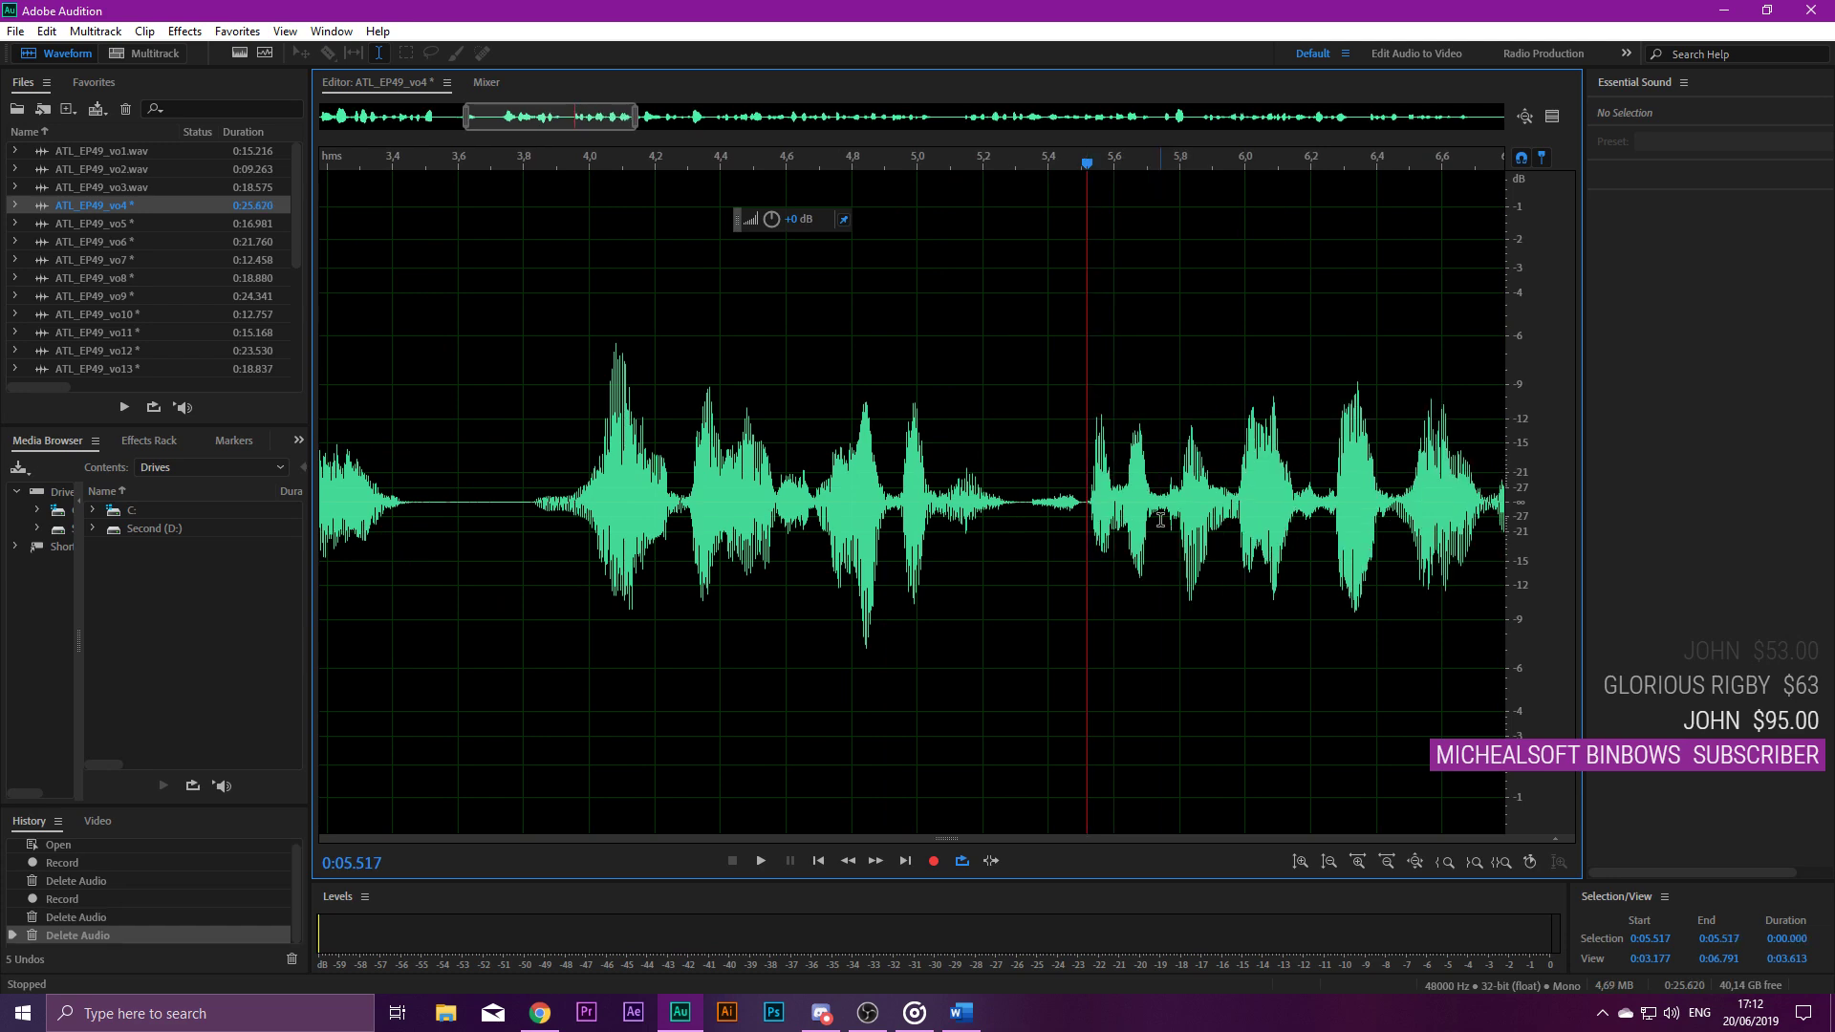
{"action": "left_click", "coordinate": [690, 487]}
{"action": "key", "text": "space"}
{"action": "scroll", "coordinate": [774, 483], "scroll_direction": "down", "scroll_amount": 3}
{"action": "scroll", "coordinate": [774, 483], "scroll_direction": "up", "scroll_amount": 1}
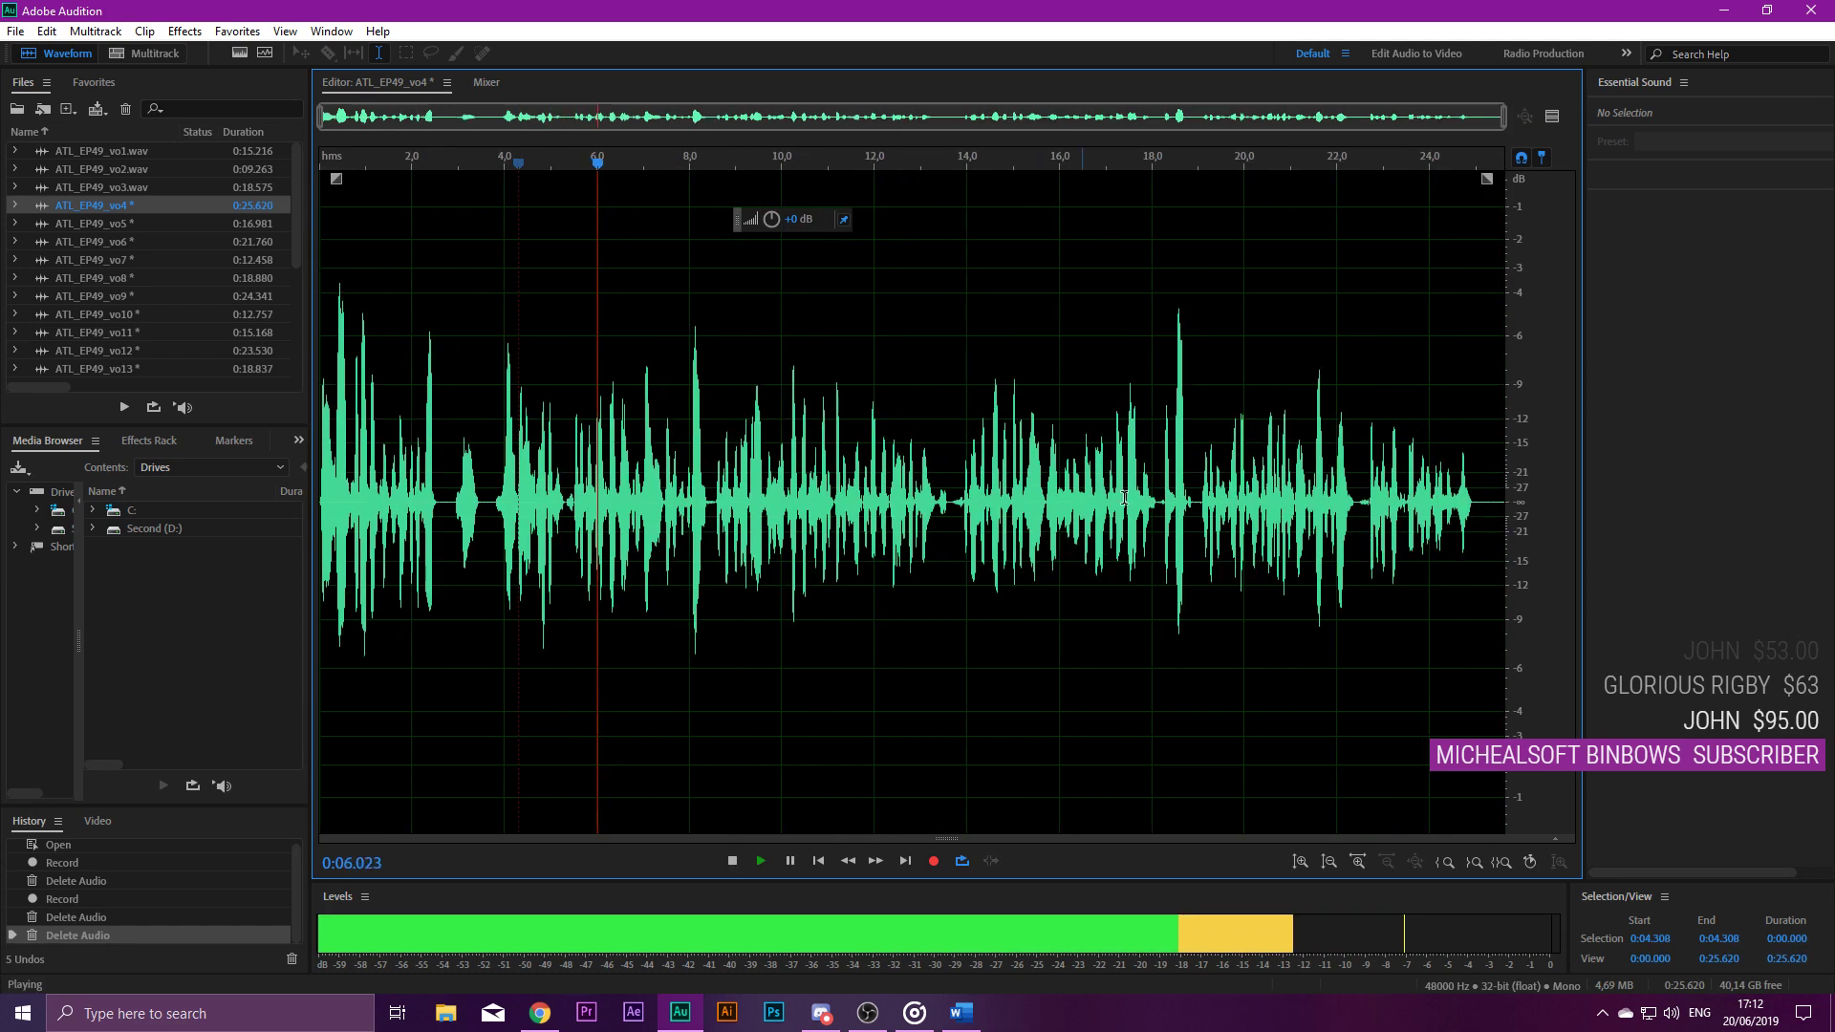
Delete about 0.2 seconds of the pause just after 8.2 seconds in ATL_EP49_vo4 and play from 8.2 seconds.
{"action": "scroll", "coordinate": [719, 483], "scroll_direction": "up", "scroll_amount": 1}
{"action": "key", "text": "space"}
{"action": "left_click", "coordinate": [755, 492]}
{"action": "scroll", "coordinate": [760, 492], "scroll_direction": "up", "scroll_amount": 6}
{"action": "left_click_drag", "start_coordinate": [762, 494], "coordinate": [828, 496]}
{"action": "key", "text": "Delete"}
{"action": "left_click", "coordinate": [641, 432]}
{"action": "key", "text": "space"}
{"action": "scroll", "coordinate": [639, 432], "scroll_direction": "down", "scroll_amount": 5}
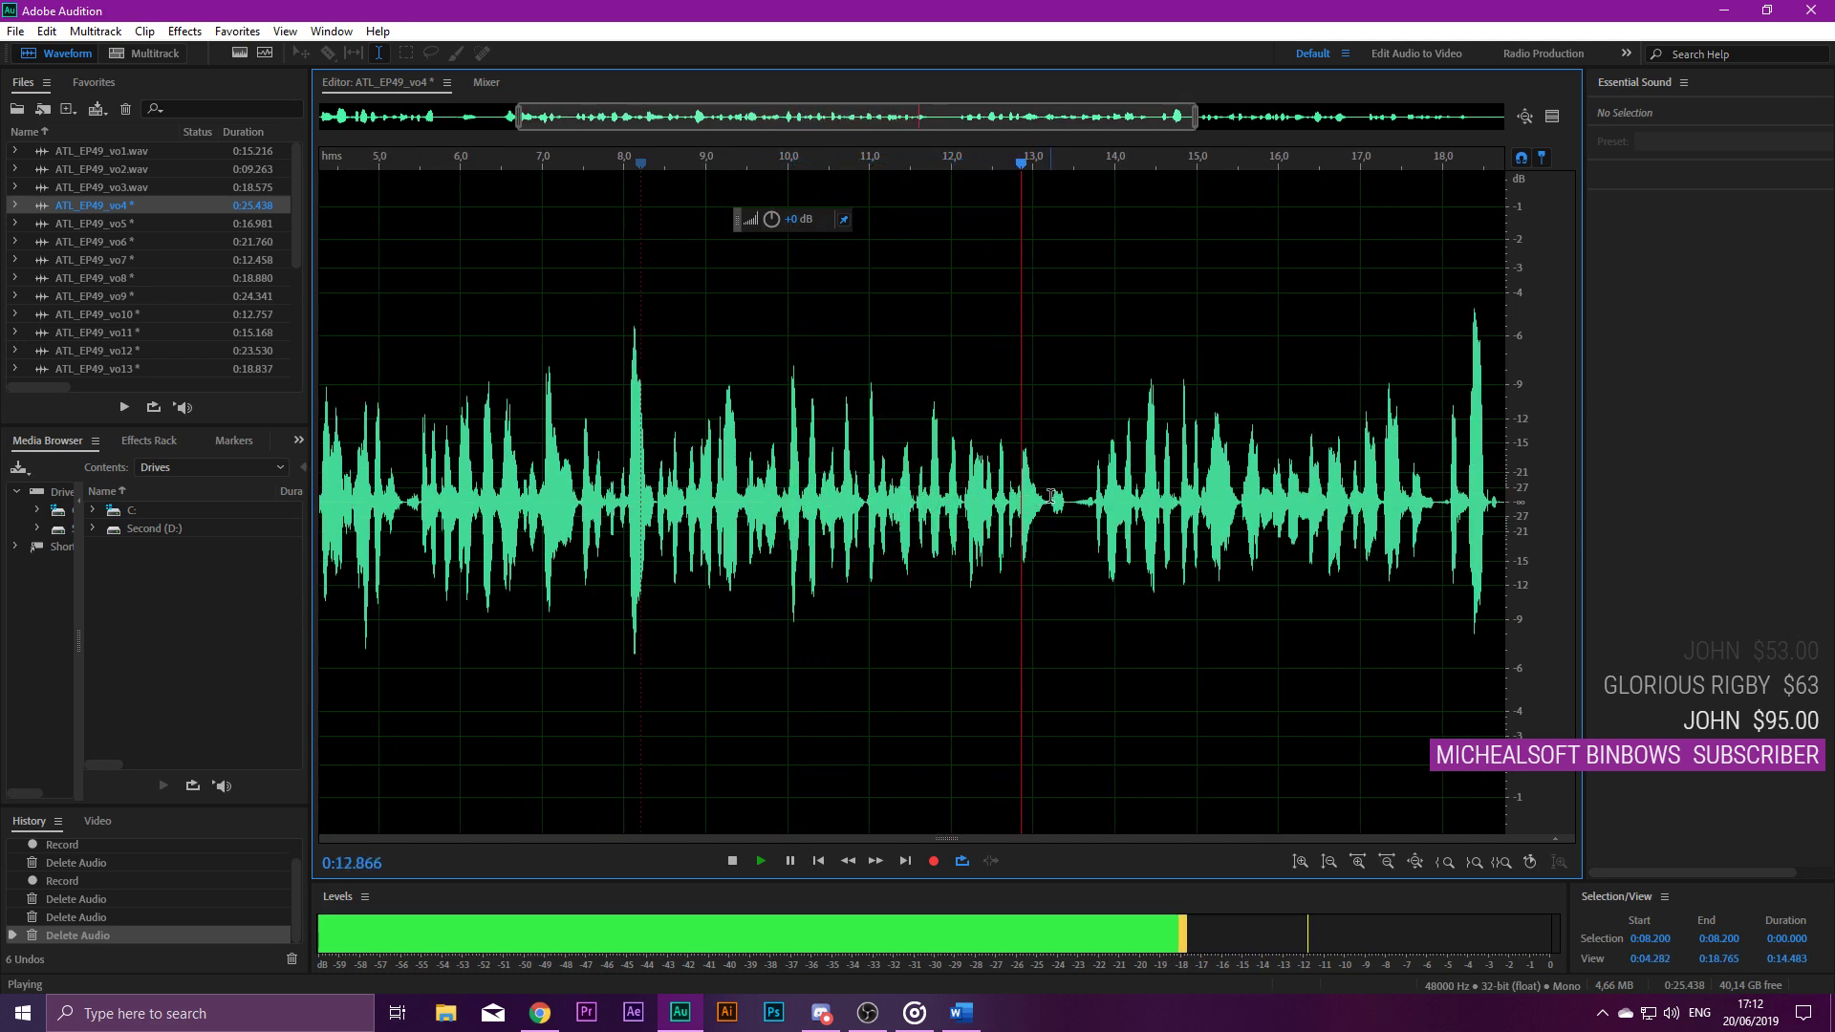
Delete about 0.3 seconds of the pause at about 13.4 seconds in ATL_EP49_vo4 and play from about 13.1 seconds.
{"action": "scroll", "coordinate": [955, 501], "scroll_direction": "up", "scroll_amount": 3}
{"action": "key", "text": "space"}
{"action": "scroll", "coordinate": [811, 509], "scroll_direction": "up", "scroll_amount": 2}
{"action": "left_click_drag", "start_coordinate": [537, 501], "coordinate": [686, 502]}
{"action": "key", "text": "Delete"}
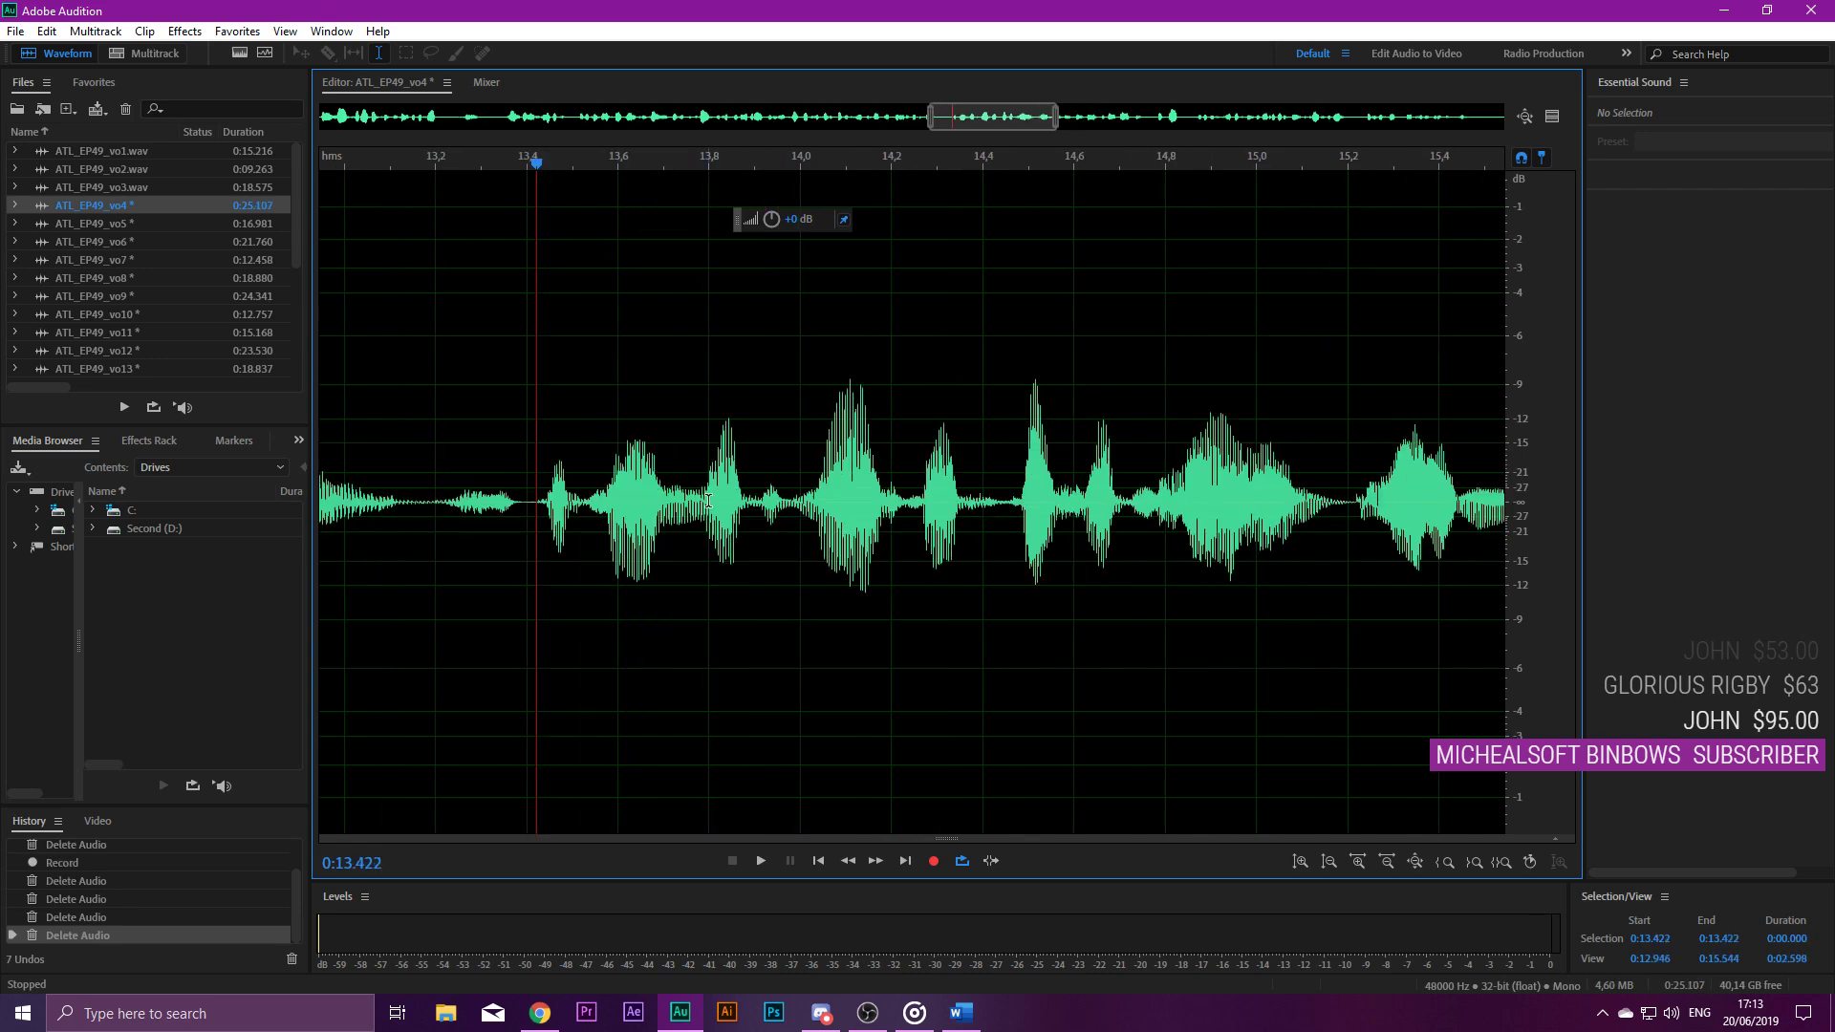
{"action": "left_click", "coordinate": [412, 387]}
{"action": "key", "text": "space"}
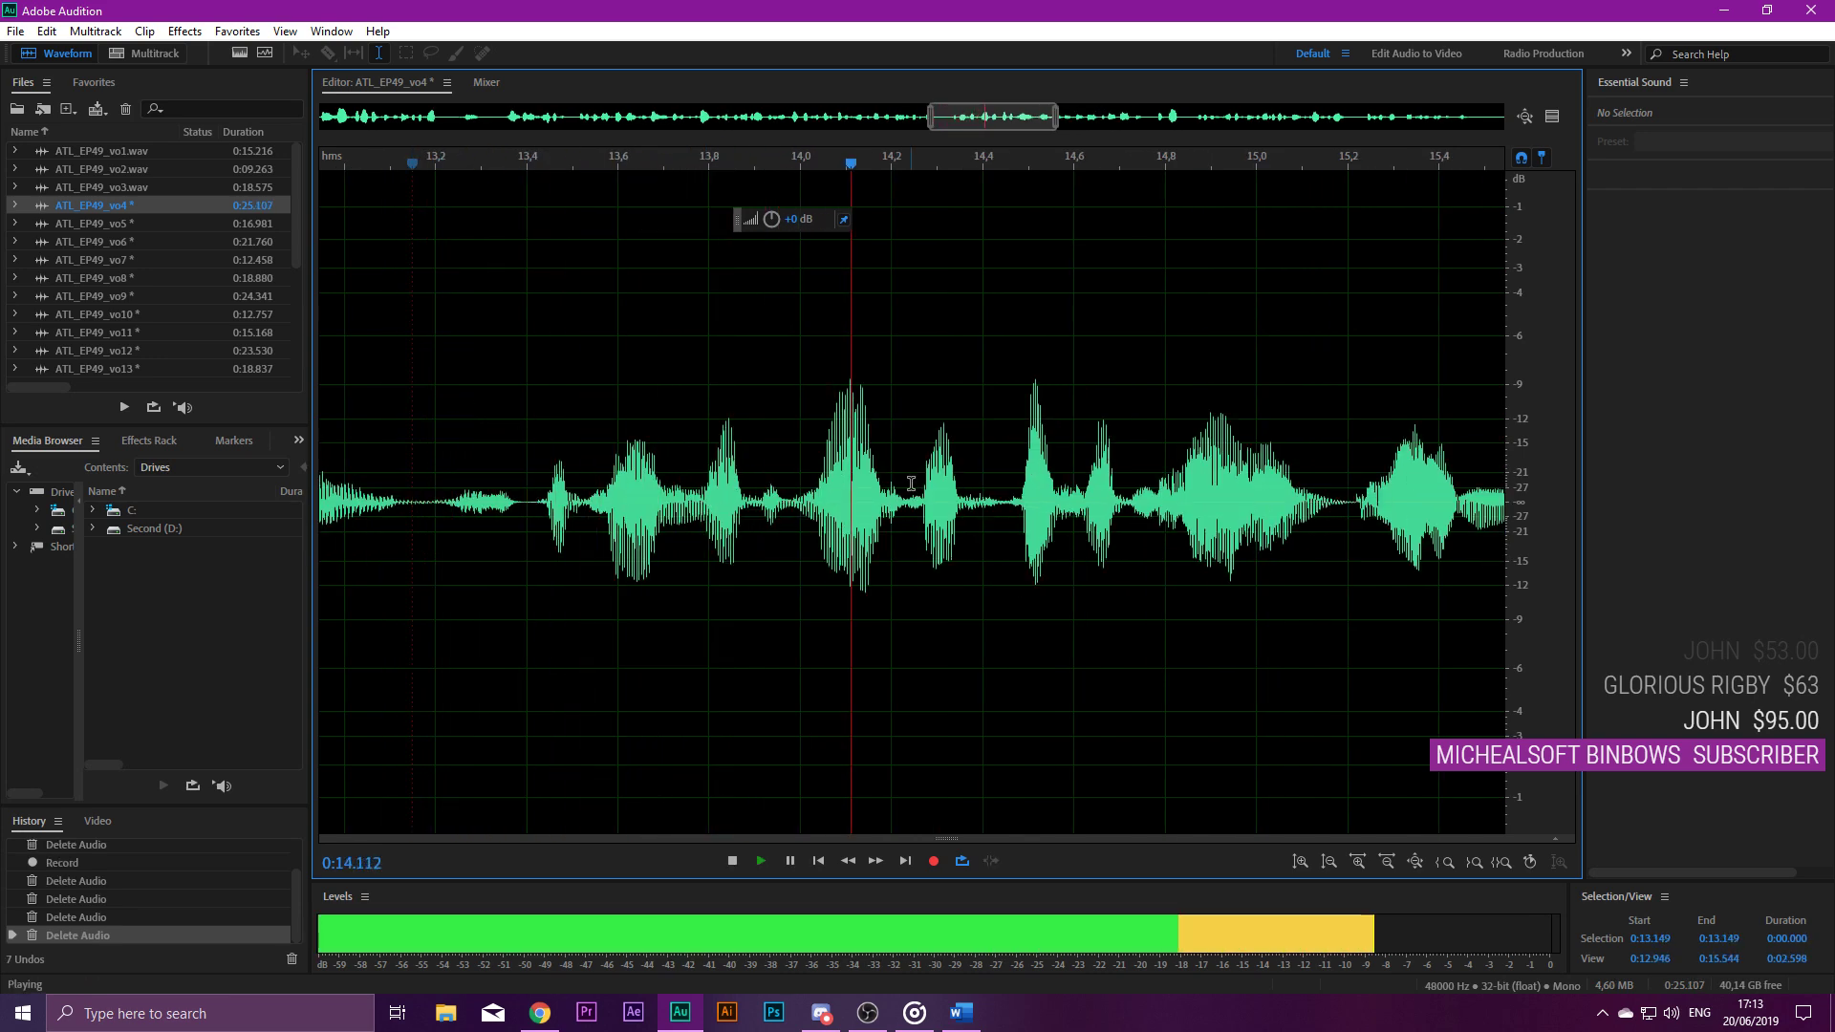
Delete about 0.2 seconds of the pause at about 17.6 seconds in ATL_EP49_vo4 and play from about 17.3 seconds.
{"action": "scroll", "coordinate": [809, 522], "scroll_direction": "down", "scroll_amount": 3}
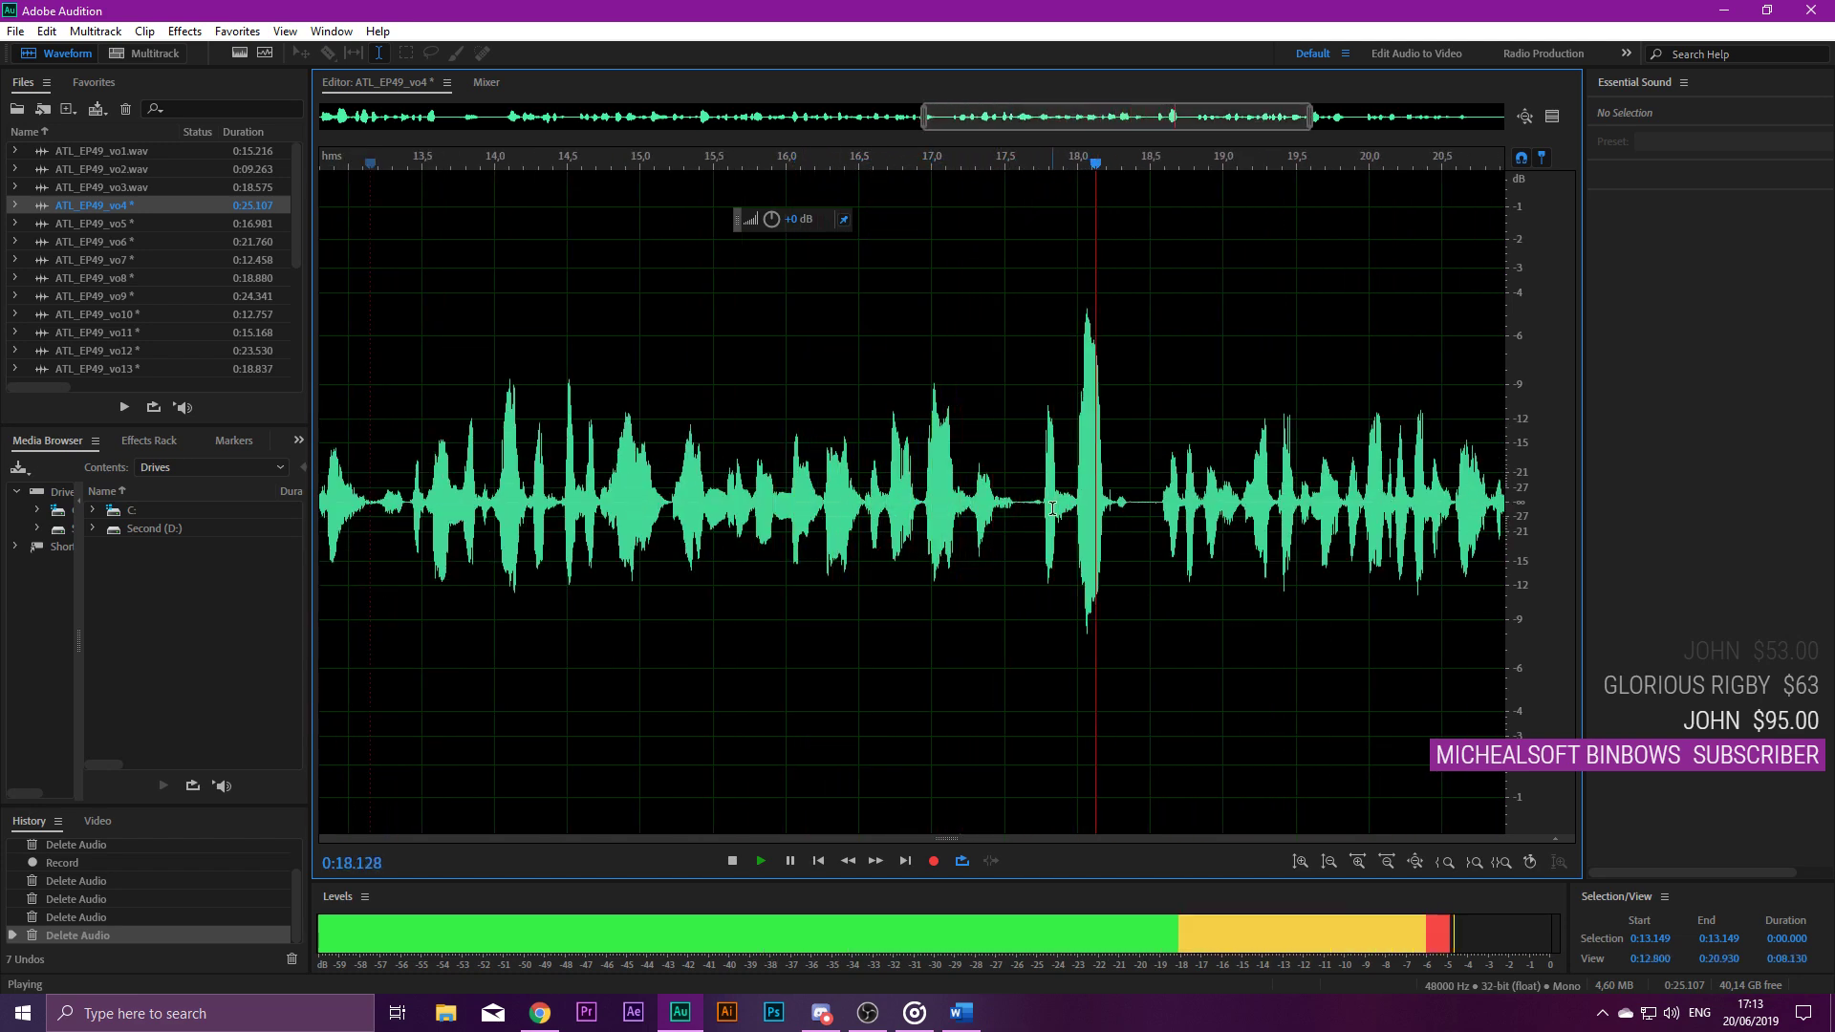
{"action": "scroll", "coordinate": [998, 501], "scroll_direction": "up", "scroll_amount": 3}
{"action": "key", "text": "space"}
{"action": "scroll", "coordinate": [997, 502], "scroll_direction": "up", "scroll_amount": 2}
{"action": "left_click", "coordinate": [949, 499]}
{"action": "key", "text": "Delete"}
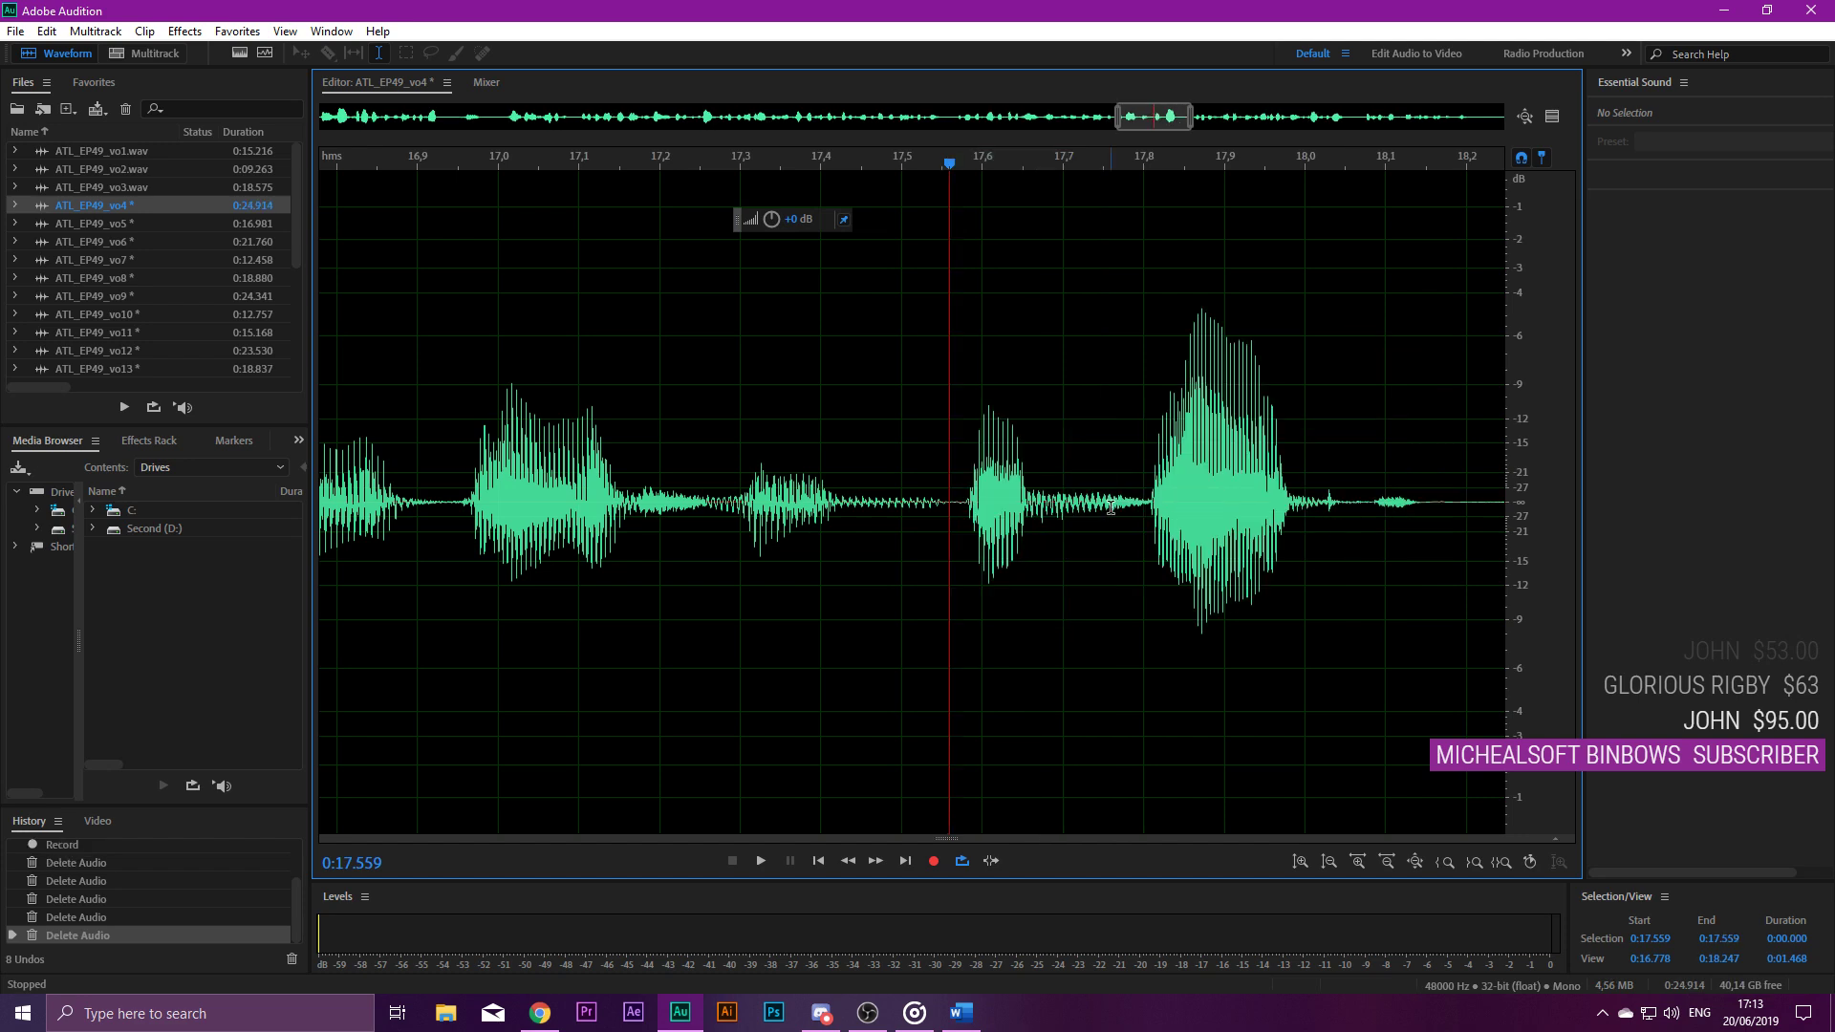
{"action": "key", "text": "space"}
{"action": "scroll", "coordinate": [795, 468], "scroll_direction": "down", "scroll_amount": 3}
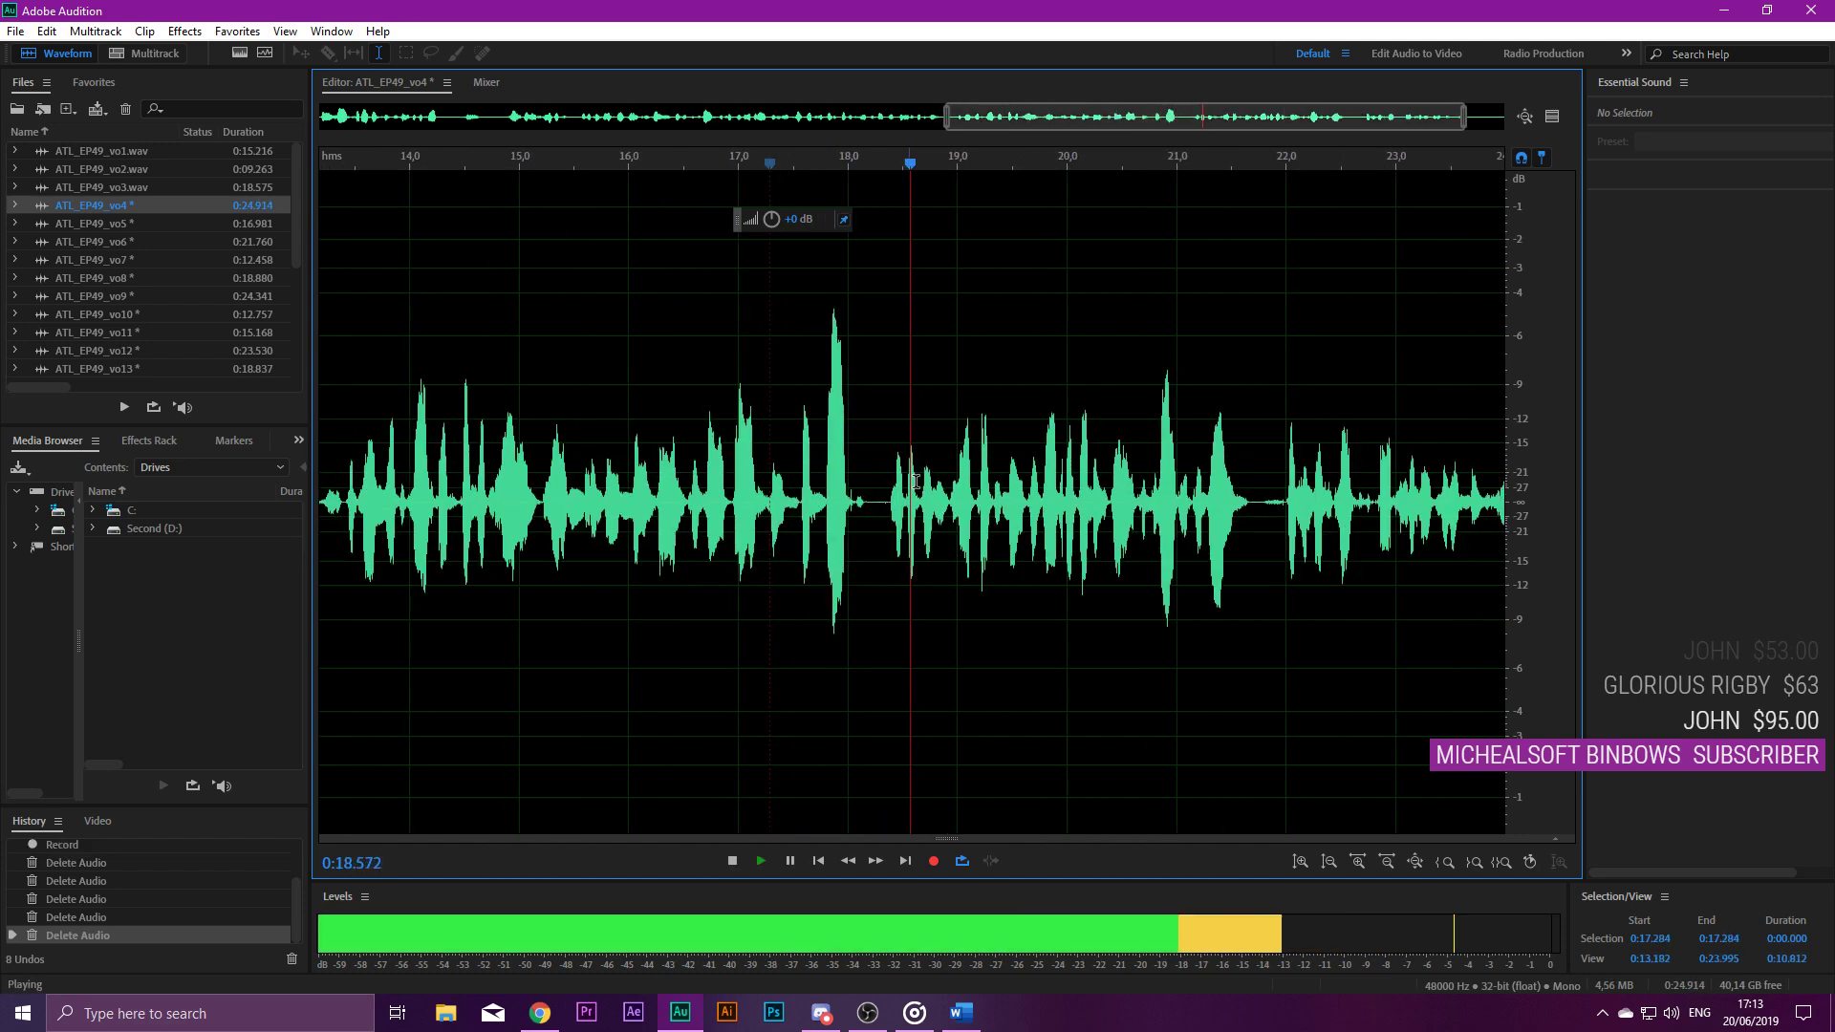
Delete about 0.3 seconds of the pause at about 21.7 seconds in ATL_EP49_vo4 and play from 21.2 seconds.
{"action": "scroll", "coordinate": [1243, 487], "scroll_direction": "up", "scroll_amount": 2}
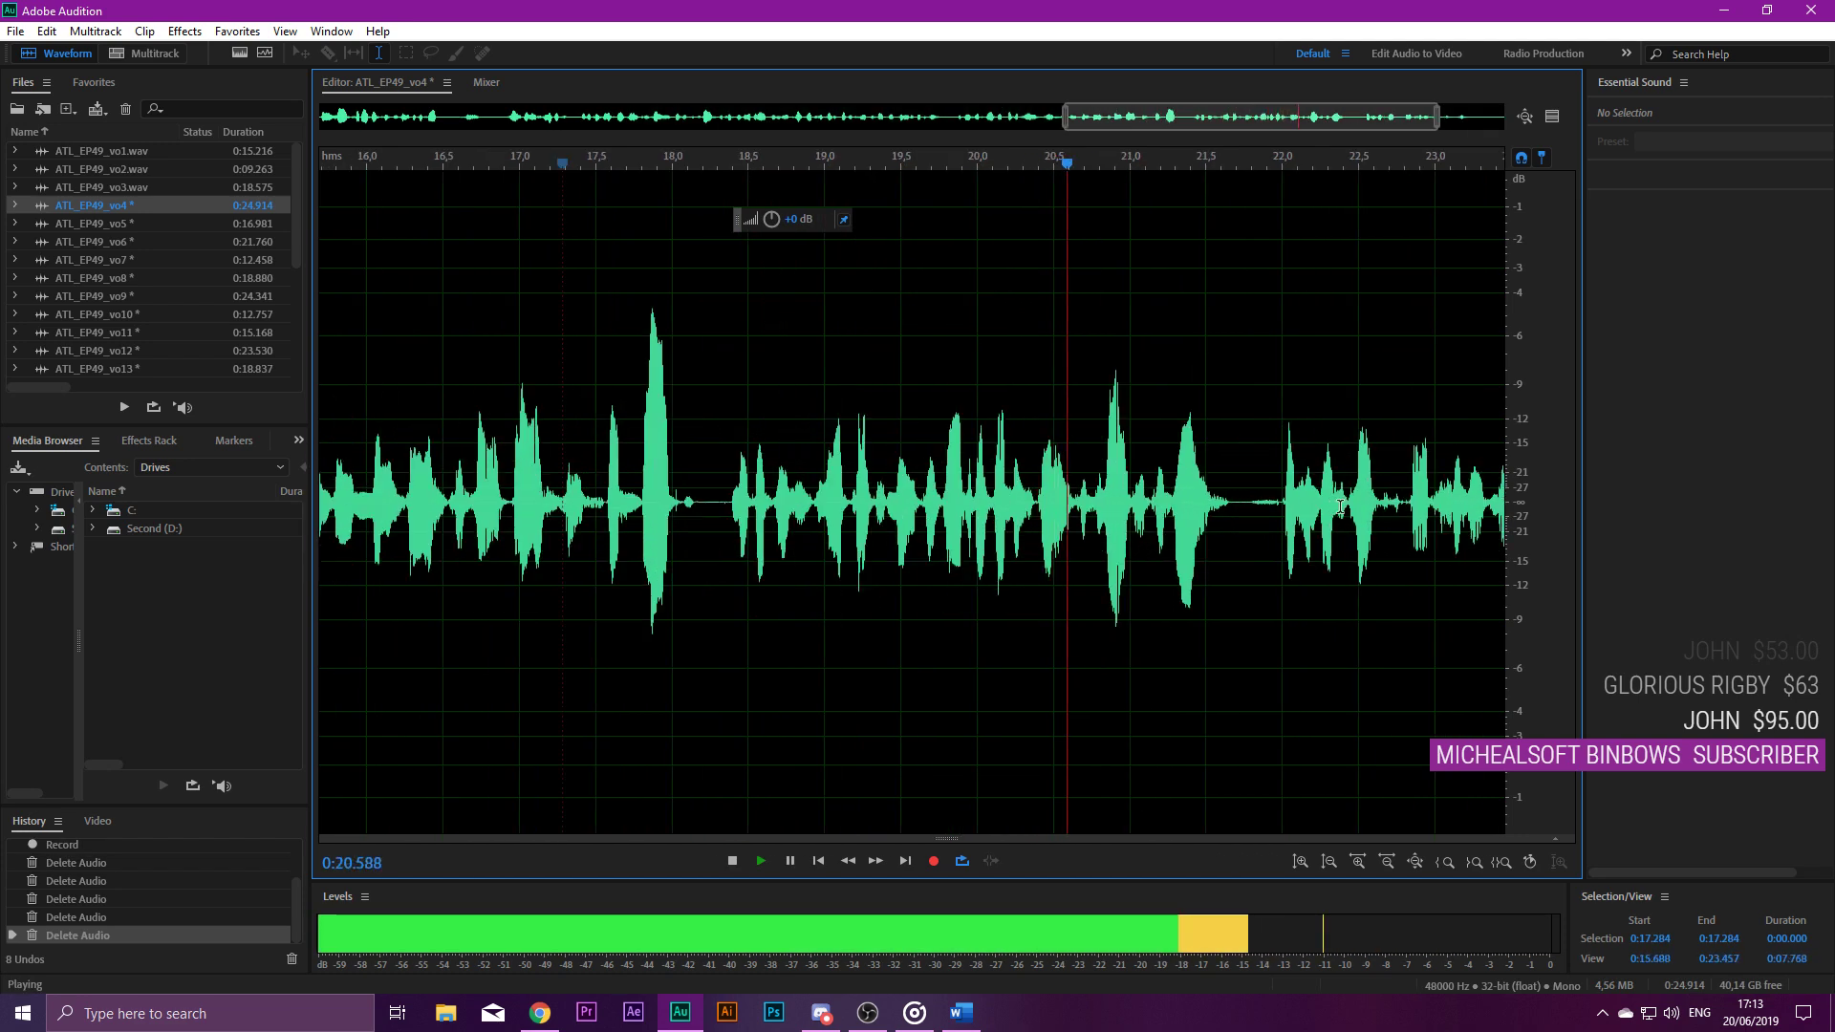
{"action": "key", "text": "space"}
{"action": "scroll", "coordinate": [1258, 512], "scroll_direction": "up", "scroll_amount": 5}
{"action": "left_click_drag", "start_coordinate": [1197, 512], "coordinate": [1332, 515]}
{"action": "key", "text": "Delete"}
{"action": "scroll", "coordinate": [1325, 516], "scroll_direction": "down", "scroll_amount": 3}
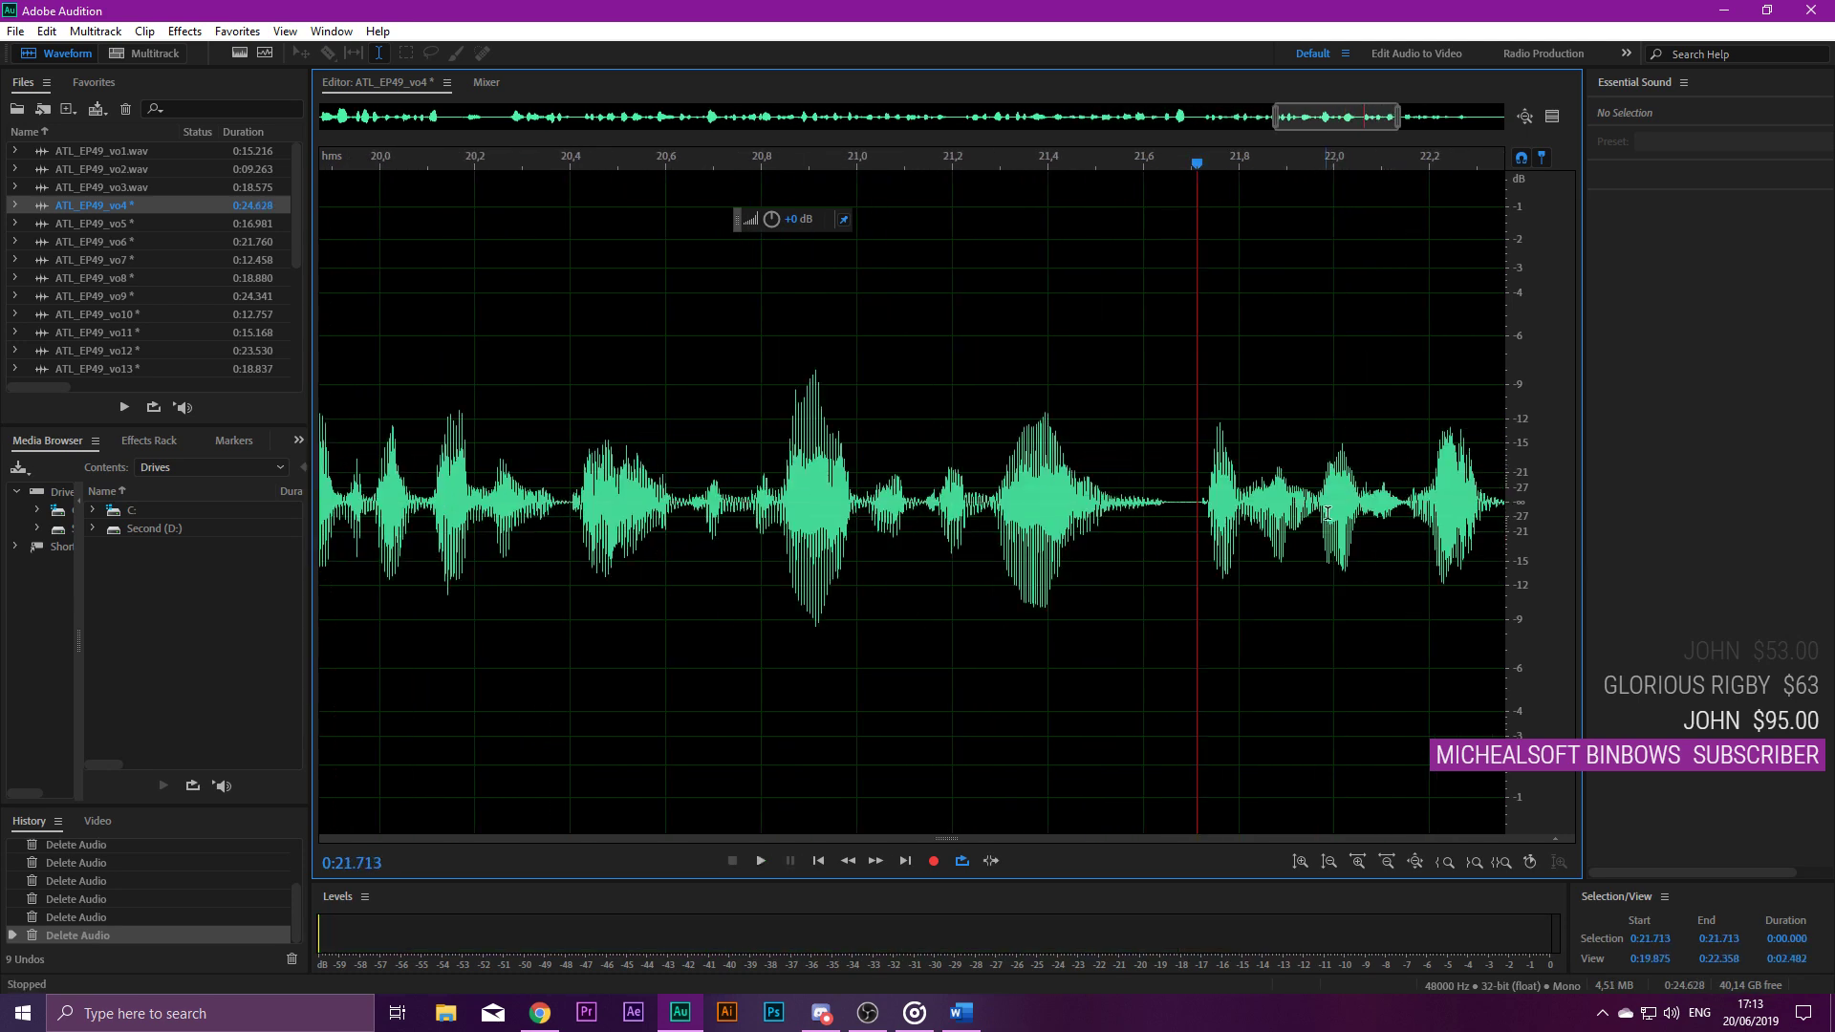
{"action": "left_click", "coordinate": [955, 459]}
{"action": "key", "text": "space"}
Stop playback and delete about 0.6 seconds of silence from the end of ATL_EP49_vo4.
{"action": "scroll", "coordinate": [995, 480], "scroll_direction": "down", "scroll_amount": 2}
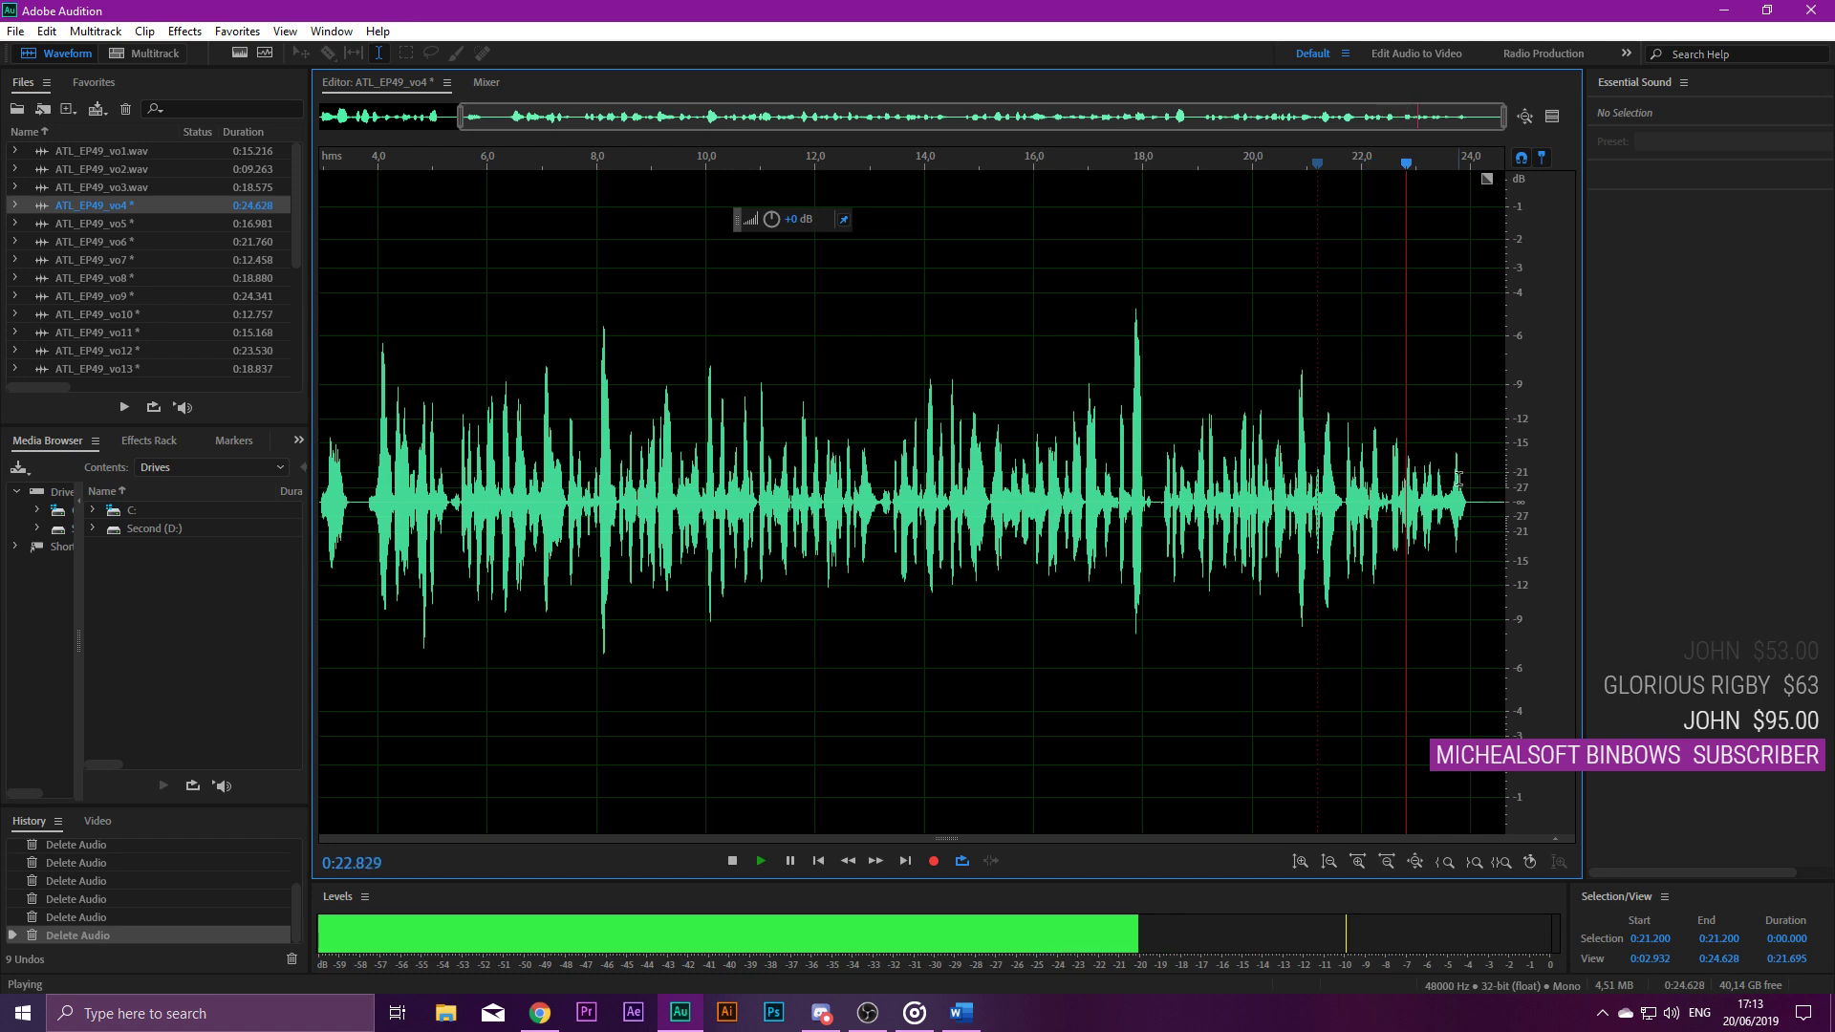
{"action": "scroll", "coordinate": [1337, 473], "scroll_direction": "down", "scroll_amount": 2}
{"action": "key", "text": "space"}
{"action": "left_click_drag", "start_coordinate": [1476, 469], "coordinate": [1557, 461]}
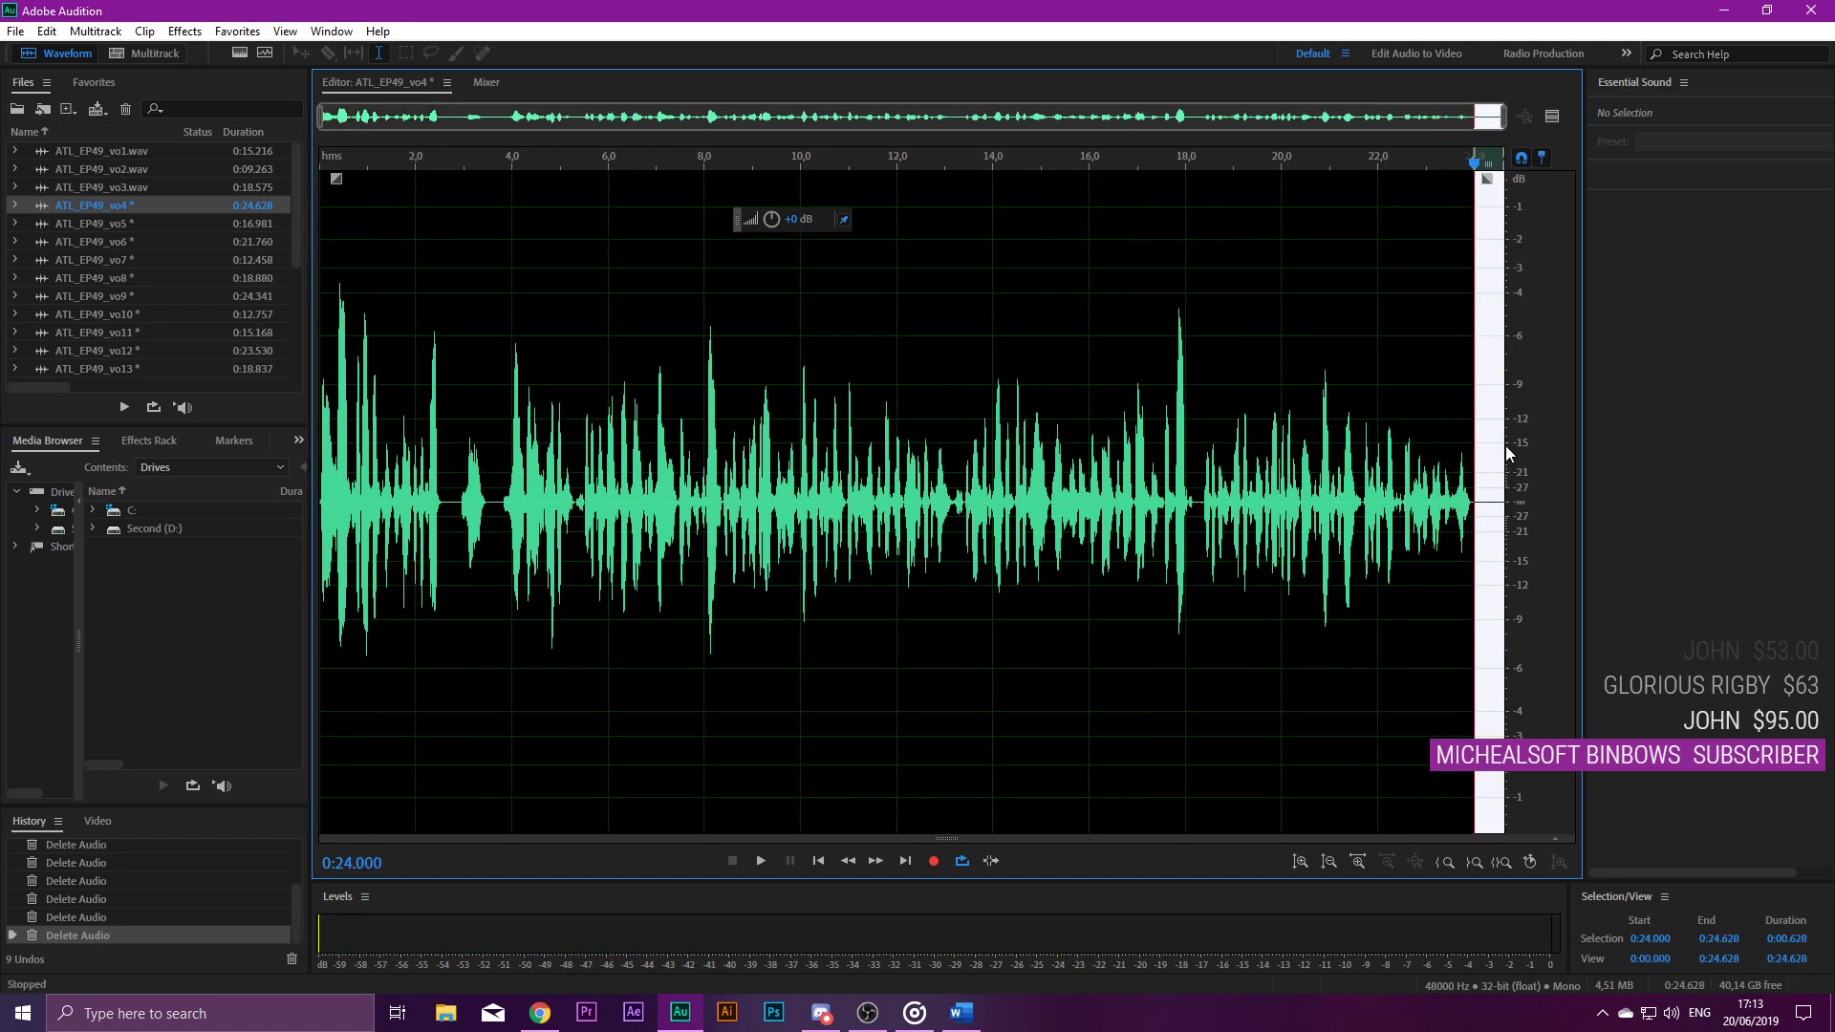
{"action": "key", "text": "Delete"}
Apply Noise Reduction to the entire ATL_EP49_vo4 clip with the currently set noise print.
{"action": "key", "text": "ctrl+a"}
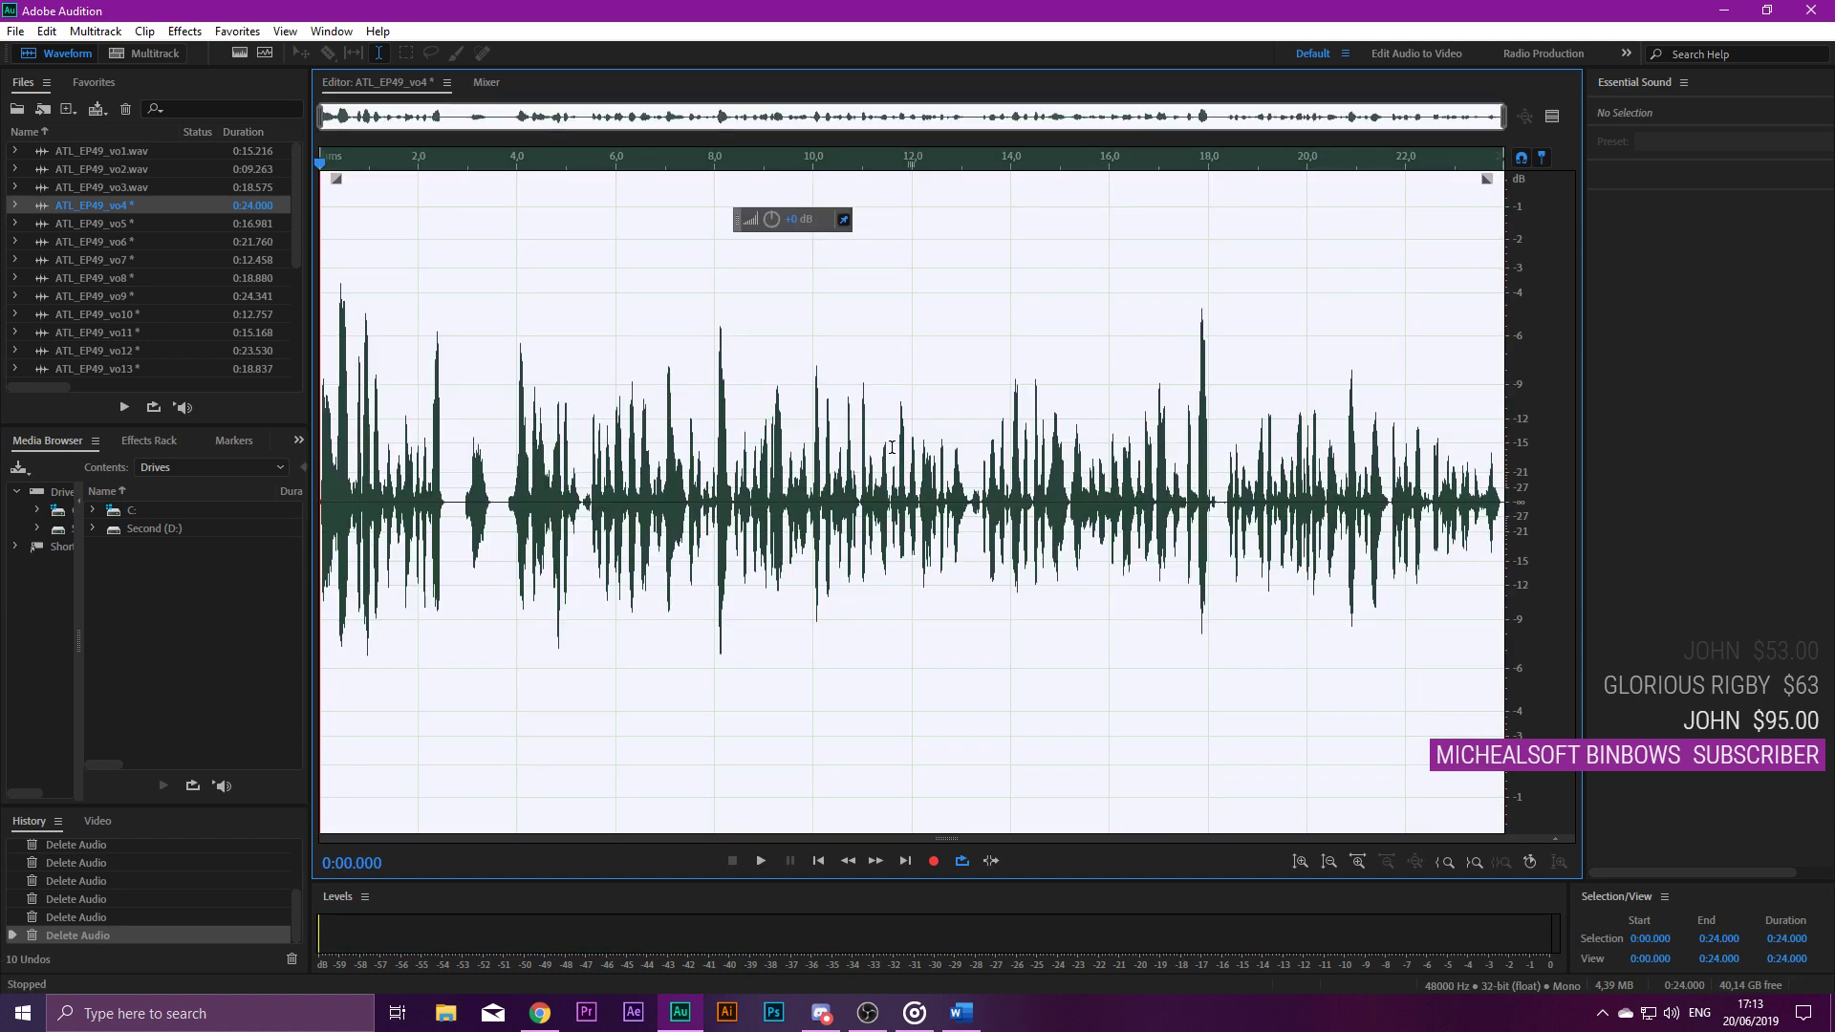
{"action": "key", "text": "ctrl+shift+p"}
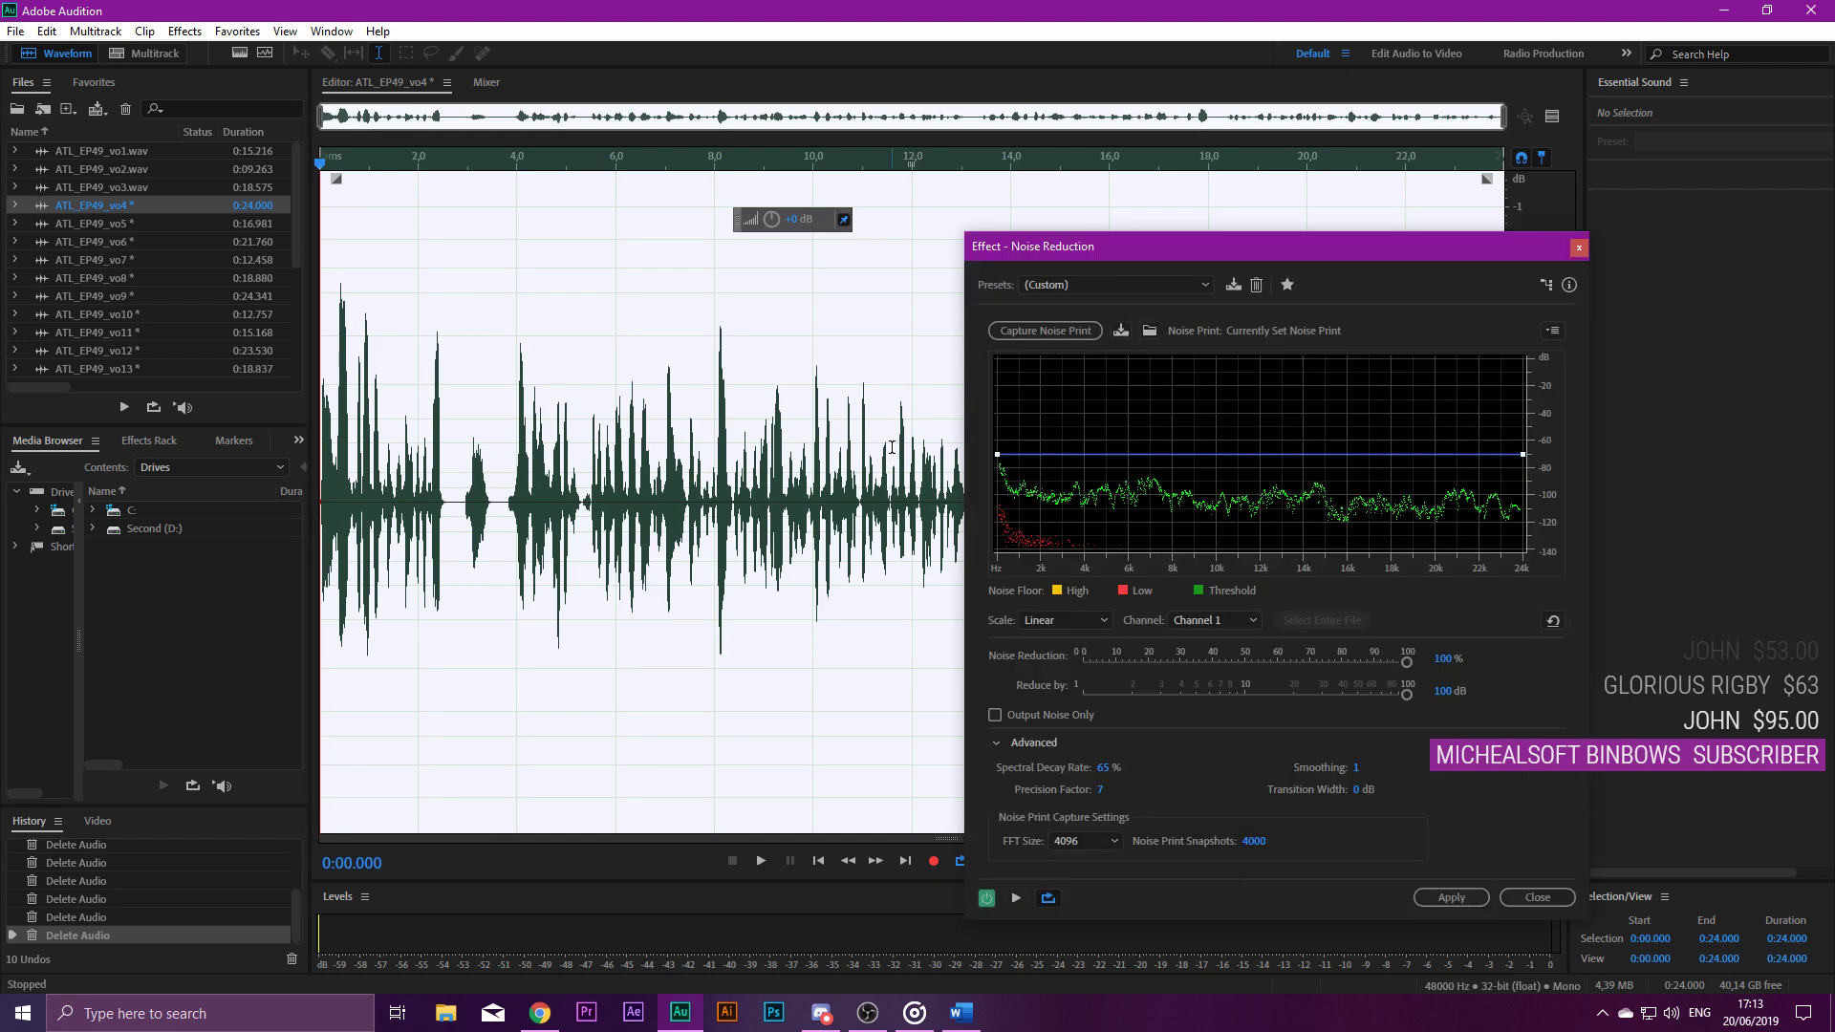
{"action": "key", "text": "Return"}
Save ATL_EP49_vo4 as a Wave PCM file in the EP49 folder and open ATL_EP49_vo5.
{"action": "key", "text": "ctrl+shift+s"}
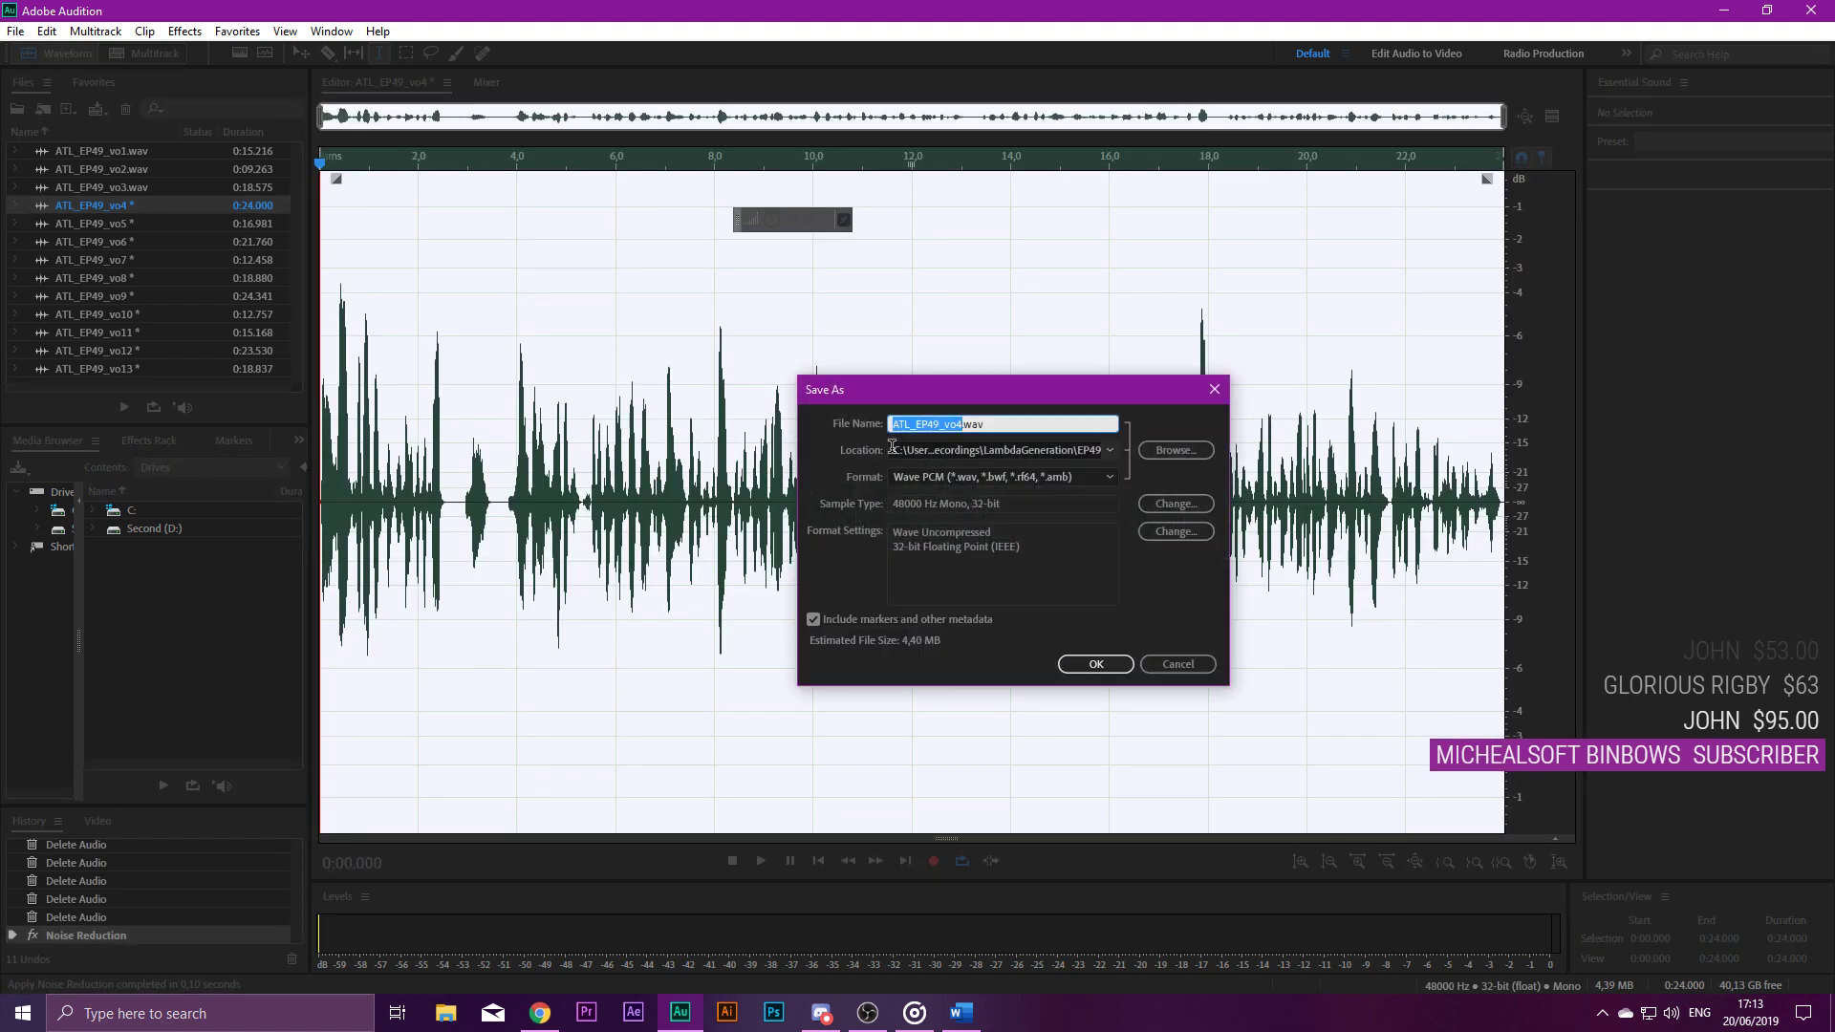
{"action": "key", "text": "Return"}
{"action": "double_click", "coordinate": [229, 226]}
{"action": "scroll", "coordinate": [365, 499], "scroll_direction": "up", "scroll_amount": 5}
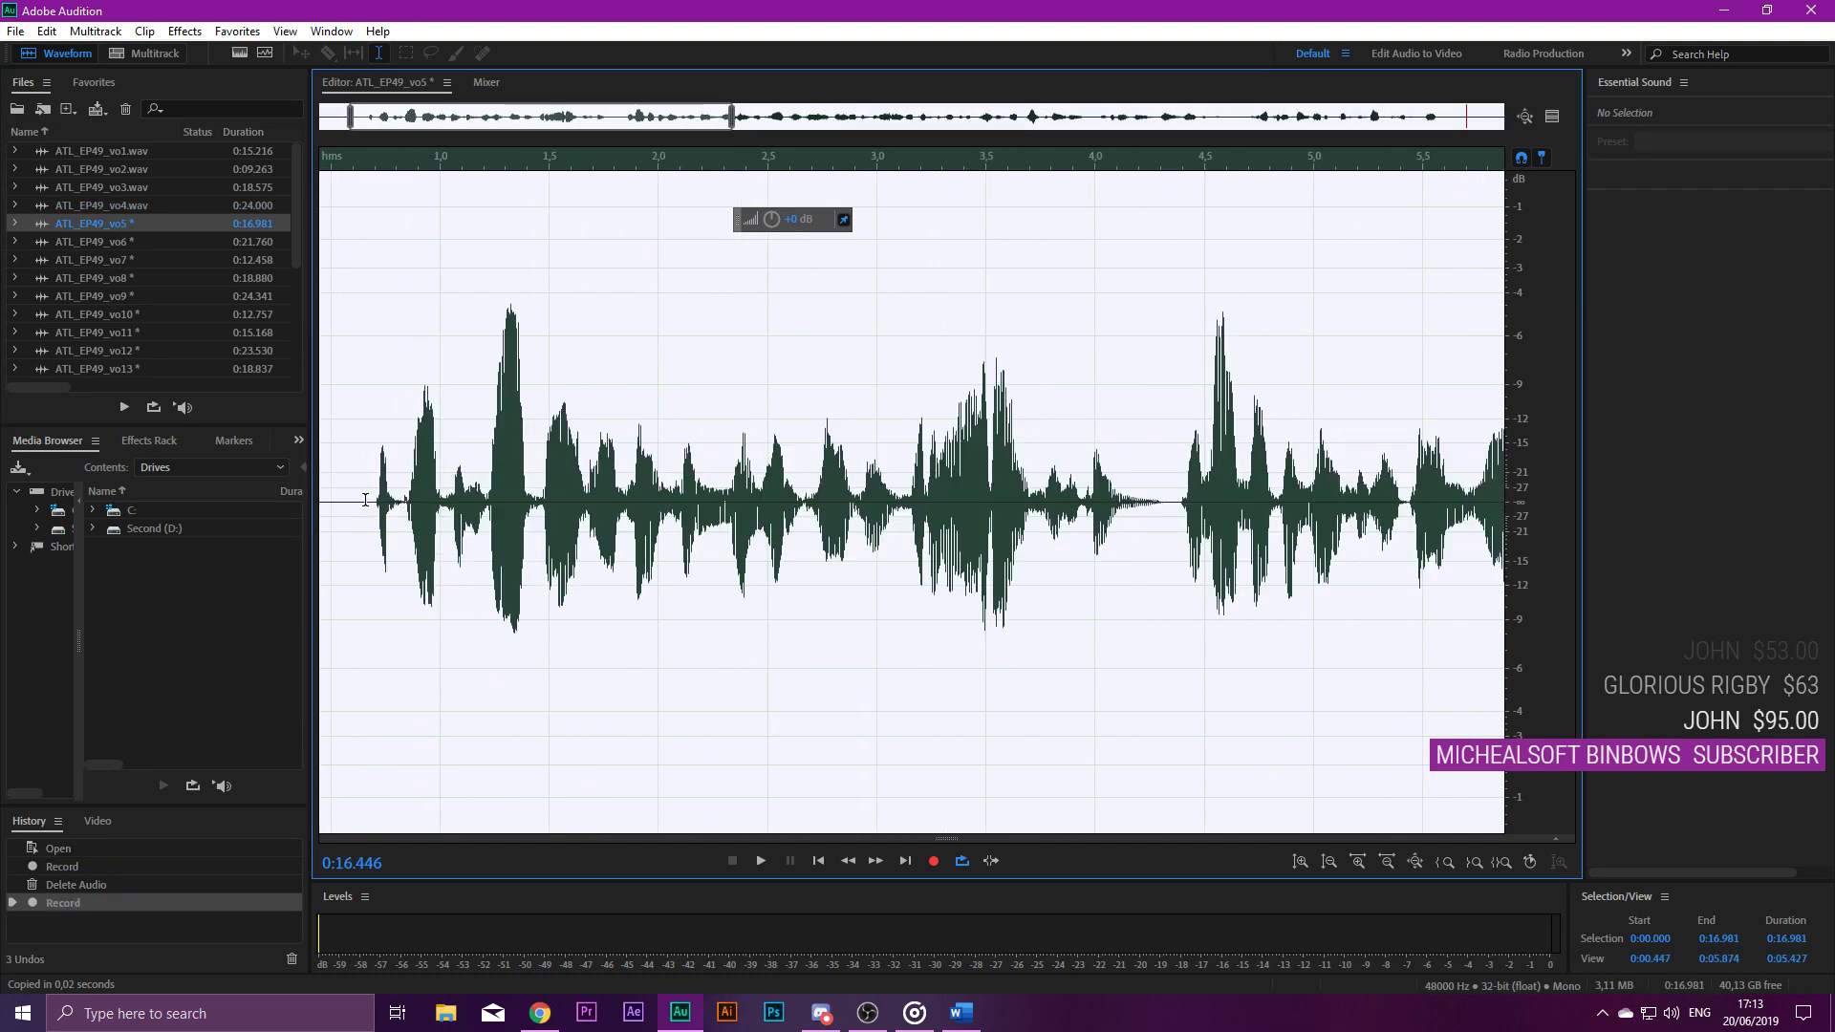
Delete the first 0.69 seconds of silence from ATL_EP49_vo5, play from the start, and resume playback from about 8.4 seconds.
{"action": "scroll", "coordinate": [365, 498], "scroll_direction": "up", "scroll_amount": 2}
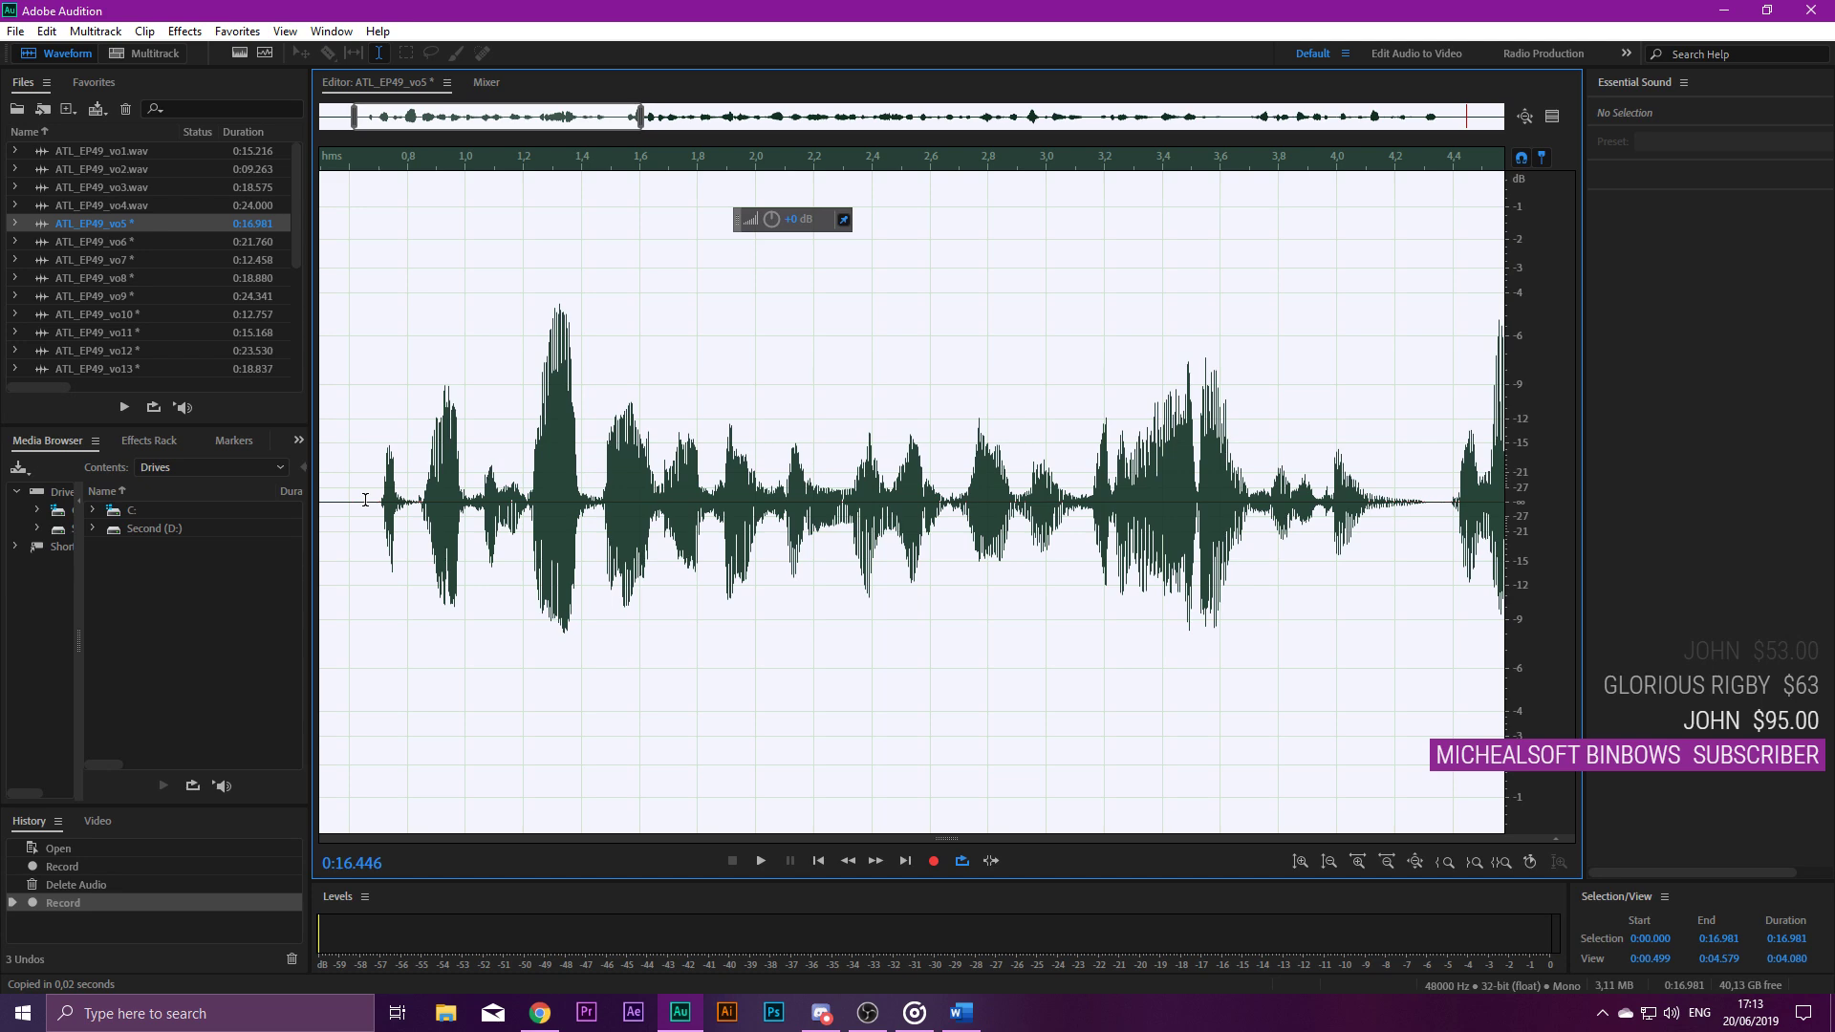
{"action": "left_click_drag", "start_coordinate": [377, 502], "coordinate": [3, 508]}
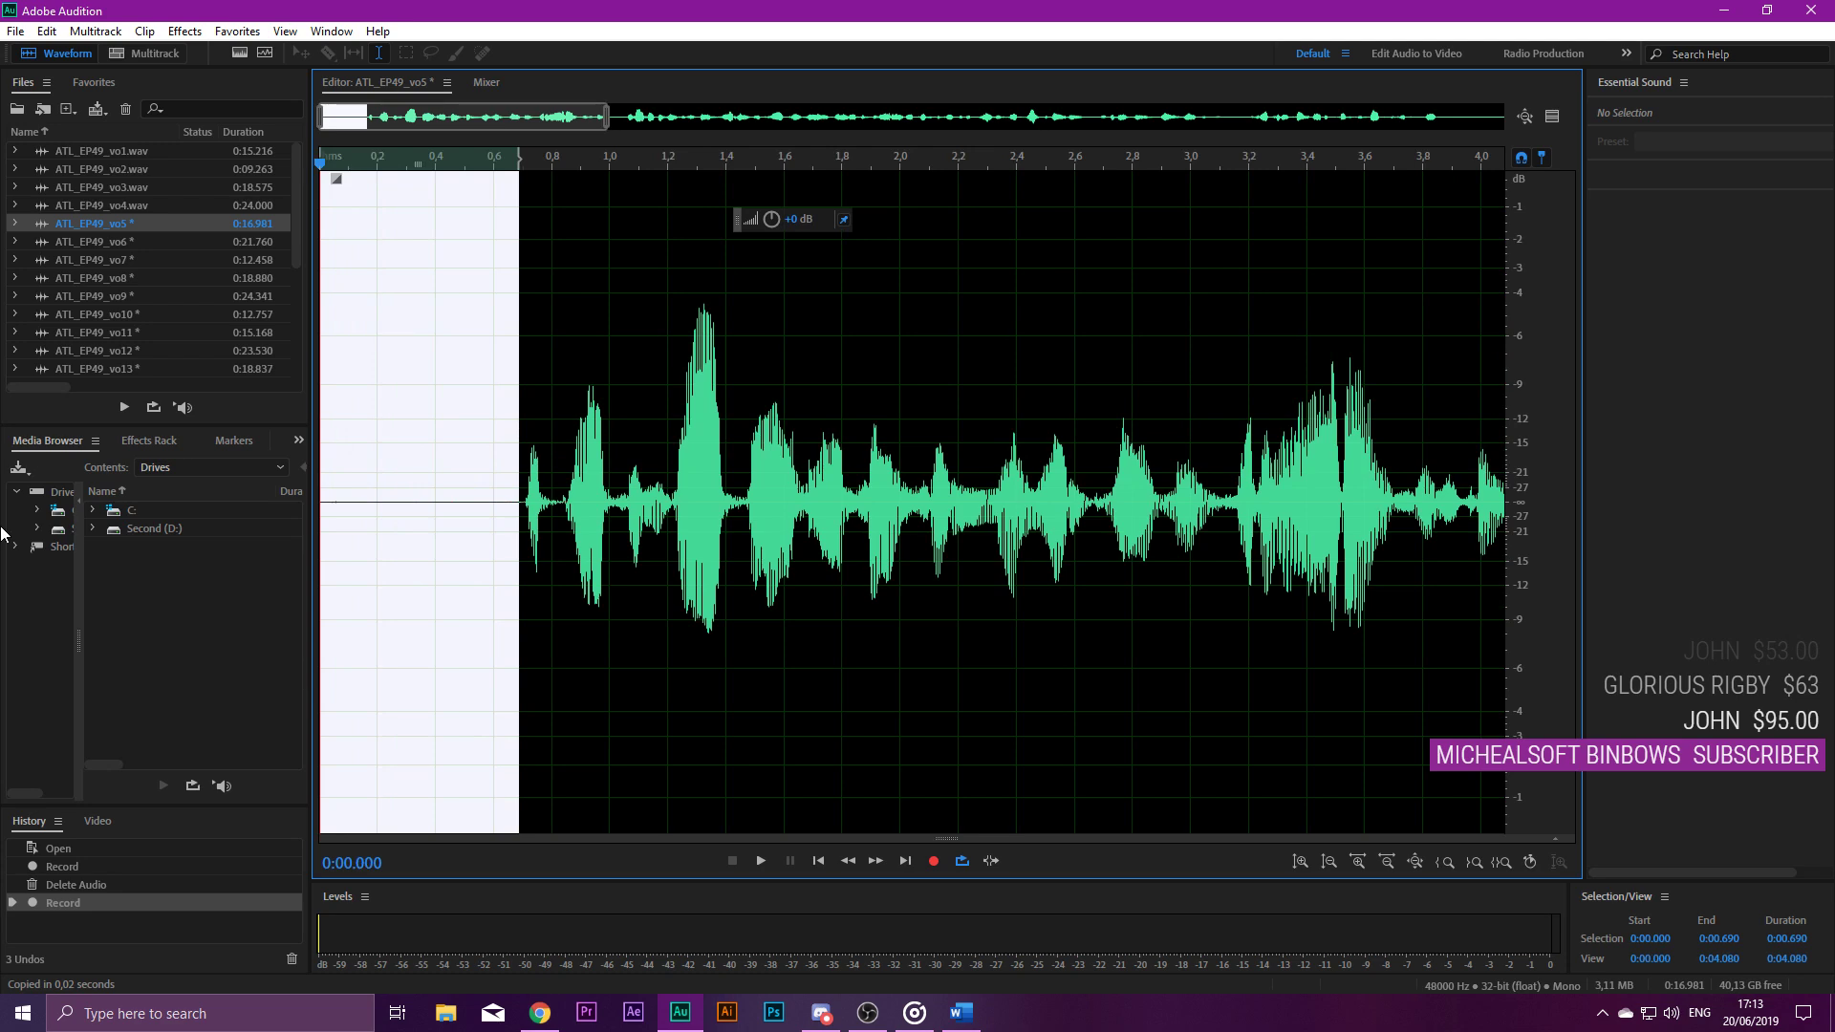
{"action": "key", "text": "Delete"}
{"action": "key", "text": "space"}
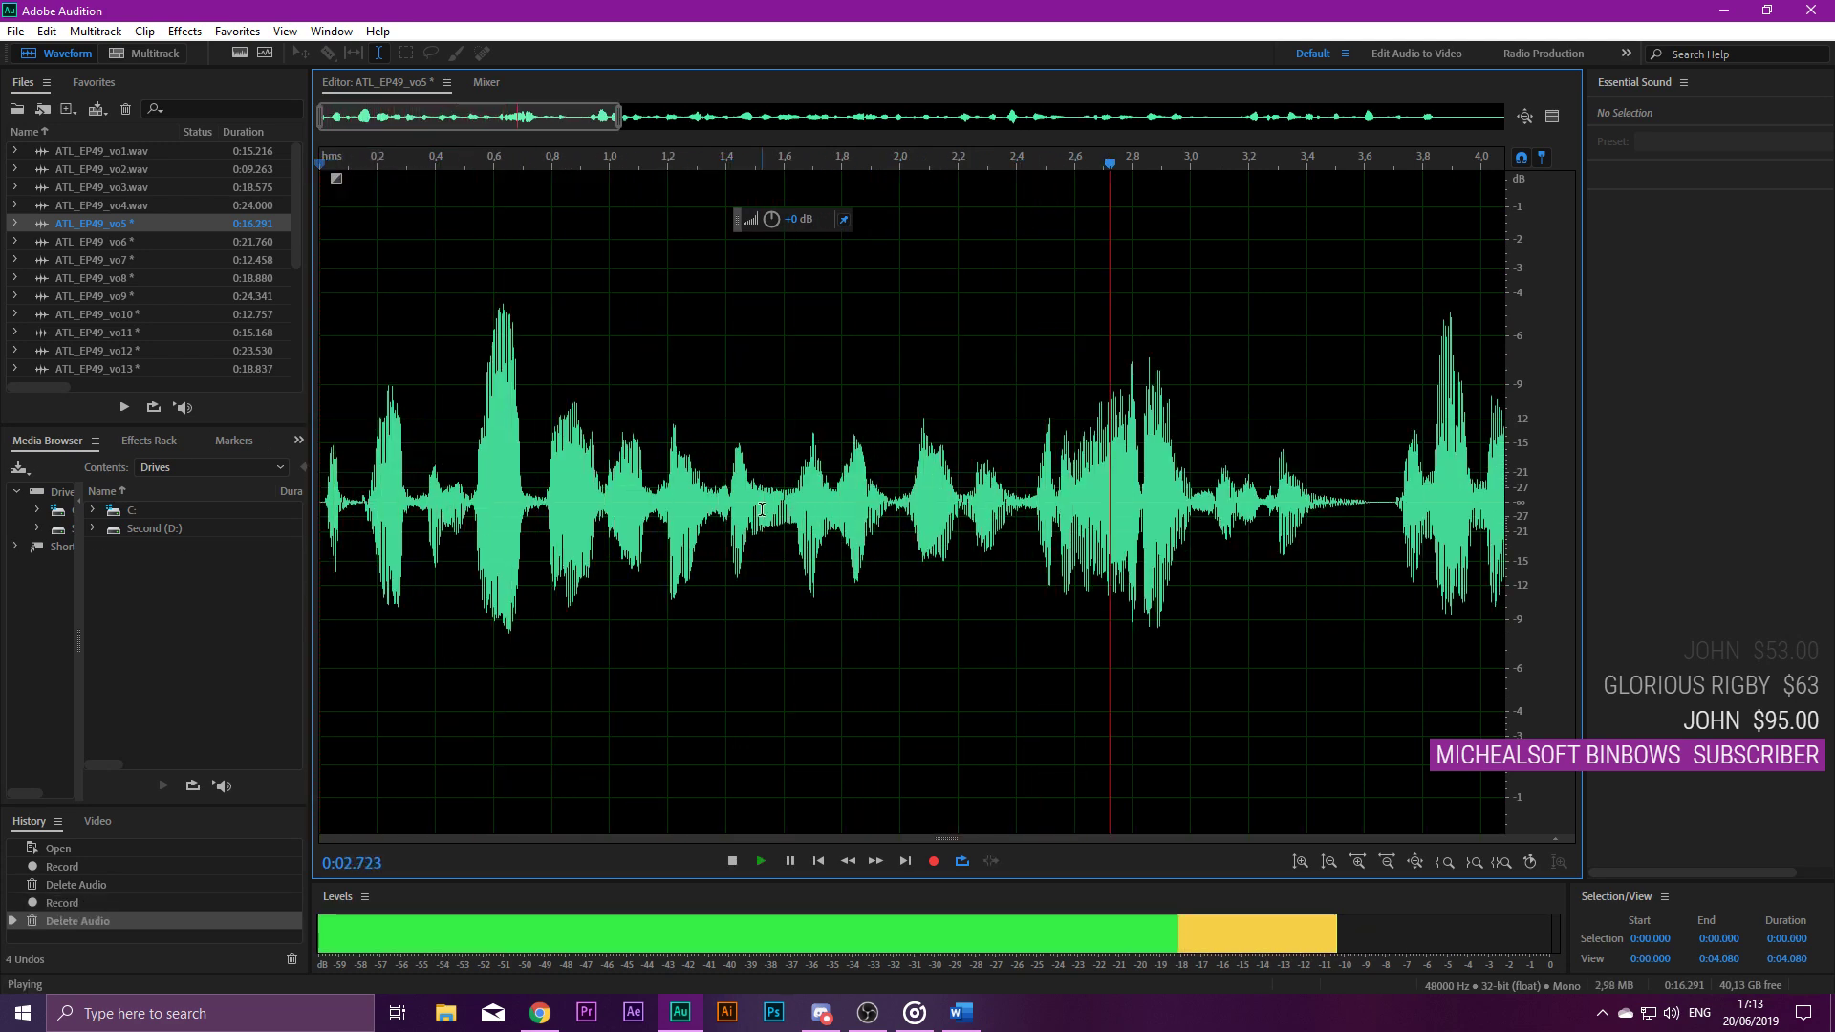
{"action": "scroll", "coordinate": [762, 509], "scroll_direction": "down", "scroll_amount": 3}
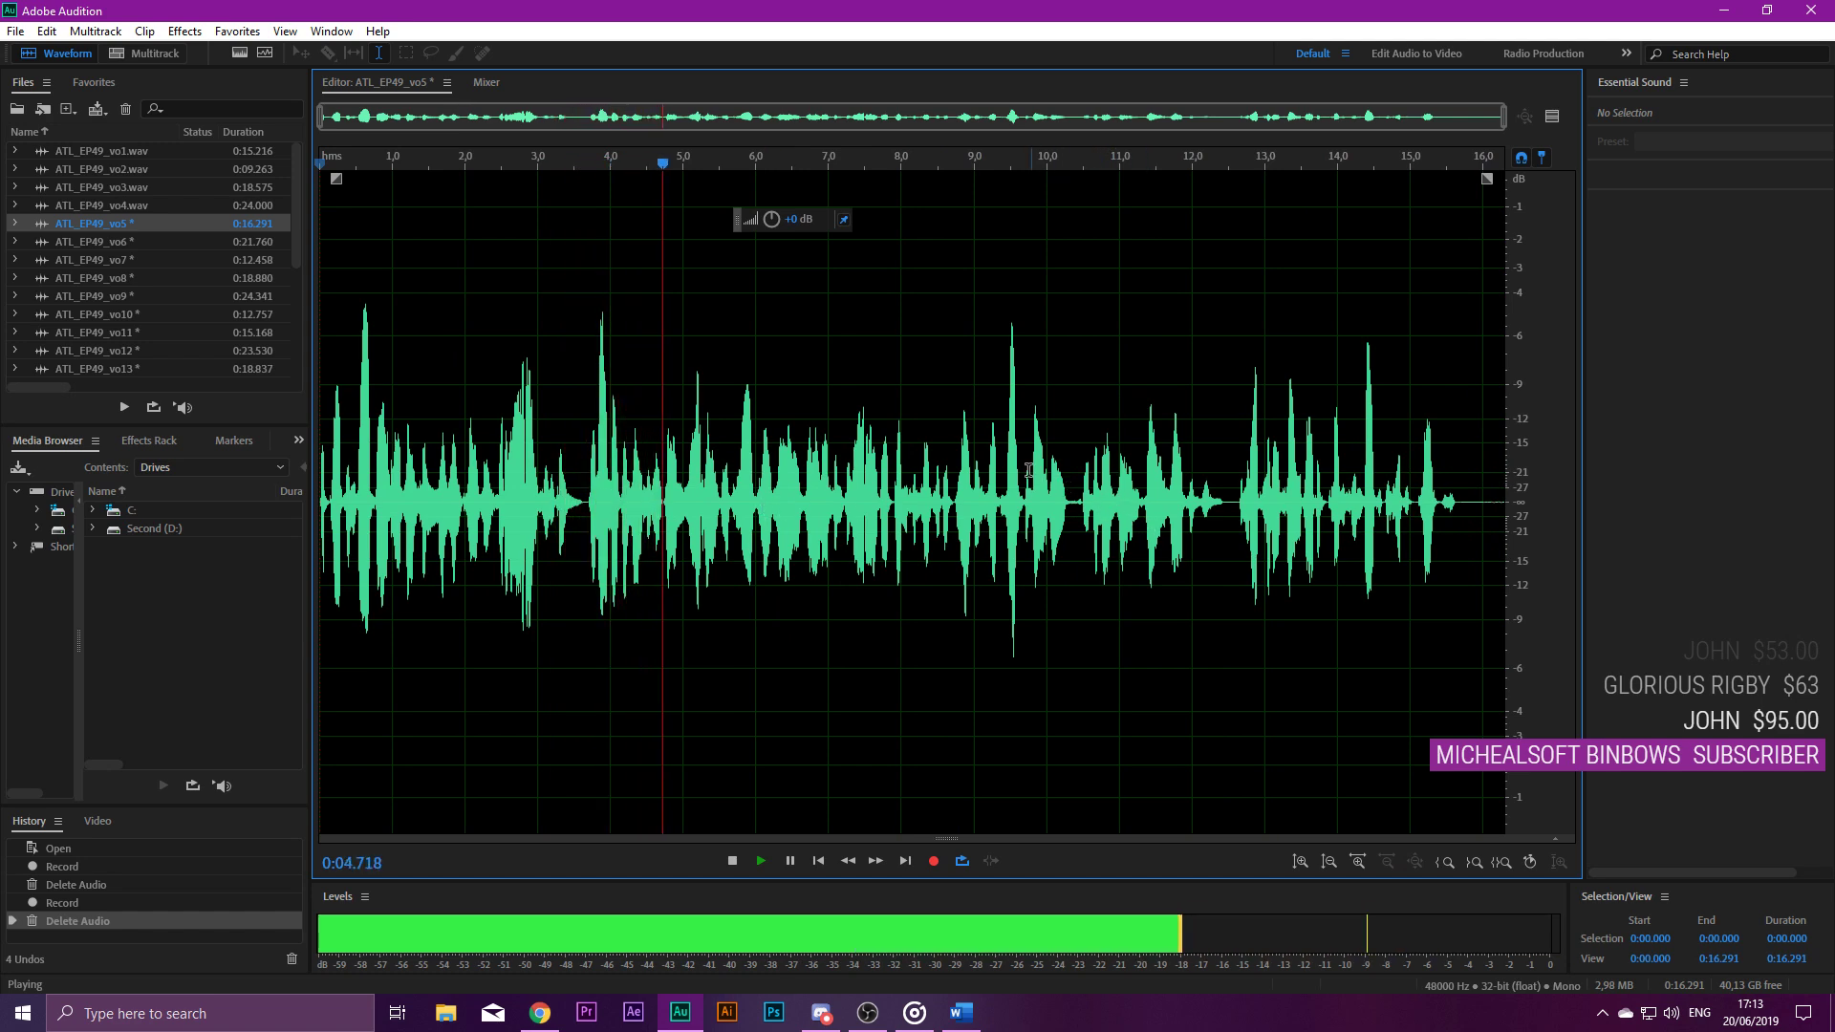
{"action": "left_click", "coordinate": [934, 454]}
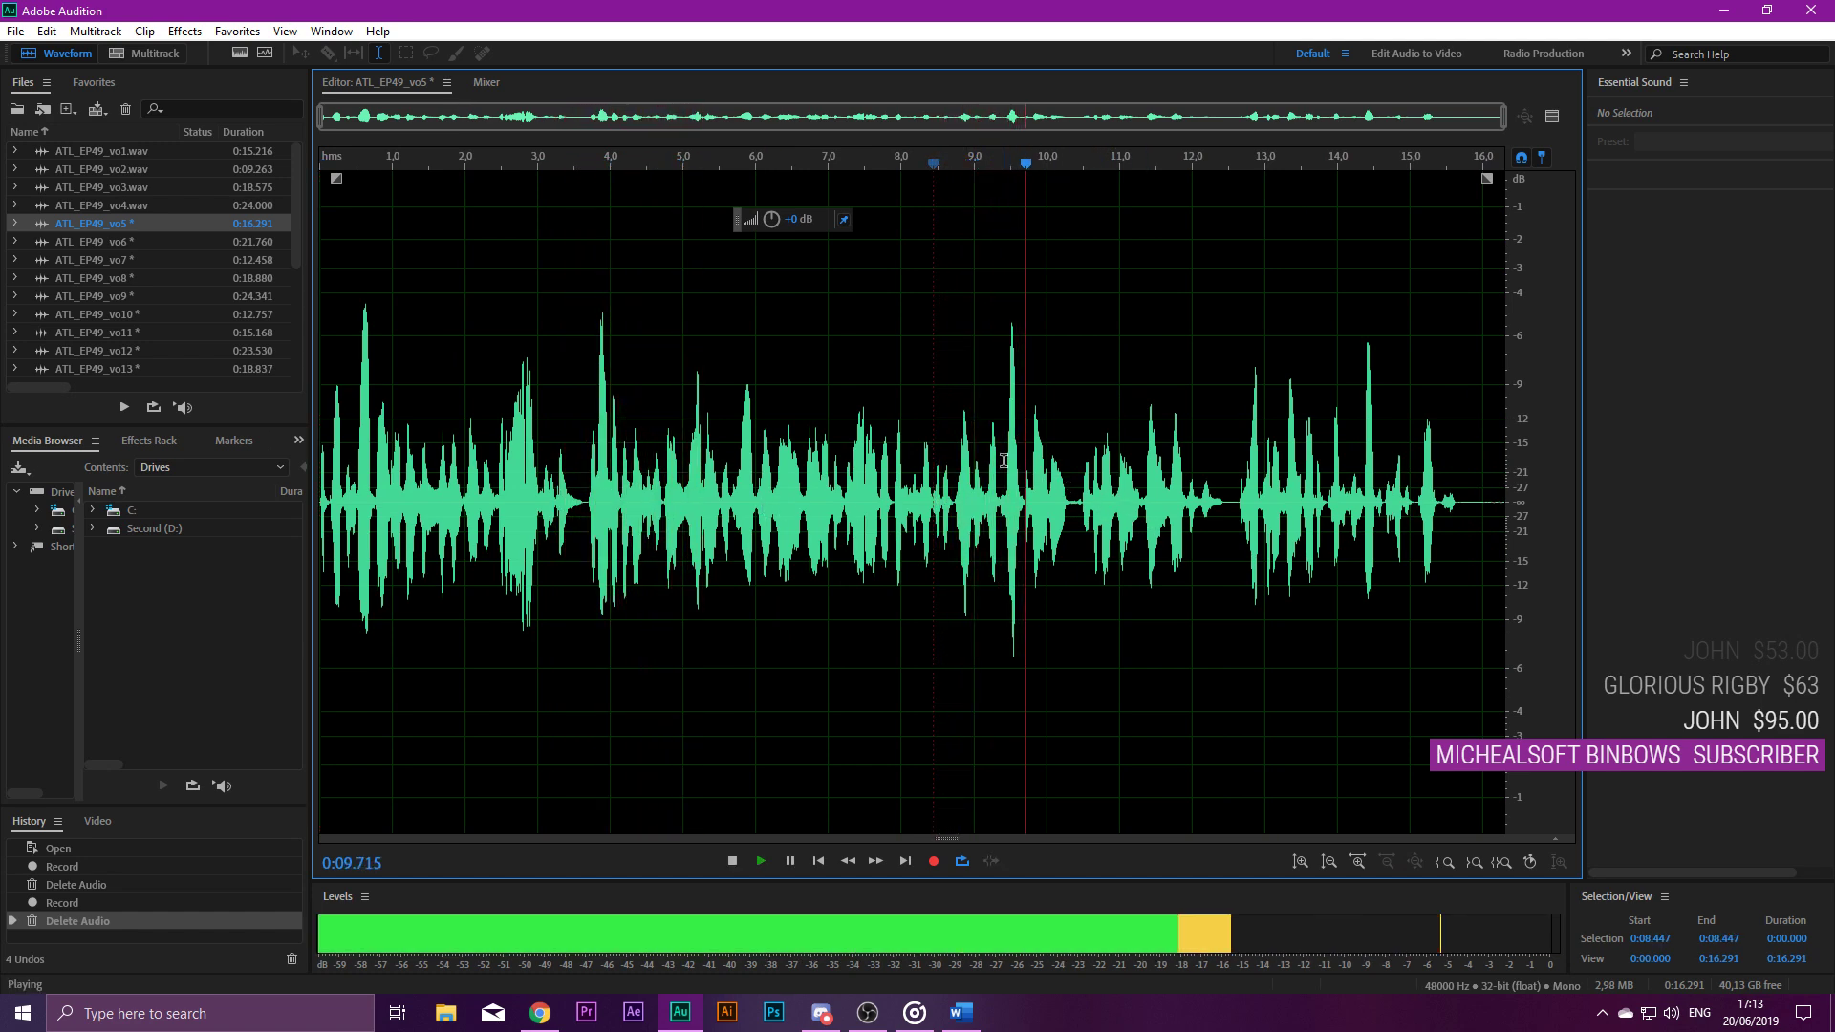
Delete about 0.2 seconds of the pause at about 10.3 seconds in ATL_EP49_vo5 and play from 10.1 seconds.
{"action": "scroll", "coordinate": [1085, 482], "scroll_direction": "up", "scroll_amount": 3}
{"action": "left_click", "coordinate": [1004, 498]}
{"action": "key", "text": "space"}
{"action": "scroll", "coordinate": [1005, 498], "scroll_direction": "up", "scroll_amount": 2}
{"action": "left_click_drag", "start_coordinate": [1001, 498], "coordinate": [1203, 507]}
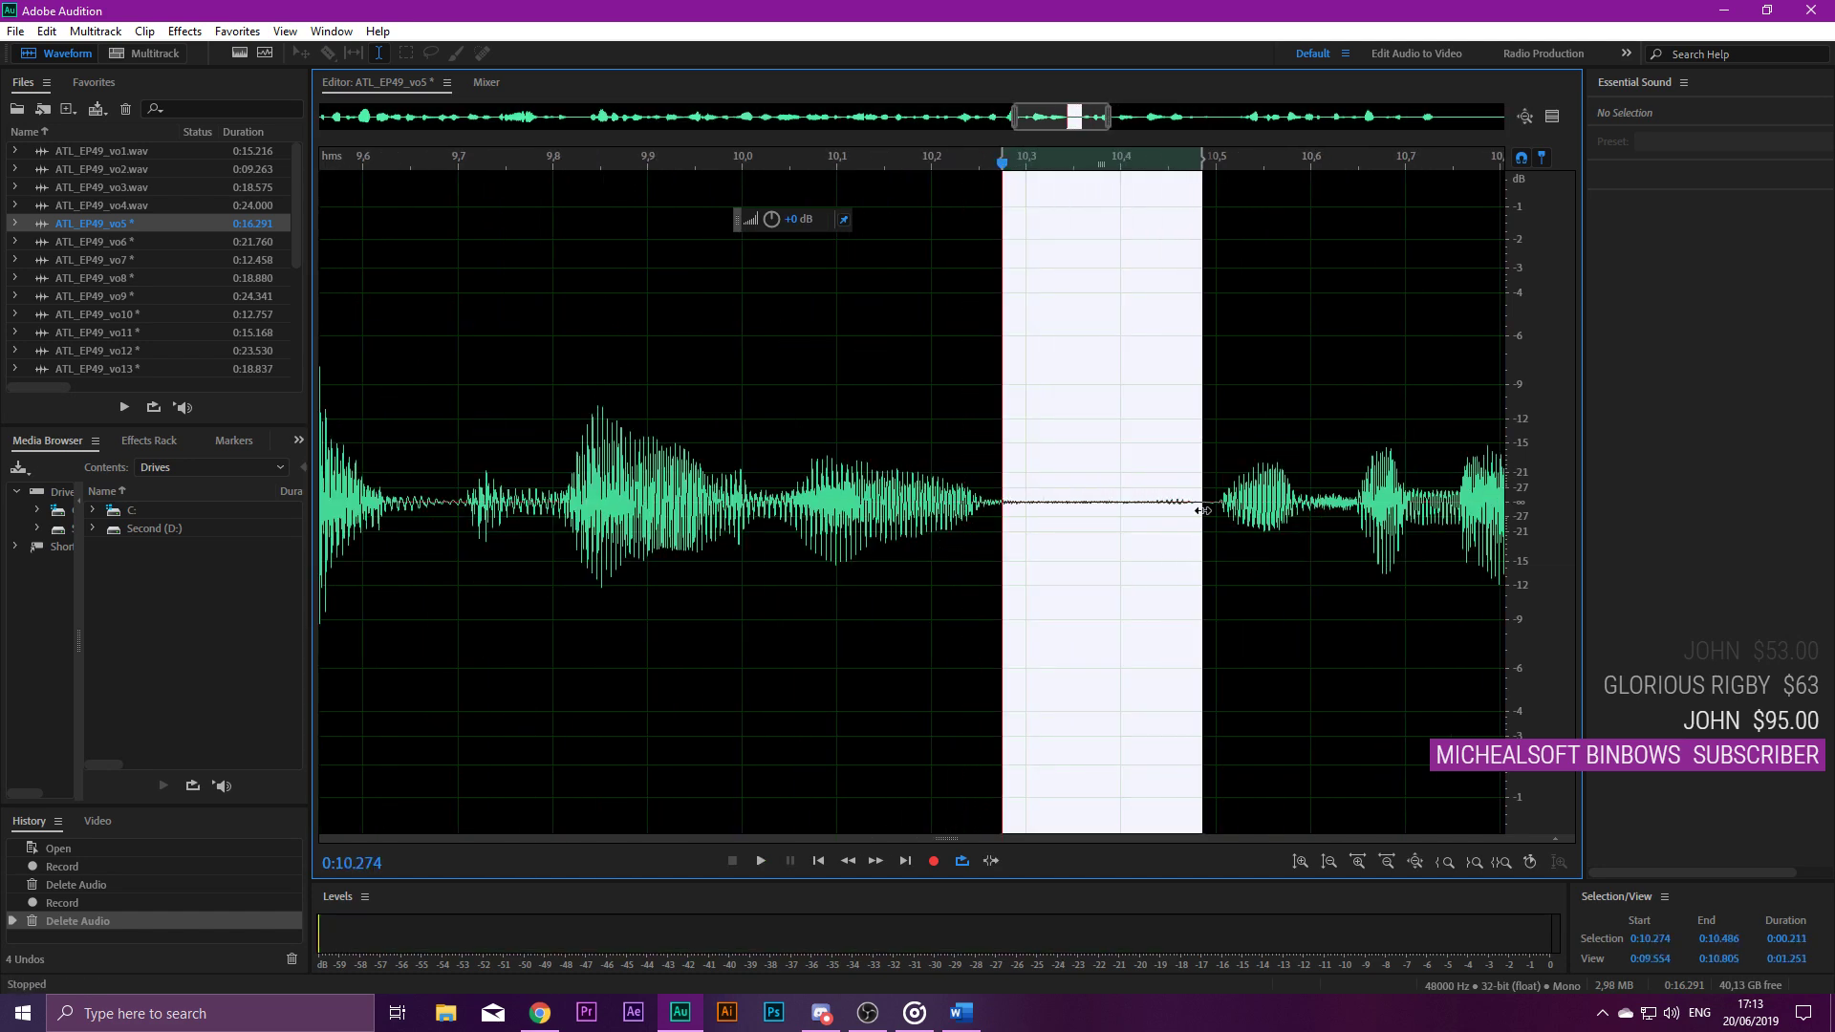
{"action": "key", "text": "Delete"}
{"action": "key", "text": "space"}
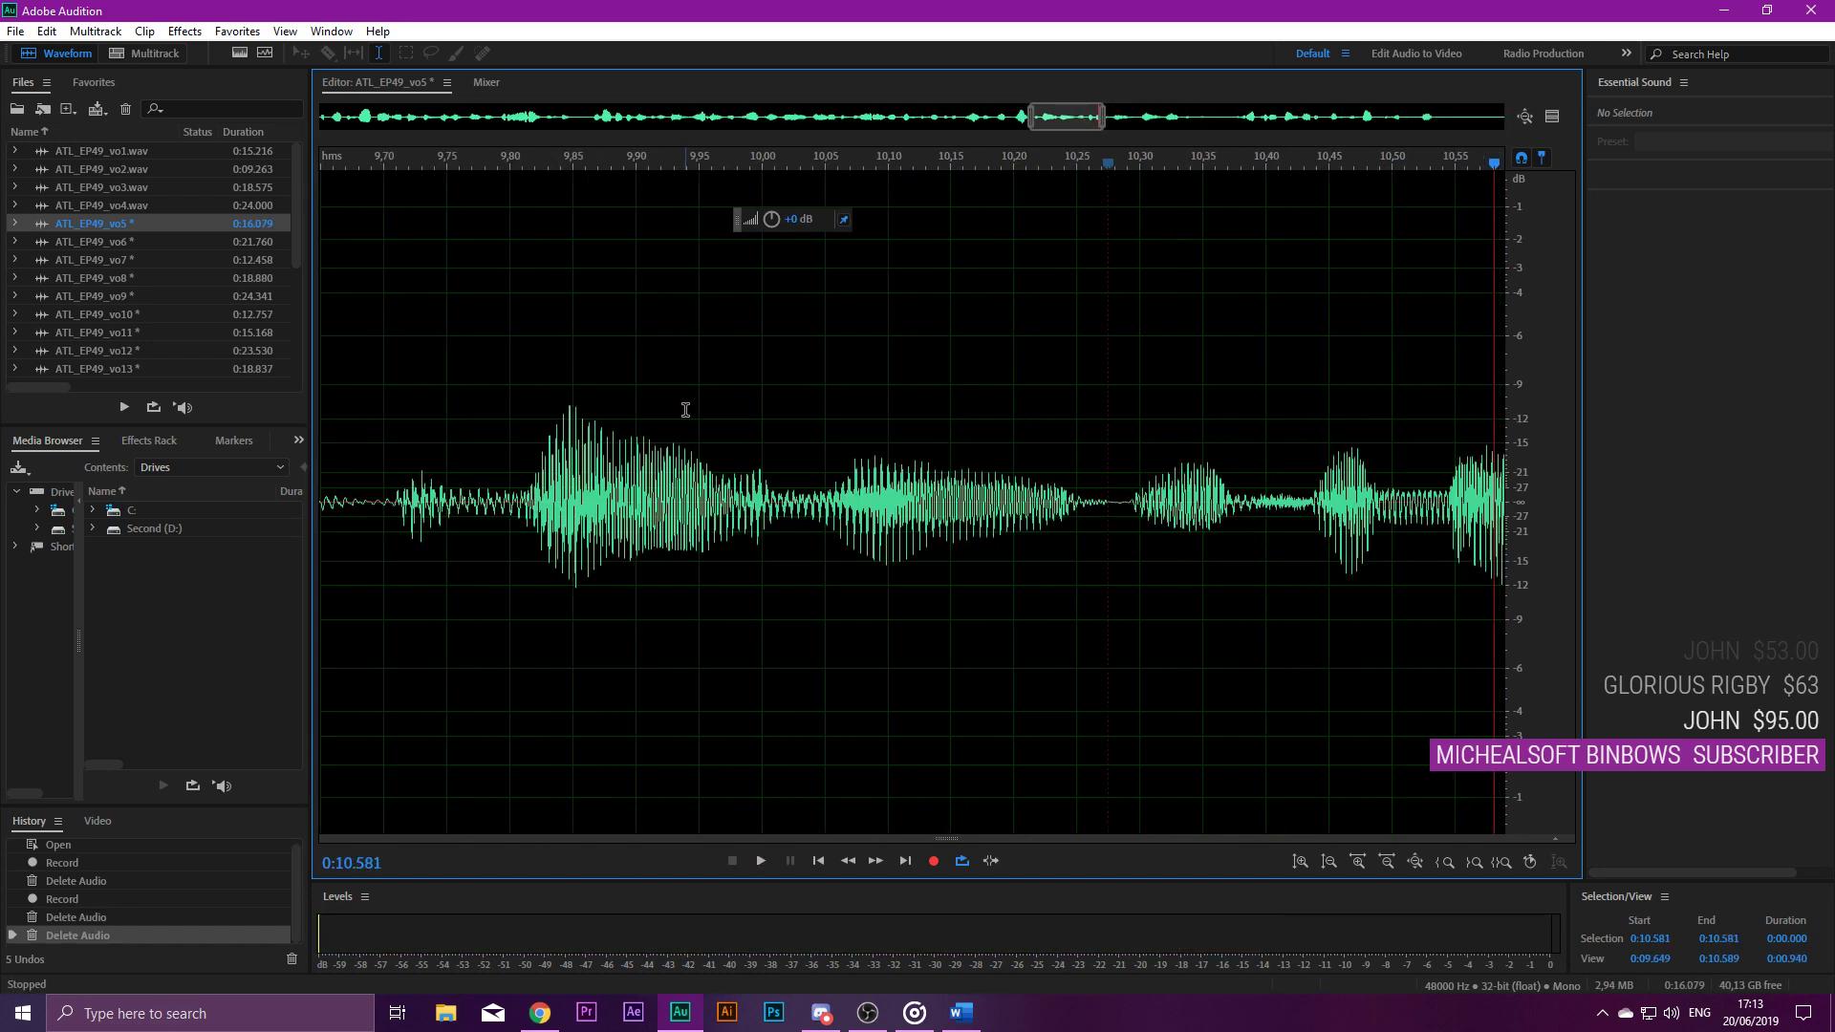
{"action": "scroll", "coordinate": [682, 410], "scroll_direction": "down", "scroll_amount": 1}
{"action": "left_click", "coordinate": [784, 447]}
Delete about 0.65 seconds of silence from the end of ATL_EP49_vo5.
{"action": "scroll", "coordinate": [1384, 525], "scroll_direction": "down", "scroll_amount": 4}
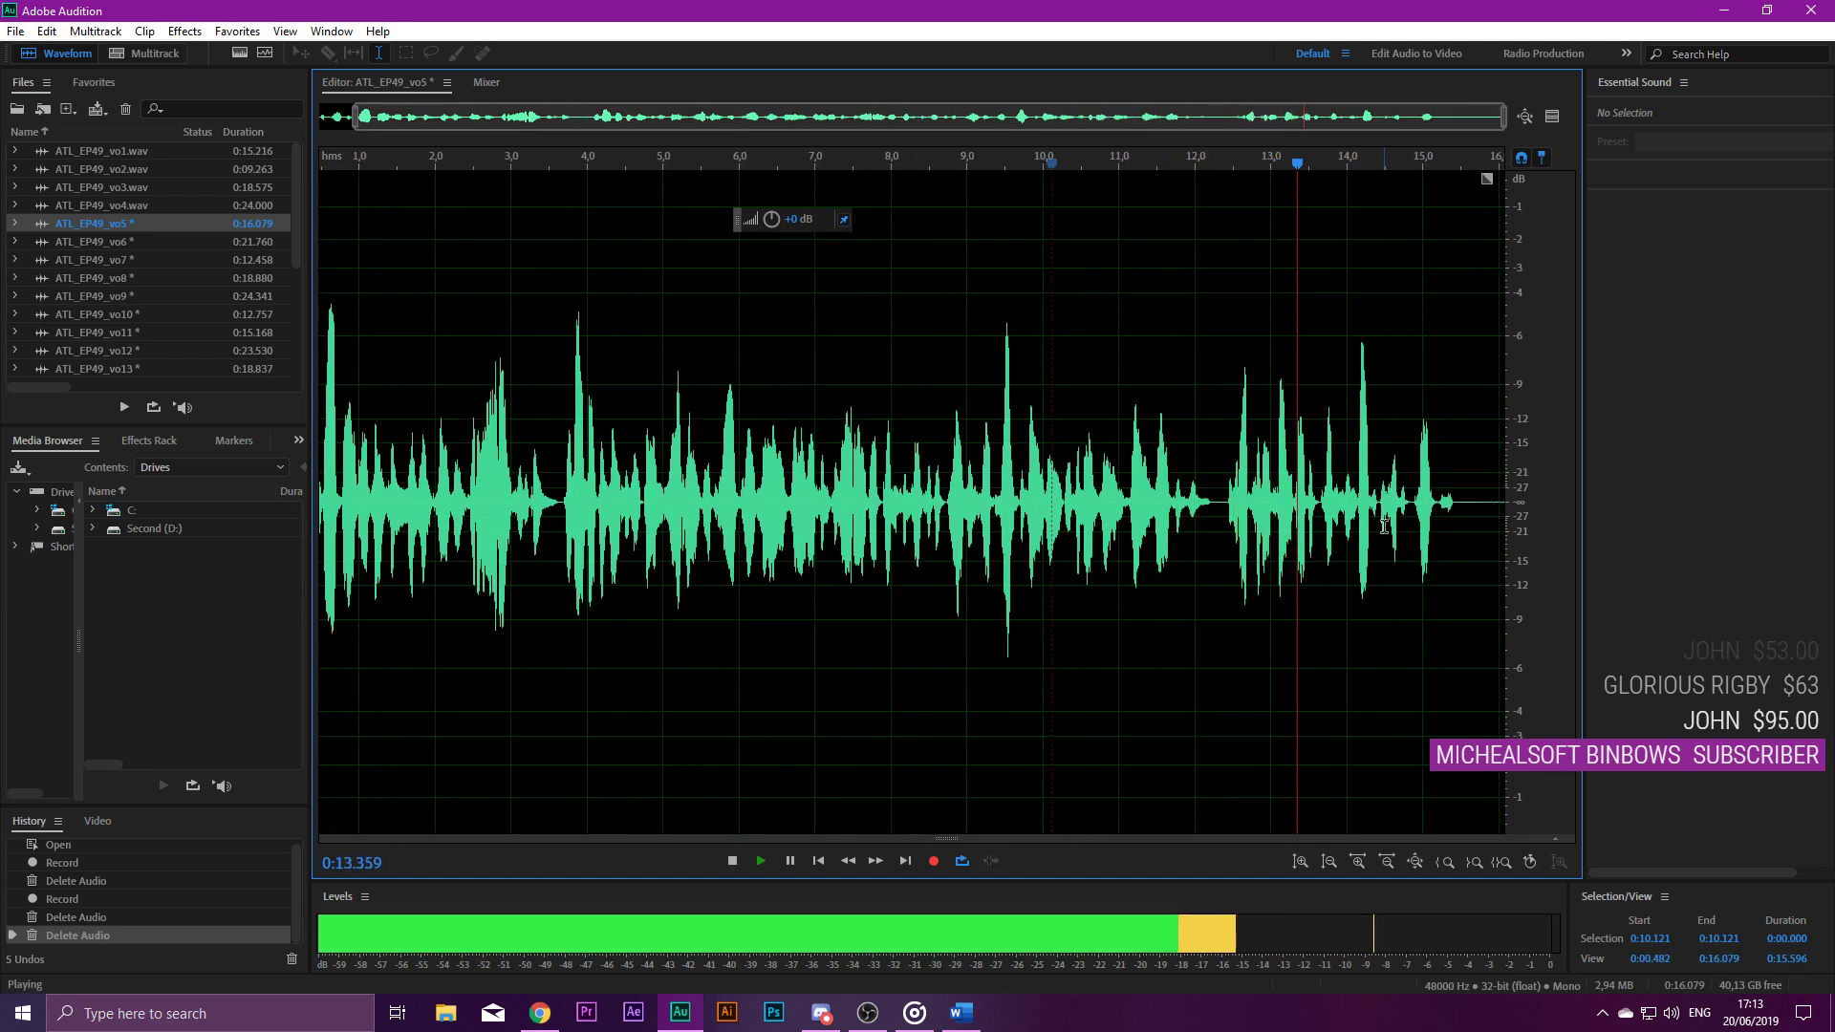
{"action": "scroll", "coordinate": [1384, 525], "scroll_direction": "down", "scroll_amount": 1}
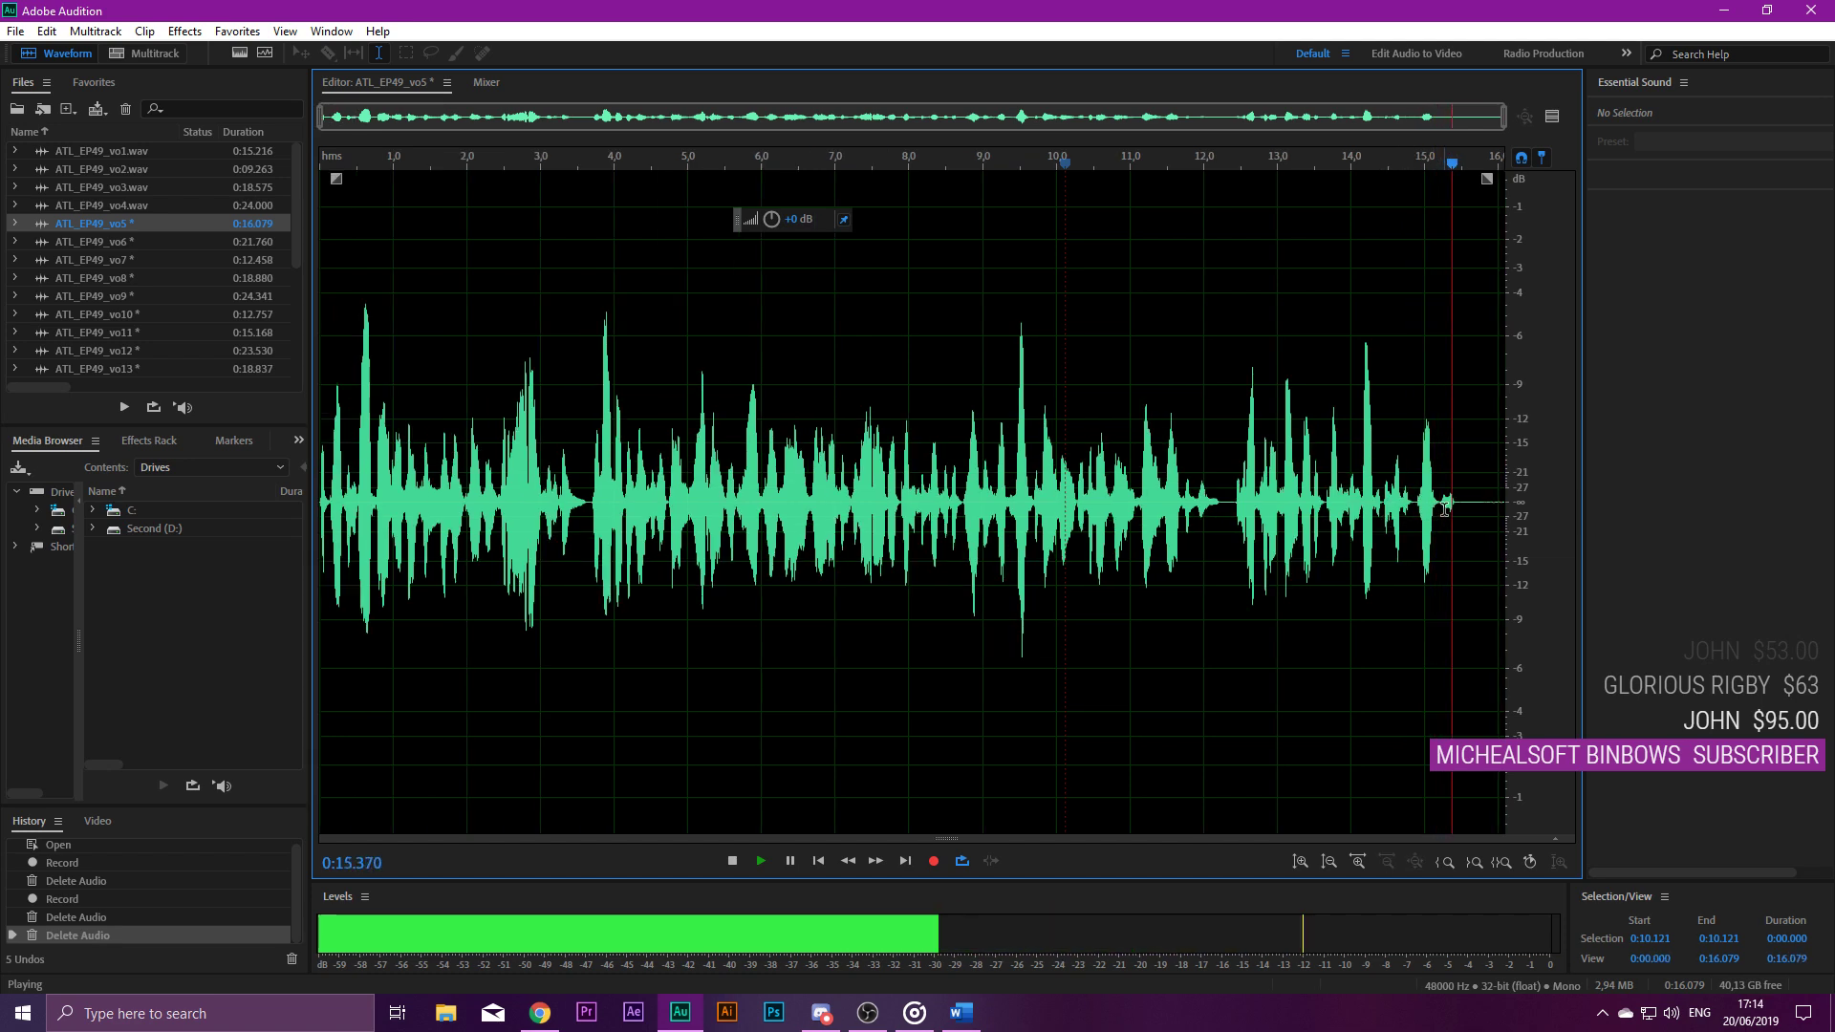
{"action": "key", "text": "Delete"}
Apply Noise Reduction to the entire ATL_EP49_vo5 clip with the currently set noise print.
{"action": "key", "text": "ctrl+a"}
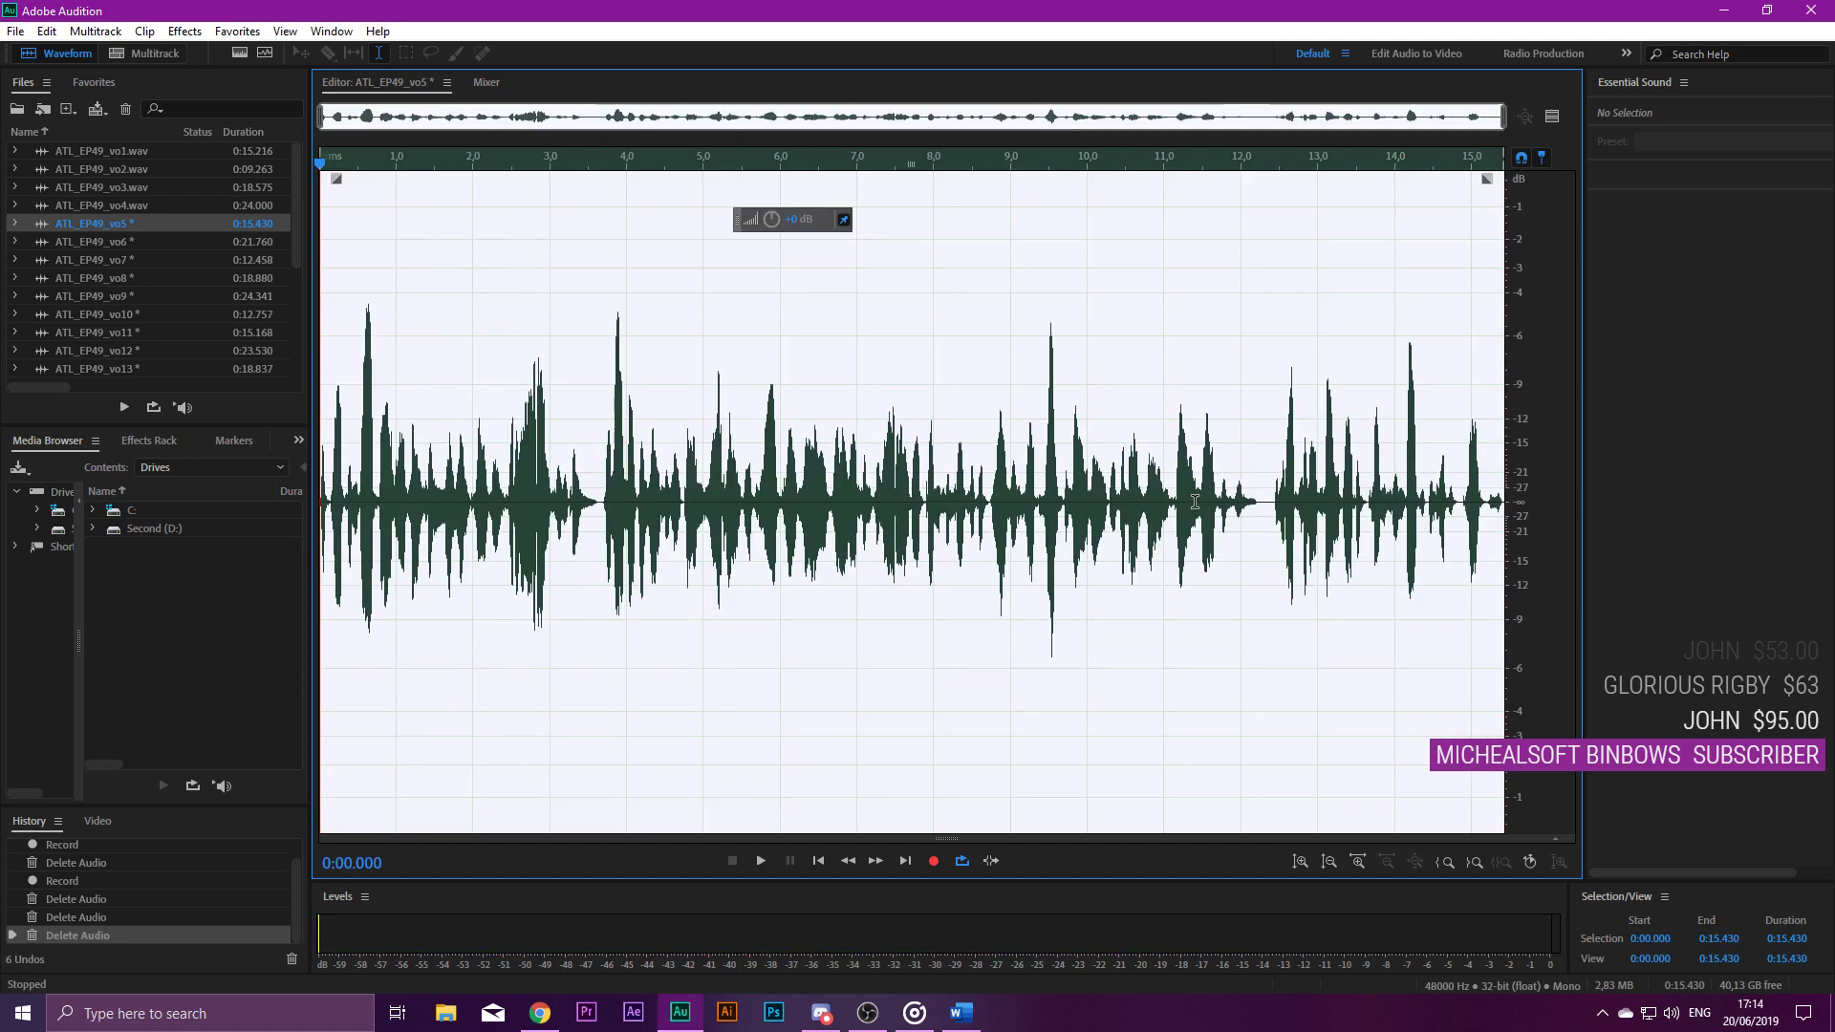
{"action": "key", "text": "ctrl+shift+p"}
{"action": "key", "text": "Return"}
Save ATL_EP49_vo5 as a WAV file and open ATL_EP49_vo6.
{"action": "key", "text": "ctrl+s"}
{"action": "key", "text": "Return"}
{"action": "double_click", "coordinate": [65, 243]}
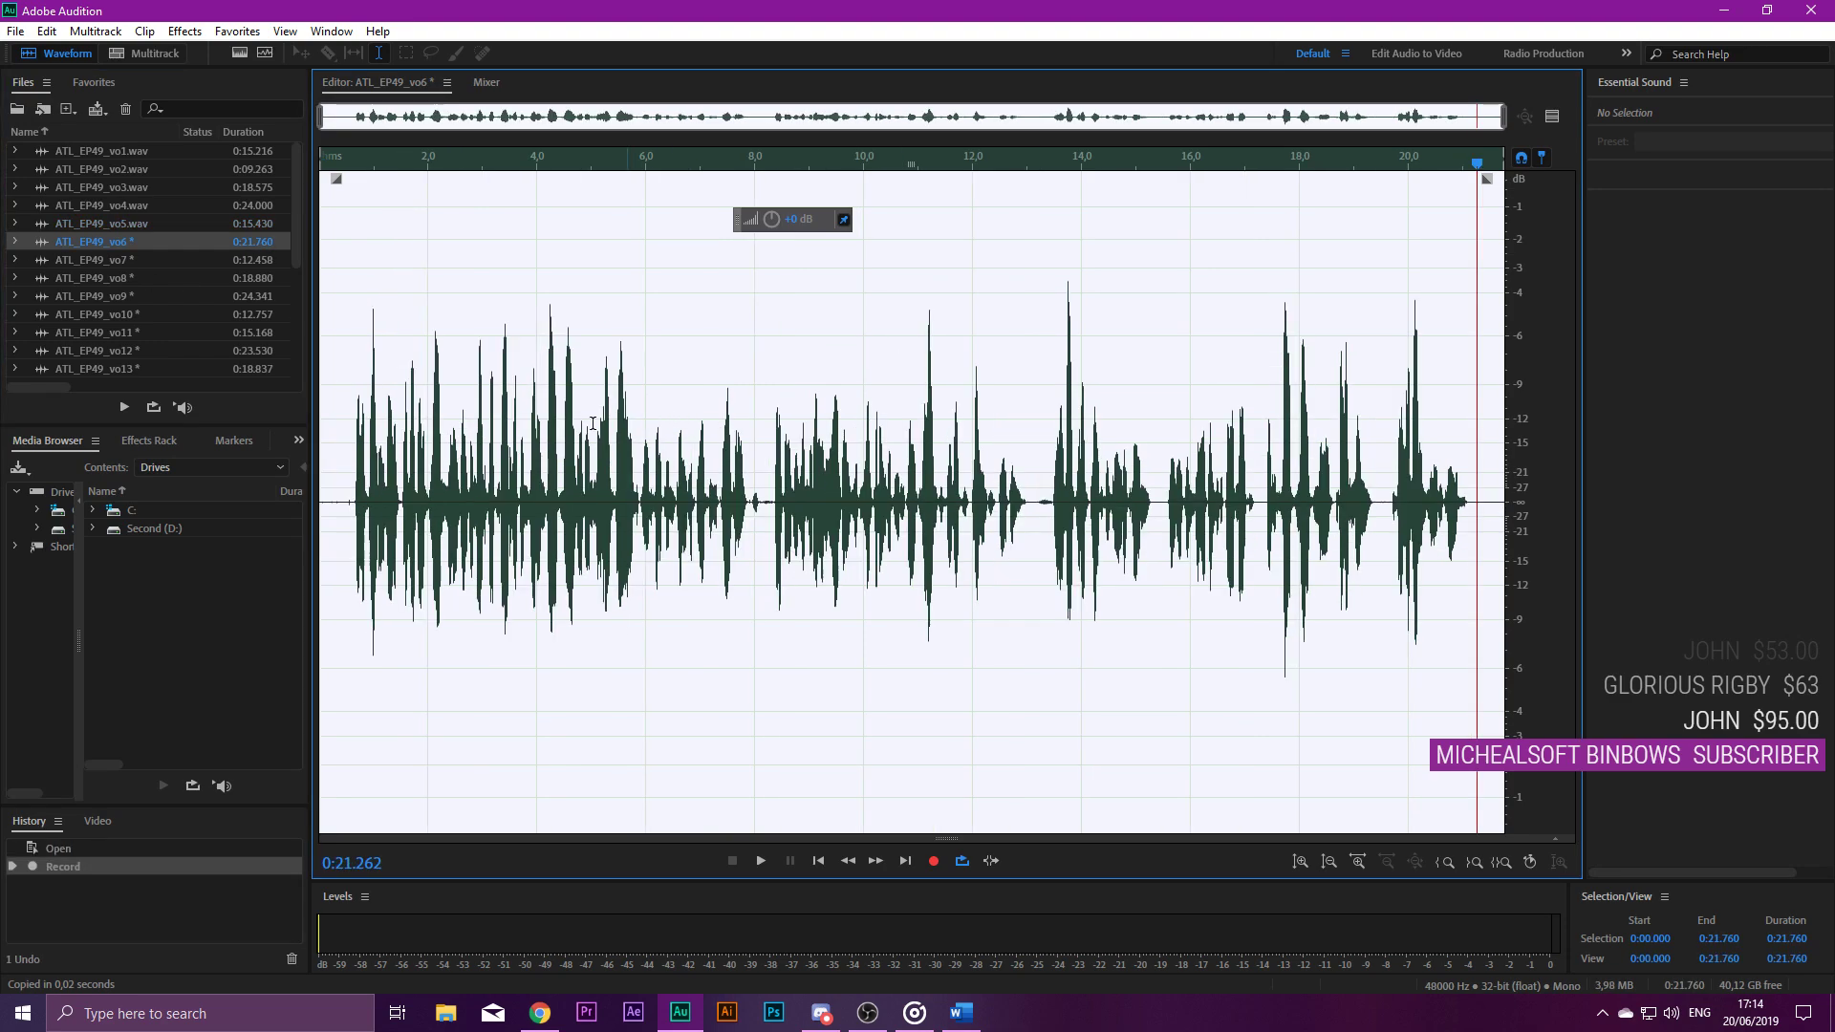
Delete the first 0.65 seconds of silence from ATL_EP49_vo6 and play from the start.
{"action": "scroll", "coordinate": [363, 501], "scroll_direction": "up", "scroll_amount": 5}
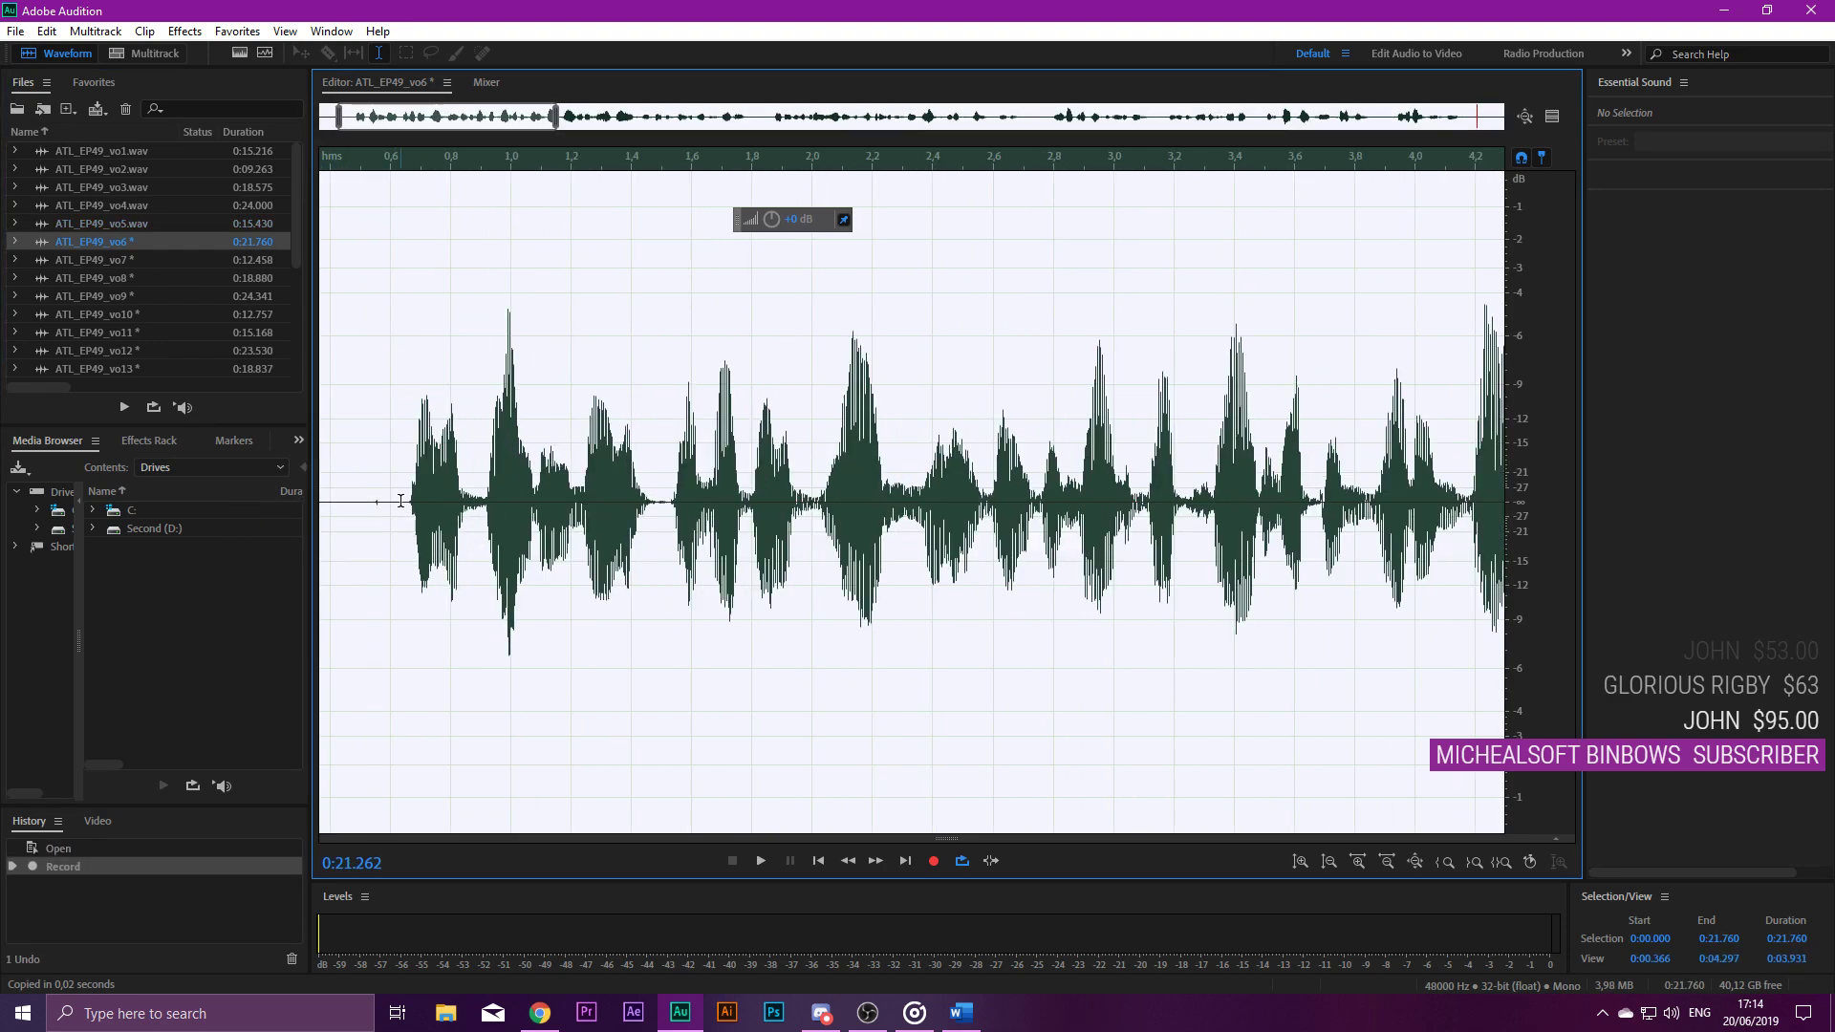
{"action": "left_click_drag", "start_coordinate": [403, 499], "coordinate": [0, 530]}
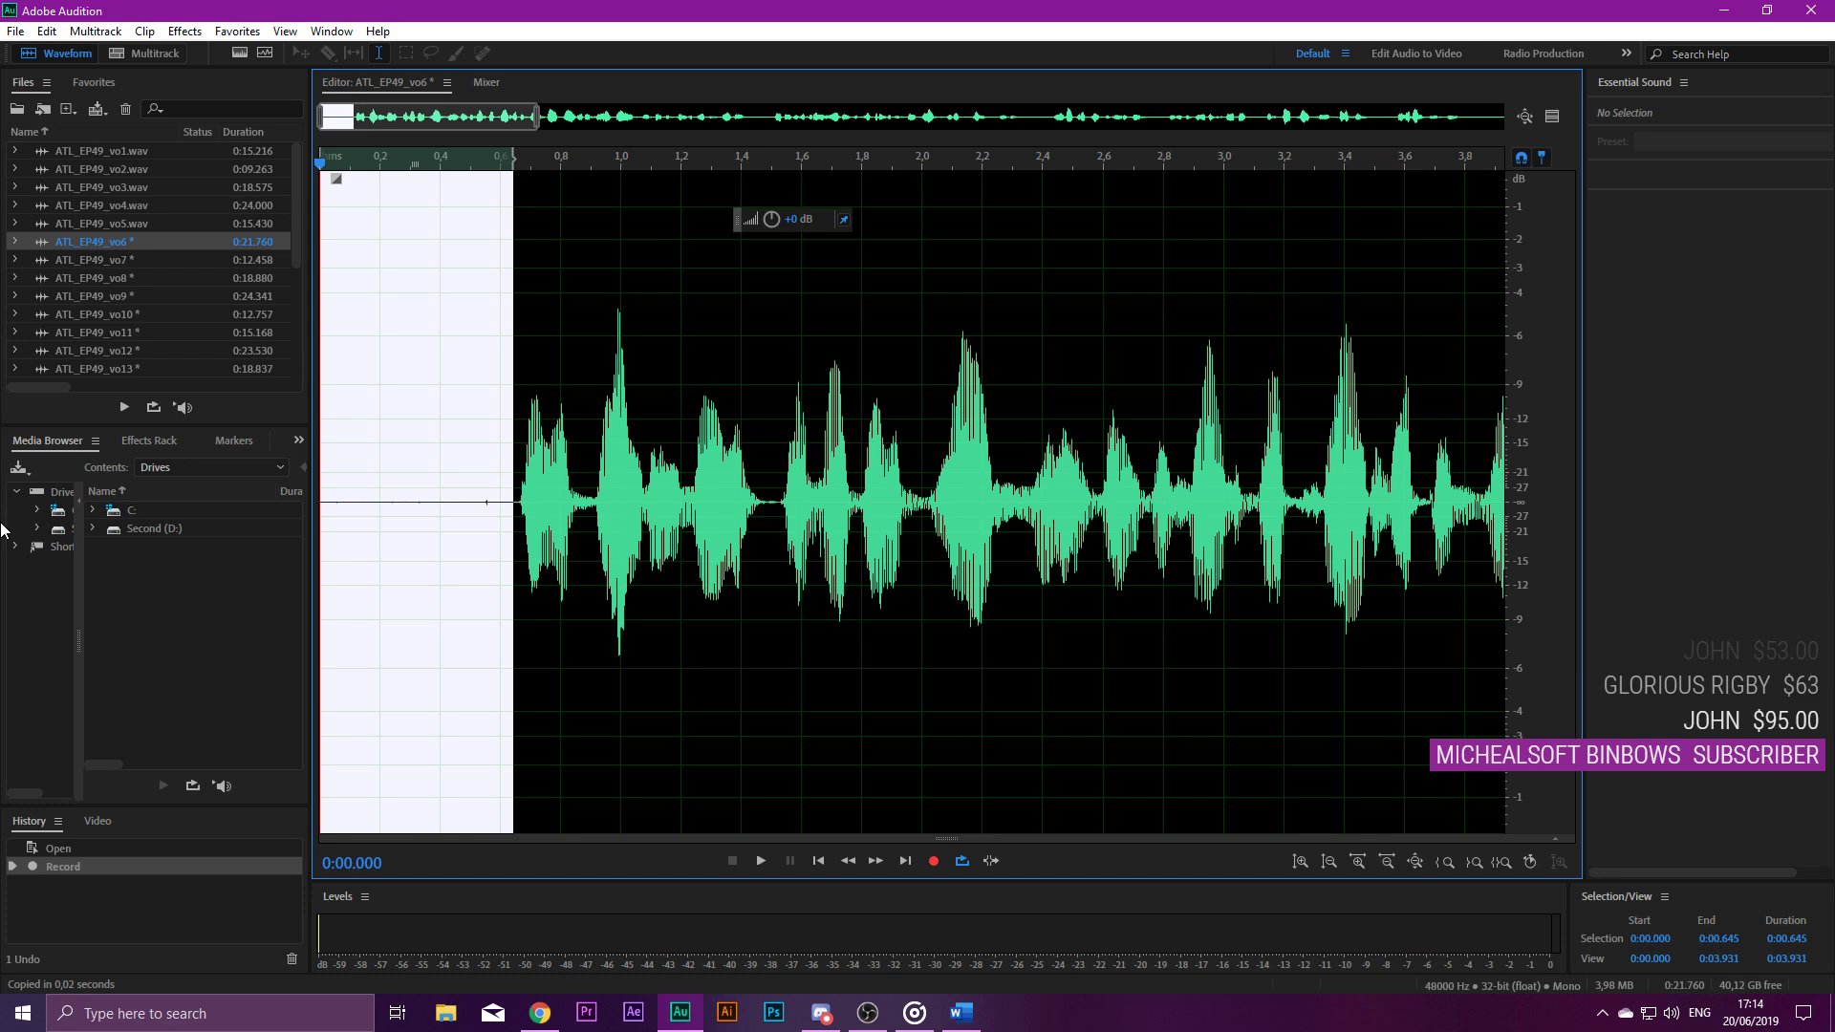
{"action": "key", "text": "Delete"}
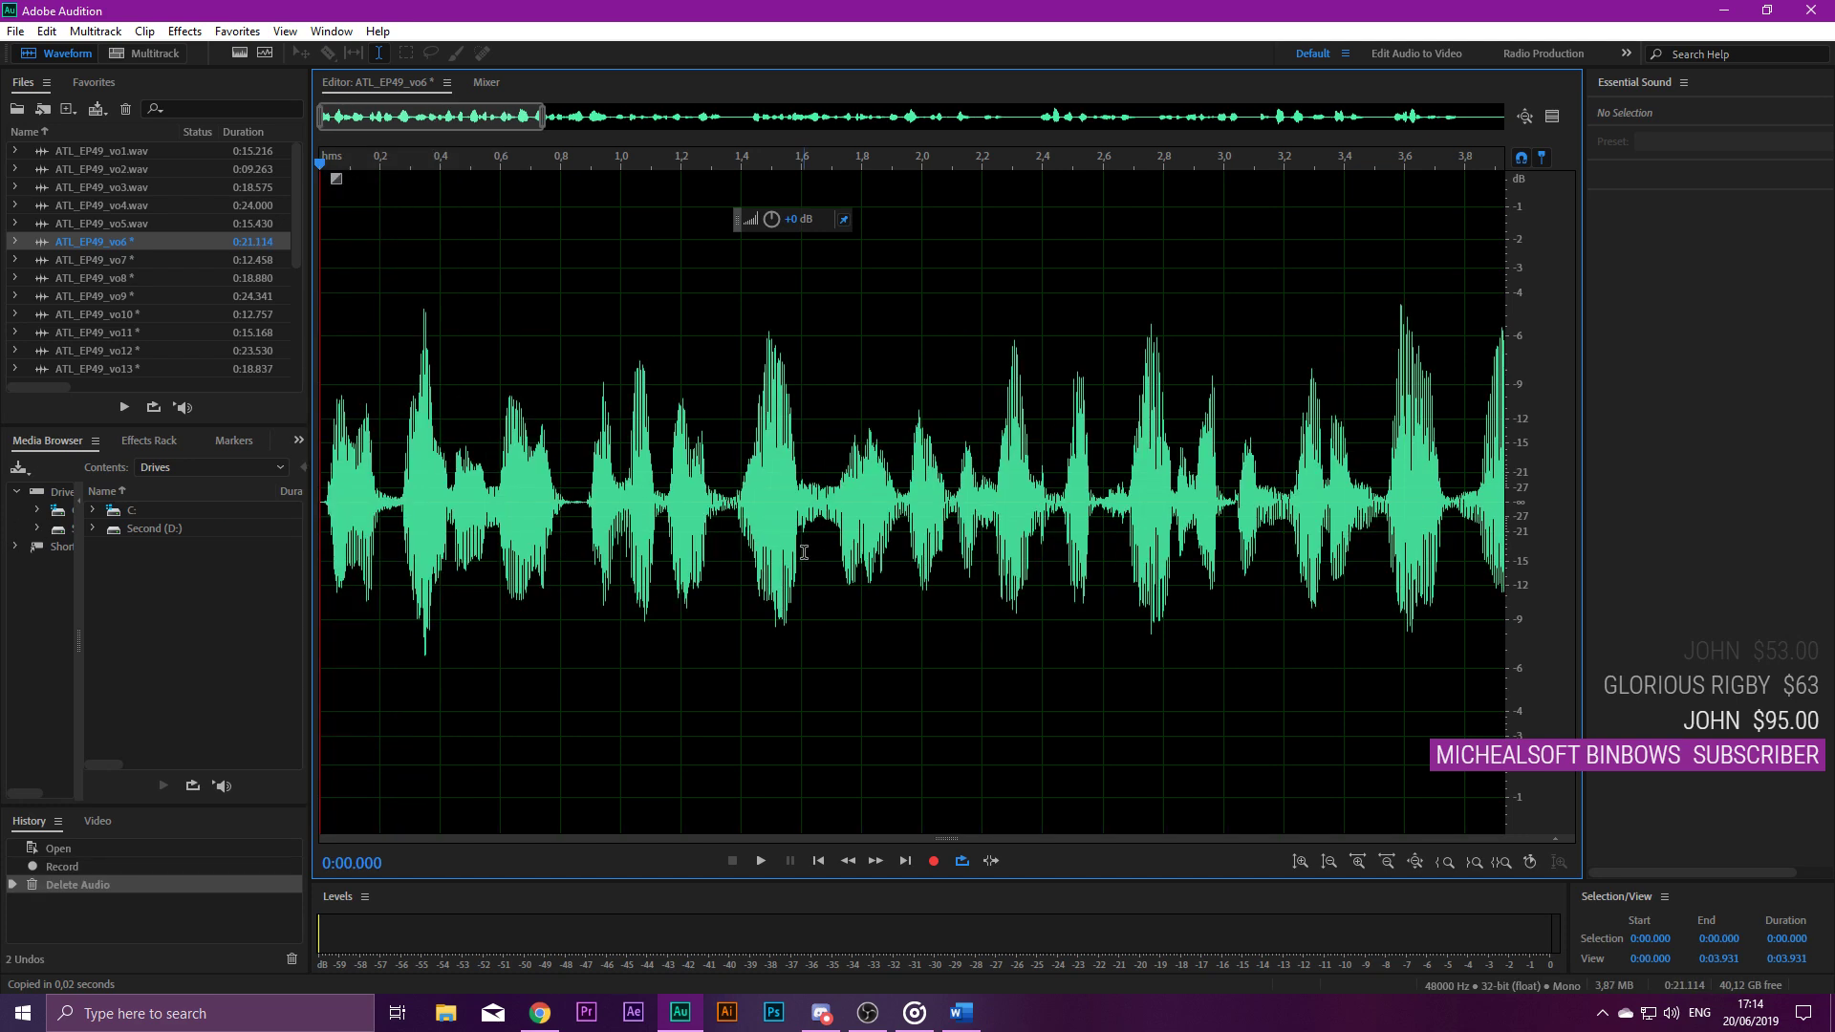
{"action": "key", "text": "space"}
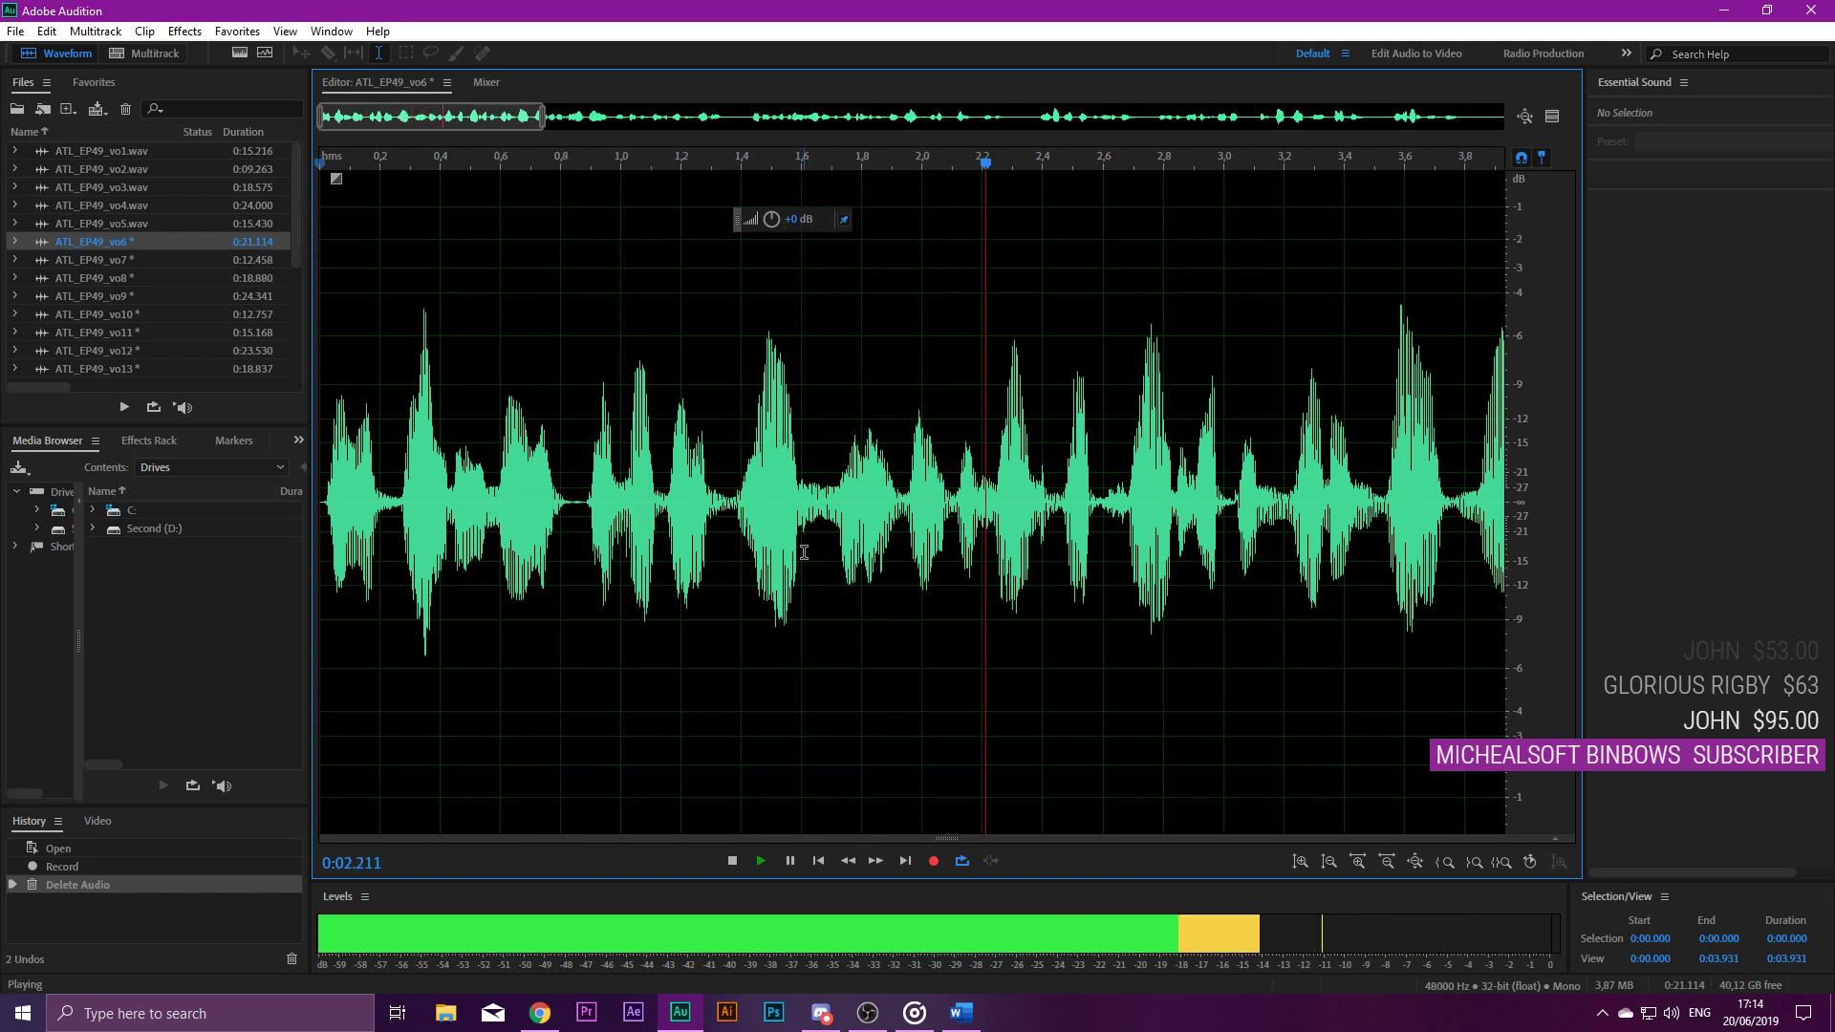
{"action": "scroll", "coordinate": [898, 521], "scroll_direction": "down", "scroll_amount": 2}
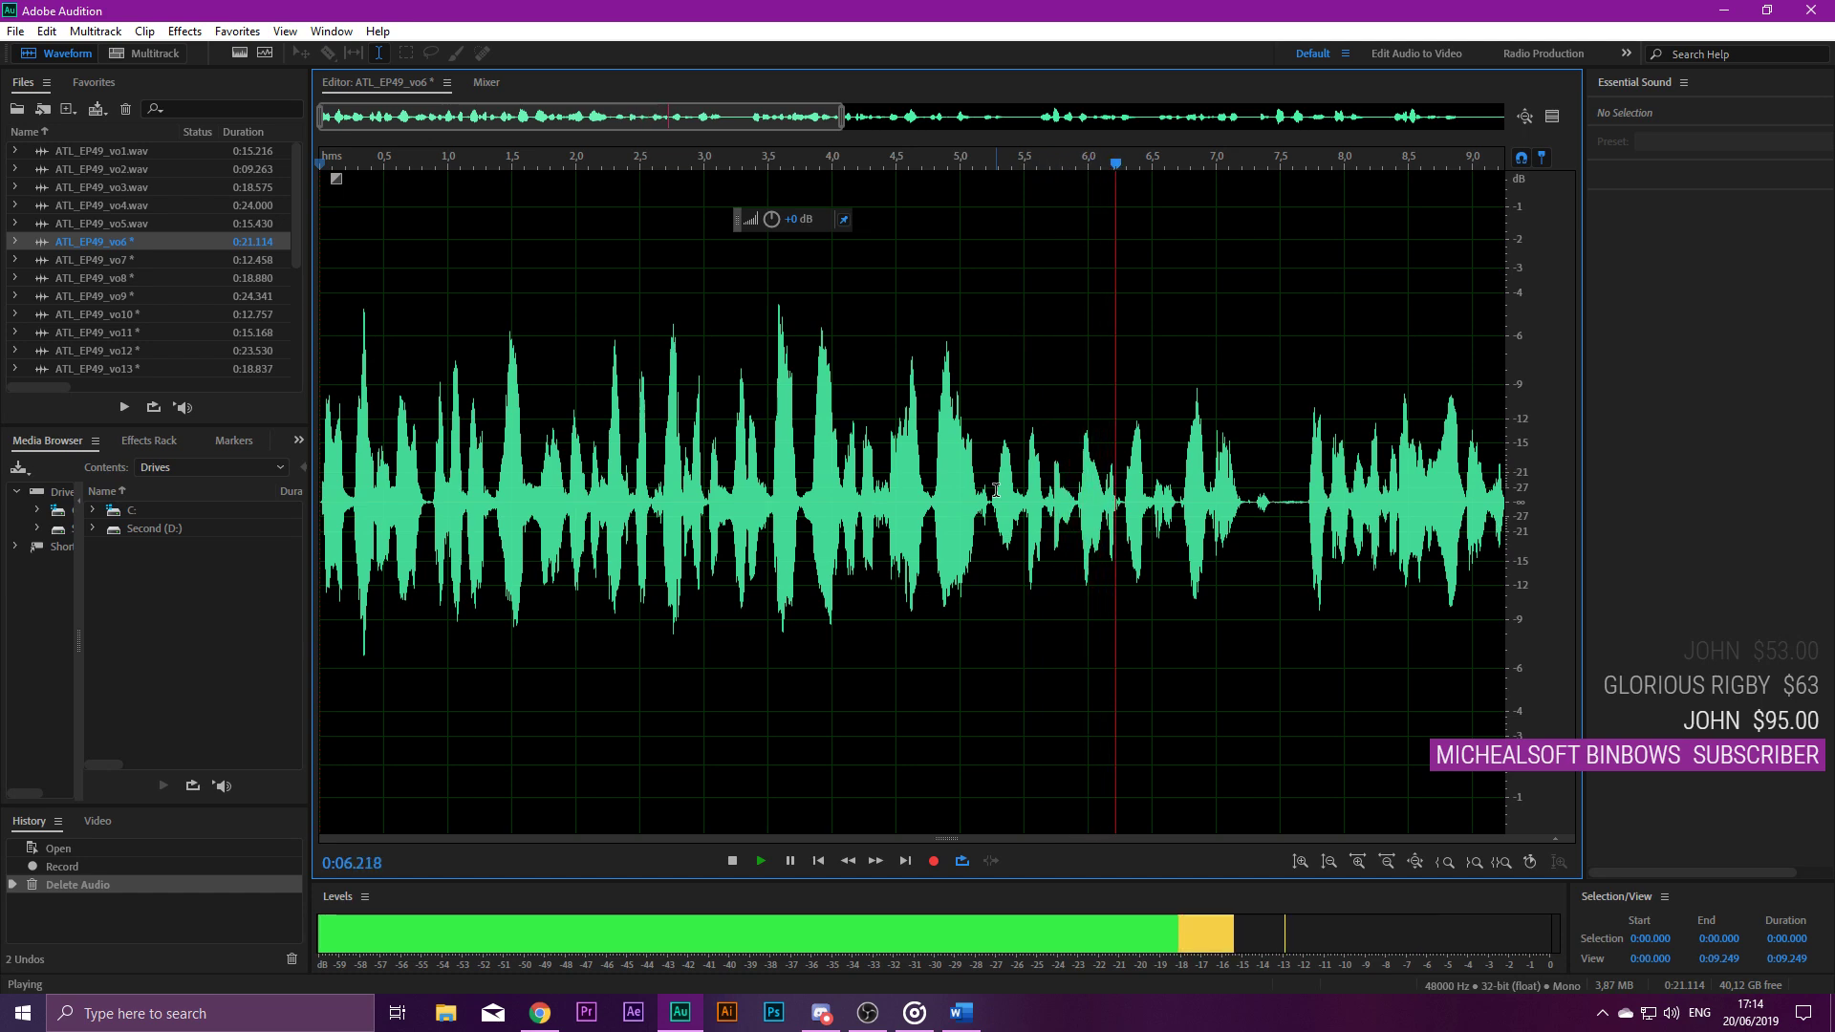
Stop playback, delete about 0.27 seconds of the pause at about 7.5 seconds in ATL_EP49_vo6, and play from 7.0 seconds.
{"action": "key", "text": "space"}
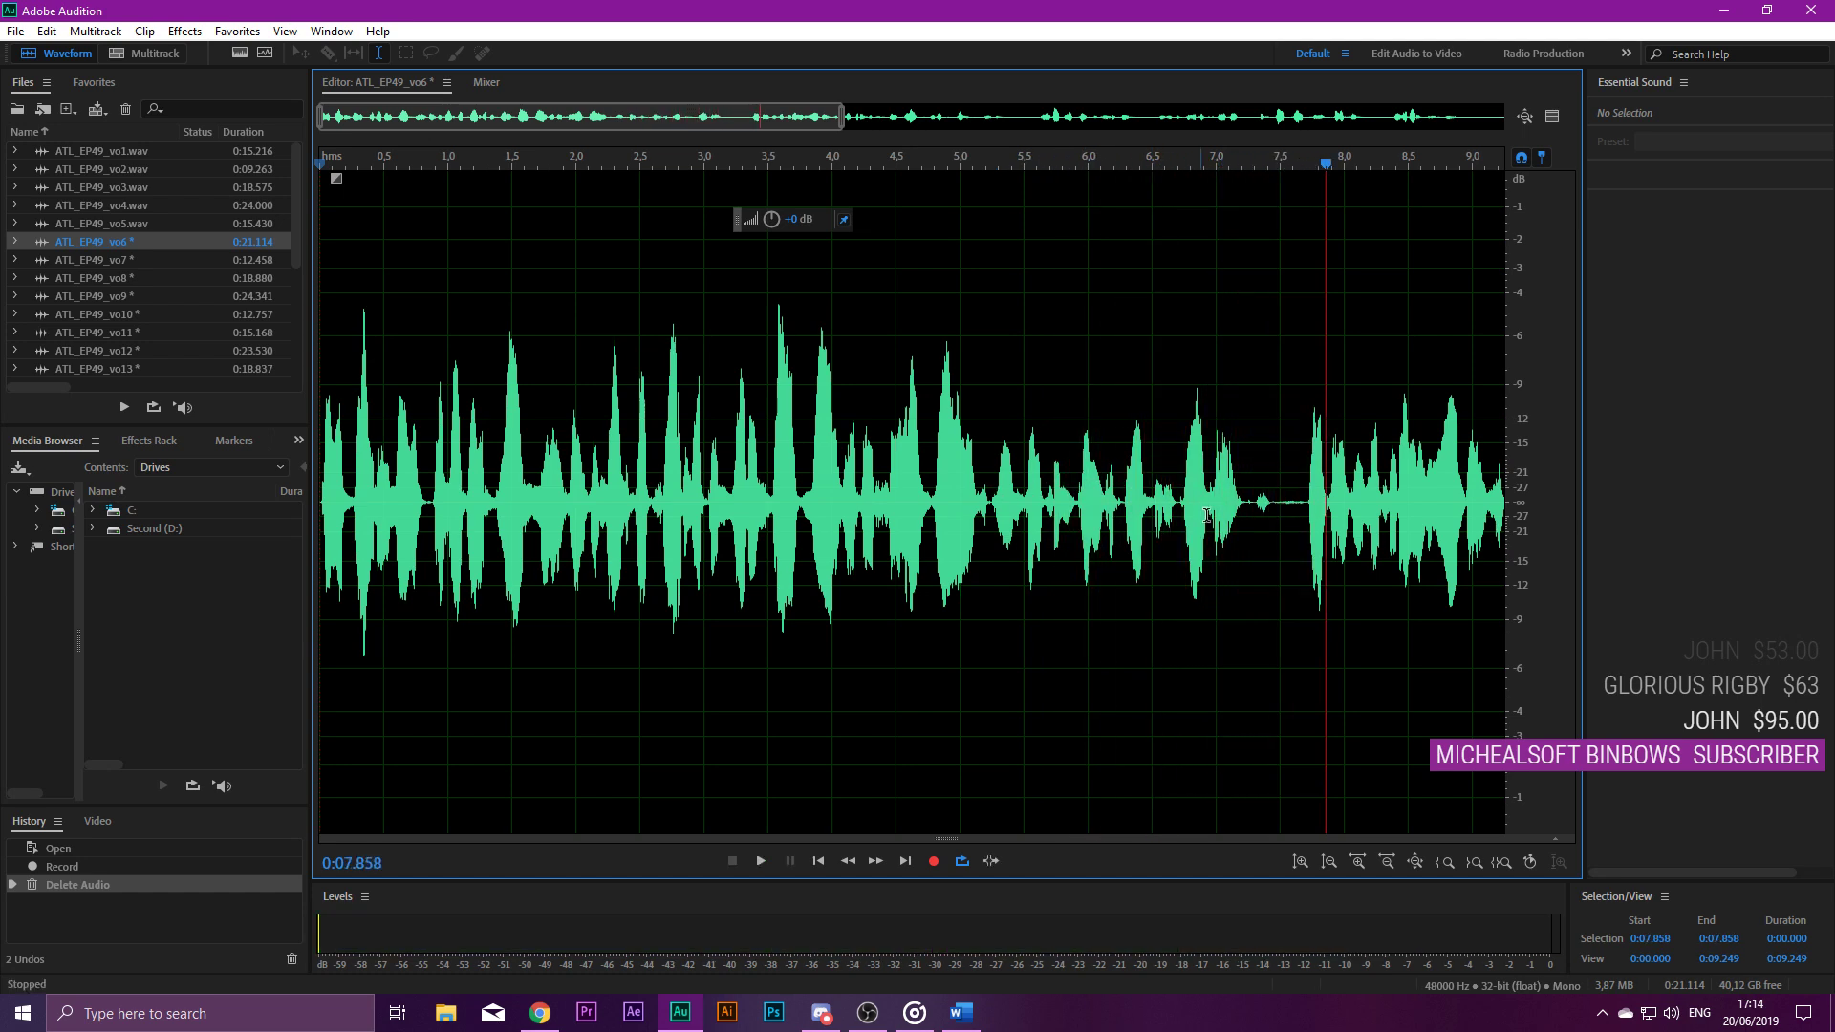
{"action": "scroll", "coordinate": [1192, 510], "scroll_direction": "up", "scroll_amount": 4}
{"action": "left_click_drag", "start_coordinate": [940, 507], "coordinate": [1083, 523]}
{"action": "key", "text": "Delete"}
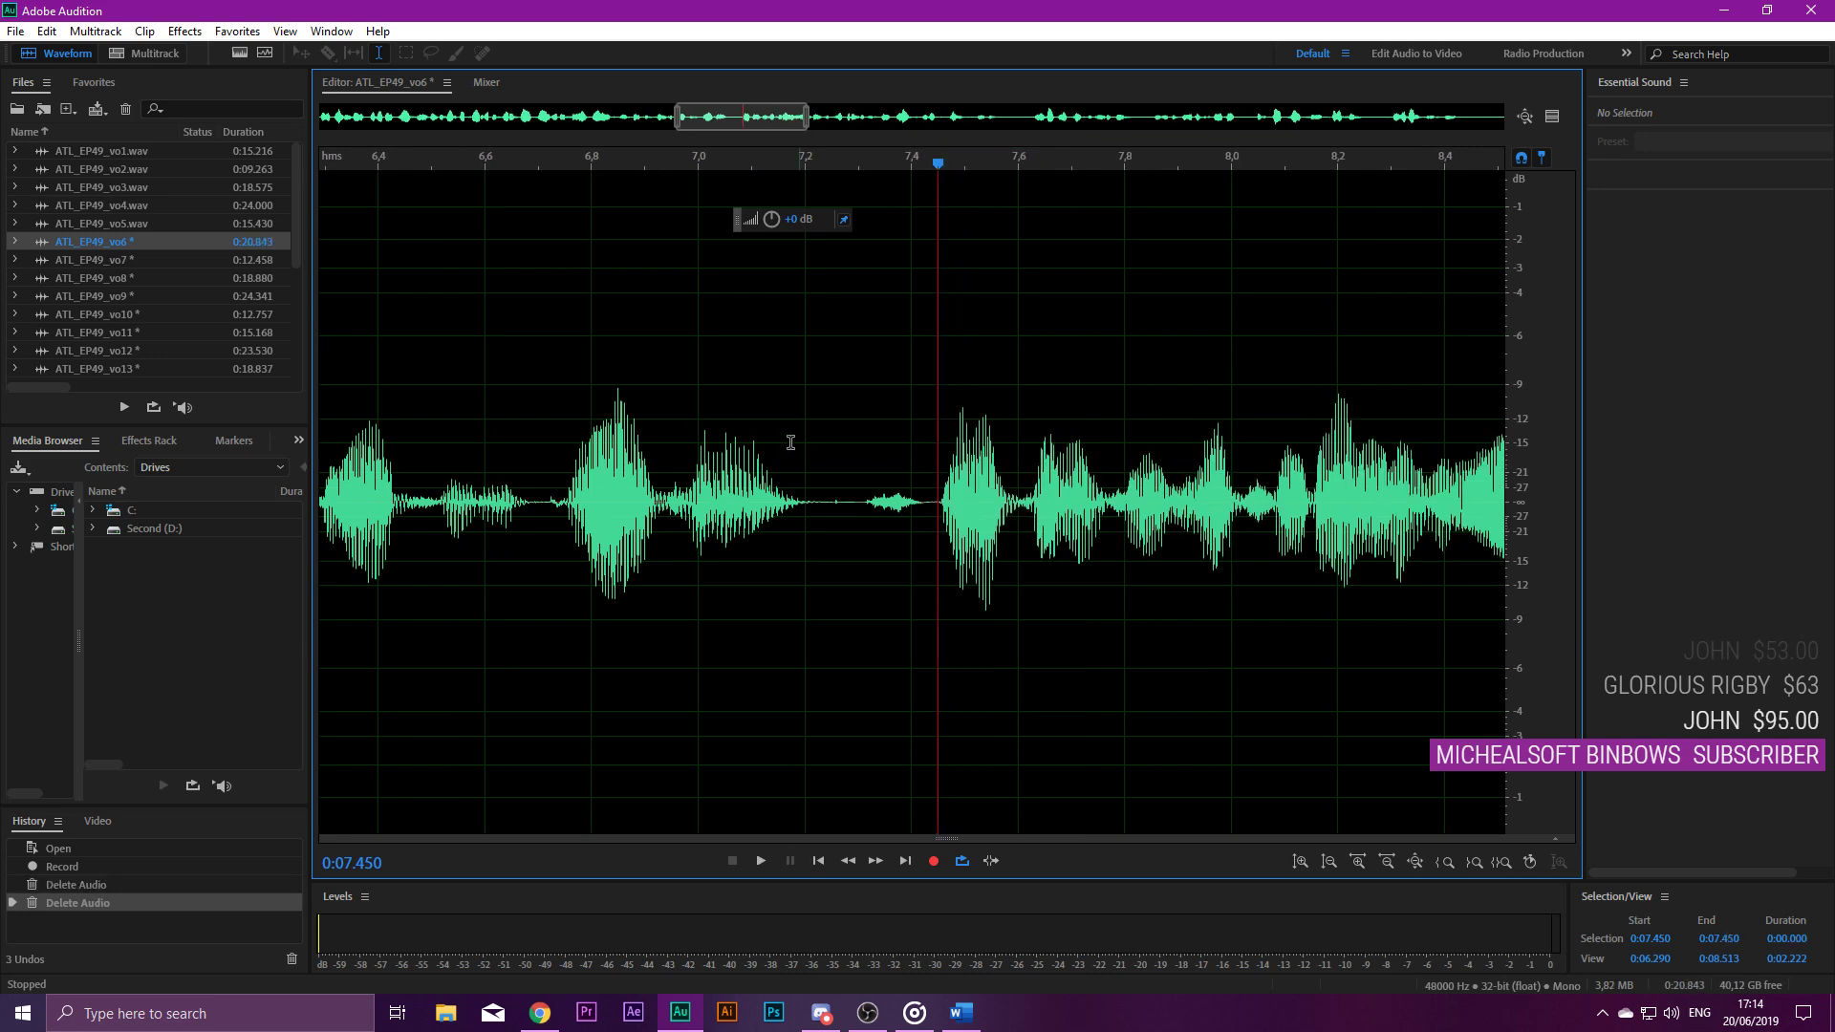
{"action": "left_click", "coordinate": [688, 430]}
{"action": "key", "text": "space"}
{"action": "scroll", "coordinate": [1344, 527], "scroll_direction": "down", "scroll_amount": 5}
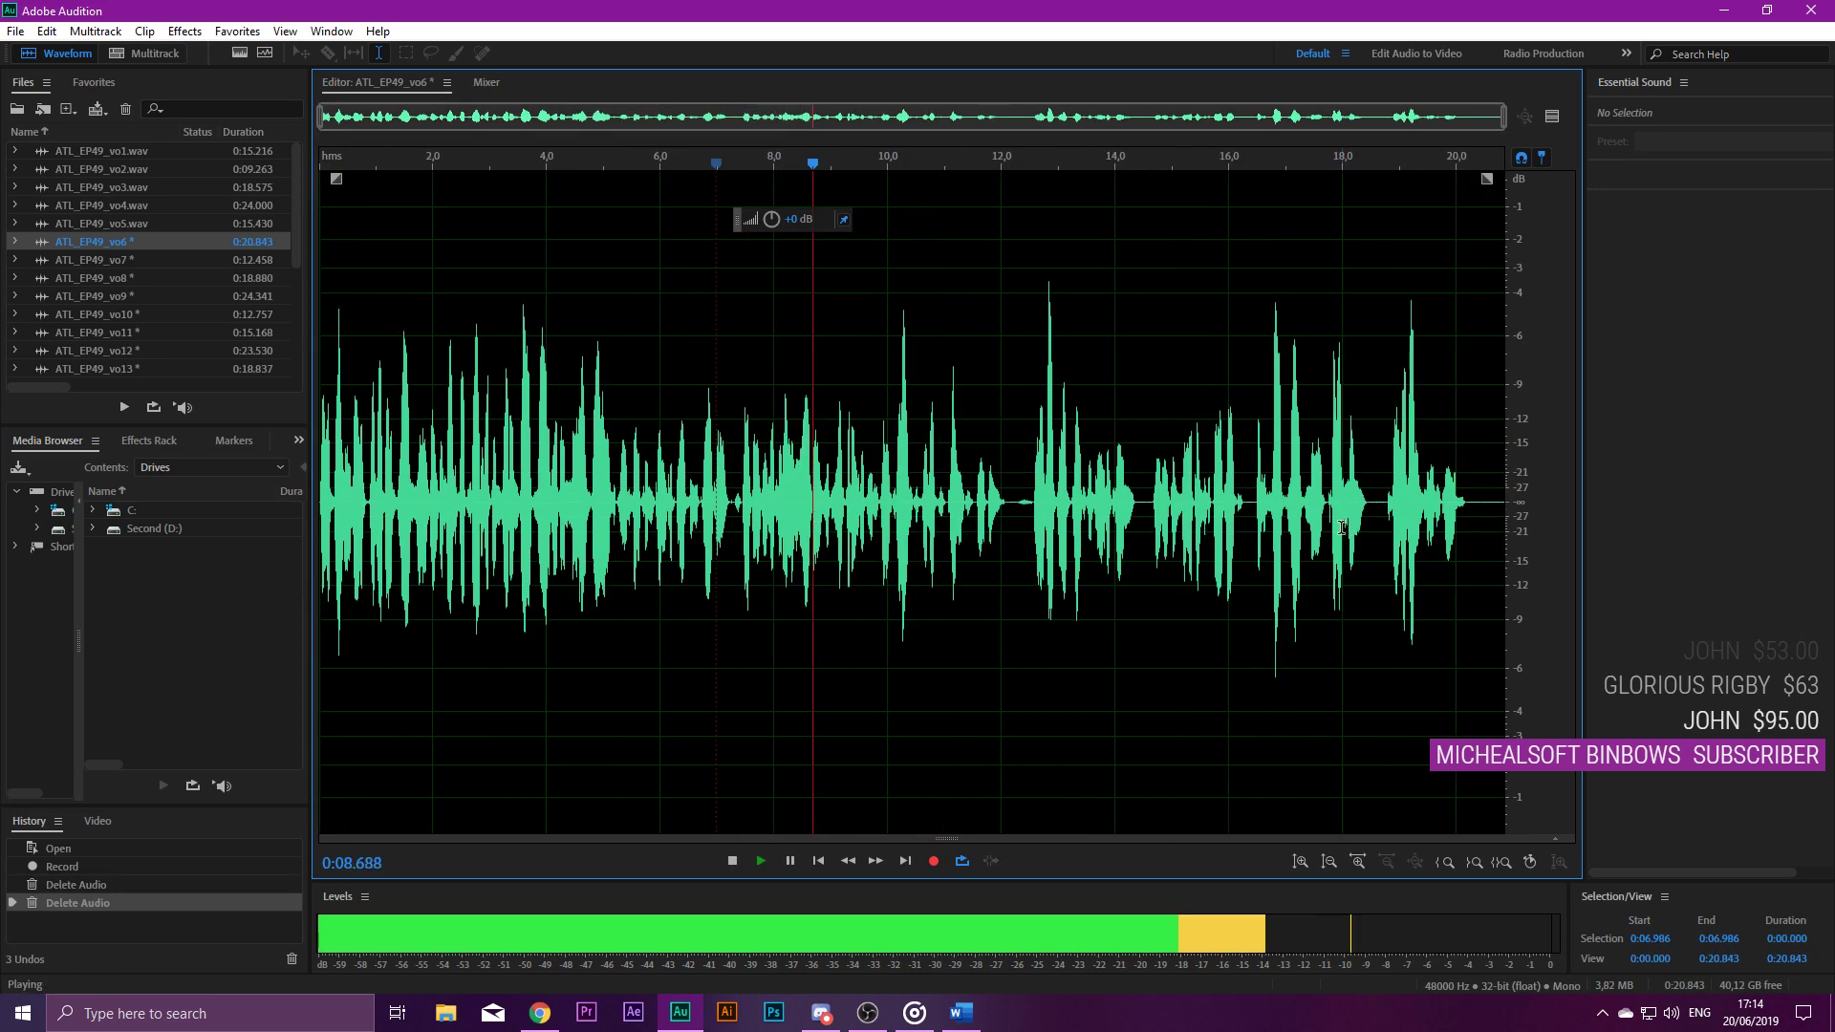
{"action": "scroll", "coordinate": [982, 489], "scroll_direction": "up", "scroll_amount": 1}
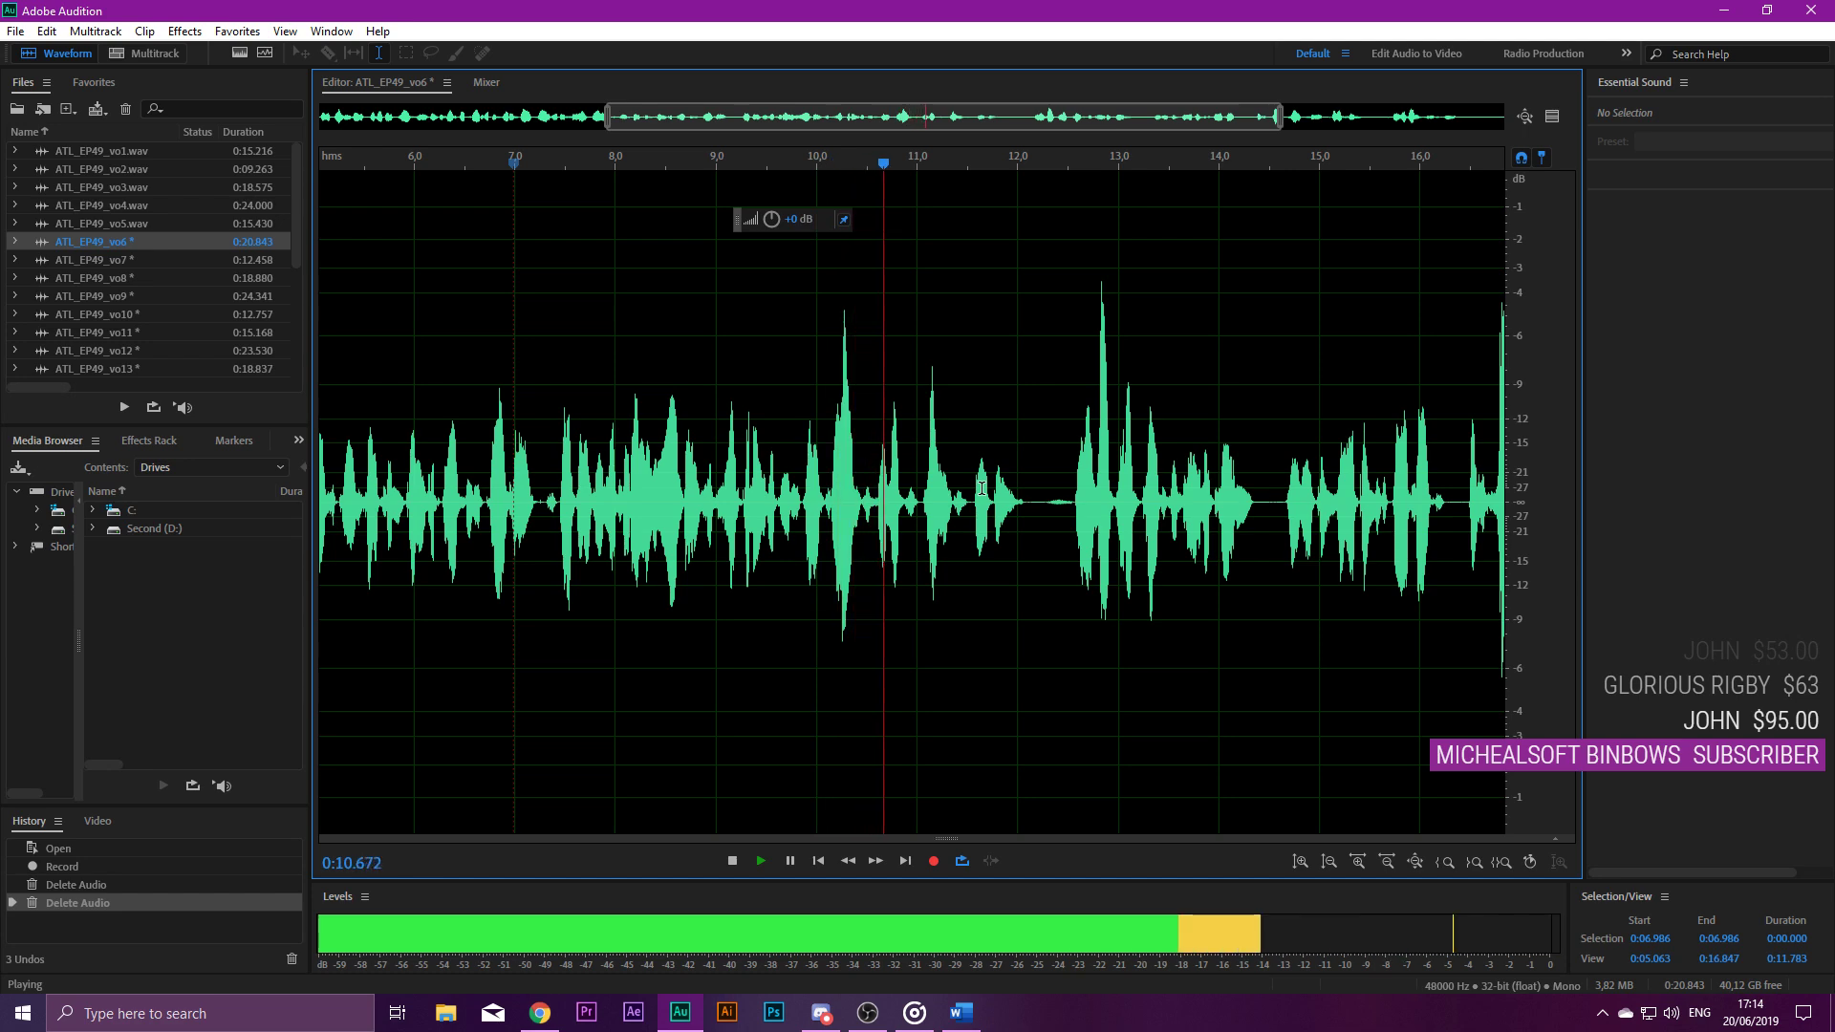
Stop playback, delete about 0.28 seconds of the pause at about 12.3 seconds in ATL_EP49_vo6, and play from 11.7 seconds.
{"action": "key", "text": "space"}
{"action": "scroll", "coordinate": [1078, 512], "scroll_direction": "up", "scroll_amount": 2}
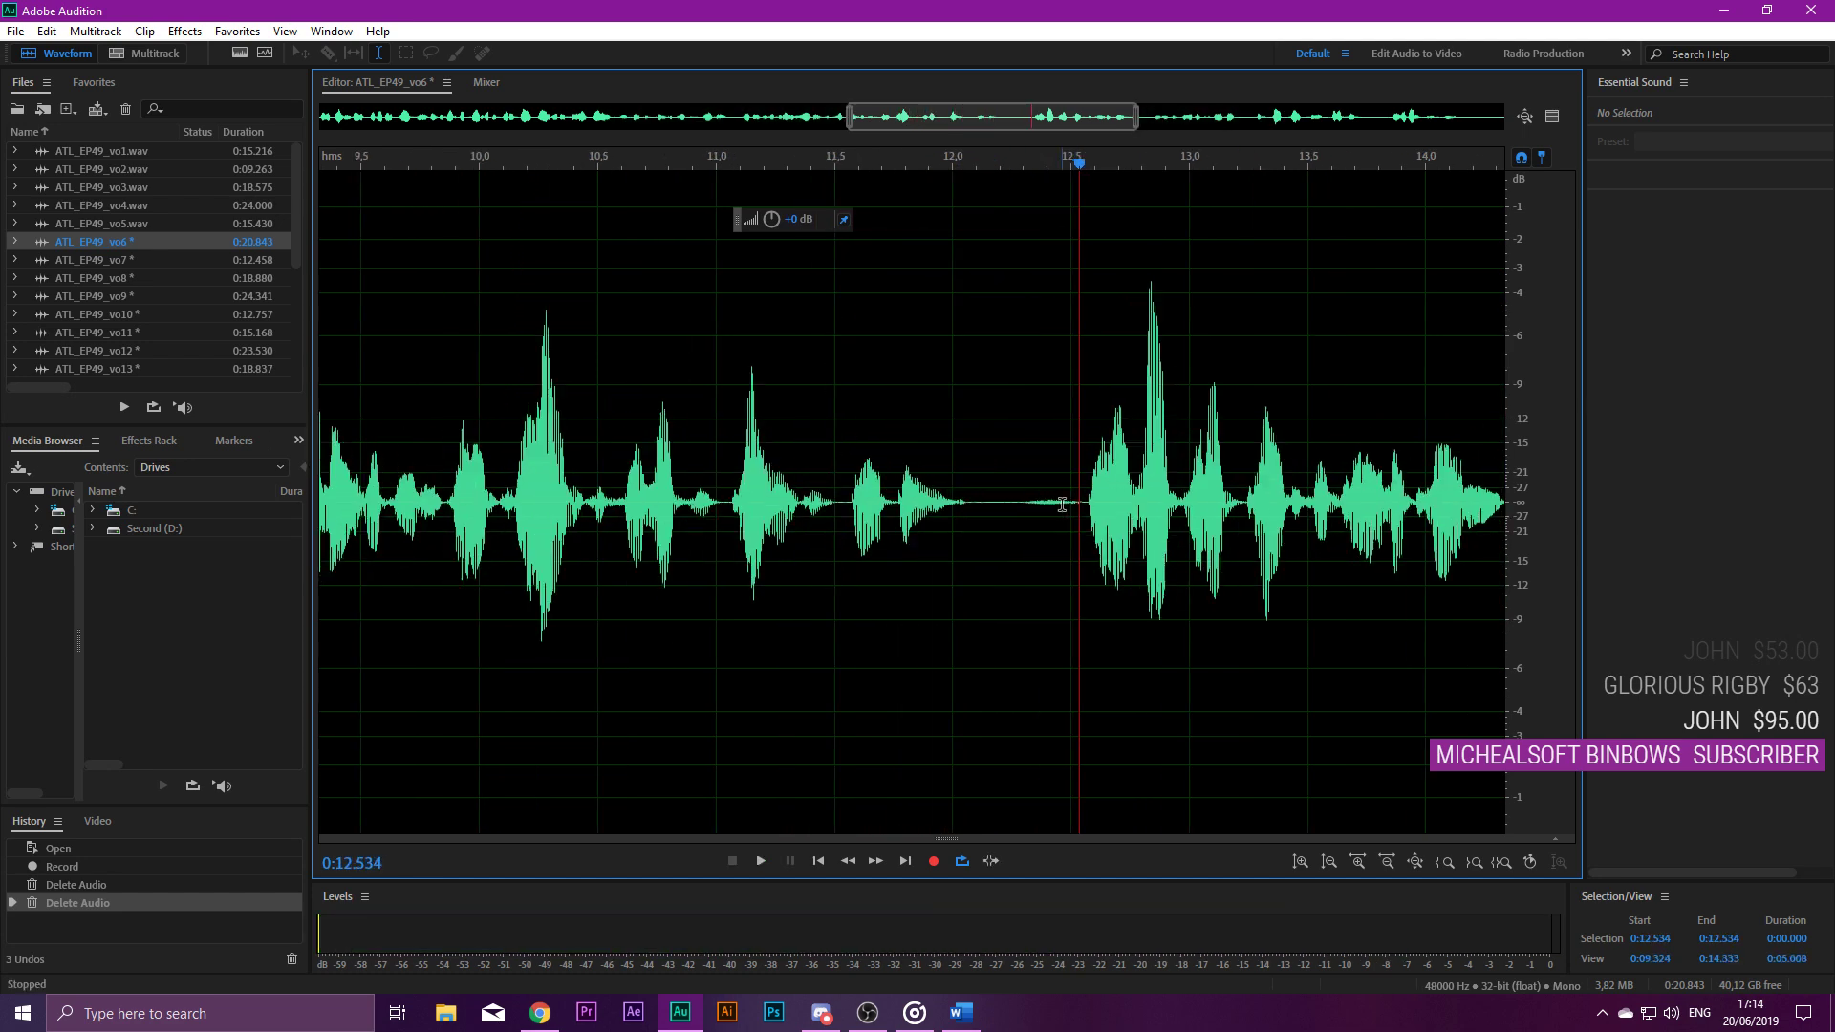
{"action": "left_click_drag", "start_coordinate": [1006, 501], "coordinate": [1093, 510]}
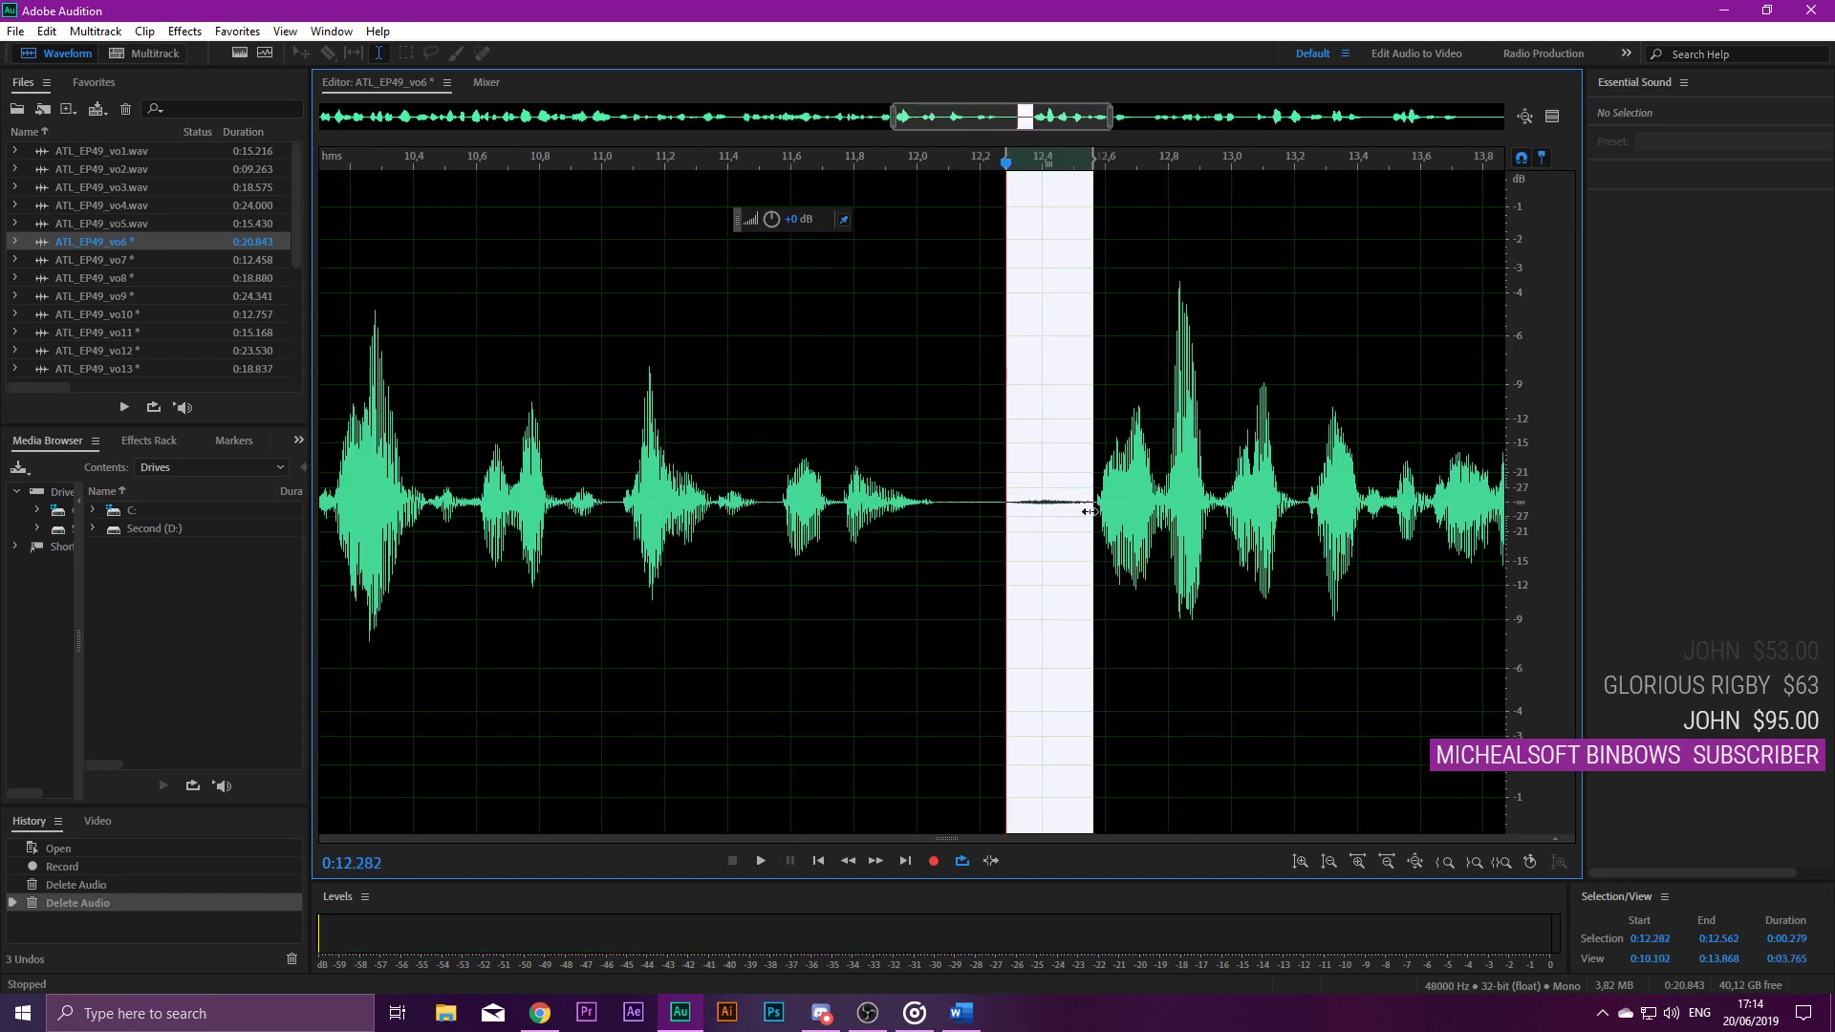
{"action": "key", "text": "Delete"}
{"action": "left_click", "coordinate": [828, 393]}
{"action": "key", "text": "space"}
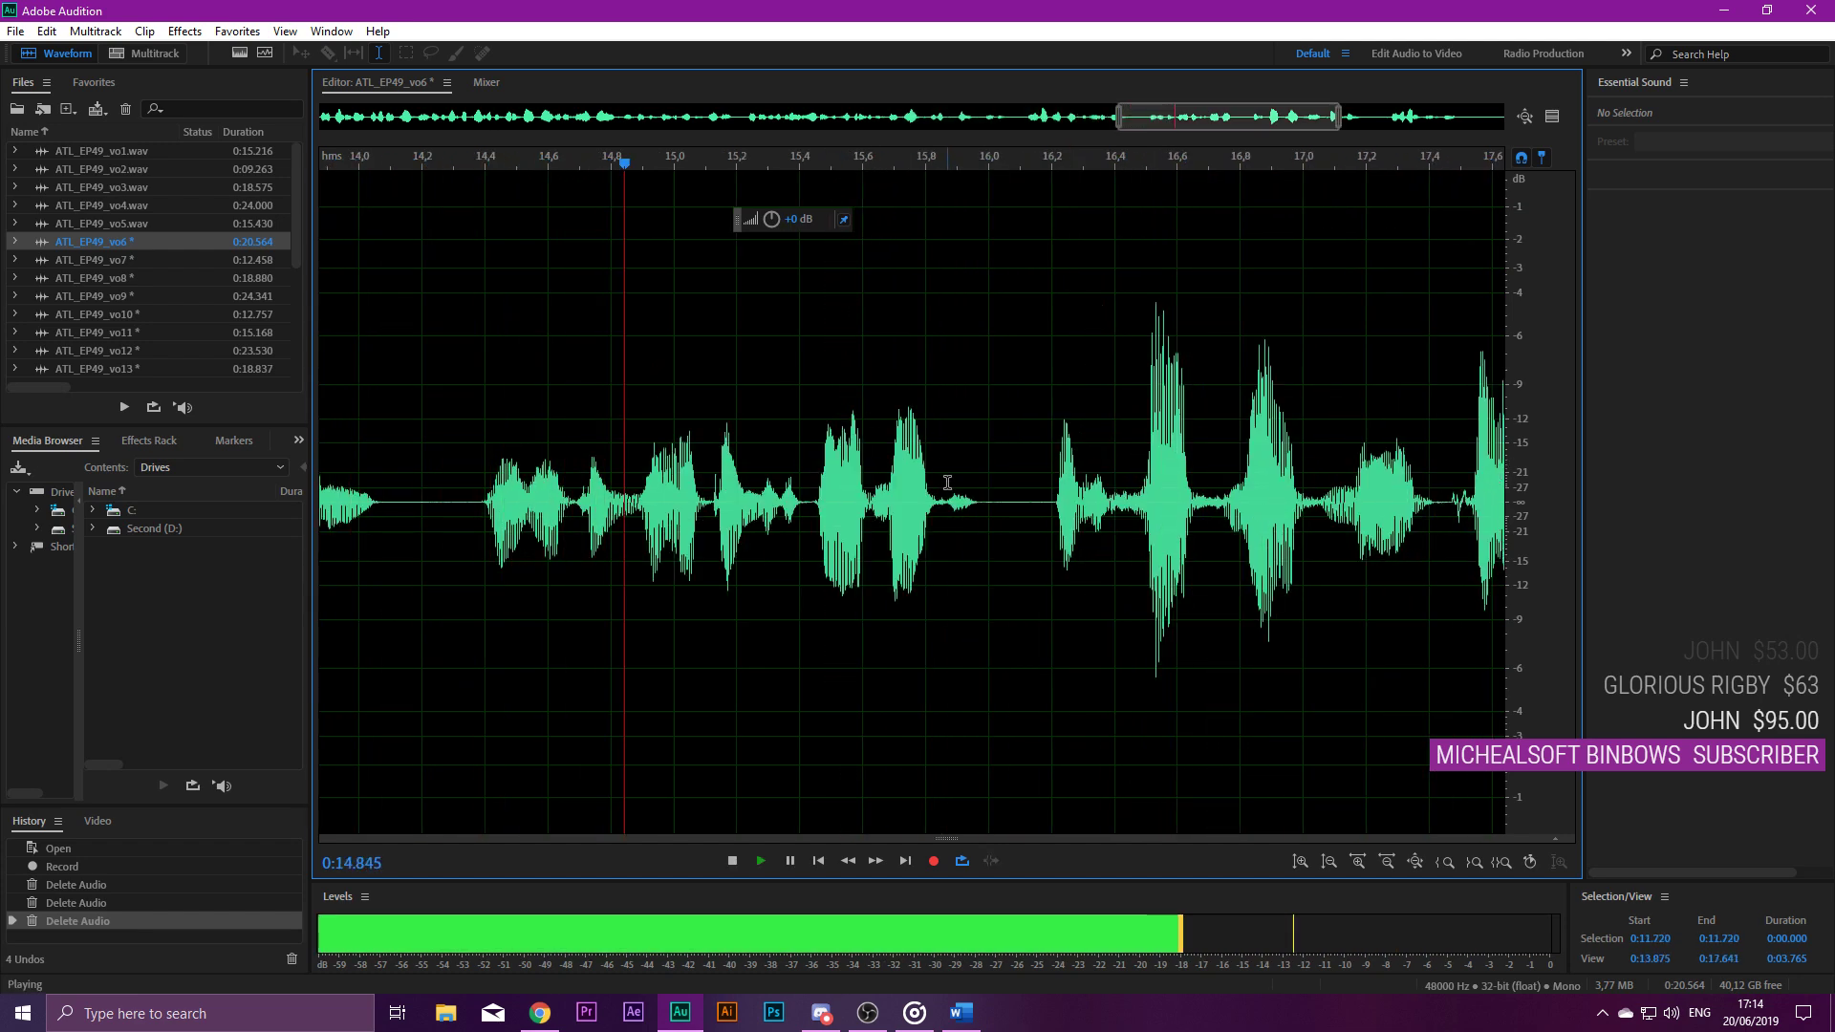
{"action": "scroll", "coordinate": [1308, 525], "scroll_direction": "down", "scroll_amount": 2}
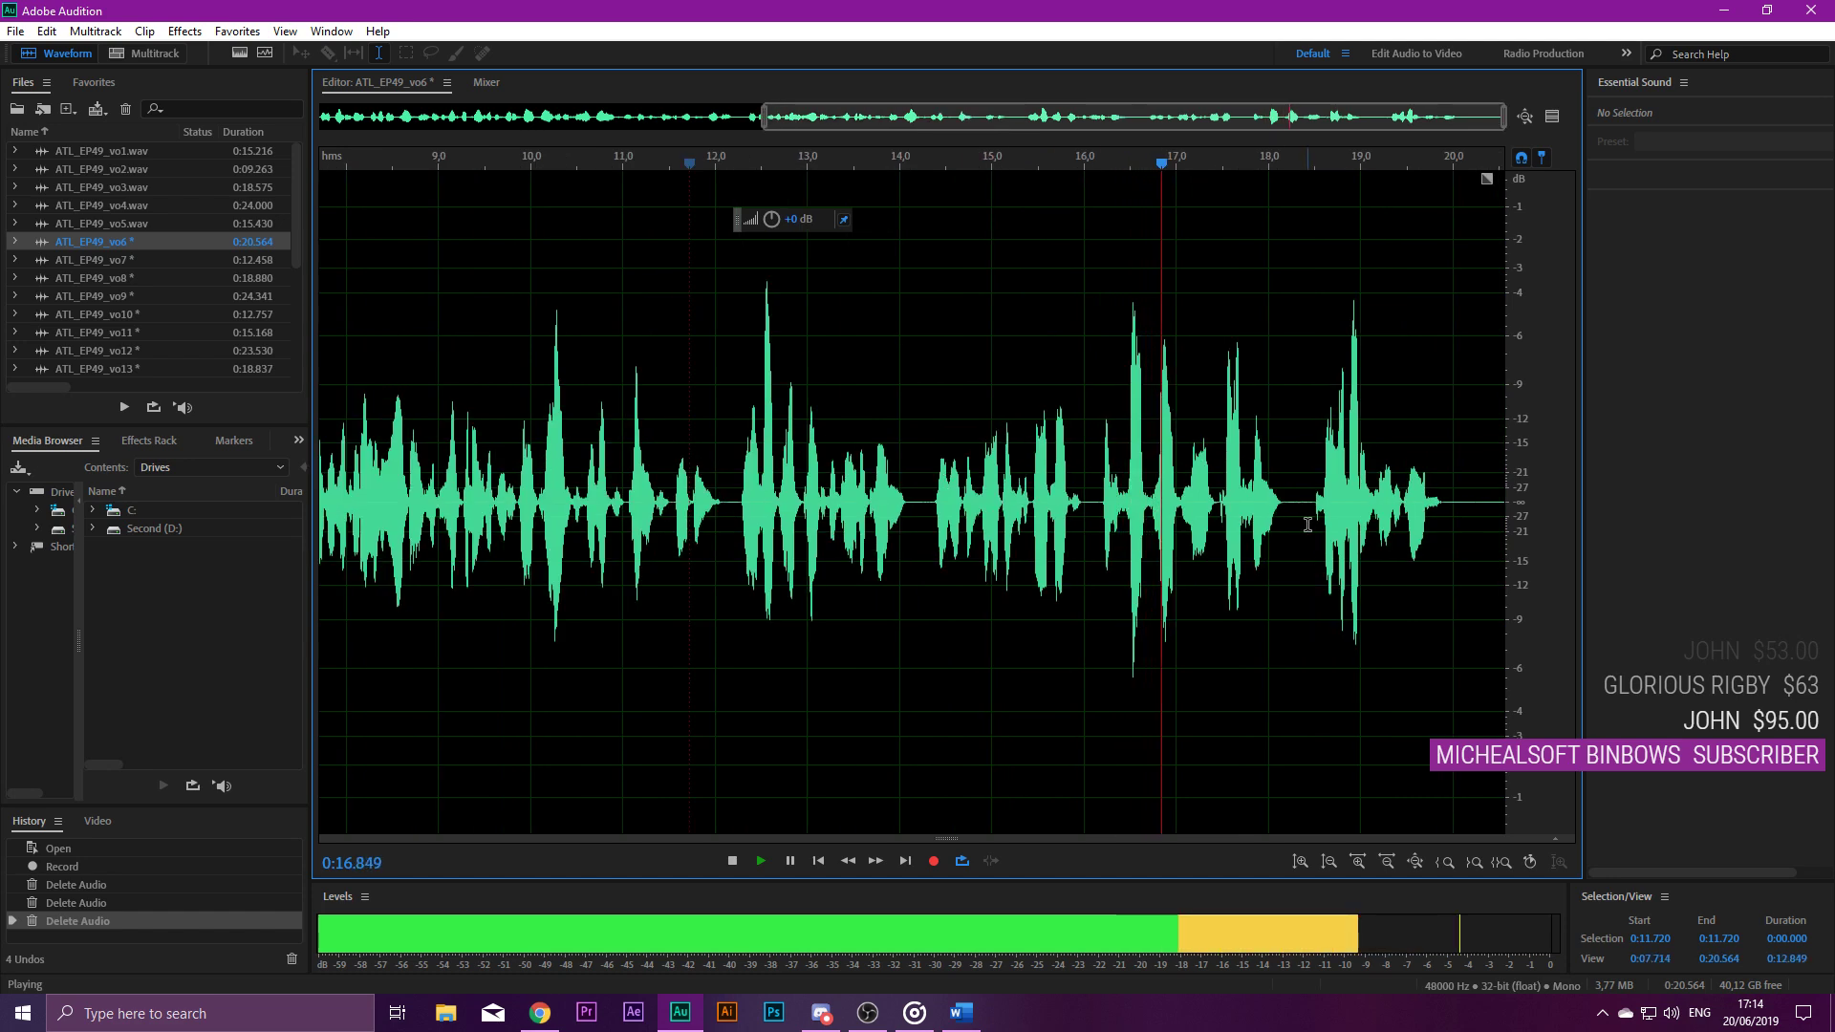
{"action": "scroll", "coordinate": [1307, 525], "scroll_direction": "down", "scroll_amount": 2}
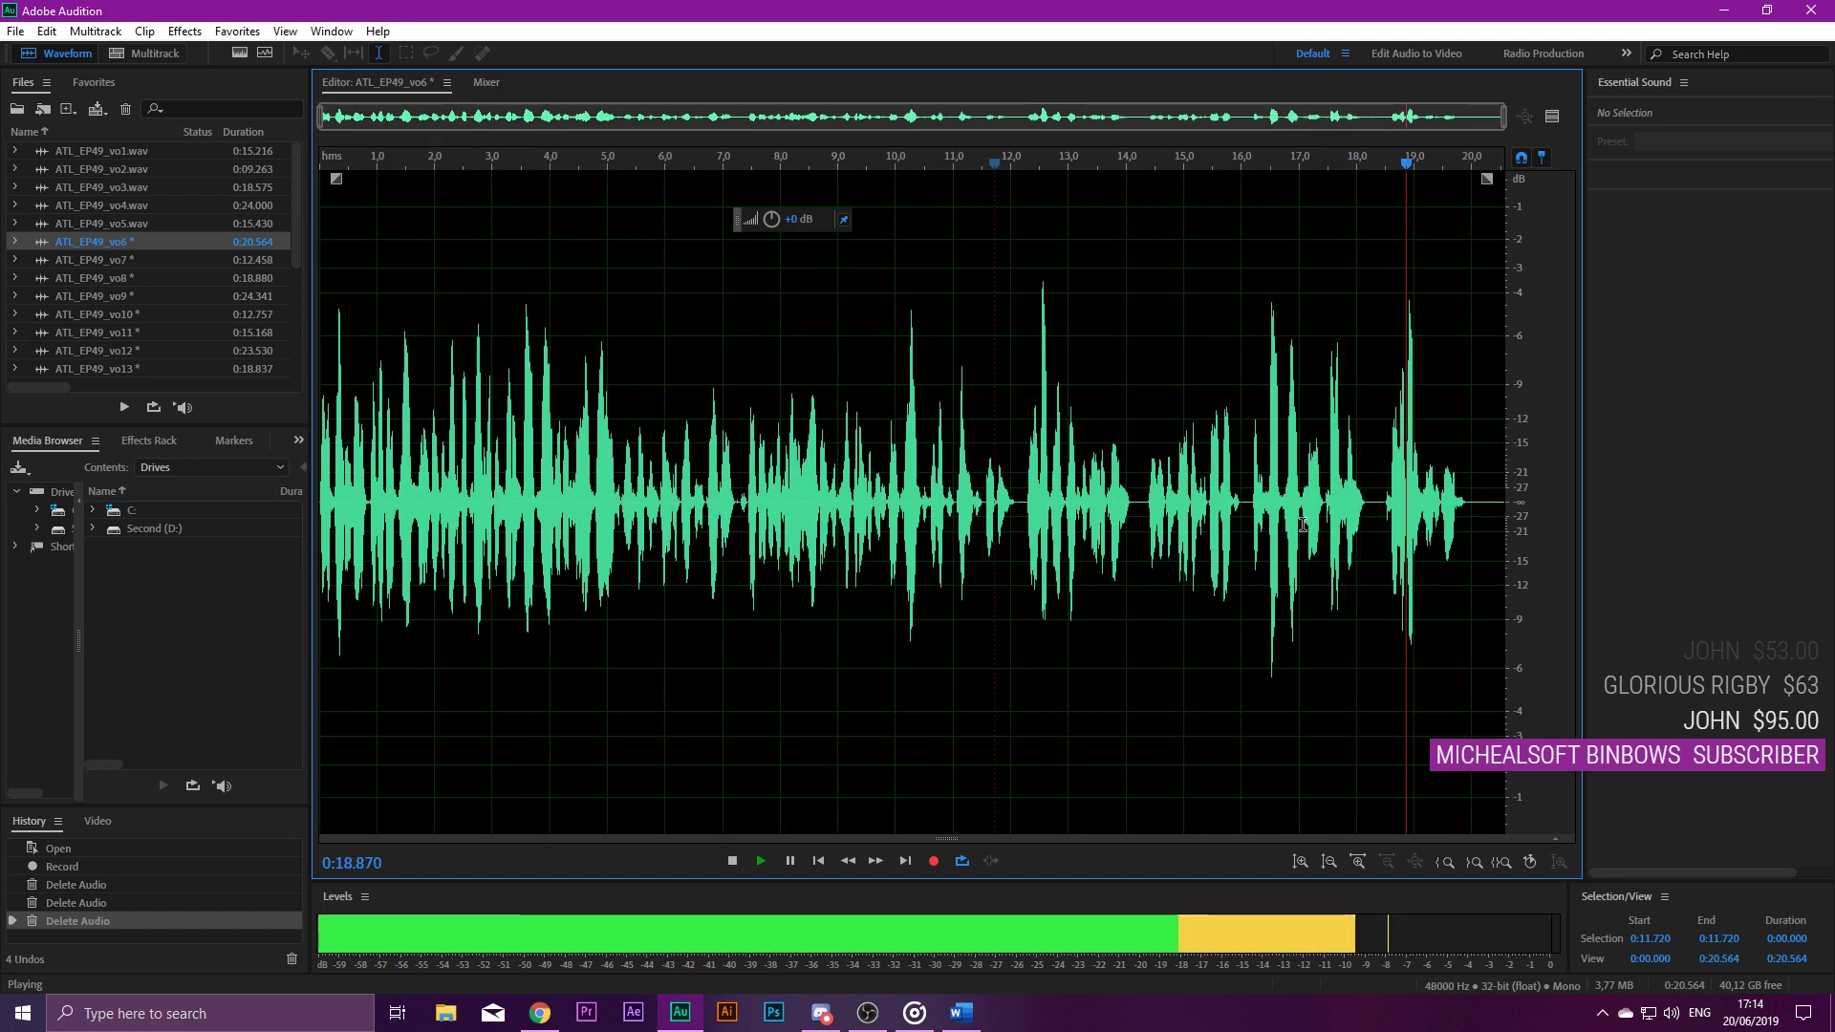
Replay from 17.9 seconds, delete about 0.28 seconds of the pause at about 18.2 seconds in ATL_EP49_vo6, and play from 16.8 seconds.
{"action": "key", "text": "space"}
{"action": "scroll", "coordinate": [1401, 576], "scroll_direction": "up", "scroll_amount": 3}
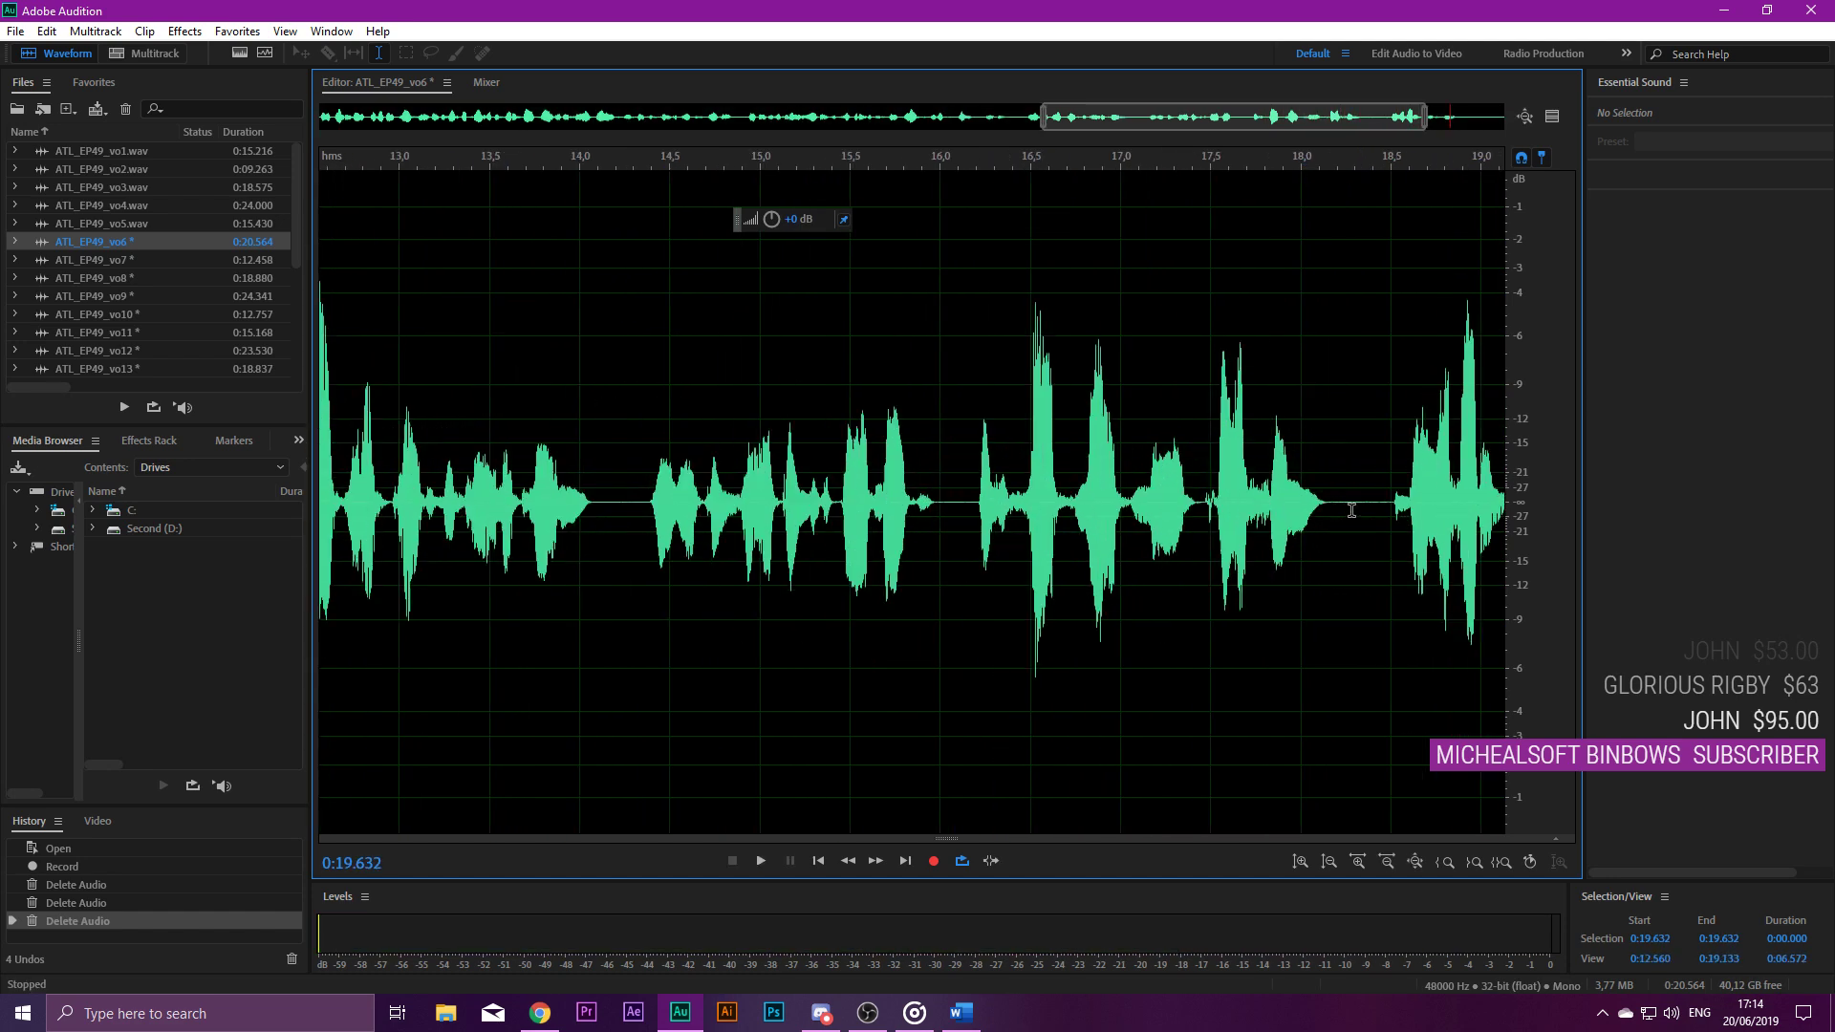
{"action": "left_click", "coordinate": [1259, 583]}
{"action": "key", "text": "space"}
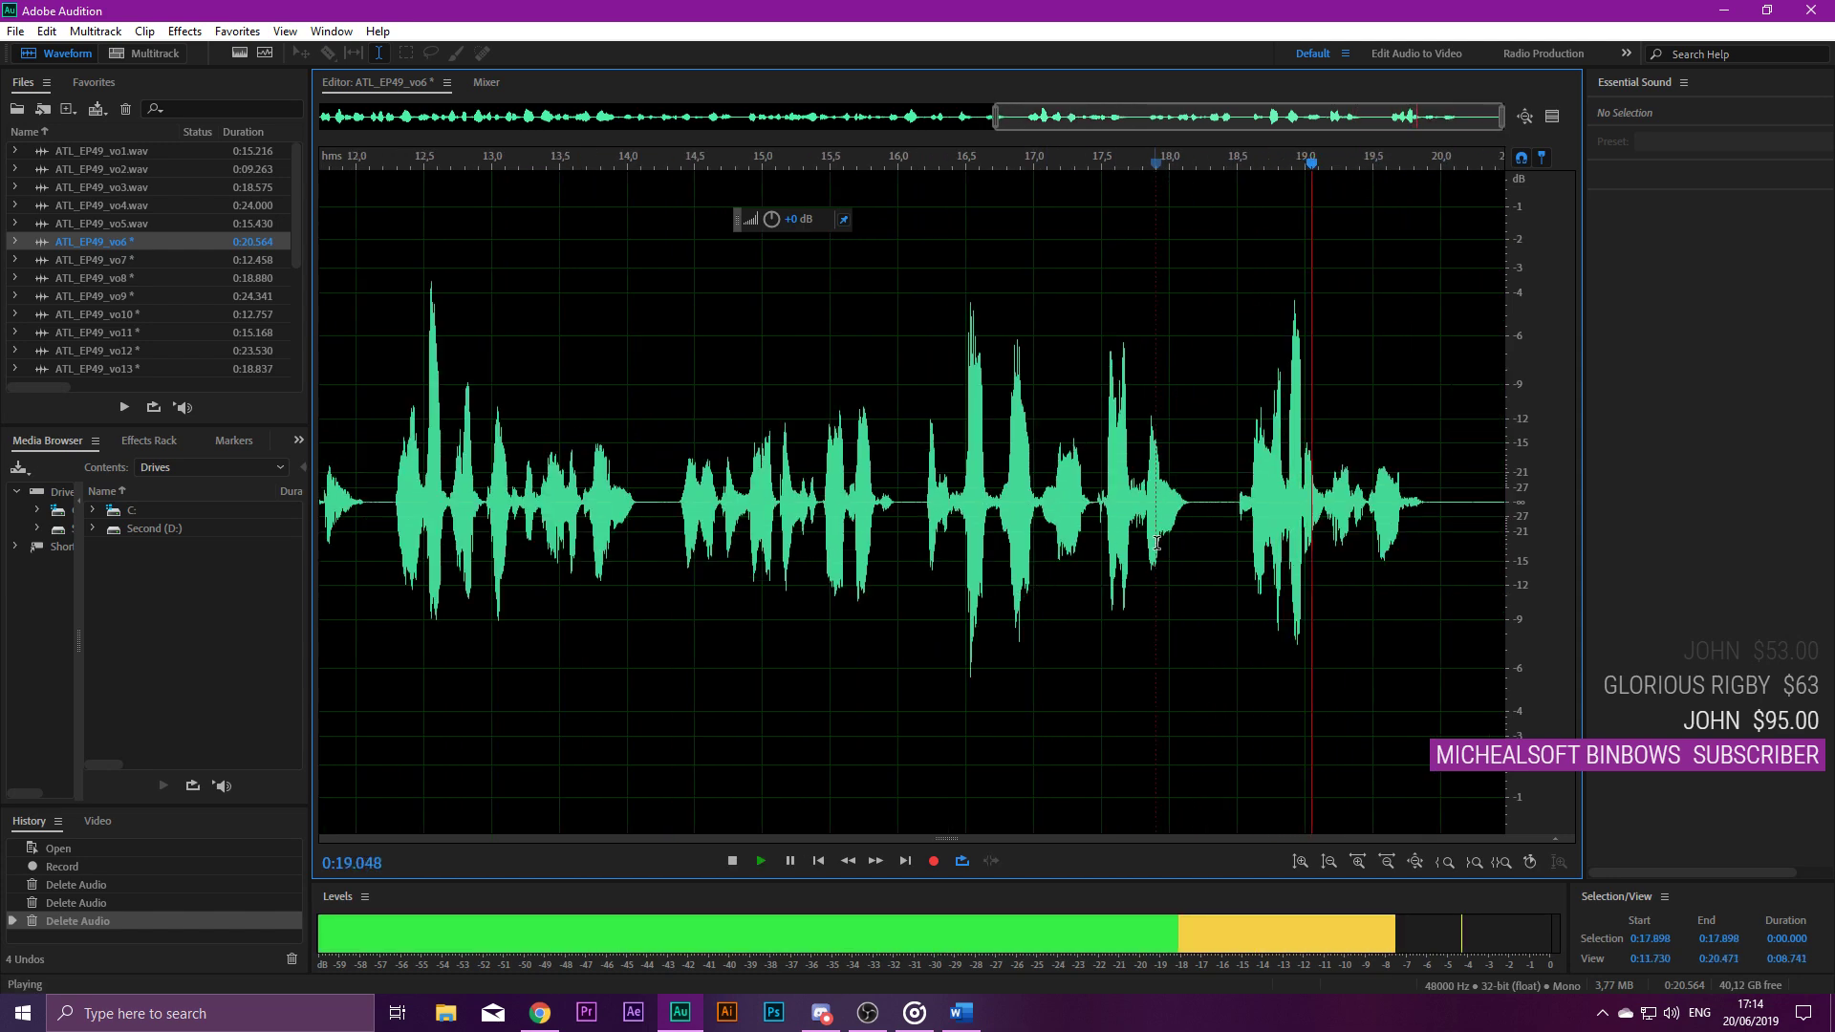
{"action": "scroll", "coordinate": [1230, 509], "scroll_direction": "up", "scroll_amount": 1}
{"action": "key", "text": "space"}
{"action": "left_click_drag", "start_coordinate": [1231, 510], "coordinate": [1324, 509]}
{"action": "key", "text": "Delete"}
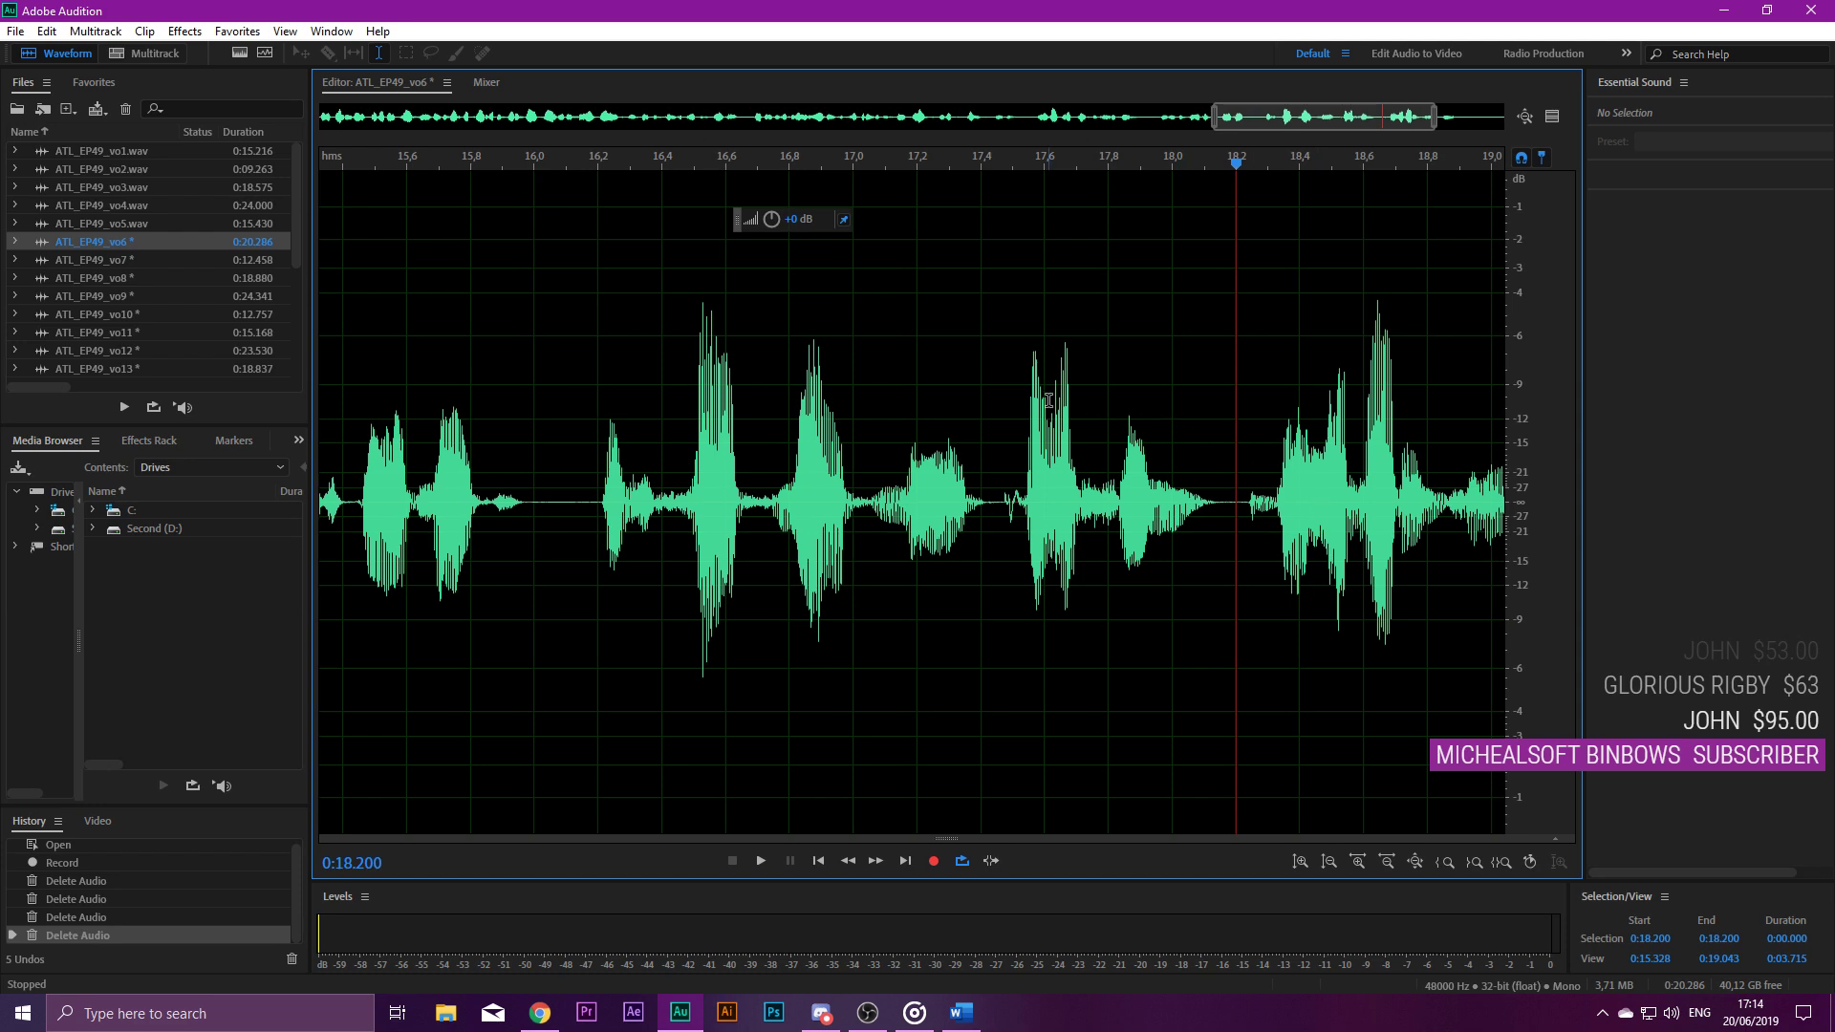
{"action": "left_click", "coordinate": [790, 384]}
{"action": "key", "text": "space"}
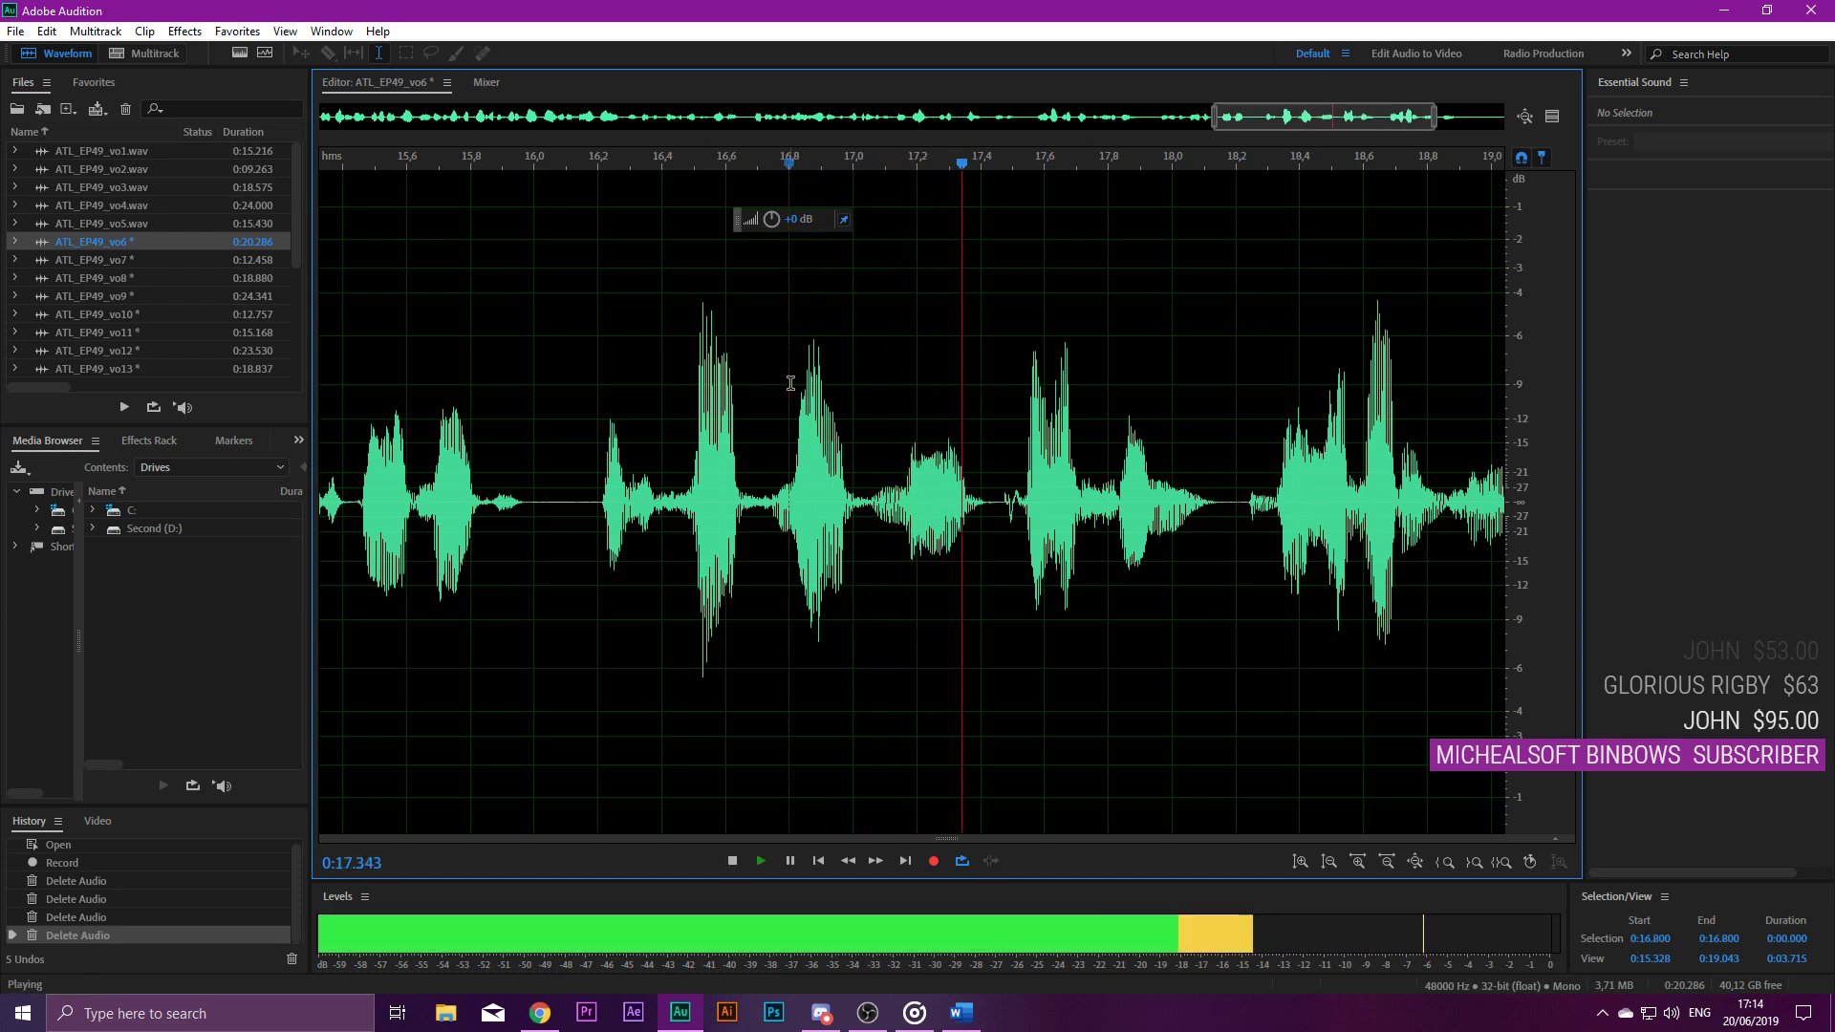
Stop playback and delete about 0.6 seconds of silence from the end of ATL_EP49_vo6.
{"action": "scroll", "coordinate": [787, 385], "scroll_direction": "down", "scroll_amount": 3}
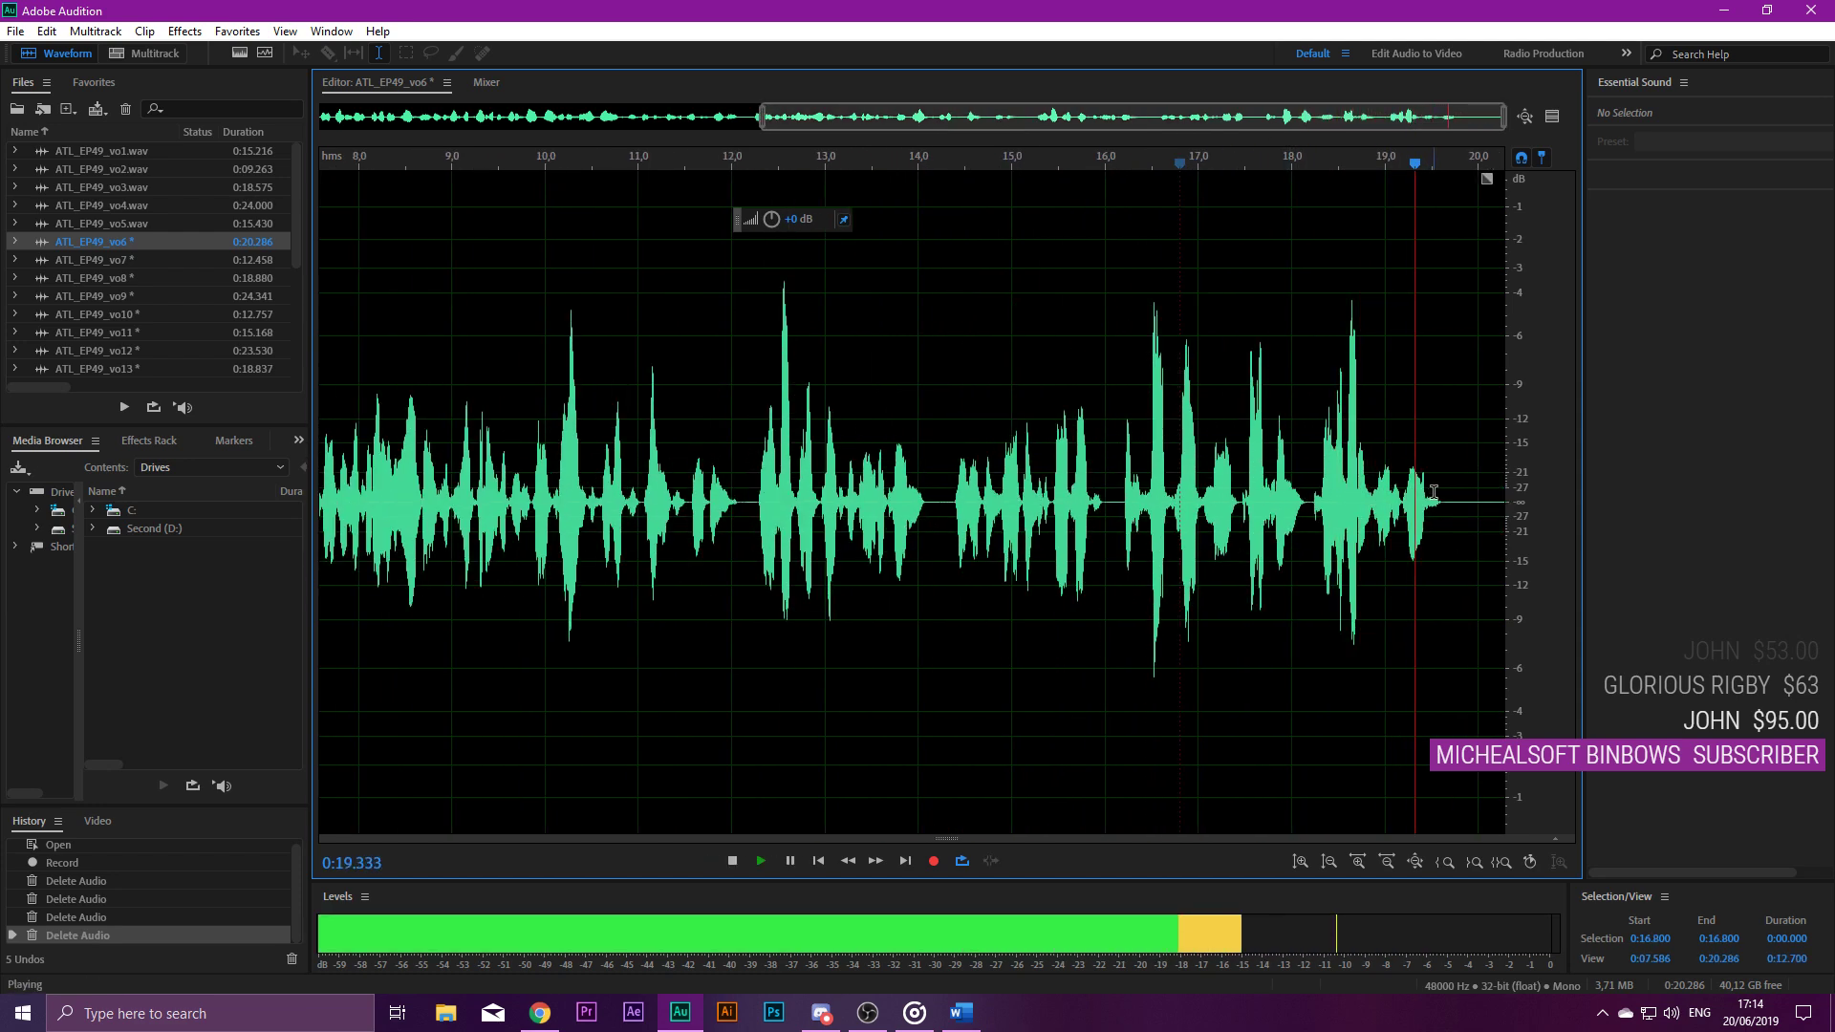
{"action": "key", "text": "space"}
{"action": "left_click_drag", "start_coordinate": [1458, 486], "coordinate": [1506, 486]}
{"action": "key", "text": "Delete"}
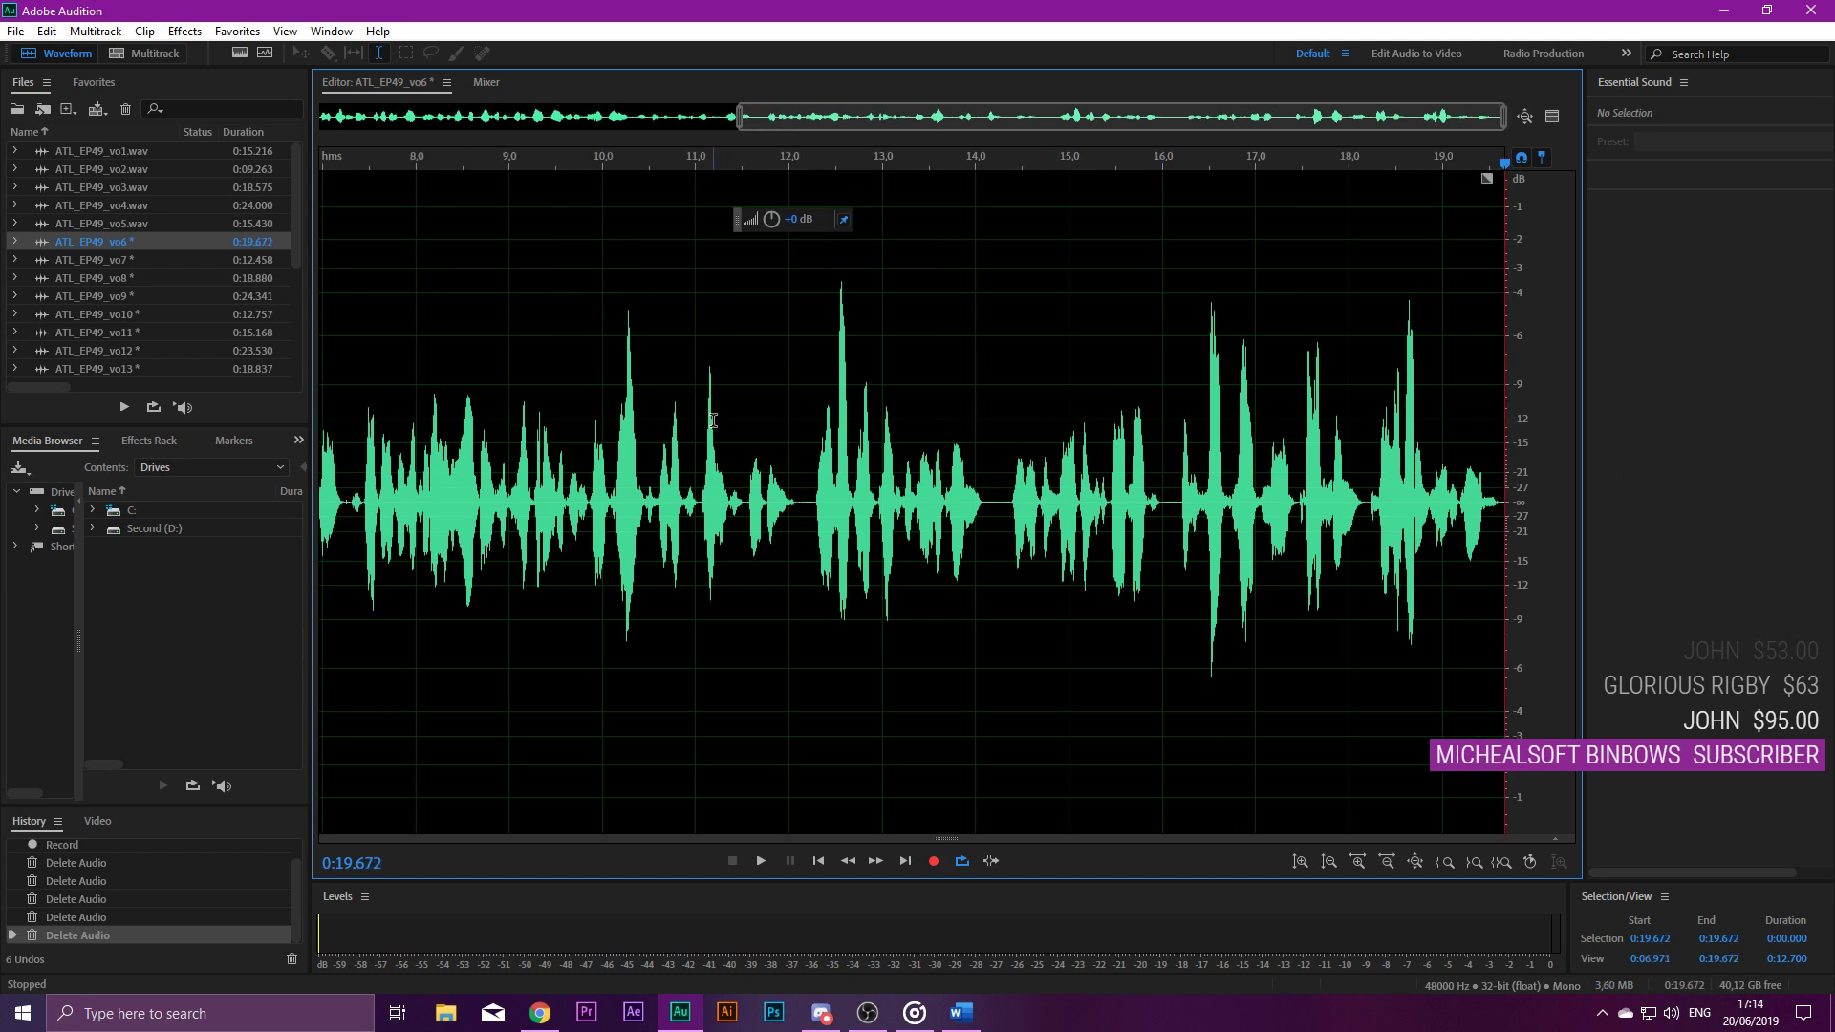
Apply Noise Reduction to the entire ATL_EP49_vo6 clip with the currently set noise print and save it as a WAV file.
{"action": "scroll", "coordinate": [713, 420], "scroll_direction": "down", "scroll_amount": 2}
{"action": "key", "text": "ctrl+a"}
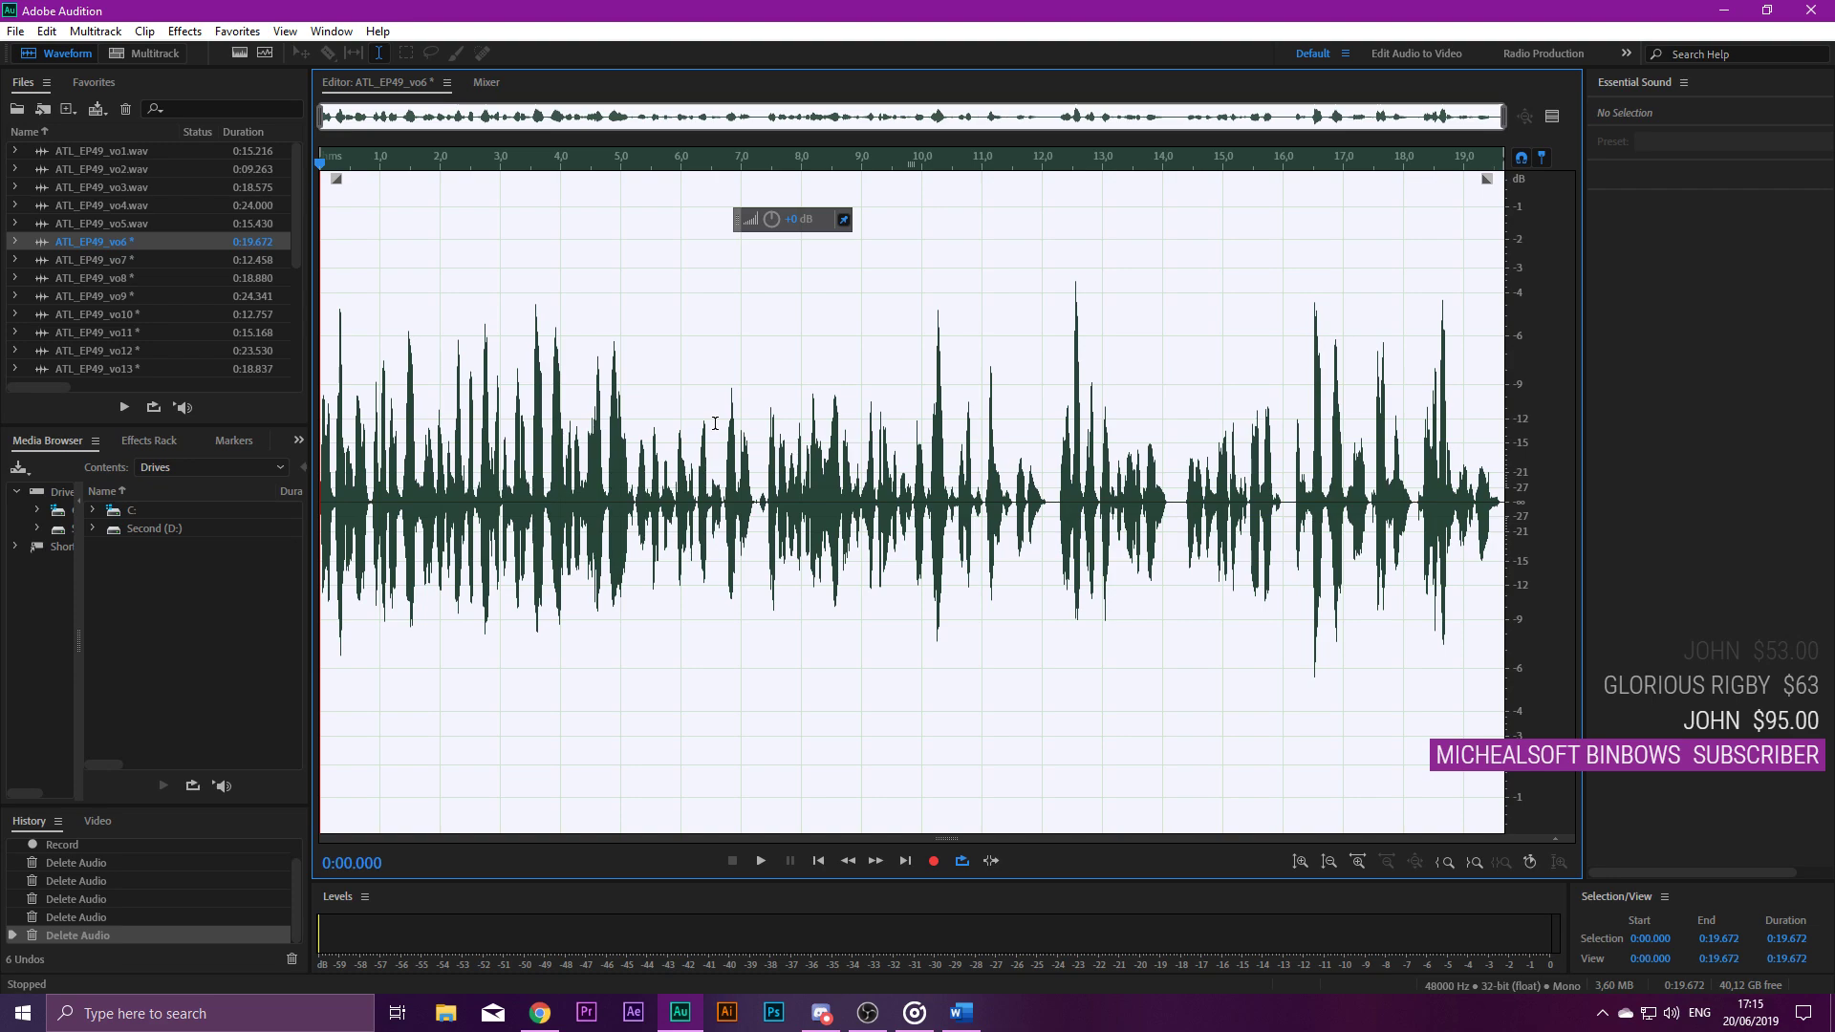
{"action": "key", "text": "ctrl+s"}
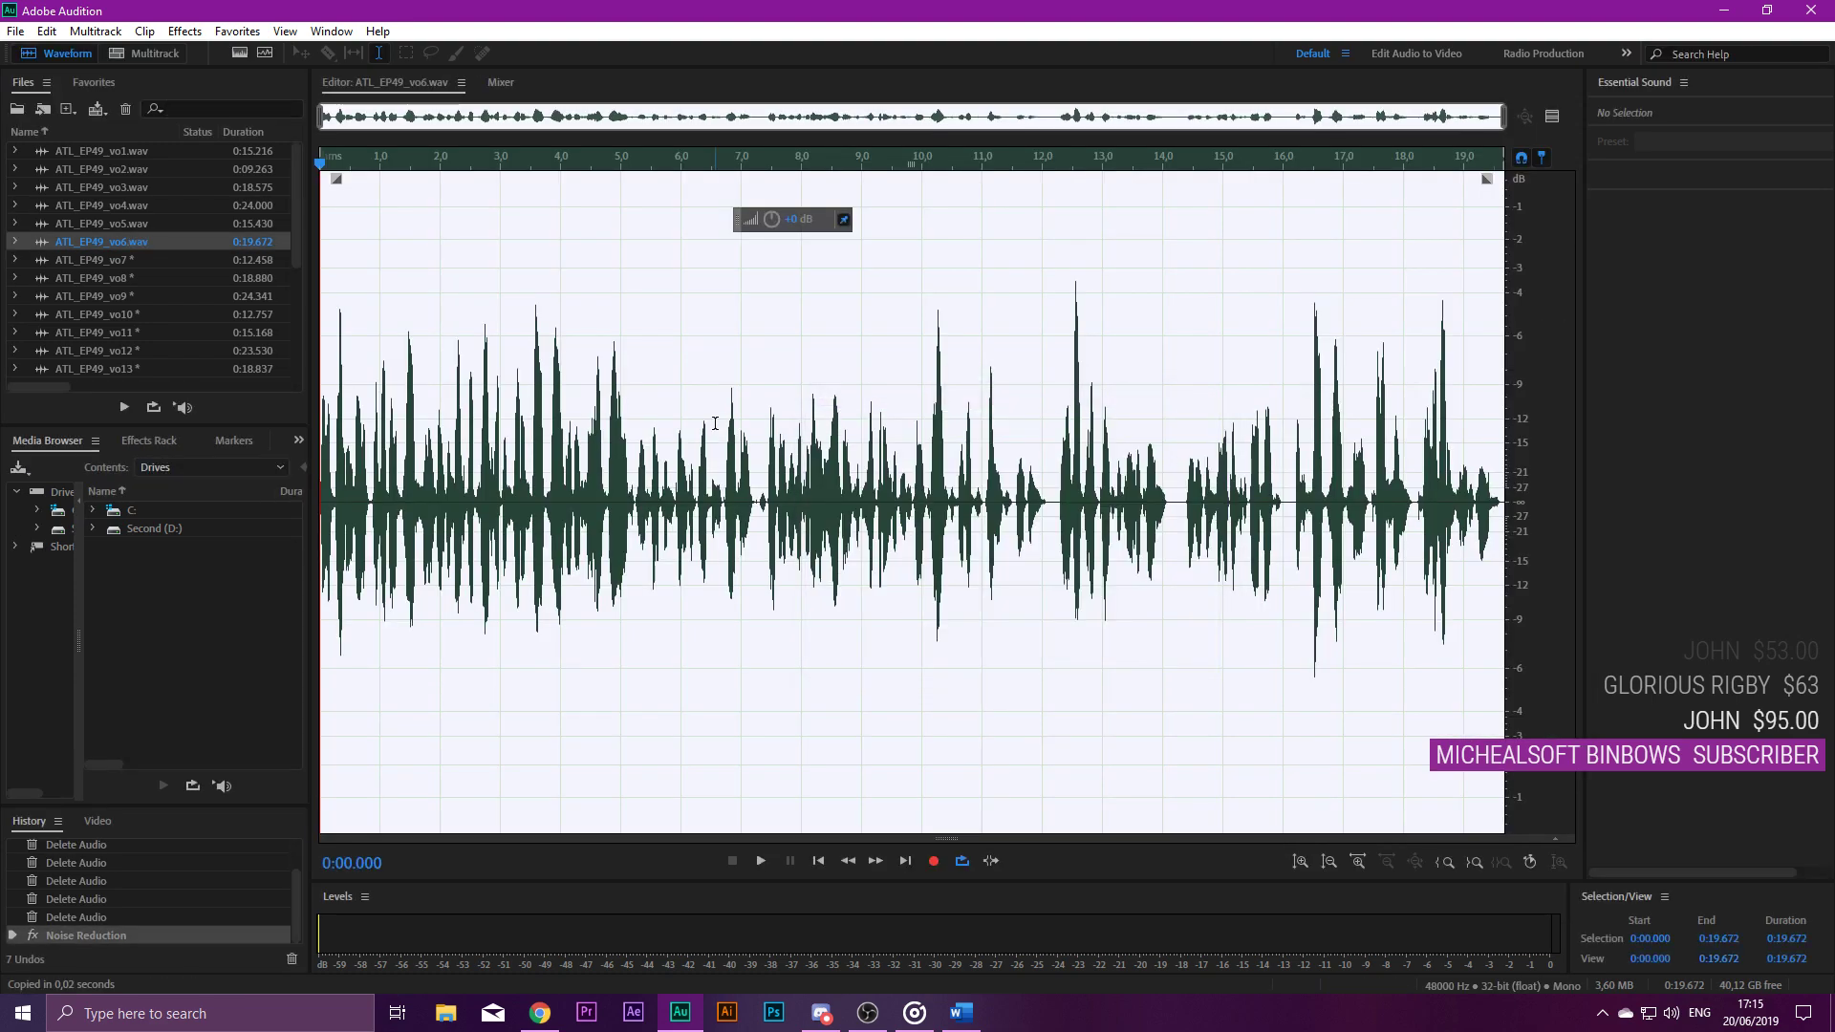
Open ATL_EP49_vo7, delete about 0.7 seconds of silence from its start, and play it from the beginning.
{"action": "double_click", "coordinate": [132, 258]}
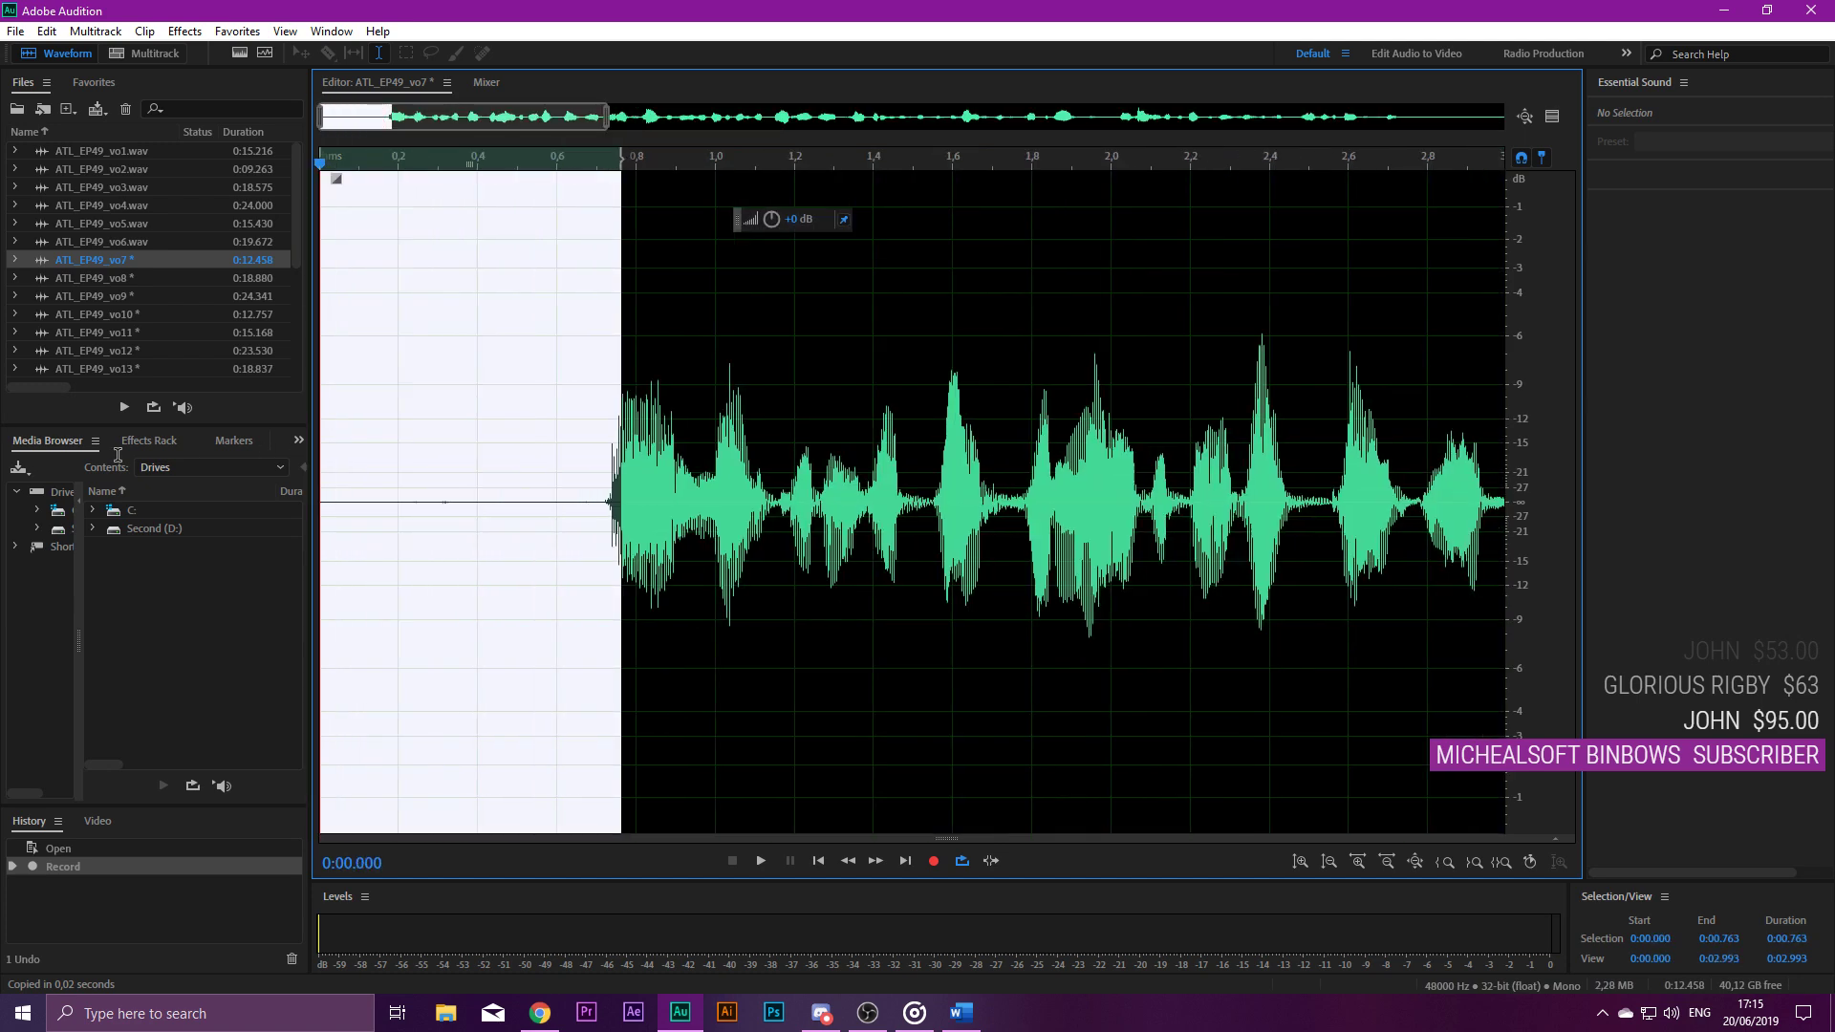
{"action": "left_click", "coordinate": [684, 500]}
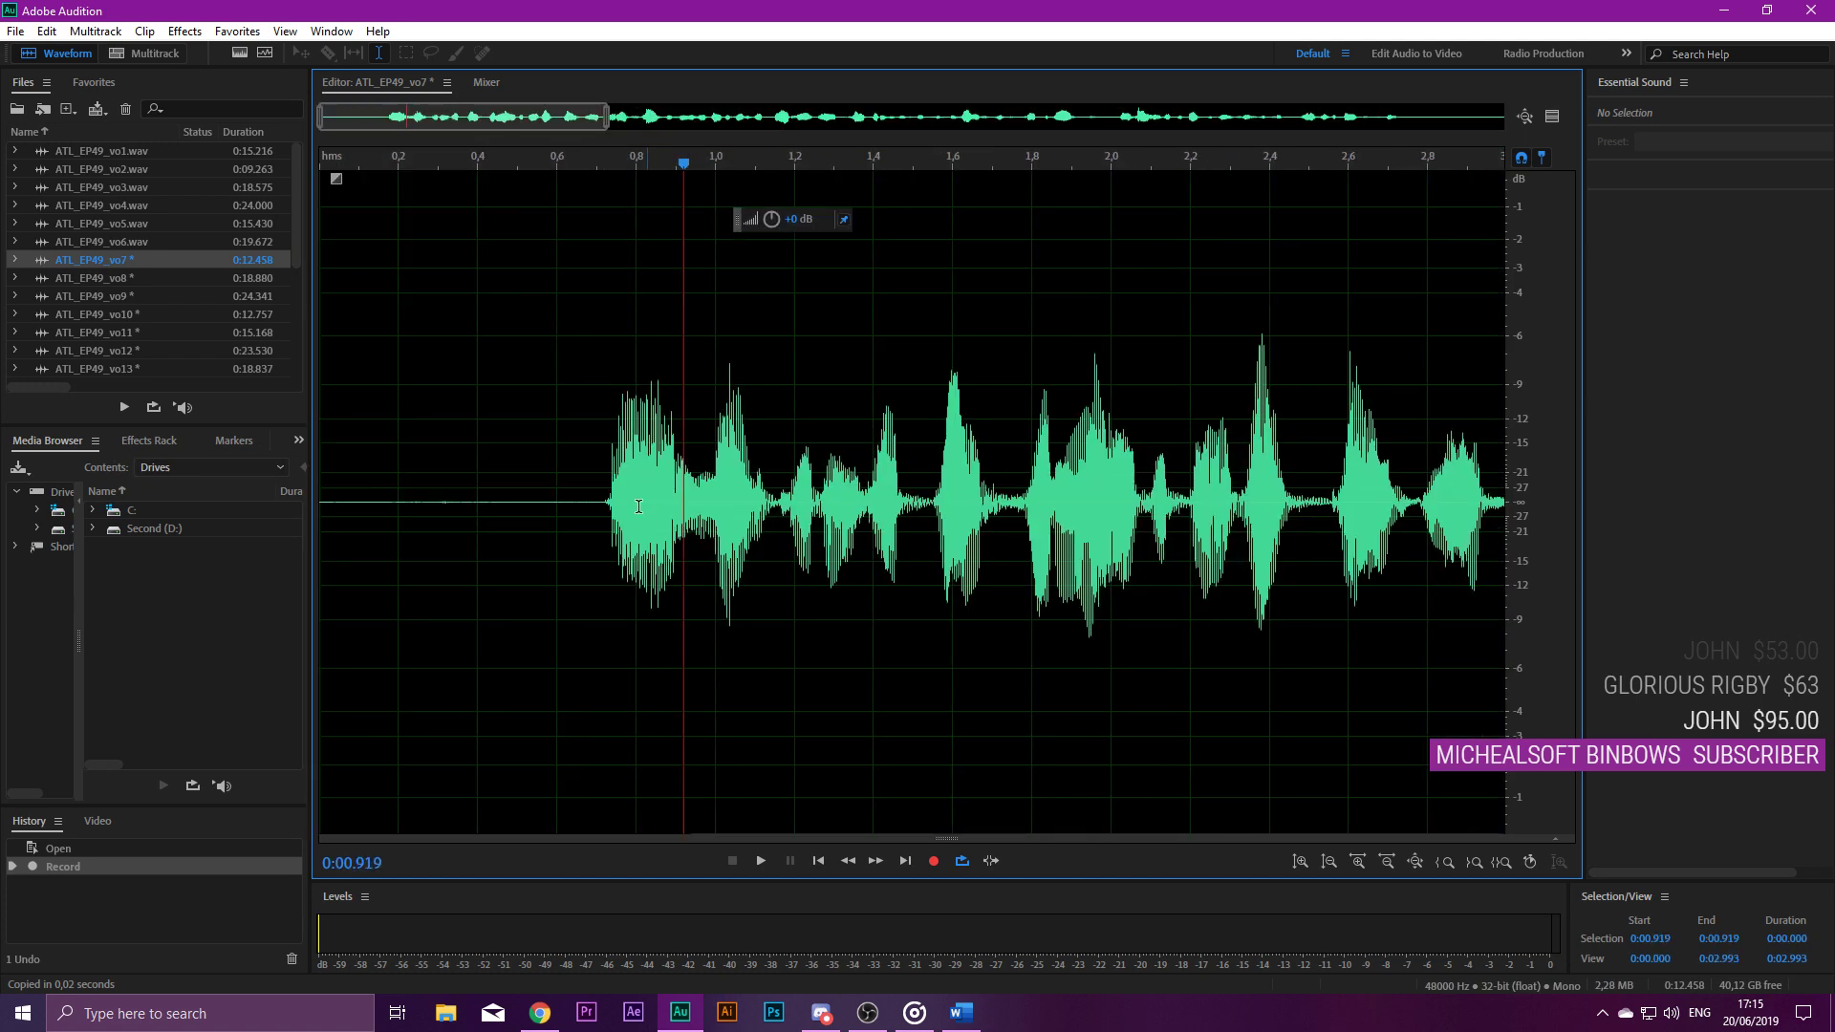
{"action": "left_click_drag", "start_coordinate": [587, 500], "coordinate": [321, 500]}
{"action": "key", "text": "Delete"}
{"action": "key", "text": "space"}
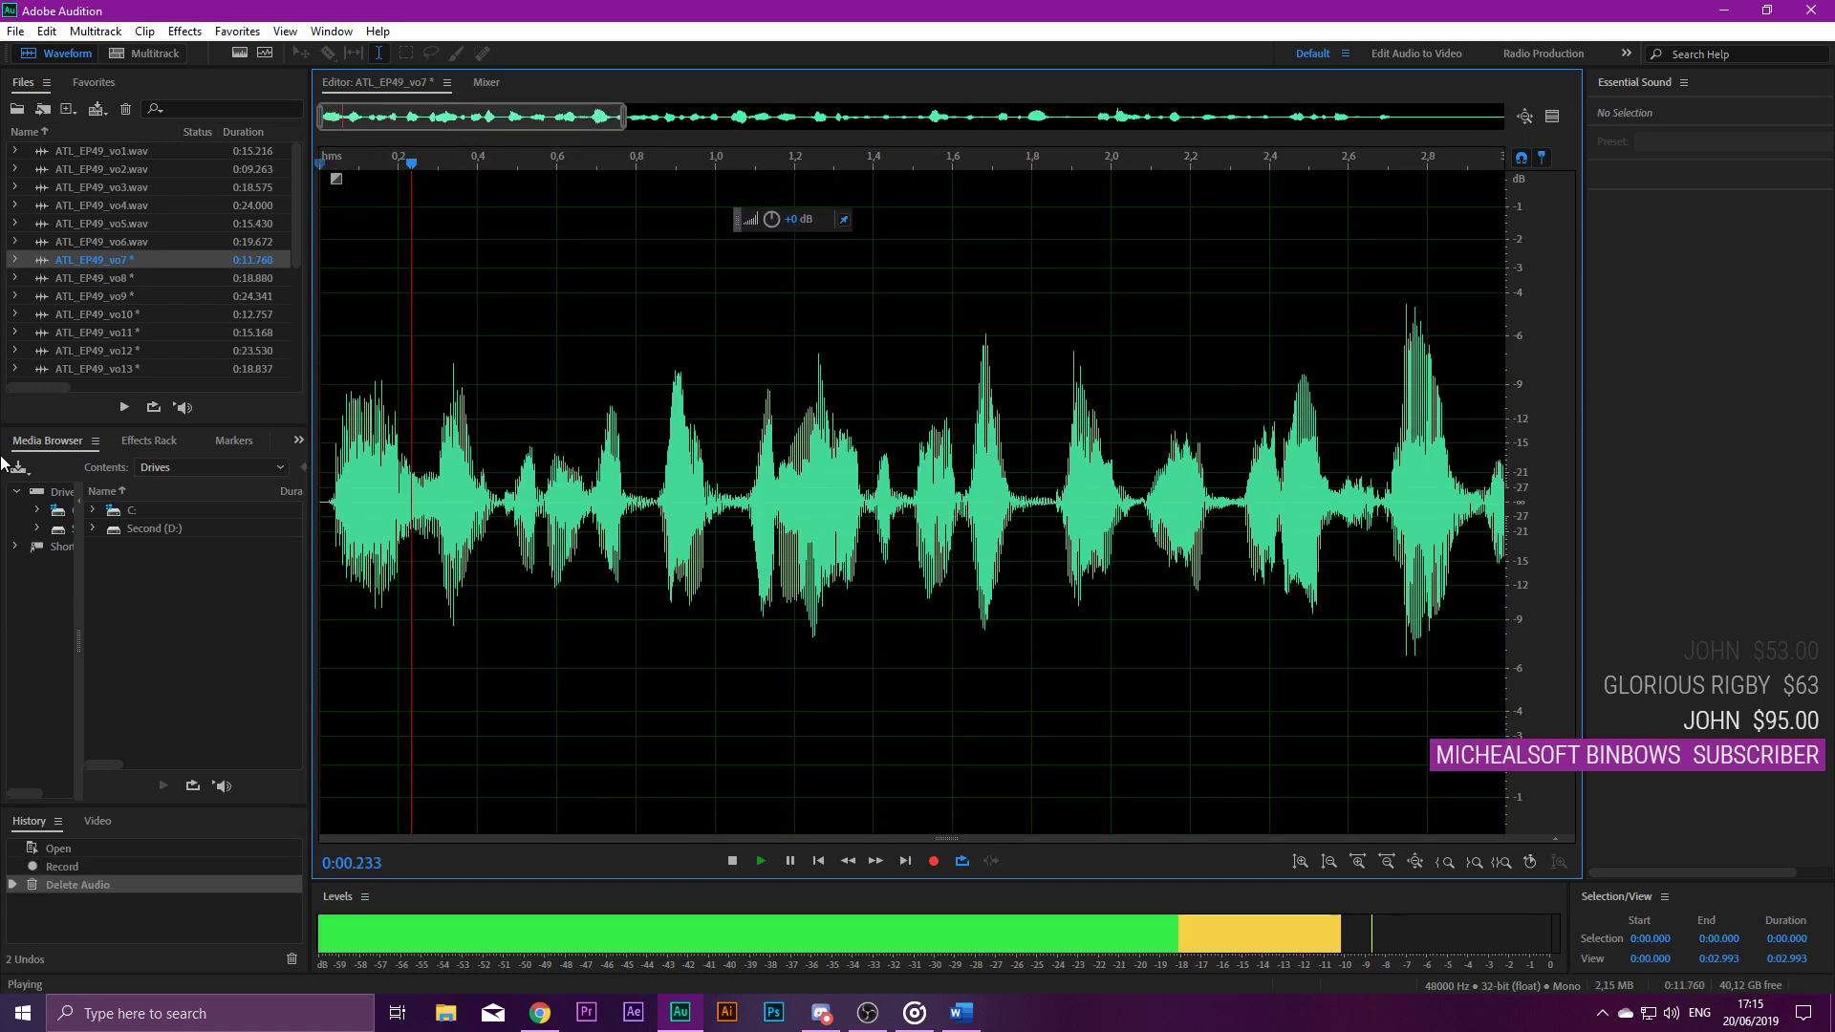
{"action": "scroll", "coordinate": [702, 558], "scroll_direction": "down", "scroll_amount": 2}
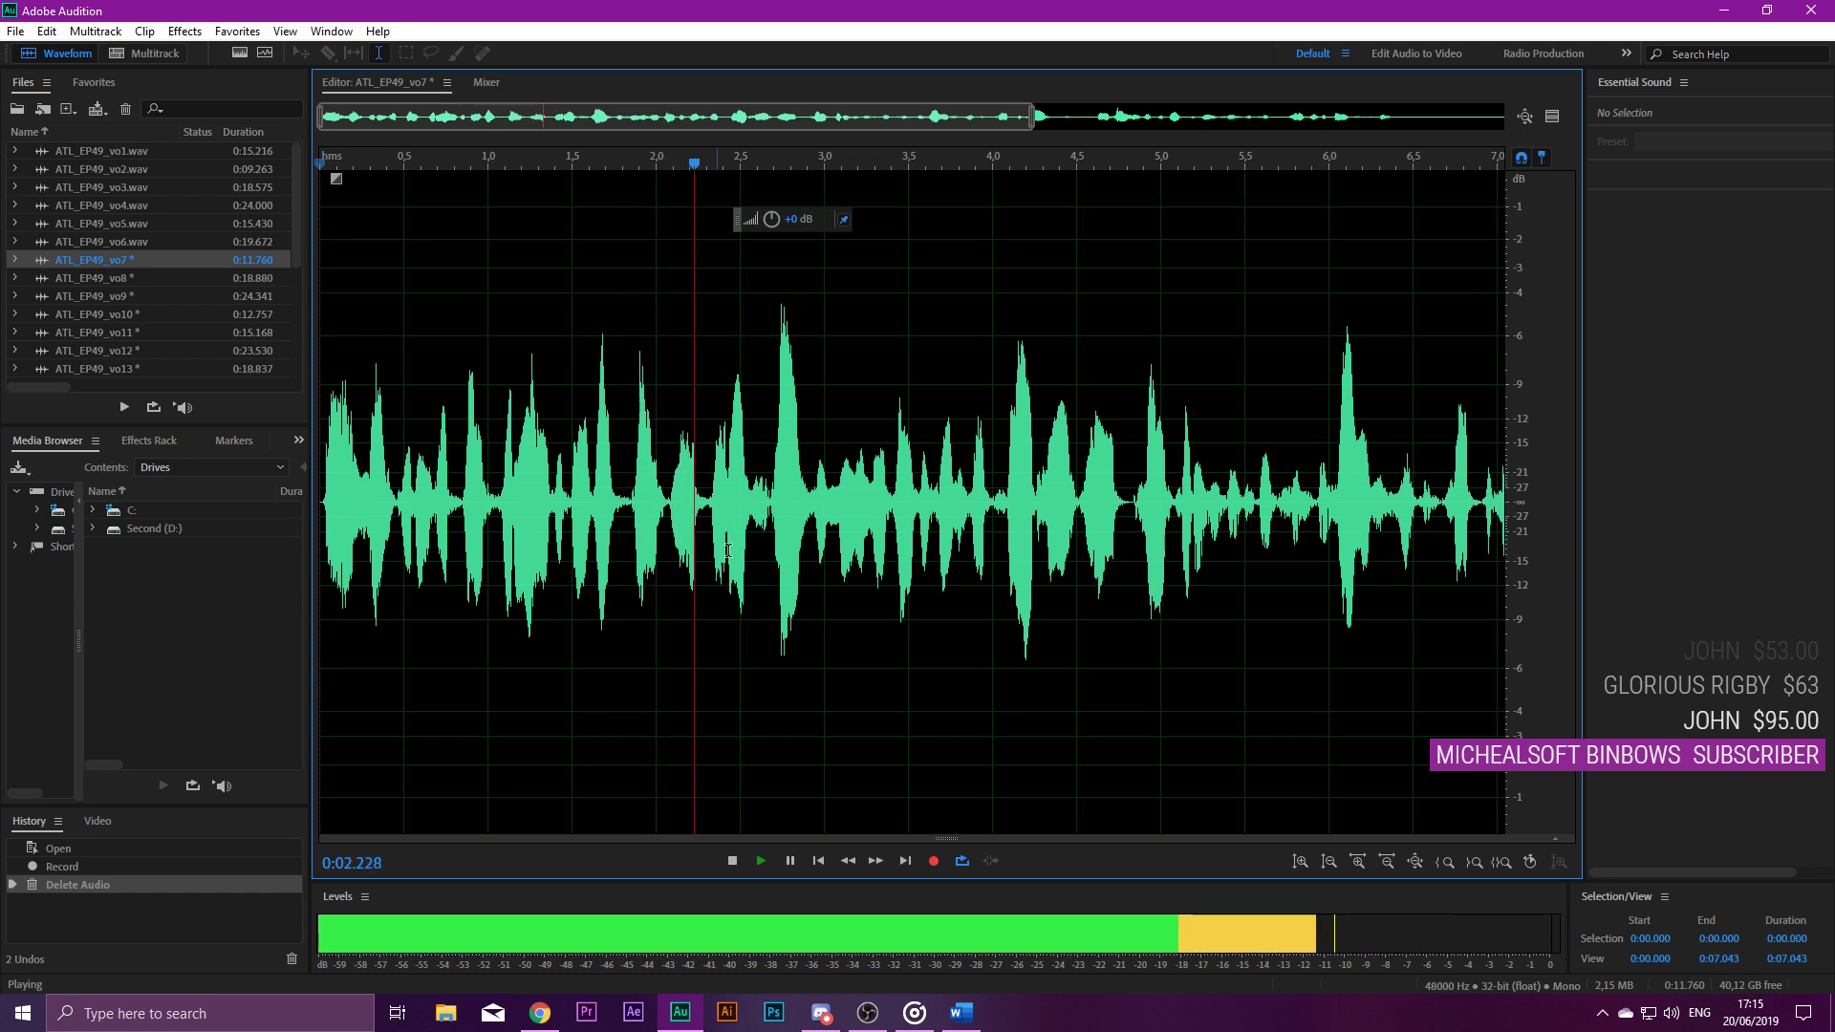
{"action": "scroll", "coordinate": [917, 508], "scroll_direction": "down", "scroll_amount": 1}
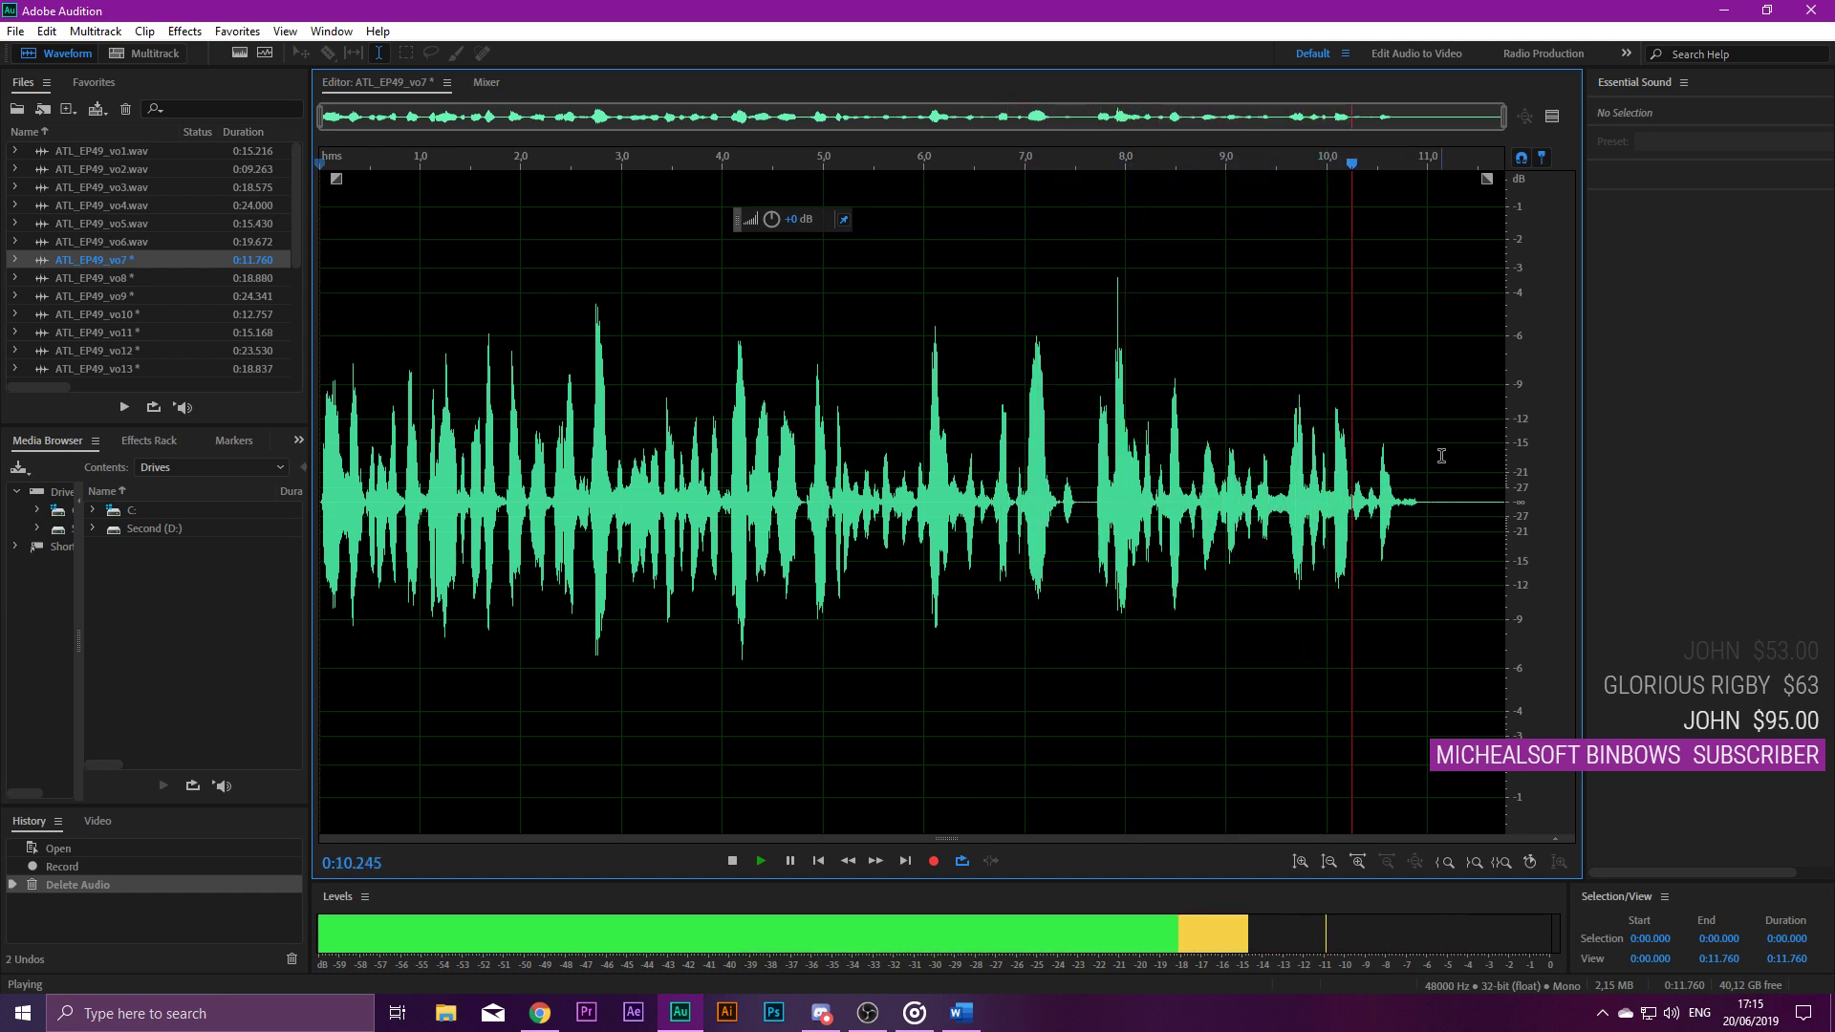
Stop playback and delete the silence from 11.0 seconds to the end of ATL_EP49_vo7.
{"action": "key", "text": "space"}
{"action": "key", "text": "shift+End"}
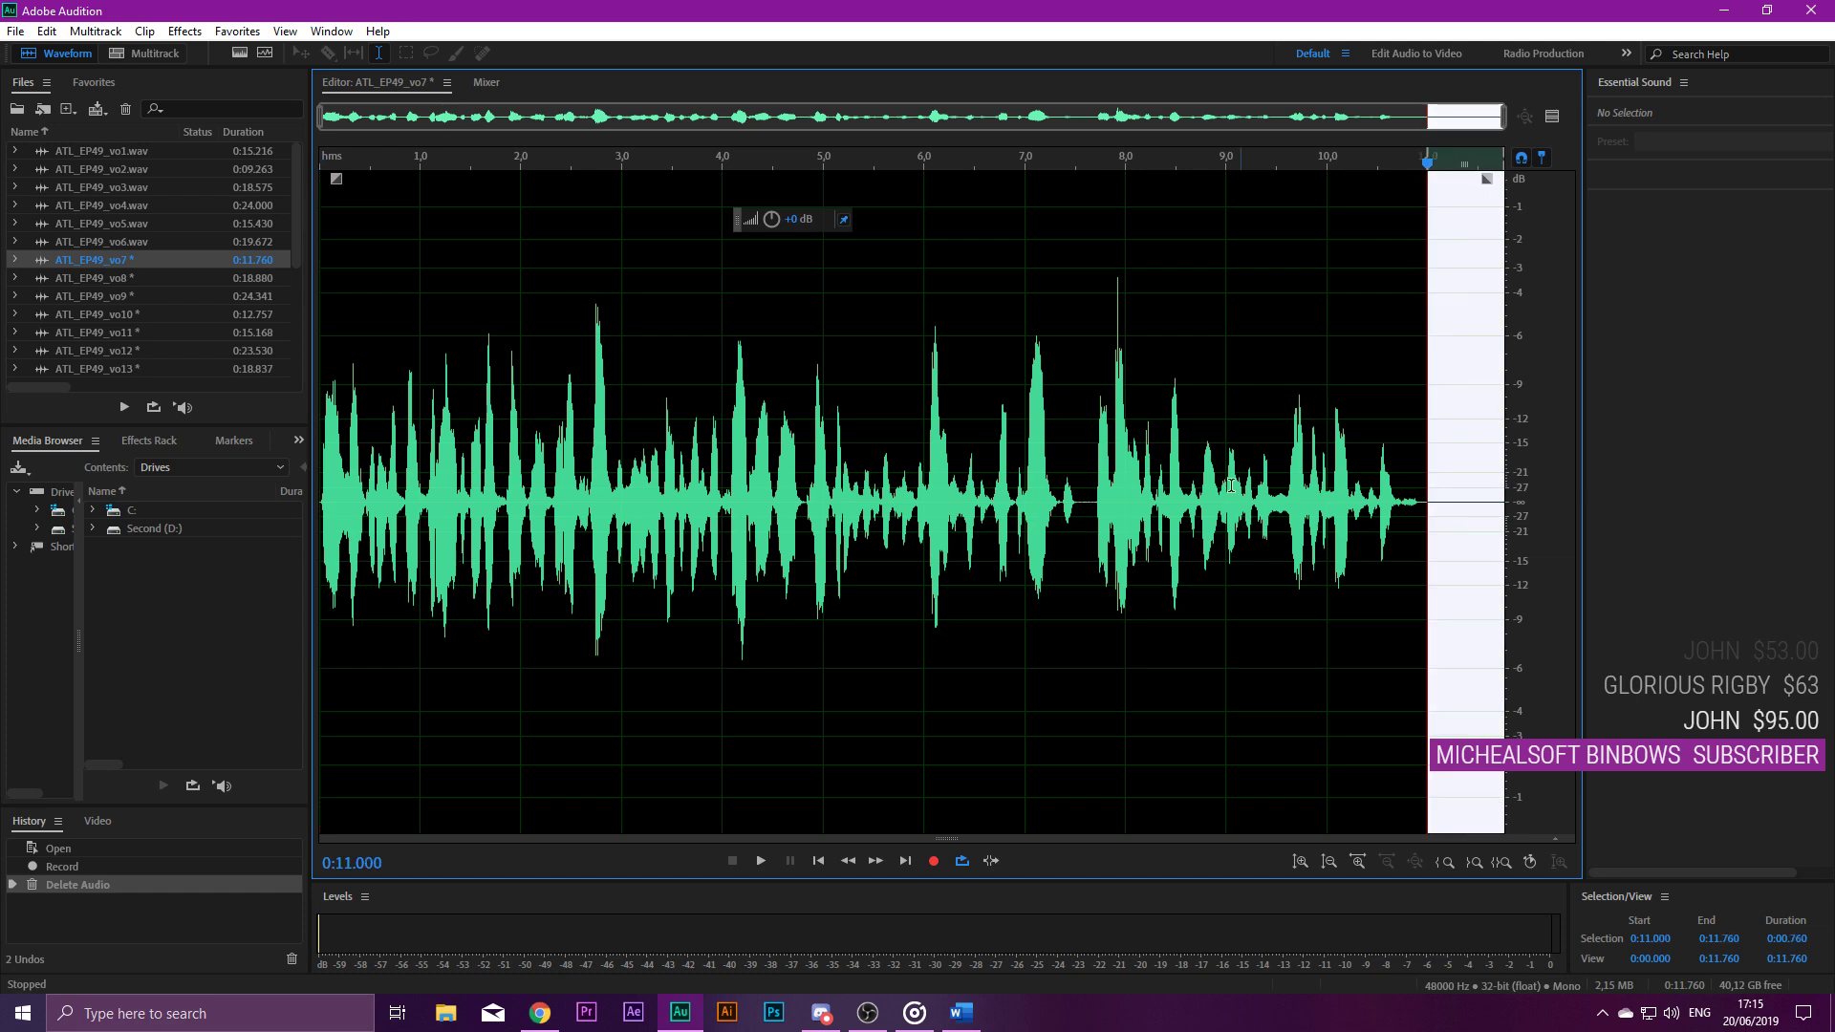
{"action": "key", "text": "Delete"}
Apply Noise Reduction to the entire ATL_EP49_vo7 clip and save it as a WAV file.
{"action": "key", "text": "ctrl+a"}
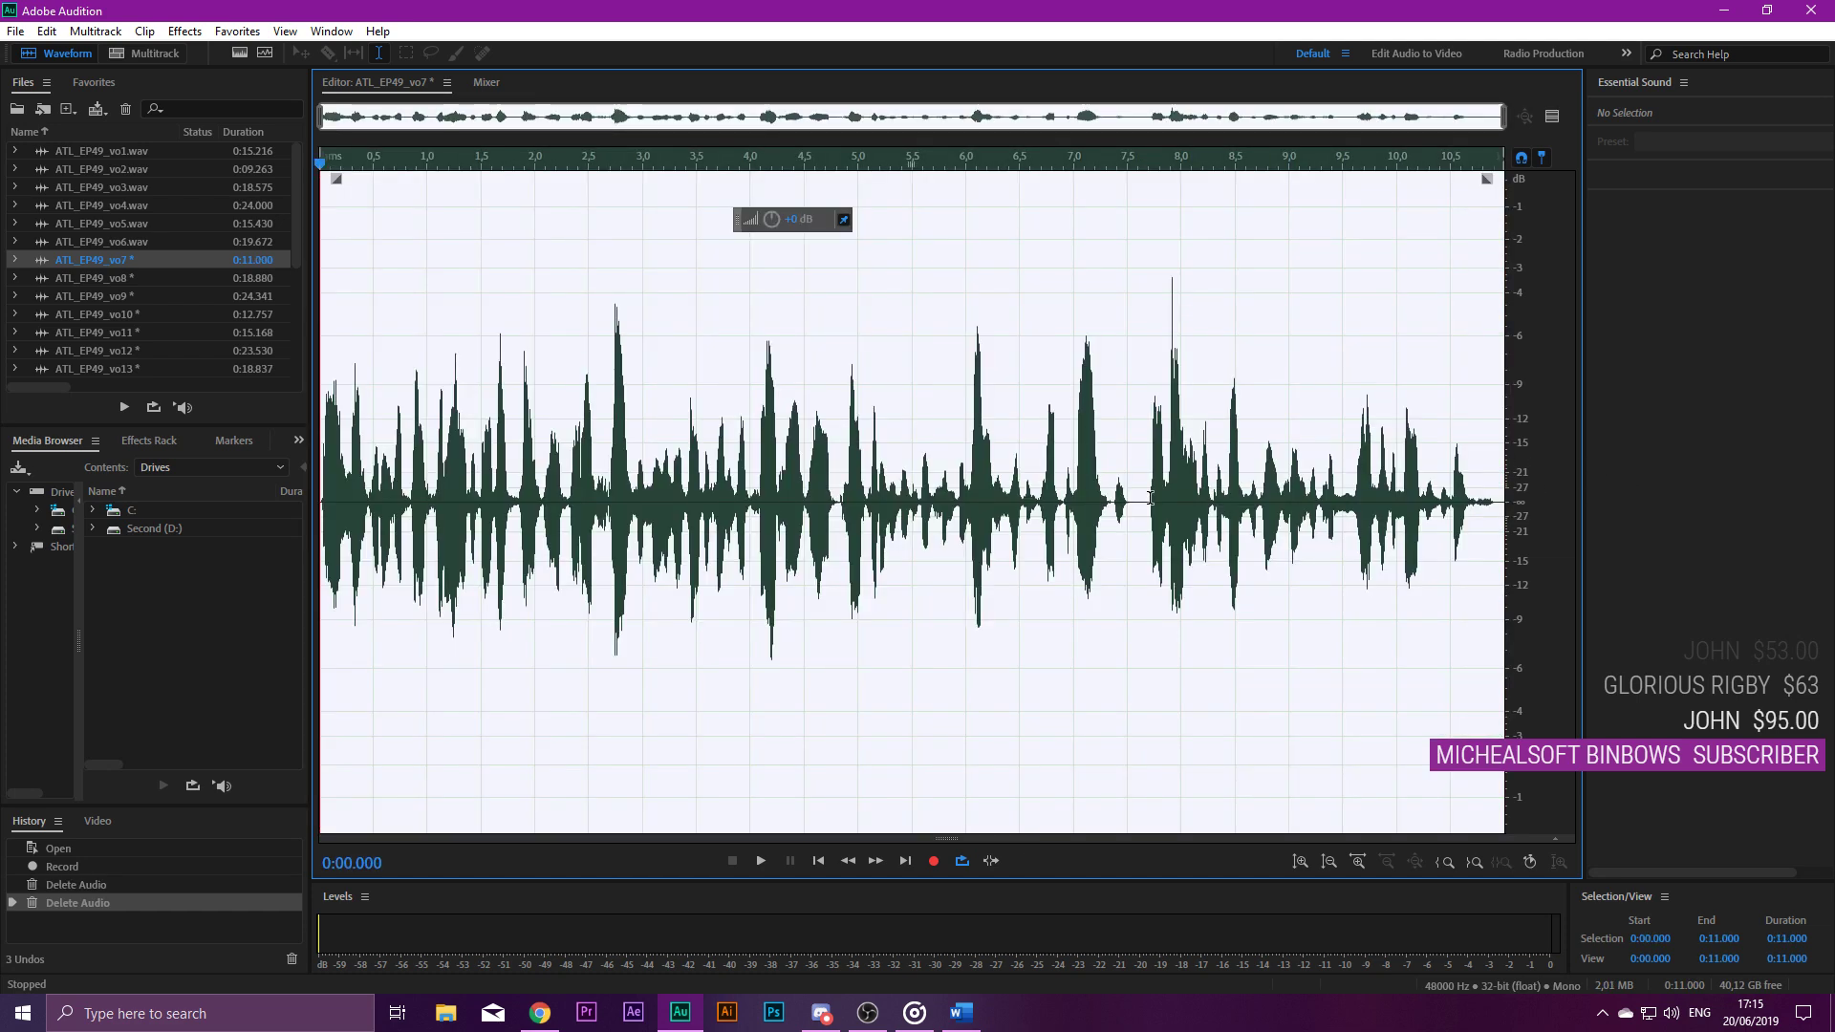
{"action": "key", "text": "ctrl+shift+p"}
{"action": "key", "text": "ctrl+s"}
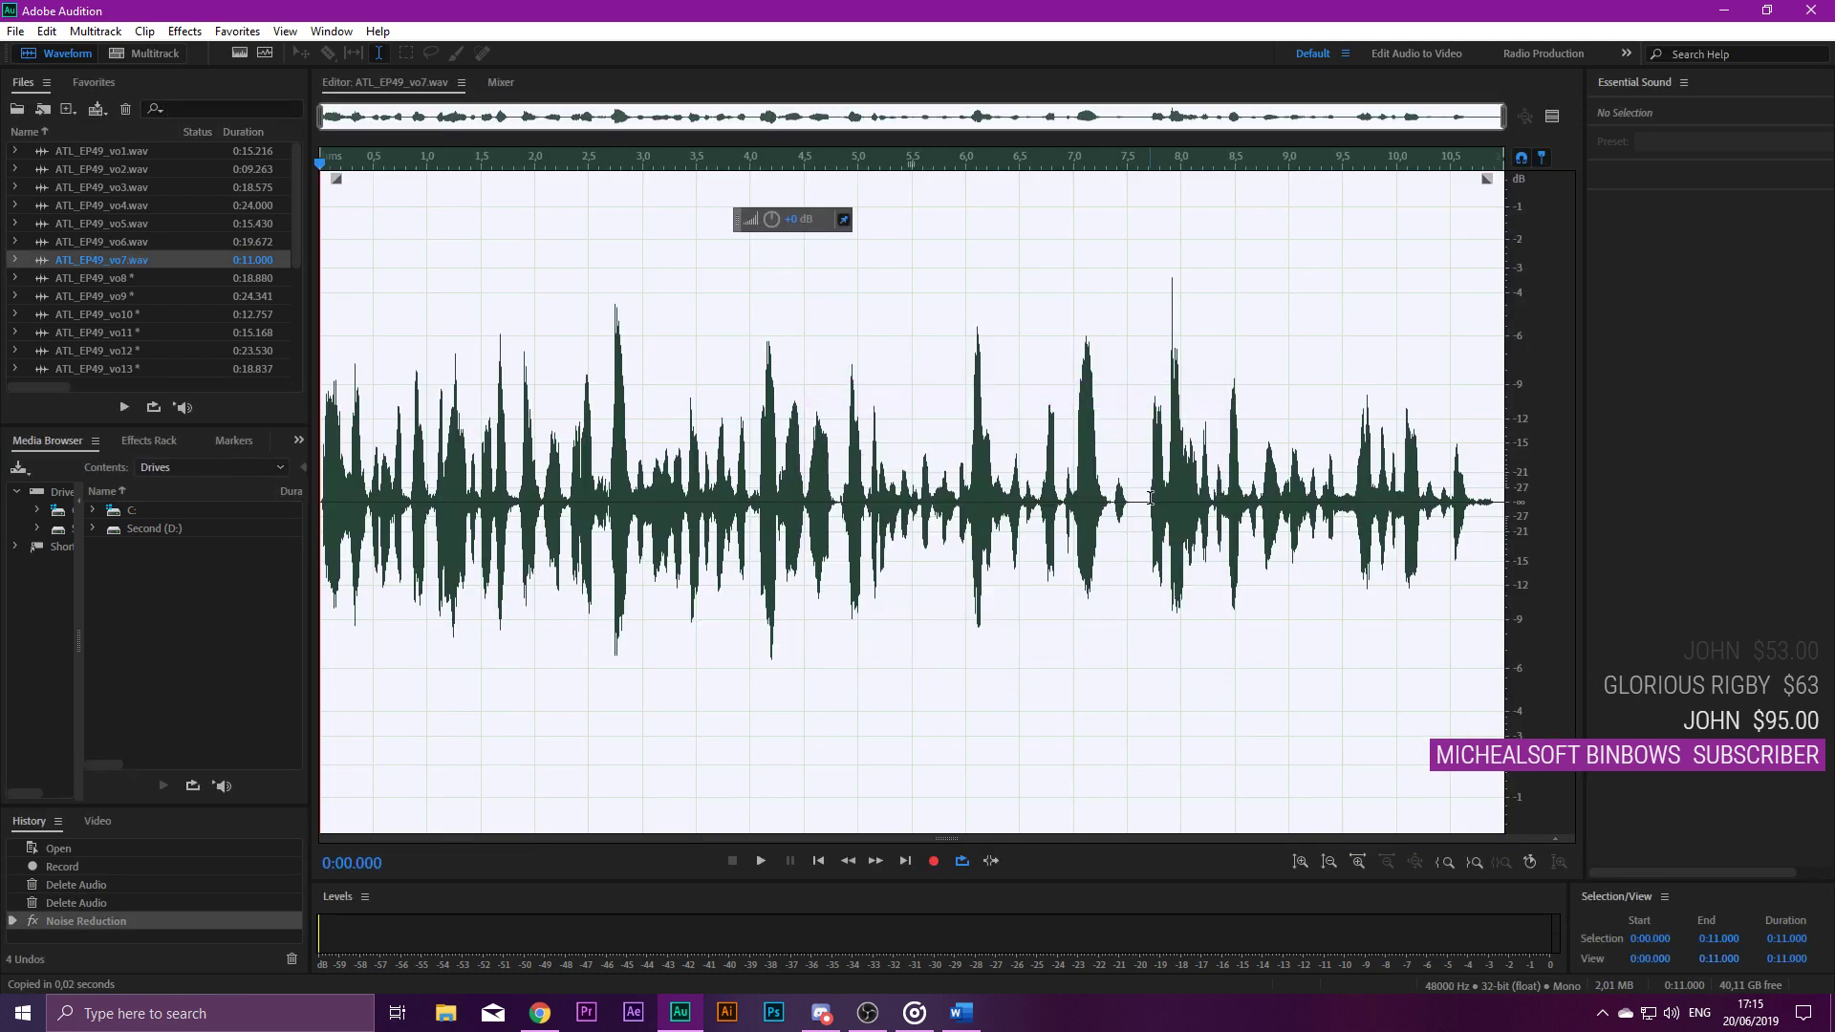
Open ATL_EP49_vo8, delete about 0.85 seconds of silence from its start, and play it from the beginning.
{"action": "left_click", "coordinate": [252, 277]}
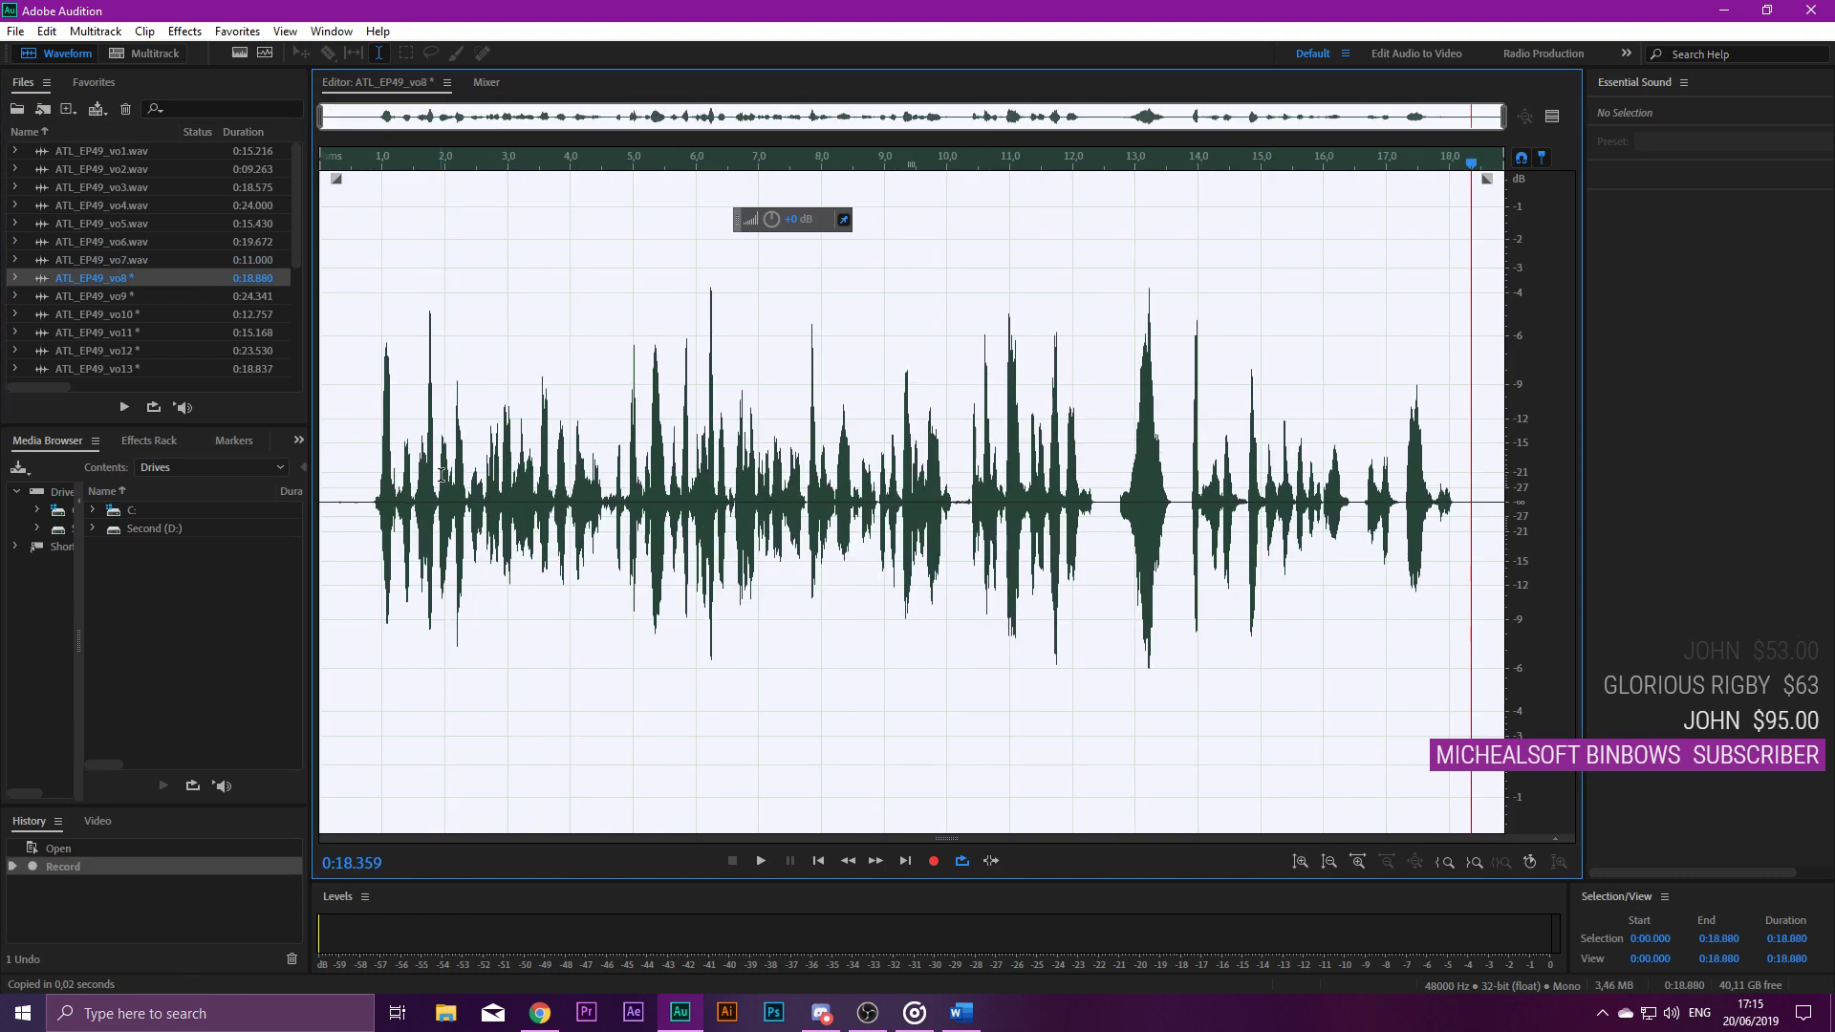
{"action": "left_click", "coordinate": [369, 493]}
{"action": "scroll", "coordinate": [369, 493], "scroll_direction": "up", "scroll_amount": 5}
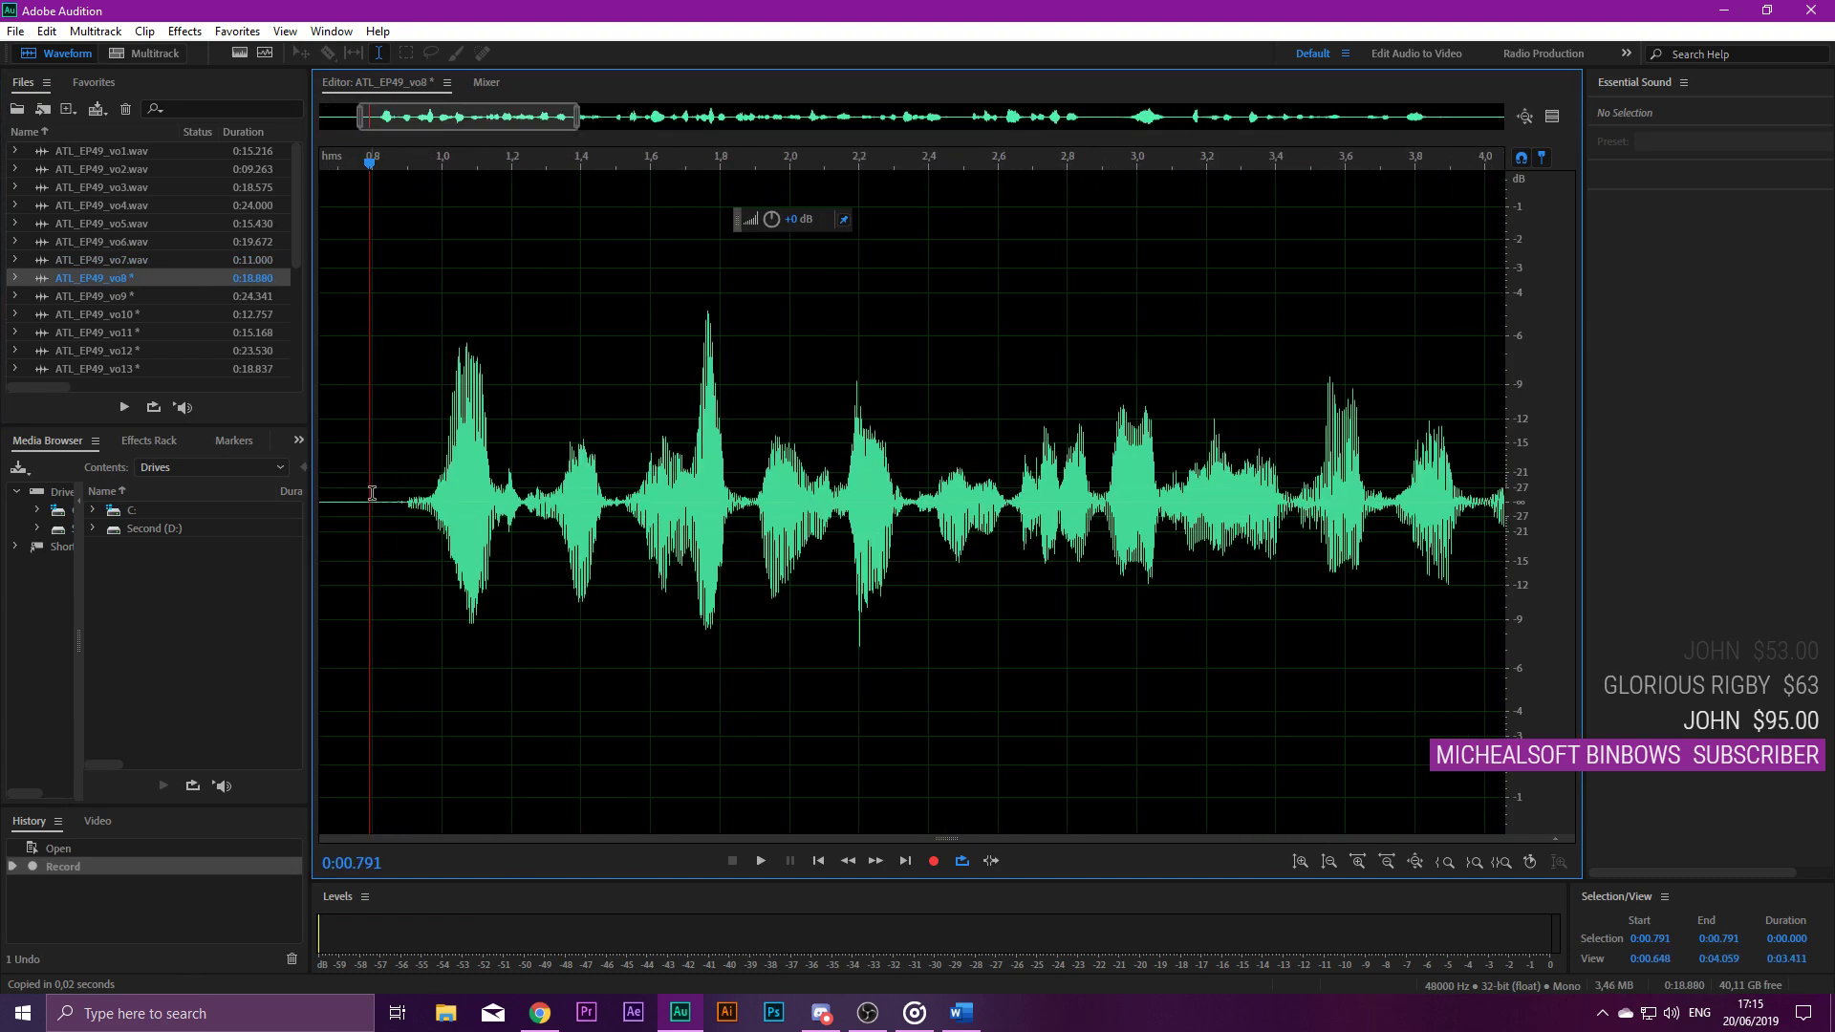
{"action": "left_click_drag", "start_coordinate": [395, 500], "coordinate": [3, 475]}
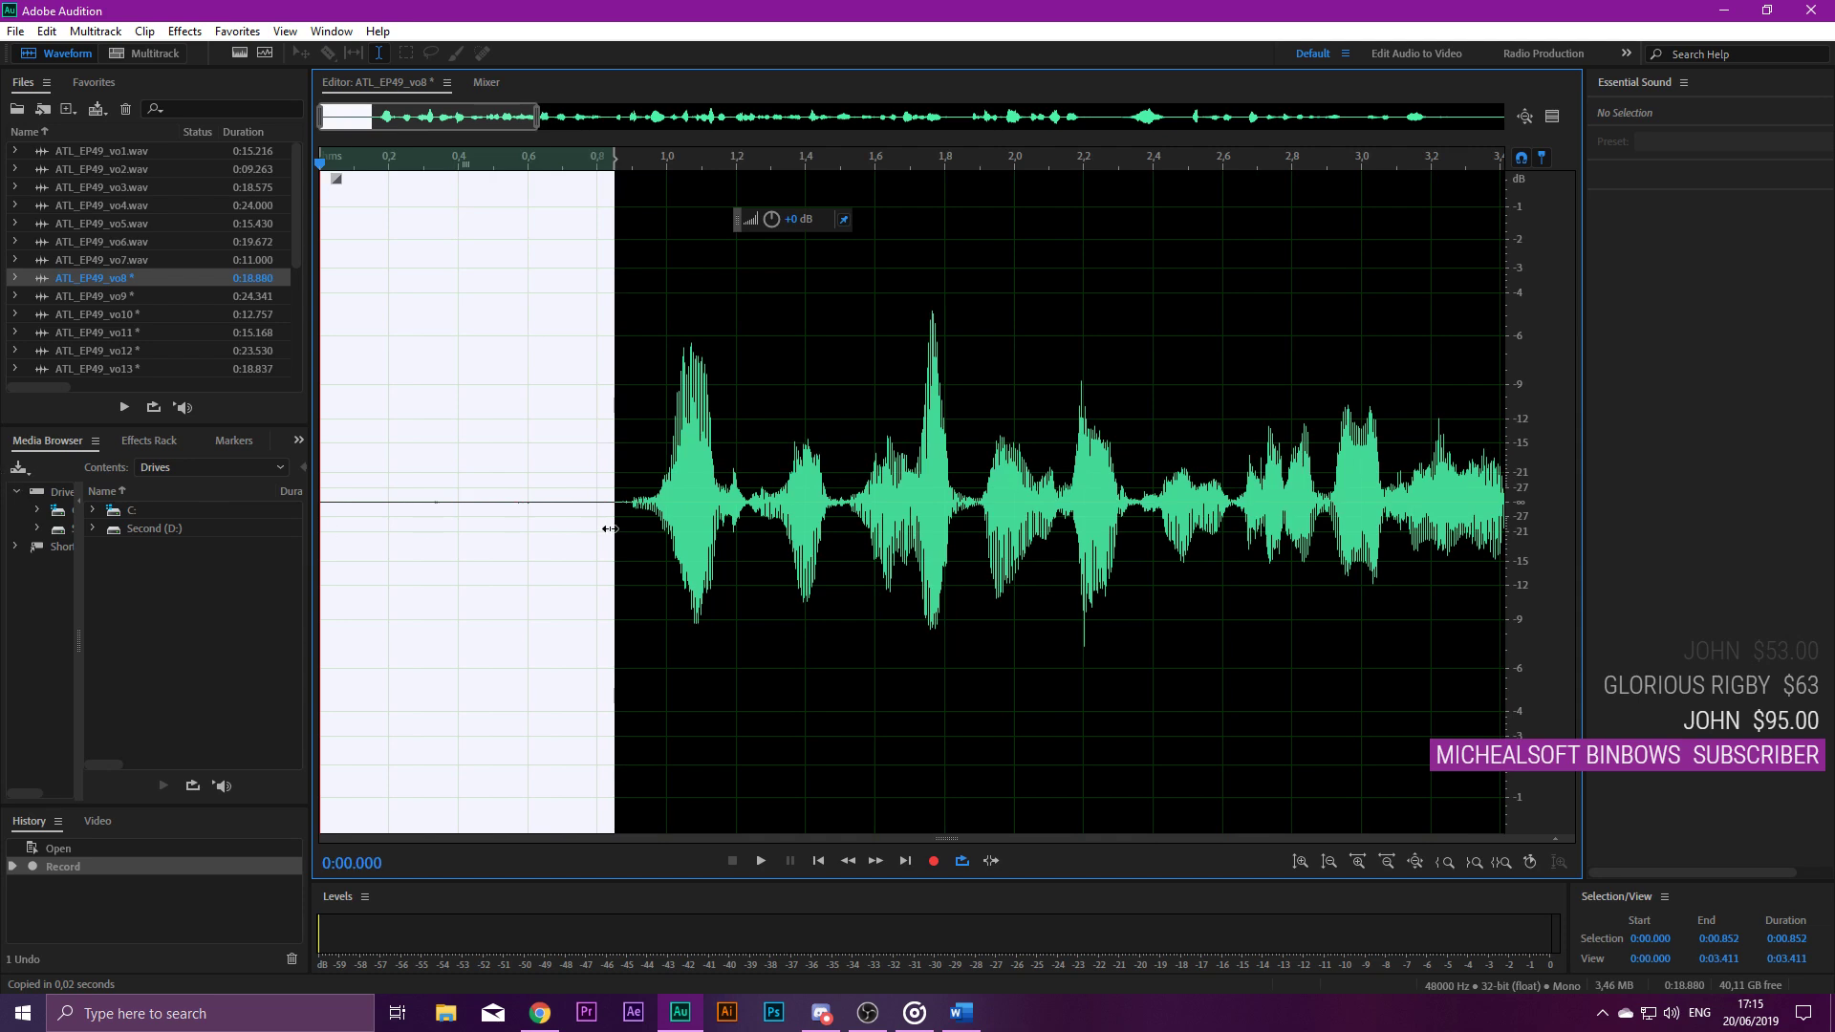
{"action": "key", "text": "Delete"}
{"action": "key", "text": "space"}
{"action": "scroll", "coordinate": [612, 526], "scroll_direction": "down", "scroll_amount": 5}
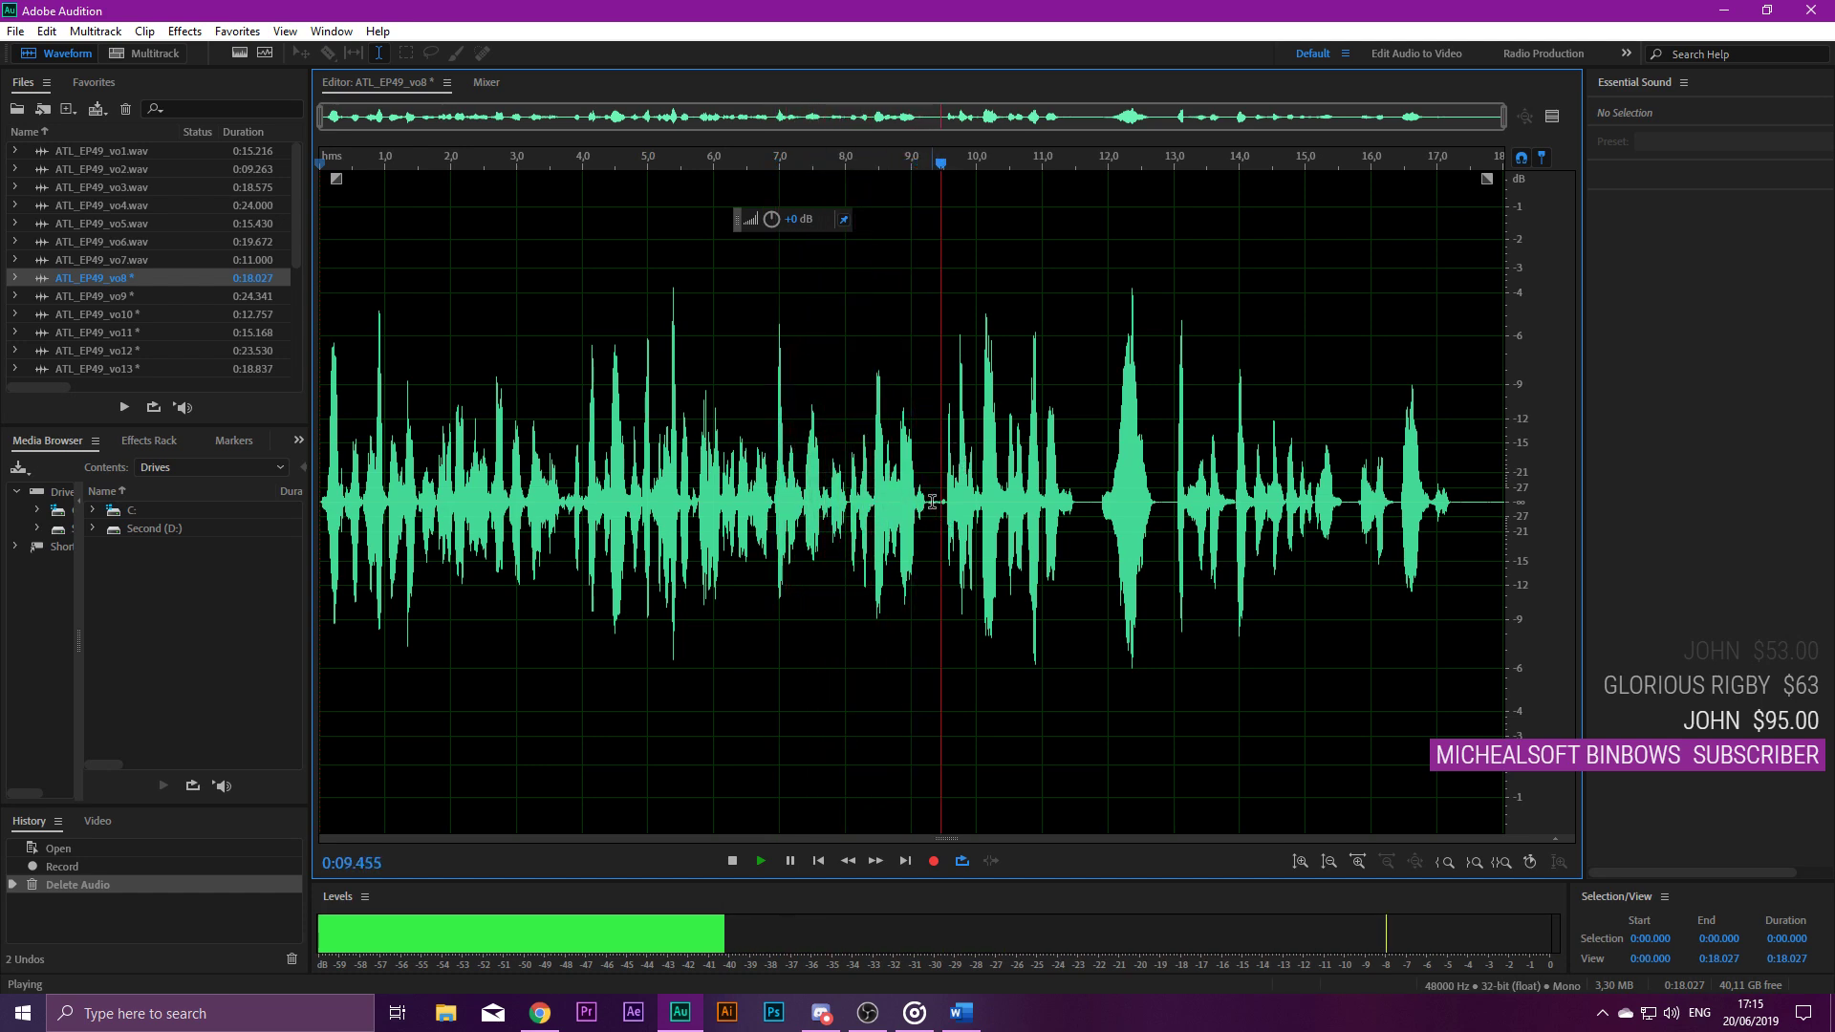
Stop playback, delete about 0.3 seconds of the pause at about 9.2 seconds in ATL_EP49_vo8, and play from about 8.8 seconds.
{"action": "key", "text": "space"}
{"action": "scroll", "coordinate": [932, 500], "scroll_direction": "up", "scroll_amount": 5}
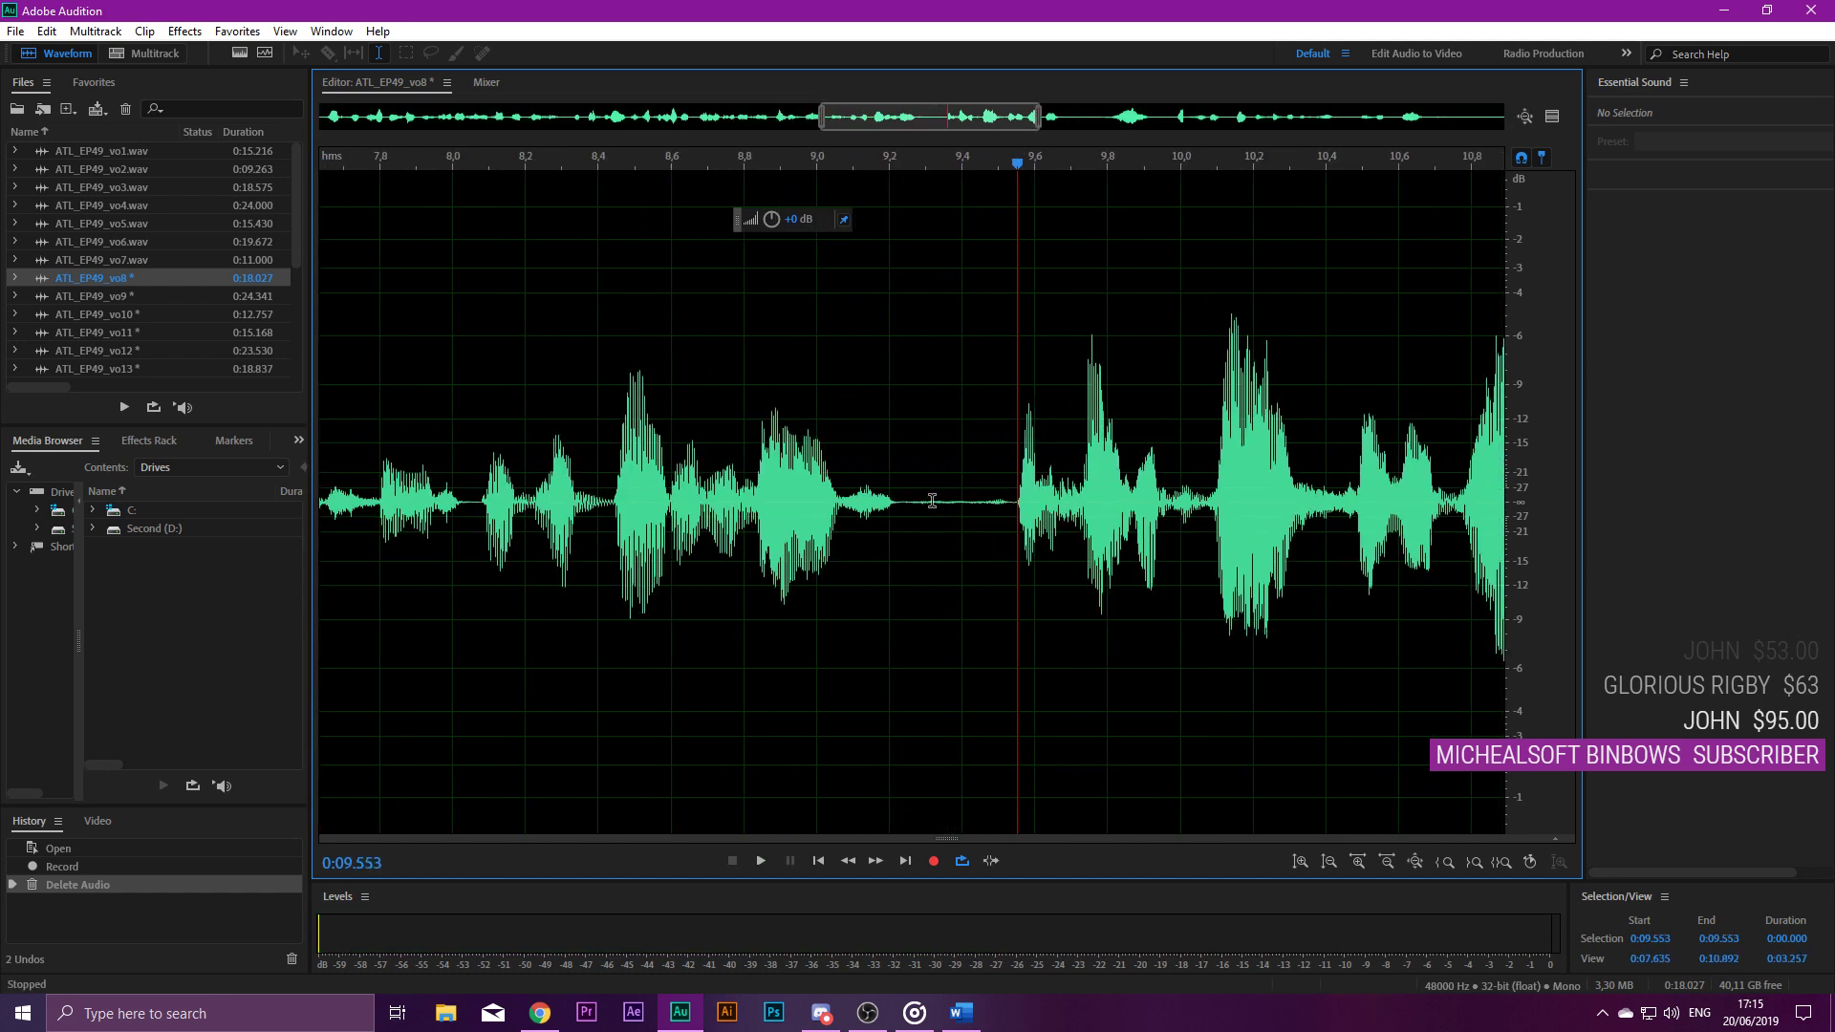
{"action": "scroll", "coordinate": [932, 501], "scroll_direction": "up", "scroll_amount": 3}
{"action": "left_click_drag", "start_coordinate": [870, 492], "coordinate": [1128, 541]}
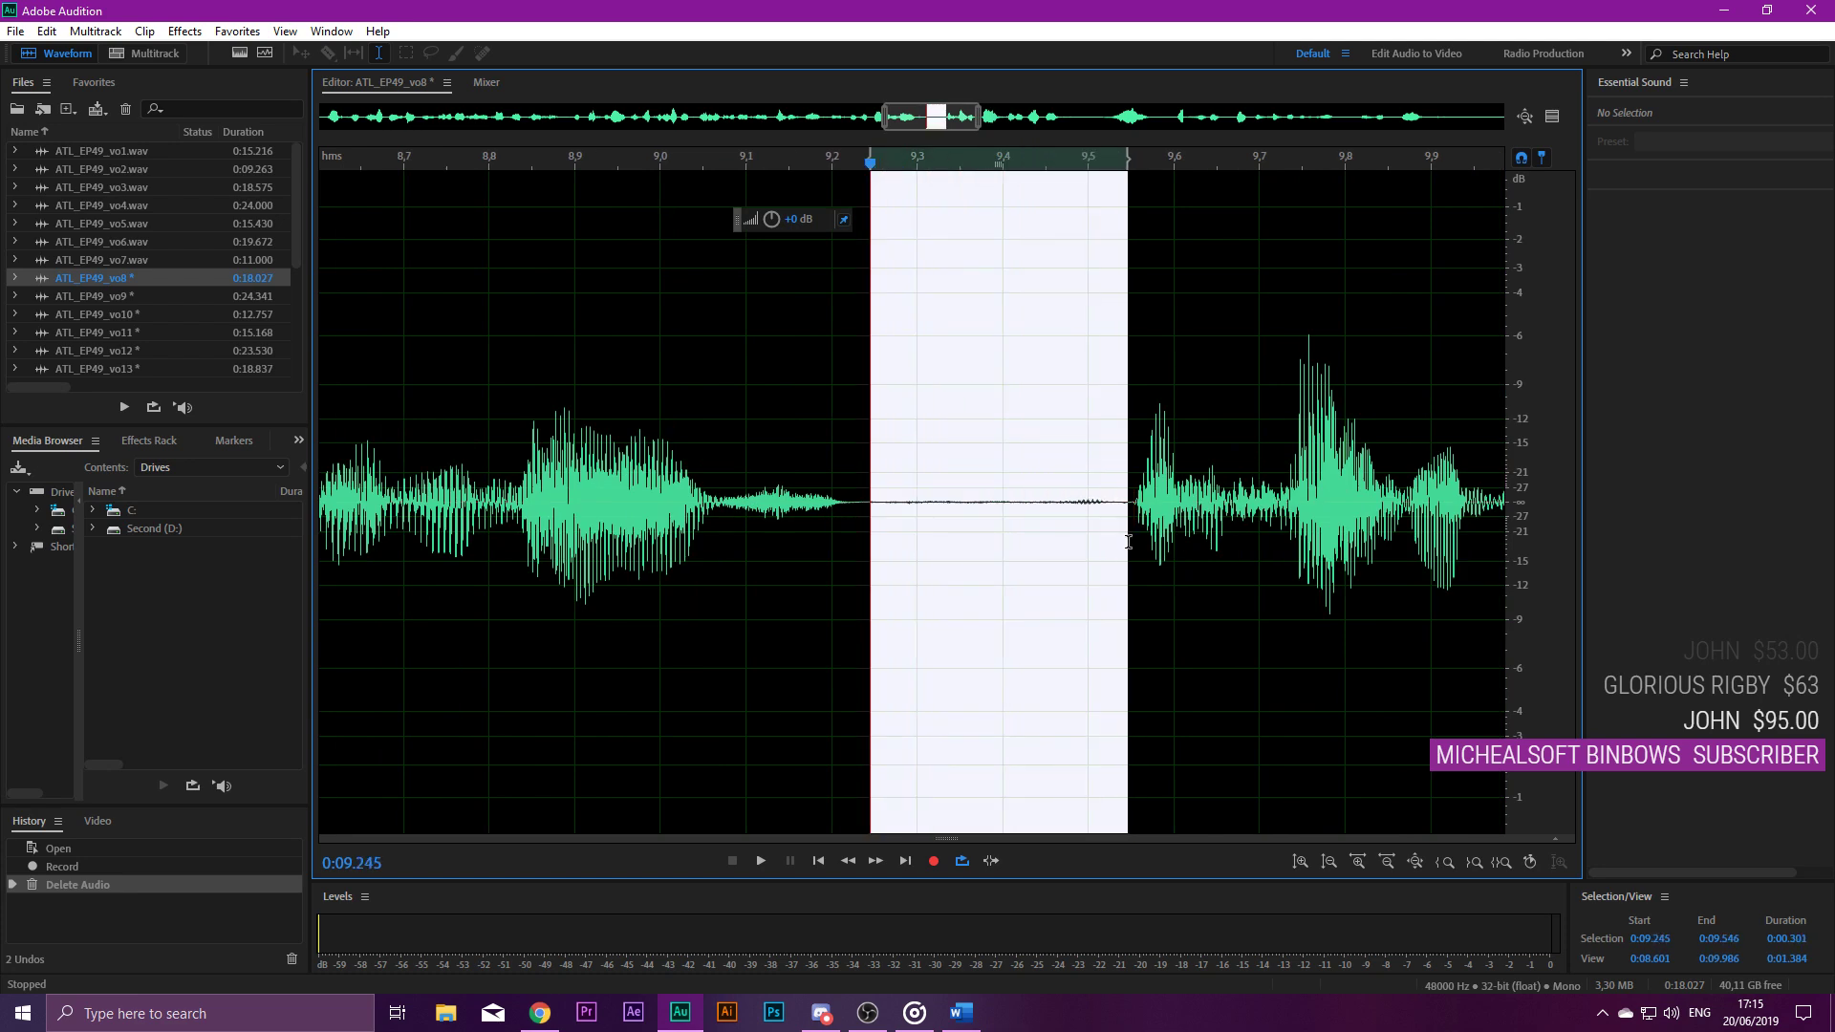
{"action": "key", "text": "Delete"}
{"action": "left_click", "coordinate": [496, 378]}
{"action": "key", "text": "space"}
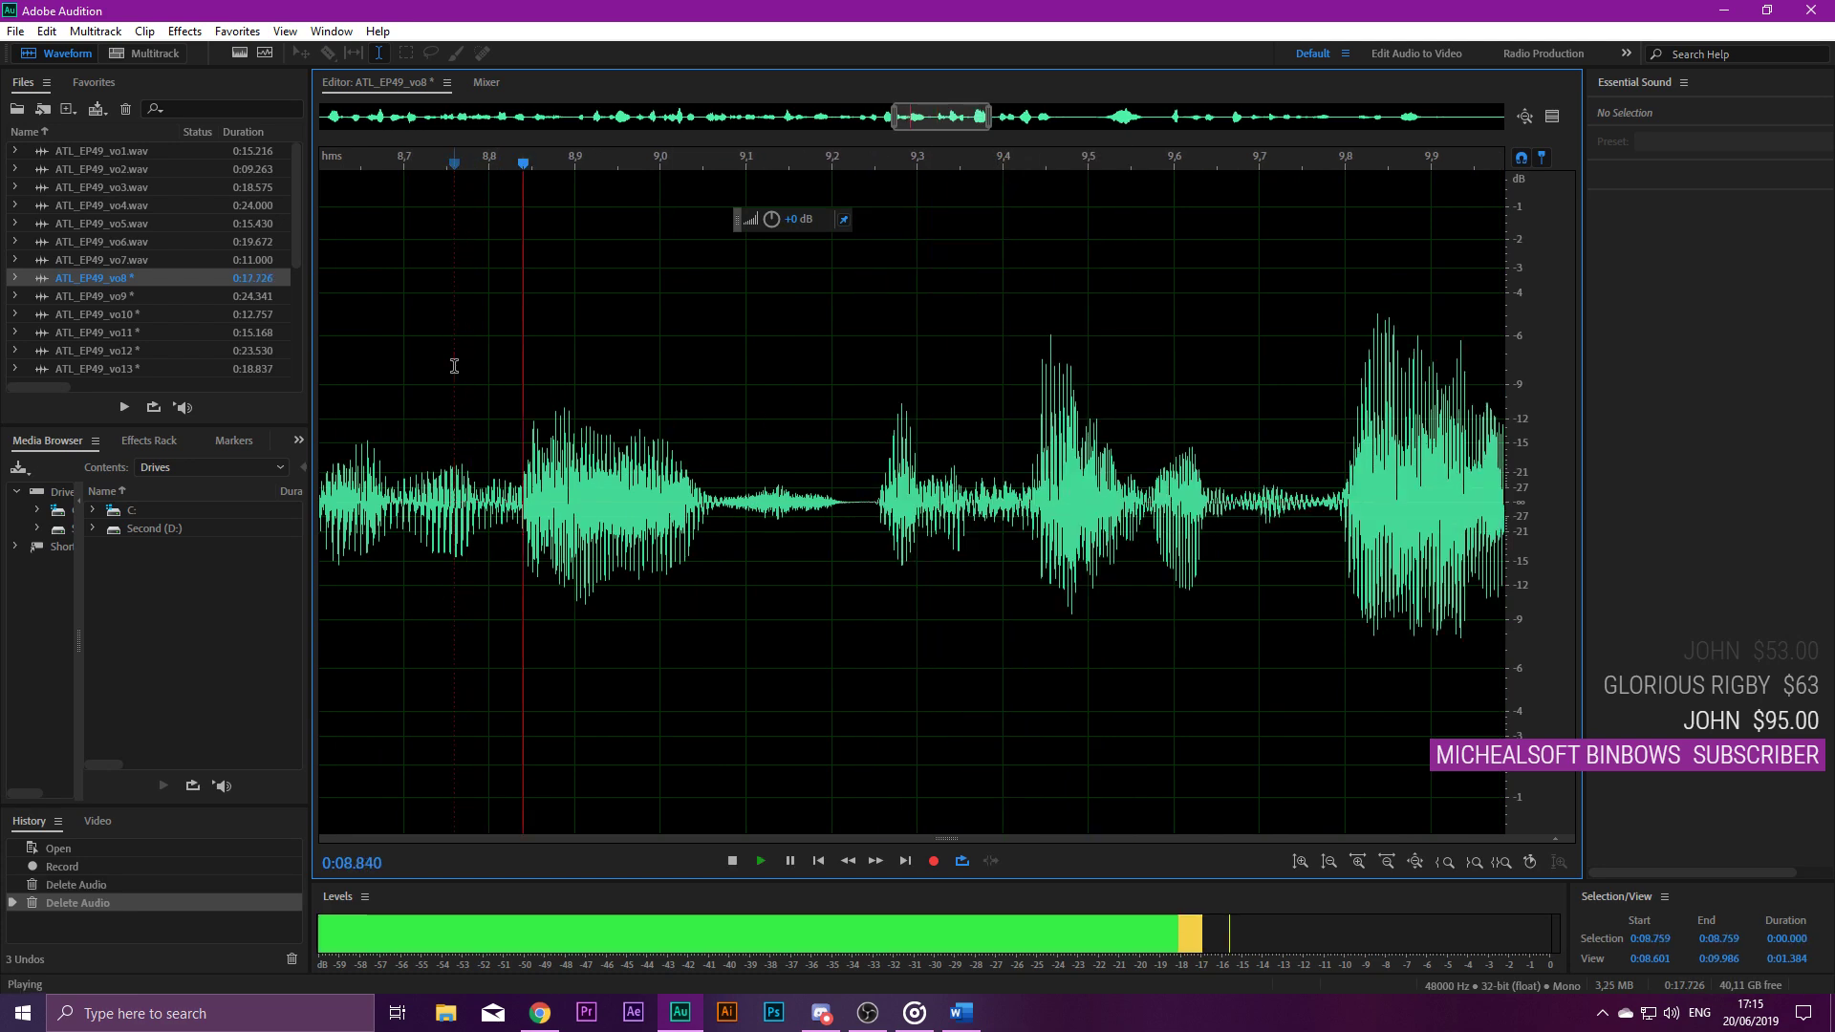
Play ATL_EP49_vo8 on from about 9.4 seconds, then stop and delete the silence from 17.0 seconds to its end.
{"action": "scroll", "coordinate": [574, 377], "scroll_direction": "down", "scroll_amount": 7}
{"action": "key", "text": "space"}
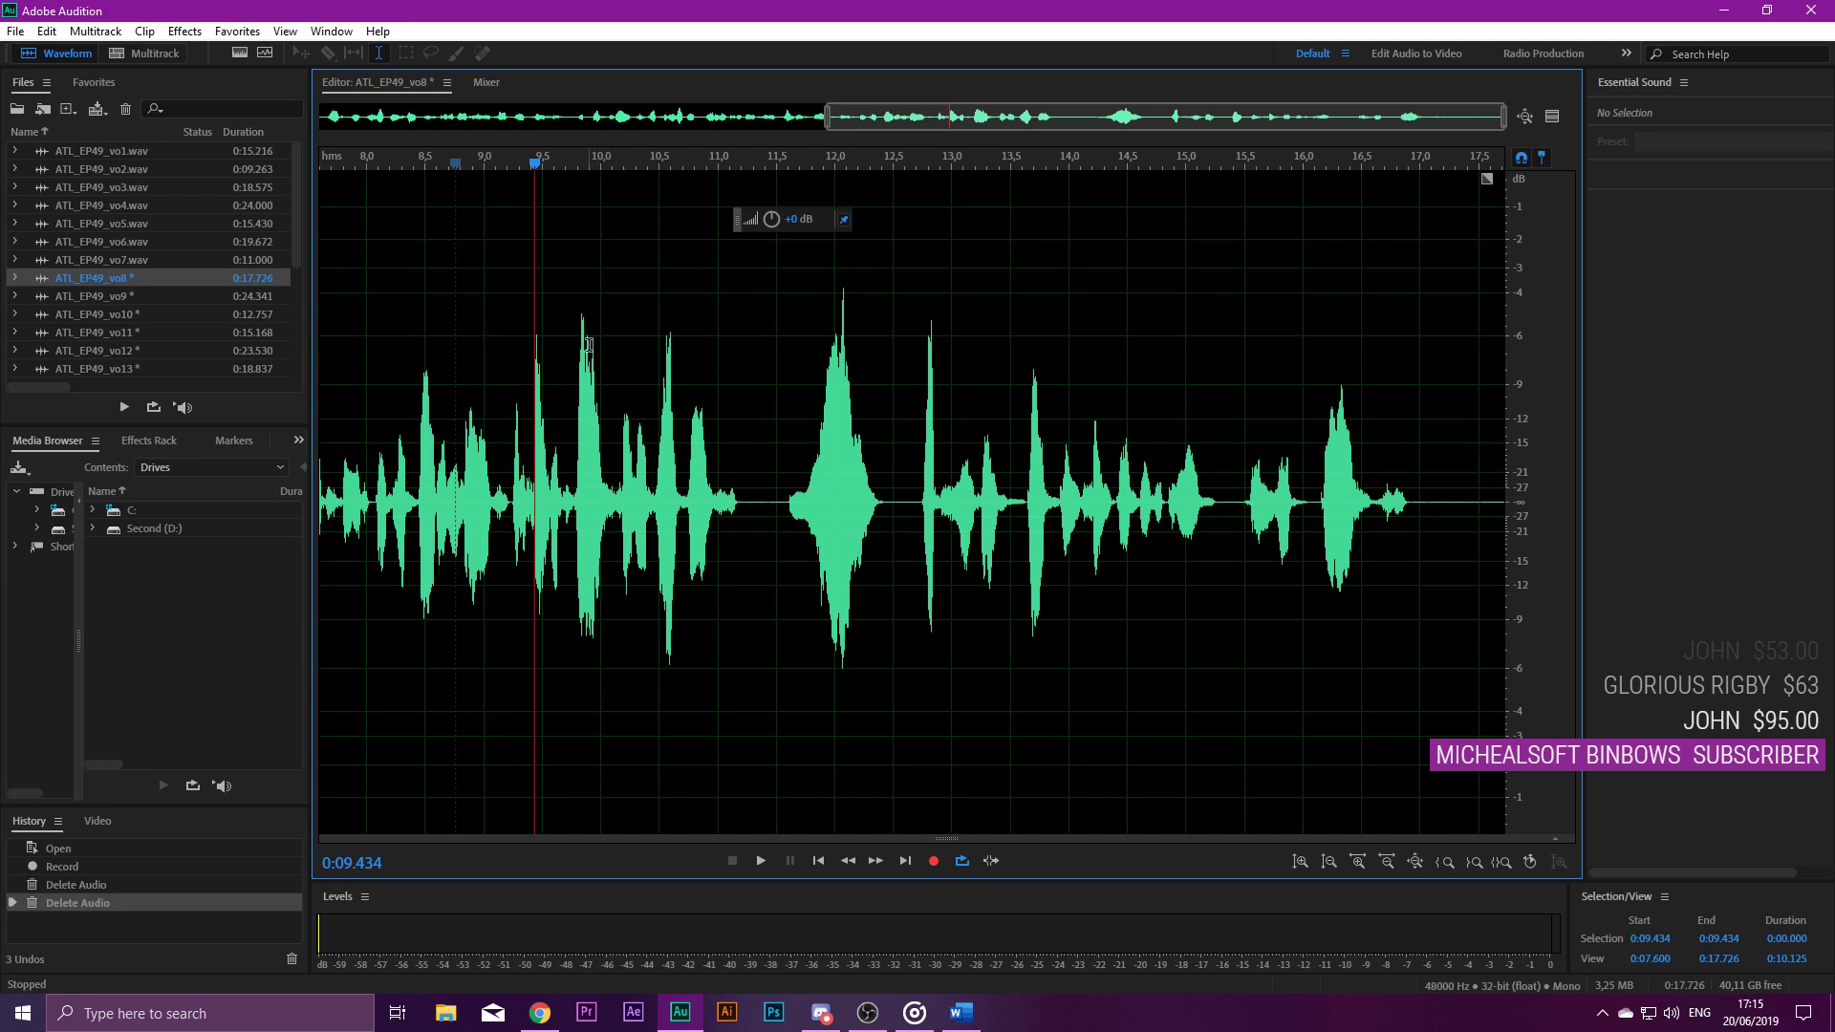
{"action": "key", "text": "space"}
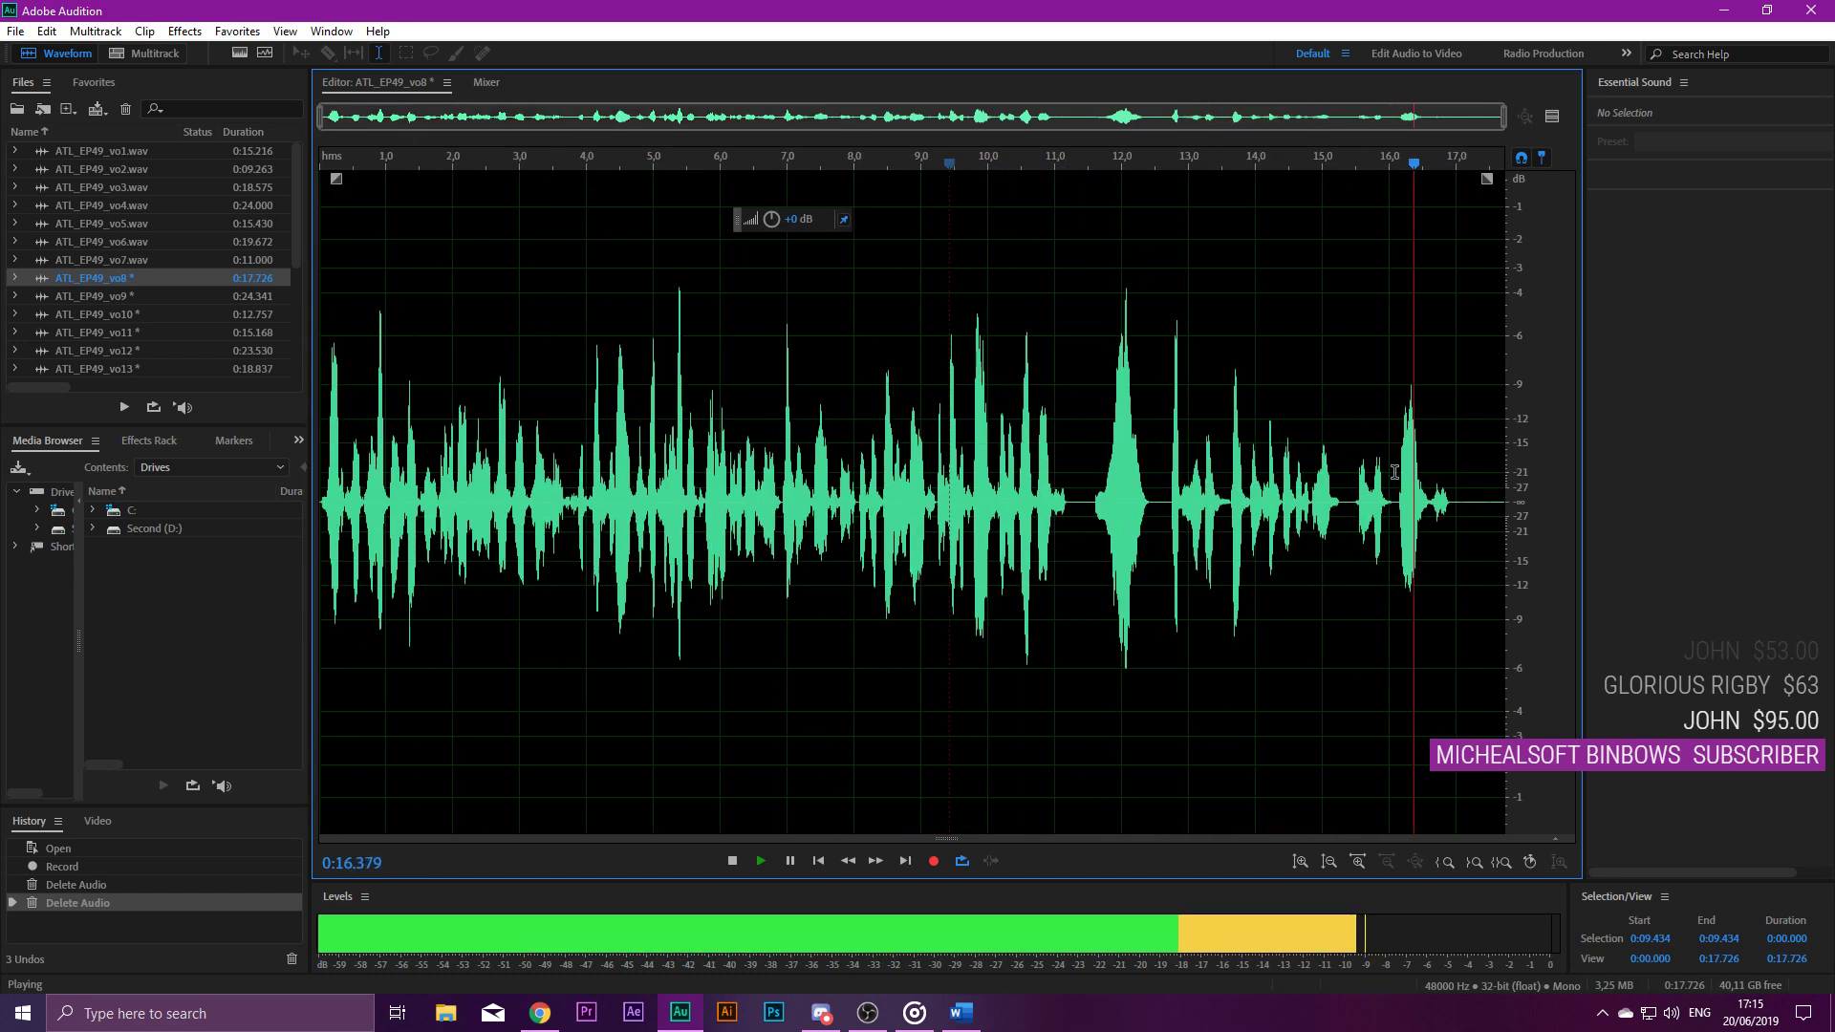
{"action": "scroll", "coordinate": [1338, 459], "scroll_direction": "down", "scroll_amount": 3}
{"action": "key", "text": "space"}
{"action": "left_click_drag", "start_coordinate": [1454, 492], "coordinate": [1551, 508]}
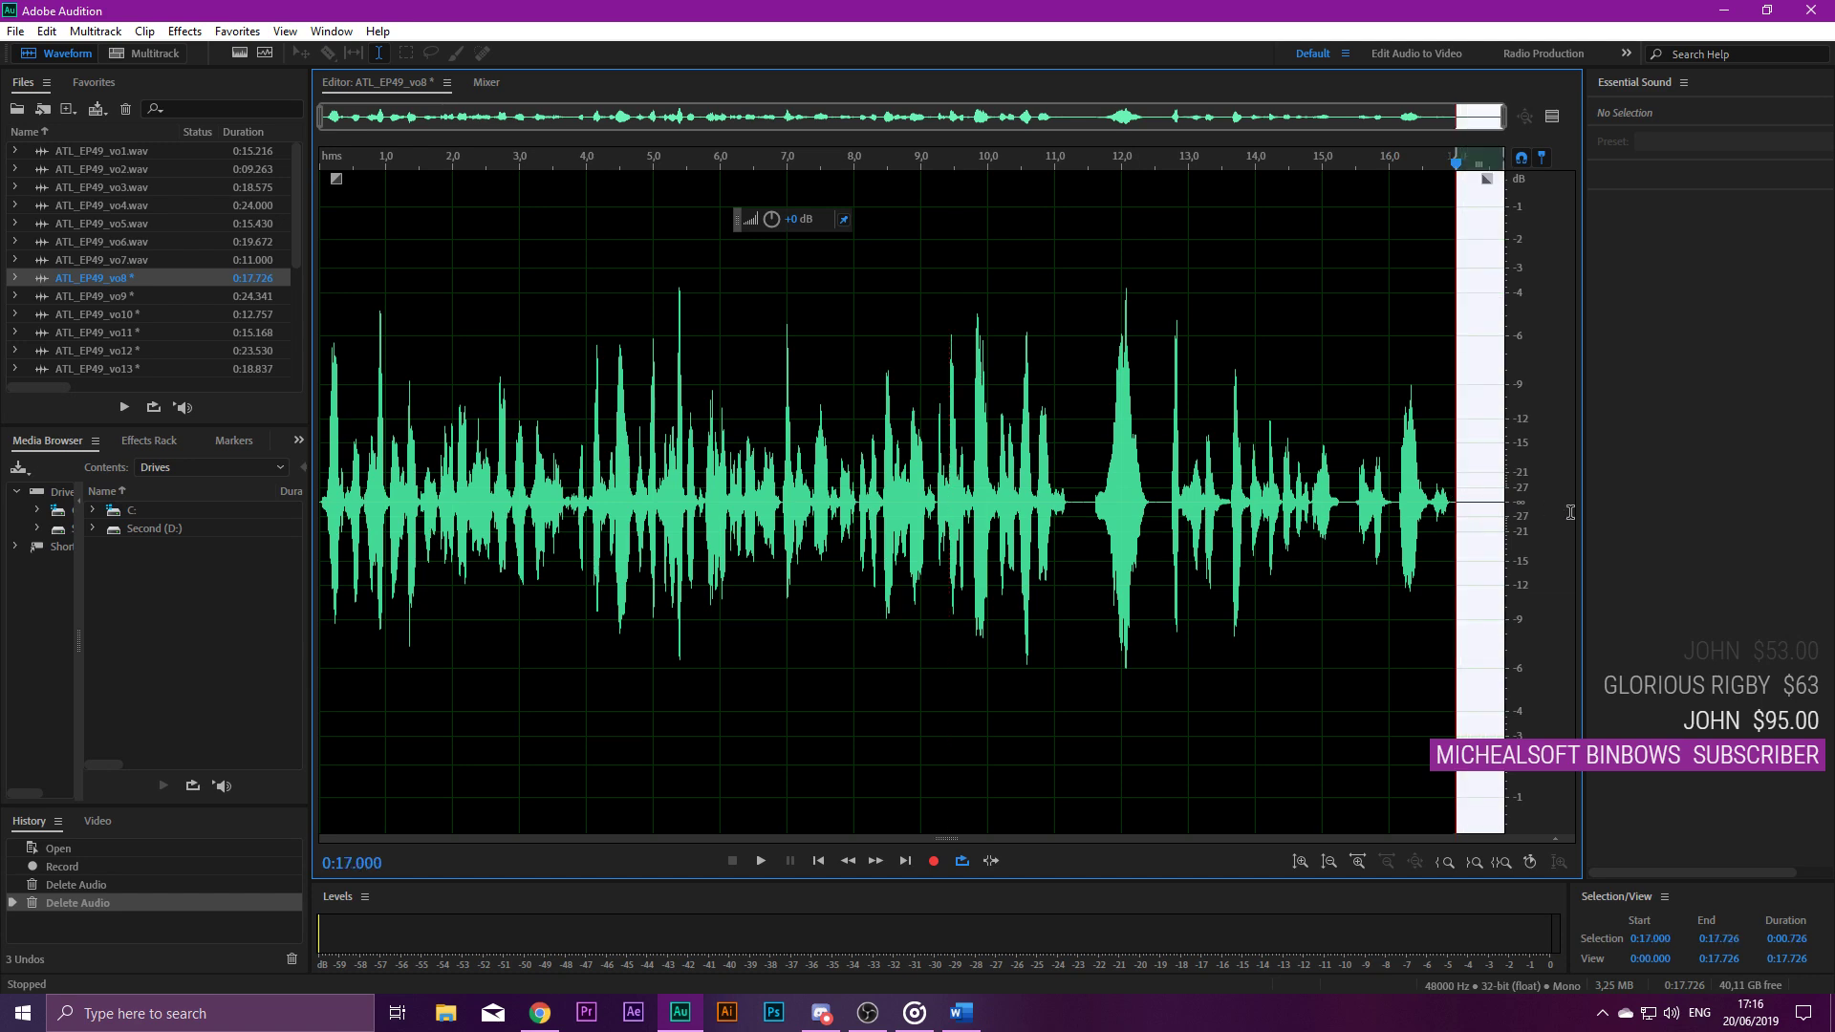
{"action": "key", "text": "Delete"}
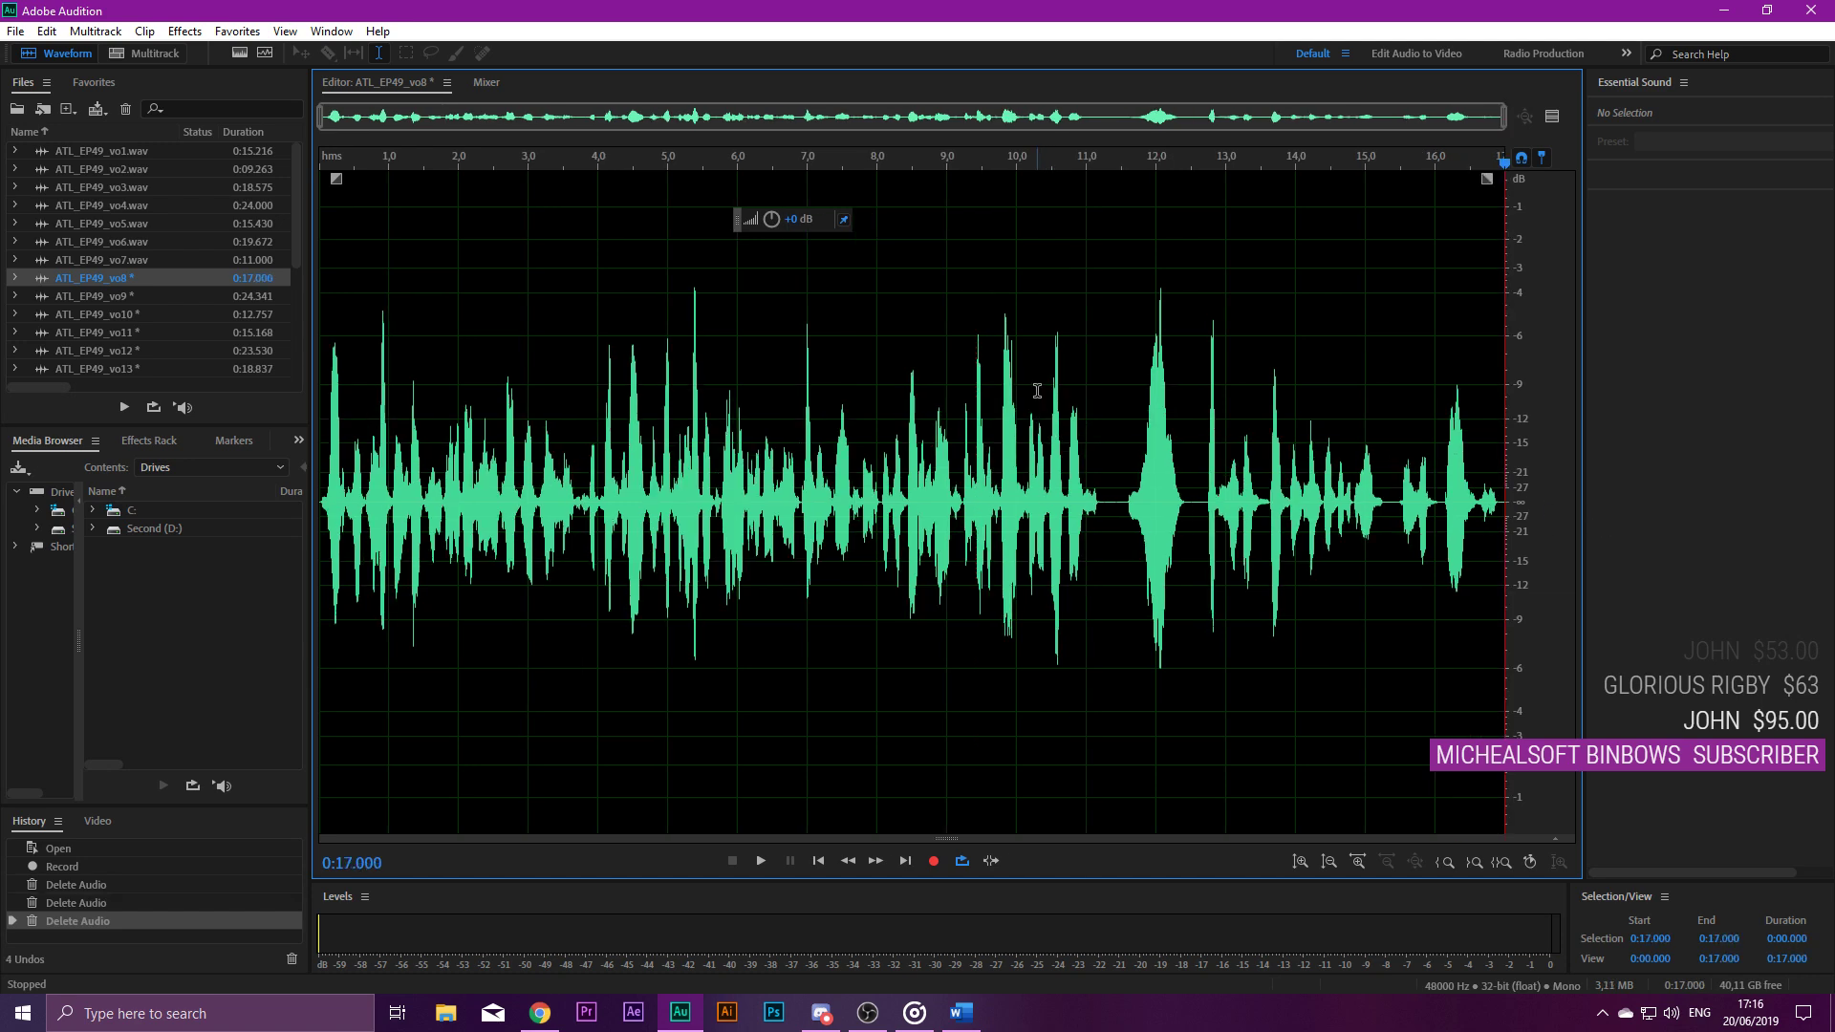
Apply Noise Reduction to the entire ATL_EP49_vo8 clip with the currently set noise print and save it as a WAV file.
{"action": "key", "text": "ctrl+a"}
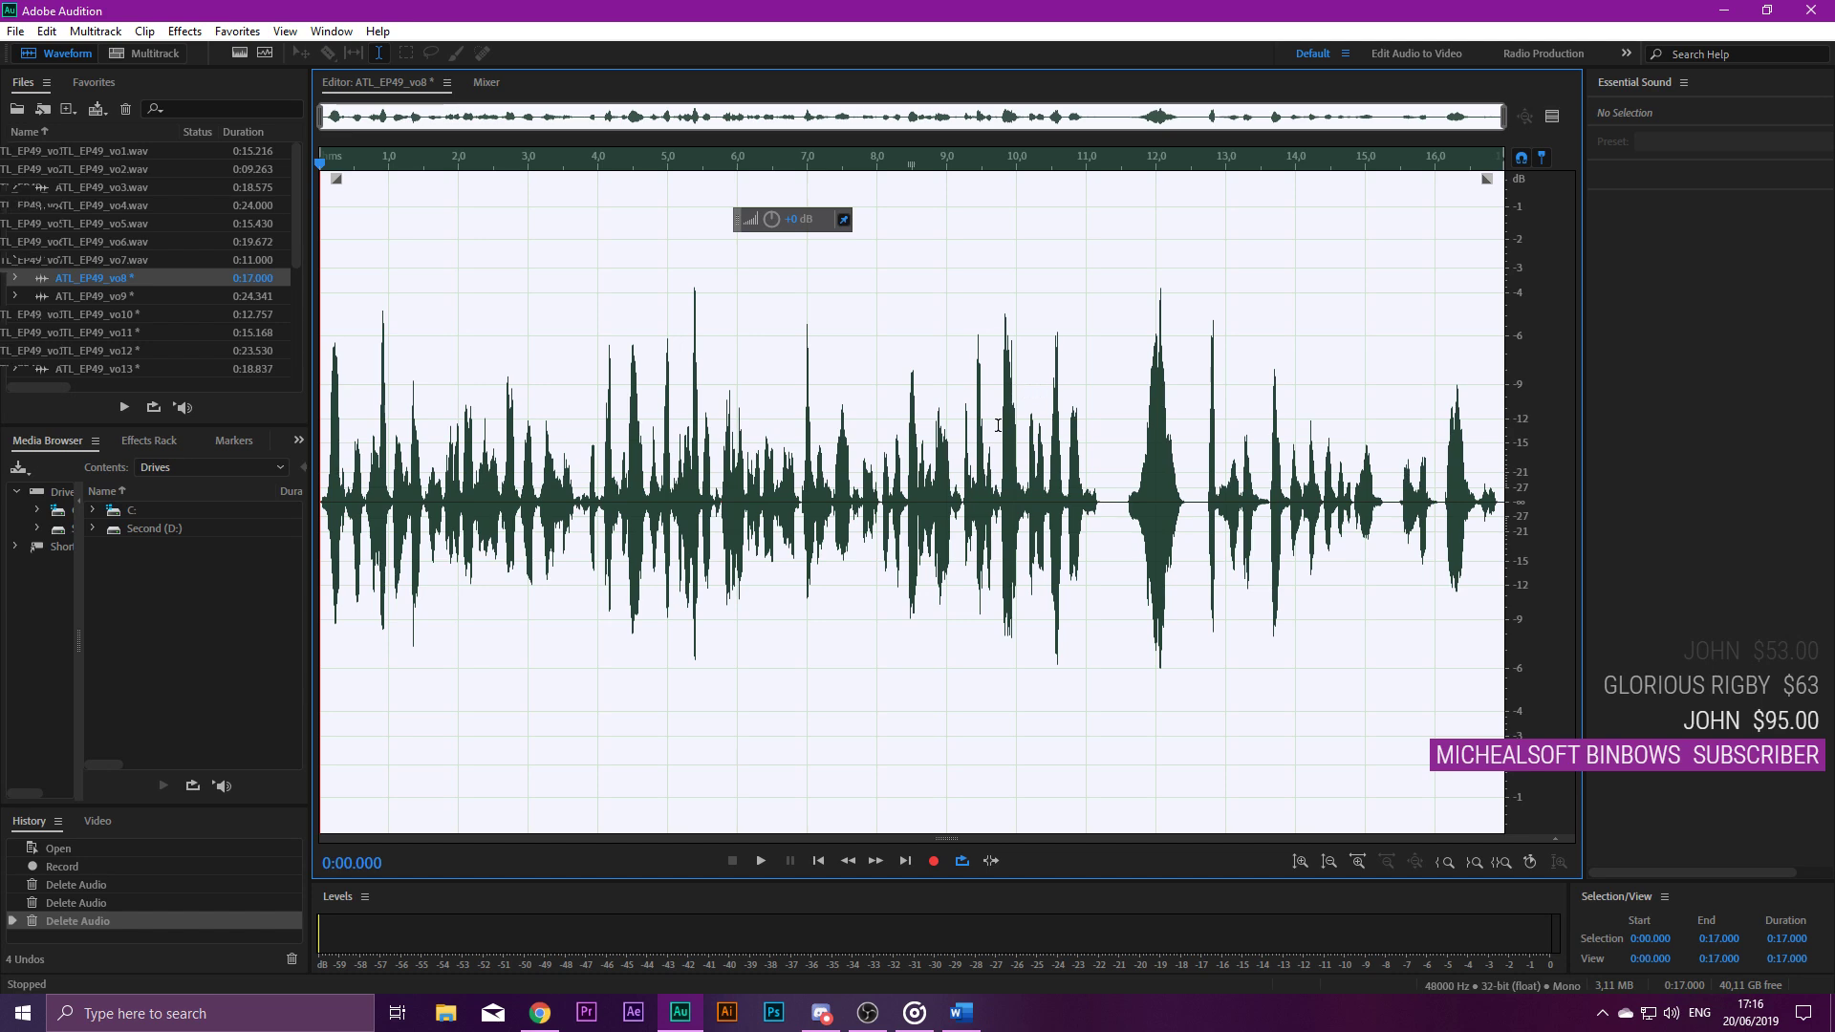
{"action": "left_click", "coordinate": [1776, 87]}
{"action": "left_click", "coordinate": [1742, 94]}
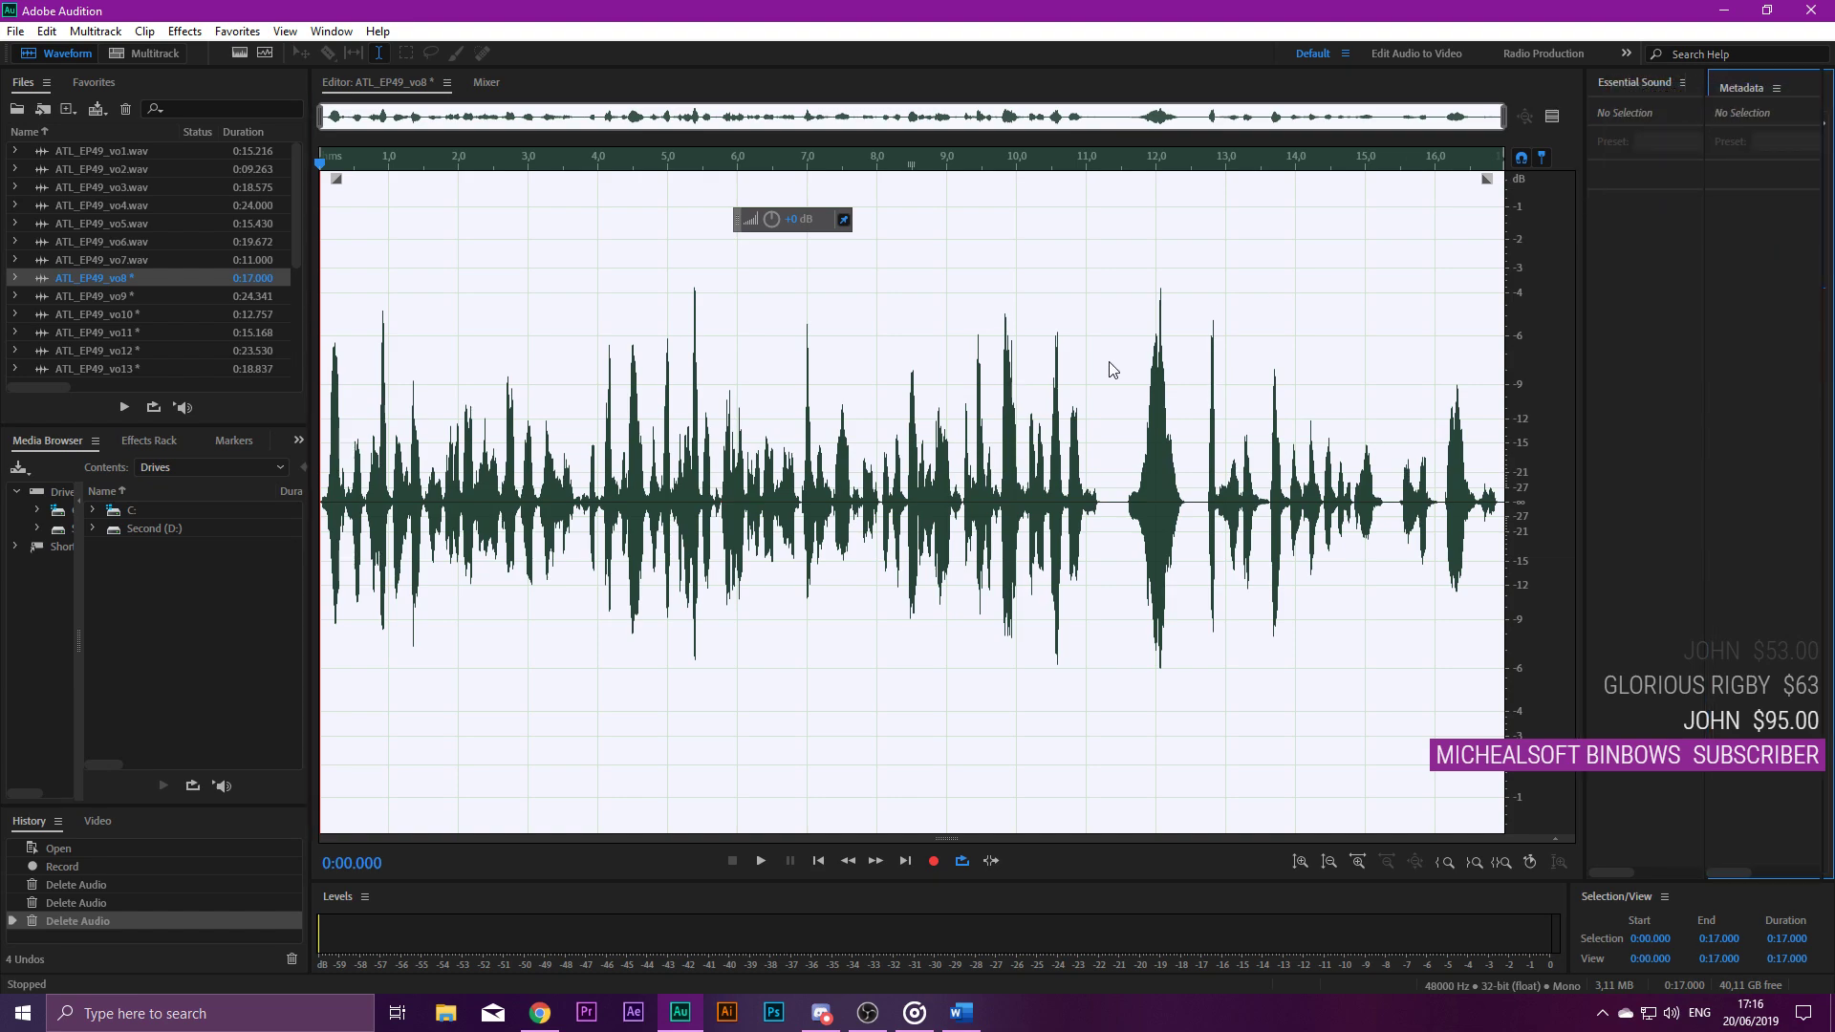
{"action": "key", "text": "ctrl+shift+p"}
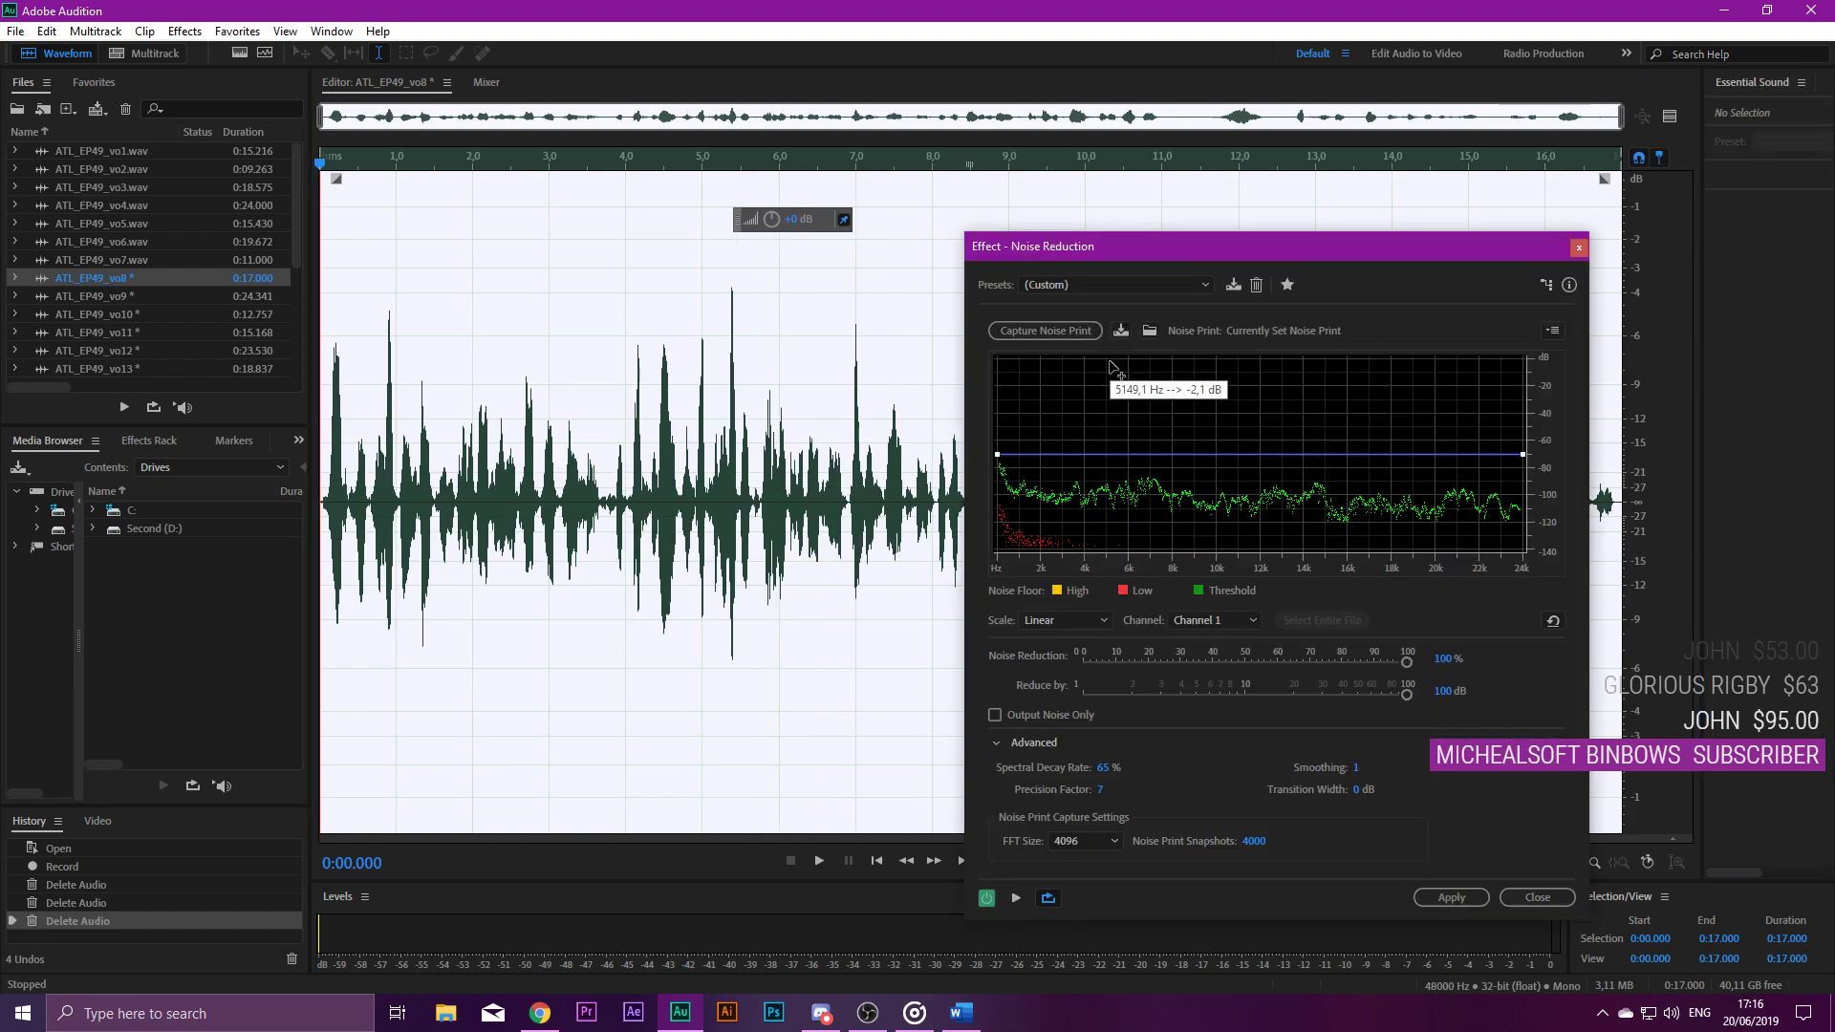
{"action": "key", "text": "Return"}
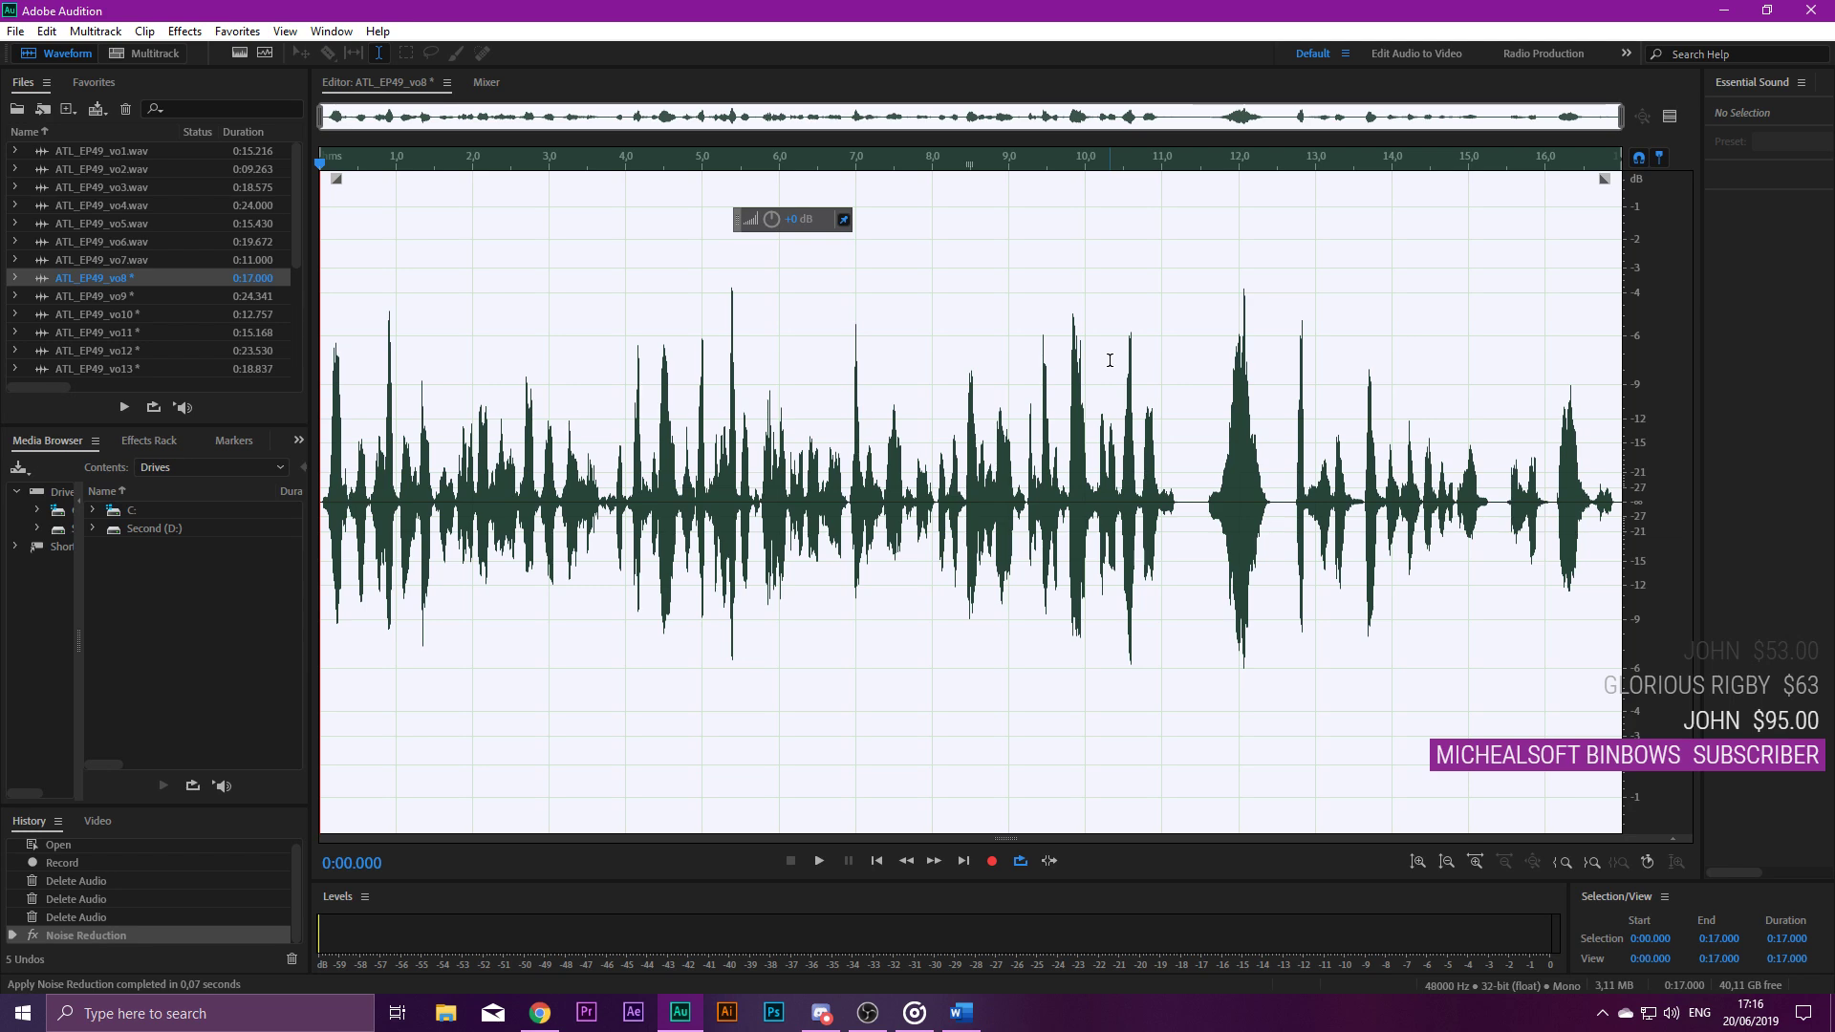
{"action": "key", "text": "ctrl+s"}
{"action": "key", "text": "Return"}
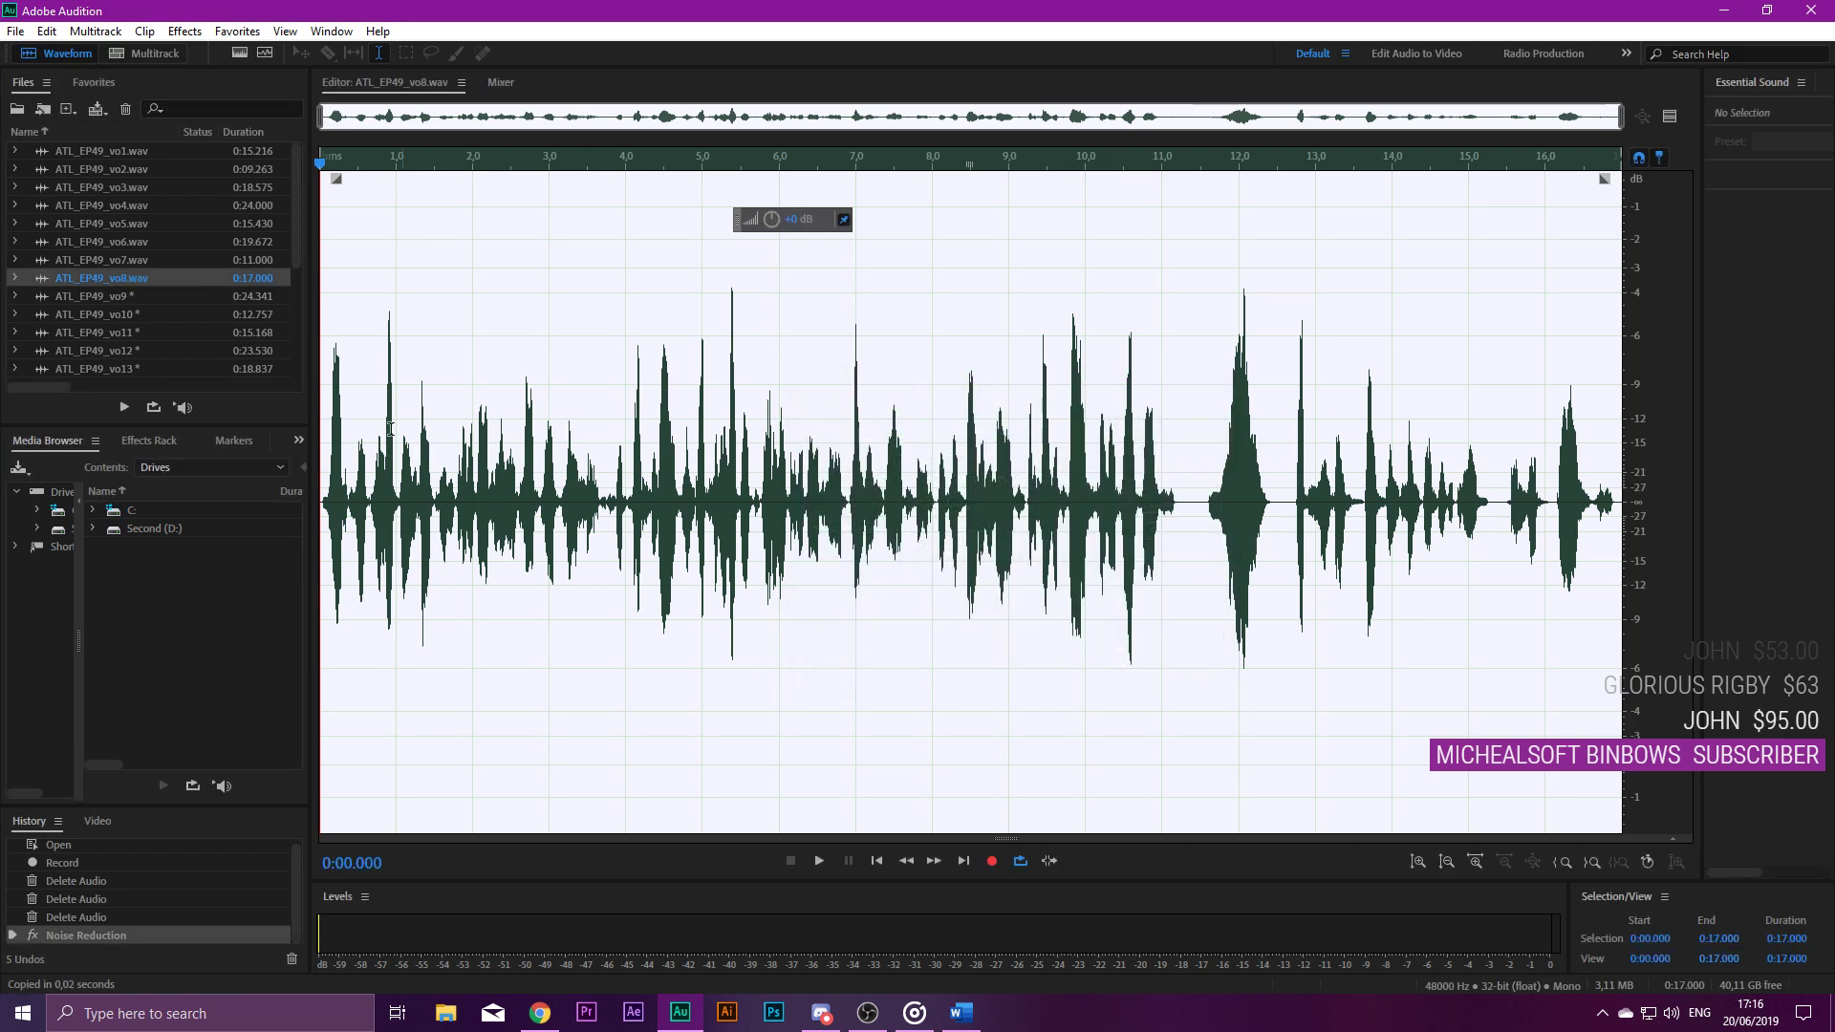
Open ATL_EP49_vo9, delete about 0.7 seconds of silence from its start, and play it from the beginning.
{"action": "double_click", "coordinate": [123, 291]}
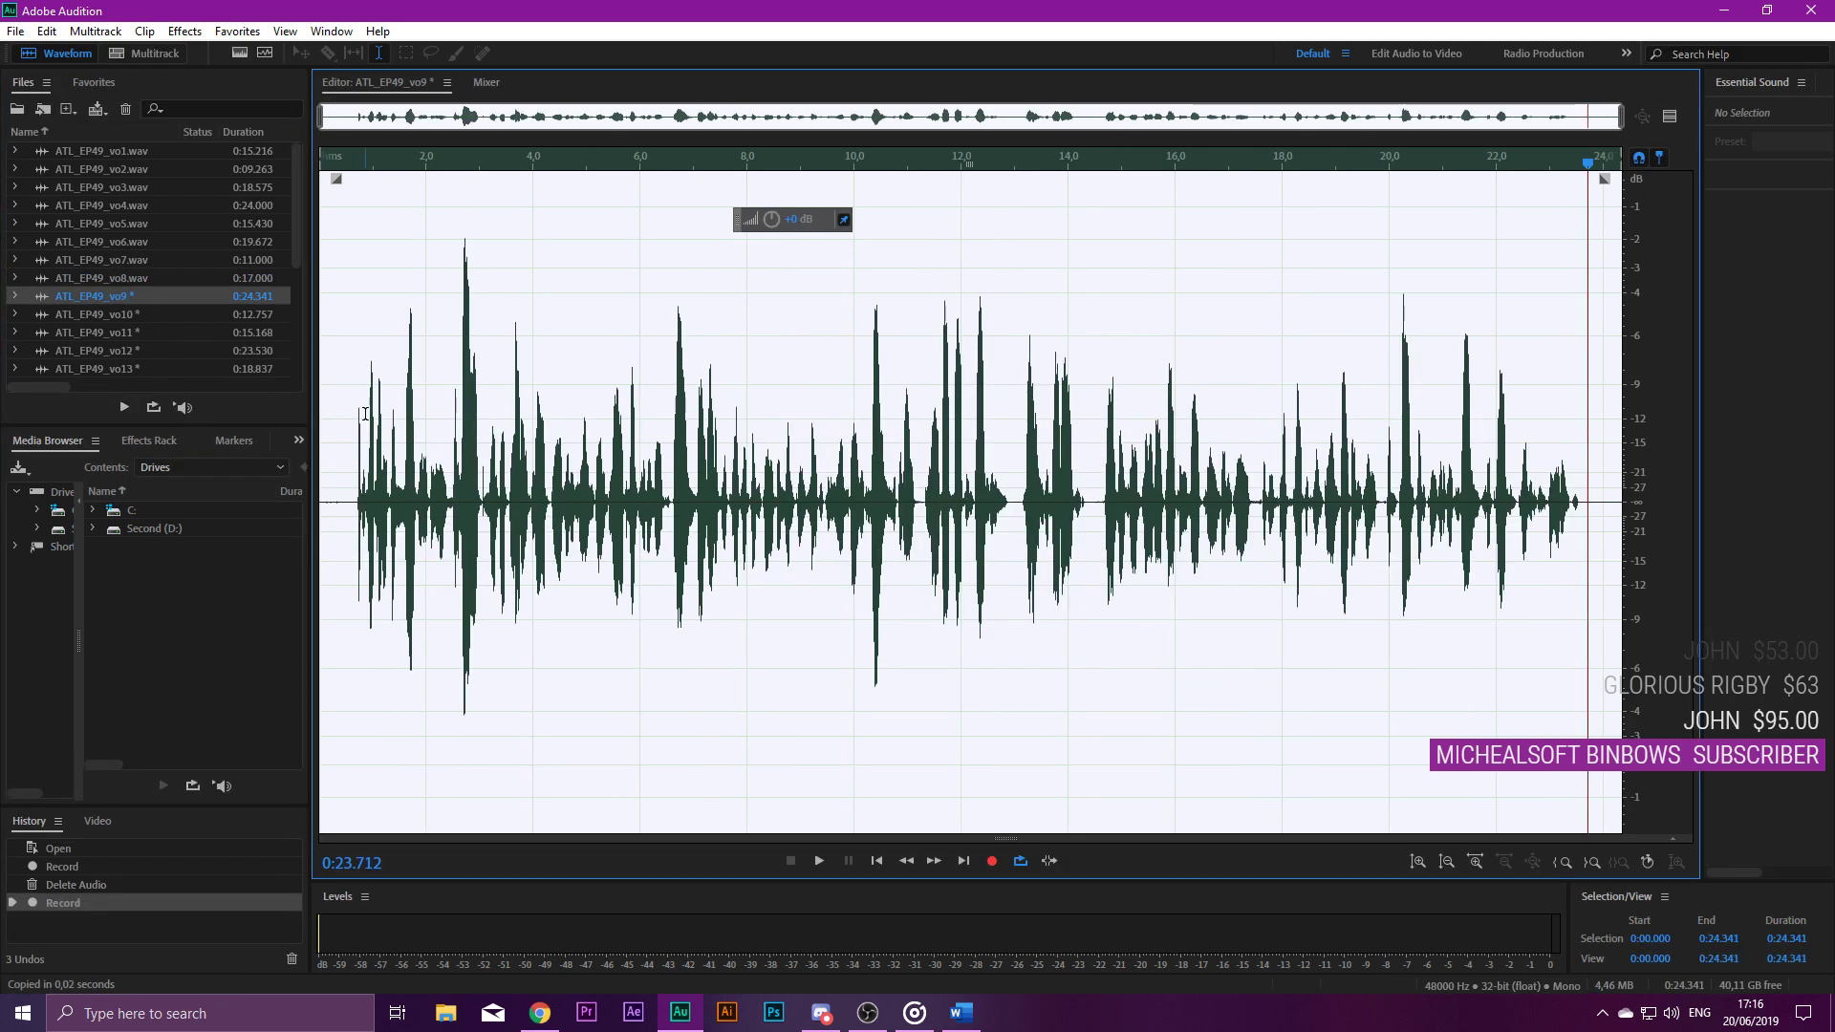
{"action": "scroll", "coordinate": [366, 414], "scroll_direction": "up", "scroll_amount": 5}
{"action": "left_click_drag", "start_coordinate": [385, 500], "coordinate": [0, 439]}
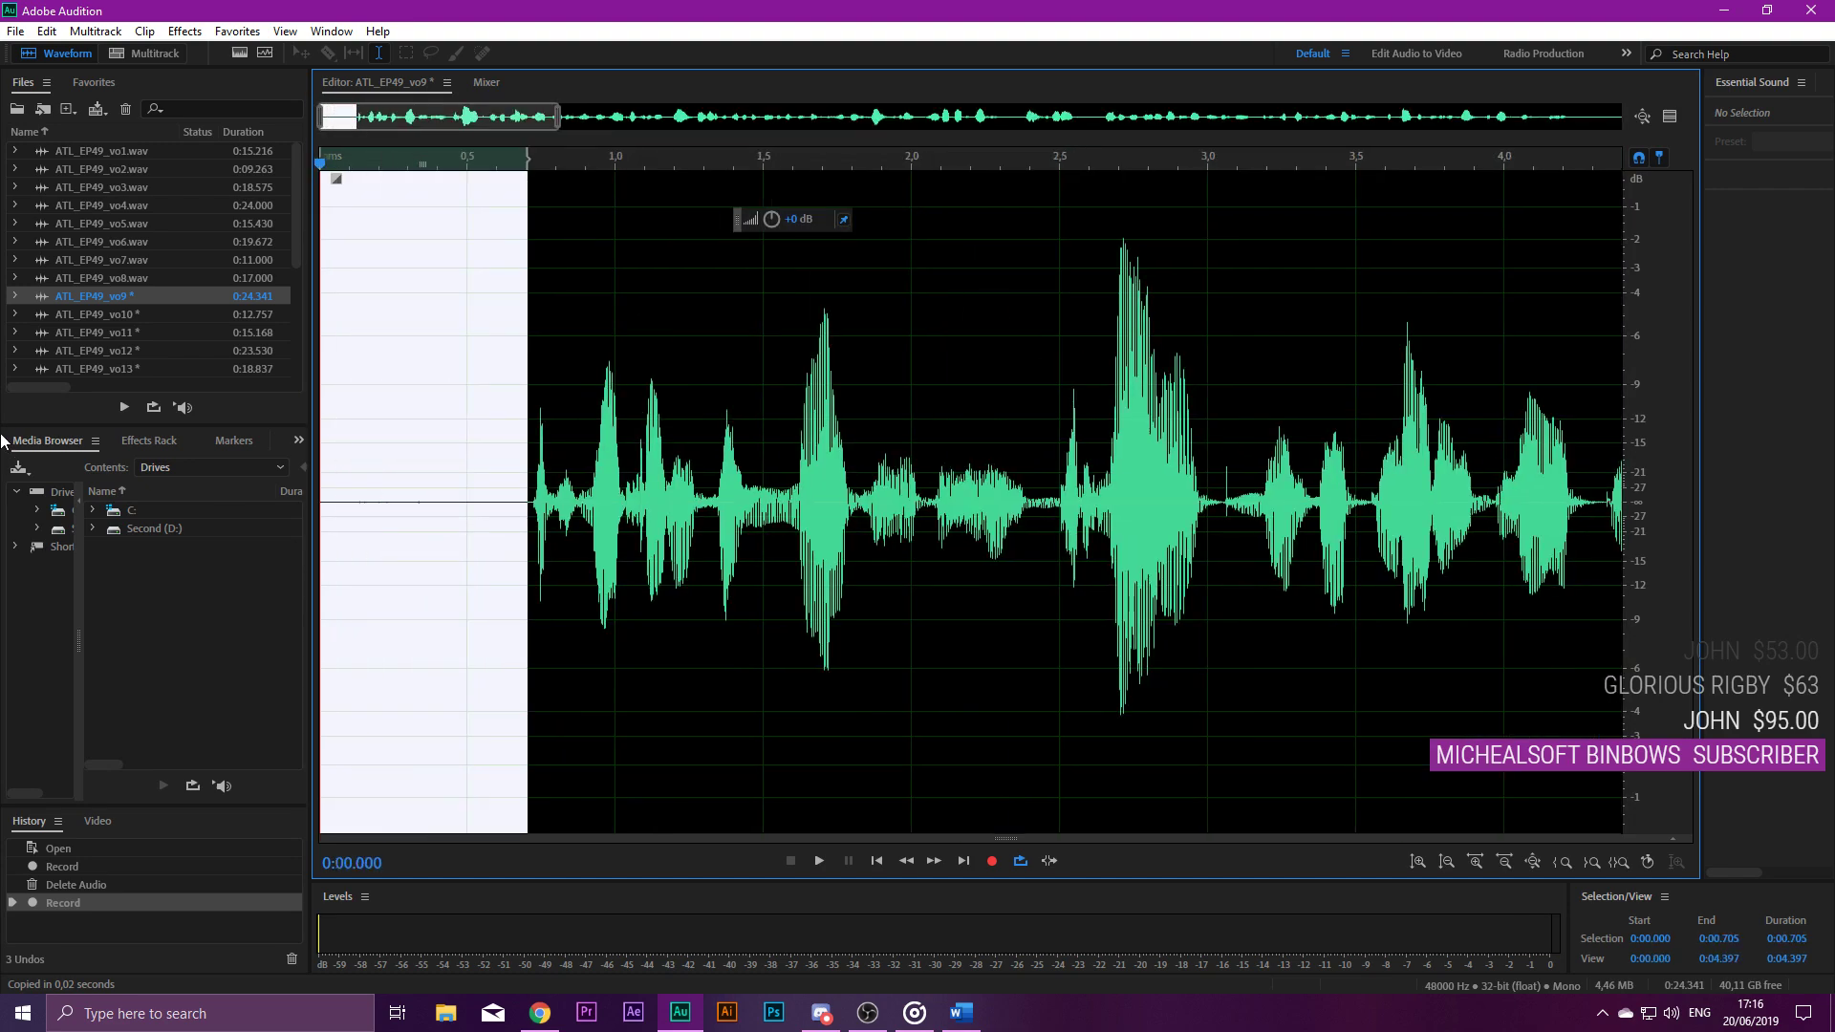
{"action": "key", "text": "Delete"}
{"action": "key", "text": "space"}
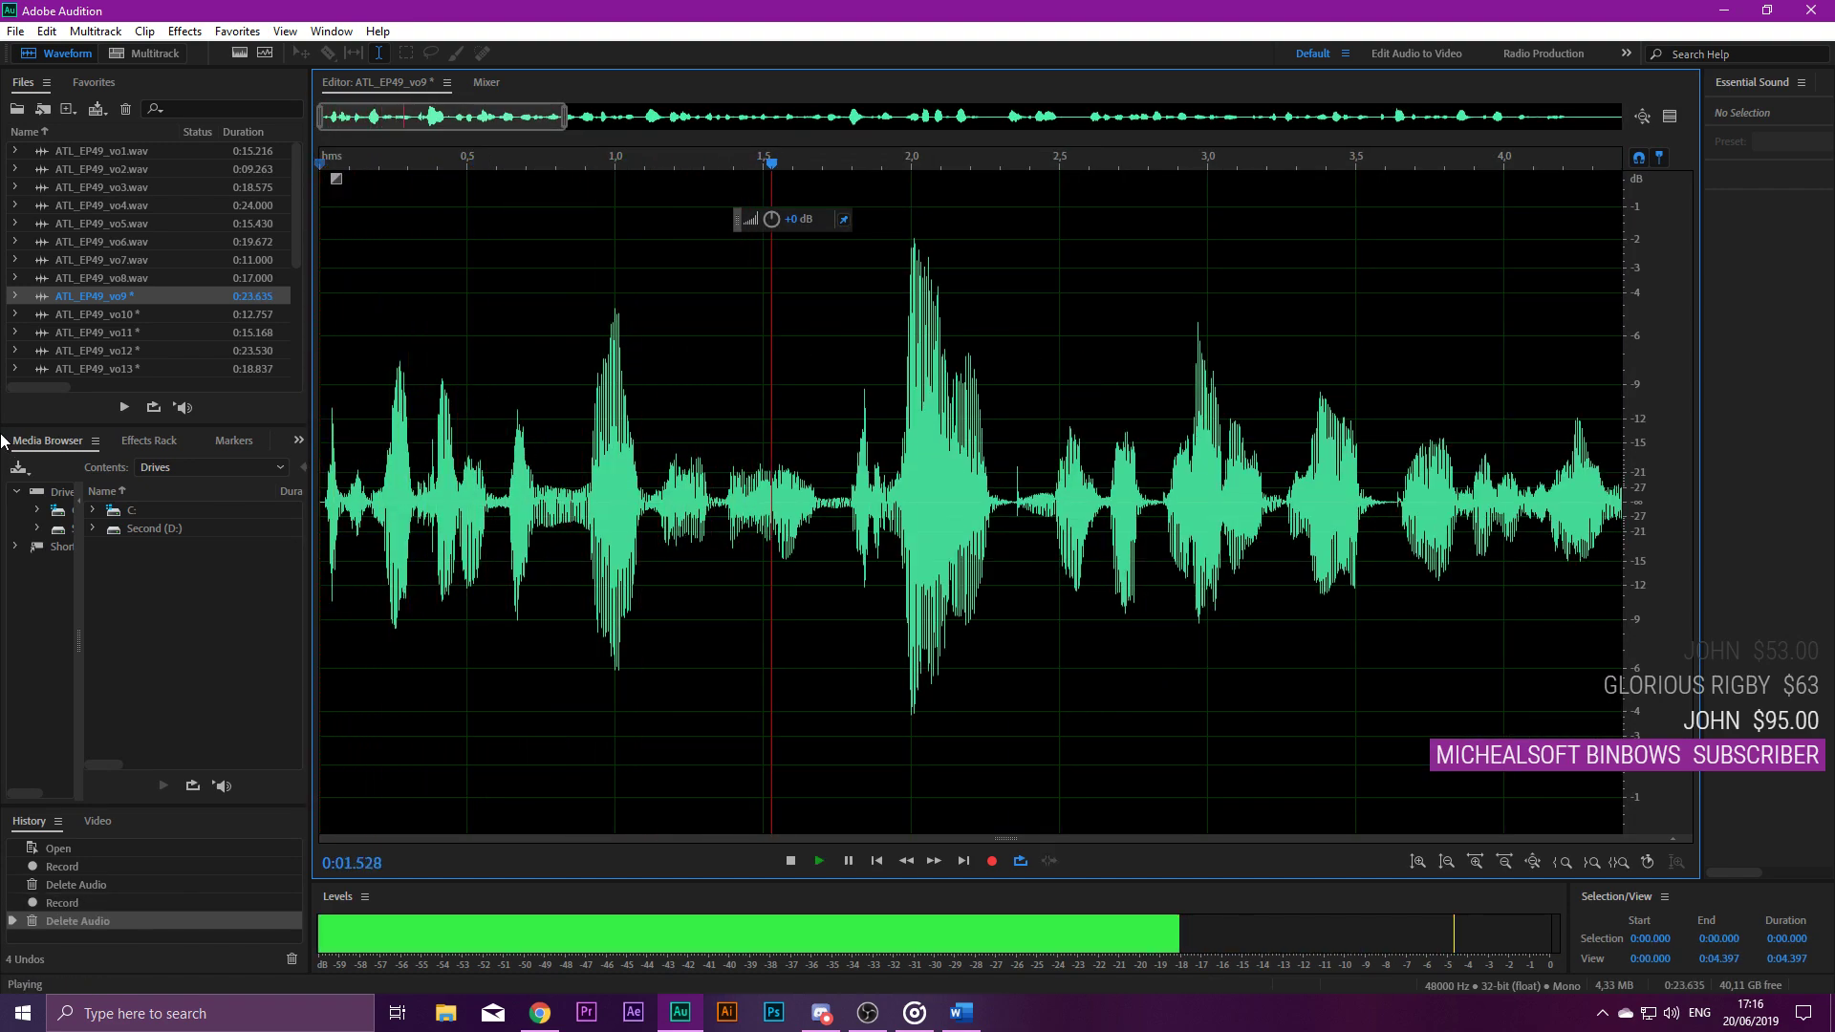
{"action": "scroll", "coordinate": [981, 509], "scroll_direction": "down", "scroll_amount": 2}
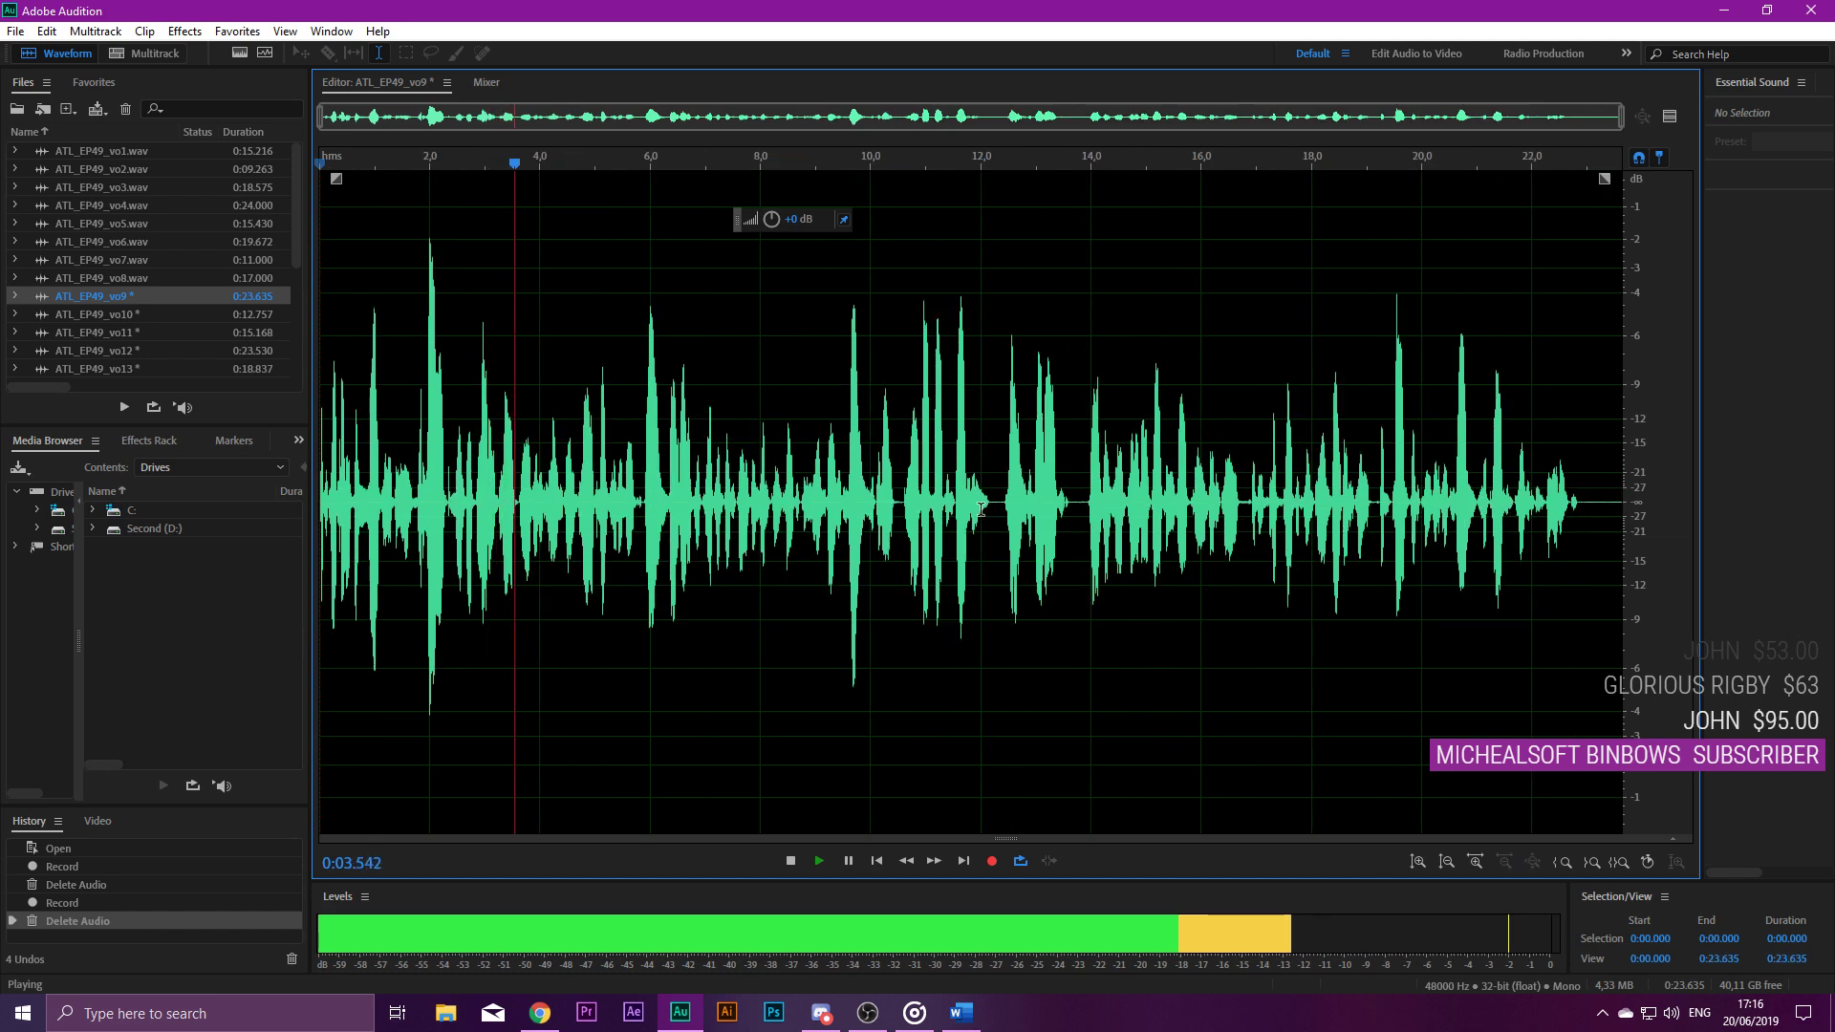
{"action": "scroll", "coordinate": [715, 480], "scroll_direction": "down", "scroll_amount": 2}
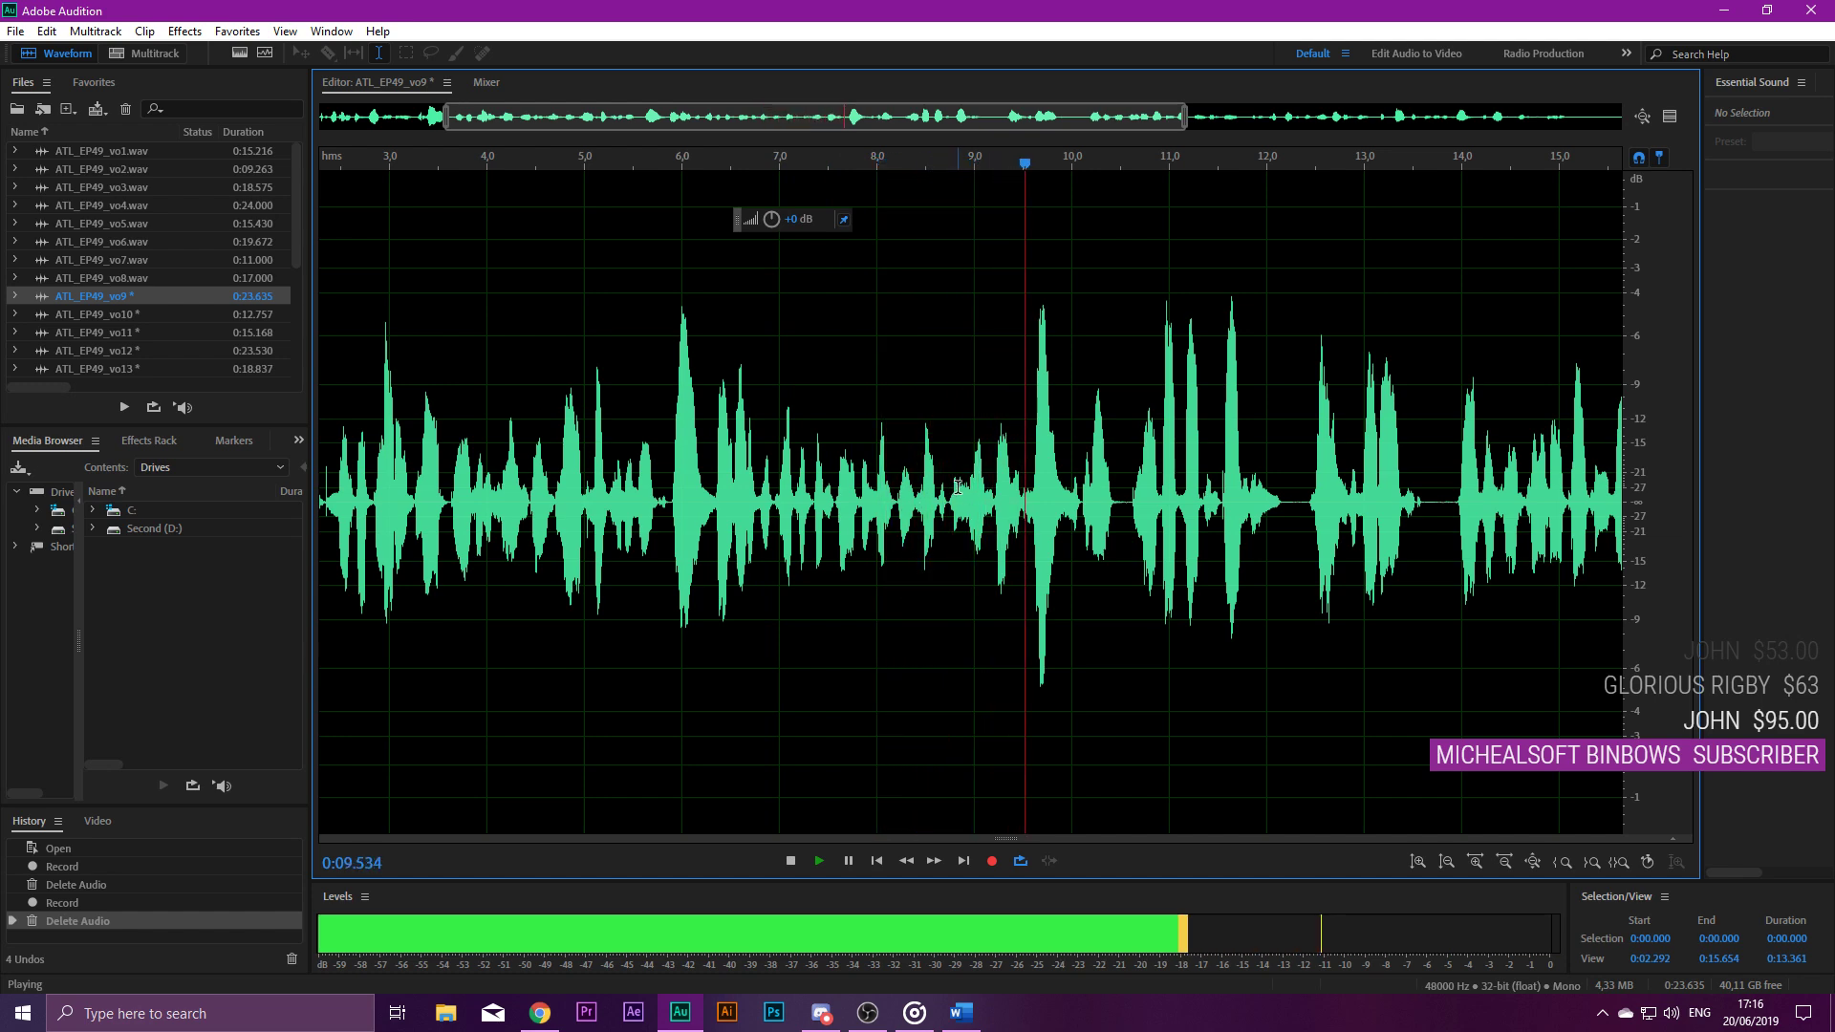
{"action": "scroll", "coordinate": [957, 487], "scroll_direction": "up", "scroll_amount": 1}
{"action": "scroll", "coordinate": [708, 506], "scroll_direction": "up", "scroll_amount": 1}
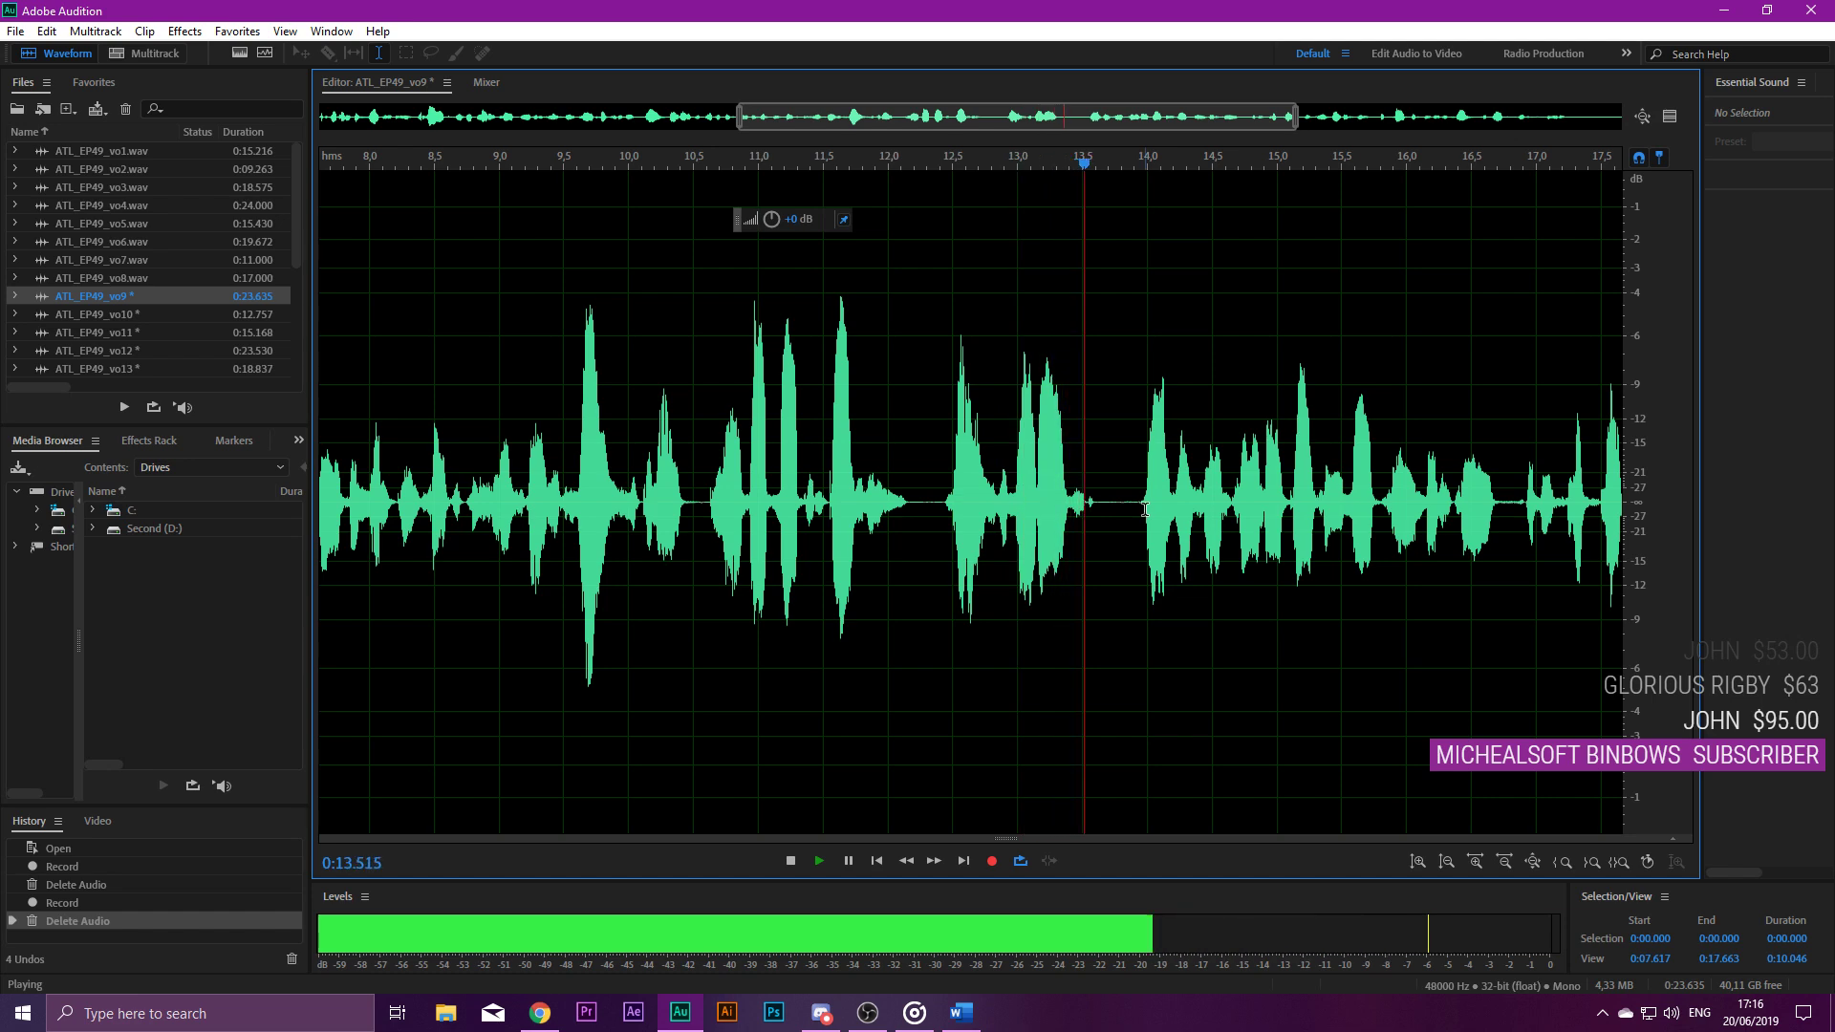
Stop playback, delete about 0.3 seconds of the pause at about 13.6 seconds in ATL_EP49_vo9, and play from about 13.1 seconds.
{"action": "key", "text": "space"}
{"action": "scroll", "coordinate": [1144, 506], "scroll_direction": "up", "scroll_amount": 2}
{"action": "left_click_drag", "start_coordinate": [1035, 502], "coordinate": [1155, 521]}
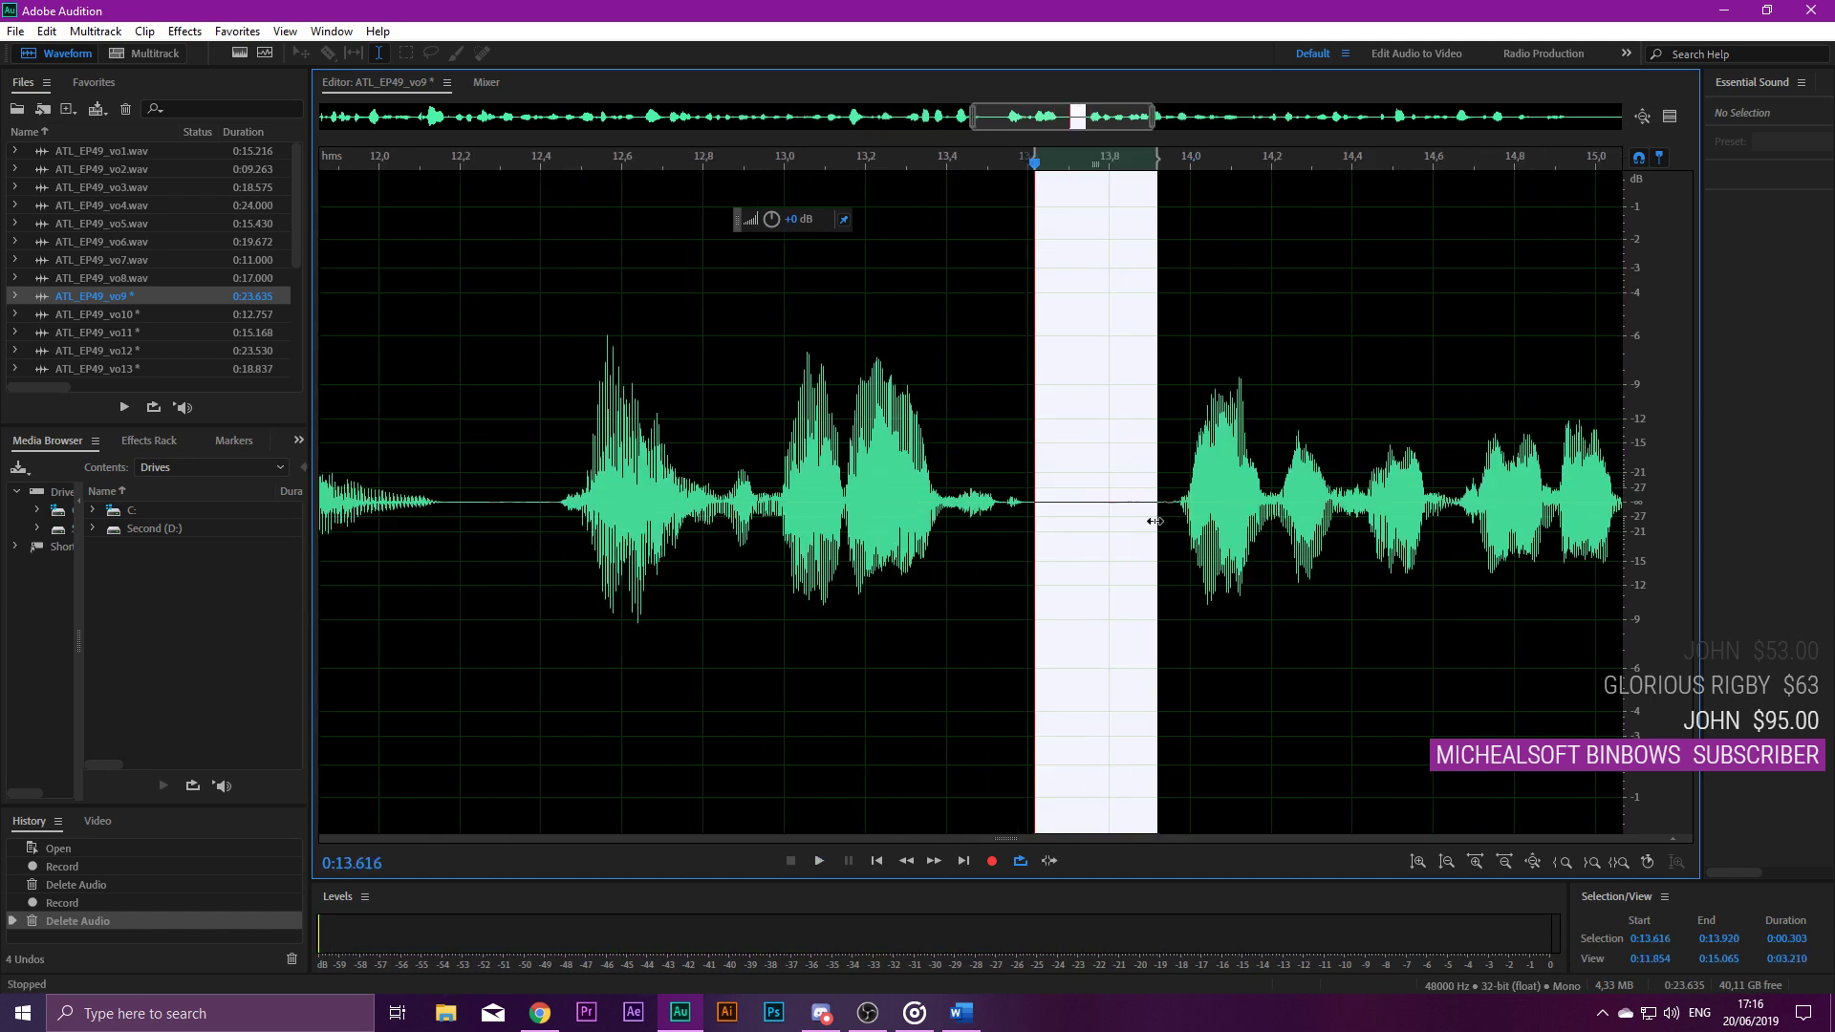
{"action": "key", "text": "Delete"}
{"action": "left_click", "coordinate": [813, 447]}
{"action": "key", "text": "space"}
{"action": "scroll", "coordinate": [1113, 496], "scroll_direction": "down", "scroll_amount": 3}
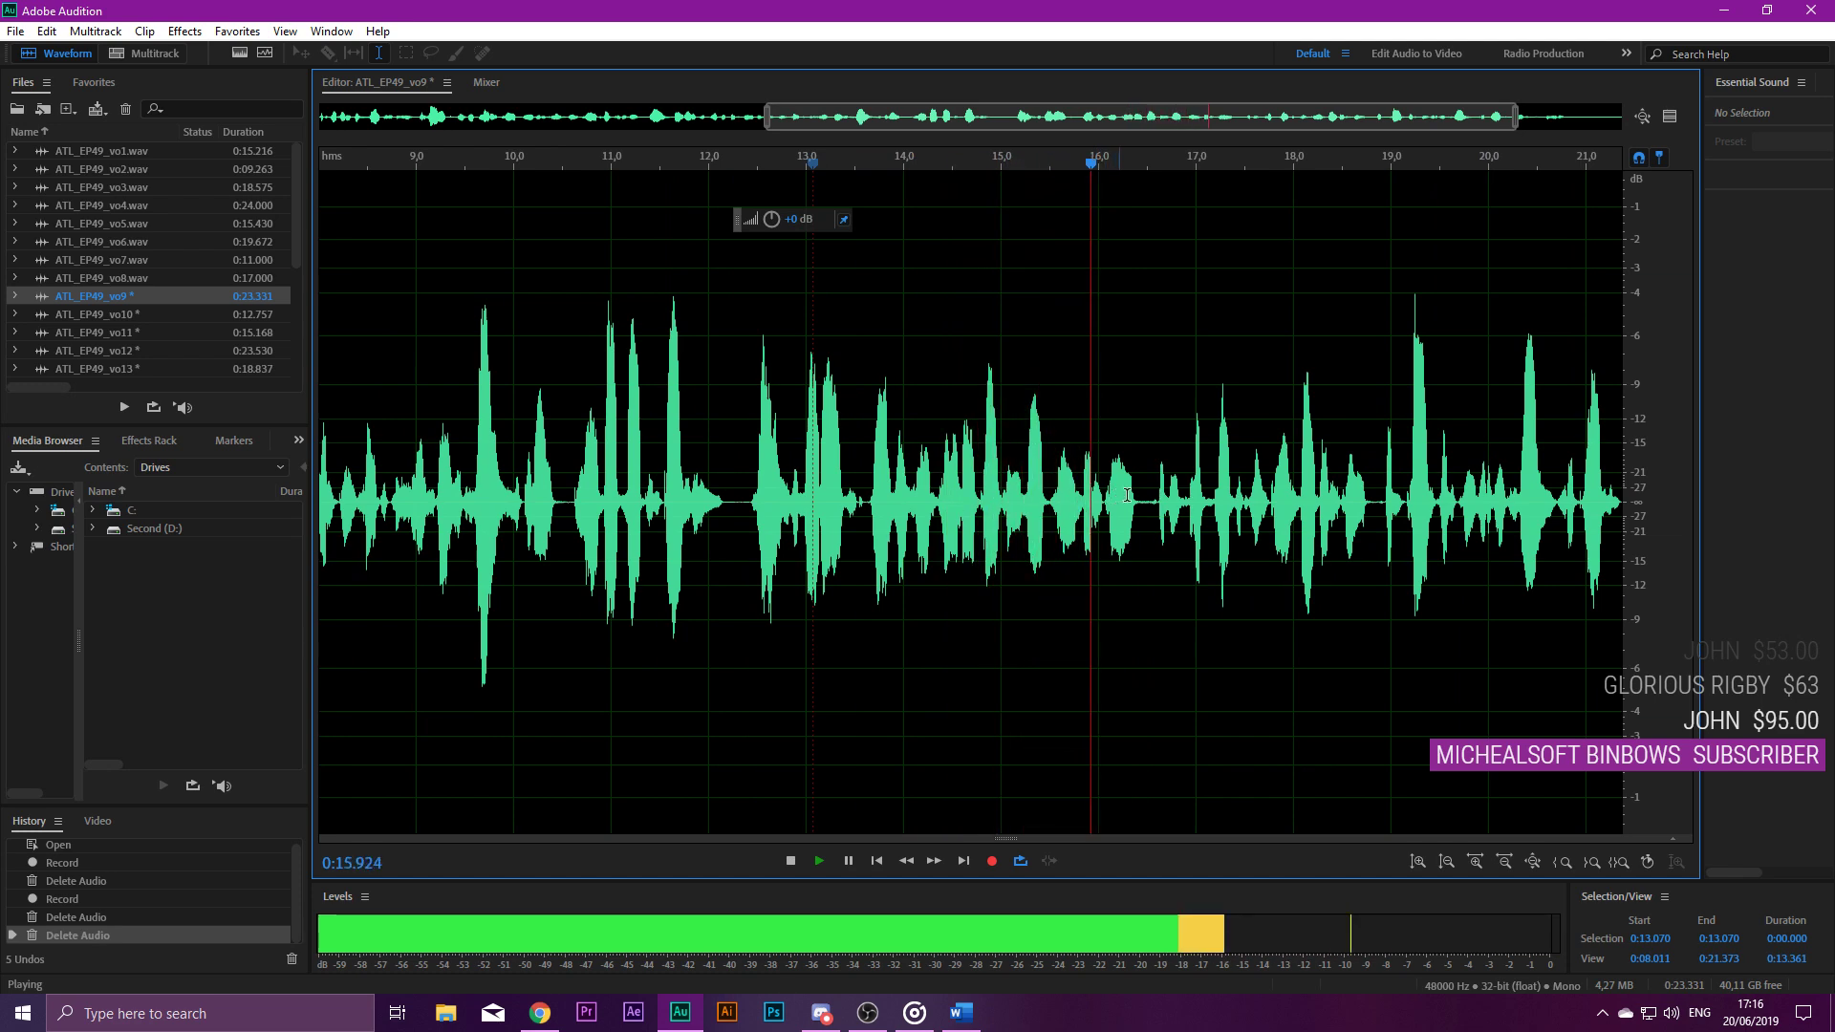
Stop playback, delete about 0.22 seconds of the pause at about 16.4 seconds in ATL_EP49_vo9, and play from about 16.1 seconds.
{"action": "key", "text": "space"}
{"action": "scroll", "coordinate": [1168, 487], "scroll_direction": "up", "scroll_amount": 4}
{"action": "left_click_drag", "start_coordinate": [1009, 497], "coordinate": [1123, 511]}
{"action": "key", "text": "Delete"}
{"action": "key", "text": "space"}
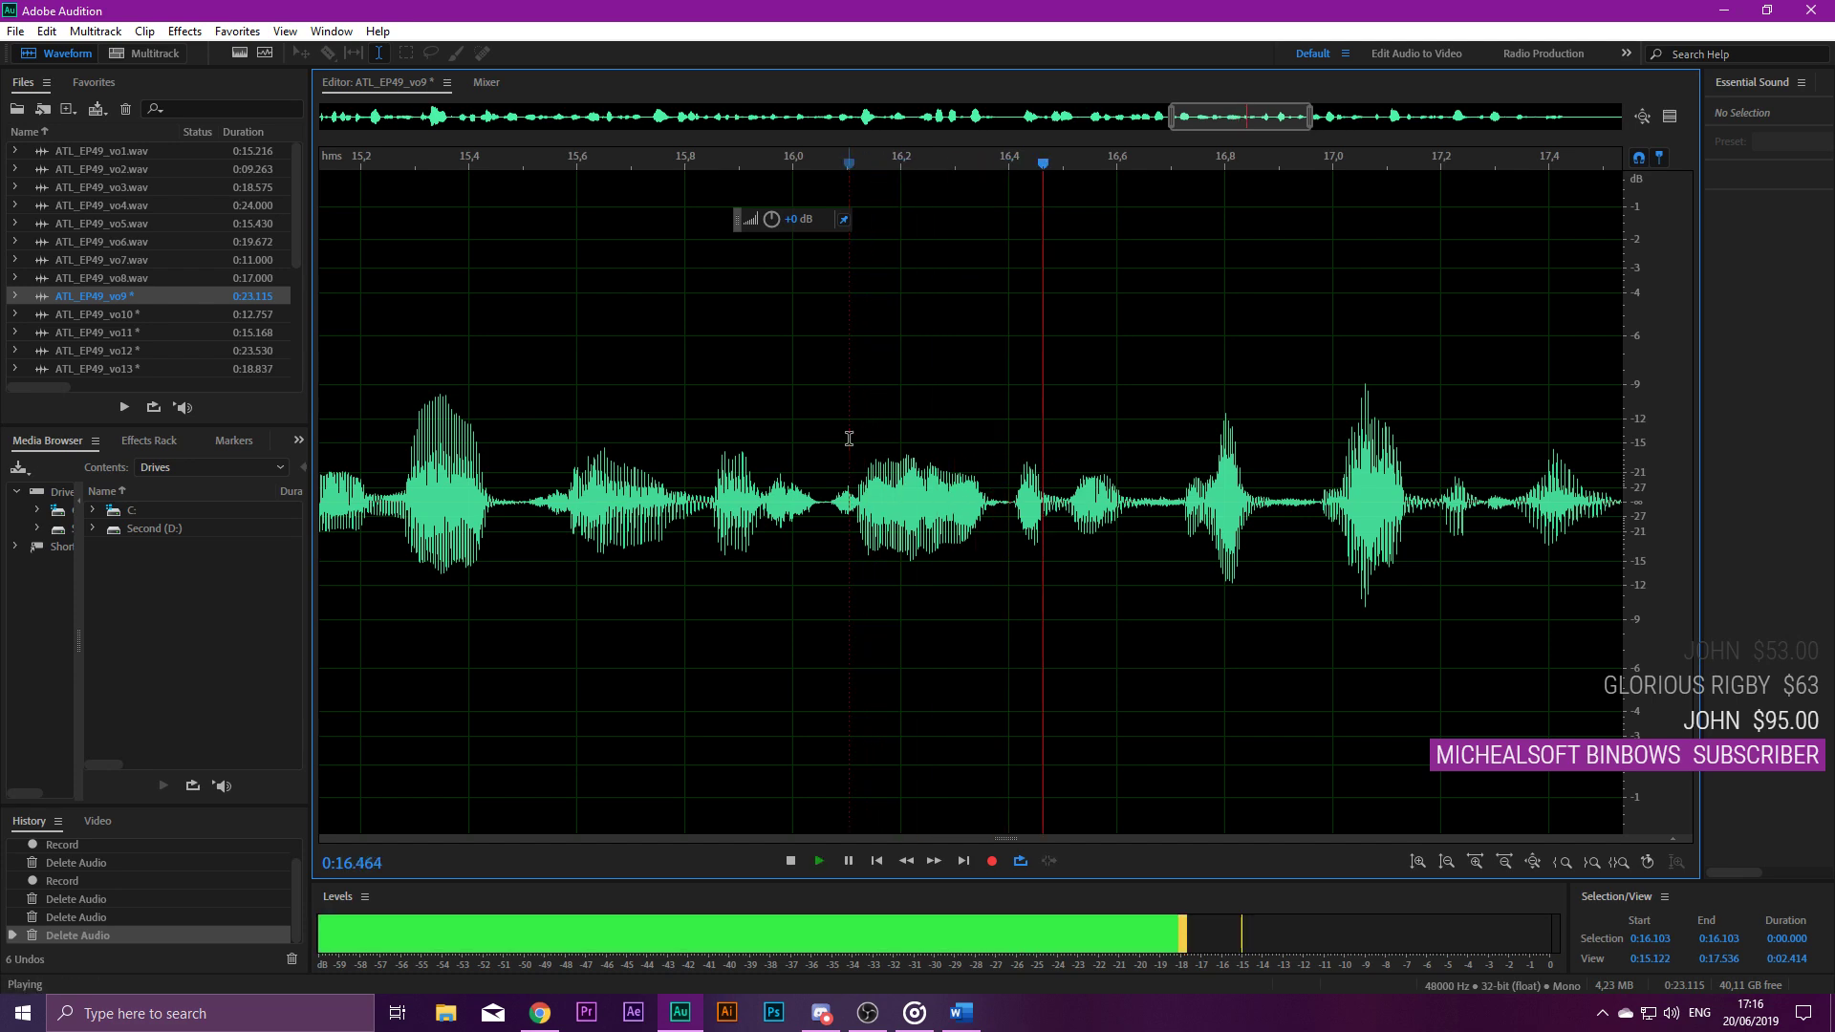
{"action": "scroll", "coordinate": [849, 438], "scroll_direction": "down", "scroll_amount": 3}
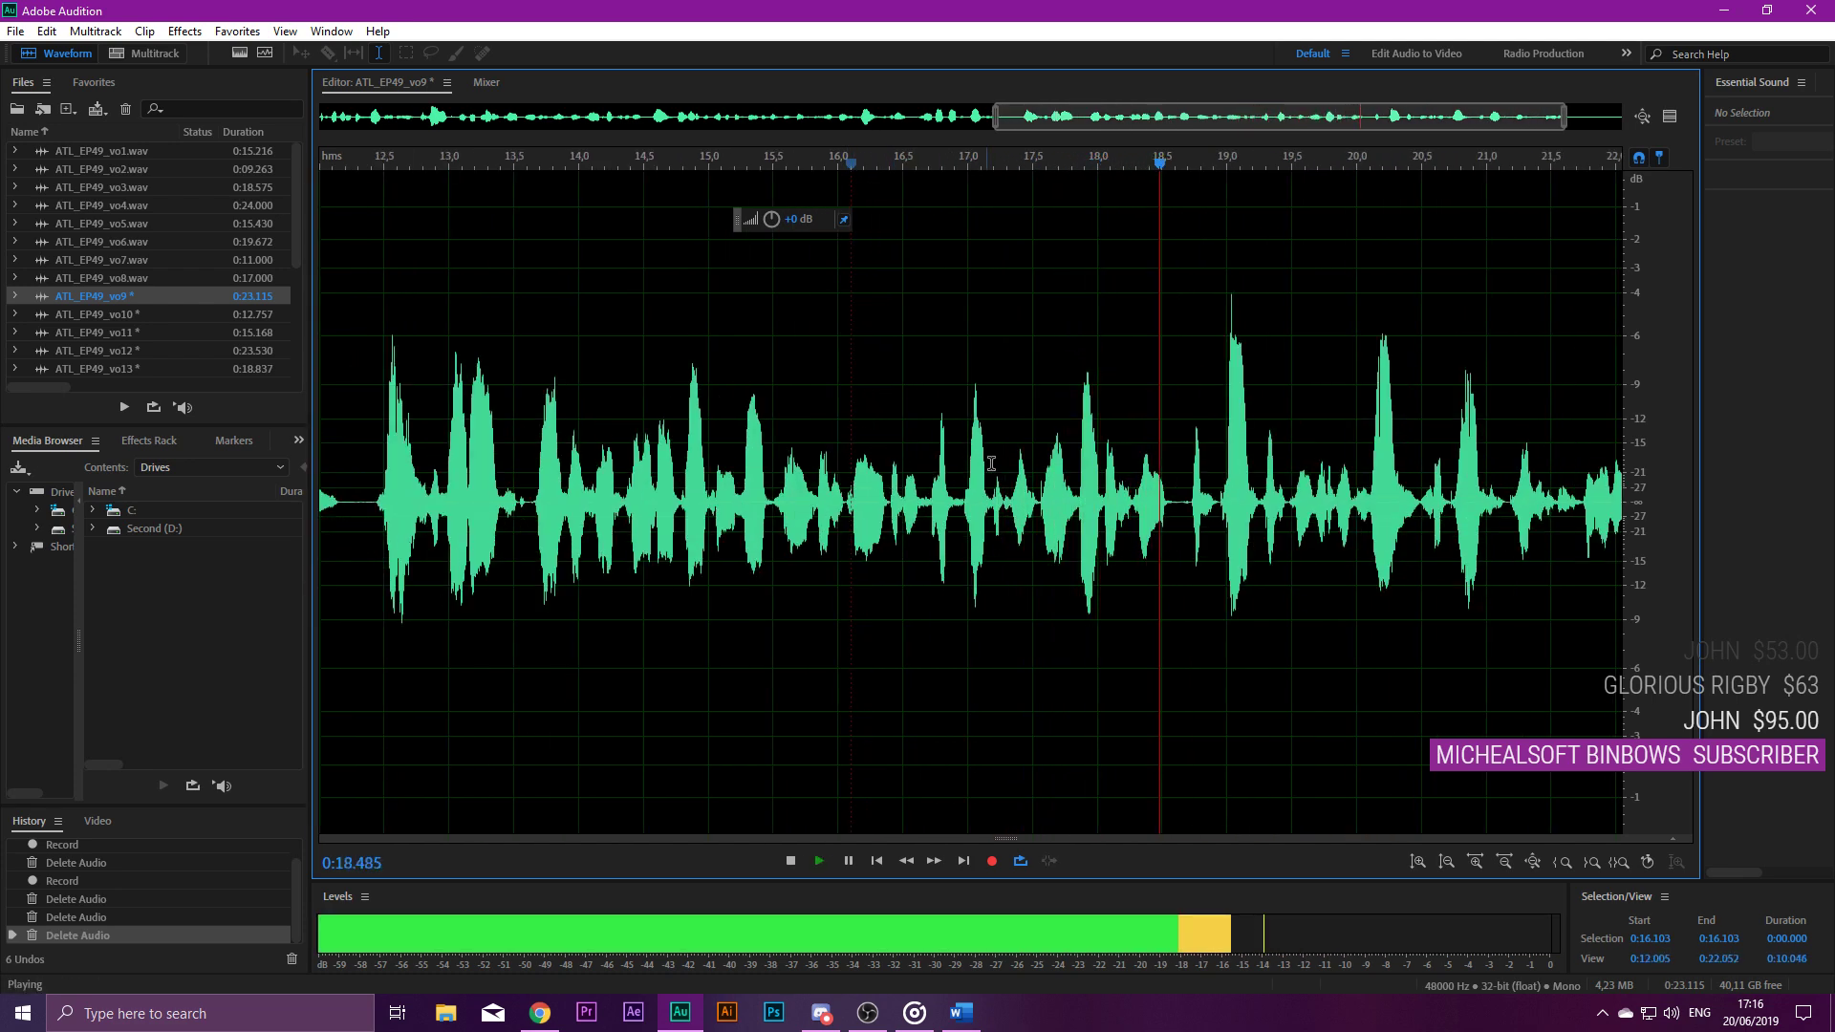
Stop playback, delete about 0.12 seconds of the pause at about 18.6 seconds in ATL_EP49_vo9, and play from about 18.2 seconds.
{"action": "scroll", "coordinate": [1431, 519], "scroll_direction": "down", "scroll_amount": 2}
{"action": "key", "text": "space"}
{"action": "scroll", "coordinate": [1395, 510], "scroll_direction": "up", "scroll_amount": 3}
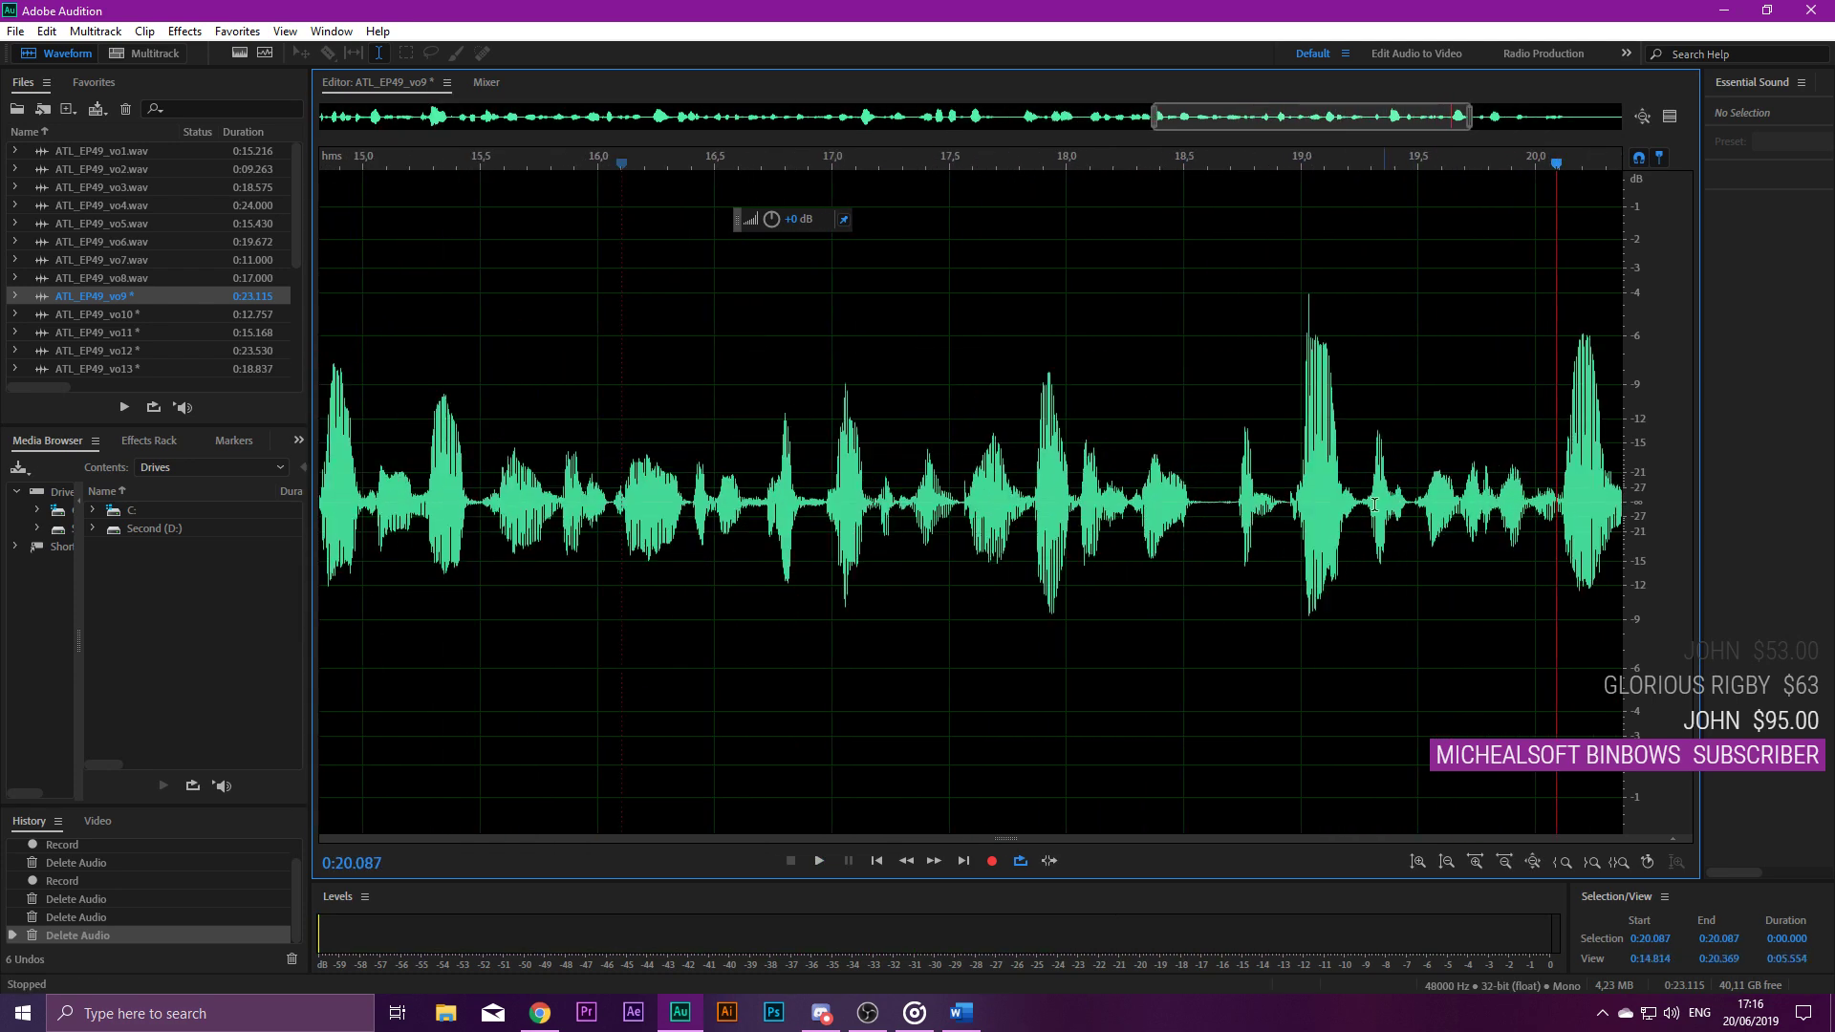
{"action": "key", "text": "space"}
{"action": "key", "text": "space"}
{"action": "scroll", "coordinate": [1192, 495], "scroll_direction": "up", "scroll_amount": 3}
{"action": "left_click_drag", "start_coordinate": [1196, 497], "coordinate": [1315, 509]}
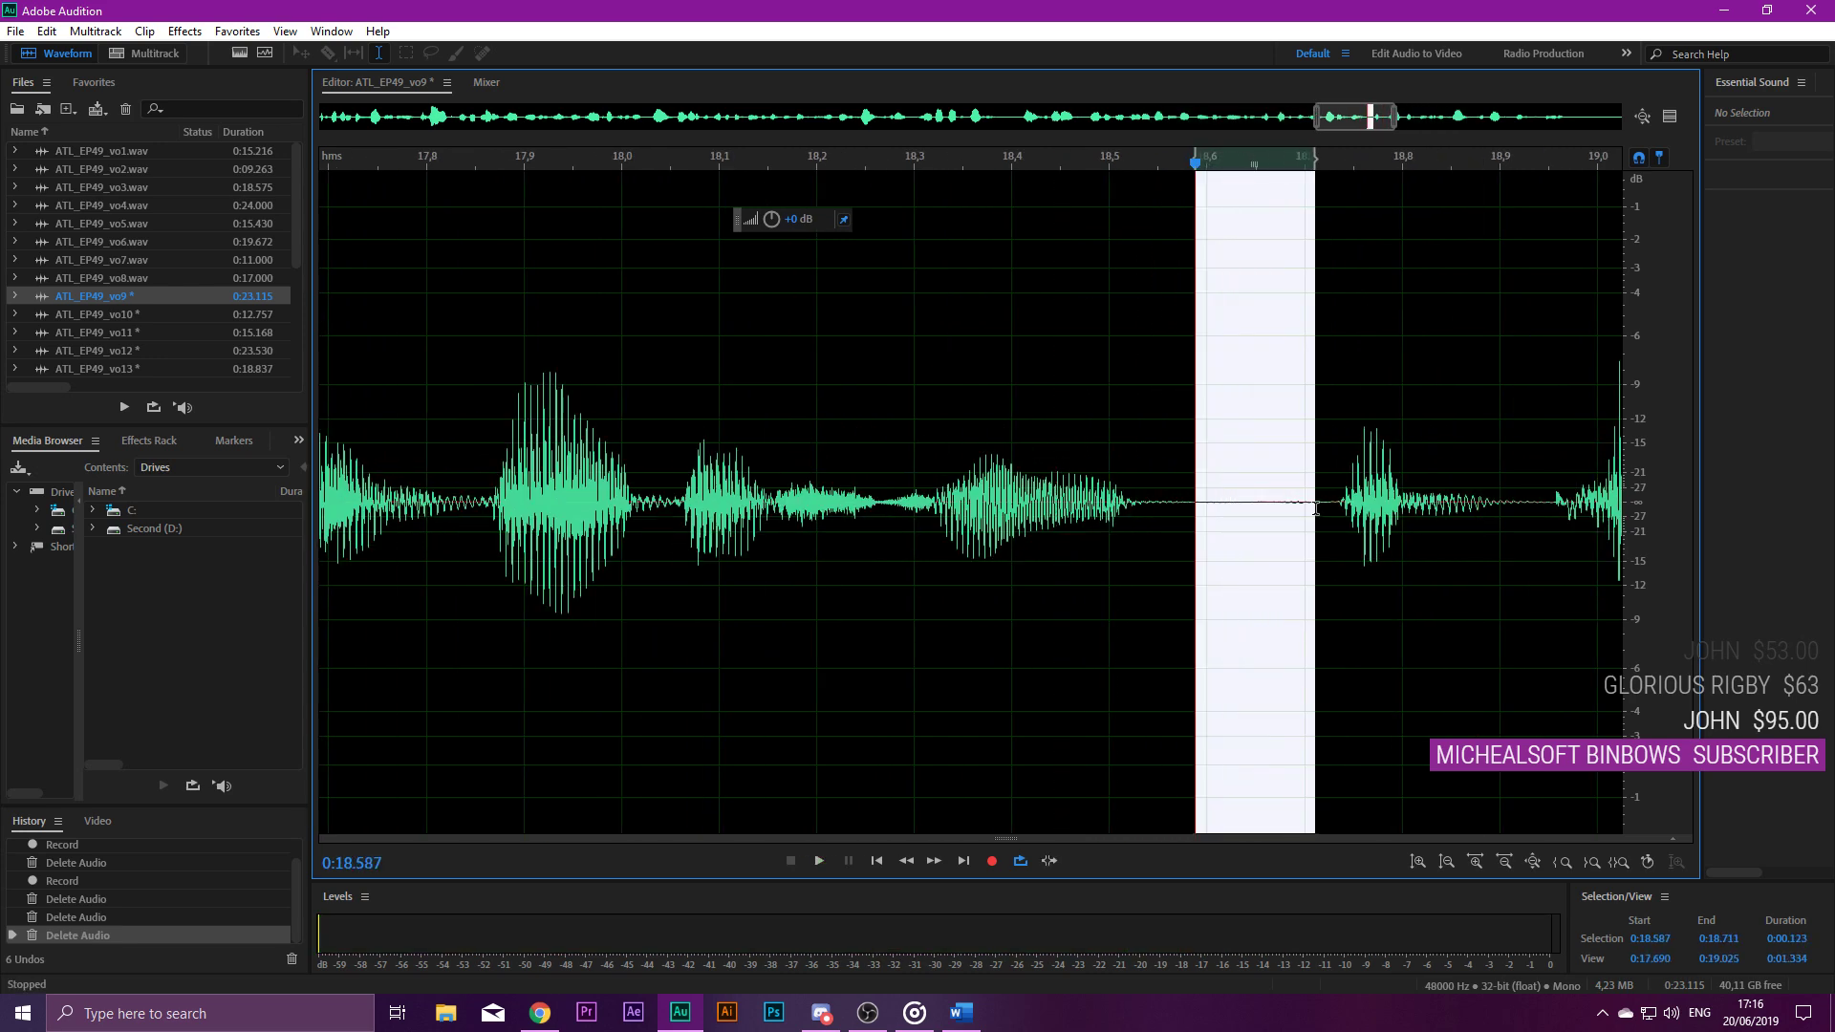
{"action": "key", "text": "Delete"}
{"action": "left_click", "coordinate": [846, 413]}
{"action": "key", "text": "space"}
{"action": "scroll", "coordinate": [845, 411], "scroll_direction": "down", "scroll_amount": 3}
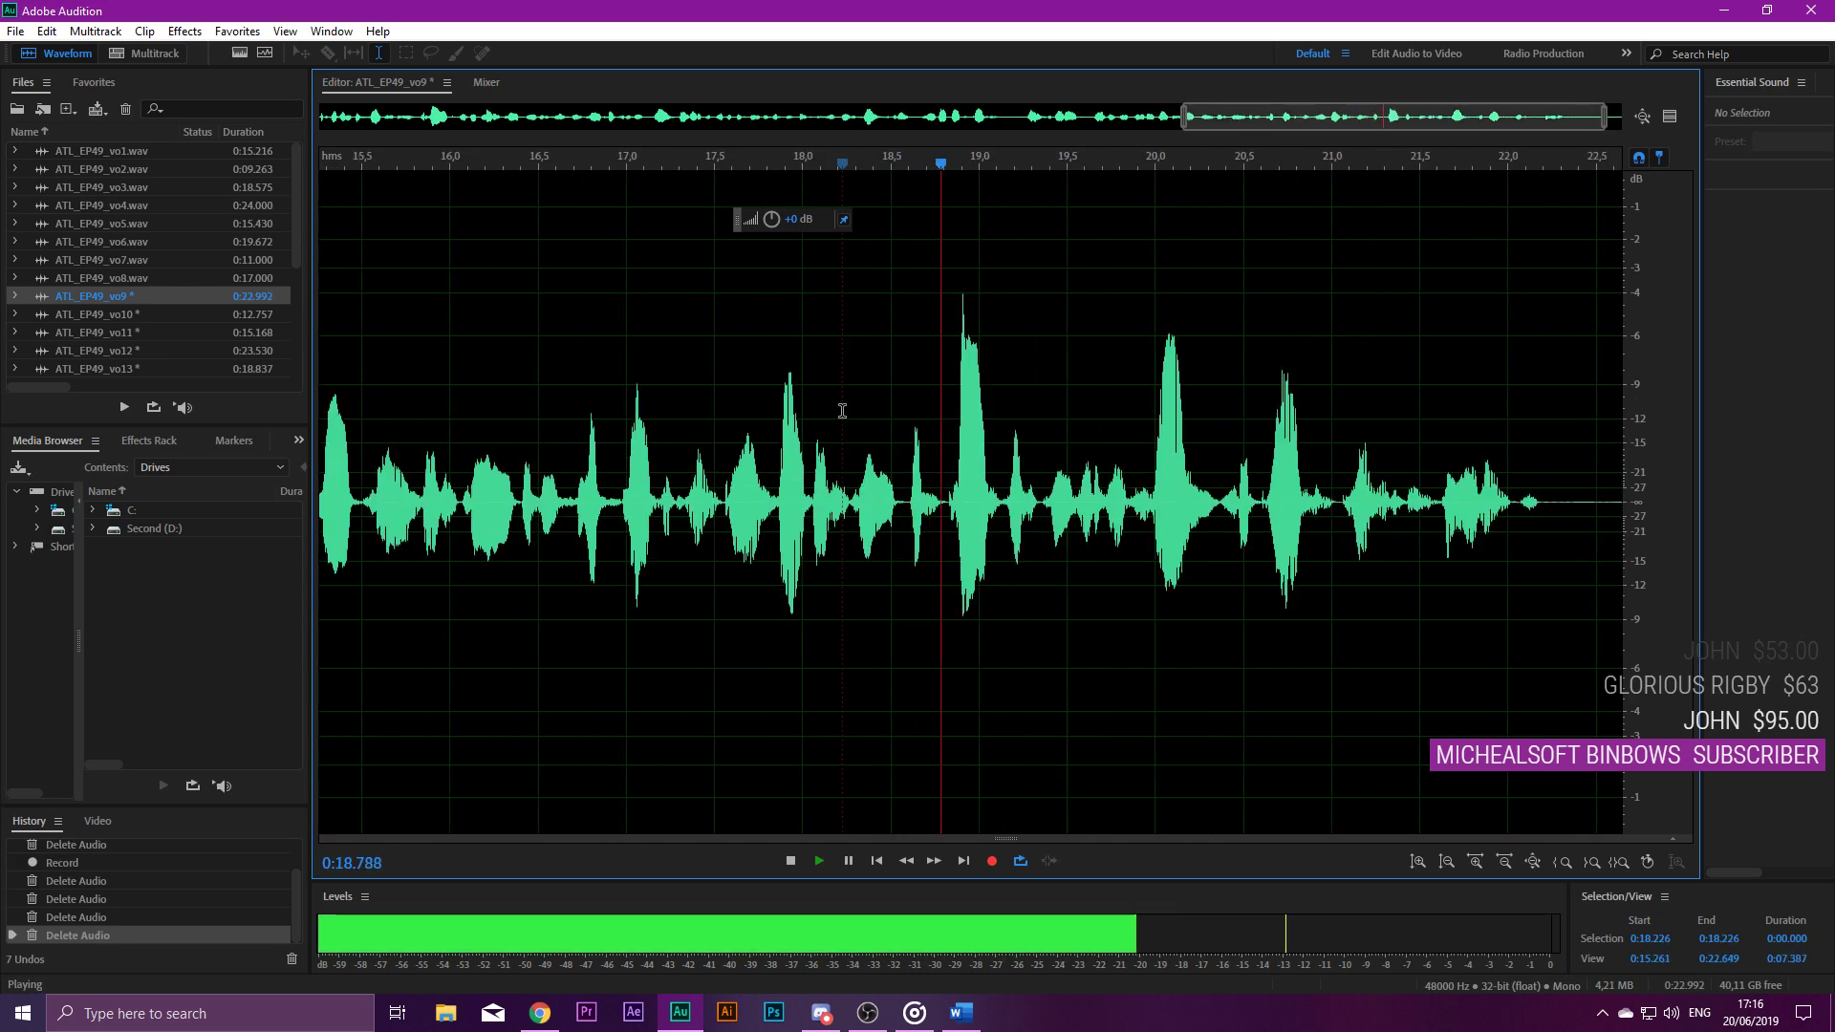
Stop playback and delete about 0.6 seconds of silence from the end of ATL_EP49_vo9.
{"action": "scroll", "coordinate": [1168, 470], "scroll_direction": "down", "scroll_amount": 5}
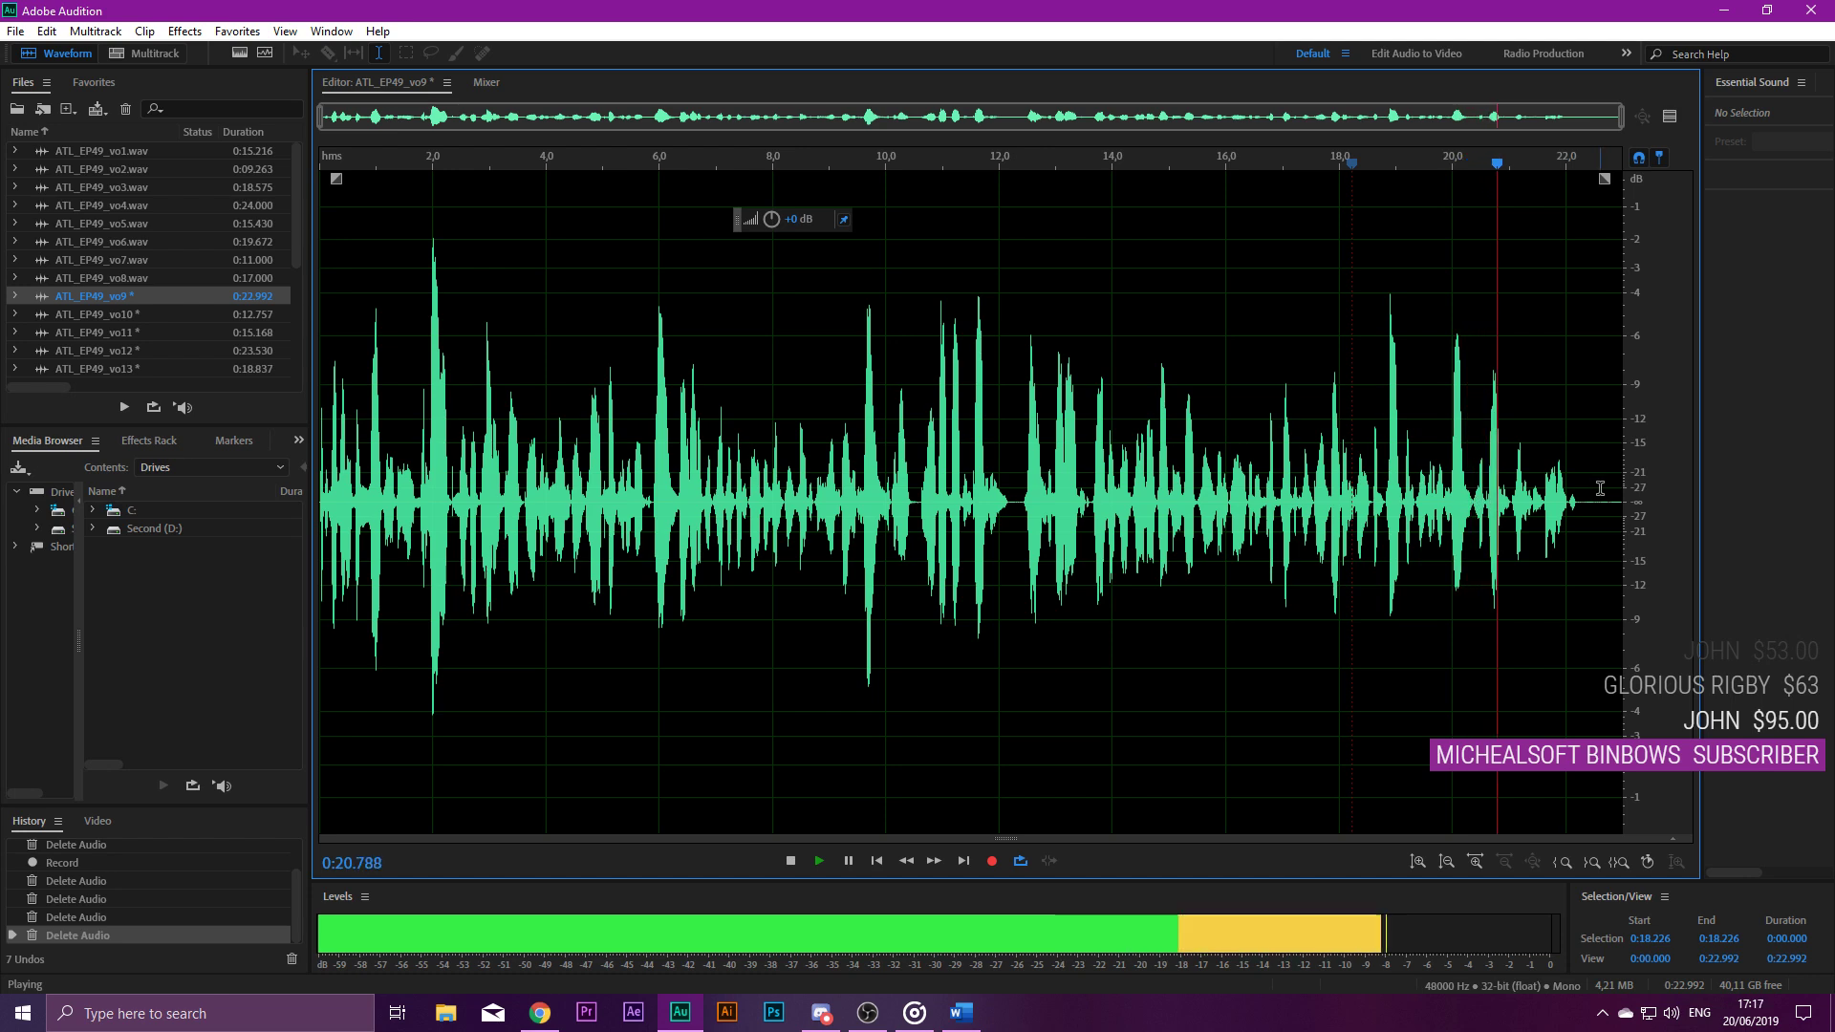
{"action": "left_click_drag", "start_coordinate": [1588, 492], "coordinate": [1667, 494]}
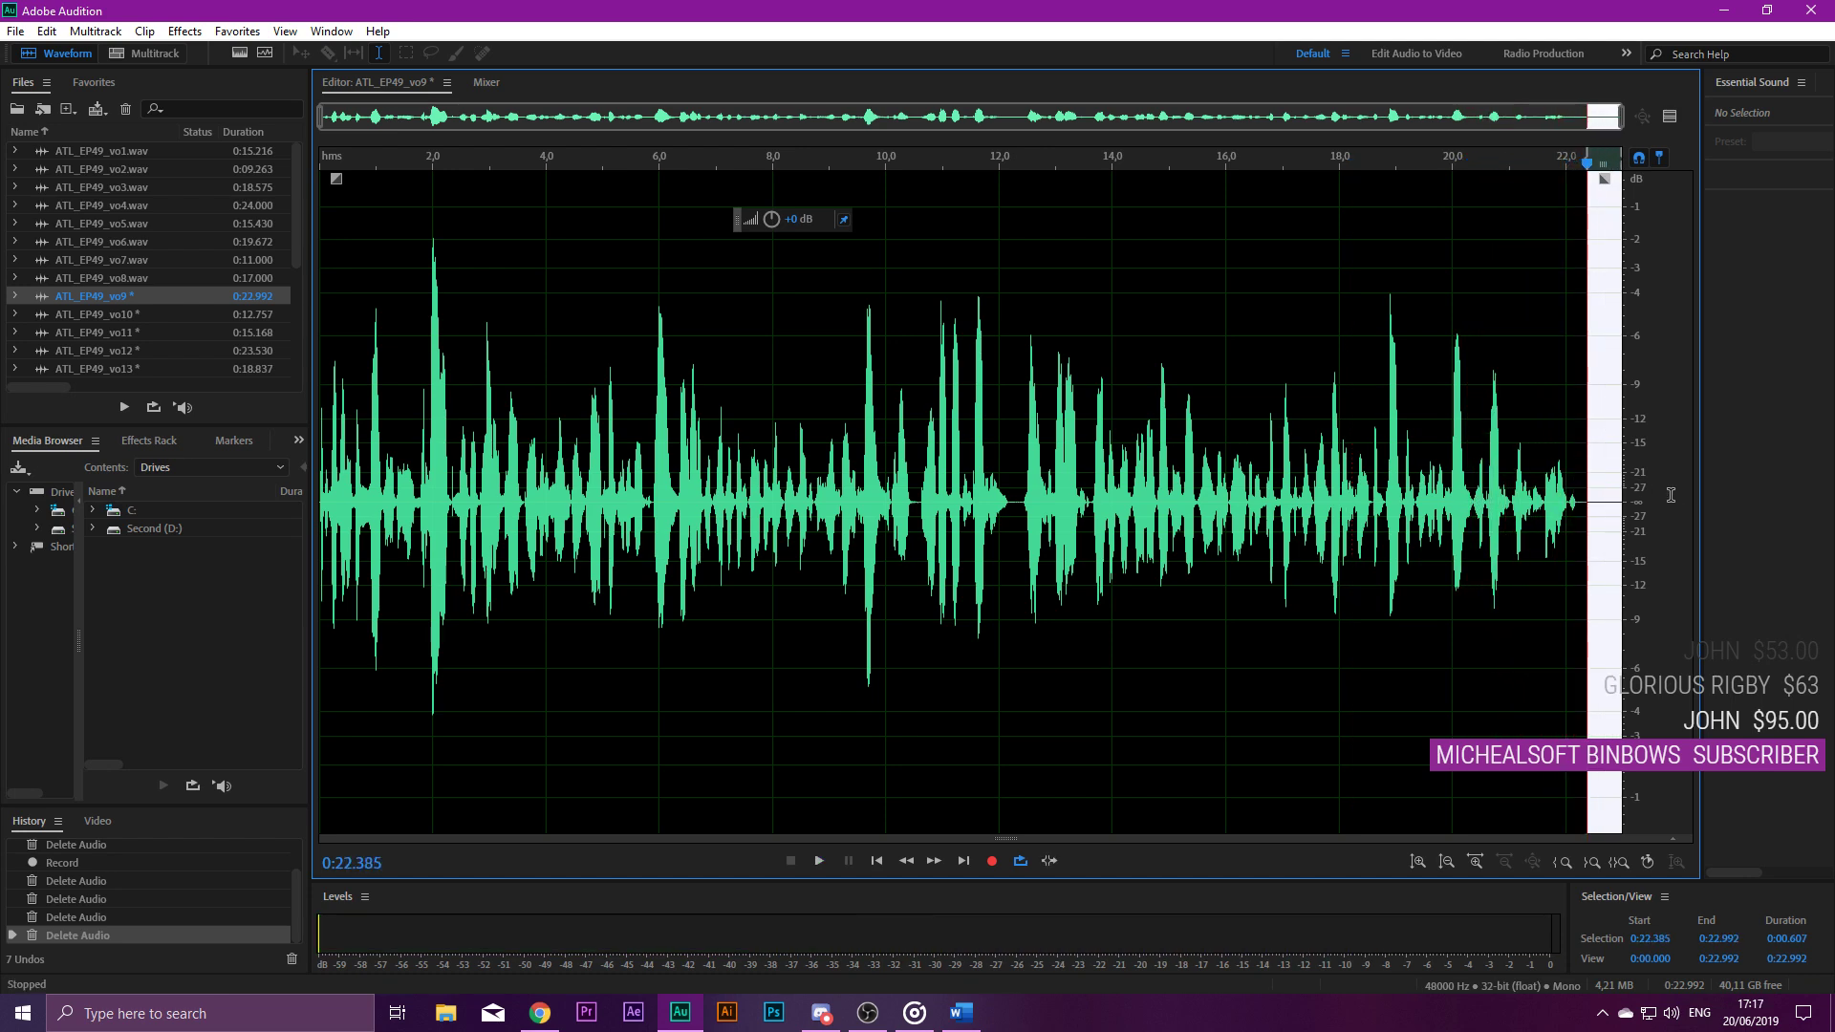
{"action": "key", "text": "Delete"}
Apply Noise Reduction to the entire ATL_EP49_vo9 clip with the current noise print and save it as a WAV file.
{"action": "key", "text": "ctrl+a"}
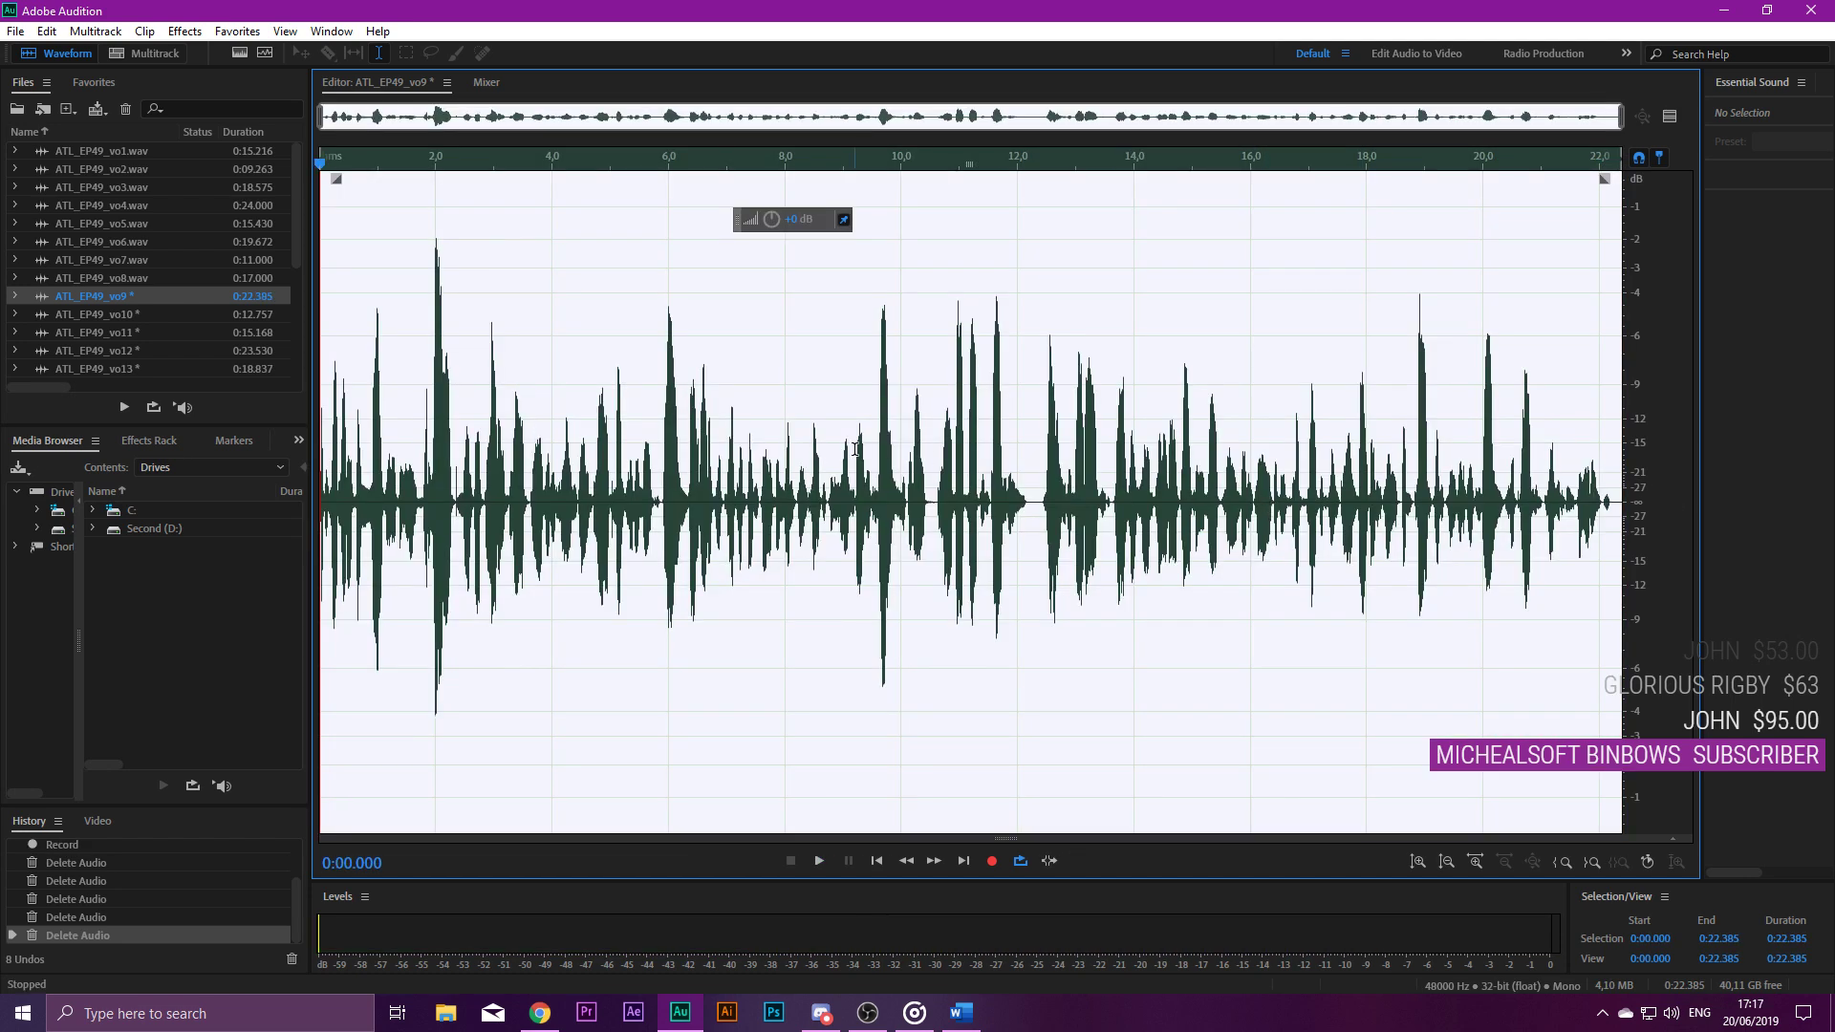
{"action": "key", "text": "ctrl+shift+p"}
{"action": "key", "text": "ctrl+s"}
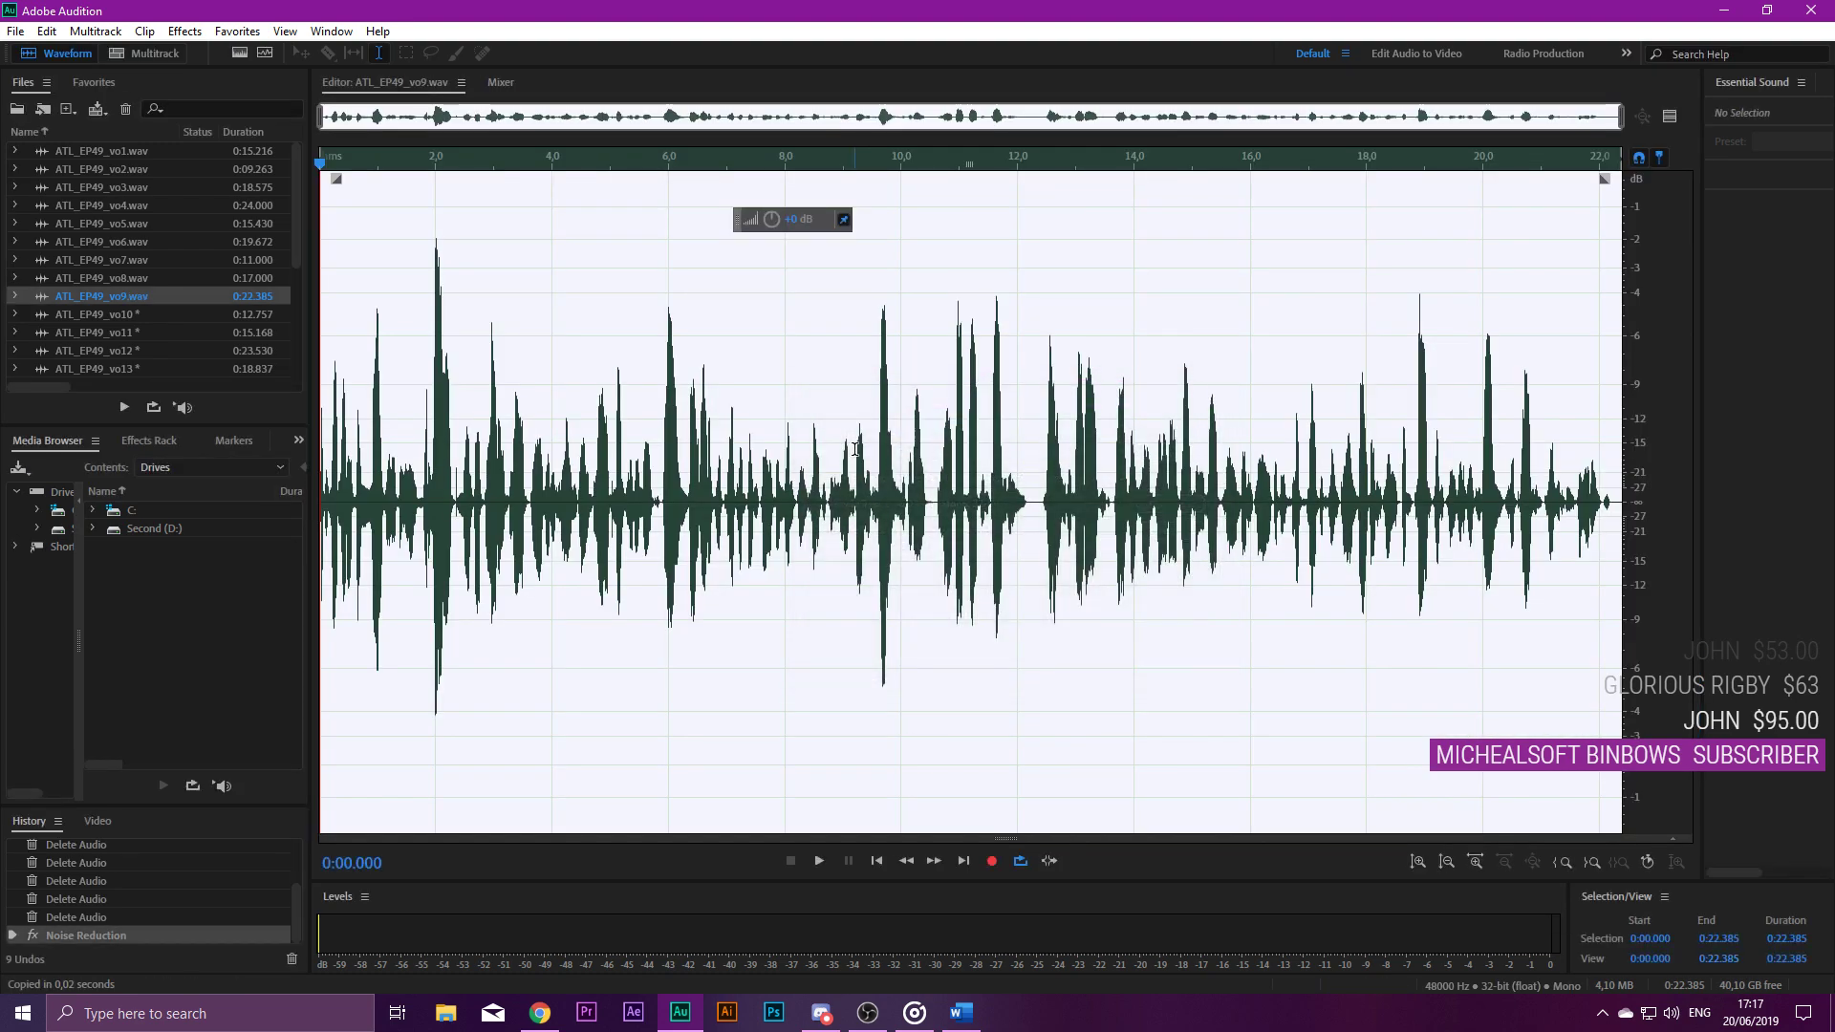
Open ATL_EP49_vo10, delete about 0.67 seconds of silence from its start, and play it from the beginning.
{"action": "double_click", "coordinate": [111, 314]}
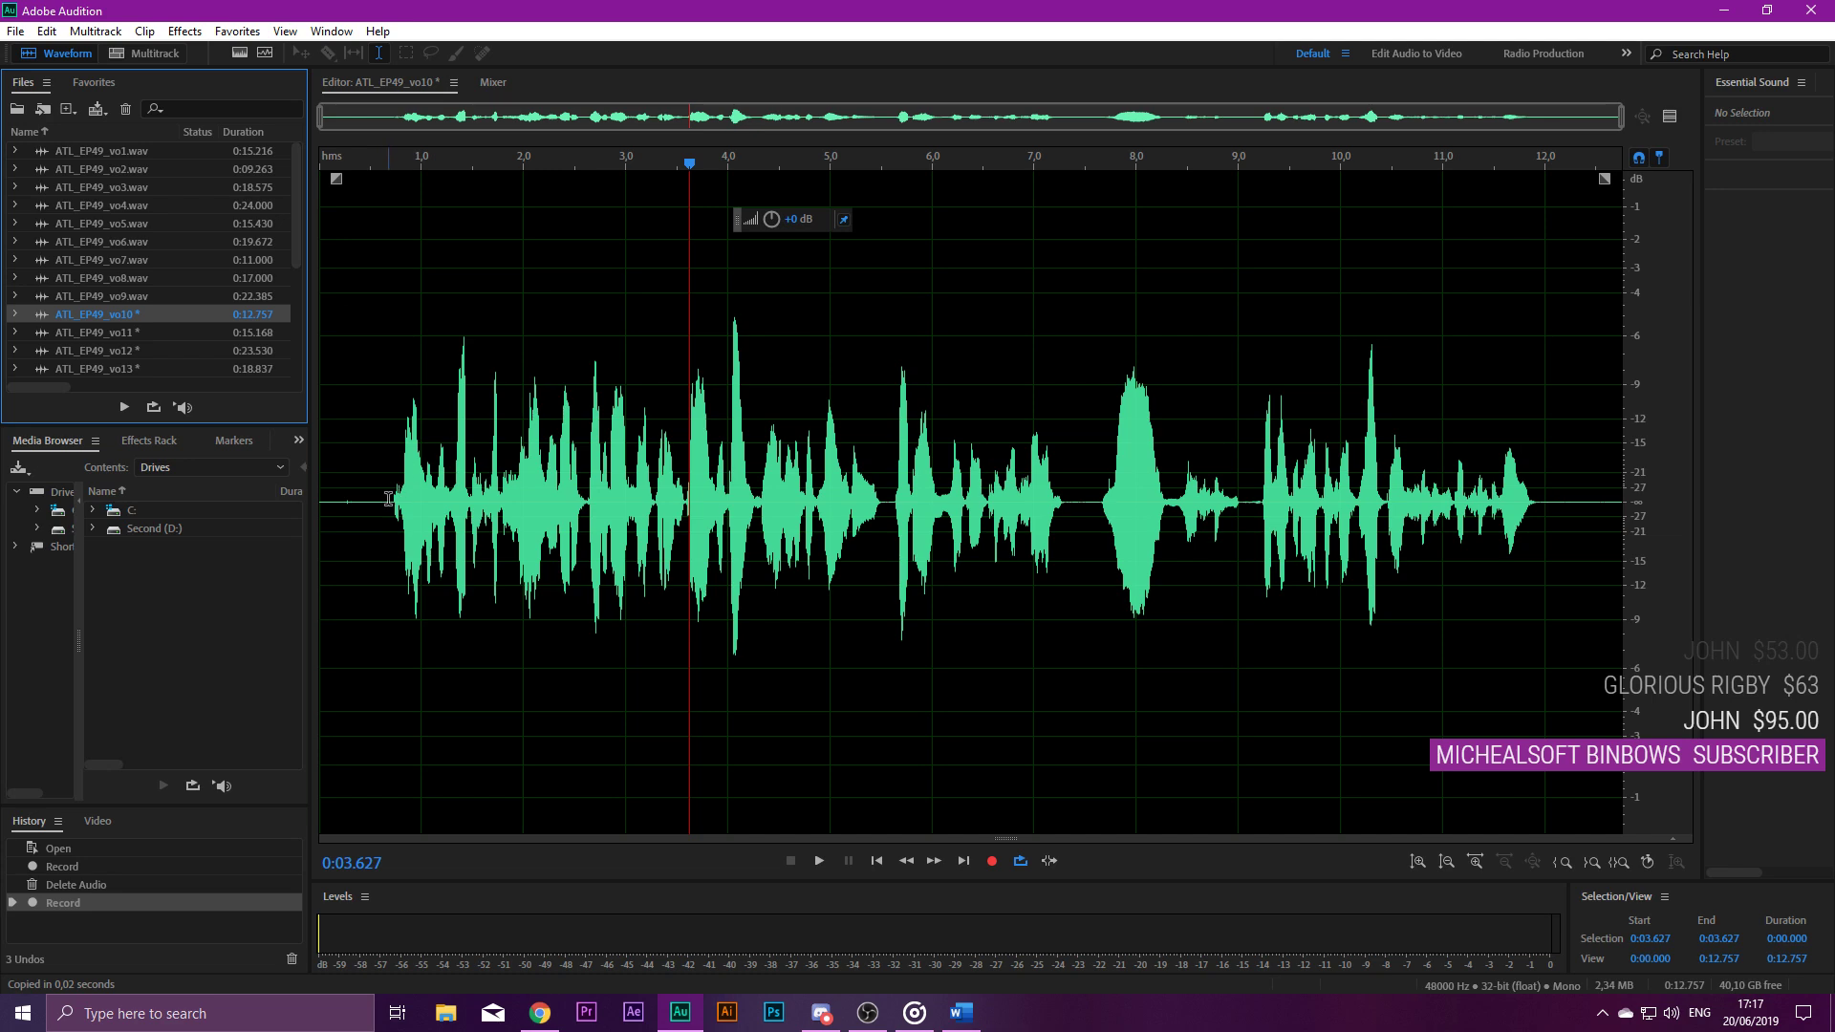
{"action": "left_click_drag", "start_coordinate": [389, 496], "coordinate": [2, 491]}
{"action": "key", "text": "Delete"}
{"action": "key", "text": "space"}
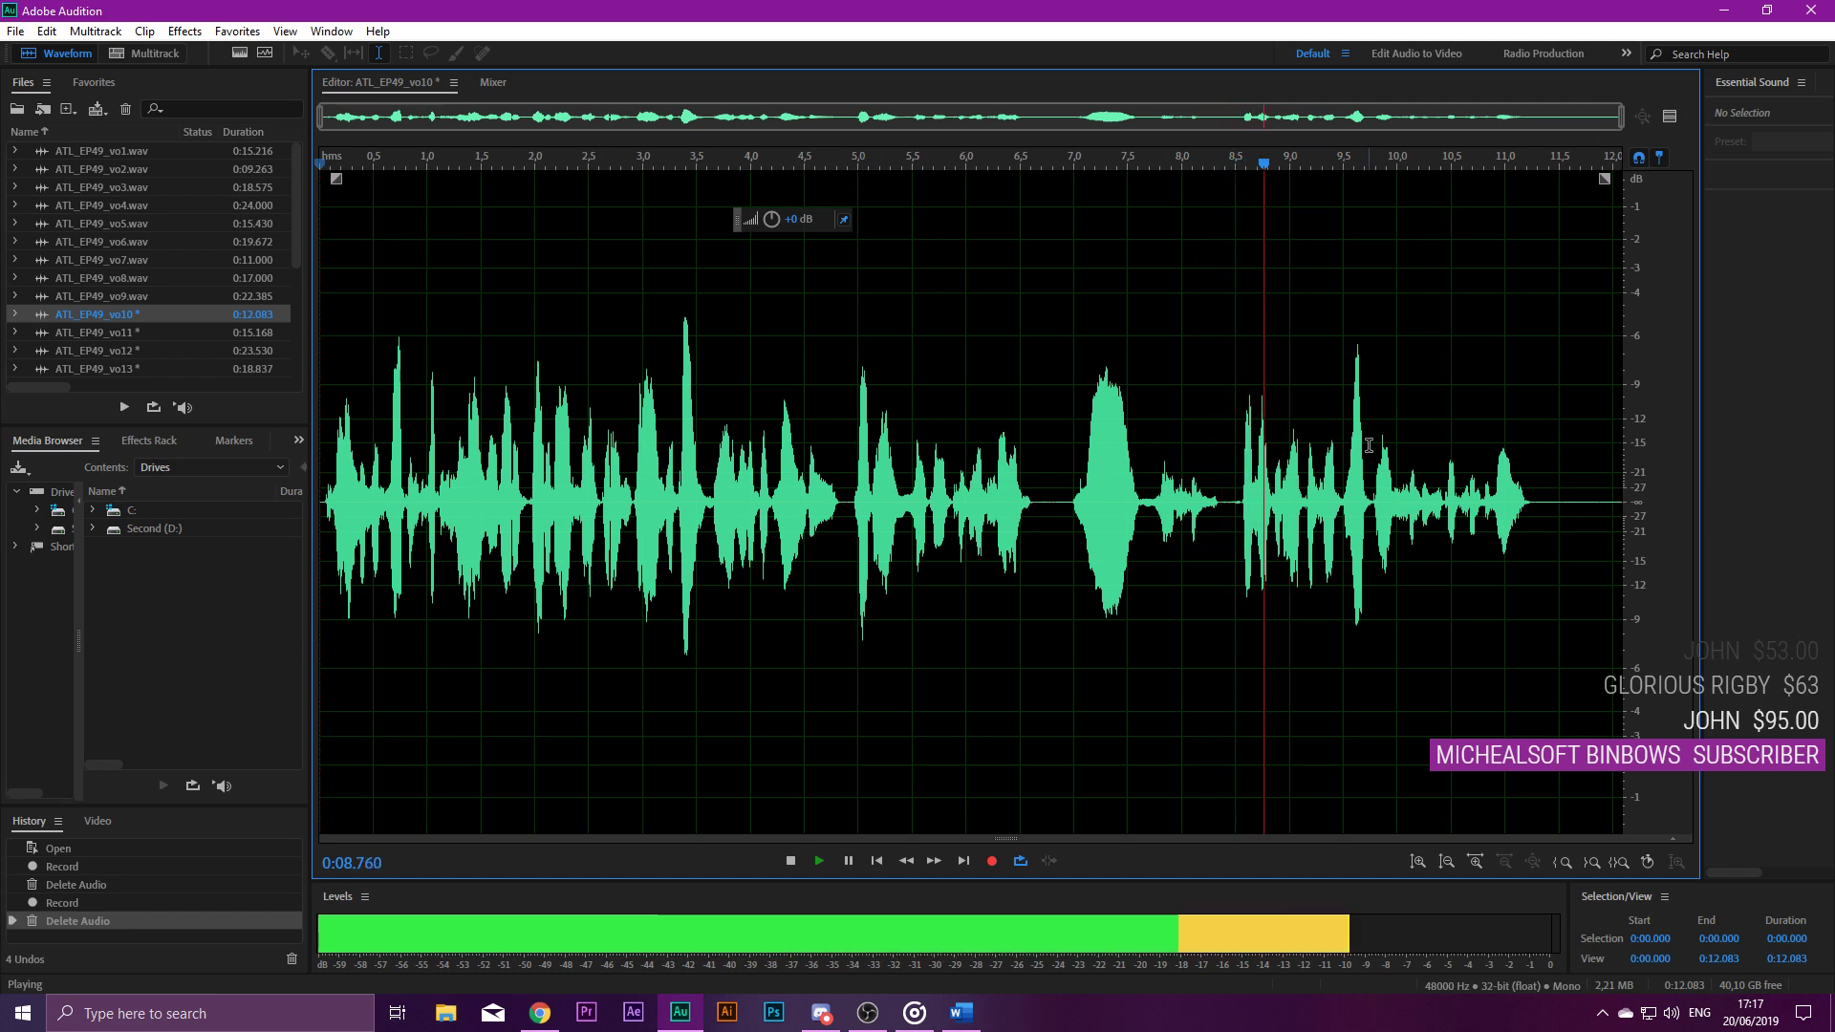
Stop playback, delete about 0.18 seconds of the pause at about 8.4 seconds in ATL_EP49_vo10, and play from about 7.8 seconds.
{"action": "key", "text": "space"}
{"action": "scroll", "coordinate": [1176, 494], "scroll_direction": "up", "scroll_amount": 3}
{"action": "scroll", "coordinate": [1176, 494], "scroll_direction": "up", "scroll_amount": 2}
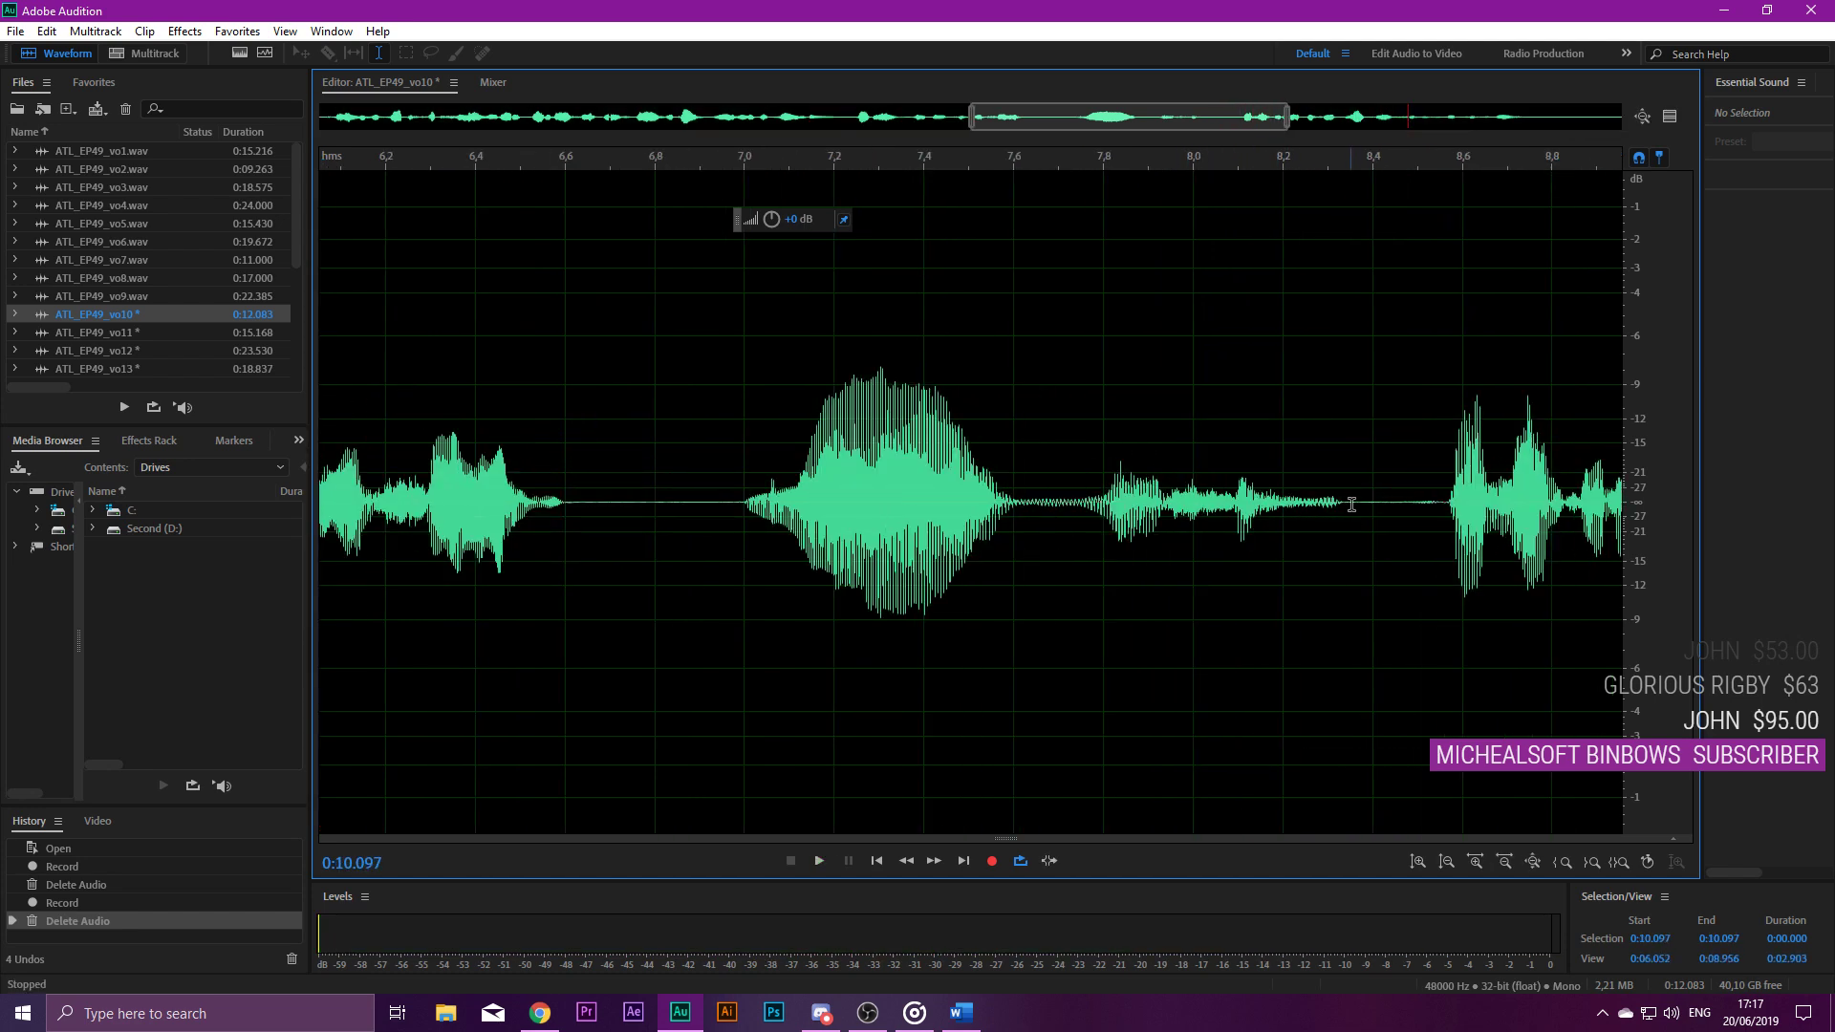
{"action": "left_click_drag", "start_coordinate": [1351, 503], "coordinate": [1434, 520]}
{"action": "key", "text": "Delete"}
{"action": "left_click", "coordinate": [1091, 406]}
{"action": "key", "text": "space"}
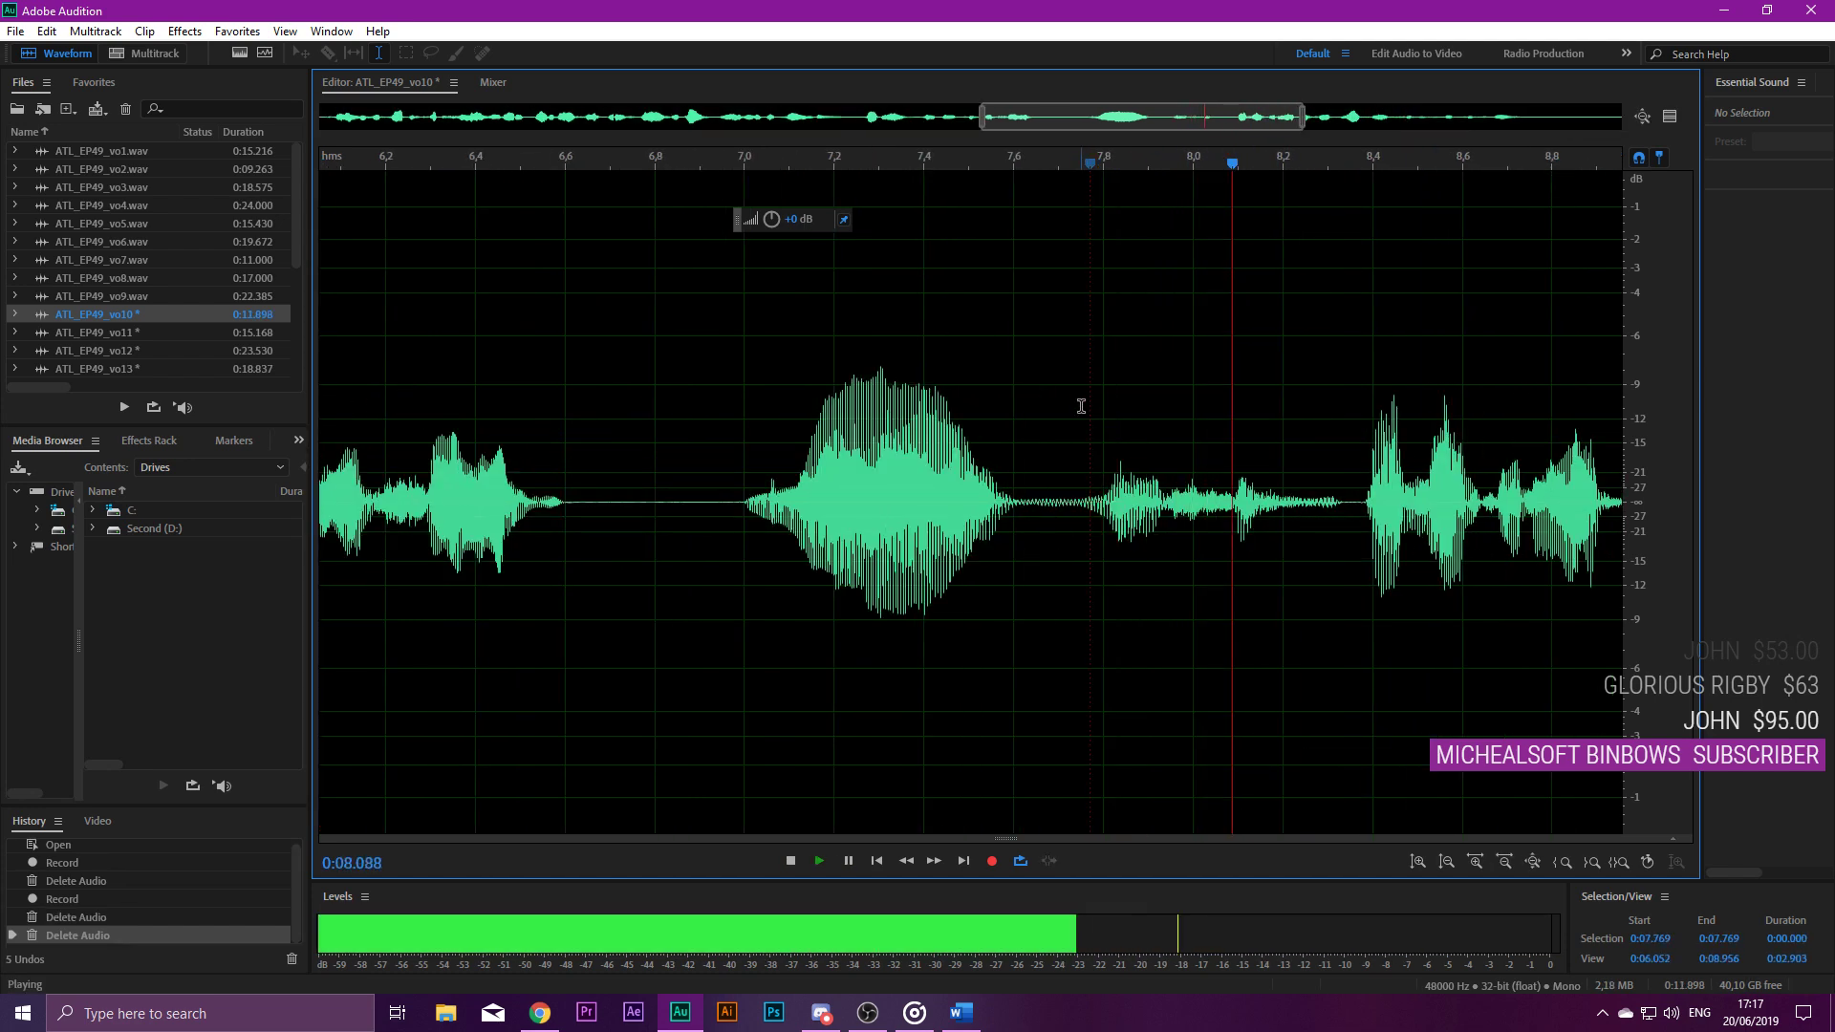
Stop playback and delete about 0.7 seconds of silence from the end of ATL_EP49_vo10.
{"action": "scroll", "coordinate": [1081, 405], "scroll_direction": "down", "scroll_amount": 5}
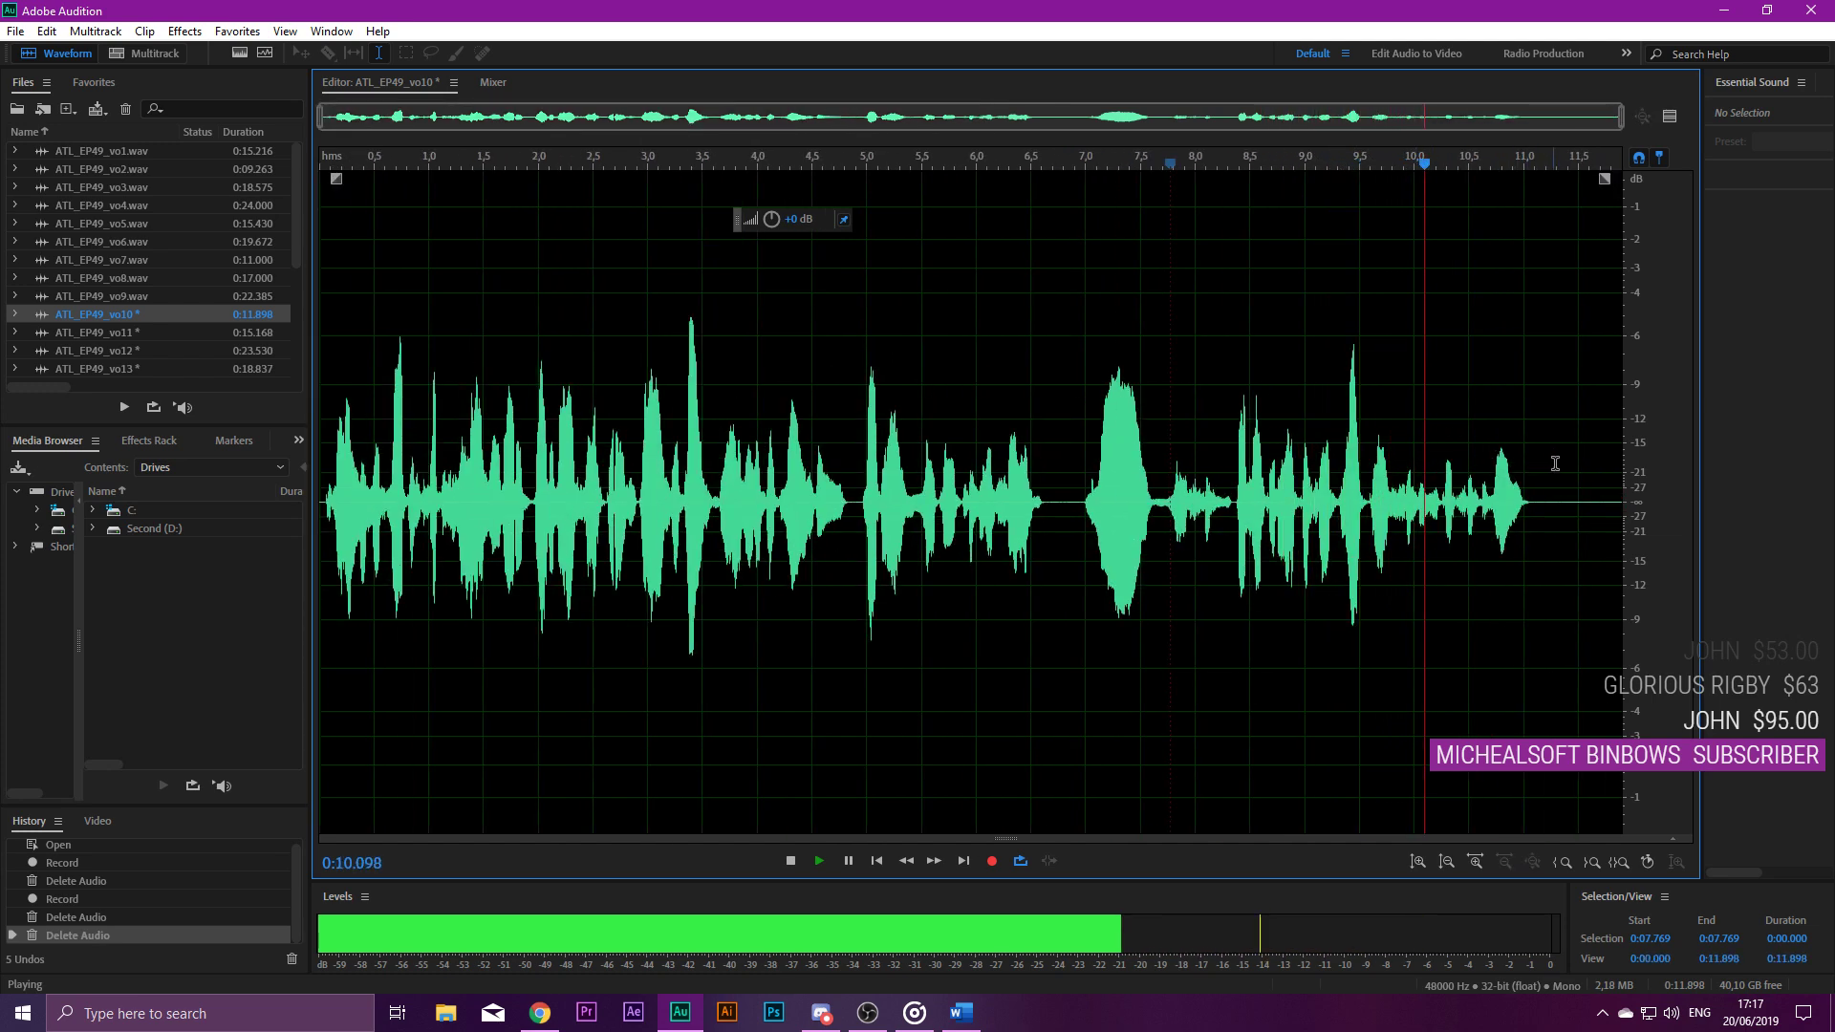
{"action": "left_click_drag", "start_coordinate": [1542, 462], "coordinate": [1755, 508]}
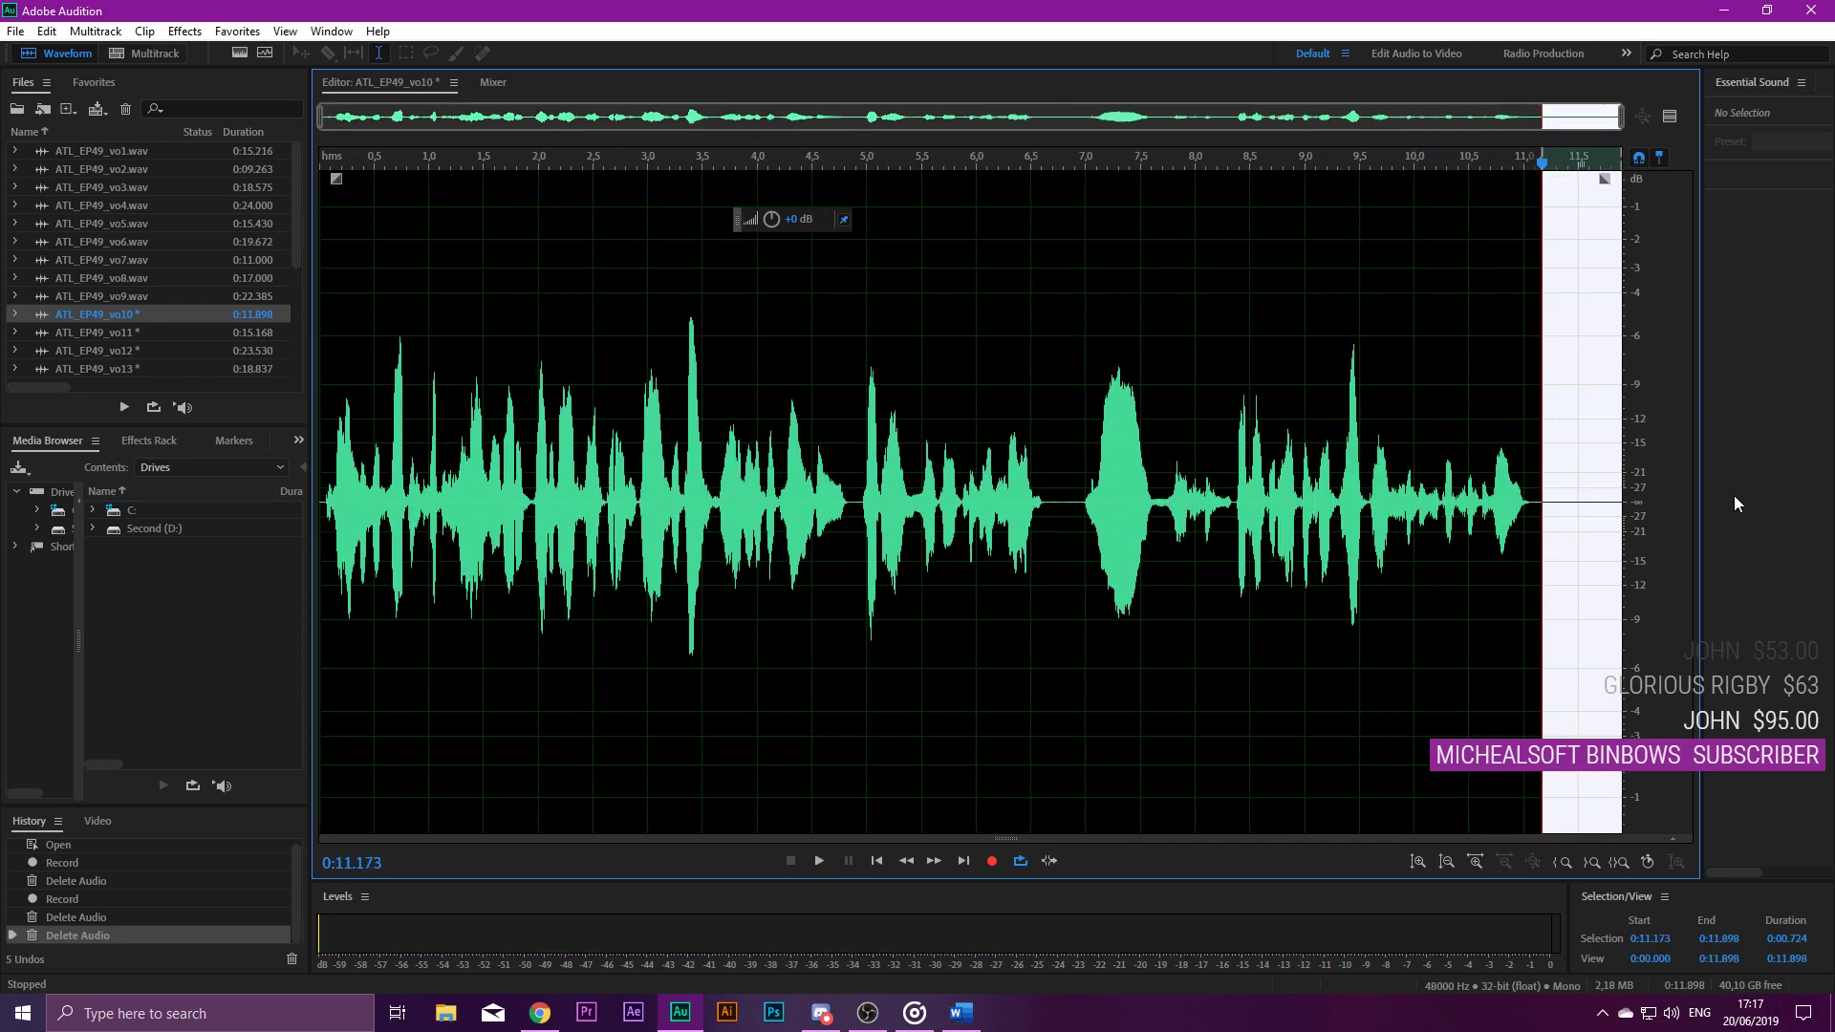
{"action": "key", "text": "Delete"}
Apply Noise Reduction to the entire ATL_EP49_vo10 clip with the current noise print and save it as a WAV file.
{"action": "key", "text": "ctrl+a"}
{"action": "key", "text": "ctrl+shift+p"}
{"action": "key", "text": "Return"}
{"action": "key", "text": "ctrl+s"}
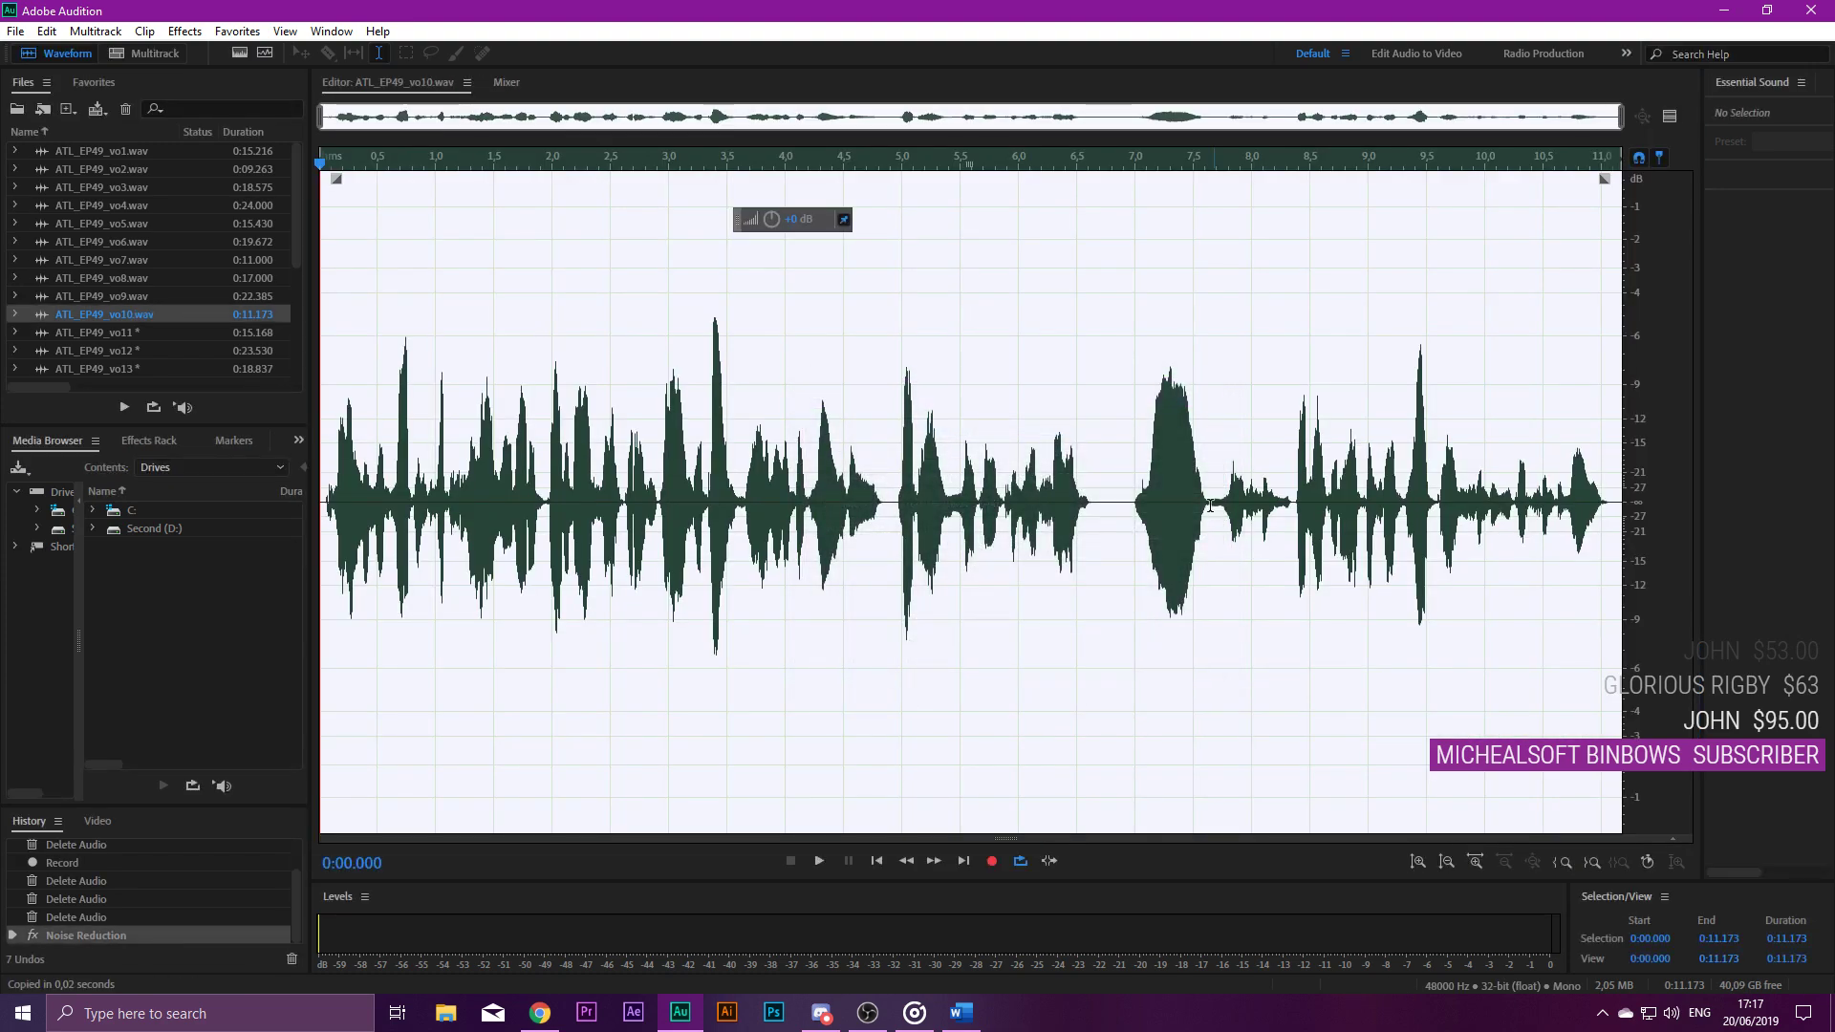
Open ATL_EP49_vo11, delete about 0.6 seconds of silence from its start, and play it from the beginning.
{"action": "left_click_drag", "start_coordinate": [300, 172], "coordinate": [262, 306]}
{"action": "scroll", "coordinate": [168, 287], "scroll_direction": "up", "scroll_amount": 4}
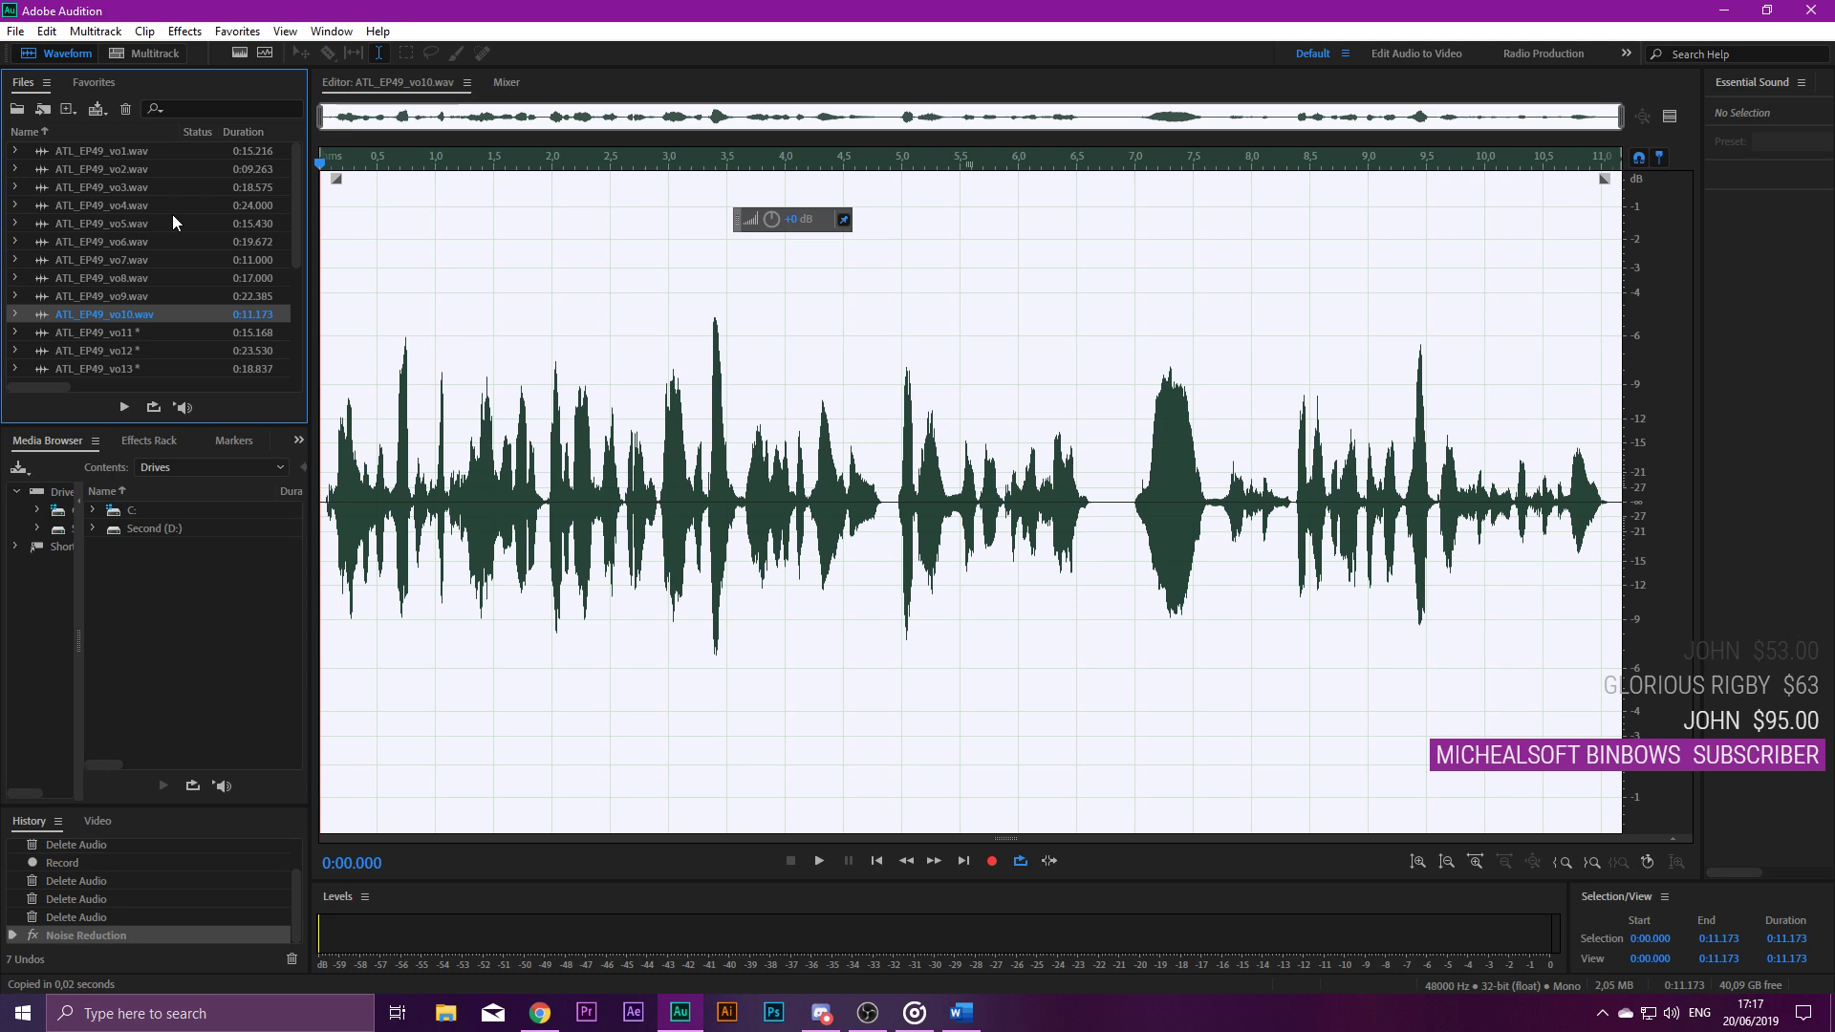
{"action": "scroll", "coordinate": [172, 212], "scroll_direction": "down", "scroll_amount": 3}
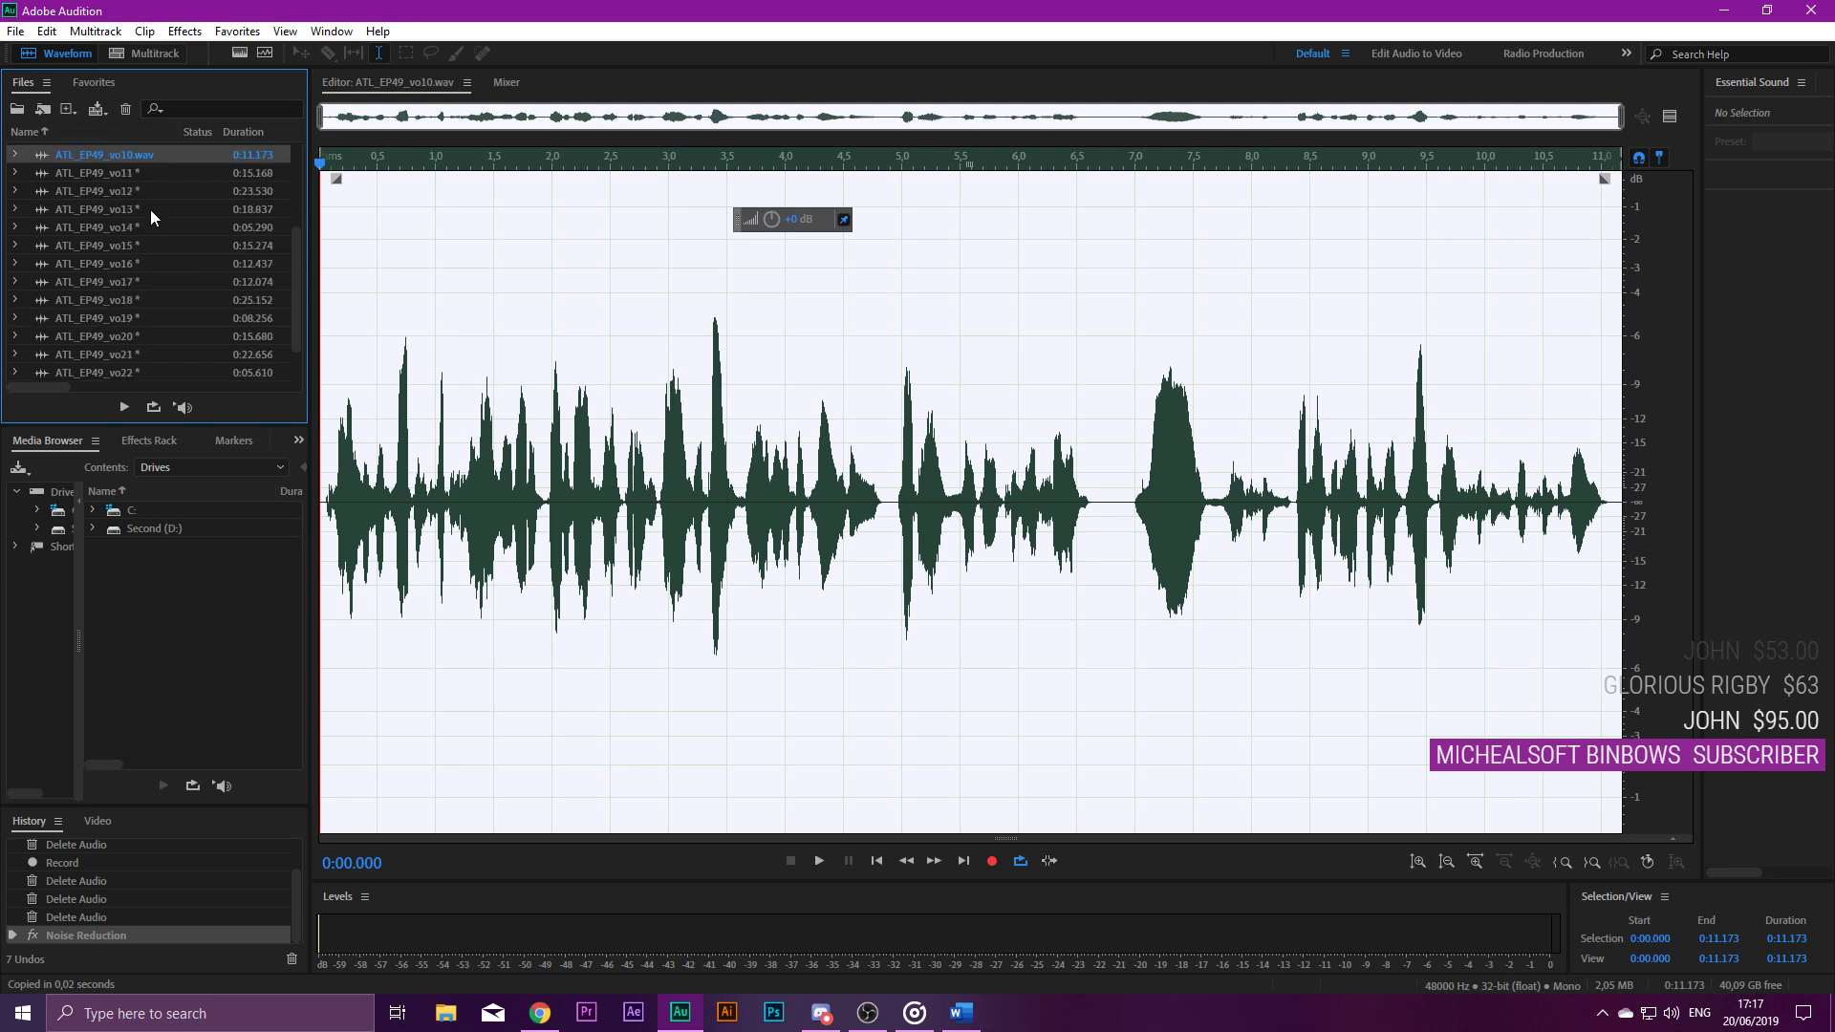
{"action": "left_click", "coordinate": [113, 174]}
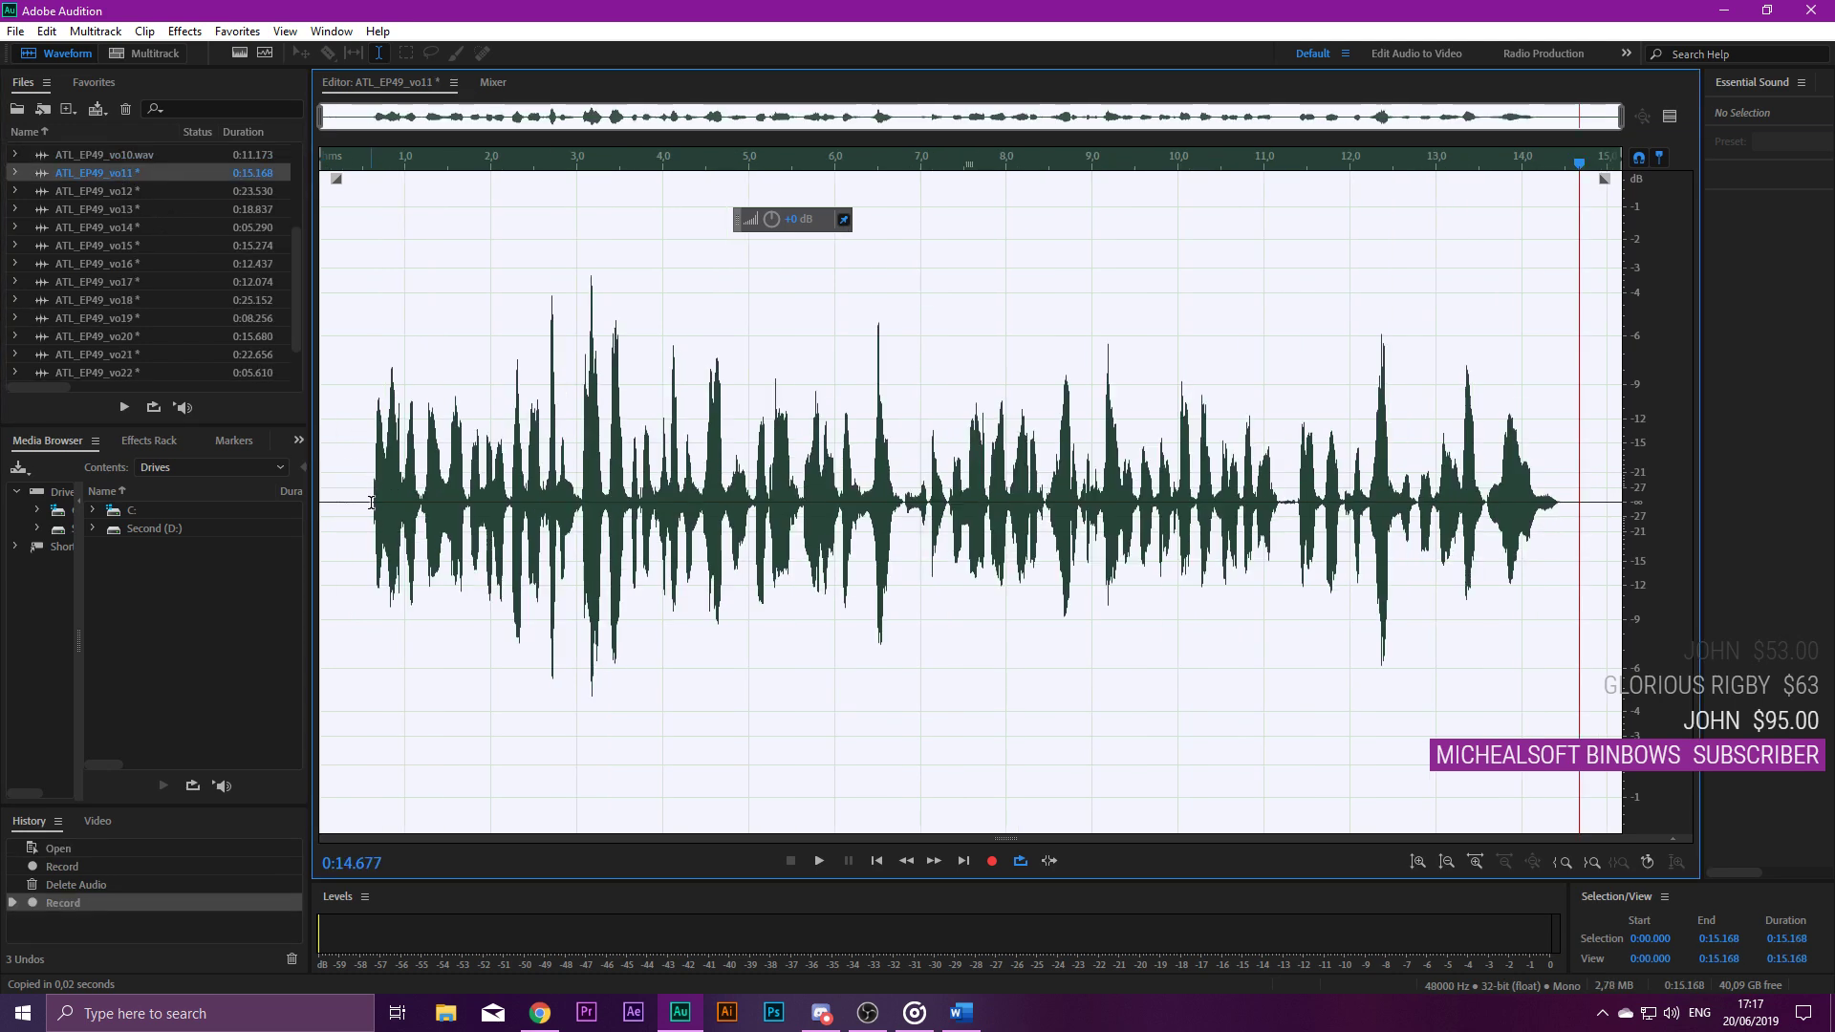
{"action": "key", "text": "Delete"}
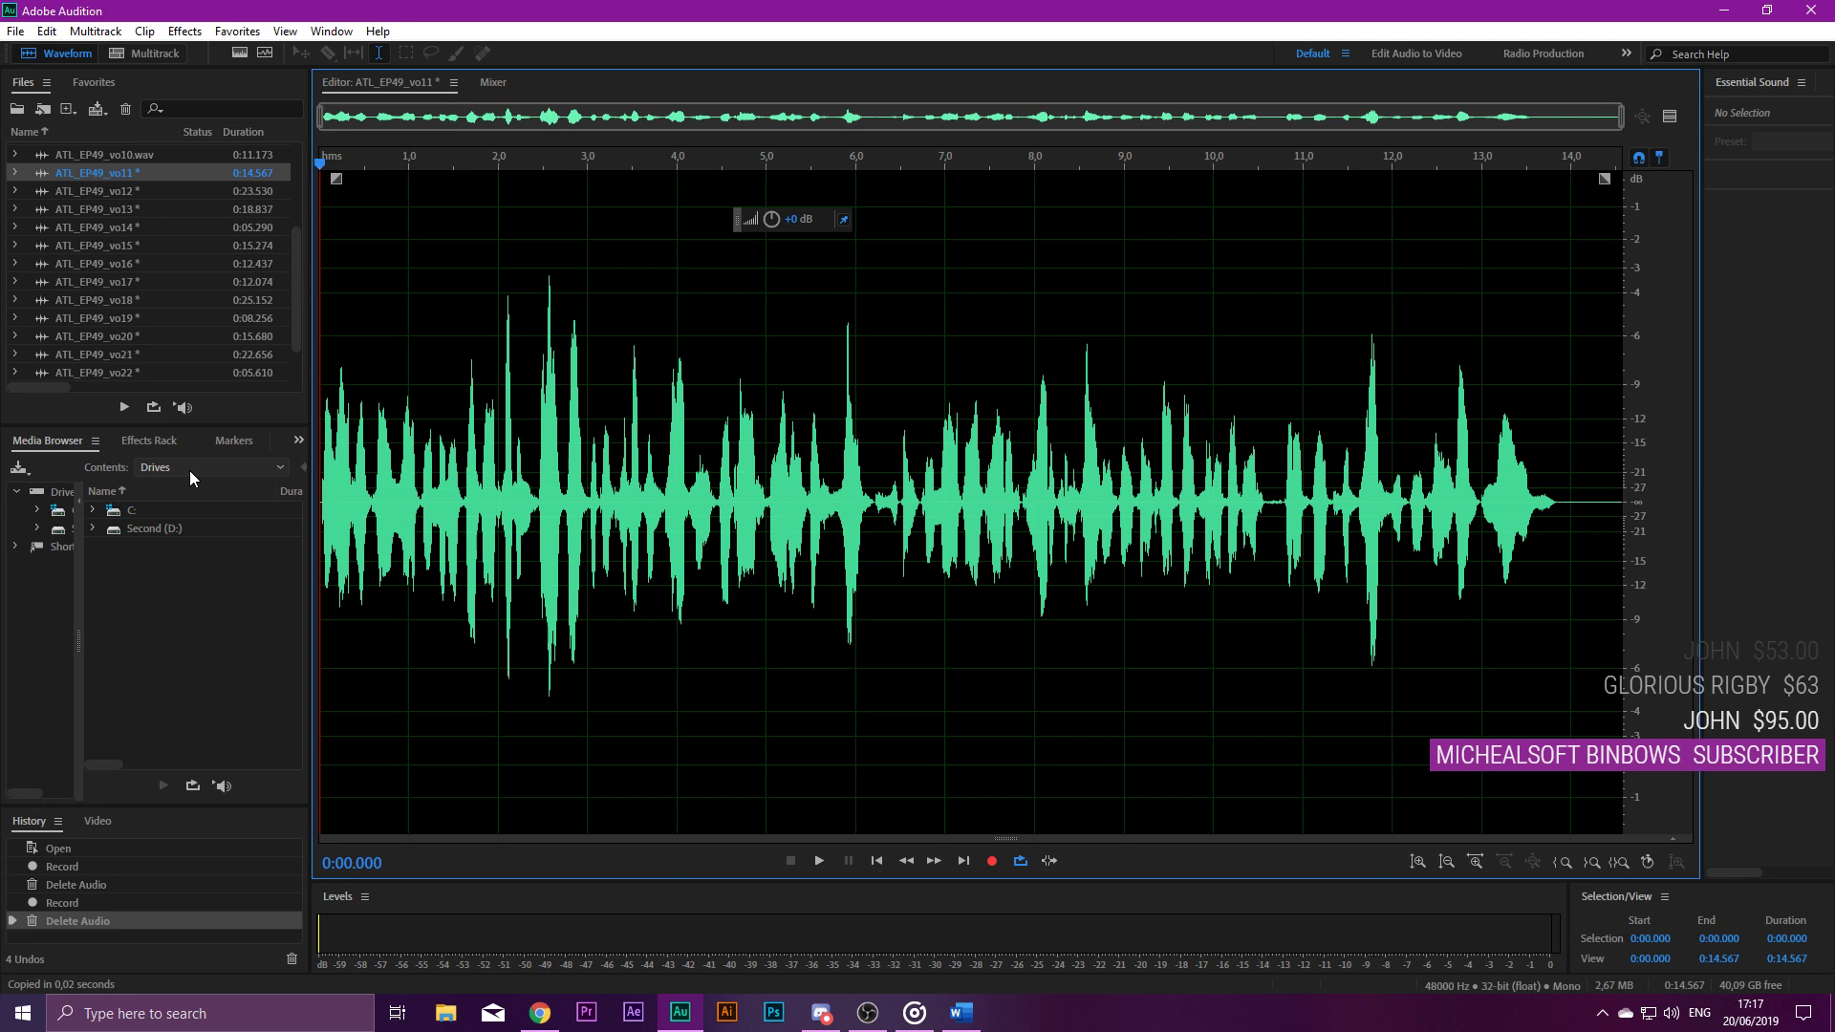
{"action": "key", "text": "space"}
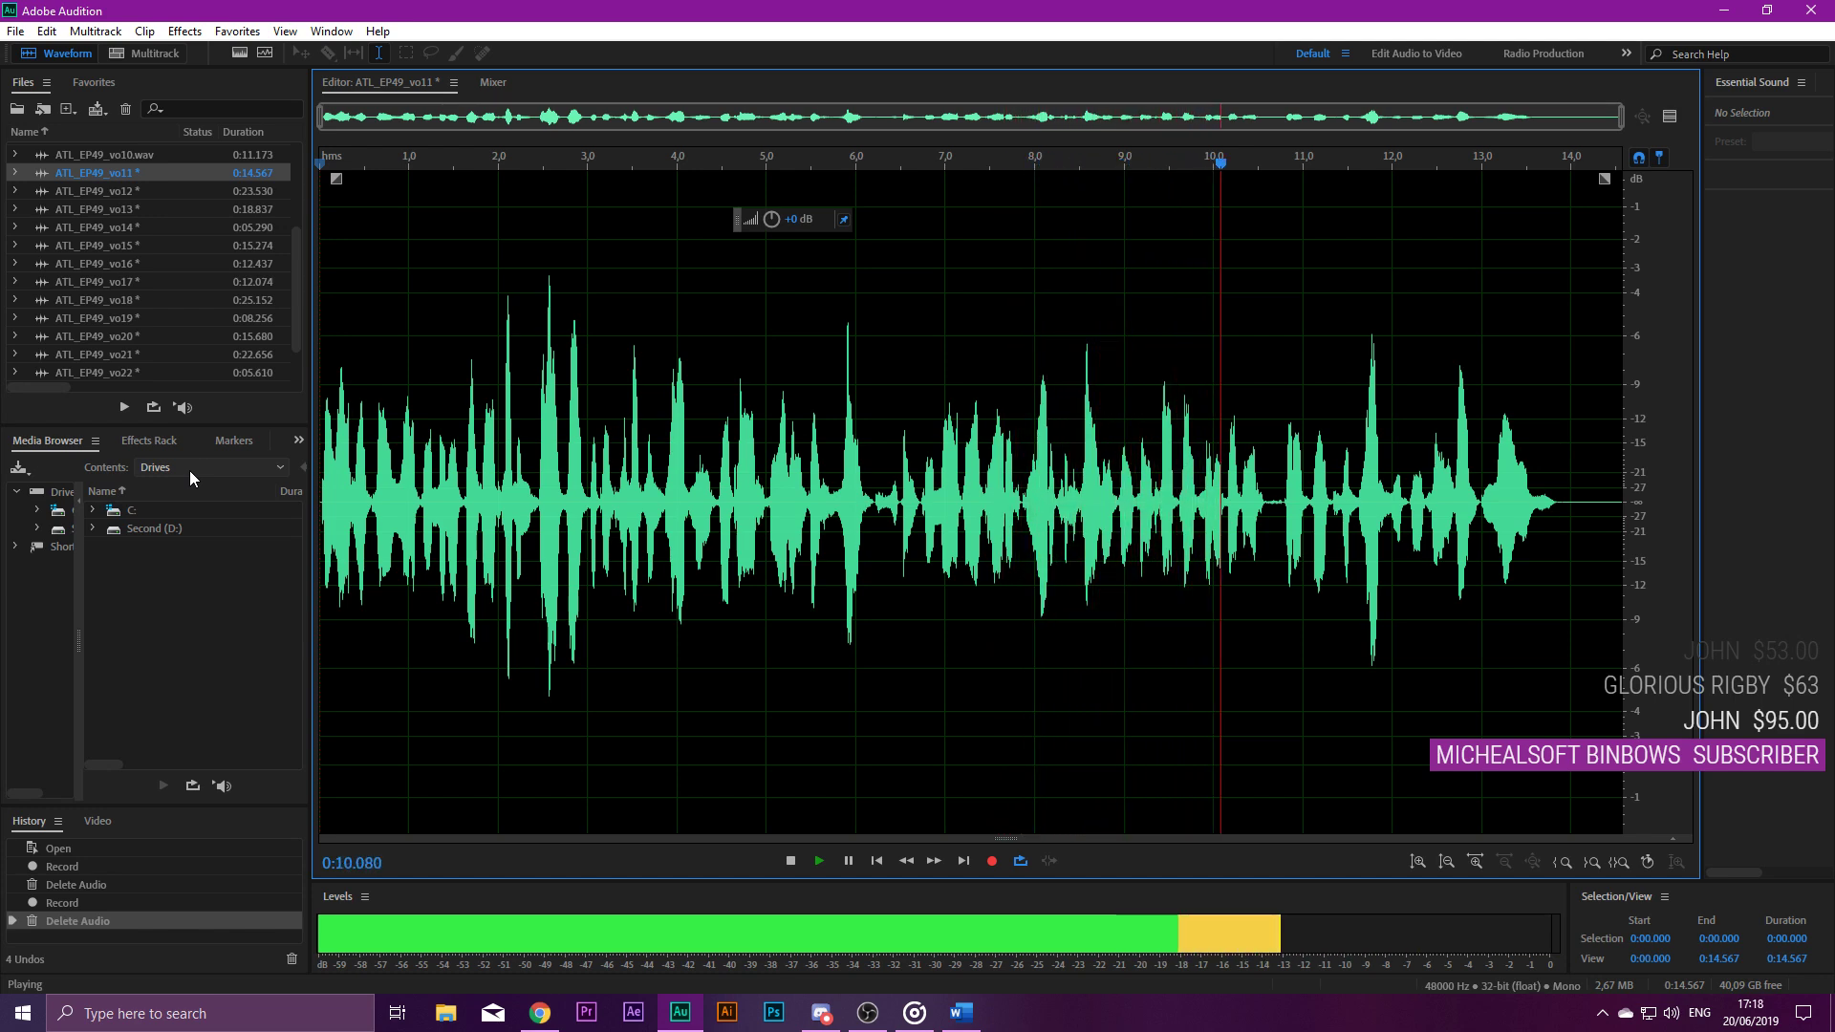
Stop playback, delete about 0.18 seconds of the pause at about 10.6 seconds in ATL_EP49_vo11, and play from about 9.8 seconds.
{"action": "key", "text": "space"}
{"action": "scroll", "coordinate": [1319, 519], "scroll_direction": "up", "scroll_amount": 6}
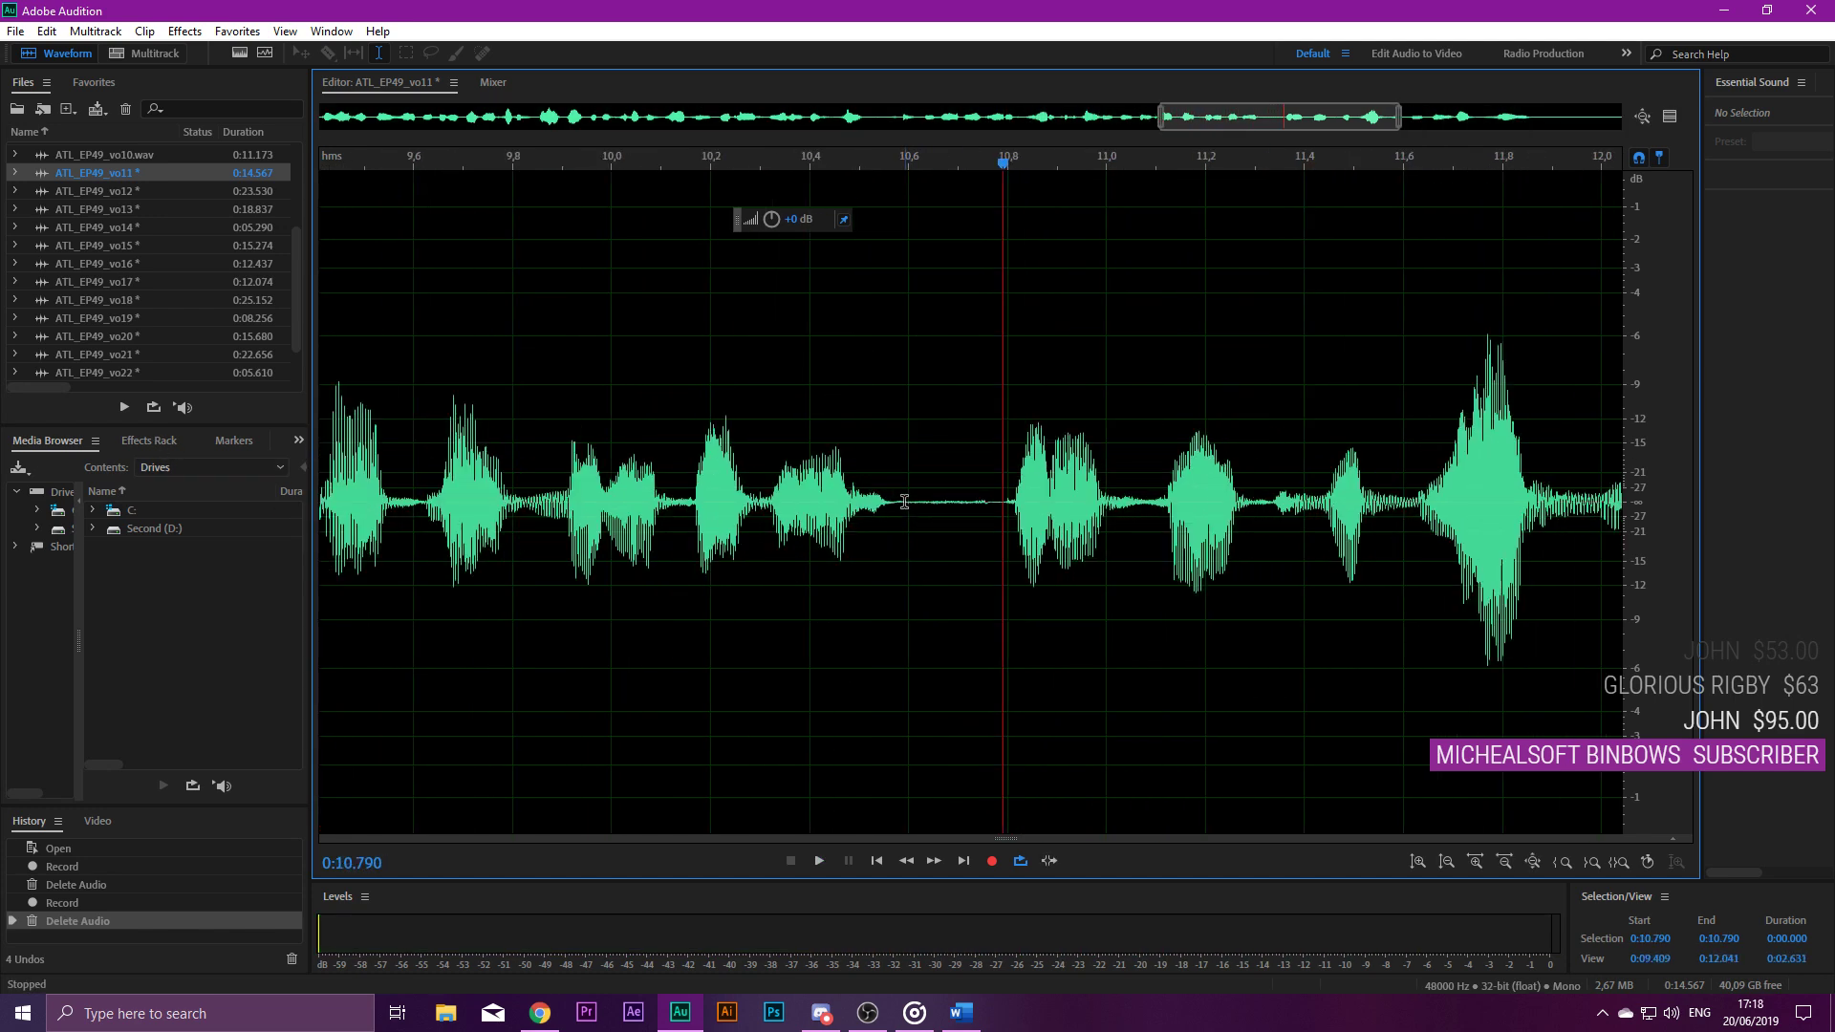
{"action": "left_click_drag", "start_coordinate": [905, 504], "coordinate": [998, 508]}
{"action": "key", "text": "Delete"}
{"action": "left_click", "coordinate": [521, 410]}
{"action": "key", "text": "space"}
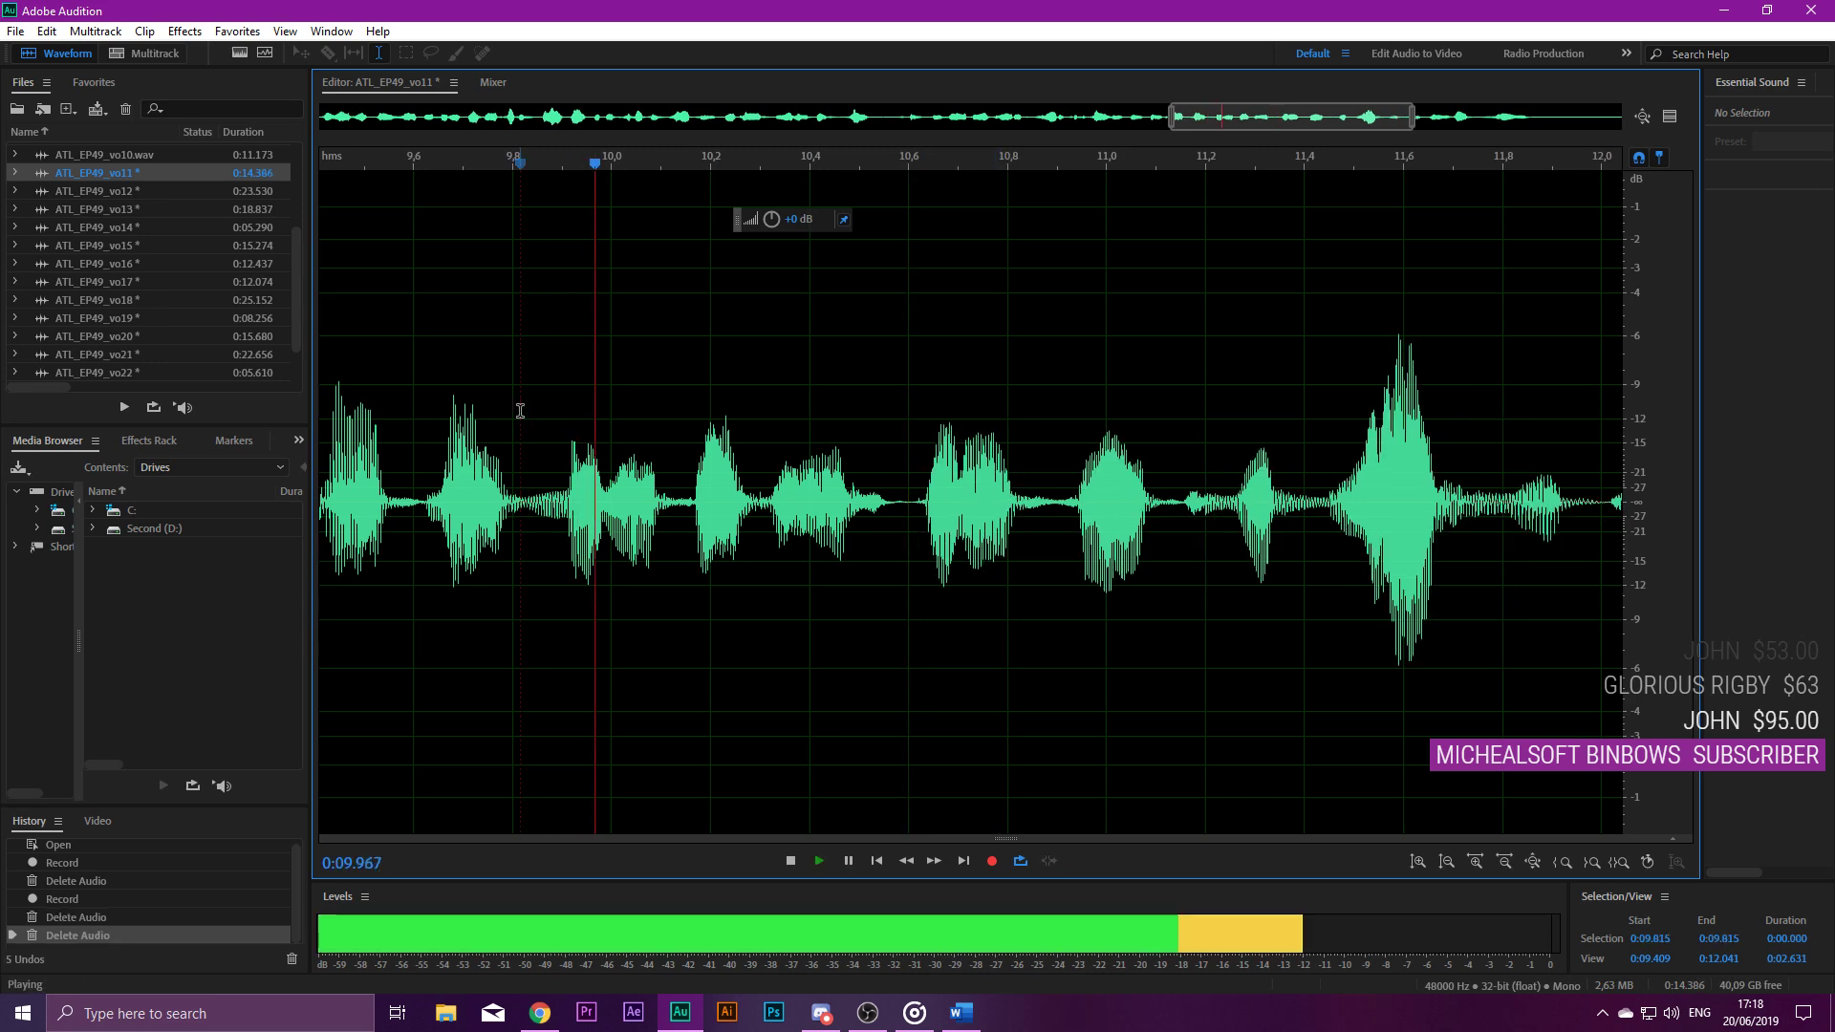
Stop playback and delete about 0.67 seconds of silence from the end of ATL_EP49_vo11.
{"action": "scroll", "coordinate": [1089, 513], "scroll_direction": "down", "scroll_amount": 3}
{"action": "scroll", "coordinate": [1536, 553], "scroll_direction": "down", "scroll_amount": 2}
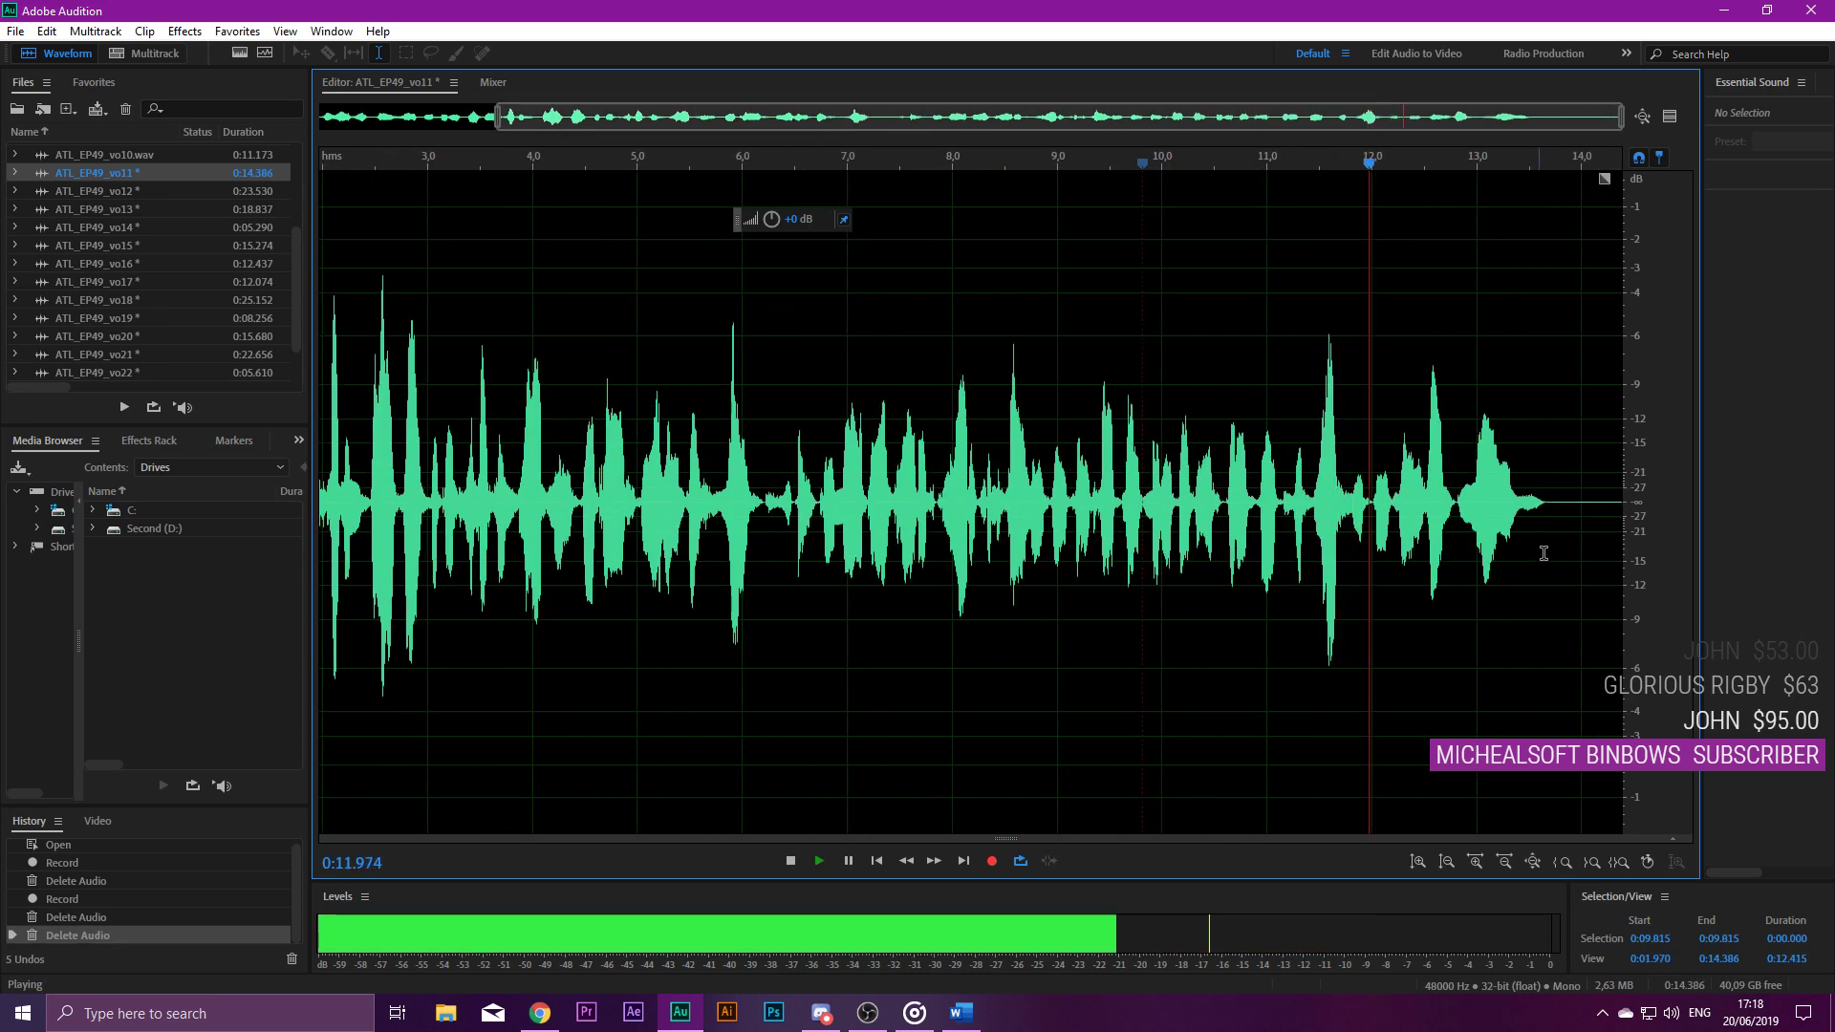
{"action": "scroll", "coordinate": [1572, 518], "scroll_direction": "down", "scroll_amount": 2}
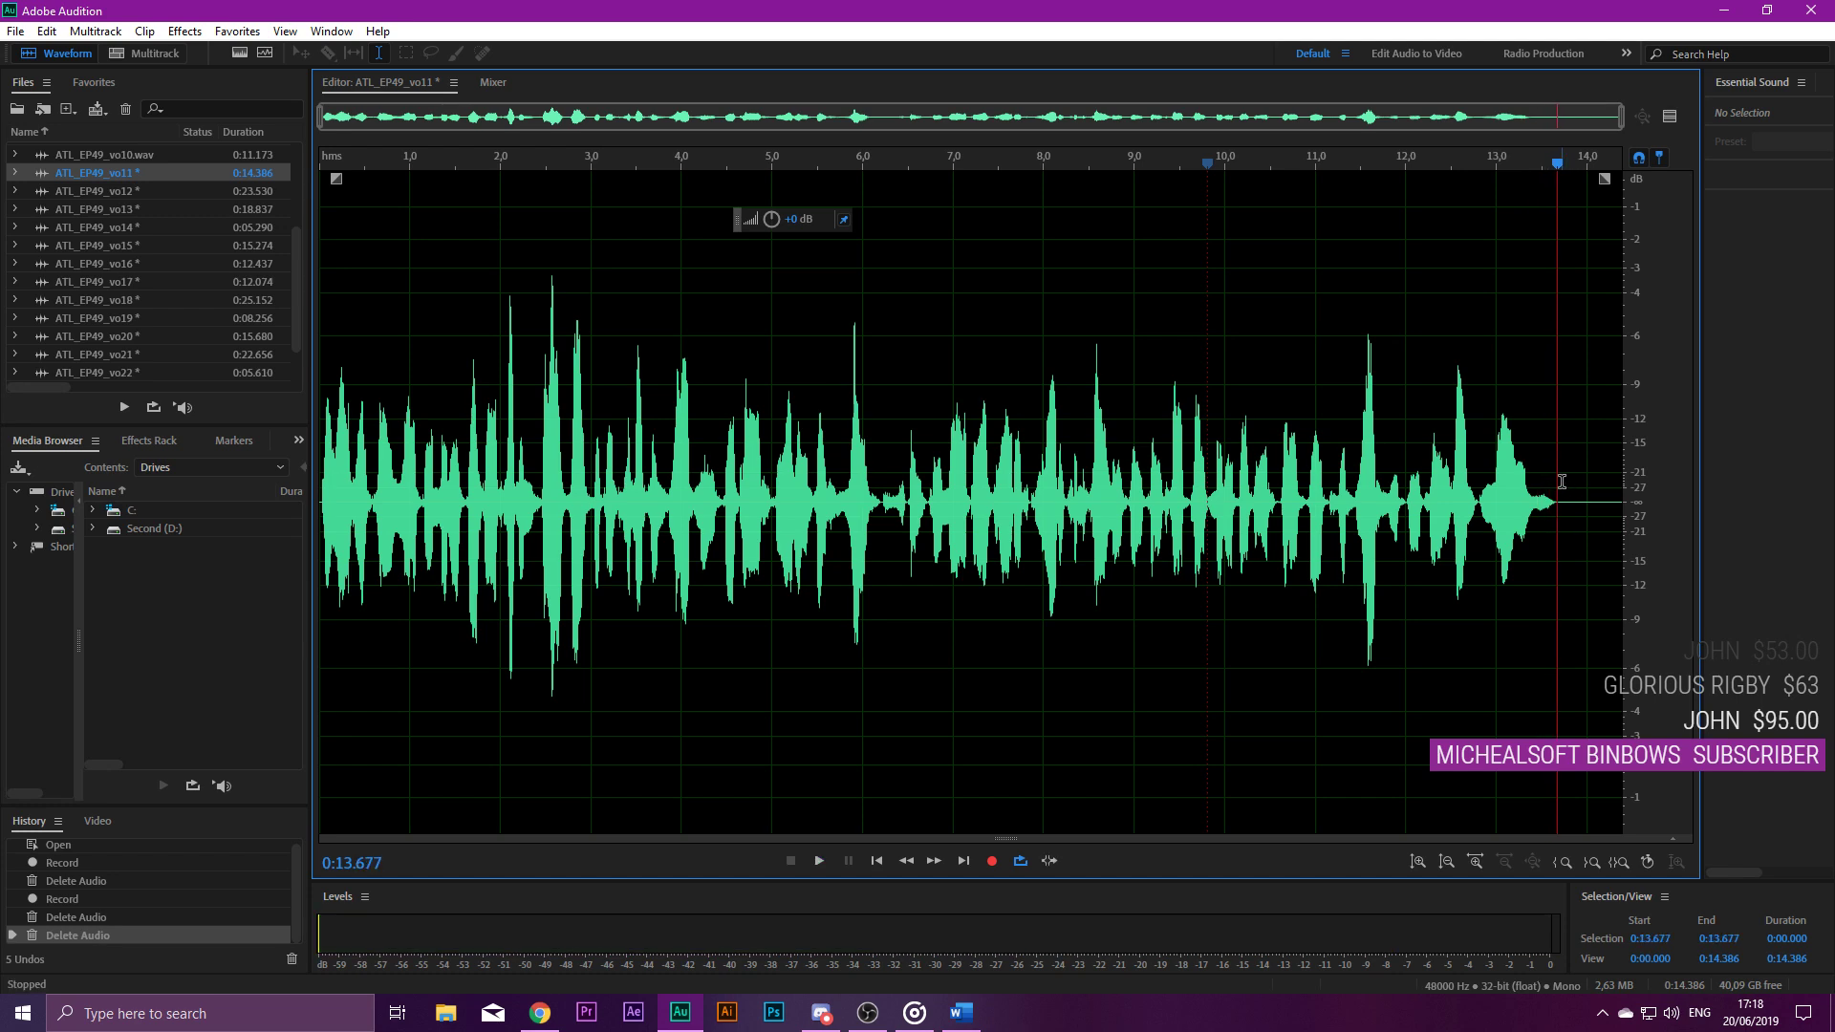
{"action": "left_click_drag", "start_coordinate": [1562, 493], "coordinate": [1702, 494]}
{"action": "key", "text": "Delete"}
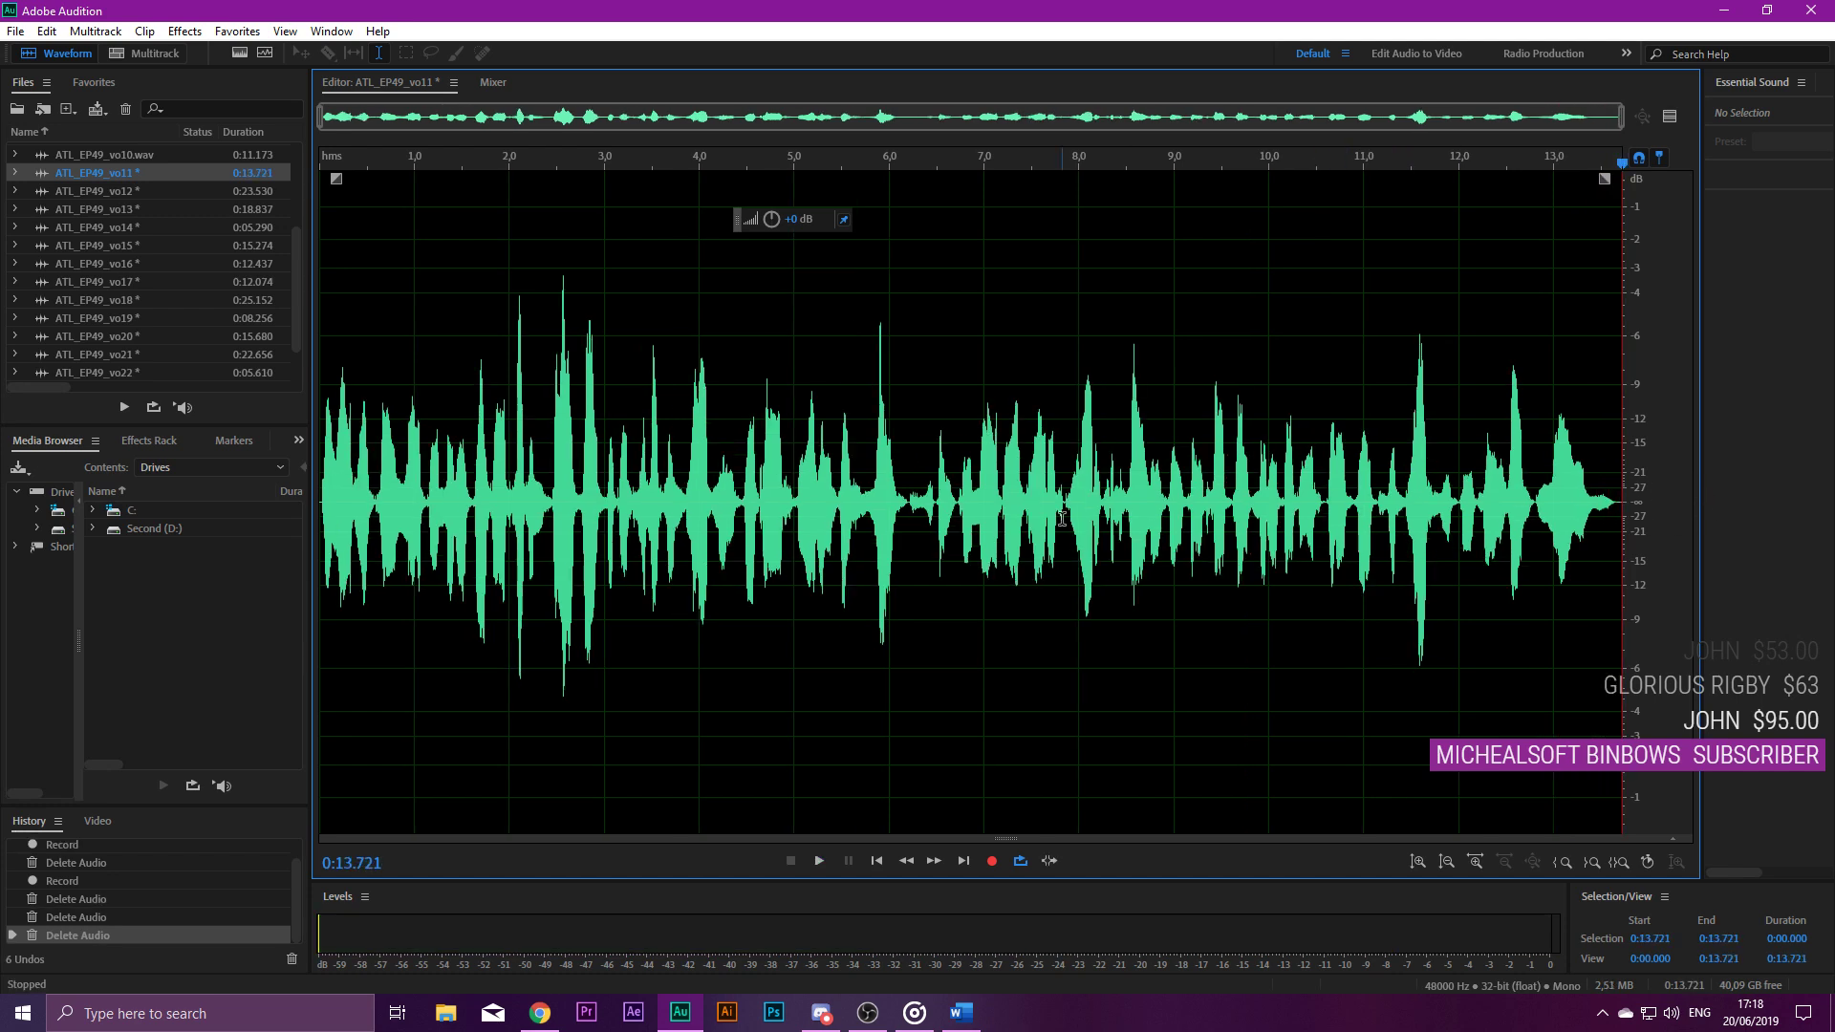
Apply Noise Reduction to the entire ATL_EP49_vo11 clip with the current noise print and save it as a WAV file.
{"action": "key", "text": "ctrl+a"}
{"action": "key", "text": "ctrl+shift+p"}
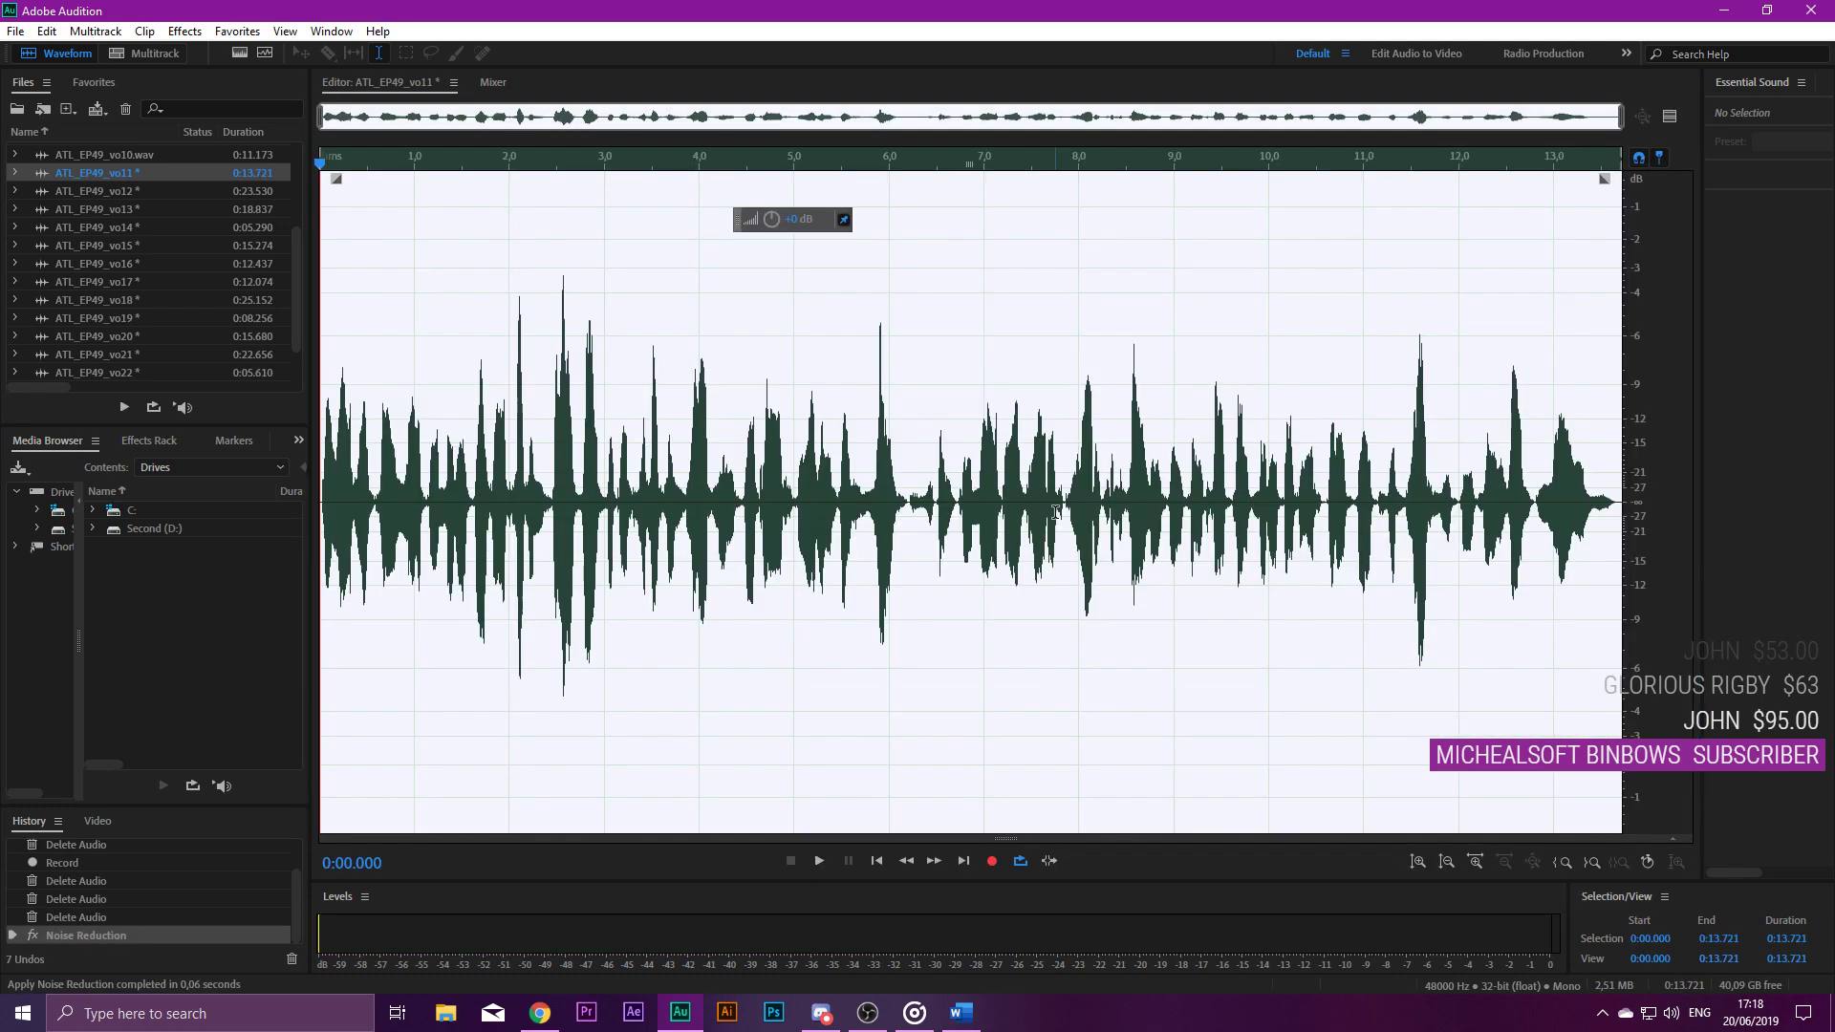
Open ATL_EP49_vo12, delete about 0.6 seconds of silence from its start, and play it from the beginning.
{"action": "left_click", "coordinate": [136, 188]}
{"action": "left_click_drag", "start_coordinate": [352, 501], "coordinate": [2, 478]}
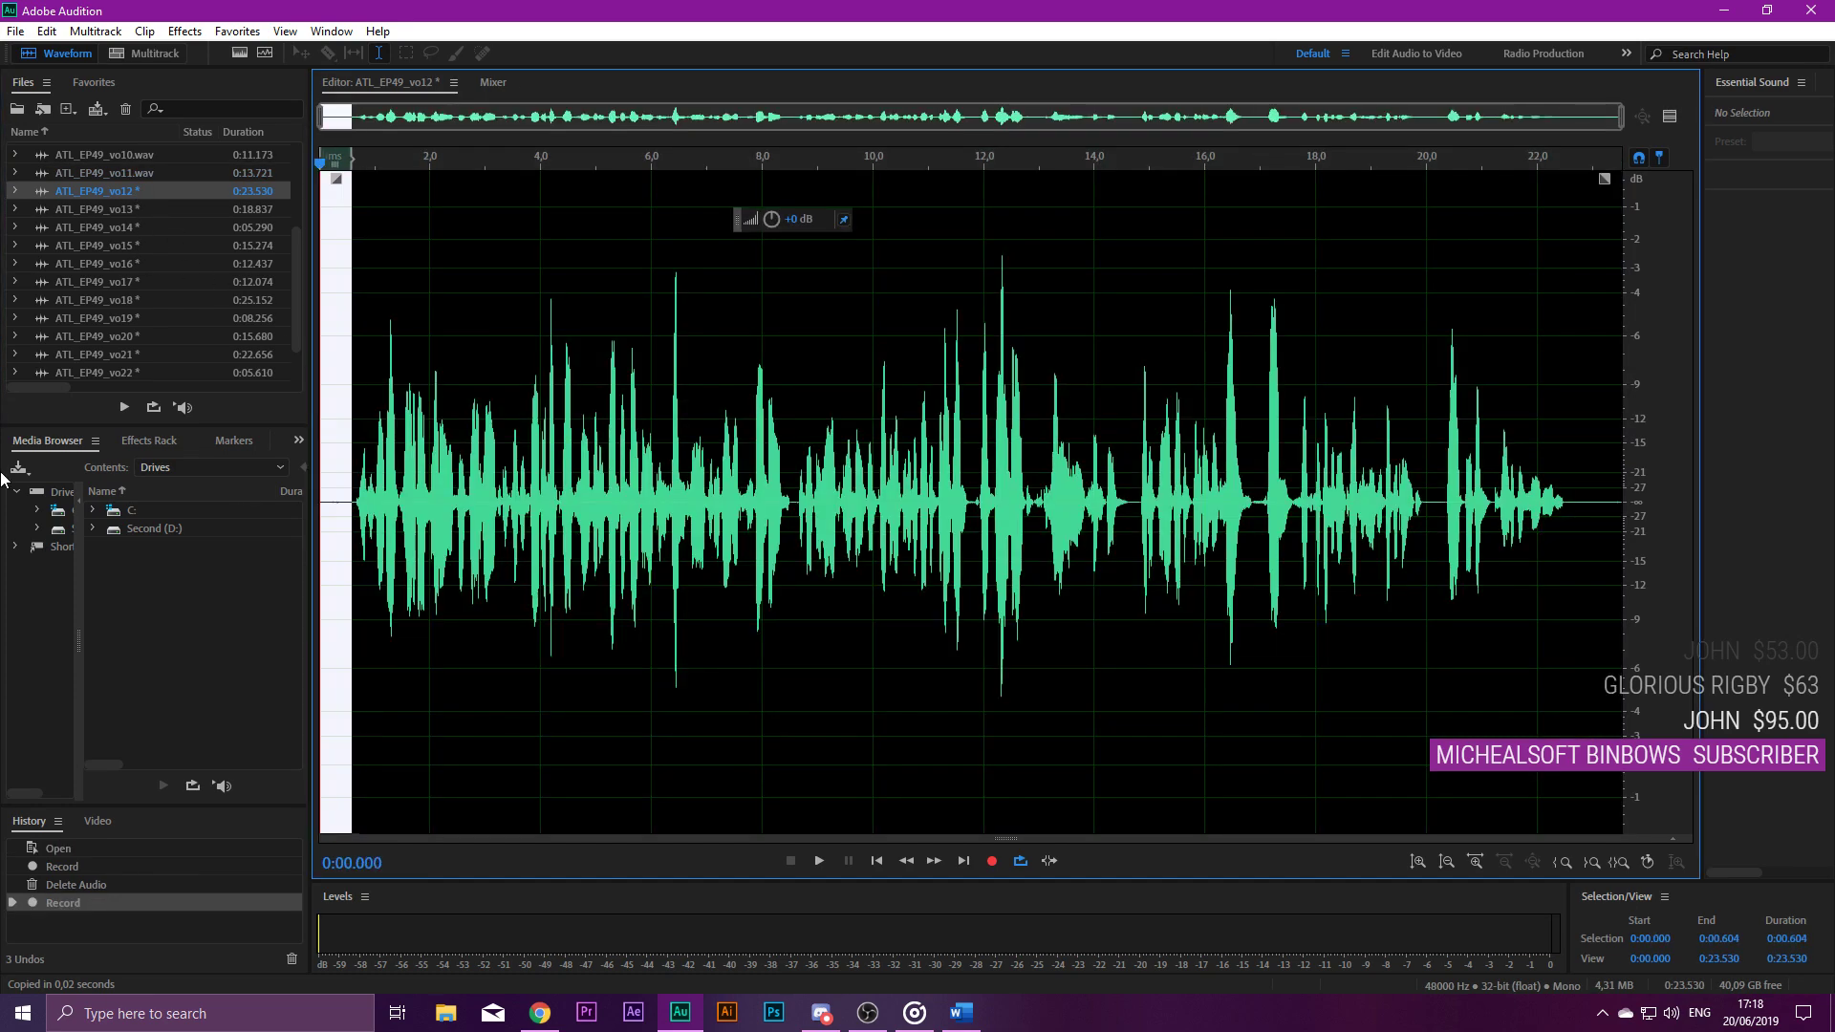
{"action": "key", "text": "Delete"}
{"action": "key", "text": "space"}
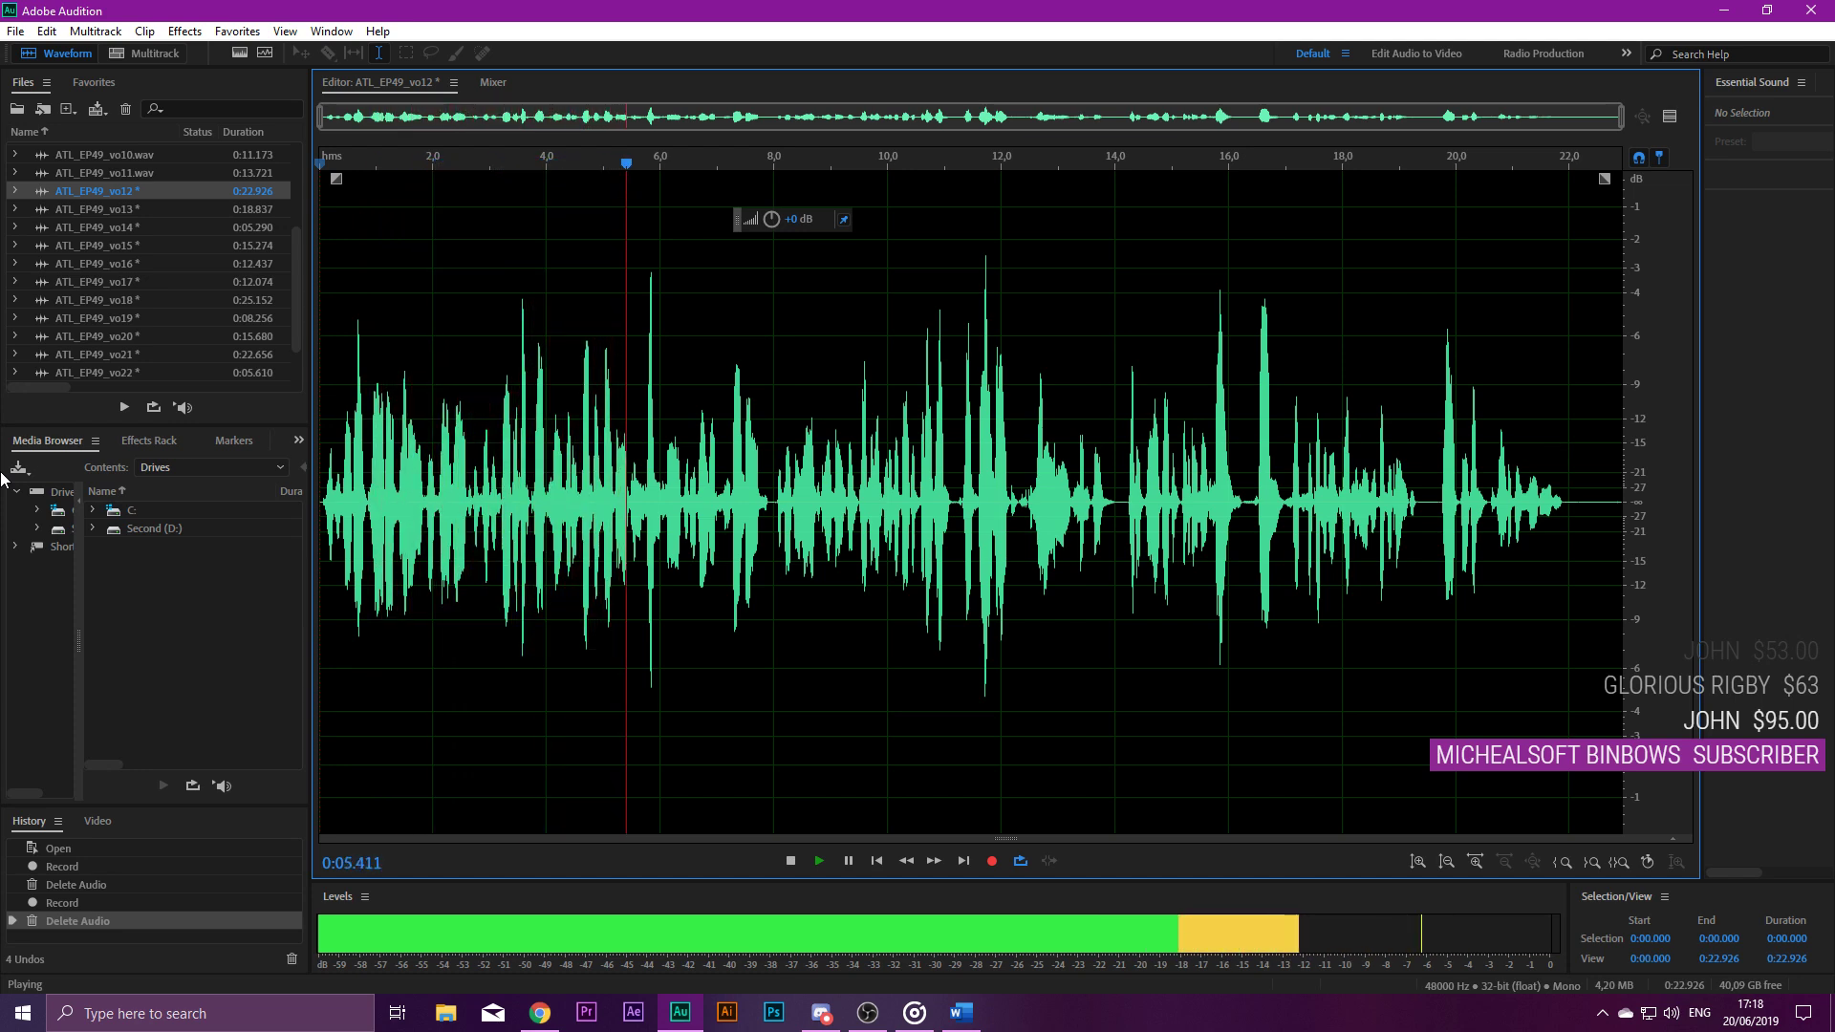
Stop playback, delete about 0.19 seconds of the pause at about 11.1 seconds in ATL_EP49_vo12, and play from about 10.8 seconds.
{"action": "scroll", "coordinate": [722, 496], "scroll_direction": "up", "scroll_amount": 3}
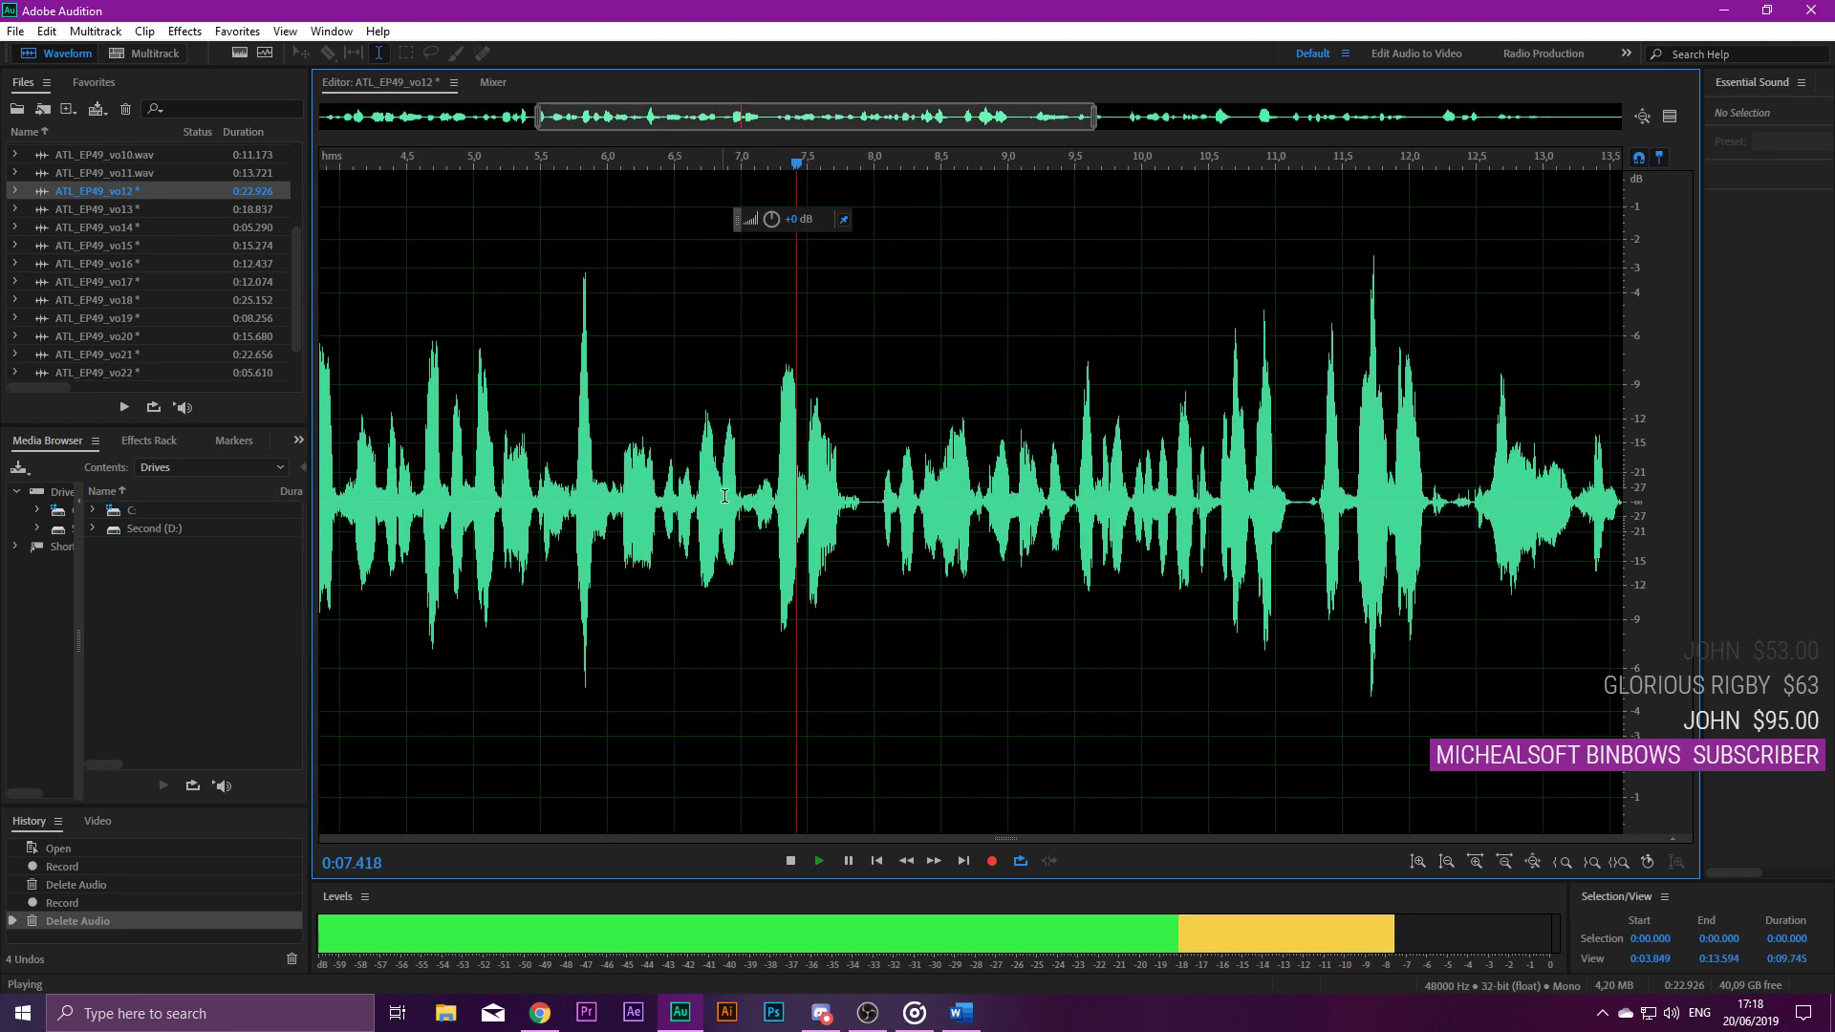
{"action": "scroll", "coordinate": [723, 496], "scroll_direction": "right", "scroll_amount": 3}
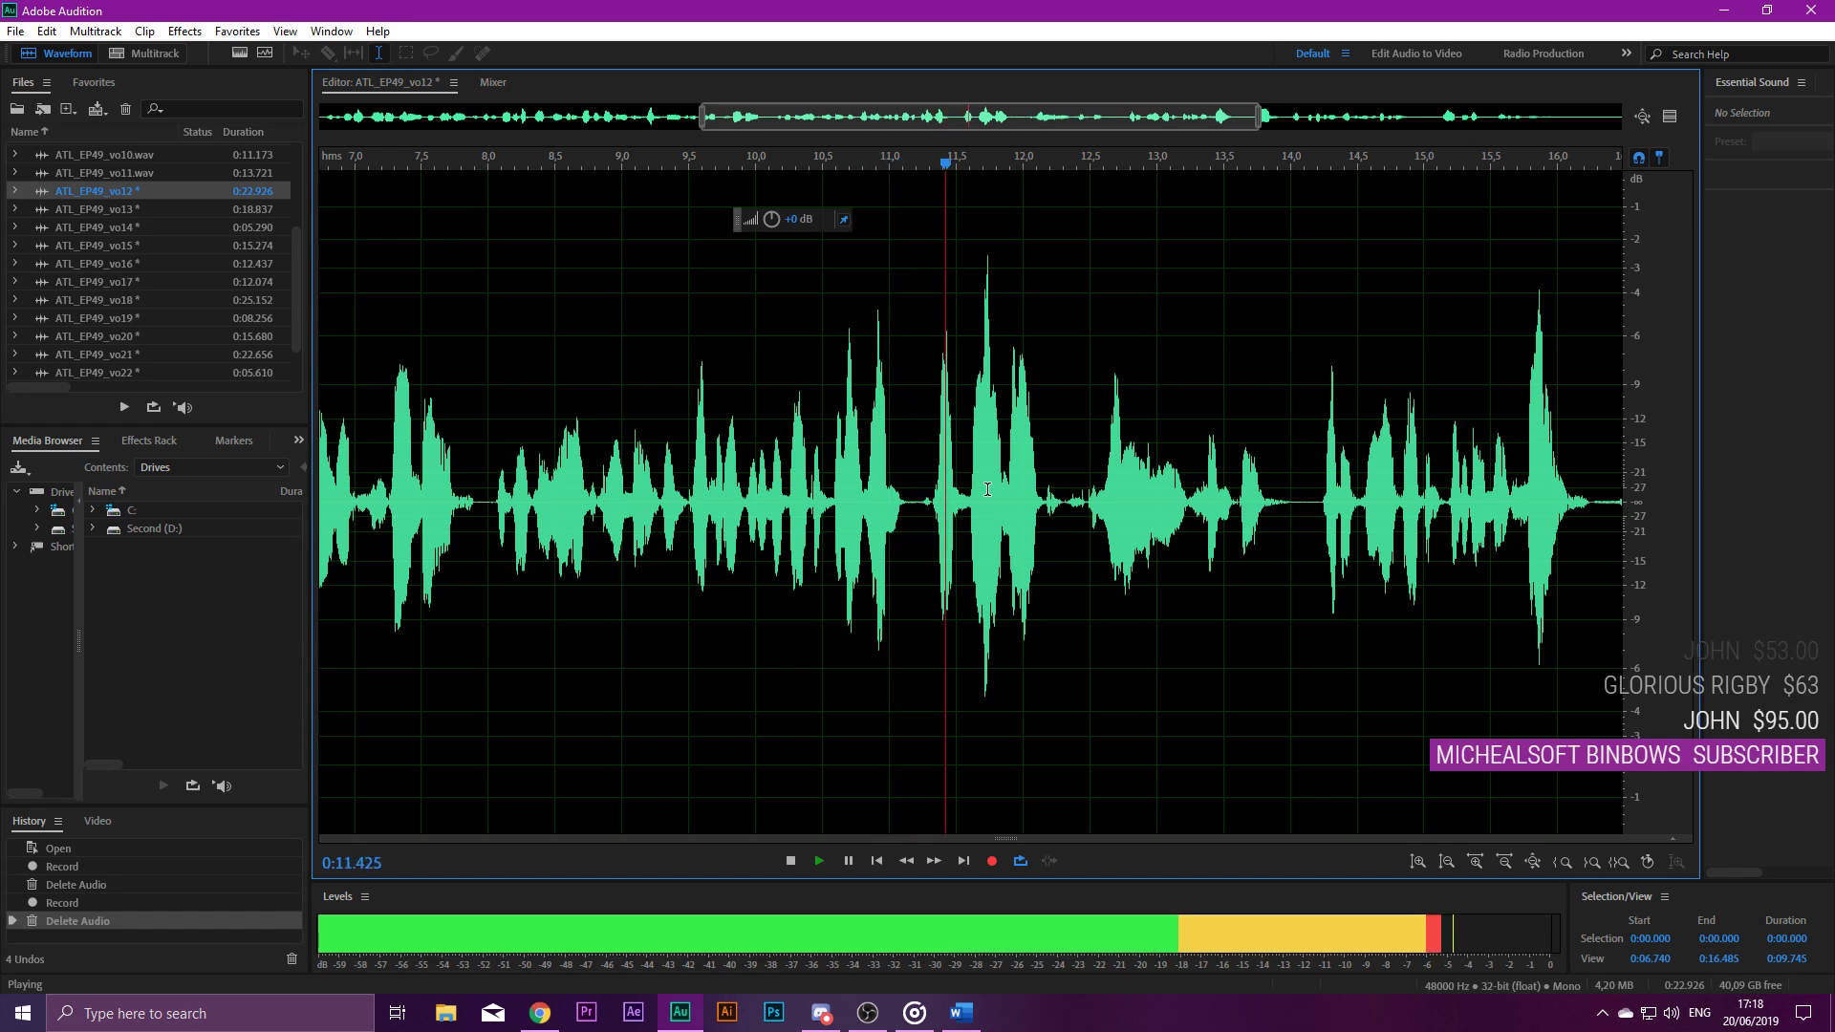
{"action": "scroll", "coordinate": [974, 488], "scroll_direction": "up", "scroll_amount": 5}
{"action": "key", "text": "space"}
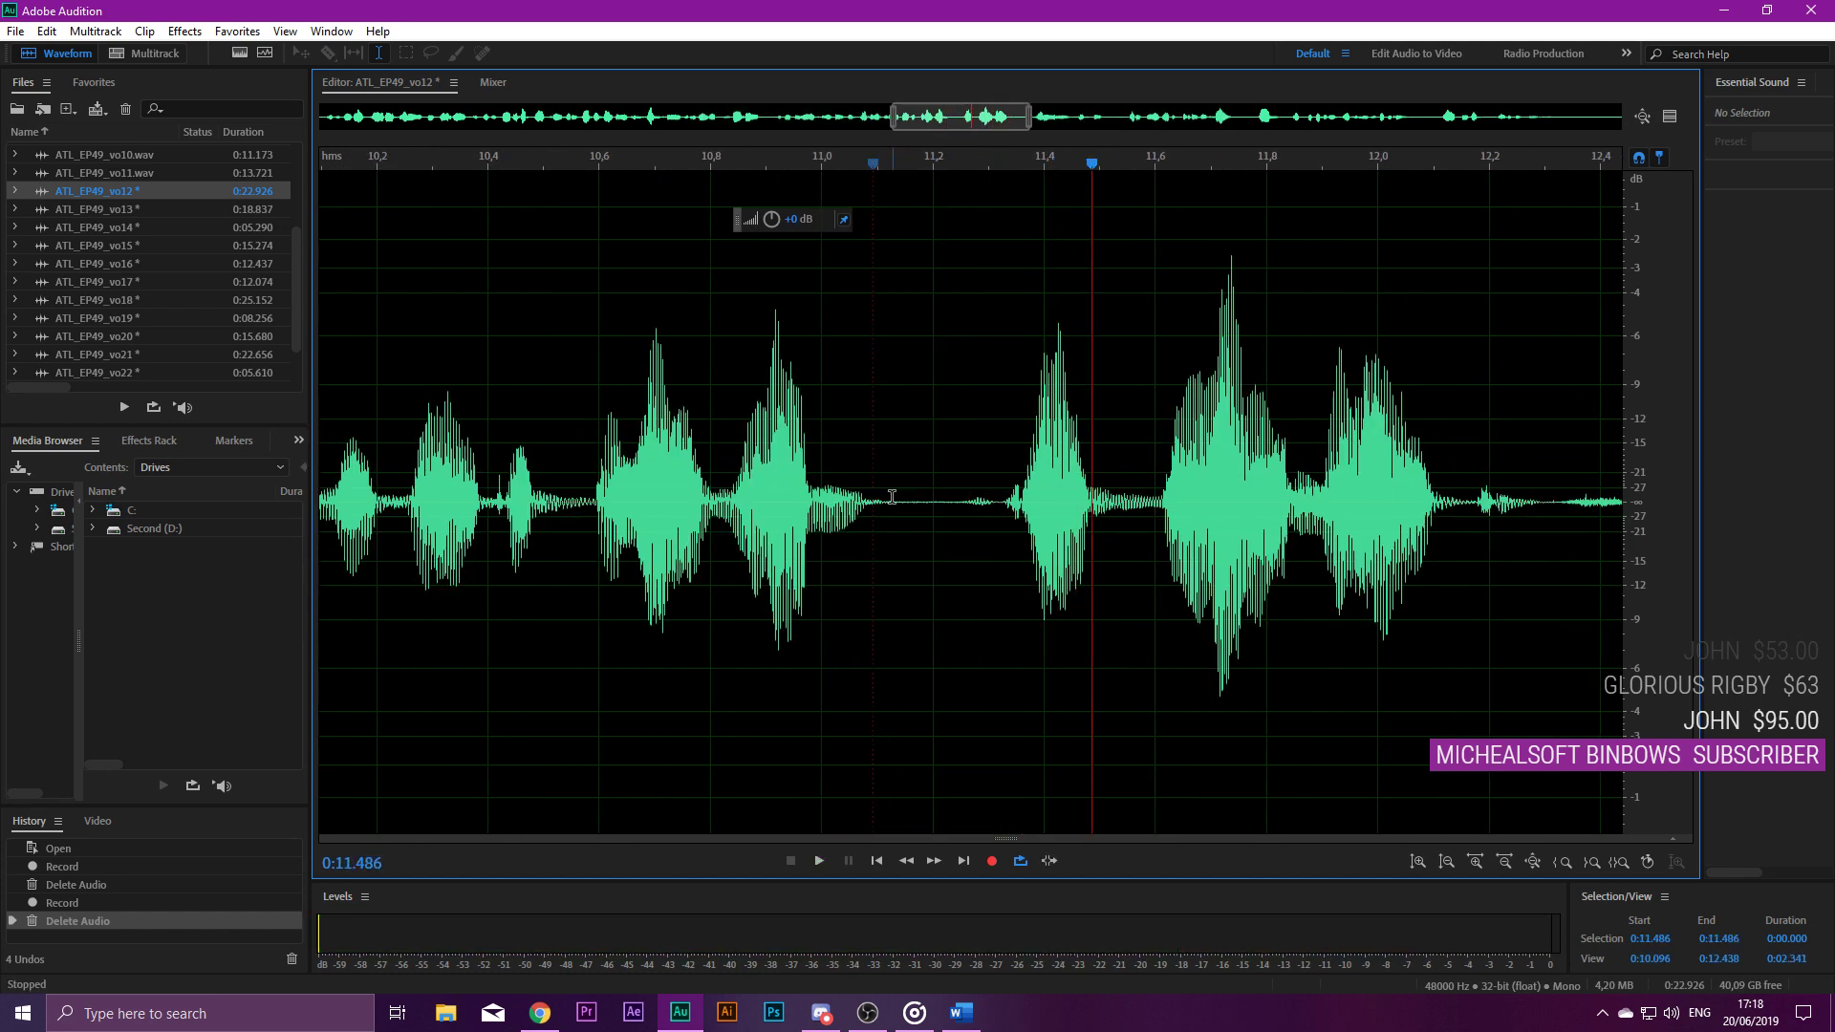
{"action": "left_click_drag", "start_coordinate": [892, 497], "coordinate": [998, 504]}
{"action": "key", "text": "Delete"}
{"action": "key", "text": "space"}
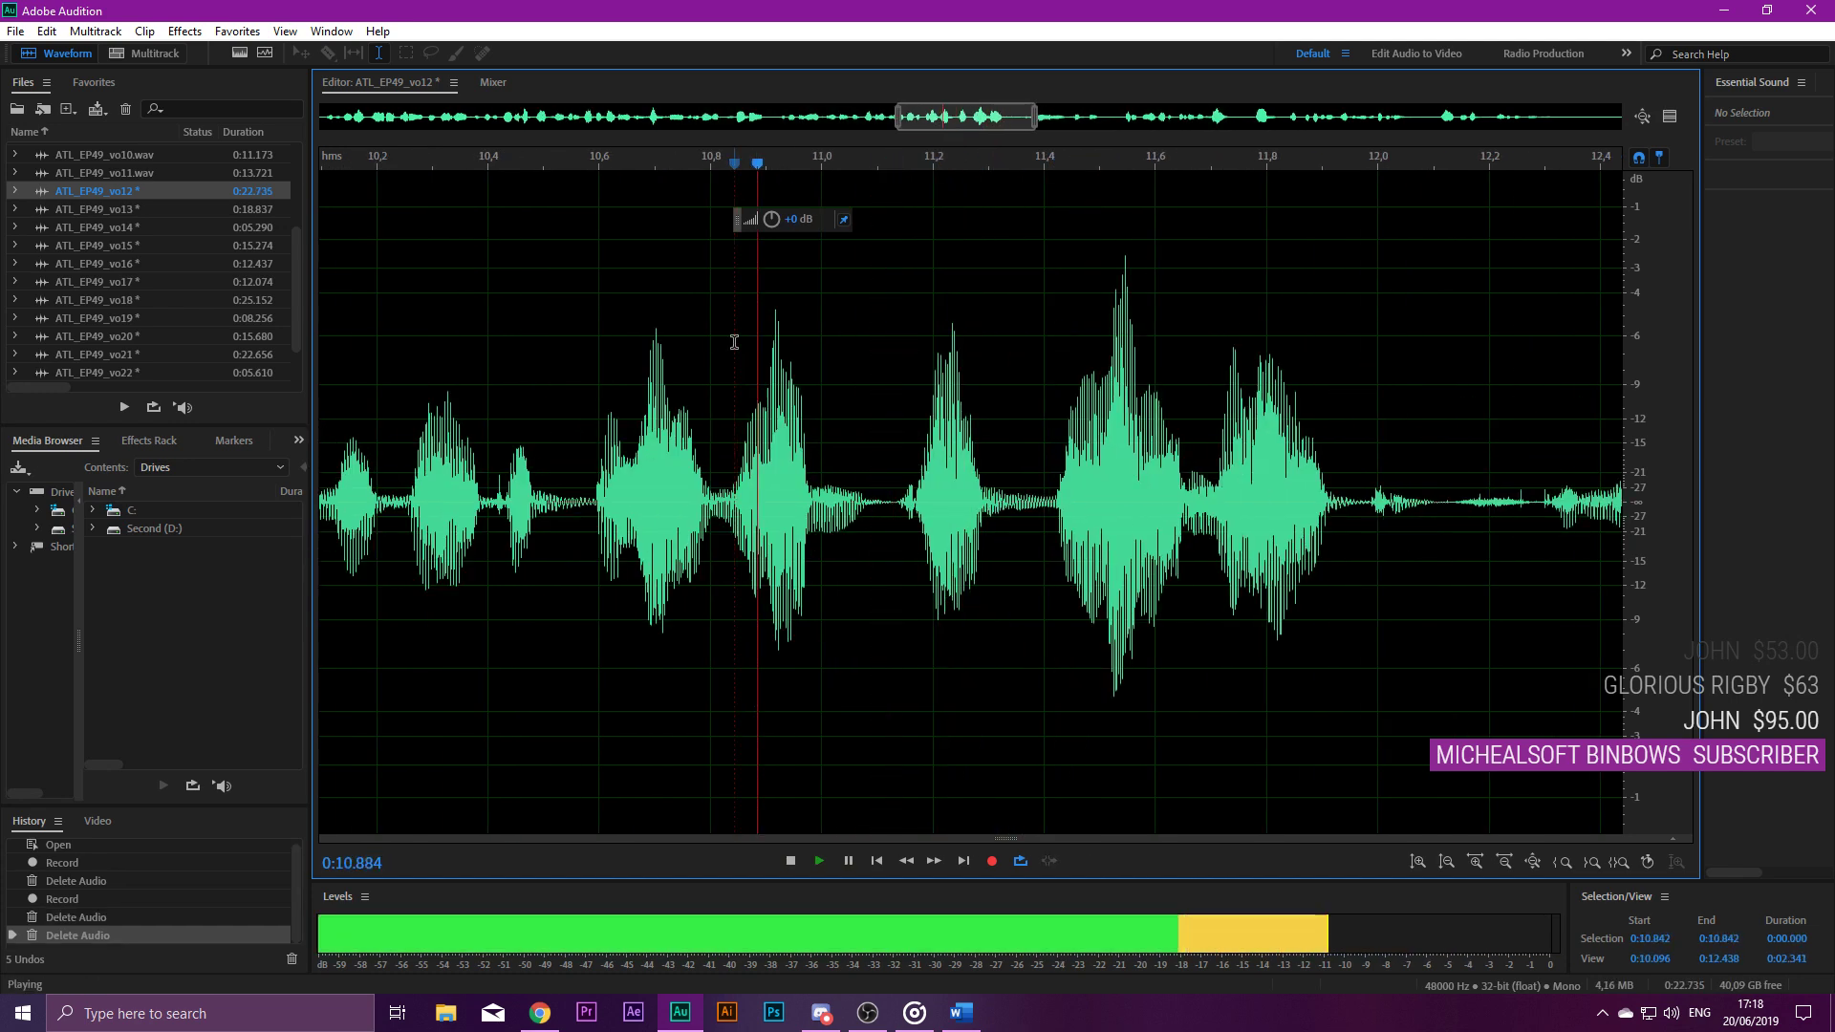
Stop playback and delete about 0.27 seconds of the pause at about 16.1 seconds in ATL_EP49_vo12.
{"action": "scroll", "coordinate": [1047, 444], "scroll_direction": "down", "scroll_amount": 4}
{"action": "scroll", "coordinate": [1042, 442], "scroll_direction": "down", "scroll_amount": 3}
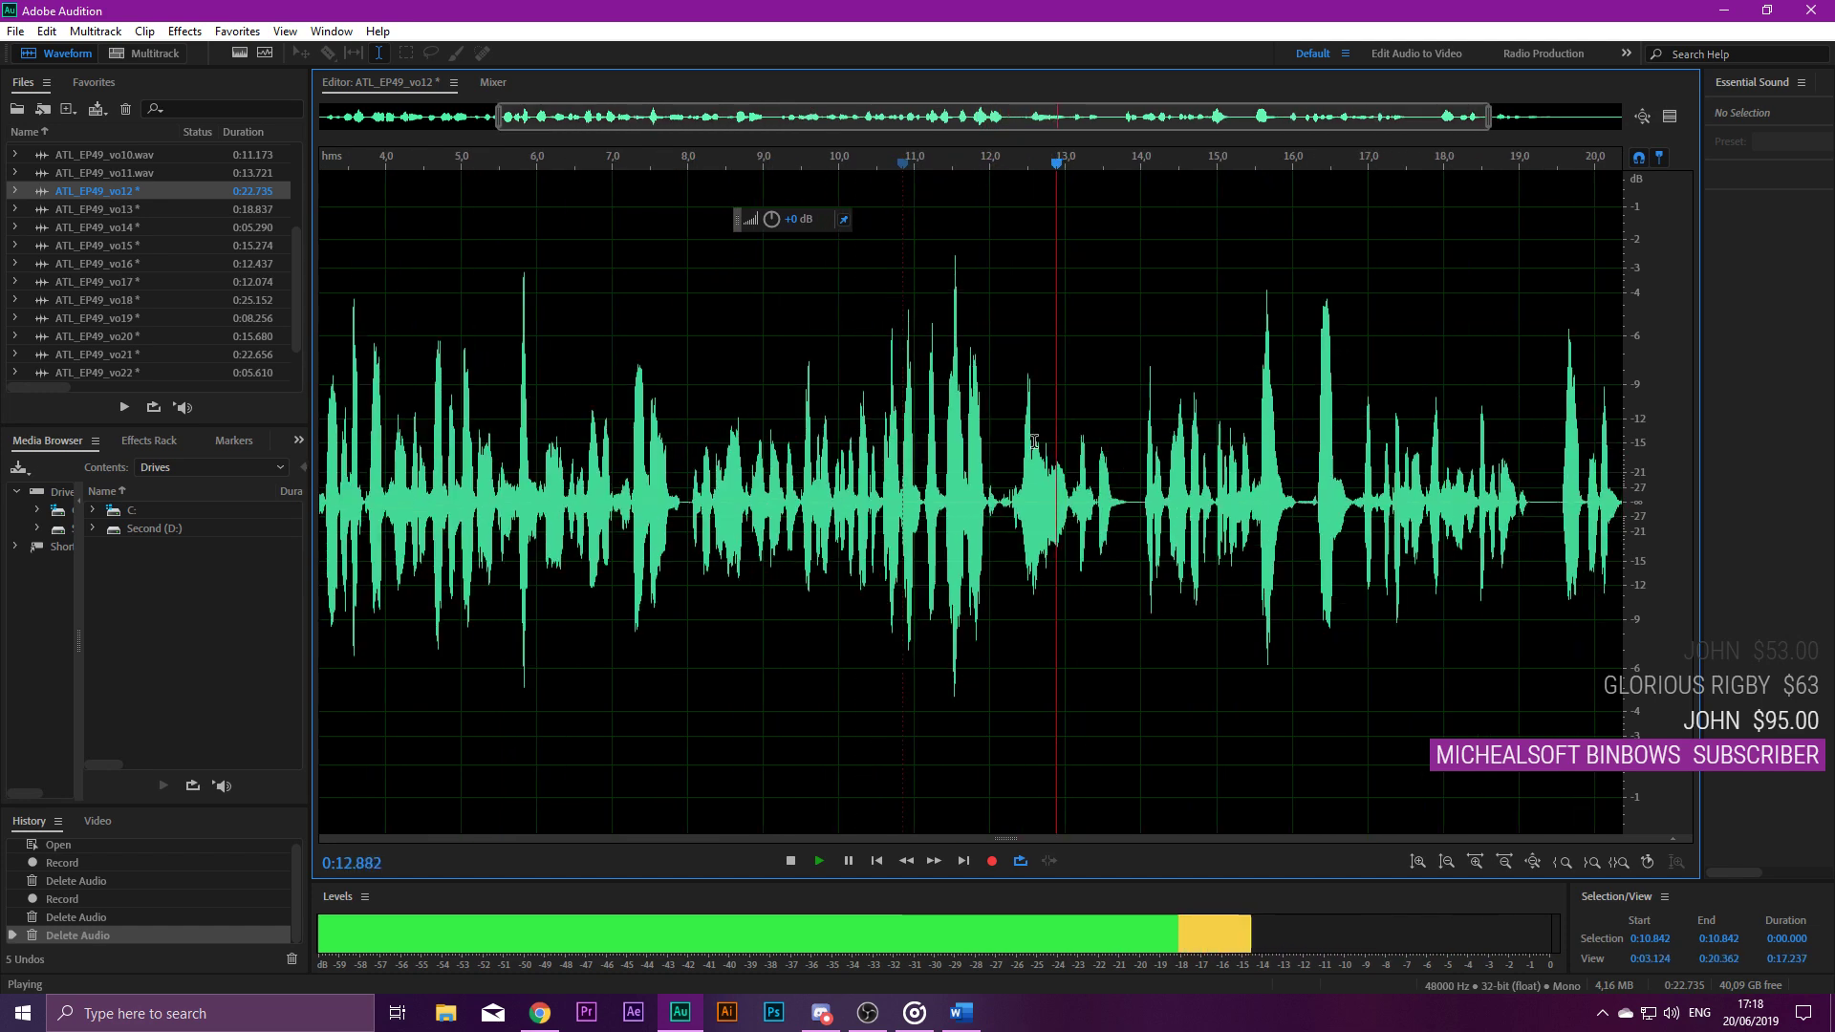
{"action": "scroll", "coordinate": [1351, 485], "scroll_direction": "up", "scroll_amount": 3}
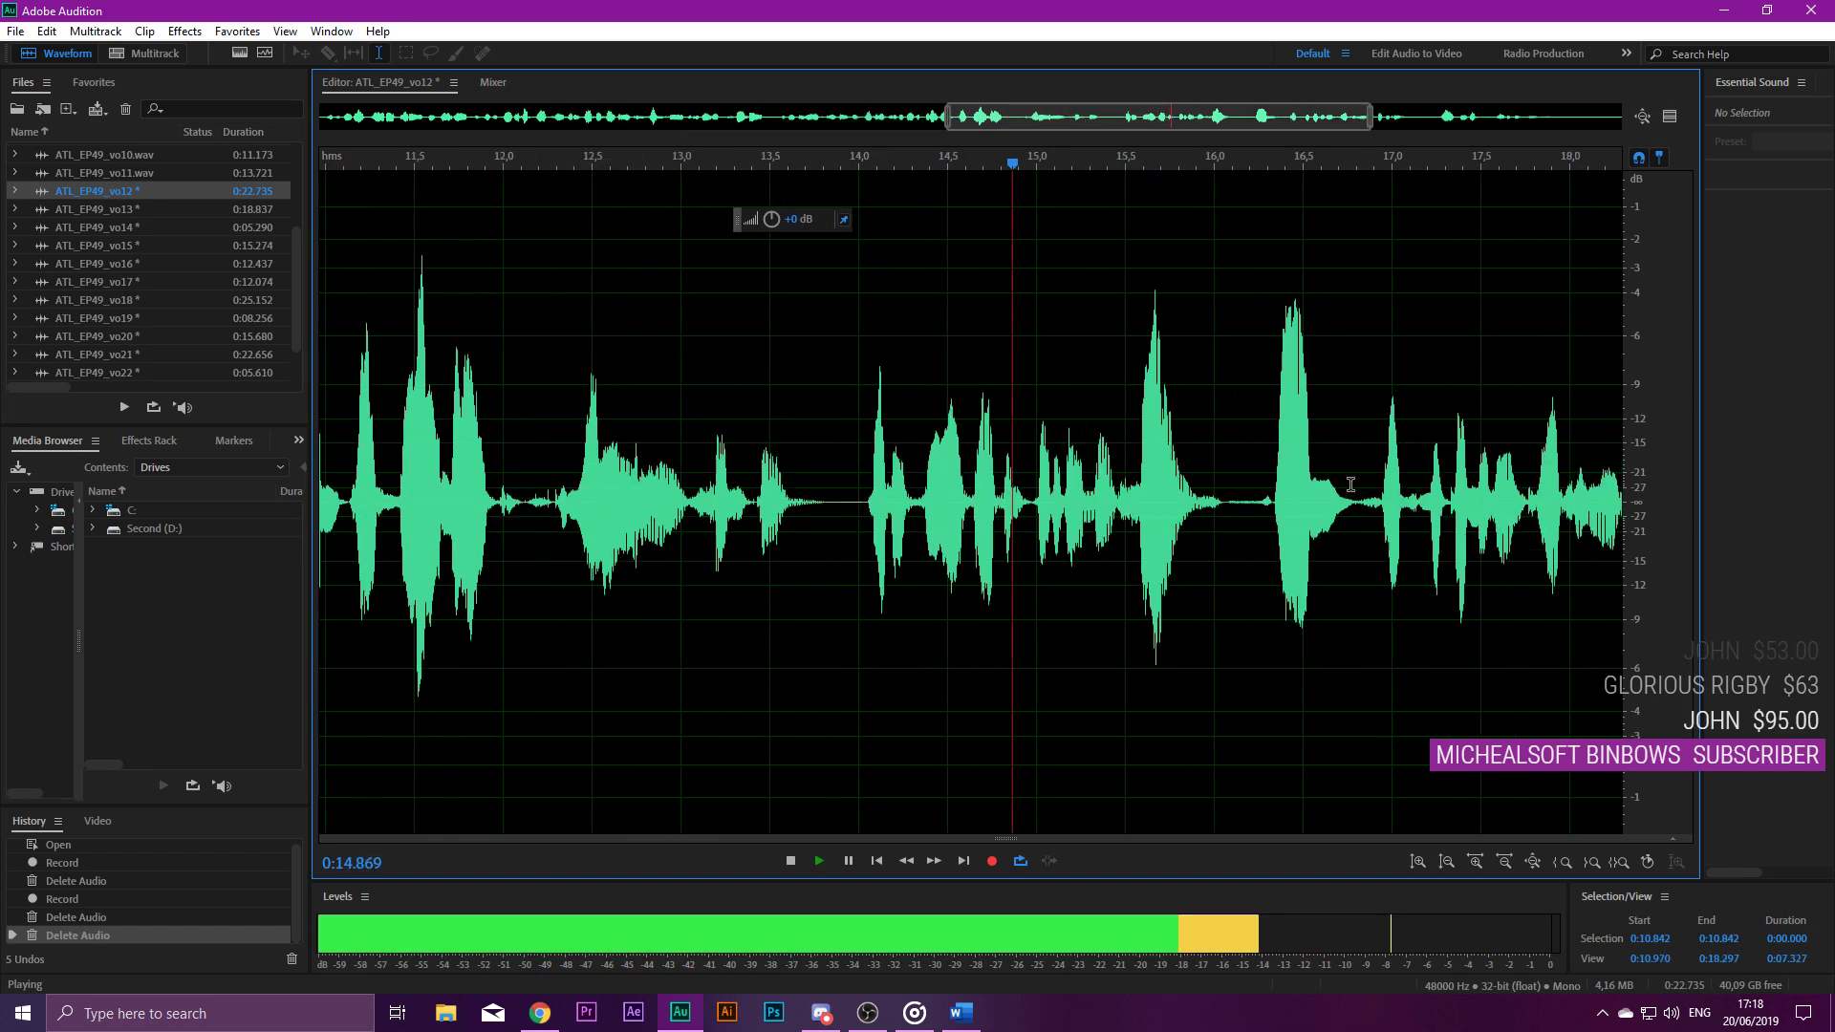
{"action": "key", "text": "space"}
{"action": "scroll", "coordinate": [1251, 492], "scroll_direction": "up", "scroll_amount": 3}
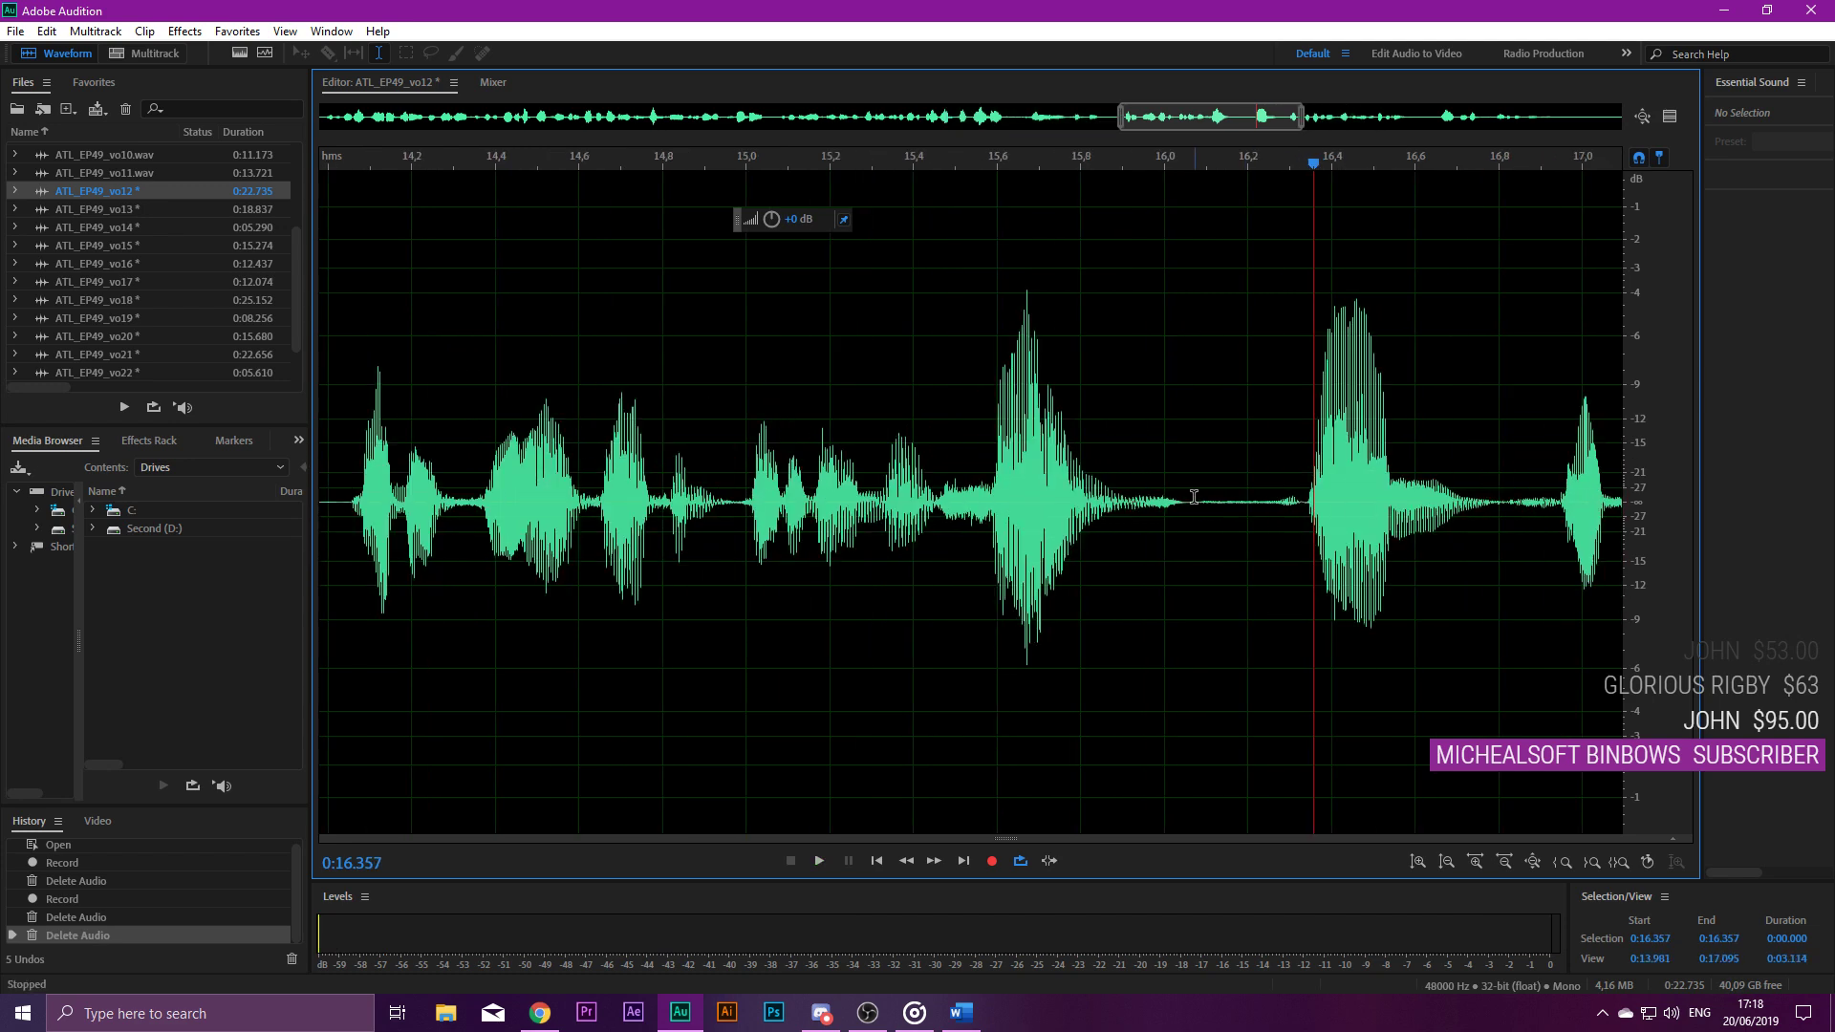
{"action": "left_click_drag", "start_coordinate": [1195, 497], "coordinate": [1309, 499]}
{"action": "key", "text": "Delete"}
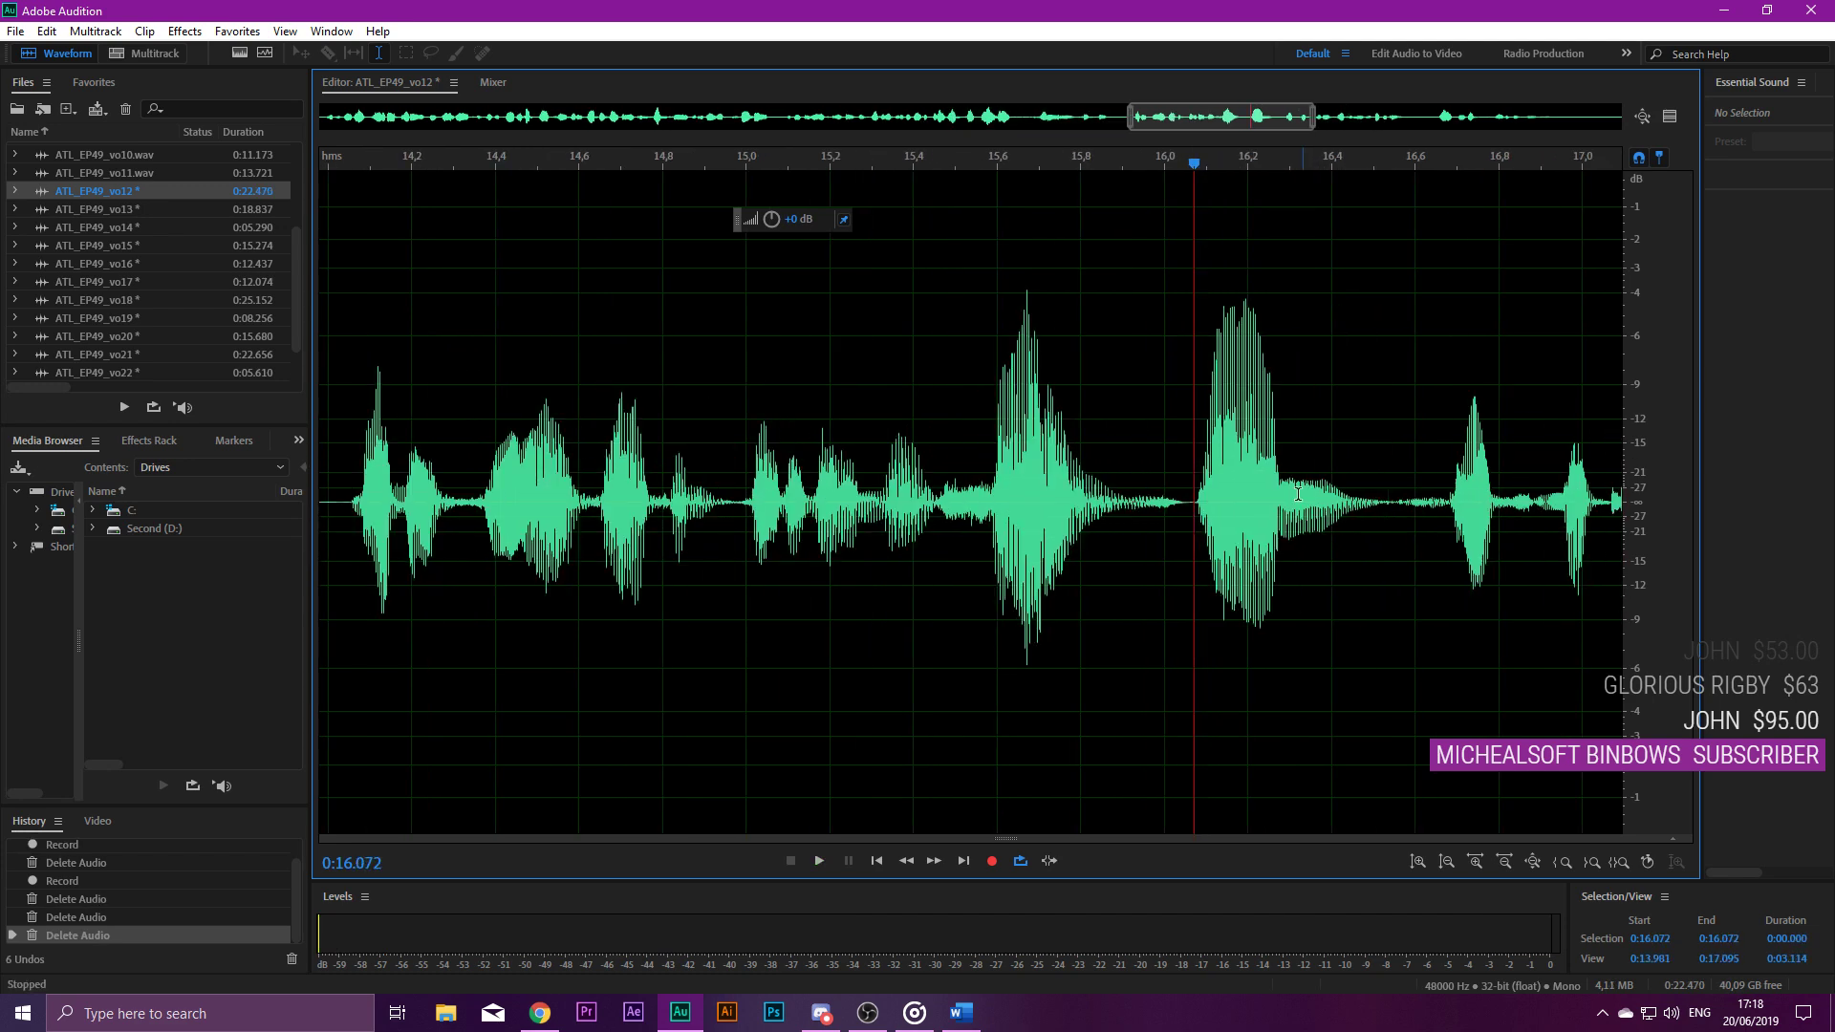
Play ATL_EP49_vo12 from about 15.6 seconds and delete about 0.9 seconds of silence from its end.
{"action": "key", "text": "space"}
{"action": "scroll", "coordinate": [994, 385], "scroll_direction": "down", "scroll_amount": 5}
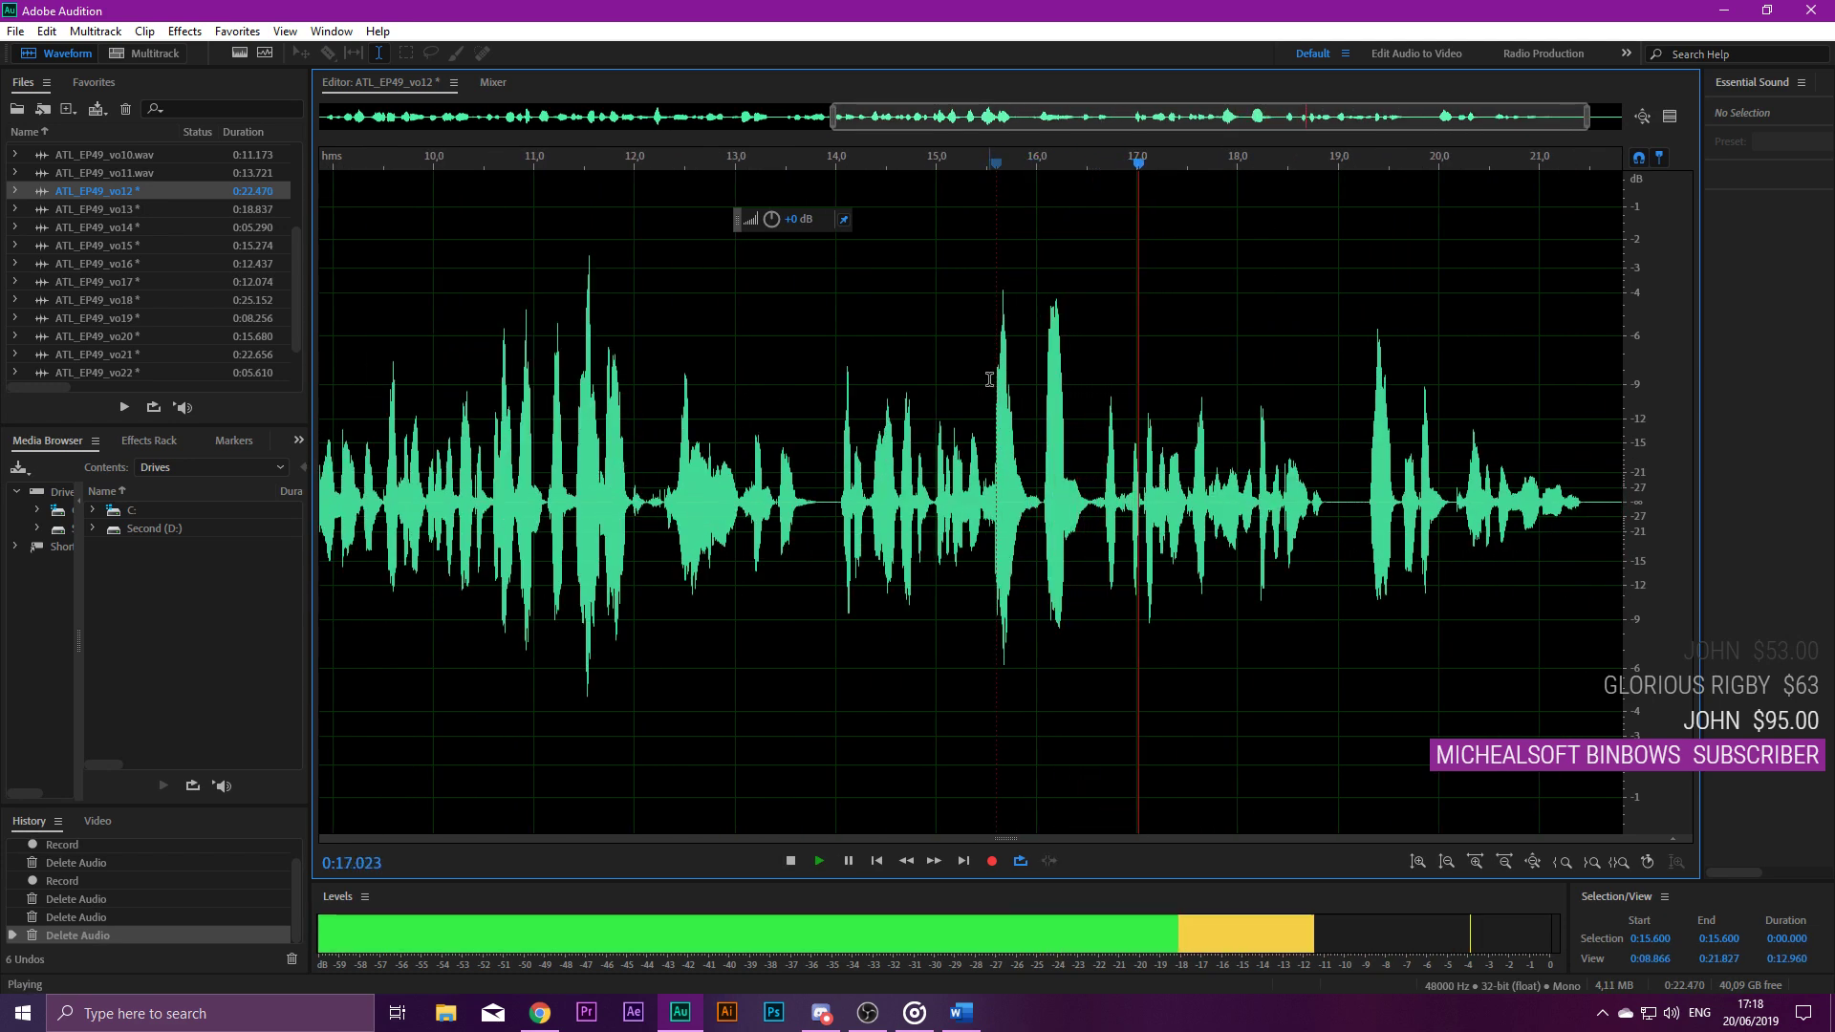
{"action": "scroll", "coordinate": [1602, 511], "scroll_direction": "down", "scroll_amount": 3}
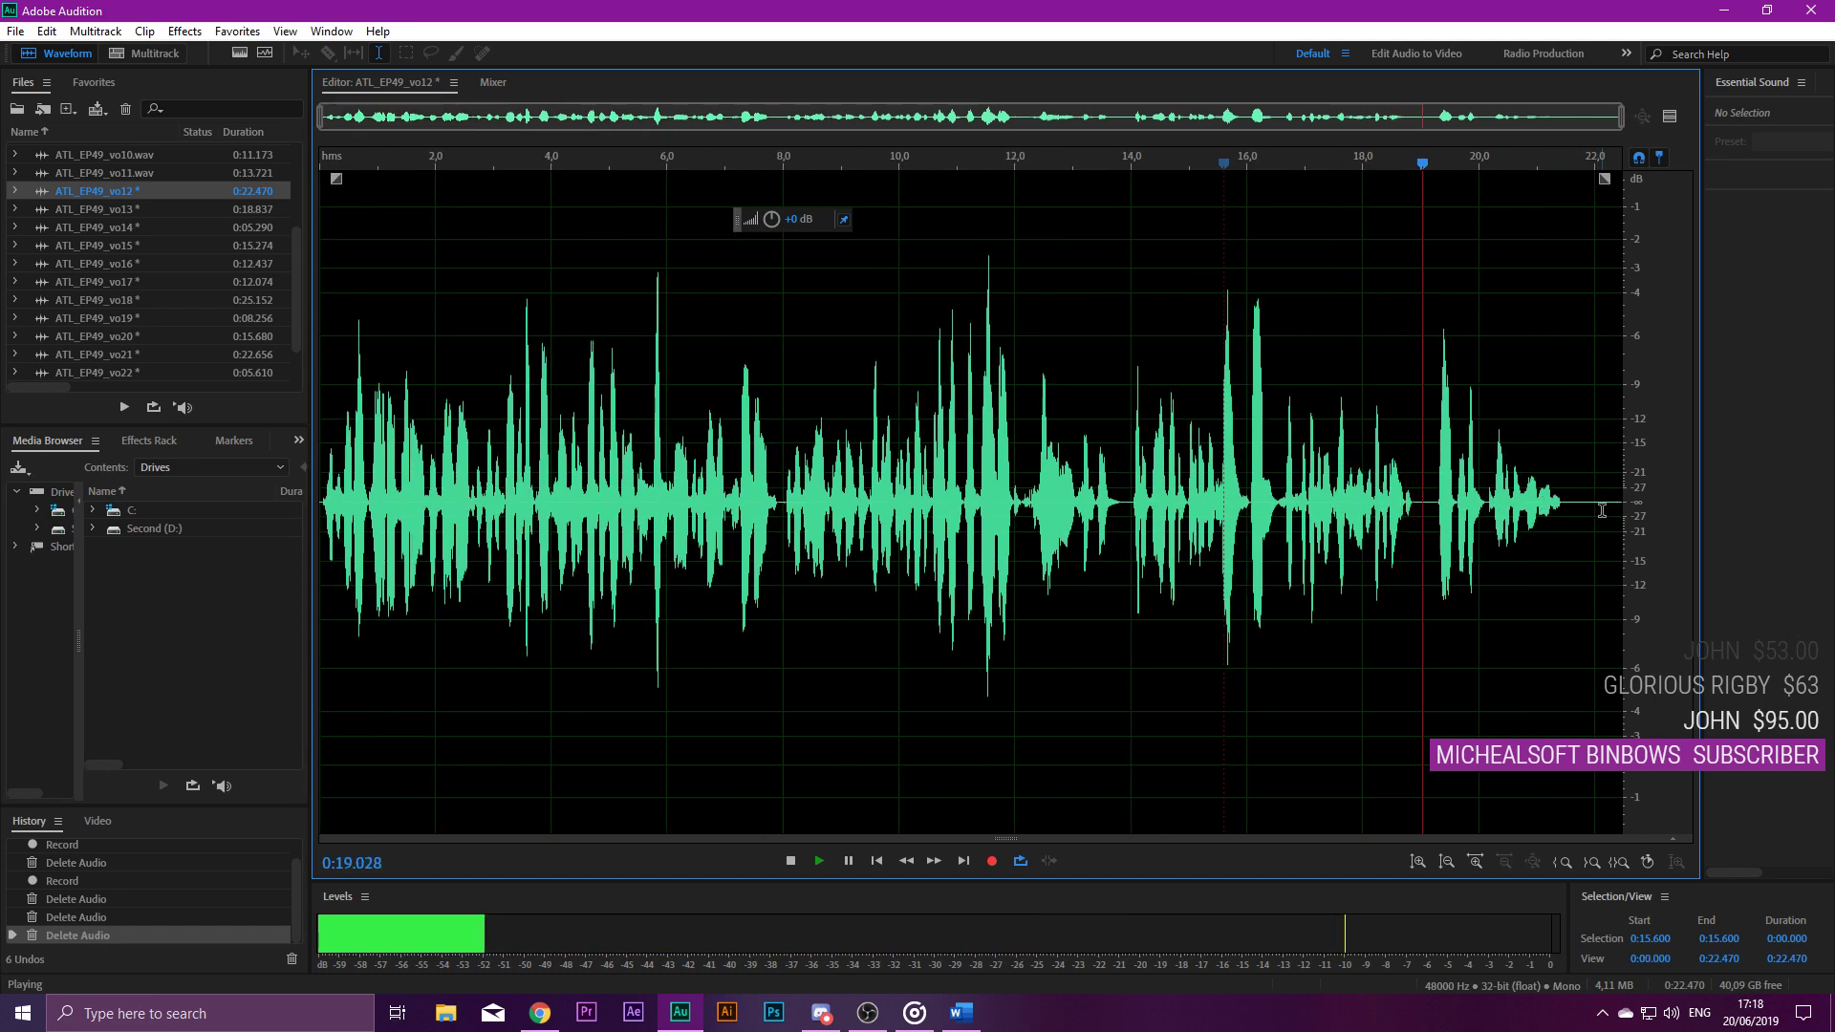
{"action": "scroll", "coordinate": [1602, 510], "scroll_direction": "up", "scroll_amount": 3}
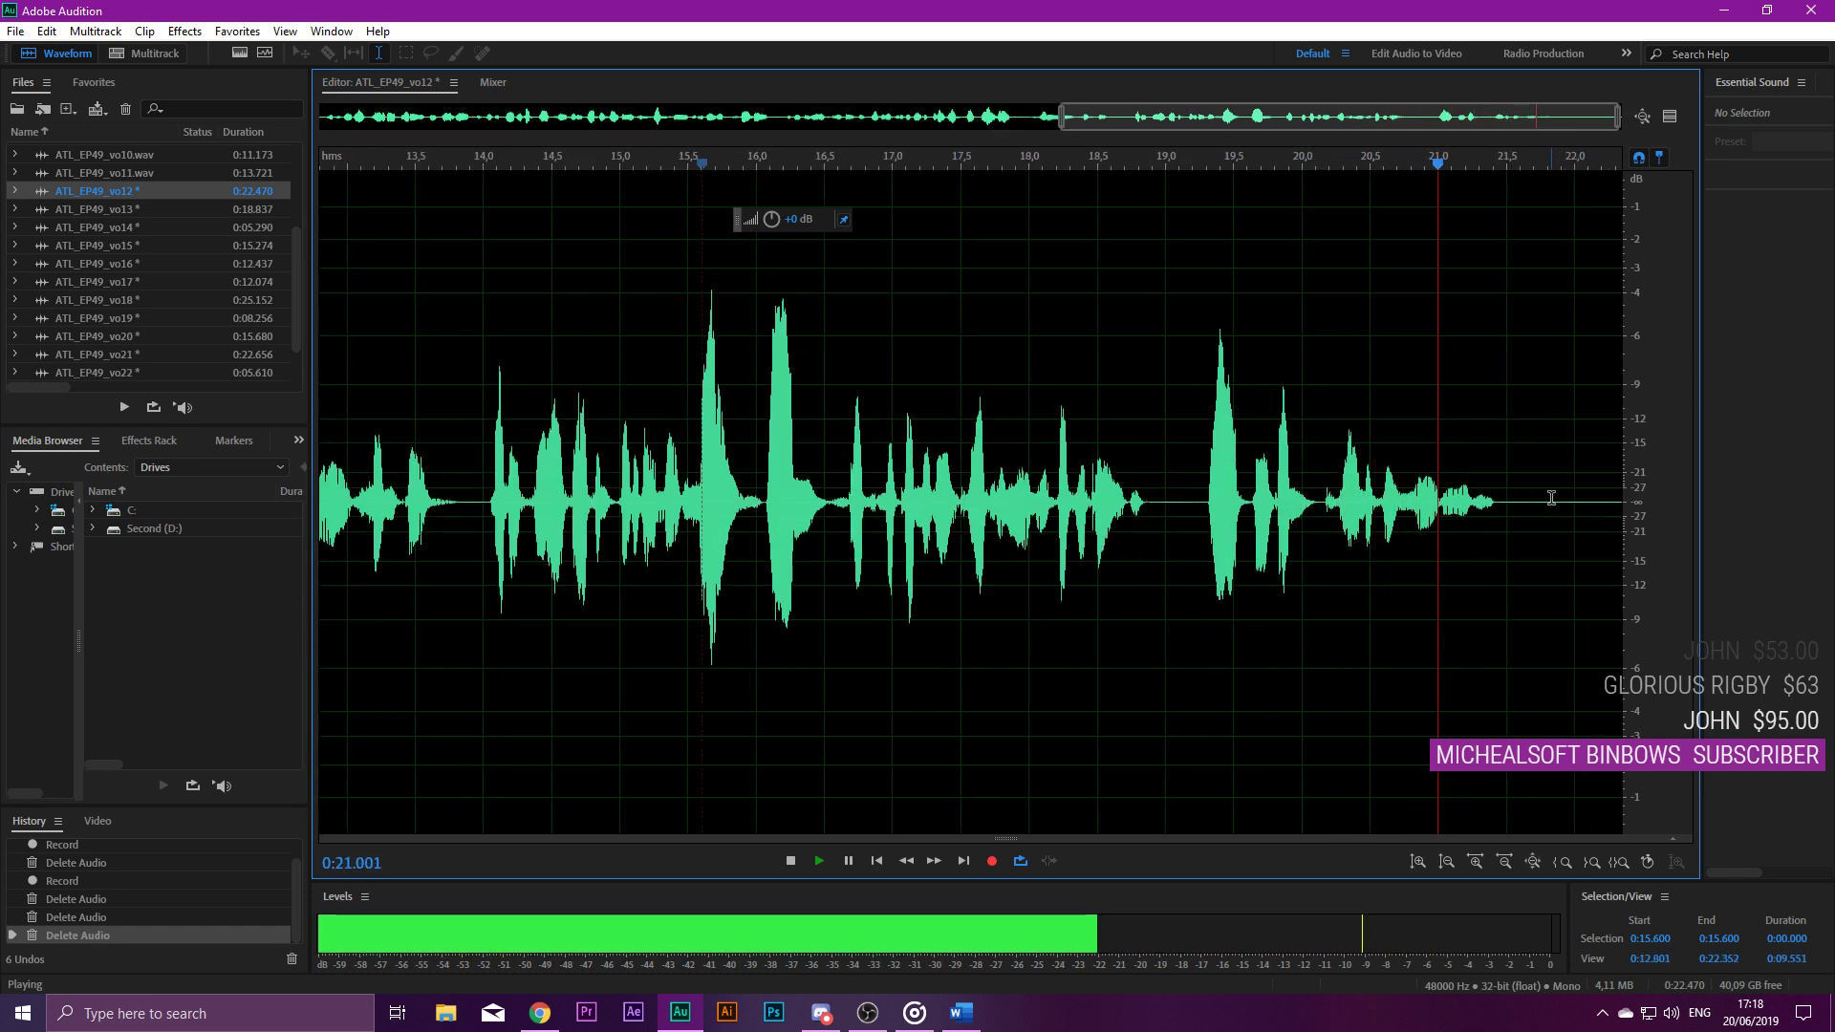
{"action": "left_click_drag", "start_coordinate": [1527, 483], "coordinate": [1617, 493]}
{"action": "key", "text": "Delete"}
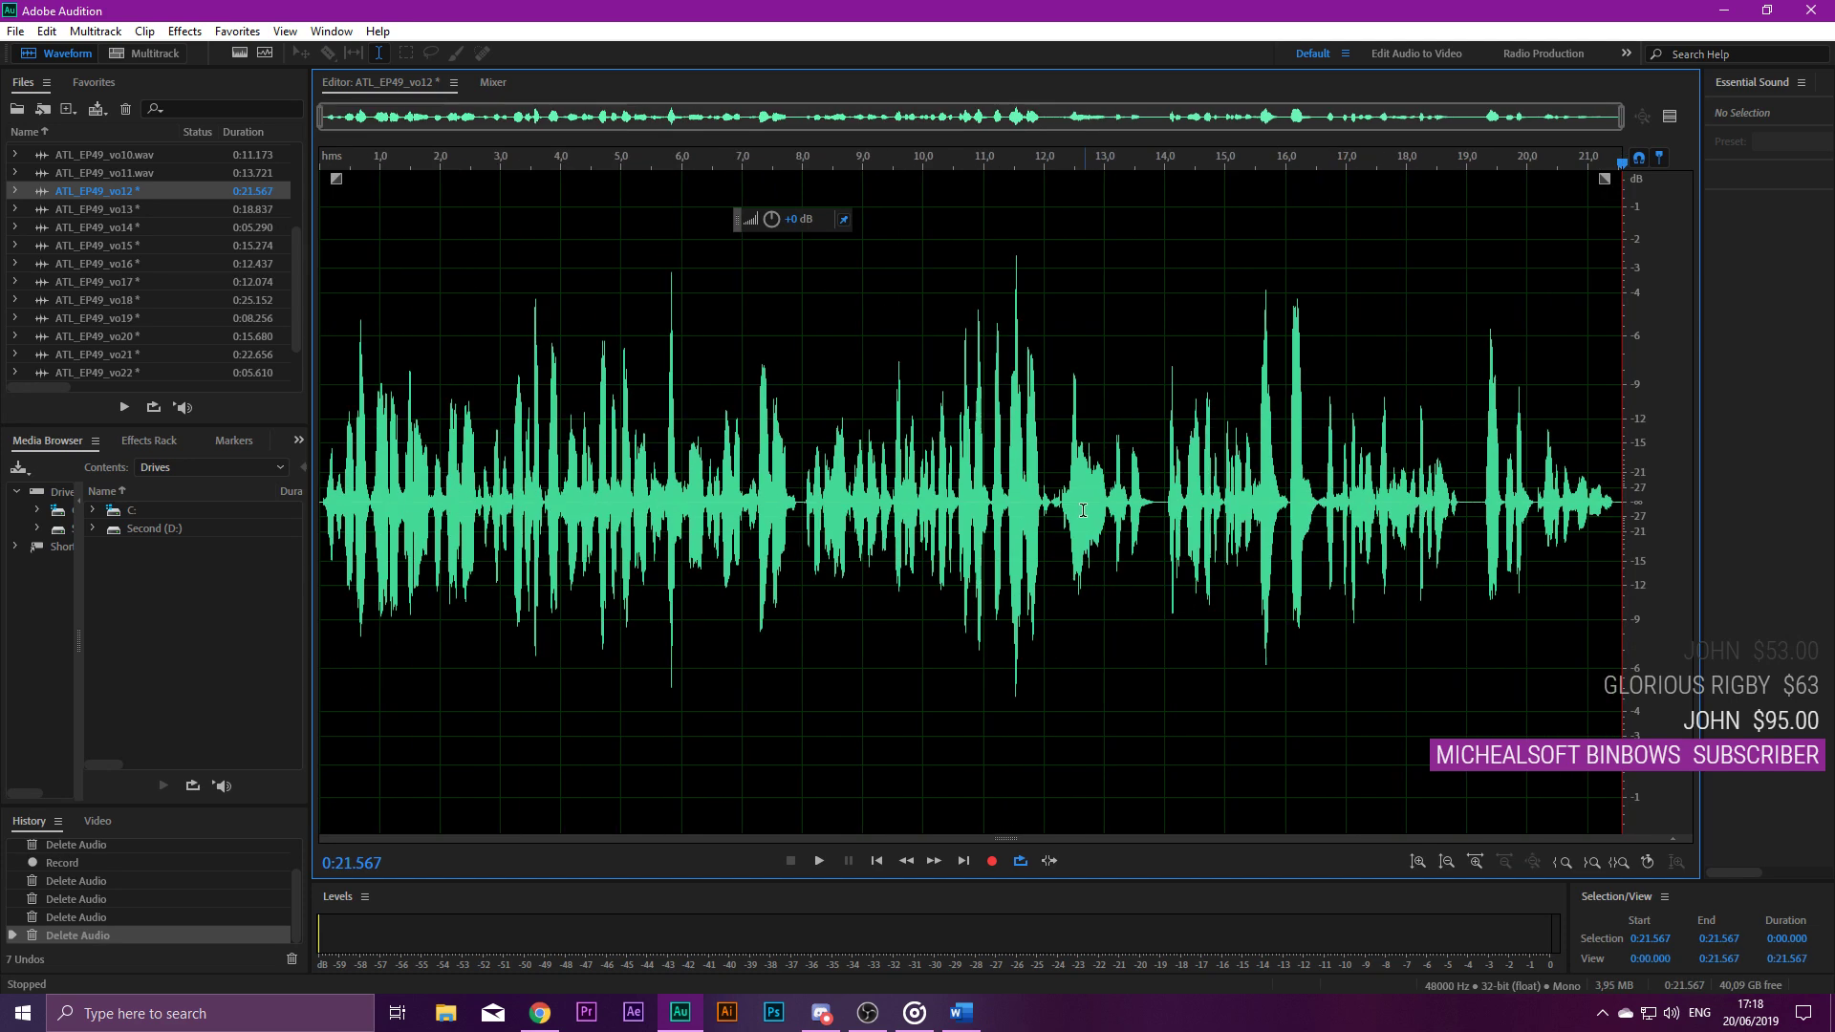
Apply Noise Reduction to the entire ATL_EP49_vo12 clip and save it as a WAV file.
{"action": "key", "text": "ctrl+a"}
{"action": "key", "text": "ctrl+shift+p"}
{"action": "key", "text": "Return"}
{"action": "key", "text": "ctrl+s"}
{"action": "key", "text": "Return"}
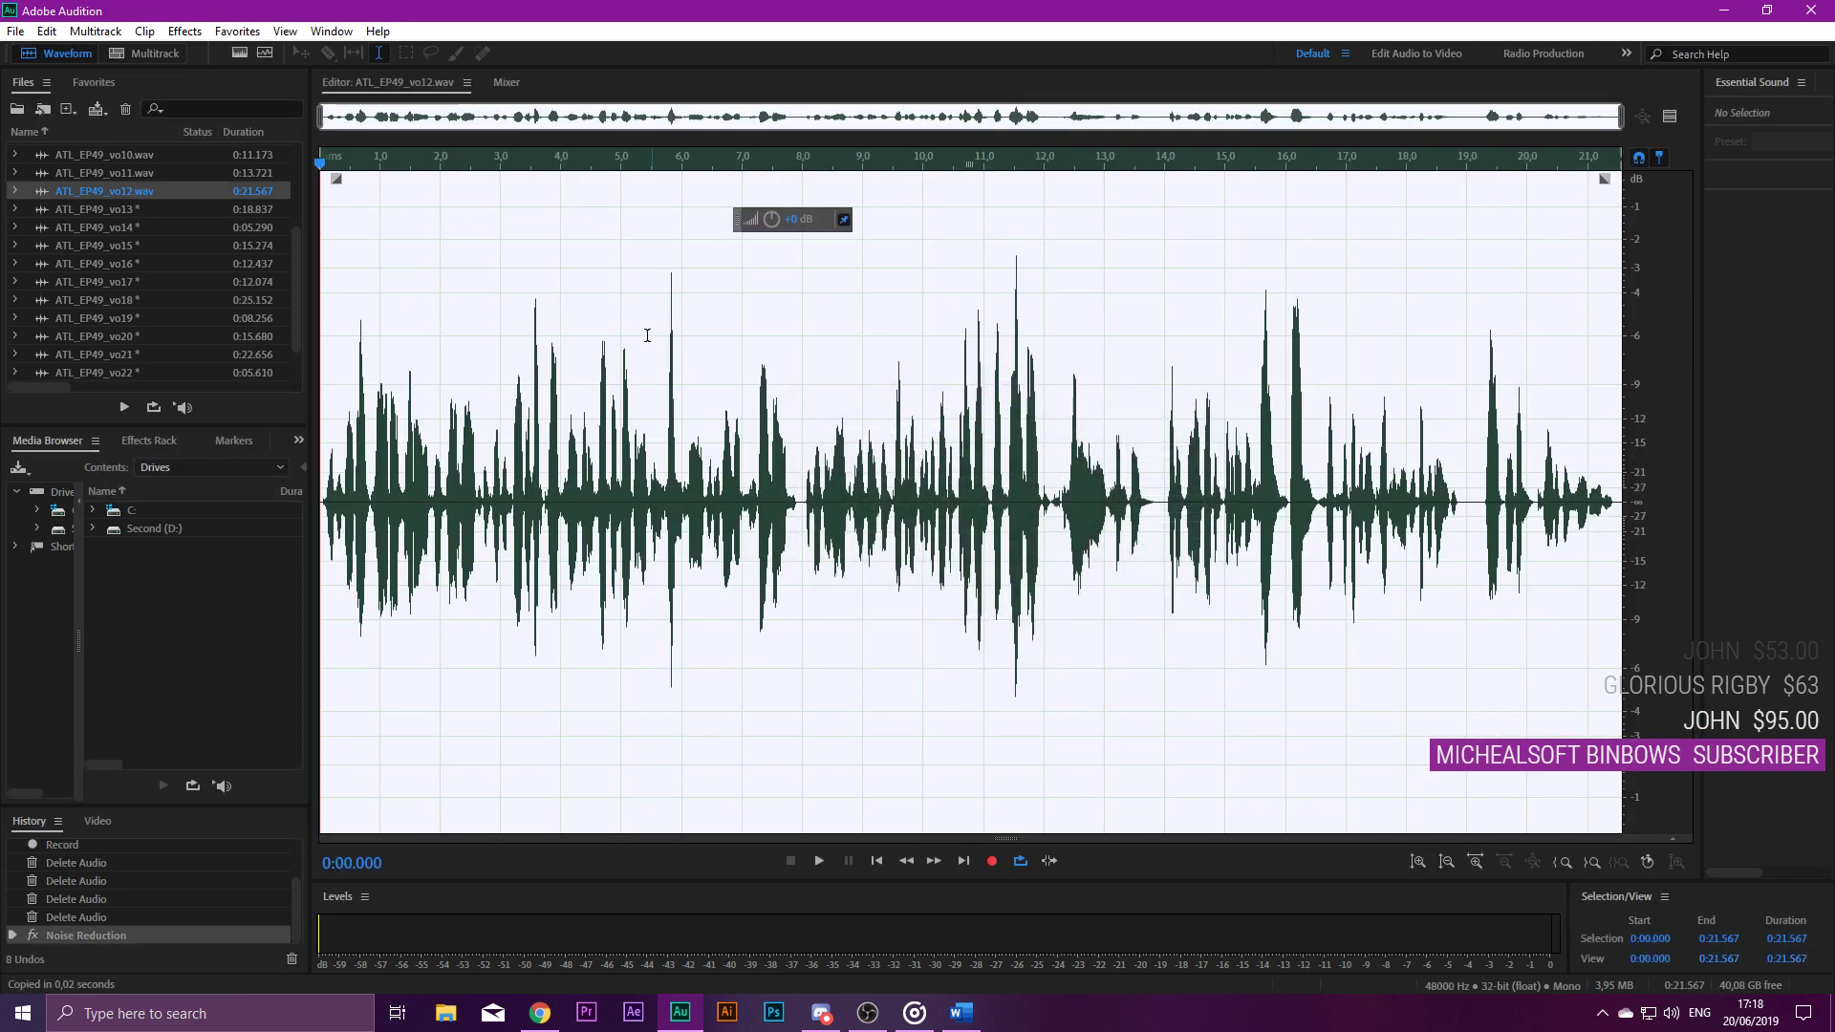
Open ATL_EP49_vo13, delete about 0.77 seconds of silence from its start, and play it from the beginning.
{"action": "left_click", "coordinate": [138, 204]}
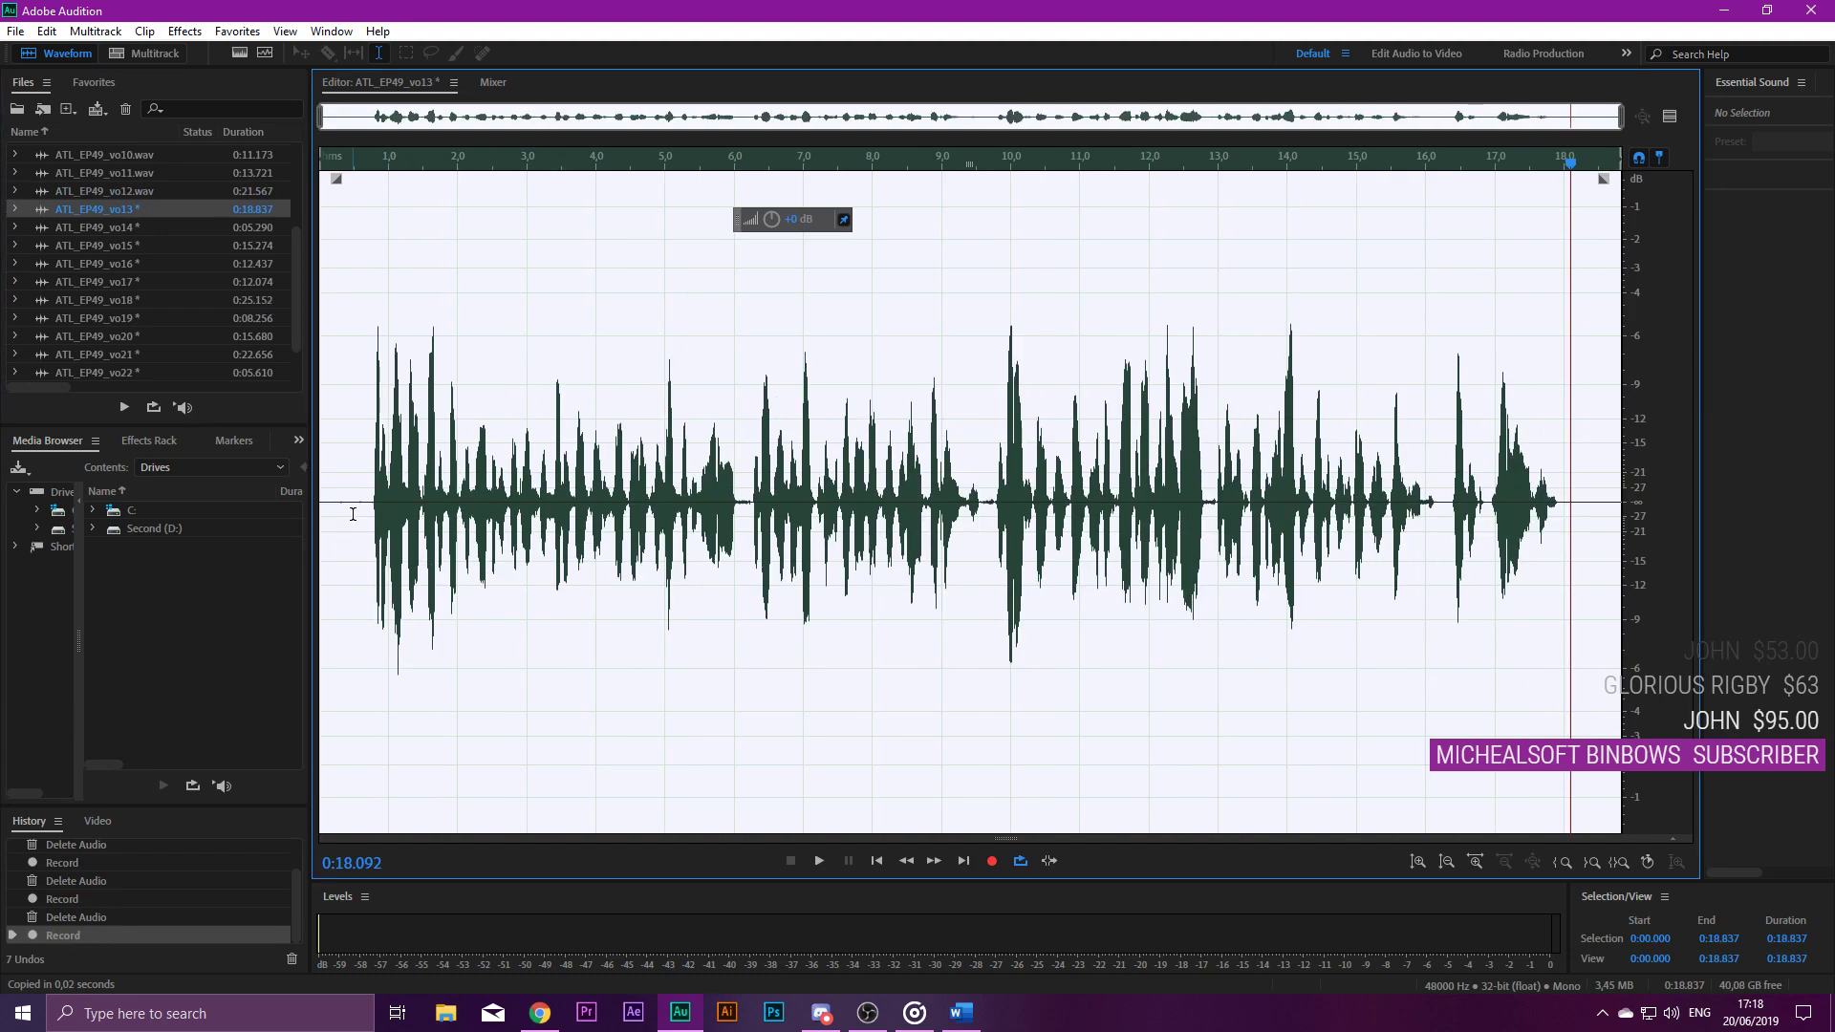
{"action": "scroll", "coordinate": [353, 514], "scroll_direction": "up", "scroll_amount": 5}
{"action": "left_click_drag", "start_coordinate": [469, 502], "coordinate": [3, 485]}
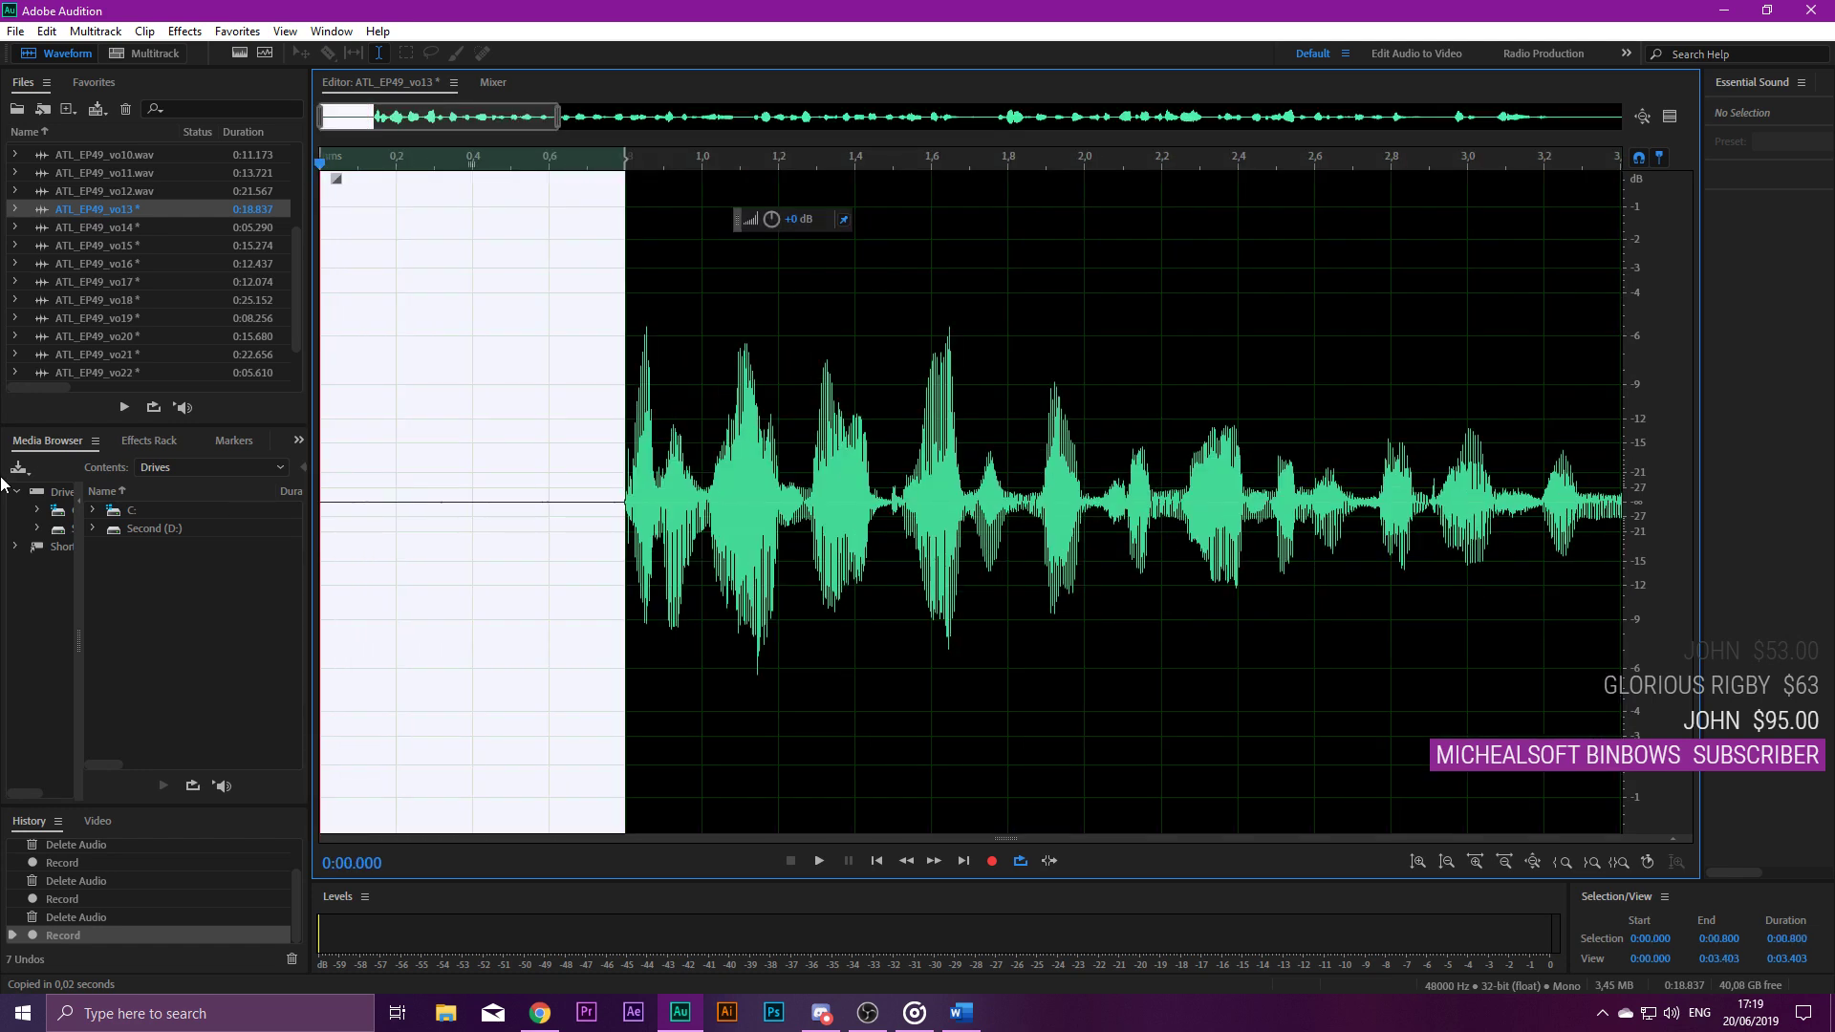
{"action": "left_click", "coordinate": [522, 514]}
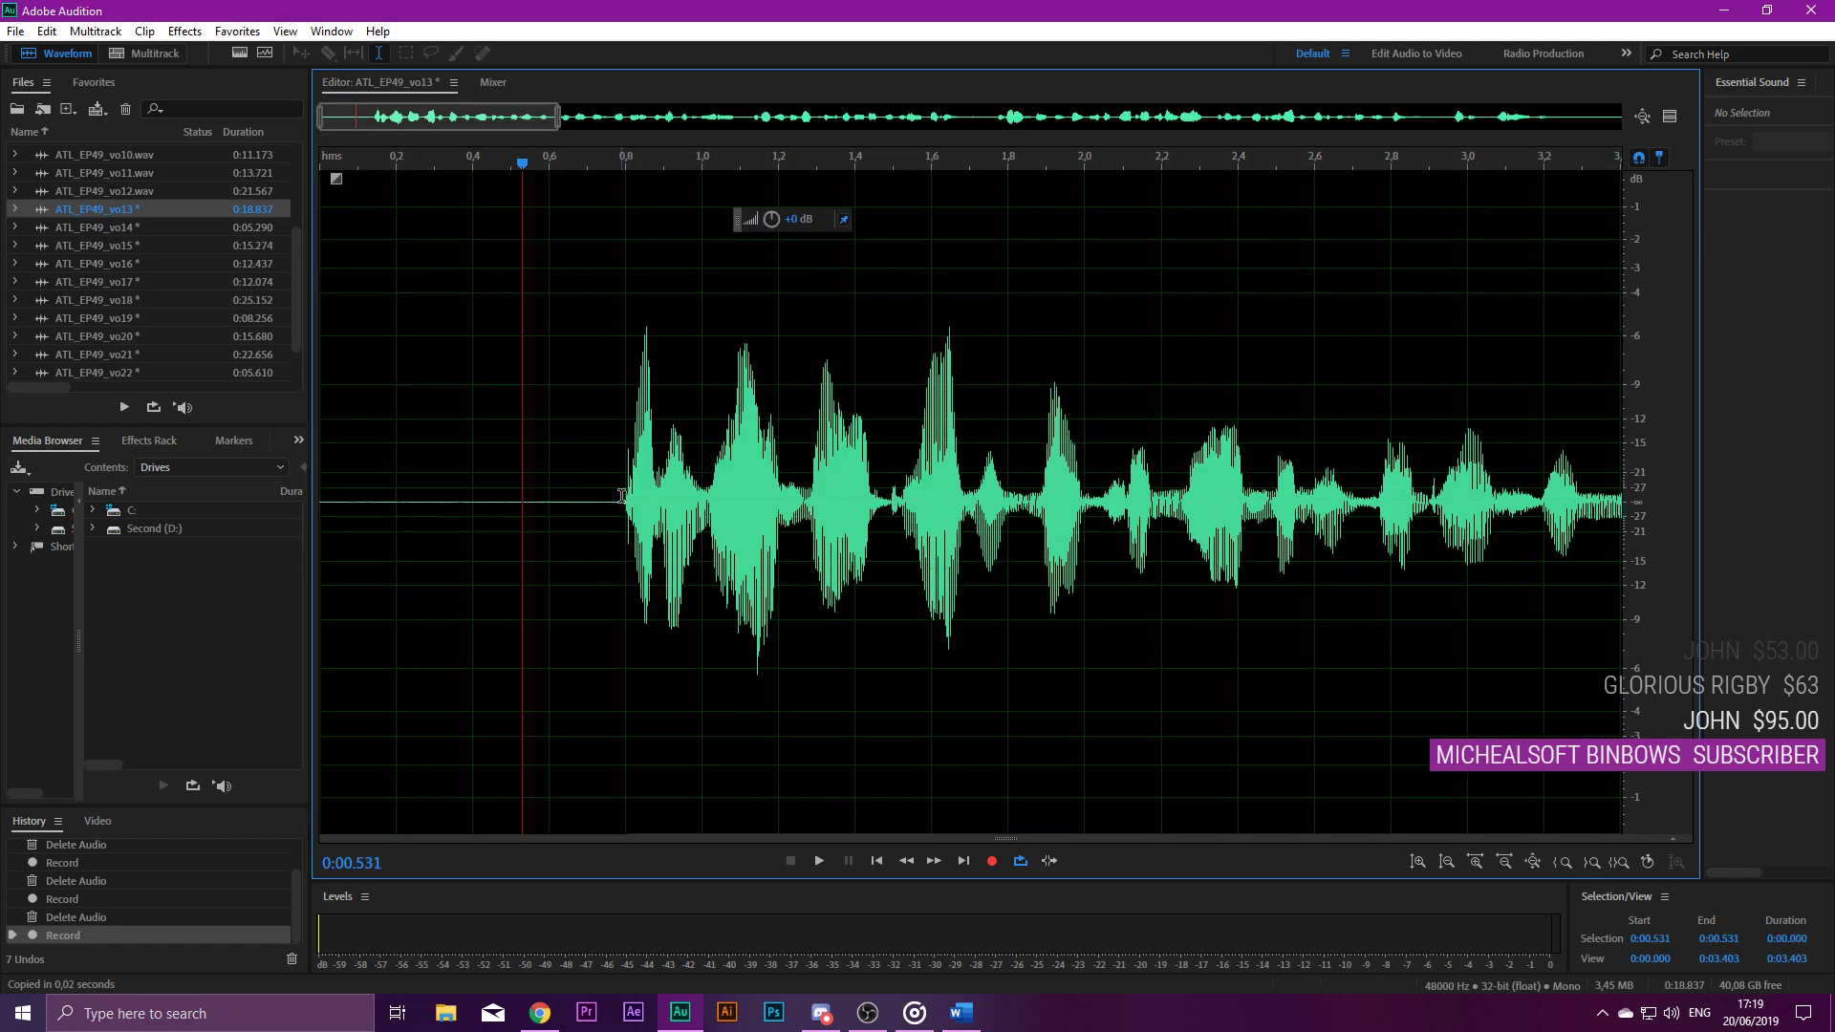
{"action": "left_click_drag", "start_coordinate": [623, 497], "coordinate": [3, 504]}
{"action": "left_click", "coordinate": [582, 533]}
{"action": "left_click_drag", "start_coordinate": [614, 494], "coordinate": [3, 535]}
{"action": "key", "text": "Delete"}
{"action": "key", "text": "space"}
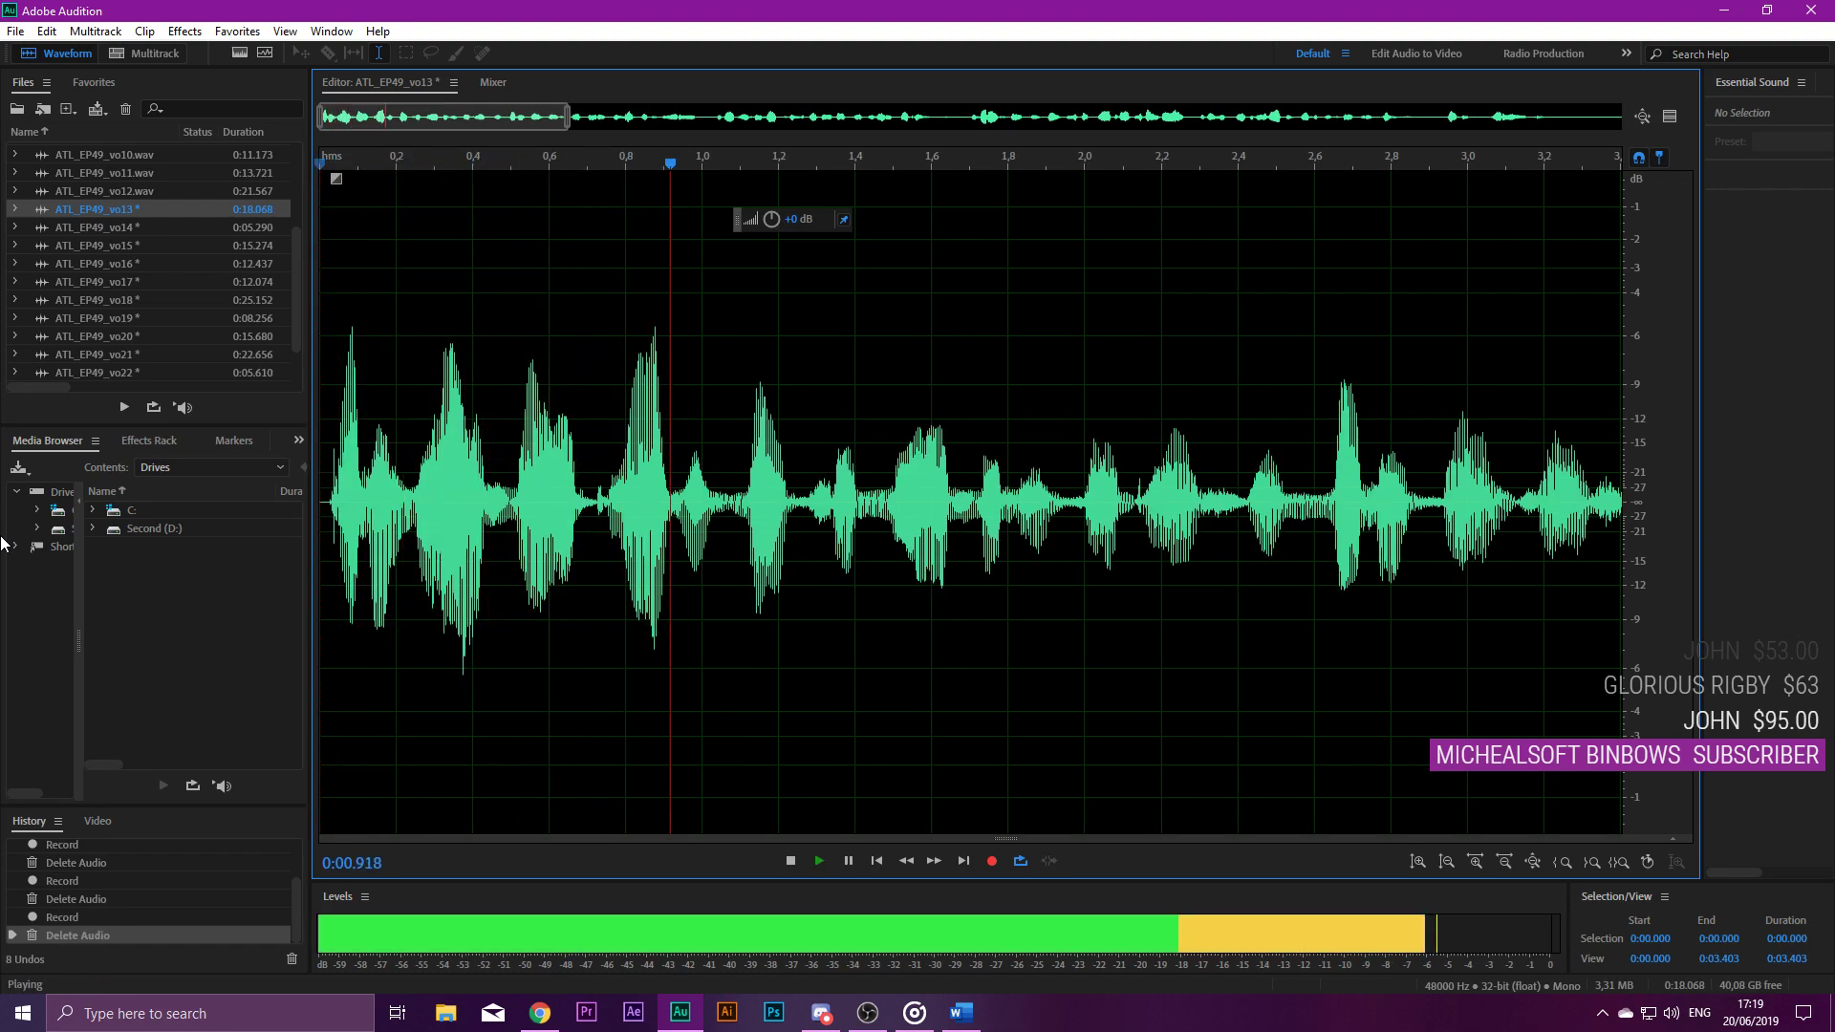
Stop playback of ATL_EP49_vo13, return the playhead to the start, and play the clip again.
{"action": "key", "text": "space"}
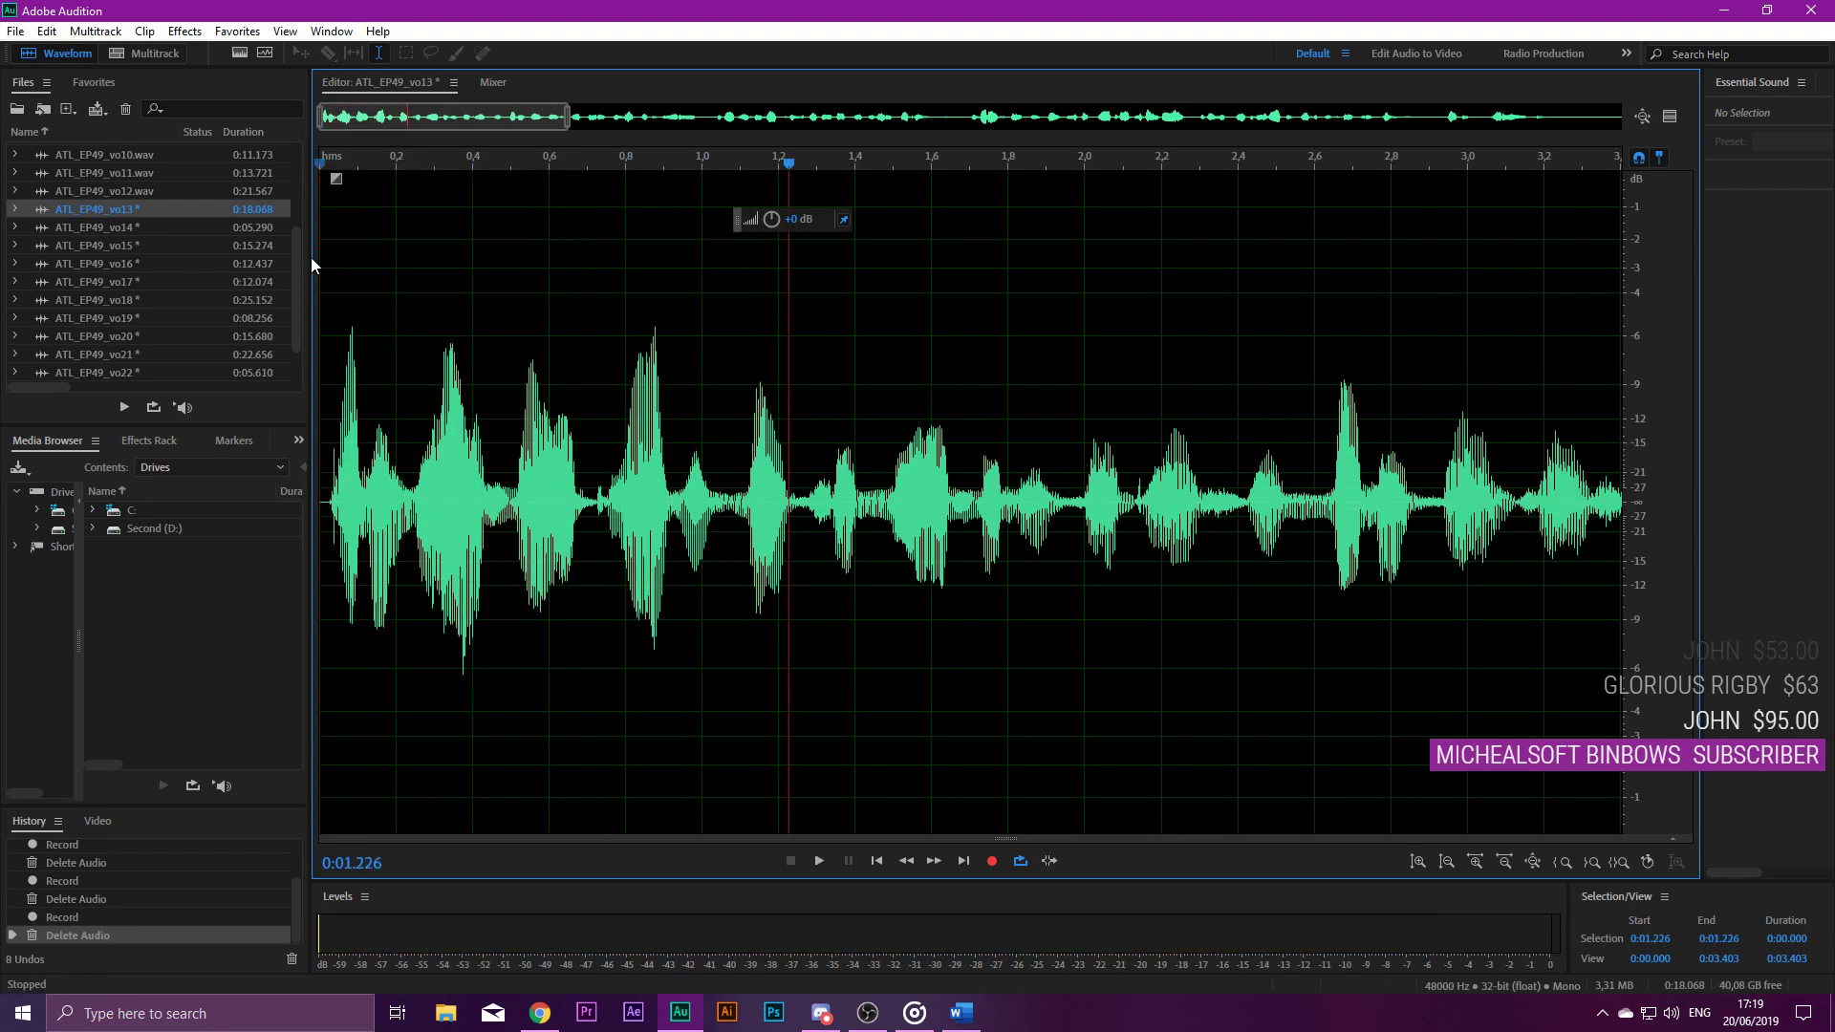
{"action": "left_click_drag", "start_coordinate": [564, 143], "coordinate": [501, 131]}
{"action": "left_click_drag", "start_coordinate": [348, 165], "coordinate": [247, 170]}
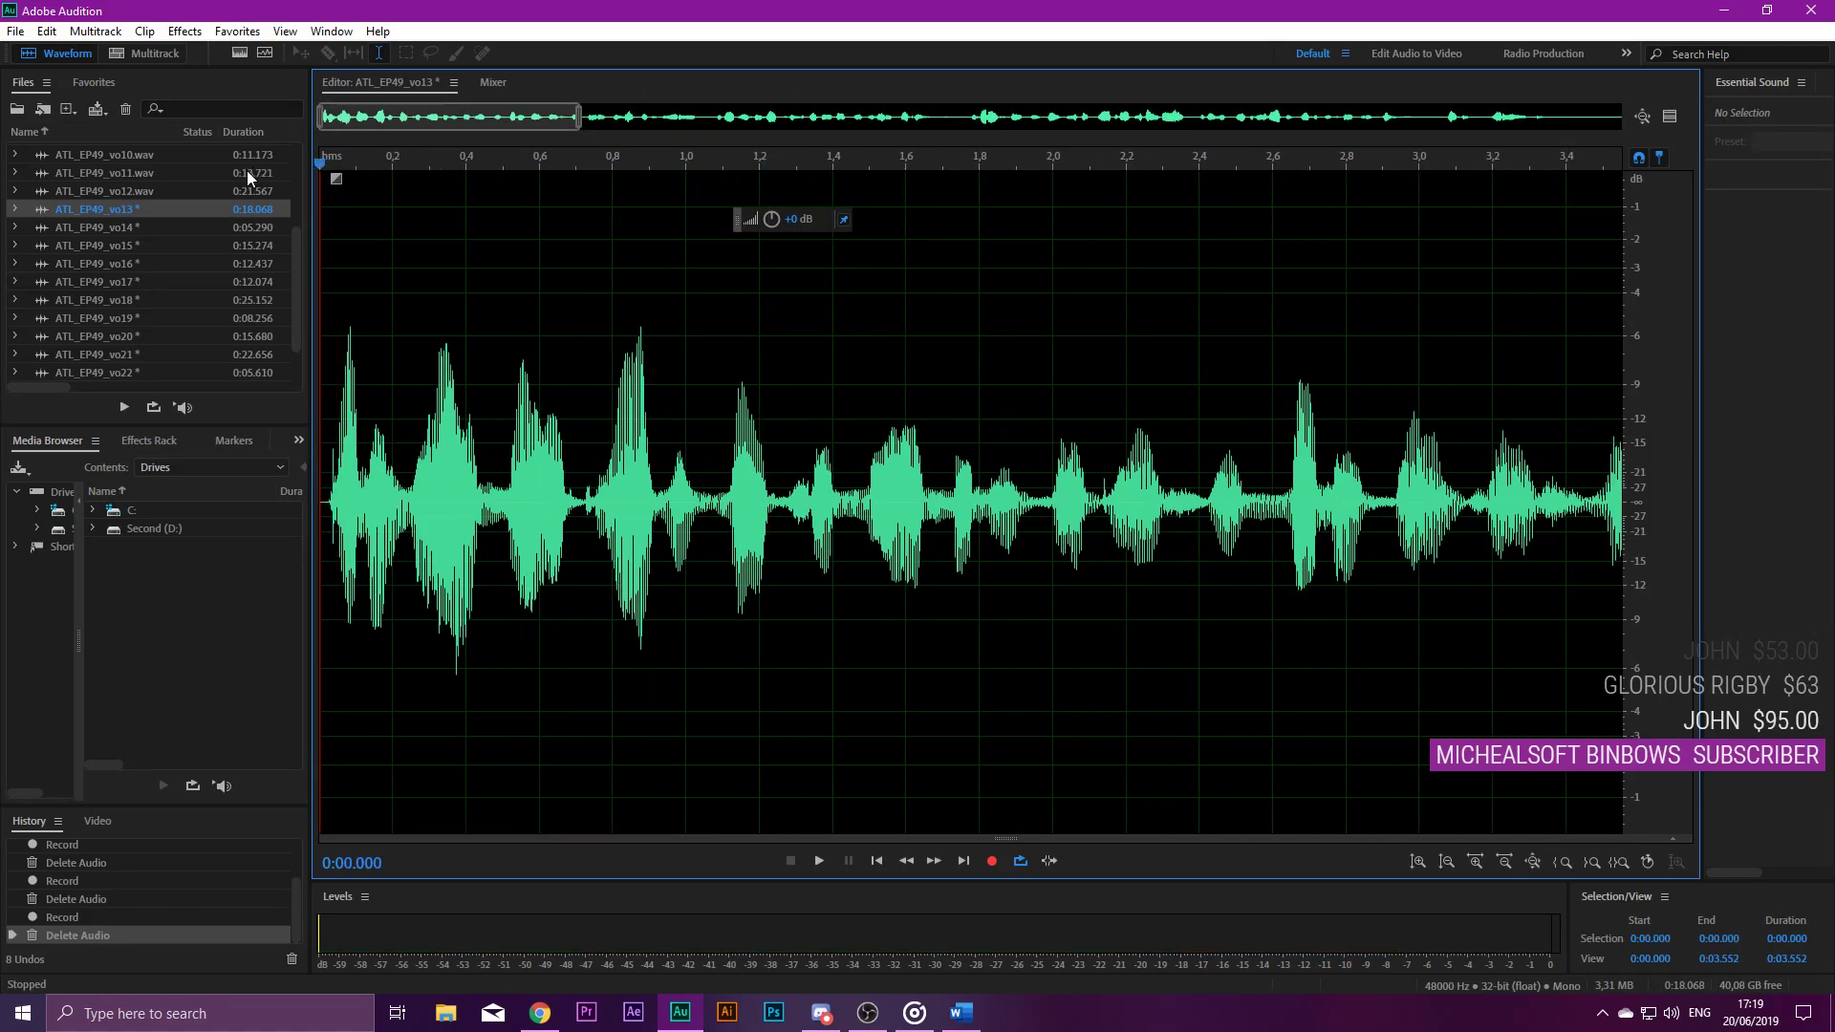
{"action": "key", "text": "space"}
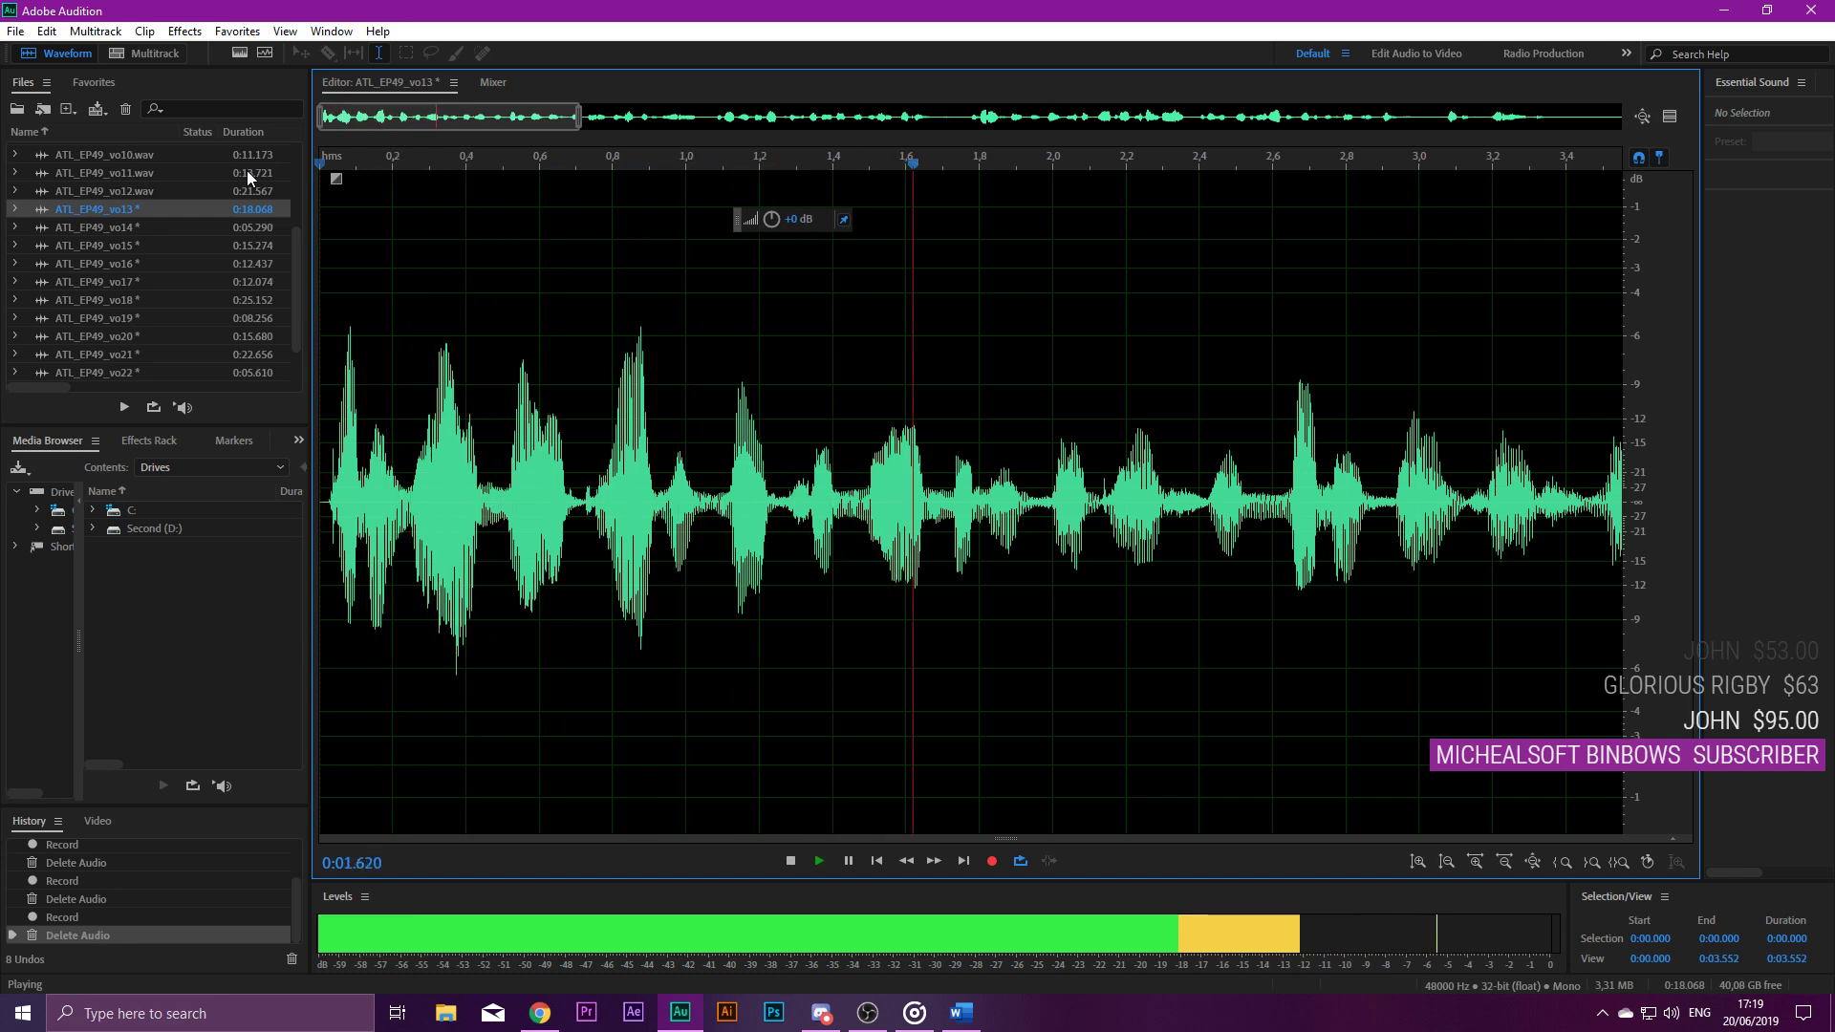
{"action": "scroll", "coordinate": [360, 185], "scroll_direction": "down", "scroll_amount": 3}
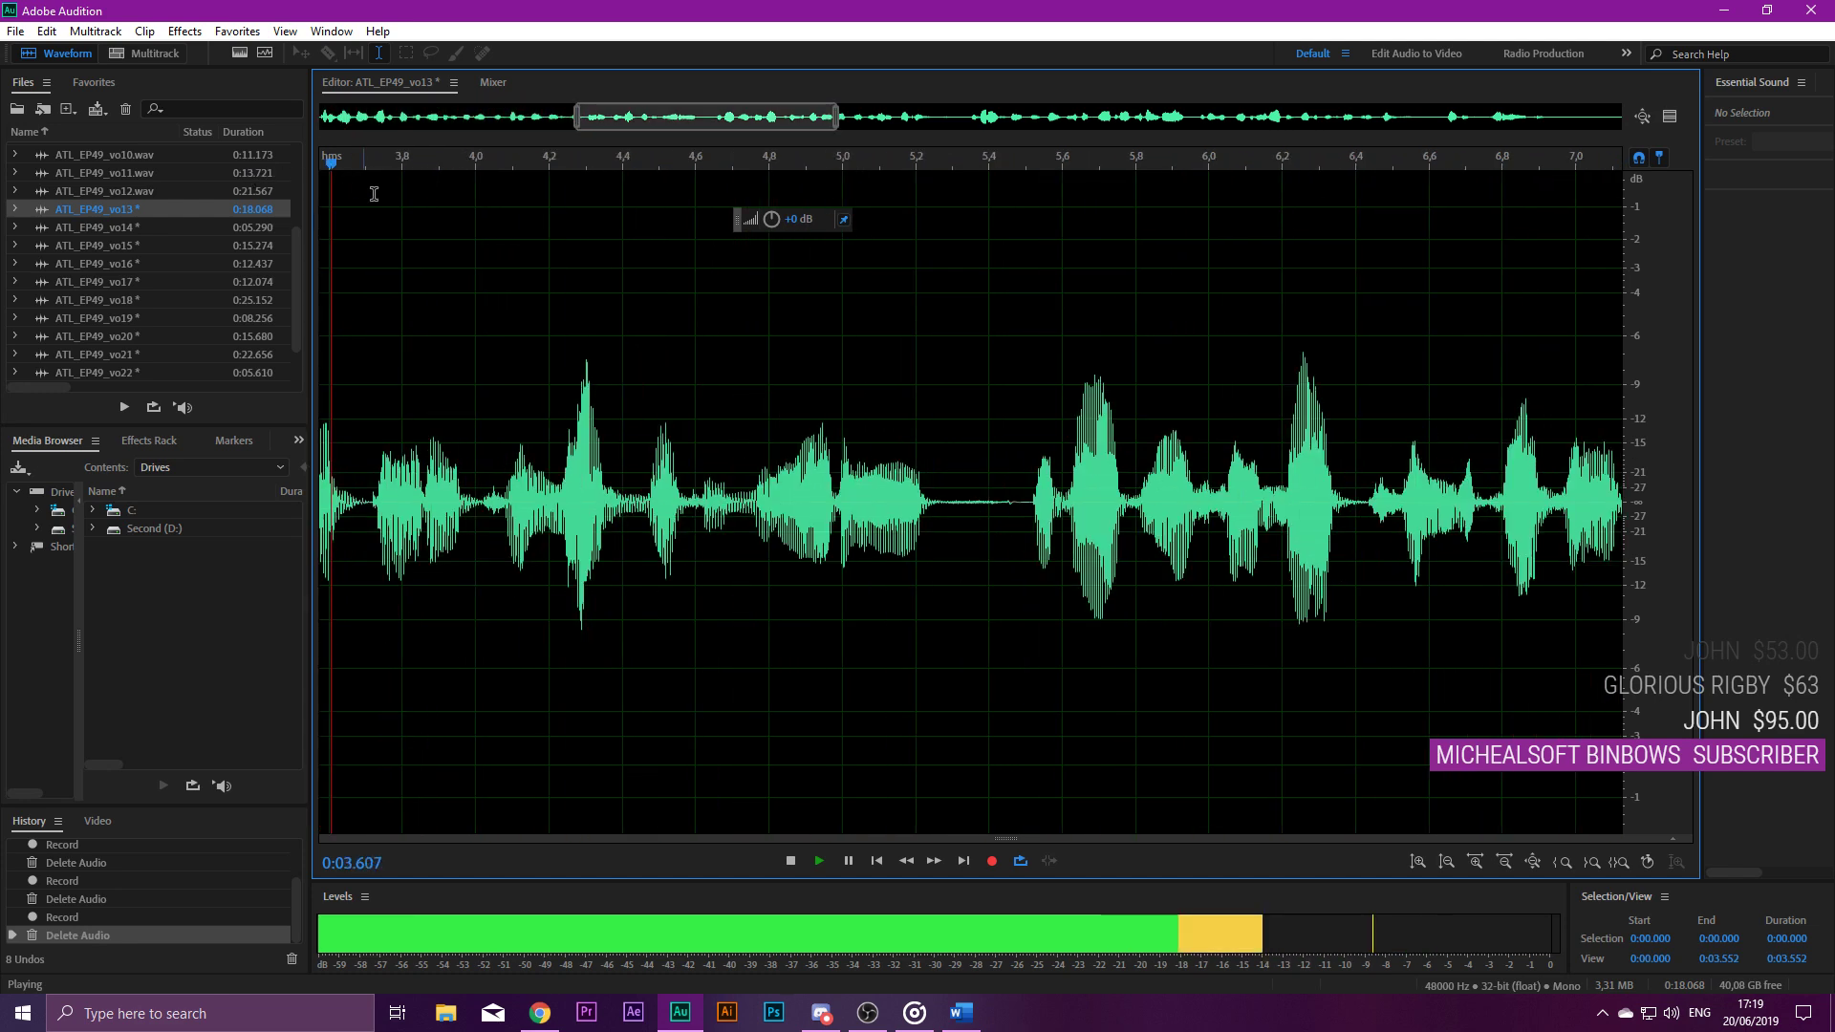
Stop playback and delete about 0.22 seconds of the pause at about 5.3 seconds in ATL_EP49_vo13.
{"action": "key", "text": "space"}
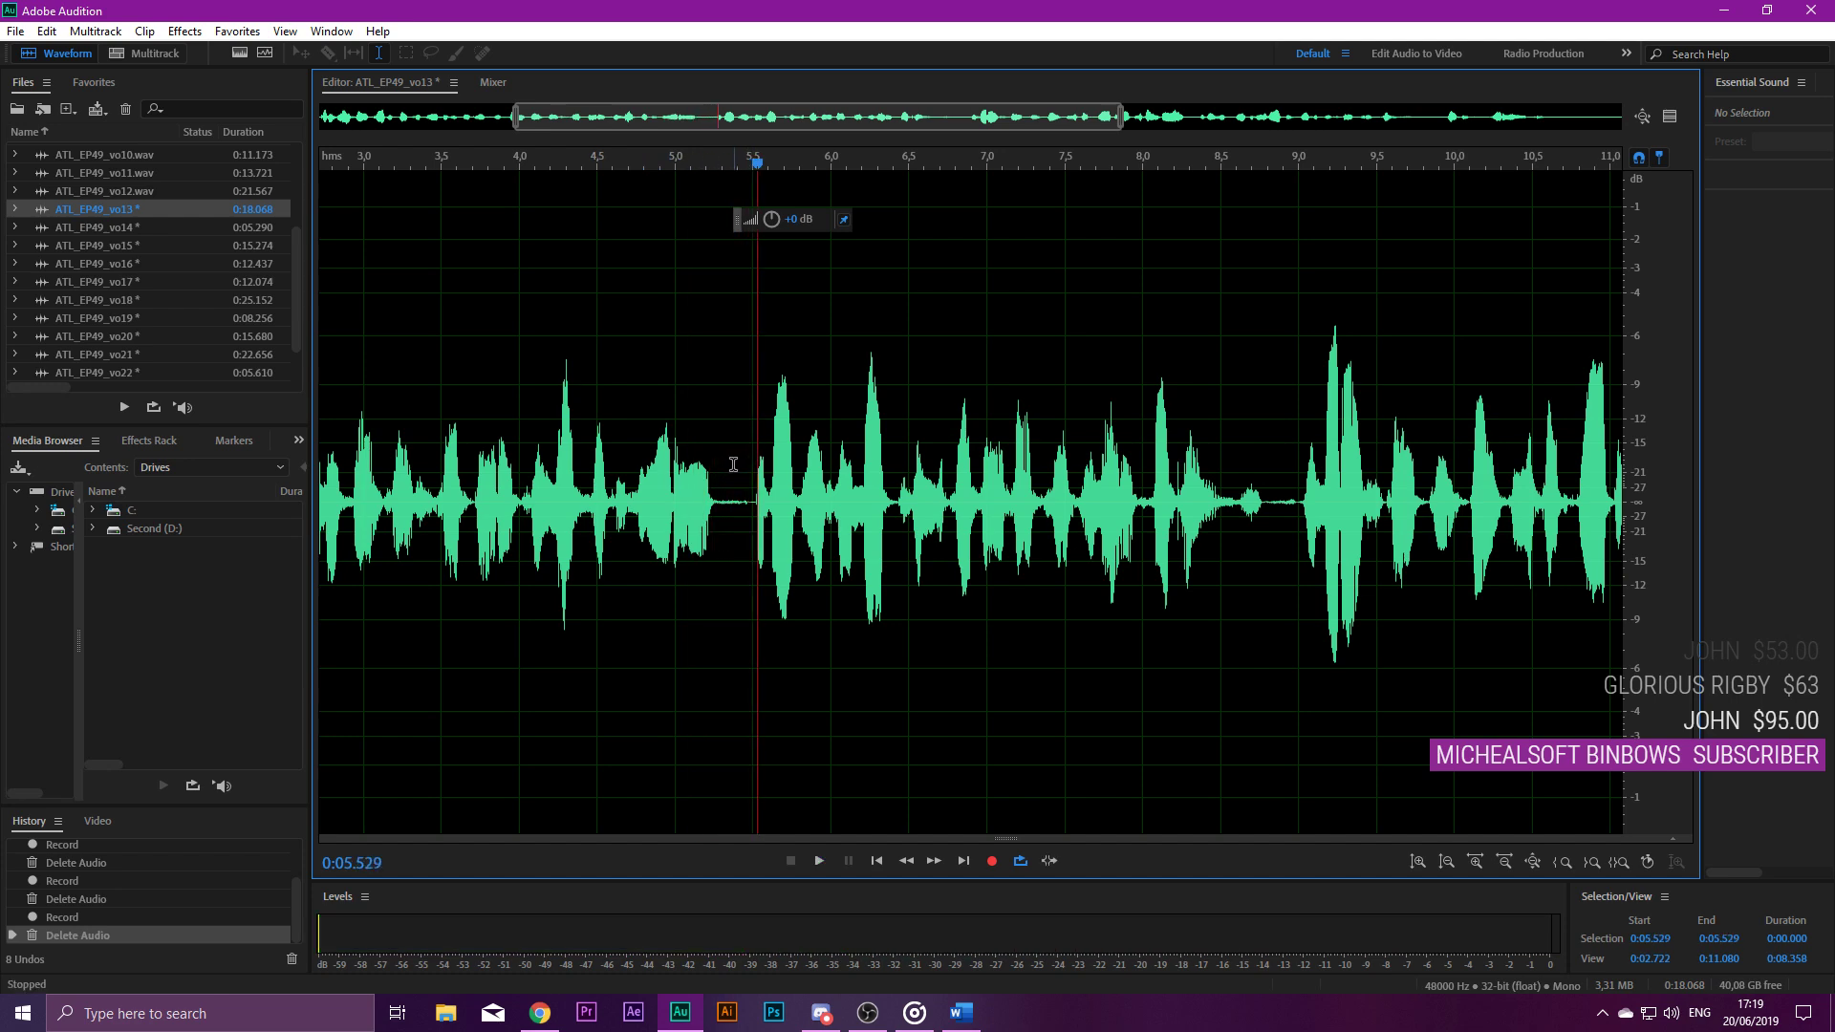
{"action": "scroll", "coordinate": [718, 487], "scroll_direction": "up", "scroll_amount": 3}
{"action": "left_click_drag", "start_coordinate": [700, 507], "coordinate": [776, 516]}
{"action": "key", "text": "Delete"}
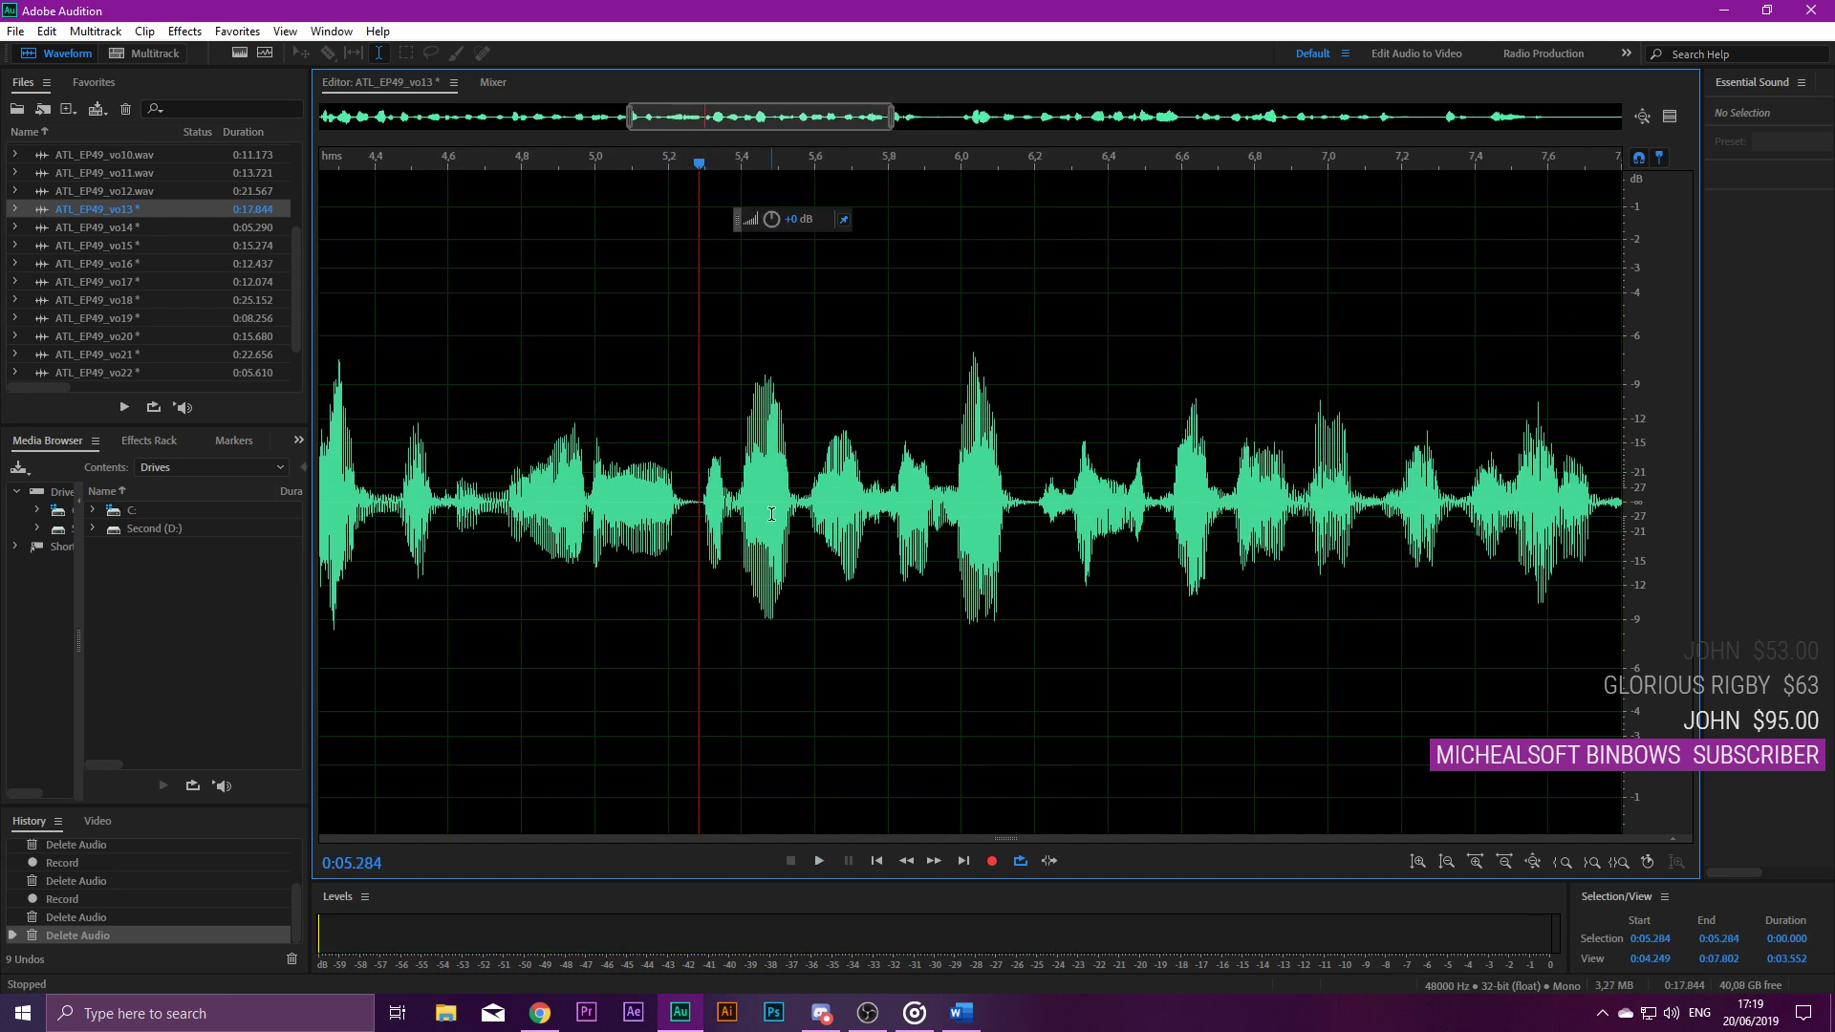
Play ATL_EP49_vo13 from about 5.3 seconds, then delete about 0.21 seconds of the pause at about 8.6 seconds.
{"action": "left_click", "coordinate": [521, 382]}
{"action": "key", "text": "space"}
{"action": "key", "text": "space"}
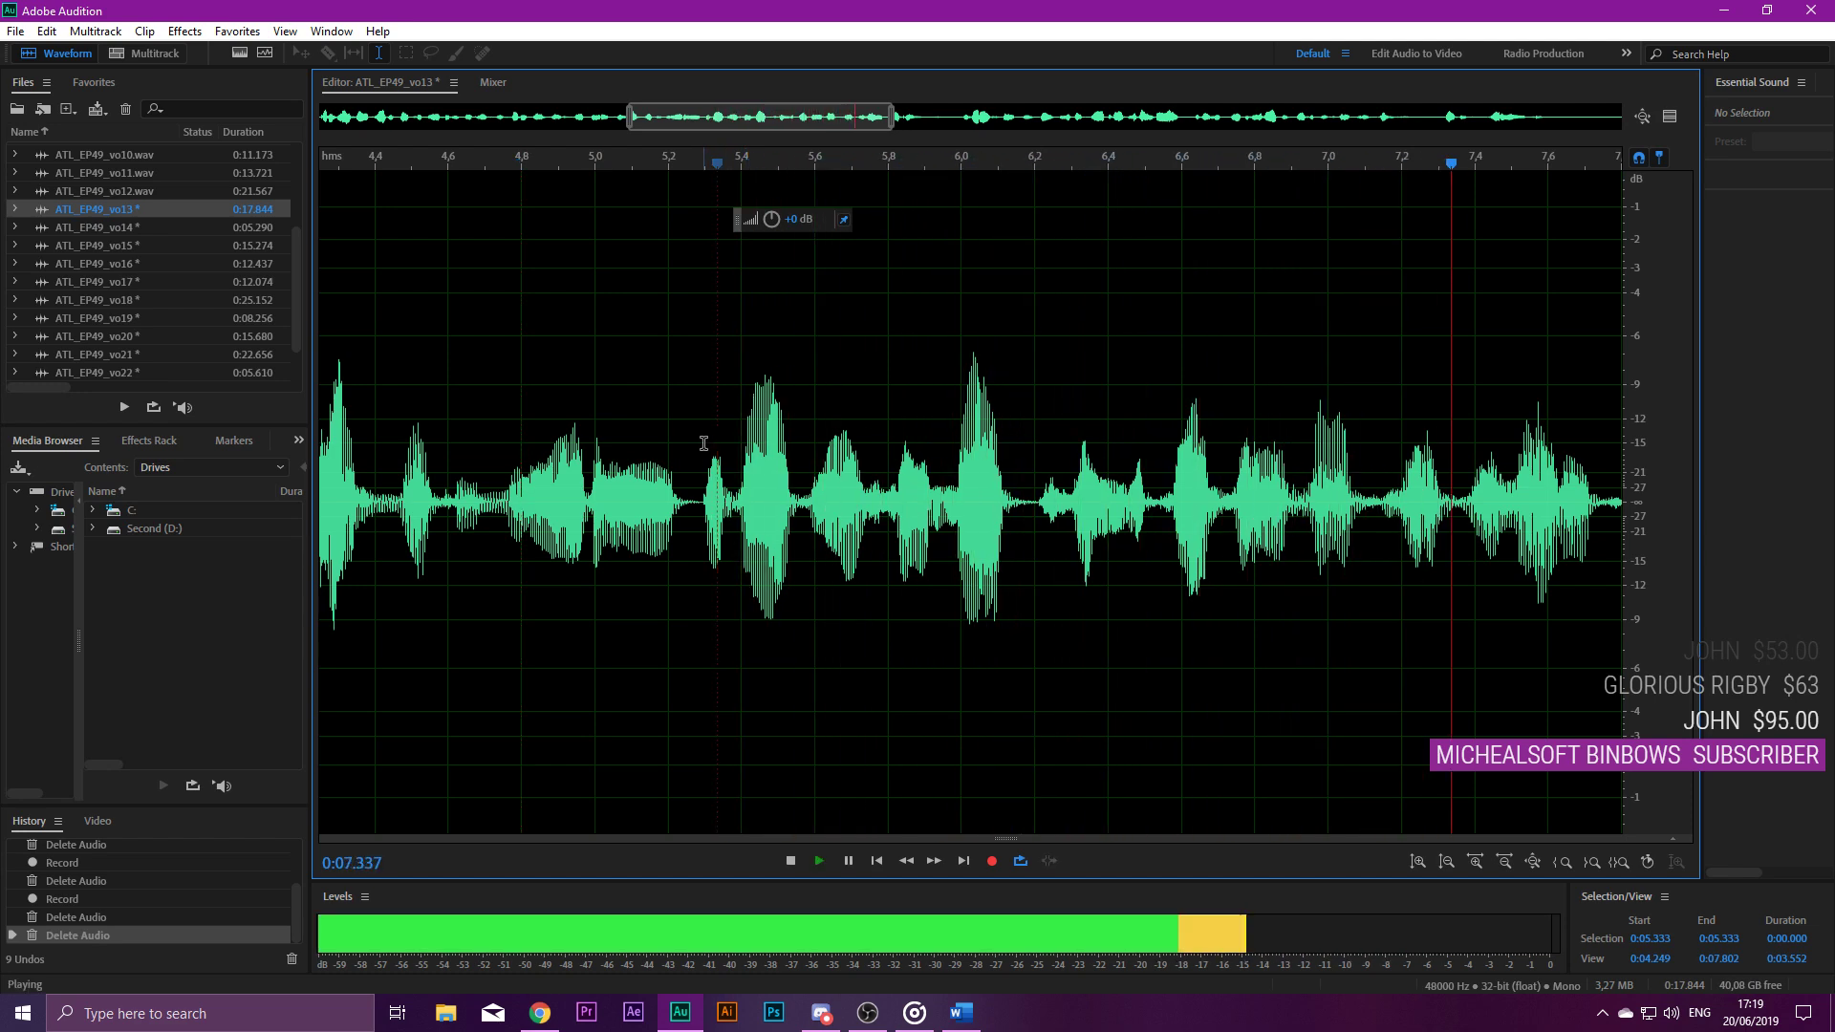
{"action": "key", "text": "space"}
{"action": "left_click_drag", "start_coordinate": [1121, 512], "coordinate": [1225, 517]}
{"action": "key", "text": "Delete"}
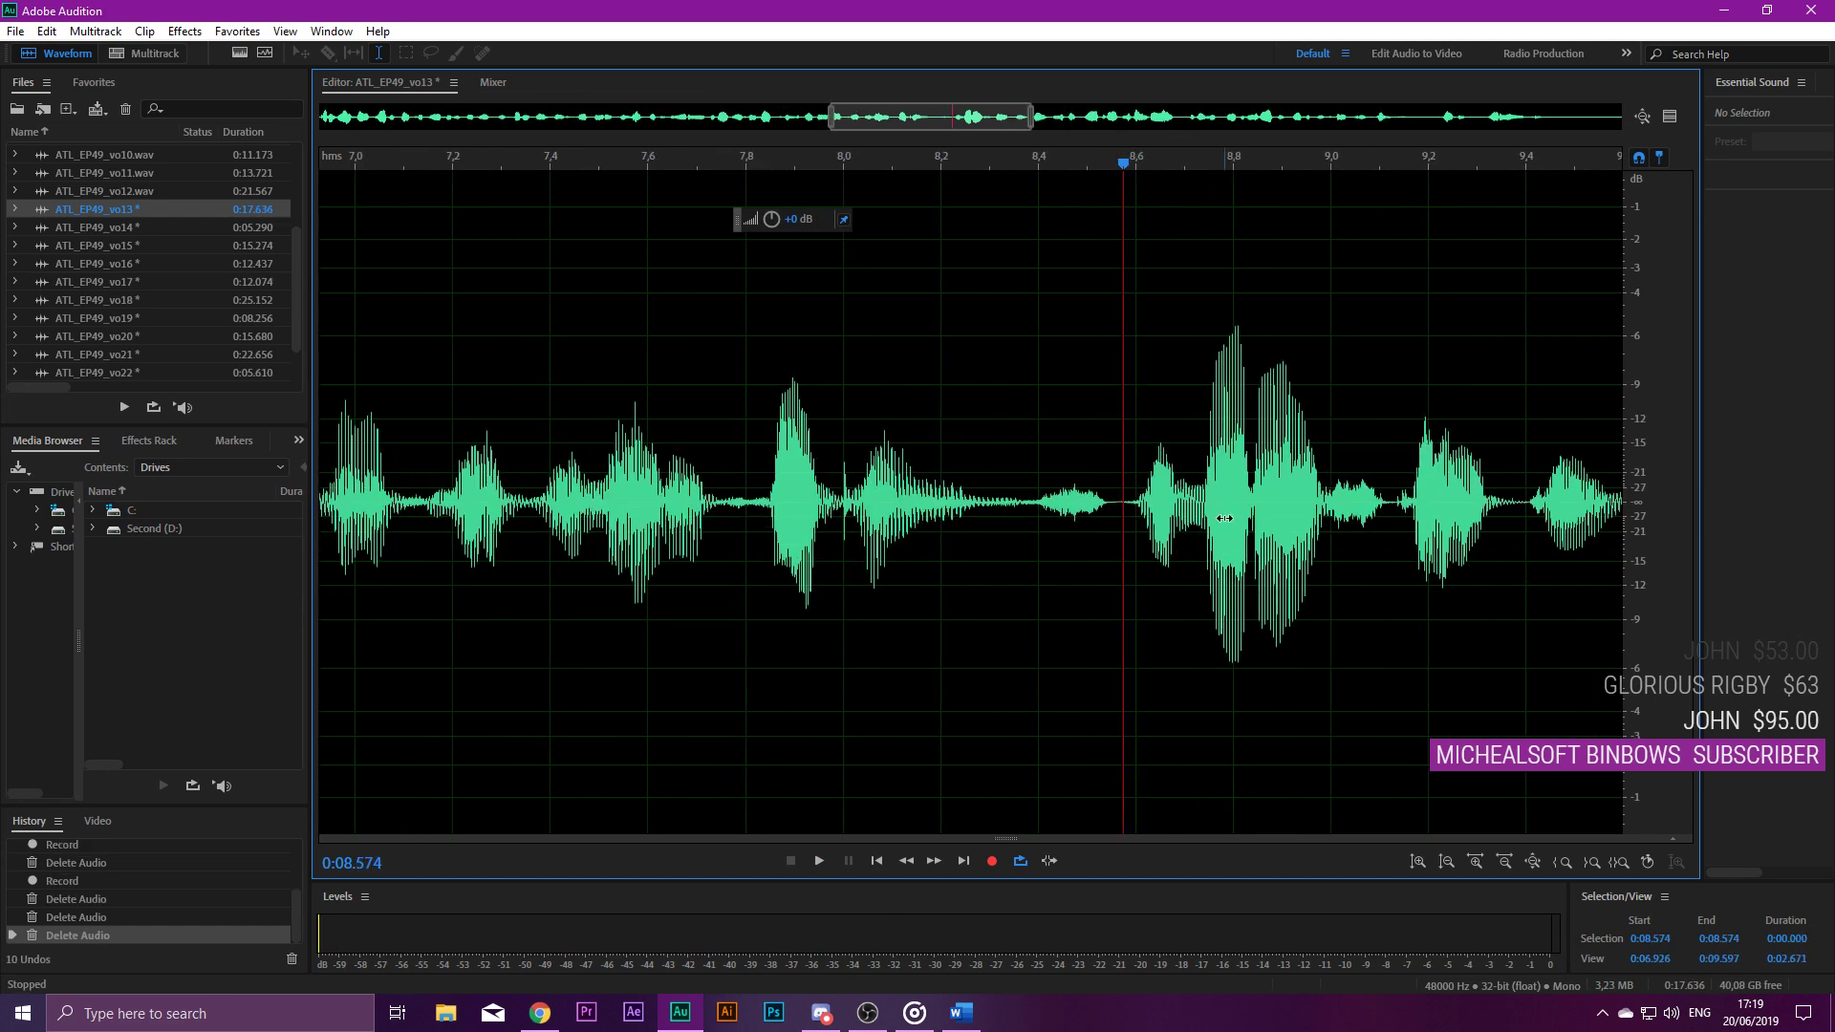
Play ATL_EP49_vo13 from about 8.2 seconds and delete about 0.83 seconds of silence from its end.
{"action": "key", "text": "space"}
{"action": "scroll", "coordinate": [963, 496], "scroll_direction": "down", "scroll_amount": 2}
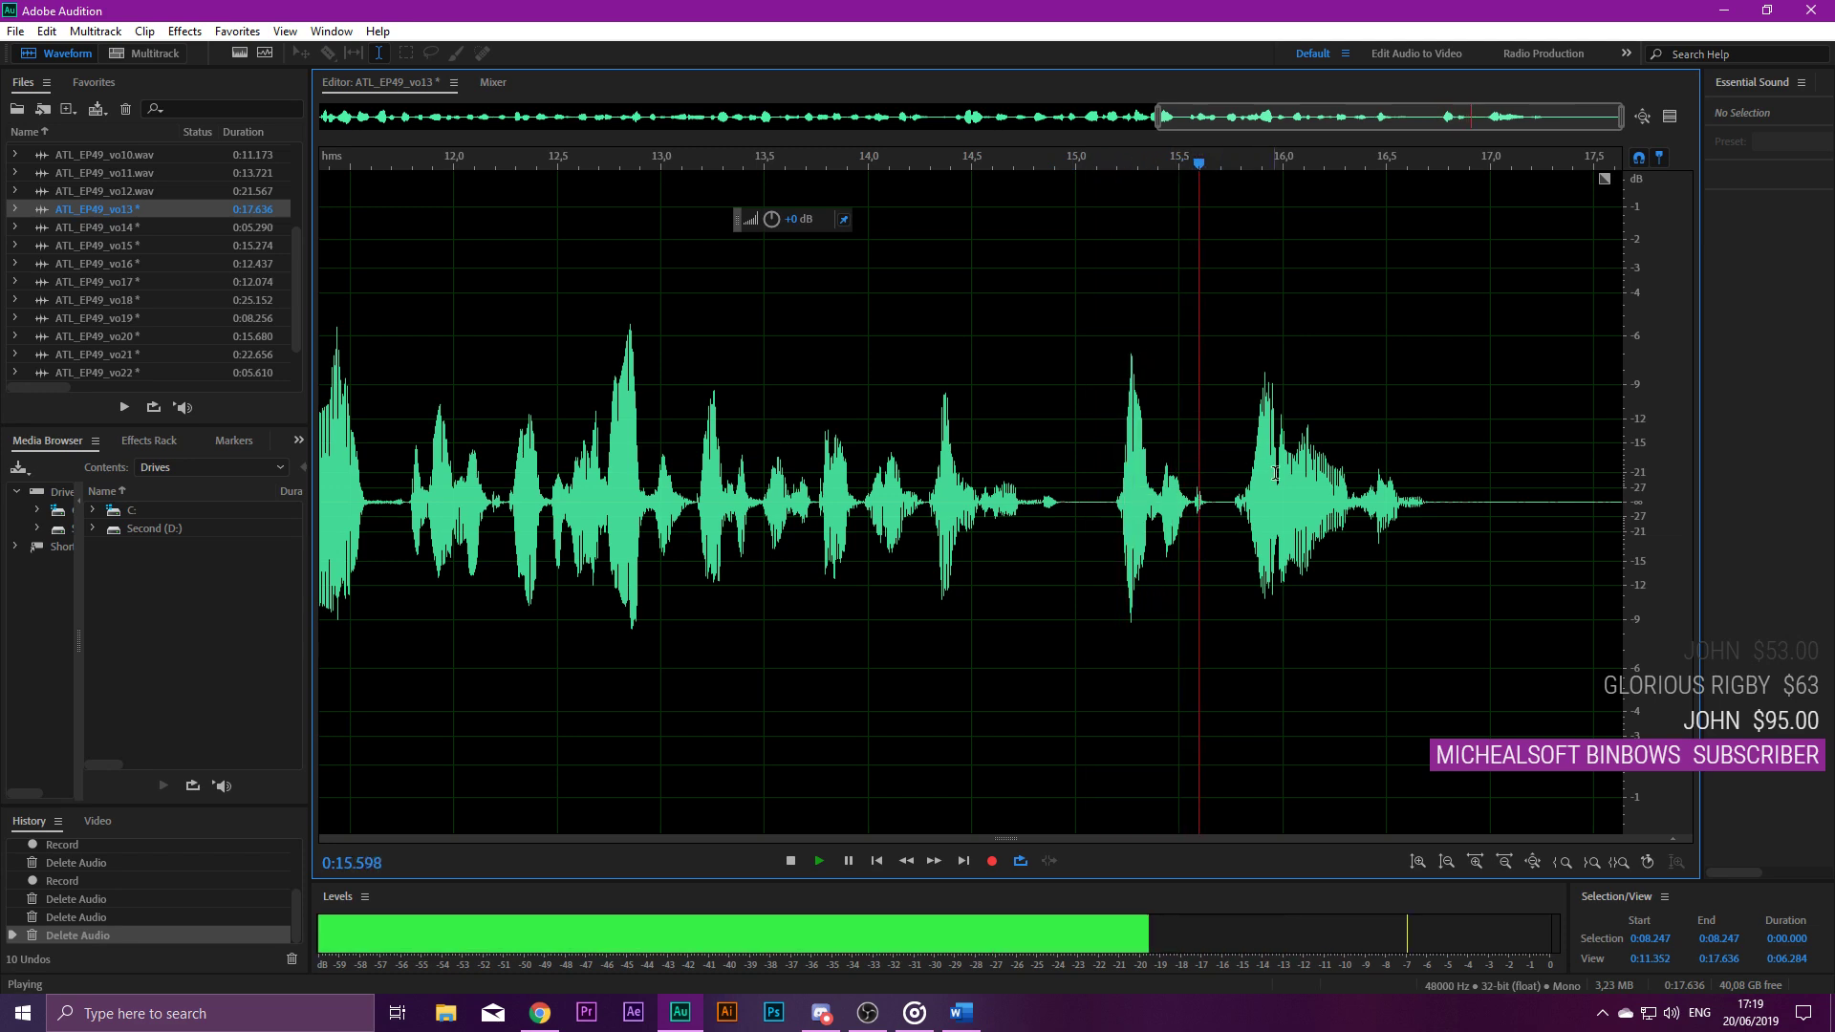
{"action": "scroll", "coordinate": [1510, 487], "scroll_direction": "down", "scroll_amount": 3}
{"action": "left_click_drag", "start_coordinate": [1561, 473], "coordinate": [1625, 473]}
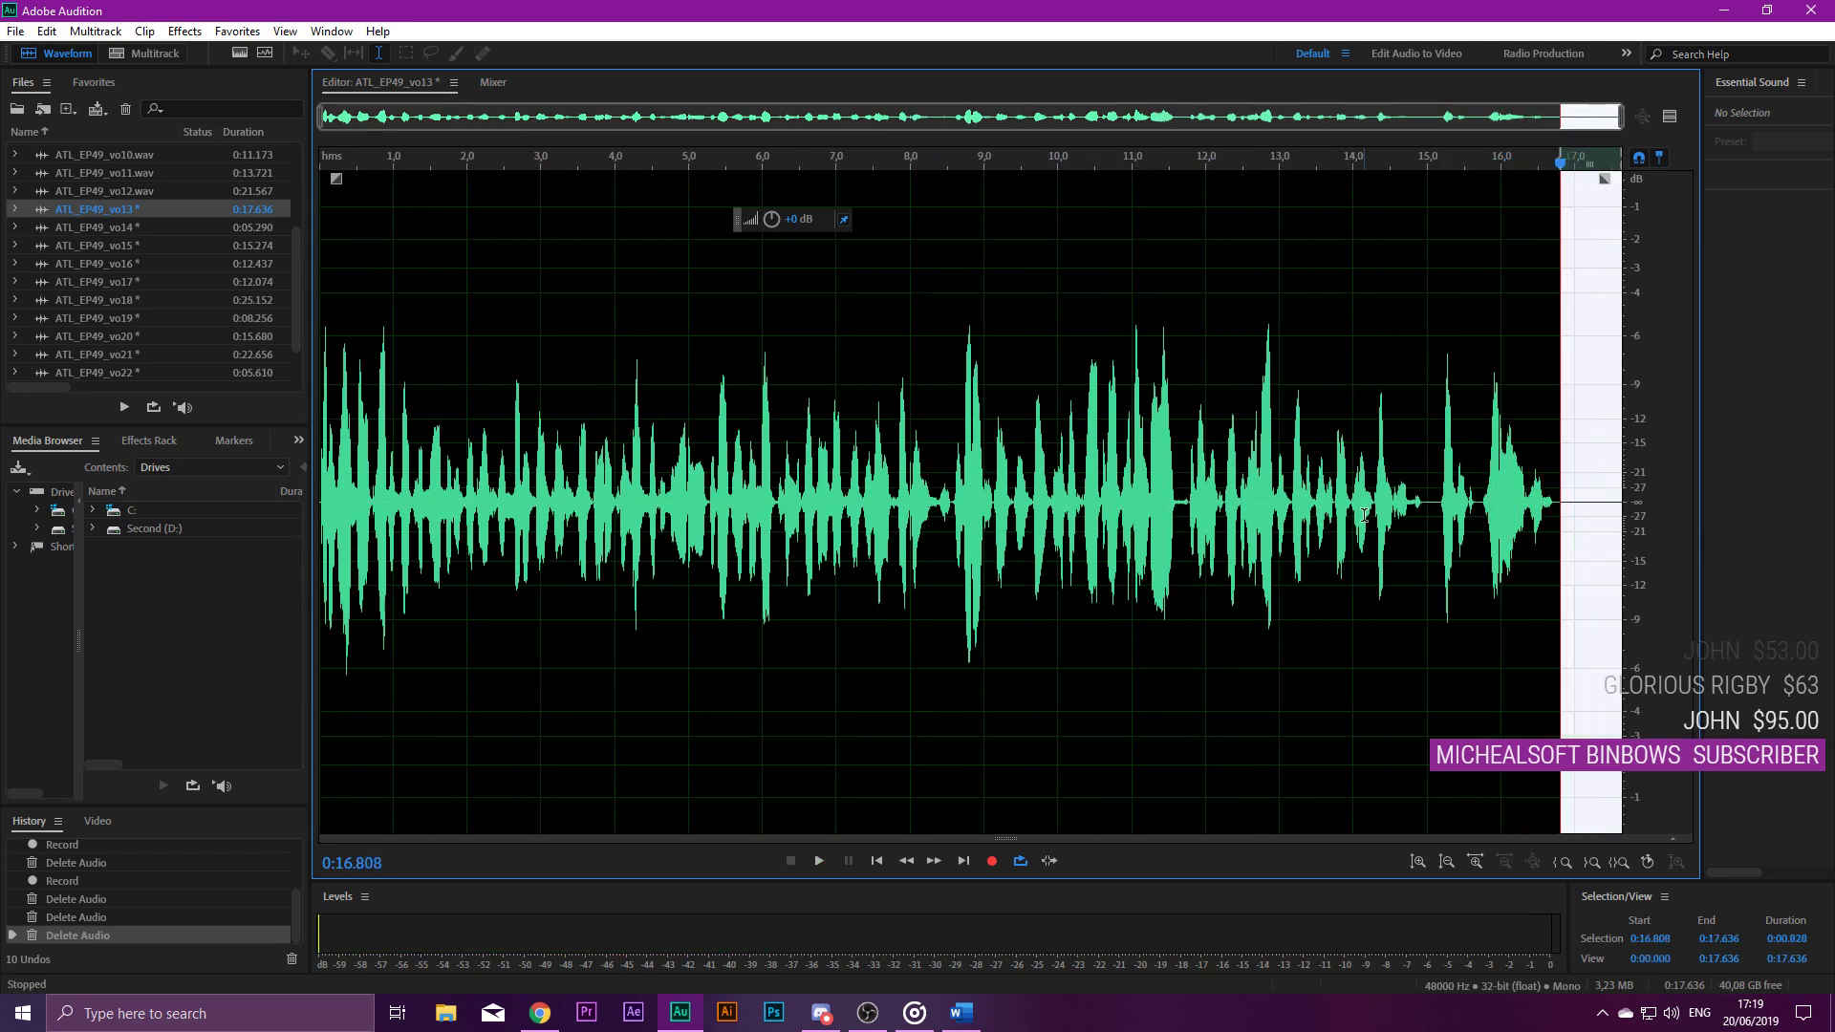
{"action": "key", "text": "Delete"}
Apply Noise Reduction to the entire ATL_EP49_vo13 clip, save it as a WAV file, and dismiss the mail notification.
{"action": "key", "text": "ctrl+a"}
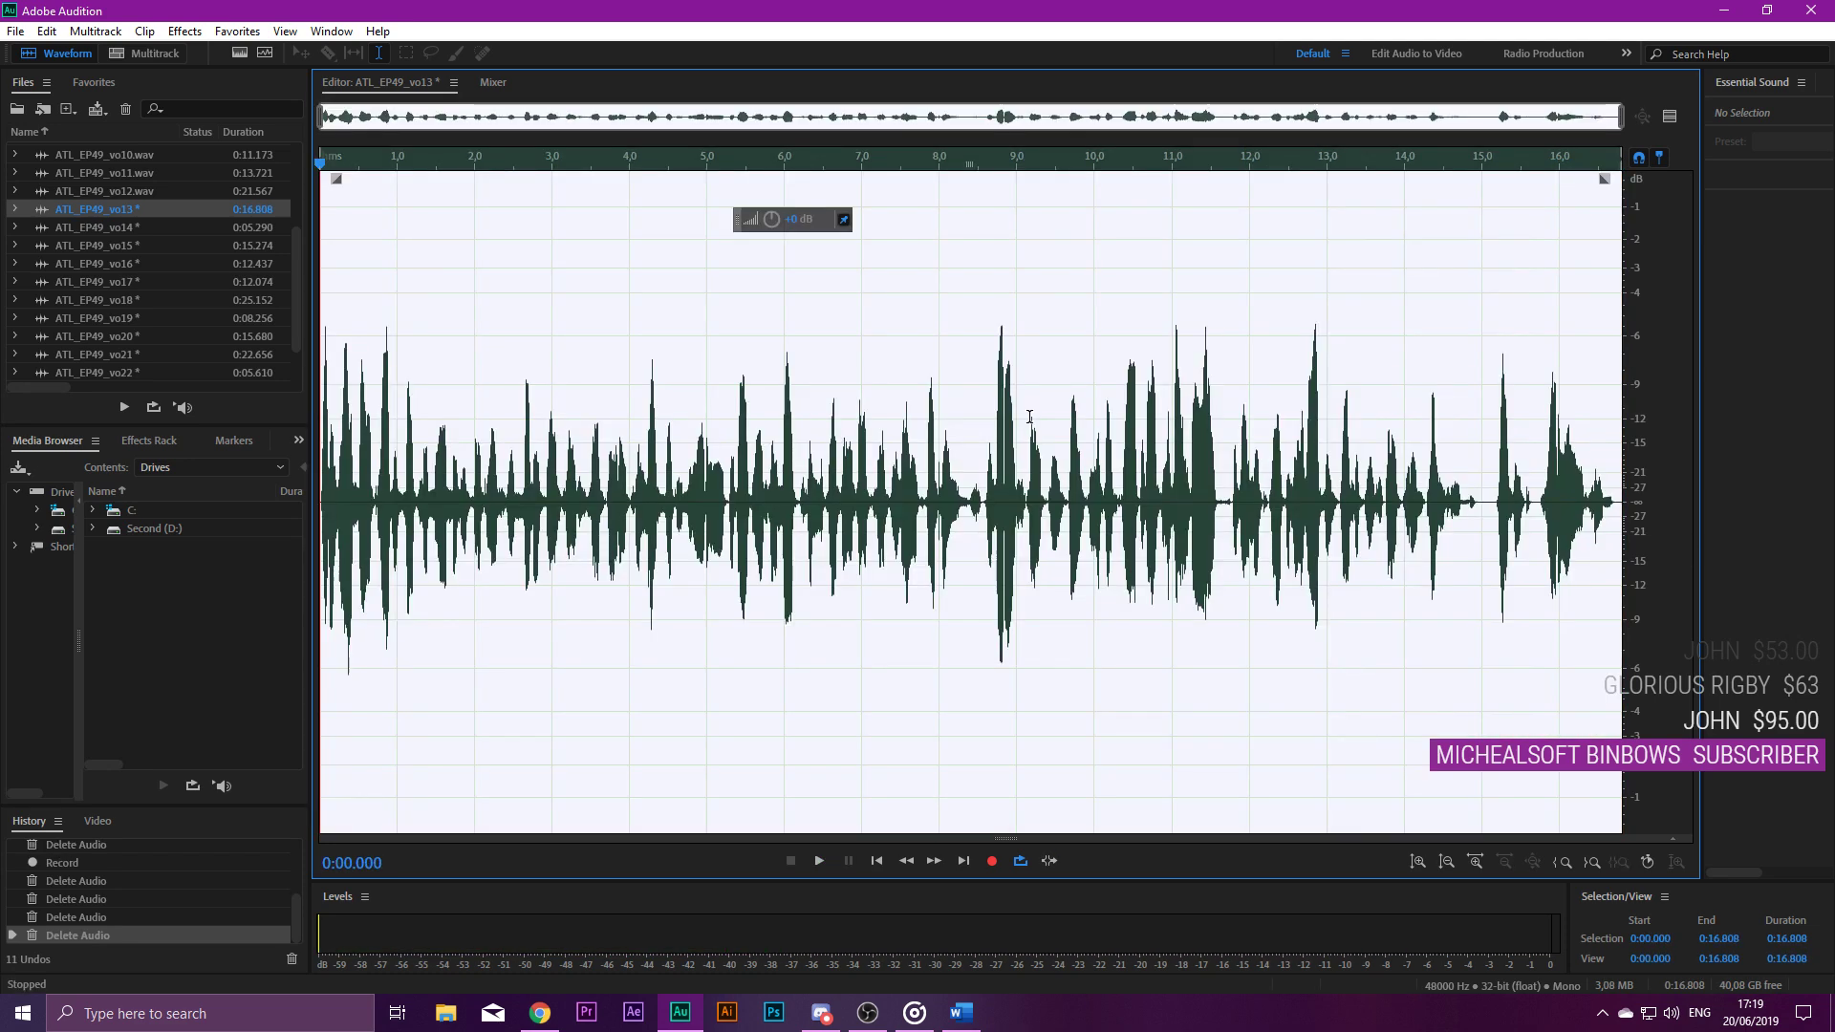
{"action": "key", "text": "ctrl+shift+p"}
{"action": "key", "text": "Return"}
{"action": "key", "text": "ctrl+s"}
{"action": "key", "text": "Return"}
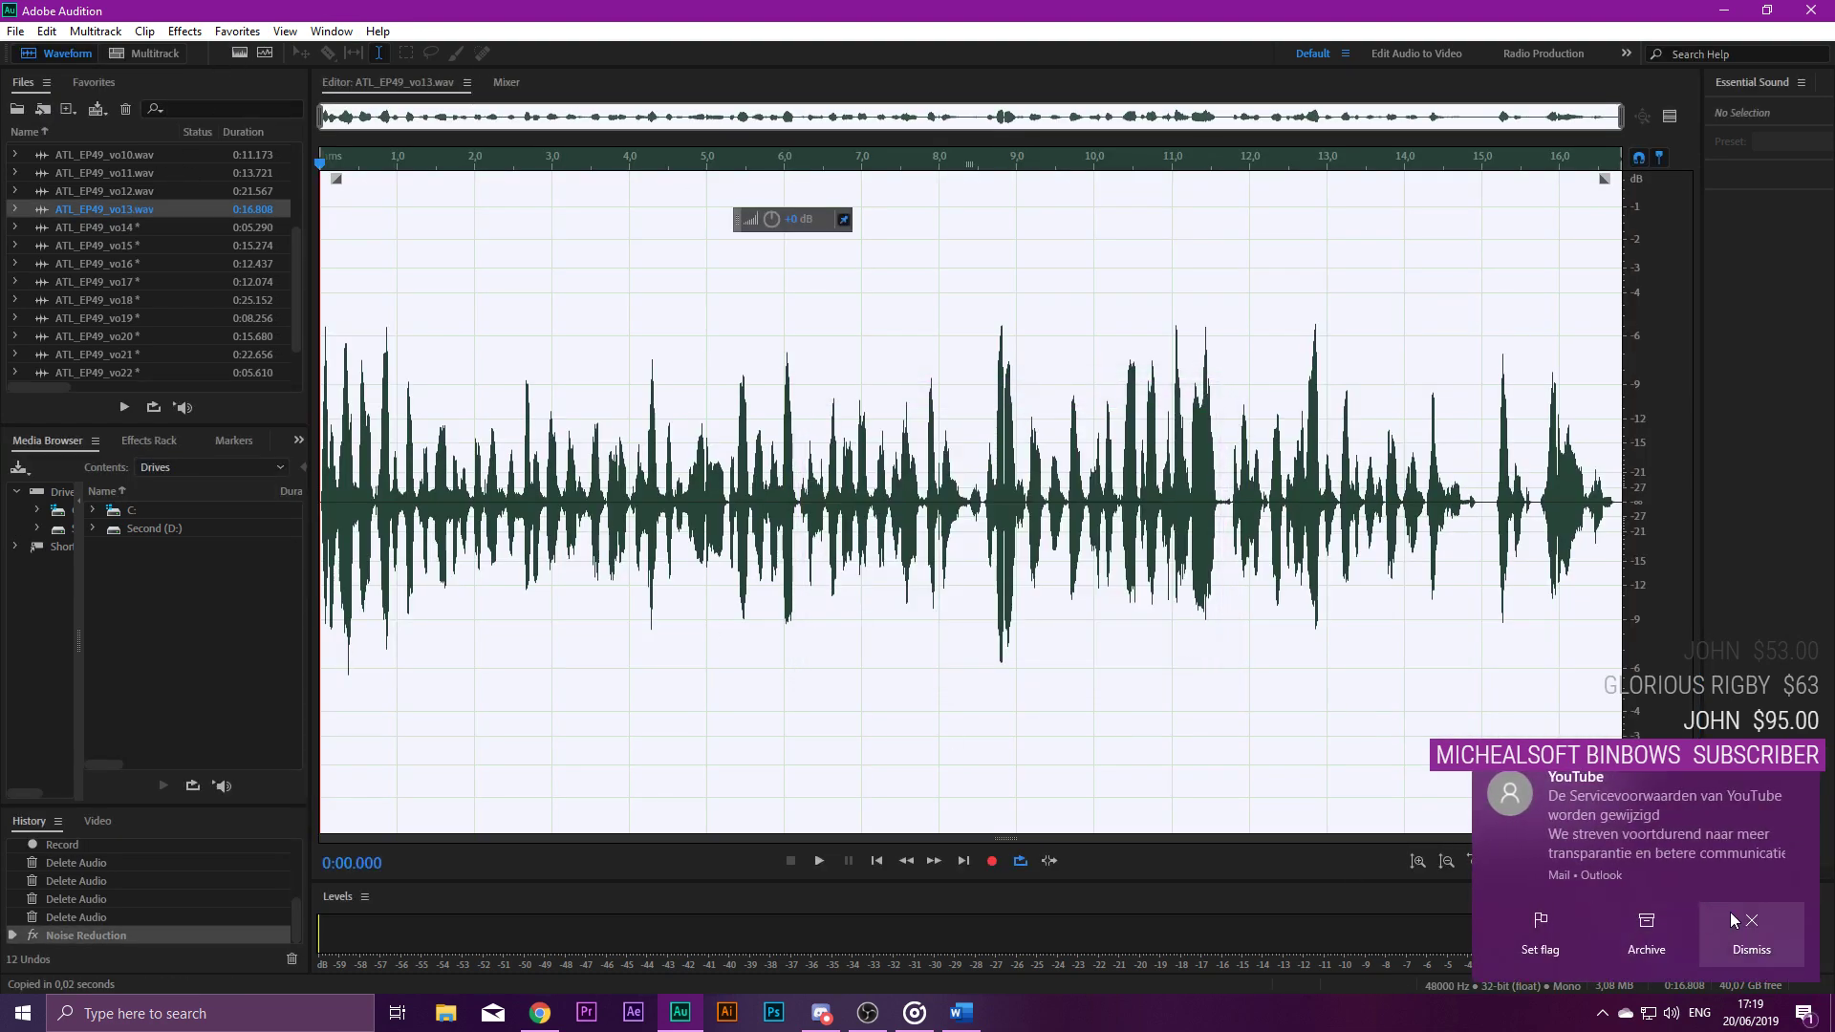
{"action": "left_click", "coordinate": [1730, 912]}
Open ATL_EP49_vo14, delete about 0.57 seconds of silence from its start, play it, and delete about 0.52 seconds from its end.
{"action": "double_click", "coordinate": [121, 230]}
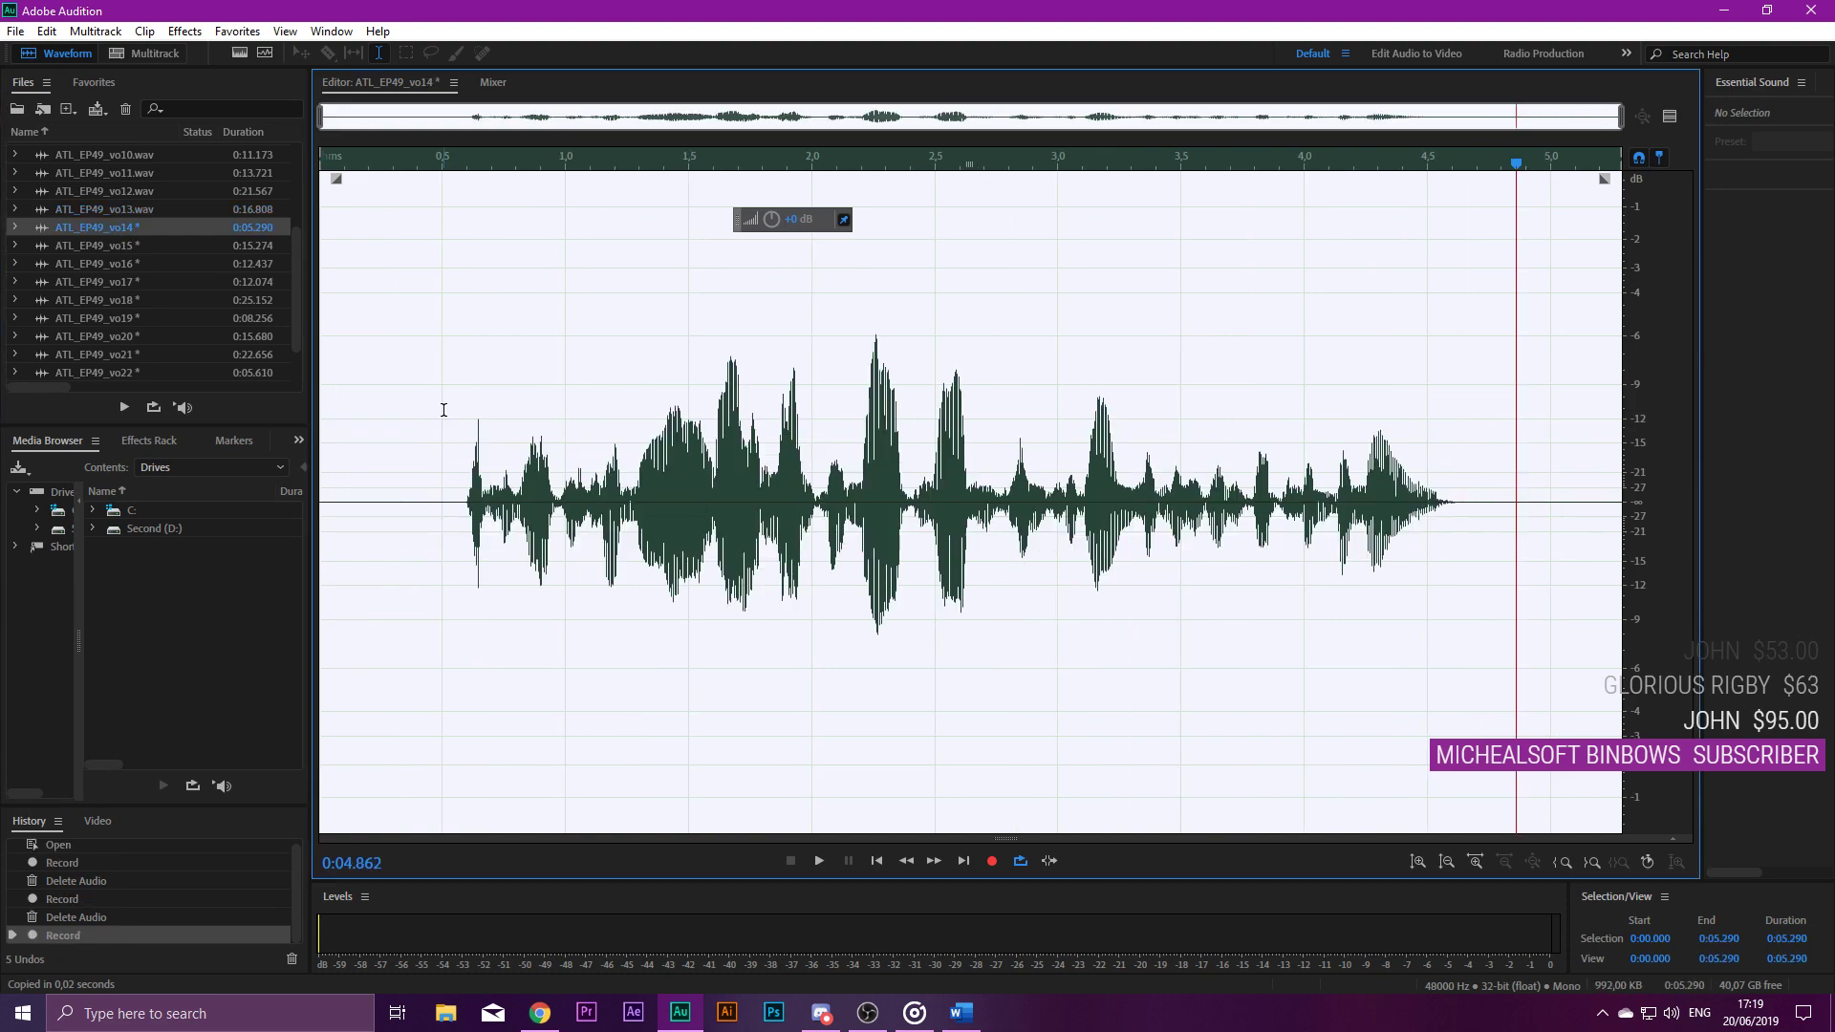
{"action": "key", "text": "Delete"}
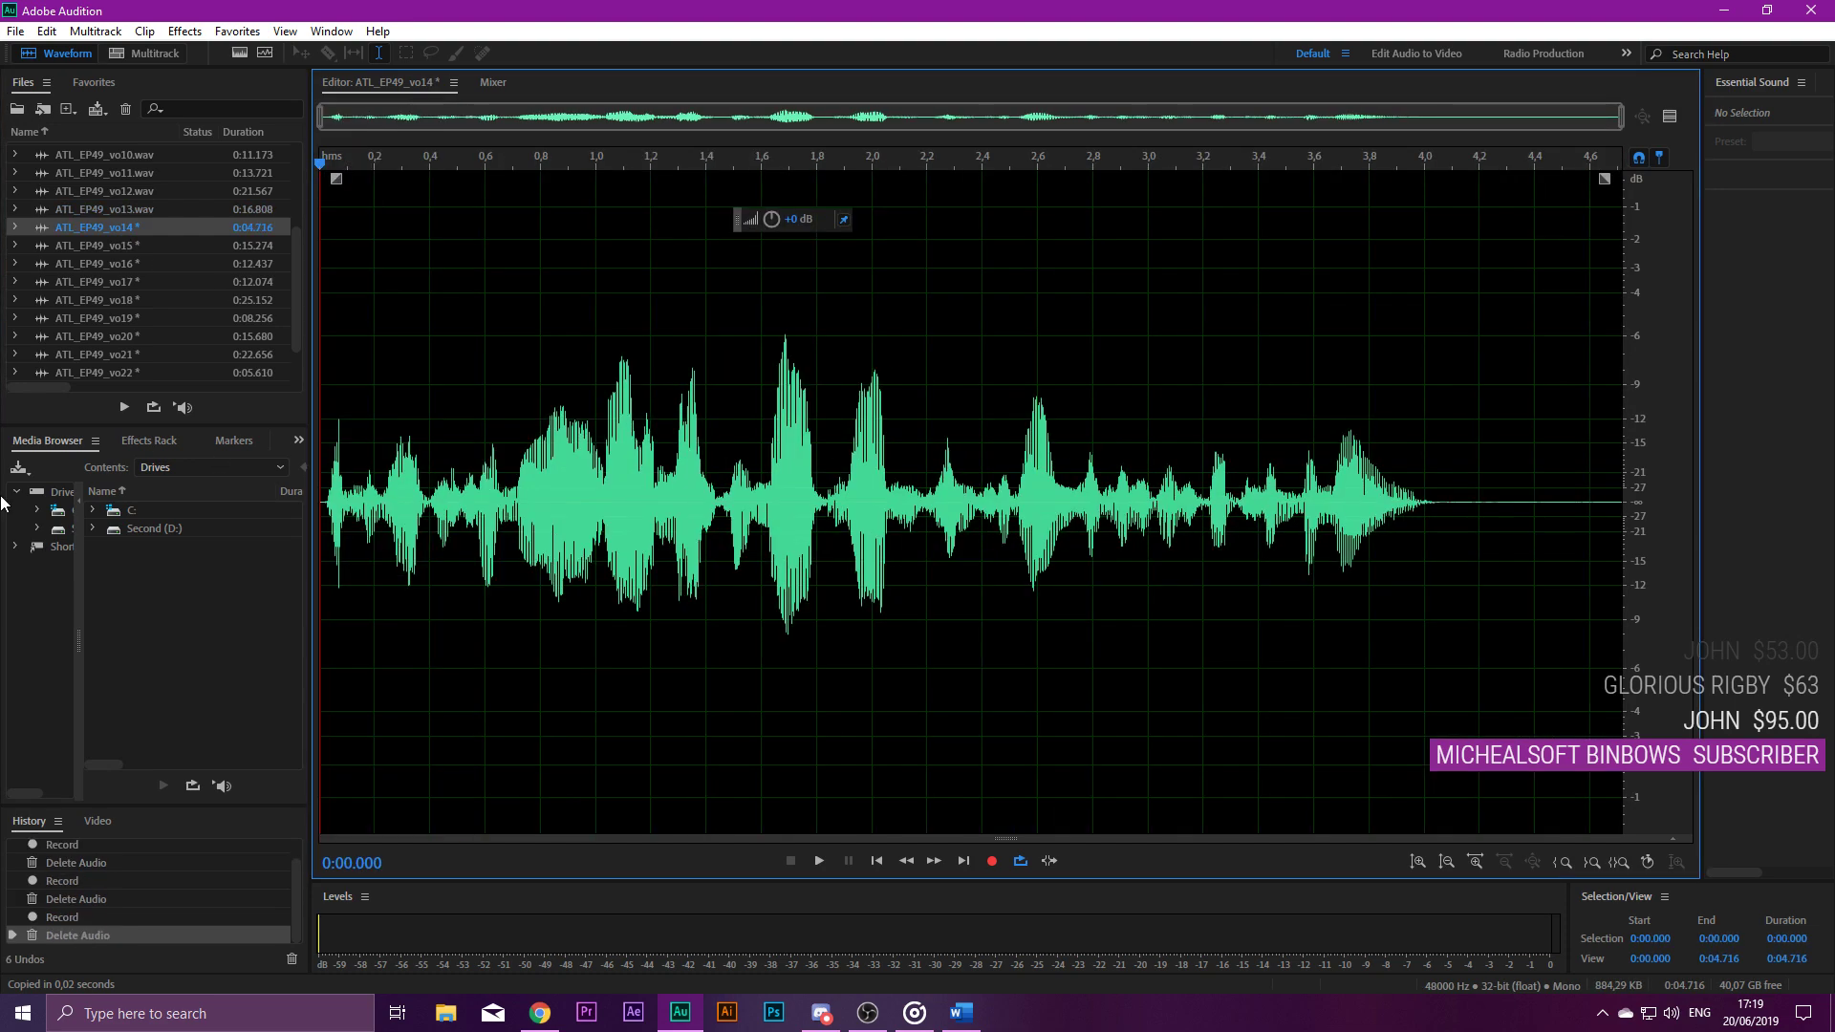
{"action": "key", "text": "space"}
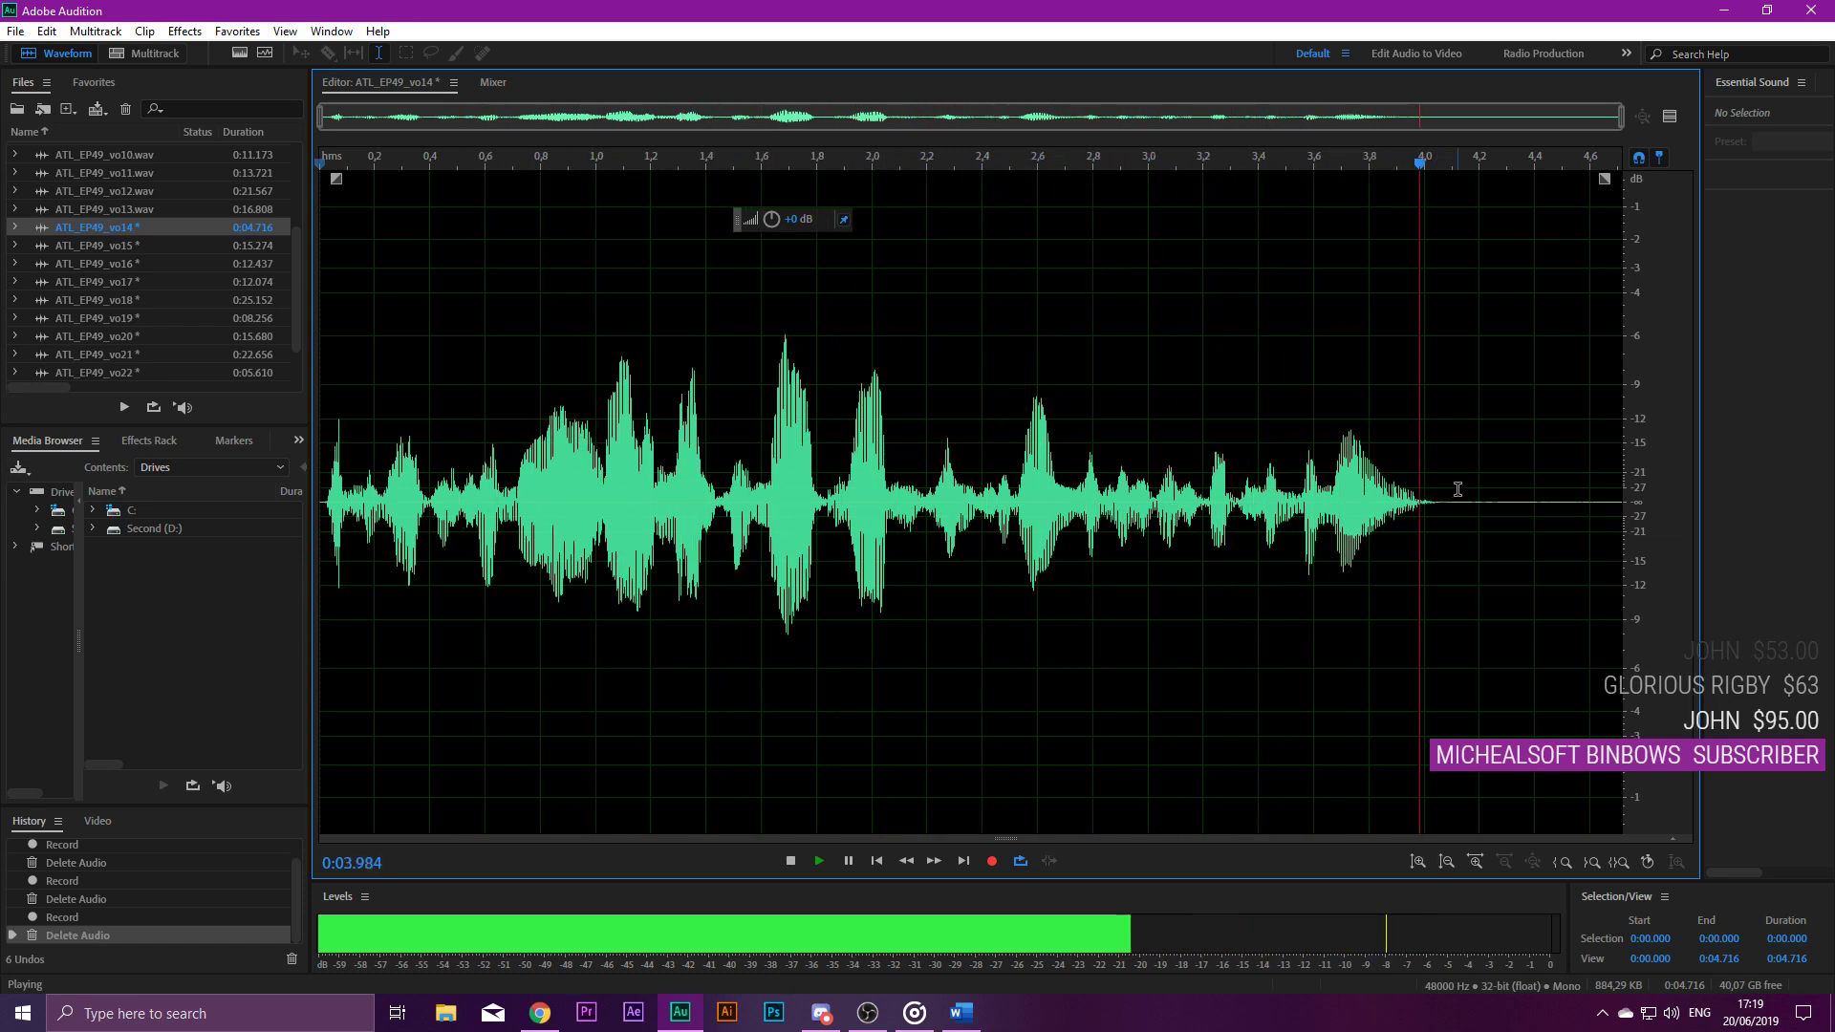
{"action": "left_click_drag", "start_coordinate": [1480, 483], "coordinate": [1821, 492]}
{"action": "key", "text": "Delete"}
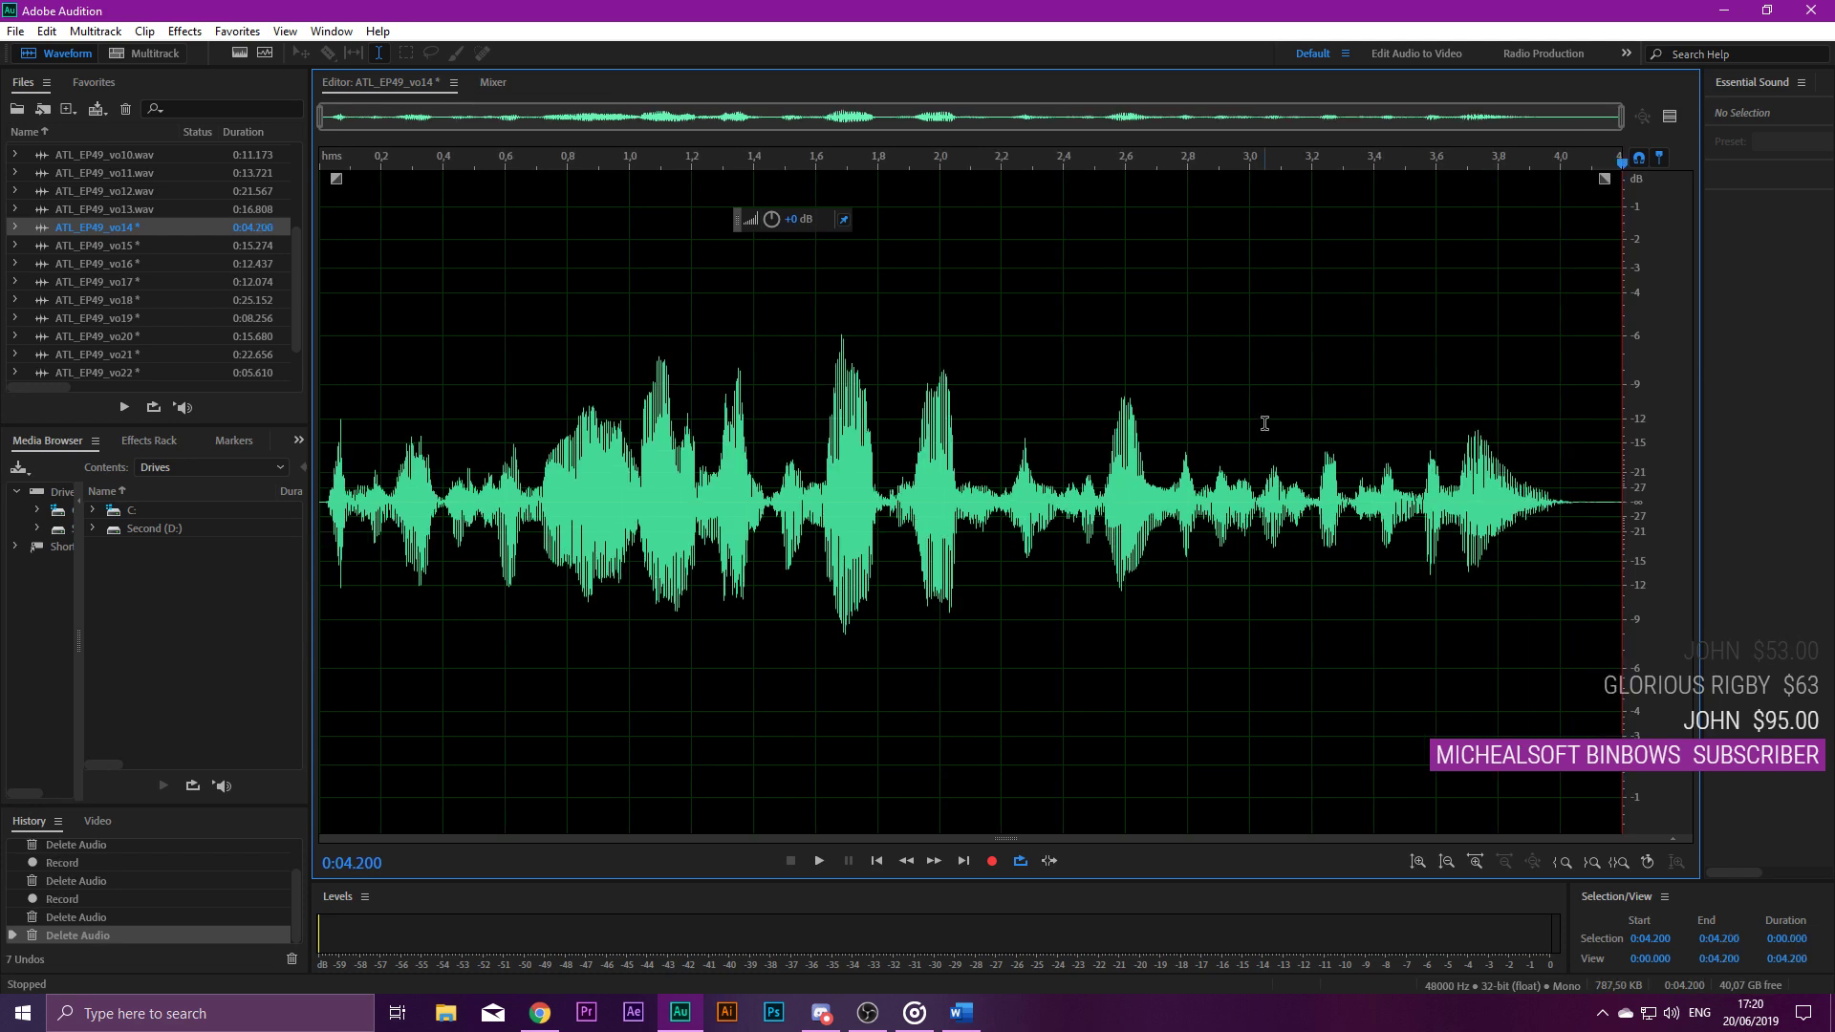
Apply Noise Reduction to the entire ATL_EP49_vo14 clip, play it back, and save it as a WAV file.
{"action": "key", "text": "ctrl+a"}
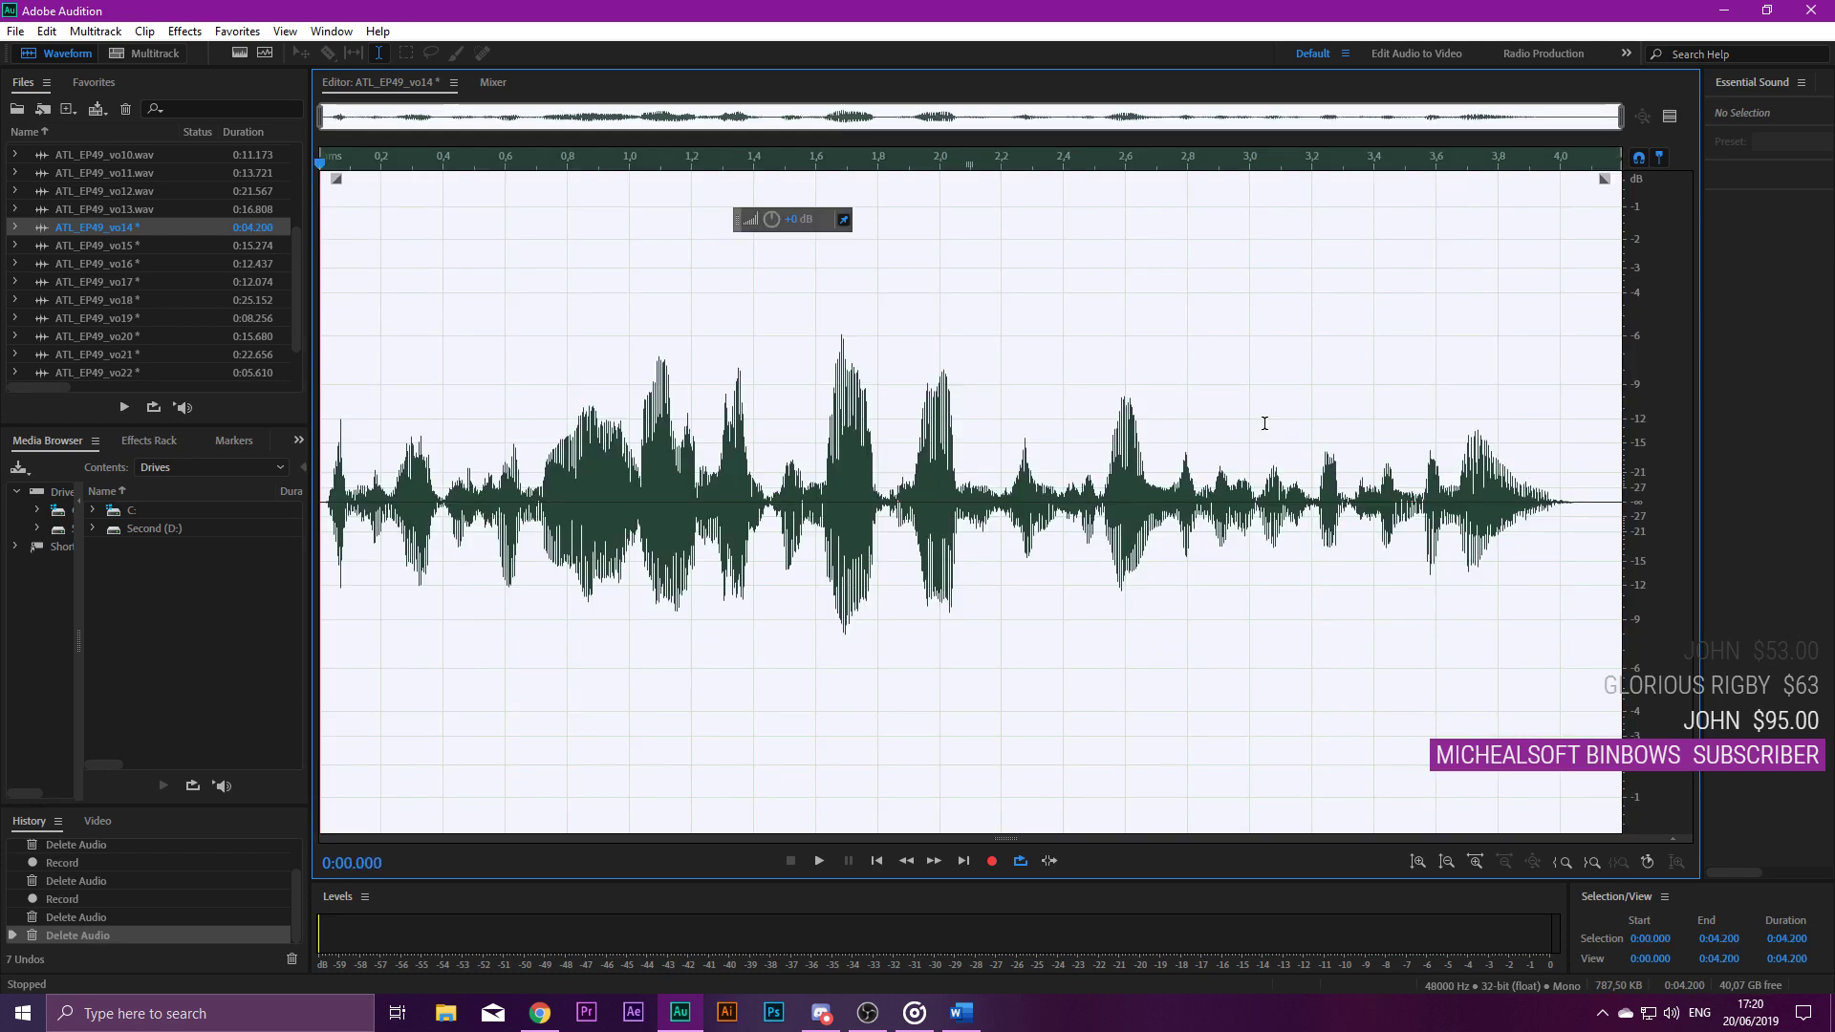
{"action": "key", "text": "ctrl+shift+p"}
{"action": "key", "text": "Return"}
{"action": "key", "text": "space"}
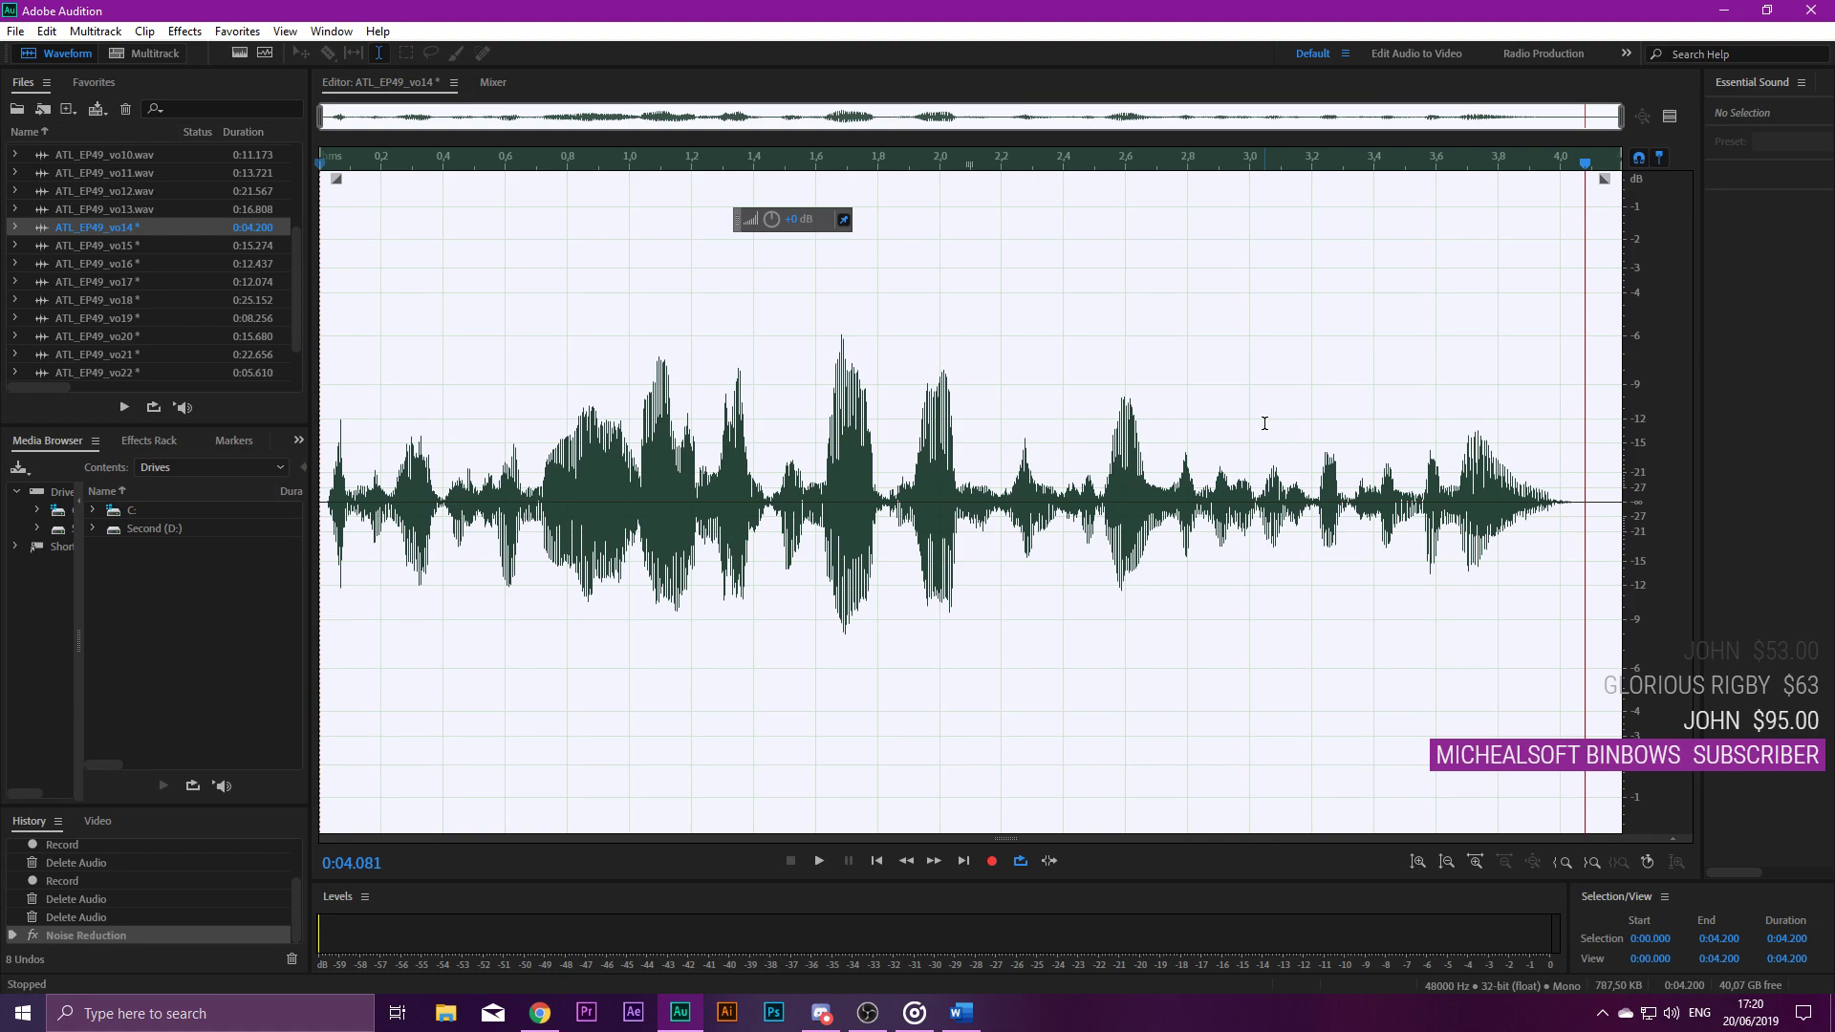
{"action": "key", "text": "ctrl+s"}
{"action": "key", "text": "Return"}
Open ATL_EP49_vo15, delete about 0.62 seconds of silence from its start, and play it from the beginning.
{"action": "double_click", "coordinate": [117, 247]}
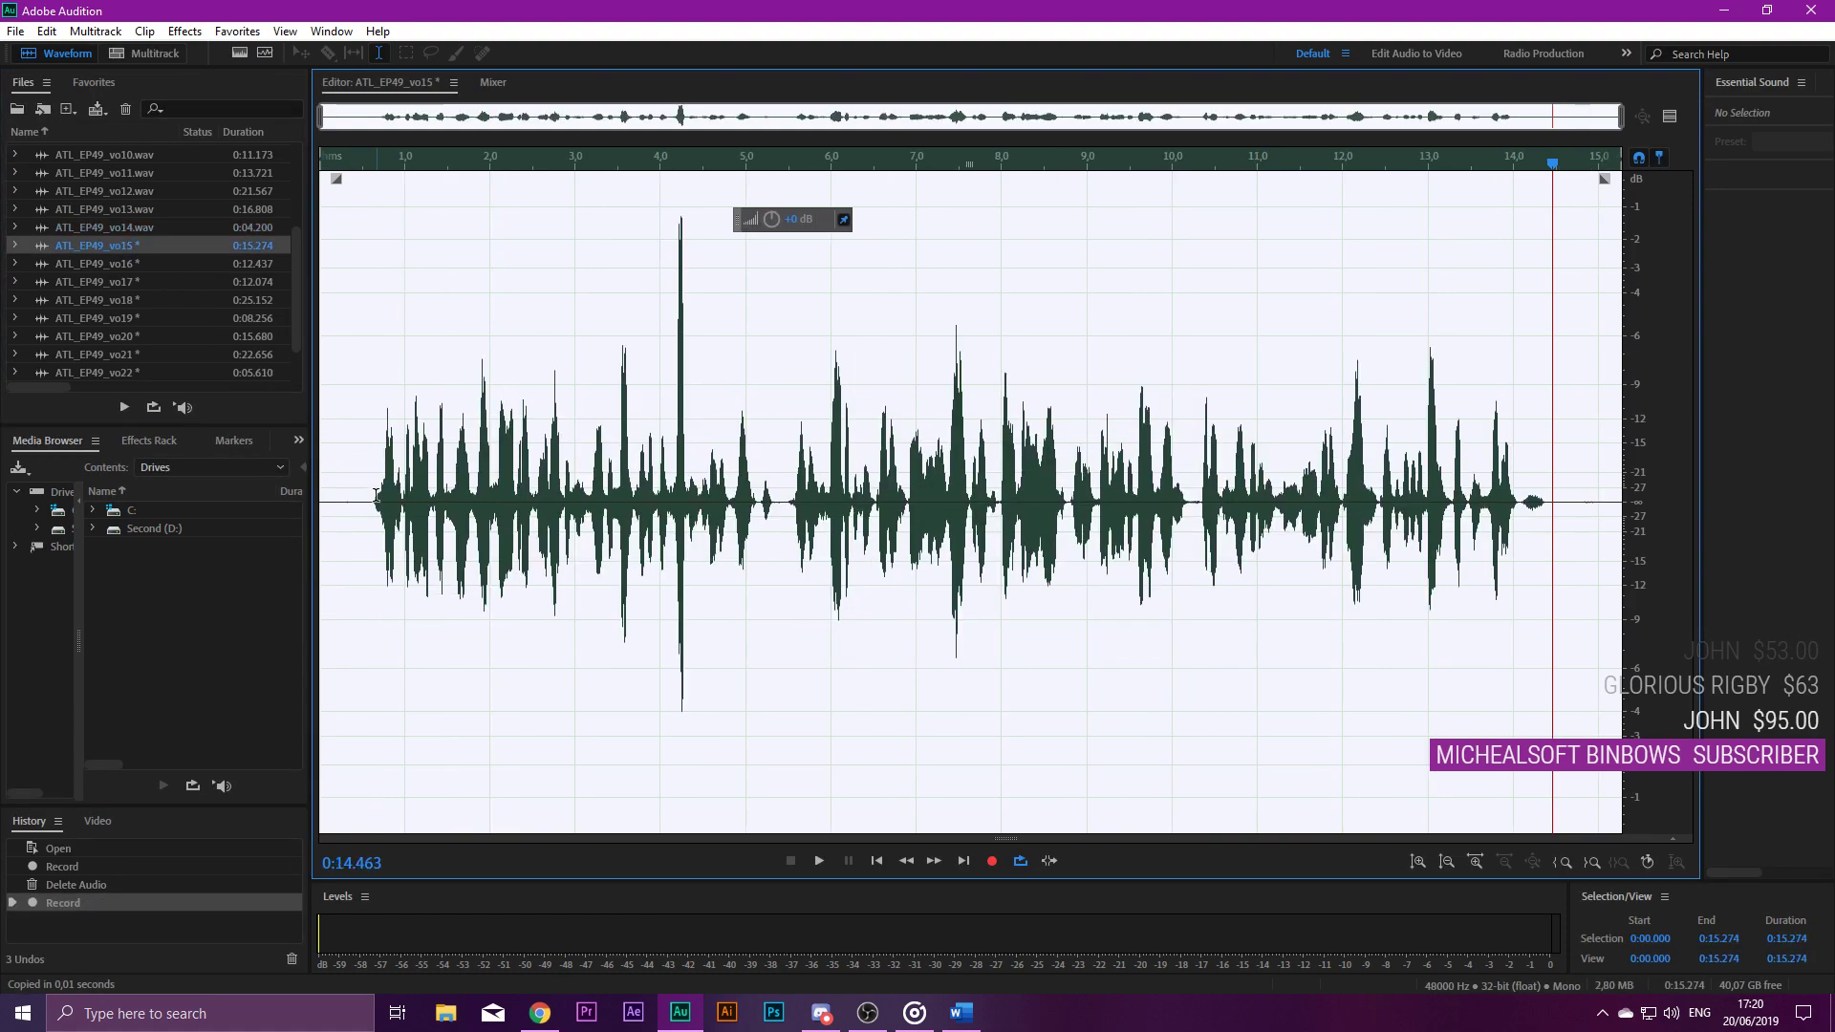
{"action": "scroll", "coordinate": [372, 492], "scroll_direction": "up", "scroll_amount": 3}
{"action": "left_click_drag", "start_coordinate": [392, 499], "coordinate": [316, 502]}
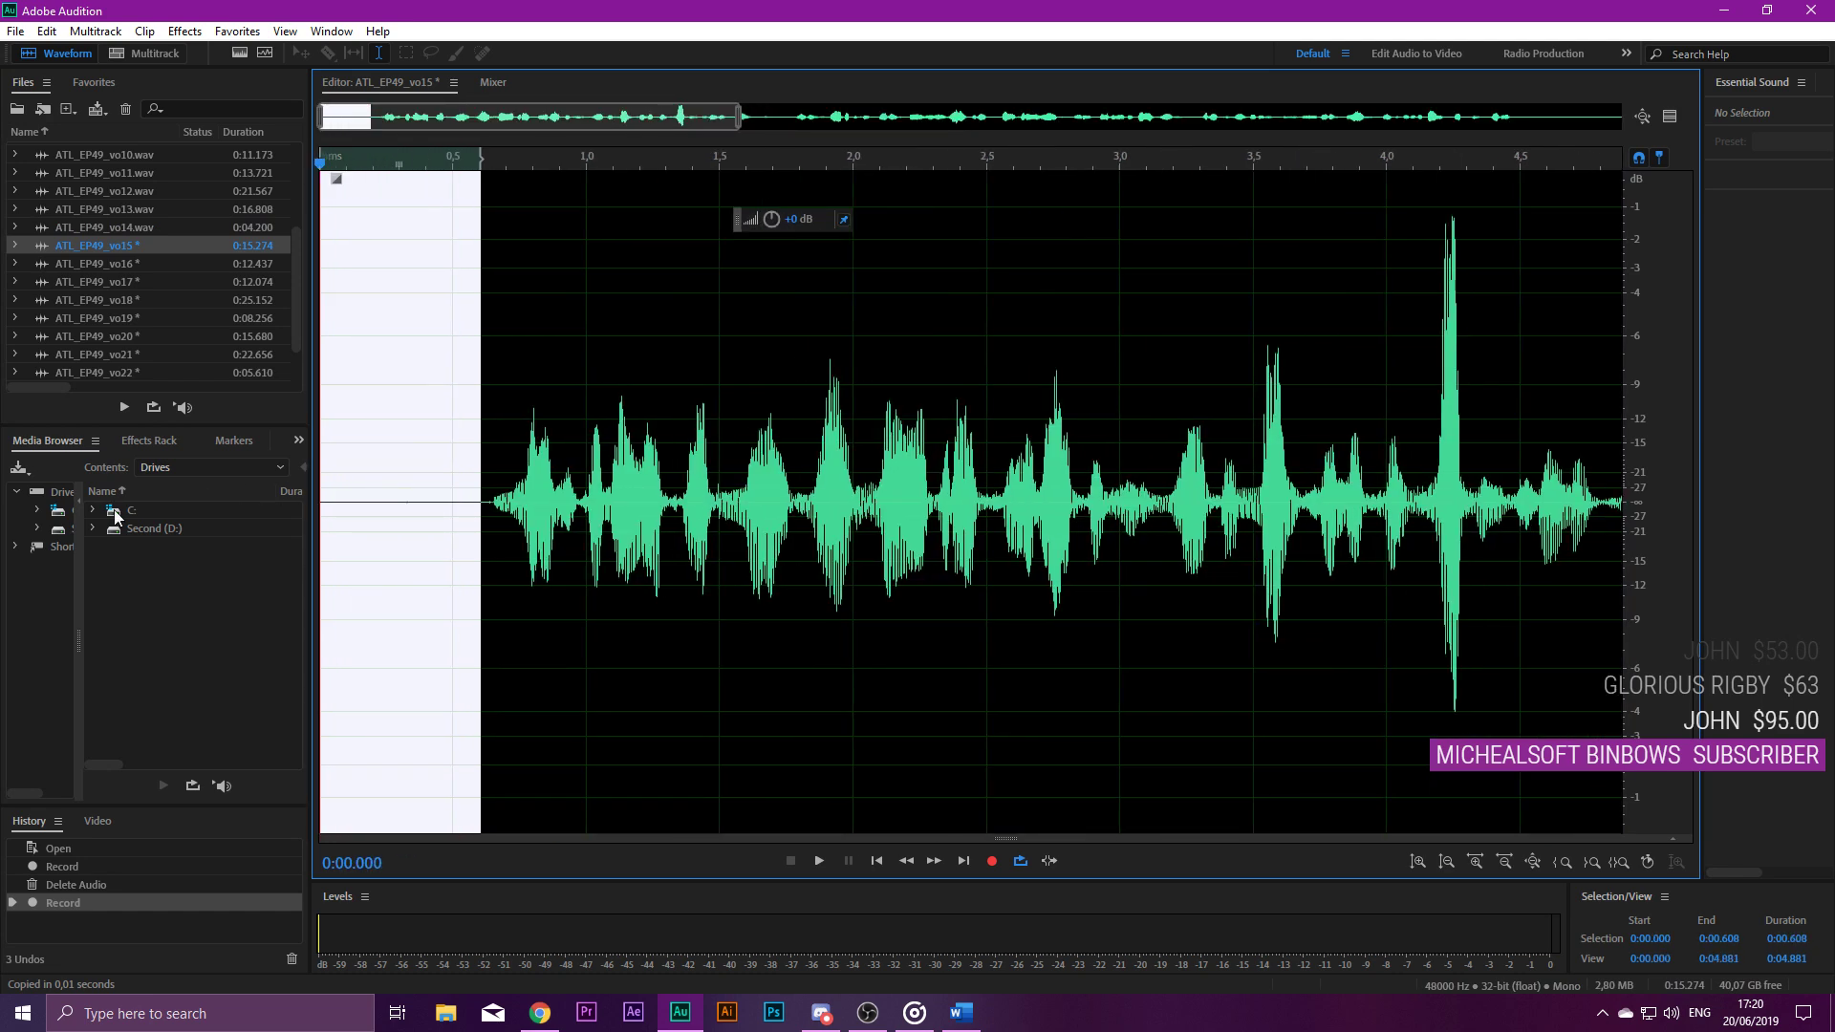
{"action": "left_click_drag", "start_coordinate": [484, 480], "coordinate": [252, 480]}
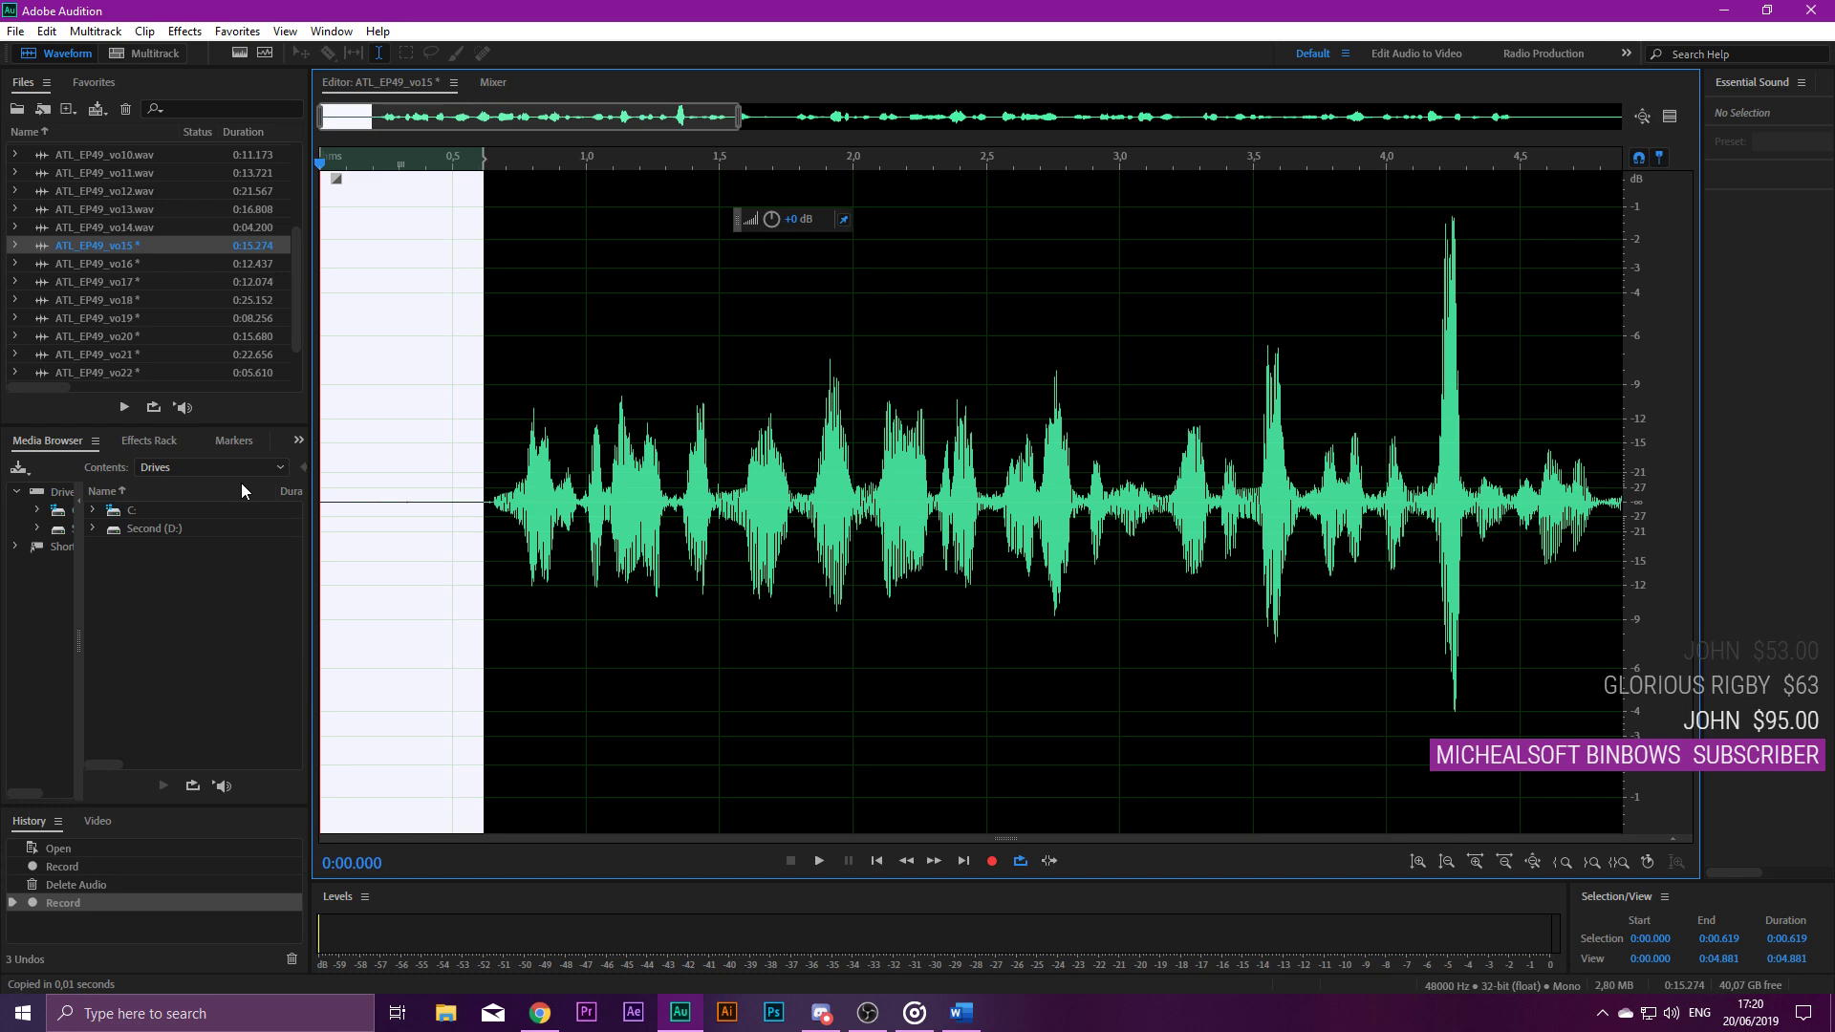
{"action": "key", "text": "Delete"}
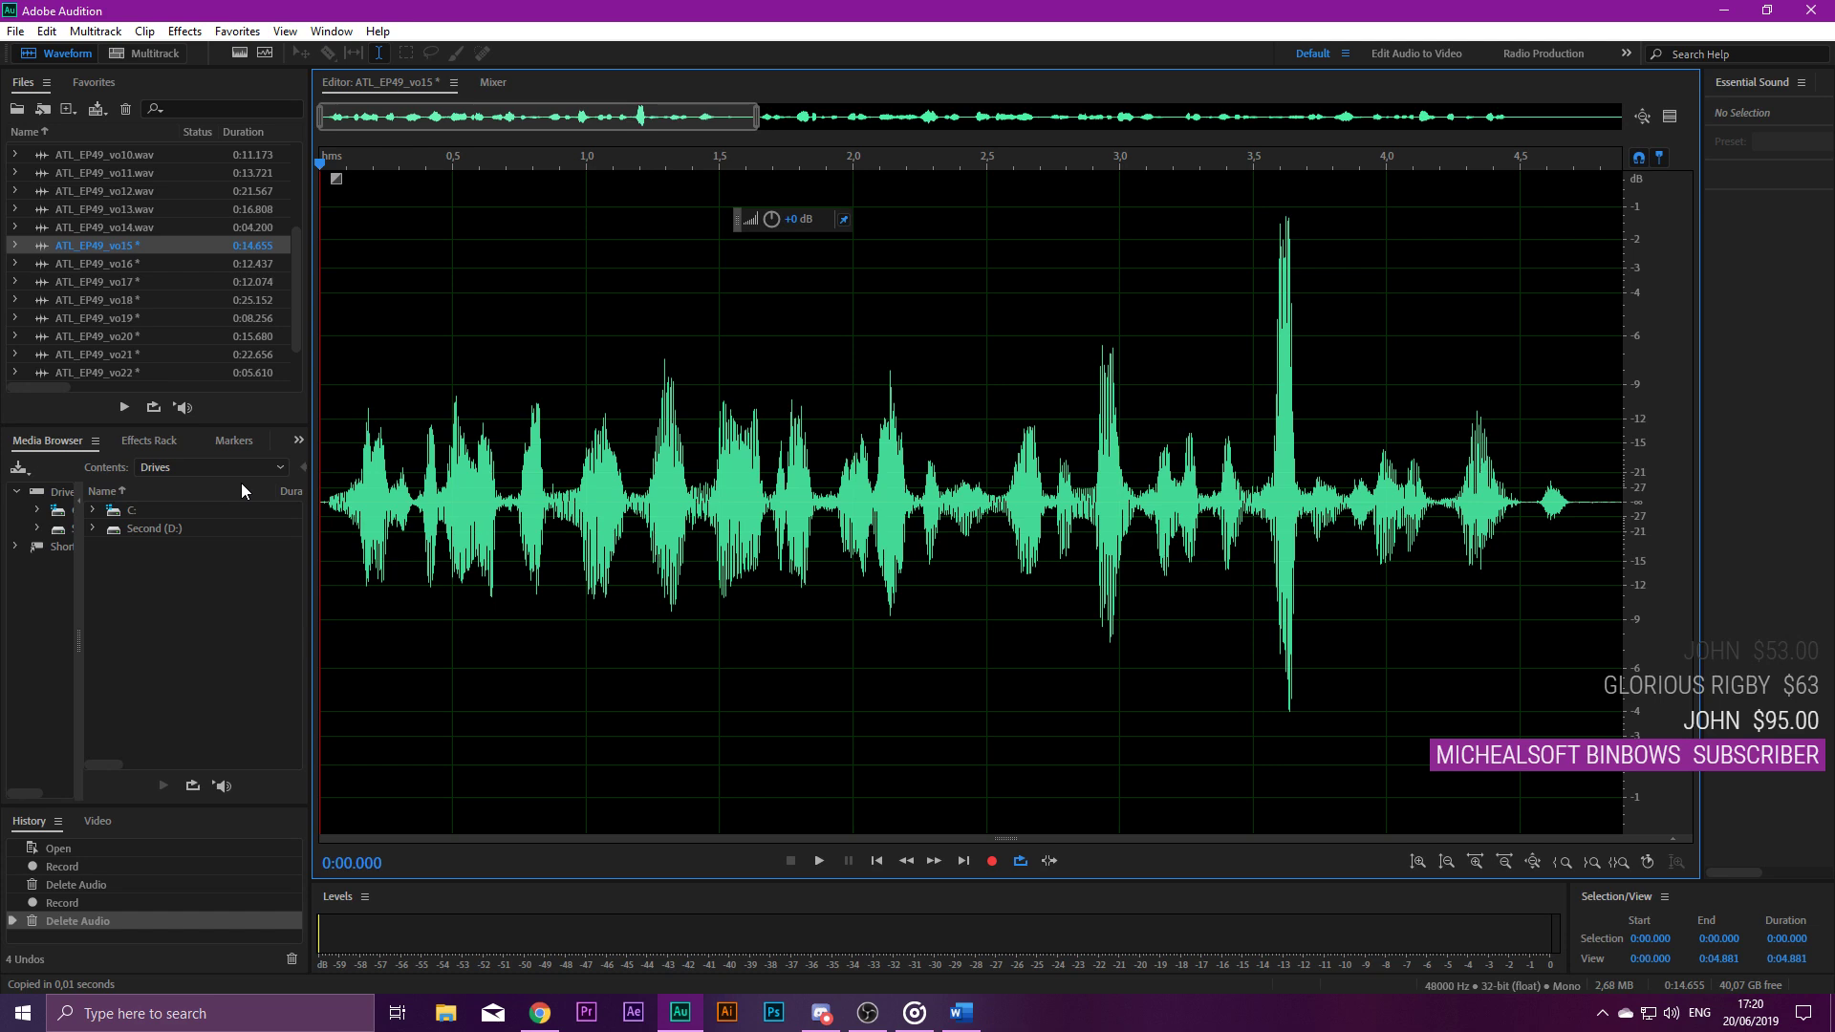
{"action": "key", "text": "space"}
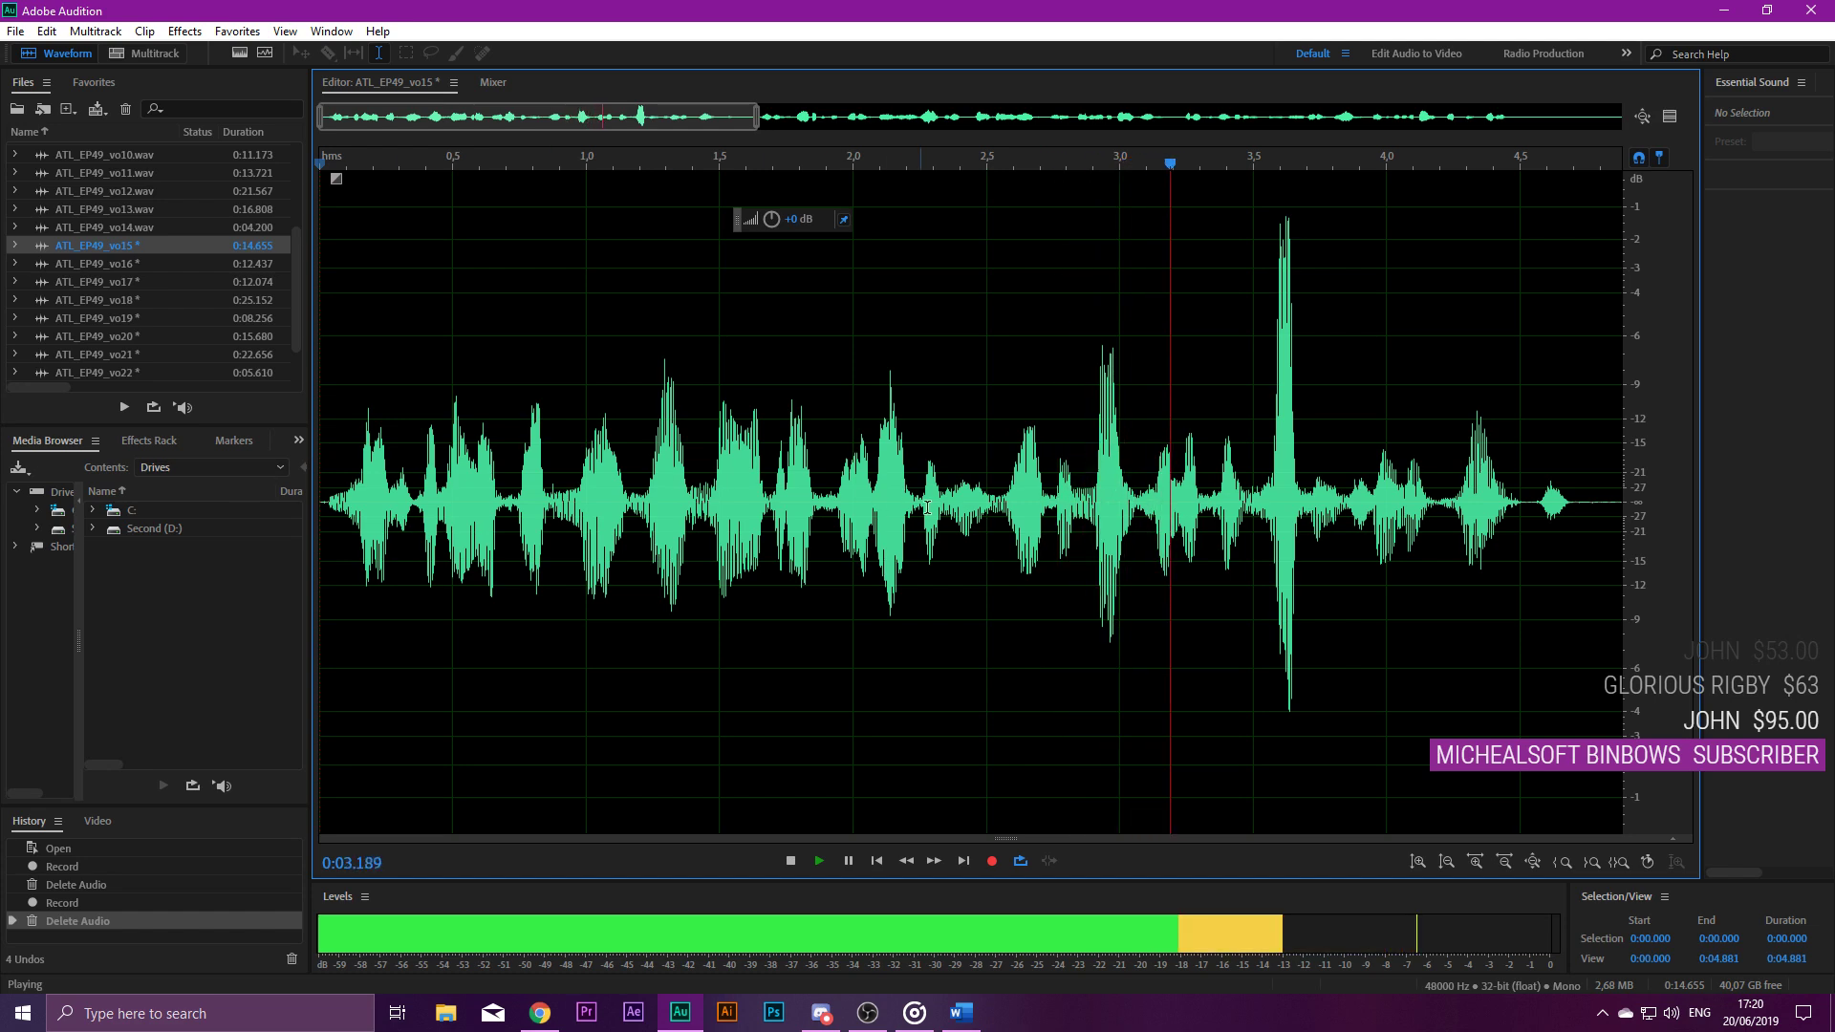
Stop playback, lower the volume of the loud peak at about 3.6 seconds in ATL_EP49_vo15, and play from about 3 seconds.
{"action": "key", "text": "space"}
{"action": "left_click_drag", "start_coordinate": [1271, 473], "coordinate": [1294, 469]}
{"action": "left_click_drag", "start_coordinate": [770, 219], "coordinate": [772, 208]}
{"action": "left_click", "coordinate": [1109, 372]}
{"action": "key", "text": "space"}
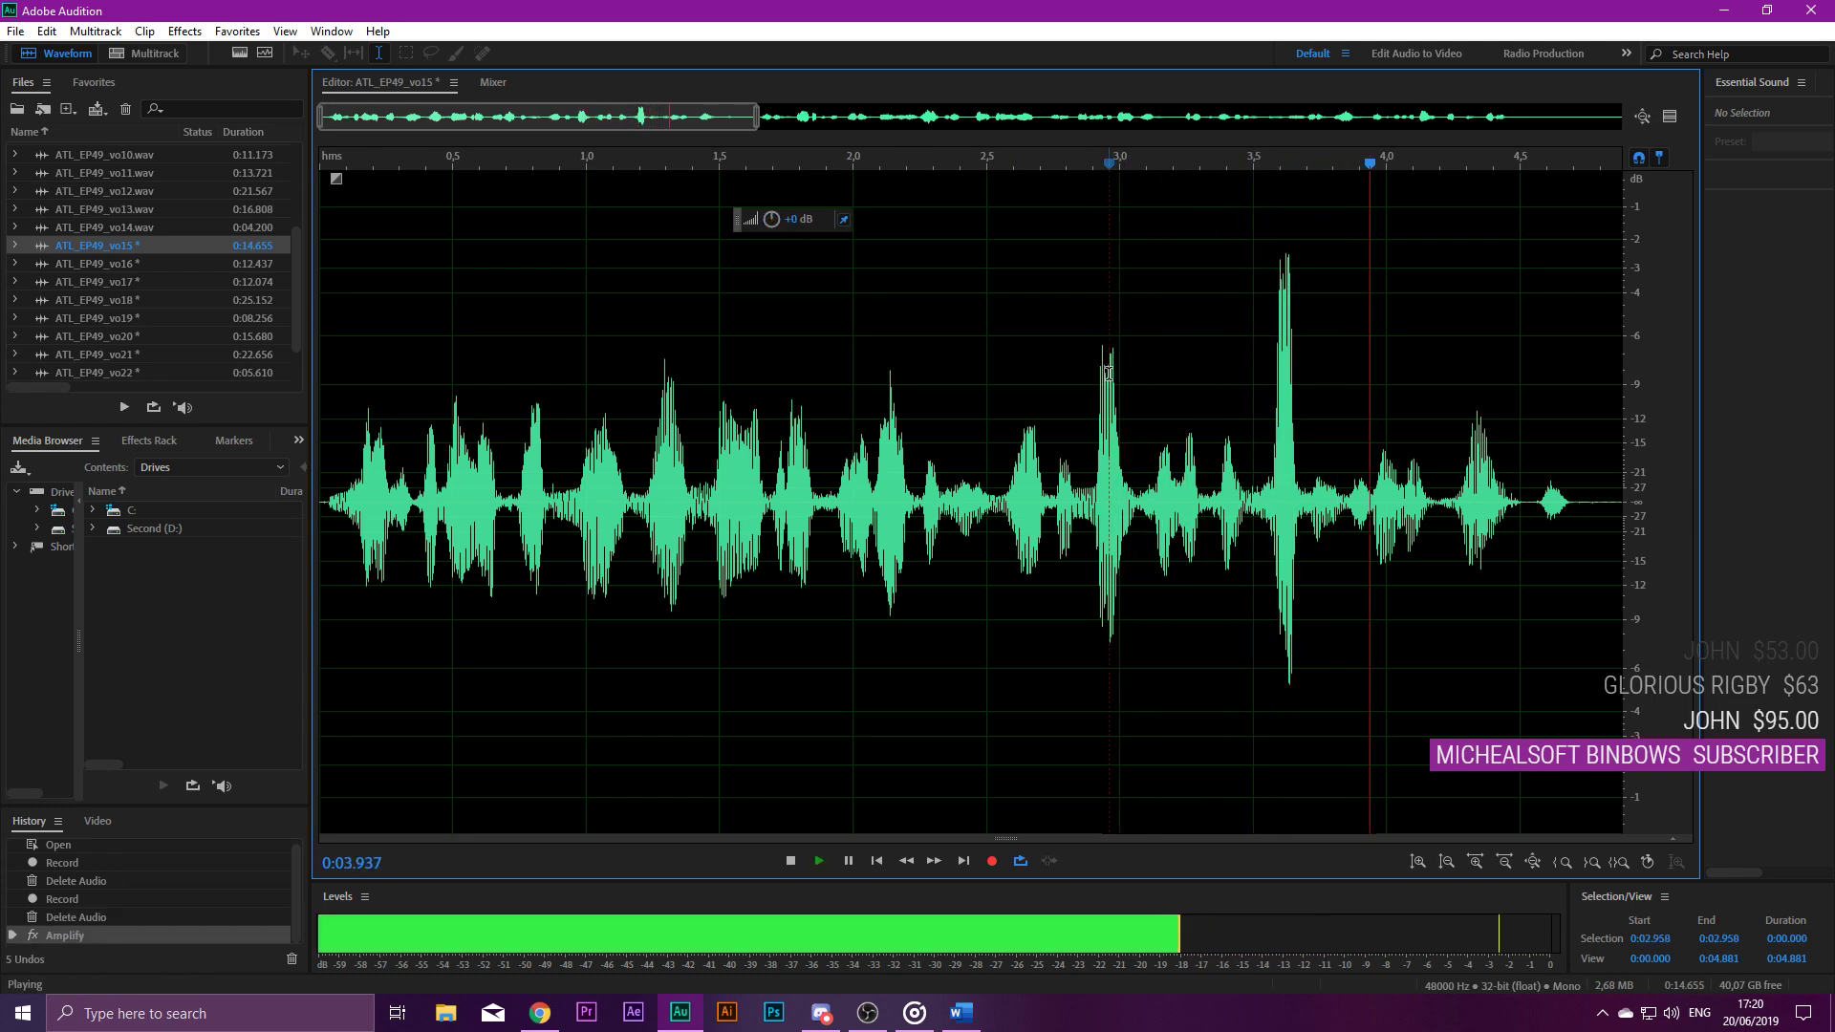
Stop playback, lower the peak between about 3.56 and 3.68 seconds in ATL_EP49_vo15 further, and play from about 3.2 seconds.
{"action": "key", "text": "space"}
{"action": "left_click", "coordinate": [1271, 447]}
{"action": "left_click_drag", "start_coordinate": [1270, 447], "coordinate": [1300, 444]}
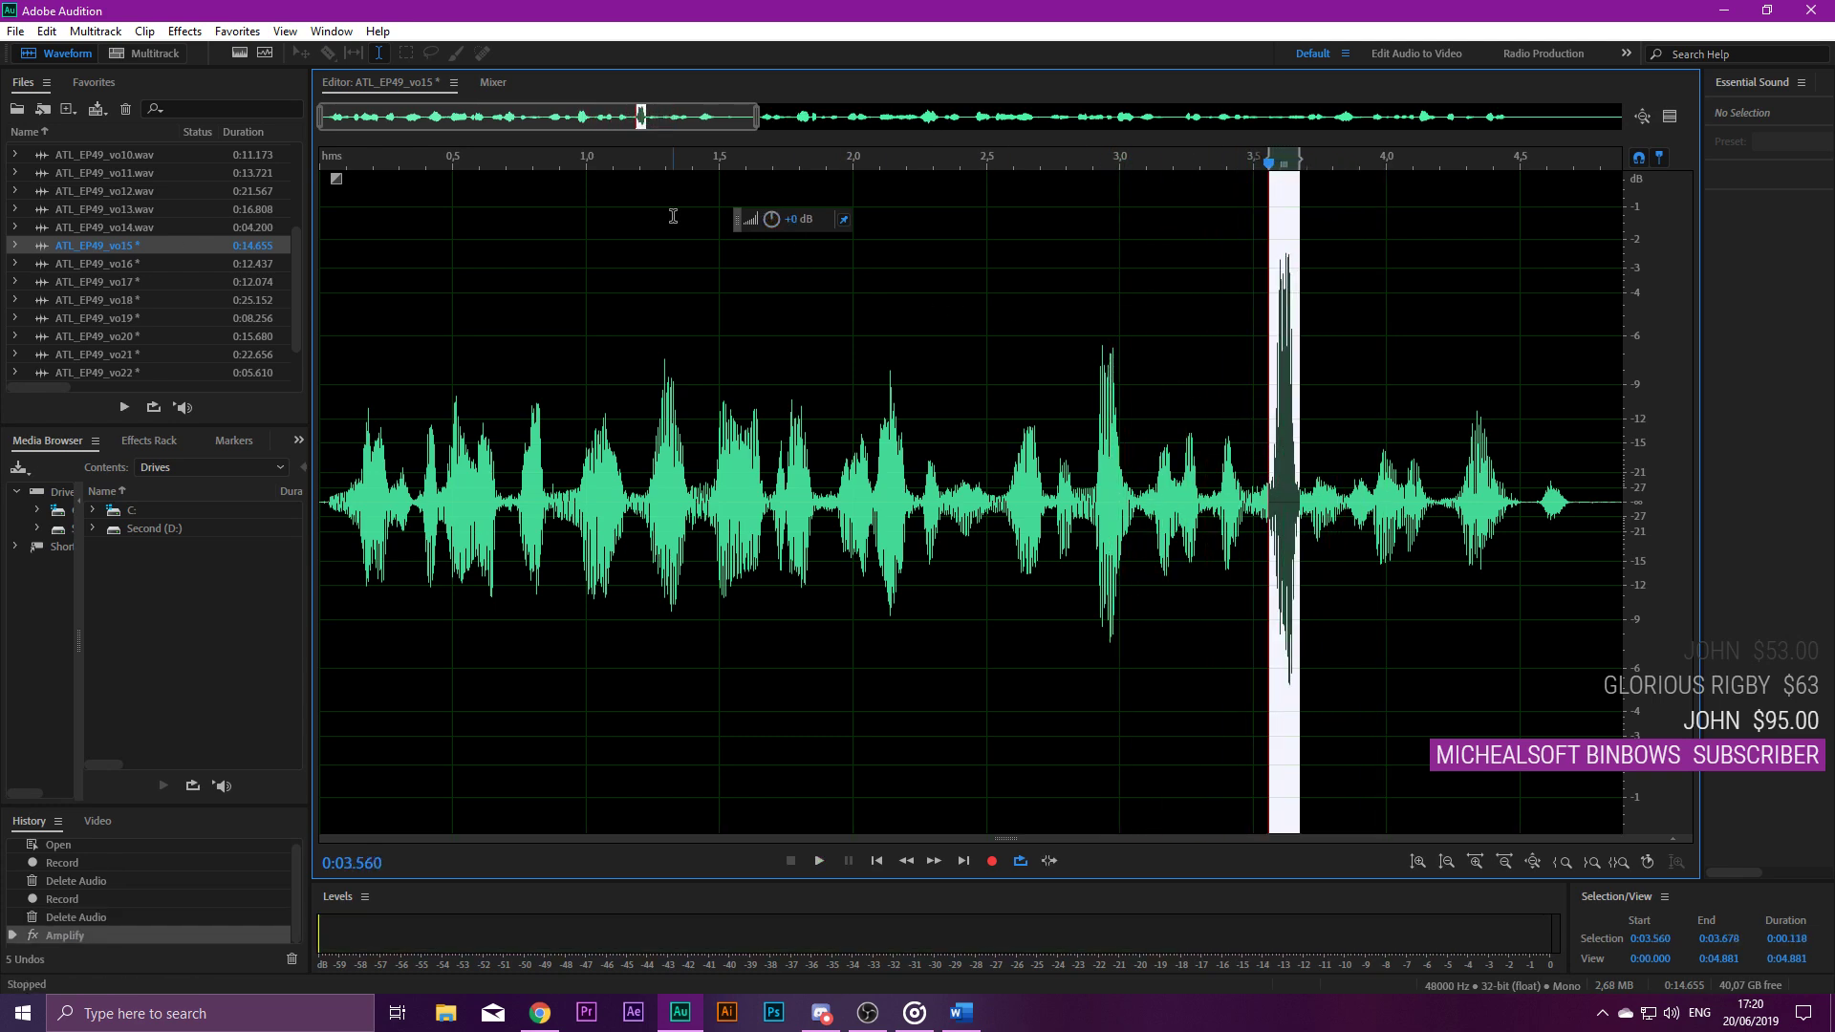
{"action": "left_click_drag", "start_coordinate": [763, 224], "coordinate": [764, 216]}
{"action": "left_click", "coordinate": [1179, 348]}
{"action": "key", "text": "space"}
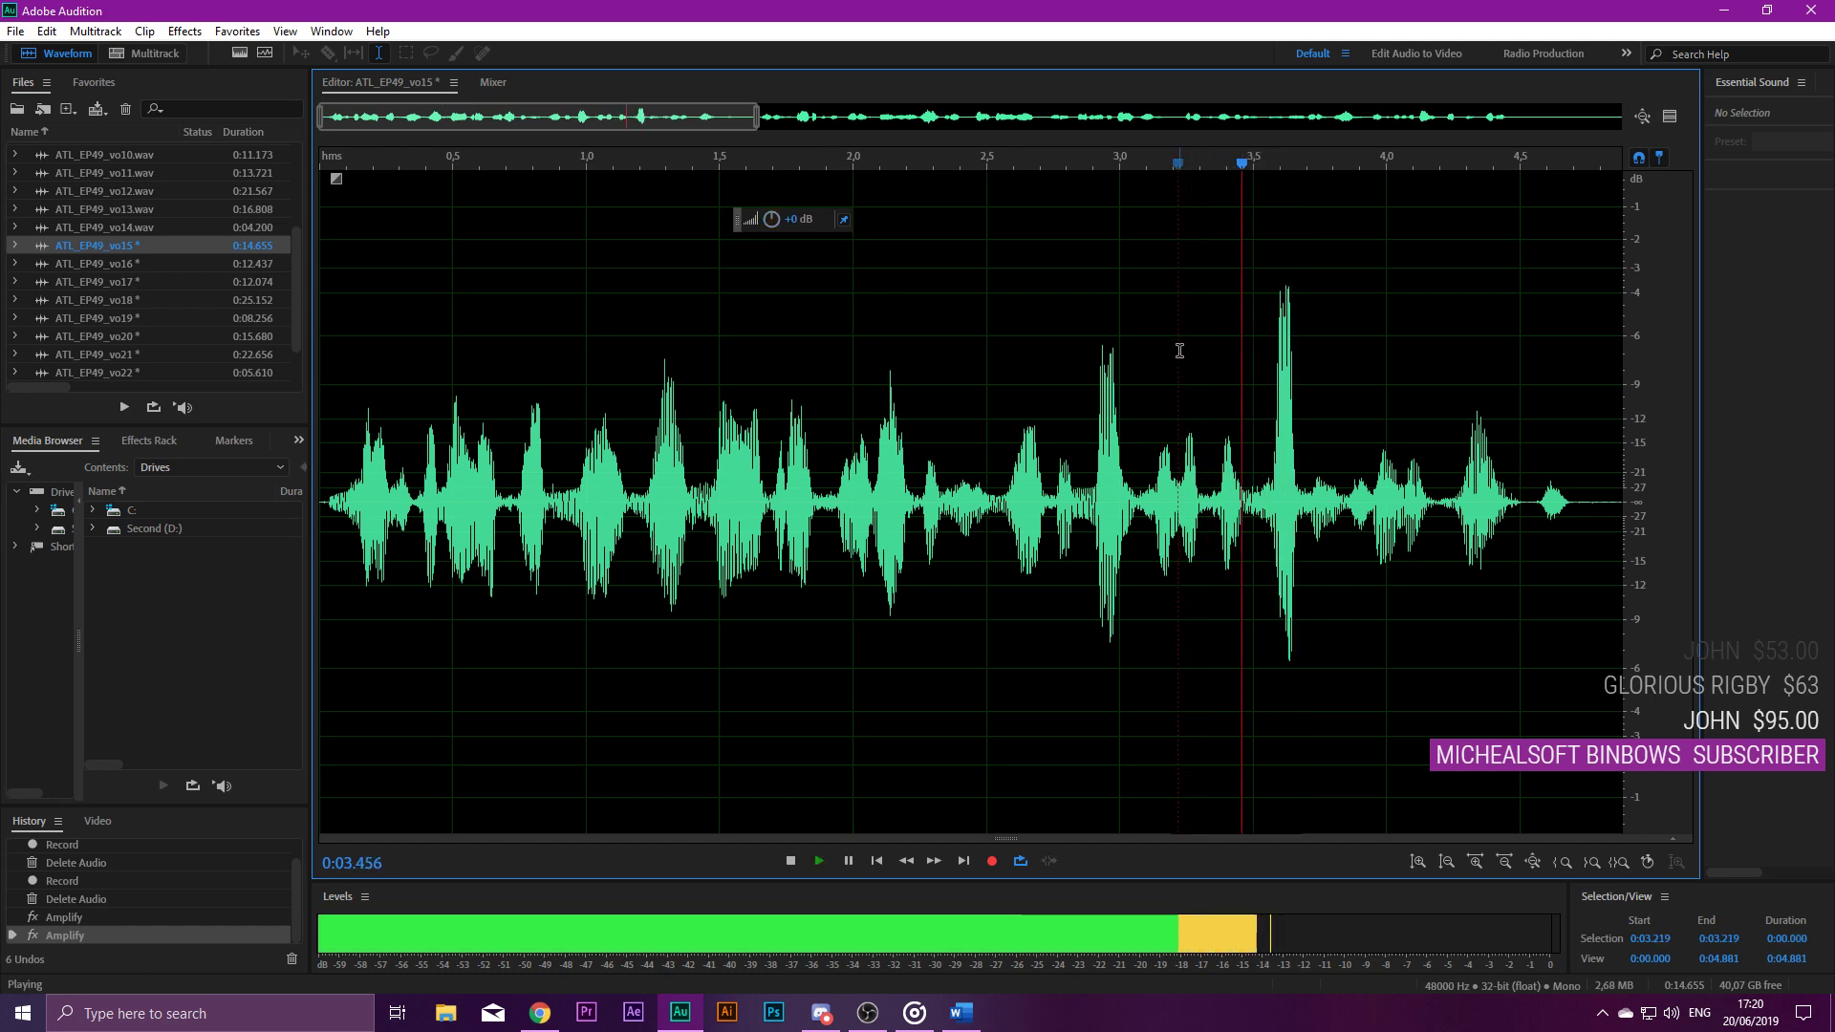
Stop playback, show the whole ATL_EP49_vo15 clip, play from about 3.6 seconds, and skip ahead to about 7.2 seconds.
{"action": "key", "text": "space"}
{"action": "left_click_drag", "start_coordinate": [1579, 478], "coordinate": [1625, 478]}
{"action": "left_click", "coordinate": [795, 408]}
{"action": "key", "text": "backslash"}
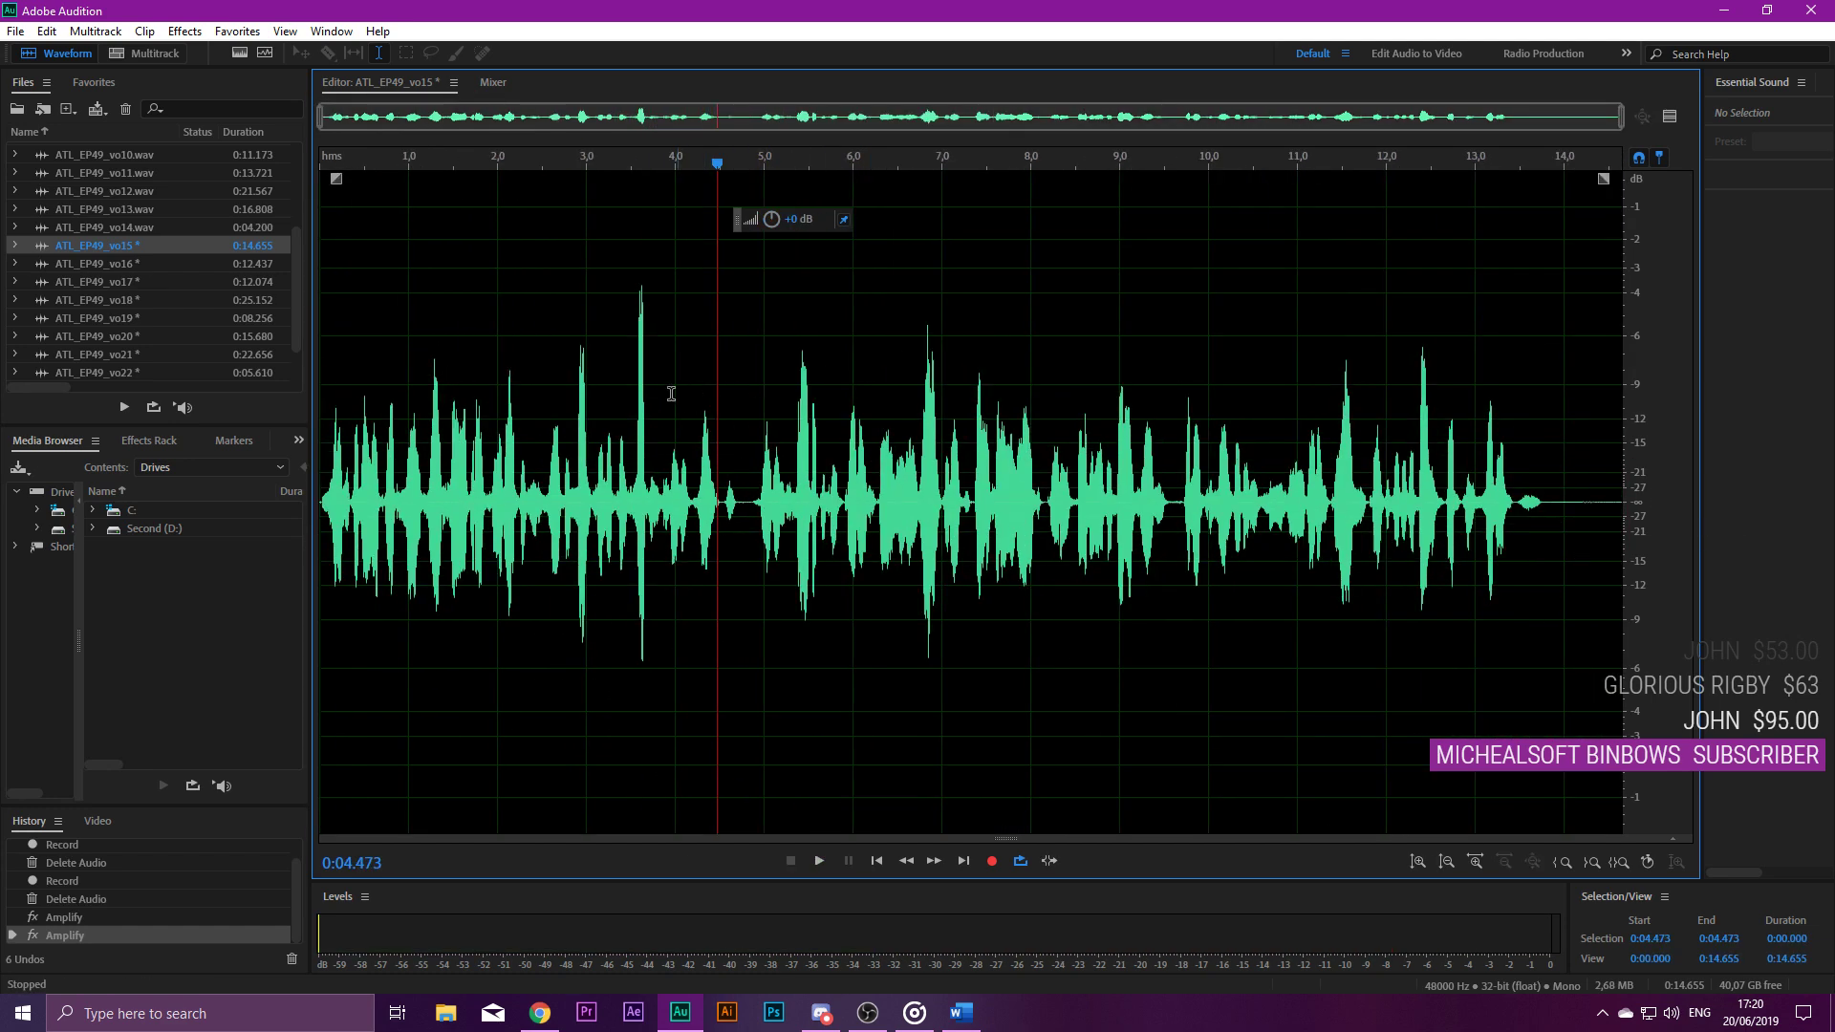
{"action": "left_click", "coordinate": [638, 393]}
{"action": "key", "text": "space"}
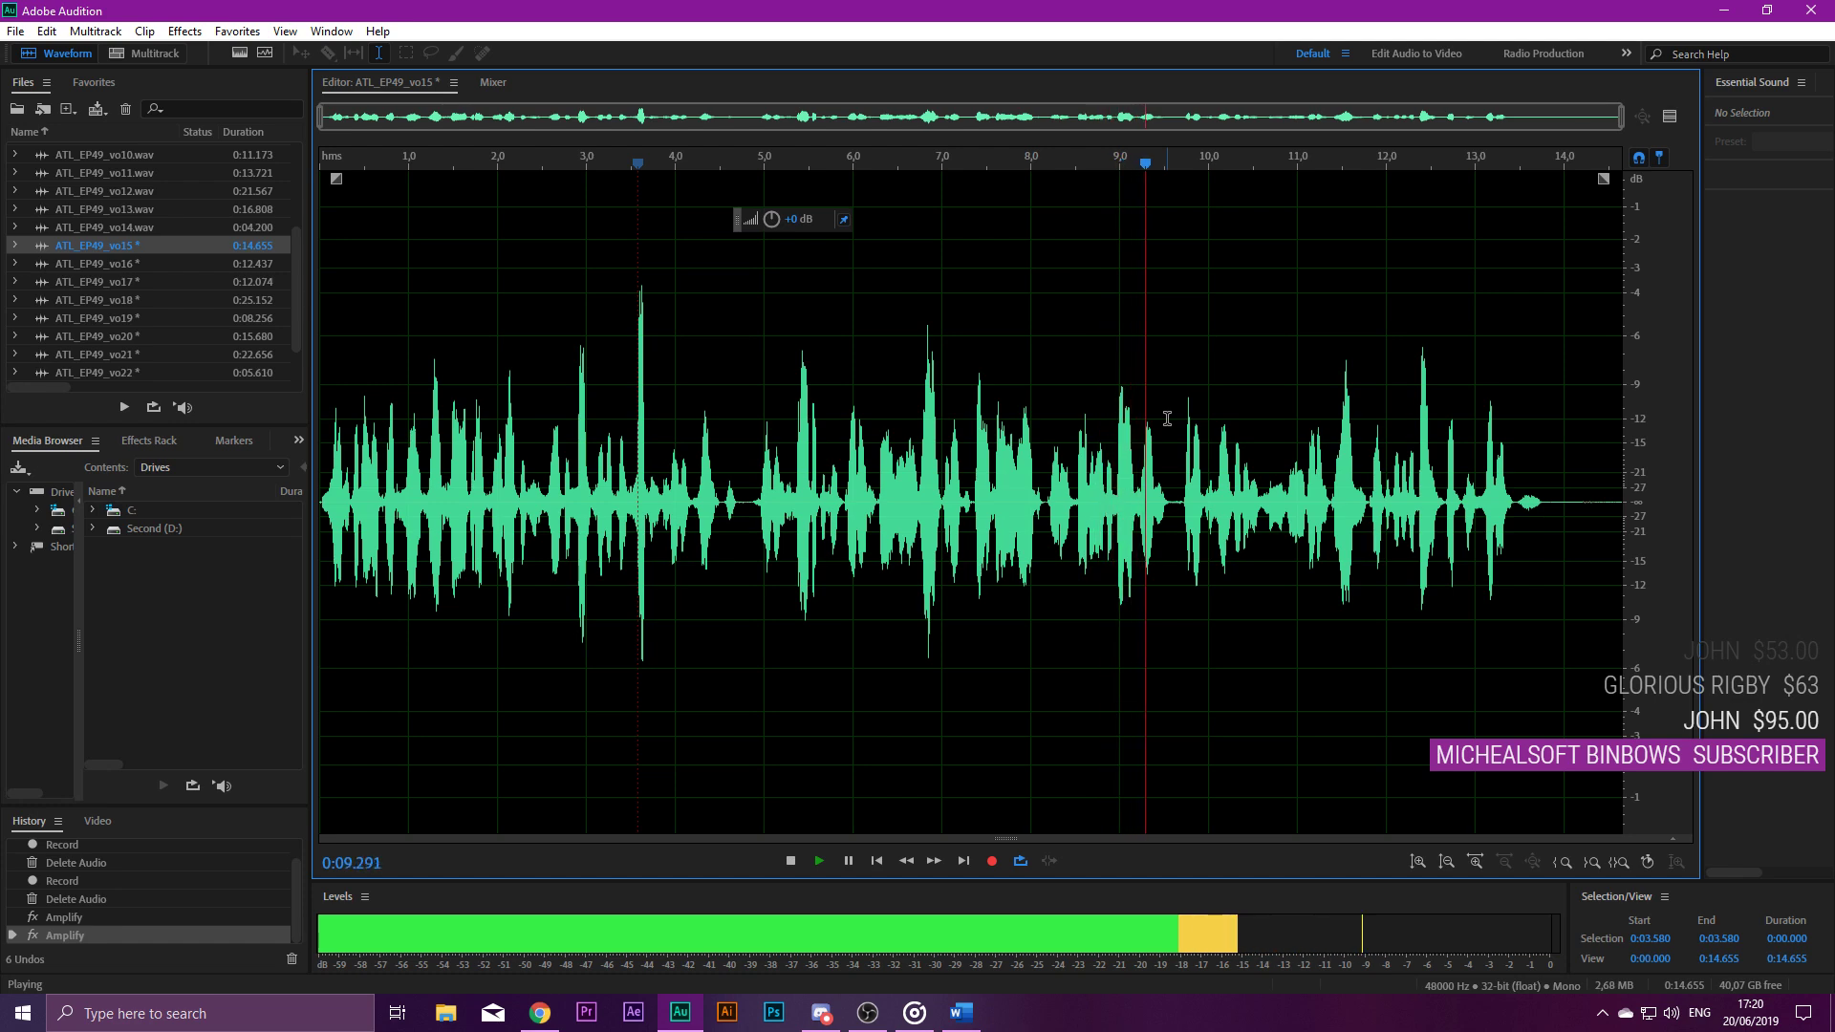
{"action": "left_click", "coordinate": [962, 469]}
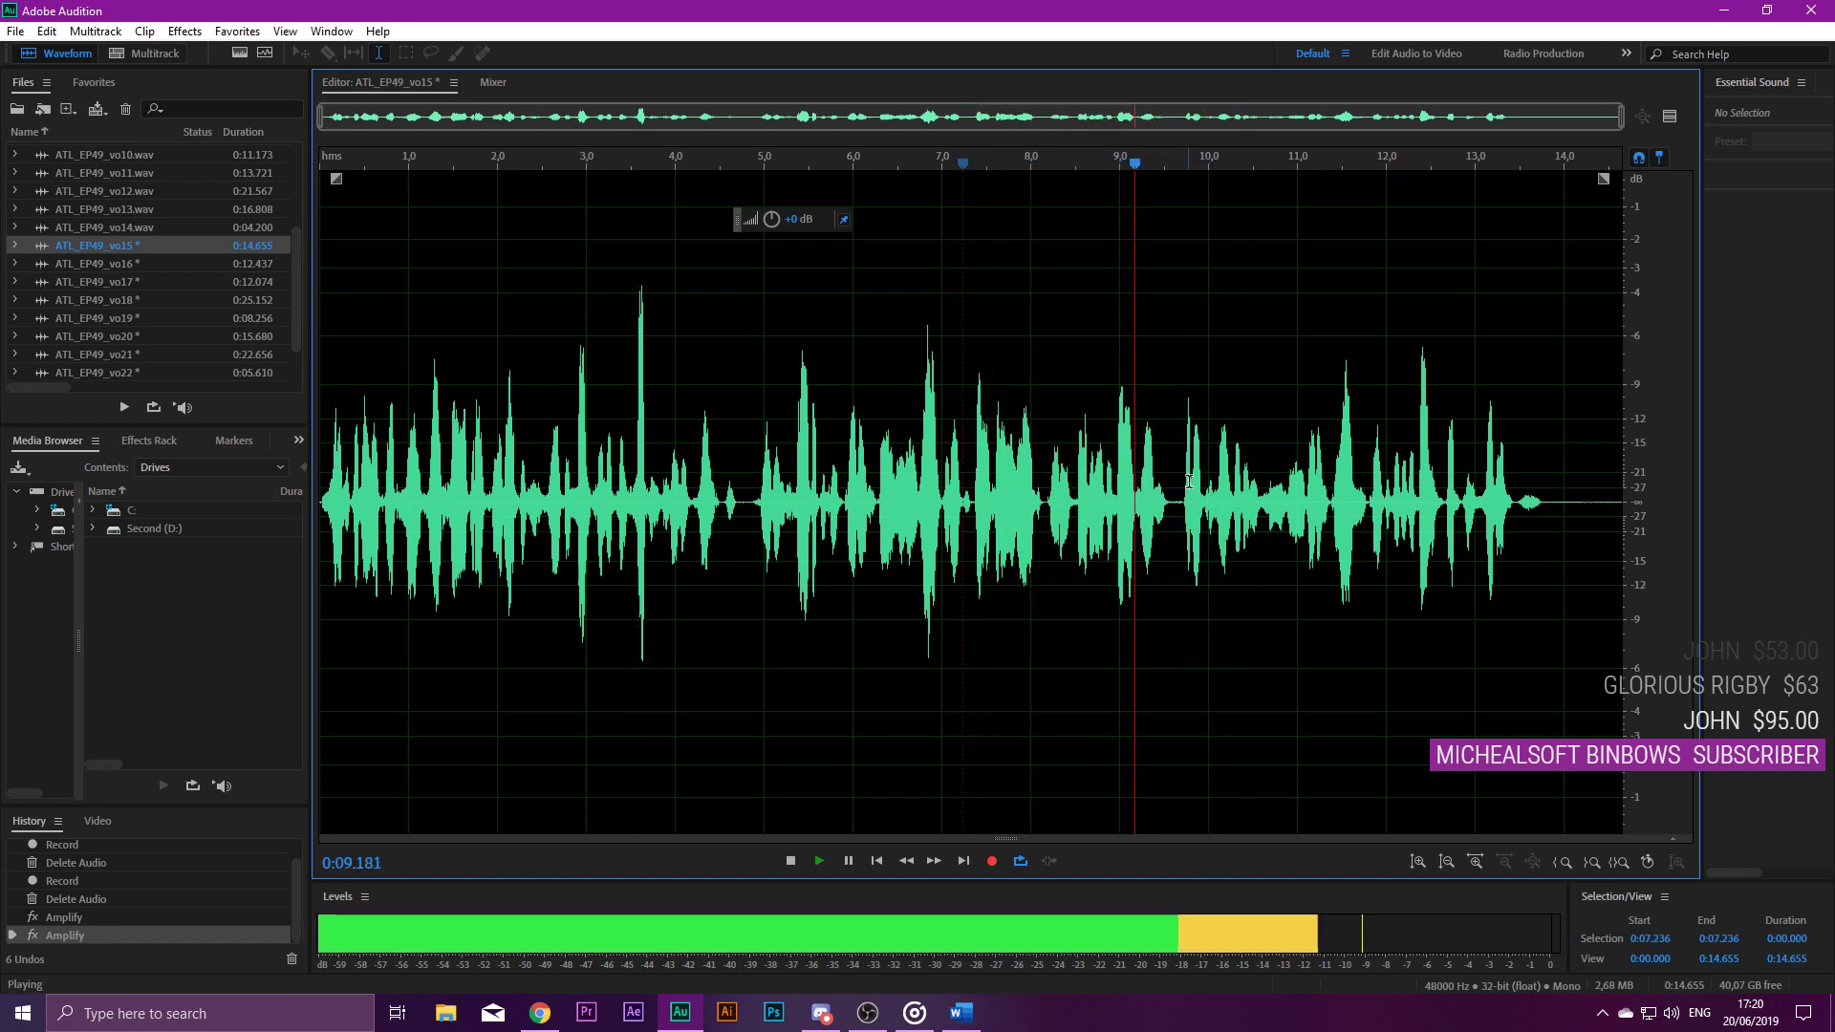
Stop playback, delete about 0.13 seconds of silence at about 9.6 seconds in ATL_EP49_vo15, and play from about 9 seconds.
{"action": "key", "text": "space"}
{"action": "scroll", "coordinate": [1104, 494], "scroll_direction": "up", "scroll_amount": 5}
{"action": "left_click_drag", "start_coordinate": [1099, 494], "coordinate": [1165, 494]}
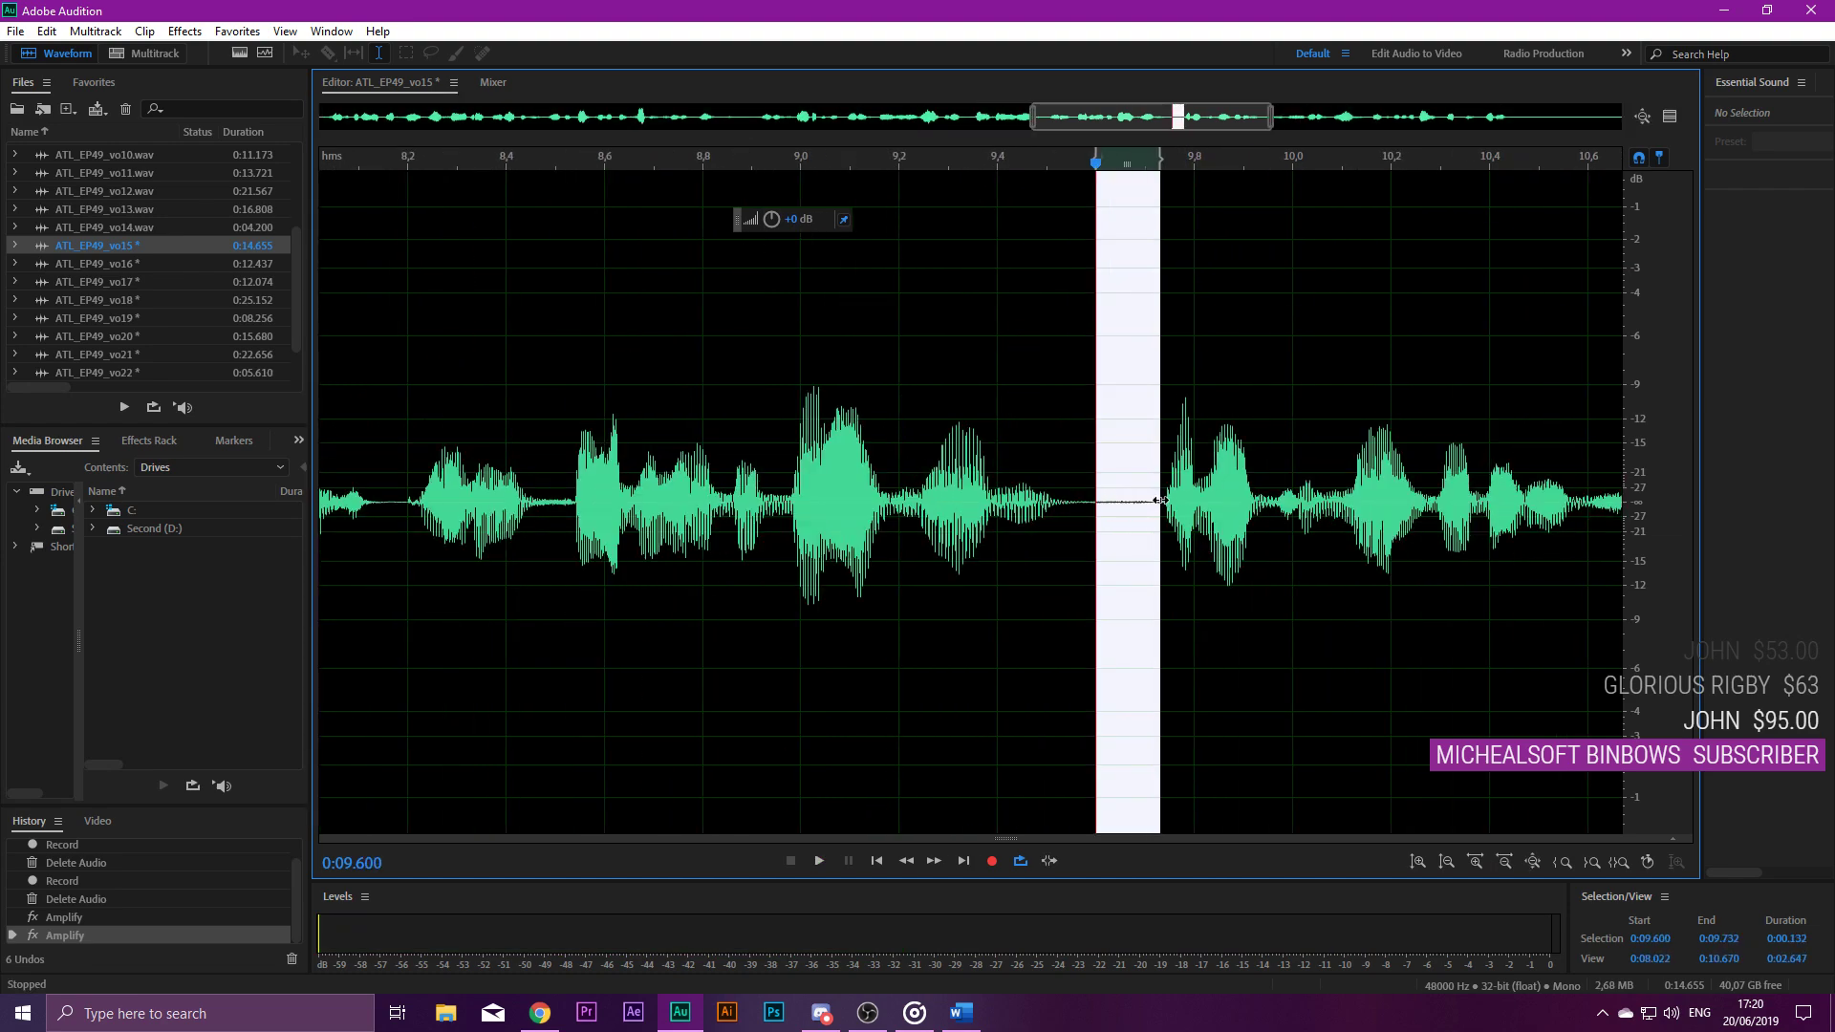
{"action": "key", "text": "Delete"}
{"action": "left_click", "coordinate": [809, 383]}
{"action": "key", "text": "space"}
{"action": "scroll", "coordinate": [809, 384], "scroll_direction": "down", "scroll_amount": 5}
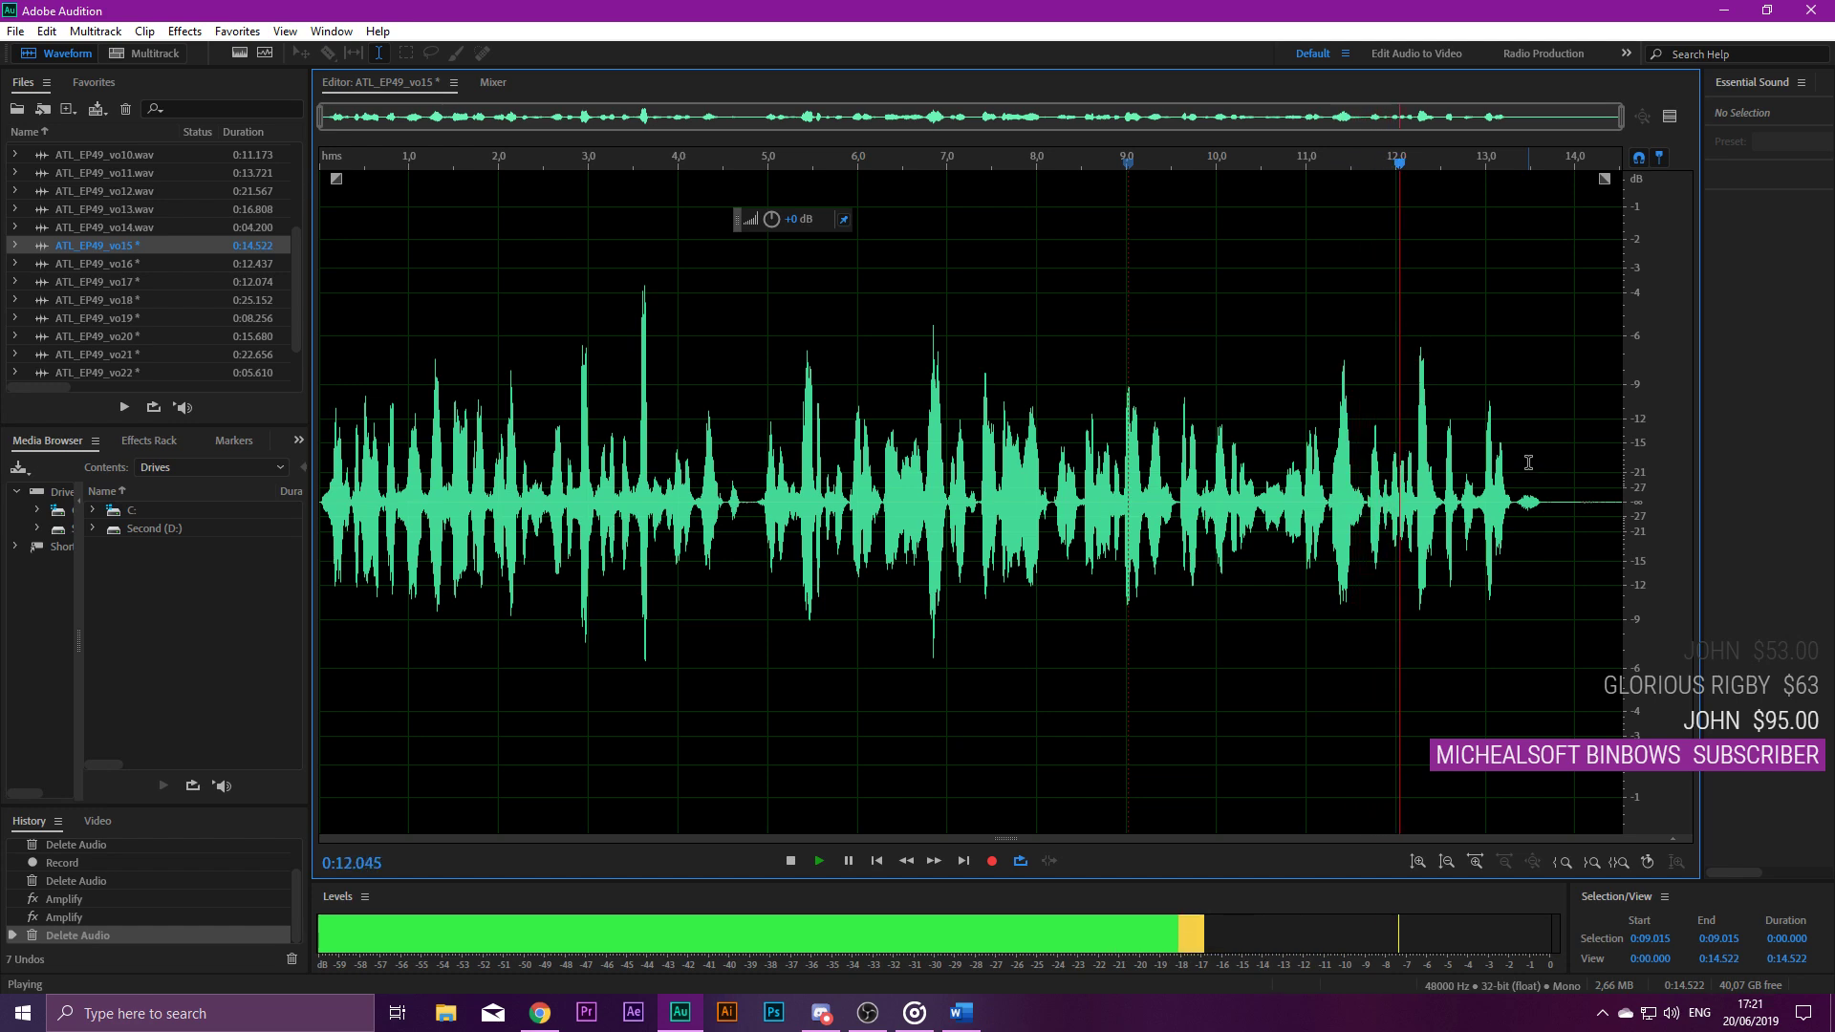
Stop playback and delete about 0.81 seconds of silence from the end of ATL_EP49_vo15.
{"action": "key", "text": "space"}
{"action": "left_click_drag", "start_coordinate": [1548, 440], "coordinate": [1694, 456]}
{"action": "key", "text": "Delete"}
Apply Noise Reduction to the entire ATL_EP49_vo15 clip and save it as a WAV file.
{"action": "key", "text": "ctrl+a"}
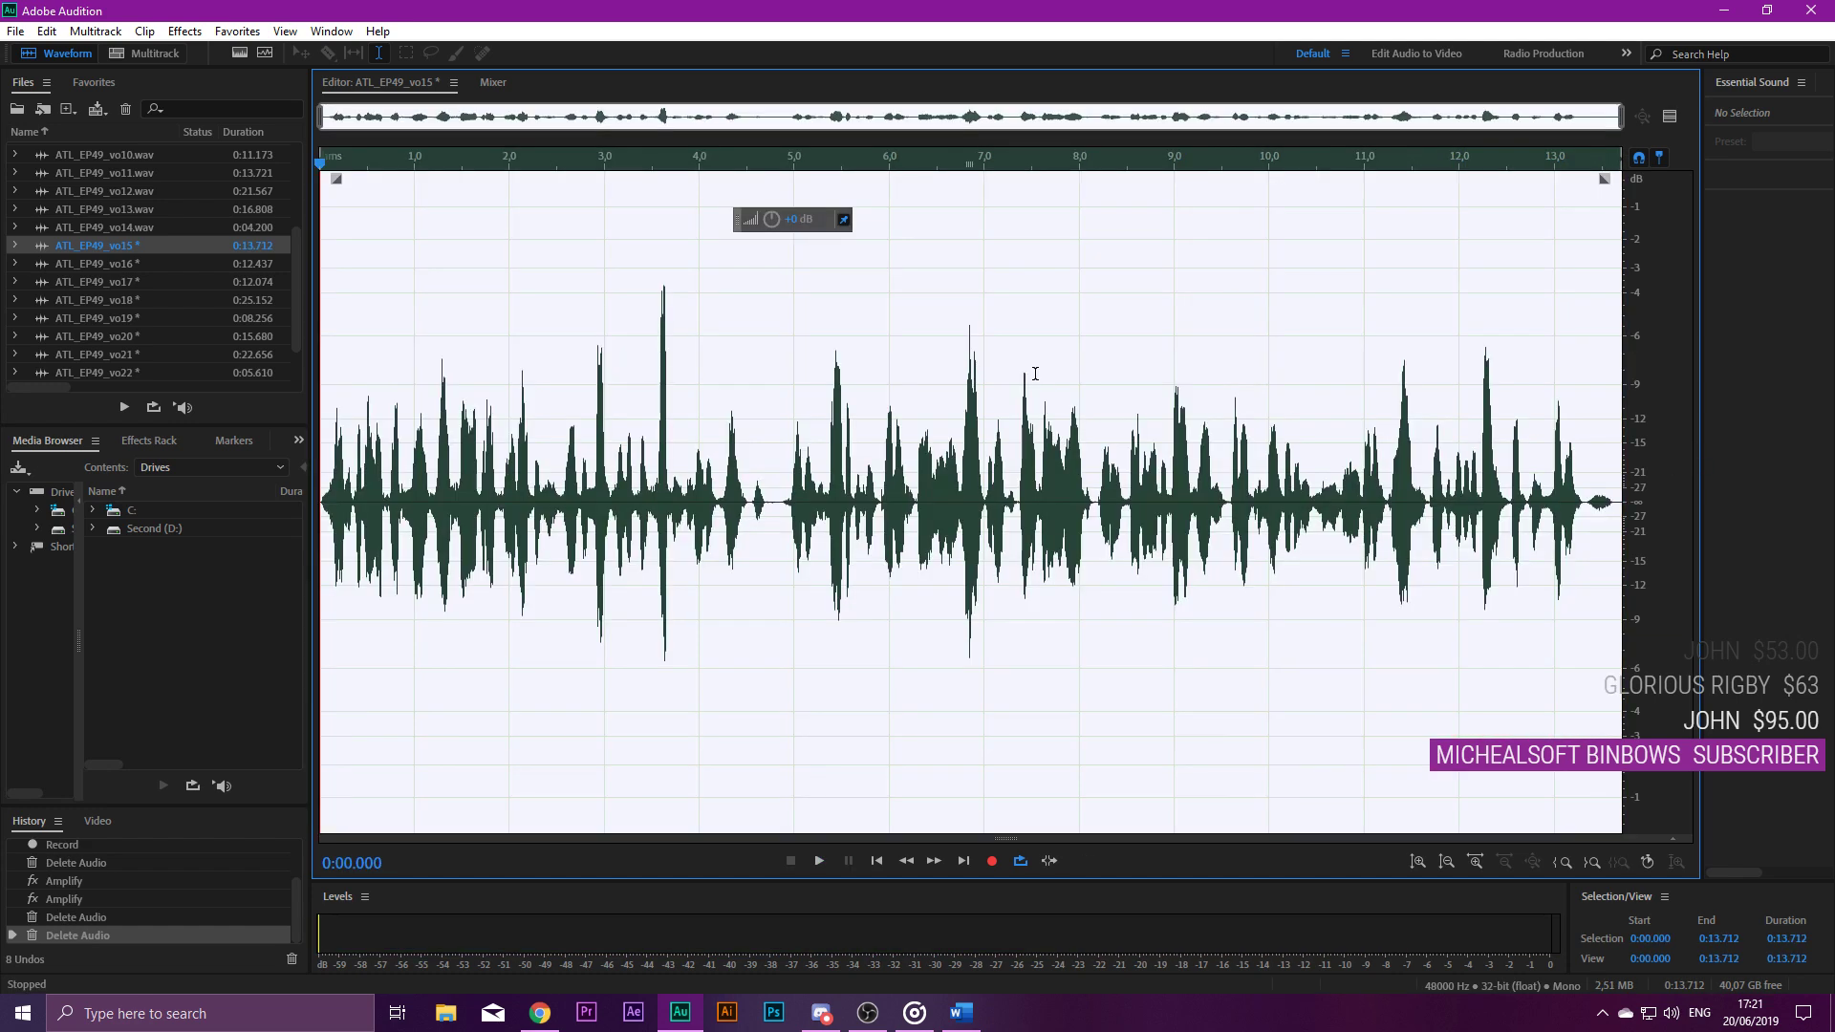
{"action": "key", "text": "ctrl+shift+p"}
{"action": "key", "text": "Return"}
{"action": "key", "text": "ctrl+s"}
Open ATL_EP49_vo16, delete about 0.81 seconds of silence from its start, and play it from the beginning.
{"action": "scroll", "coordinate": [100, 254], "scroll_direction": "down", "scroll_amount": 1}
{"action": "double_click", "coordinate": [128, 208]}
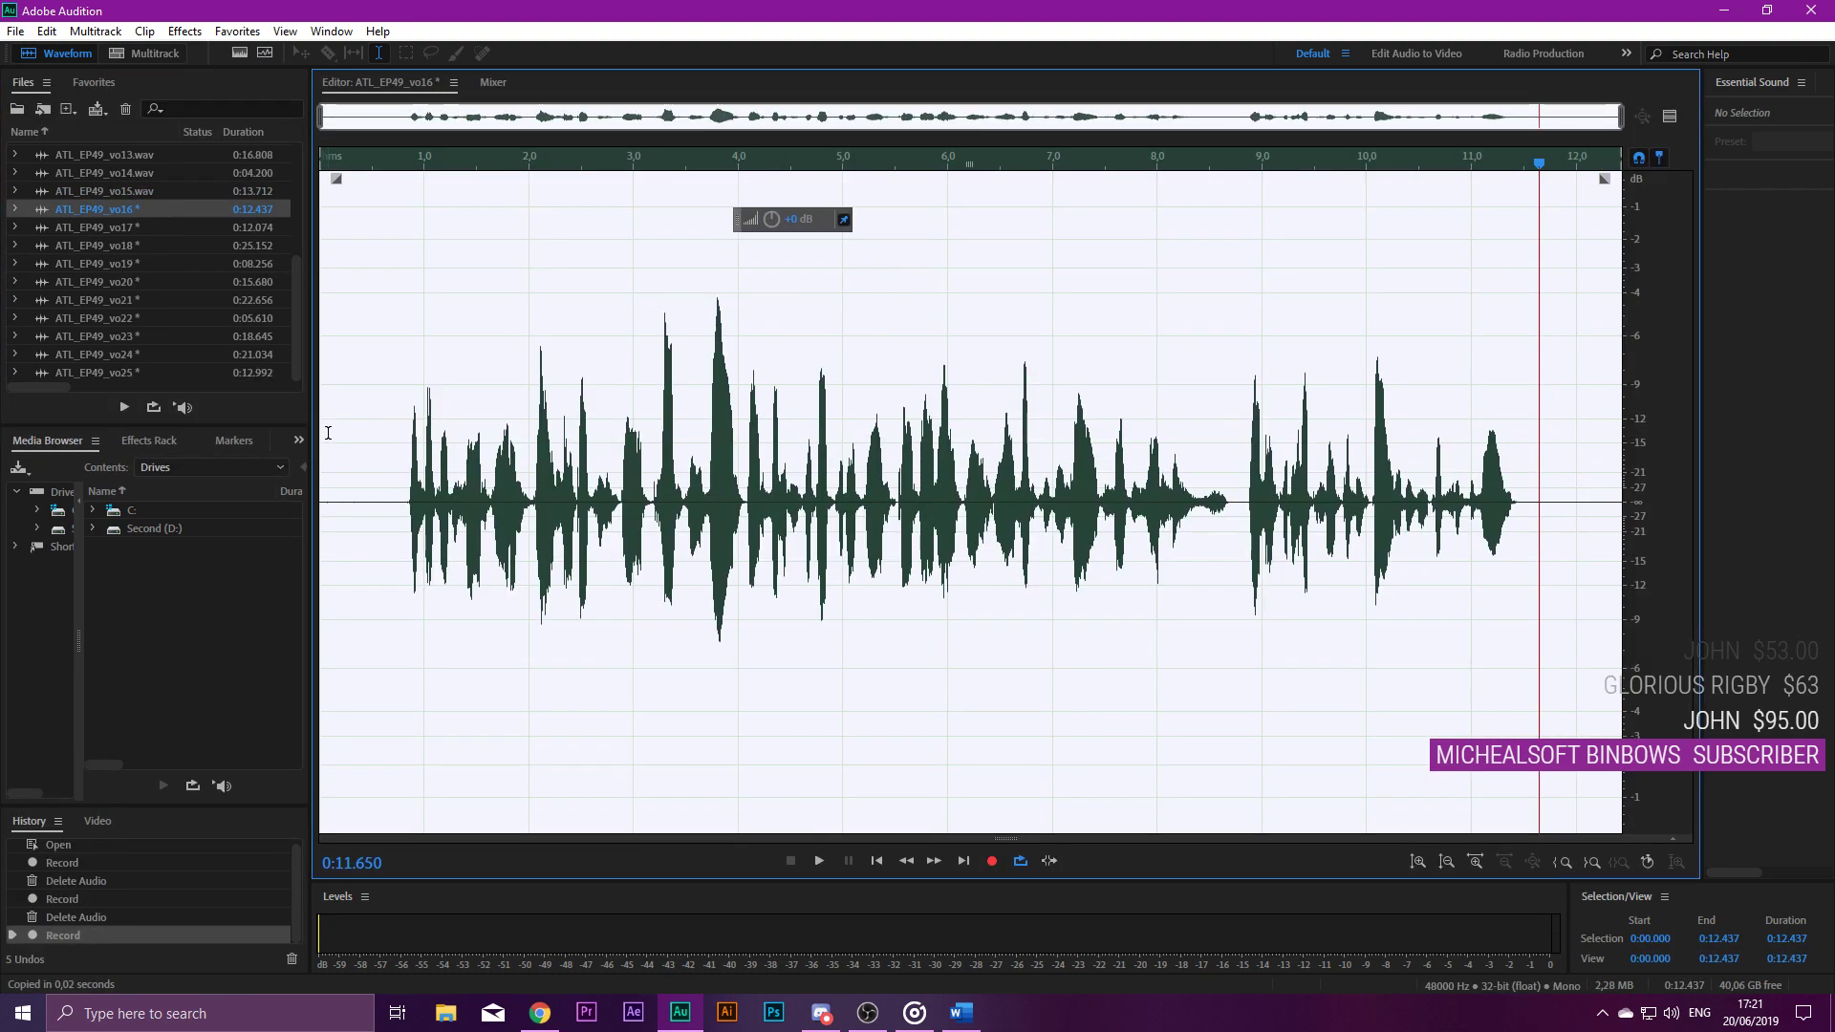
{"action": "left_click_drag", "start_coordinate": [405, 501], "coordinate": [1, 468]}
{"action": "key", "text": "Delete"}
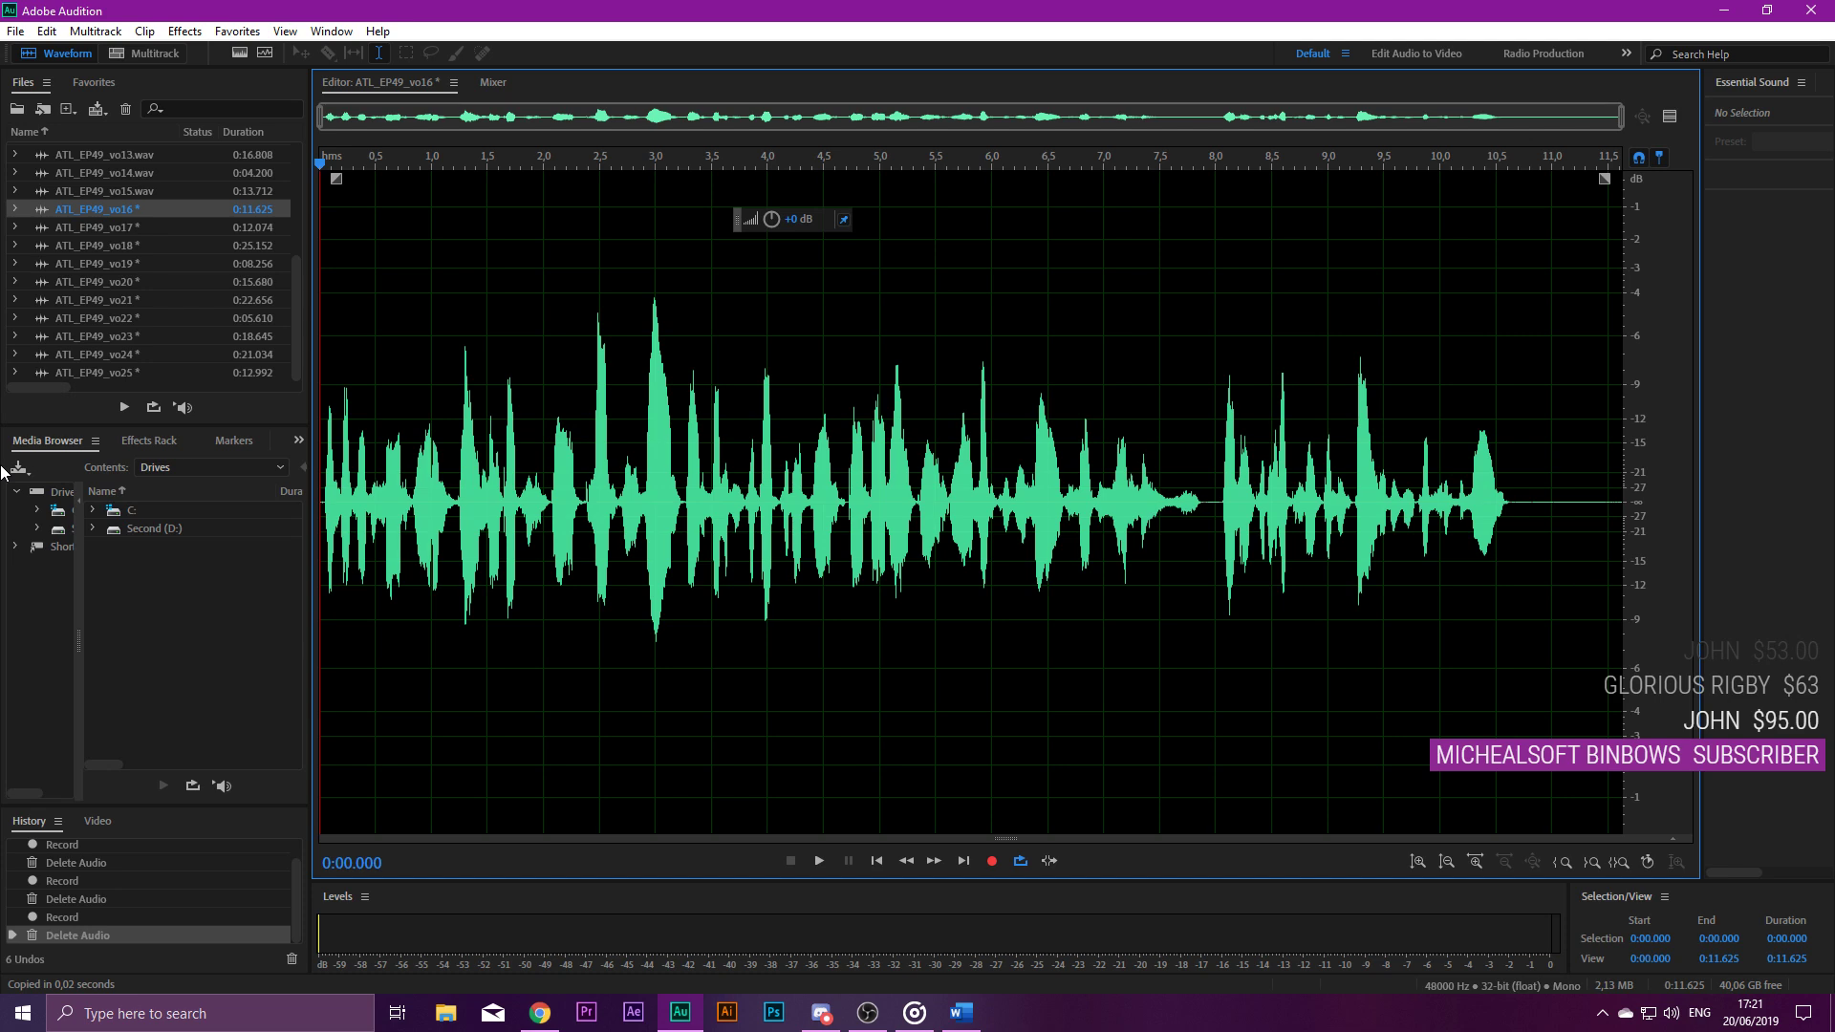
{"action": "key", "text": "space"}
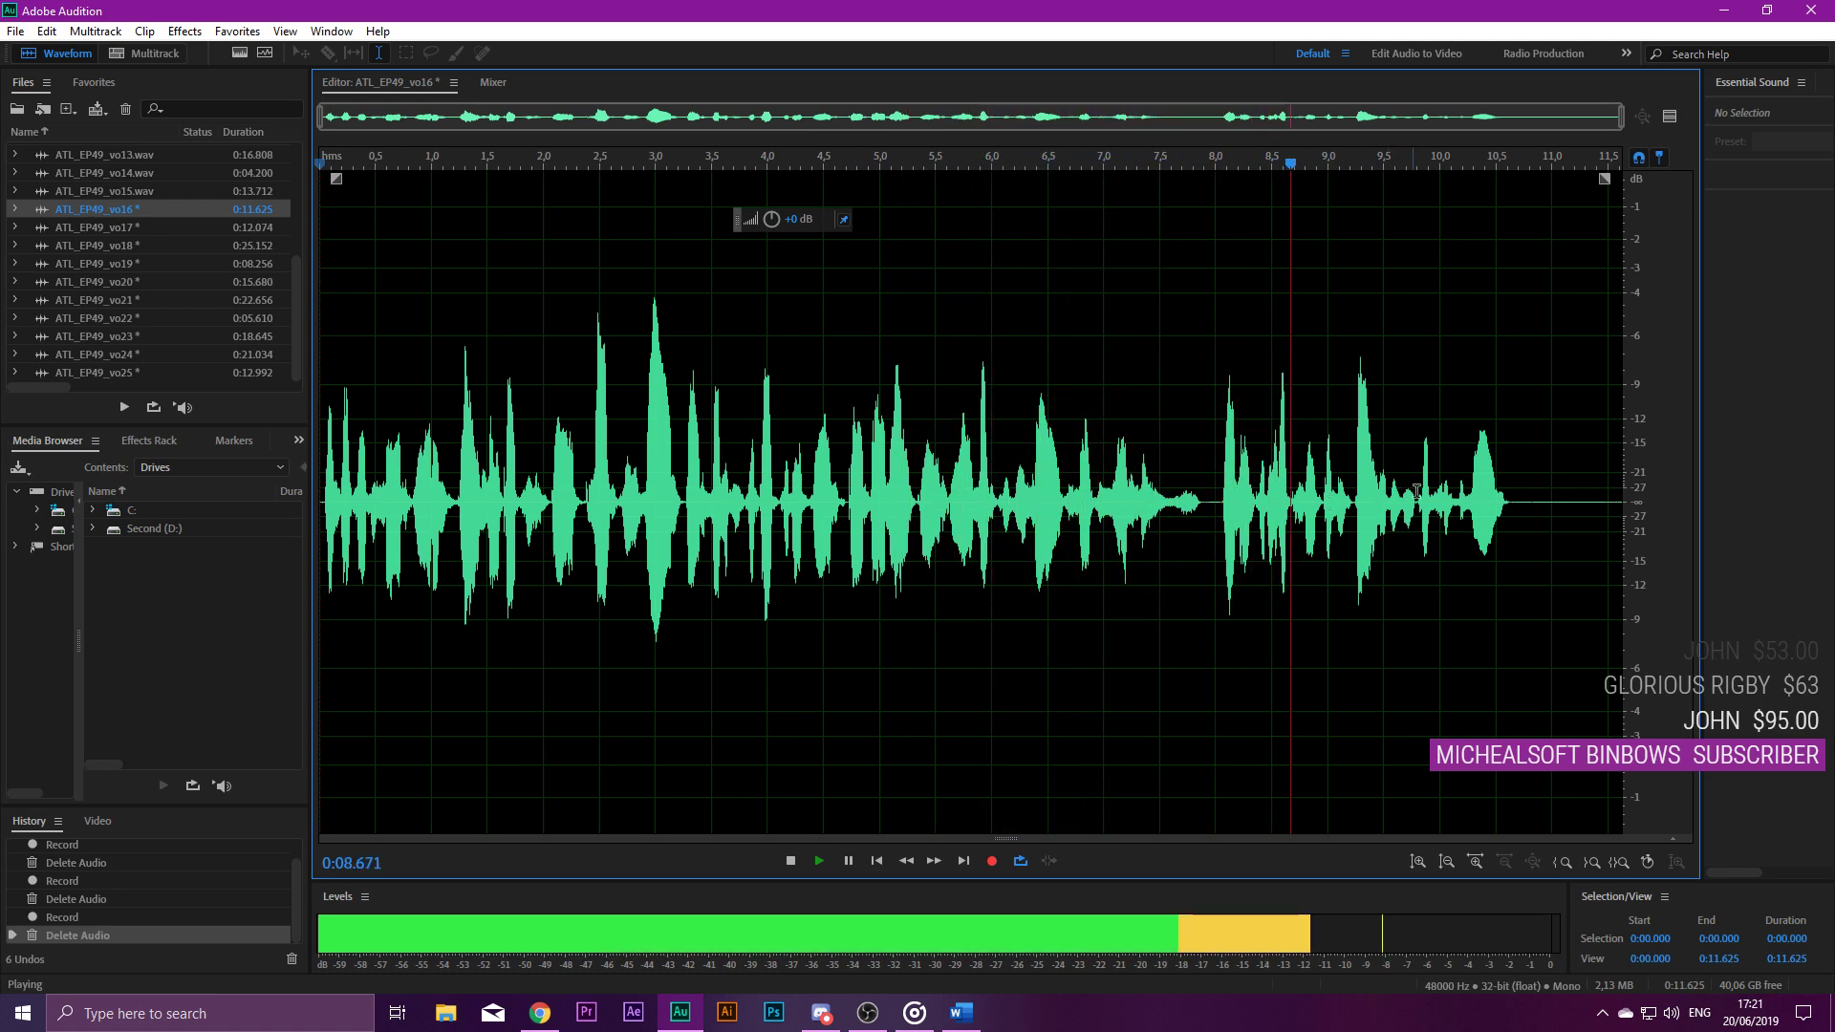
Stop playback and delete about 0.89 seconds of silence from the end of ATL_EP49_vo16.
{"action": "key", "text": "space"}
{"action": "left_click_drag", "start_coordinate": [1525, 460], "coordinate": [1630, 460]}
{"action": "key", "text": "Delete"}
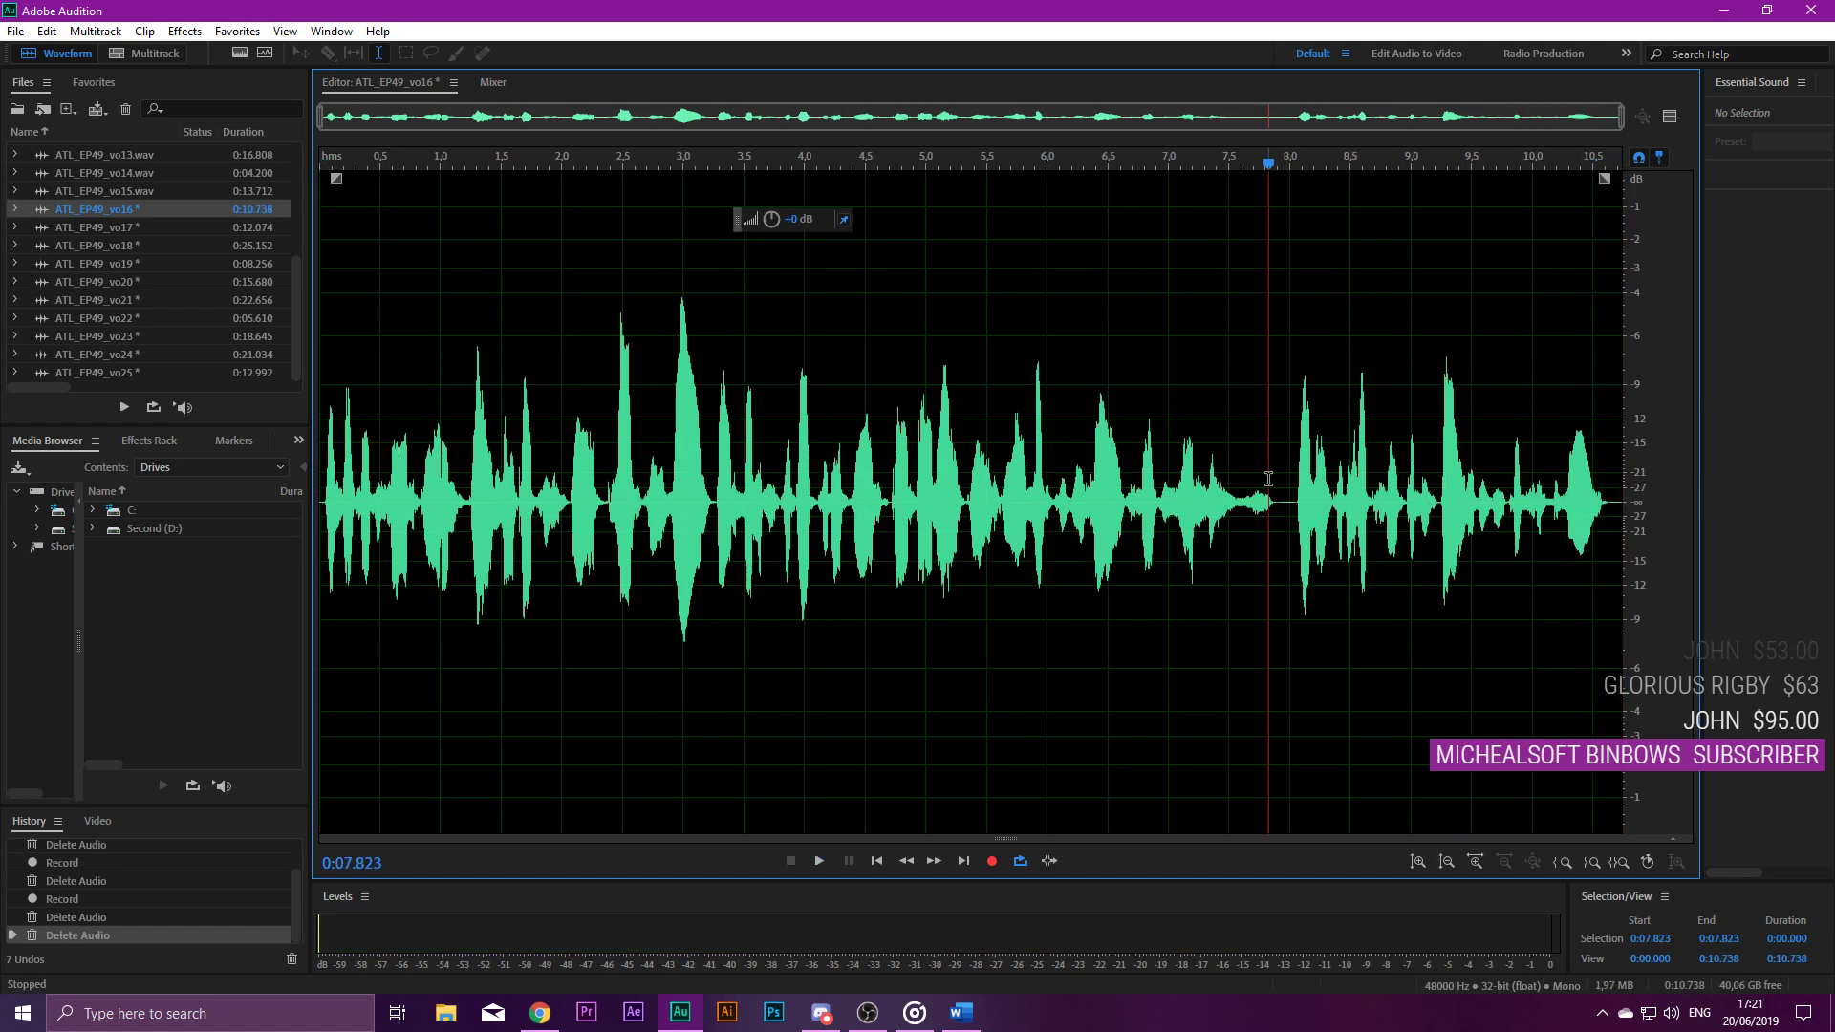
Apply Noise Reduction to the entire ATL_EP49_vo16 clip and save it as a WAV file.
{"action": "key", "text": "ctrl+a"}
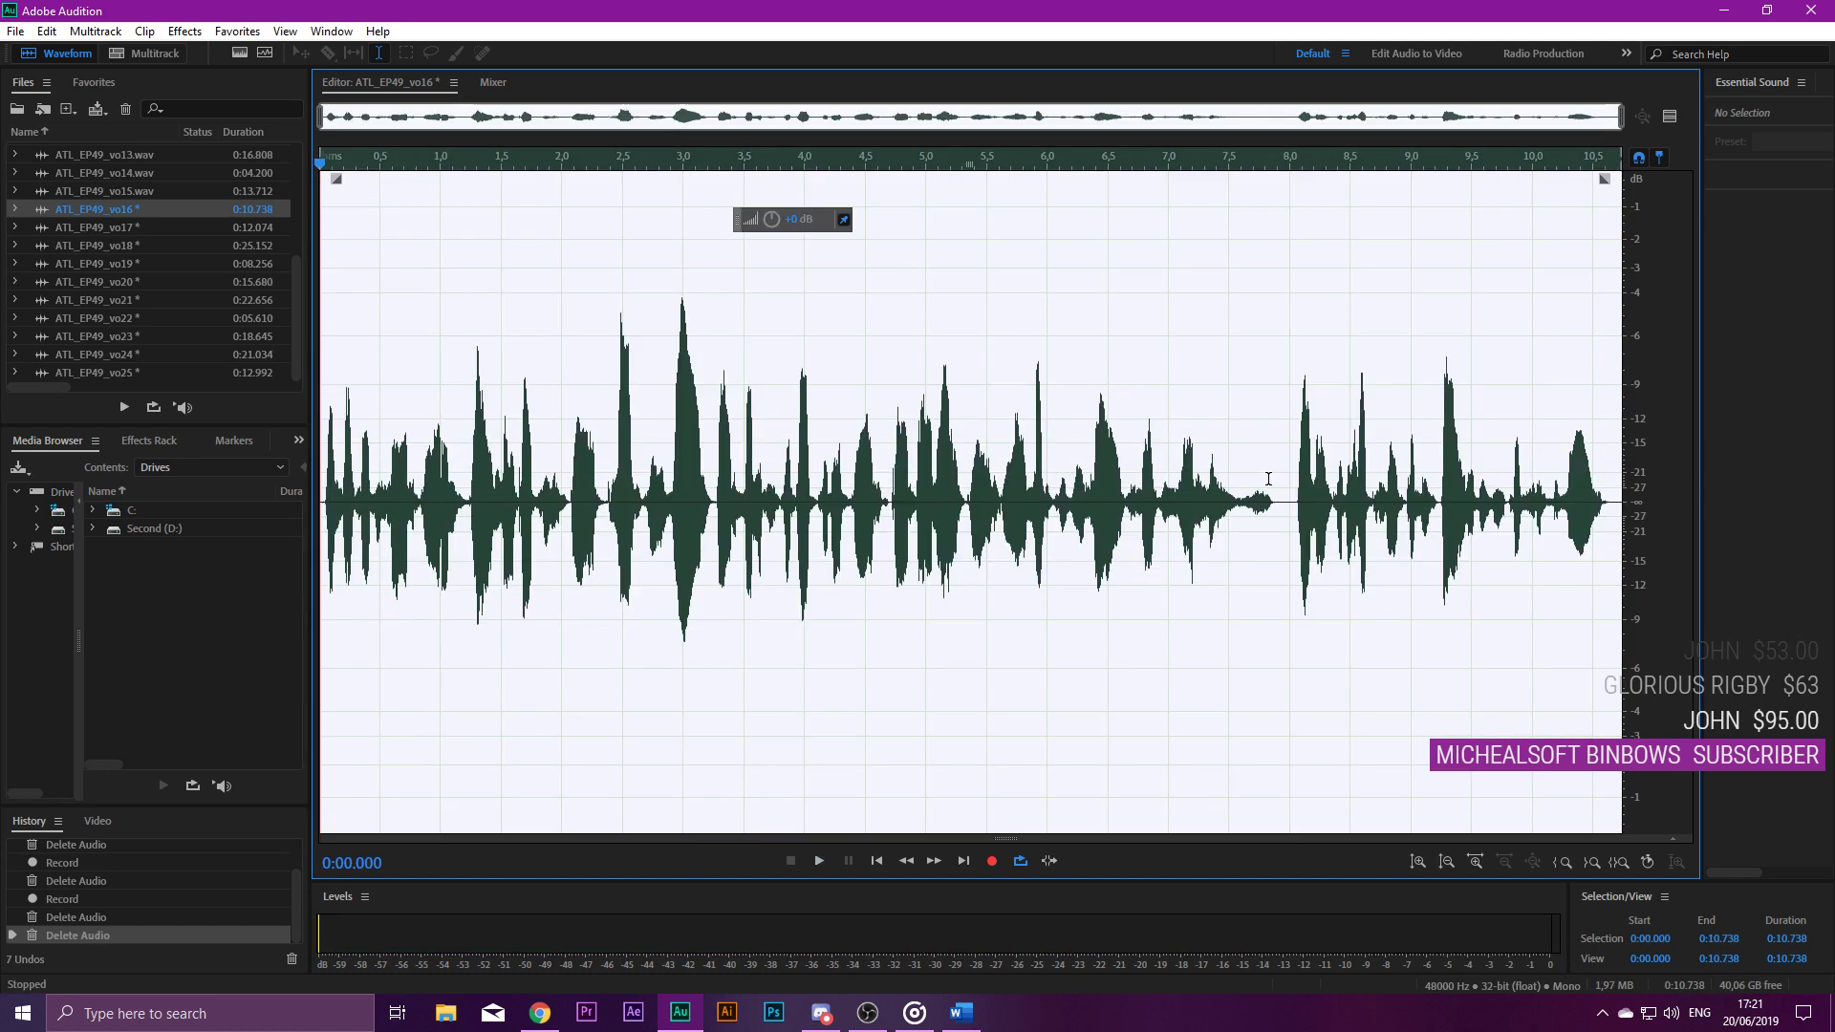
{"action": "key", "text": "ctrl+shift+p"}
{"action": "key", "text": "Return"}
{"action": "key", "text": "ctrl+s"}
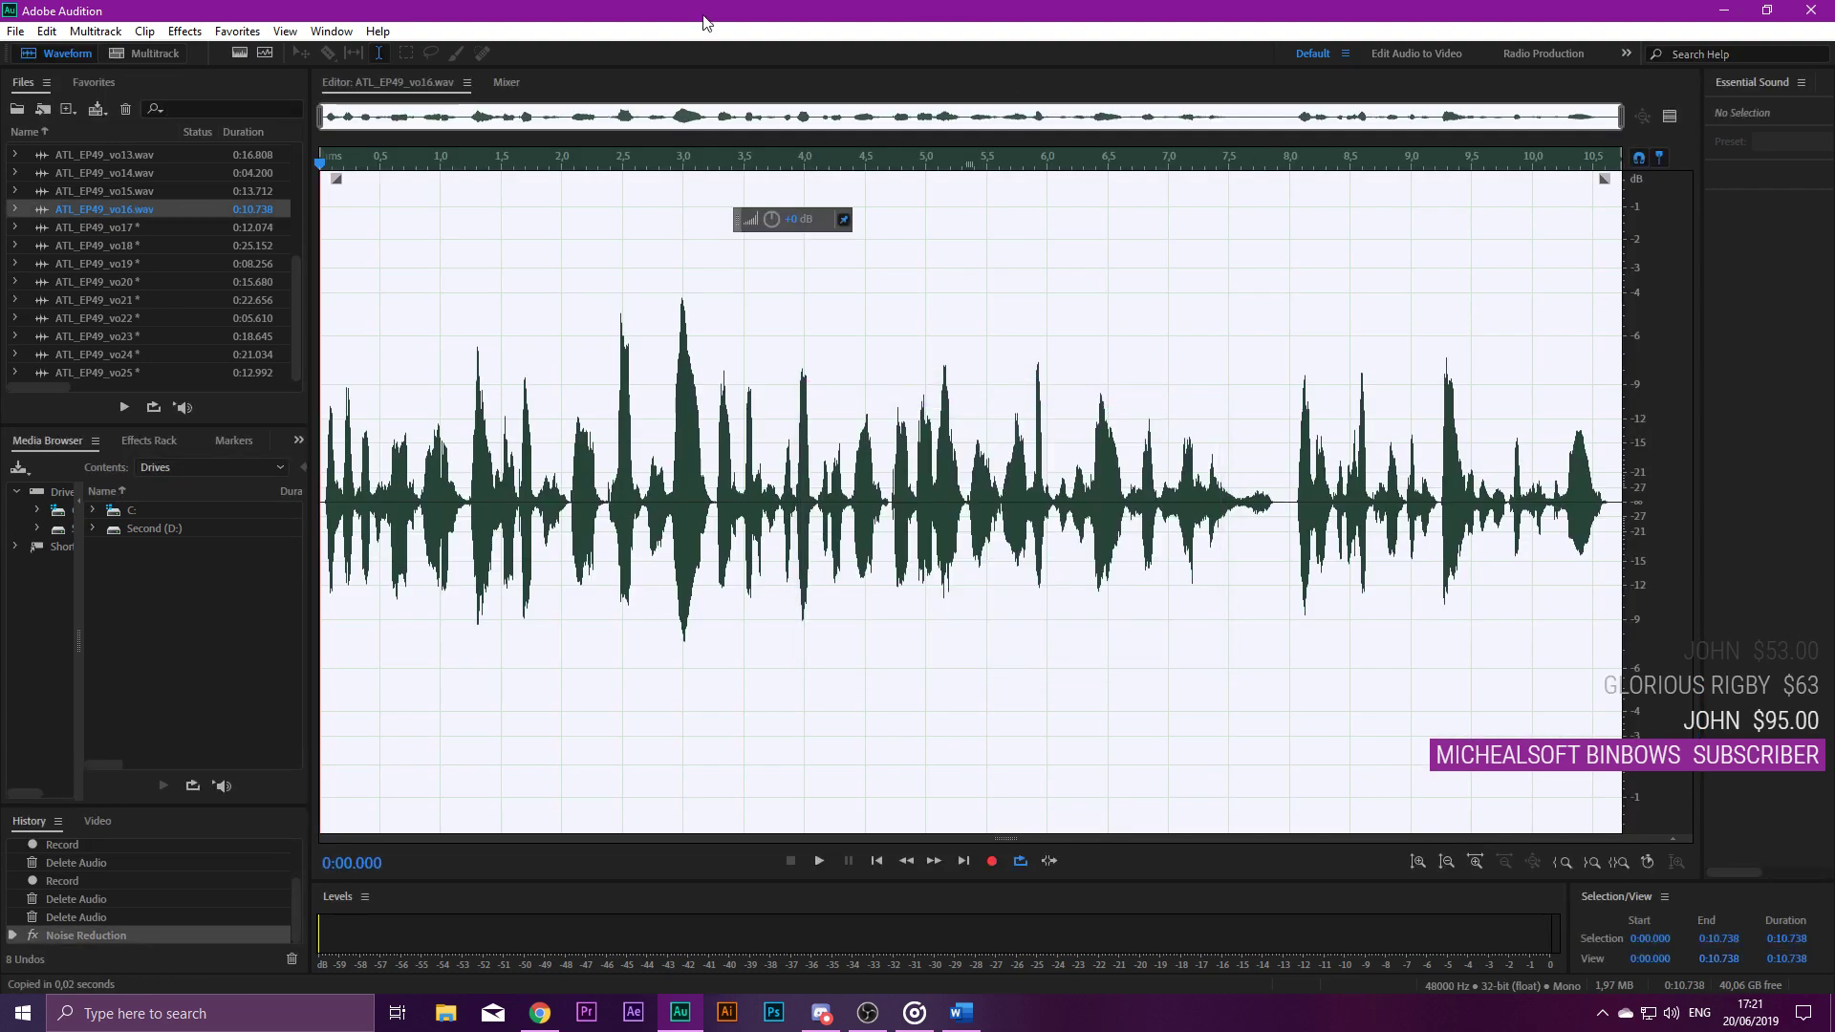
Open the ATL_EP49_vo17 clip in the waveform editor.
{"action": "left_click", "coordinate": [111, 231]}
{"action": "double_click", "coordinate": [111, 231]}
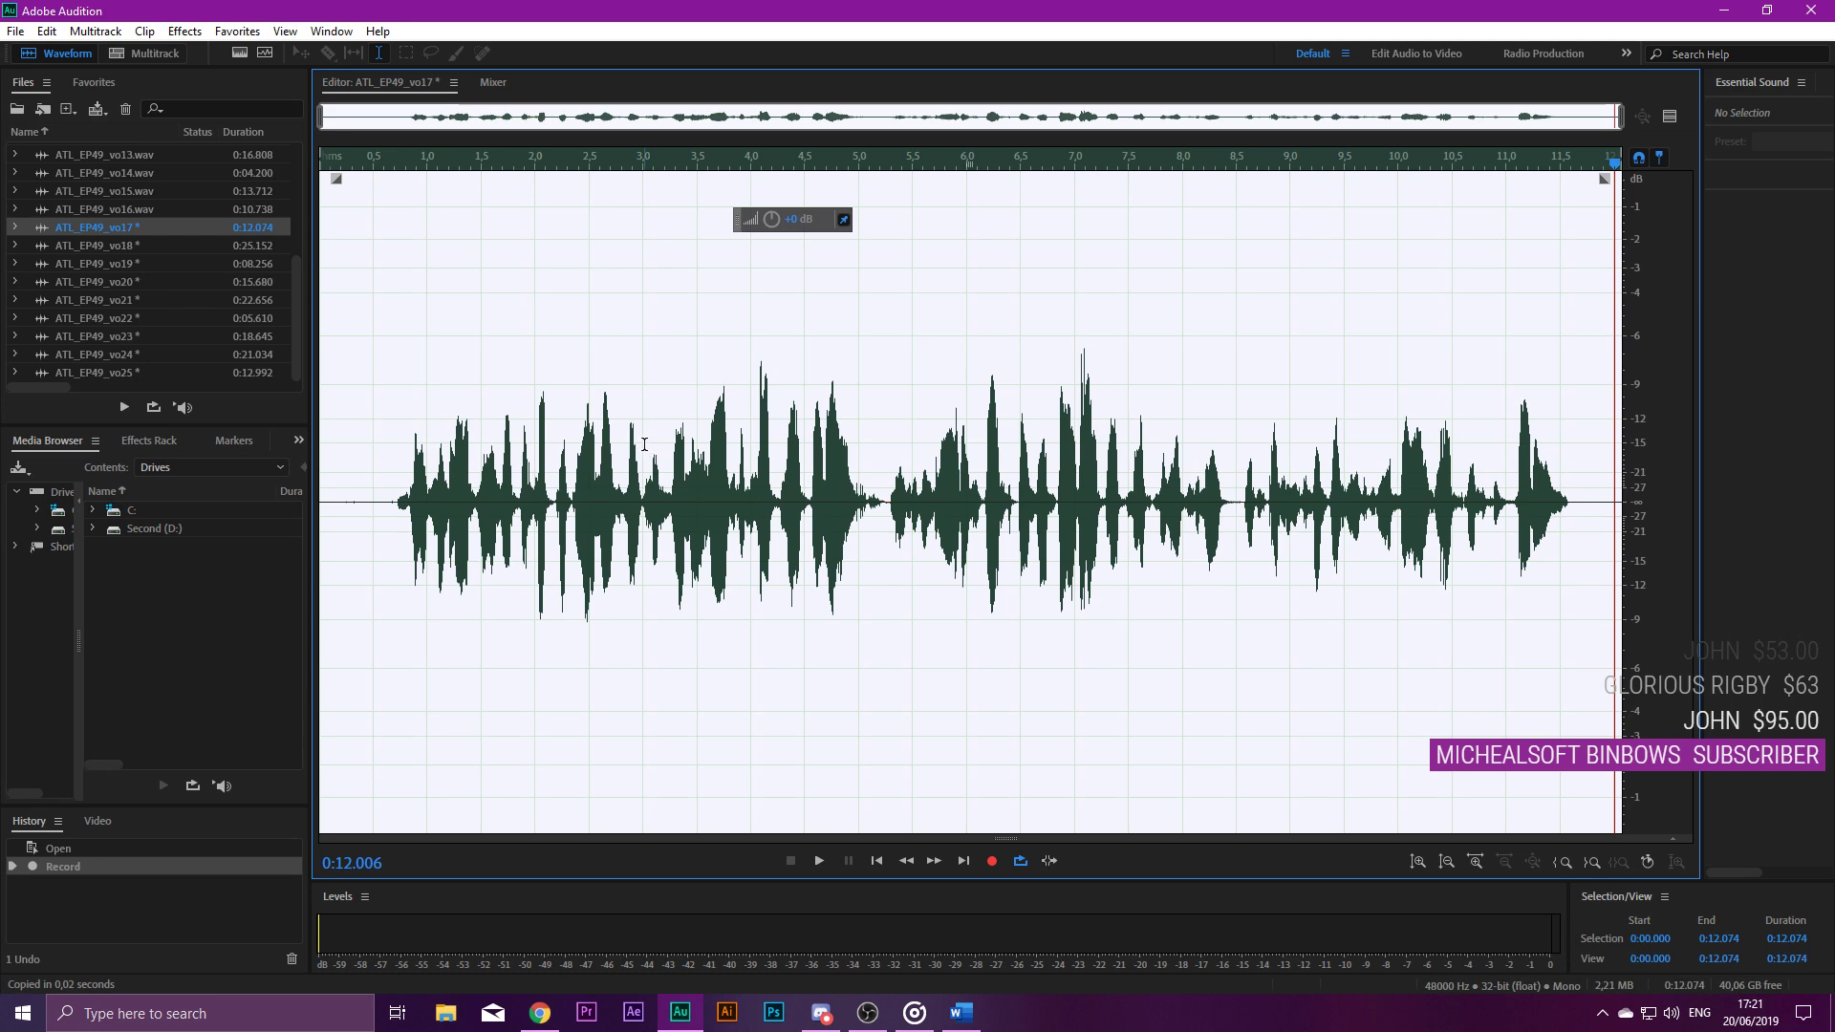
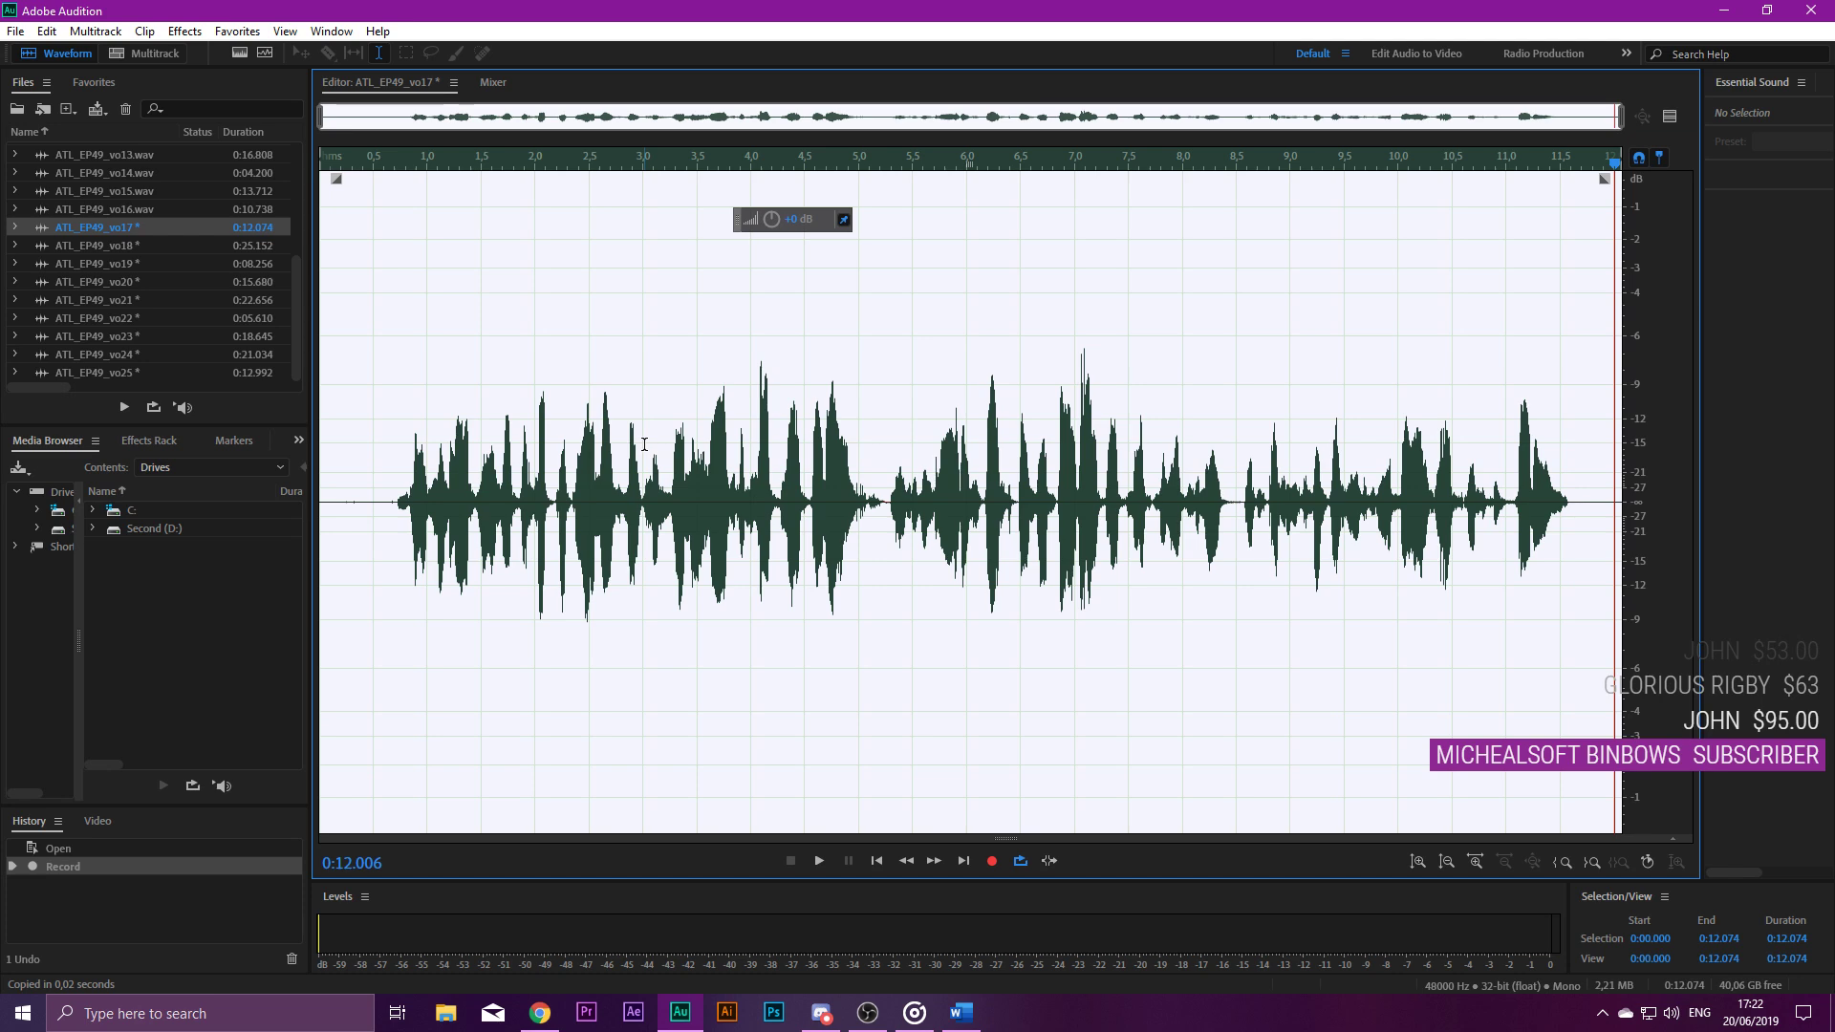
{"action": "left_click", "coordinate": [381, 496]}
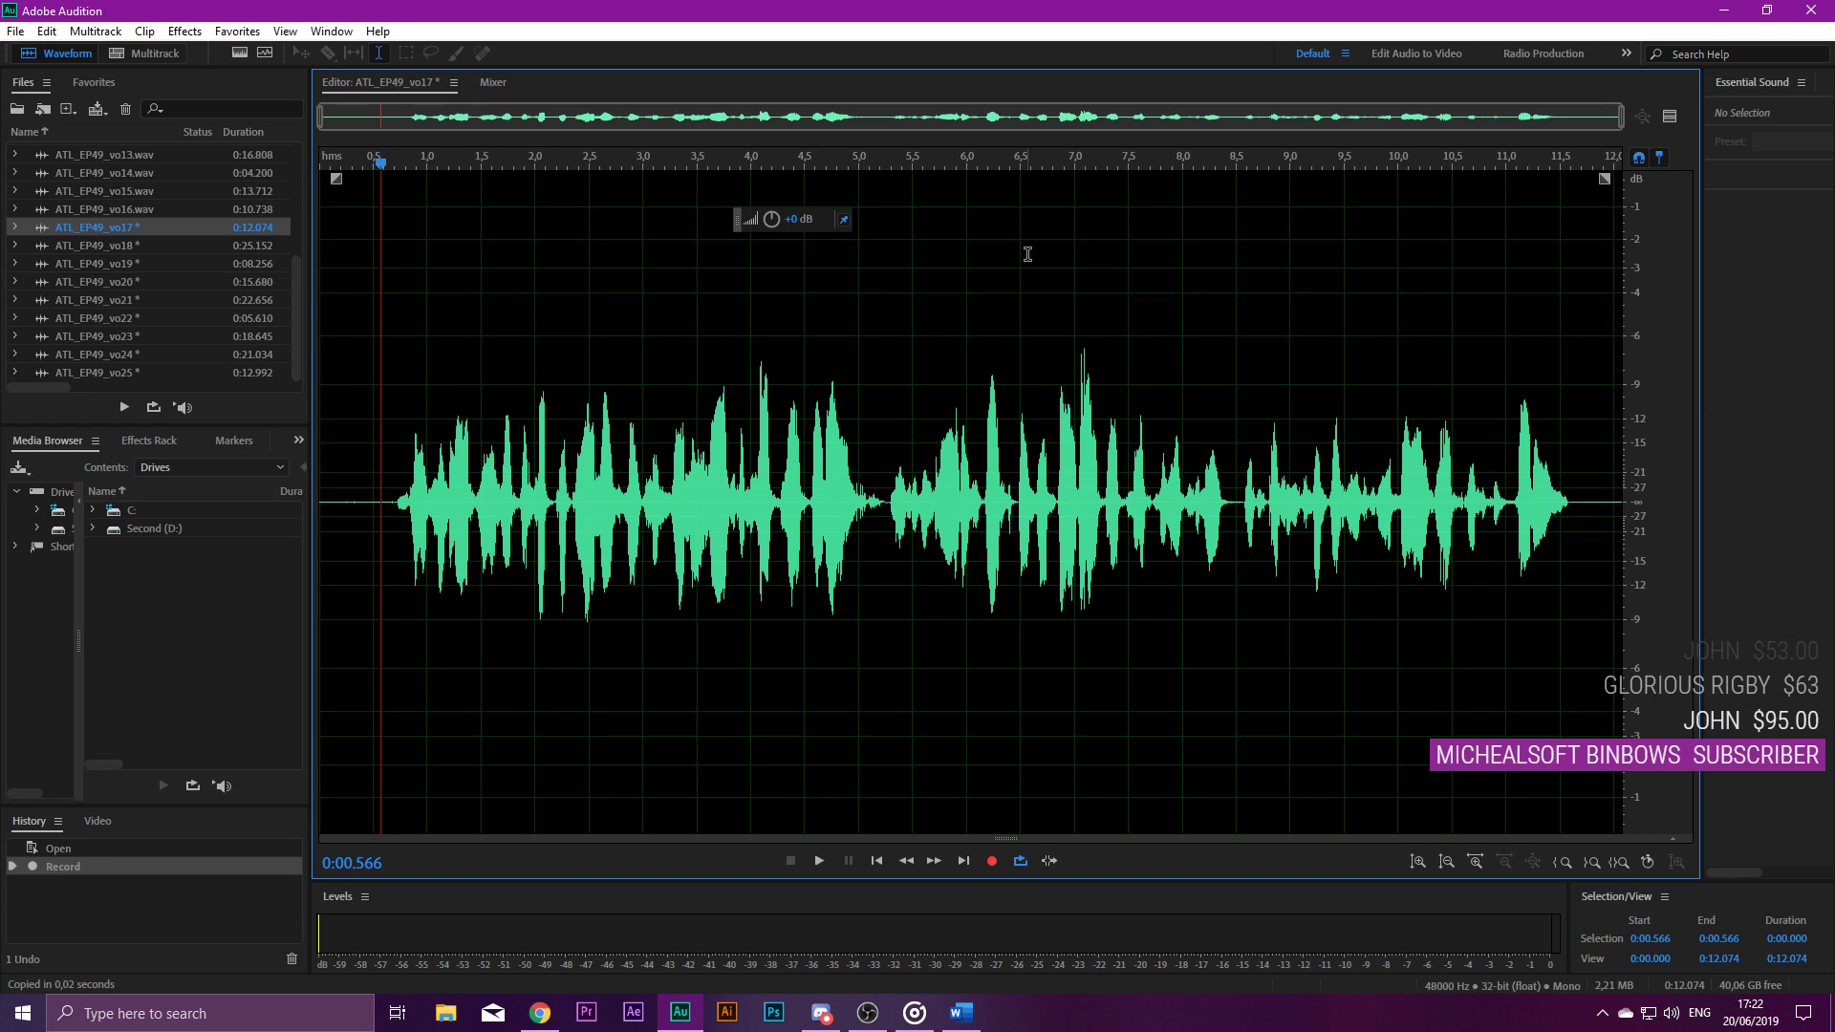
{"action": "left_click", "coordinate": [909, 442]}
{"action": "left_click", "coordinate": [870, 442]}
{"action": "left_click", "coordinate": [915, 424]}
{"action": "left_click", "coordinate": [823, 421]}
{"action": "left_click", "coordinate": [1144, 428]}
{"action": "left_click", "coordinate": [769, 430]}
{"action": "left_click", "coordinate": [1236, 421]}
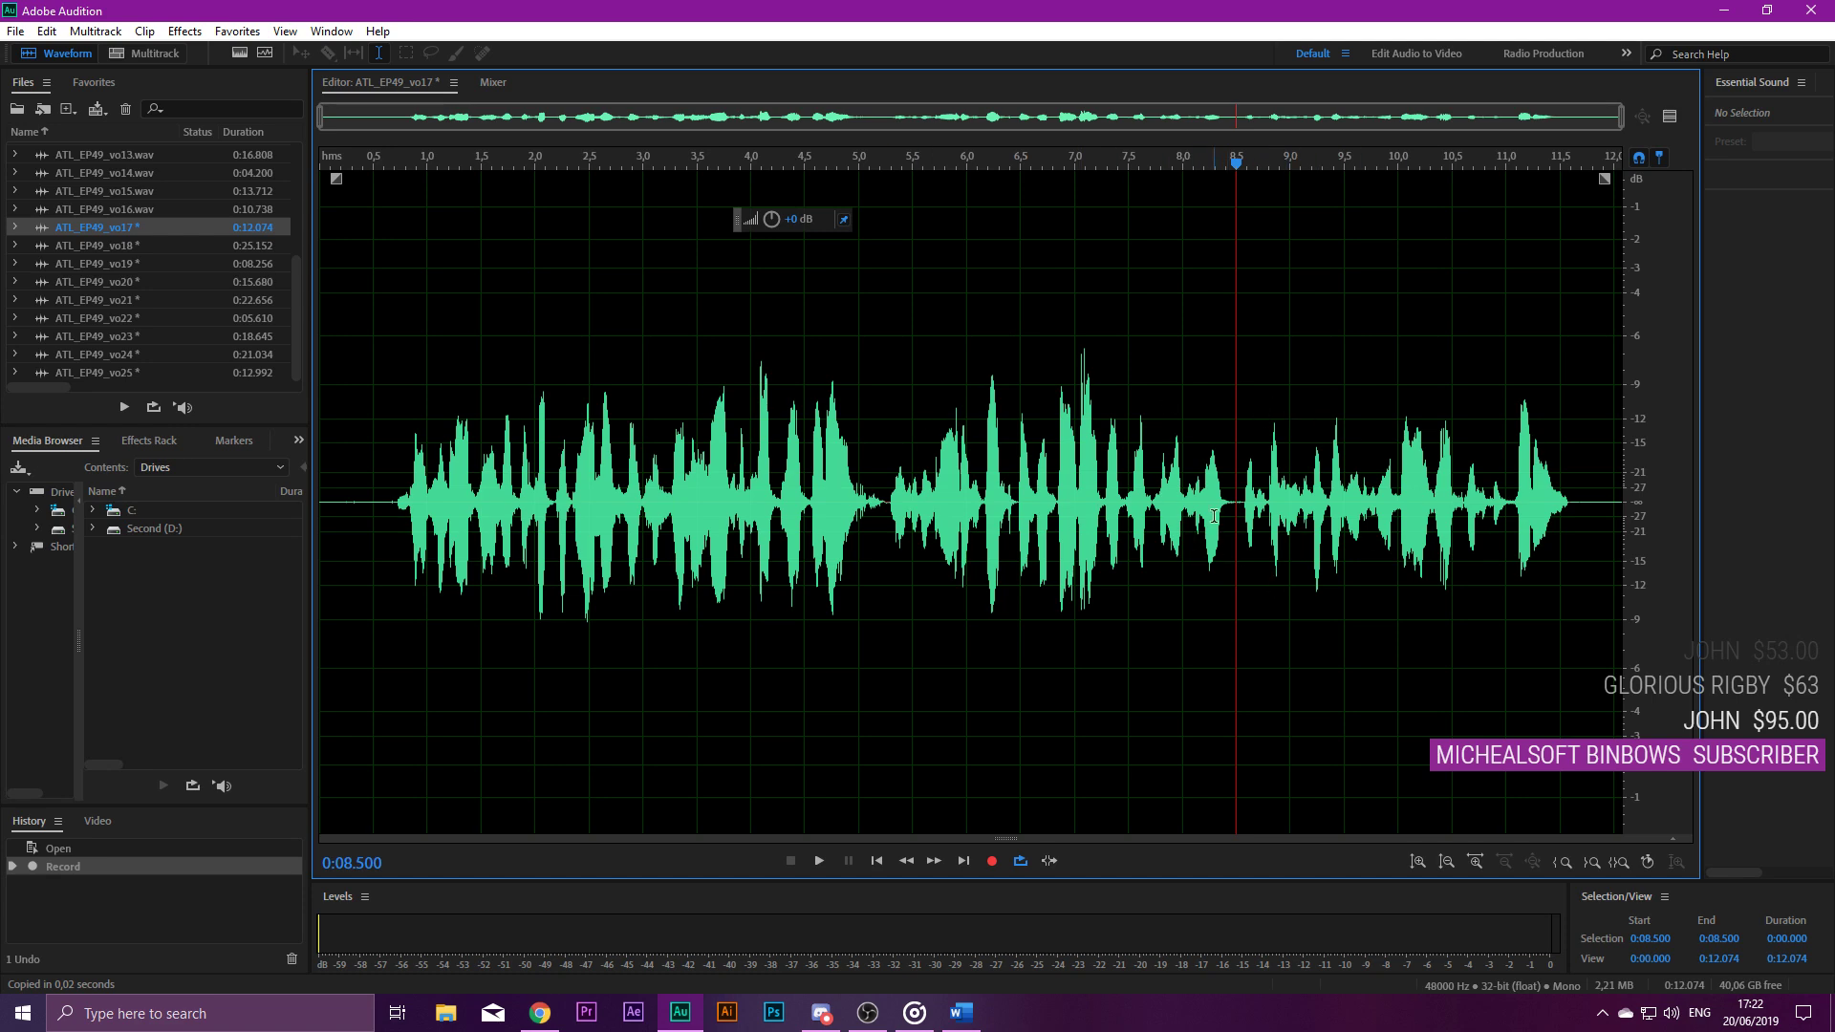
{"action": "left_click", "coordinate": [896, 437]}
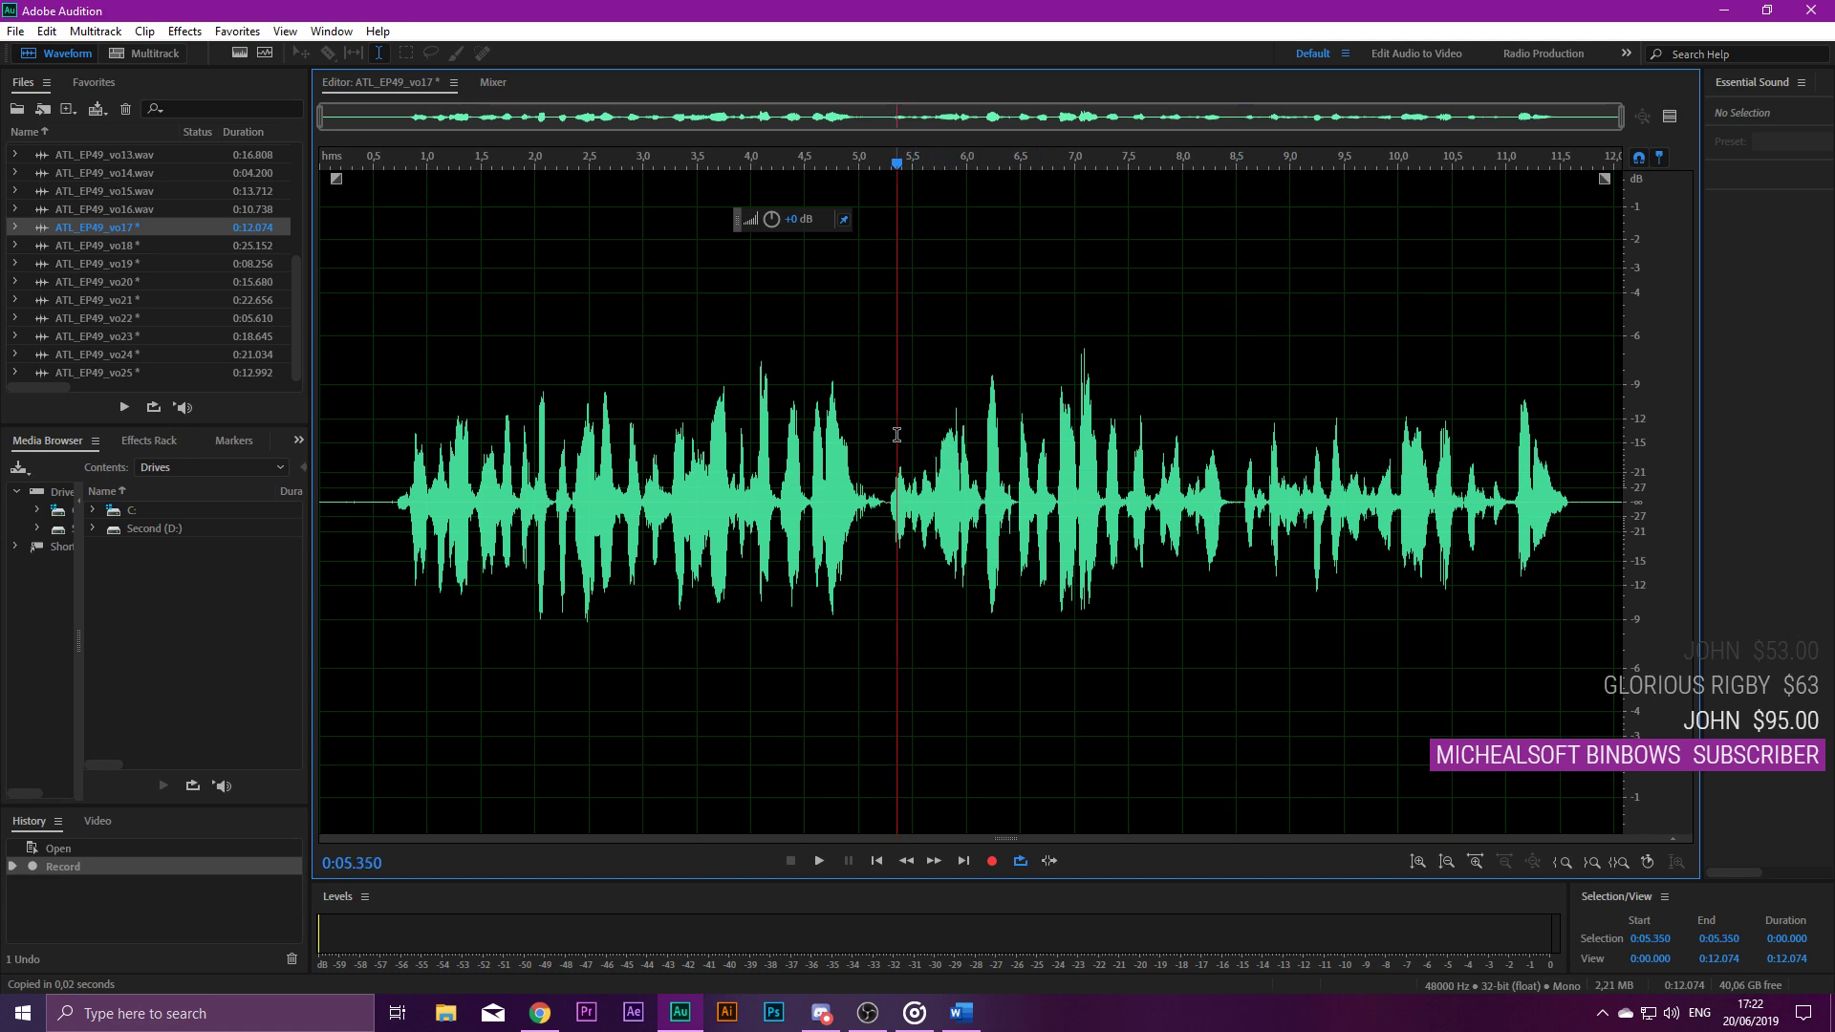
{"action": "left_click", "coordinate": [886, 435]}
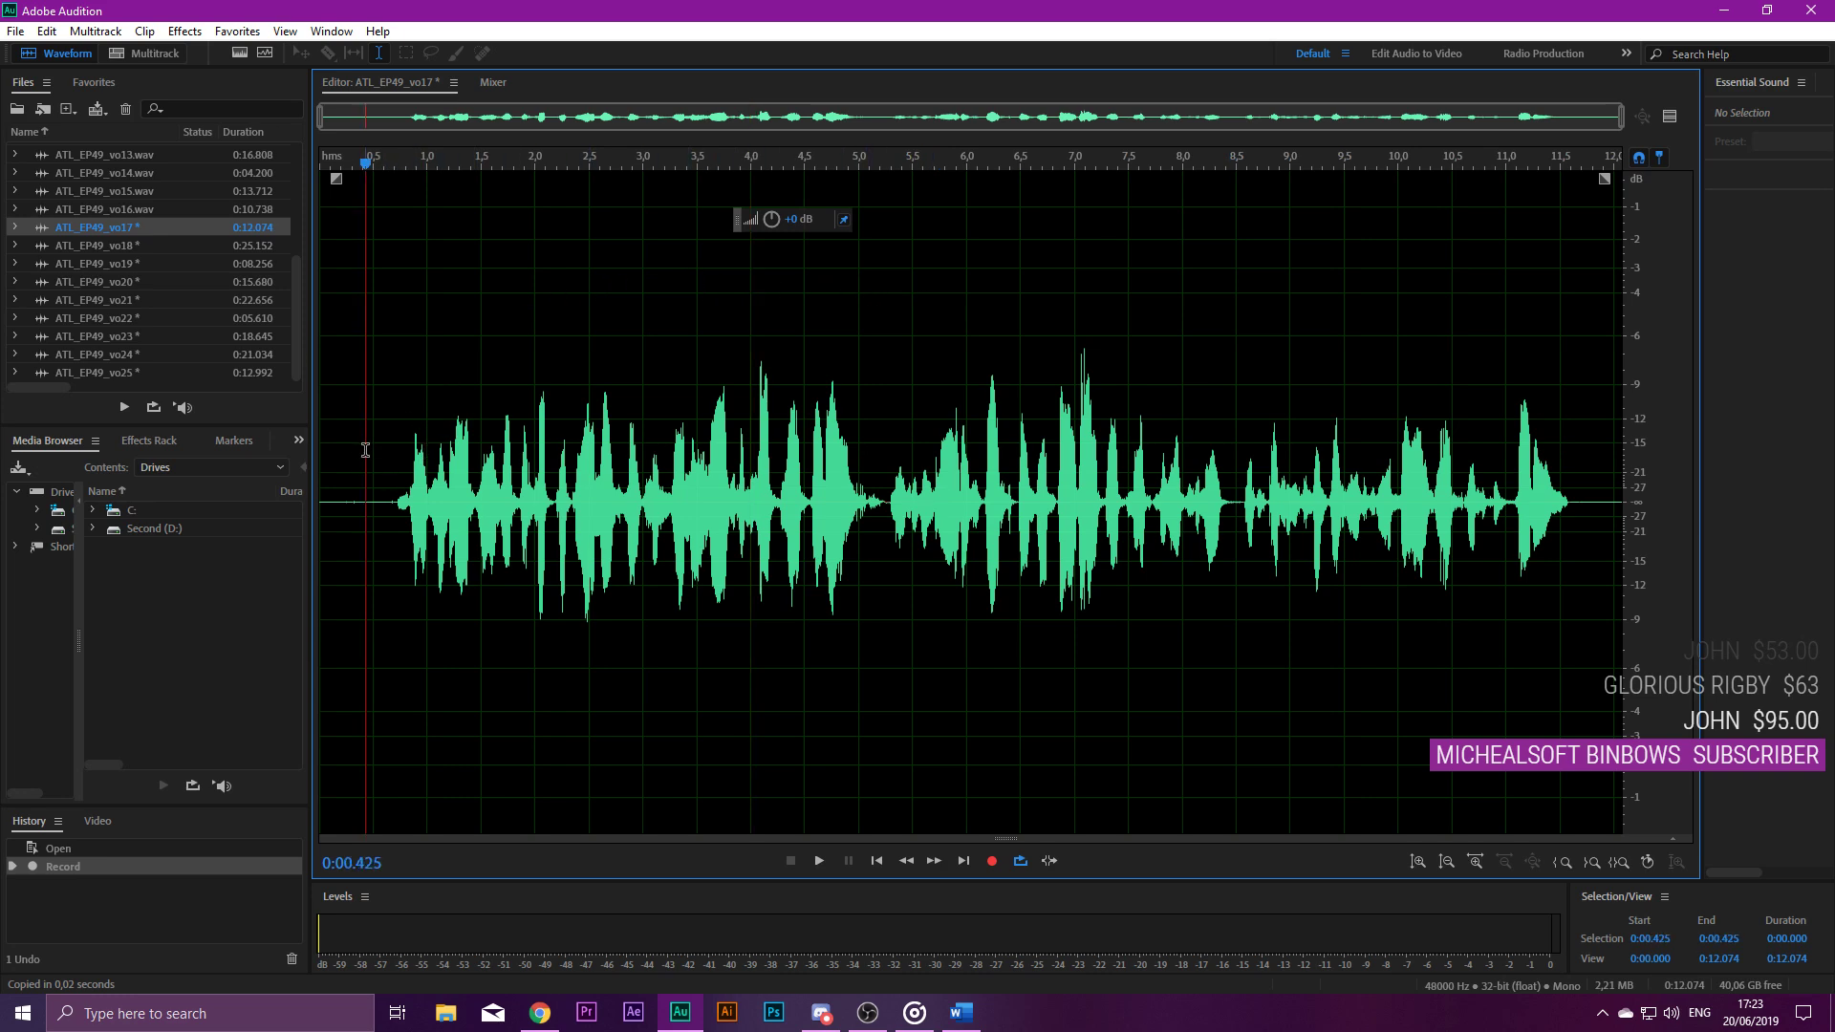
Delete about 0.68 seconds of silence from the start of ATL_EP49_vo17 and play it from the beginning.
{"action": "left_click_drag", "start_coordinate": [392, 498], "coordinate": [320, 501]}
{"action": "key", "text": "Delete"}
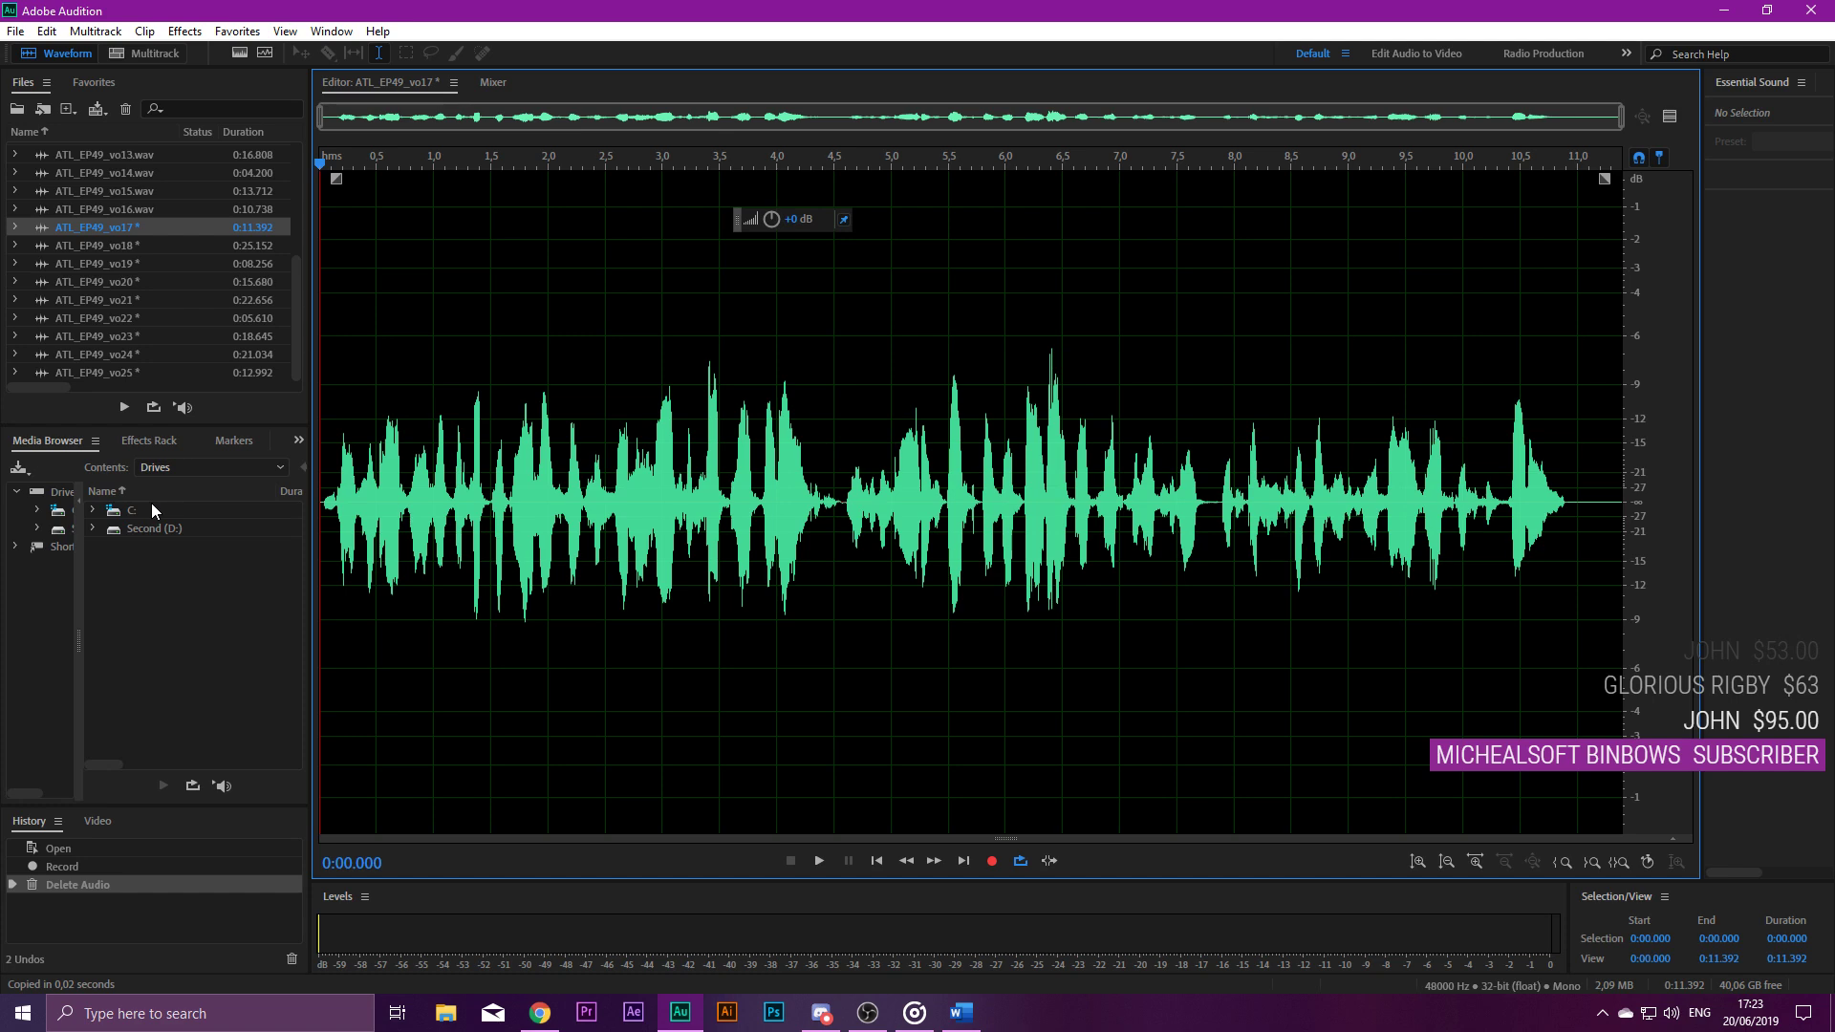
{"action": "key", "text": "space"}
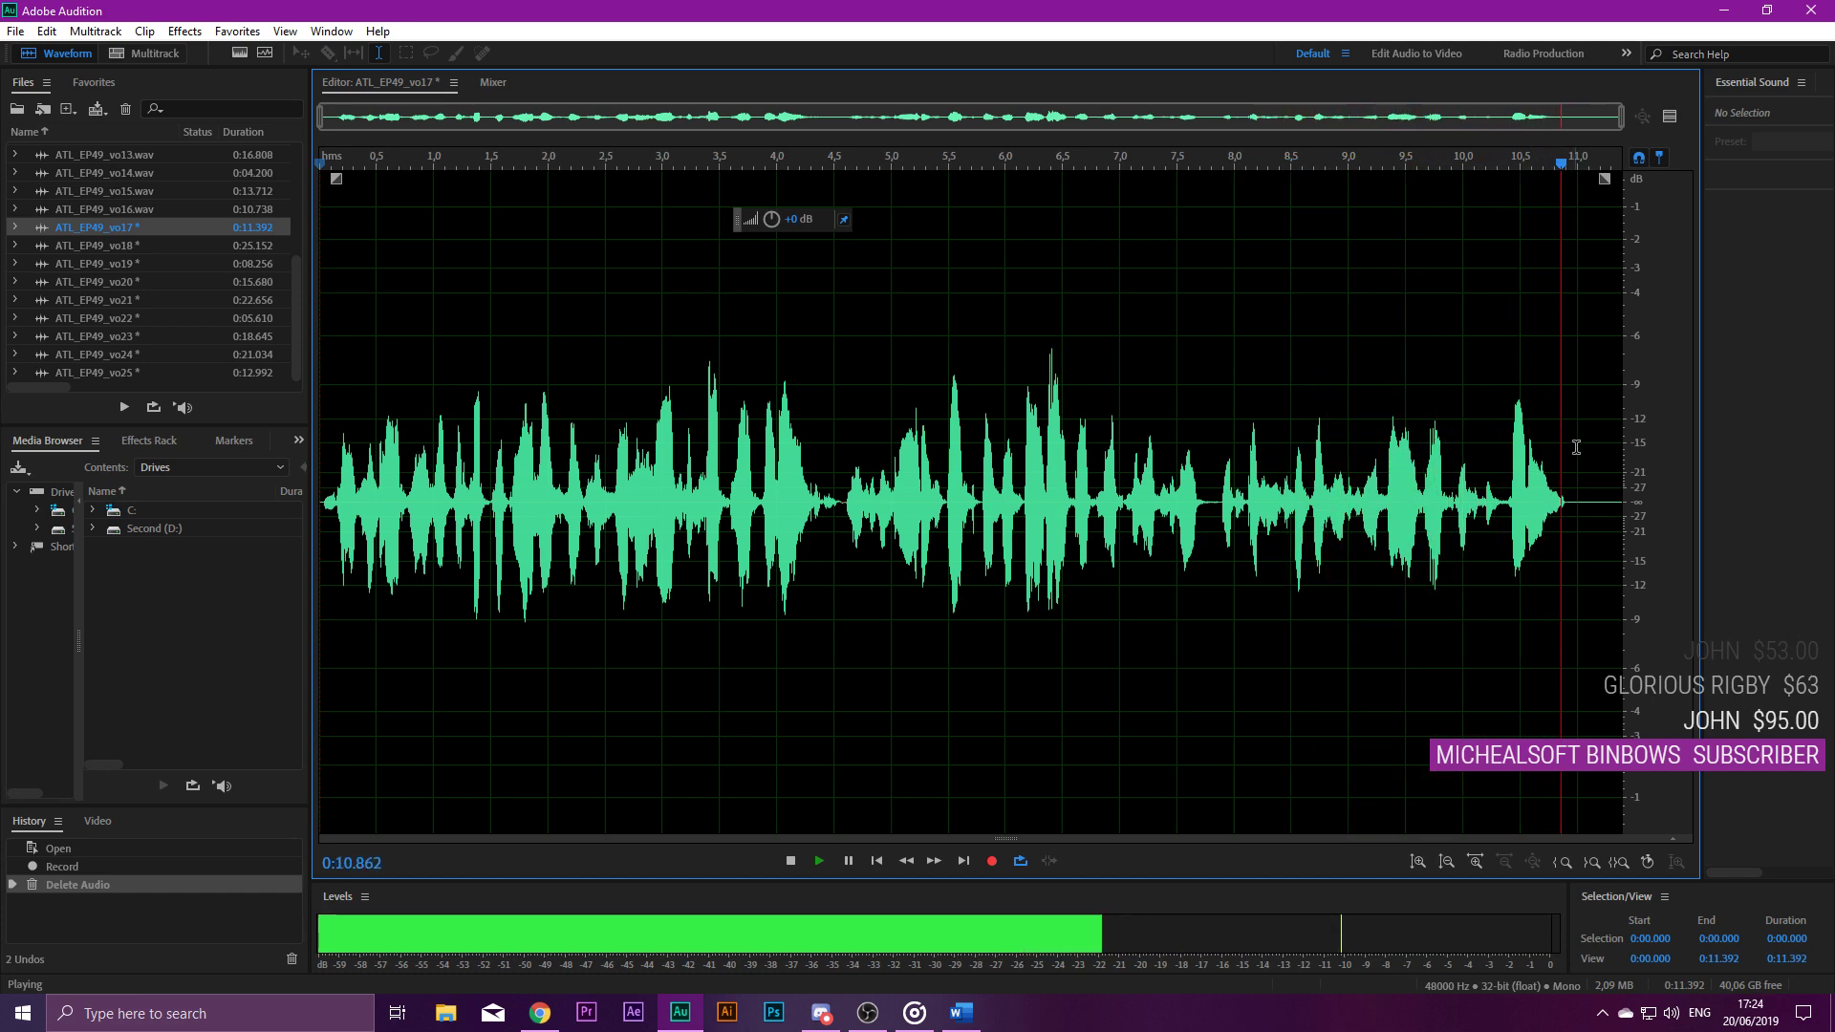
Stop playback and delete about 0.39 seconds of silence from the end of ATL_EP49_vo17.
{"action": "key", "text": "space"}
{"action": "left_click_drag", "start_coordinate": [1580, 468], "coordinate": [1623, 469]}
{"action": "key", "text": "Delete"}
Apply Noise Reduction to the entire ATL_EP49_vo17 clip and save it as a WAV file.
{"action": "key", "text": "ctrl+a"}
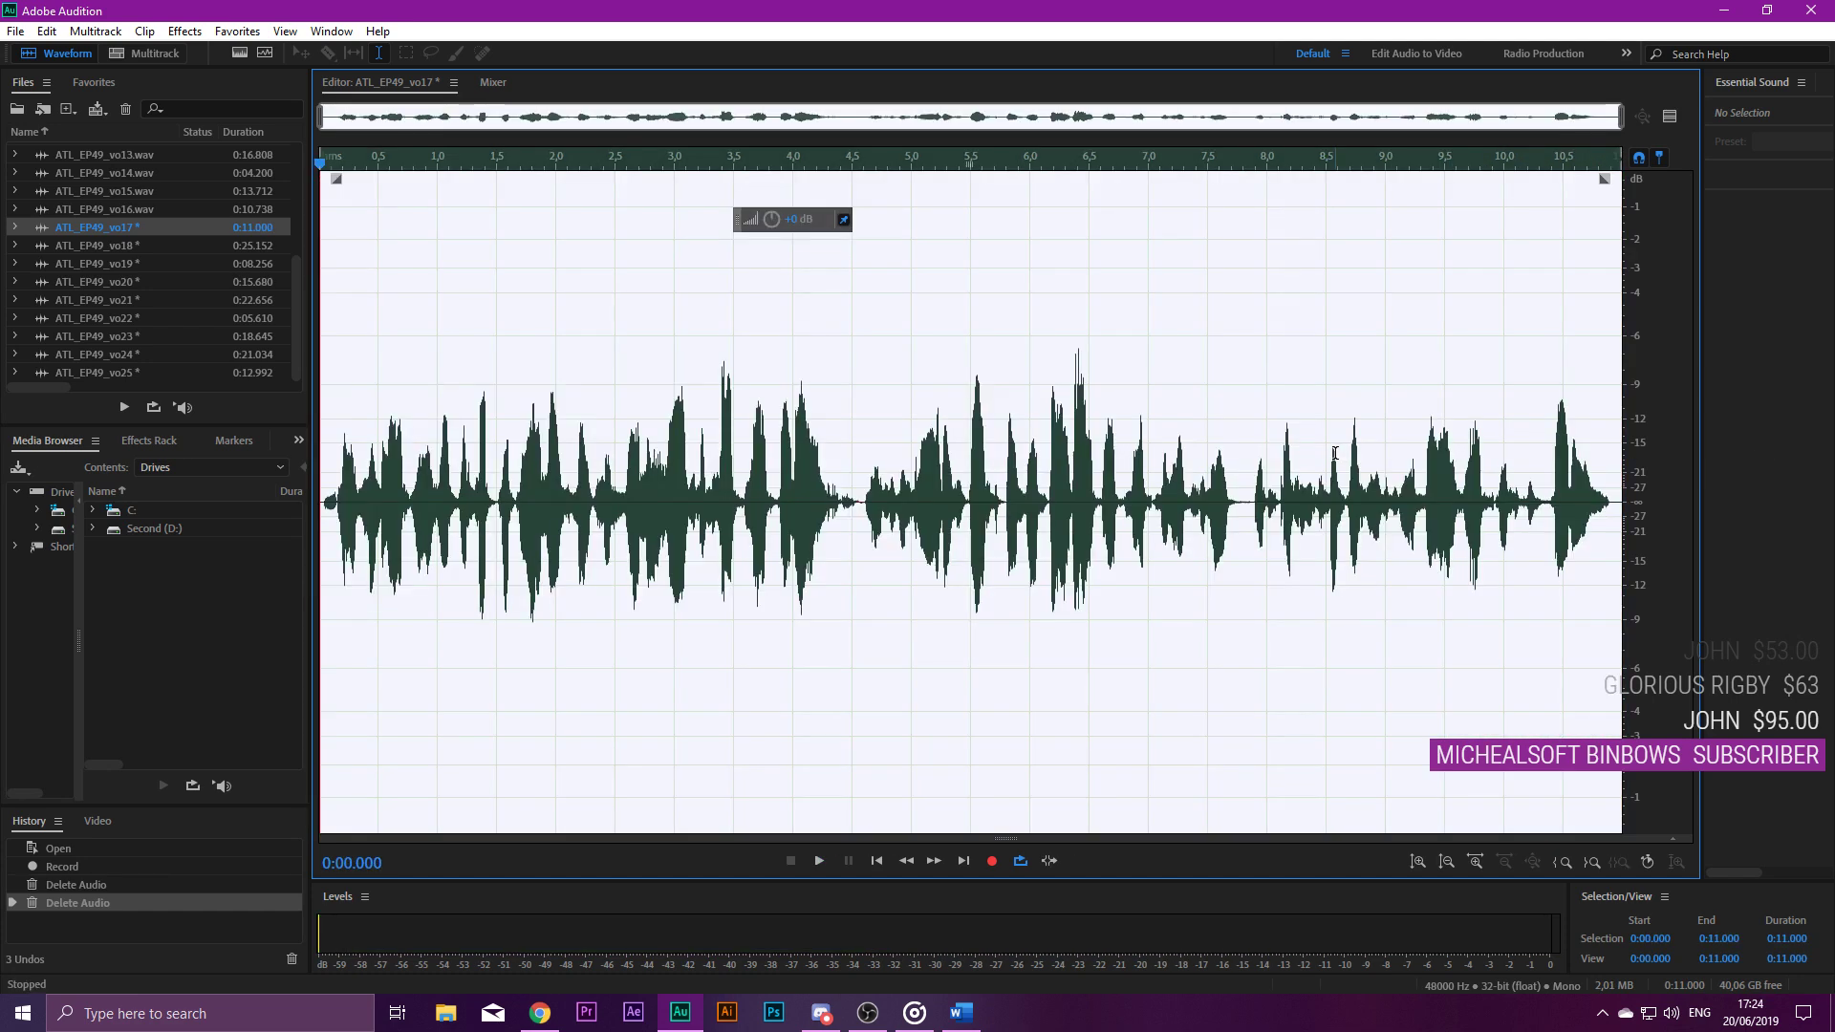
{"action": "key", "text": "ctrl+shift+p"}
{"action": "key", "text": "Return"}
{"action": "key", "text": "ctrl+s"}
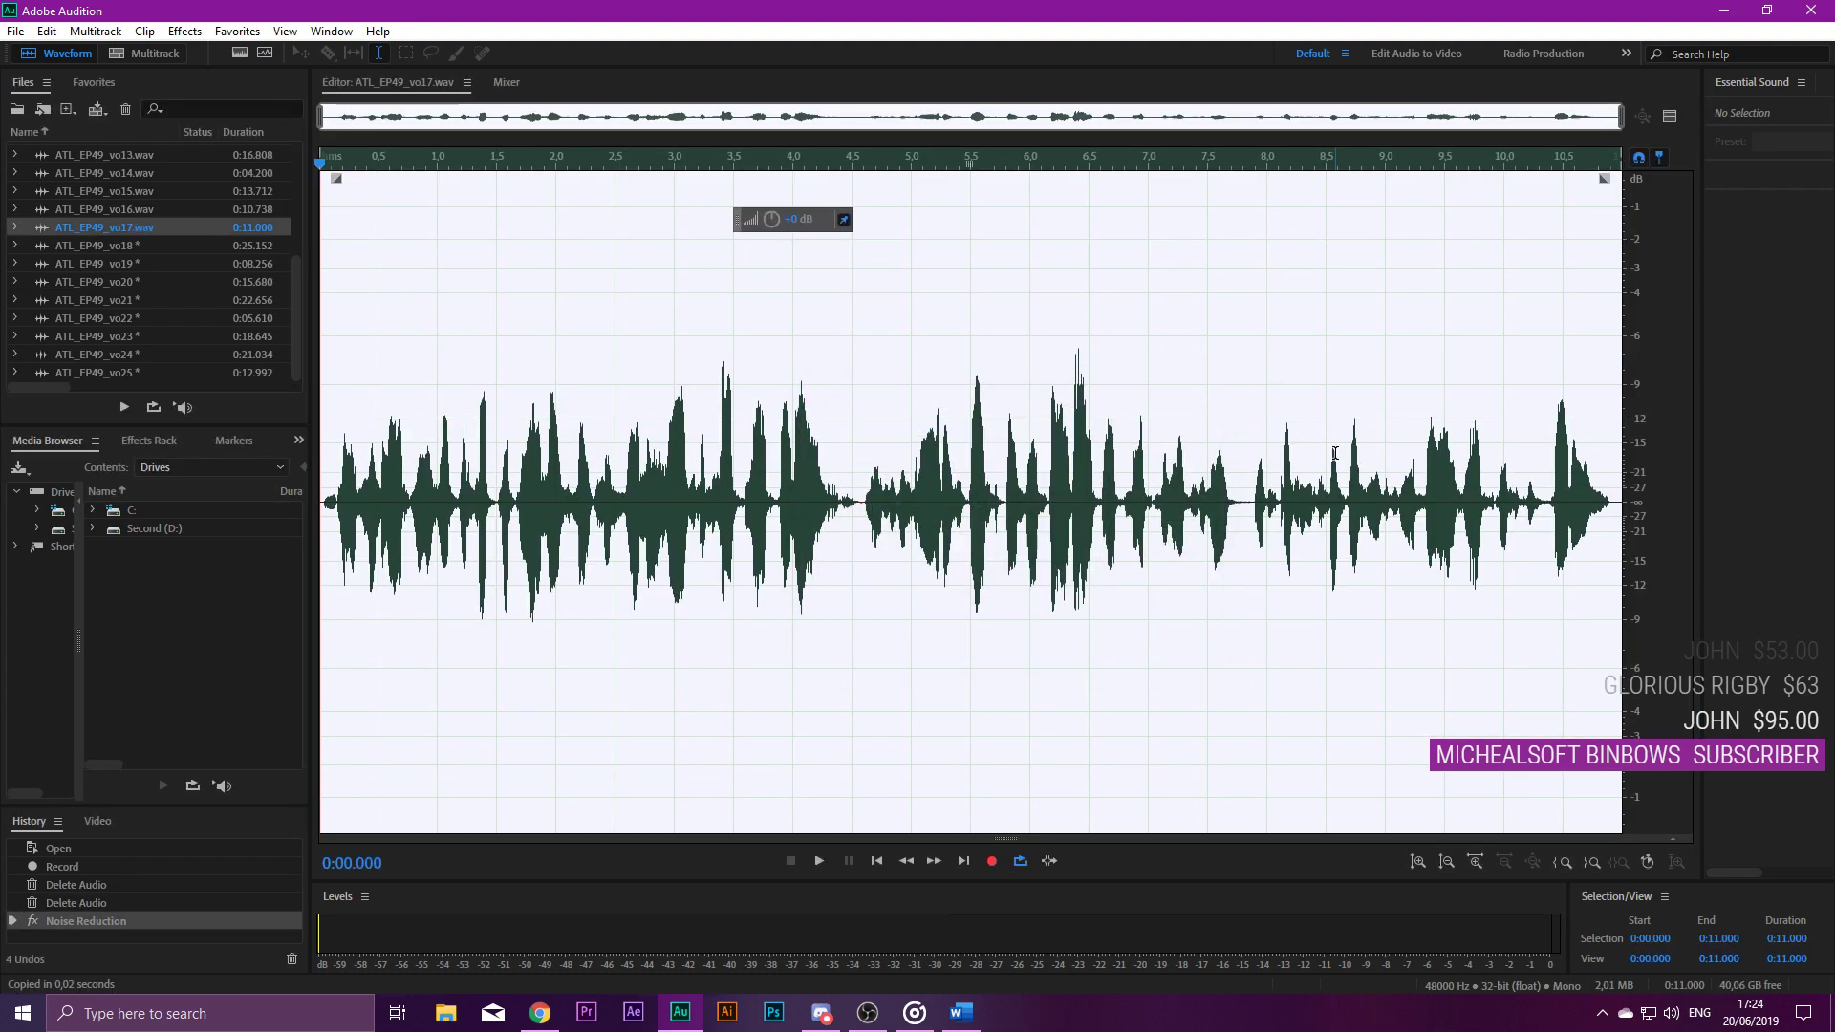
Open ATL_EP49_vo18, delete about 0.72 seconds of silence from its start, and play it from the beginning.
{"action": "left_click", "coordinate": [118, 245]}
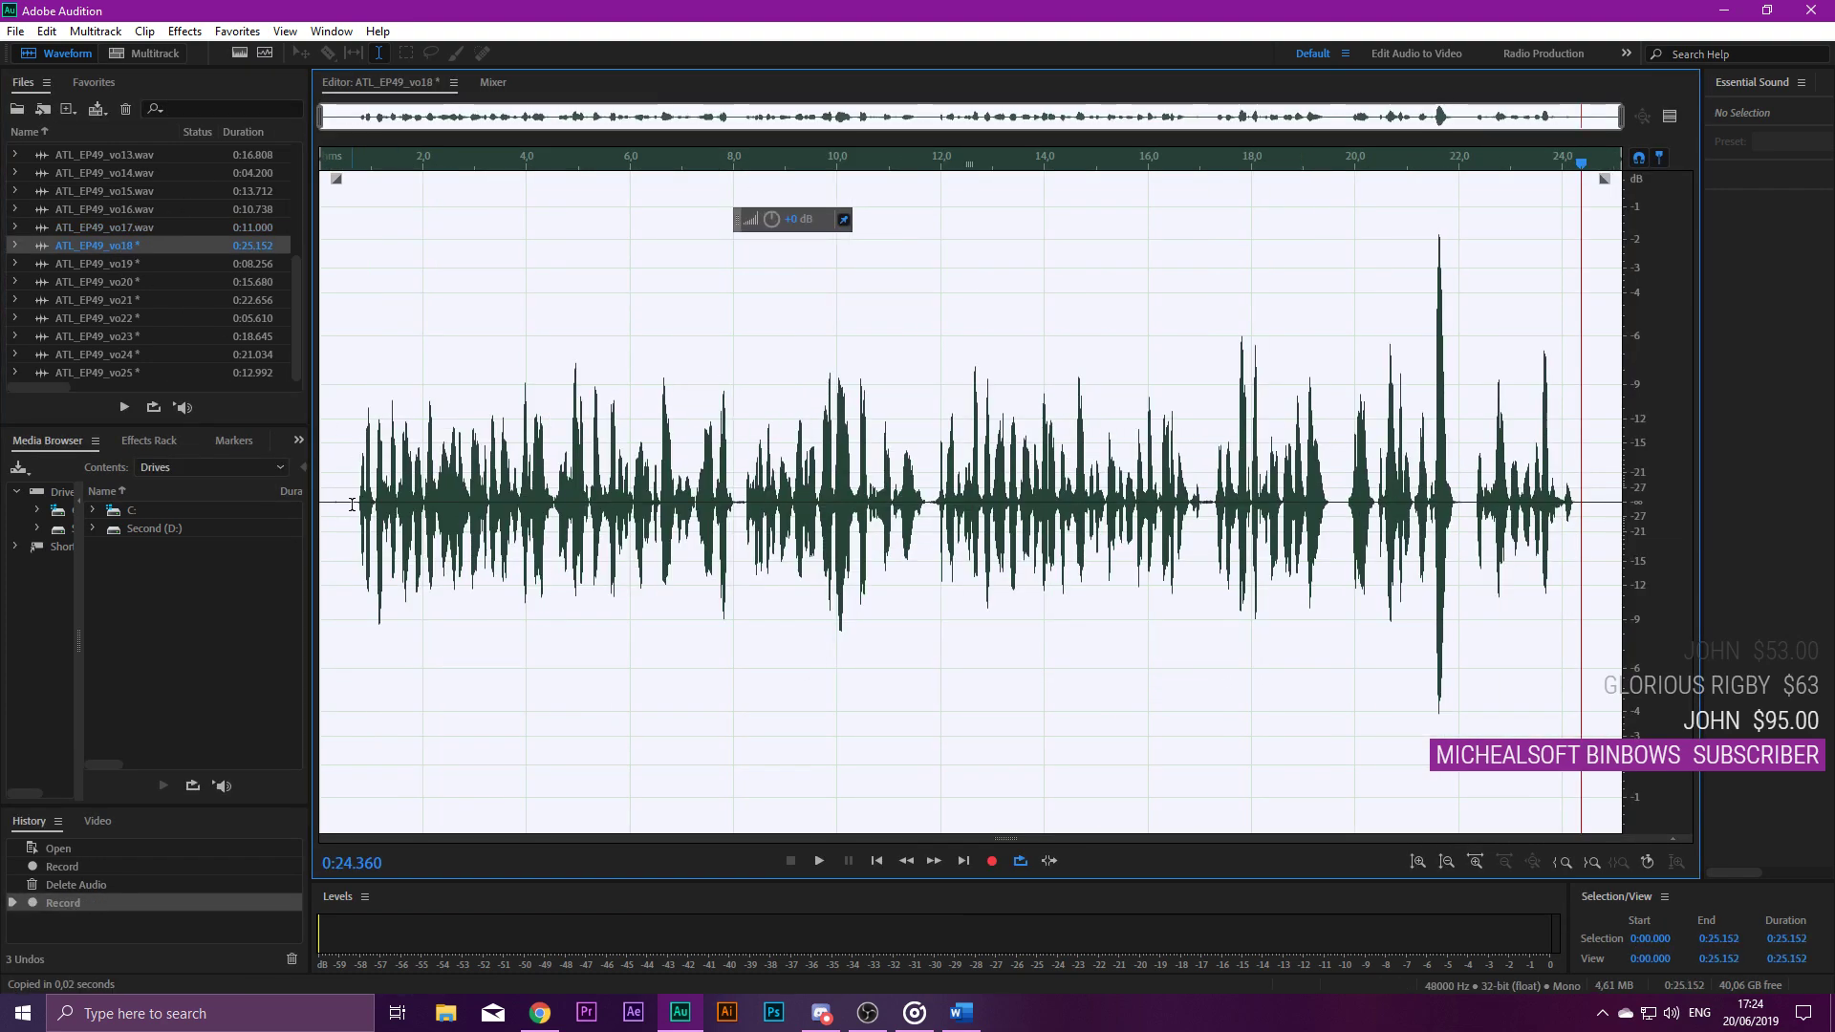
{"action": "left_click_drag", "start_coordinate": [351, 503], "coordinate": [320, 503]}
{"action": "key", "text": "Delete"}
{"action": "key", "text": "space"}
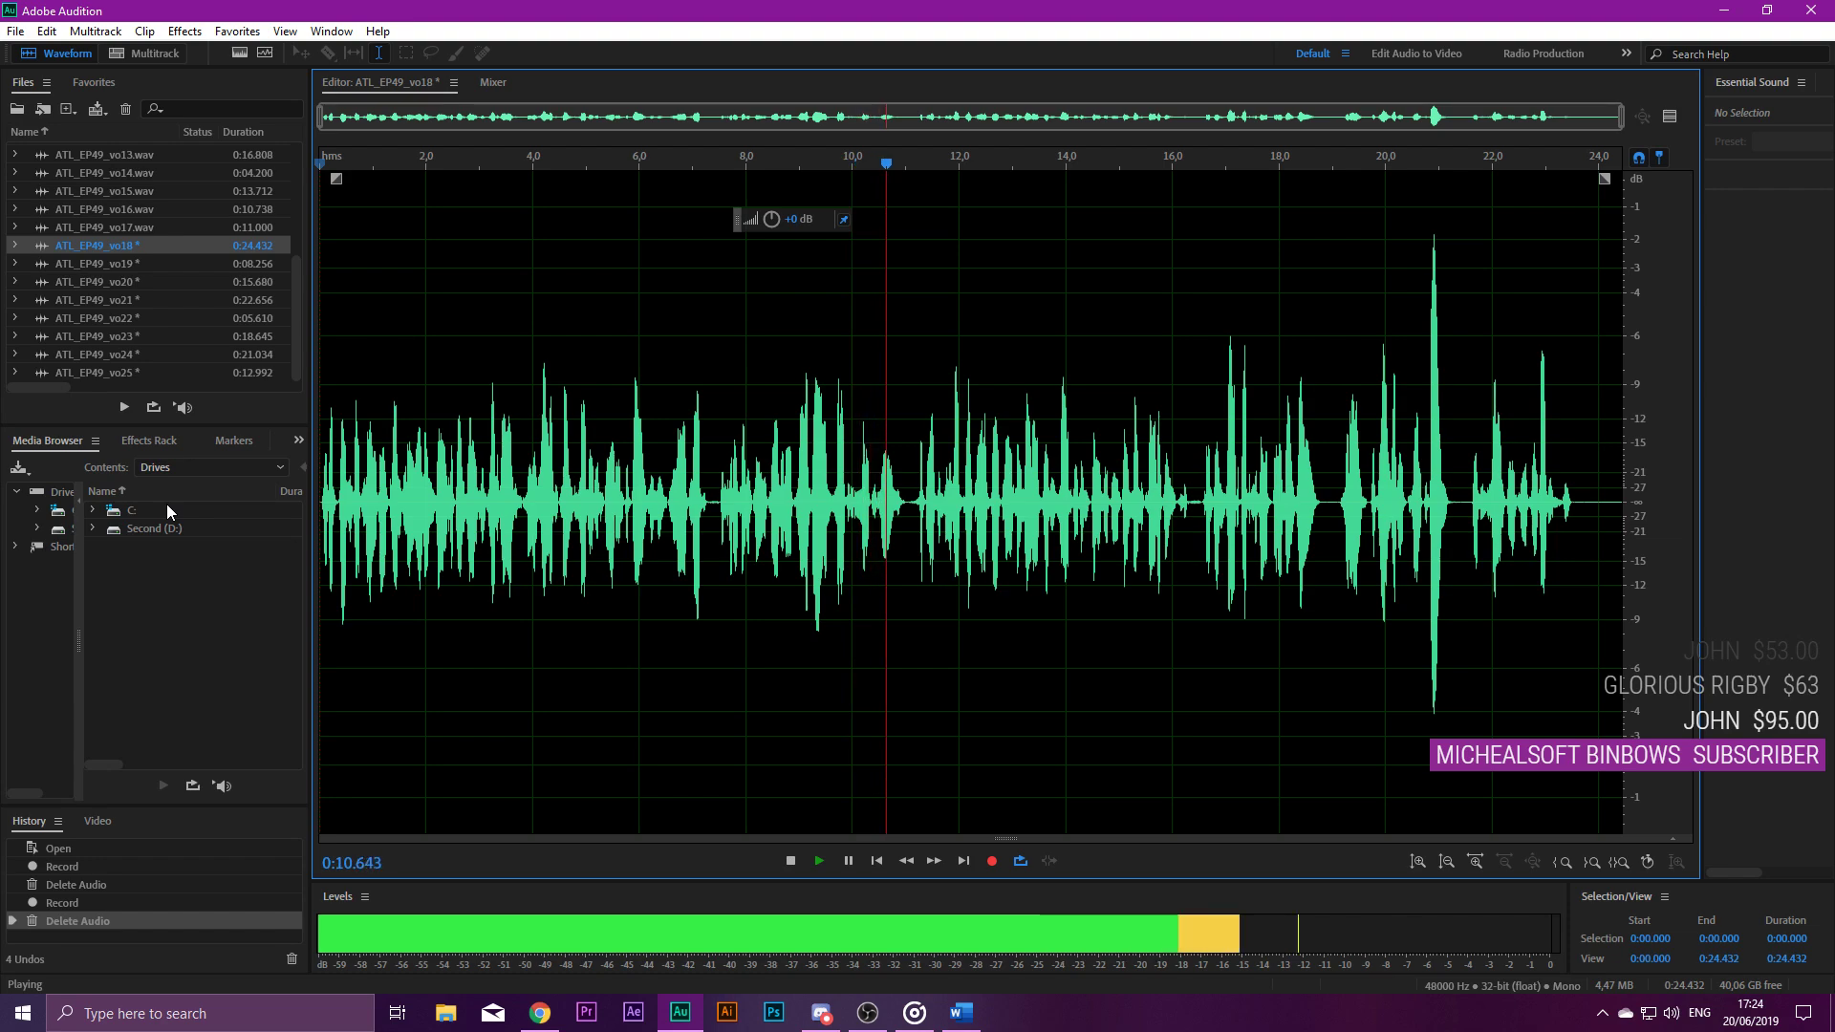
Stop playback, delete about 0.21 seconds of silence at about 7.3 seconds in ATL_EP49_vo18, and play from there.
{"action": "left_click", "coordinate": [706, 493]}
{"action": "key", "text": "space"}
{"action": "scroll", "coordinate": [704, 496], "scroll_direction": "up", "scroll_amount": 3}
{"action": "left_click_drag", "start_coordinate": [729, 507], "coordinate": [790, 517]}
{"action": "key", "text": "Delete"}
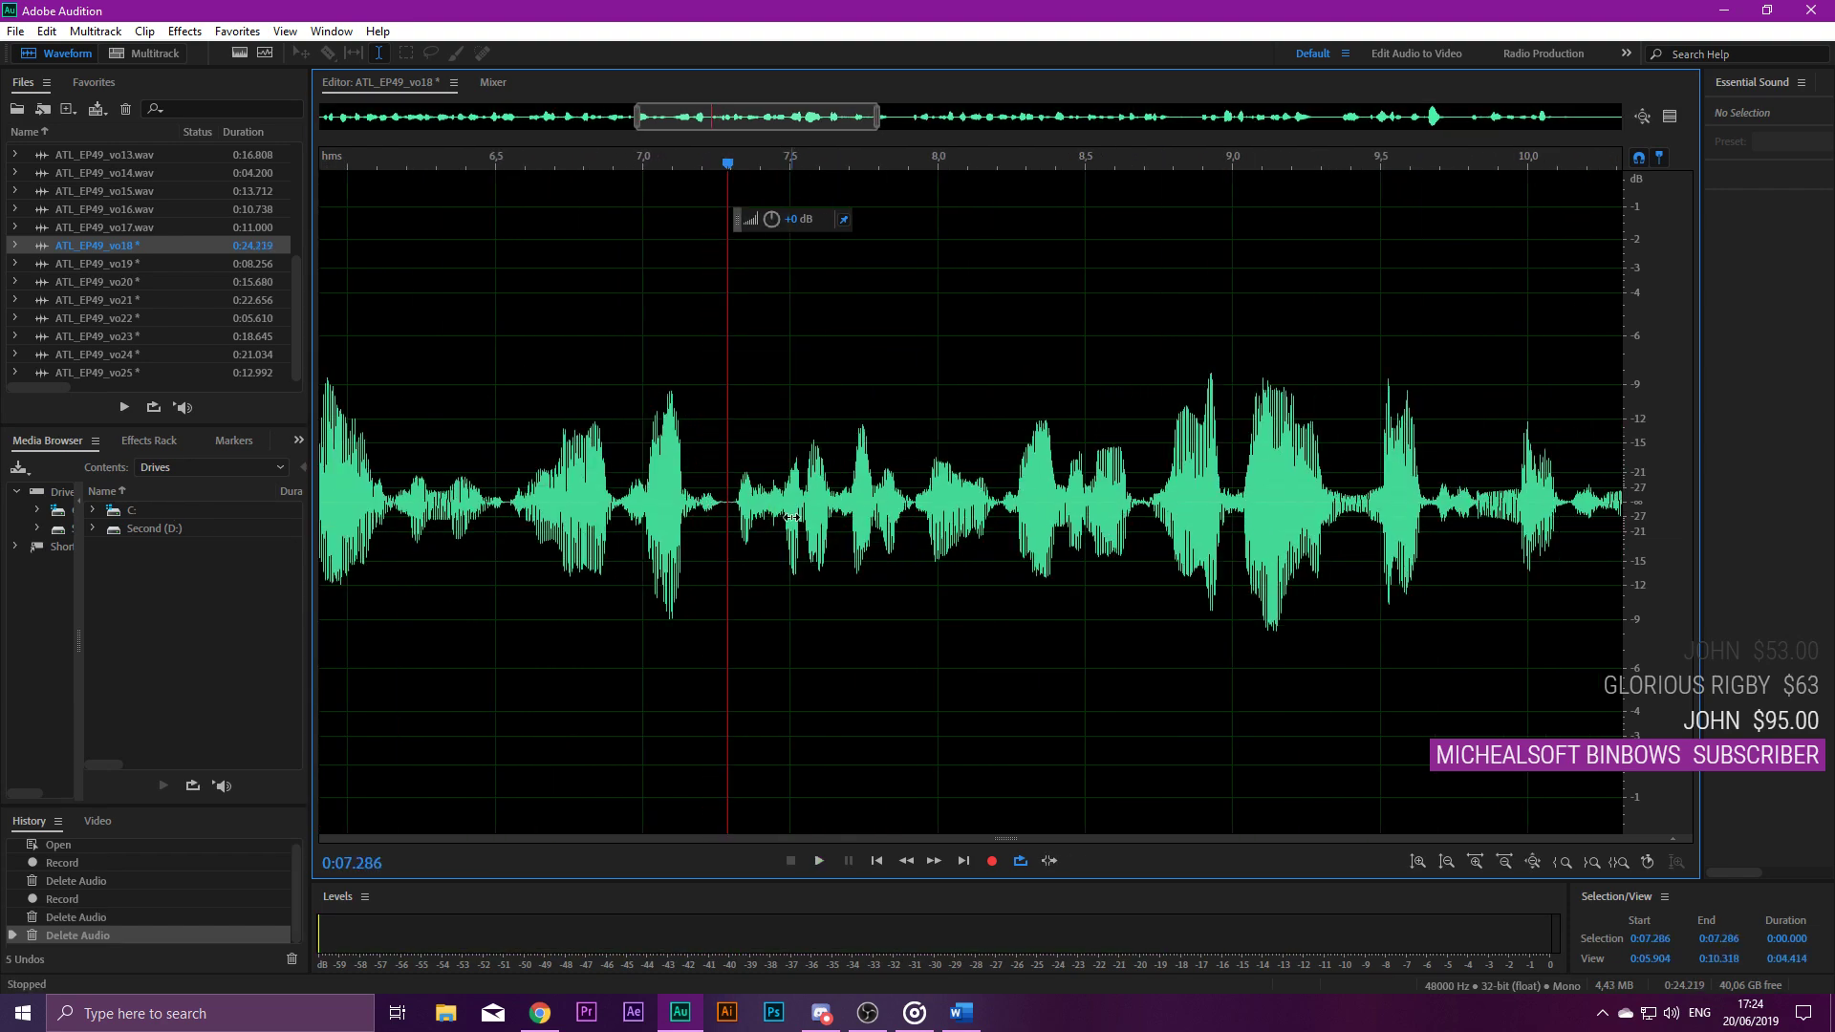
{"action": "scroll", "coordinate": [779, 501], "scroll_direction": "down", "scroll_amount": 3}
{"action": "key", "text": "space"}
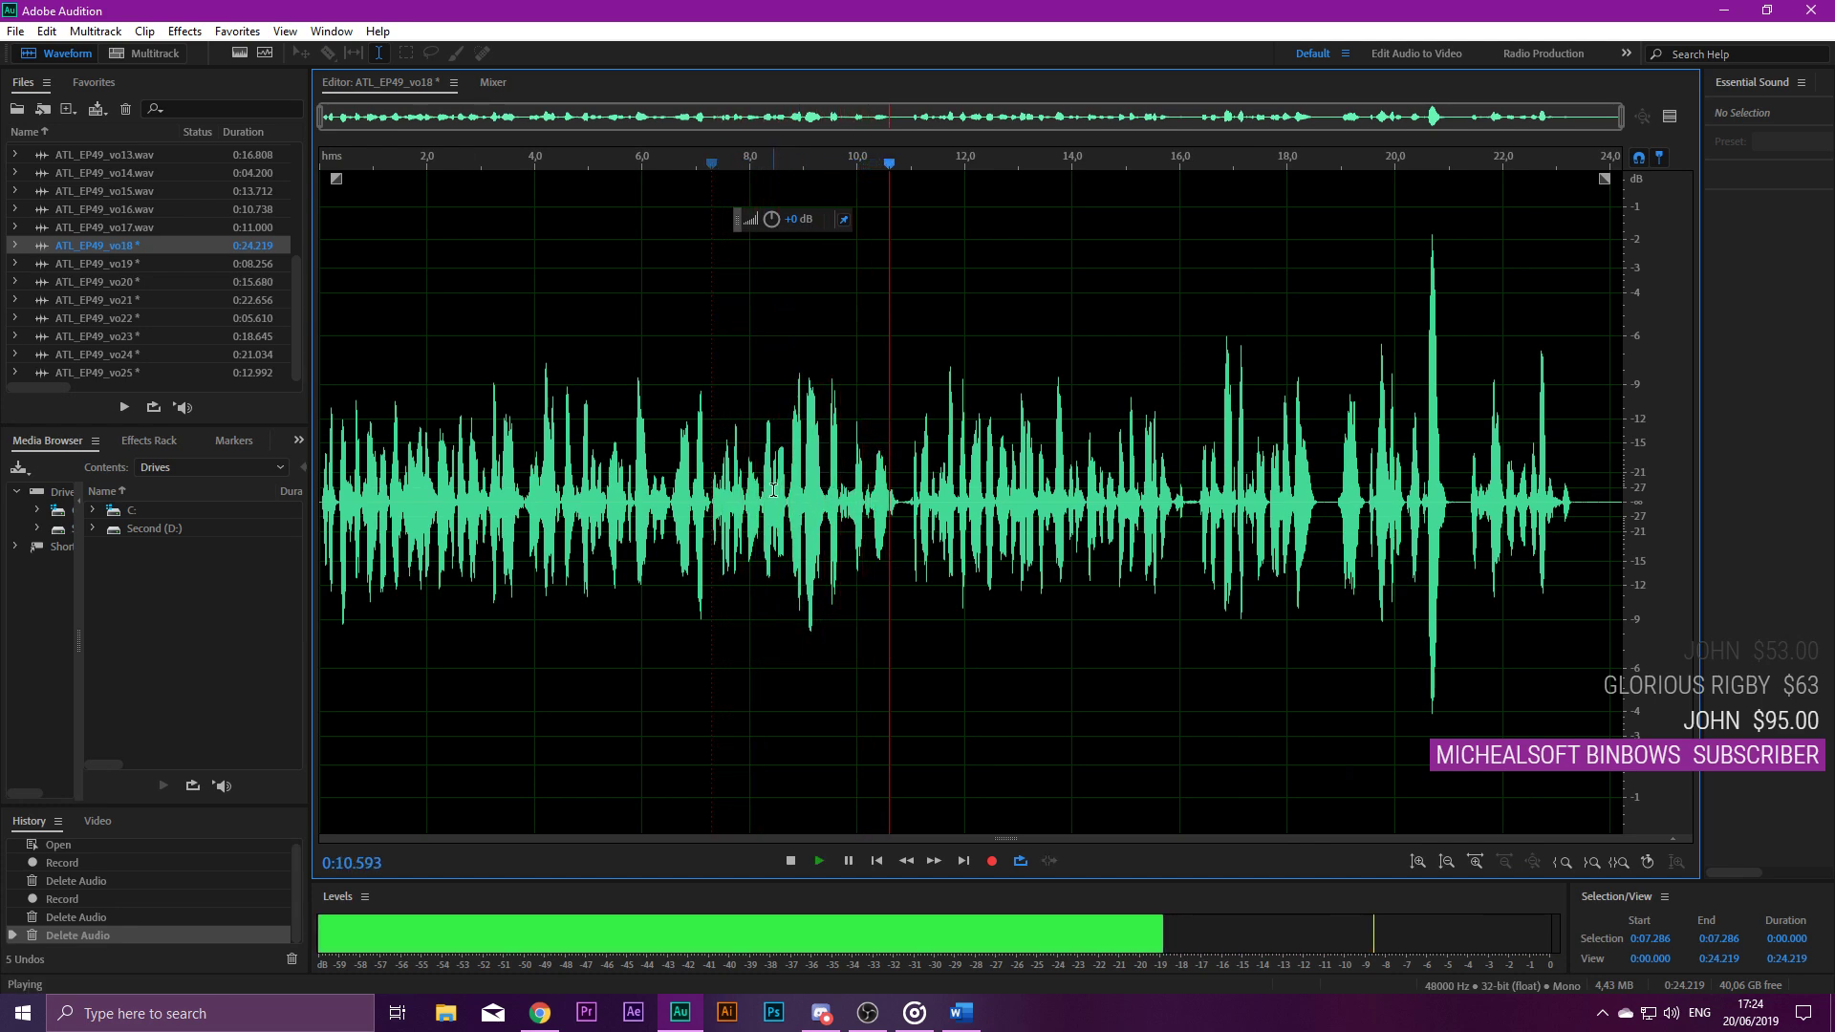
Stop playback, delete about 0.24 seconds of the pause at about 10.8 seconds in ATL_EP49_vo18, and play from about 10.6 seconds.
{"action": "key", "text": "space"}
{"action": "scroll", "coordinate": [903, 498], "scroll_direction": "up", "scroll_amount": 8}
{"action": "left_click_drag", "start_coordinate": [793, 493], "coordinate": [920, 528]}
{"action": "key", "text": "Delete"}
{"action": "left_click", "coordinate": [697, 413]}
{"action": "key", "text": "space"}
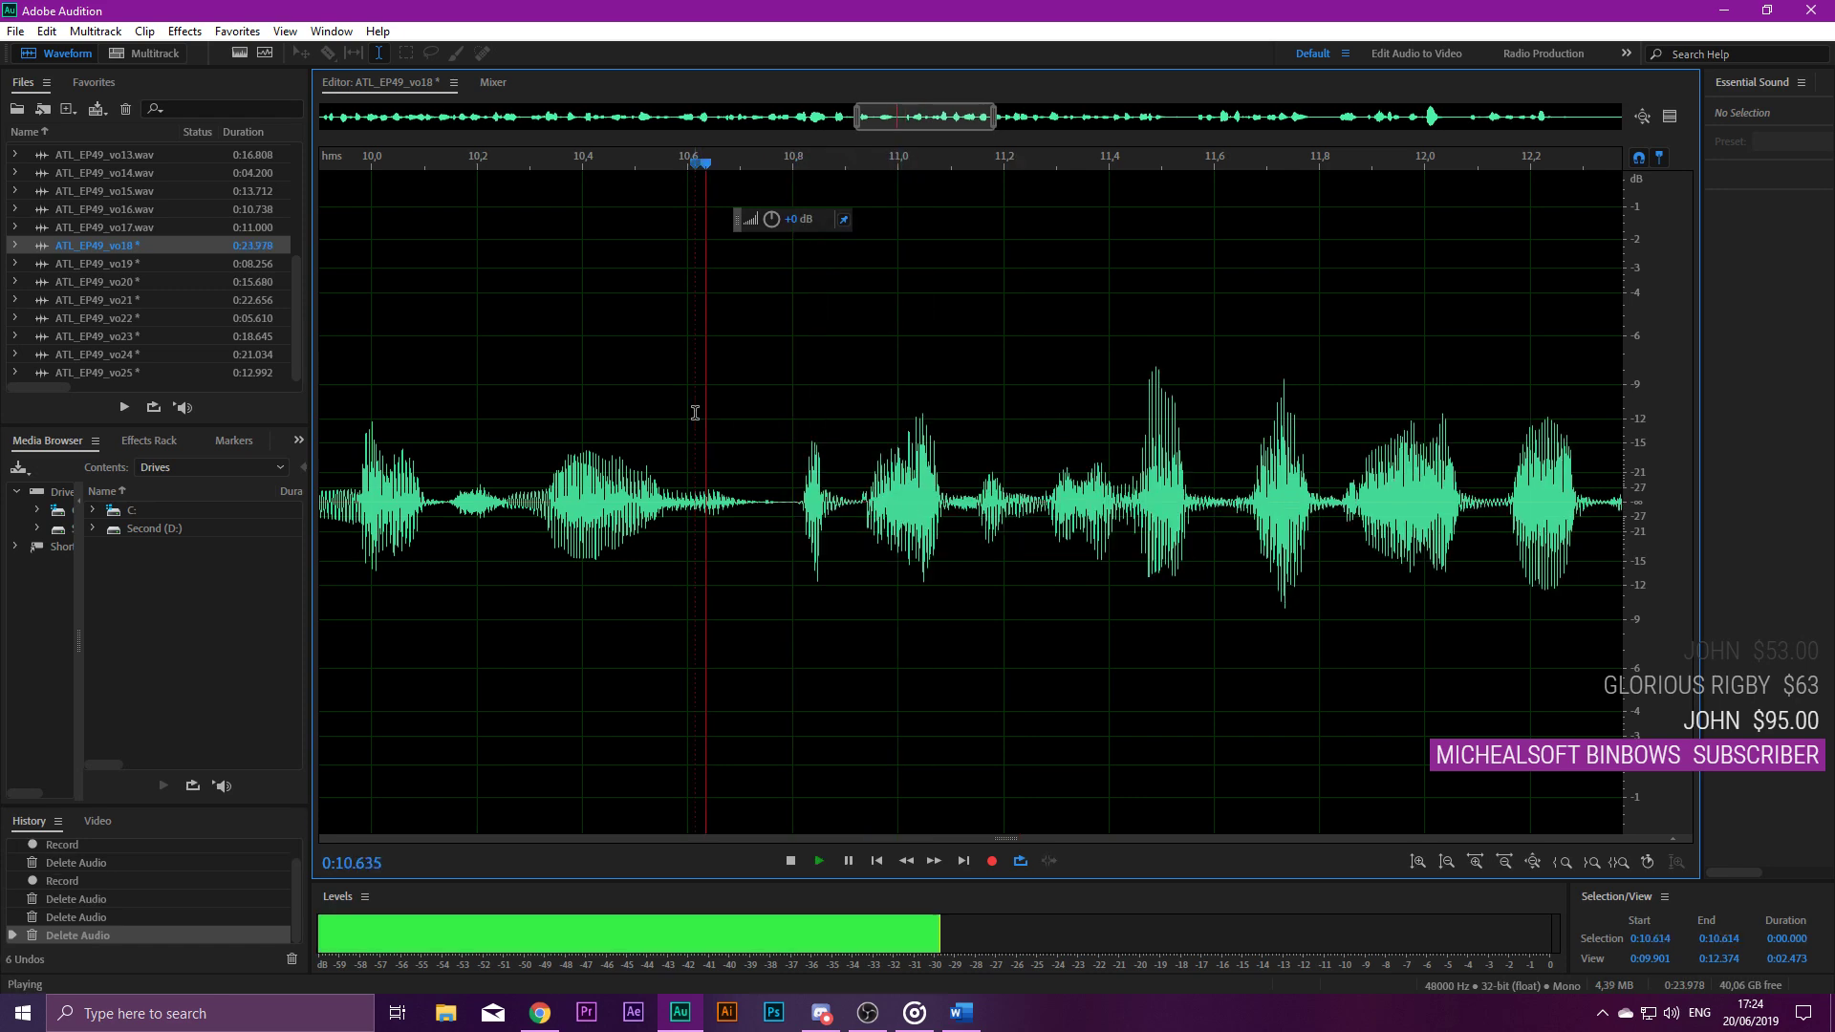
Skip to about 14.4 seconds, delete about 0.26 seconds of the pause near 15.8 seconds in ATL_EP49_vo18, and play from about 15.6 seconds.
{"action": "scroll", "coordinate": [1092, 472], "scroll_direction": "down", "scroll_amount": 8}
{"action": "left_click", "coordinate": [971, 487]}
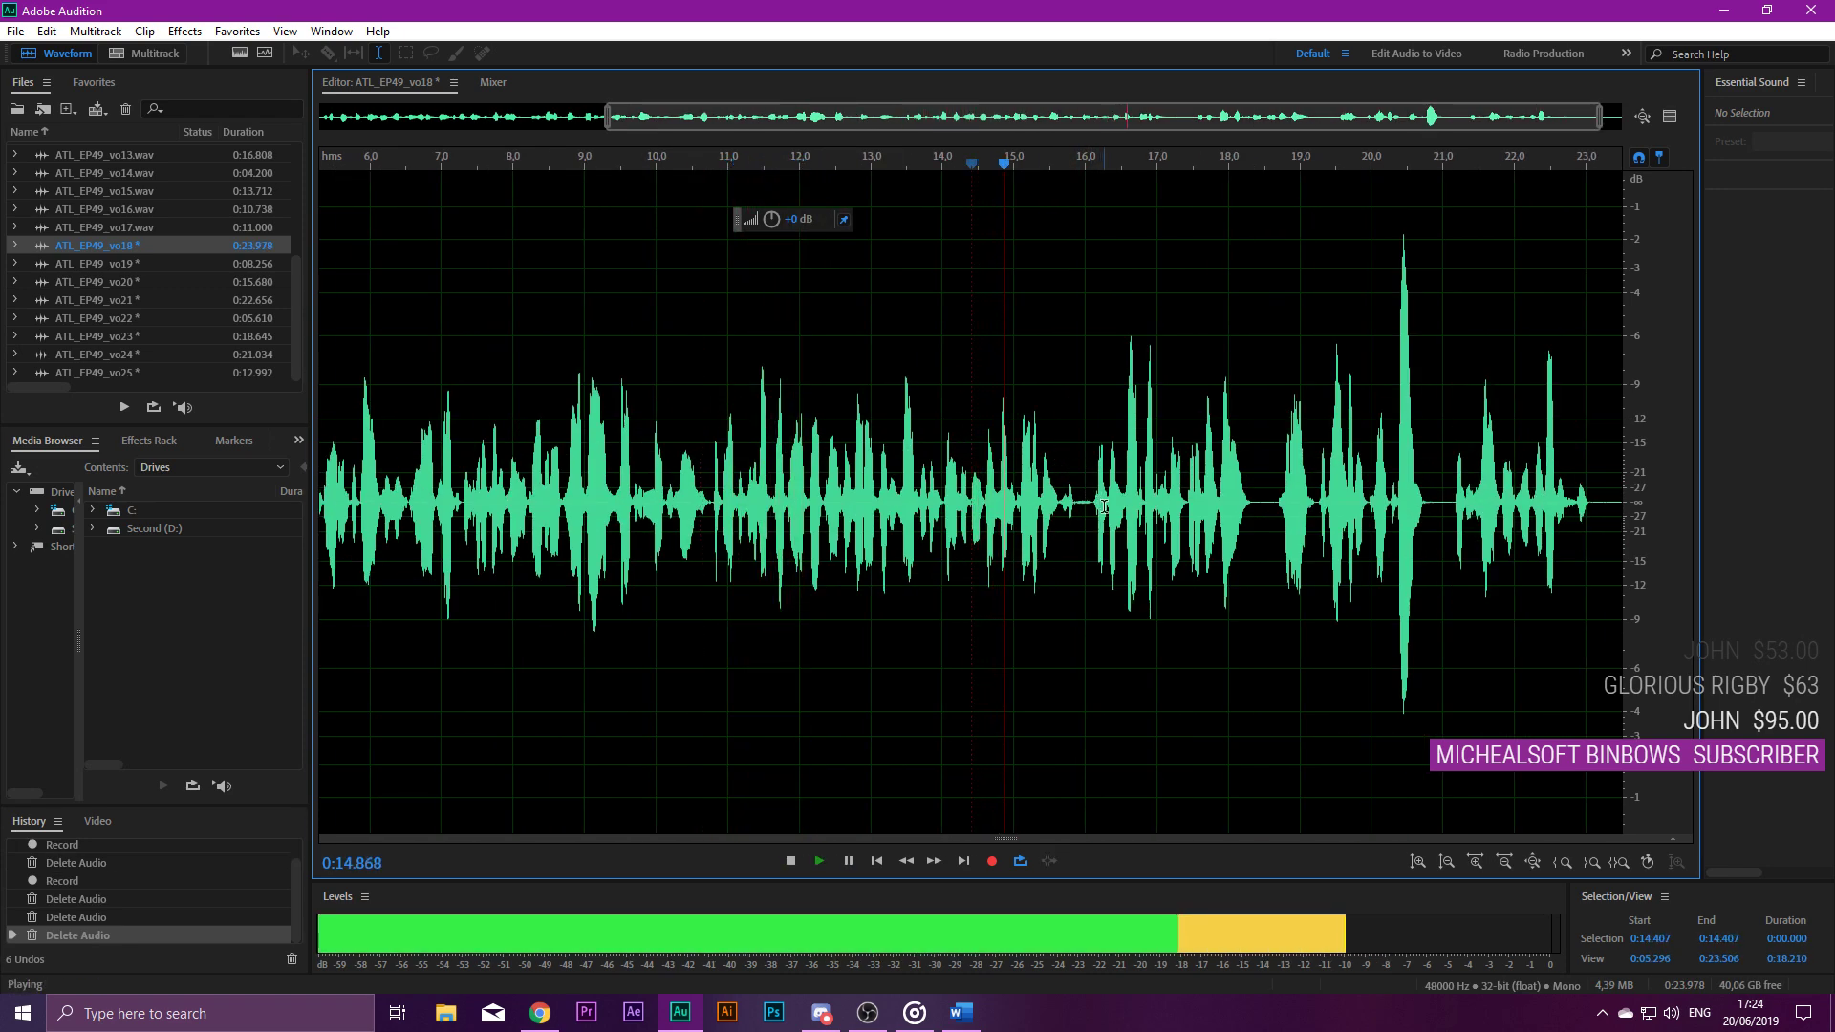
{"action": "scroll", "coordinate": [1056, 504], "scroll_direction": "up", "scroll_amount": 4}
{"action": "scroll", "coordinate": [1056, 504], "scroll_direction": "up", "scroll_amount": 2}
{"action": "key", "text": "space"}
{"action": "left_click_drag", "start_coordinate": [986, 516], "coordinate": [1084, 523]}
{"action": "key", "text": "Delete"}
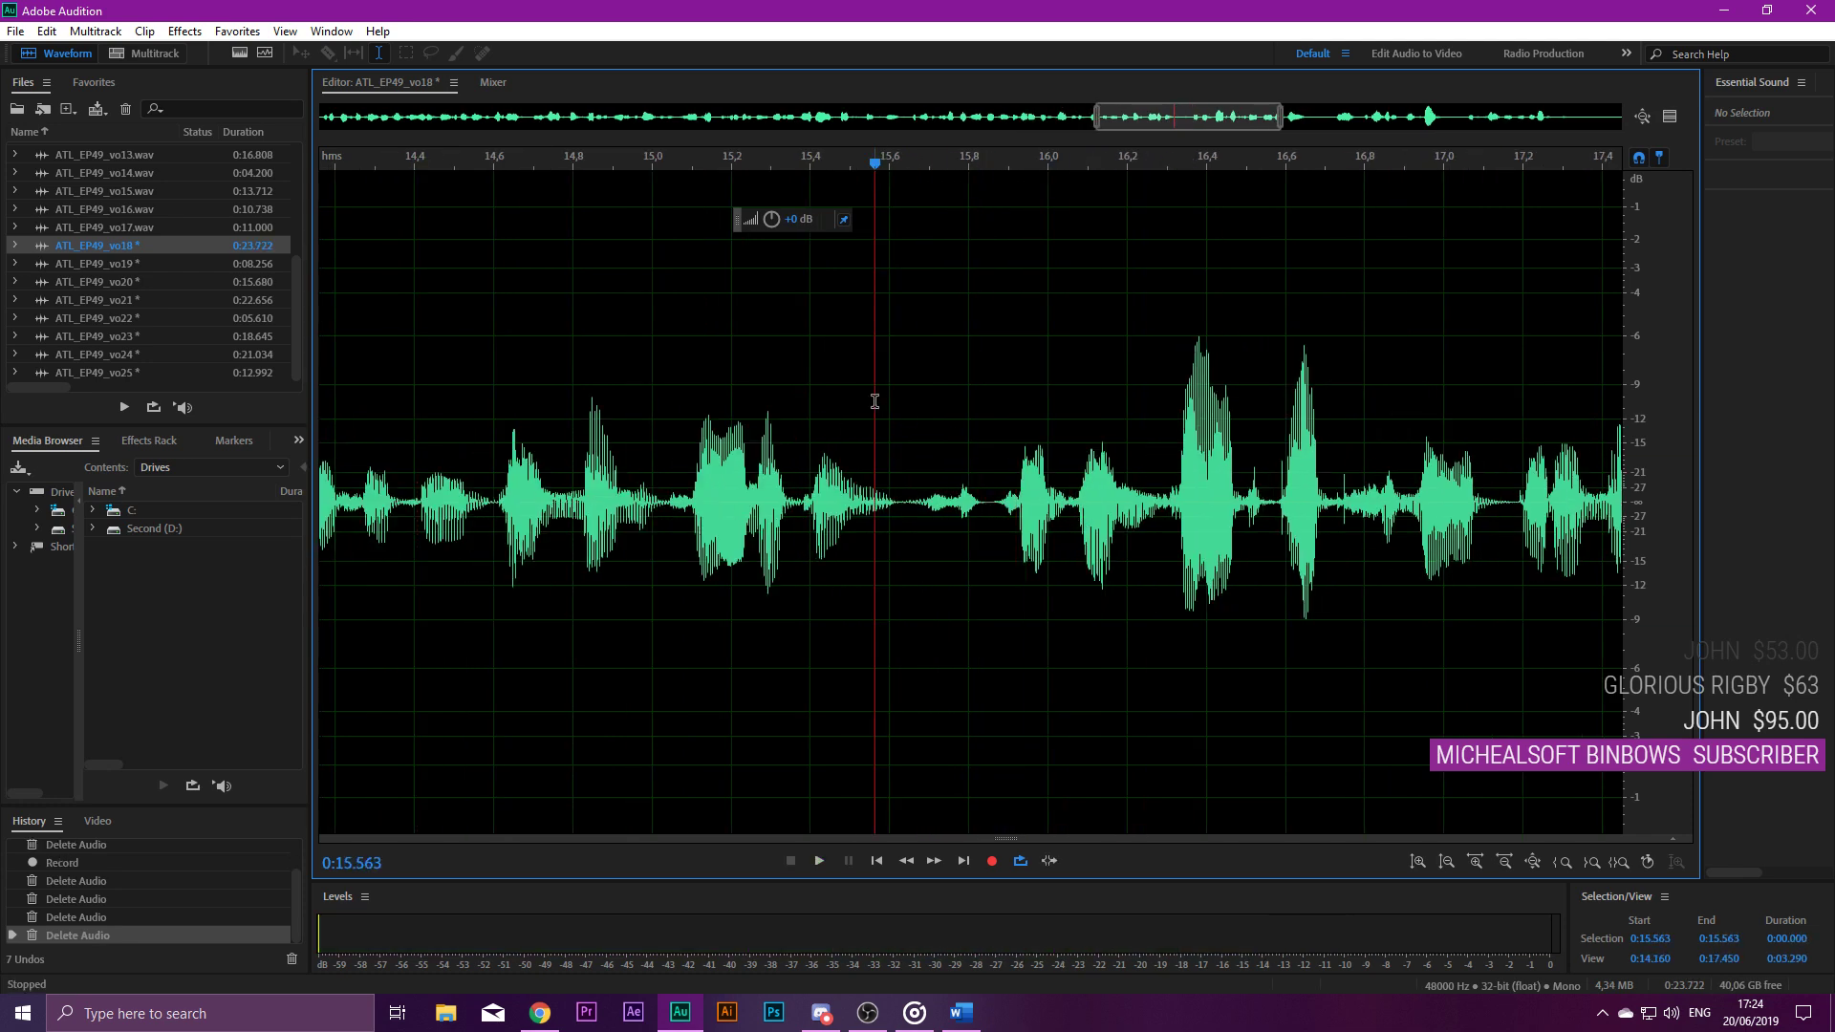
{"action": "scroll", "coordinate": [874, 402], "scroll_direction": "down", "scroll_amount": 6}
{"action": "key", "text": "space"}
Play ATL_EP49_vo18 from 18 seconds, then lower the volume of the loud peak between about 20.11 and 20.33 seconds.
{"action": "left_click", "coordinate": [1224, 489]}
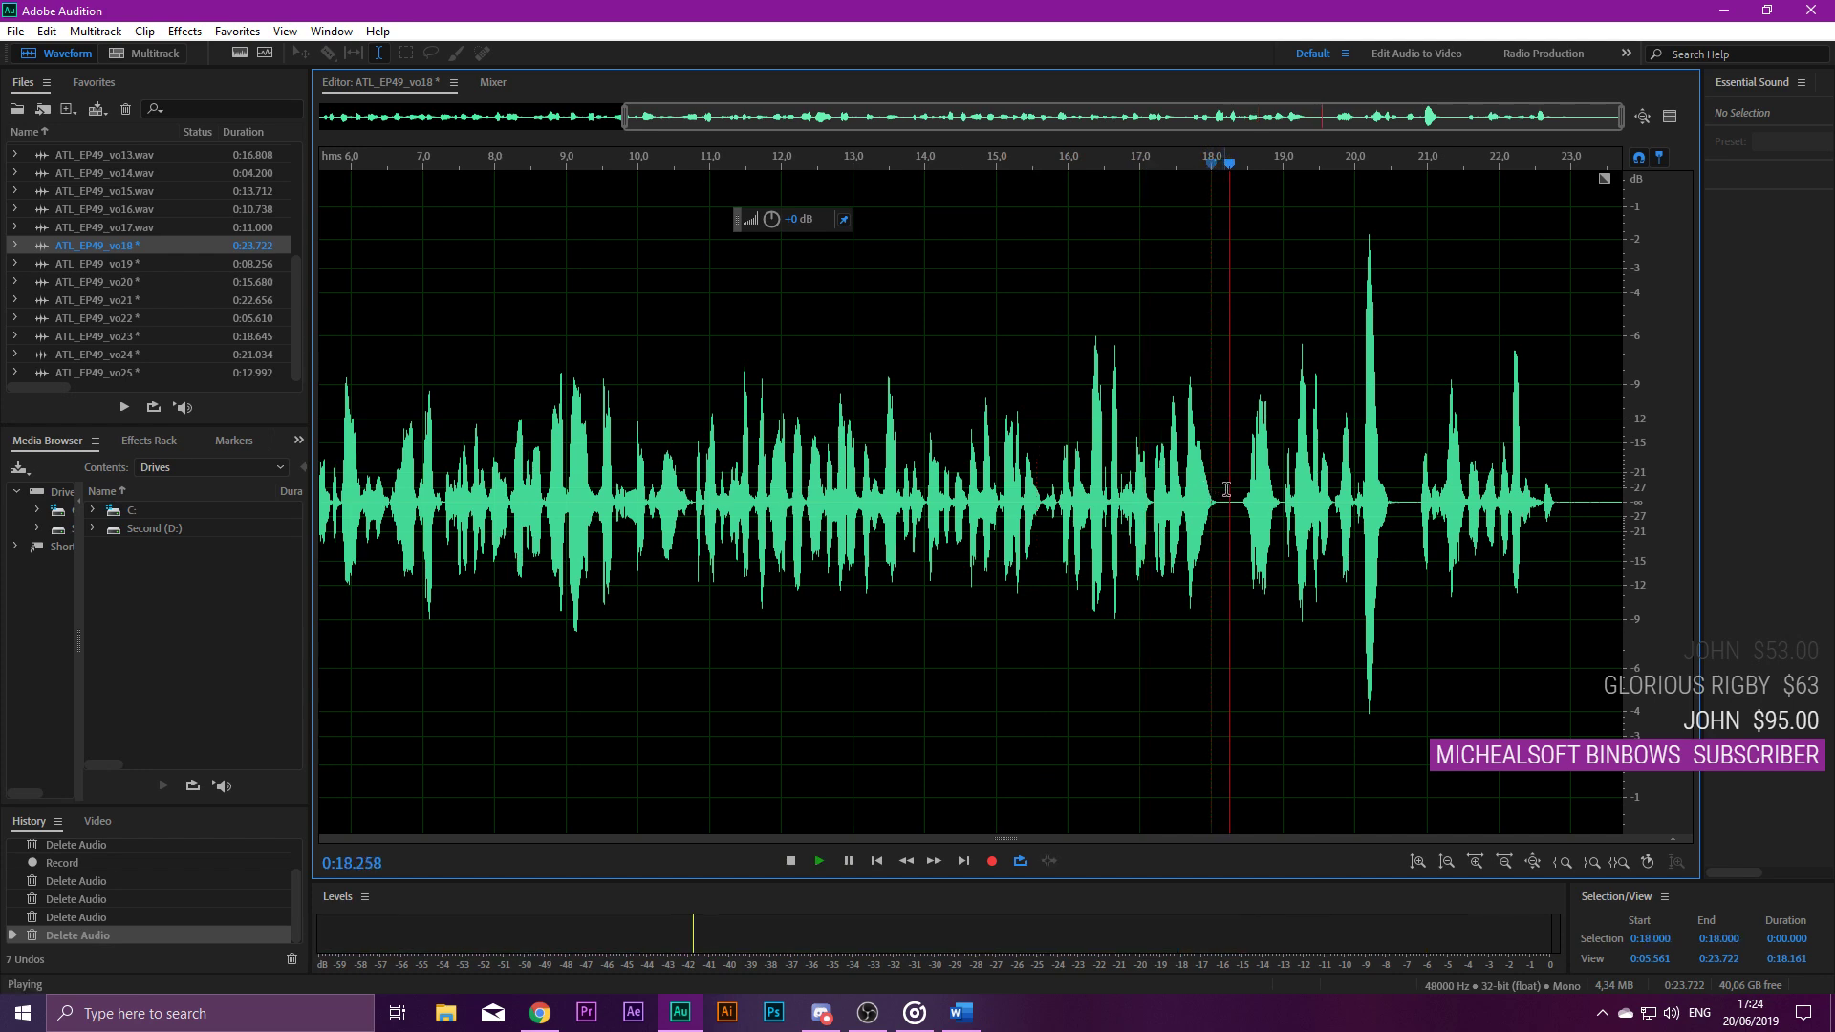
{"action": "scroll", "coordinate": [1481, 496], "scroll_direction": "down", "scroll_amount": 2}
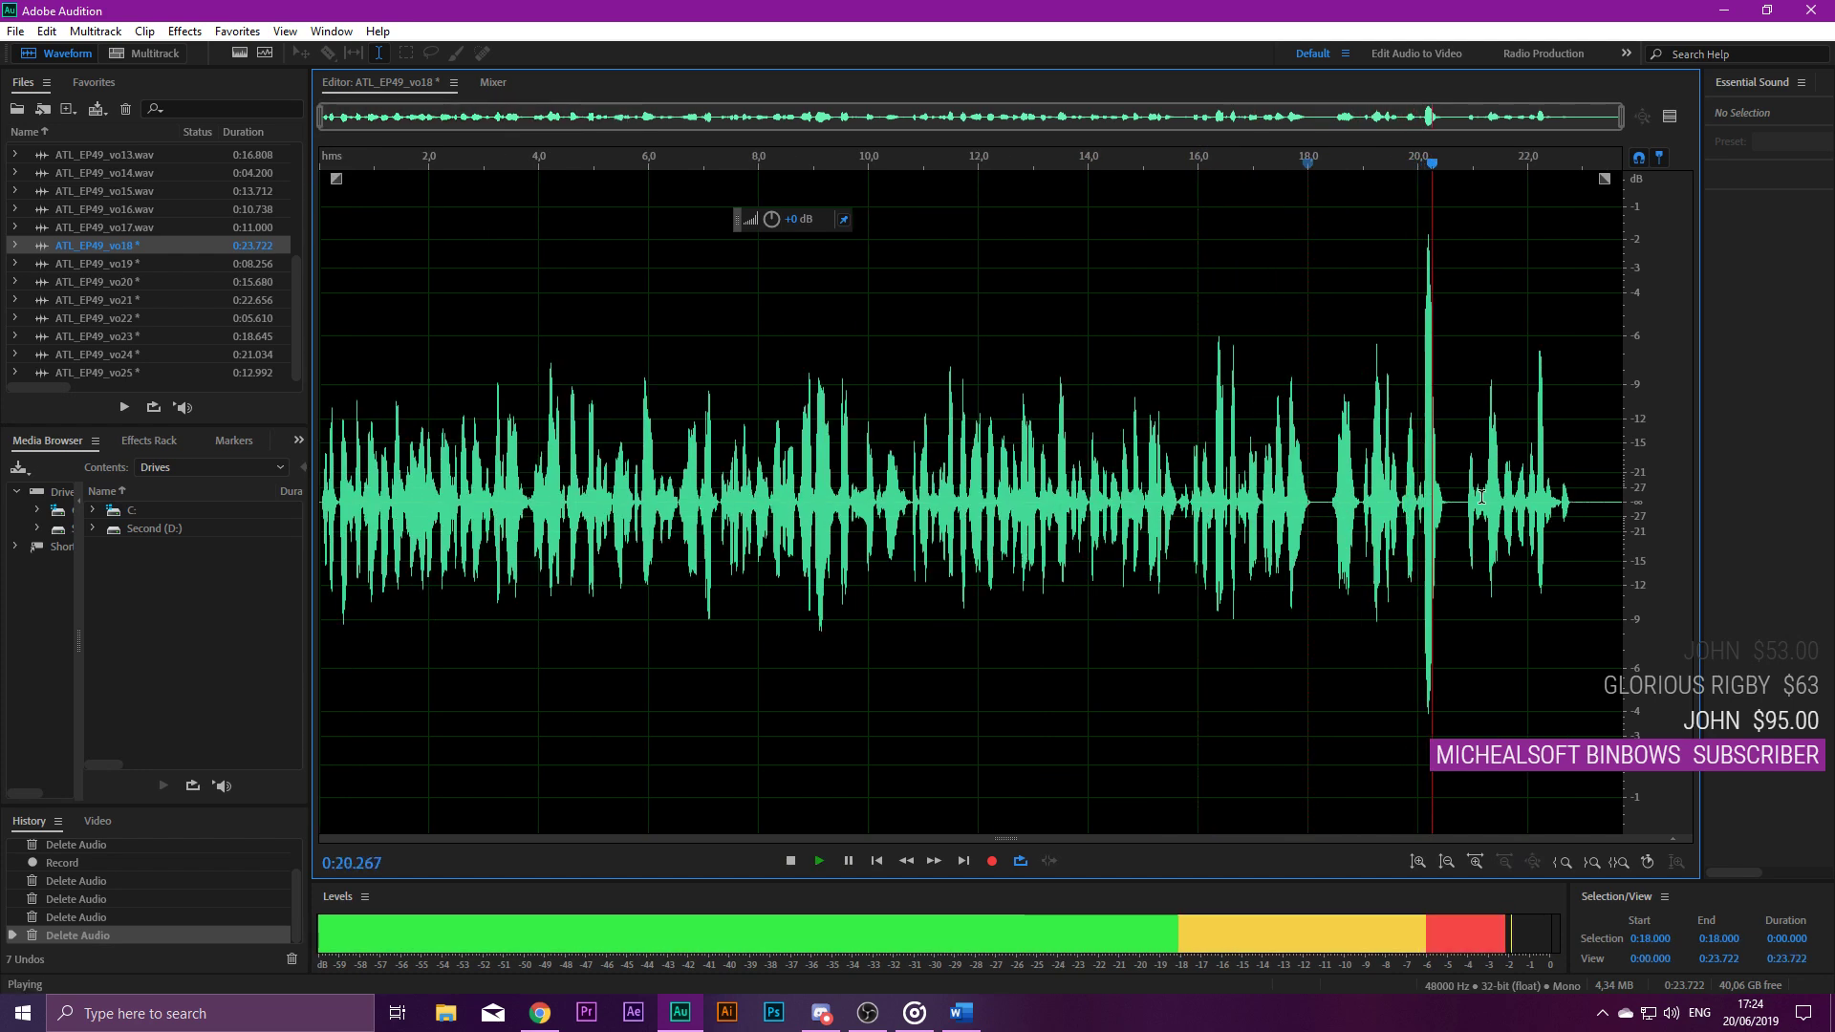
{"action": "key", "text": "space"}
{"action": "scroll", "coordinate": [1381, 487], "scroll_direction": "up", "scroll_amount": 3}
{"action": "left_click_drag", "start_coordinate": [1362, 498], "coordinate": [1400, 503]}
{"action": "left_click_drag", "start_coordinate": [772, 232], "coordinate": [761, 218]}
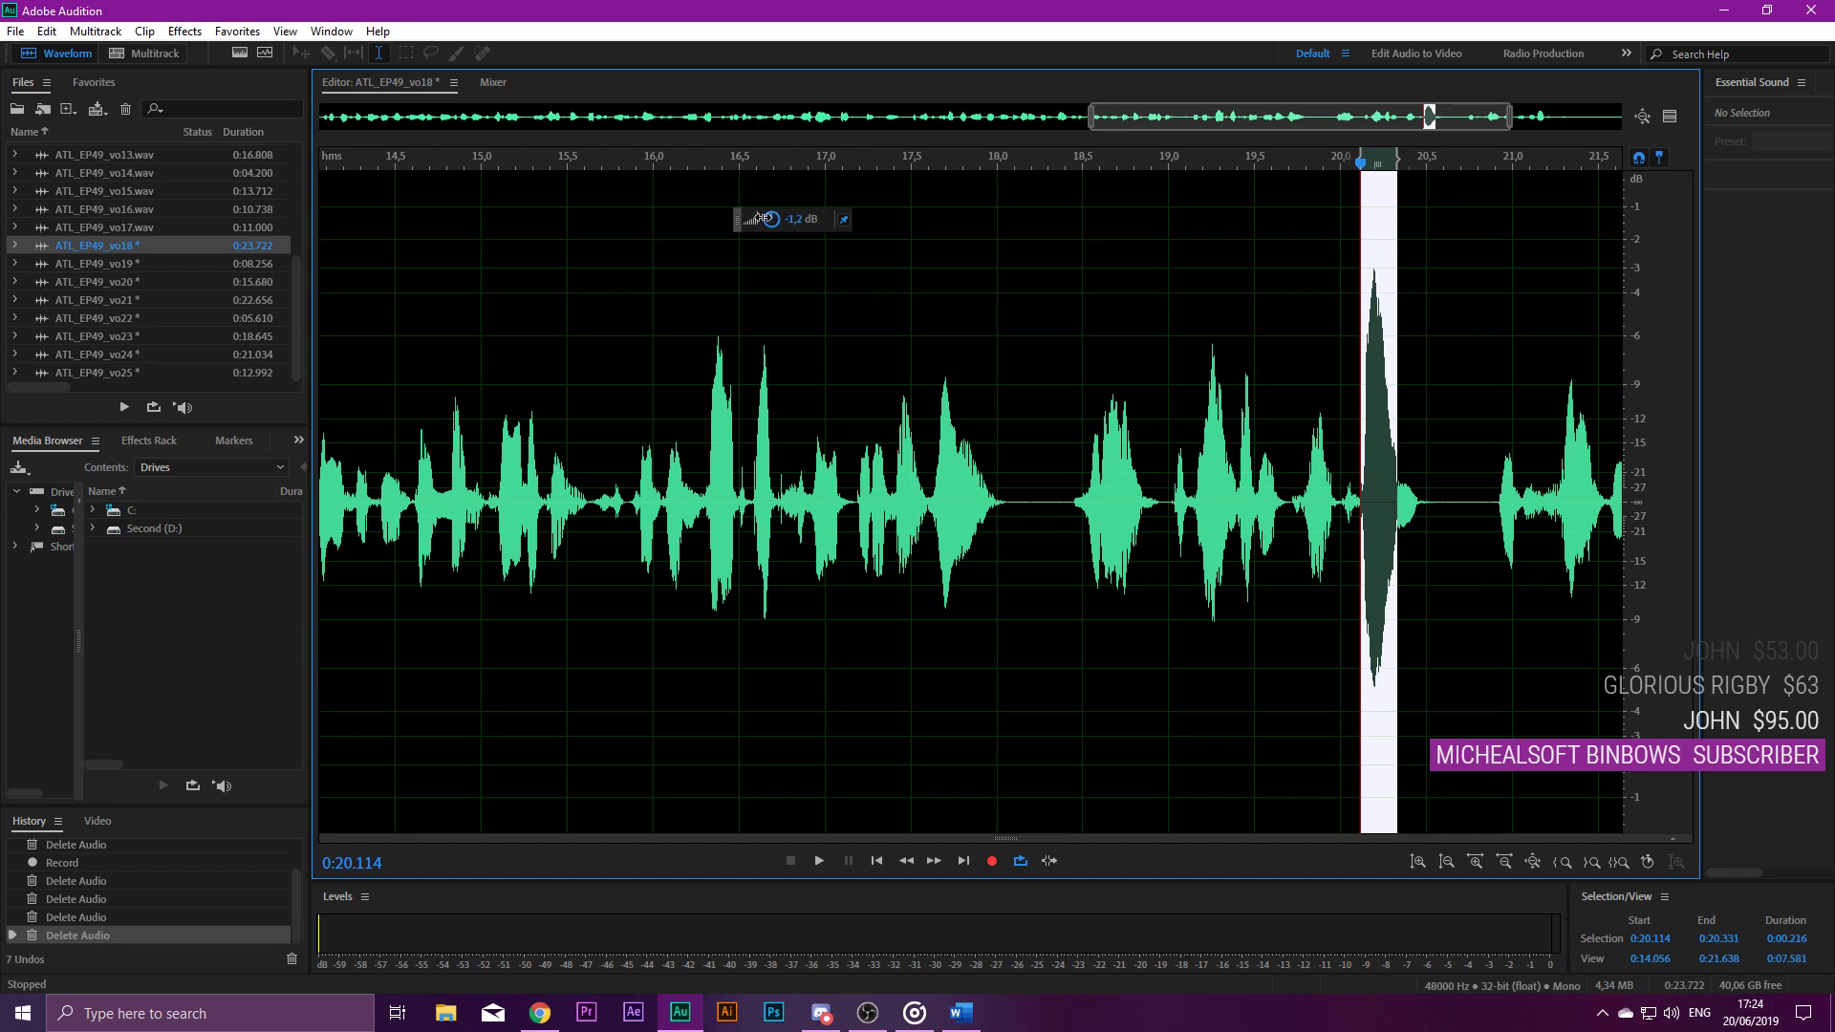
{"action": "key", "text": "space"}
{"action": "left_click", "coordinate": [1154, 395]}
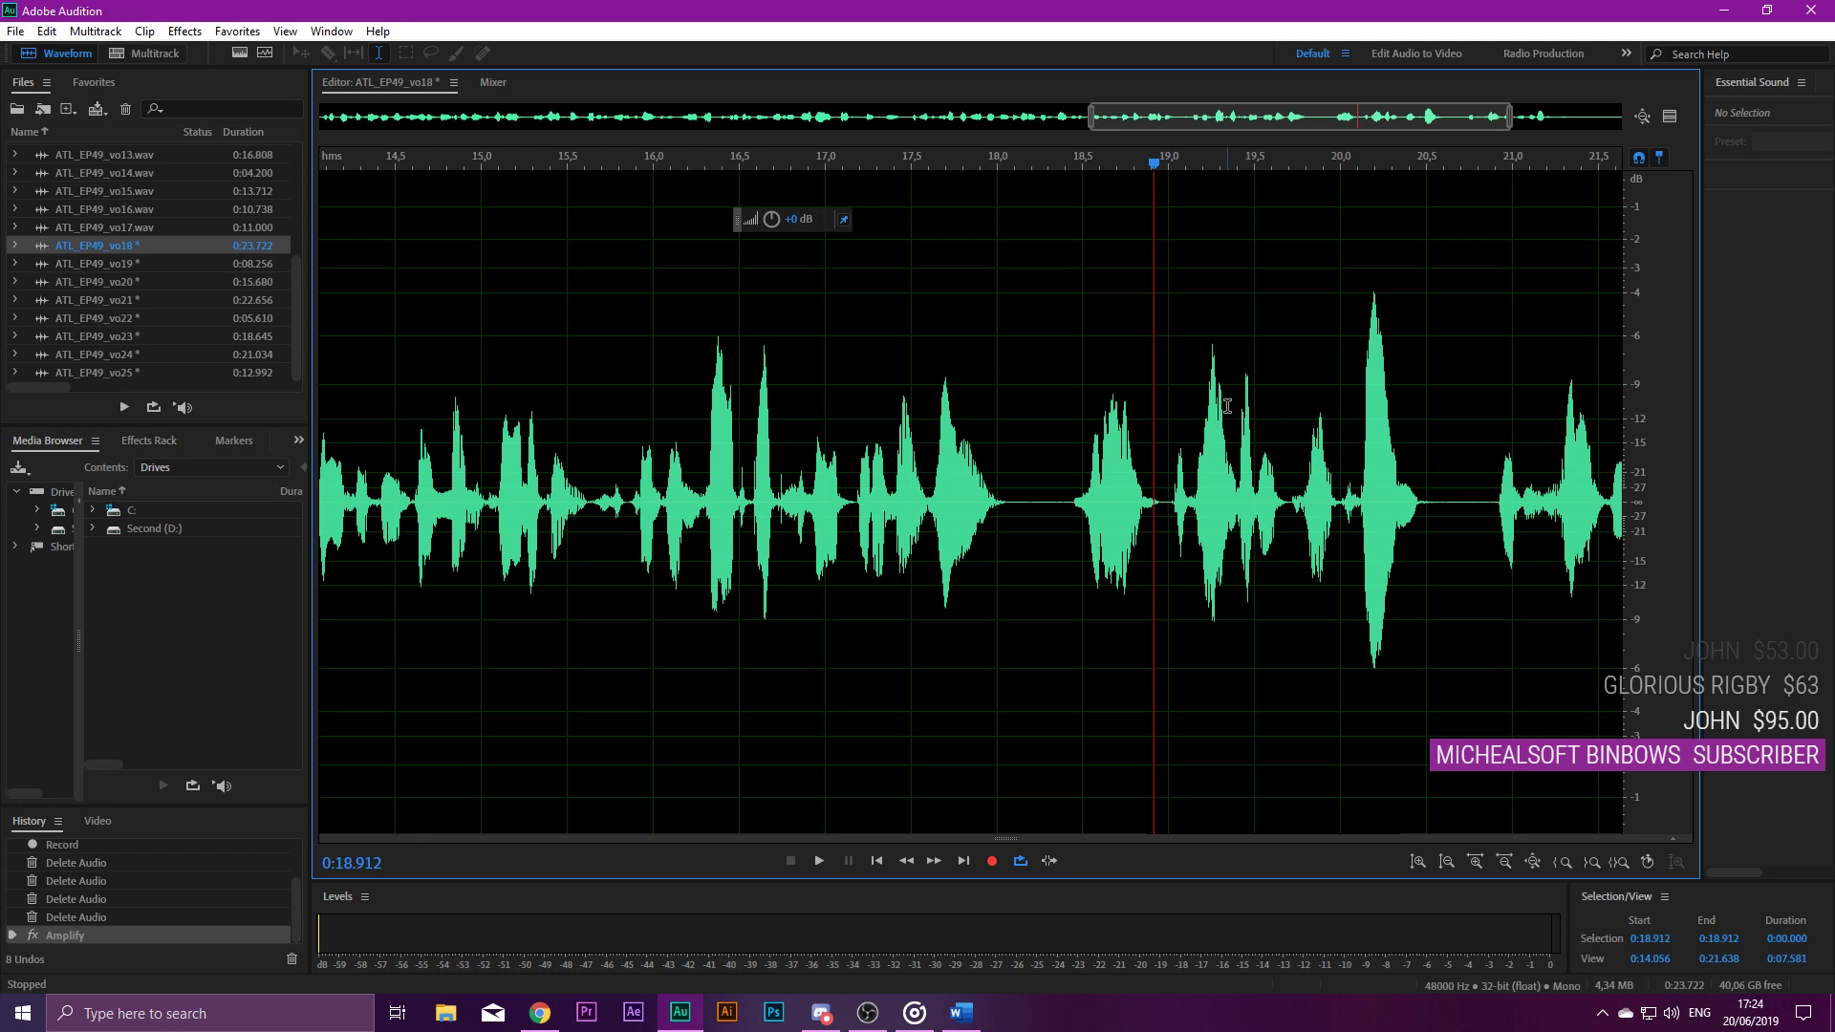
Play only the peak between about 20.15 and 20.31 seconds in ATL_EP49_vo18, then replay from about 18.35 seconds.
{"action": "left_click_drag", "start_coordinate": [1365, 428], "coordinate": [1401, 430]}
{"action": "key", "text": "space"}
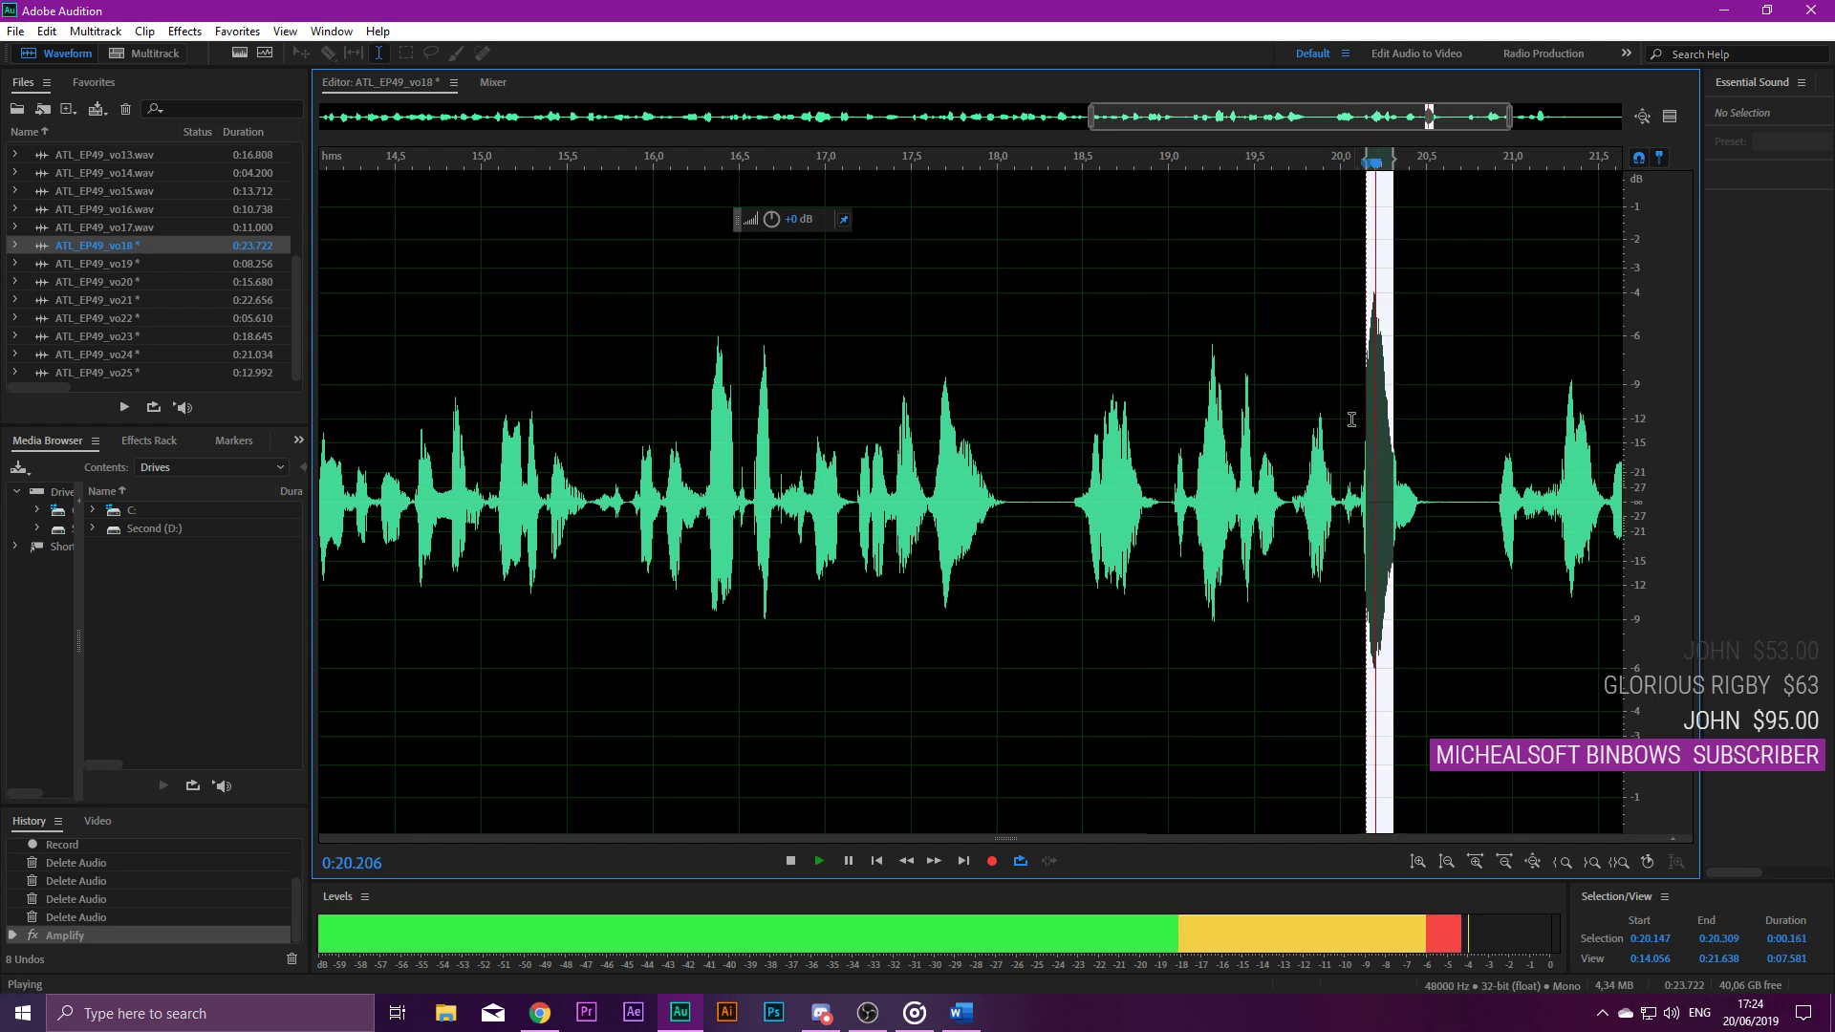
{"action": "left_click", "coordinate": [1057, 404]}
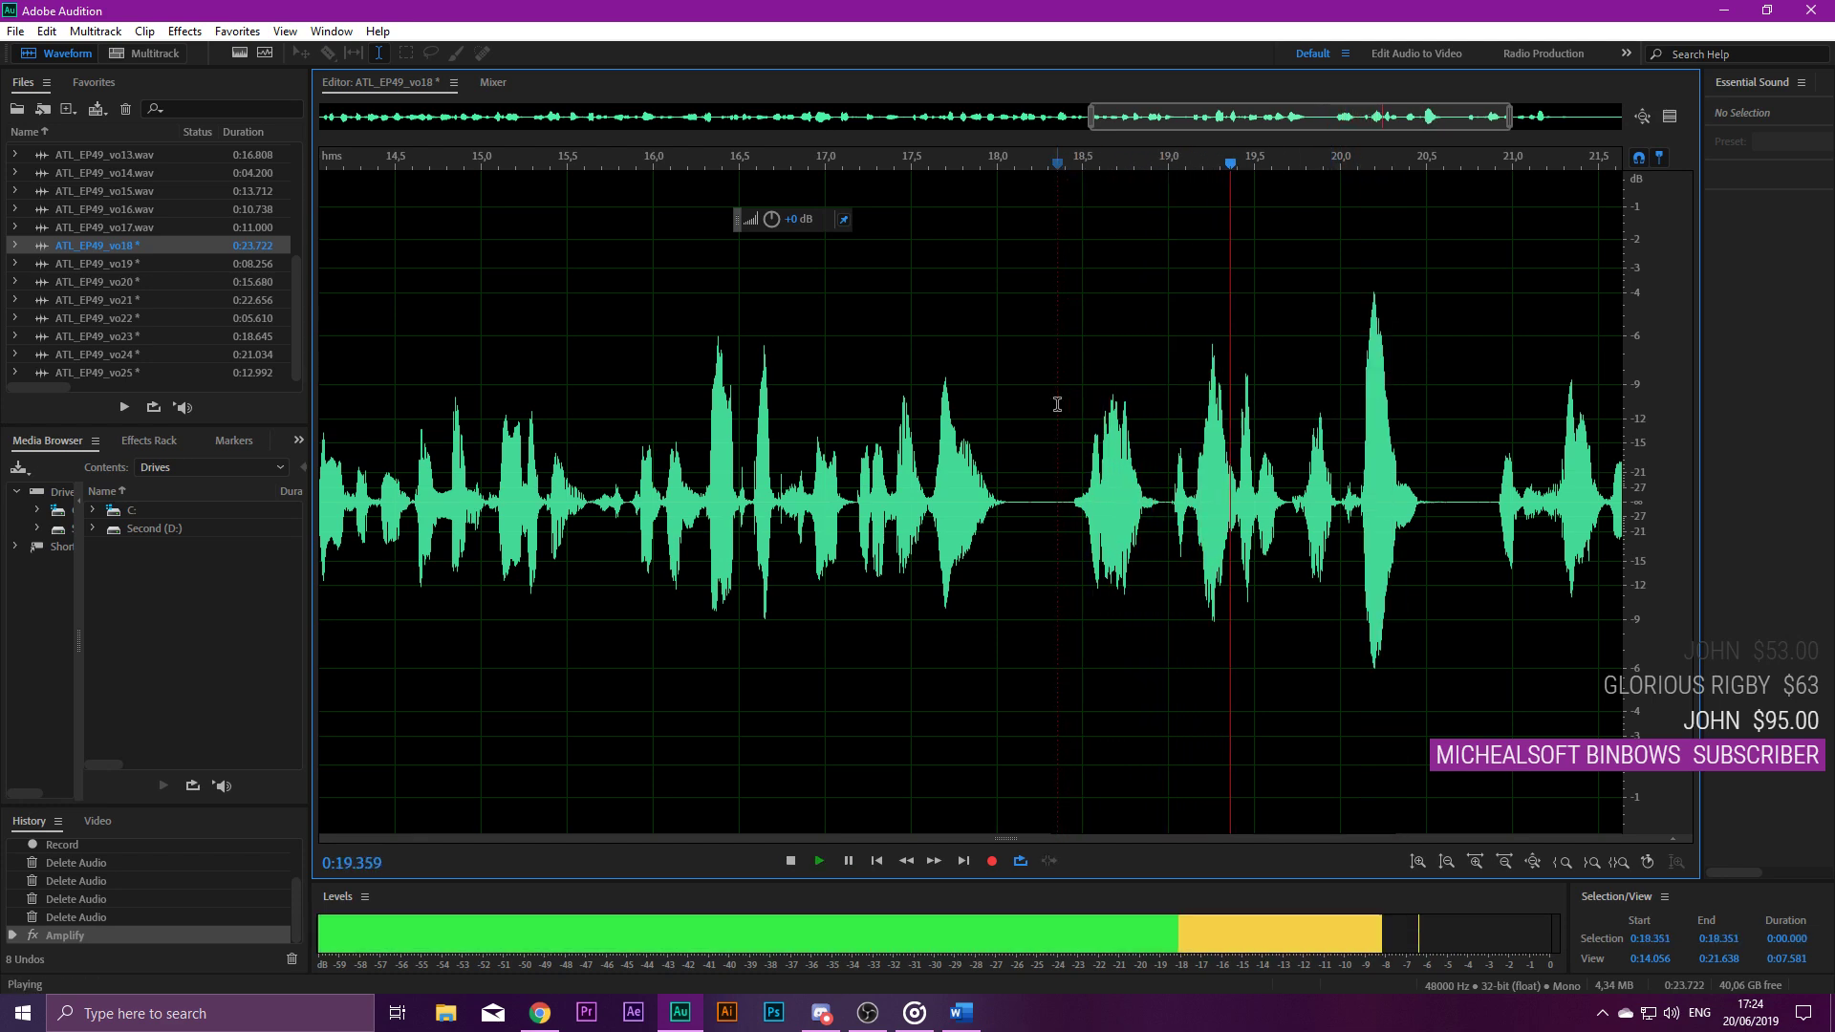
Delete the trailing silence of ATL_EP49_vo18 after about 22.92 seconds.
{"action": "scroll", "coordinate": [1106, 421], "scroll_direction": "down", "scroll_amount": 2}
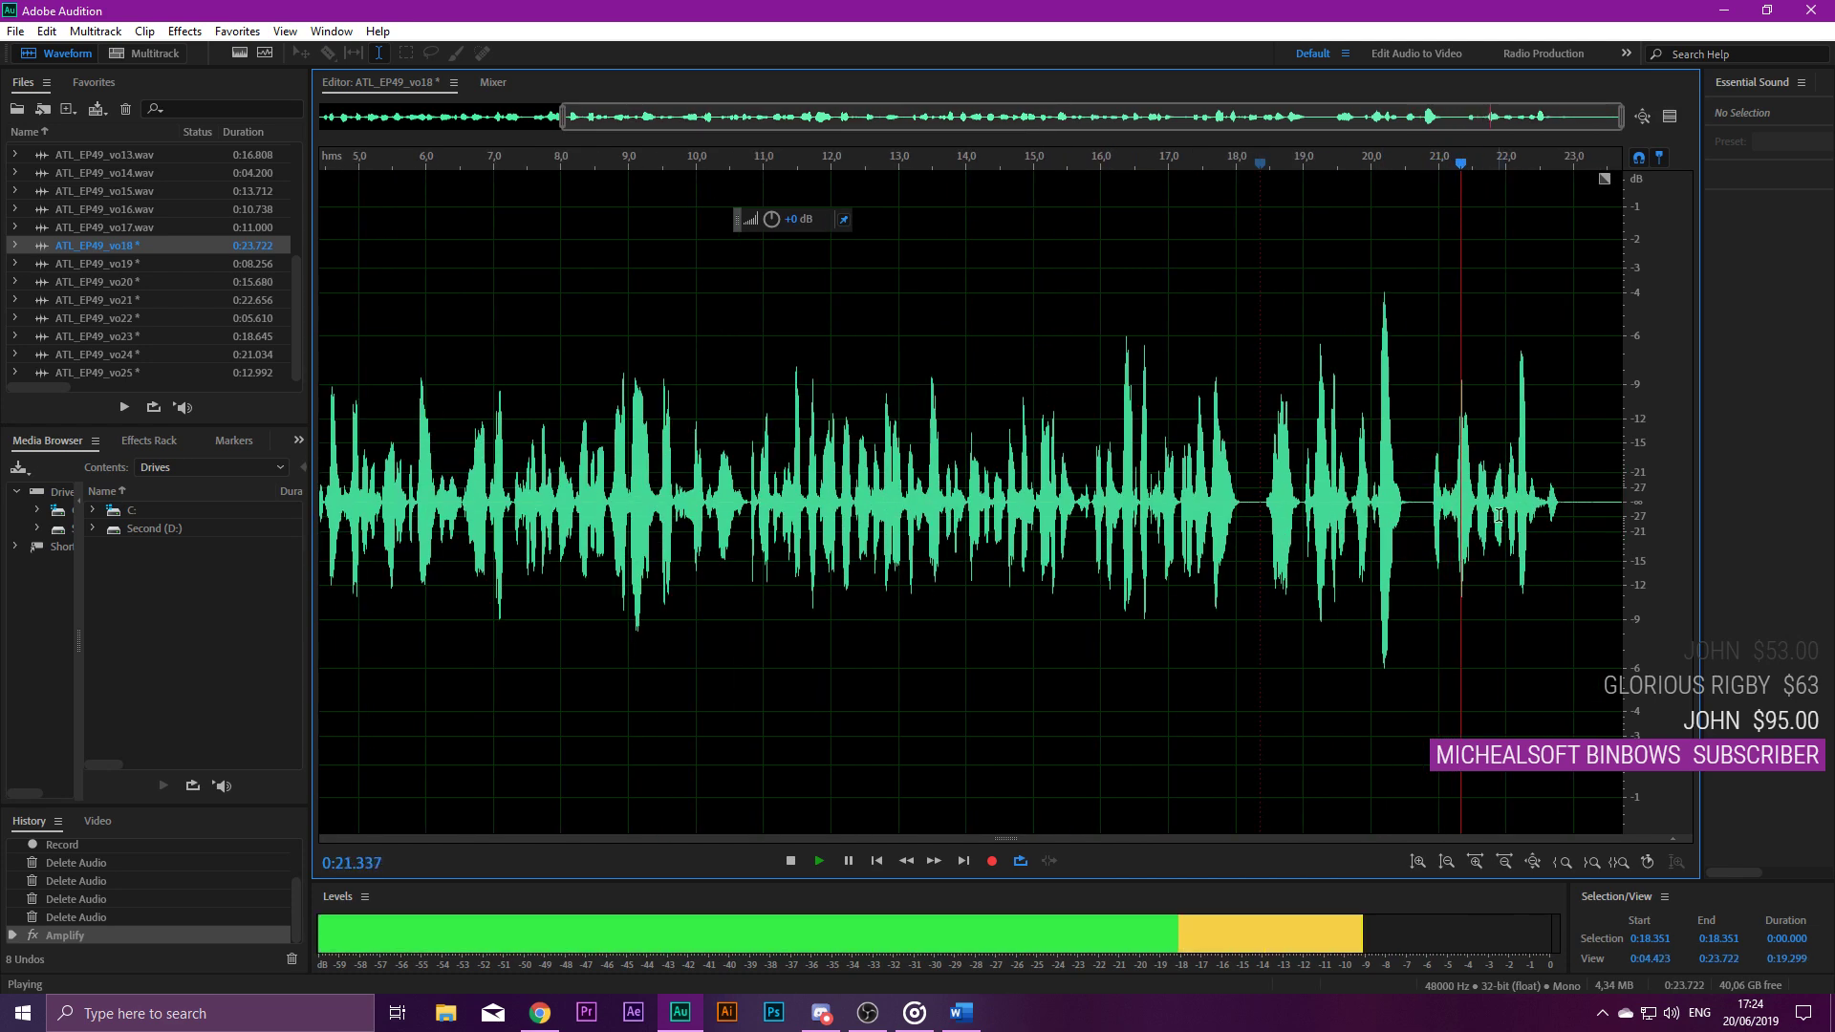
{"action": "scroll", "coordinate": [1434, 478], "scroll_direction": "down", "scroll_amount": 3}
{"action": "left_click_drag", "start_coordinate": [1579, 507], "coordinate": [1624, 495]}
{"action": "key", "text": "Delete"}
Apply noise reduction to the entire ATL_EP49_vo18 clip and save it as a WAV file.
{"action": "key", "text": "ctrl+a"}
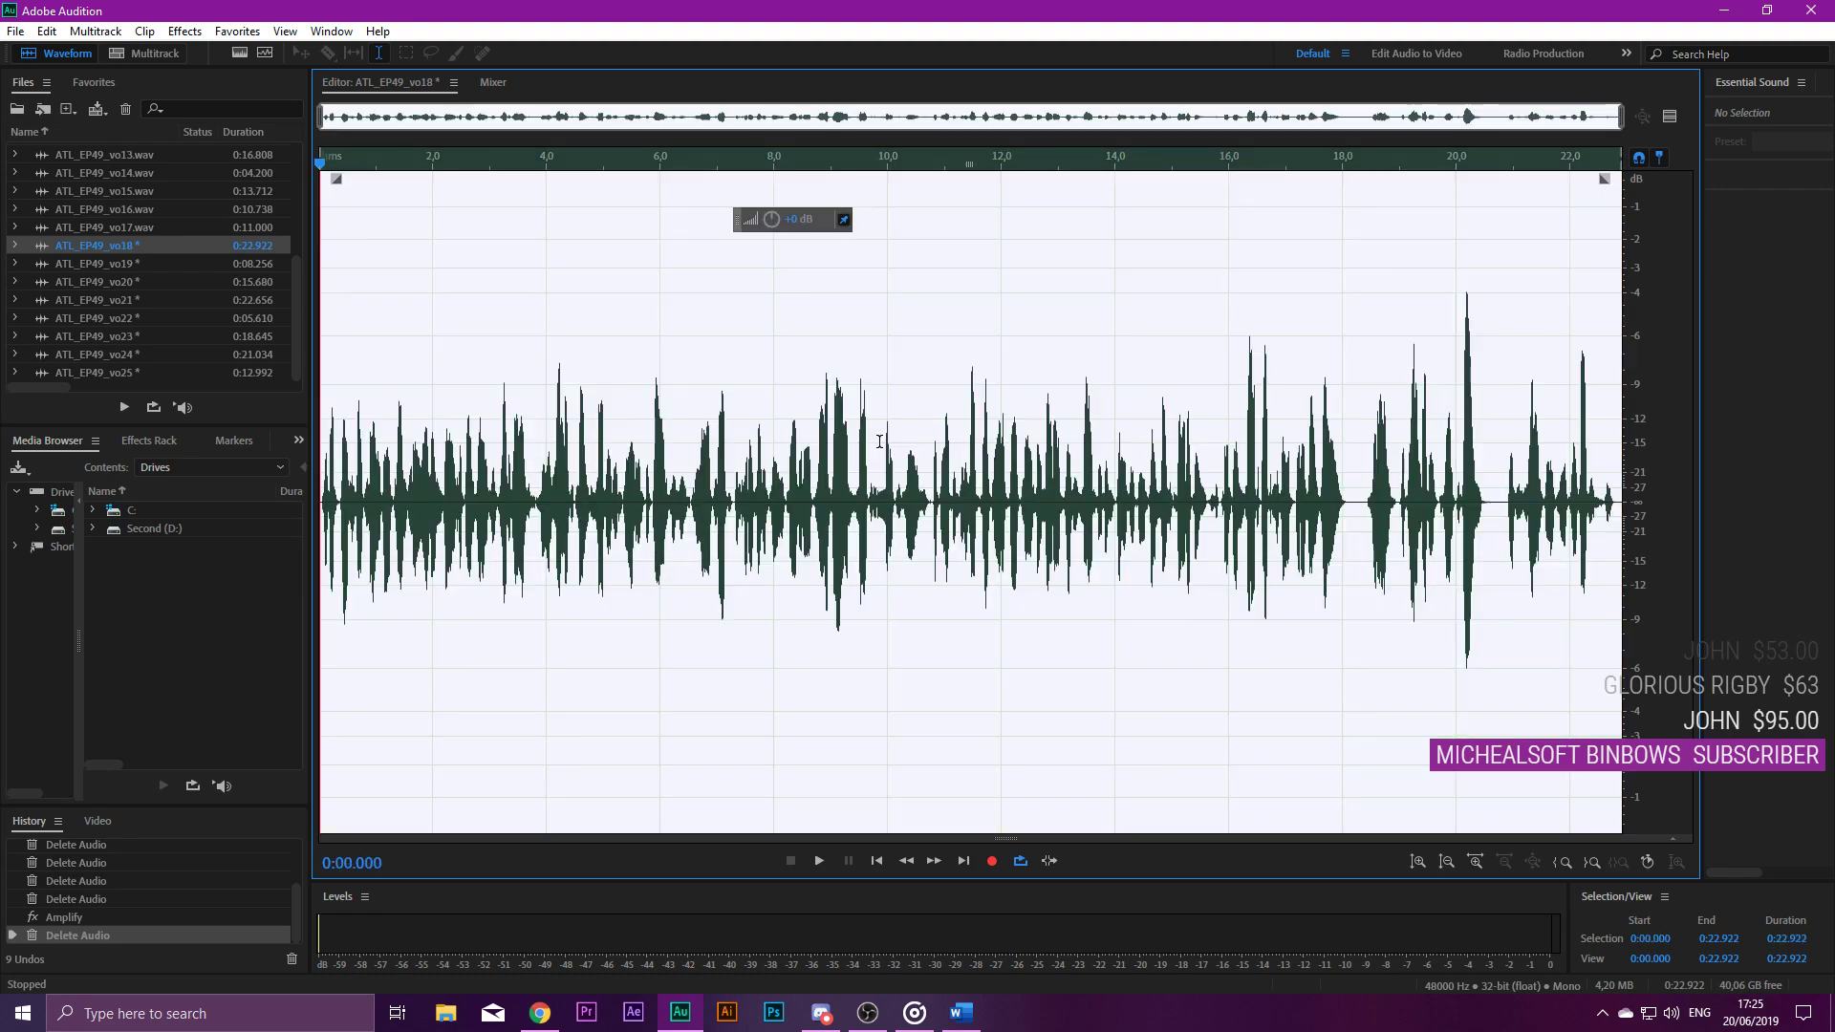
{"action": "key", "text": "ctrl+shift+p"}
{"action": "key", "text": "Return"}
{"action": "key", "text": "ctrl+s"}
Open ATL_EP49_vo19, delete the first 0.72 seconds of silence, and play the clip from the start.
{"action": "double_click", "coordinate": [135, 258]}
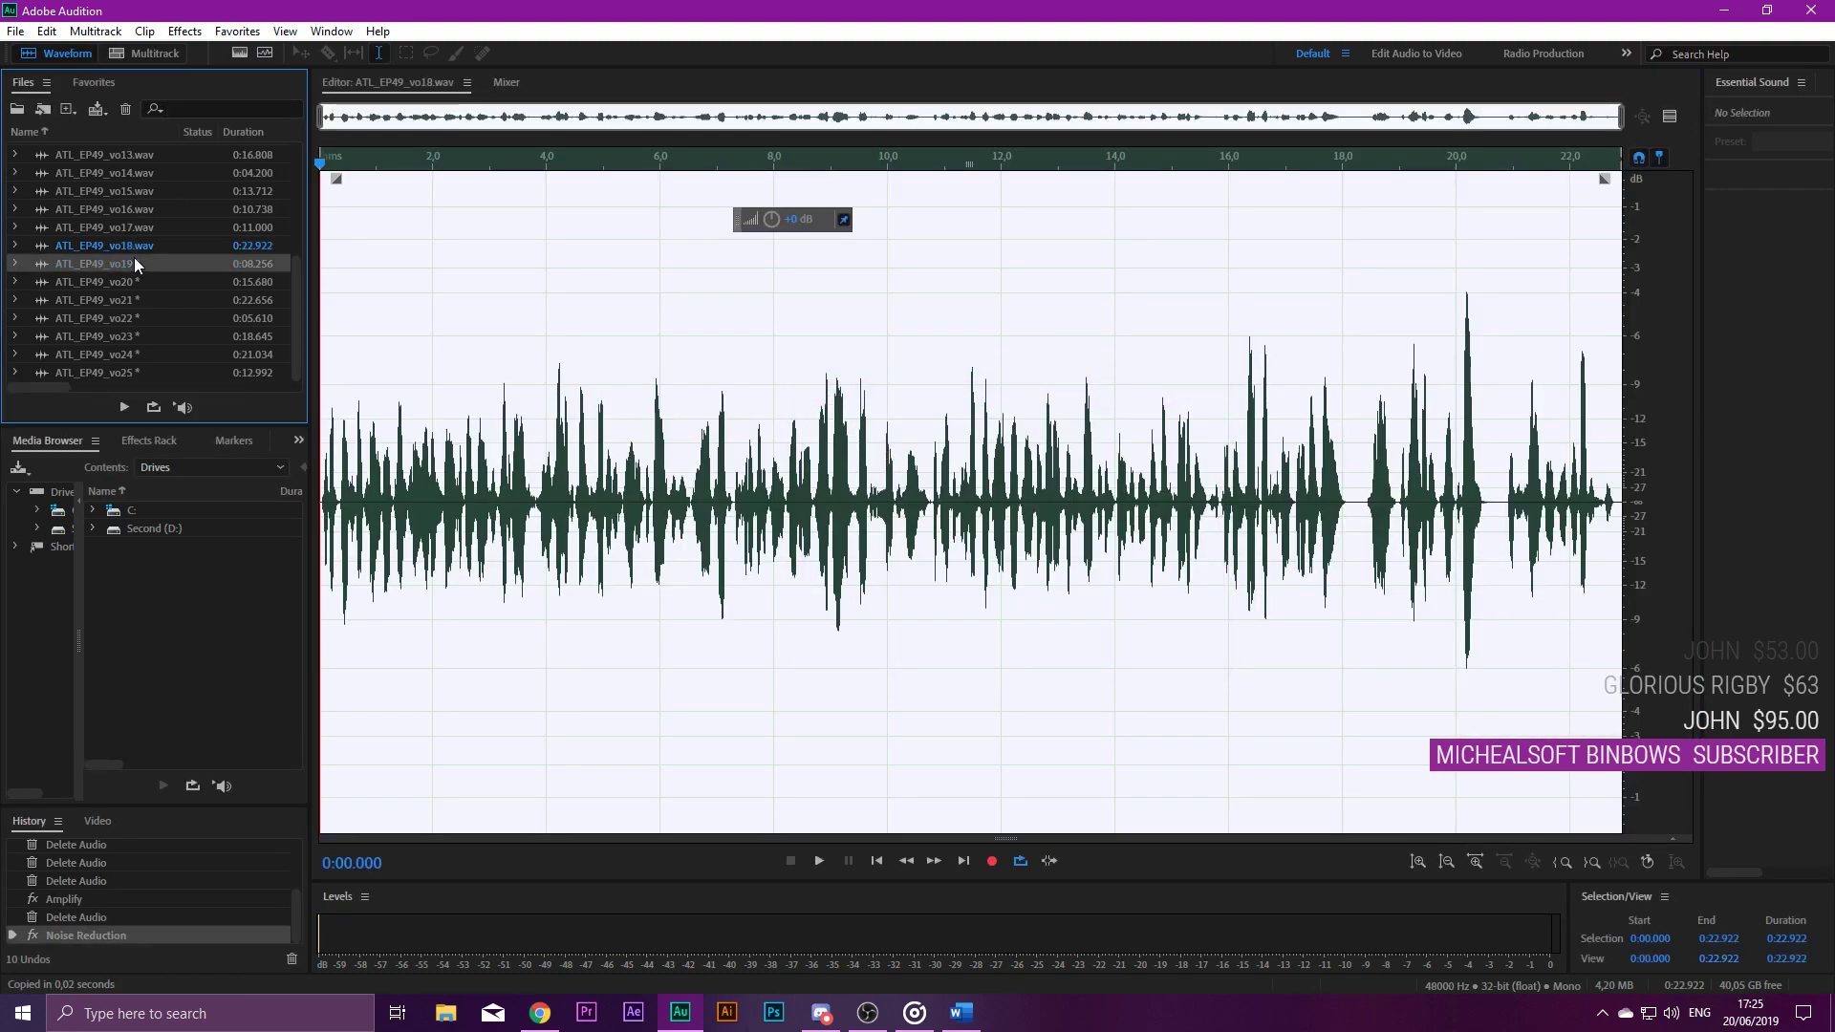
{"action": "key", "text": "Delete"}
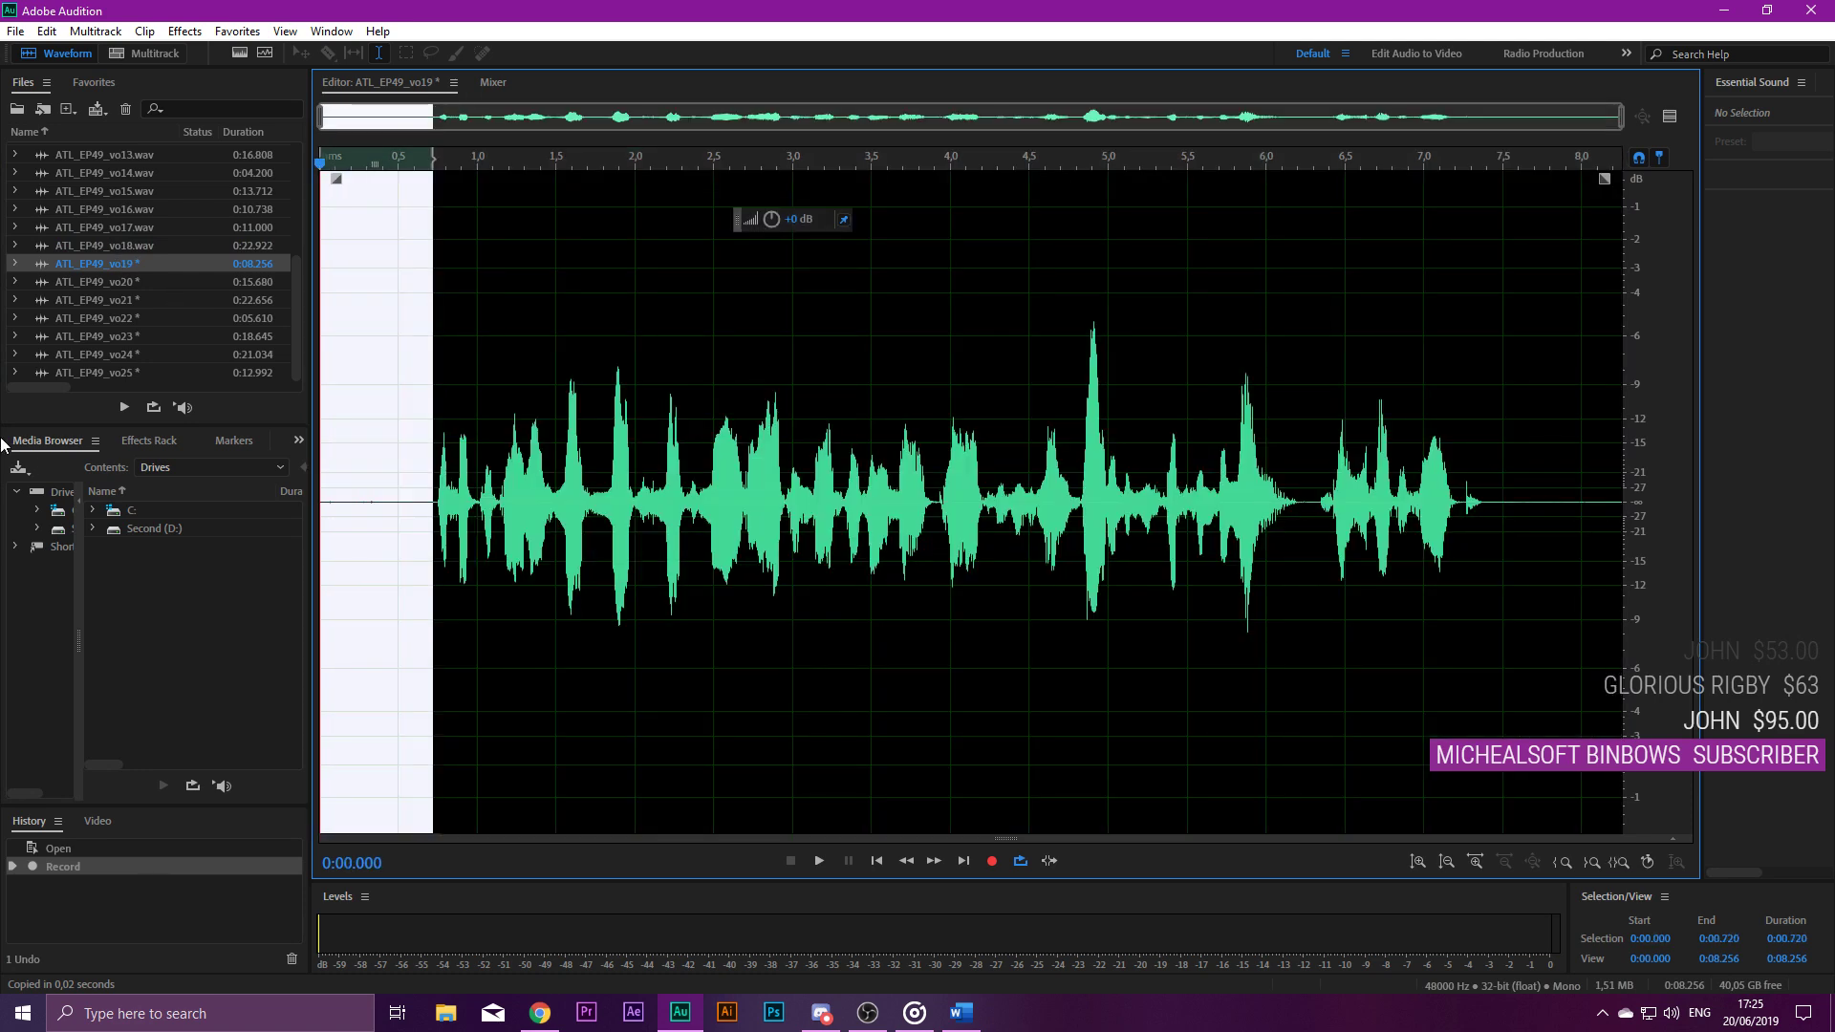
{"action": "key", "text": "space"}
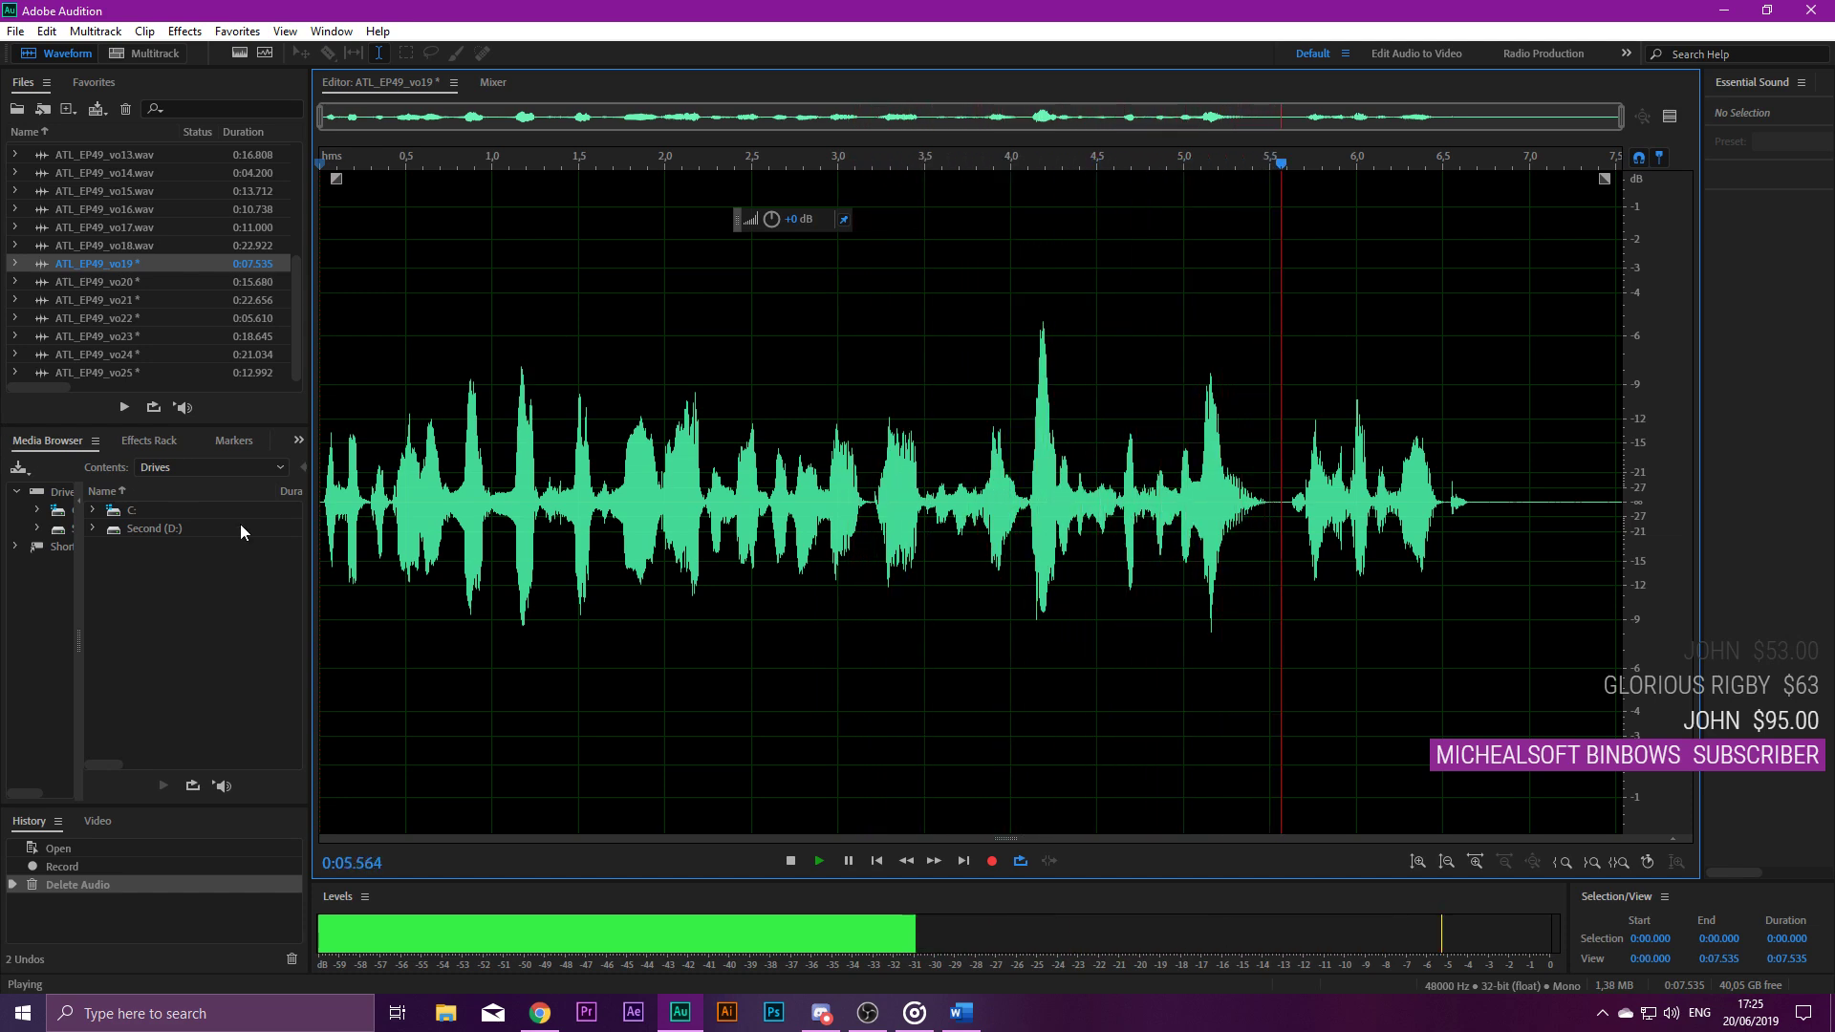
Stop playback and delete the trailing silence of ATL_EP49_vo19 after about 6.7 seconds.
{"action": "key", "text": "space"}
{"action": "key", "text": "shift+End"}
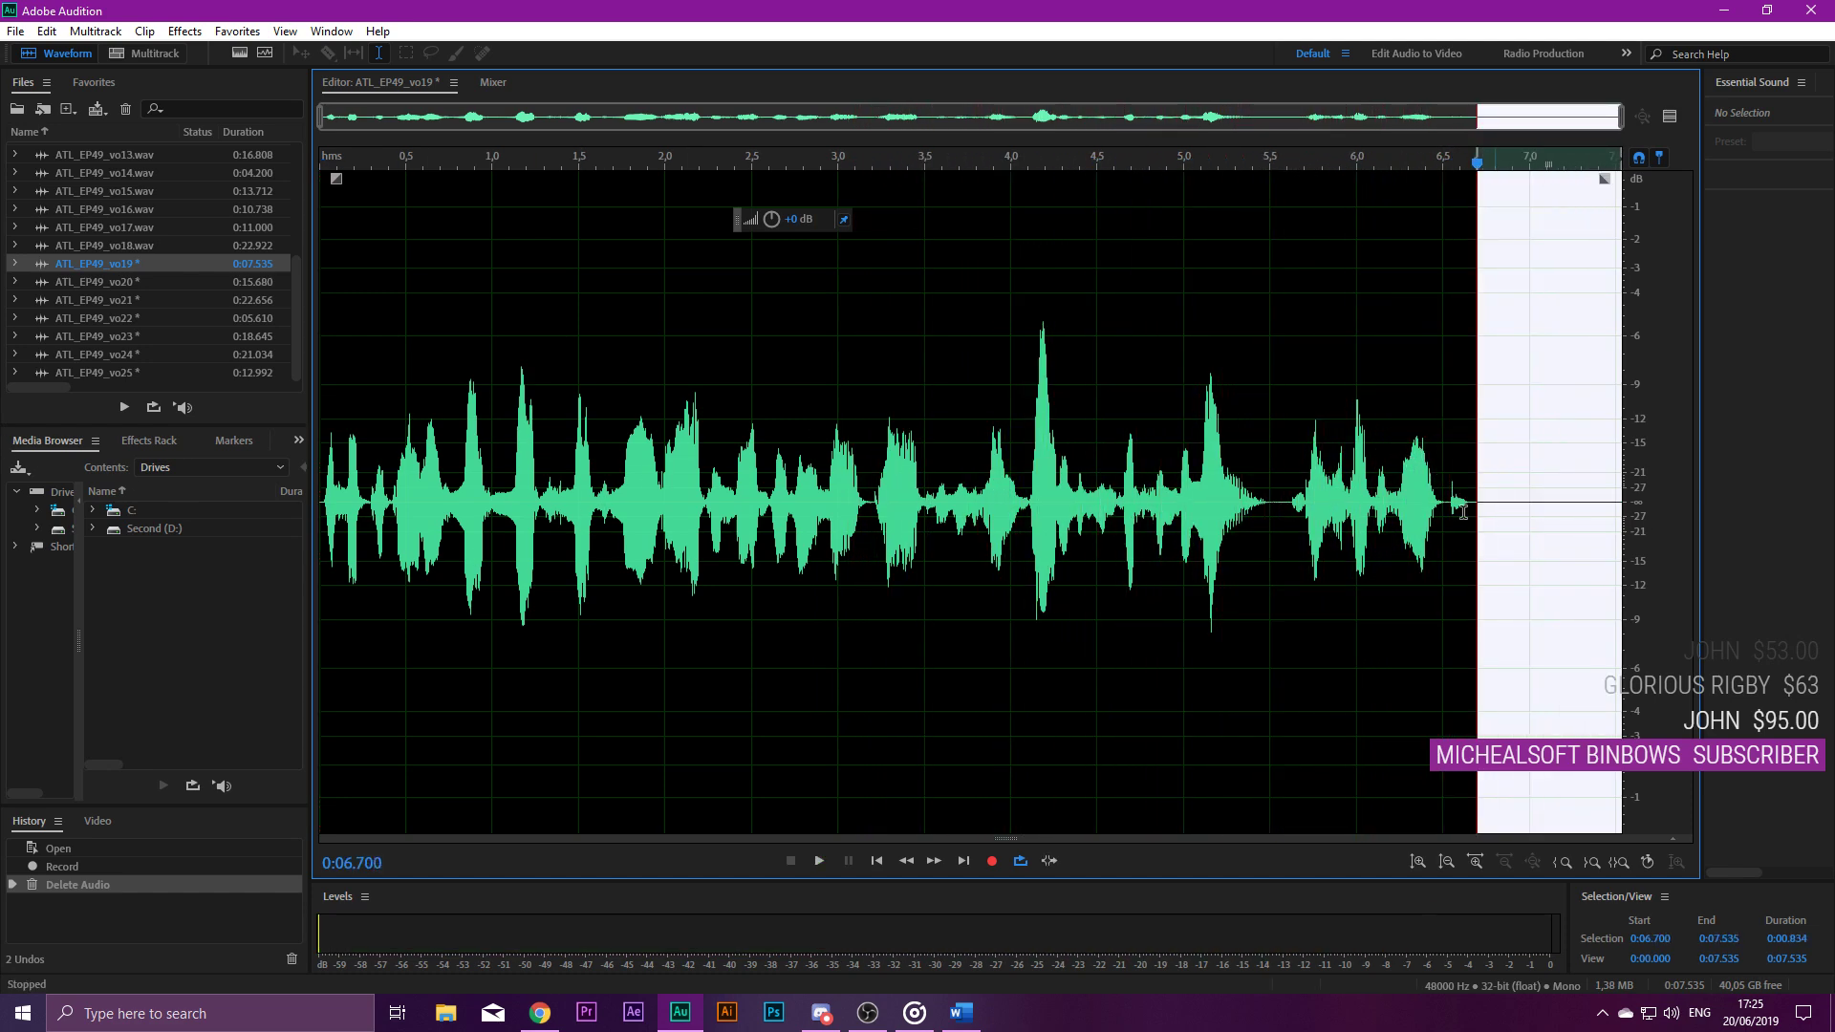
{"action": "key", "text": "Delete"}
Apply noise reduction to the entire ATL_EP49_vo19 clip and save it as a WAV file.
{"action": "key", "text": "ctrl+a"}
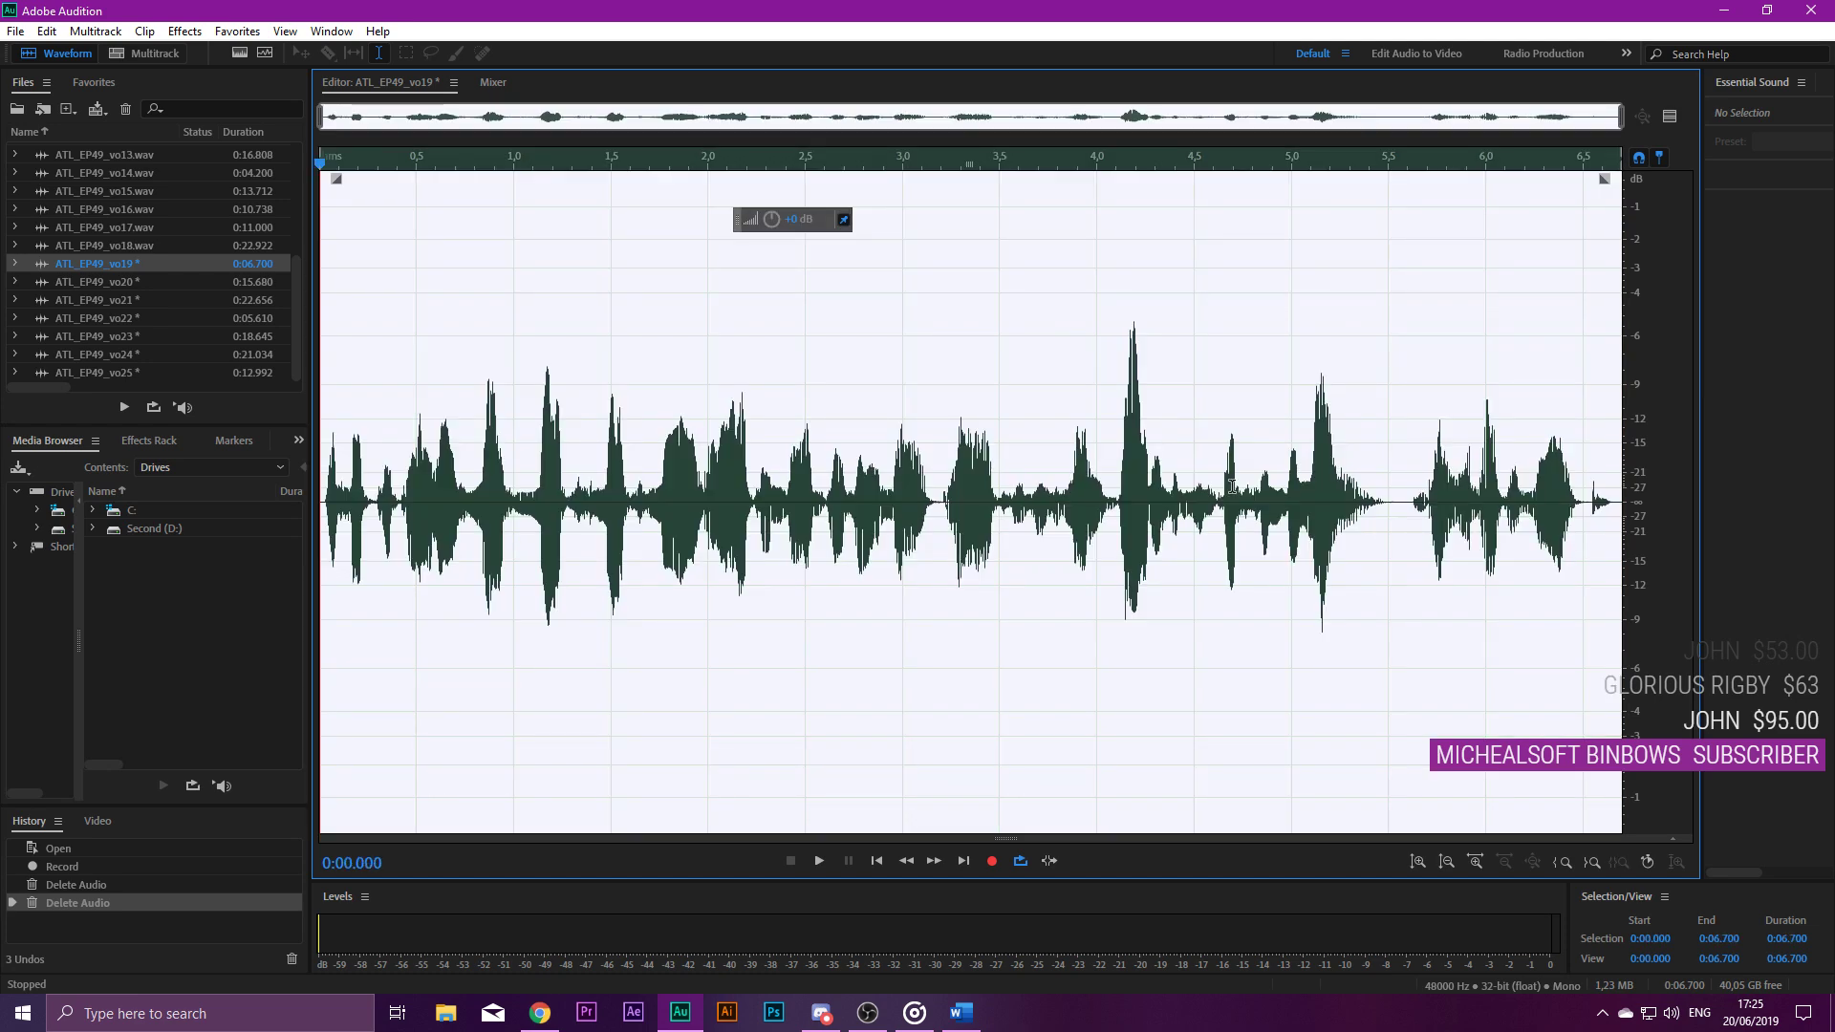
{"action": "key", "text": "ctrl+shift+p"}
{"action": "key", "text": "Return"}
{"action": "key", "text": "ctrl+s"}
{"action": "key", "text": "Return"}
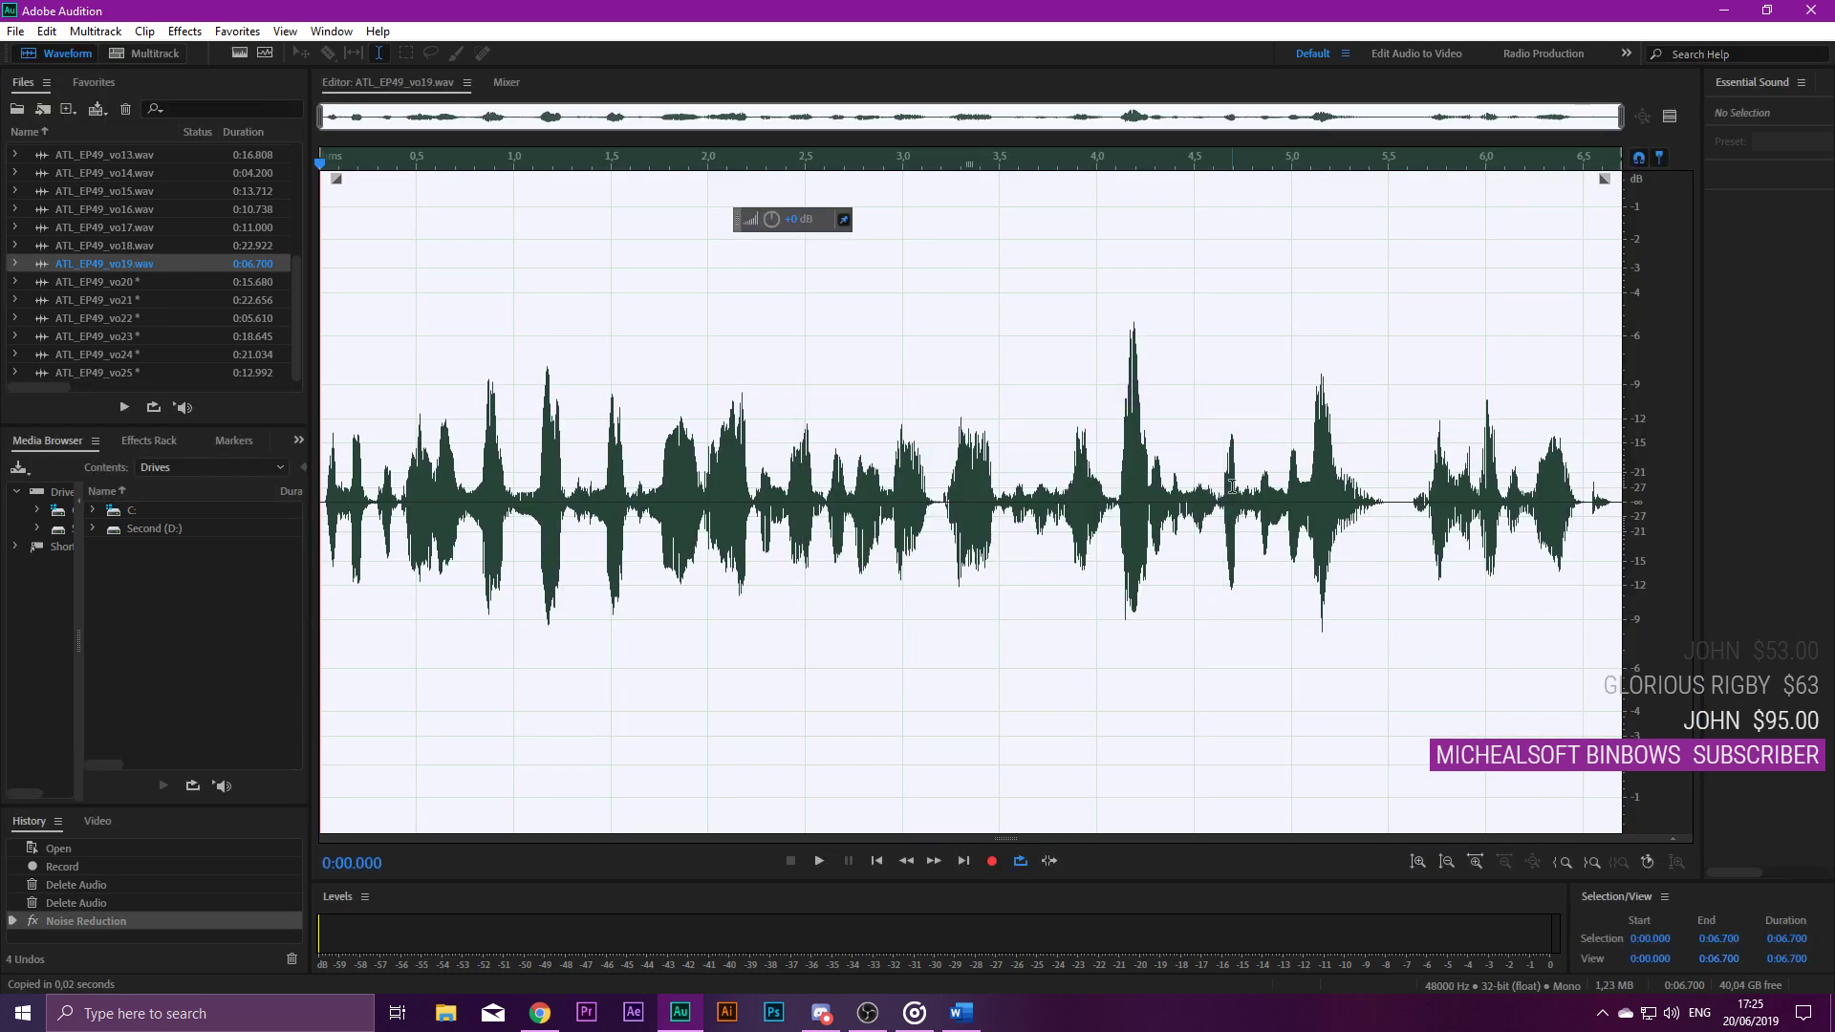
Open ATL_EP49_vo20, delete about 0.53 seconds of silence at its start, and play the clip from the beginning.
{"action": "double_click", "coordinate": [122, 284]}
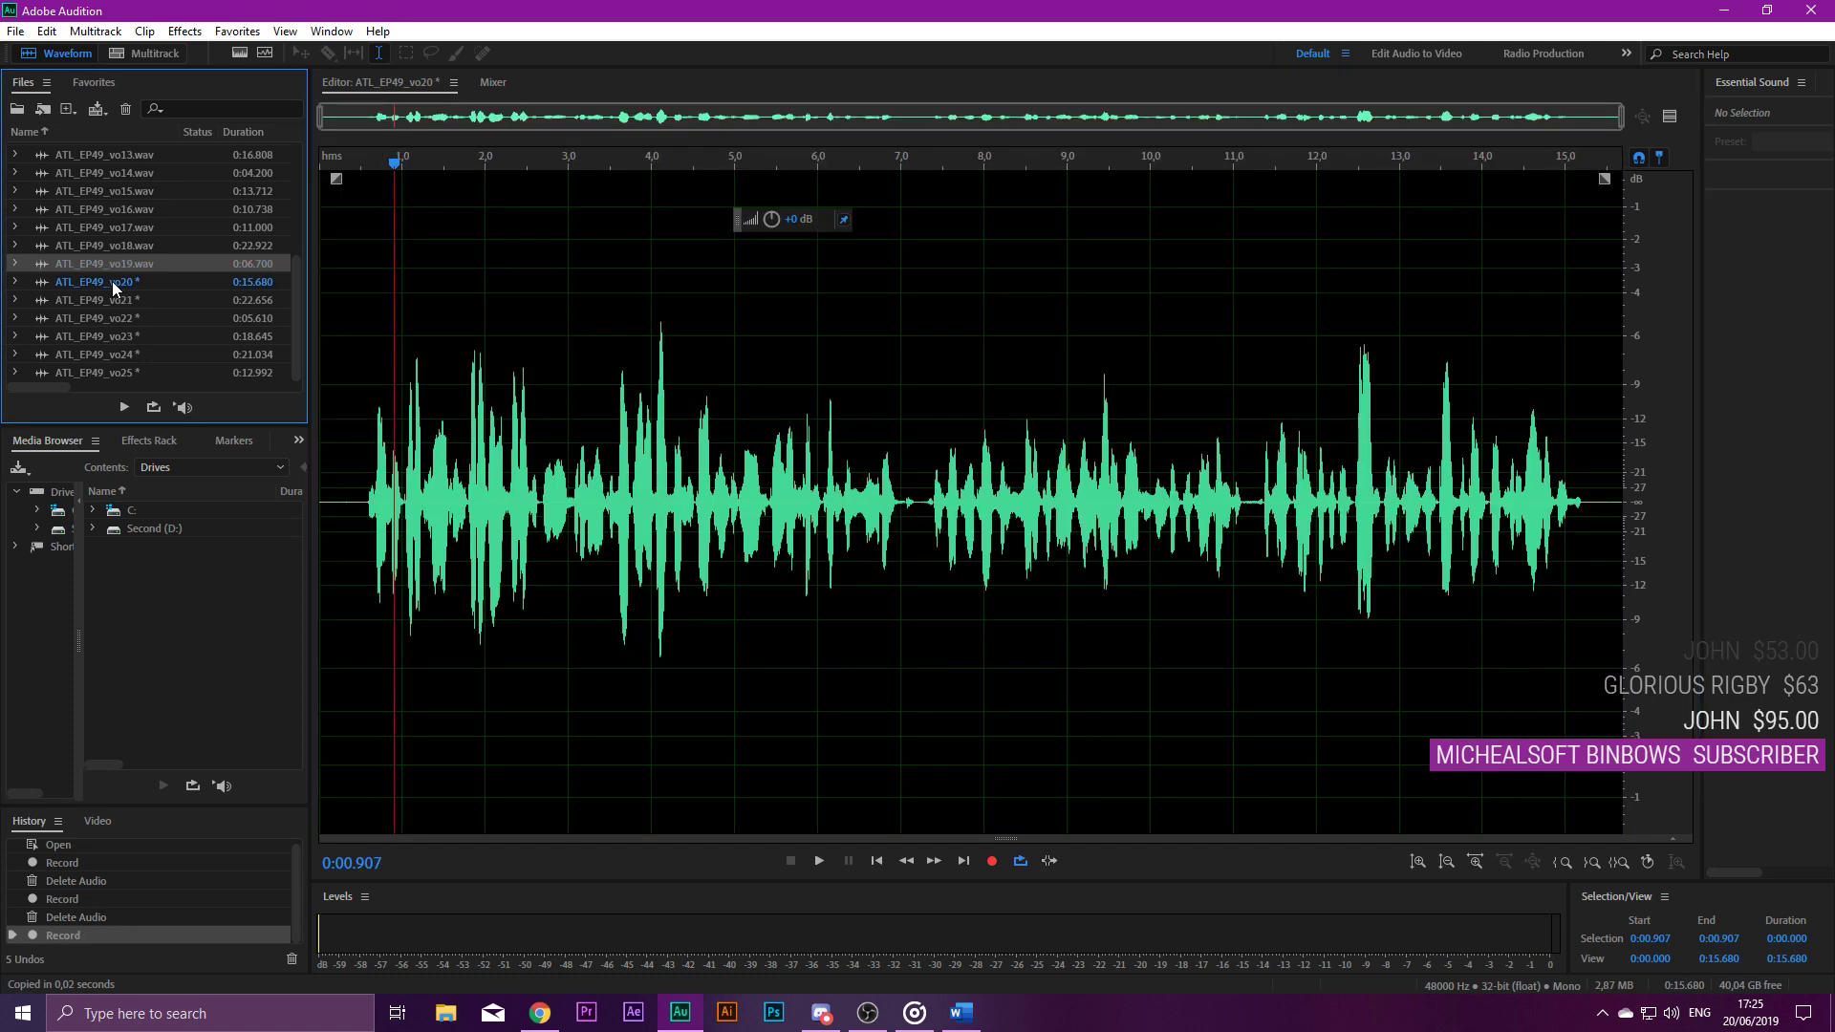
{"action": "left_click_drag", "start_coordinate": [363, 500], "coordinate": [321, 500]}
{"action": "key", "text": "Delete"}
{"action": "key", "text": "space"}
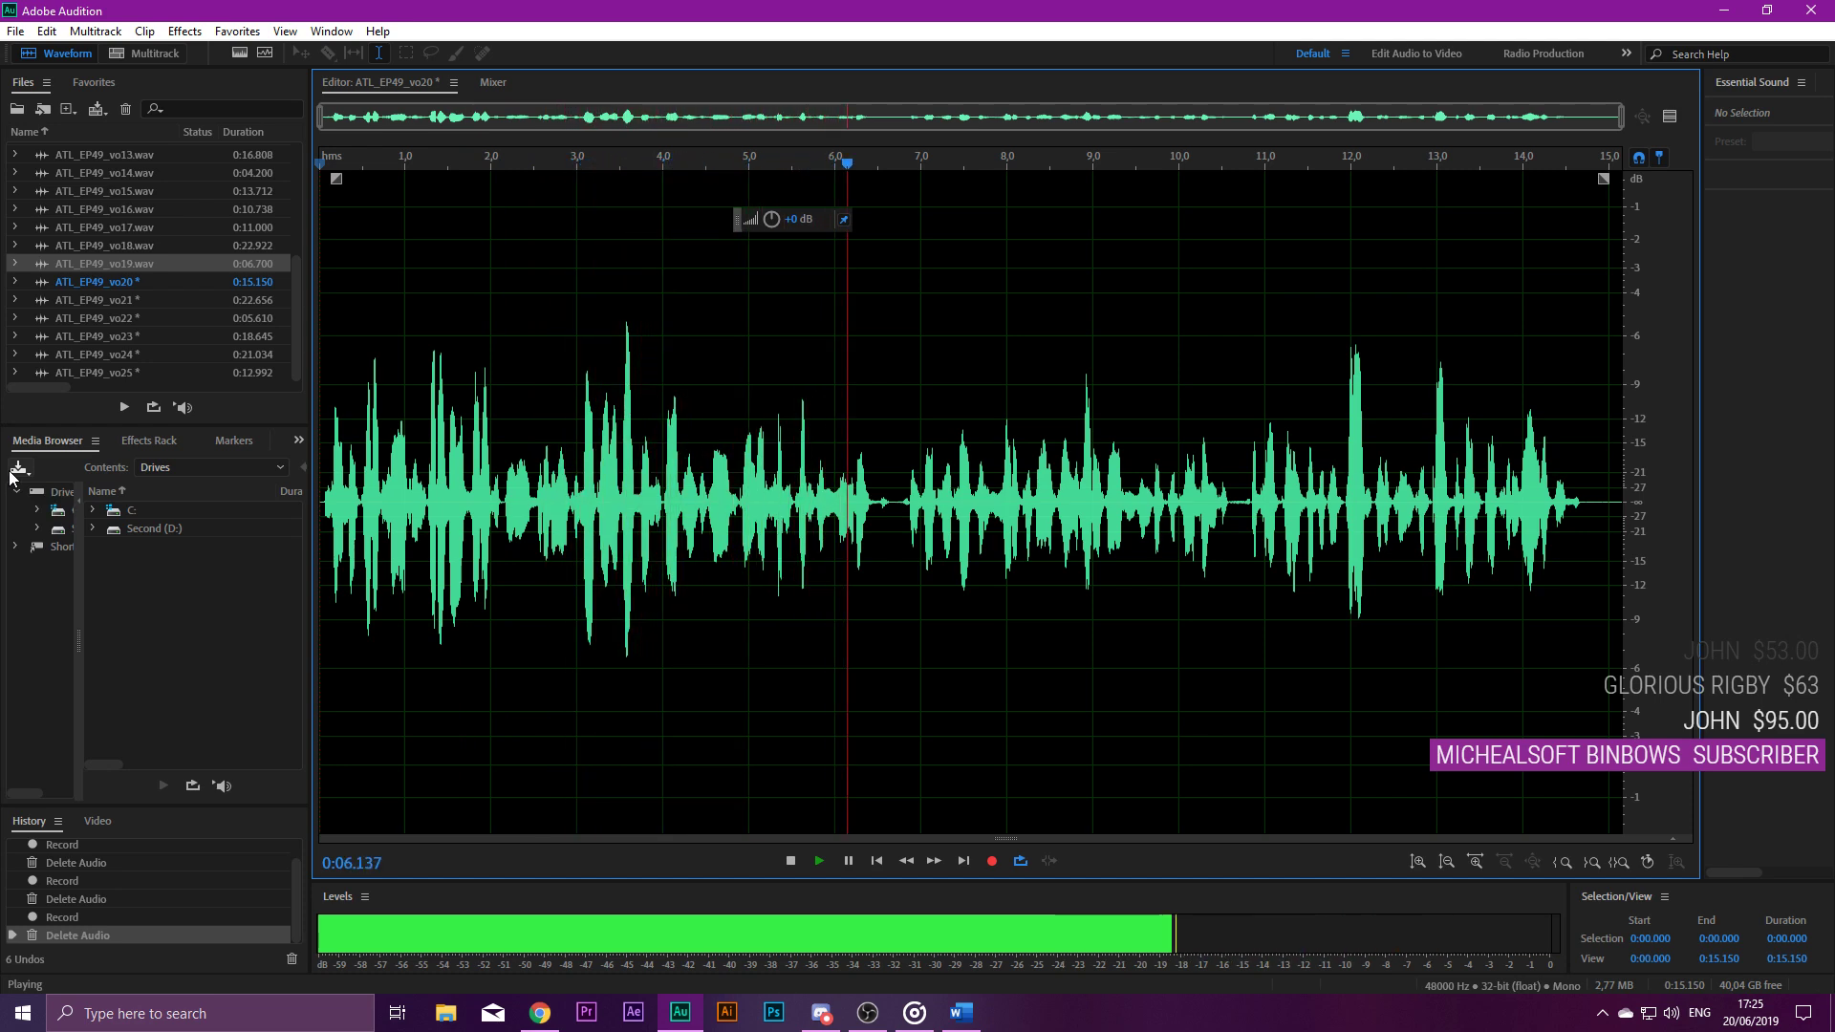
Stop playback, delete about 0.2 seconds of the pause at about 6.66 seconds in ATL_EP49_vo20, and play from about 6.26 seconds.
{"action": "scroll", "coordinate": [757, 509], "scroll_direction": "up", "scroll_amount": 3}
{"action": "key", "text": "space"}
{"action": "left_click_drag", "start_coordinate": [815, 502], "coordinate": [867, 504]}
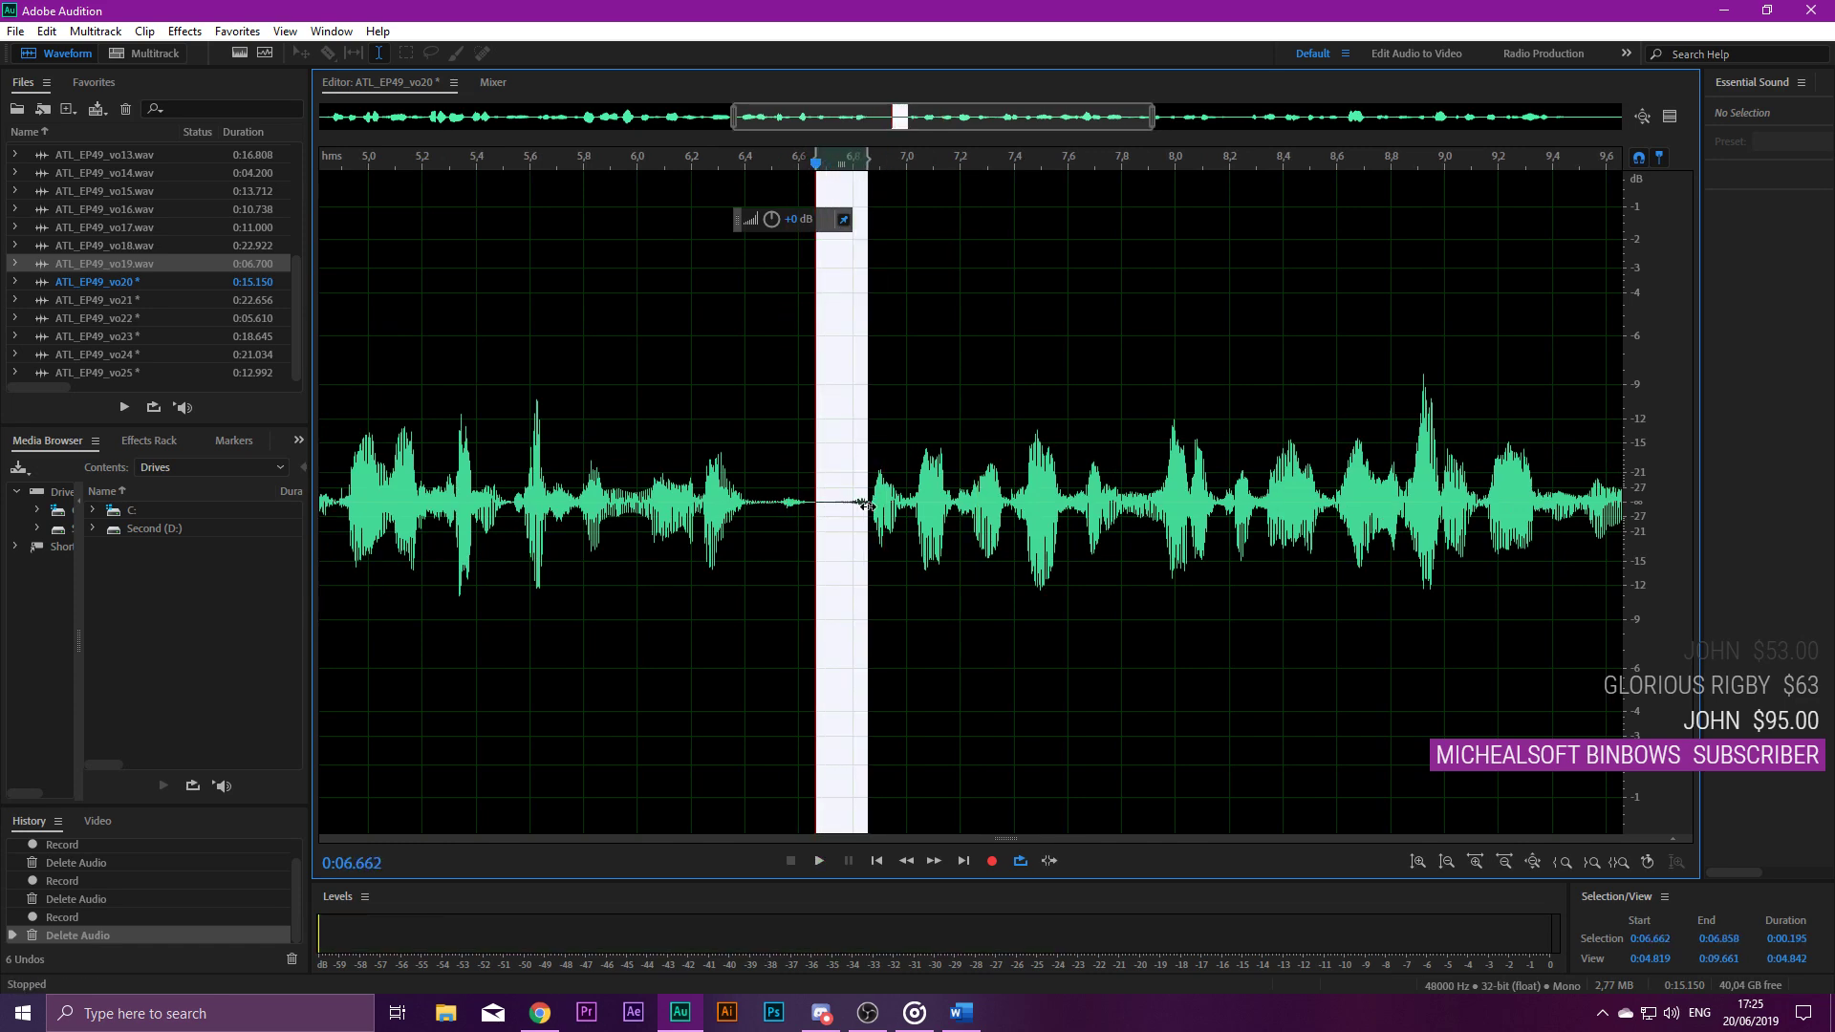
{"action": "key", "text": "Delete"}
{"action": "left_click", "coordinate": [707, 469]}
{"action": "key", "text": "space"}
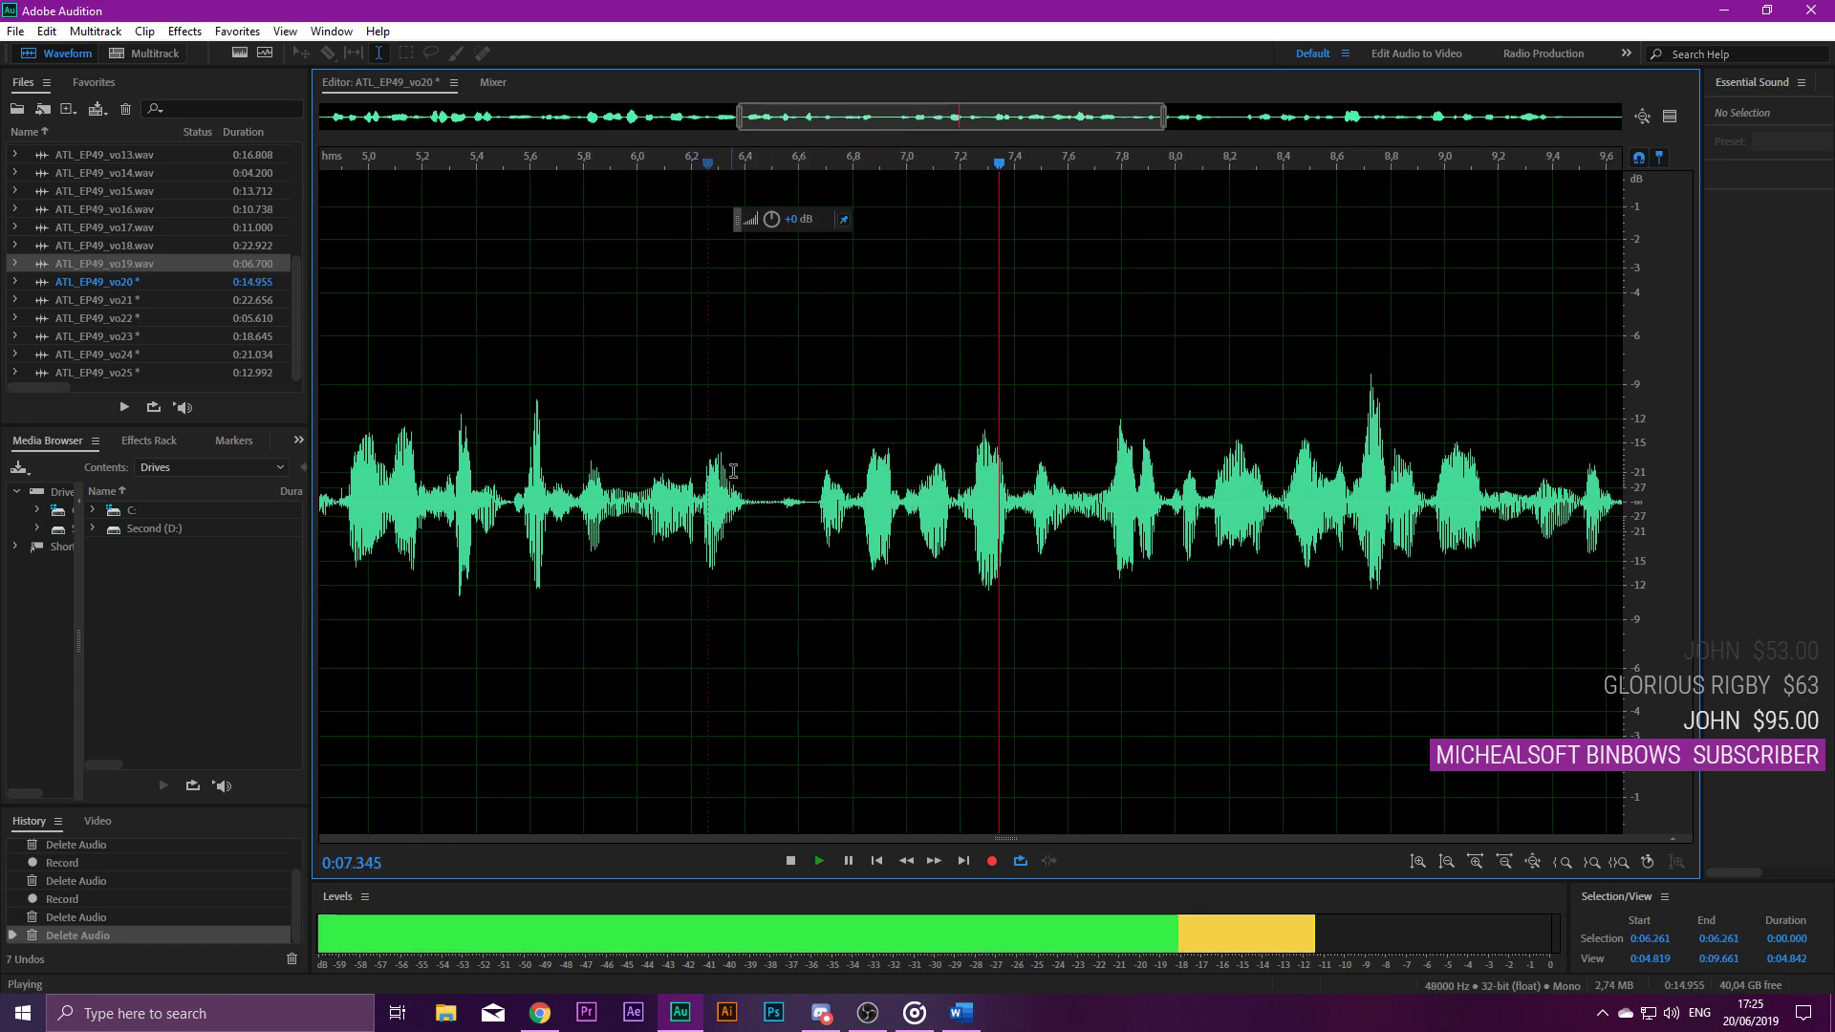
Stop playback, delete about 0.24 seconds of the pause at about 10.4 seconds in ATL_EP49_vo20, and play from about 10.16 seconds.
{"action": "scroll", "coordinate": [1238, 519], "scroll_direction": "down", "scroll_amount": 3}
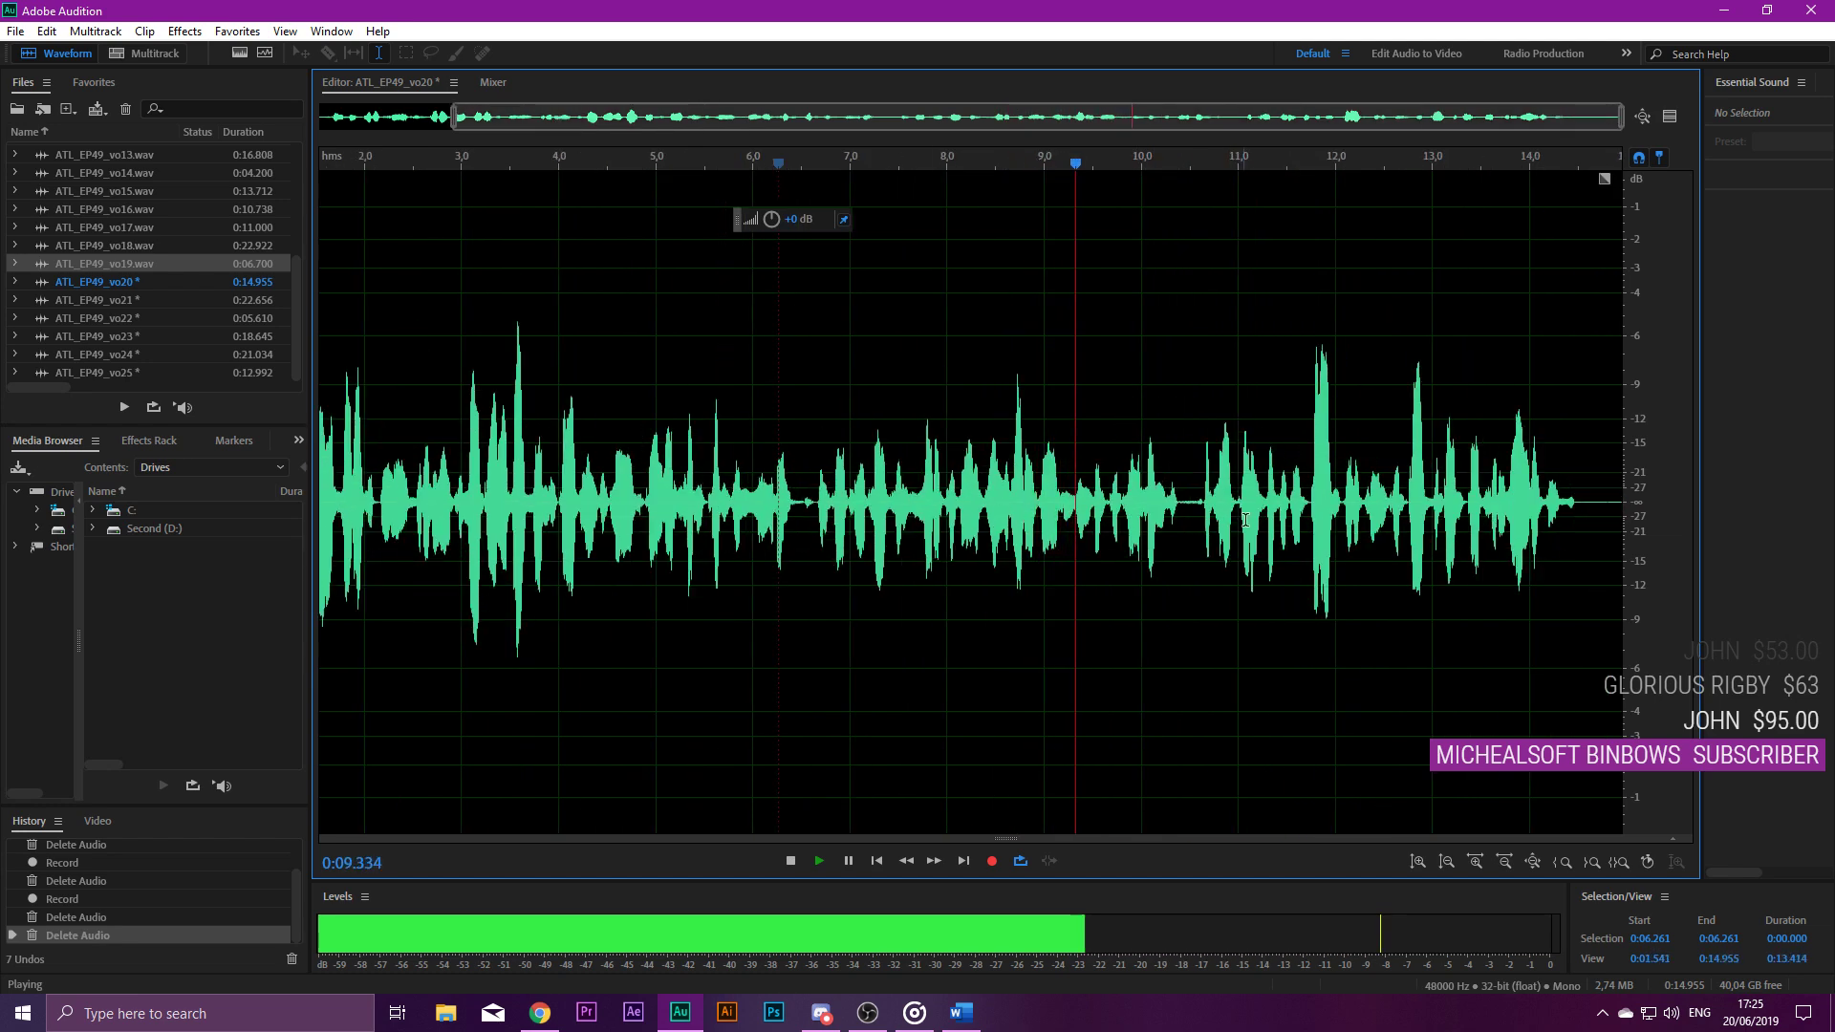
{"action": "scroll", "coordinate": [1238, 519], "scroll_direction": "up", "scroll_amount": 3}
{"action": "scroll", "coordinate": [1147, 519], "scroll_direction": "up", "scroll_amount": 3}
{"action": "key", "text": "space"}
{"action": "left_click_drag", "start_coordinate": [1010, 519], "coordinate": [1134, 520]}
{"action": "key", "text": "Delete"}
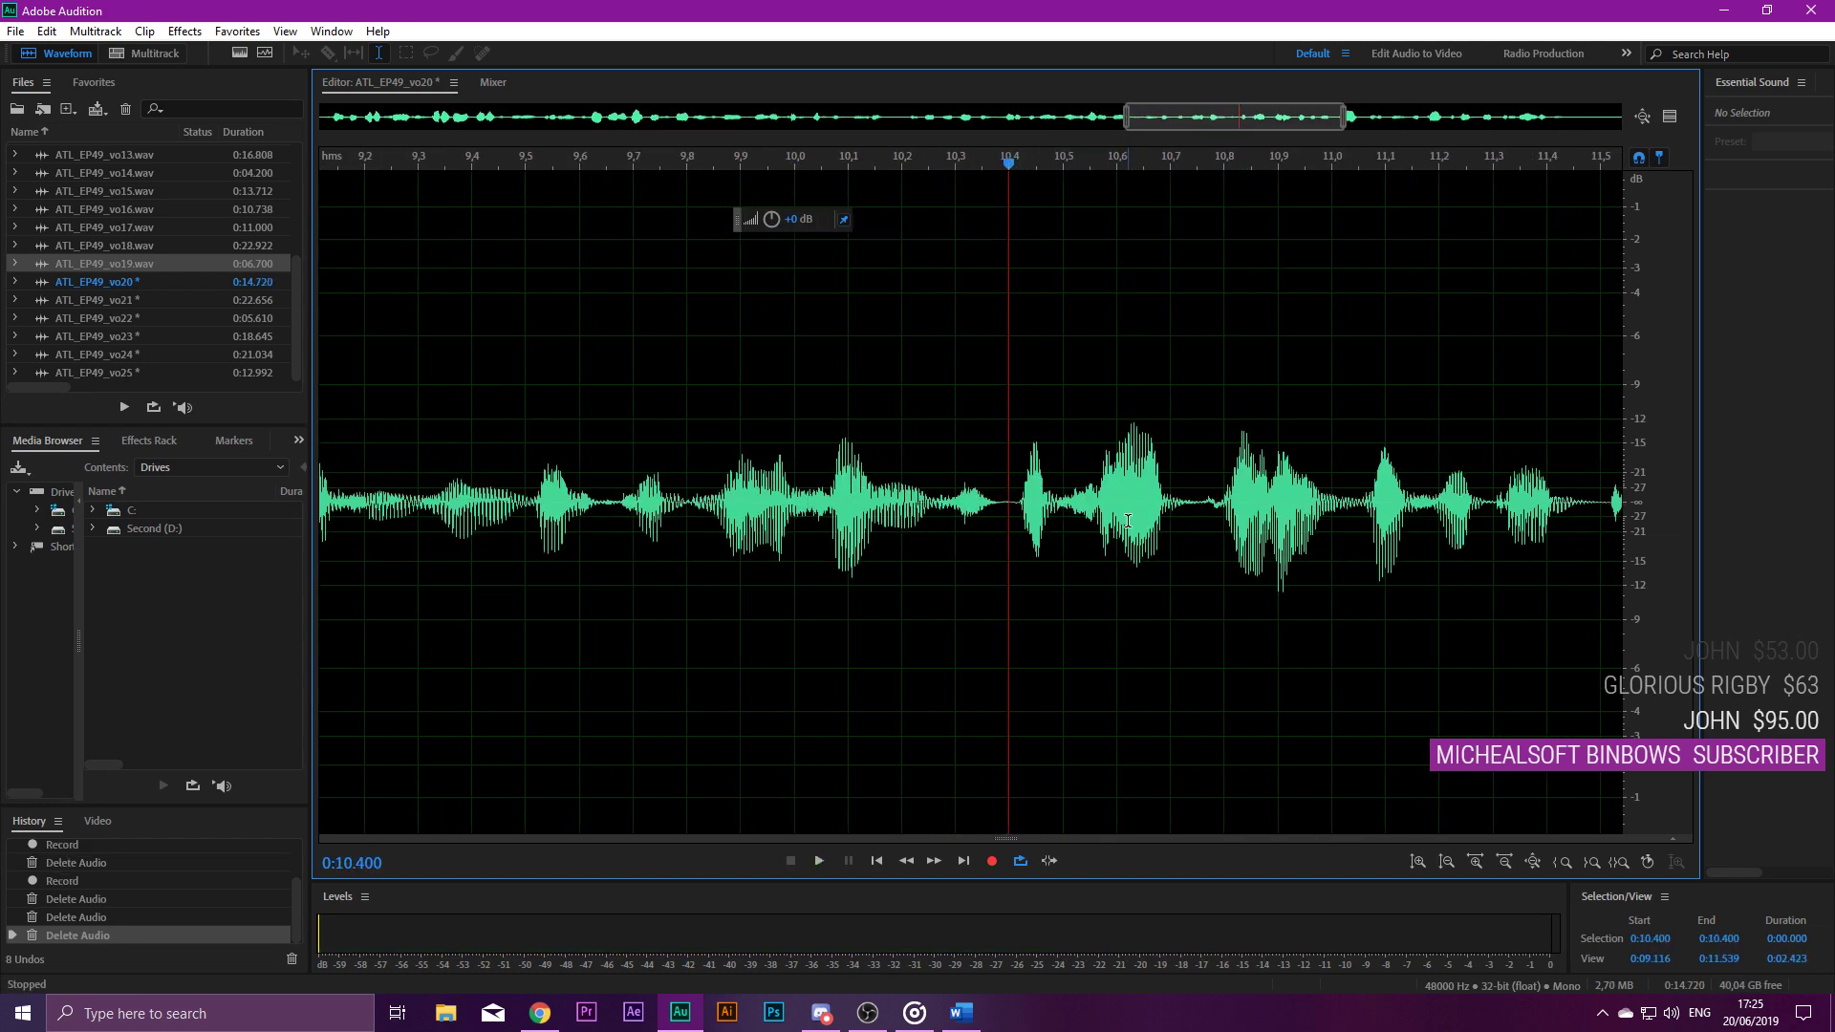
{"action": "left_click", "coordinate": [881, 482]}
{"action": "key", "text": "space"}
Delete the trailing silence of ATL_EP49_vo20 after about 14.31 seconds.
{"action": "scroll", "coordinate": [879, 483], "scroll_direction": "down", "scroll_amount": 2}
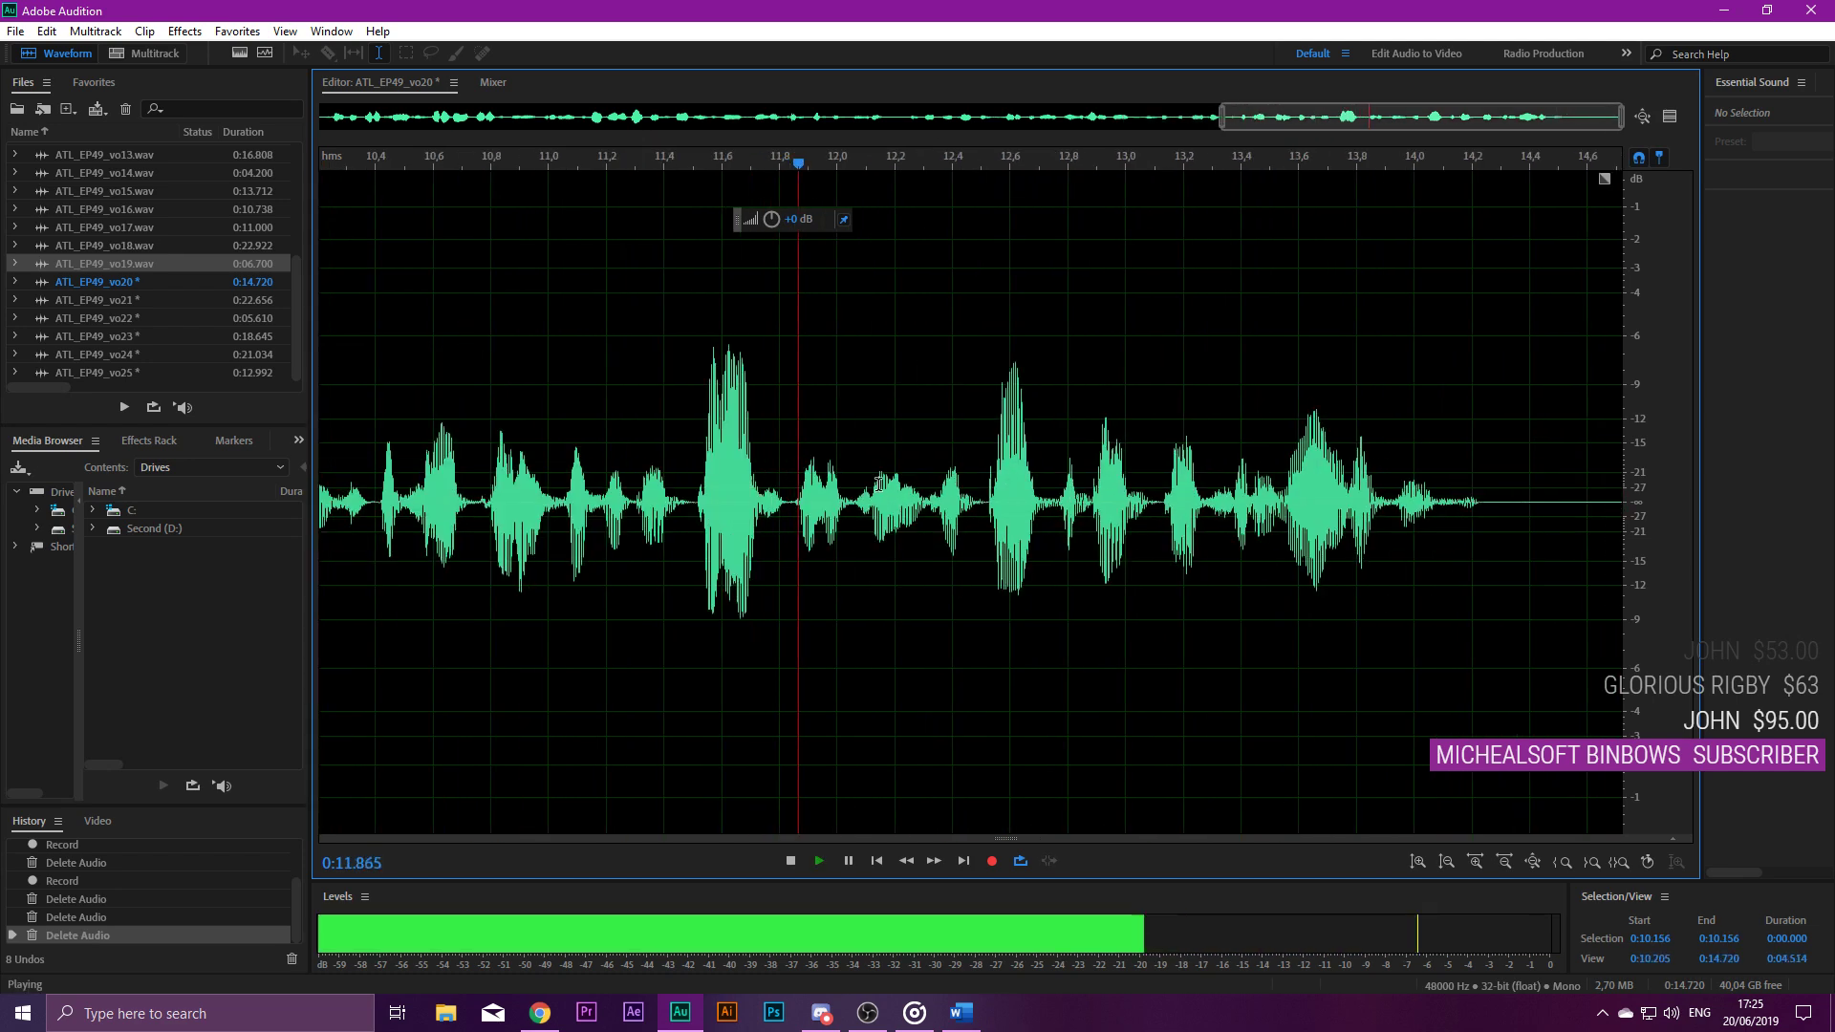
{"action": "scroll", "coordinate": [1432, 507], "scroll_direction": "down", "scroll_amount": 3}
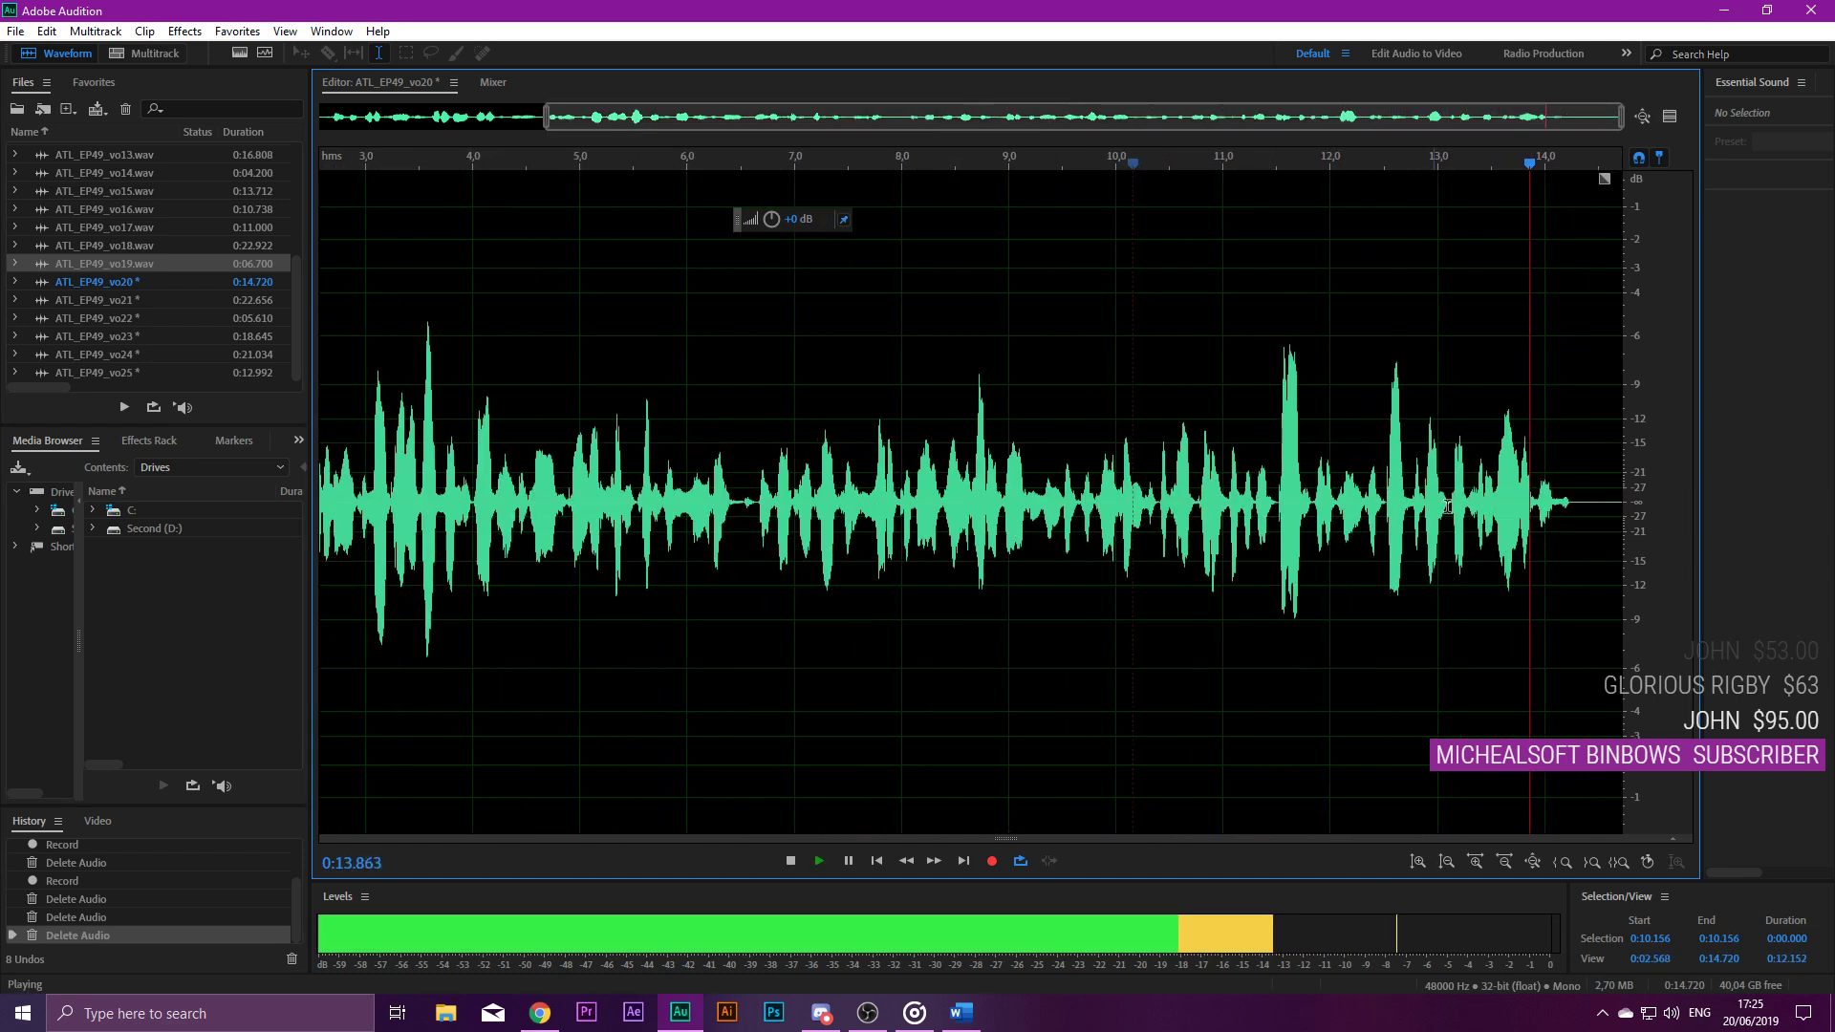
{"action": "left_click_drag", "start_coordinate": [1579, 494], "coordinate": [1783, 541]}
{"action": "key", "text": "Delete"}
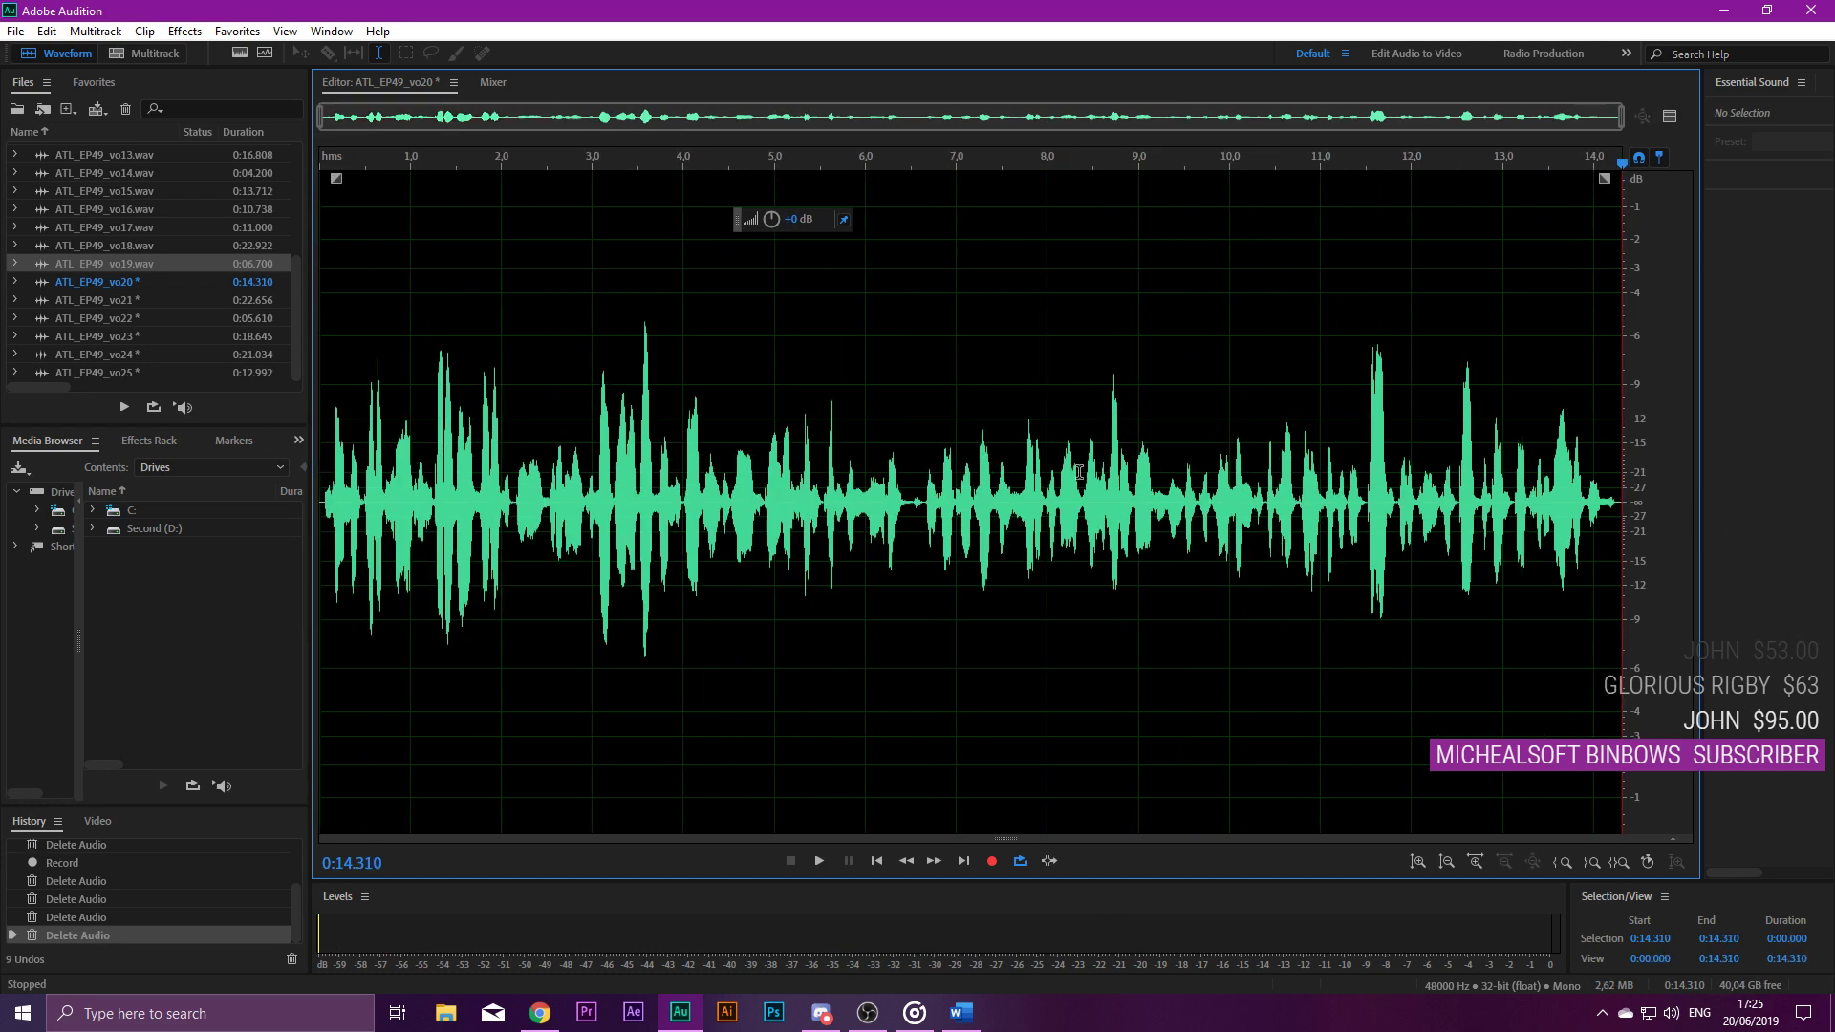
Apply noise reduction to the entire ATL_EP49_vo20 clip and save it as a WAV file.
{"action": "key", "text": "ctrl+a"}
{"action": "key", "text": "ctrl+shift+p"}
{"action": "key", "text": "Return"}
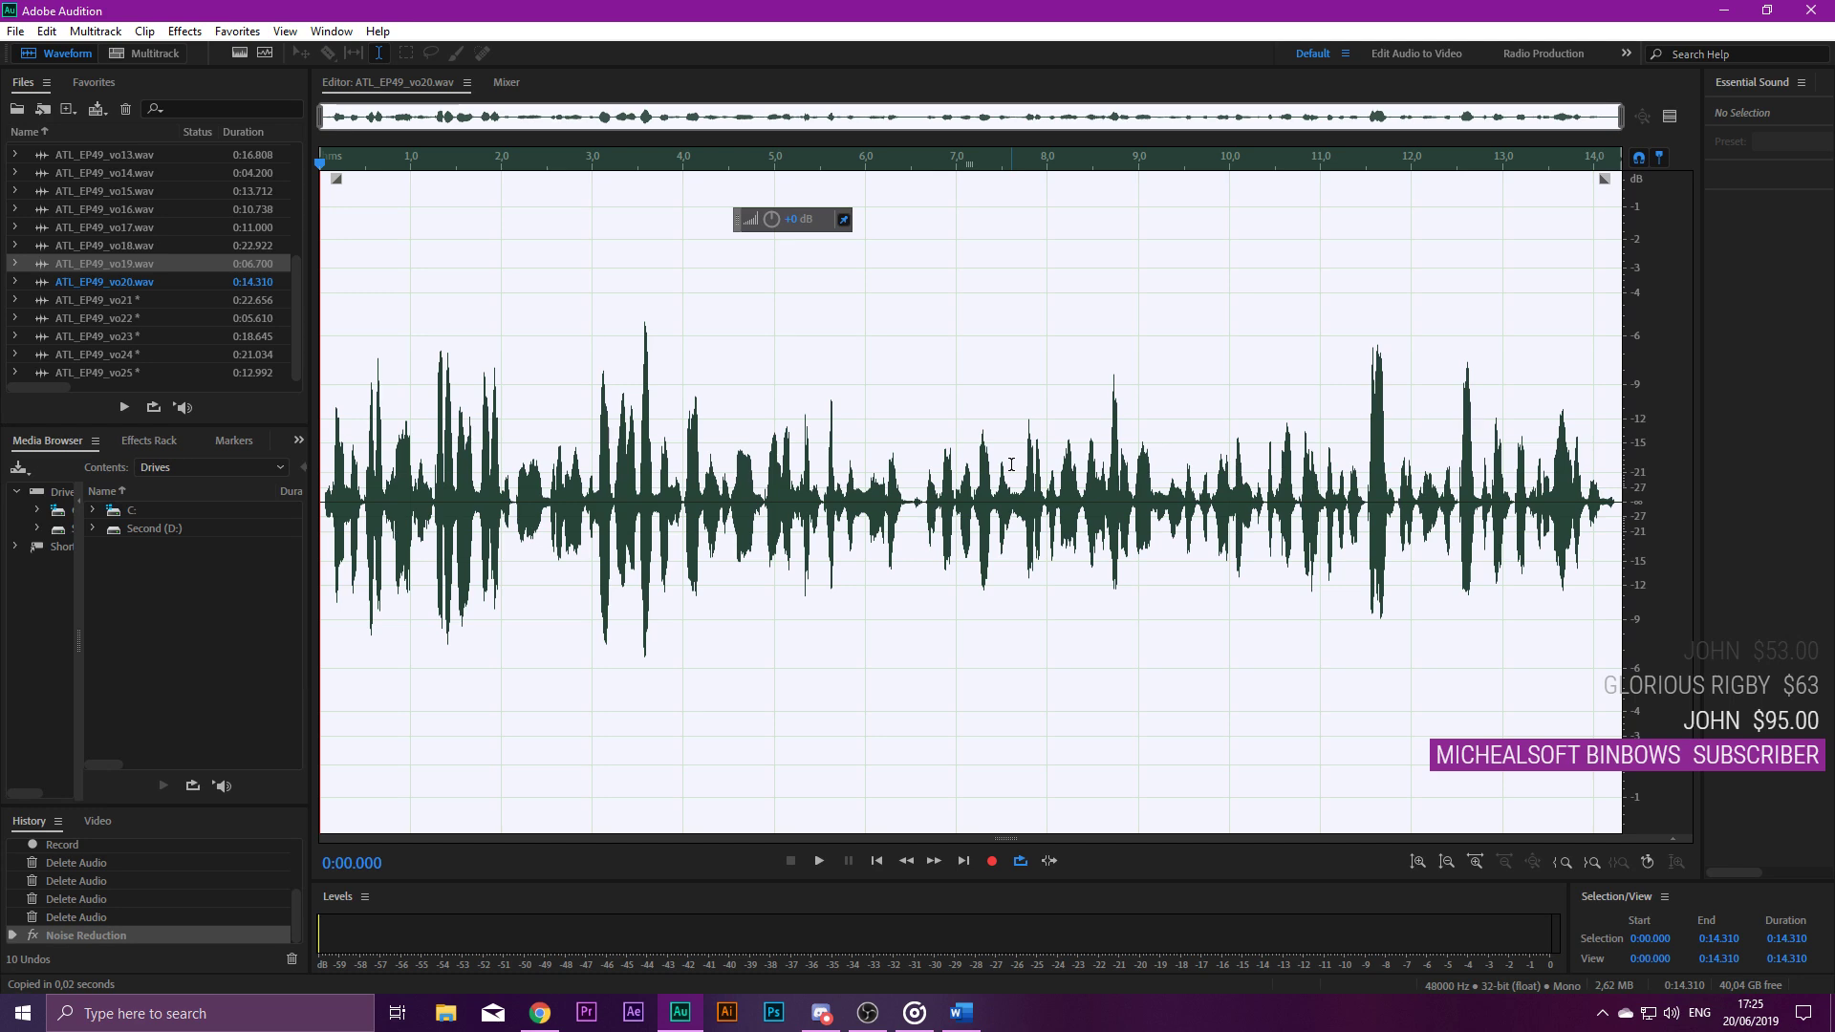
Open ATL_EP49_vo21 and delete about 0.61 seconds of silence at its start.
{"action": "double_click", "coordinate": [113, 298]}
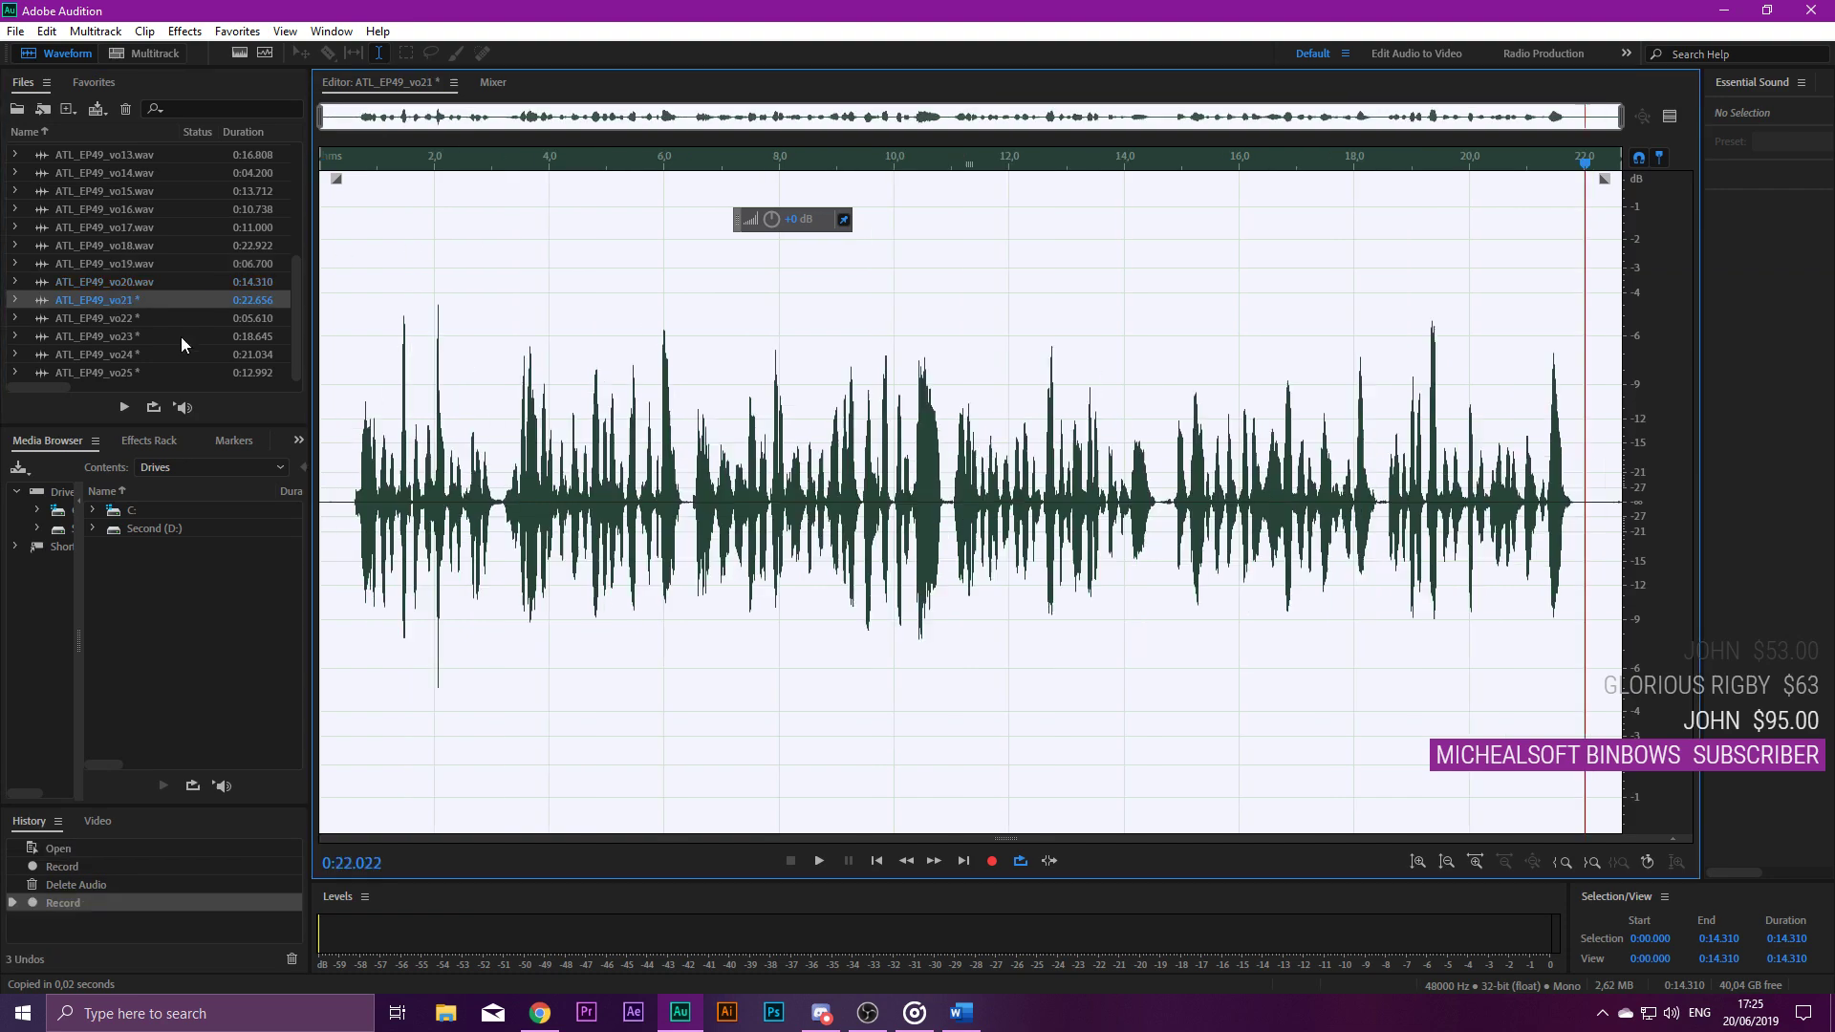
{"action": "scroll", "coordinate": [366, 496], "scroll_direction": "up", "scroll_amount": 3}
{"action": "scroll", "coordinate": [366, 495], "scroll_direction": "up", "scroll_amount": 4}
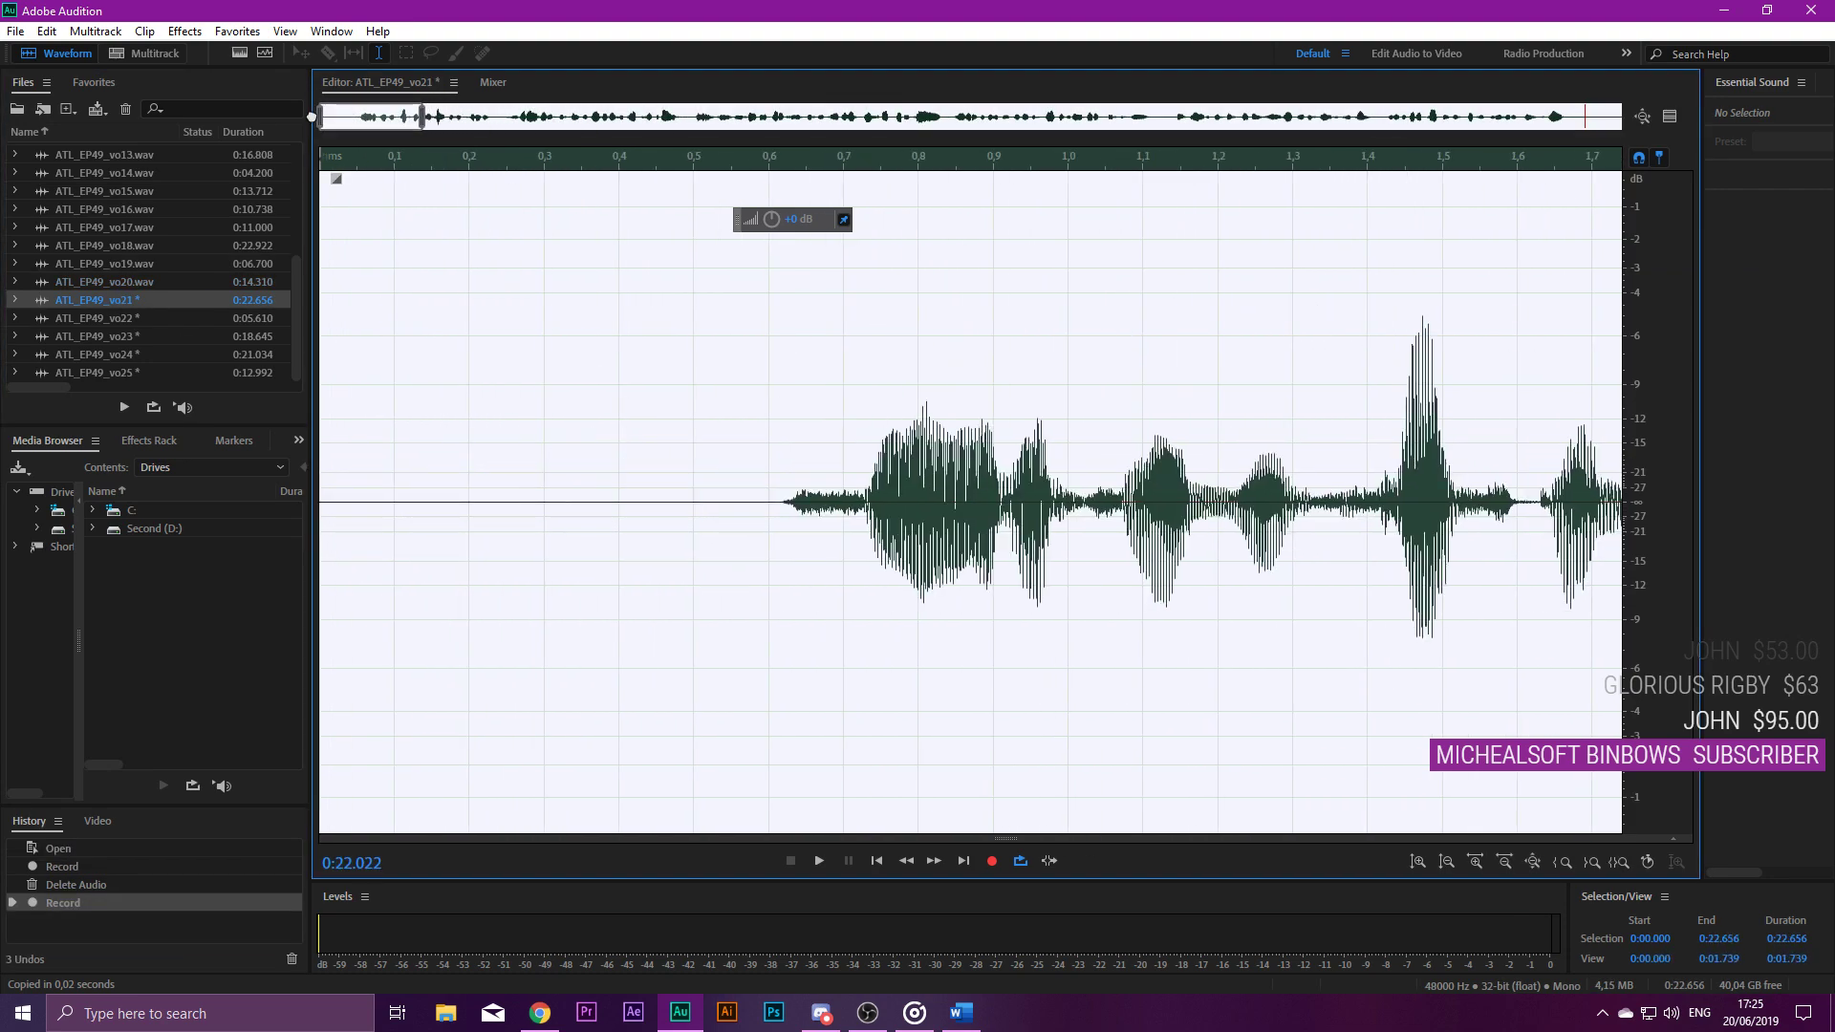
{"action": "left_click_drag", "start_coordinate": [776, 510], "coordinate": [120, 478]}
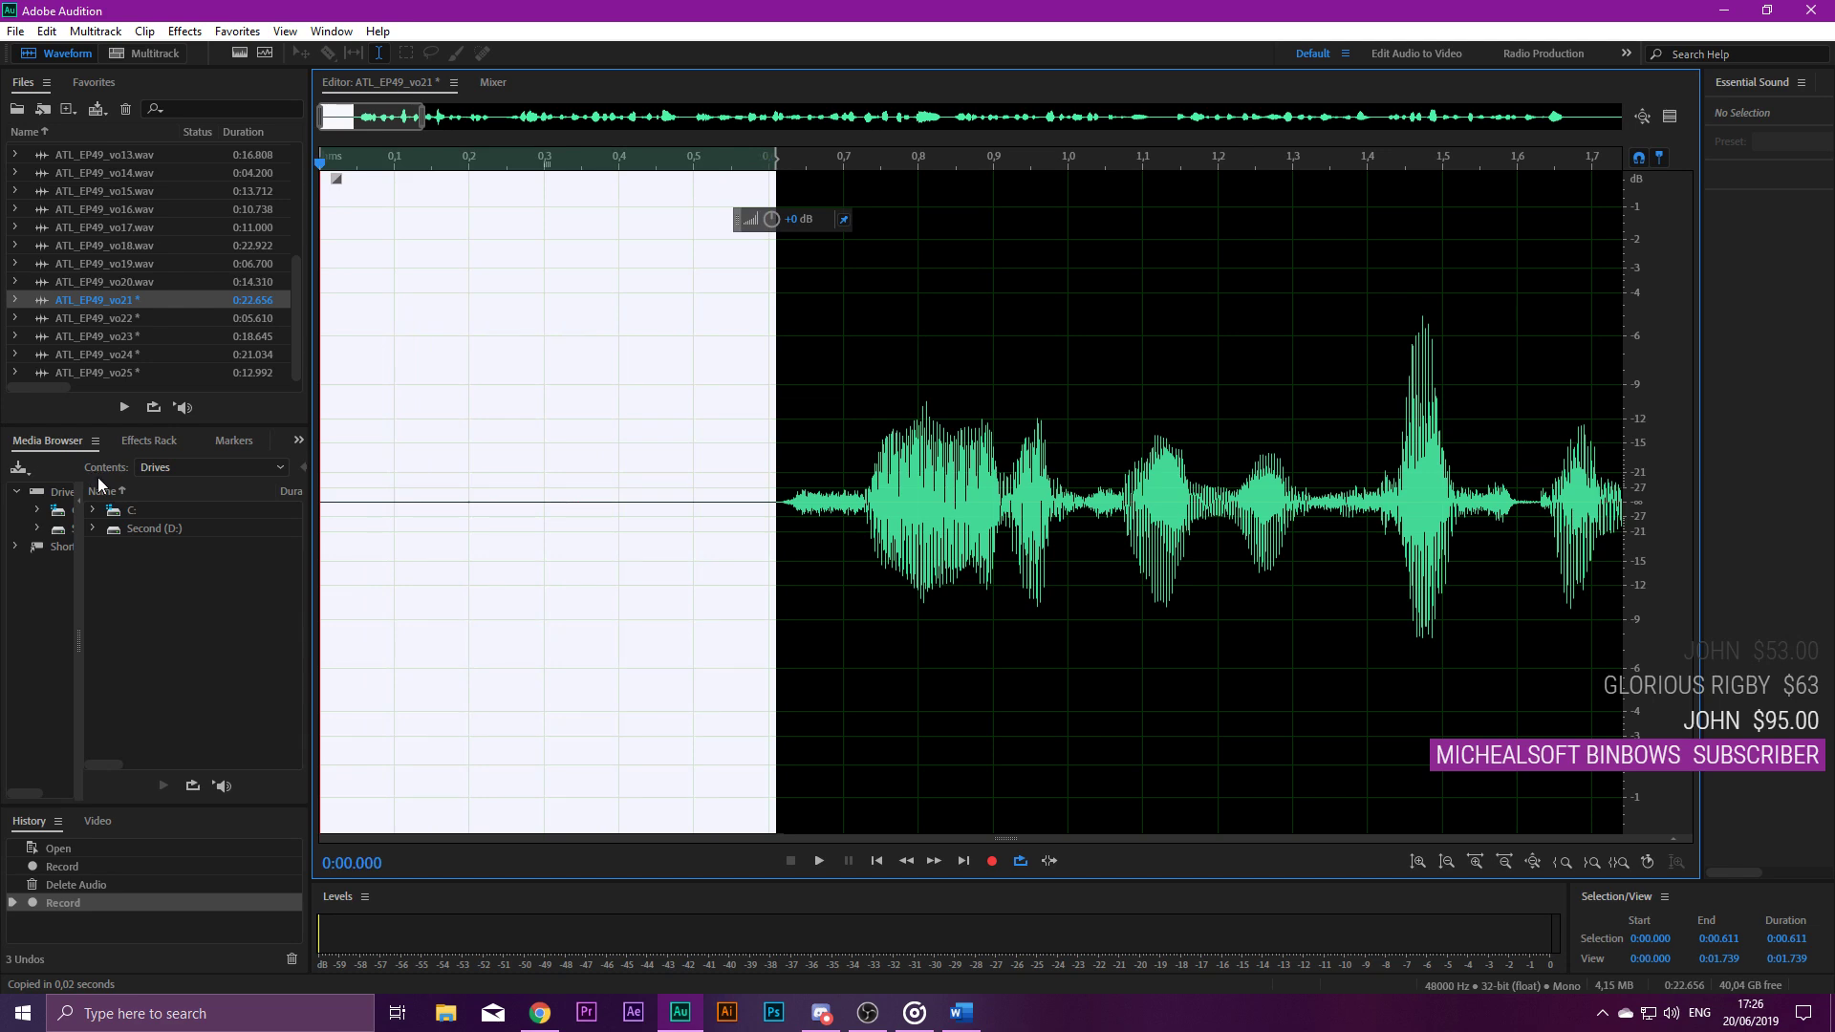
{"action": "key", "text": "Delete"}
Play ATL_EP49_vo21 from the start, pausing at about 1.8 seconds and resuming playback from there.
{"action": "scroll", "coordinate": [515, 399], "scroll_direction": "down", "scroll_amount": 6}
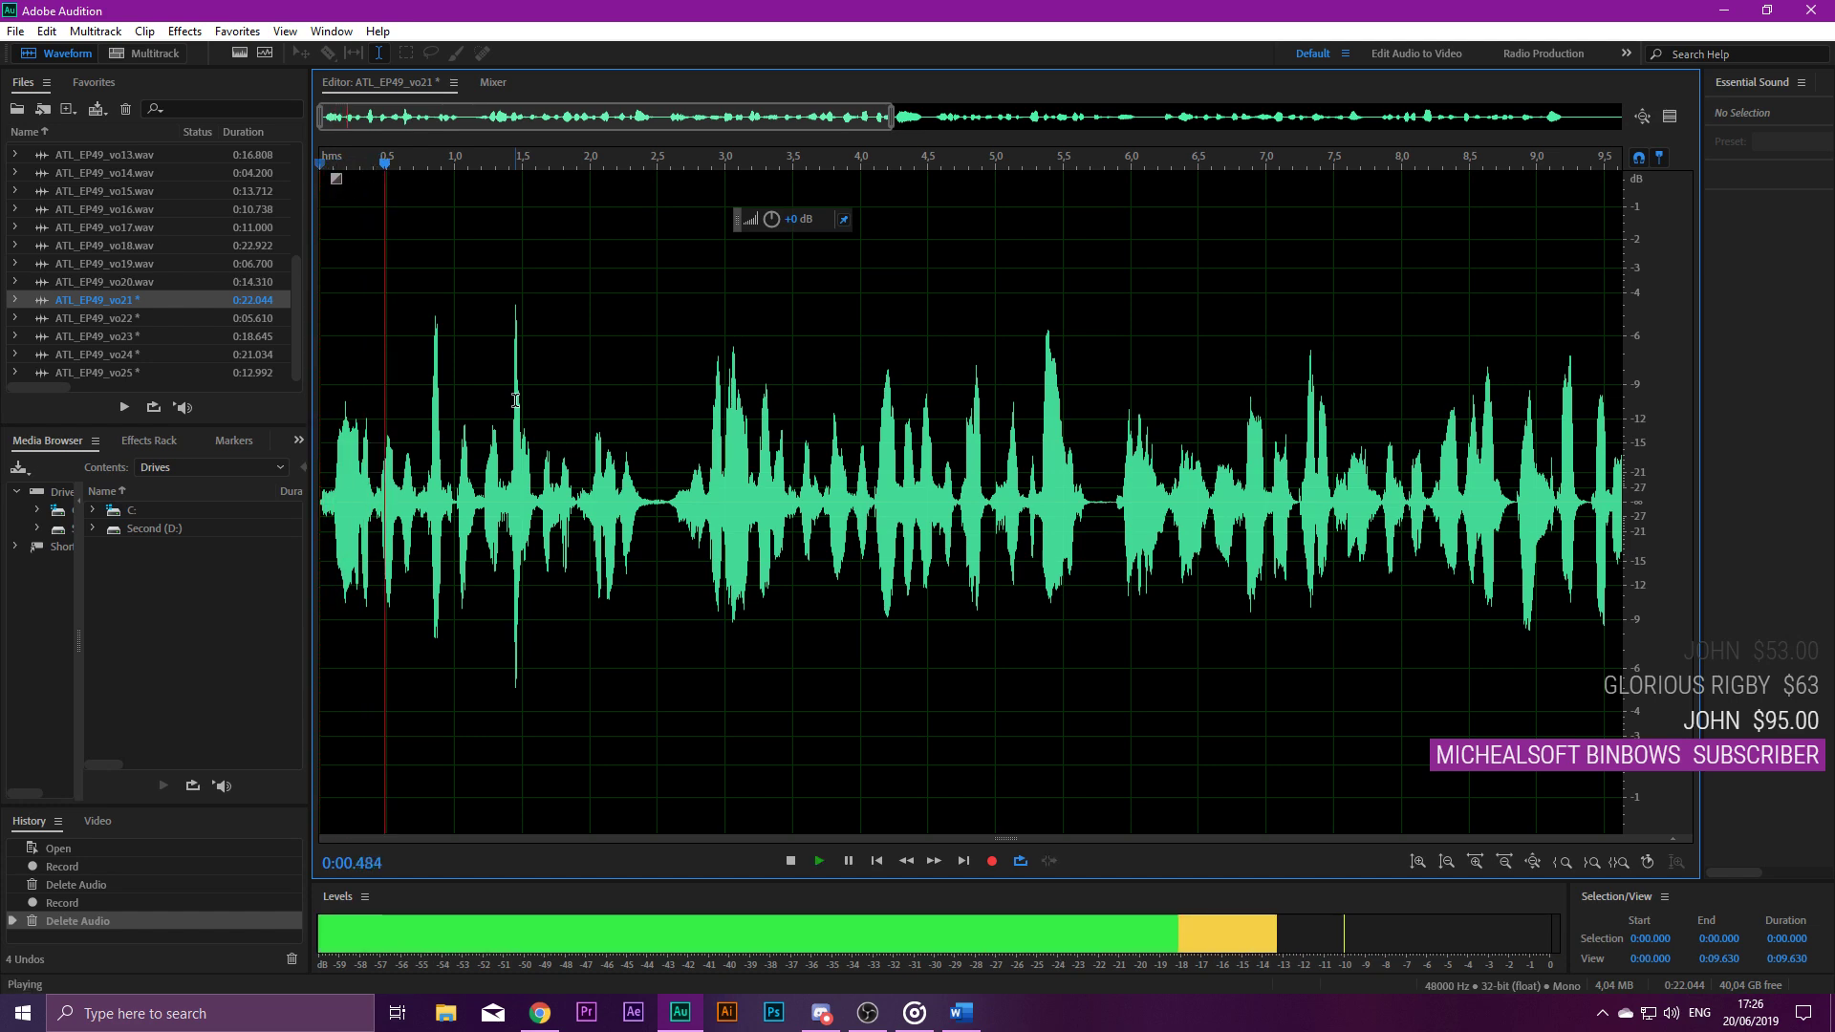
{"action": "key", "text": "space"}
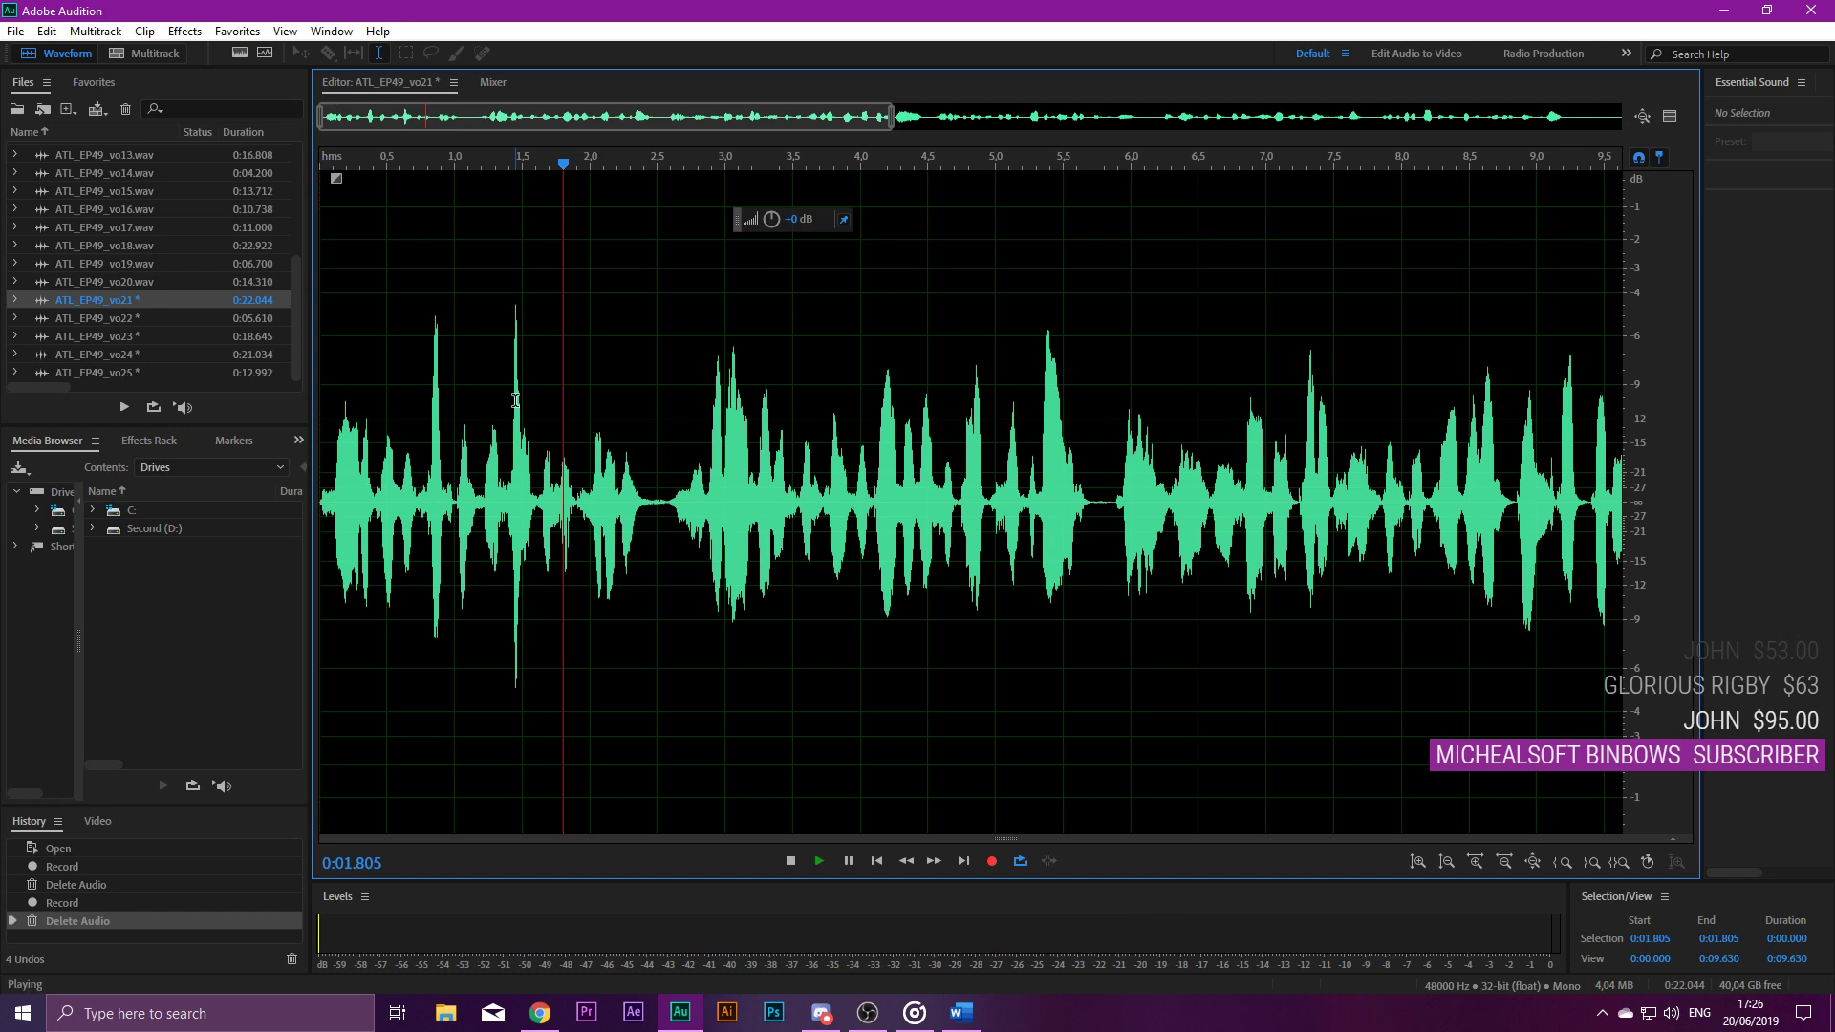
{"action": "key", "text": "space"}
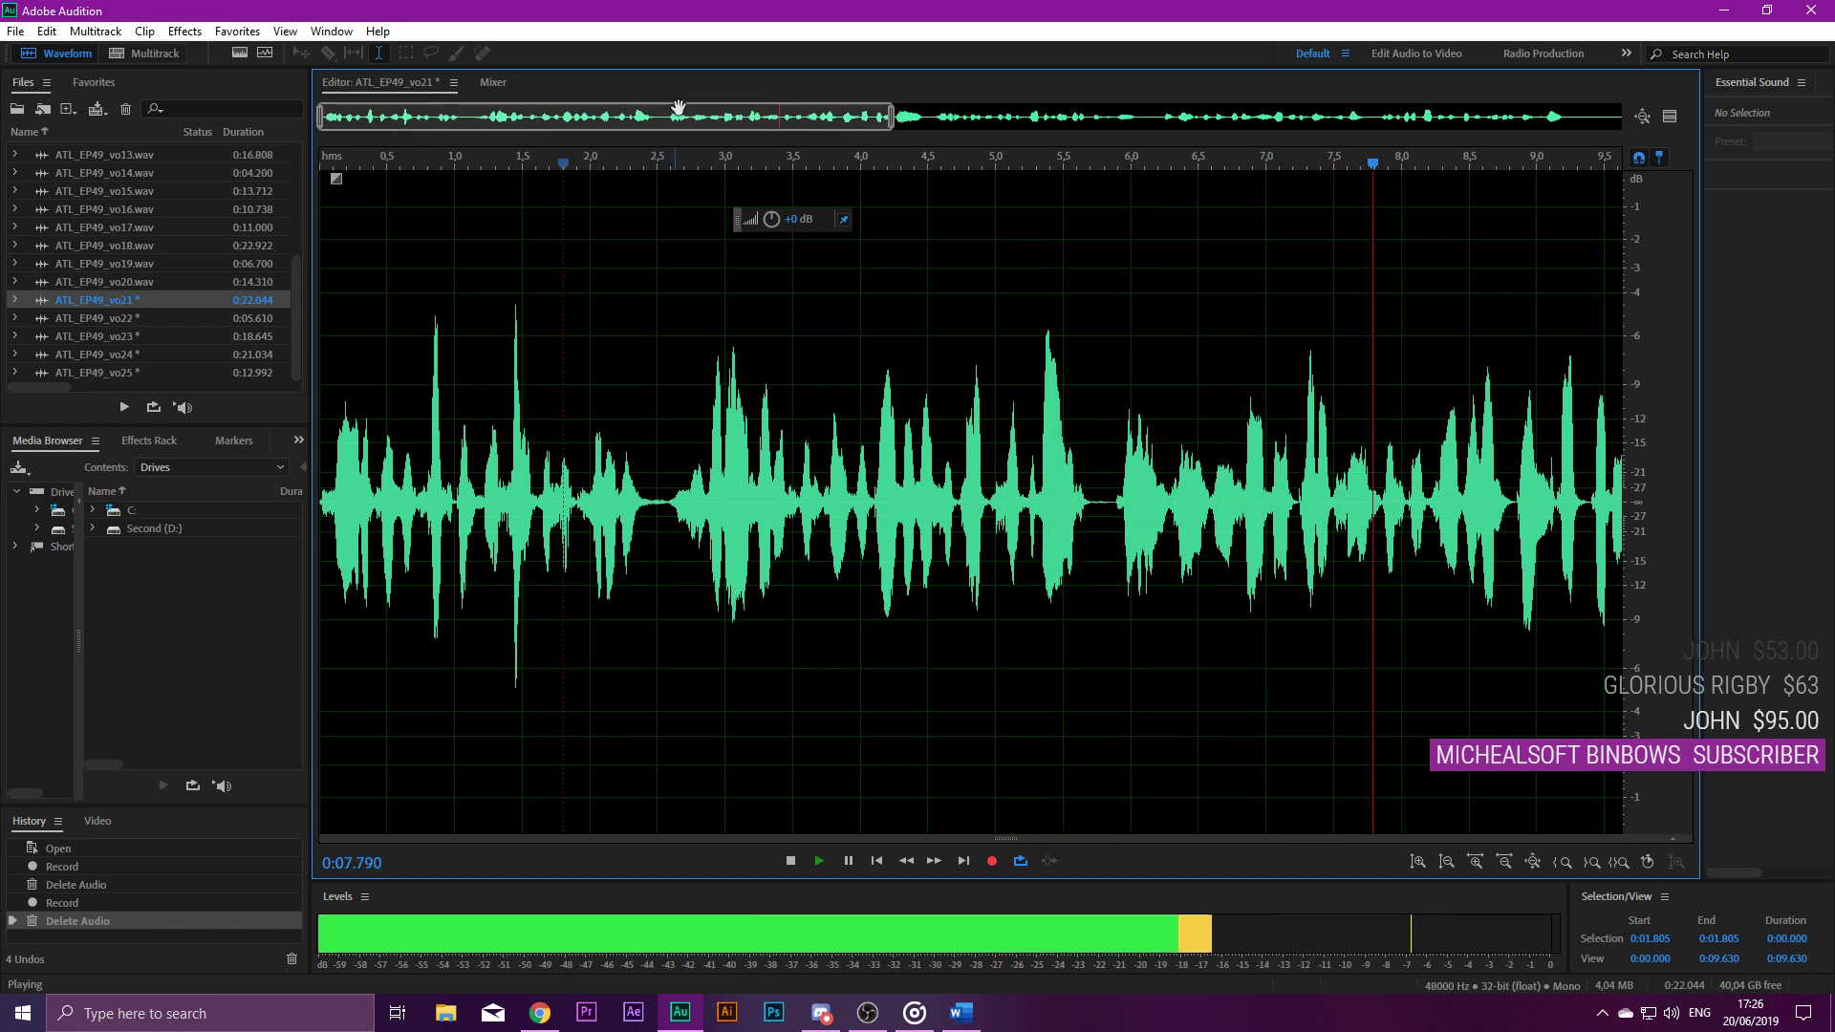
Stop playback, delete about 0.19 seconds of the pause at about 10.24 seconds in ATL_EP49_vo21, and play from about 9.4 seconds.
{"action": "scroll", "coordinate": [964, 150], "scroll_direction": "up", "scroll_amount": 2}
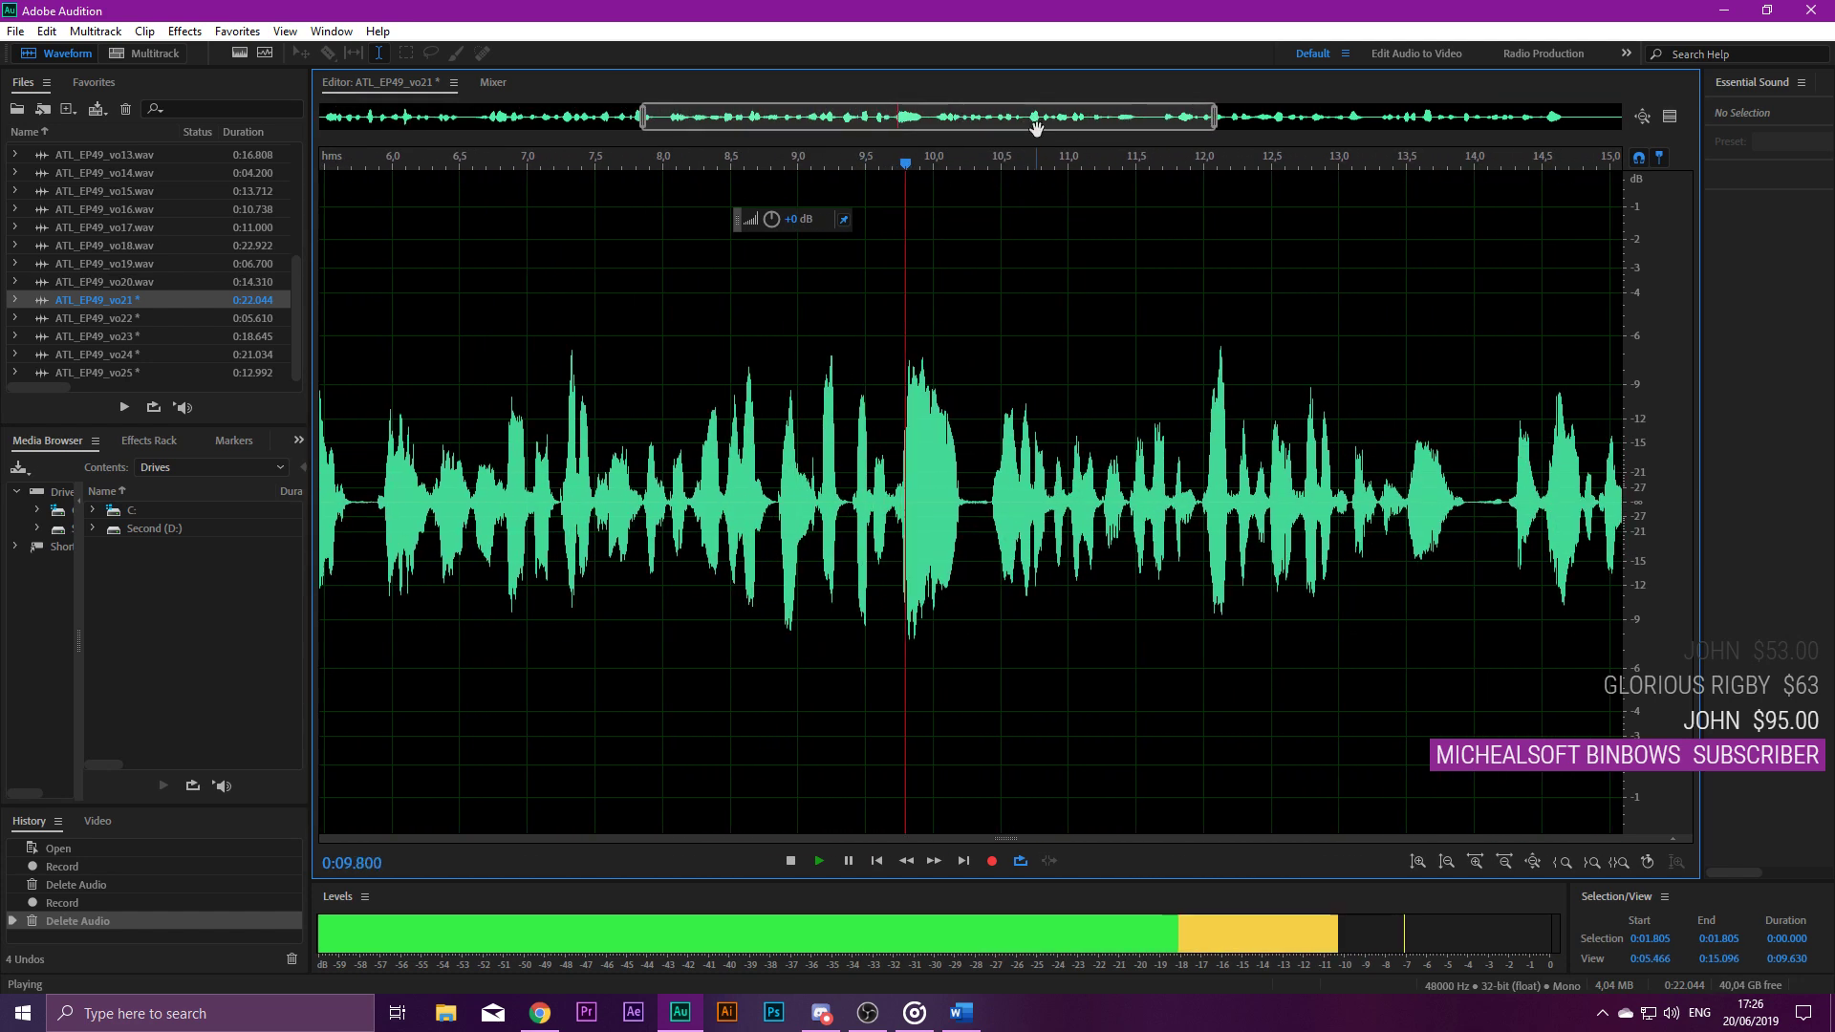
{"action": "key", "text": "space"}
{"action": "left_click_drag", "start_coordinate": [985, 502], "coordinate": [1005, 508]}
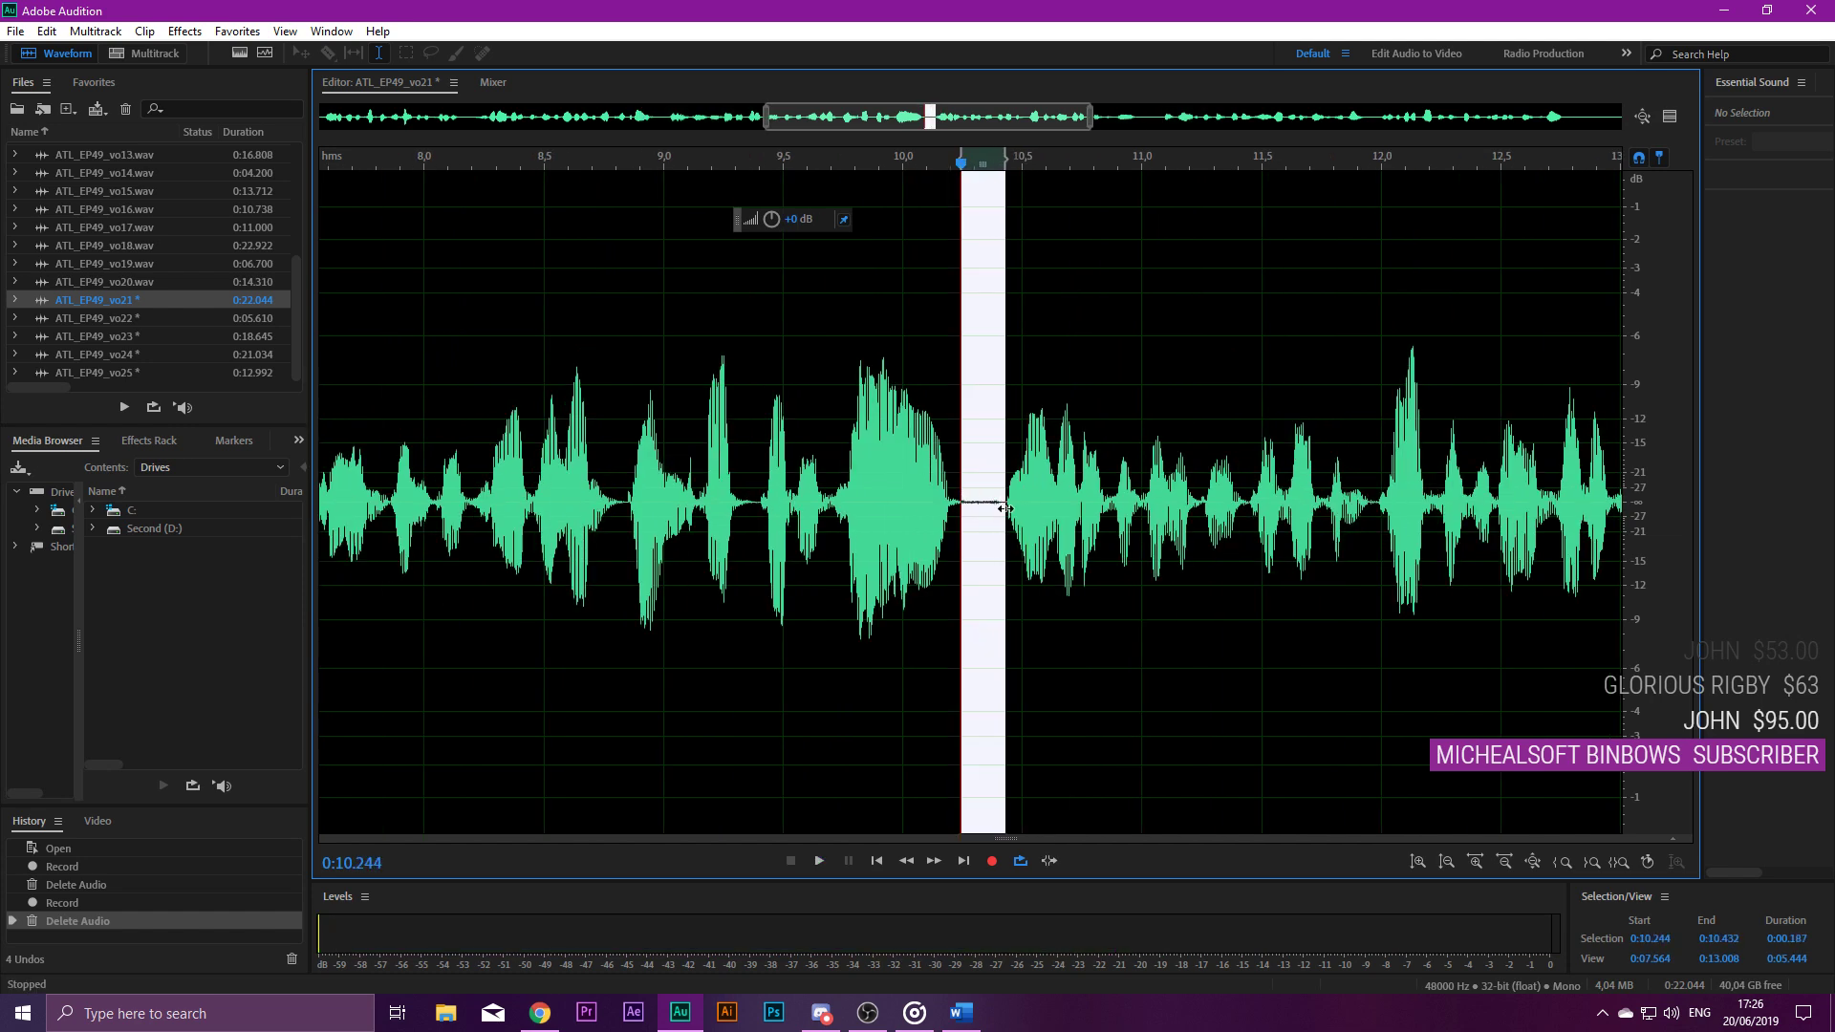
{"action": "key", "text": "Delete"}
{"action": "left_click", "coordinate": [758, 478]}
{"action": "key", "text": "space"}
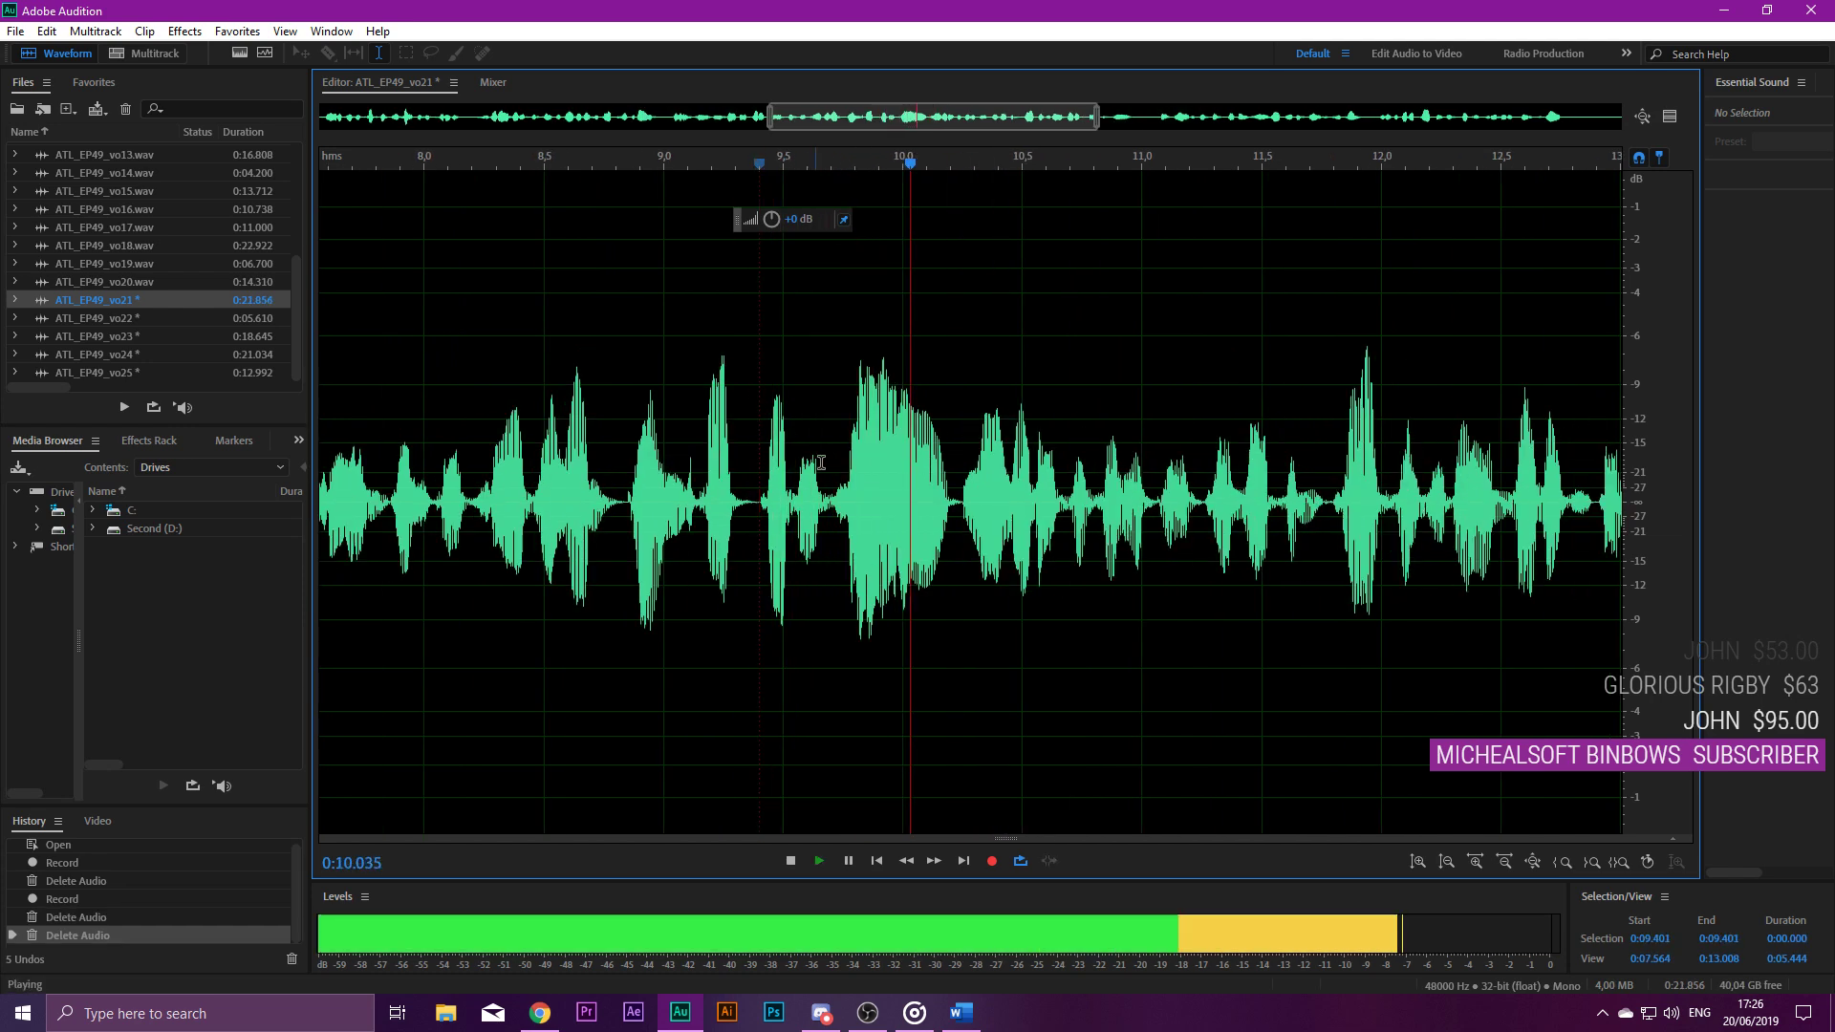
Listen to the pauses in ATL_EP49_vo21 by playing from about 2.4 seconds and from about 5.5 seconds.
{"action": "scroll", "coordinate": [823, 466], "scroll_direction": "down", "scroll_amount": 4}
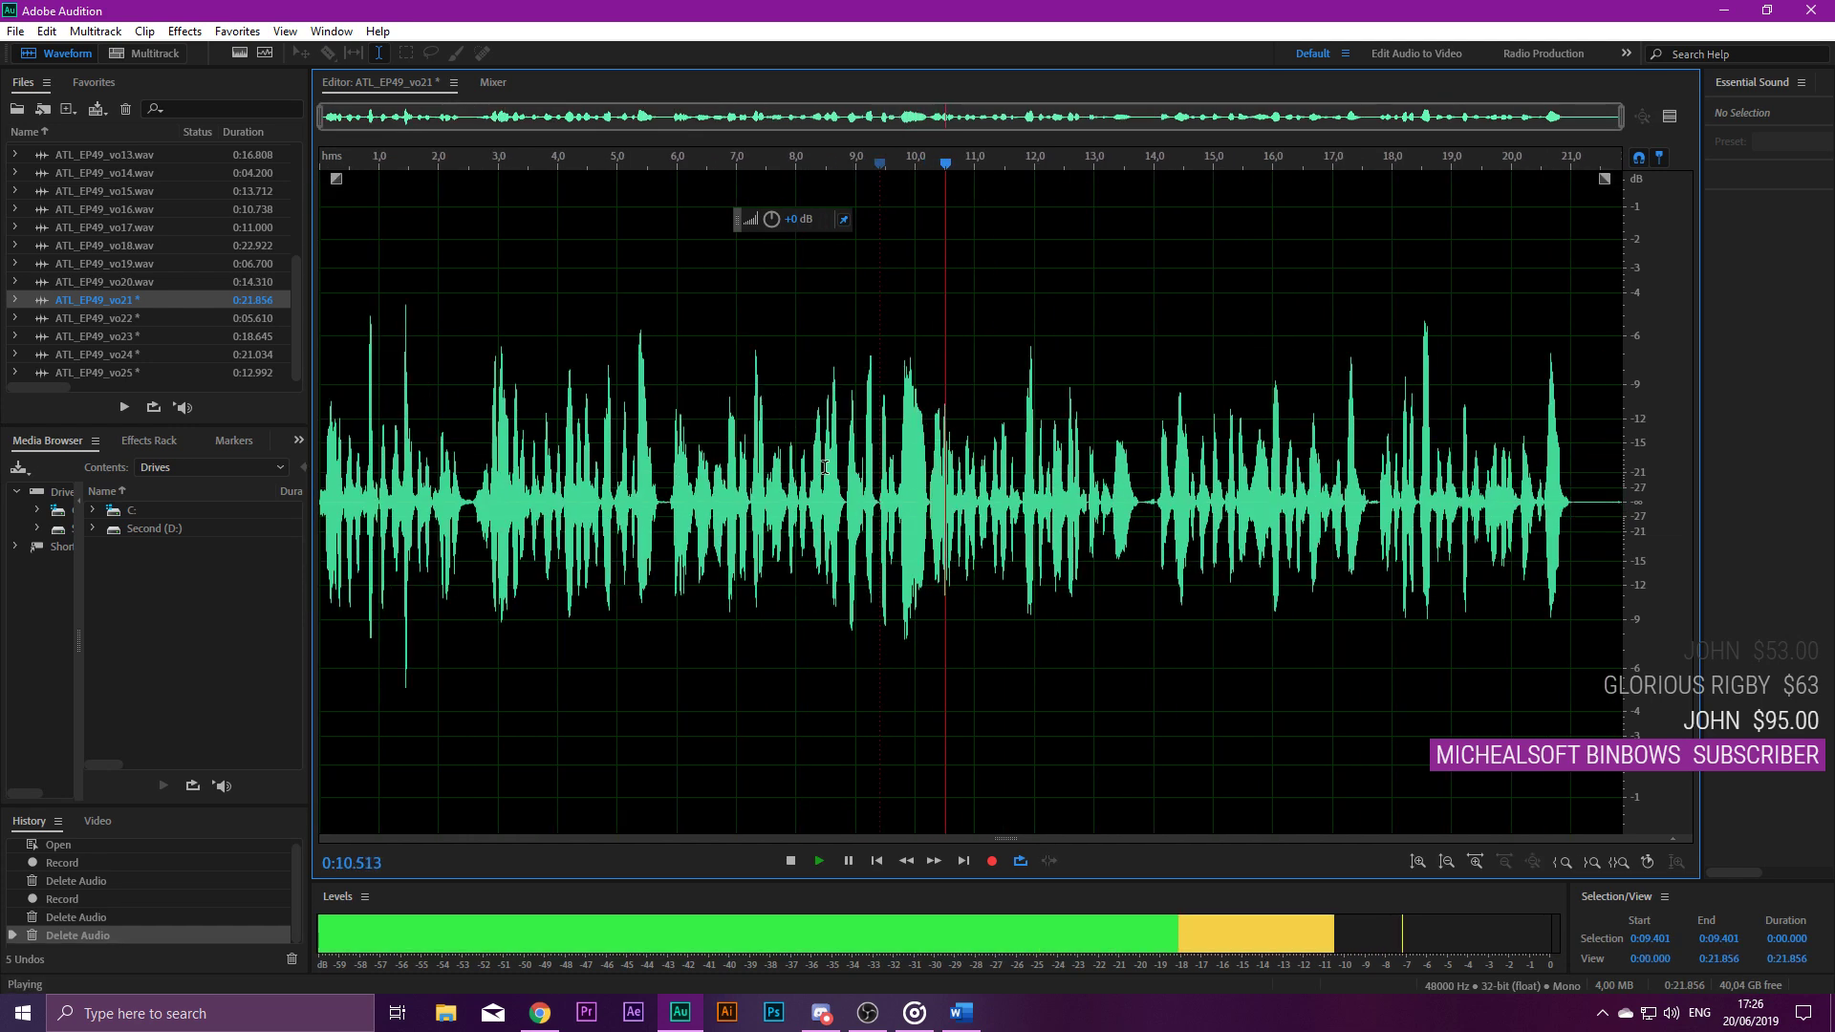
{"action": "left_click", "coordinate": [462, 484]}
{"action": "key", "text": "space"}
{"action": "left_click", "coordinate": [646, 486]}
{"action": "key", "text": "space"}
Delete about 0.16 seconds of the pause at about 5.7 seconds in ATL_EP49_vo21, and play from about 5.44 seconds.
{"action": "scroll", "coordinate": [685, 486], "scroll_direction": "up", "scroll_amount": 6}
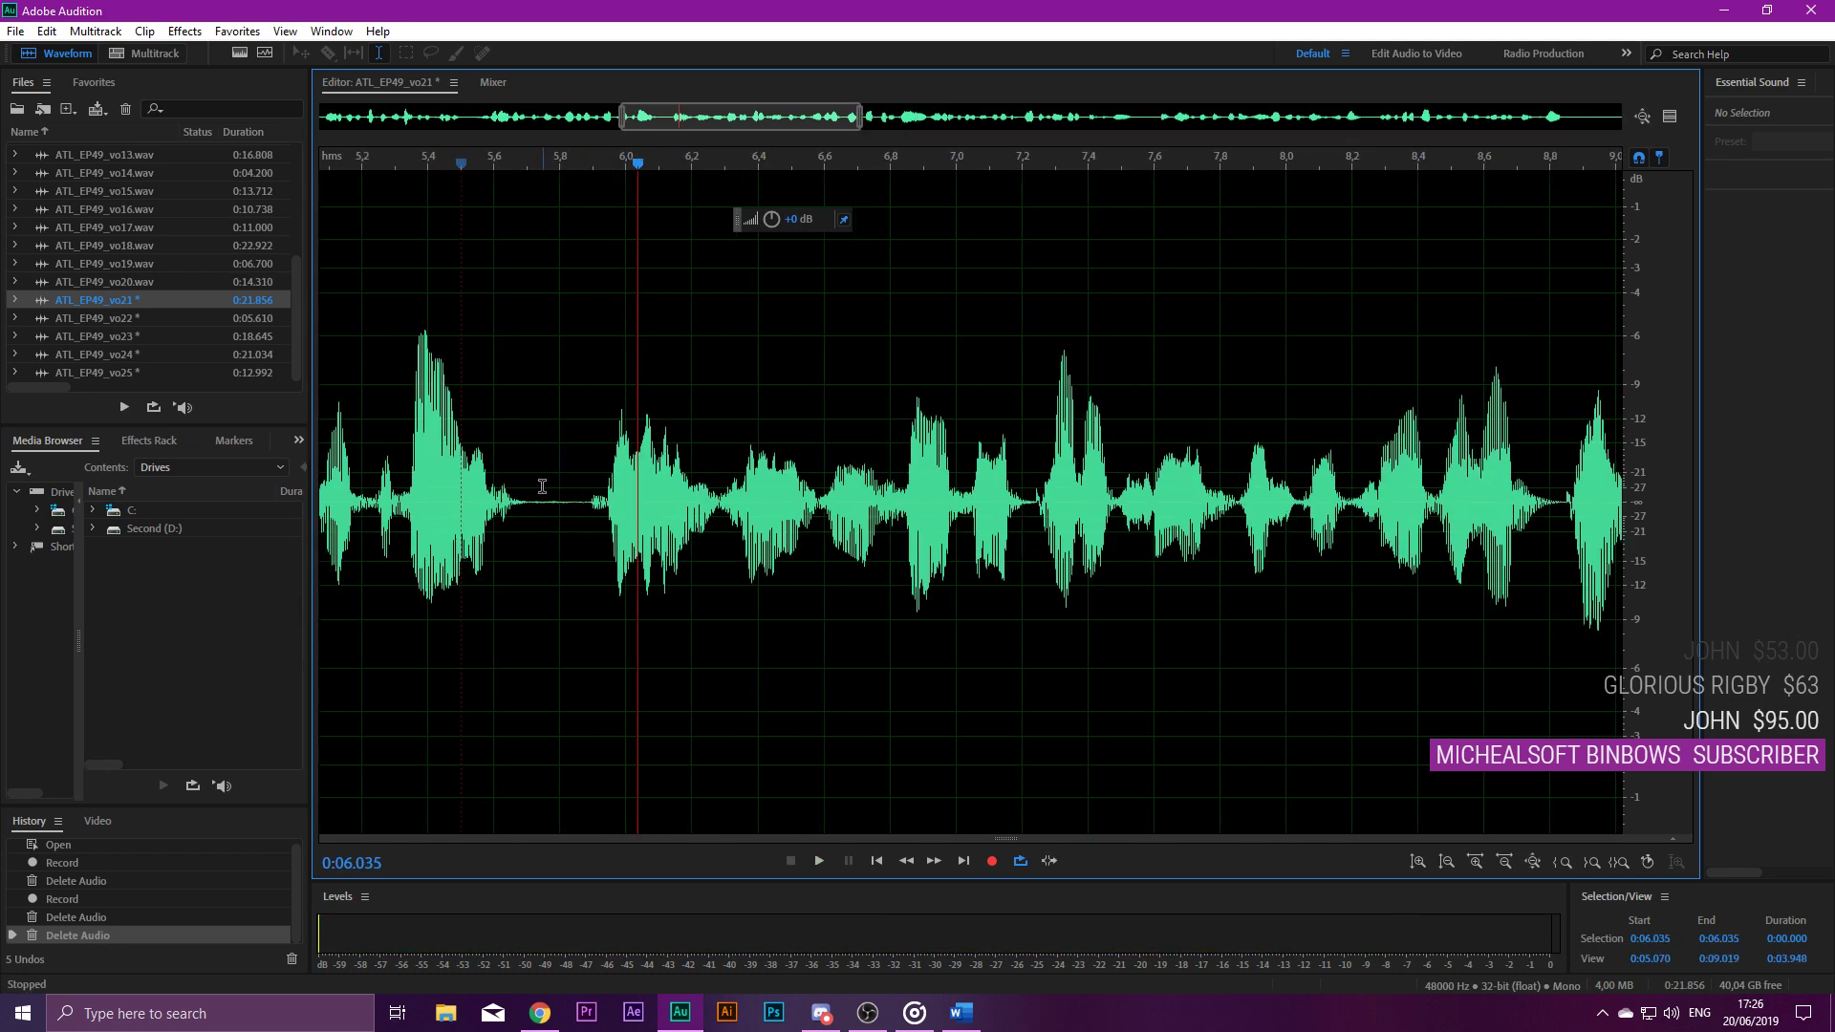
{"action": "left_click_drag", "start_coordinate": [533, 492], "coordinate": [590, 494]}
{"action": "key", "text": "Delete"}
{"action": "left_click", "coordinate": [435, 399]}
{"action": "key", "text": "space"}
{"action": "scroll", "coordinate": [1078, 479], "scroll_direction": "down", "scroll_amount": 5}
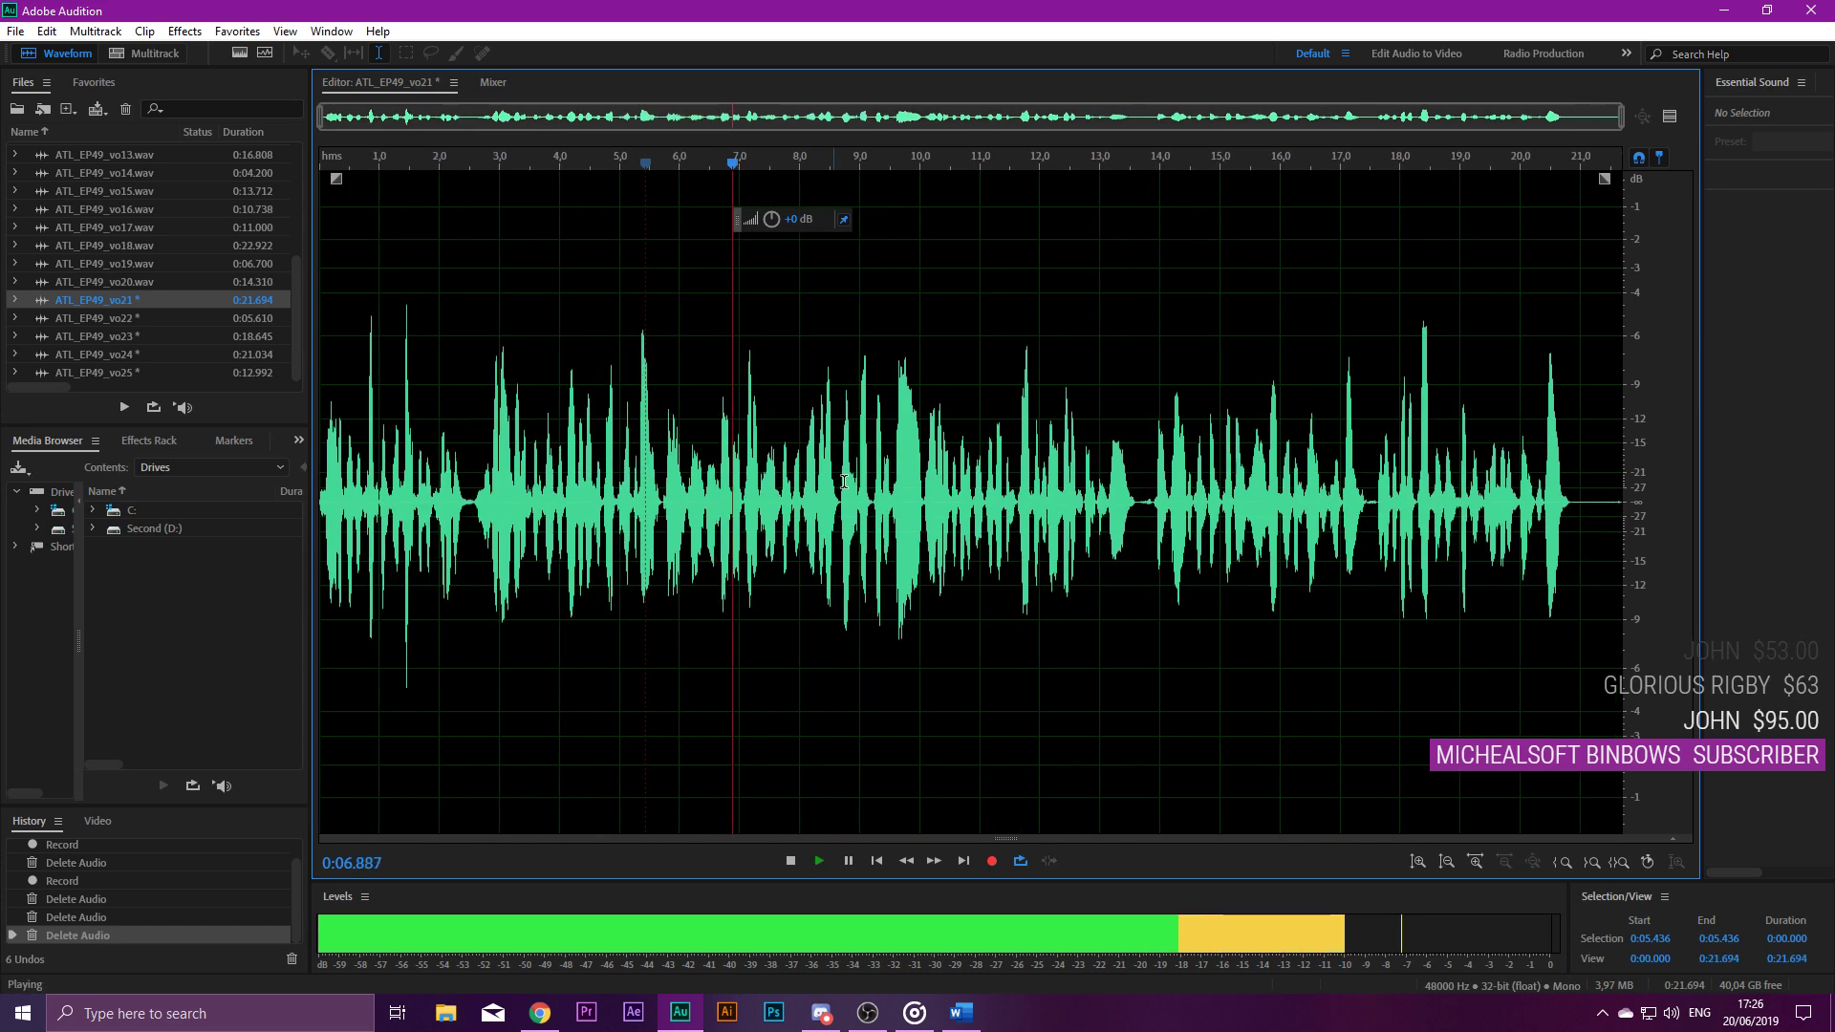
Delete about 0.29 seconds of the pause at about 13.6 seconds in ATL_EP49_vo21, and play from about 12.9 seconds.
{"action": "scroll", "coordinate": [1123, 487], "scroll_direction": "up", "scroll_amount": 4}
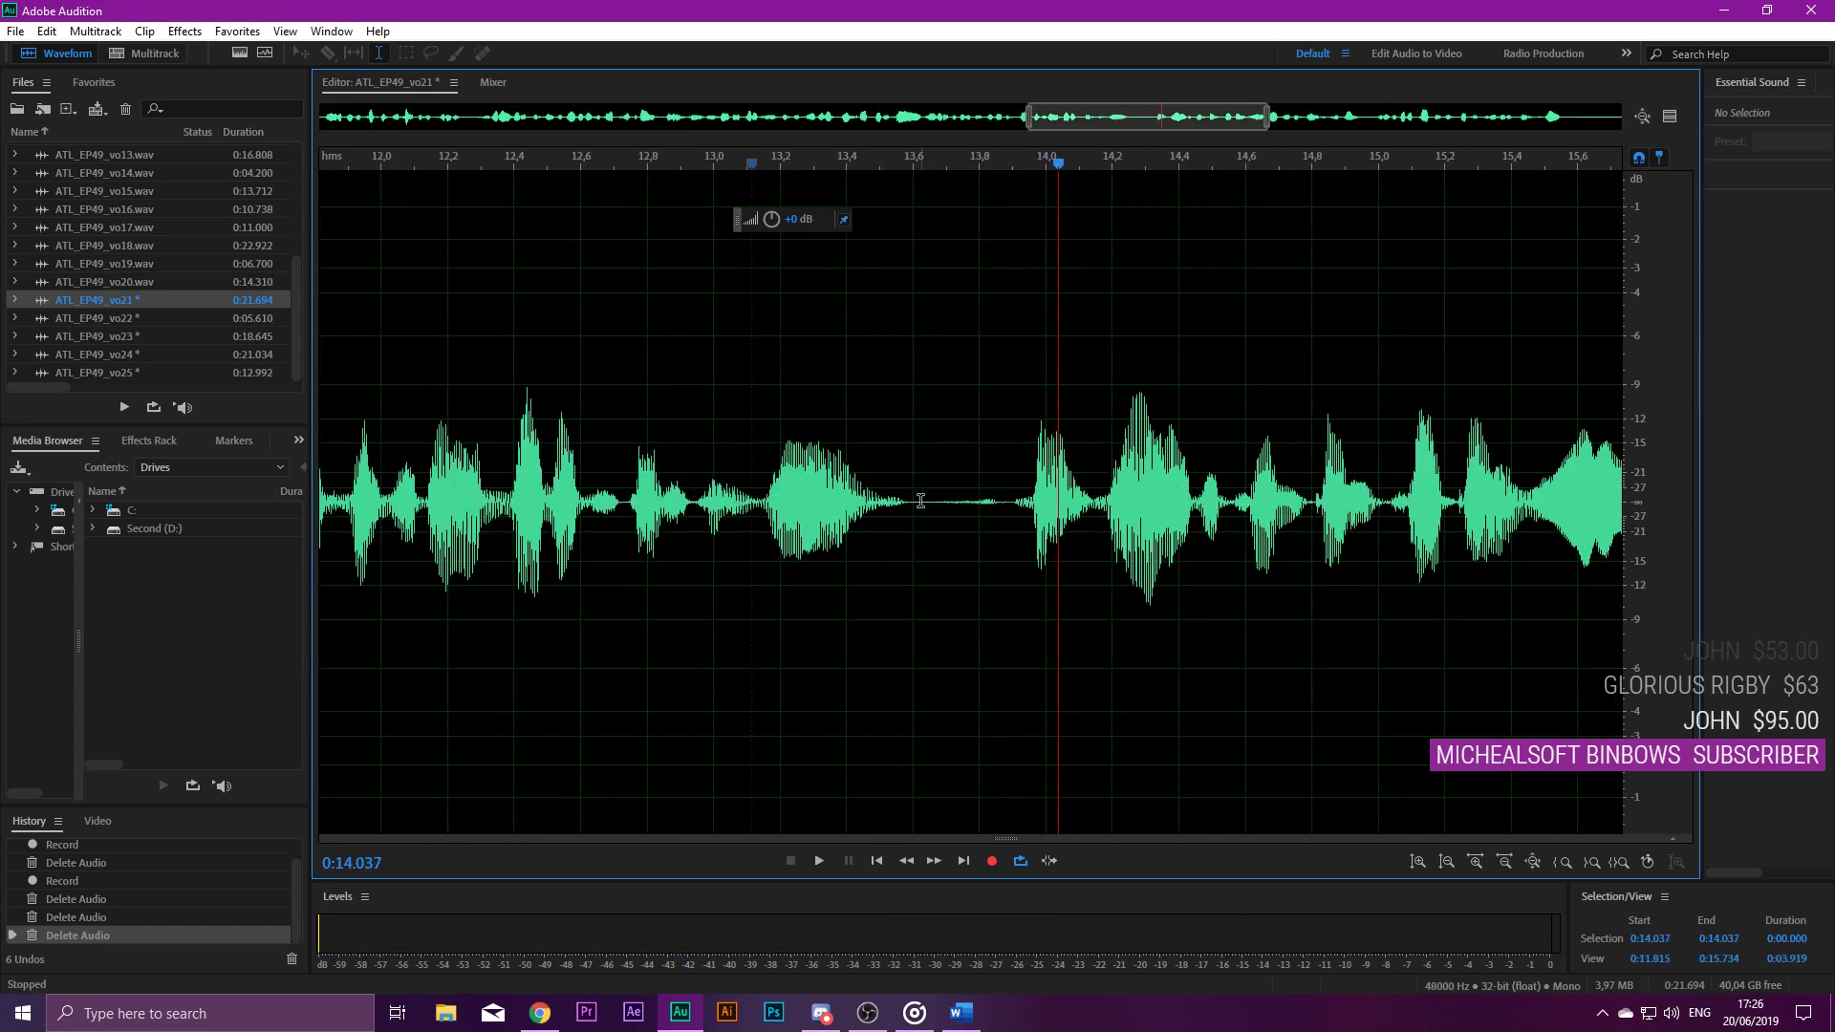
{"action": "key", "text": "space"}
{"action": "left_click_drag", "start_coordinate": [913, 521], "coordinate": [1004, 526]}
{"action": "key", "text": "Delete"}
{"action": "left_click", "coordinate": [681, 459]}
{"action": "key", "text": "space"}
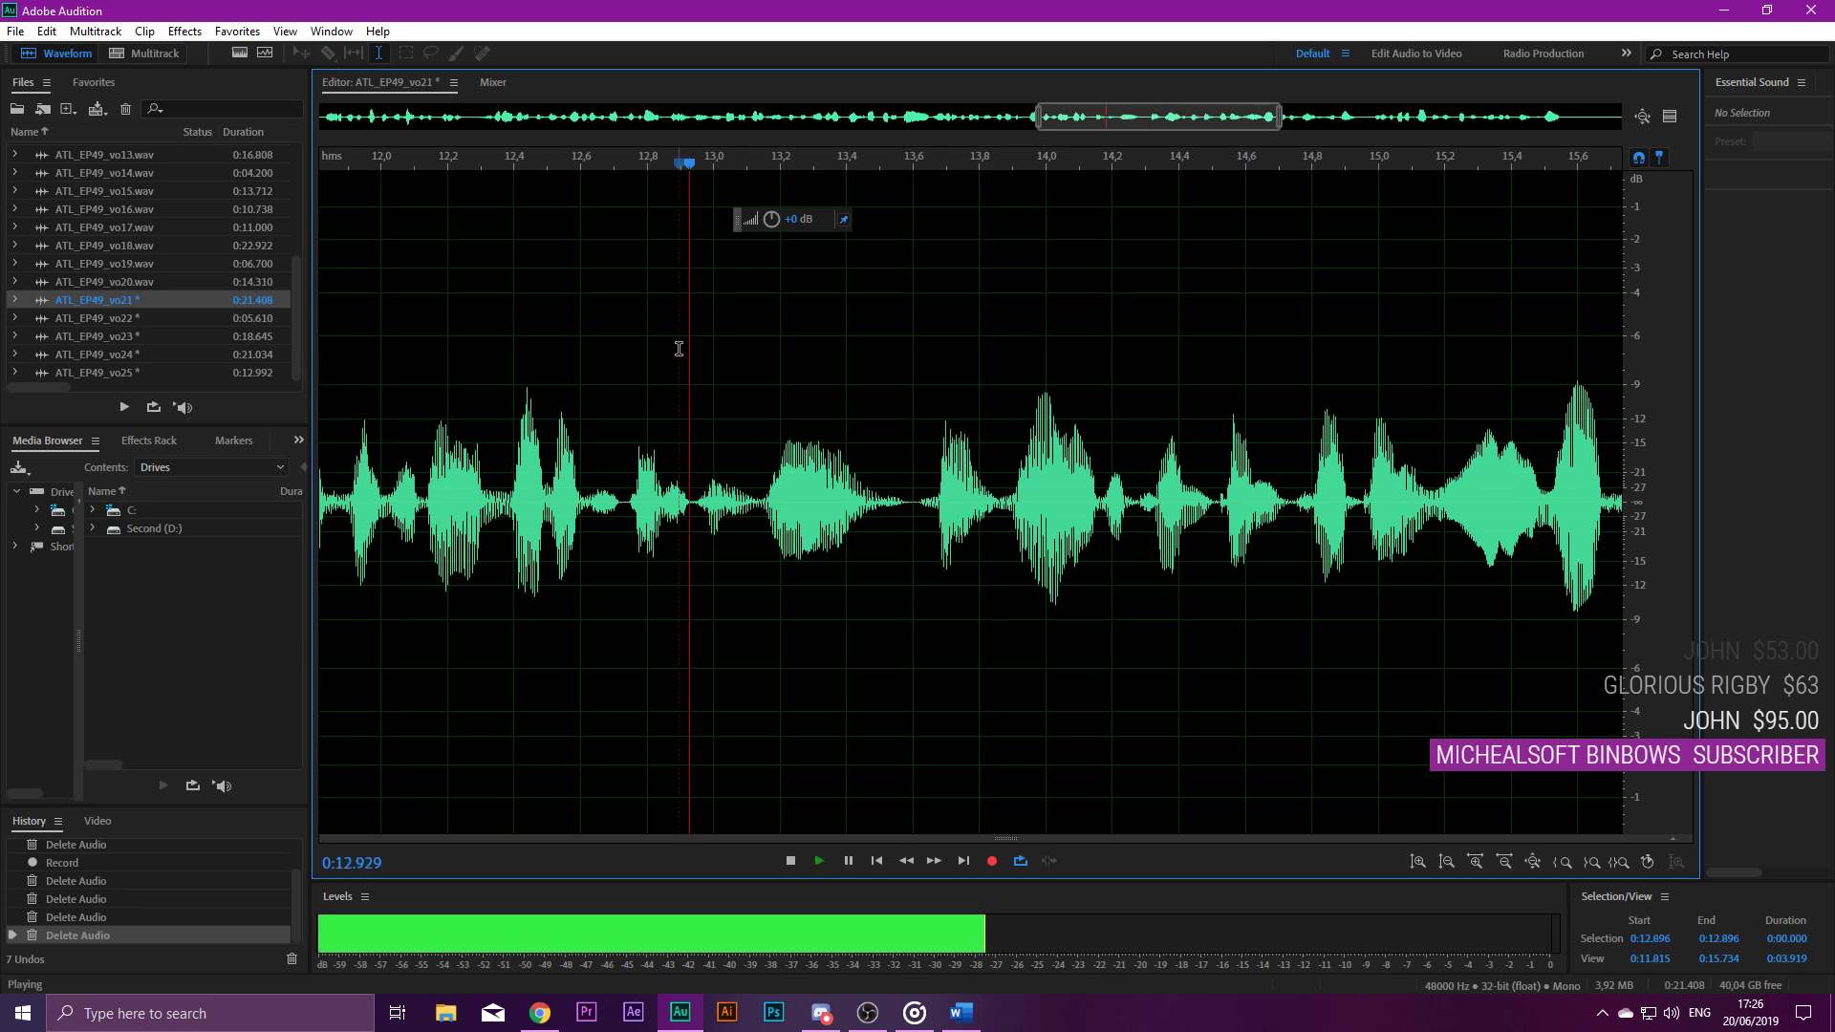
Stop playback, delete 0.19 seconds of the pause at about 17.17 seconds in ATL_EP49_vo21, and play from about 16.89 seconds.
{"action": "scroll", "coordinate": [684, 426], "scroll_direction": "down", "scroll_amount": 2}
{"action": "scroll", "coordinate": [1139, 493], "scroll_direction": "up", "scroll_amount": 2}
{"action": "key", "text": "space"}
{"action": "left_click_drag", "start_coordinate": [1117, 498], "coordinate": [1188, 507]}
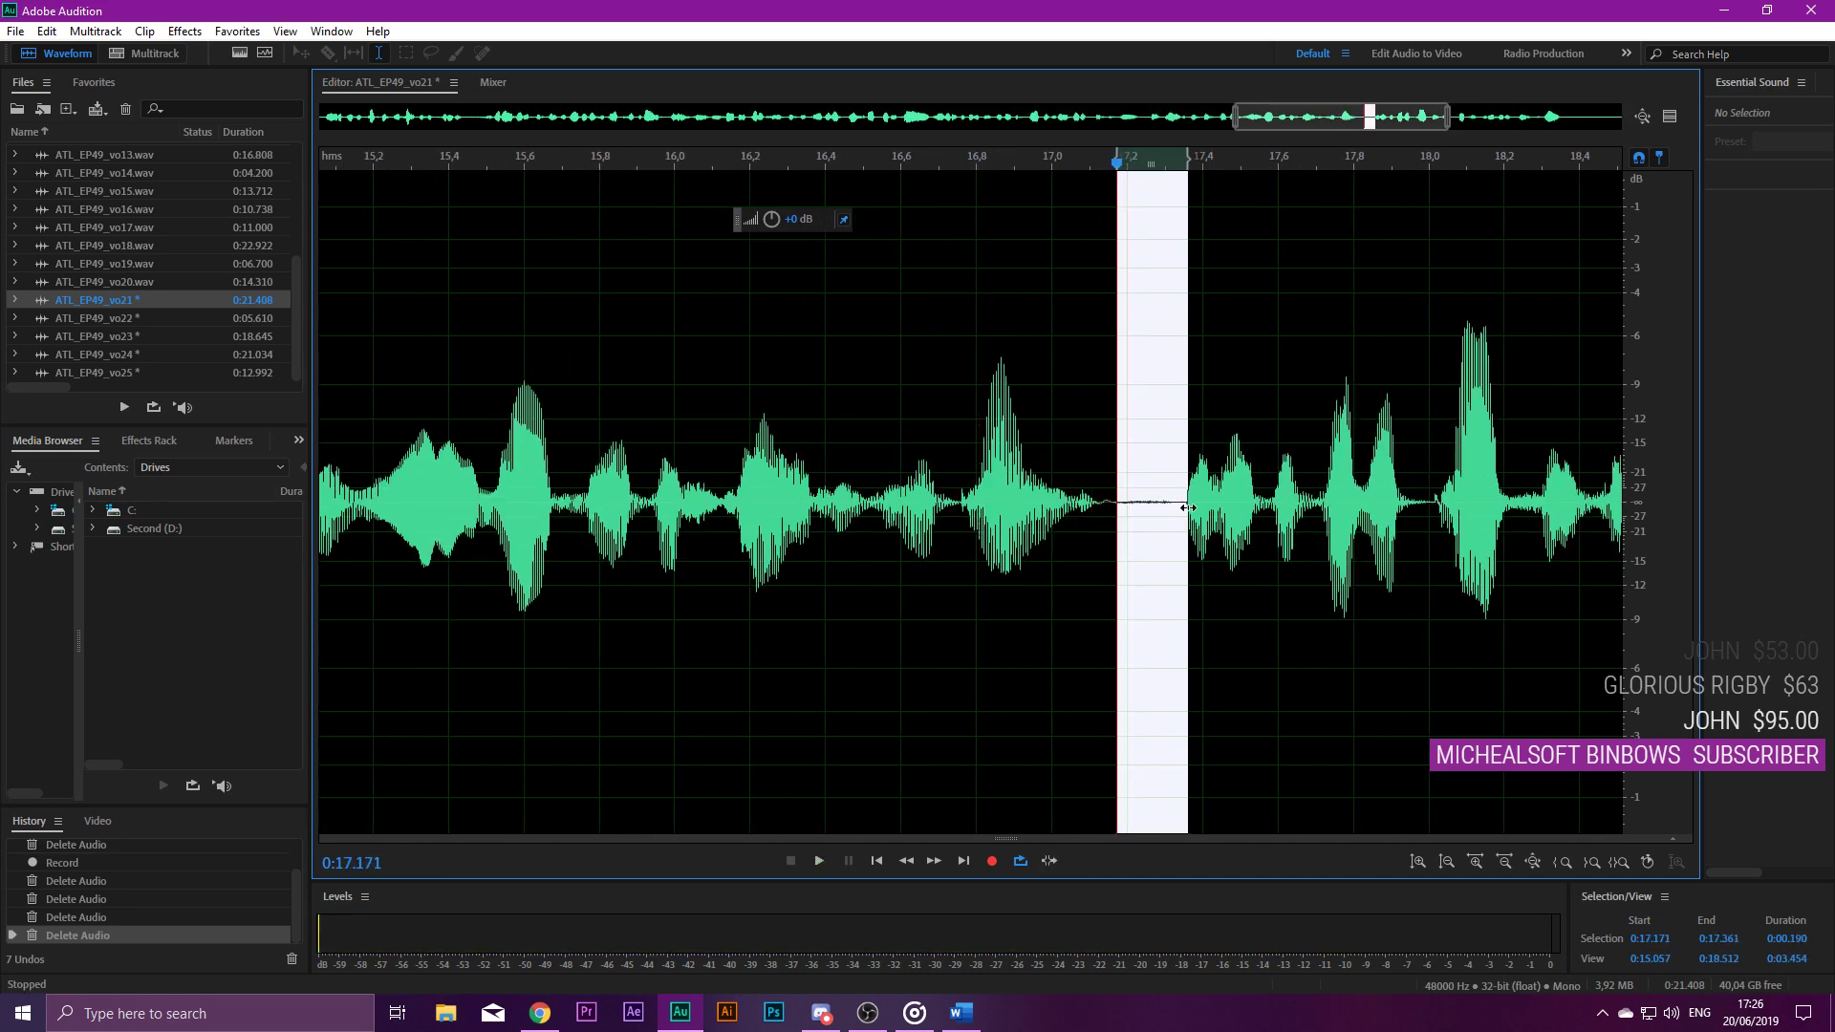
{"action": "key", "text": "Delete"}
{"action": "left_click", "coordinate": [1011, 409]}
{"action": "key", "text": "space"}
Stop playback and delete the trailing silence of ATL_EP49_vo21 after about 20.5 seconds.
{"action": "scroll", "coordinate": [1338, 497], "scroll_direction": "down", "scroll_amount": 3}
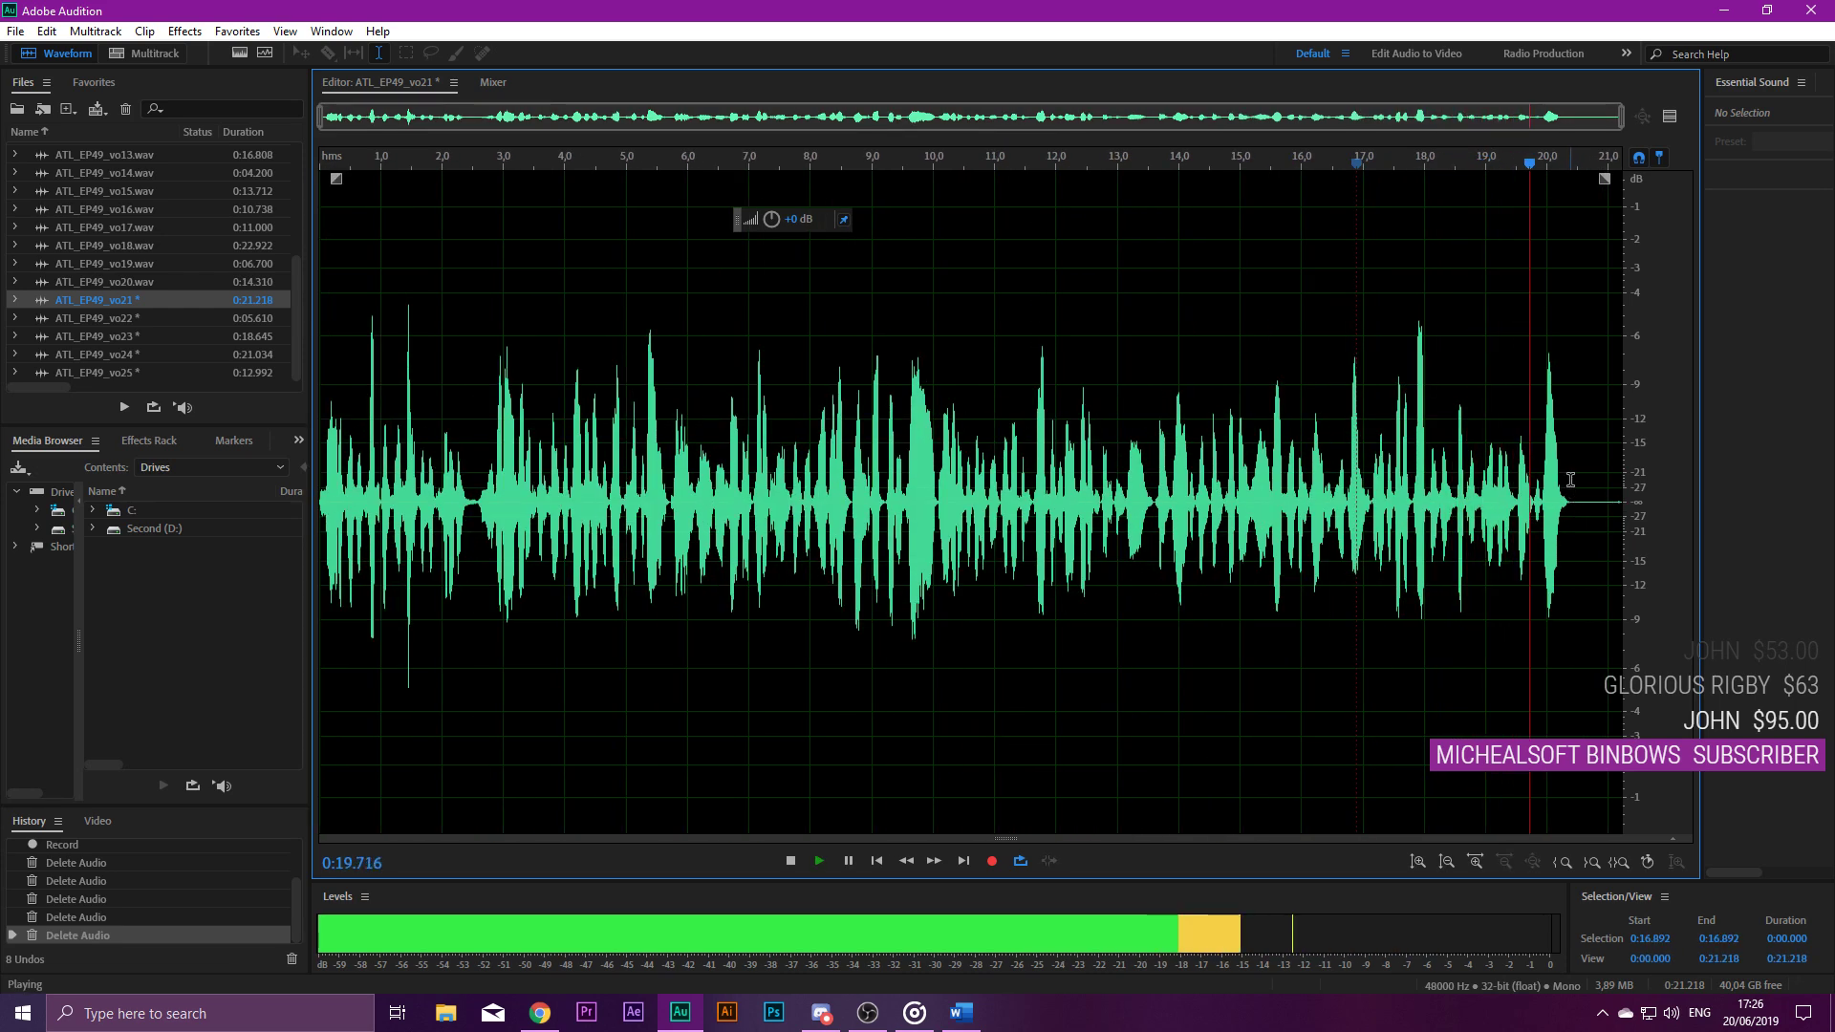
{"action": "key", "text": "space"}
{"action": "left_click_drag", "start_coordinate": [1579, 481], "coordinate": [1644, 492]}
{"action": "key", "text": "Delete"}
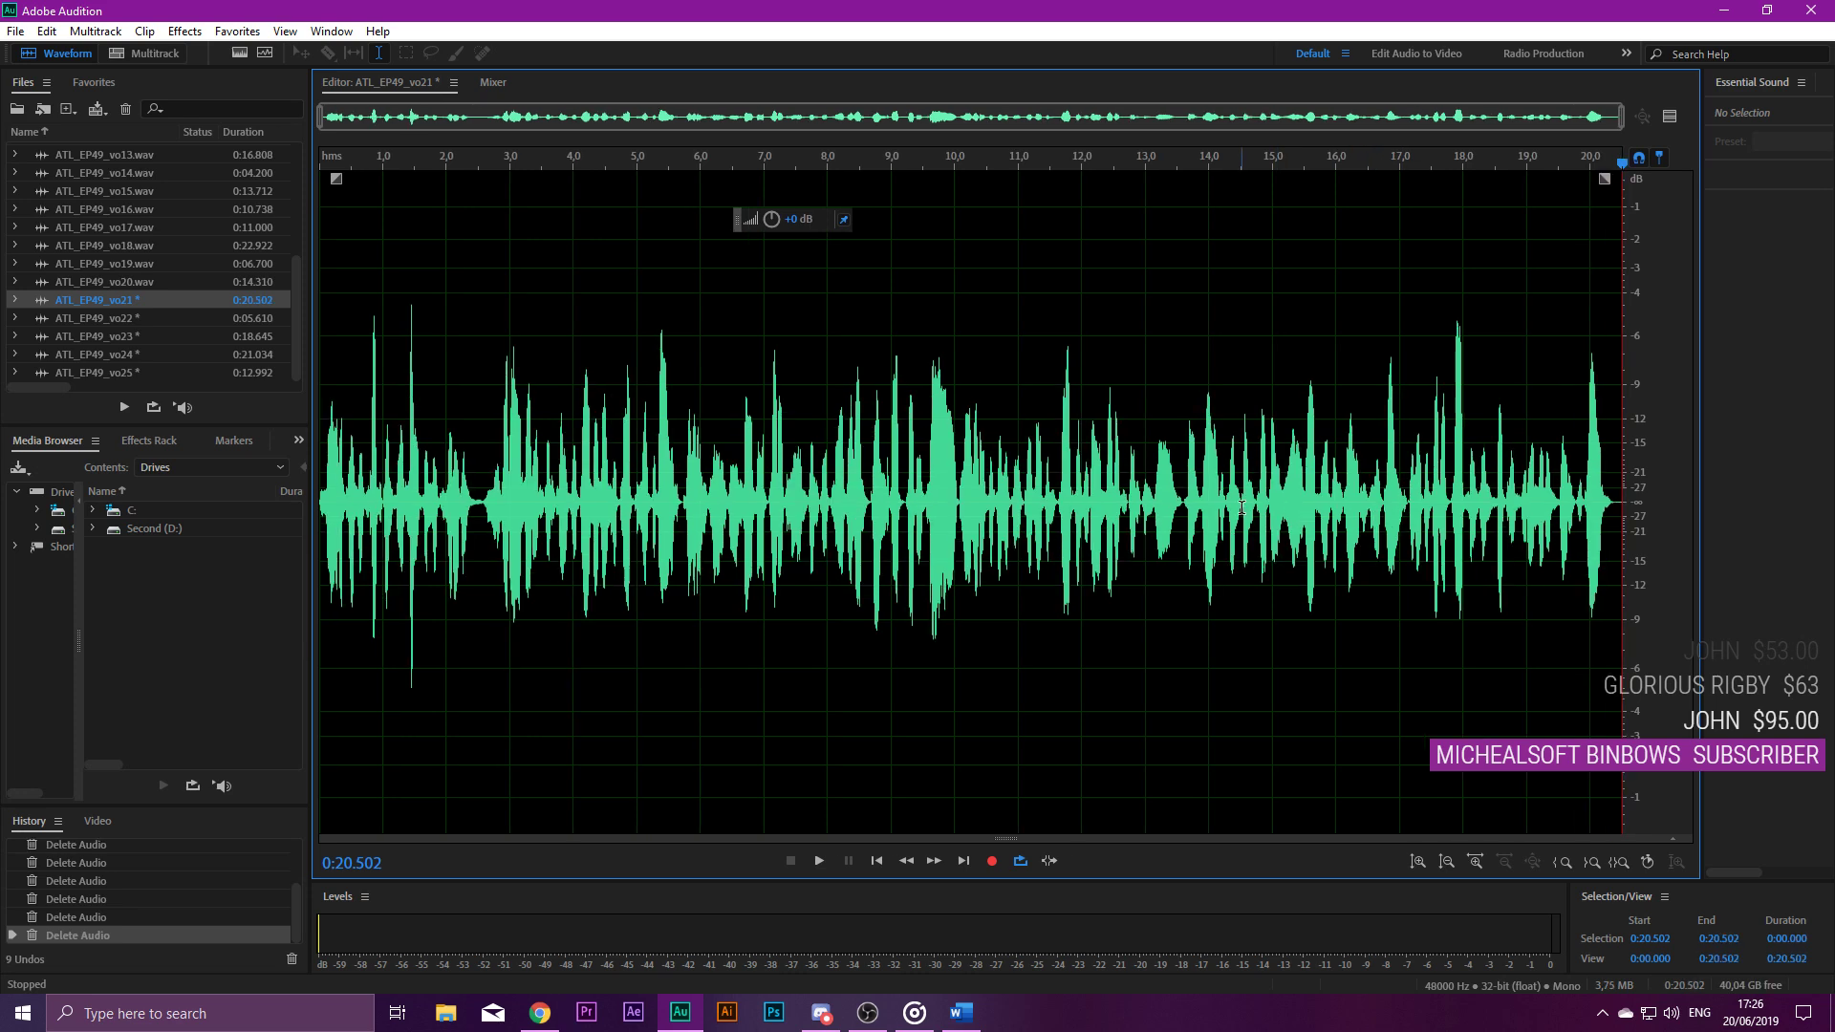
Apply Noise Reduction to the whole ATL_EP49_vo21 clip and save it as ATL_EP49_vo21.wav.
{"action": "key", "text": "ctrl+a"}
{"action": "key", "text": "ctrl+shift+p"}
{"action": "key", "text": "Return"}
{"action": "key", "text": "ctrl+s"}
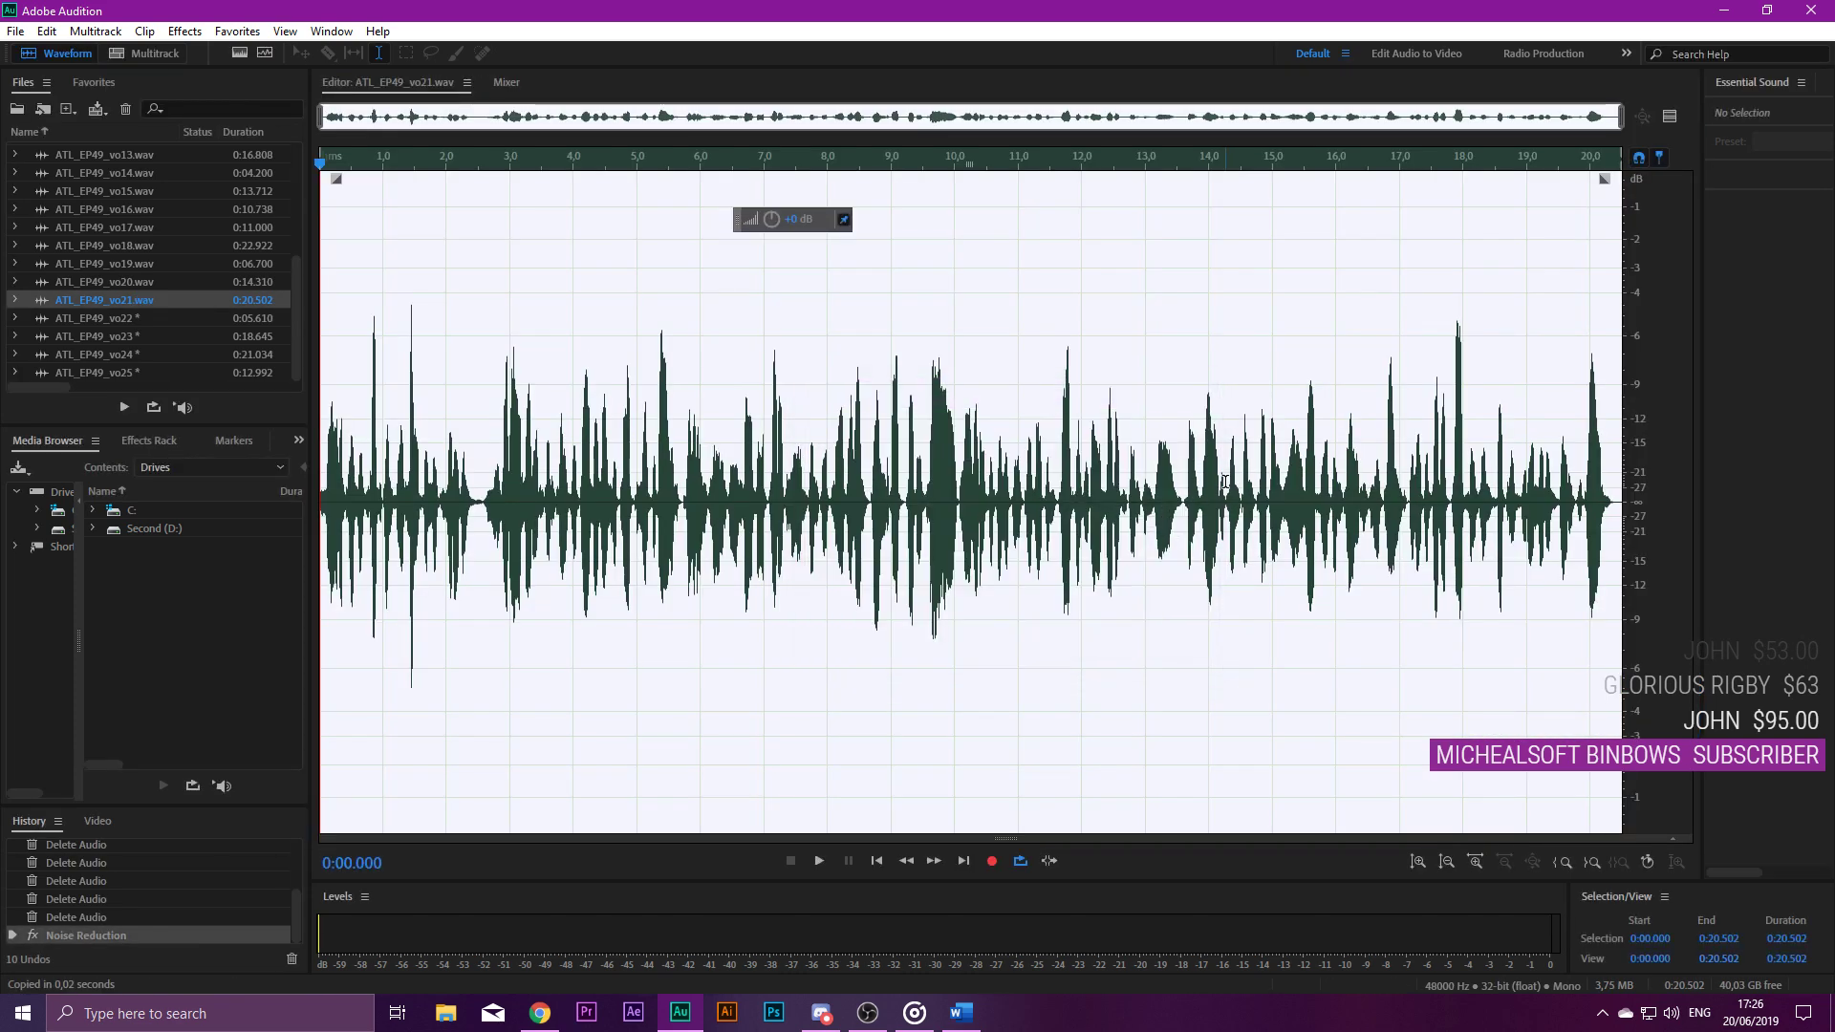
Open ATL_EP49_vo22 and delete the first 0.679 seconds of leading silence.
{"action": "double_click", "coordinate": [93, 317]}
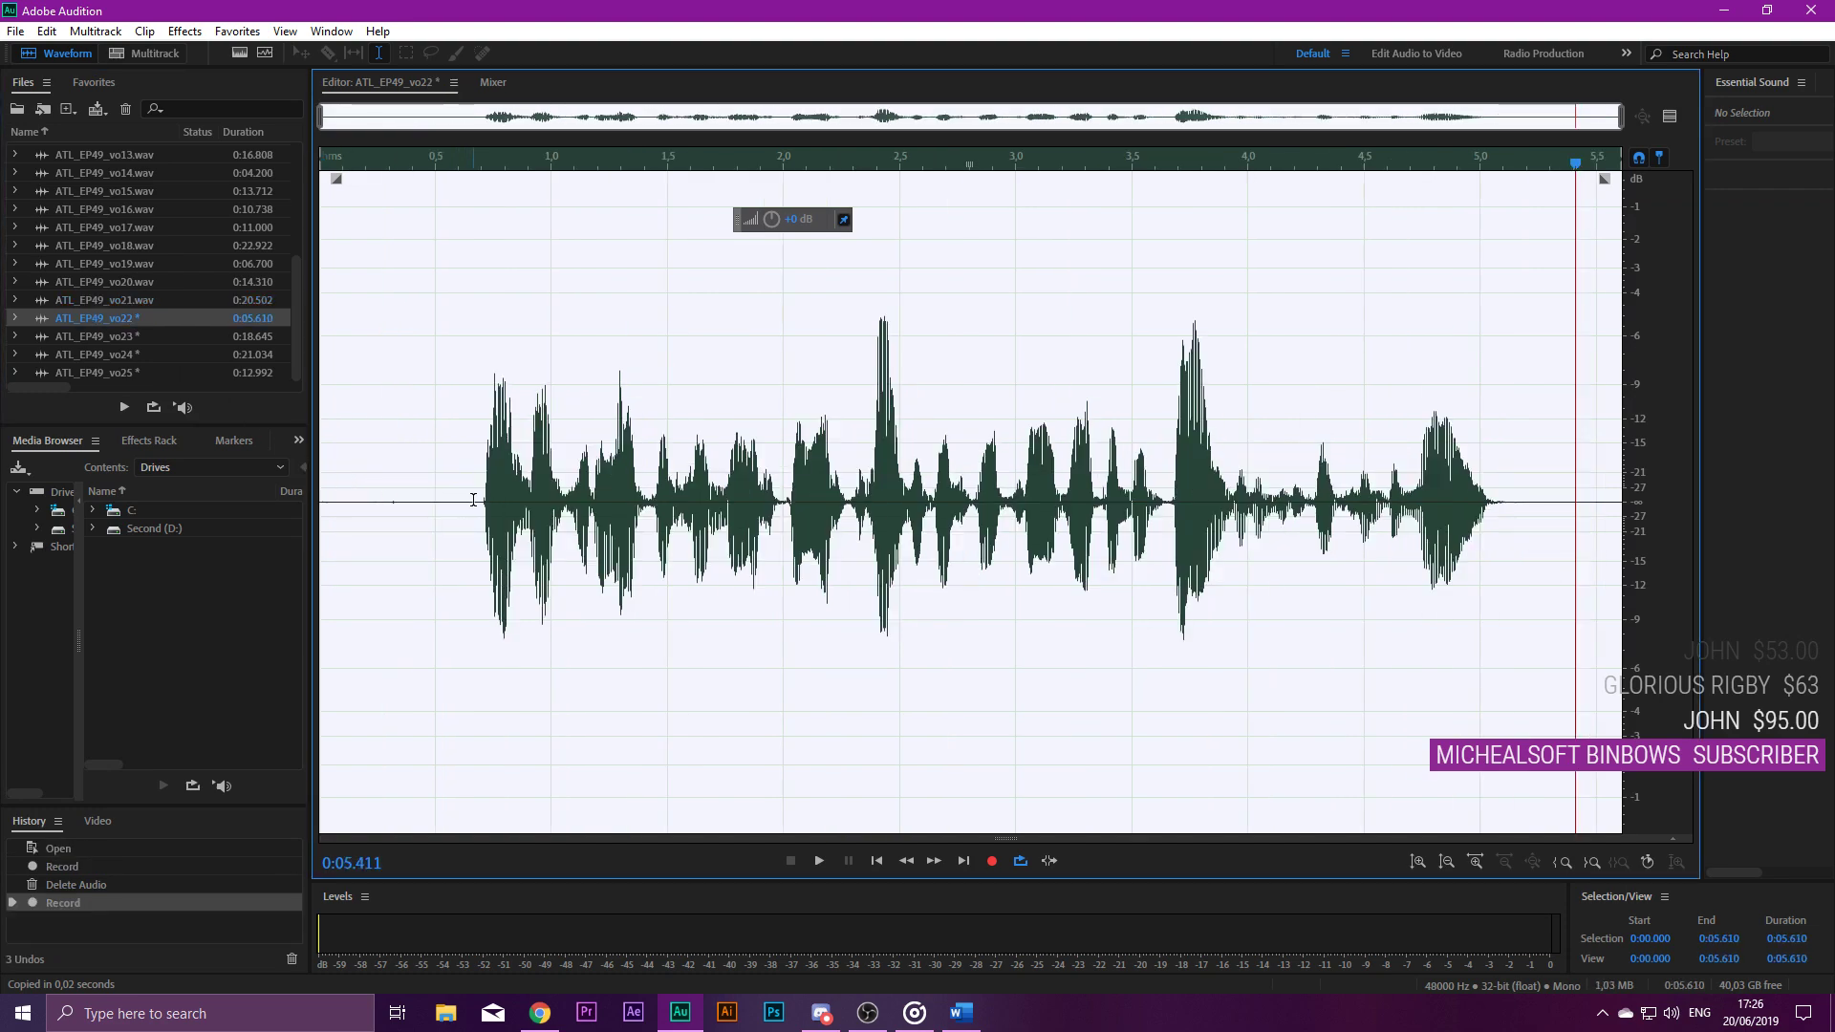
{"action": "left_click_drag", "start_coordinate": [476, 499], "coordinate": [3, 438]}
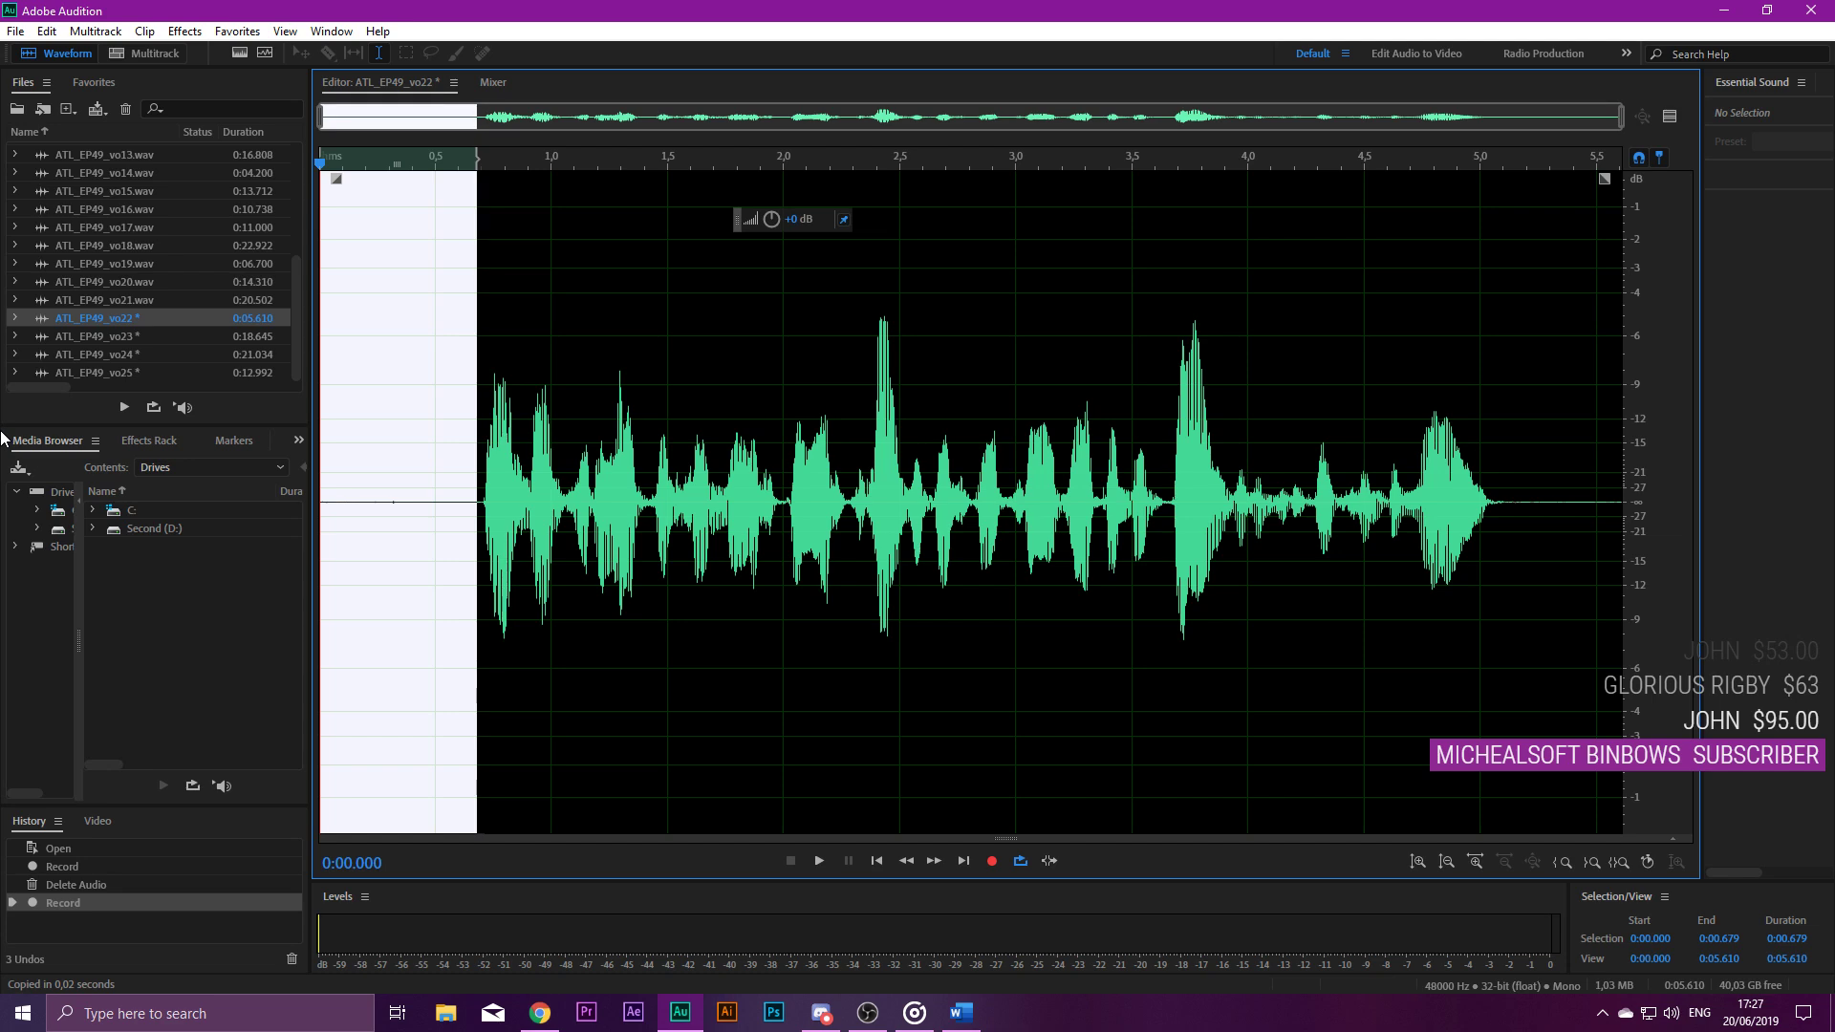
{"action": "key", "text": "Delete"}
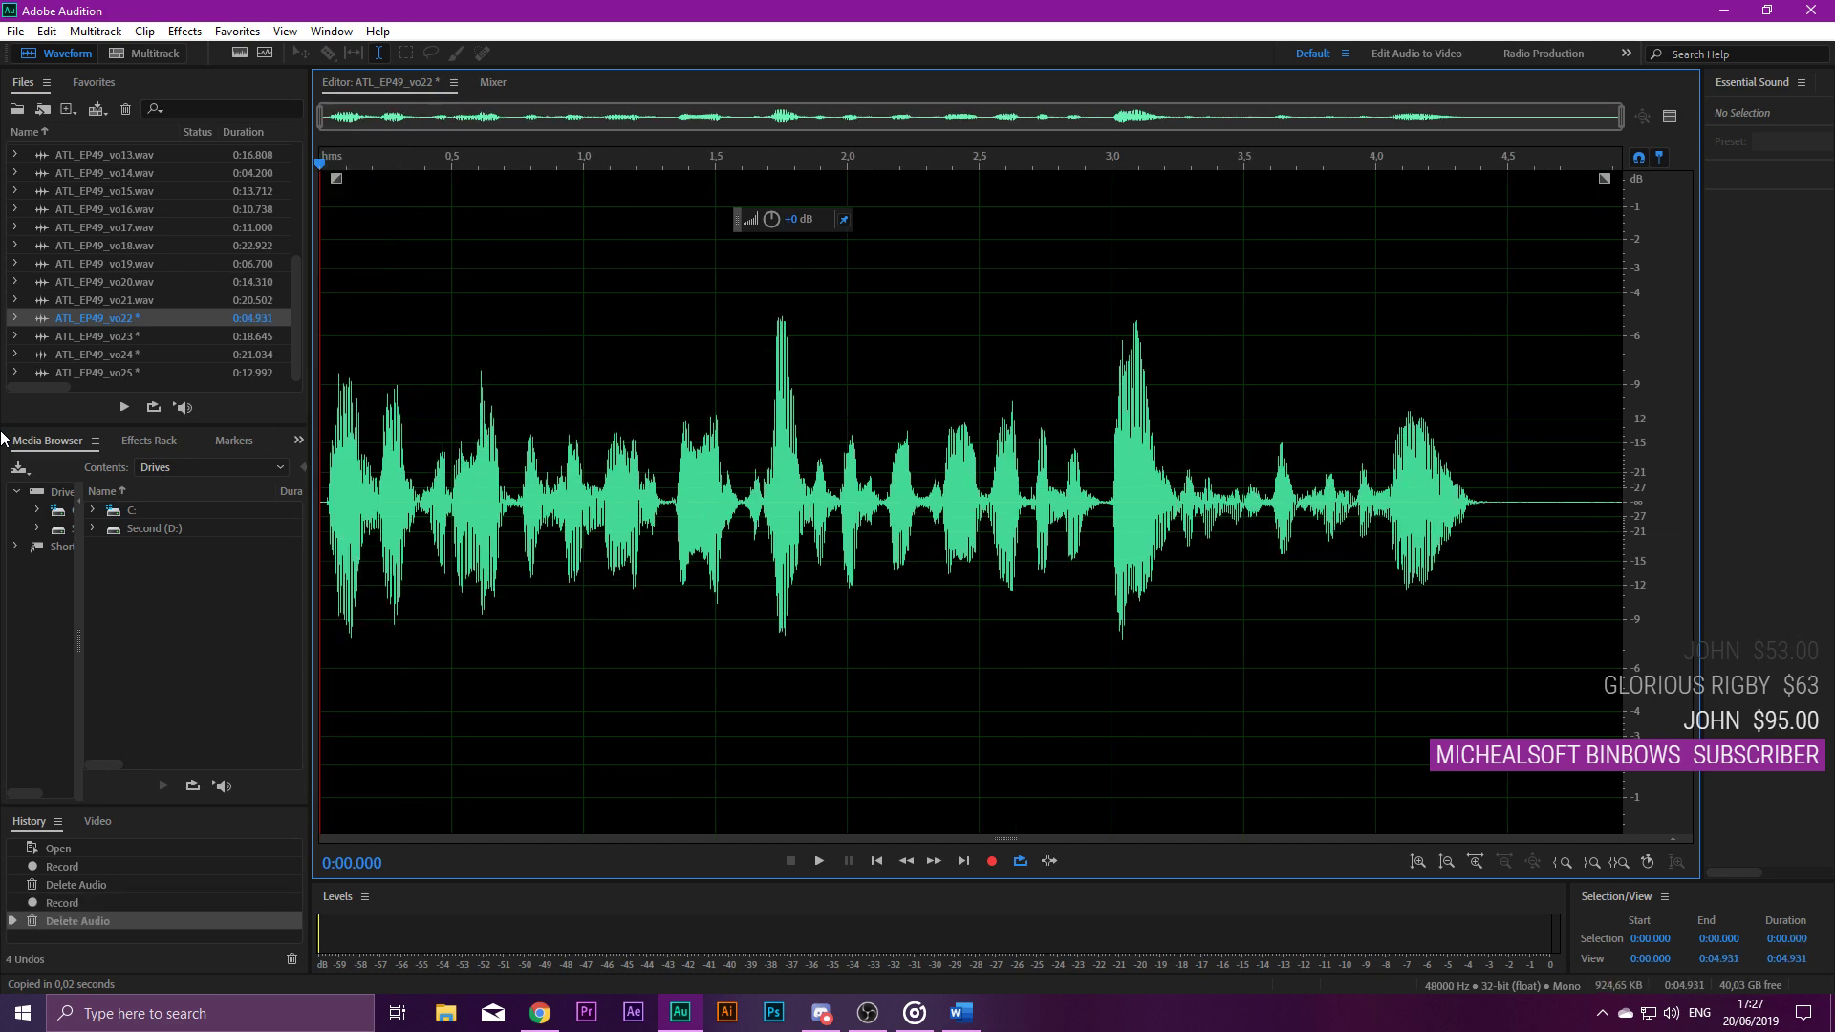
Play ATL_EP49_vo22 from the start, and delete its trailing silence after about 4.45 seconds.
{"action": "key", "text": "space"}
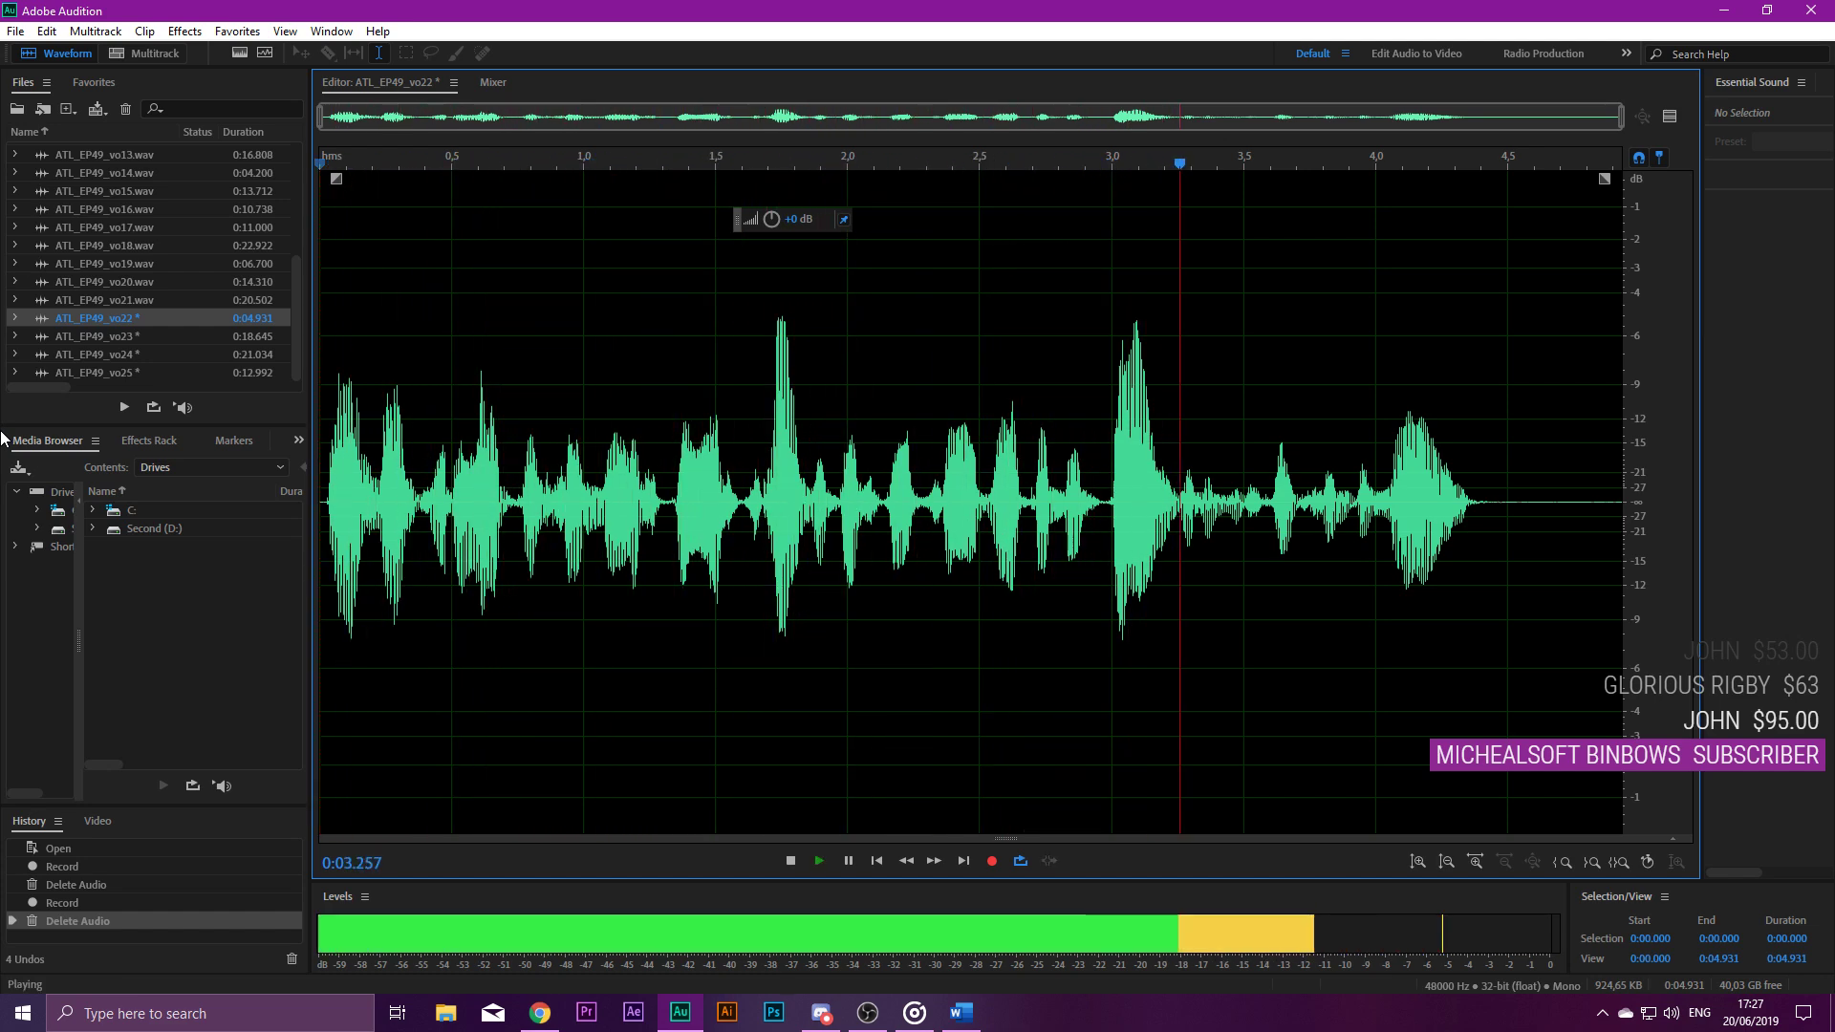
{"action": "key", "text": "space"}
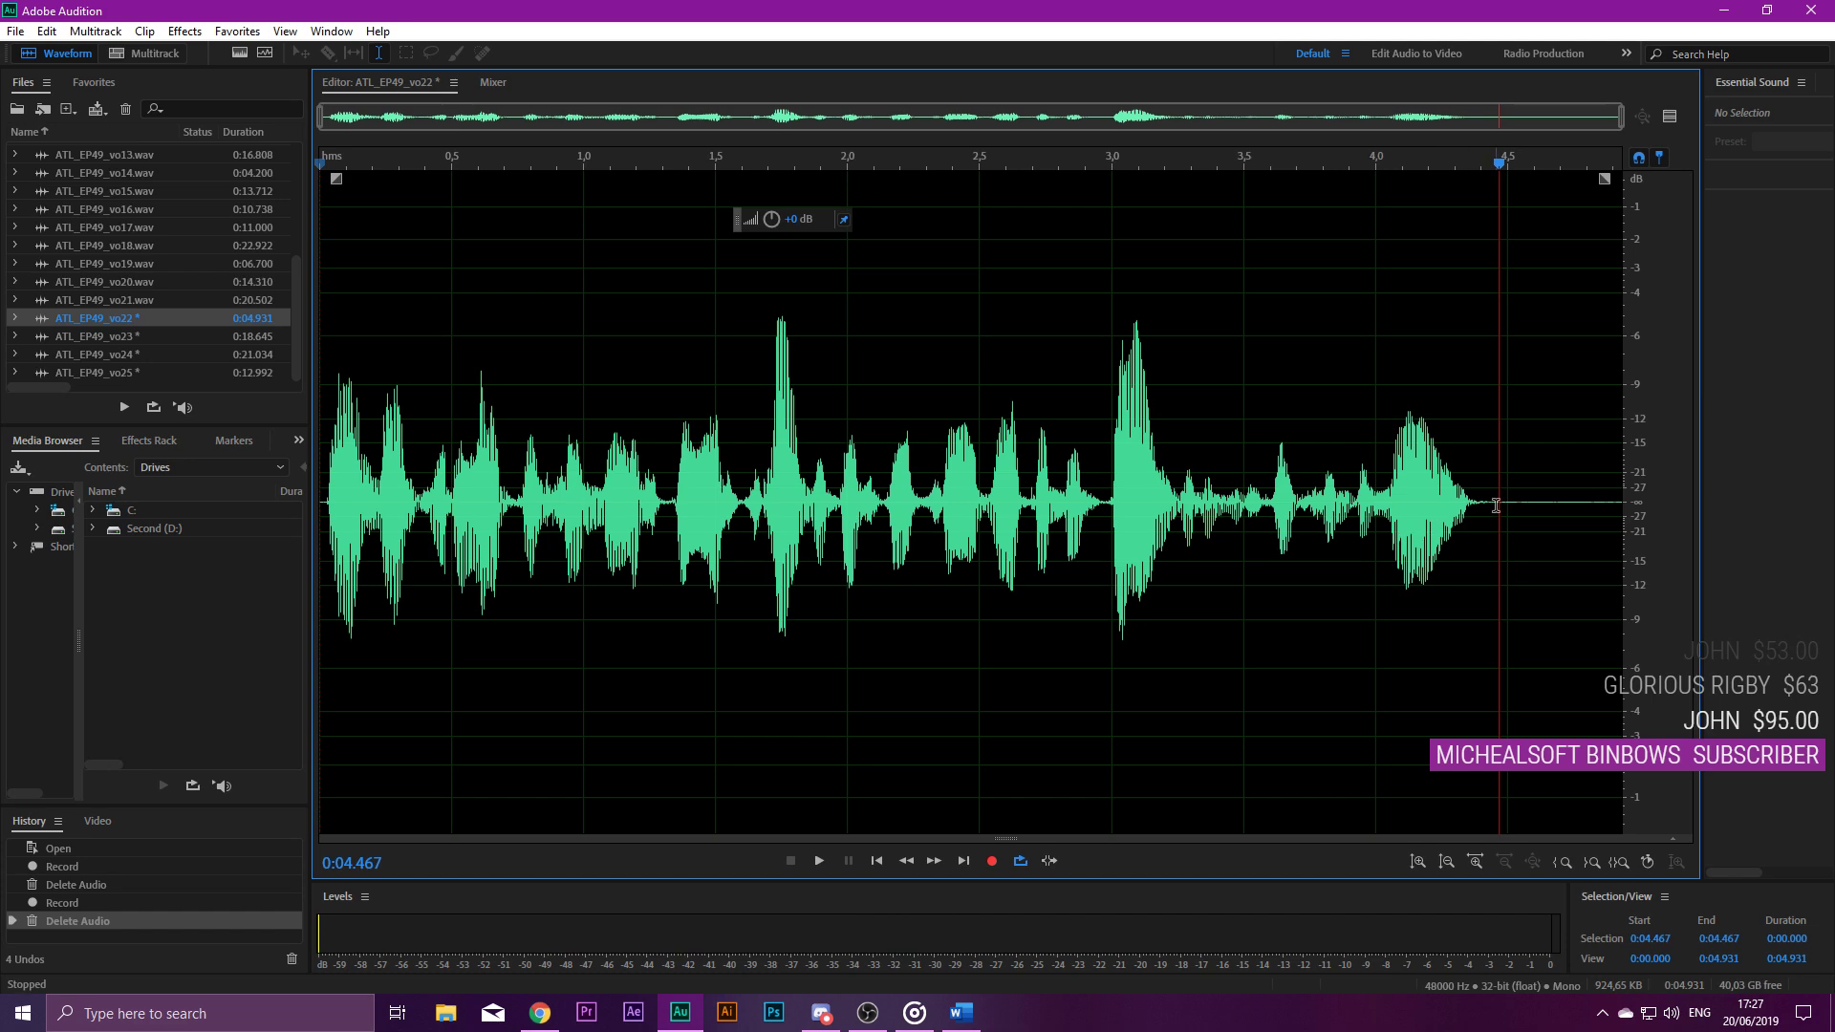
{"action": "left_click_drag", "start_coordinate": [1496, 504], "coordinate": [1623, 505]}
{"action": "key", "text": "Delete"}
Apply Noise Reduction to the whole ATL_EP49_vo22 clip and save it as ATL_EP49_vo22.wav.
{"action": "key", "text": "ctrl+a"}
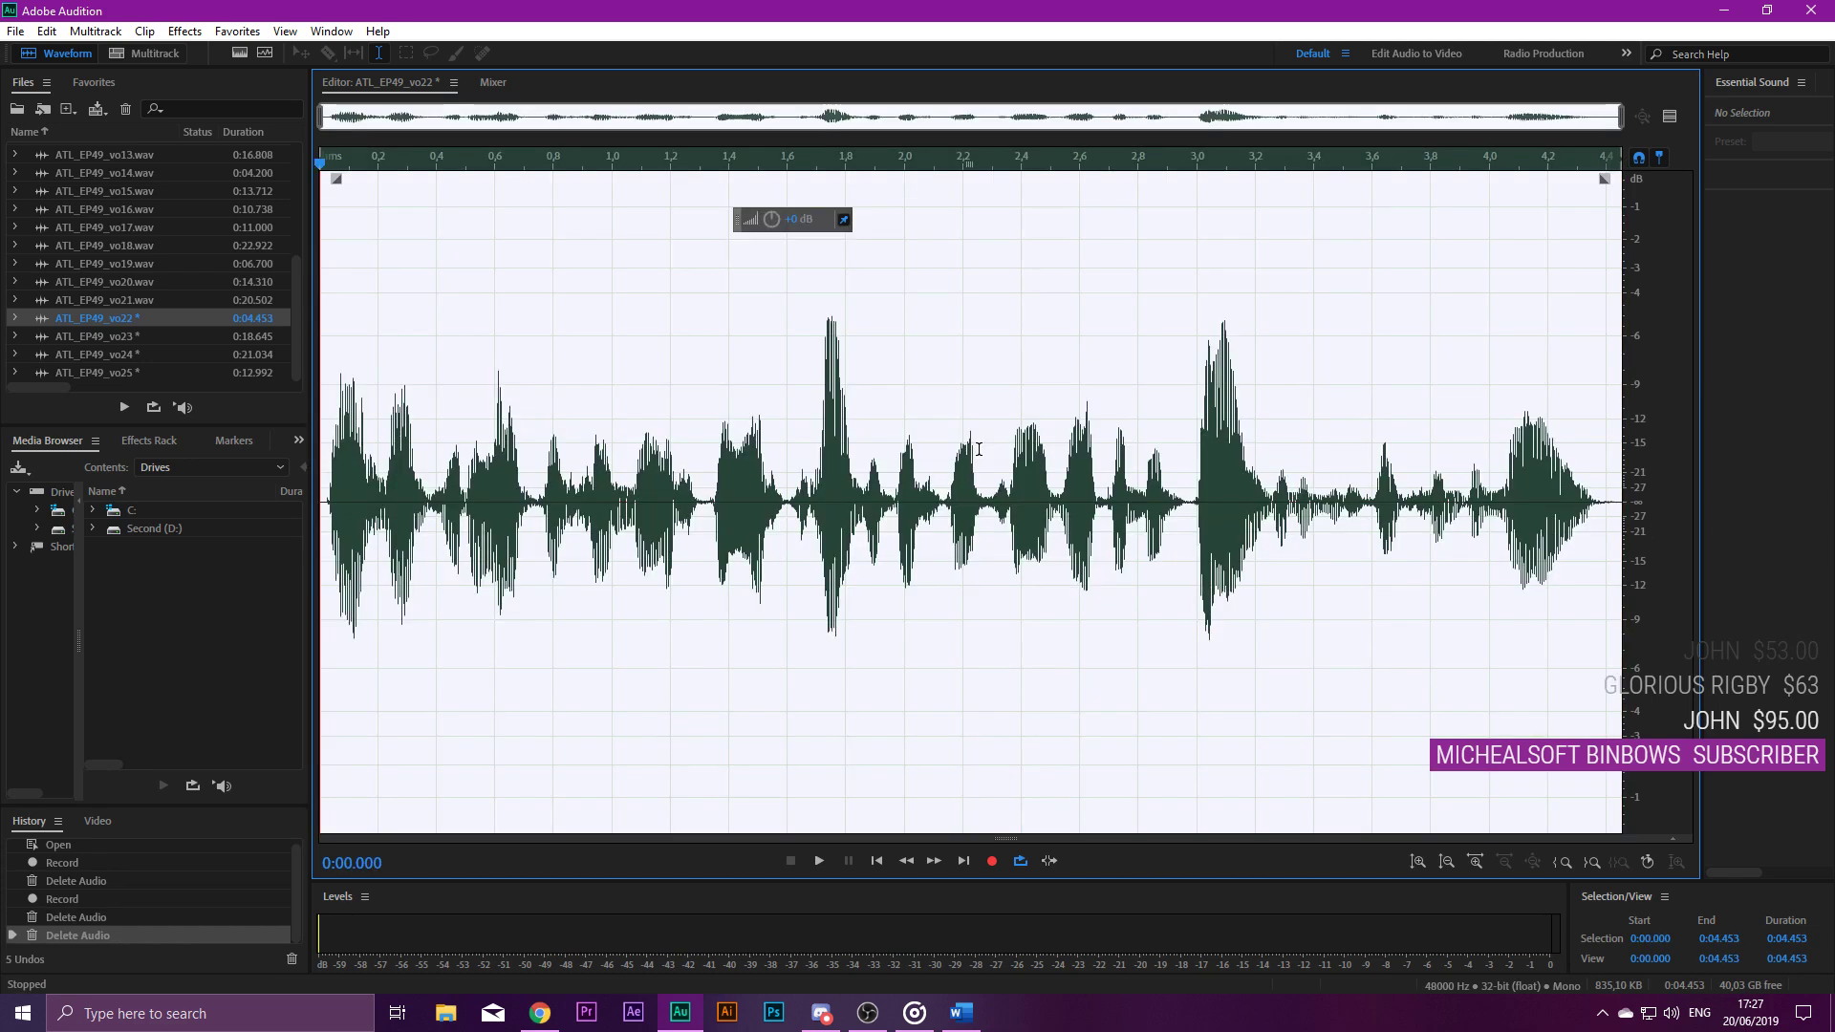
{"action": "key", "text": "ctrl+shift+p"}
{"action": "key", "text": "Return"}
{"action": "key", "text": "ctrl+s"}
{"action": "key", "text": "Return"}
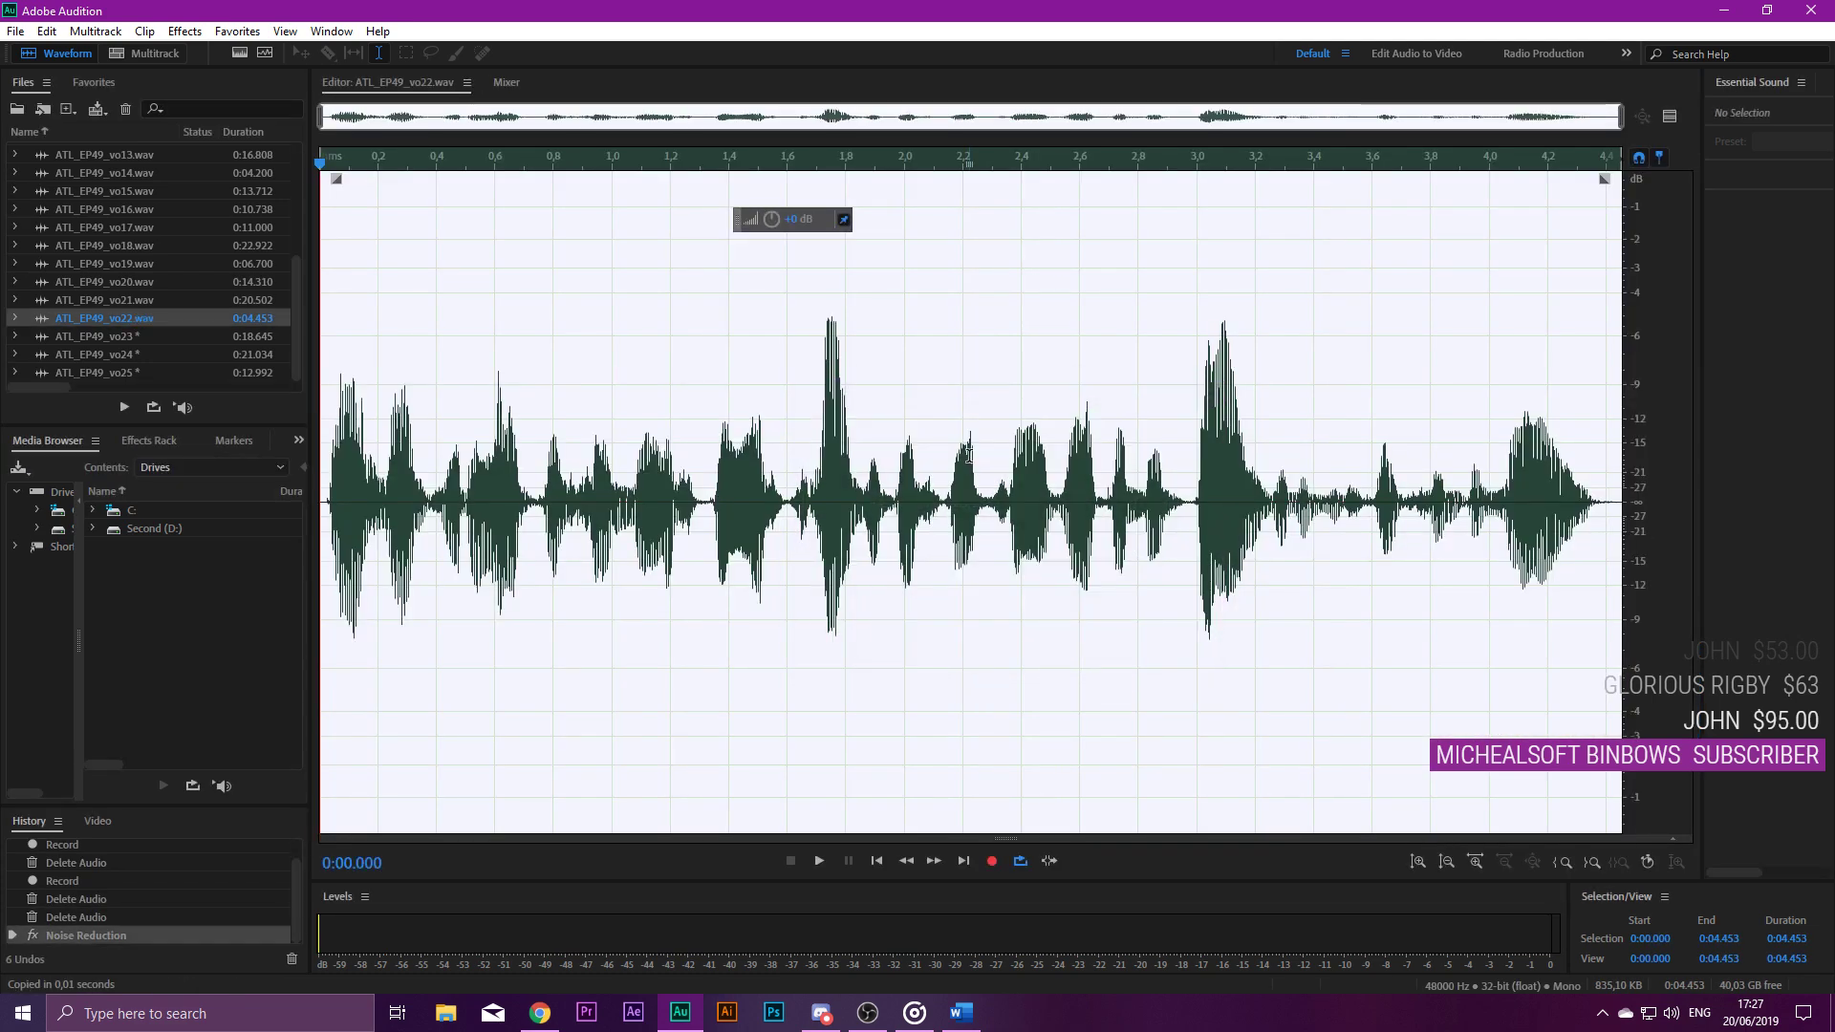
Open ATL_EP49_vo23, delete about 0.6 seconds of leading silence, and play the clip from the start.
{"action": "left_click", "coordinate": [90, 337]}
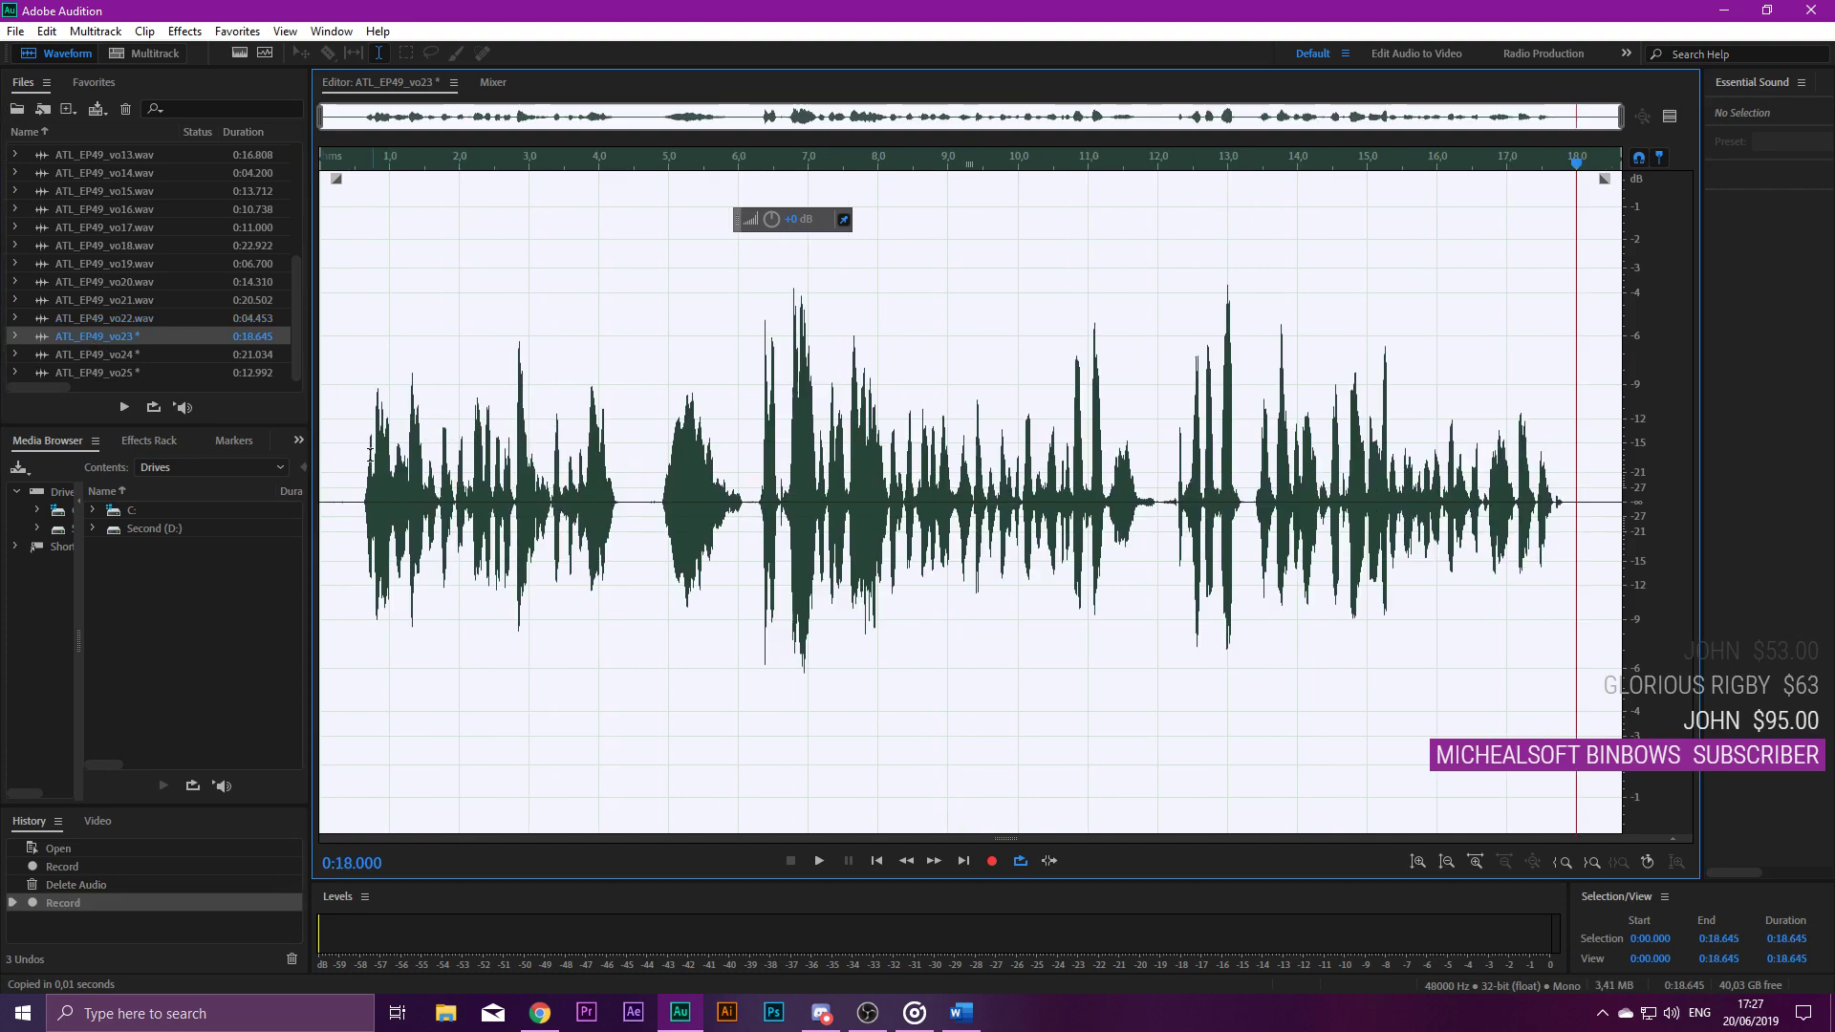
{"action": "key", "text": "Delete"}
{"action": "key", "text": "space"}
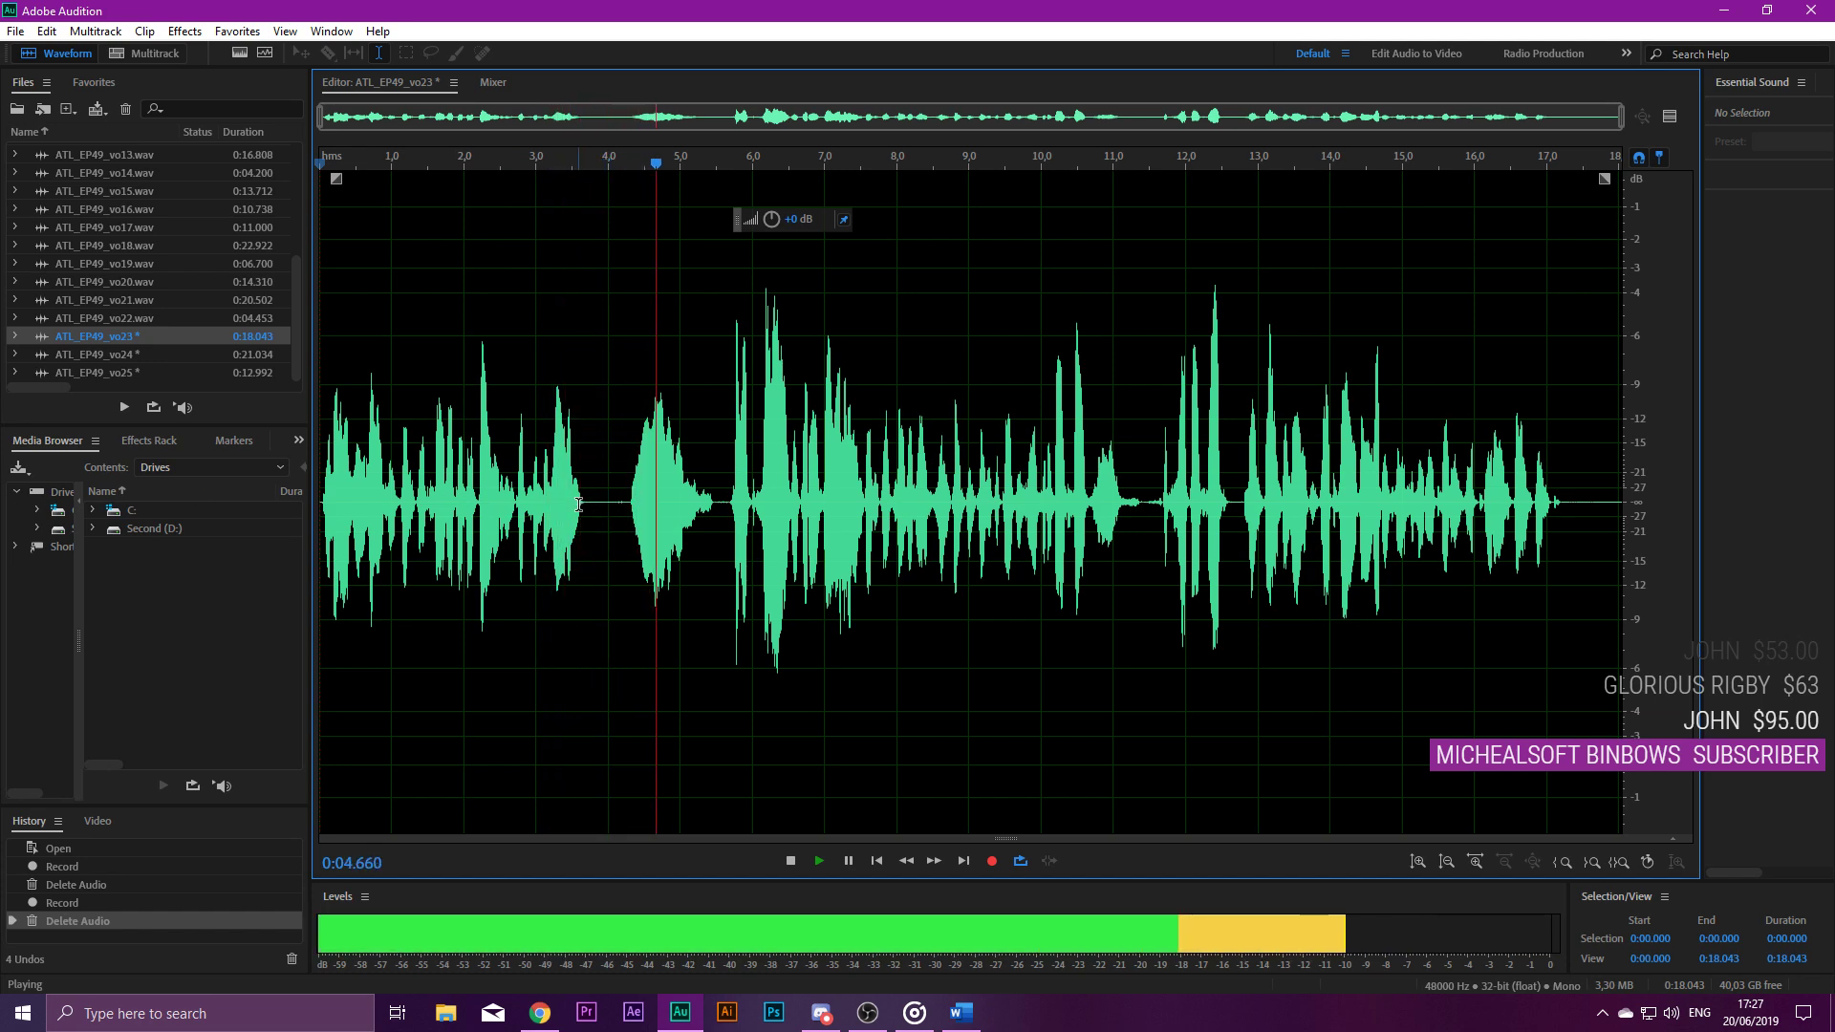
{"action": "key", "text": "space"}
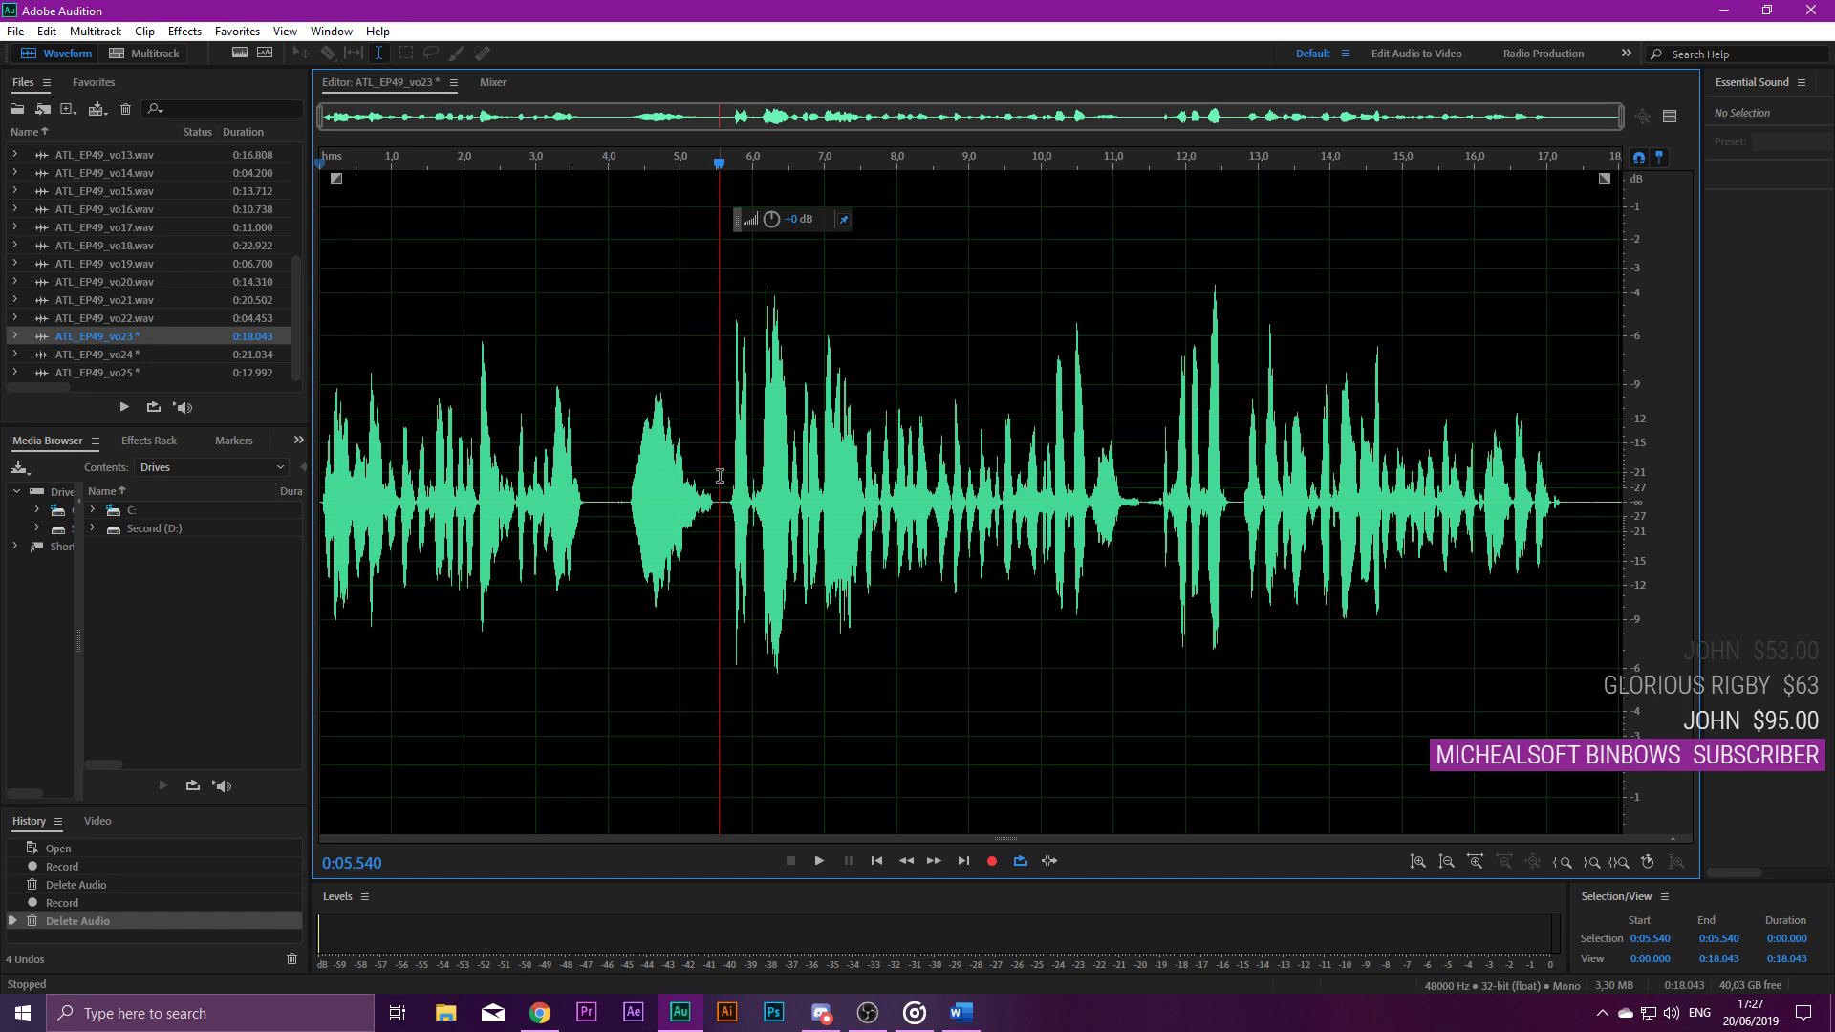
Play ATL_EP49_vo23 from about 5.54 seconds, and move the playhead to 11 seconds.
{"action": "key", "text": "space"}
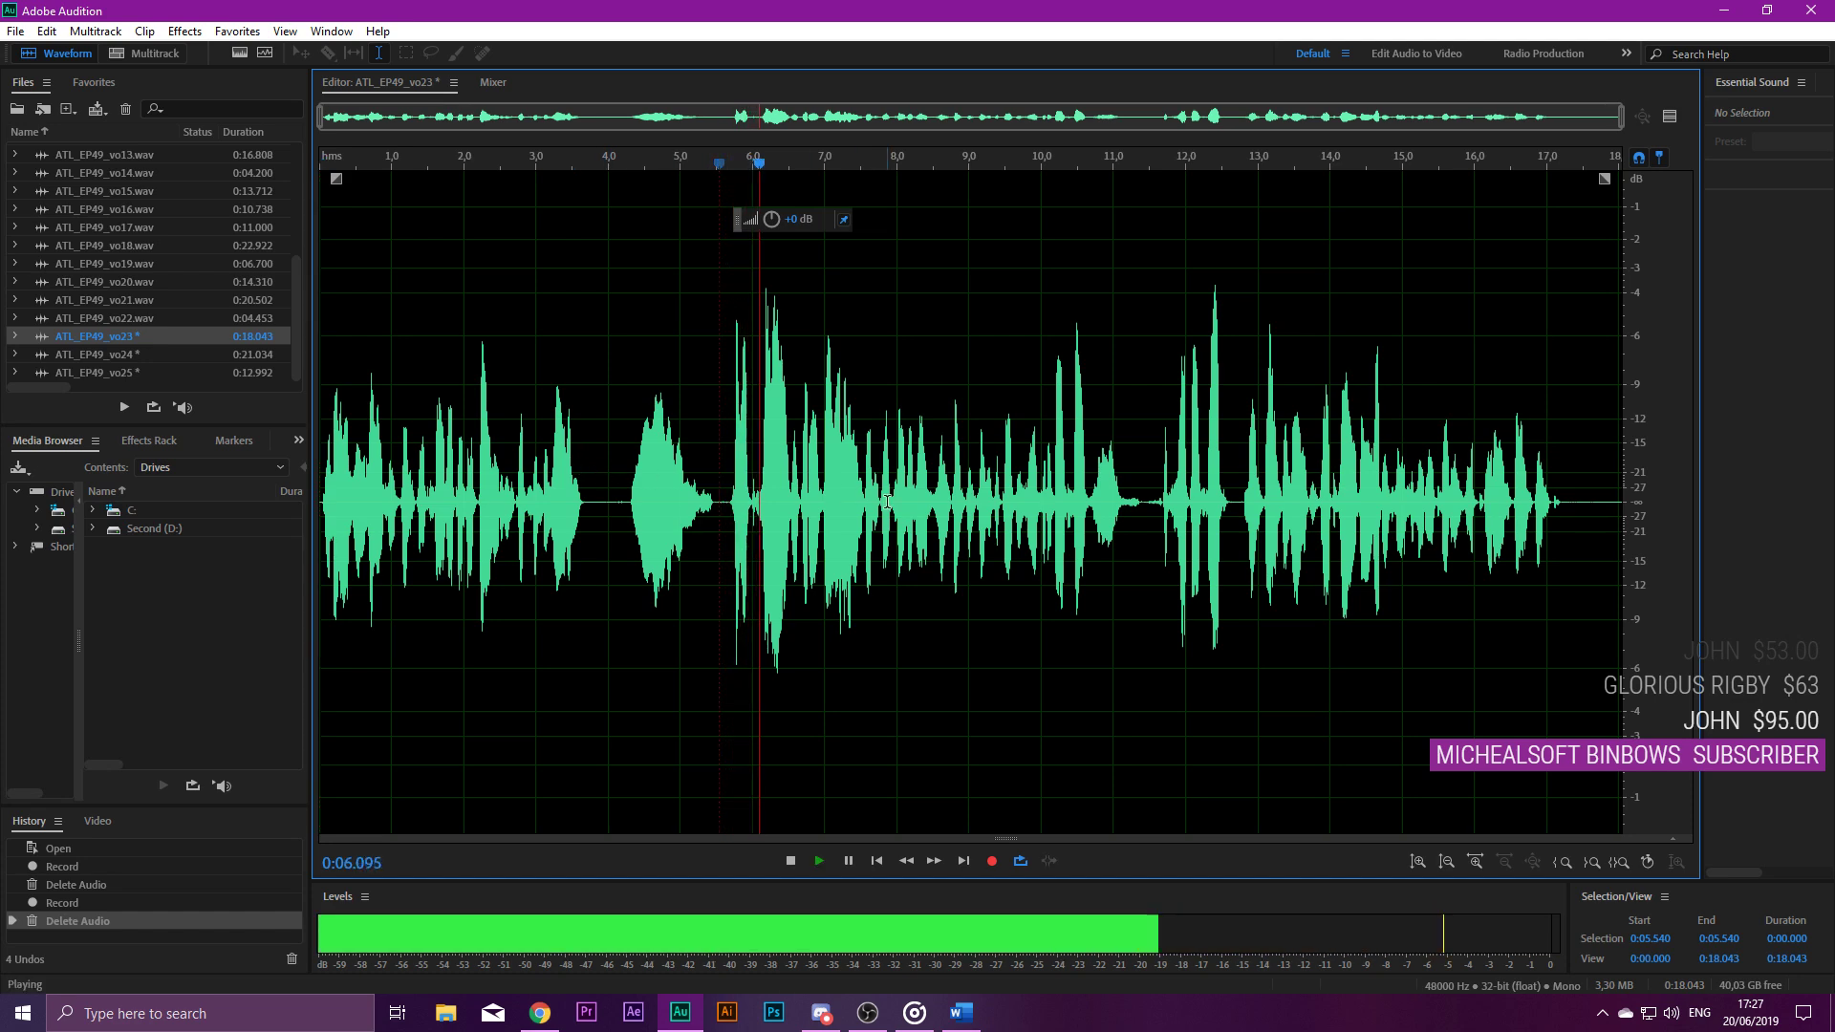
{"action": "key", "text": "space"}
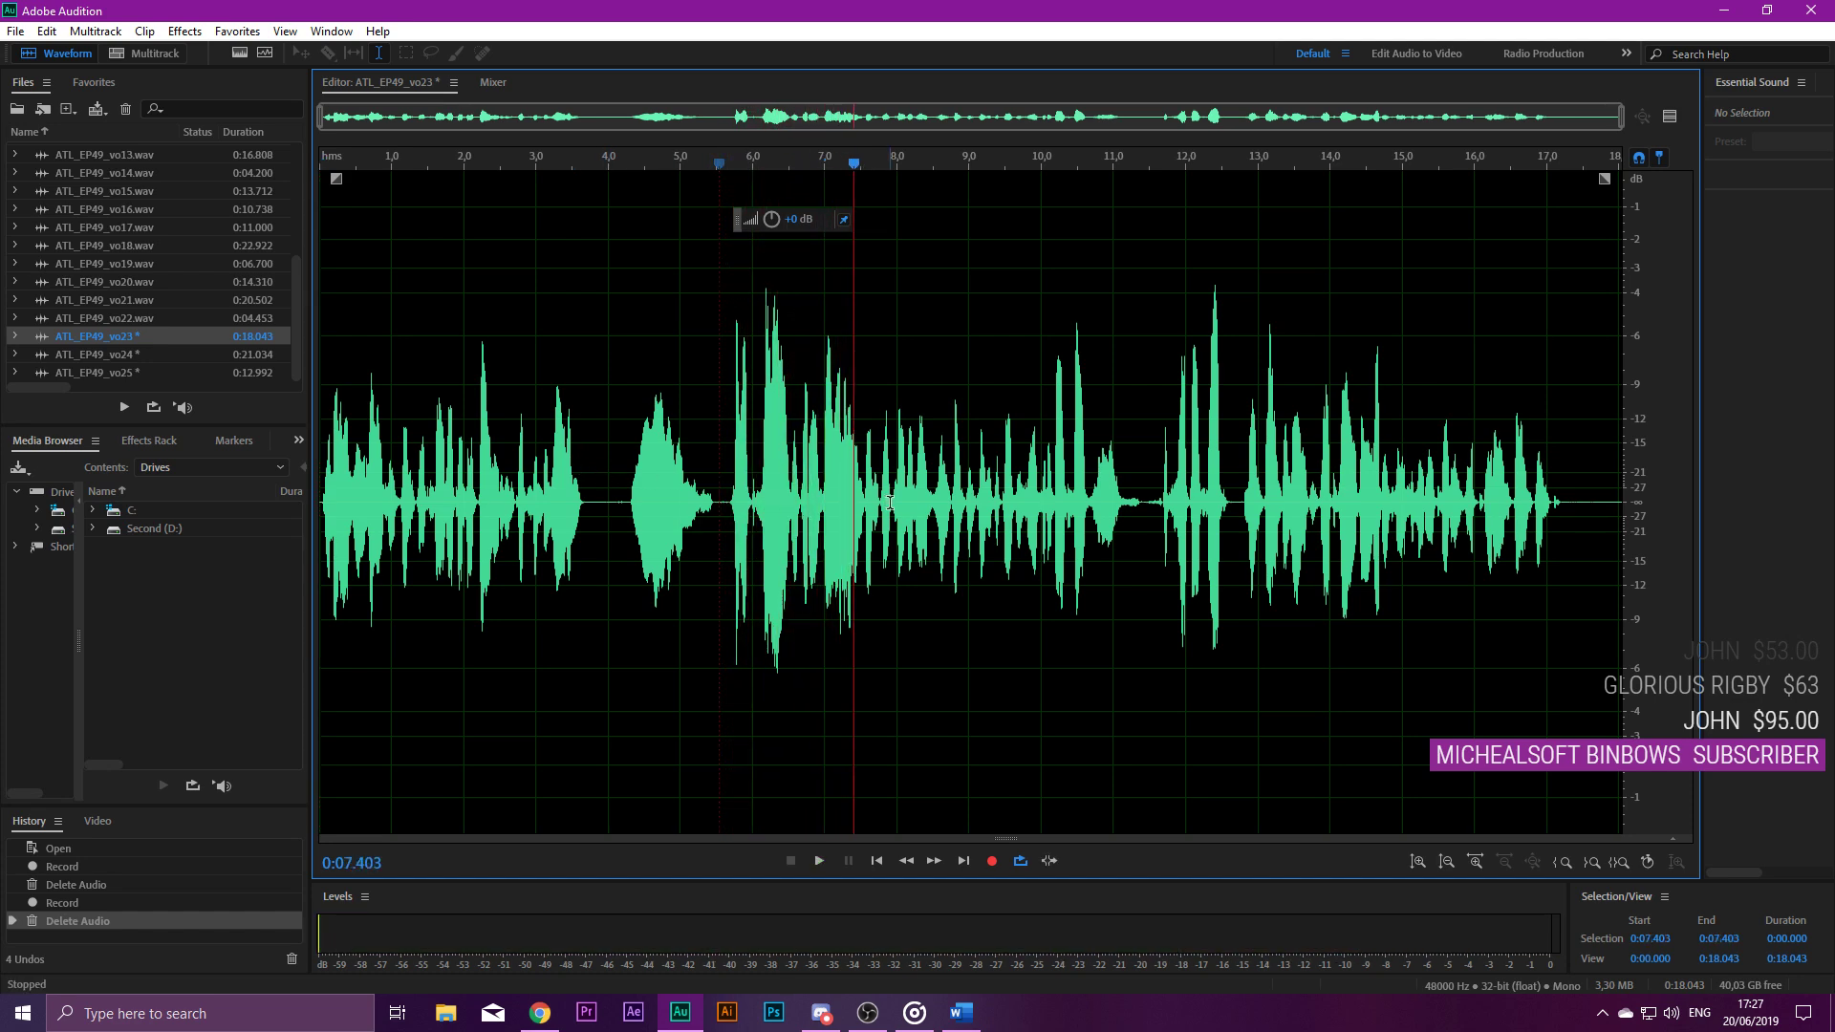
{"action": "left_click", "coordinate": [1068, 447]}
{"action": "left_click", "coordinate": [1022, 447]}
{"action": "left_click", "coordinate": [1074, 456]}
{"action": "left_click", "coordinate": [1119, 461]}
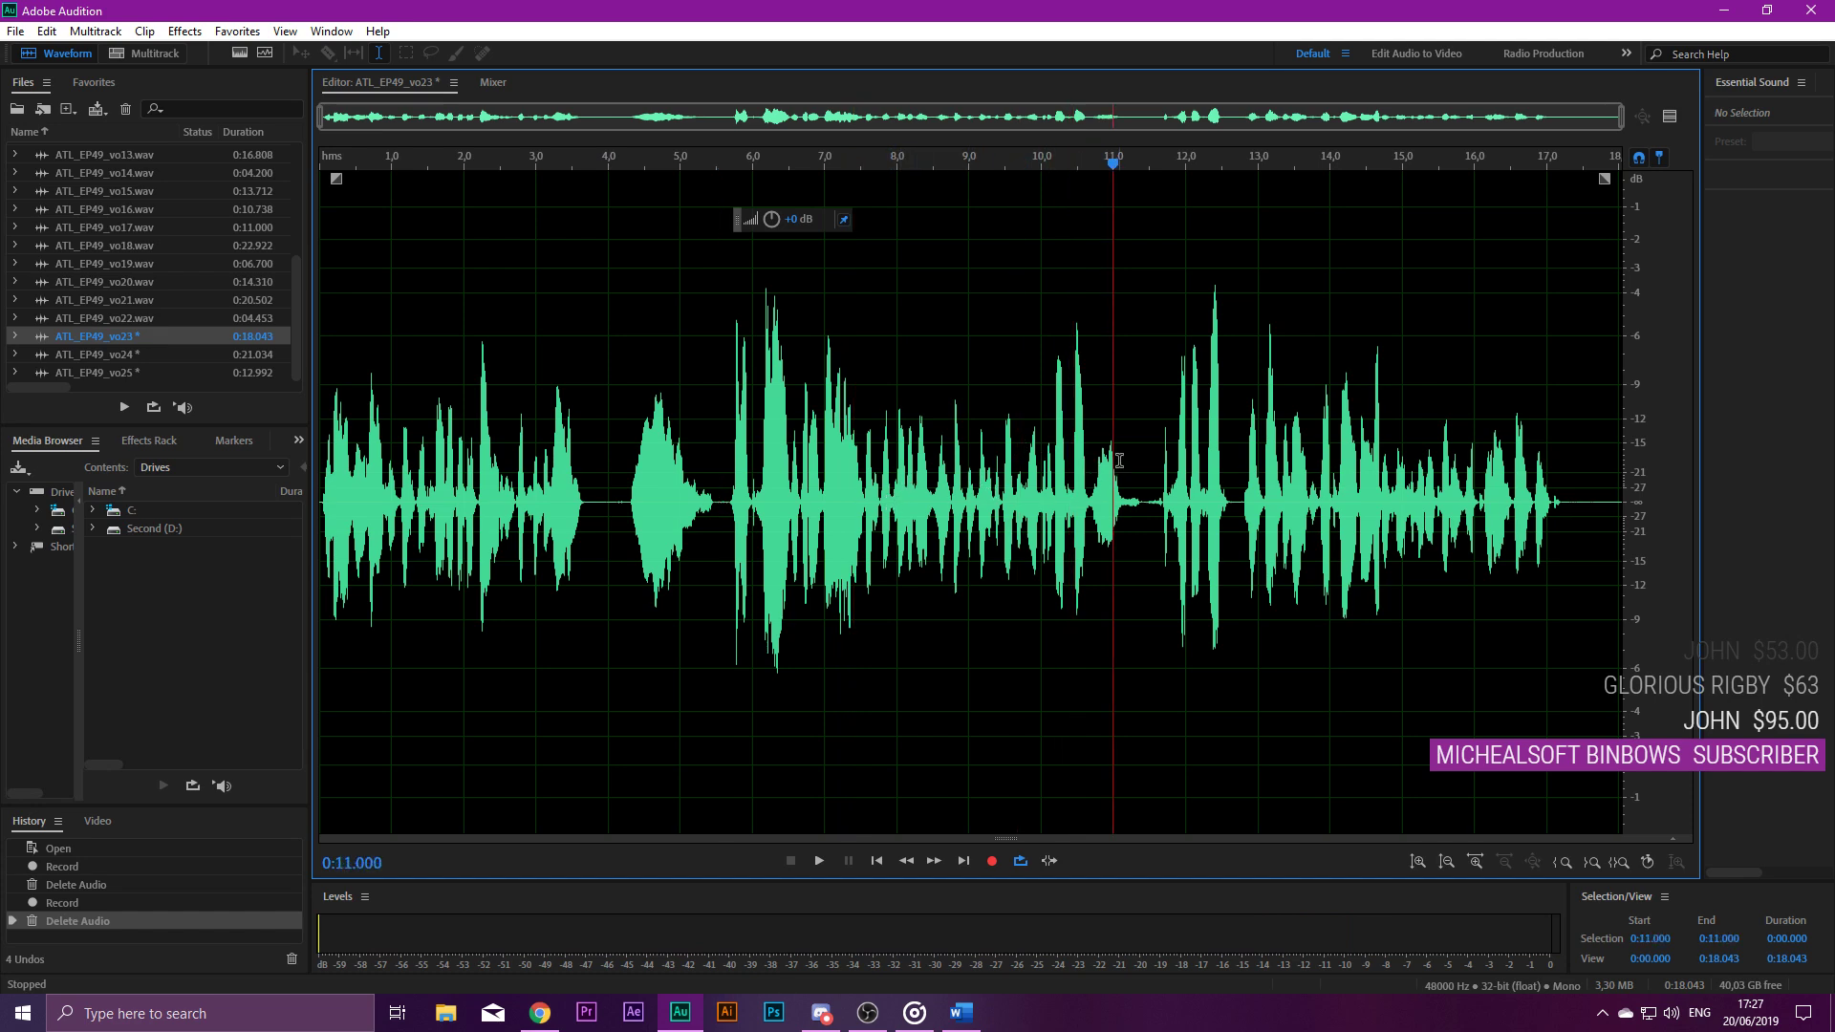
{"action": "scroll", "coordinate": [1135, 486], "scroll_direction": "up", "scroll_amount": 2}
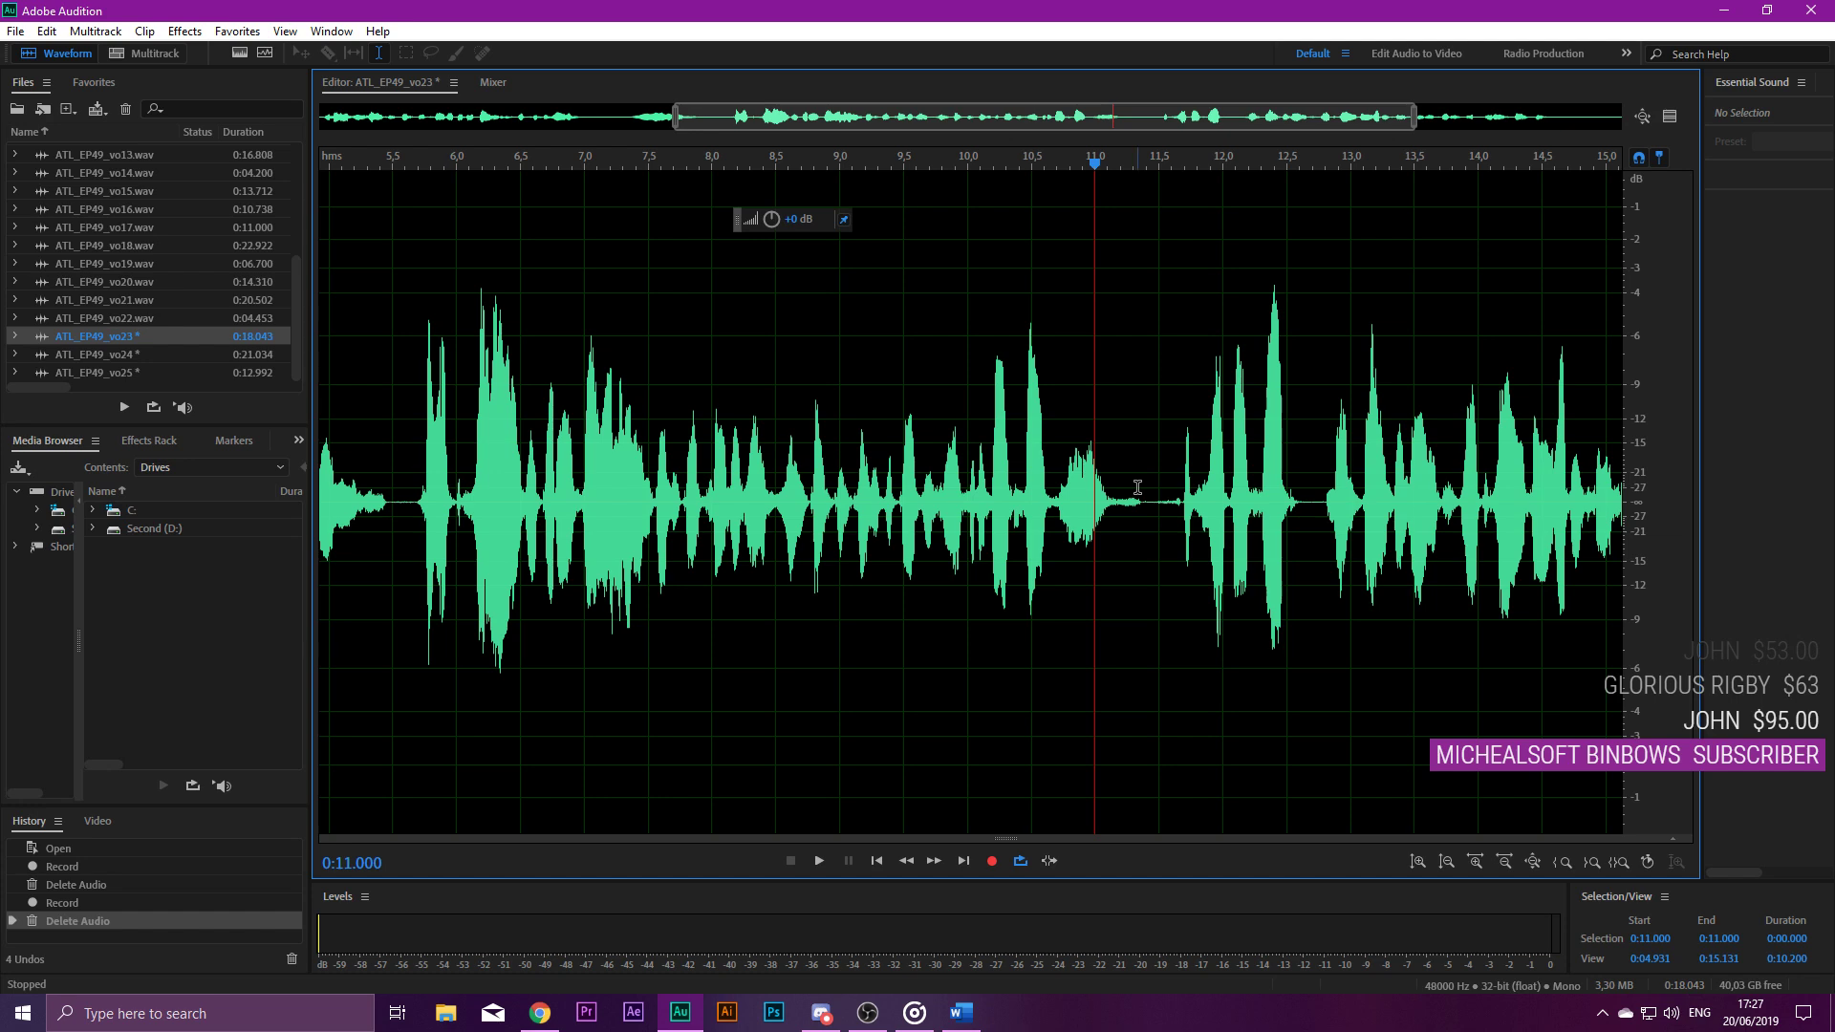
Play from 11 seconds and delete about 0.29 seconds of the pause at about 11.4 seconds in ATL_EP49_vo23.
{"action": "key", "text": "space"}
{"action": "key", "text": "space"}
{"action": "scroll", "coordinate": [1123, 507], "scroll_direction": "up", "scroll_amount": 2}
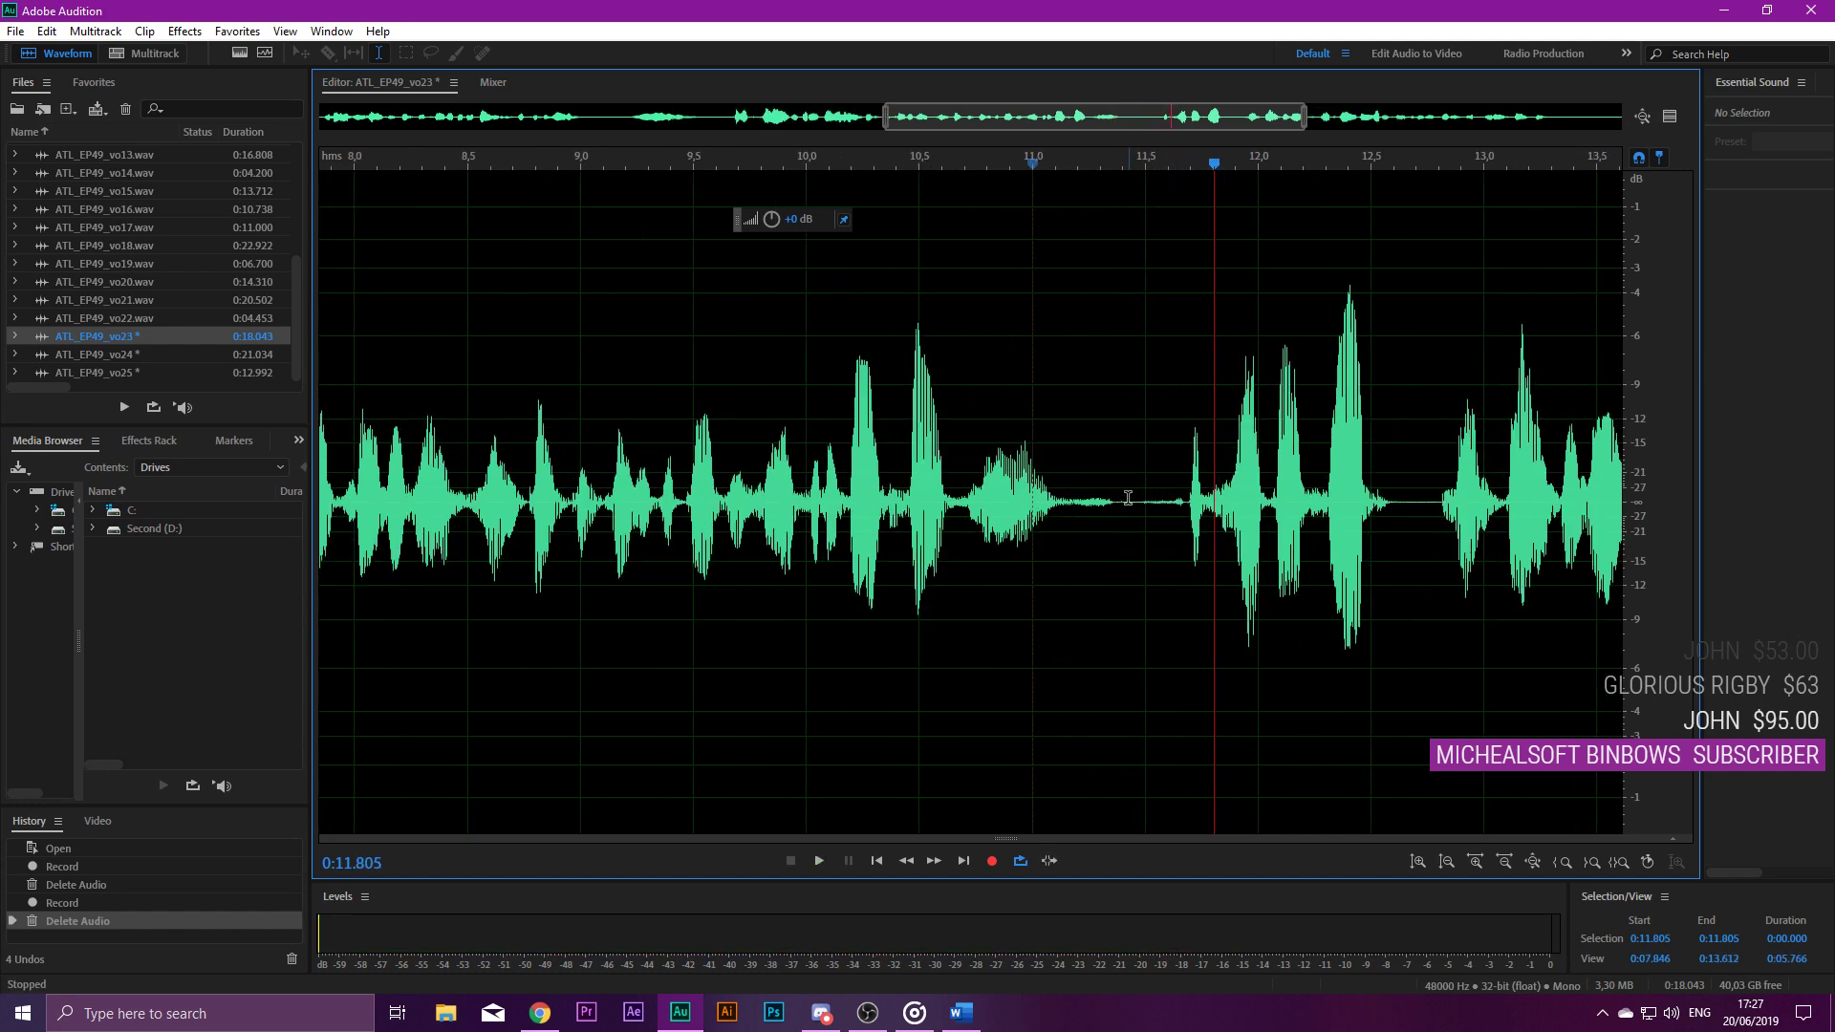
{"action": "left_click_drag", "start_coordinate": [1123, 511], "coordinate": [1188, 514]}
{"action": "key", "text": "Delete"}
Play ATL_EP49_vo23 from 10 seconds, and delete its trailing silence after about 17 seconds.
{"action": "left_click", "coordinate": [807, 469]}
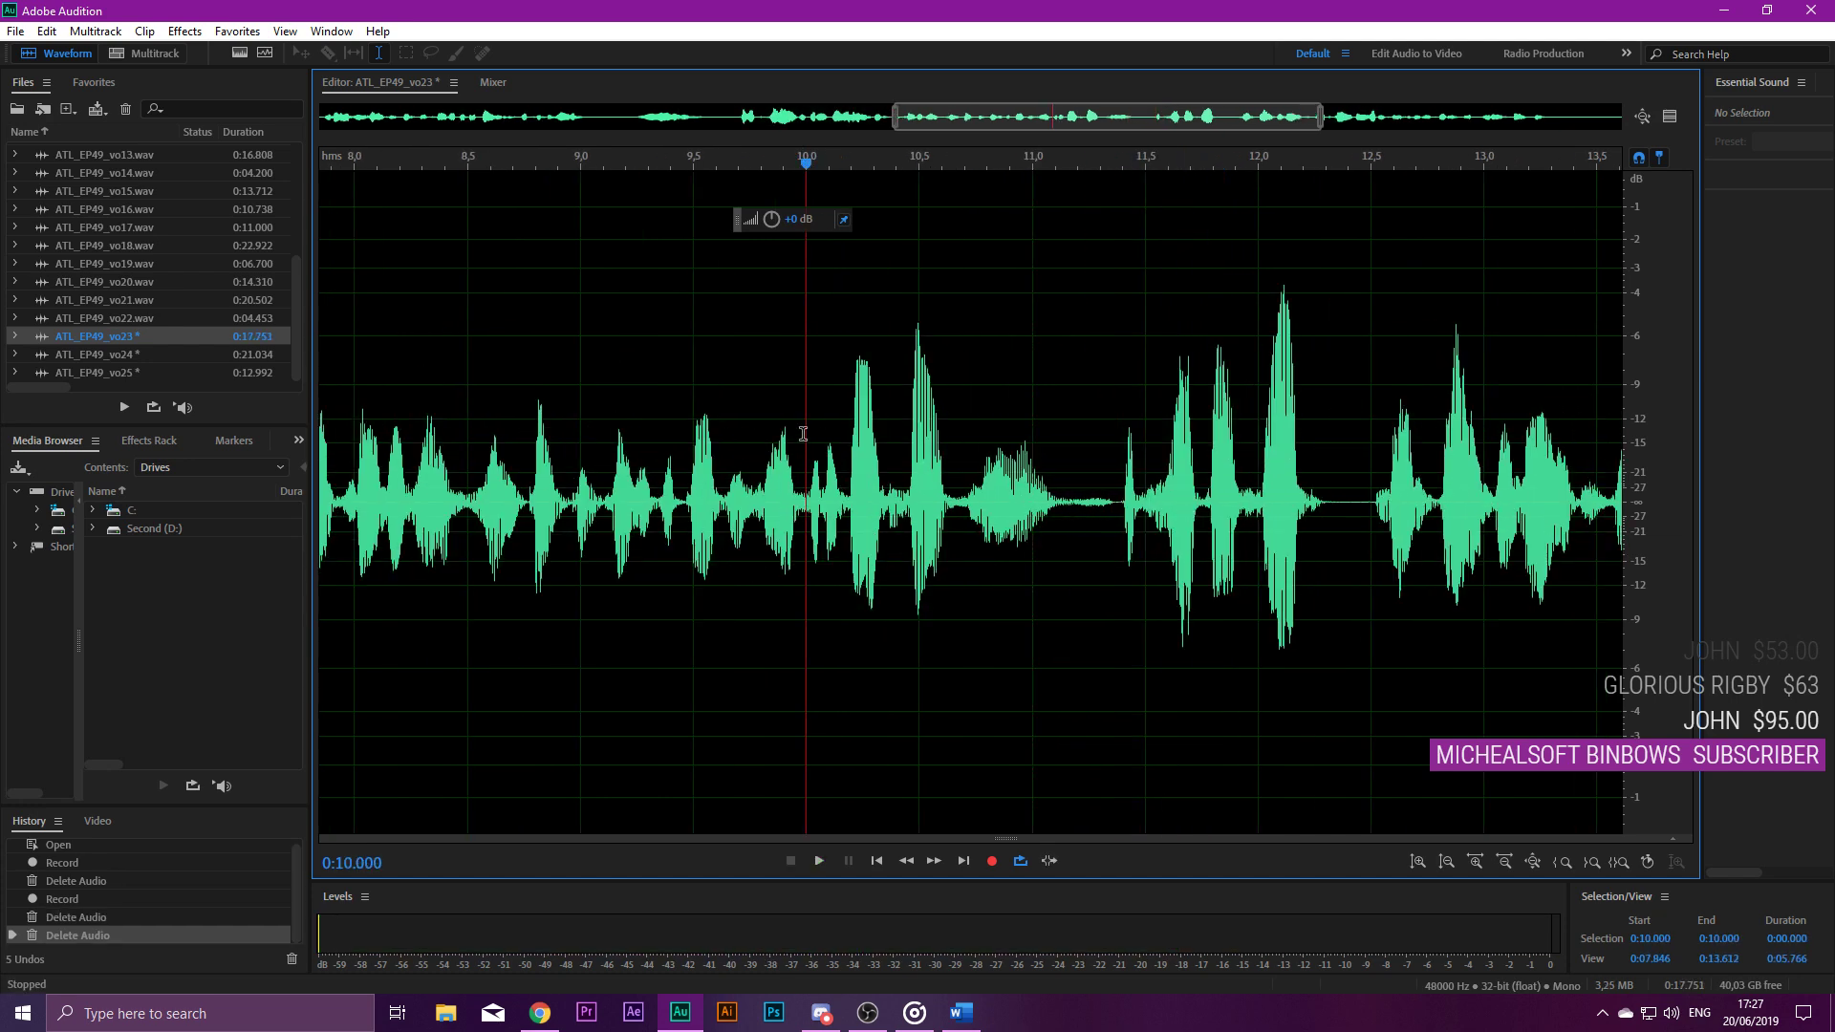
{"action": "key", "text": "space"}
{"action": "scroll", "coordinate": [985, 468], "scroll_direction": "down", "scroll_amount": 2}
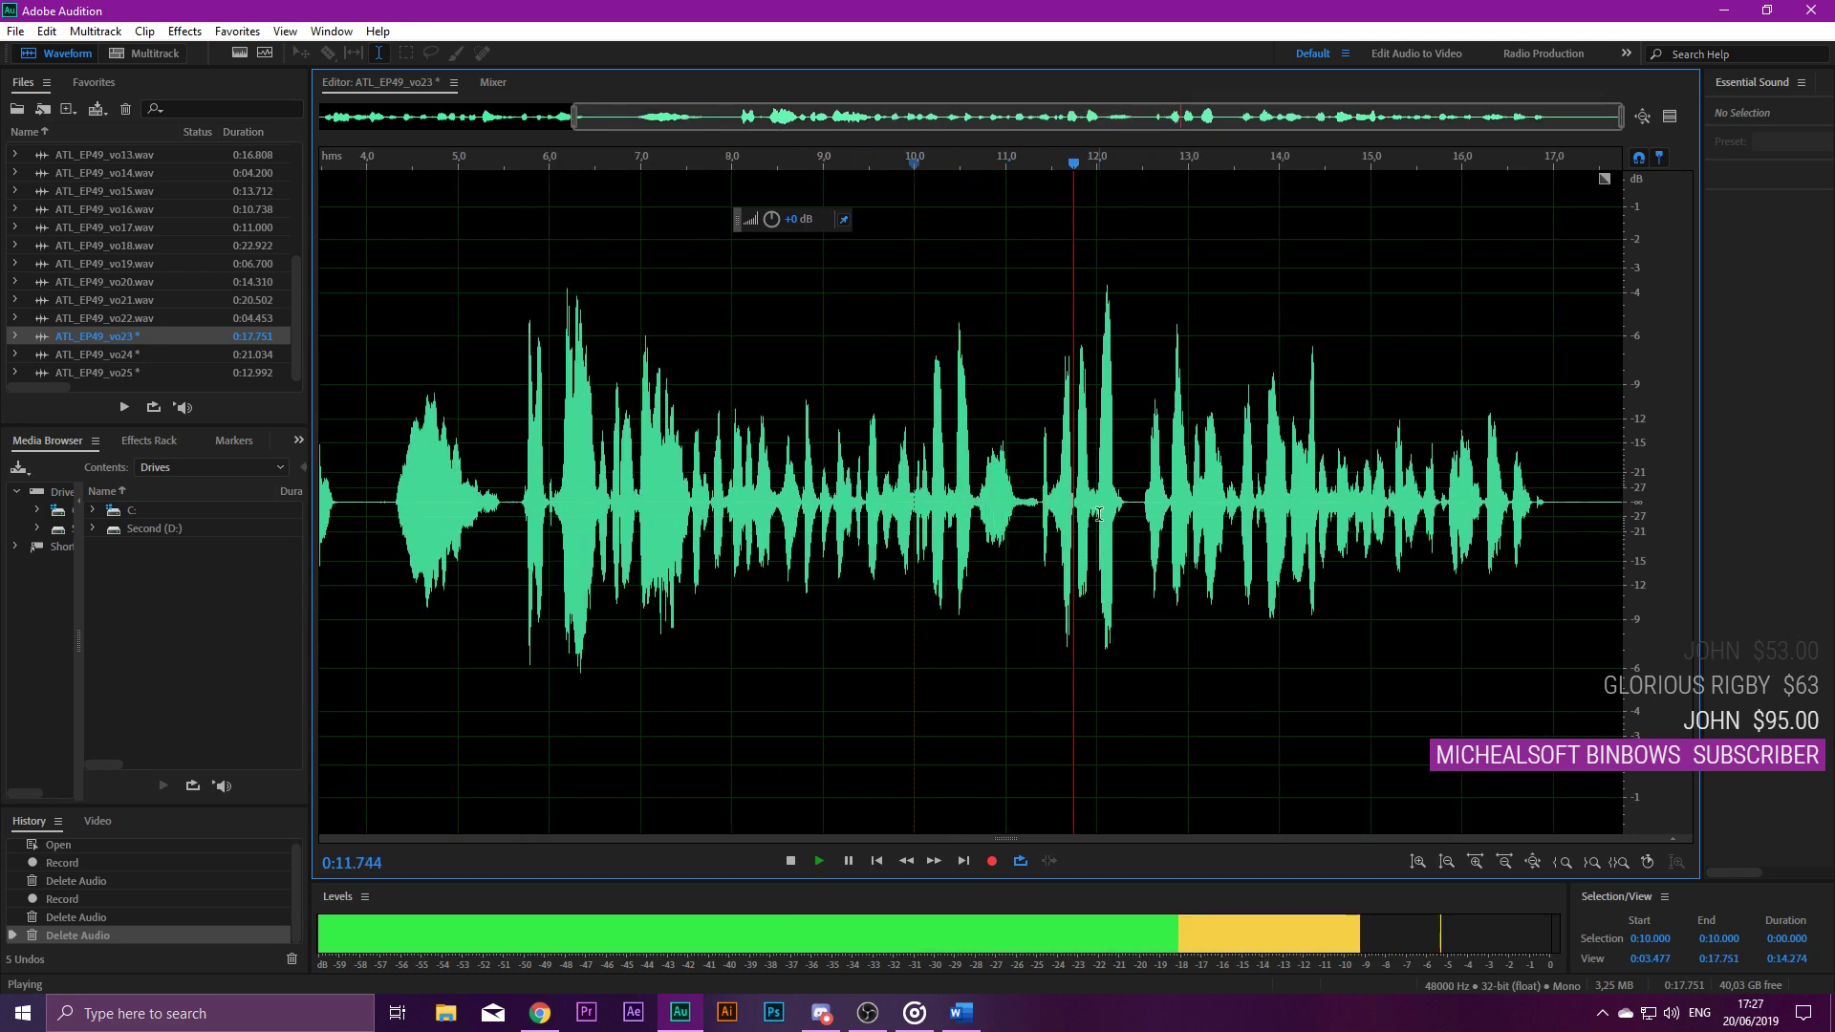
{"action": "scroll", "coordinate": [1290, 497], "scroll_direction": "down", "scroll_amount": 1}
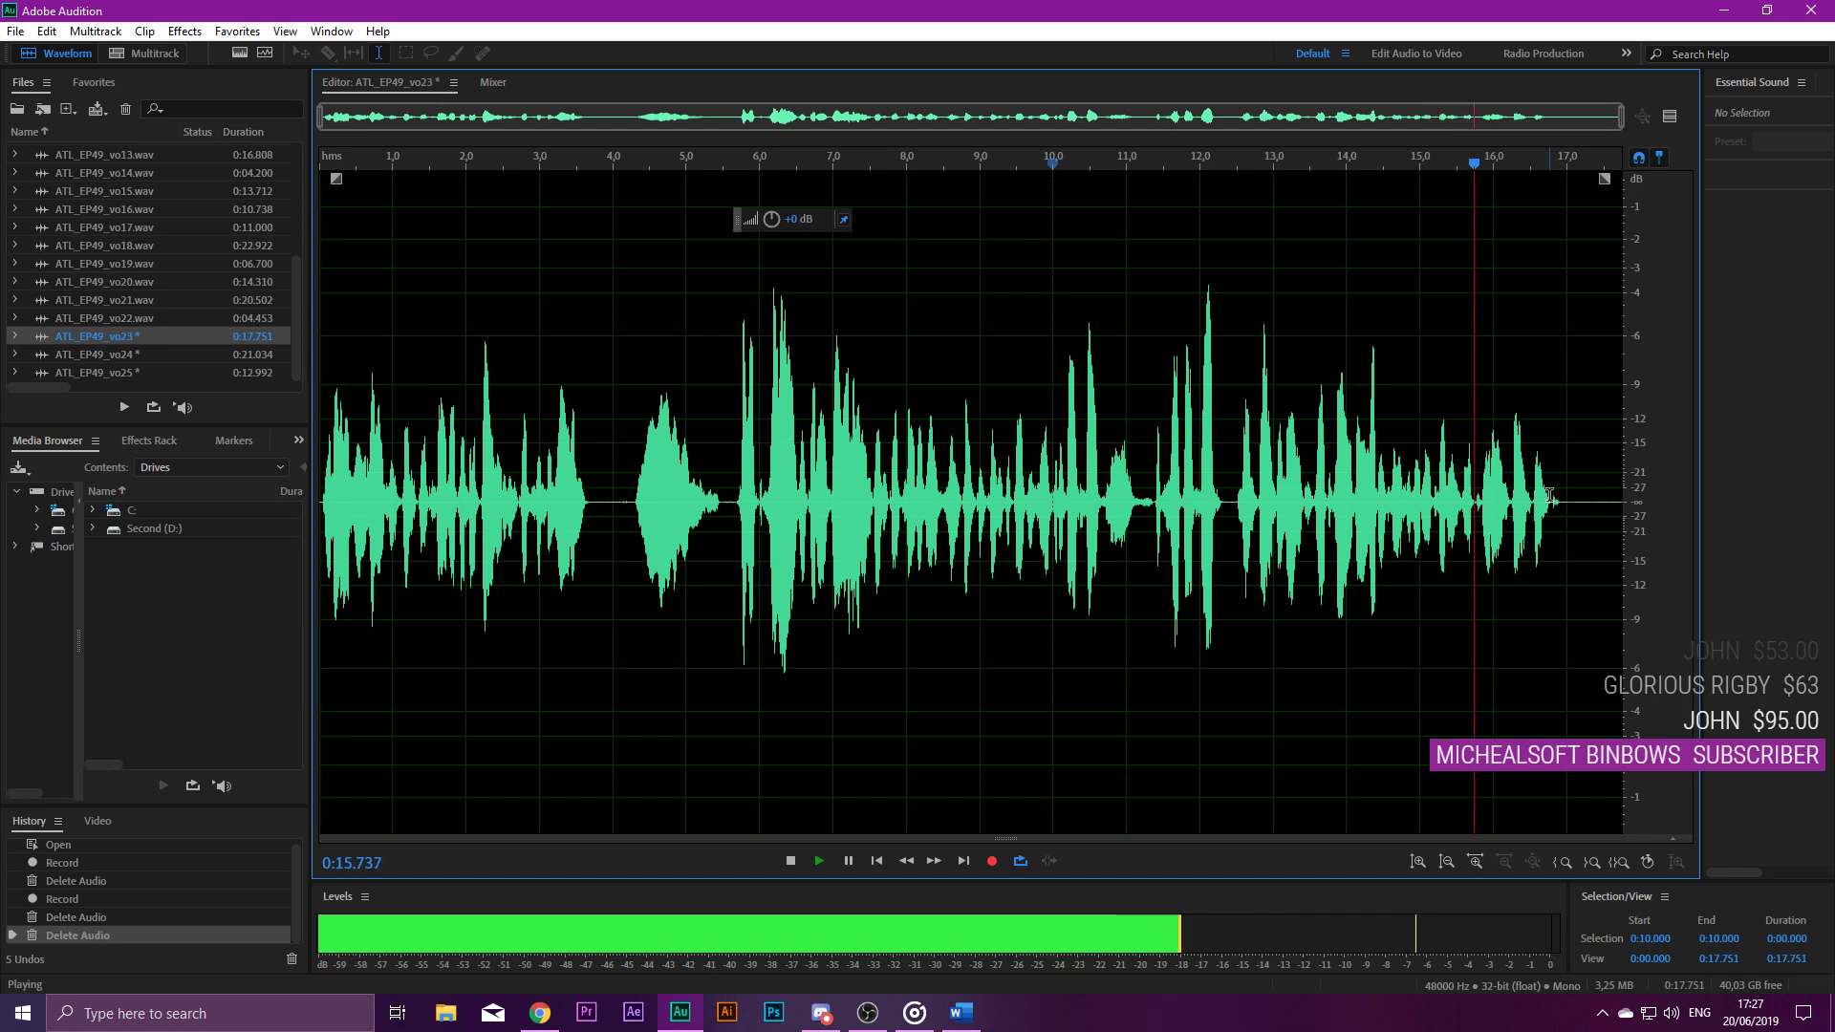
{"action": "left_click_drag", "start_coordinate": [1560, 482], "coordinate": [1684, 510]}
{"action": "key", "text": "Delete"}
Apply Noise Reduction to the whole ATL_EP49_vo23 clip and save it as ATL_EP49_vo23.wav.
{"action": "key", "text": "ctrl+a"}
{"action": "key", "text": "ctrl+shift+p"}
{"action": "key", "text": "Return"}
{"action": "key", "text": "ctrl+s"}
Open ATL_EP49_vo24, delete the first 0.745 seconds of leading silence, and play the clip from the start.
{"action": "left_click", "coordinate": [74, 355]}
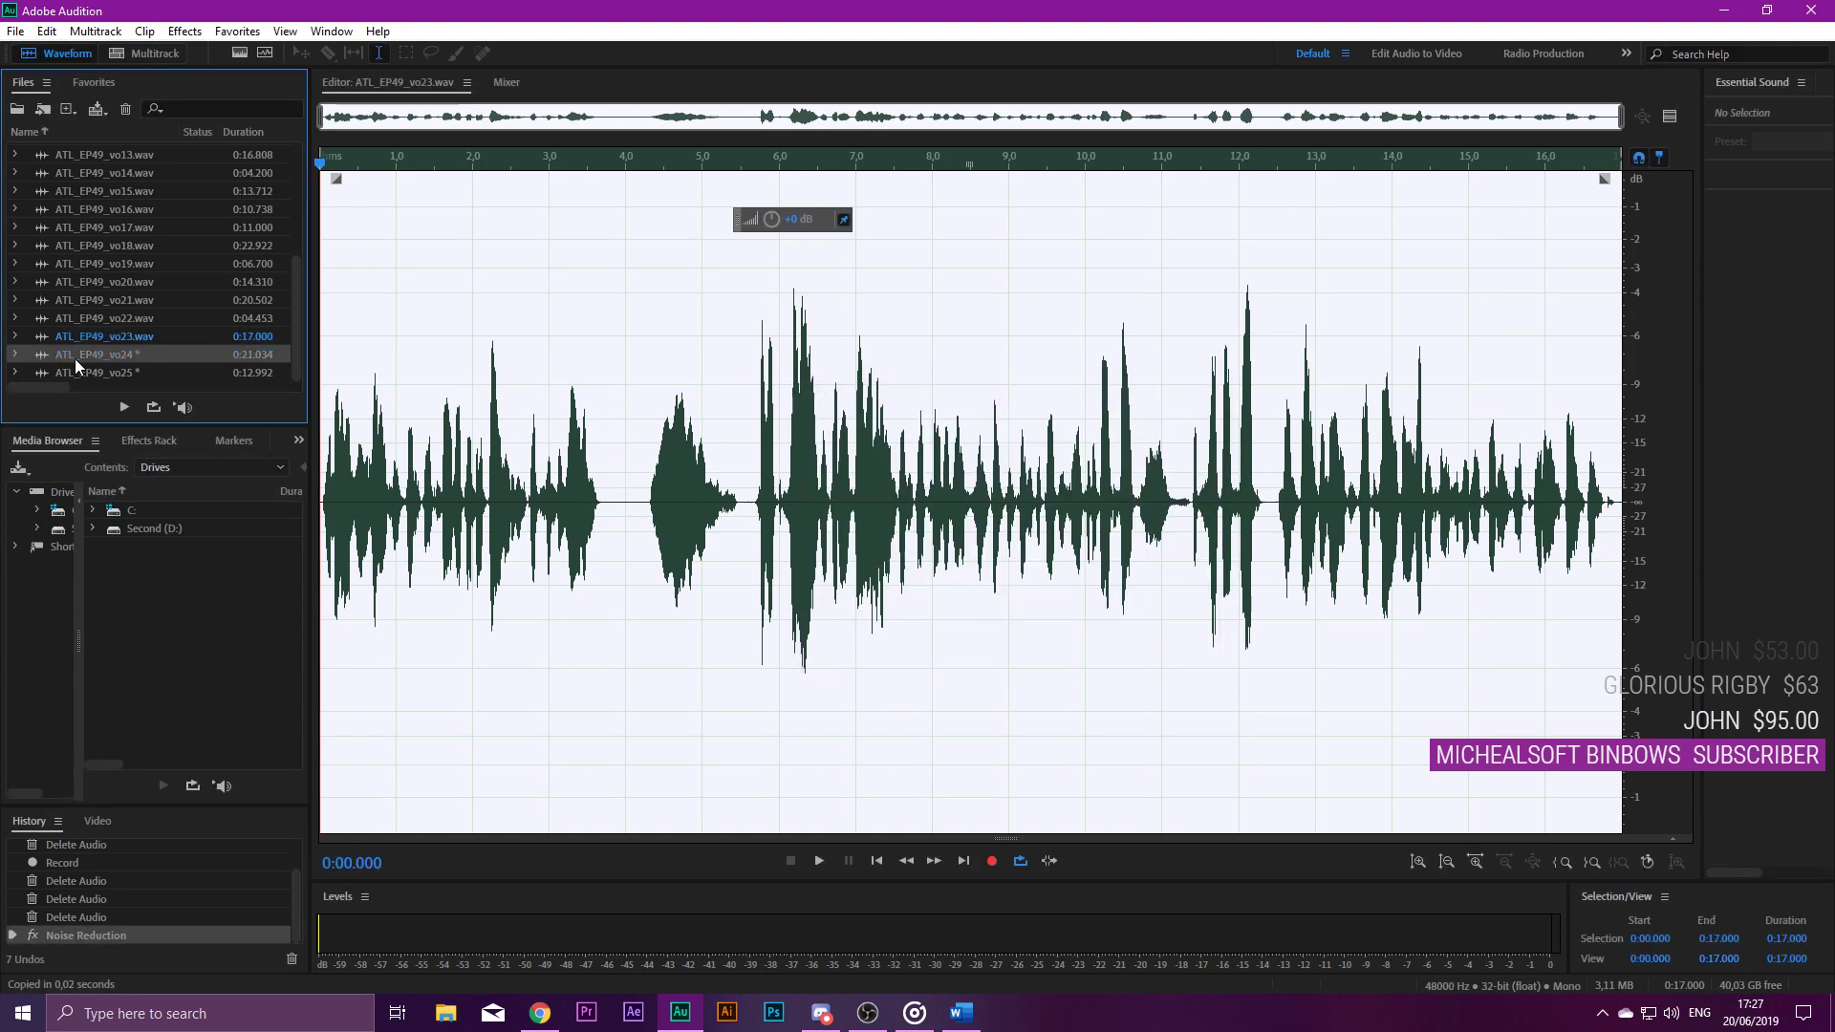
{"action": "left_click_drag", "start_coordinate": [380, 503], "coordinate": [3, 499]}
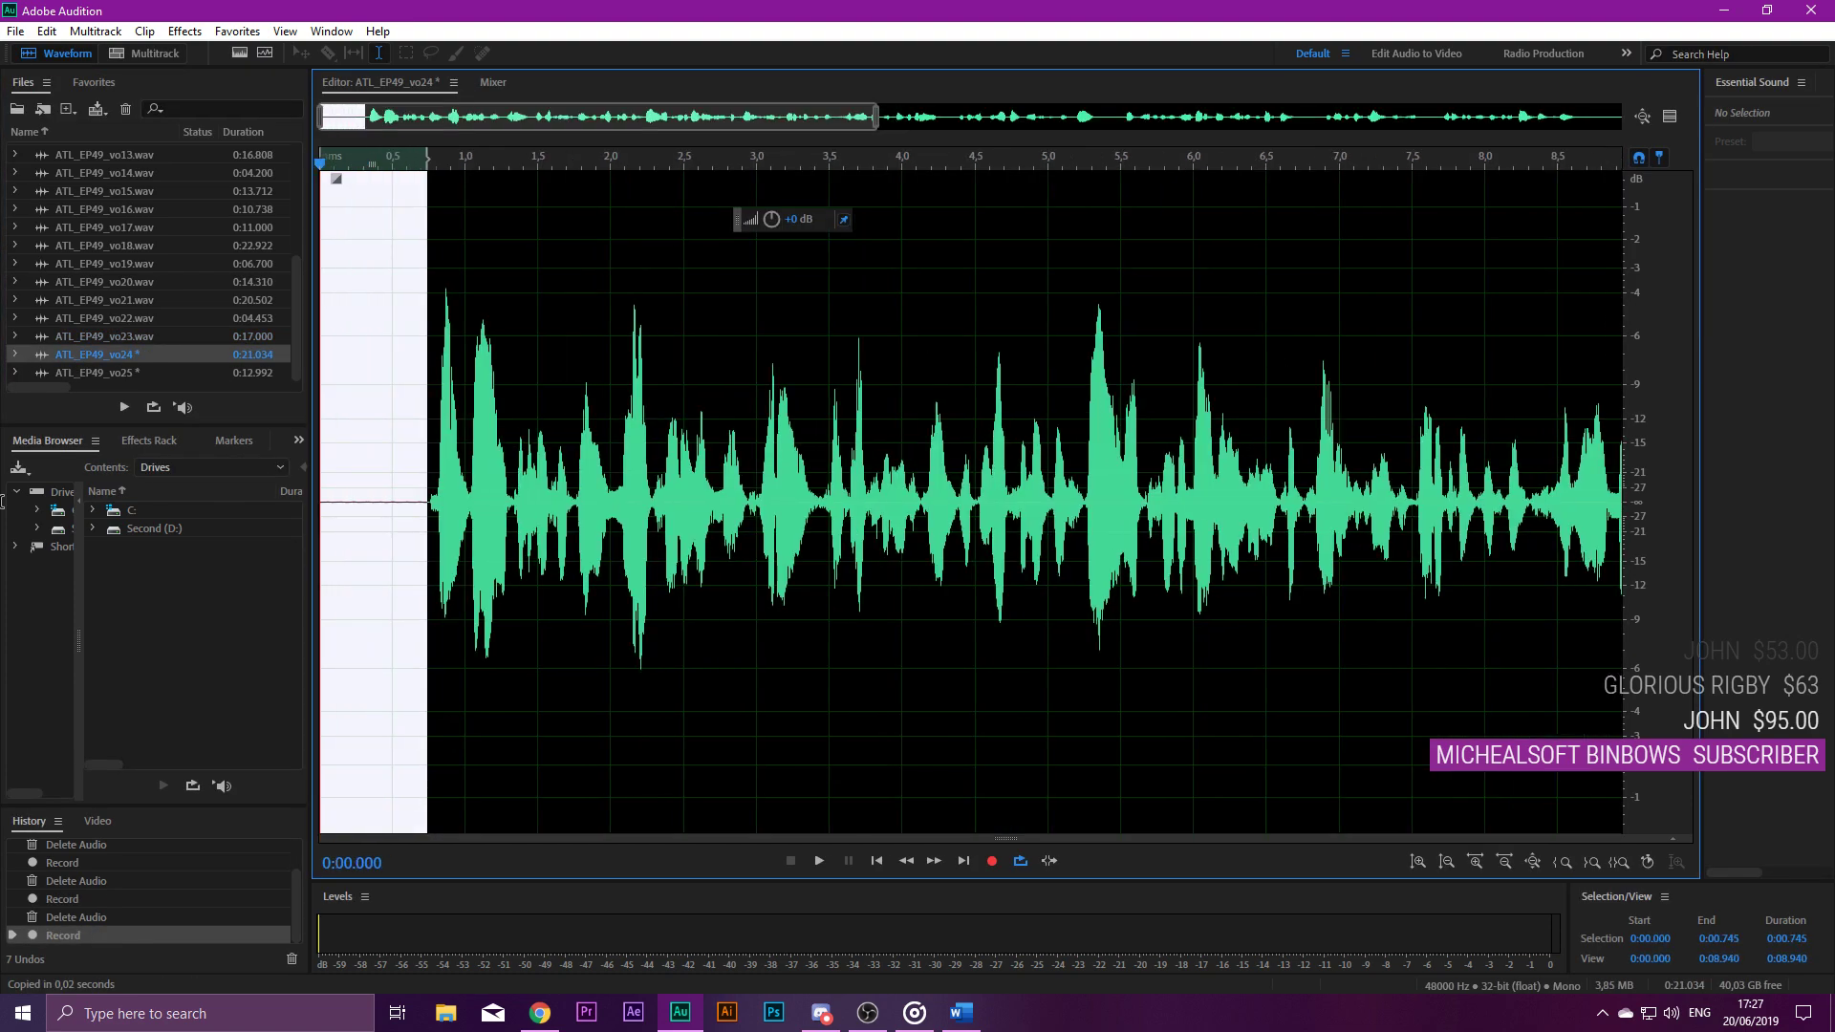
{"action": "key", "text": "Delete"}
{"action": "key", "text": "space"}
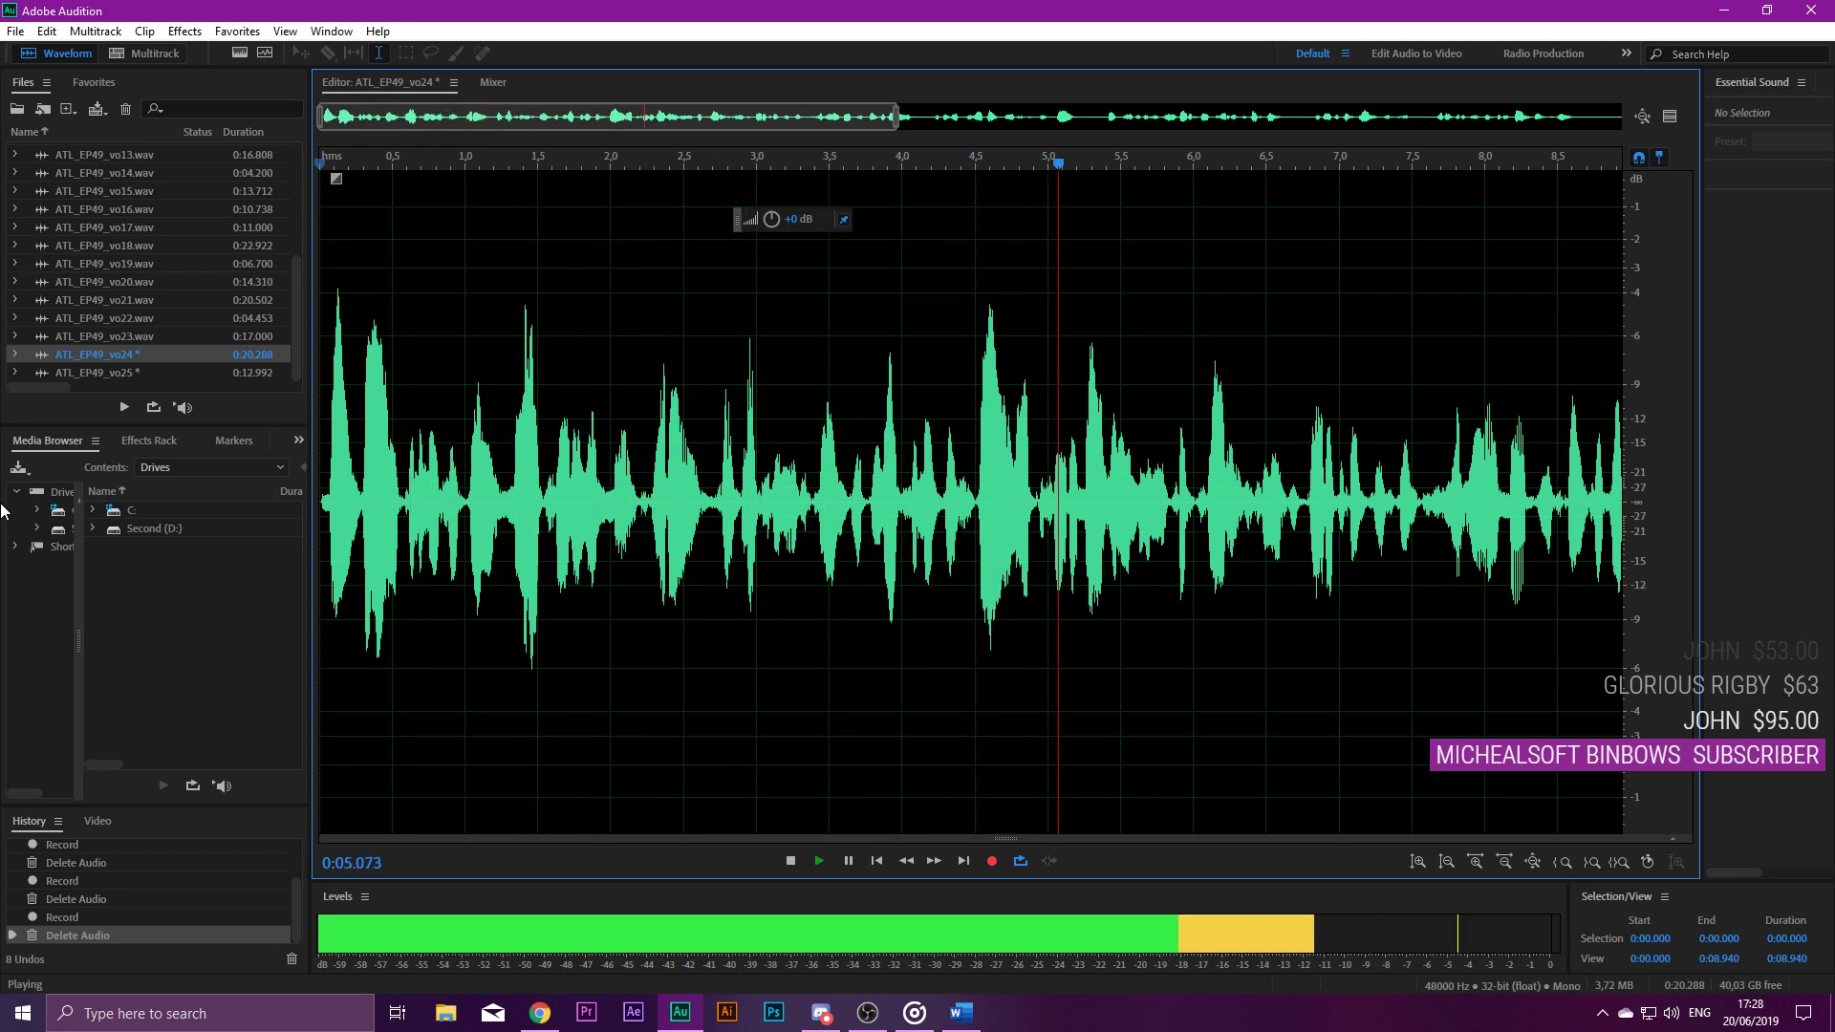
Delete about 0.23 seconds of the pause at about 9.34 seconds in ATL_EP49_vo24, and play from about 9.02 seconds.
{"action": "scroll", "coordinate": [999, 482], "scroll_direction": "down", "scroll_amount": 5}
{"action": "scroll", "coordinate": [999, 483], "scroll_direction": "up", "scroll_amount": 4}
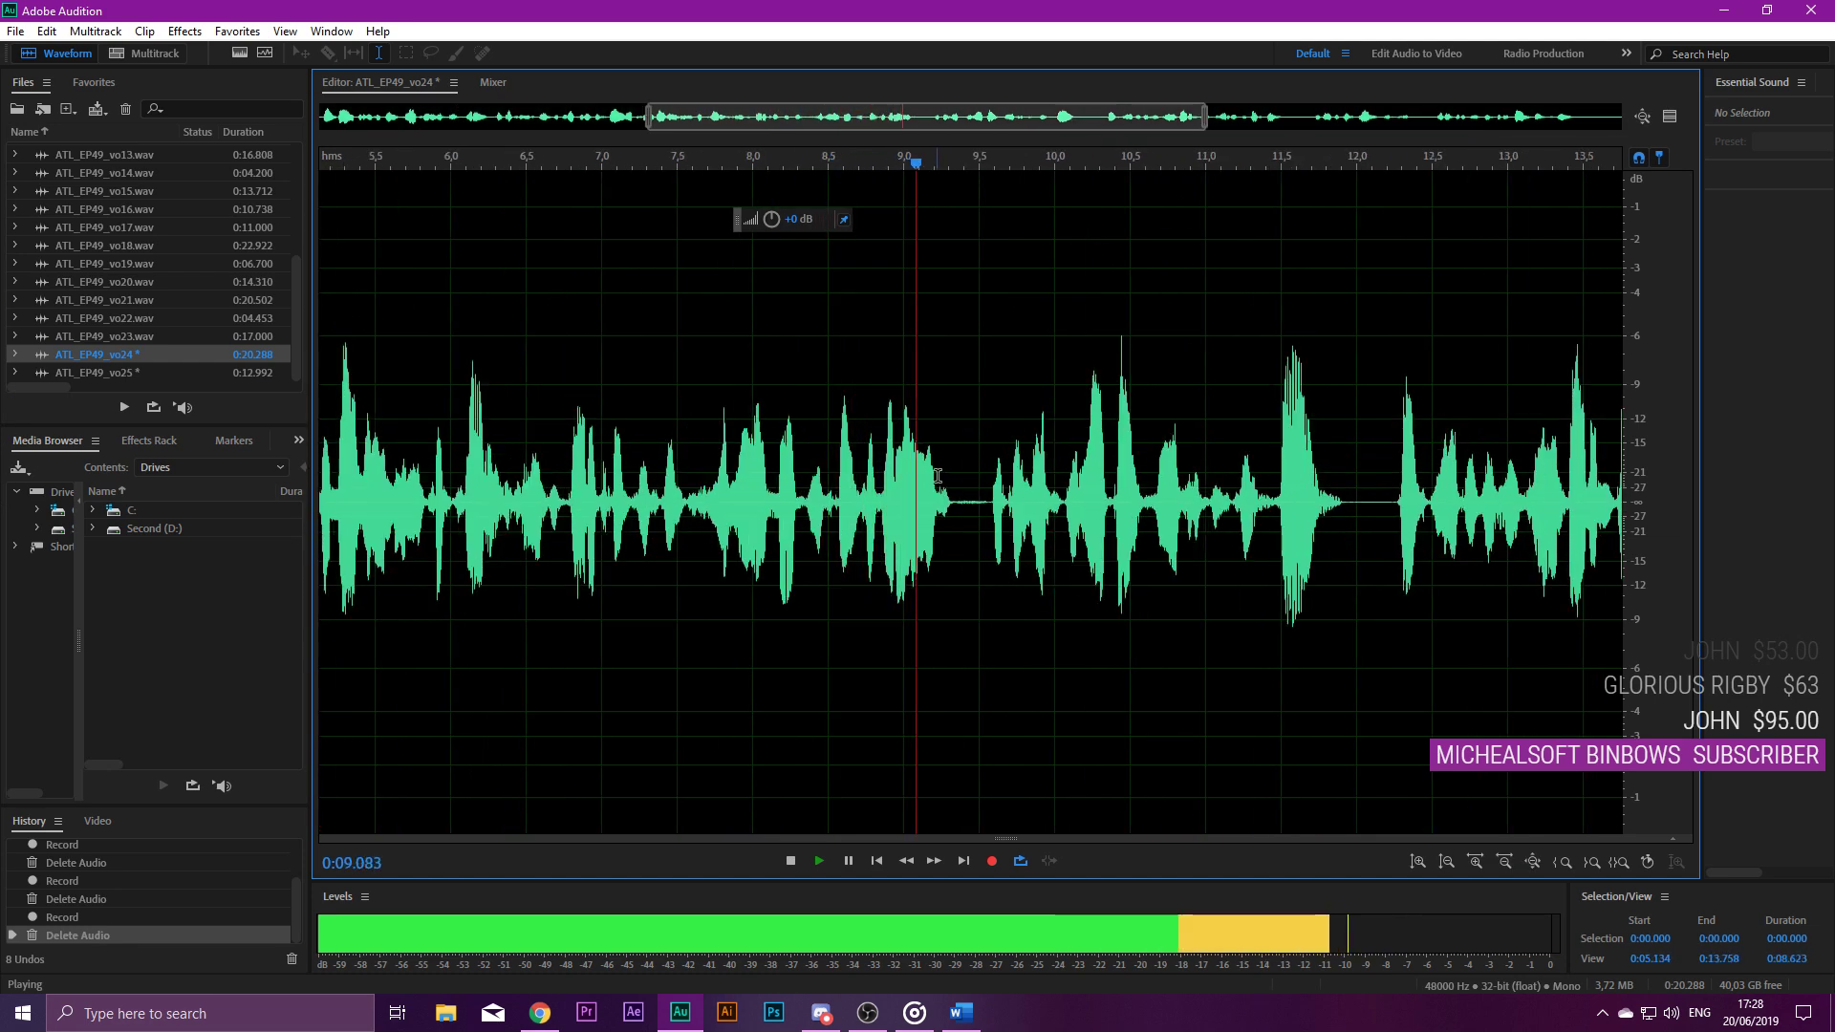
{"action": "key", "text": "space"}
{"action": "left_click_drag", "start_coordinate": [963, 492], "coordinate": [1042, 516]}
{"action": "key", "text": "Delete"}
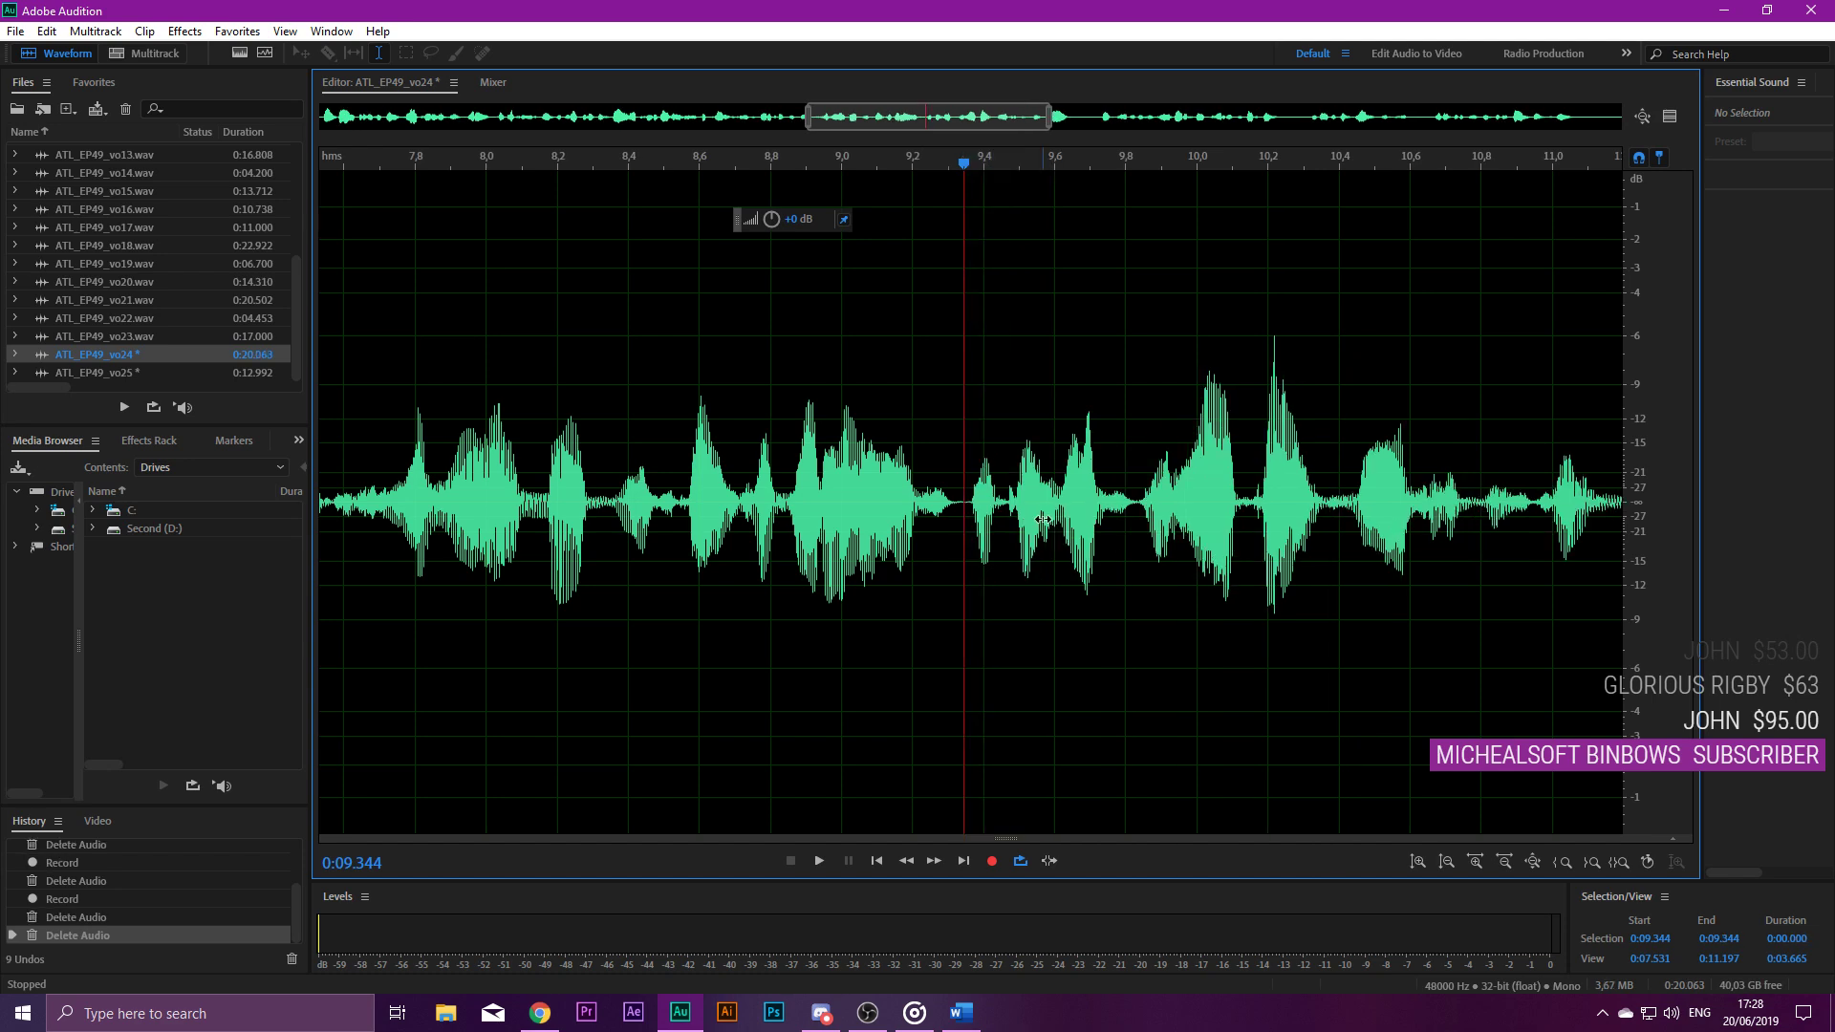
{"action": "left_click", "coordinate": [848, 449]}
{"action": "key", "text": "space"}
{"action": "scroll", "coordinate": [1028, 486], "scroll_direction": "down", "scroll_amount": 3}
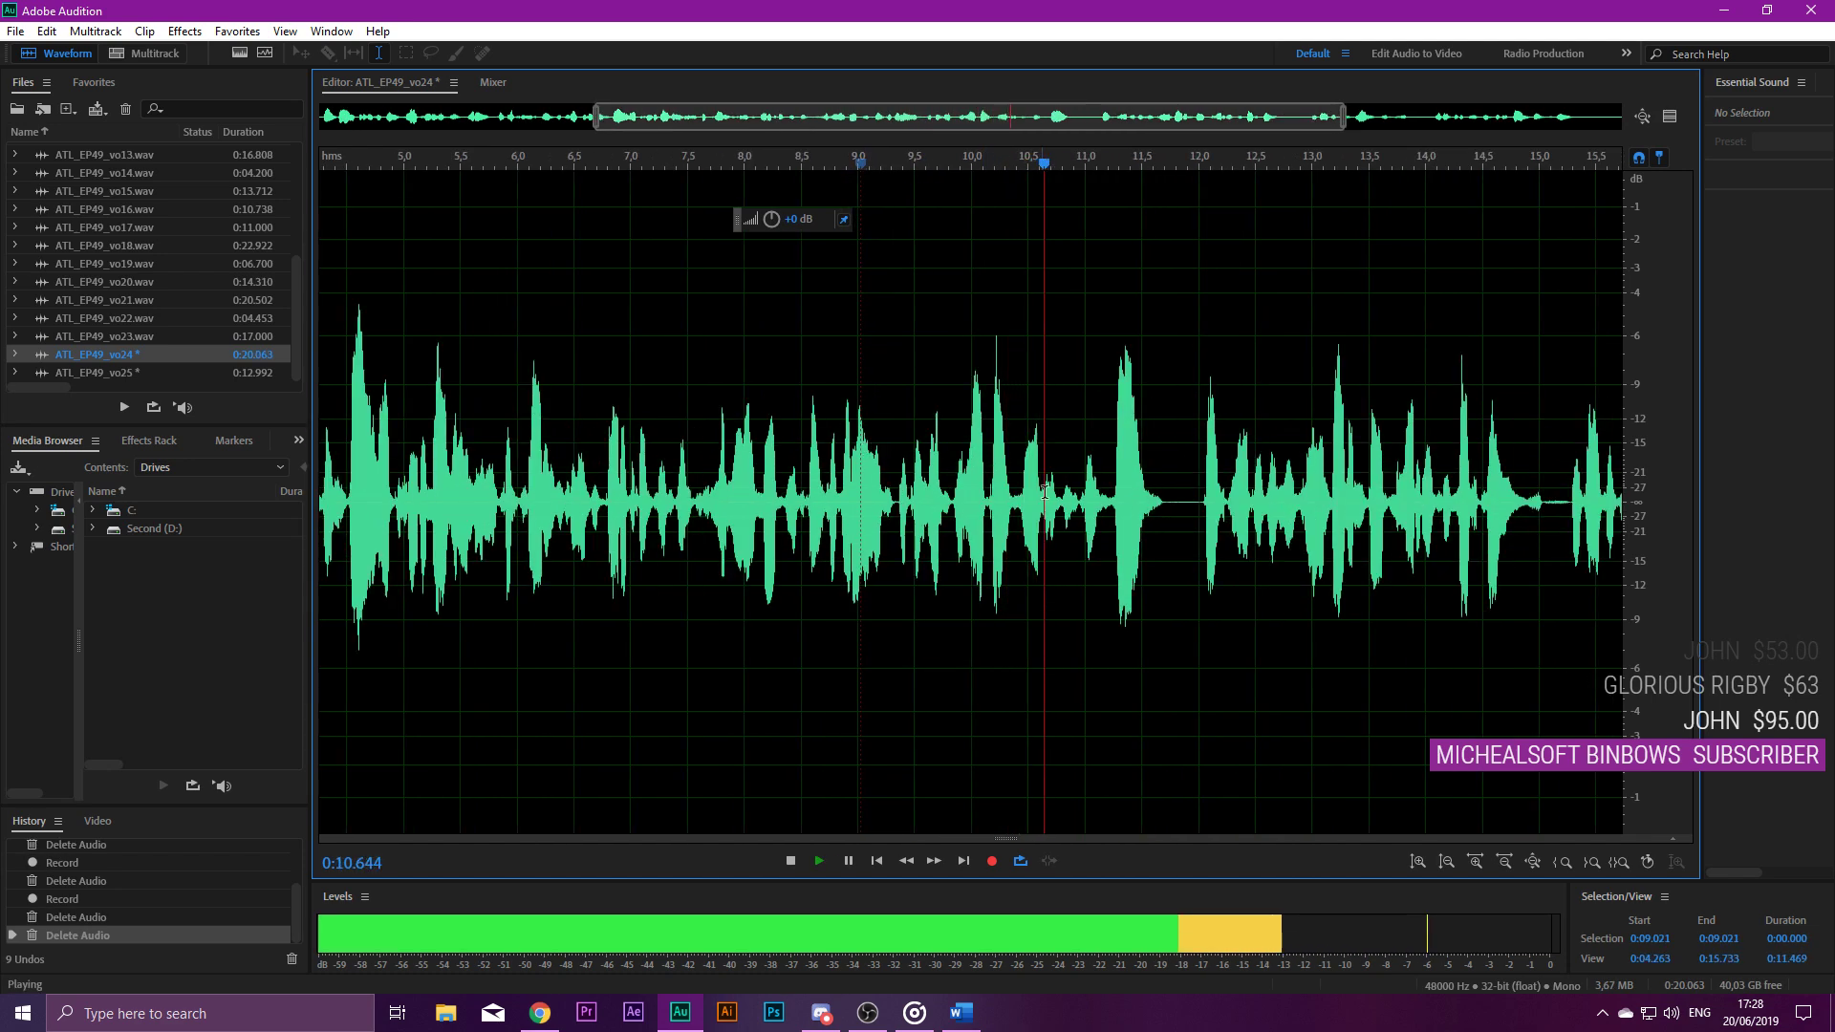
{"action": "scroll", "coordinate": [1218, 498], "scroll_direction": "down", "scroll_amount": 2}
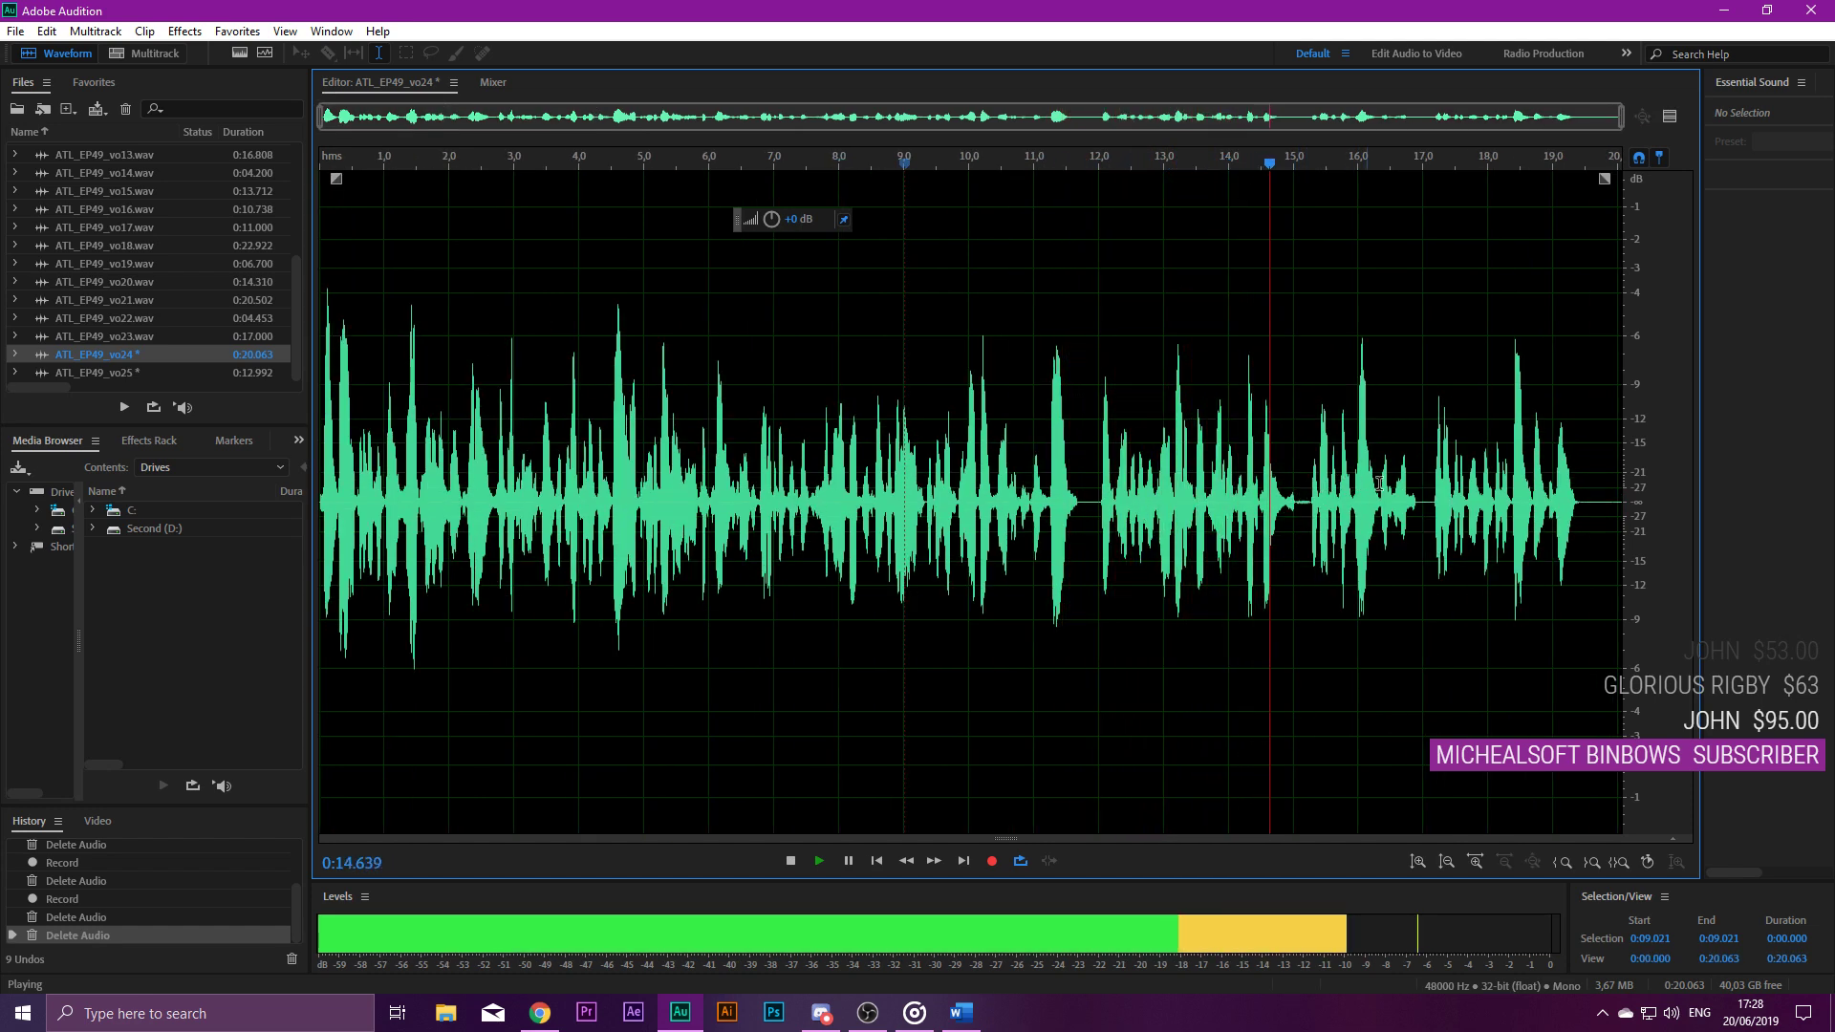
Stop playback, delete about 0.22 seconds of the pause at about 15.05 seconds in ATL_EP49_vo24, and play from about 14.35 seconds.
{"action": "key", "text": "space"}
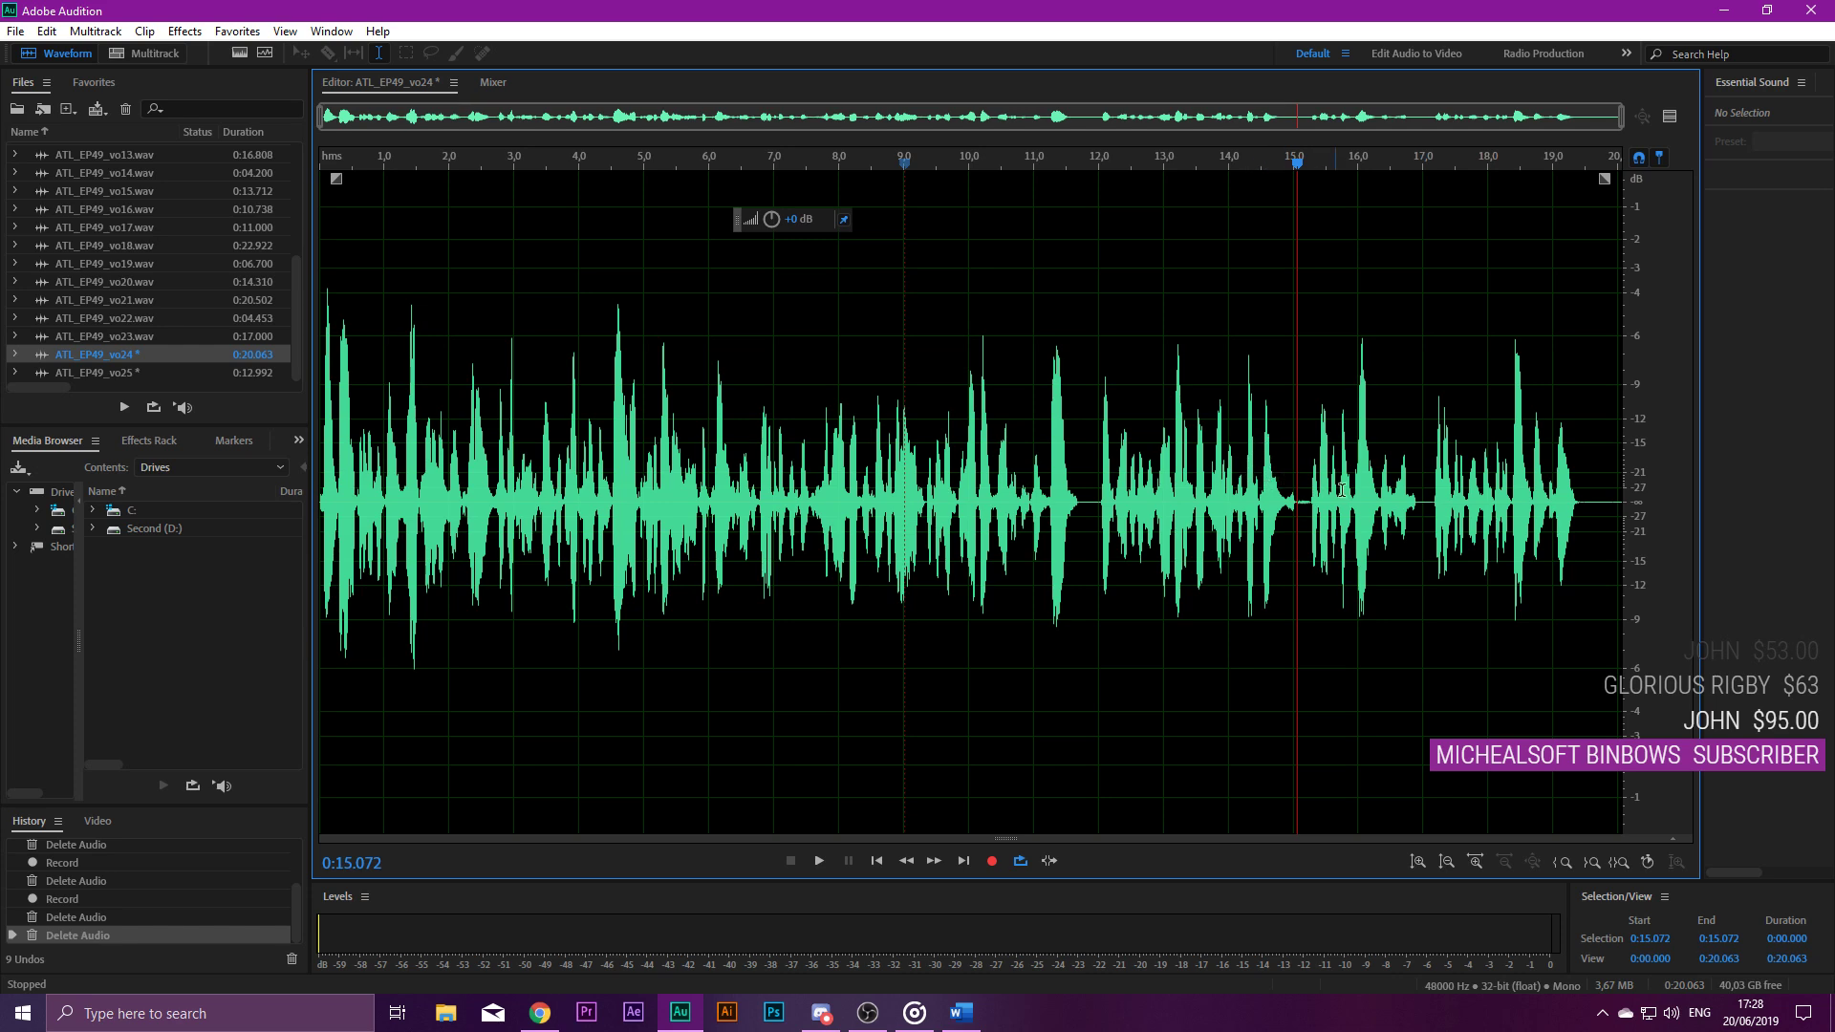
{"action": "scroll", "coordinate": [1333, 491], "scroll_direction": "up", "scroll_amount": 5}
{"action": "left_click_drag", "start_coordinate": [635, 492], "coordinate": [740, 502]}
{"action": "key", "text": "Delete"}
{"action": "scroll", "coordinate": [733, 509], "scroll_direction": "down", "scroll_amount": 1}
{"action": "scroll", "coordinate": [732, 509], "scroll_direction": "down", "scroll_amount": 2}
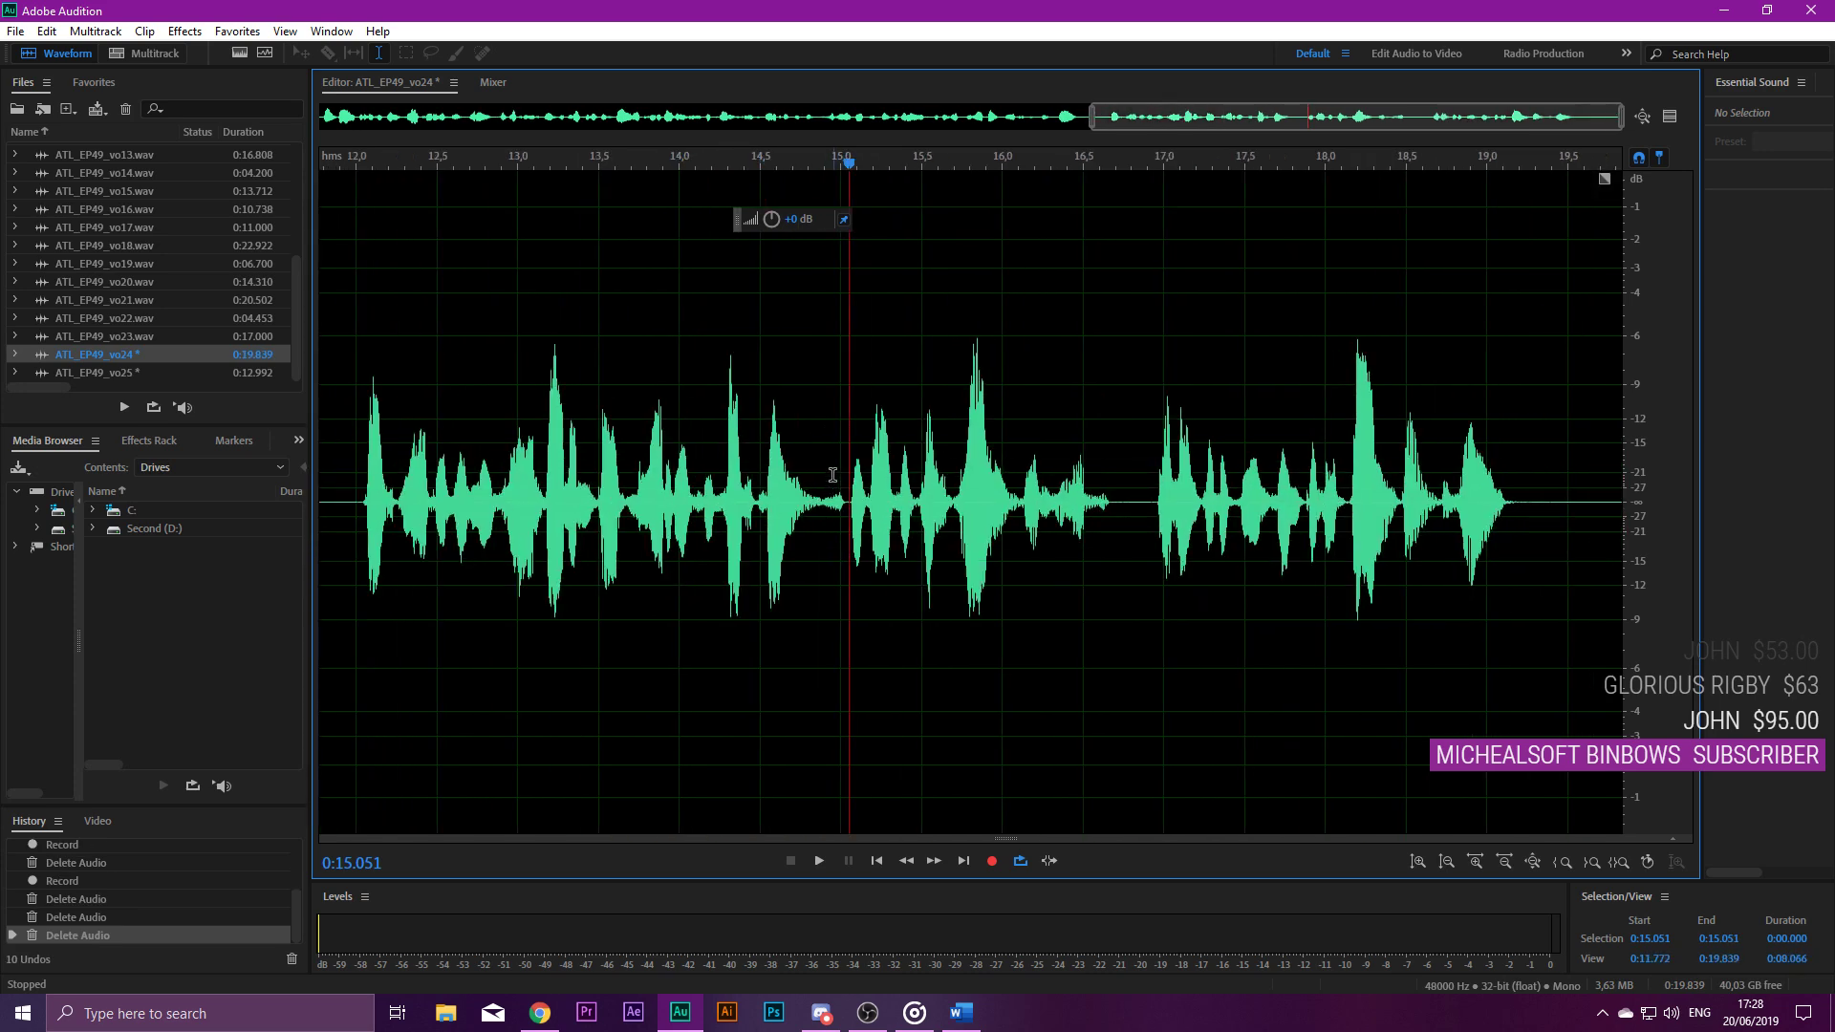
{"action": "left_click", "coordinate": [735, 448]}
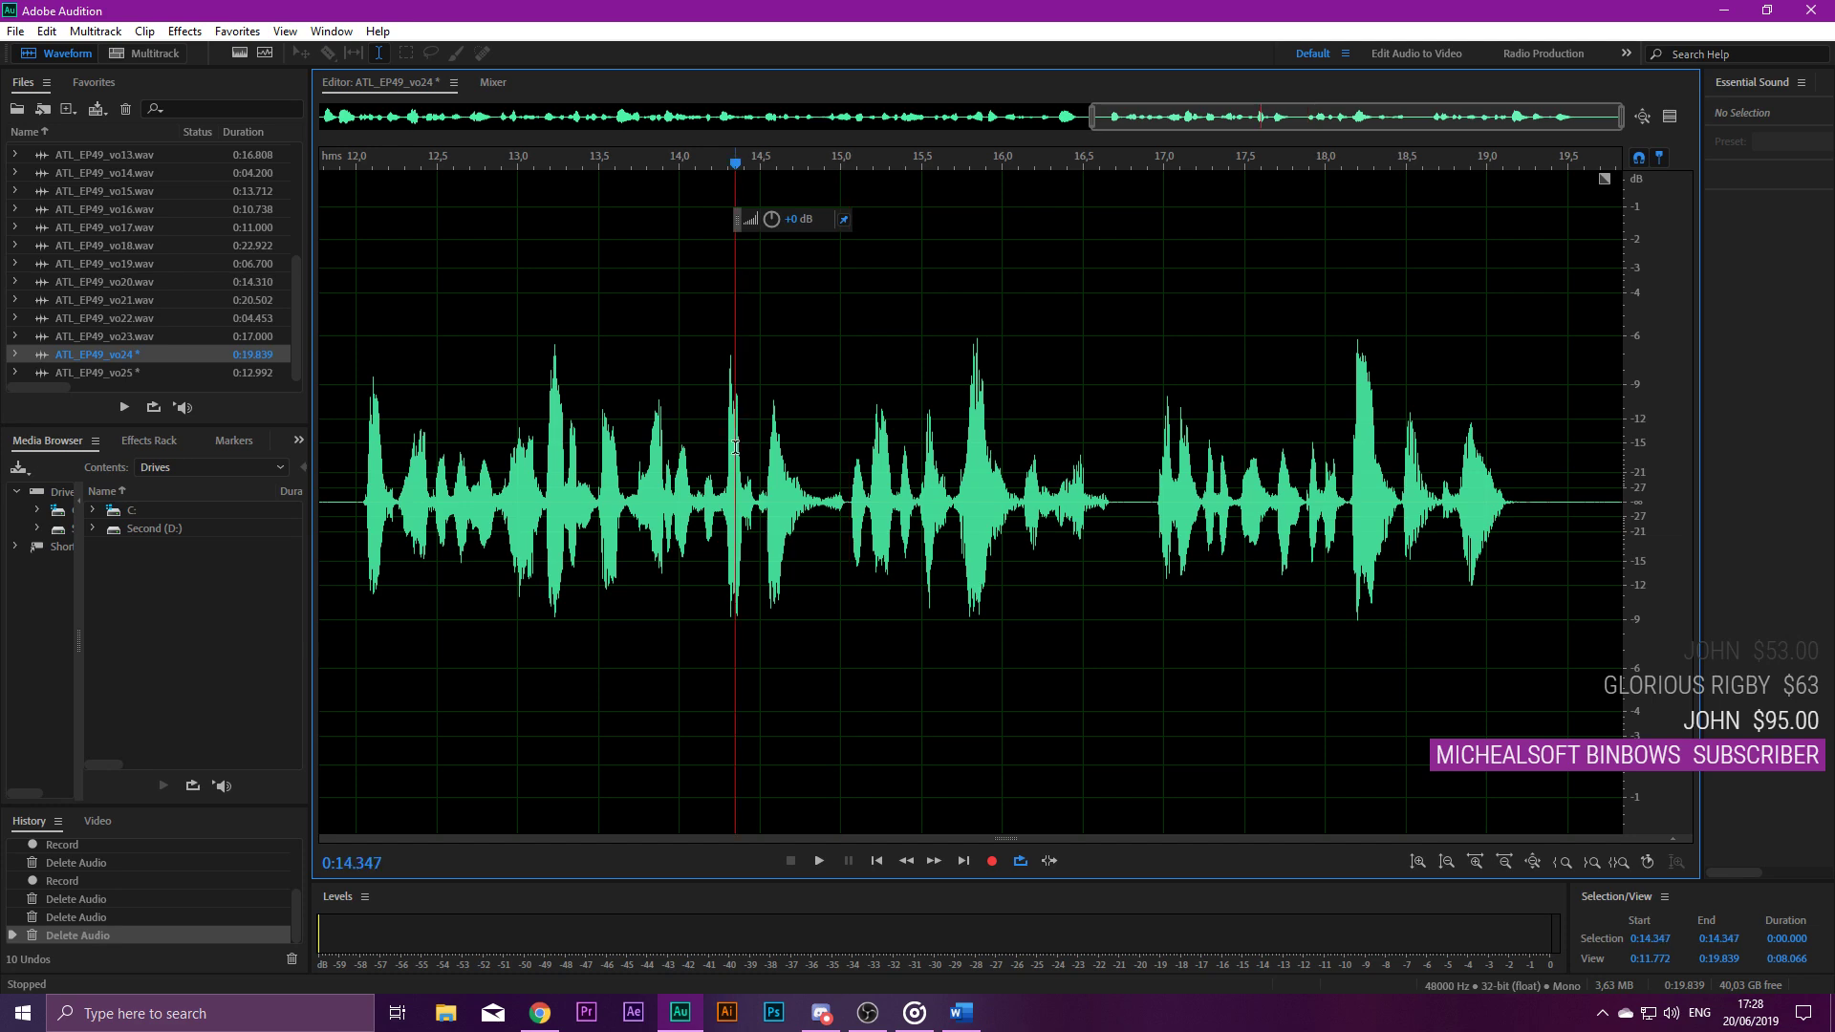
{"action": "key", "text": "space"}
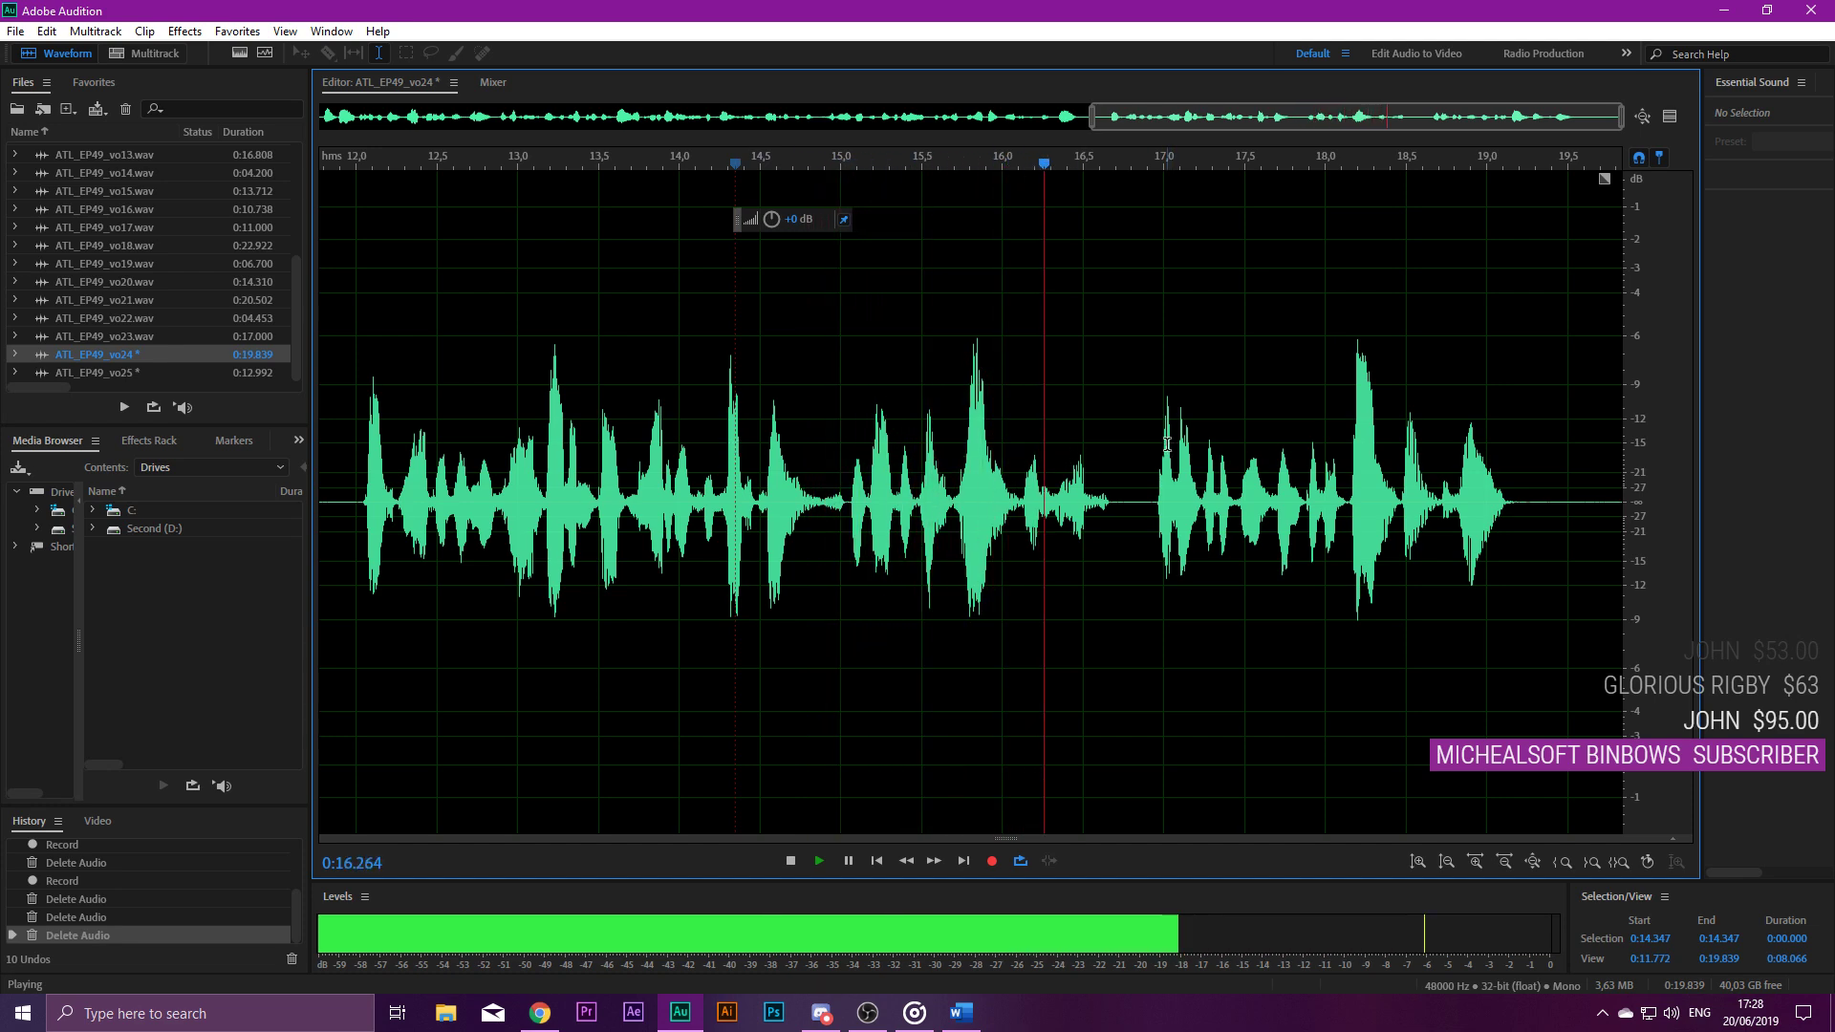
Delete the trailing silence of ATL_EP49_vo24 after about 19.3 seconds.
{"action": "scroll", "coordinate": [1167, 442], "scroll_direction": "down", "scroll_amount": 5}
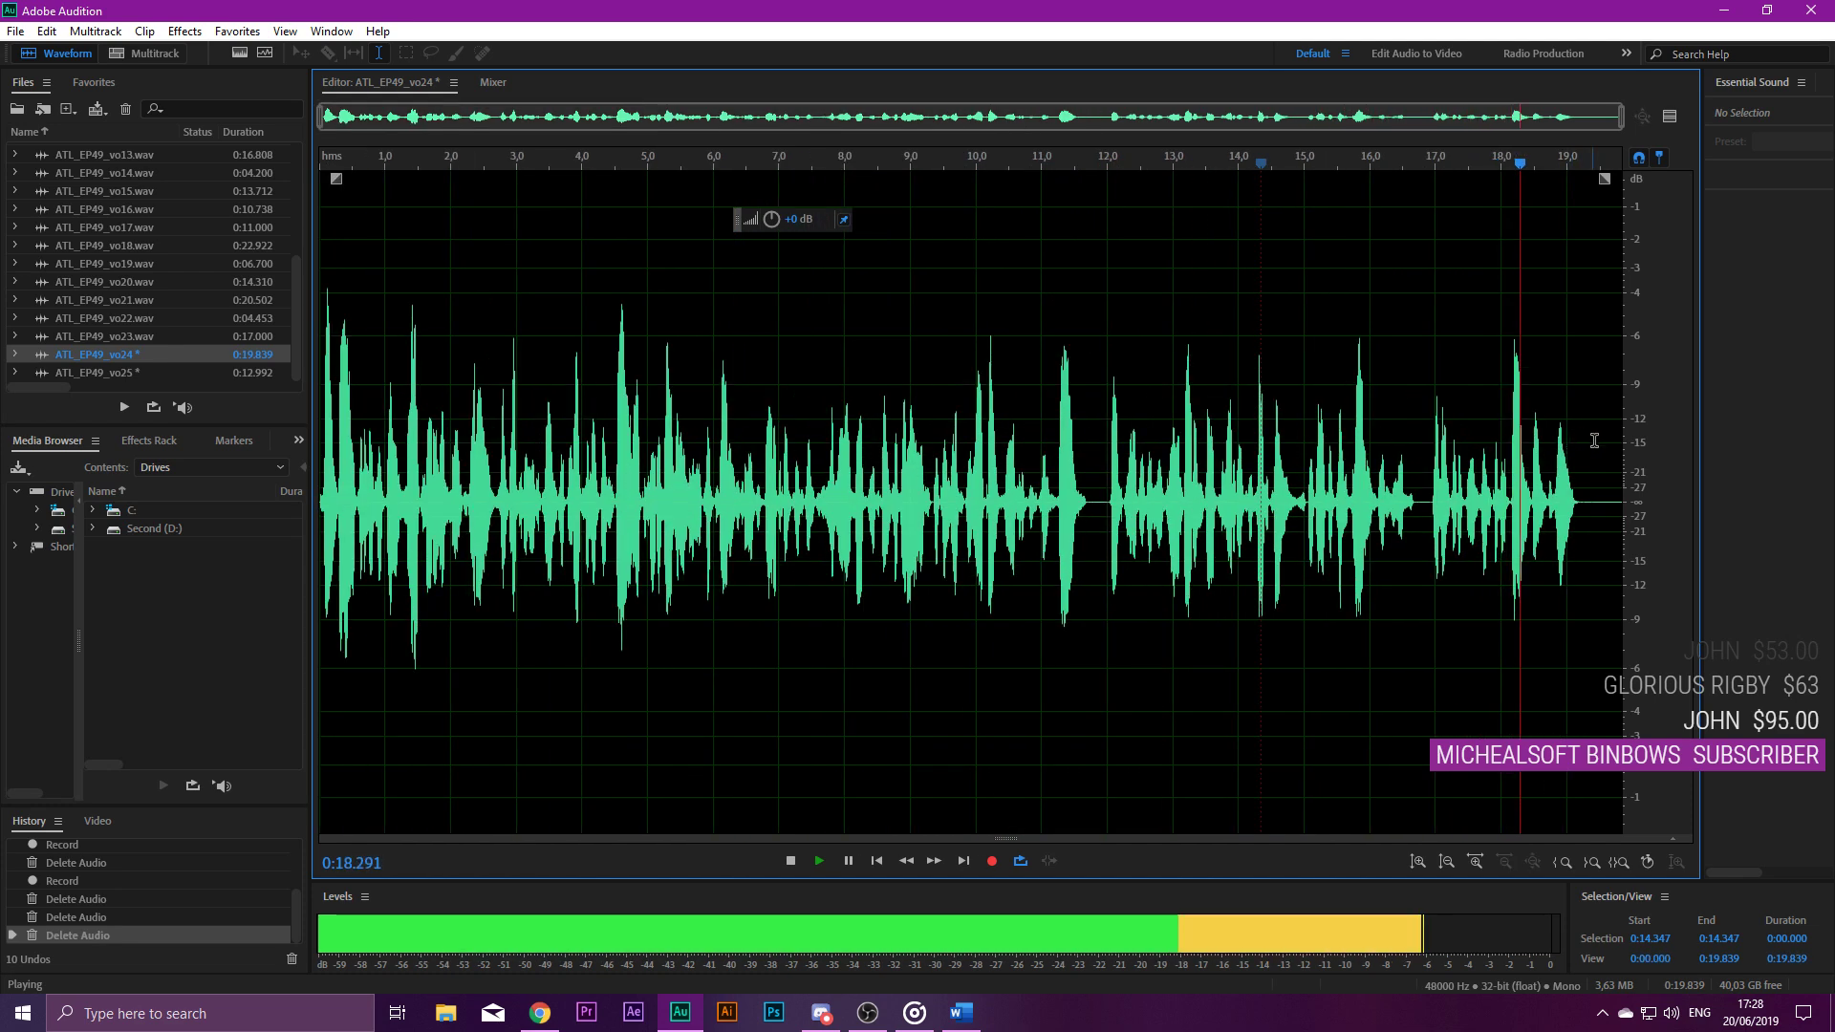
{"action": "left_click_drag", "start_coordinate": [1588, 440], "coordinate": [1624, 444]}
{"action": "key", "text": "Delete"}
Apply Noise Reduction to the whole ATL_EP49_vo24 clip and save it as ATL_EP49_vo24.wav.
{"action": "key", "text": "ctrl+a"}
{"action": "key", "text": "ctrl+shift+p"}
{"action": "key", "text": "Return"}
{"action": "key", "text": "ctrl+s"}
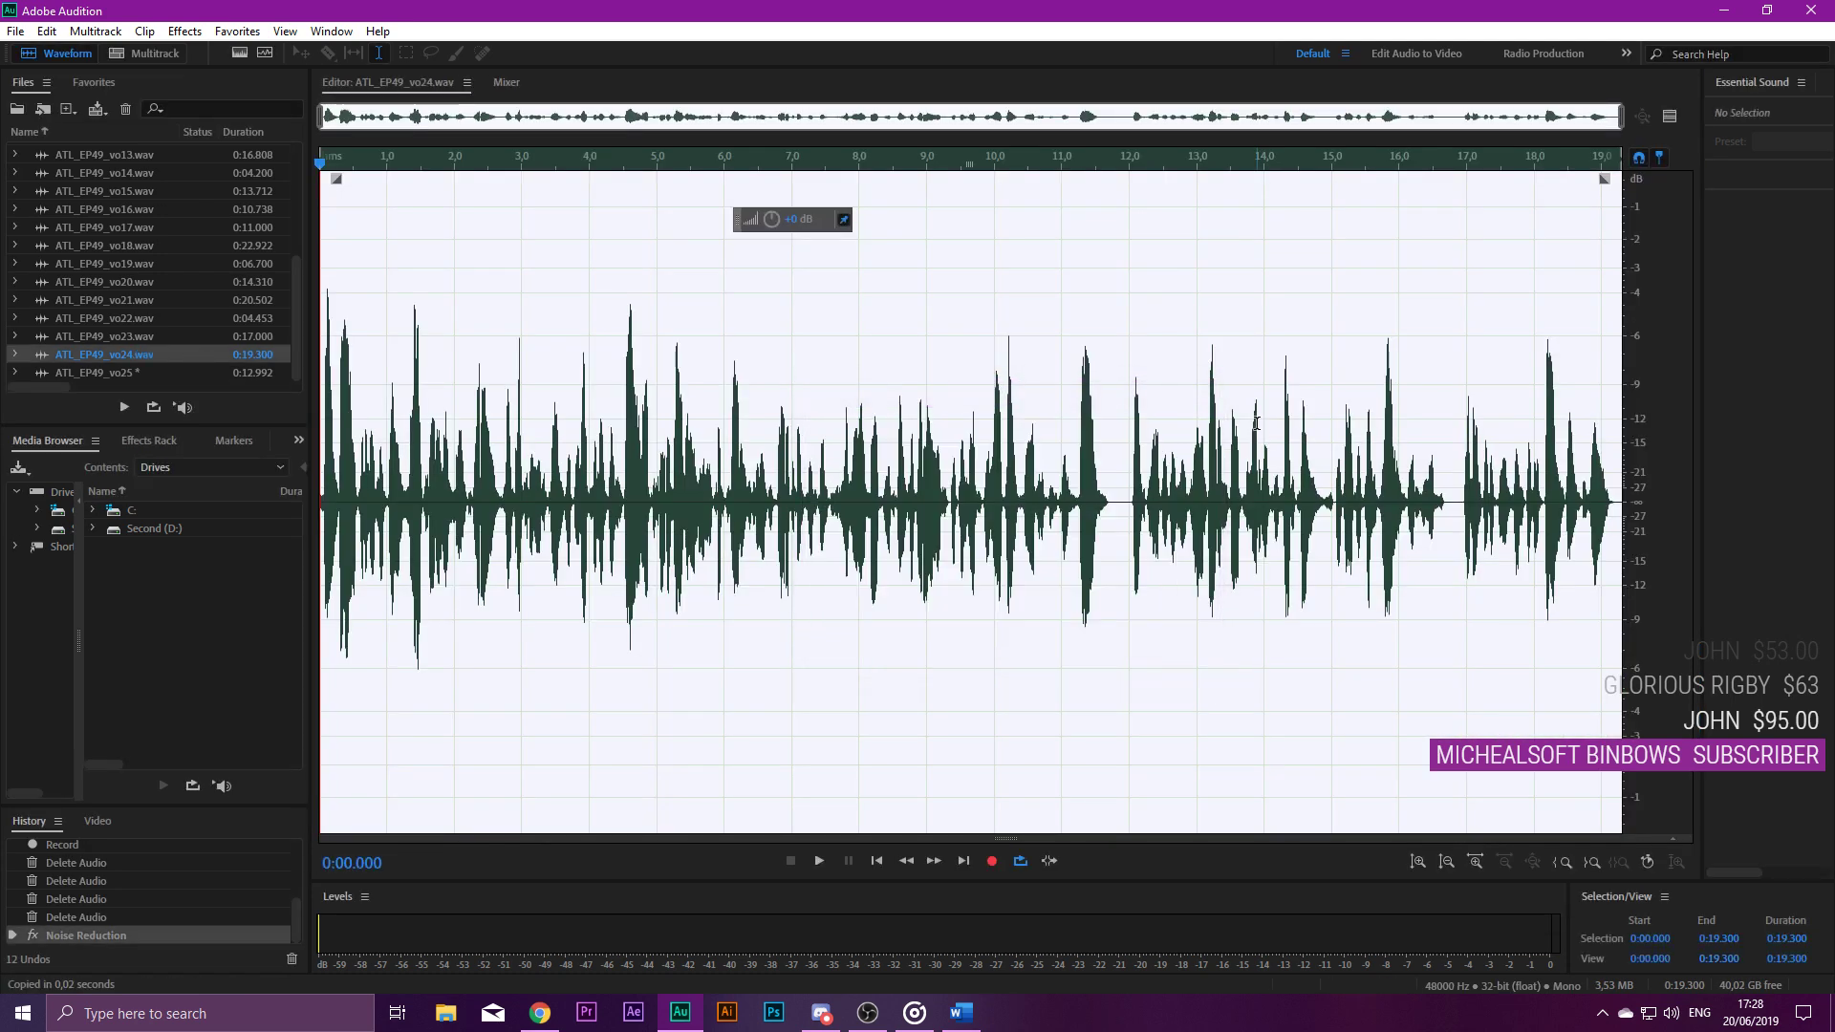
Open ATL_EP49_vo25, delete the first 0.724 seconds of leading silence, and play the clip from the start.
{"action": "double_click", "coordinate": [273, 370]}
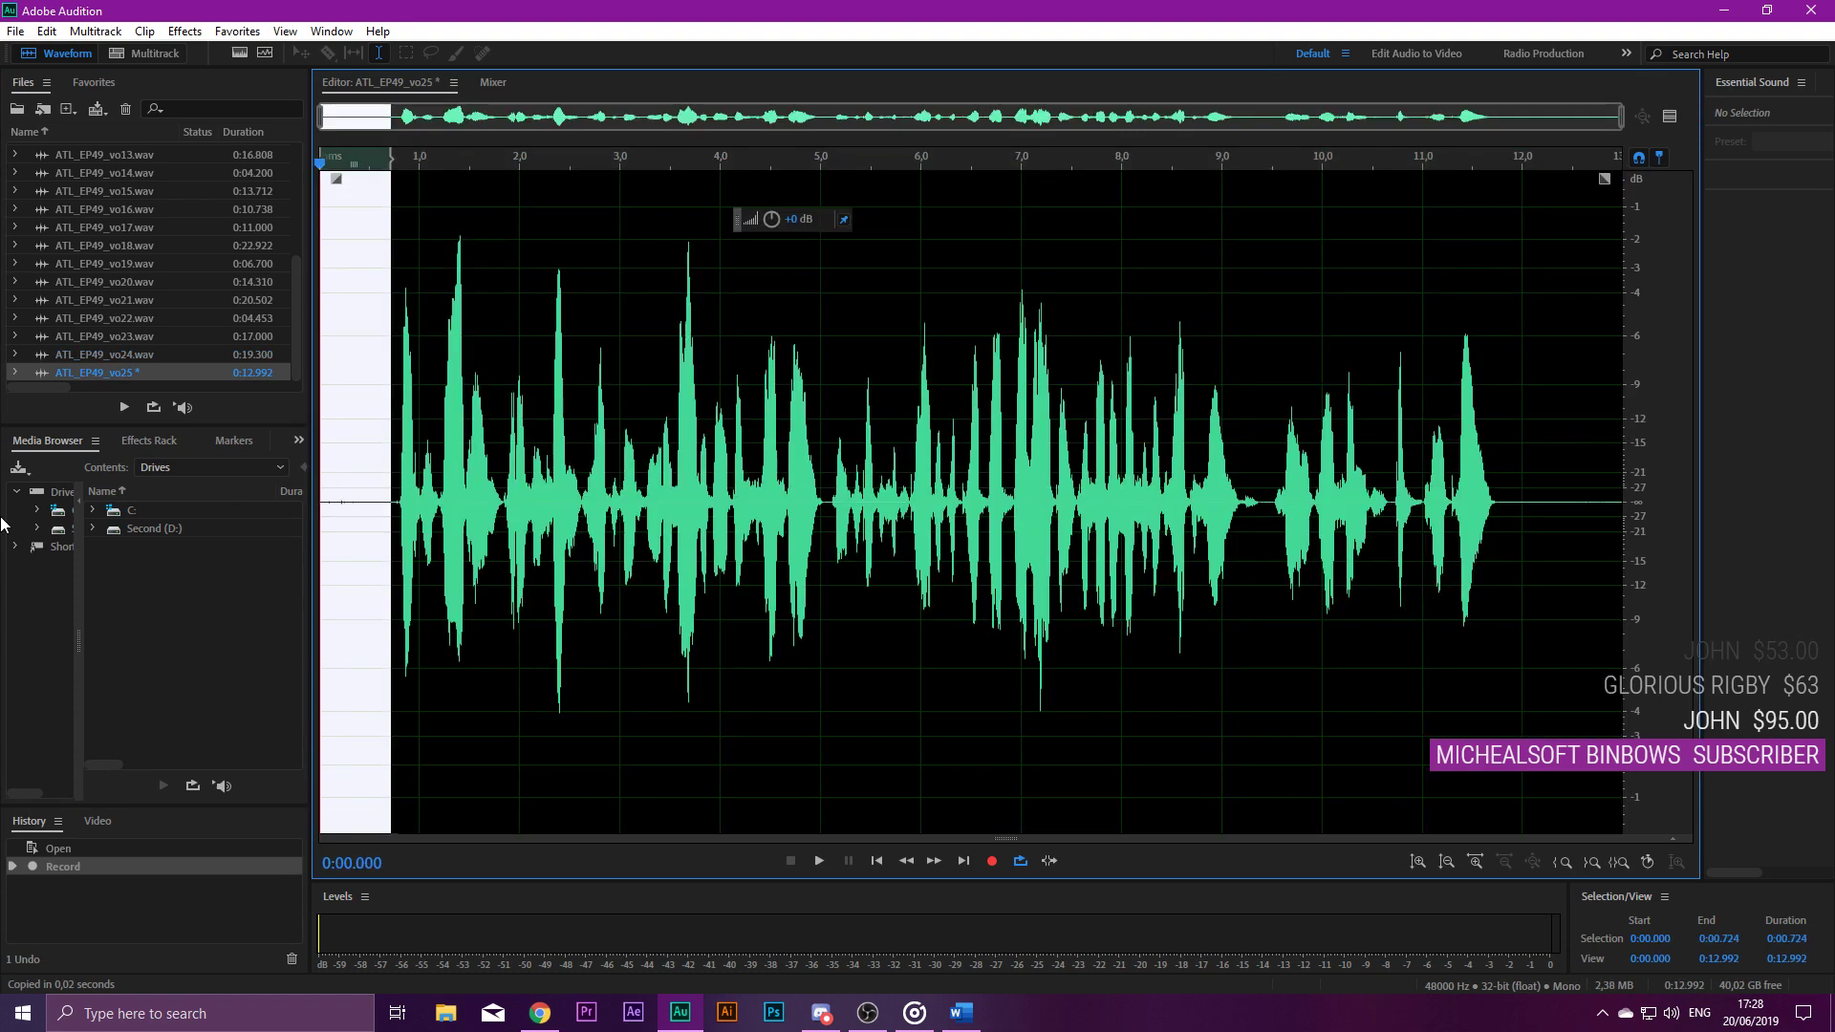
{"action": "key", "text": "Delete"}
{"action": "key", "text": "space"}
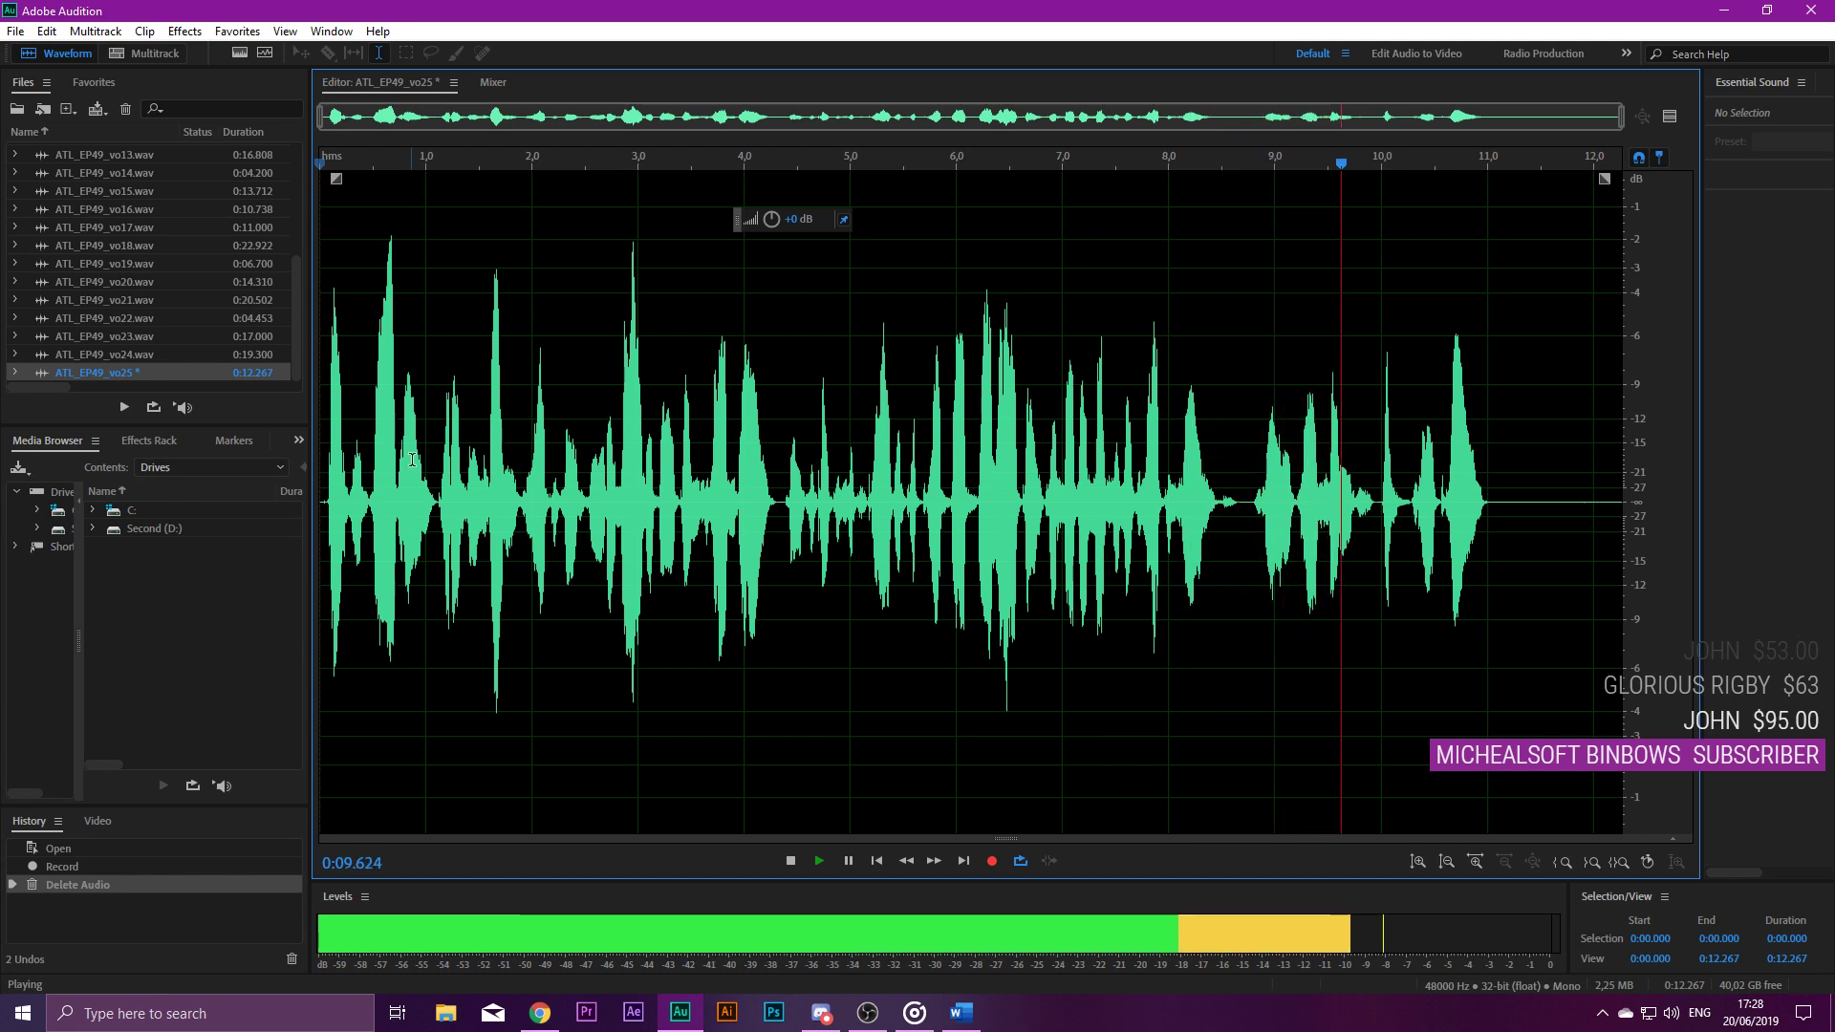
Delete the trailing silence of ATL_EP49_vo25 after 11 seconds and apply Noise Reduction to the whole clip.
{"action": "left_click_drag", "start_coordinate": [1491, 464], "coordinate": [1689, 497]}
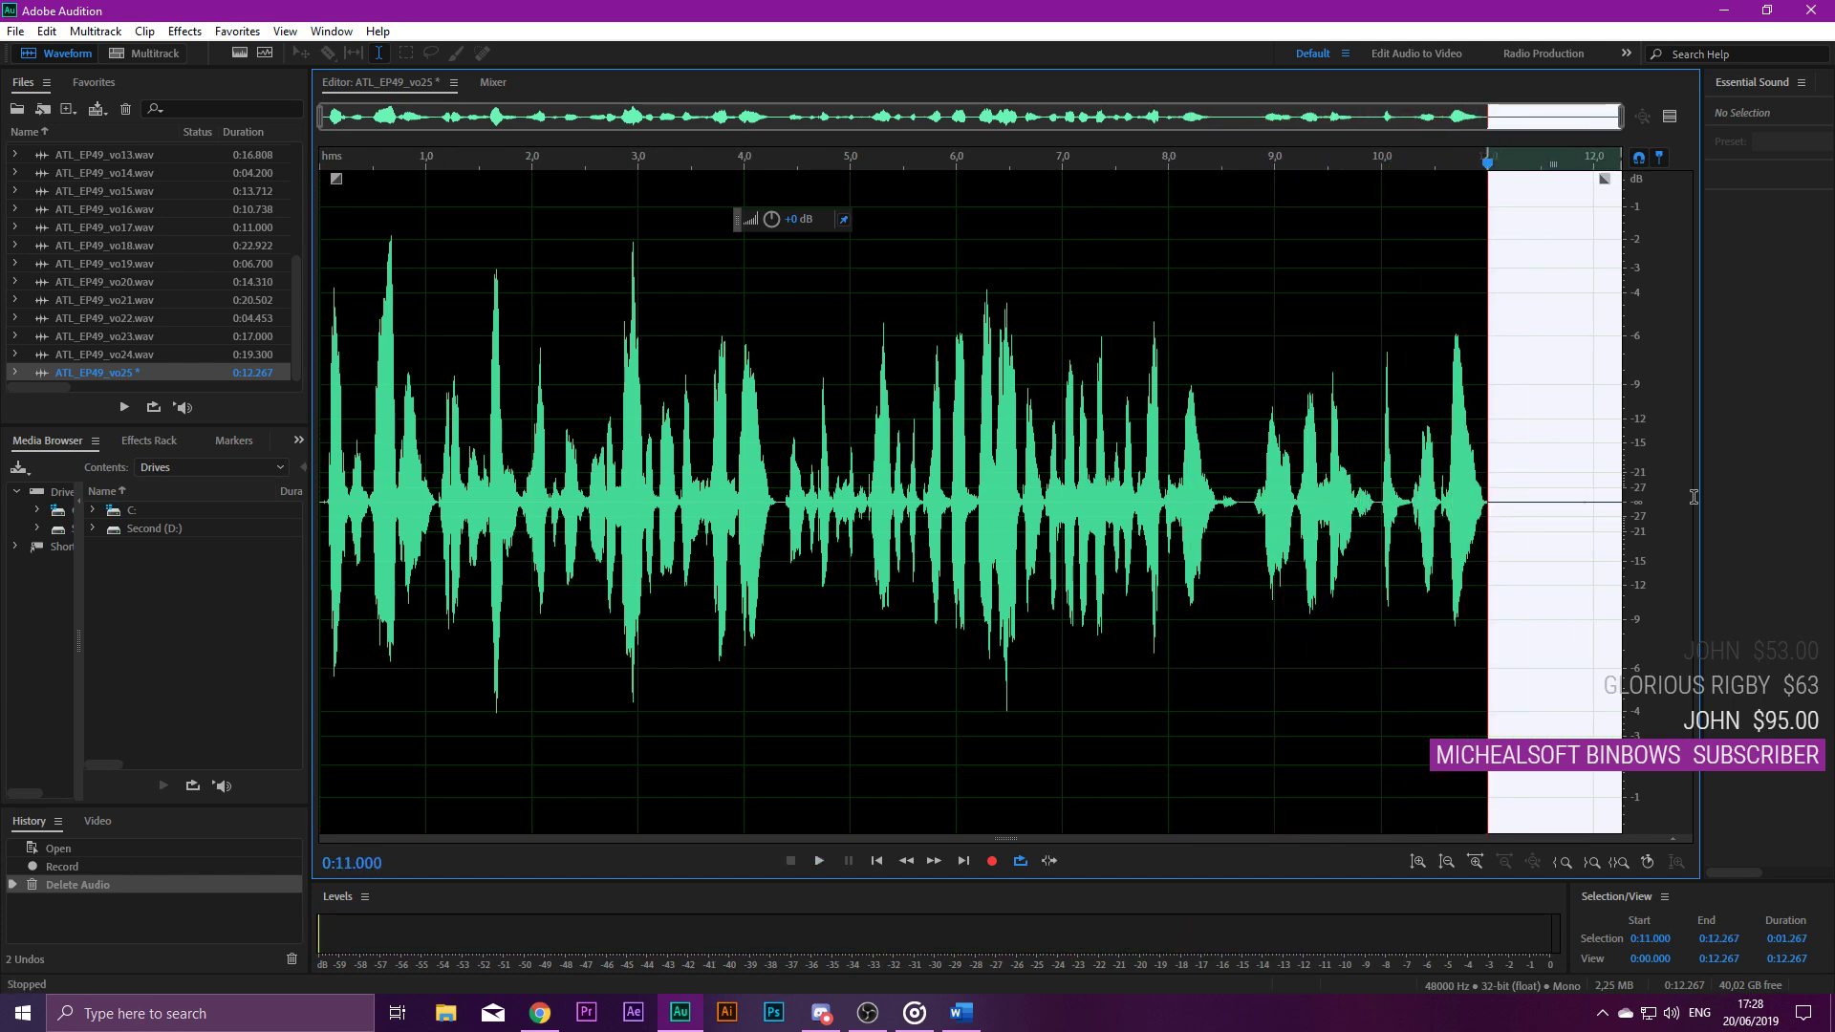
{"action": "key", "text": "Delete"}
{"action": "key", "text": "ctrl+a"}
{"action": "key", "text": "ctrl+shift+p"}
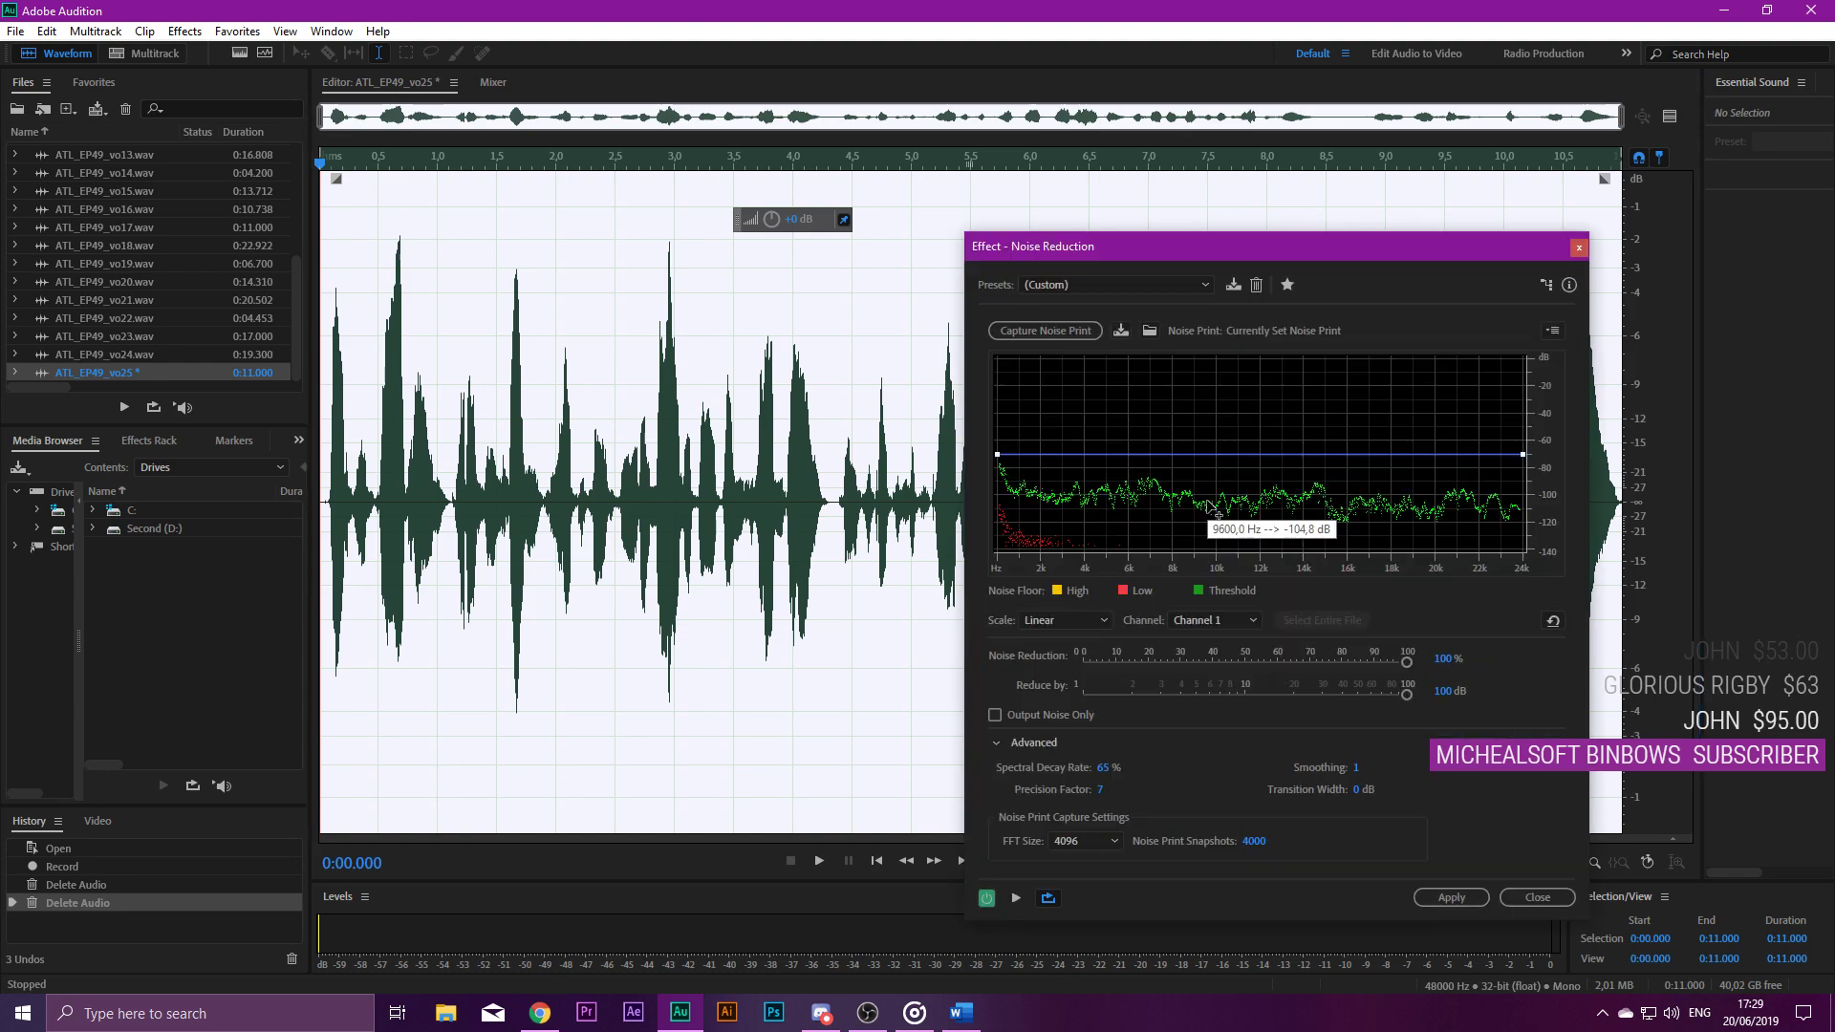
{"action": "key", "text": "Return"}
Play ATL_EP49_vo25 from about 3 seconds and from about 8.3 seconds, and save it as ATL_EP49_vo25.wav.
{"action": "left_click", "coordinate": [675, 497]}
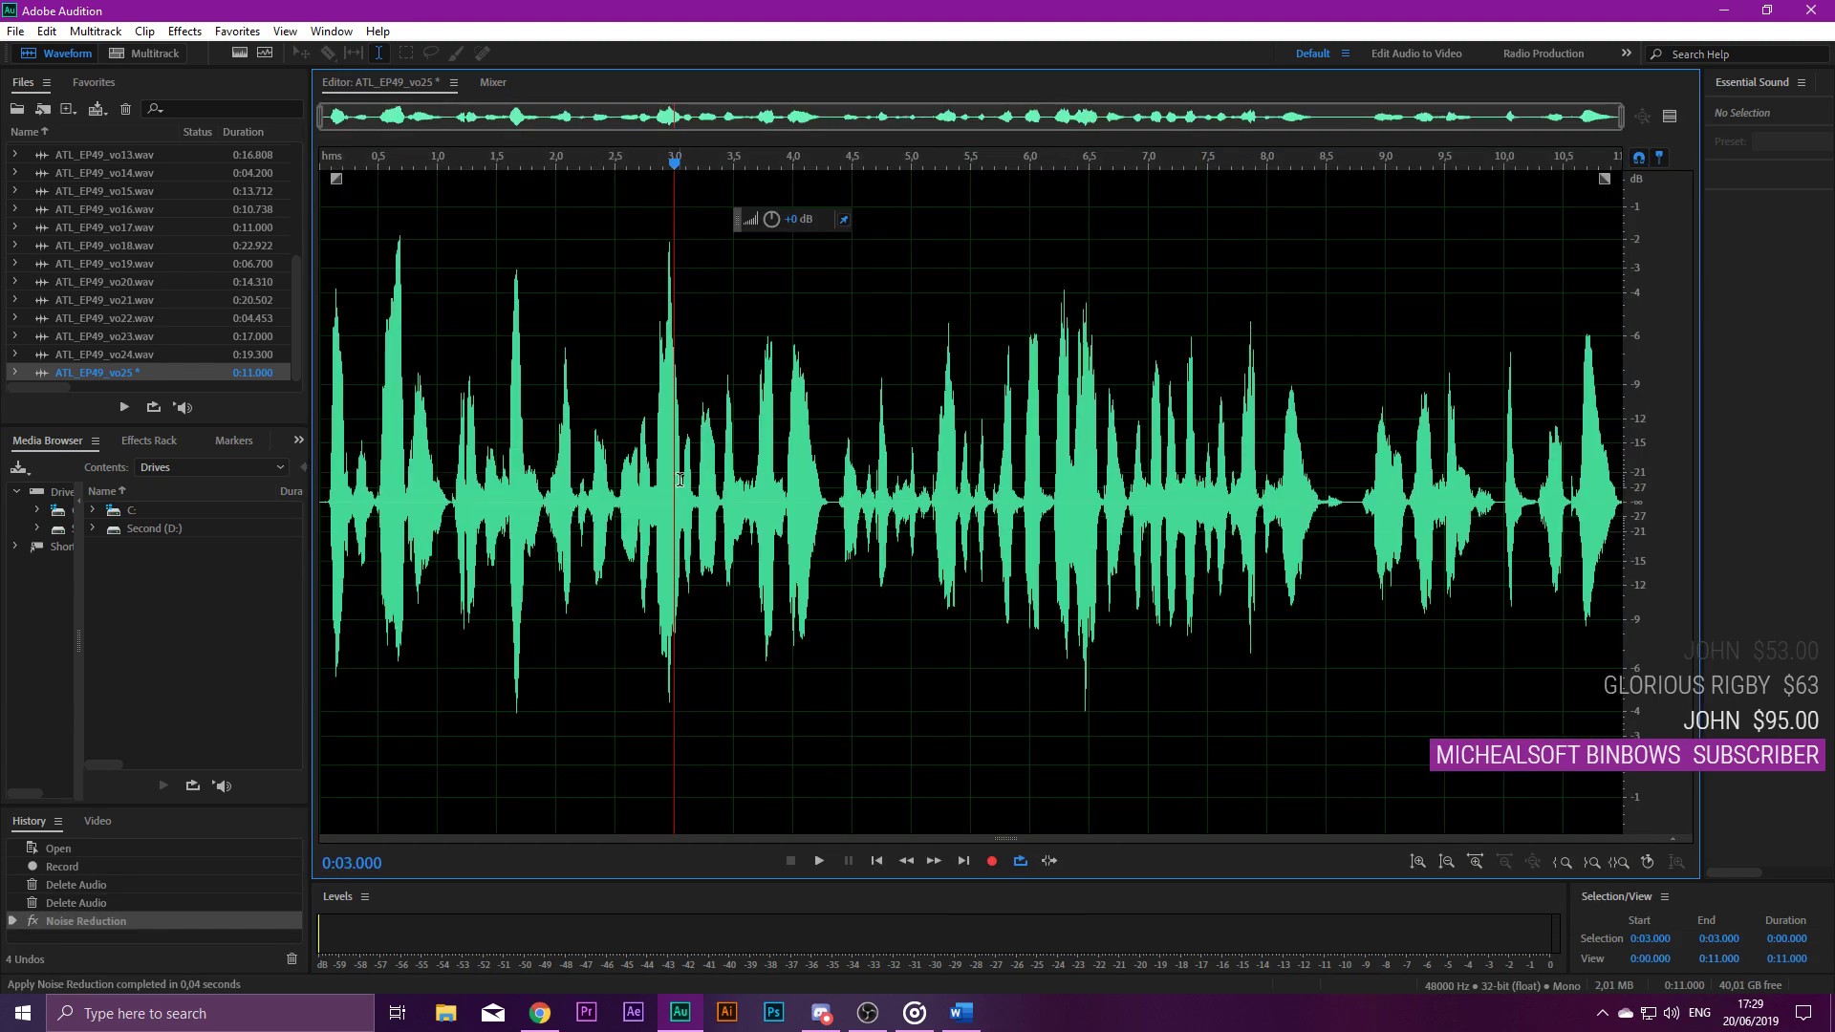
{"action": "key", "text": "space"}
{"action": "left_click", "coordinate": [1306, 473]}
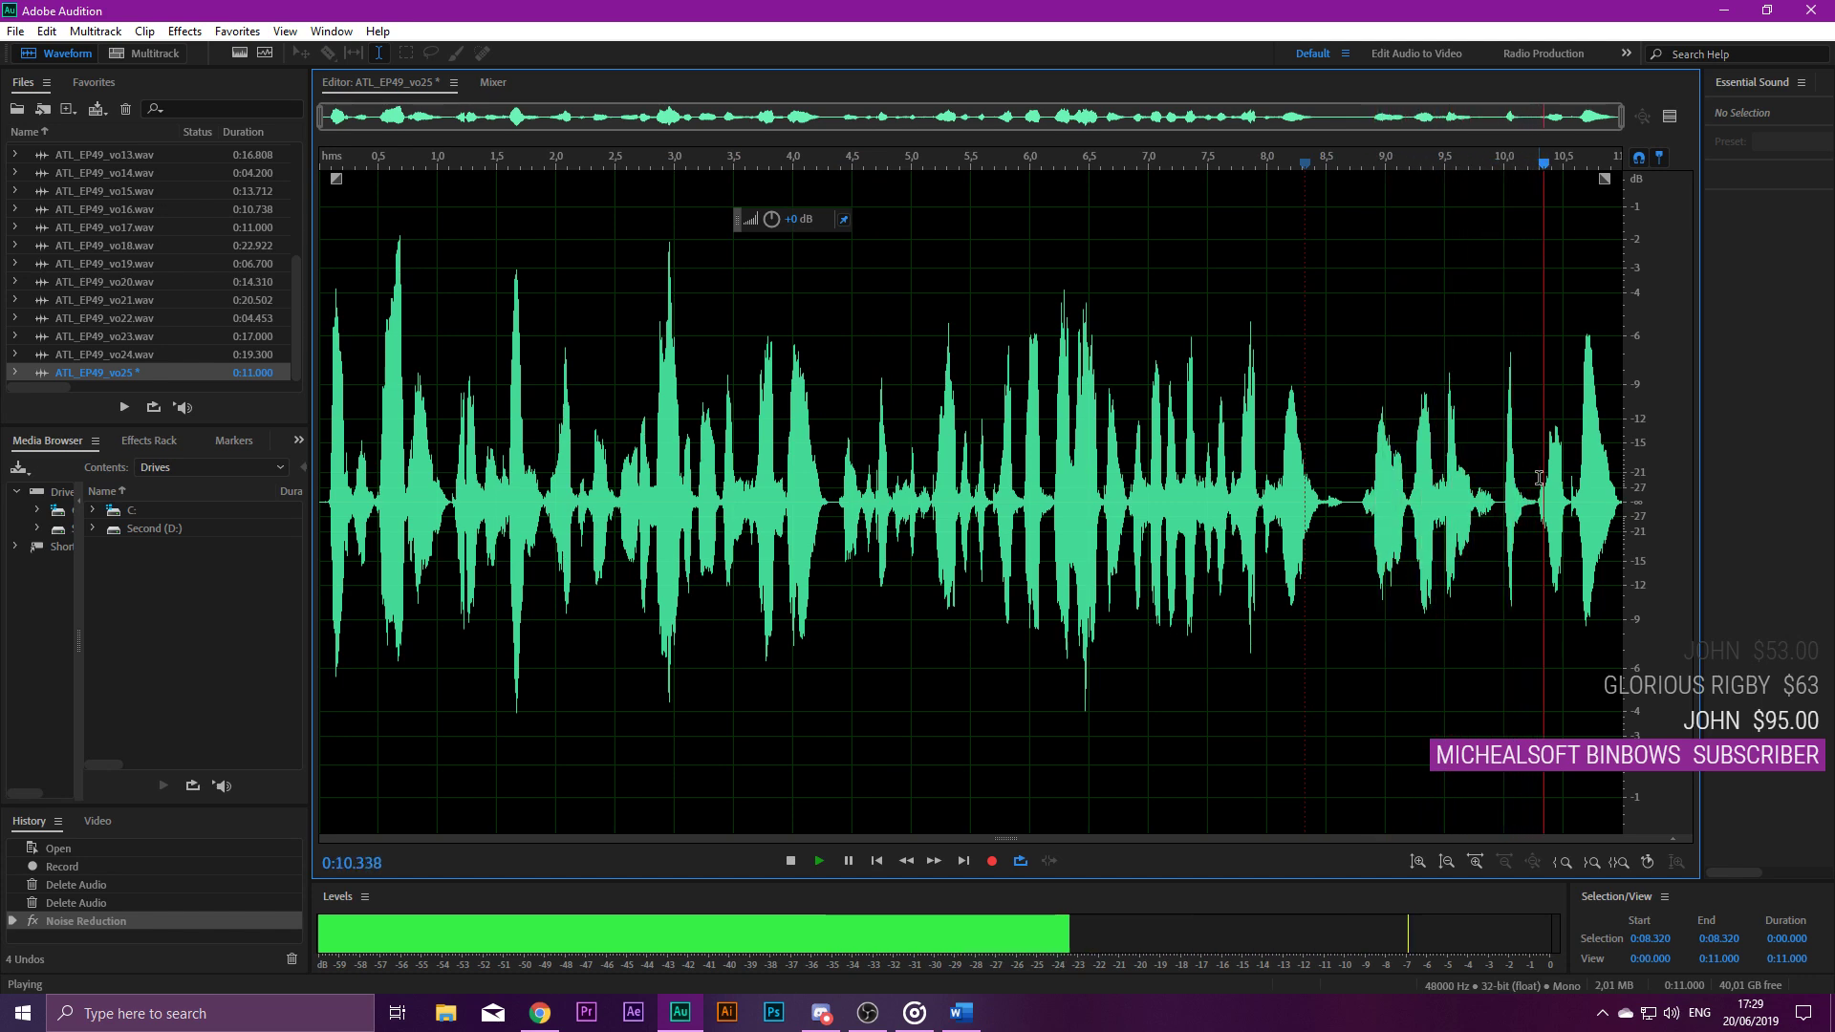
{"action": "double_click", "coordinate": [1308, 475]}
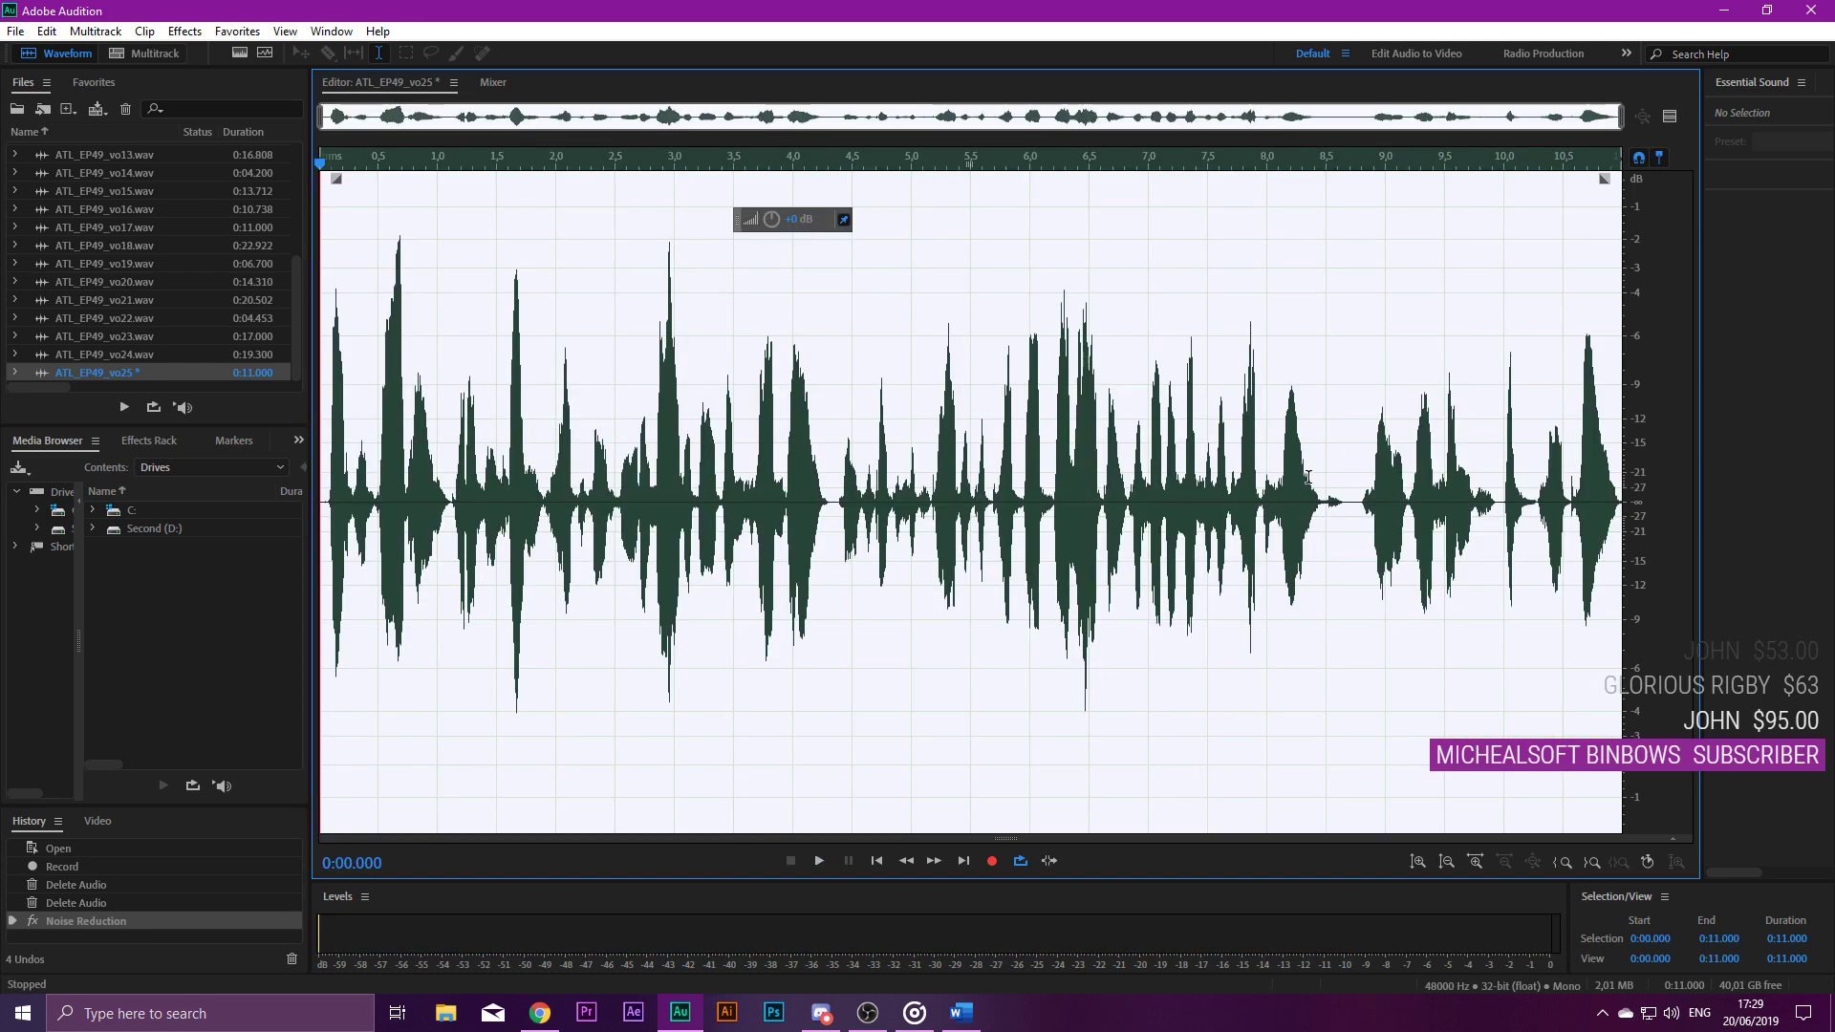
{"action": "key", "text": "ctrl+s"}
{"action": "left_click", "coordinate": [1090, 663]}
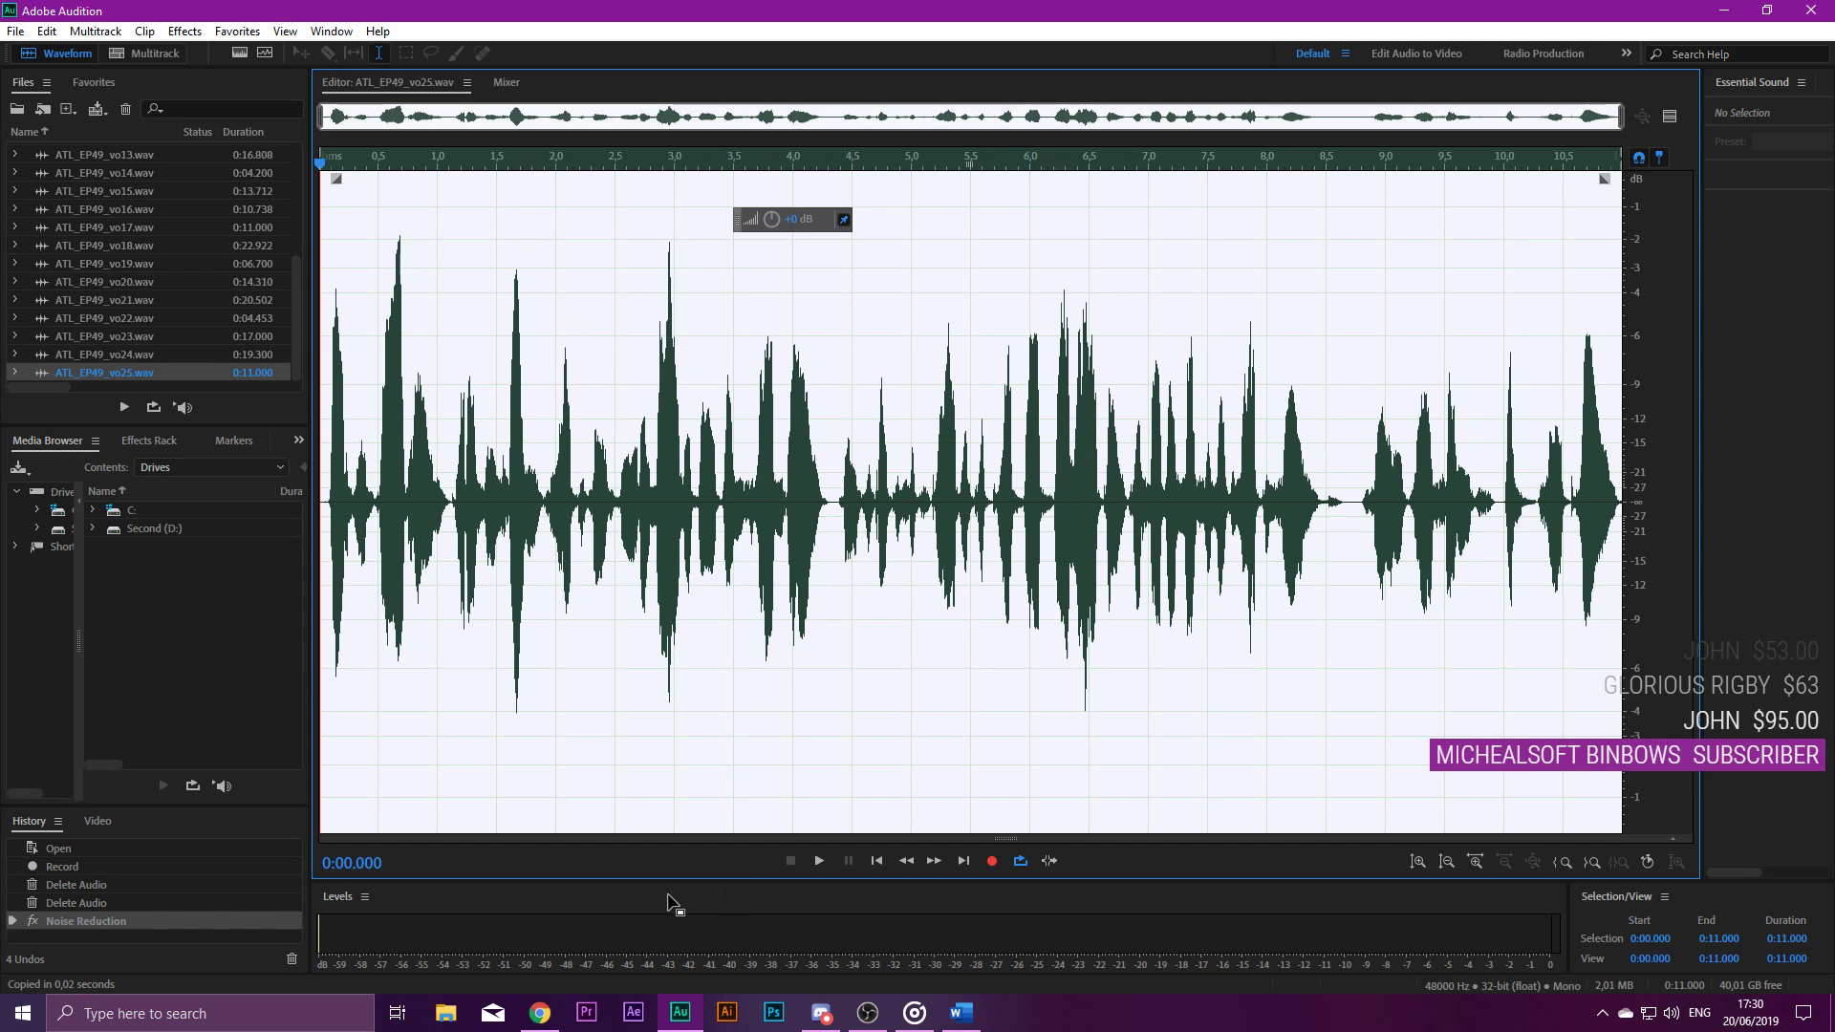
Switch to a File Explorer window, move it aside, and open the Music folder.
{"action": "left_click", "coordinate": [445, 1013]}
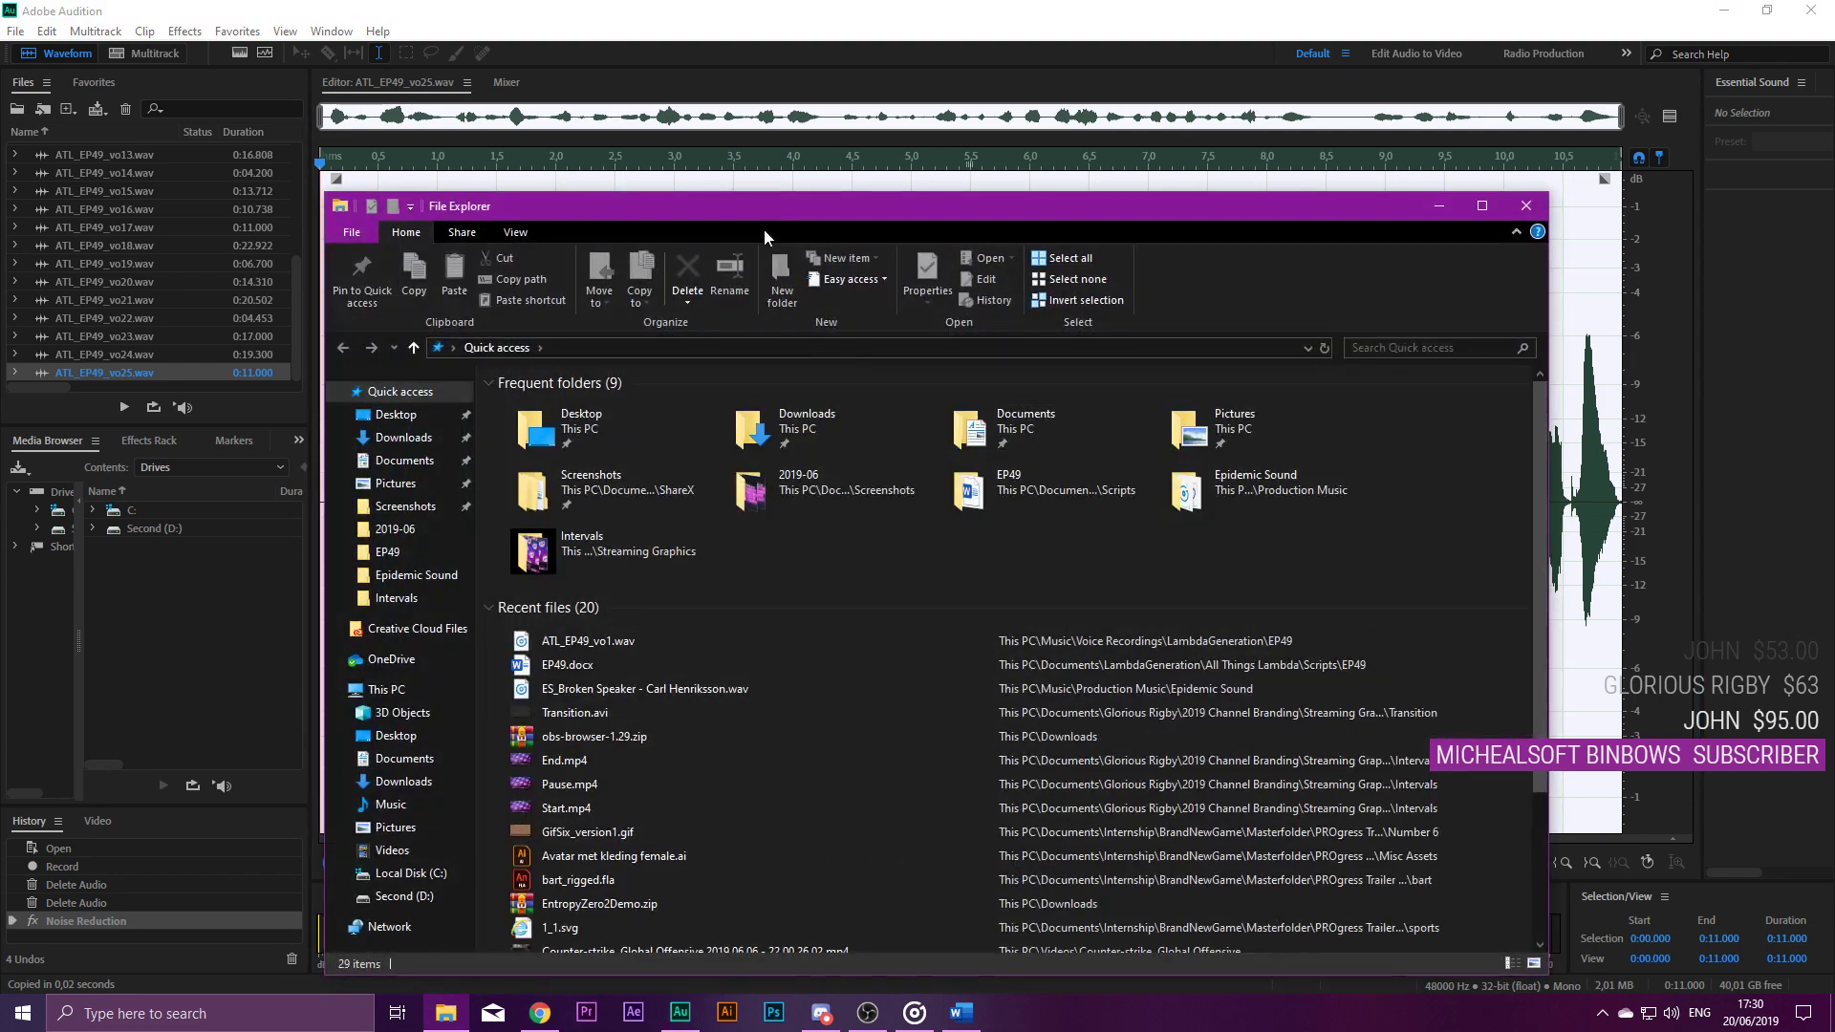
{"action": "left_click_drag", "start_coordinate": [765, 228], "coordinate": [1161, 284]}
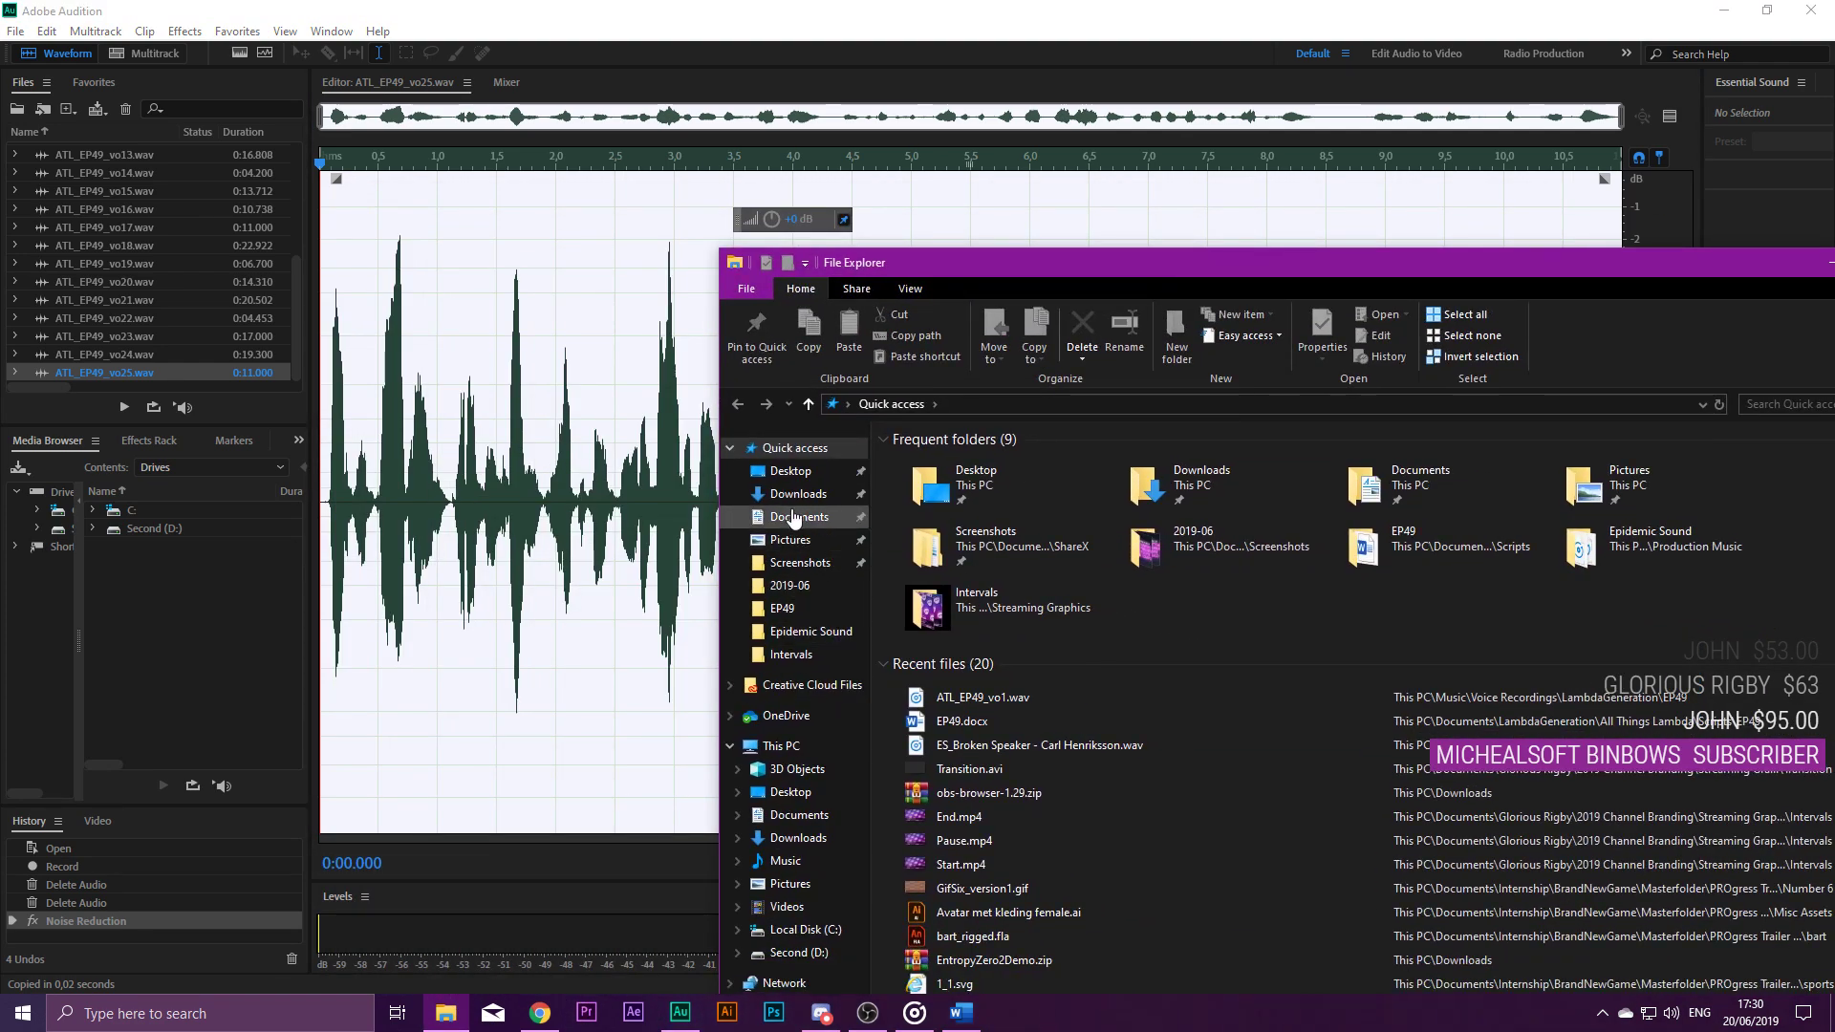
{"action": "left_click", "coordinate": [810, 862]}
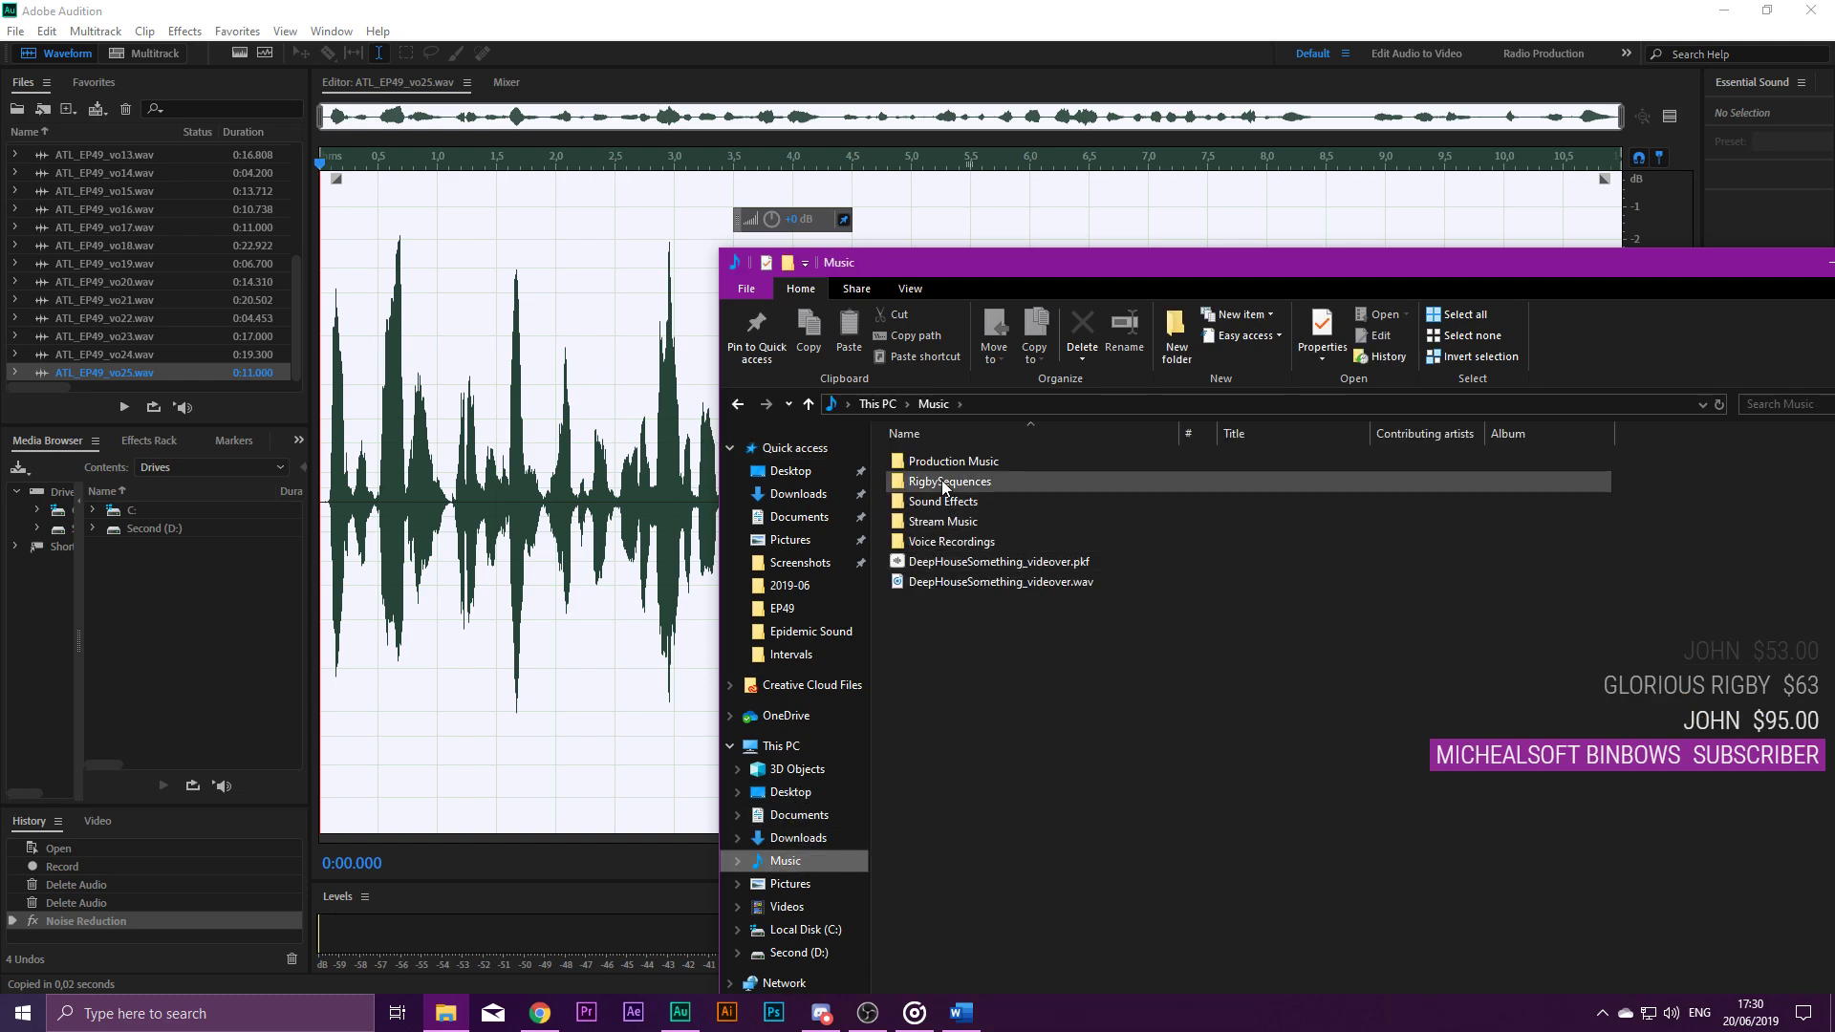
Browse to Voice Recordings > LambdaGeneration > EP49, look through the voice-over files and select all of them to check their count.
{"action": "double_click", "coordinate": [961, 543]}
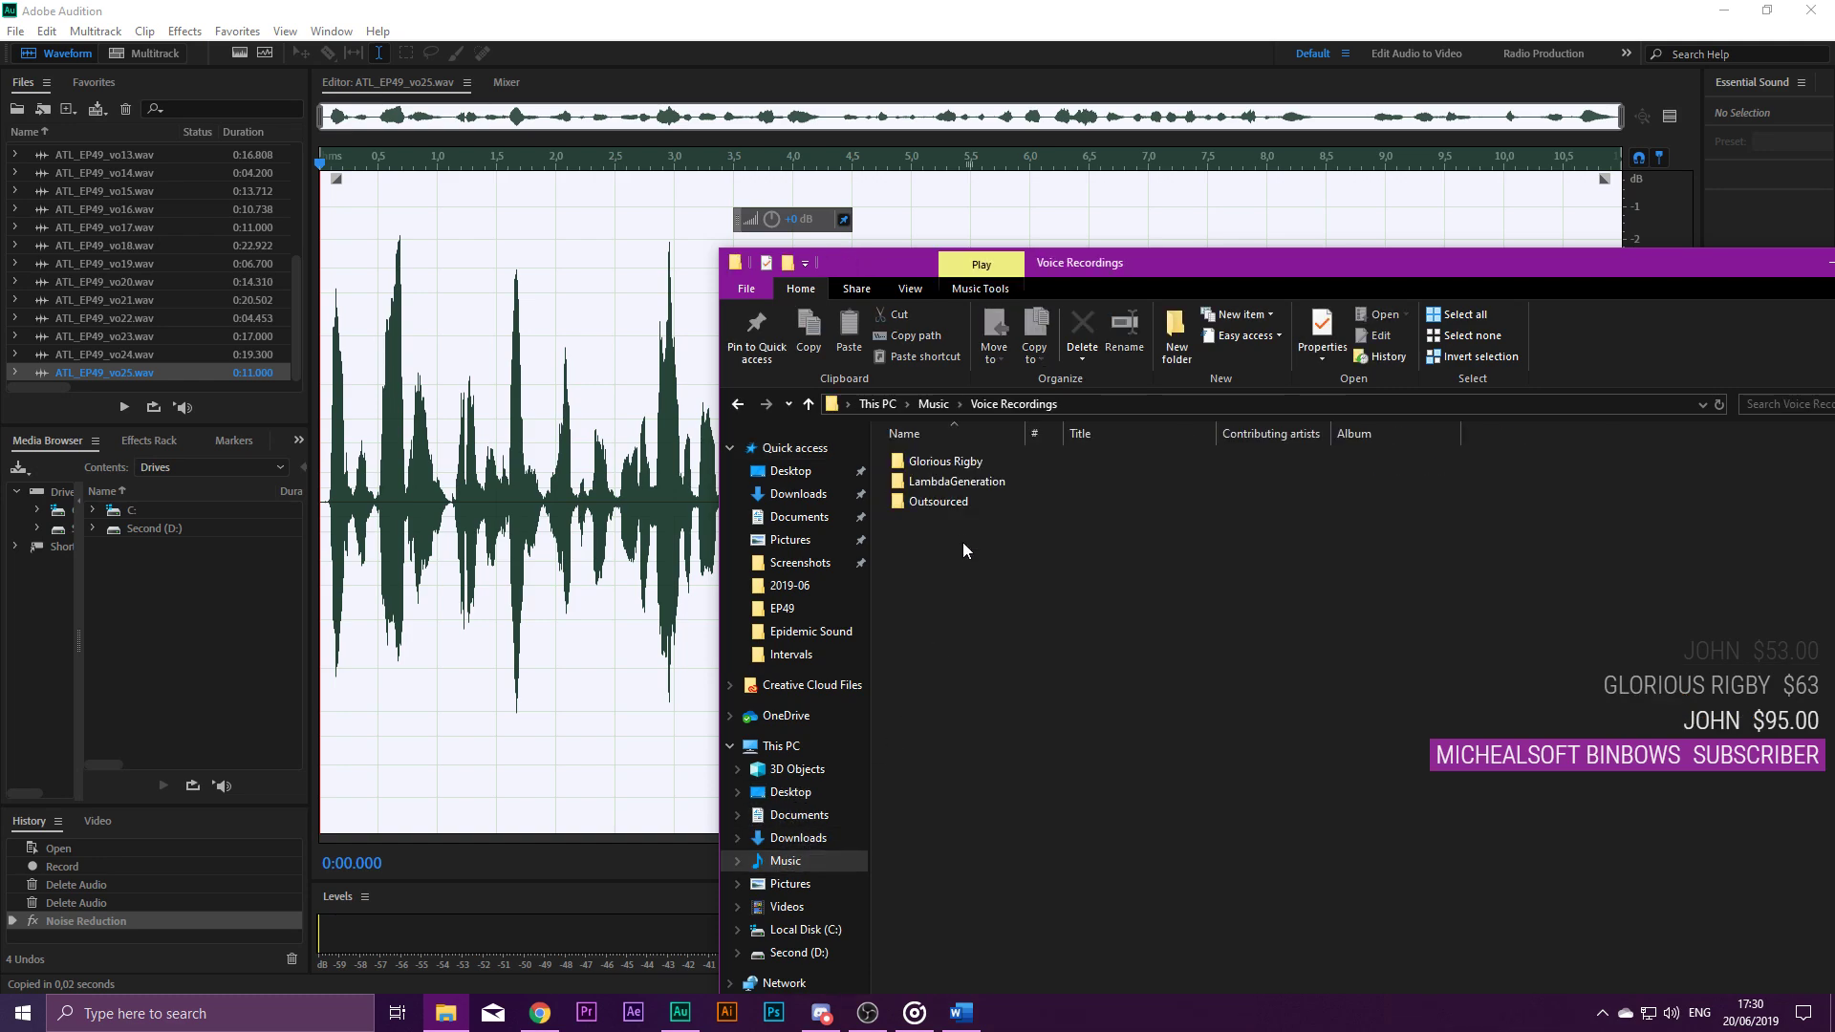
{"action": "double_click", "coordinate": [947, 481]}
{"action": "double_click", "coordinate": [925, 702]}
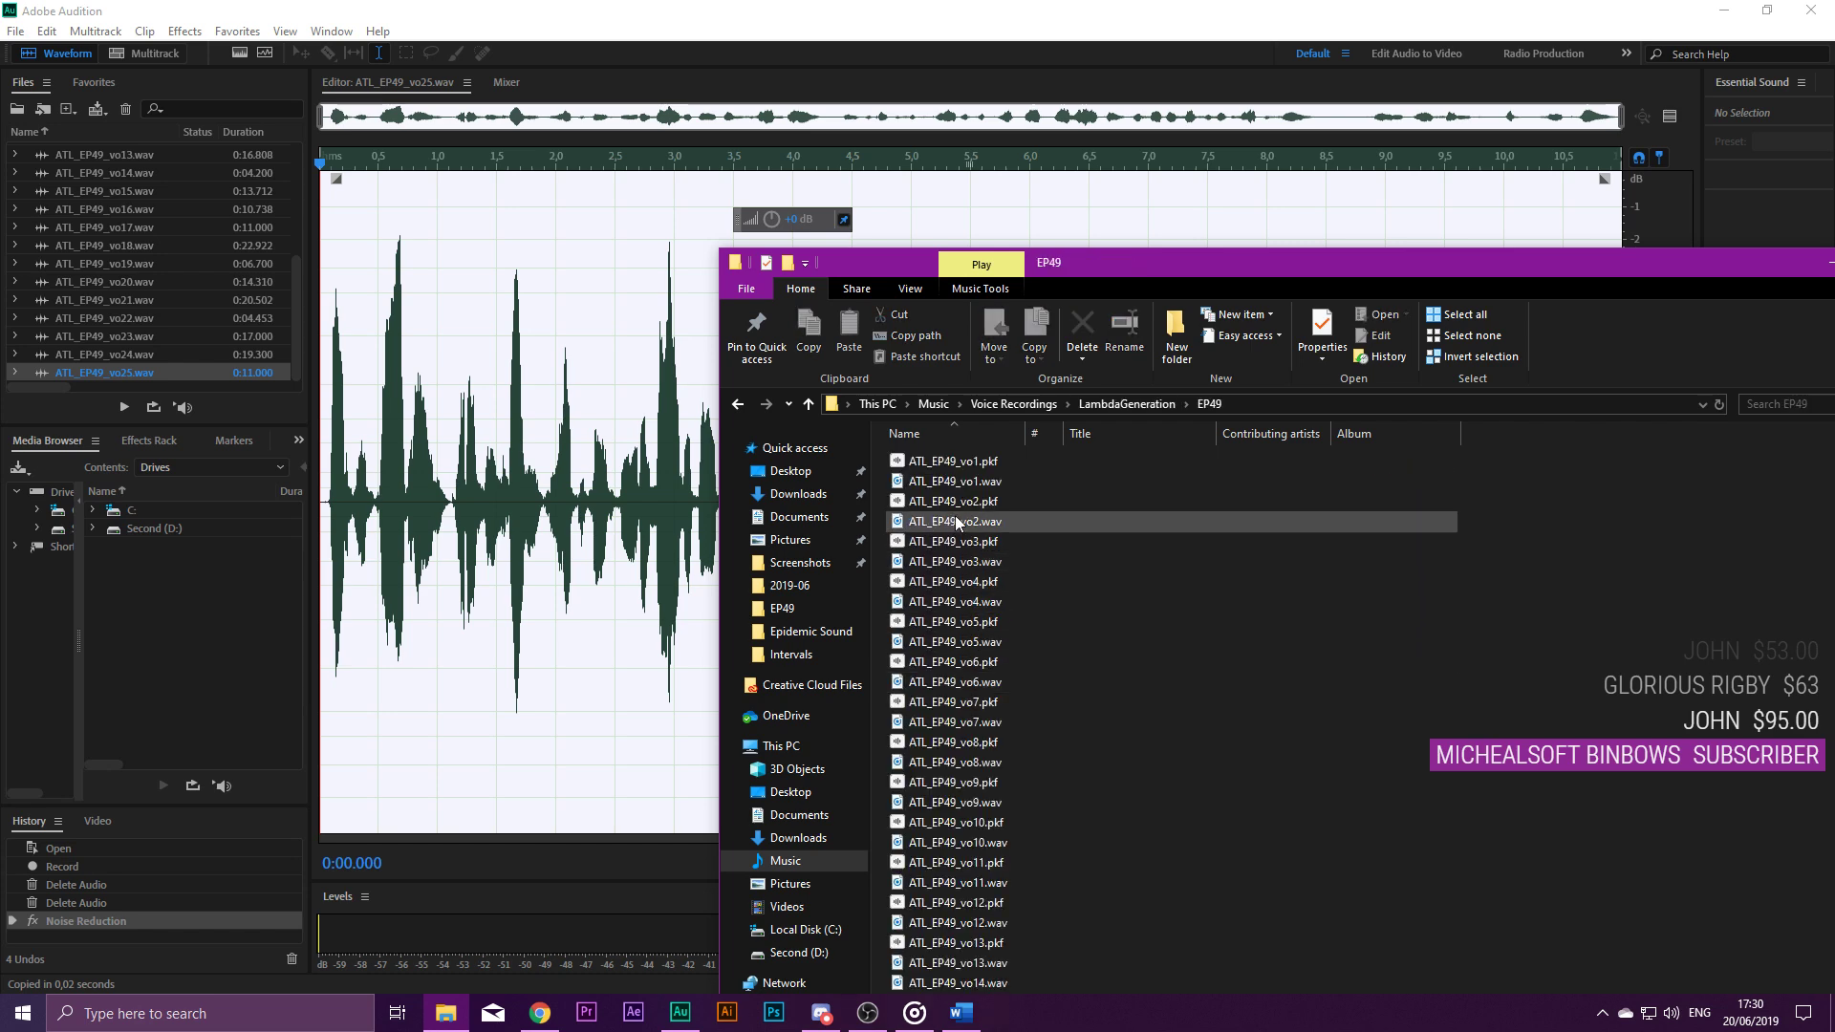
{"action": "left_click_drag", "start_coordinate": [1138, 268], "coordinate": [939, 125]}
{"action": "scroll", "coordinate": [713, 541], "scroll_direction": "down", "scroll_amount": 5}
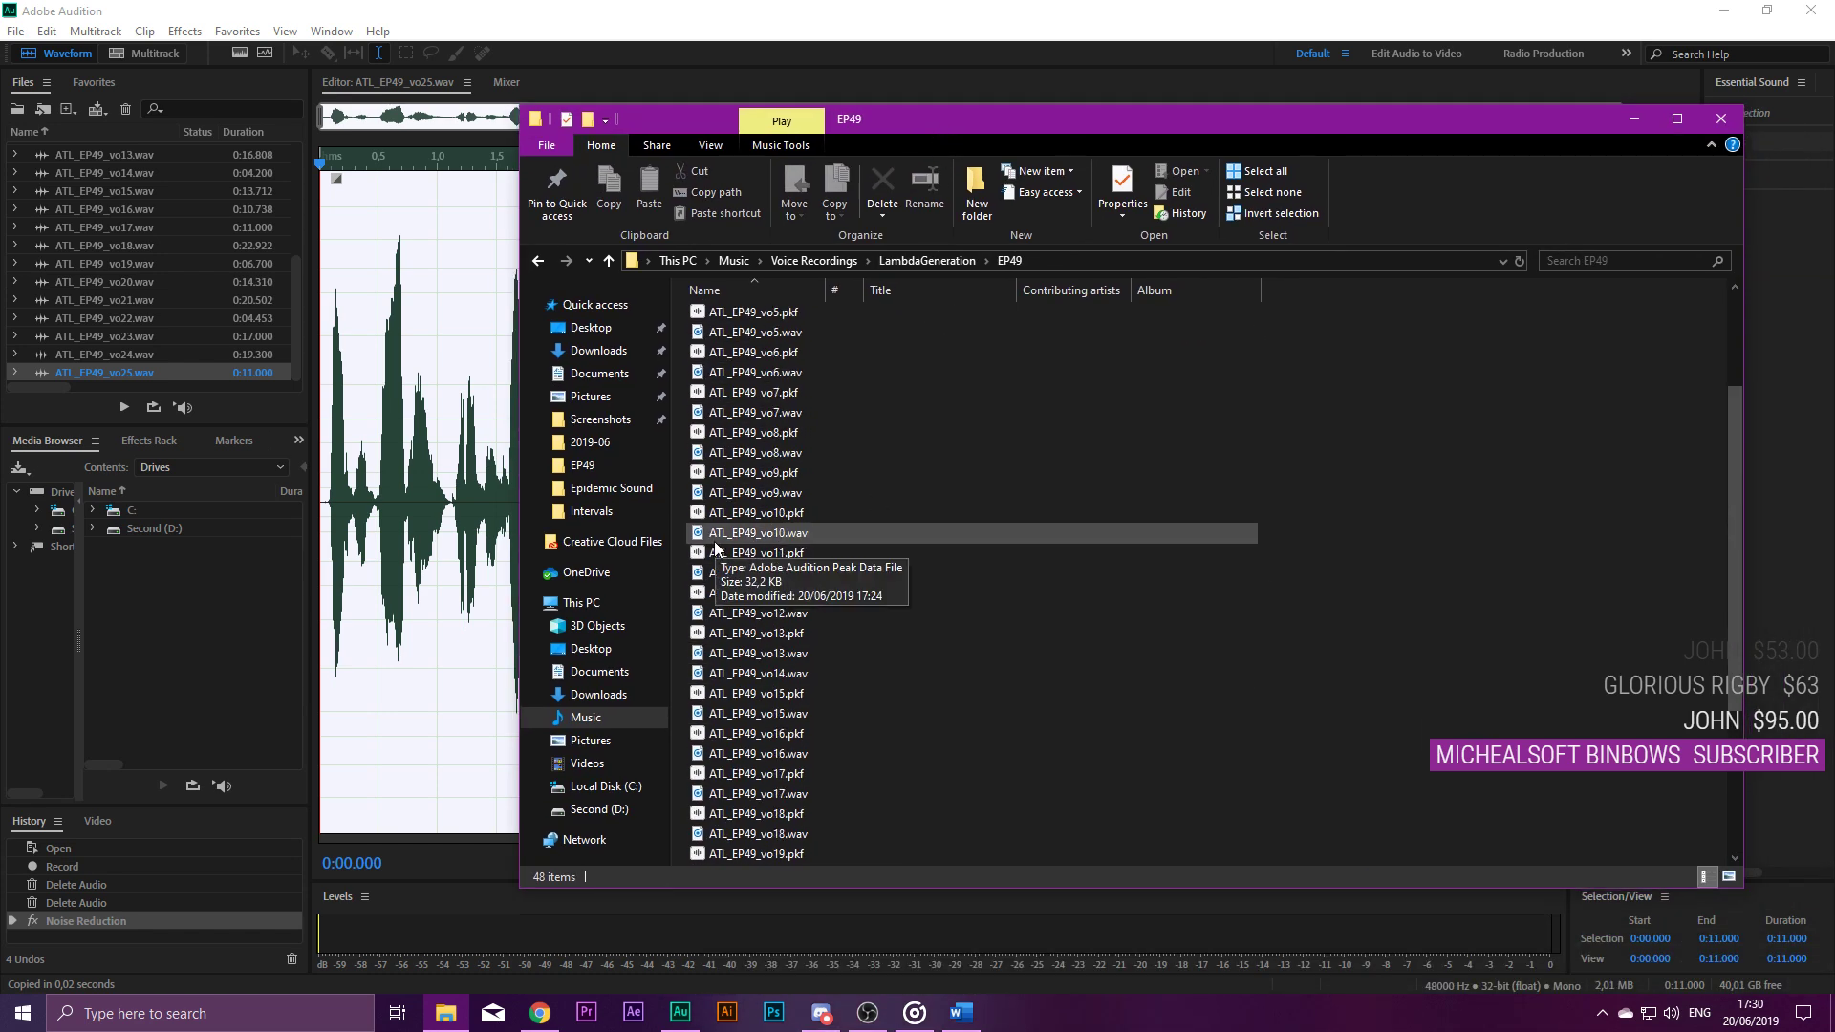
{"action": "scroll", "coordinate": [727, 602], "scroll_direction": "down", "scroll_amount": 2}
{"action": "left_click", "coordinate": [804, 853]}
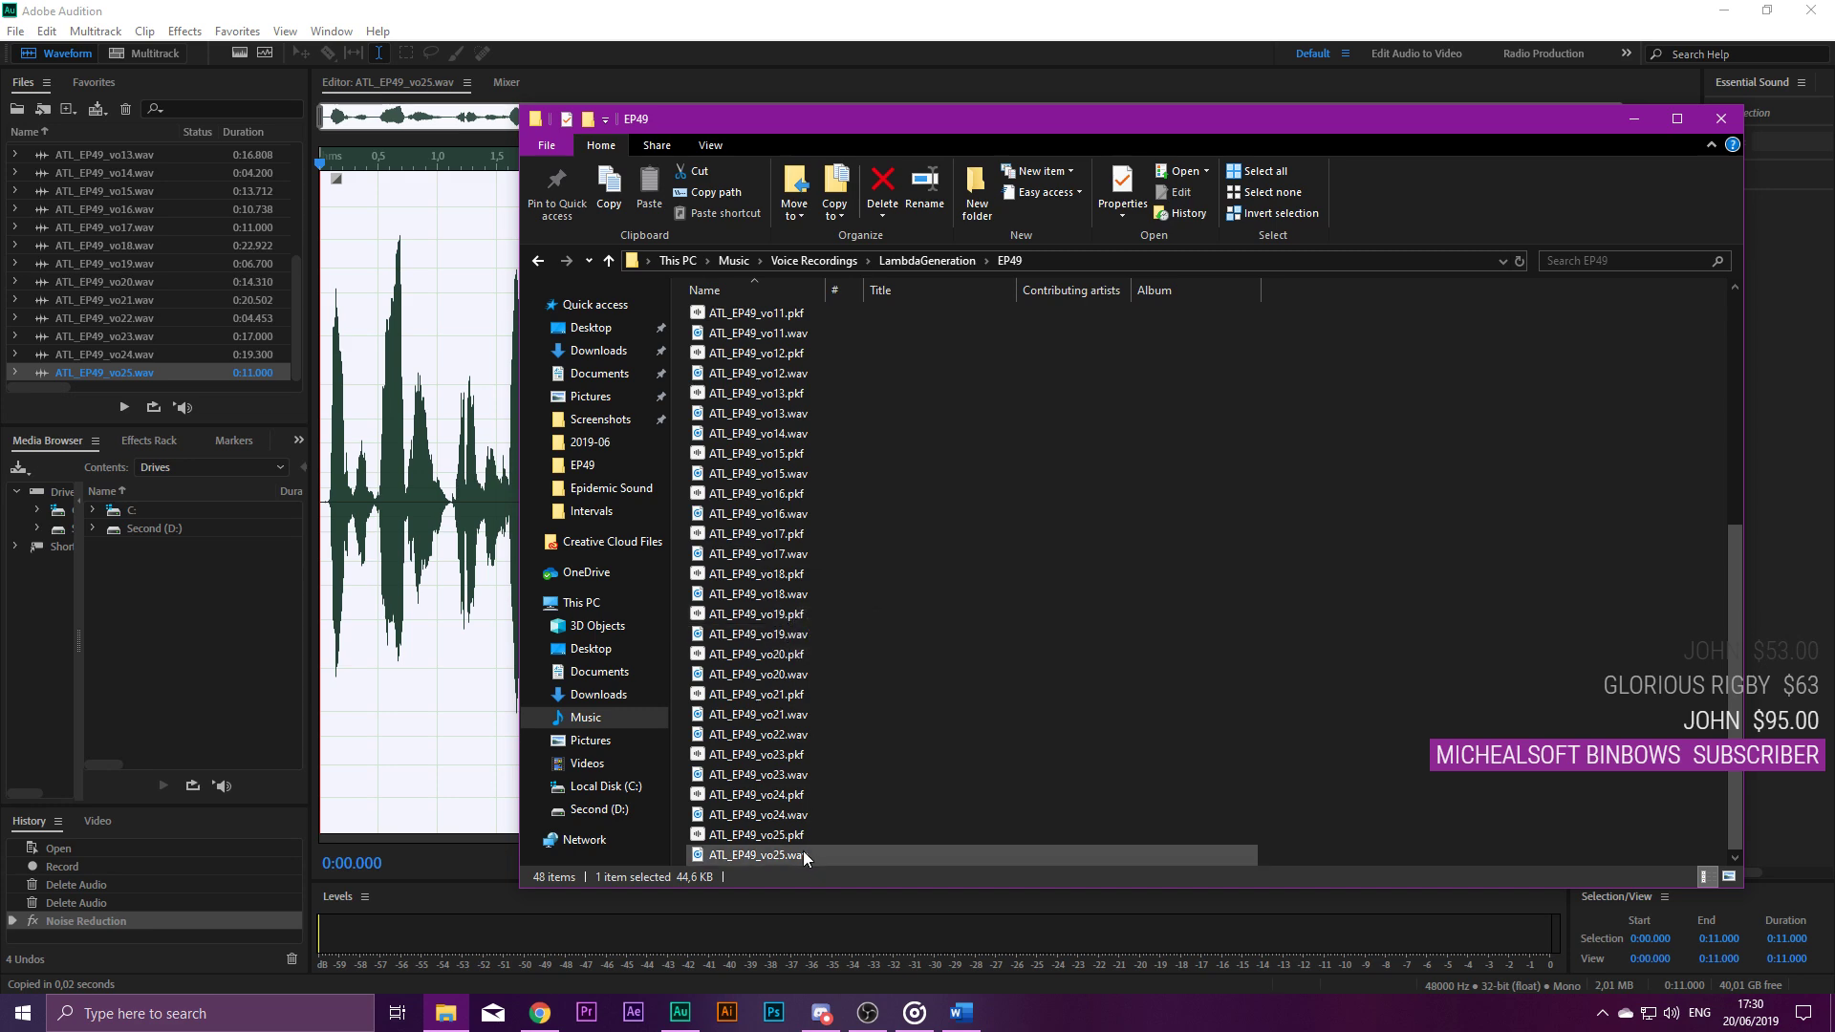
{"action": "key", "text": "ctrl+a"}
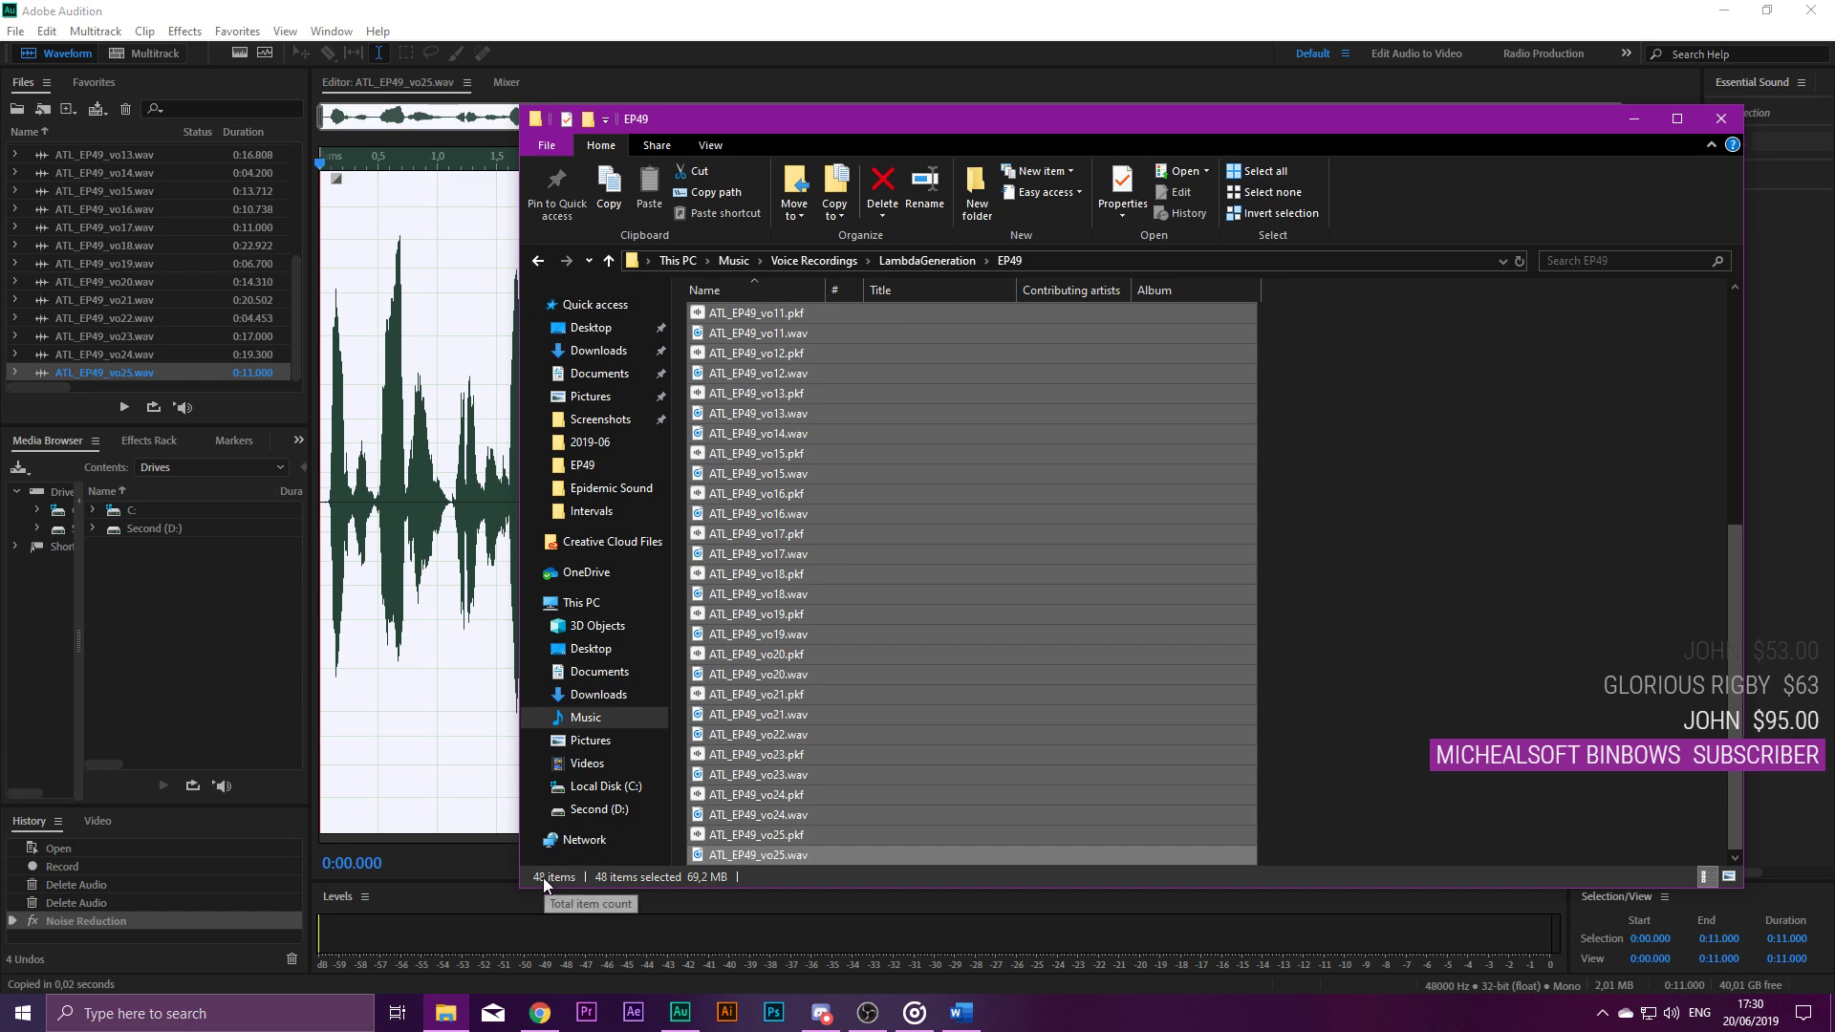
{"action": "left_click", "coordinate": [925, 725]}
{"action": "left_click", "coordinate": [897, 755]}
{"action": "left_click", "coordinate": [850, 690]}
{"action": "left_click", "coordinate": [822, 614]}
{"action": "left_click", "coordinate": [801, 574]}
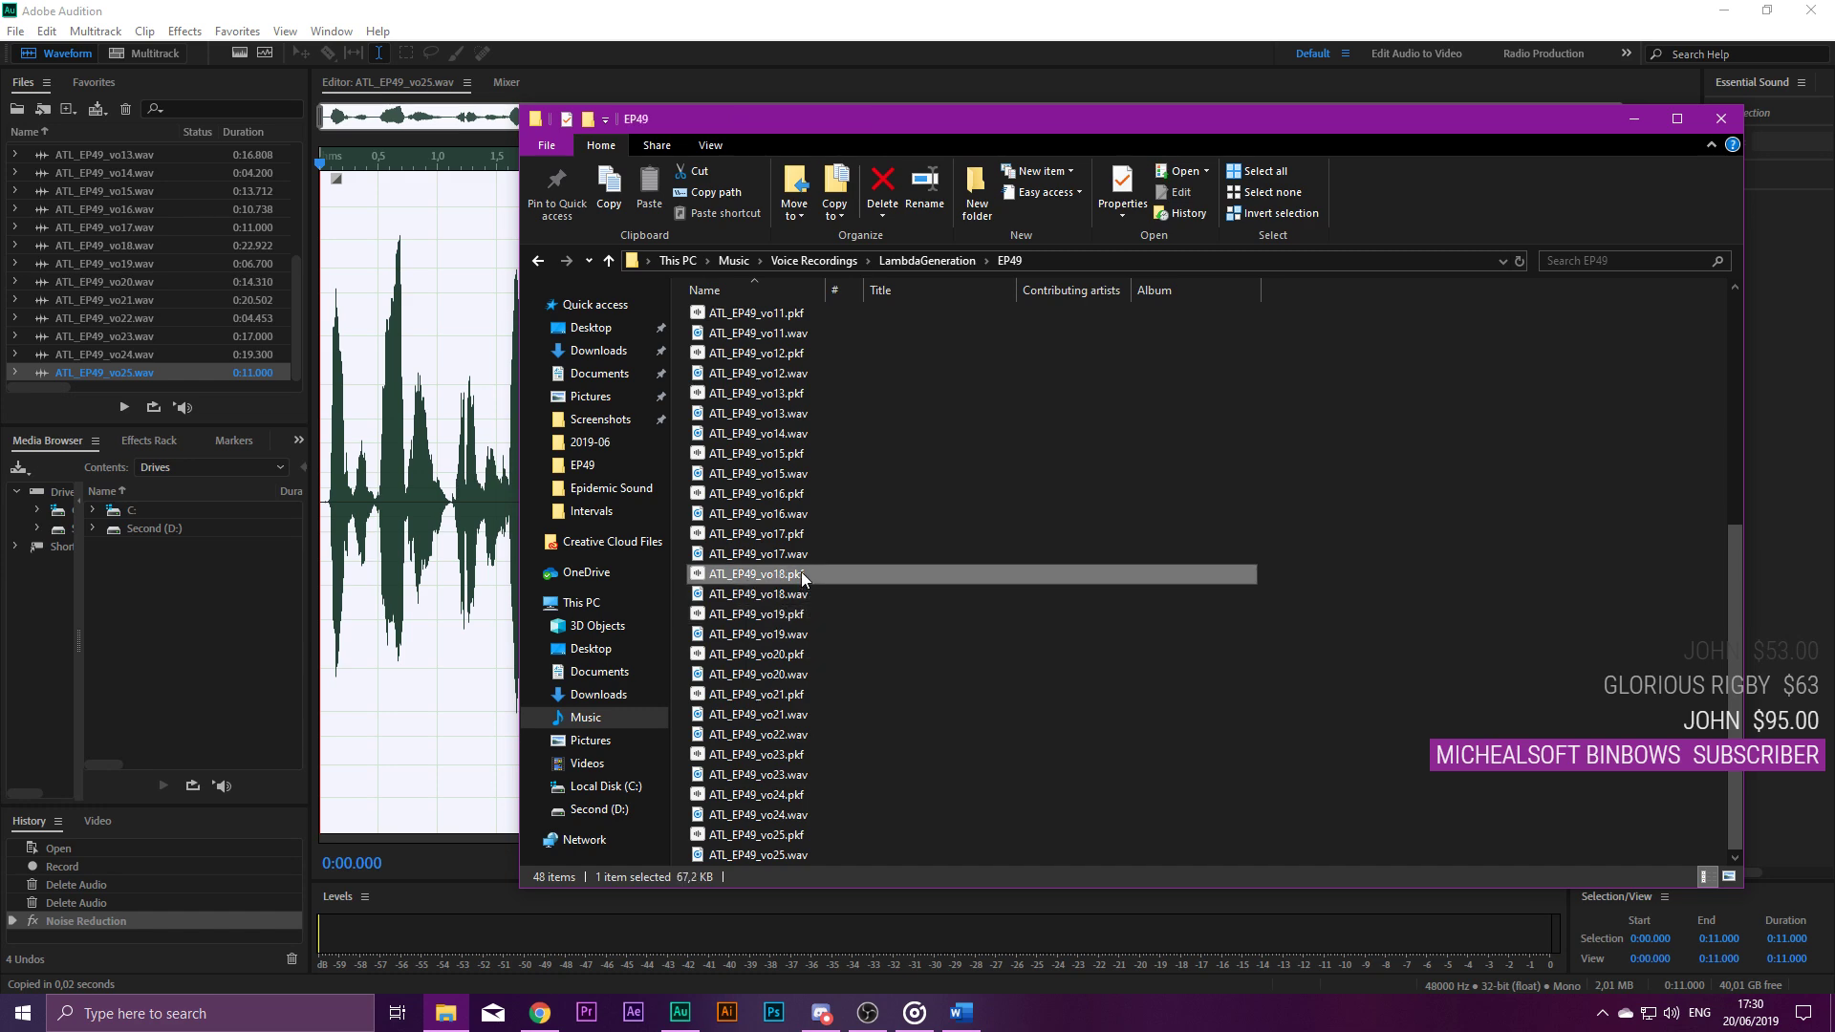
{"action": "left_click", "coordinate": [1425, 515]}
{"action": "scroll", "coordinate": [1426, 515], "scroll_direction": "up", "scroll_amount": 7}
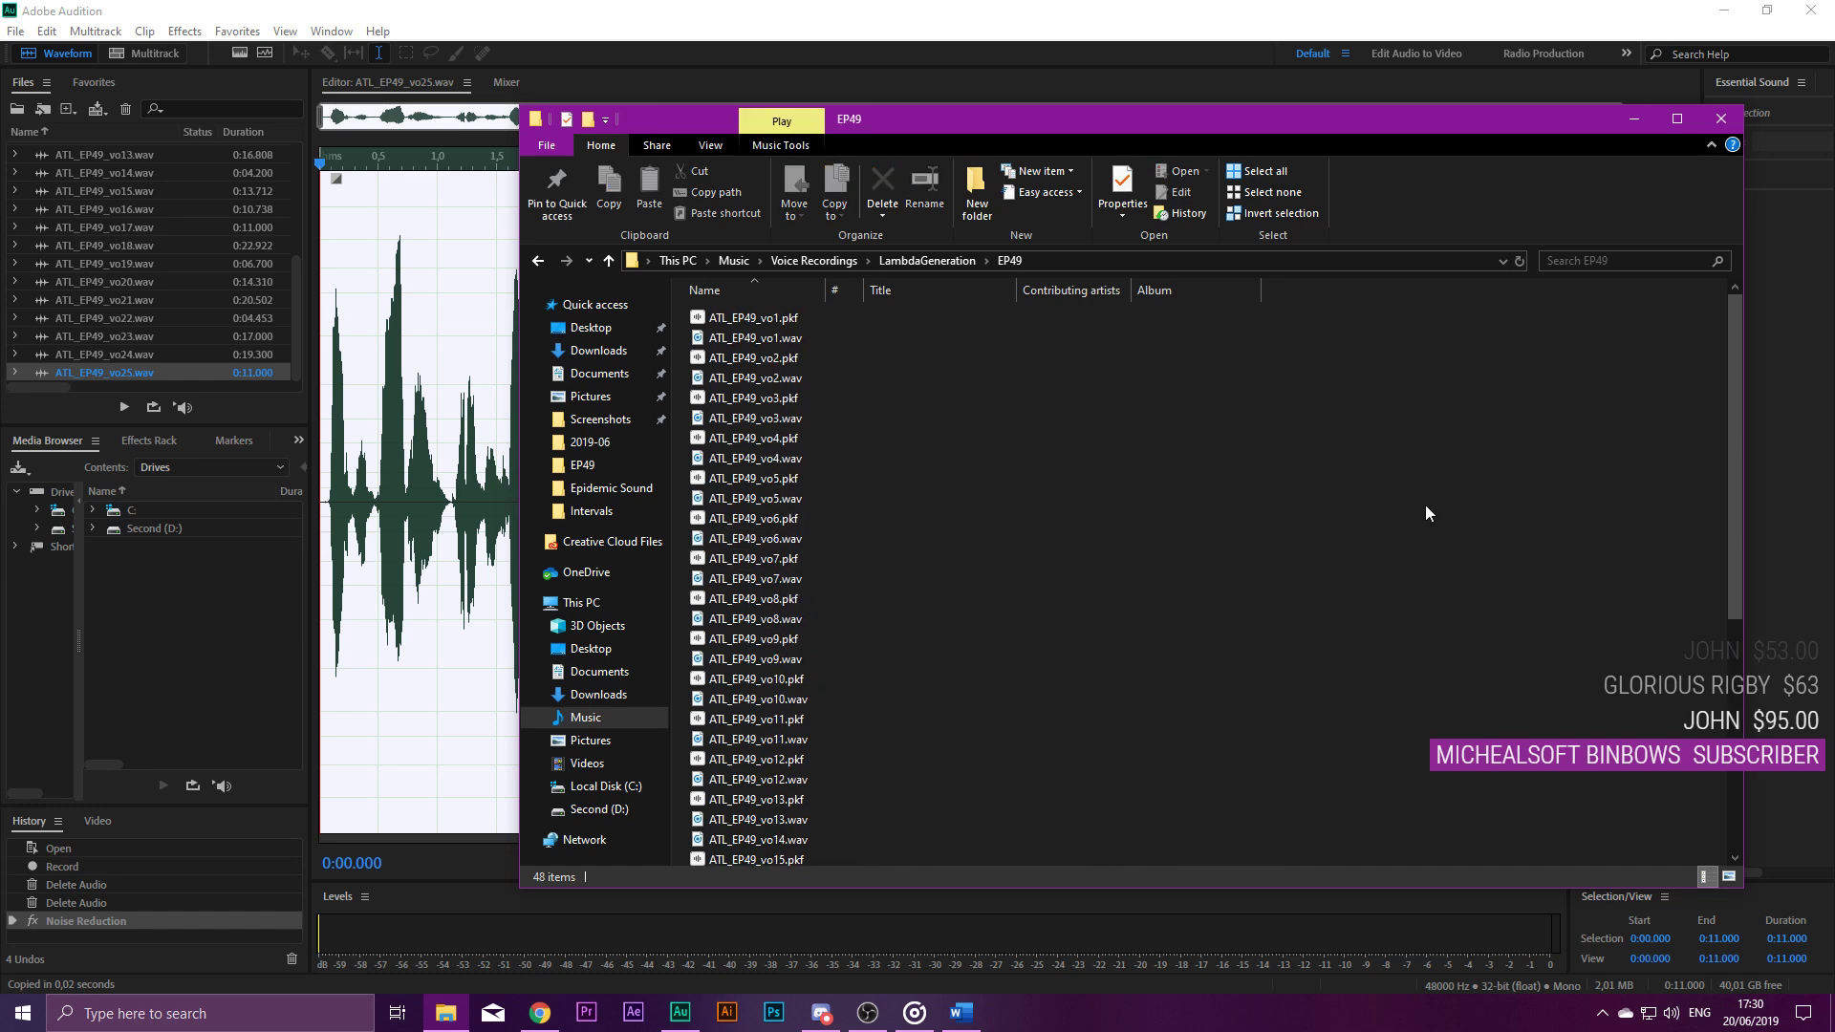
Look through the EP48 recordings folder for comparison and return to the LambdaGeneration folder.
{"action": "key", "text": "alt+Up"}
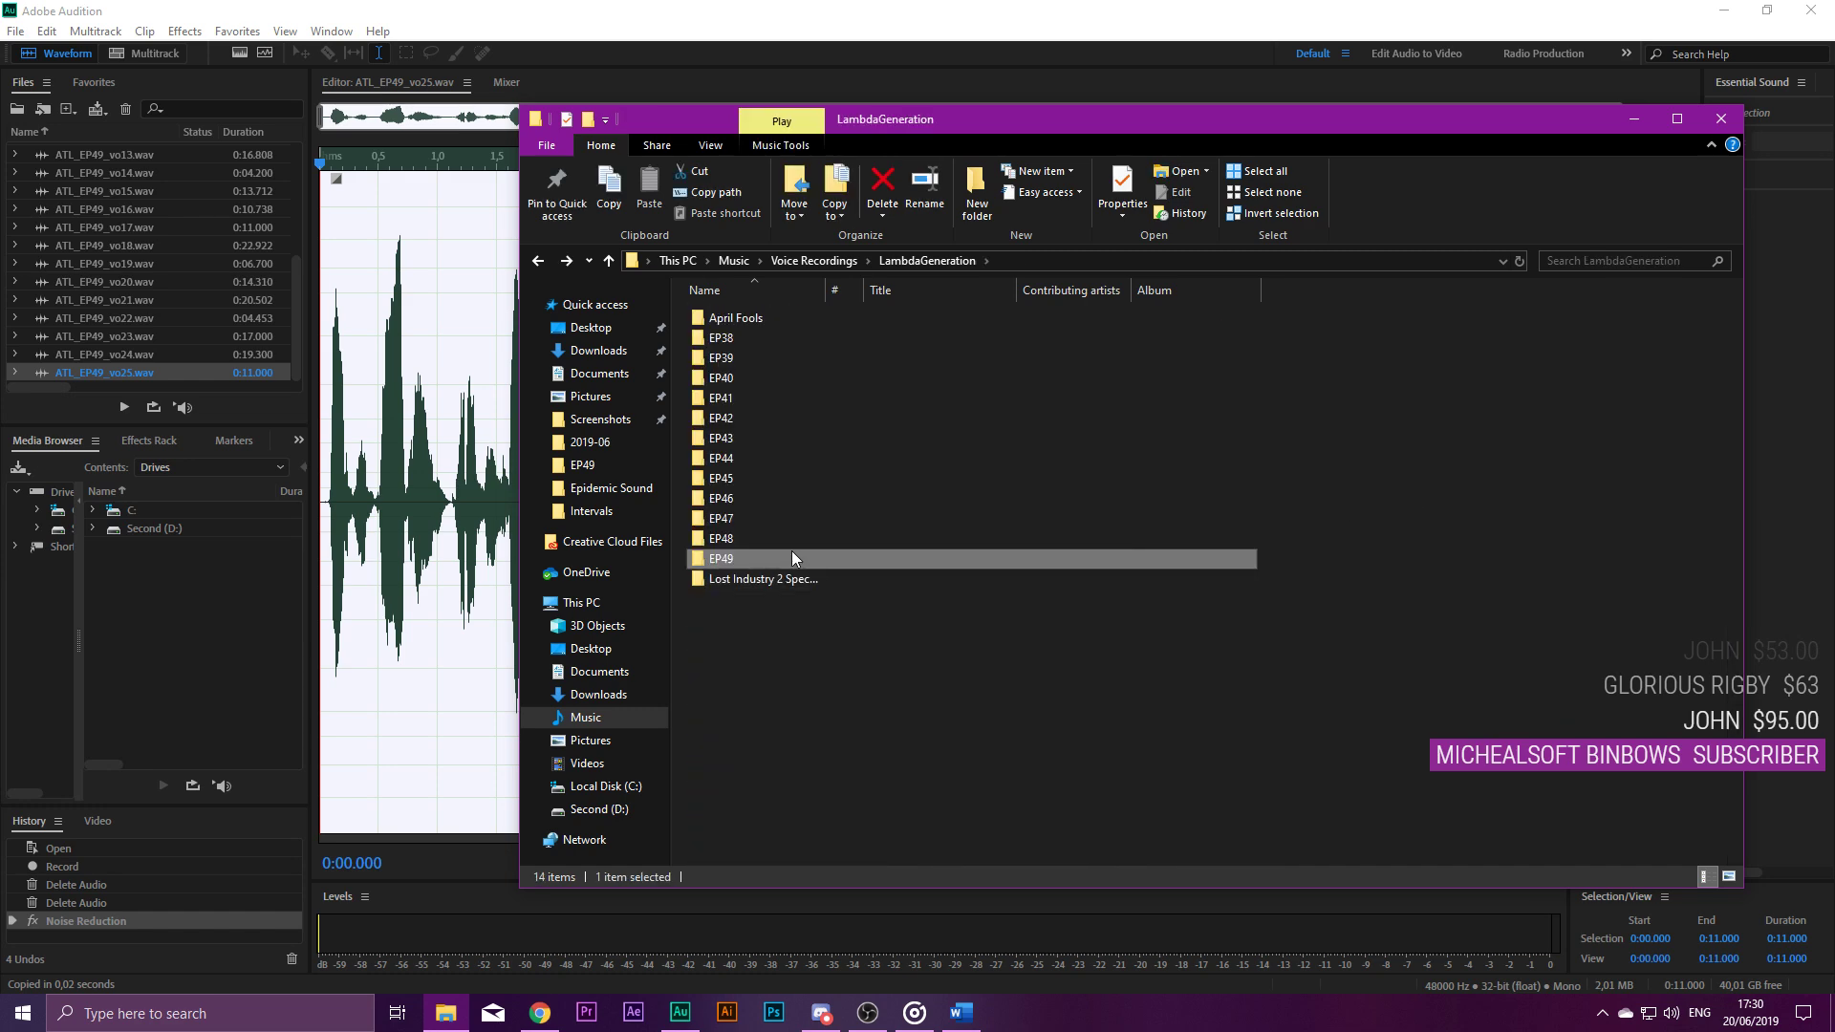
{"action": "double_click", "coordinate": [774, 539]}
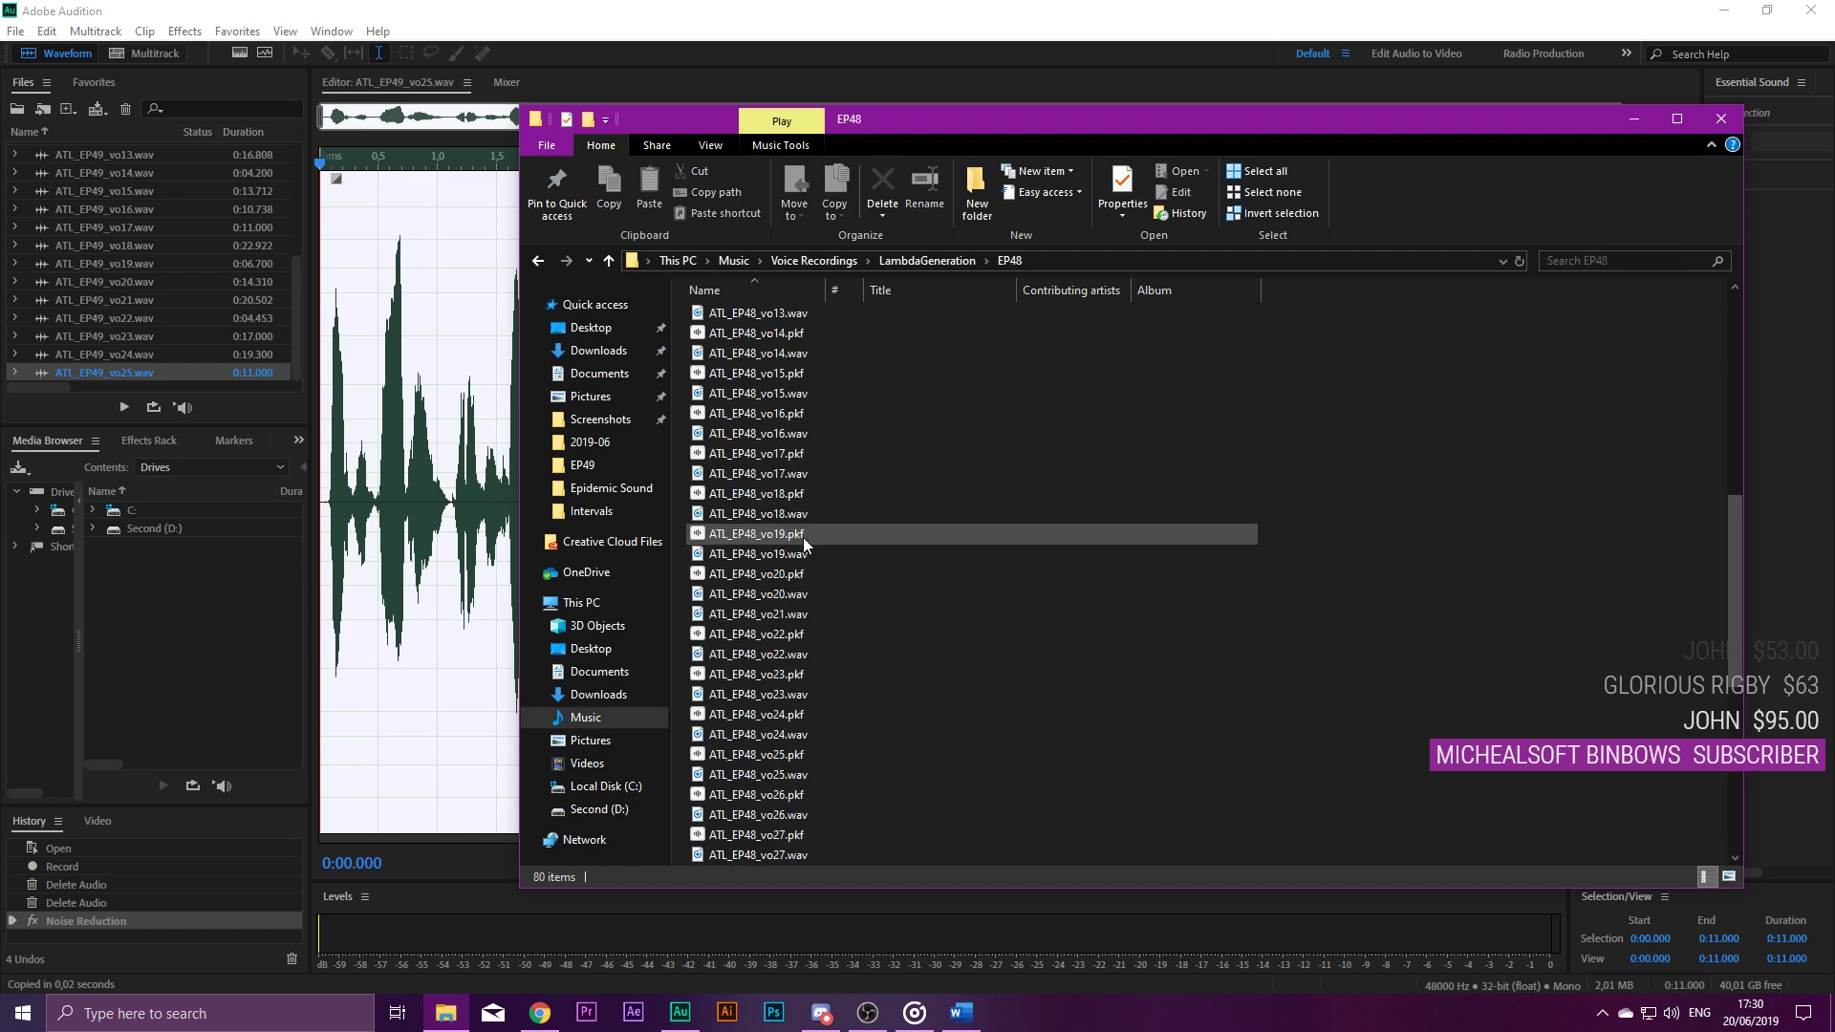
{"action": "scroll", "coordinate": [800, 543], "scroll_direction": "down", "scroll_amount": 8}
{"action": "left_click", "coordinate": [803, 854]}
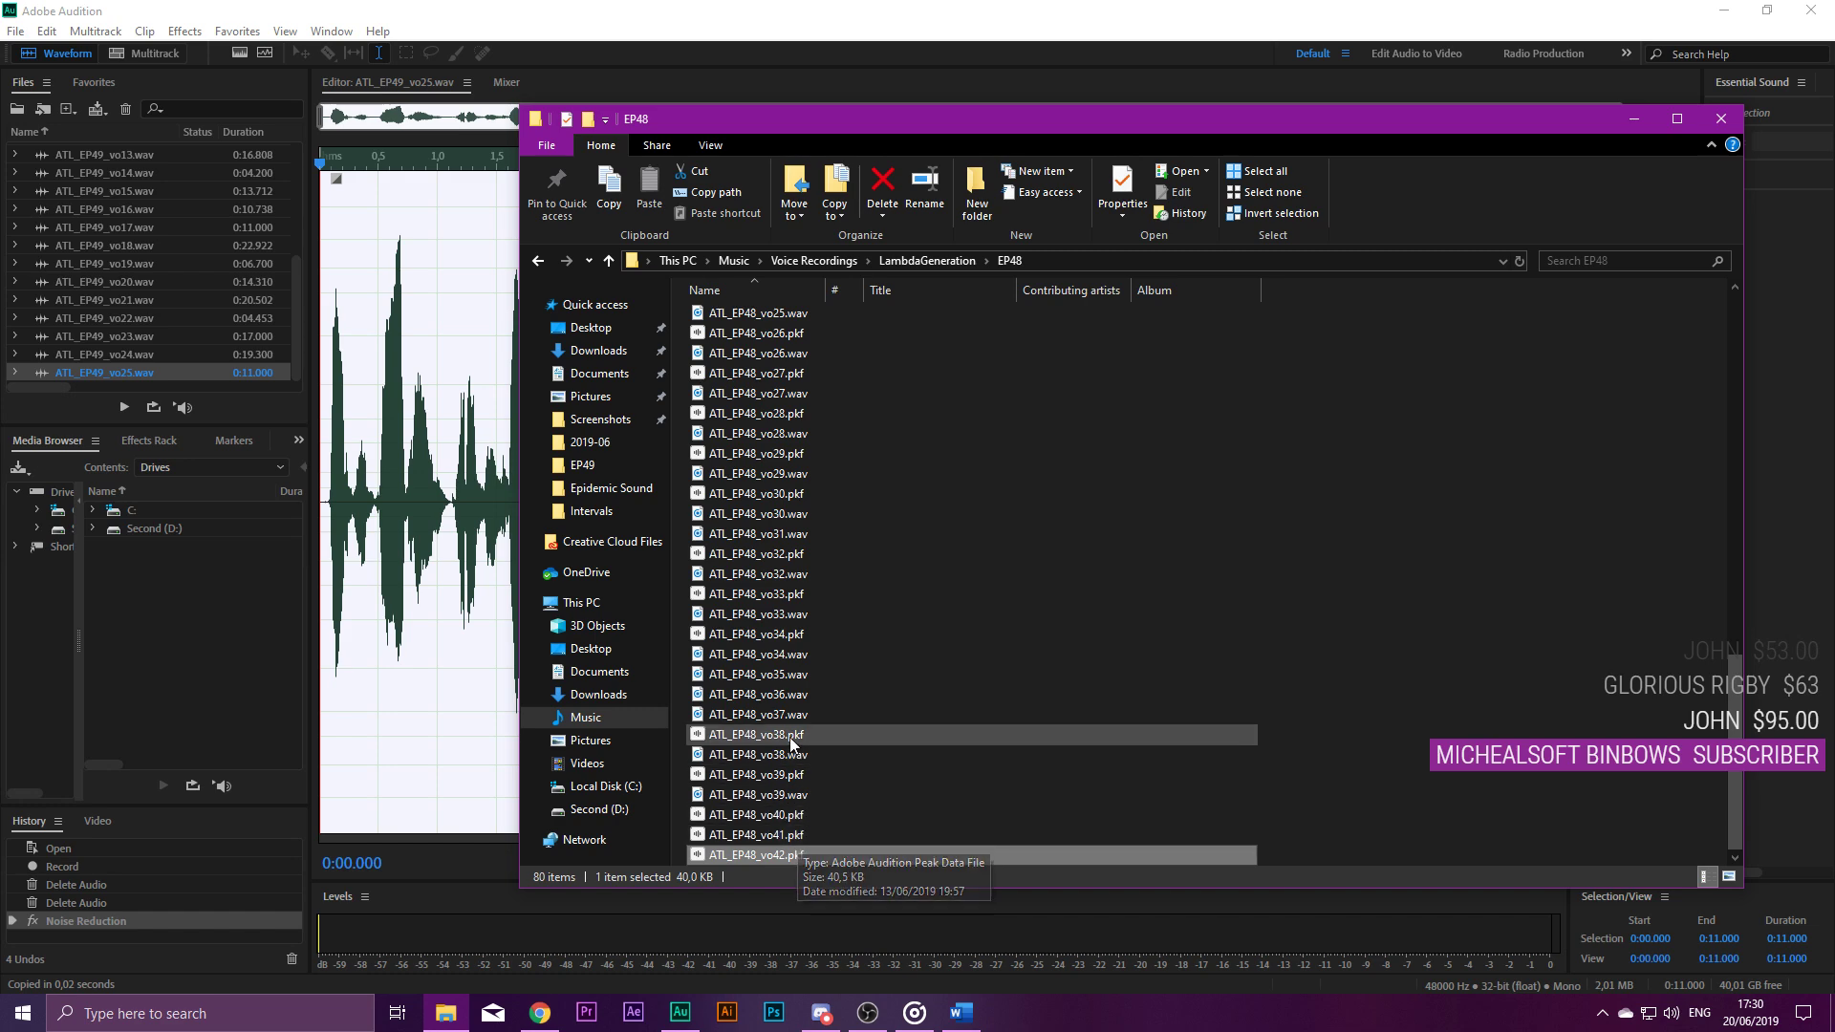
{"action": "key", "text": "BackSpace"}
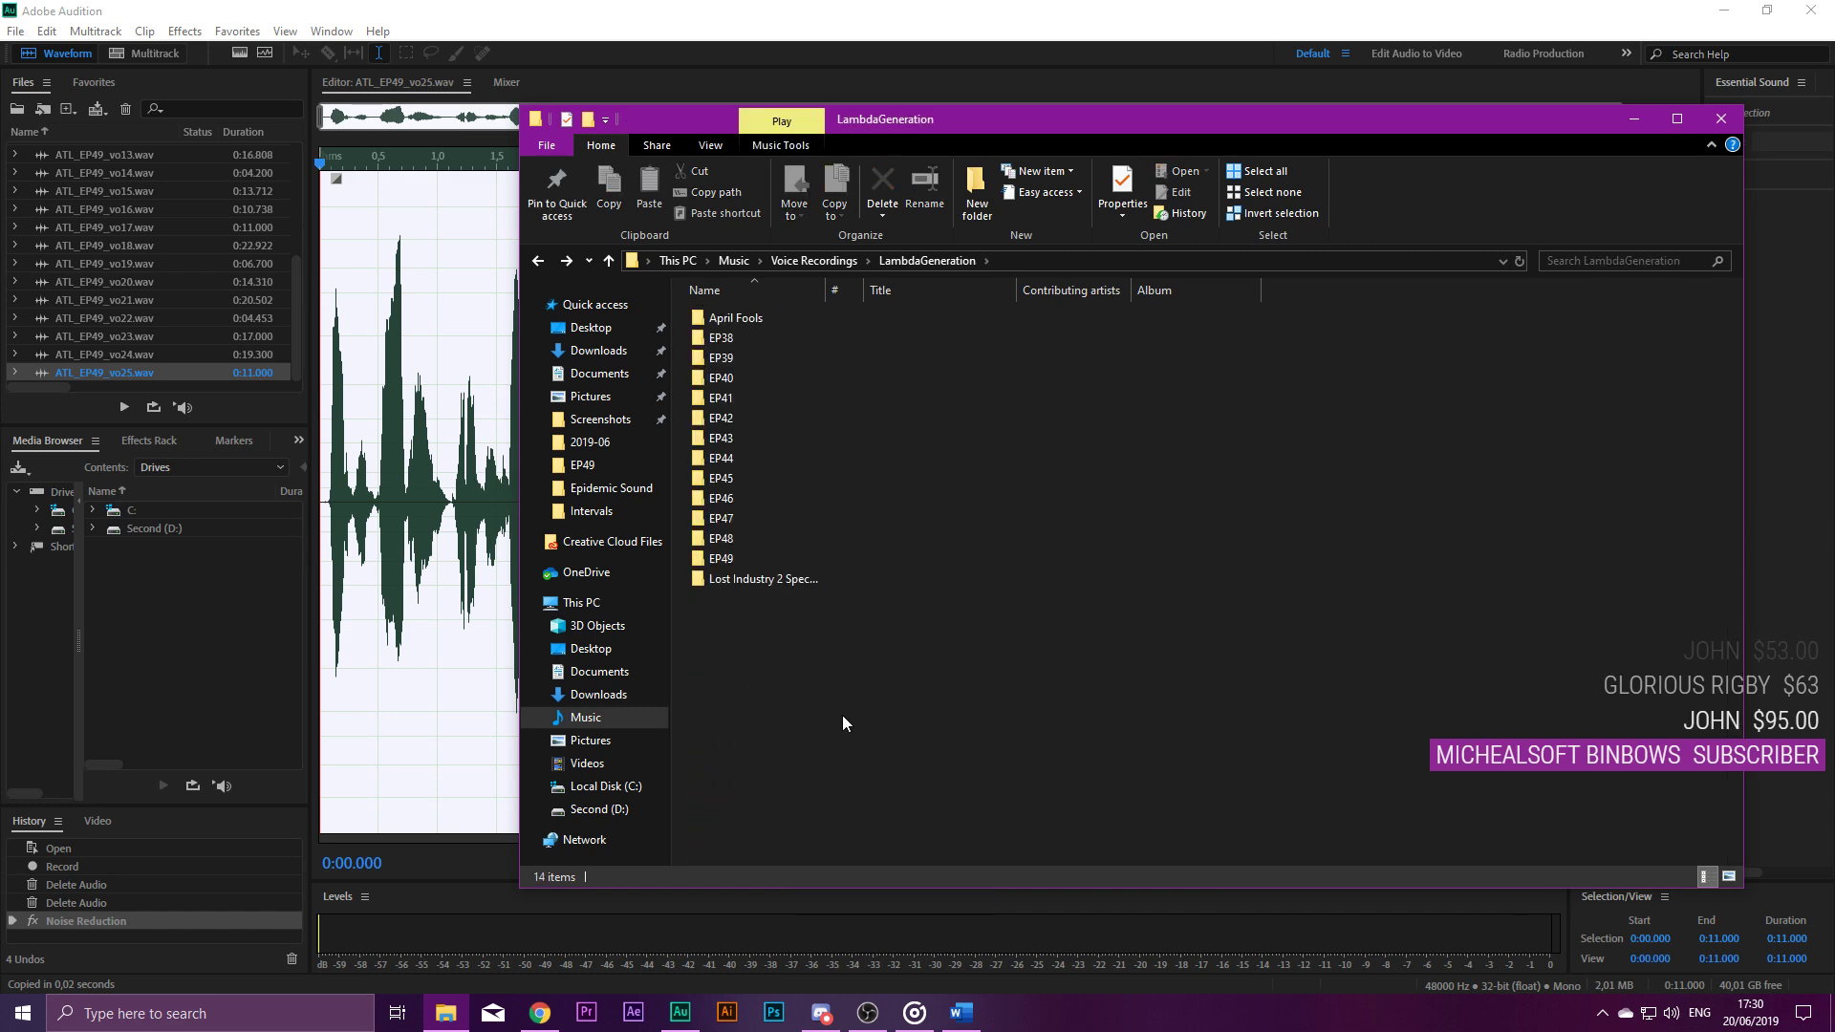
Switch to Adobe Premiere Pro and open the recent project ATL_Template.
{"action": "left_click", "coordinate": [587, 1013]}
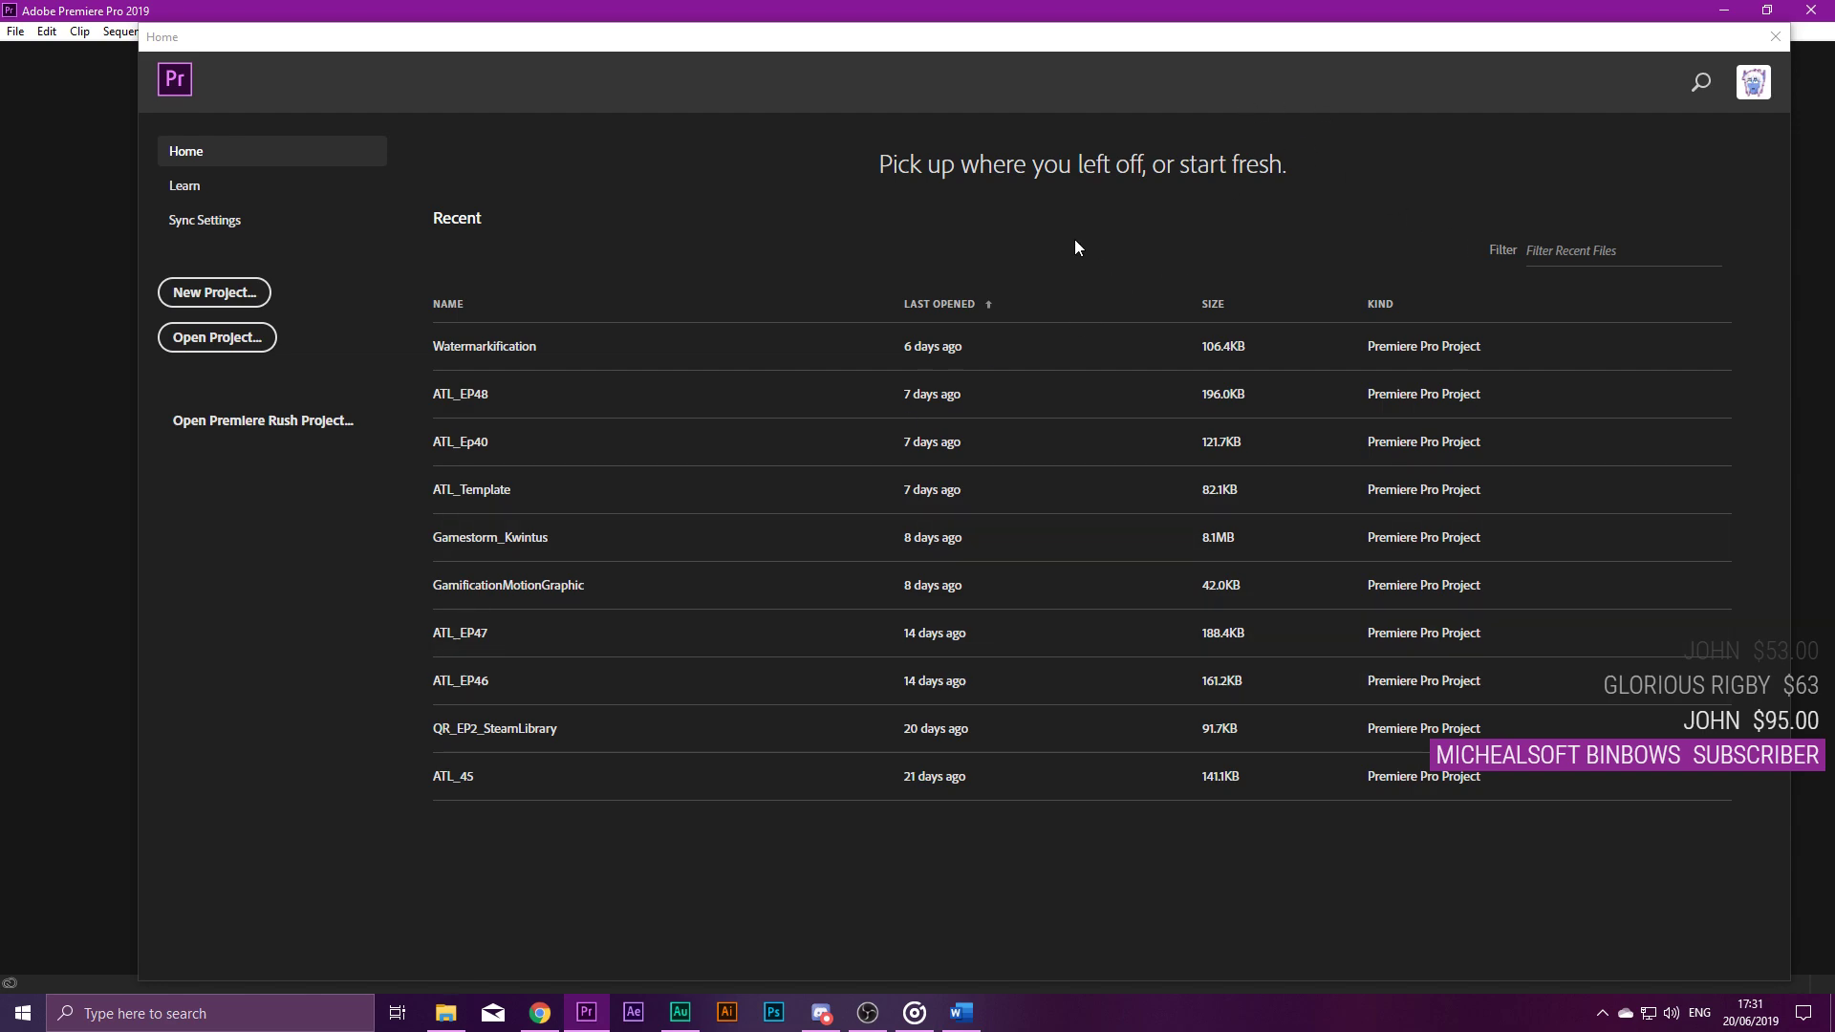
{"action": "left_click_drag", "start_coordinate": [984, 46], "coordinate": [934, 74]}
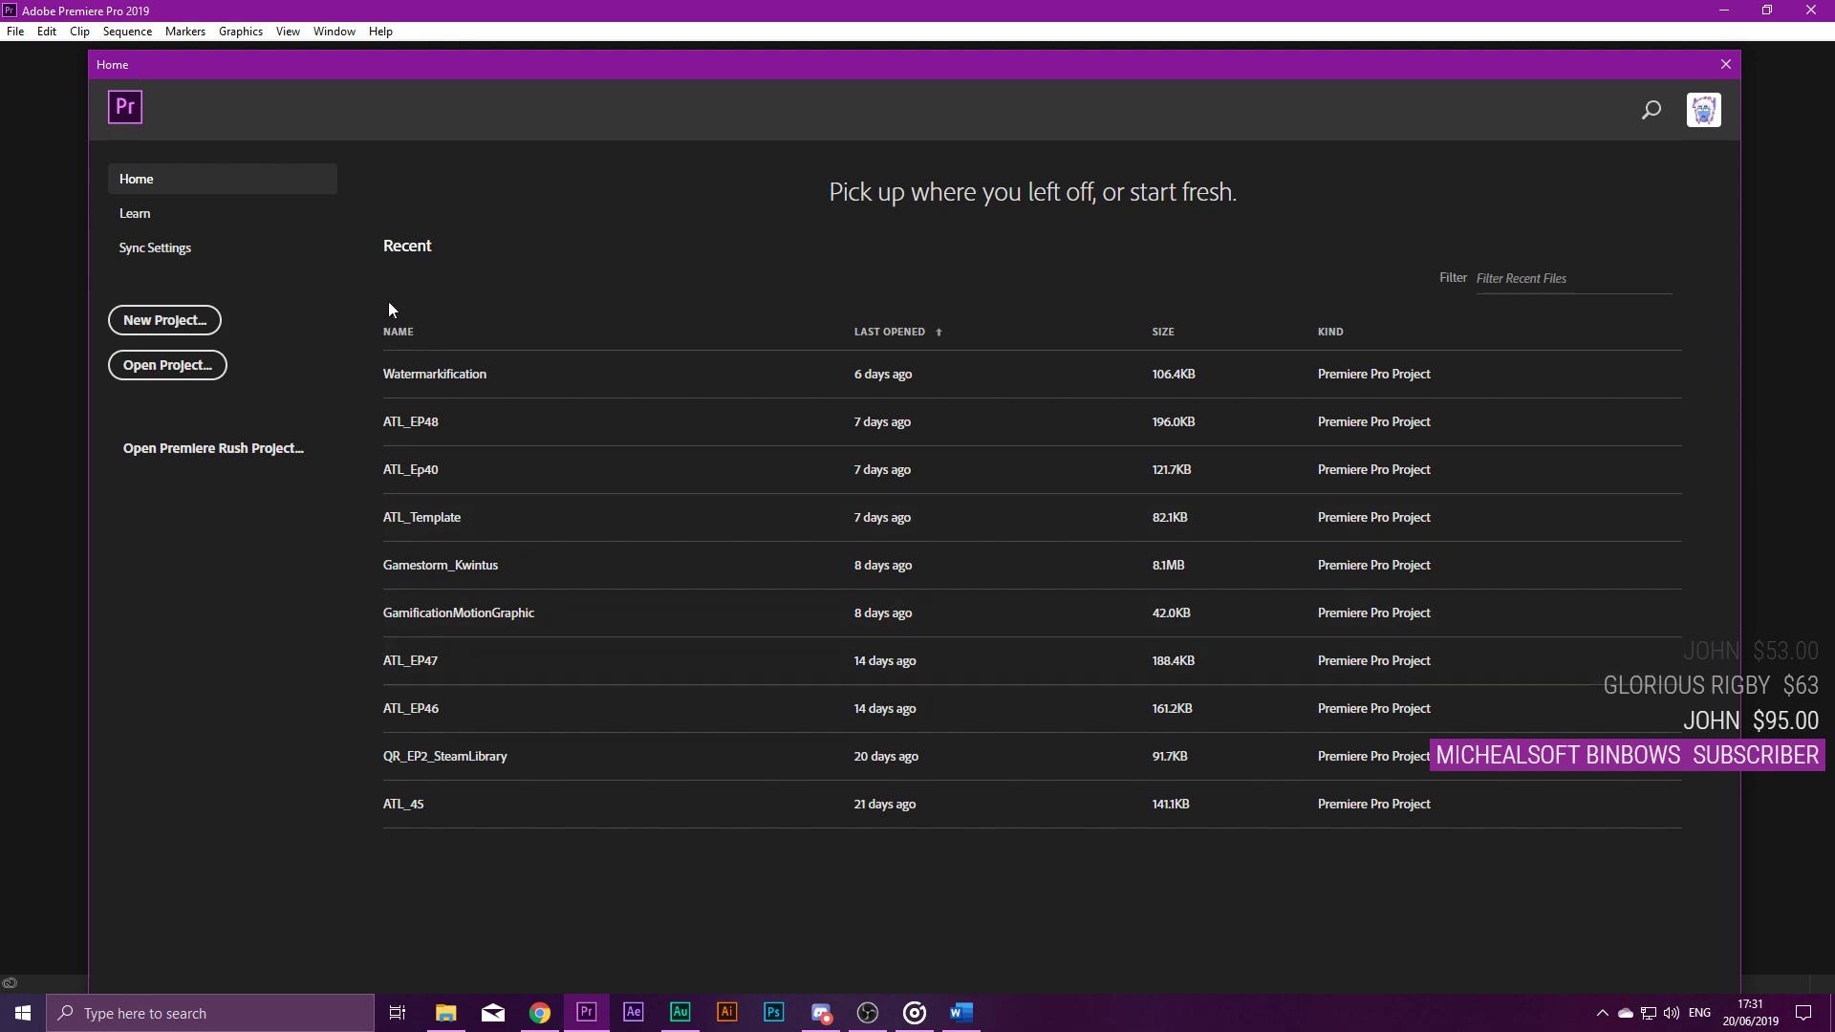
{"action": "left_click_drag", "start_coordinate": [477, 72], "coordinate": [458, 71]}
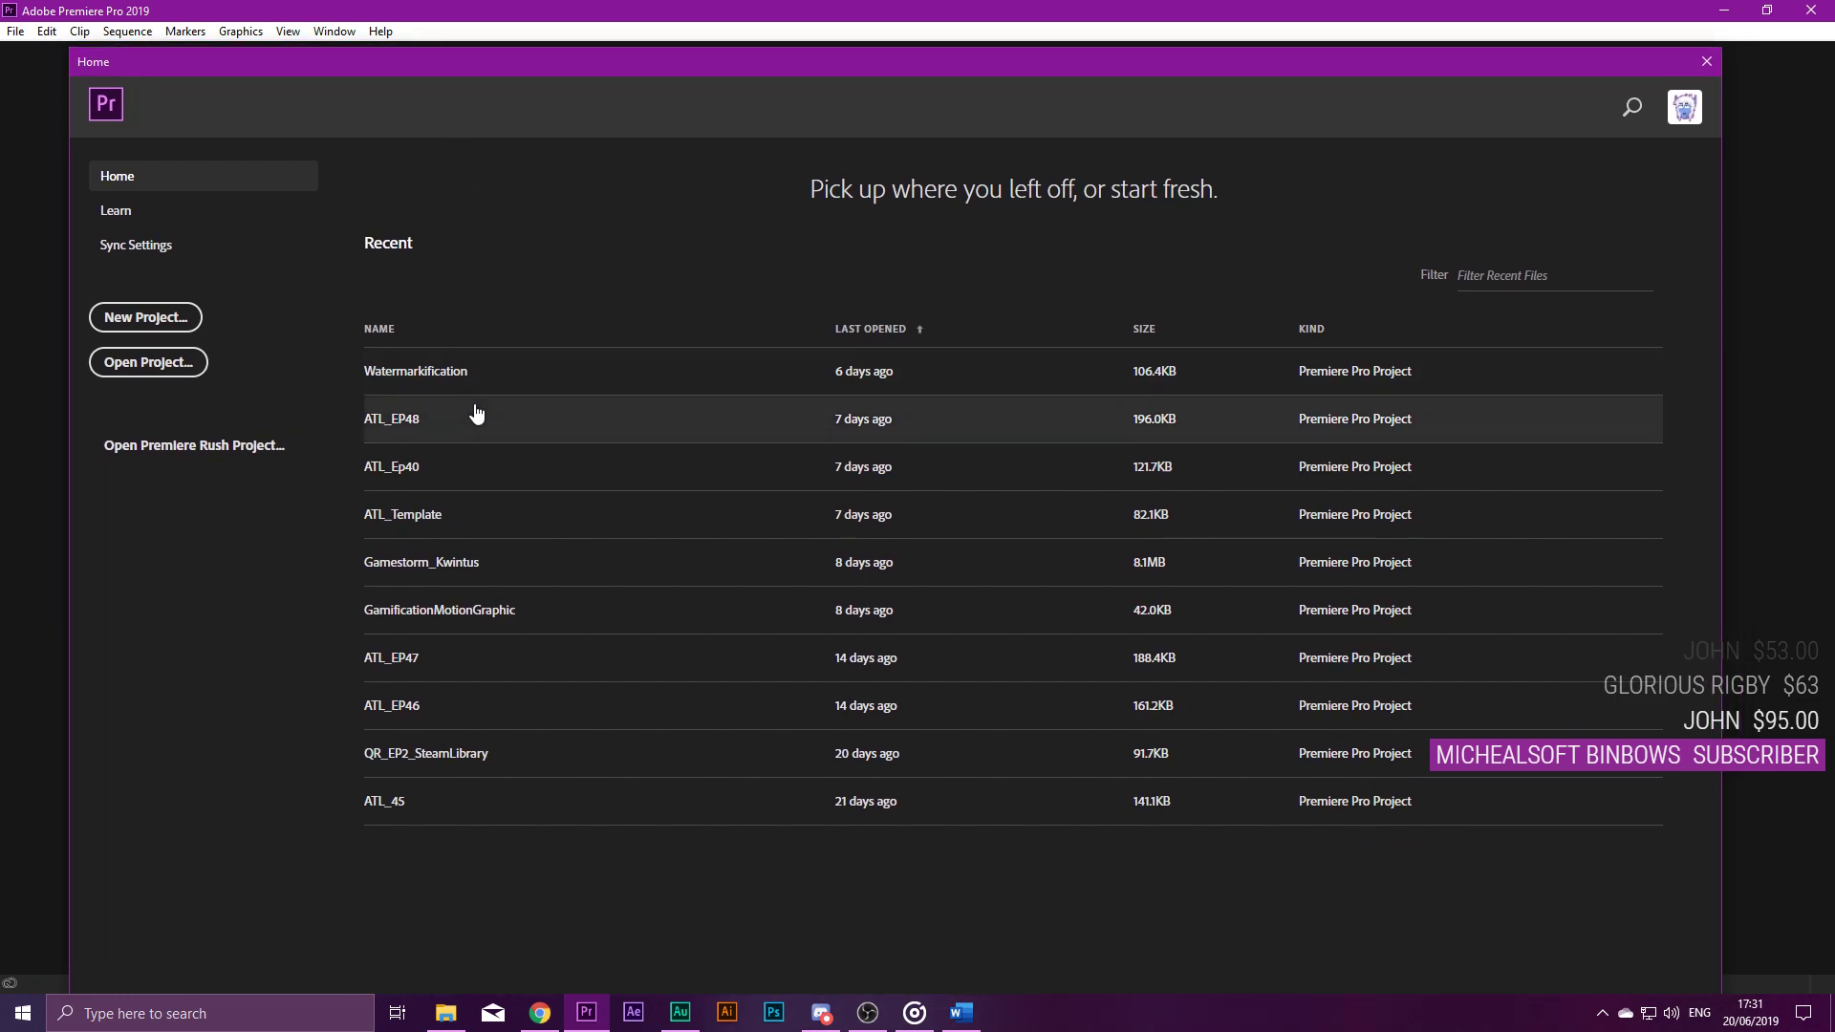
{"action": "left_click", "coordinate": [404, 525]}
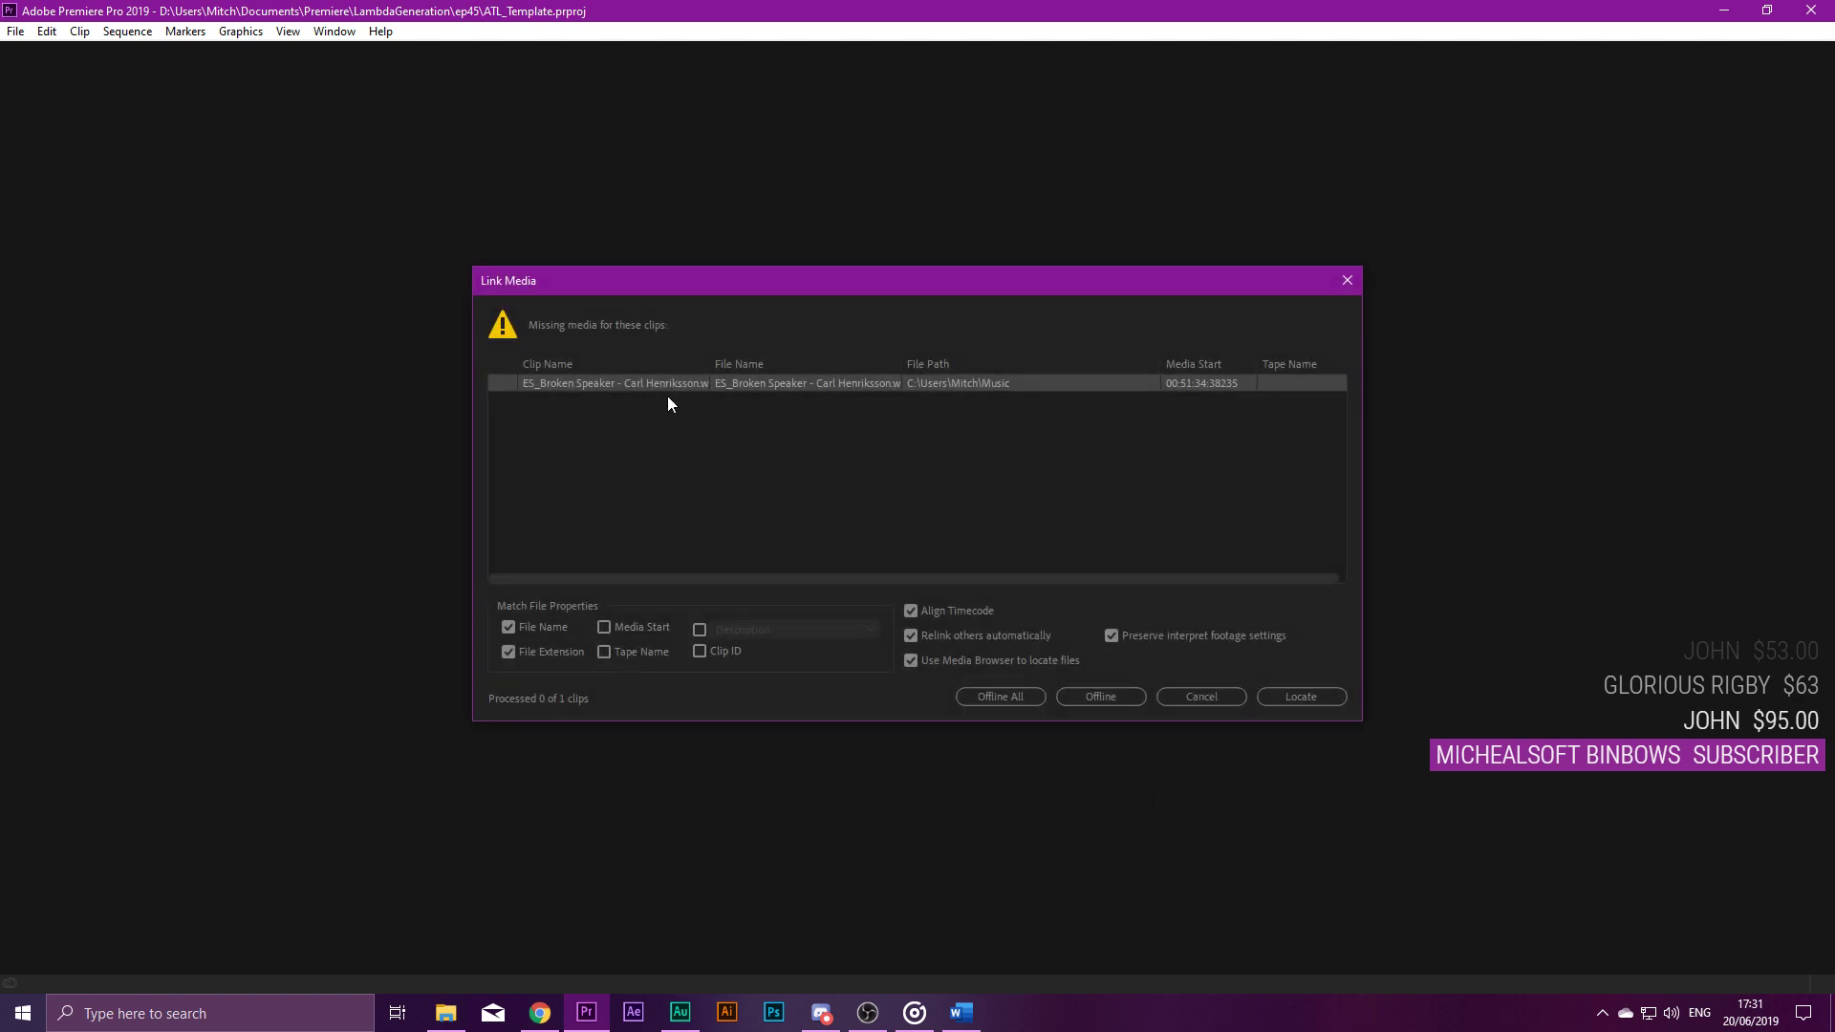
Relink the missing ES_Broken Speaker music clip to its matching file in Music > Production Music > Epidemic Sound.
{"action": "left_click", "coordinate": [1269, 698]}
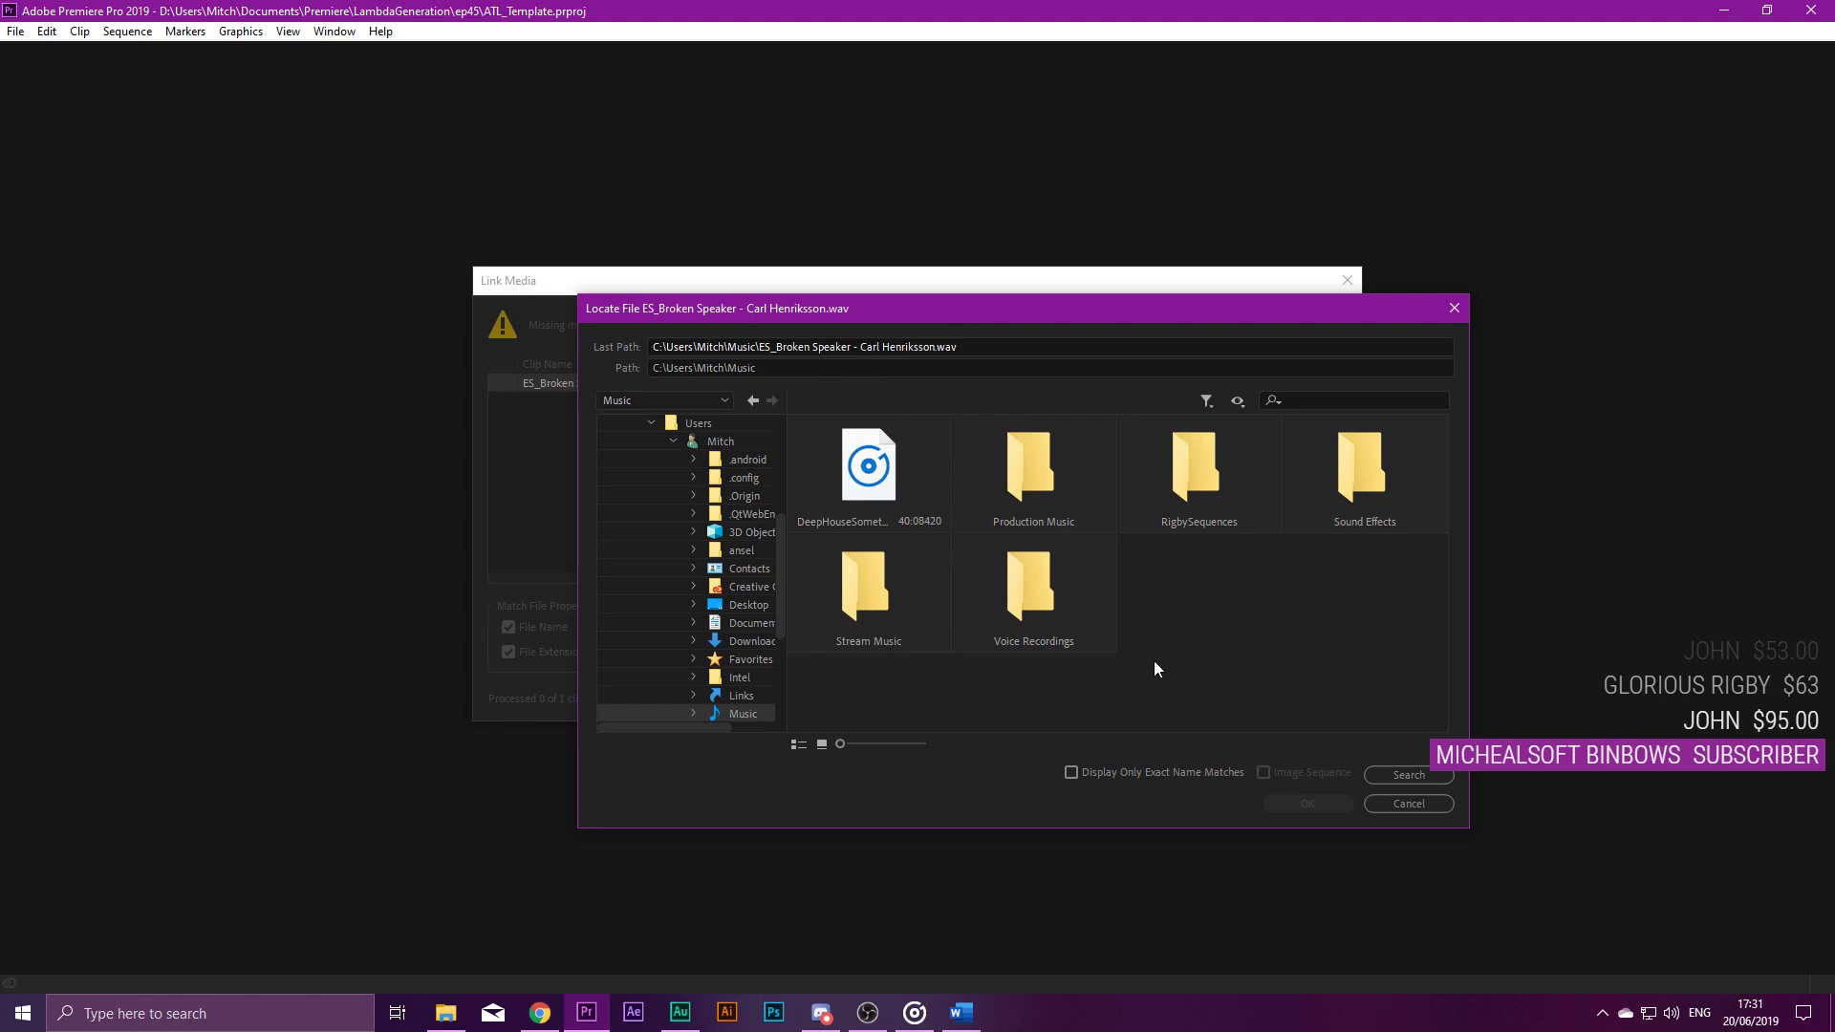
{"action": "double_click", "coordinate": [1018, 467]}
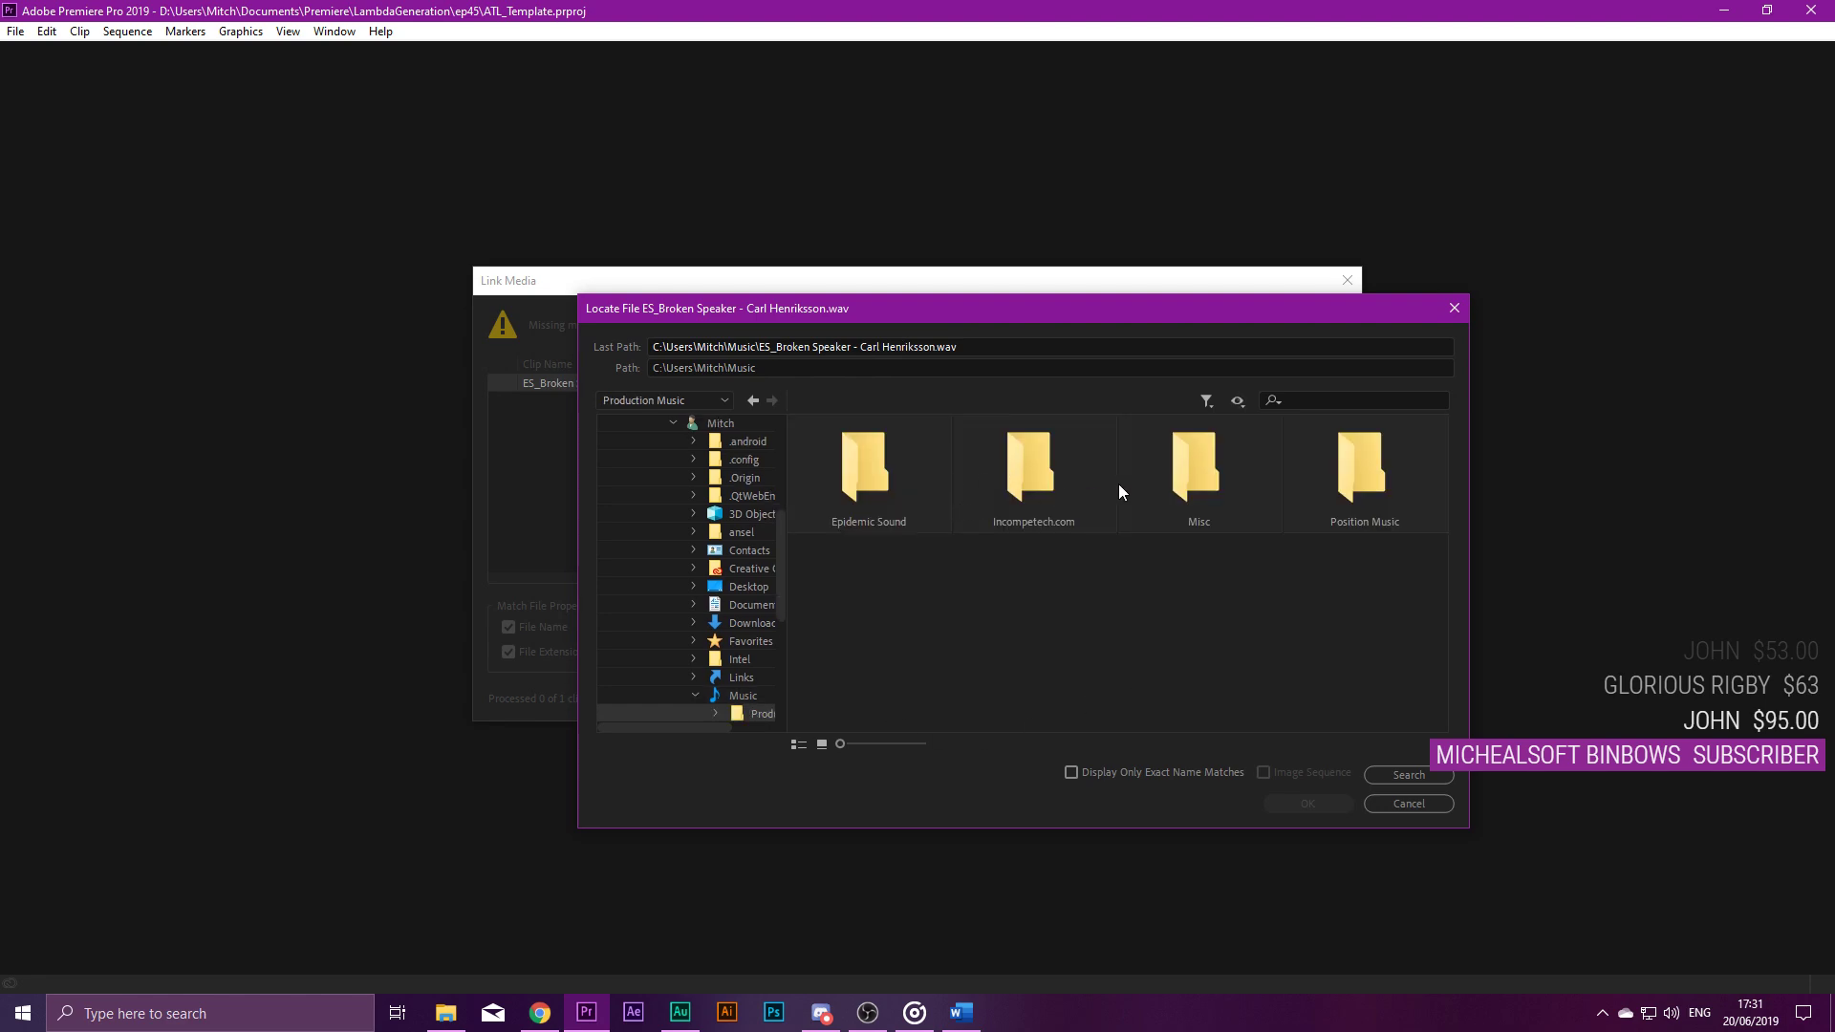
{"action": "double_click", "coordinate": [863, 474]}
{"action": "left_click", "coordinate": [894, 478]}
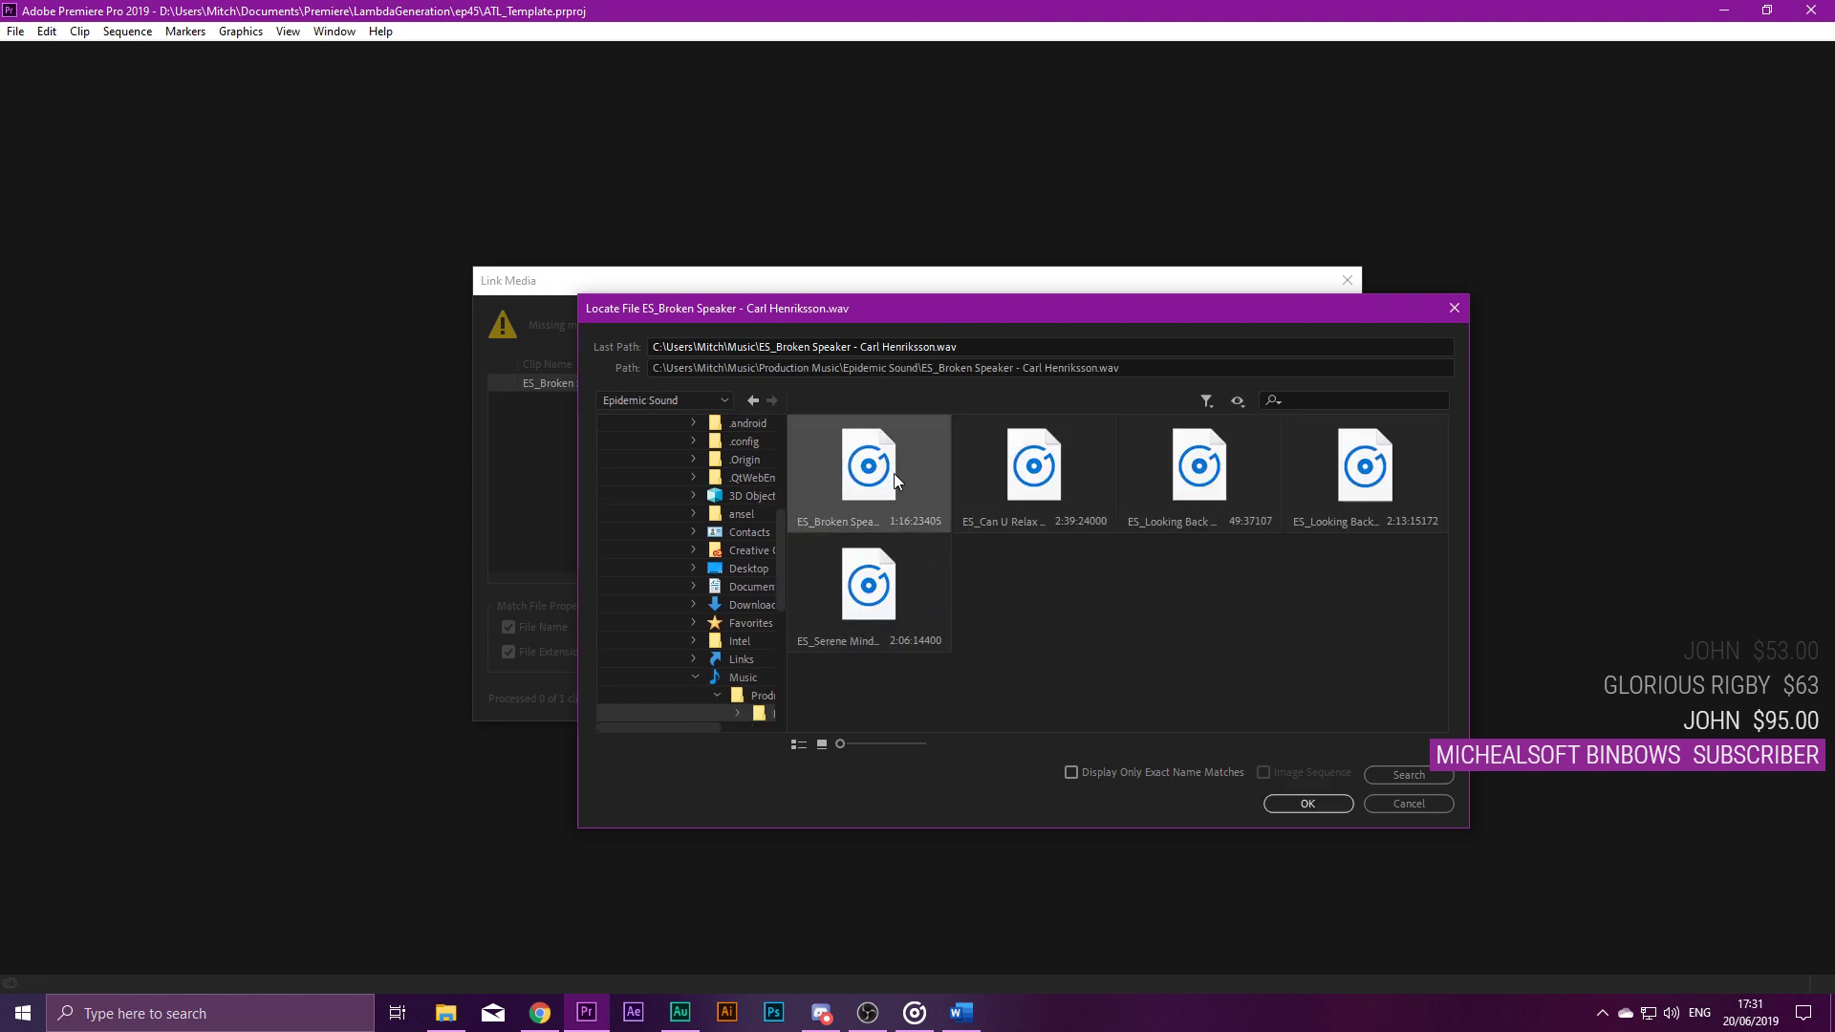
{"action": "left_click", "coordinate": [1307, 804]}
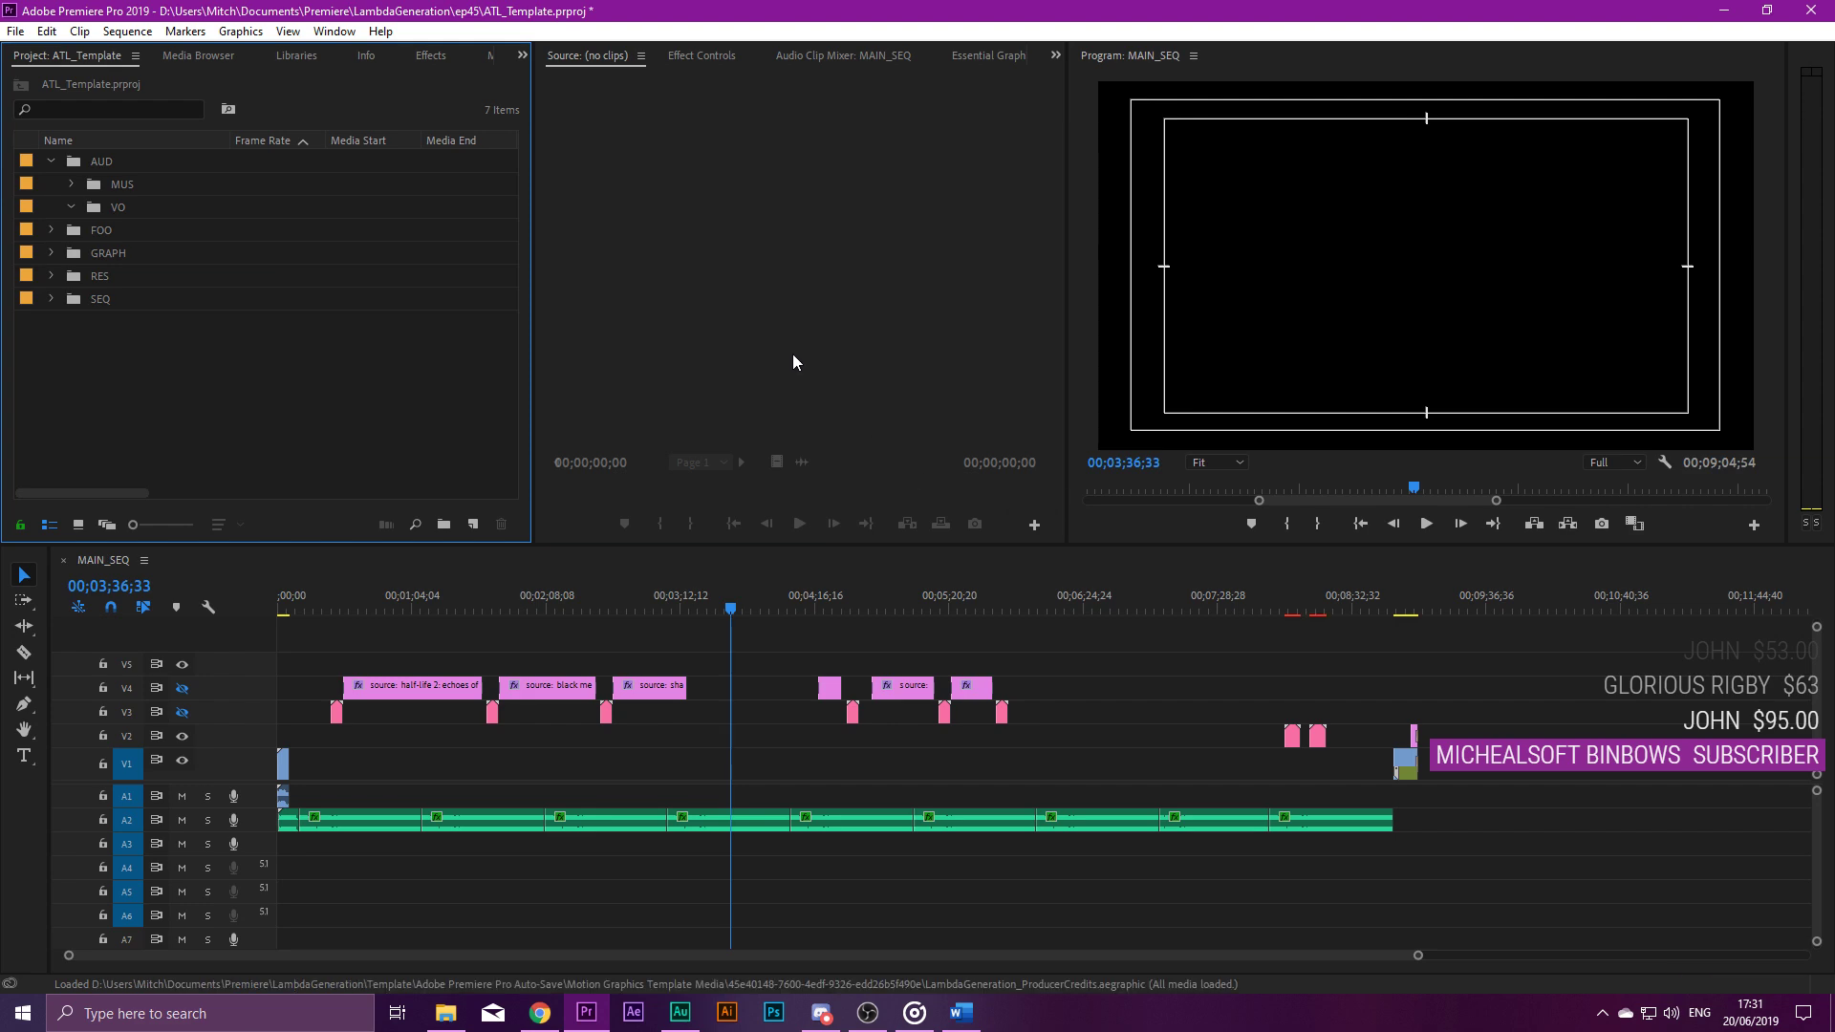
{"action": "left_click", "coordinate": [461, 299]}
{"action": "left_click", "coordinate": [403, 367]}
{"action": "left_click", "coordinate": [759, 667]}
{"action": "left_click_drag", "start_coordinate": [731, 610], "coordinate": [598, 565]}
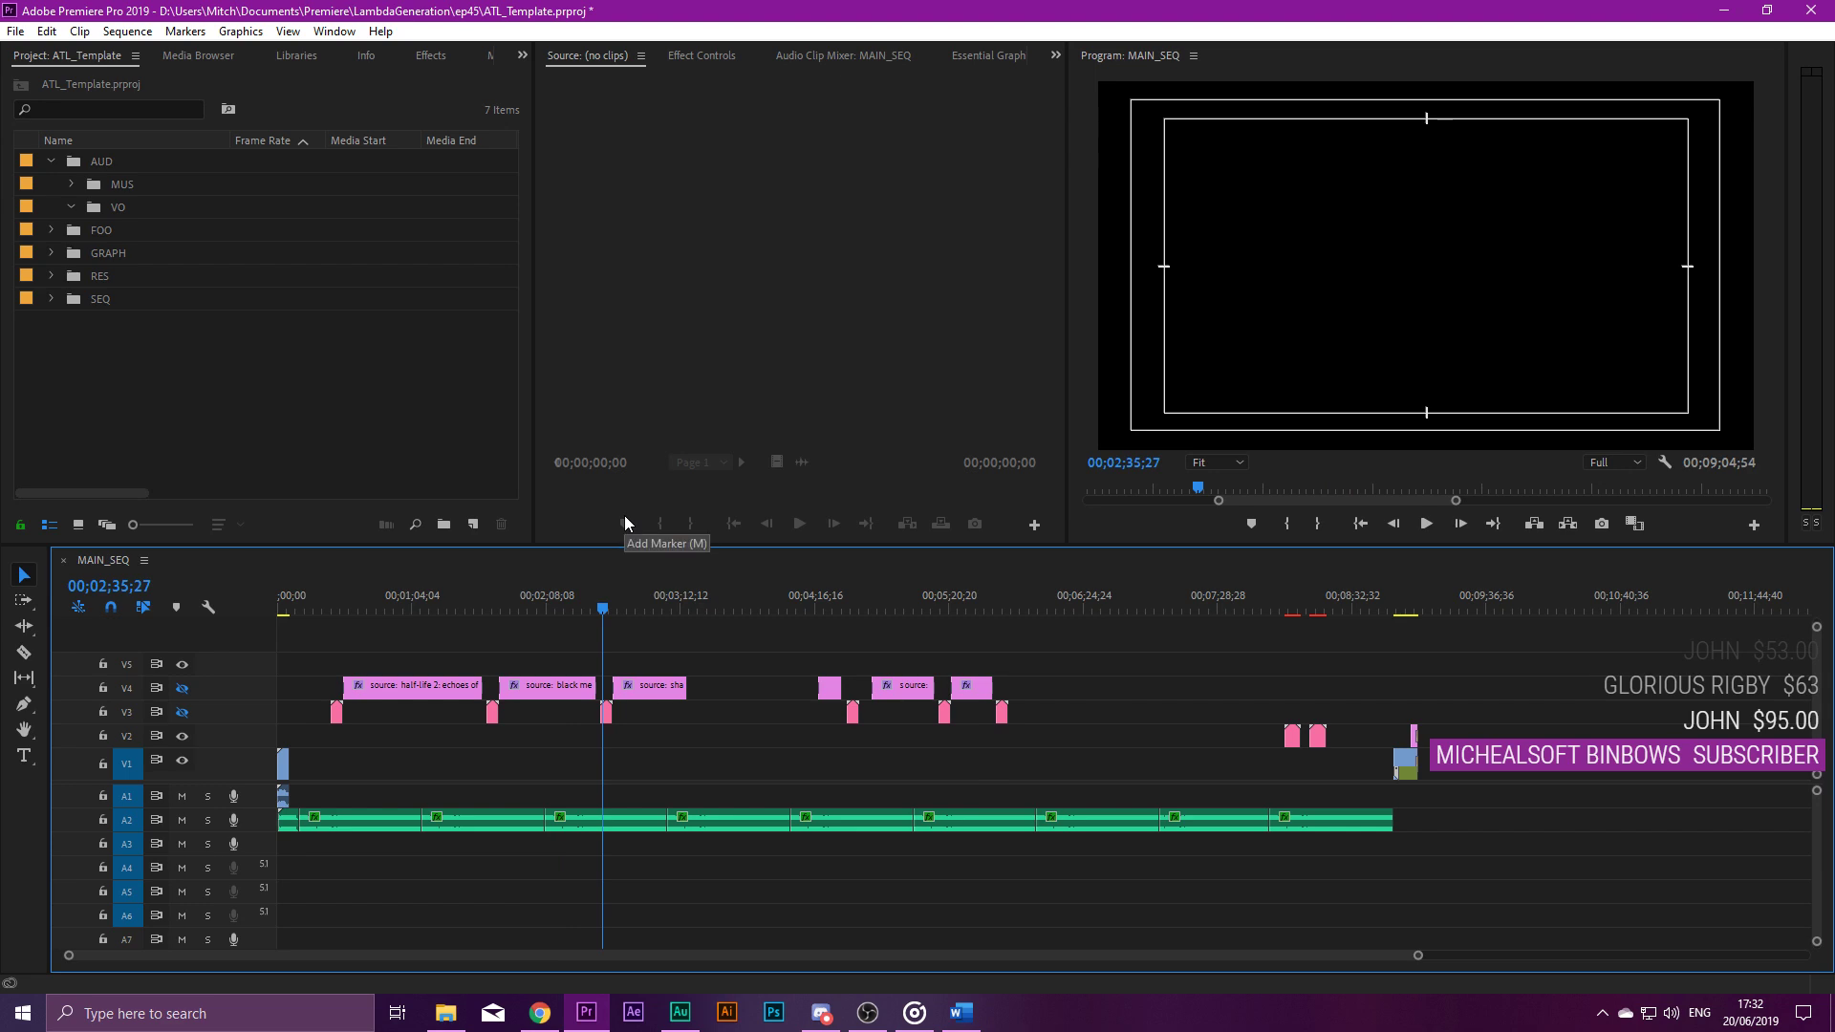
Start saving the project under a new name and create and open a folder named ep49 inside Premiere > LambdaGeneration.
{"action": "key", "text": "ctrl+shift+s"}
{"action": "left_click_drag", "start_coordinate": [605, 66], "coordinate": [1113, 248]}
{"action": "left_click", "coordinate": [910, 264]}
{"action": "scroll", "coordinate": [1047, 610], "scroll_direction": "down", "scroll_amount": 10}
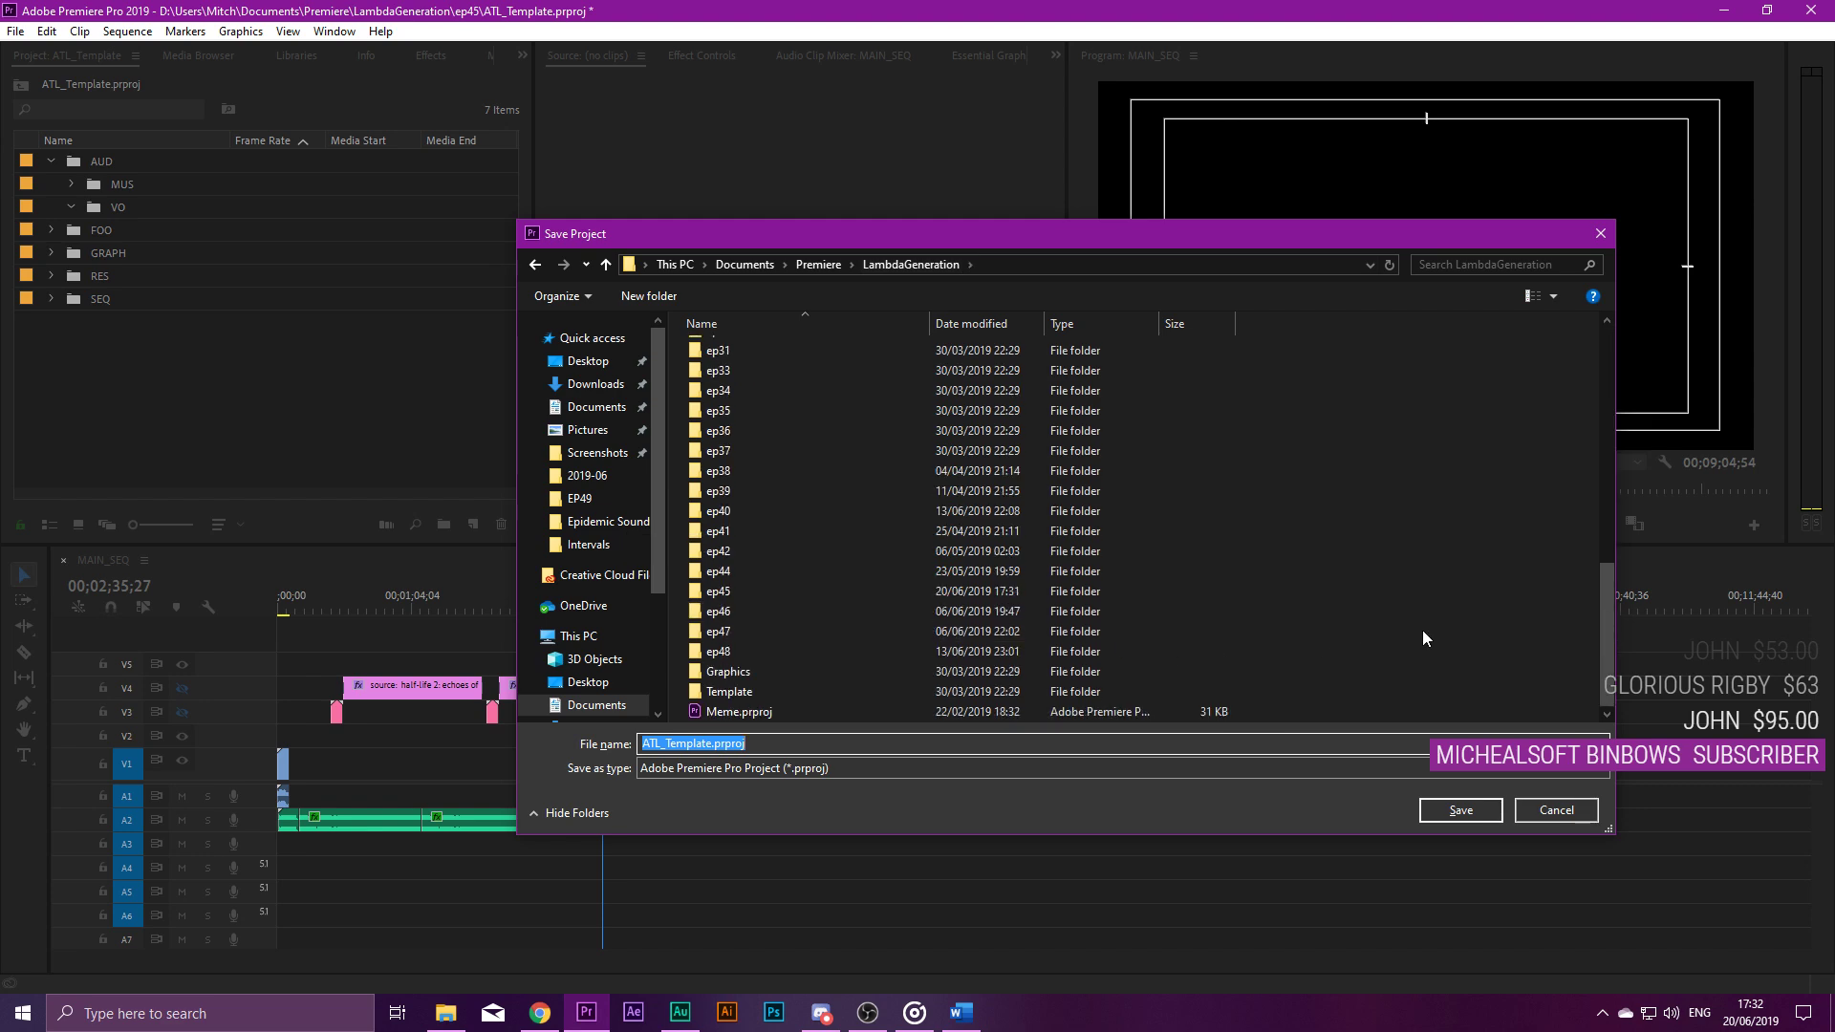
{"action": "left_click", "coordinate": [1015, 570]}
{"action": "left_click", "coordinate": [684, 296]}
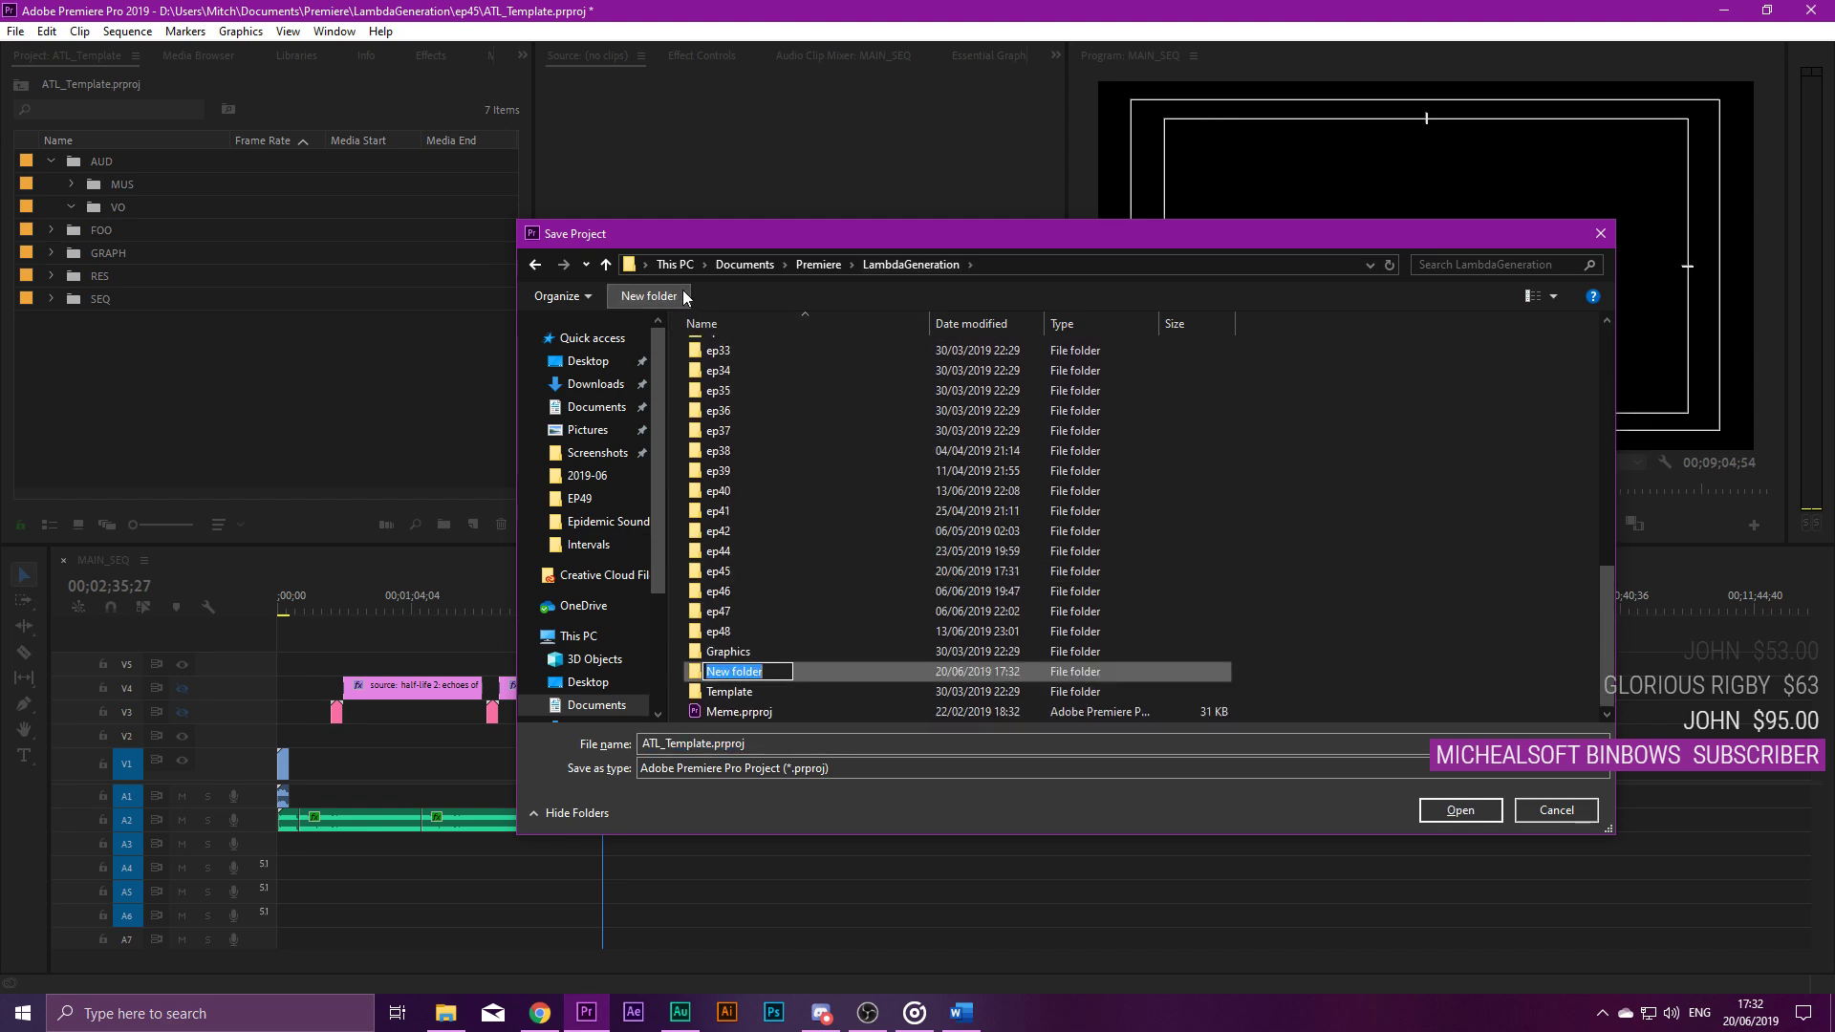
{"action": "type", "text": "ep49"}
{"action": "key", "text": "Return"}
{"action": "key", "text": "Return"}
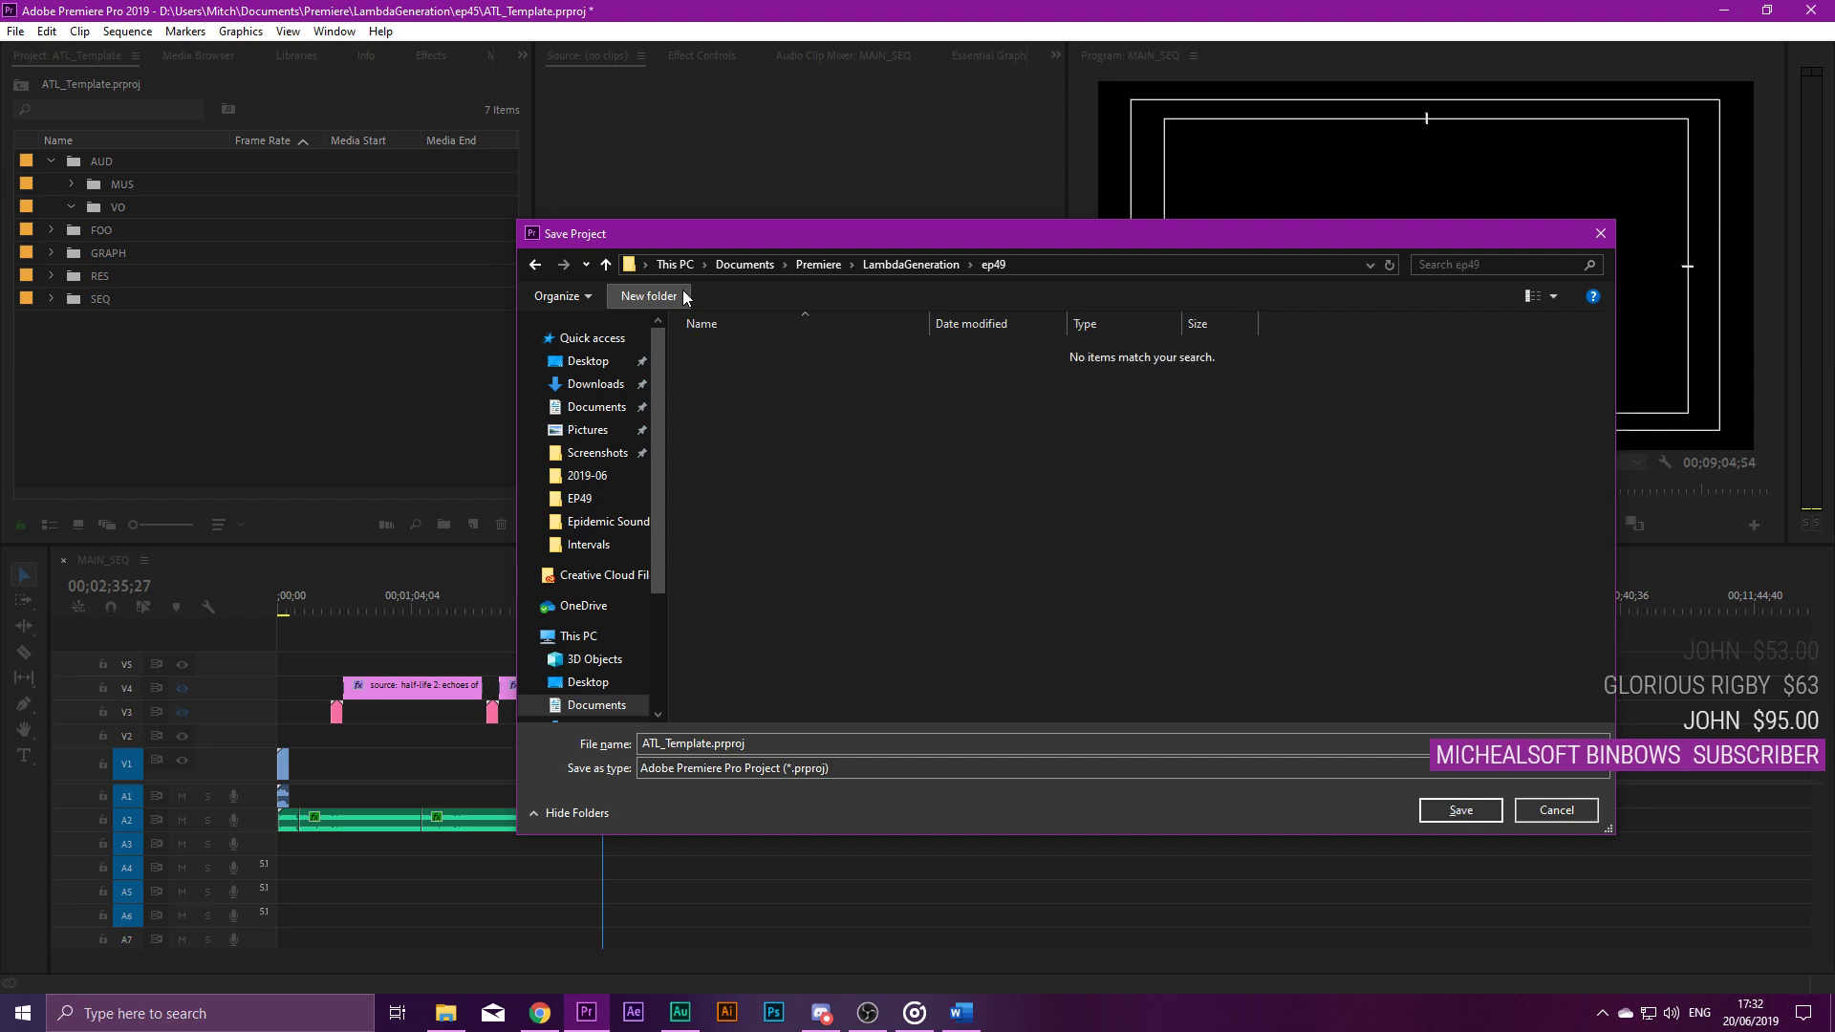
Name the project copy ATL_EP49.prproj and save it in the ep49 folder.
{"action": "left_click_drag", "start_coordinate": [711, 742], "coordinate": [671, 742]}
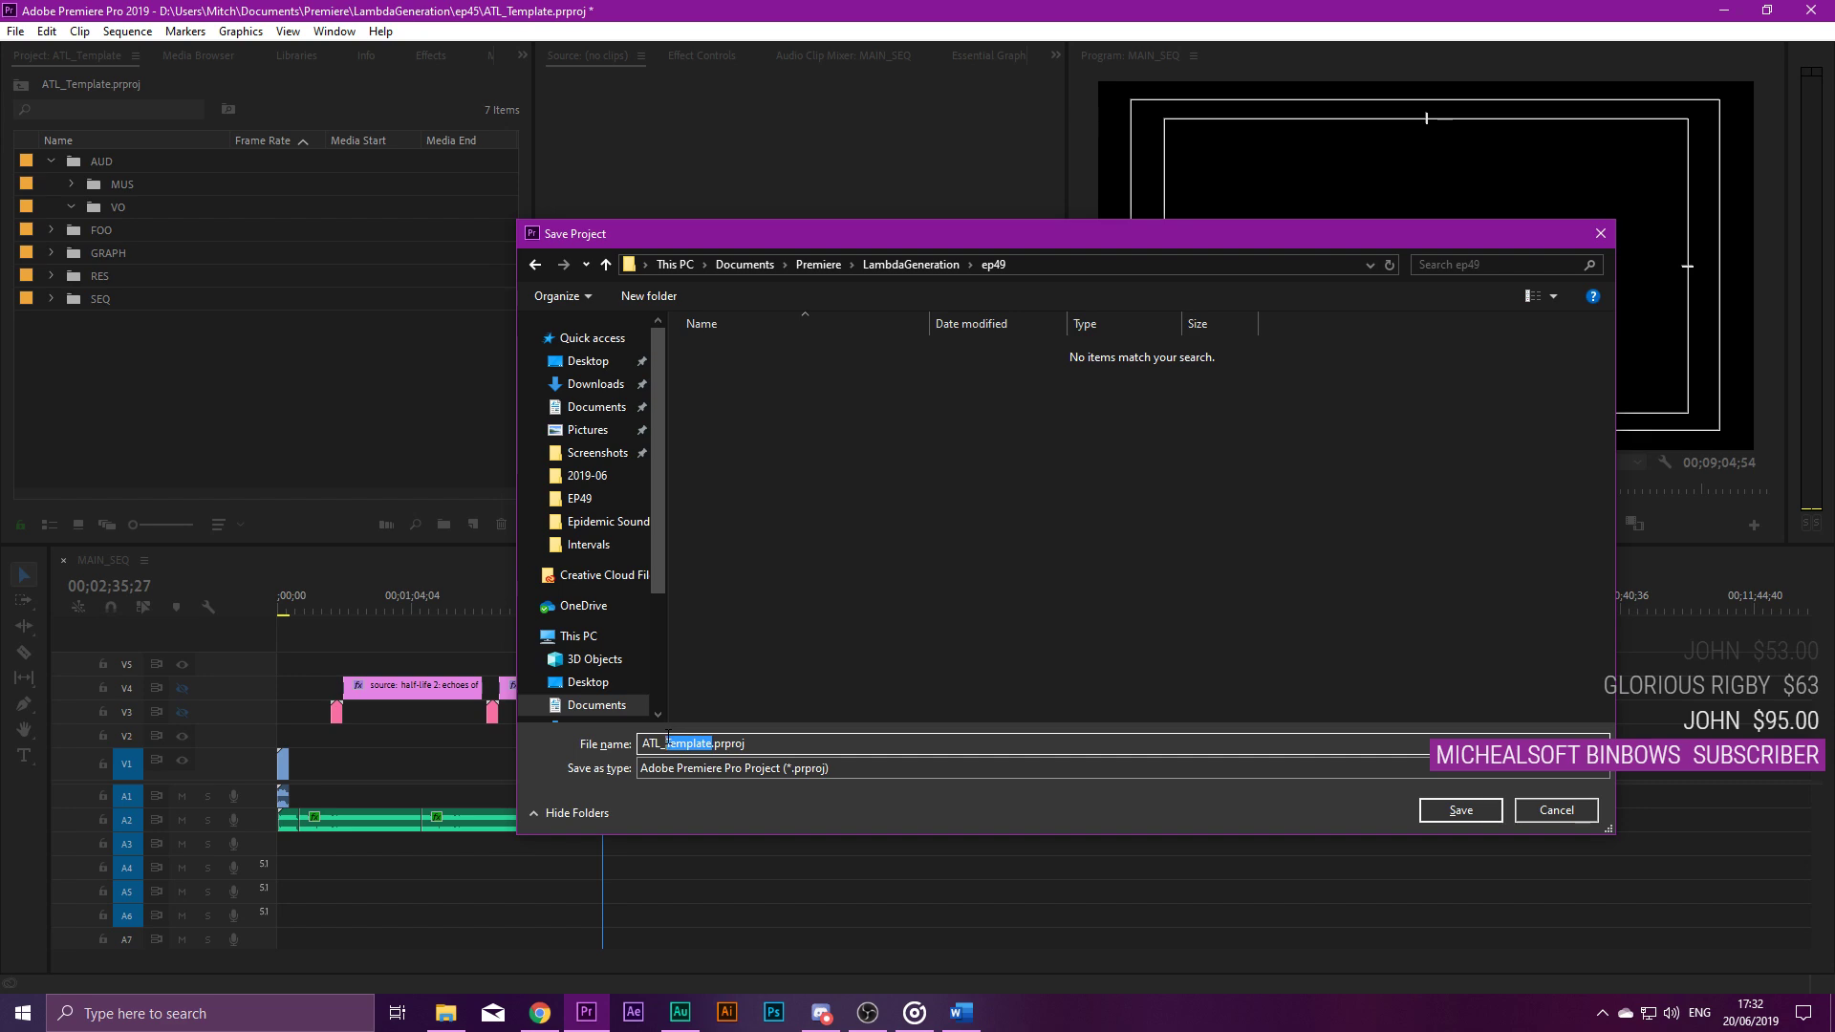
{"action": "type", "text": "EP49"}
{"action": "key", "text": "Return"}
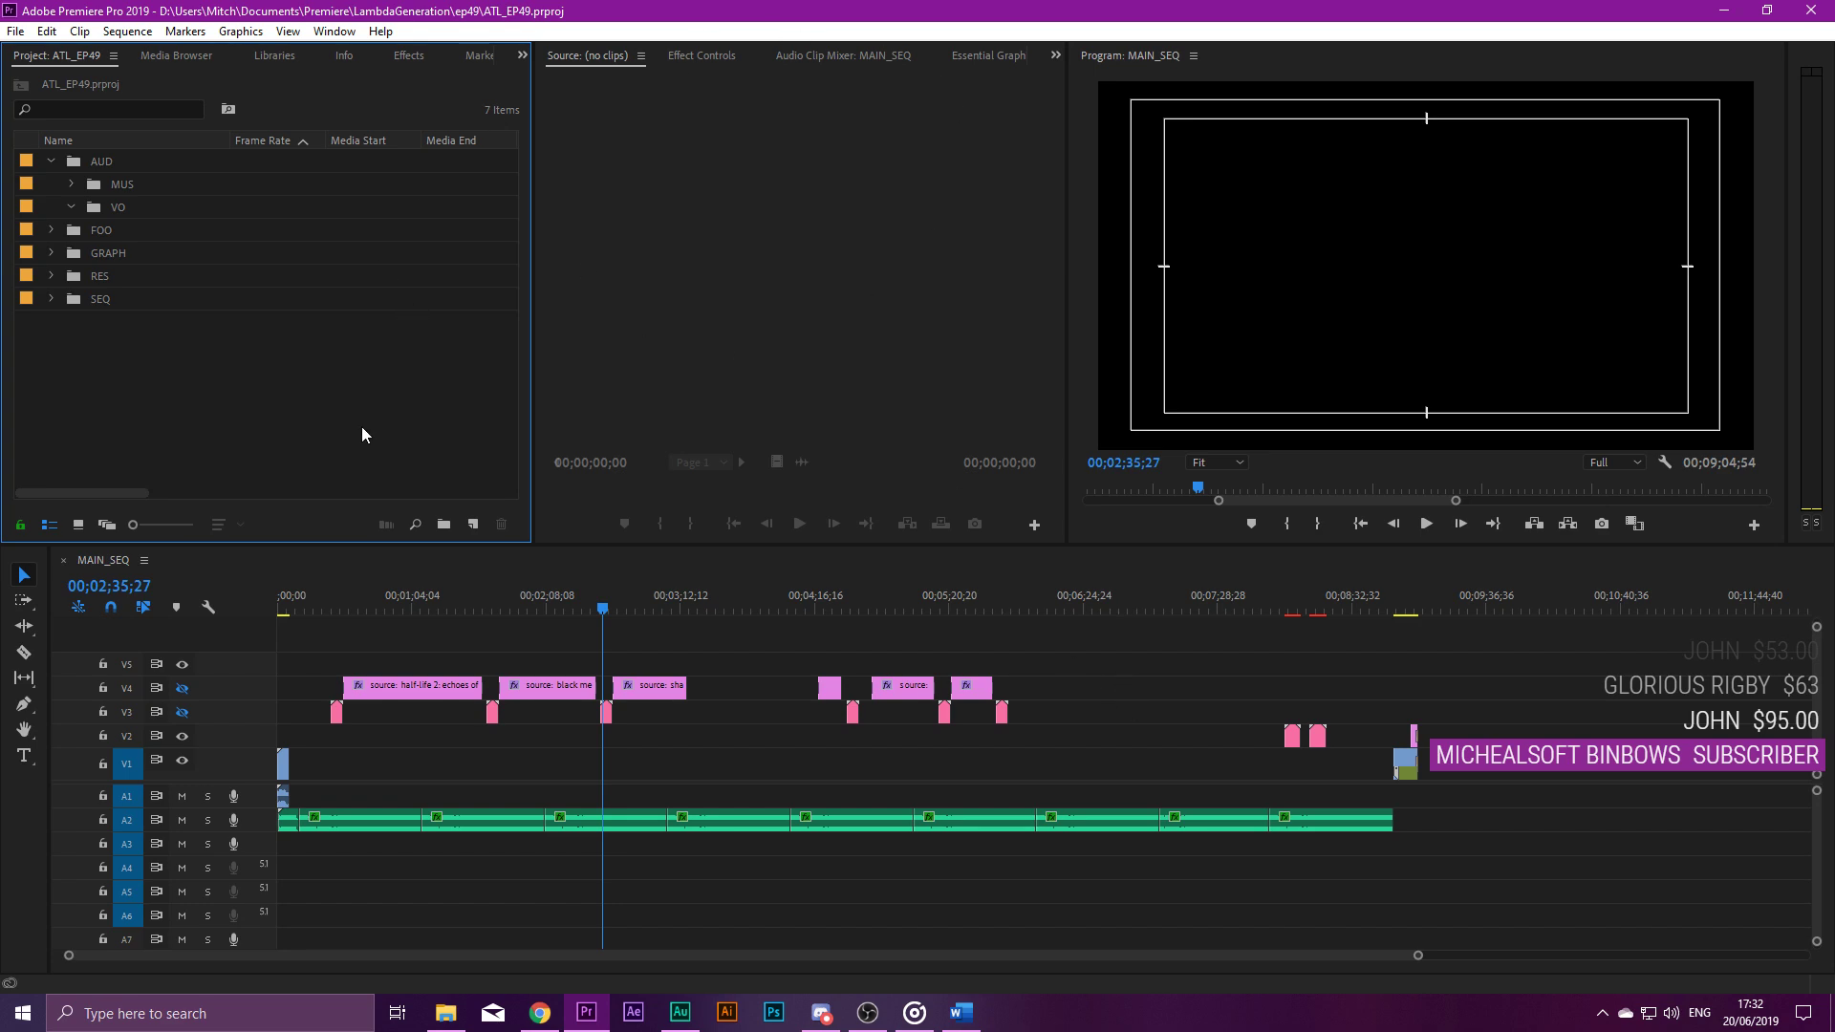
Place the playhead at the first title graphic and turn on the output of video tracks V3 and V4.
{"action": "left_click", "coordinate": [333, 606]}
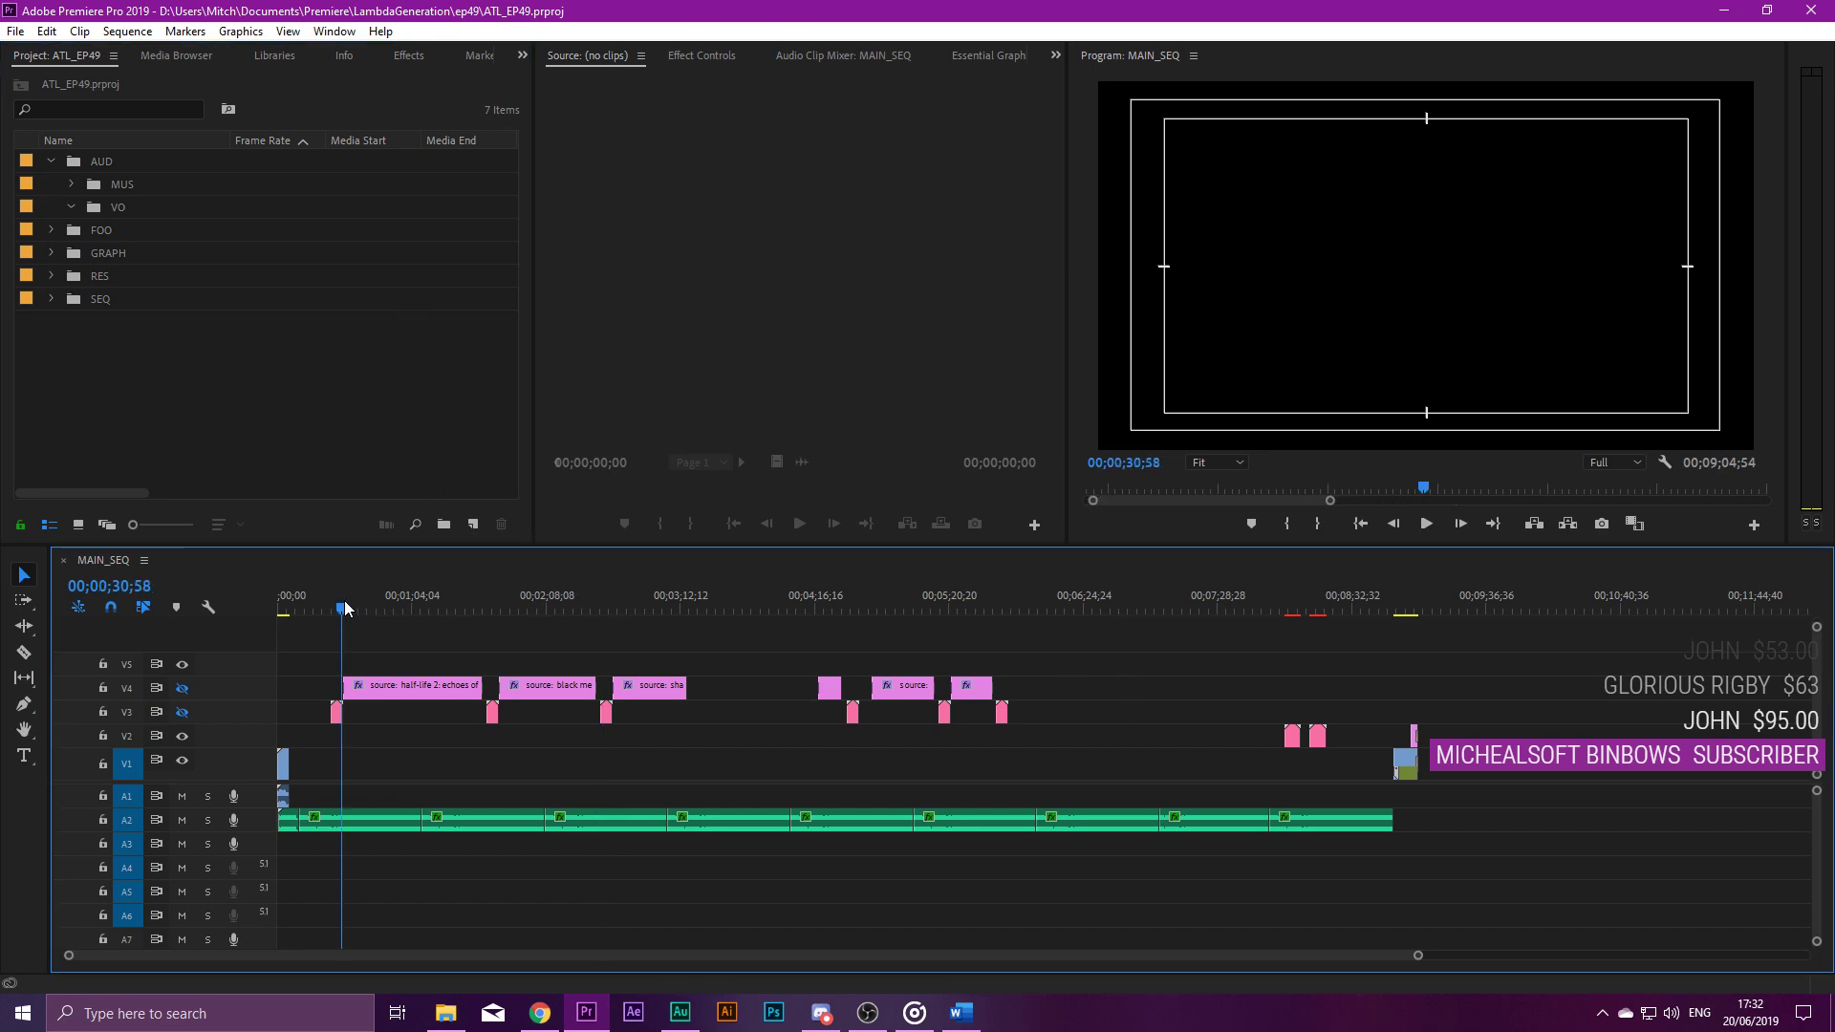
{"action": "left_click", "coordinate": [182, 712]}
{"action": "left_click", "coordinate": [181, 688]}
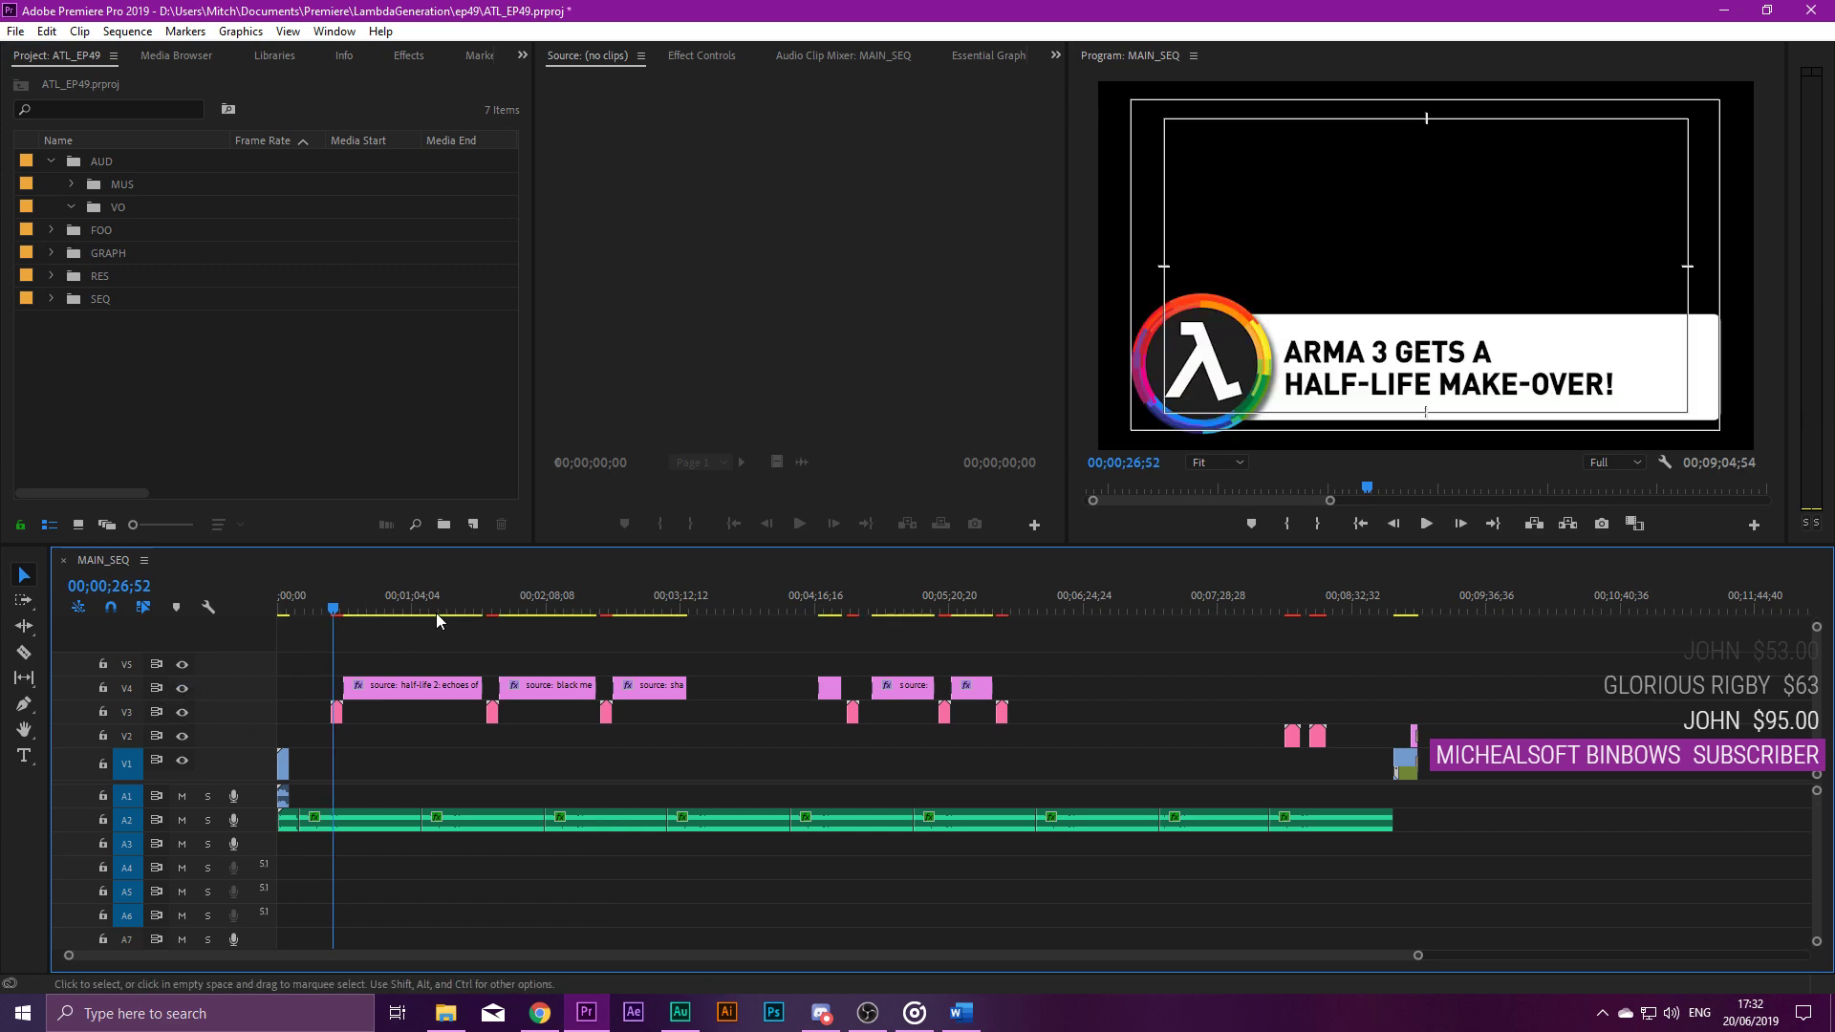
Scrub through the opening logo clip at the start of MAIN_SEQ to preview the intro animation.
{"action": "scroll", "coordinate": [415, 657], "scroll_direction": "up", "scroll_amount": 5, "text": "alt"}
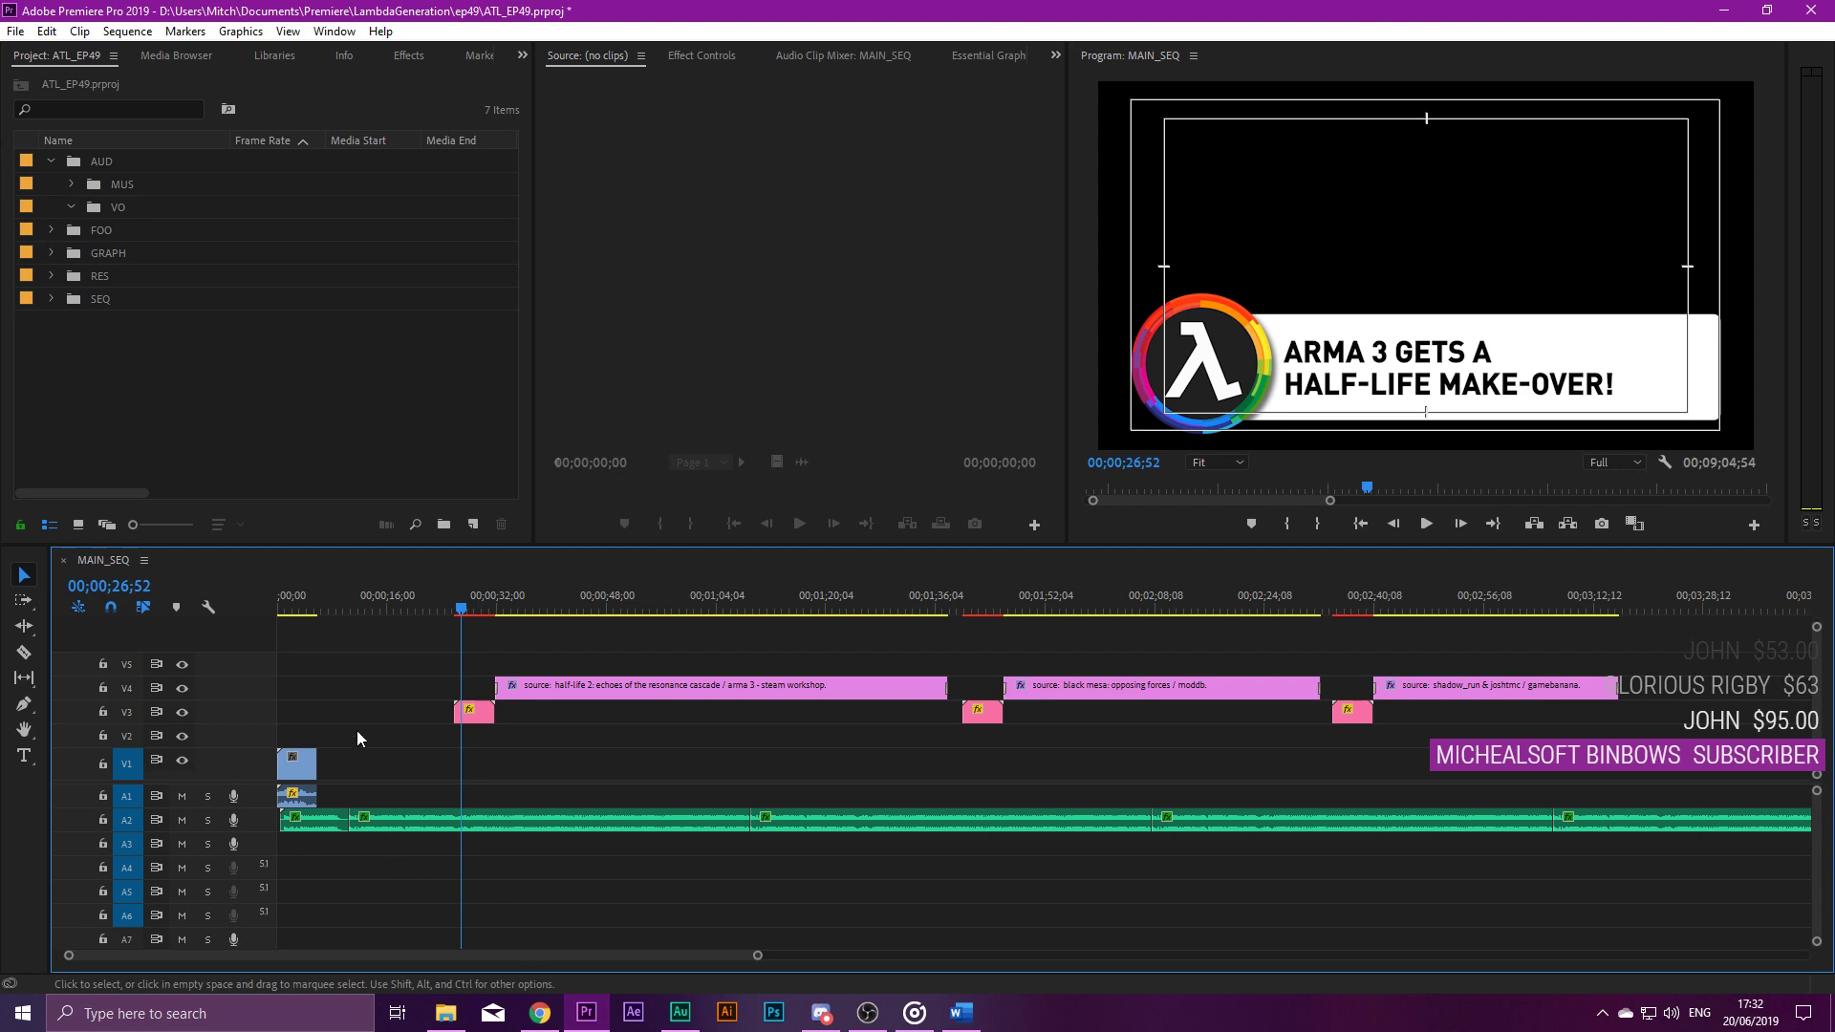
{"action": "left_click", "coordinate": [296, 610]}
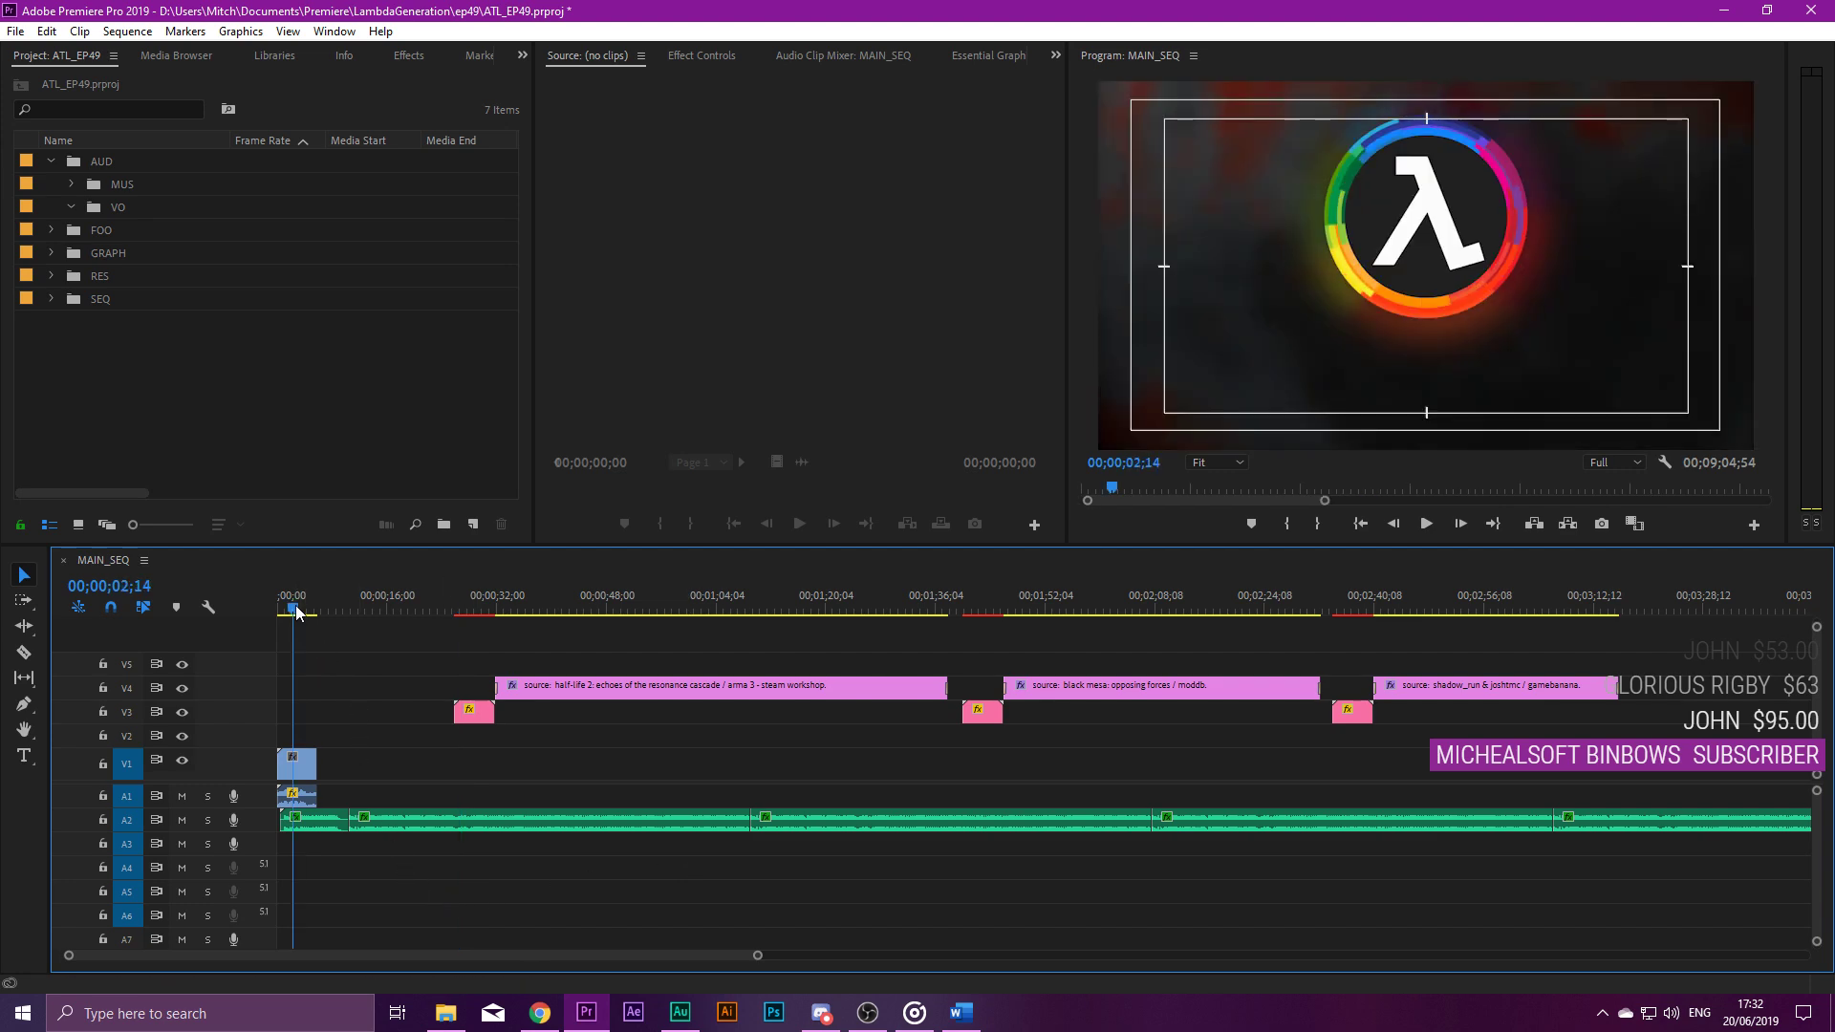
{"action": "mouse_move", "coordinate": [296, 609]}
{"action": "left_mouse_down"}
{"action": "mouse_move", "coordinate": [277, 610]}
{"action": "mouse_move", "coordinate": [301, 613]}
{"action": "left_mouse_up"}
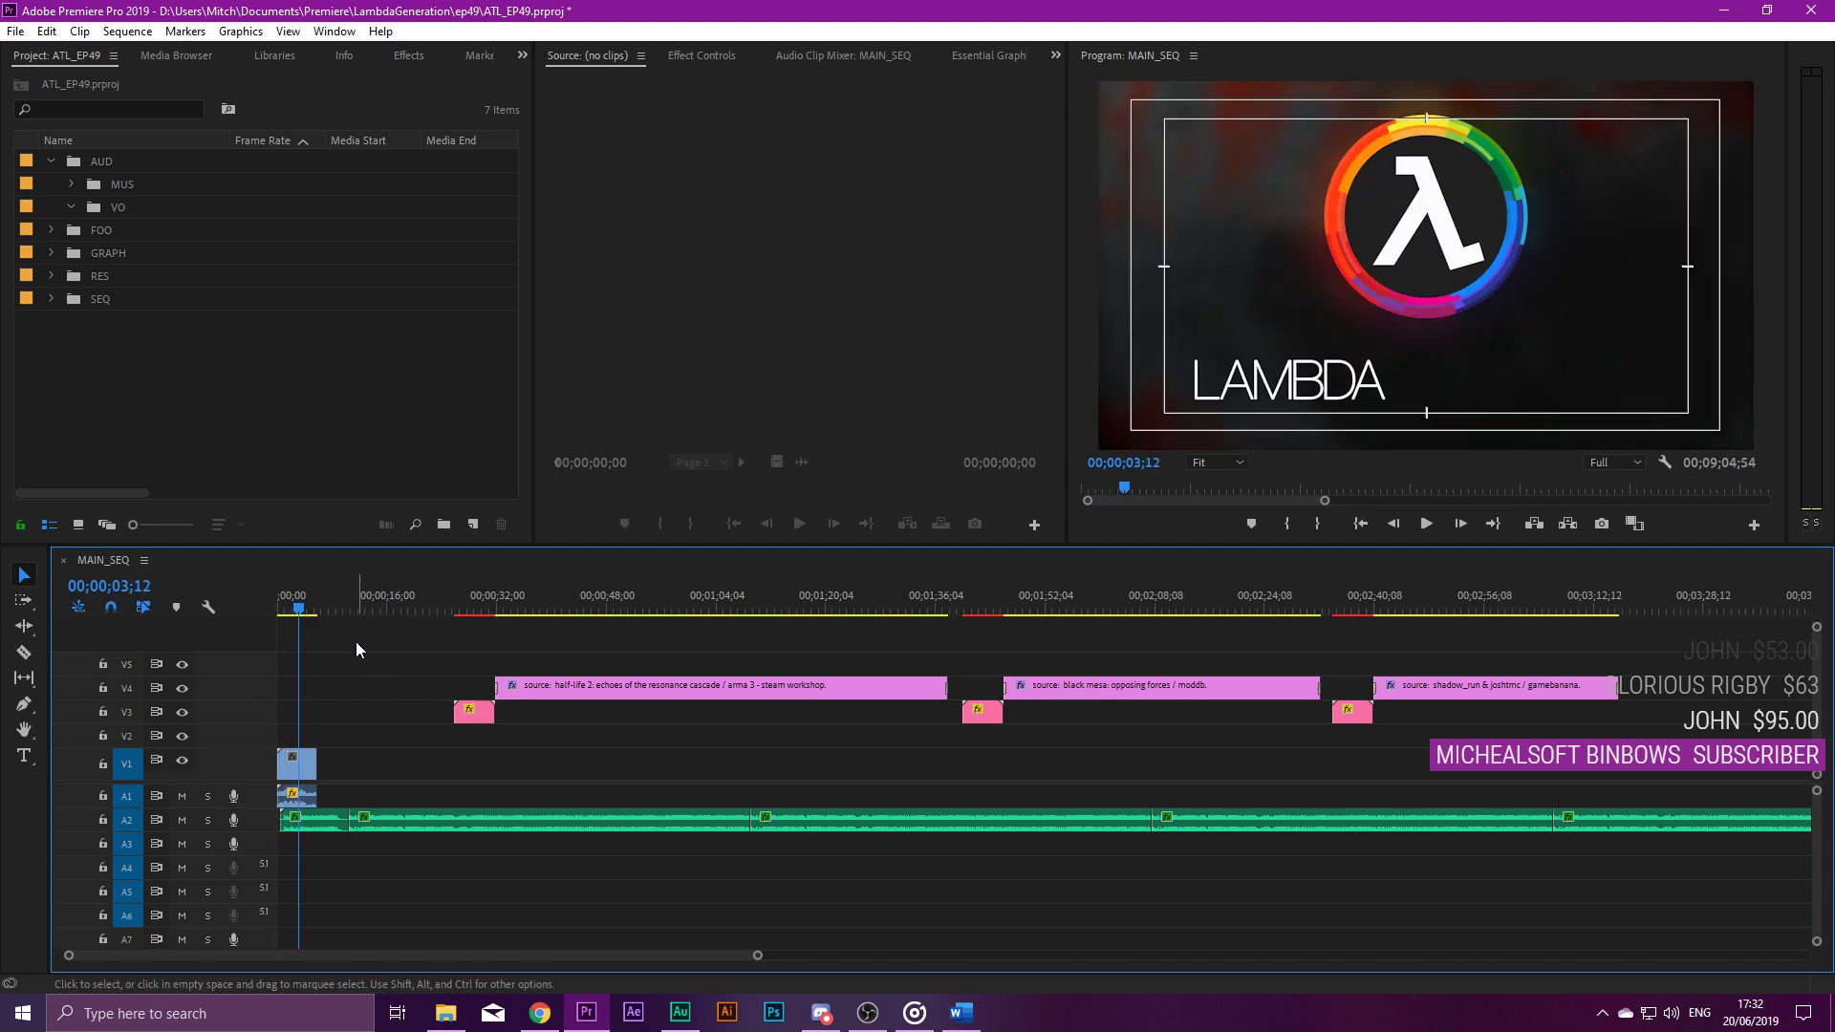
{"action": "key", "text": "Down"}
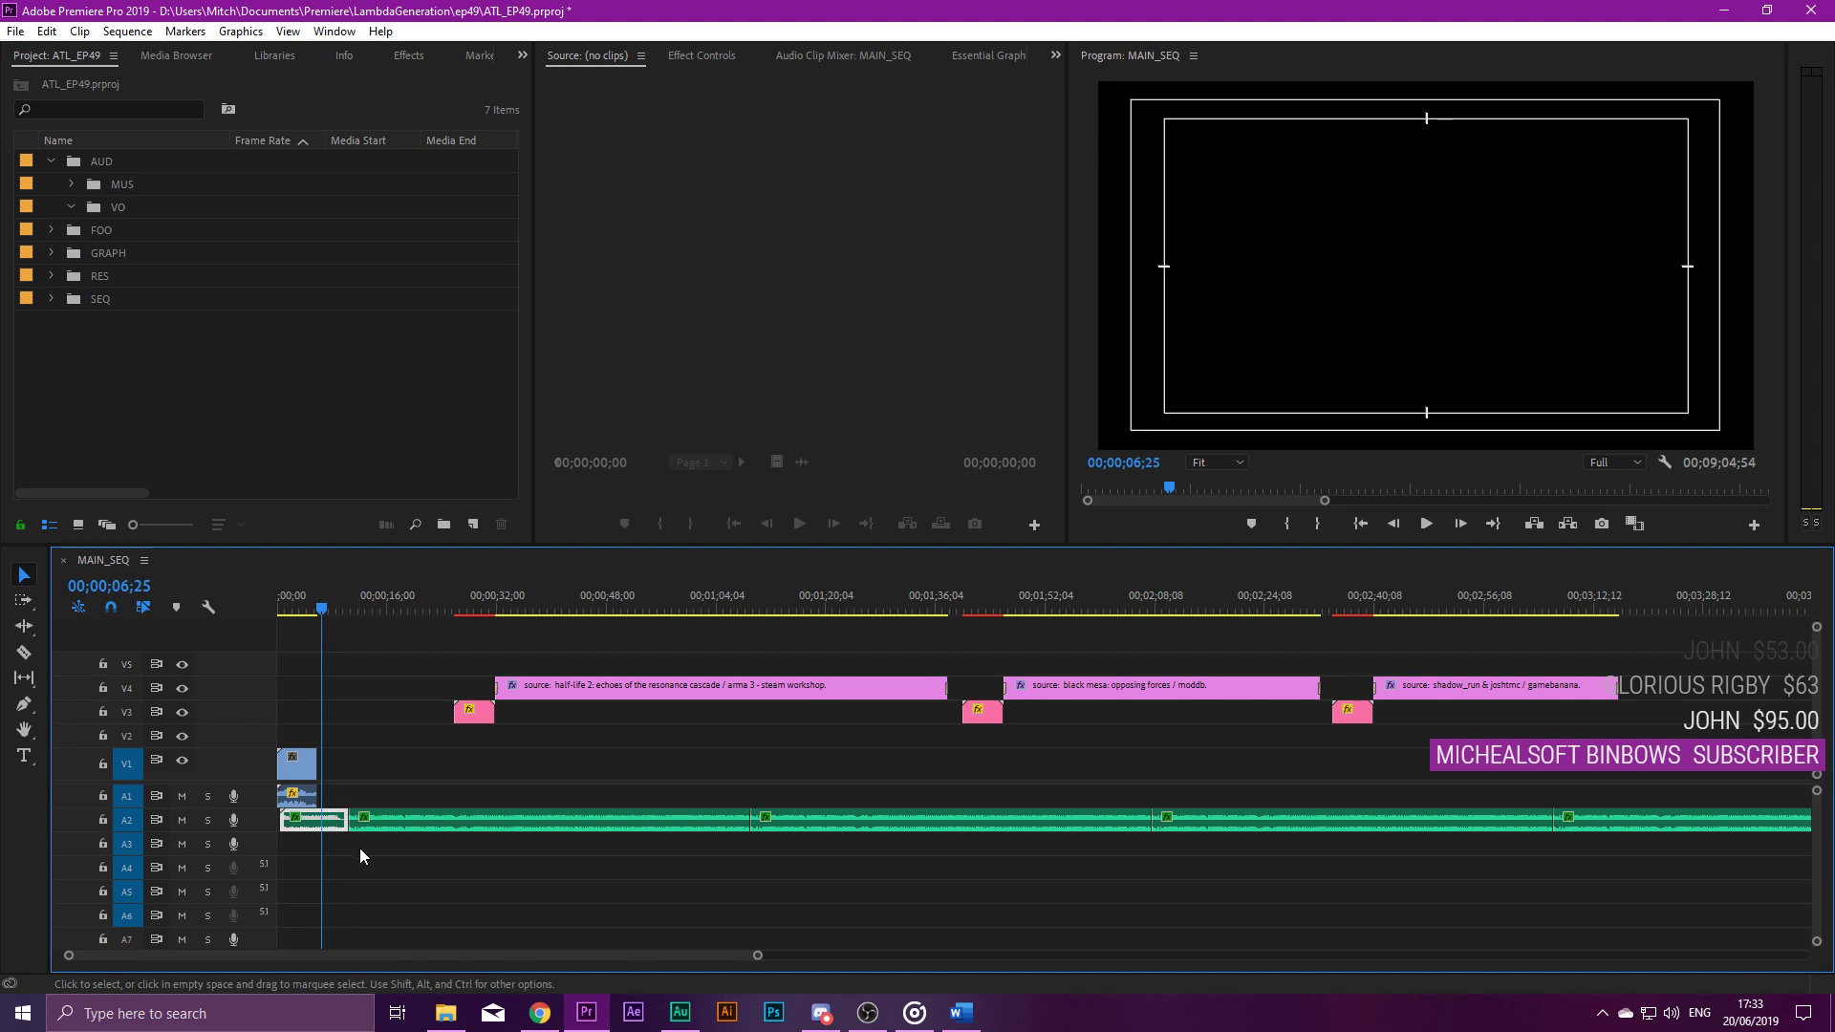
{"action": "left_click_drag", "start_coordinate": [294, 609], "coordinate": [311, 617]}
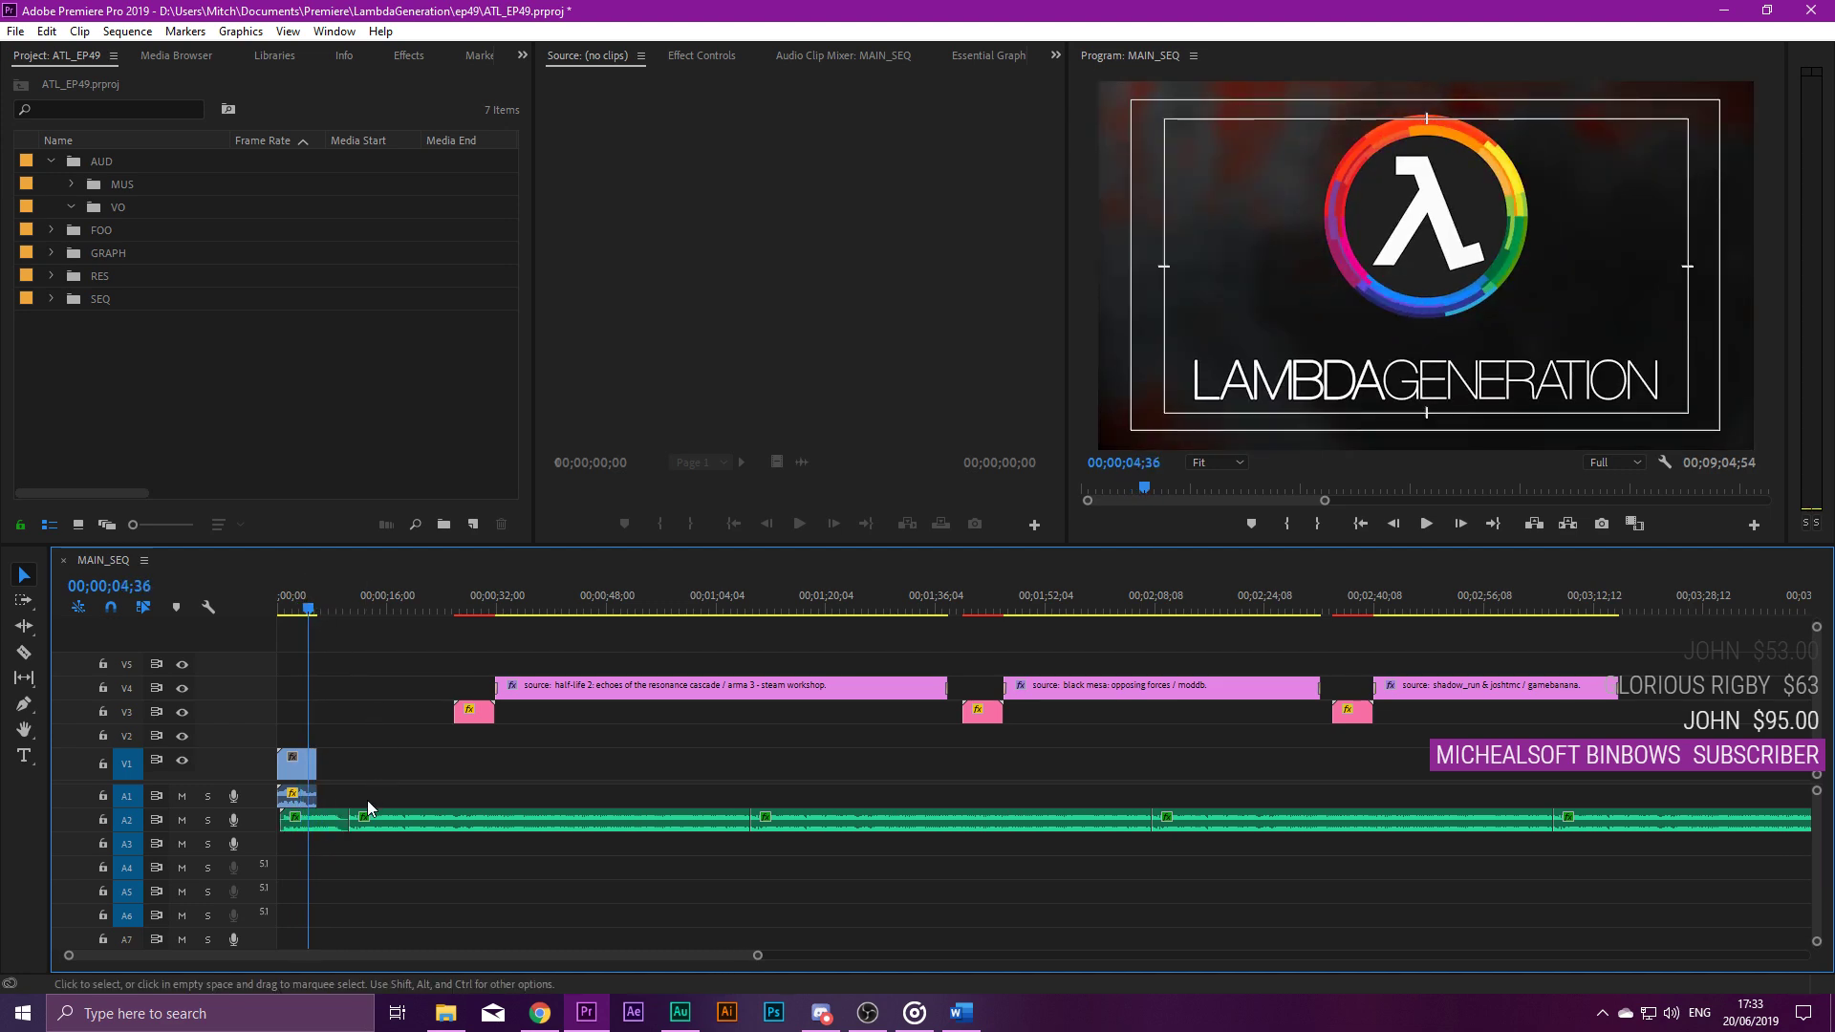
Select all music clips on track A2 and play a short stretch of the sequence from about 00;06;26.
{"action": "left_click_drag", "start_coordinate": [327, 853], "coordinate": [382, 838]}
{"action": "scroll", "coordinate": [1275, 820], "scroll_direction": "down", "scroll_amount": 2}
{"action": "scroll", "coordinate": [1281, 818], "scroll_direction": "down", "scroll_amount": 2}
{"action": "left_click", "coordinate": [1284, 598]}
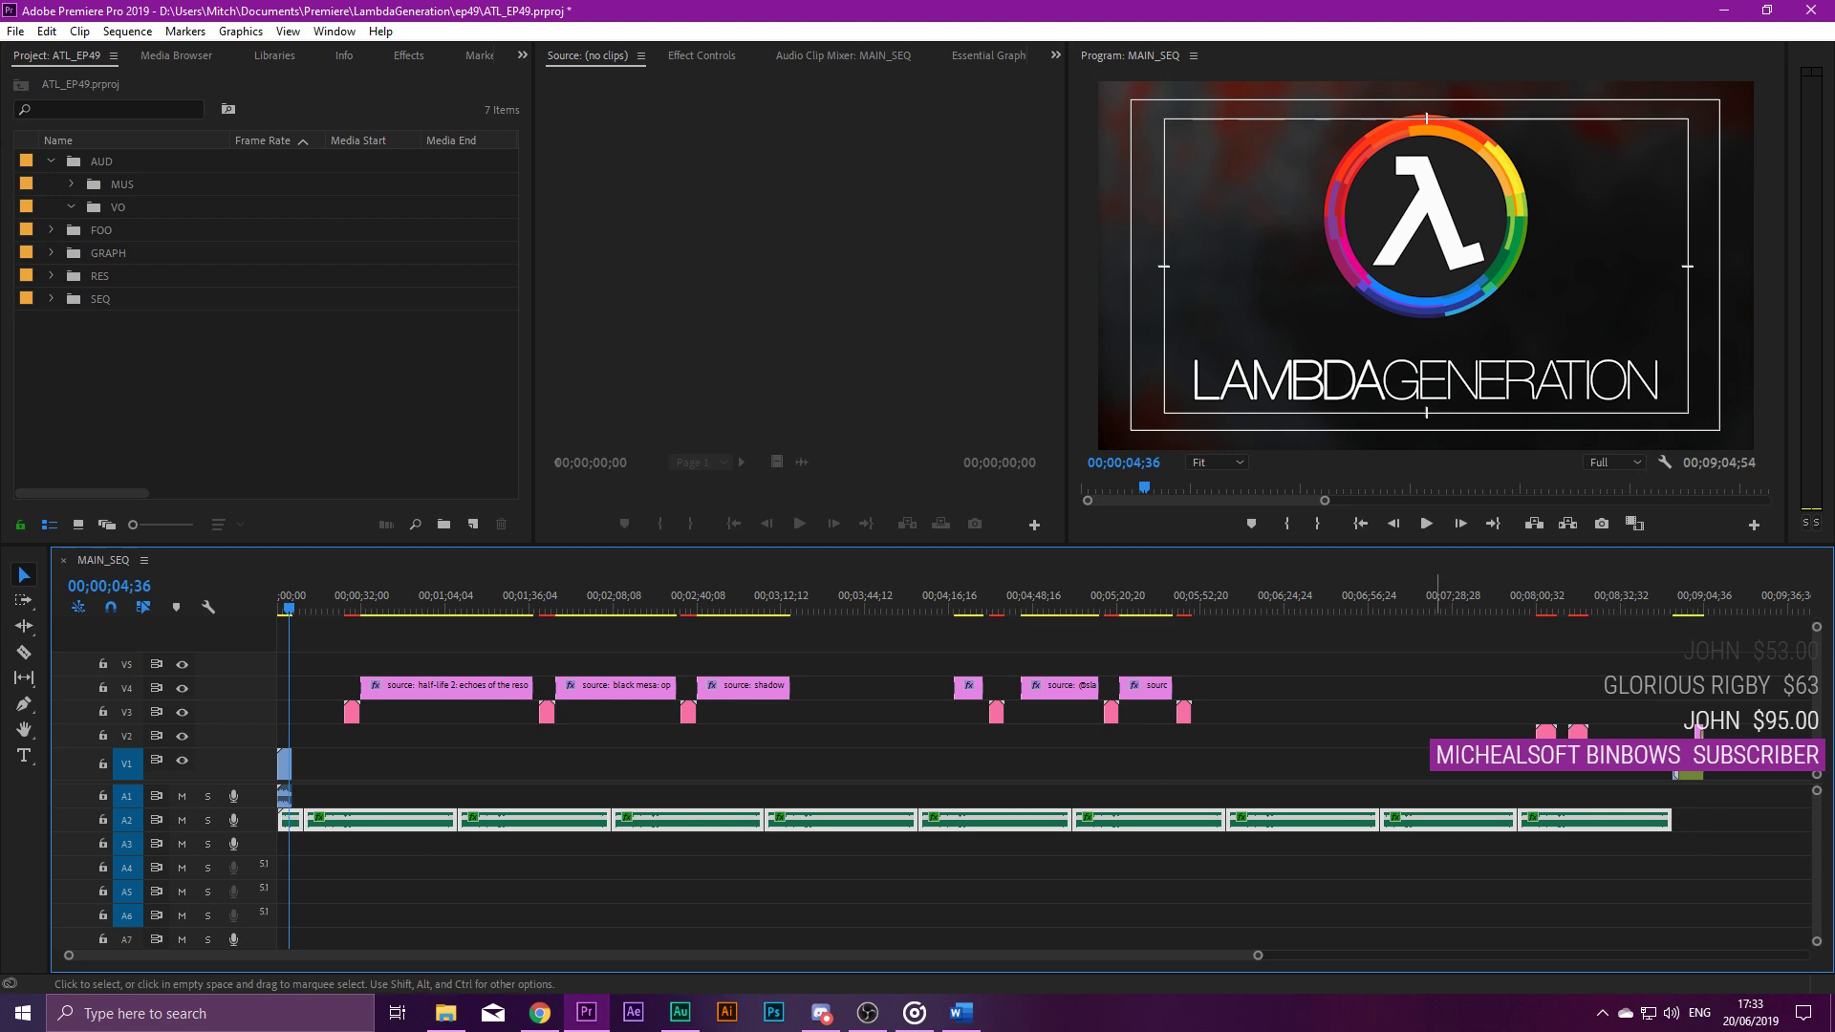
{"action": "key", "text": "space"}
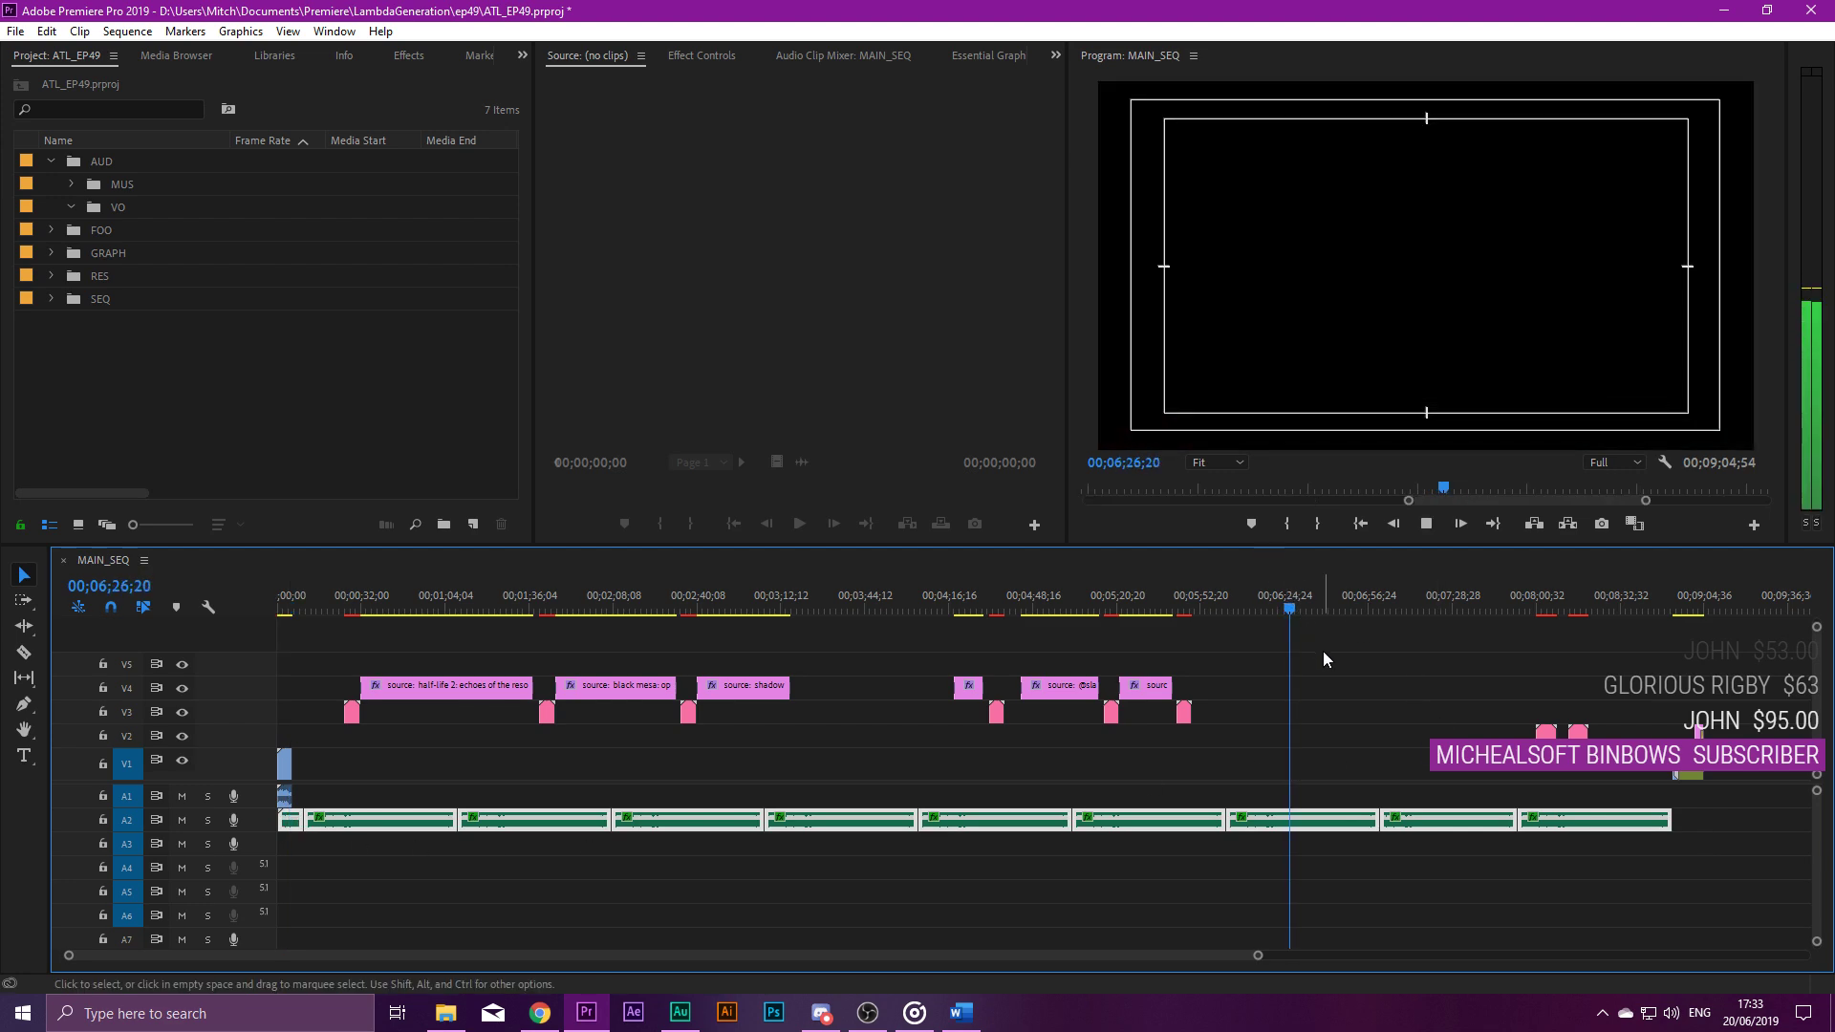
{"action": "key", "text": "space"}
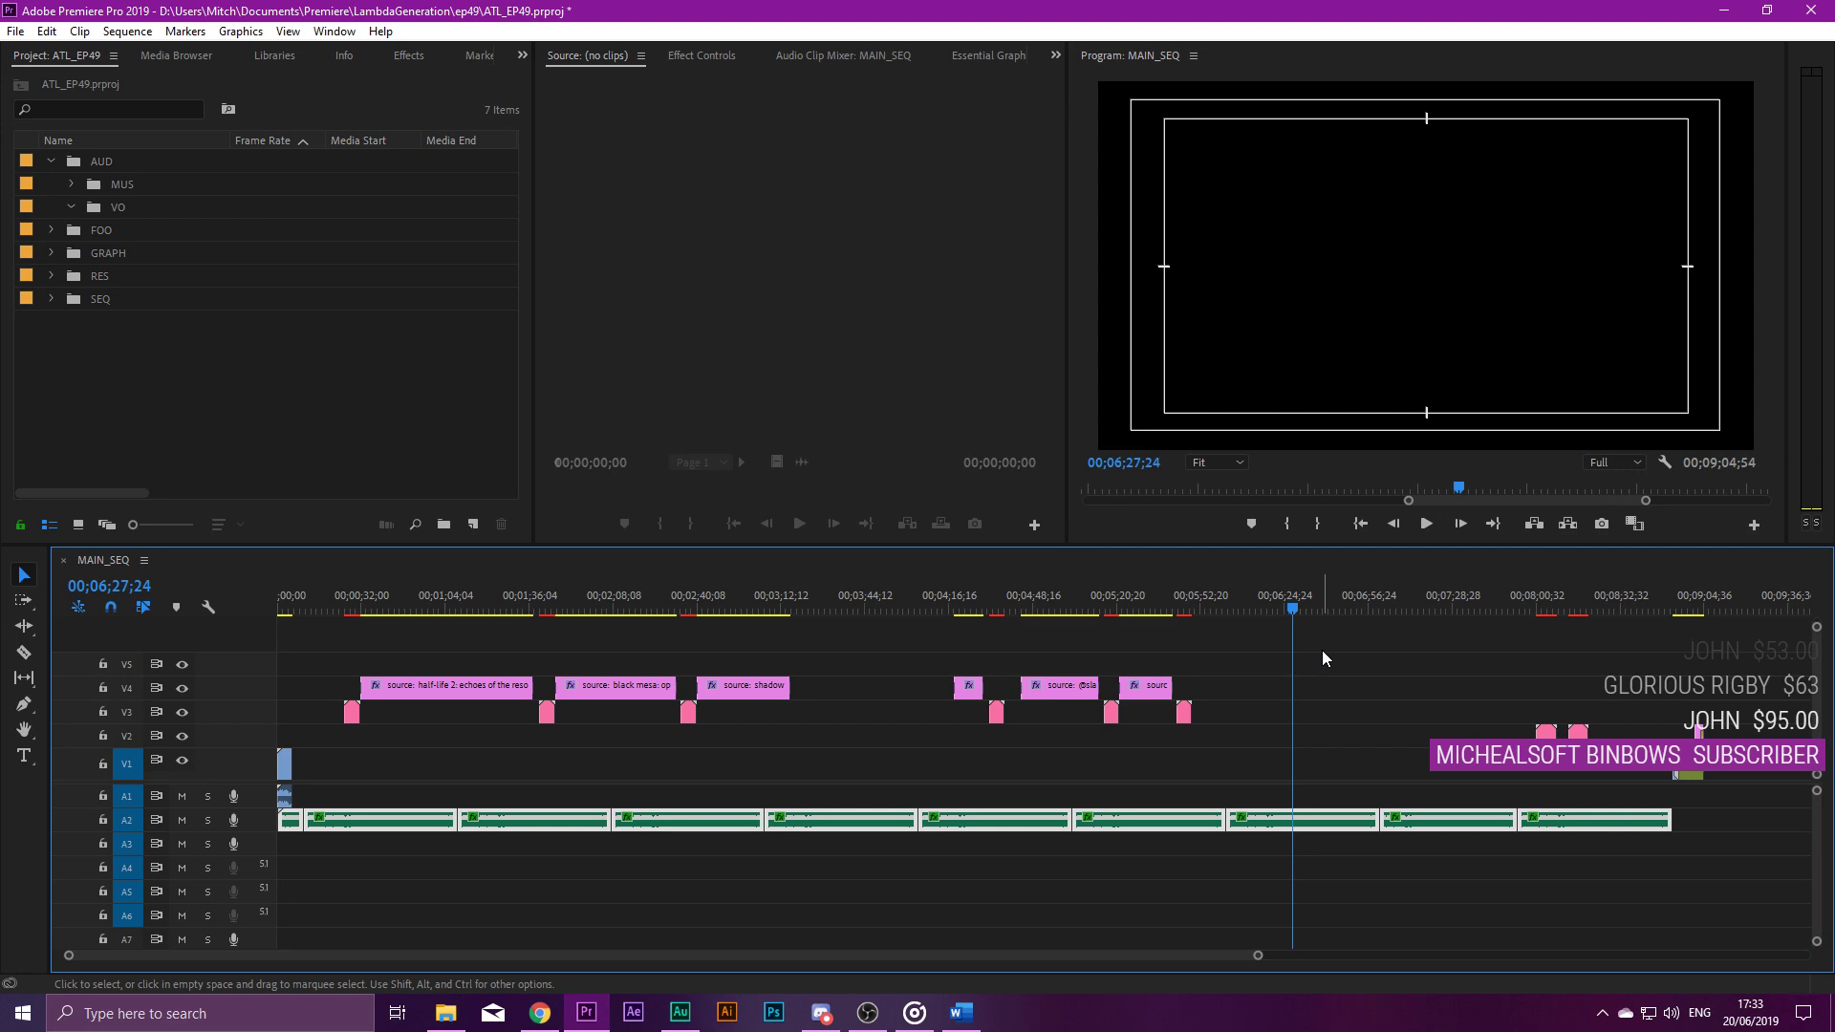
Deselect the music clips and check the contents of the MUS bin in the project.
{"action": "left_click", "coordinate": [1322, 650]}
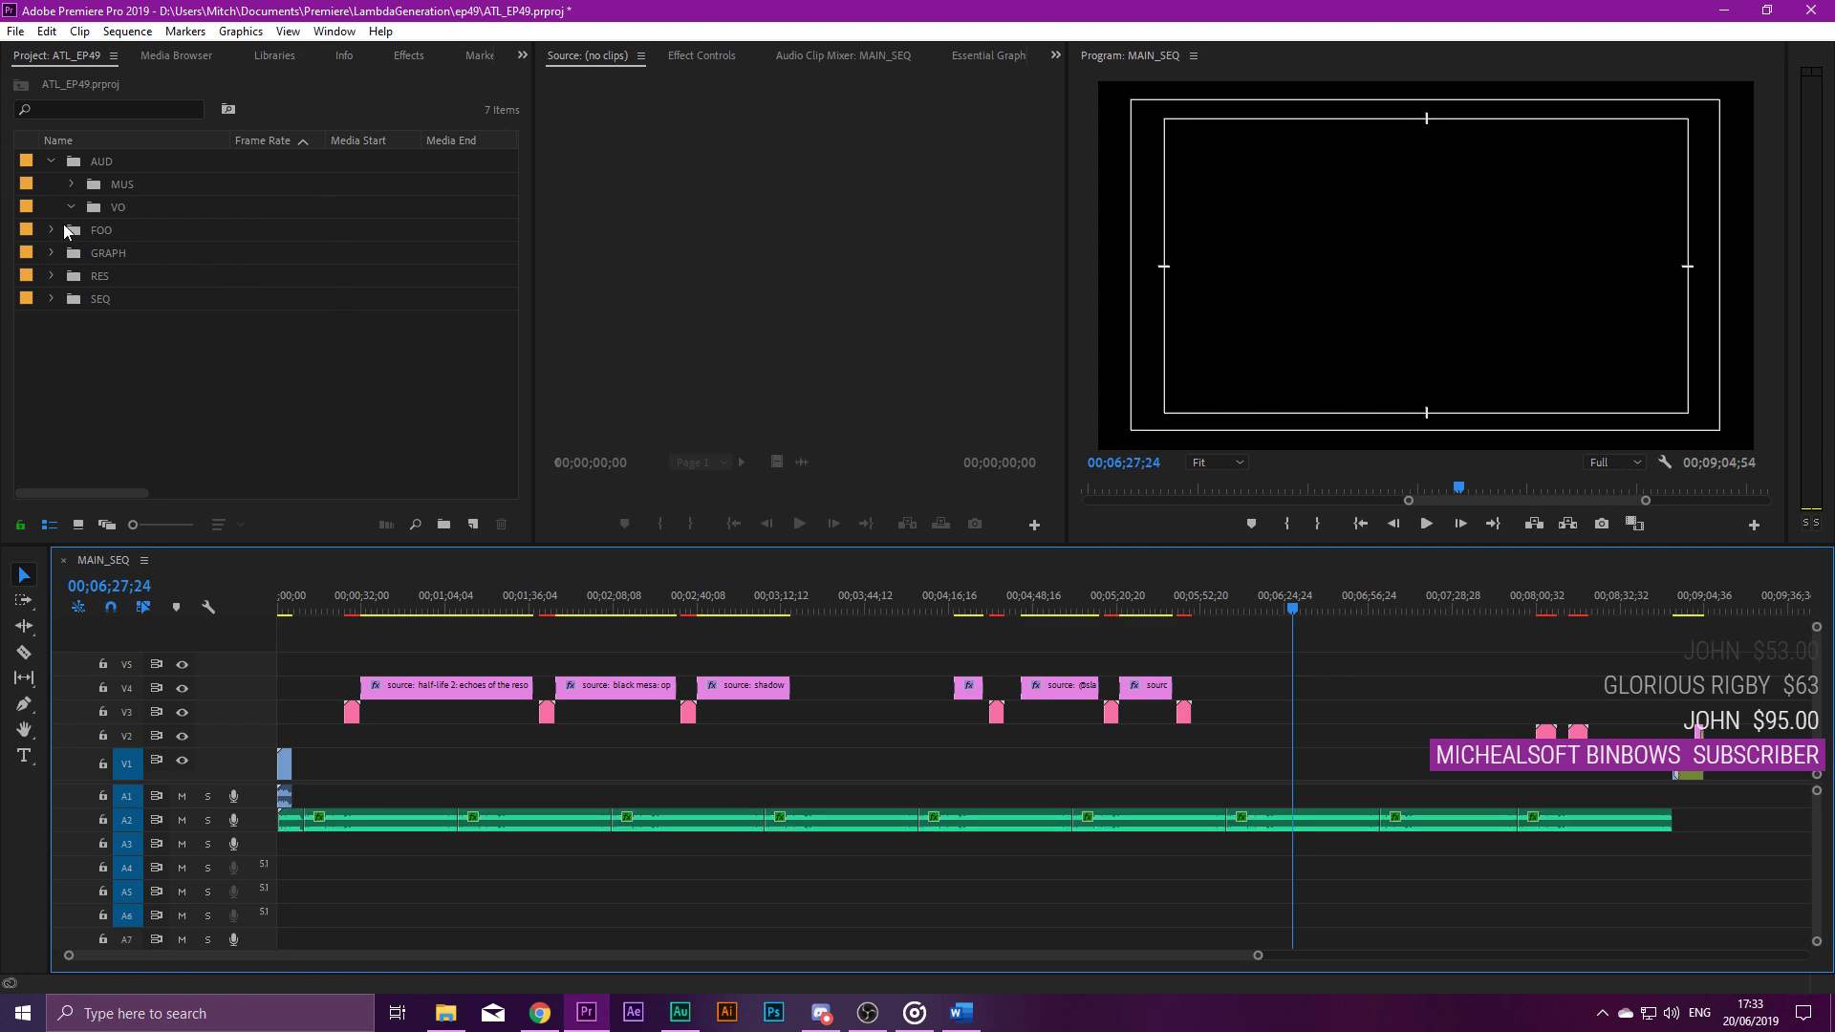
{"action": "left_click", "coordinate": [71, 183]}
{"action": "left_click", "coordinate": [125, 205]}
{"action": "left_click_drag", "start_coordinate": [231, 141], "coordinate": [246, 178]}
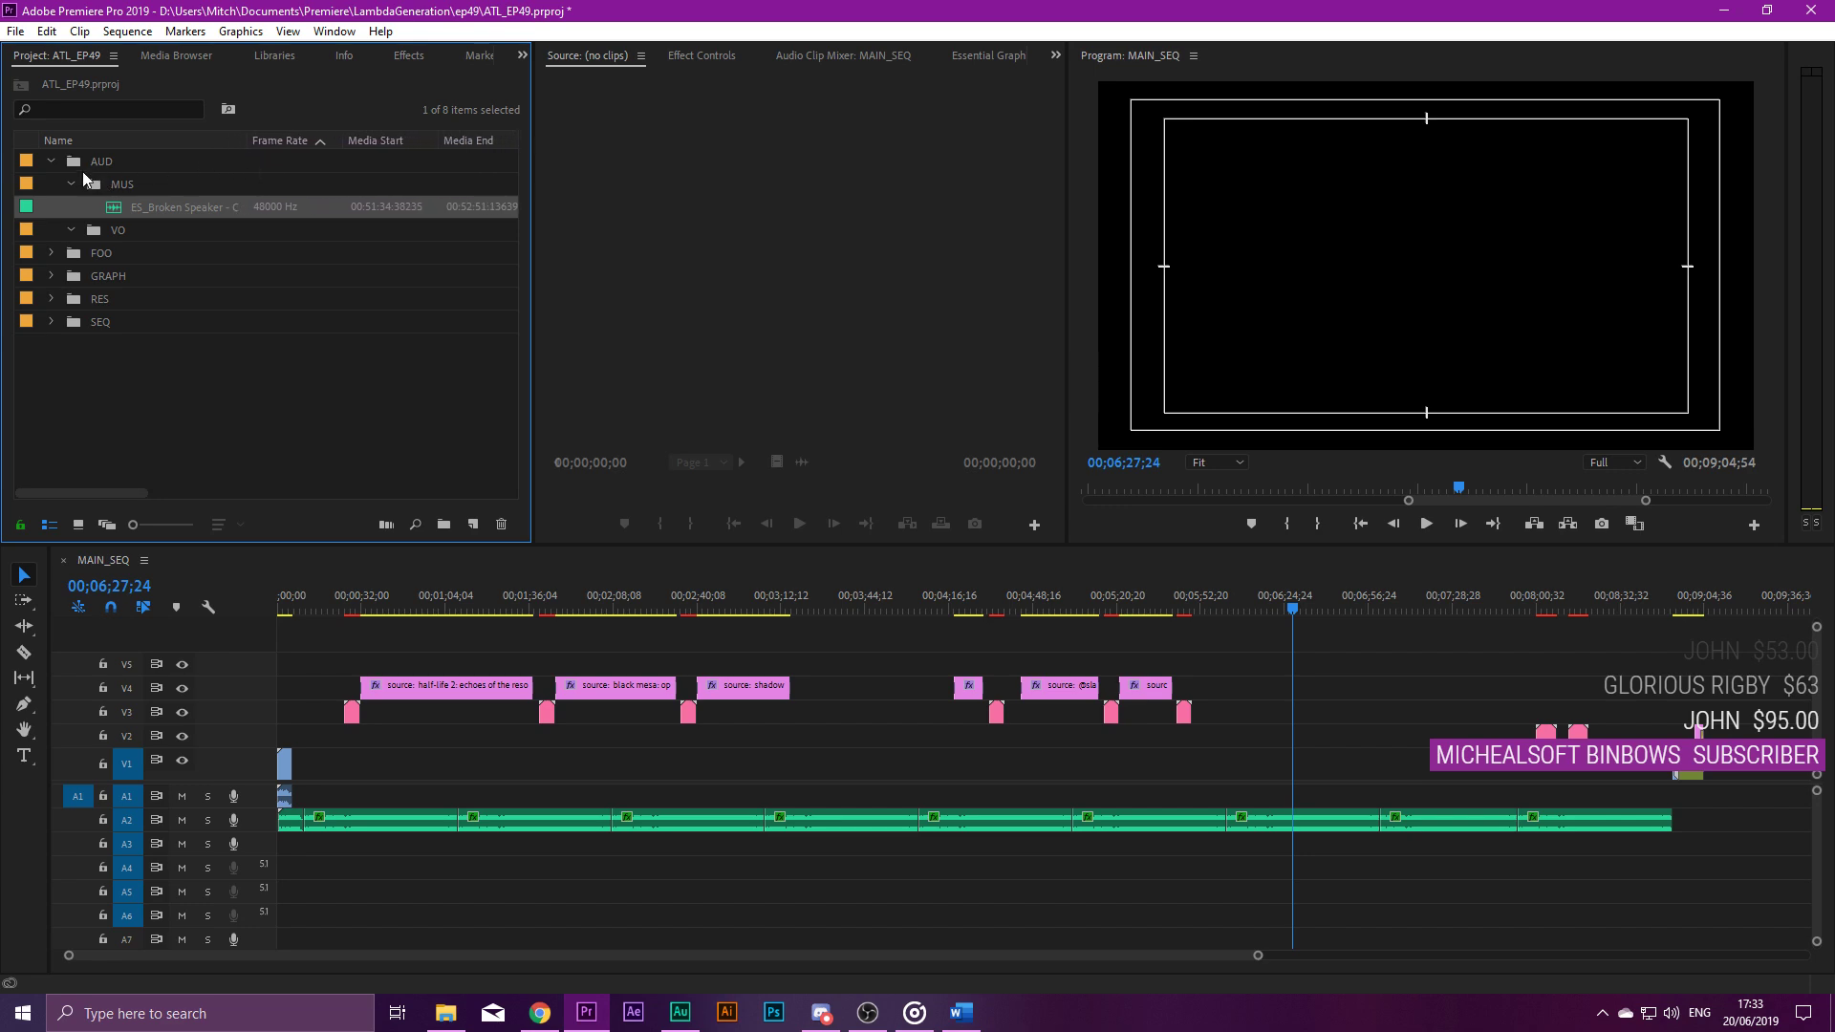
{"action": "left_click", "coordinate": [73, 185]}
Place the playhead at about 00;00;41;38 and view the source caption in an enlarged Program Monitor, restoring the layout when finished.
{"action": "left_click", "coordinate": [837, 603]}
{"action": "key", "text": "equal"}
{"action": "key", "text": "equal"}
{"action": "key", "text": "equal"}
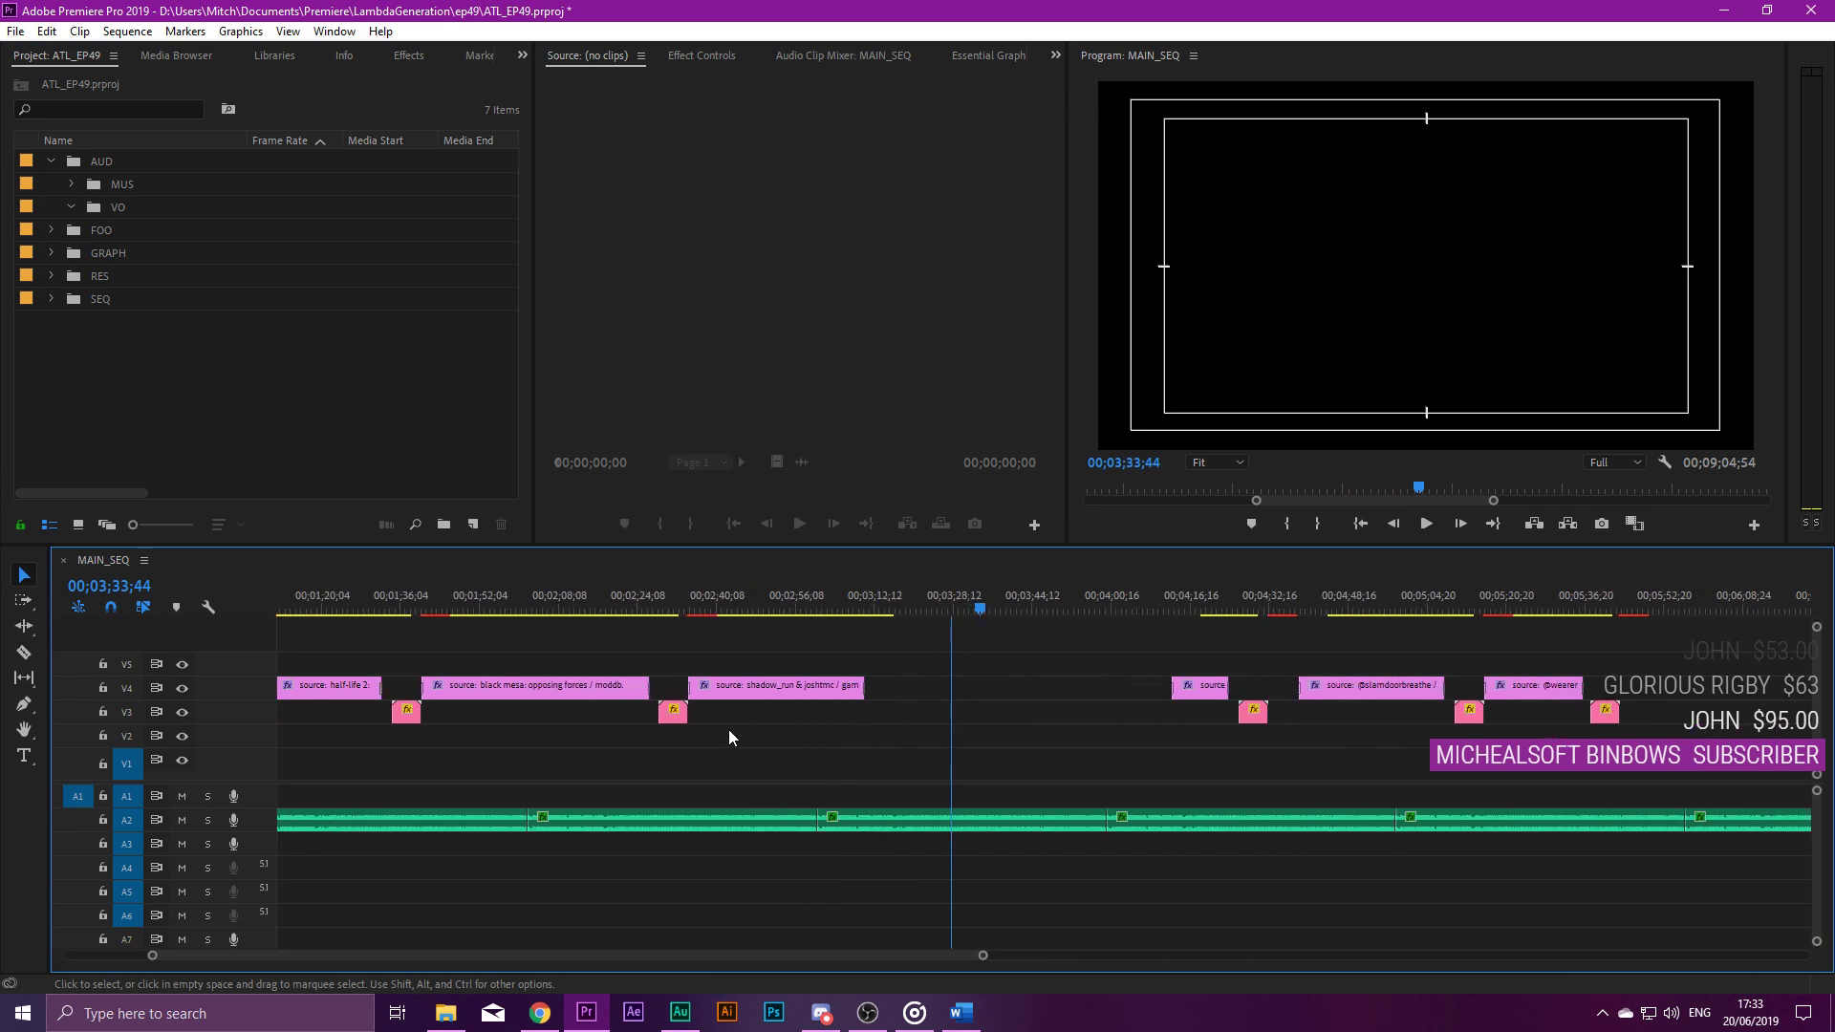
{"action": "left_click", "coordinate": [328, 604]}
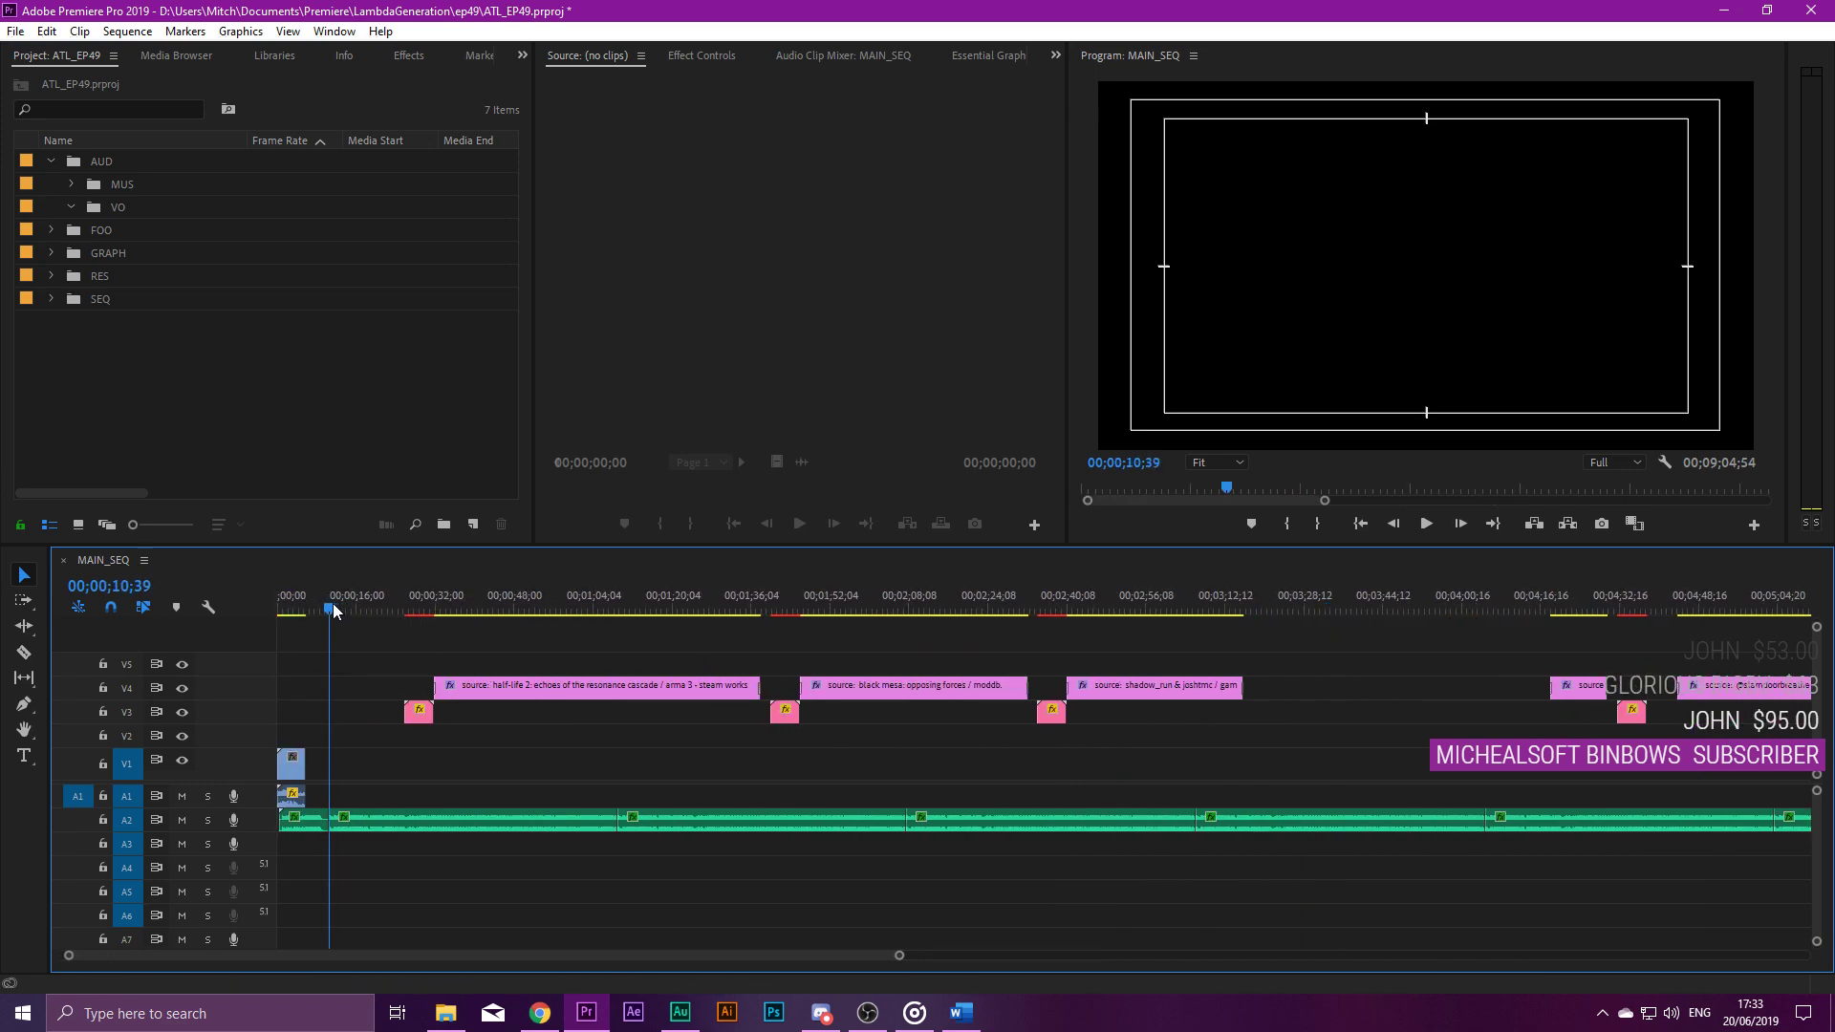
{"action": "left_click", "coordinate": [484, 610]}
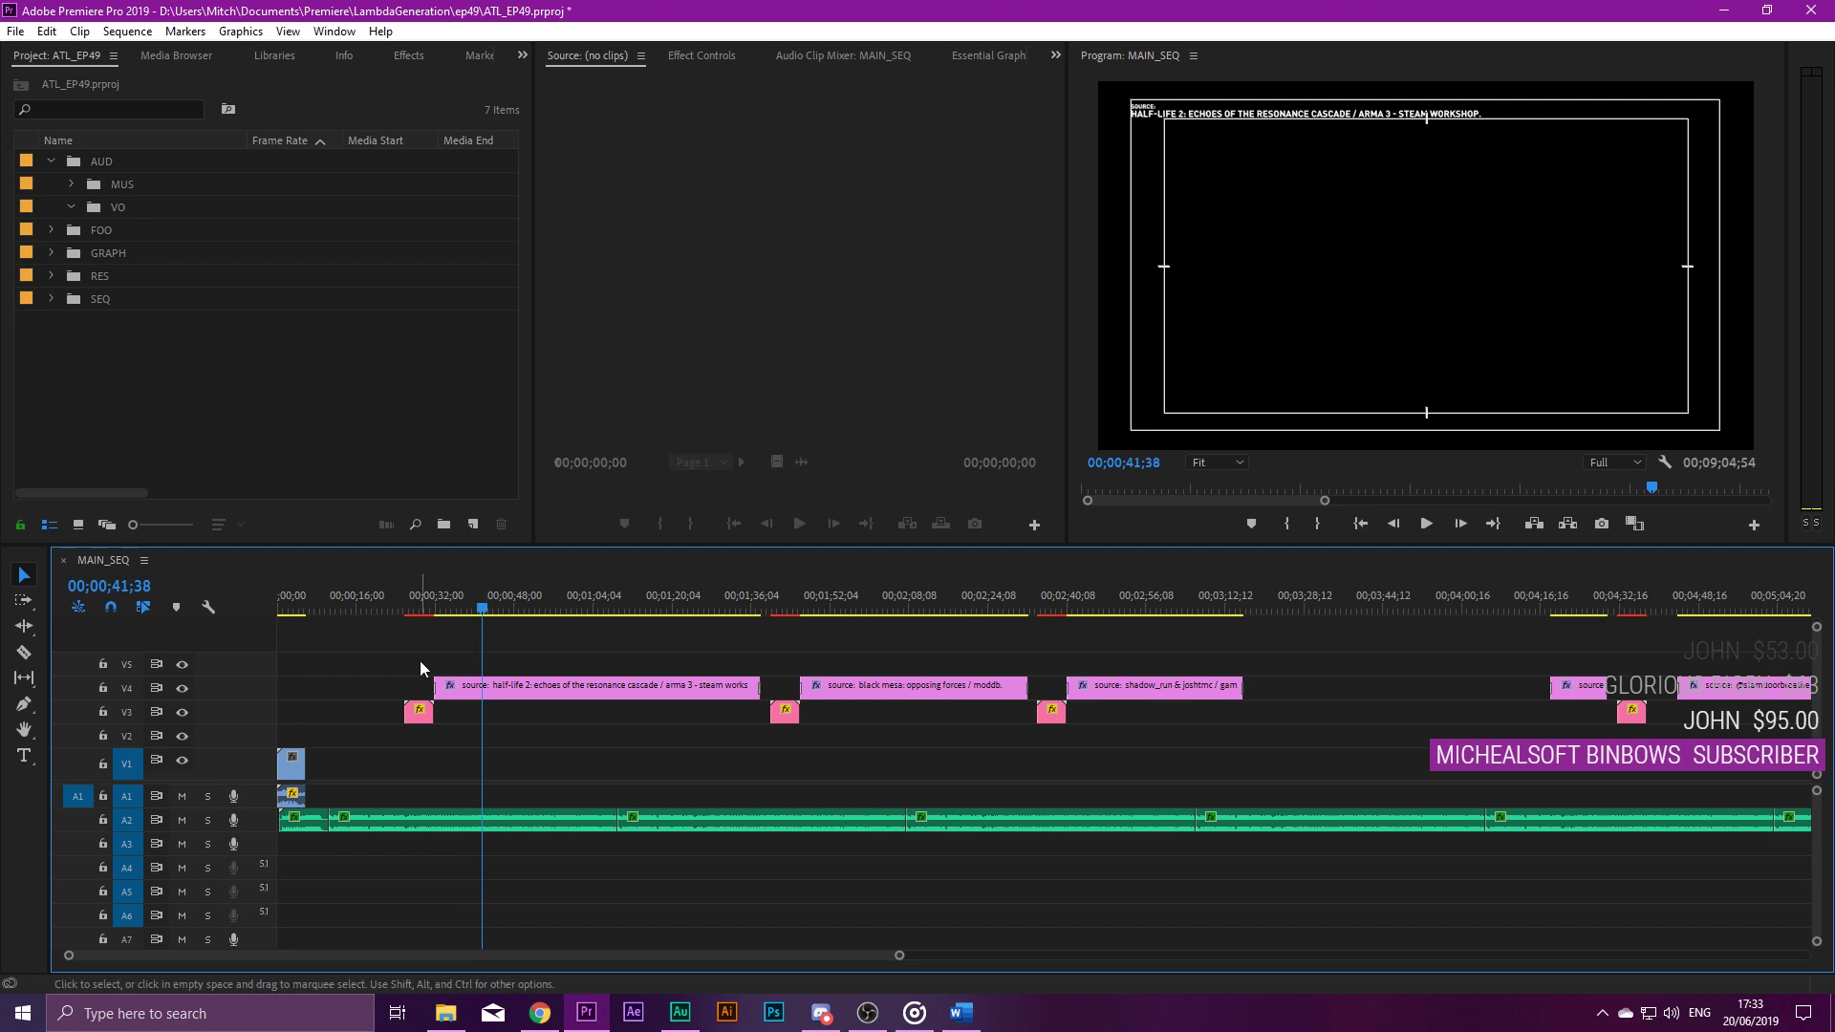
{"action": "double_click", "coordinate": [1107, 58]}
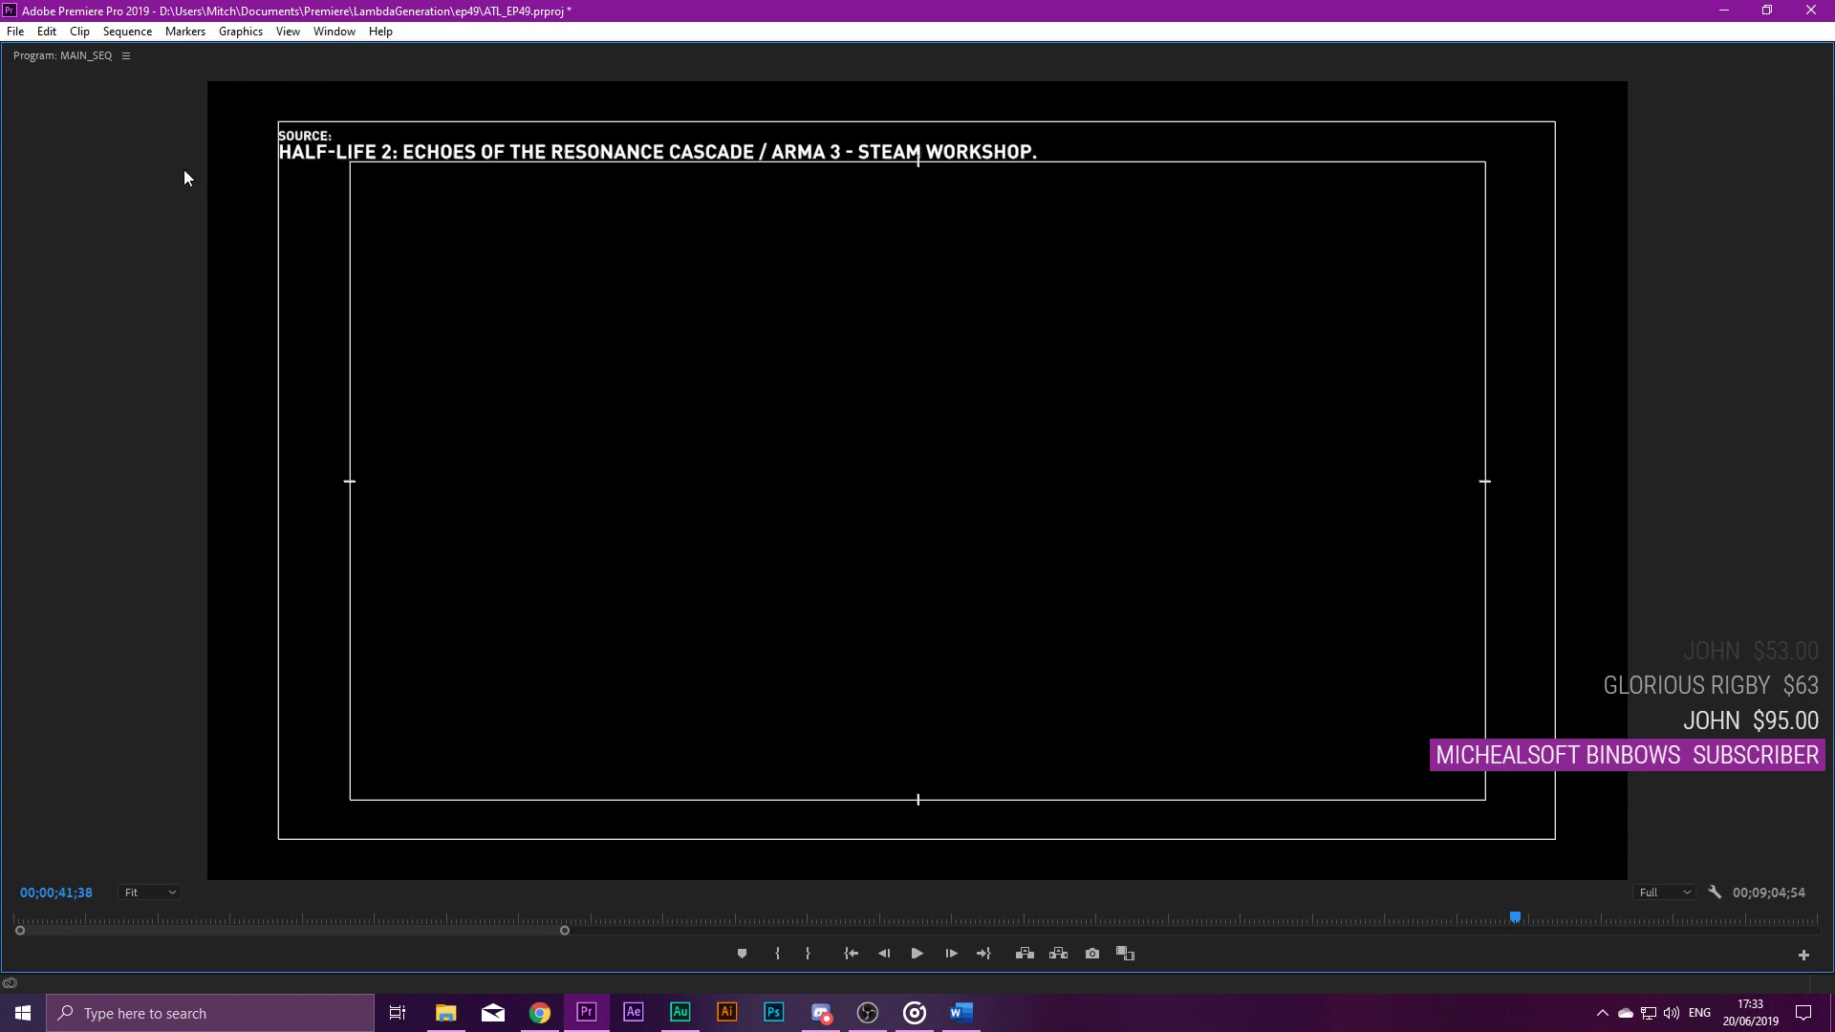
{"action": "double_click", "coordinate": [58, 55]}
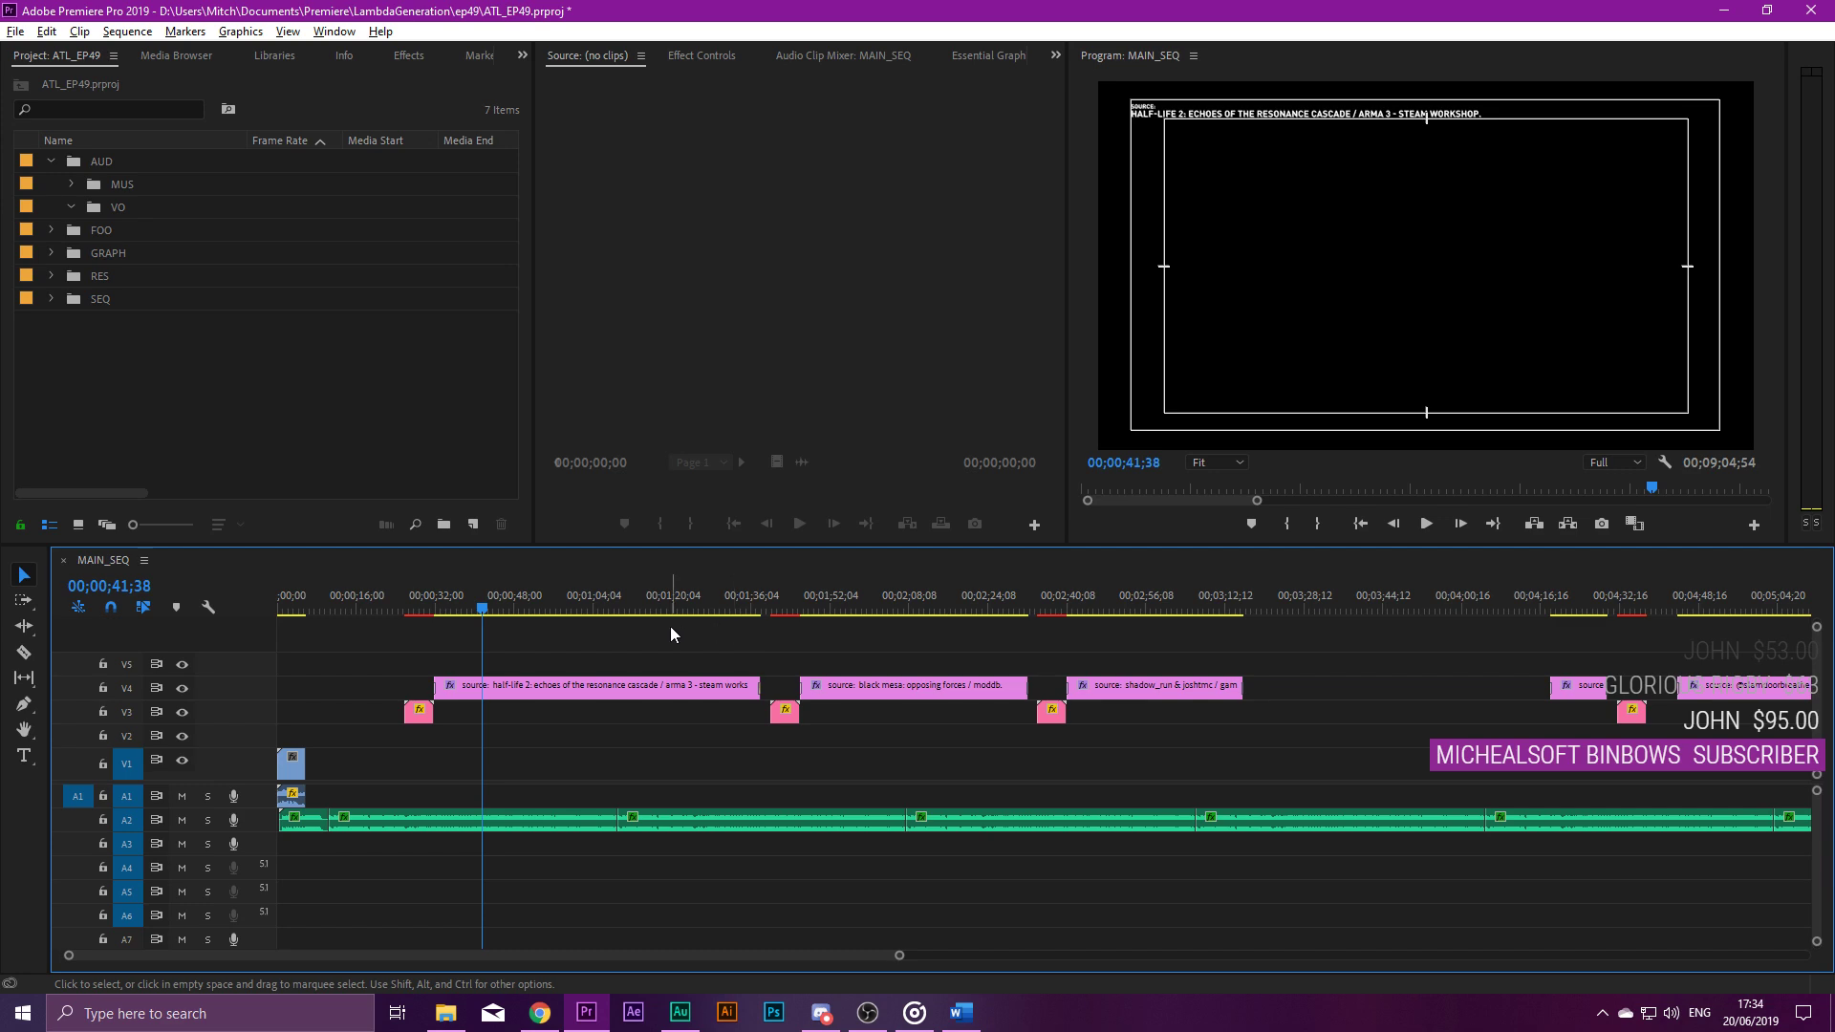
Place the playhead at 00;00;28;35, select the first lower-third title on V3, and show its Essential Graphics properties.
{"action": "scroll", "coordinate": [675, 630], "scroll_direction": "down", "scroll_amount": 4}
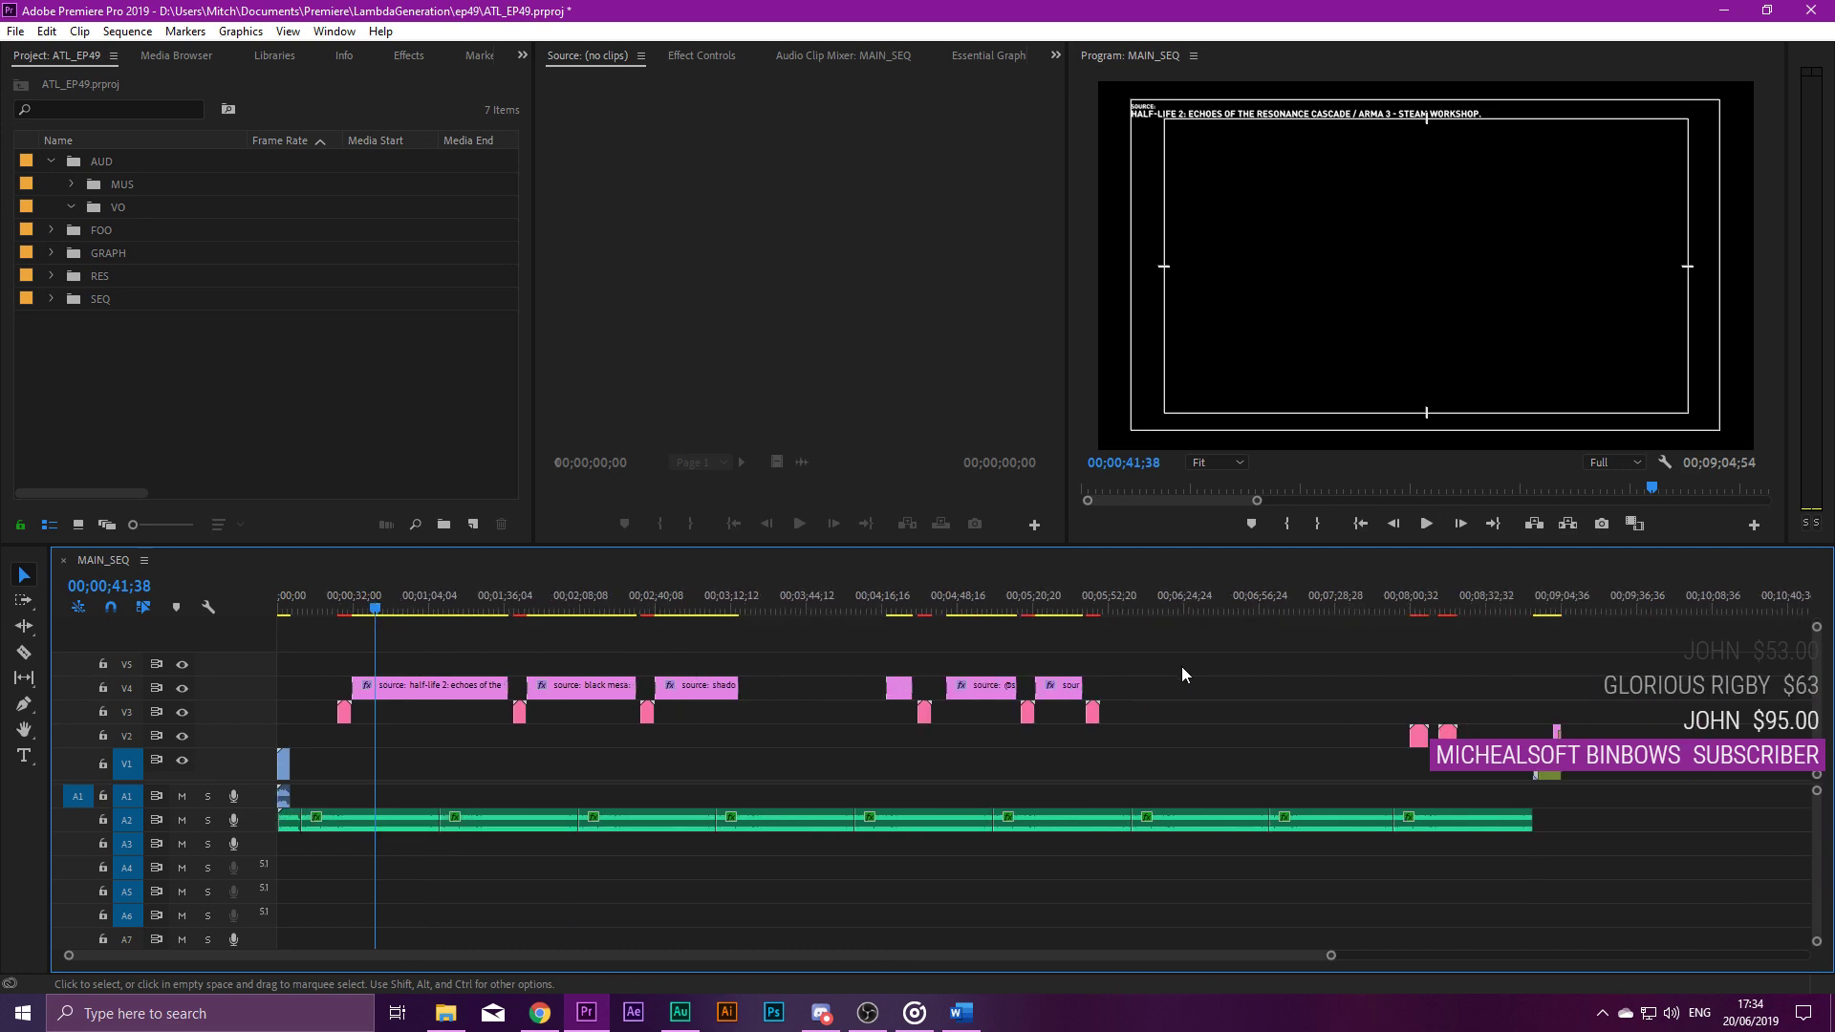
{"action": "left_click", "coordinate": [344, 616]}
{"action": "scroll", "coordinate": [324, 754], "scroll_direction": "up", "scroll_amount": 1}
{"action": "scroll", "coordinate": [329, 734], "scroll_direction": "up", "scroll_amount": 6}
{"action": "mouse_move", "coordinate": [612, 608]}
{"action": "left_mouse_down"}
{"action": "mouse_move", "coordinate": [587, 612]}
{"action": "mouse_move", "coordinate": [617, 614]}
{"action": "left_mouse_up"}
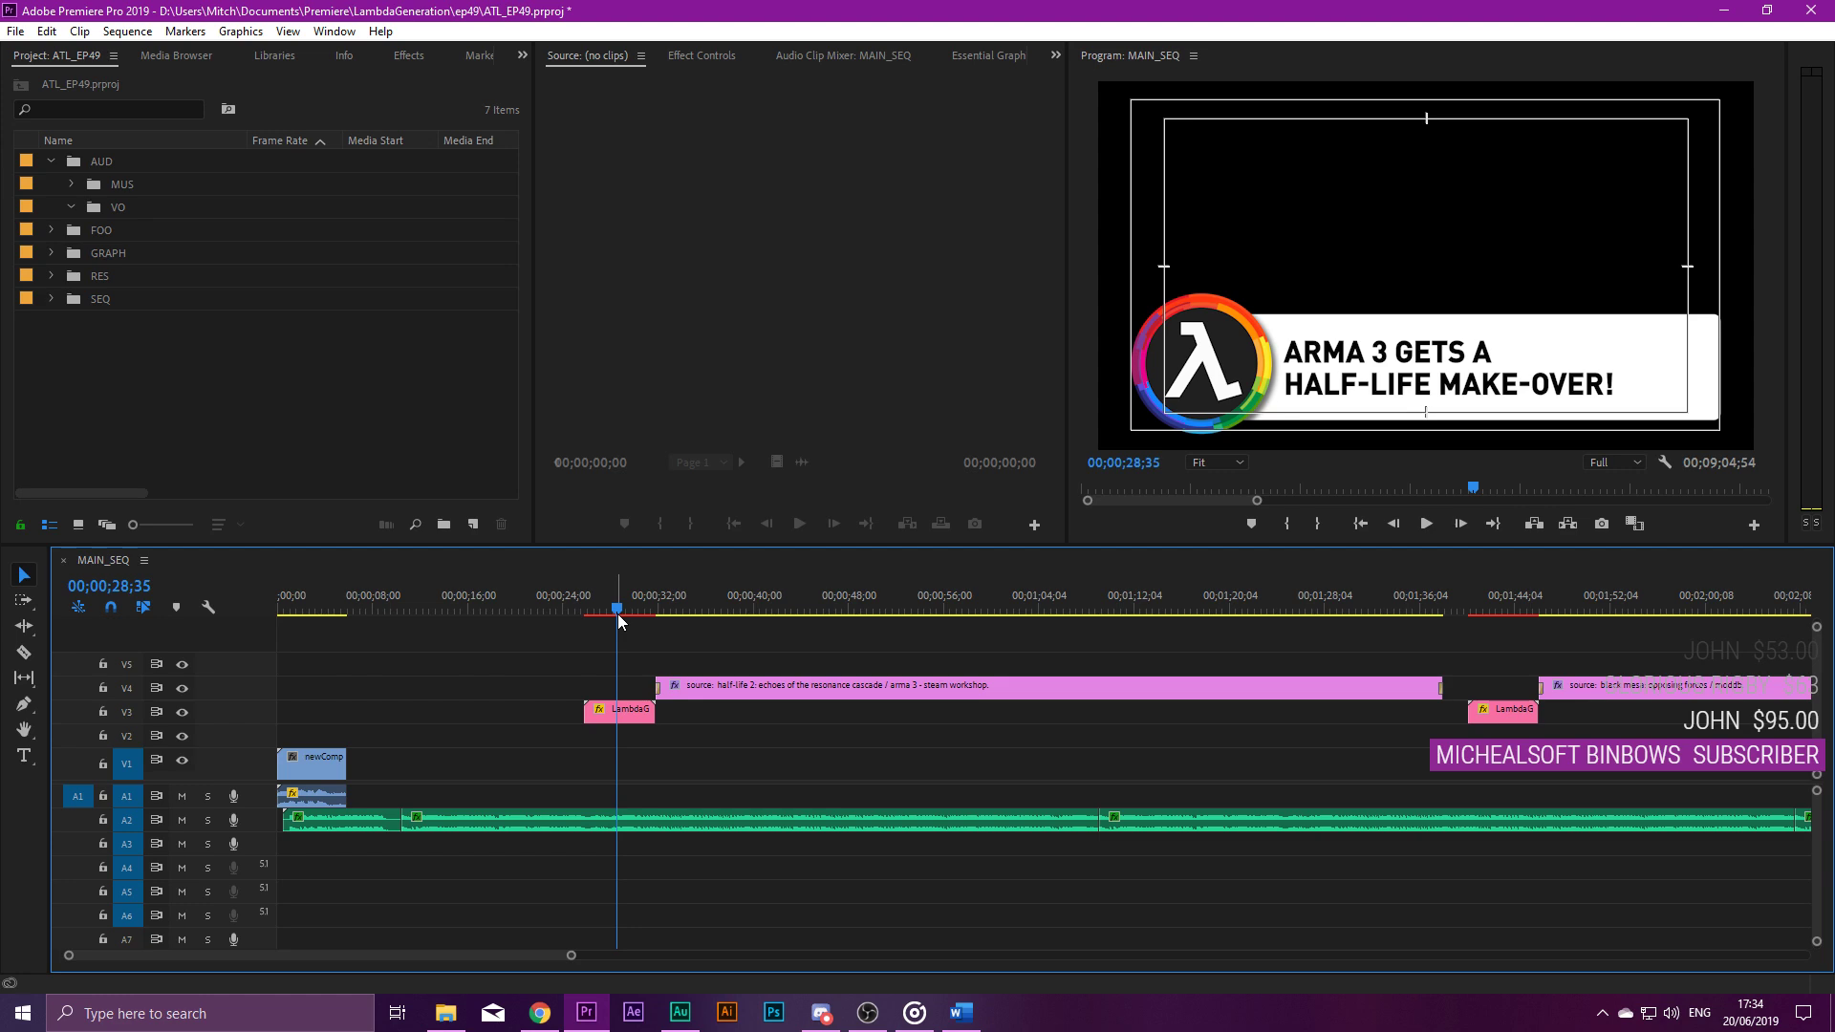
{"action": "left_click", "coordinate": [626, 710]}
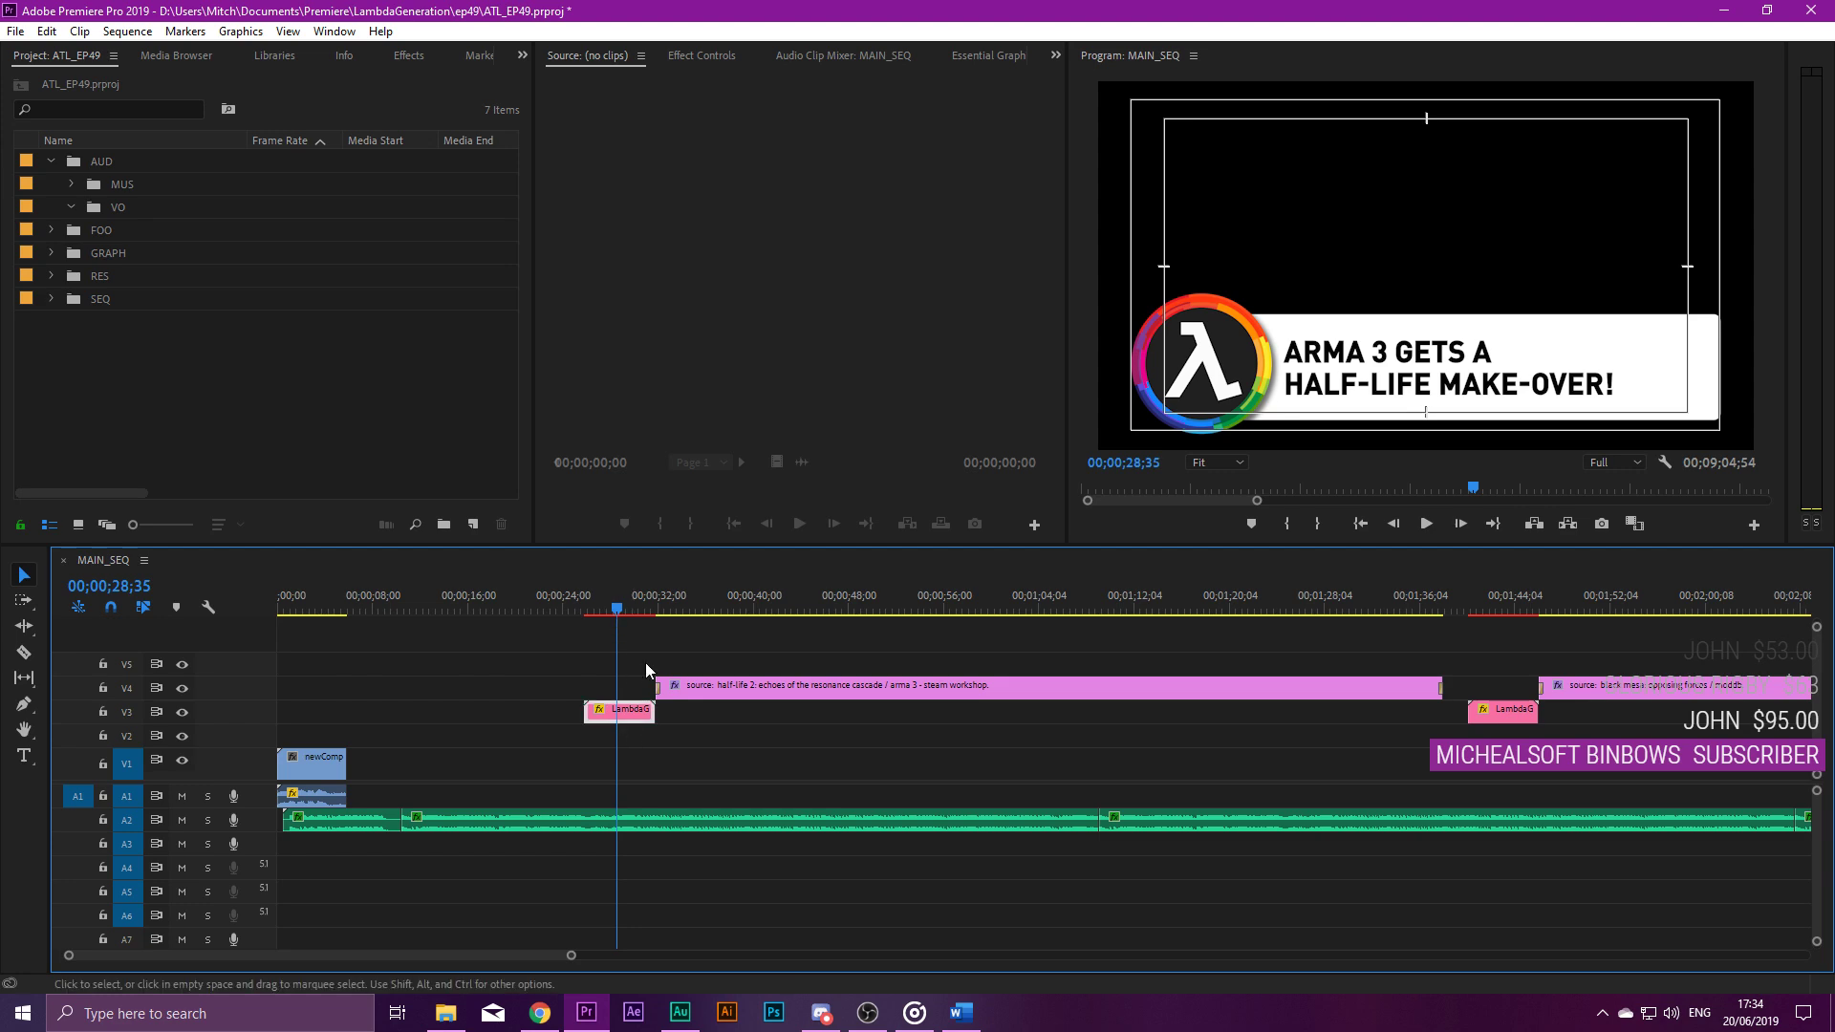
{"action": "left_click", "coordinate": [965, 55]}
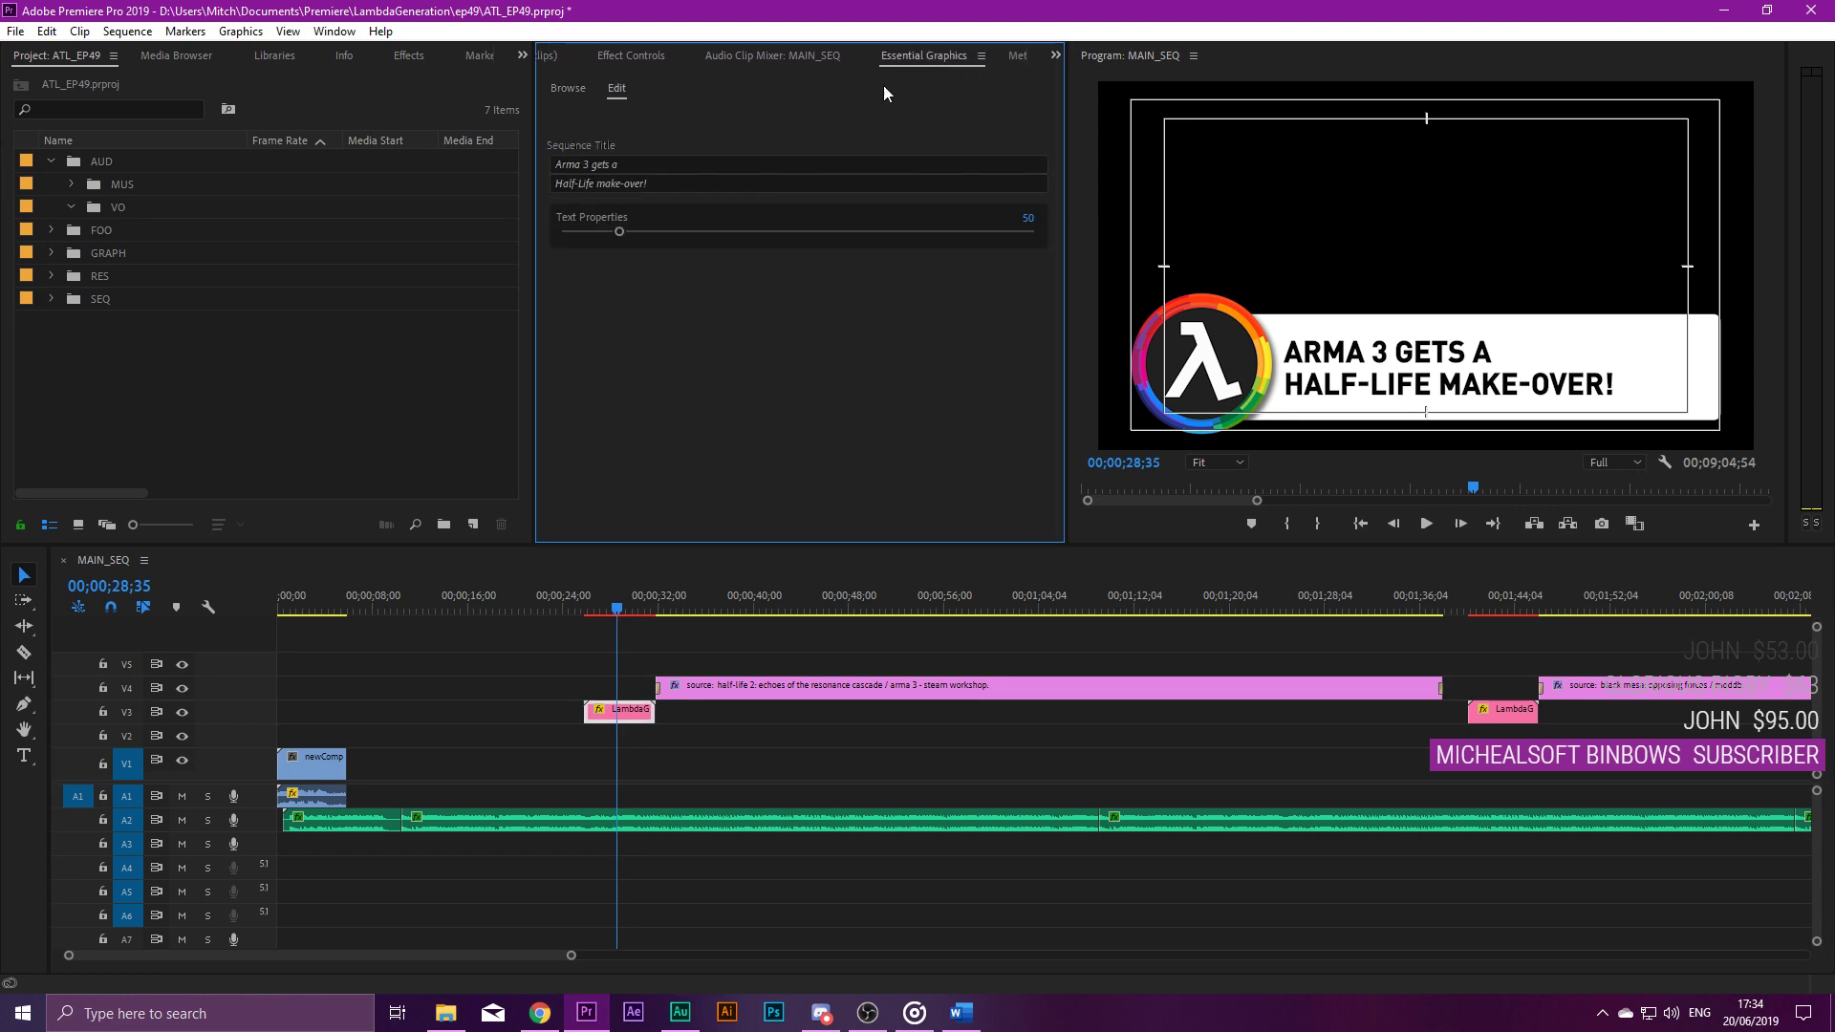
Check the two title text lines and enlarge the title text to 57.
{"action": "left_click", "coordinate": [648, 165]}
{"action": "left_click", "coordinate": [664, 183]}
{"action": "left_click", "coordinate": [676, 300]}
{"action": "mouse_move", "coordinate": [622, 233]}
{"action": "left_mouse_down"}
{"action": "mouse_move", "coordinate": [594, 228]}
{"action": "mouse_move", "coordinate": [623, 238]}
{"action": "left_mouse_up"}
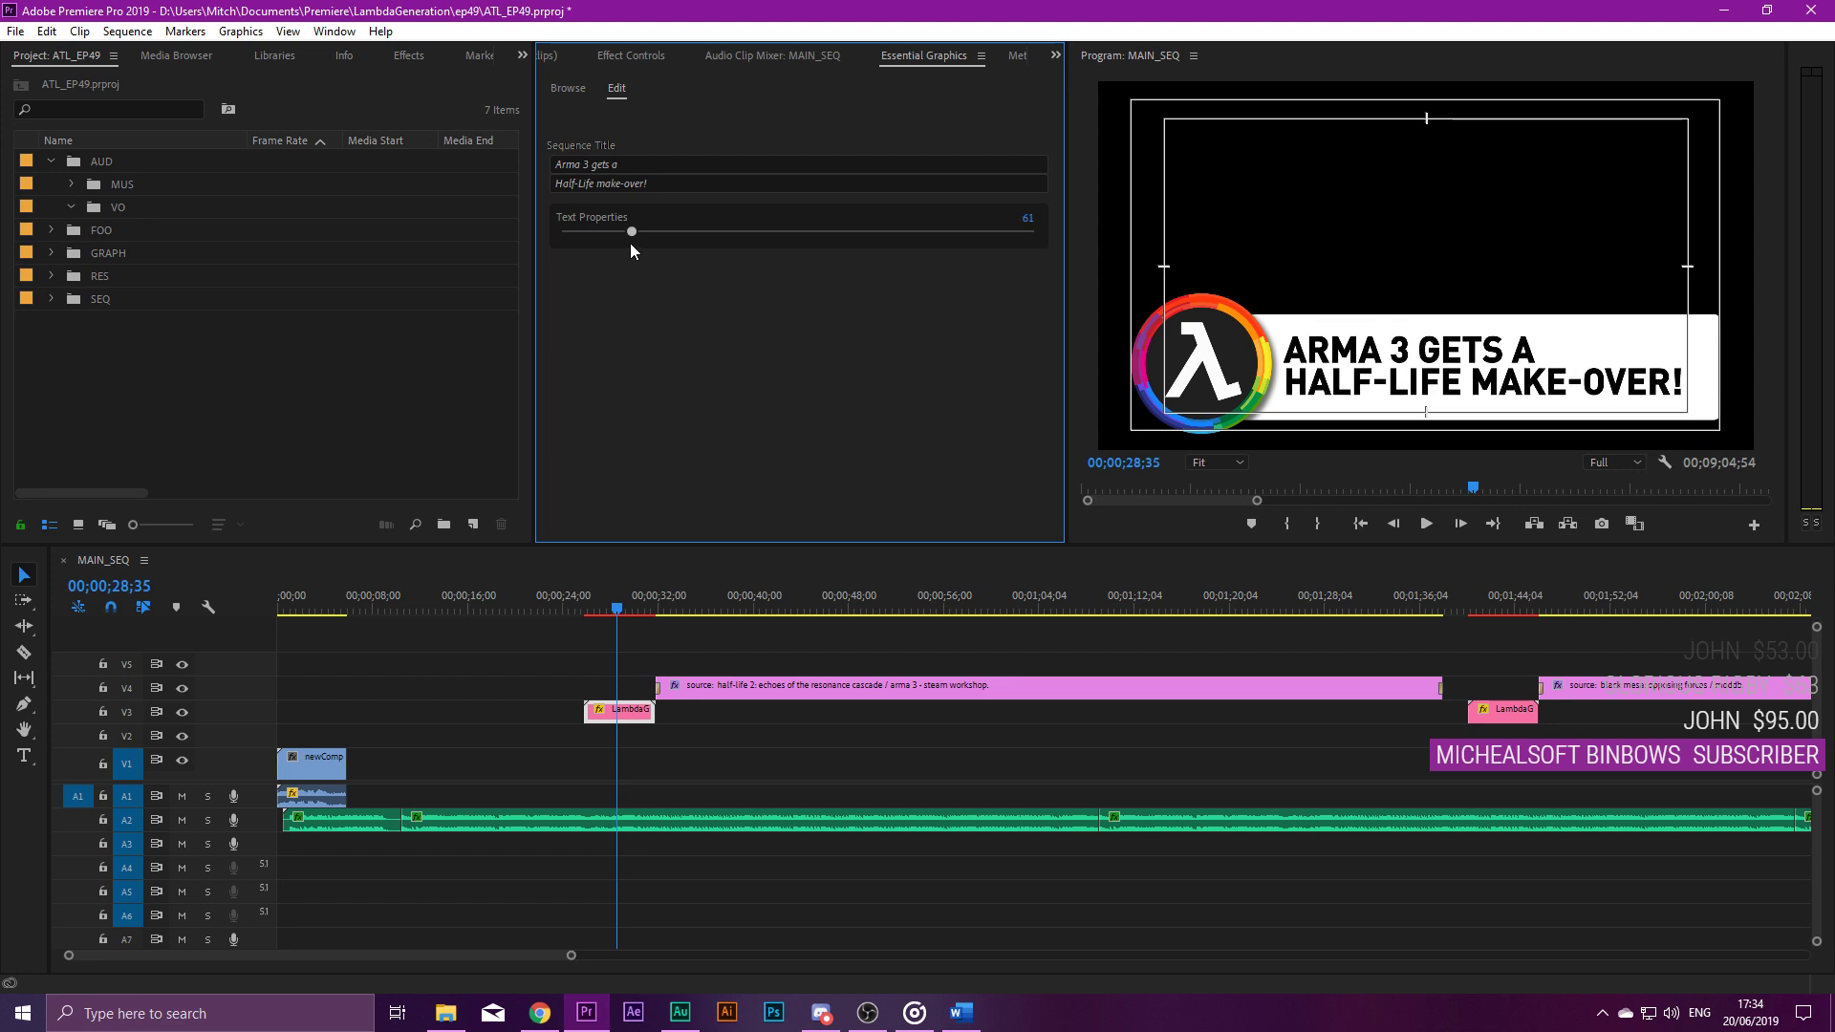
Replace the first line of the lower-third title with "Gabe Newell is kinda".
{"action": "left_click", "coordinate": [647, 162]}
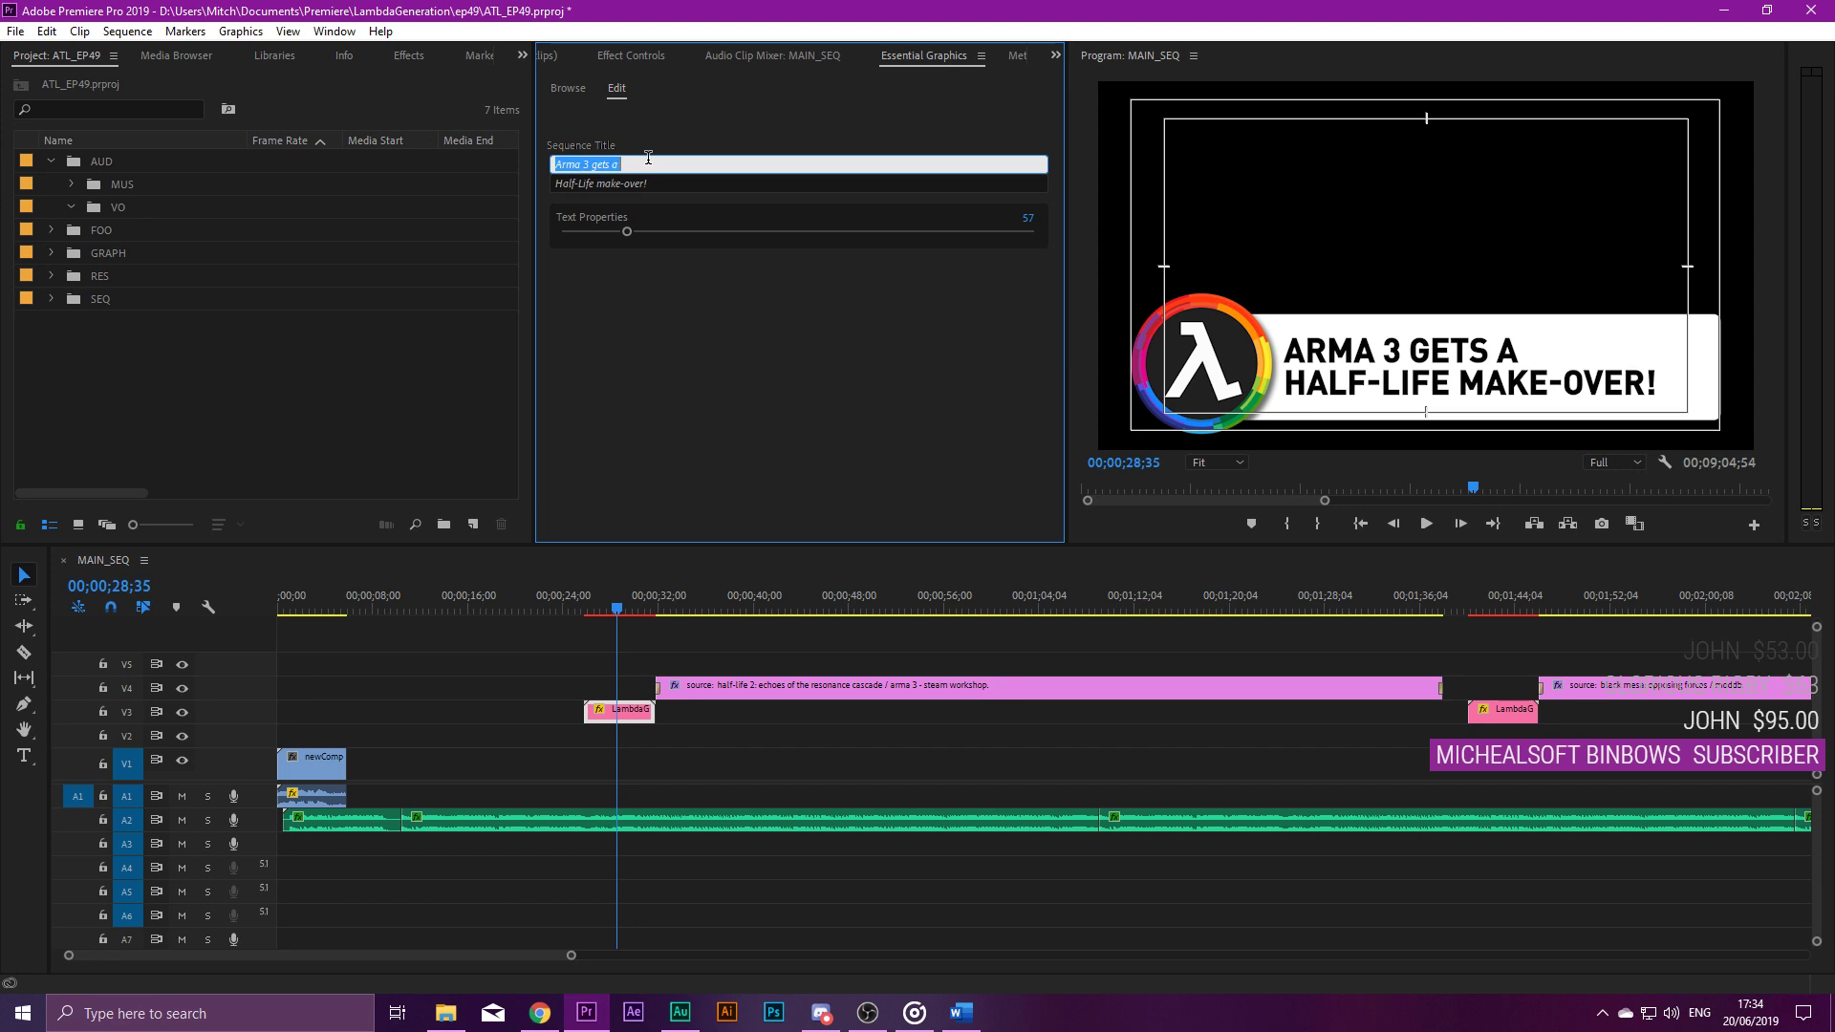
{"action": "type", "text": "GABE"}
{"action": "key", "text": "BackSpace"}
{"action": "key", "text": "BackSpace"}
{"action": "key", "text": "BackSpace"}
{"action": "type", "text": "e"}
{"action": "key", "text": "BackSpace"}
{"action": "key", "text": "BackSpace"}
{"action": "type", "text": "Gabe Newell is kinda"}
Replace the second line of the lower-third title with "doing a weird thing right now.".
{"action": "key", "text": "Tab"}
{"action": "type", "text": "doing  a w"}
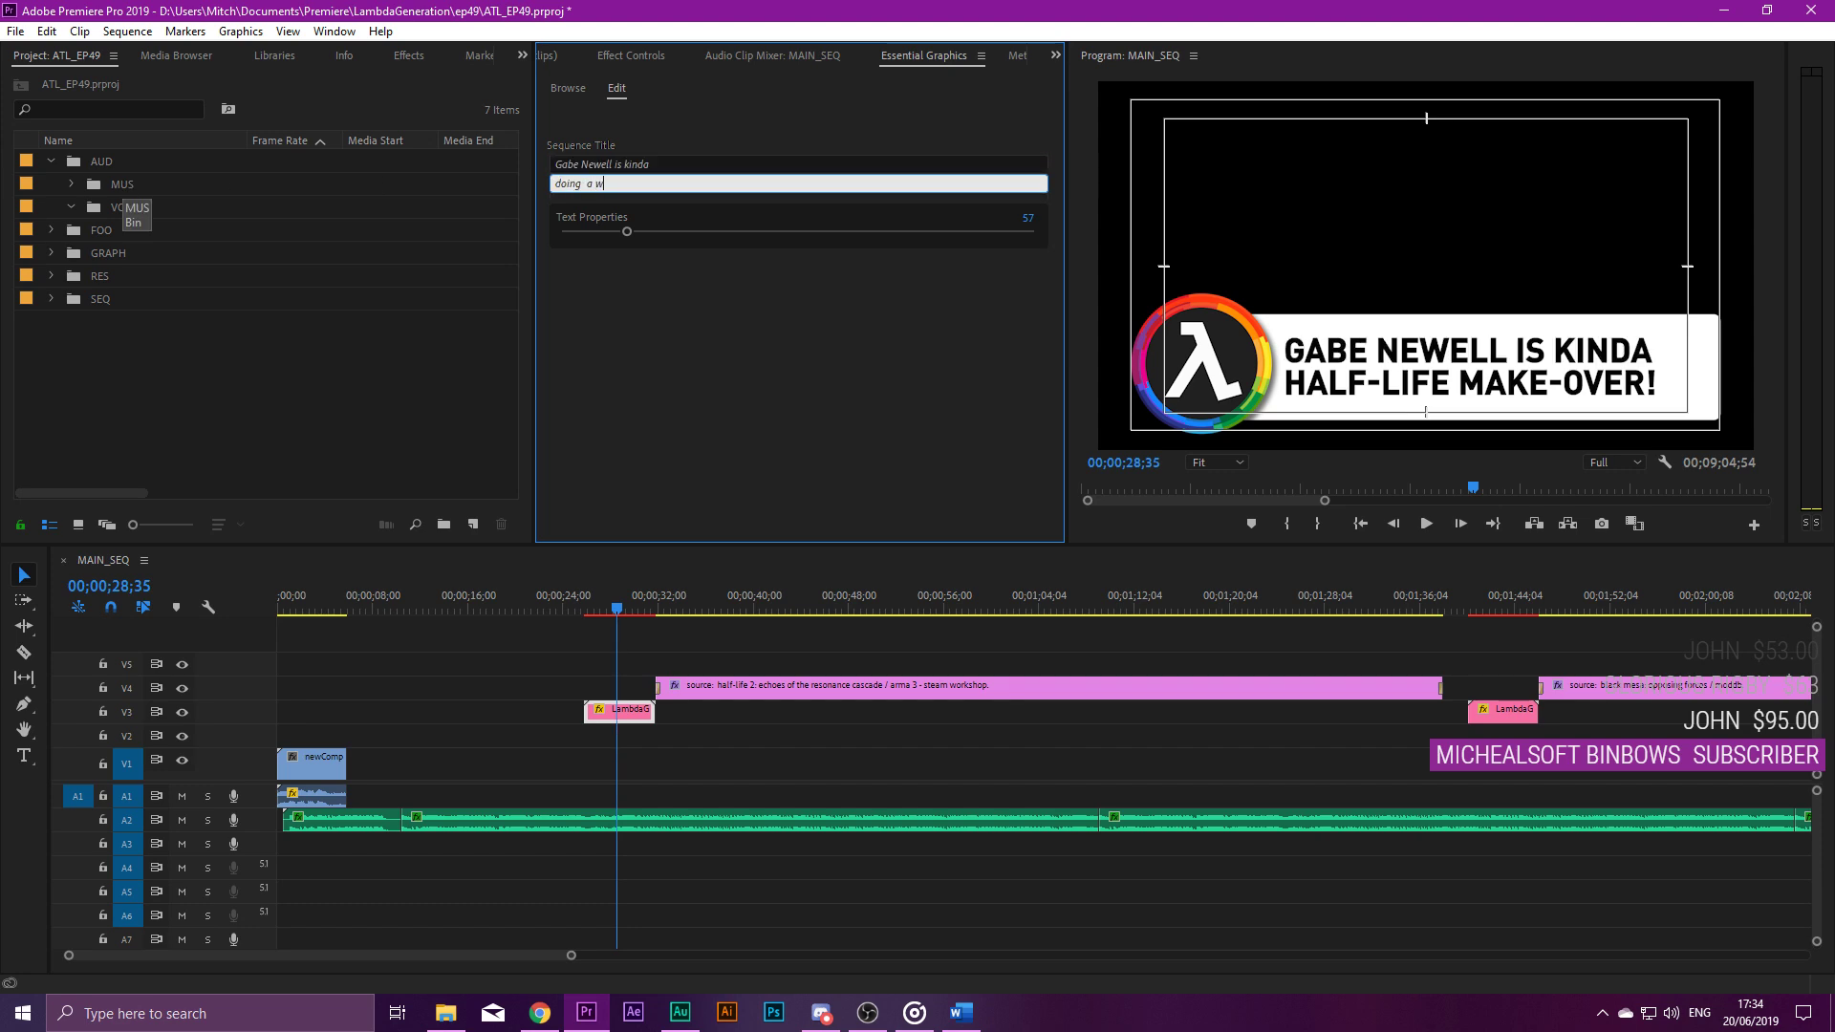
{"action": "type", "text": "e"}
{"action": "key", "text": "BackSpace"}
{"action": "key", "text": "BackSpace"}
{"action": "key", "text": "BackSpace"}
{"action": "key", "text": "BackSpace"}
{"action": "key", "text": "BackSpace"}
{"action": "type", "text": "a weird thing right now!"}
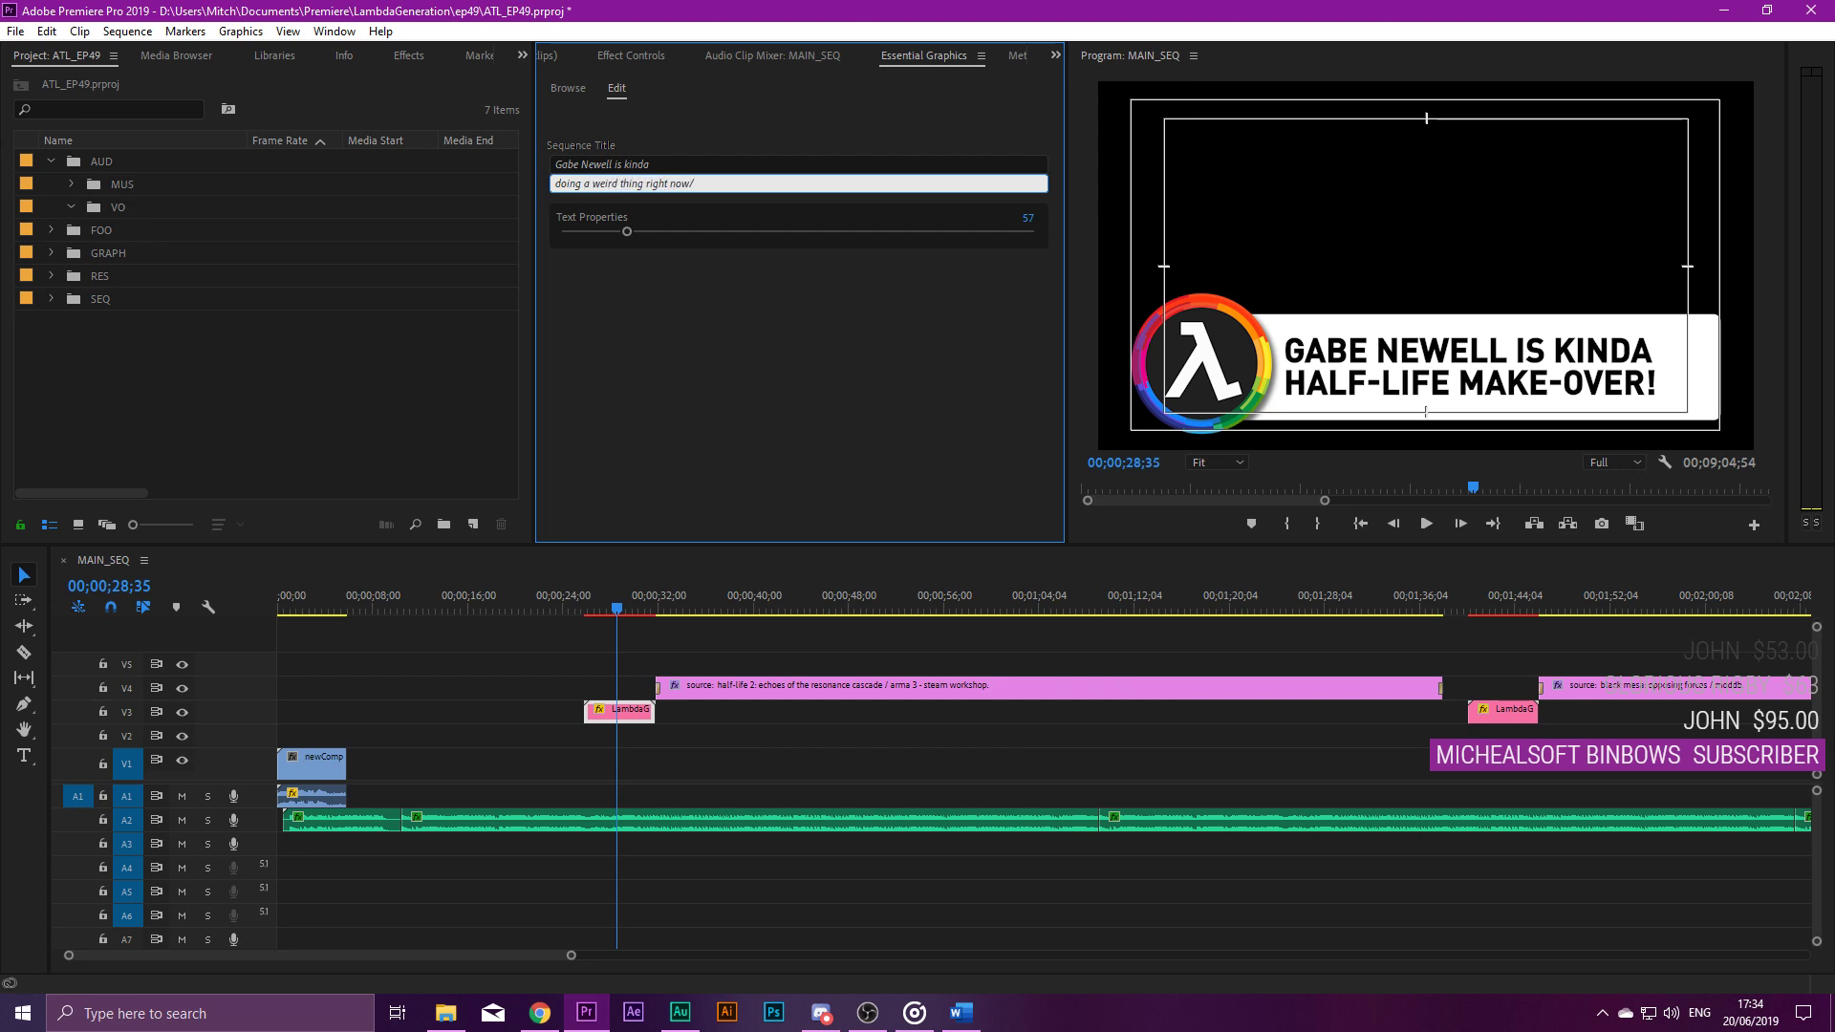
{"action": "left_click", "coordinate": [669, 656]}
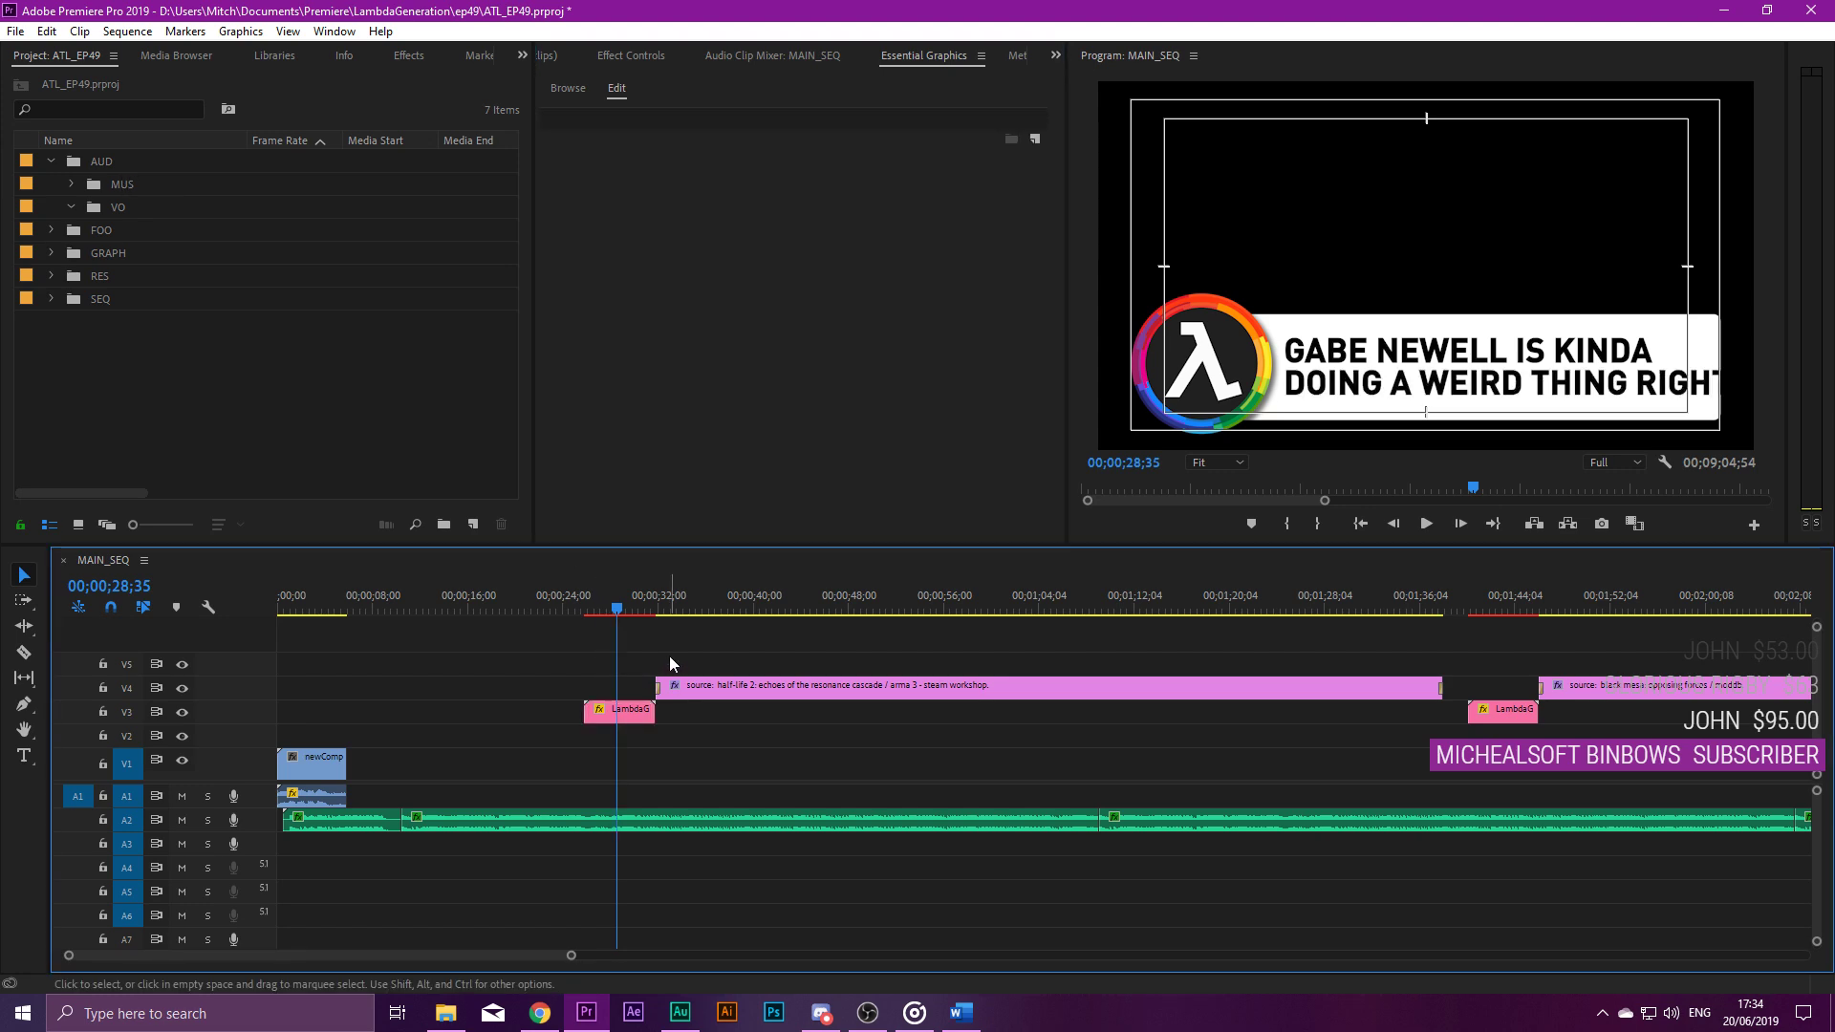
Move "doing" from the second title line to the end of the first and set the text size to 48.
{"action": "left_click", "coordinate": [642, 713]}
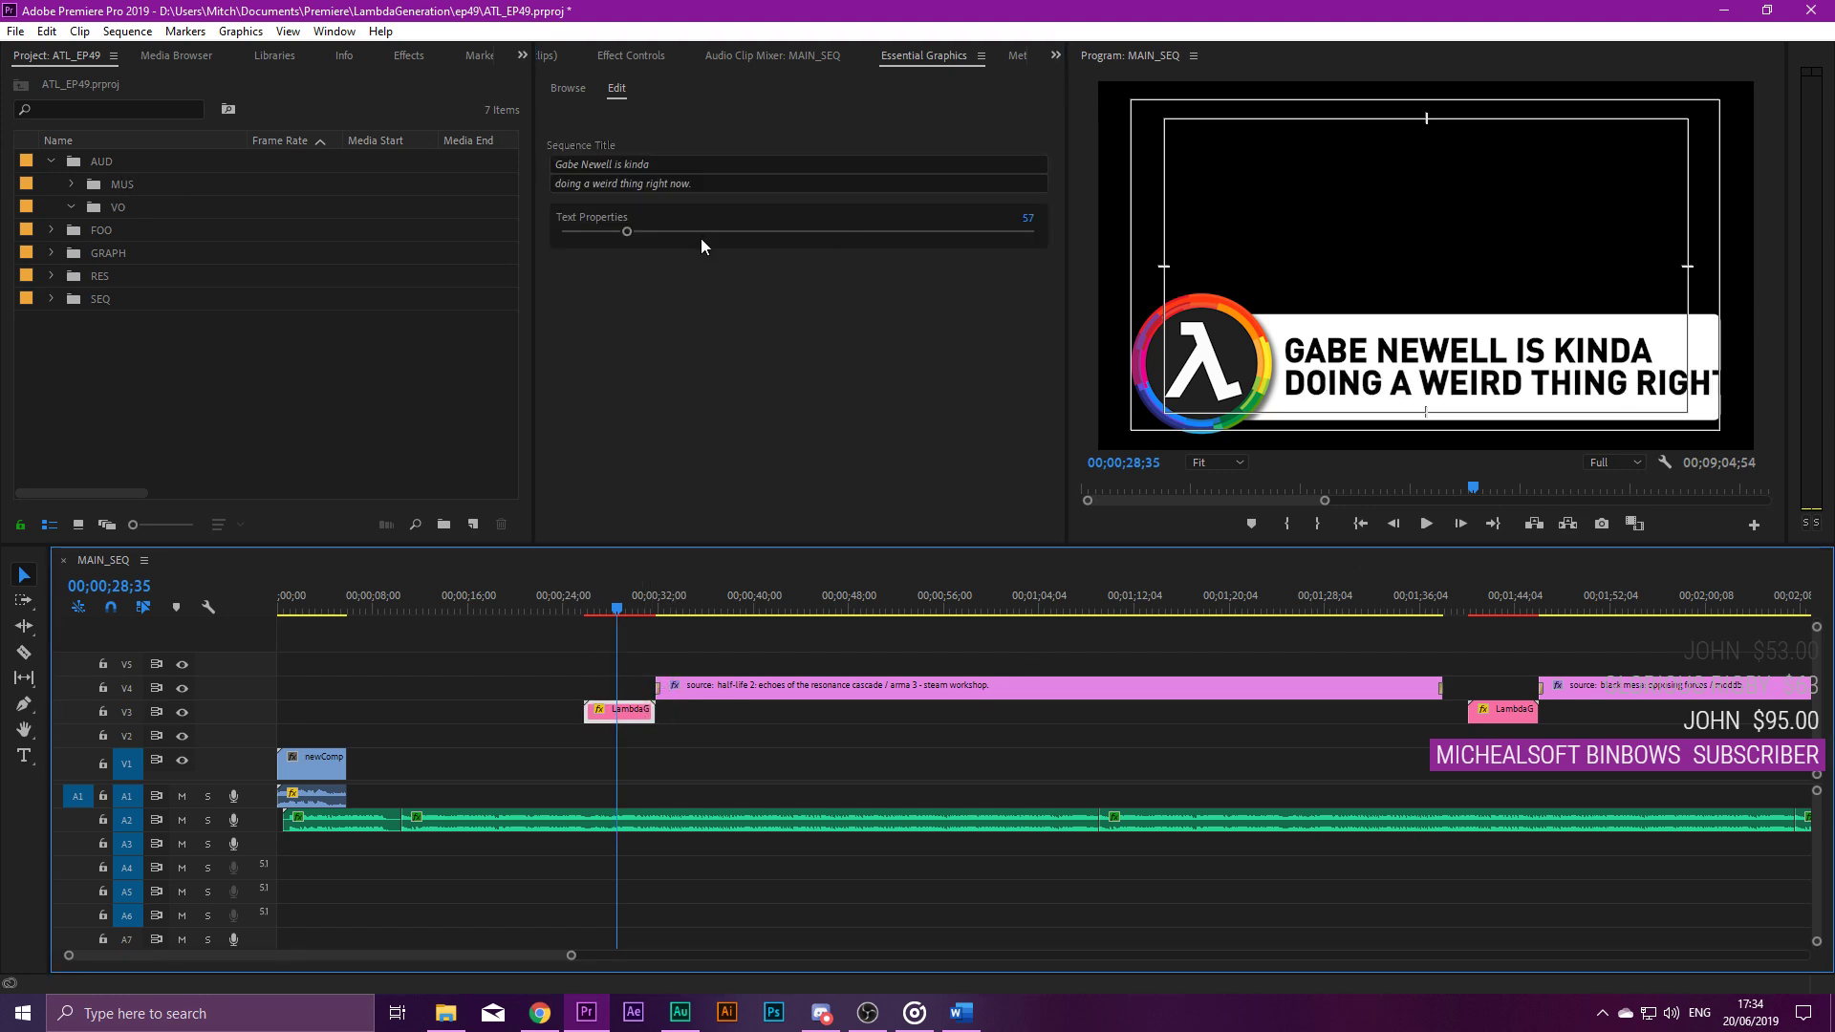
{"action": "left_click_drag", "start_coordinate": [626, 232], "coordinate": [609, 230]}
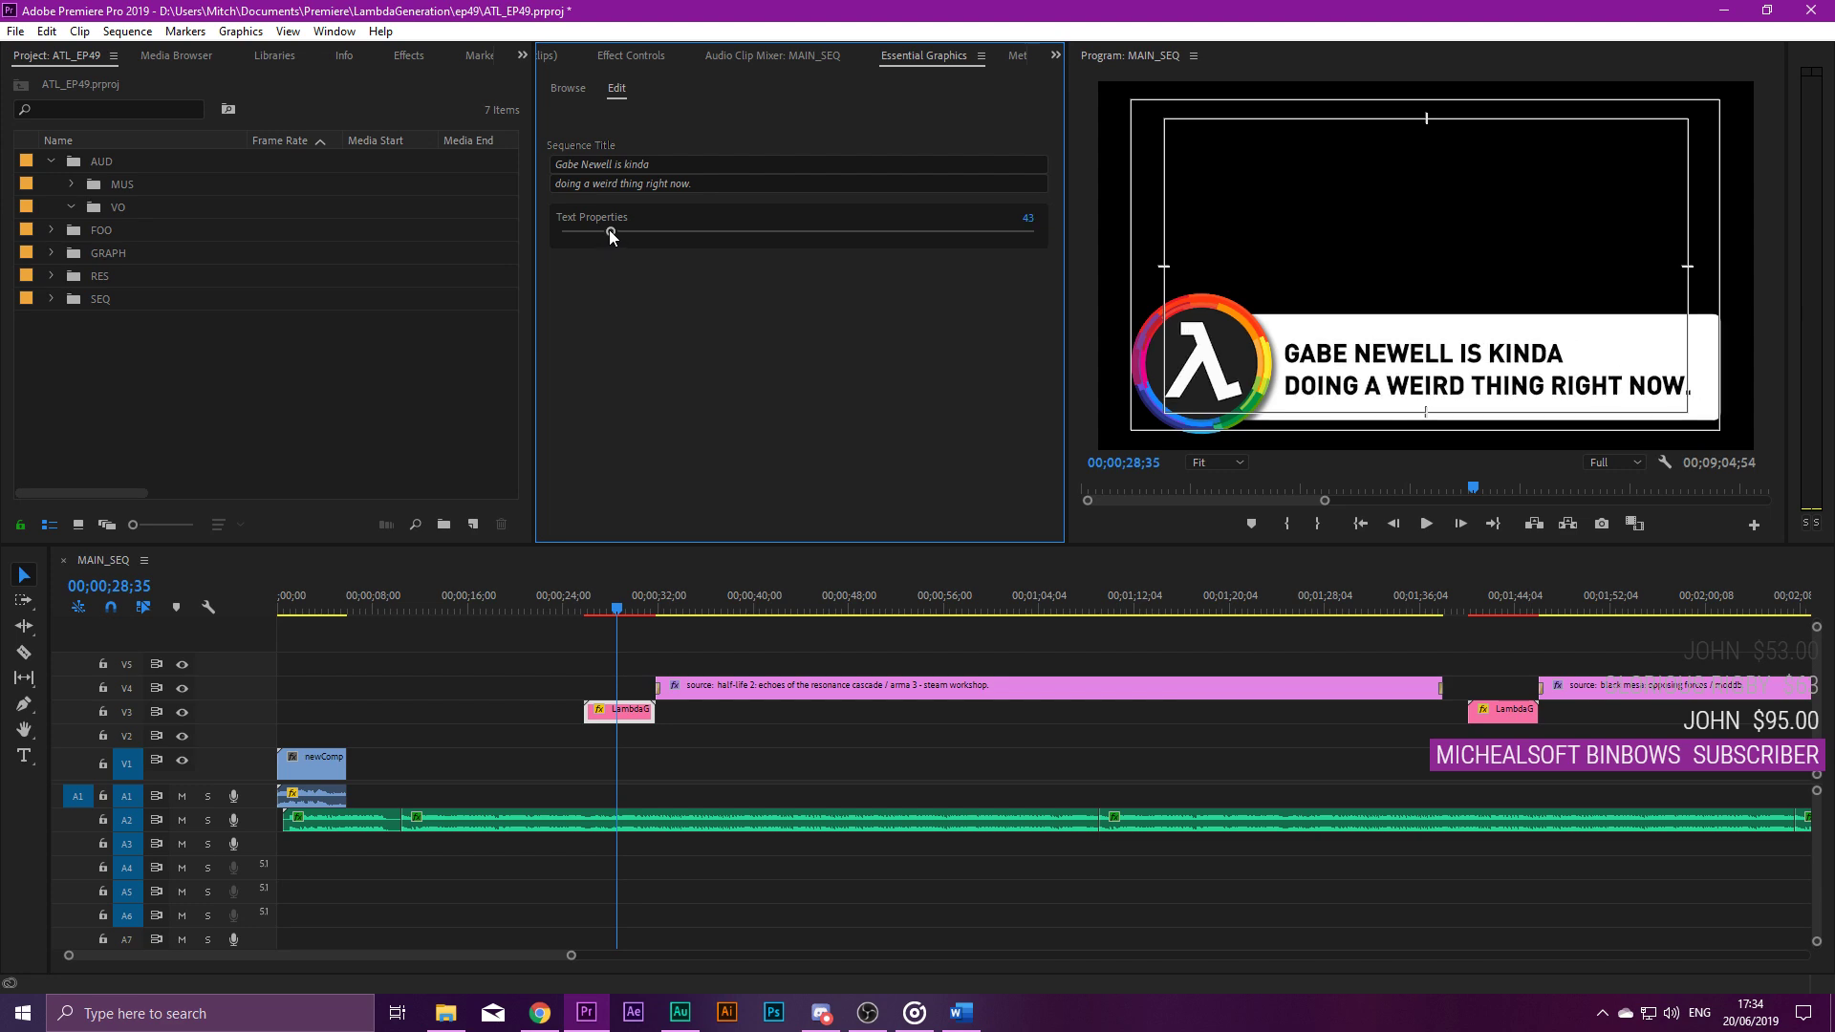
{"action": "left_click", "coordinate": [579, 178]}
{"action": "double_click", "coordinate": [579, 181]}
{"action": "key", "text": "BackSpace"}
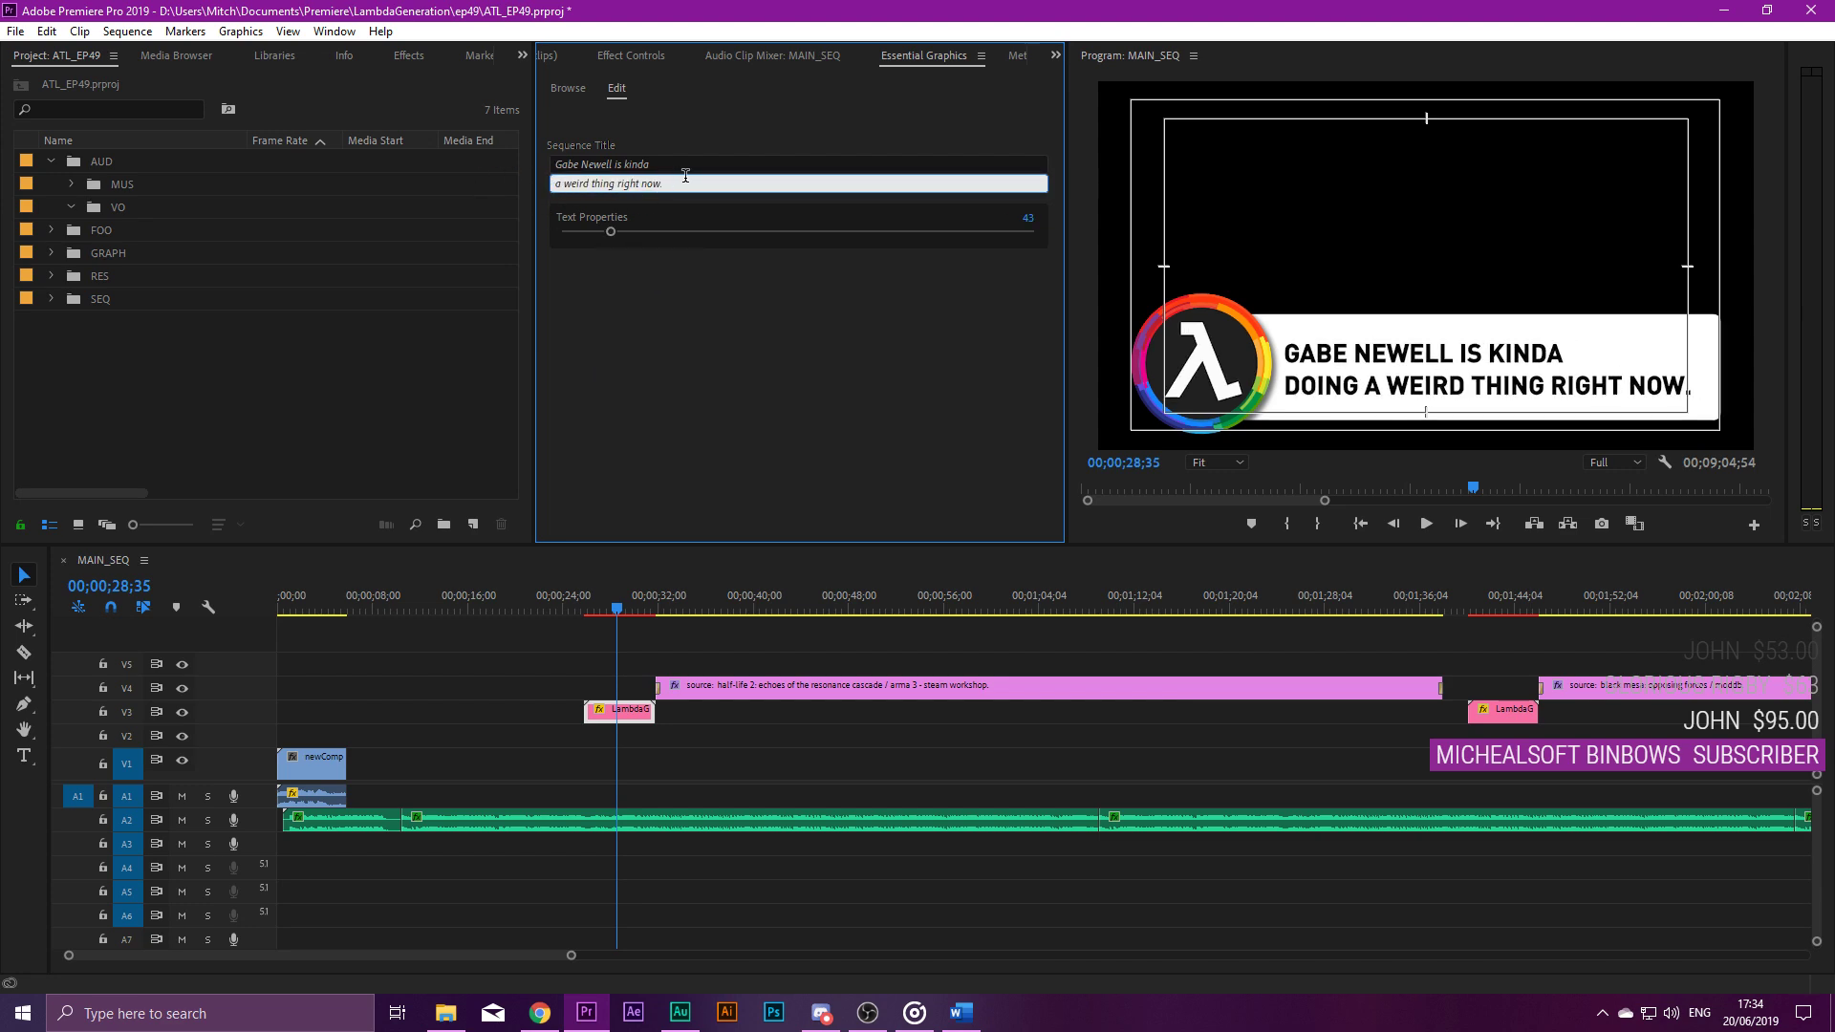
{"action": "left_click", "coordinate": [685, 163]}
{"action": "type", "text": "doing"}
{"action": "left_click", "coordinate": [732, 316]}
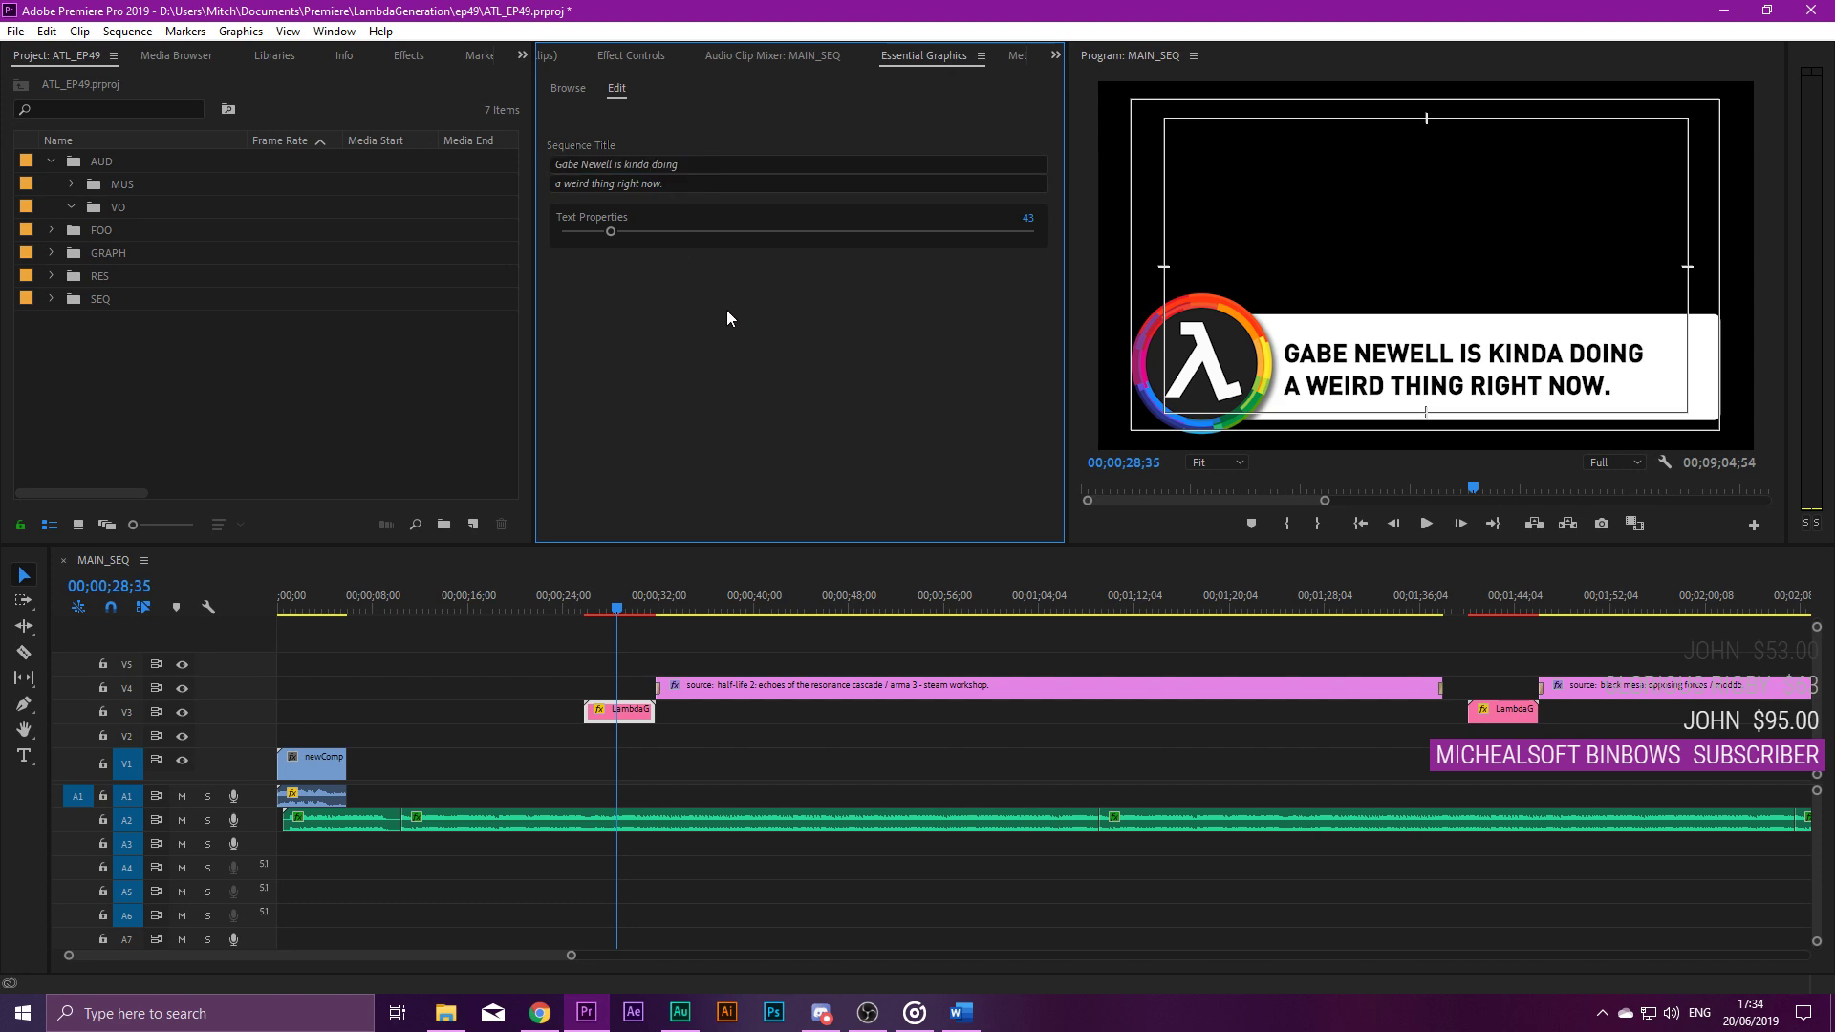
{"action": "left_click_drag", "start_coordinate": [610, 235], "coordinate": [616, 233]}
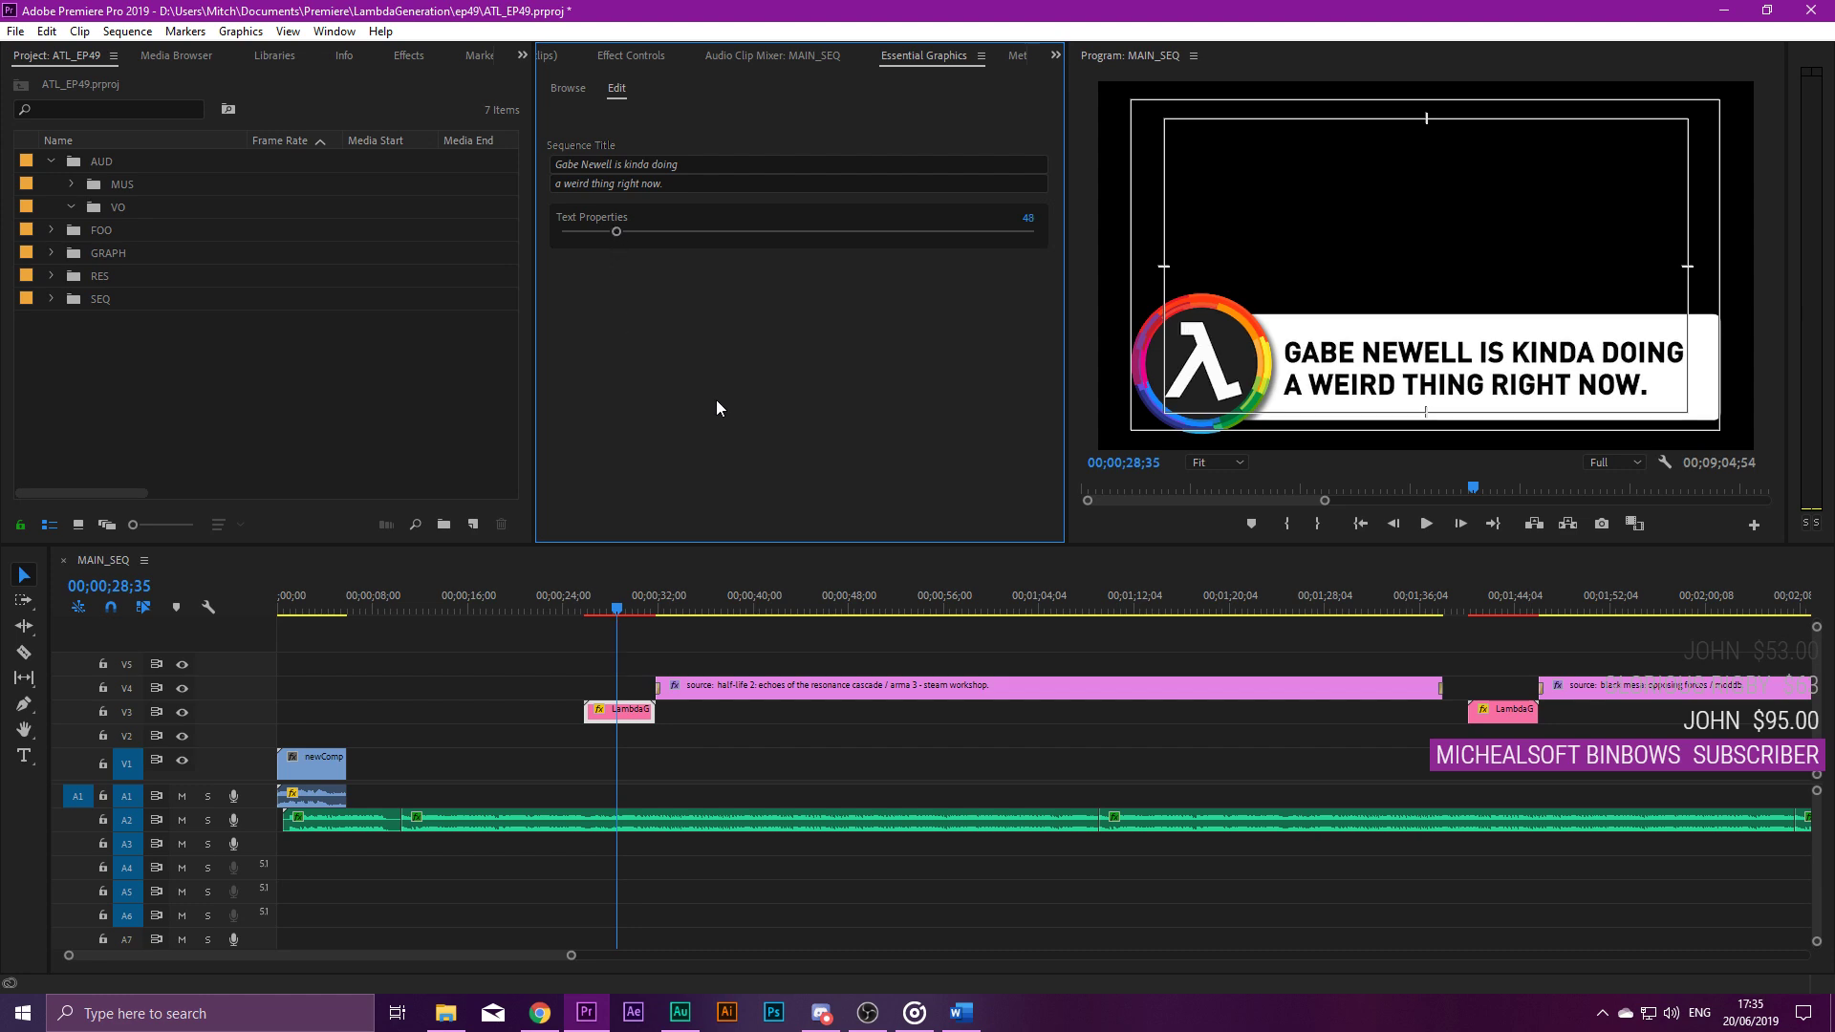
Place the playhead at 00;00;37;54 and try selecting the source caption's text with the Type tool, leaving it unedited.
{"action": "left_click", "coordinate": [728, 602]}
{"action": "left_click", "coordinate": [1171, 115]}
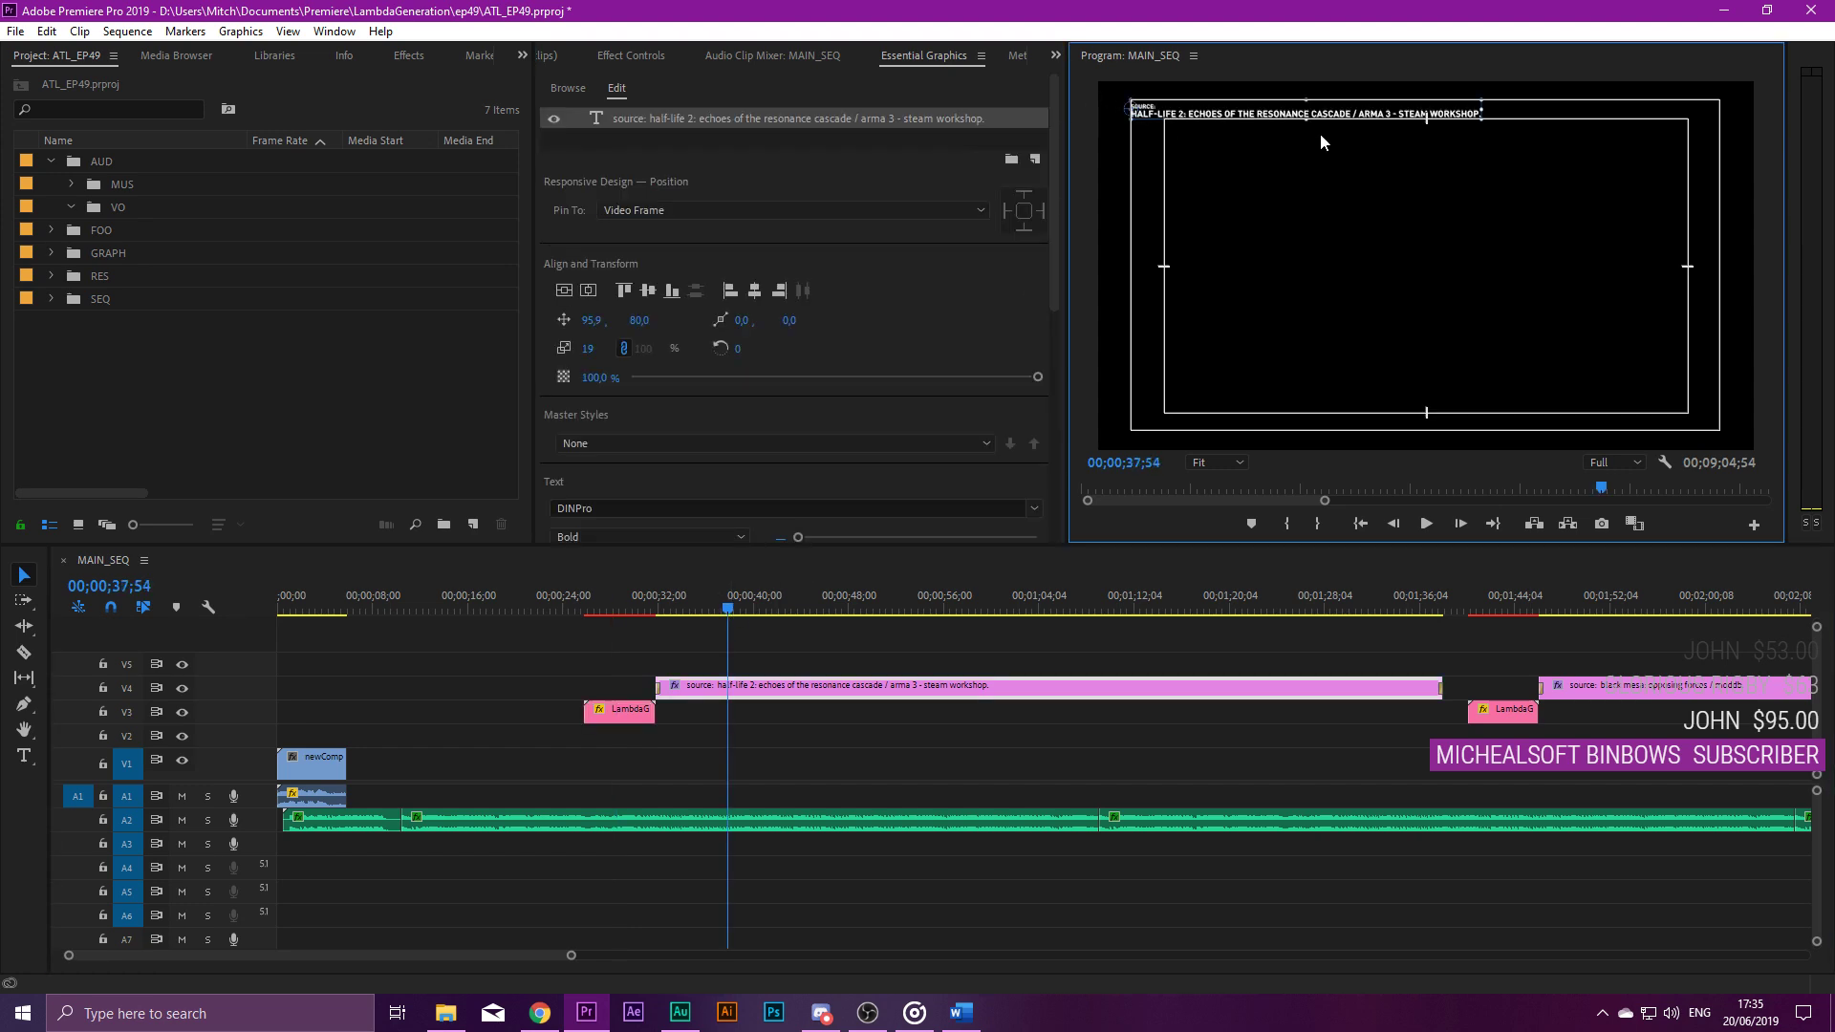
{"action": "left_click", "coordinate": [30, 758]}
{"action": "left_click_drag", "start_coordinate": [1178, 114], "coordinate": [1130, 114]}
{"action": "left_click", "coordinate": [765, 654]}
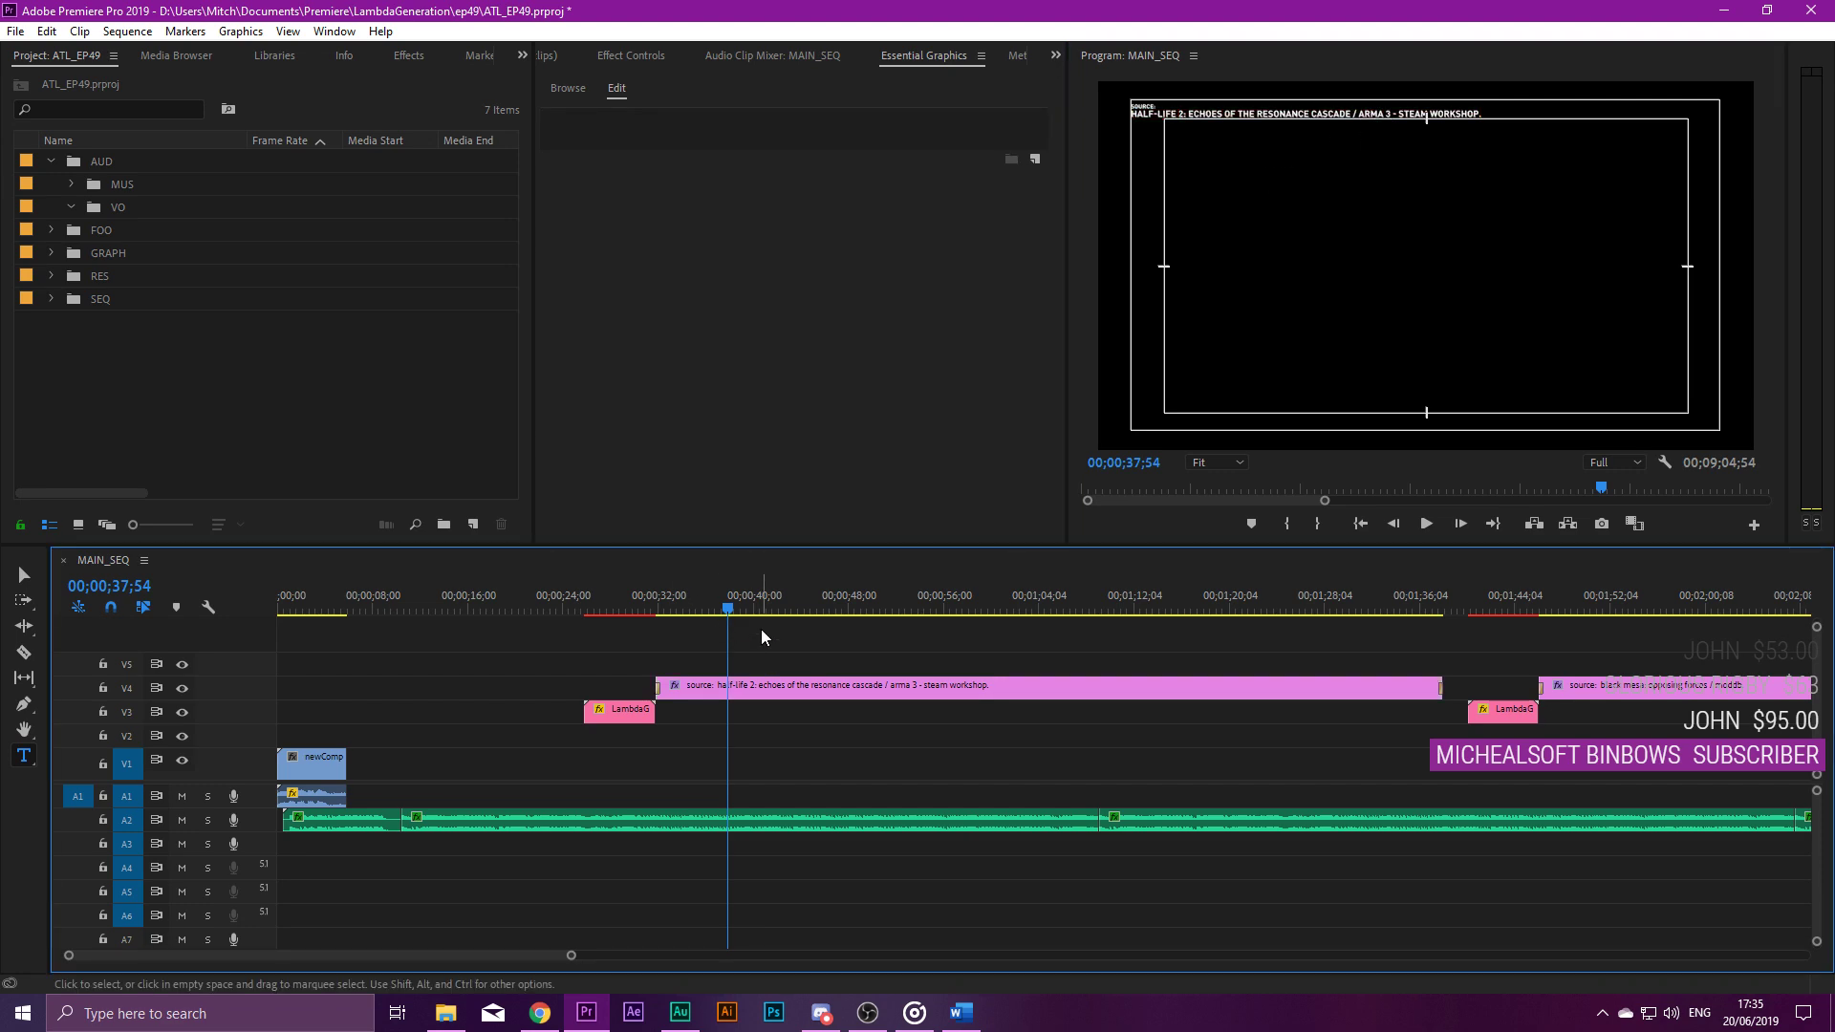
Preview the second lower-third title at 00;01;42;13 and the source caption at 00;02;52;53.
{"action": "key", "text": "minus"}
{"action": "left_click", "coordinate": [923, 607]}
{"action": "key", "text": "minus"}
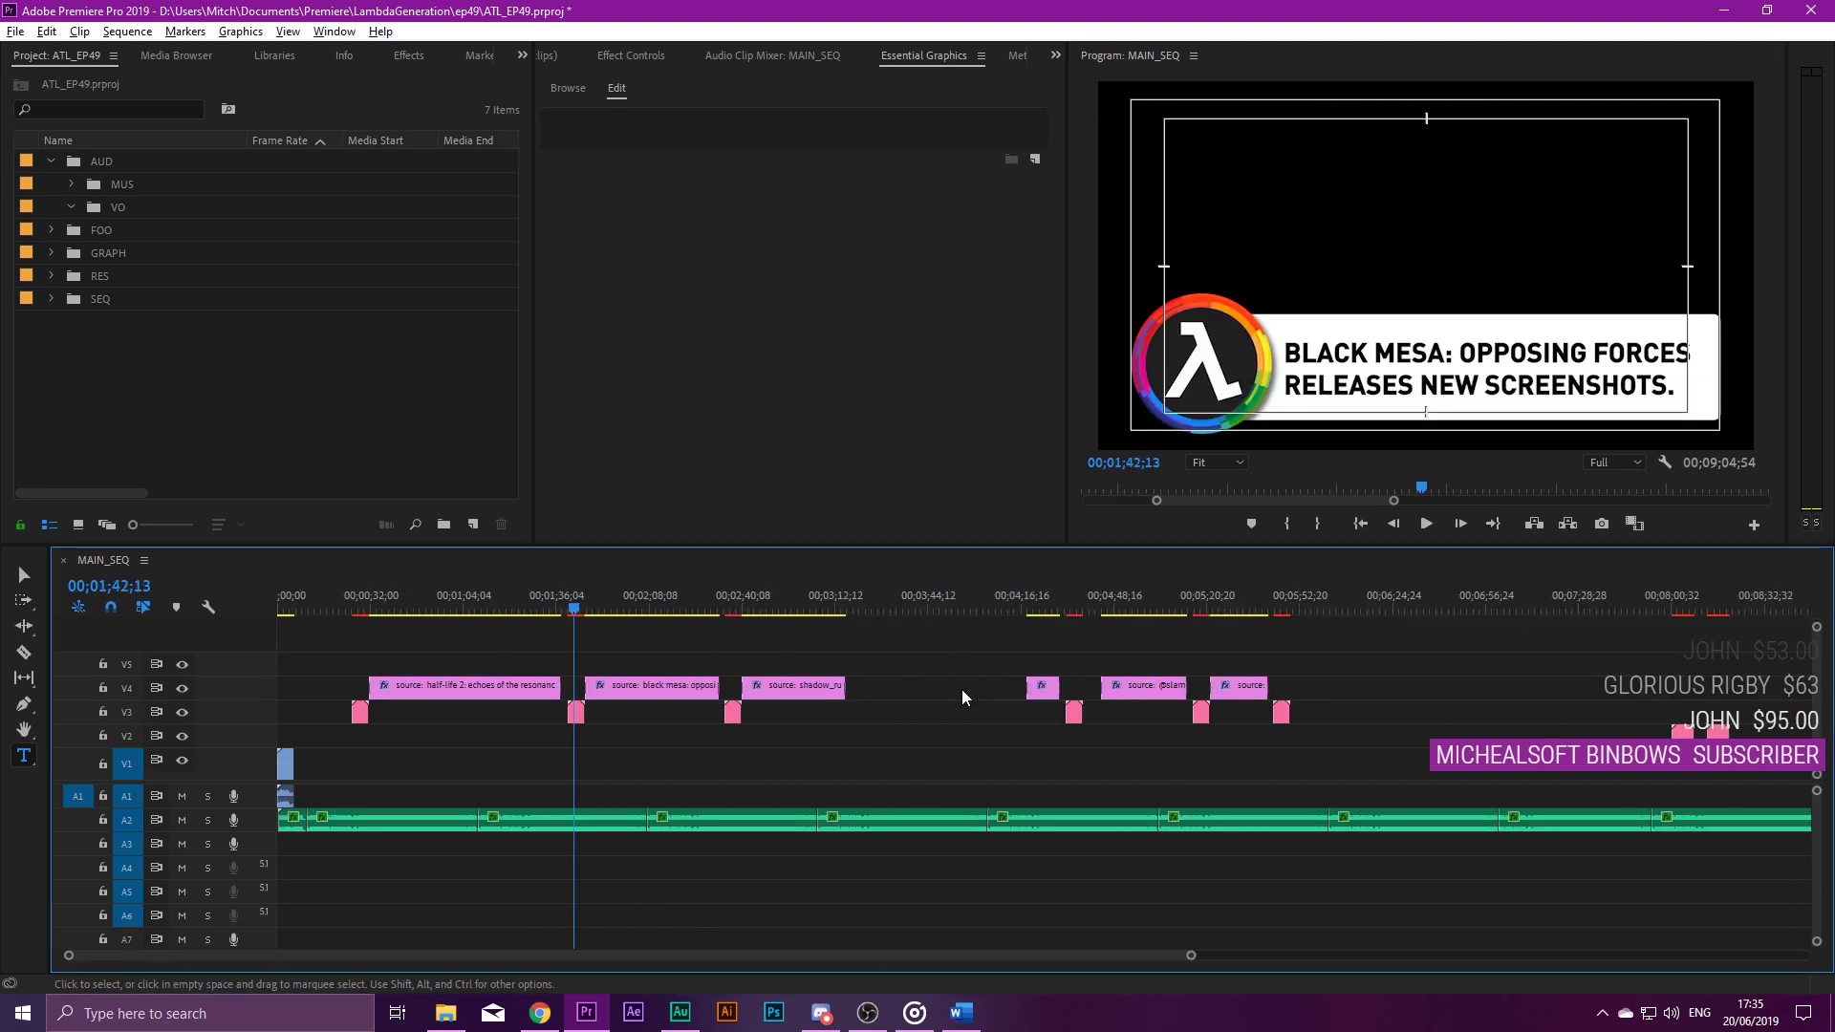
{"action": "left_click", "coordinate": [780, 598]}
{"action": "key", "text": "minus"}
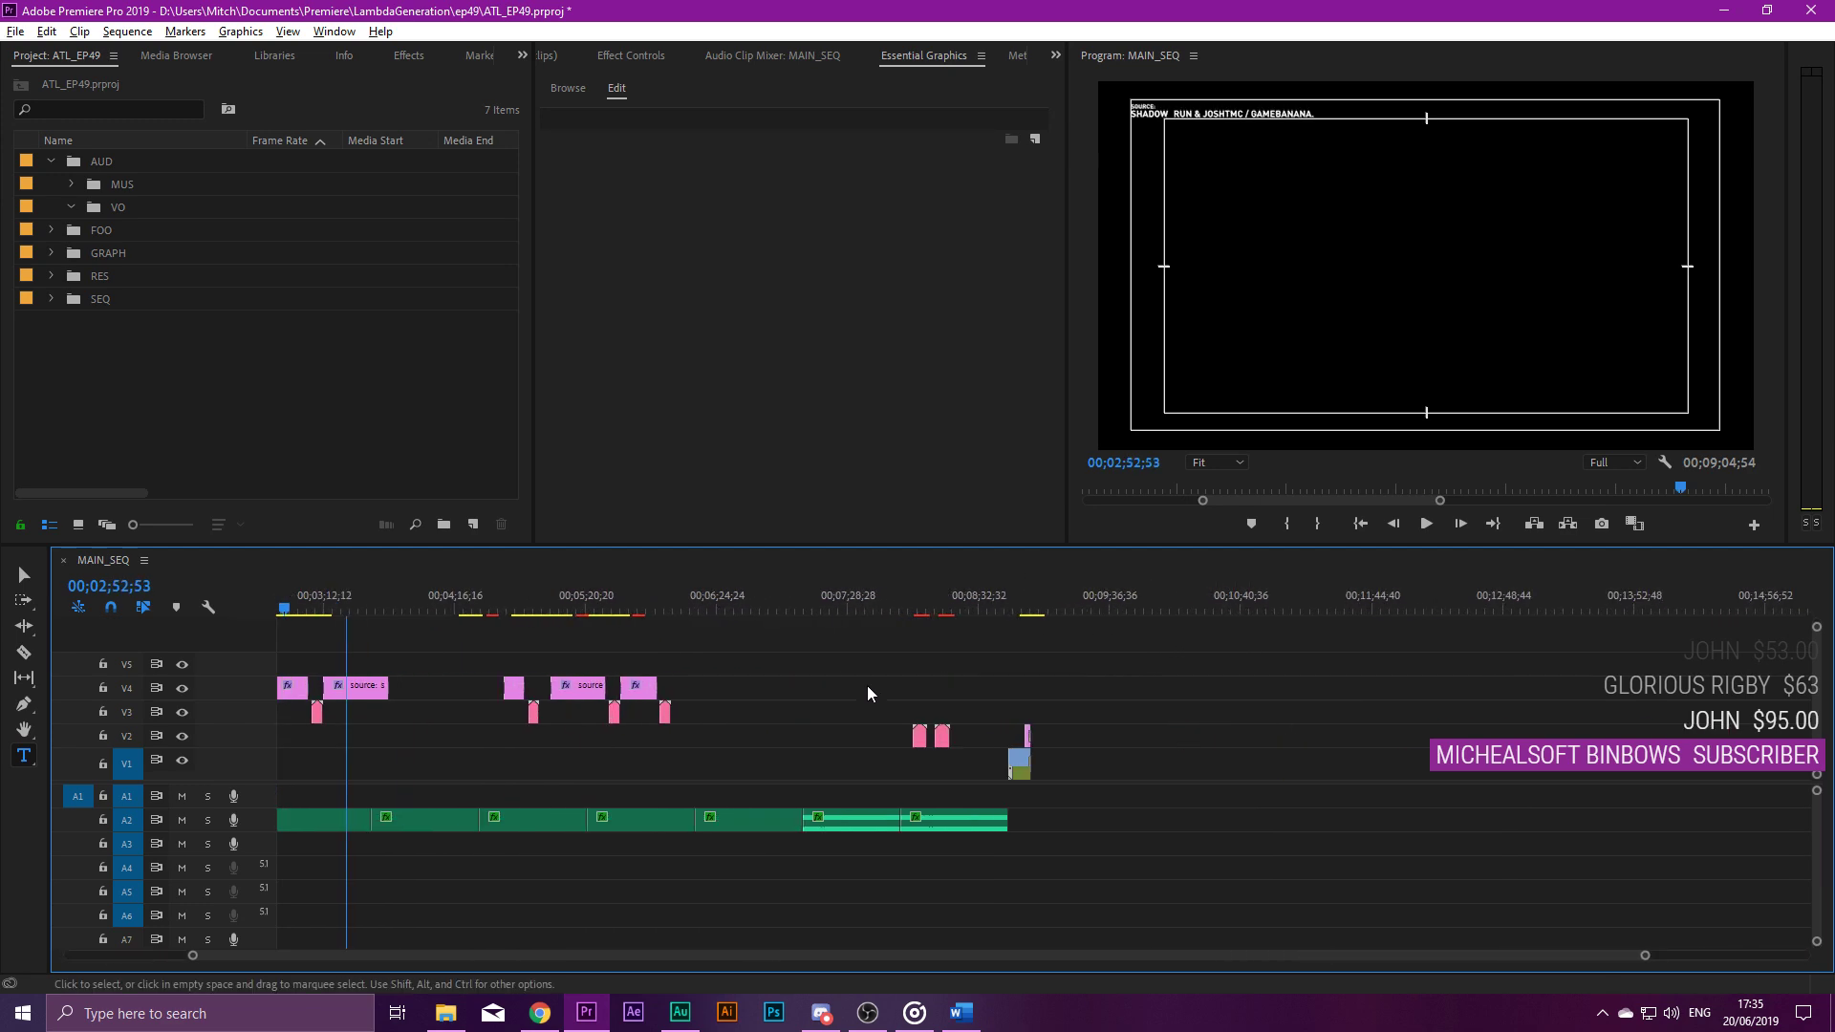
Preview the two LambdaGeneration graphics on V2 after 00;08;00, starting with the social links card.
{"action": "scroll", "coordinate": [899, 669], "scroll_direction": "up", "scroll_amount": 3, "text": "alt"}
{"action": "left_click", "coordinate": [941, 605]}
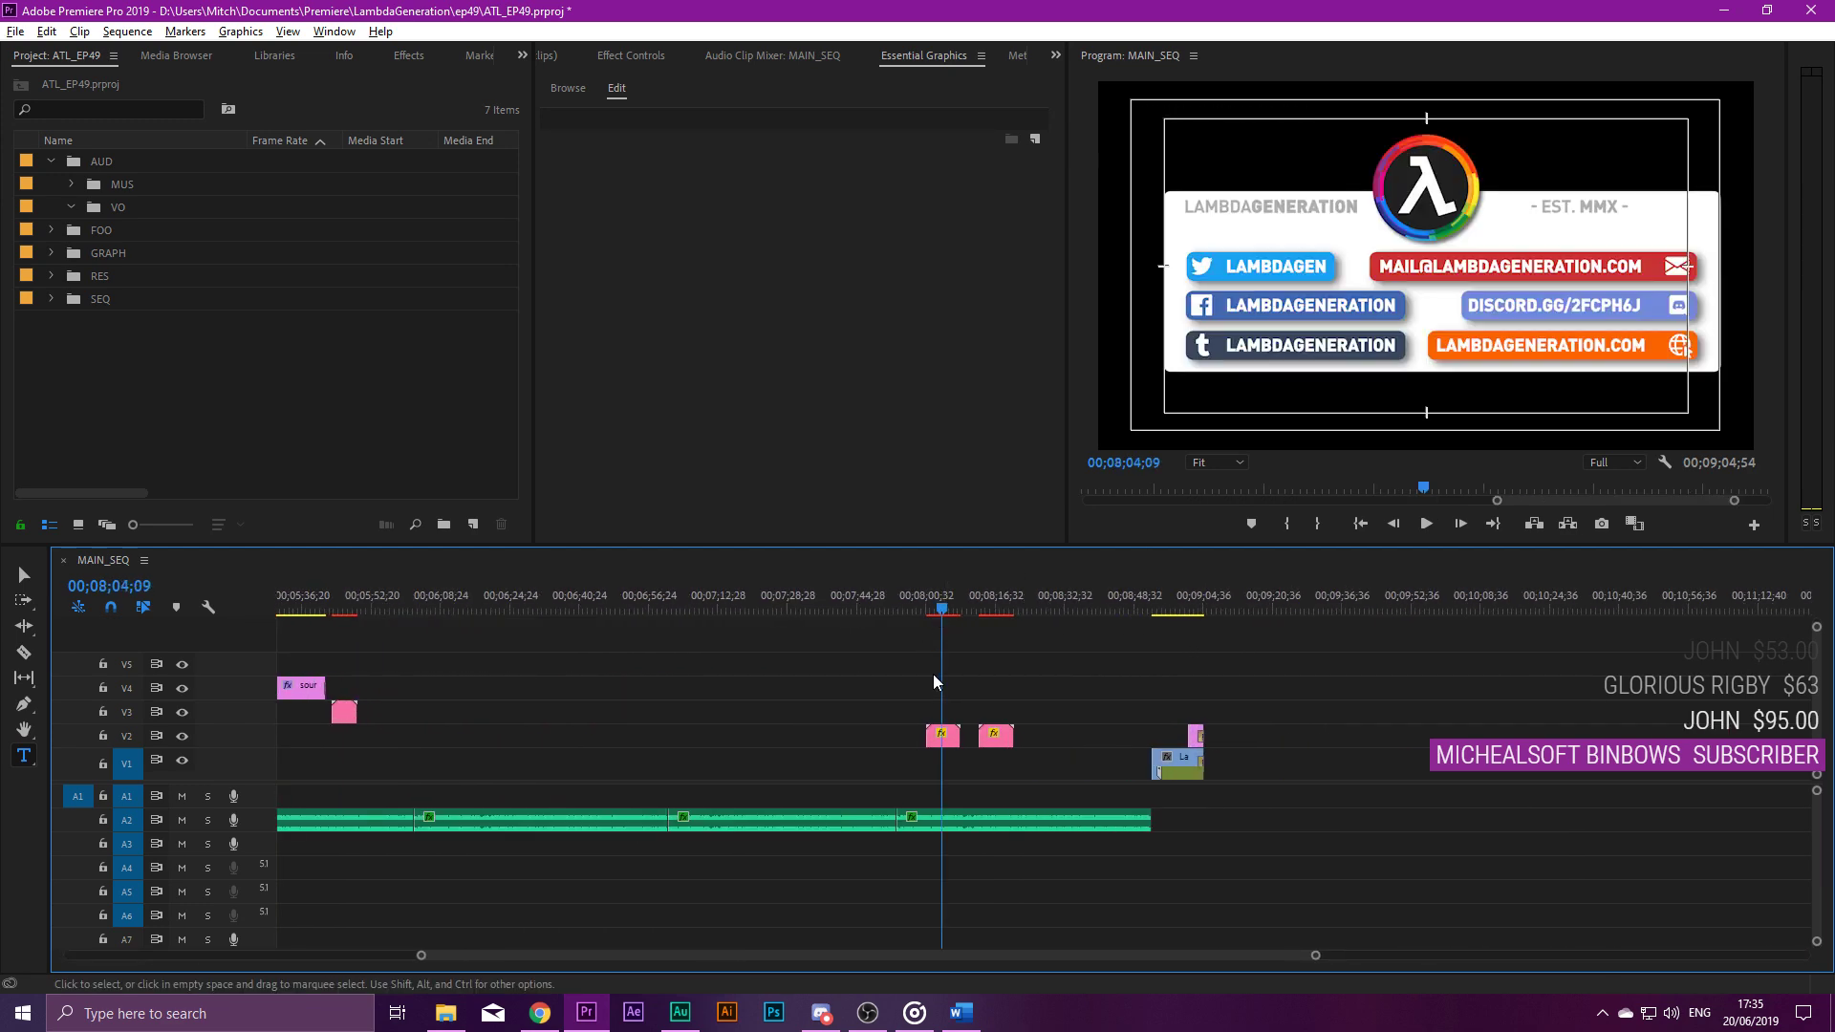
{"action": "scroll", "coordinate": [931, 676], "scroll_direction": "up", "scroll_amount": 3, "text": "alt"}
{"action": "left_click", "coordinate": [929, 610]}
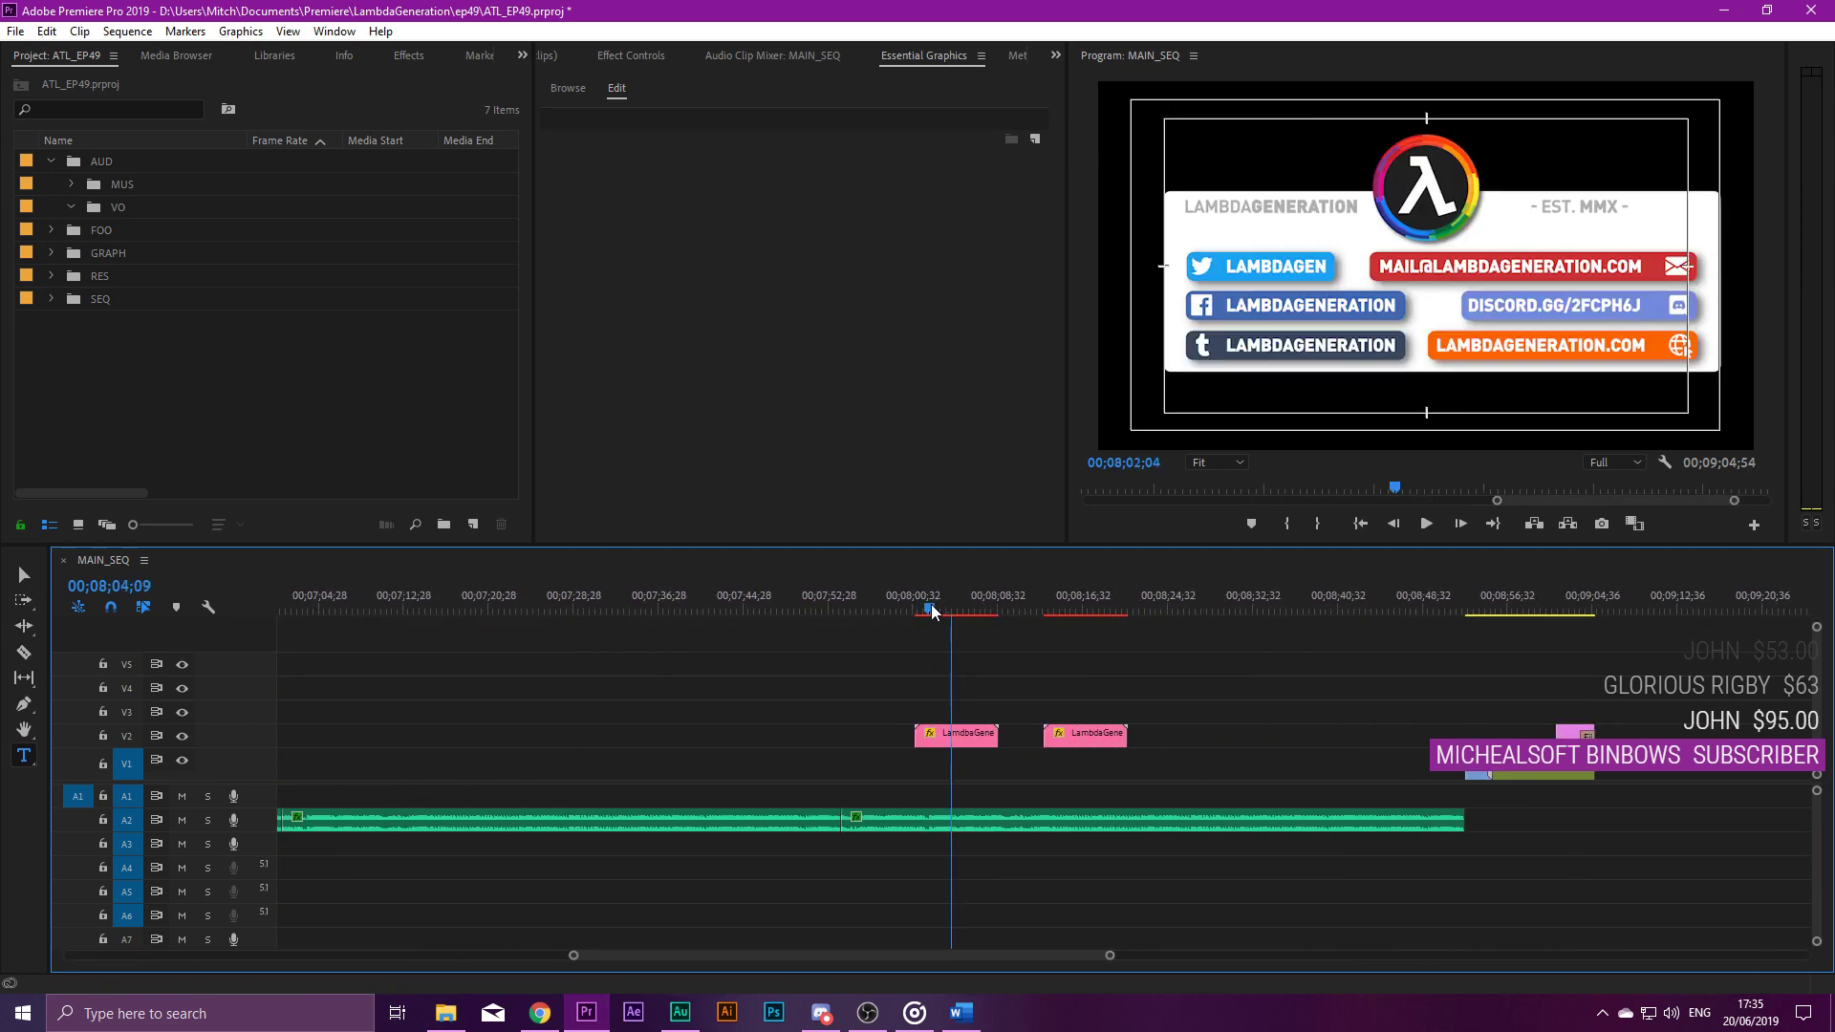
{"action": "left_click", "coordinate": [1063, 598]}
Scrub through the closing footage at the end of the sequence, stepping back frame by frame to 00;08;55;55.
{"action": "left_click_drag", "start_coordinate": [1477, 600], "coordinate": [1530, 600]}
{"action": "key", "text": "Left"}
{"action": "key", "text": "Left"}
{"action": "key", "text": "Left"}
{"action": "key", "text": "Left"}
{"action": "key", "text": "Left"}
{"action": "key", "text": "Left"}
{"action": "key", "text": "Left"}
{"action": "key", "text": "Left"}
{"action": "key", "text": "Left"}
{"action": "key", "text": "Left"}
{"action": "key", "text": "Left"}
{"action": "key", "text": "Left"}
{"action": "key", "text": "Left"}
{"action": "key", "text": "Left"}
{"action": "key", "text": "Left"}
{"action": "key", "text": "Left"}
{"action": "key", "text": "Left"}
{"action": "key", "text": "Left"}
{"action": "key", "text": "Left"}
{"action": "key", "text": "Left"}
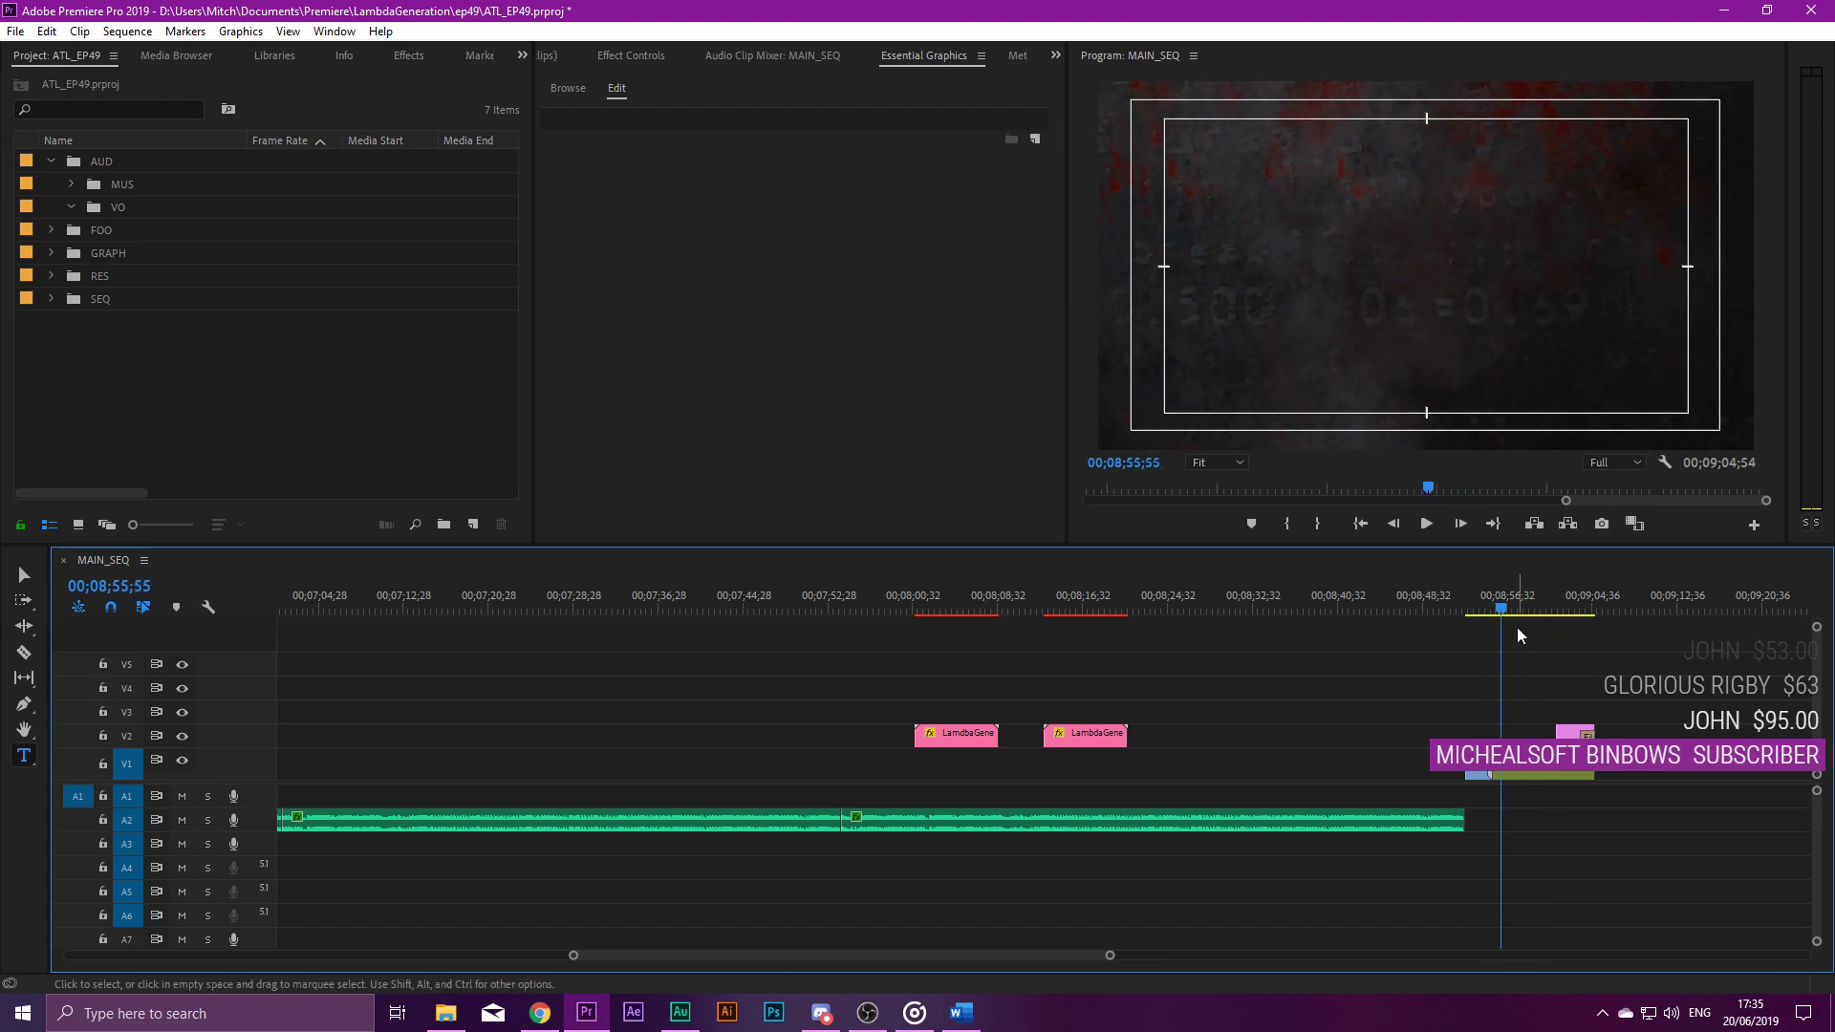
Return to the start of the sequence and place the playhead at 00;00;20;35, before the first title.
{"action": "scroll", "coordinate": [967, 707], "scroll_direction": "up", "scroll_amount": 6}
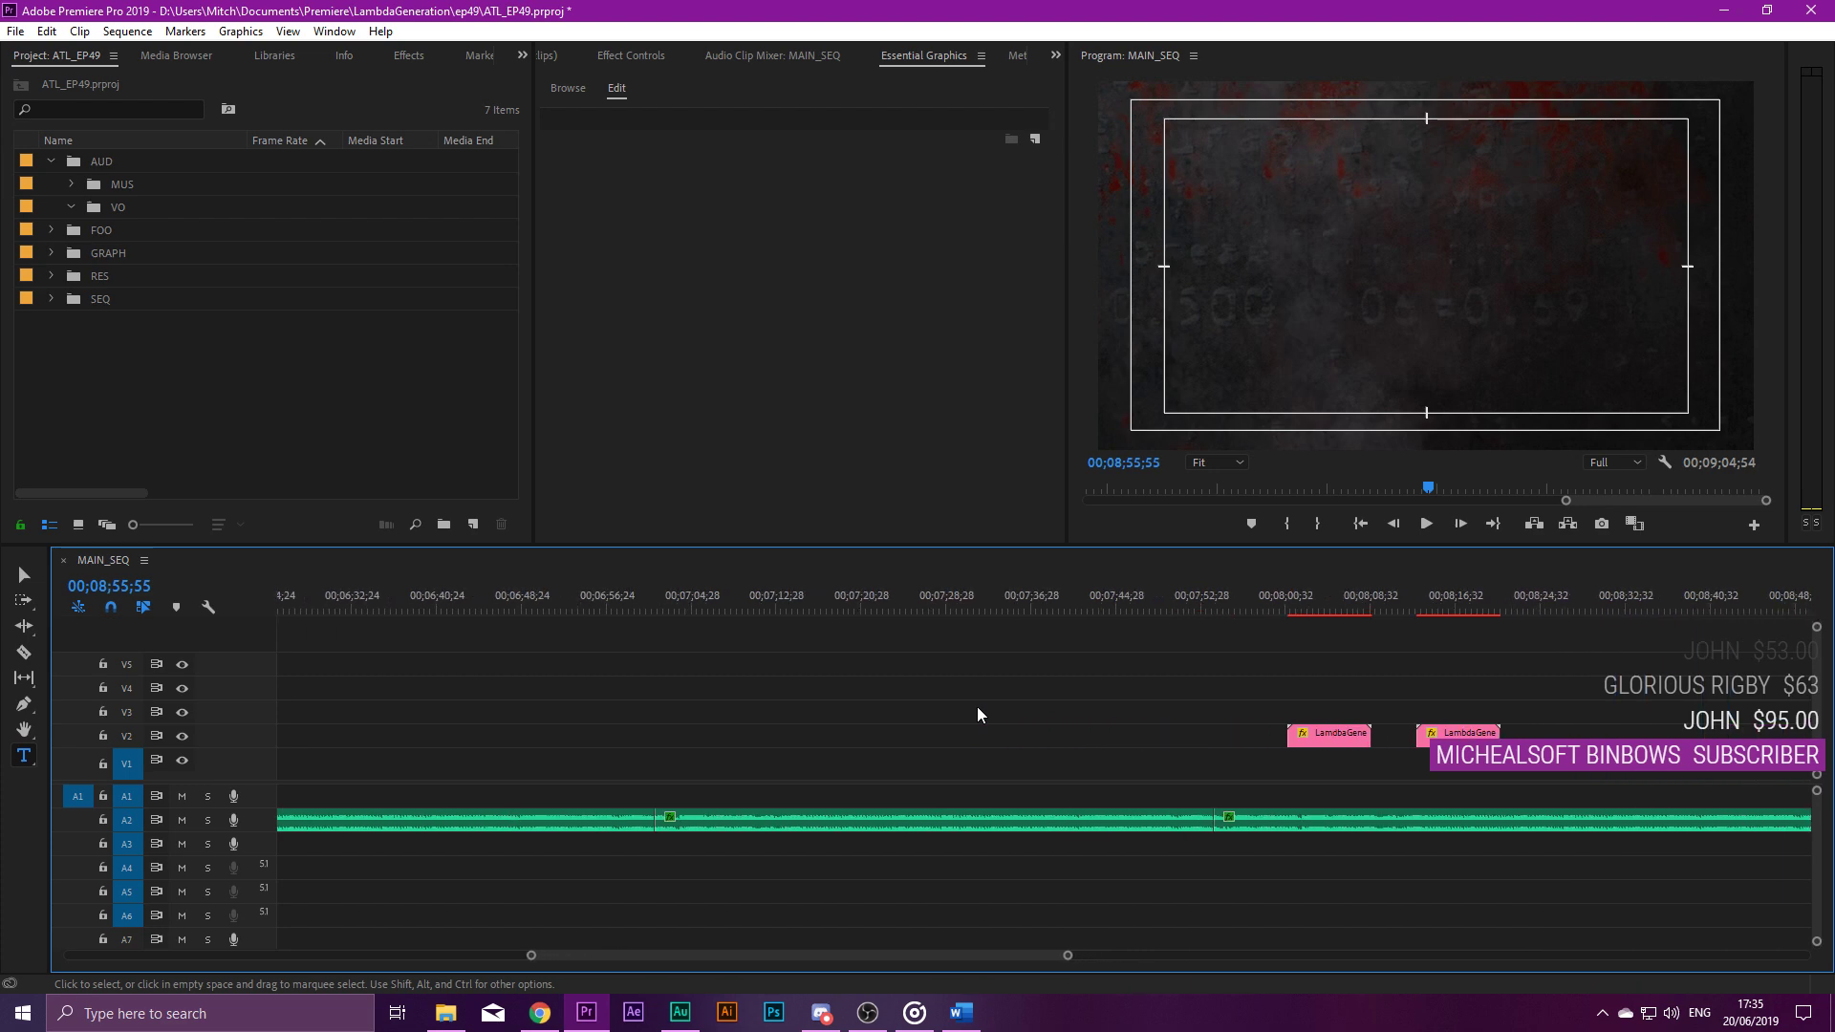
{"action": "scroll", "coordinate": [1002, 726], "scroll_direction": "up", "scroll_amount": 10}
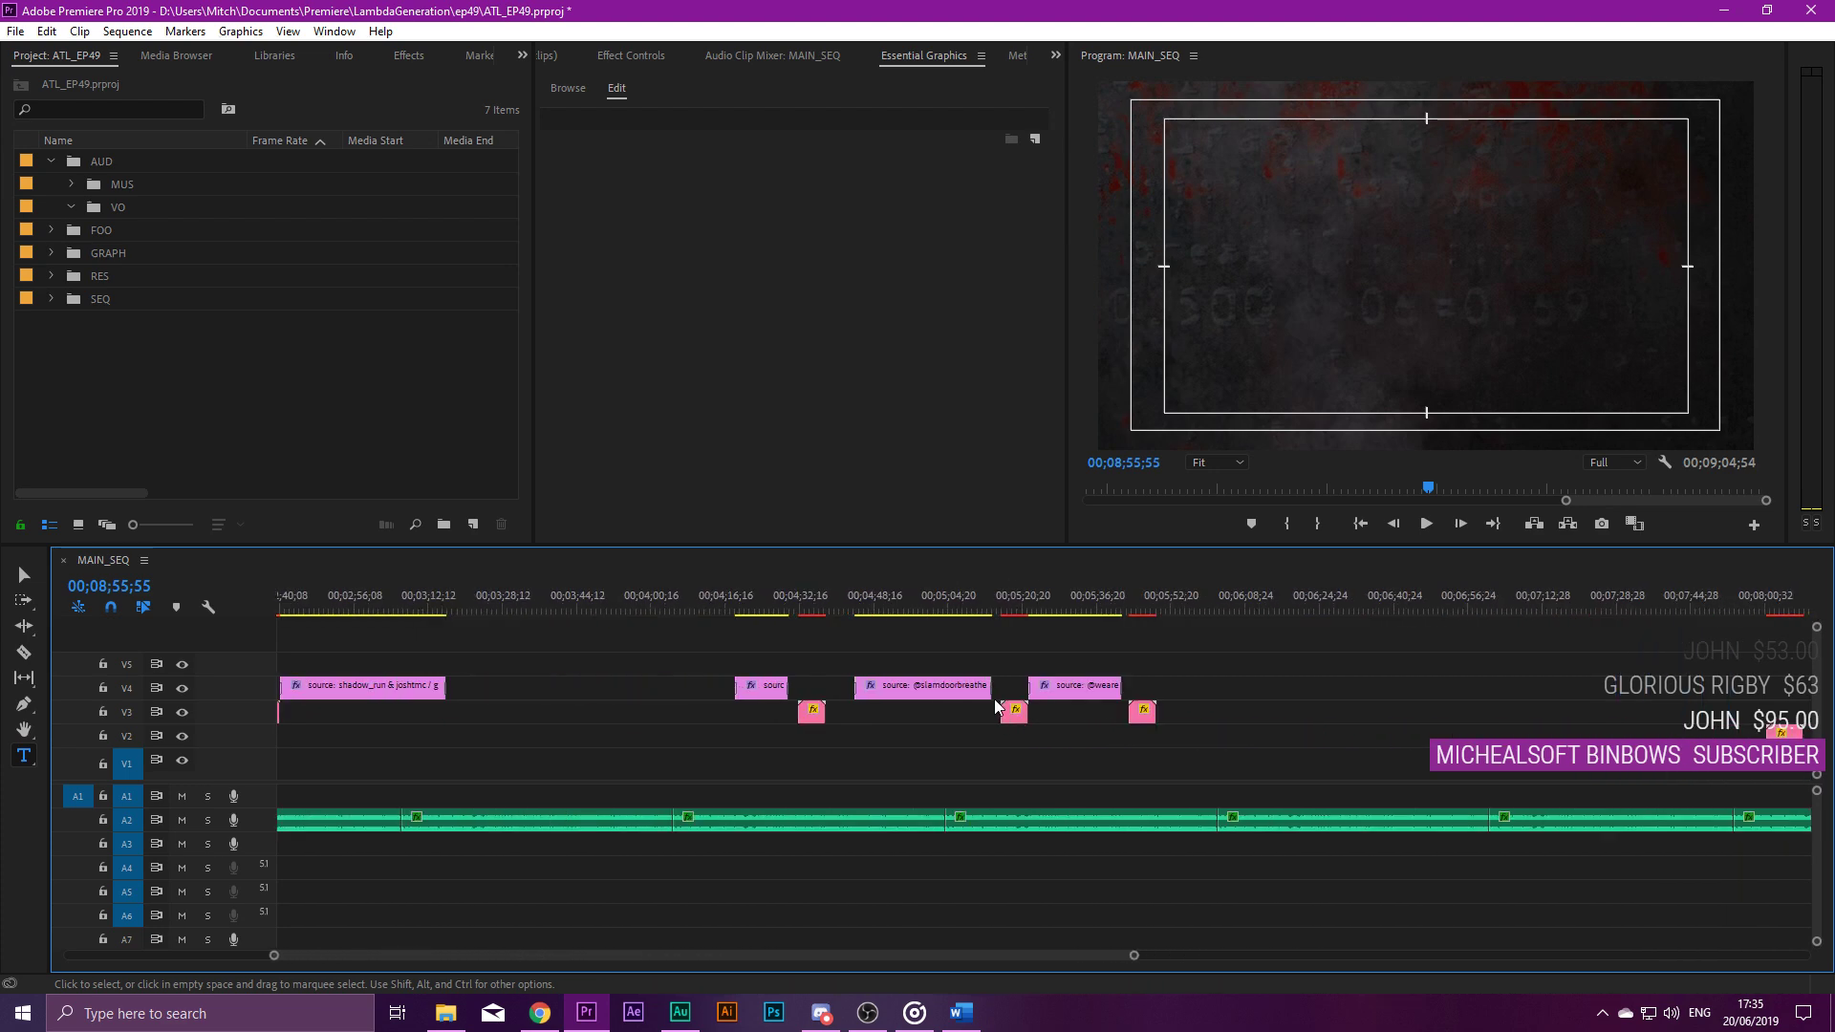
{"action": "scroll", "coordinate": [982, 684], "scroll_direction": "up", "scroll_amount": 3}
{"action": "left_click", "coordinate": [372, 601]}
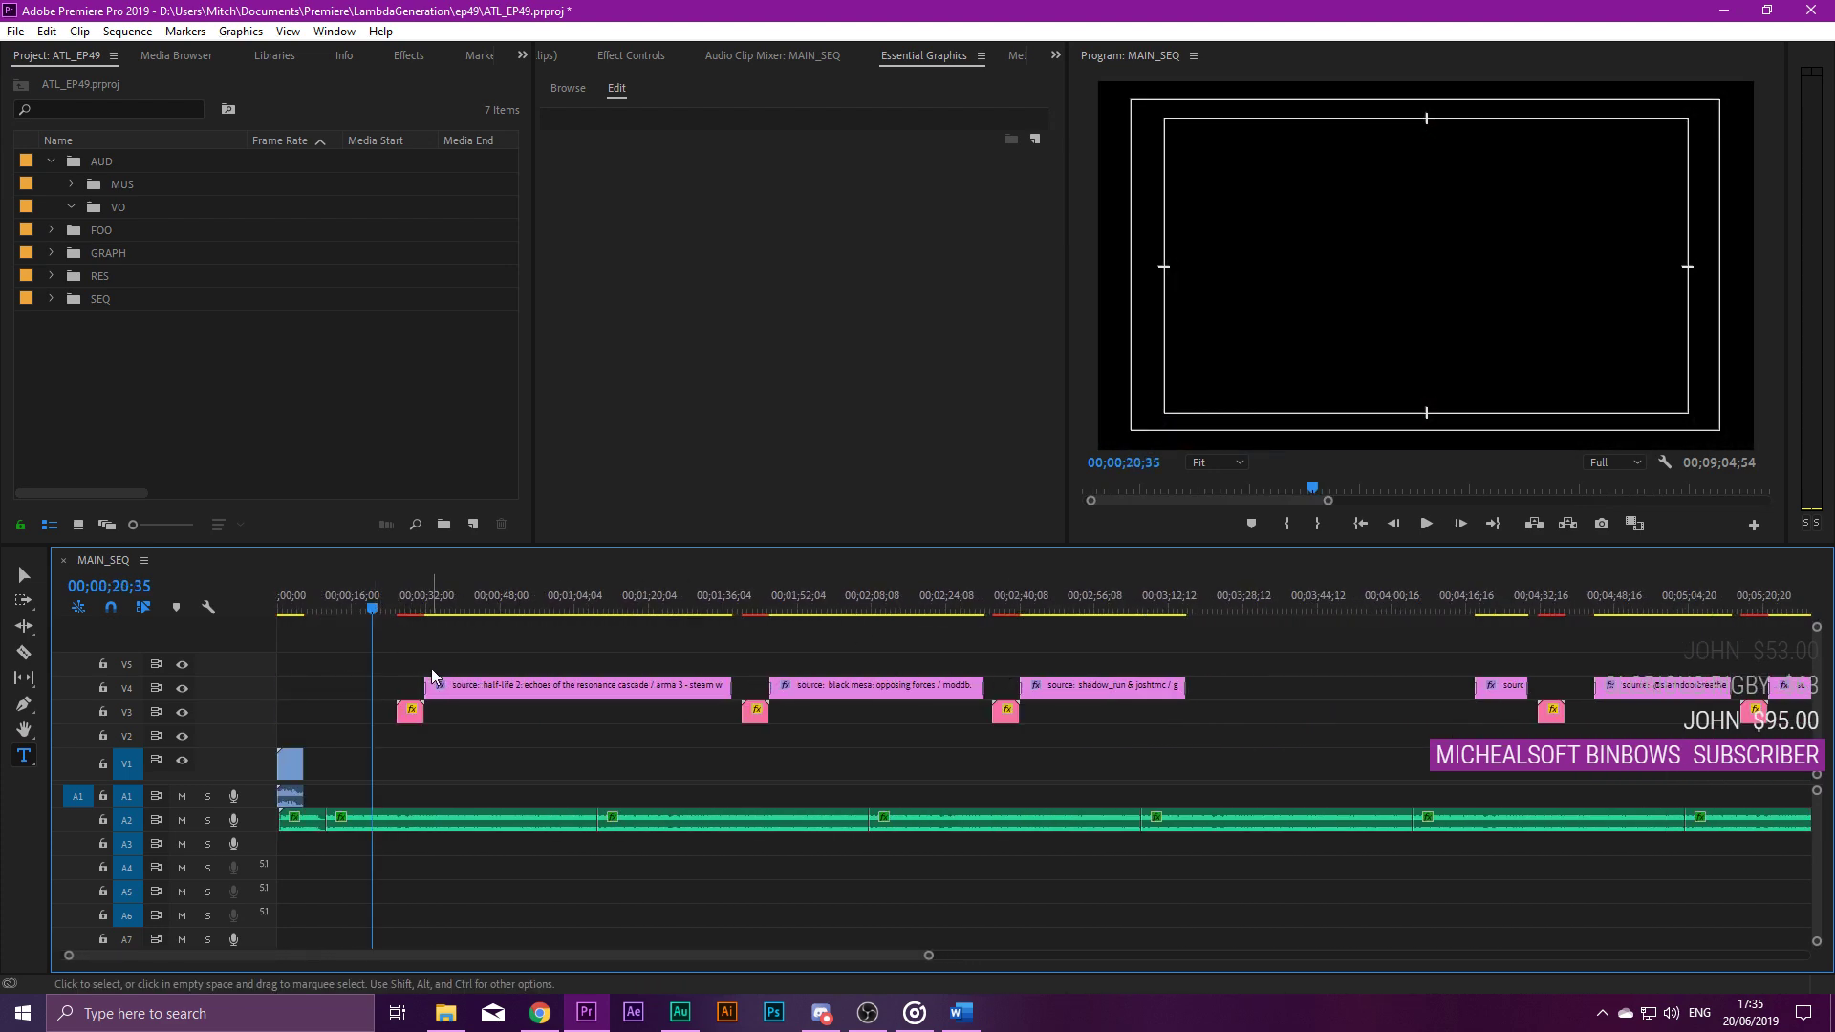
Switch to the EP49 voice recordings folder in File Explorer and reposition its window on the desktop.
{"action": "left_click", "coordinate": [213, 385]}
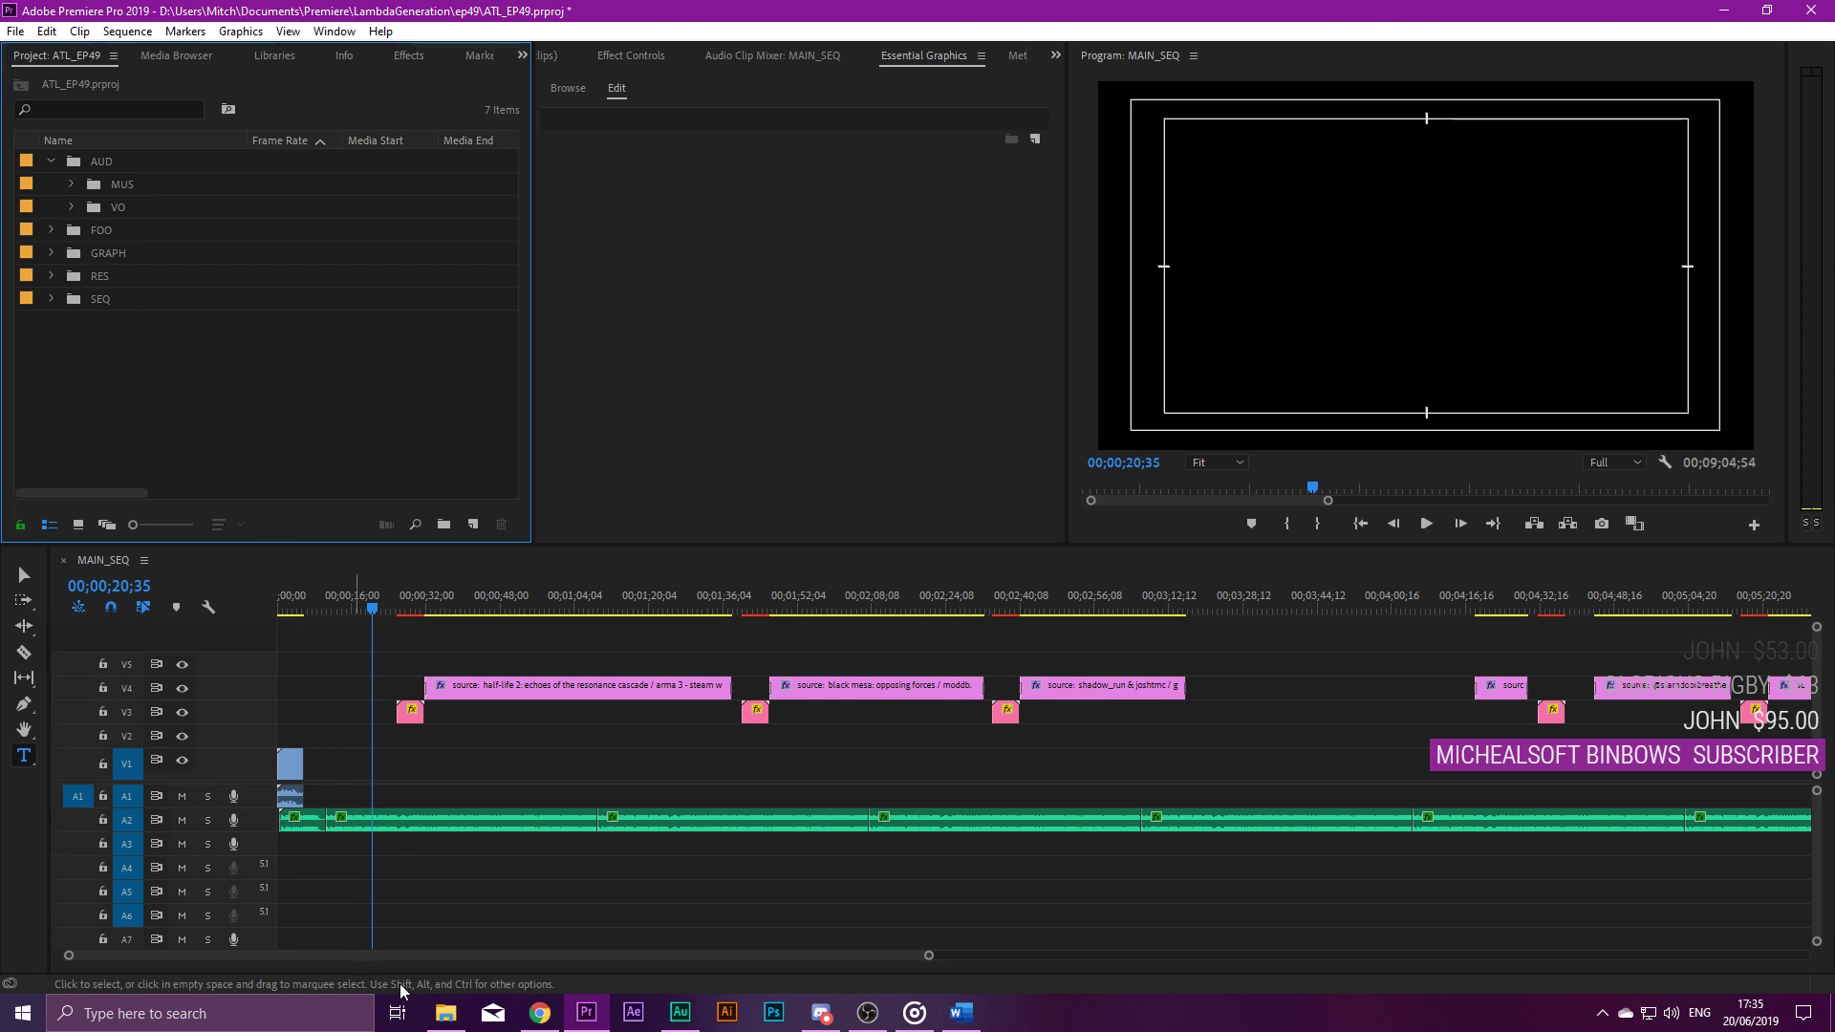
{"action": "left_click", "coordinate": [445, 1013]}
{"action": "left_click_drag", "start_coordinate": [887, 124], "coordinate": [1159, 84]}
{"action": "double_click", "coordinate": [786, 585]}
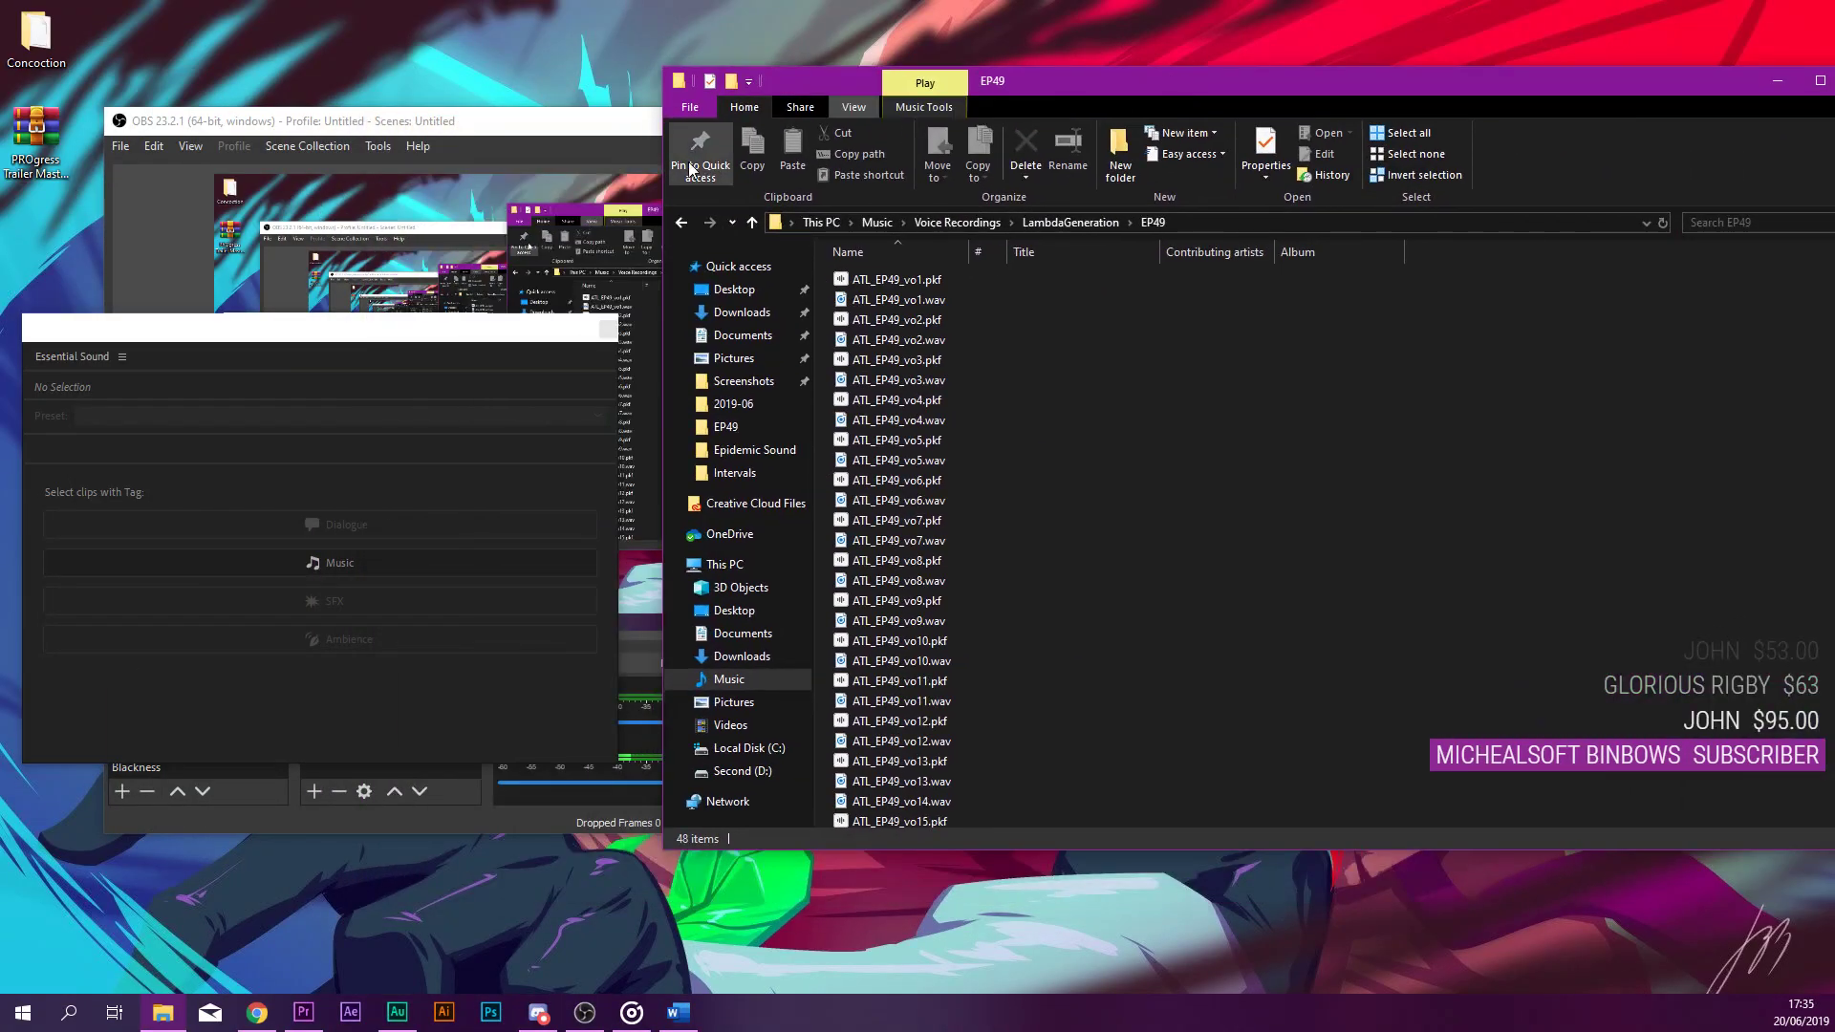
{"action": "key", "text": "alt+Tab"}
{"action": "left_click", "coordinate": [1019, 126]}
{"action": "left_click_drag", "start_coordinate": [1020, 90], "coordinate": [658, 55]}
Select all files in the EP49 voice recordings folder.
{"action": "scroll", "coordinate": [593, 264], "scroll_direction": "down", "scroll_amount": 5}
{"action": "left_click", "coordinate": [648, 518]}
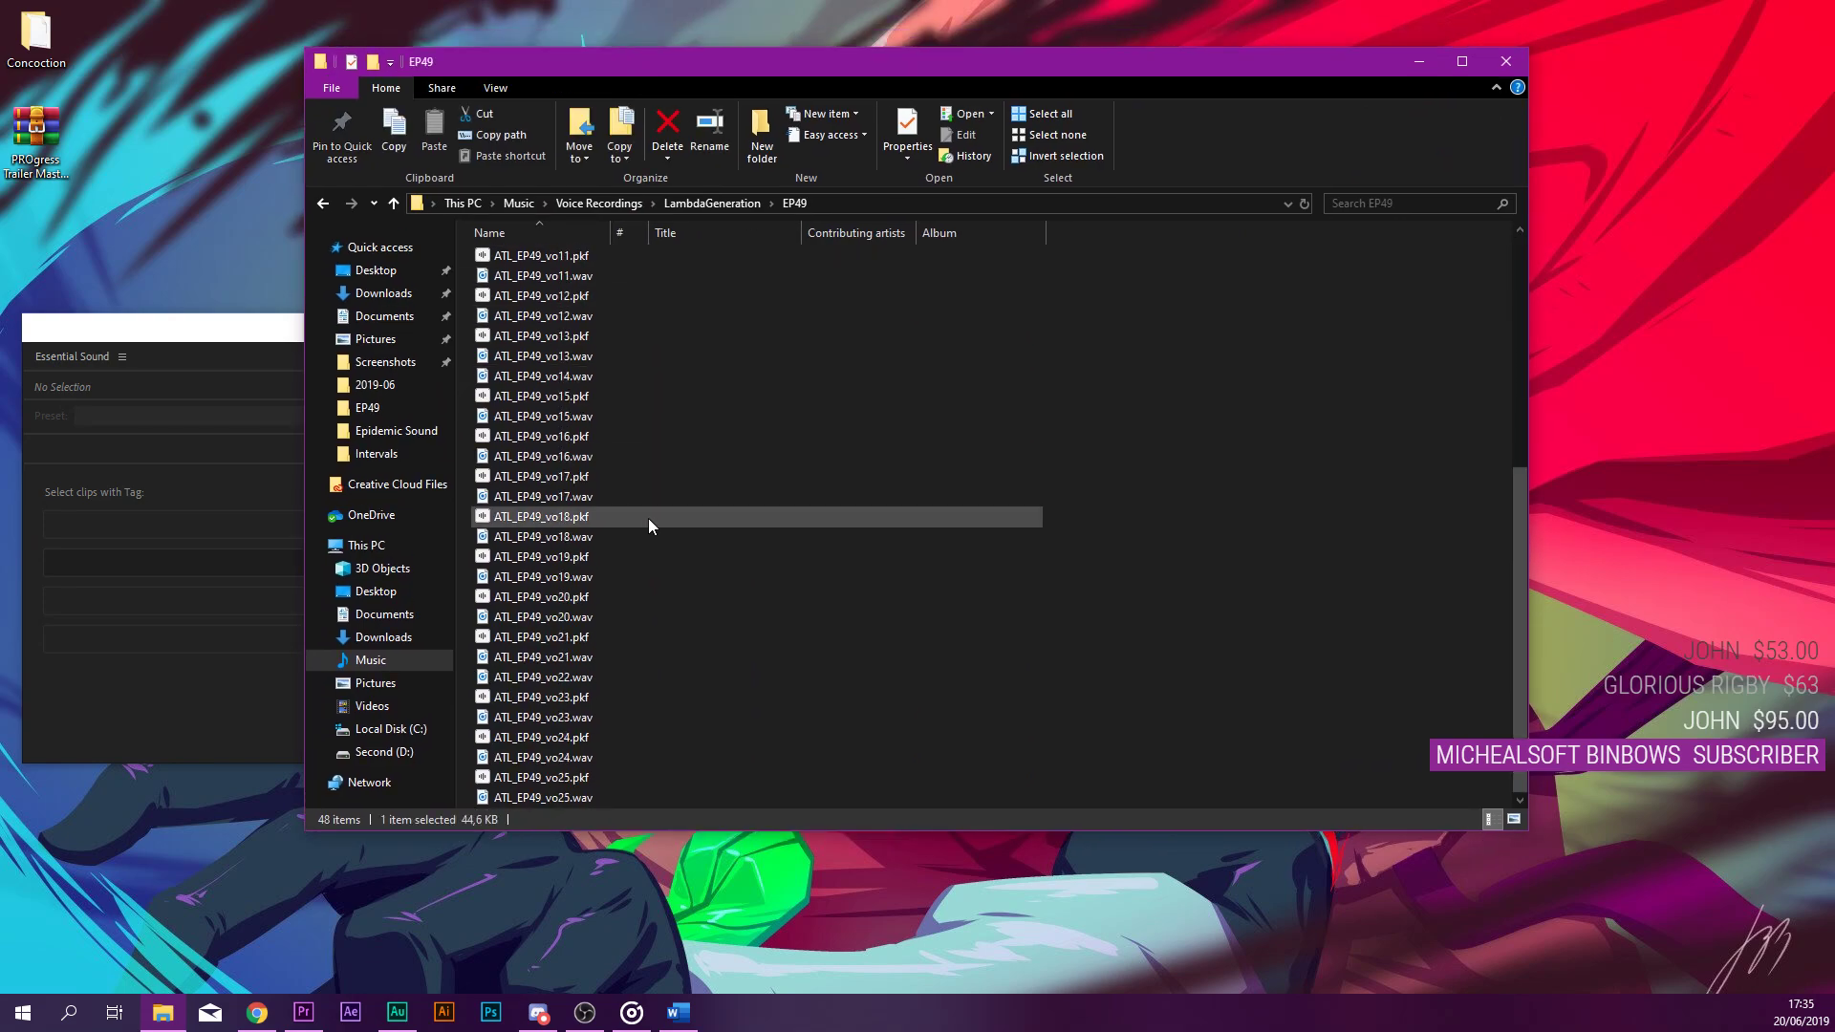
{"action": "key", "text": "ctrl+a"}
{"action": "scroll", "coordinate": [554, 611], "scroll_direction": "up", "scroll_amount": 7}
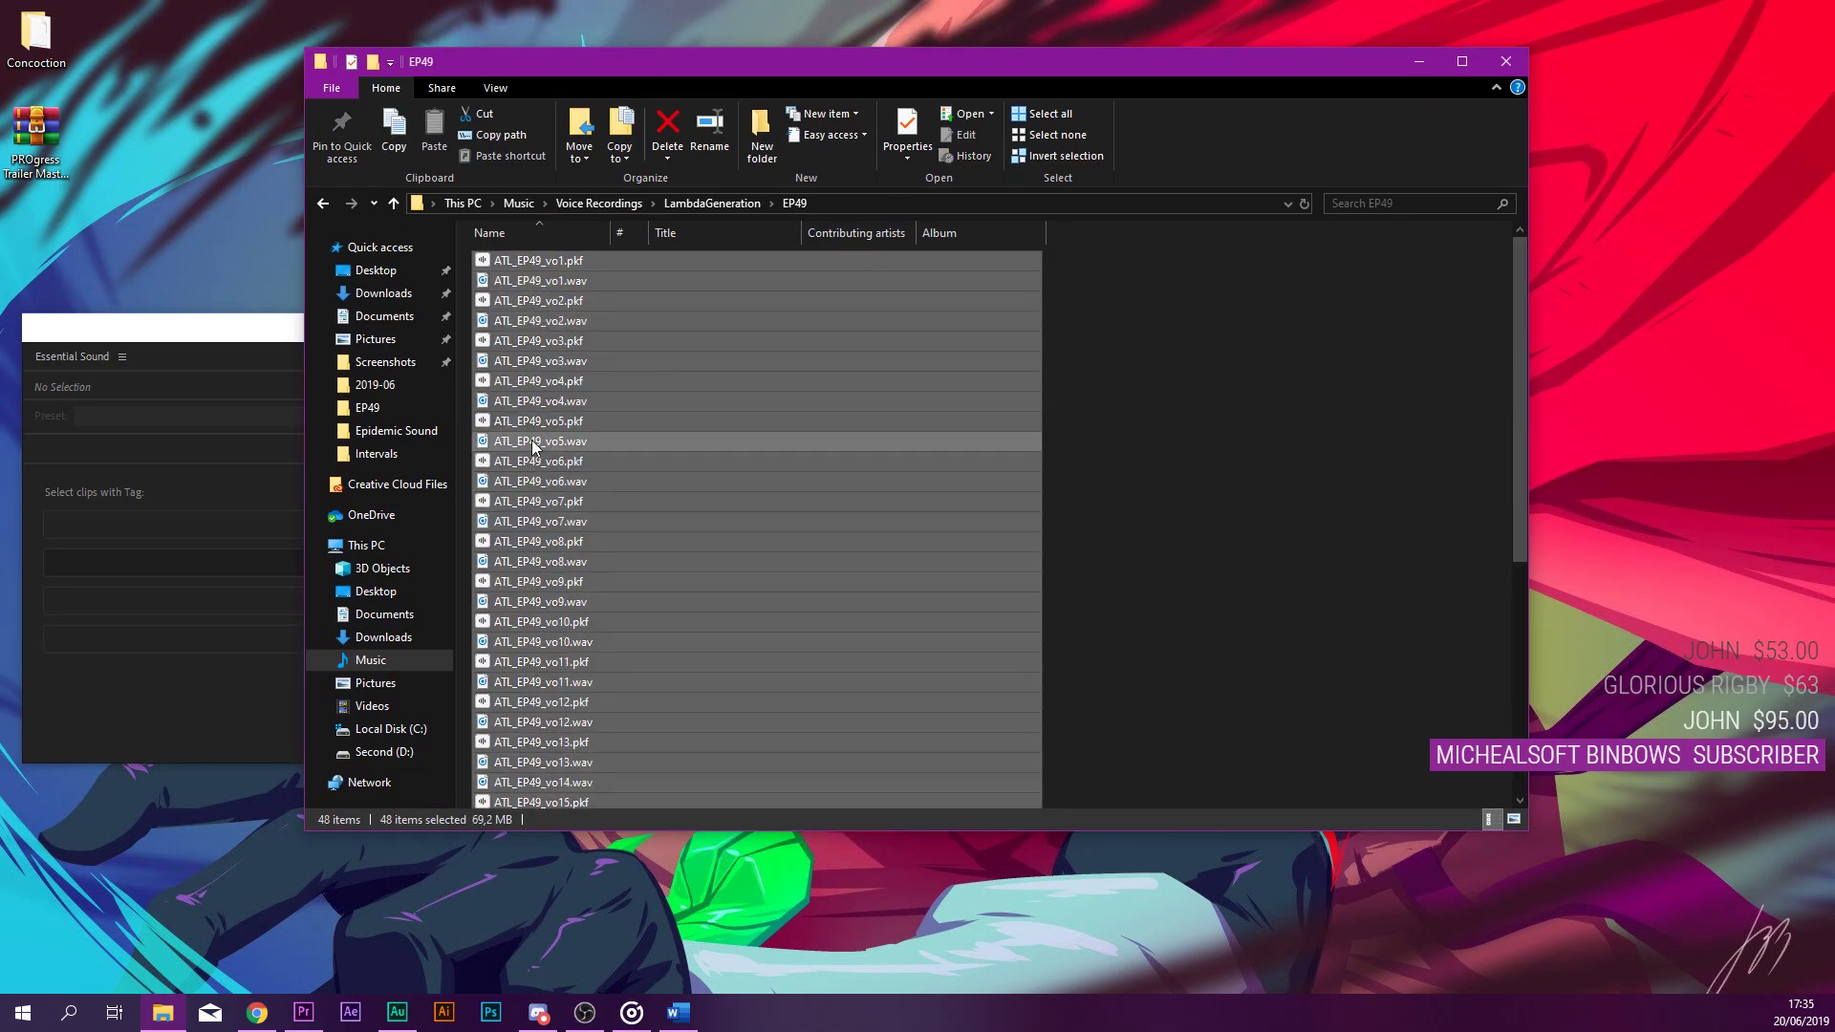
Return to Premiere Pro with the selected EP49 voice recordings and import them into the project's VO bin.
{"action": "key", "text": "alt+Tab"}
{"action": "left_click_drag", "start_coordinate": [535, 260], "coordinate": [118, 206]}
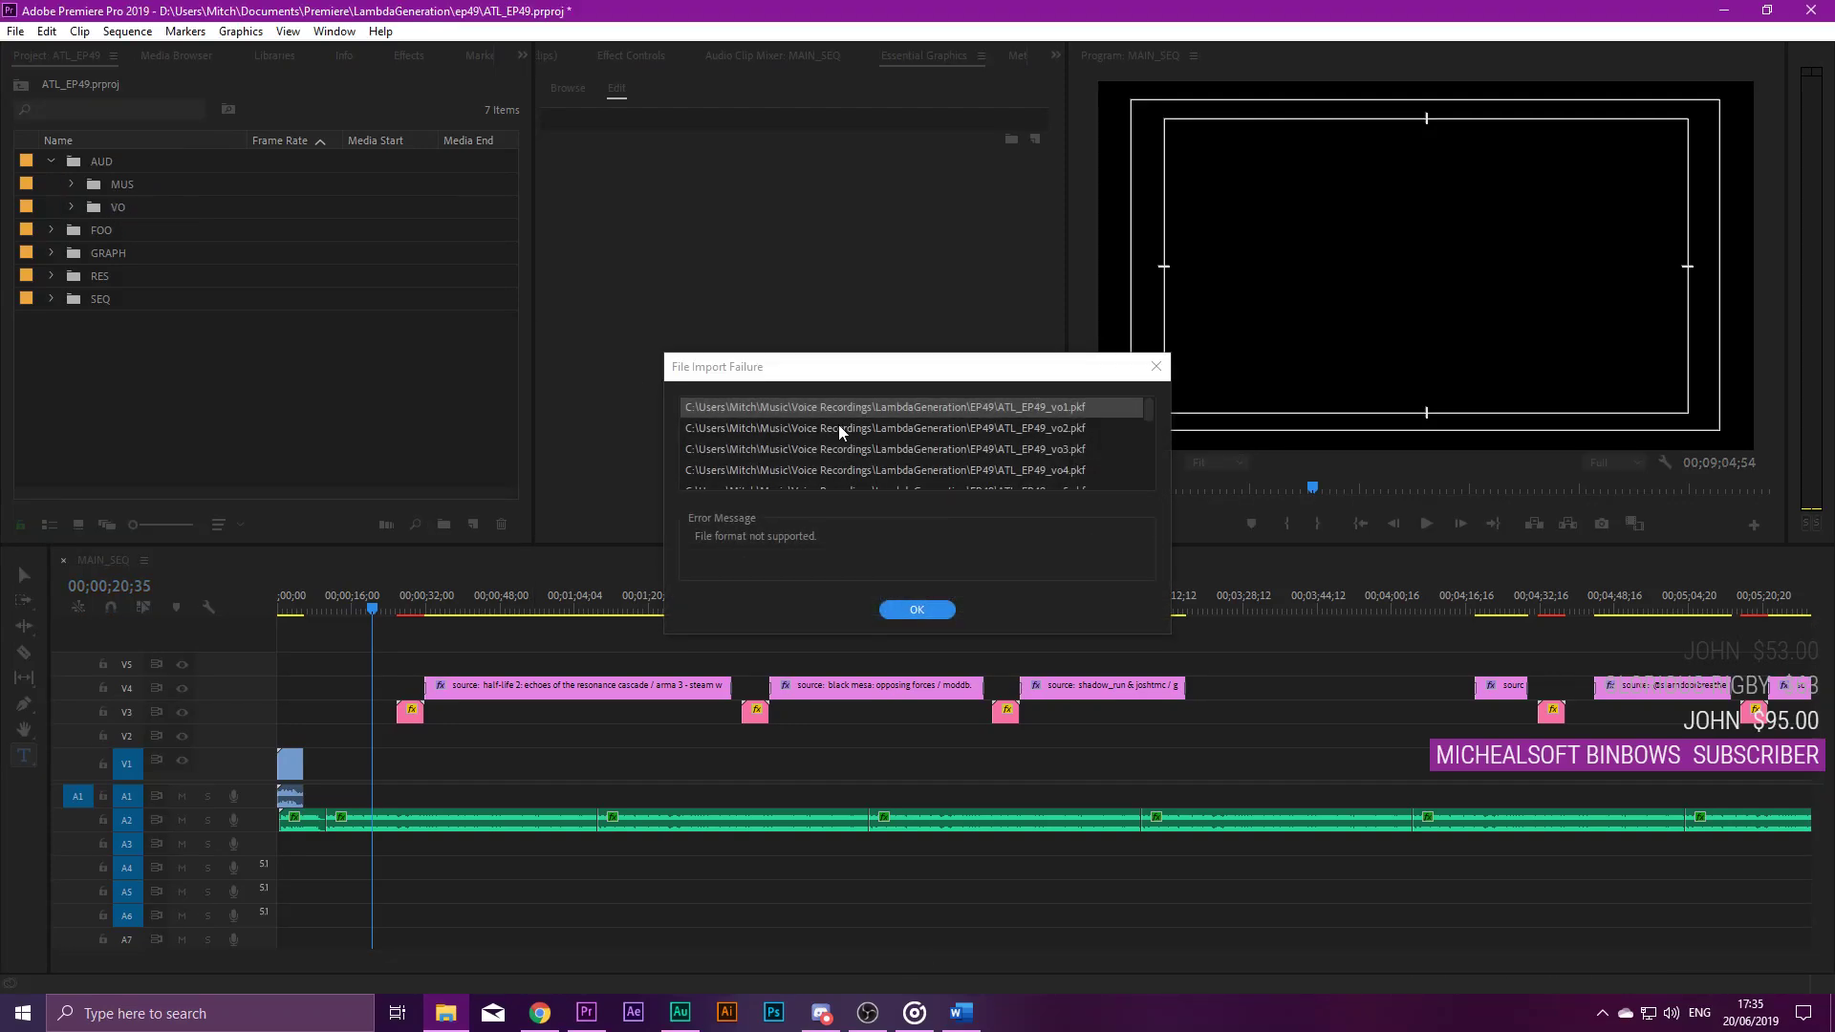
Look through the list of files in the import failure message, then dismiss it.
{"action": "left_click", "coordinate": [890, 448]}
{"action": "left_click", "coordinate": [915, 463]}
{"action": "scroll", "coordinate": [1063, 449], "scroll_direction": "down", "scroll_amount": 6}
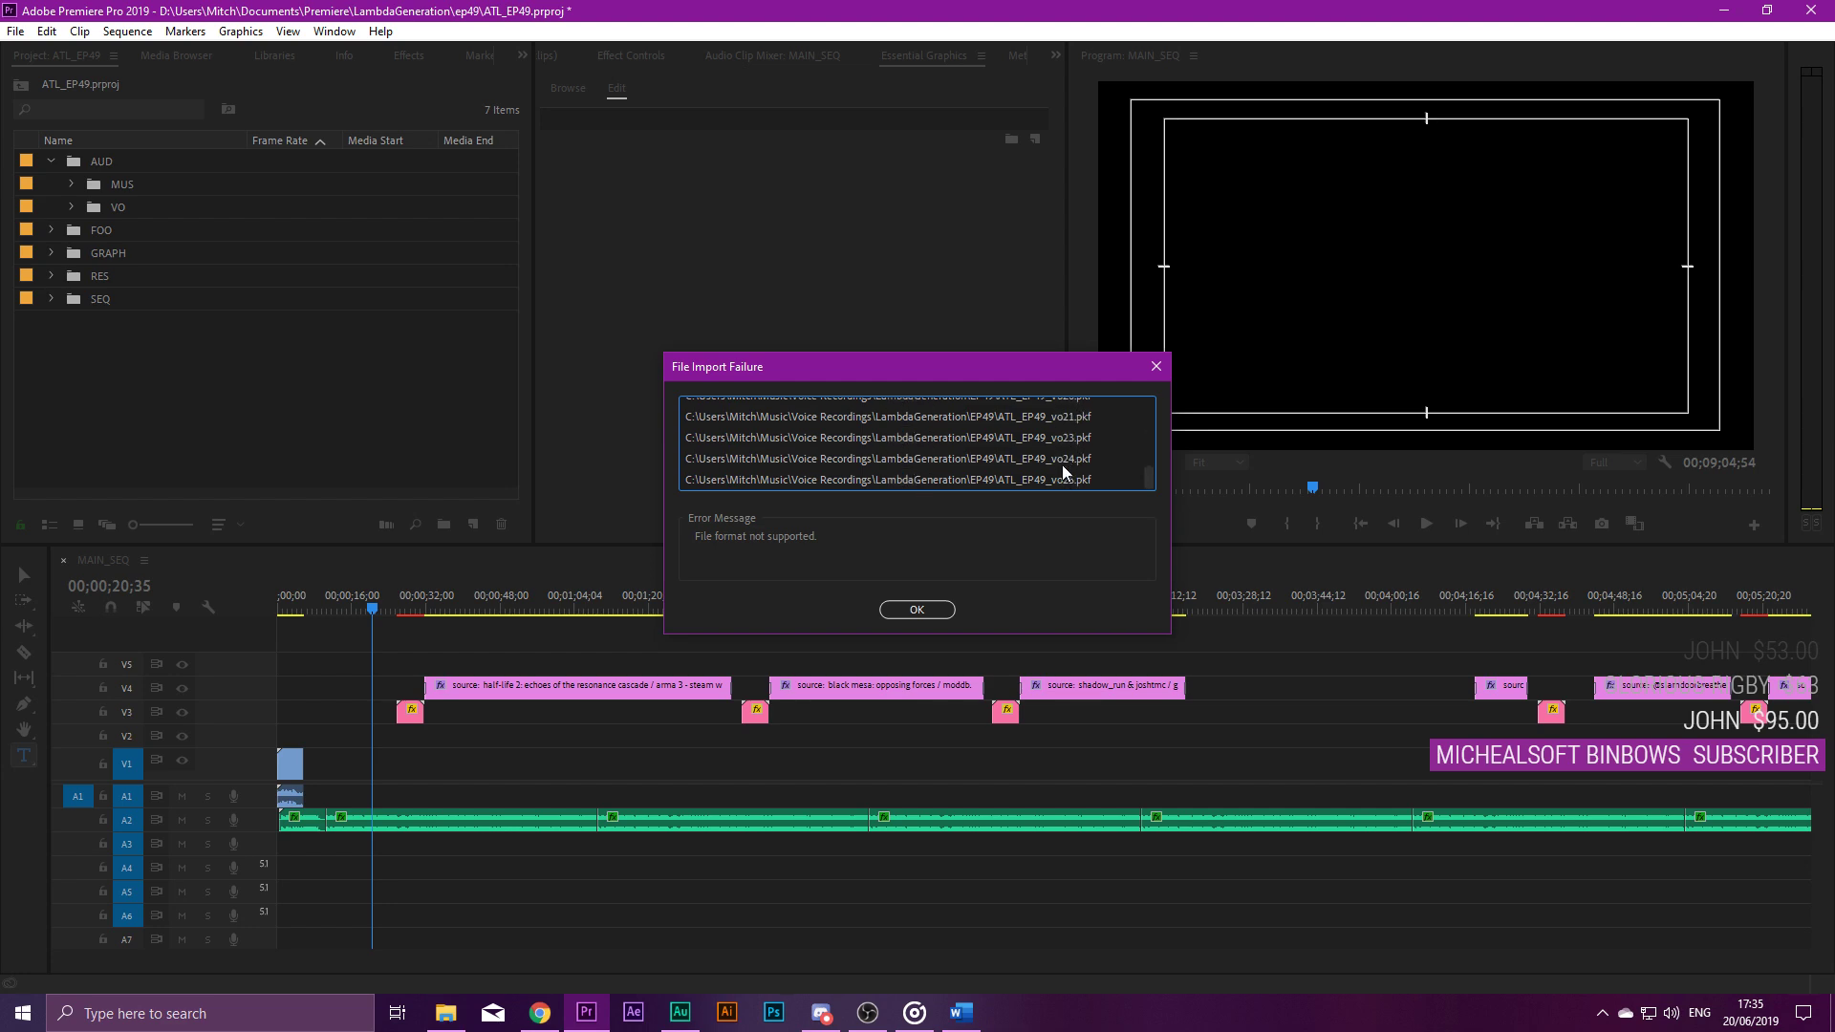
{"action": "scroll", "coordinate": [1021, 473], "scroll_direction": "up", "scroll_amount": 6}
{"action": "left_click", "coordinate": [1012, 444]}
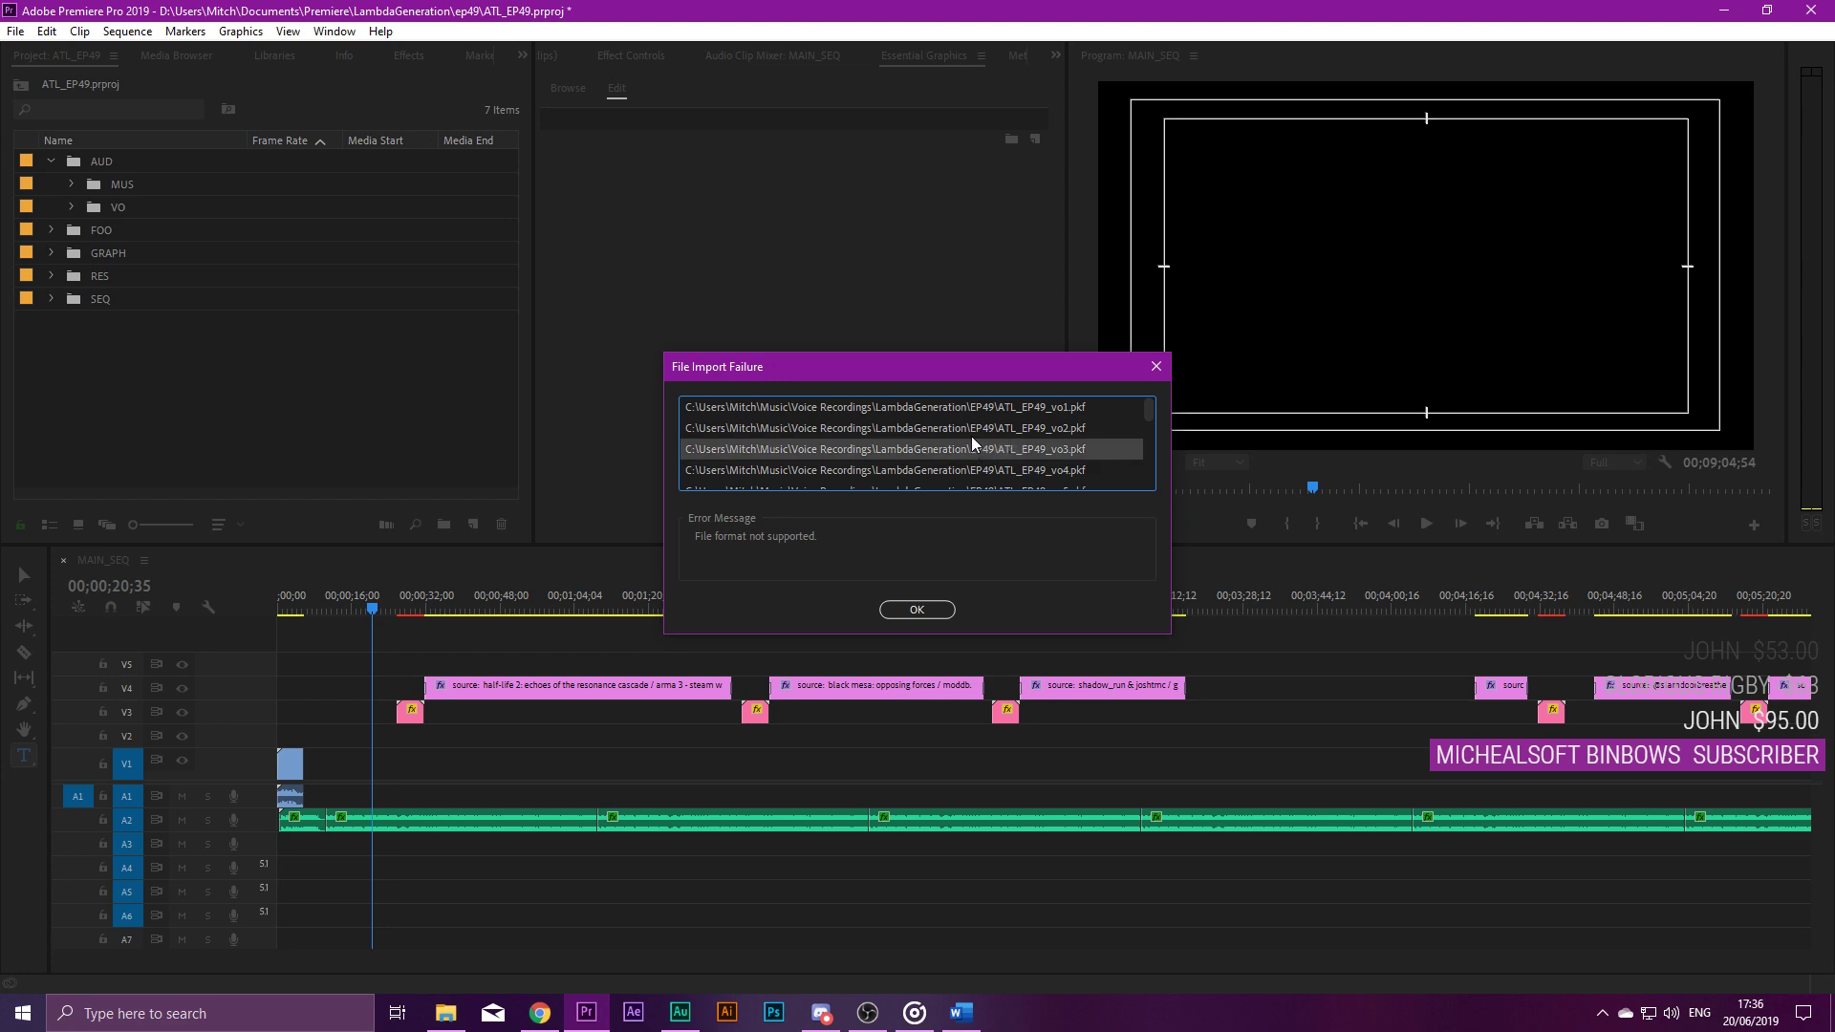
{"action": "left_click", "coordinate": [971, 432]}
{"action": "left_click", "coordinate": [962, 410]}
{"action": "mouse_move", "coordinate": [795, 375]}
{"action": "left_mouse_down"}
{"action": "mouse_move", "coordinate": [921, 357]}
{"action": "mouse_move", "coordinate": [781, 399]}
{"action": "left_mouse_up"}
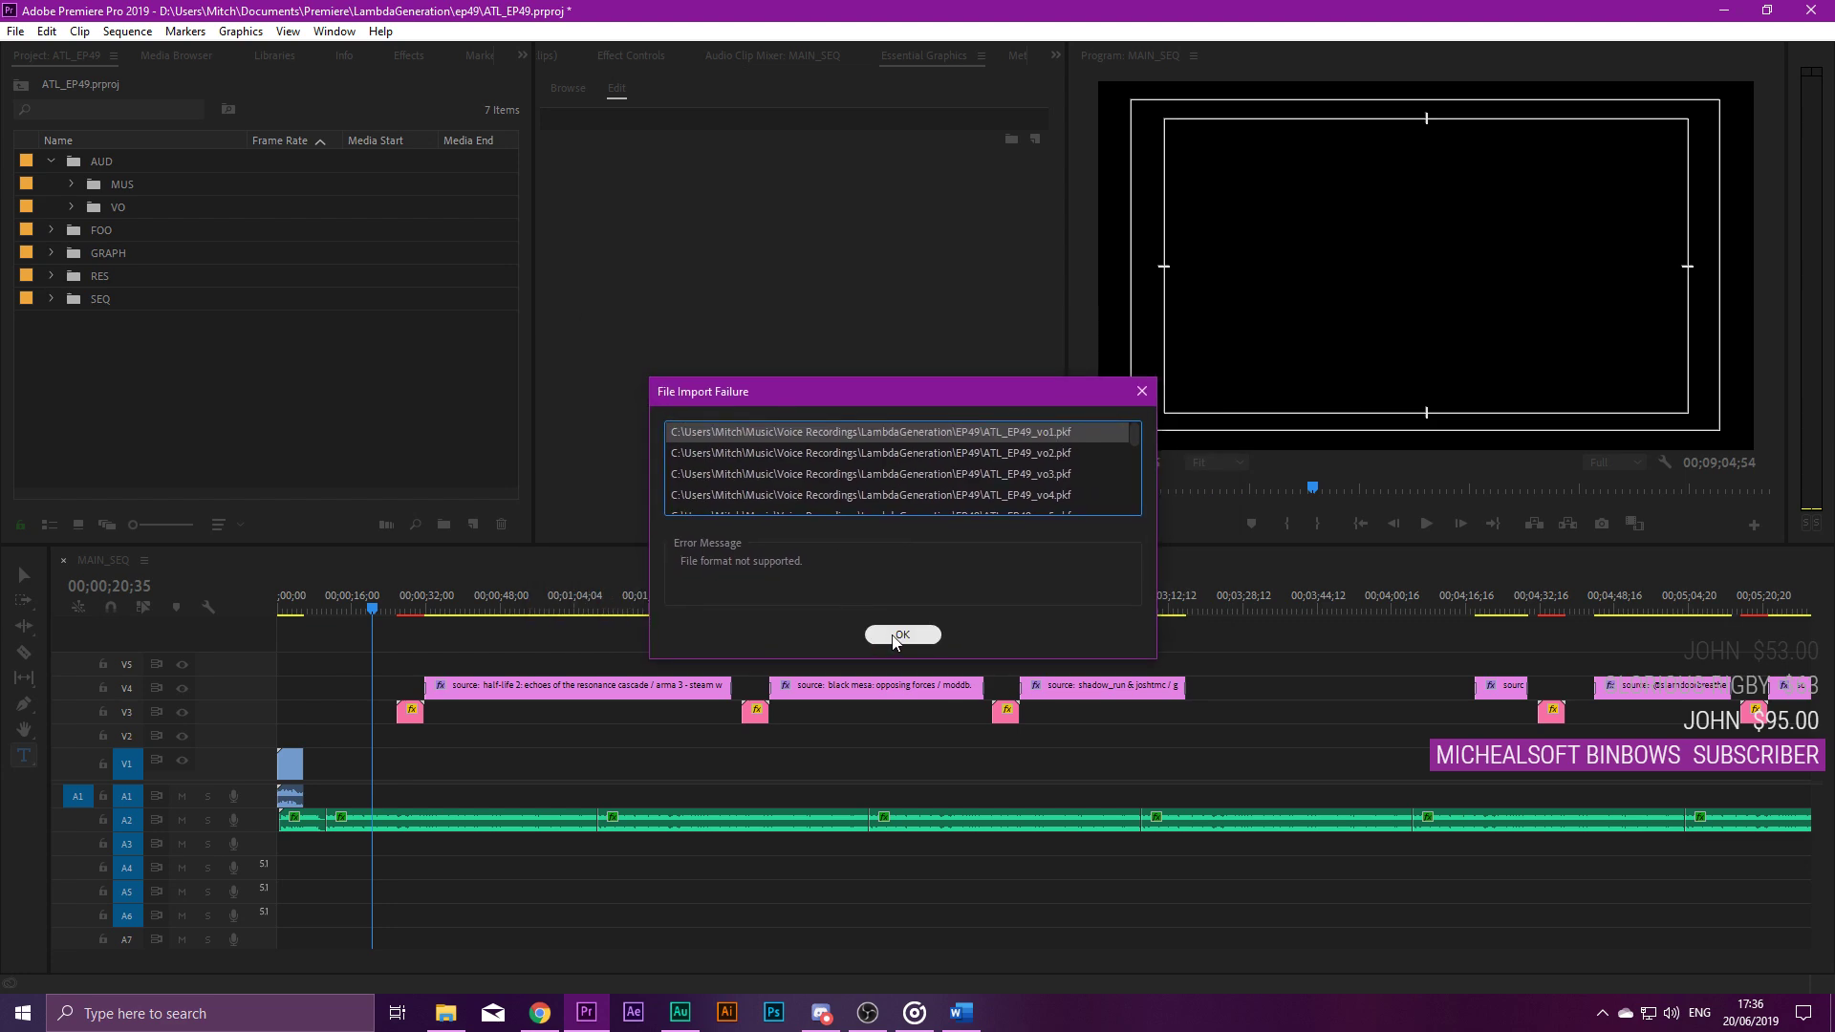
{"action": "left_click", "coordinate": [896, 635]}
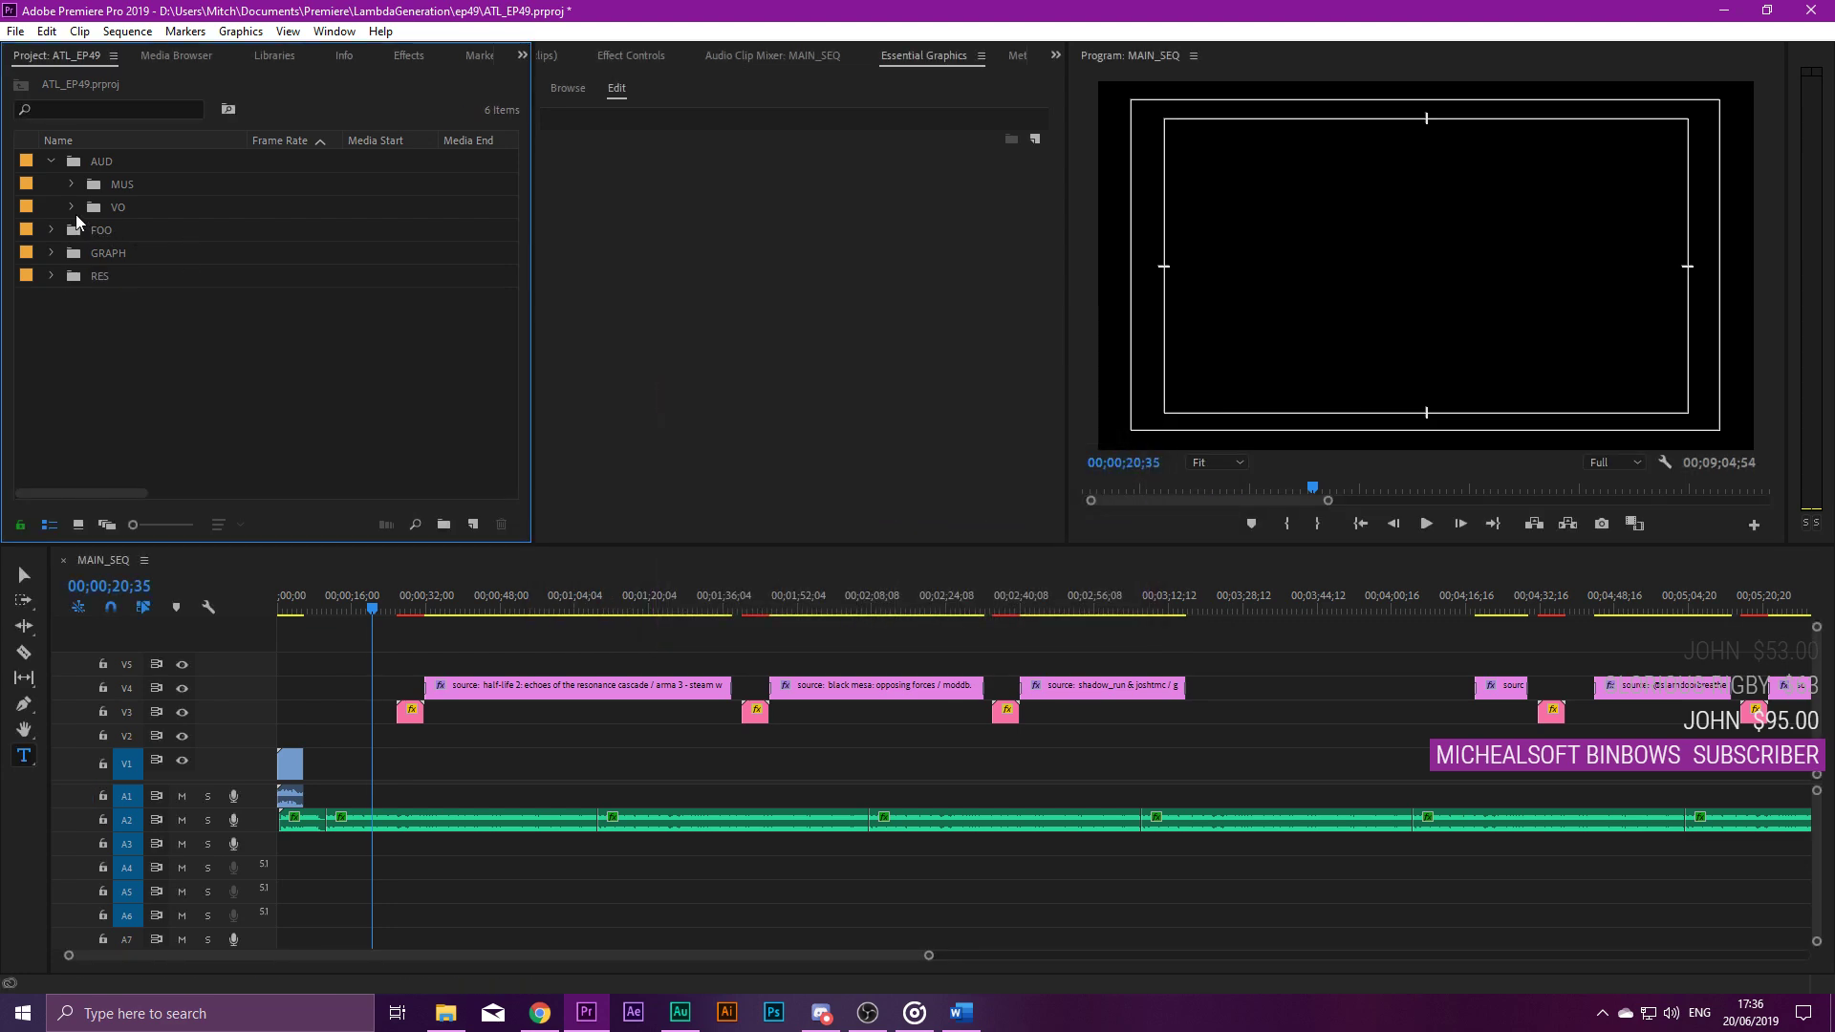
Select ATL_EP49_vo1.wav through ATL_EP49_vo25.wav in the VO bin and place them end to end on track A1 after the intro.
{"action": "left_click", "coordinate": [51, 275]}
{"action": "left_click", "coordinate": [50, 275]}
{"action": "left_click", "coordinate": [51, 254]}
{"action": "left_click", "coordinate": [51, 253]}
{"action": "left_click", "coordinate": [72, 207]}
{"action": "scroll", "coordinate": [270, 348], "scroll_direction": "down", "scroll_amount": 4}
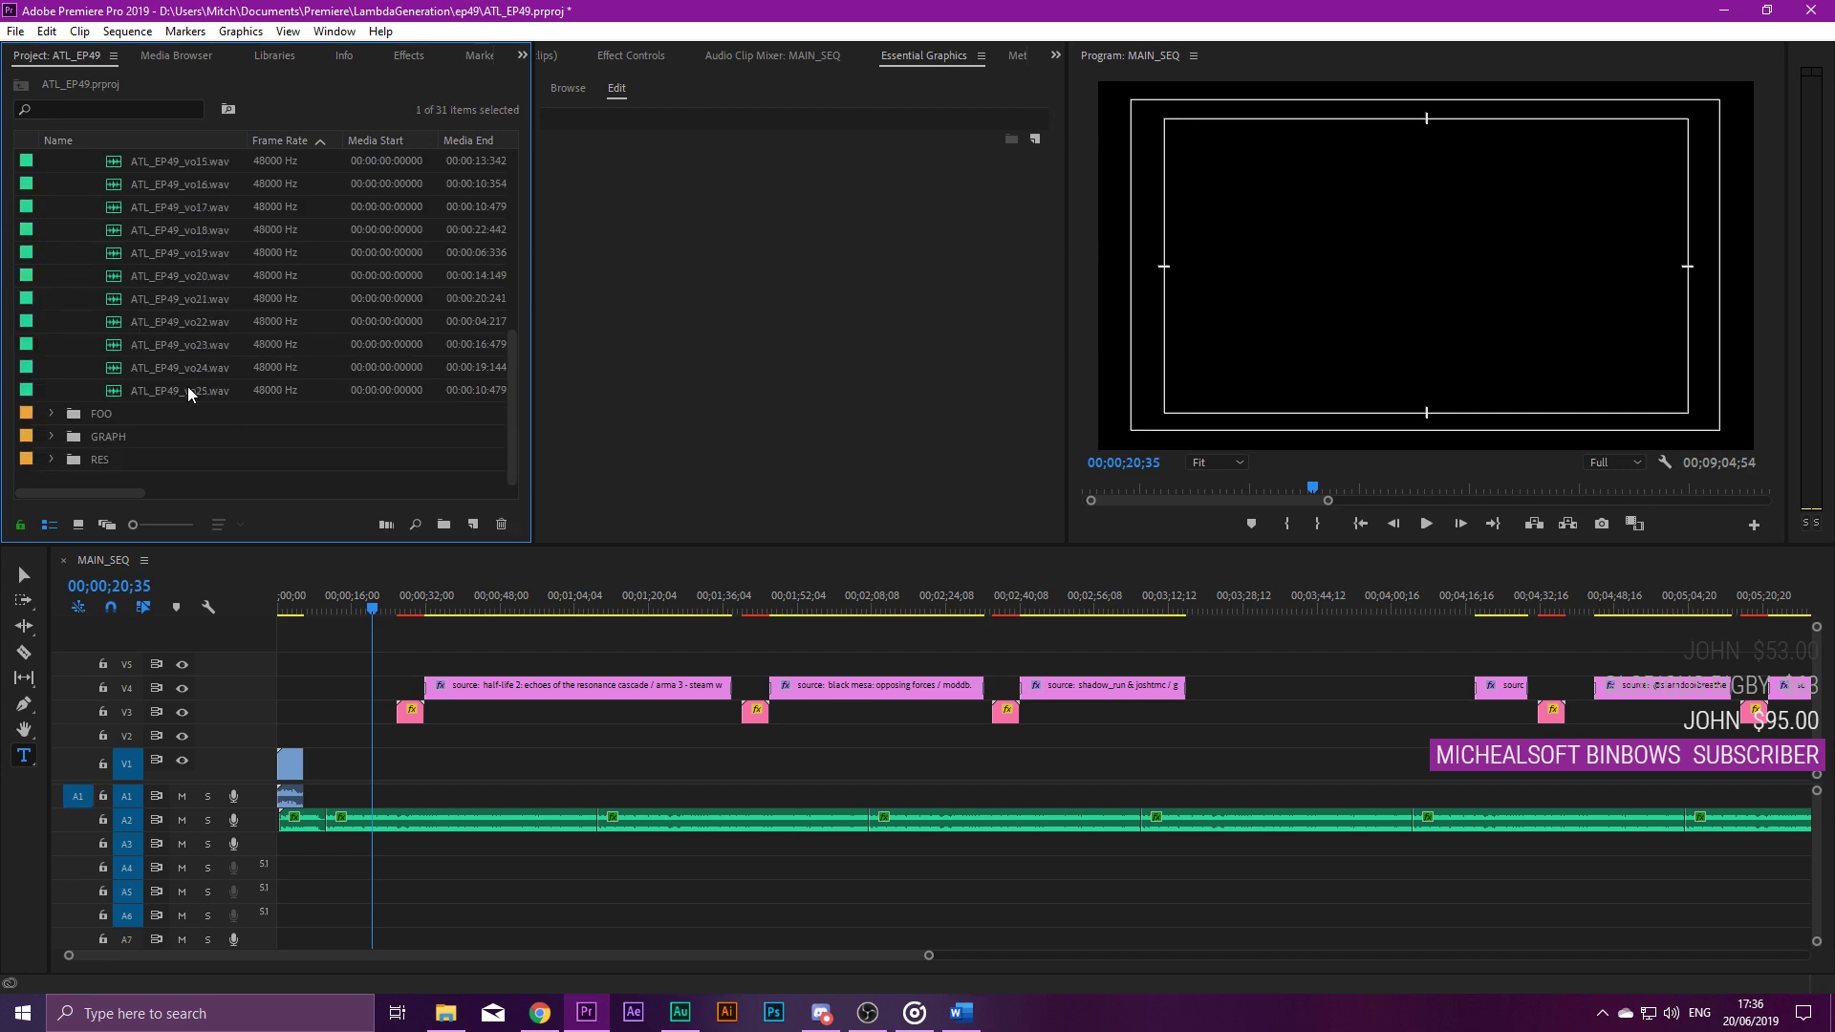
{"action": "left_click", "coordinate": [188, 390], "text": "shift"}
{"action": "scroll", "coordinate": [229, 364], "scroll_direction": "up", "scroll_amount": 4}
{"action": "left_click_drag", "start_coordinate": [145, 233], "coordinate": [330, 806]}
{"action": "key", "text": "backslash"}
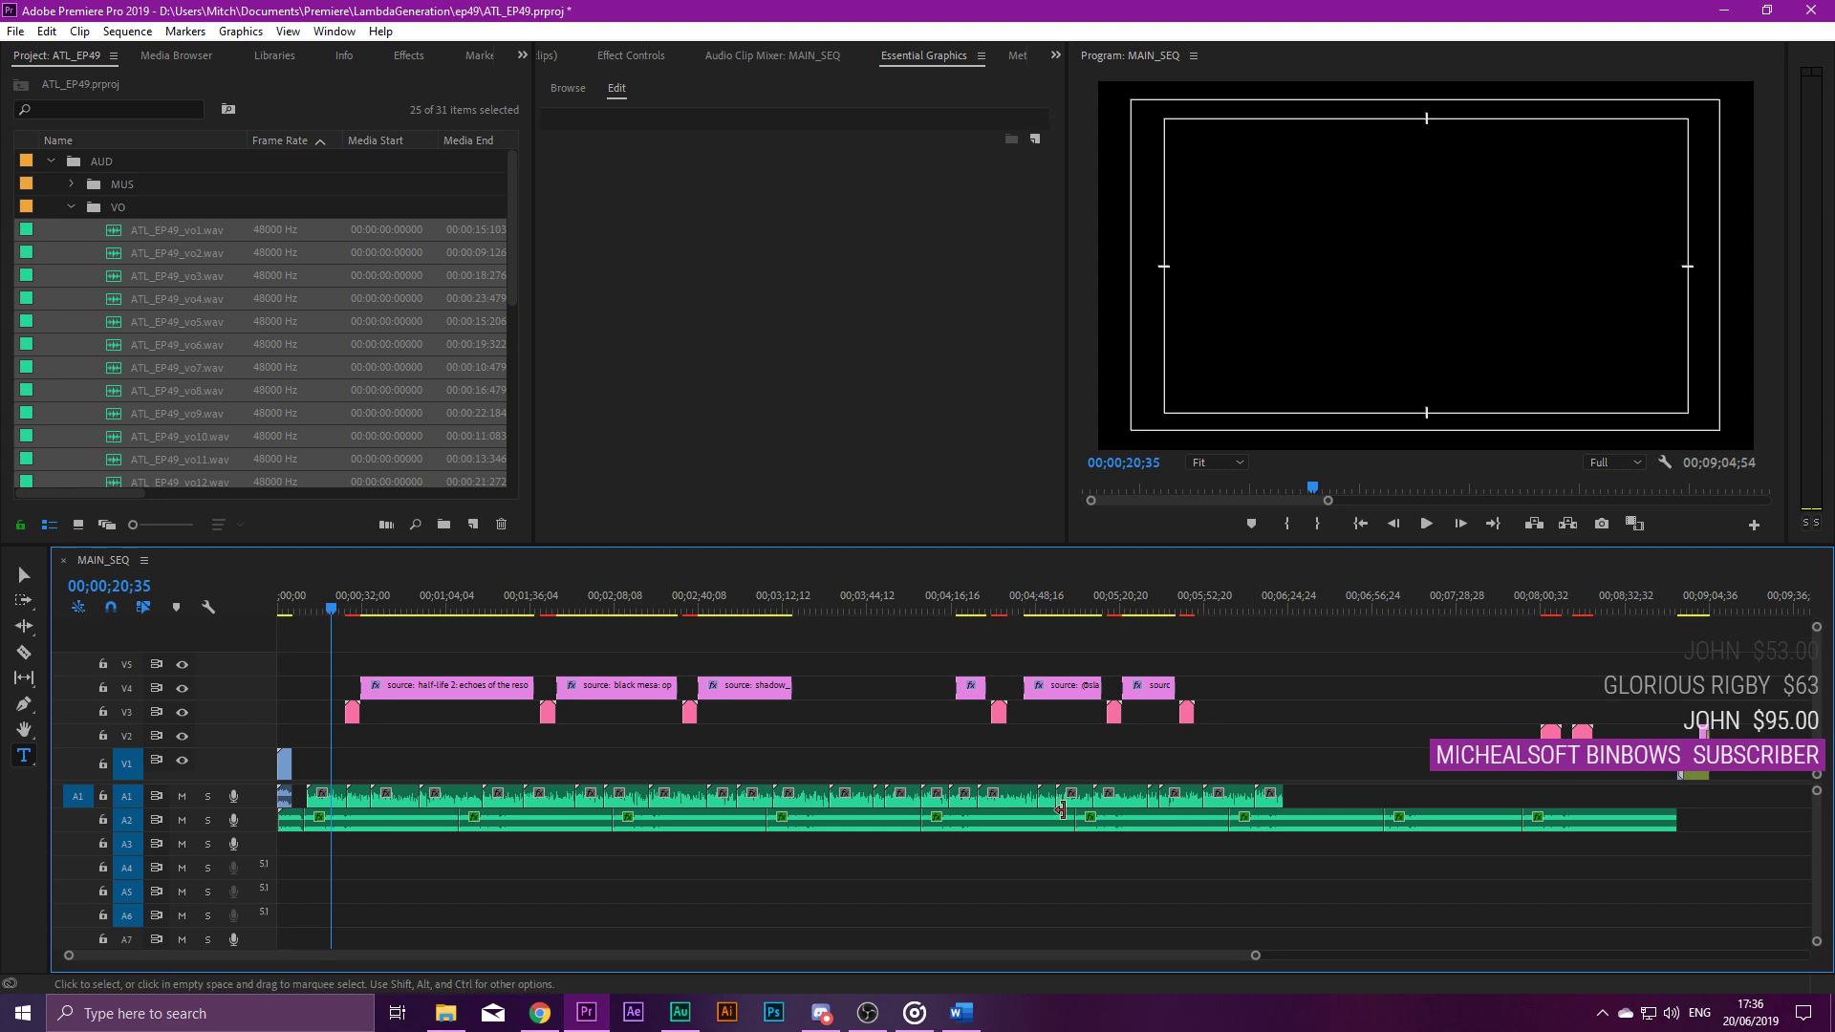
Move the whole run of voice-over clips on A1 earlier so it starts exactly at the end of the intro clip.
{"action": "scroll", "coordinate": [462, 794], "scroll_direction": "up", "scroll_amount": 5}
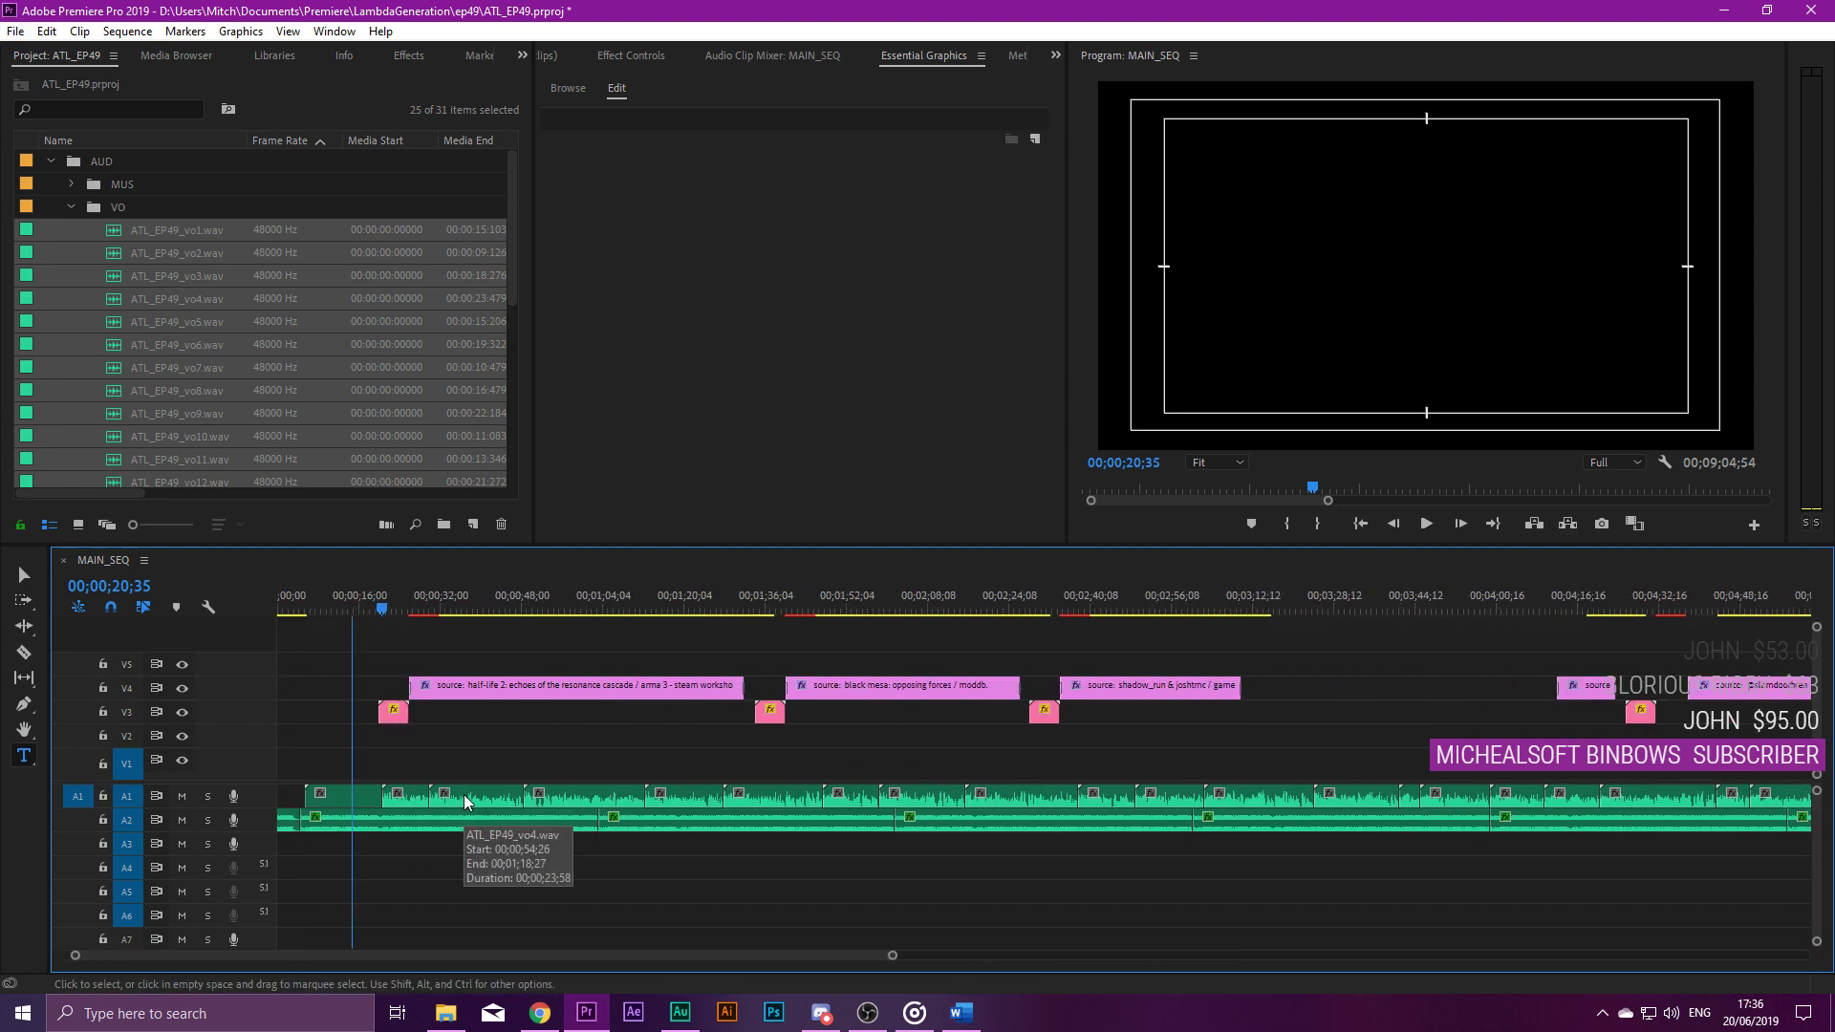
{"action": "scroll", "coordinate": [411, 778], "scroll_direction": "down", "scroll_amount": 5}
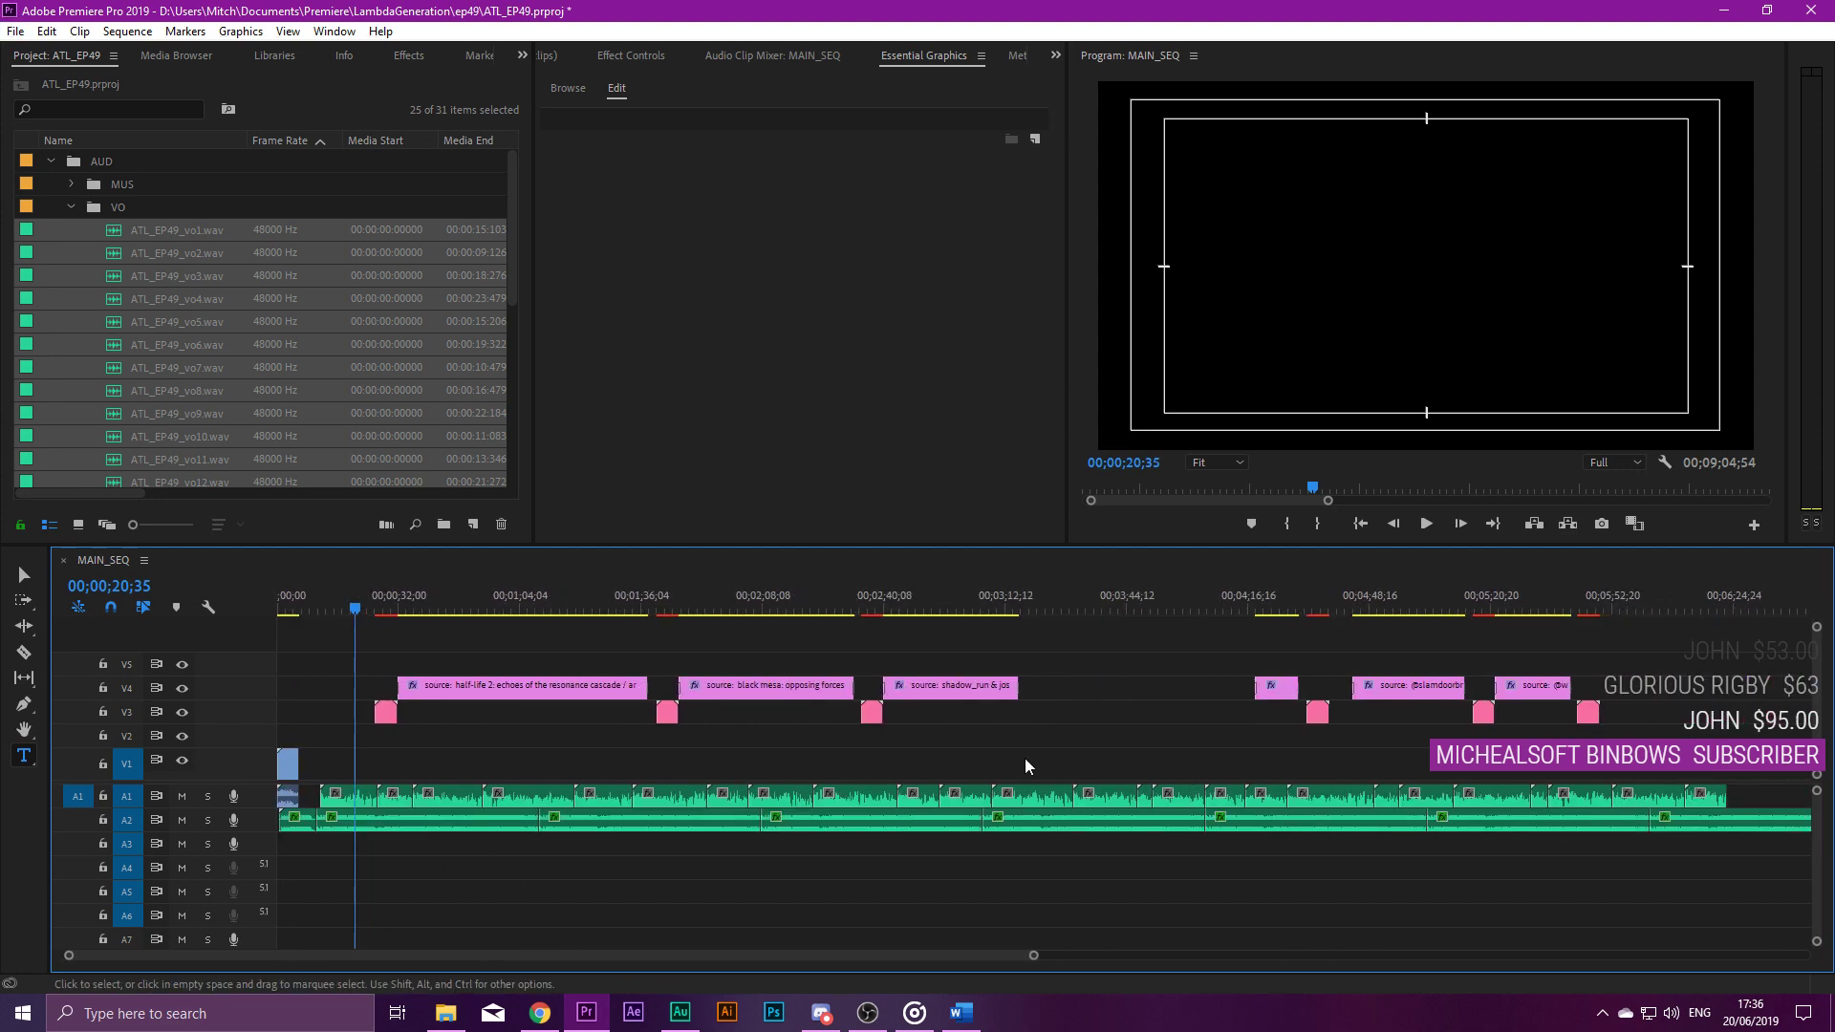
{"action": "scroll", "coordinate": [318, 797], "scroll_direction": "up", "scroll_amount": 5}
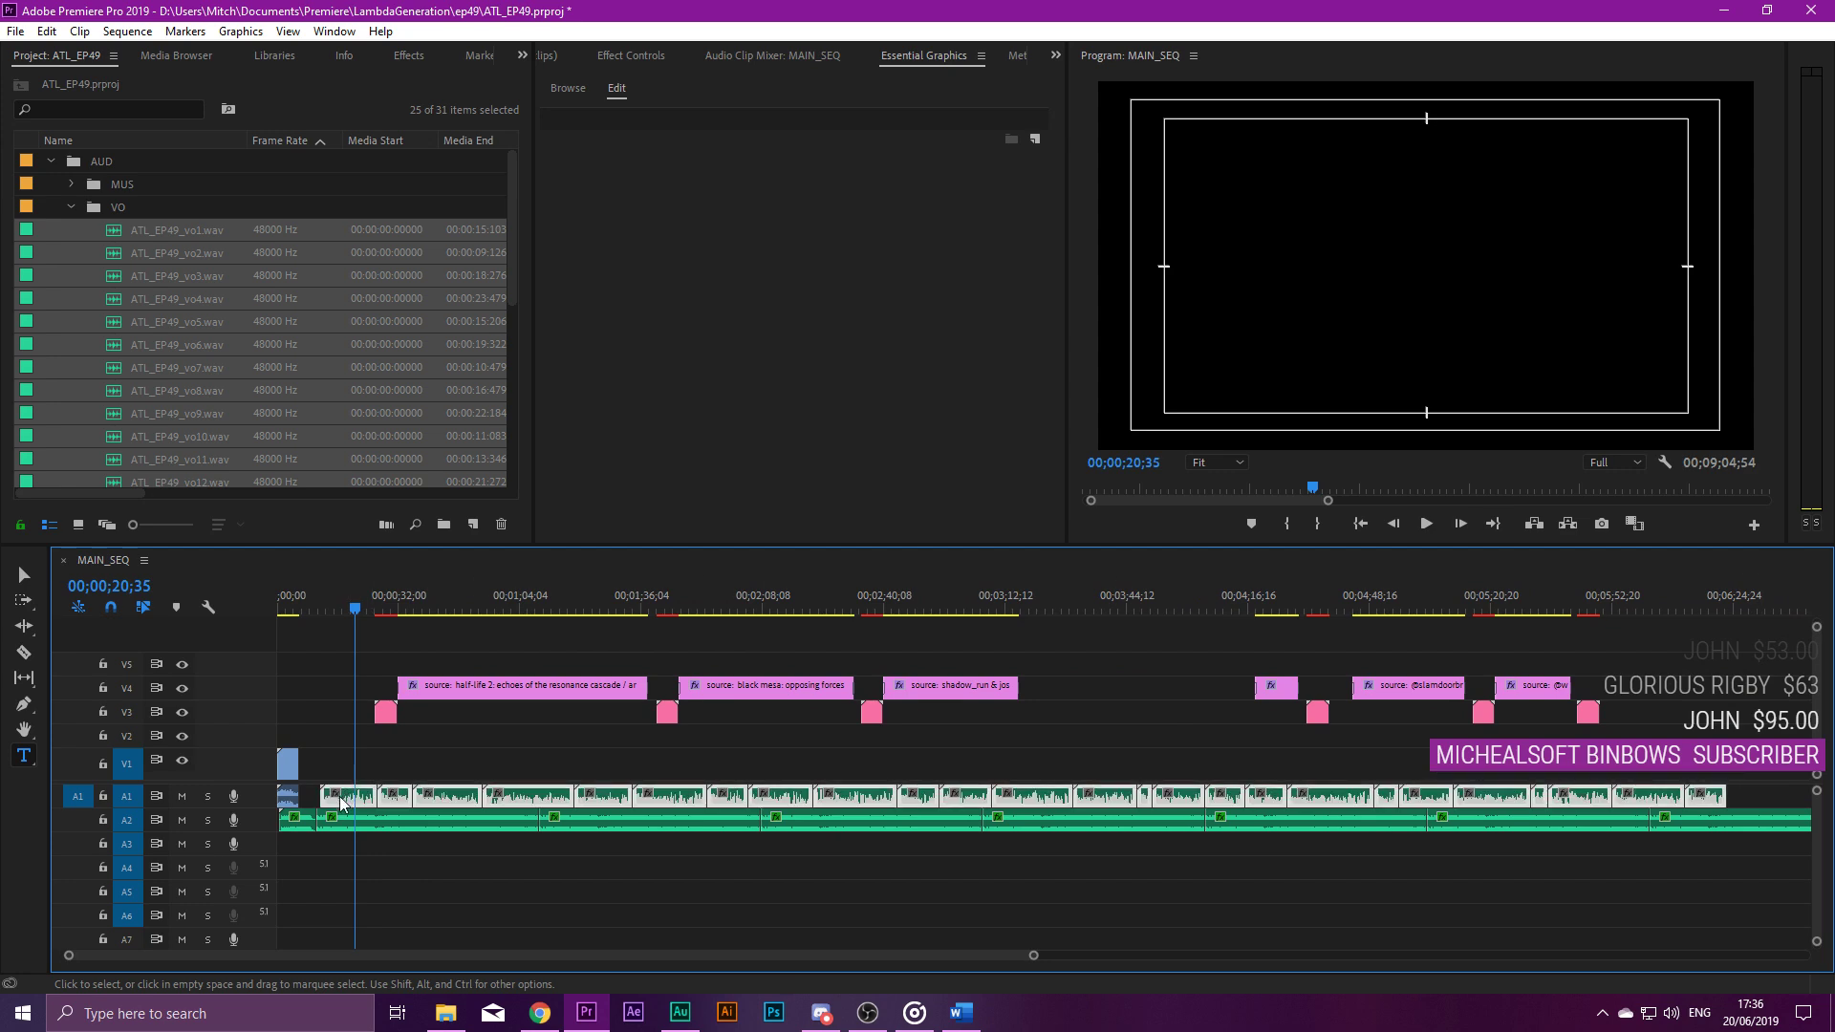
{"action": "scroll", "coordinate": [316, 792], "scroll_direction": "up", "scroll_amount": 4}
{"action": "left_click_drag", "start_coordinate": [742, 807], "coordinate": [538, 796]}
Play the sequence from 00;00;04;25 to hear the first voice-over, then move the playhead to 00;00;20;24.
{"action": "left_click", "coordinate": [414, 600]}
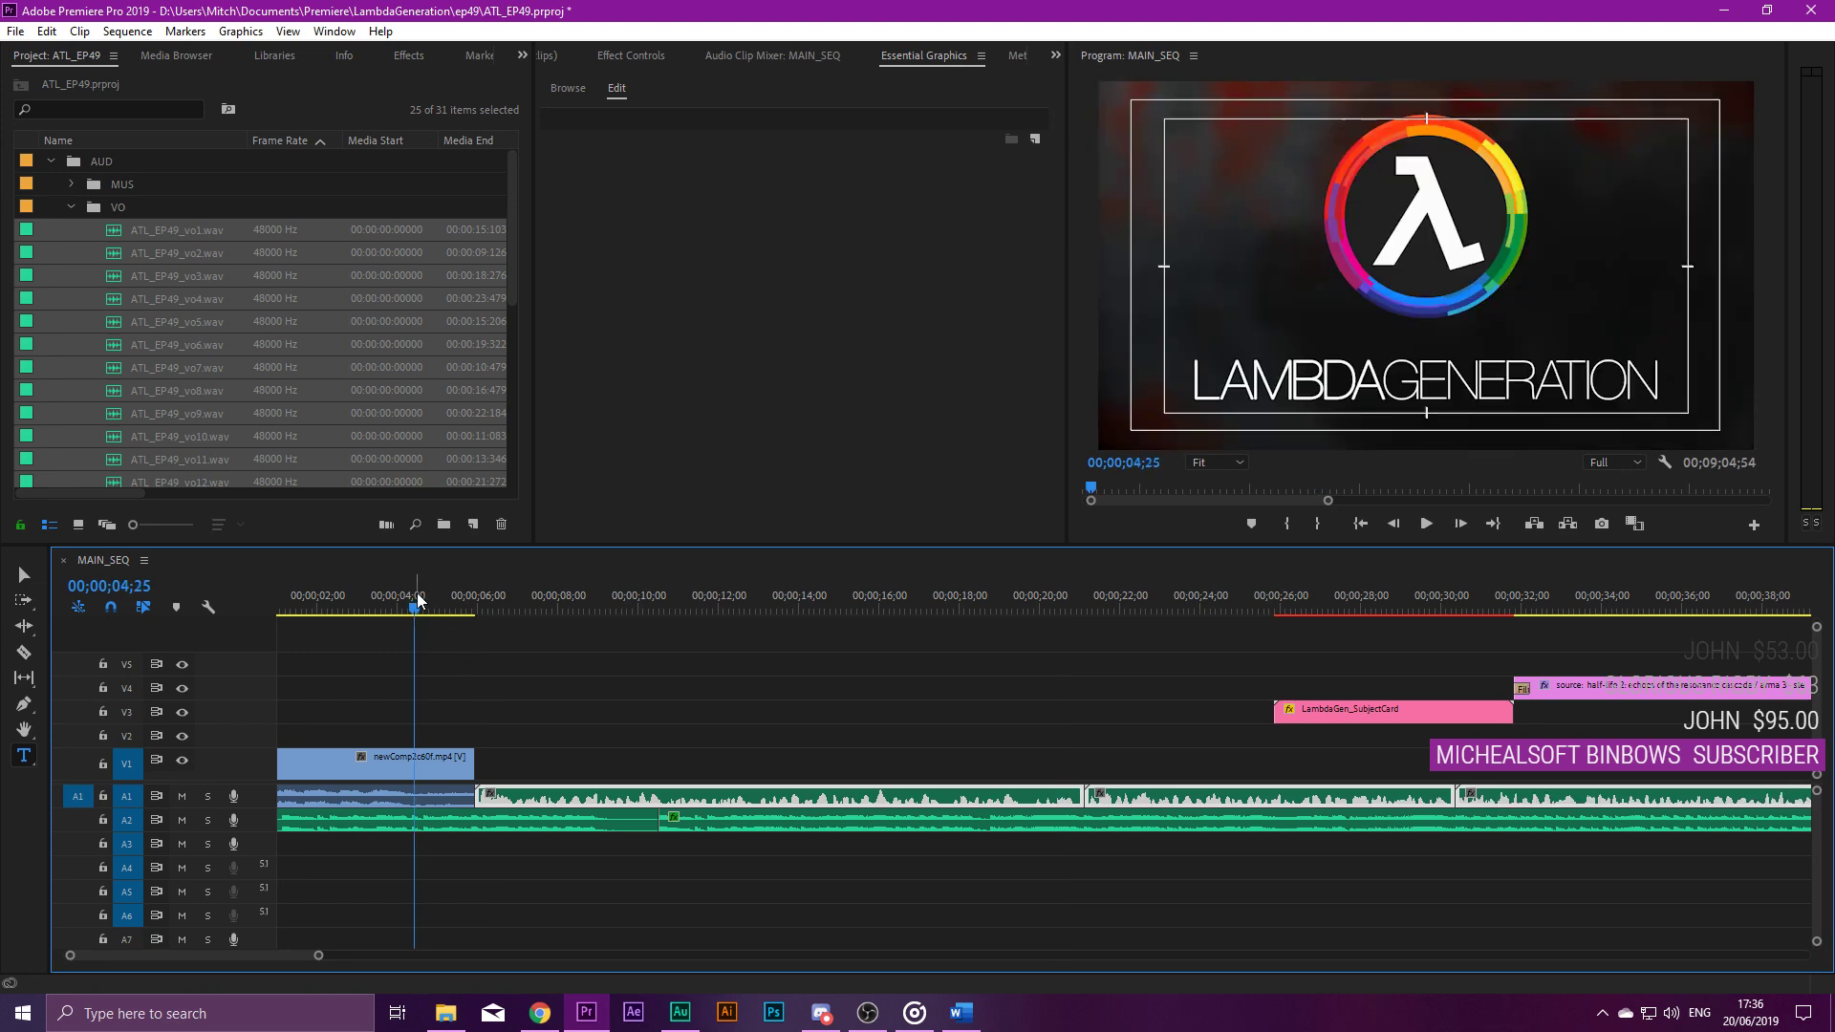
{"action": "key", "text": "space"}
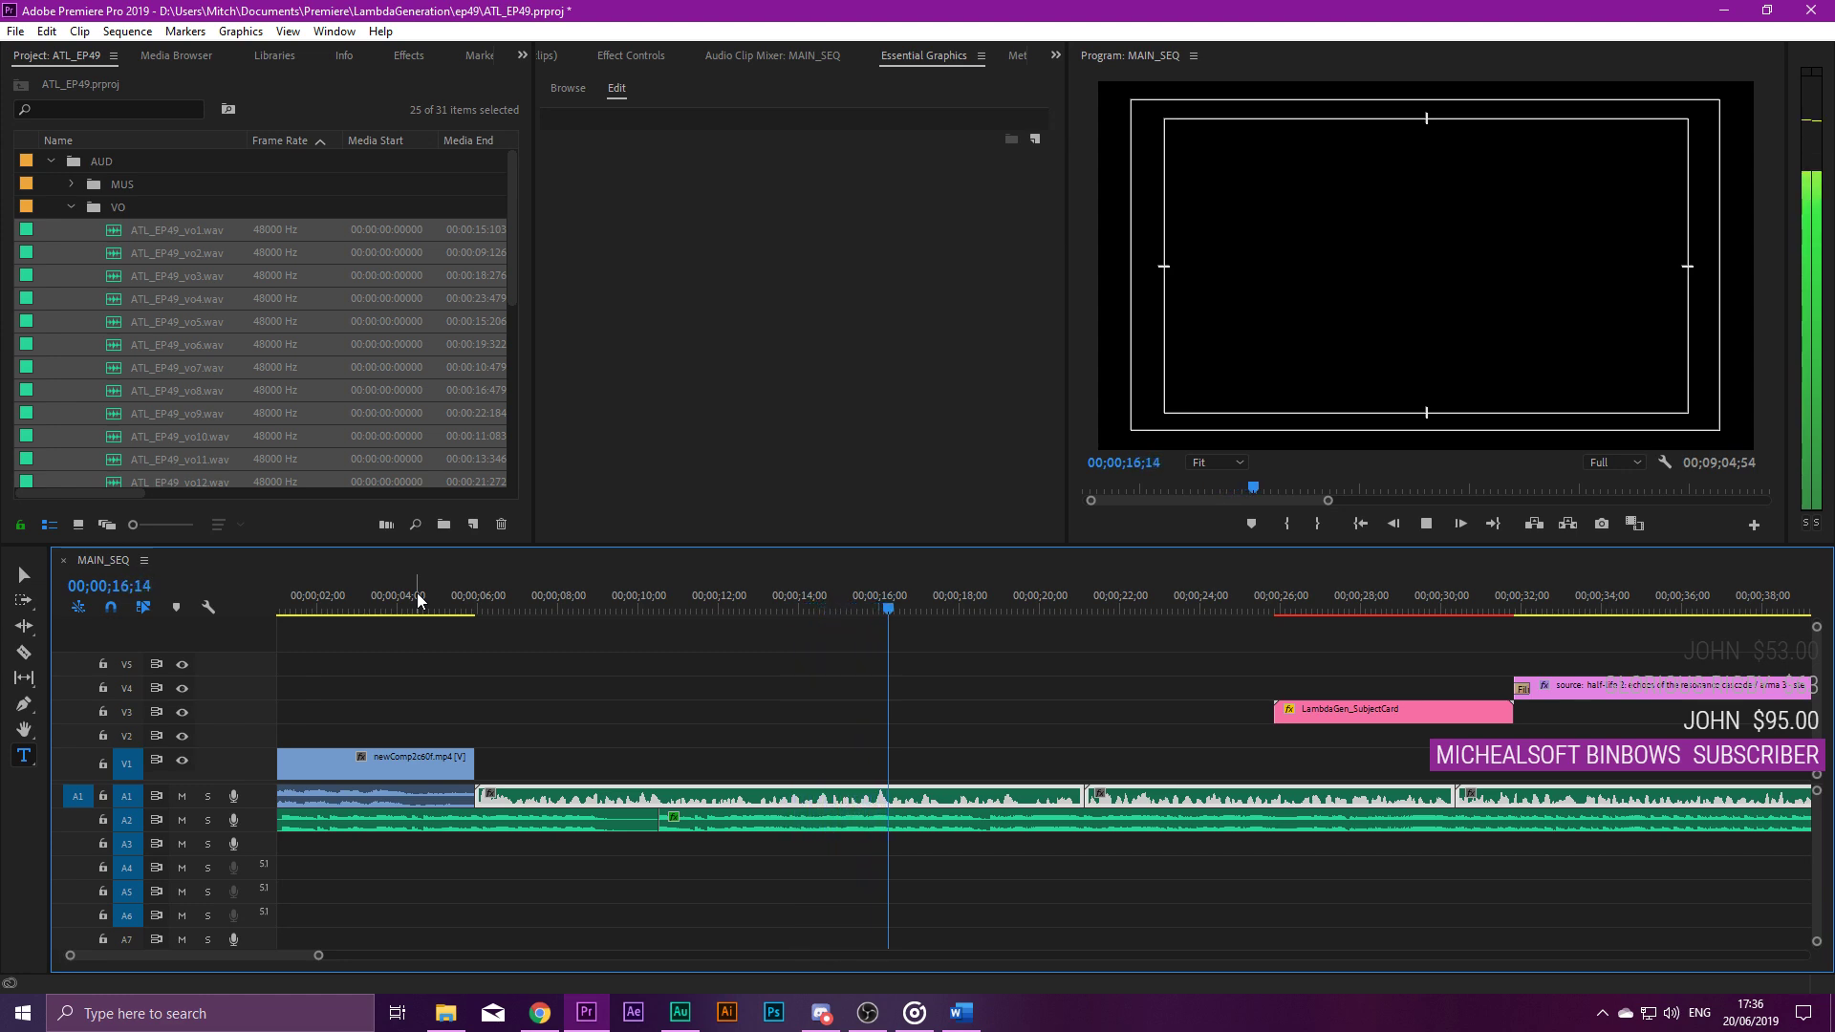
{"action": "key", "text": "space"}
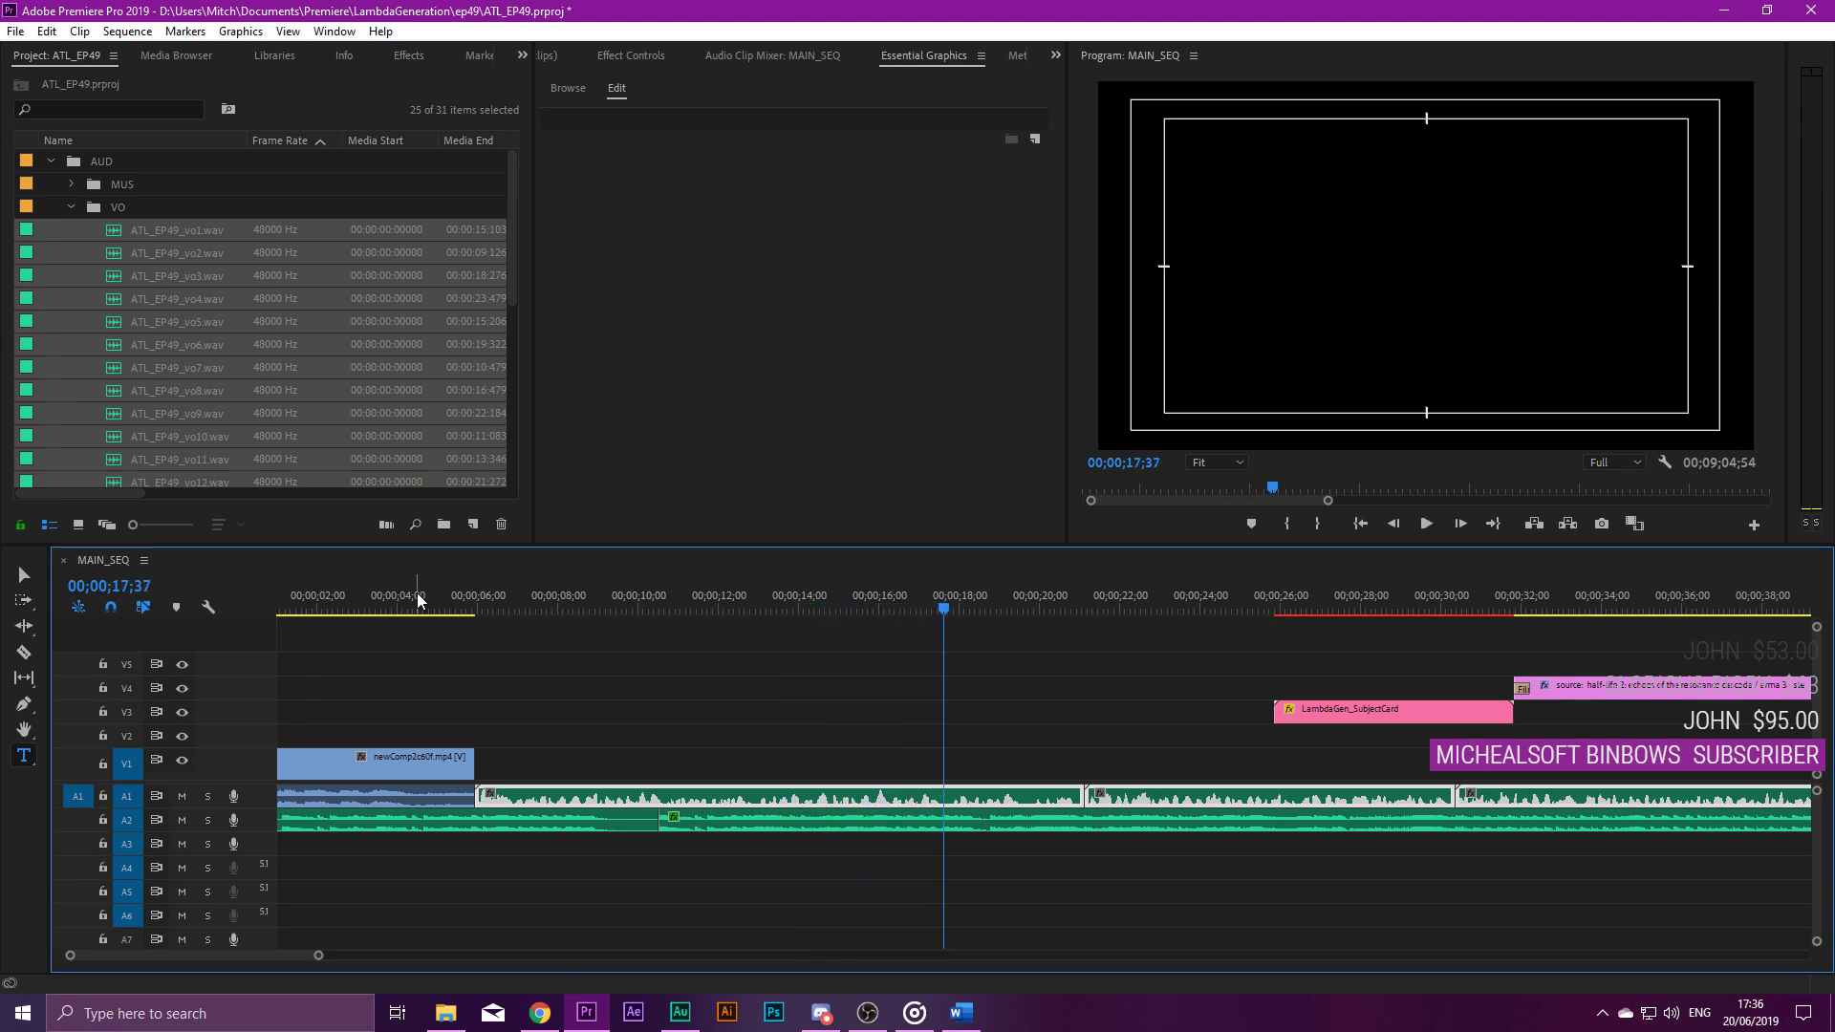
{"action": "left_click_drag", "start_coordinate": [1037, 602], "coordinate": [1057, 604]}
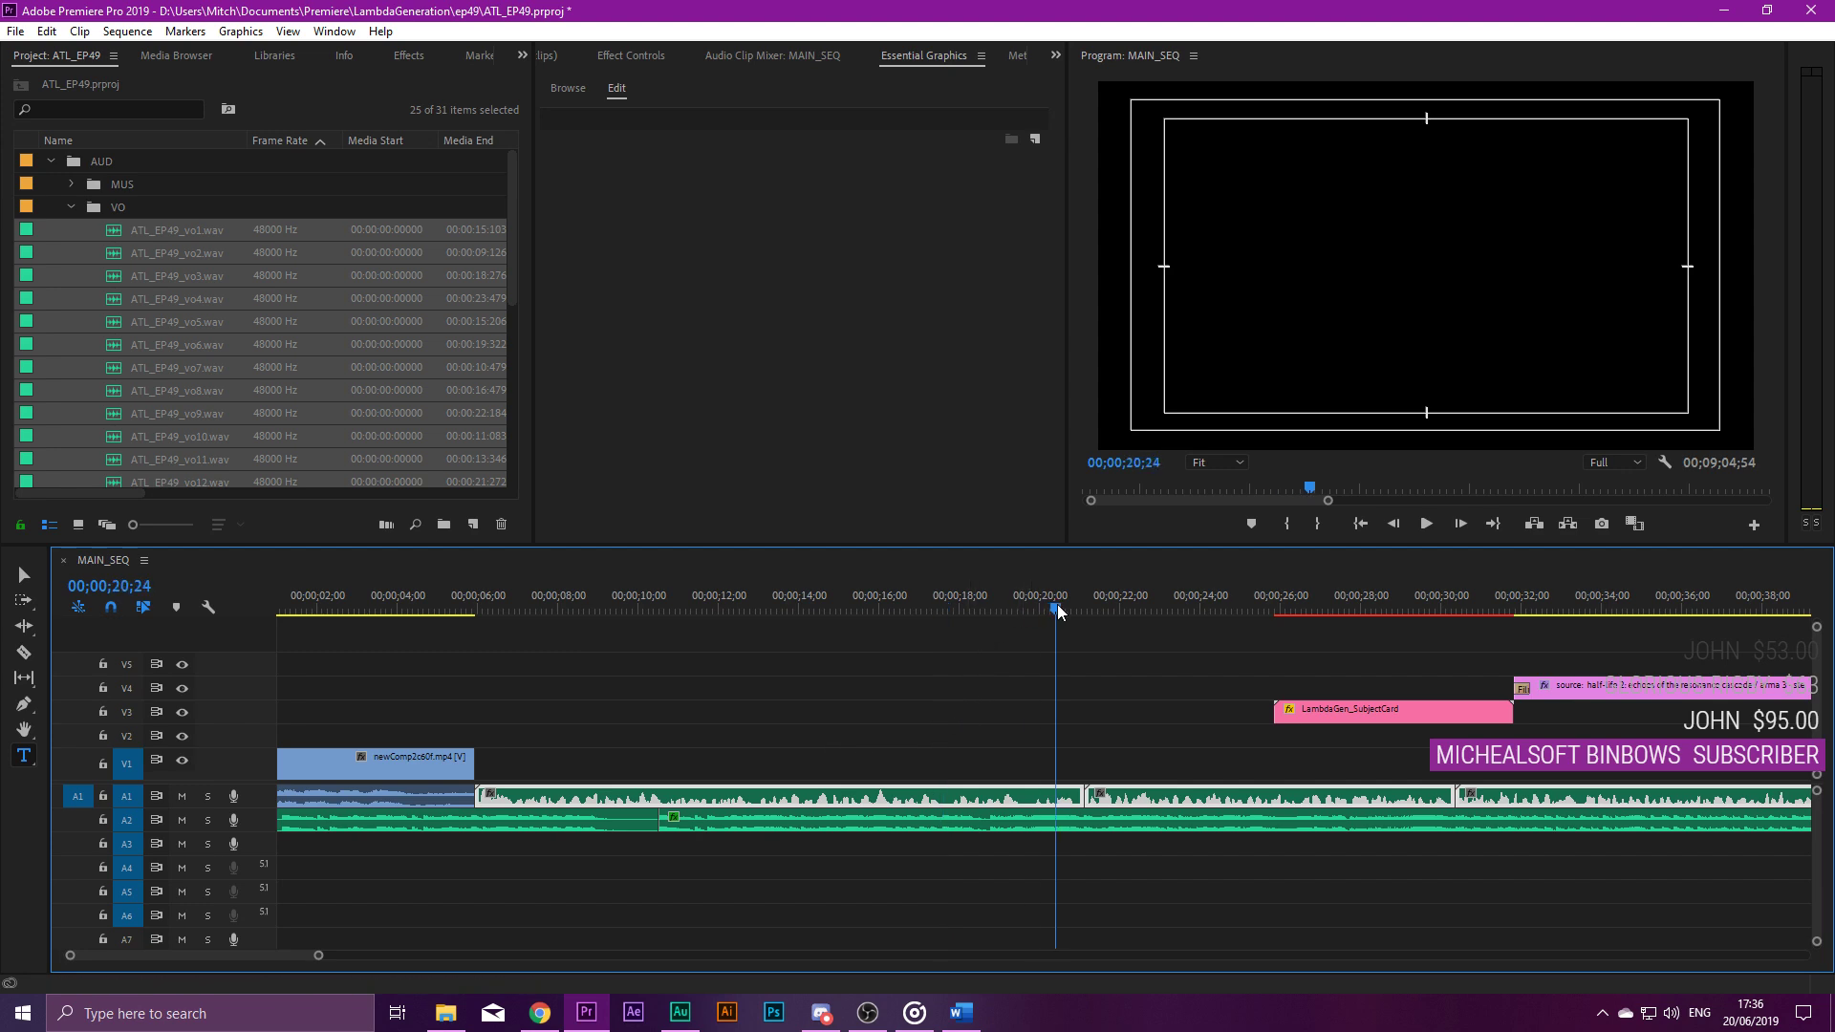
Hide the output of video tracks V2, V3, V4 and V5.
{"action": "key", "text": "minus"}
{"action": "key", "text": "minus"}
{"action": "key", "text": "minus"}
{"action": "key", "text": "minus"}
{"action": "key", "text": "minus"}
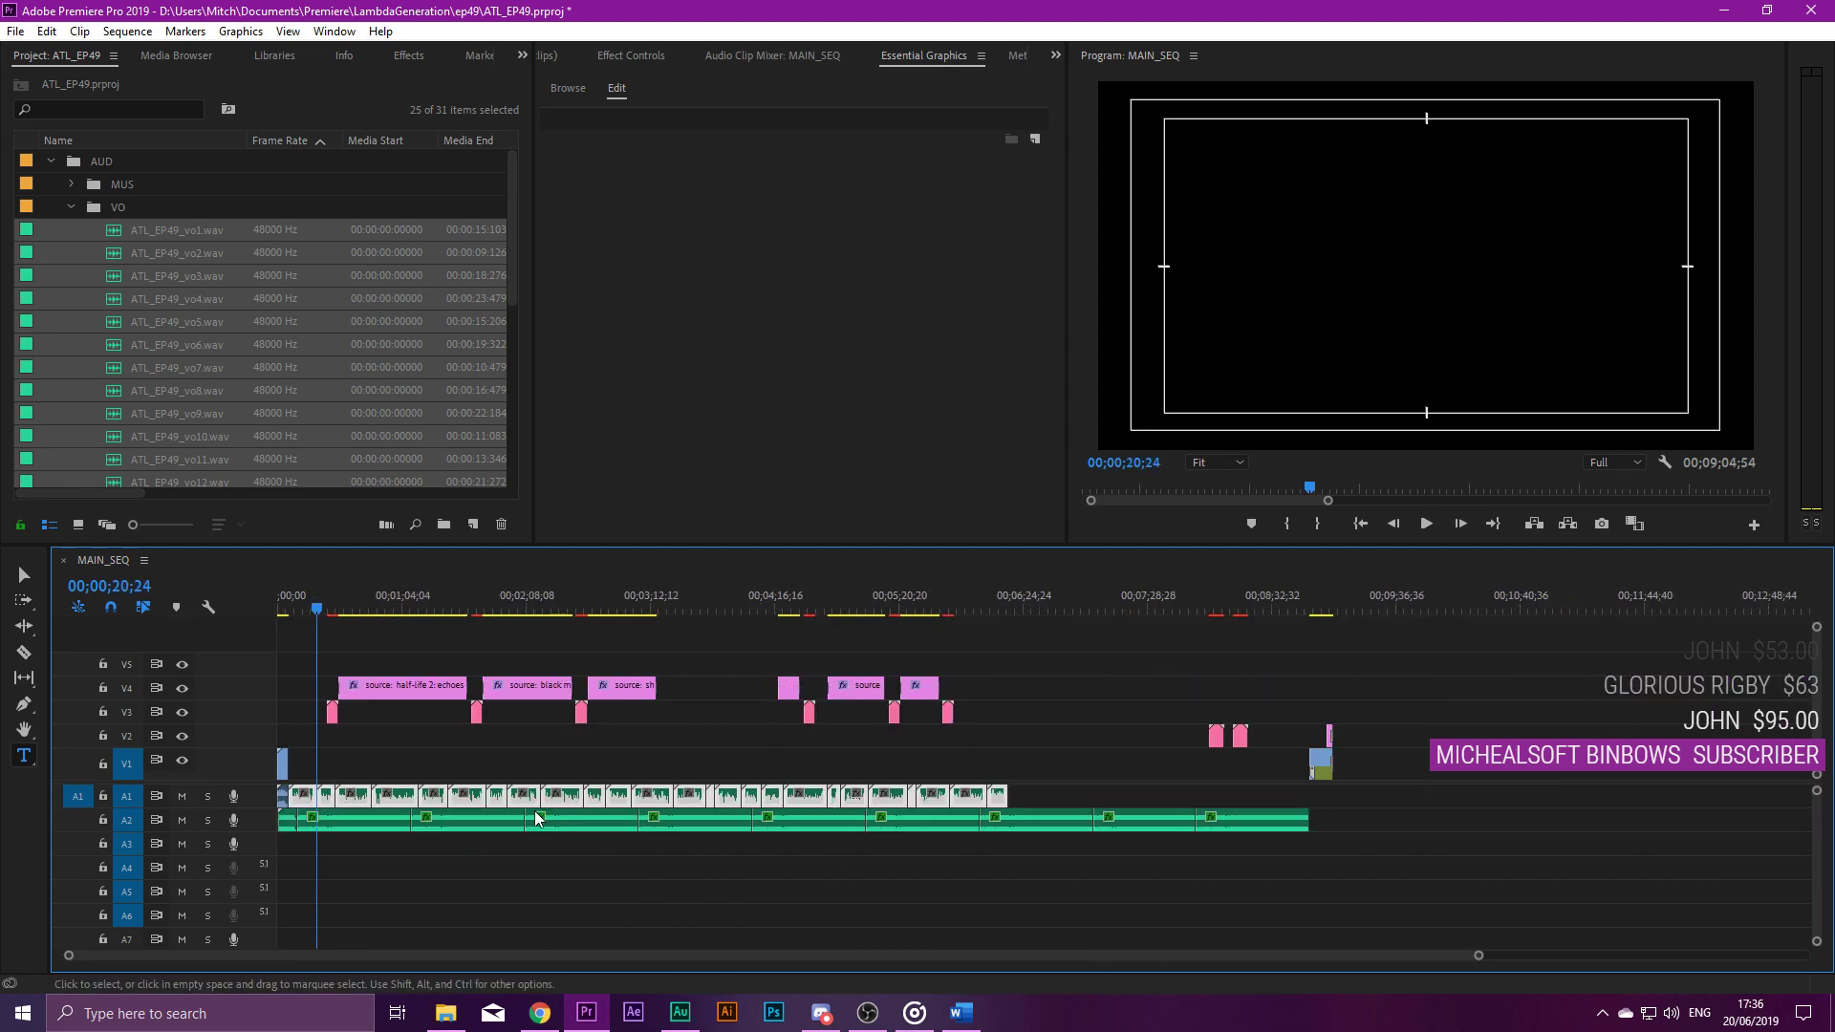
{"action": "key", "text": "equal"}
{"action": "key", "text": "equal"}
{"action": "key", "text": "equal"}
{"action": "key", "text": "equal"}
{"action": "key", "text": "equal"}
{"action": "key", "text": "equal"}
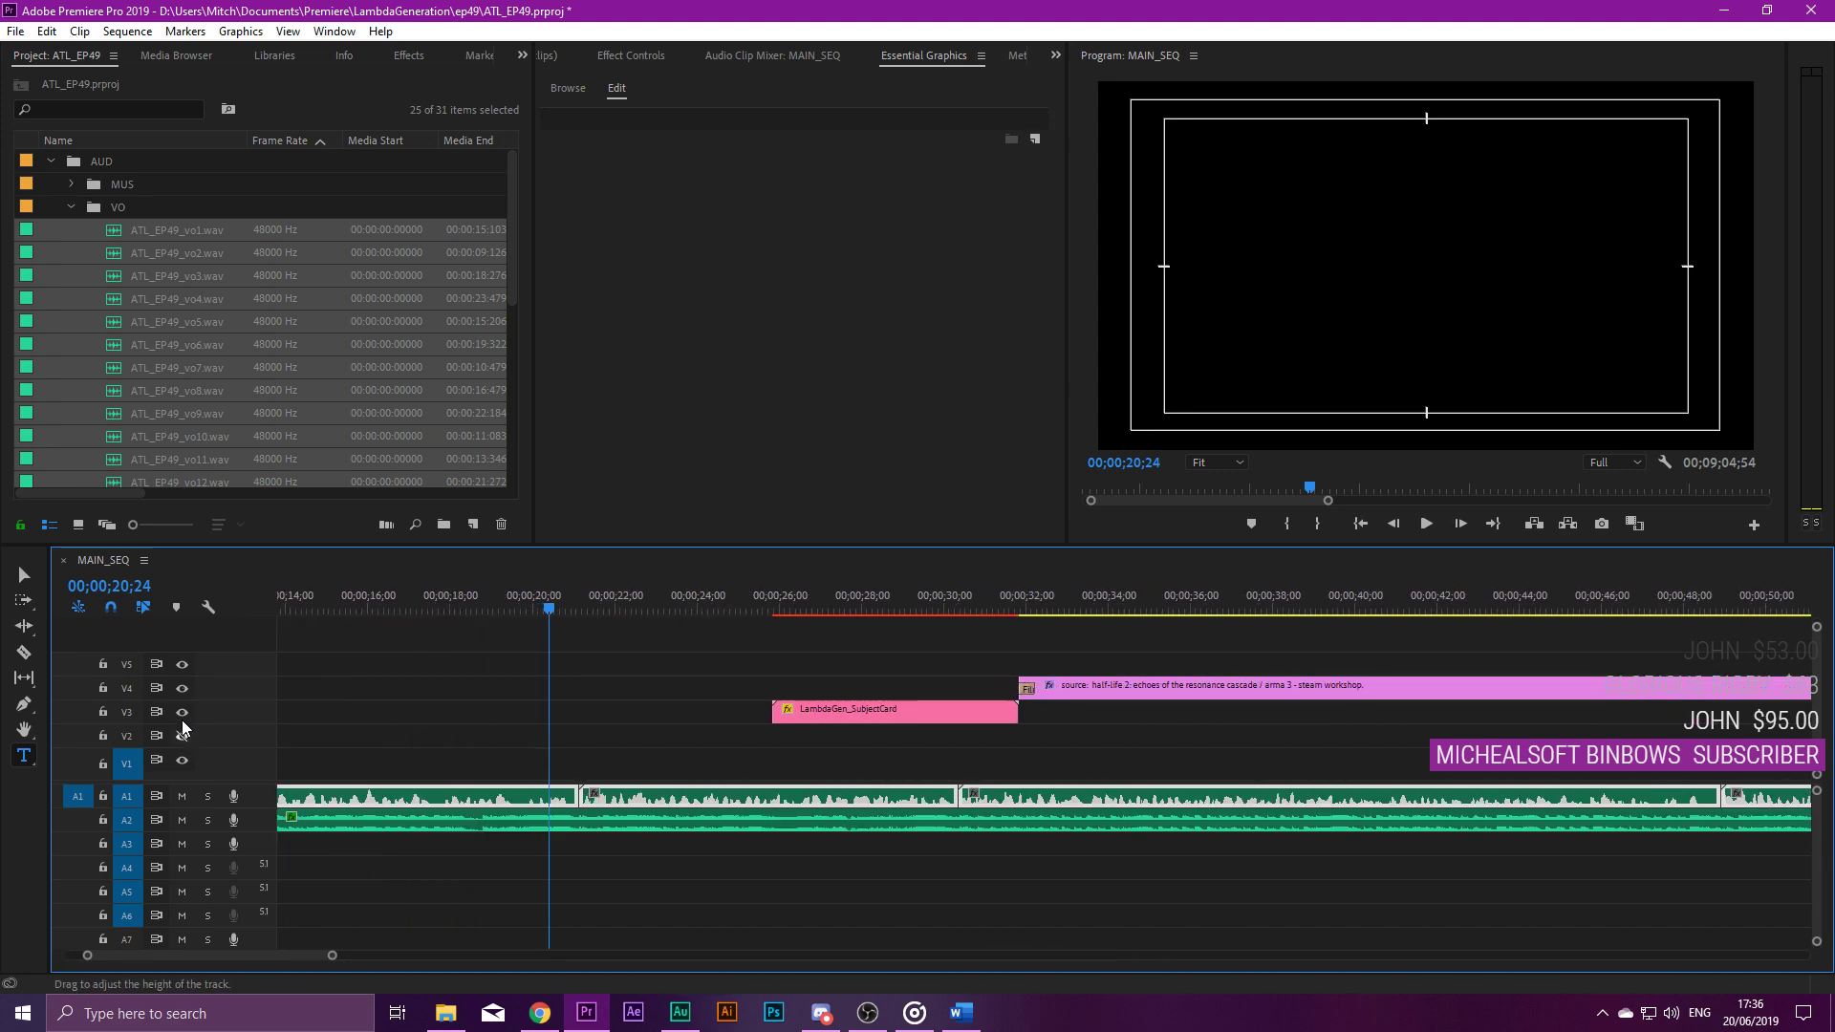
{"action": "left_click", "coordinate": [180, 712]}
{"action": "left_click", "coordinate": [181, 688]}
{"action": "left_click", "coordinate": [181, 664]}
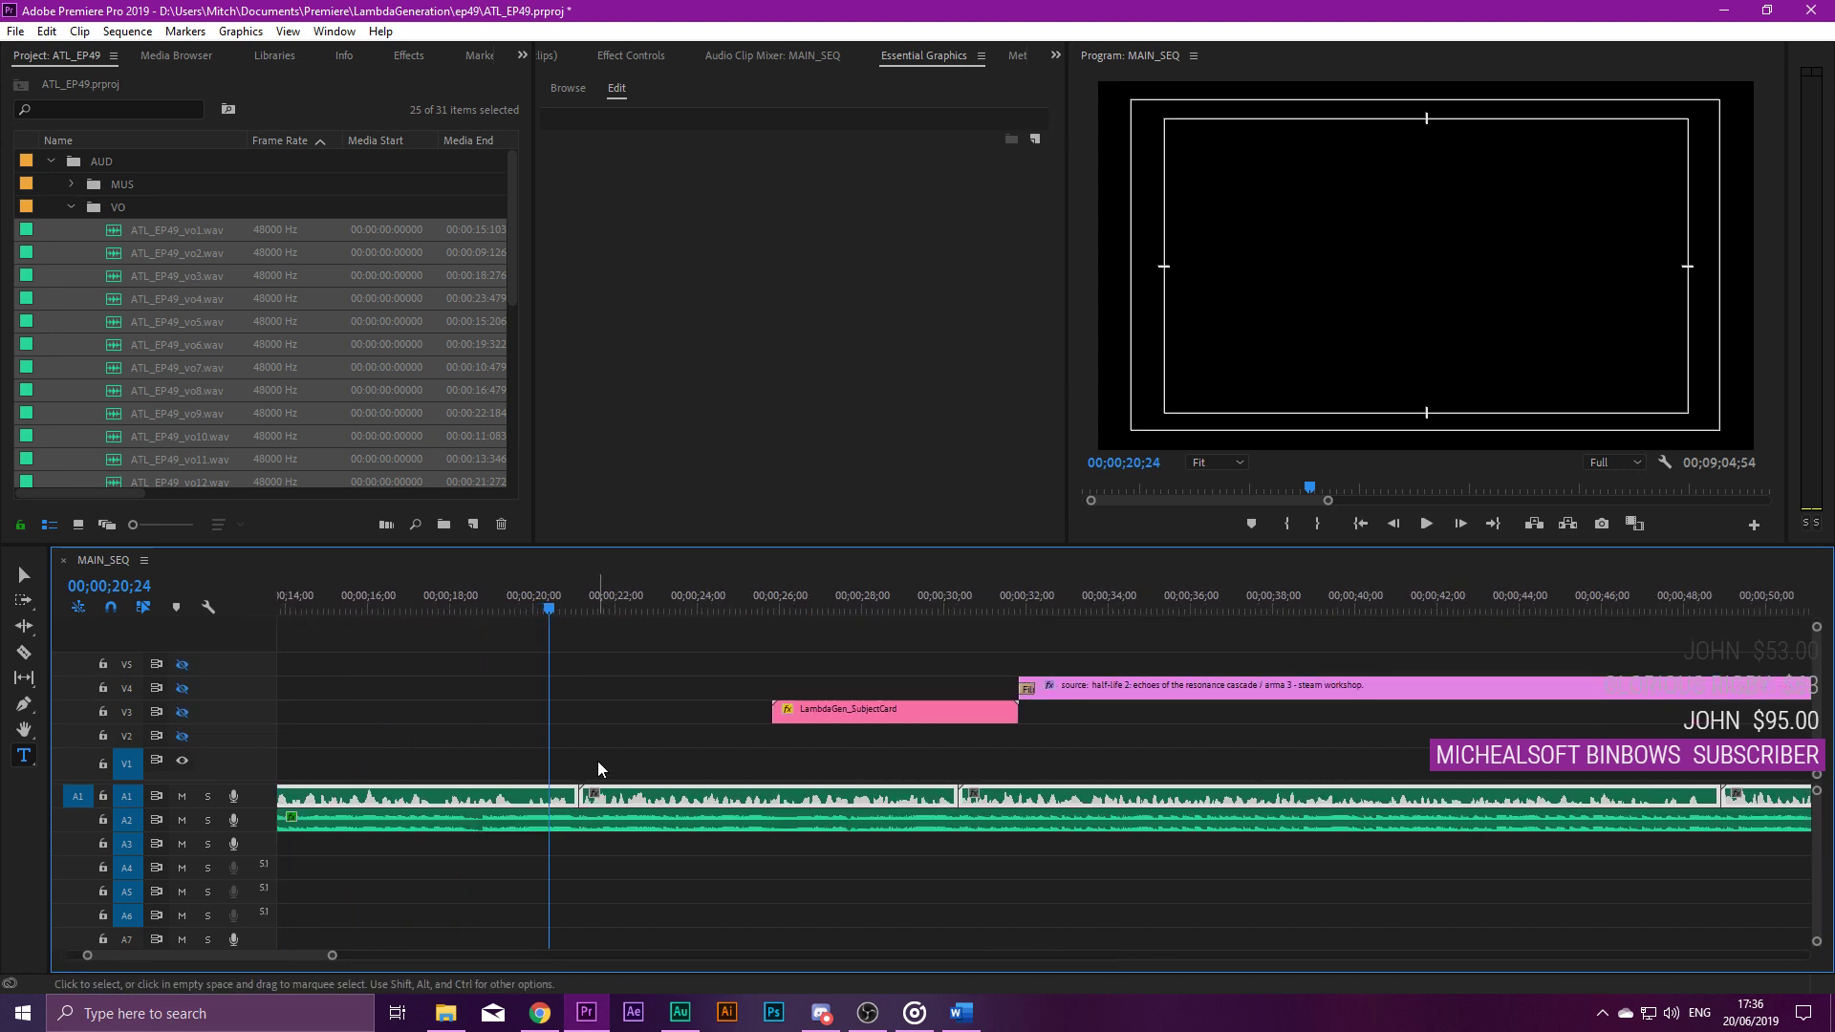
Remove the first voice-over from the selection and add a sequence marker at 00;00;21;08 with a duration of 00;00;01;06.
{"action": "scroll", "coordinate": [598, 761], "scroll_direction": "up", "scroll_amount": 3}
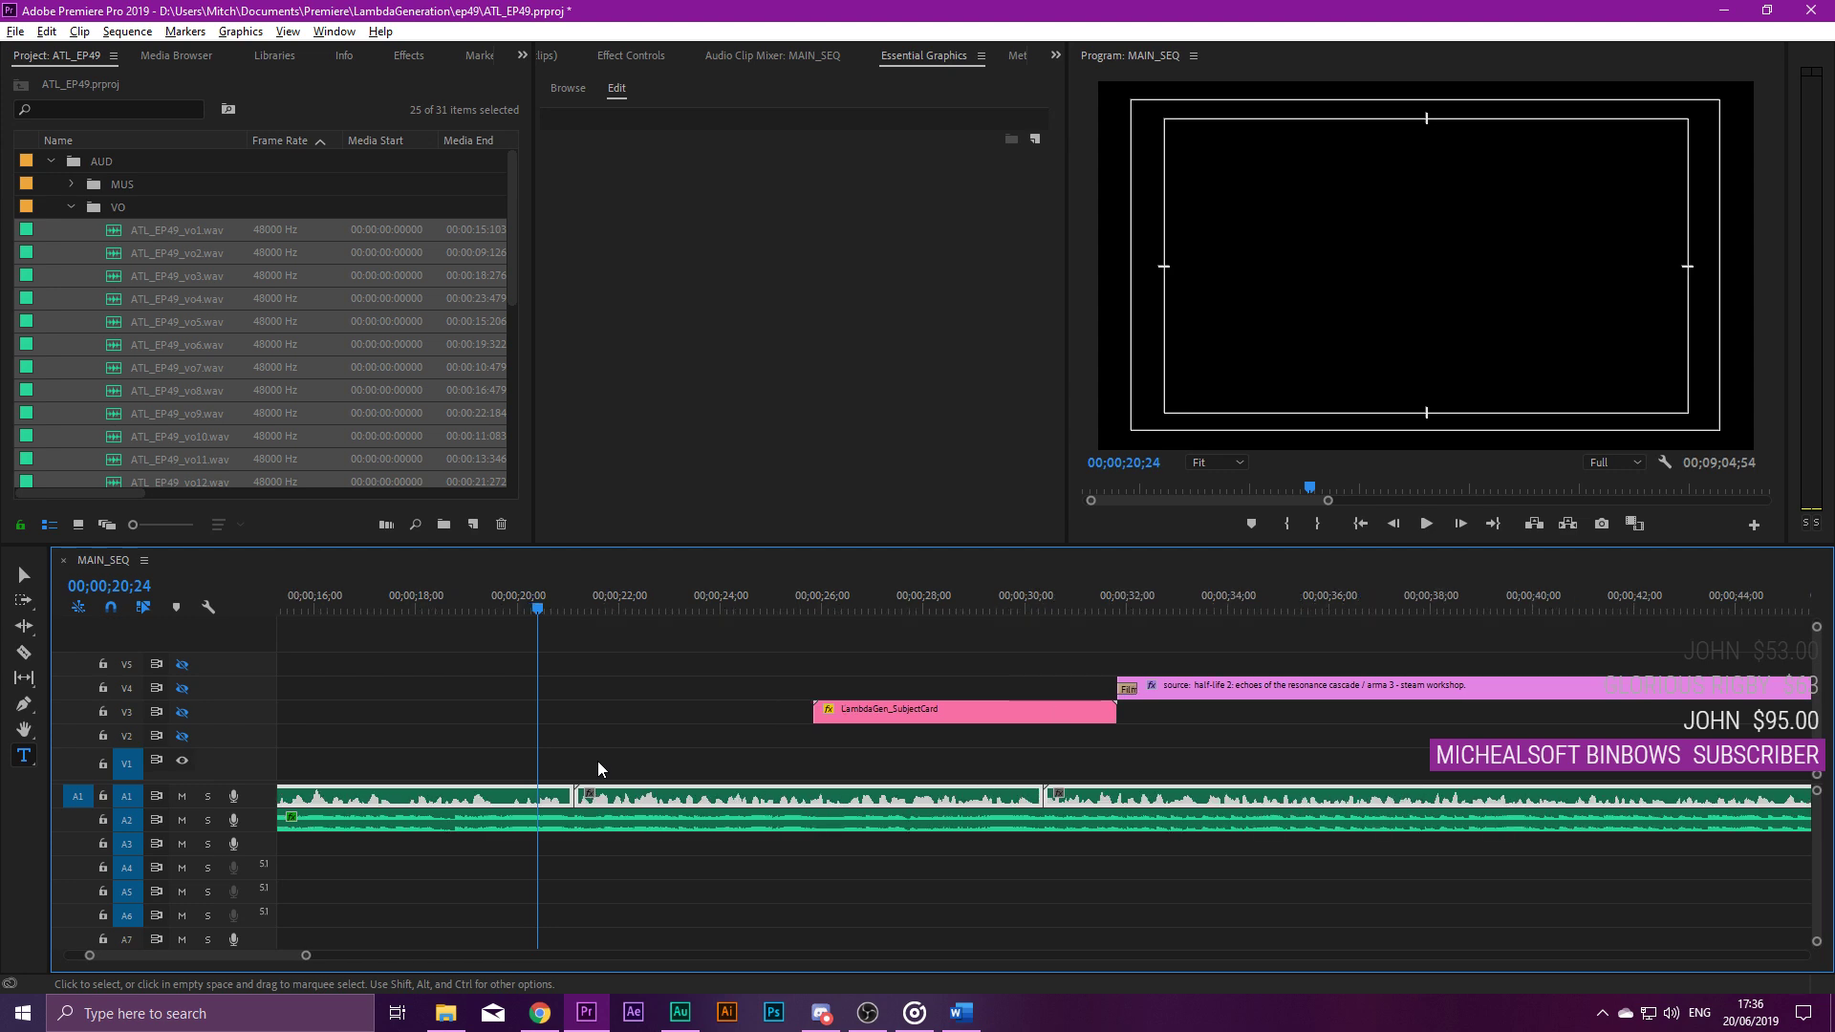
{"action": "left_click", "coordinate": [708, 805], "text": "shift"}
{"action": "left_click_drag", "start_coordinate": [734, 598], "coordinate": [746, 591]}
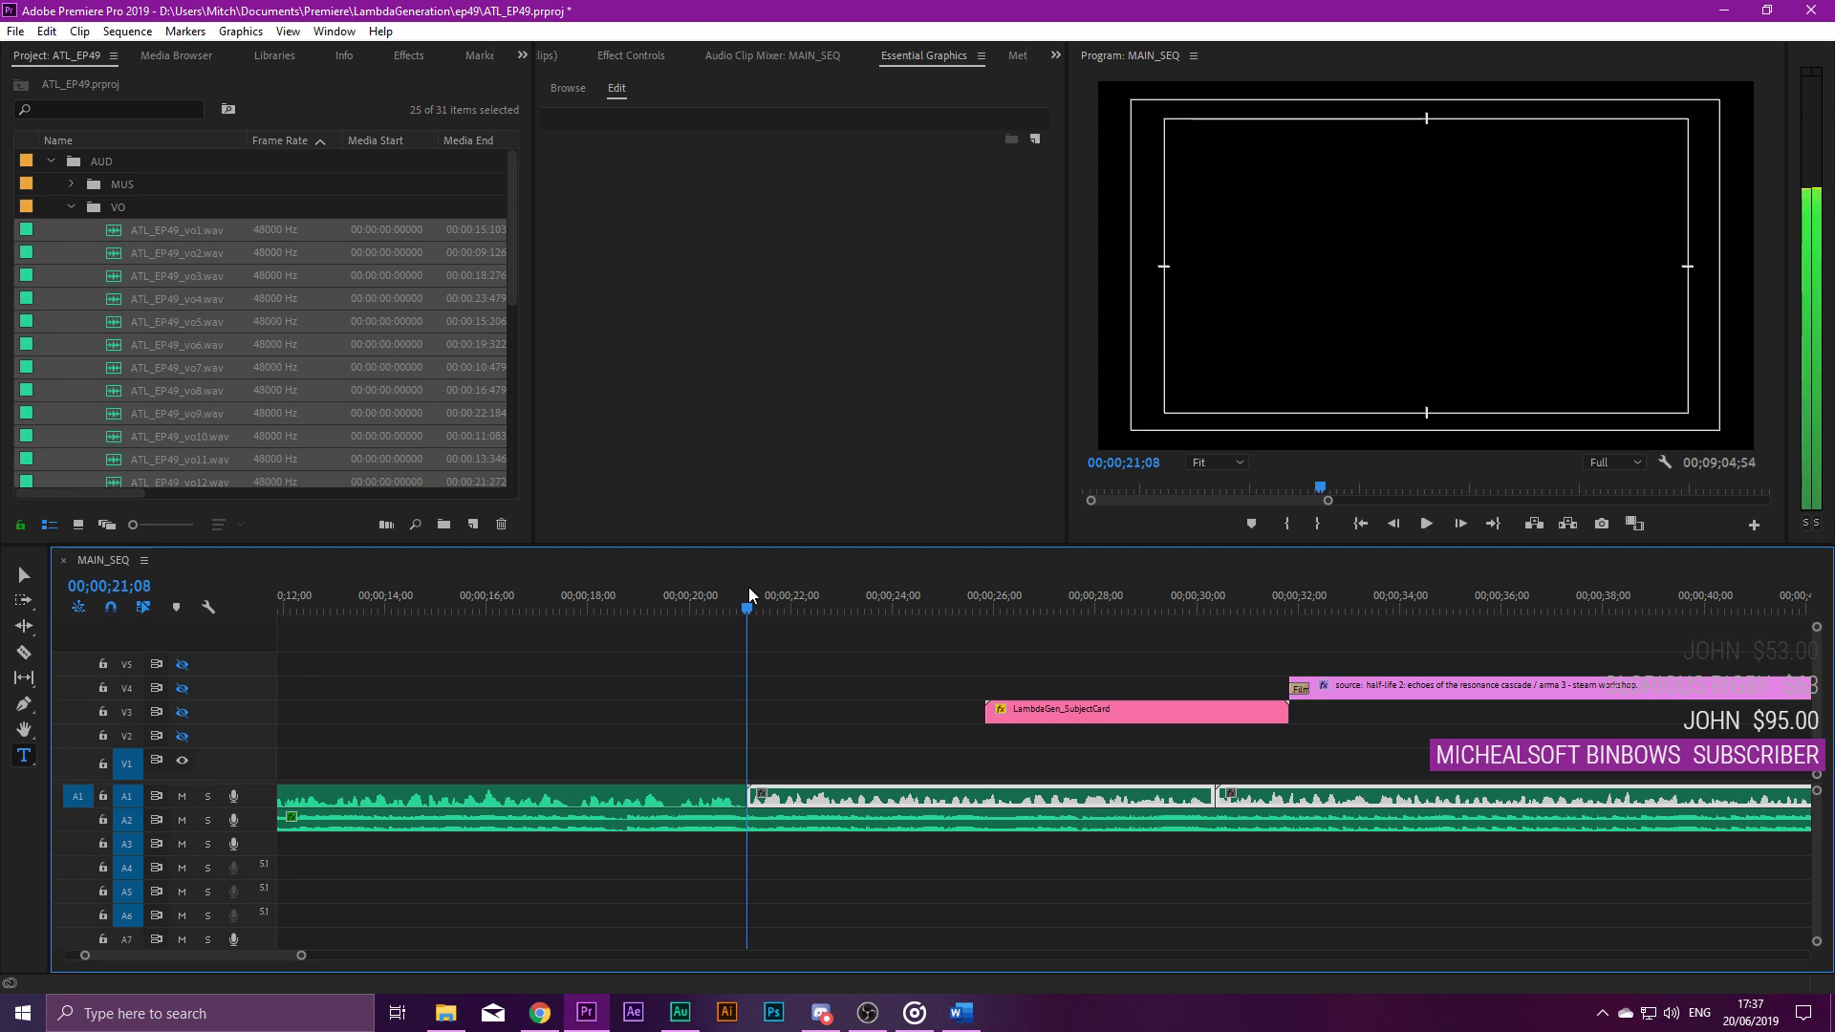
{"action": "key", "text": "m"}
{"action": "key", "text": "m"}
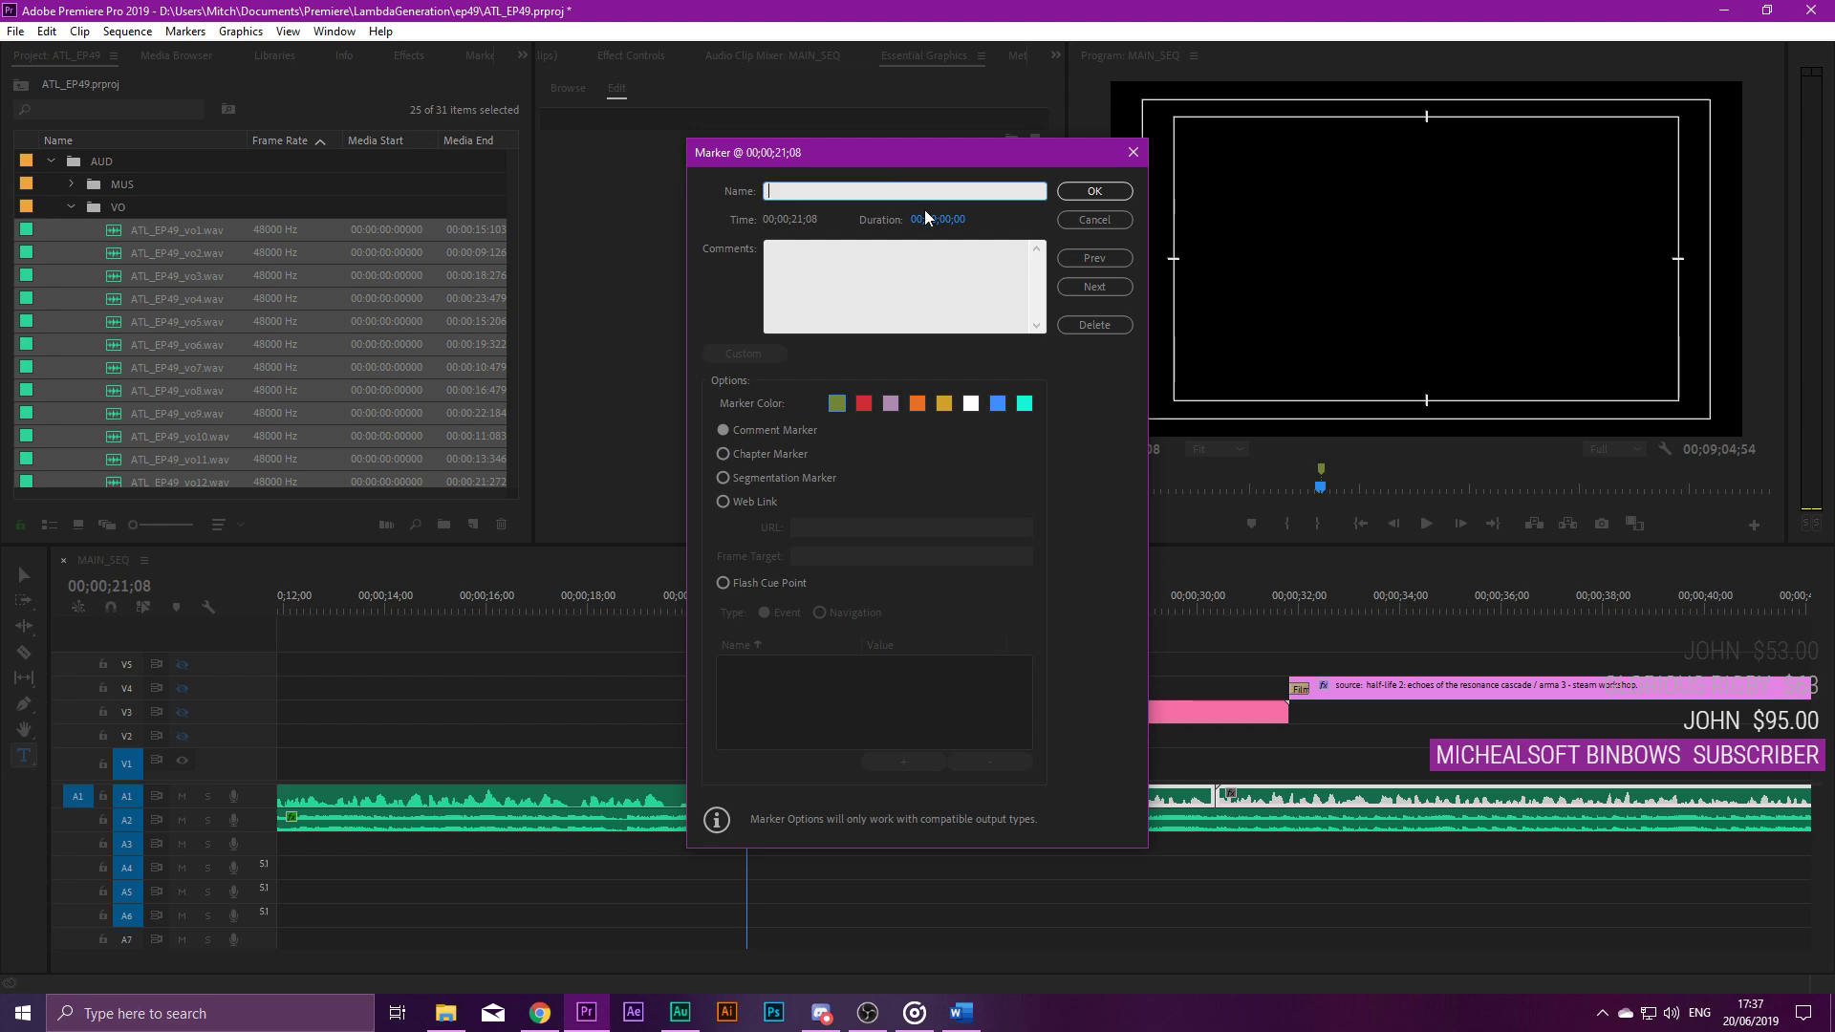
{"action": "left_click", "coordinate": [960, 219]}
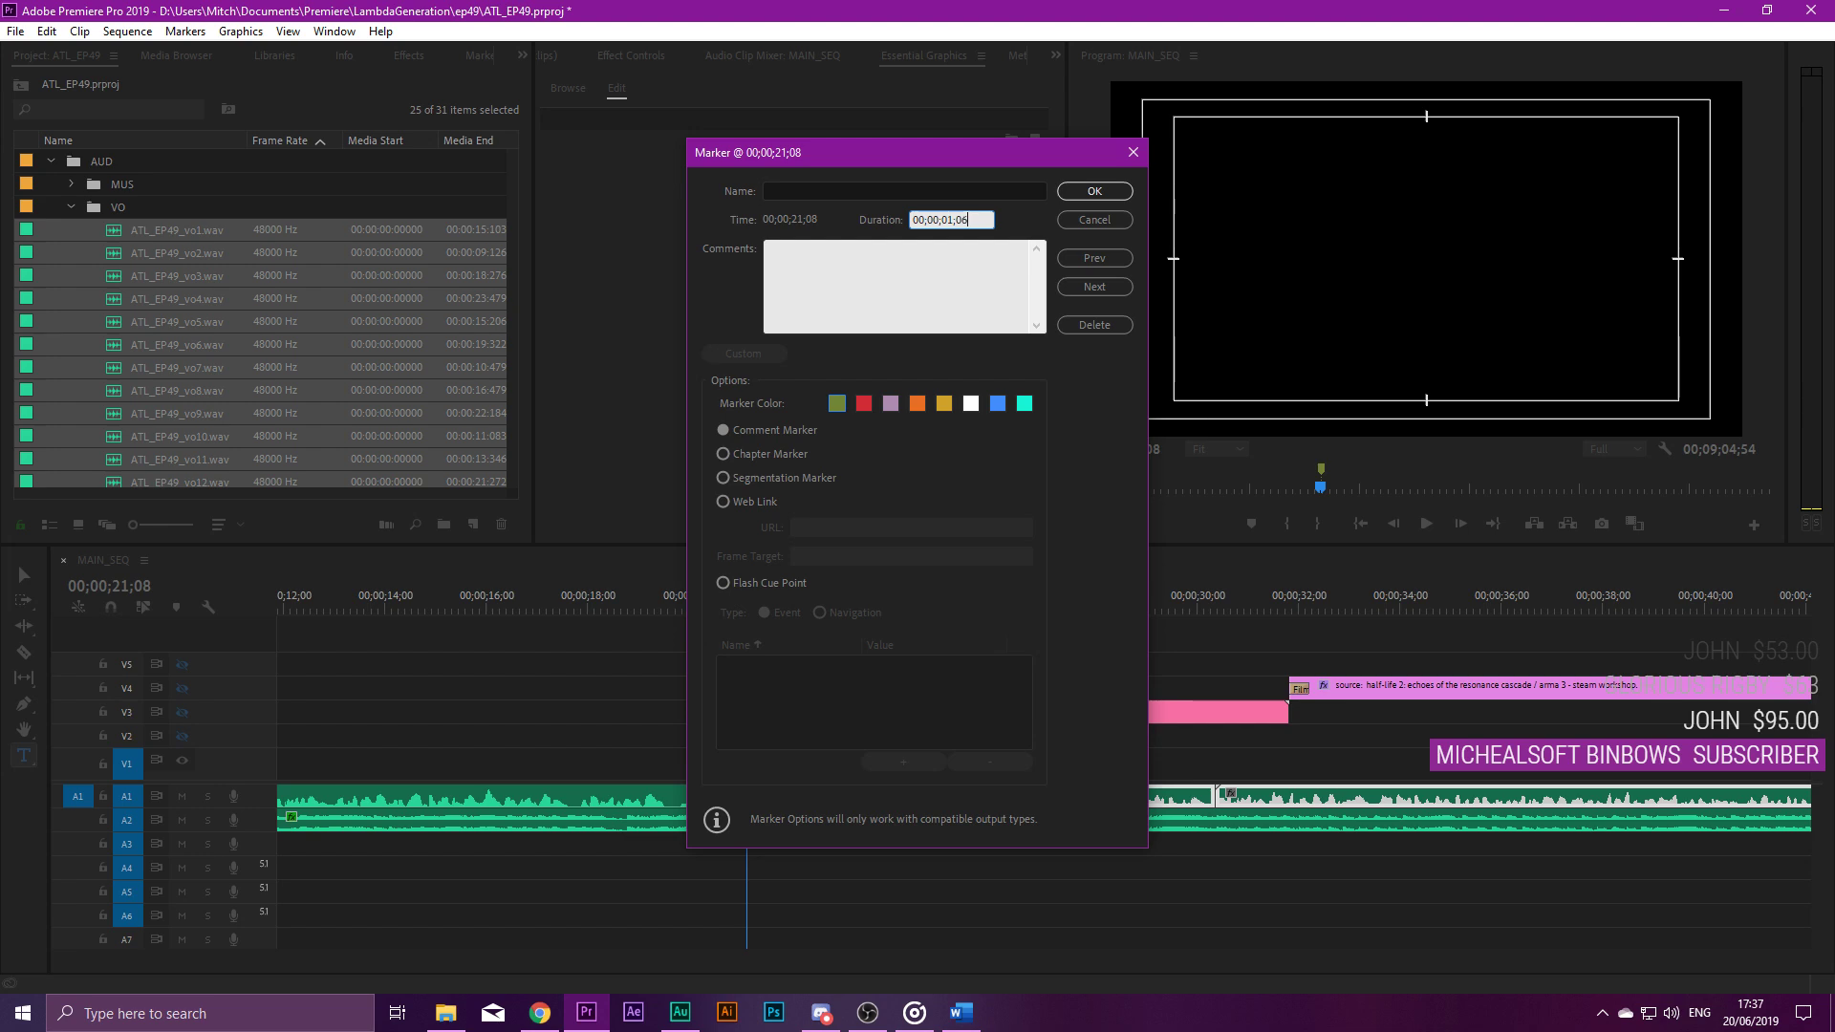
{"action": "left_click", "coordinate": [1080, 195]}
Move the second and all following voice-overs to start at the marker's end, then play across the gap.
{"action": "mouse_move", "coordinate": [761, 793]}
{"action": "left_mouse_down"}
{"action": "mouse_move", "coordinate": [824, 798]}
{"action": "mouse_move", "coordinate": [793, 709]}
{"action": "left_mouse_up"}
{"action": "left_click_drag", "start_coordinate": [816, 806], "coordinate": [871, 798]}
{"action": "left_click", "coordinate": [720, 609]}
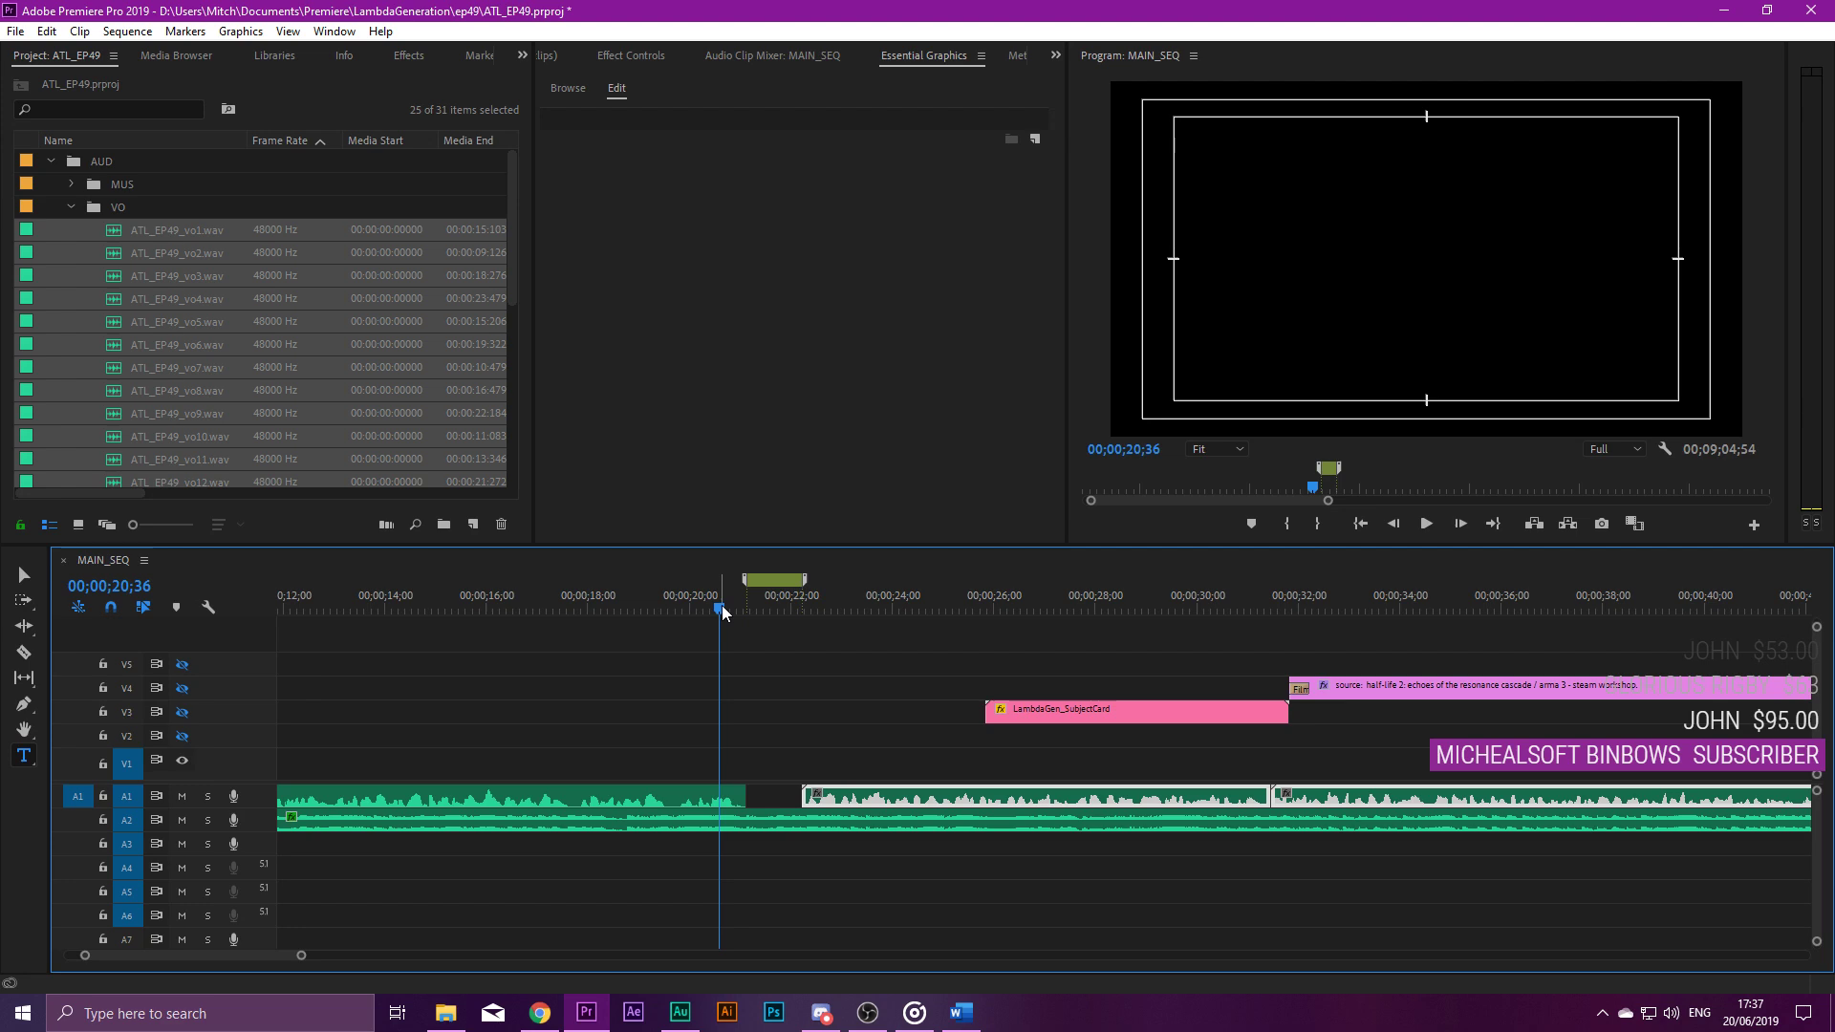
{"action": "left_click_drag", "start_coordinate": [723, 612], "coordinate": [666, 603]}
{"action": "key", "text": "space"}
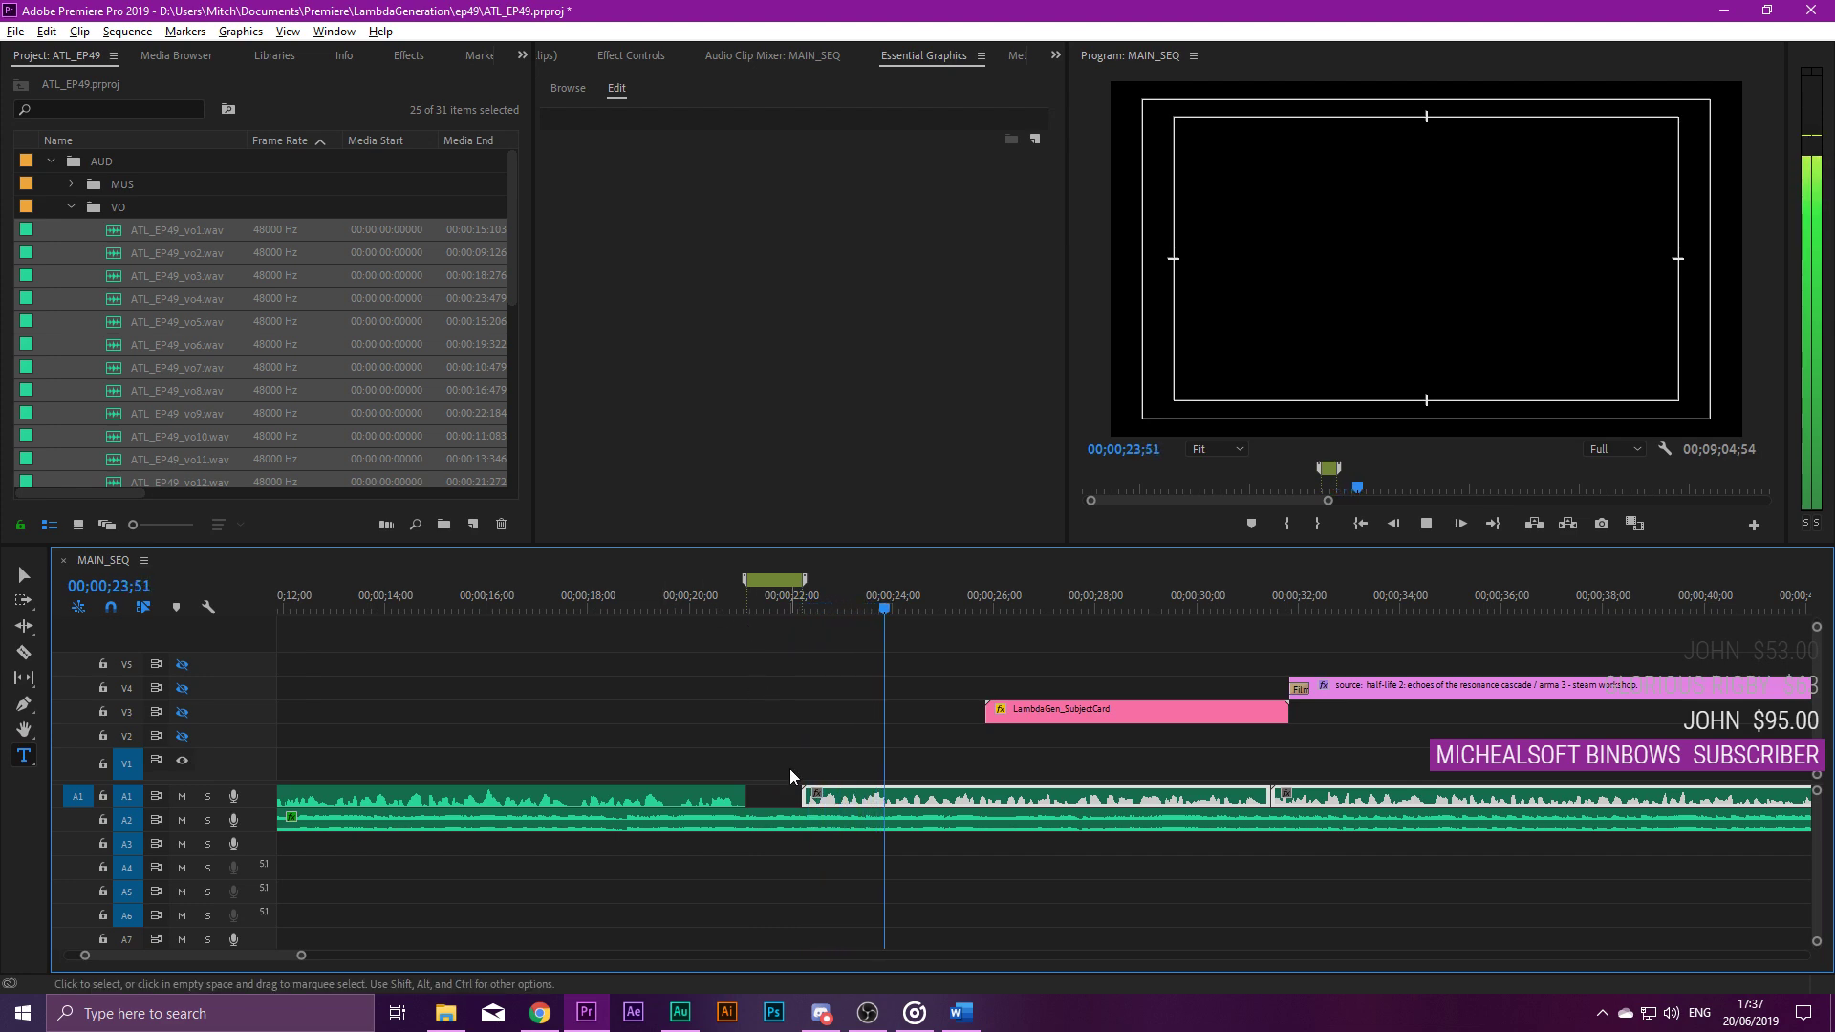
Remove the second voice-over from the selection and shift the third and following ones a few frames later.
{"action": "scroll", "coordinate": [799, 777], "scroll_direction": "down", "scroll_amount": 5}
{"action": "scroll", "coordinate": [688, 782], "scroll_direction": "up", "scroll_amount": 2}
{"action": "left_click", "coordinate": [576, 801], "text": "shift"}
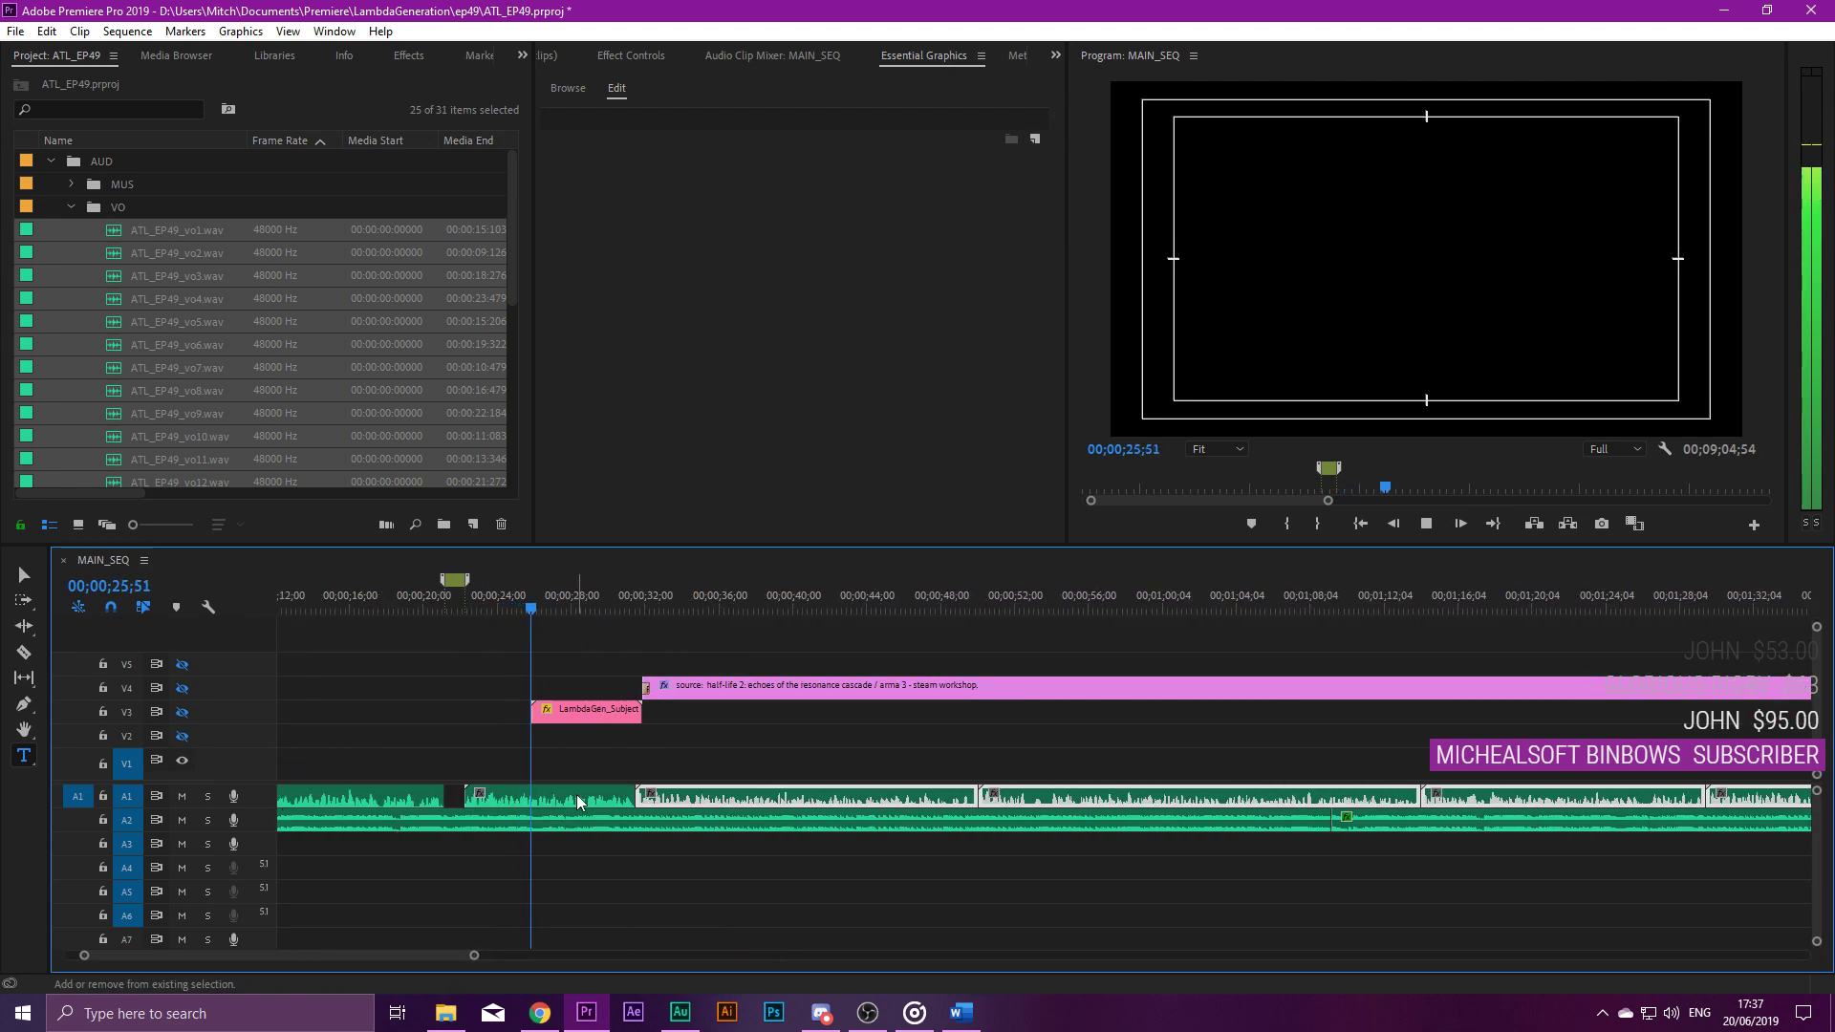
{"action": "left_click", "coordinate": [637, 608]}
{"action": "scroll", "coordinate": [659, 721], "scroll_direction": "up", "scroll_amount": 4}
{"action": "scroll", "coordinate": [744, 795], "scroll_direction": "up", "scroll_amount": 3}
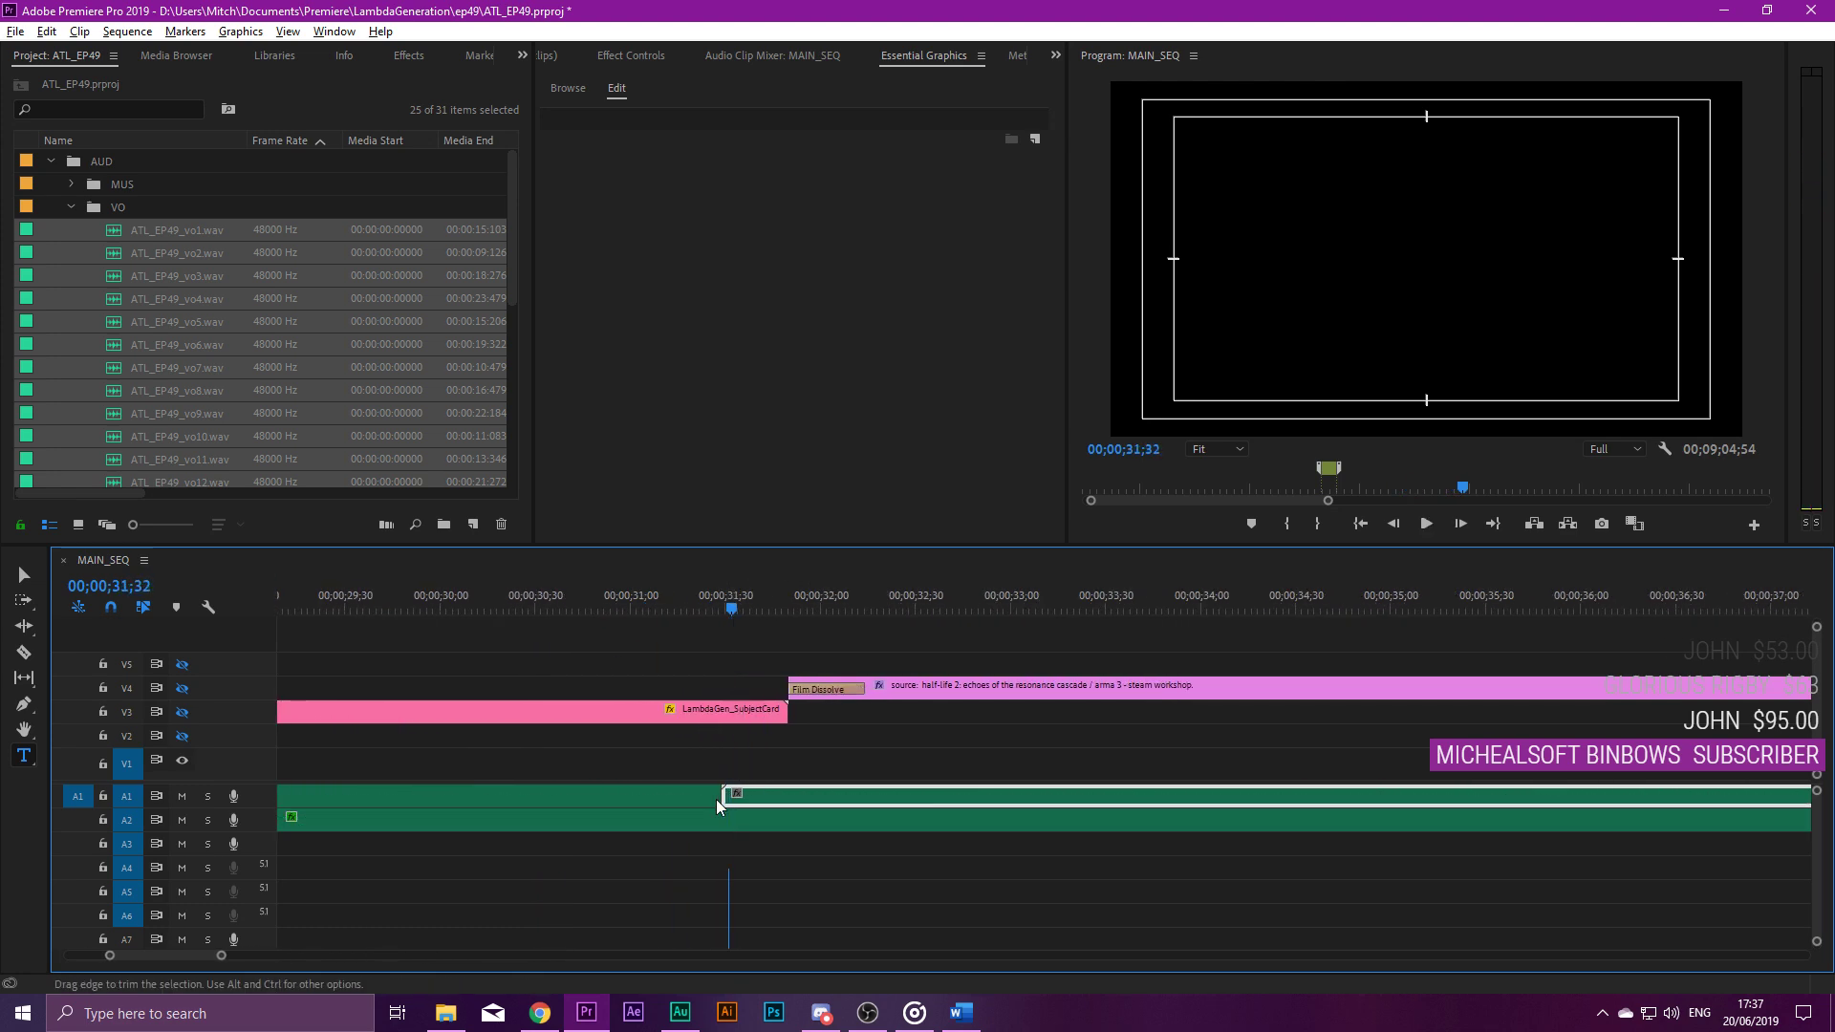
{"action": "left_click", "coordinate": [675, 606]}
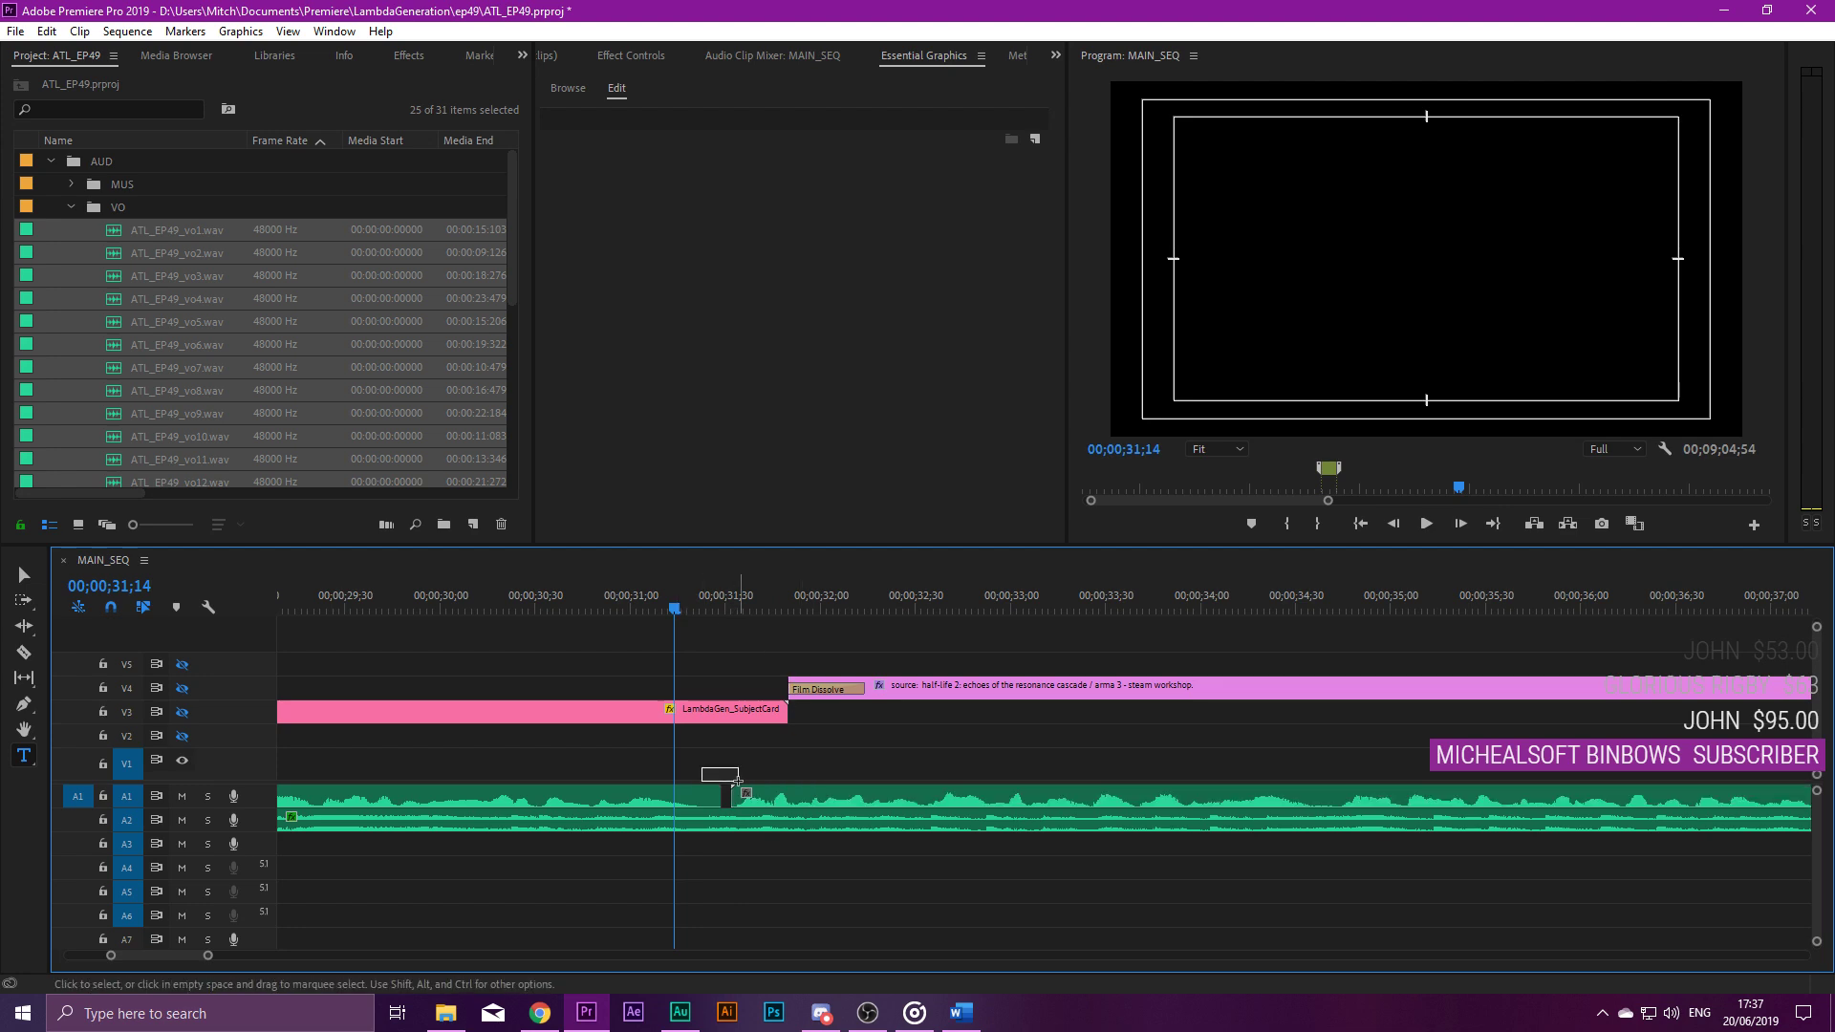
Reselect the third and all following voice-overs on A1 and play the transition from 00;00;31;14.
{"action": "scroll", "coordinate": [751, 757], "scroll_direction": "down", "scroll_amount": 1}
{"action": "scroll", "coordinate": [748, 755], "scroll_direction": "down", "scroll_amount": 5}
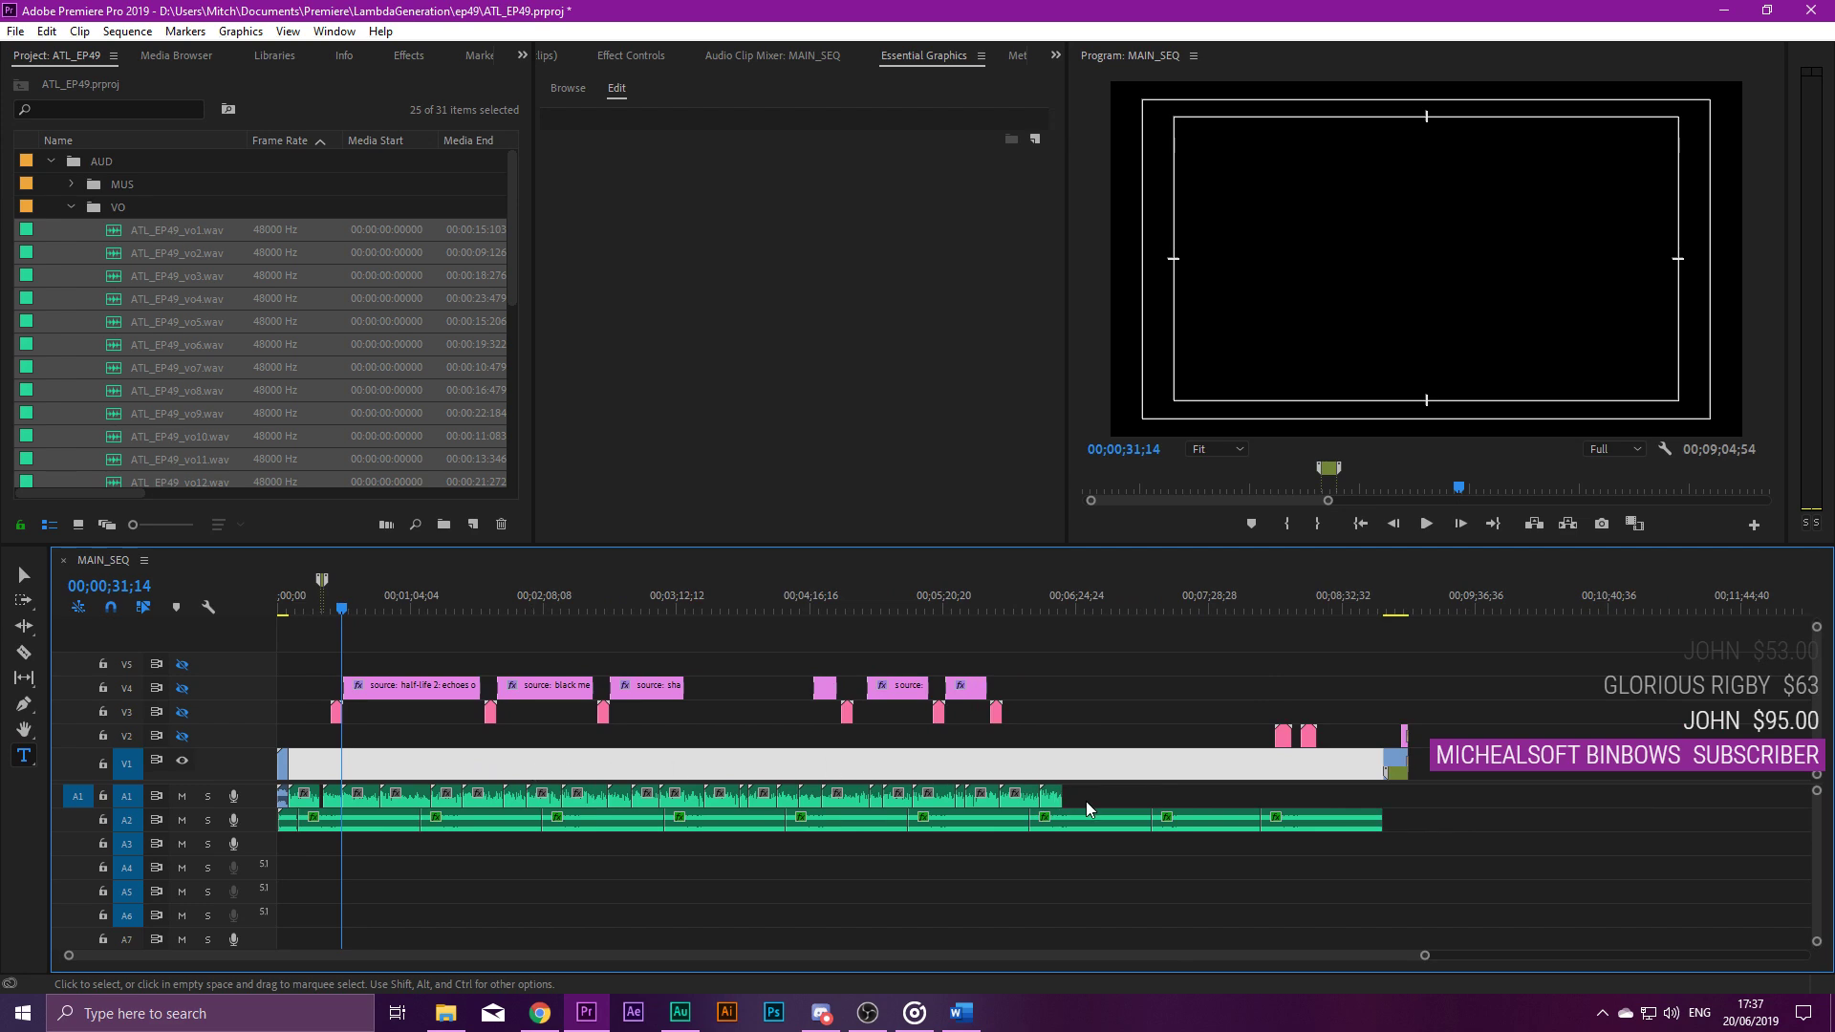
{"action": "scroll", "coordinate": [1084, 801], "scroll_direction": "down", "scroll_amount": 2}
{"action": "scroll", "coordinate": [366, 796], "scroll_direction": "up", "scroll_amount": 6}
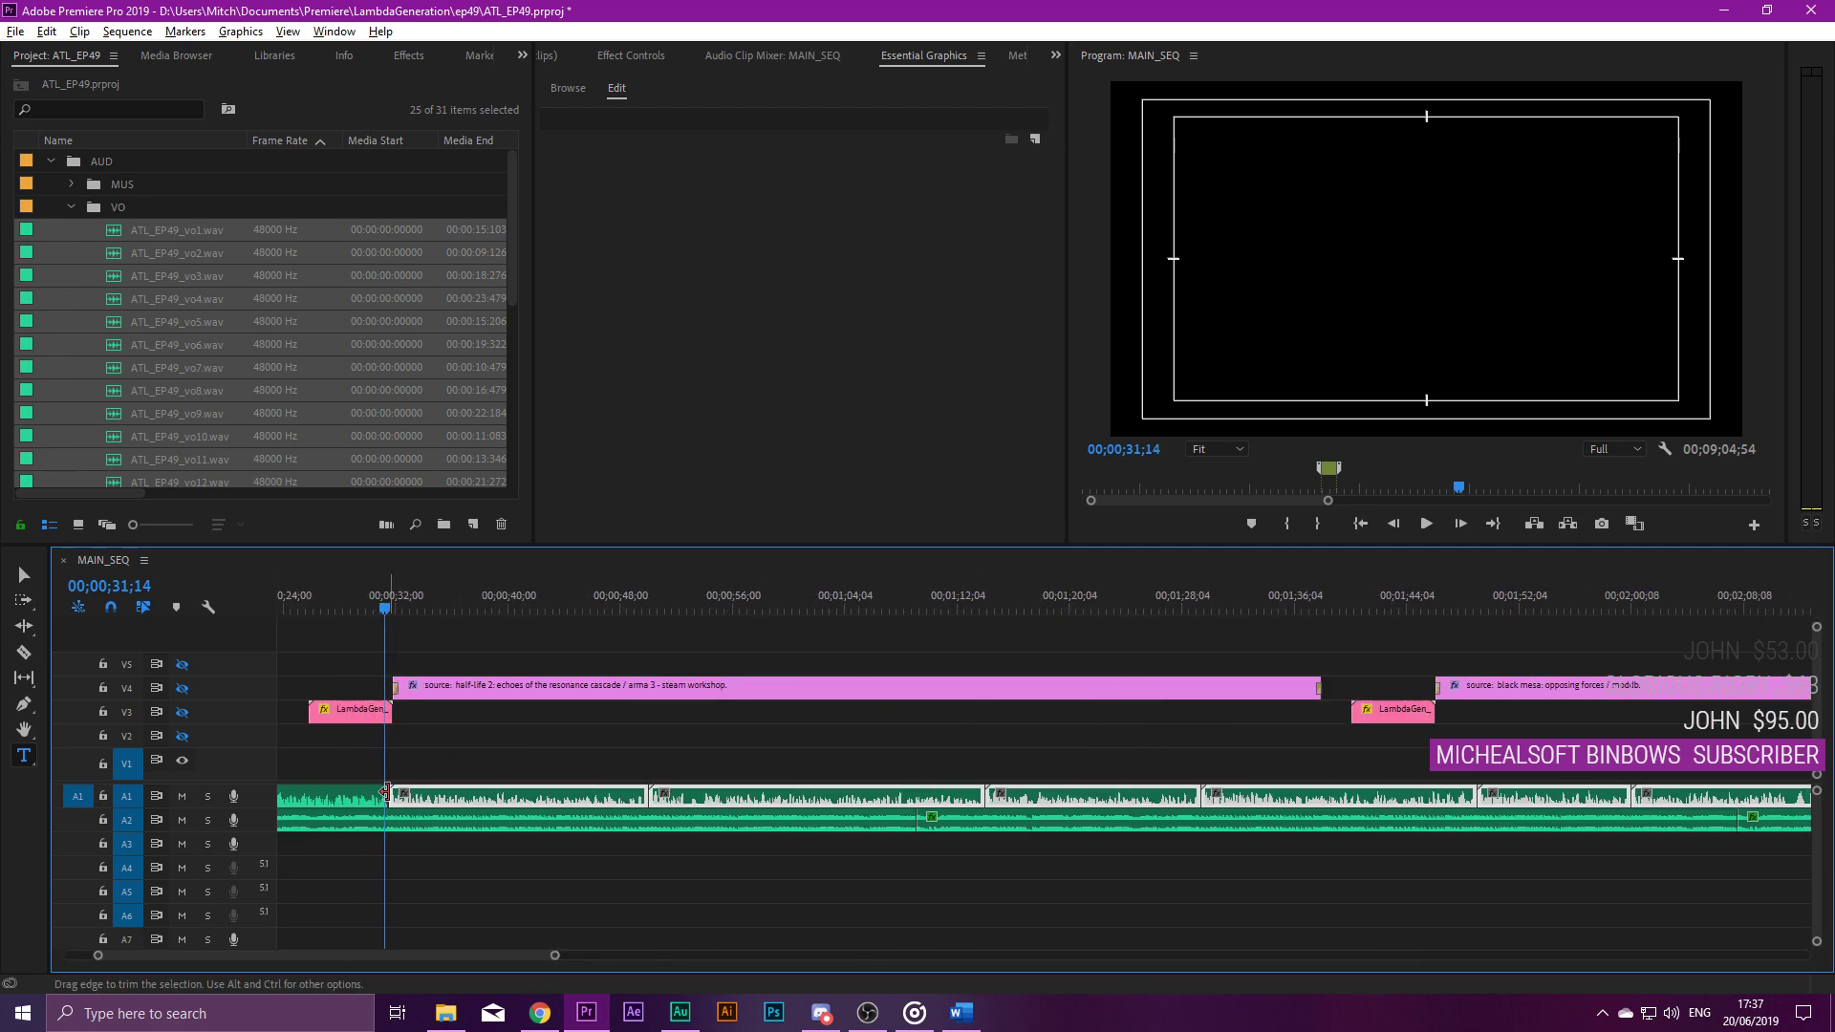
{"action": "scroll", "coordinate": [476, 824], "scroll_direction": "up", "scroll_amount": 5}
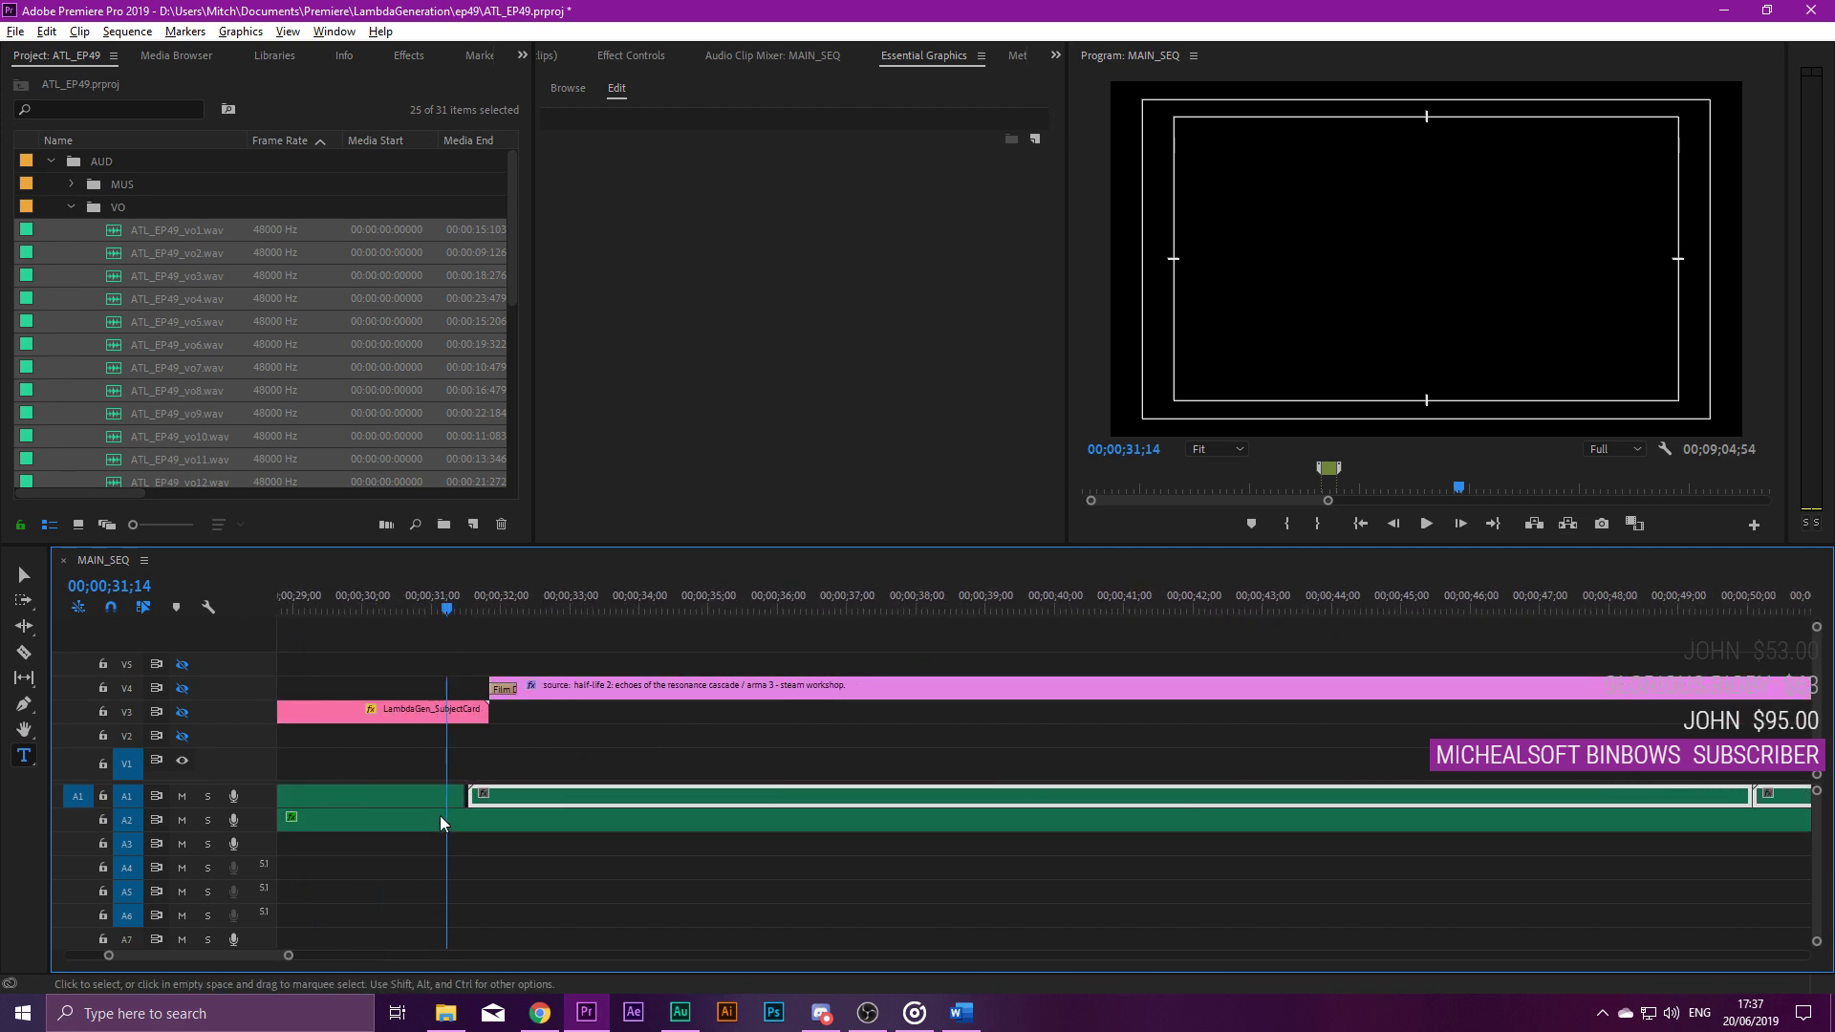
{"action": "key", "text": "space"}
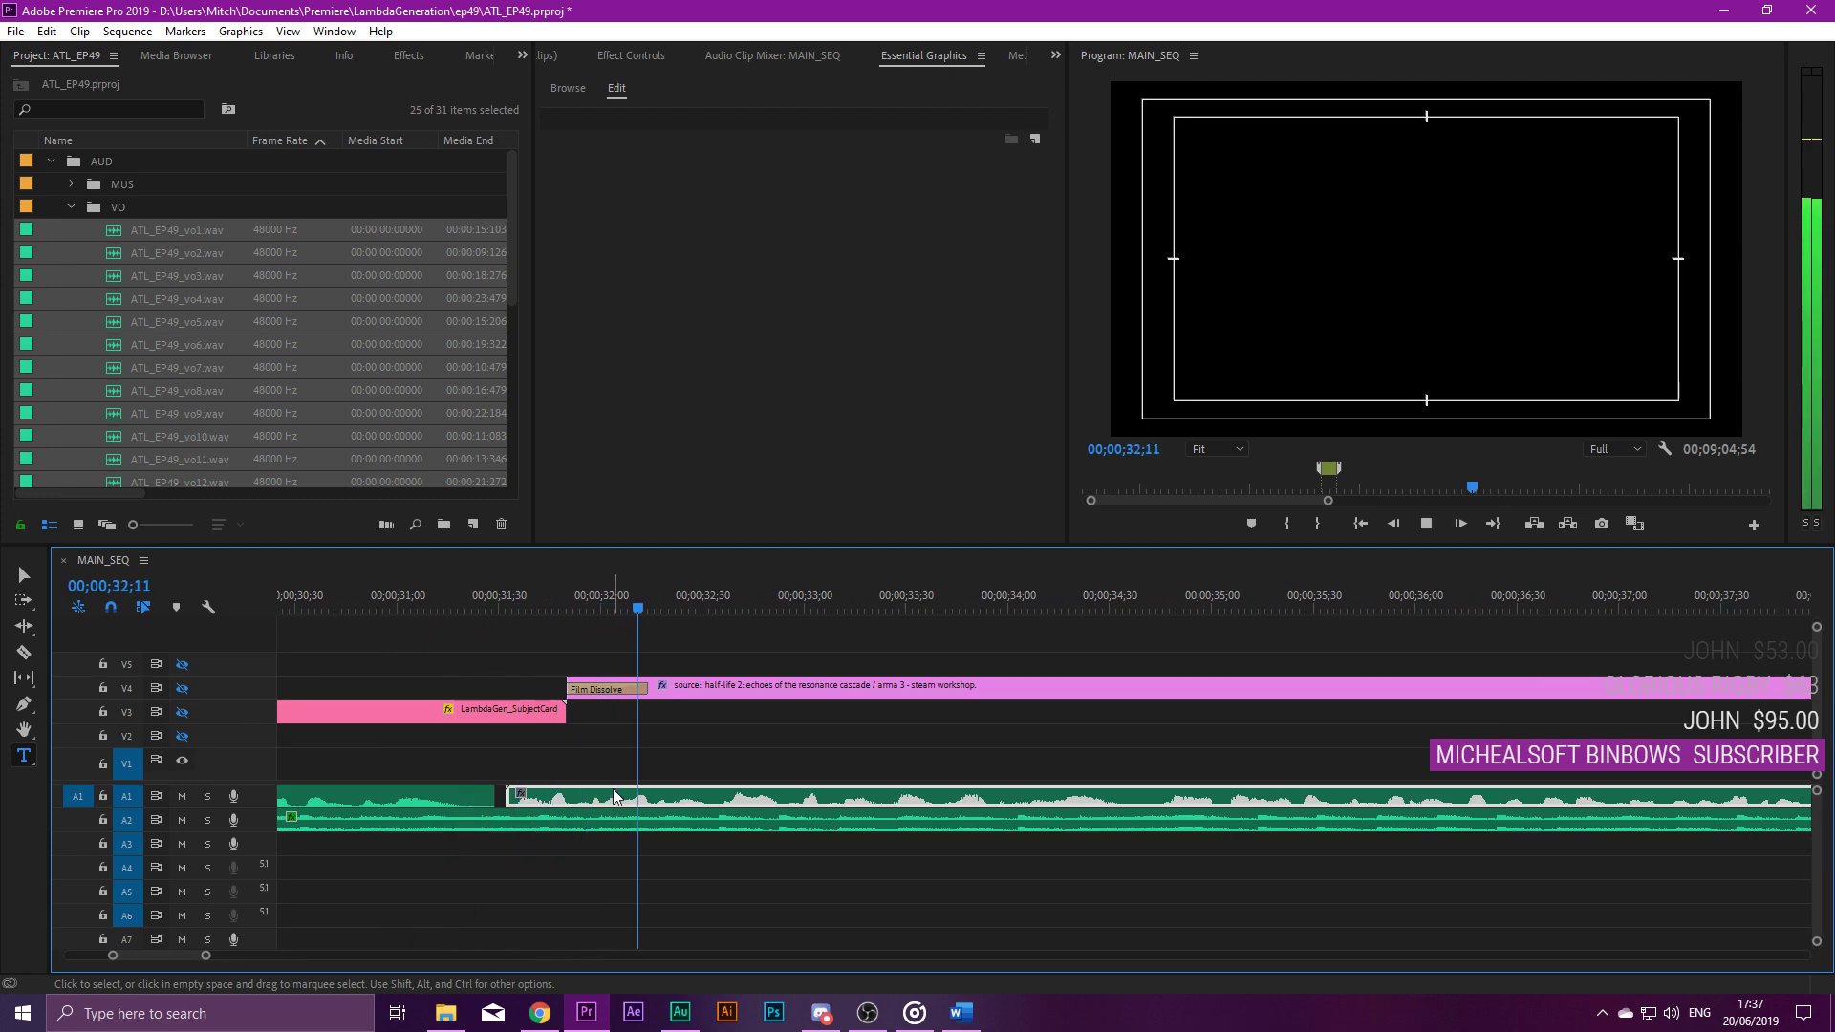
Shift the fourth and following voice-overs a few frames later so the fourth starts at 00;00;50;09, and play across the gap.
{"action": "scroll", "coordinate": [612, 789], "scroll_direction": "down", "scroll_amount": 3}
{"action": "scroll", "coordinate": [1325, 847], "scroll_direction": "down", "scroll_amount": 2}
{"action": "scroll", "coordinate": [1547, 834], "scroll_direction": "up", "scroll_amount": 2}
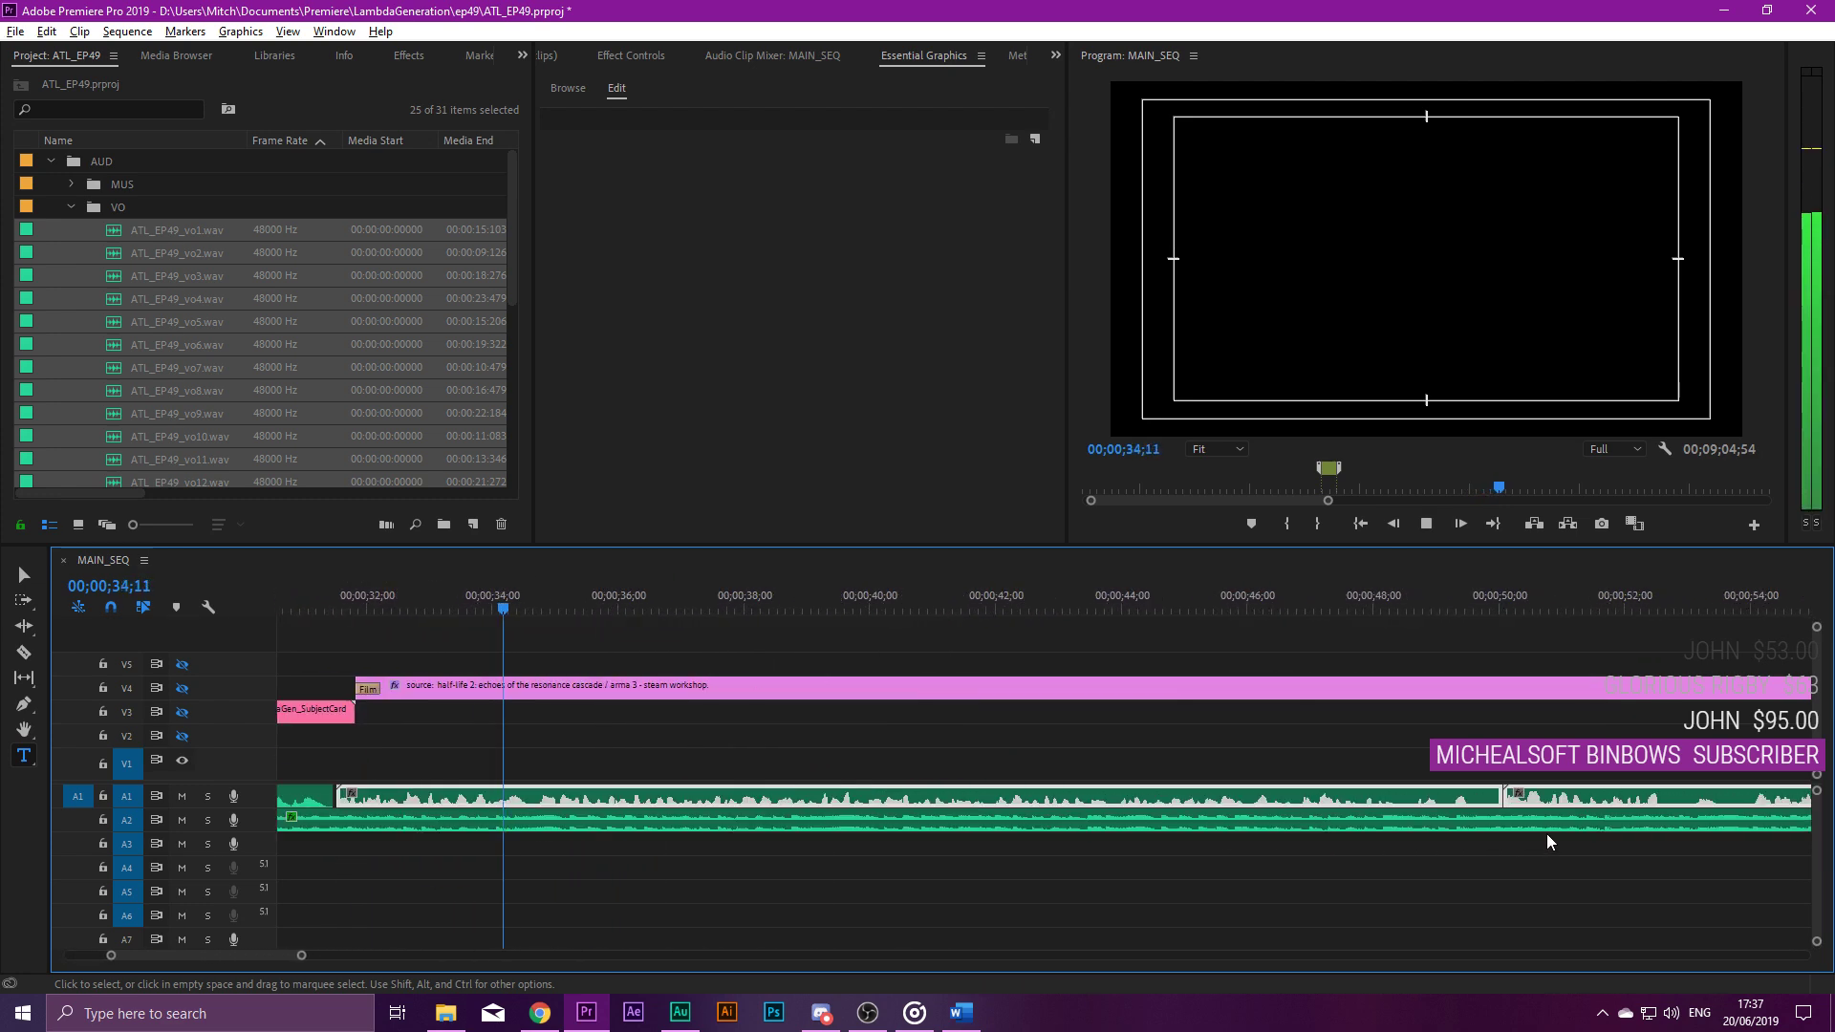
{"action": "left_click", "coordinate": [1260, 598]}
{"action": "scroll", "coordinate": [1475, 770], "scroll_direction": "up", "scroll_amount": 3}
{"action": "left_click_drag", "start_coordinate": [1402, 797], "coordinate": [1424, 801]}
{"action": "scroll", "coordinate": [1345, 715], "scroll_direction": "down", "scroll_amount": 5}
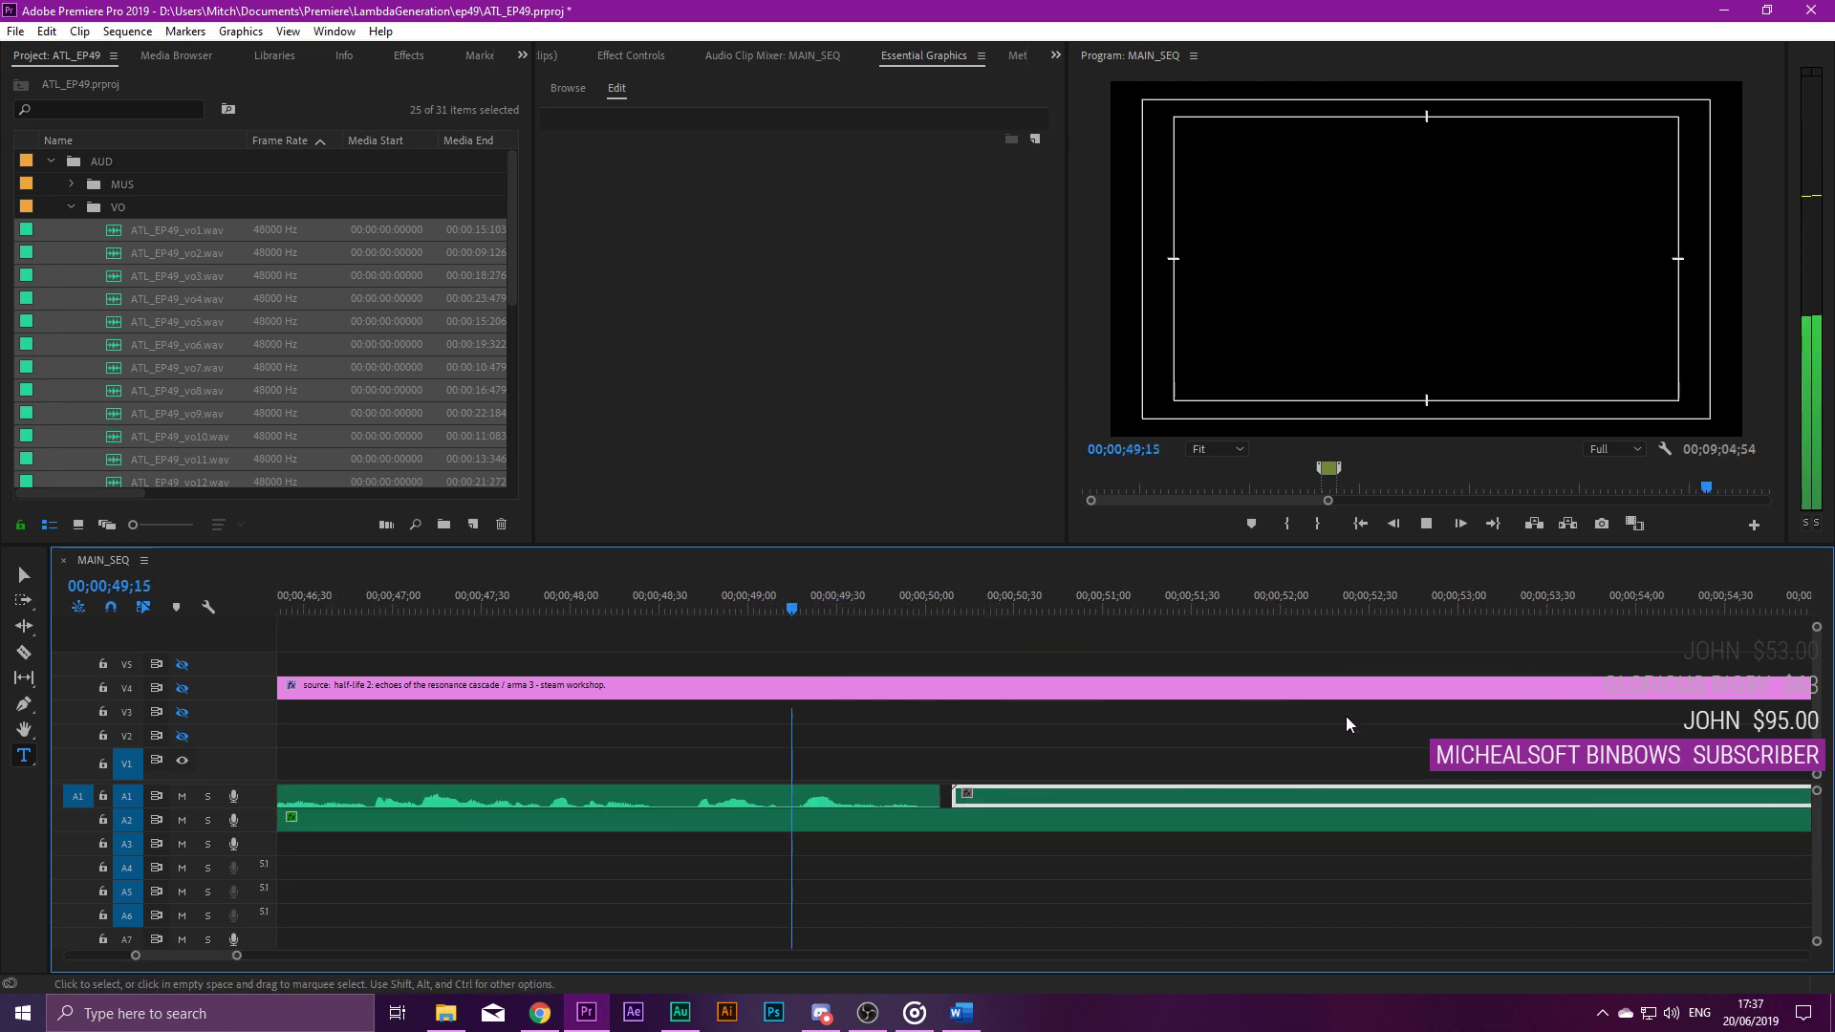
{"action": "scroll", "coordinate": [952, 786], "scroll_direction": "down", "scroll_amount": 3}
{"action": "scroll", "coordinate": [952, 785], "scroll_direction": "down", "scroll_amount": 1}
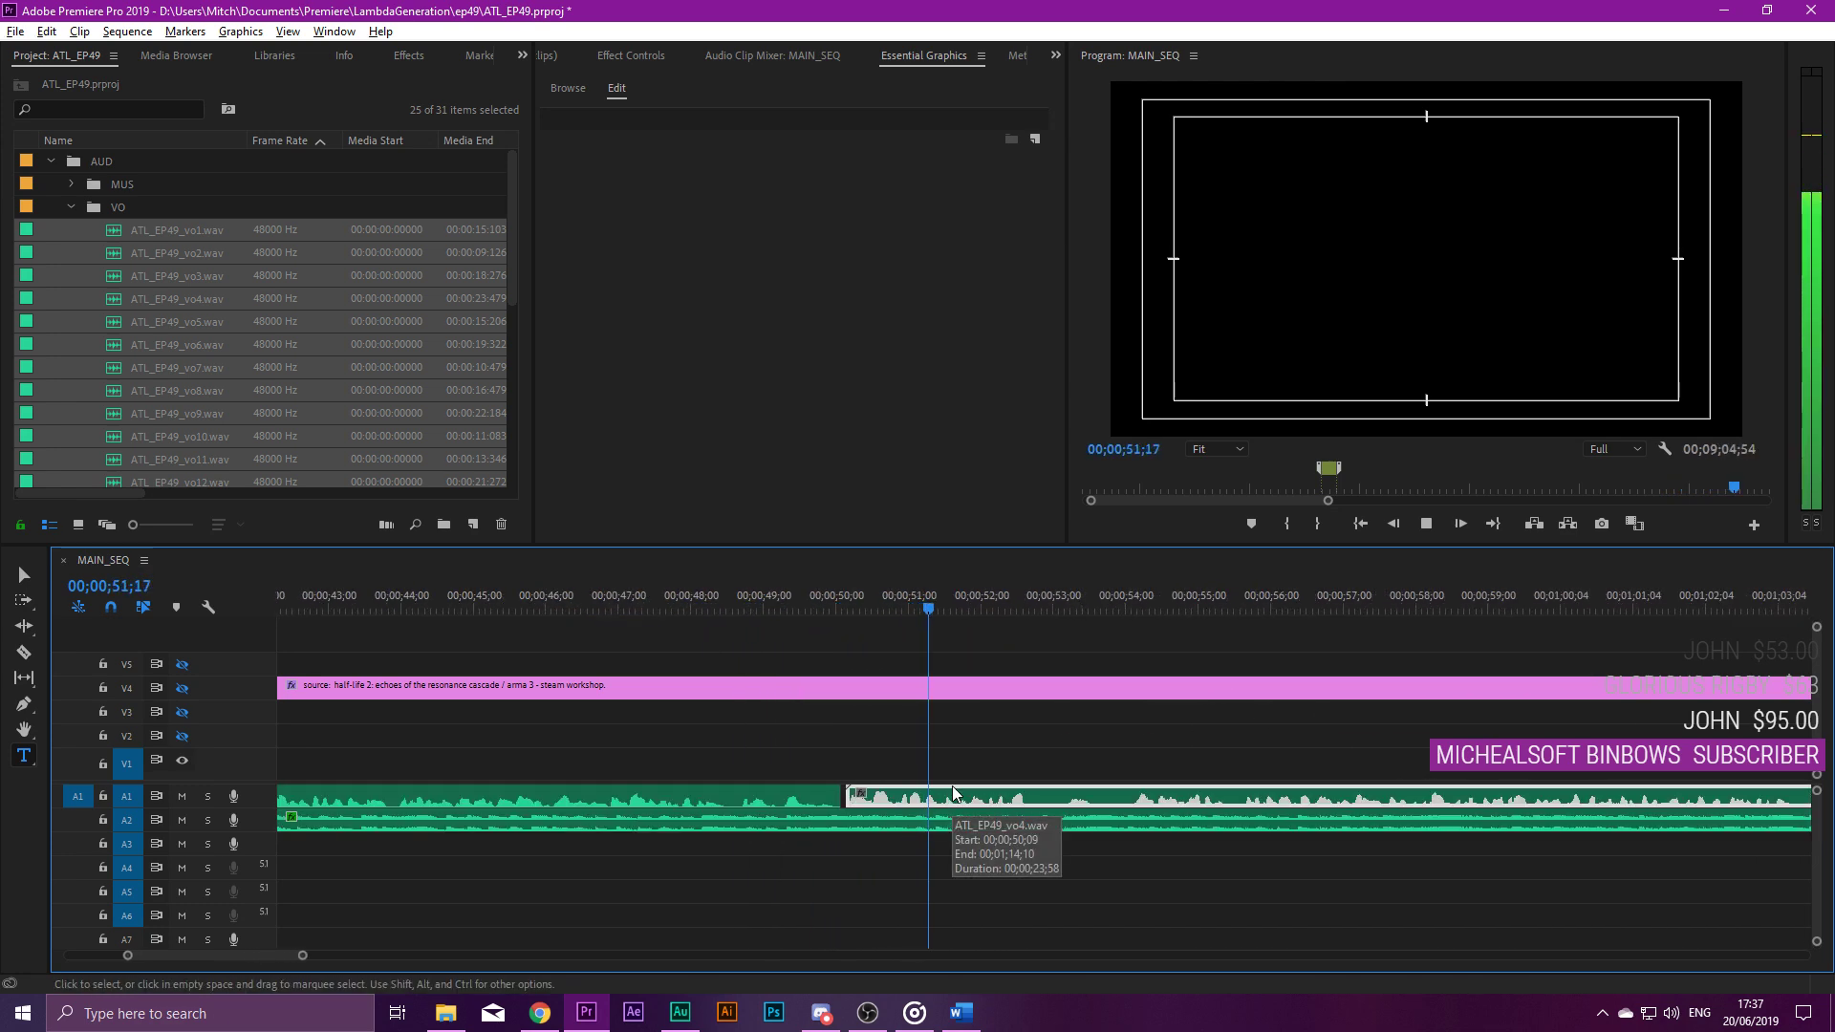
Remove the fourth voice-over from the selection and bring the playhead close to that clip's end.
{"action": "scroll", "coordinate": [1042, 799], "scroll_direction": "down", "scroll_amount": 1}
{"action": "scroll", "coordinate": [1282, 801], "scroll_direction": "down", "scroll_amount": 2}
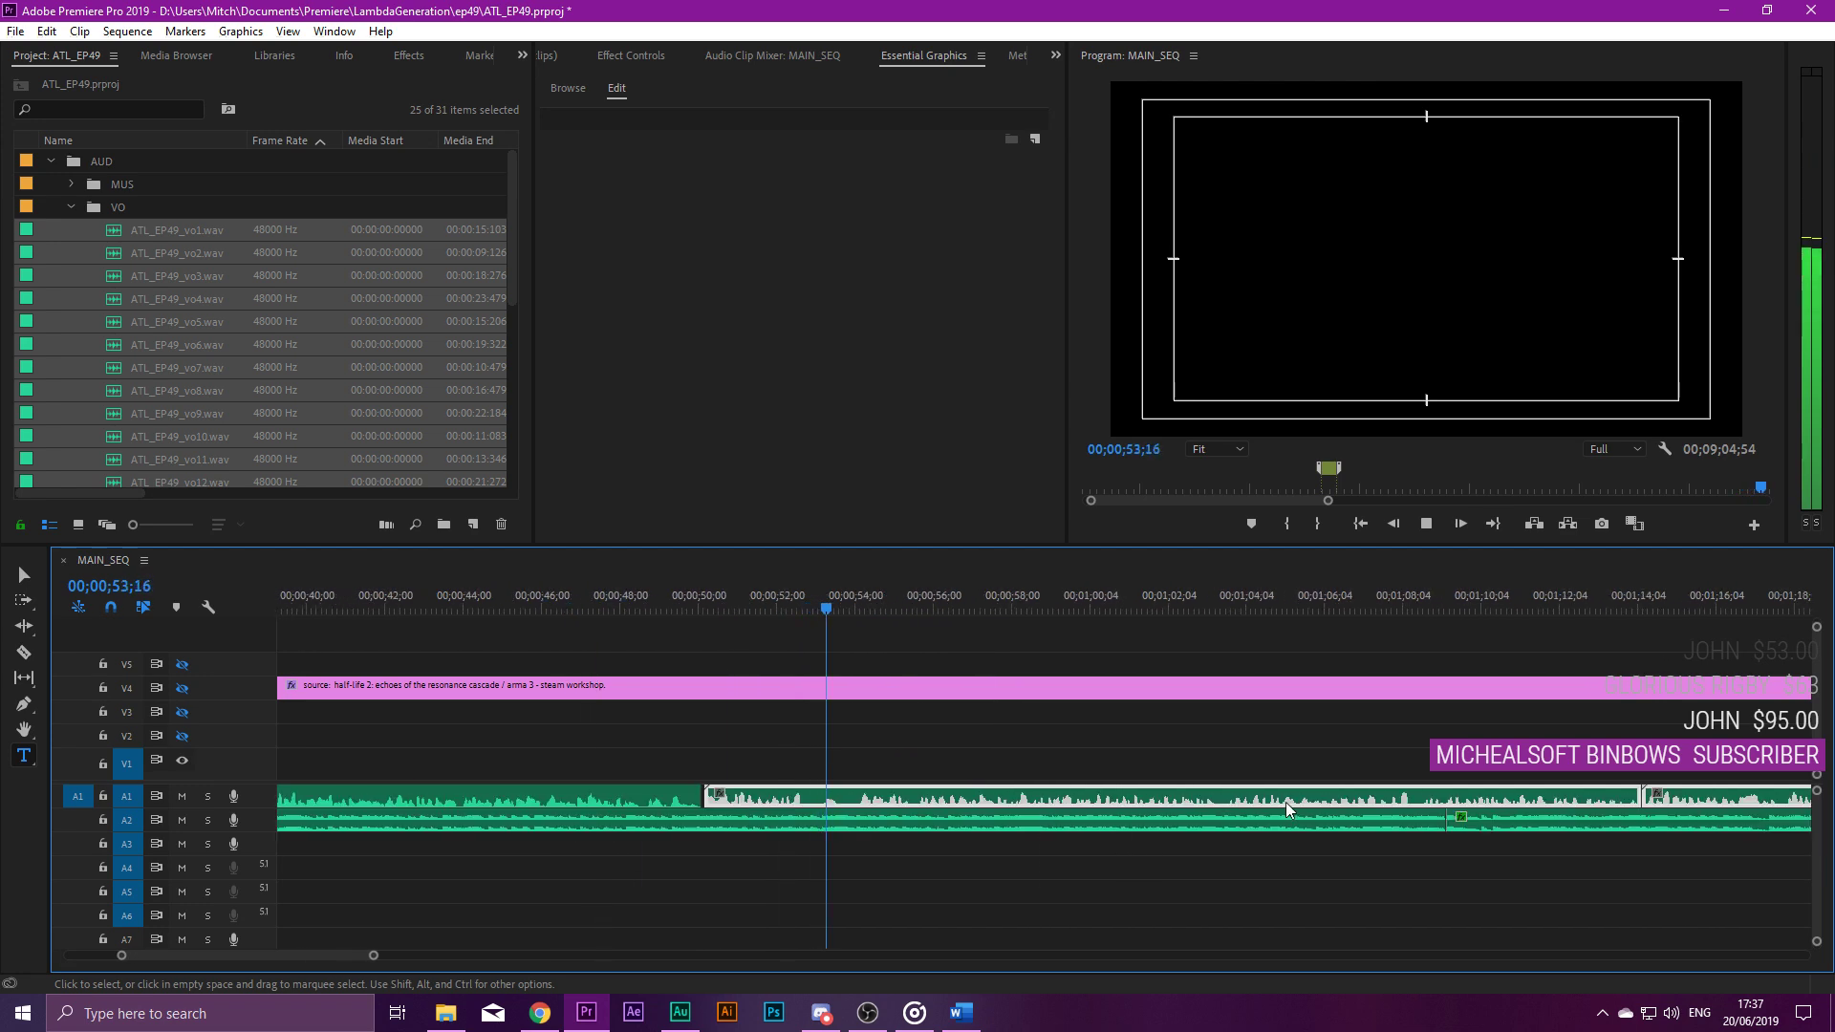
{"action": "left_click", "coordinate": [1475, 605]}
{"action": "key", "text": "space"}
{"action": "scroll", "coordinate": [1583, 797], "scroll_direction": "up", "scroll_amount": 4}
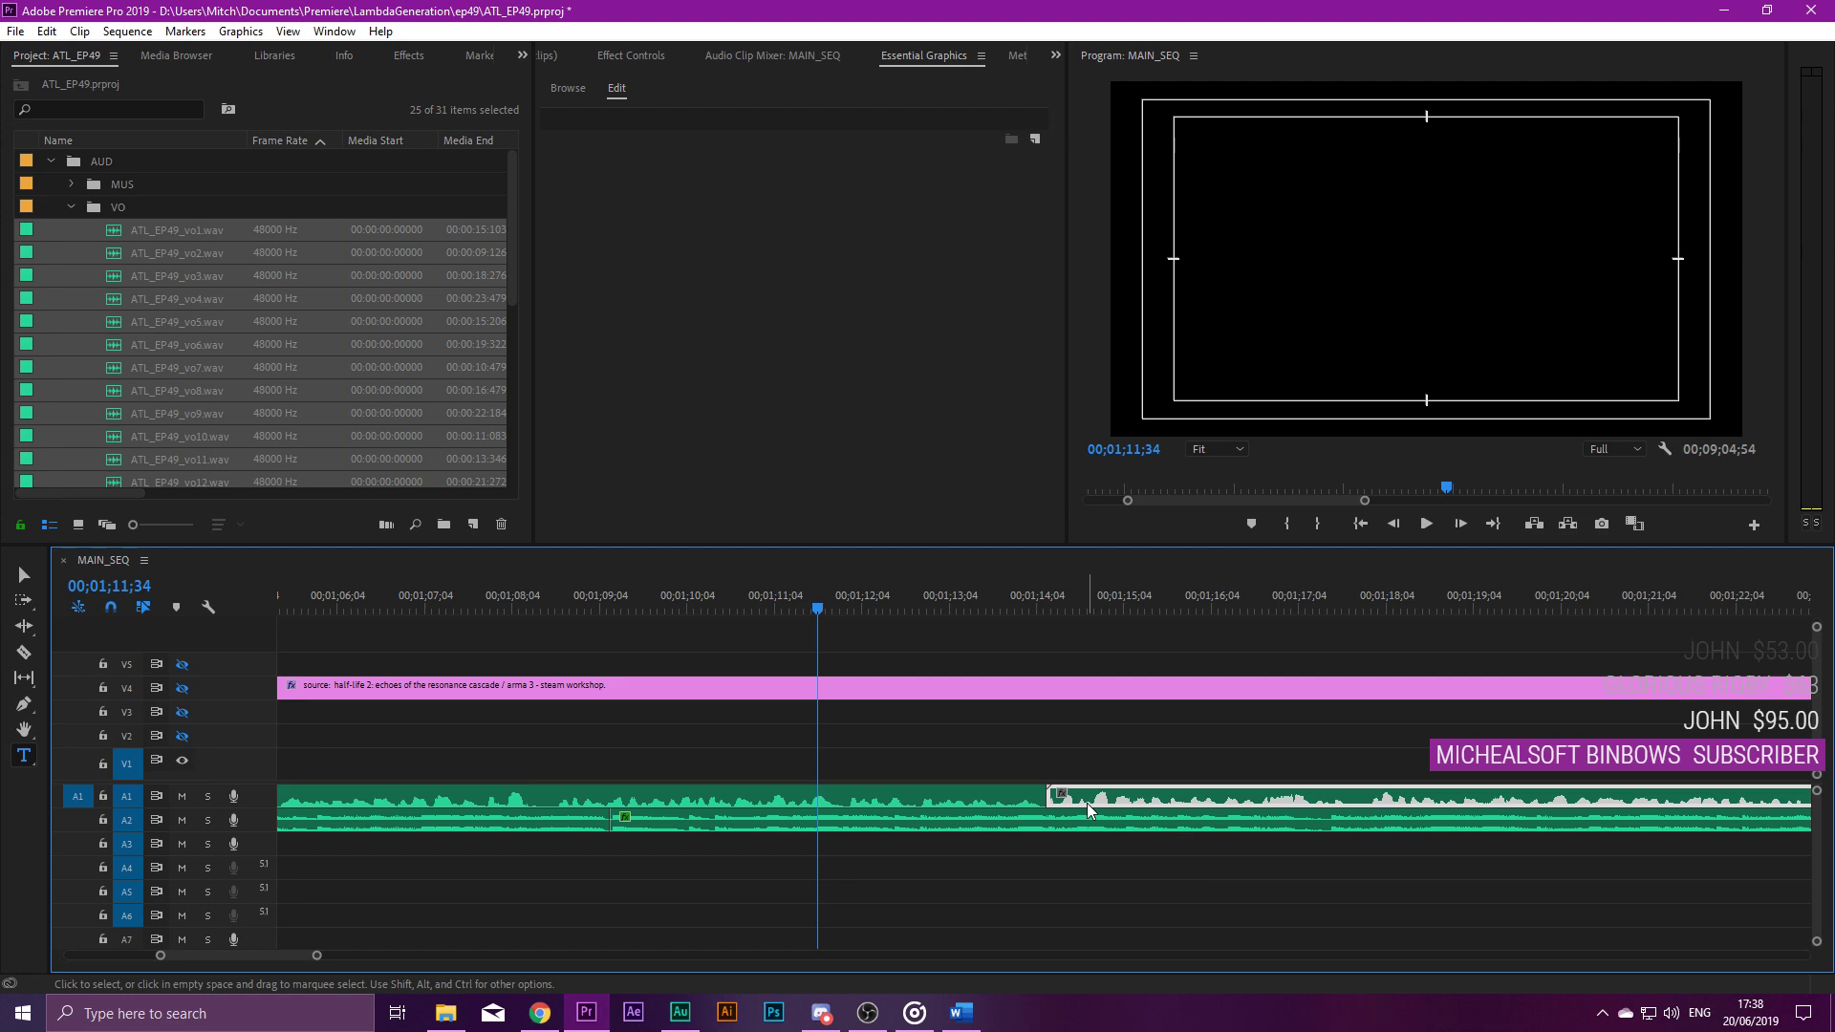
Play the transition between the fourth and fifth voice-overs several times, starting from 00;01;12;43, to judge the spacing.
{"action": "key", "text": "equal"}
{"action": "left_click", "coordinate": [772, 604]}
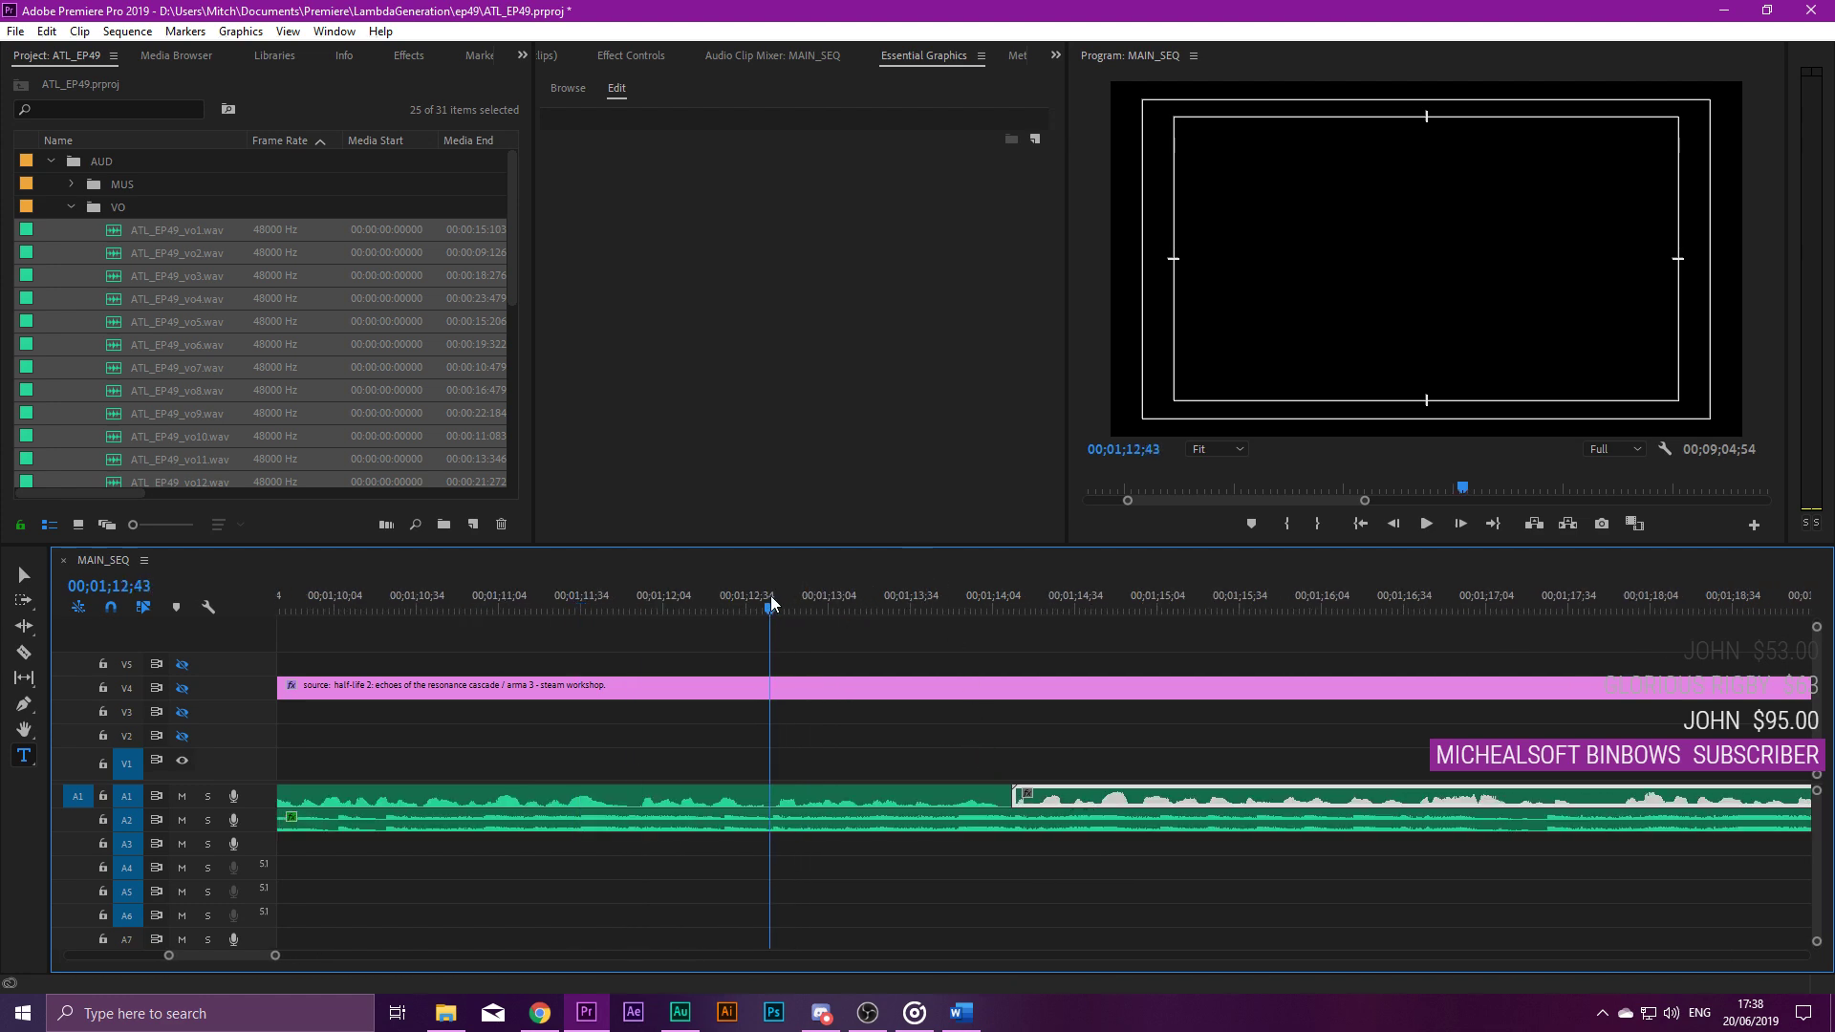
{"action": "key", "text": "space"}
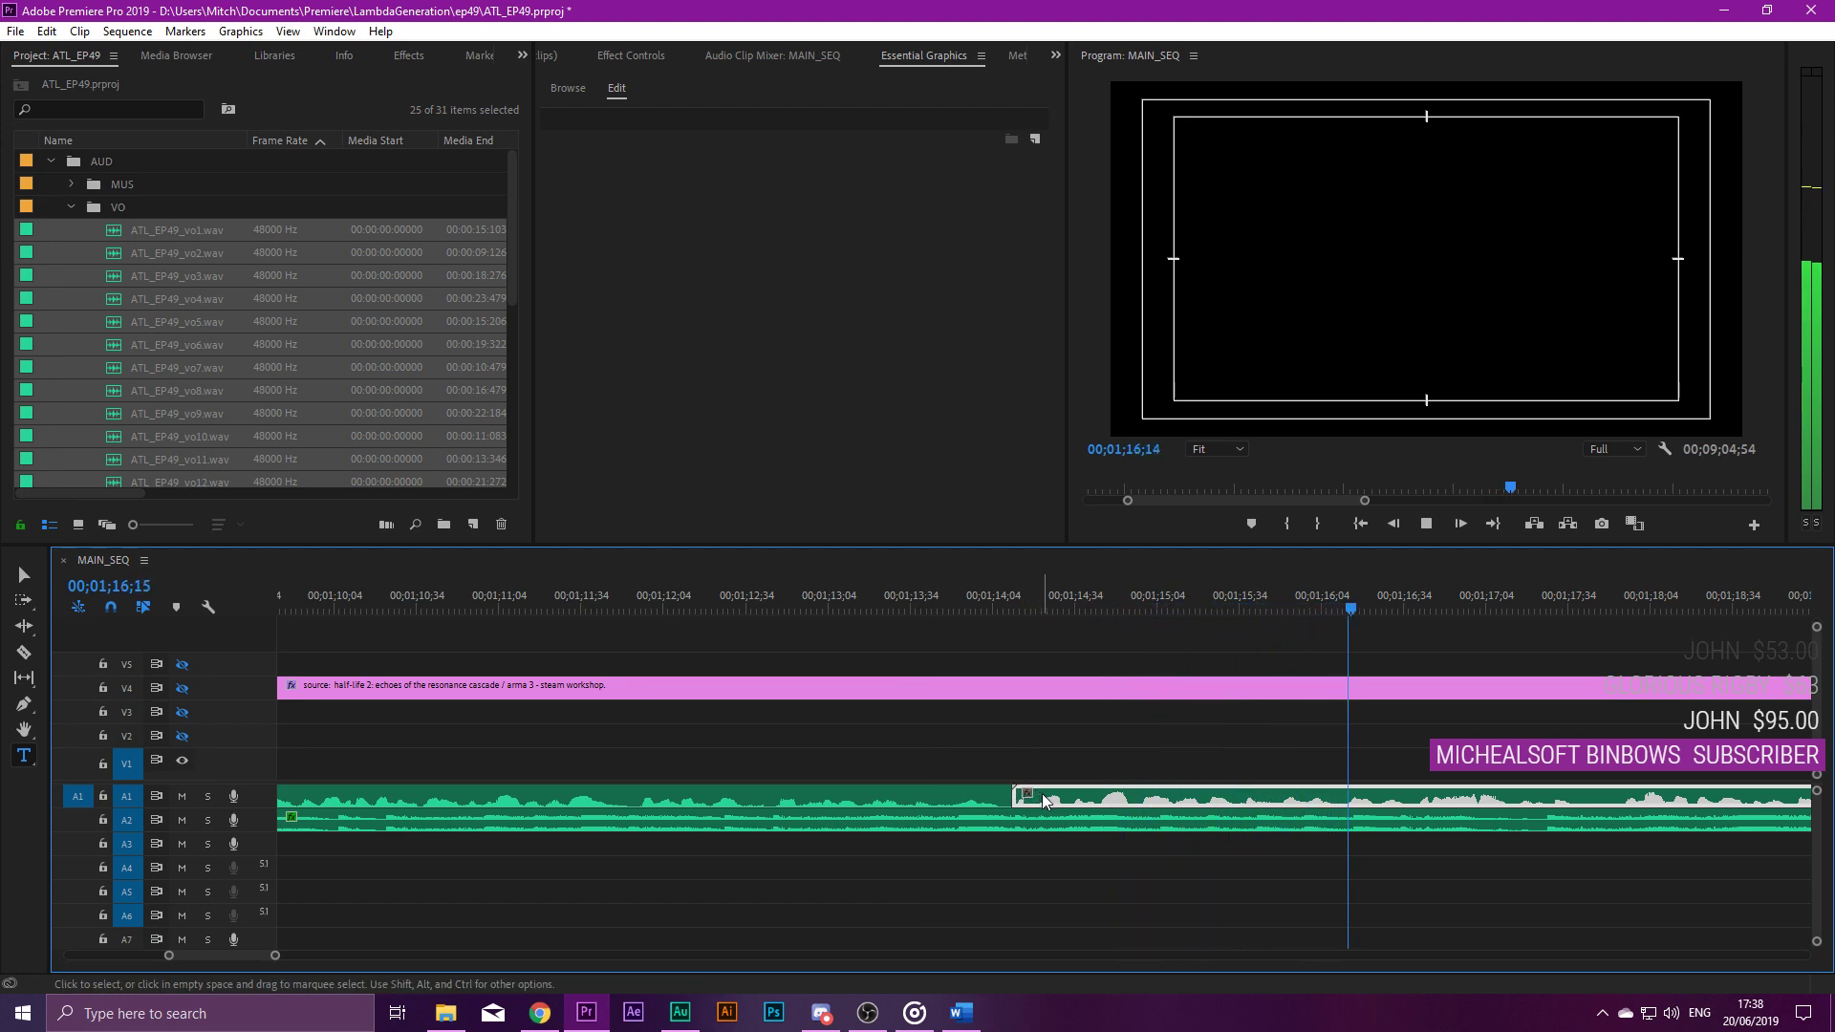
{"action": "key", "text": "space"}
{"action": "left_click", "coordinate": [947, 606]}
{"action": "key", "text": "space"}
{"action": "left_click", "coordinate": [795, 604]}
{"action": "key", "text": "space"}
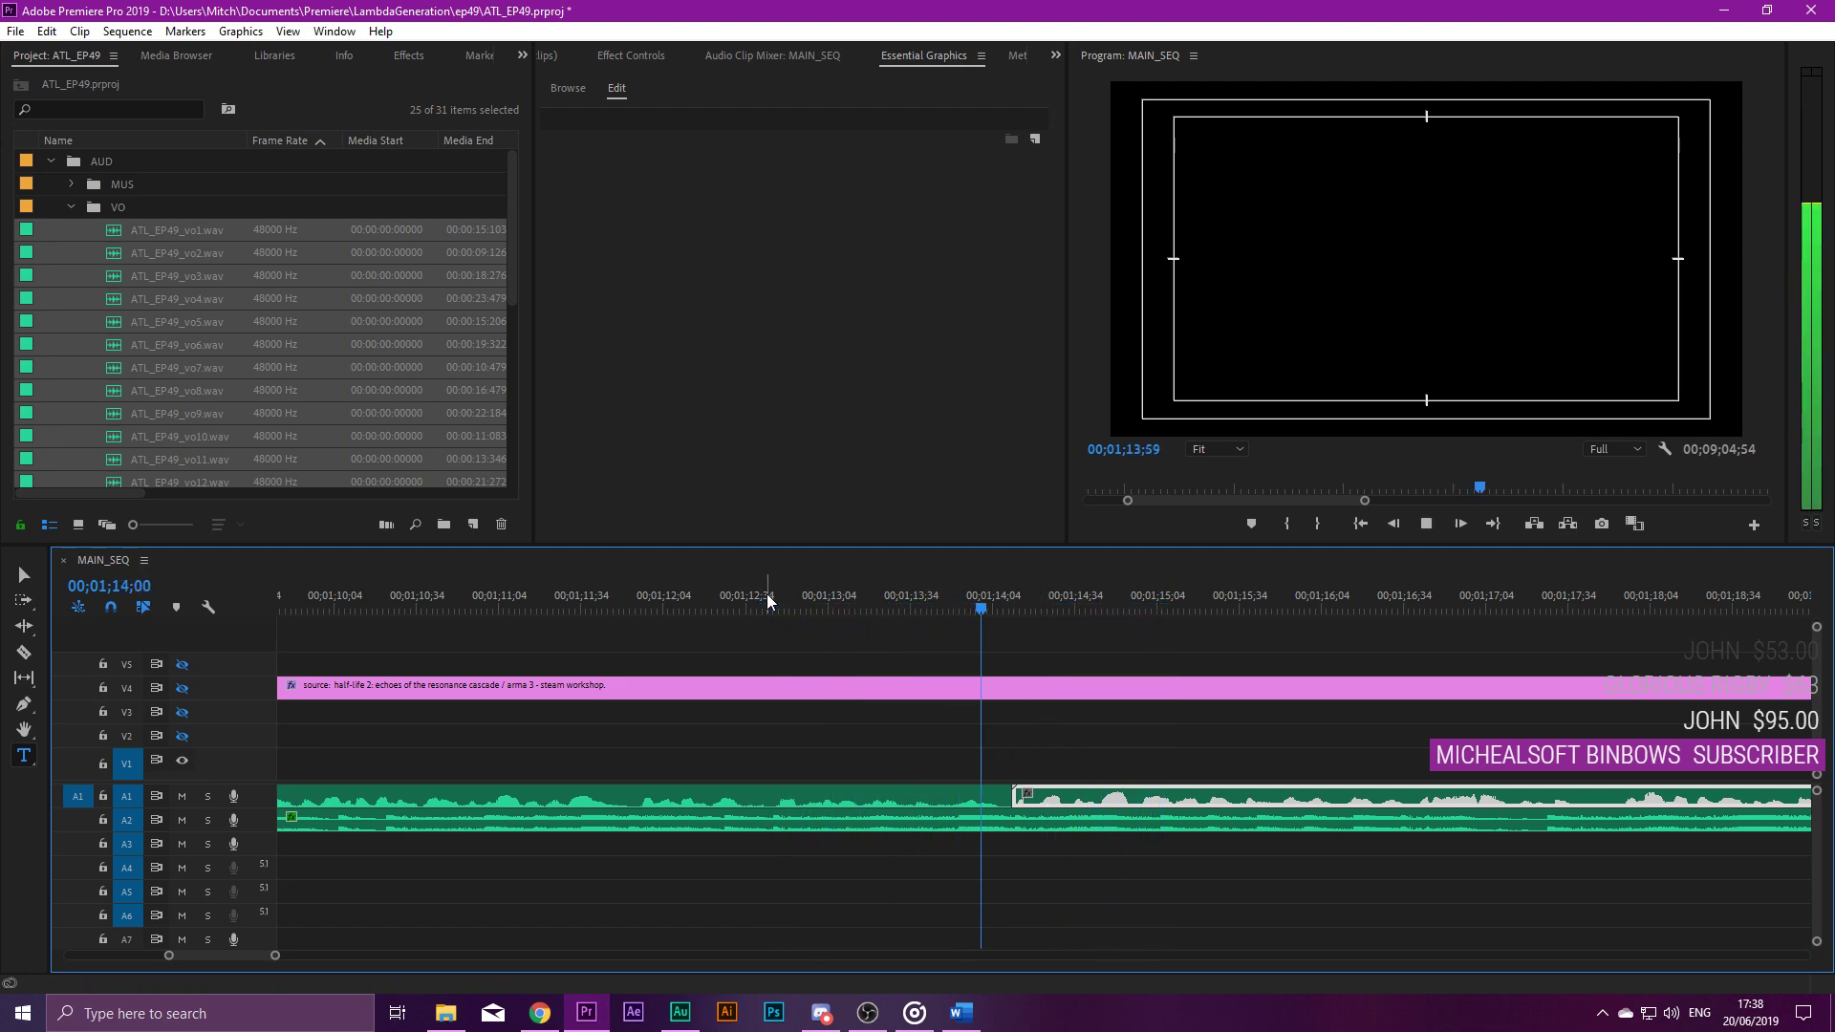
{"action": "key", "text": "space"}
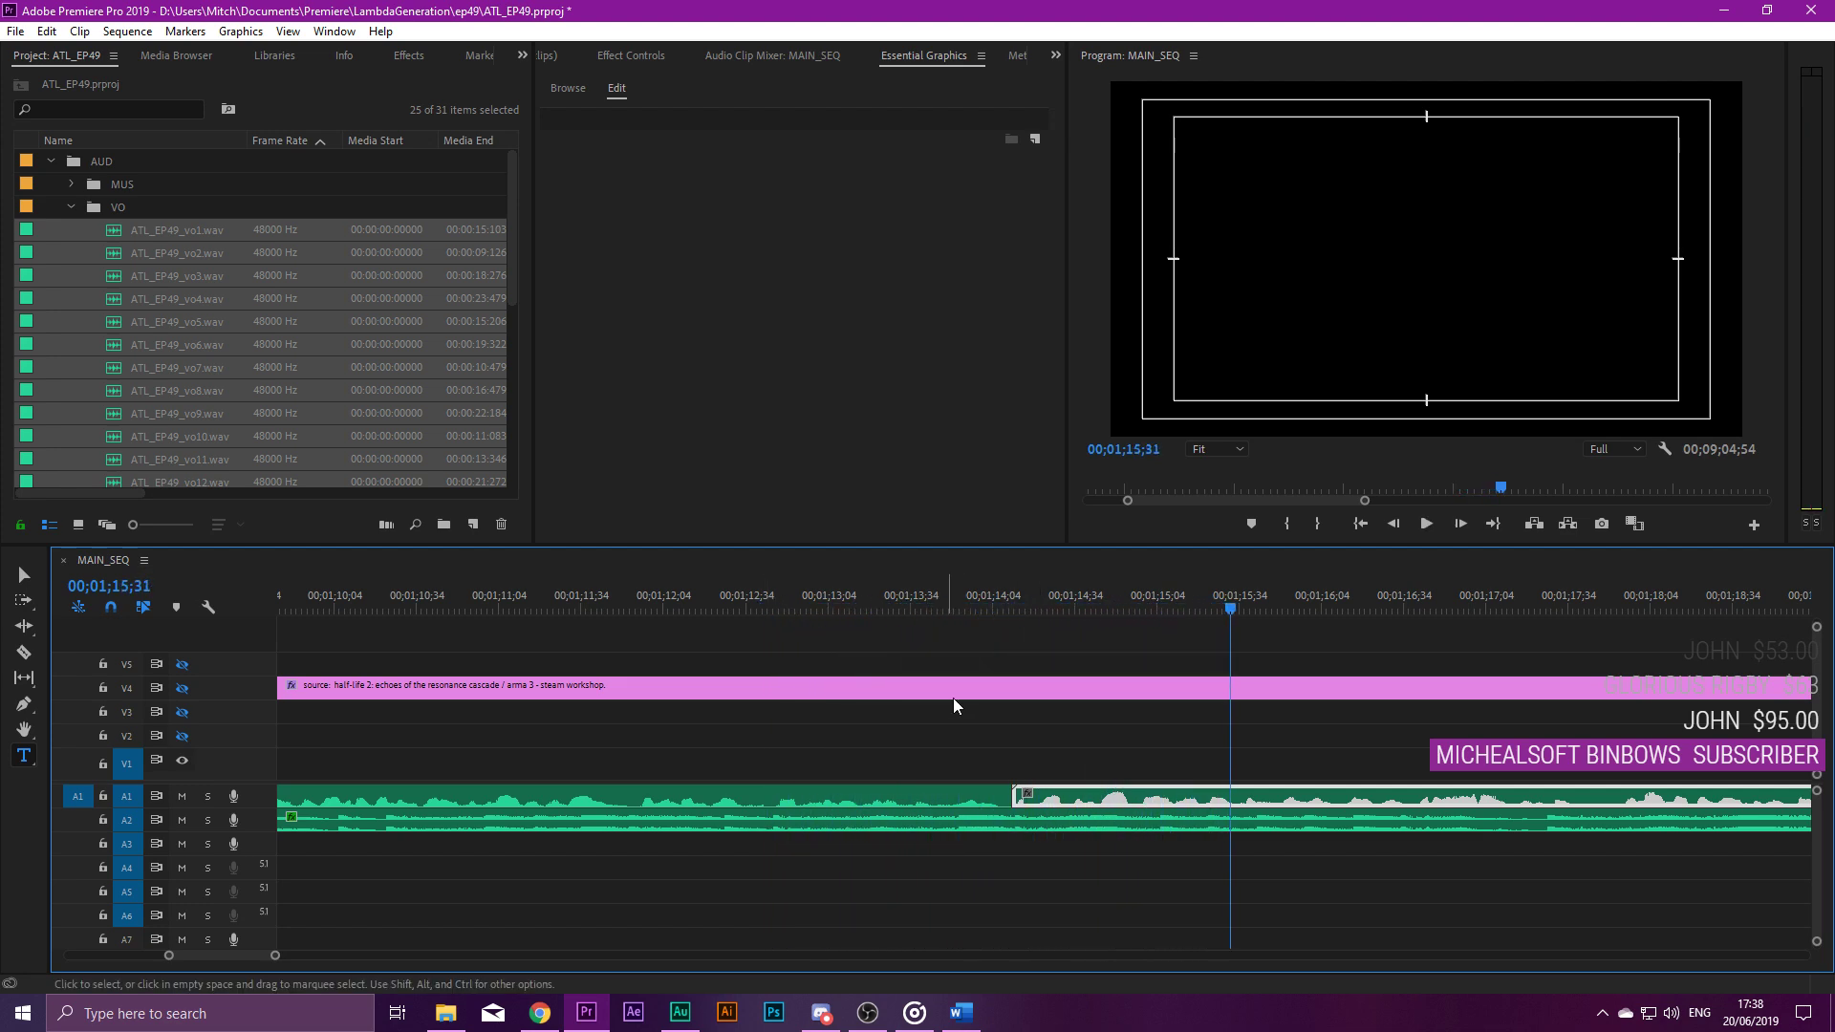
Shift the fifth and following voice-overs a few frames later and play across the gap.
{"action": "scroll", "coordinate": [1046, 817], "scroll_direction": "up", "scroll_amount": 2}
{"action": "left_click_drag", "start_coordinate": [1040, 798], "coordinate": [1051, 803]}
{"action": "left_click", "coordinate": [858, 589]}
{"action": "key", "text": "space"}
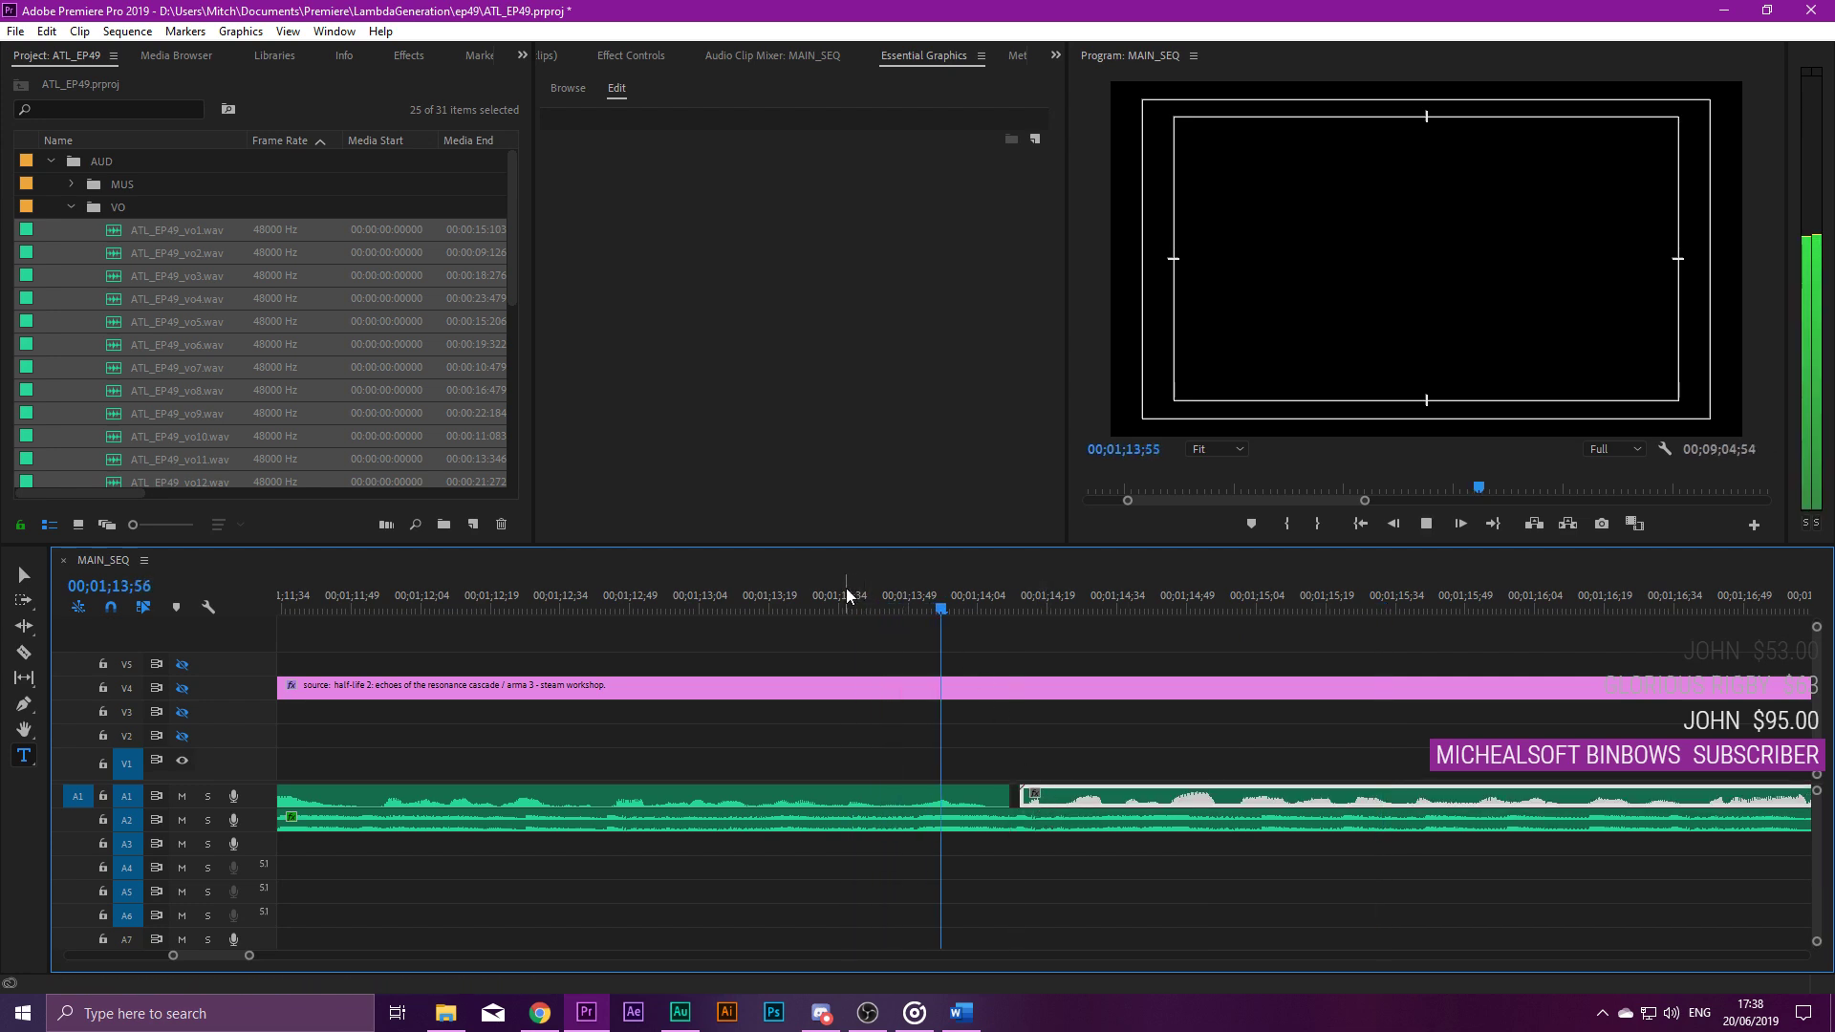
Remove the fifth voice-over from the selection and shift the sixth and following ones a few frames later.
{"action": "scroll", "coordinate": [892, 776], "scroll_direction": "down", "scroll_amount": 5}
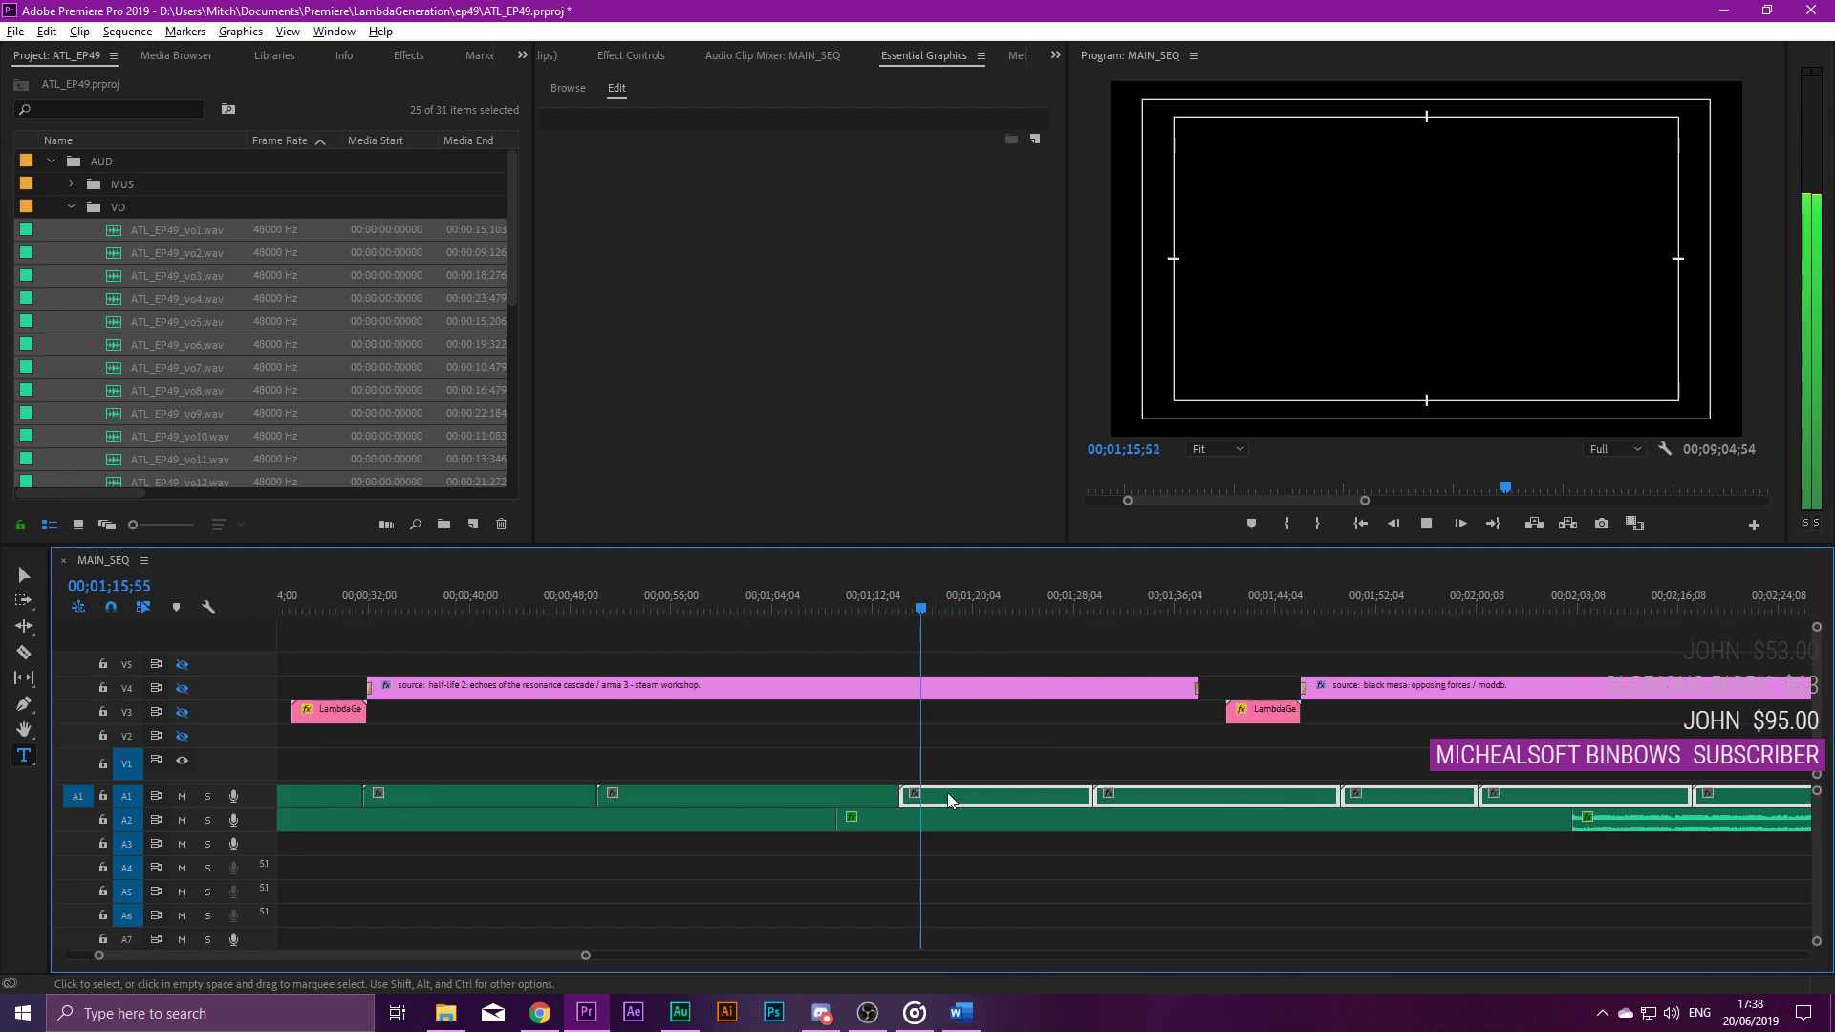
{"action": "left_click", "coordinate": [1128, 598]}
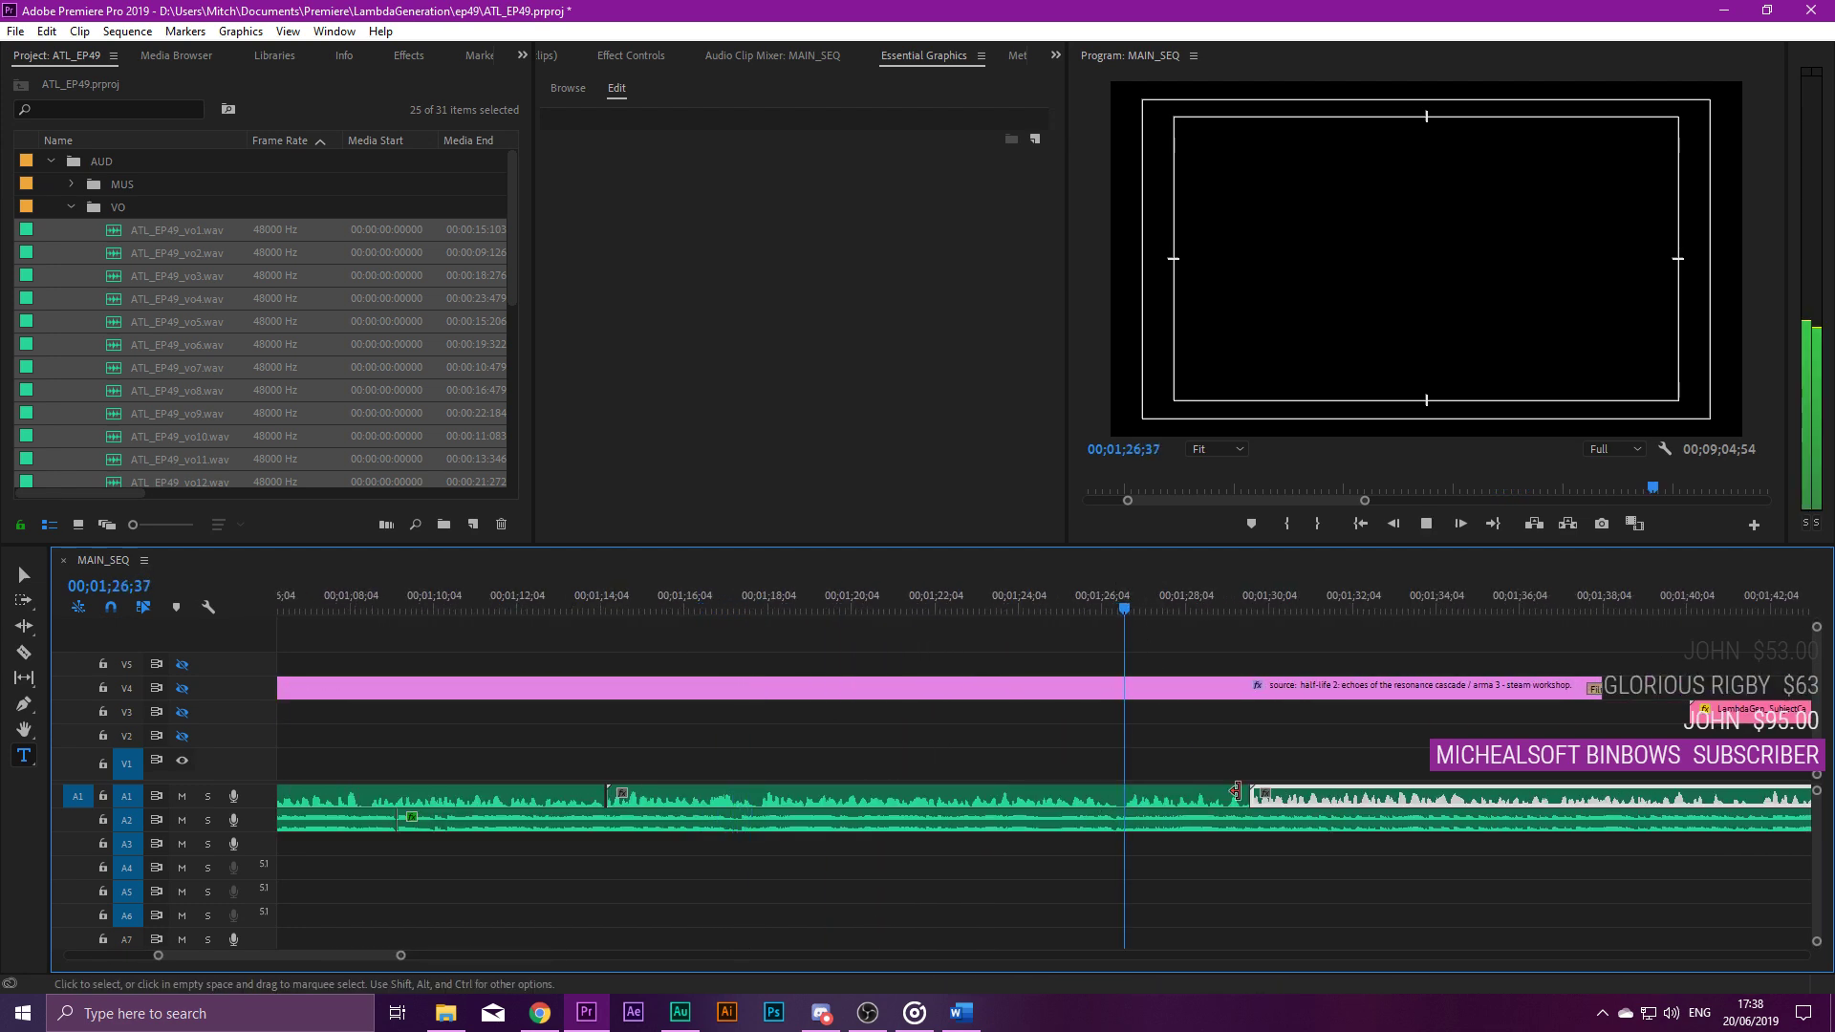
{"action": "scroll", "coordinate": [1242, 783], "scroll_direction": "up", "scroll_amount": 3}
{"action": "left_click_drag", "start_coordinate": [1161, 795], "coordinate": [1181, 792]}
{"action": "scroll", "coordinate": [905, 759], "scroll_direction": "down", "scroll_amount": 4}
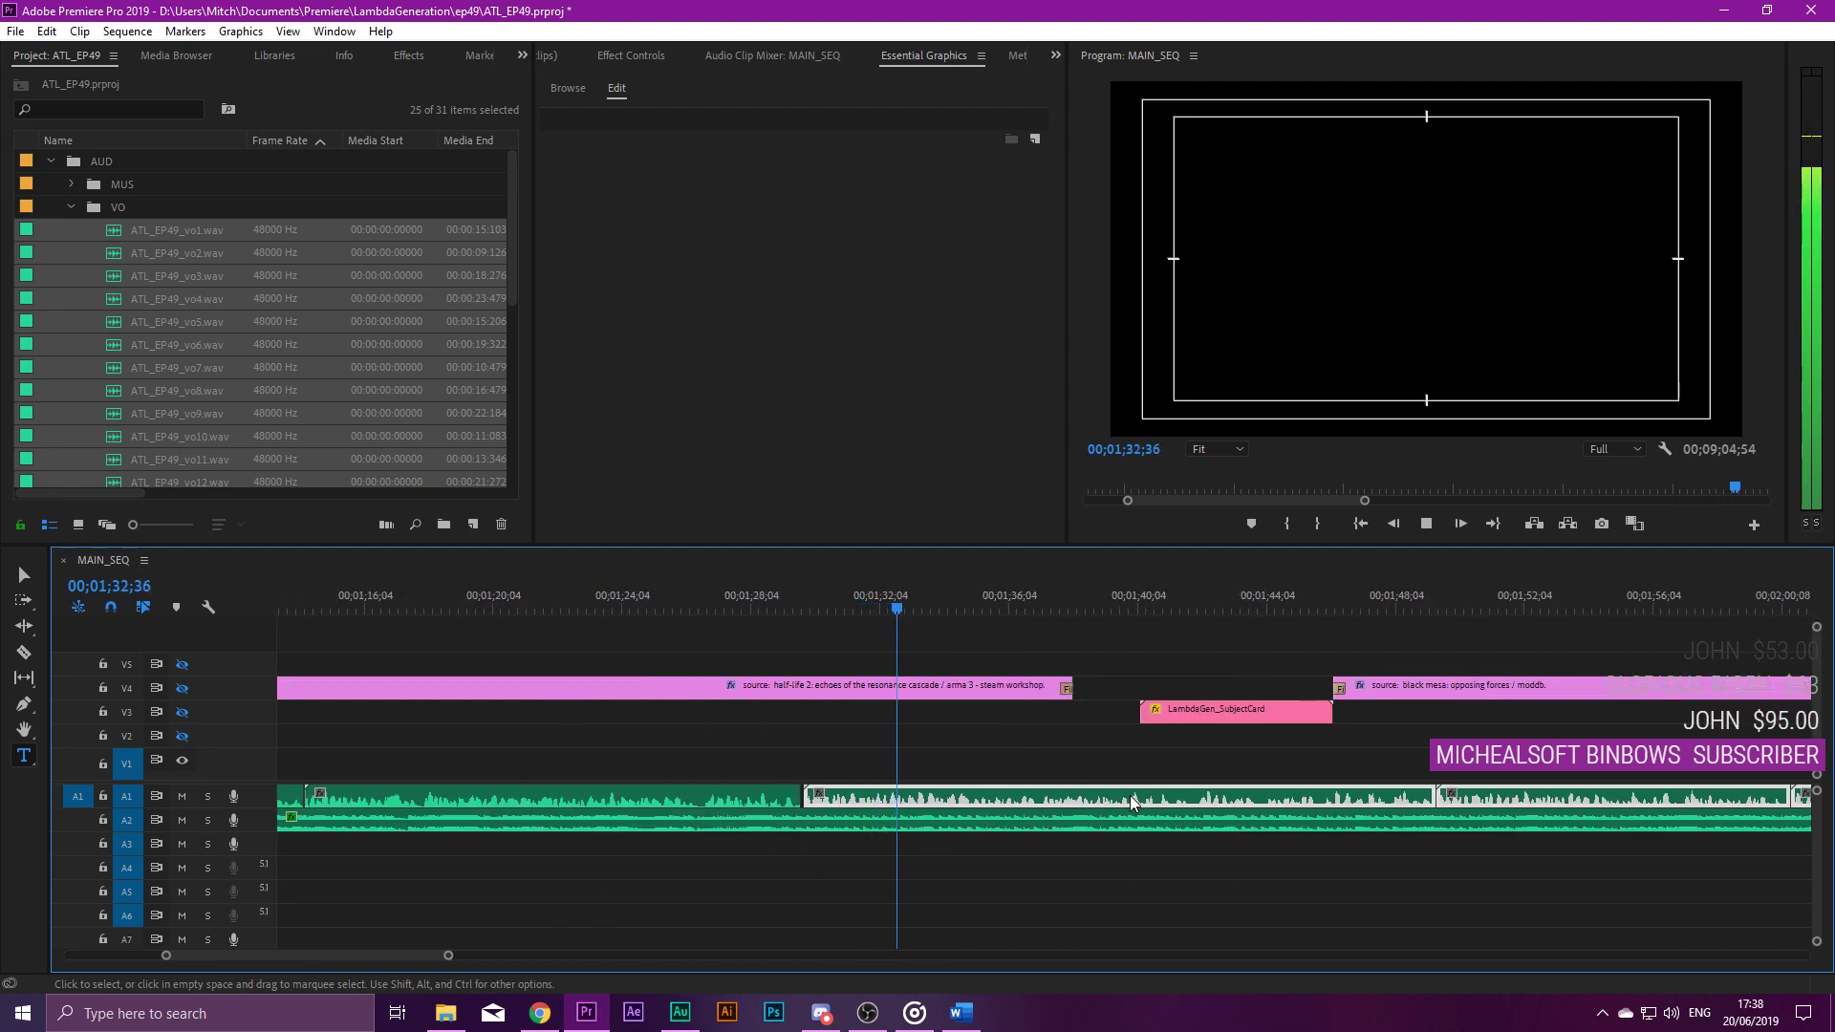
Remove the sixth voice-over from the selection and play the transition into the seventh from 00;01;47;19.
{"action": "scroll", "coordinate": [1118, 765], "scroll_direction": "down", "scroll_amount": 5}
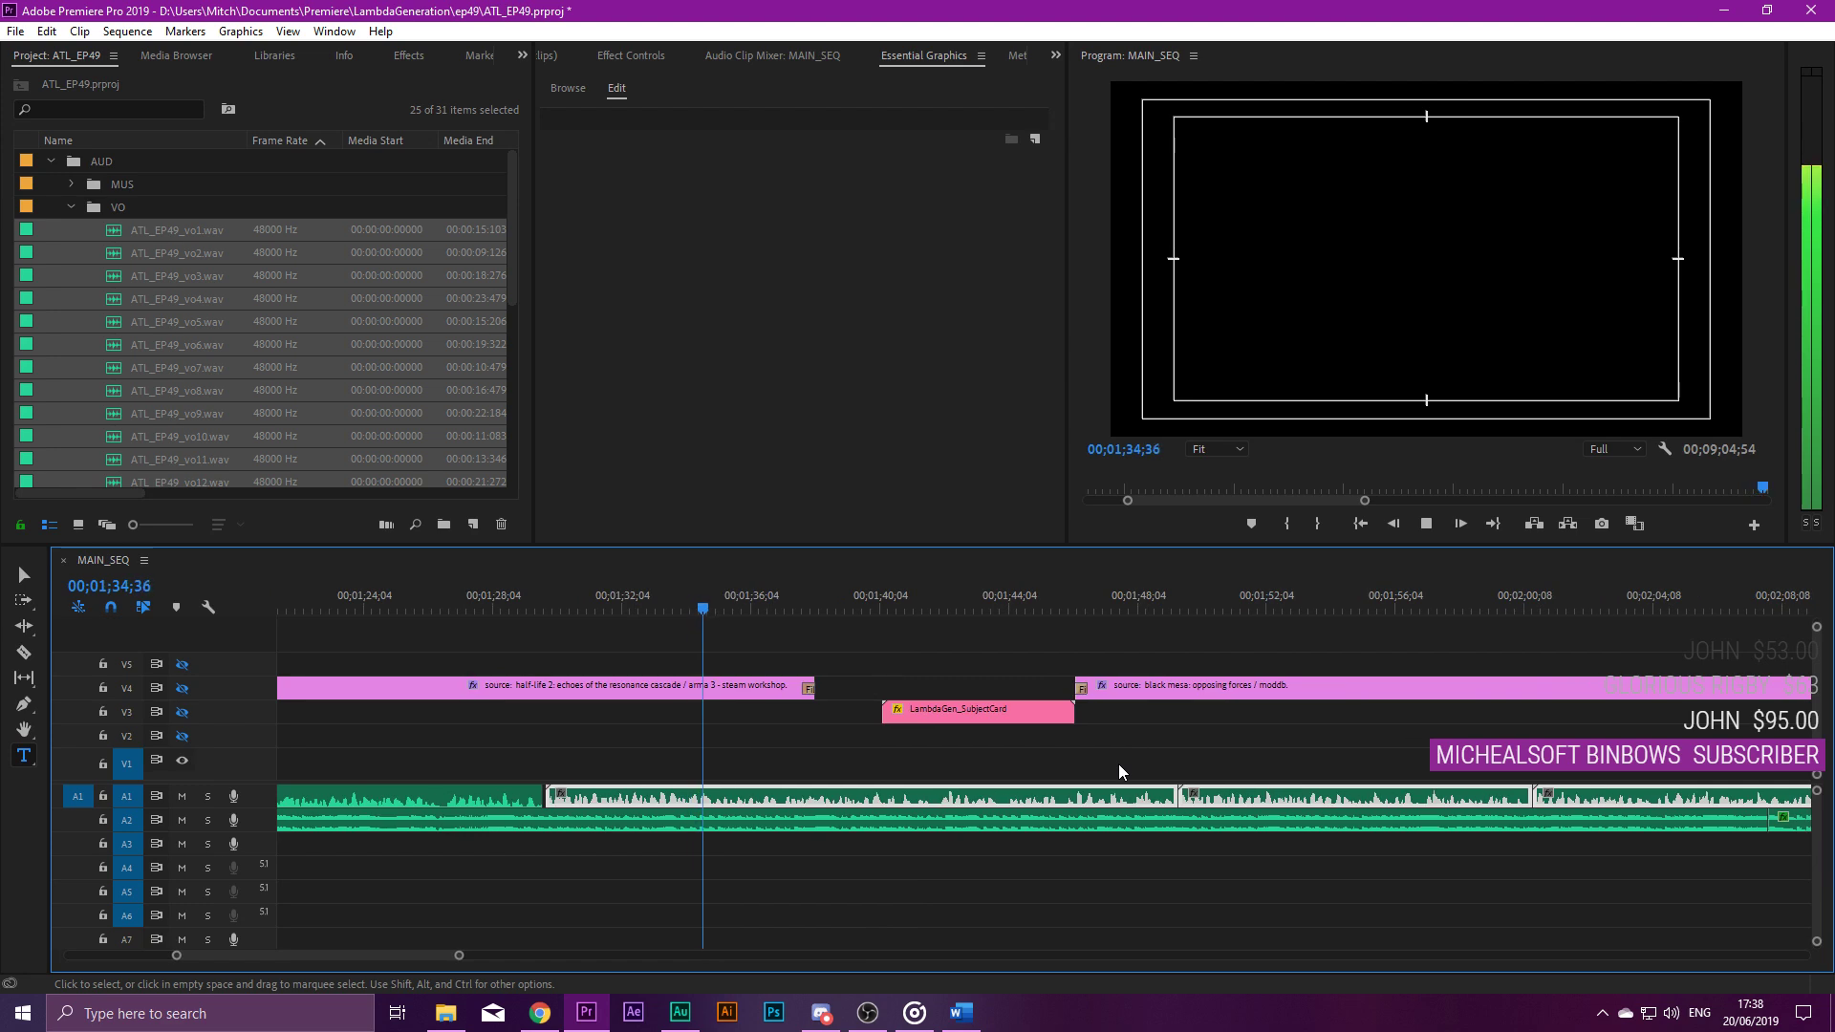
{"action": "left_click", "coordinate": [852, 796], "text": "shift"}
{"action": "left_click", "coordinate": [913, 602]}
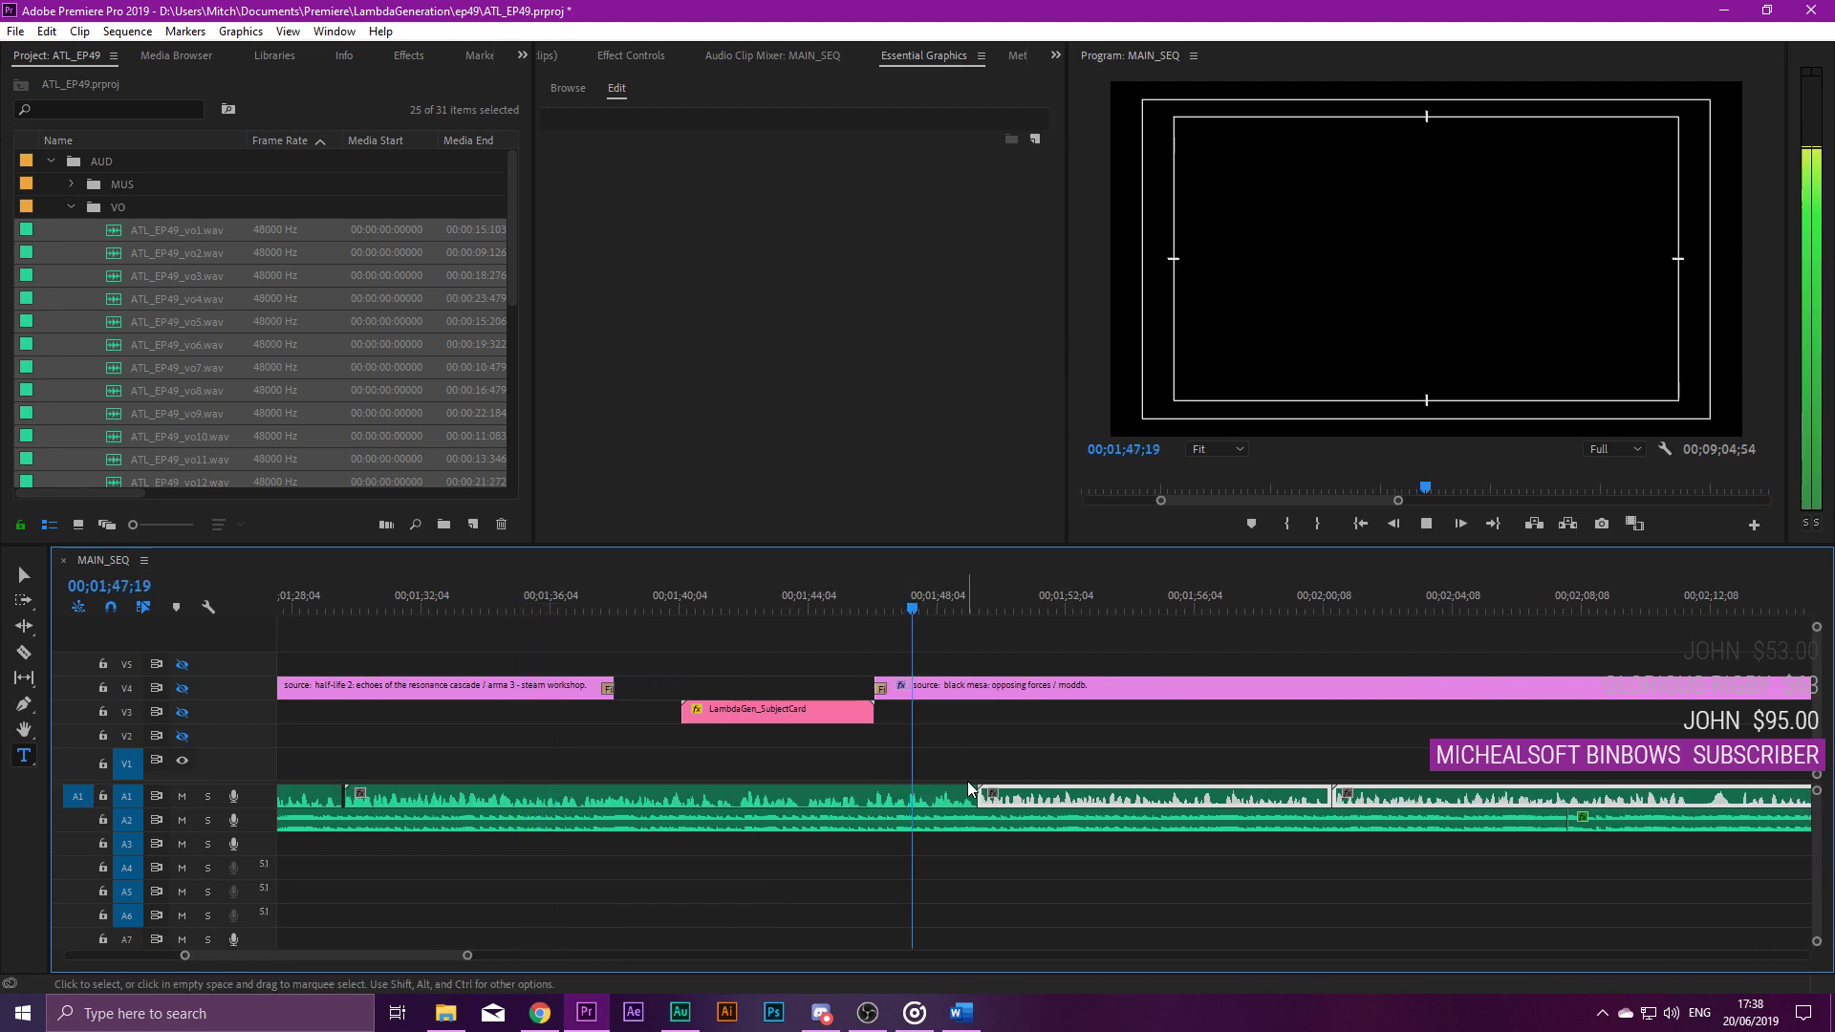
{"action": "scroll", "coordinate": [983, 793], "scroll_direction": "up", "scroll_amount": 4}
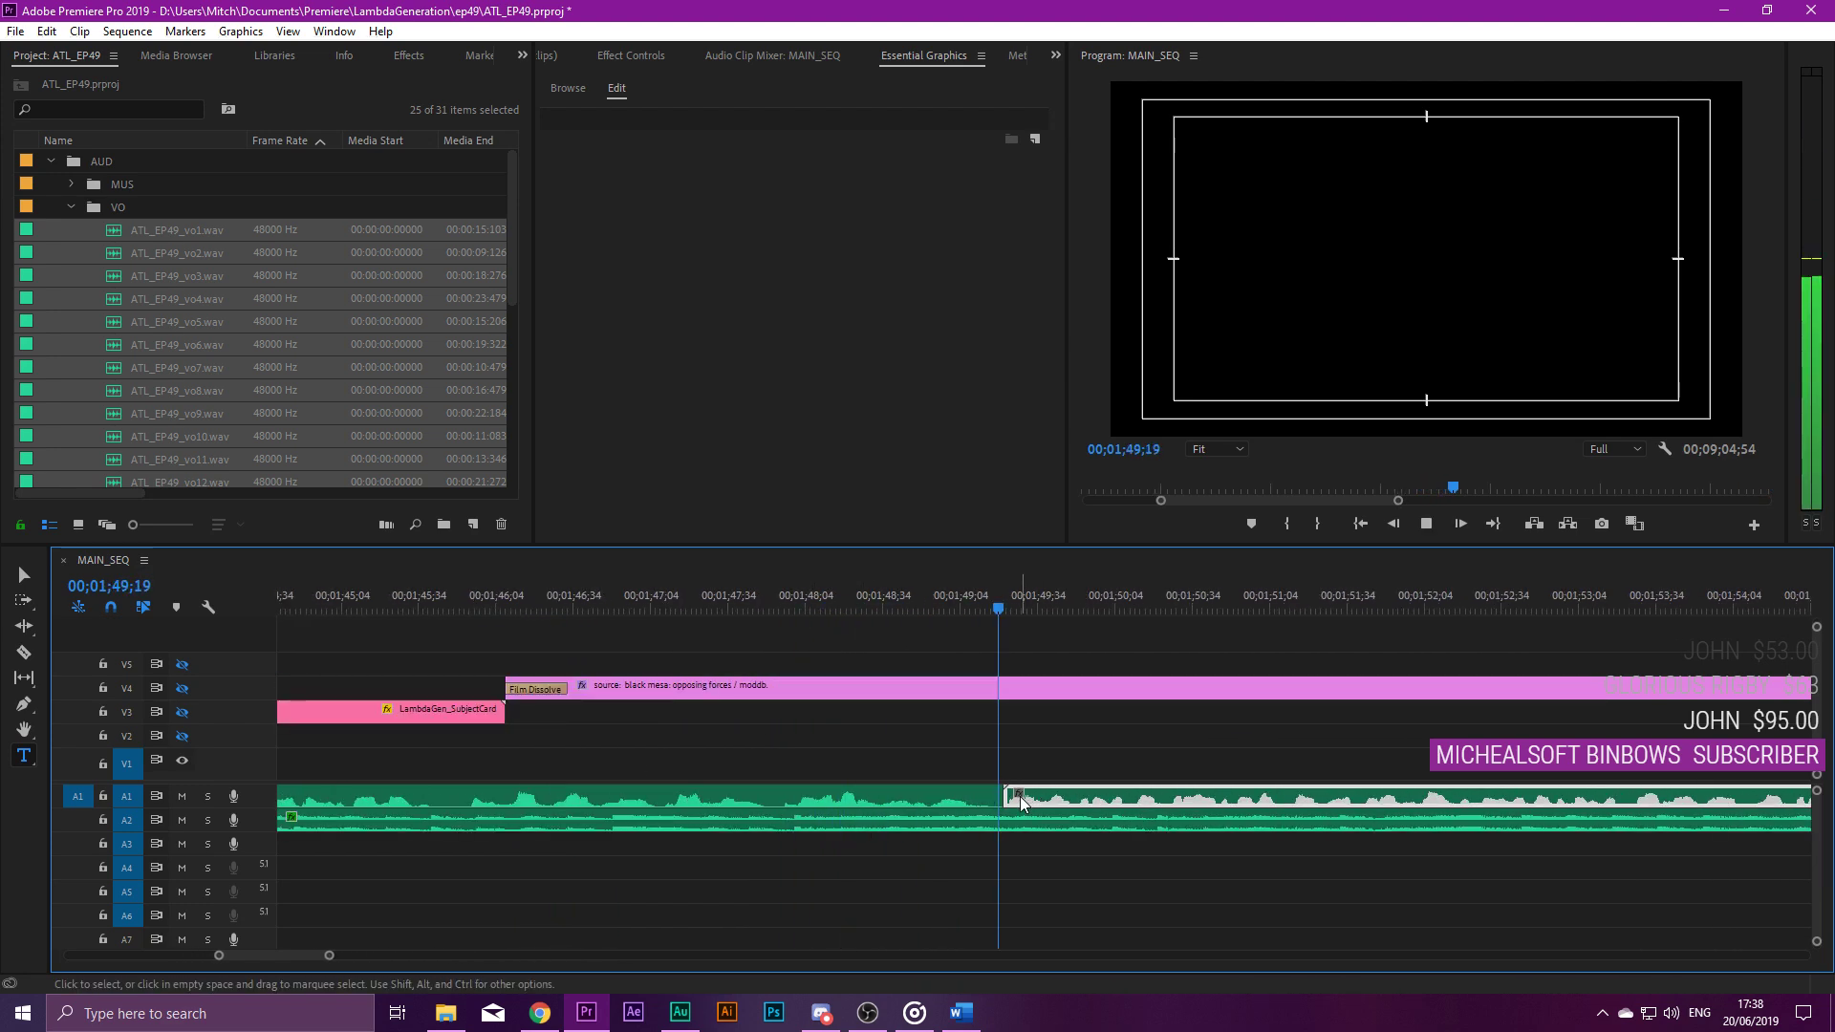
{"action": "scroll", "coordinate": [1332, 809], "scroll_direction": "down", "scroll_amount": 3}
{"action": "scroll", "coordinate": [1593, 816], "scroll_direction": "up", "scroll_amount": 3}
{"action": "key", "text": "space"}
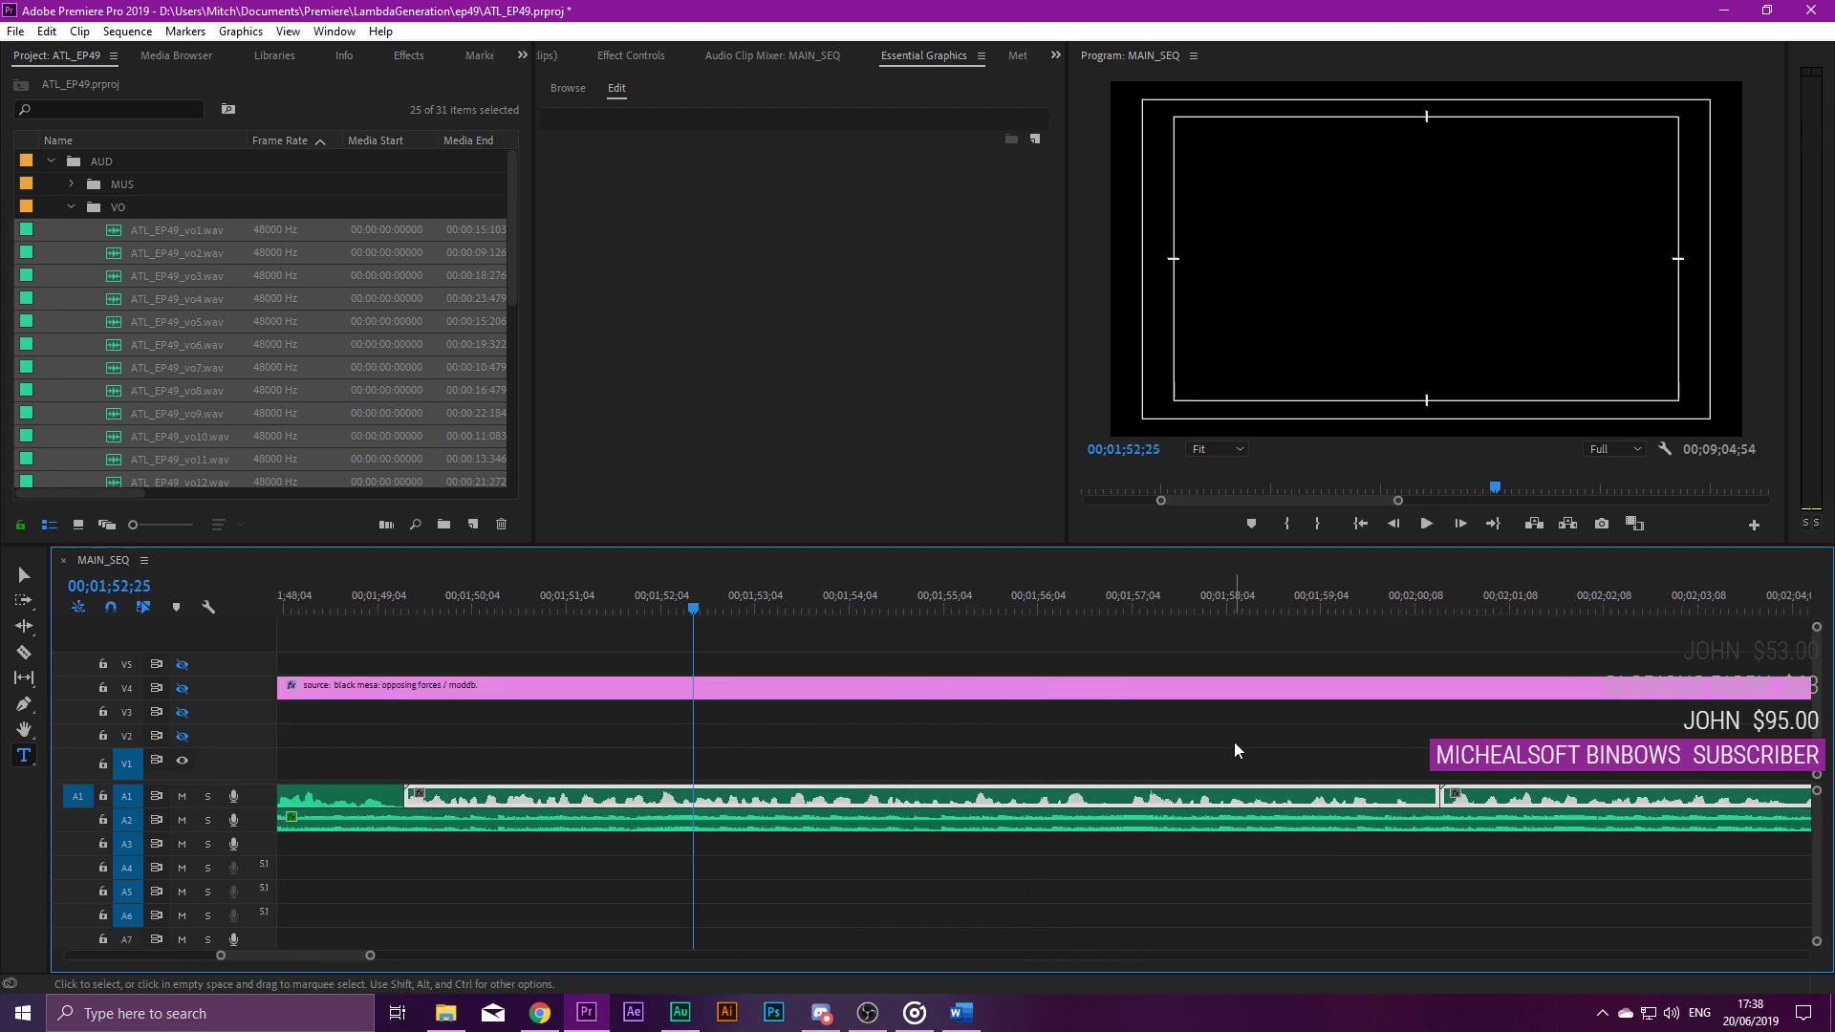
Play the end of the seventh voice-over and add a marker at 00;02;00;24 with a duration of 00;00;01;06.
{"action": "left_click", "coordinate": [1264, 599]}
{"action": "key", "text": "space"}
{"action": "scroll", "coordinate": [1332, 817], "scroll_direction": "up", "scroll_amount": 2}
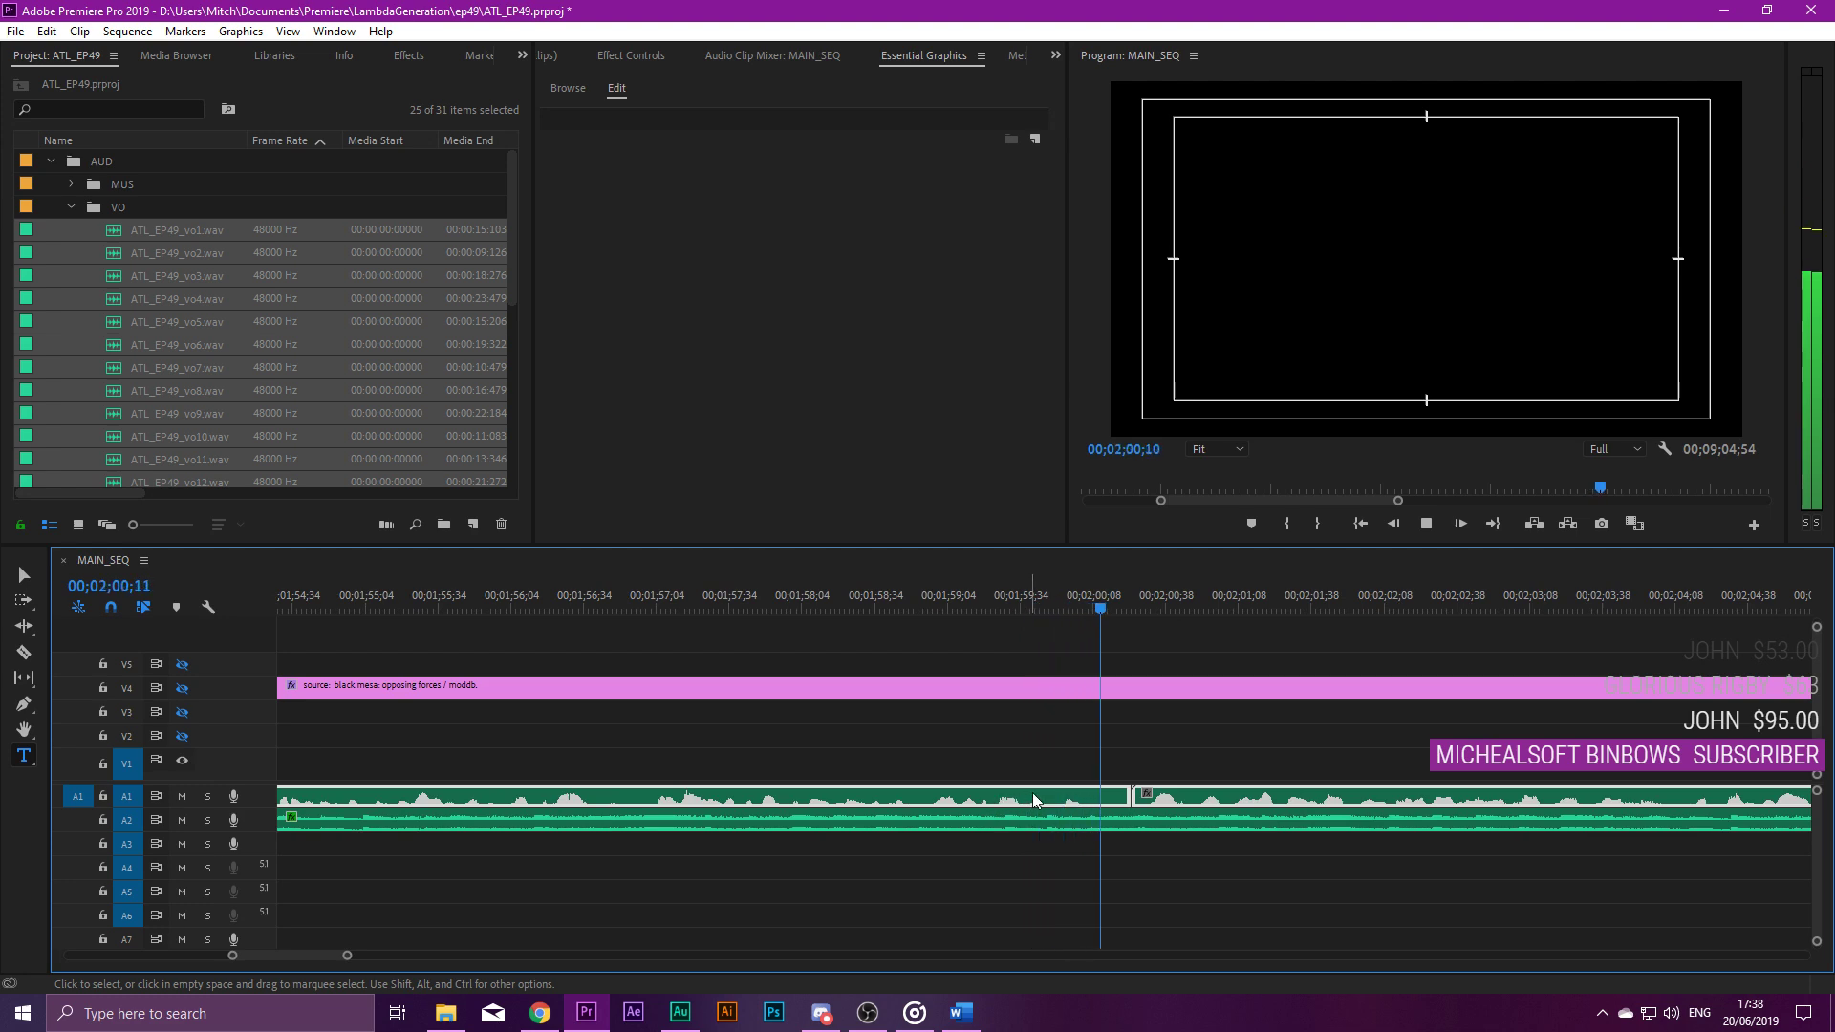
{"action": "key", "text": "space"}
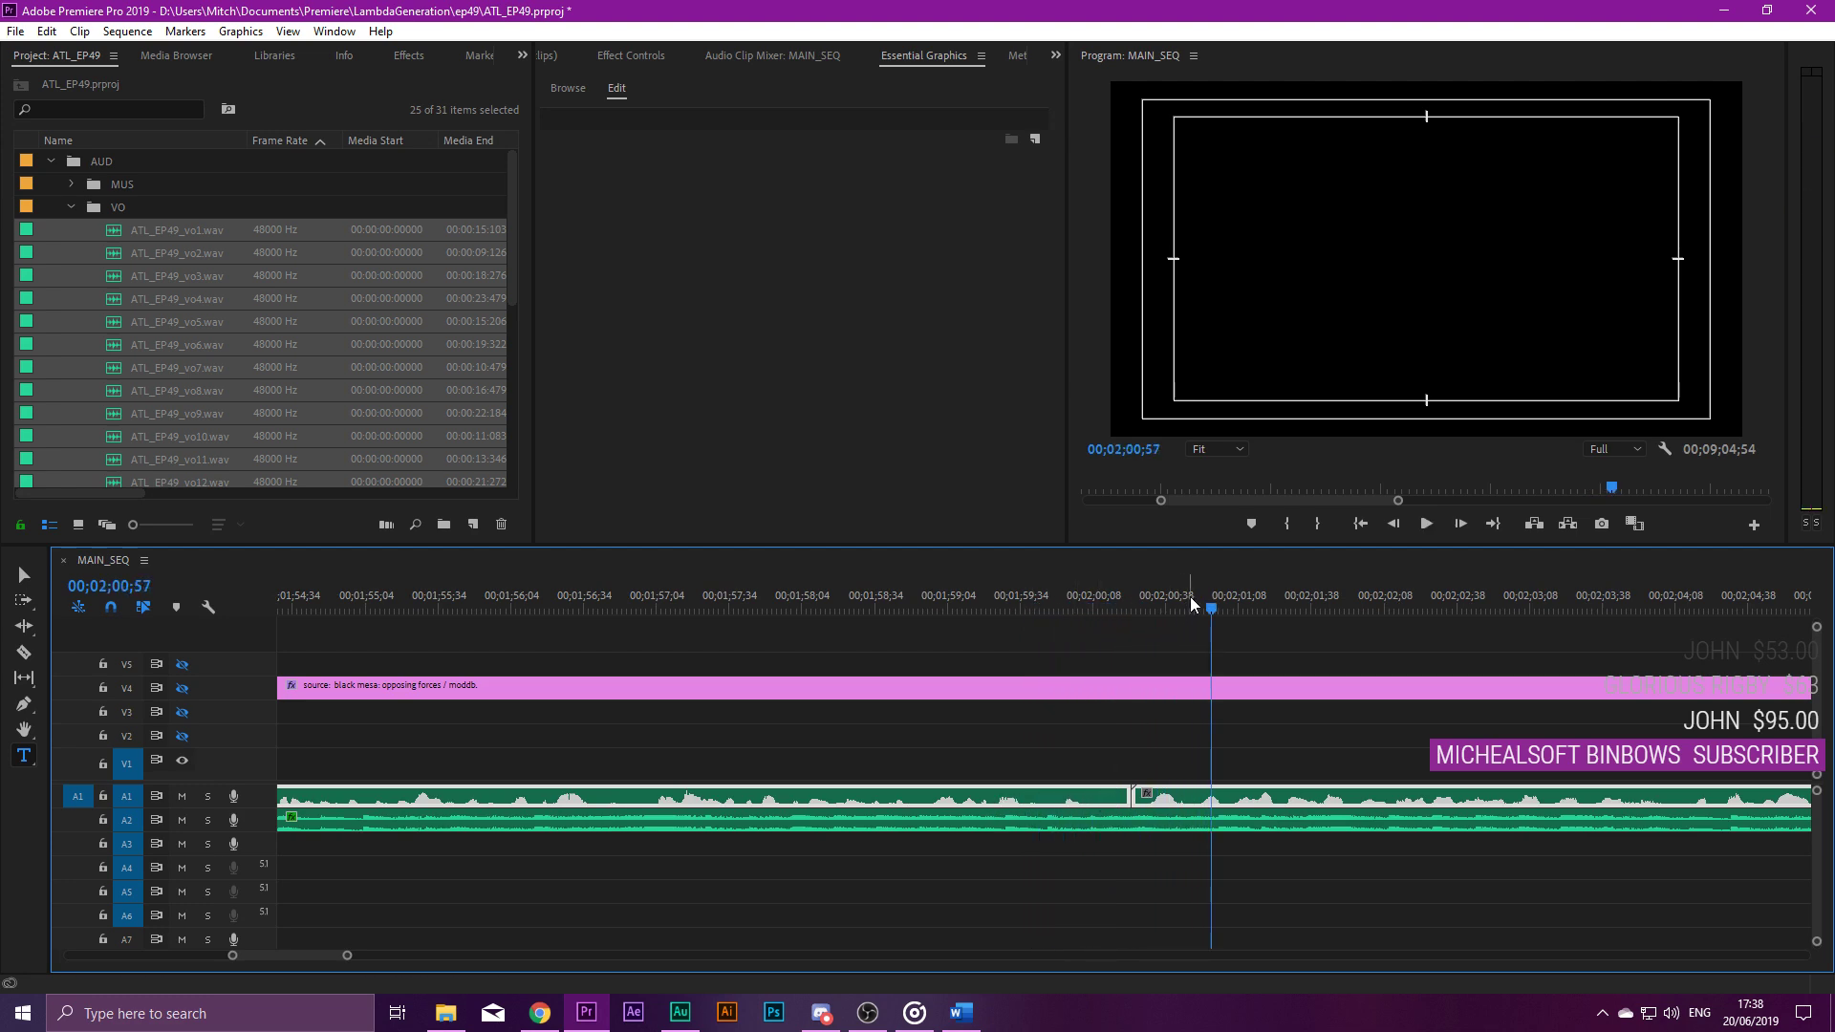
{"action": "left_click_drag", "start_coordinate": [1190, 597], "coordinate": [1137, 598]}
{"action": "key", "text": "m"}
{"action": "double_click", "coordinate": [1133, 581]}
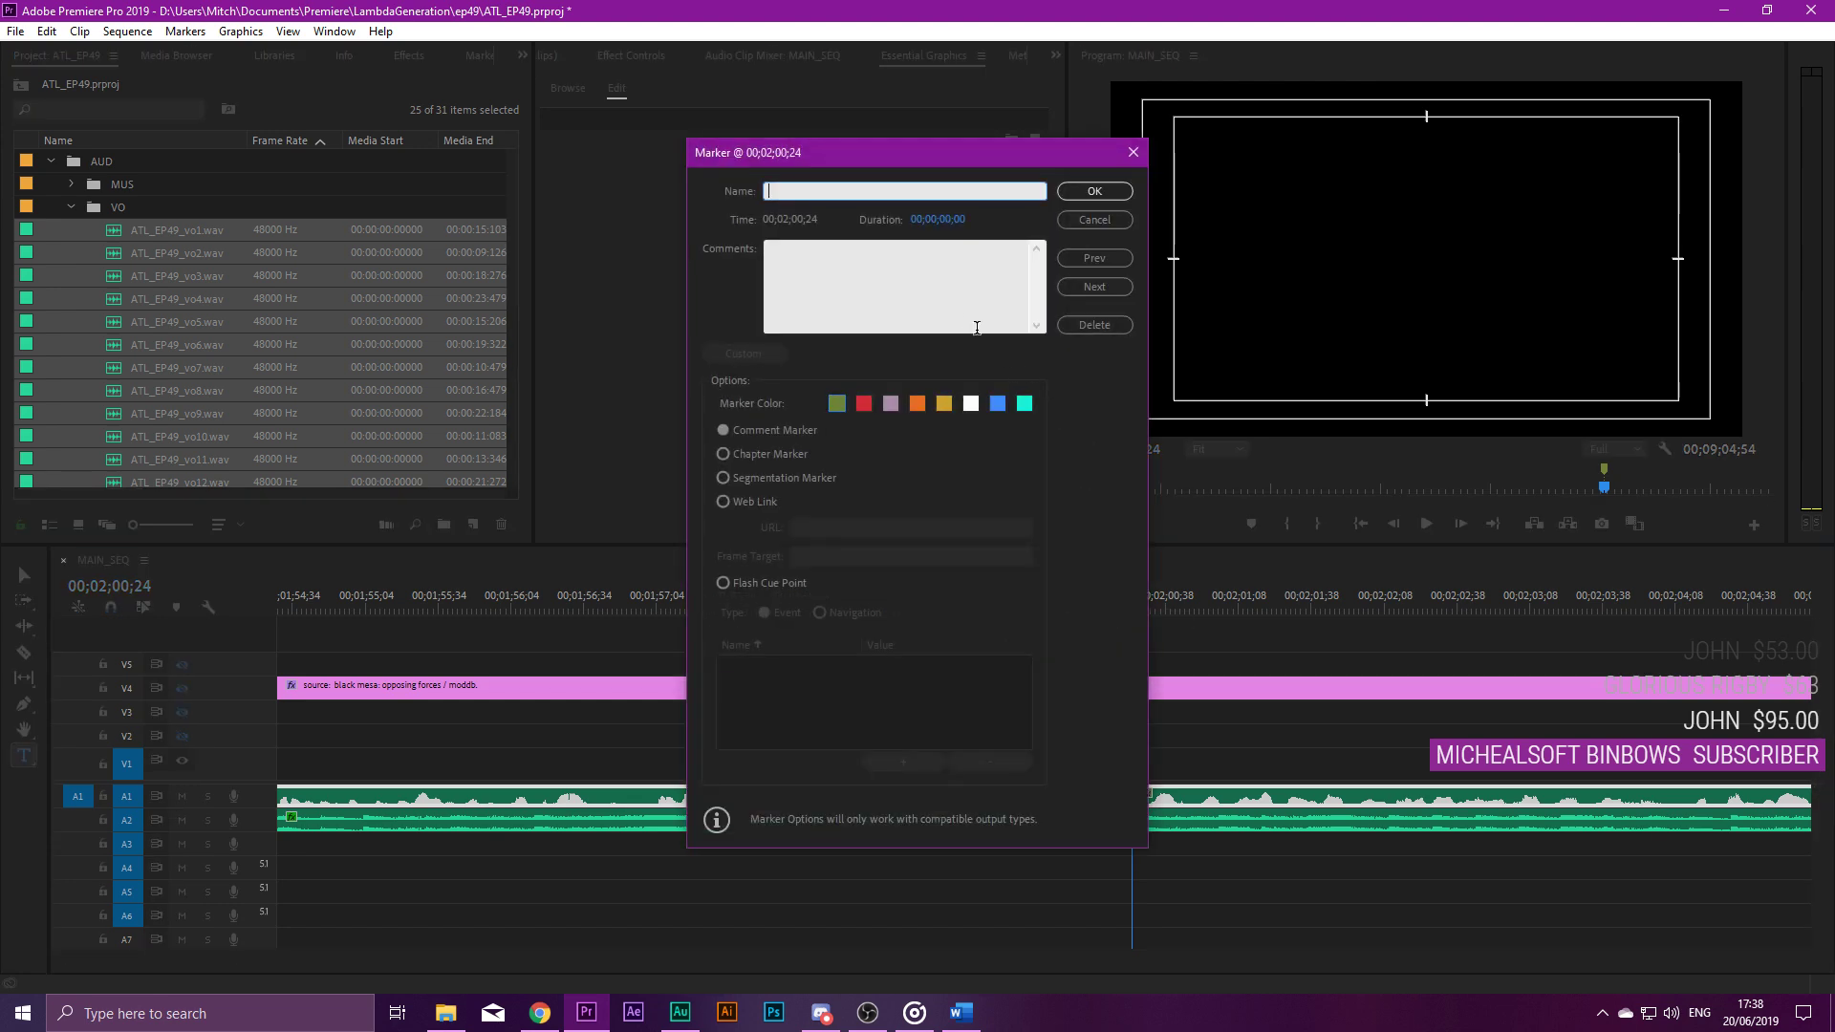
{"action": "left_click", "coordinate": [943, 221]}
{"action": "type", "text": "1"}
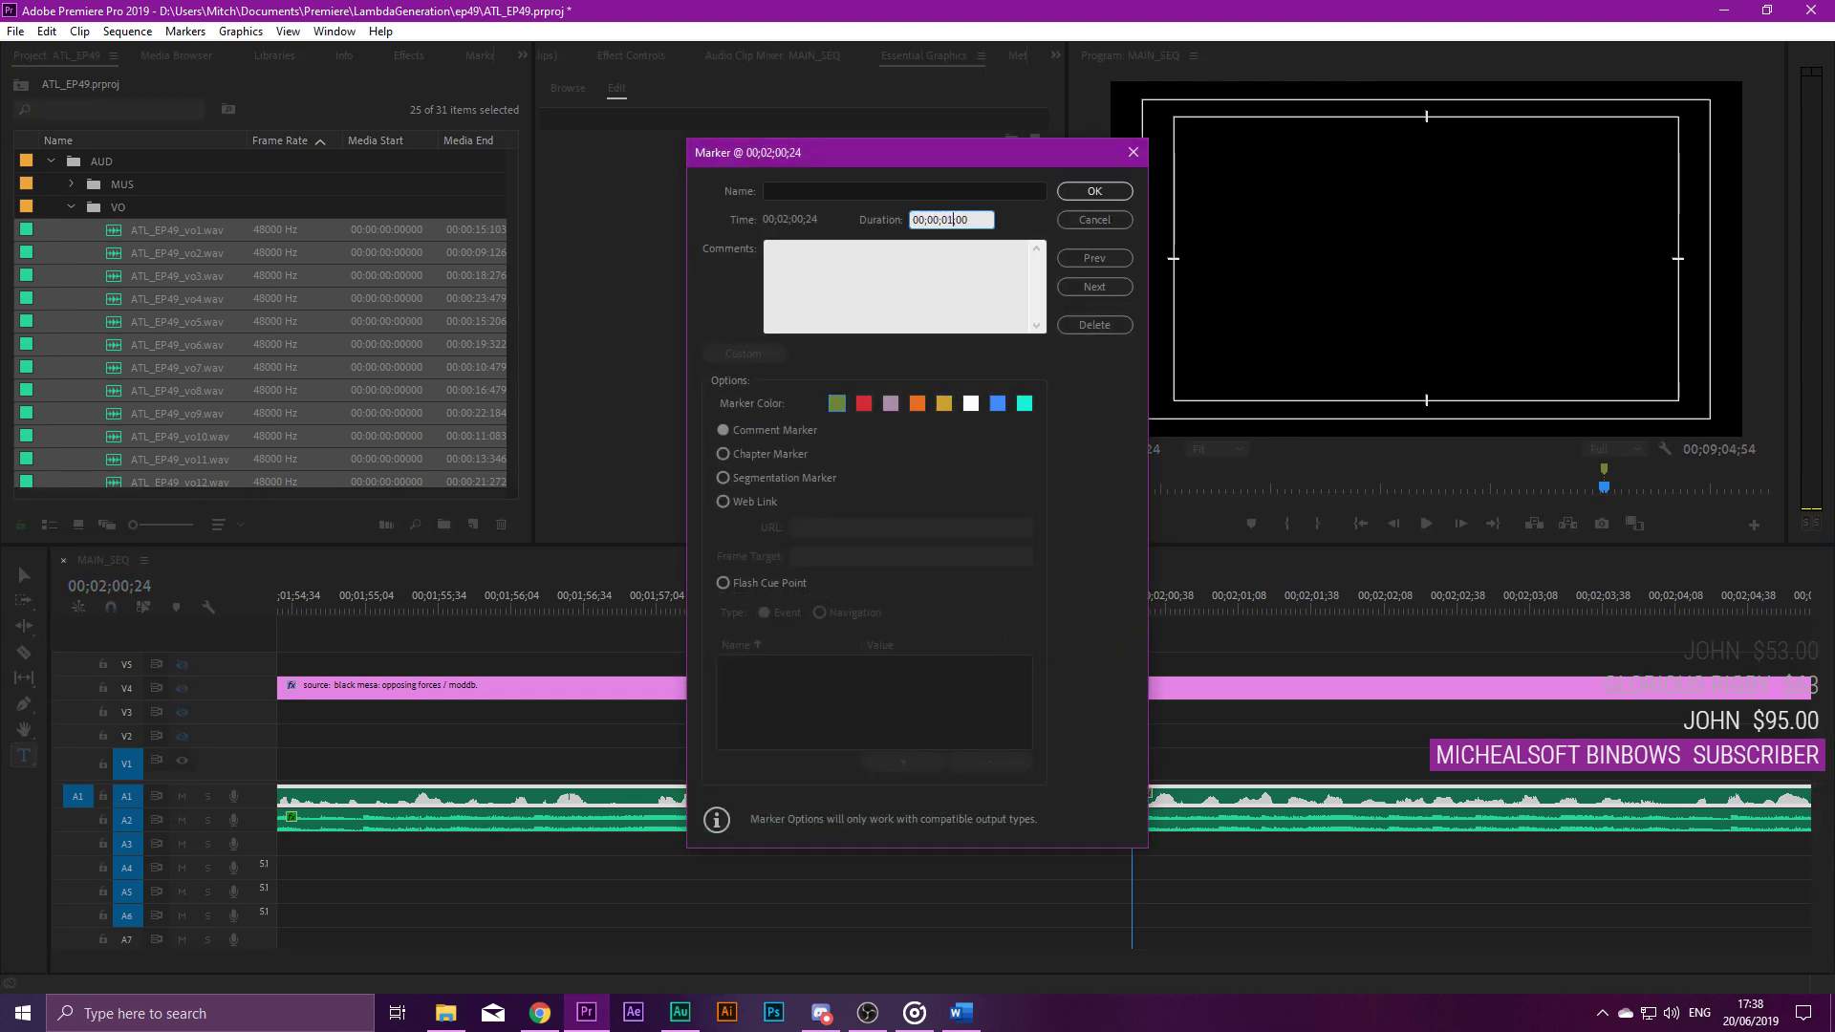
{"action": "type", "text": "06"}
{"action": "key", "text": "Return"}
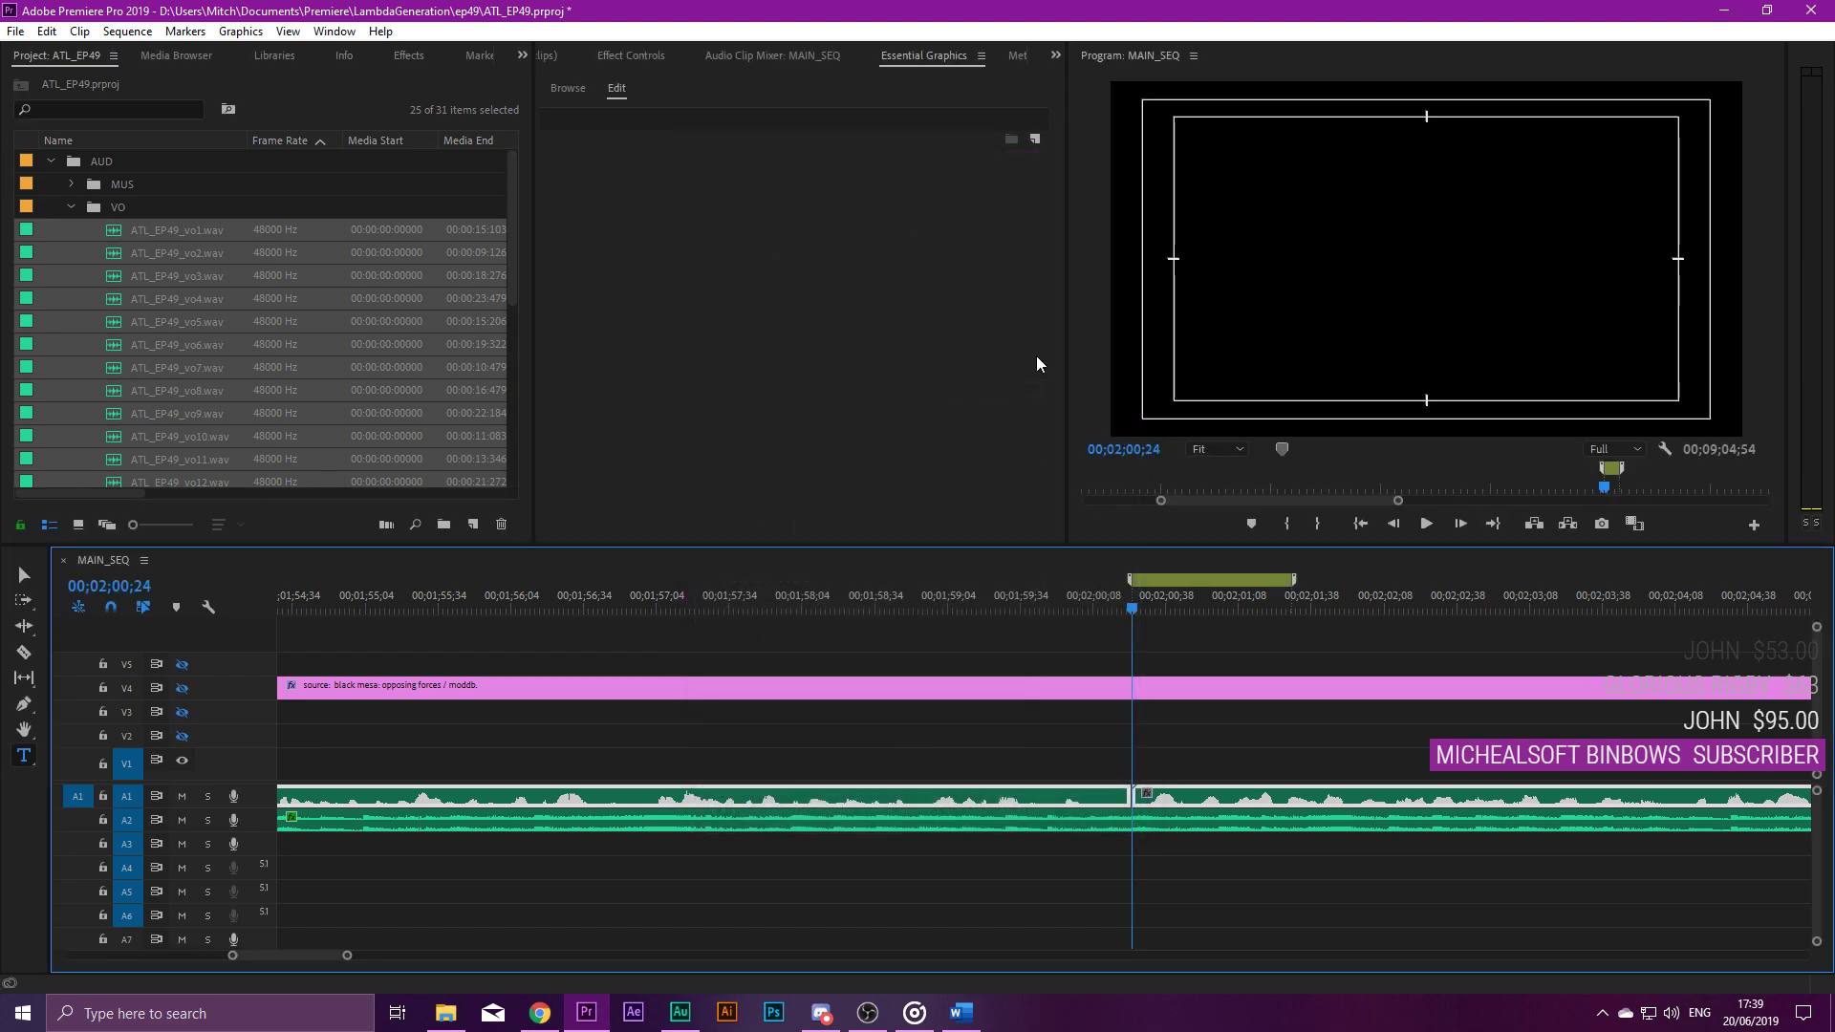
Select the eighth and all following voice-overs on A1, move them to start at the marker's end, and play across the gap.
{"action": "left_click", "coordinate": [1109, 778]}
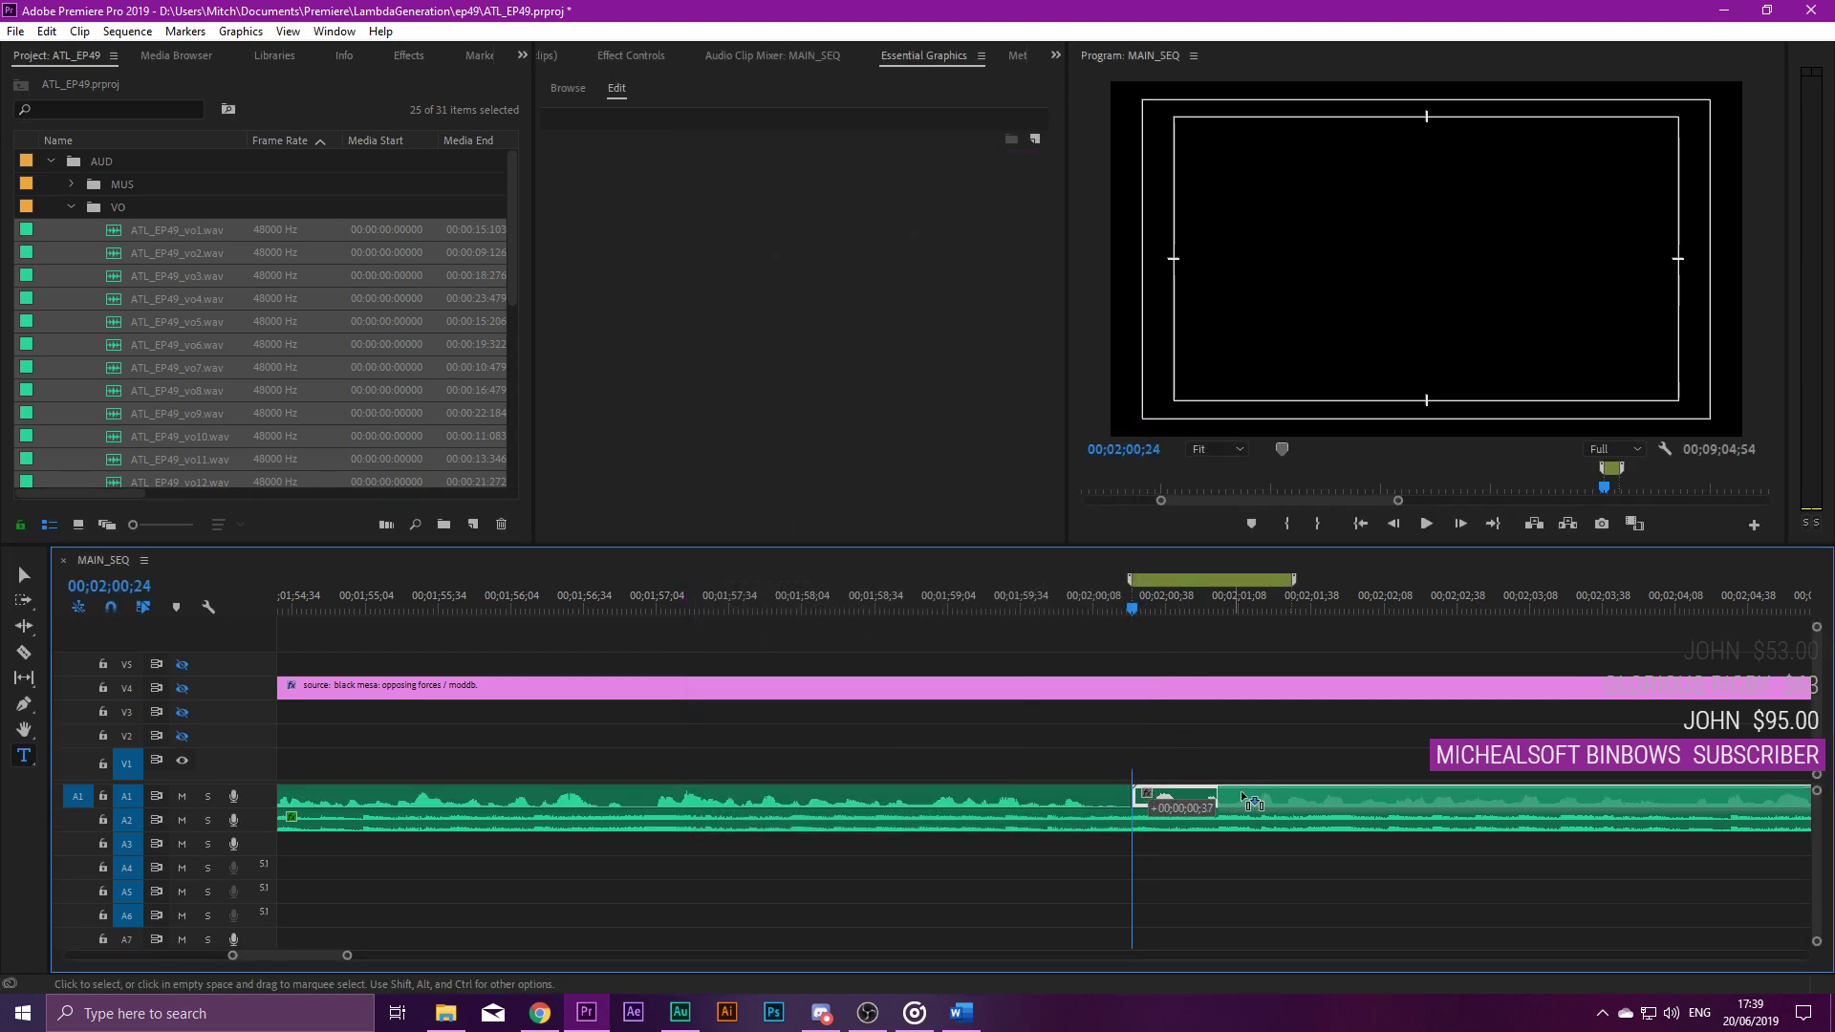
{"action": "left_click_drag", "start_coordinate": [1224, 799], "coordinate": [1385, 787]}
{"action": "key", "text": "minus"}
{"action": "key", "text": "backslash"}
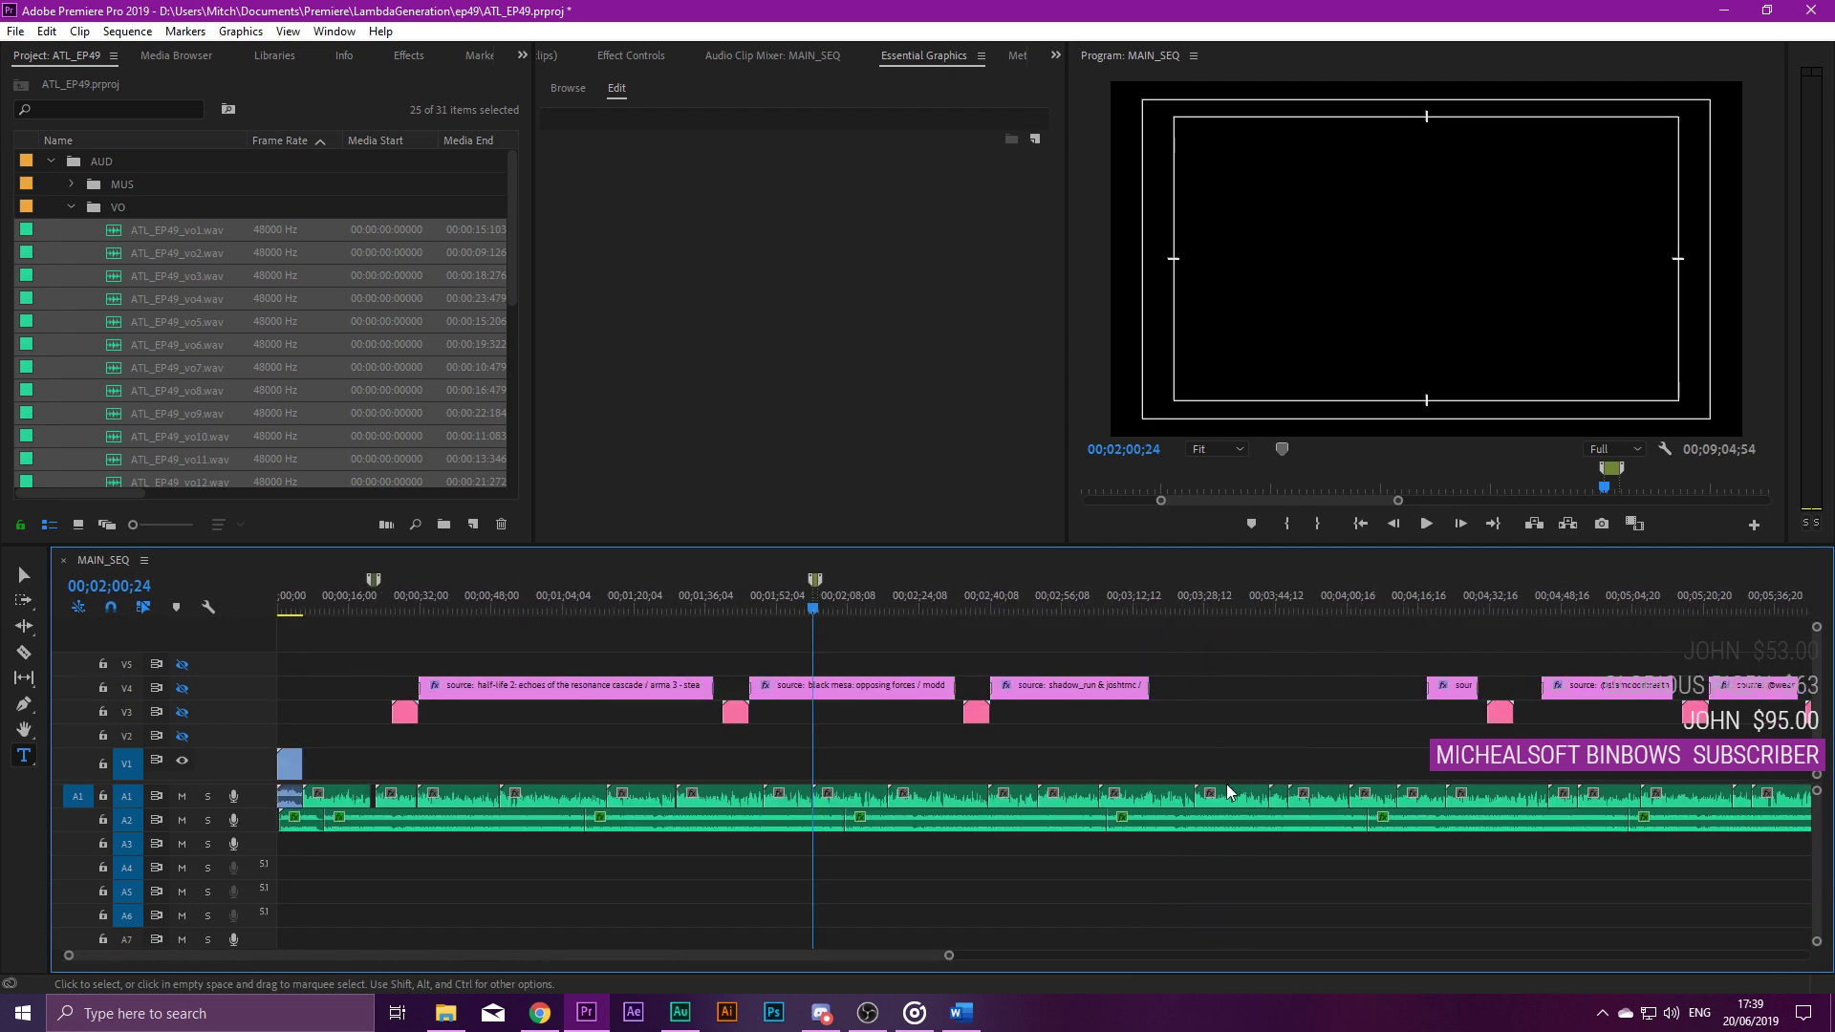
{"action": "key", "text": "minus"}
{"action": "left_click_drag", "start_coordinate": [951, 764], "coordinate": [490, 809]}
{"action": "key", "text": "equal"}
{"action": "key", "text": "equal"}
{"action": "key", "text": "equal"}
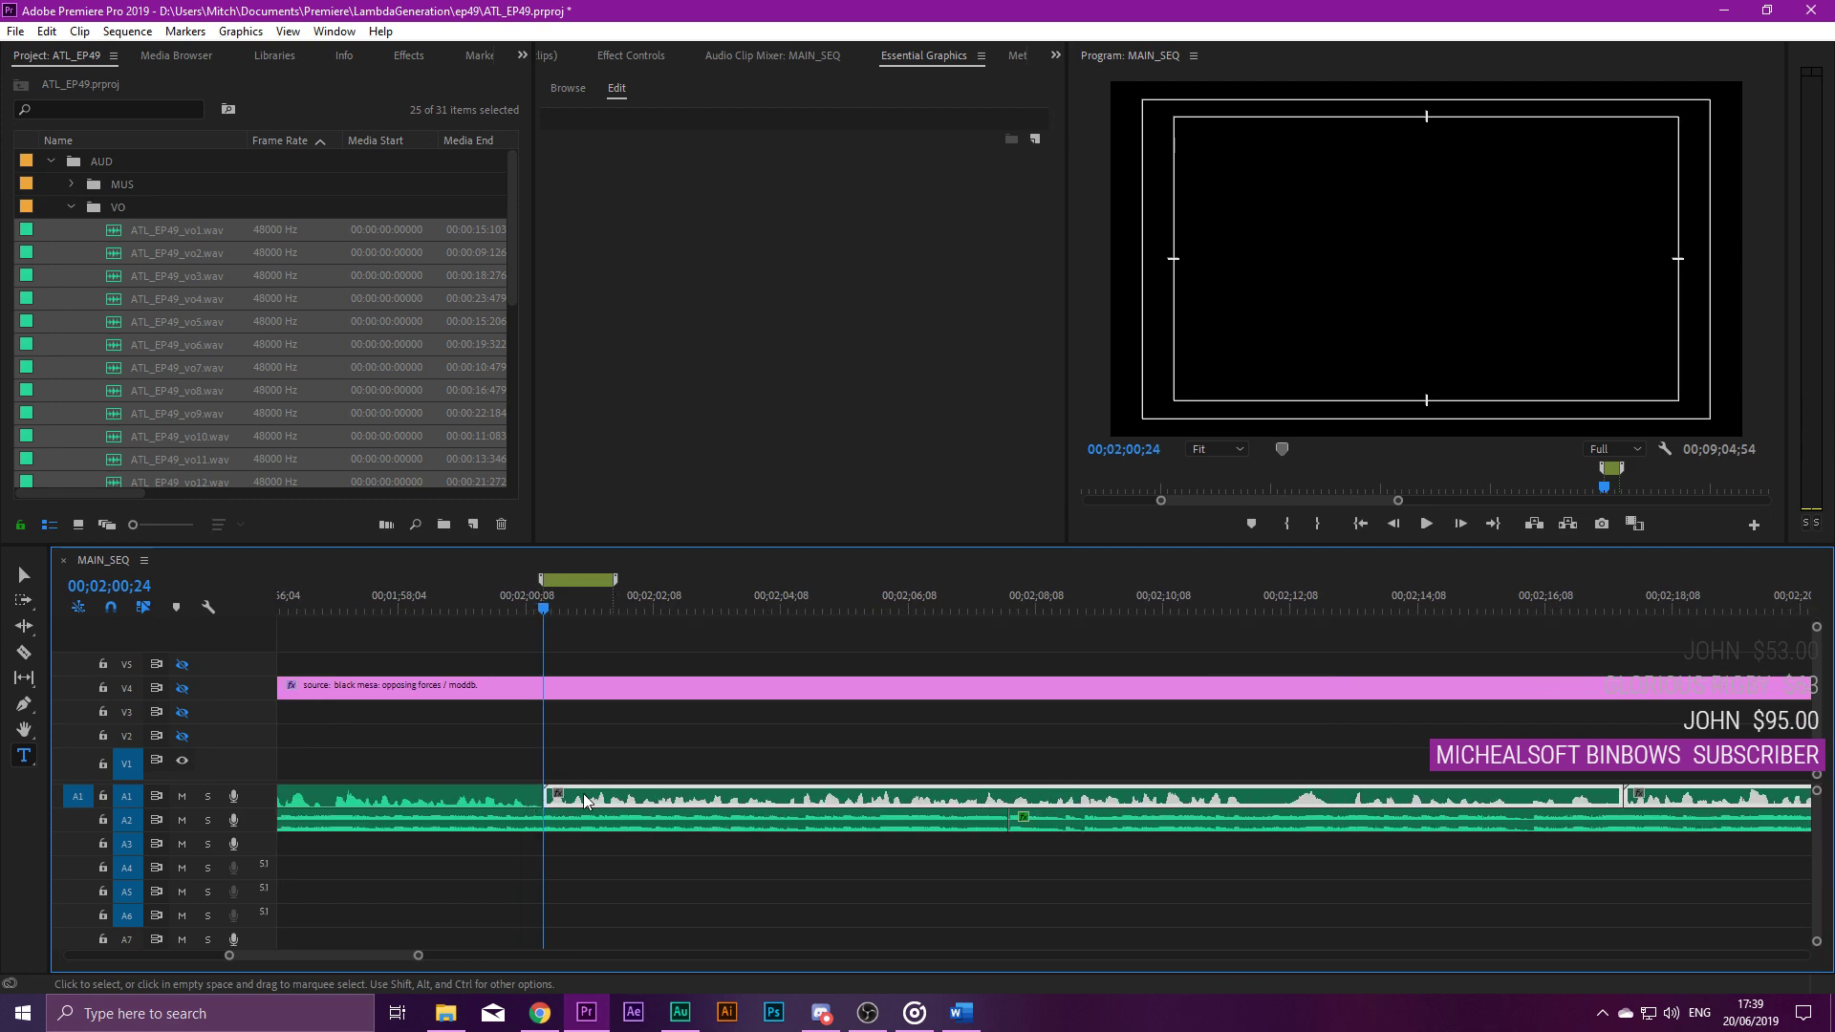
{"action": "left_click_drag", "start_coordinate": [621, 803], "coordinate": [654, 805]}
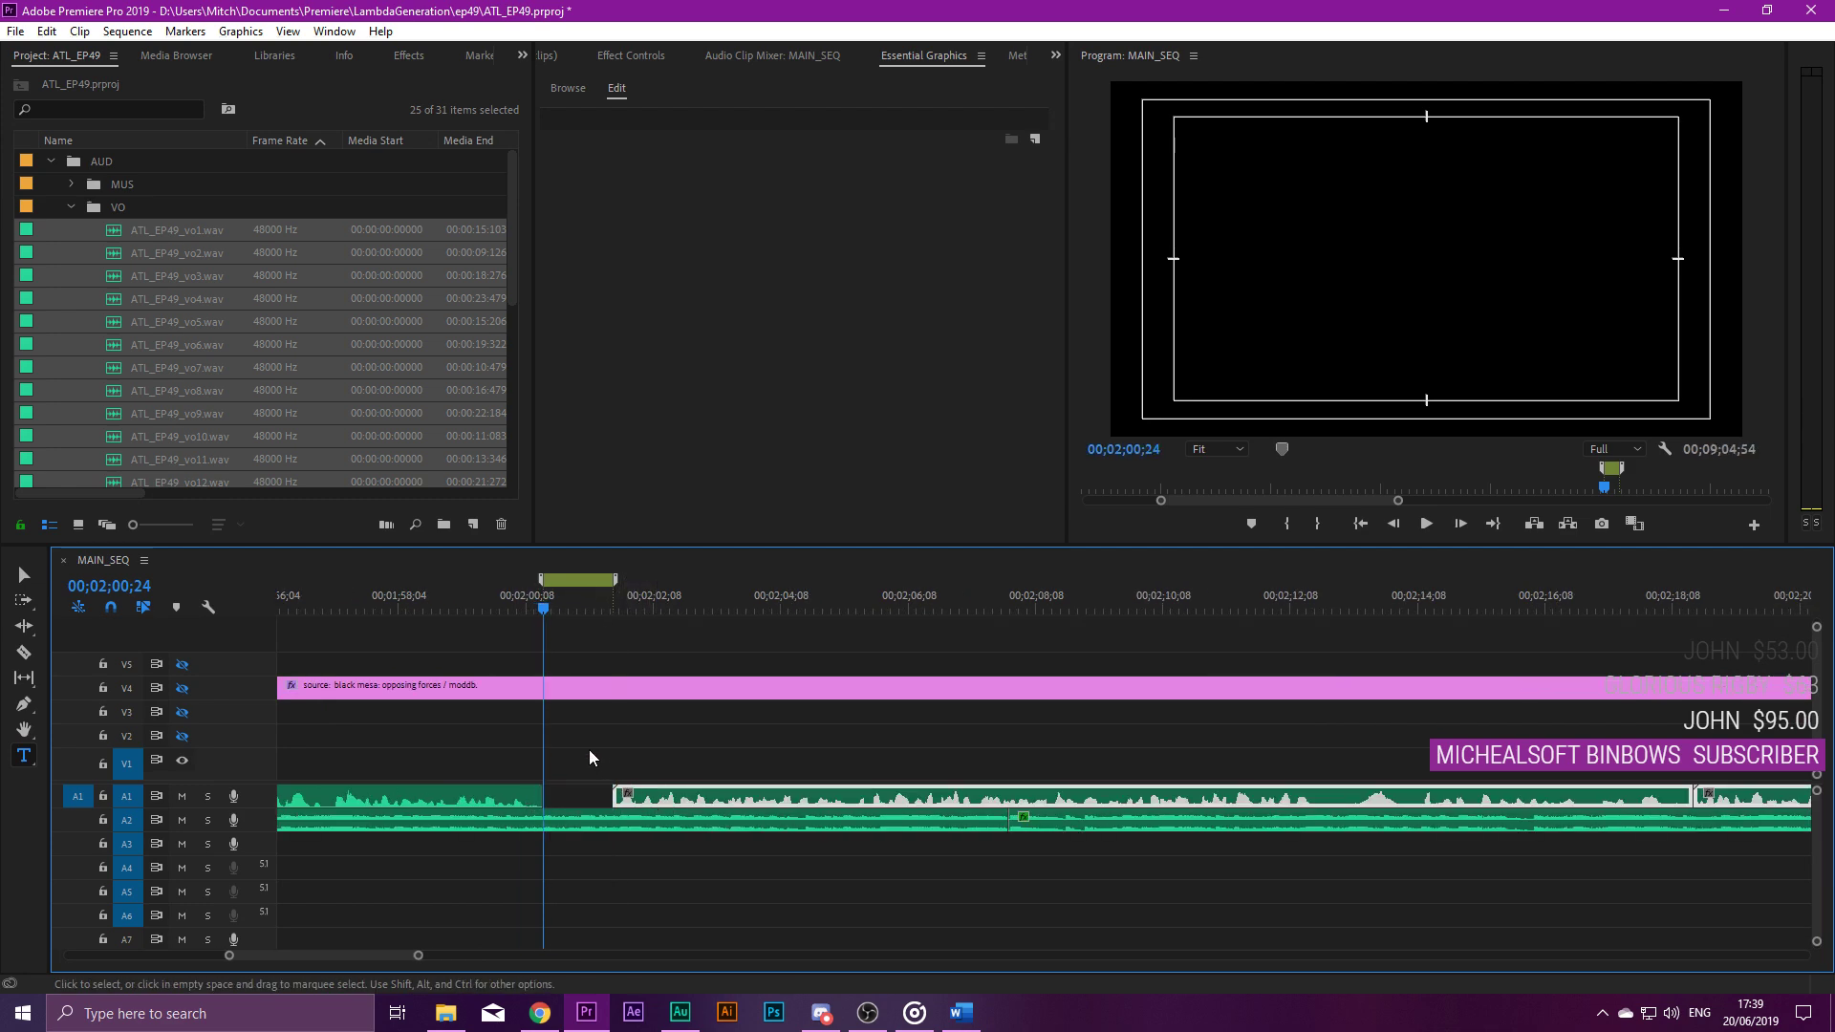
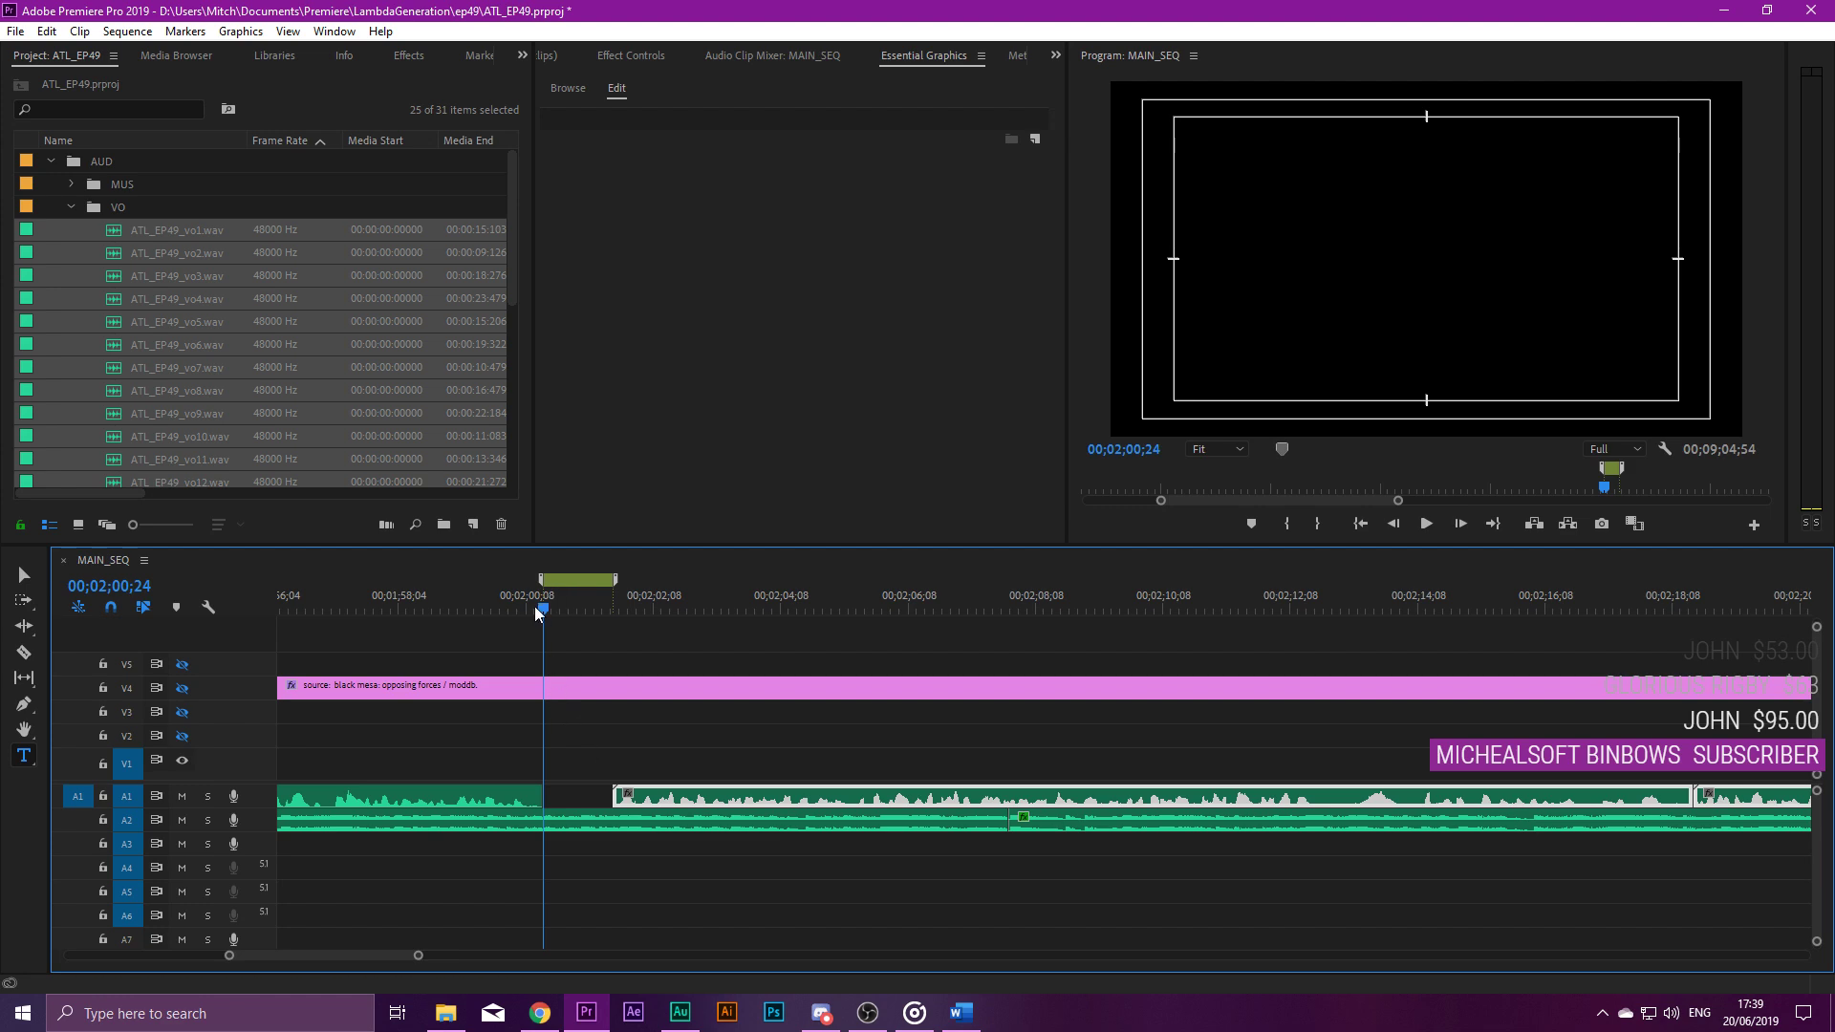
{"action": "key", "text": "space"}
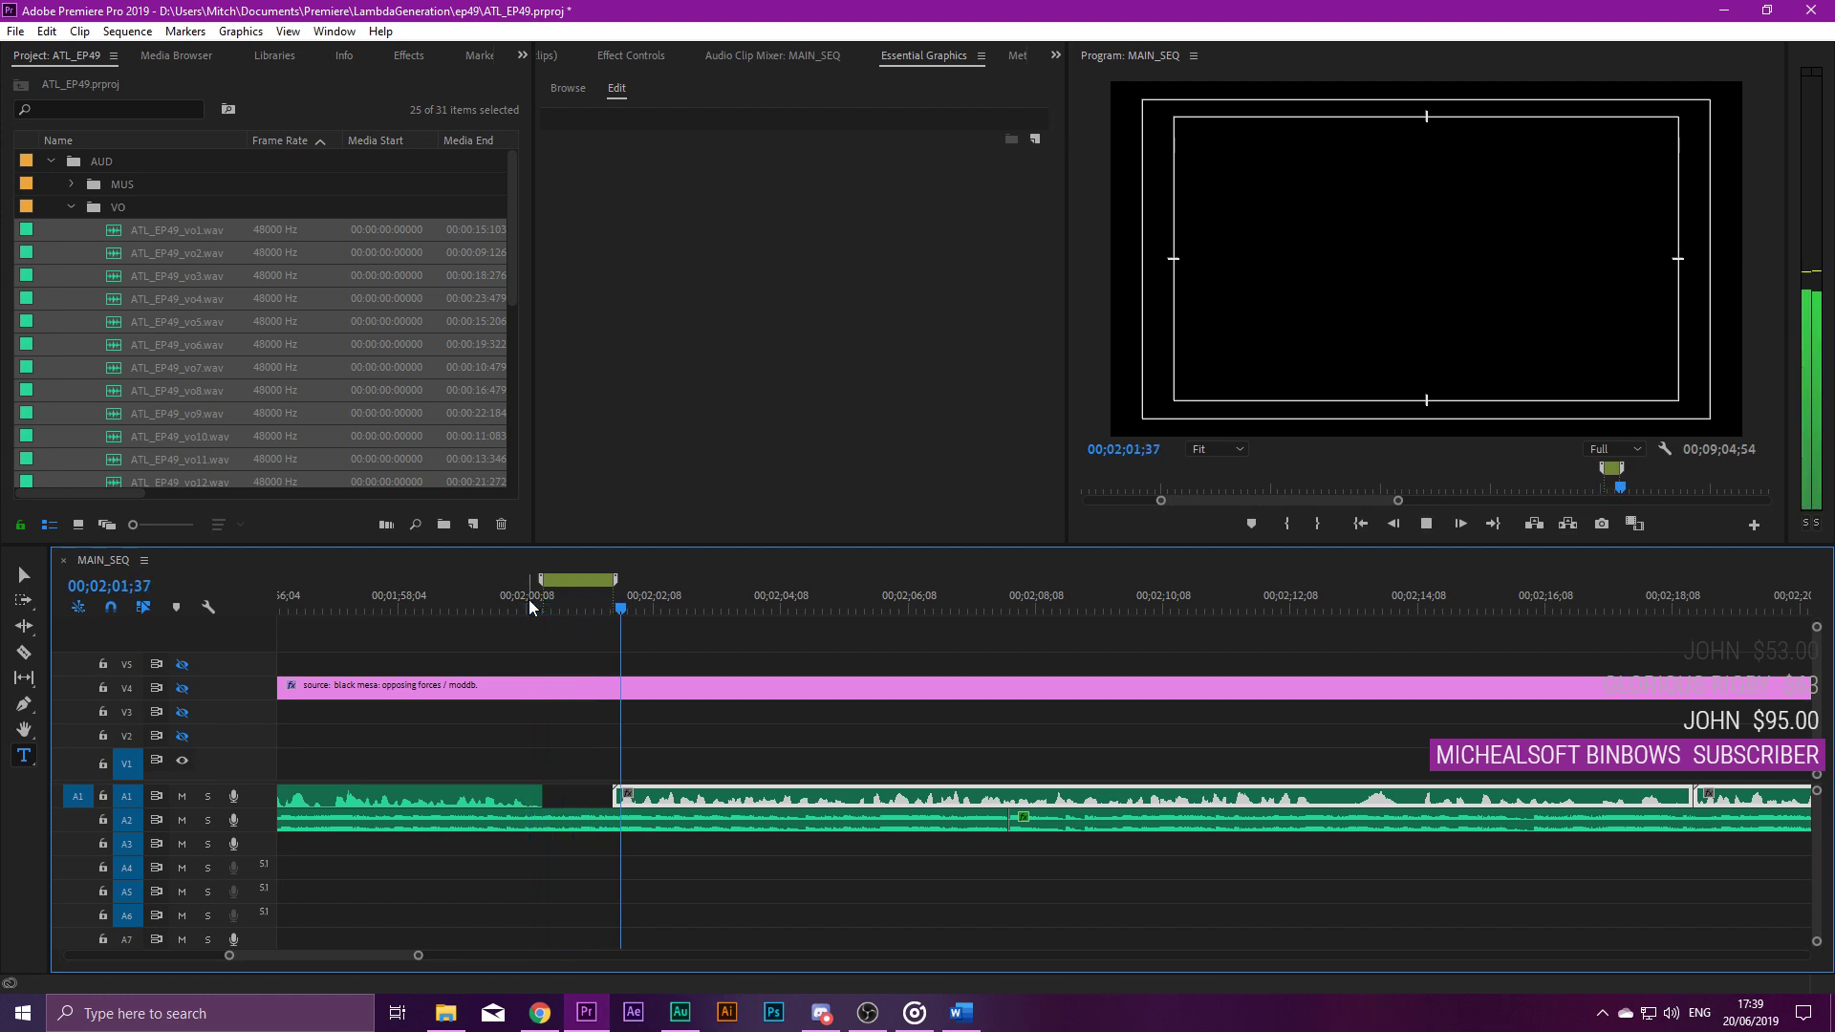
Remove the eighth voice-over from the selection and play the transition into the ninth.
{"action": "key", "text": "minus"}
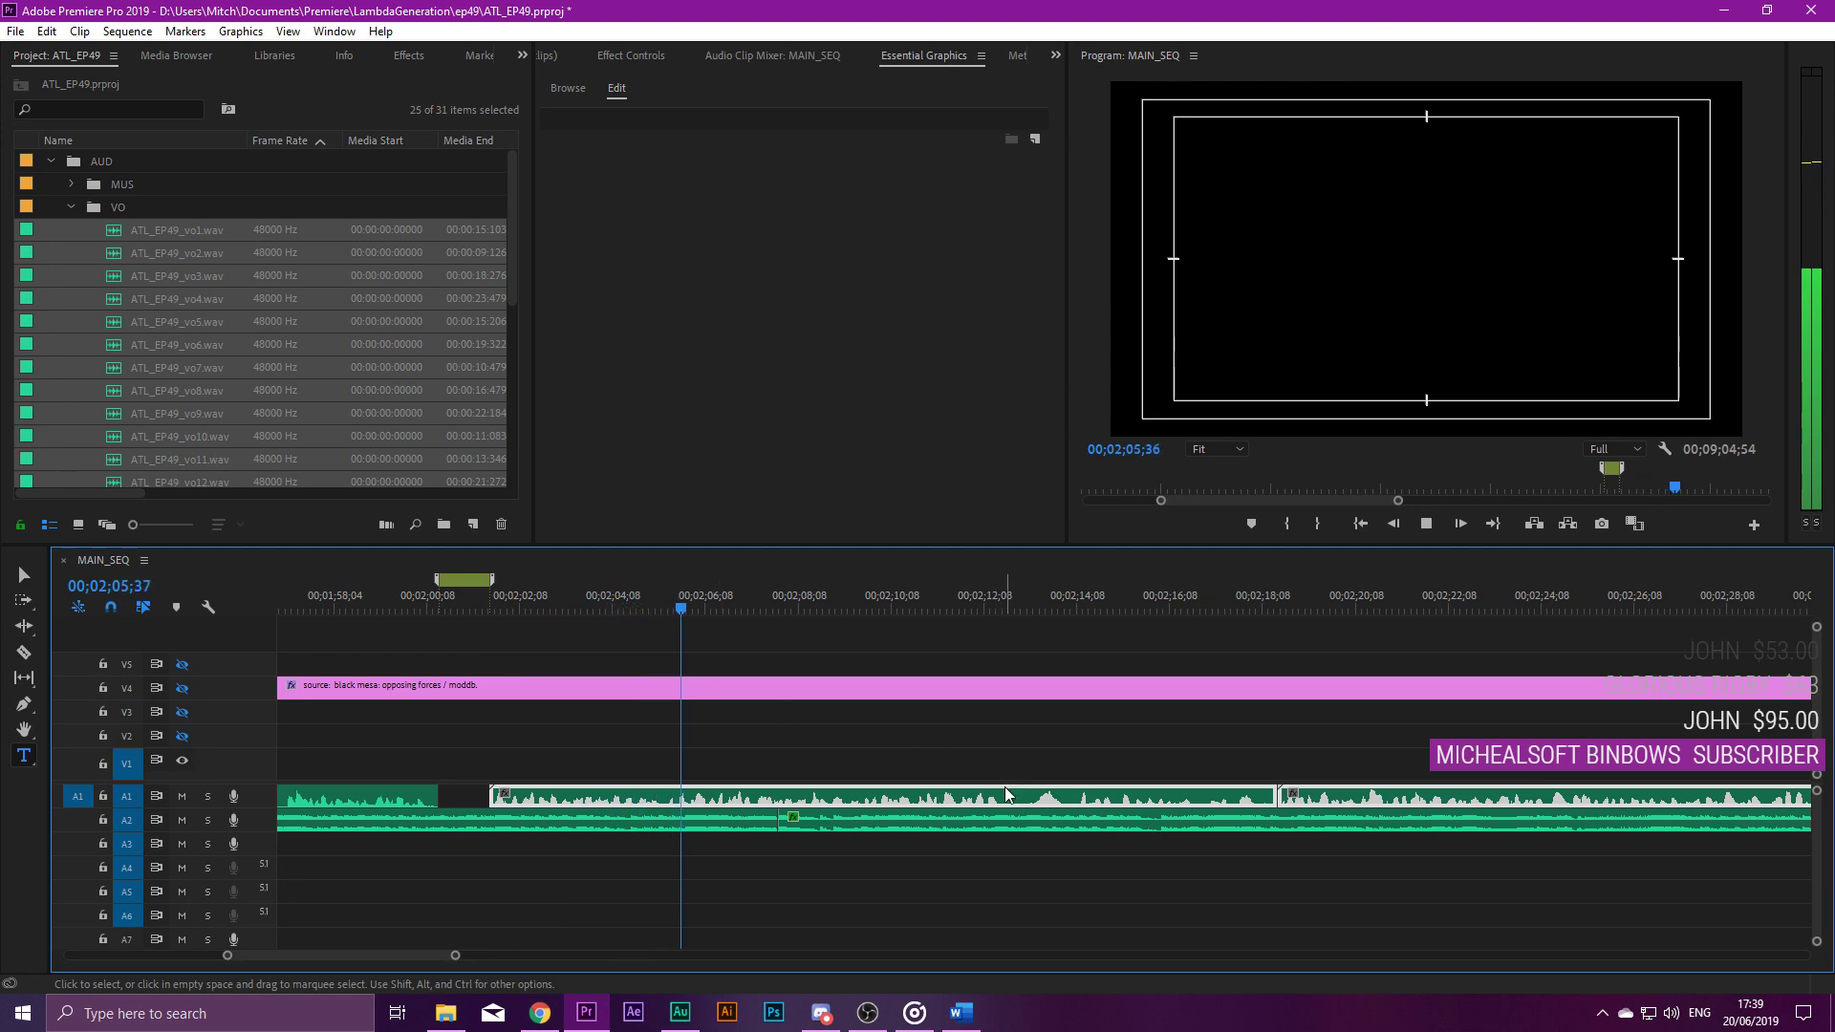
{"action": "left_click", "coordinate": [1183, 593]}
{"action": "key", "text": "equal"}
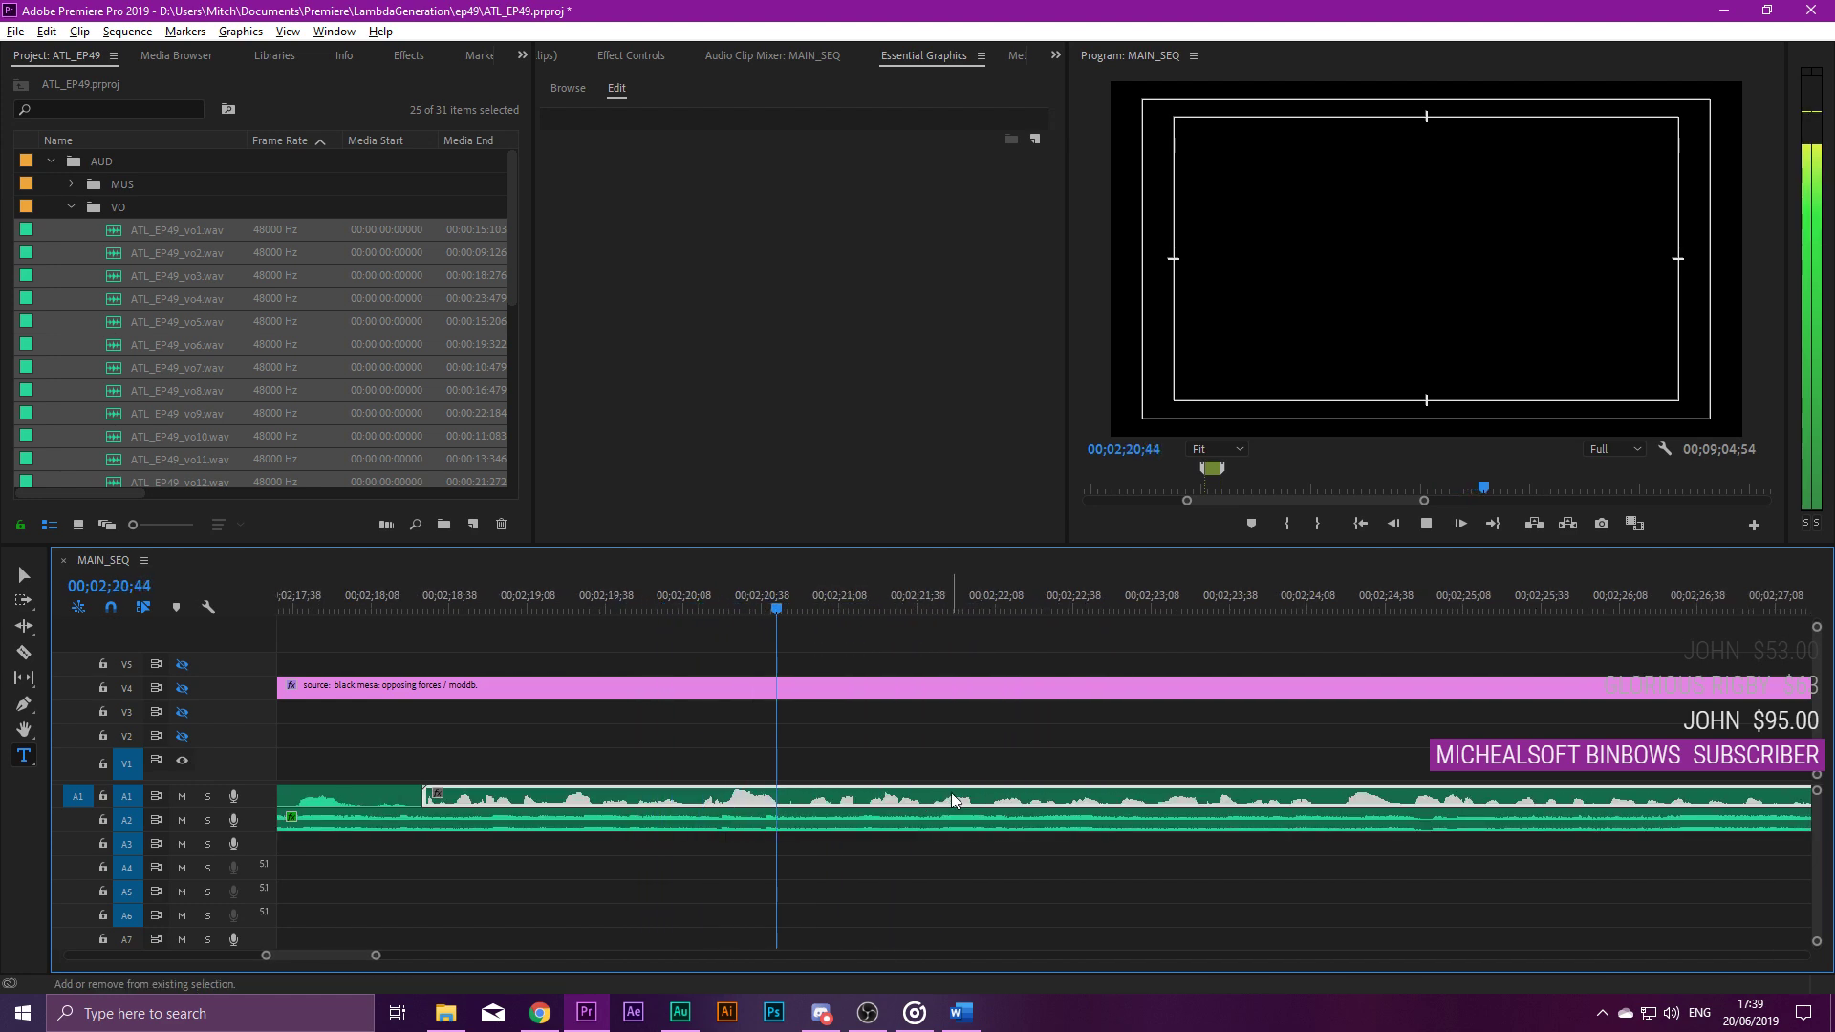
Remove the ninth voice-over from the selection and play the transition into the tenth.
{"action": "key", "text": "minus"}
{"action": "scroll", "coordinate": [1287, 797], "scroll_direction": "down", "scroll_amount": 3}
{"action": "left_click", "coordinate": [1486, 622]}
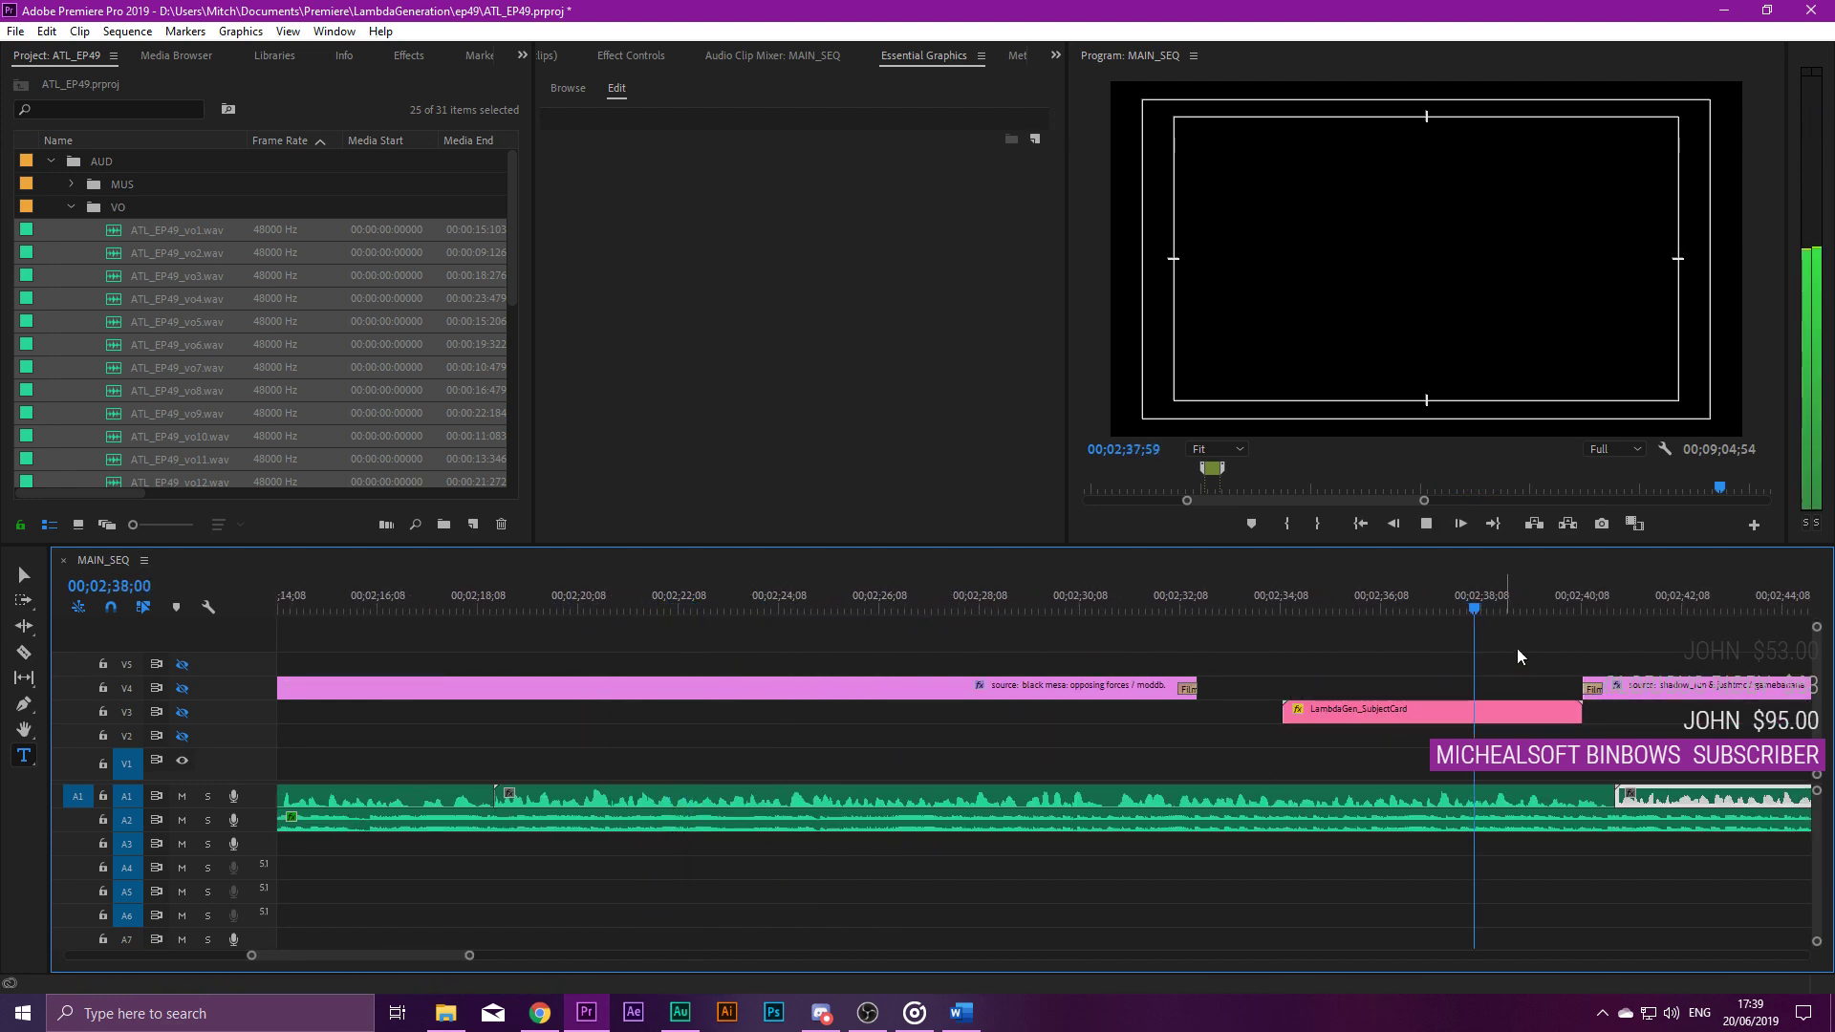
{"action": "key", "text": "equal"}
{"action": "key", "text": "alt"}
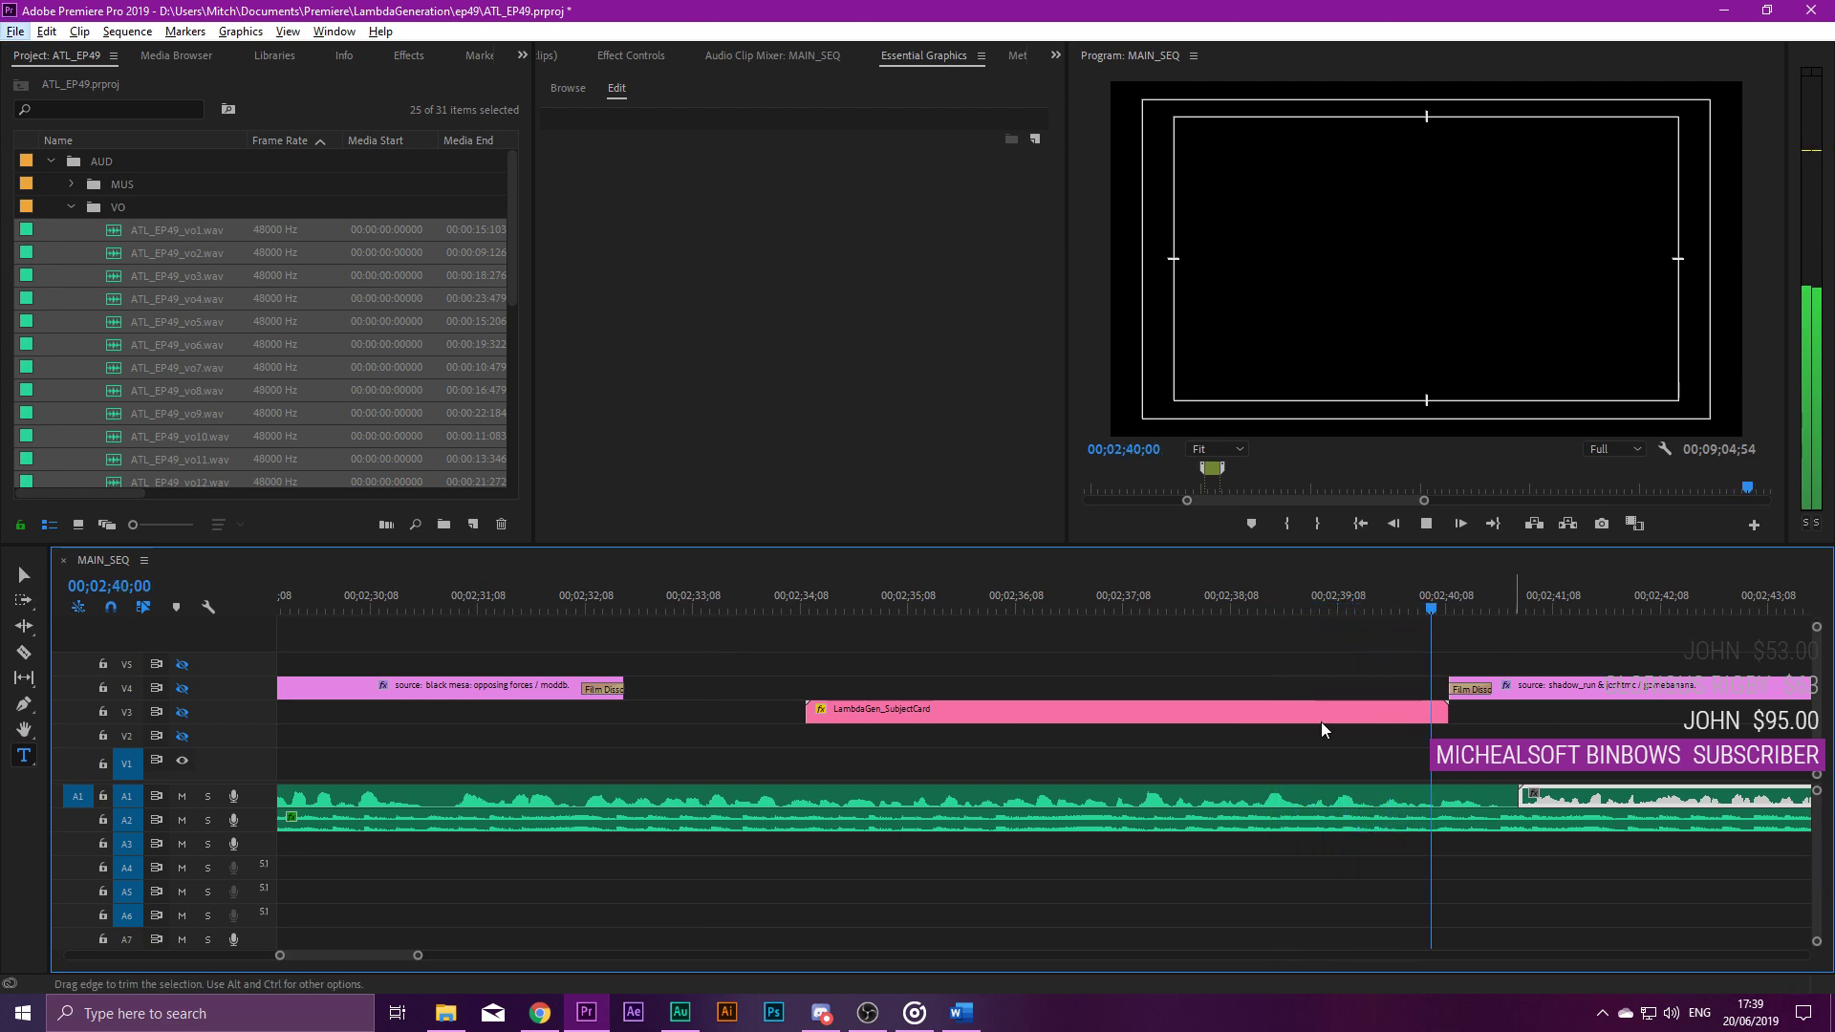
{"action": "key", "text": "space"}
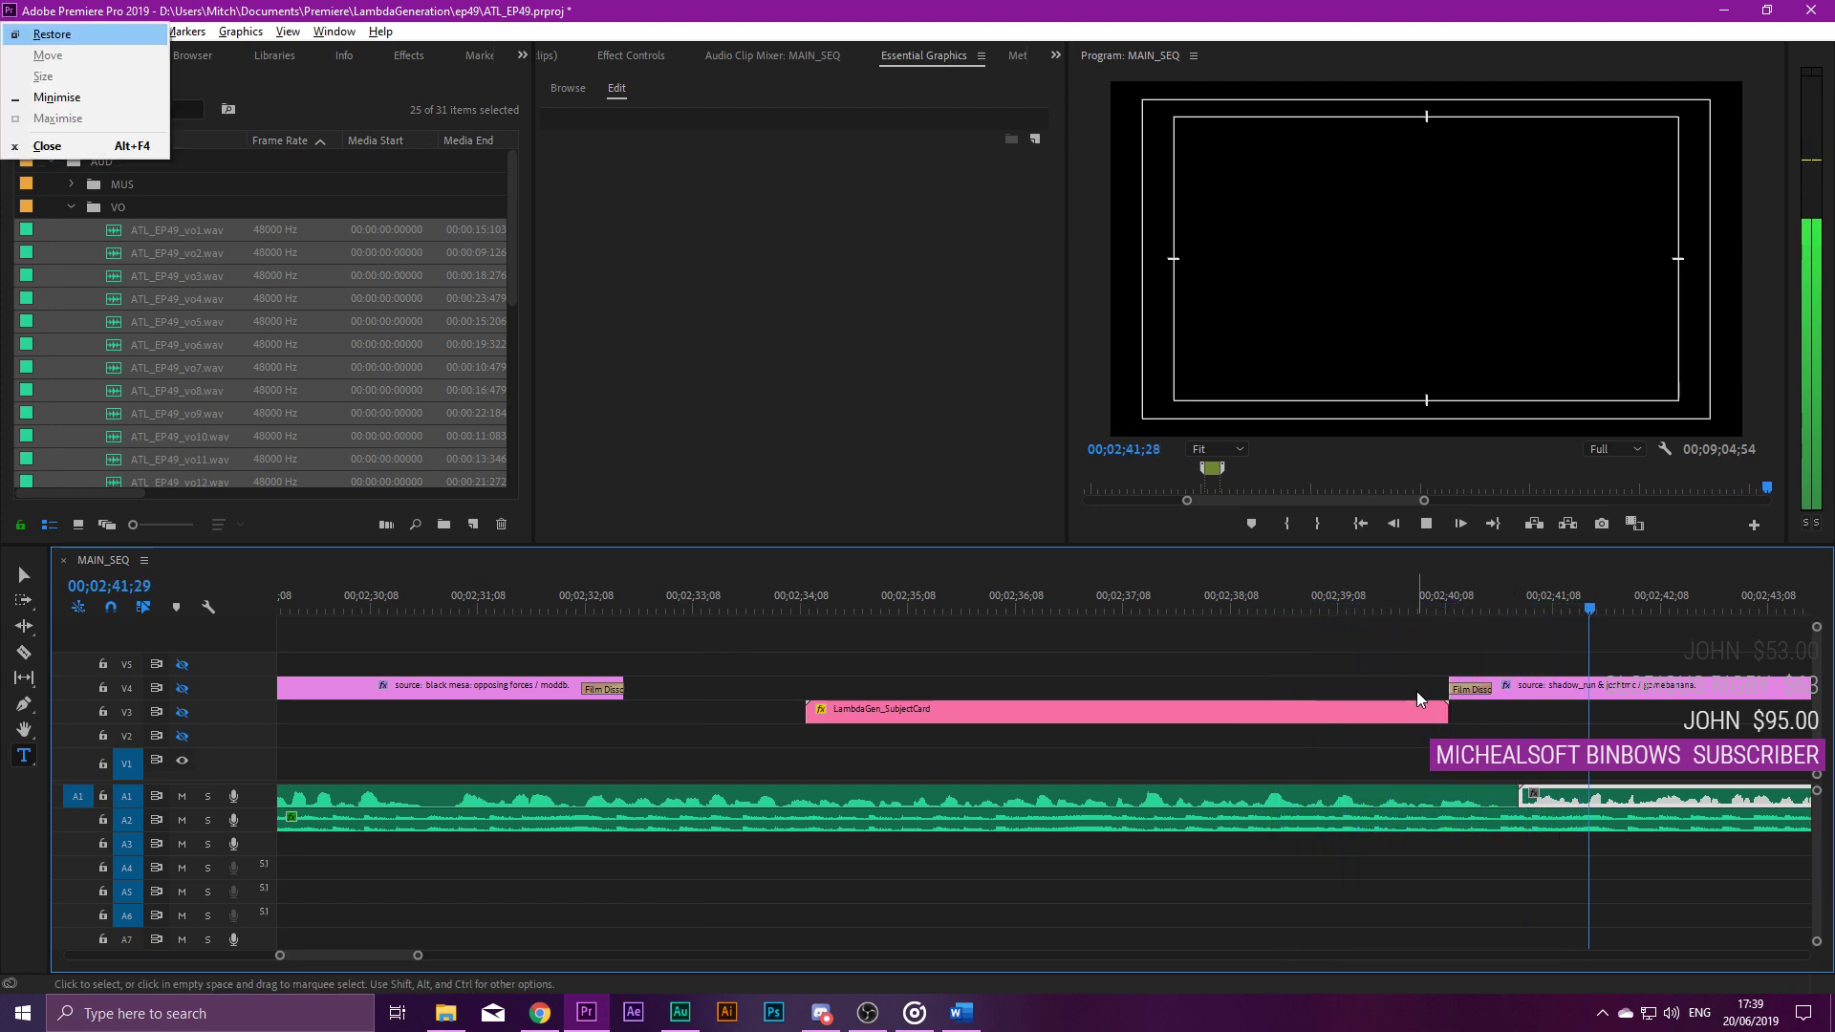
{"action": "left_click", "coordinate": [1407, 607]}
{"action": "scroll", "coordinate": [1243, 717], "scroll_direction": "down", "scroll_amount": 3}
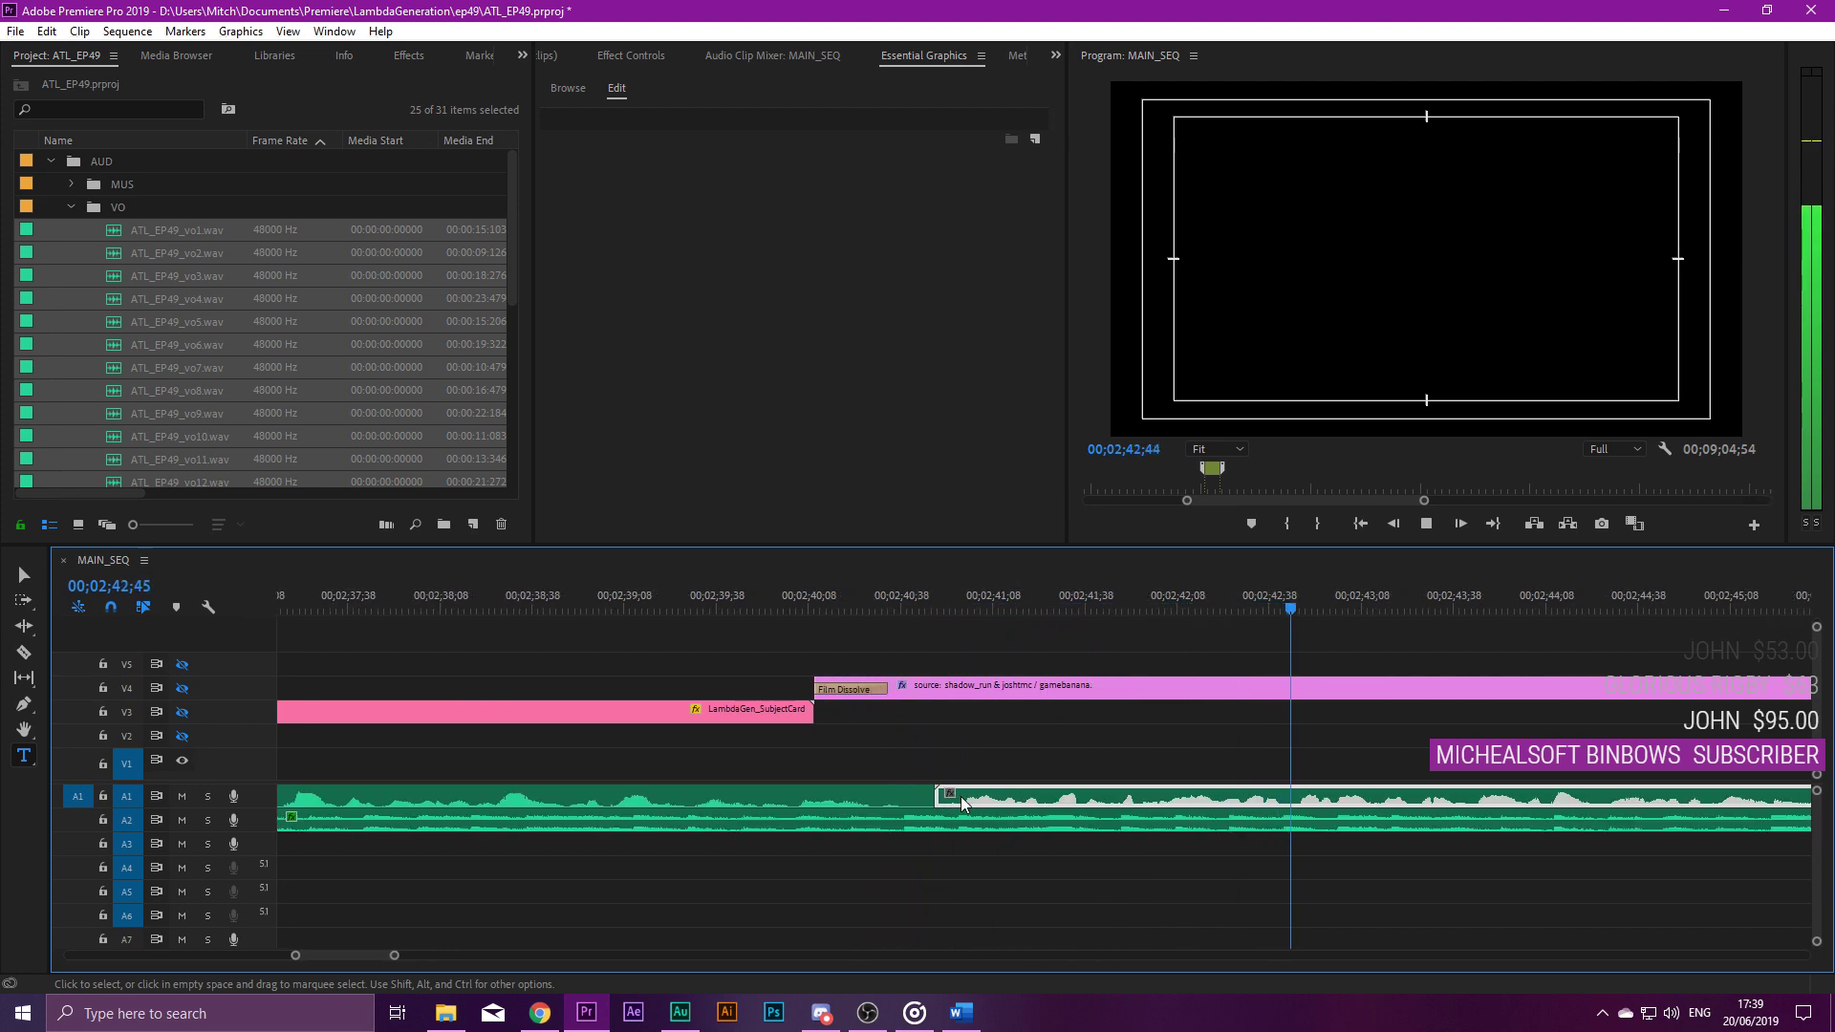
Remove the tenth voice-over from the selection and play the transition into the eleventh from 00;02;49;50.
{"action": "key", "text": "minus"}
{"action": "key", "text": "minus"}
{"action": "key", "text": "minus"}
{"action": "key", "text": "minus"}
{"action": "left_click", "coordinate": [1090, 606]}
{"action": "key", "text": "equal"}
{"action": "key", "text": "equal"}
{"action": "key", "text": "equal"}
{"action": "key", "text": "equal"}
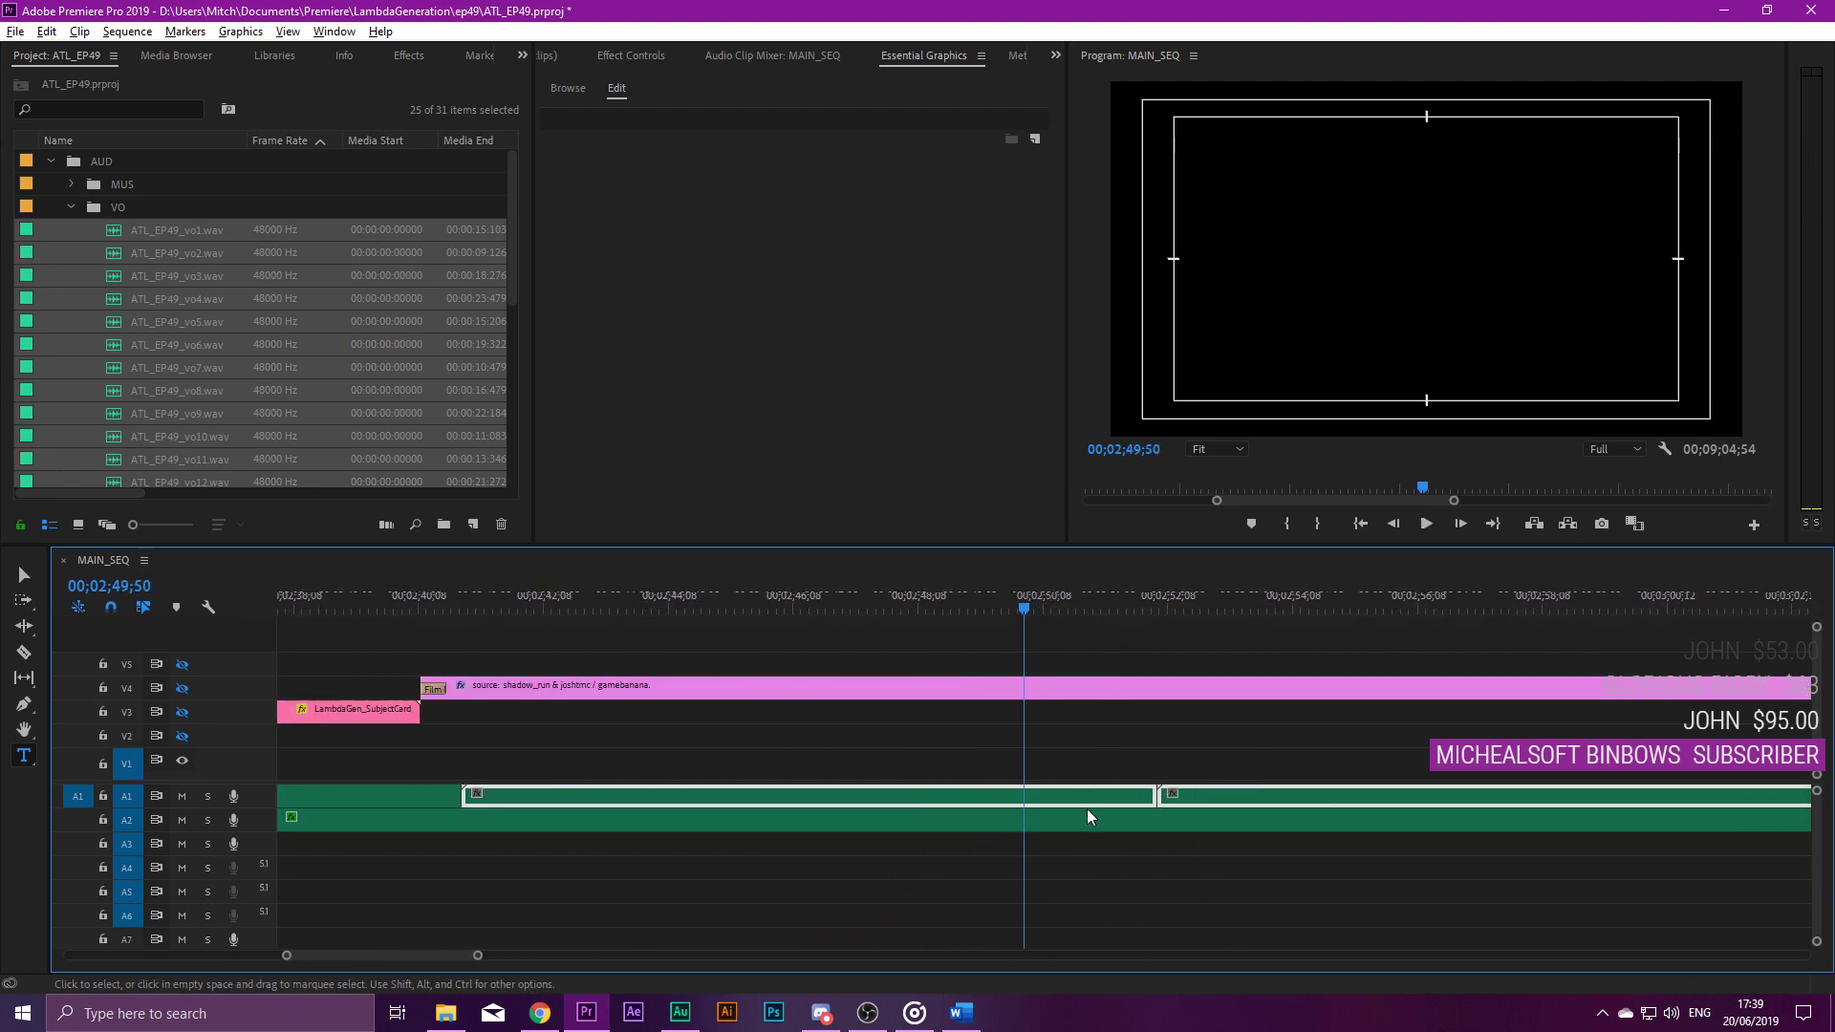
{"action": "left_click", "coordinate": [1088, 789], "text": "shift"}
{"action": "key", "text": "space"}
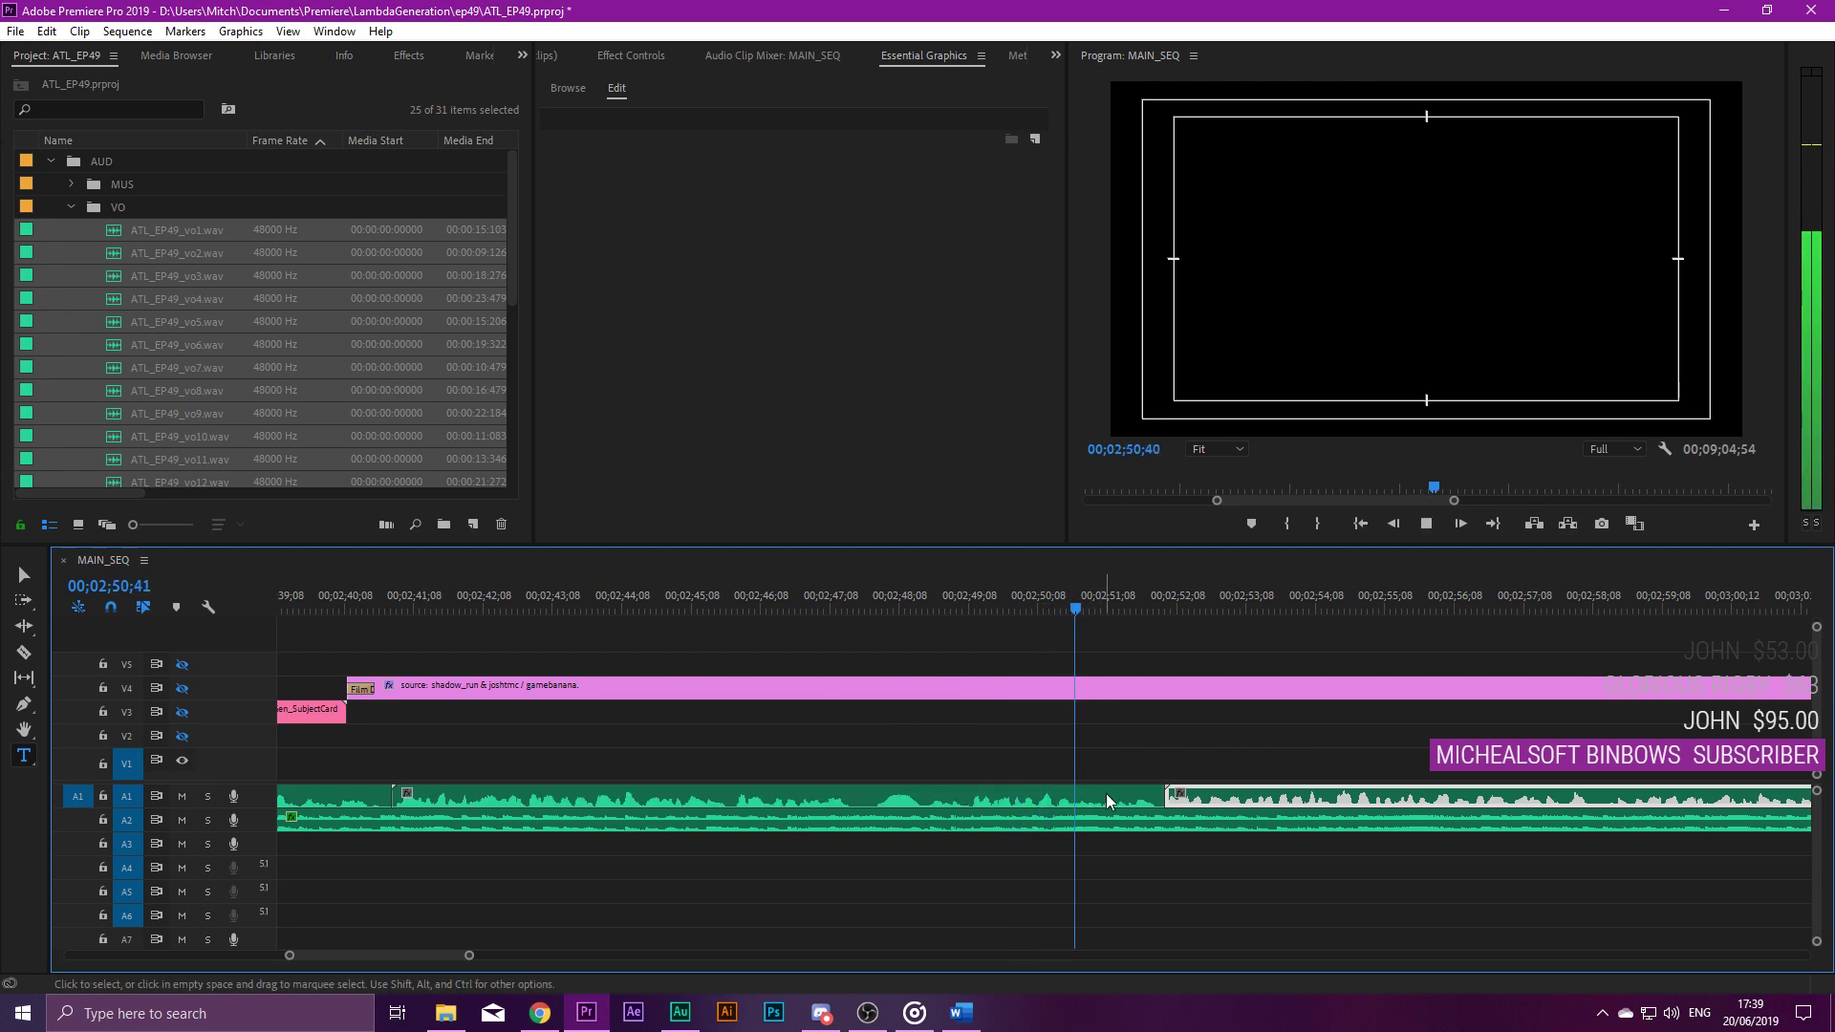
{"action": "key", "text": "space"}
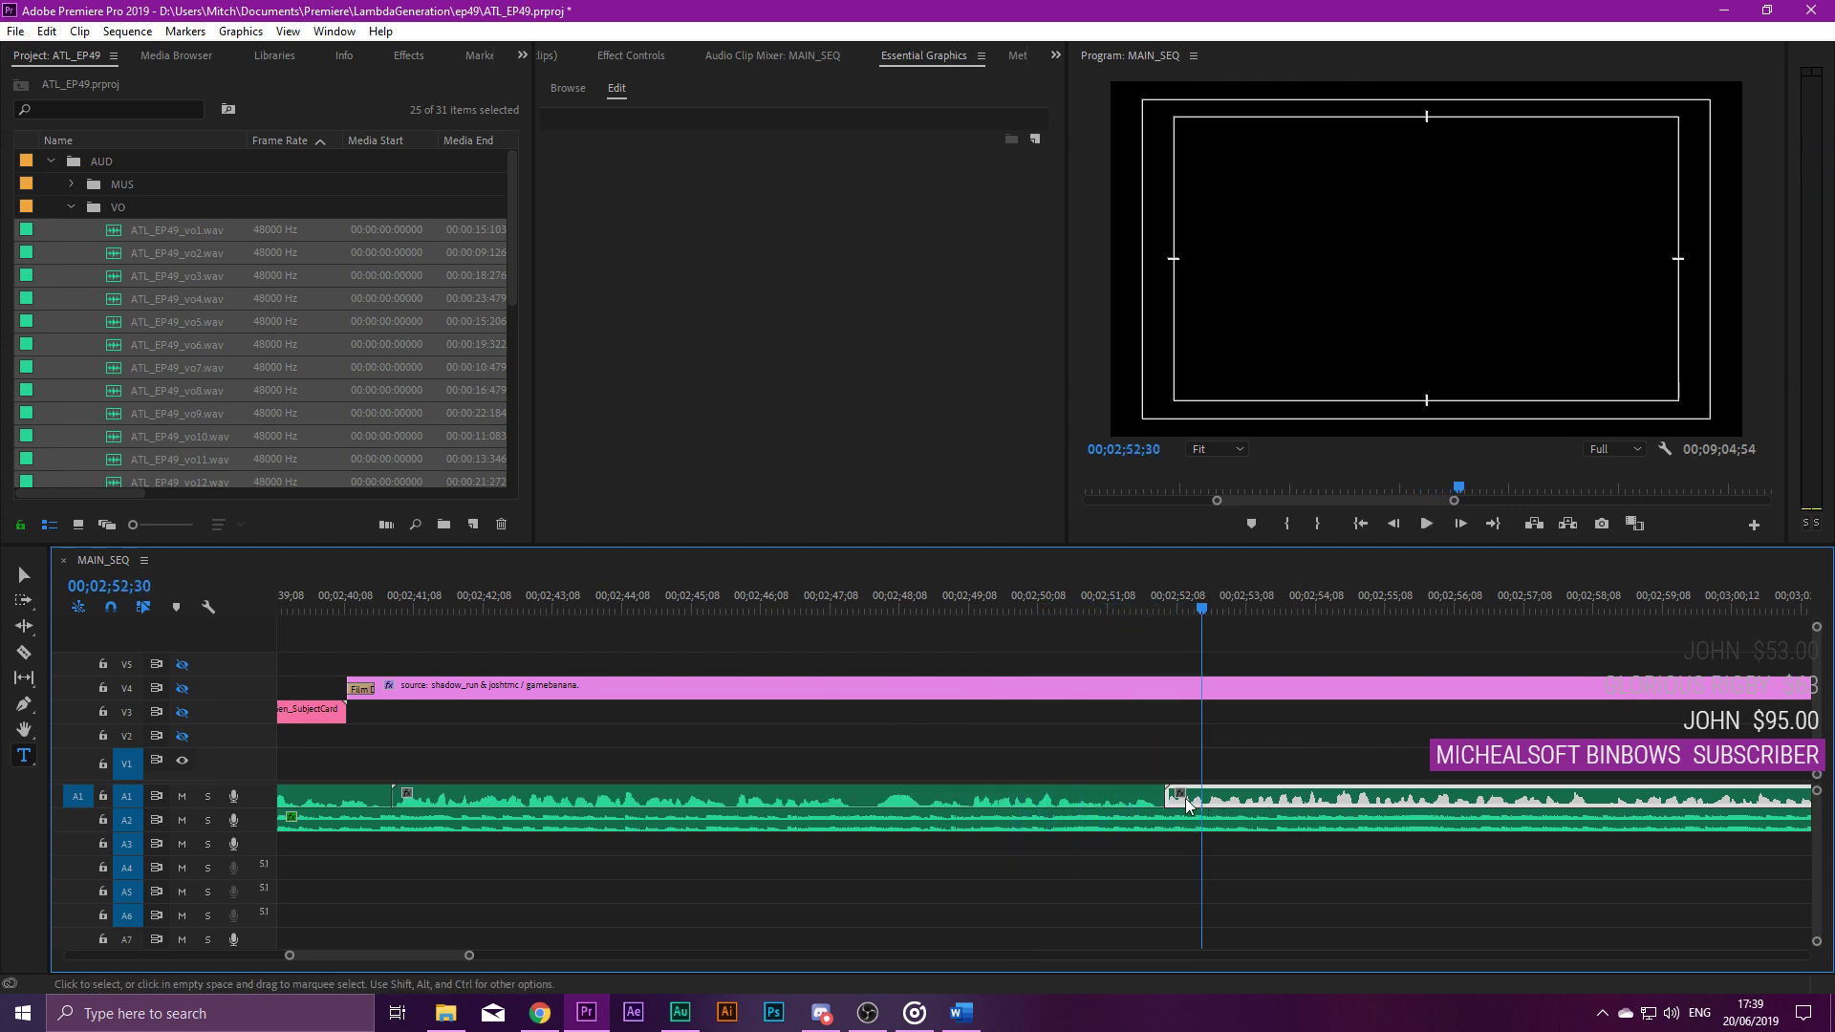
Add a marker at 00;02;51;58 where the eleventh voice-over begins and set its duration to 00;00;01;06.
{"action": "key", "text": "equal"}
{"action": "key", "text": "equal"}
{"action": "left_click", "coordinate": [1027, 608]}
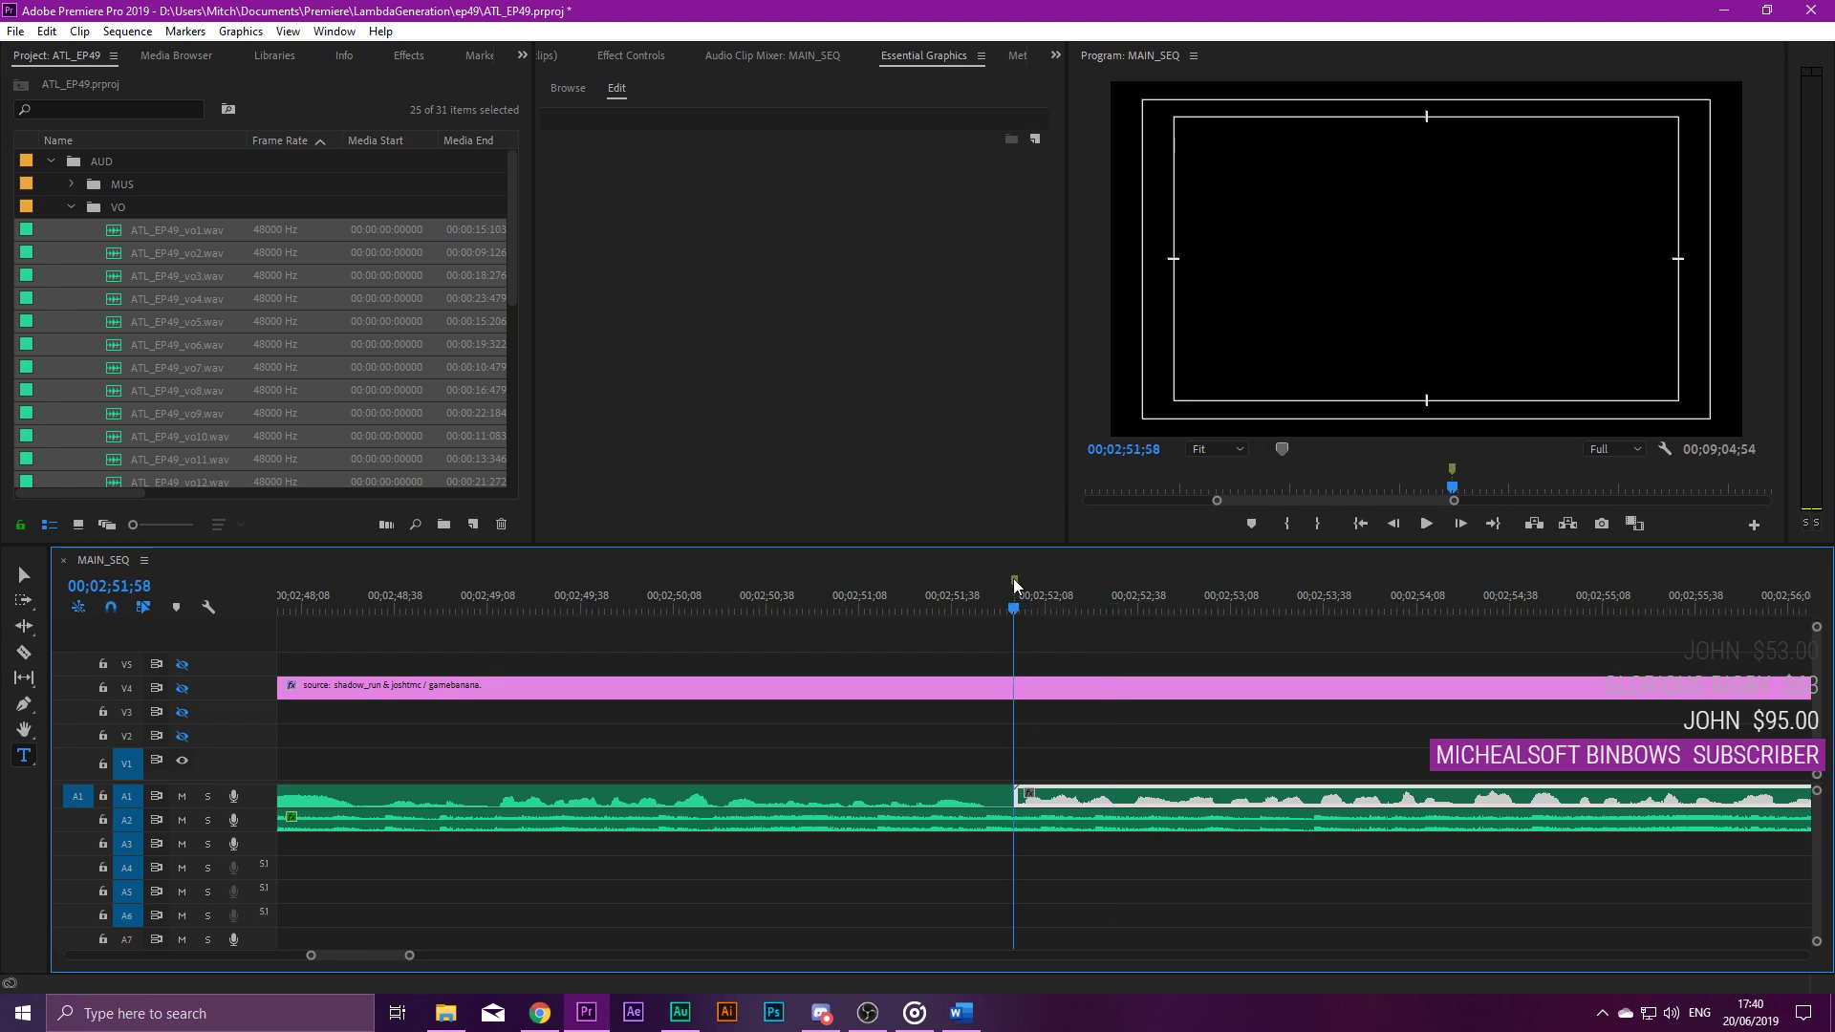
{"action": "double_click", "coordinate": [1013, 580]}
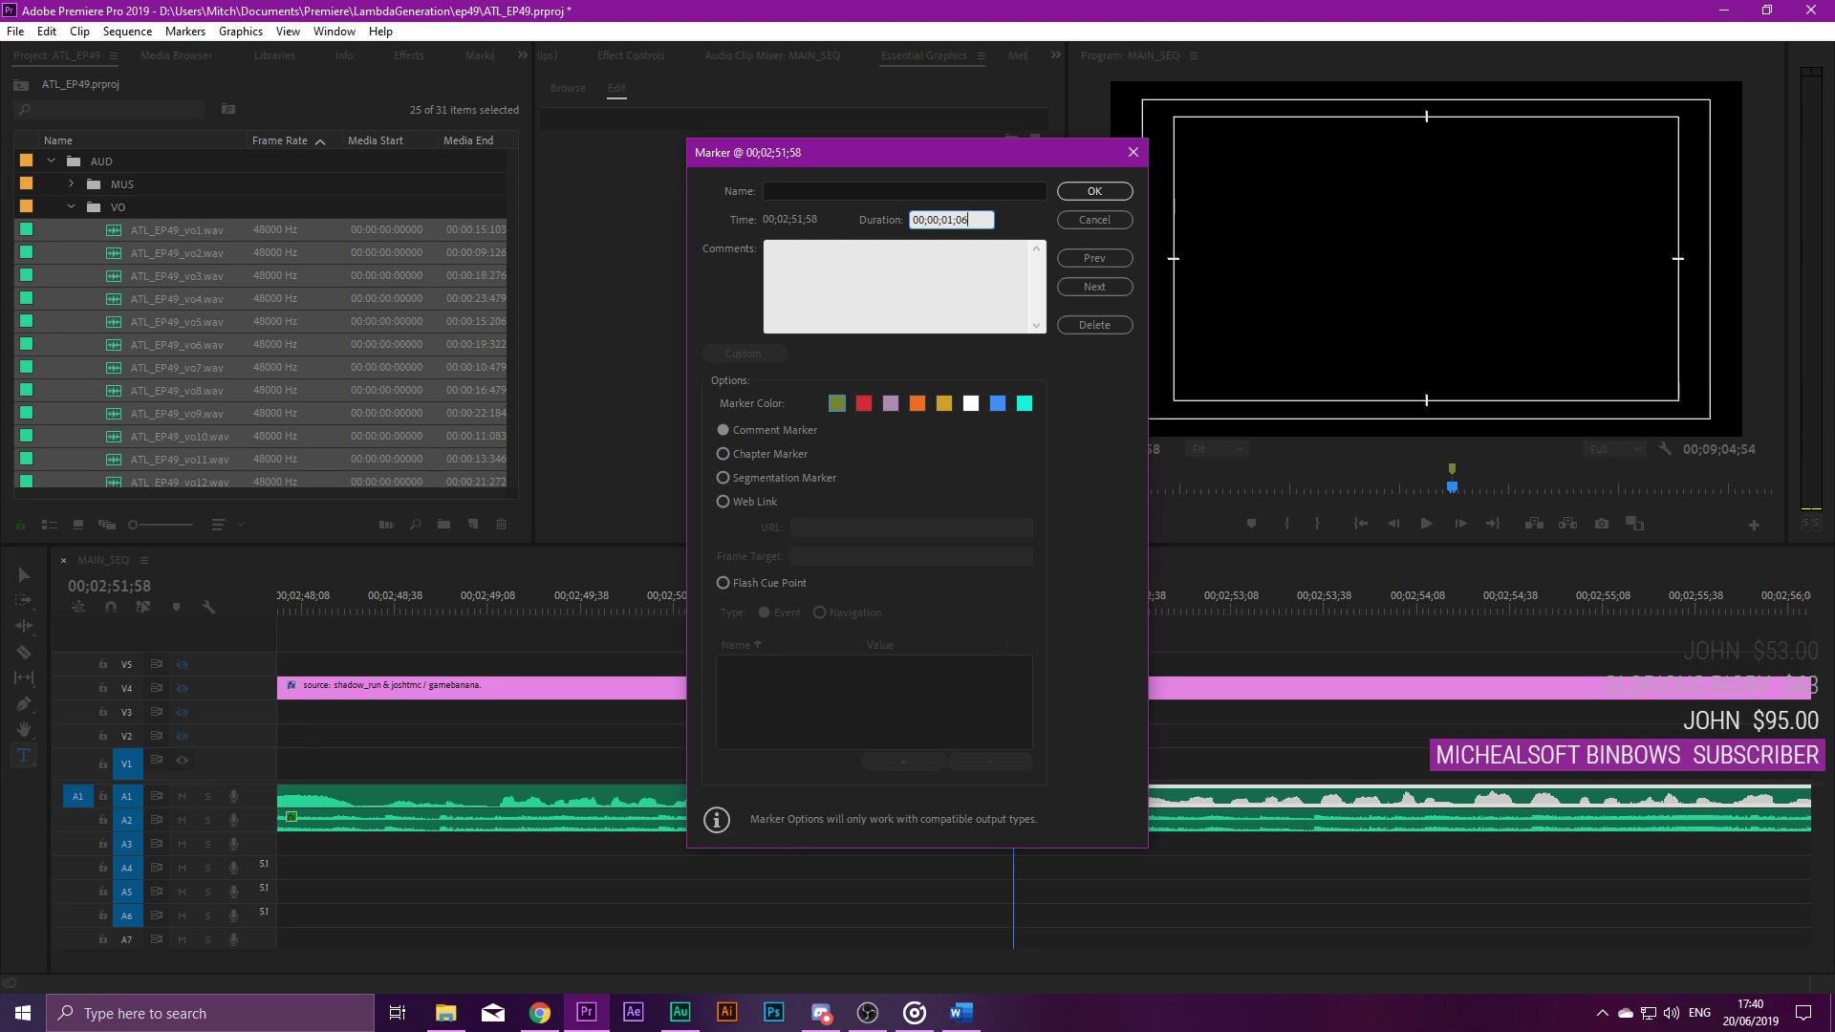
{"action": "key", "text": "Return"}
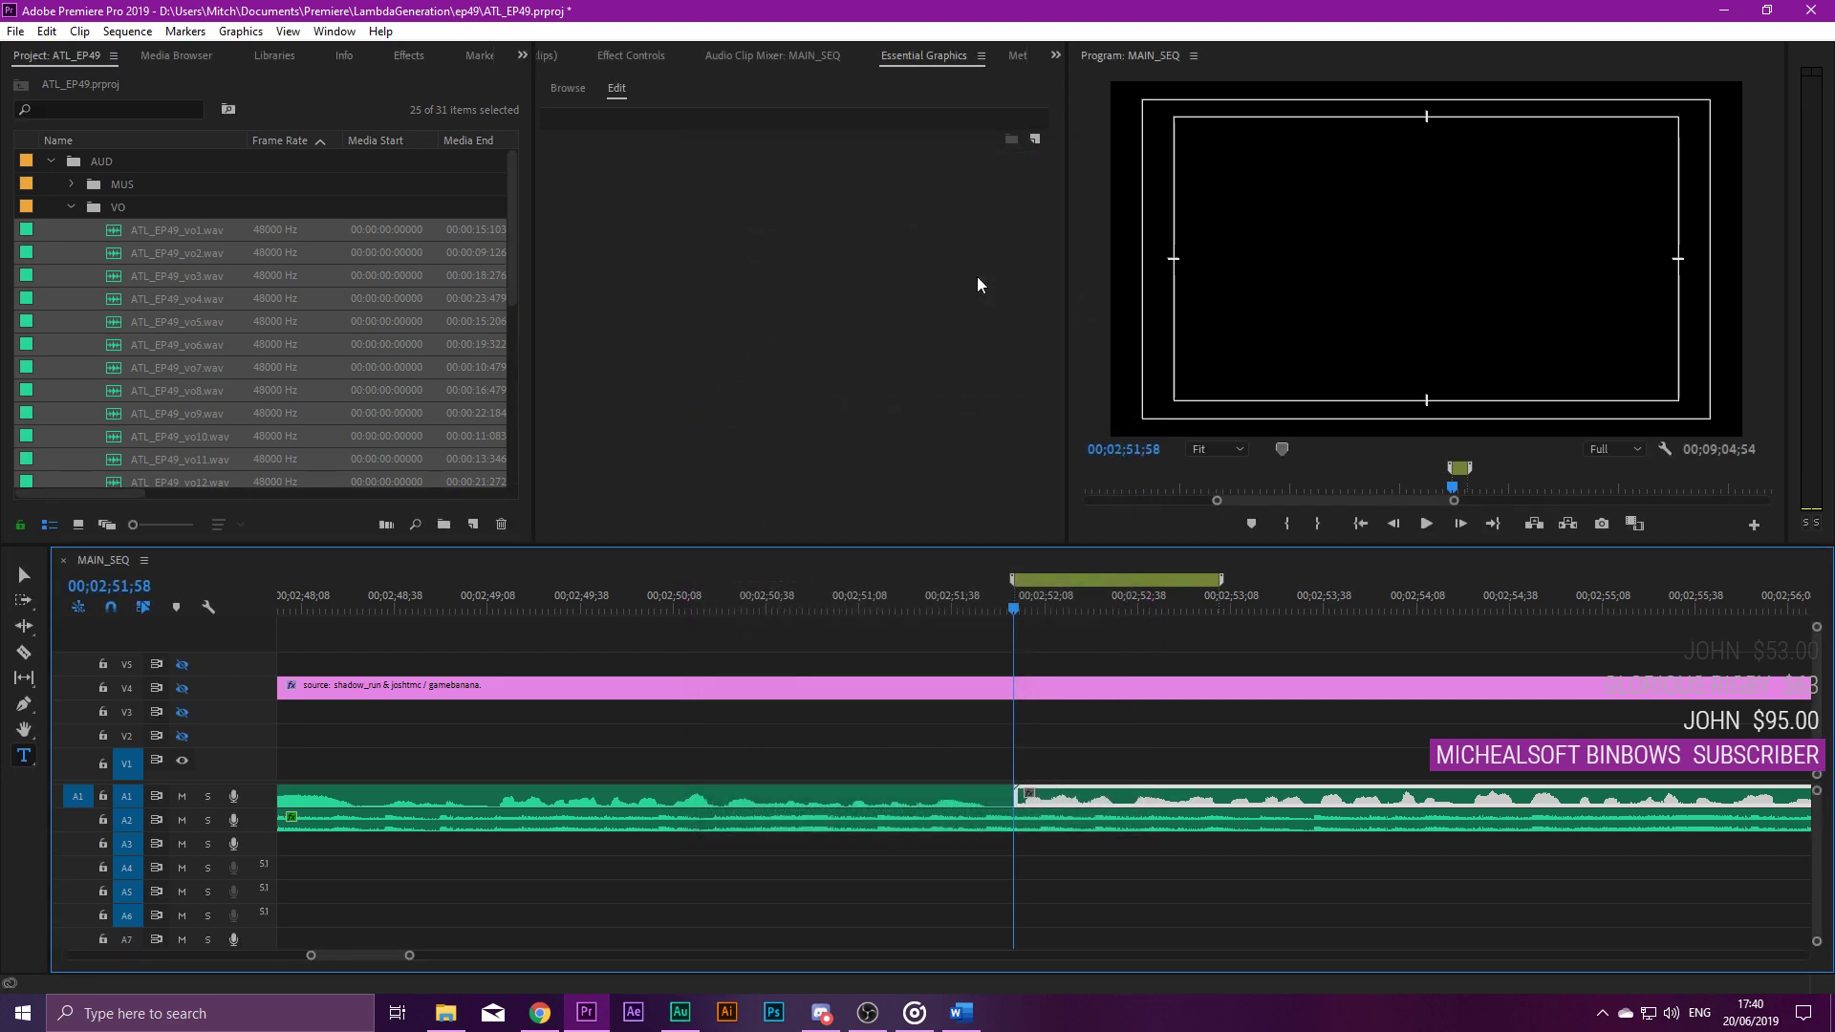
Move the eleventh and all following voice-overs on A1 to start at the marker's end and play across the gap from 00;02;51;38.
{"action": "left_click_drag", "start_coordinate": [1063, 787], "coordinate": [1268, 792]}
{"action": "left_click", "coordinate": [953, 609]}
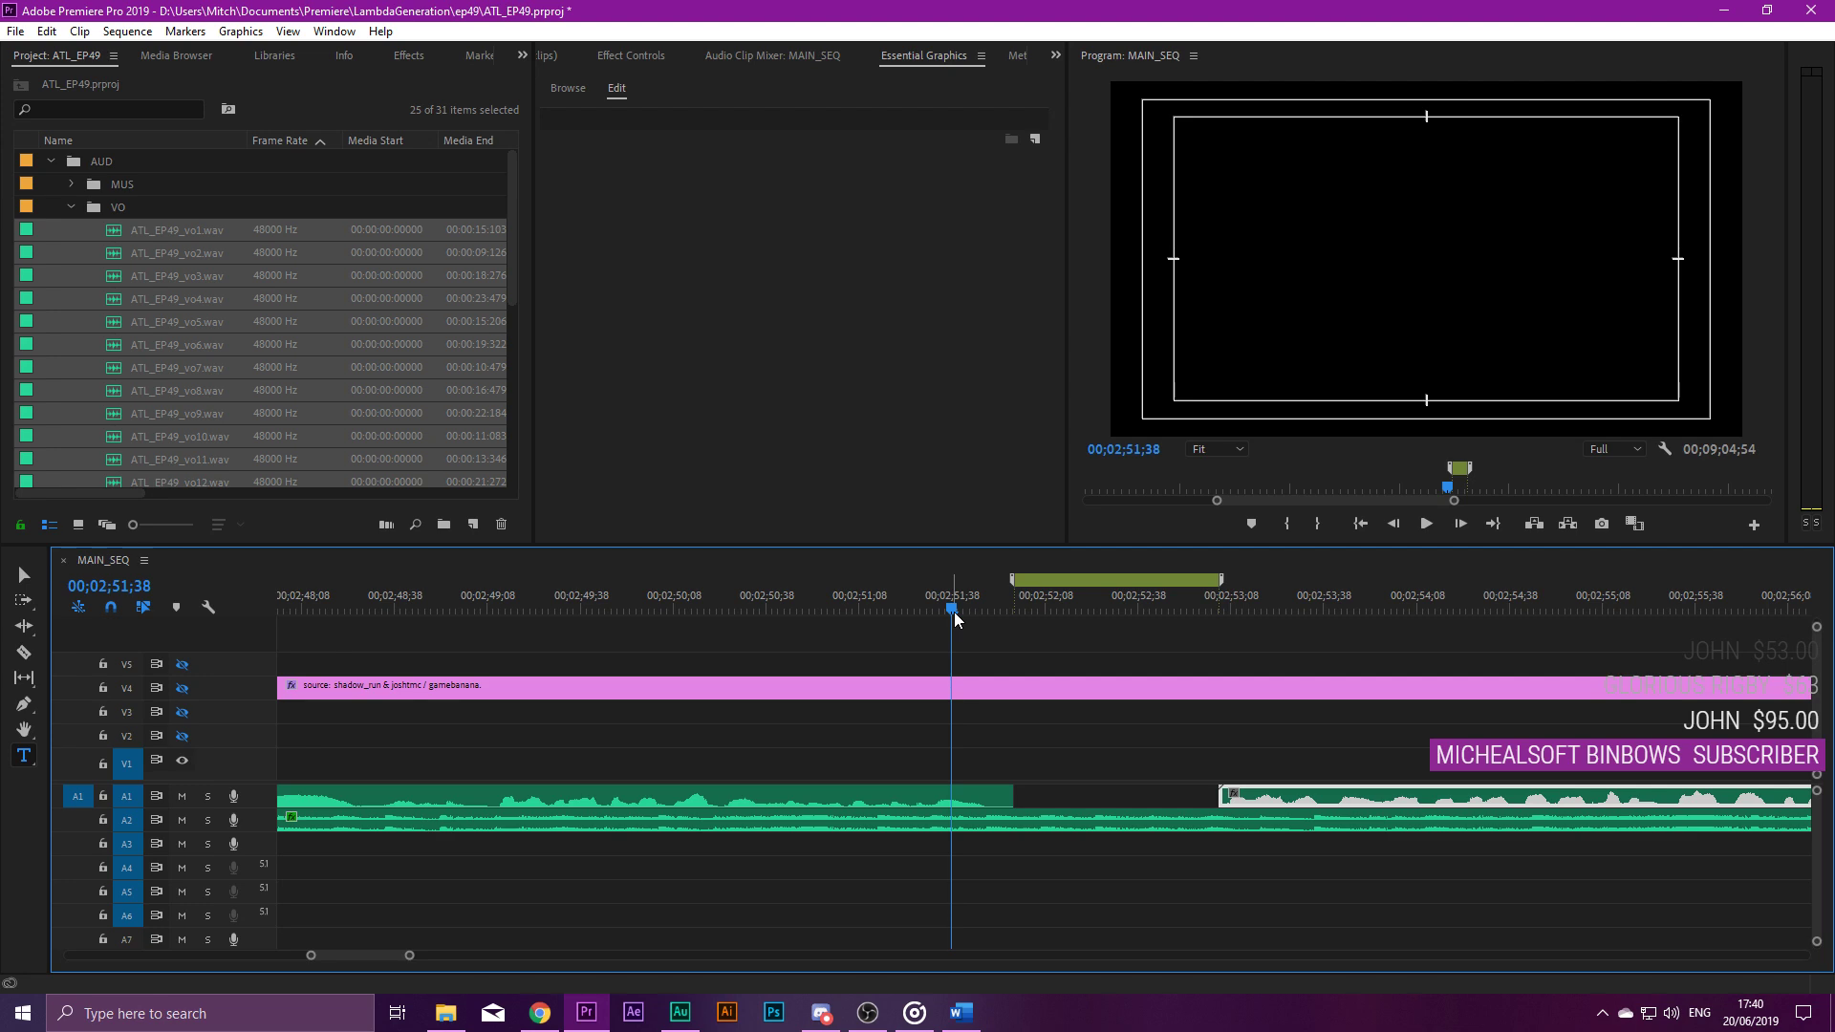
{"action": "key", "text": "space"}
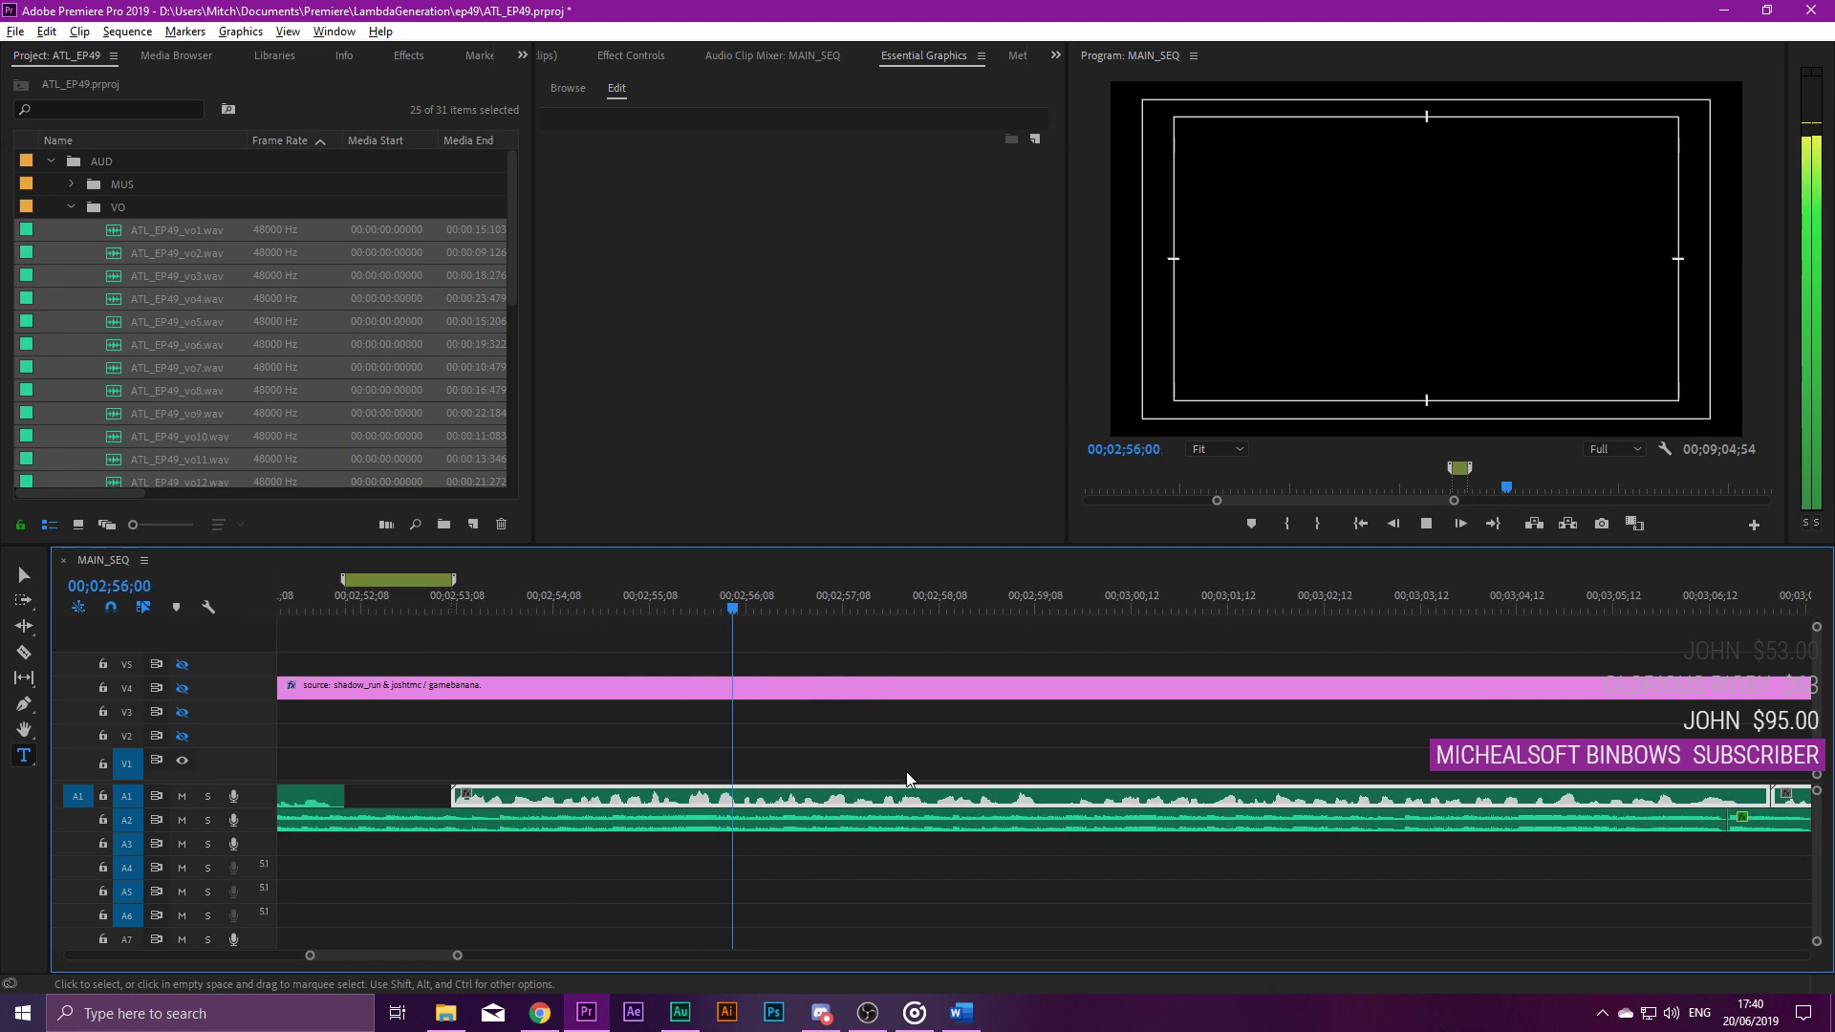
Remove the eleventh voice-over from the selection and play the transition into the twelfth.
{"action": "key", "text": "minus"}
{"action": "key", "text": "minus"}
{"action": "key", "text": "minus"}
{"action": "key", "text": "equal"}
{"action": "key", "text": "equal"}
{"action": "key", "text": "equal"}
{"action": "key", "text": "equal"}
{"action": "key", "text": "equal"}
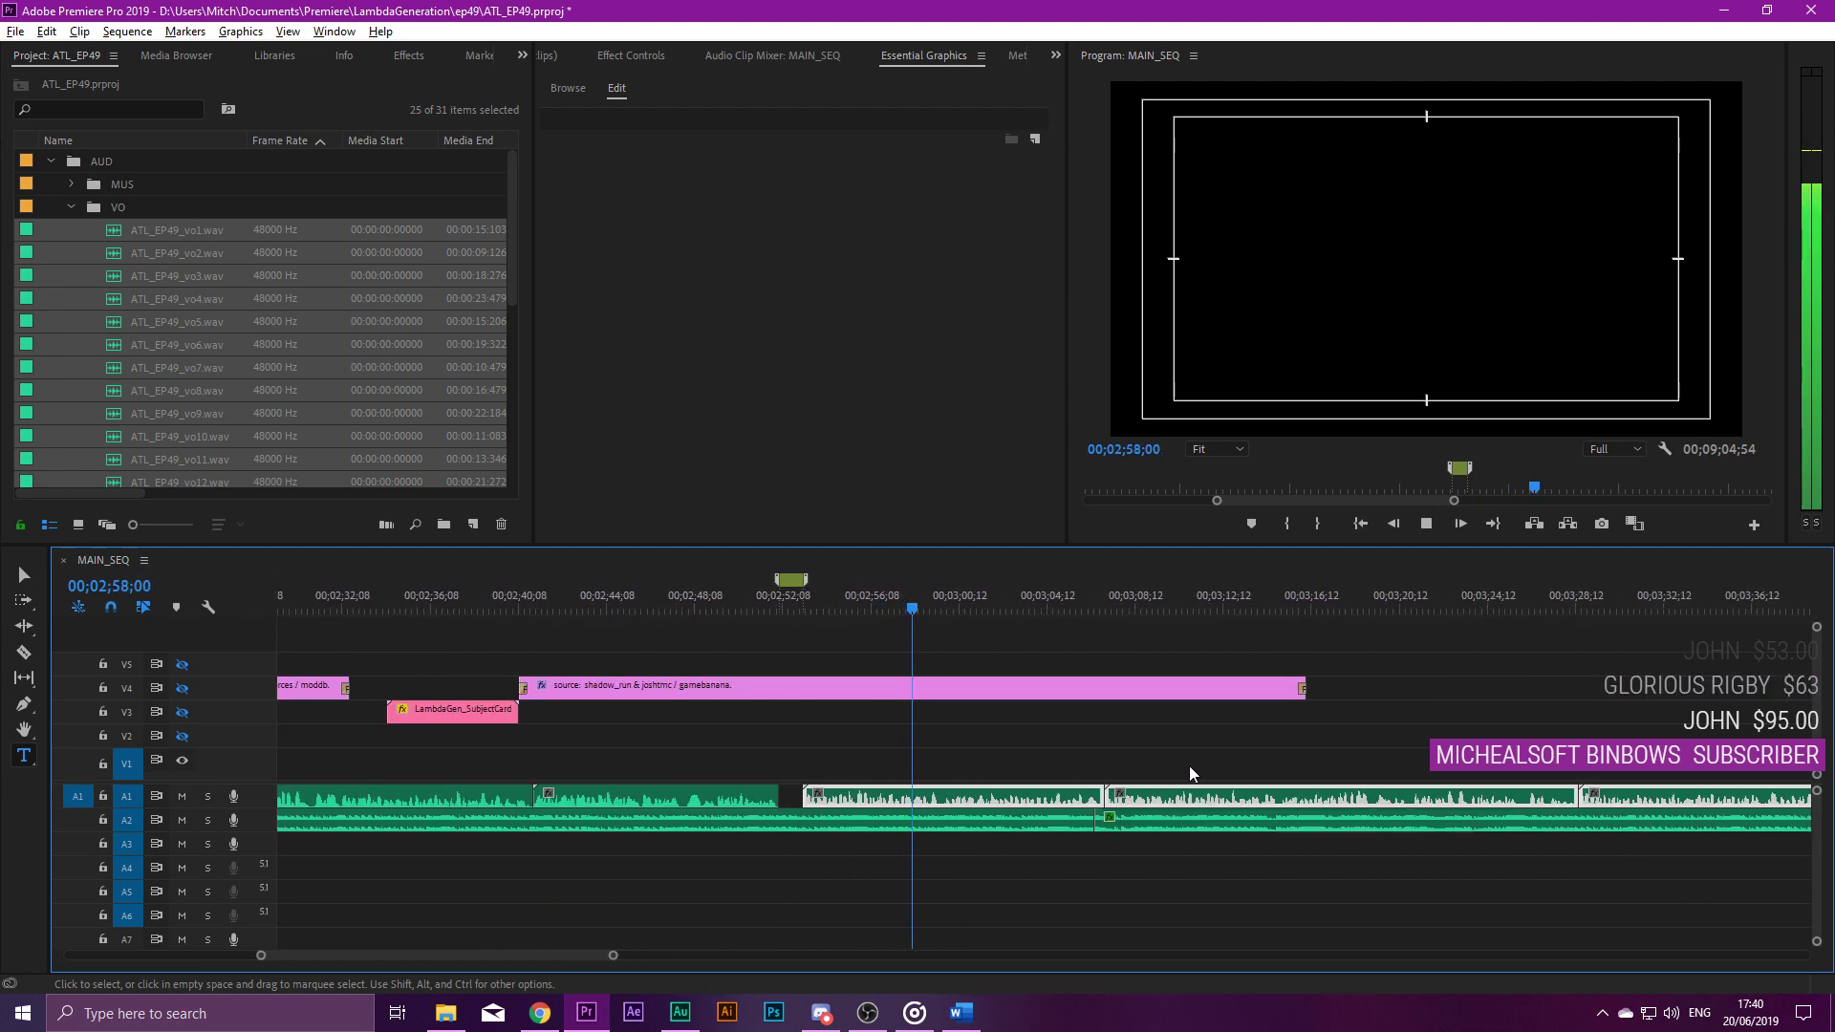
{"action": "left_click", "coordinate": [1058, 795], "text": "ctrl"}
{"action": "left_click", "coordinate": [1232, 596]}
{"action": "key", "text": "space"}
{"action": "key", "text": "equal"}
{"action": "key", "text": "equal"}
{"action": "key", "text": "equal"}
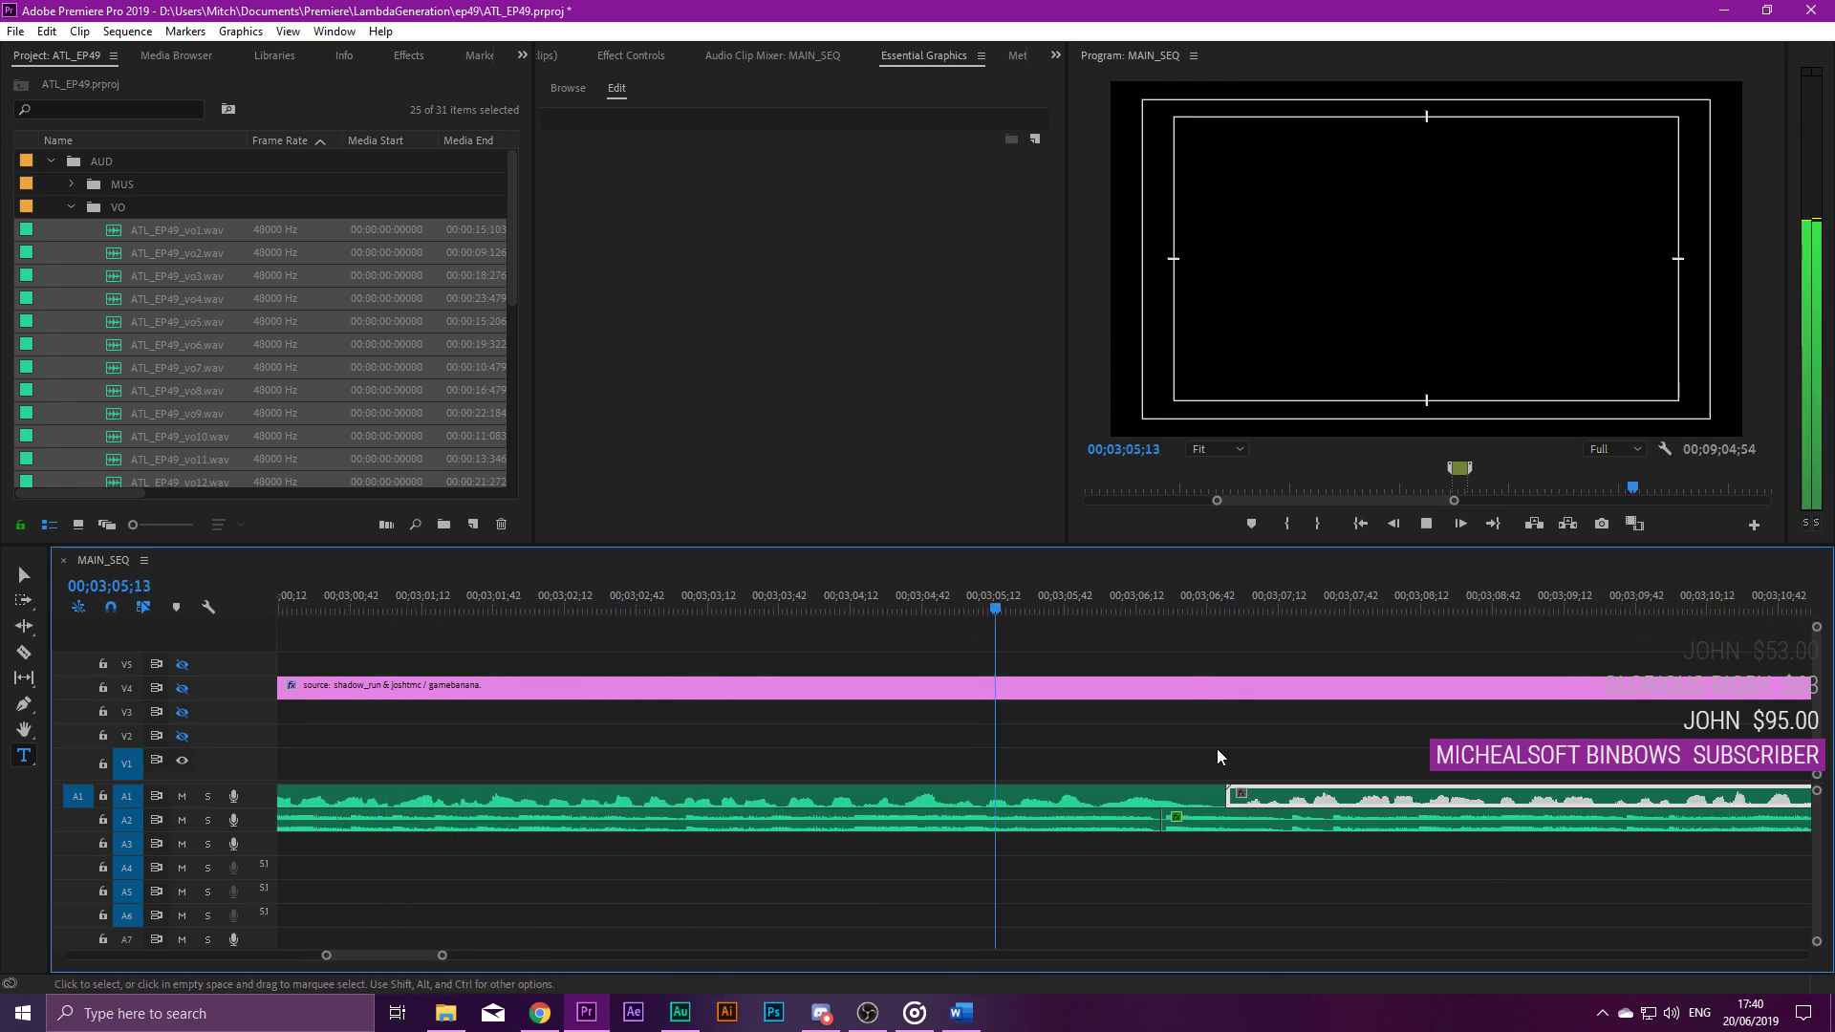
Play the transition from the twelfth voice-over into the thirteenth on A1.
{"action": "key", "text": "minus"}
{"action": "key", "text": "minus"}
{"action": "key", "text": "minus"}
{"action": "left_click", "coordinate": [1478, 605]}
{"action": "key", "text": "equal"}
{"action": "key", "text": "equal"}
{"action": "key", "text": "equal"}
{"action": "key", "text": "equal"}
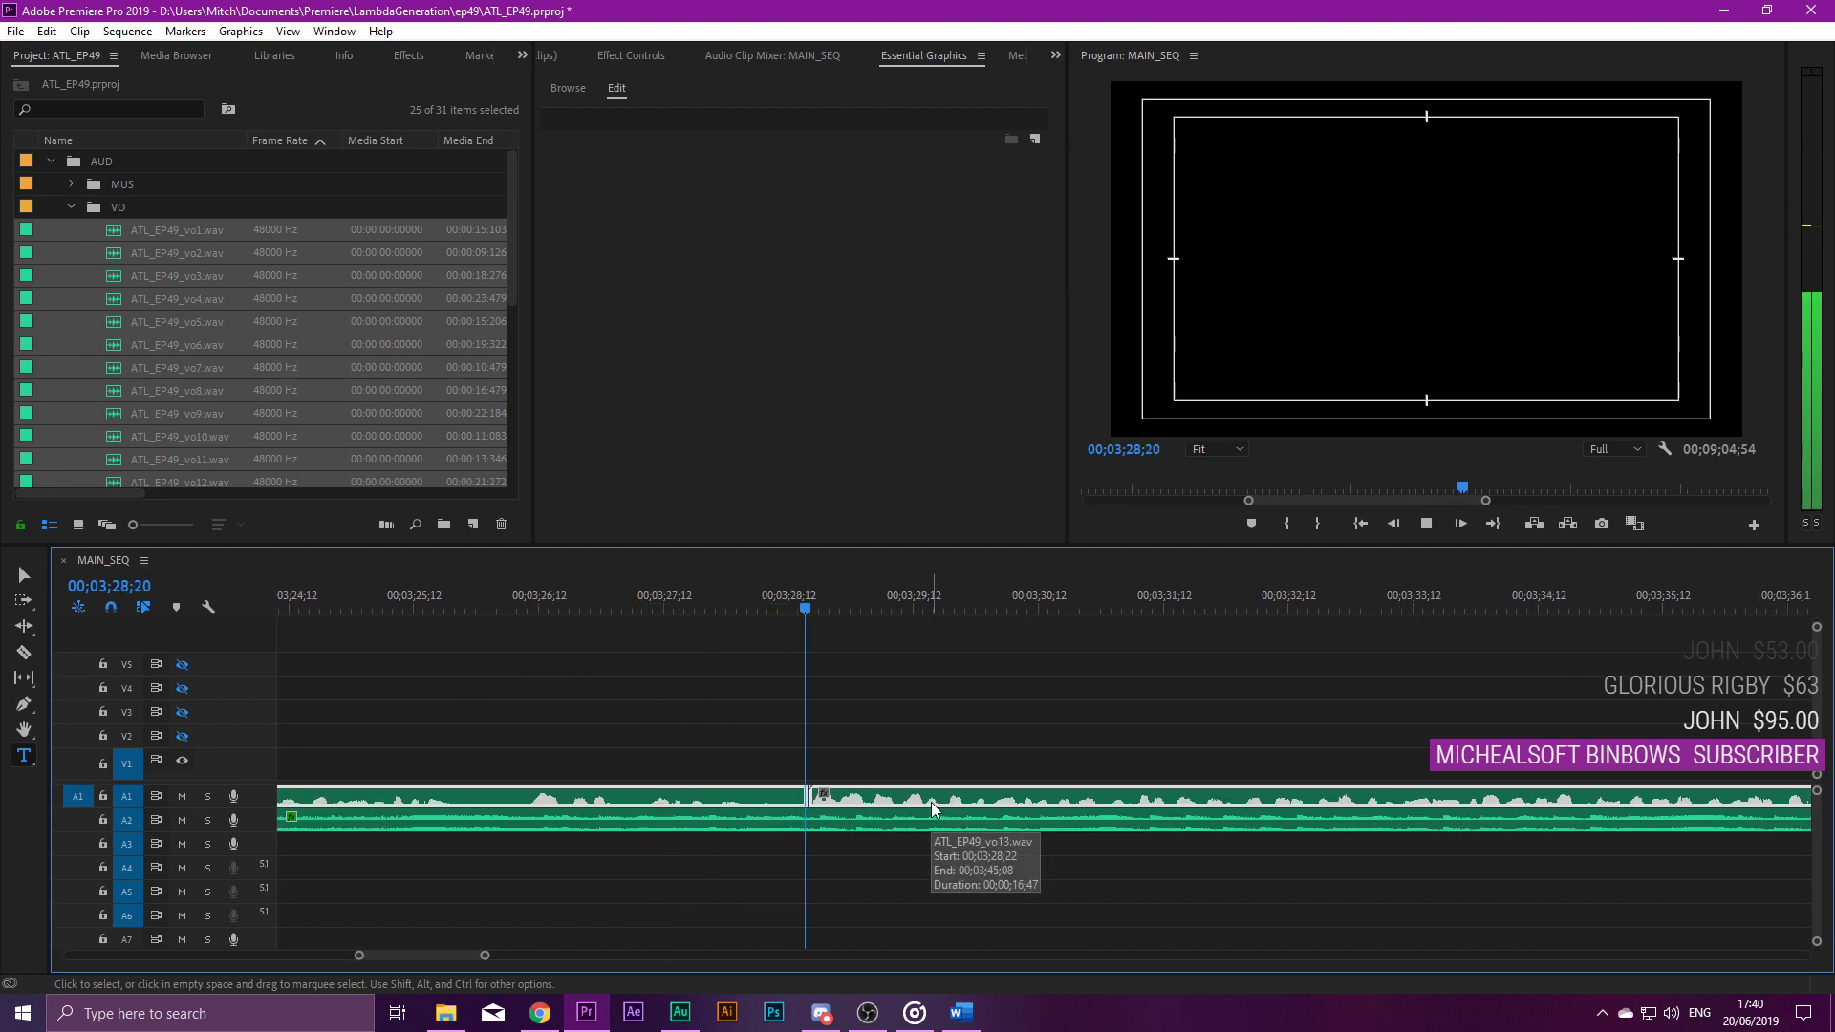
Remove the twelfth and thirteenth voice-overs from the selection and play the transition into the fourteenth.
{"action": "scroll", "coordinate": [825, 661], "scroll_direction": "down", "scroll_amount": 2}
{"action": "scroll", "coordinate": [826, 662], "scroll_direction": "down", "scroll_amount": 2}
{"action": "scroll", "coordinate": [1266, 740], "scroll_direction": "down", "scroll_amount": 1}
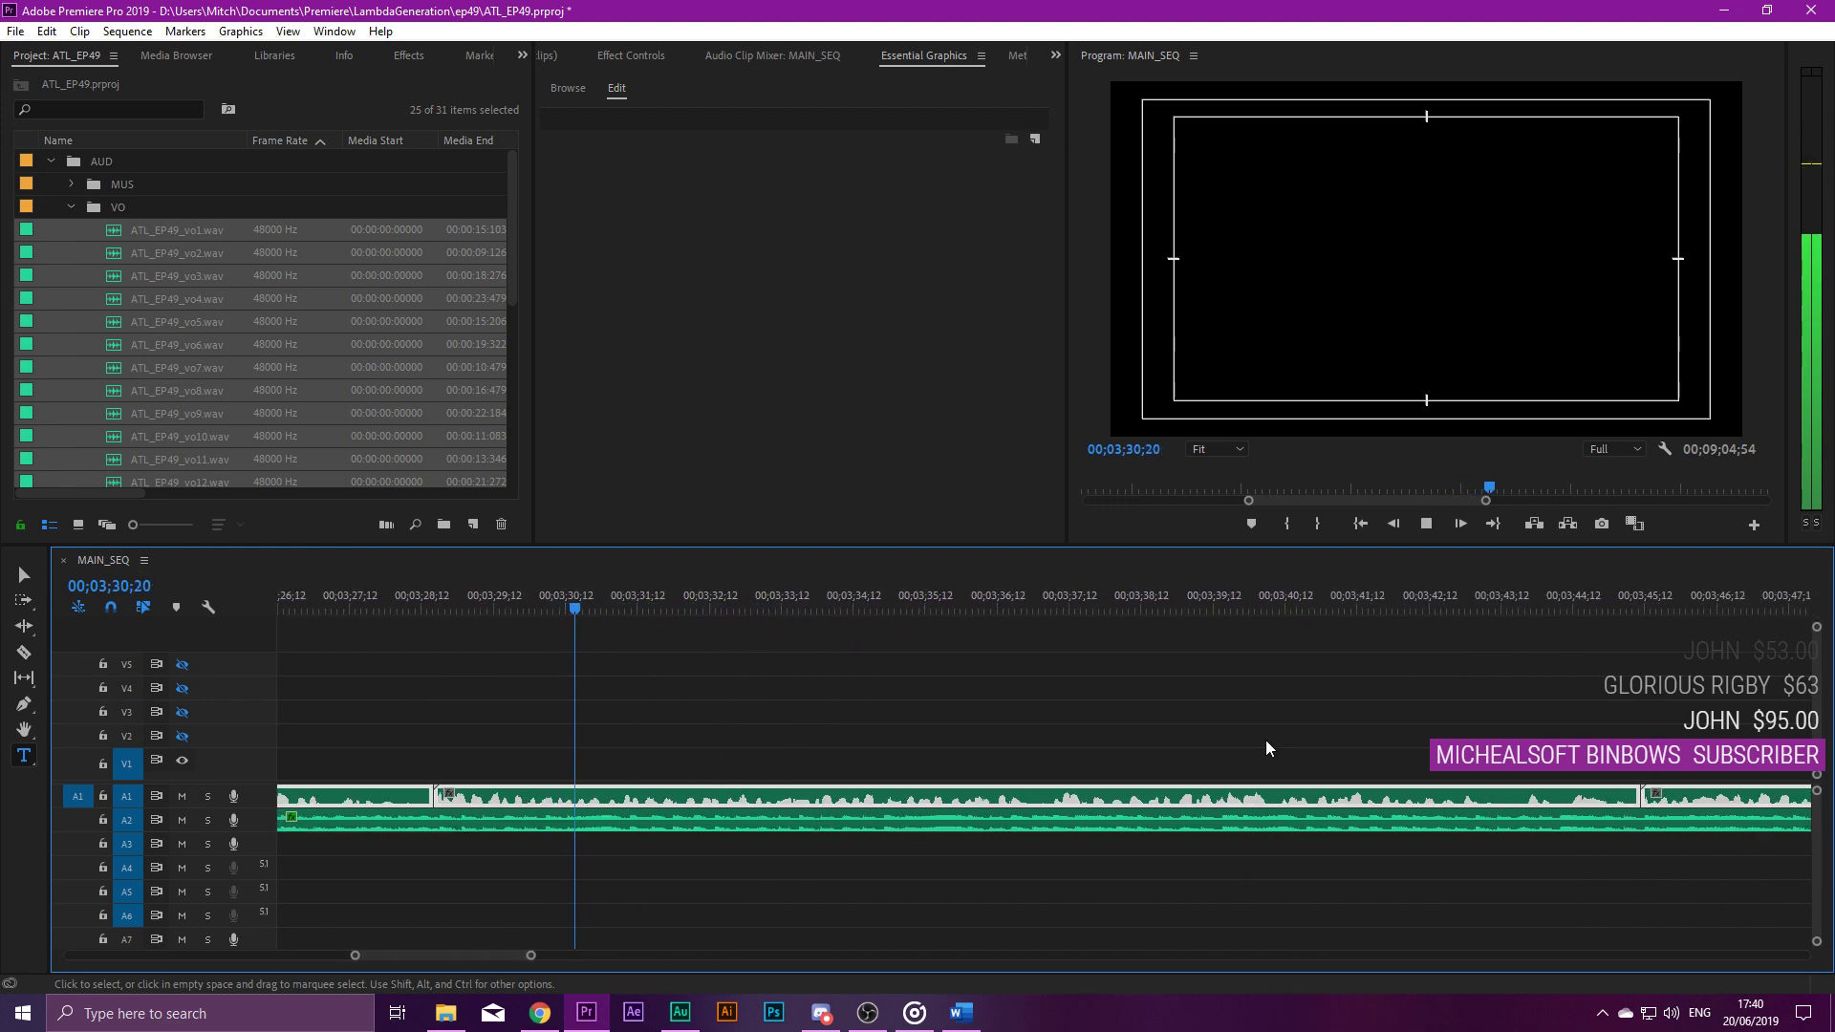
{"action": "left_click", "coordinate": [1376, 606]}
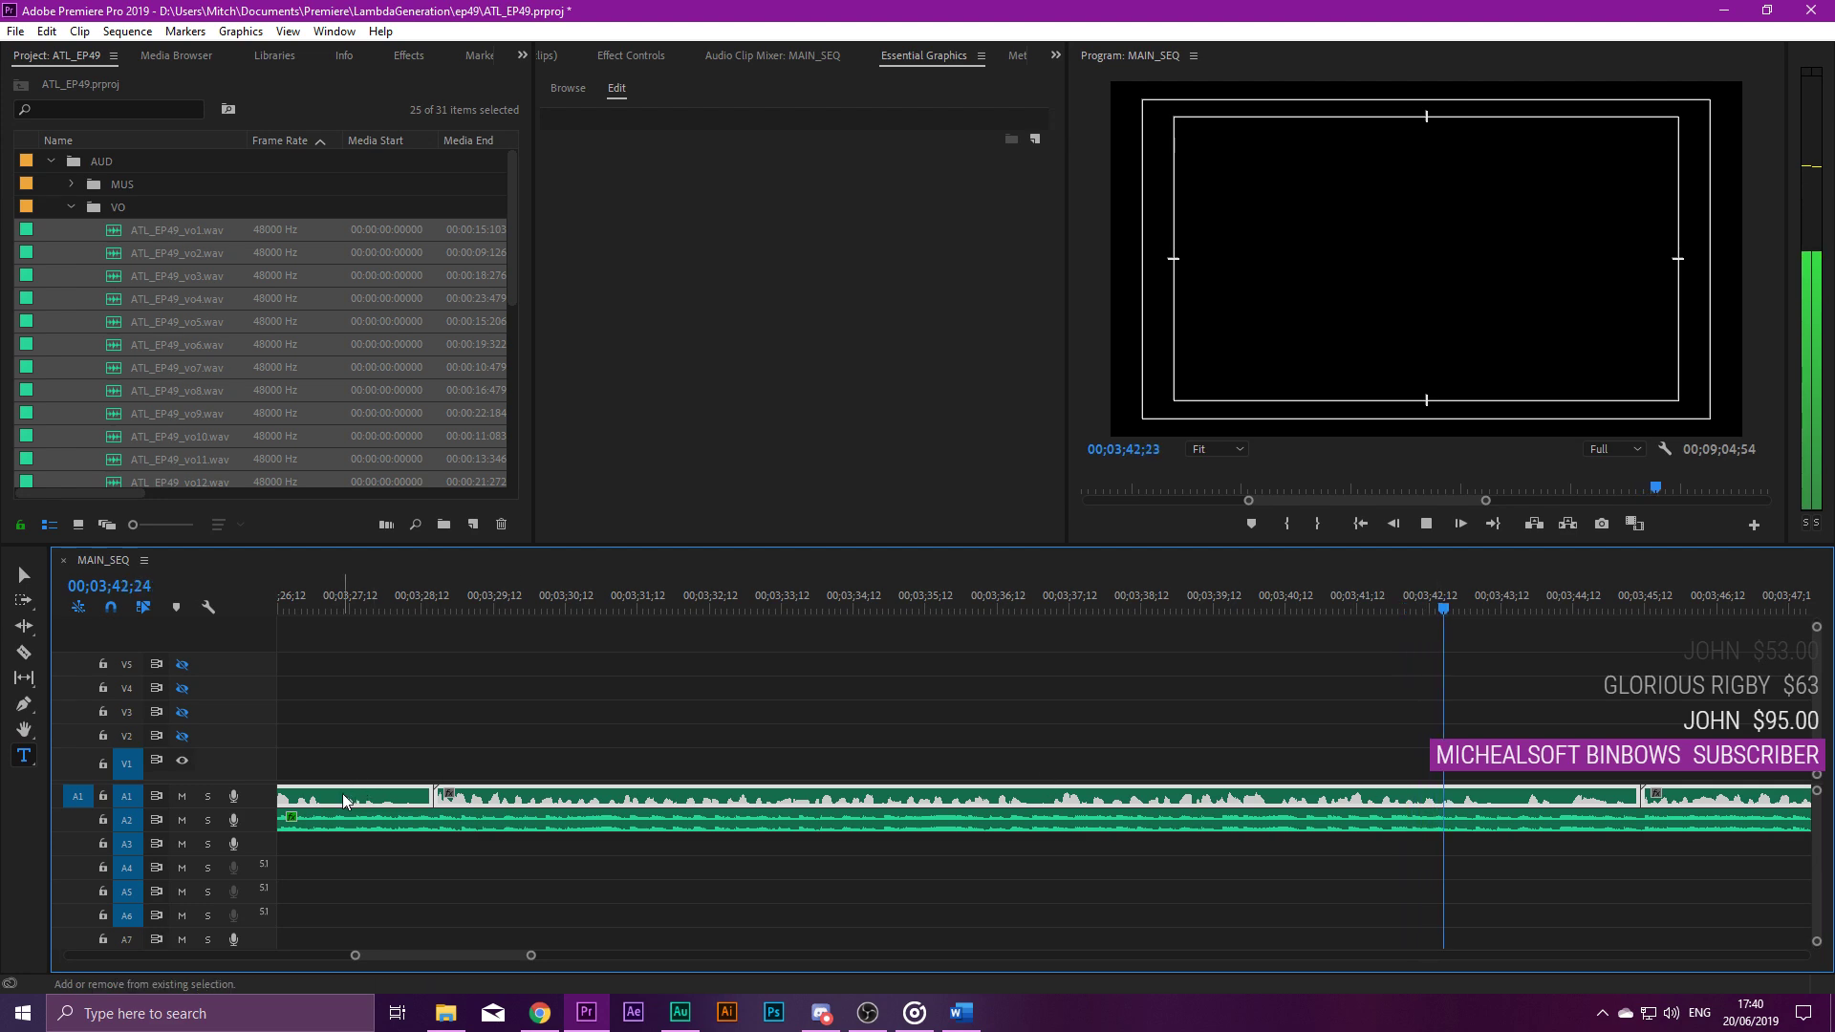
{"action": "scroll", "coordinate": [455, 792], "scroll_direction": "down", "scroll_amount": 3}
{"action": "scroll", "coordinate": [501, 817], "scroll_direction": "up", "scroll_amount": 8}
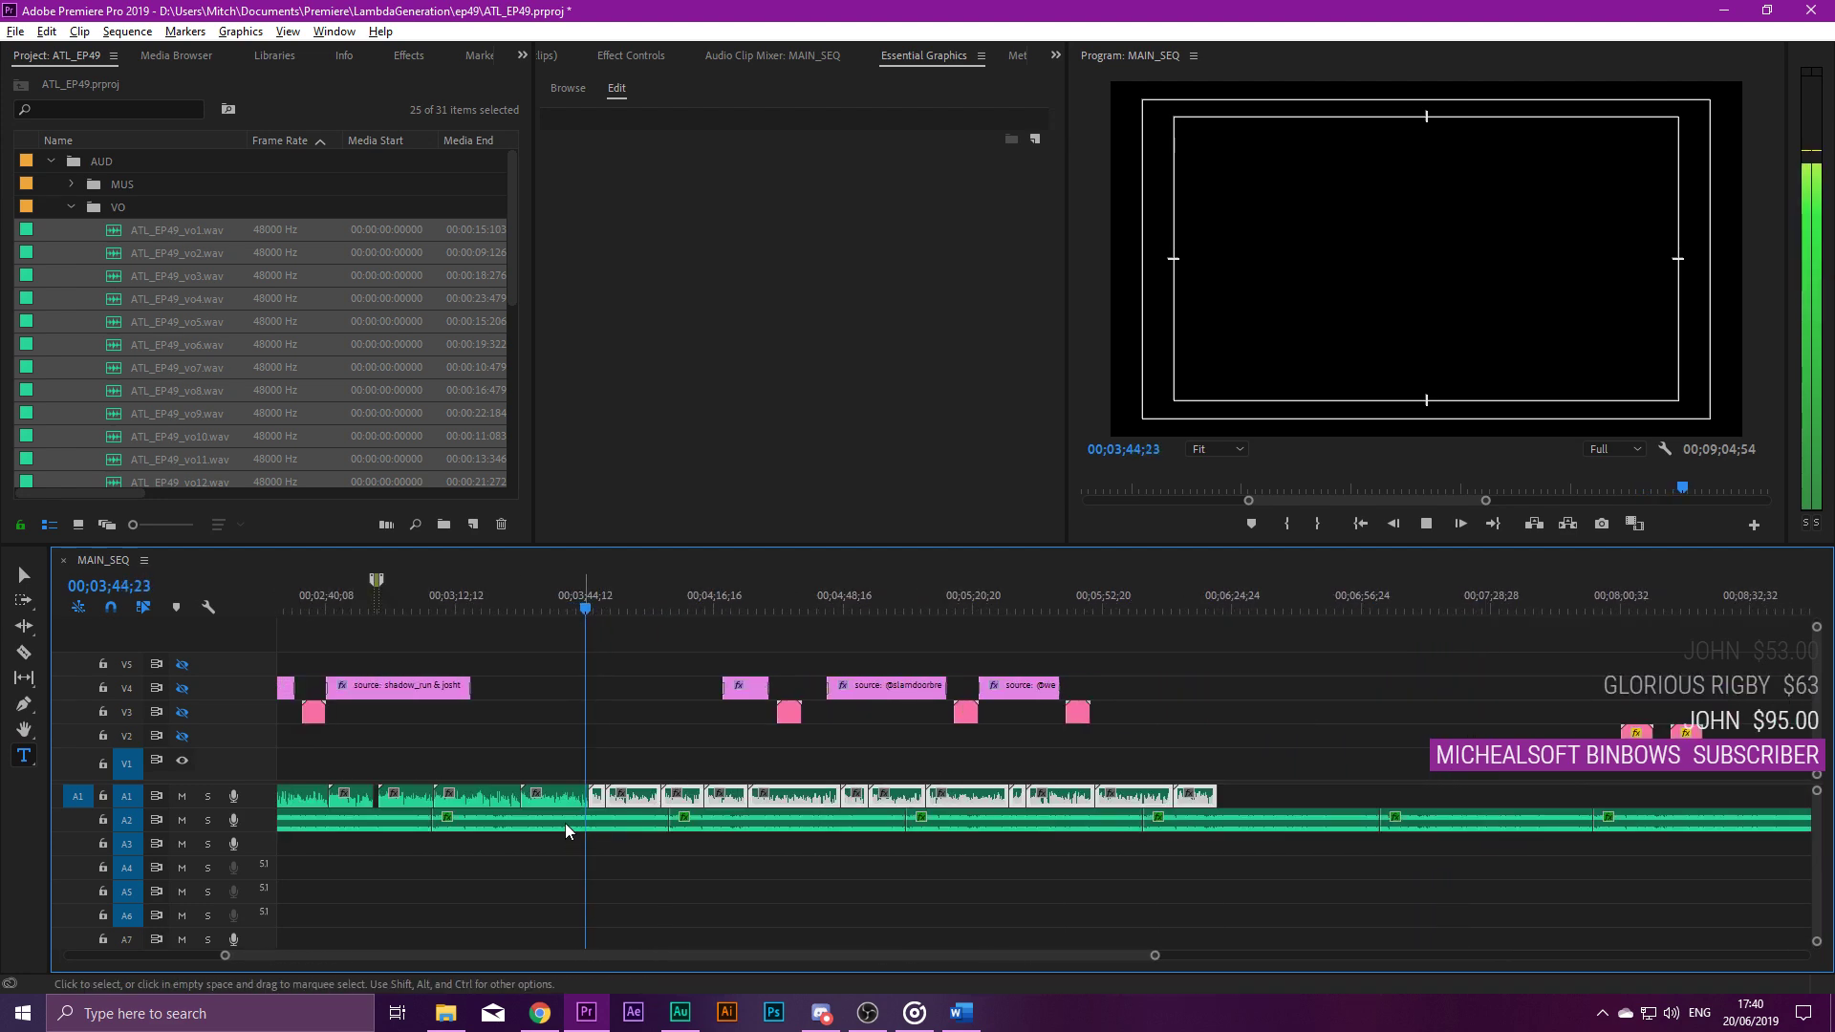
Remove the fourteenth voice-over from the selection and play its ending up to the fifteenth.
{"action": "left_click", "coordinate": [532, 605]}
{"action": "scroll", "coordinate": [600, 793], "scroll_direction": "up", "scroll_amount": 3}
{"action": "key", "text": "space"}
{"action": "scroll", "coordinate": [787, 799], "scroll_direction": "down", "scroll_amount": 3}
{"action": "scroll", "coordinate": [1013, 812], "scroll_direction": "up", "scroll_amount": 3}
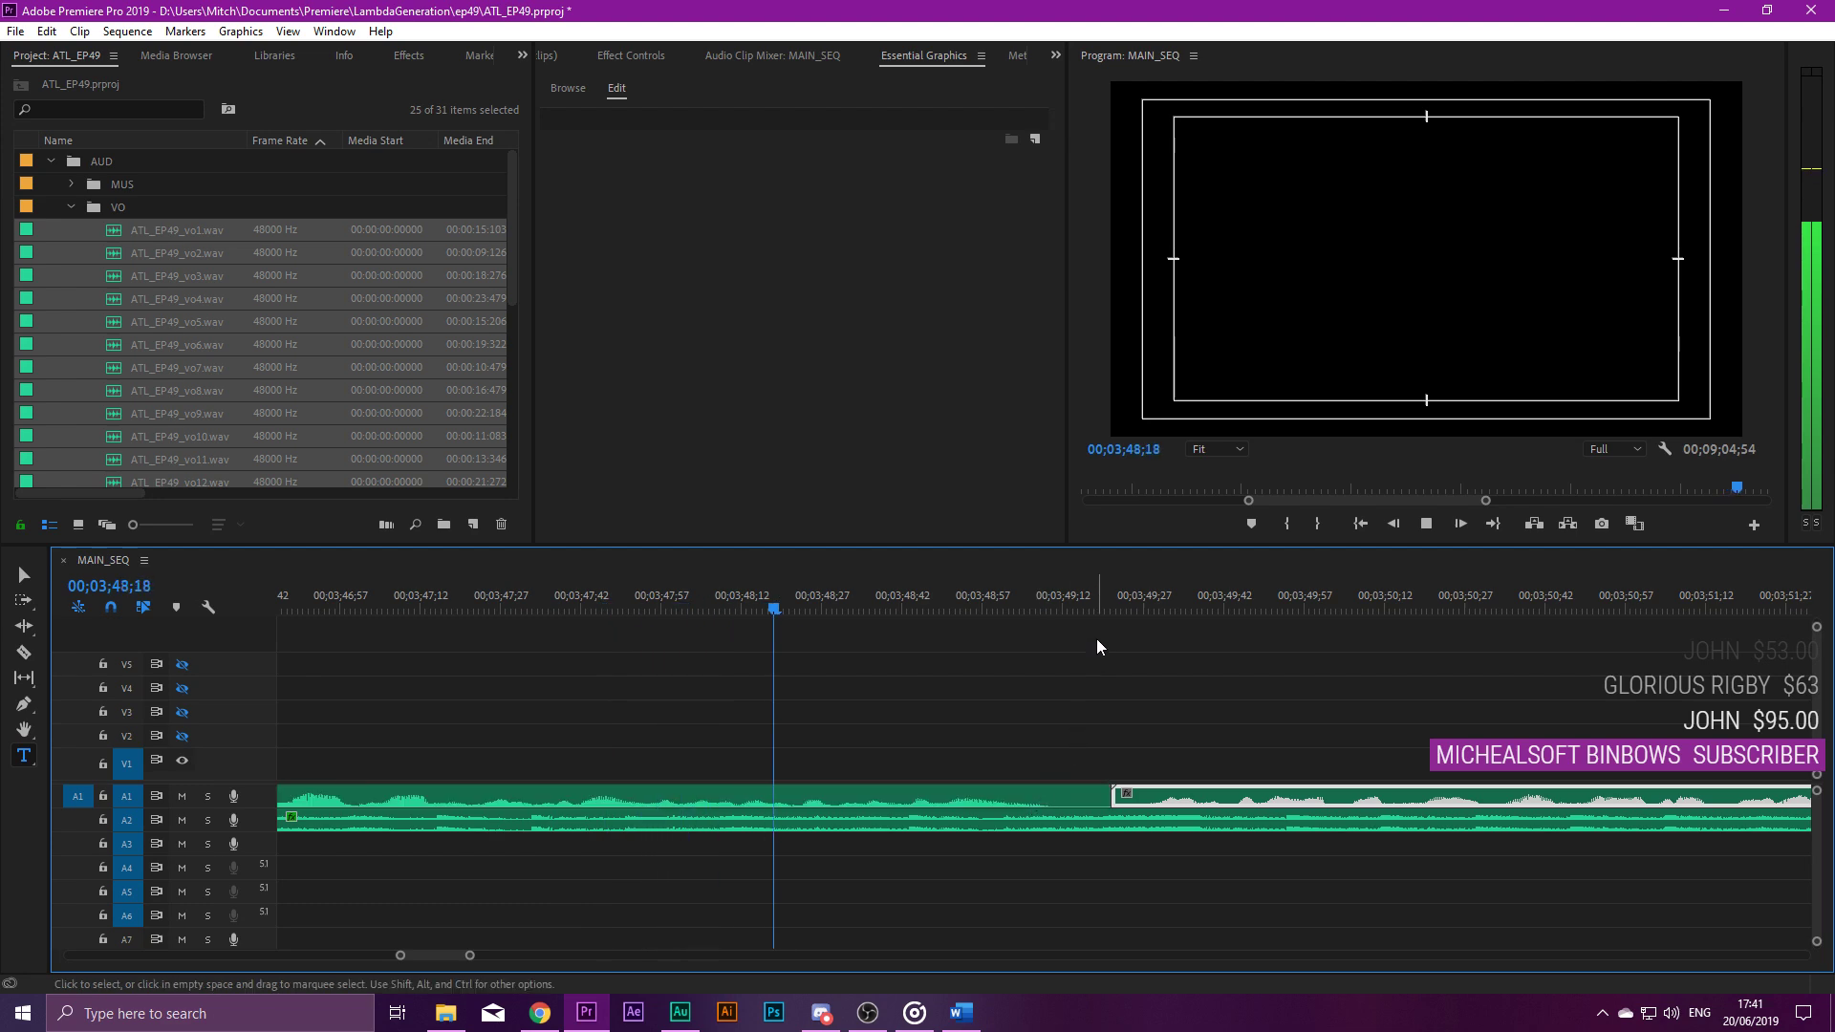
Add a marker at 00;03;49;21 where the fifteenth voice-over begins and set its duration to 00;00;01;06.
{"action": "left_click", "coordinate": [1116, 600]}
{"action": "key", "text": "Left"}
{"action": "key", "text": "m"}
{"action": "double_click", "coordinate": [1112, 580]}
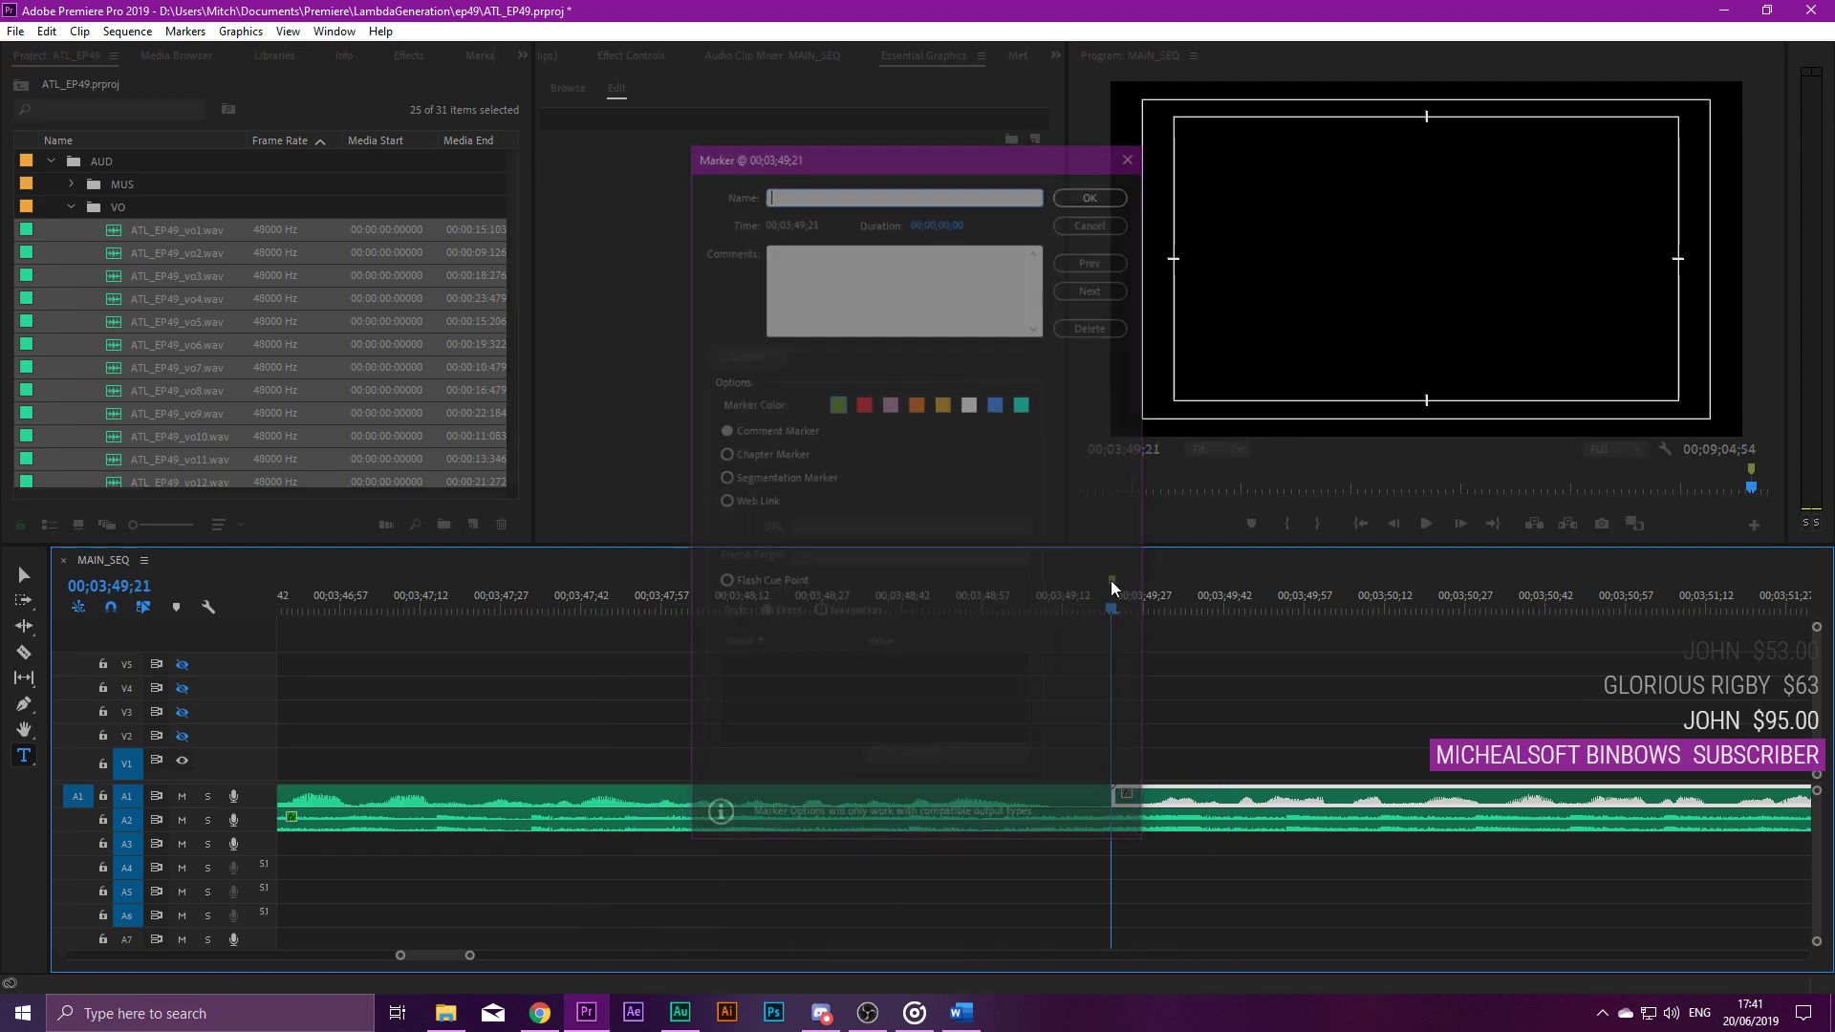
{"action": "left_click", "coordinate": [951, 219]}
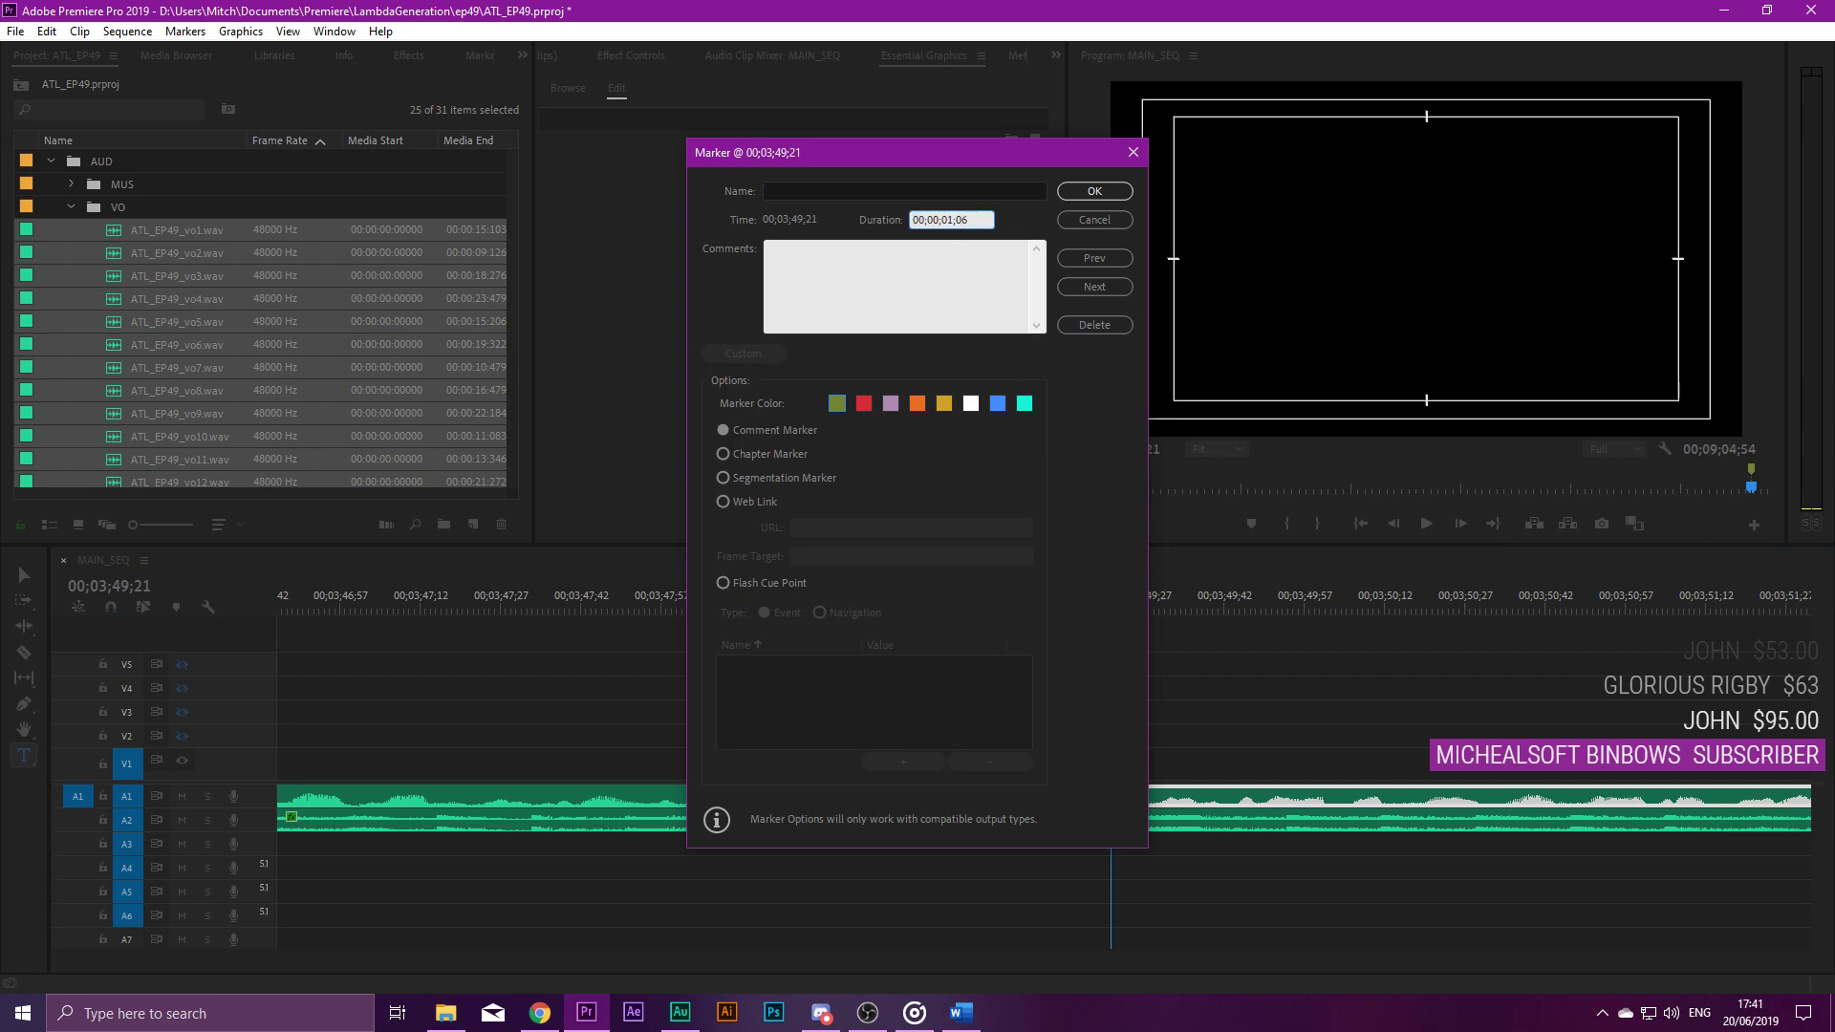
{"action": "key", "text": "Return"}
Move the fifteenth and all following voice-overs on A1 to start at the marker's end and play across the gap.
{"action": "left_click_drag", "start_coordinate": [1393, 774], "coordinate": [1750, 779]}
{"action": "key", "text": "space"}
{"action": "key", "text": "minus"}
{"action": "key", "text": "minus"}
{"action": "key", "text": "minus"}
{"action": "key", "text": "minus"}
{"action": "key", "text": "minus"}
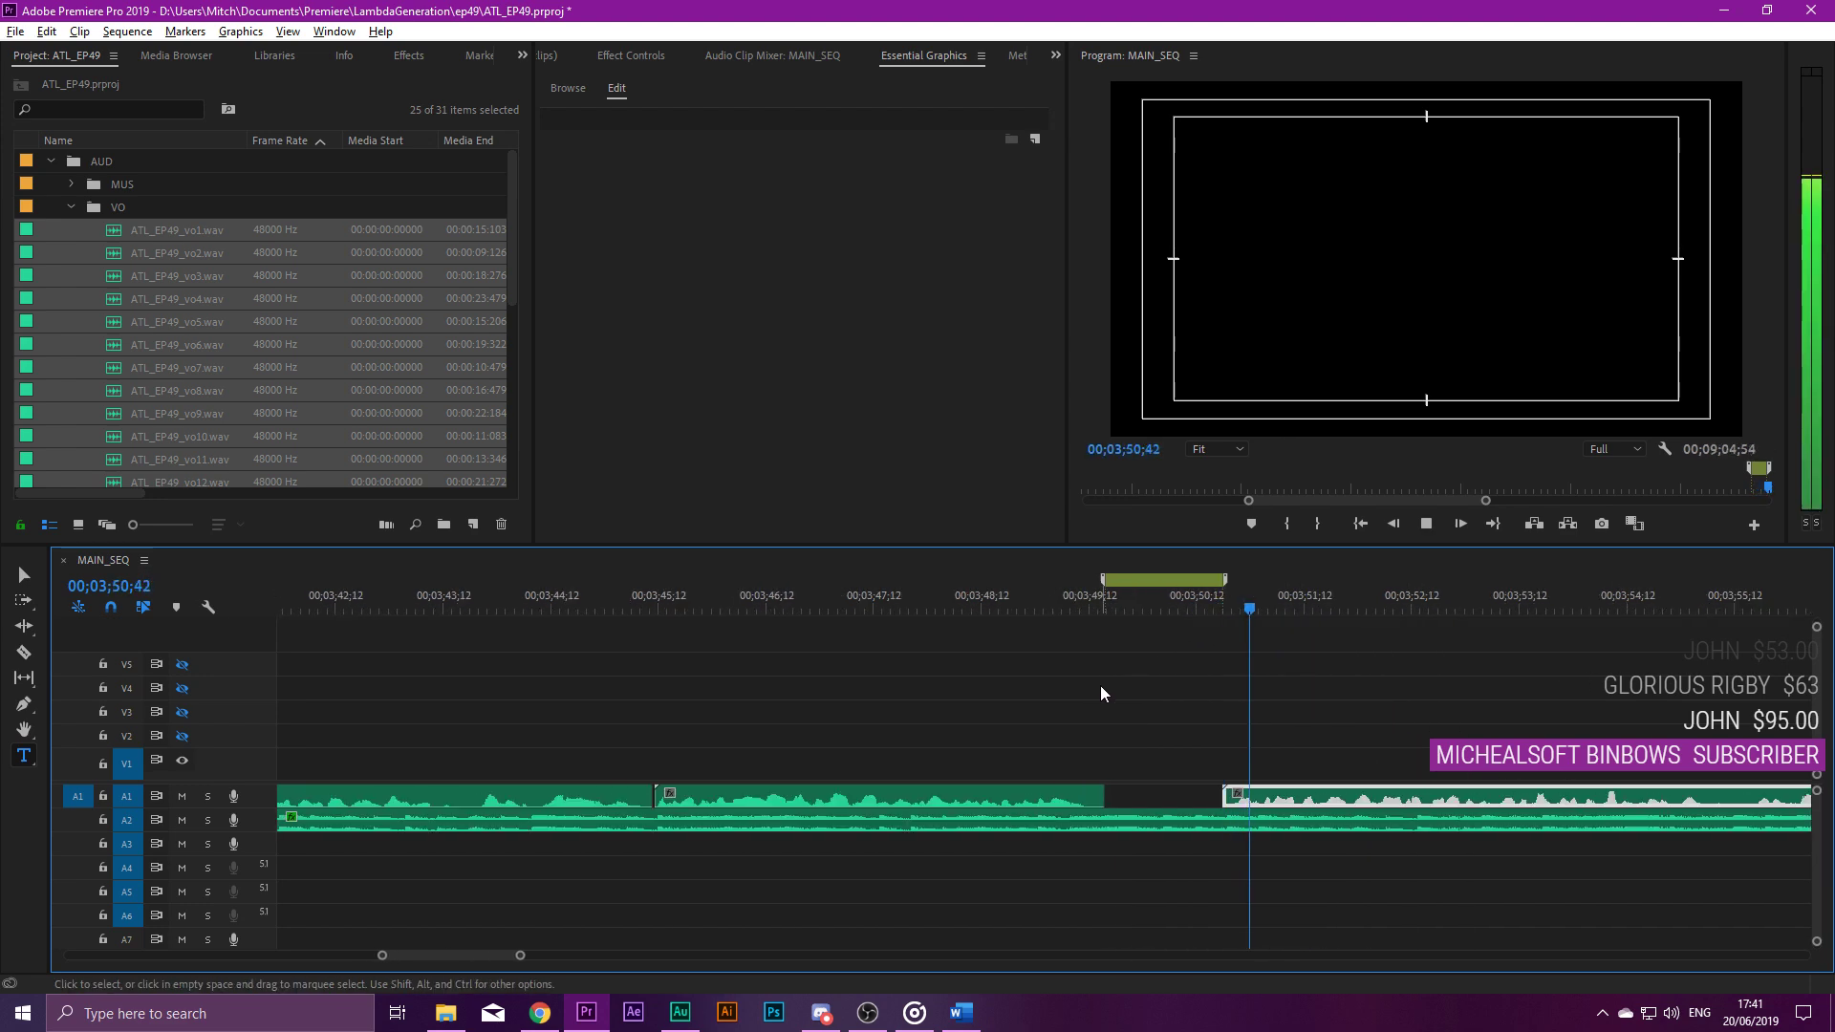
Remove the fifteenth voice-over from the selection and play the transition into the sixteenth.
{"action": "key", "text": "equal"}
{"action": "key", "text": "equal"}
{"action": "key", "text": "equal"}
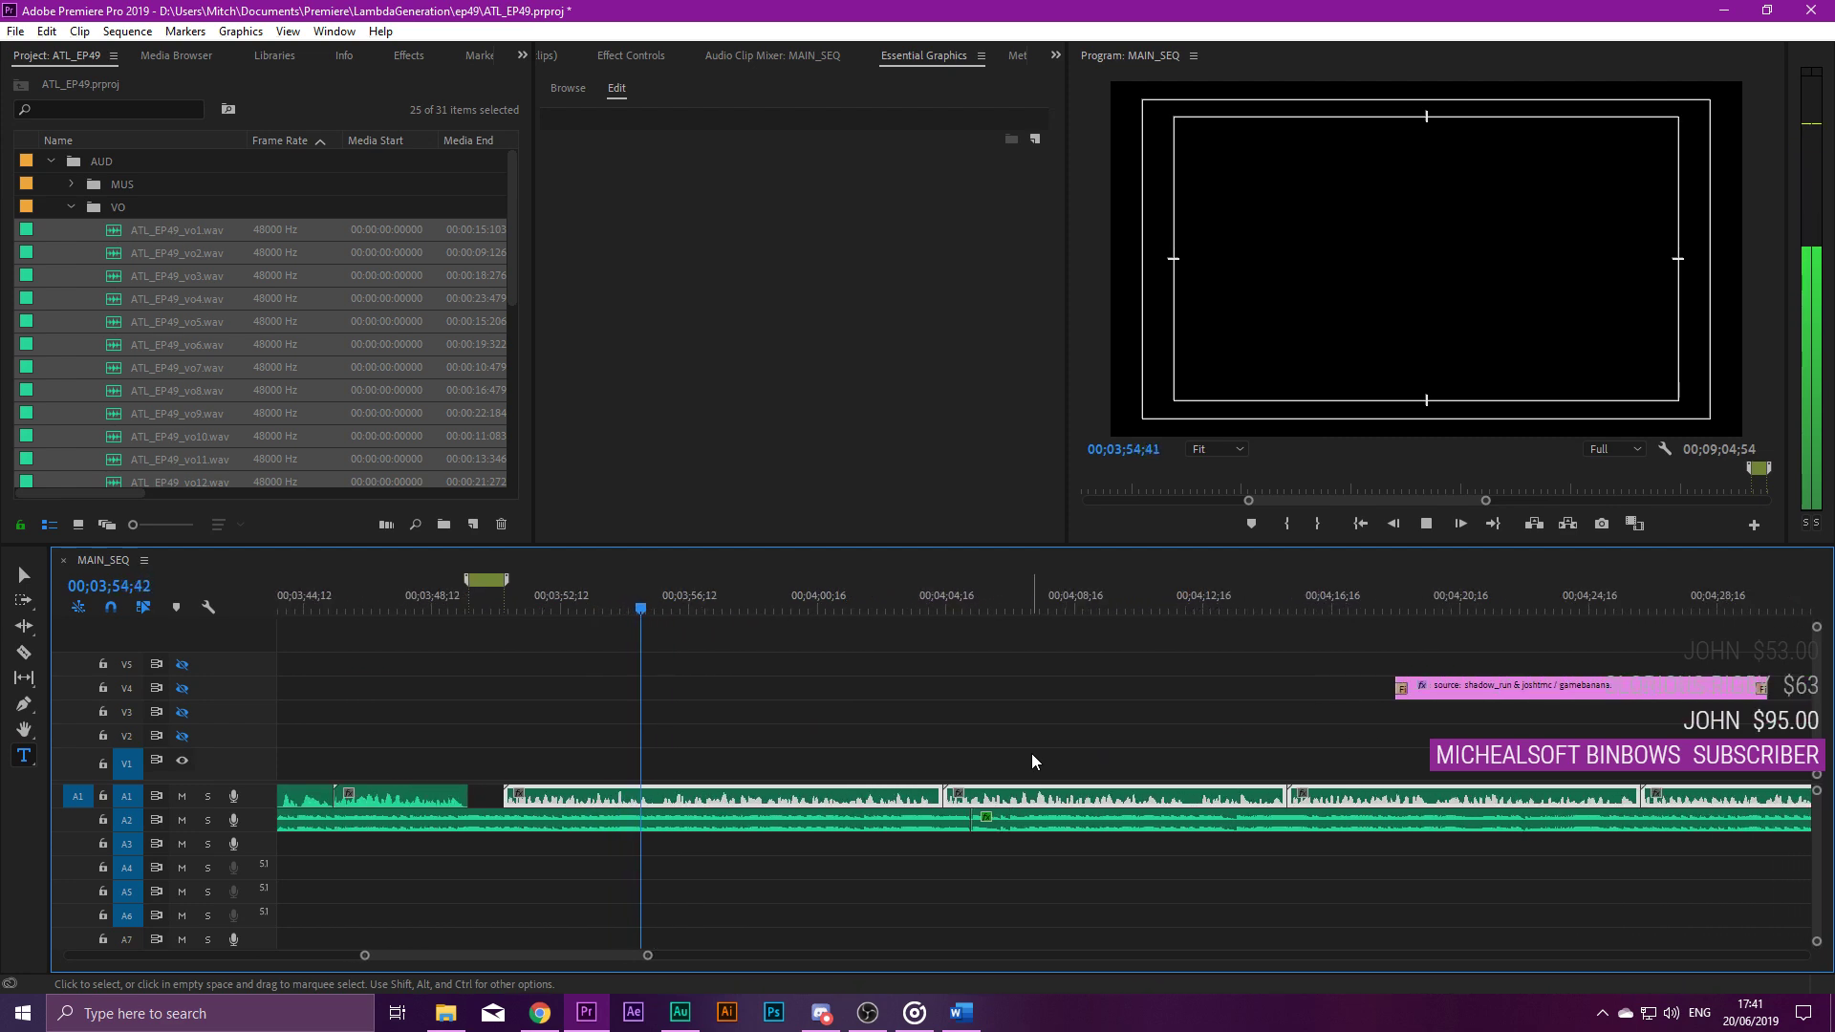
{"action": "key", "text": "equal"}
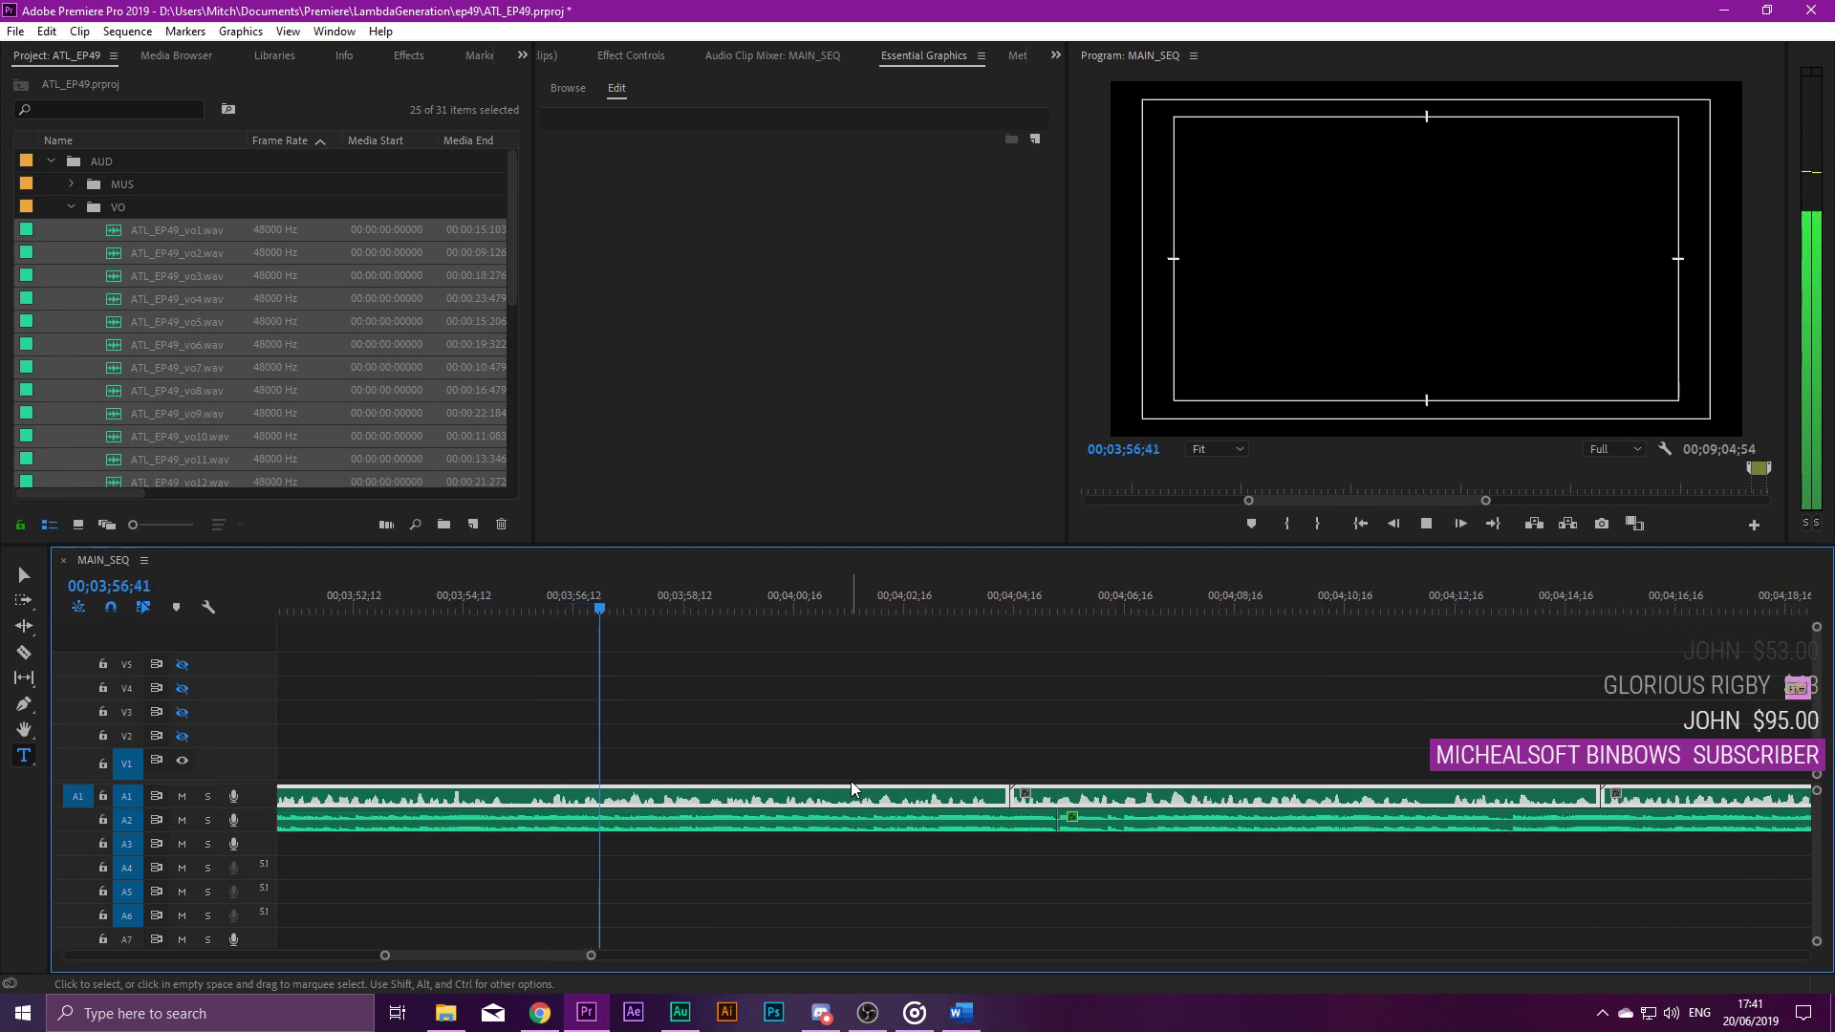
{"action": "left_click", "coordinate": [870, 795], "text": "shift"}
{"action": "left_click", "coordinate": [971, 601]}
{"action": "key", "text": "equal"}
Remove the sixteenth voice-over from the selection and play its ending up to the seventeenth.
{"action": "scroll", "coordinate": [956, 717], "scroll_direction": "down", "scroll_amount": 3}
{"action": "scroll", "coordinate": [806, 696], "scroll_direction": "down", "scroll_amount": 3}
{"action": "left_click", "coordinate": [1279, 601]}
{"action": "scroll", "coordinate": [1194, 664], "scroll_direction": "down", "scroll_amount": 5}
{"action": "left_click", "coordinate": [1010, 792], "text": "shift"}
Add a marker at 00;04;14;55 where the seventeenth voice-over begins, with the same duration as the previous section marker.
{"action": "left_click_drag", "start_coordinate": [1016, 596], "coordinate": [1033, 600]}
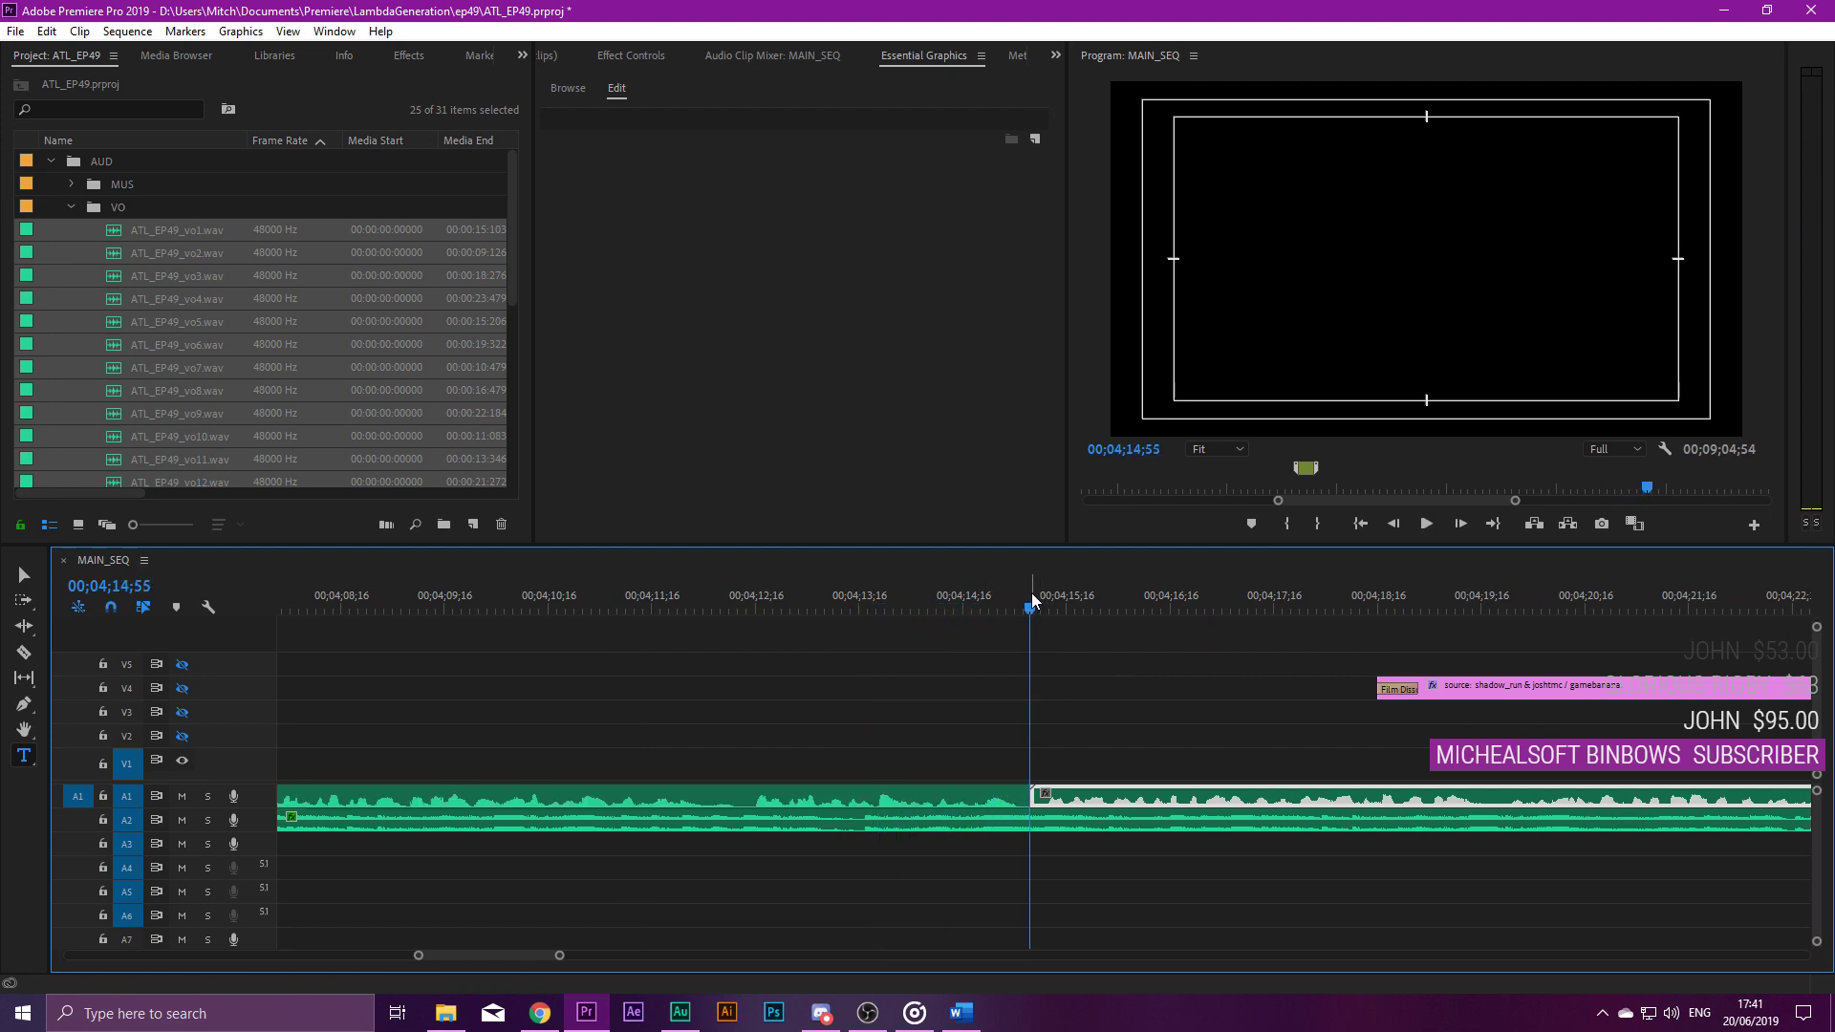
{"action": "double_click", "coordinate": [1030, 580]}
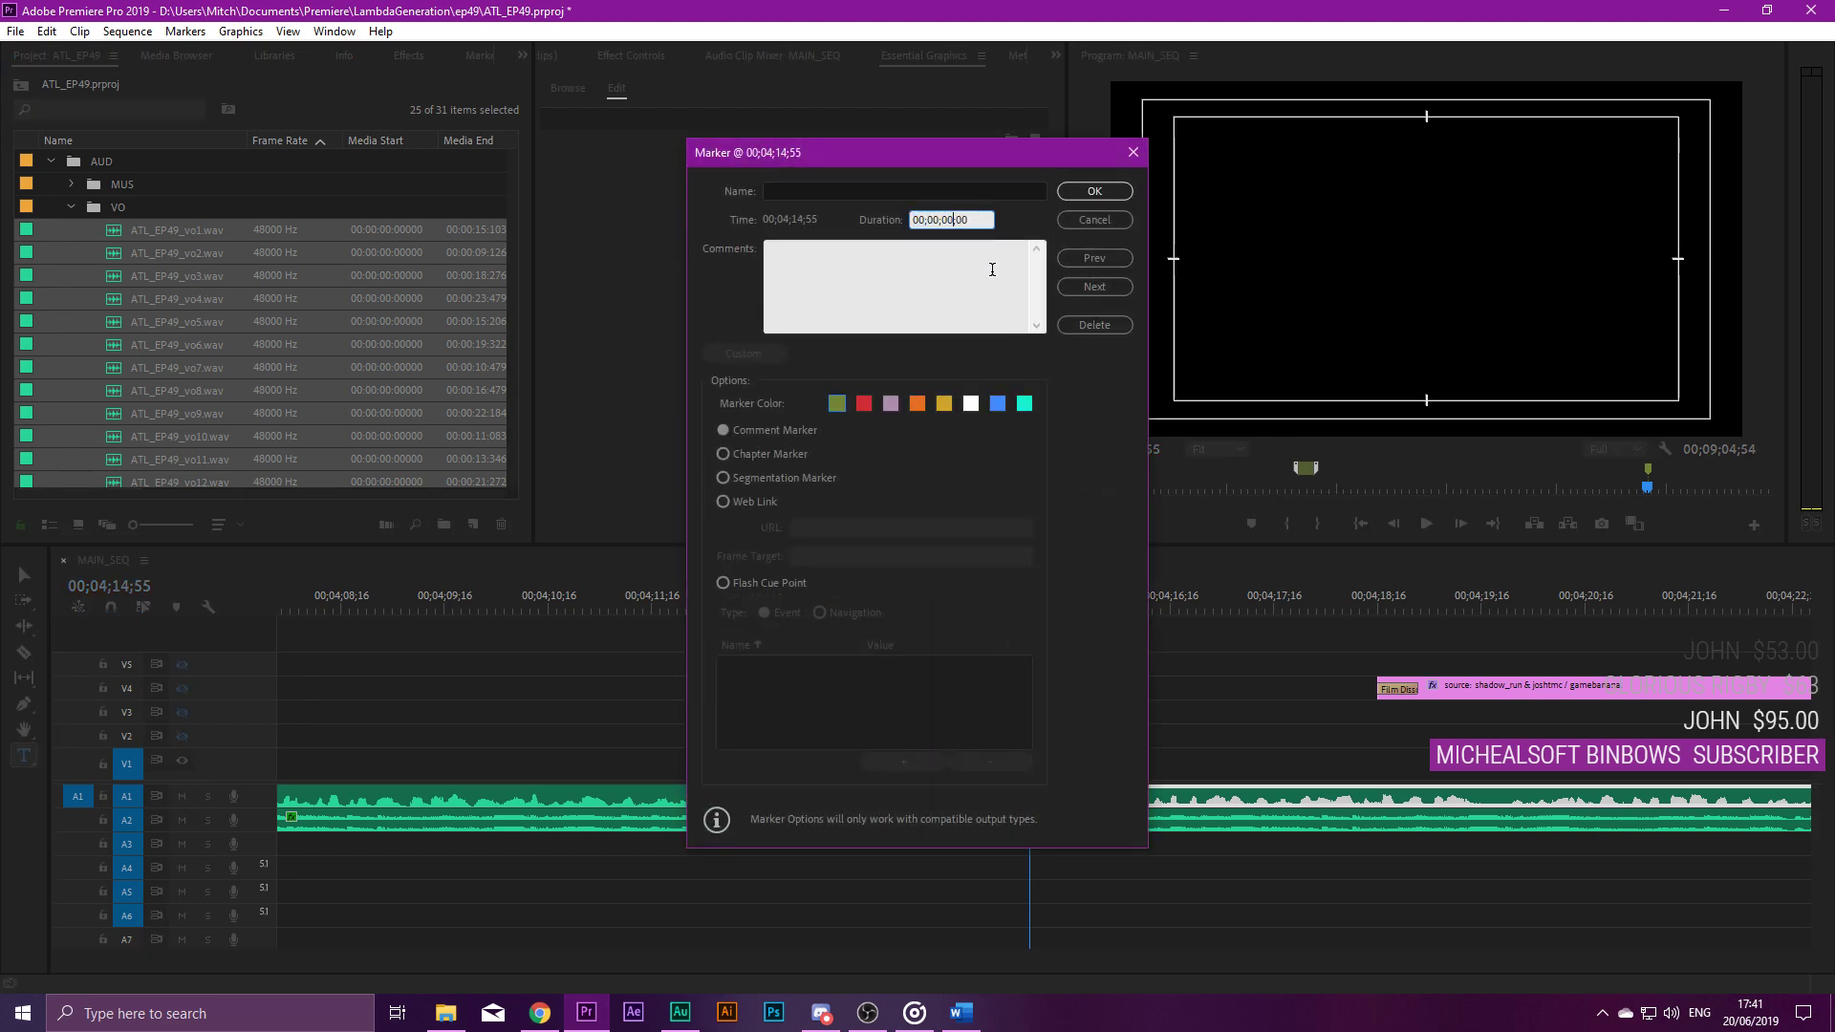
{"action": "key", "text": "Return"}
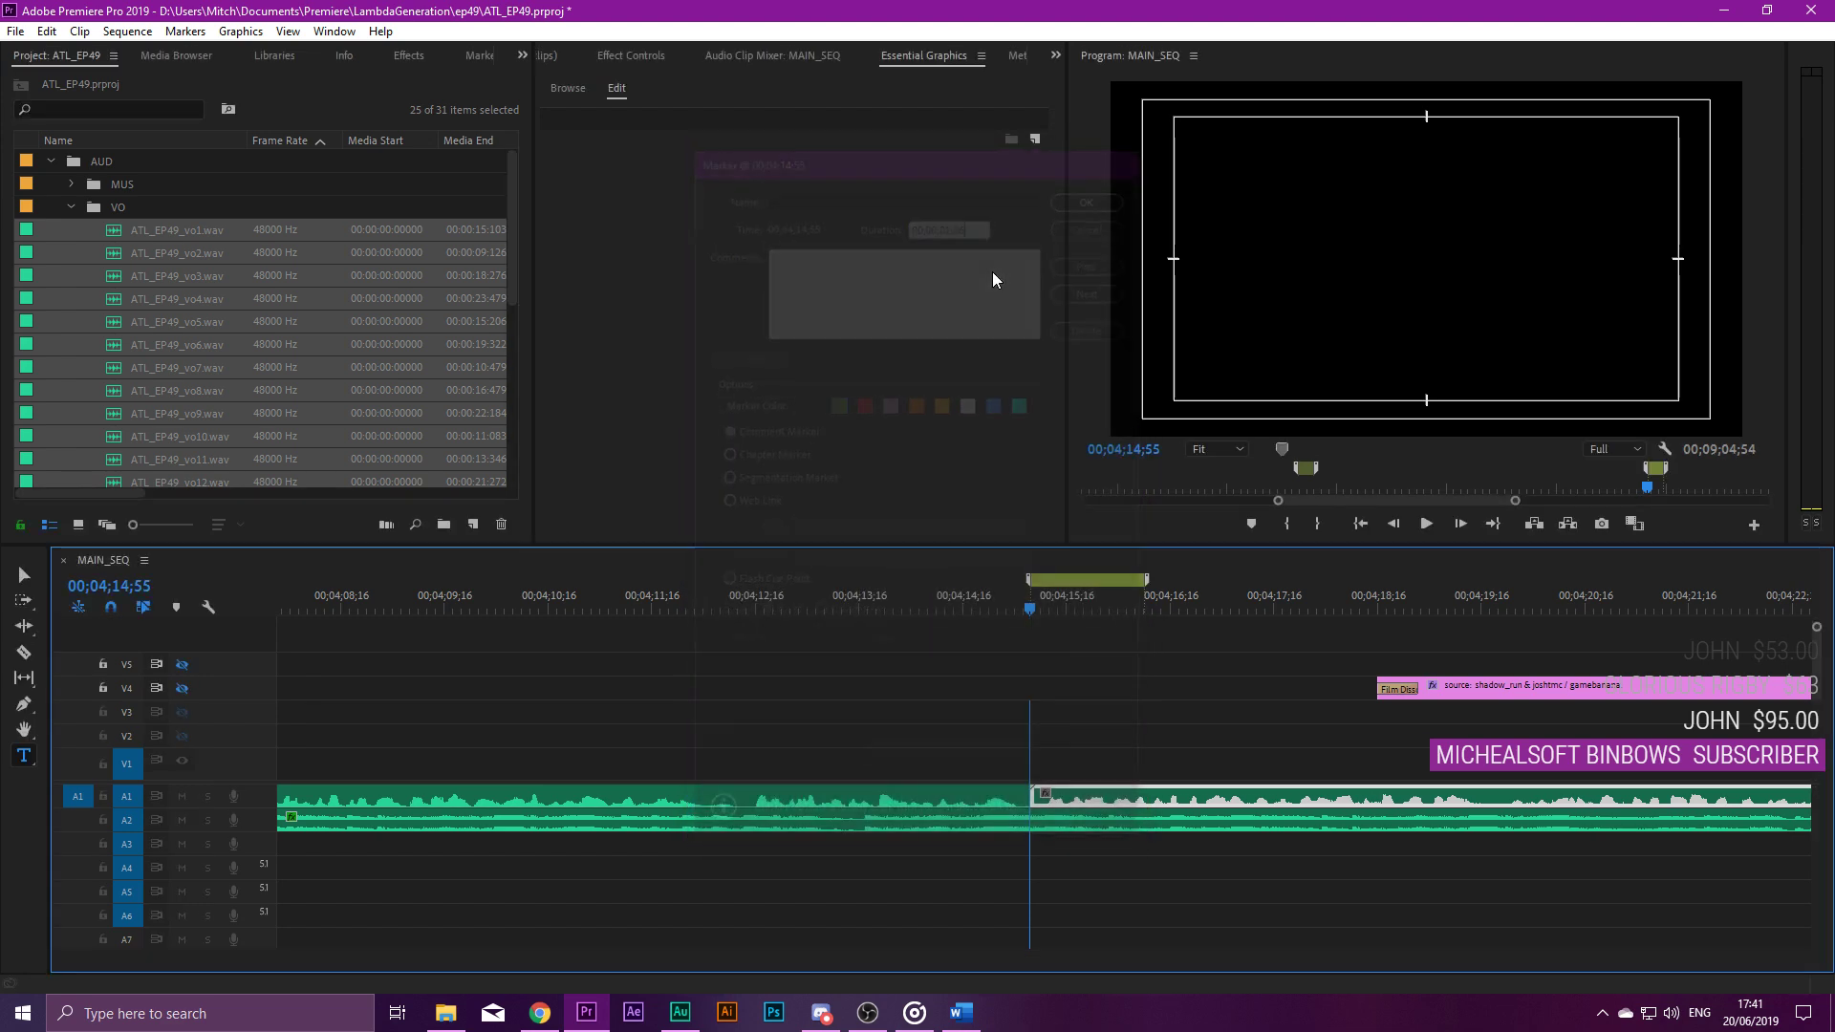
Move the seventeenth and all following voice-overs on A1 to start at the marker's end and play across the gap.
{"action": "mouse_move", "coordinate": [1098, 793]}
{"action": "left_mouse_down"}
{"action": "mouse_move", "coordinate": [1203, 781]}
{"action": "mouse_move", "coordinate": [1222, 815]}
{"action": "mouse_move", "coordinate": [1183, 794]}
{"action": "left_mouse_up"}
{"action": "key", "text": "space"}
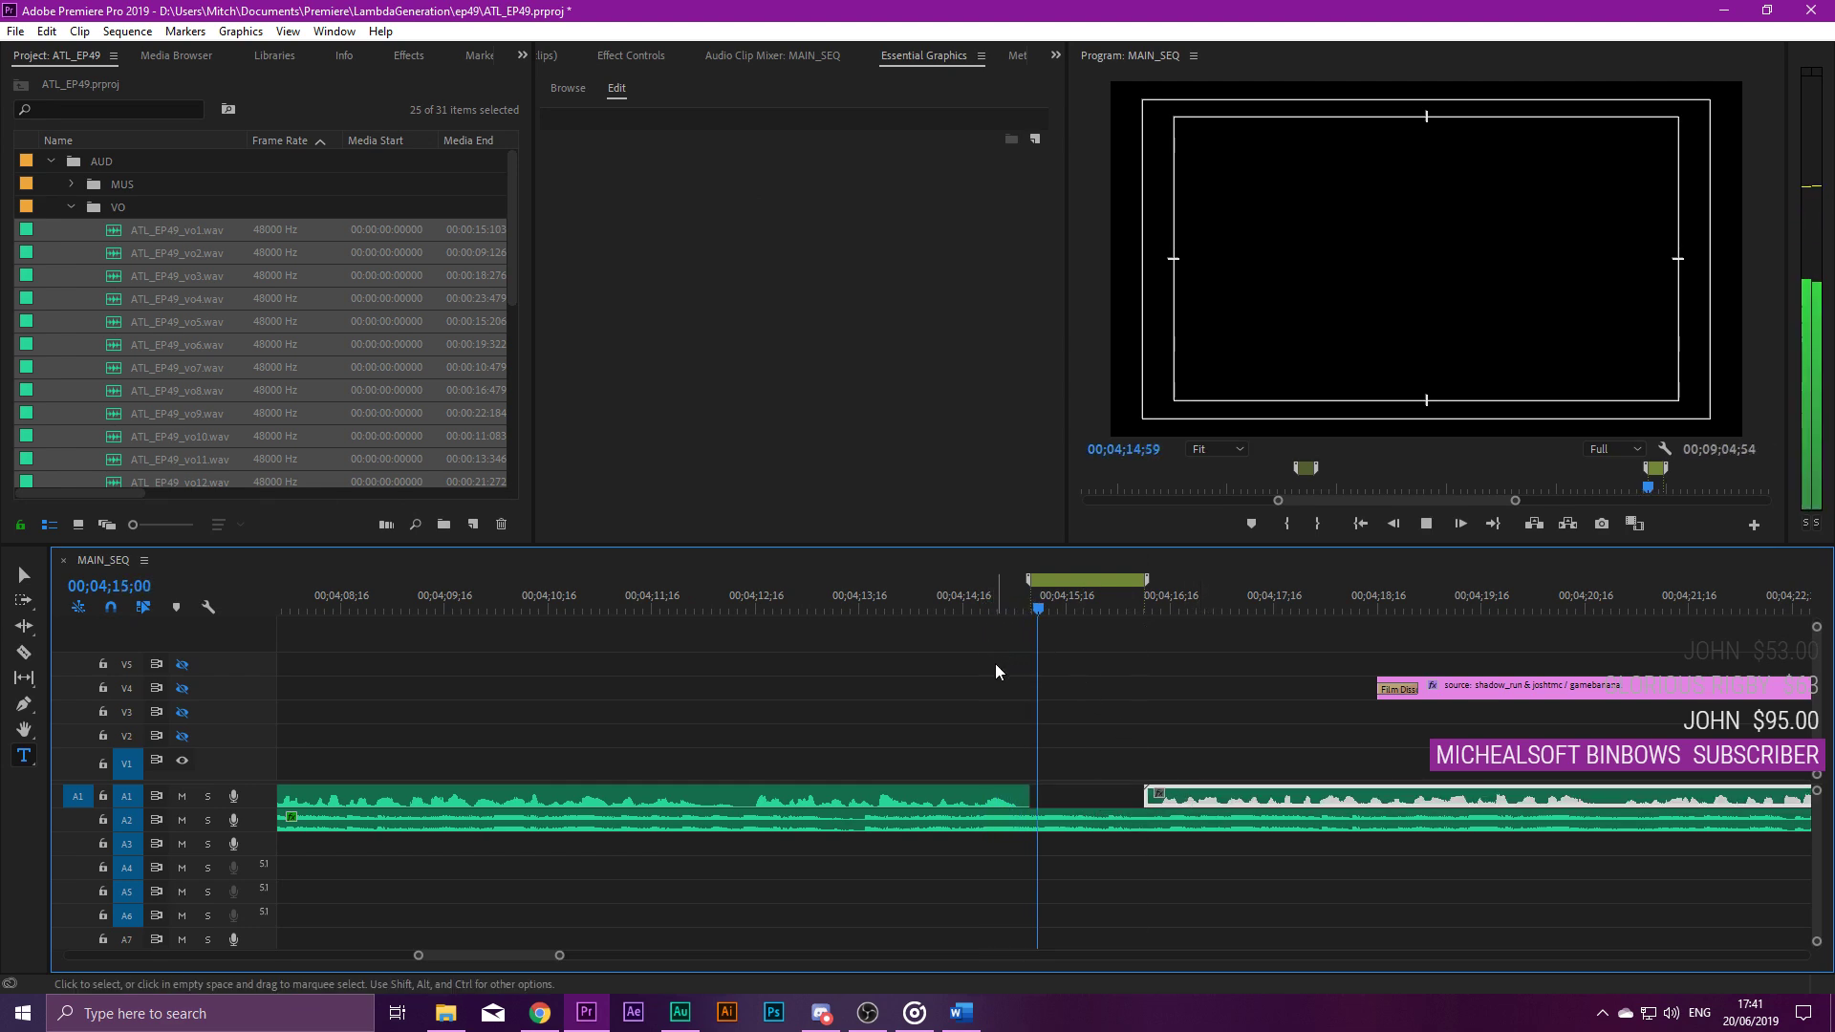
{"action": "scroll", "coordinate": [990, 673], "scroll_direction": "down", "scroll_amount": 4}
{"action": "scroll", "coordinate": [990, 673], "scroll_direction": "down", "scroll_amount": 2}
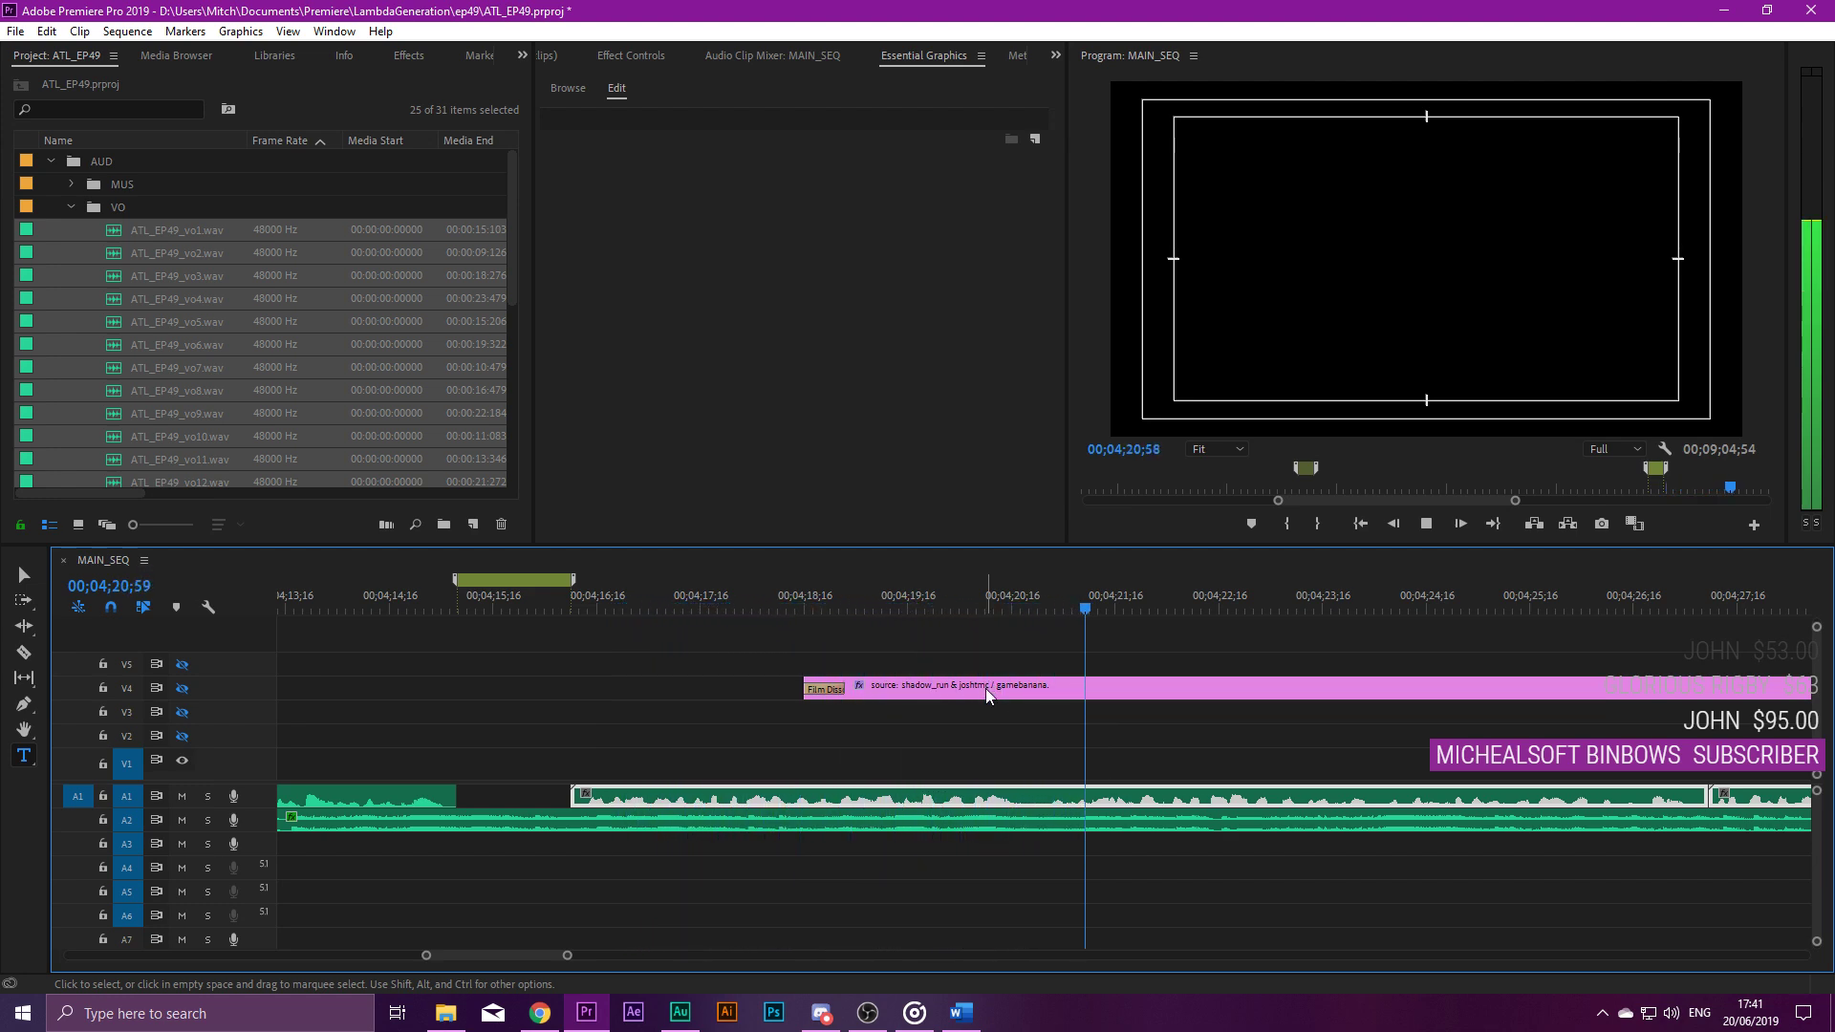
{"action": "scroll", "coordinate": [989, 675], "scroll_direction": "down", "scroll_amount": 3}
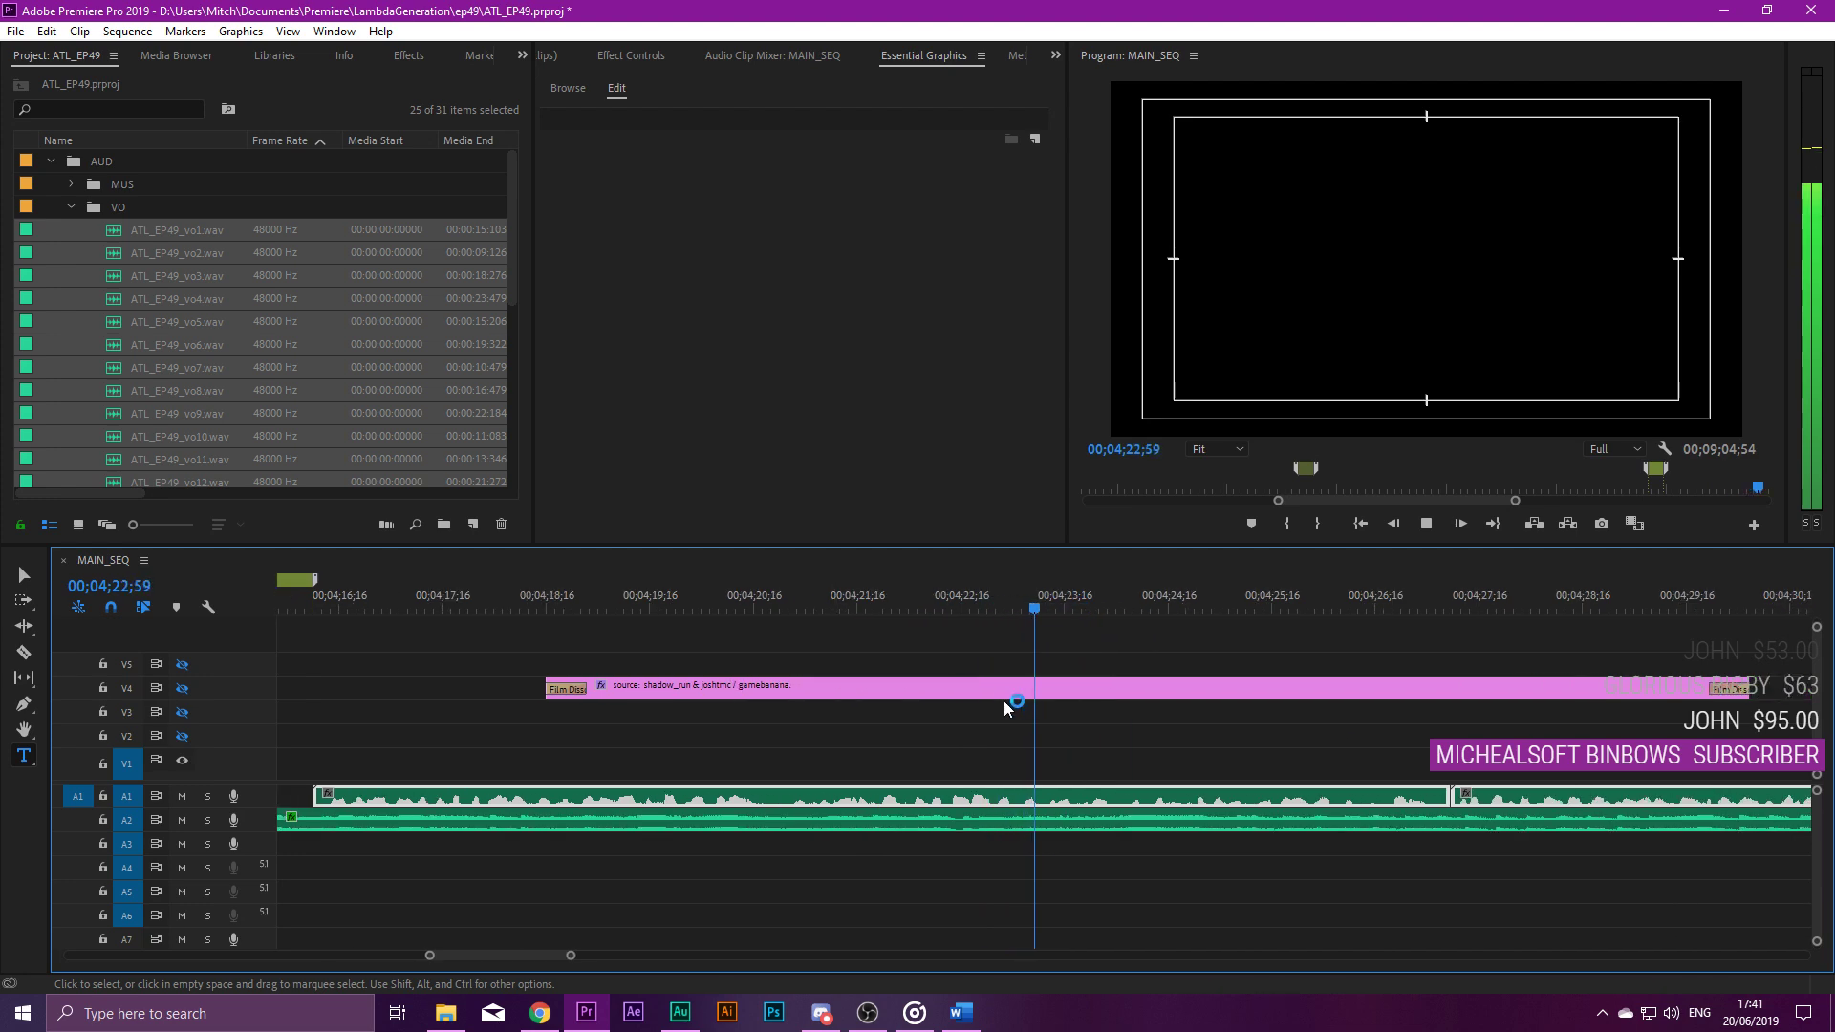
Remove the seventeenth voice-over from the selection and play the transition into the eighteenth.
{"action": "scroll", "coordinate": [989, 692], "scroll_direction": "down", "scroll_amount": 1}
{"action": "left_click", "coordinate": [1093, 799]}
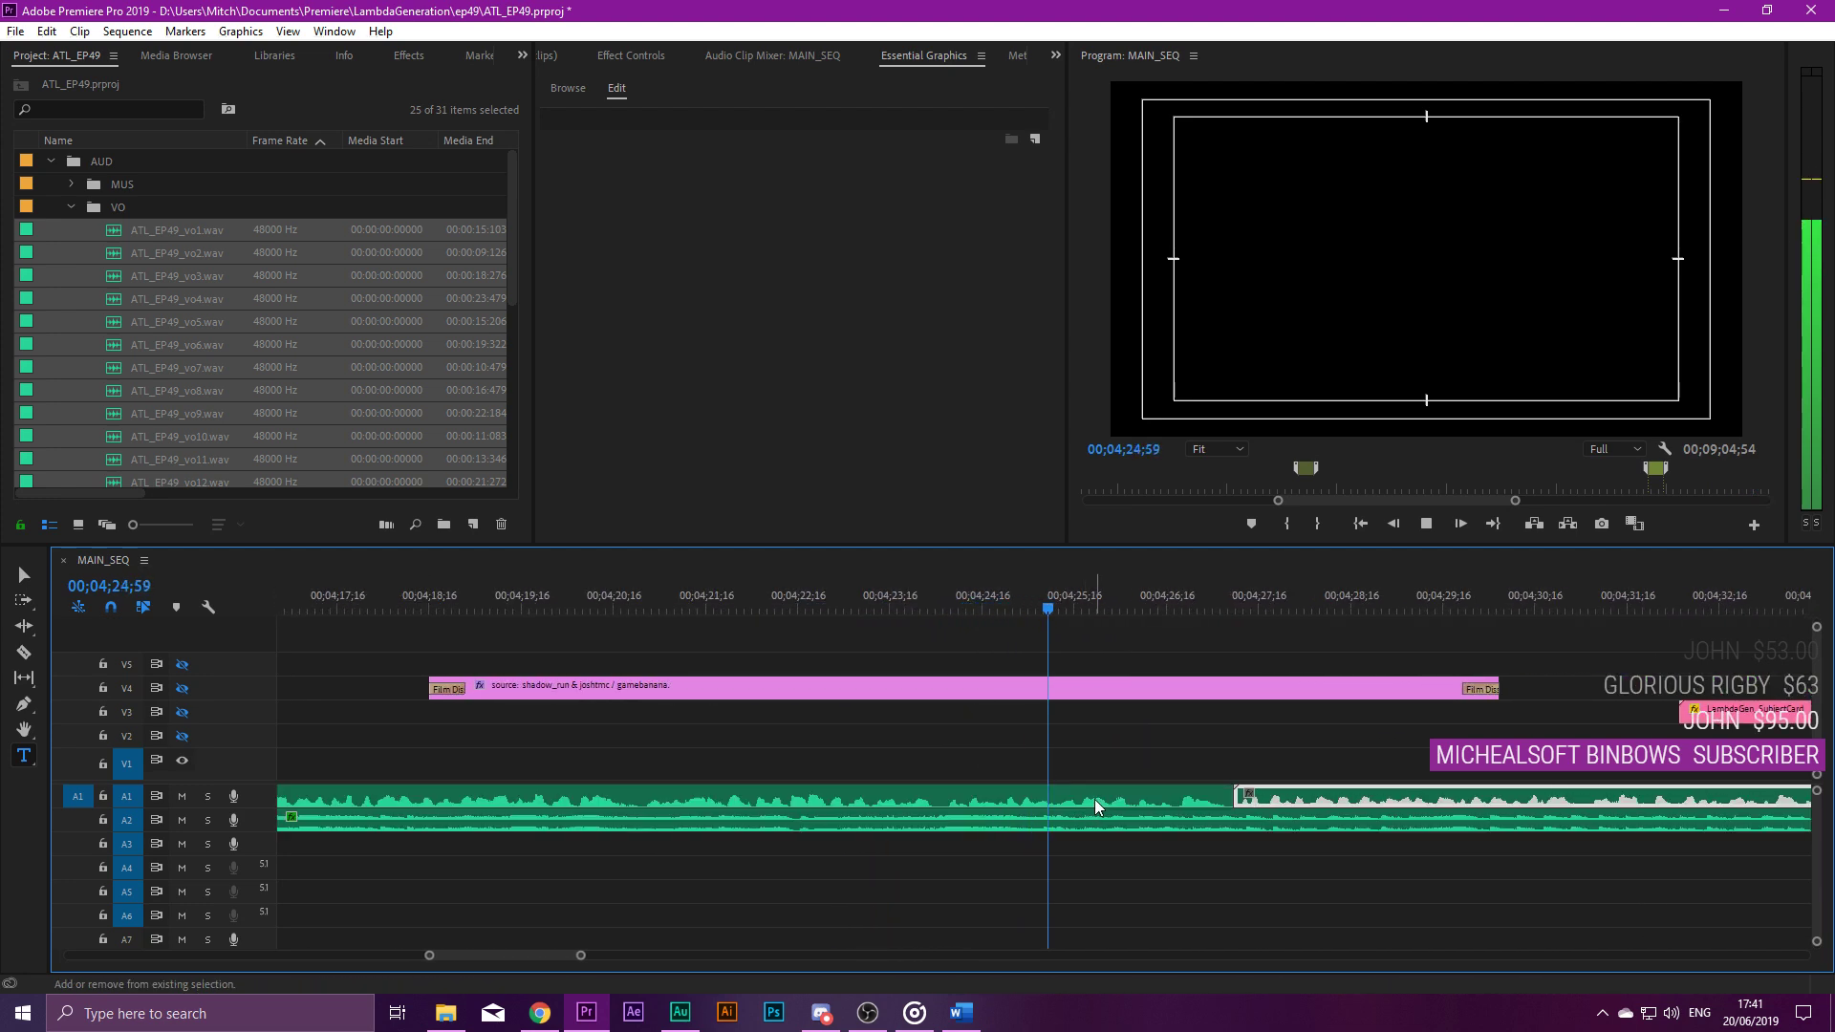
{"action": "scroll", "coordinate": [1093, 799], "scroll_direction": "down", "scroll_amount": 3}
{"action": "scroll", "coordinate": [1093, 799], "scroll_direction": "up", "scroll_amount": 2}
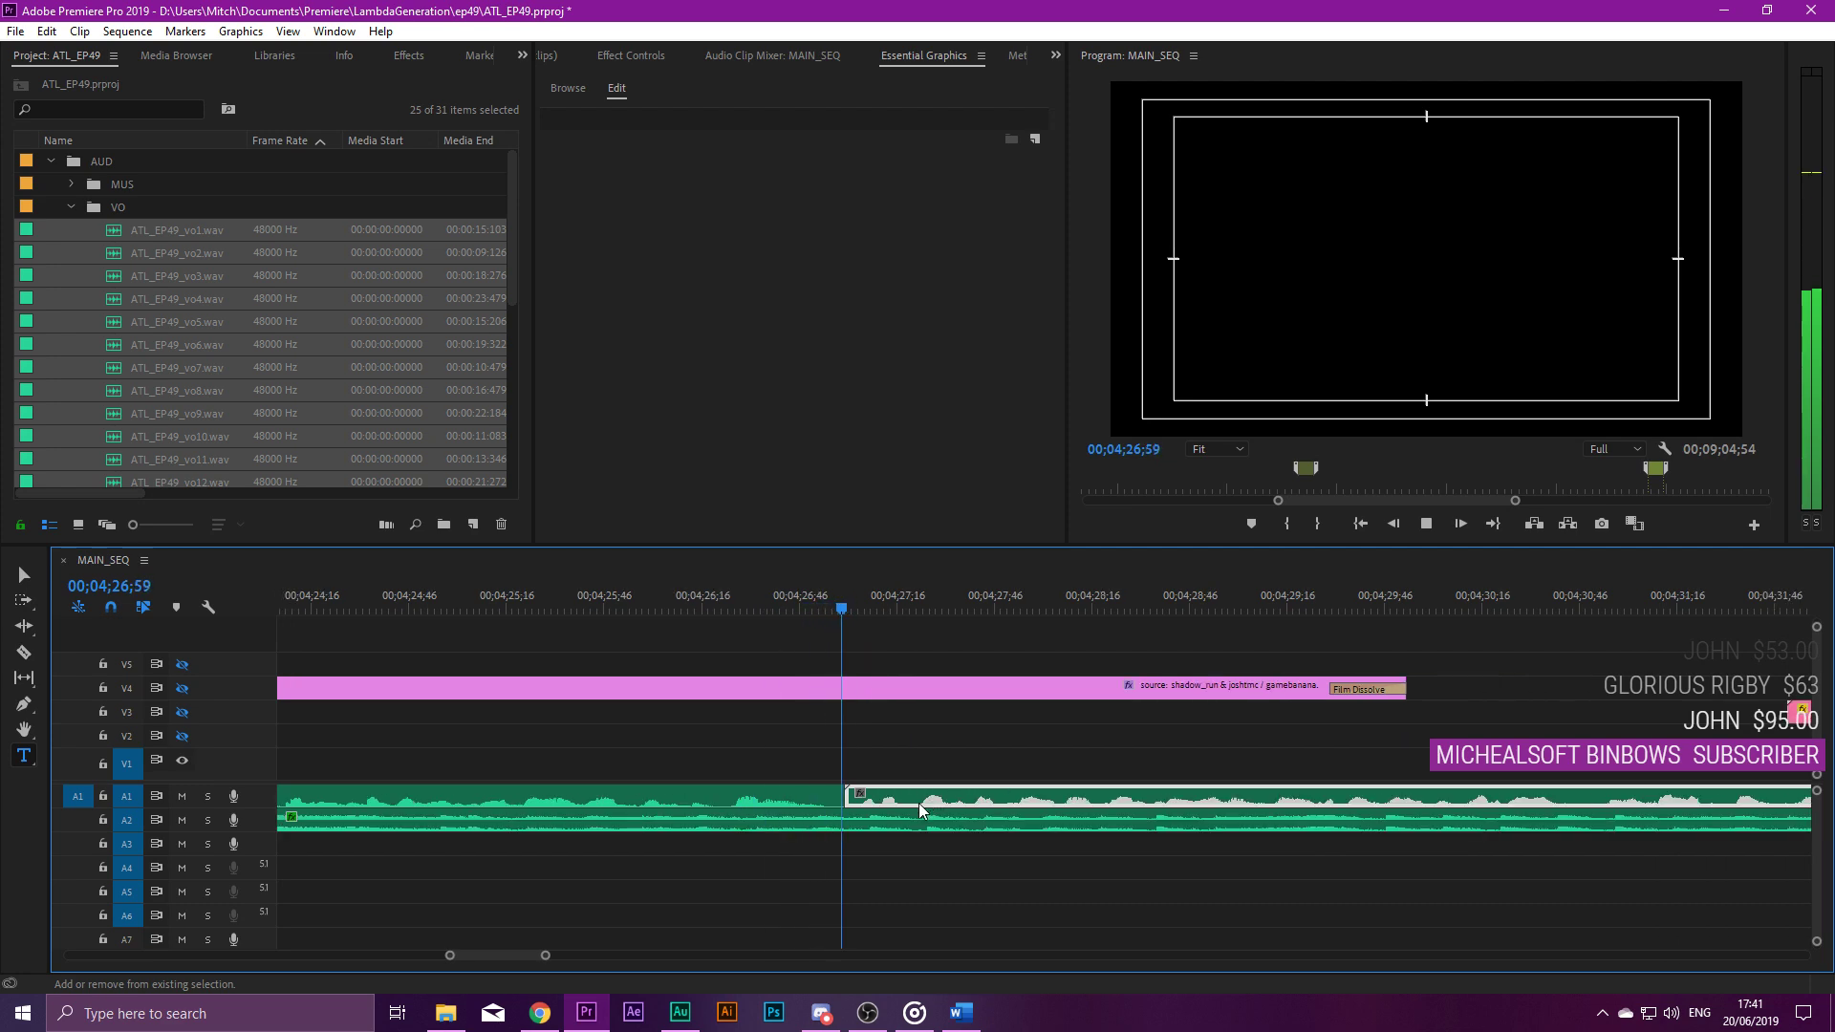
{"action": "scroll", "coordinate": [883, 801], "scroll_direction": "down", "scroll_amount": 1}
Shift the eighteenth and all following voice-overs a few frames later on A1 and replay the transition from the seventeenth.
{"action": "key", "text": "space"}
{"action": "scroll", "coordinate": [686, 800], "scroll_direction": "up", "scroll_amount": 2}
{"action": "left_click_drag", "start_coordinate": [703, 800], "coordinate": [721, 803]}
{"action": "left_click", "coordinate": [583, 601]}
{"action": "key", "text": "space"}
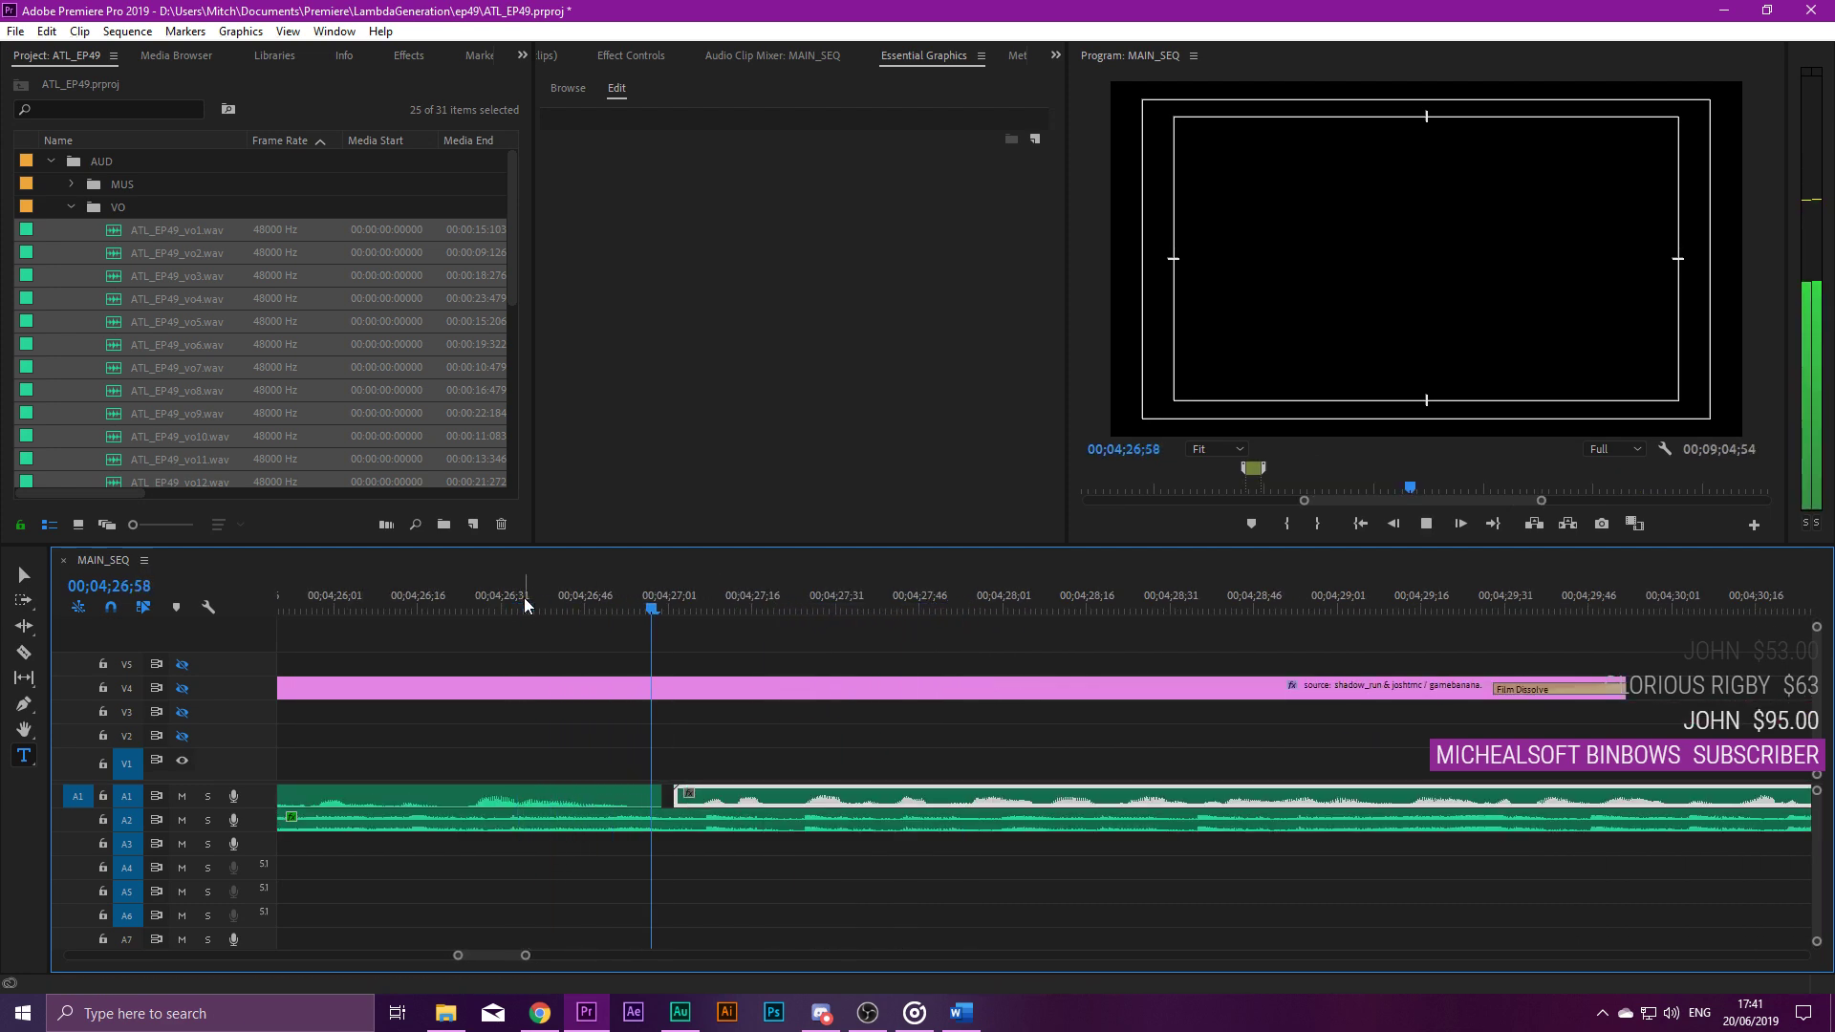
Remove the eighteenth voice-over from the selection and play the transition into the nineteenth from 00;04;42;27.
{"action": "scroll", "coordinate": [770, 866], "scroll_direction": "down", "scroll_amount": 4}
{"action": "scroll", "coordinate": [846, 830], "scroll_direction": "down", "scroll_amount": 3}
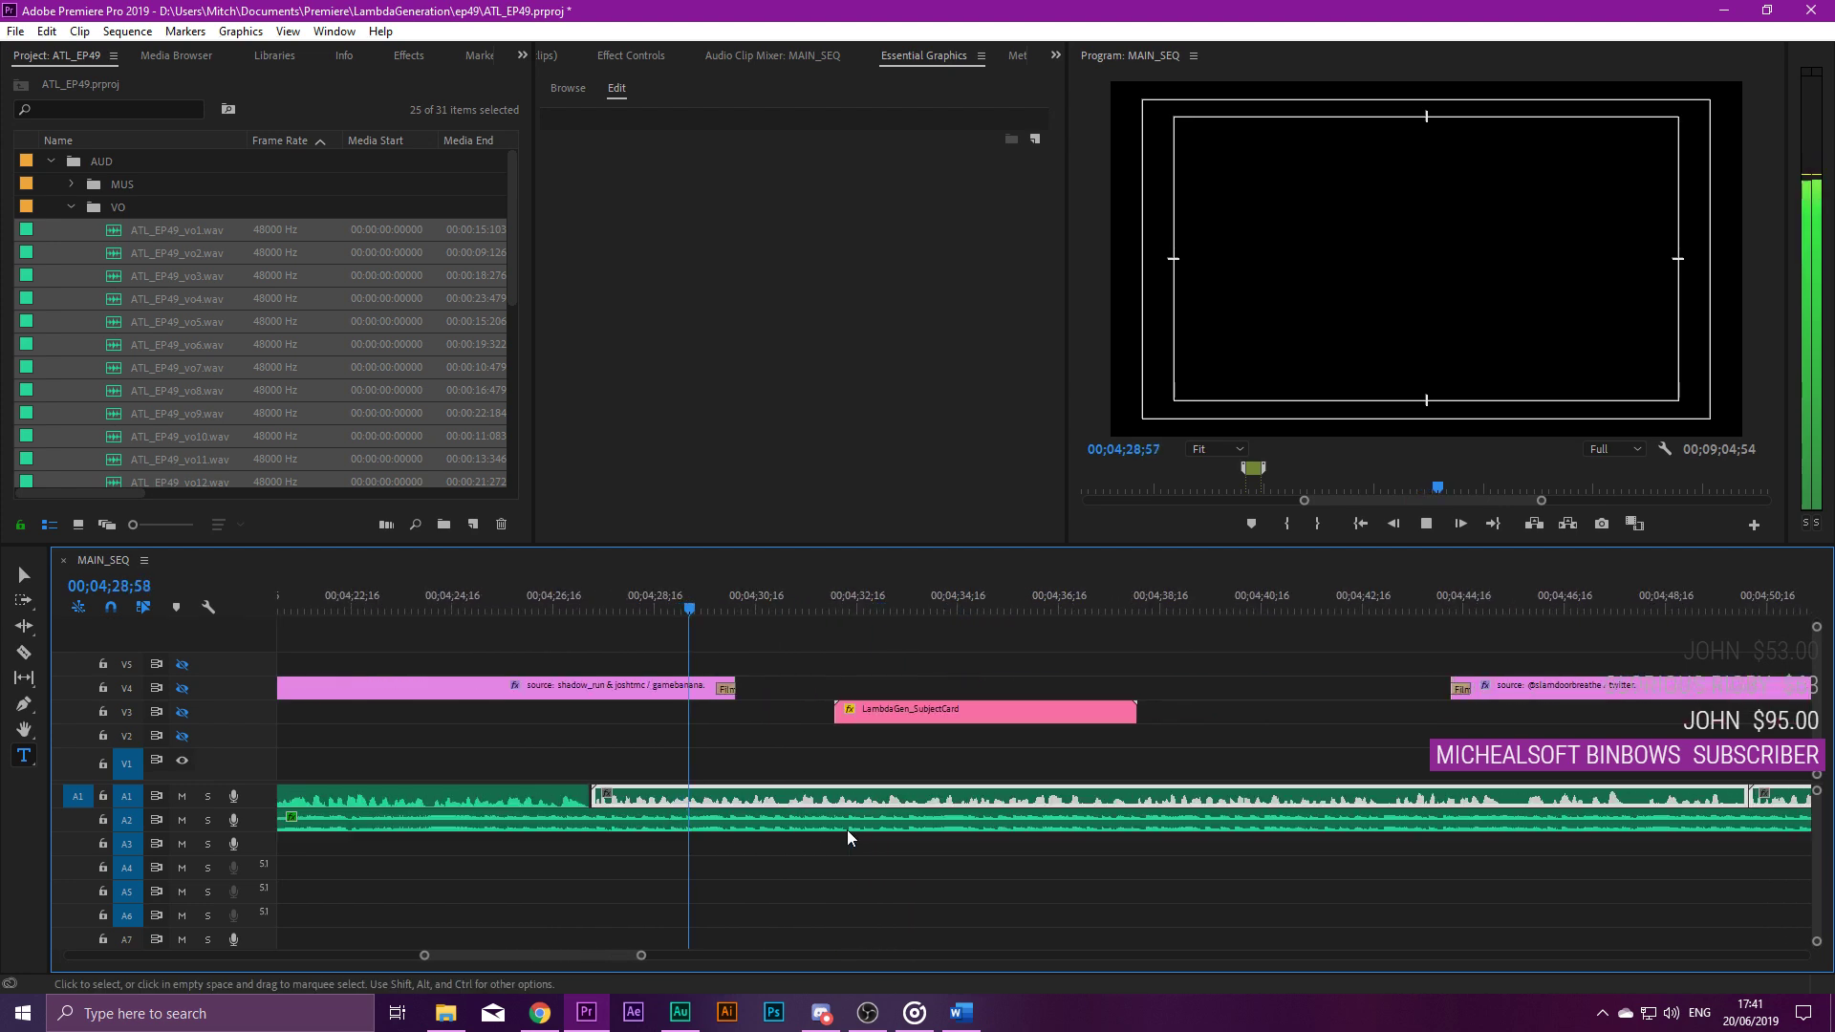
{"action": "left_click", "coordinate": [1040, 600]}
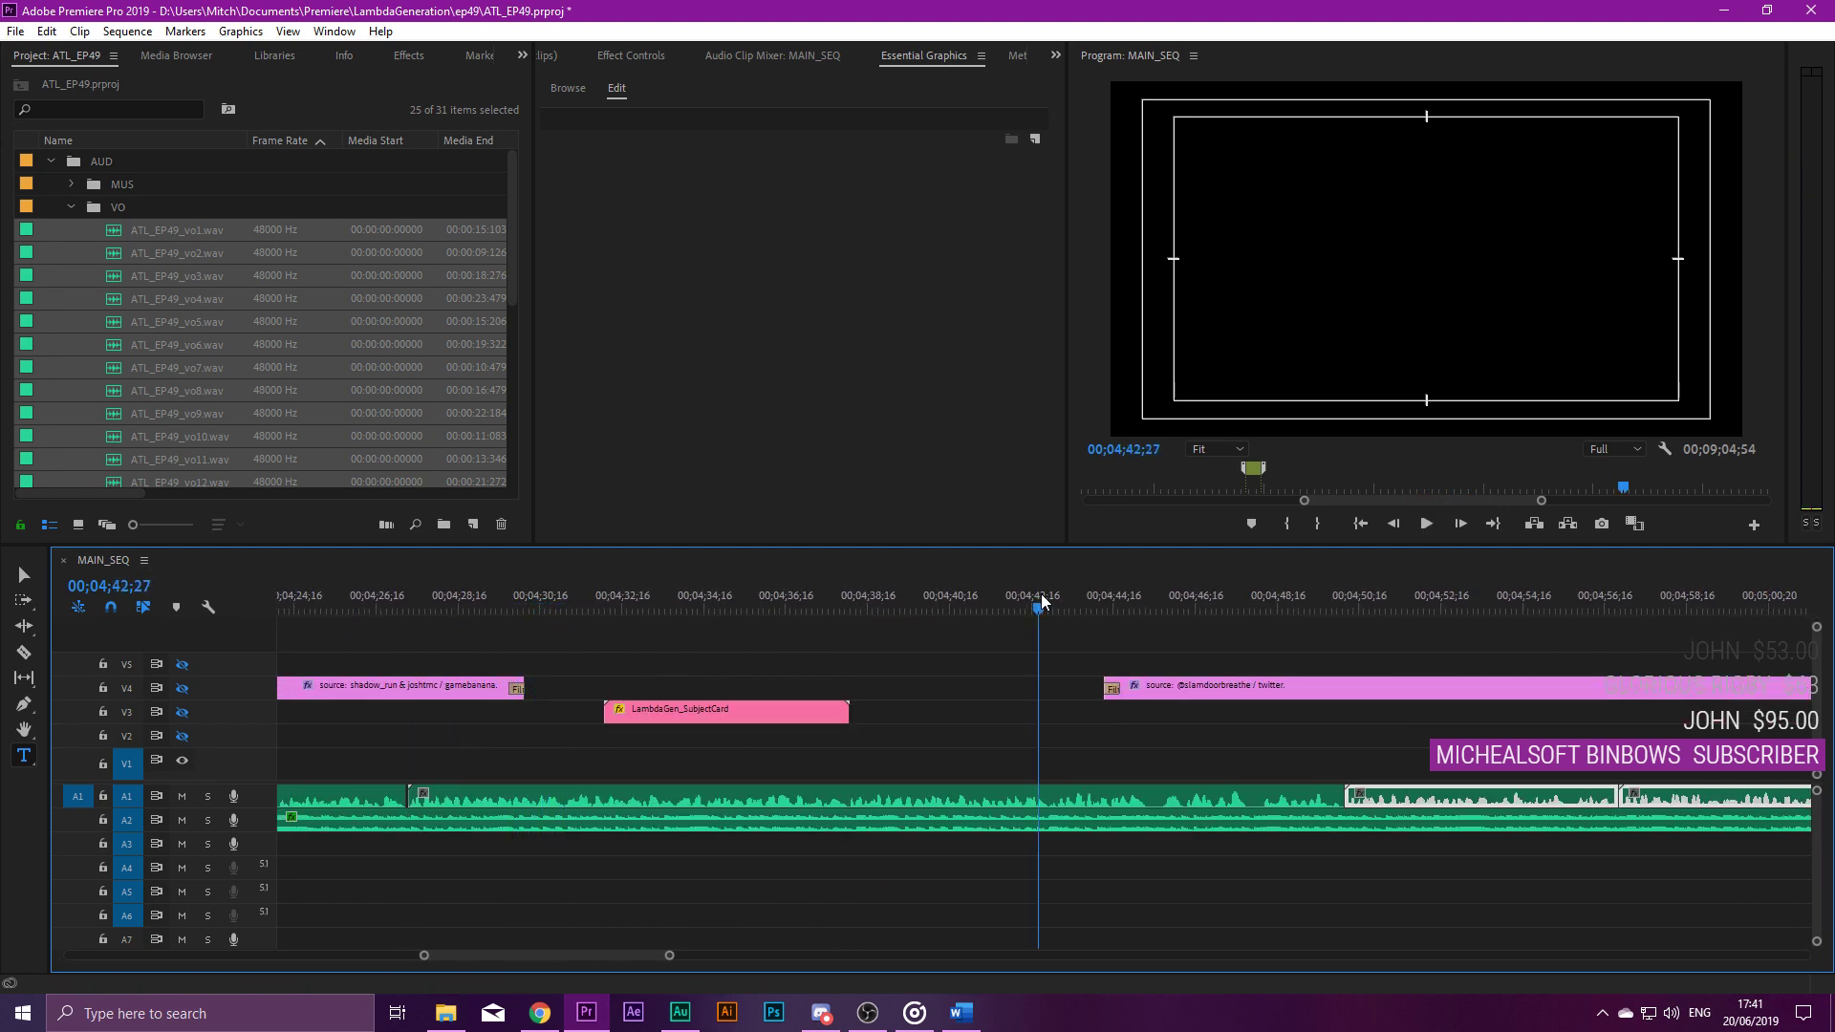
{"action": "scroll", "coordinate": [1038, 645], "scroll_direction": "up", "scroll_amount": 2}
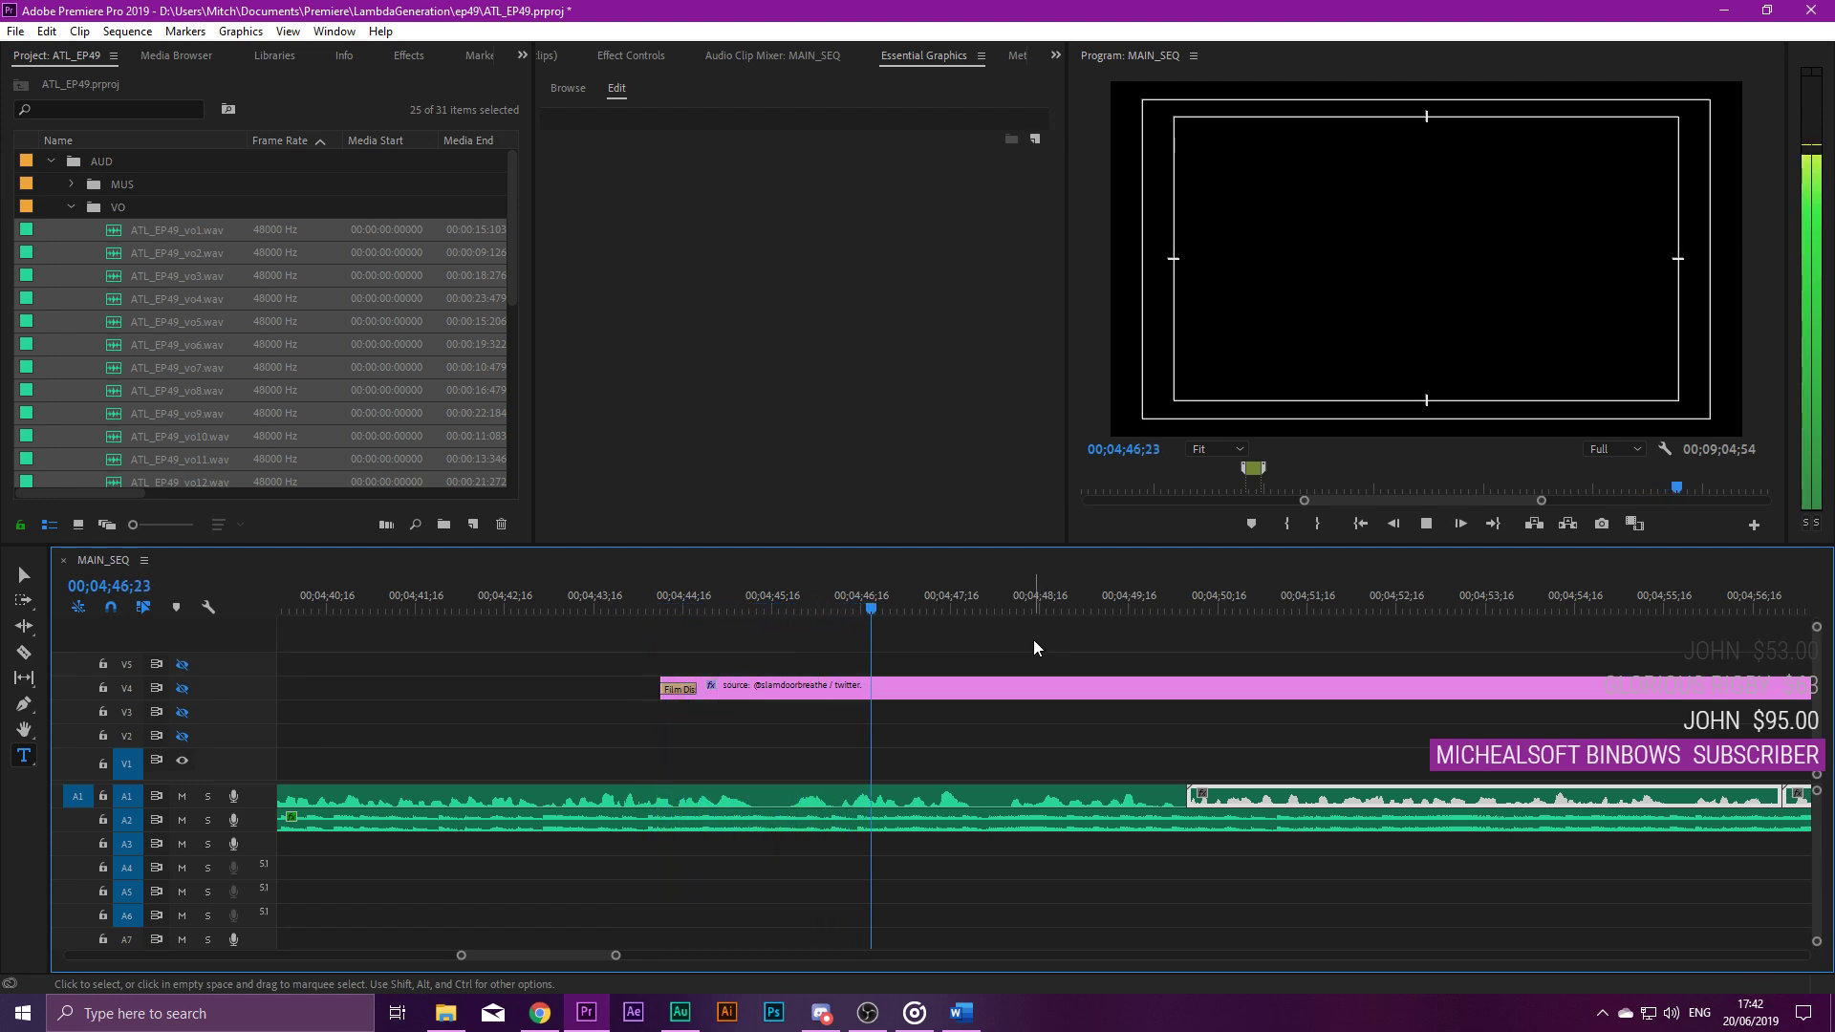
{"action": "scroll", "coordinate": [1034, 648], "scroll_direction": "down", "scroll_amount": 2}
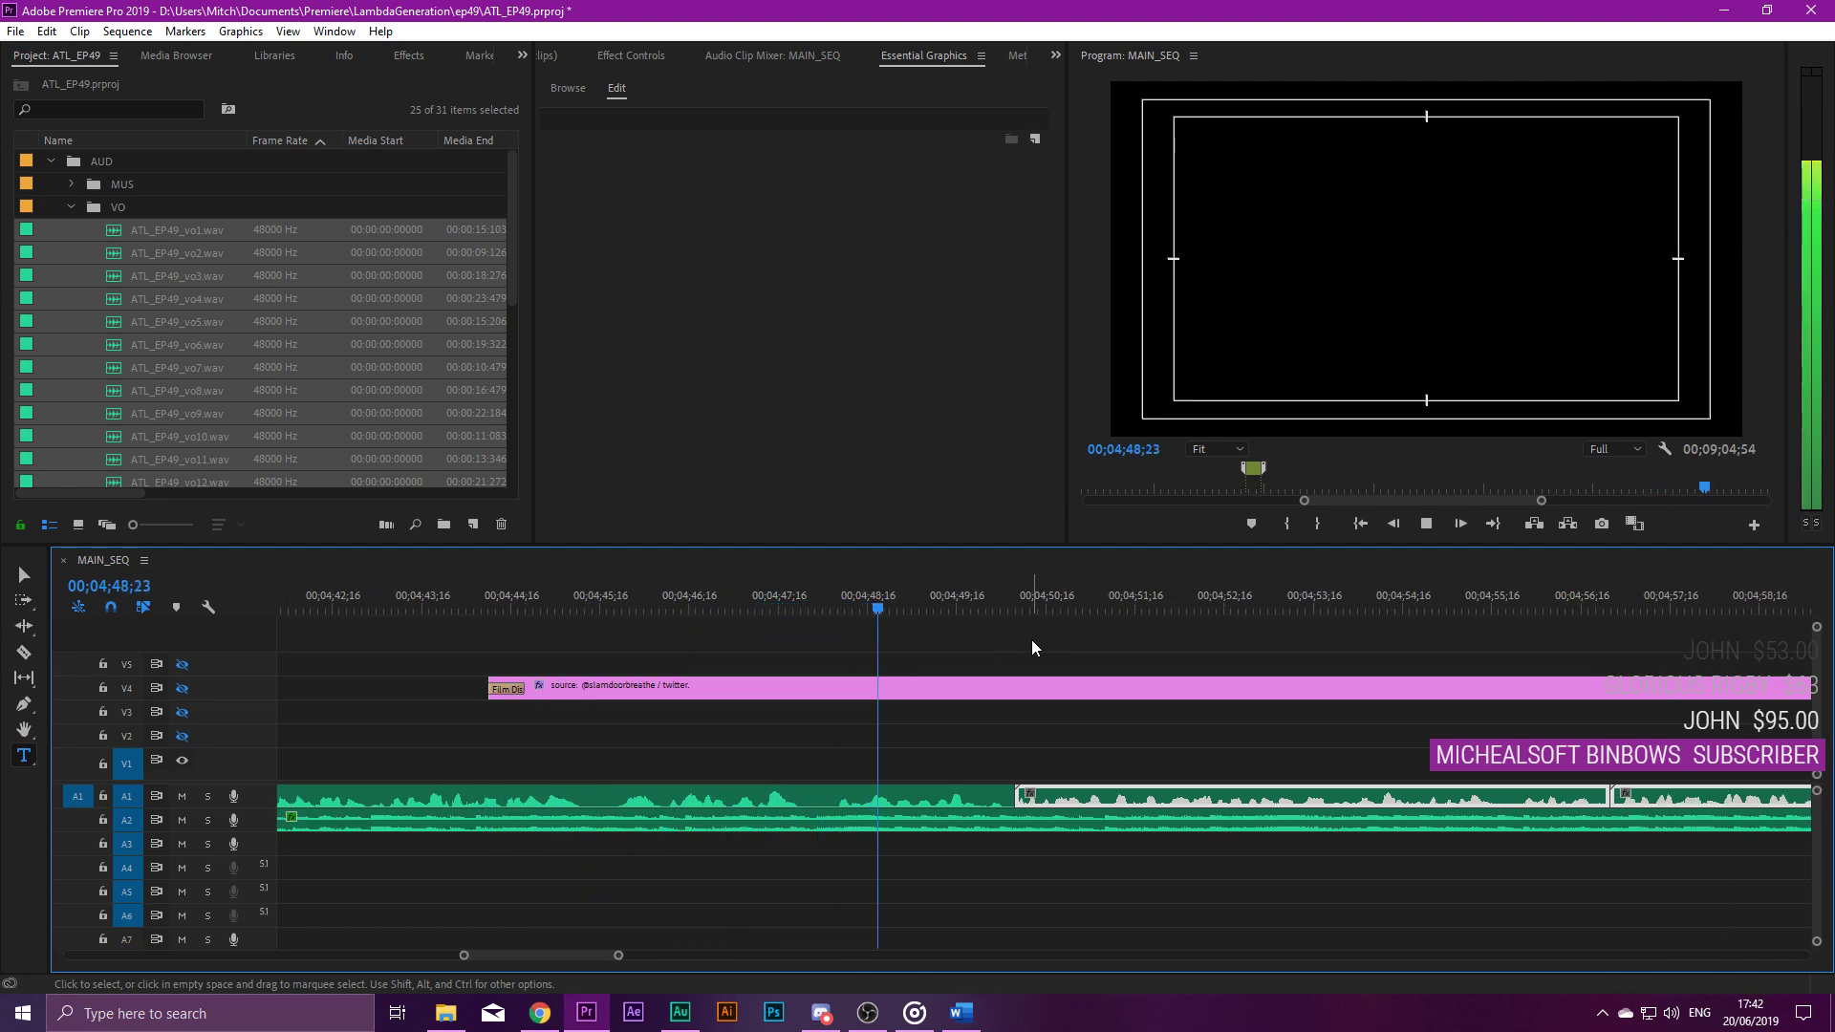
{"action": "scroll", "coordinate": [1030, 640], "scroll_direction": "down", "scroll_amount": 2}
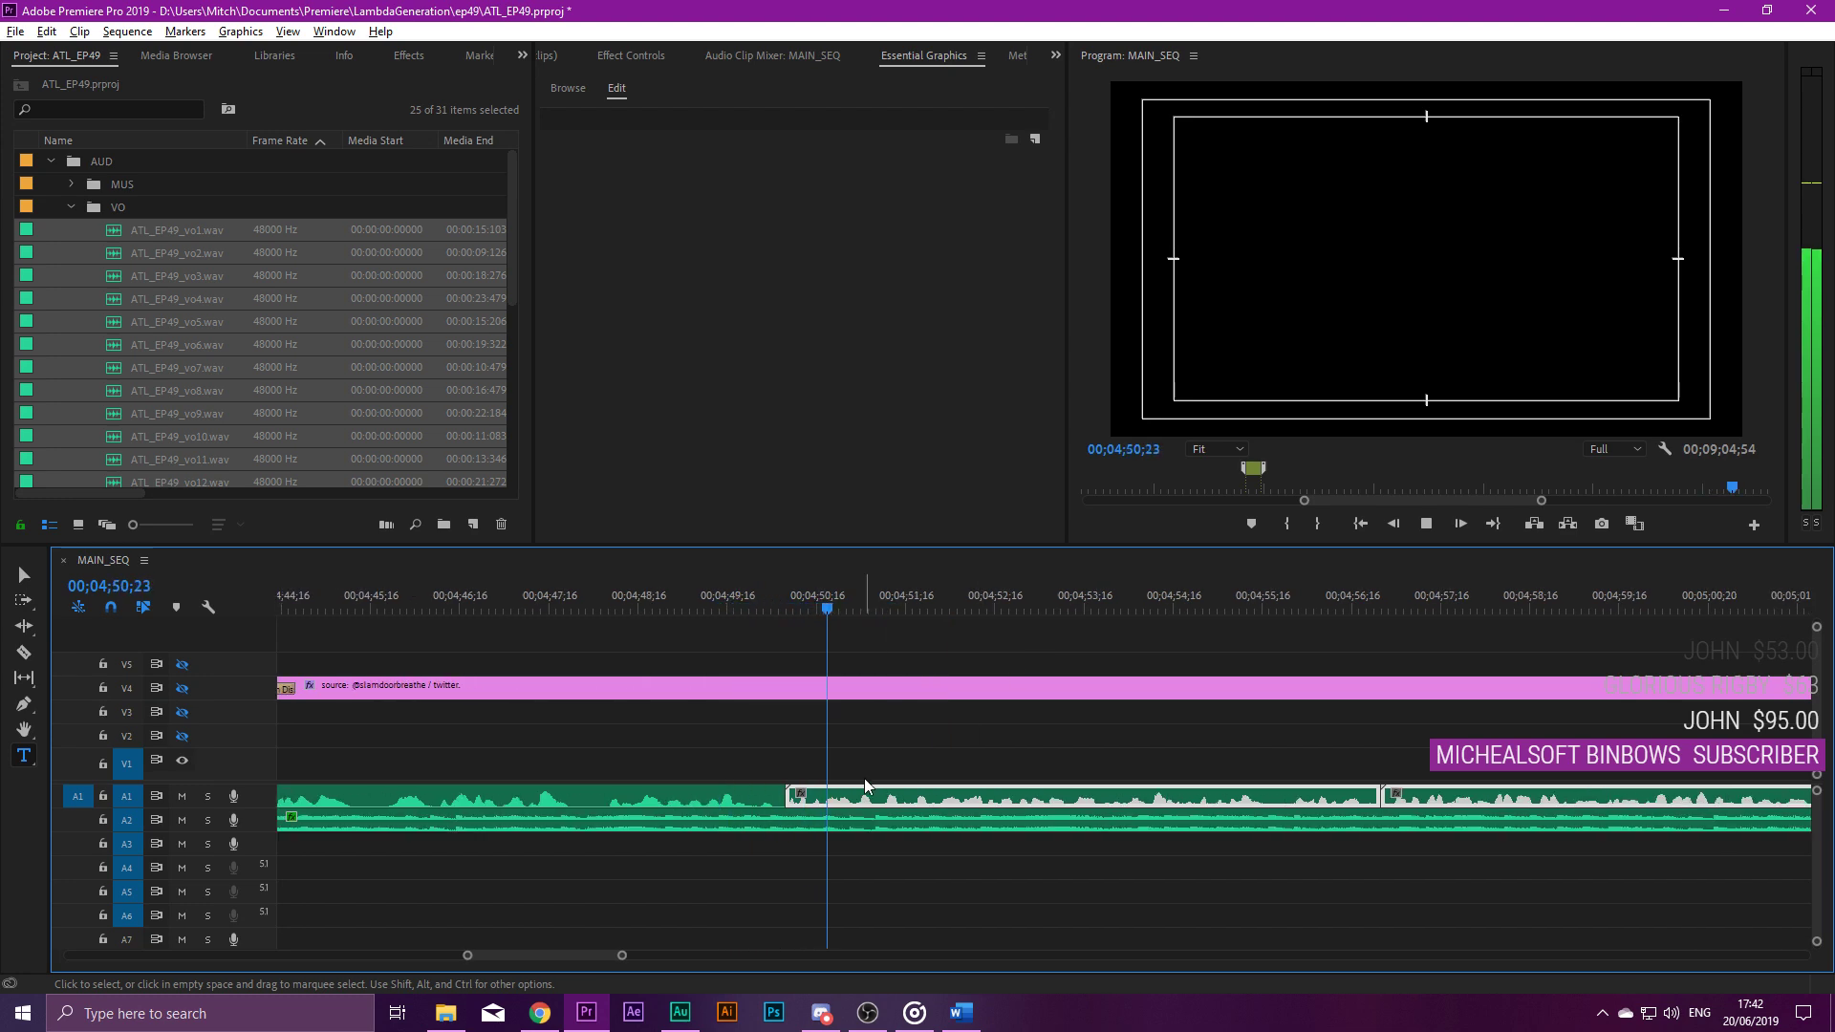
Play the end of the nineteenth voice-over and leave only the twentieth and following voice-overs selected on A1.
{"action": "scroll", "coordinate": [933, 792], "scroll_direction": "up", "scroll_amount": 2}
{"action": "left_click", "coordinate": [1103, 734]}
{"action": "left_click", "coordinate": [1242, 609]}
{"action": "scroll", "coordinate": [1116, 763], "scroll_direction": "down", "scroll_amount": 10}
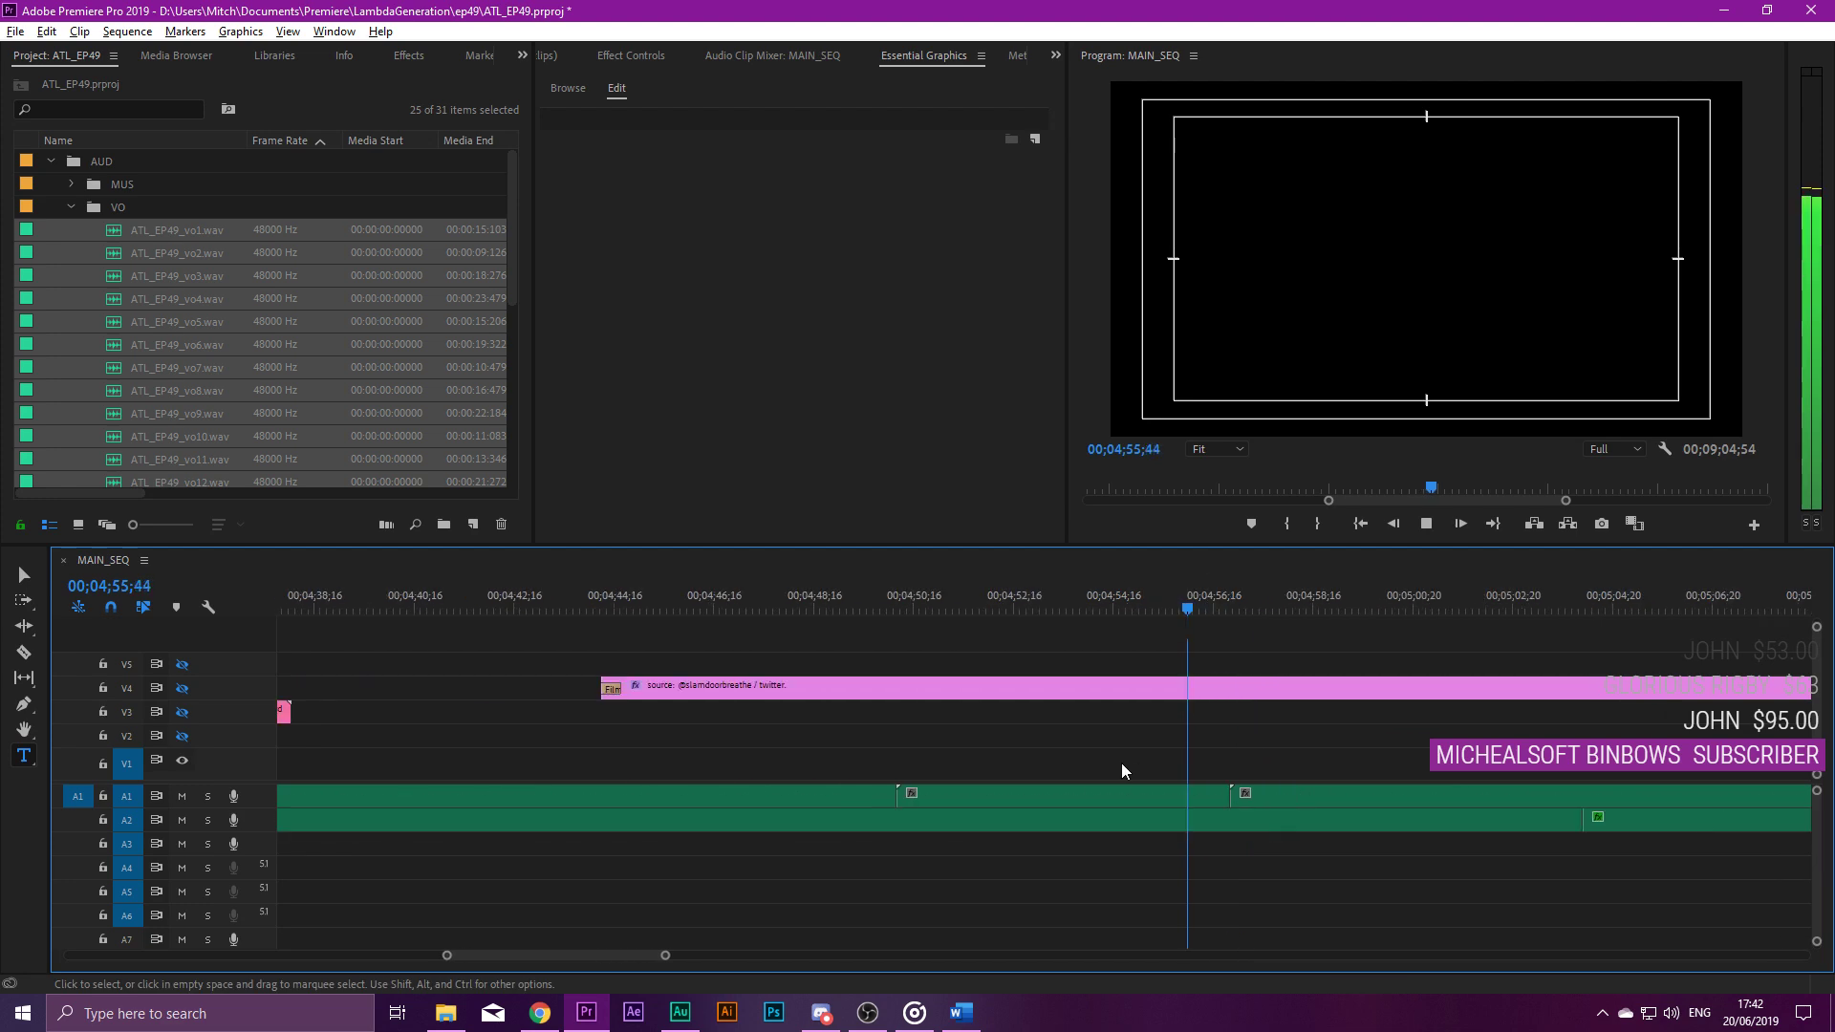
{"action": "key", "text": "space"}
{"action": "left_click", "coordinate": [1190, 796]}
{"action": "scroll", "coordinate": [1118, 783], "scroll_direction": "up", "scroll_amount": 9}
{"action": "scroll", "coordinate": [1170, 754], "scroll_direction": "up", "scroll_amount": 2}
Add a marker at 00;04;56;36 where the twentieth voice-over begins, set its duration to 00;00;01;06, and start playback.
{"action": "left_click_drag", "start_coordinate": [1064, 604], "coordinate": [1089, 599]}
{"action": "key", "text": "Left"}
{"action": "key", "text": "m"}
{"action": "double_click", "coordinate": [1082, 578]}
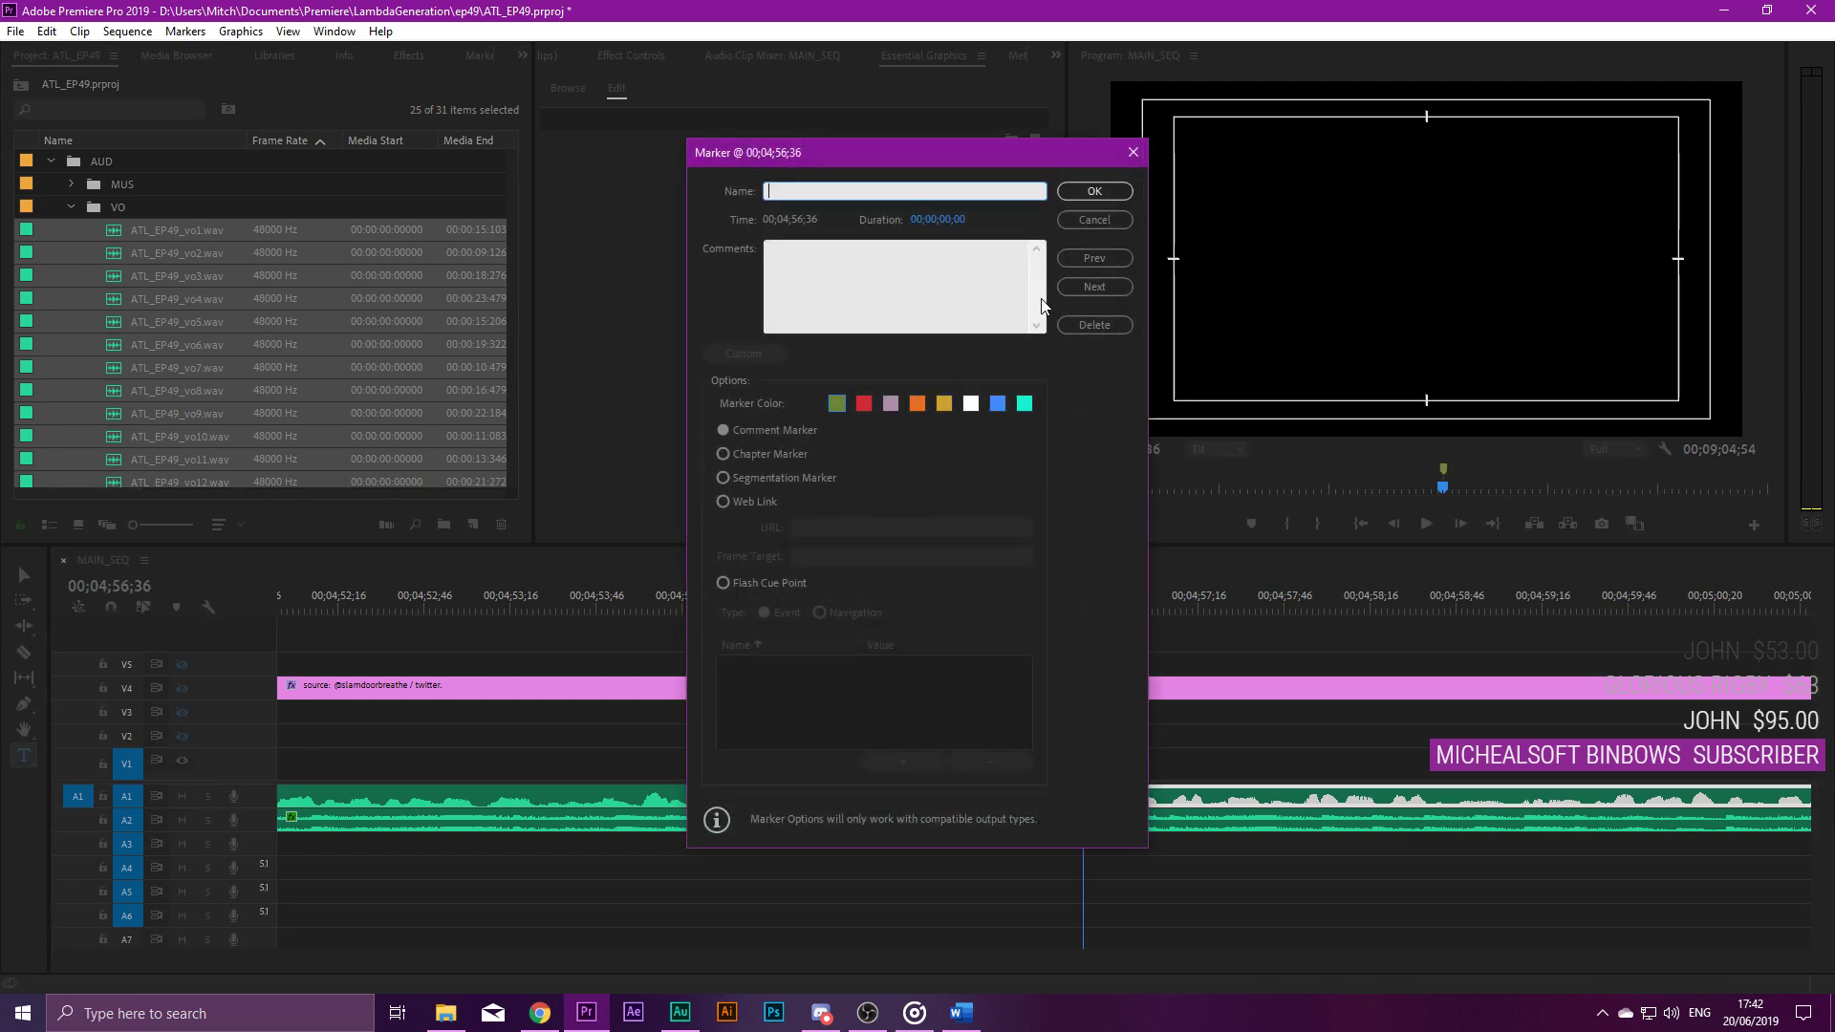
{"action": "left_click", "coordinate": [952, 219]}
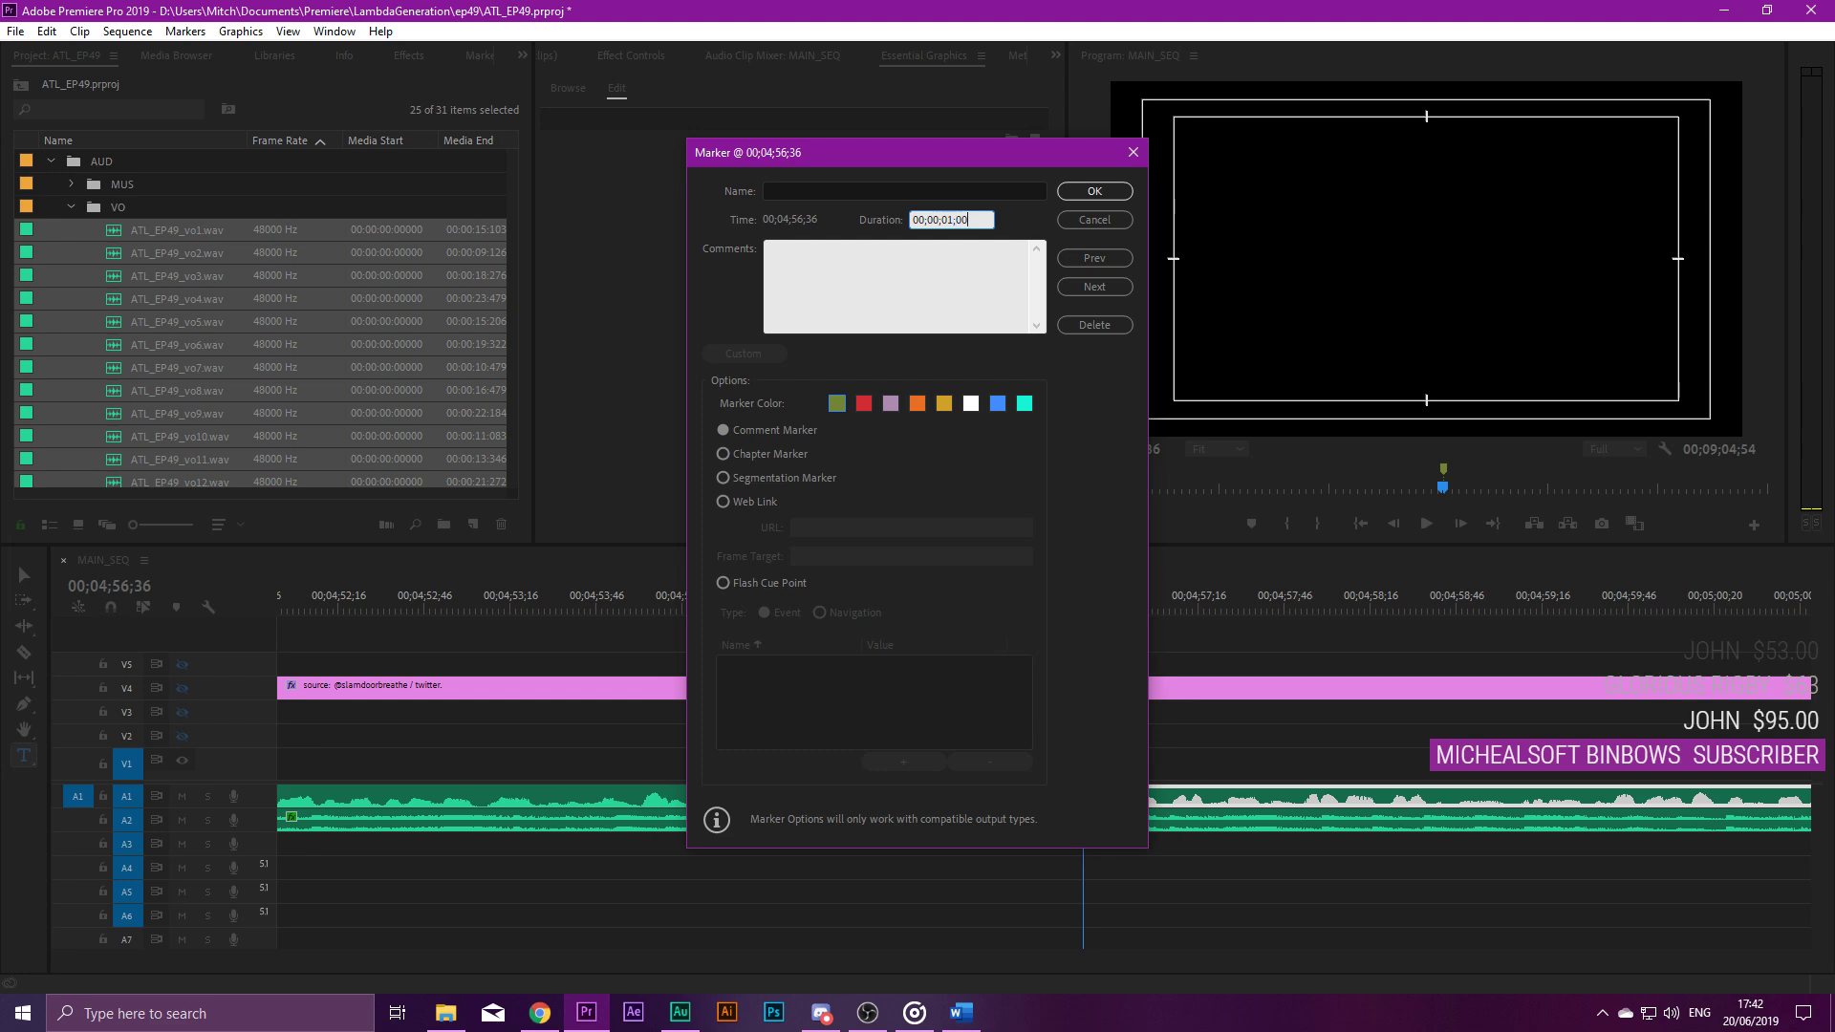
{"action": "type", "text": "106"}
{"action": "key", "text": "Return"}
{"action": "key", "text": "space"}
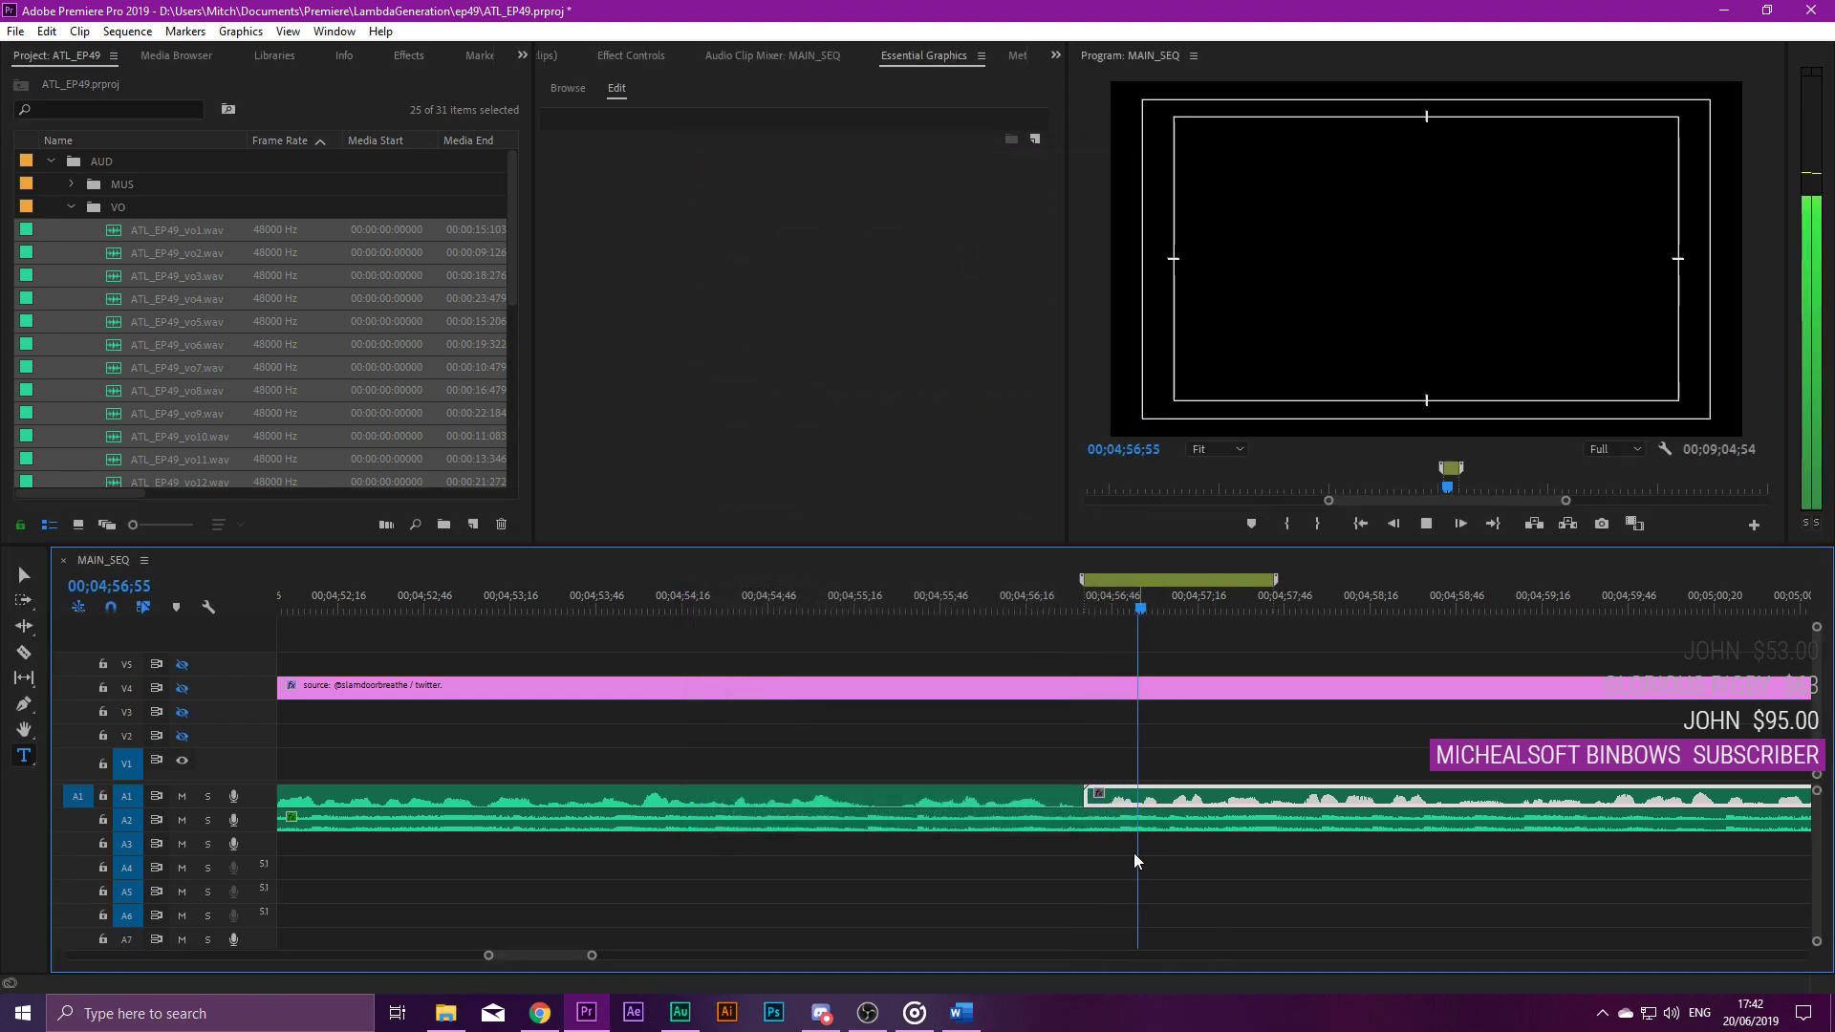
Move the twentieth and following voice-overs on A1 to the end of the marker at 00;04;56;36 and replay the section break.
{"action": "left_click_drag", "start_coordinate": [1127, 795], "coordinate": [1317, 808]}
{"action": "left_click", "coordinate": [1054, 602]}
{"action": "key", "text": "space"}
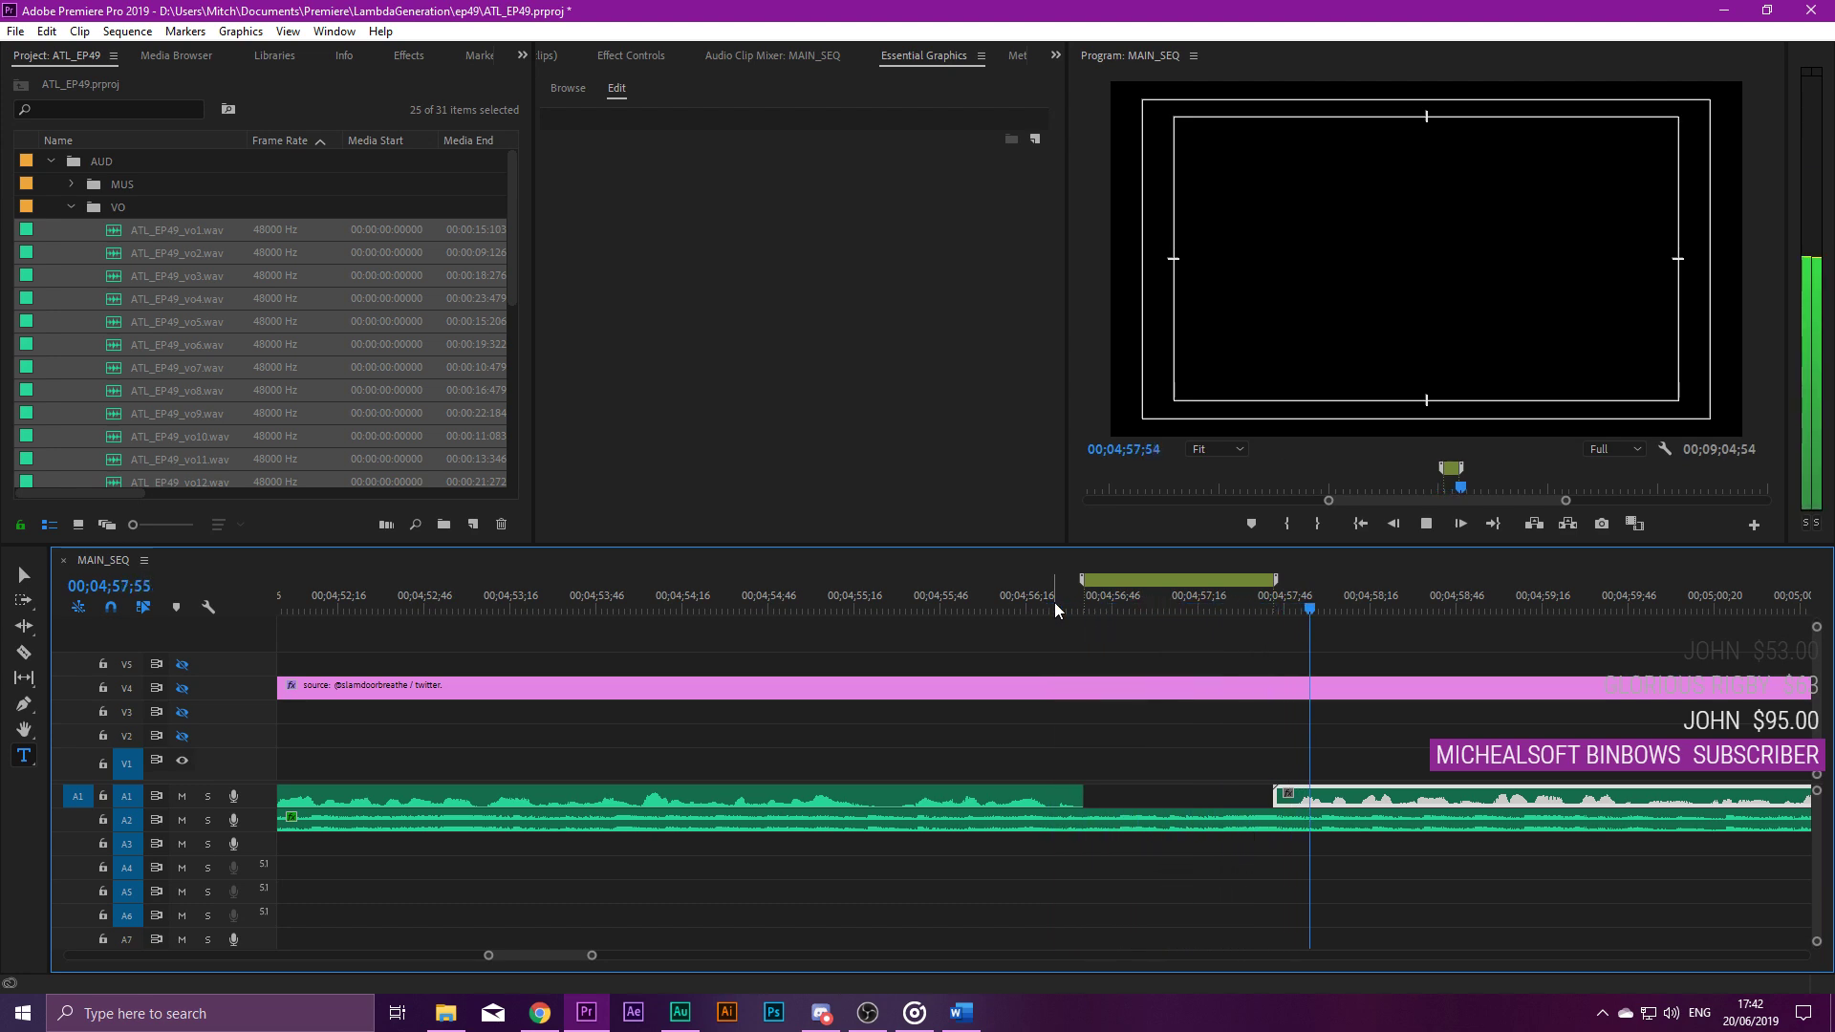
{"action": "scroll", "coordinate": [1017, 673], "scroll_direction": "down", "scroll_amount": 4}
{"action": "scroll", "coordinate": [1017, 672], "scroll_direction": "down", "scroll_amount": 5}
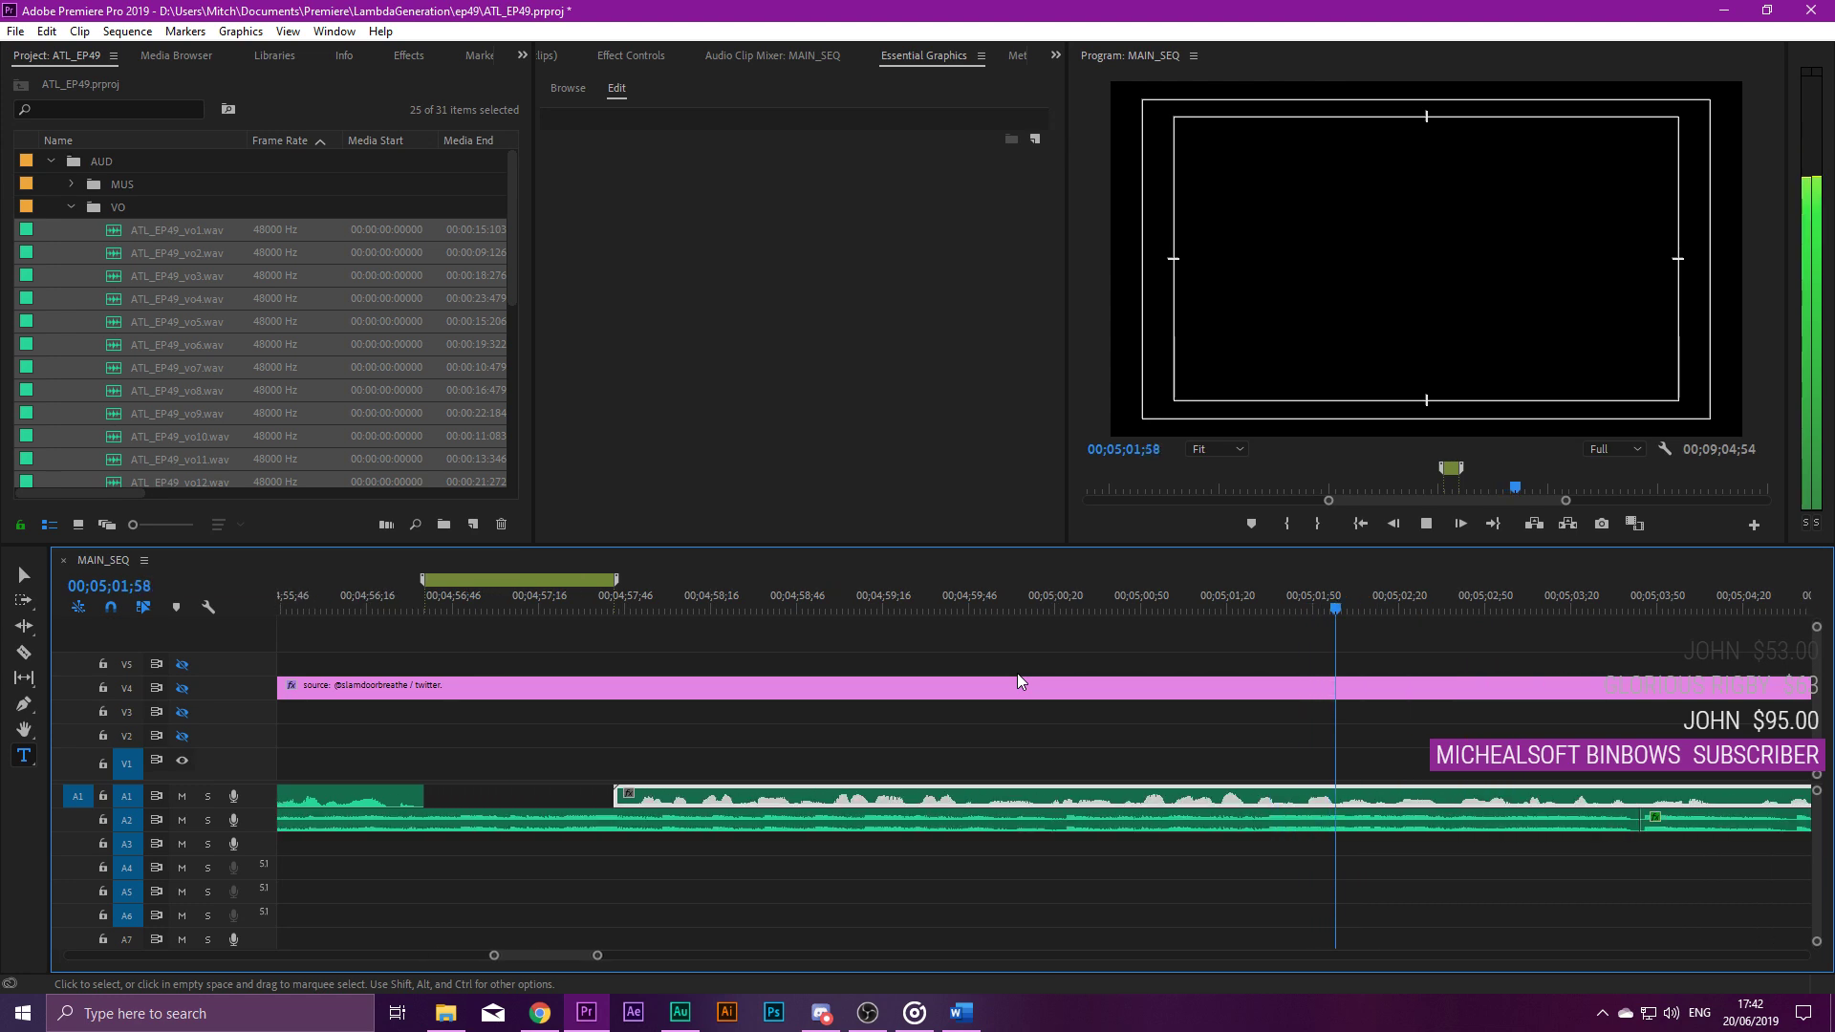
Play the end of the twentieth voice-over, remove it from the selection, and shift the following voice-overs a few frames later on A1.
{"action": "key", "text": "minus"}
{"action": "scroll", "coordinate": [1038, 755], "scroll_direction": "down", "scroll_amount": 3}
{"action": "key", "text": "minus"}
{"action": "left_click", "coordinate": [1267, 601]}
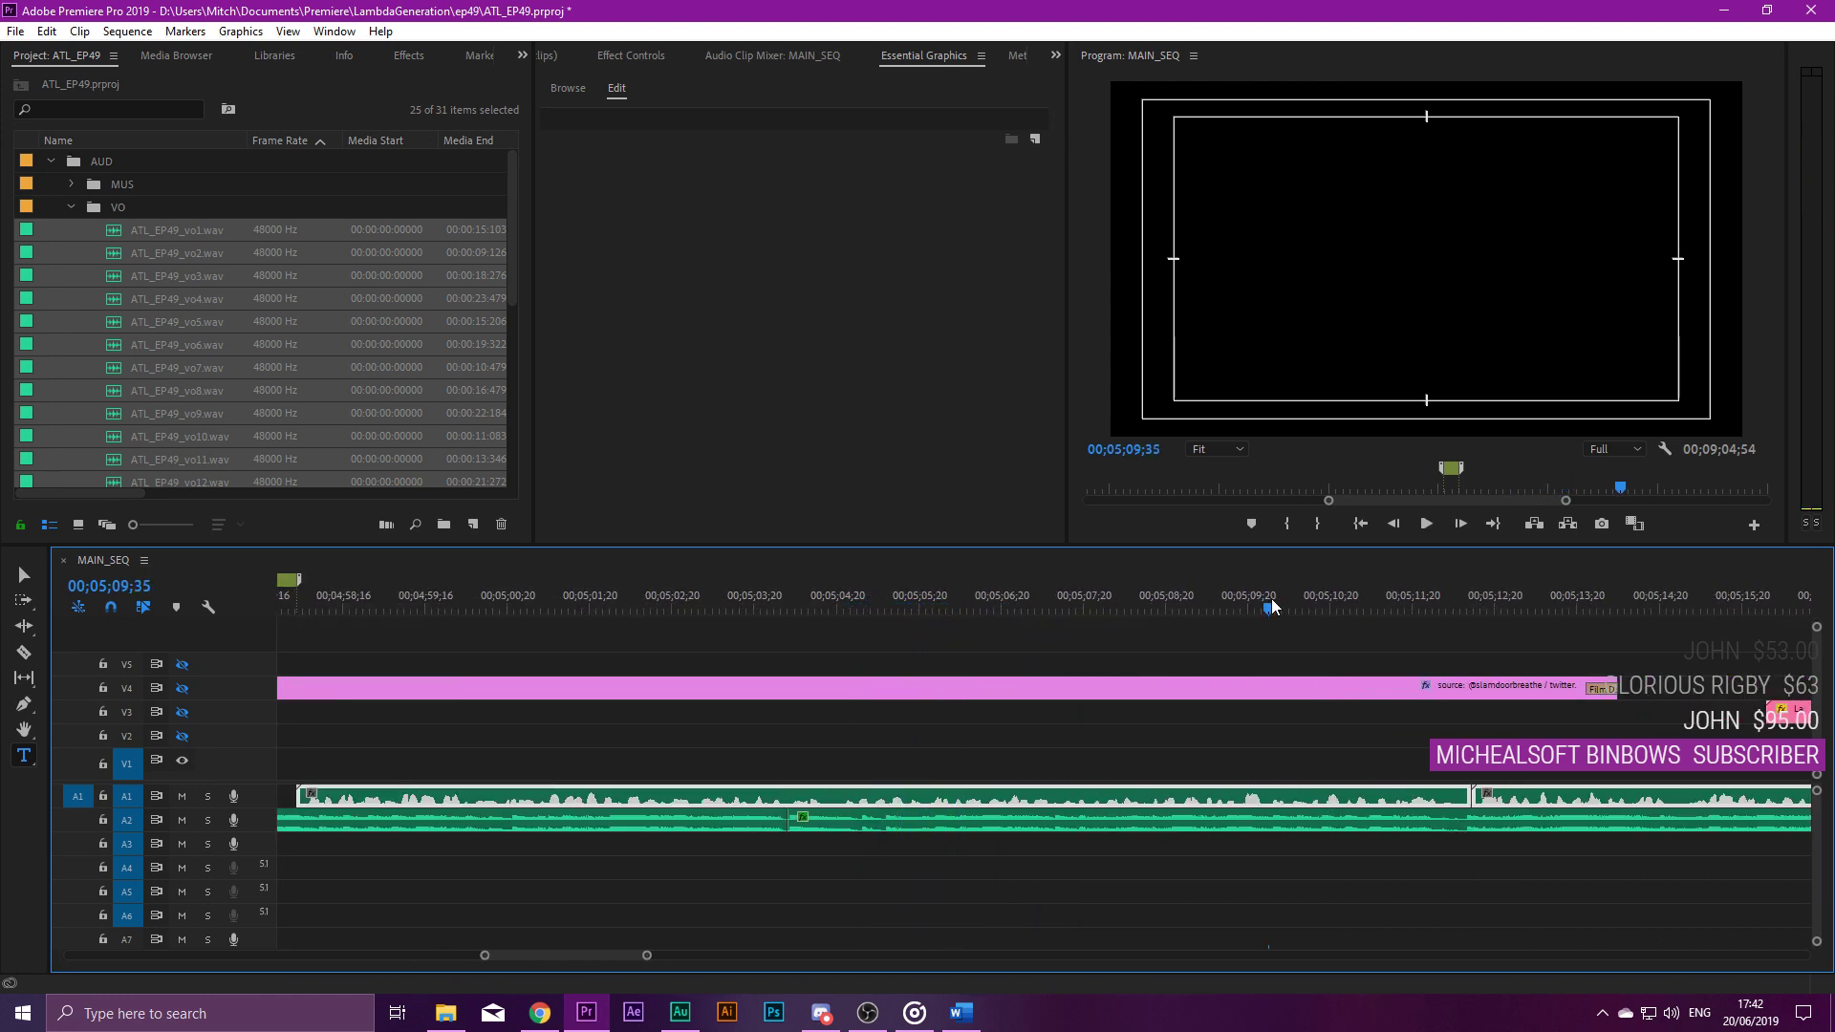
{"action": "key", "text": "equal"}
{"action": "scroll", "coordinate": [1280, 770], "scroll_direction": "down", "scroll_amount": 3}
{"action": "key", "text": "space"}
{"action": "left_click", "coordinate": [883, 795]}
{"action": "left_click_drag", "start_coordinate": [894, 798], "coordinate": [929, 796]}
Replay the transition from the twentieth into the twenty-first voice-over on A1.
{"action": "key", "text": "equal"}
{"action": "key", "text": "space"}
{"action": "left_click", "coordinate": [838, 601]}
{"action": "key", "text": "minus"}
{"action": "key", "text": "minus"}
{"action": "key", "text": "minus"}
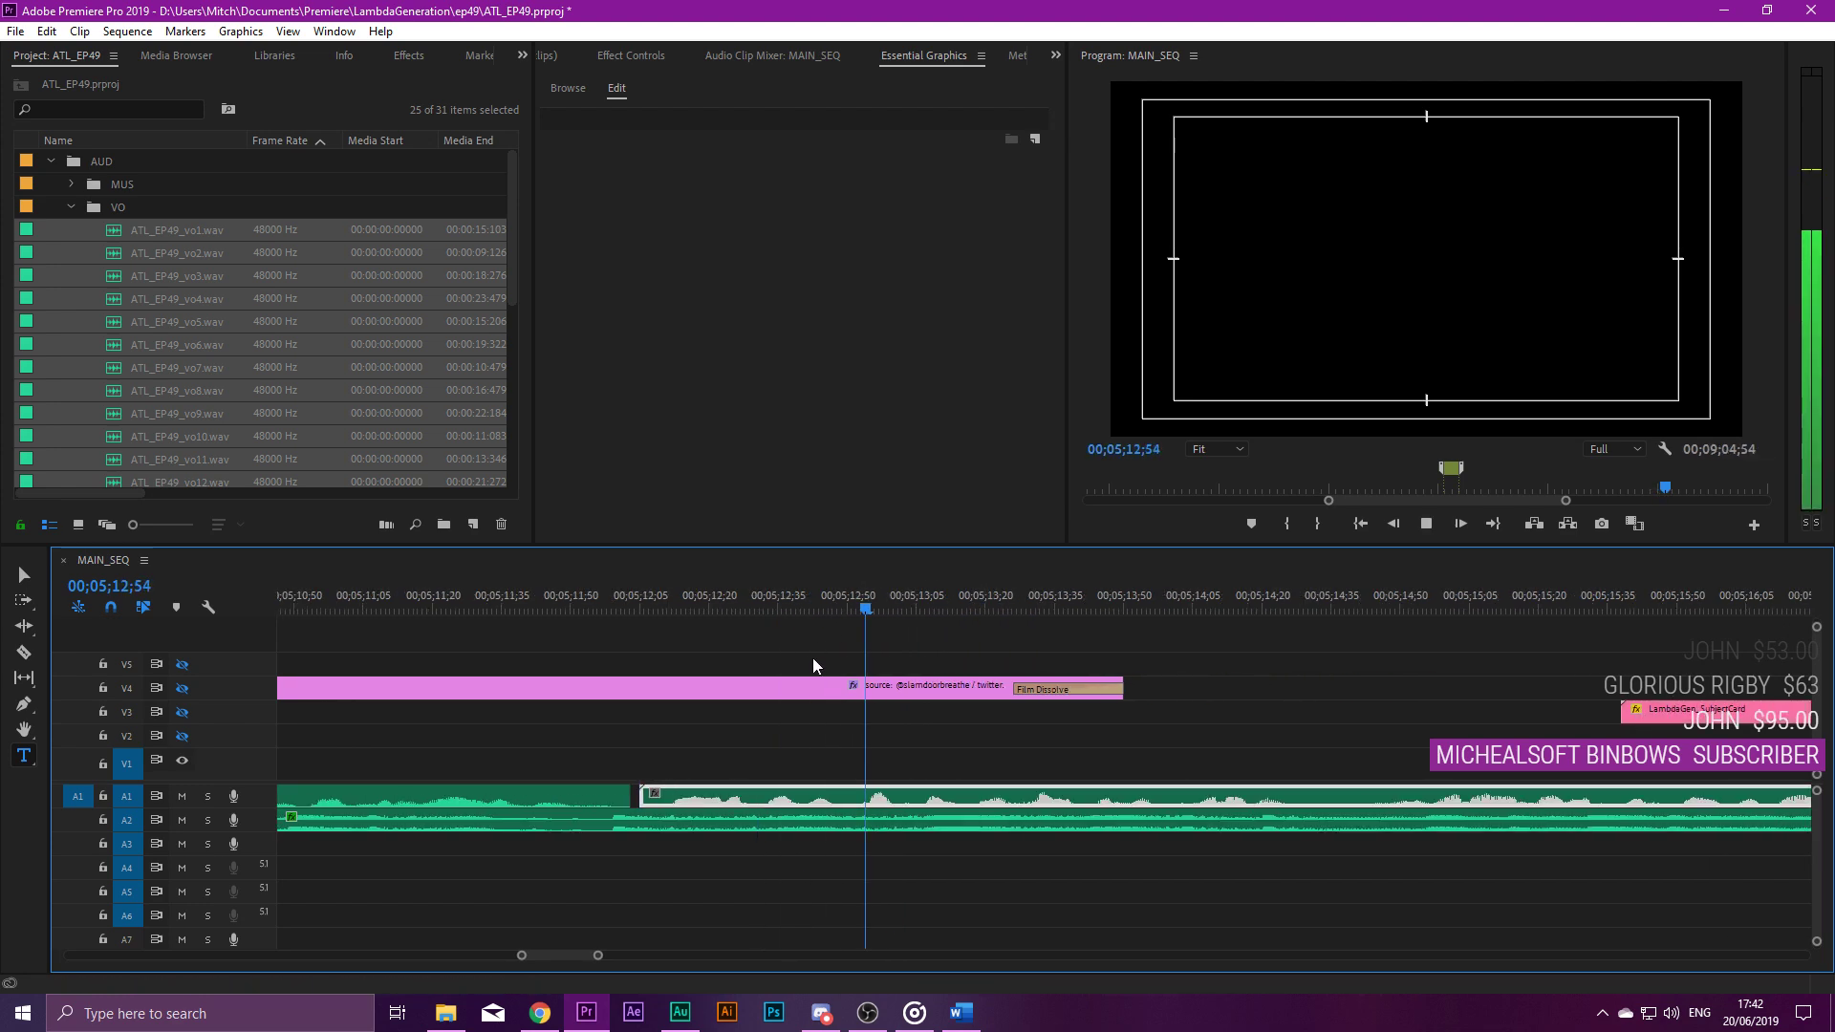
{"action": "key", "text": "minus"}
{"action": "key", "text": "minus"}
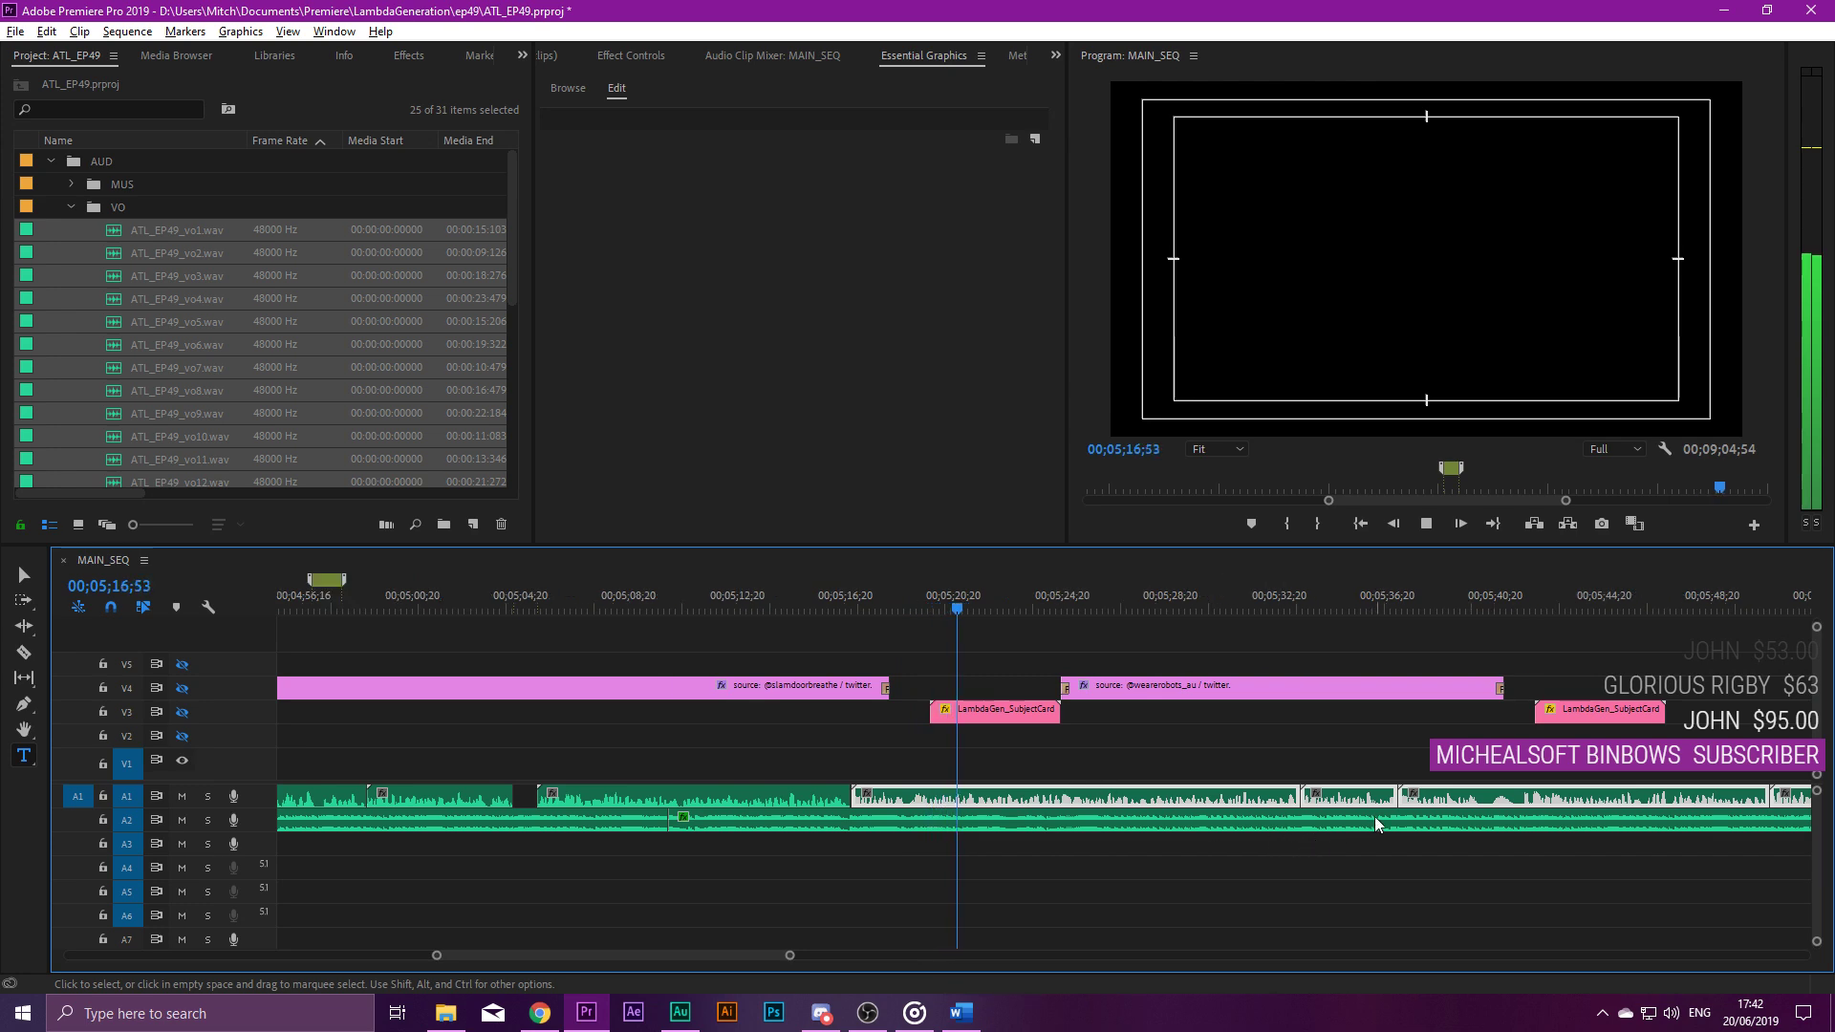
Play the transition into the twenty-second voice-over and remove that clip from the selection on A1.
{"action": "key", "text": "equal"}
{"action": "left_click", "coordinate": [1147, 598]}
{"action": "key", "text": "equal"}
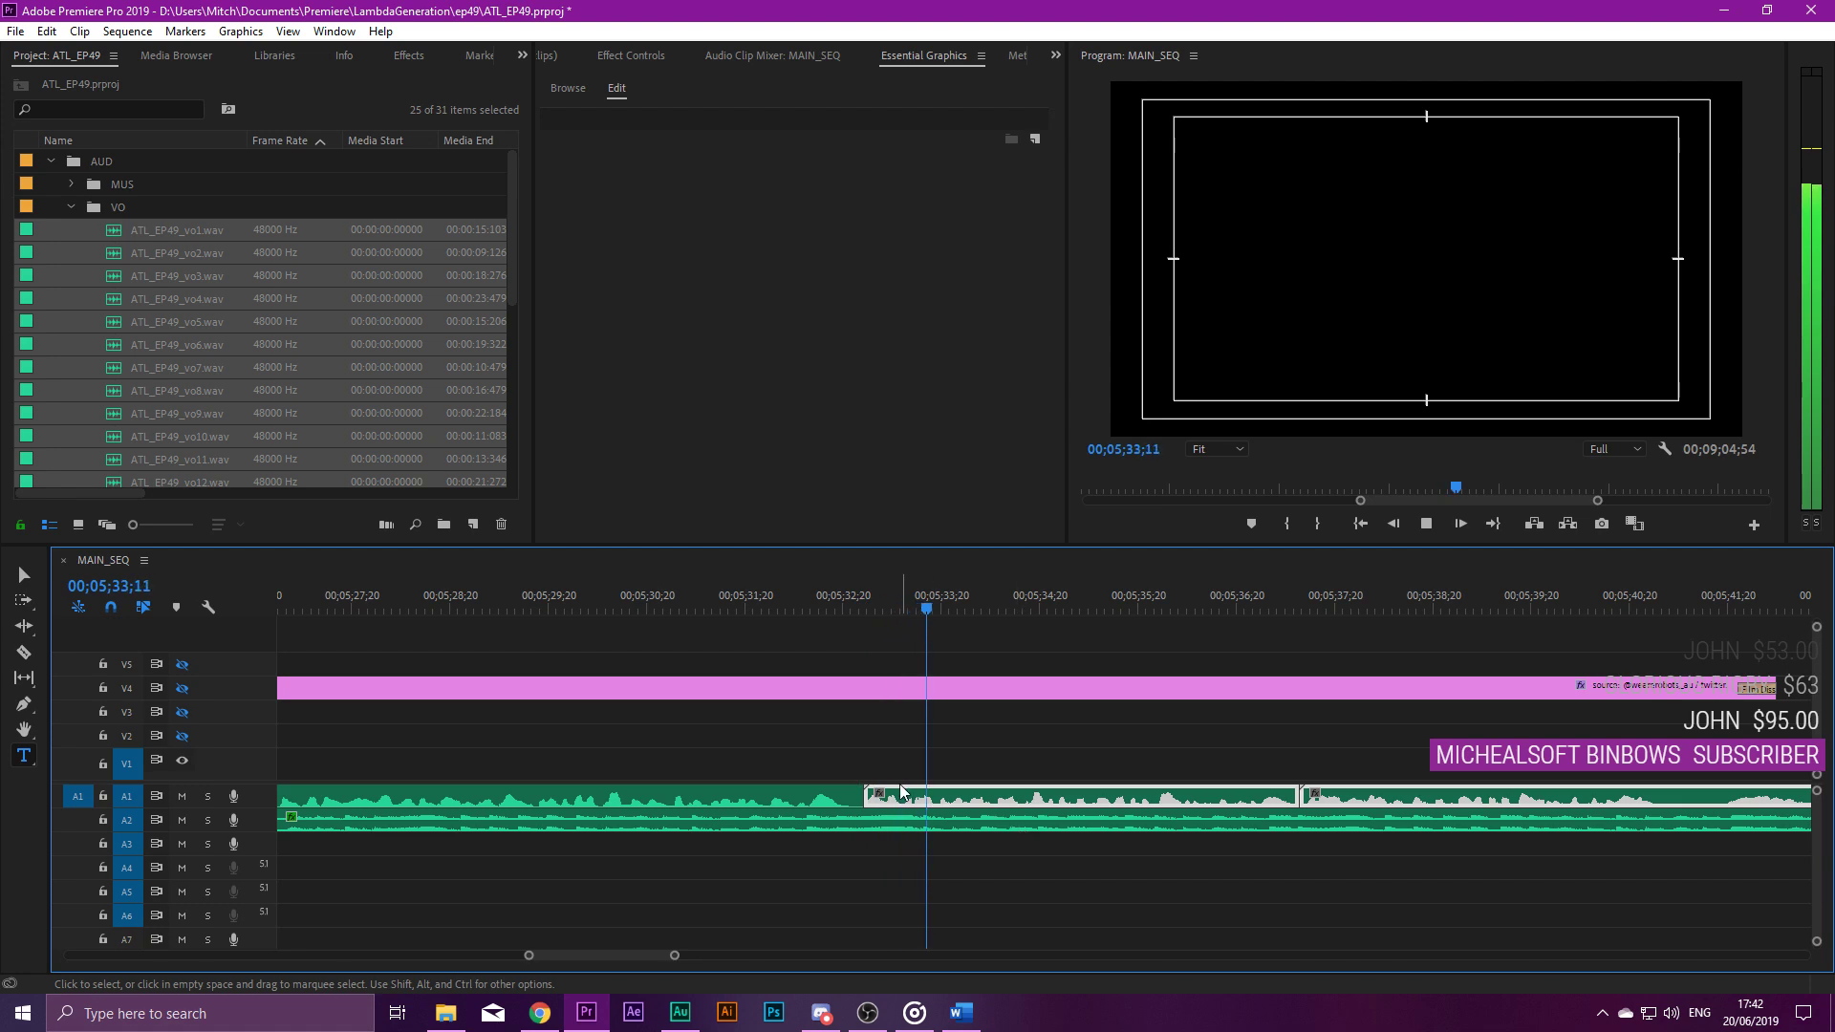
{"action": "left_click", "coordinate": [941, 803], "text": "shift"}
{"action": "key", "text": "equal"}
Add a marker at 00;05;36;59 where the twenty-third voice-over begins and give it the 00;00;01;06 section-break duration.
{"action": "left_click_drag", "start_coordinate": [1053, 604], "coordinate": [1101, 598]}
{"action": "key", "text": "m"}
{"action": "key", "text": "m"}
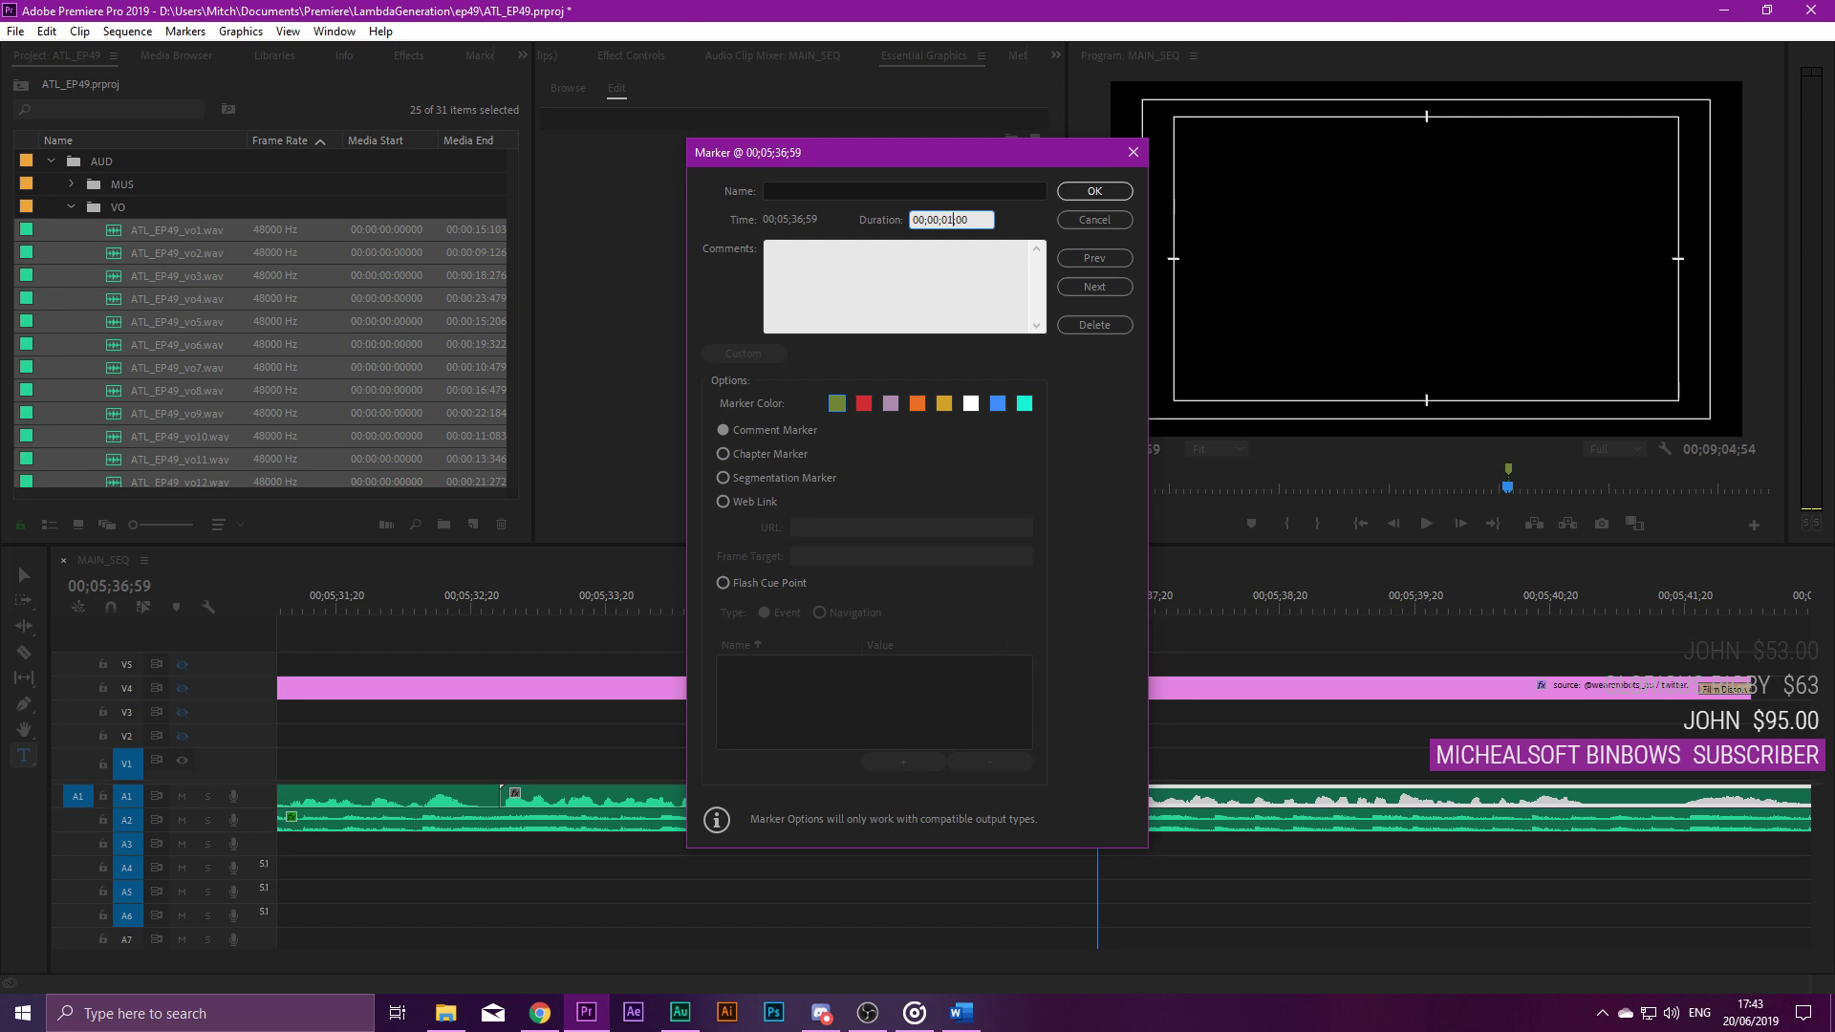
{"action": "type", "text": "00;00;01;00"}
{"action": "key", "text": "Return"}
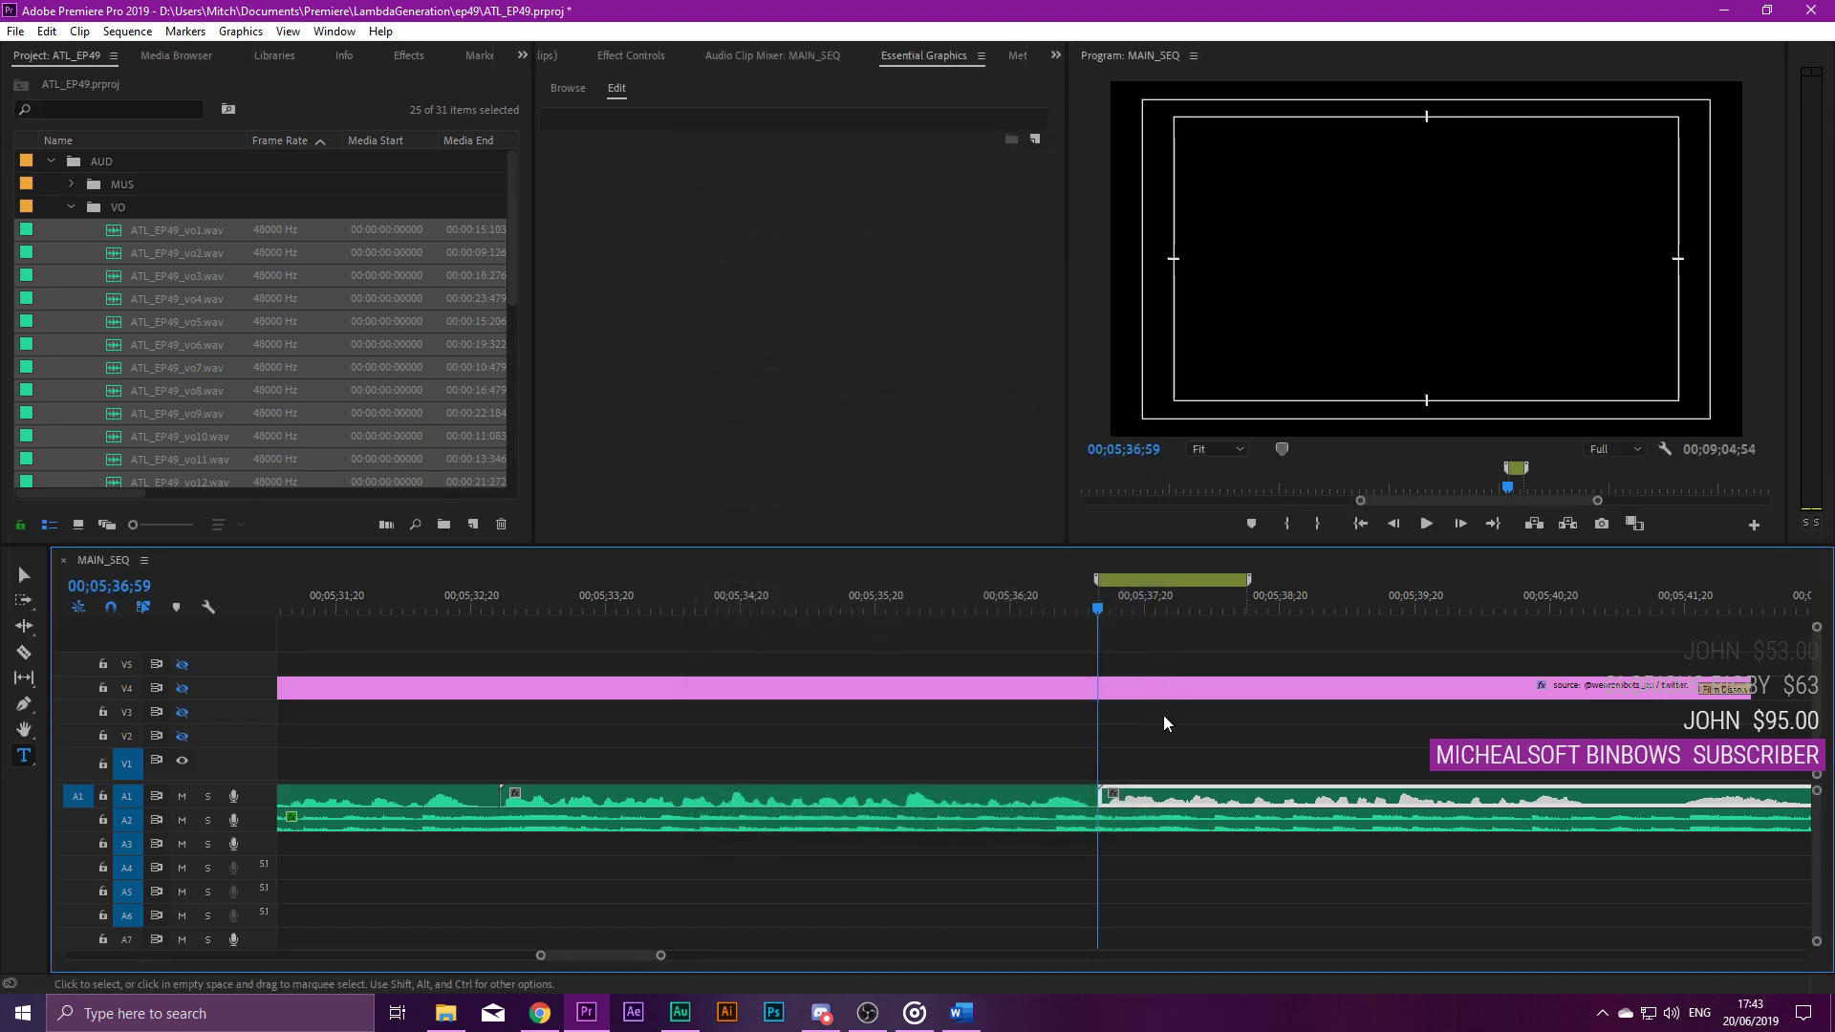
Move the twenty-third and following voice-overs to the end of the marker at 00;05;36;59 and play the section break.
{"action": "left_click_drag", "start_coordinate": [1151, 801], "coordinate": [1300, 801]}
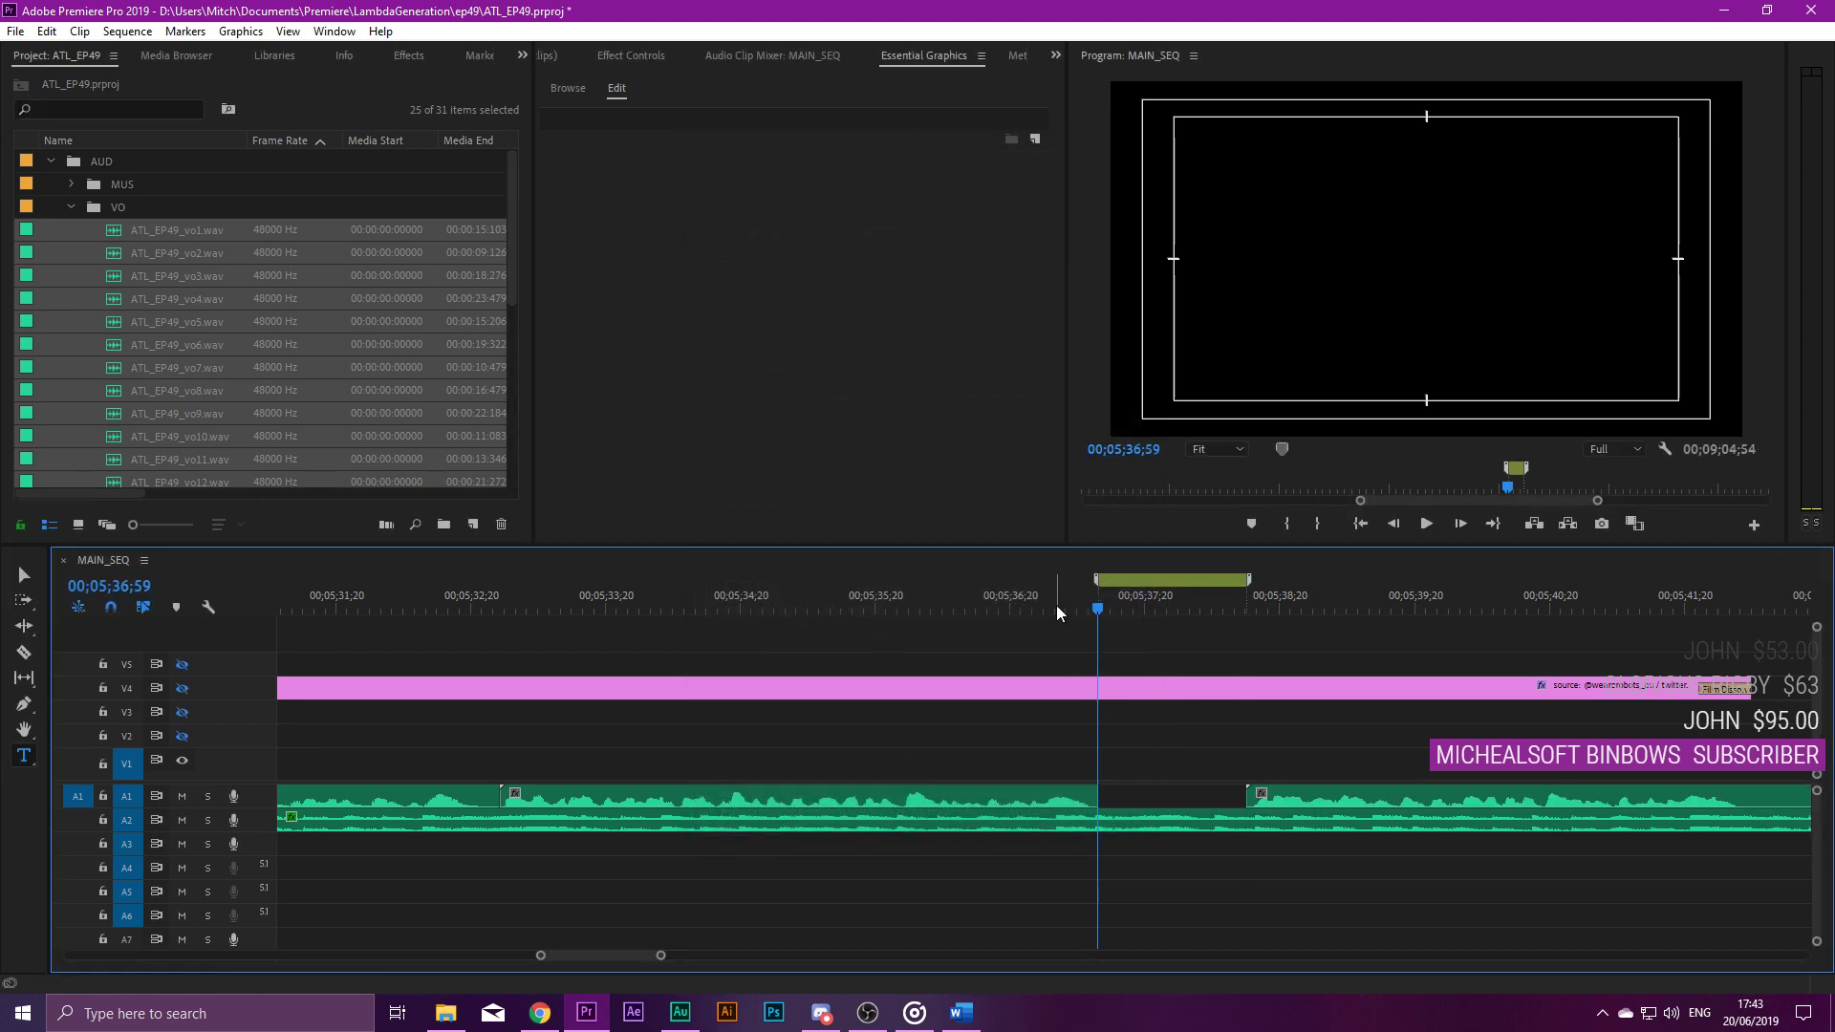
{"action": "key", "text": "space"}
{"action": "key", "text": "minus"}
{"action": "key", "text": "minus"}
{"action": "key", "text": "minus"}
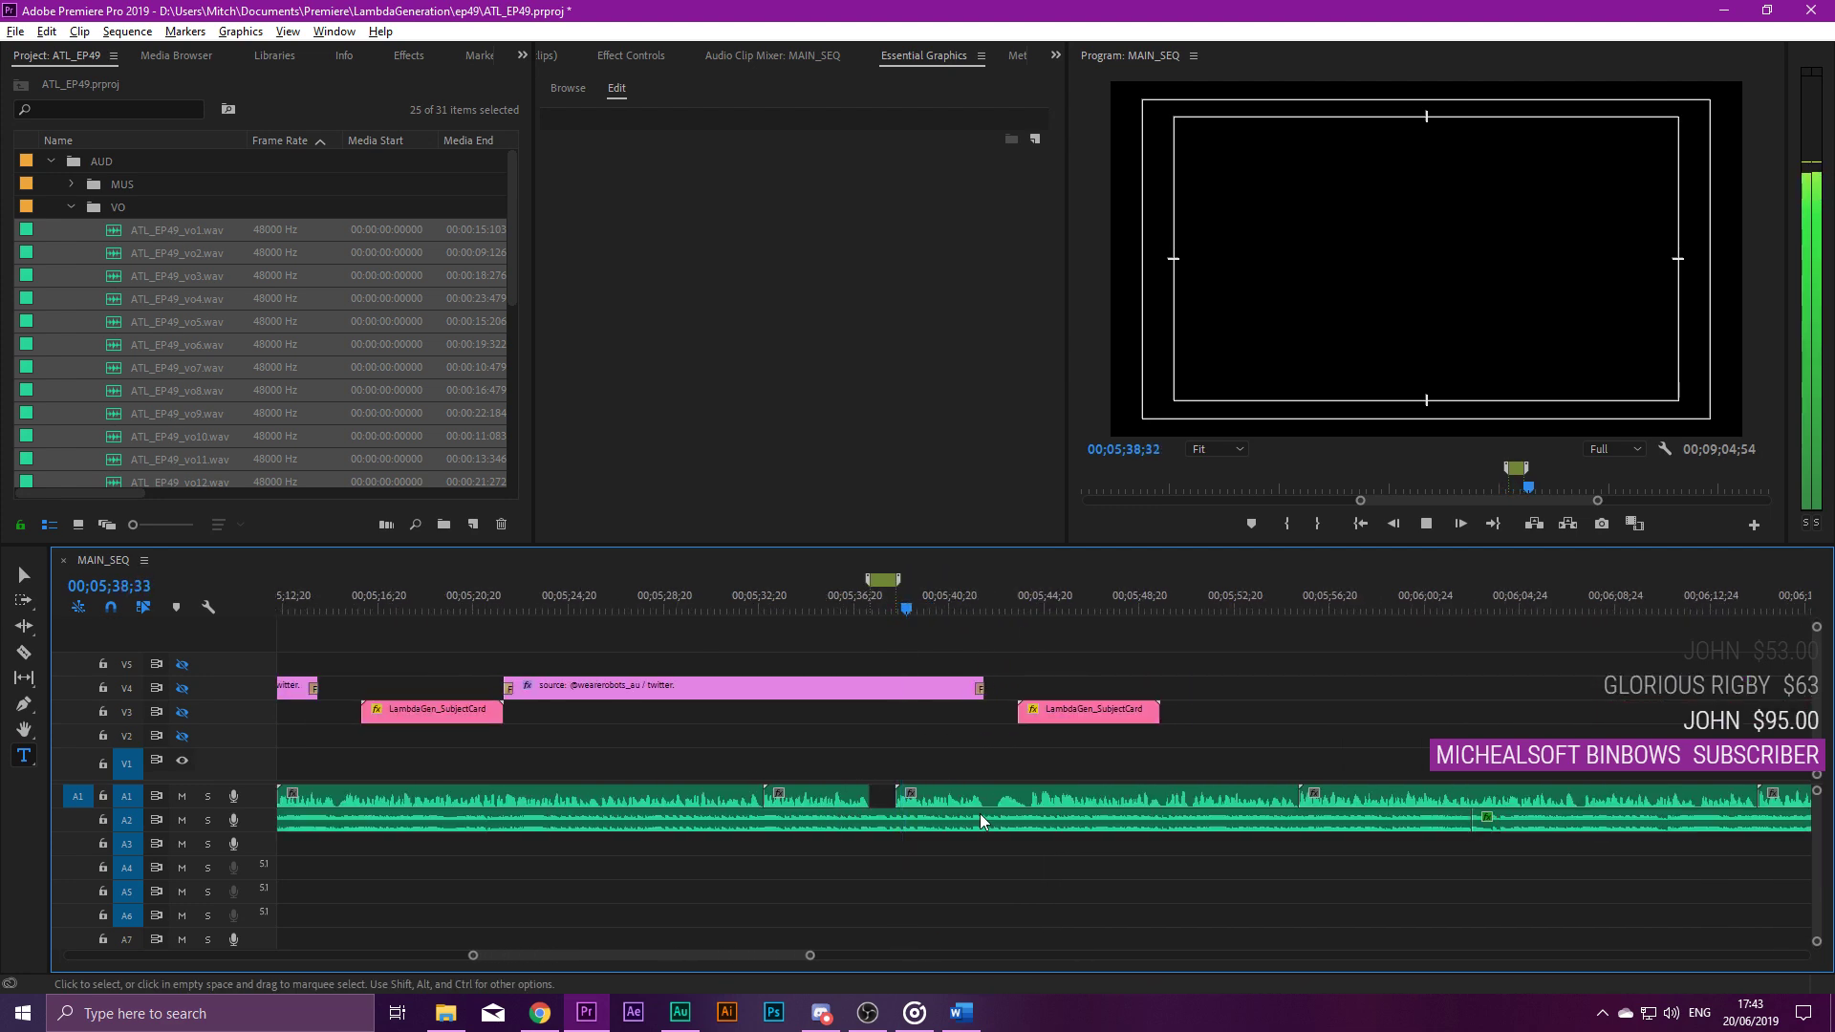
{"action": "key", "text": "equal"}
Select the final two voice-overs on A1 and play the transition into them.
{"action": "left_click_drag", "start_coordinate": [1179, 708], "coordinate": [1545, 794]}
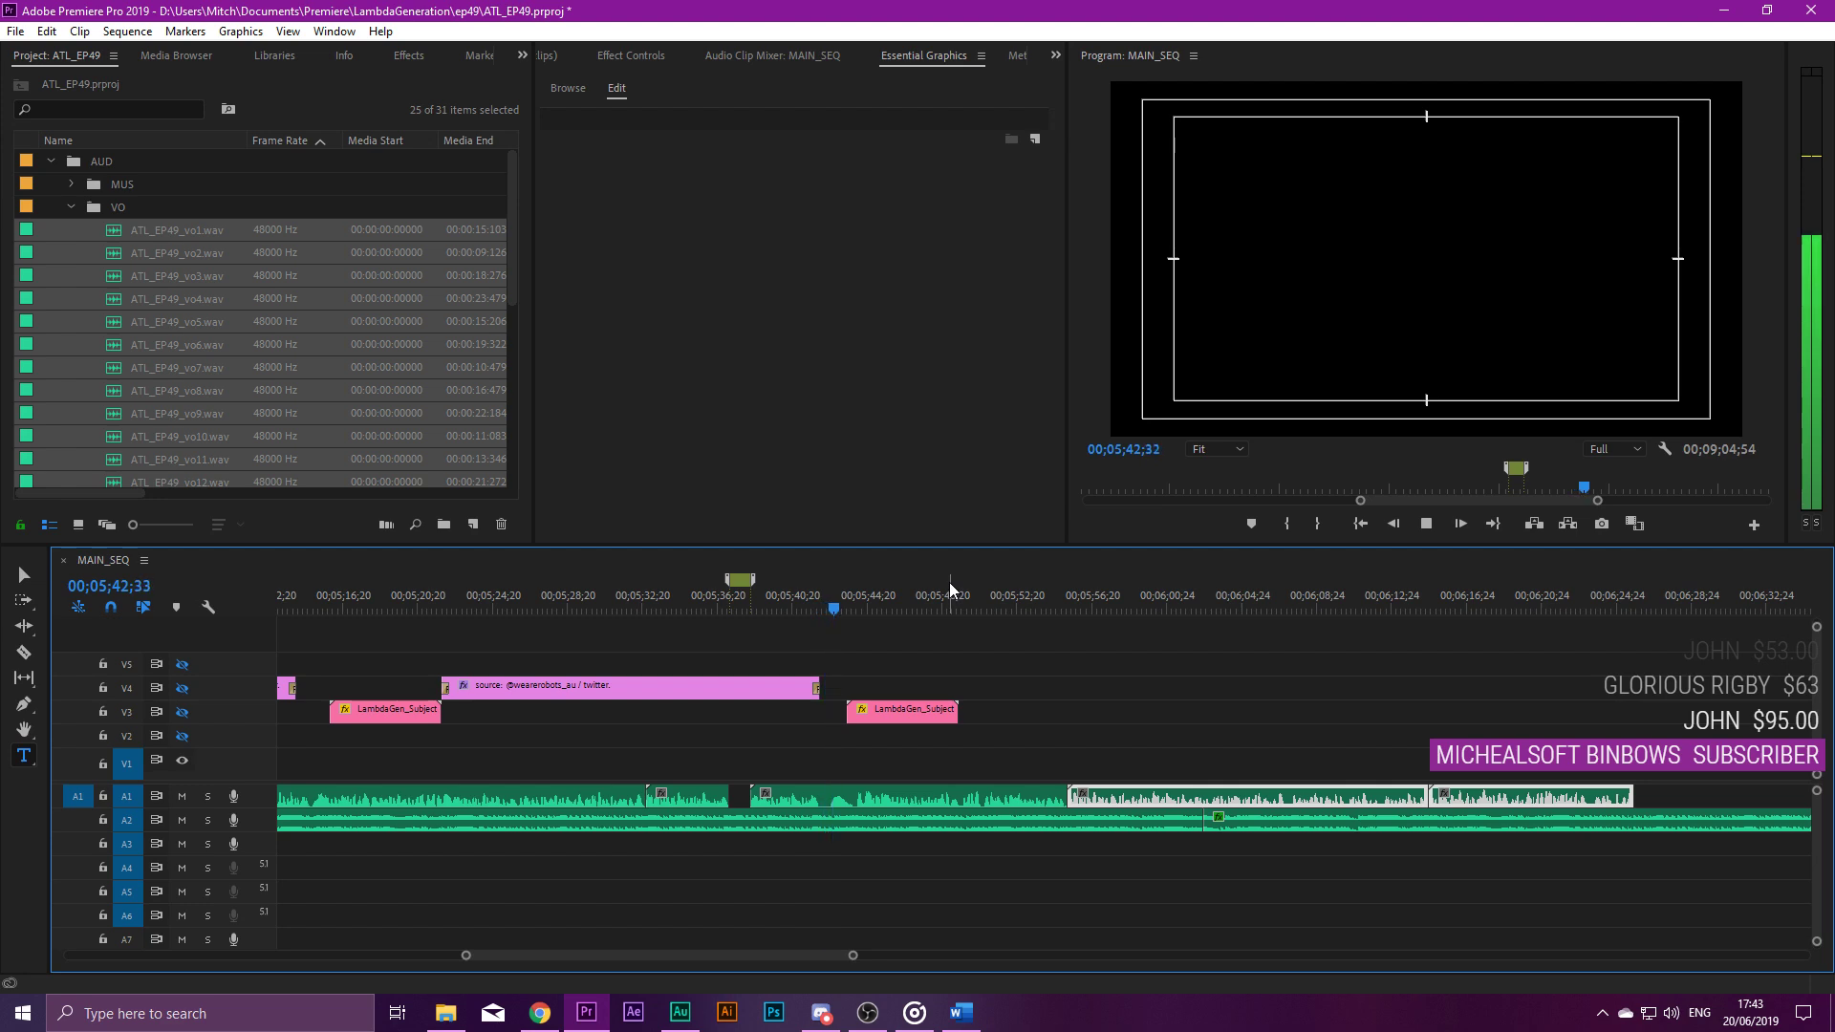
{"action": "key", "text": "space"}
{"action": "left_click", "coordinate": [970, 602]}
{"action": "key", "text": "space"}
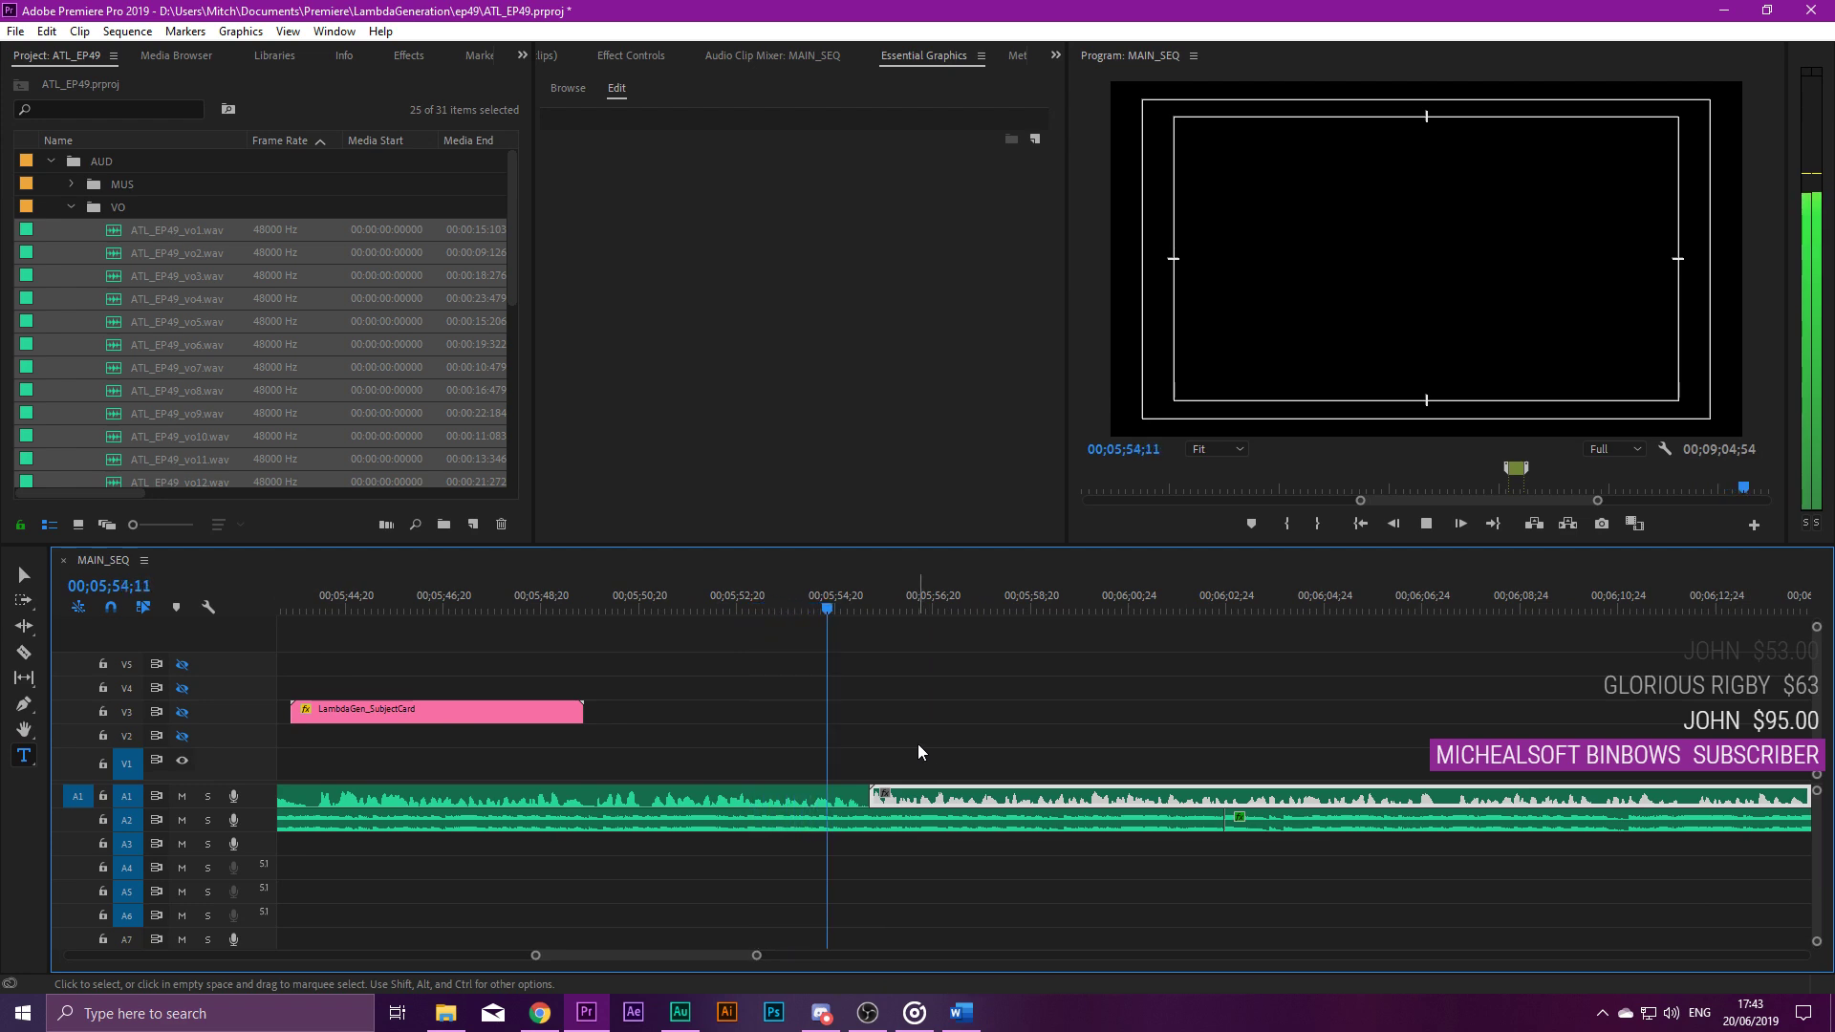
{"action": "key", "text": "="}
{"action": "key", "text": "space"}
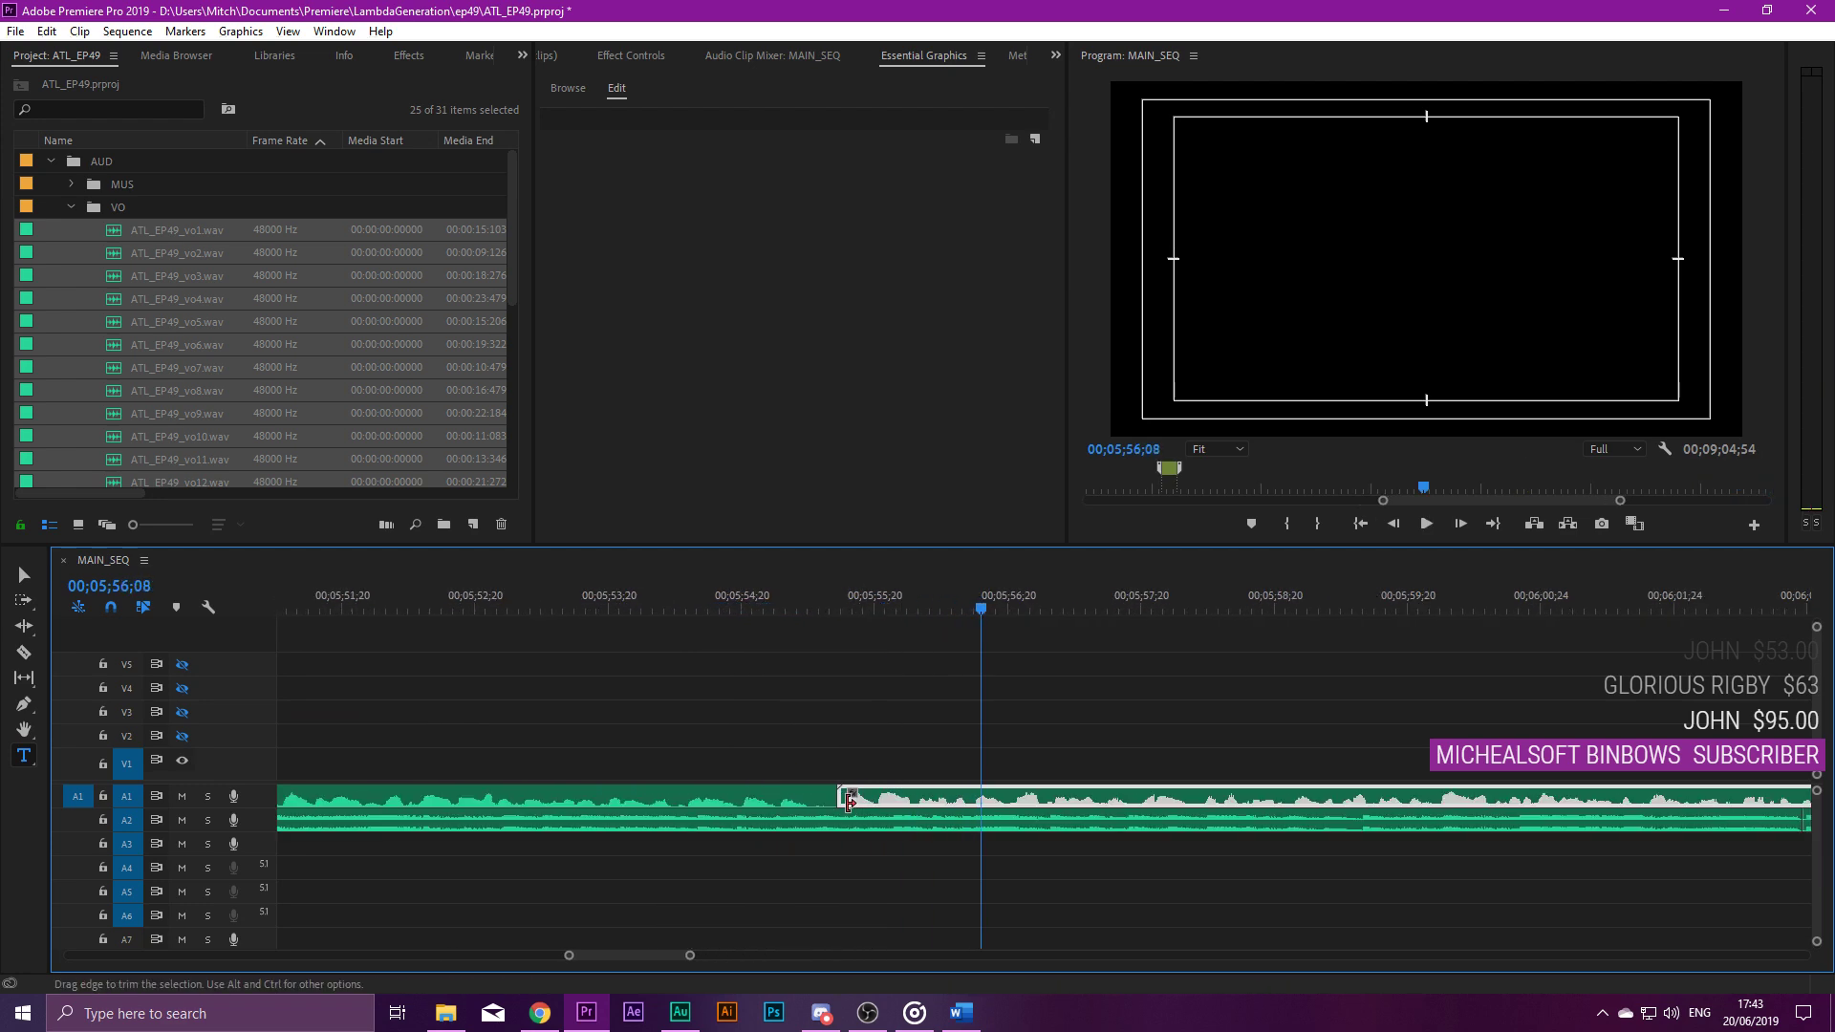
Shift the final two voice-overs a few frames later on A1 and replay the transition before them.
{"action": "key", "text": "="}
{"action": "left_click_drag", "start_coordinate": [912, 800], "coordinate": [922, 795]}
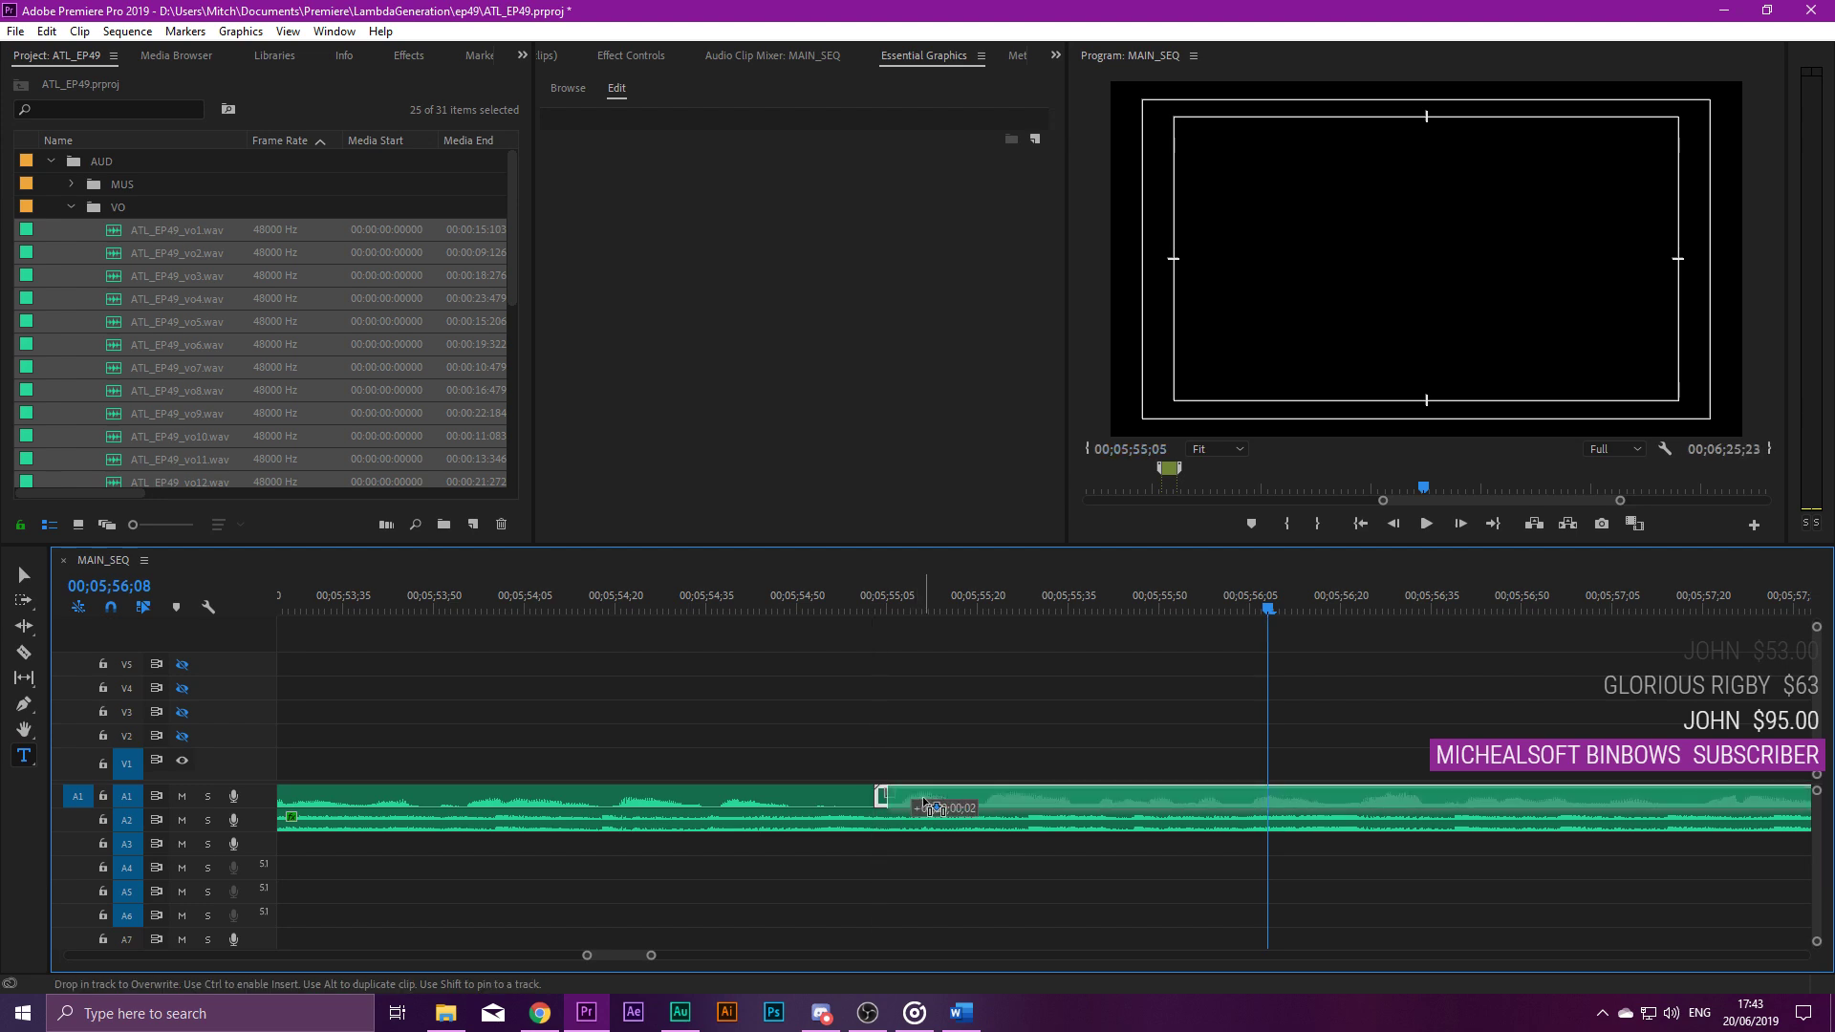
{"action": "left_click", "coordinate": [740, 597]}
{"action": "key", "text": "space"}
{"action": "key", "text": "minus"}
{"action": "key", "text": "minus"}
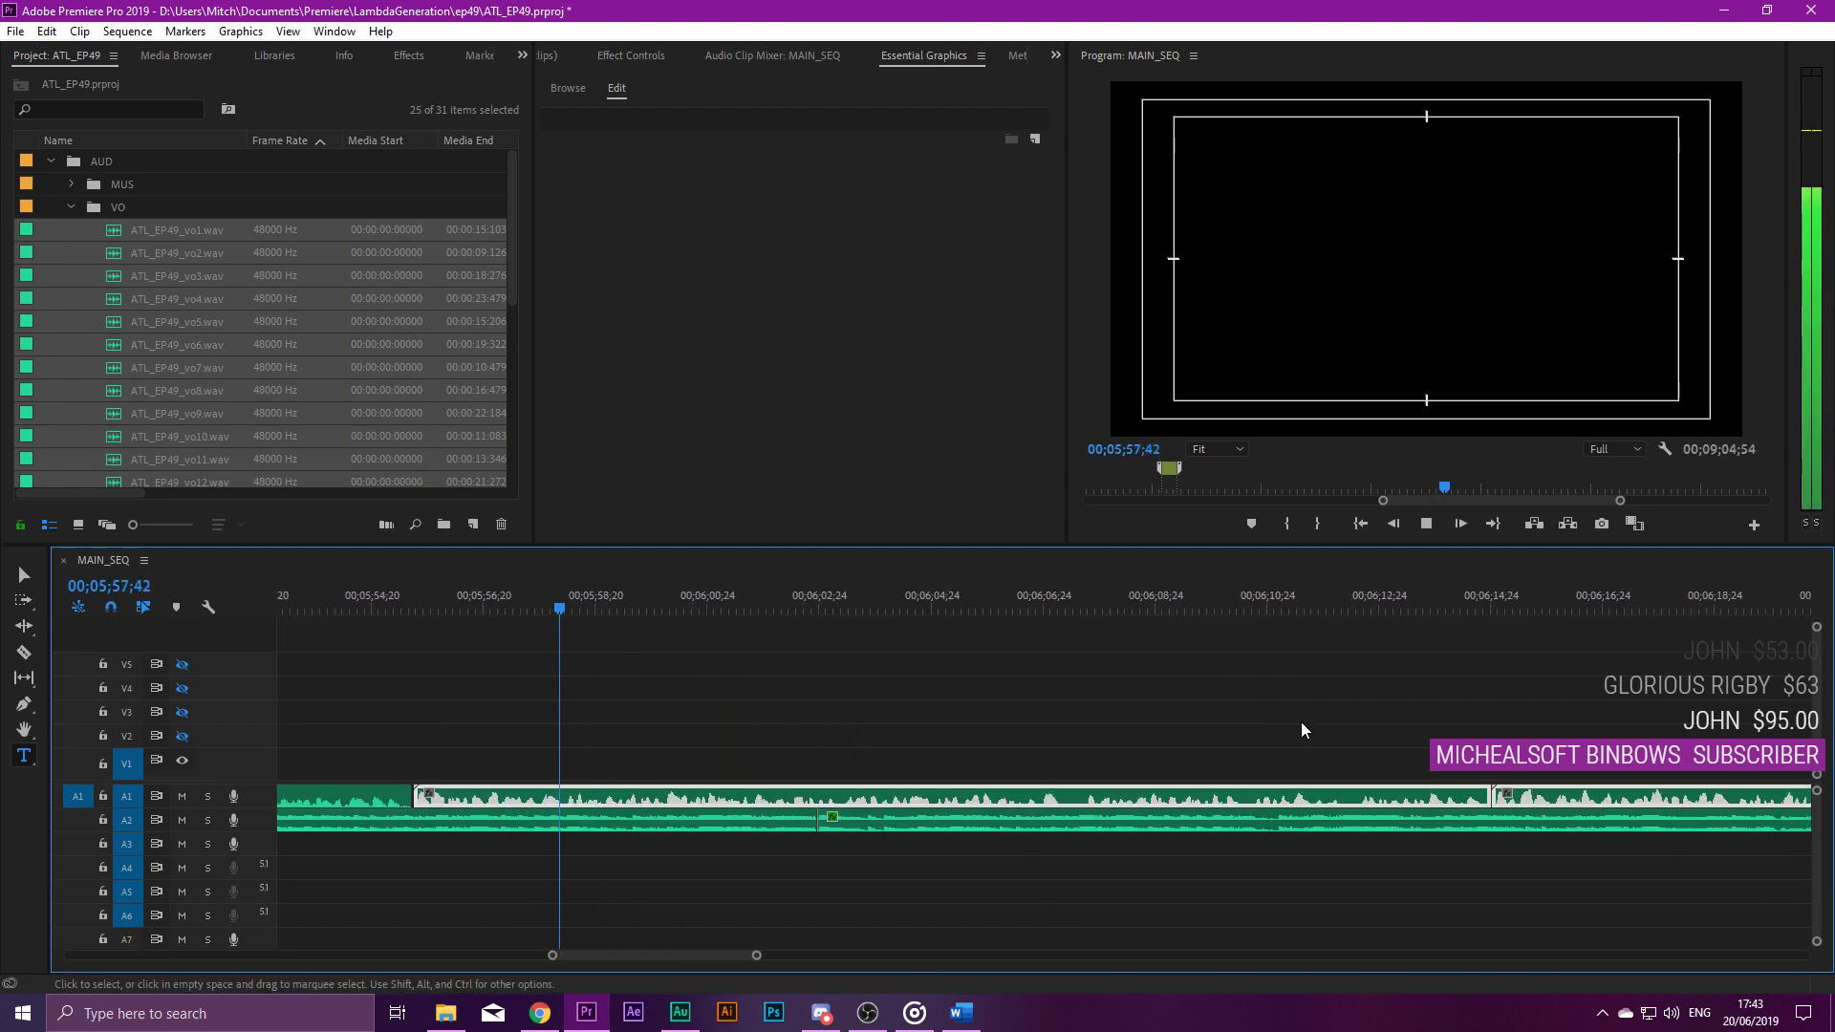
Select only the final voice-over on A1 and play the transition into it.
{"action": "left_click", "coordinate": [1529, 798]}
{"action": "left_click", "coordinate": [1396, 605]}
{"action": "key", "text": "space"}
{"action": "key", "text": "equal"}
{"action": "key", "text": "equal"}
{"action": "key", "text": "equal"}
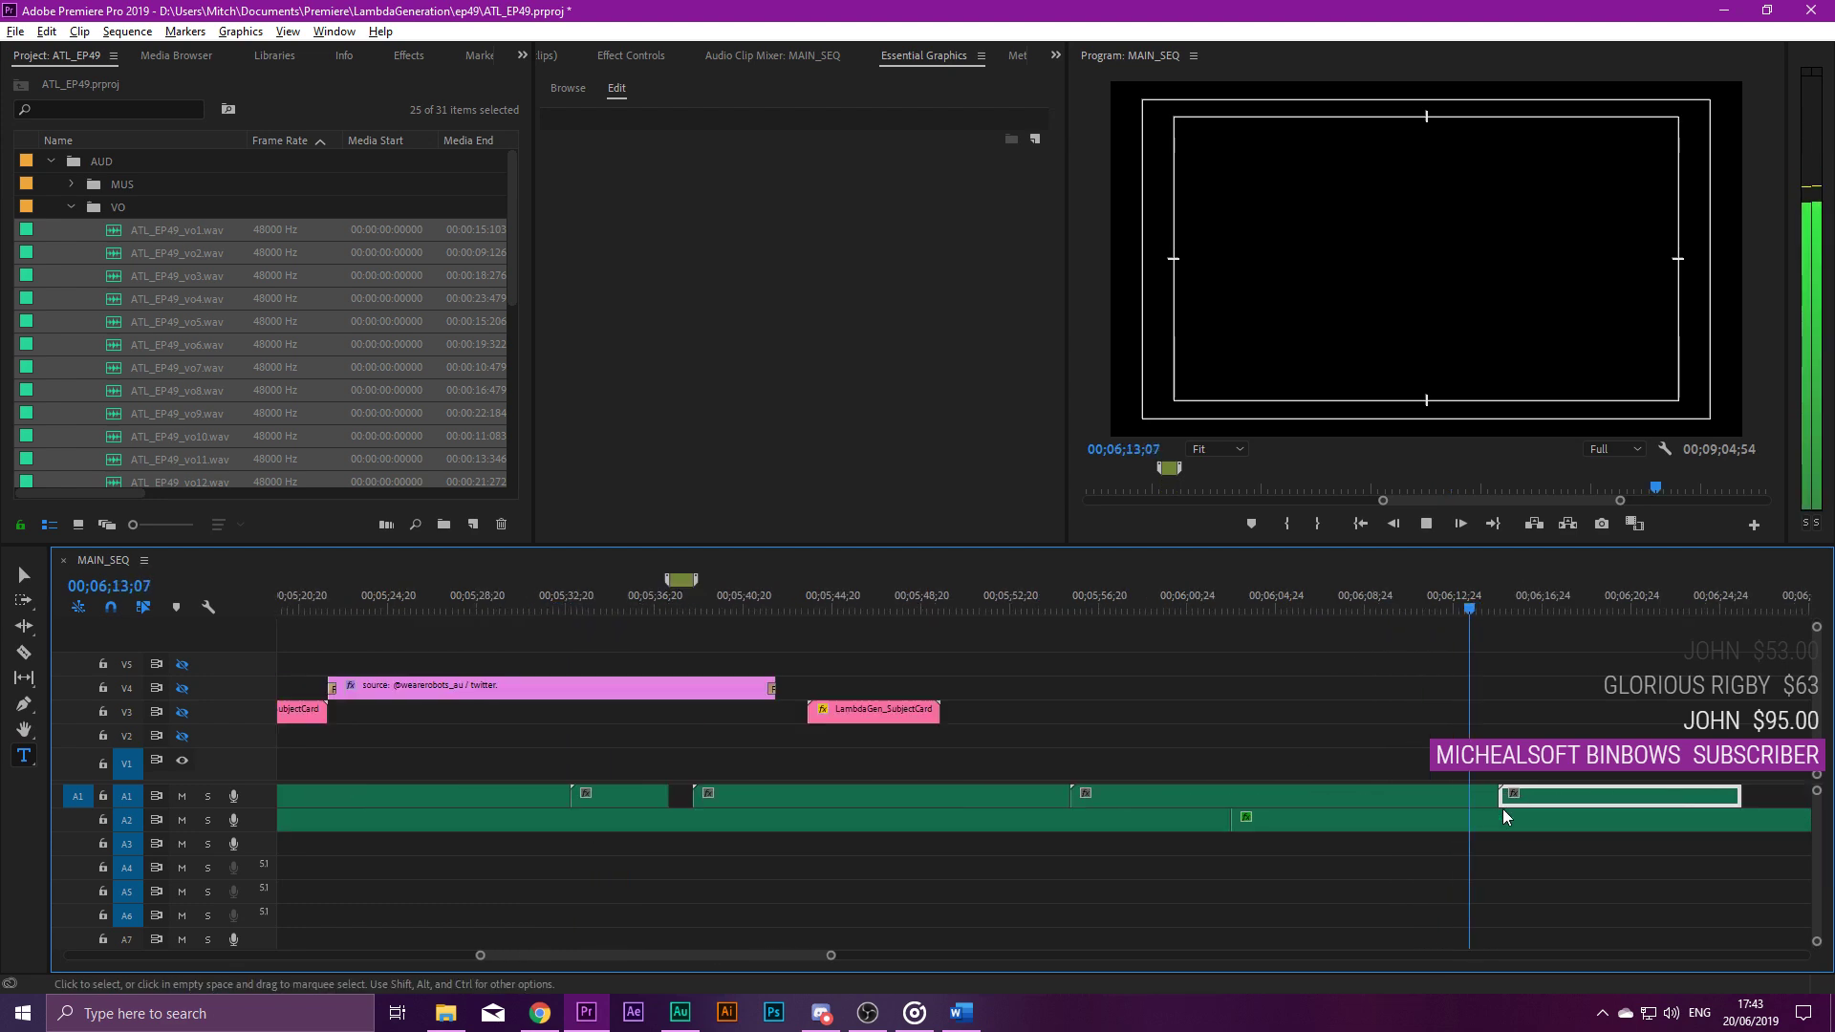
{"action": "key", "text": "minus"}
{"action": "key", "text": "minus"}
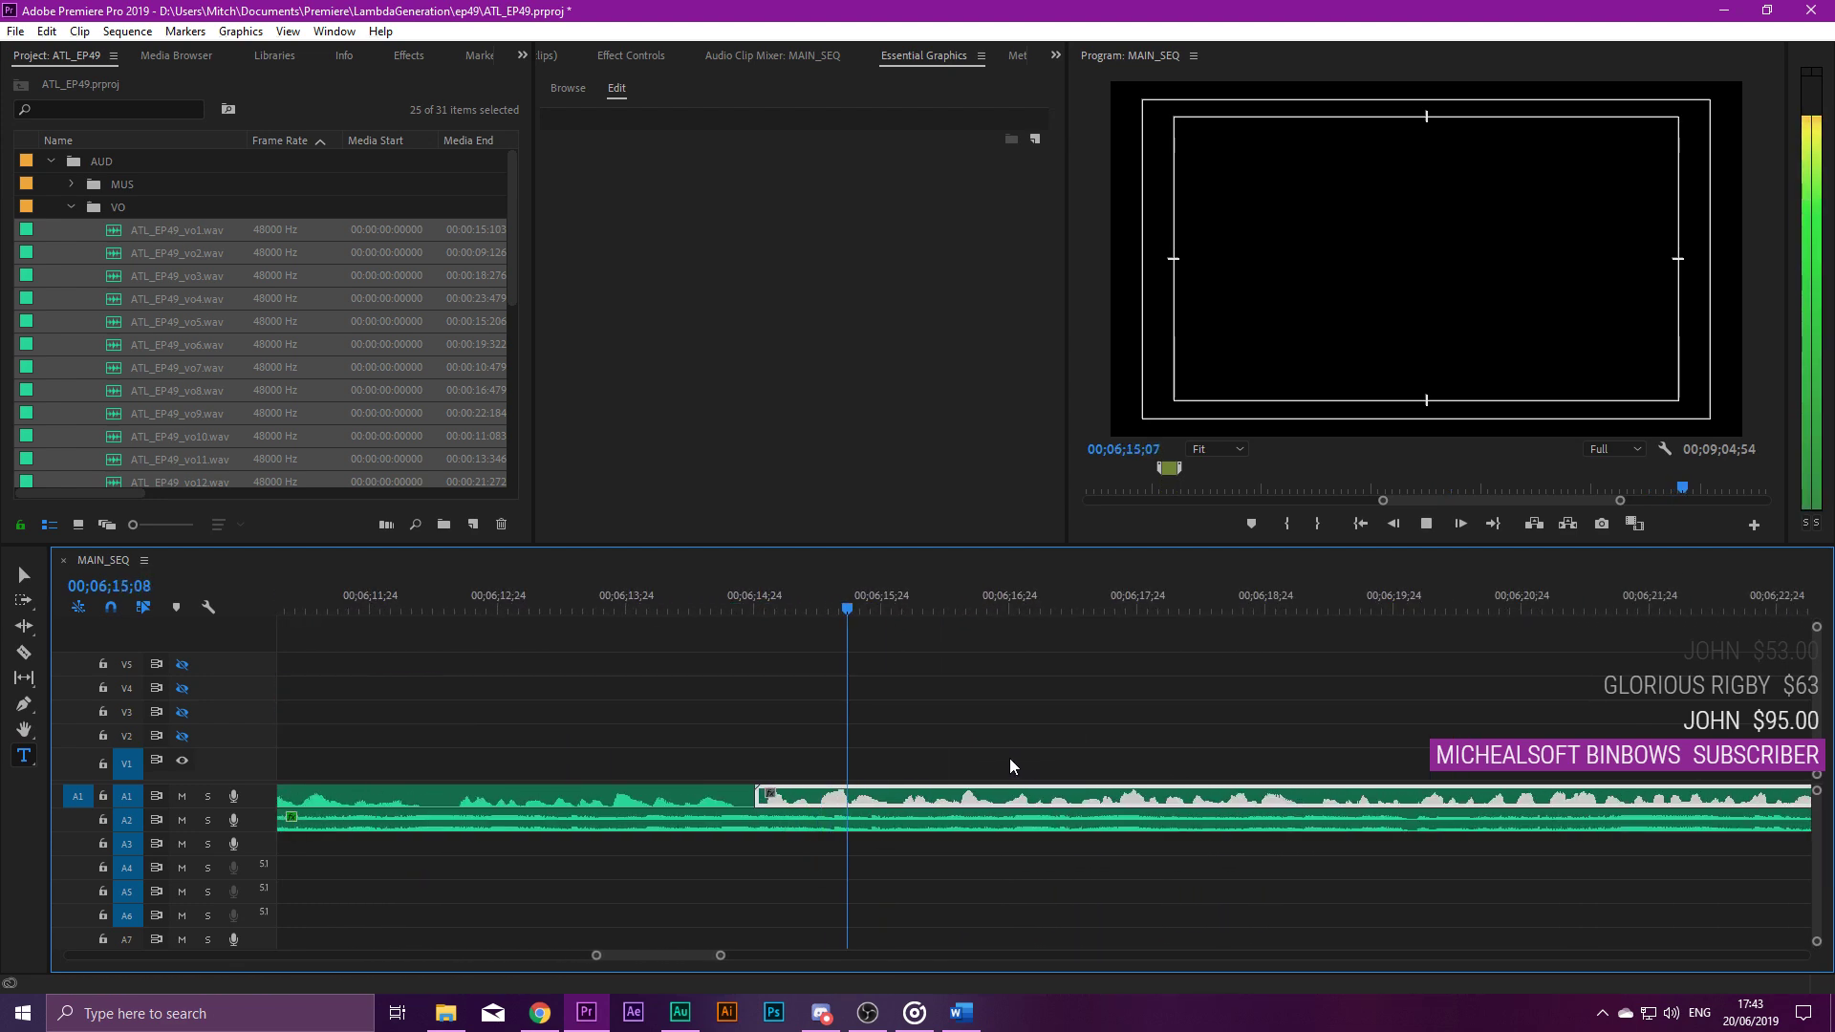
{"action": "key", "text": "equal"}
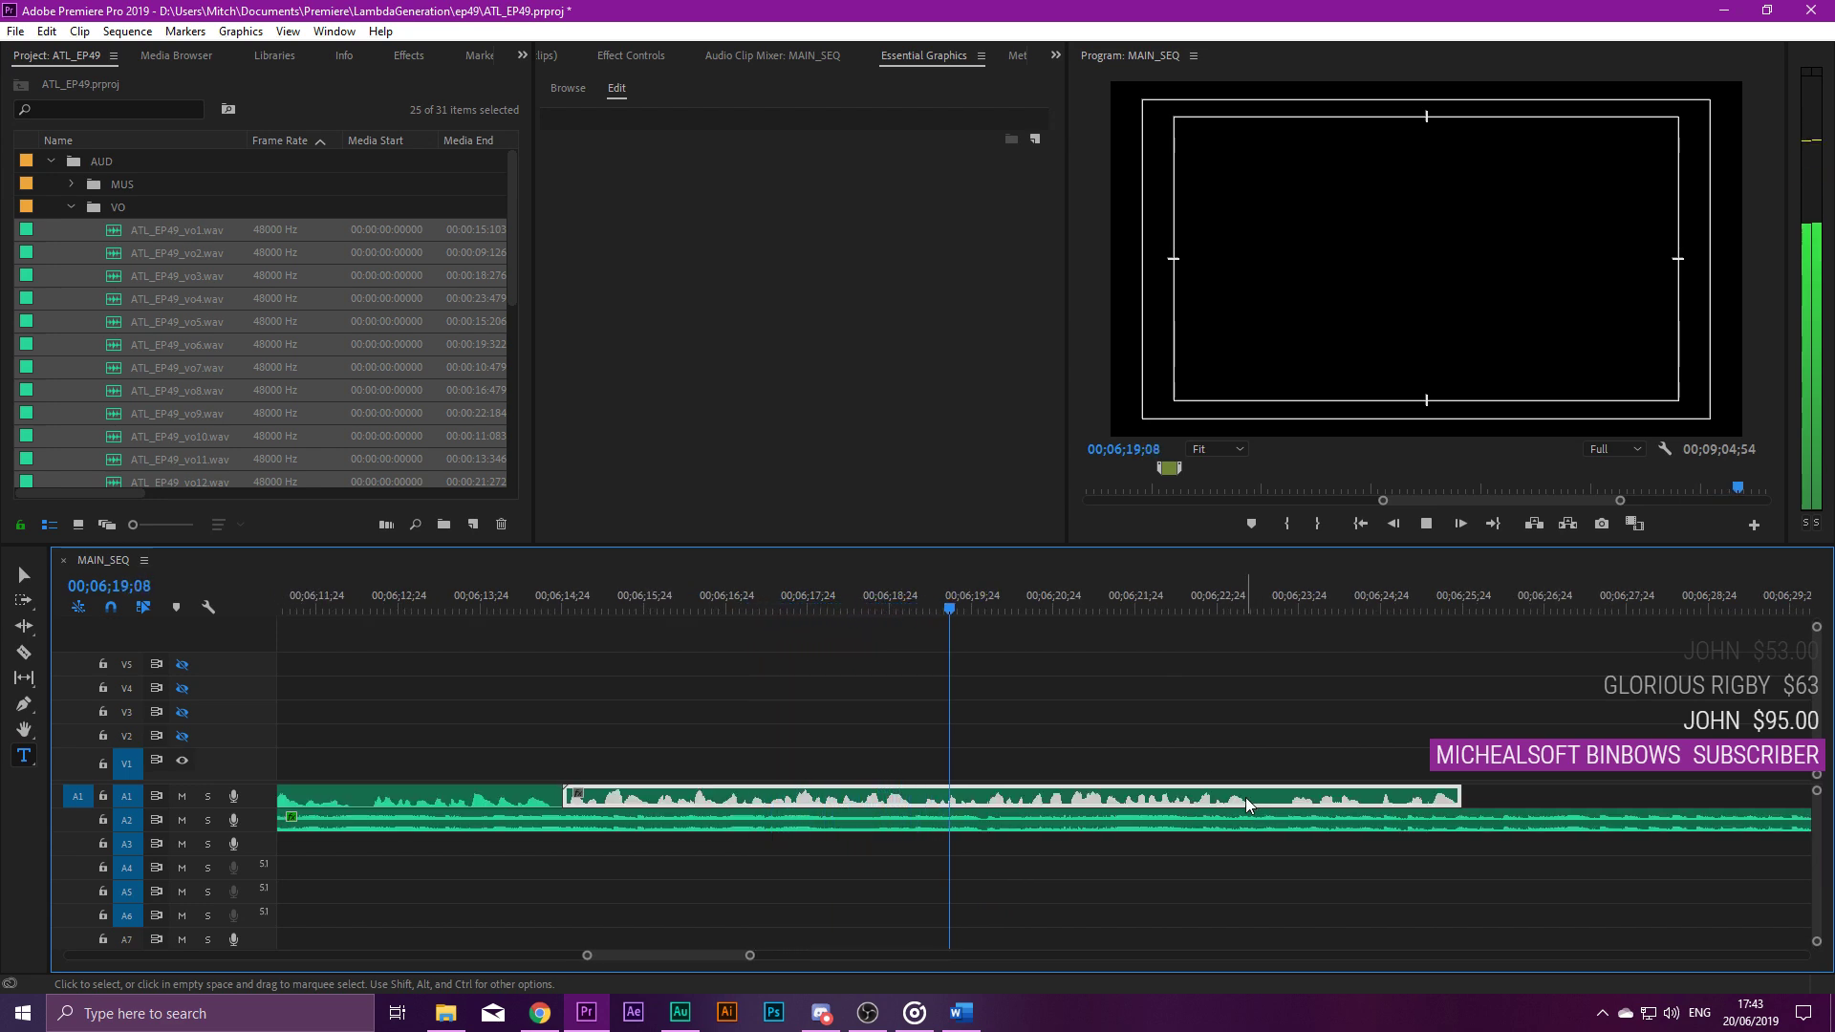
Play the rest of the final voice-over and stop just after its end at 00;06;26;24.
{"action": "scroll", "coordinate": [1369, 776], "scroll_direction": "down", "scroll_amount": 3}
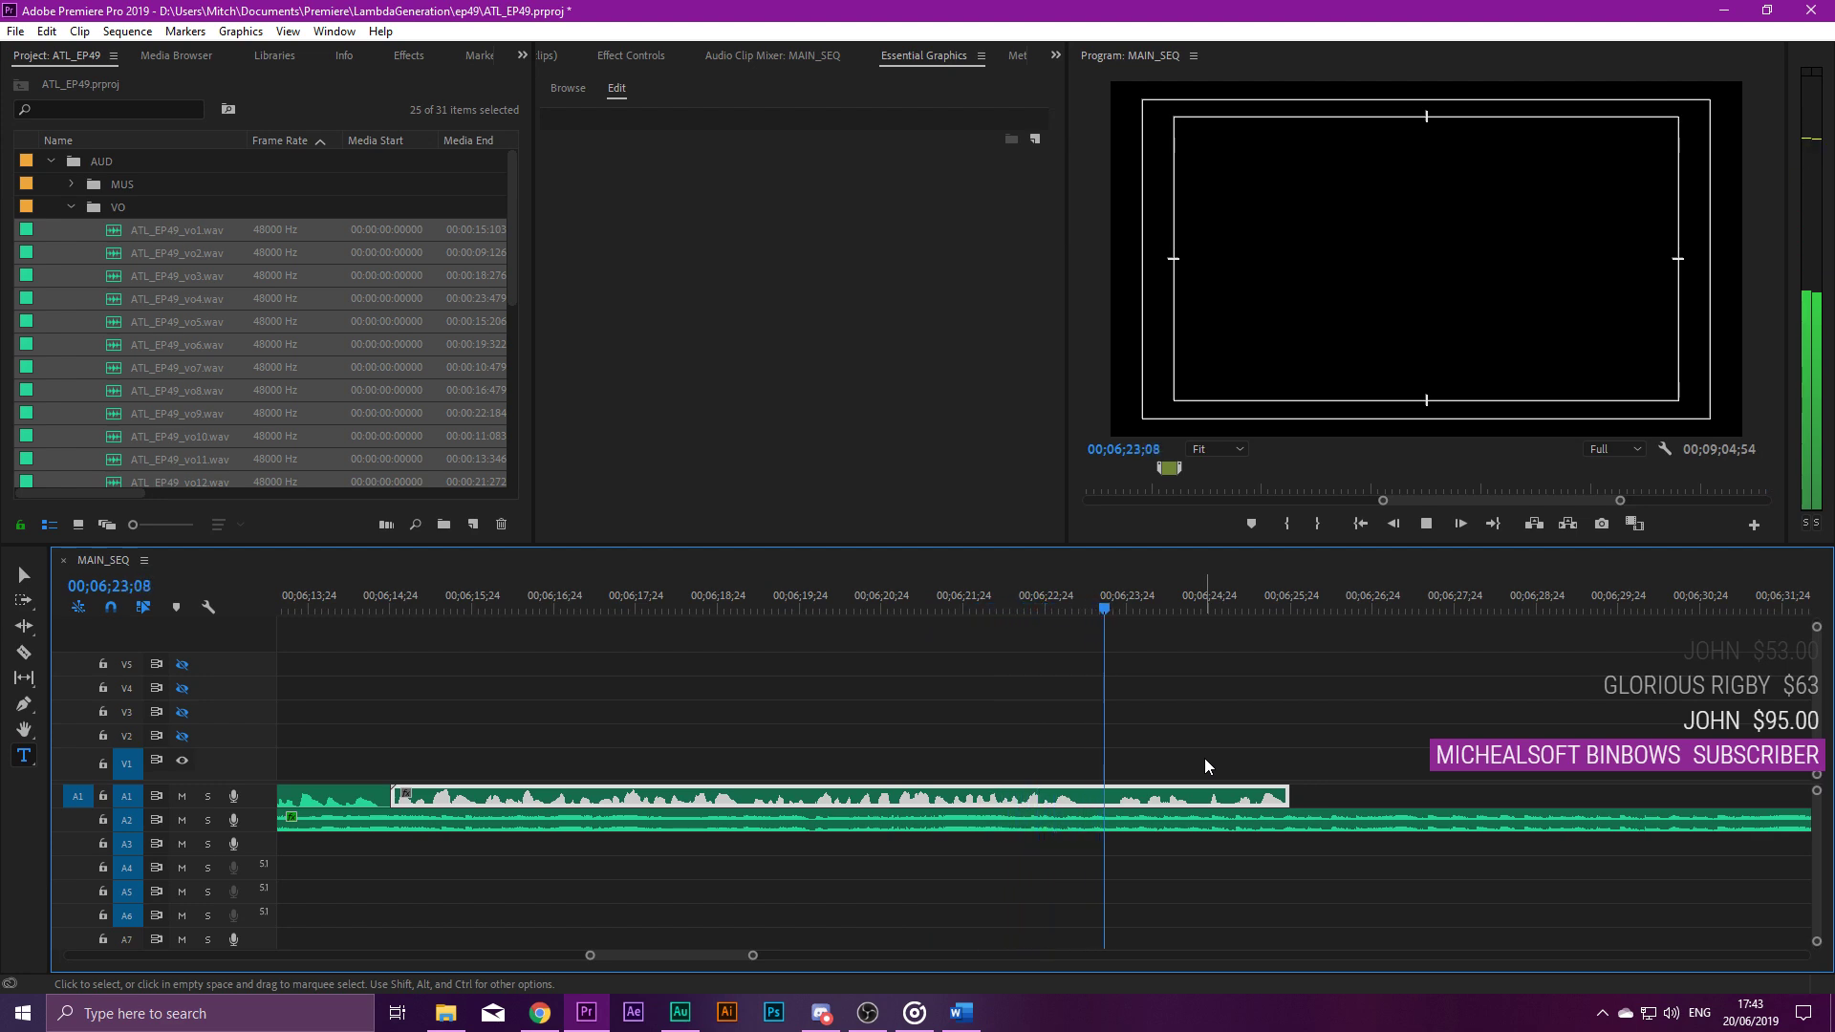
{"action": "key", "text": "minus"}
{"action": "key", "text": "minus"}
{"action": "key", "text": "minus"}
{"action": "key", "text": "minus"}
{"action": "key", "text": "minus"}
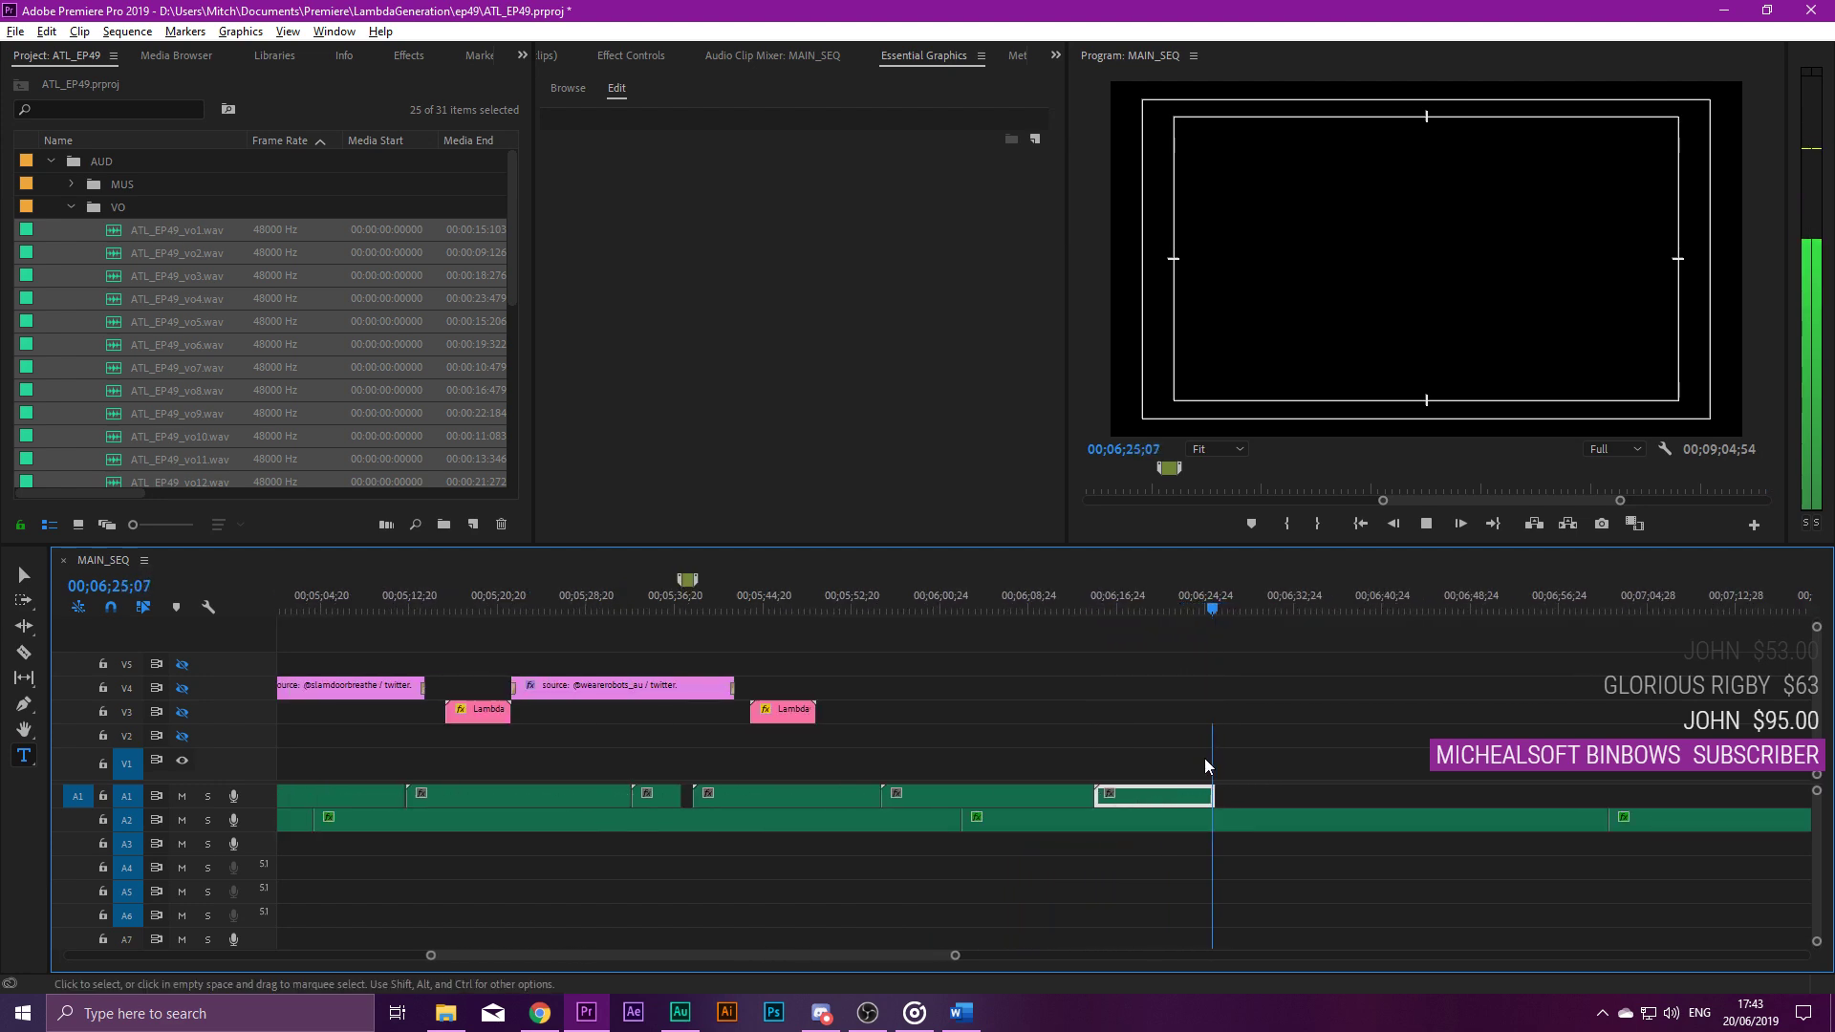
{"action": "key", "text": "space"}
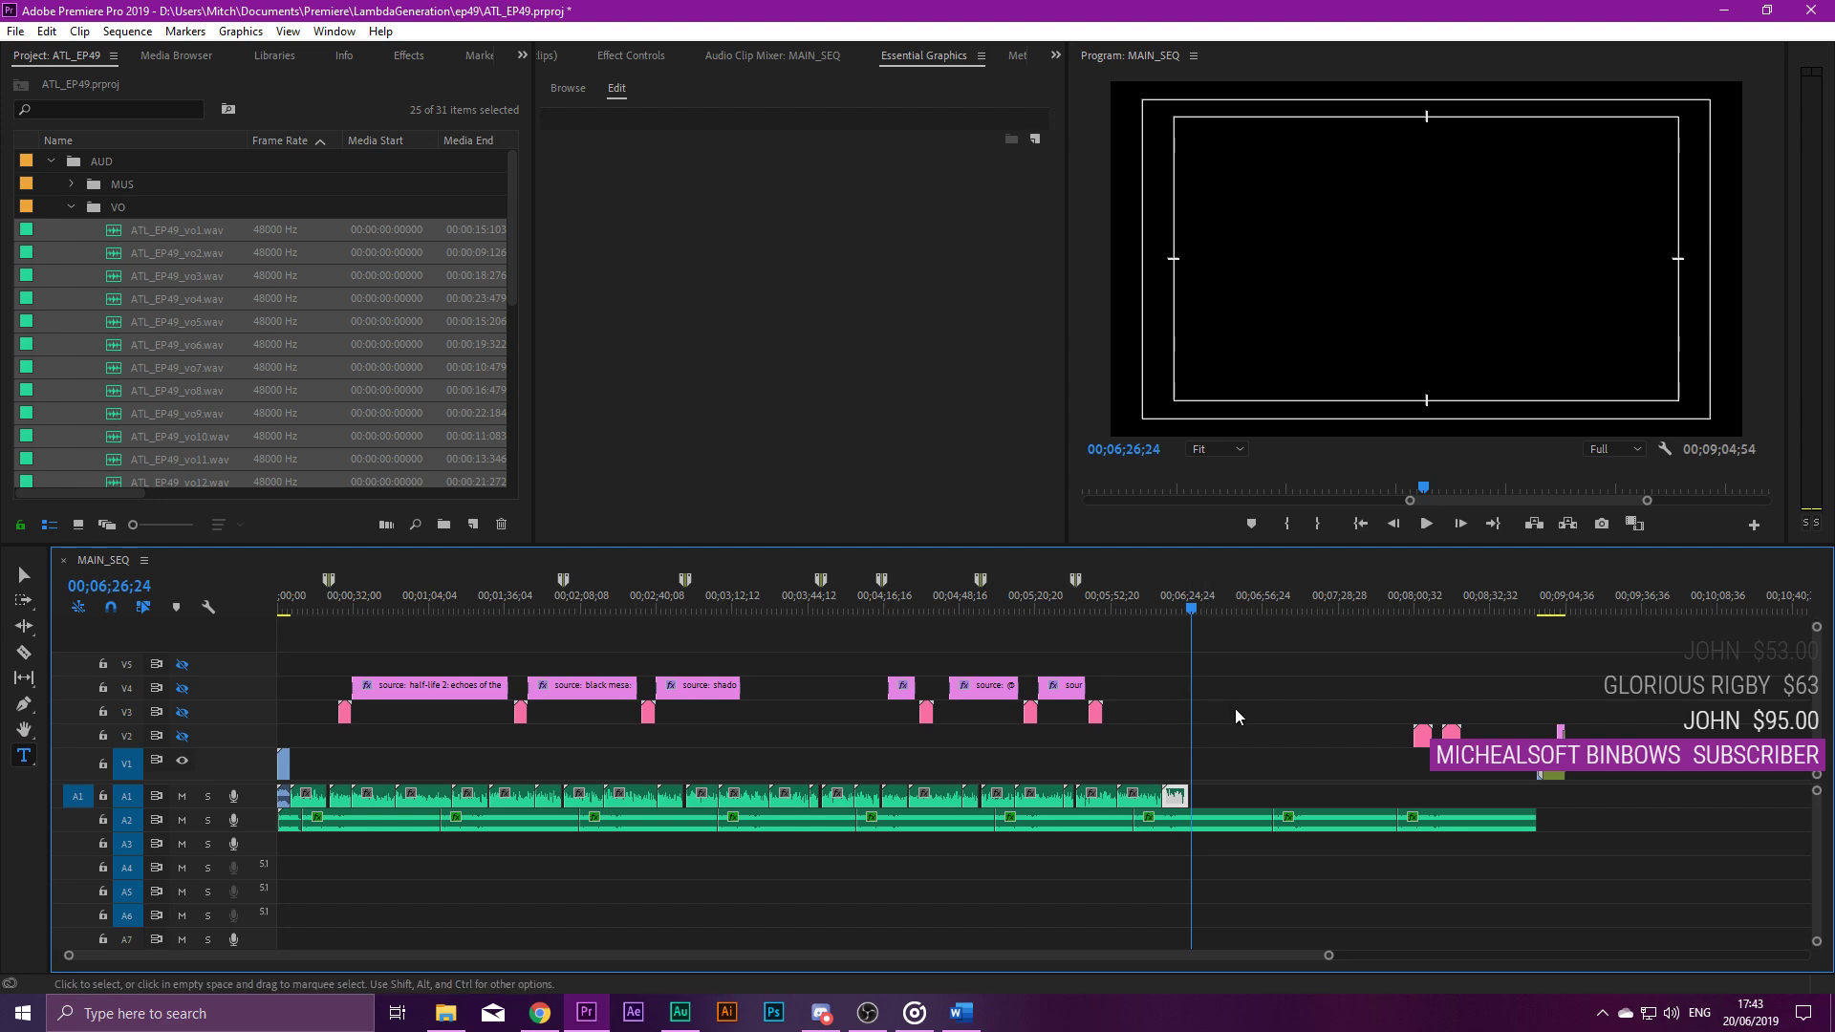
Move the template's closing clips on V1 and V2 earlier so the outro starts at the end of the final voice-over.
{"action": "key", "text": "minus"}
{"action": "scroll", "coordinate": [473, 759], "scroll_direction": "up", "scroll_amount": 3}
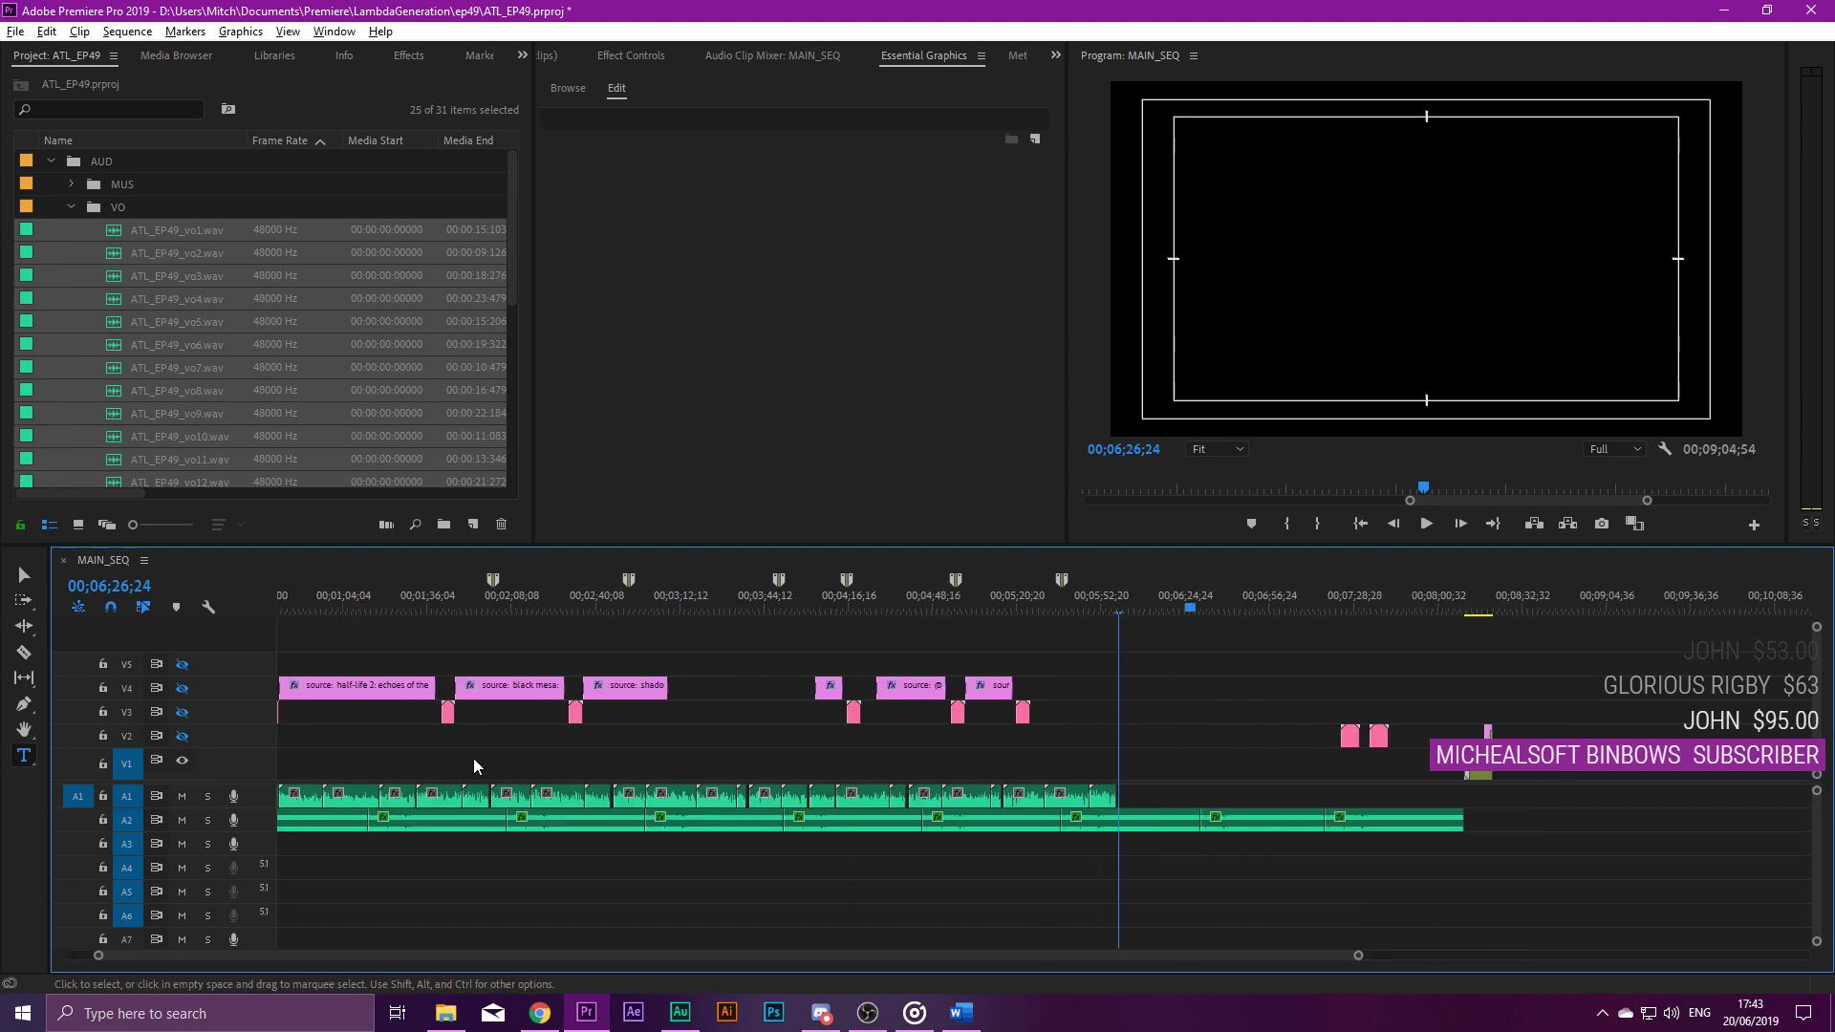
{"action": "left_click_drag", "start_coordinate": [1331, 789], "coordinate": [1333, 735]}
{"action": "left_click", "coordinate": [1332, 736]}
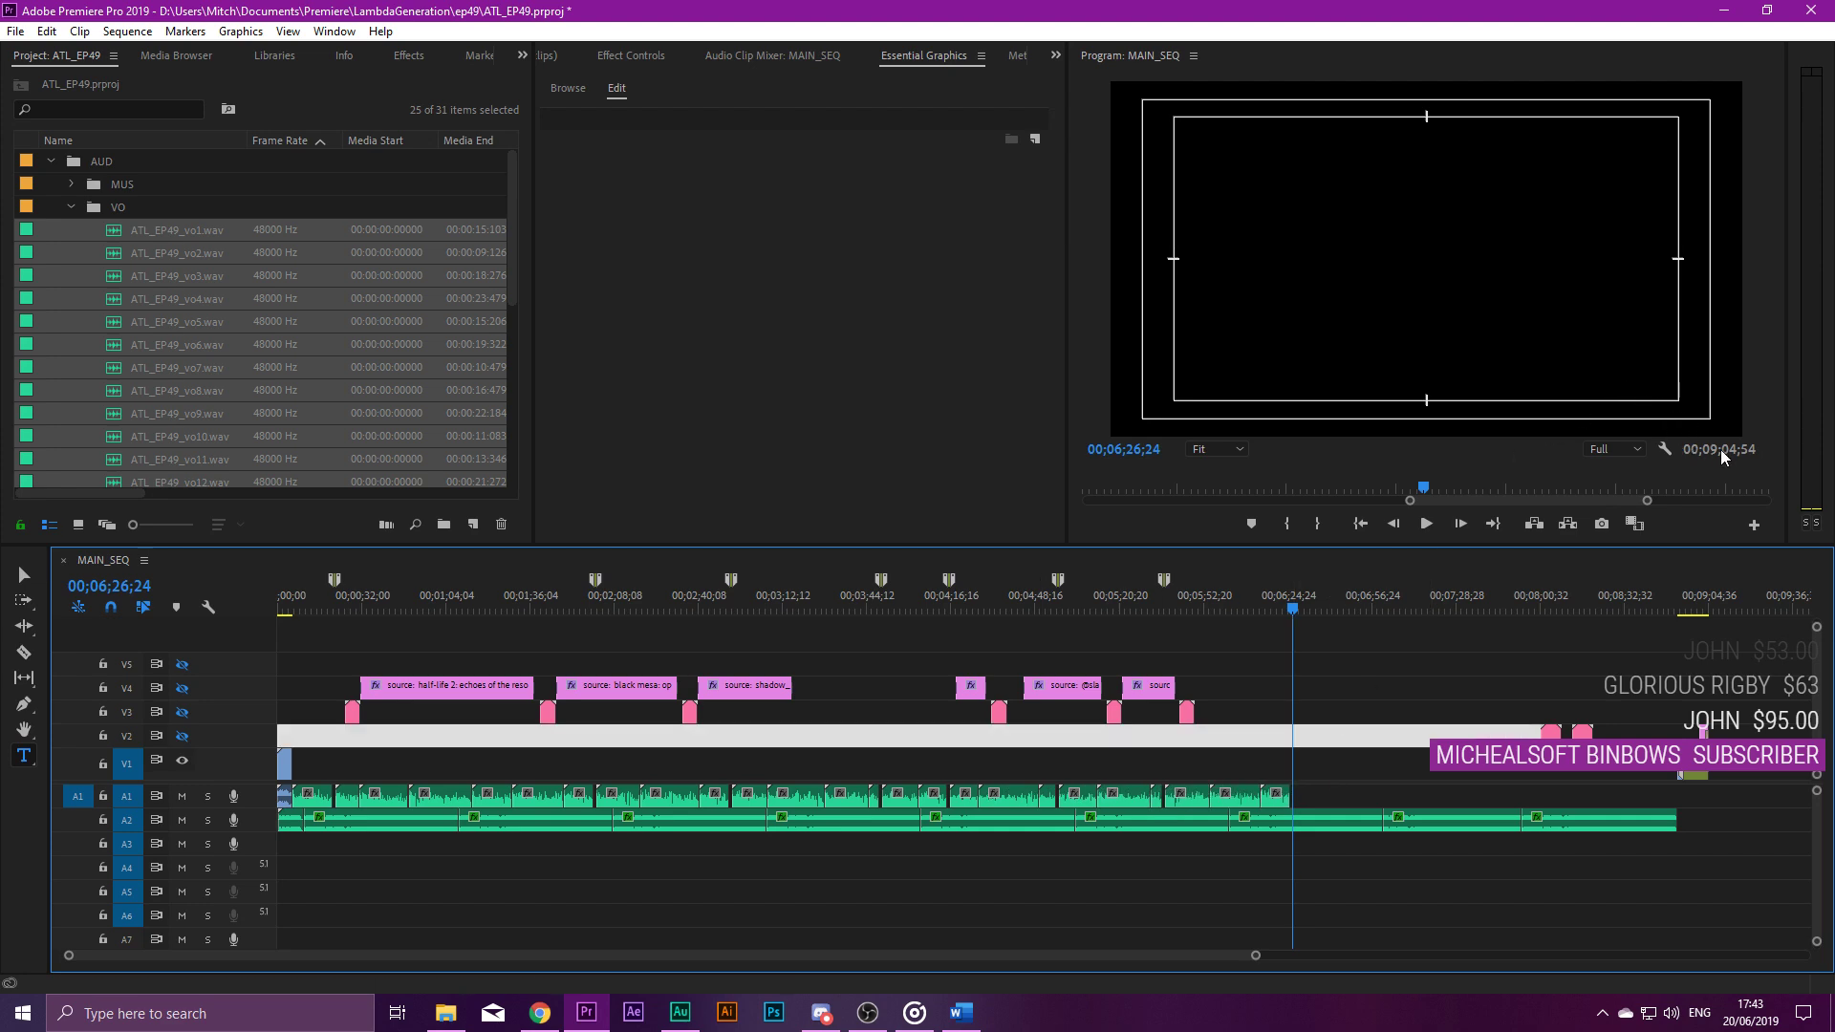
{"action": "left_click", "coordinate": [1505, 690]}
{"action": "left_click_drag", "start_coordinate": [1734, 696], "coordinate": [1543, 776]}
{"action": "left_click_drag", "start_coordinate": [1695, 772], "coordinate": [1308, 778]}
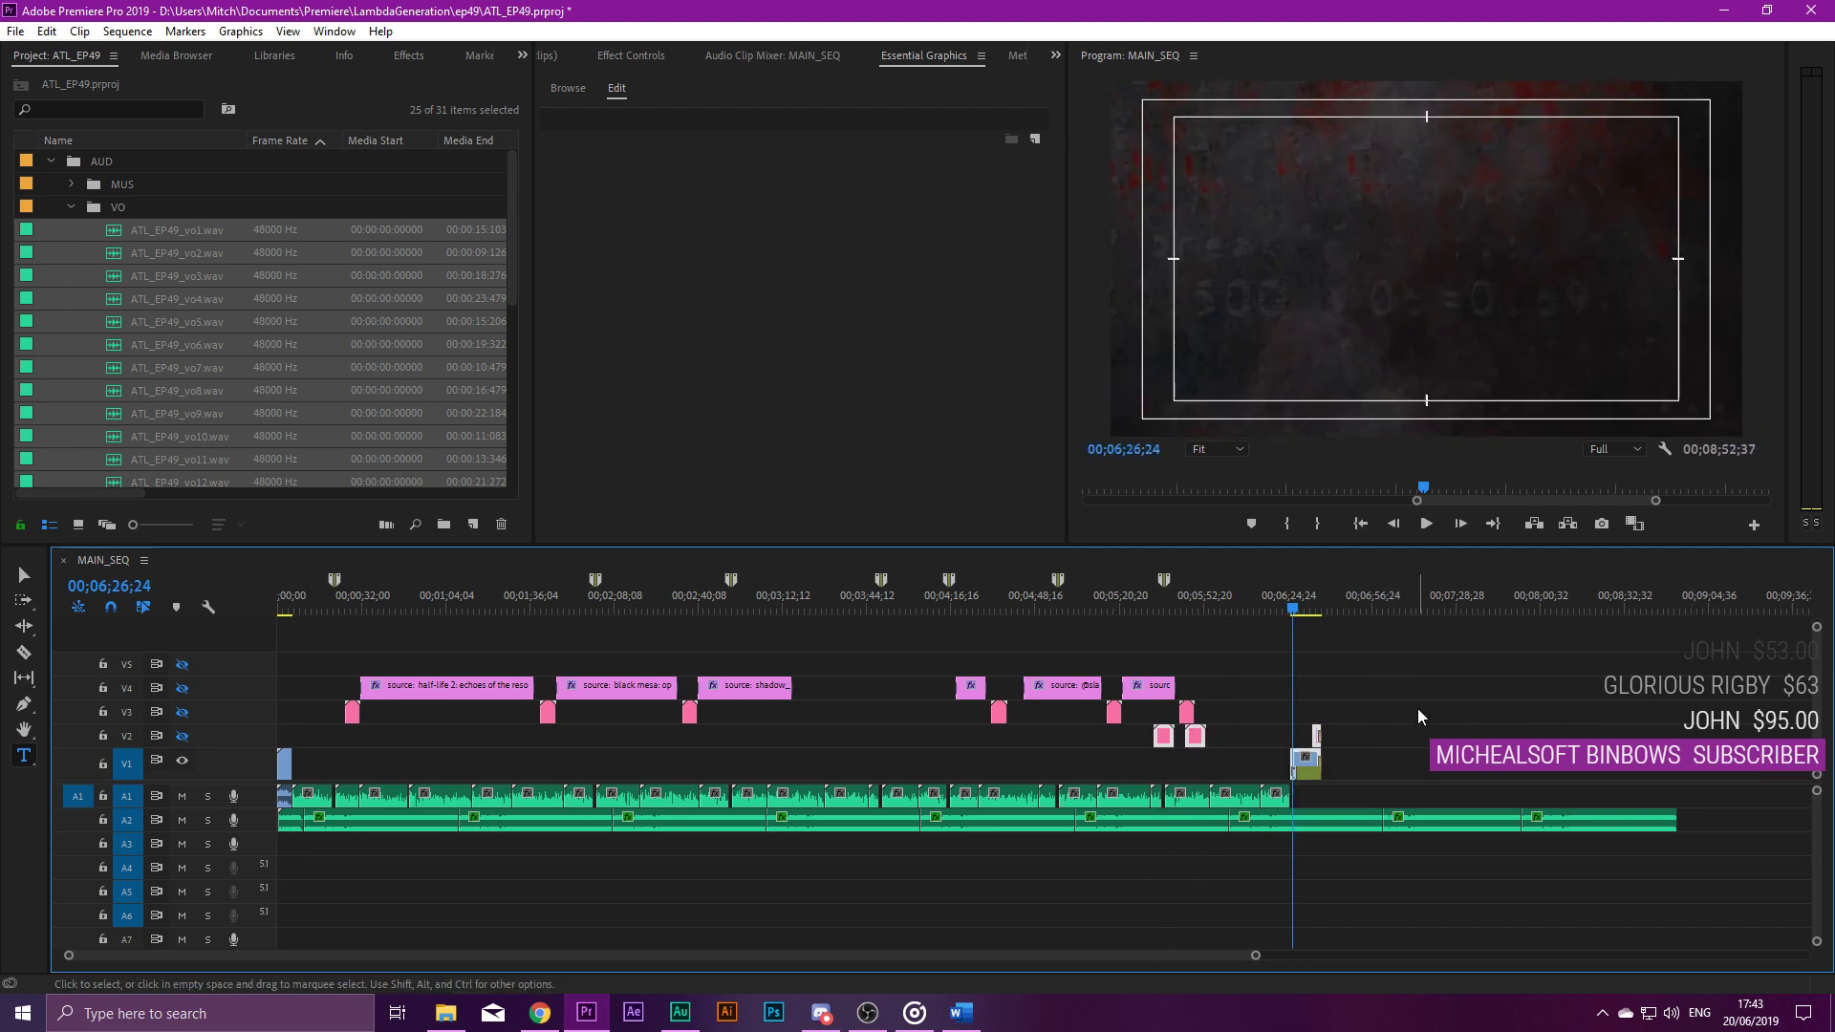
Delete the surplus music clips at the end of A2 and trim the last remaining one to just past the outro.
{"action": "left_click_drag", "start_coordinate": [1684, 772], "coordinate": [1464, 817]}
{"action": "key", "text": "Delete"}
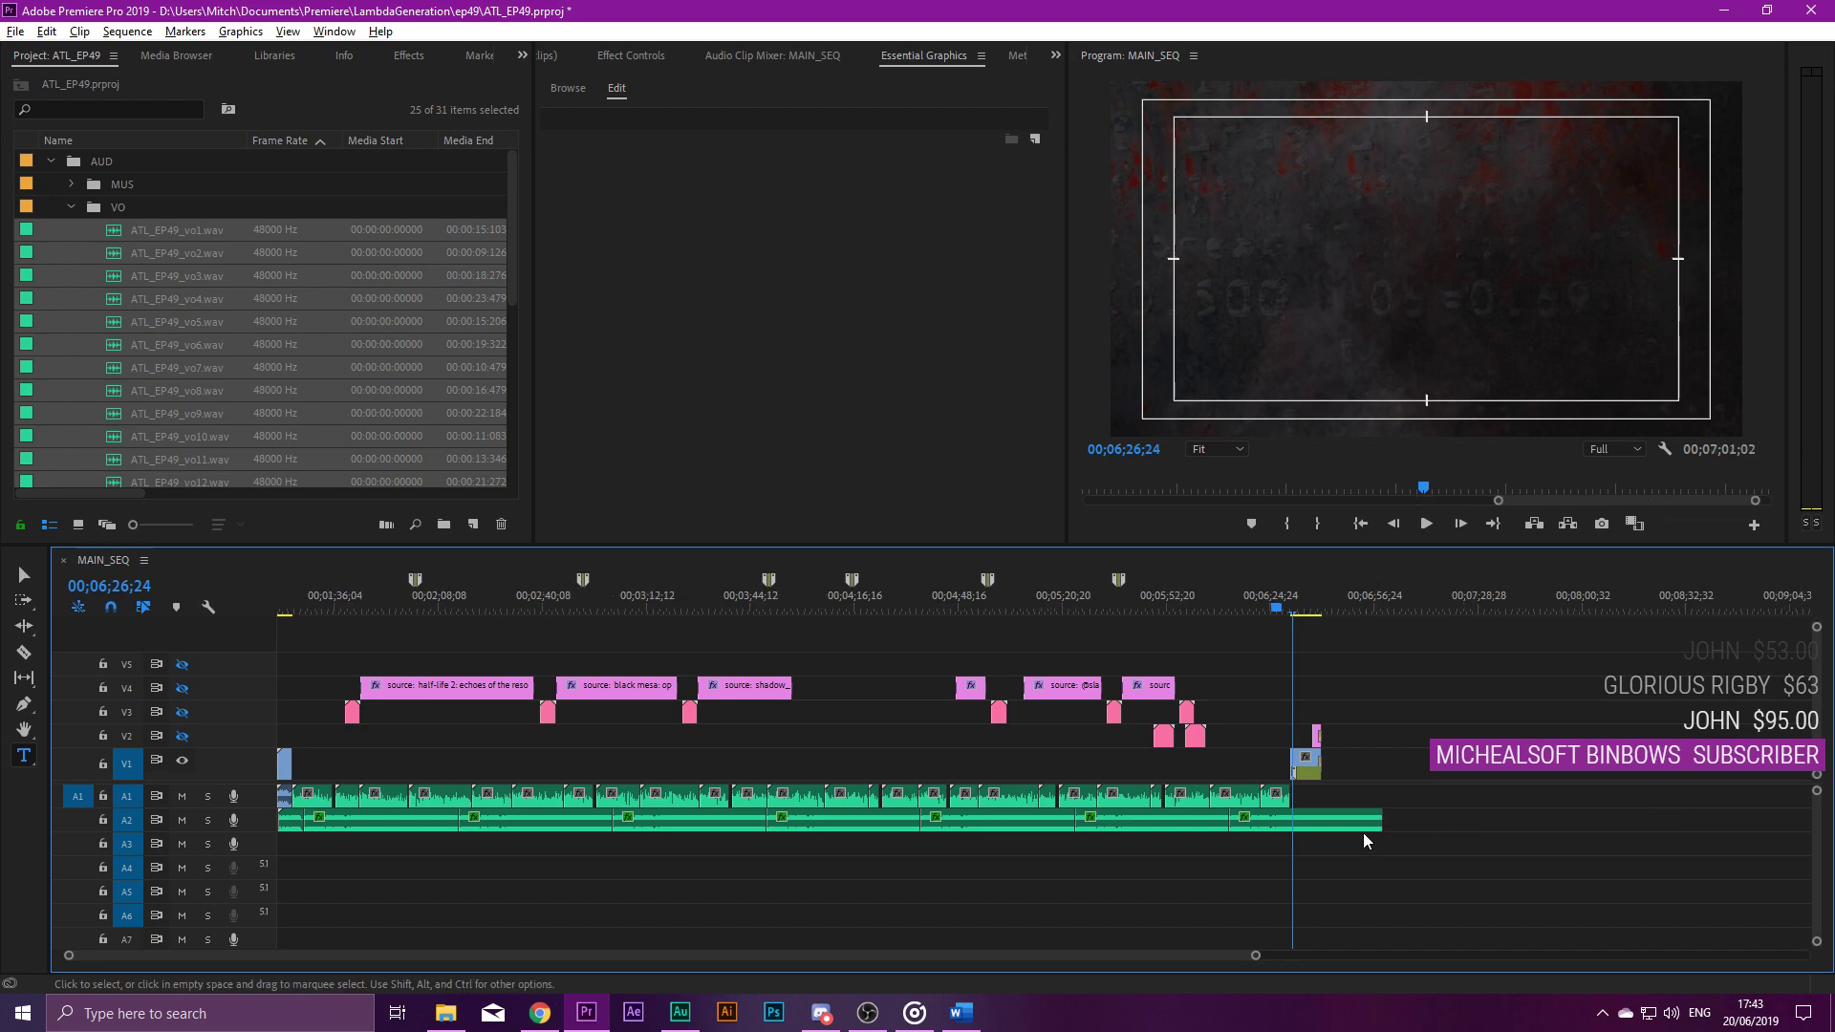
{"action": "key", "text": "="}
{"action": "left_click_drag", "start_coordinate": [1410, 820], "coordinate": [1283, 822]}
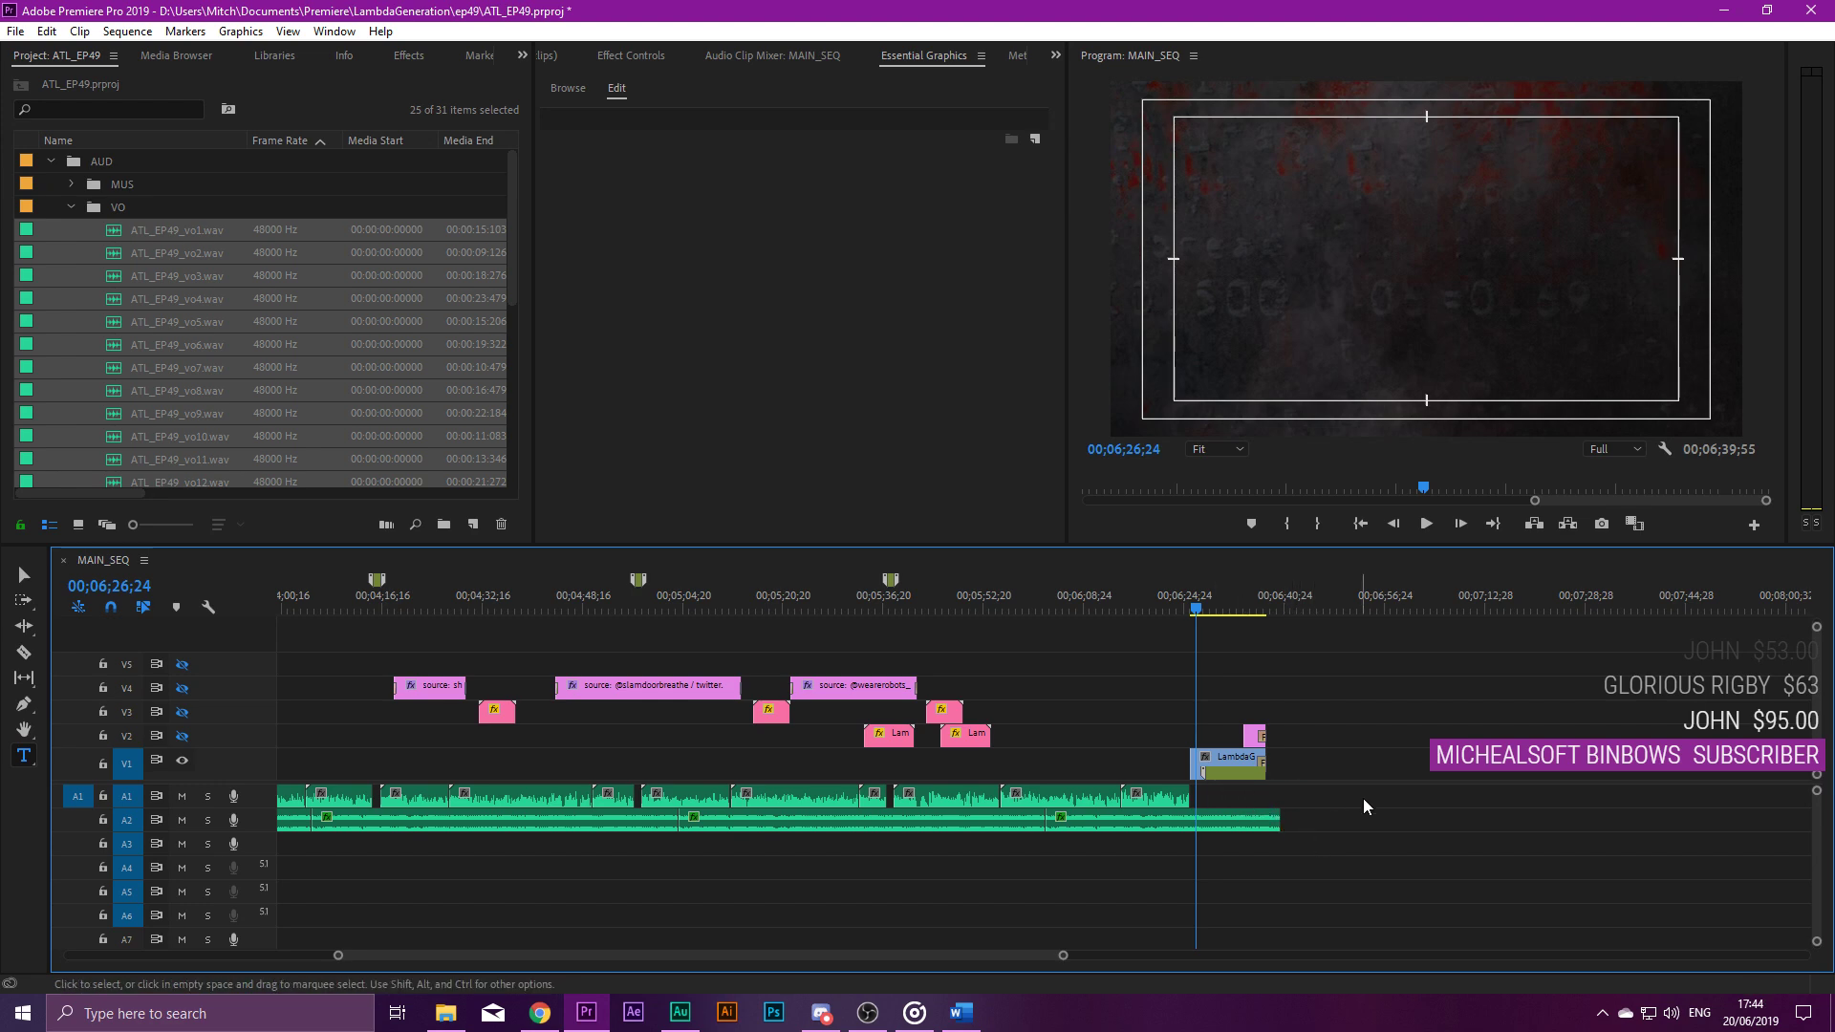
Move the SocialsBox and ProducerCredits graphics later on V2, aligning SocialsBox with the last subject card, and place the playhead at 00;05;41;23.
{"action": "scroll", "coordinate": [1216, 736], "scroll_direction": "up", "scroll_amount": 3}
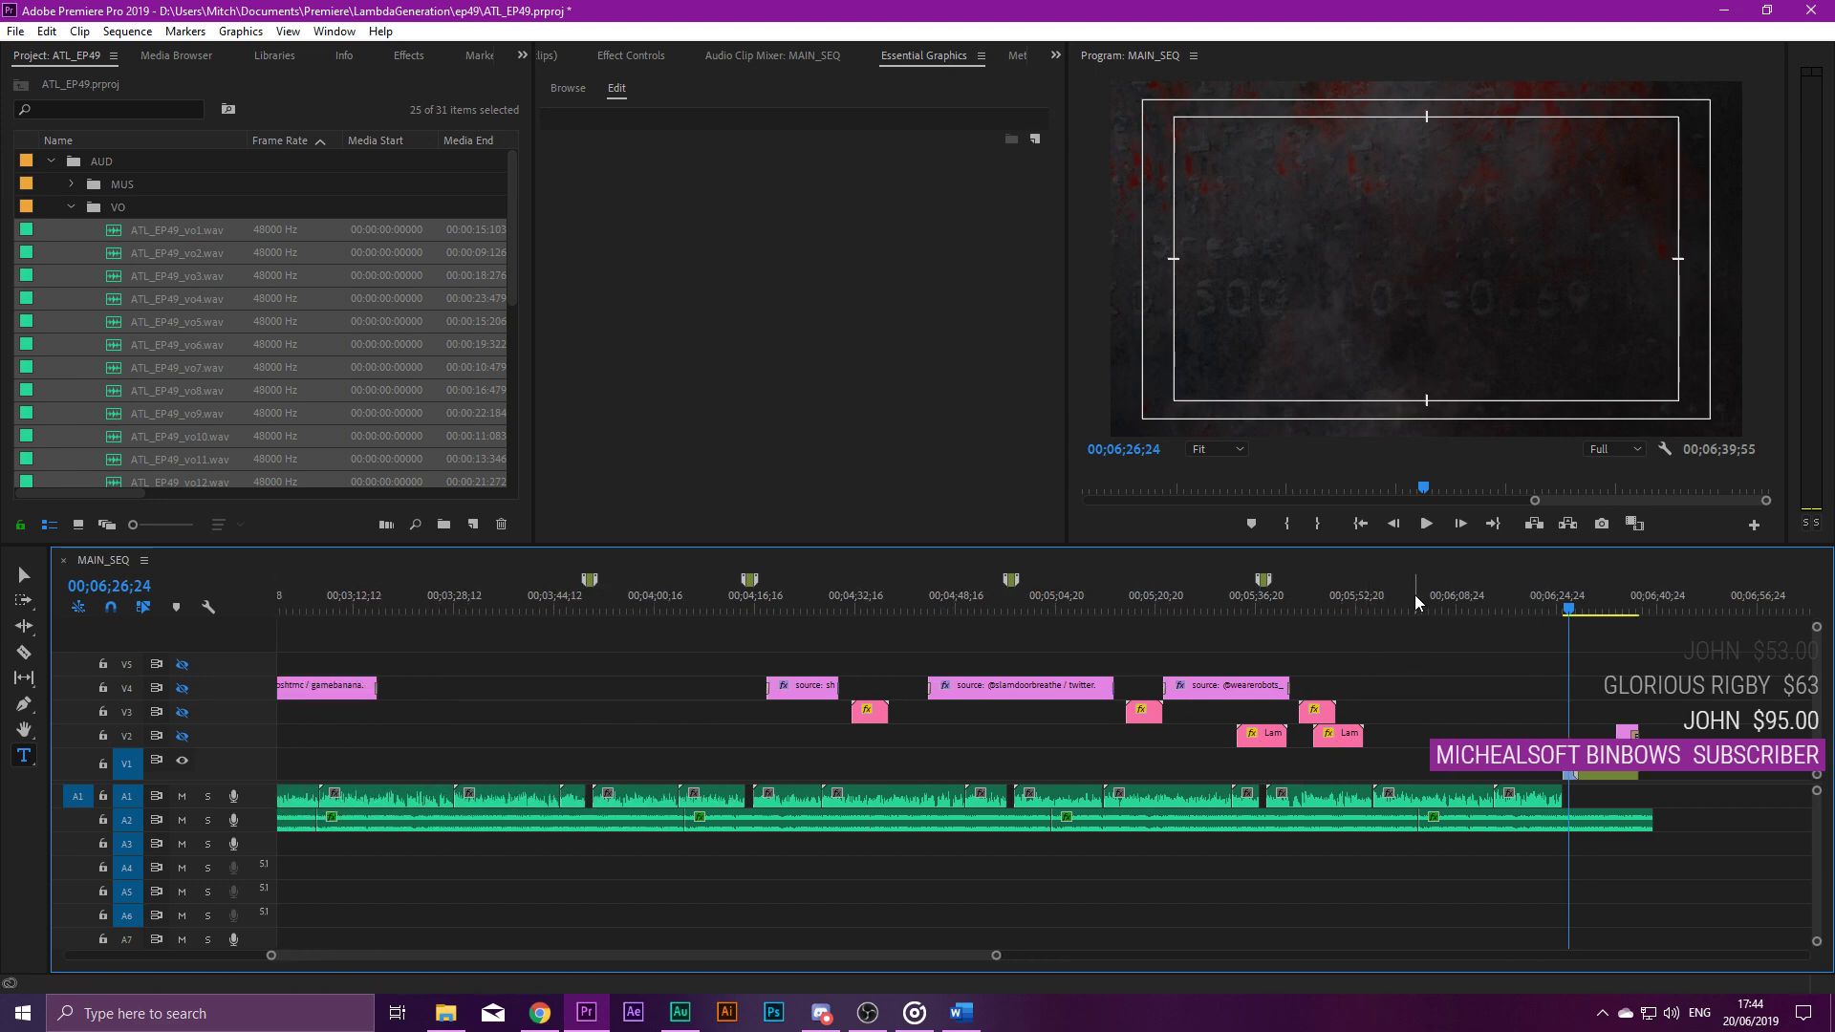
{"action": "left_click_drag", "start_coordinate": [1414, 595], "coordinate": [1378, 597]}
{"action": "left_click", "coordinate": [1338, 736]}
{"action": "left_click", "coordinate": [1255, 741], "text": "shift"}
{"action": "left_click_drag", "start_coordinate": [1255, 741], "coordinate": [1315, 740]}
{"action": "left_click", "coordinate": [1290, 604]}
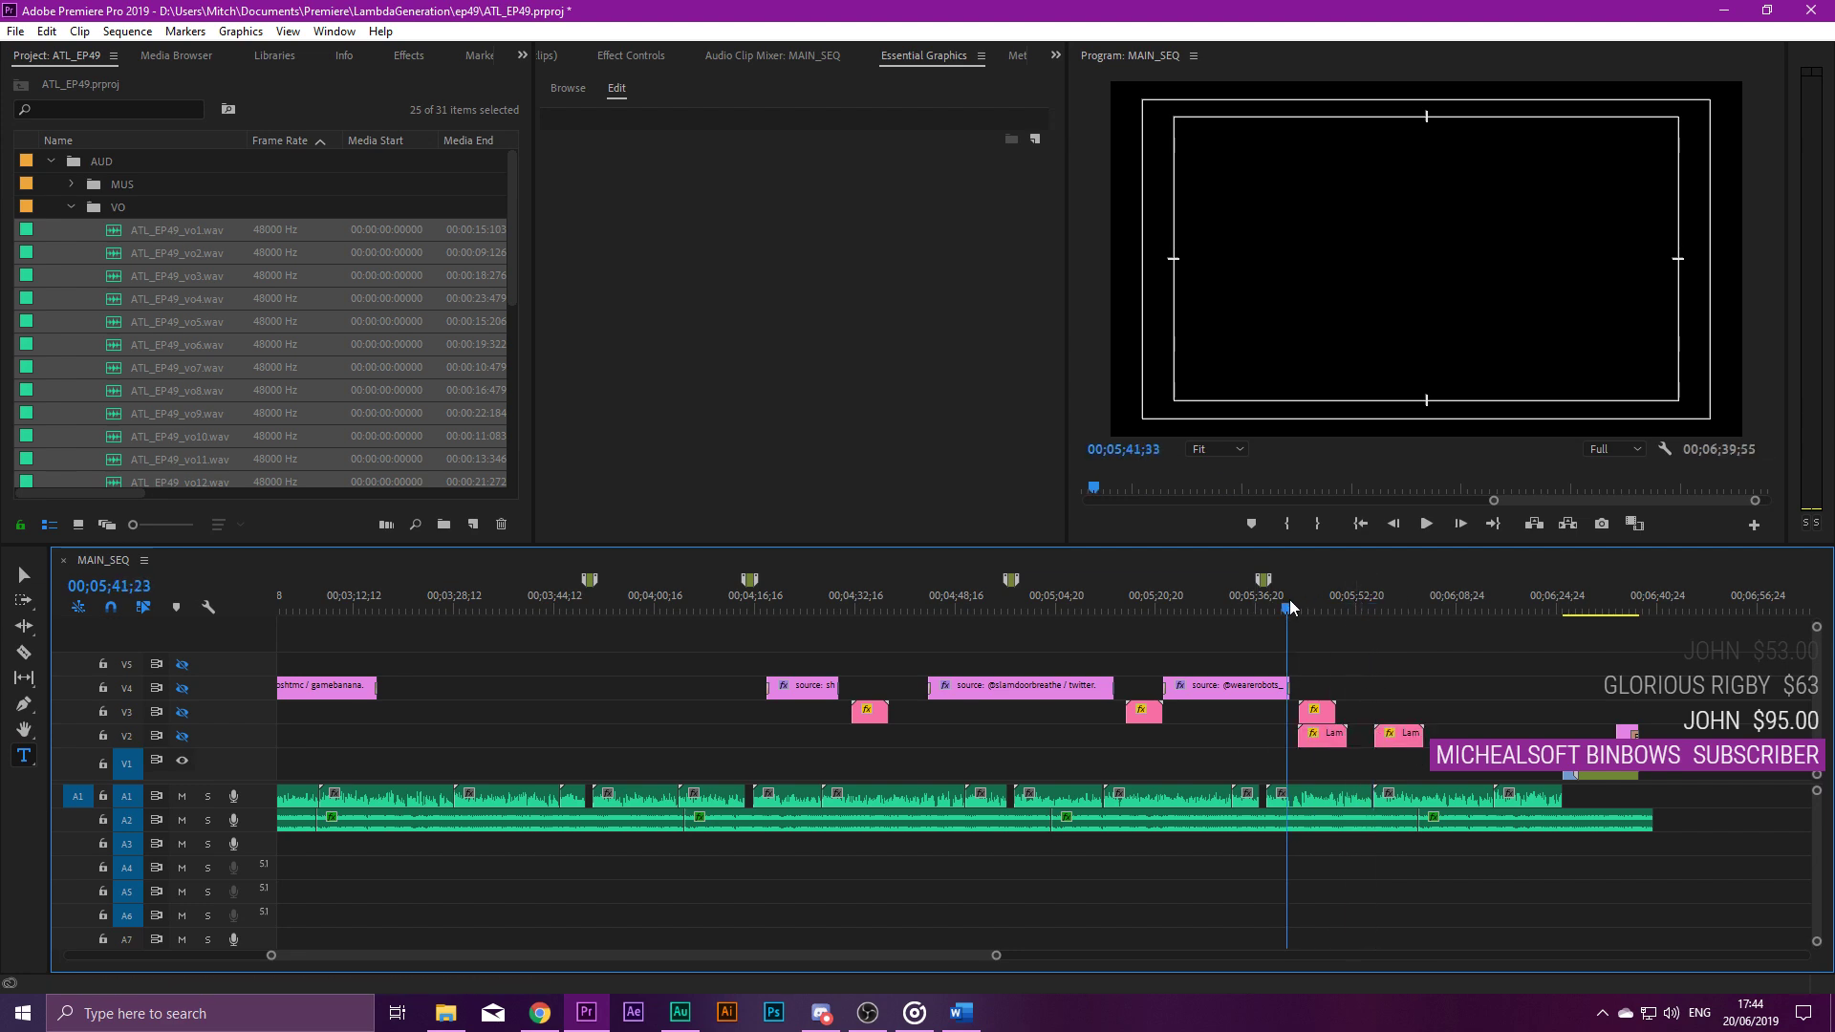
Turn on the track output of V2, V3, V4 and V5.
{"action": "scroll", "coordinate": [1357, 764], "scroll_direction": "up", "scroll_amount": 2}
{"action": "scroll", "coordinate": [1356, 765], "scroll_direction": "up", "scroll_amount": 1}
{"action": "left_click", "coordinate": [181, 736]}
{"action": "left_click", "coordinate": [182, 712]}
{"action": "left_click", "coordinate": [182, 664]}
{"action": "left_click", "coordinate": [182, 688]}
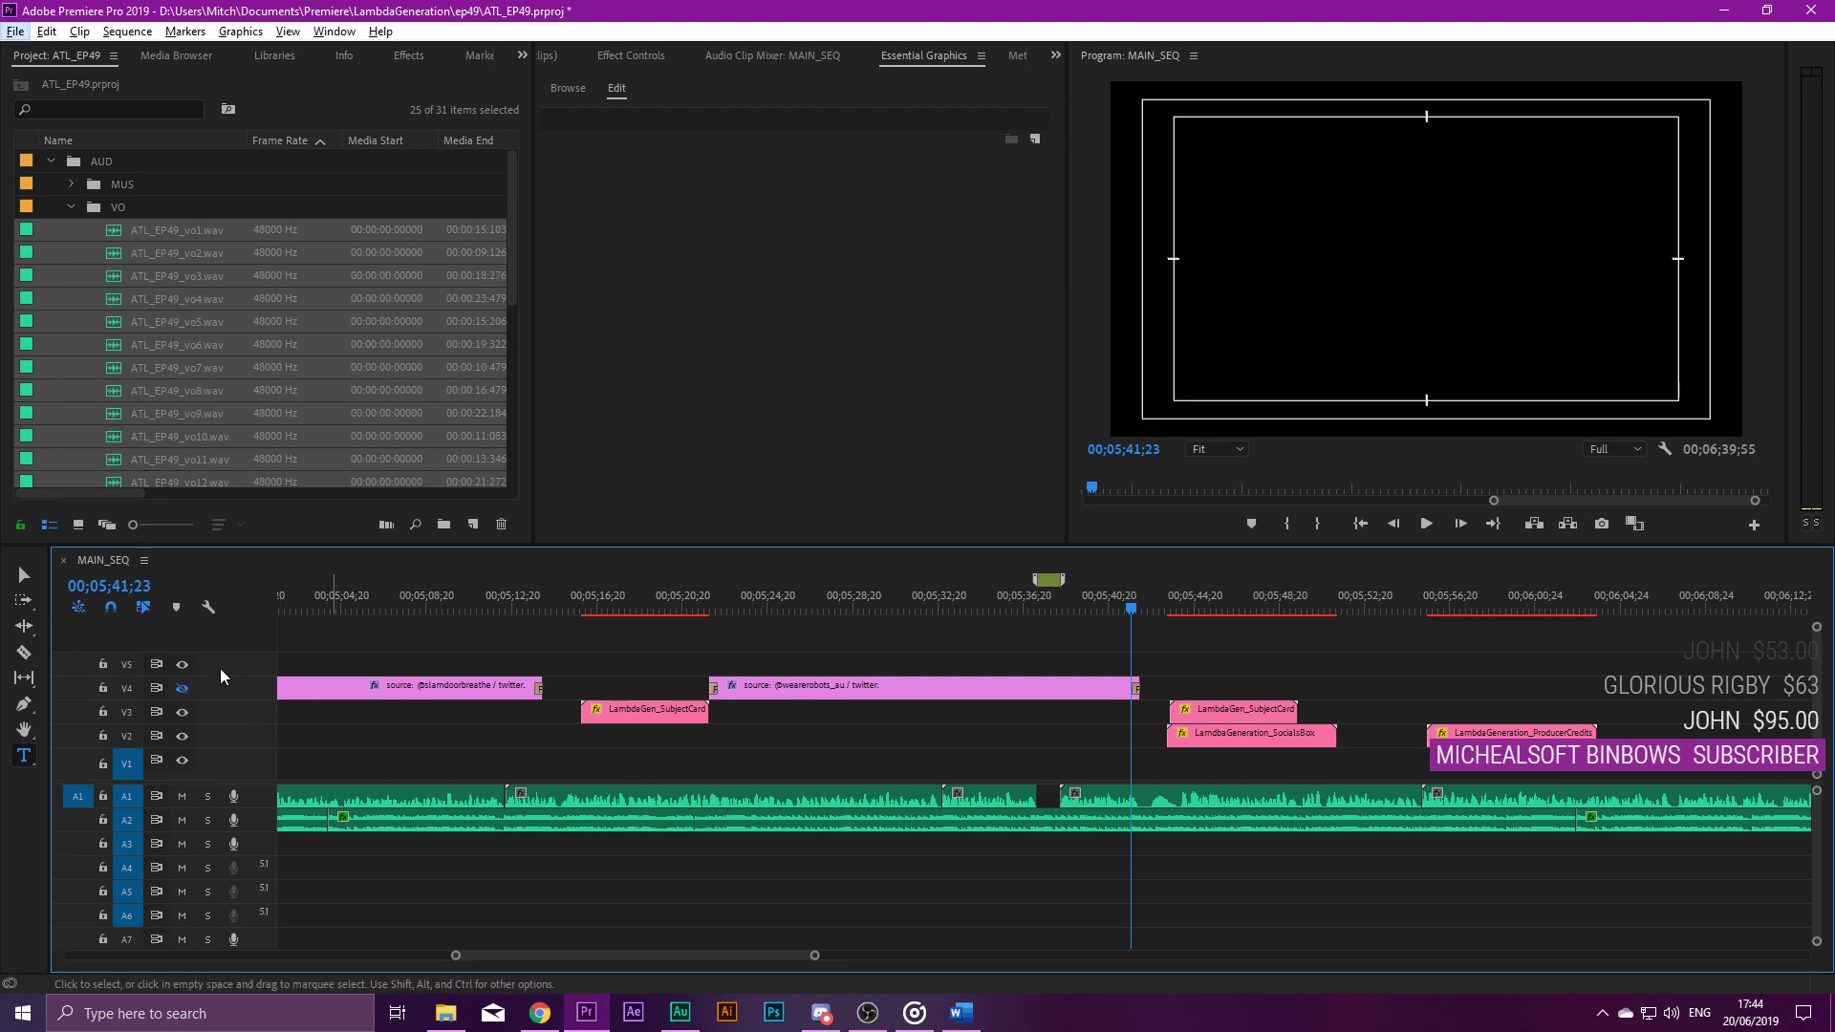
Select all the voice-overs on A1 and assign them the Dialogue audio type in Essential Sound.
{"action": "scroll", "coordinate": [1099, 816], "scroll_direction": "down", "scroll_amount": 4}
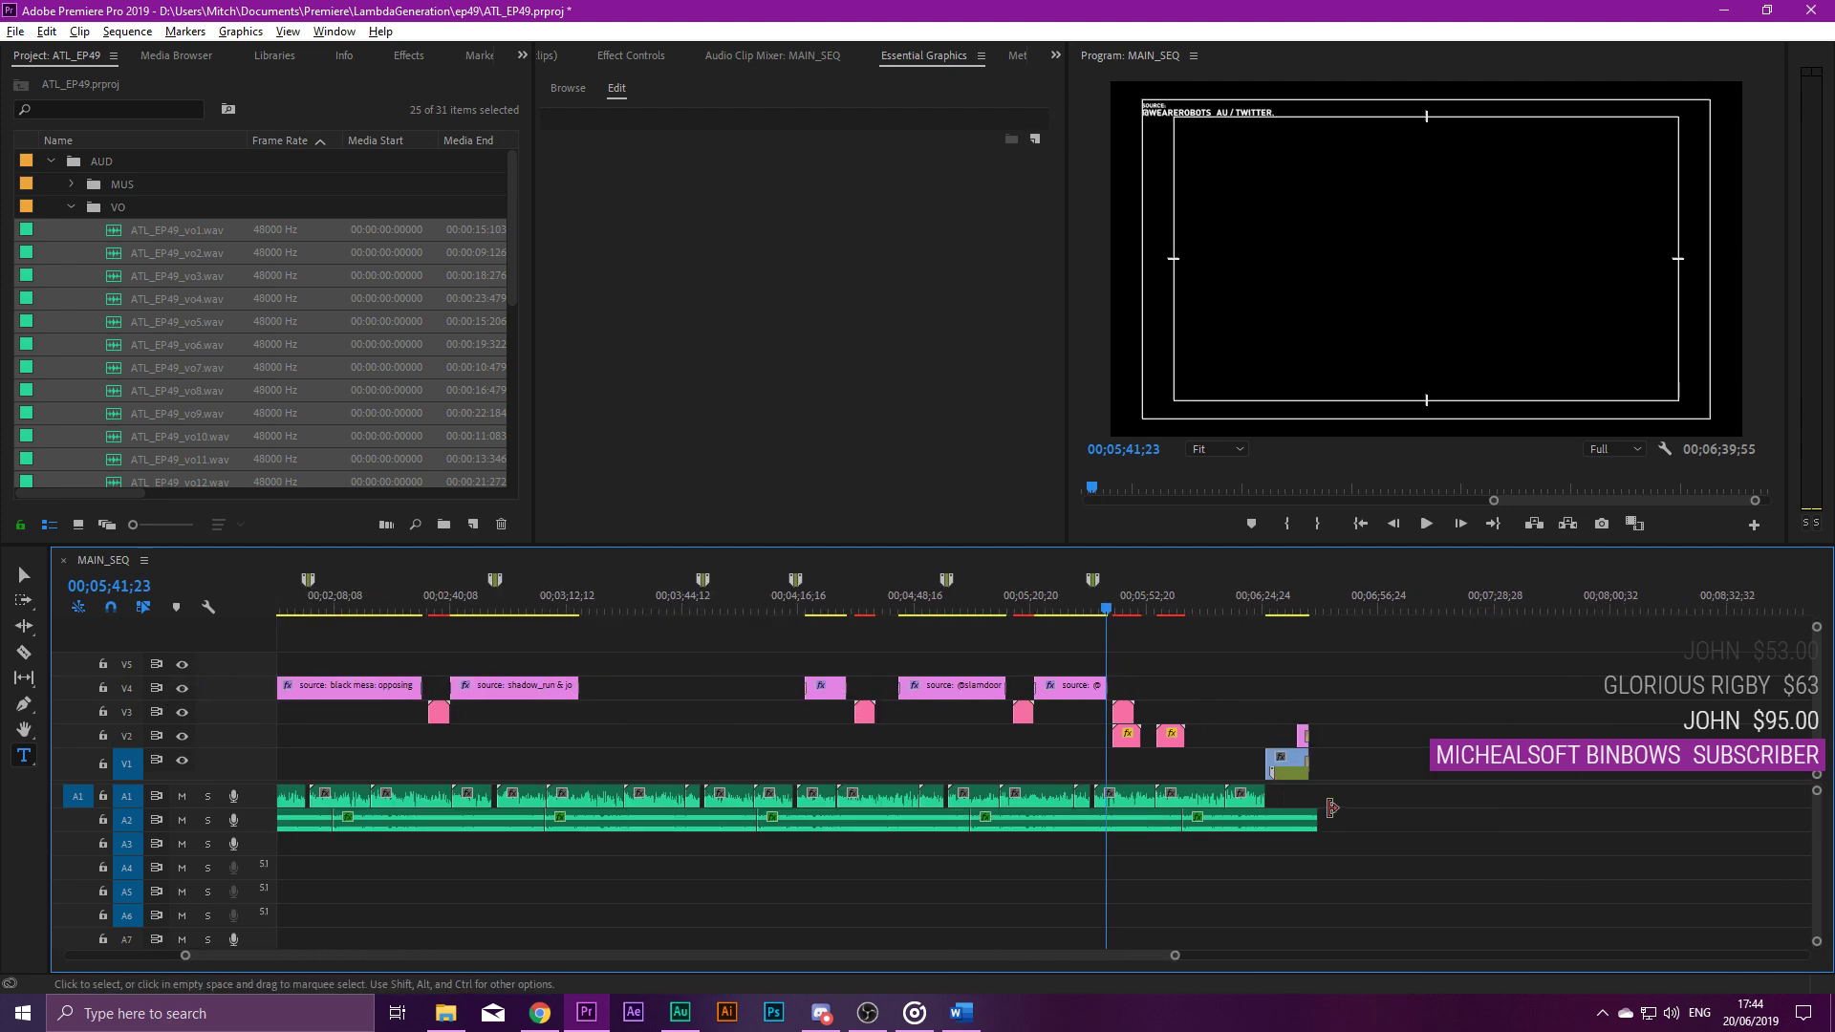
{"action": "scroll", "coordinate": [1321, 810], "scroll_direction": "down", "scroll_amount": 3}
{"action": "left_click_drag", "start_coordinate": [960, 794], "coordinate": [299, 796]}
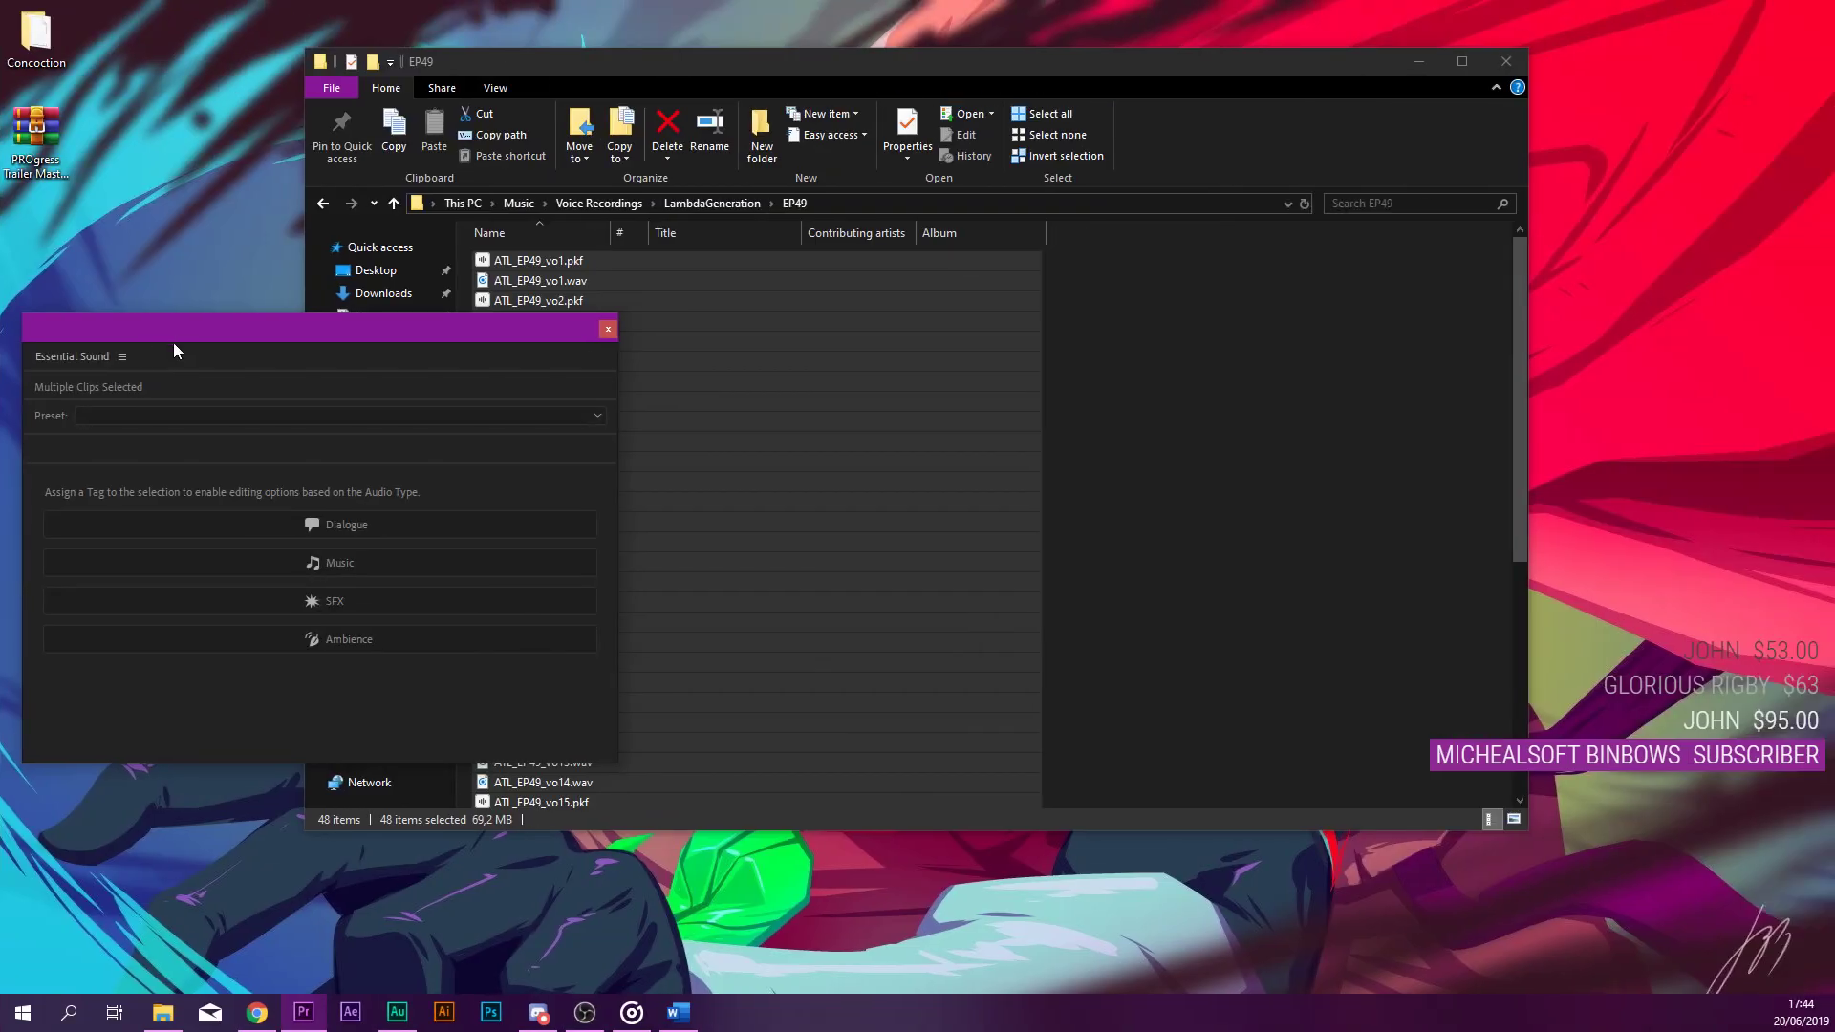
{"action": "left_click_drag", "start_coordinate": [174, 344], "coordinate": [201, 331]}
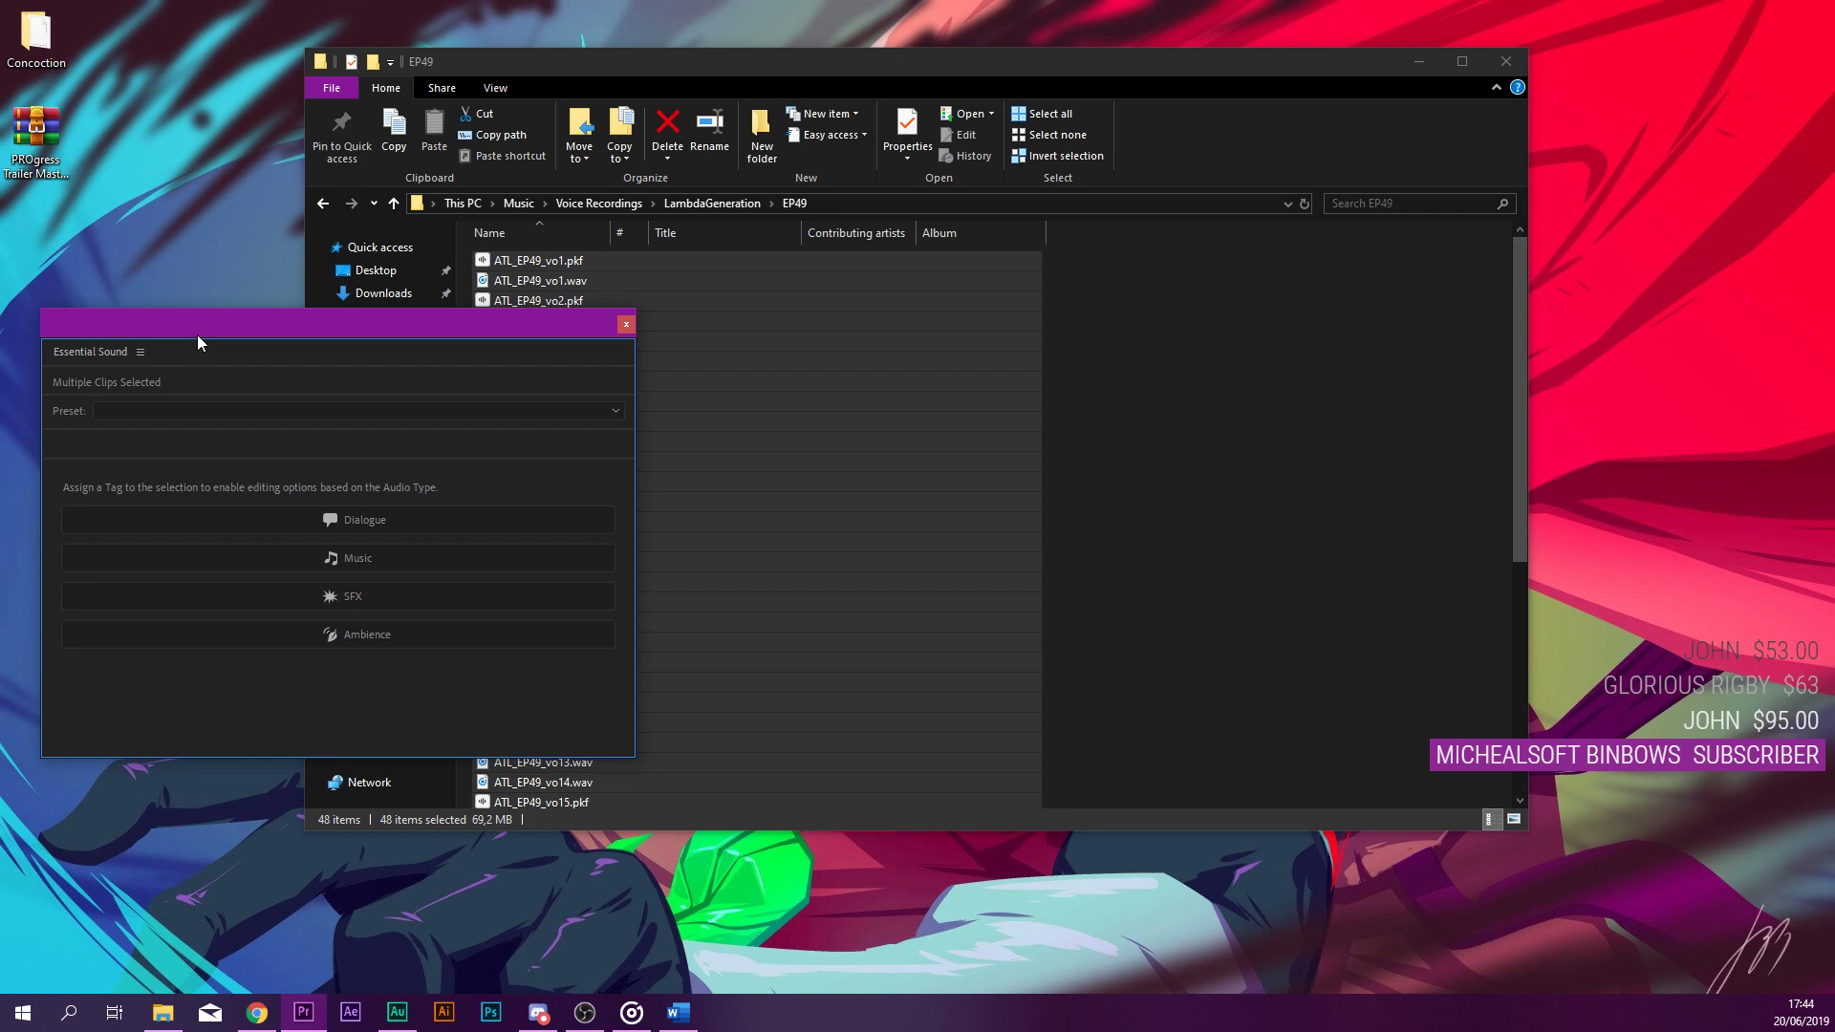
{"action": "left_click", "coordinate": [367, 518]}
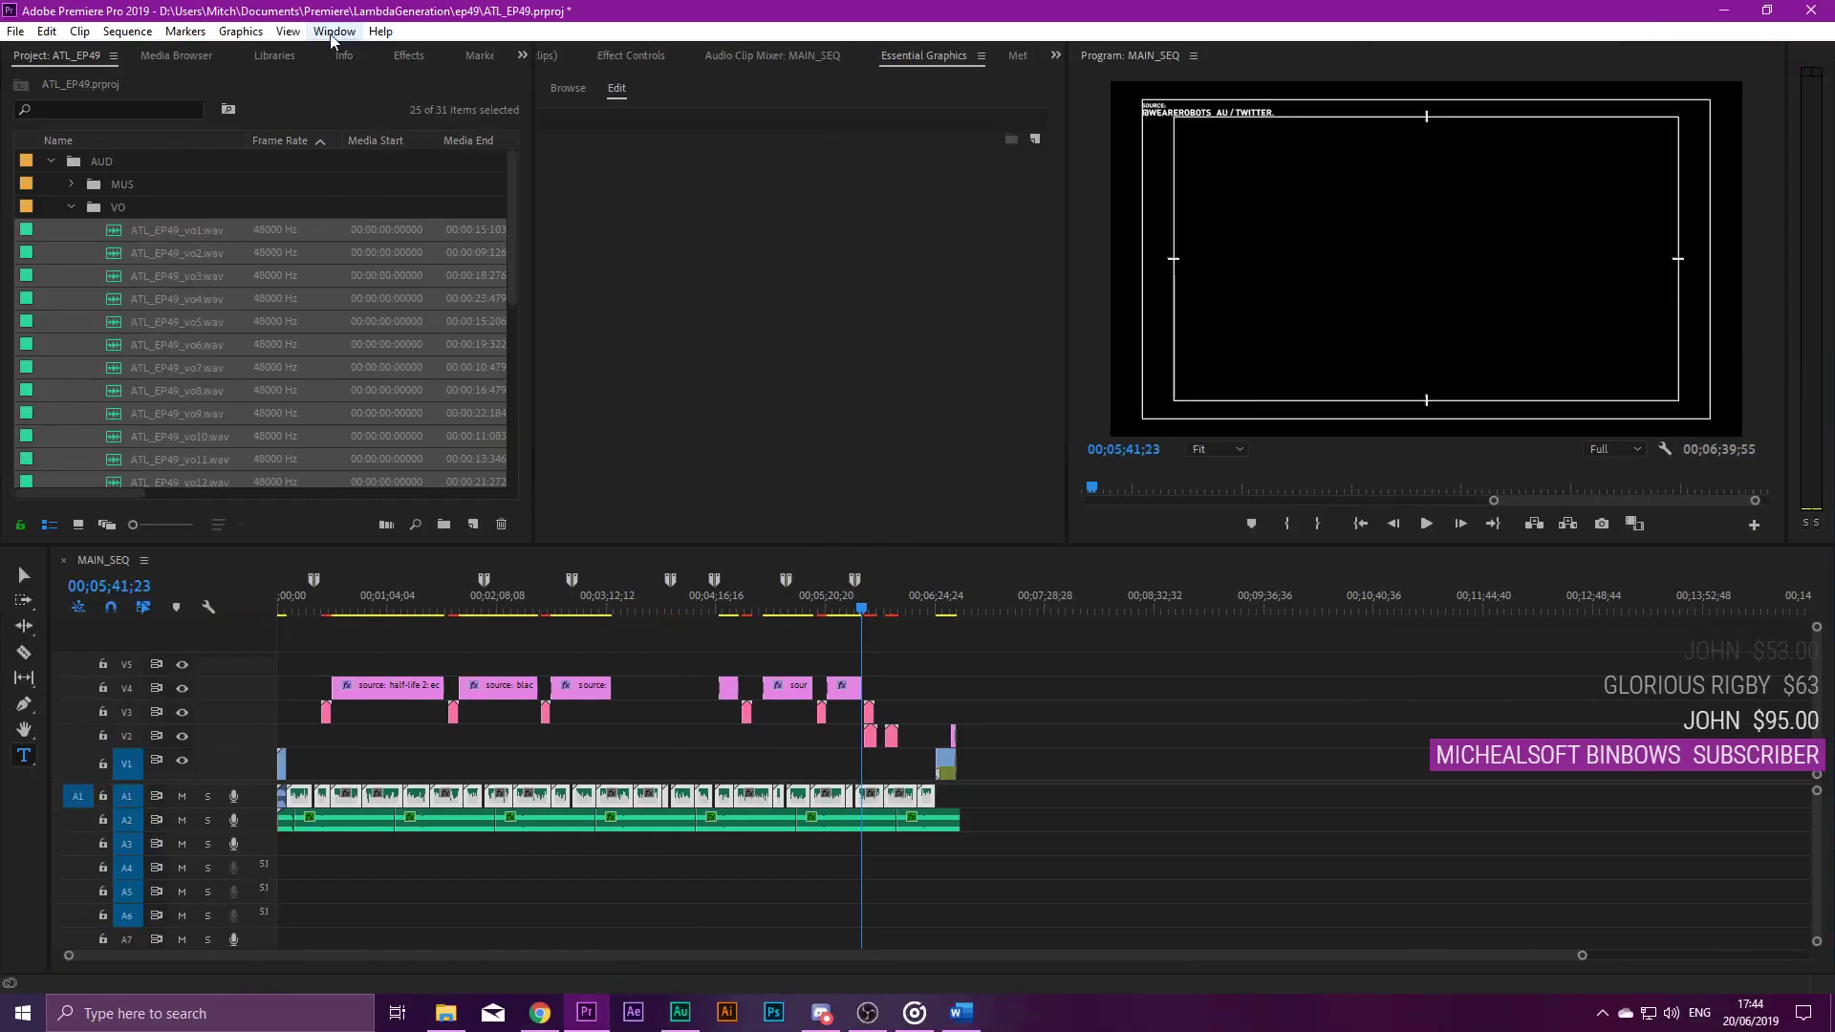
Enable Enhance Speech with the Male type for the selected voice-overs in Essential Sound.
{"action": "left_click", "coordinate": [333, 31]}
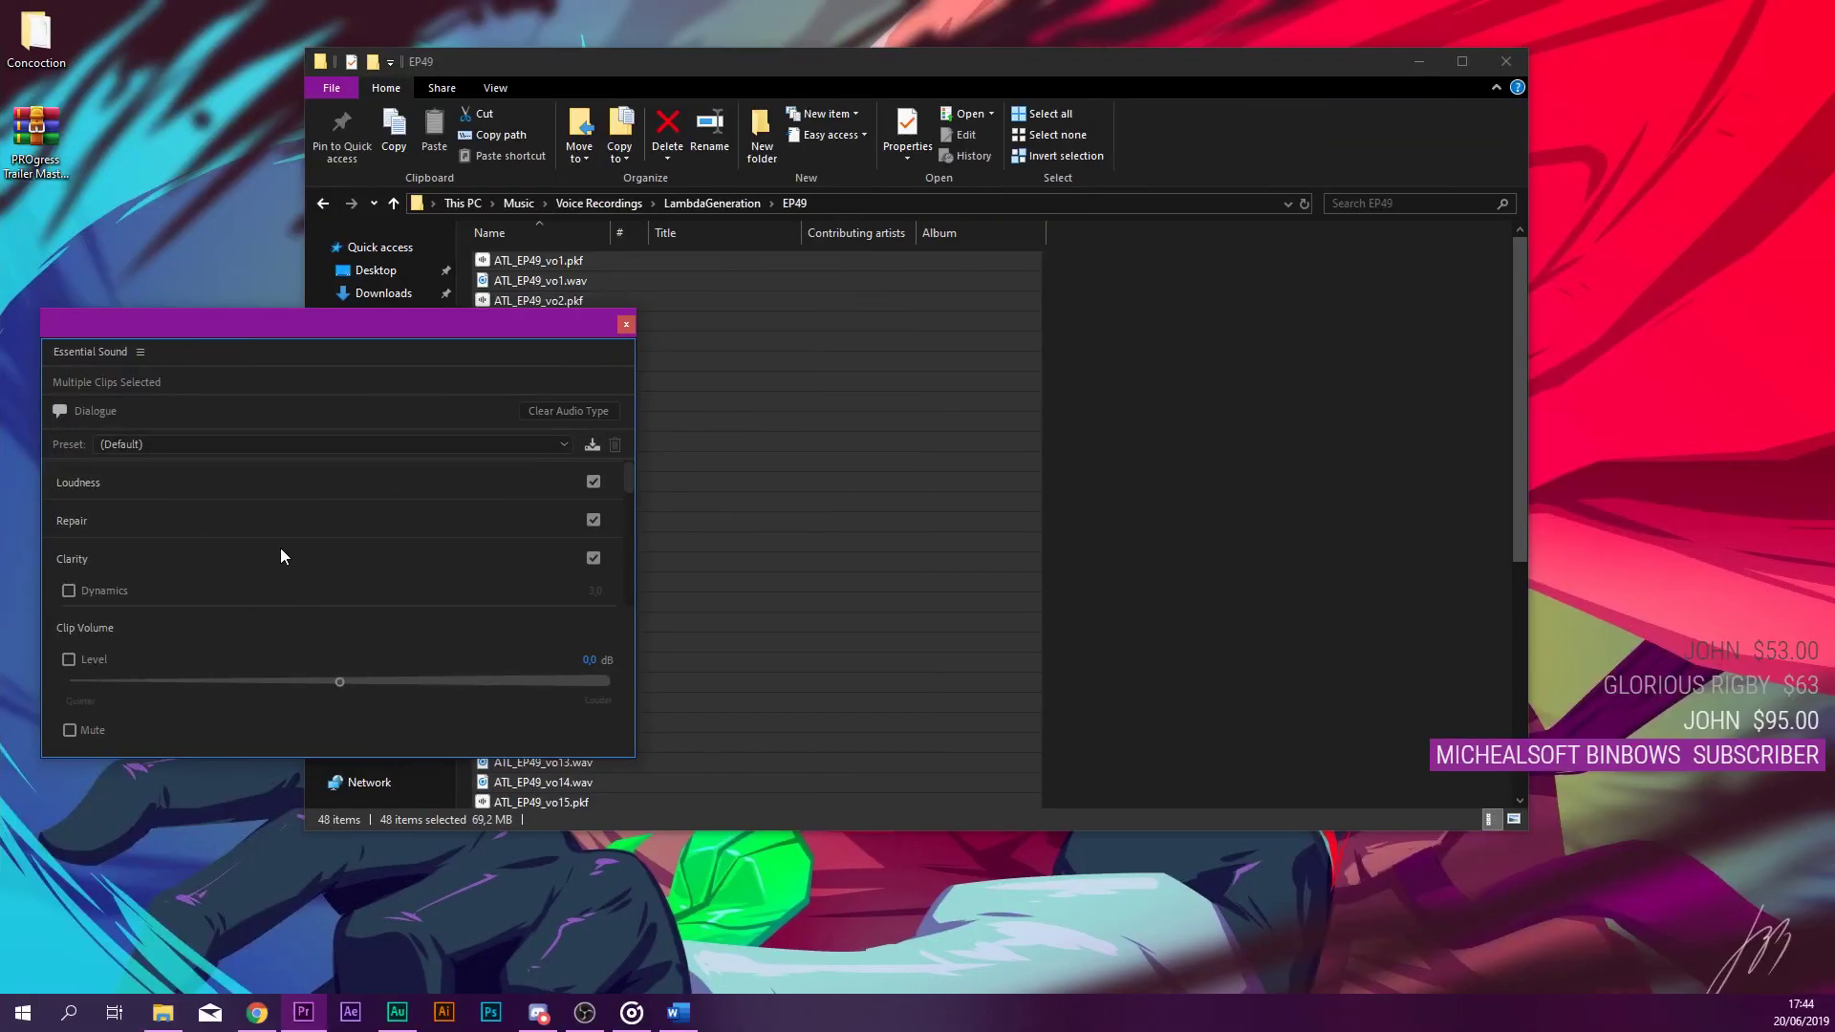
{"action": "scroll", "coordinate": [291, 547], "scroll_direction": "down", "scroll_amount": 4}
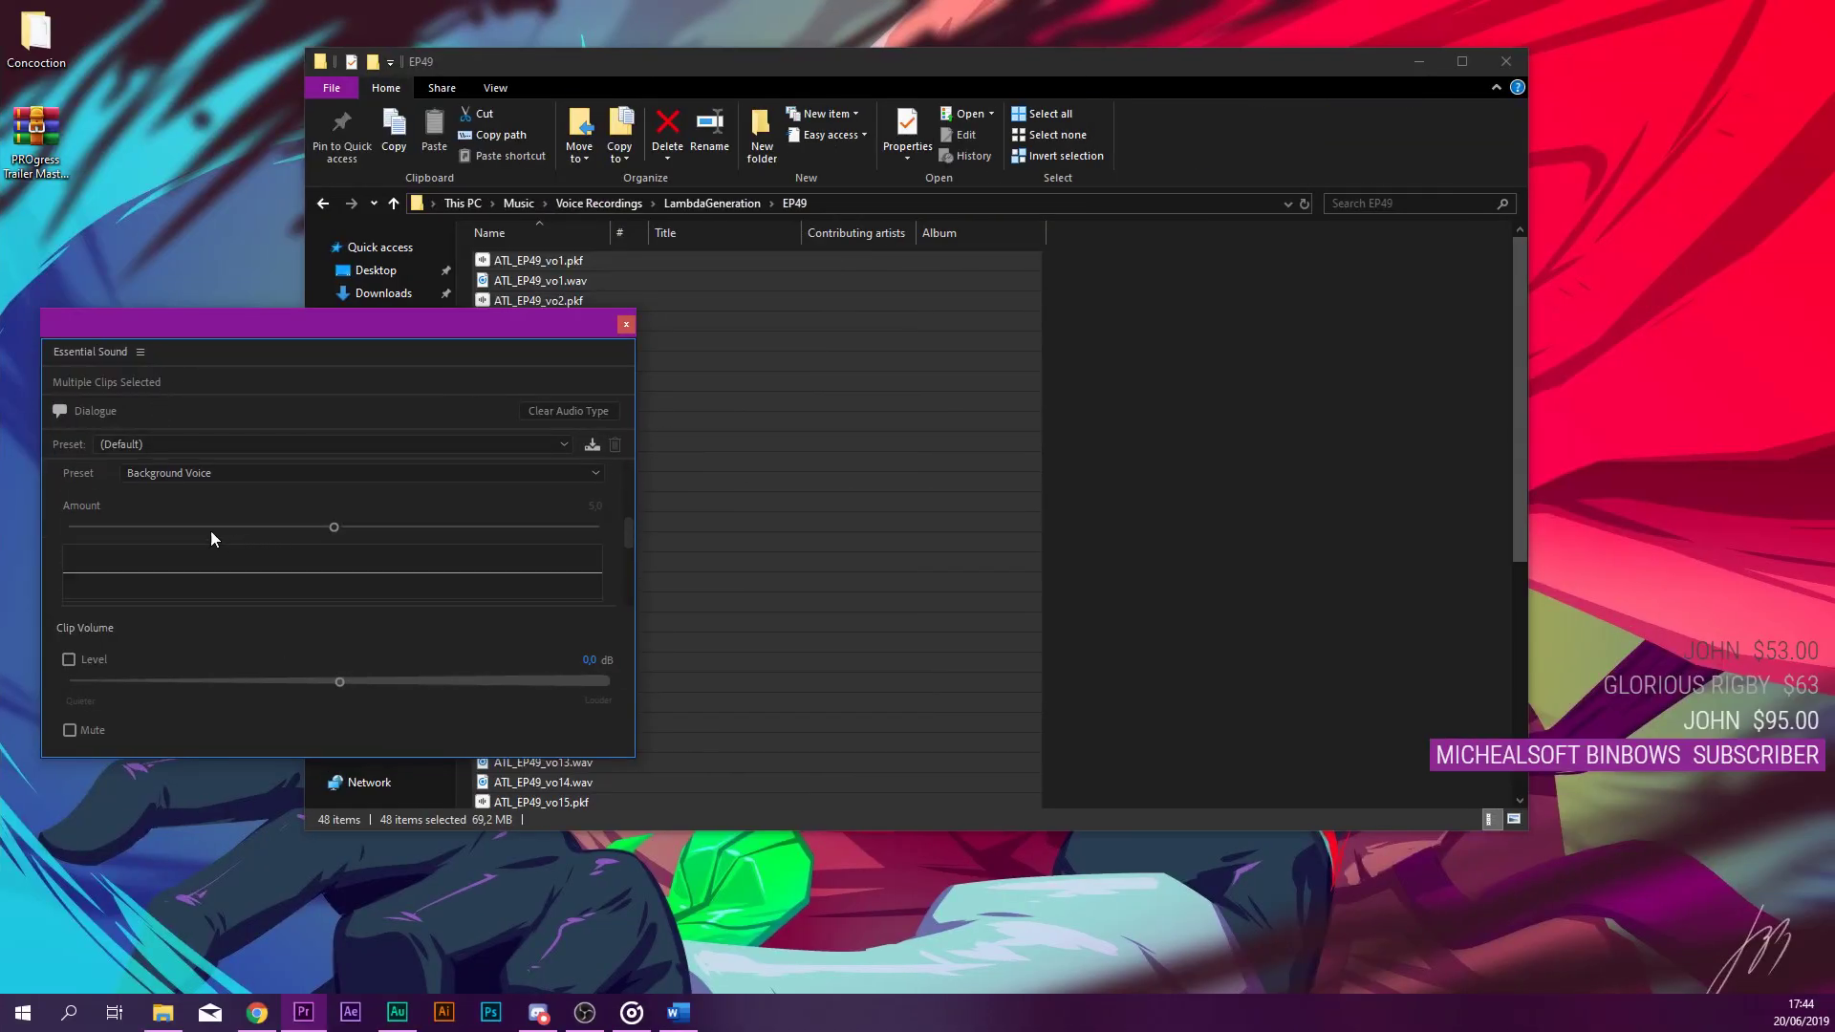
{"action": "scroll", "coordinate": [94, 510], "scroll_direction": "down", "scroll_amount": 3}
{"action": "left_click", "coordinate": [71, 508]}
{"action": "left_click", "coordinate": [197, 533]}
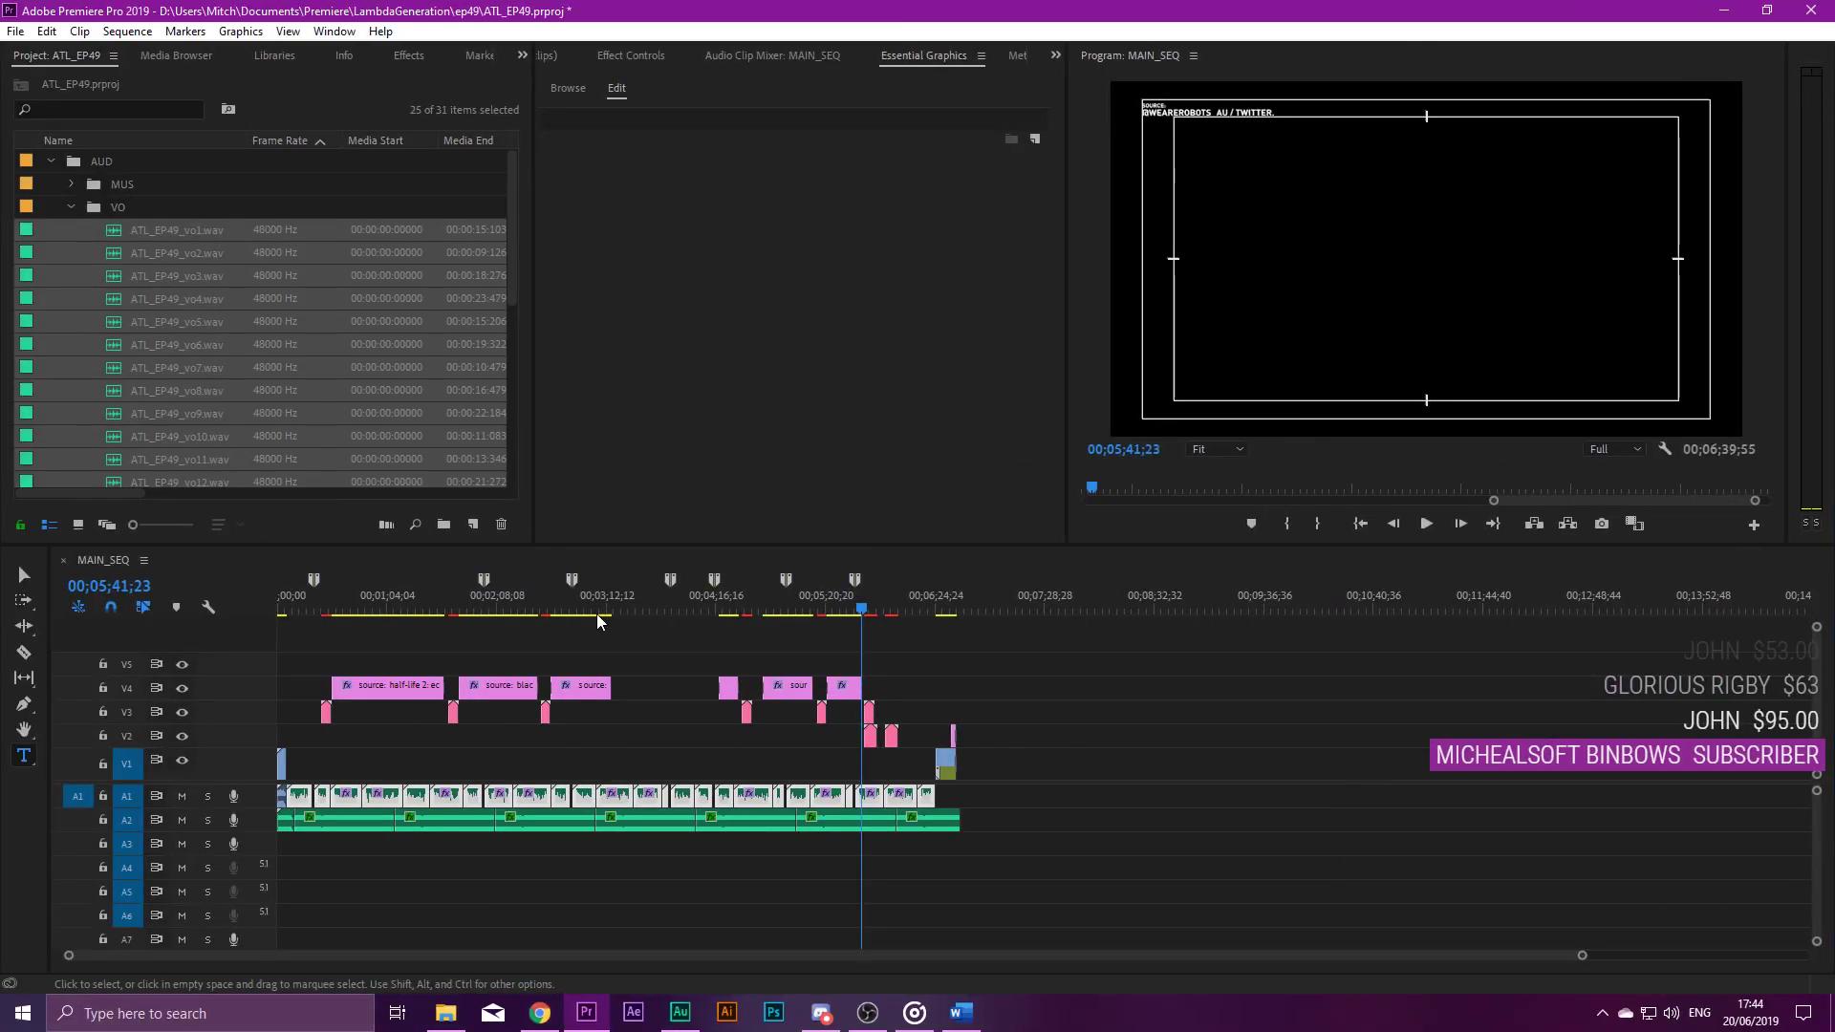
Play the voice-overs while switching Enhance Speech off and back on to compare the sound.
{"action": "left_click", "coordinate": [662, 594]}
{"action": "key", "text": "space"}
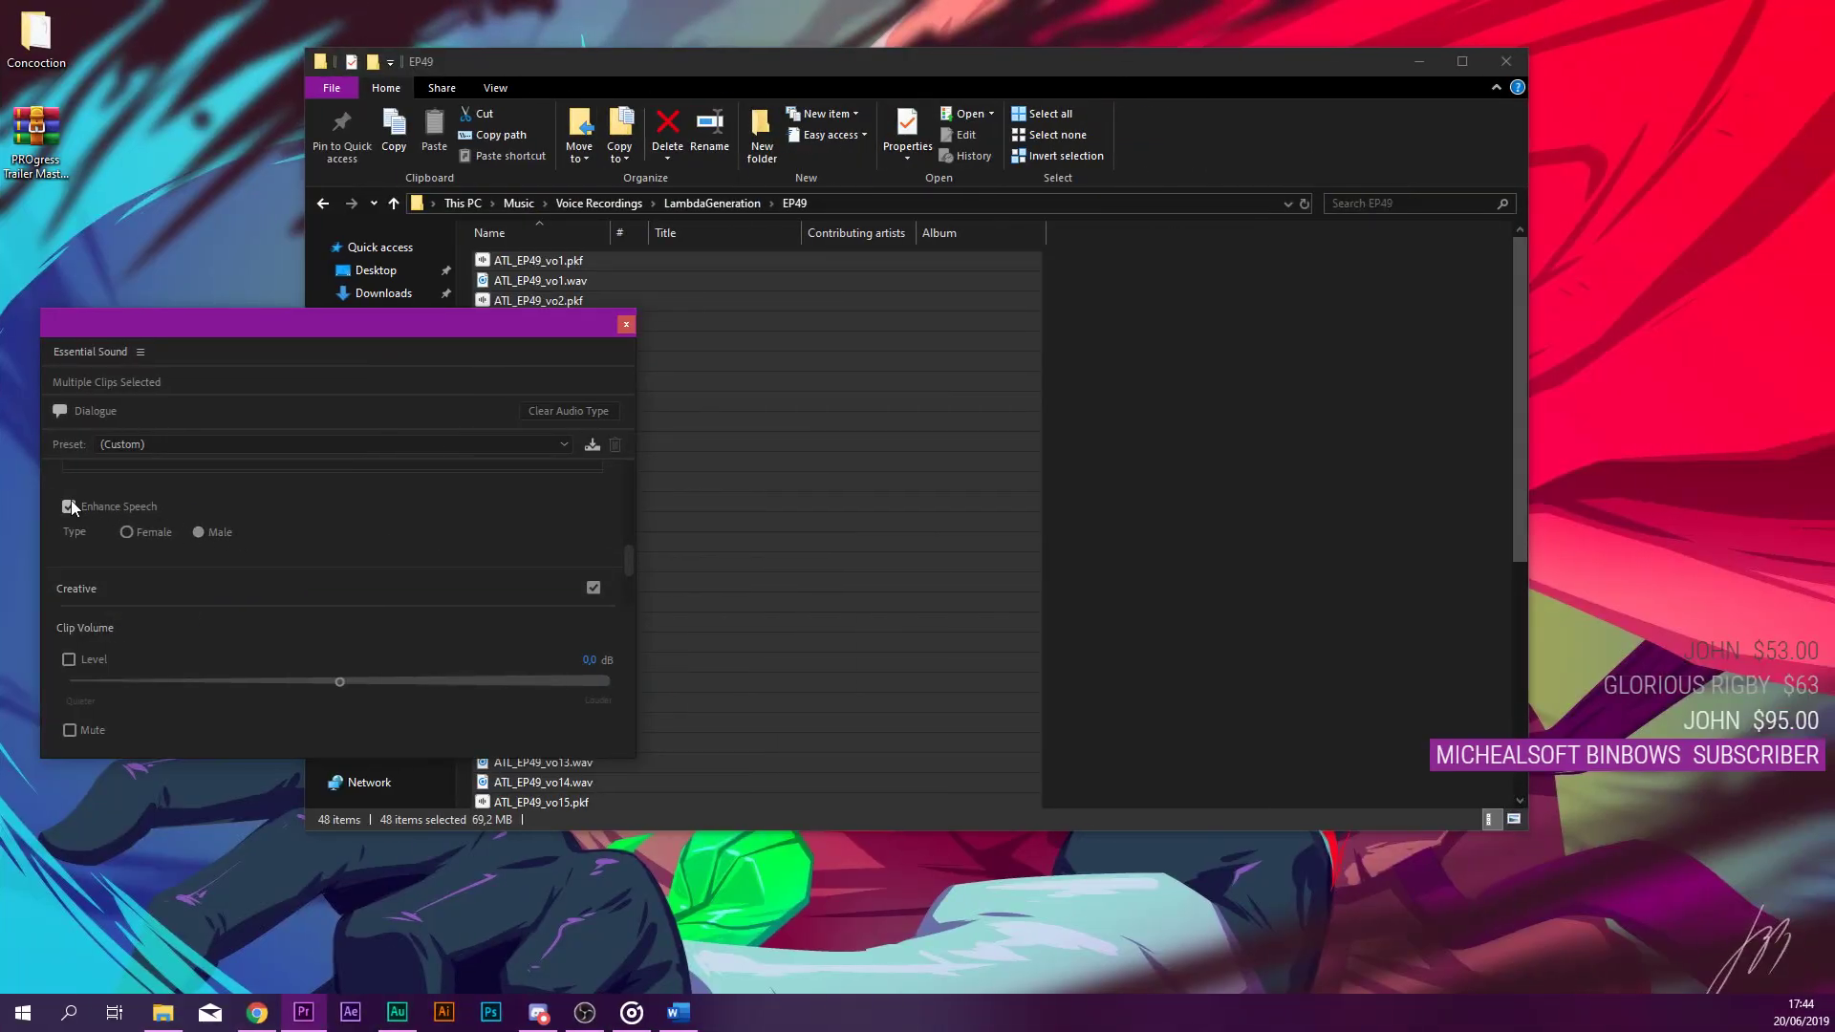
{"action": "left_click", "coordinate": [70, 506]}
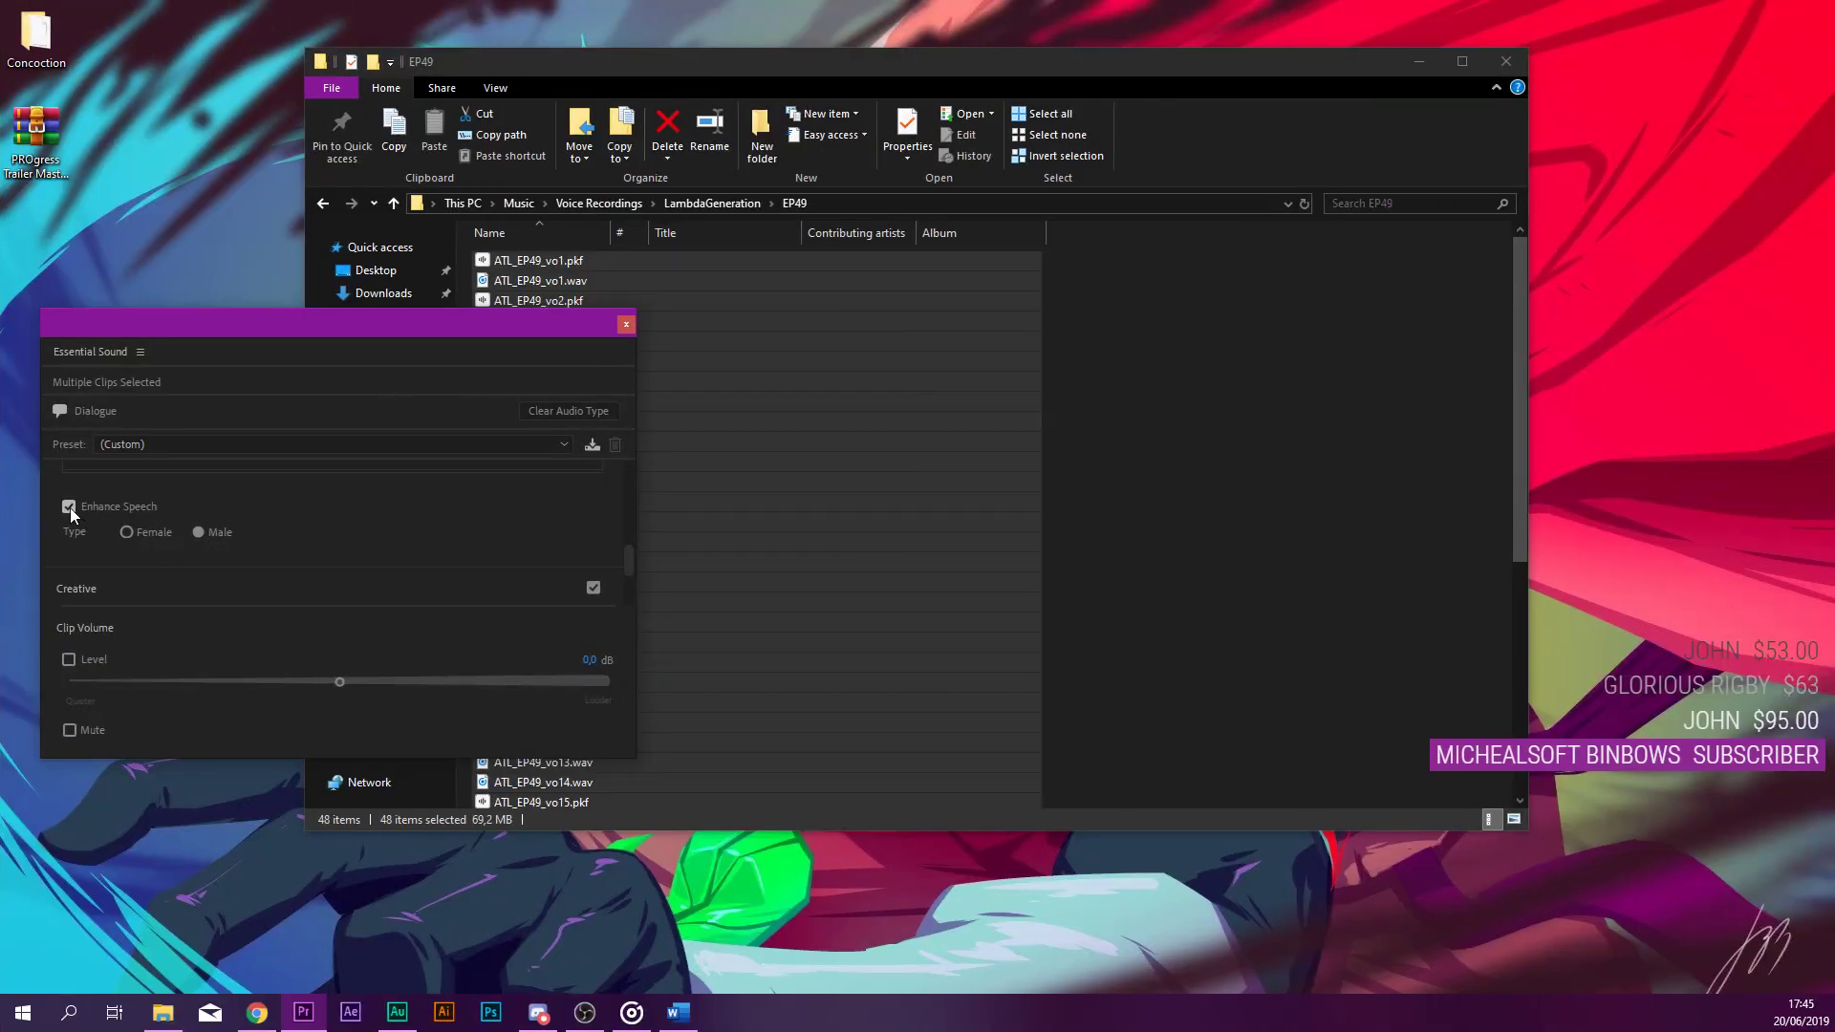
{"action": "left_click", "coordinate": [69, 507]}
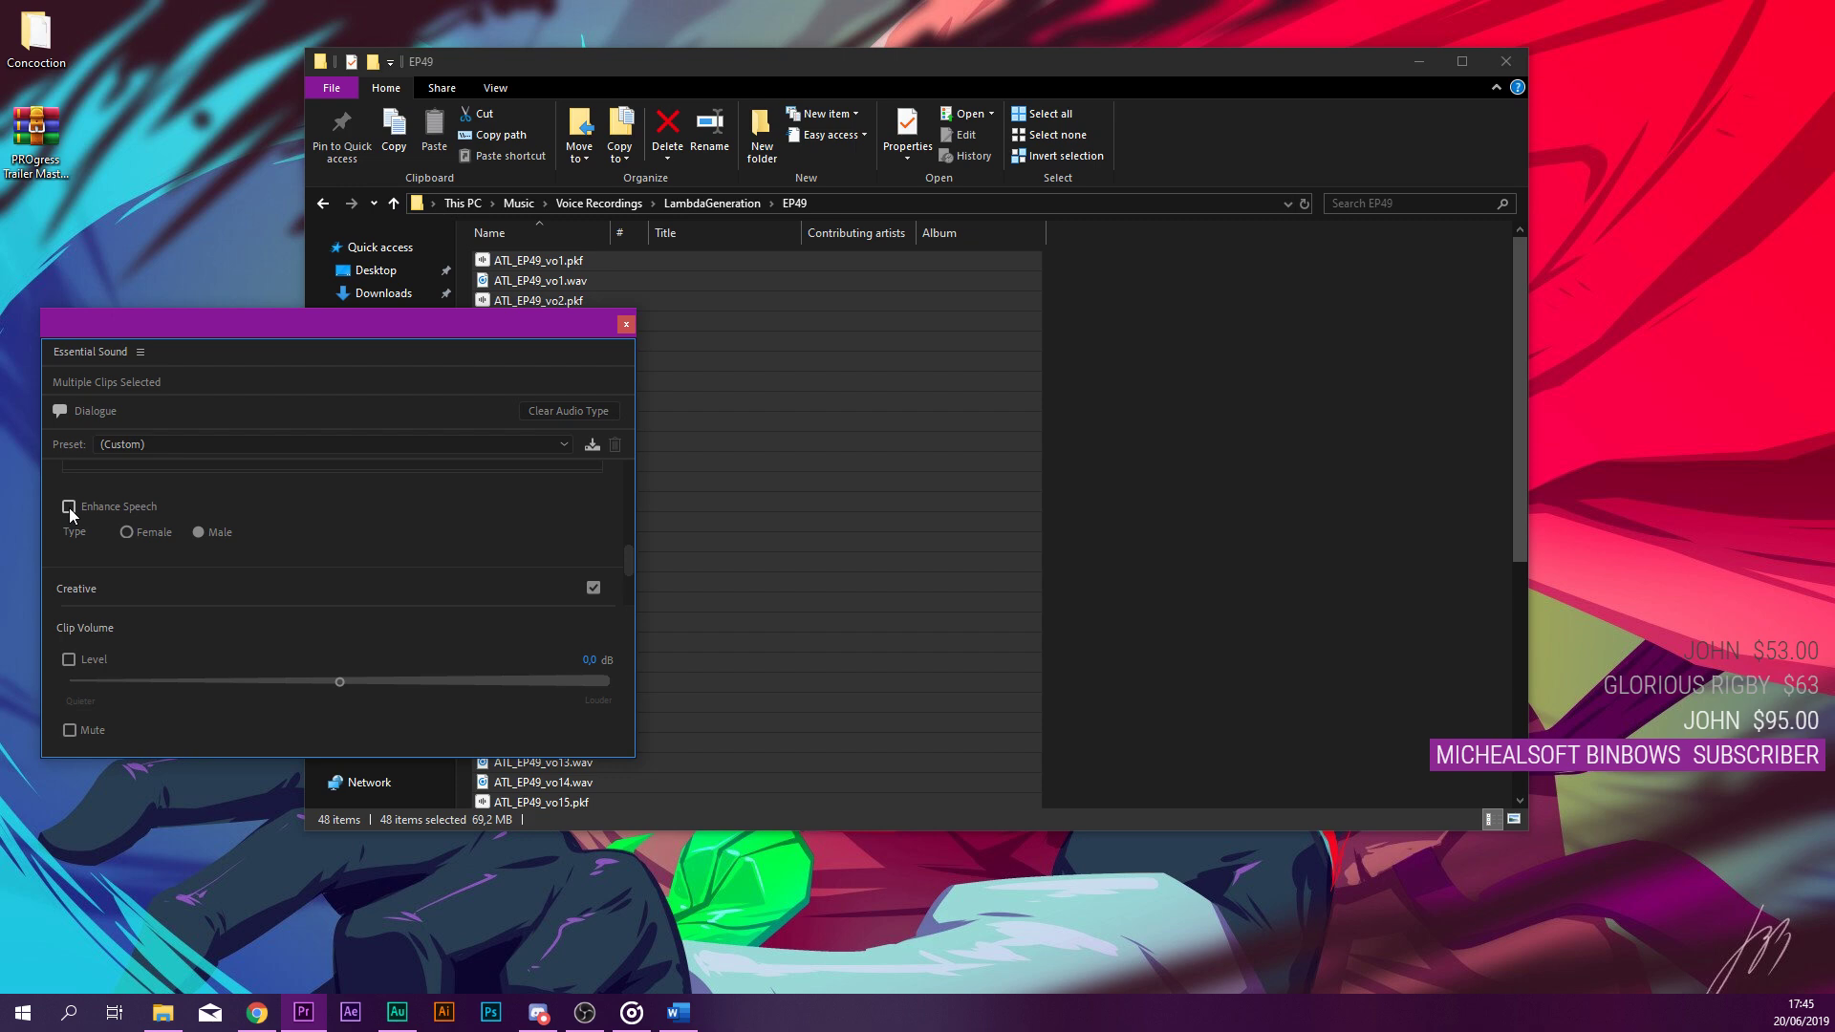
{"action": "left_click", "coordinate": [69, 508]}
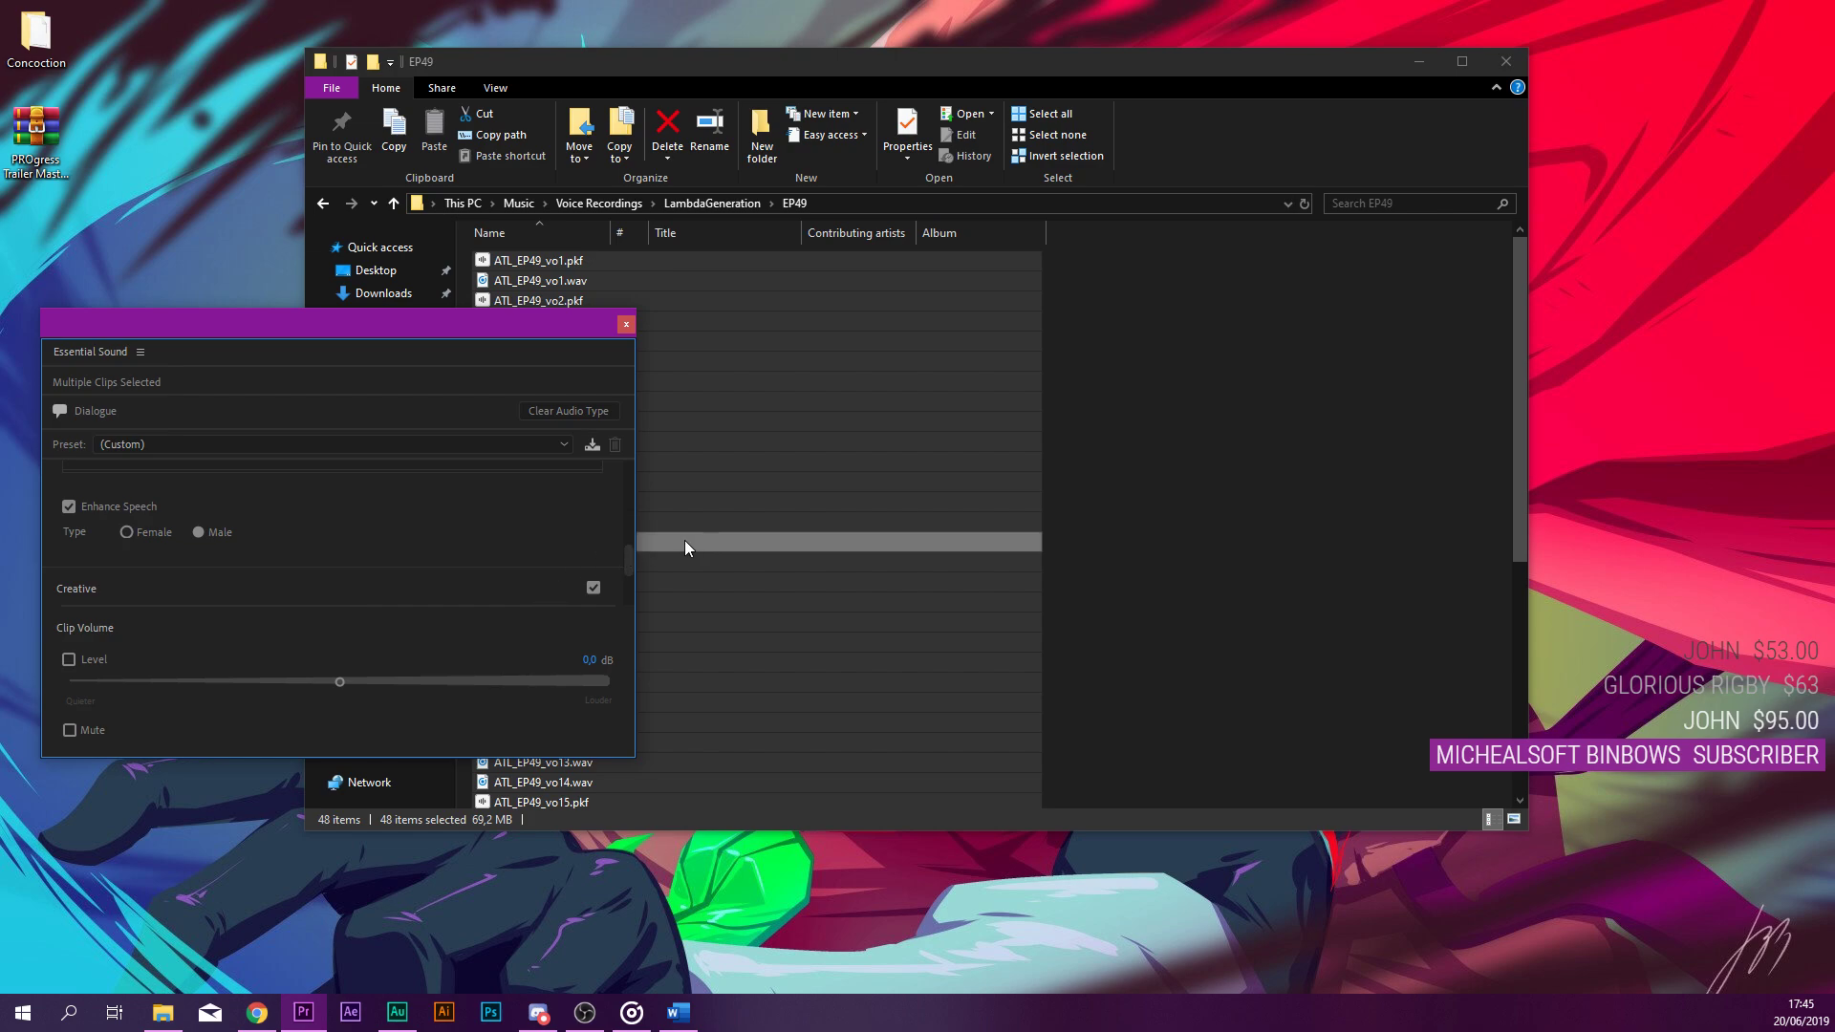
Select all the music clips on A2 and generate ducking keyframes against dialogue with sensitivity 6,0, duck amount -18,0 dB and 800 ms fades.
{"action": "scroll", "coordinate": [621, 555], "scroll_direction": "up", "scroll_amount": 2}
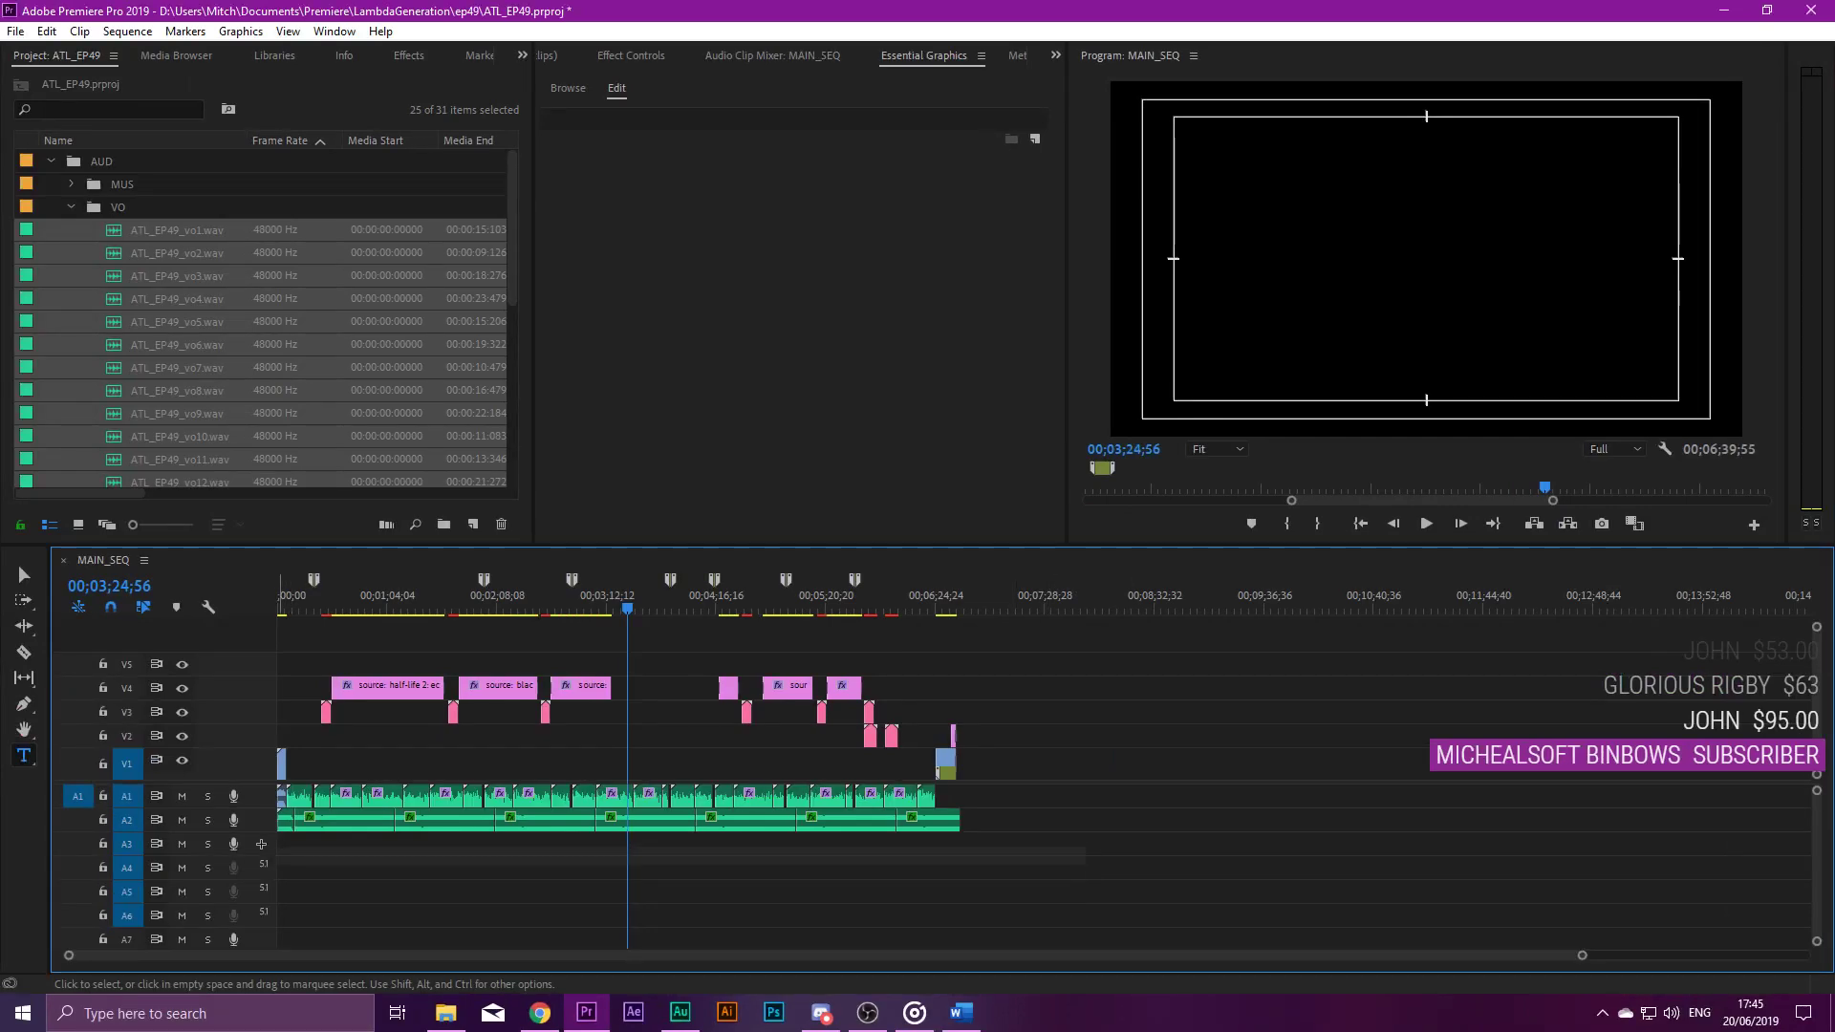
{"action": "left_click_drag", "start_coordinate": [261, 844], "coordinate": [1063, 883]}
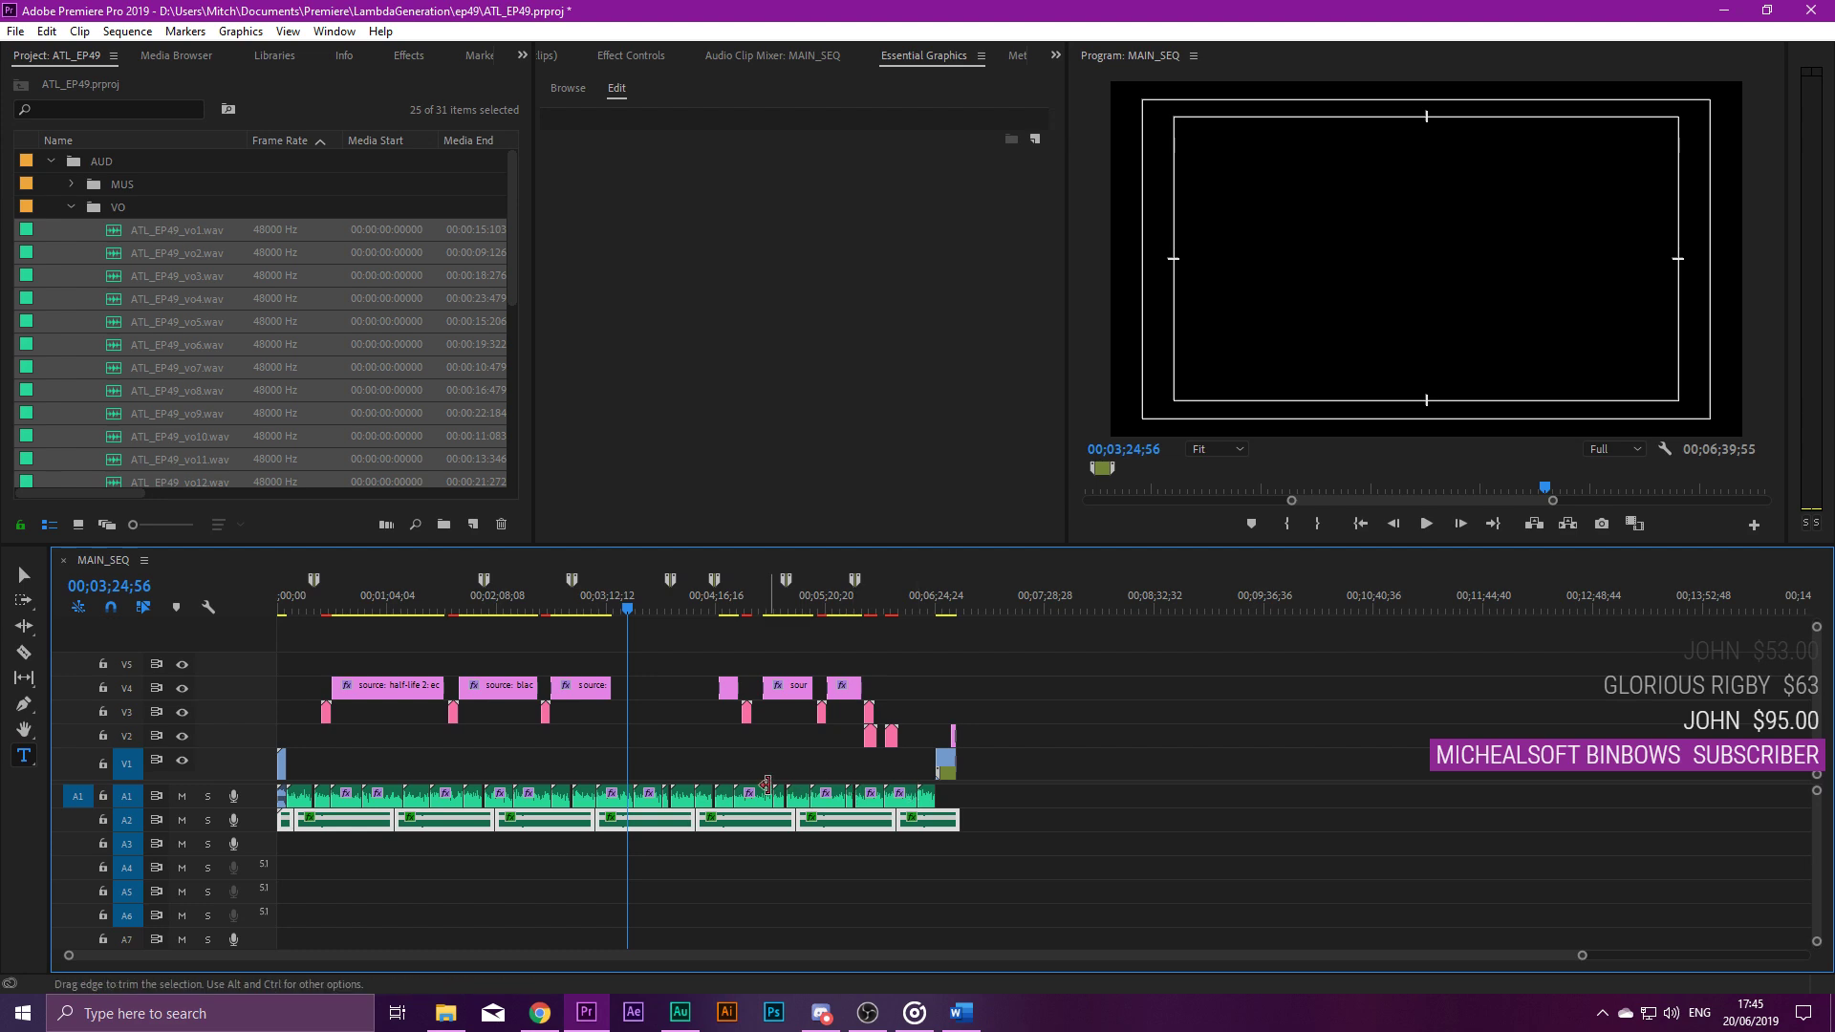
{"action": "scroll", "coordinate": [753, 788], "scroll_direction": "up", "scroll_amount": 3}
{"action": "scroll", "coordinate": [753, 788], "scroll_direction": "up", "scroll_amount": 3}
{"action": "scroll", "coordinate": [1309, 753], "scroll_direction": "up", "scroll_amount": 3}
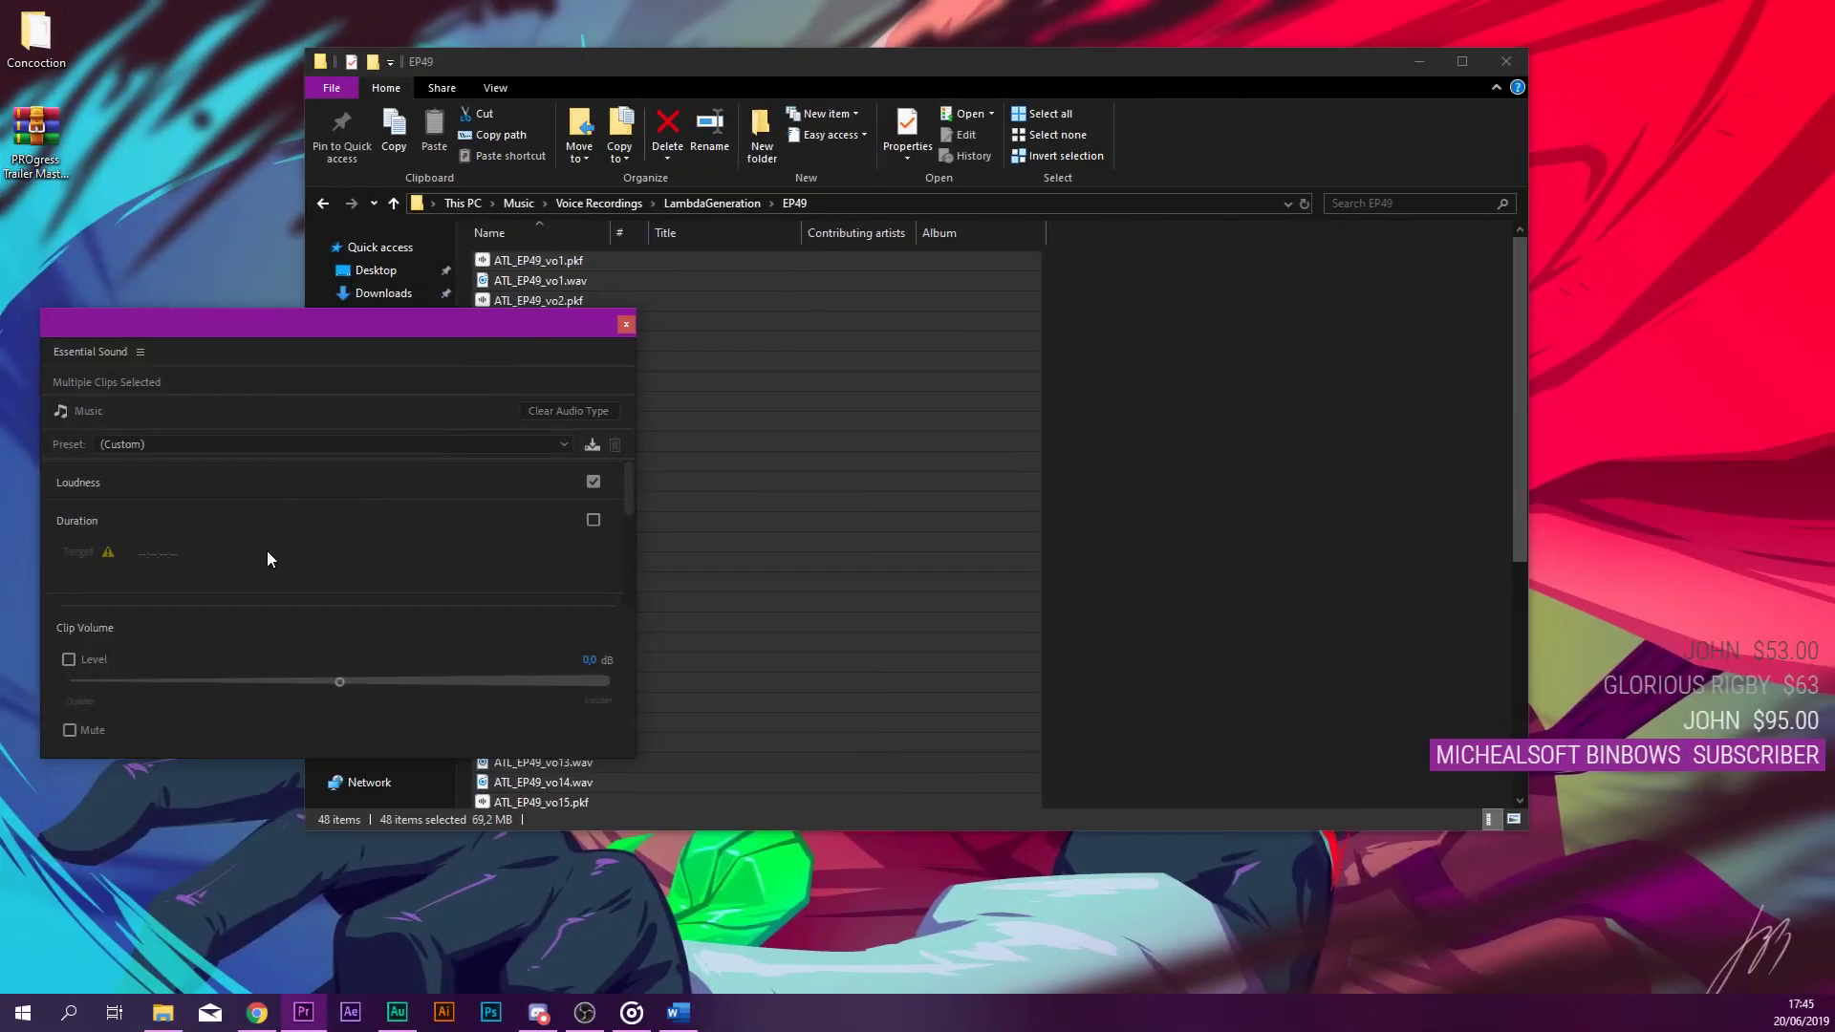
{"action": "scroll", "coordinate": [299, 570], "scroll_direction": "down", "scroll_amount": 3}
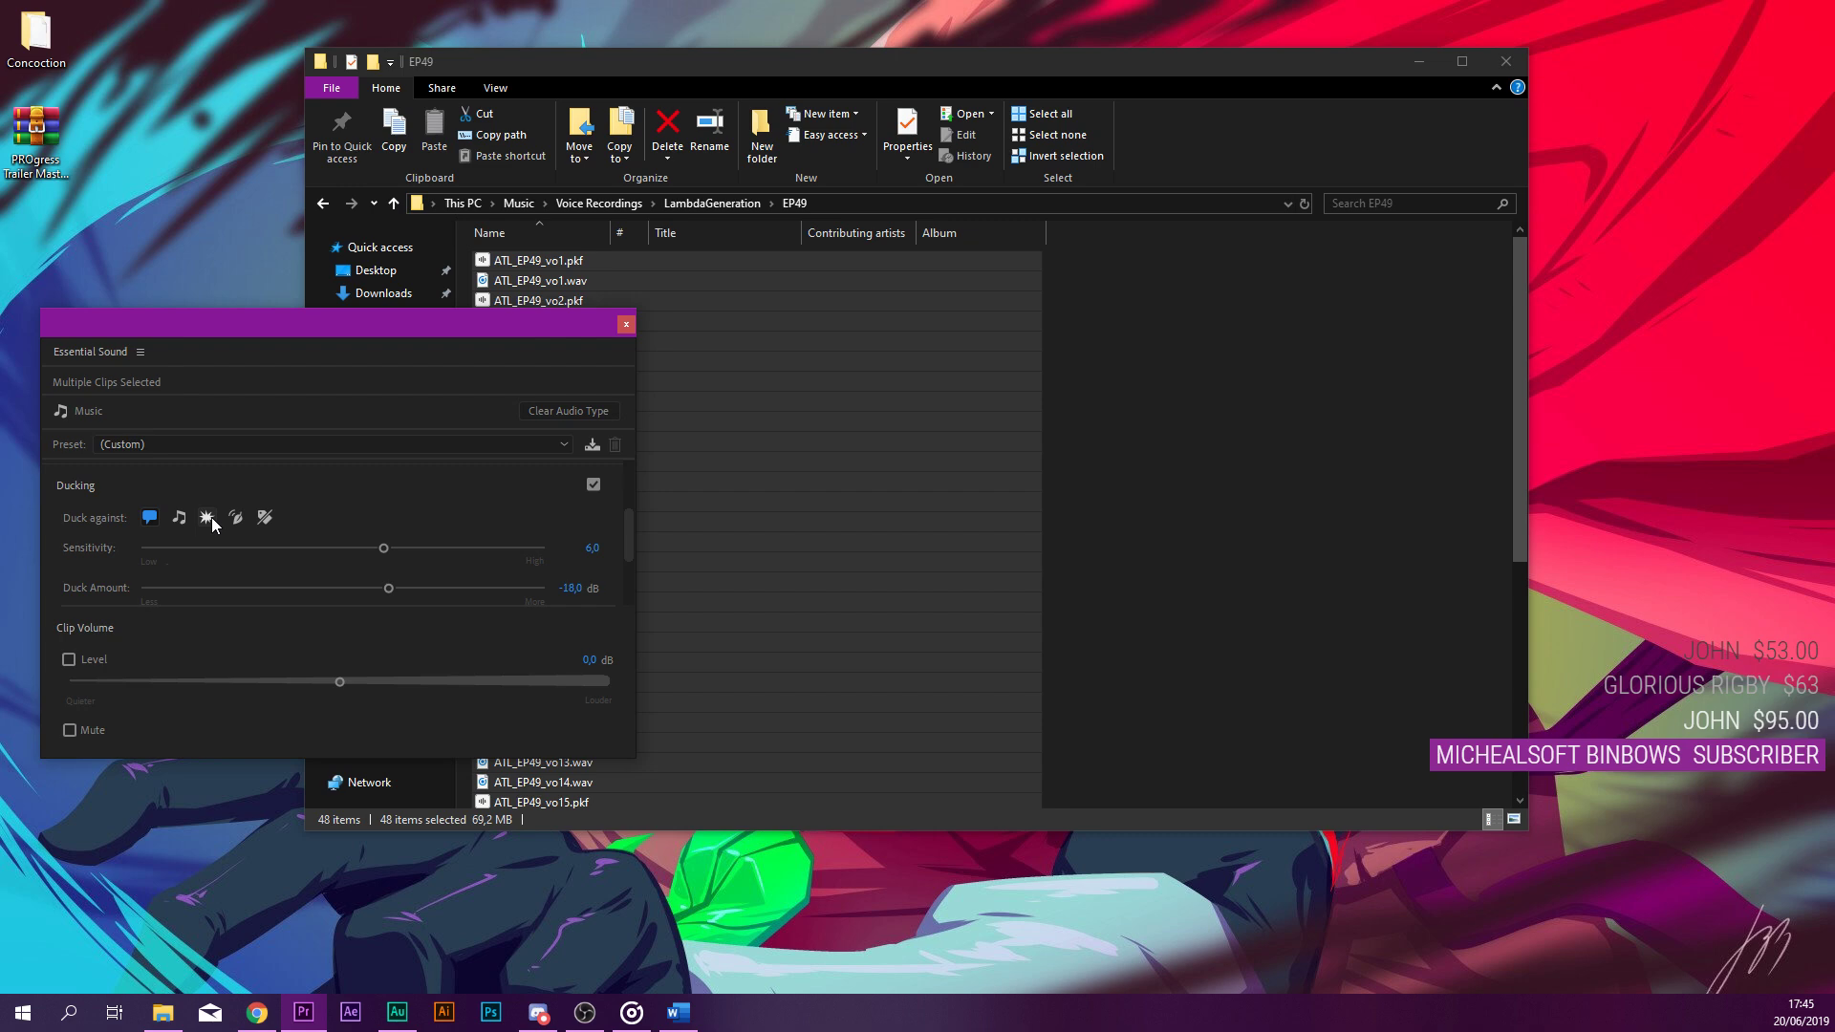
{"action": "scroll", "coordinate": [507, 518], "scroll_direction": "down", "scroll_amount": 1}
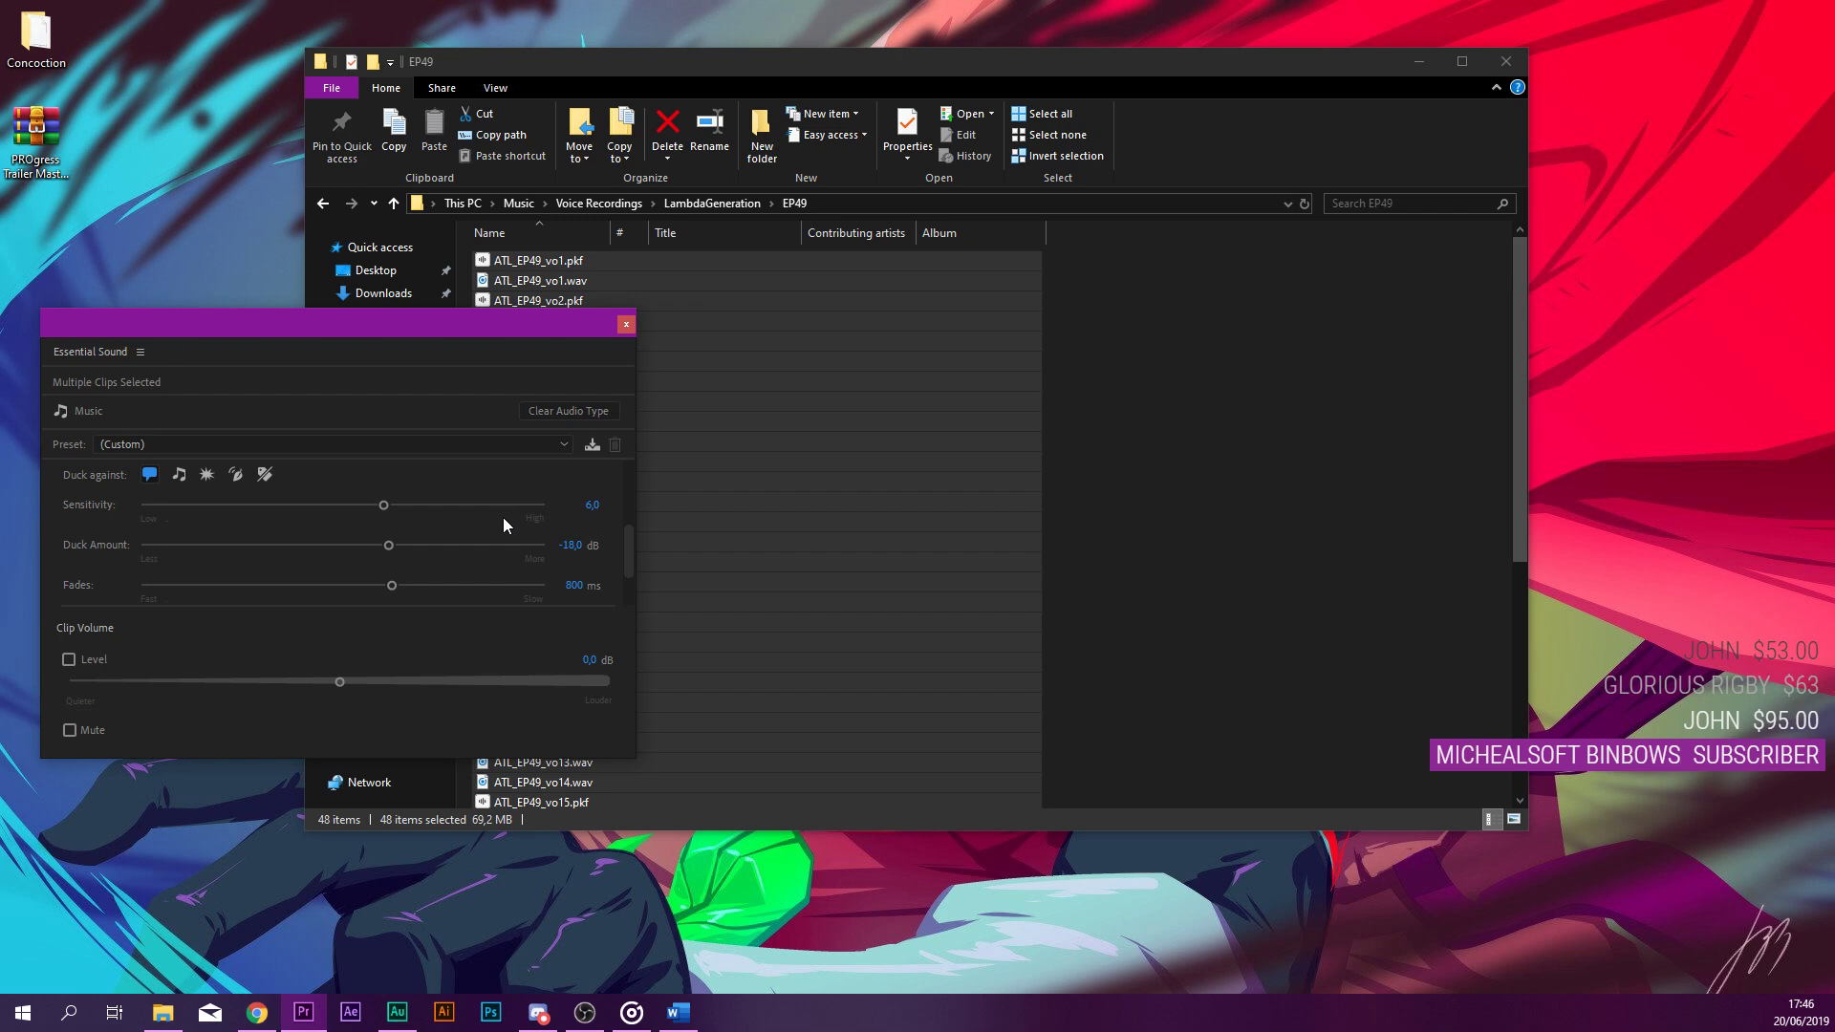
{"action": "scroll", "coordinate": [503, 518], "scroll_direction": "down", "scroll_amount": 1}
{"action": "left_click", "coordinate": [370, 566]}
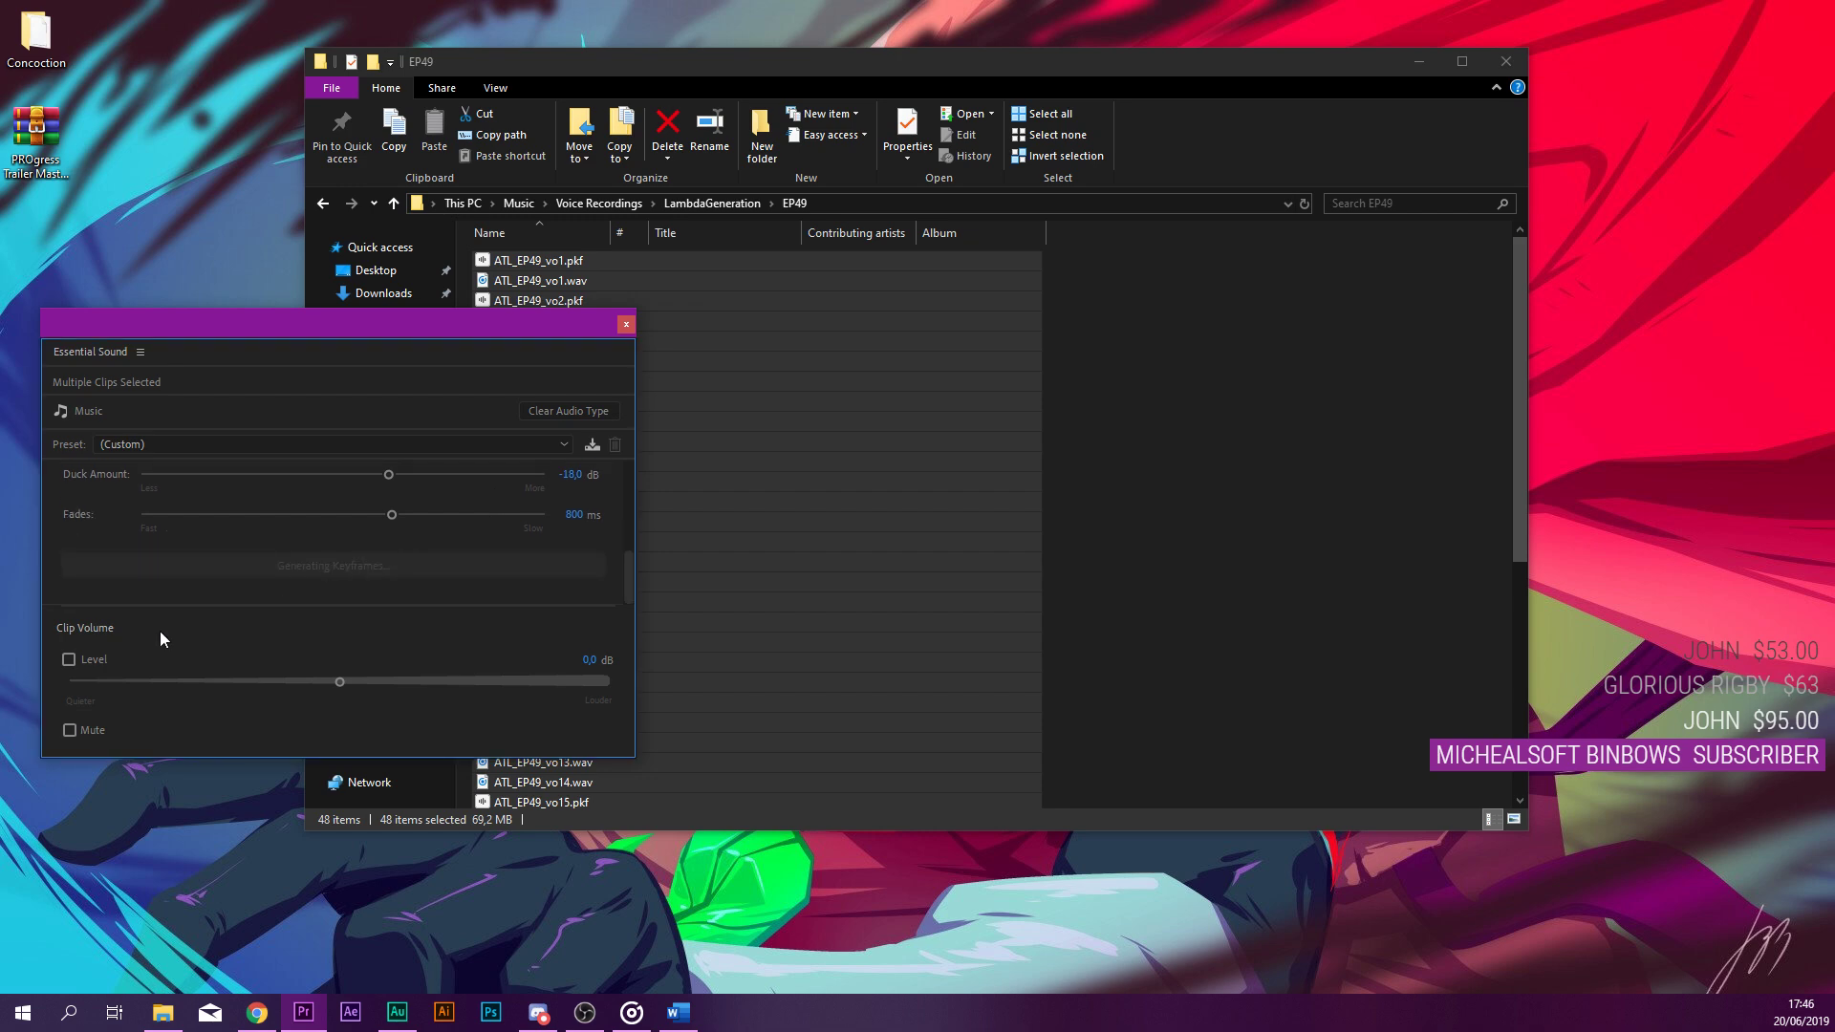
Play the end of the sequence, from the last subject marker and into the outro, to check the ducked music.
{"action": "scroll", "coordinate": [113, 524], "scroll_direction": "up", "scroll_amount": 3}
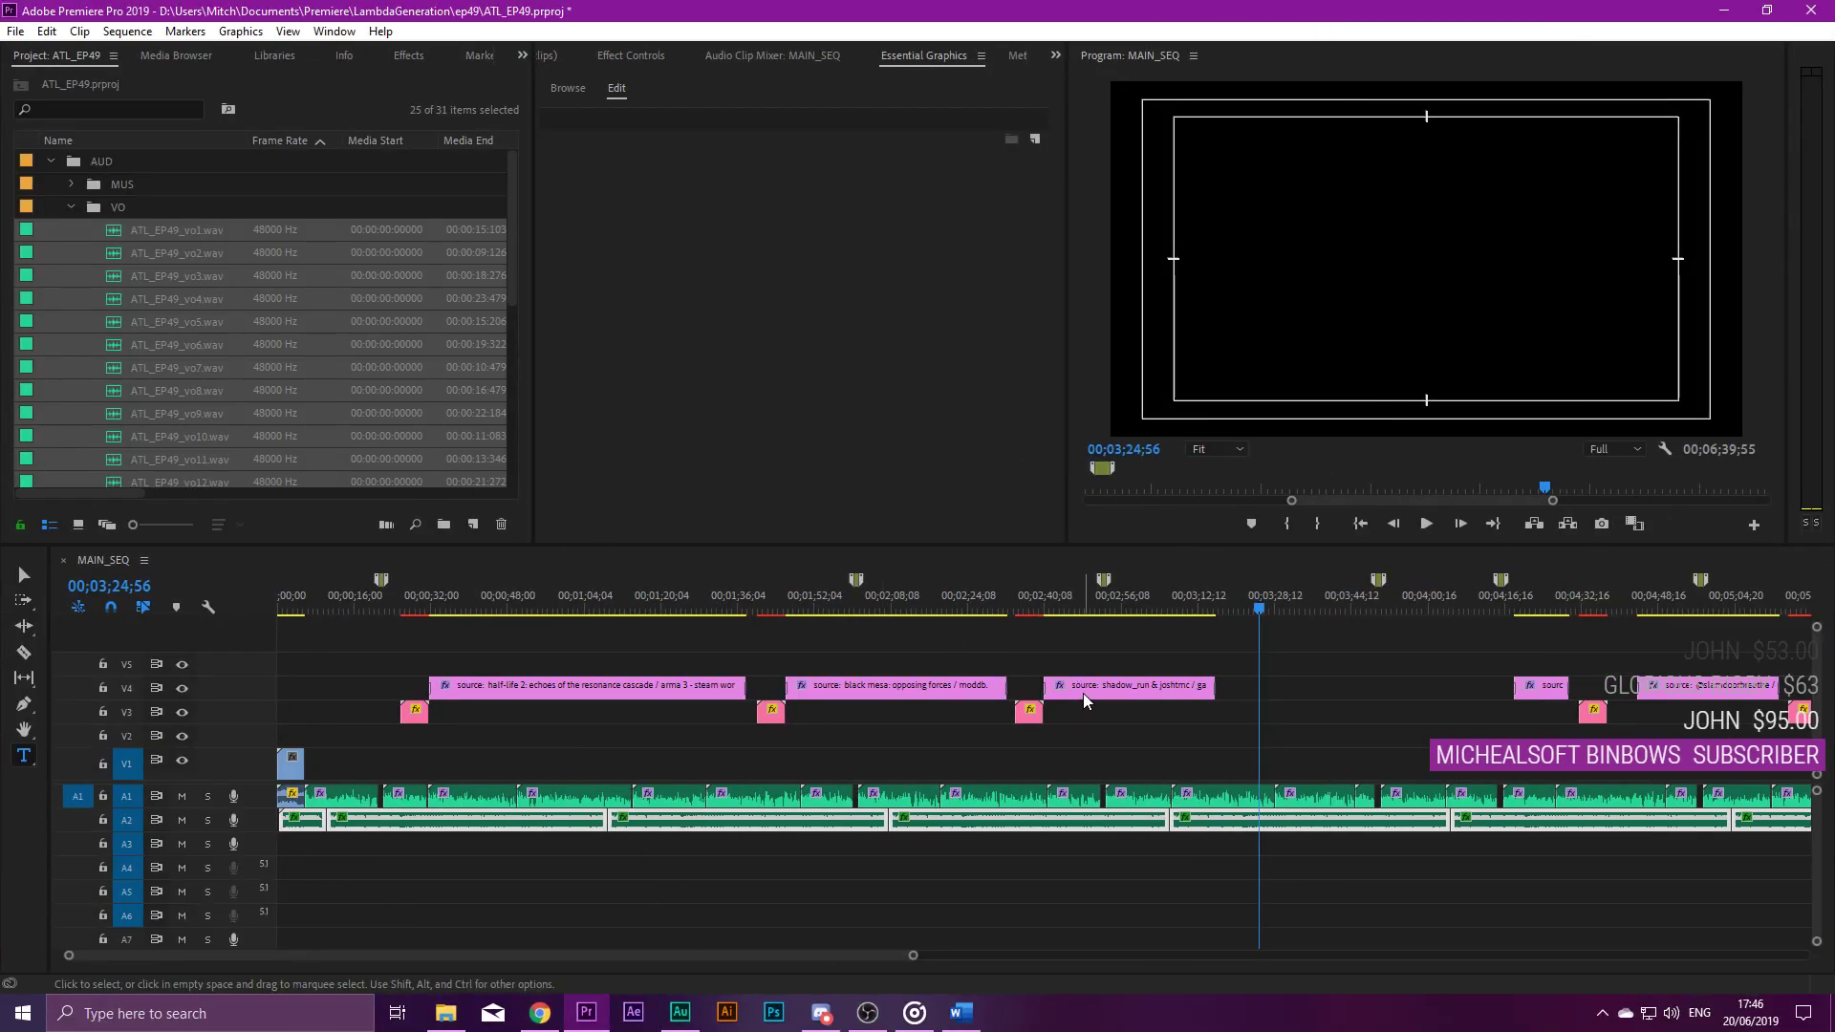
{"action": "left_click", "coordinate": [1089, 736]}
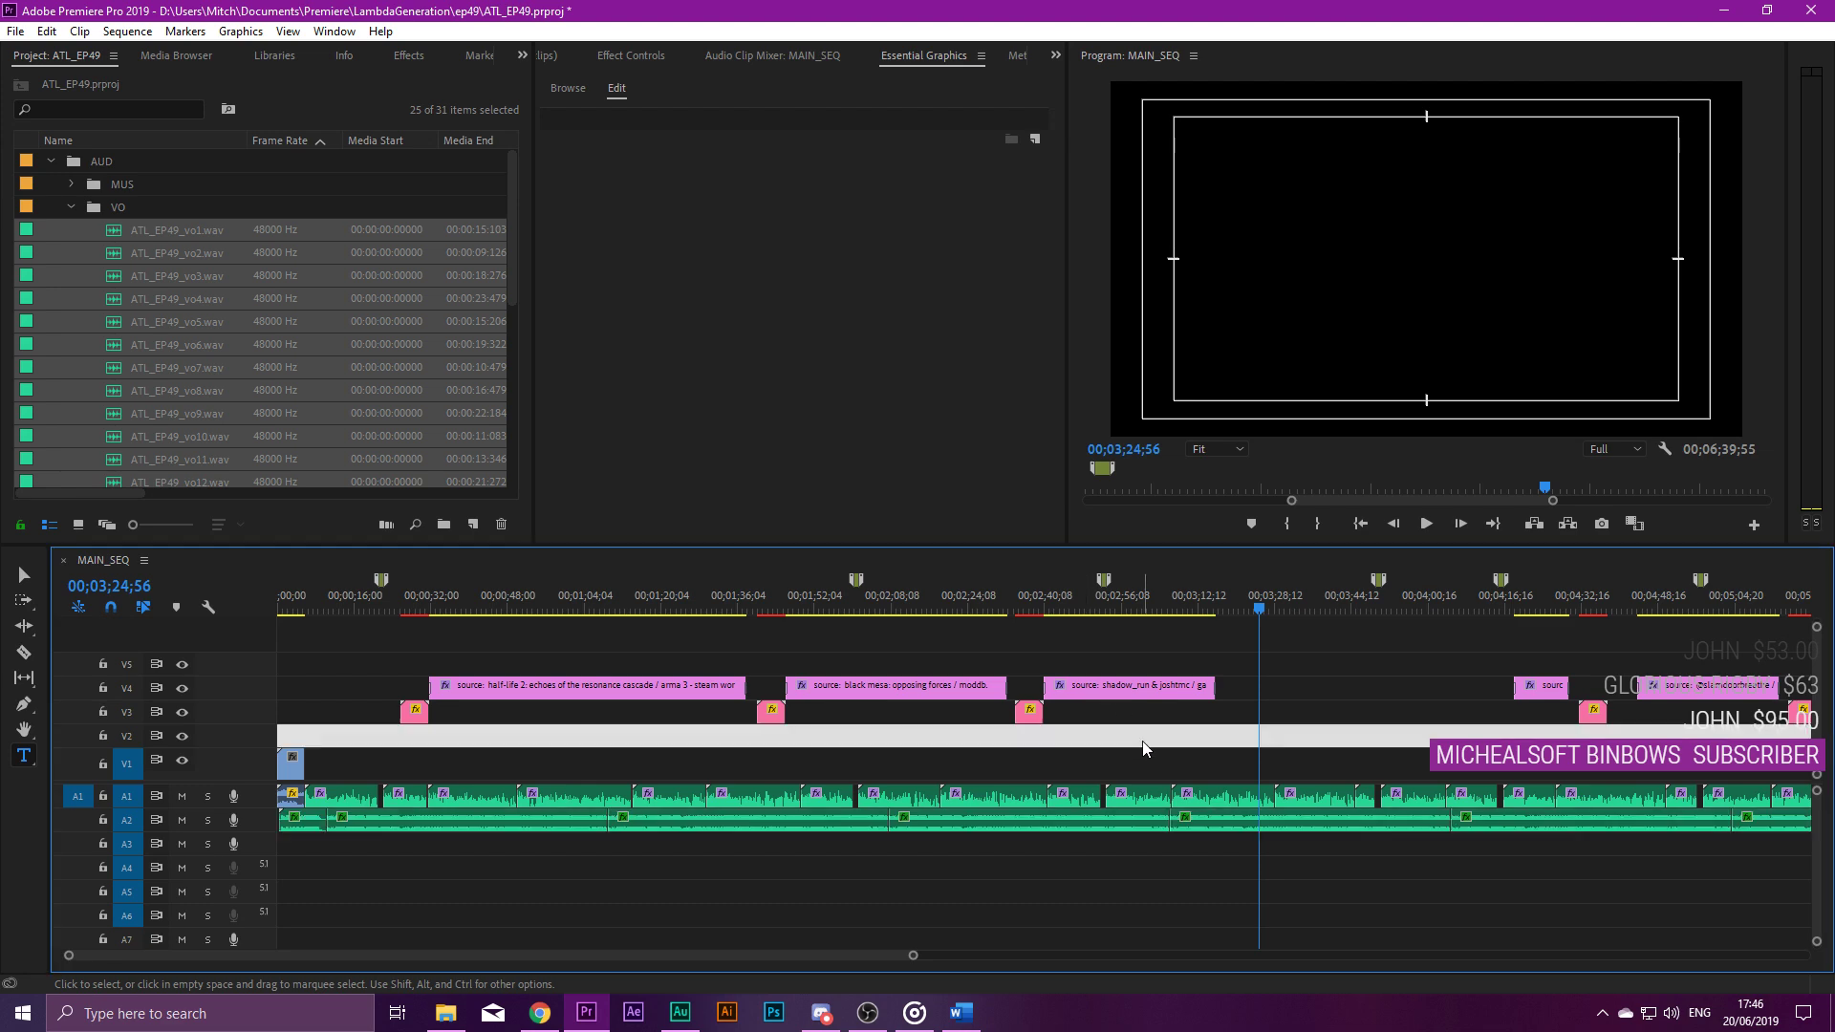
{"action": "scroll", "coordinate": [1109, 734], "scroll_direction": "down", "scroll_amount": 3}
{"action": "scroll", "coordinate": [985, 685], "scroll_direction": "up", "scroll_amount": 3}
{"action": "left_click", "coordinate": [1160, 606]}
{"action": "scroll", "coordinate": [1212, 721], "scroll_direction": "up", "scroll_amount": 5}
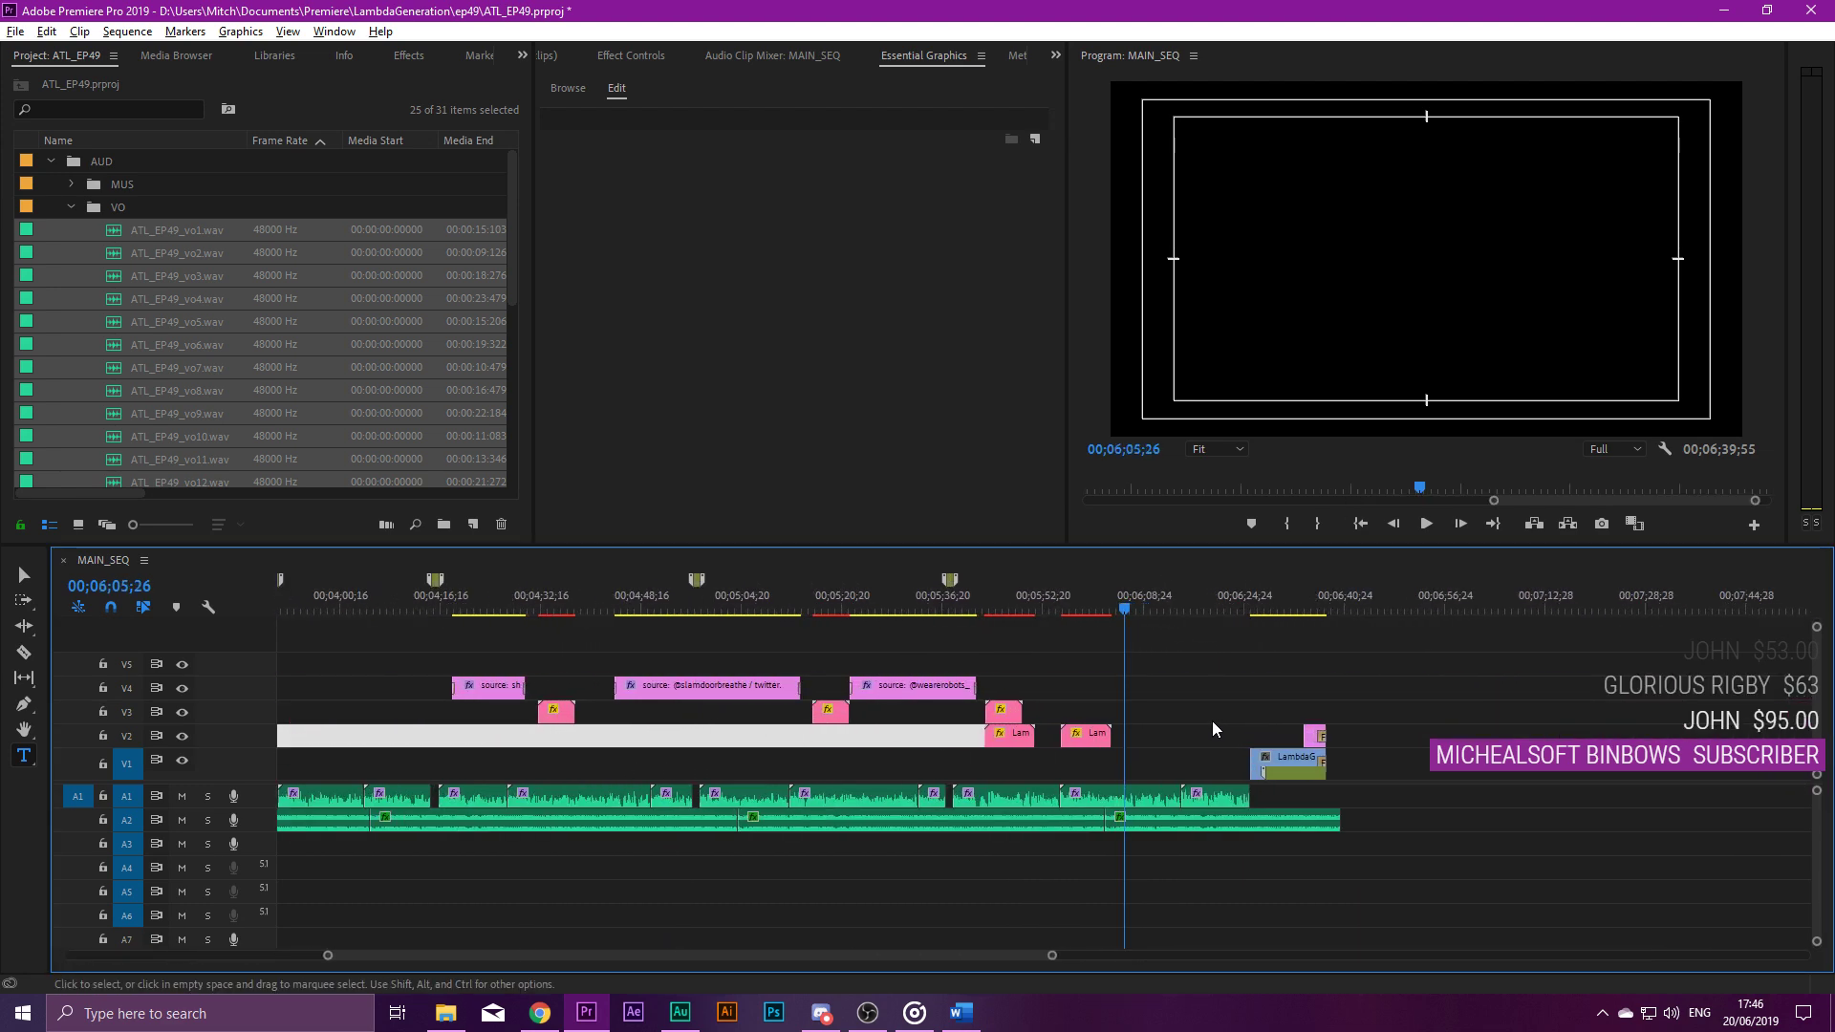
{"action": "left_click", "coordinate": [647, 603]}
{"action": "key", "text": "space"}
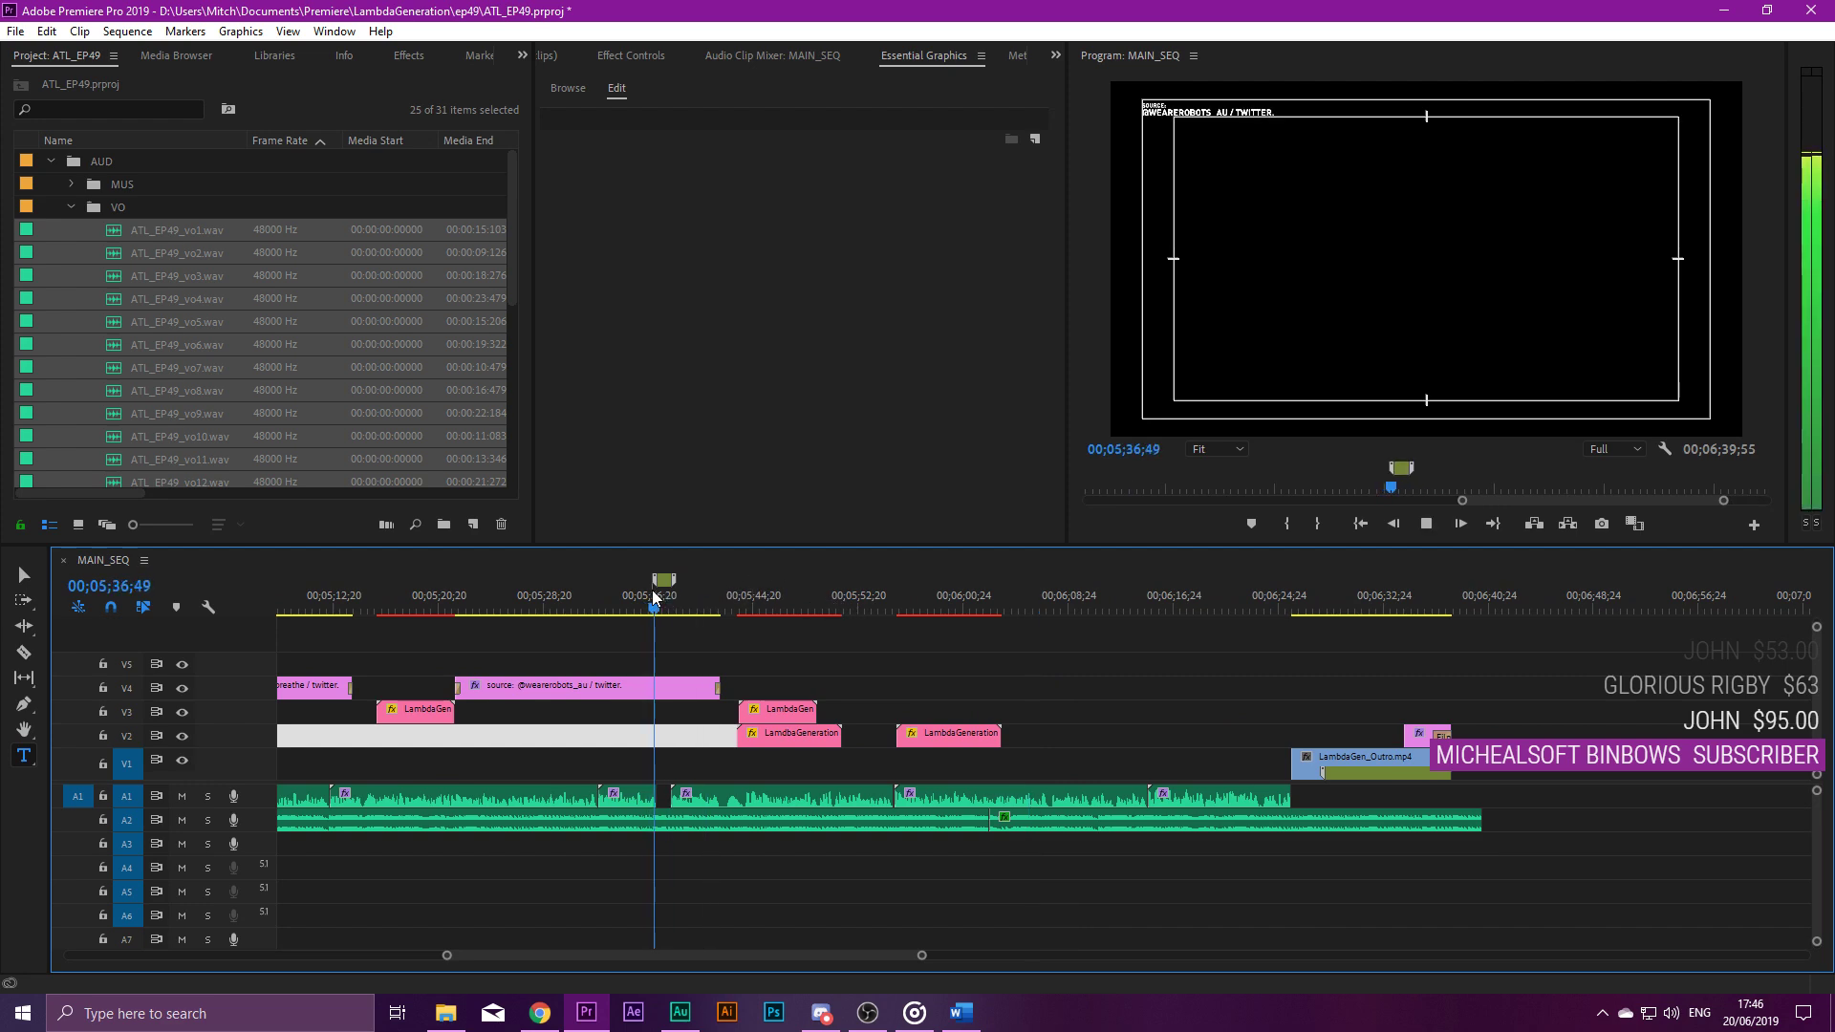
{"action": "left_click_drag", "start_coordinate": [1231, 597], "coordinate": [1251, 593]}
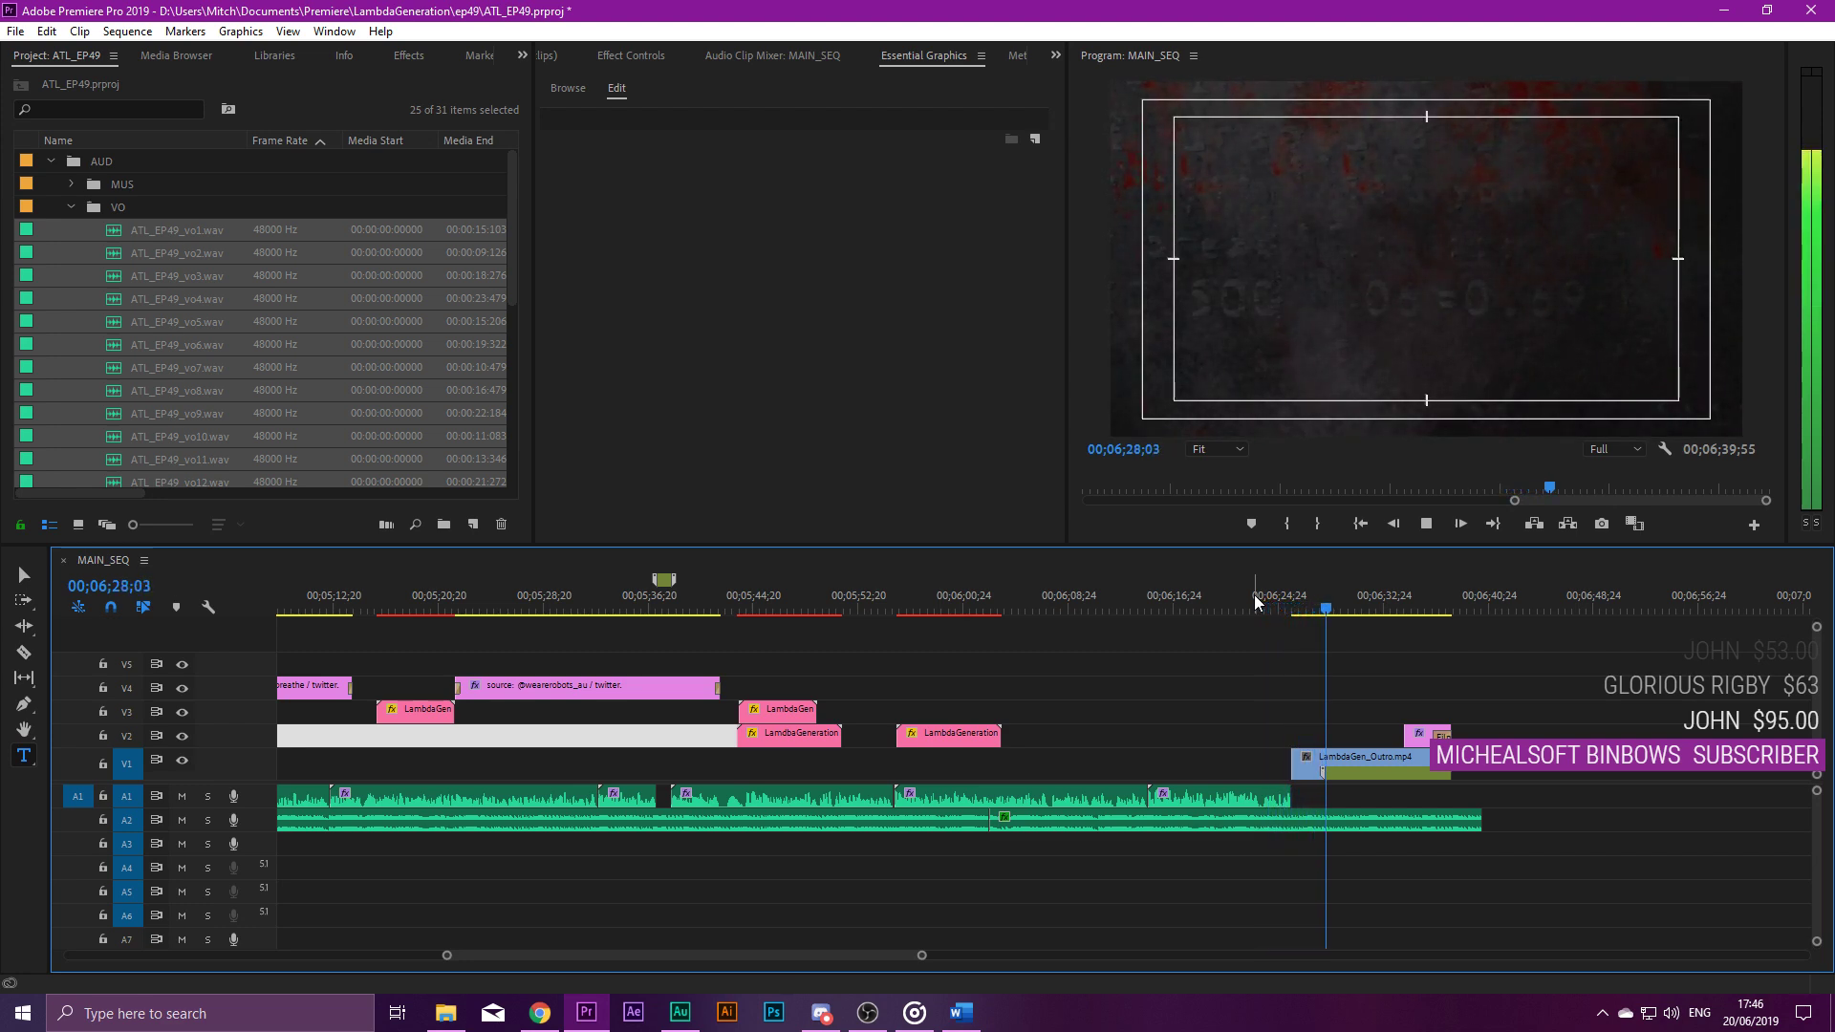
{"action": "key", "text": "space"}
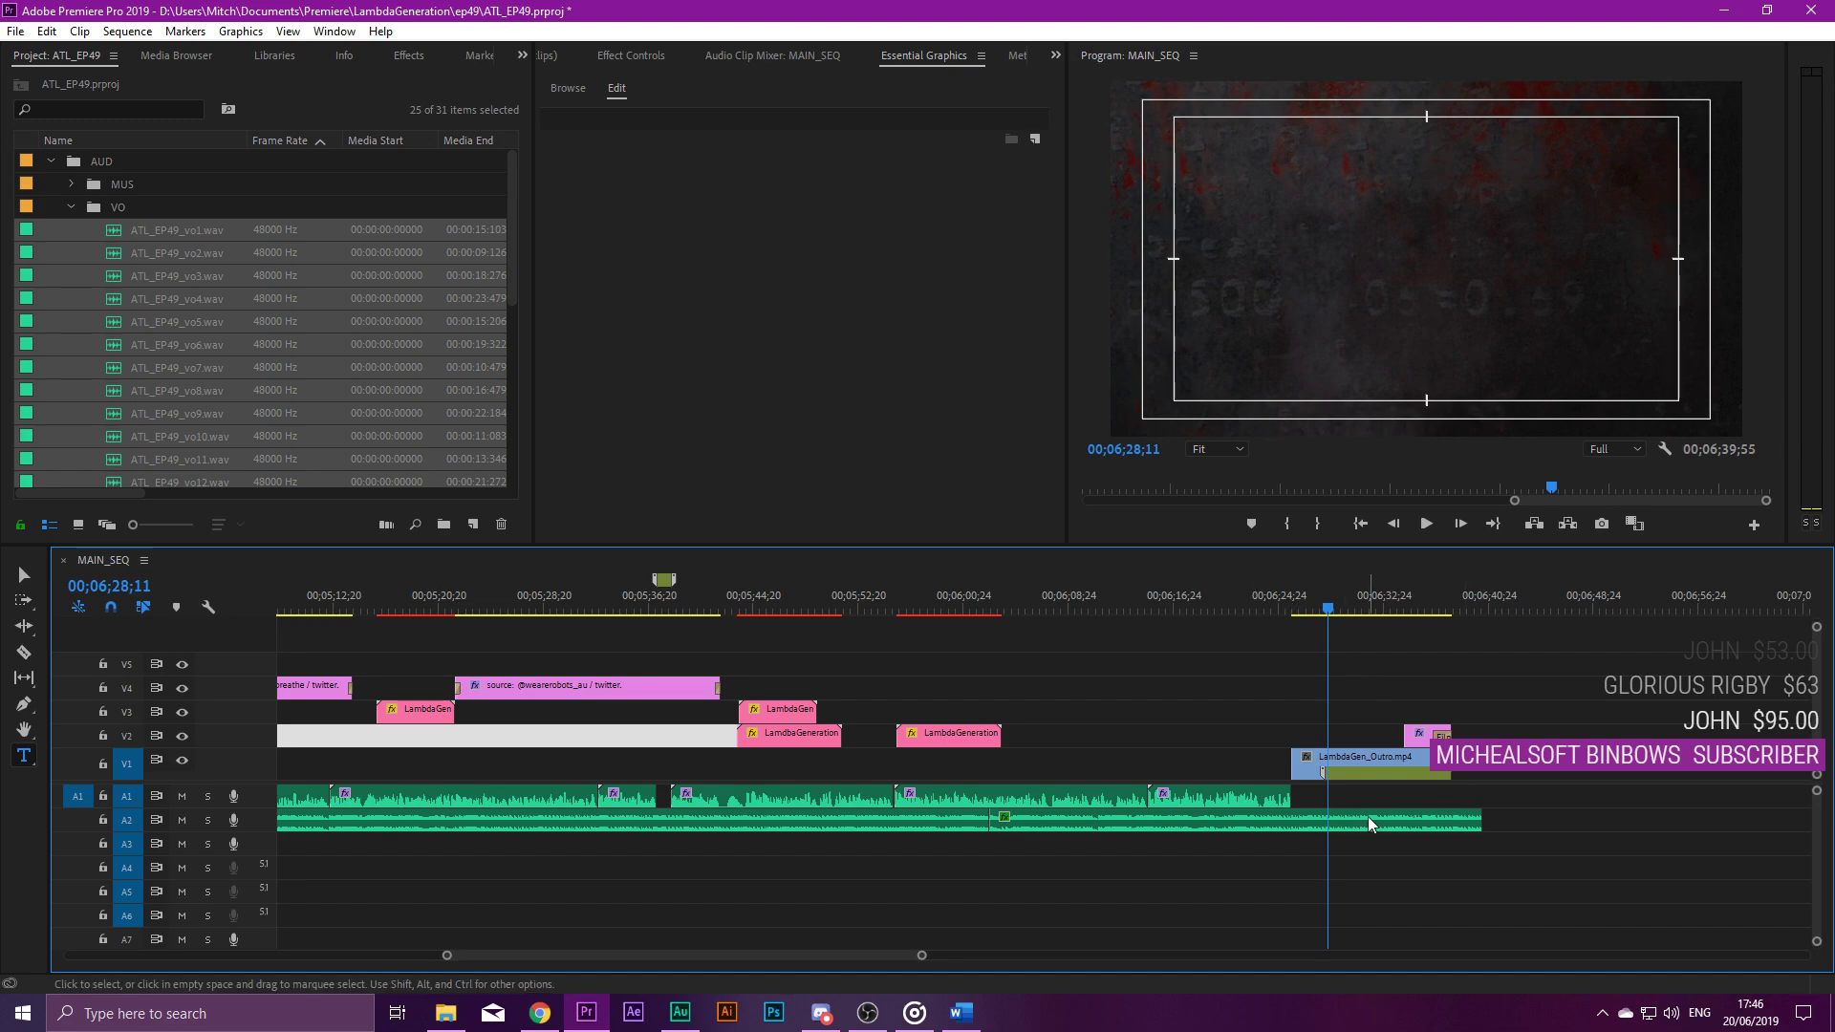
{"action": "key", "text": "space"}
{"action": "key", "text": "space"}
{"action": "scroll", "coordinate": [805, 863], "scroll_direction": "up", "scroll_amount": 10}
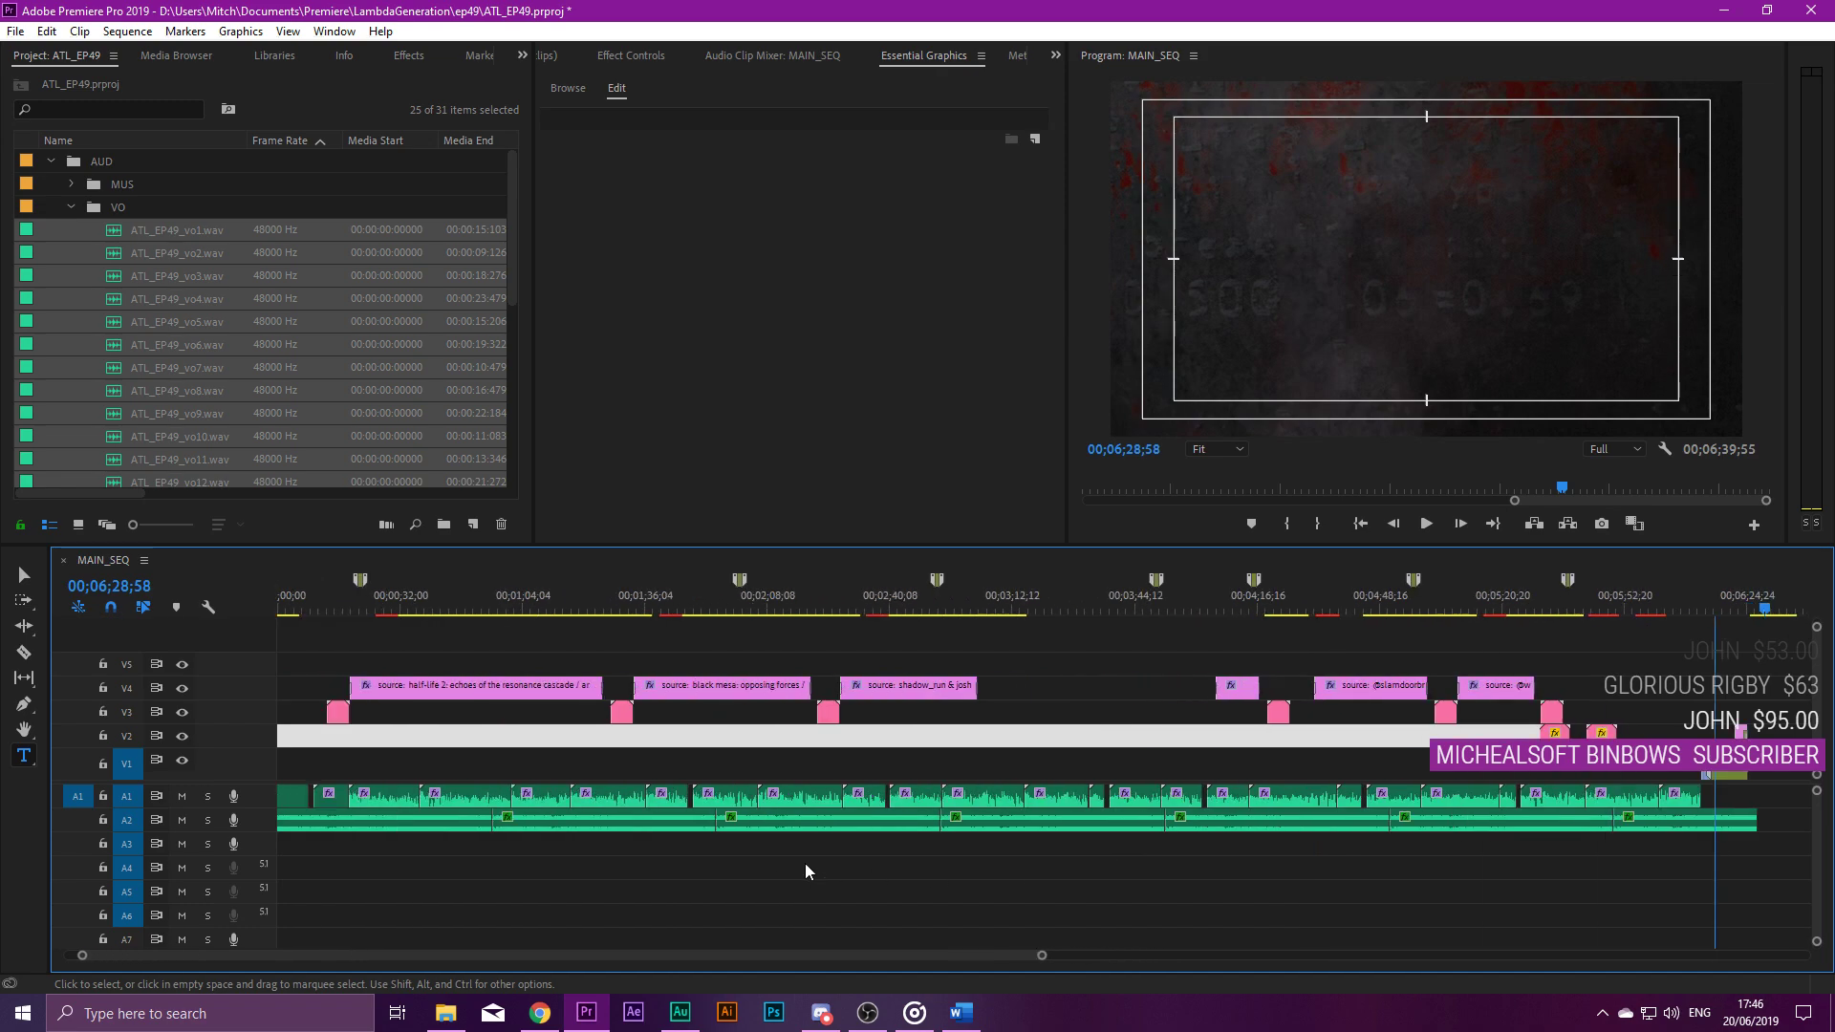
Play the intro from the start of the sequence to check the music against the first voice-over.
{"action": "left_click", "coordinate": [341, 611]}
{"action": "left_click_drag", "start_coordinate": [341, 611], "coordinate": [299, 611]}
{"action": "key", "text": "space"}
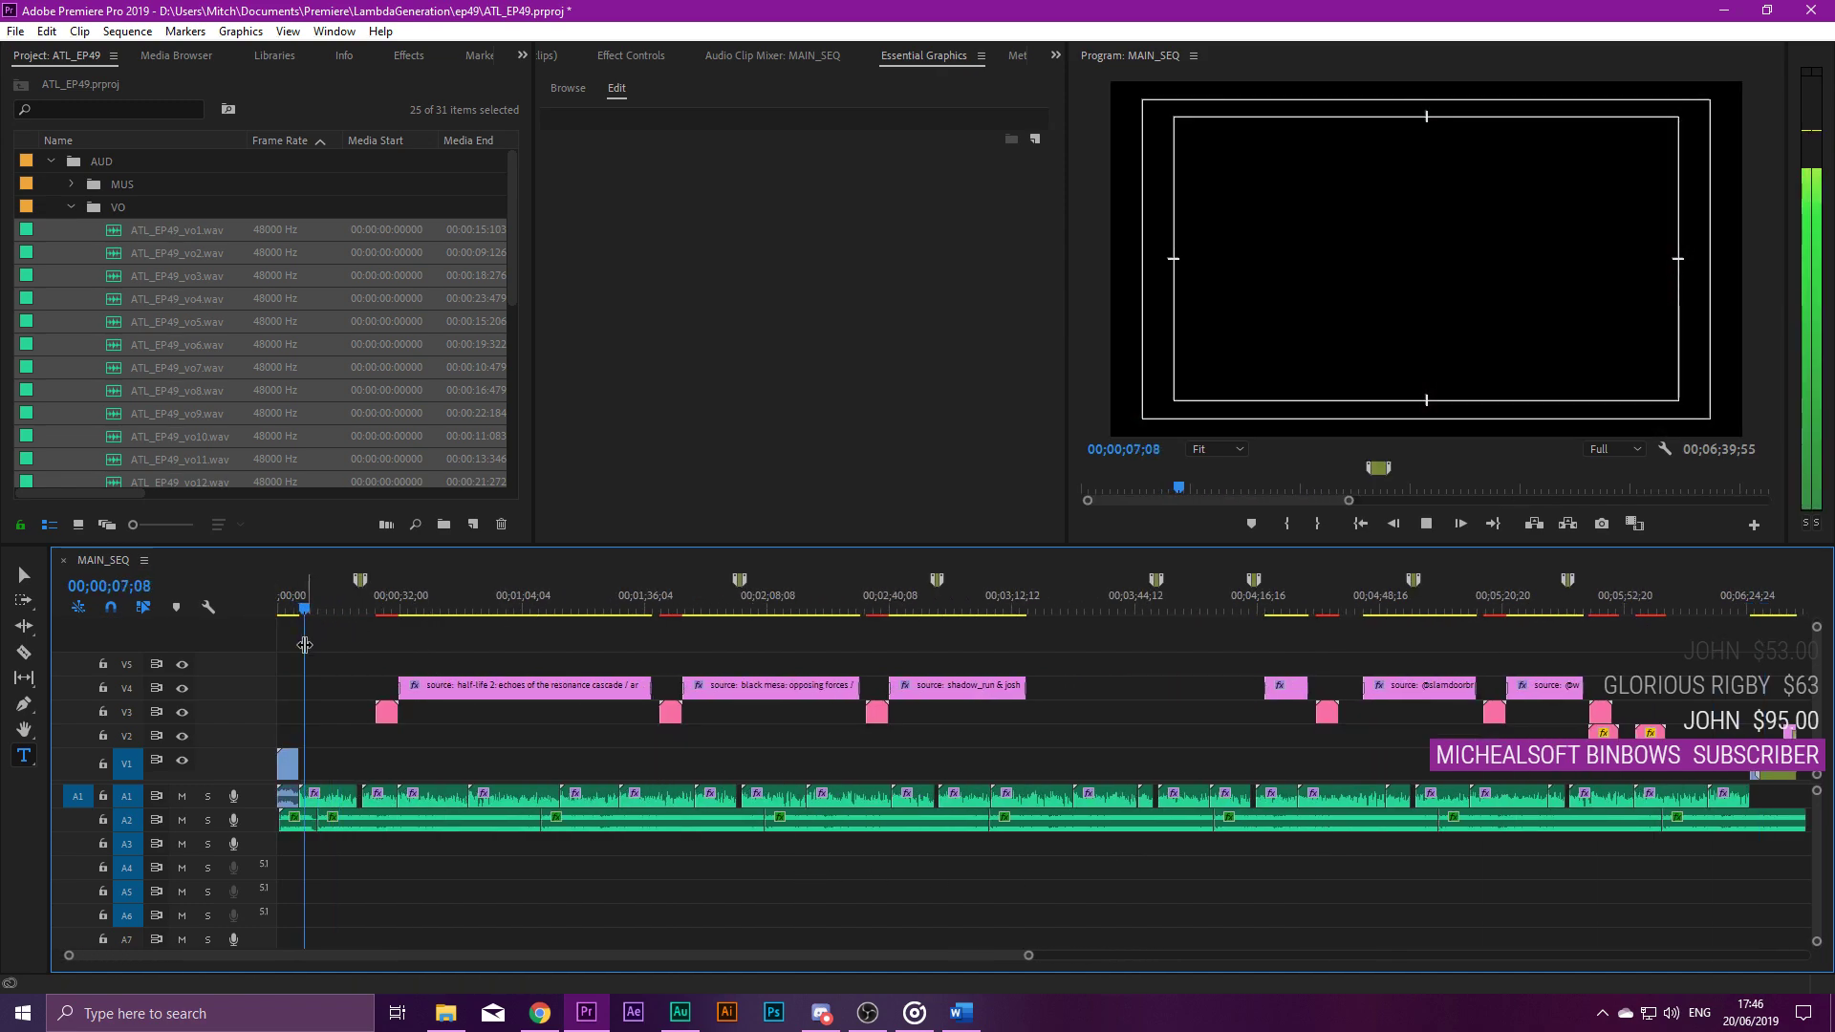
{"action": "left_click", "coordinate": [278, 610]}
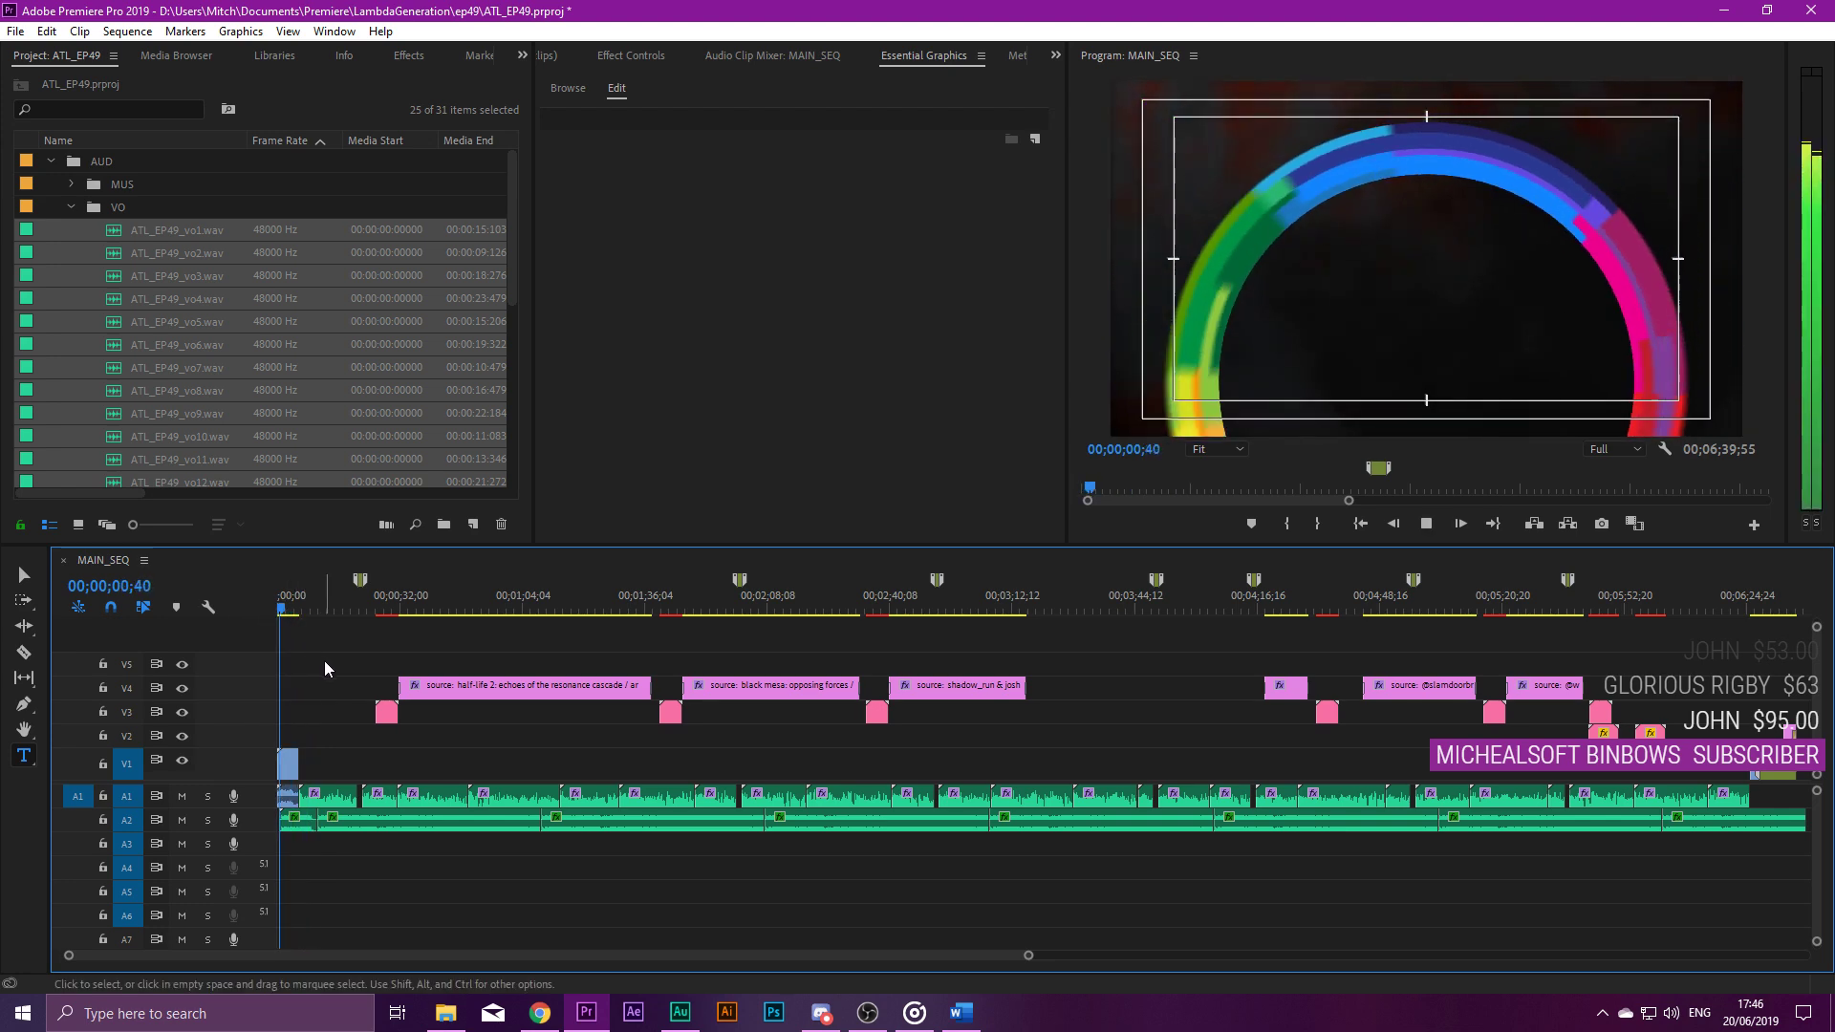
{"action": "key", "text": "equal"}
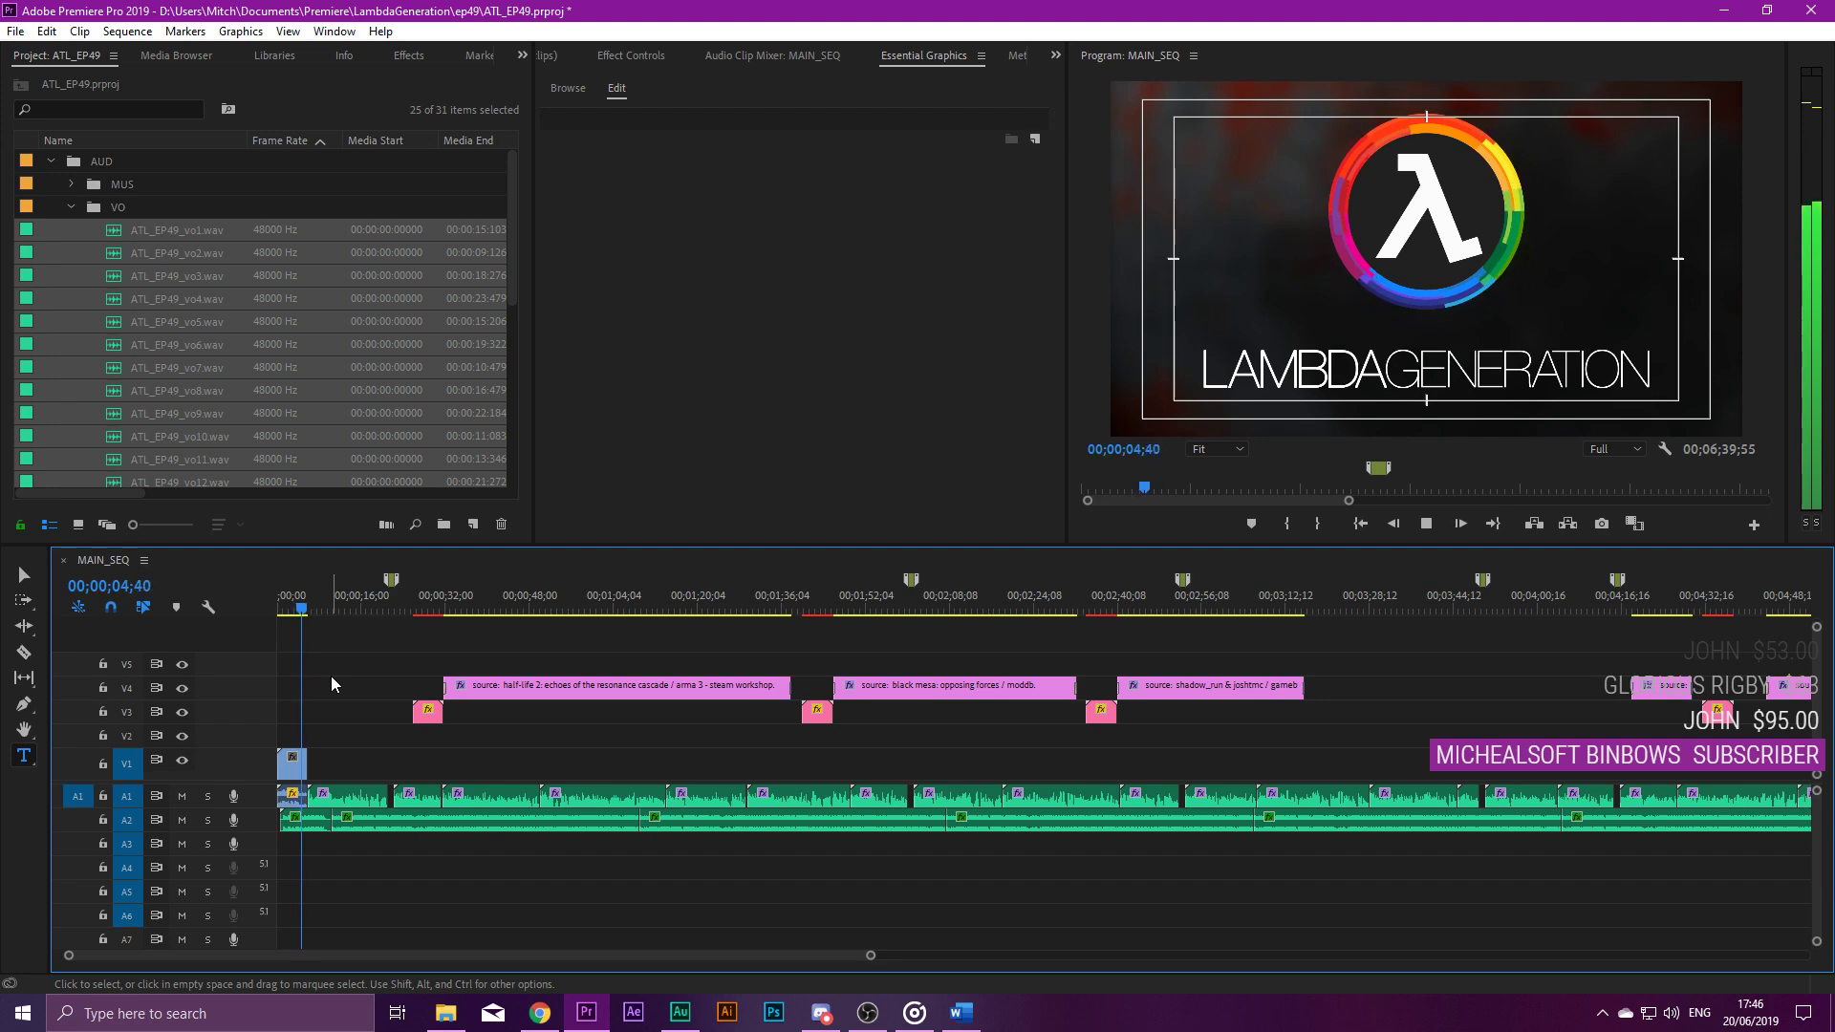
{"action": "key", "text": "space"}
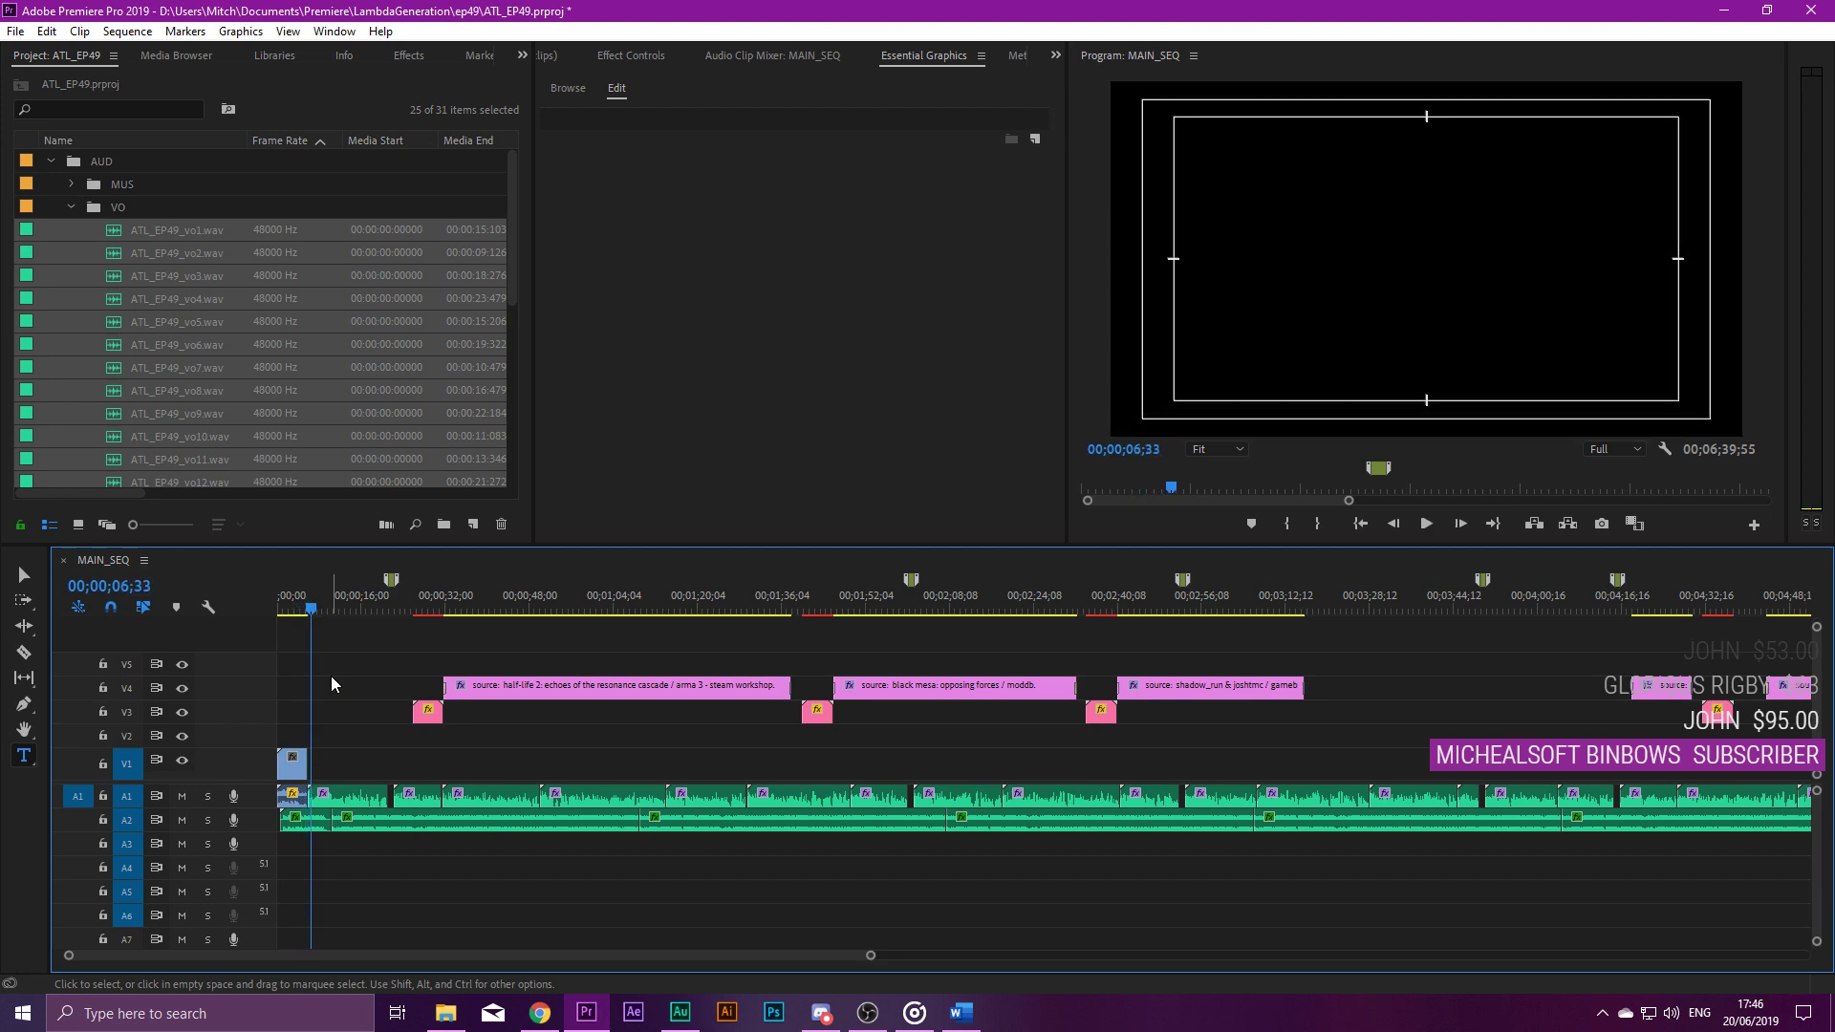
{"action": "key", "text": "minus"}
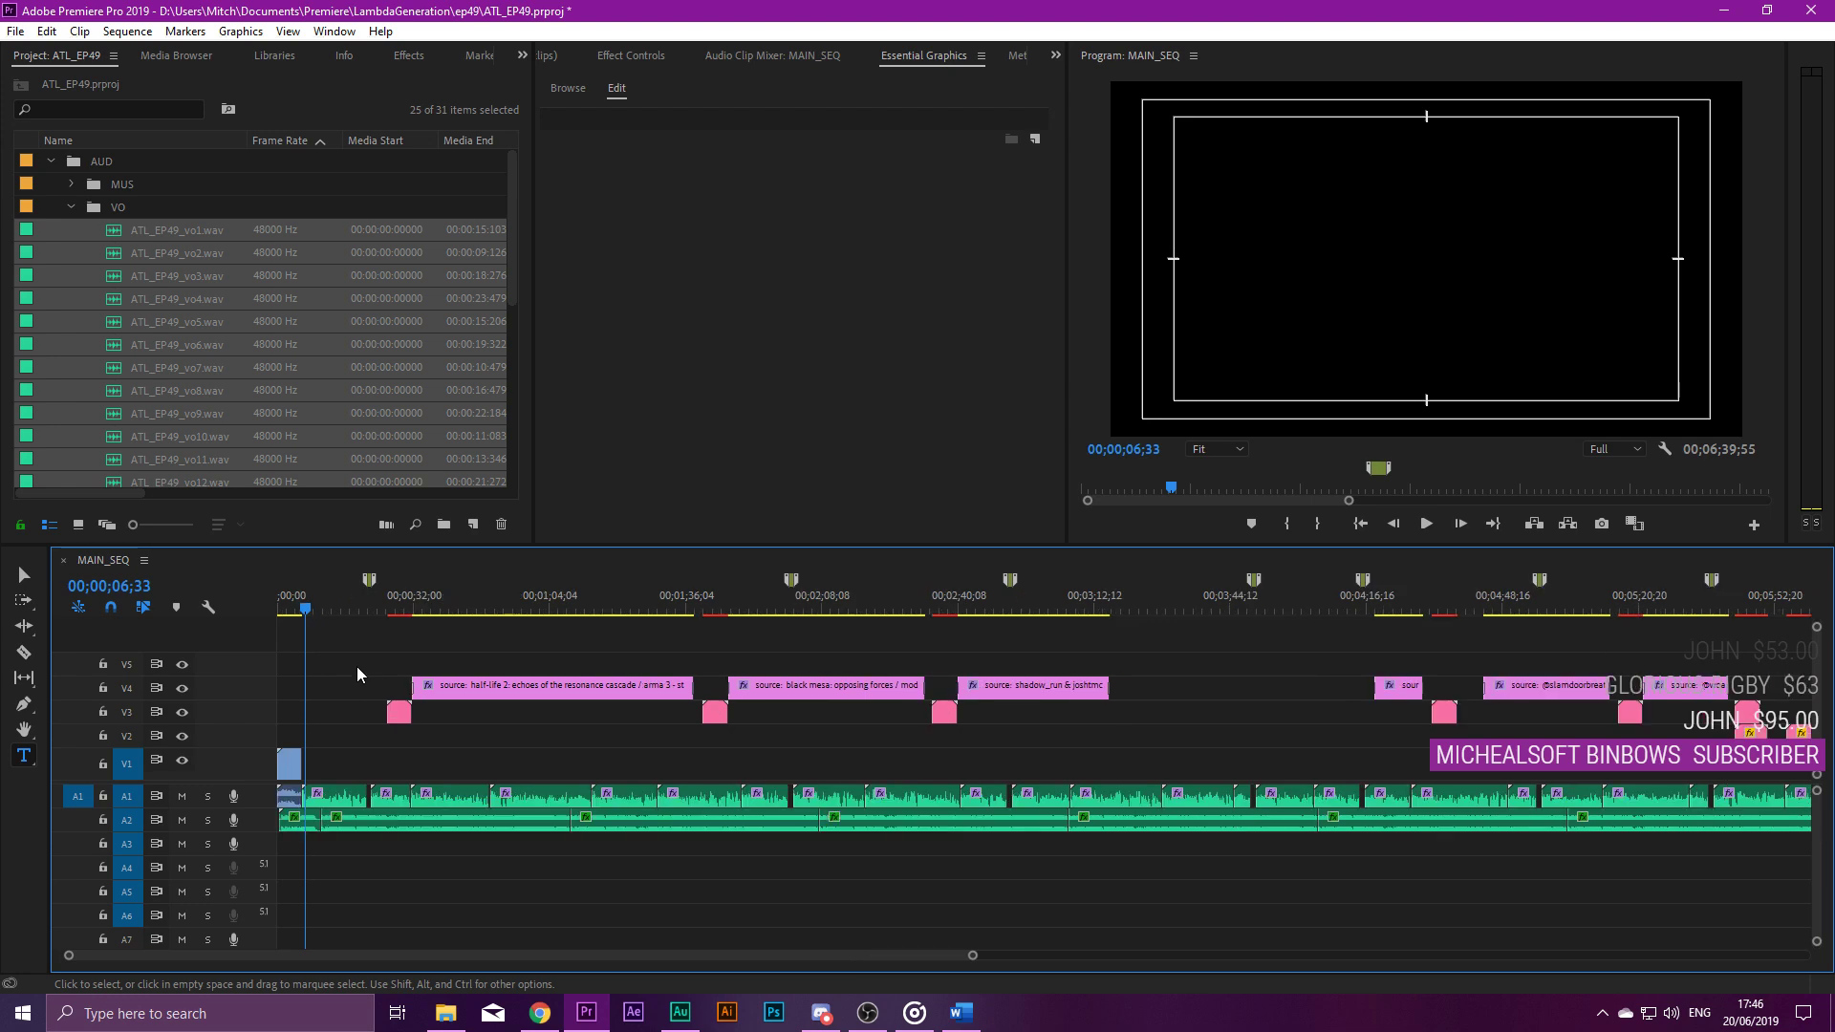
Move the first subject card on V3 earlier so it starts at about 00;00;24;00, just after the first marker, and play that part.
{"action": "left_click", "coordinate": [394, 606]}
{"action": "key", "text": "equal"}
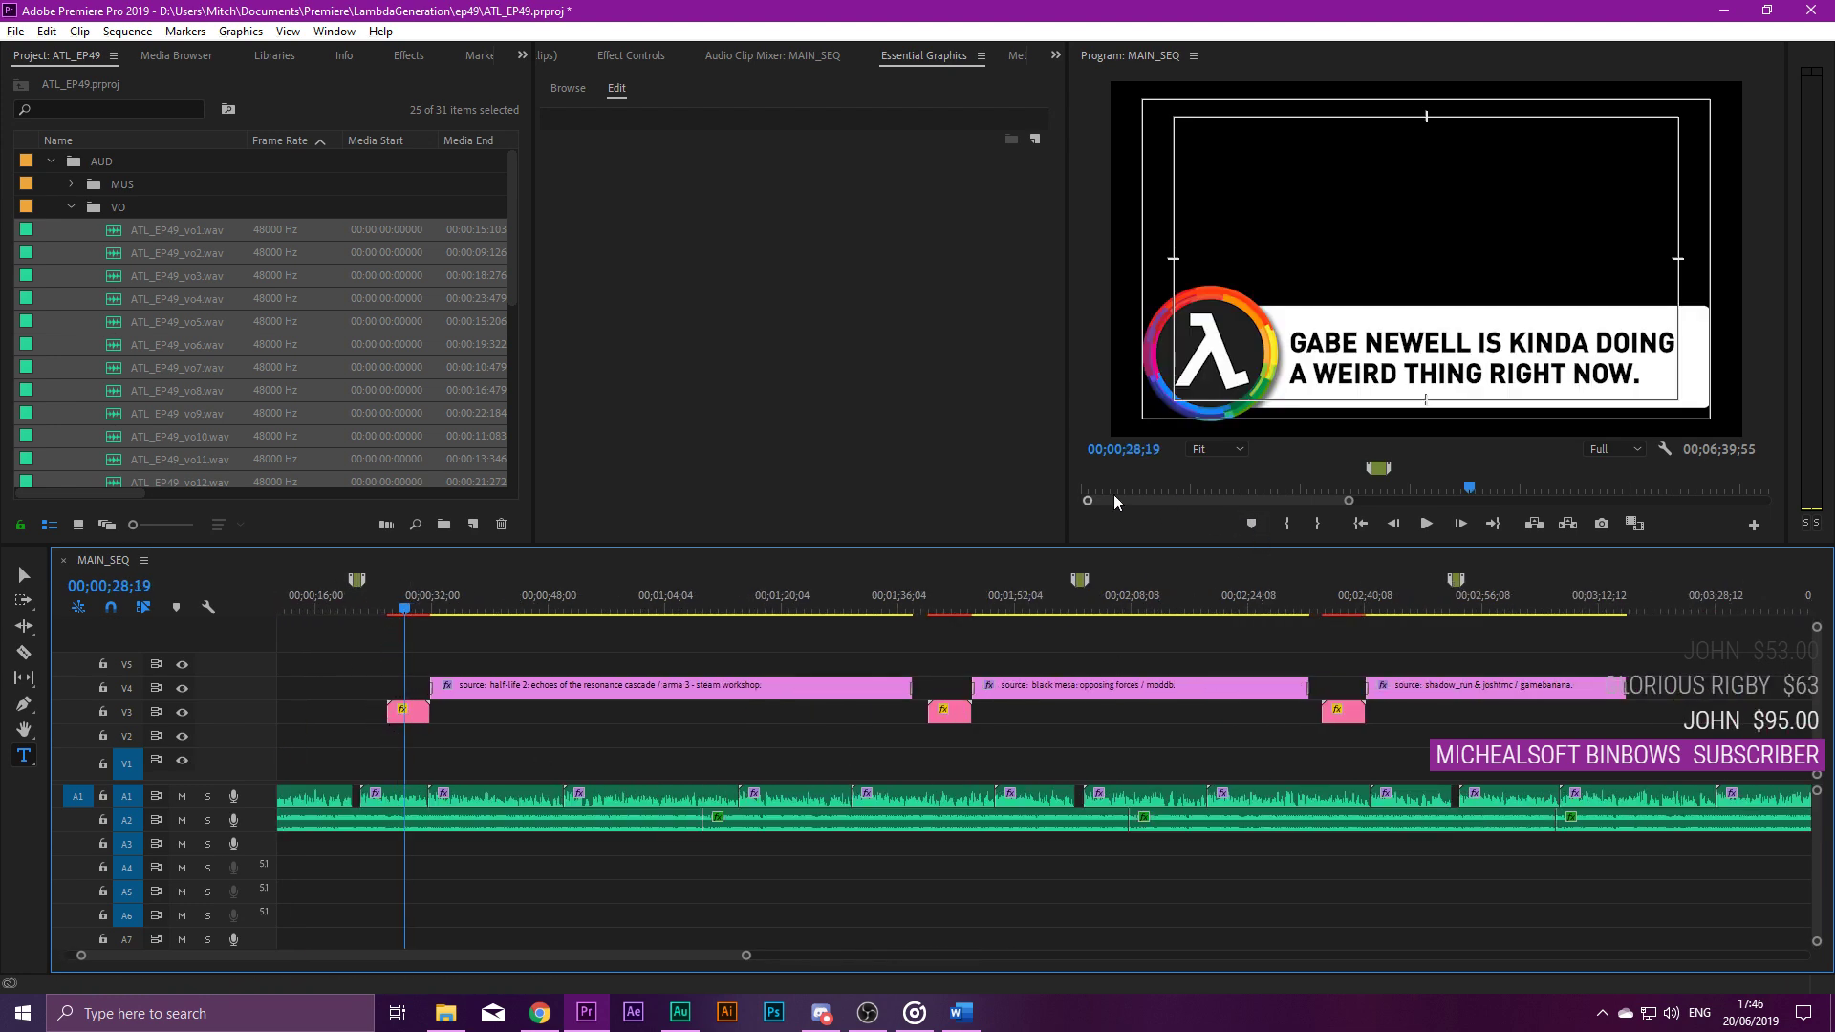
{"action": "left_click", "coordinate": [24, 574]}
{"action": "left_click", "coordinate": [397, 753]}
{"action": "key", "text": "equal"}
{"action": "key", "text": "Delete"}
{"action": "left_click_drag", "start_coordinate": [556, 608], "coordinate": [499, 608]}
{"action": "left_click_drag", "start_coordinate": [557, 712], "coordinate": [525, 713]}
{"action": "left_click", "coordinate": [461, 598]}
{"action": "key", "text": "space"}
{"action": "left_click", "coordinate": [548, 660]}
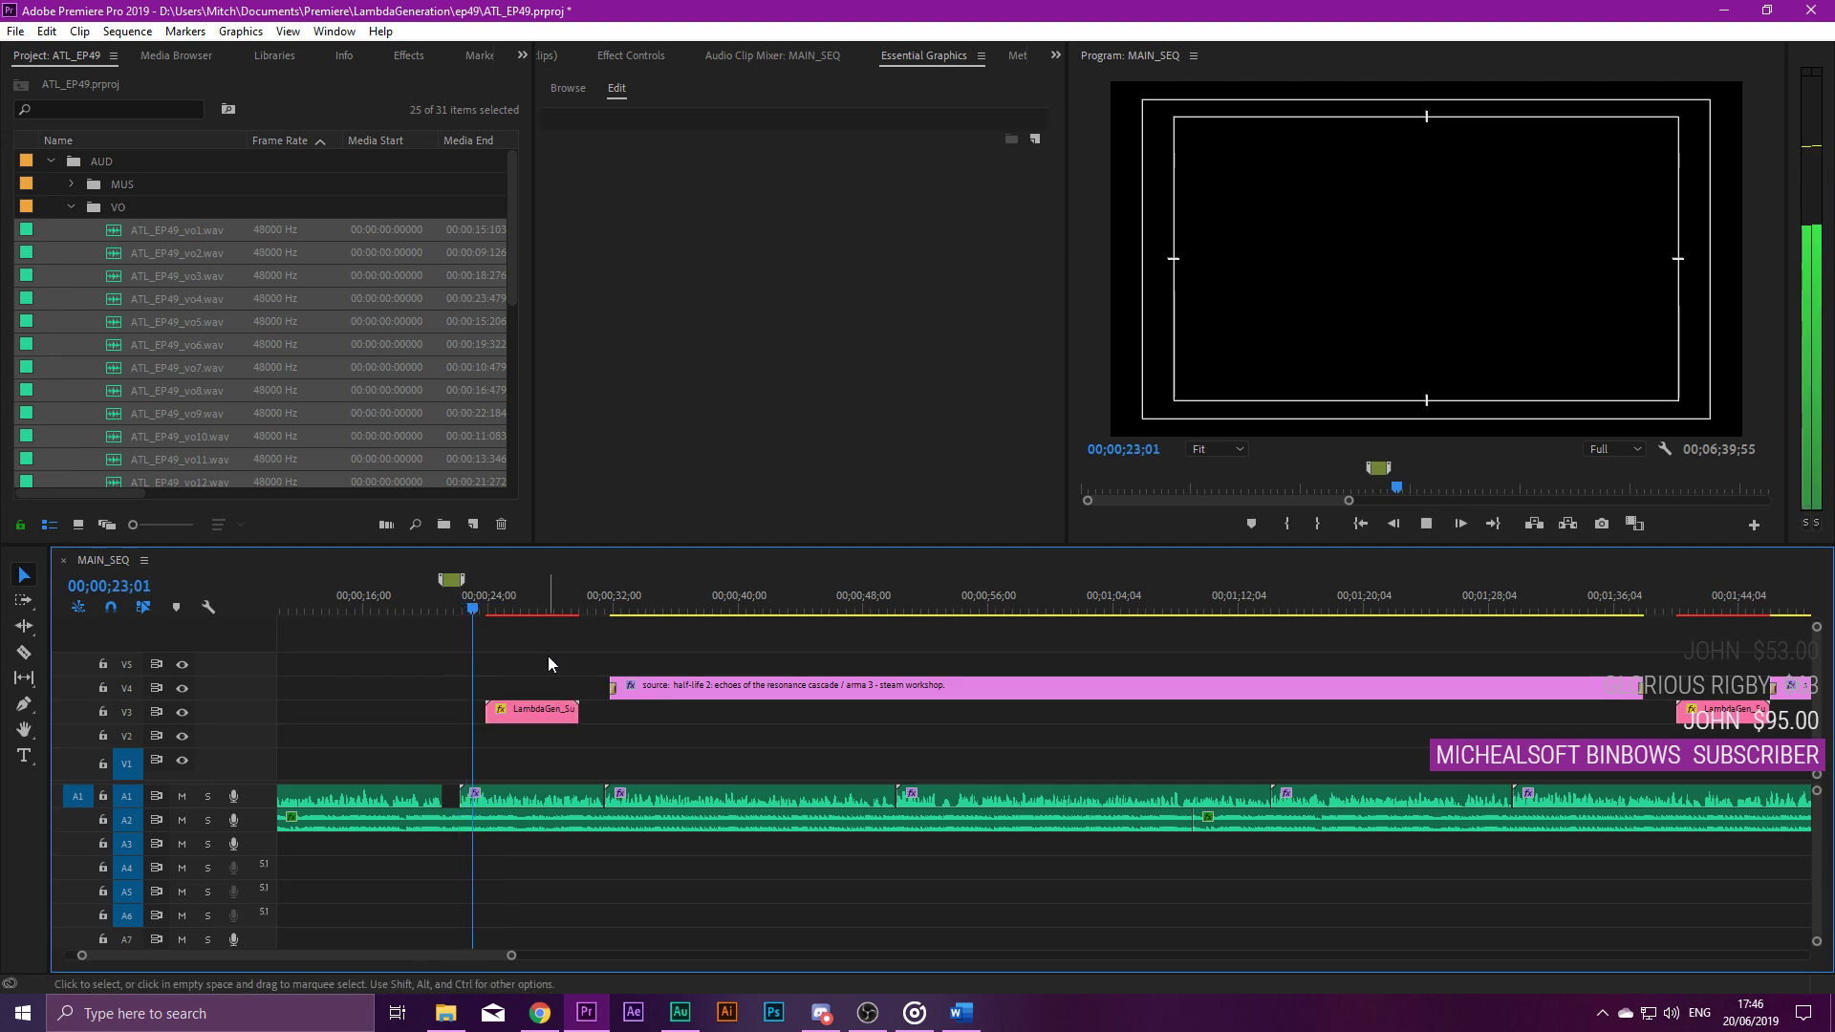
Extend the start of the first source graphic on V4 back to 00;00;29;53, the end of the first subject card.
{"action": "left_click_drag", "start_coordinate": [611, 686], "coordinate": [585, 666]}
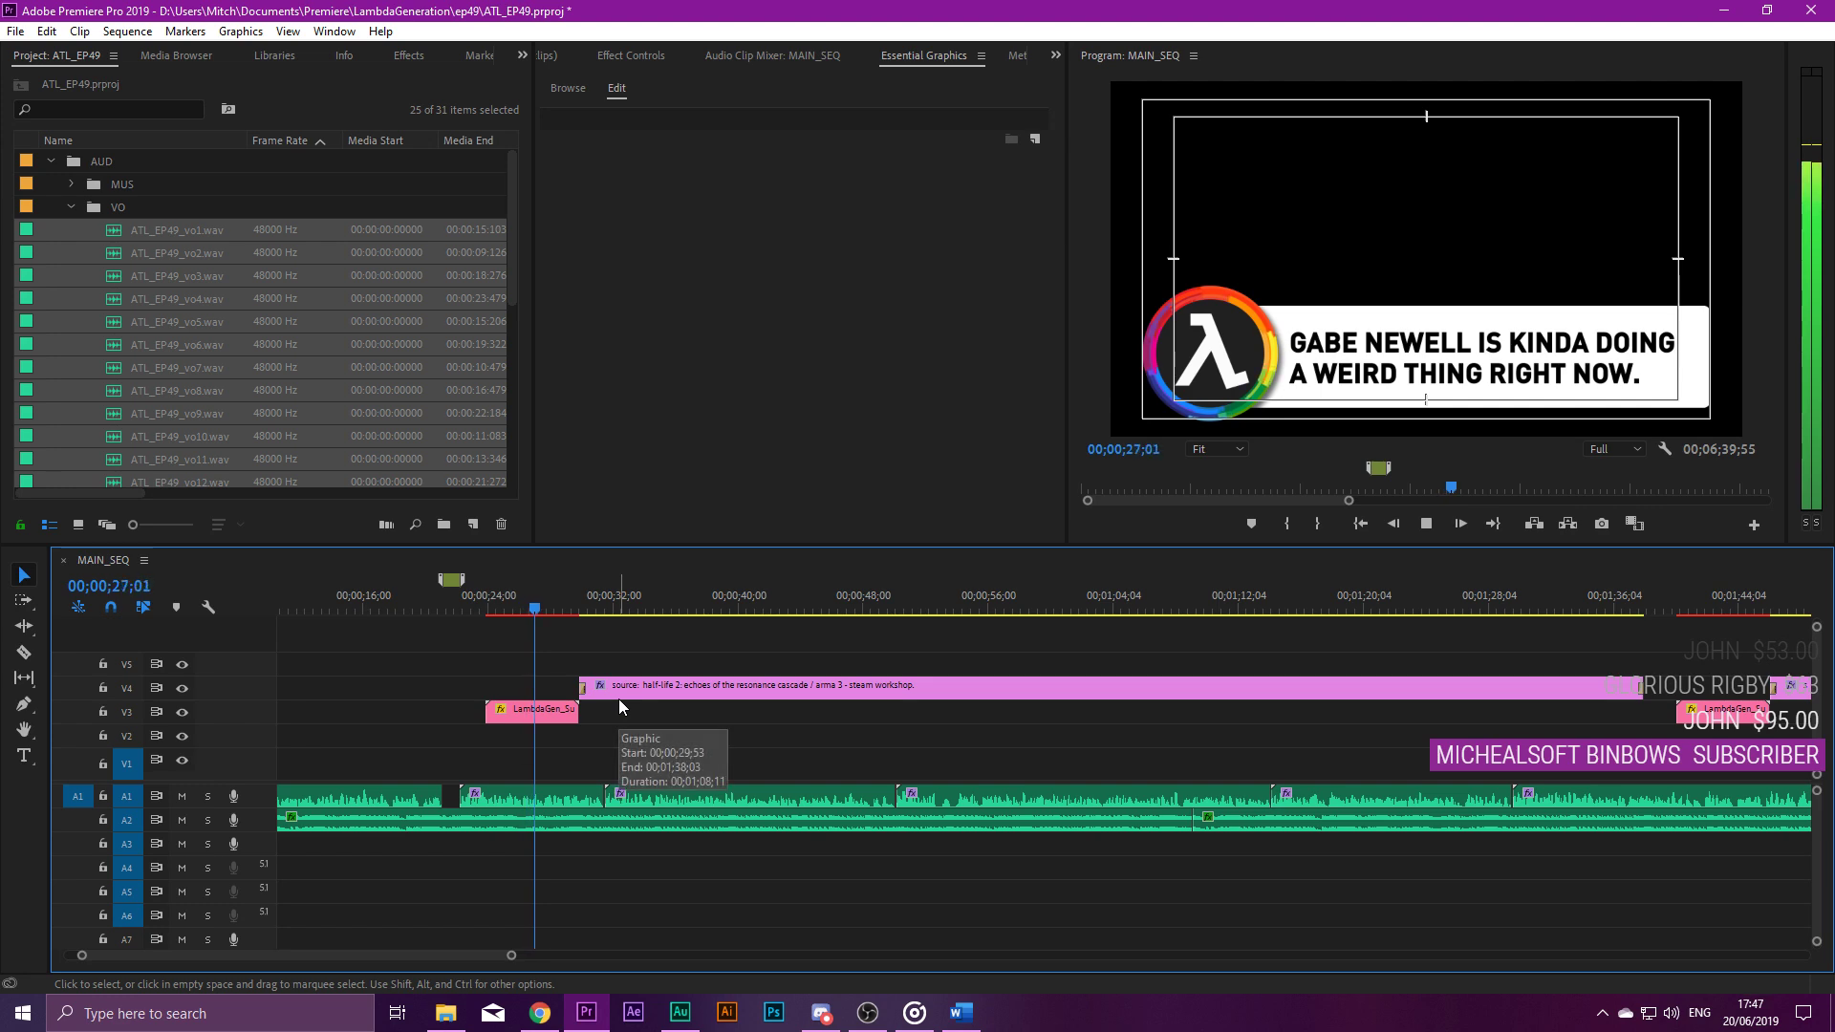
{"action": "key", "text": "space"}
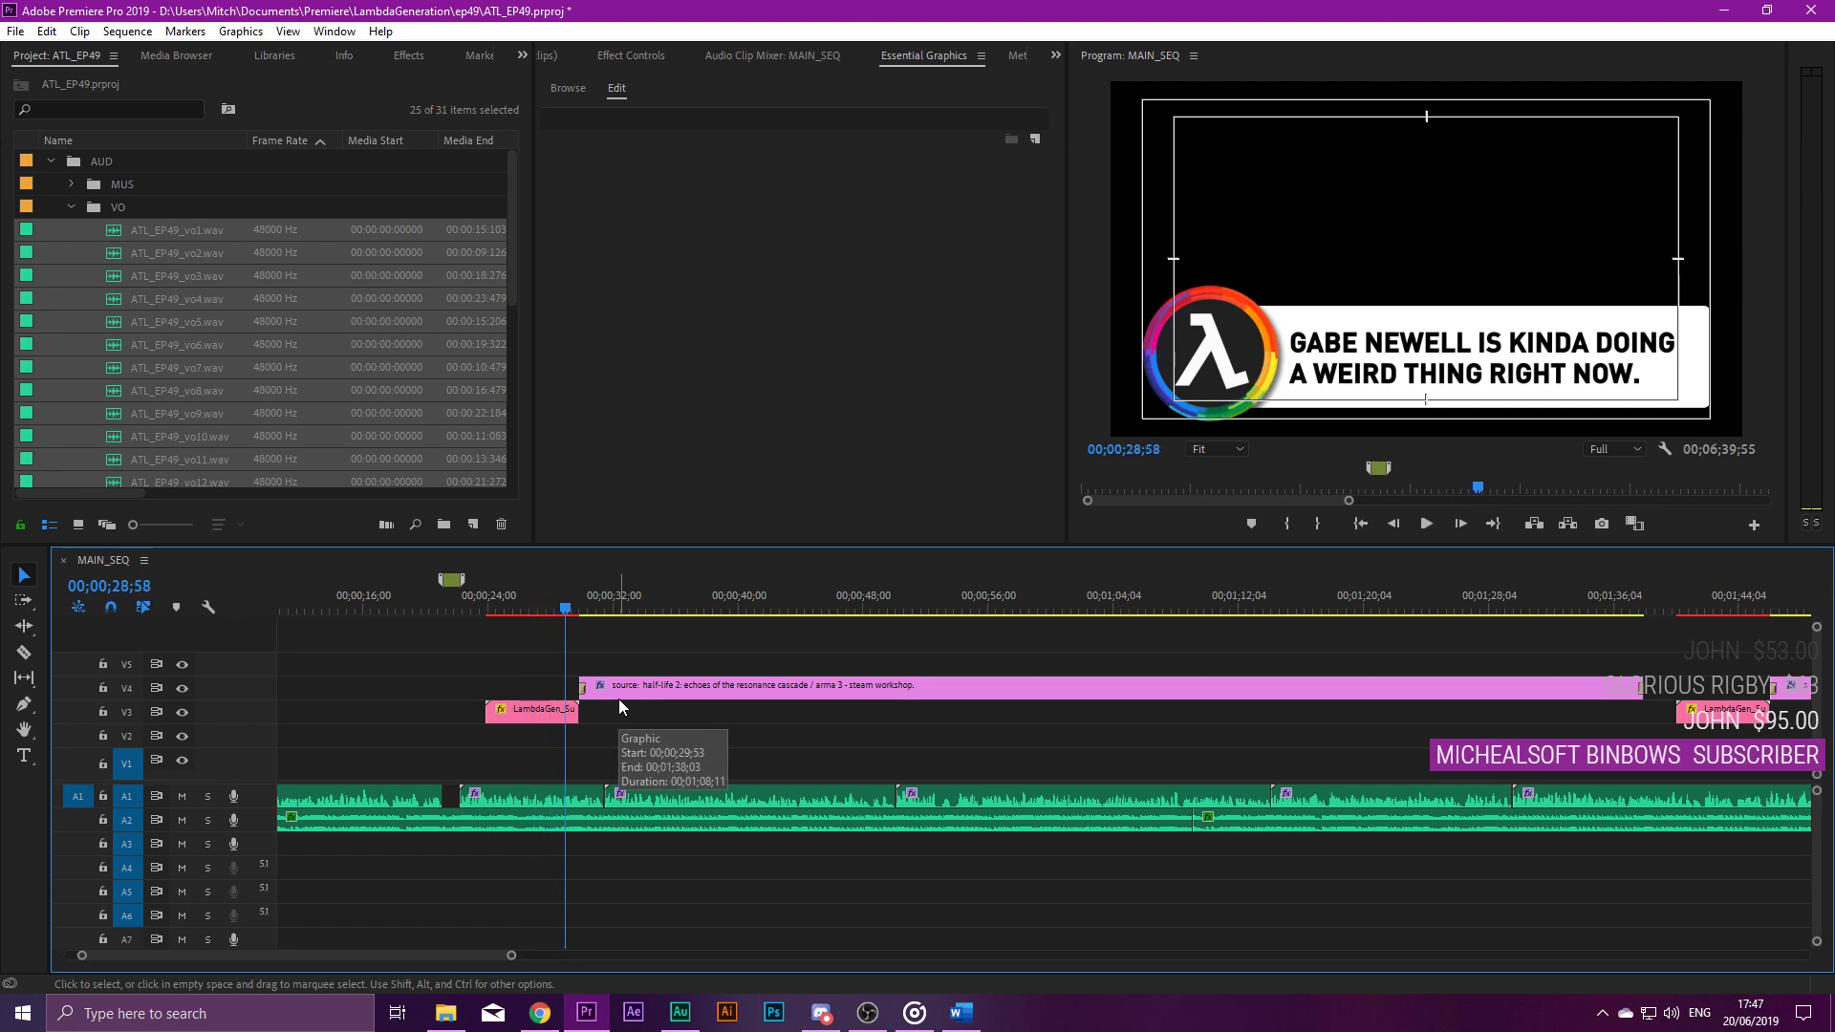
{"action": "left_click", "coordinate": [841, 606]}
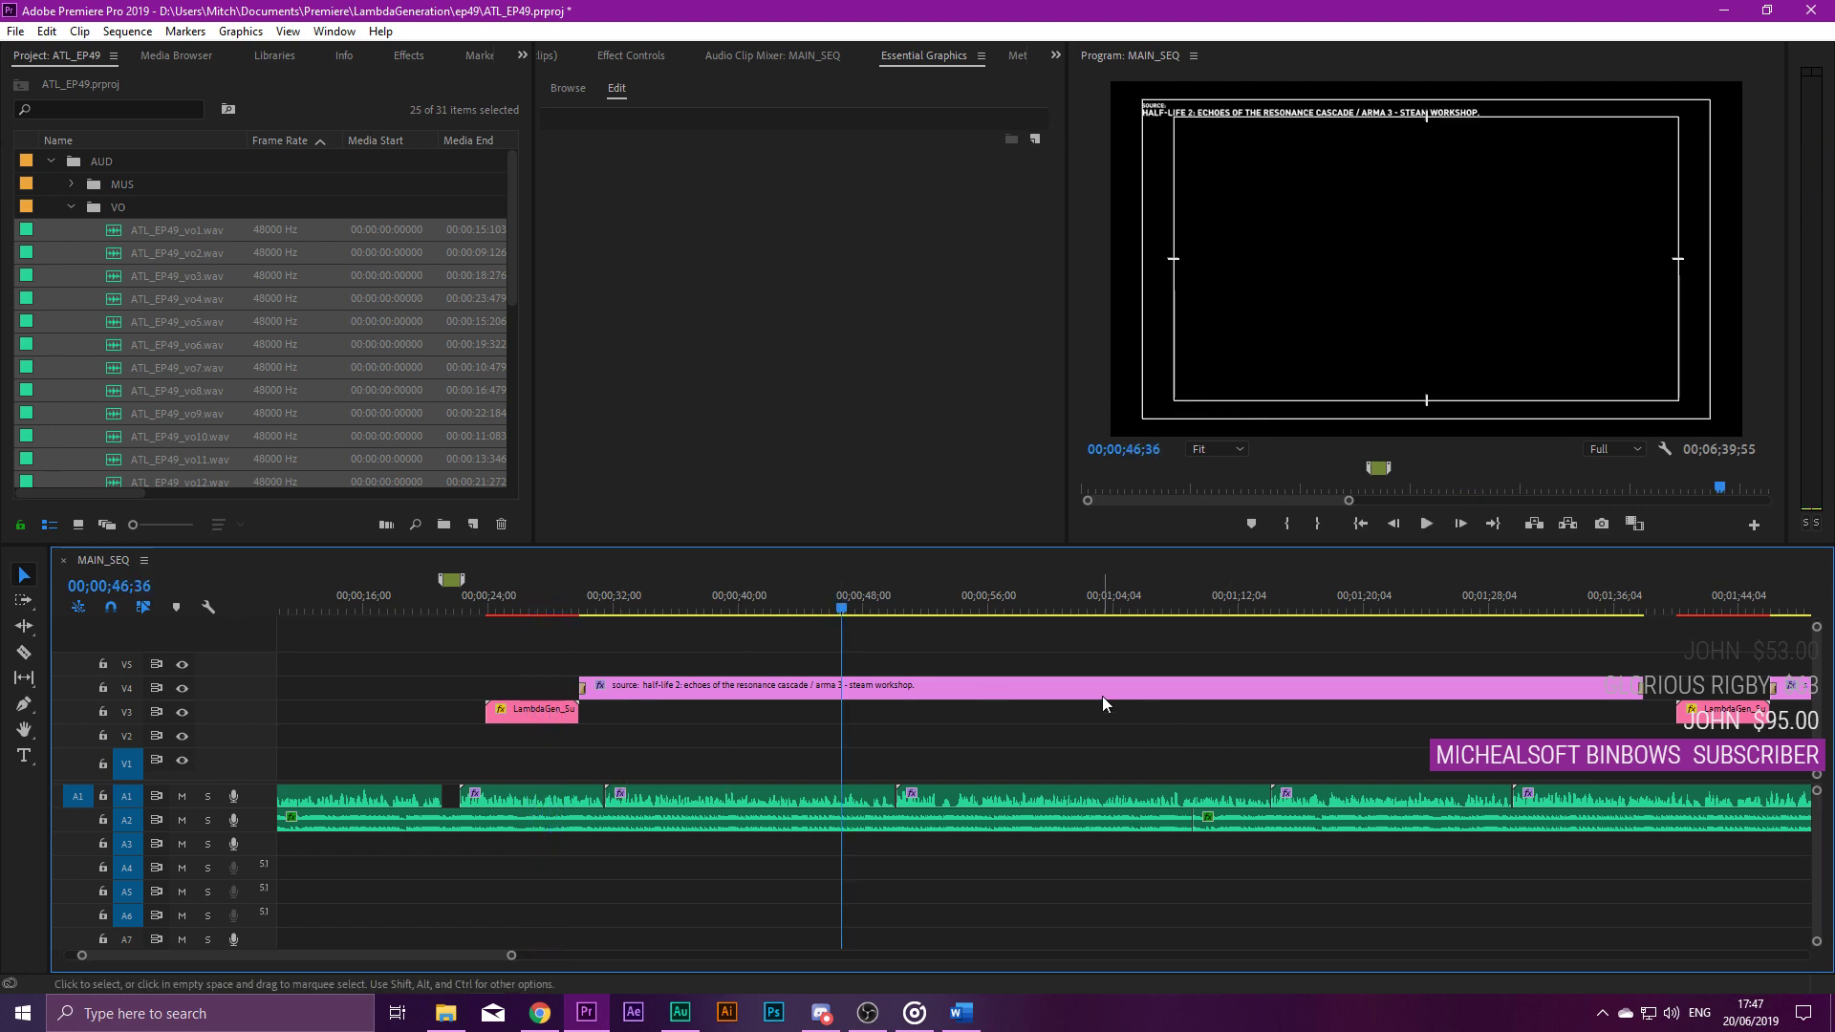
Shift the second subject card and the black mesa source graphic's start past the second marker, and extend the half-life 2 source graphic up to it.
{"action": "scroll", "coordinate": [1103, 695], "scroll_direction": "down", "scroll_amount": 3}
{"action": "key", "text": "minus"}
{"action": "key", "text": "minus"}
{"action": "scroll", "coordinate": [874, 686], "scroll_direction": "up", "scroll_amount": 2}
{"action": "left_click_drag", "start_coordinate": [909, 686], "coordinate": [1099, 686]}
{"action": "left_click_drag", "start_coordinate": [835, 686], "coordinate": [1033, 686]}
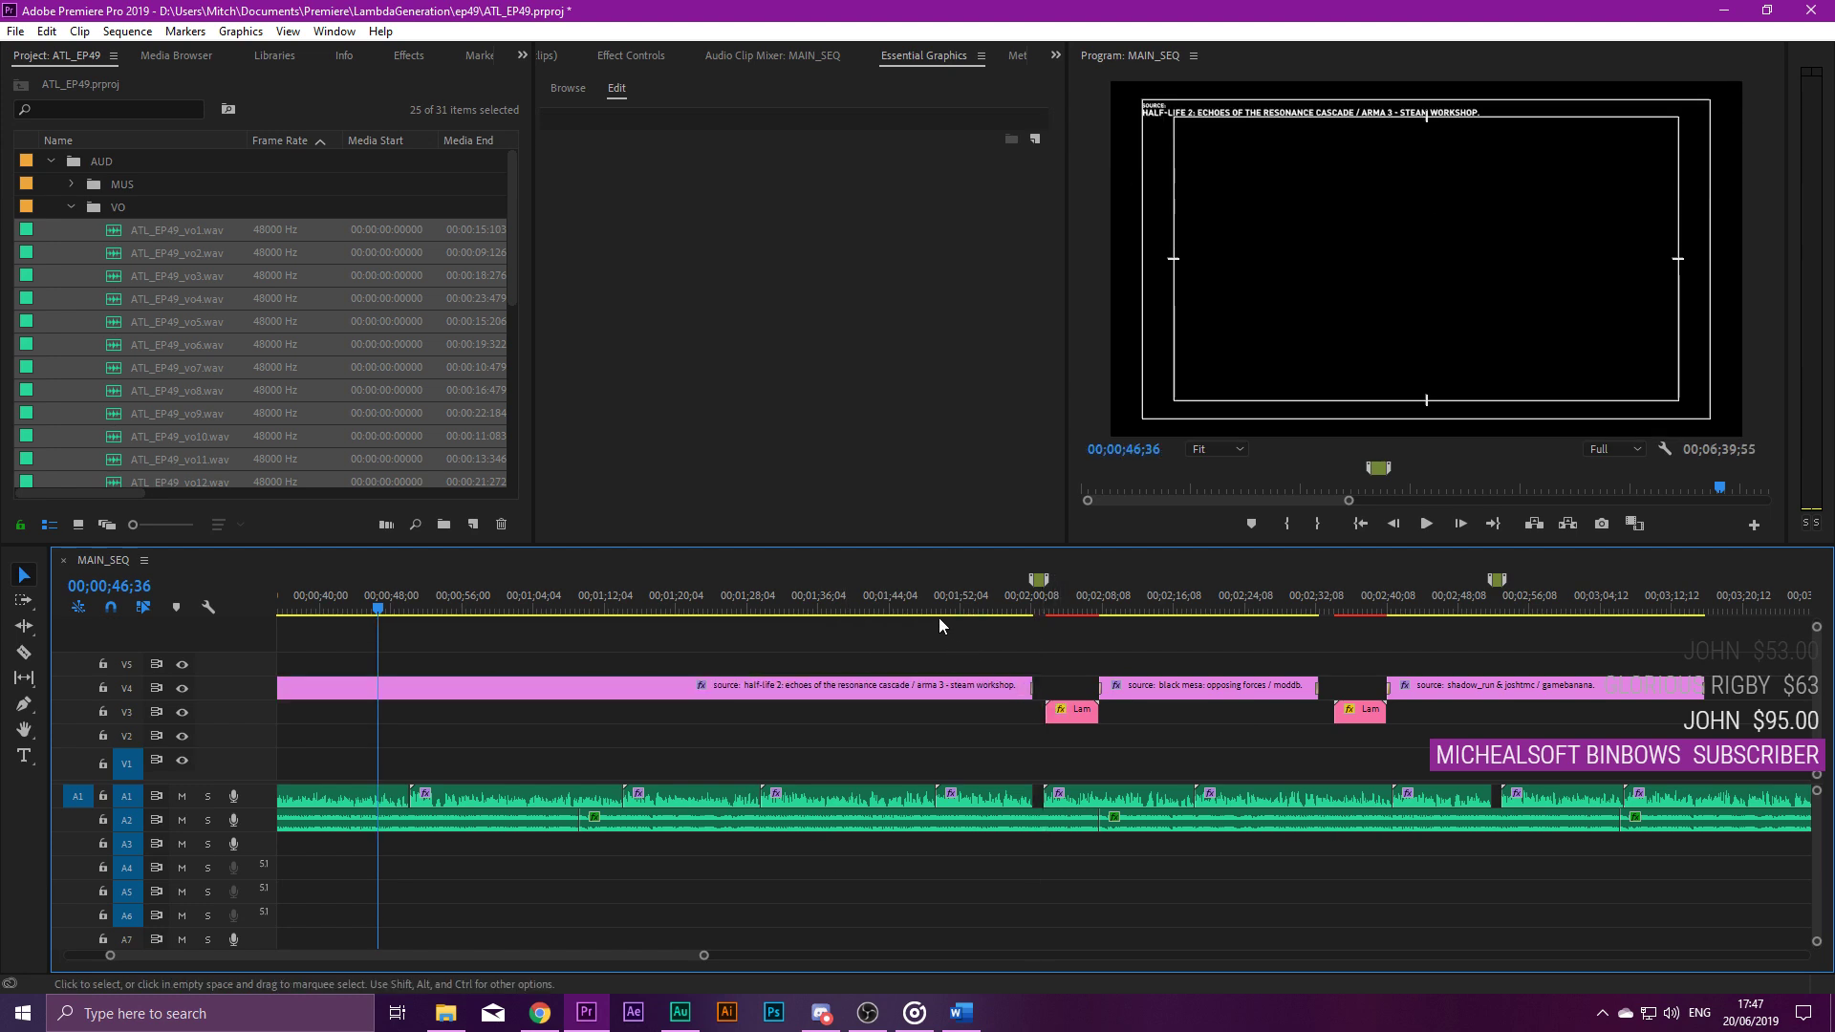
Replace "Half-Life 2: Echoes of the Resonance Cascade" in the first source graphic on V4 with "PROJECT BOREALIS".
{"action": "scroll", "coordinate": [927, 659], "scroll_direction": "up", "scroll_amount": 4}
{"action": "left_click", "coordinate": [644, 604]}
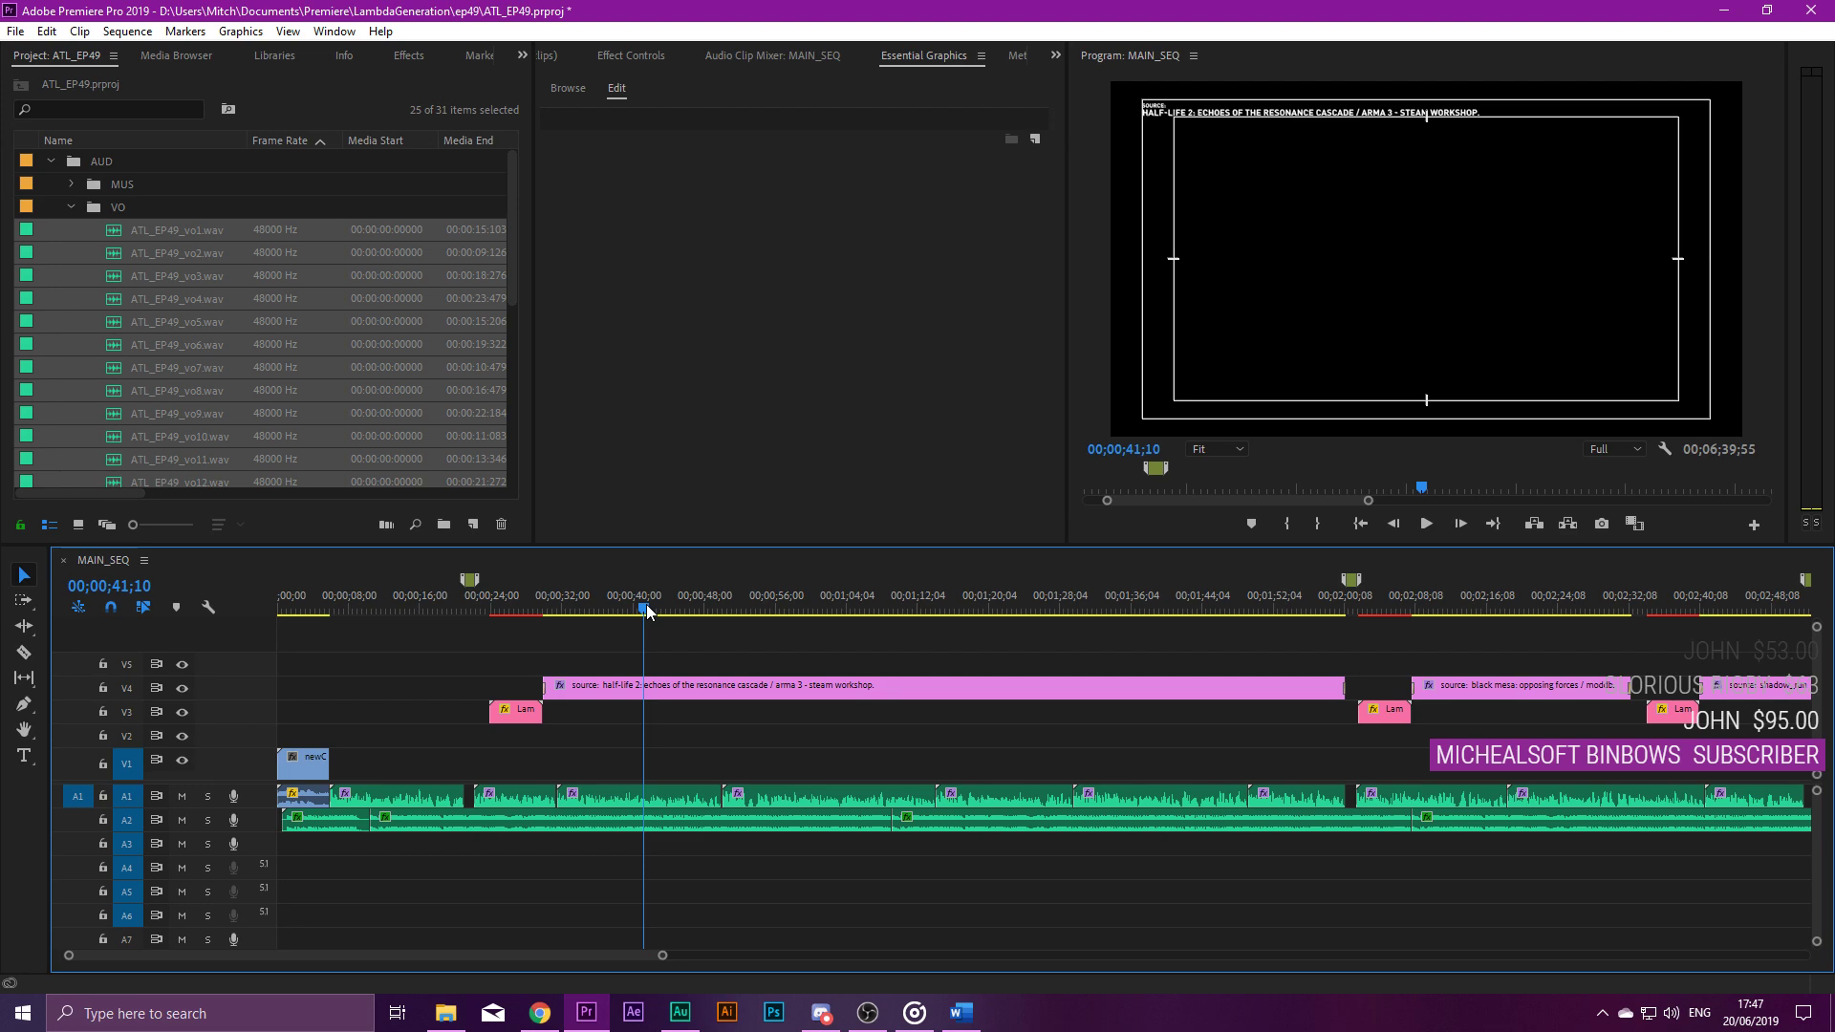
{"action": "left_click", "coordinate": [724, 672]}
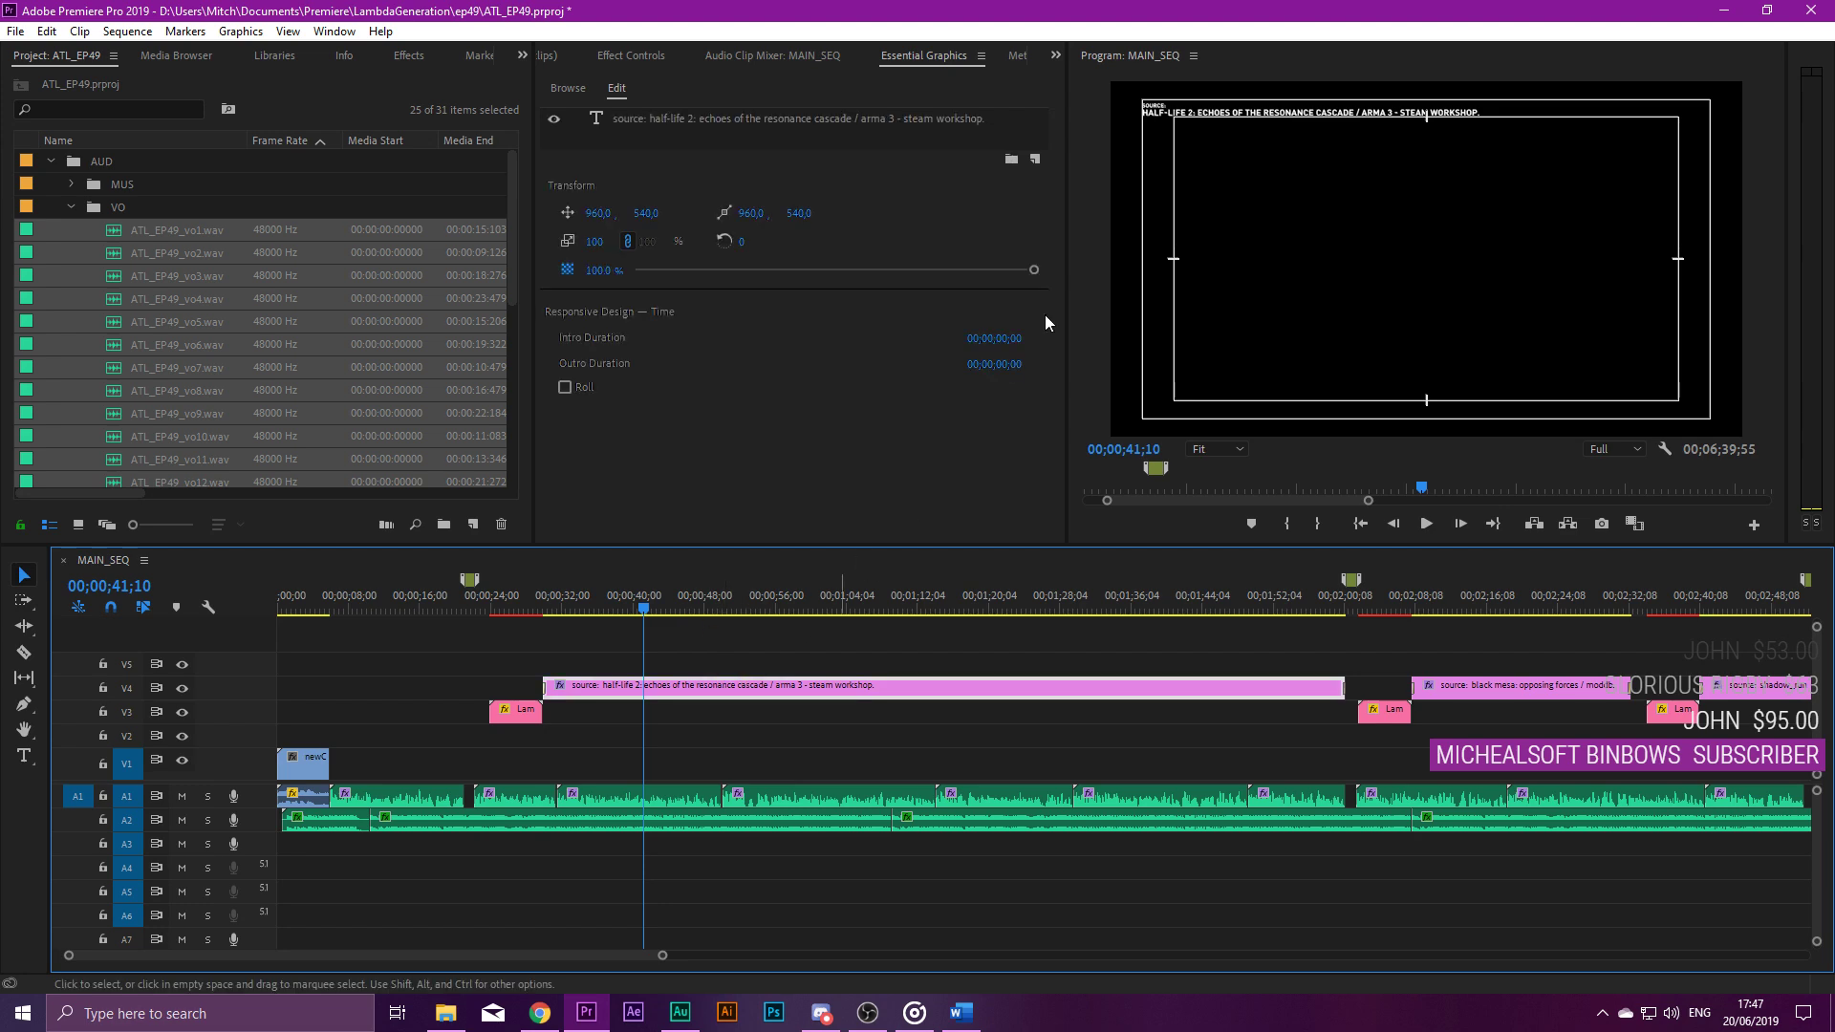
{"action": "double_click", "coordinate": [1126, 54]}
{"action": "left_click", "coordinate": [603, 151]}
{"action": "left_click_drag", "start_coordinate": [756, 145], "coordinate": [292, 154]}
{"action": "key", "text": "BackSpace"}
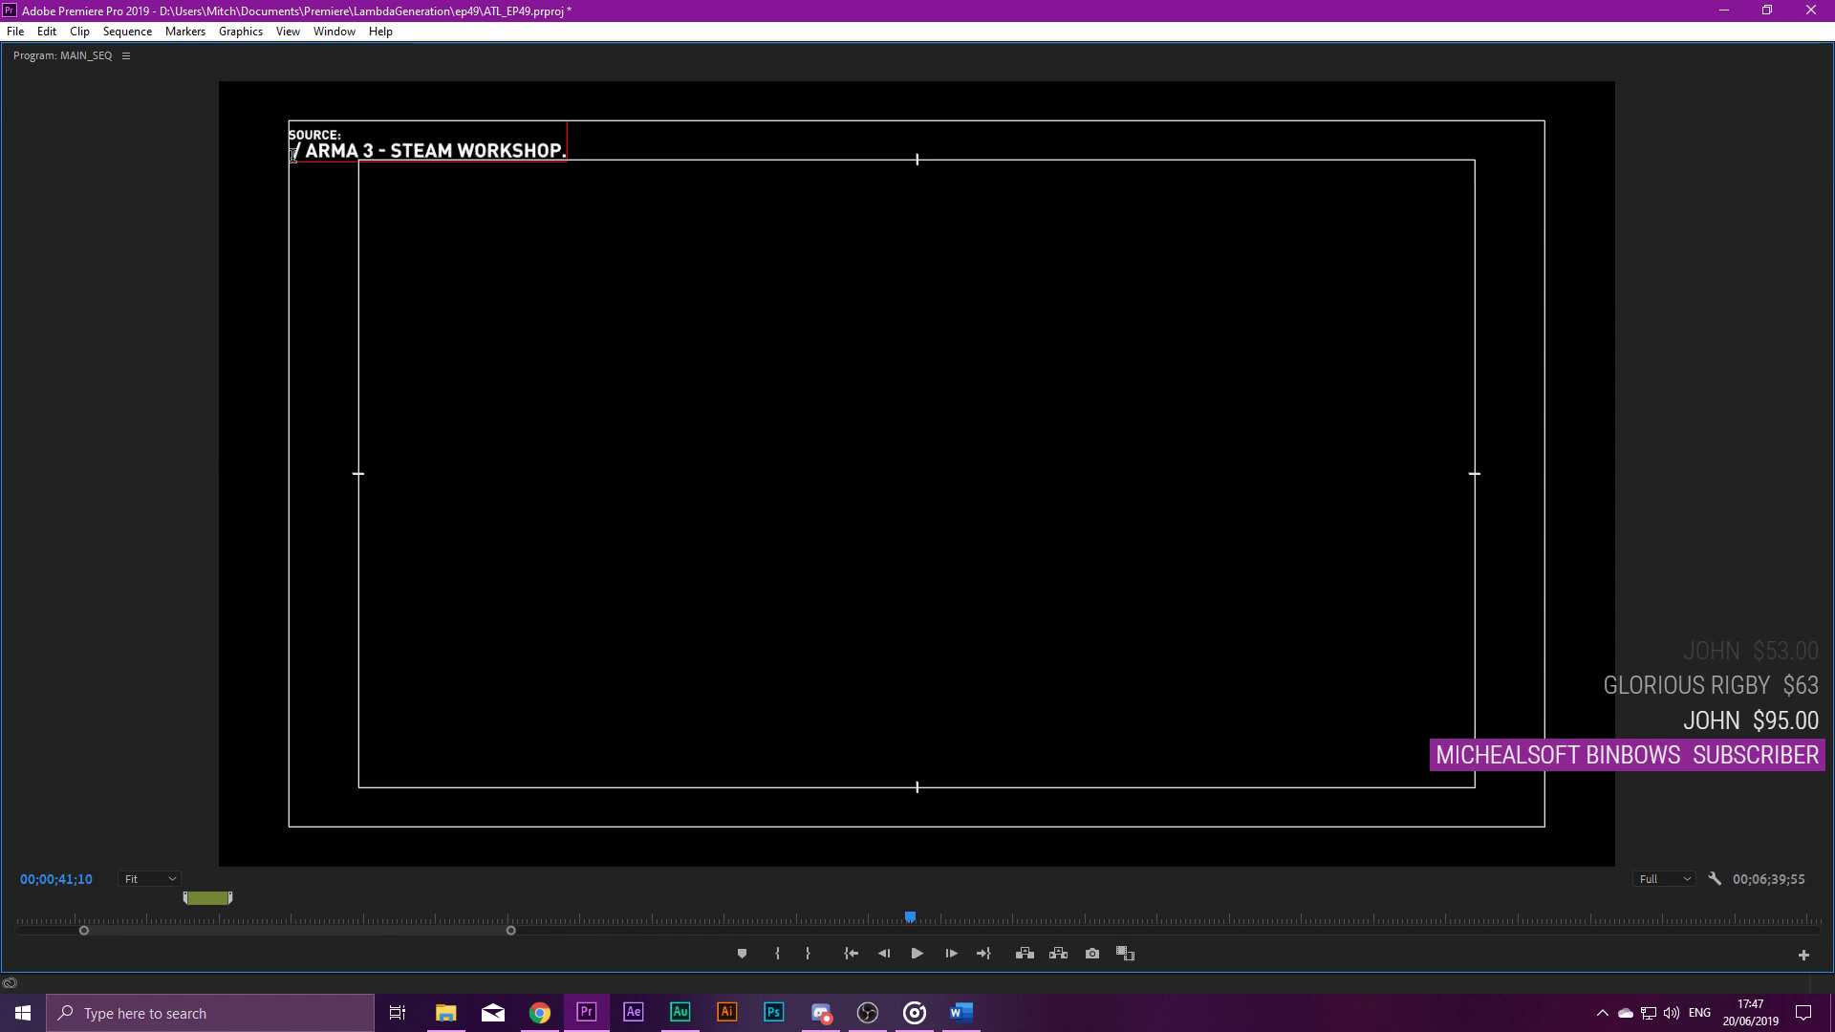
{"action": "type", "text": "3 "}
{"action": "type", "text": "ROJECT BOR"}
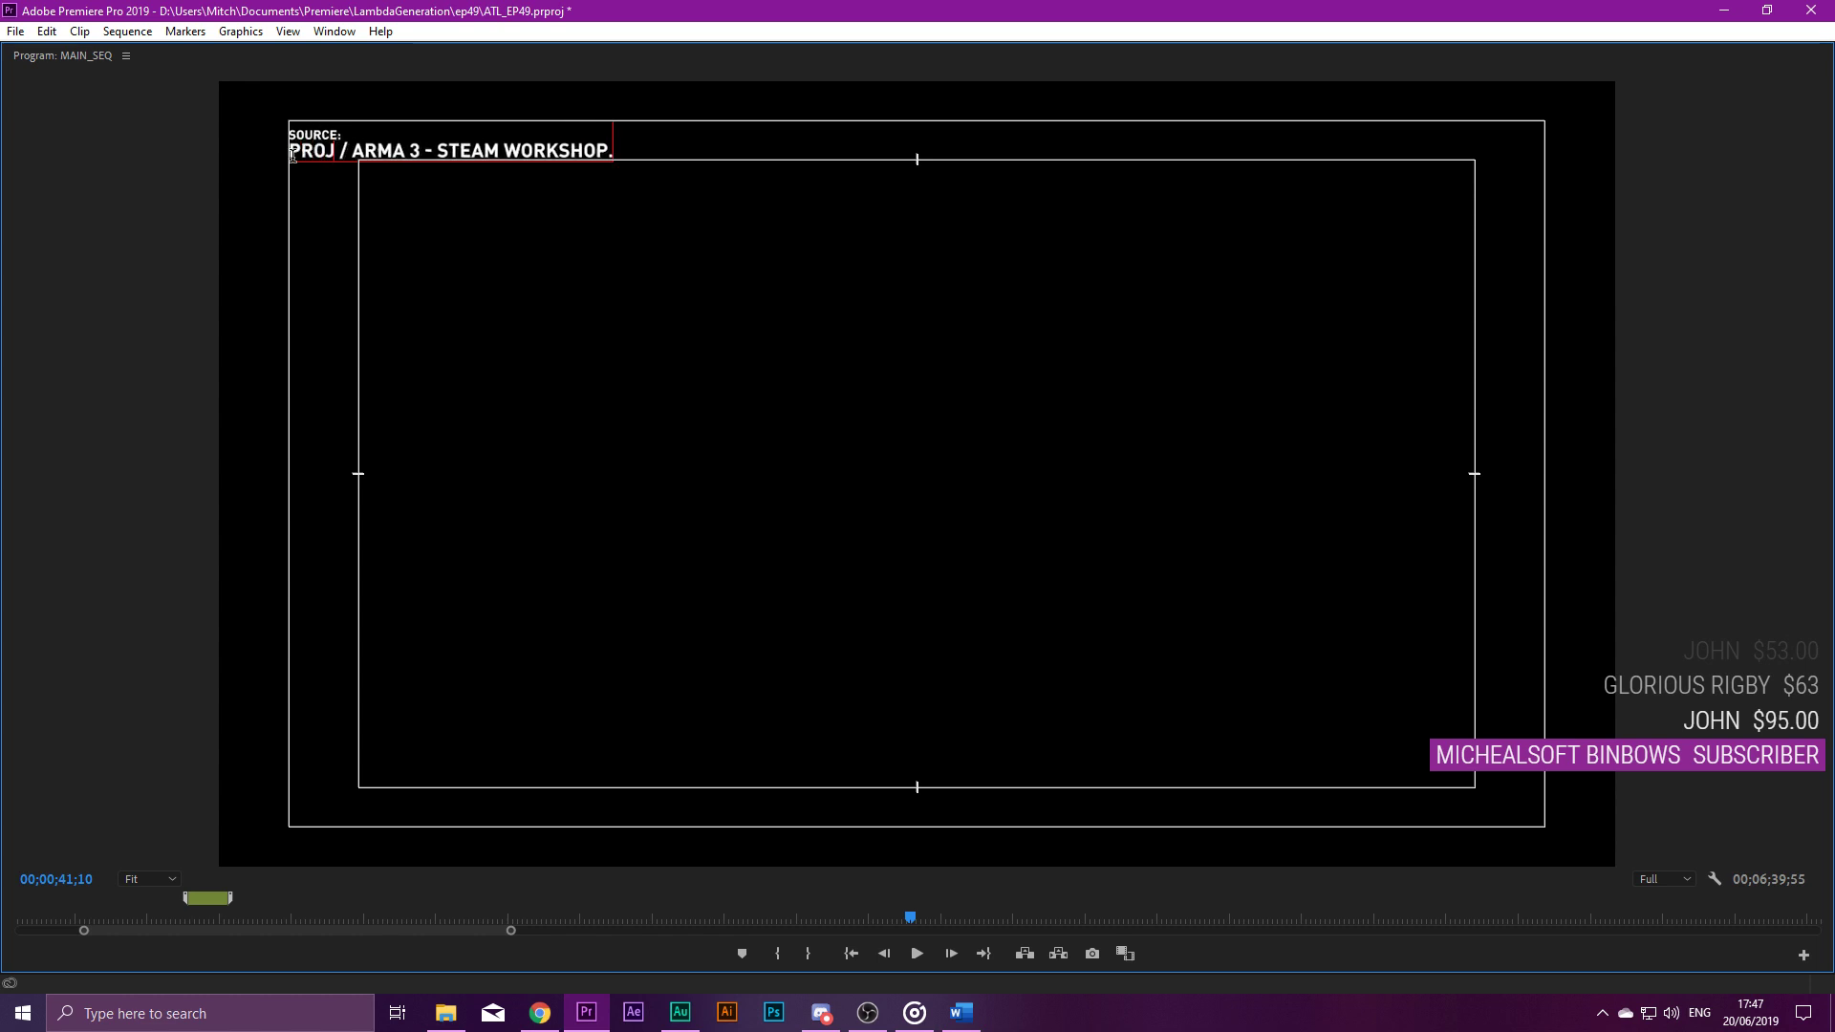
{"action": "type", "text": "EALIS"}
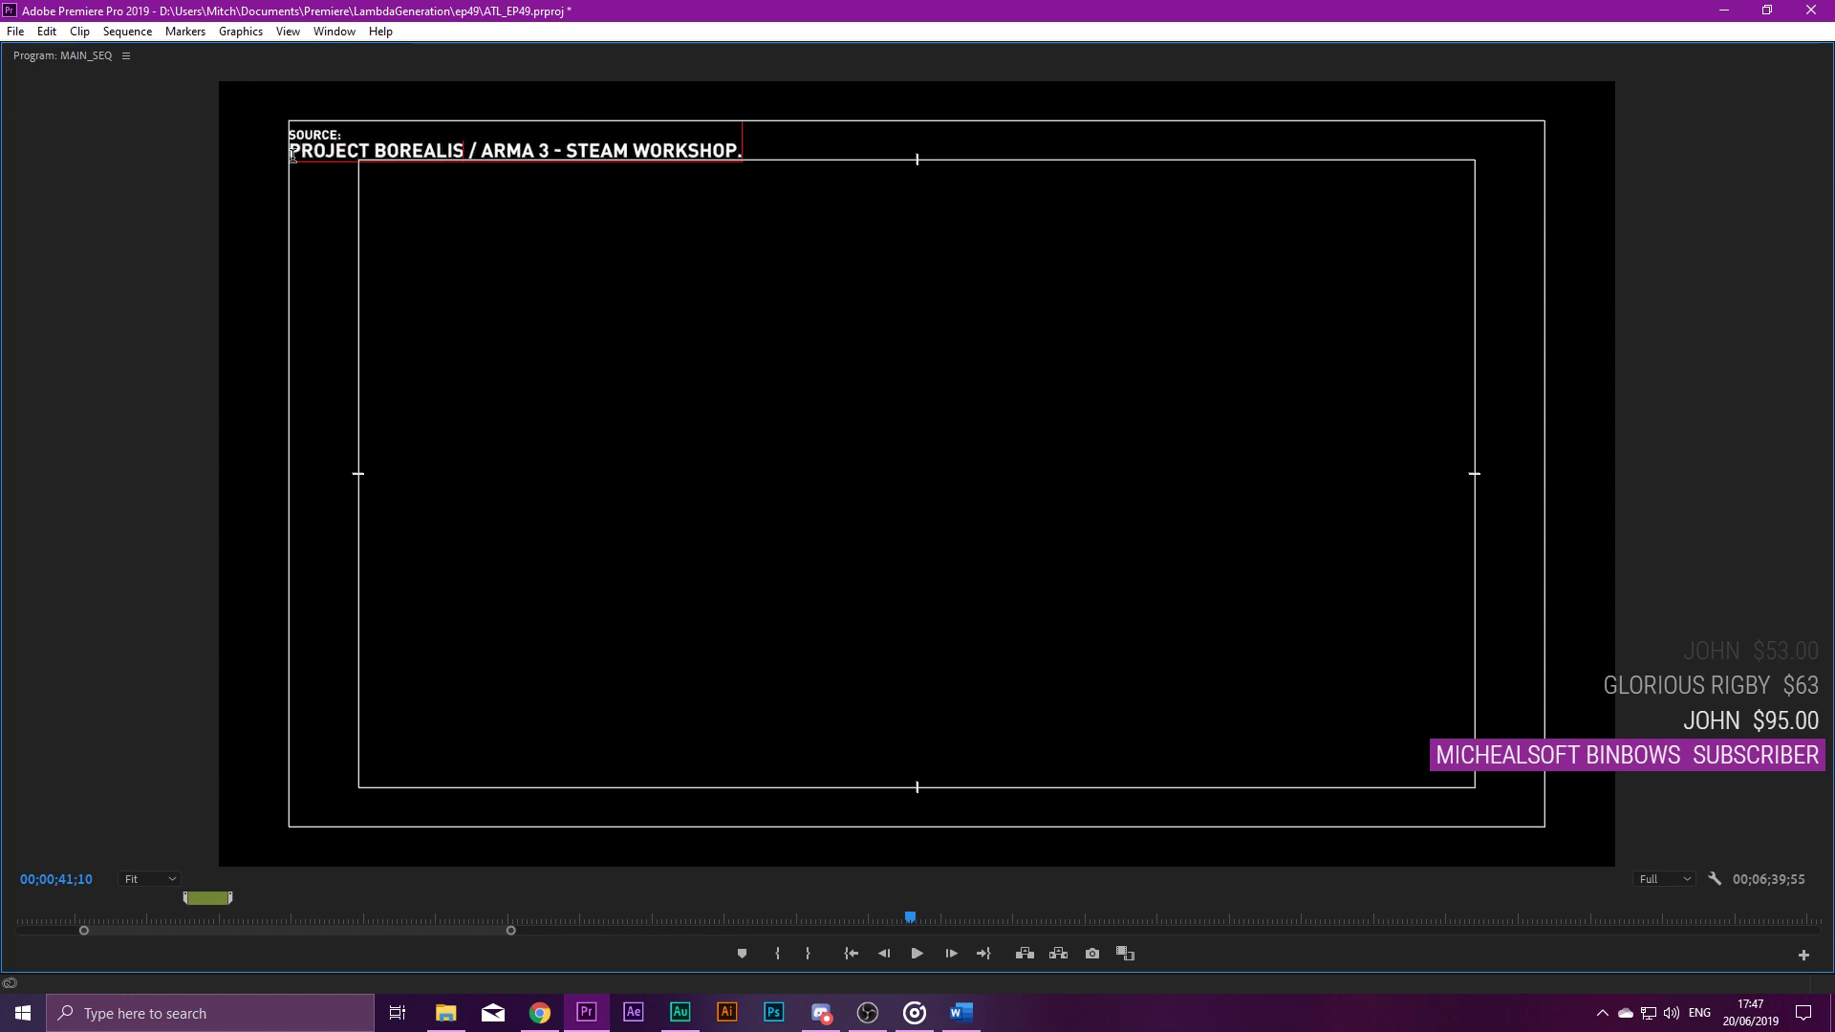
Replace "Arma 3 - Steam Workshop" after the slash in the first source graphic with "YOUTUBE", keeping the period.
{"action": "key", "text": "Delete"}
{"action": "key", "text": "Delete"}
{"action": "key", "text": "Delete"}
{"action": "key", "text": "Delete"}
{"action": "key", "text": "Delete"}
{"action": "key", "text": "Delete"}
{"action": "key", "text": "Delete"}
{"action": "key", "text": "Delete"}
{"action": "key", "text": "Delete"}
{"action": "key", "text": "Delete"}
{"action": "key", "text": "Delete"}
{"action": "key", "text": "Delete"}
{"action": "key", "text": "Delete"}
{"action": "key", "text": "Delete"}
{"action": "key", "text": "Delete"}
{"action": "key", "text": "Delete"}
{"action": "key", "text": "Delete"}
{"action": "key", "text": "Delete"}
{"action": "key", "text": "Delete"}
{"action": "key", "text": "Delete"}
{"action": "key", "text": "Delete"}
{"action": "key", "text": "Delete"}
{"action": "key", "text": "Delete"}
{"action": "type", "text": "YOUTU"}
{"action": "key", "text": "BackSpace"}
{"action": "type", "text": "UEB"}
{"action": "key", "text": "BackSpace"}
{"action": "key", "text": "BackSpace"}
{"action": "type", "text": "BE"}
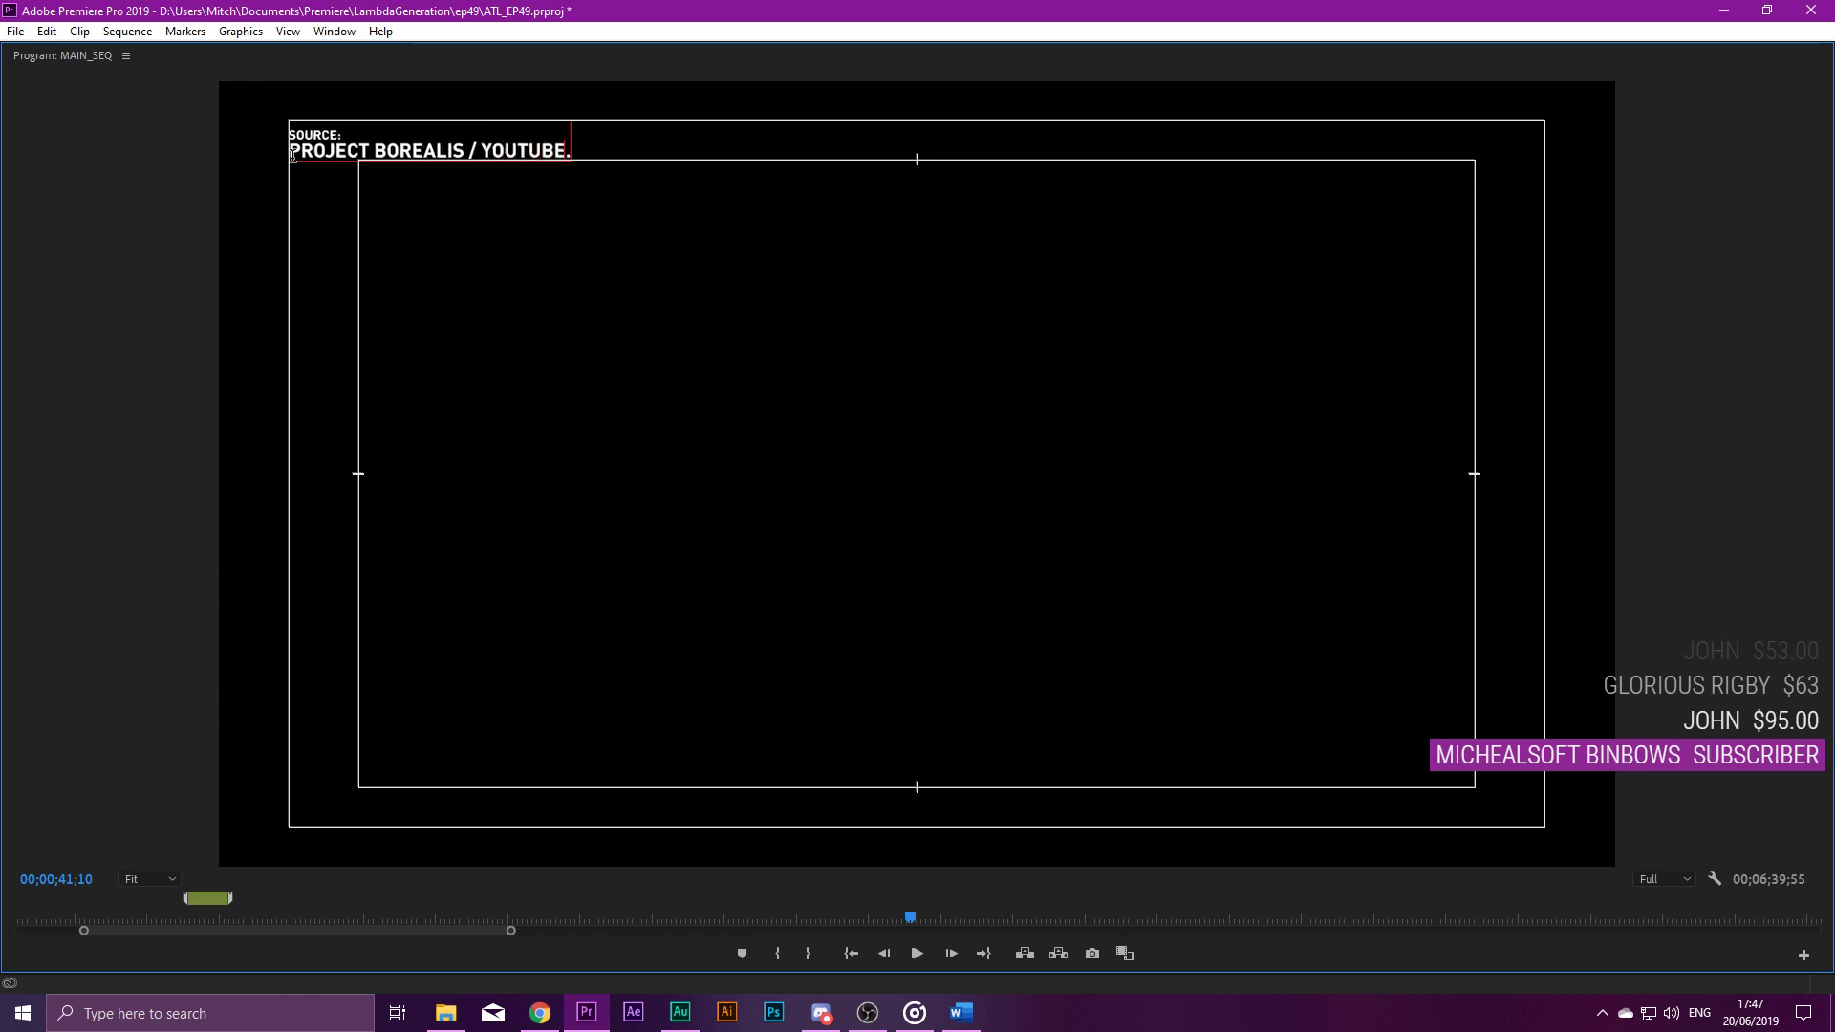
{"action": "double_click", "coordinate": [61, 47]}
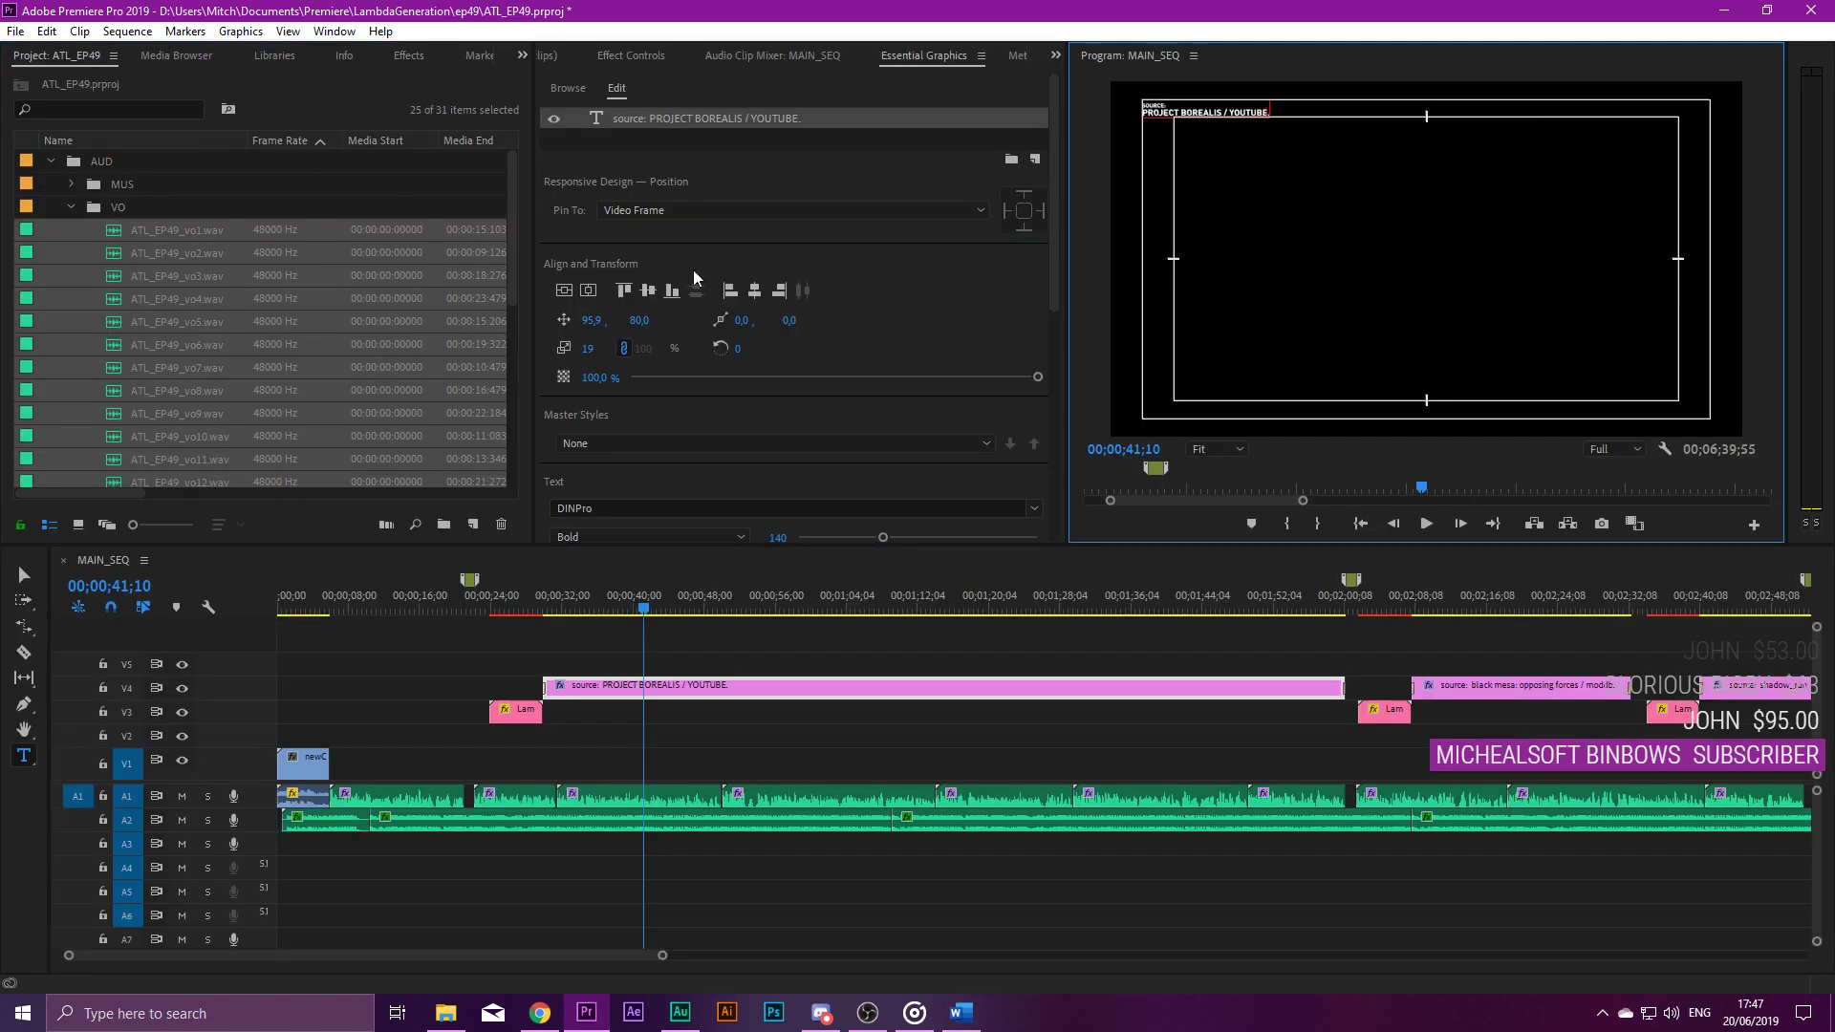
Switch to the EP49.docx script in Word and add the headline "Project Borealis releases new update video!" at the end.
{"action": "left_click", "coordinate": [1006, 633]}
{"action": "left_click_drag", "start_coordinate": [544, 612], "coordinate": [507, 616]}
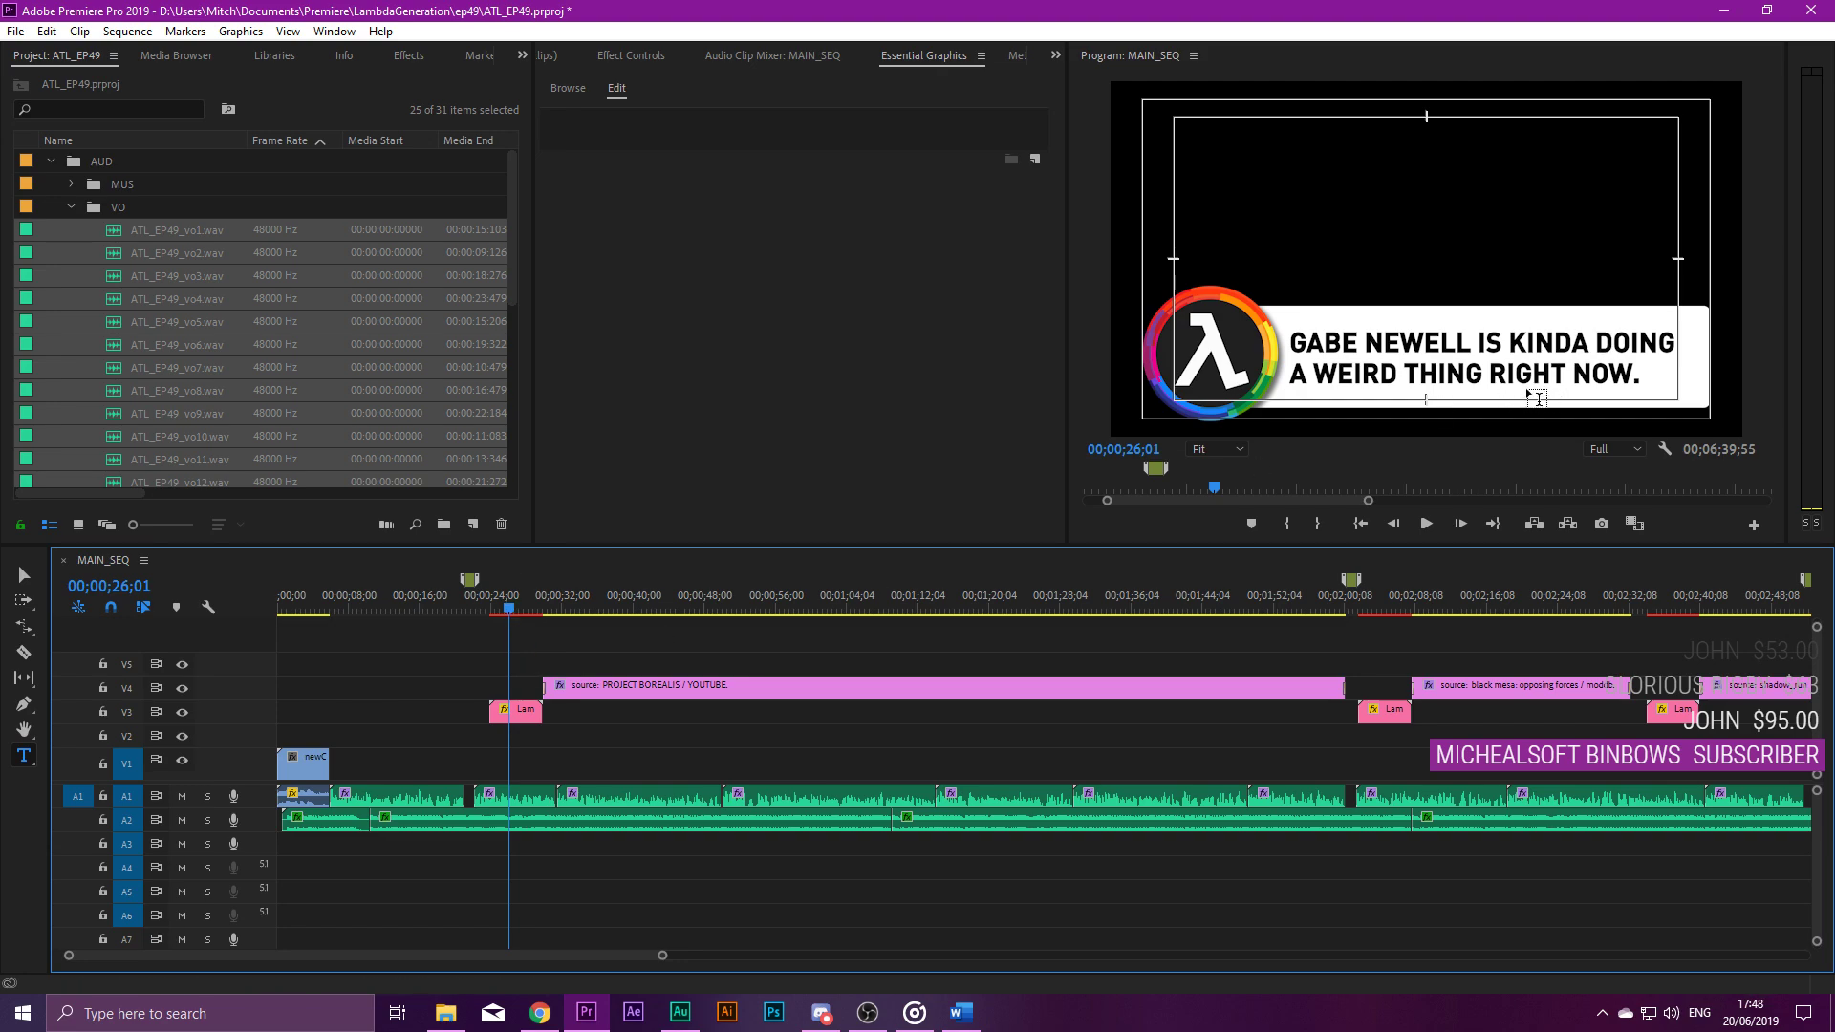
{"action": "mouse_move", "coordinate": [960, 1015]}
{"action": "left_click", "coordinate": [1034, 885]}
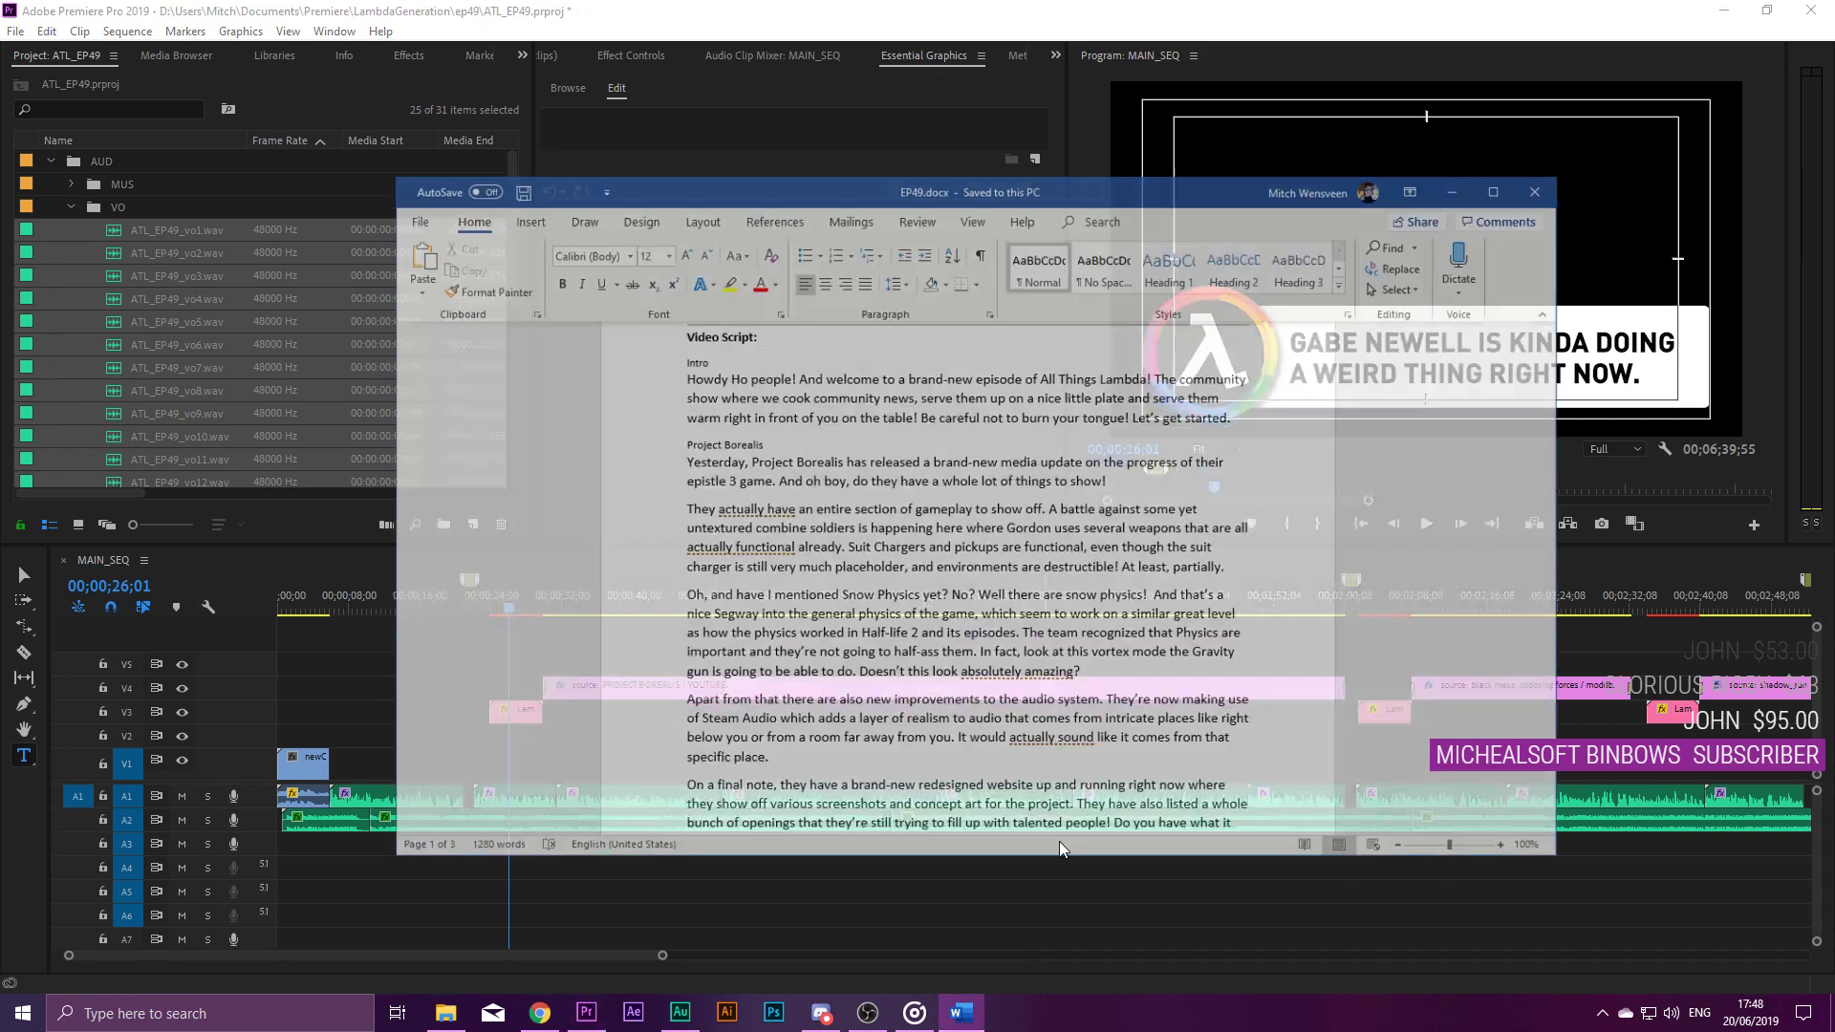
{"action": "scroll", "coordinate": [1107, 635], "scroll_direction": "down", "scroll_amount": 15}
{"action": "scroll", "coordinate": [1108, 635], "scroll_direction": "down", "scroll_amount": 15}
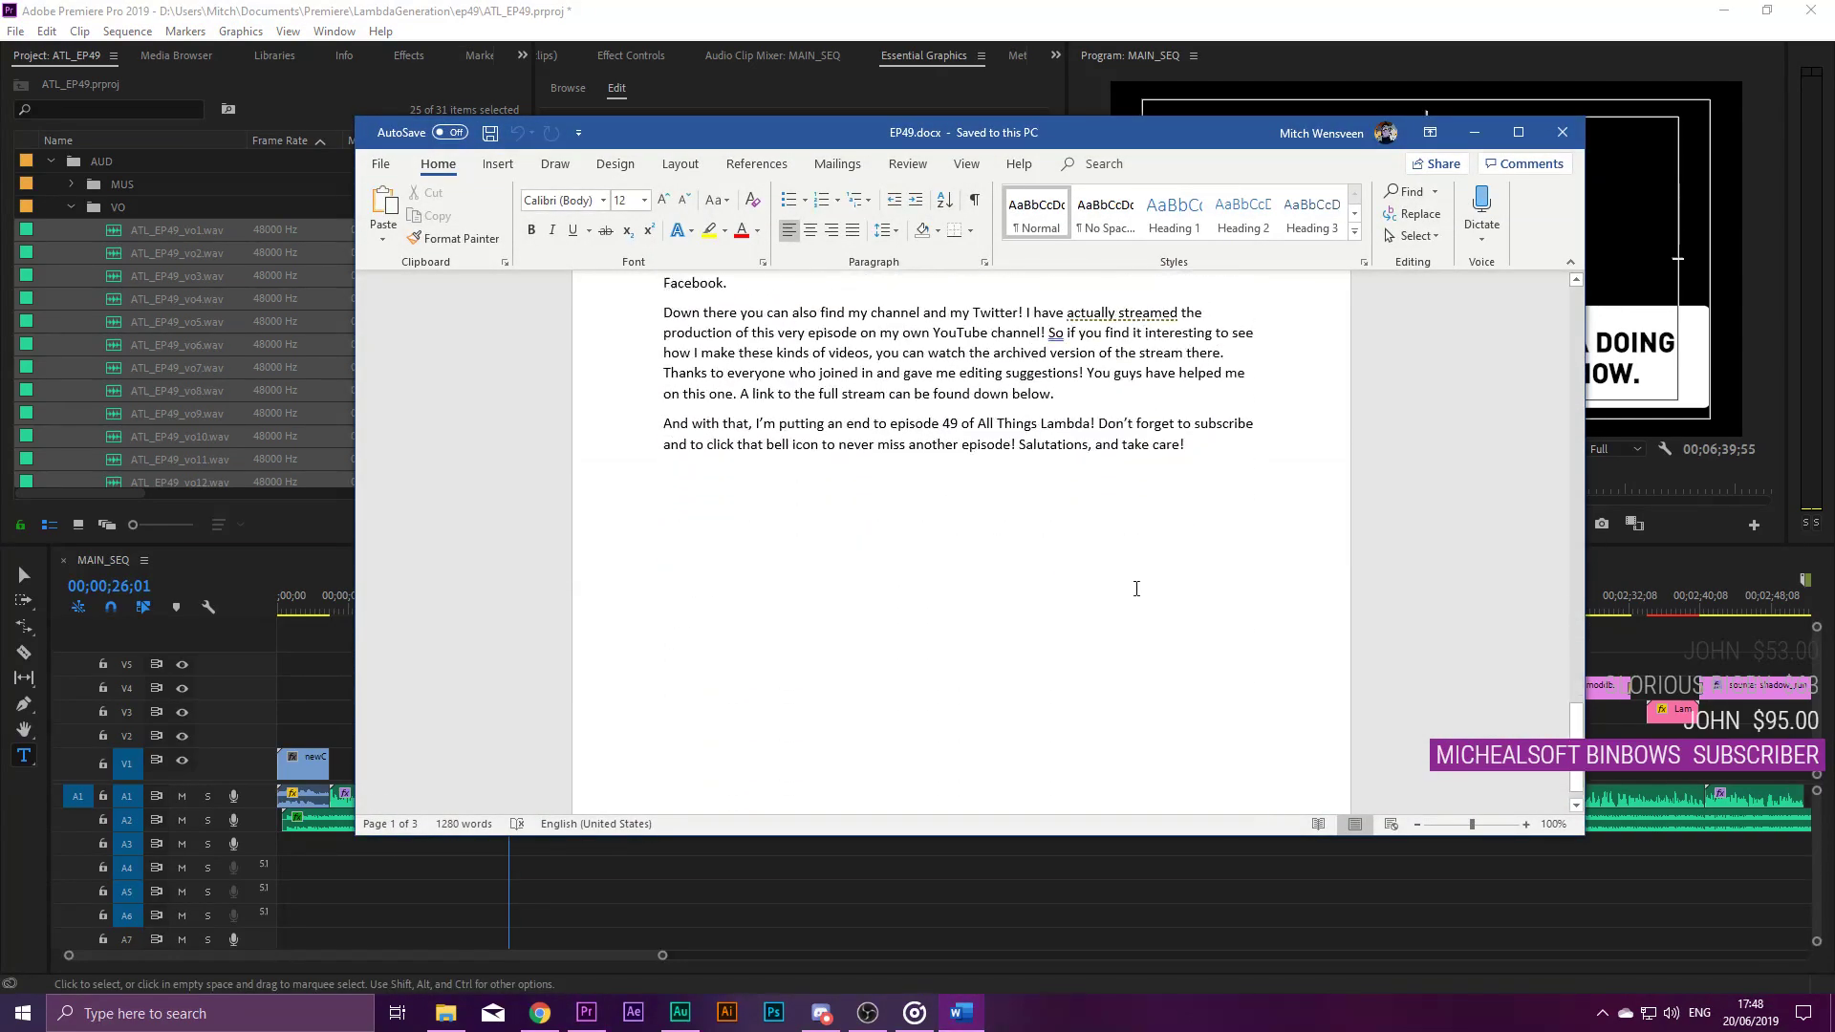
{"action": "key", "text": "Return"}
{"action": "key", "text": "Return"}
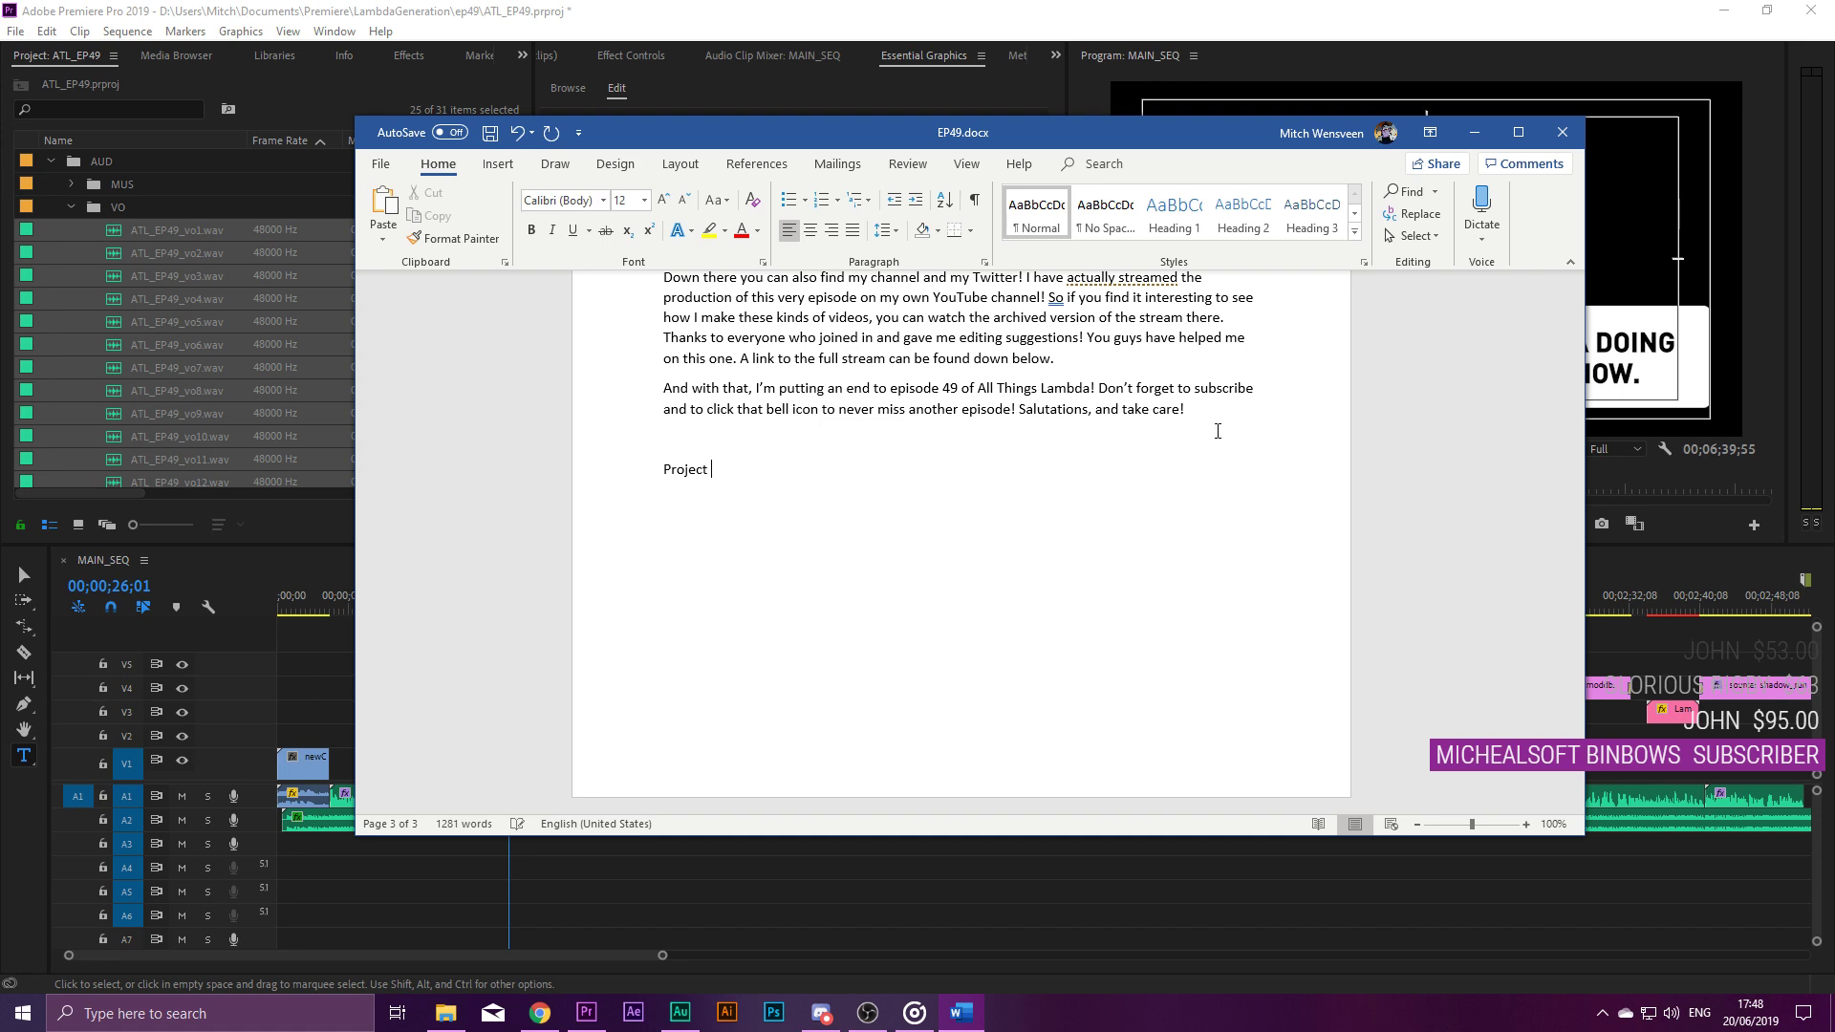
{"action": "type", "text": "rea"}
{"action": "type", "text": "lis releases new update video!"}
Copy the headline into the first subject card in Premiere Pro, with "Project Borealis releases" on line one and "new update video!" on line two.
{"action": "triple_click", "coordinate": [899, 467]}
{"action": "key", "text": "ctrl+c"}
{"action": "left_click", "coordinate": [984, 52]}
{"action": "left_click", "coordinate": [537, 712]}
{"action": "left_click", "coordinate": [698, 411]}
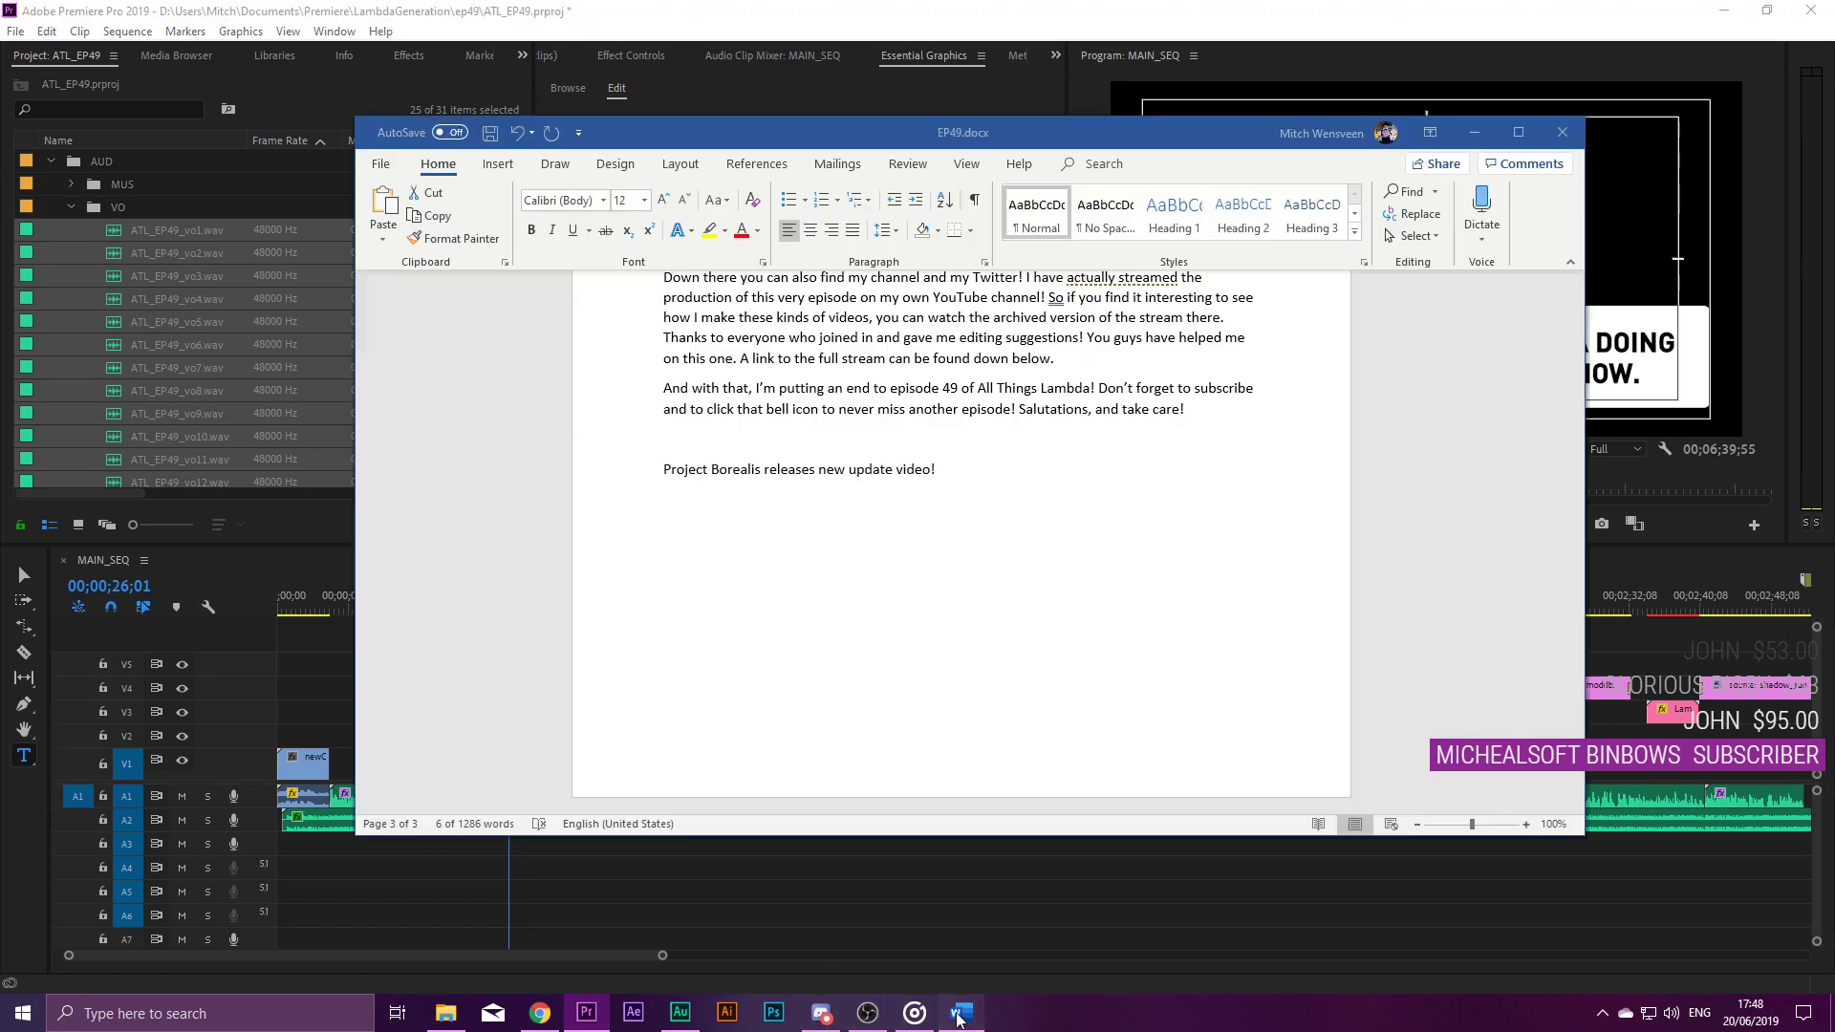
{"action": "left_click", "coordinate": [962, 1013]}
{"action": "left_click", "coordinate": [940, 479]}
{"action": "left_click", "coordinate": [938, 11]}
{"action": "left_click", "coordinate": [762, 166]}
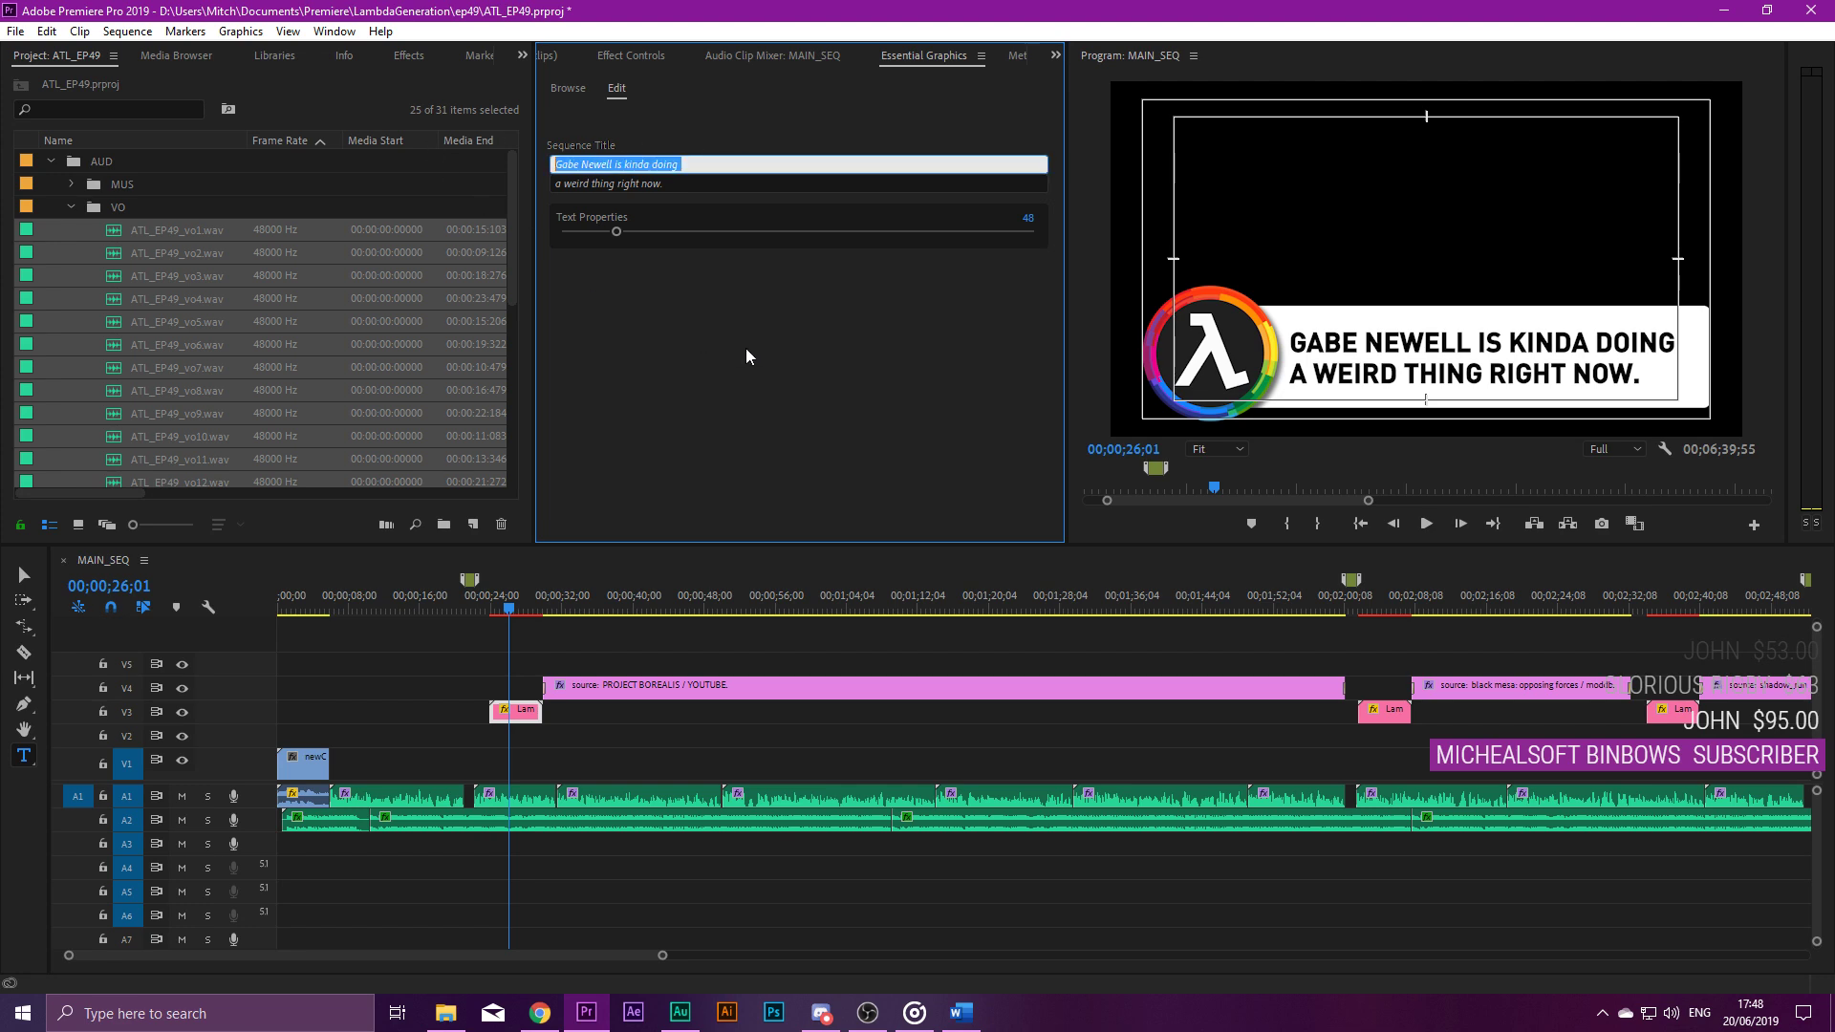
{"action": "key", "text": "ctrl+v"}
{"action": "left_click_drag", "start_coordinate": [776, 167], "coordinate": [665, 180]}
{"action": "key", "text": "BackSpace"}
{"action": "double_click", "coordinate": [690, 191]}
{"action": "key", "text": "ctrl+z"}
{"action": "left_click", "coordinate": [714, 334]}
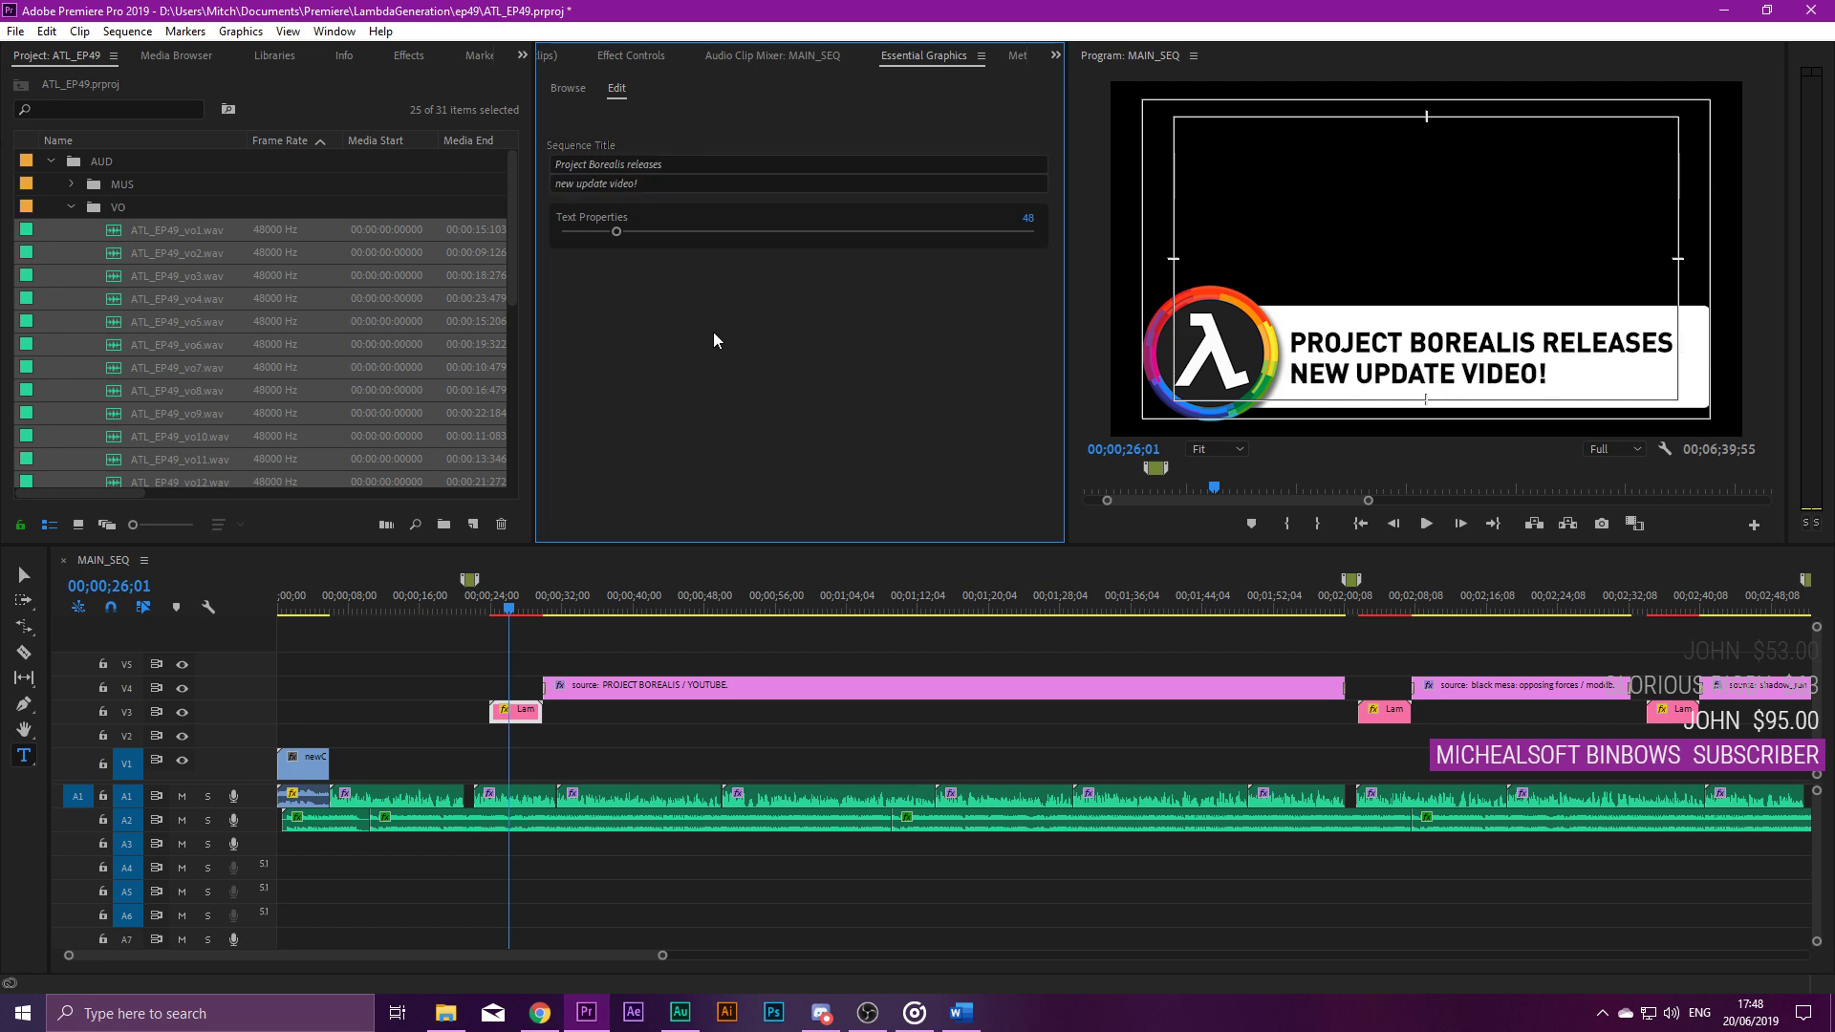
Set the first subject card's text size to 51 and play the card to check it.
{"action": "left_click_drag", "start_coordinate": [622, 232], "coordinate": [621, 232]}
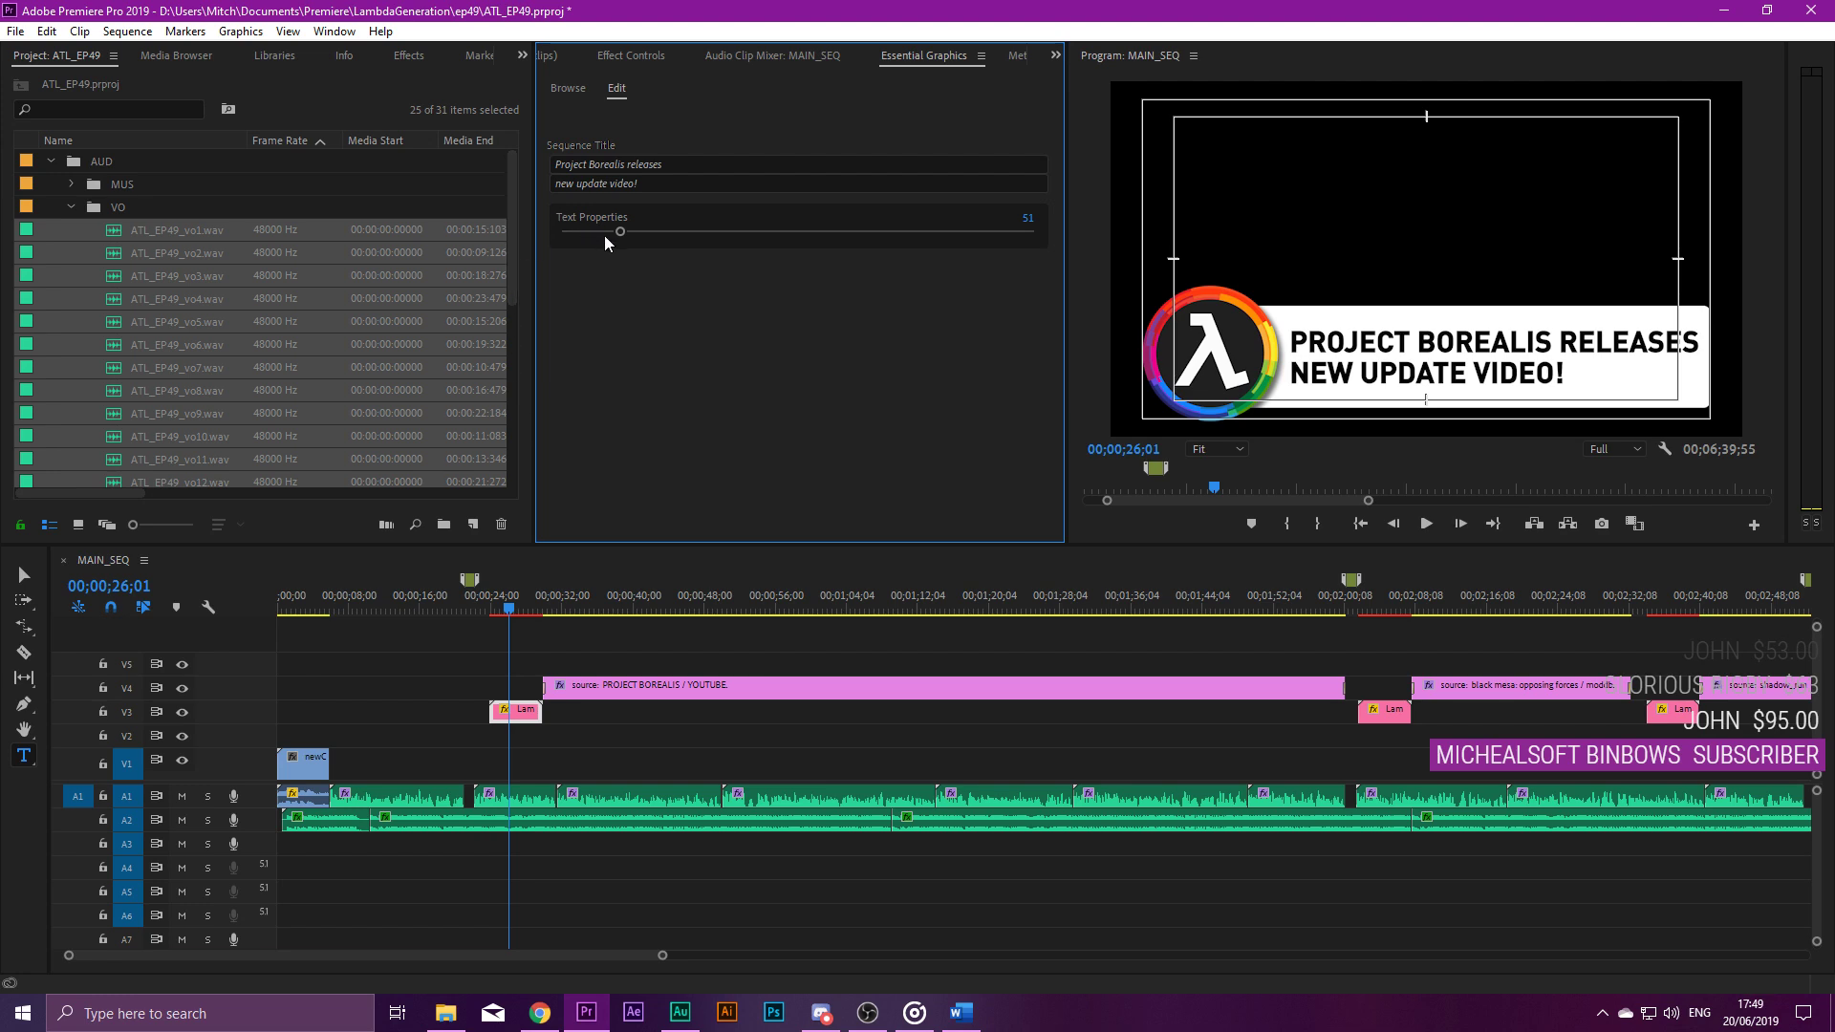
{"action": "left_click", "coordinate": [552, 625]}
{"action": "left_click", "coordinate": [538, 608]}
{"action": "left_click_drag", "start_coordinate": [534, 601], "coordinate": [486, 642]}
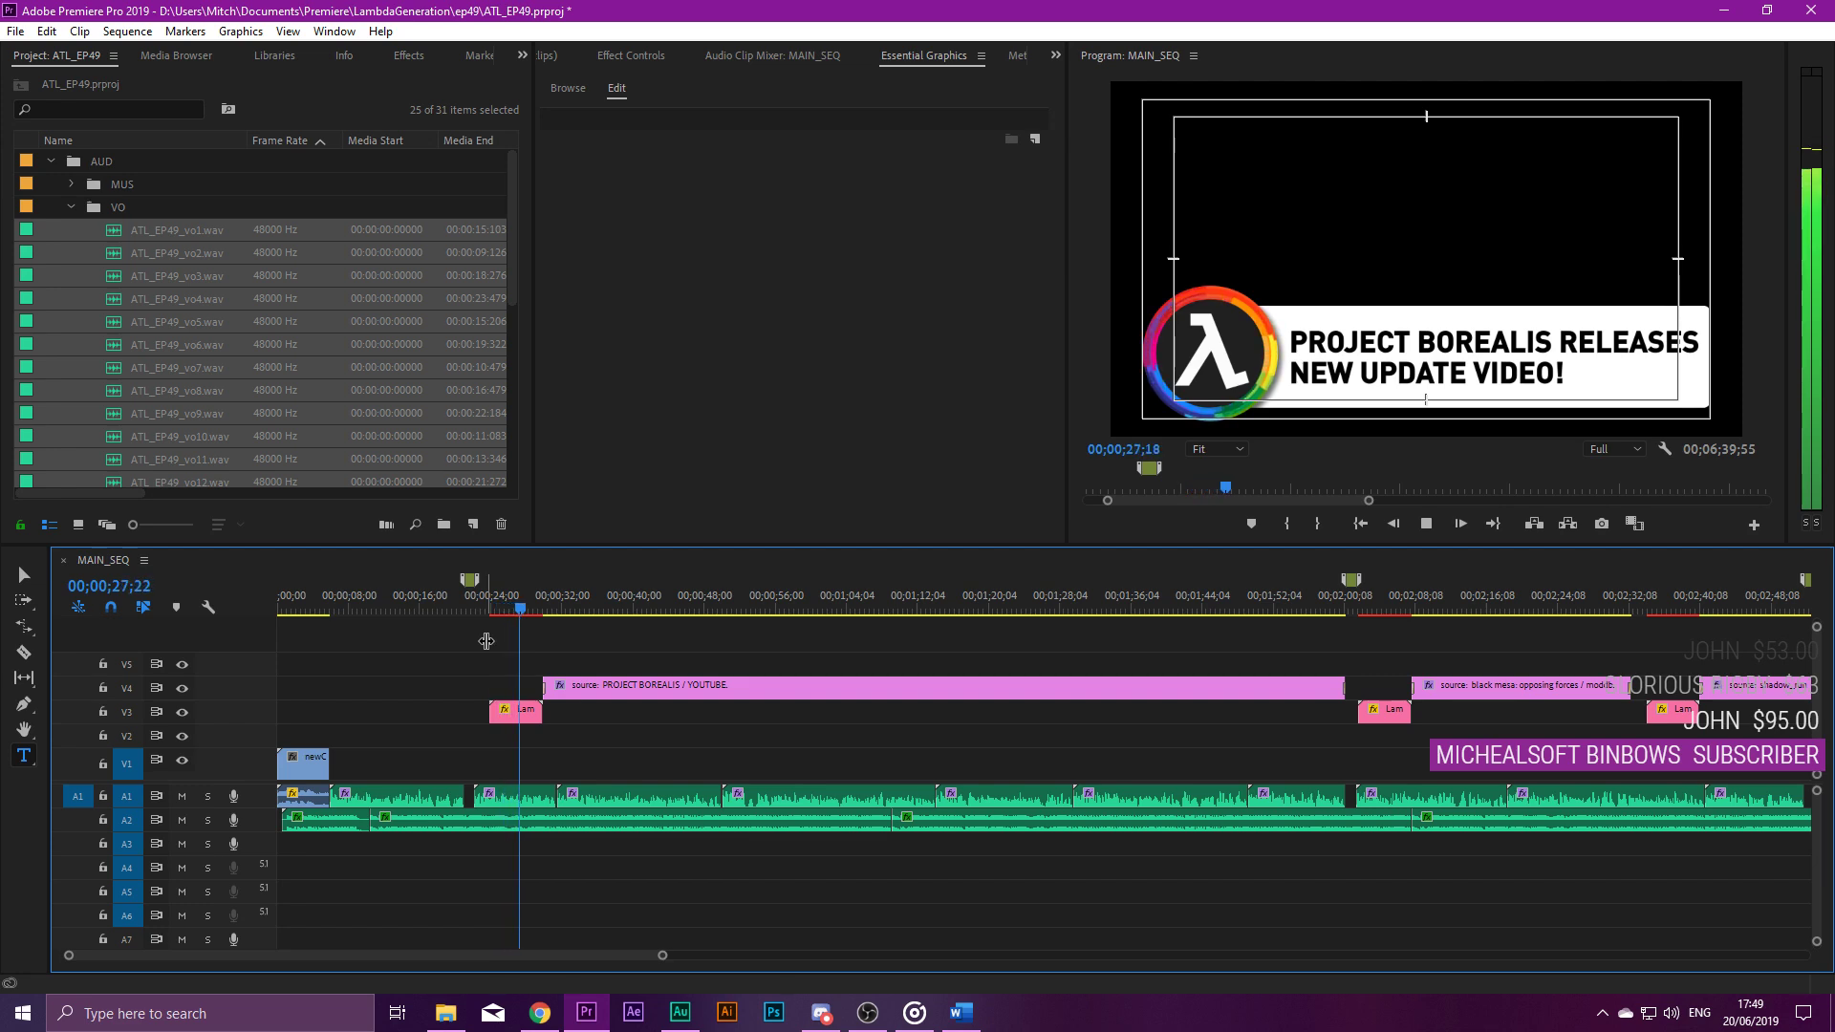
{"action": "key", "text": "space"}
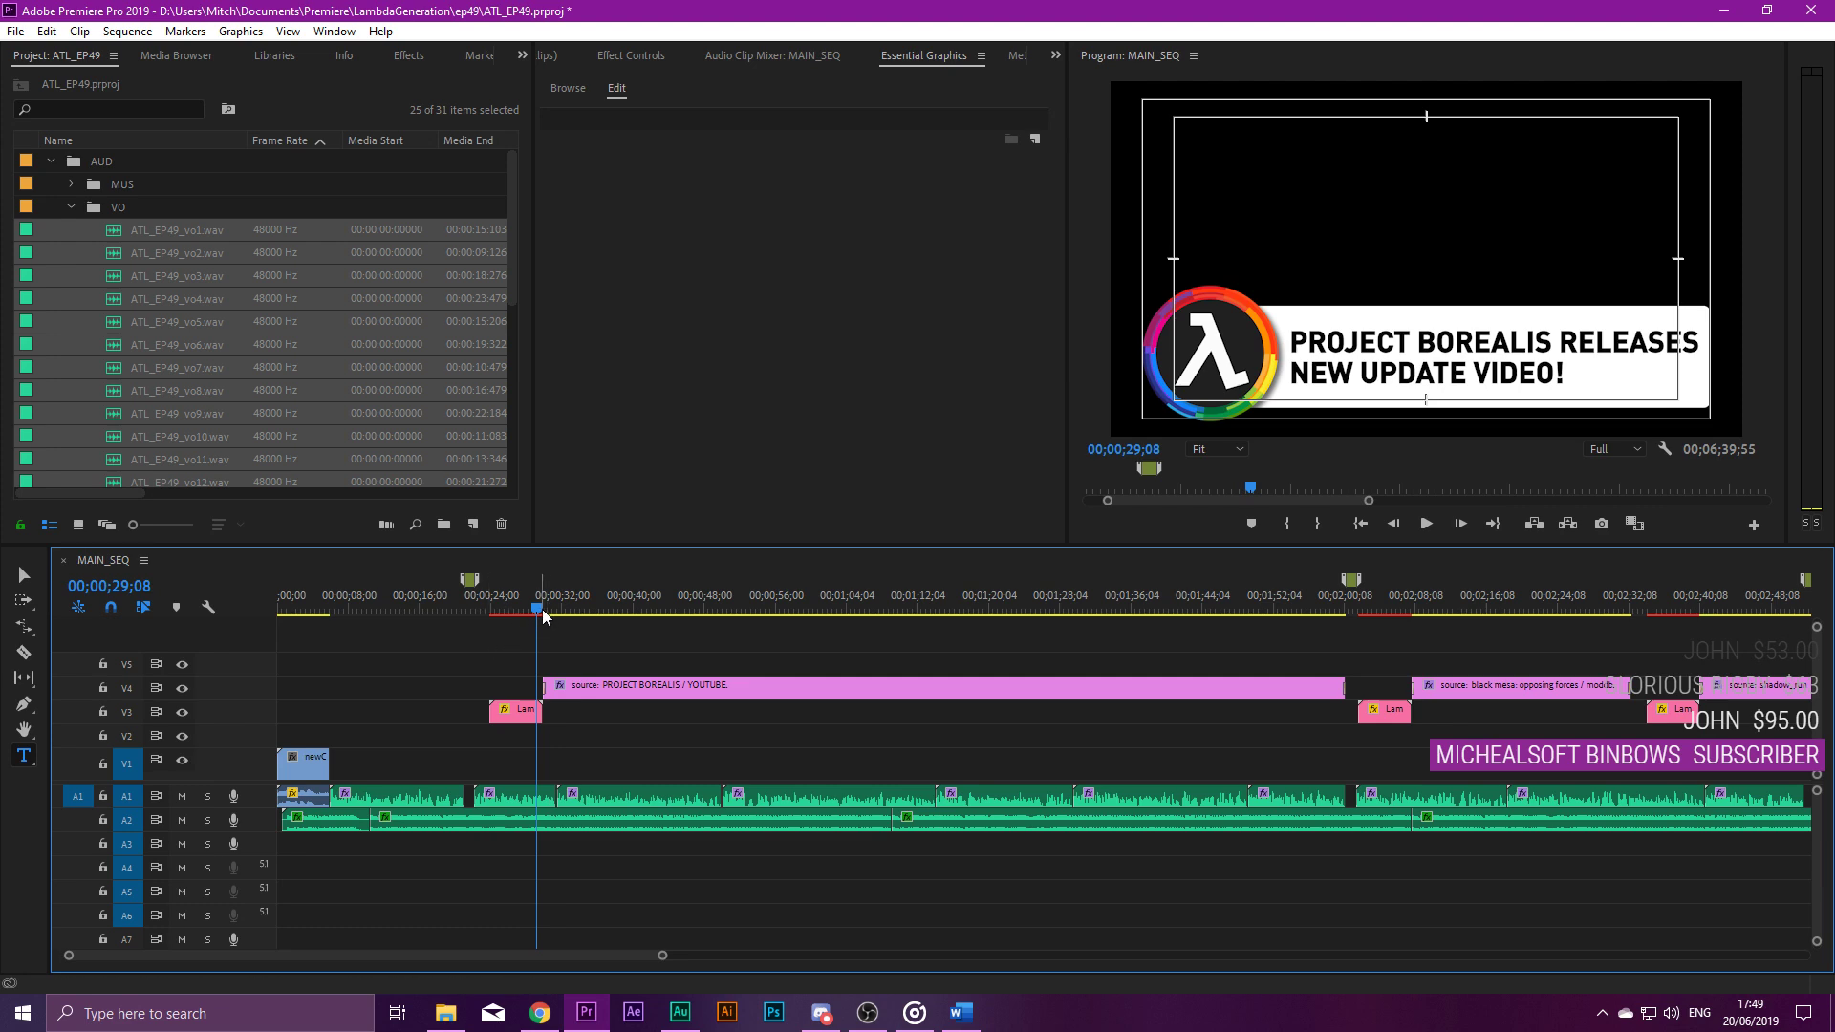
Change the color of the first sequence marker, at 00;00;21;08, to red.
{"action": "left_click_drag", "start_coordinate": [547, 606], "coordinate": [657, 608]}
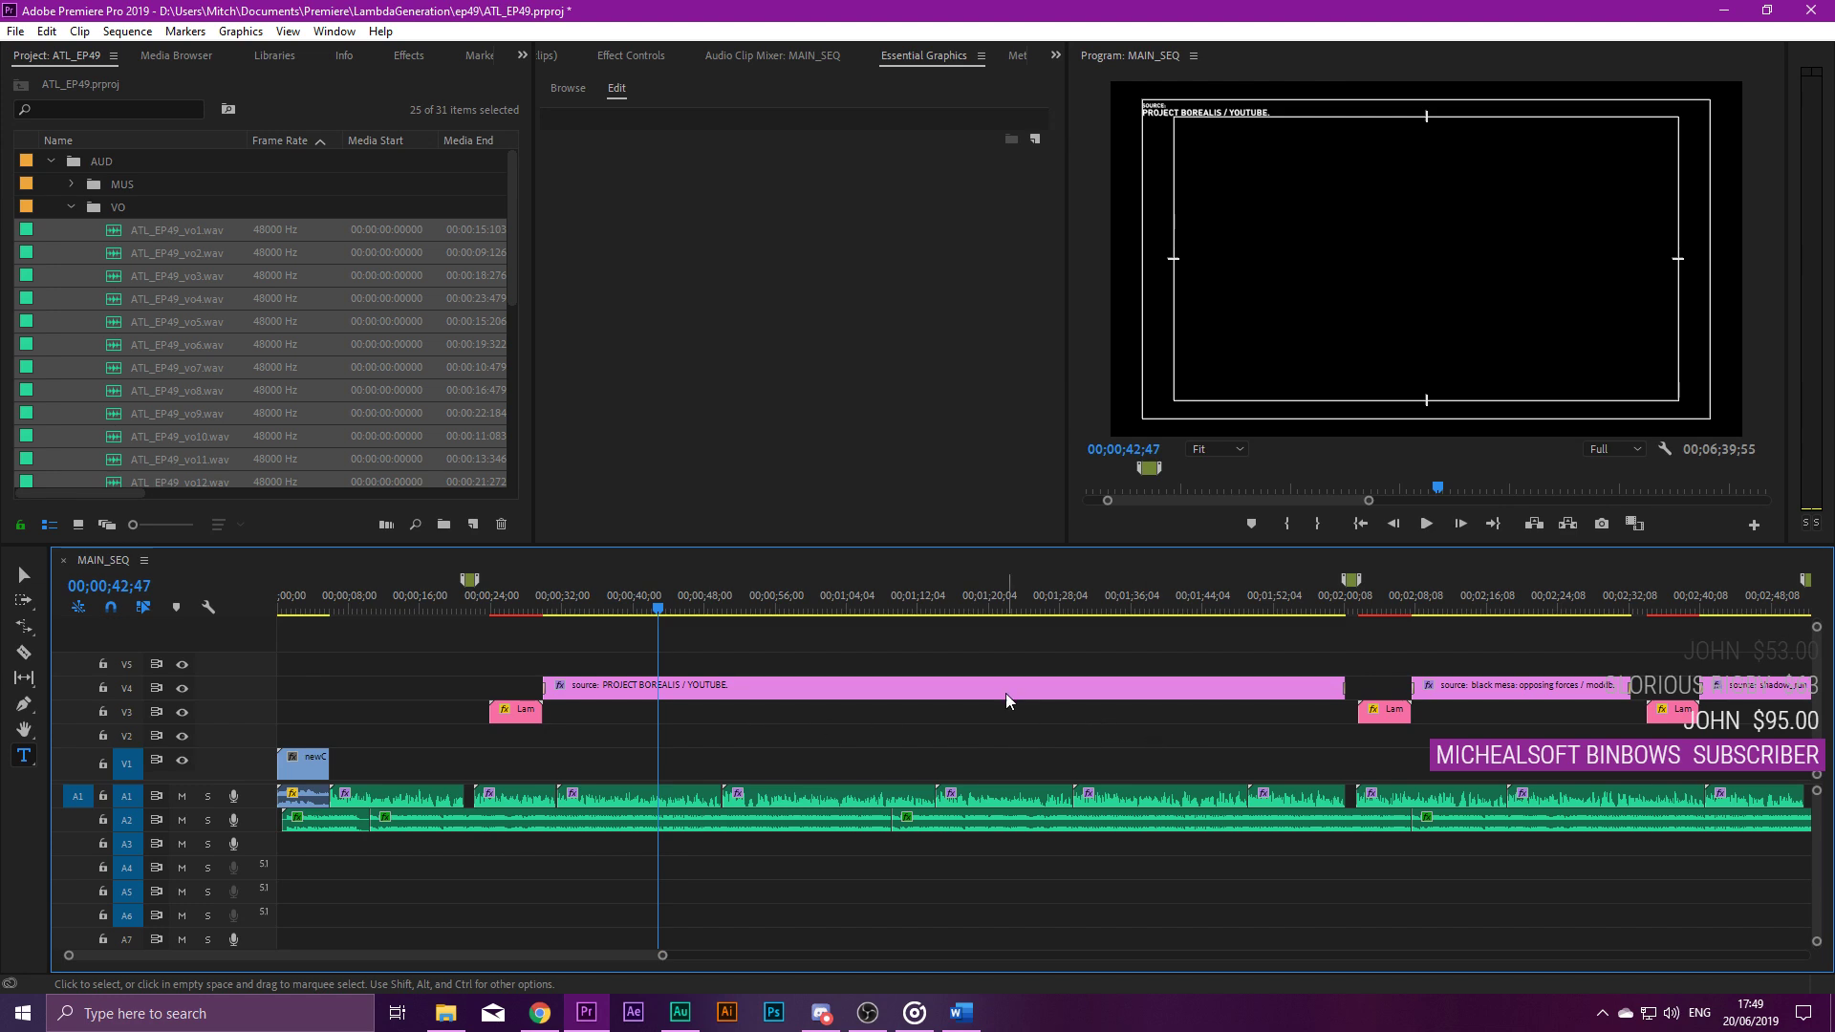
{"action": "left_click_drag", "start_coordinate": [1352, 602], "coordinate": [1328, 647]}
{"action": "scroll", "coordinate": [887, 593], "scroll_direction": "down", "scroll_amount": 5}
{"action": "scroll", "coordinate": [881, 594], "scroll_direction": "up", "scroll_amount": 5}
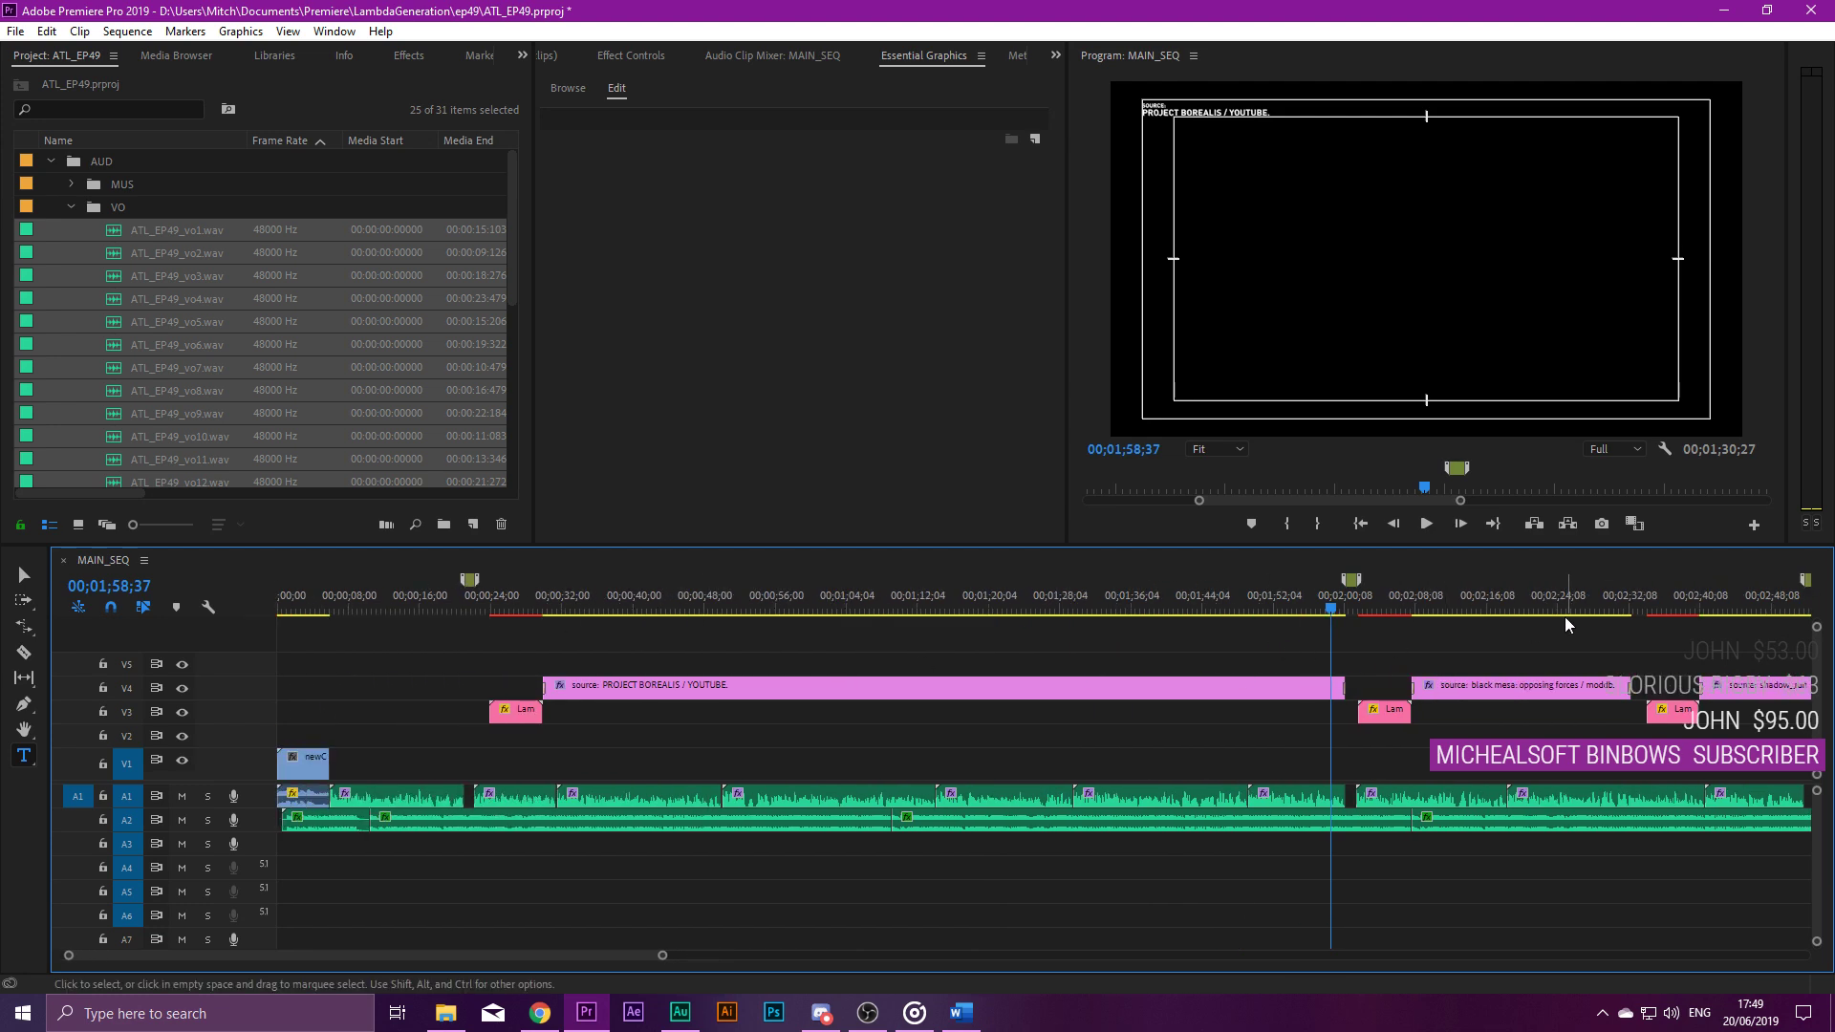
{"action": "left_click", "coordinate": [610, 597]}
{"action": "double_click", "coordinate": [467, 581]}
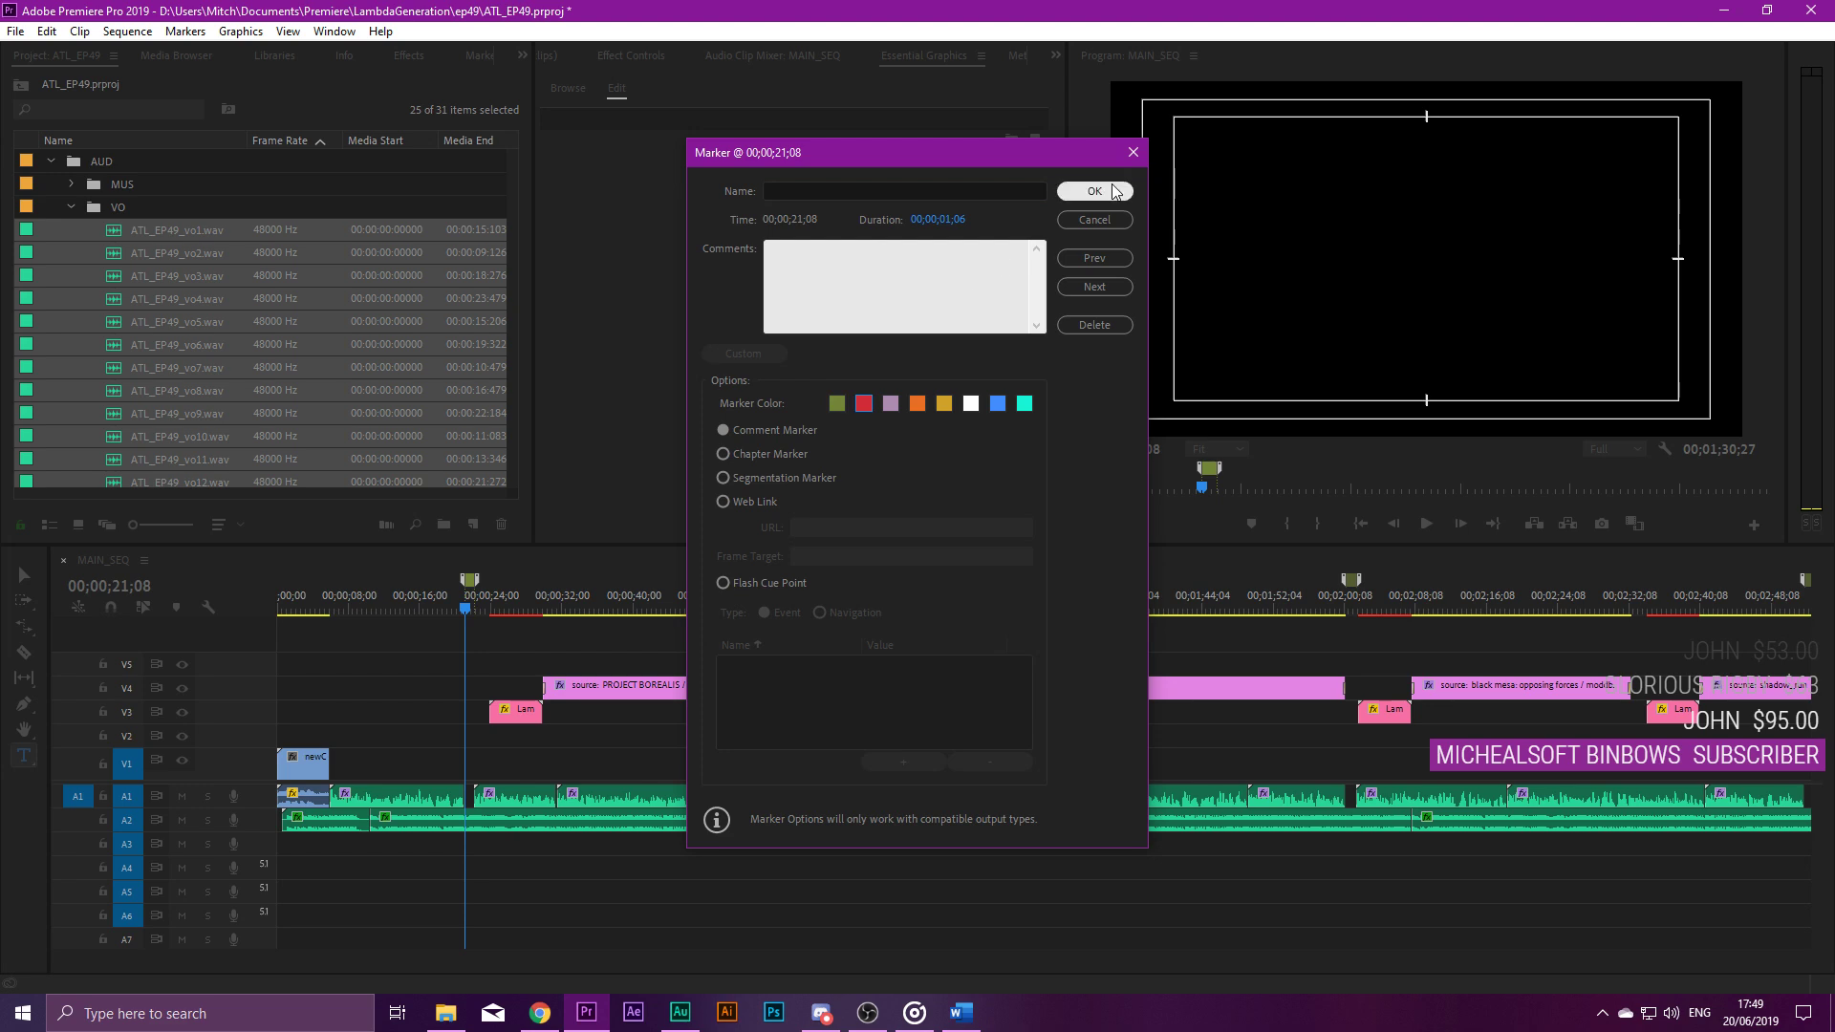
{"action": "left_click", "coordinate": [1115, 191]}
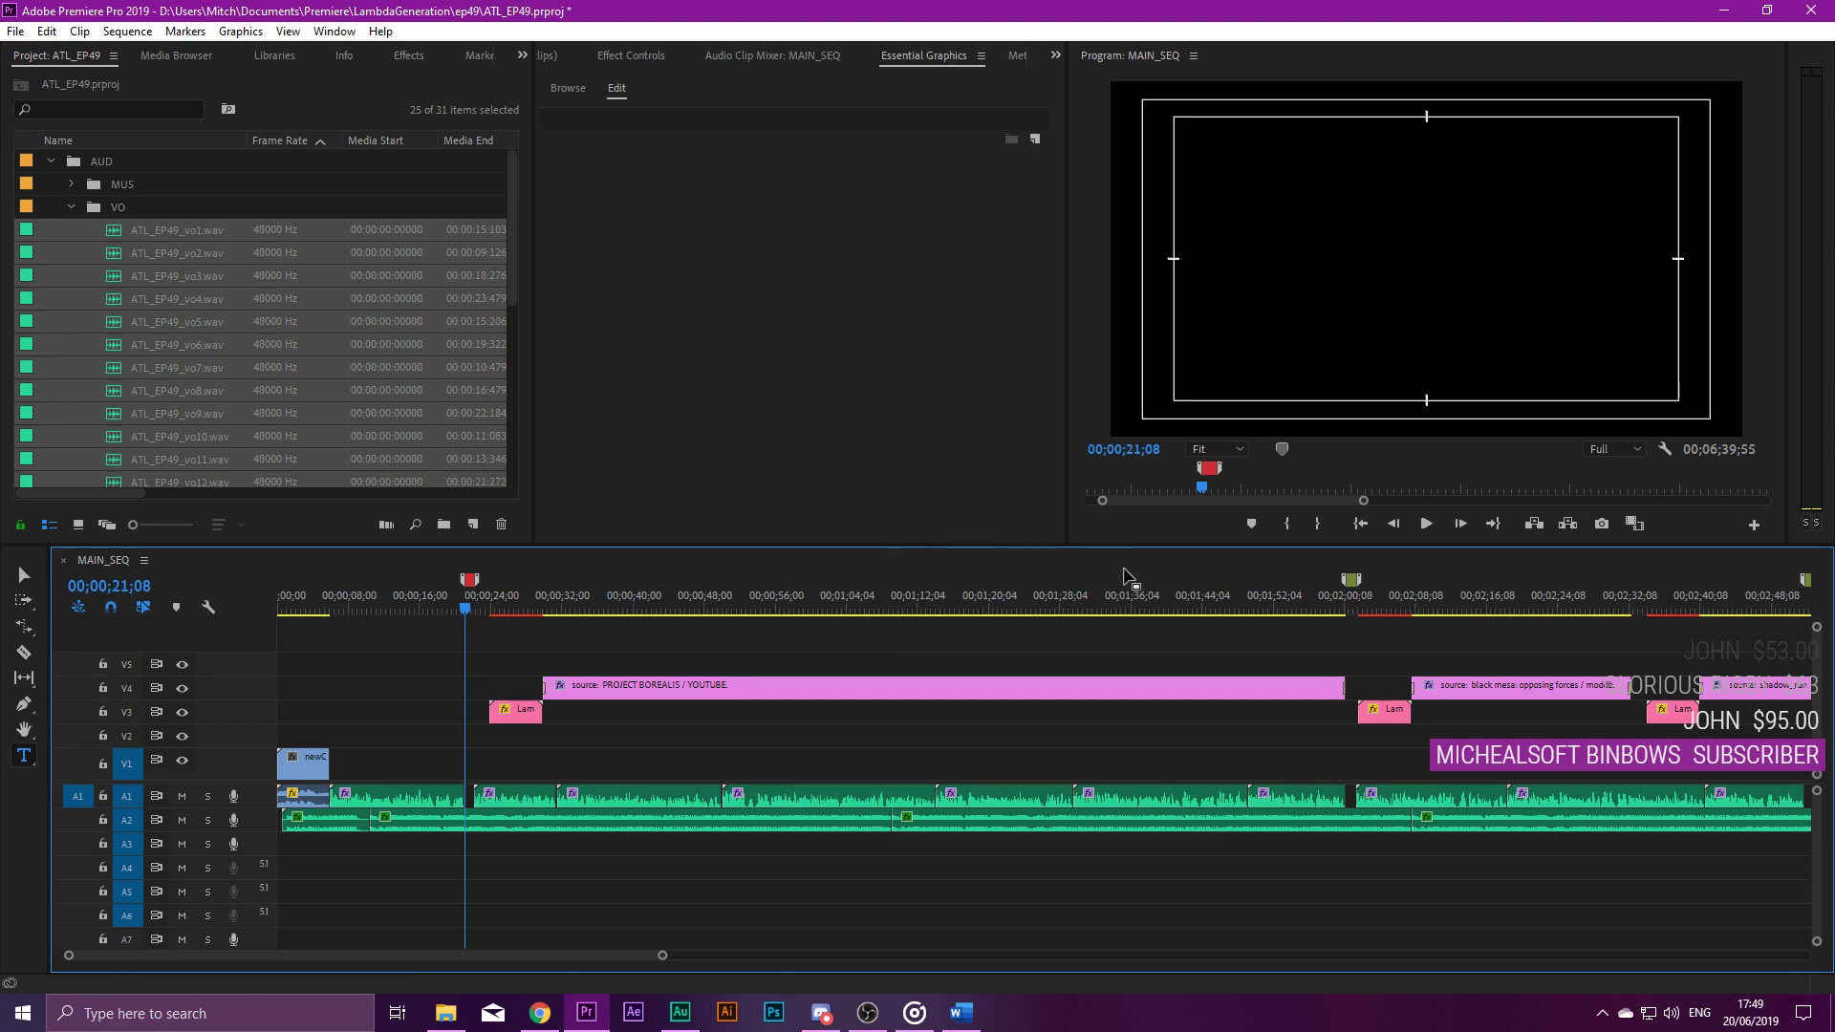
Change the color of the second sequence marker, just after 00;02;00;08, to red.
{"action": "left_click", "coordinate": [1174, 600]}
{"action": "scroll", "coordinate": [1181, 621], "scroll_direction": "down", "scroll_amount": 6}
{"action": "left_click", "coordinate": [904, 608]}
{"action": "left_click_drag", "start_coordinate": [906, 610], "coordinate": [909, 610]}
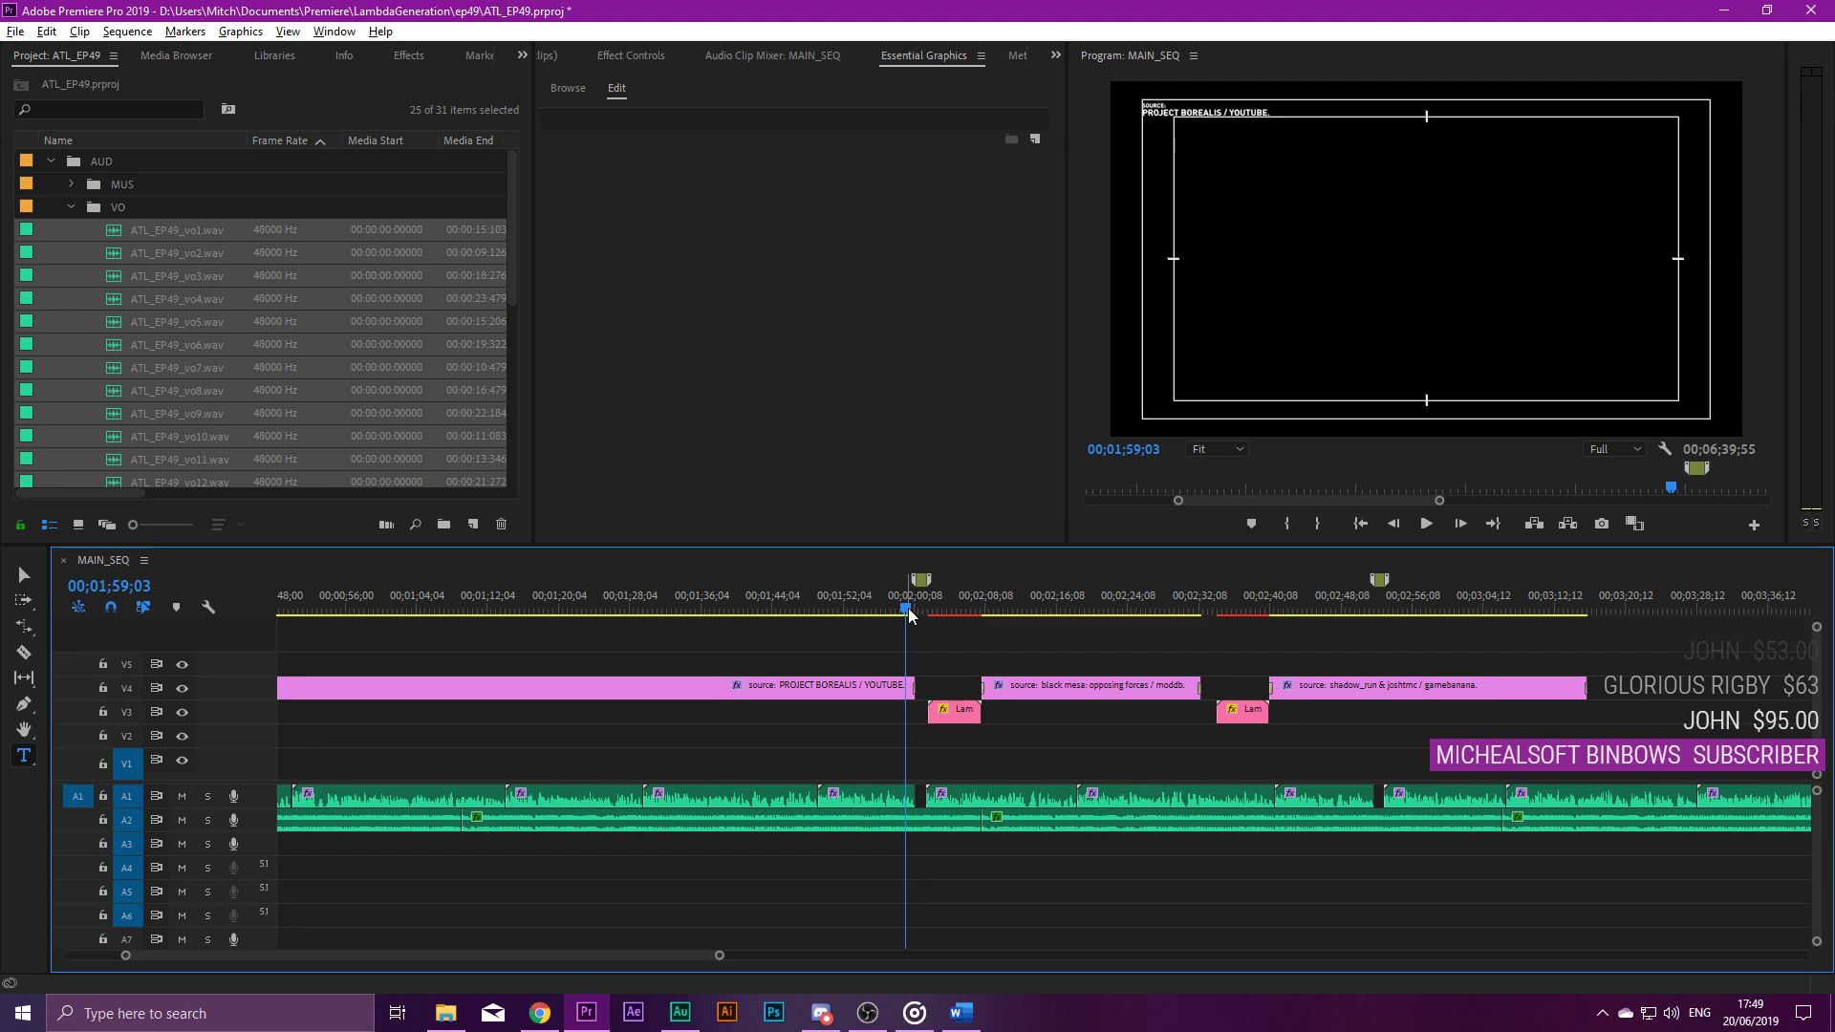
{"action": "key", "text": "equal"}
{"action": "scroll", "coordinate": [909, 614], "scroll_direction": "down", "scroll_amount": 3}
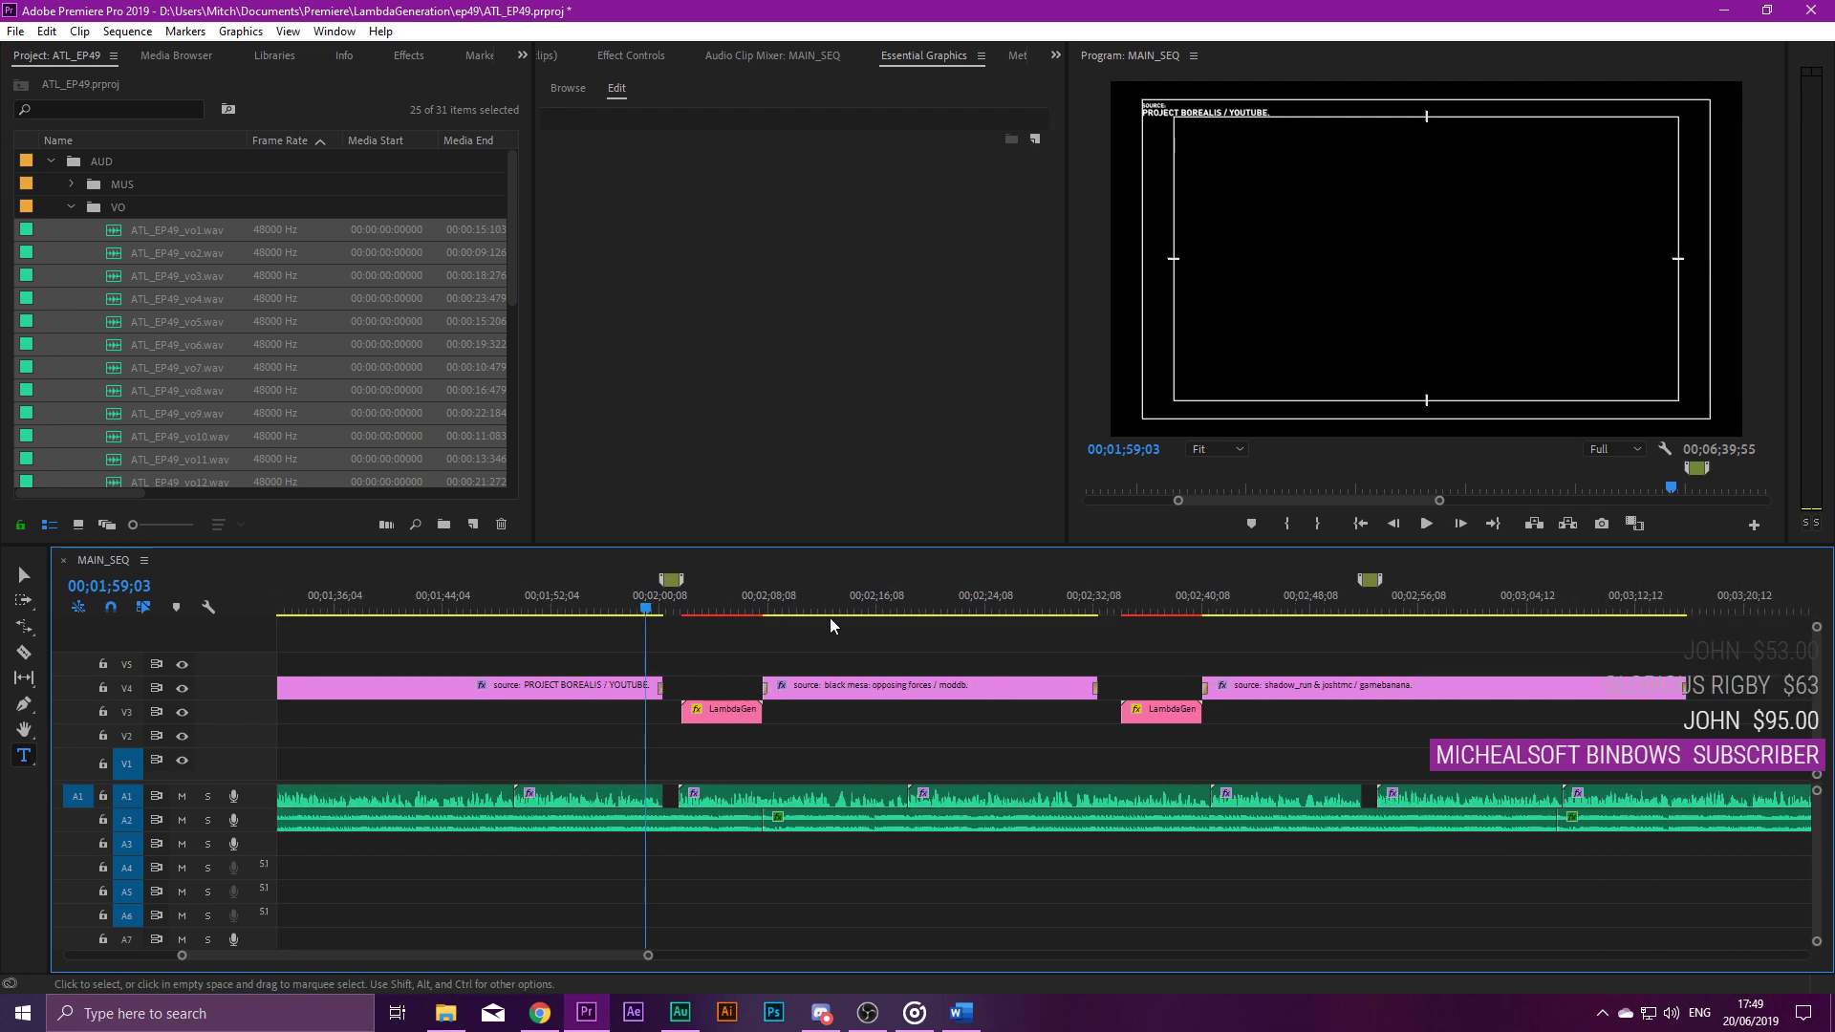
{"action": "double_click", "coordinate": [671, 578]}
{"action": "left_click", "coordinate": [867, 409]}
{"action": "left_click", "coordinate": [1094, 191]}
Play from the second marker and move the second subject card later so it starts at about 00;02;03;00.
{"action": "left_click", "coordinate": [707, 604]}
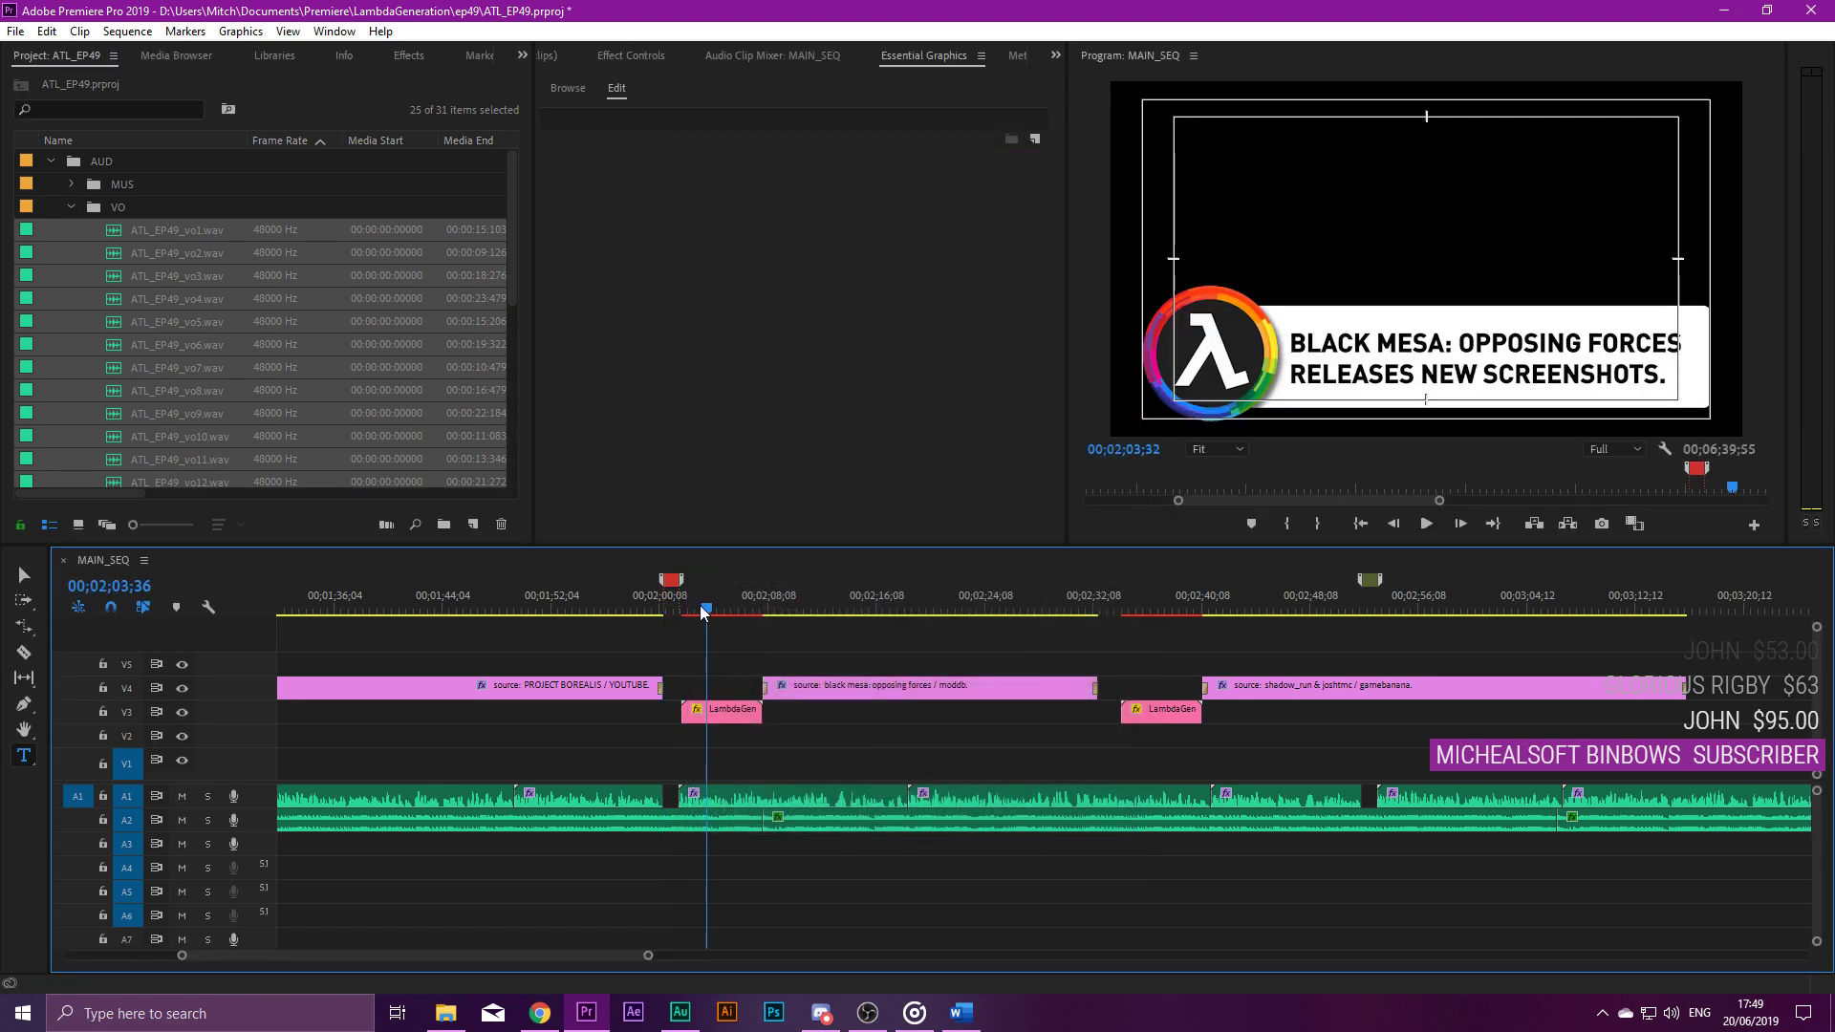
{"action": "left_click", "coordinate": [677, 604]}
{"action": "key", "text": "equal"}
{"action": "key", "text": "equal"}
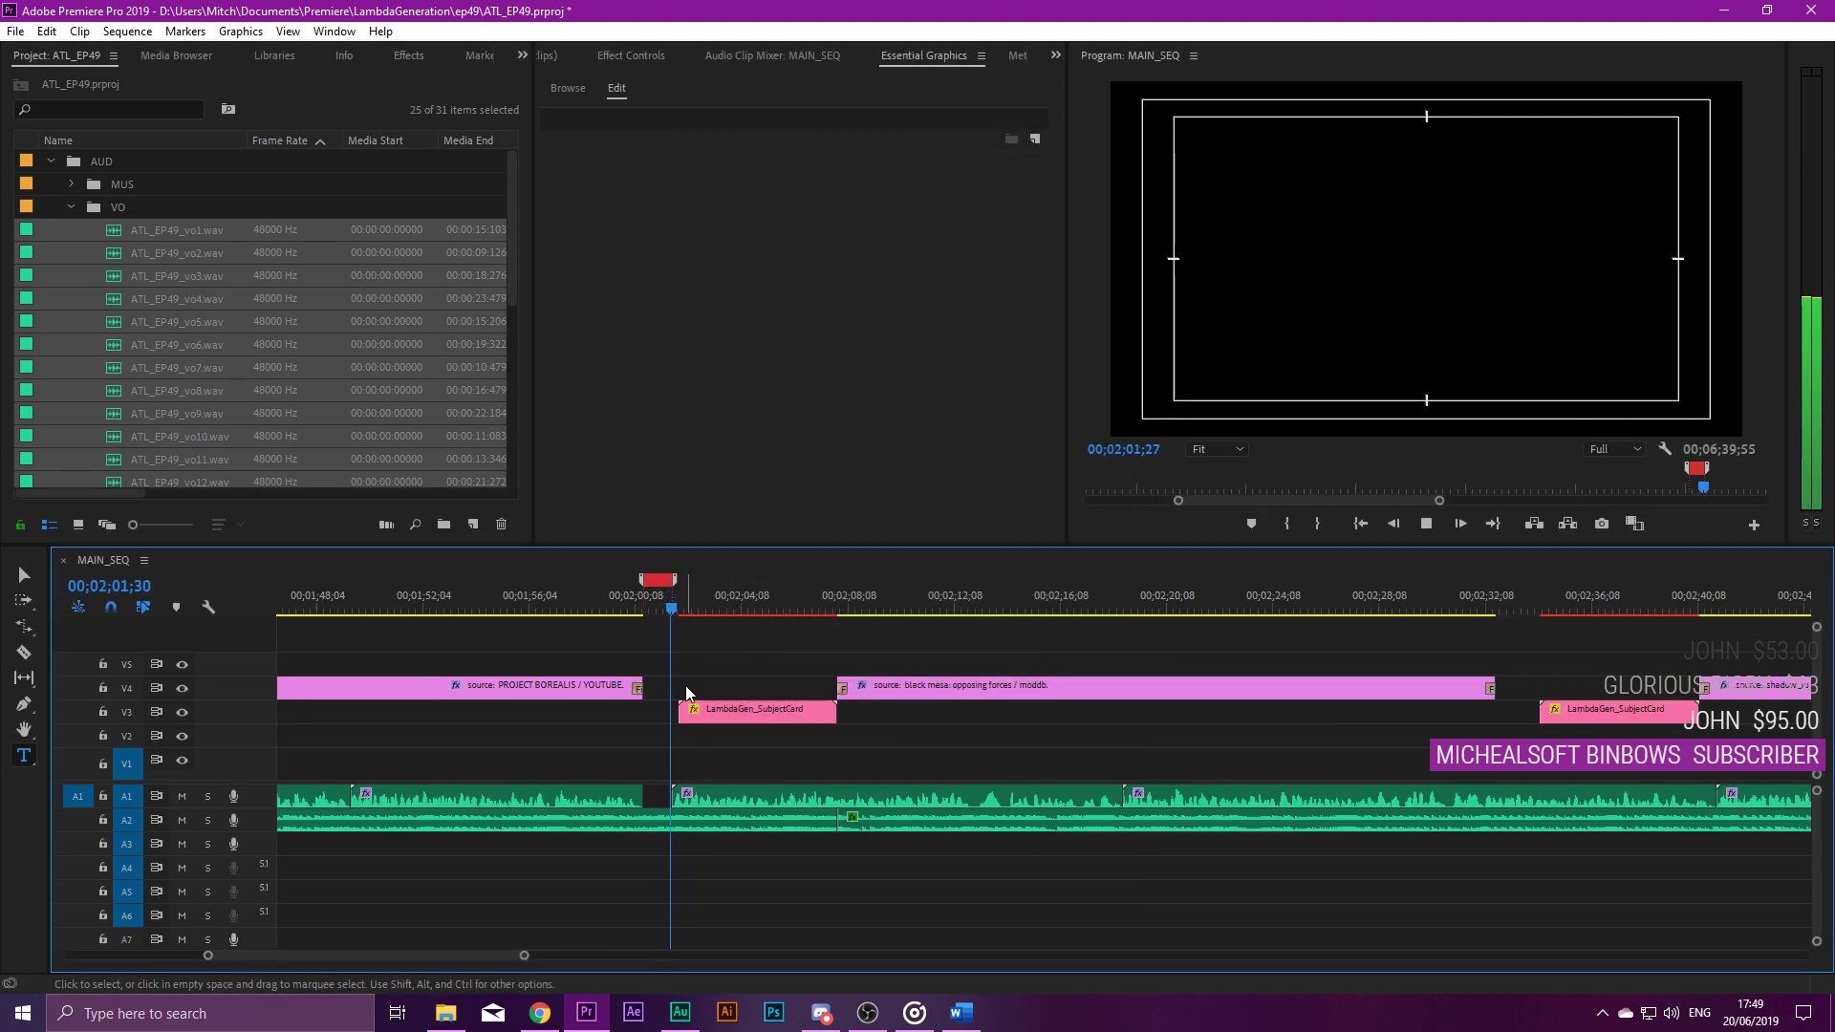
{"action": "left_click_drag", "start_coordinate": [734, 712], "coordinate": [745, 714]}
{"action": "key", "text": "space"}
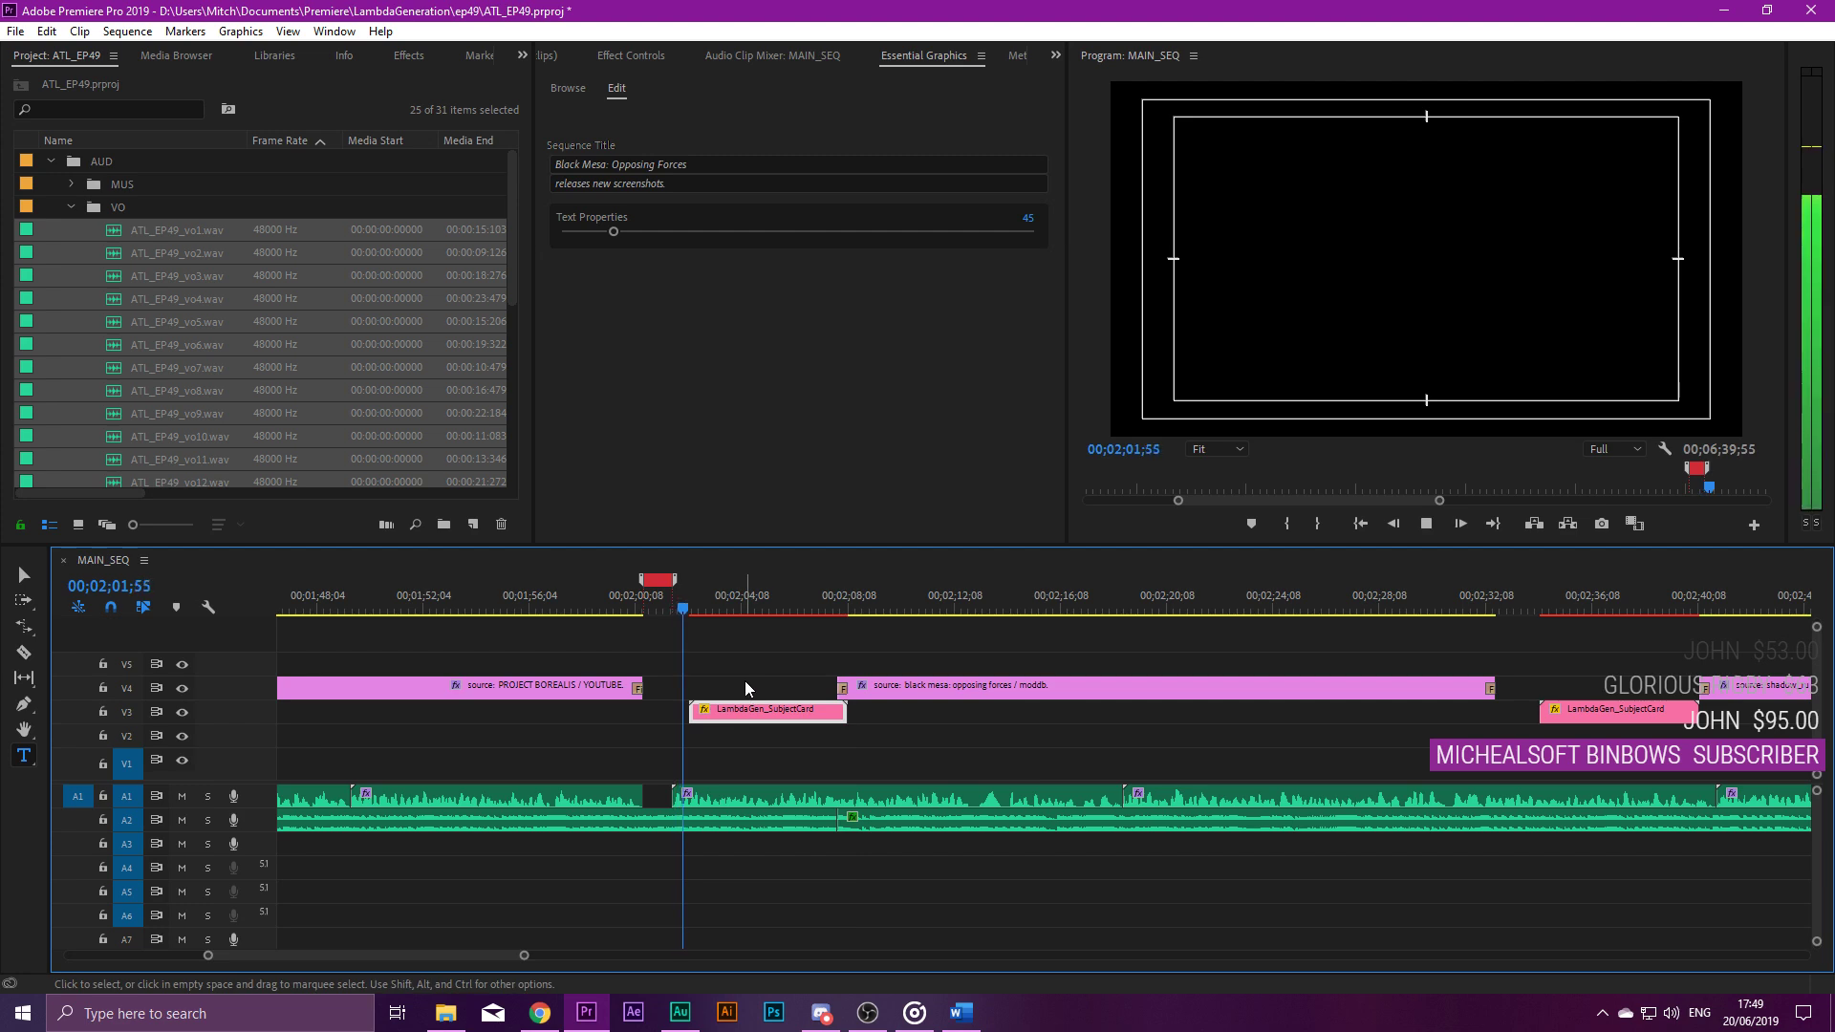
{"action": "left_click", "coordinate": [744, 680]}
{"action": "left_click_drag", "start_coordinate": [749, 713], "coordinate": [769, 713]}
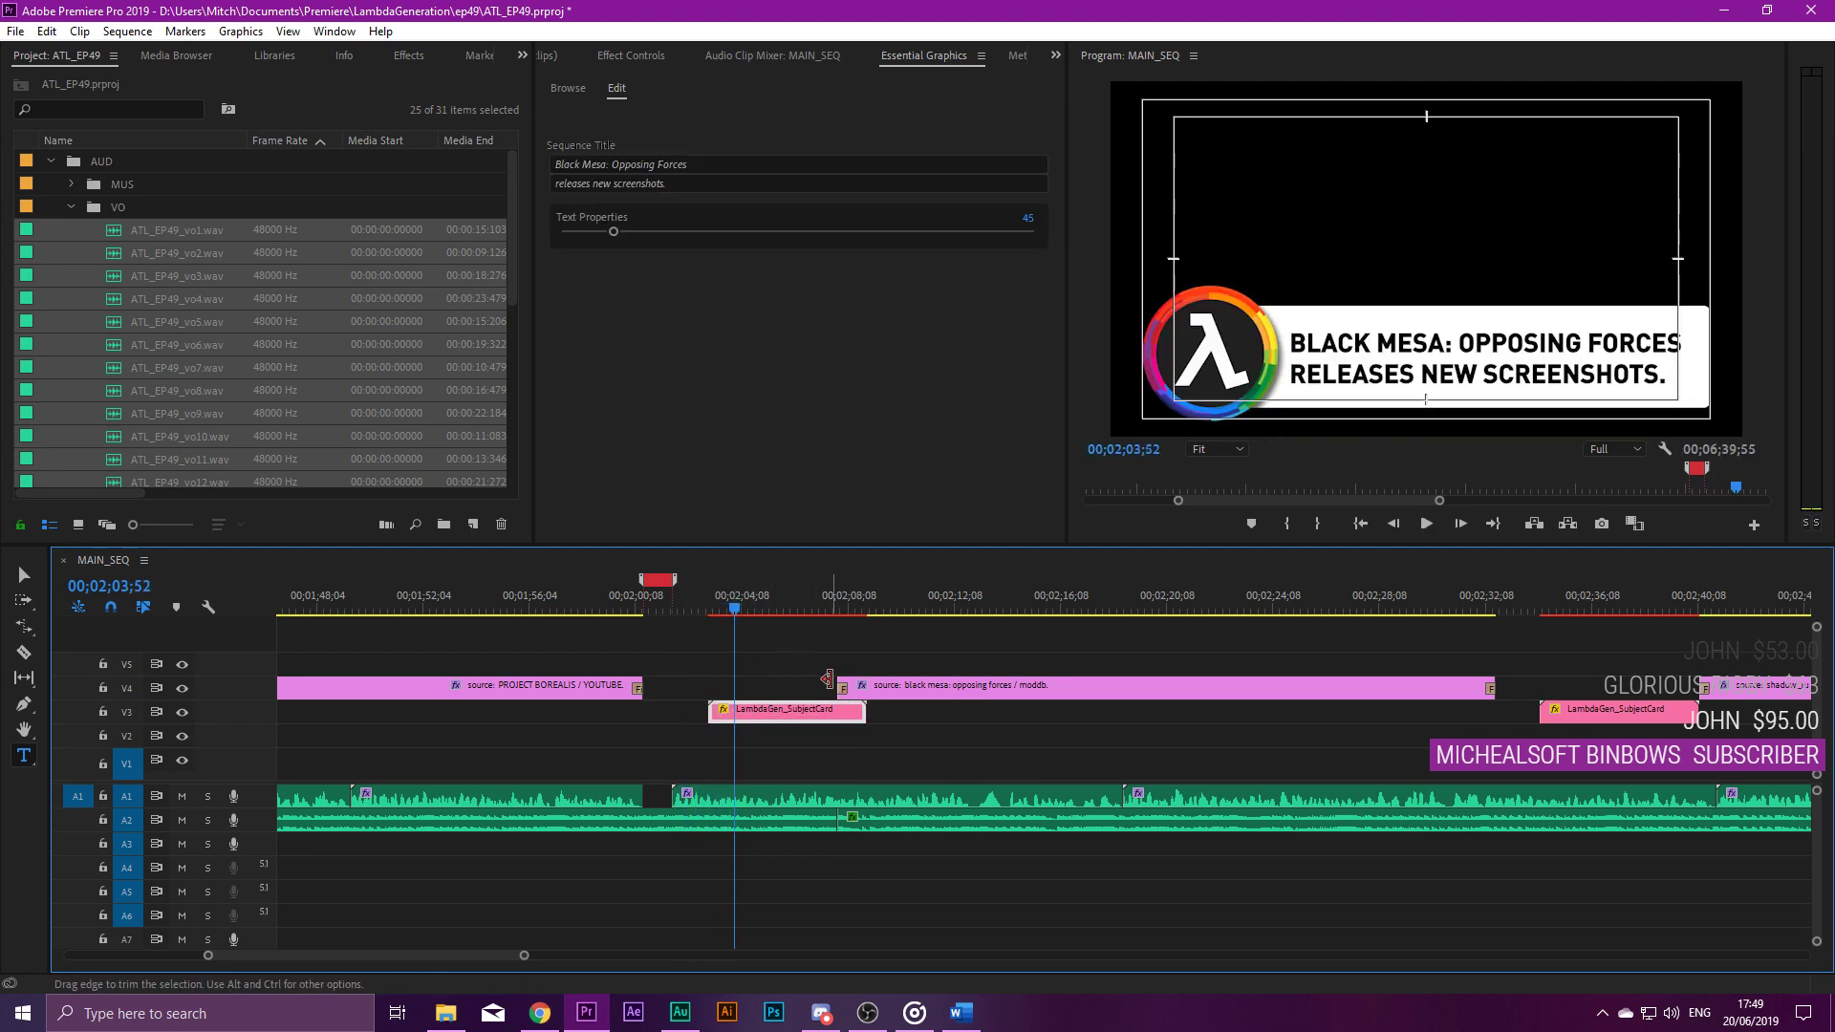
Delete the black mesa: opposing forces source graphic from V4.
{"action": "left_click", "coordinate": [863, 688]}
{"action": "key", "text": "Delete"}
{"action": "scroll", "coordinate": [865, 703], "scroll_direction": "down", "scroll_amount": 3}
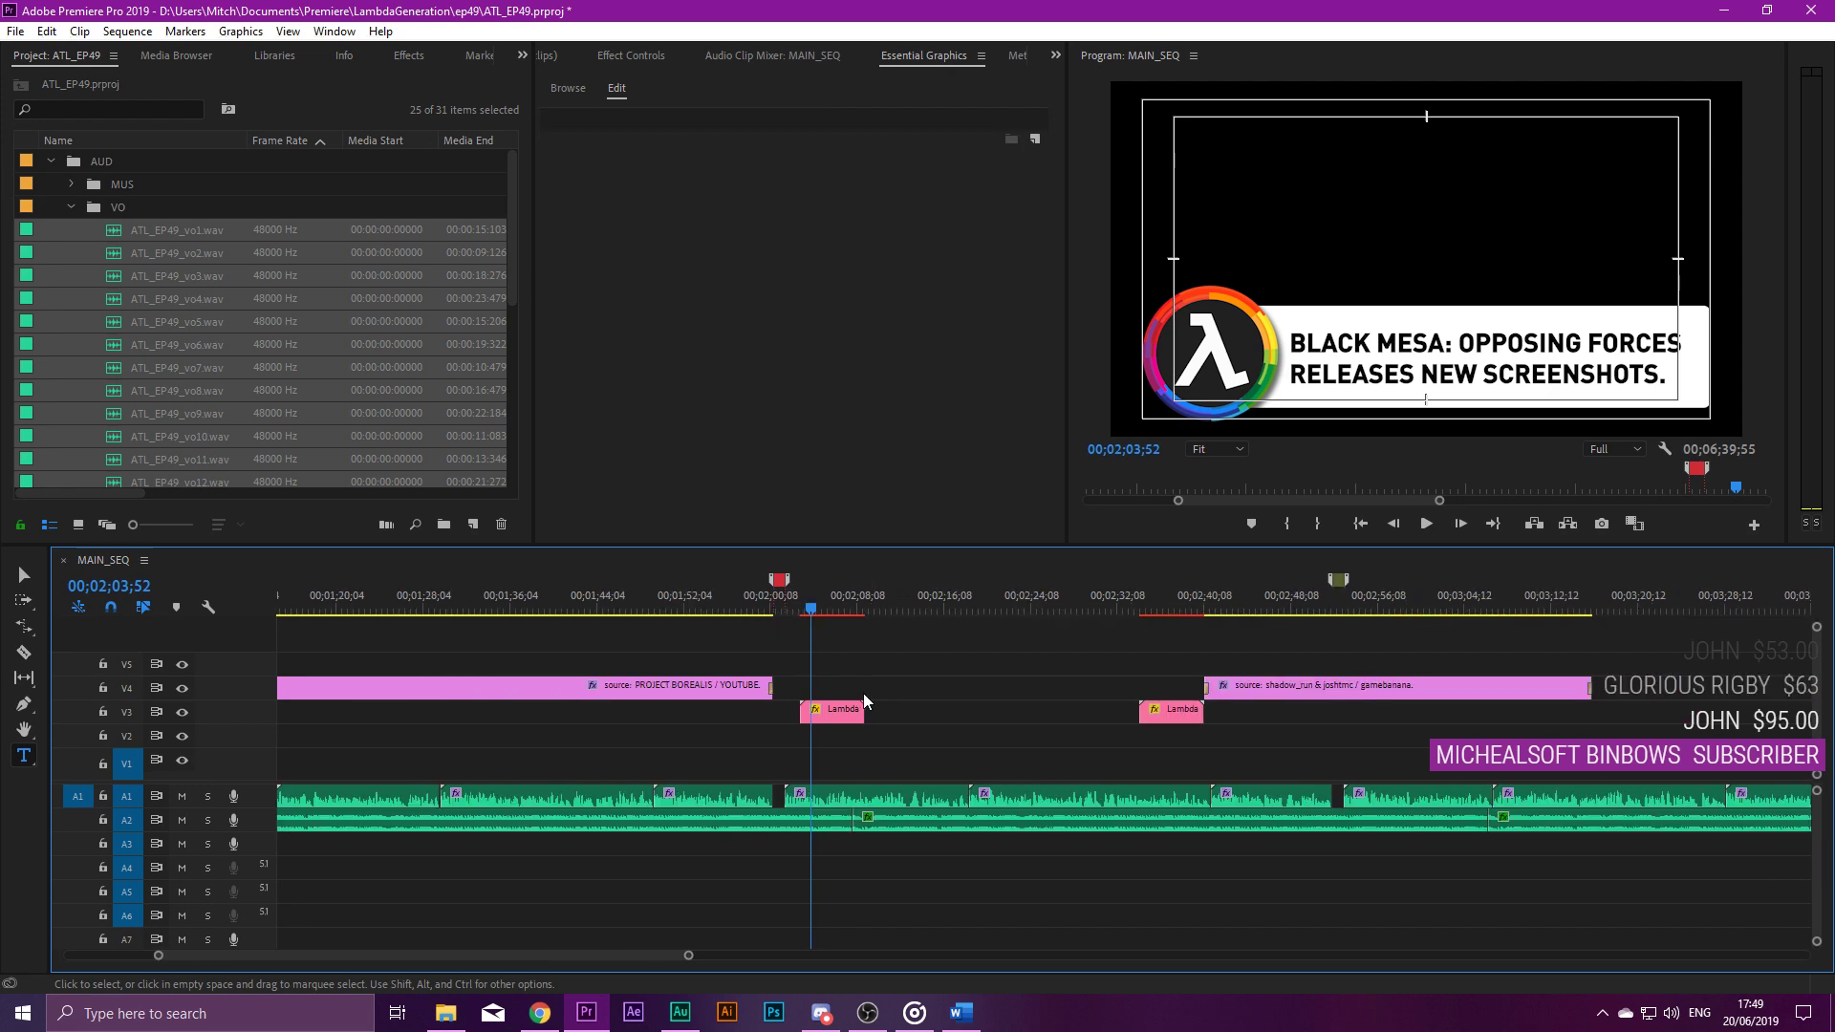
Move the third subject card and the shadow_run source graphic together so the card starts just after the third marker, at about 00;02;53;00.
{"action": "left_click_drag", "start_coordinate": [1164, 634], "coordinate": [1469, 686]}
{"action": "left_click", "coordinate": [1011, 689]}
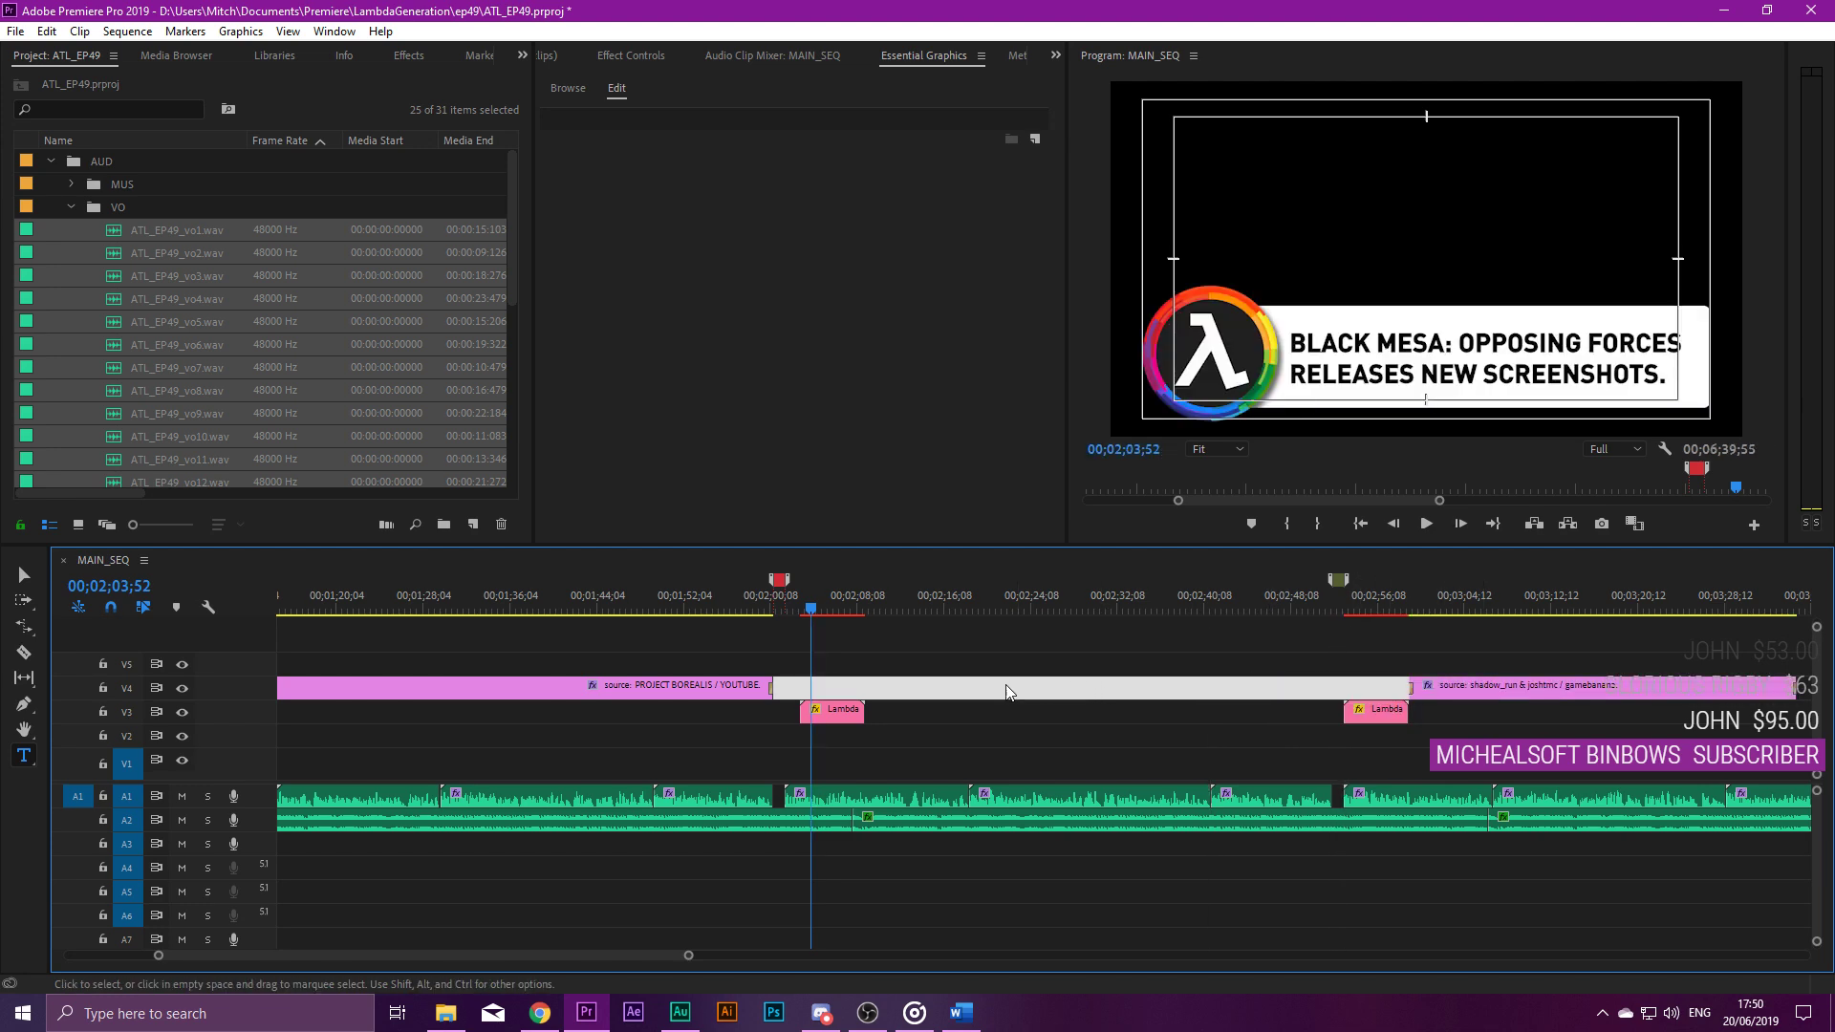
{"action": "left_click", "coordinate": [978, 657]}
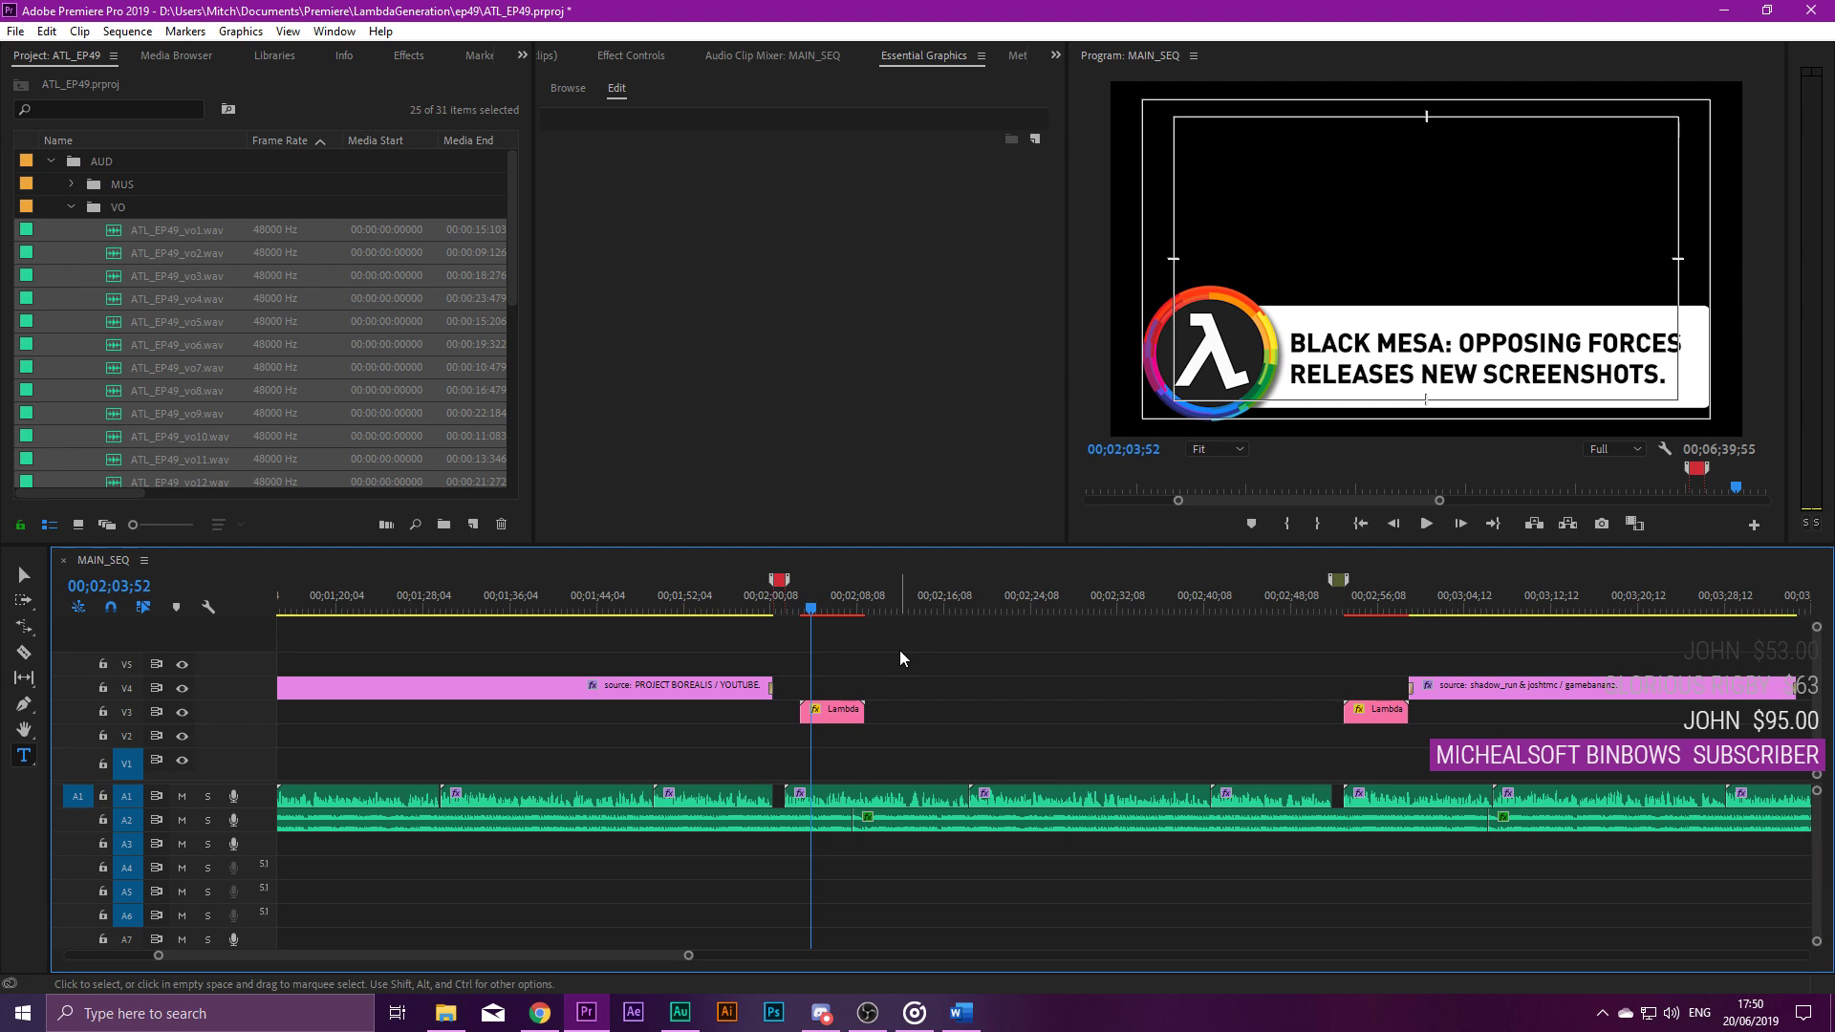
{"action": "scroll", "coordinate": [847, 674], "scroll_direction": "up", "scroll_amount": 4}
{"action": "scroll", "coordinate": [611, 689], "scroll_direction": "down", "scroll_amount": 7}
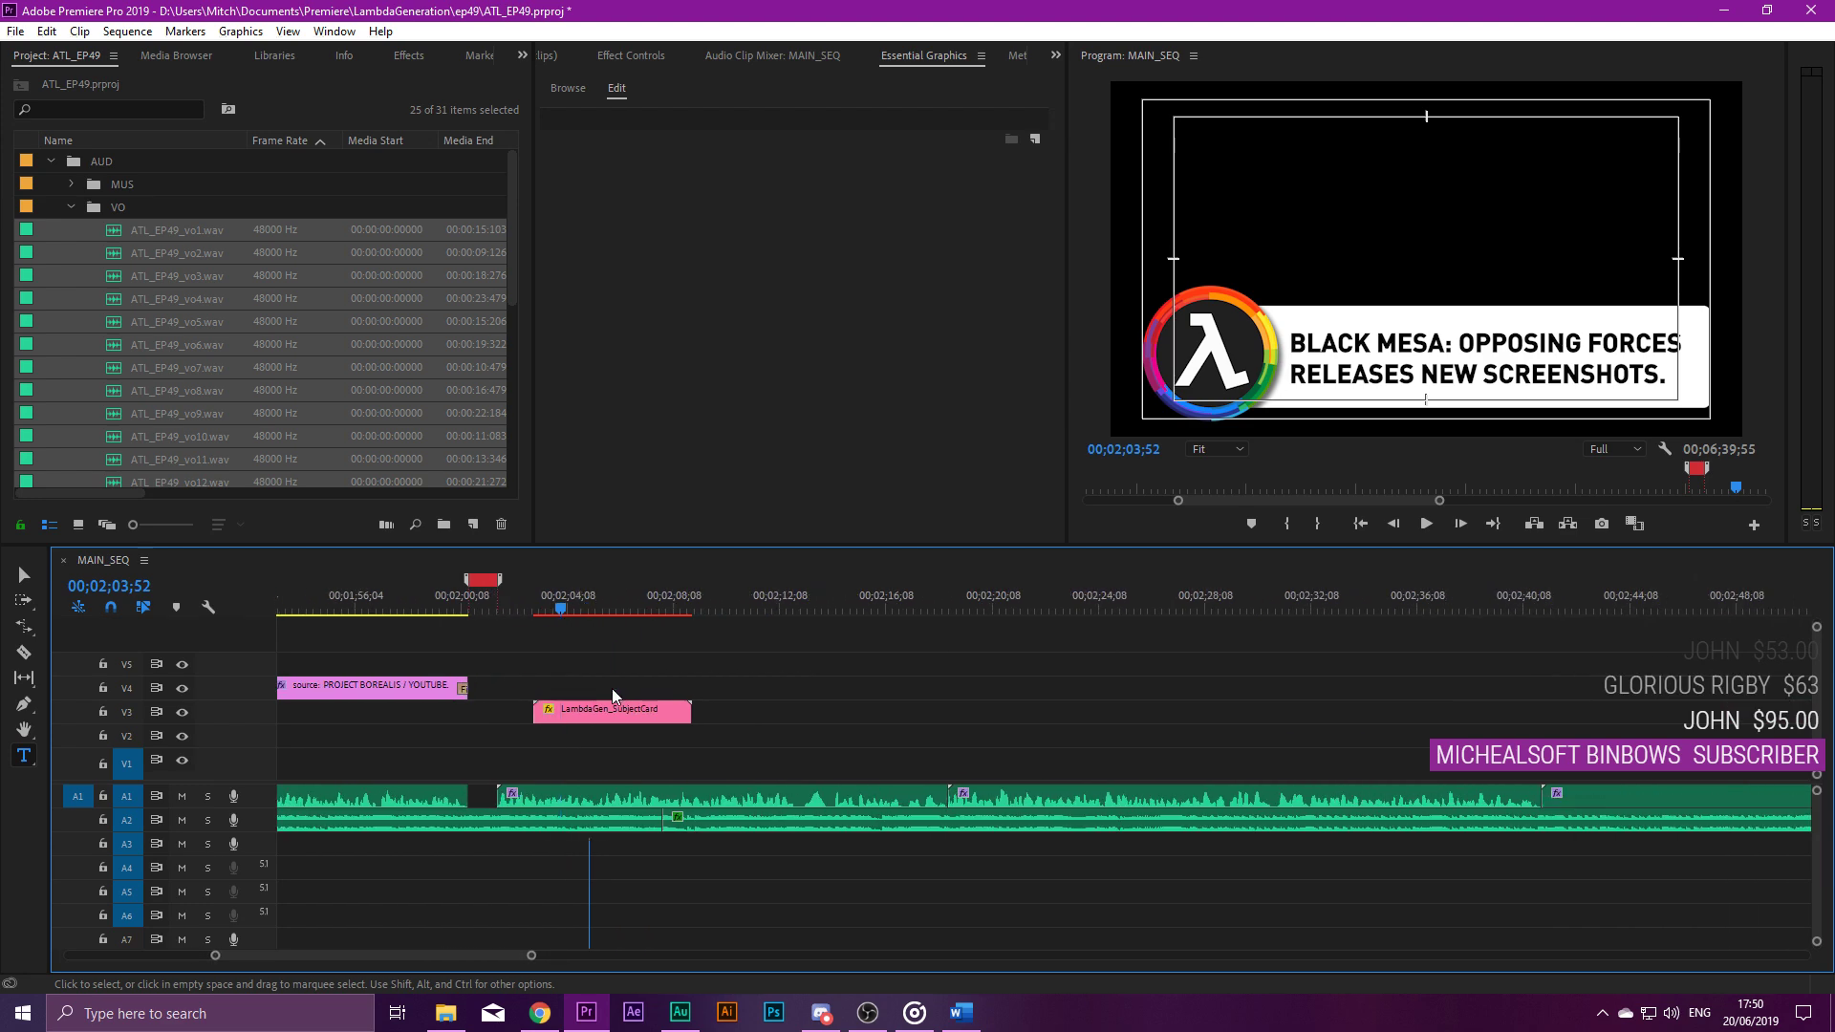
{"action": "scroll", "coordinate": [613, 686], "scroll_direction": "down", "scroll_amount": 4}
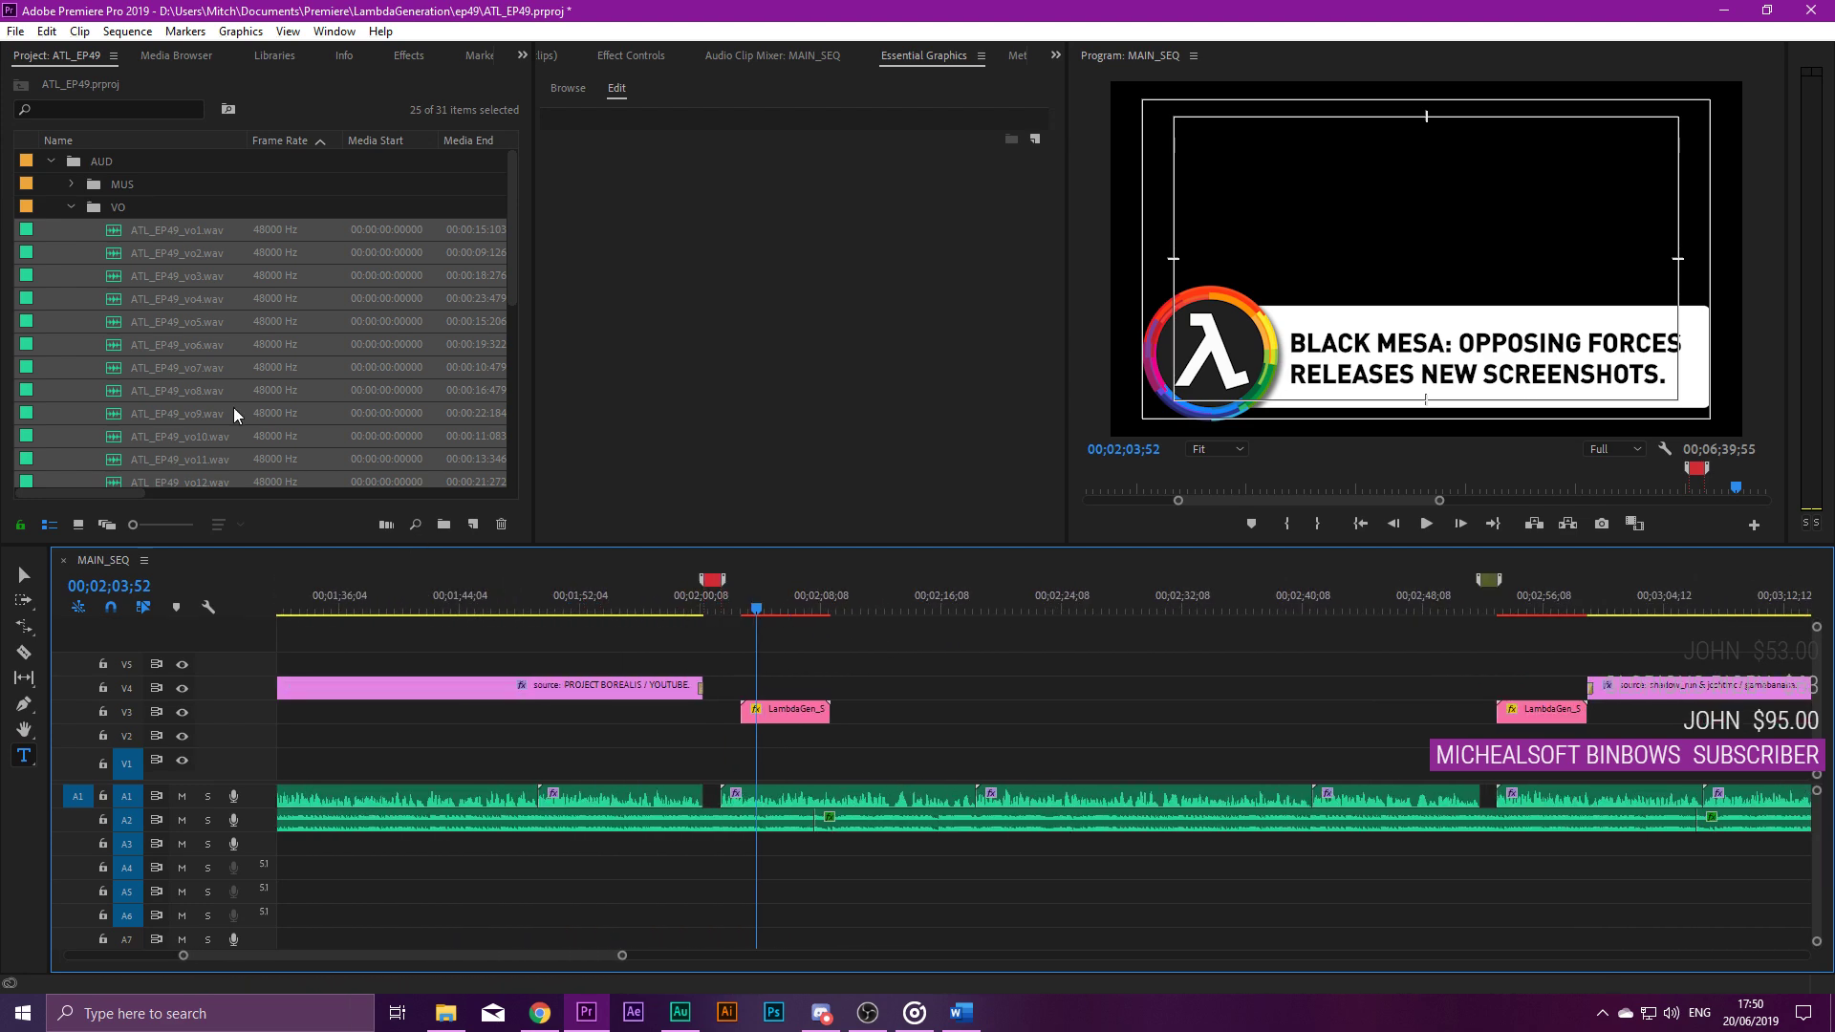
Select the second subject card on V3 and collapse the VO bin in the project.
{"action": "left_click", "coordinate": [774, 715]}
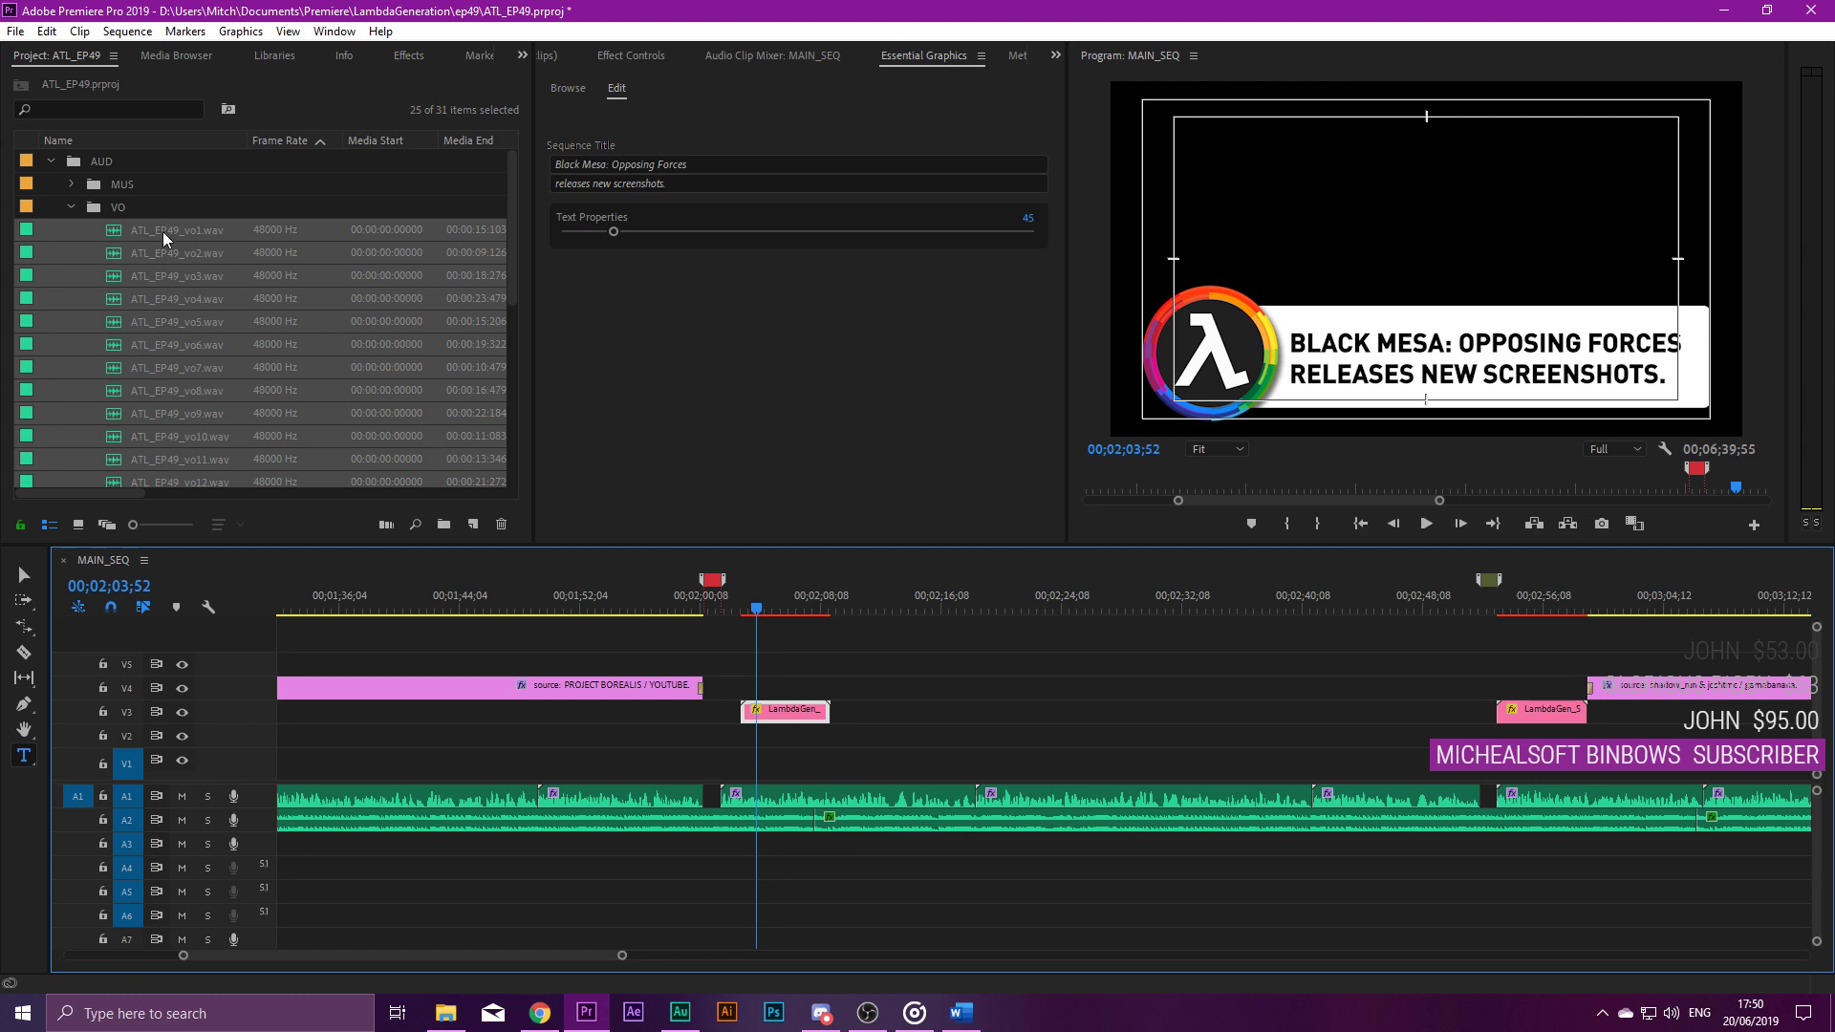
{"action": "left_click", "coordinate": [72, 200]}
{"action": "left_click", "coordinate": [69, 206]}
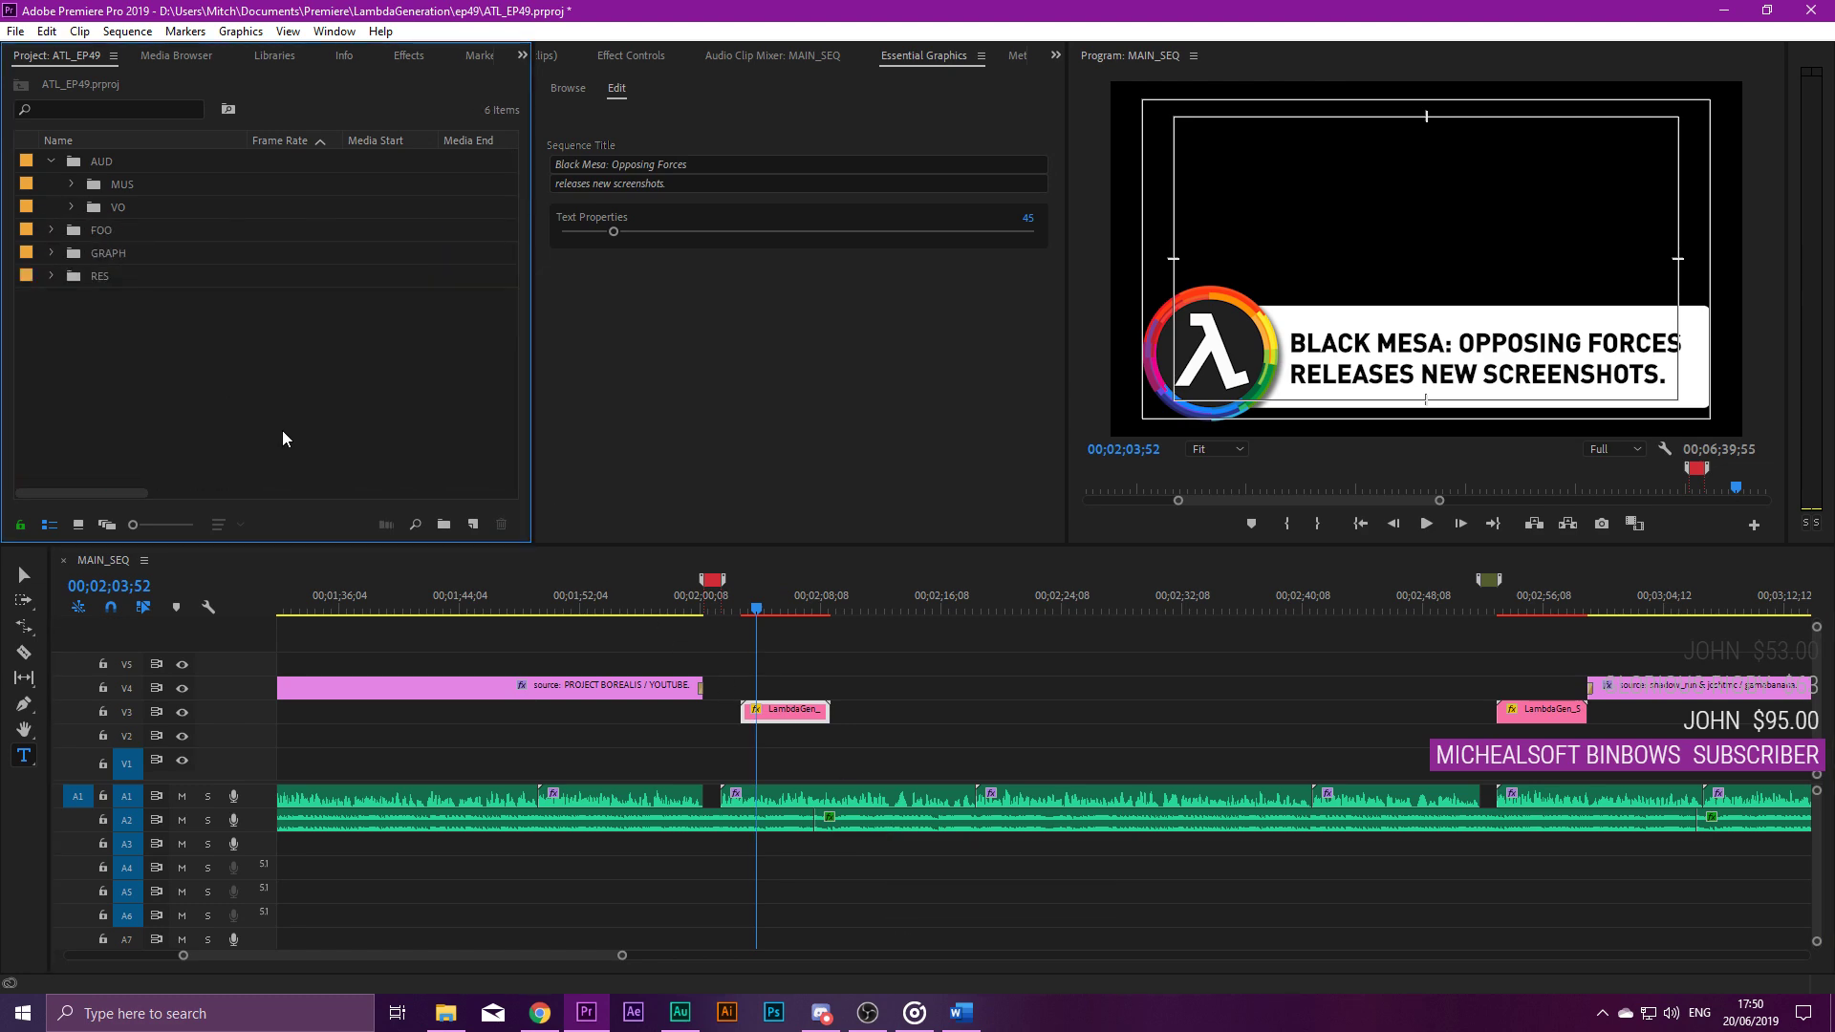
In Word, add the line "Counter-Strike turns 20 years old! Classic Dust II Playable." at the end of EP49.docx and copy it.
{"action": "left_click", "coordinate": [960, 1013]}
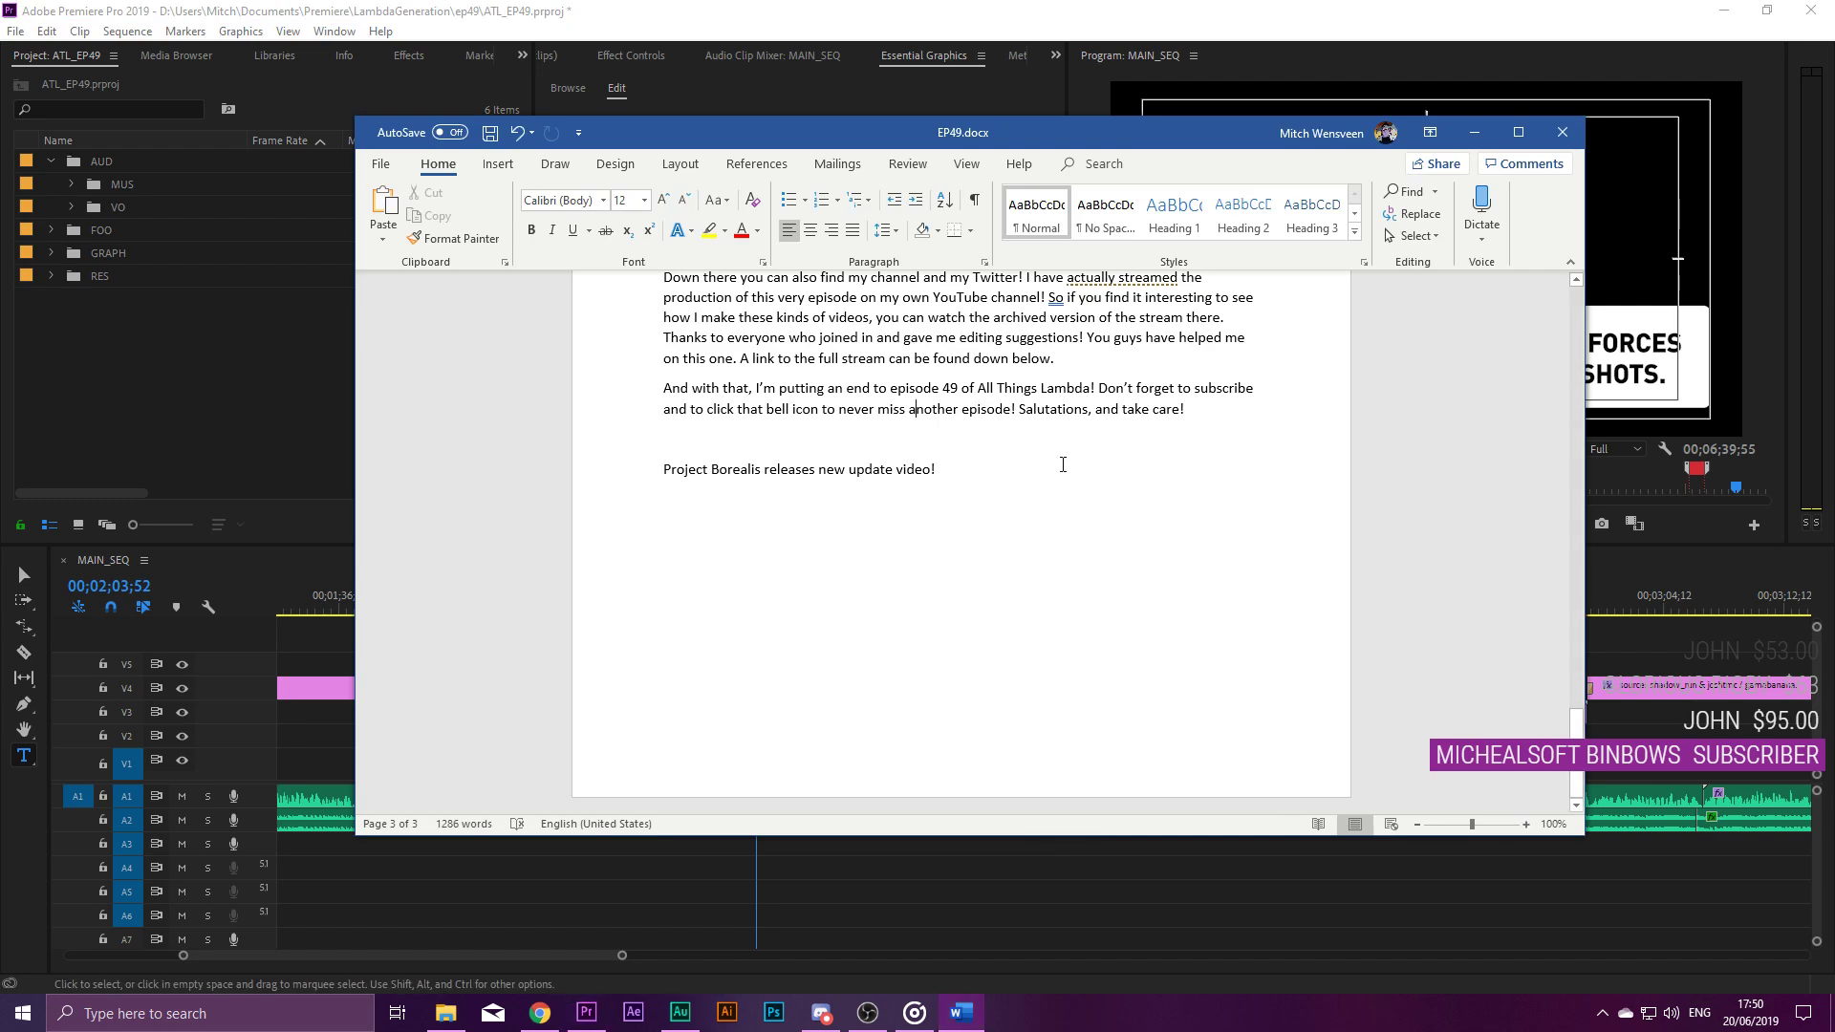
{"action": "key", "text": "Return"}
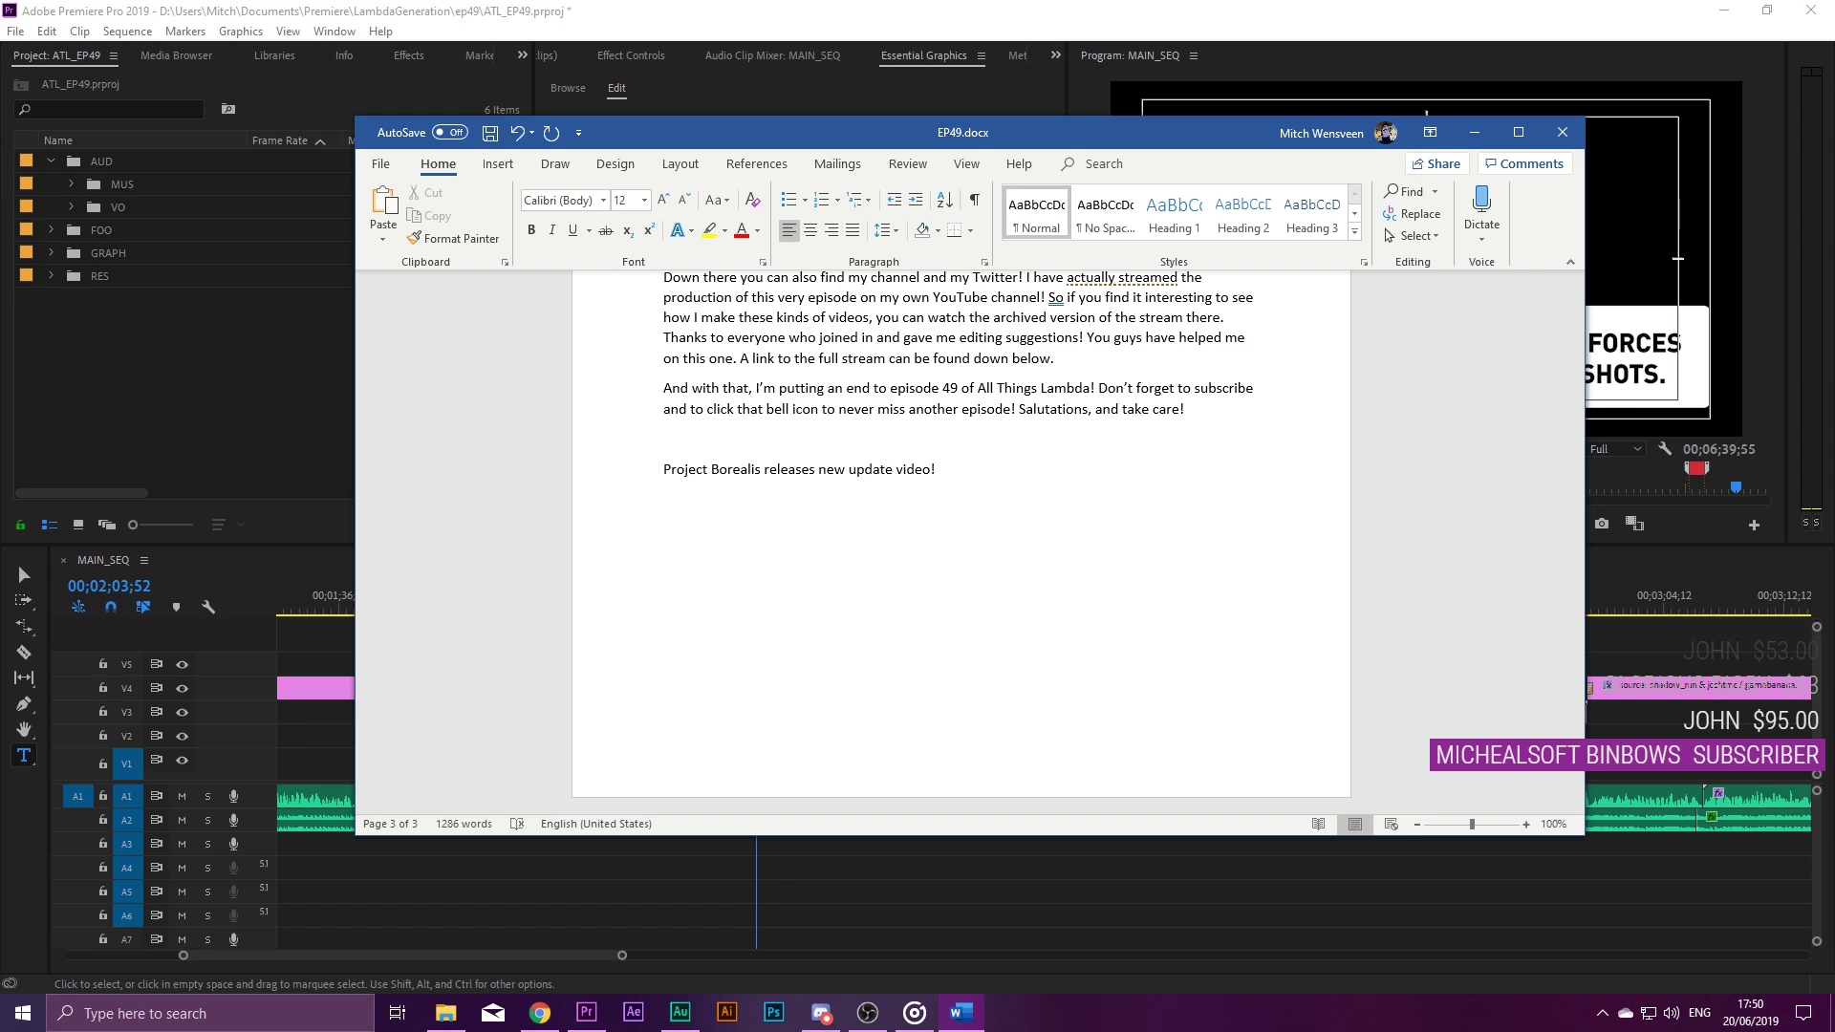
{"action": "type", "text": "Coubnt"}
{"action": "key", "text": "BackSpace"}
{"action": "type", "text": "nt"}
{"action": "type", "text": "rns 20 yera"}
{"action": "type", "text": "s old! Classic Dust II Playable."}
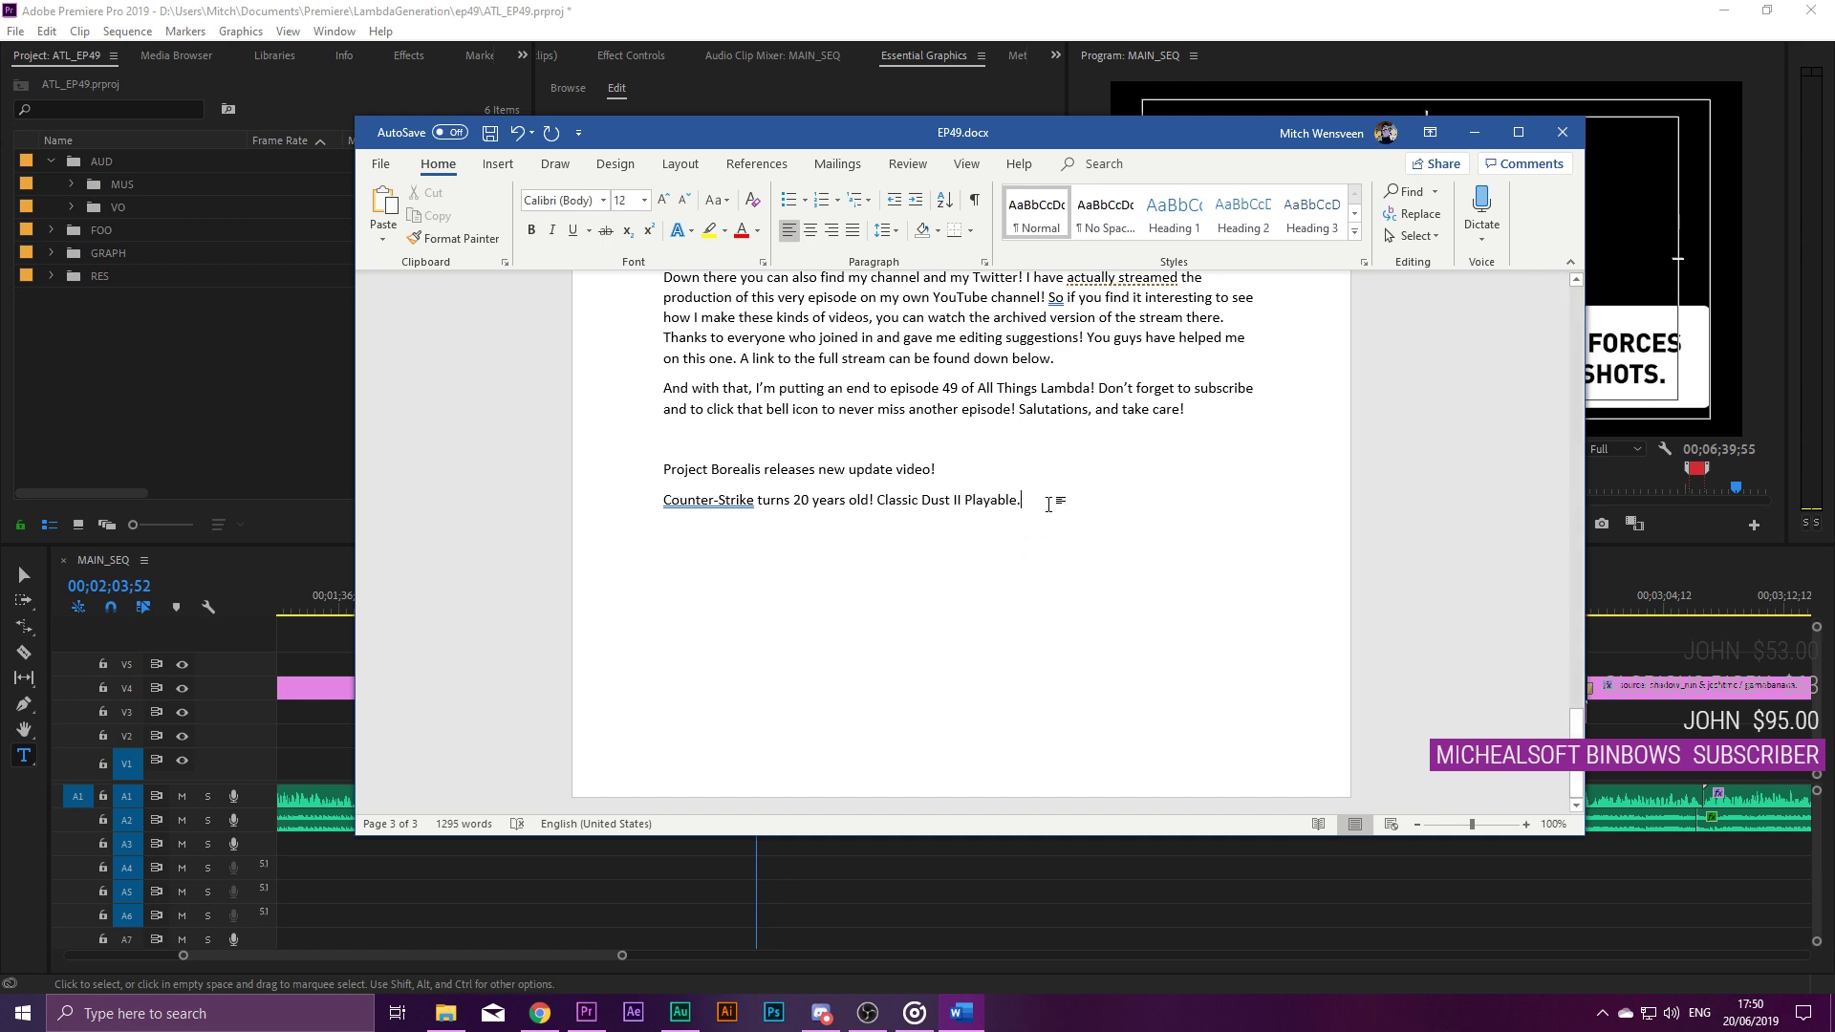
{"action": "left_click_drag", "start_coordinate": [1048, 504], "coordinate": [660, 501]}
{"action": "key", "text": "ctrl+c"}
{"action": "key", "text": "alt+Tab"}
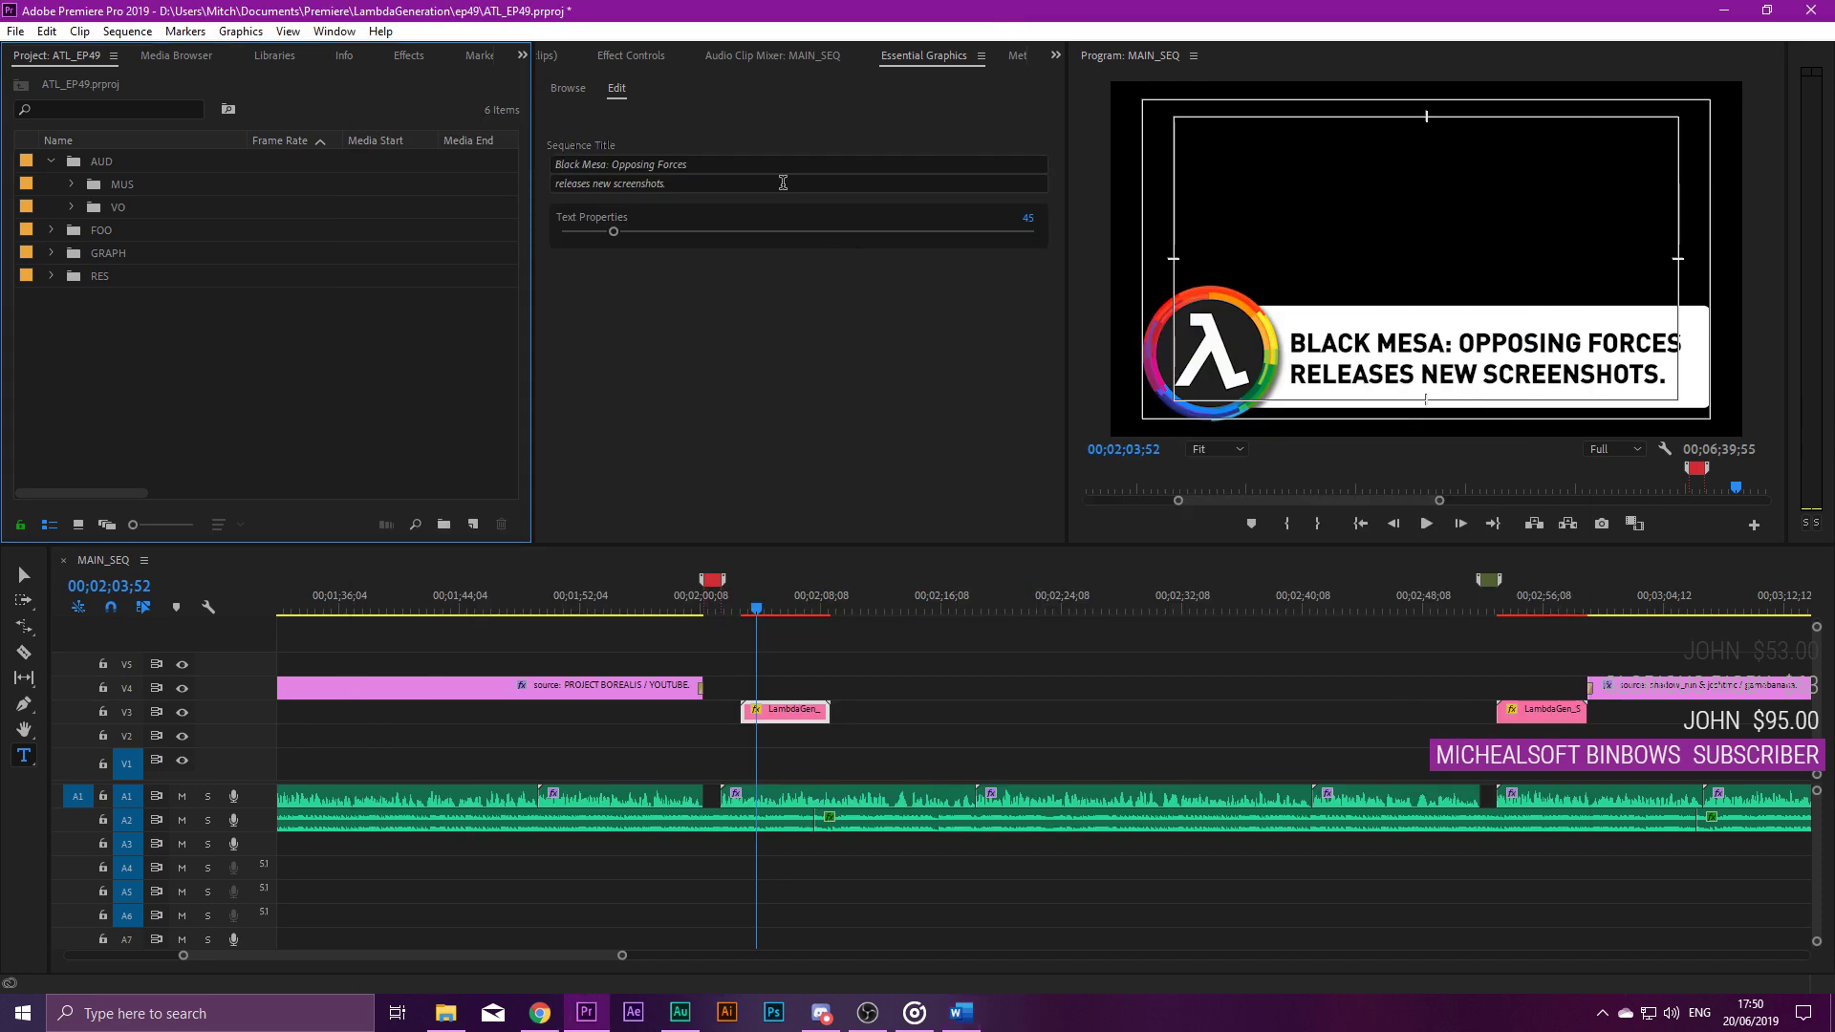
In Premiere Pro, retitle the second card "Counter-Strike turns 20 years" and "old! Classic Dust II Playable." over two lines at text size 44.
{"action": "left_click", "coordinate": [683, 165]}
{"action": "key", "text": "ctrl+v"}
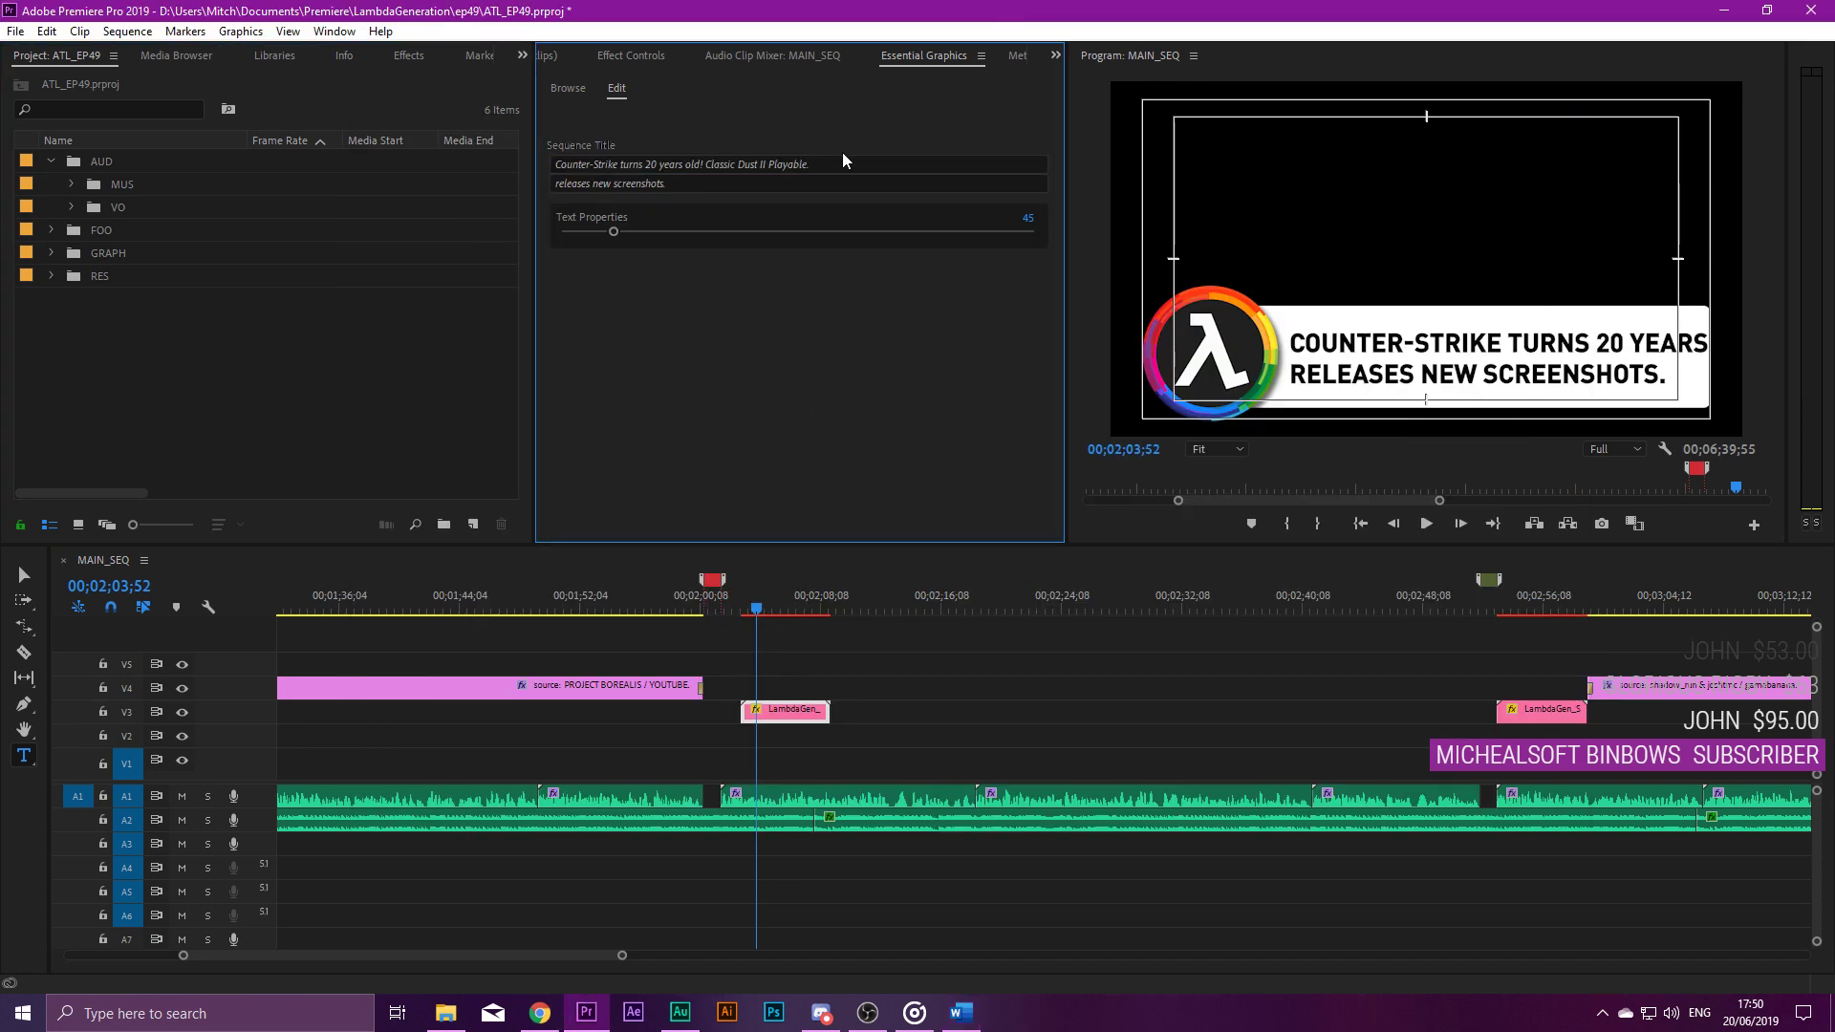
{"action": "left_click_drag", "start_coordinate": [846, 164], "coordinate": [686, 167]}
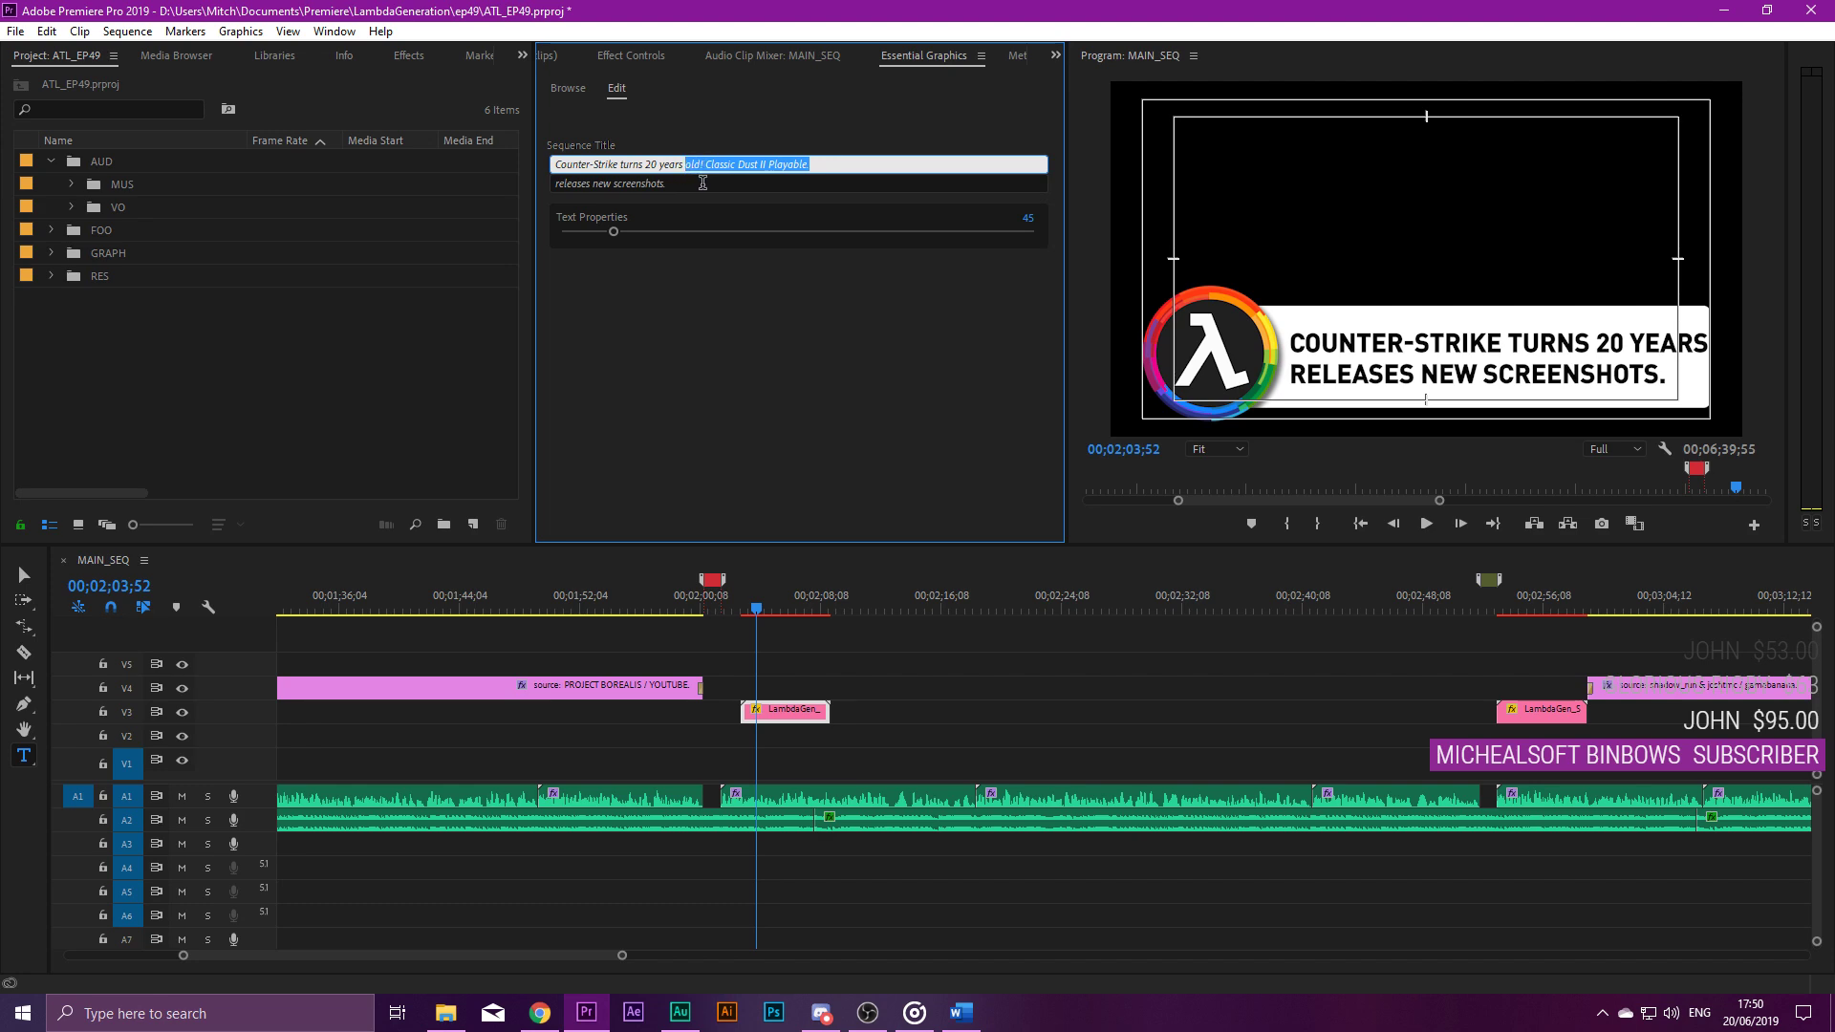
{"action": "key", "text": "ctrl+x"}
{"action": "left_click", "coordinate": [702, 183]}
{"action": "key", "text": "ctrl+v"}
{"action": "left_click", "coordinate": [698, 409]}
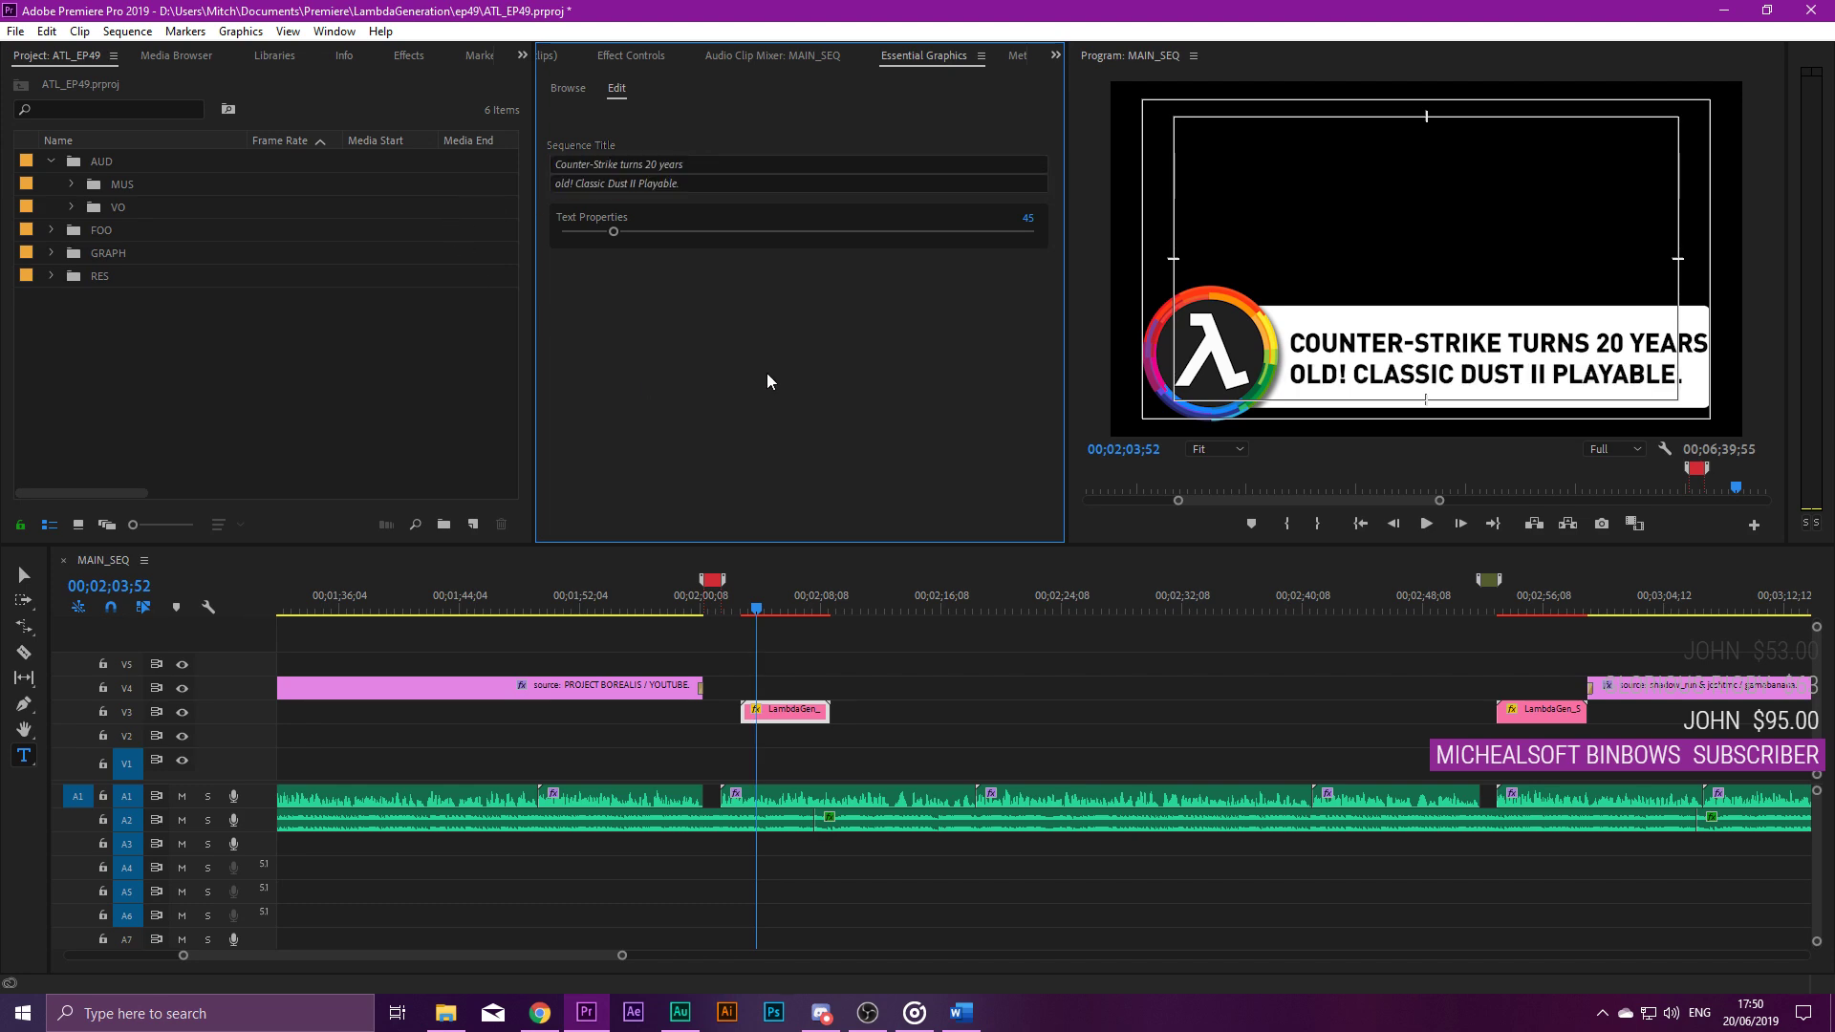
{"action": "left_click_drag", "start_coordinate": [616, 233], "coordinate": [617, 235]}
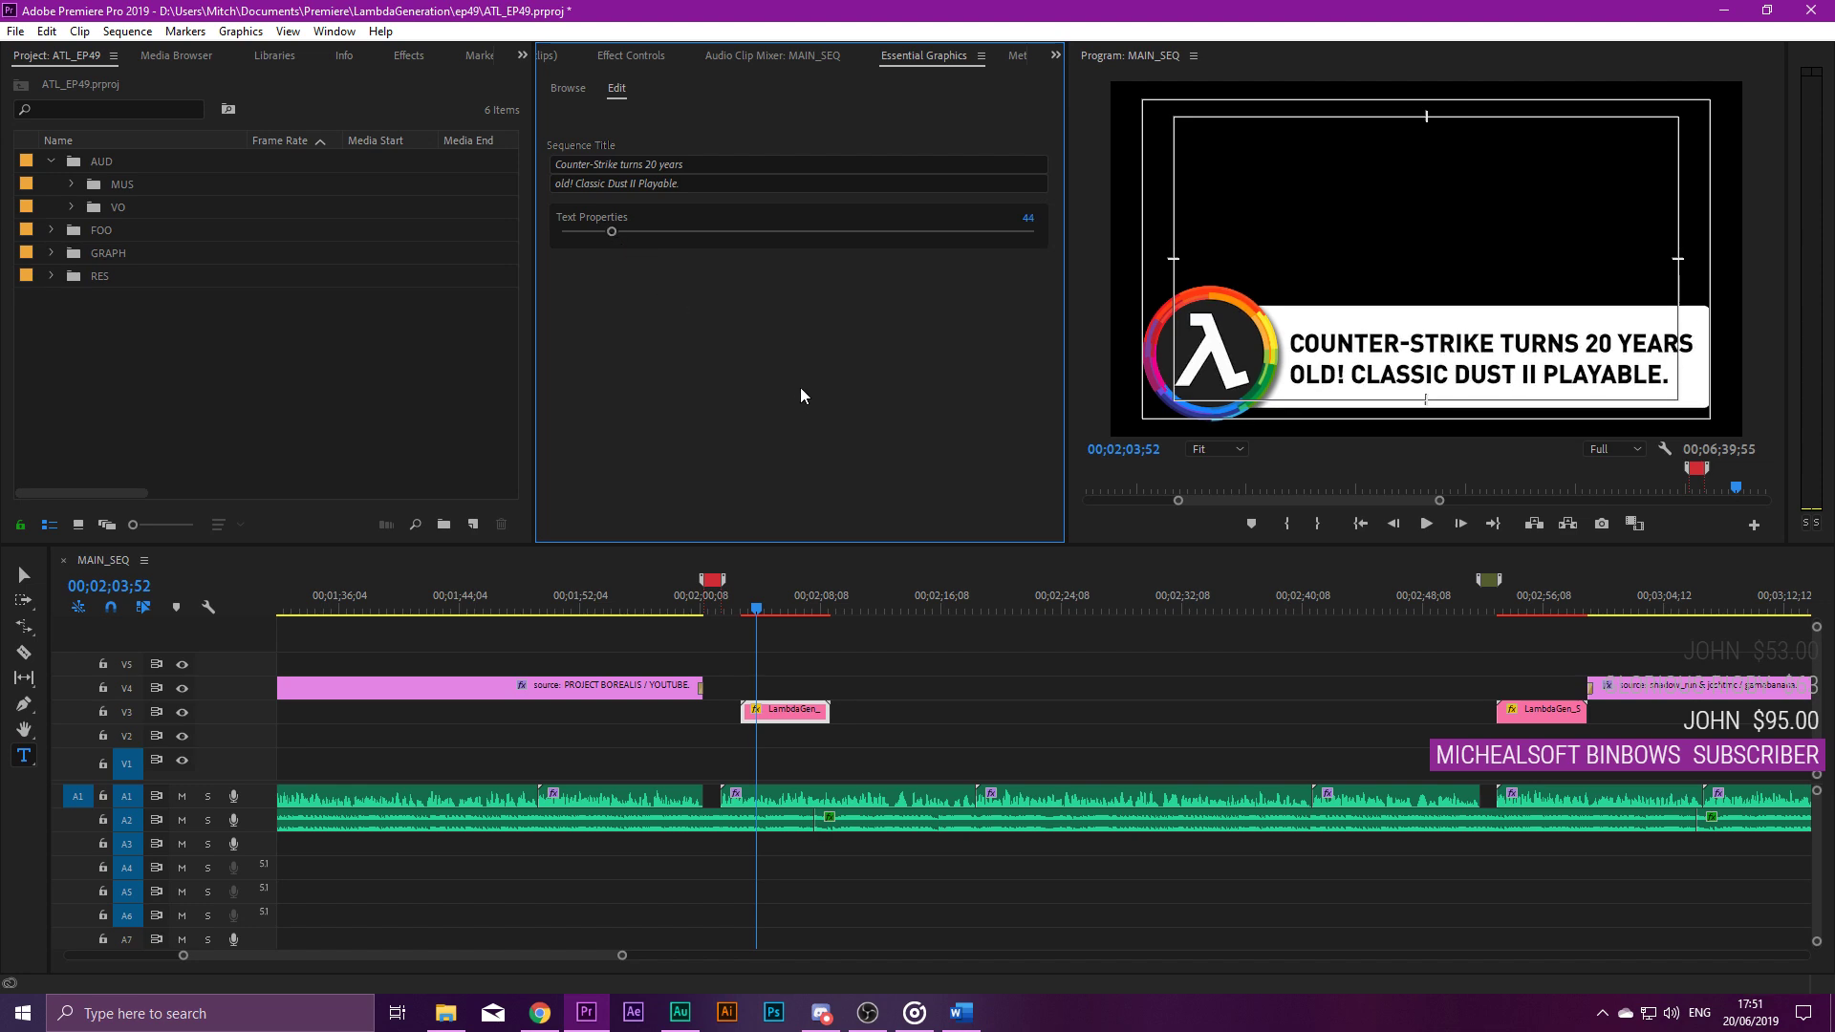
{"action": "left_click", "coordinate": [1058, 698]}
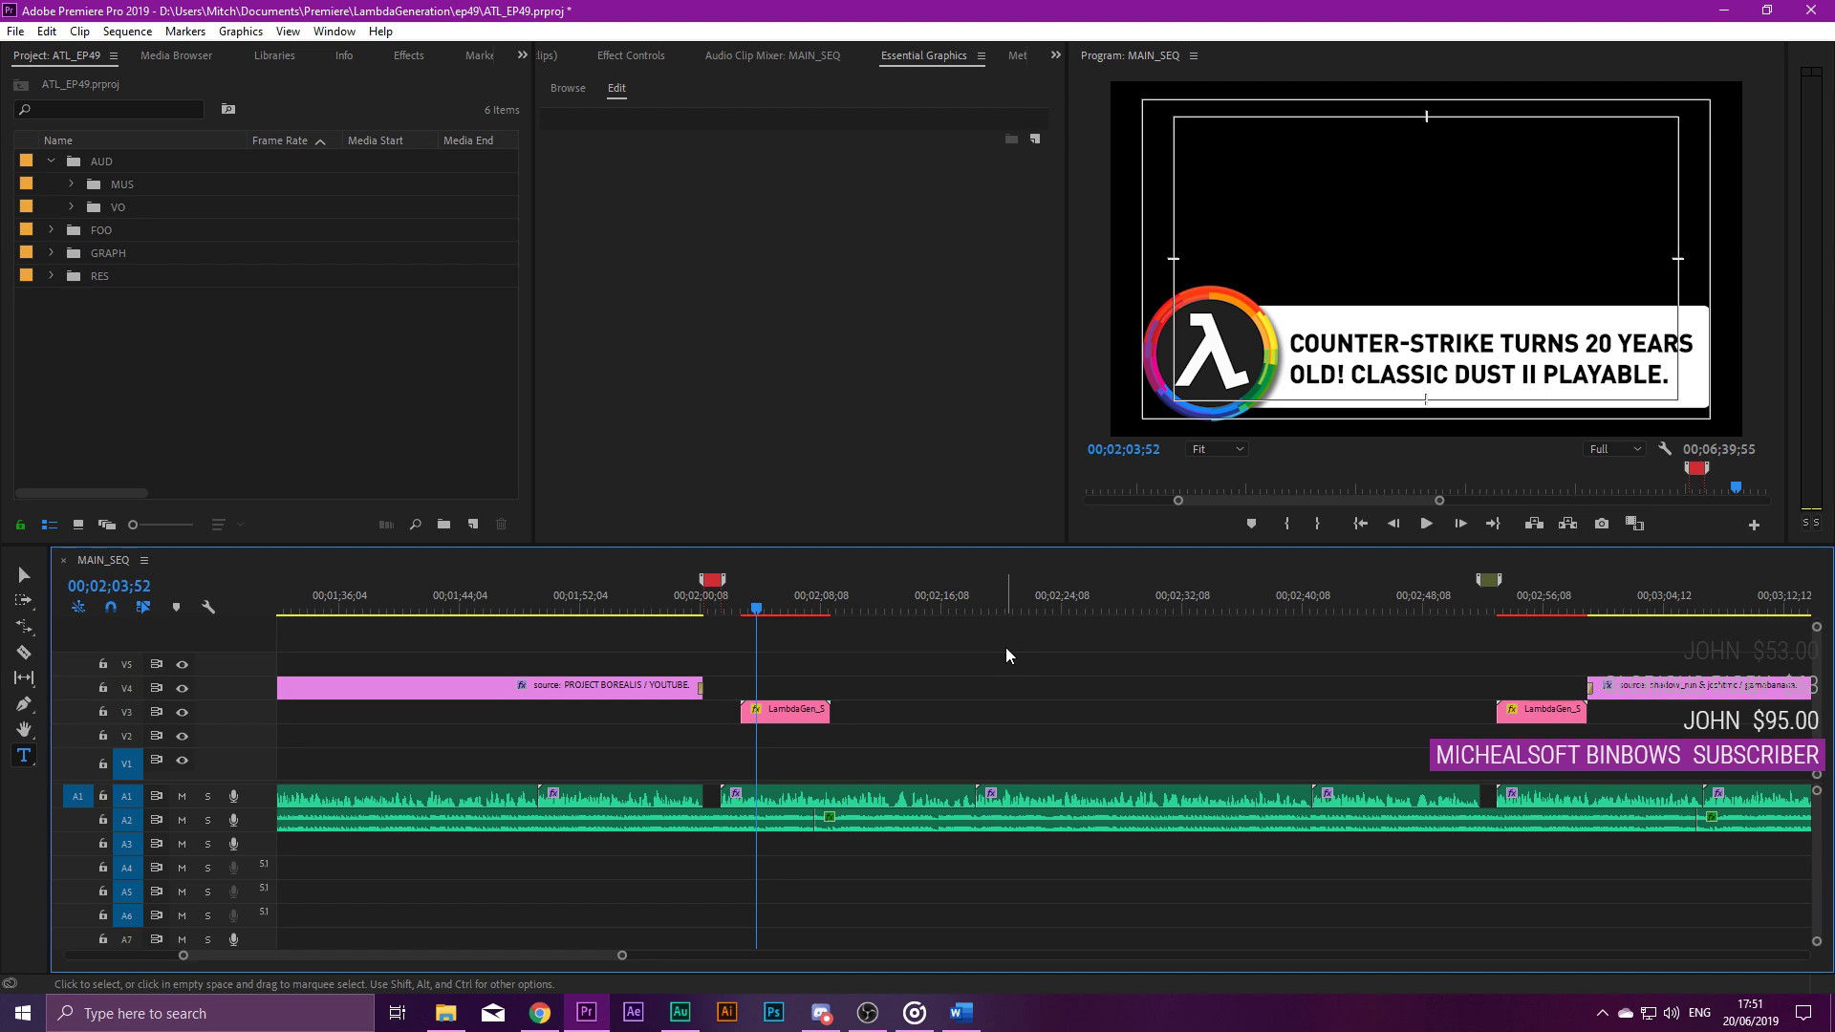
Preview the end of the second subject card, select the third card and play from just before it.
{"action": "left_click", "coordinate": [825, 602]}
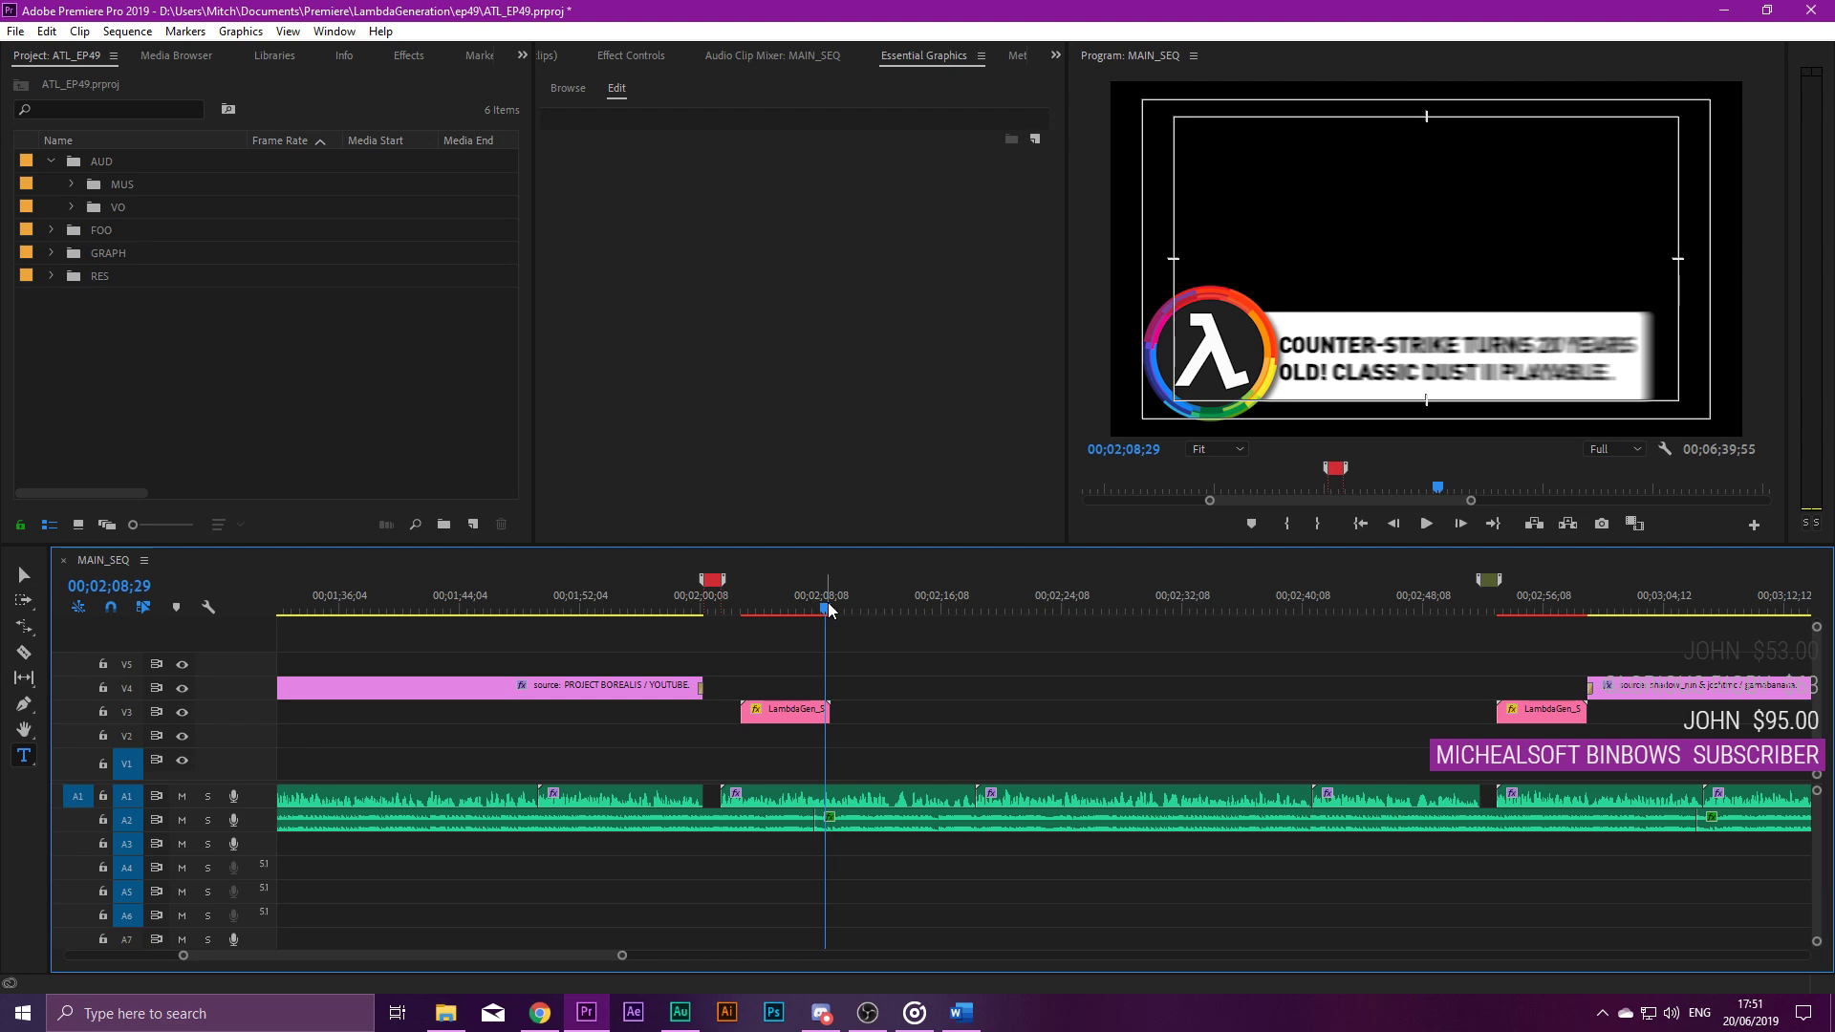
{"action": "left_click", "coordinate": [842, 604]}
{"action": "left_click", "coordinate": [978, 771]}
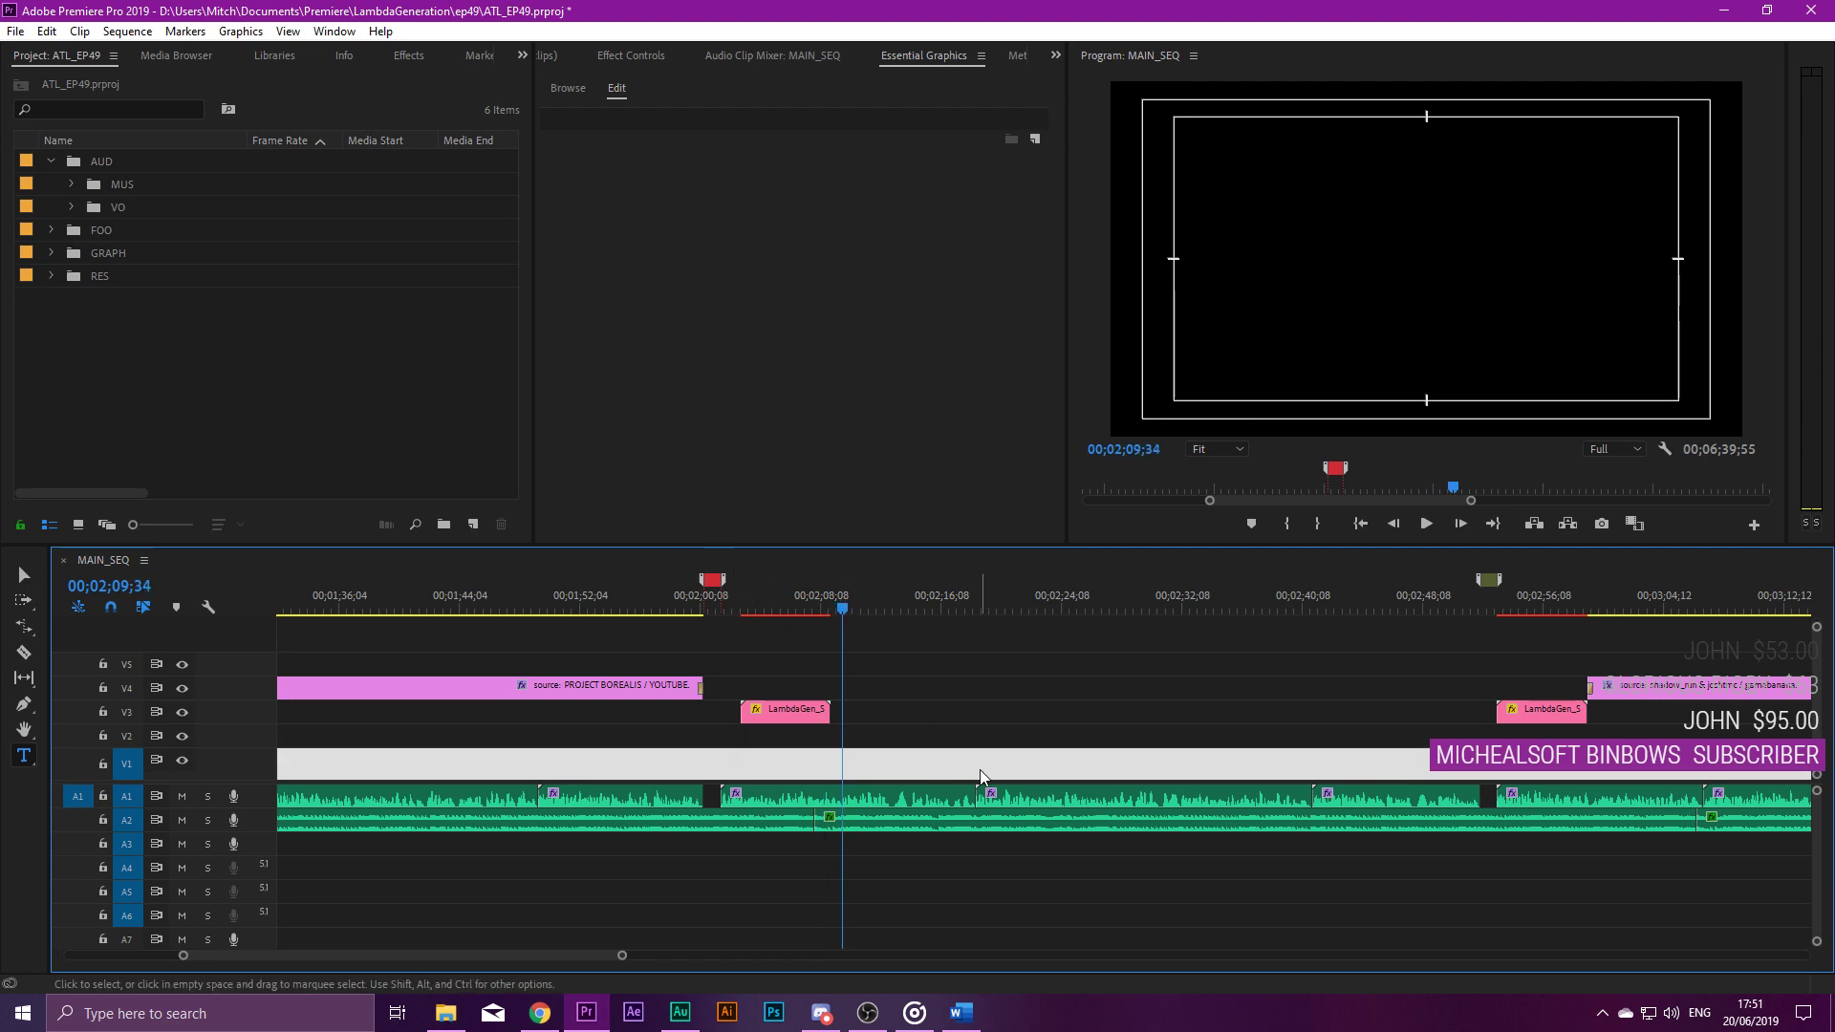
{"action": "key", "text": "minus"}
{"action": "left_click", "coordinate": [1177, 587]}
{"action": "key", "text": "minus"}
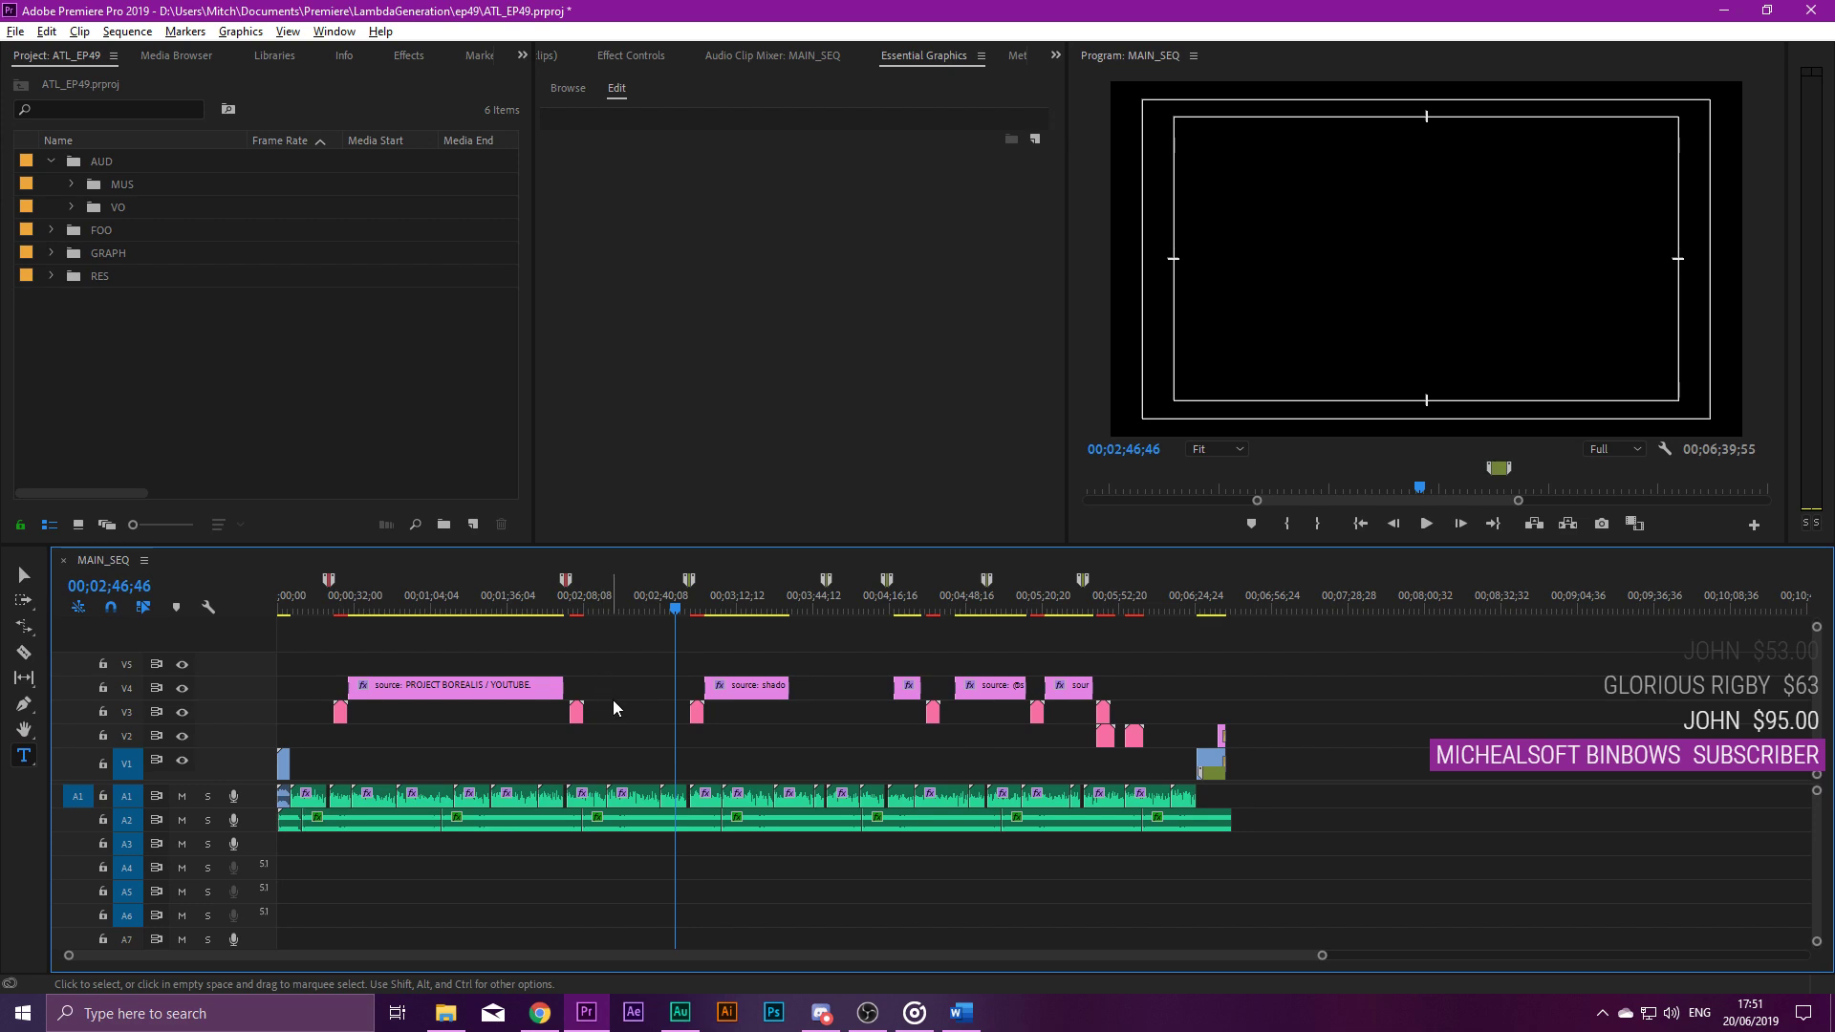
{"action": "key", "text": "equal"}
{"action": "key", "text": "equal"}
{"action": "key", "text": "equal"}
{"action": "key", "text": "equal"}
{"action": "left_click_drag", "start_coordinate": [903, 610], "coordinate": [999, 603]}
{"action": "left_click", "coordinate": [1013, 712]}
{"action": "left_click", "coordinate": [982, 605]}
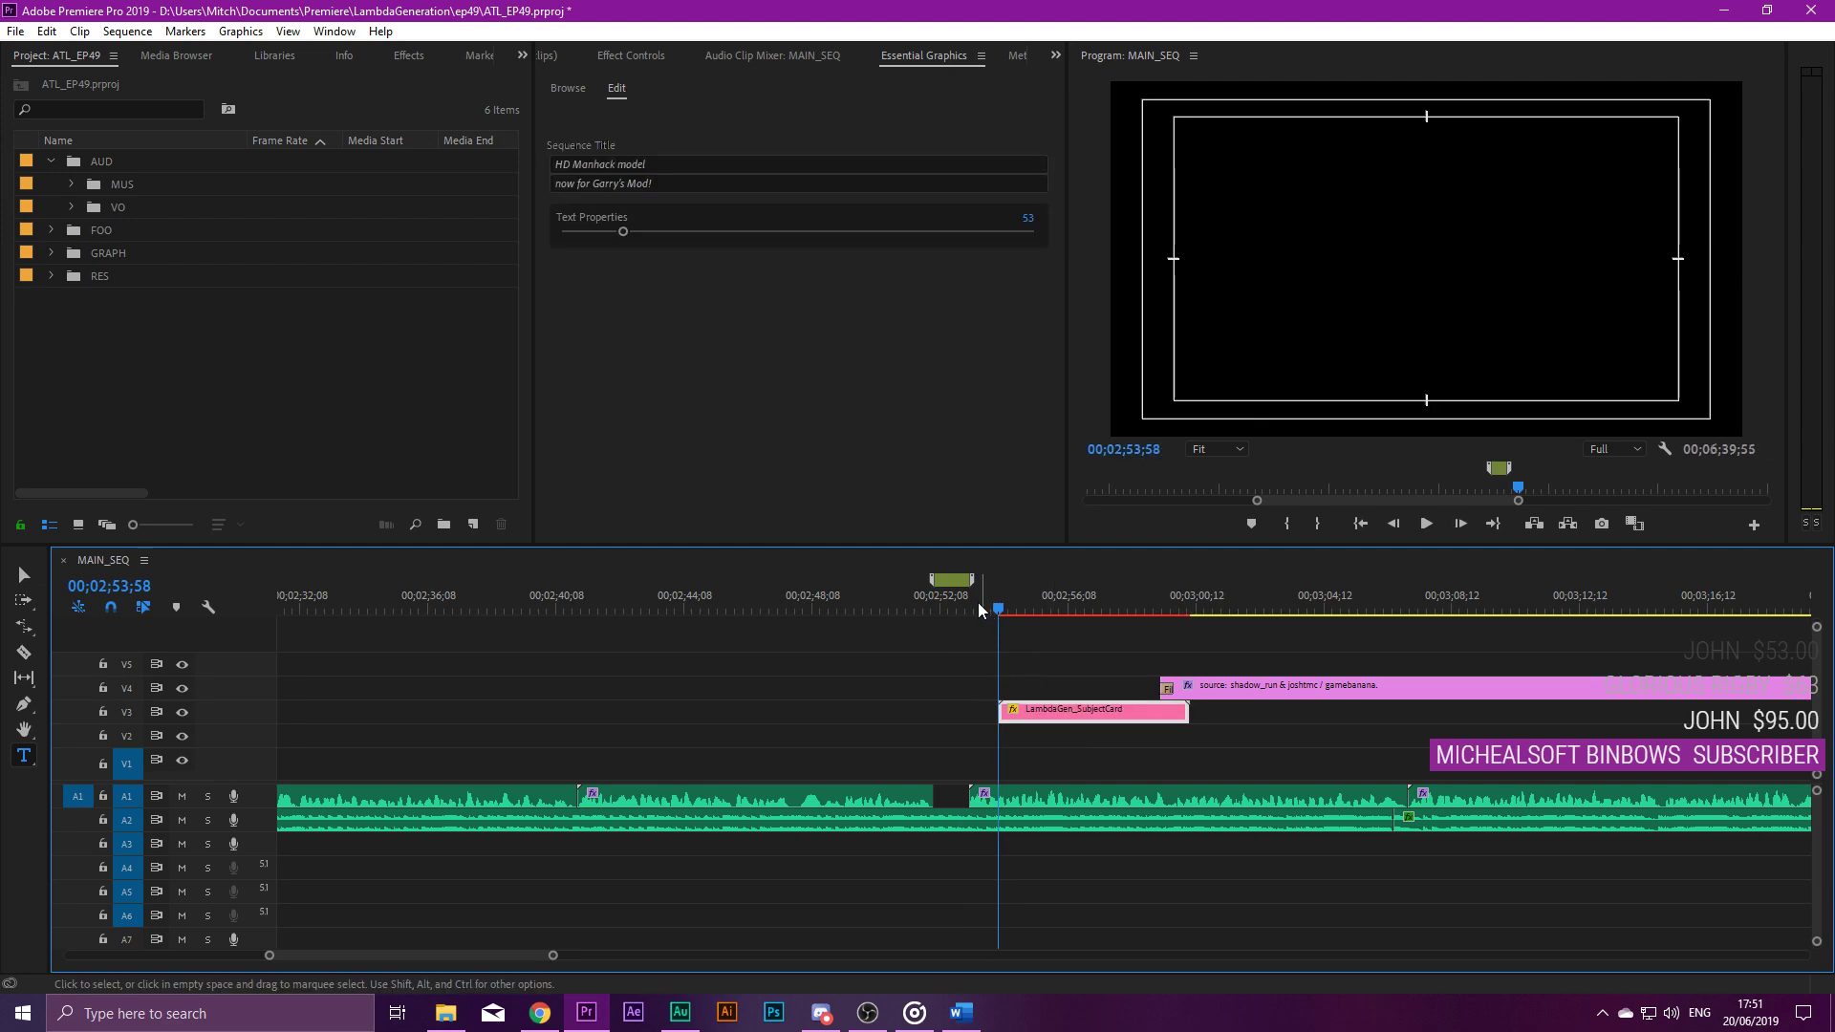
{"action": "key", "text": "space"}
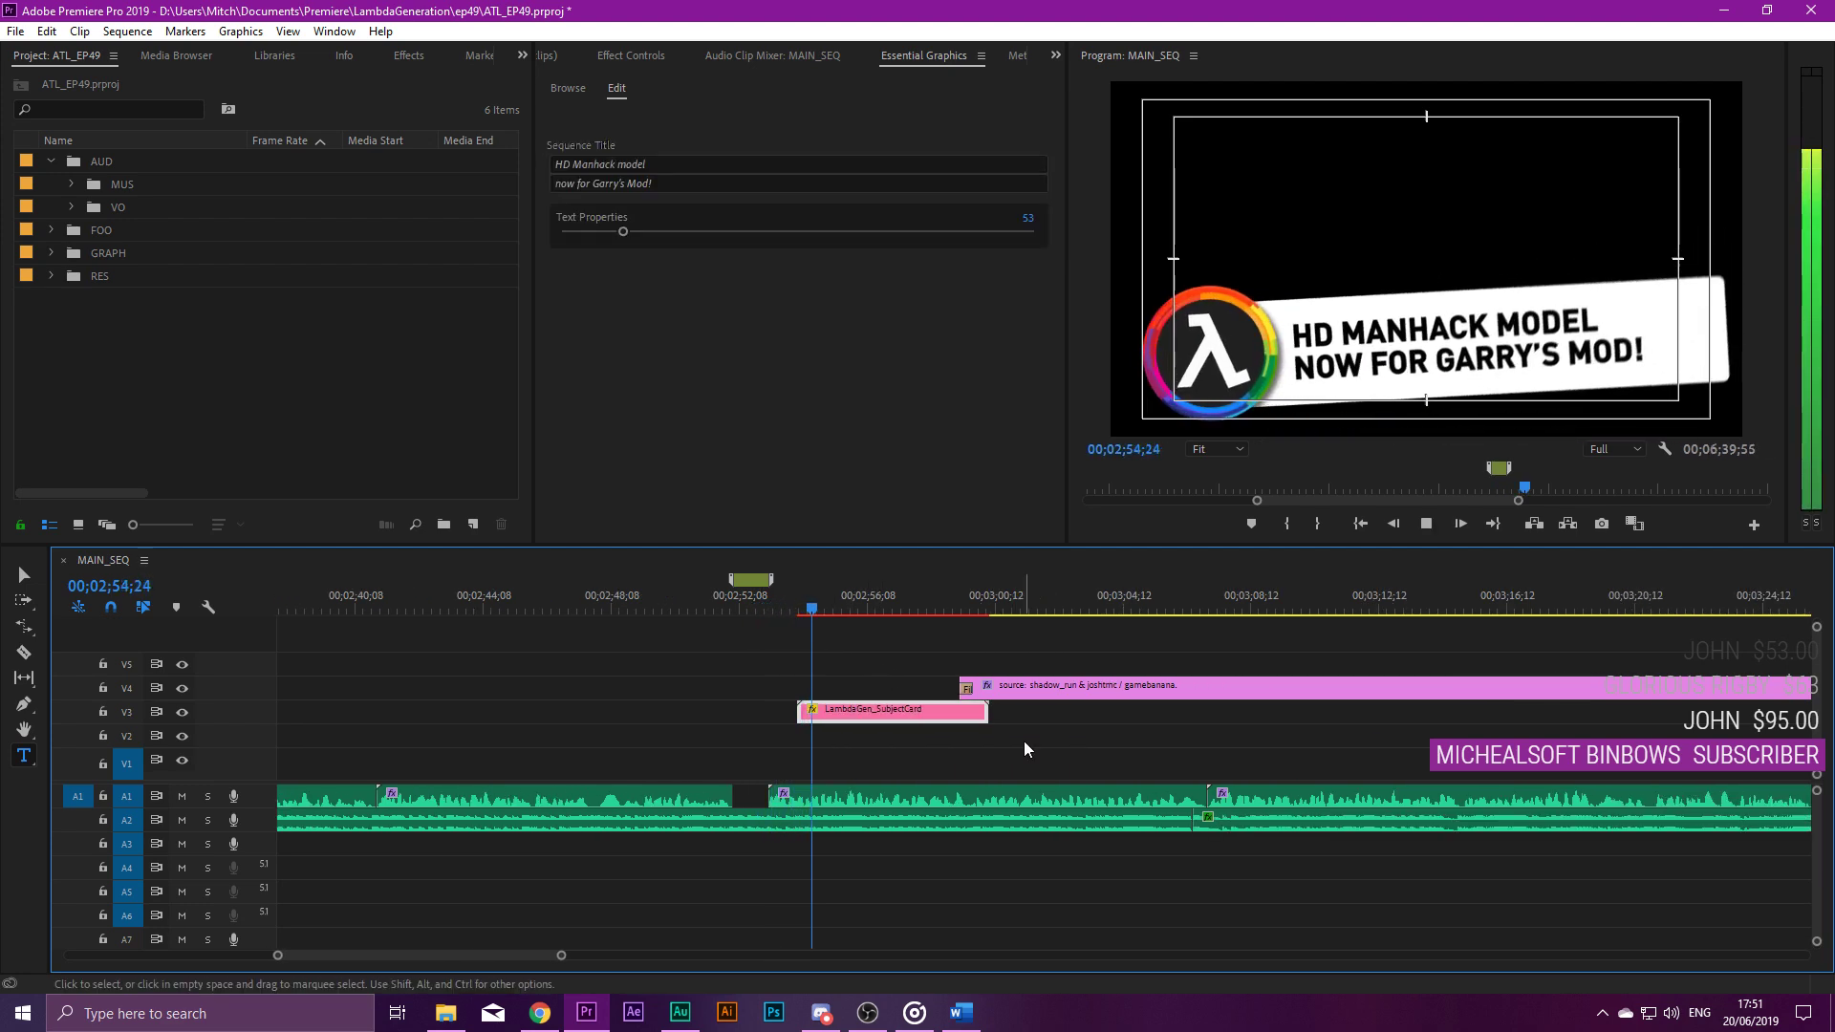
Change the color of the third sequence marker, at 00;02;51;58, to red and play the sequence.
{"action": "double_click", "coordinate": [760, 583]}
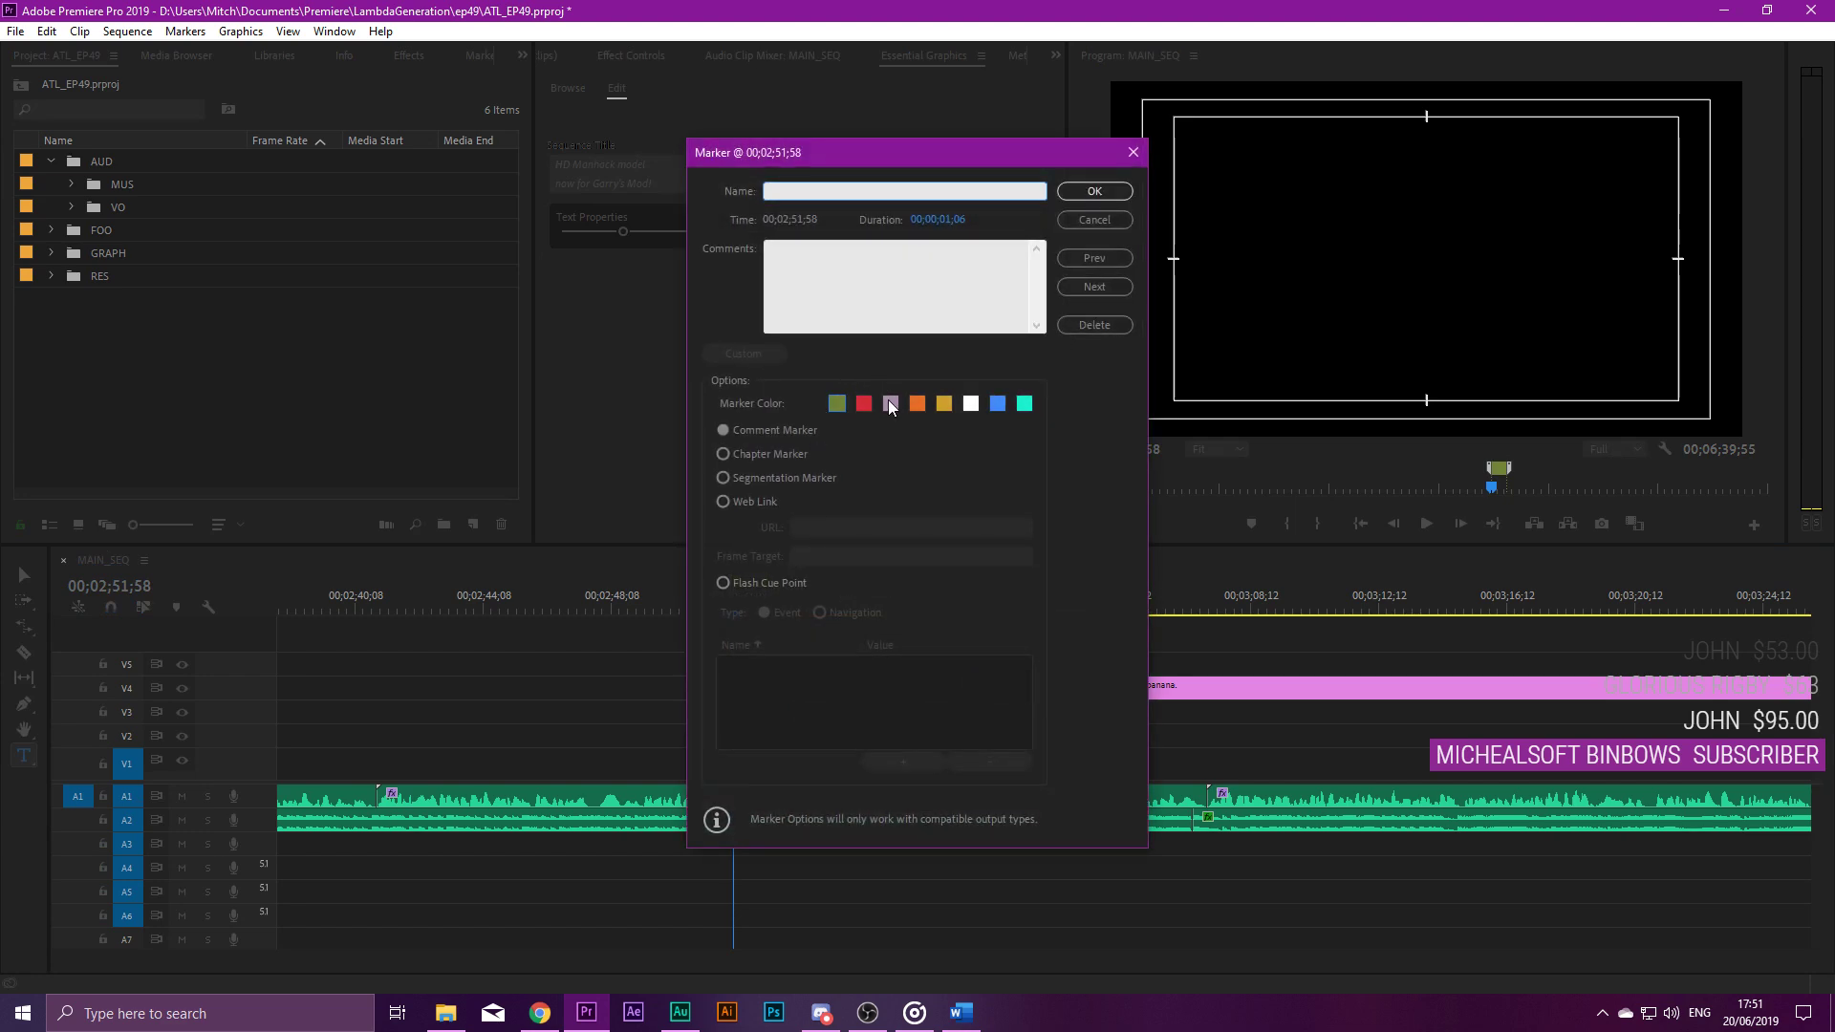
{"action": "left_click", "coordinate": [1089, 192]}
{"action": "key", "text": "space"}
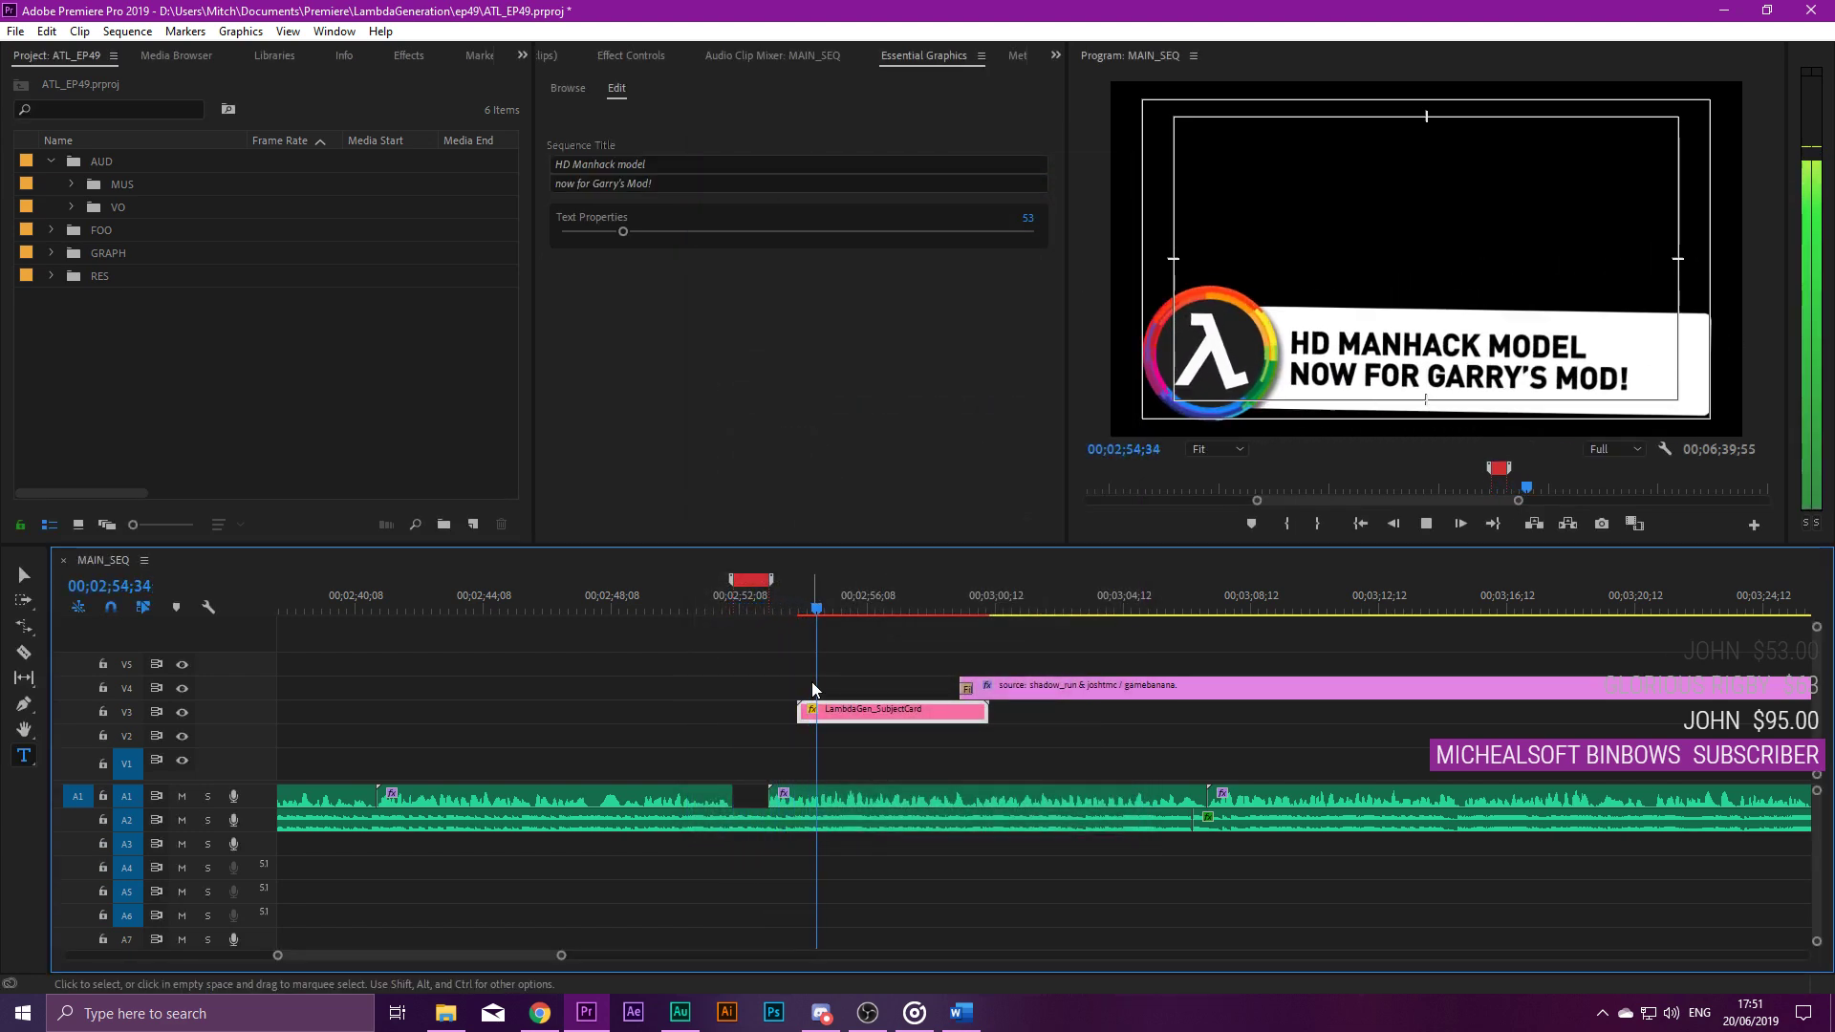
In Word, add "Mark-hos Art creates awesome Half-Life mini-figures." at the end of EP49.docx and copy it for the third card.
{"action": "left_click", "coordinate": [960, 1013]}
{"action": "left_click", "coordinate": [1051, 529]}
{"action": "type", "text": "Mar"}
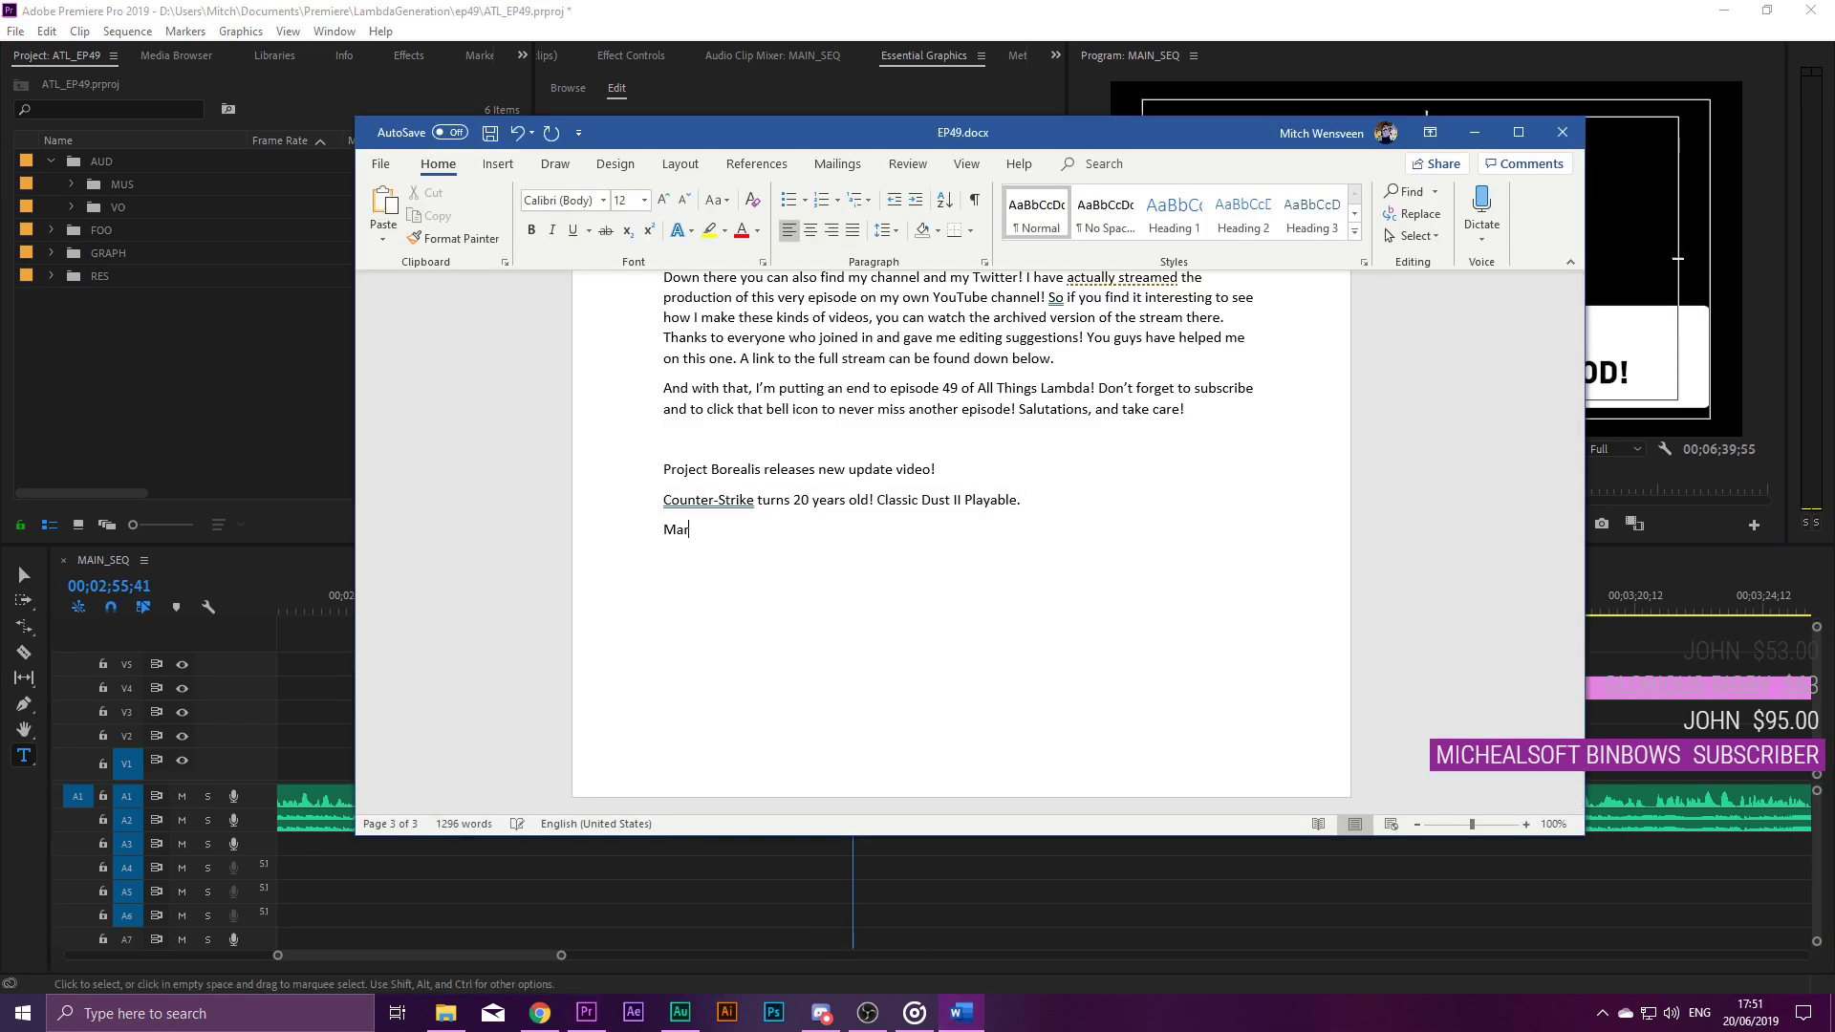
{"action": "type", "text": "k-hos Art created"}
{"action": "type", "text": " awesome mini-figures."}
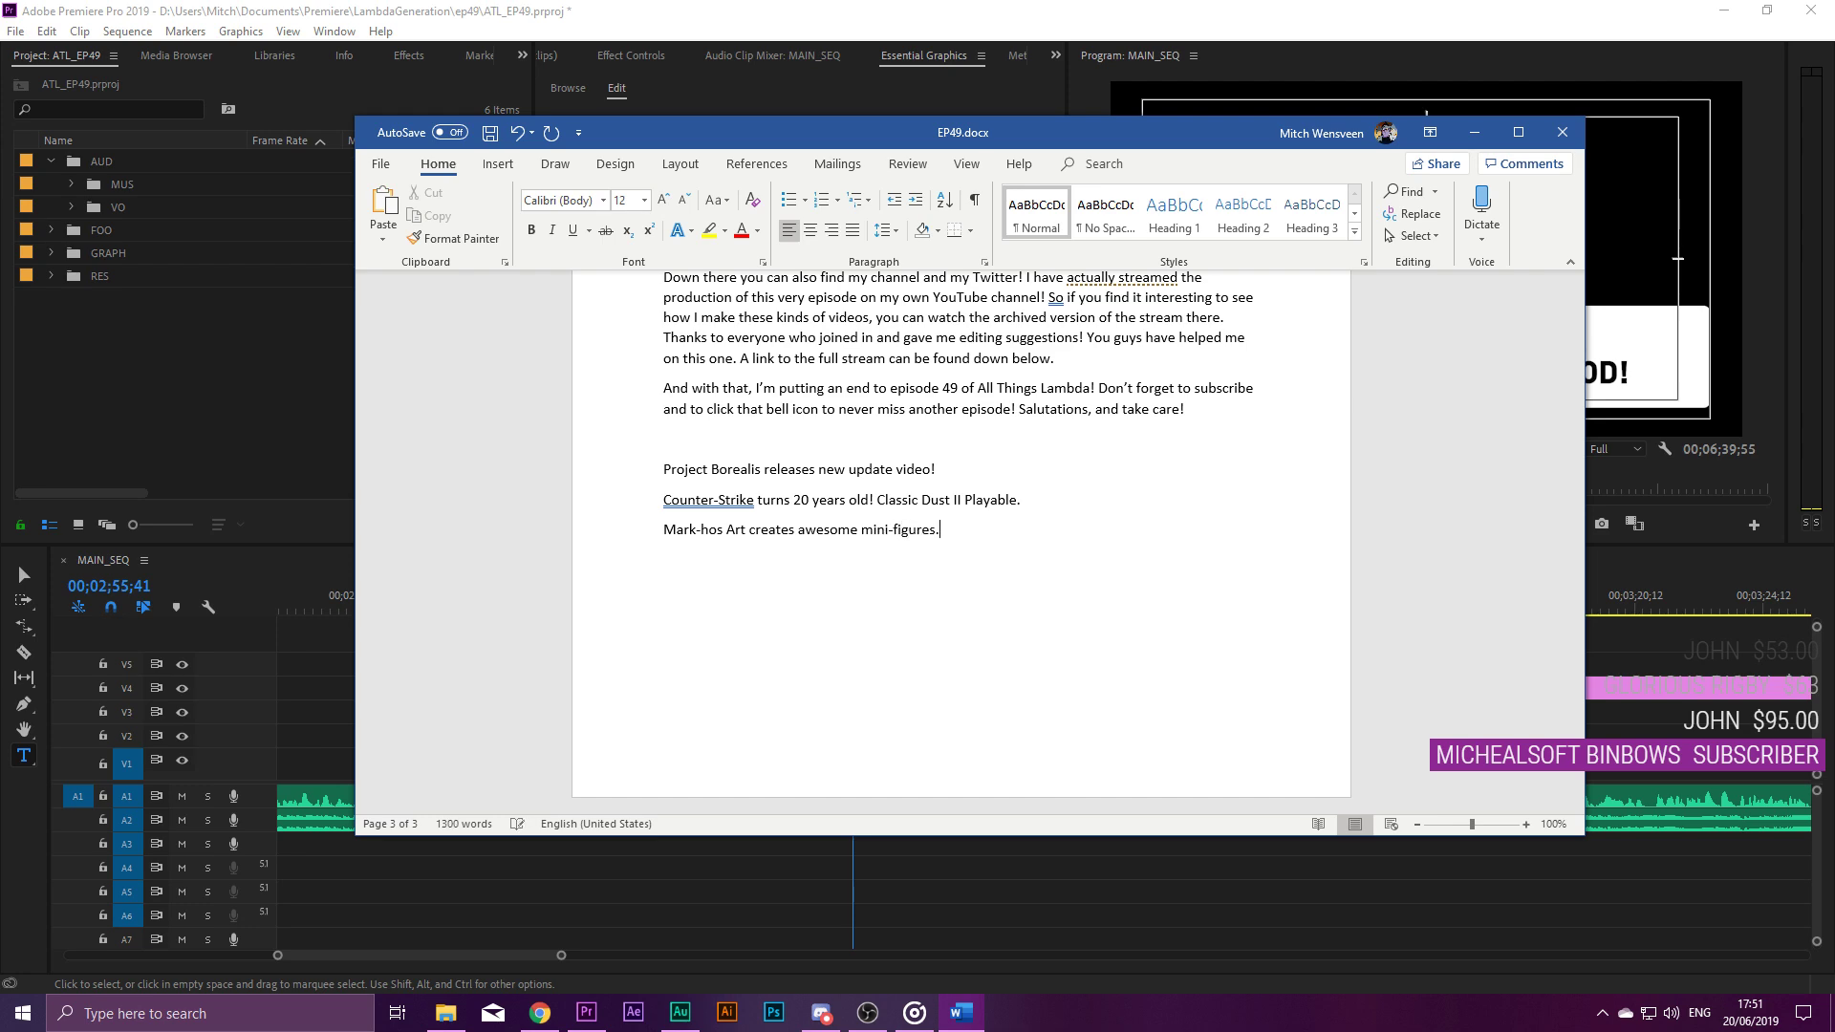
{"action": "left_click", "coordinate": [859, 531]}
{"action": "type", "text": "Half-Life"}
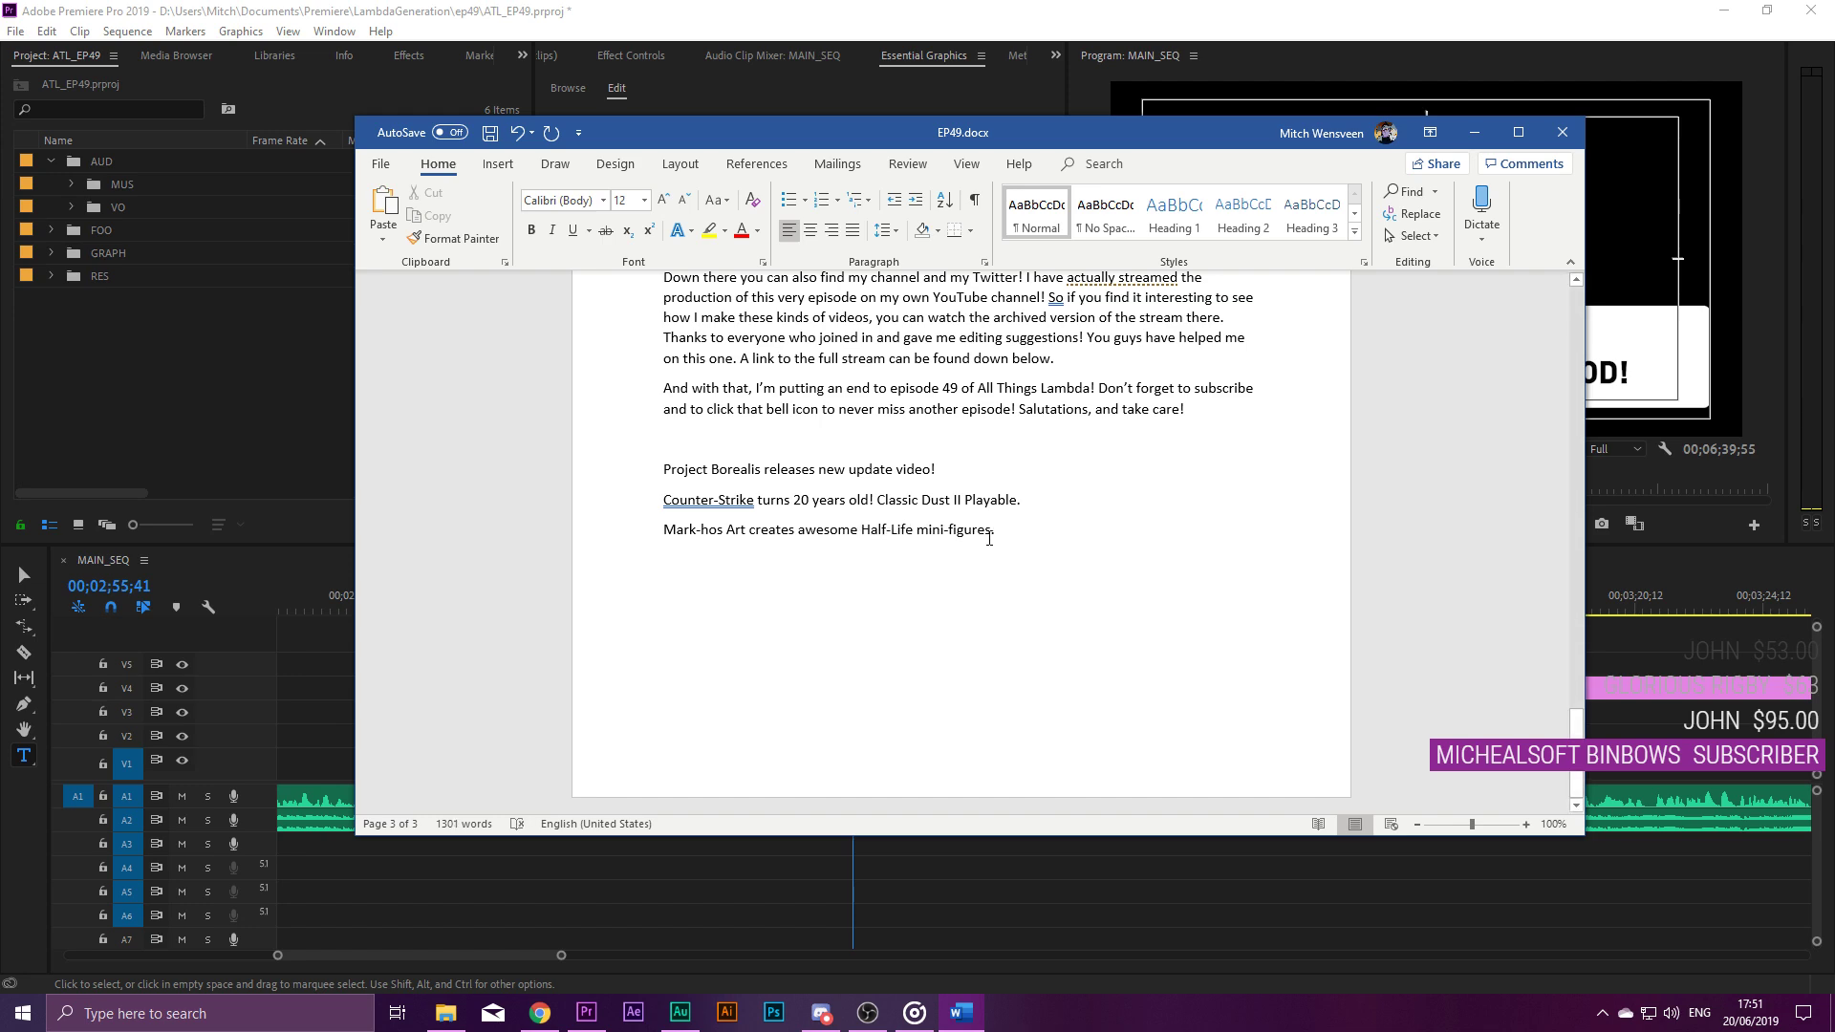
{"action": "left_click_drag", "start_coordinate": [1003, 530], "coordinate": [666, 536]}
{"action": "left_click", "coordinate": [1045, 8]}
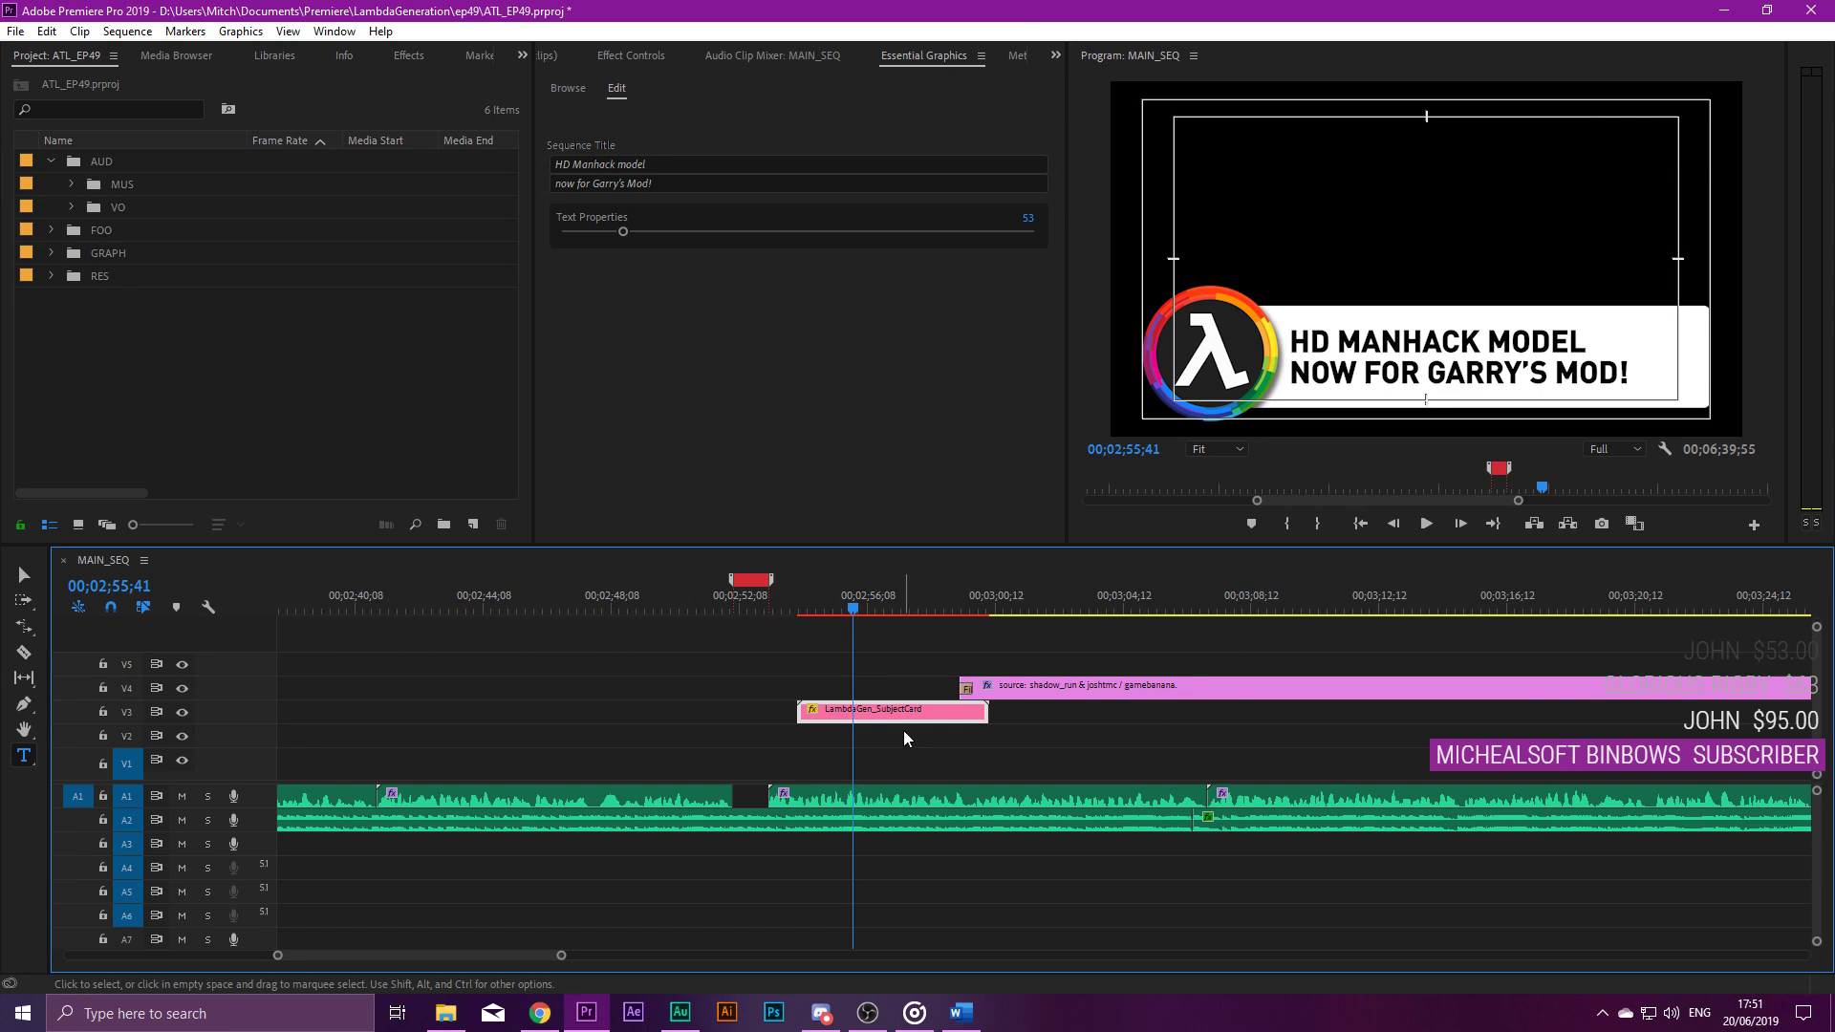
Retitle the third card "Mark-hos Art creates" and "awesome Half-Life mini-figures." over two lines at text size 43.
{"action": "left_click", "coordinate": [675, 158]}
{"action": "key", "text": "shift+Home"}
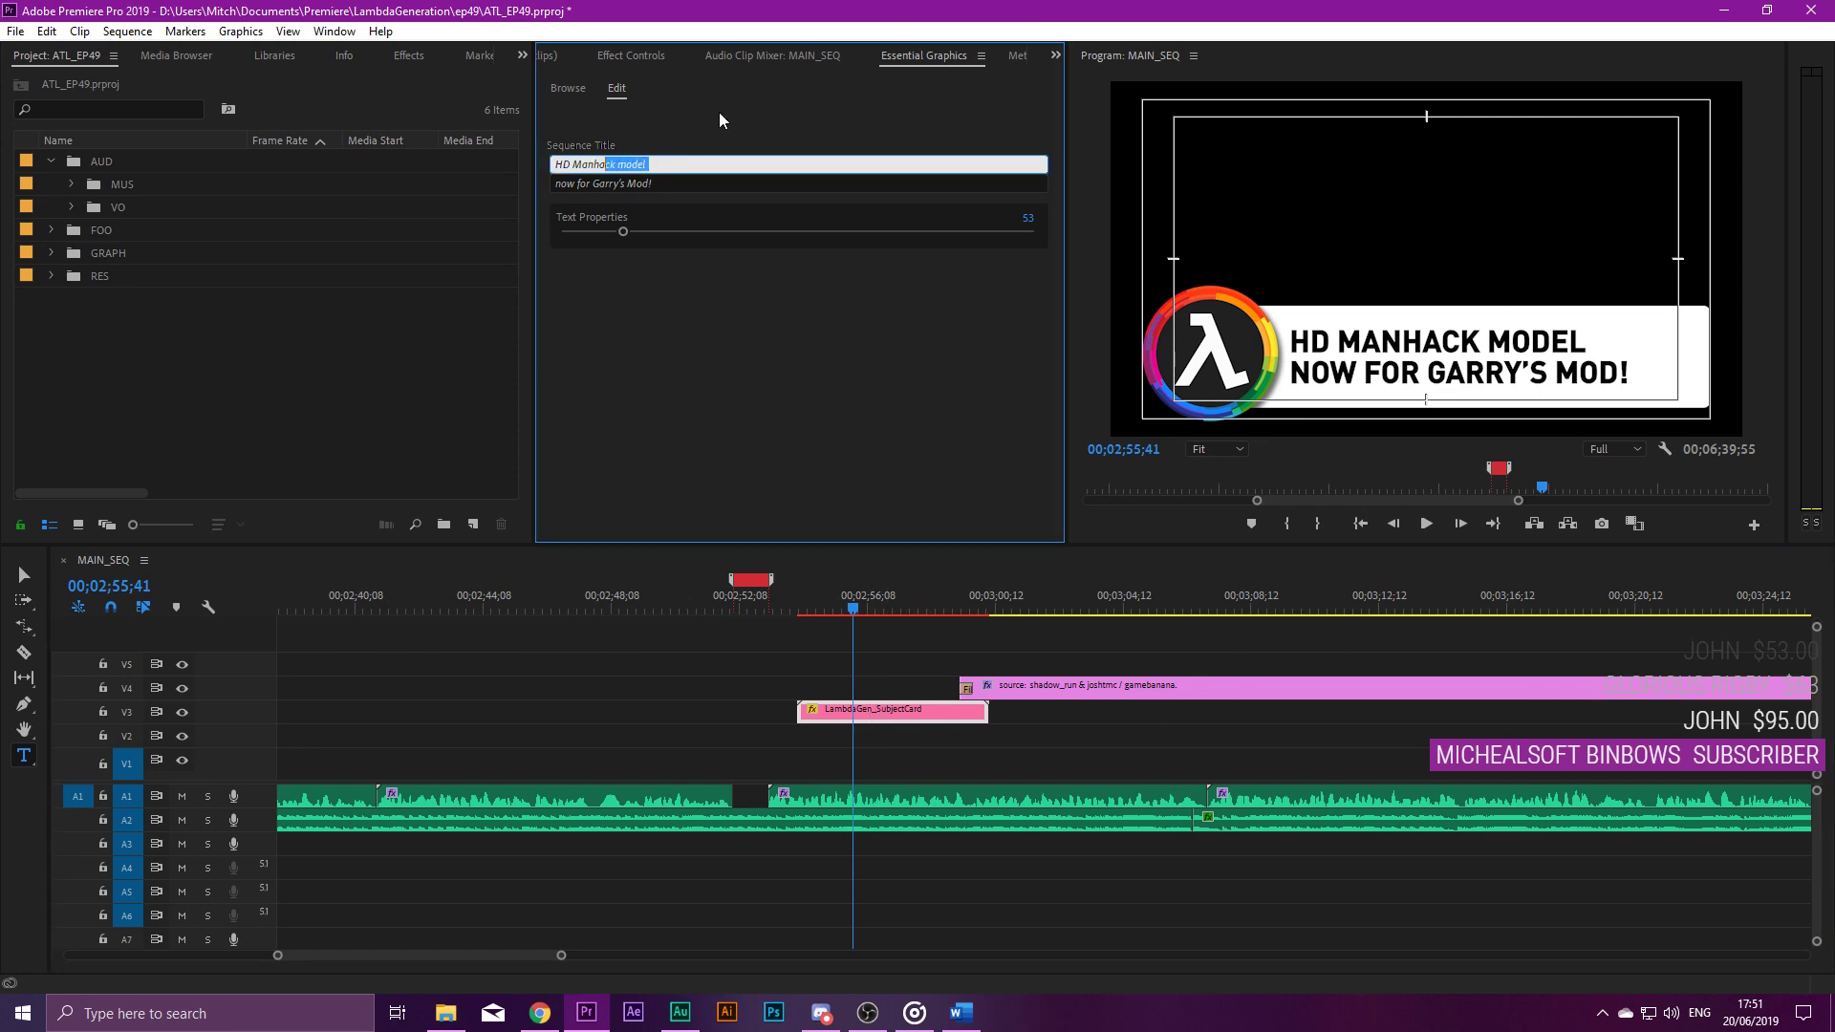
{"action": "key", "text": "ctrl+v"}
{"action": "left_click", "coordinate": [923, 320]}
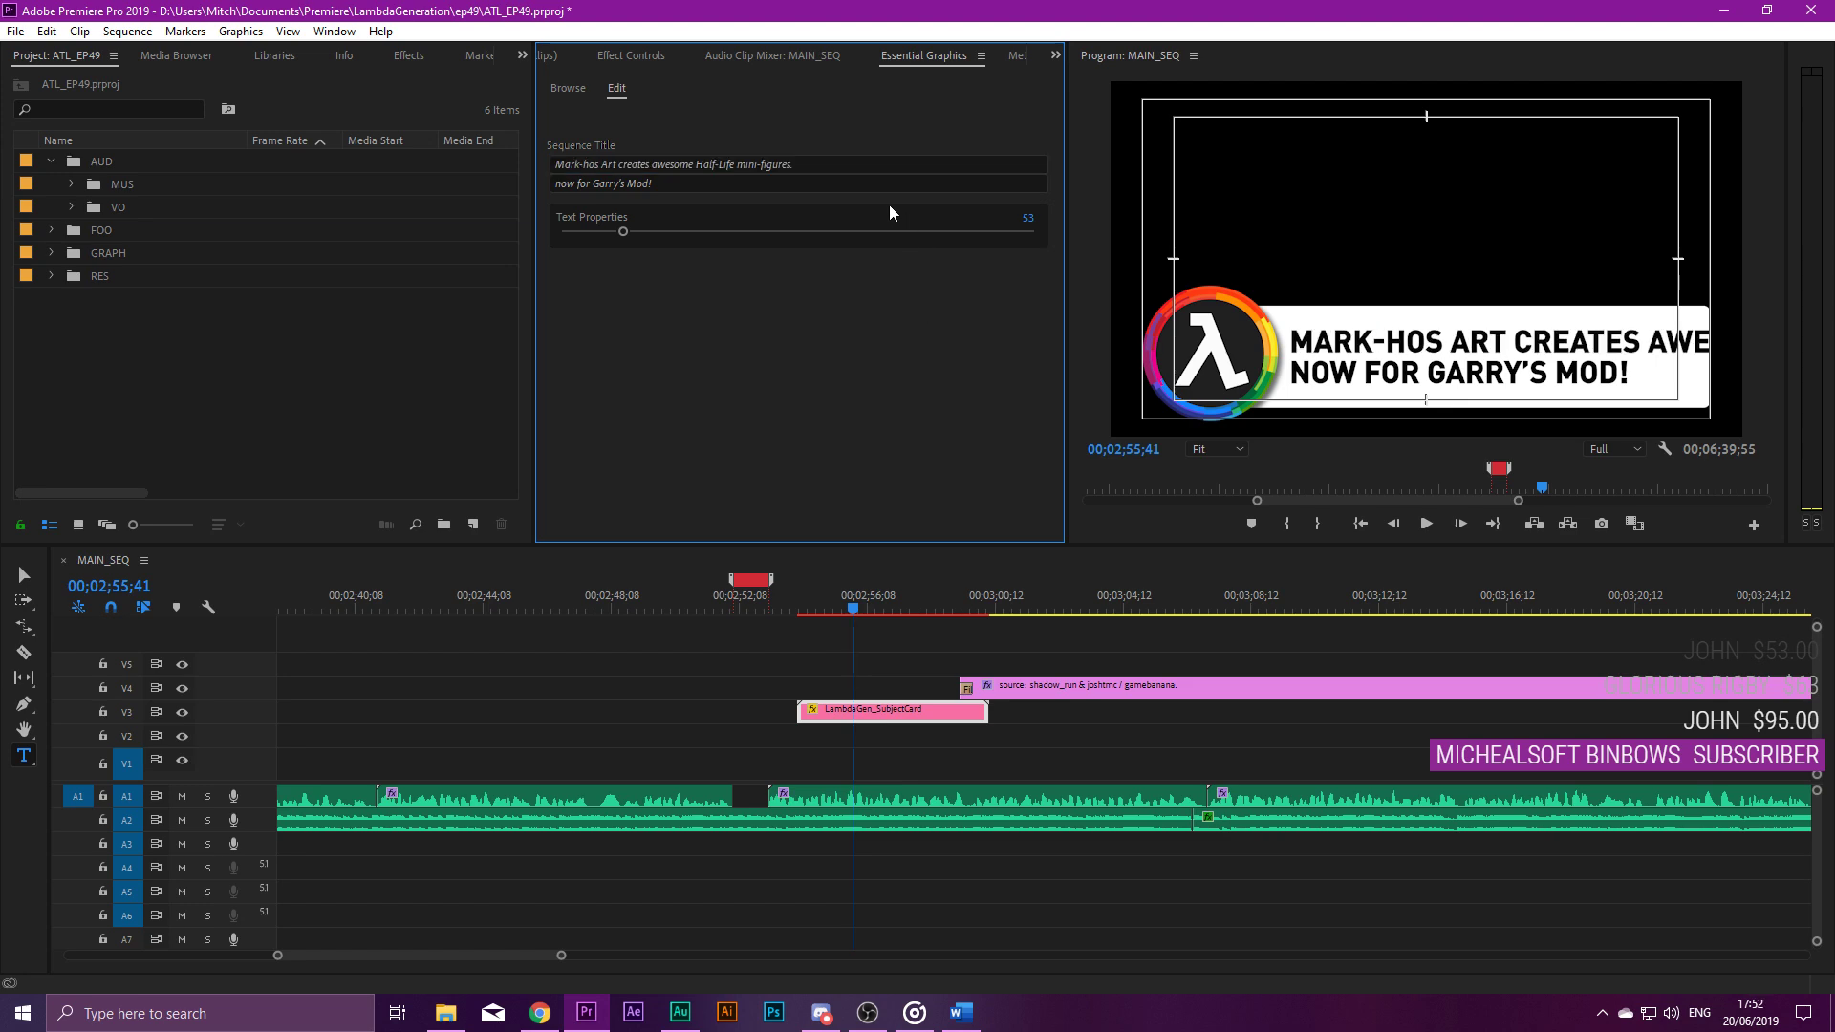
{"action": "left_click_drag", "start_coordinate": [849, 178], "coordinate": [653, 180]}
{"action": "key", "text": "ctrl+x"}
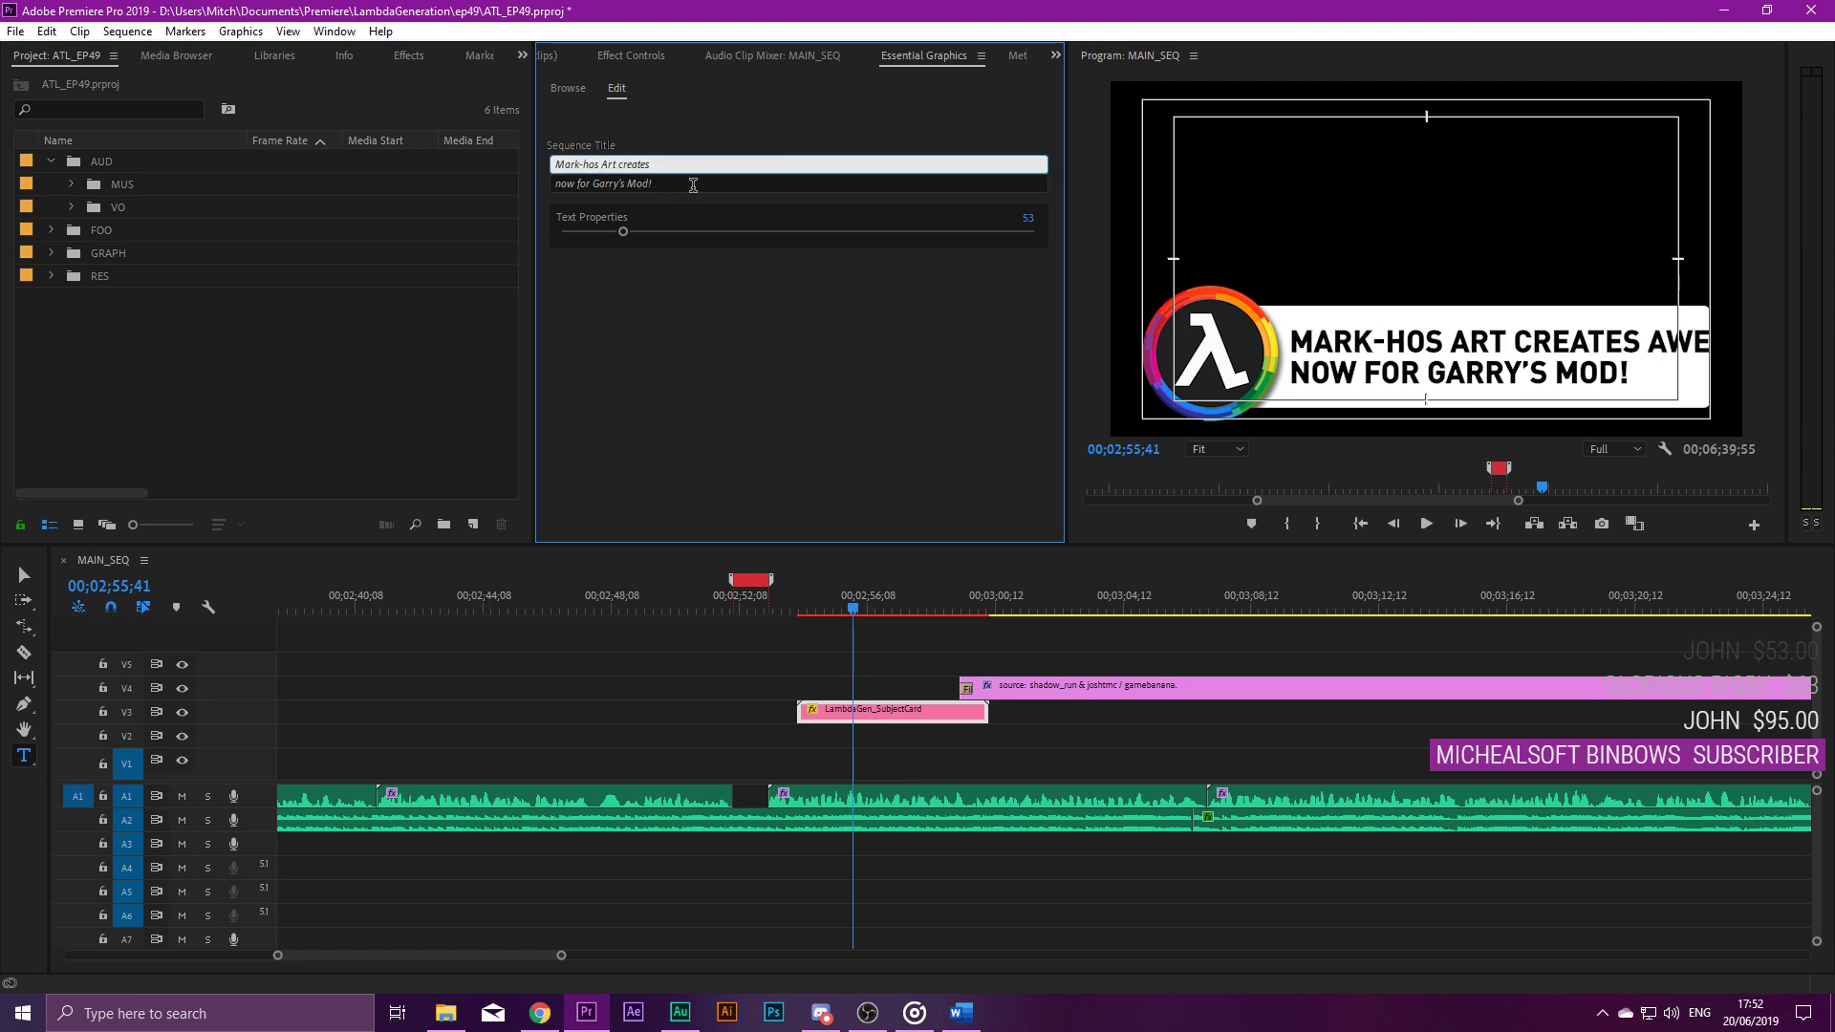
{"action": "left_click", "coordinate": [692, 185]}
{"action": "key", "text": "ctrl+v"}
{"action": "left_click", "coordinate": [747, 387]}
{"action": "left_click_drag", "start_coordinate": [627, 232], "coordinate": [609, 226]}
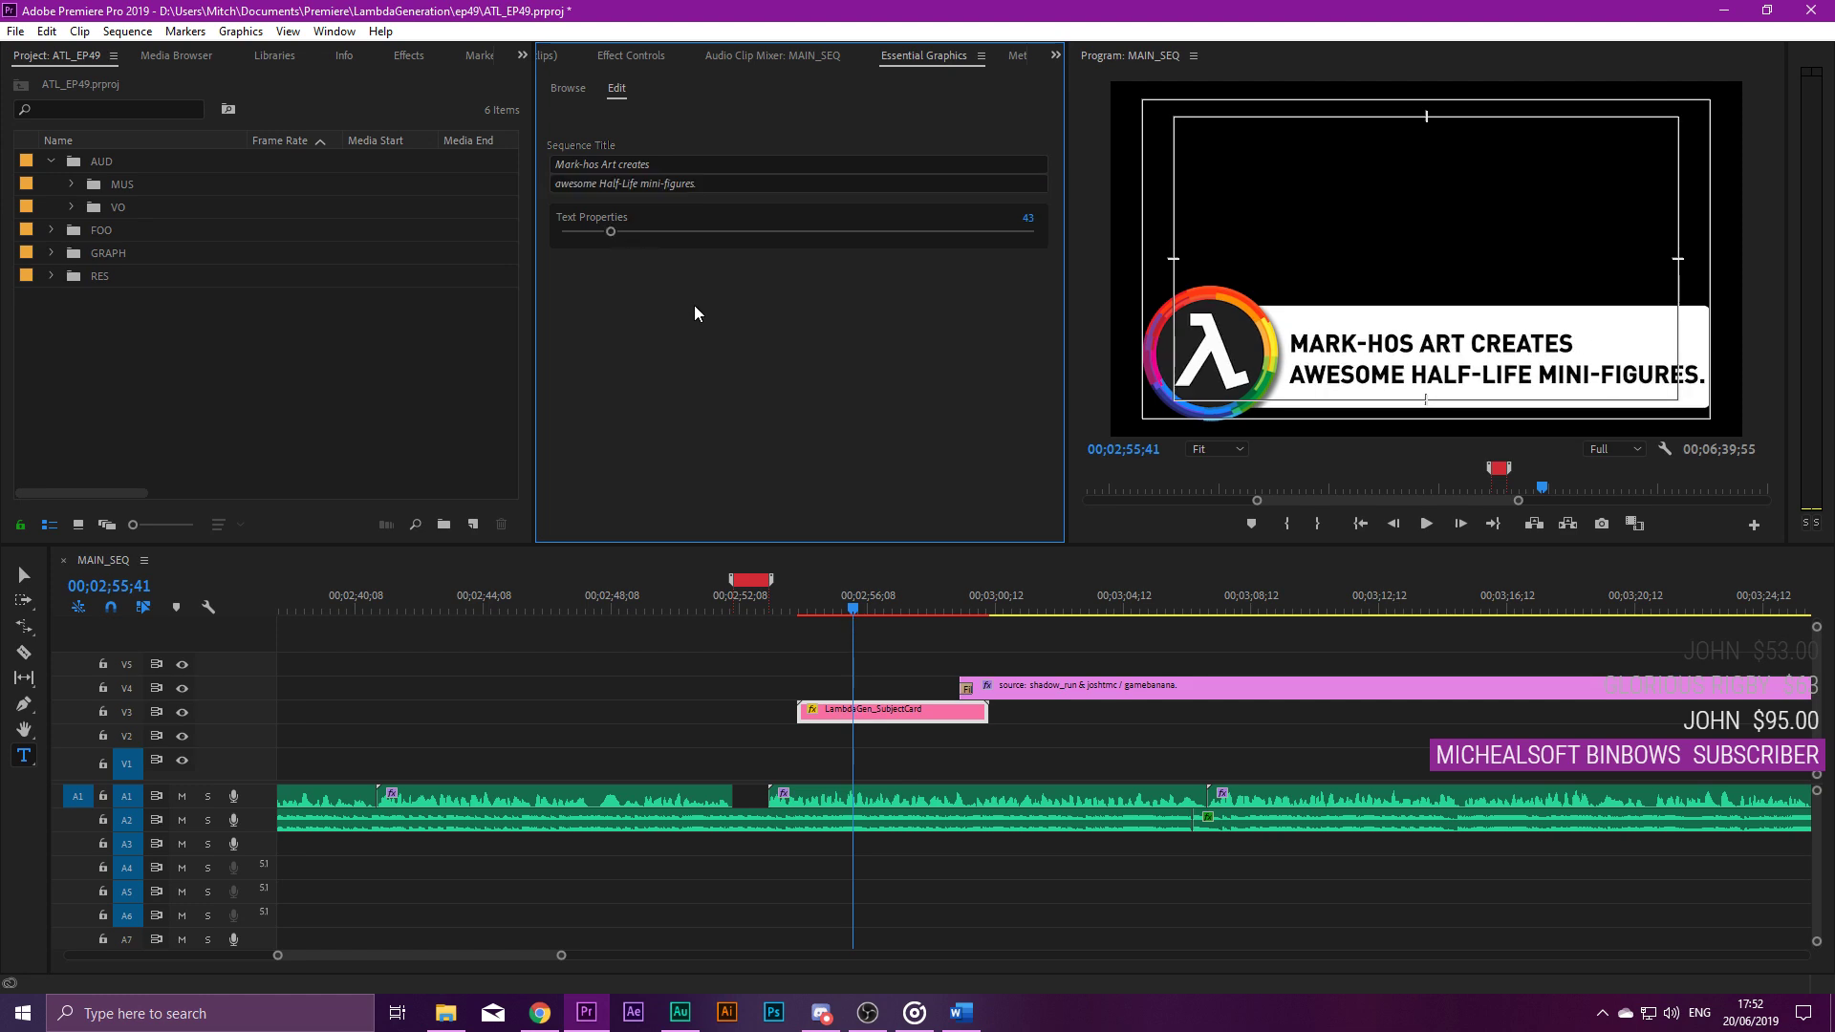
Move "awesome" to the third card's first line, remove the second line's leading space and set the text size to 44.
{"action": "left_click_drag", "start_coordinate": [591, 180], "coordinate": [550, 180]}
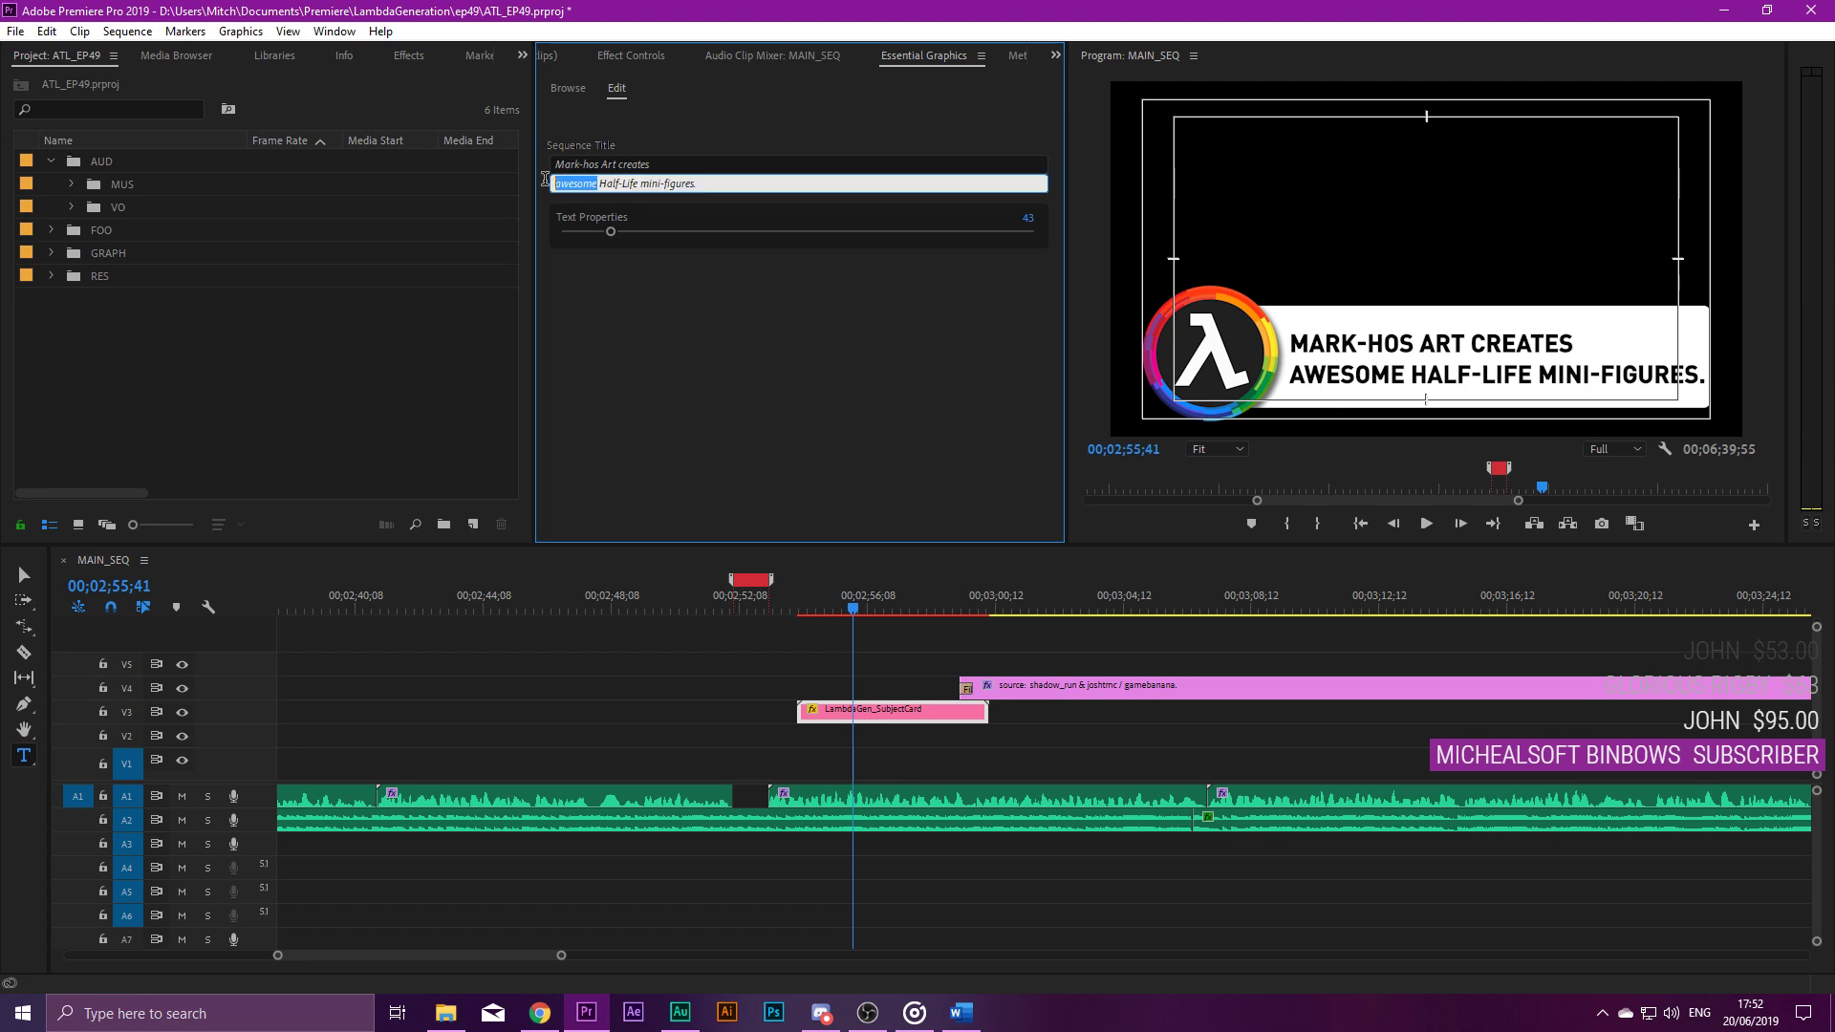
{"action": "key", "text": "ctrl+x"}
{"action": "left_click", "coordinate": [641, 292]}
{"action": "left_click", "coordinate": [689, 164]}
{"action": "key", "text": "ctrl+v"}
{"action": "left_click", "coordinate": [687, 315]}
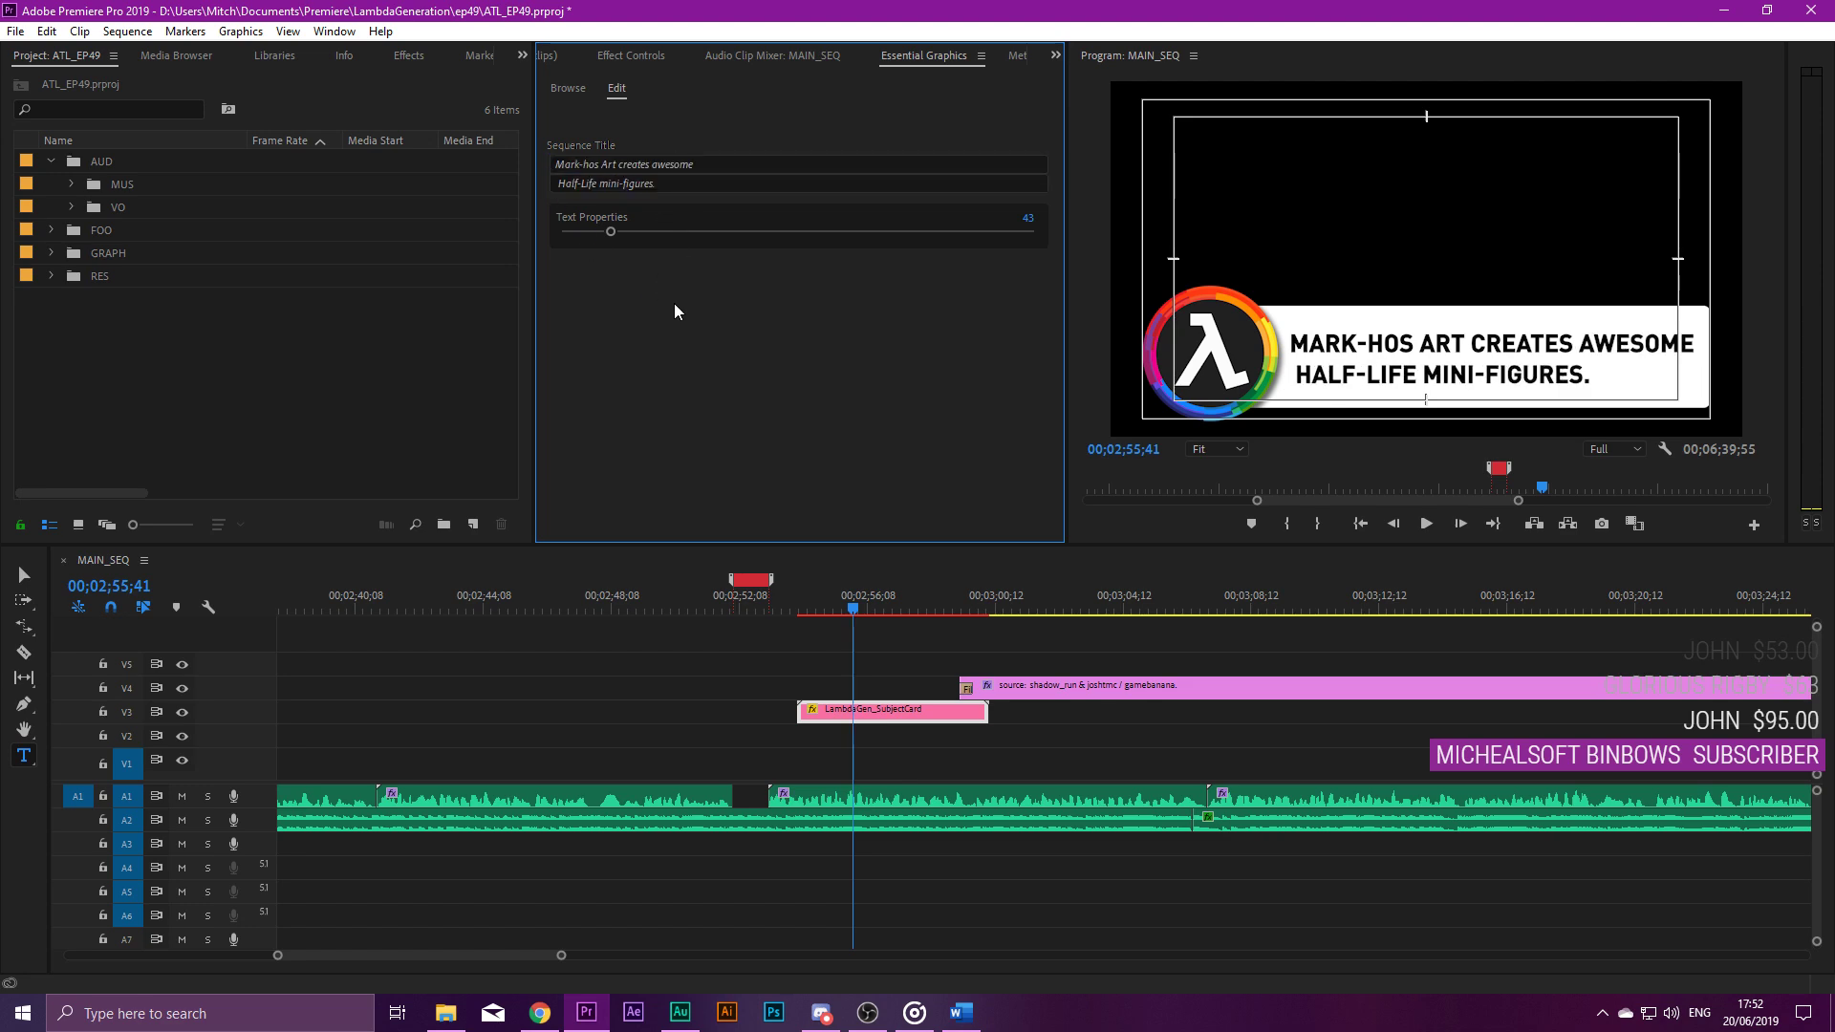
{"action": "left_click", "coordinate": [558, 184]}
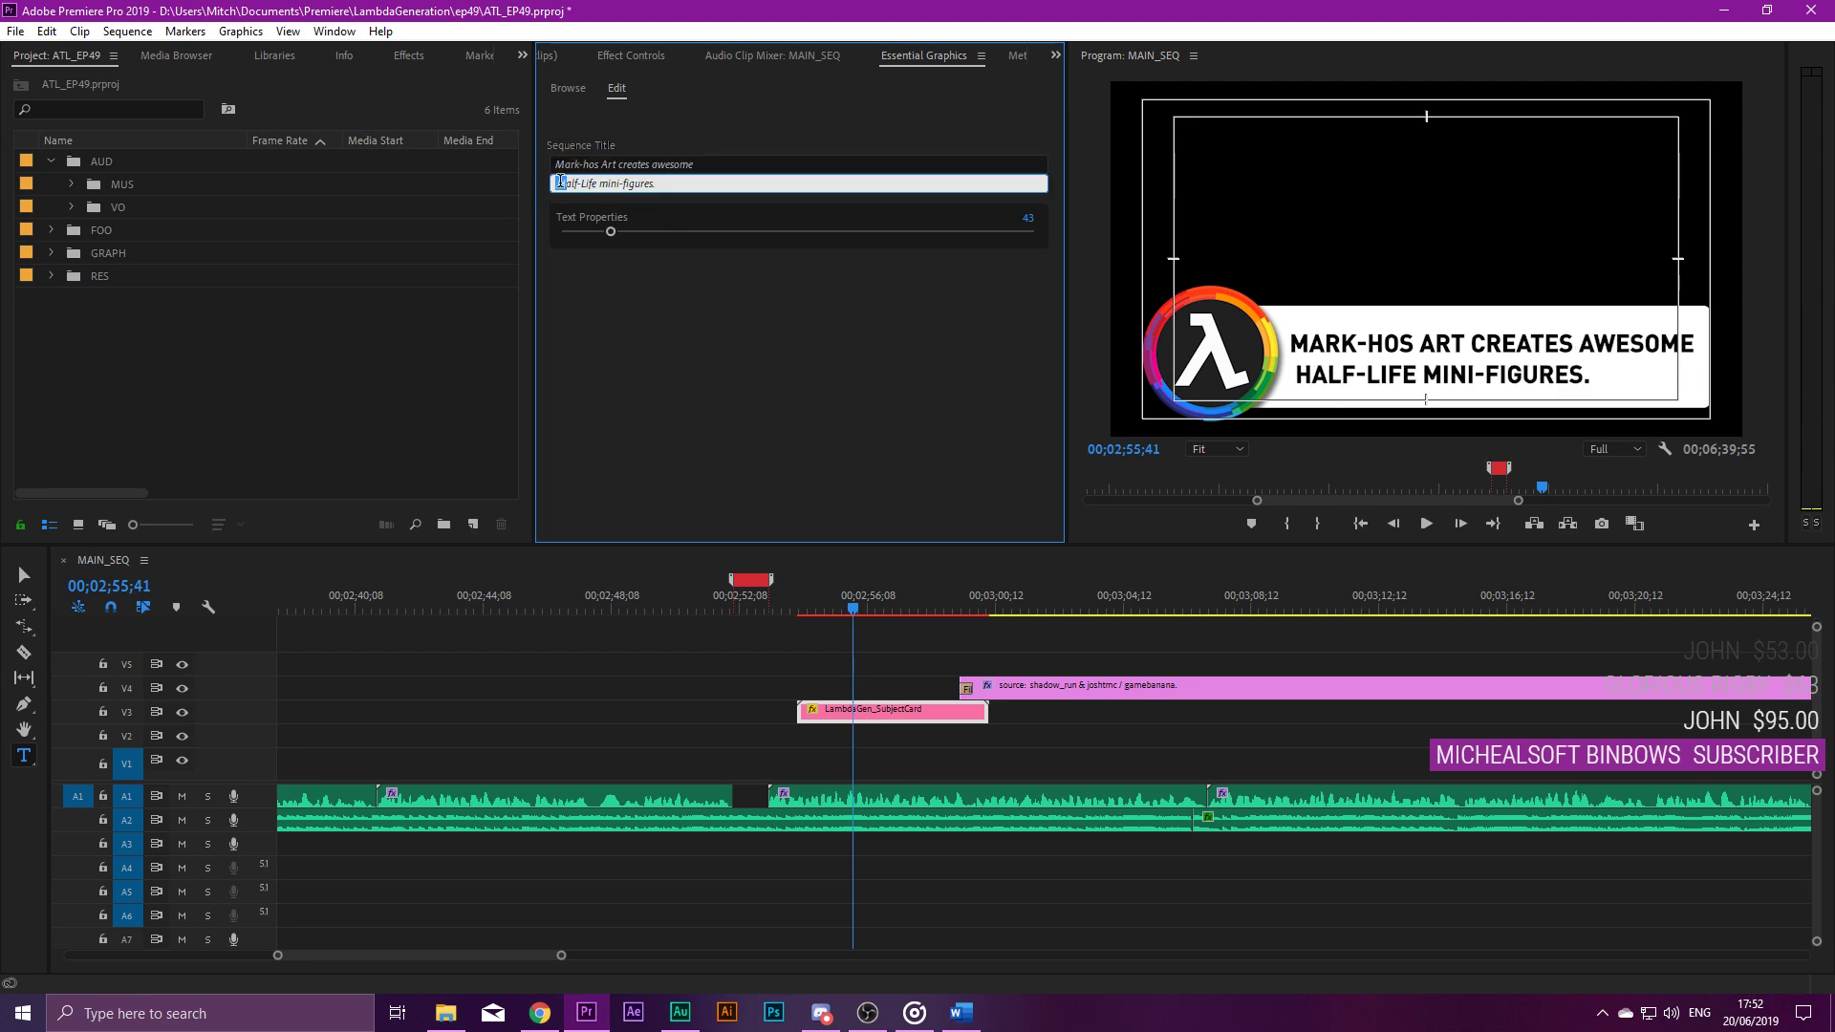
{"action": "key", "text": "Delete"}
{"action": "left_click", "coordinate": [640, 340]}
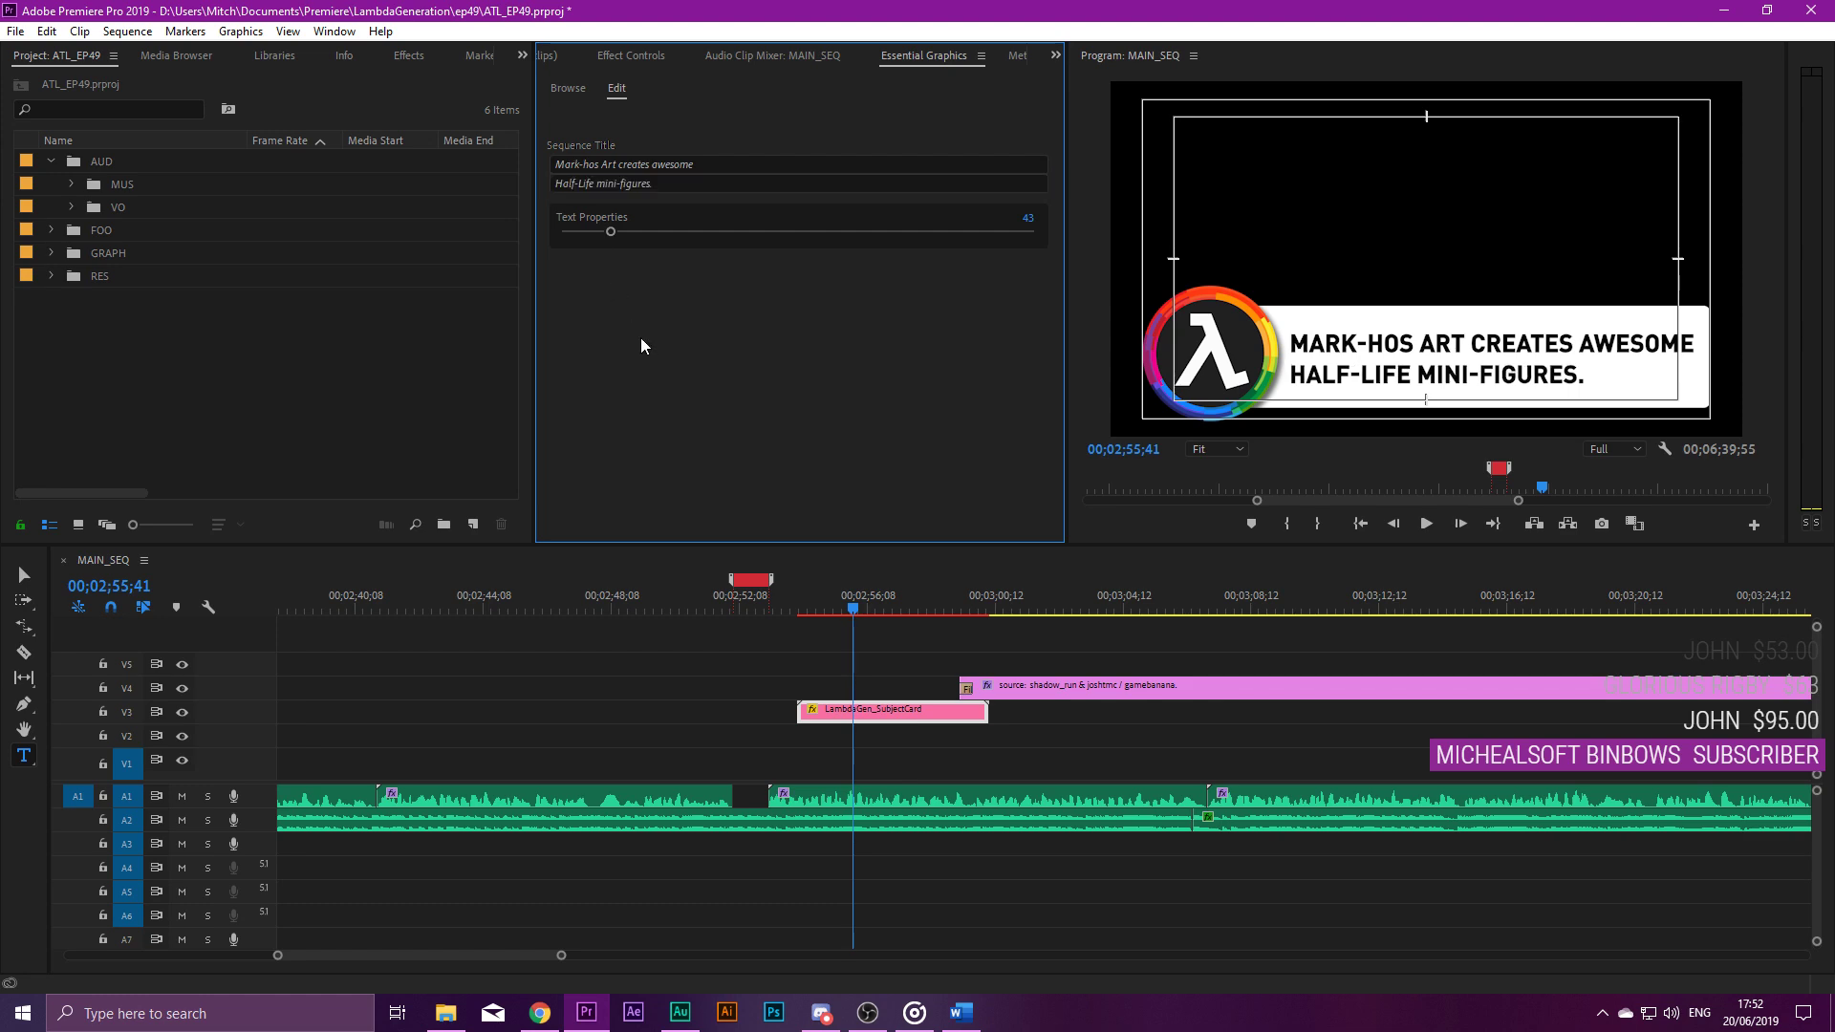
{"action": "left_click_drag", "start_coordinate": [612, 232], "coordinate": [610, 232]}
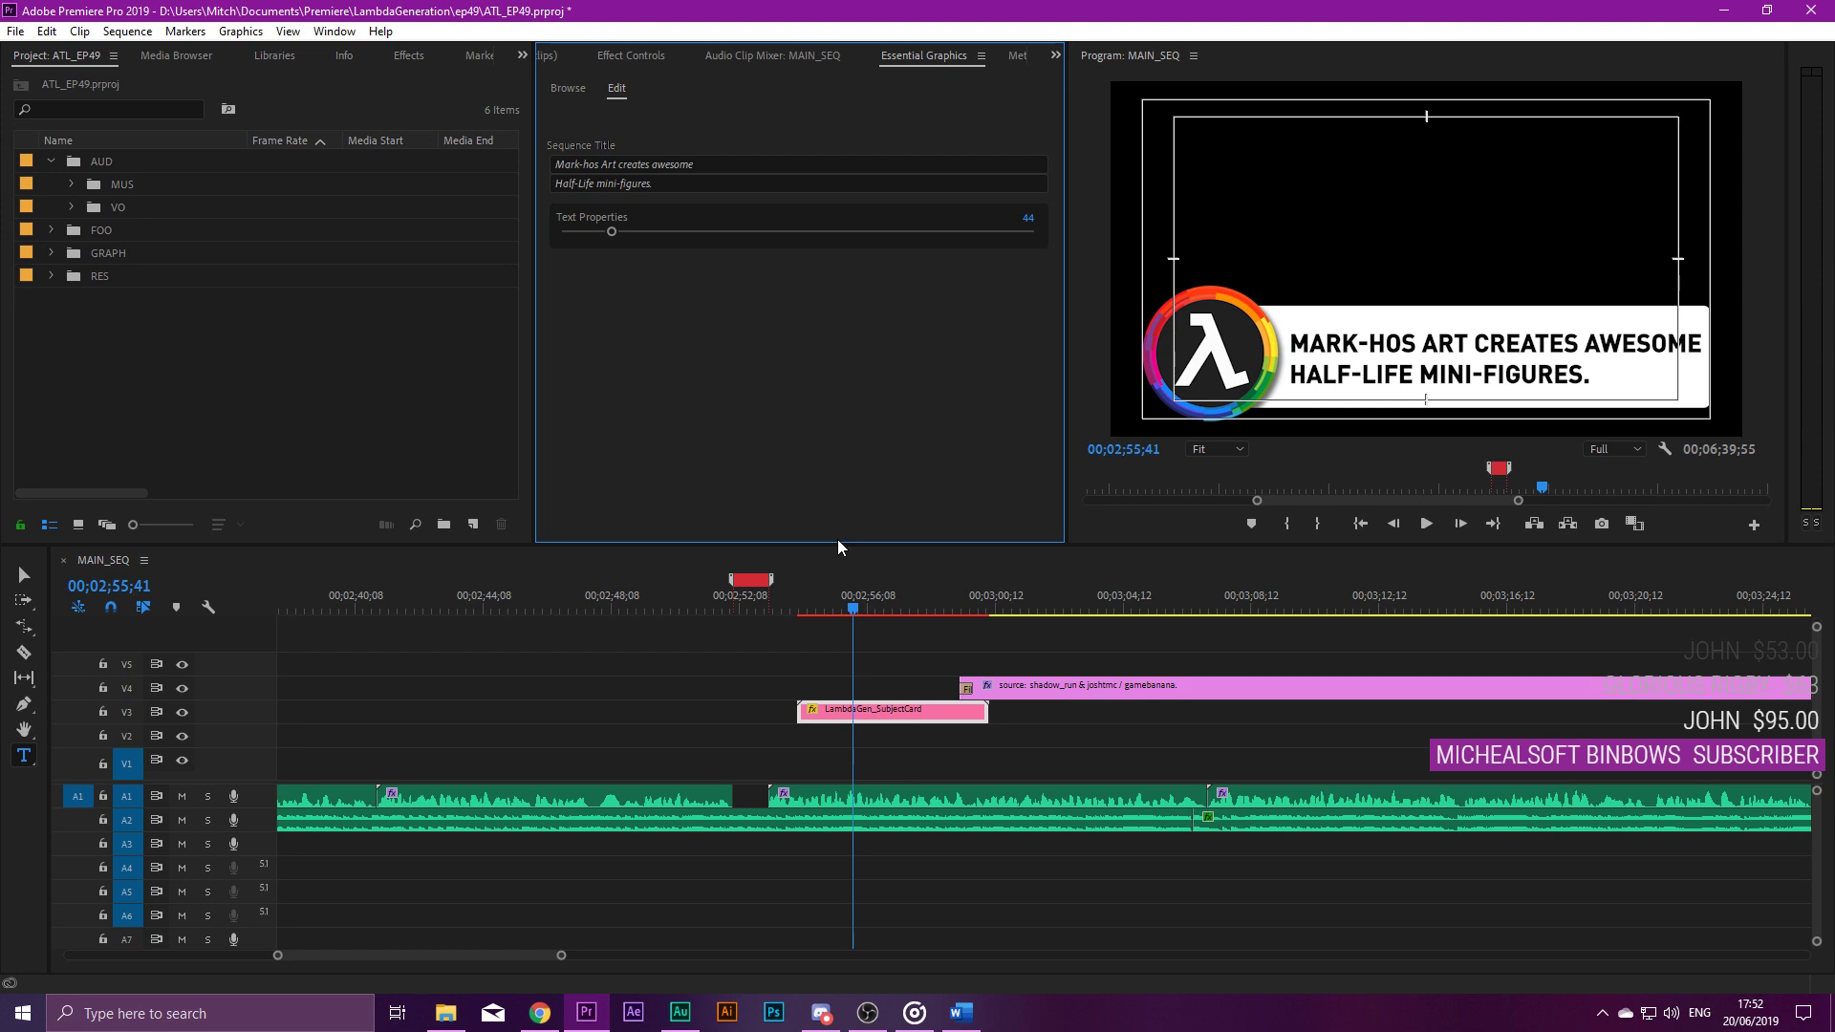
Trim the start of the shadow_run source graphic to the third subject card's end and scrub through the card.
{"action": "left_click", "coordinate": [1030, 663]}
{"action": "left_click_drag", "start_coordinate": [950, 686], "coordinate": [990, 679]}
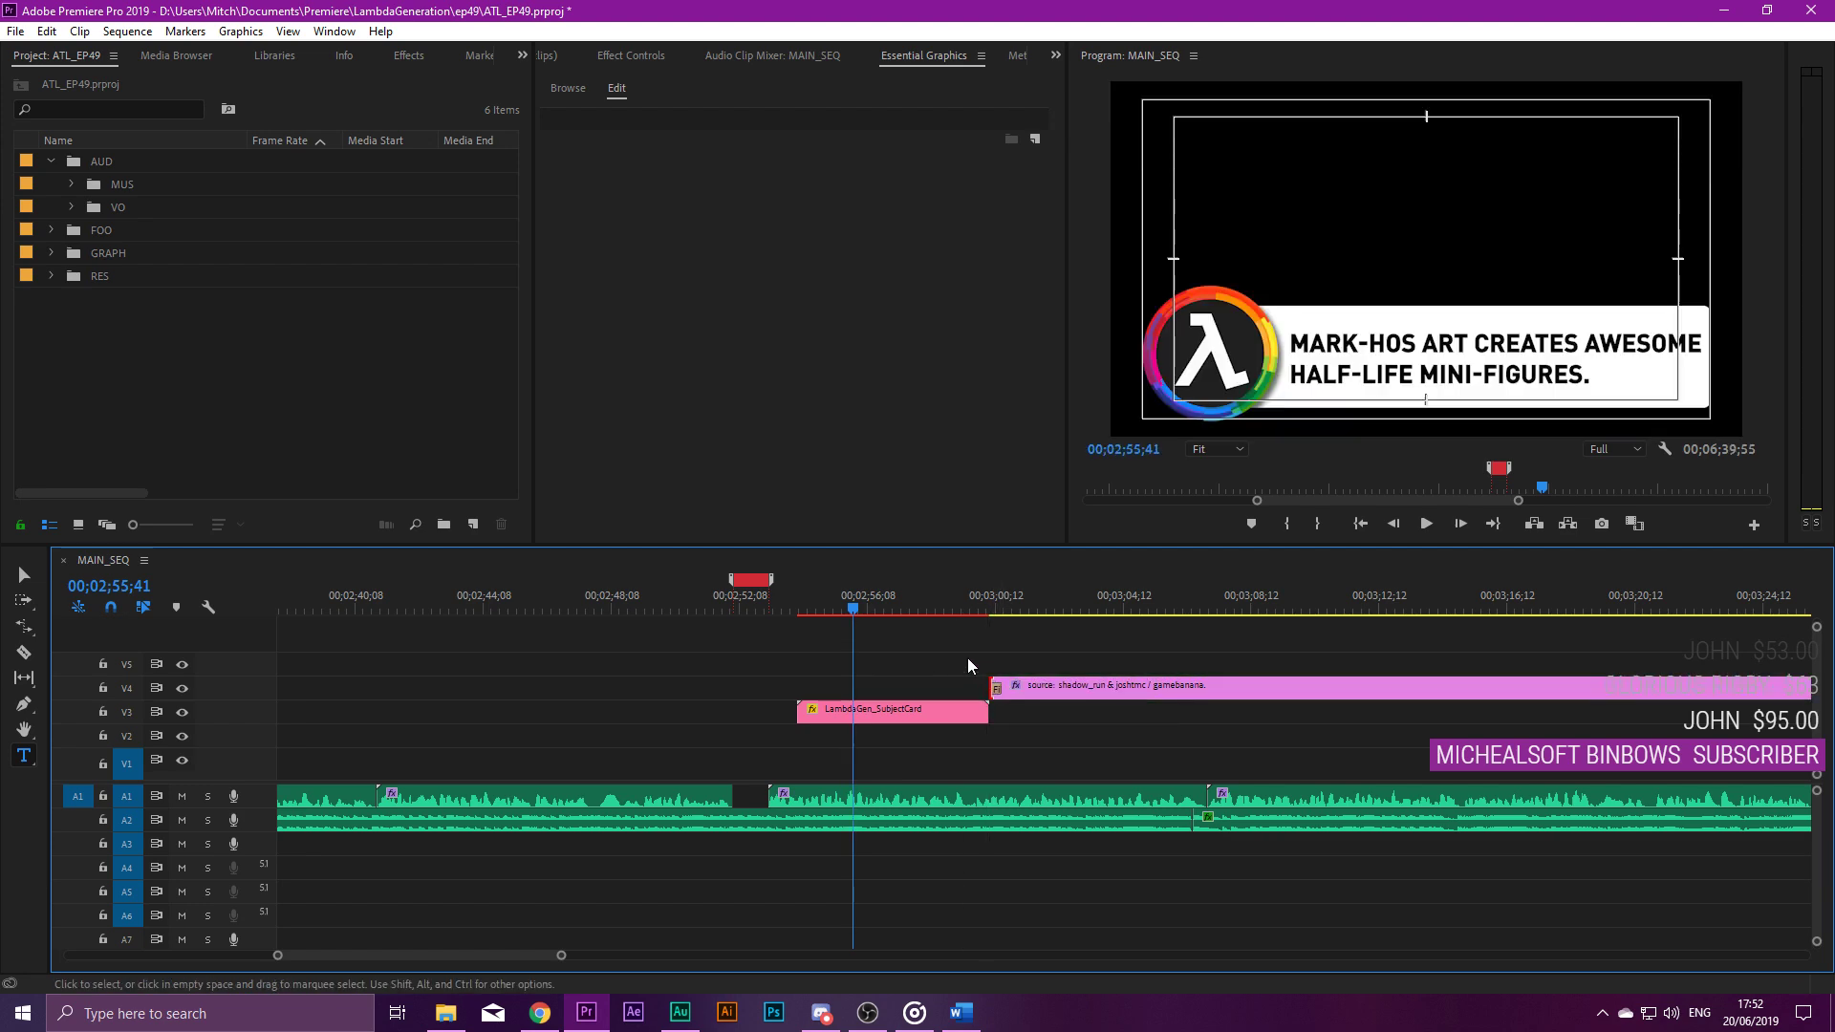
{"action": "left_click_drag", "start_coordinate": [814, 602], "coordinate": [797, 611]}
{"action": "left_click", "coordinate": [864, 610]}
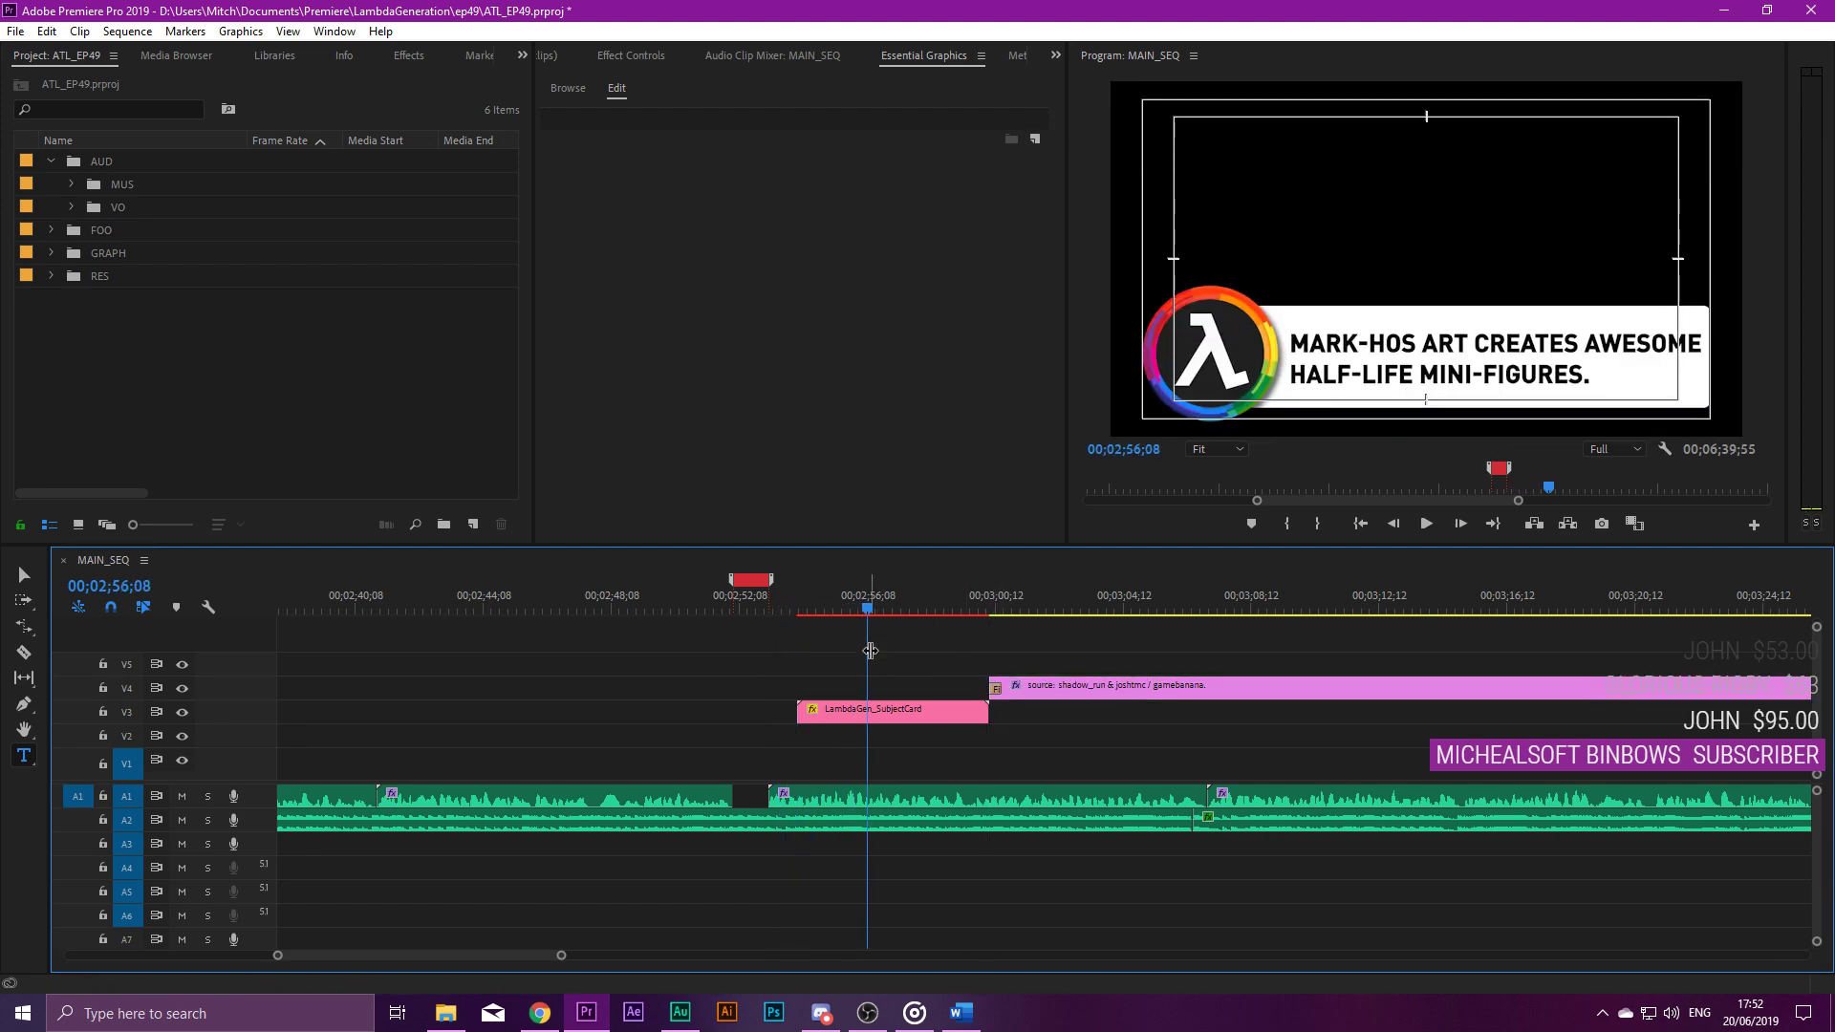
{"action": "left_click", "coordinate": [908, 612]}
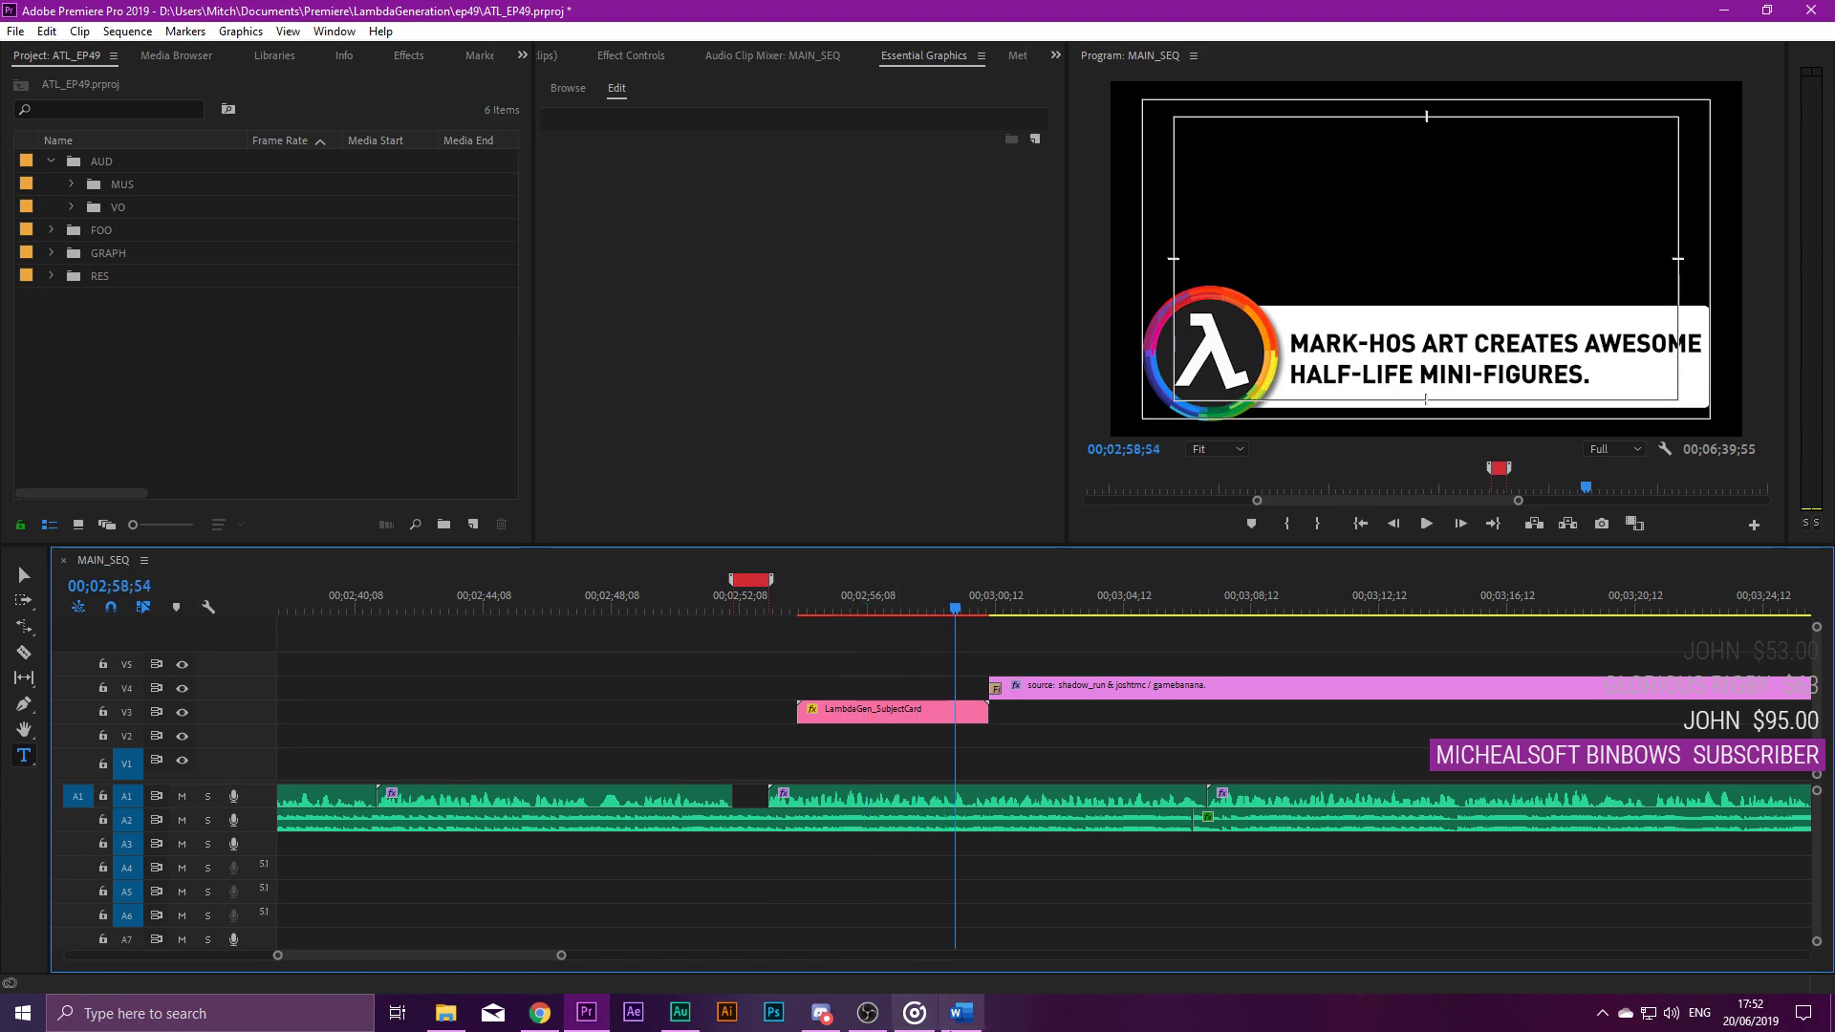
{"action": "left_click", "coordinate": [961, 1013]}
{"action": "left_click_drag", "start_coordinate": [969, 125], "coordinate": [967, 125]}
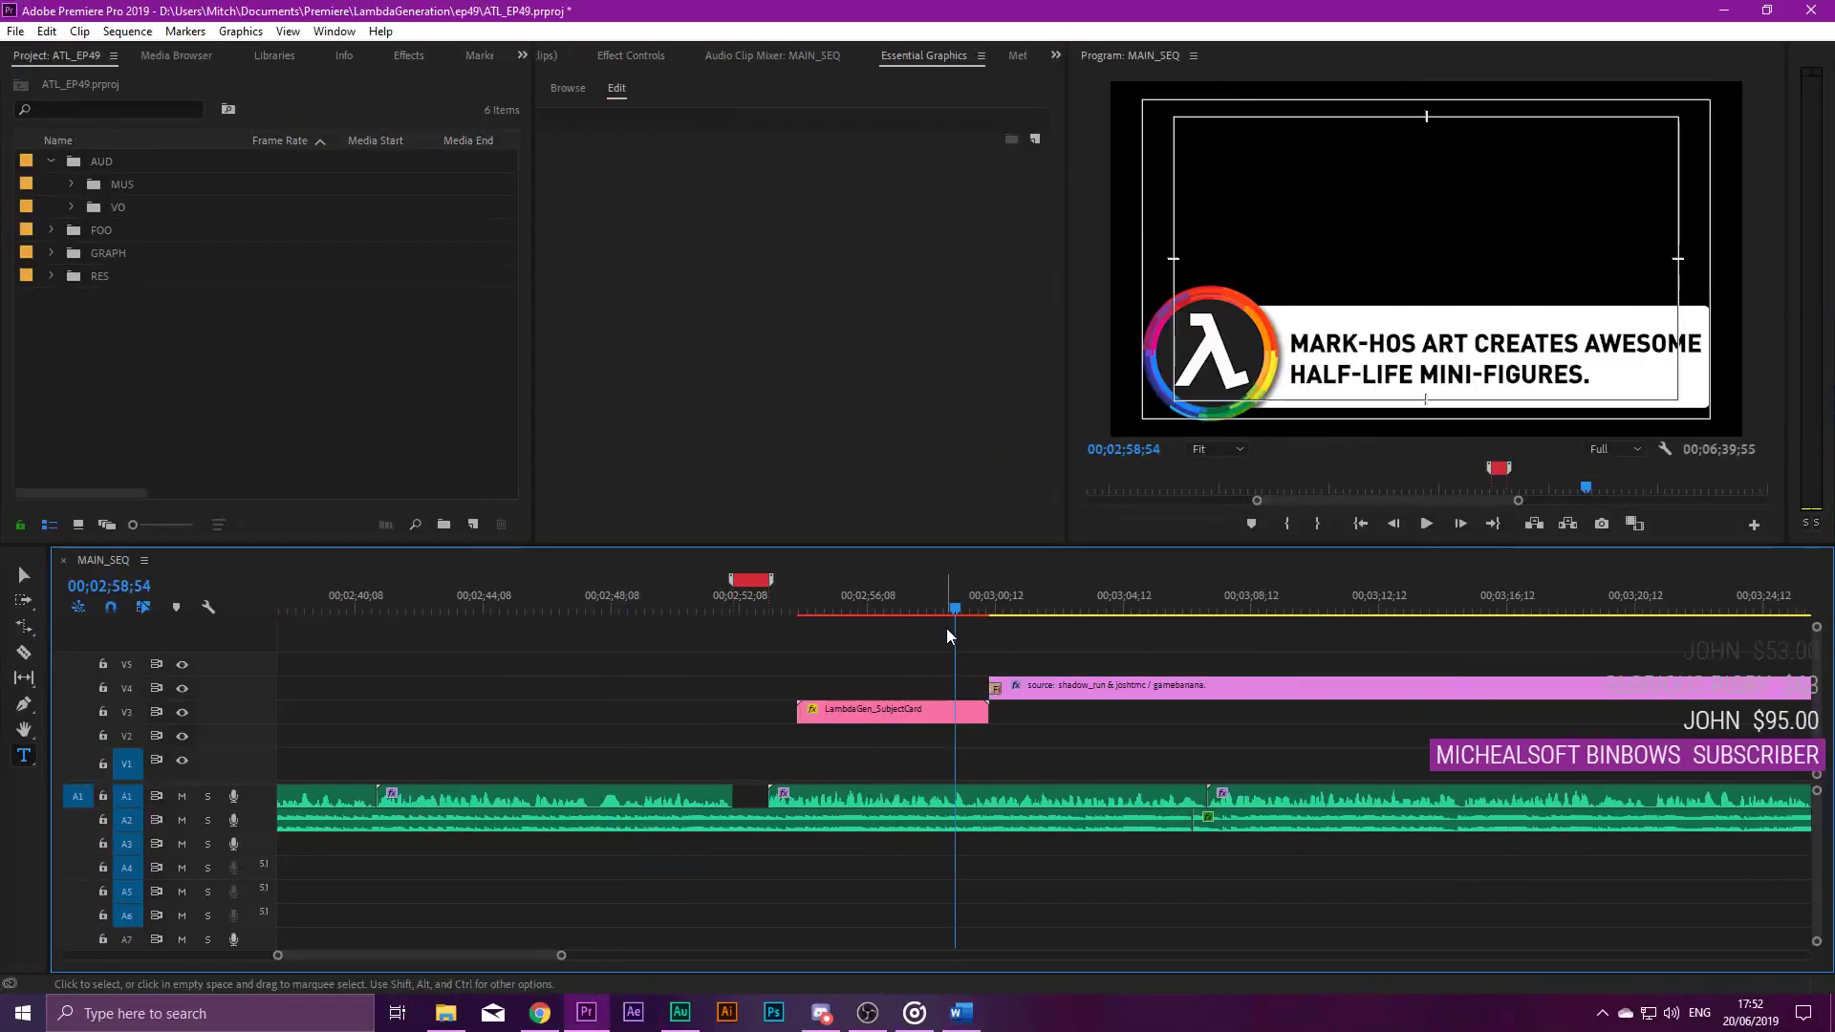
Extend the end of the shadow_run source graphic after the third subject card to the start of the next green marker.
{"action": "left_click_drag", "start_coordinate": [947, 617], "coordinate": [1036, 615]}
{"action": "scroll", "coordinate": [1017, 669], "scroll_direction": "down", "scroll_amount": 3}
{"action": "scroll", "coordinate": [1017, 669], "scroll_direction": "down", "scroll_amount": 2}
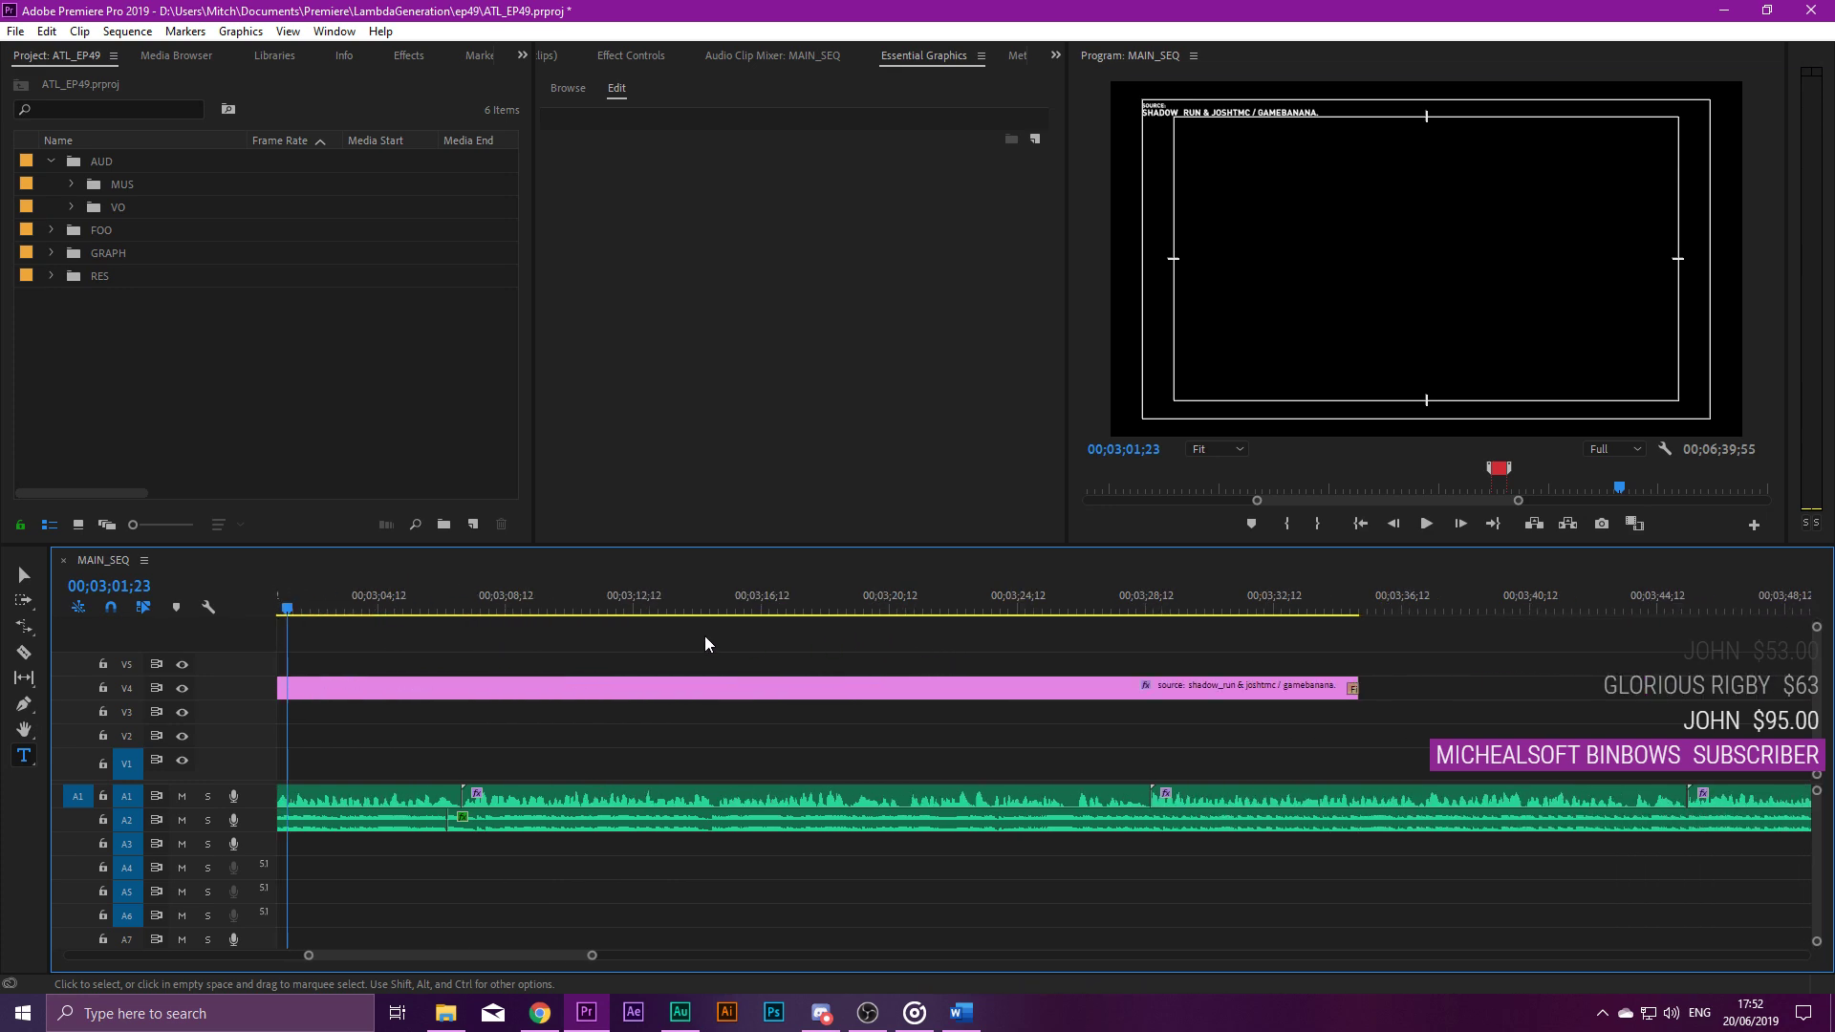
{"action": "key", "text": "minus"}
{"action": "key", "text": "minus"}
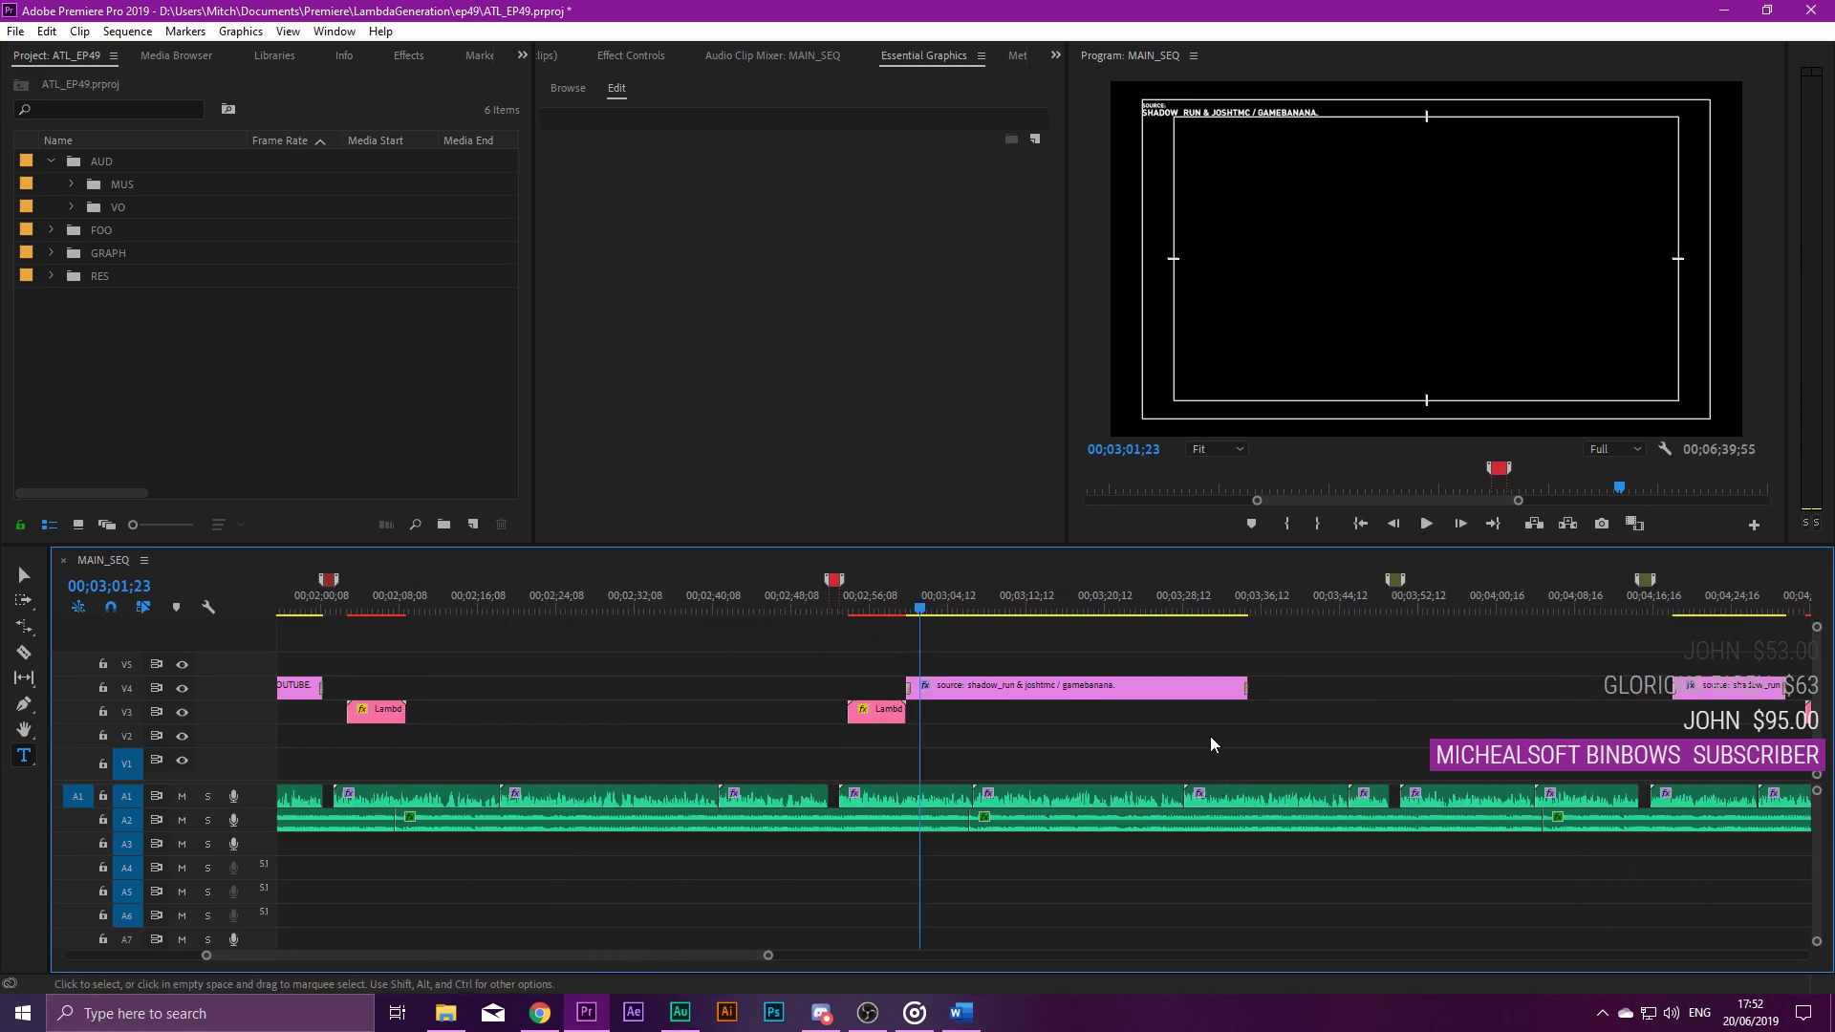
{"action": "left_click_drag", "start_coordinate": [1248, 688], "coordinate": [1387, 698]}
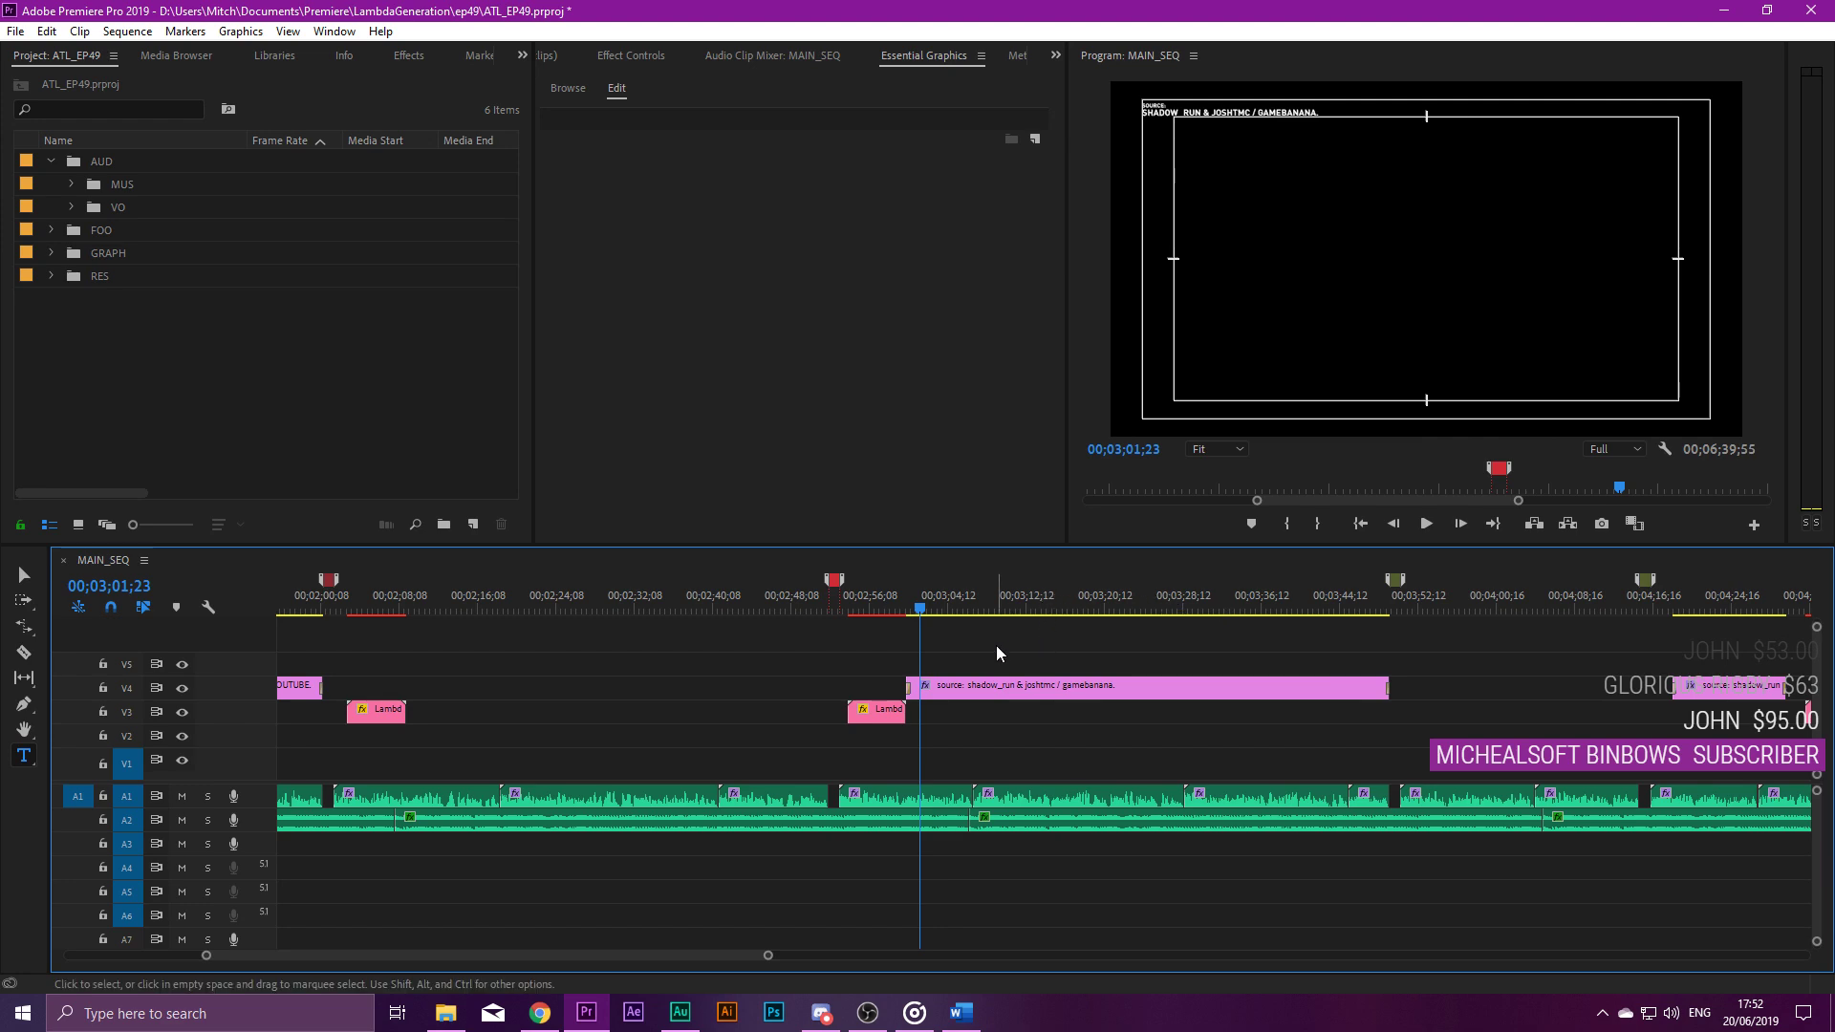
Select the extended source graphic with the playhead over it and enlarge the program preview for text editing.
{"action": "scroll", "coordinate": [979, 718], "scroll_direction": "up", "scroll_amount": 4}
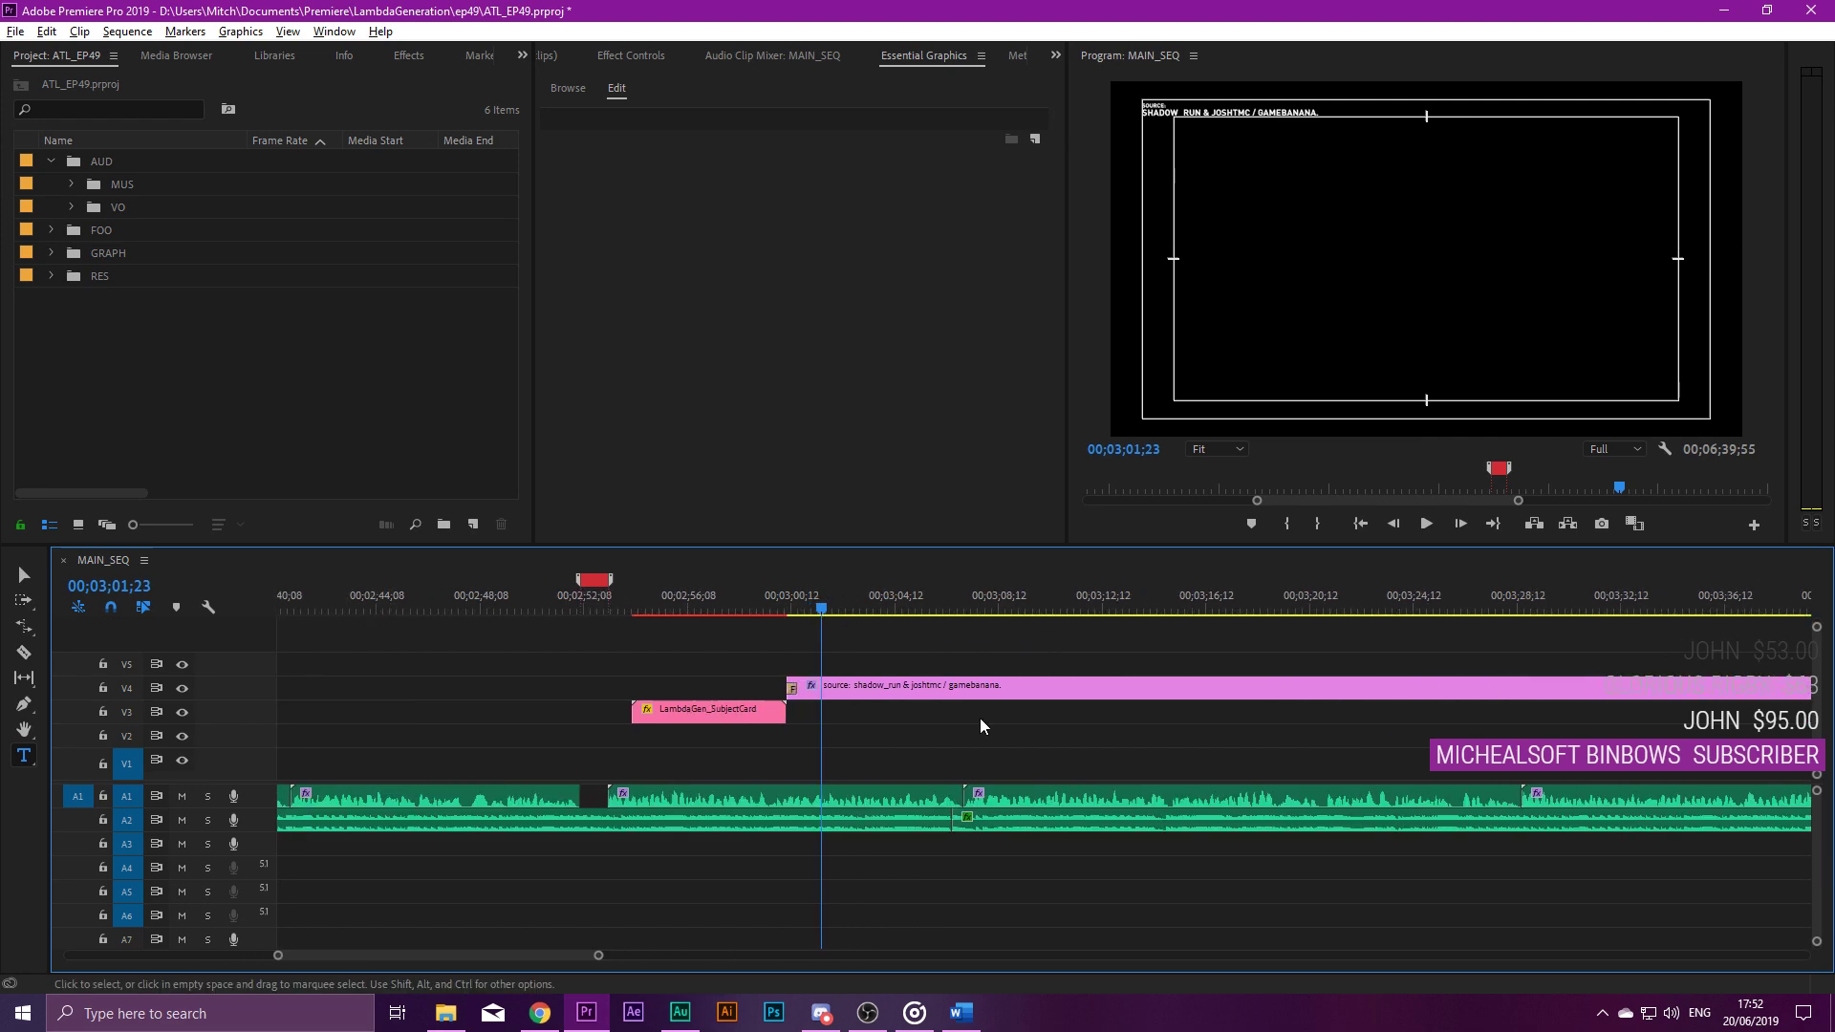
{"action": "left_click", "coordinate": [875, 606]}
{"action": "left_click", "coordinate": [919, 685]}
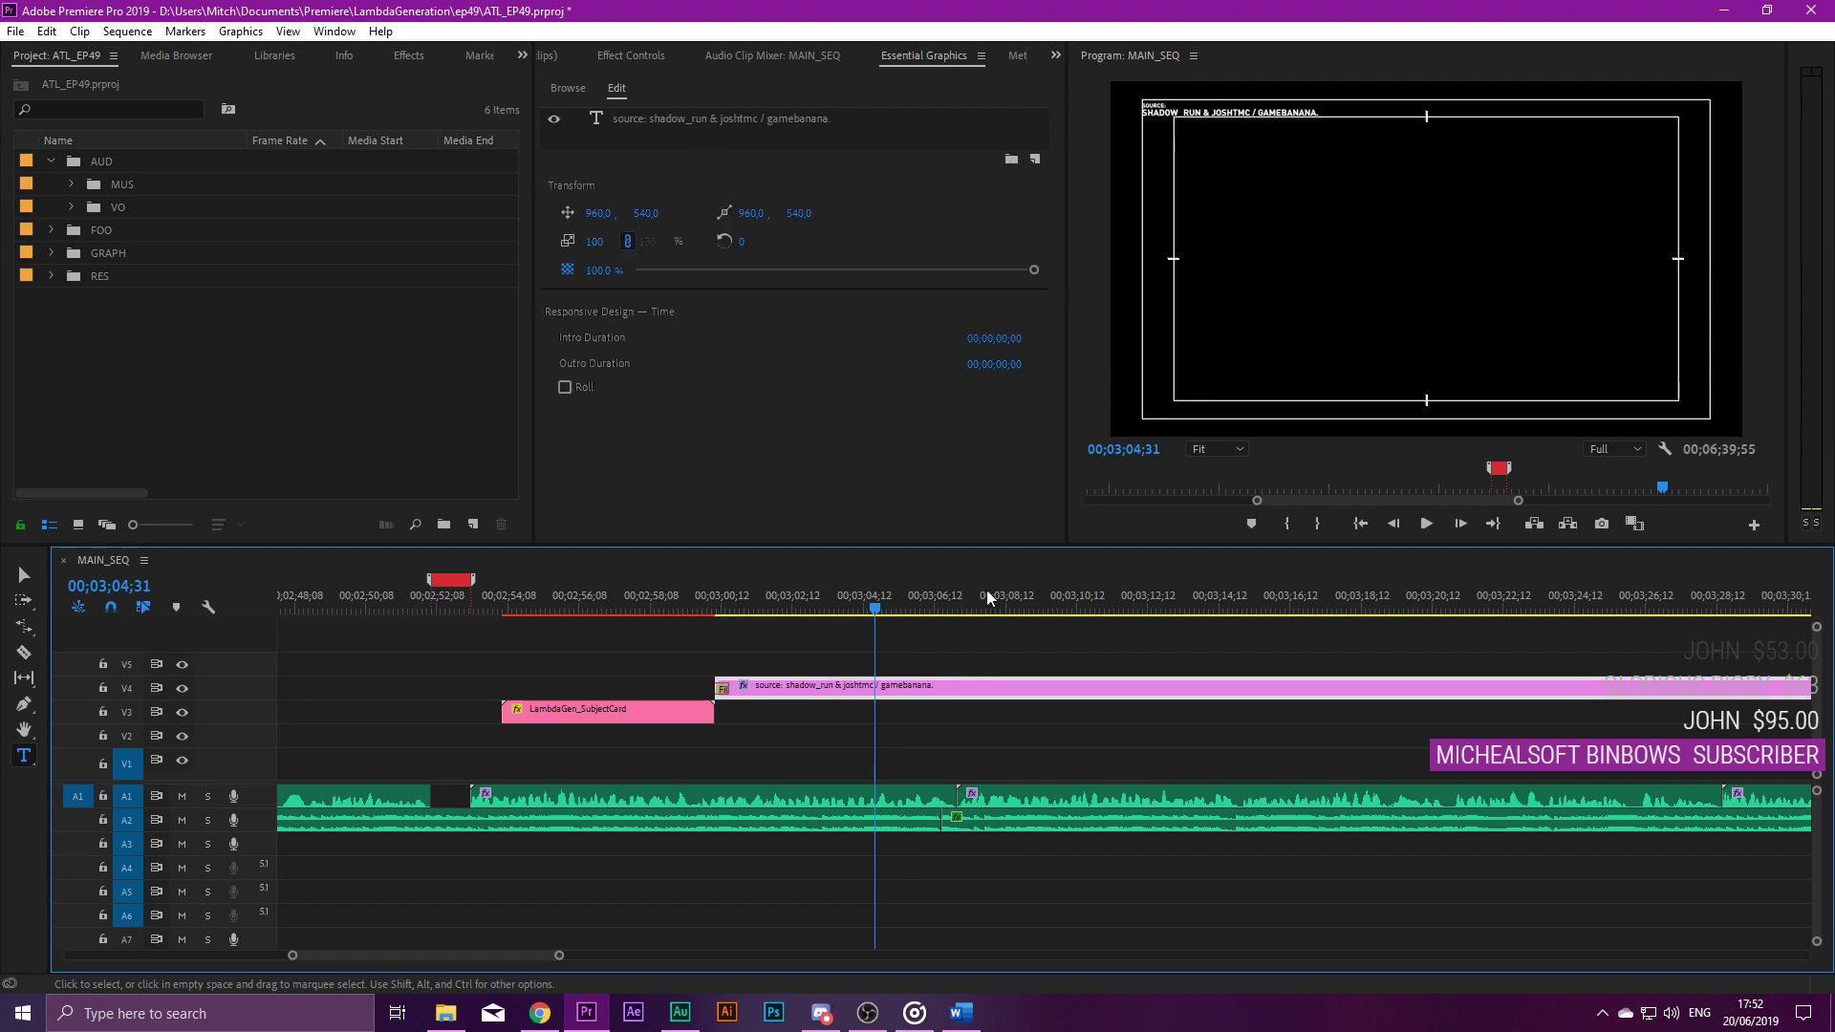
{"action": "double_click", "coordinate": [1127, 61]}
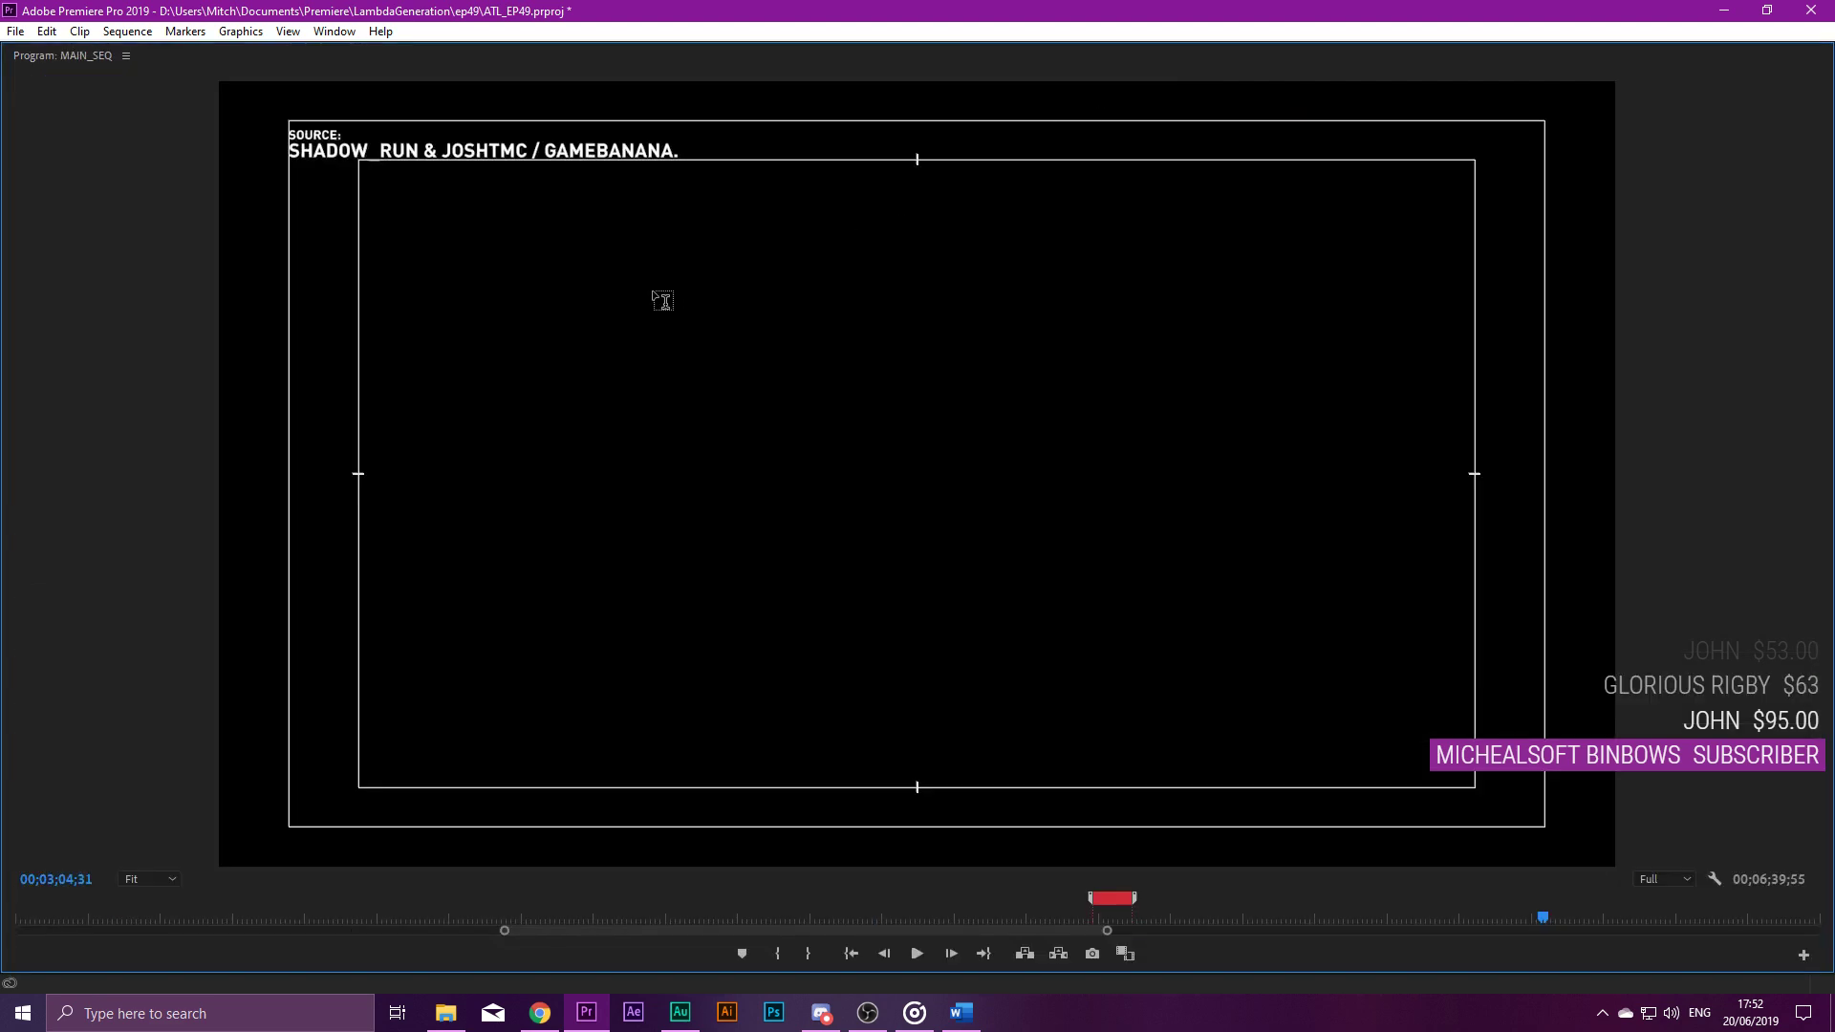
In Chrome, open the youtu.be link attached to Trello's "Half-Life models by Mark-hos Art" card and check the video's title and channel.
{"action": "left_click", "coordinate": [540, 1013]}
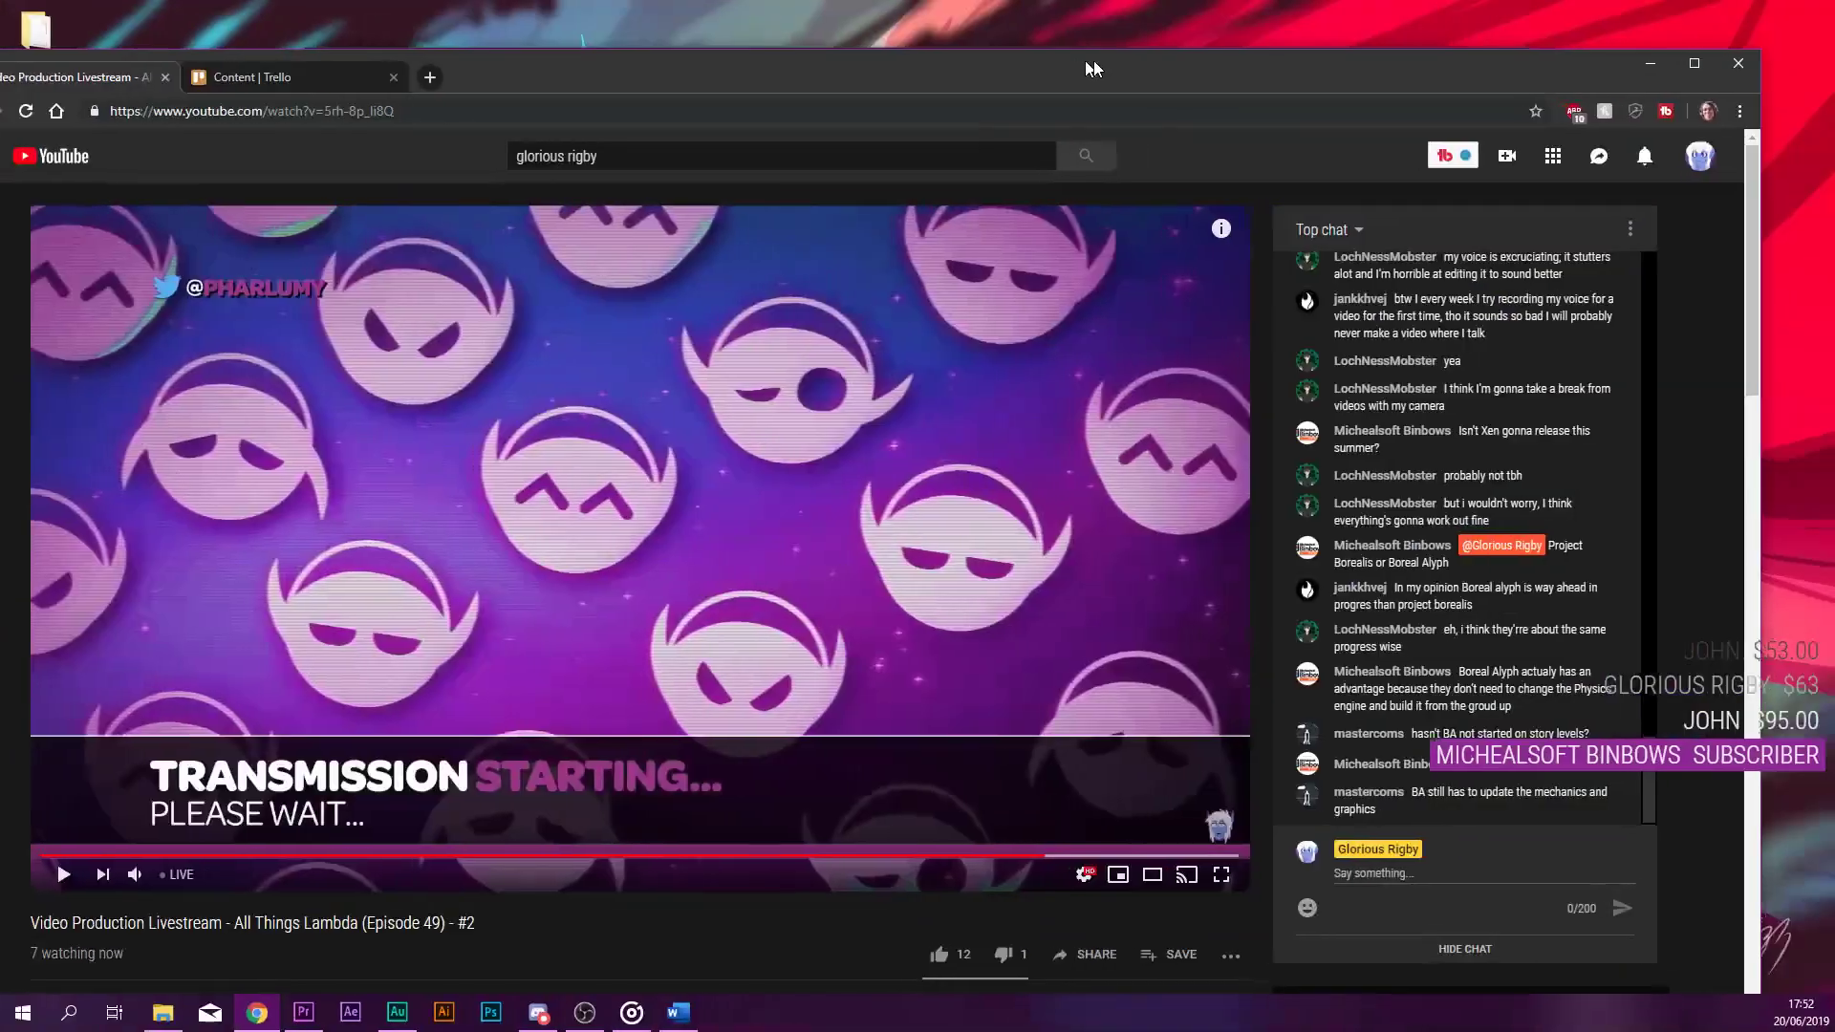
{"action": "left_click_drag", "start_coordinate": [1086, 61], "coordinate": [1290, 33]}
{"action": "left_click", "coordinate": [498, 50]}
{"action": "left_click_drag", "start_coordinate": [810, 62], "coordinate": [795, 55]}
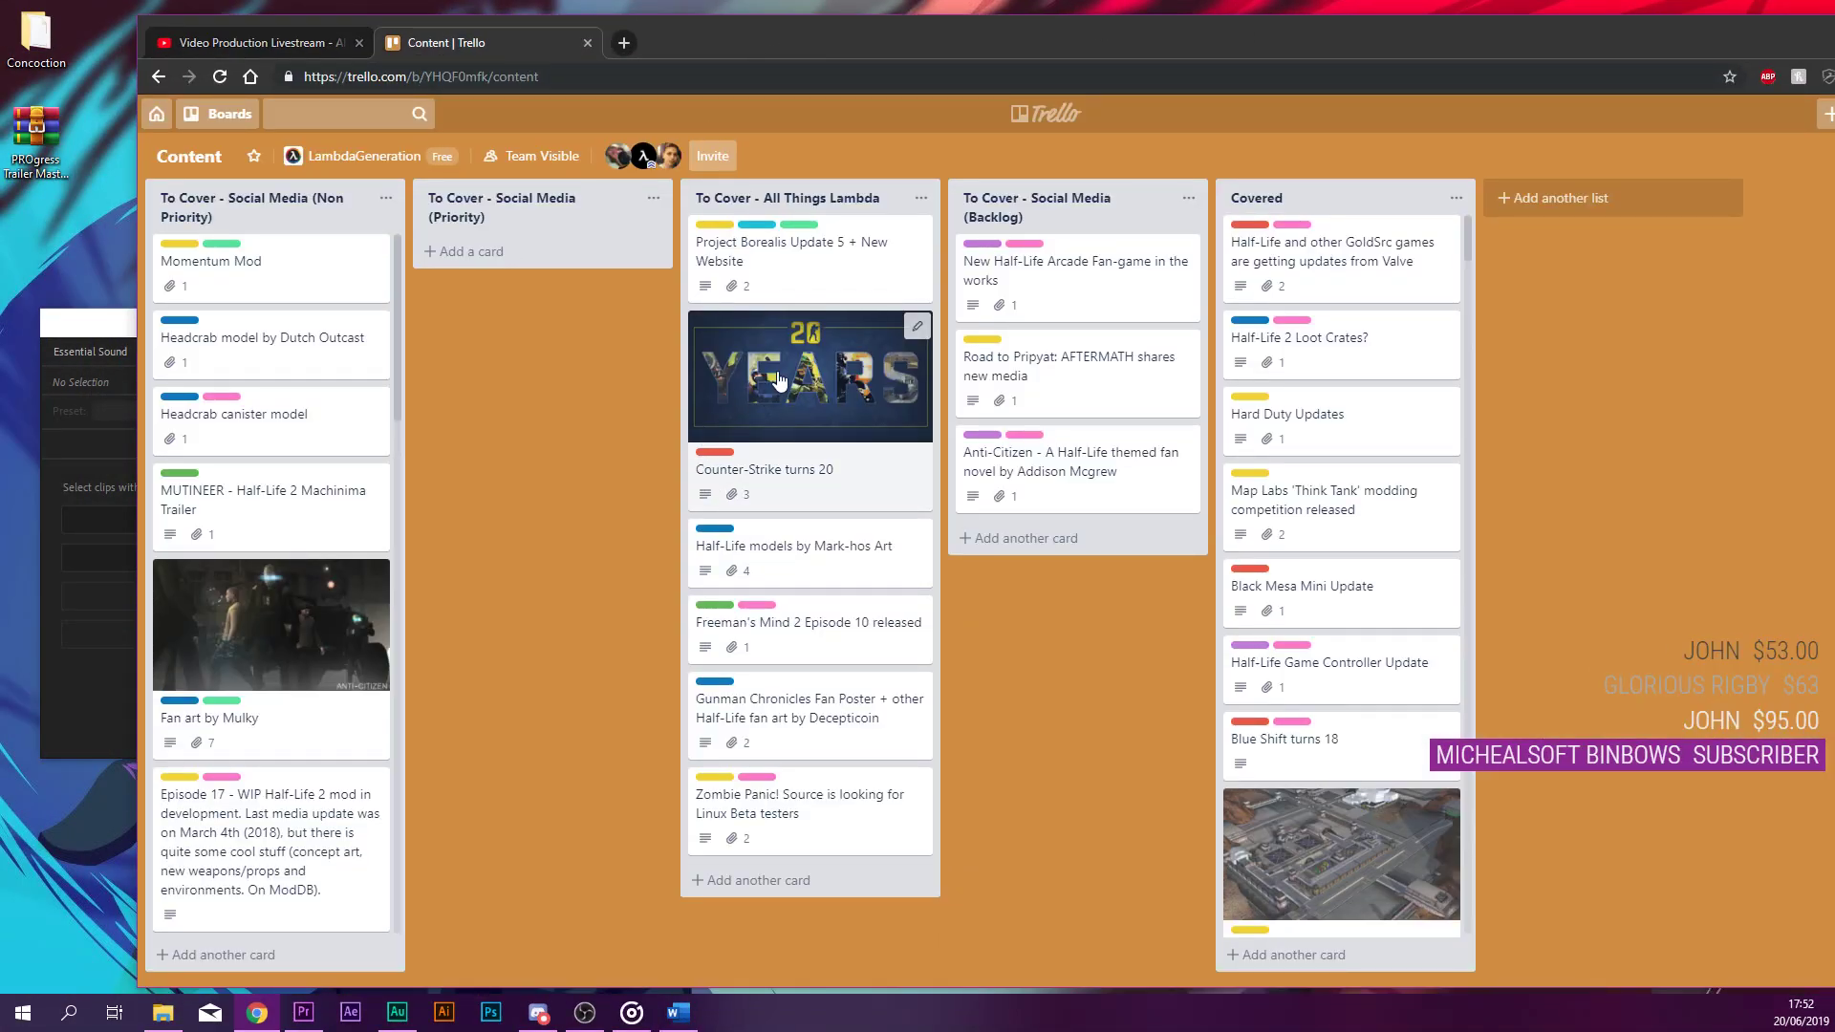
{"action": "left_click", "coordinate": [841, 549]}
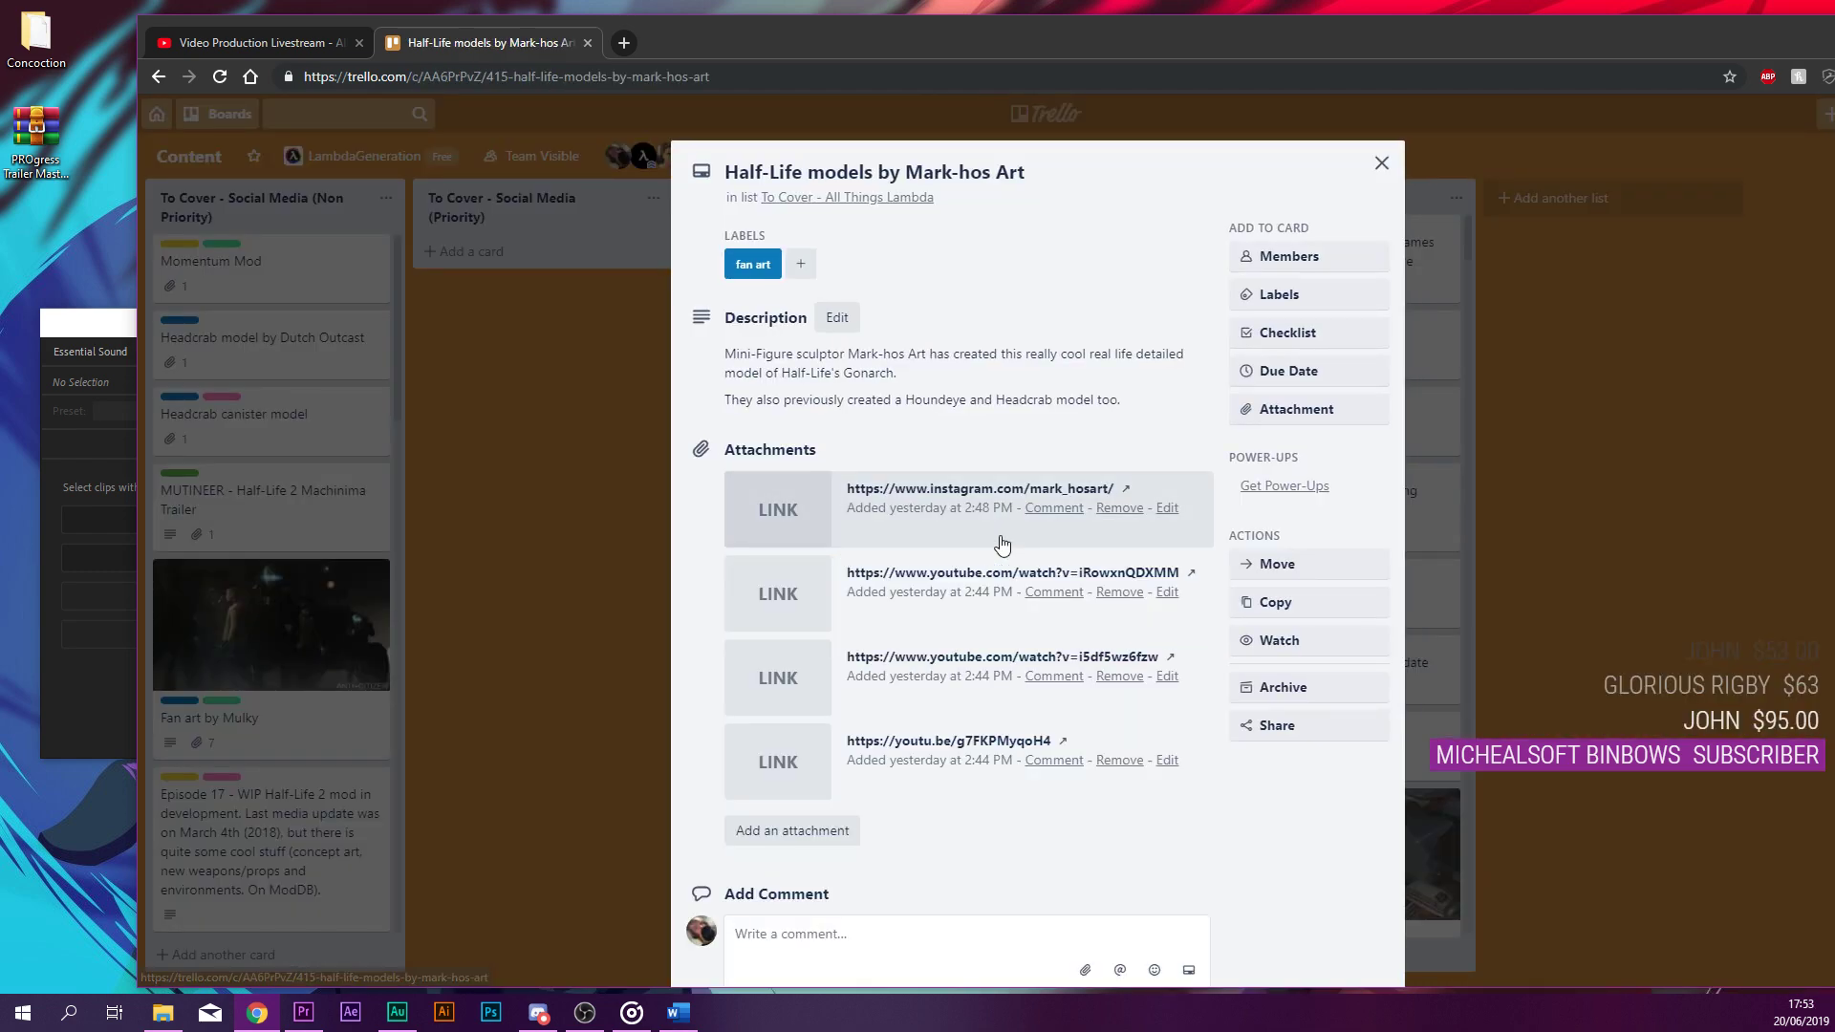
{"action": "left_click", "coordinate": [1052, 741]}
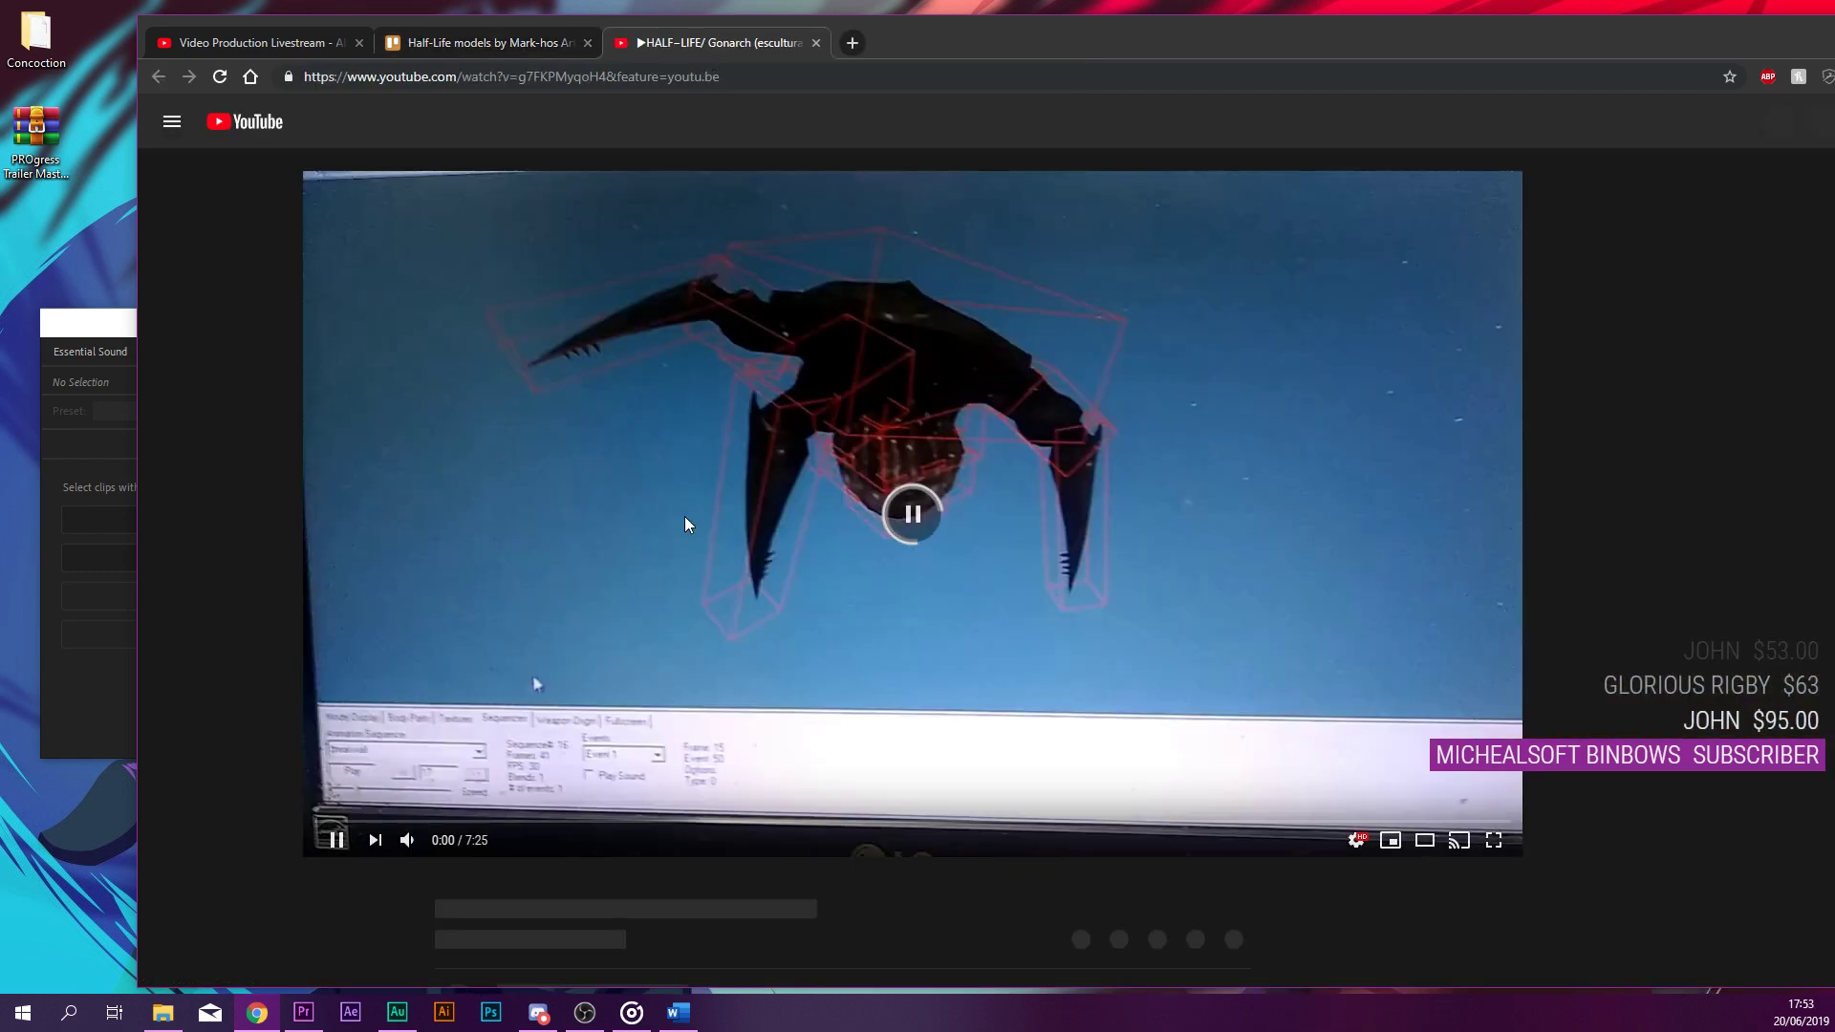
{"action": "scroll", "coordinate": [622, 586], "scroll_direction": "down", "scroll_amount": 3}
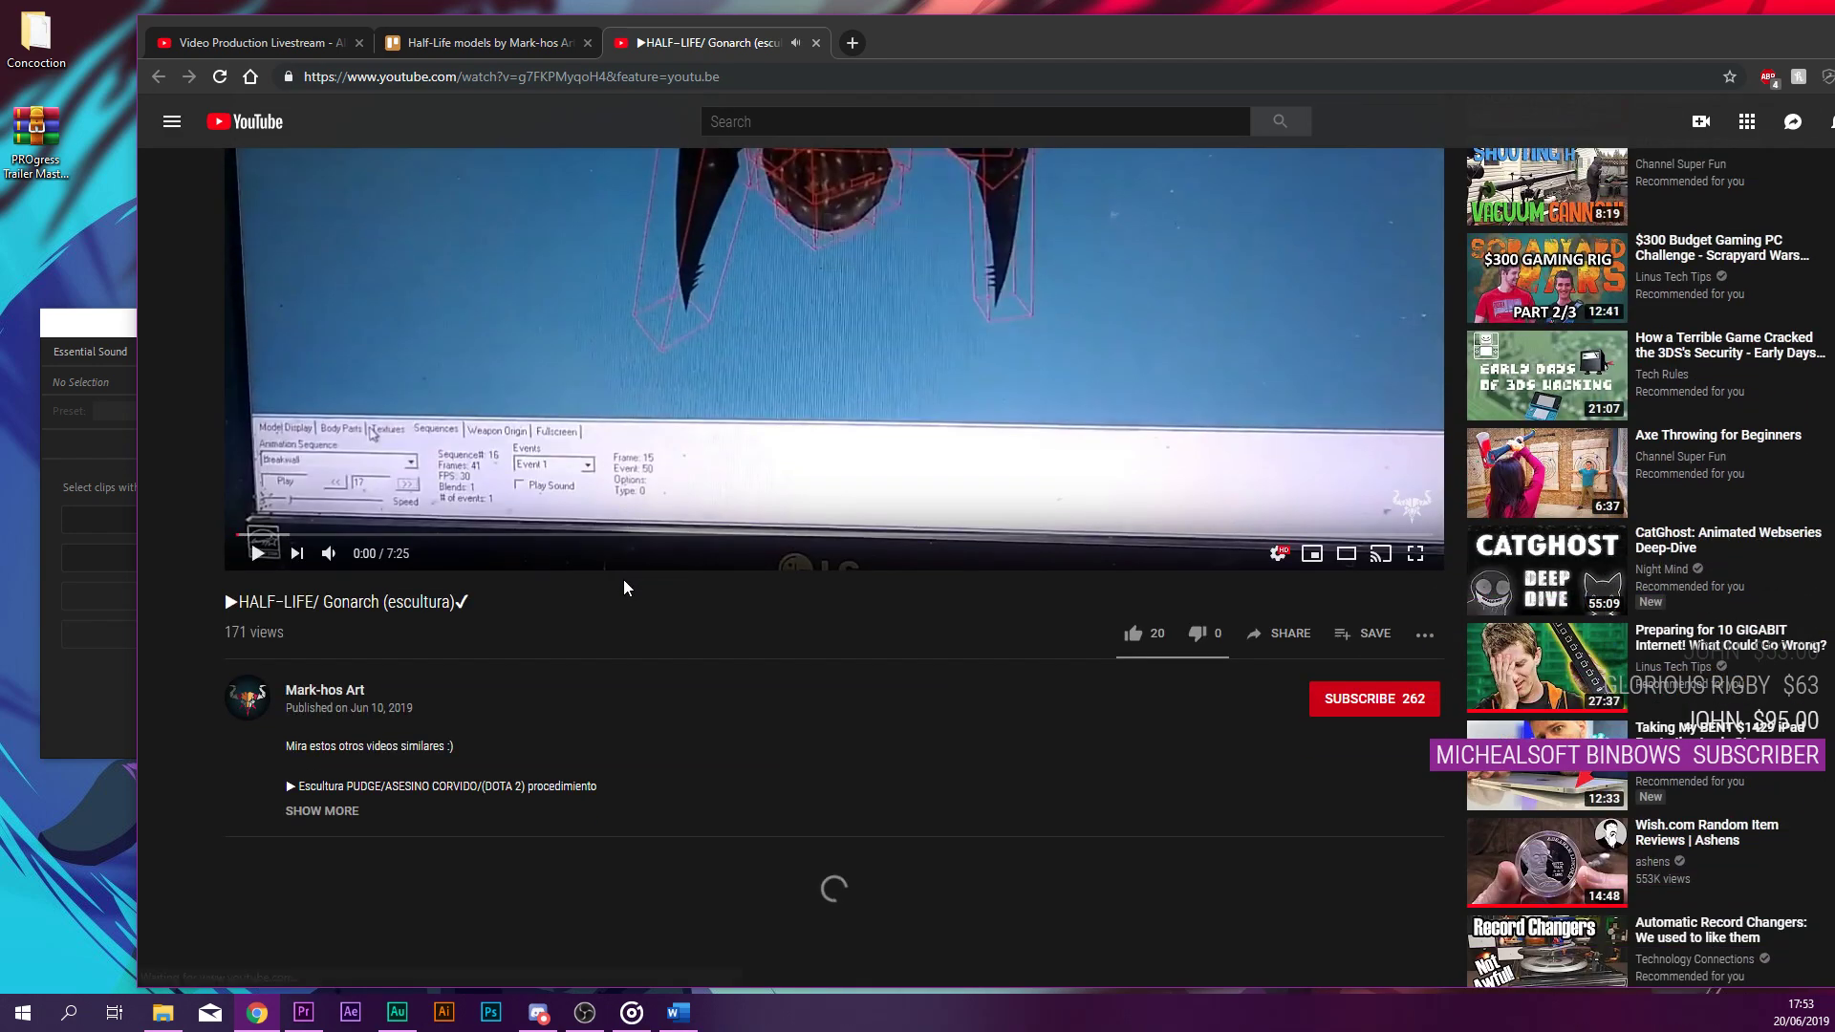
{"action": "scroll", "coordinate": [622, 585], "scroll_direction": "up", "scroll_amount": 3}
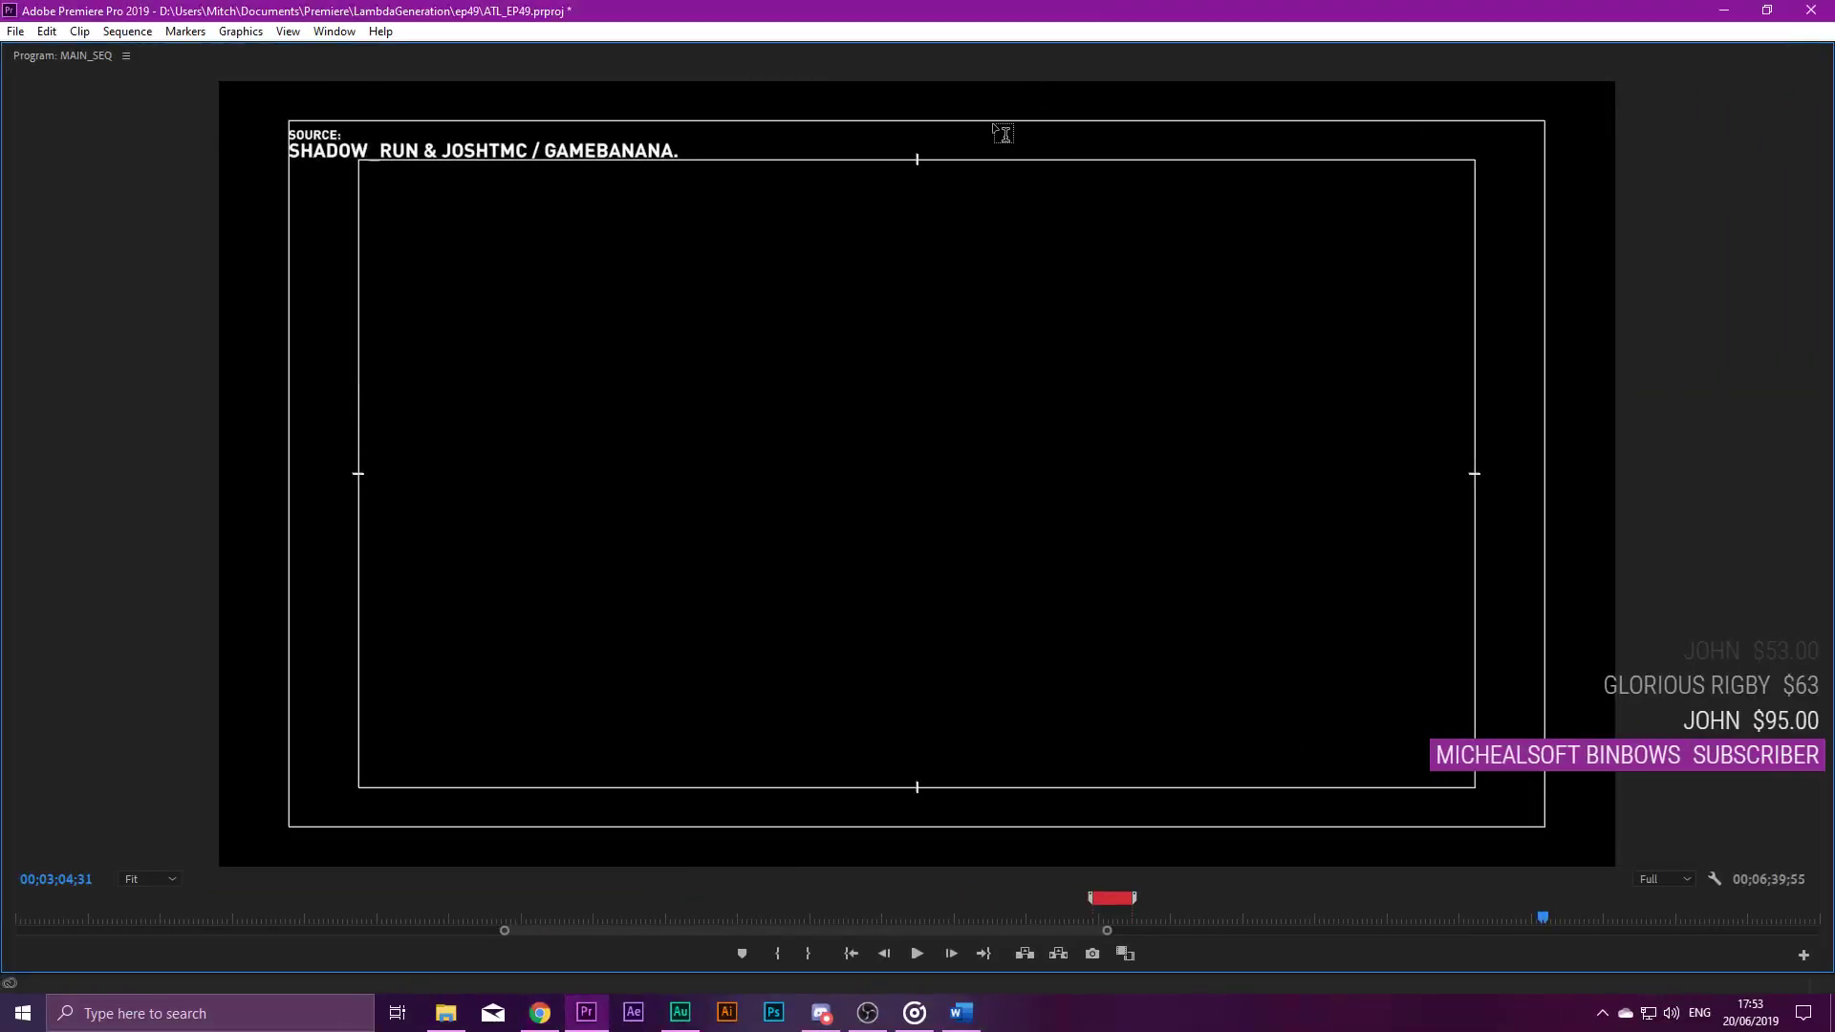
Back in Premiere Pro, change the source graphic's credit to "MARK-HOS ART / YOUTUBE." and restore the normal preview size.
{"action": "left_click_drag", "start_coordinate": [533, 149], "coordinate": [292, 153]}
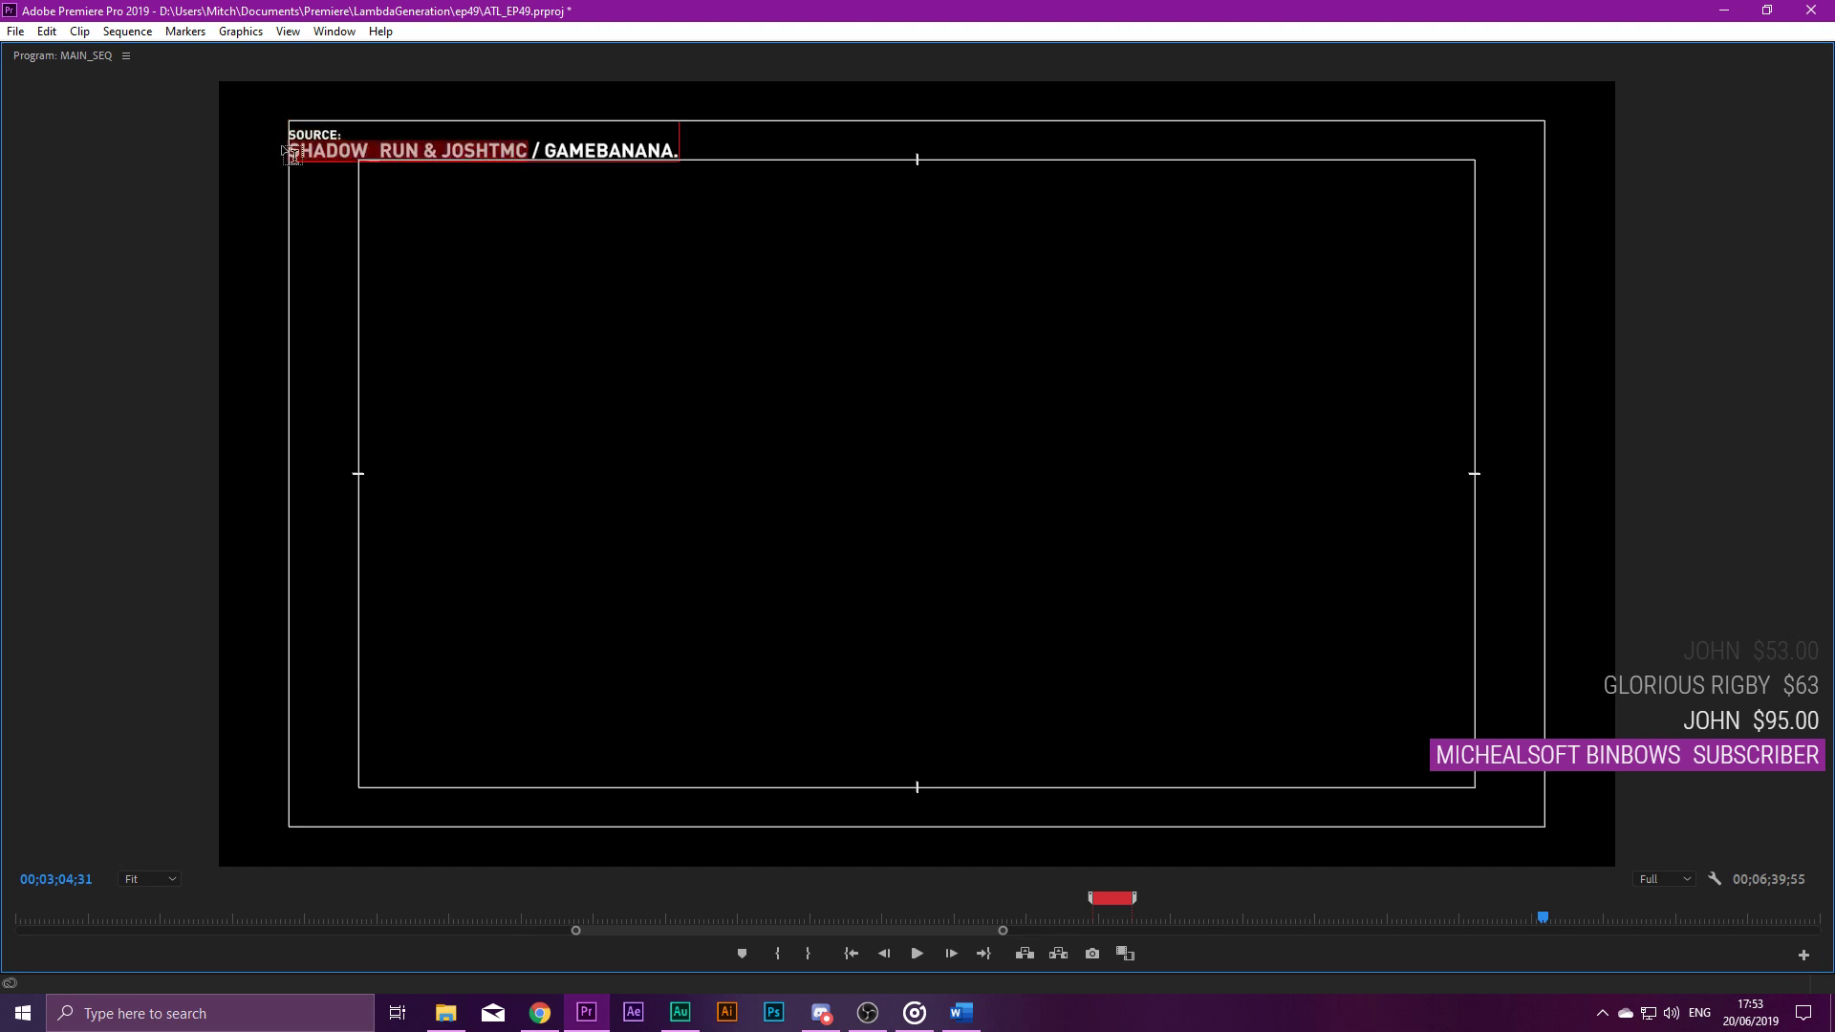
{"action": "type", "text": "MARK-HOS ART"}
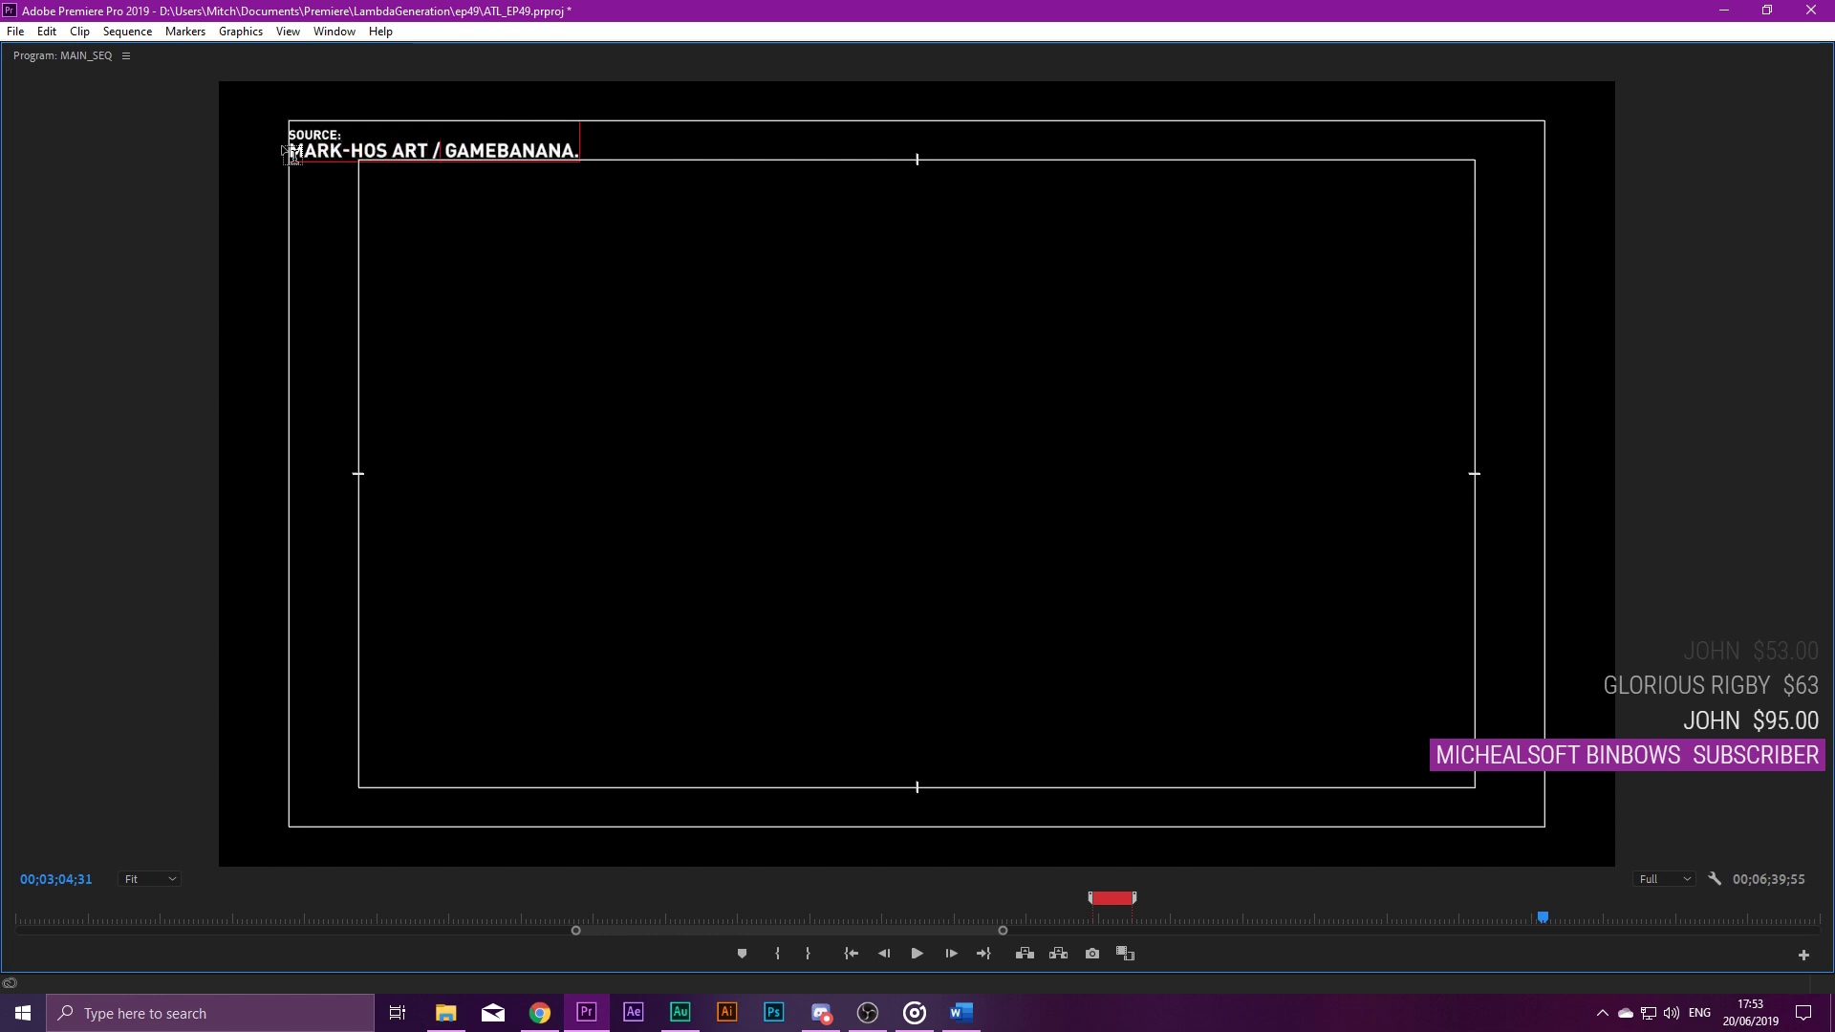
{"action": "key", "text": "Delete"}
{"action": "key", "text": "Delete"}
{"action": "key", "text": "Delete"}
{"action": "key", "text": "Delete"}
{"action": "key", "text": "Delete"}
{"action": "key", "text": "Delete"}
{"action": "key", "text": "Delete"}
{"action": "key", "text": "Delete"}
{"action": "key", "text": "Delete"}
{"action": "key", "text": "Delete"}
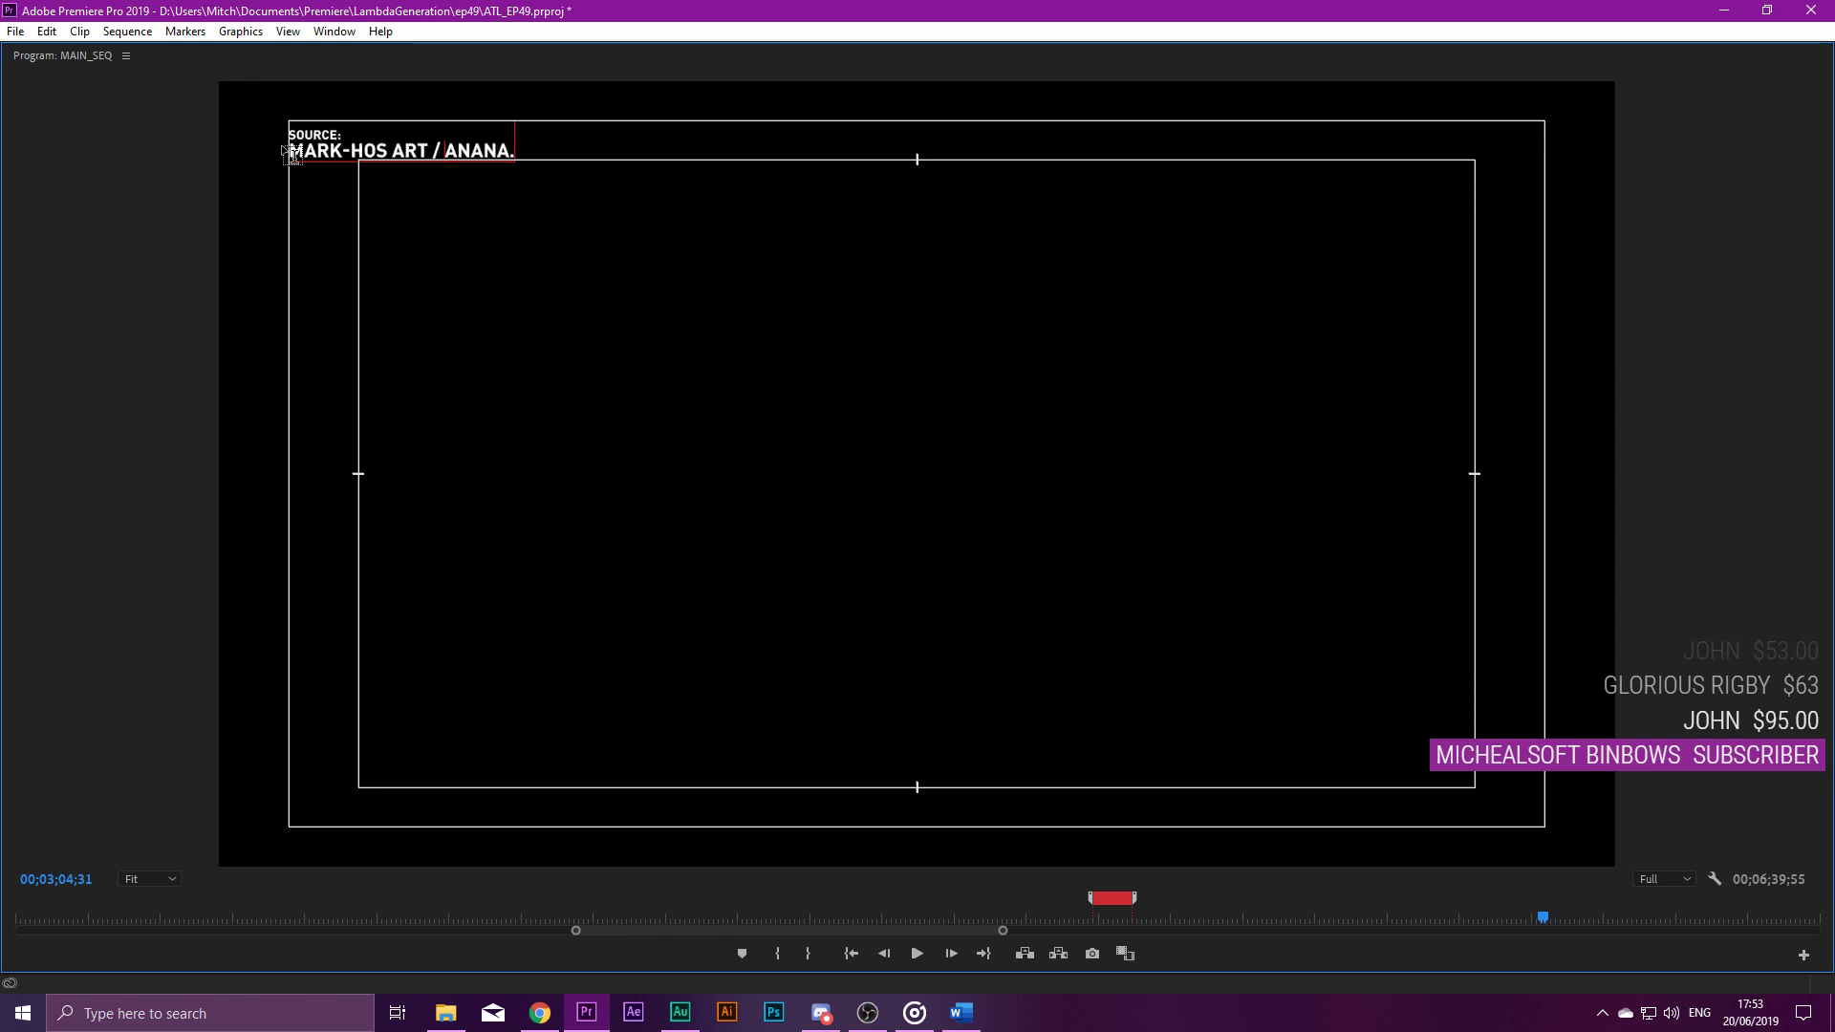
{"action": "type", "text": "OY"}
{"action": "key", "text": "BackSpace"}
{"action": "key", "text": "BackSpace"}
{"action": "type", "text": "YOUTUBE"}
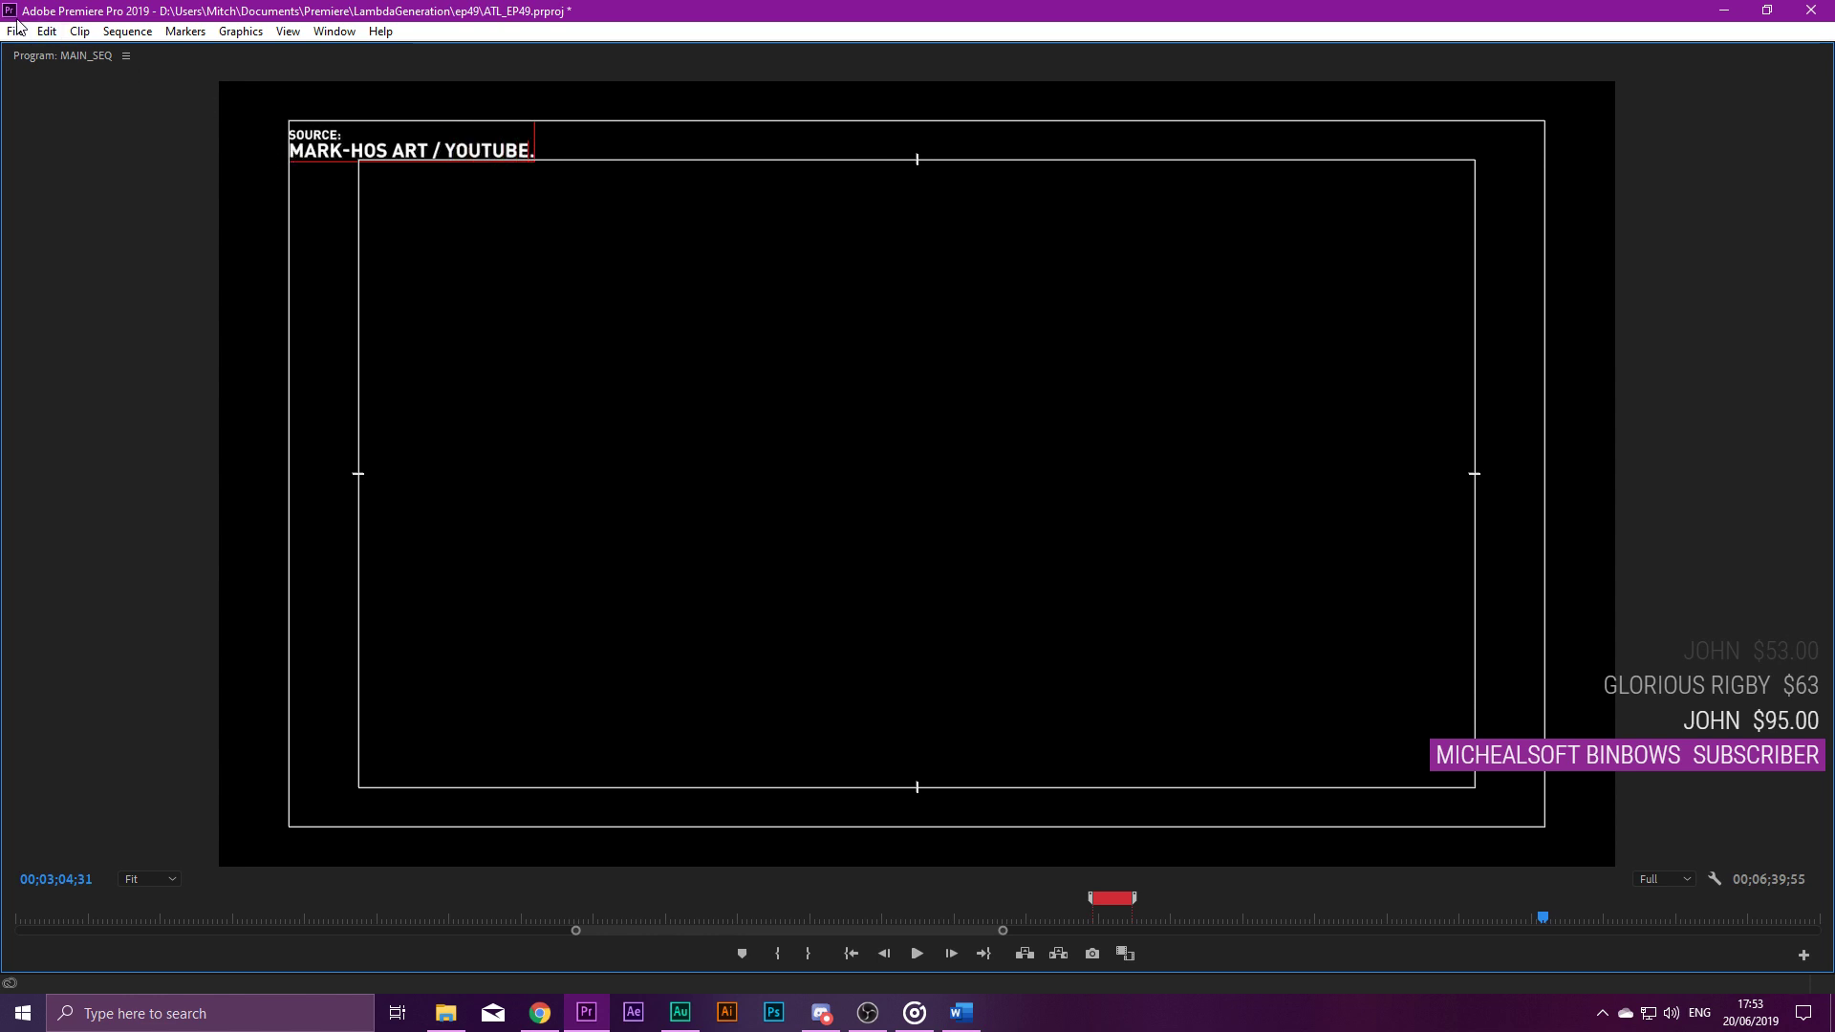
{"action": "double_click", "coordinate": [54, 60]}
Play the narration under the Mark-hos Art source graphic and skip ahead to near the graphic's end.
{"action": "left_click_drag", "start_coordinate": [746, 609], "coordinate": [783, 599]}
{"action": "key", "text": "space"}
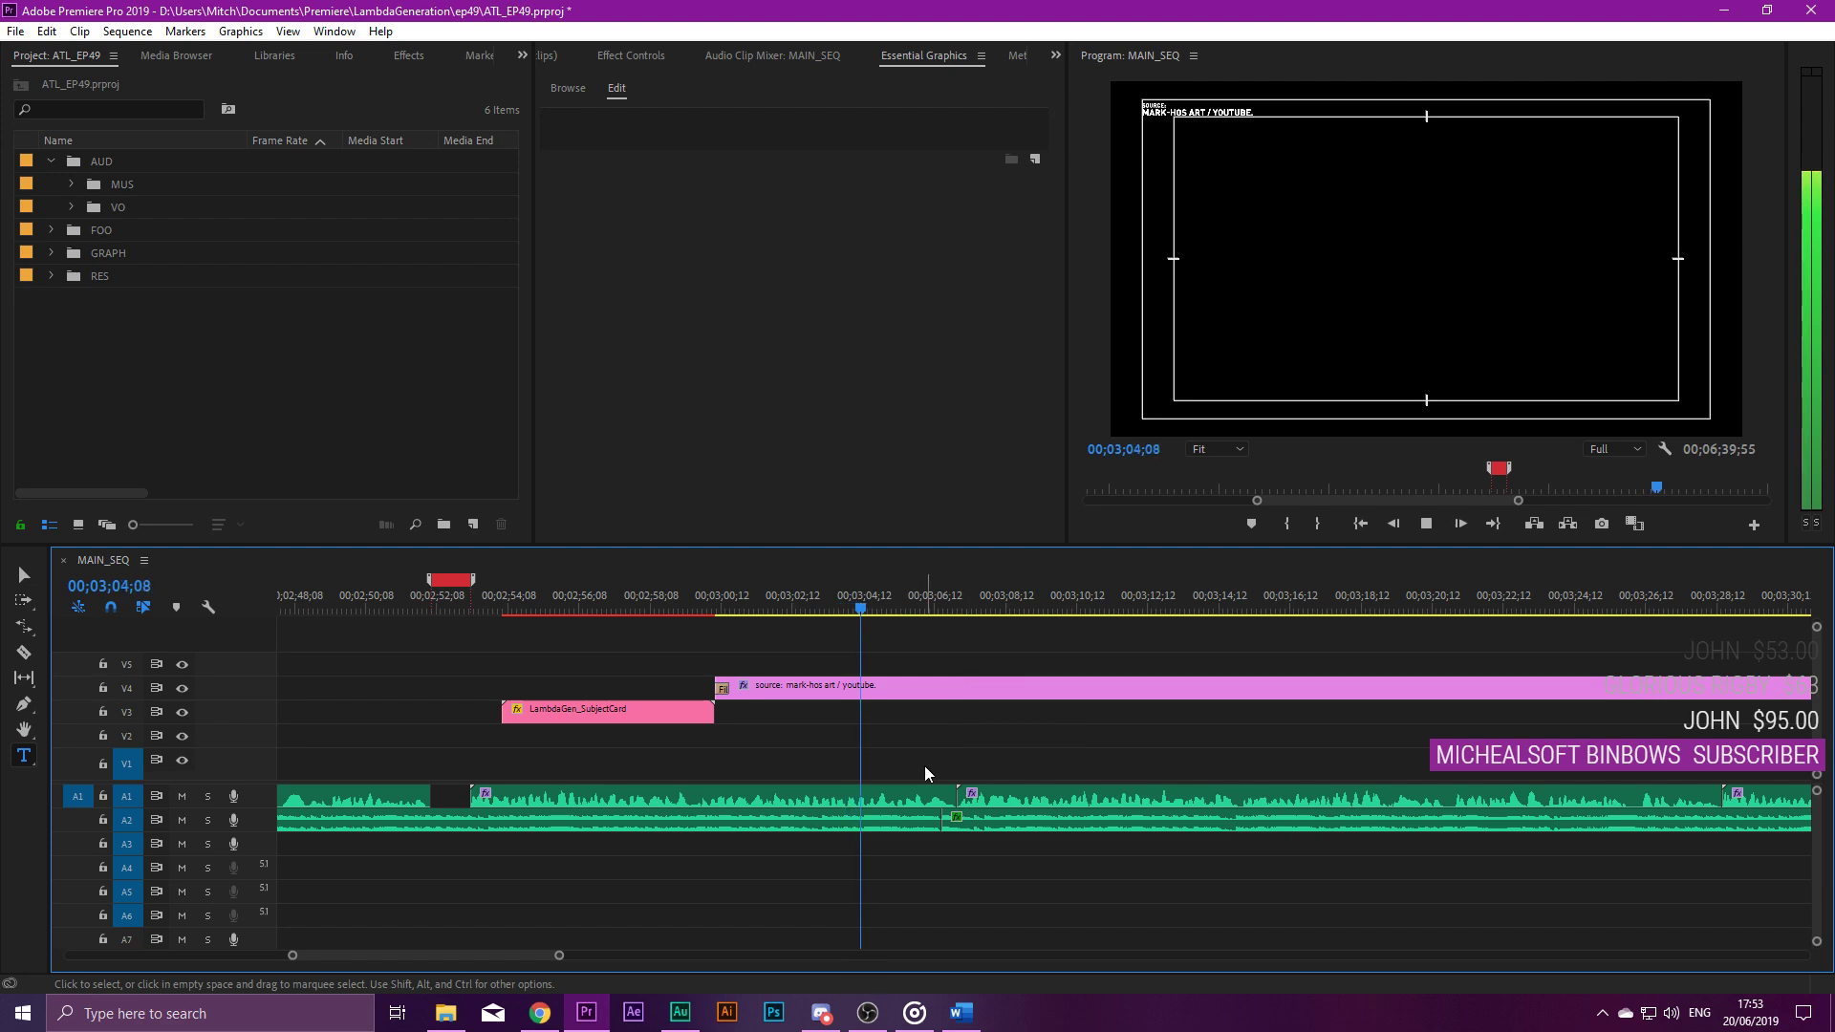
{"action": "scroll", "coordinate": [914, 772], "scroll_direction": "down", "scroll_amount": 3}
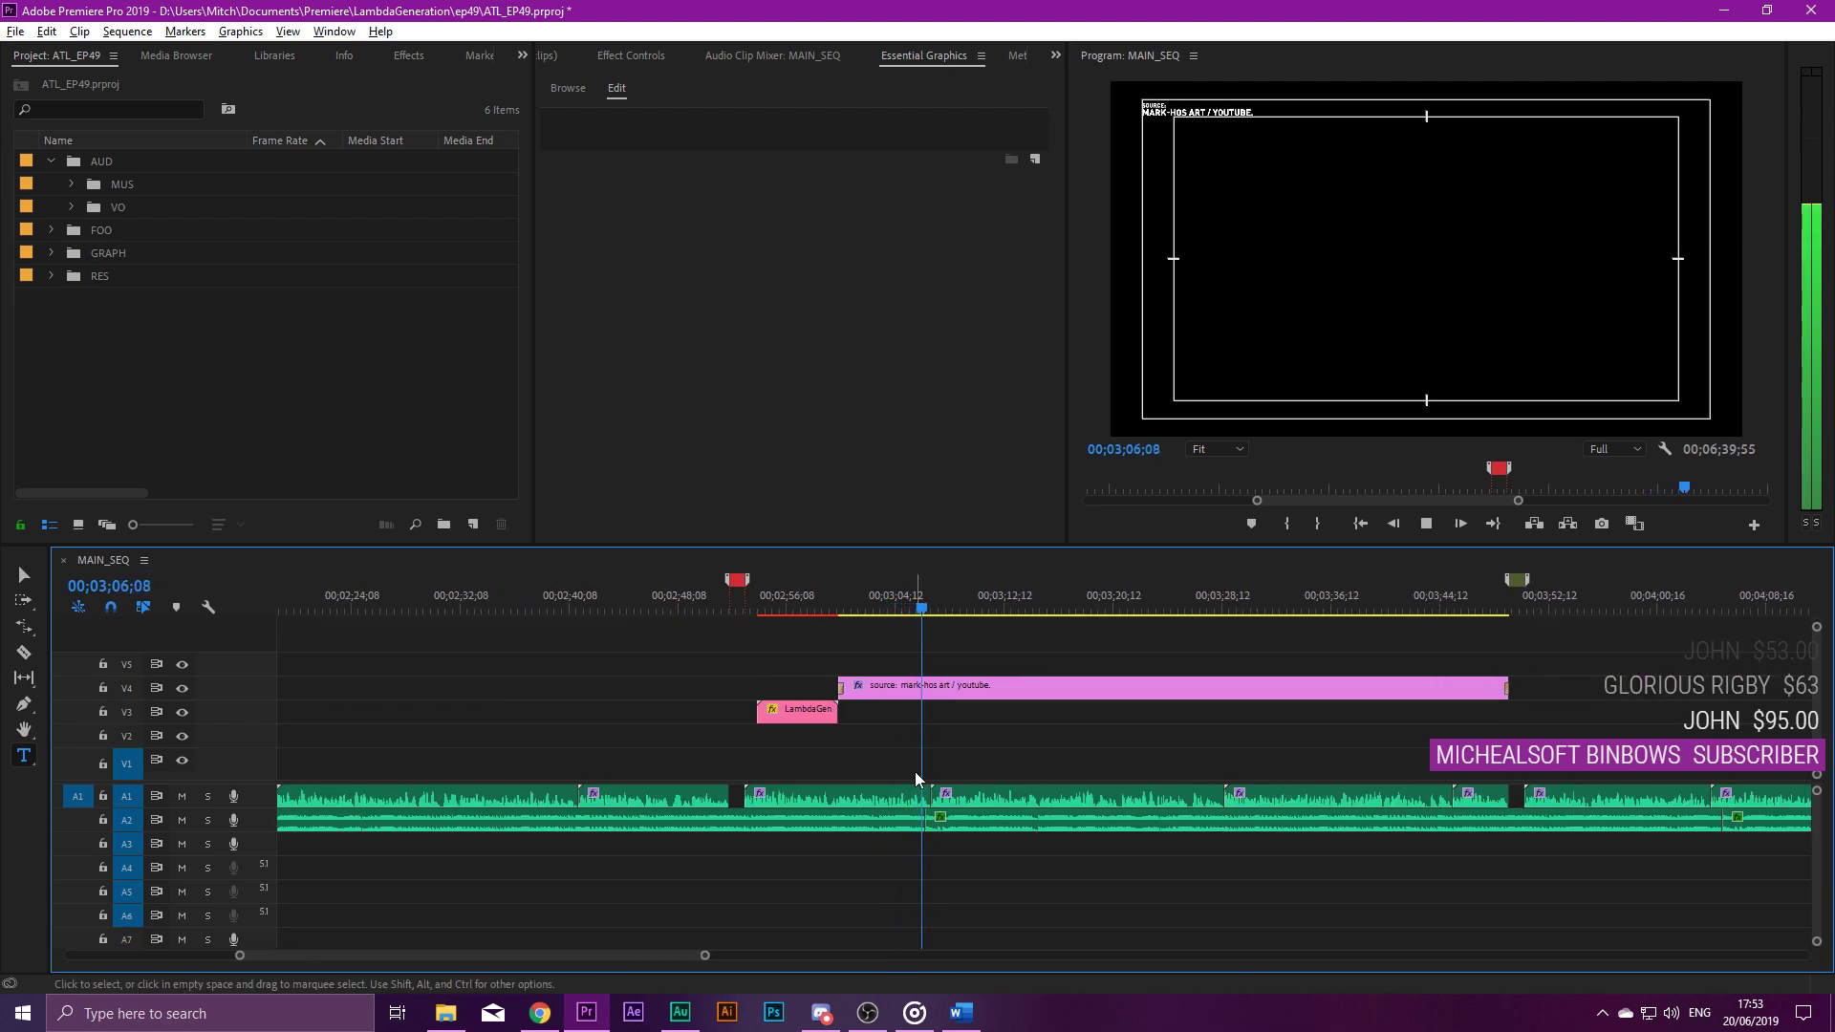
{"action": "scroll", "coordinate": [915, 771], "scroll_direction": "down", "scroll_amount": 1}
{"action": "scroll", "coordinate": [1242, 751], "scroll_direction": "up", "scroll_amount": 2}
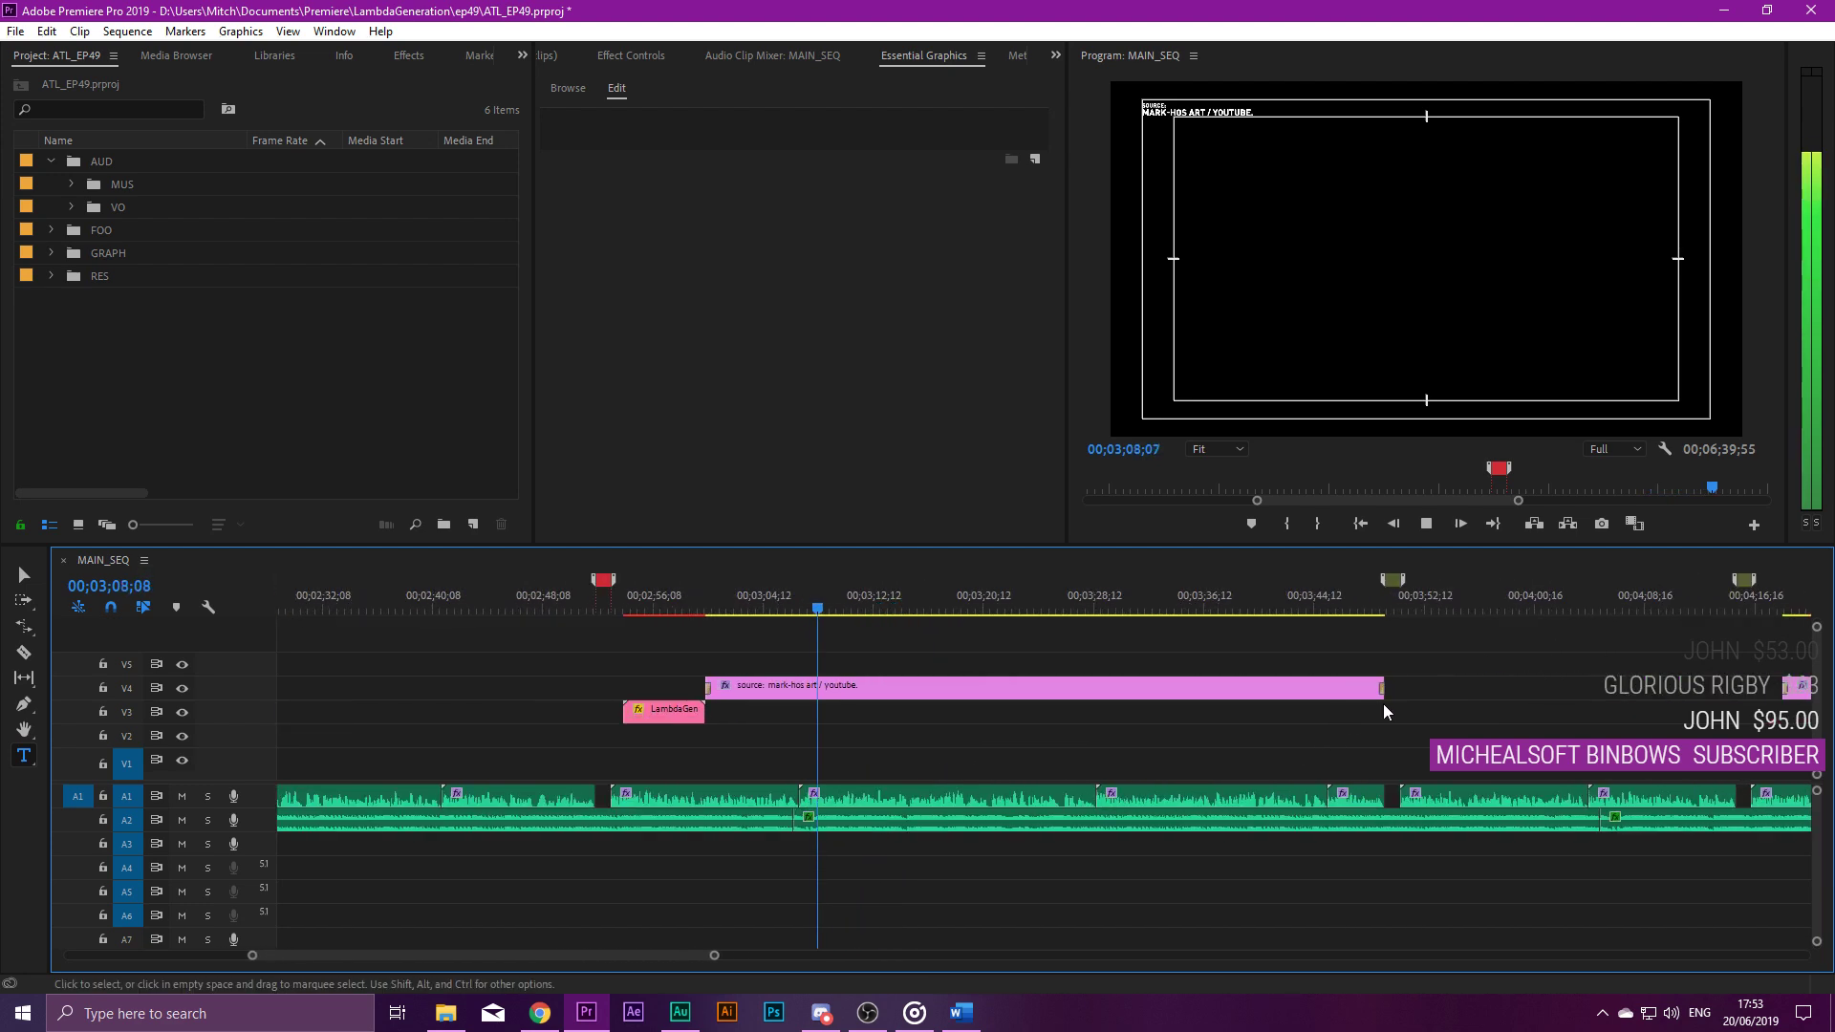
{"action": "left_click", "coordinate": [1330, 589]}
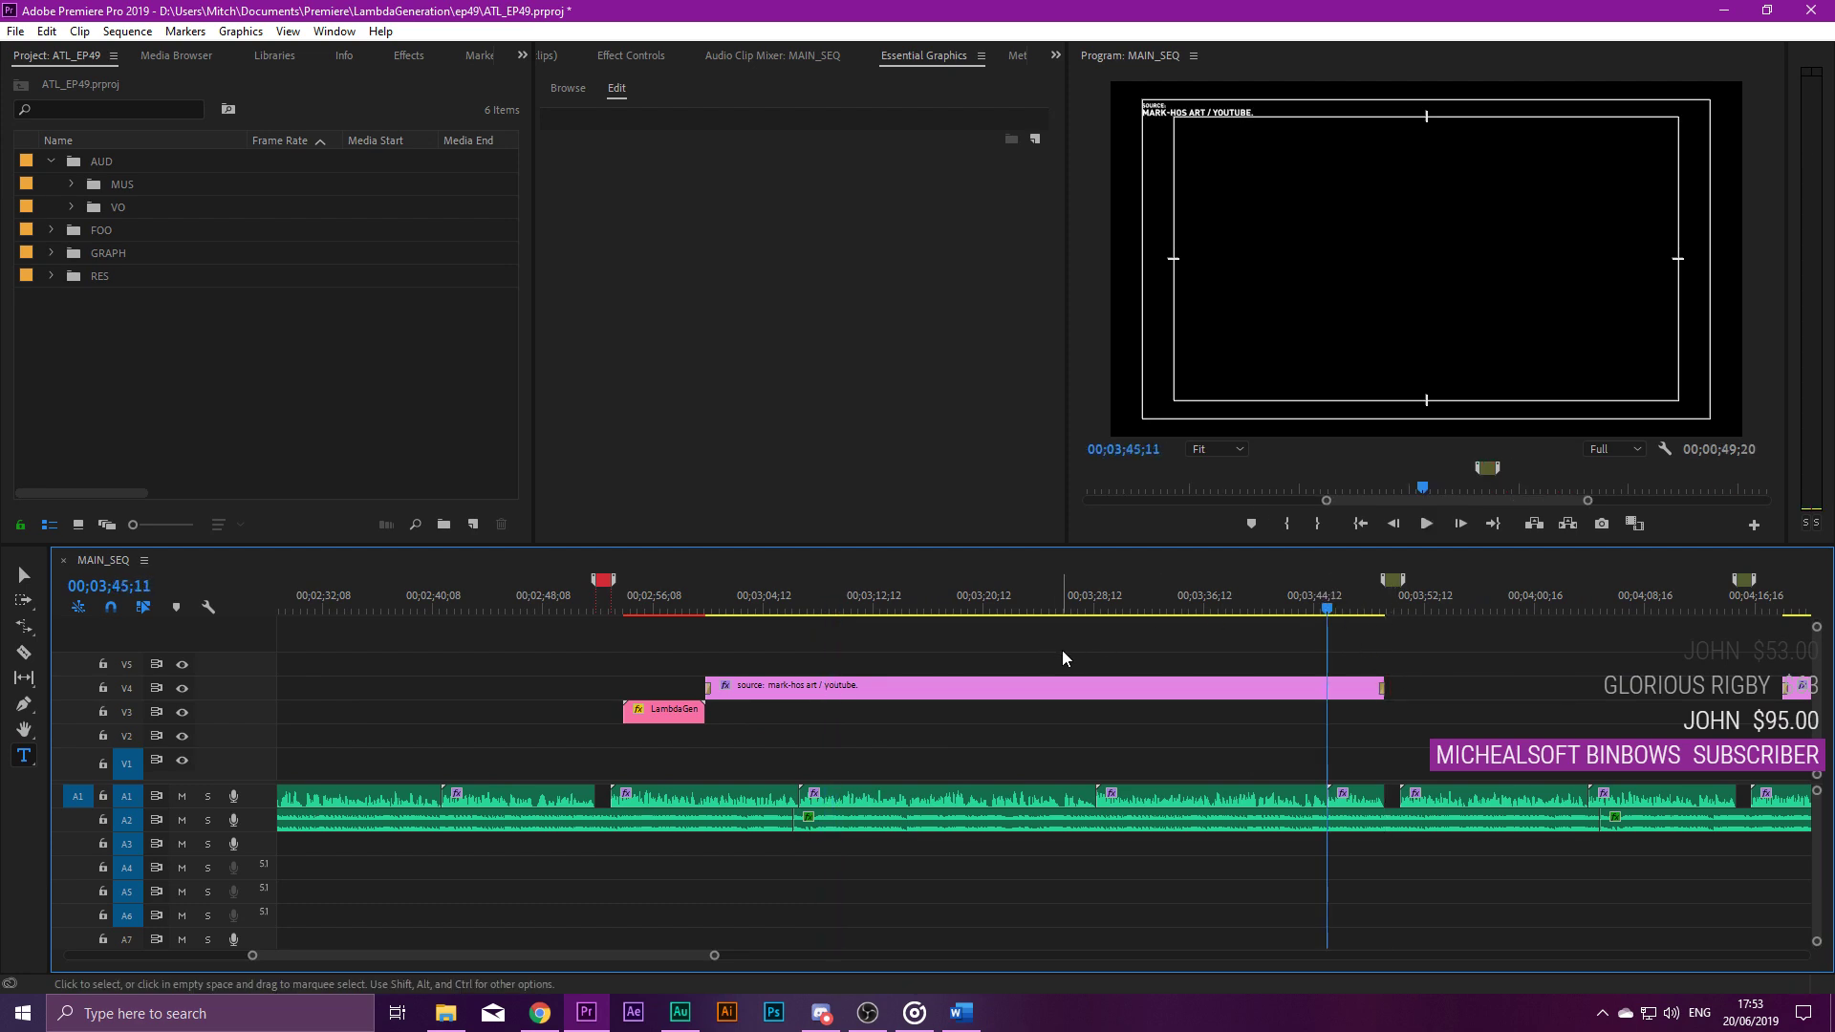
Move the playhead to the source graphic's end and recolour the green marker at 00;03;49;21 red.
{"action": "scroll", "coordinate": [837, 657], "scroll_direction": "up", "scroll_amount": 4}
{"action": "left_click_drag", "start_coordinate": [1148, 600], "coordinate": [1183, 600]}
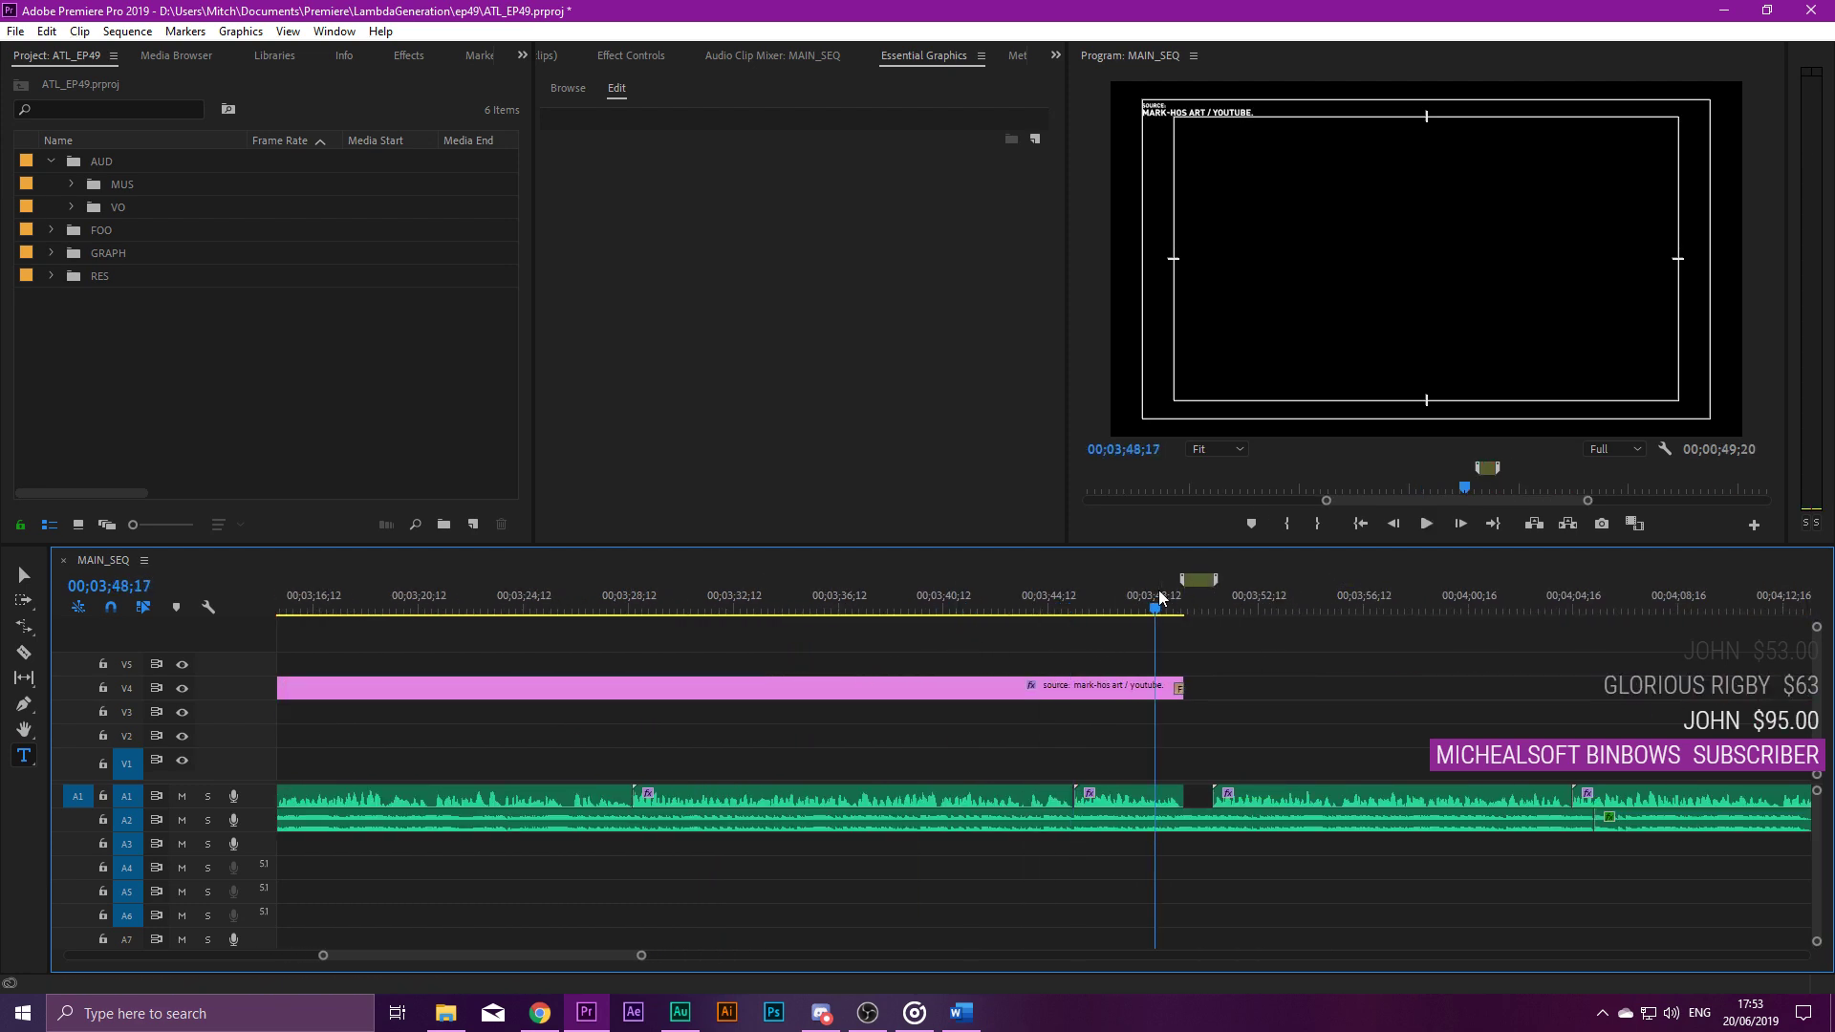
{"action": "double_click", "coordinate": [1204, 579]}
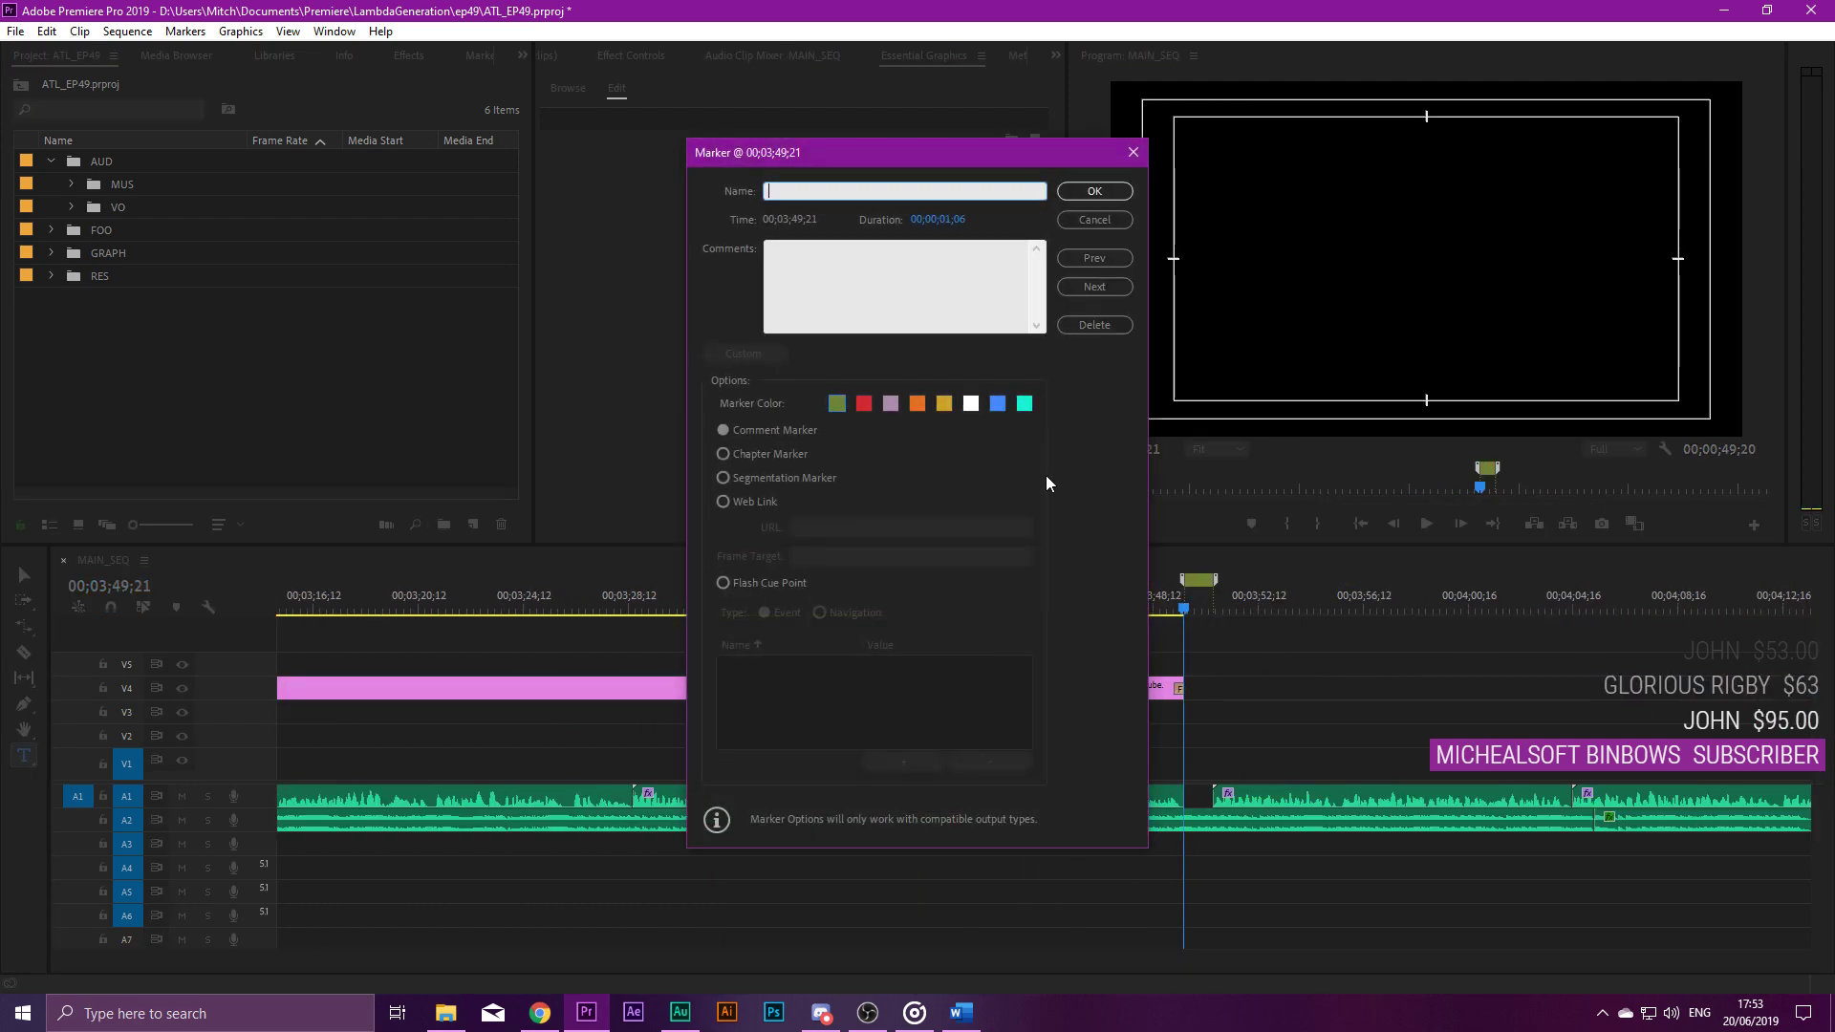
{"action": "left_click", "coordinate": [862, 402]}
{"action": "left_click", "coordinate": [1094, 194]}
{"action": "scroll", "coordinate": [887, 708], "scroll_direction": "up", "scroll_amount": 2}
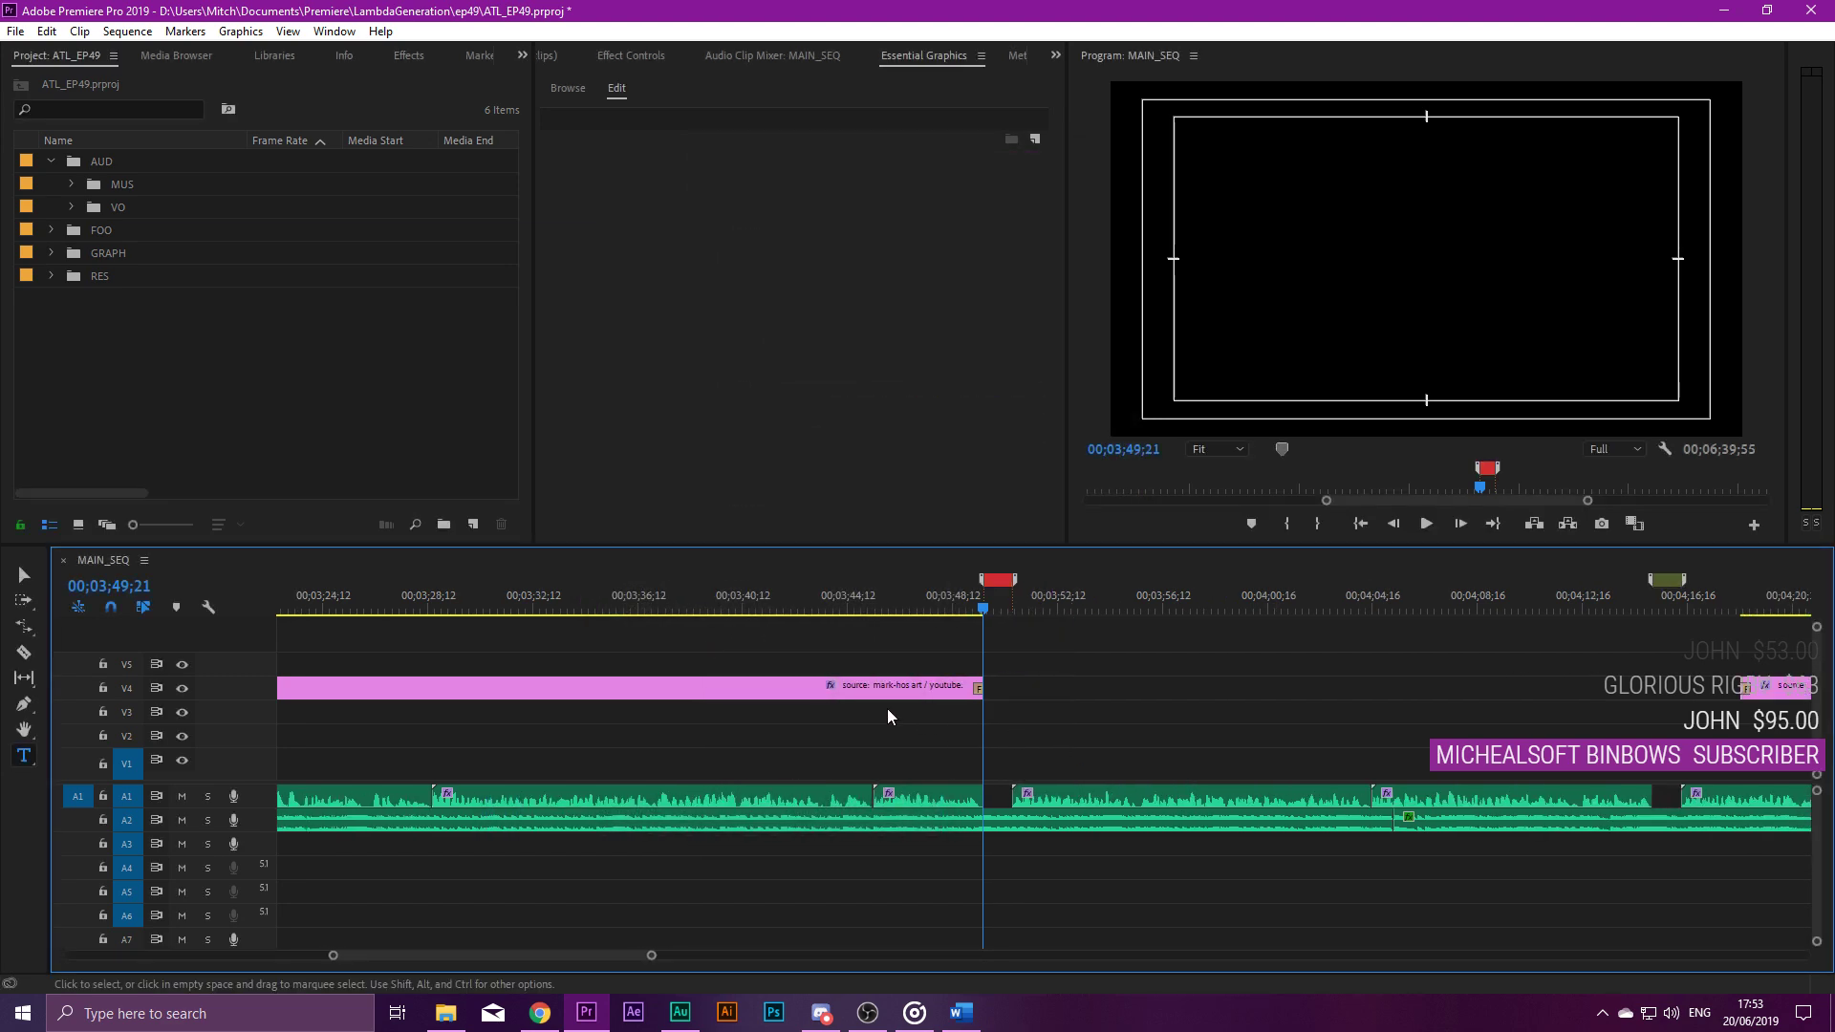
Play the narration after the red marker and move the next subject card to start just after that marker.
{"action": "key", "text": "space"}
{"action": "scroll", "coordinate": [1021, 698], "scroll_direction": "down", "scroll_amount": 4}
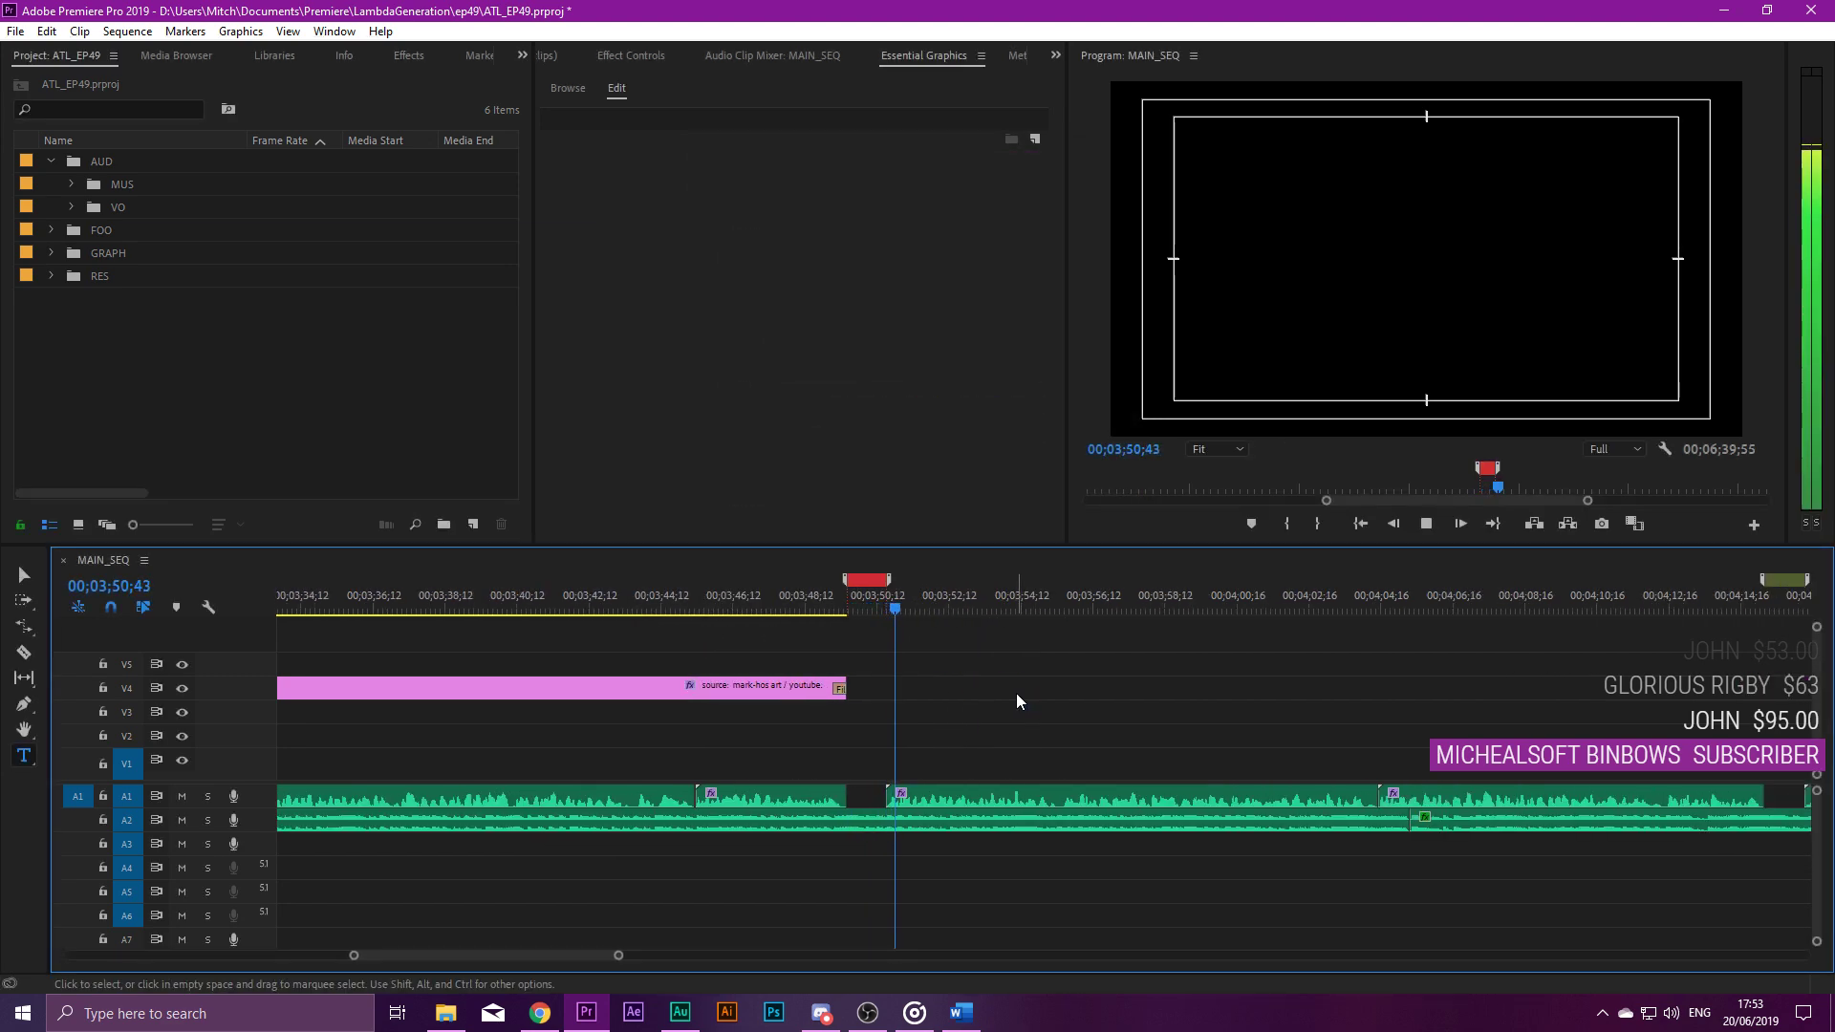
{"action": "scroll", "coordinate": [1017, 694], "scroll_direction": "down", "scroll_amount": 2}
{"action": "scroll", "coordinate": [1016, 694], "scroll_direction": "up", "scroll_amount": 2}
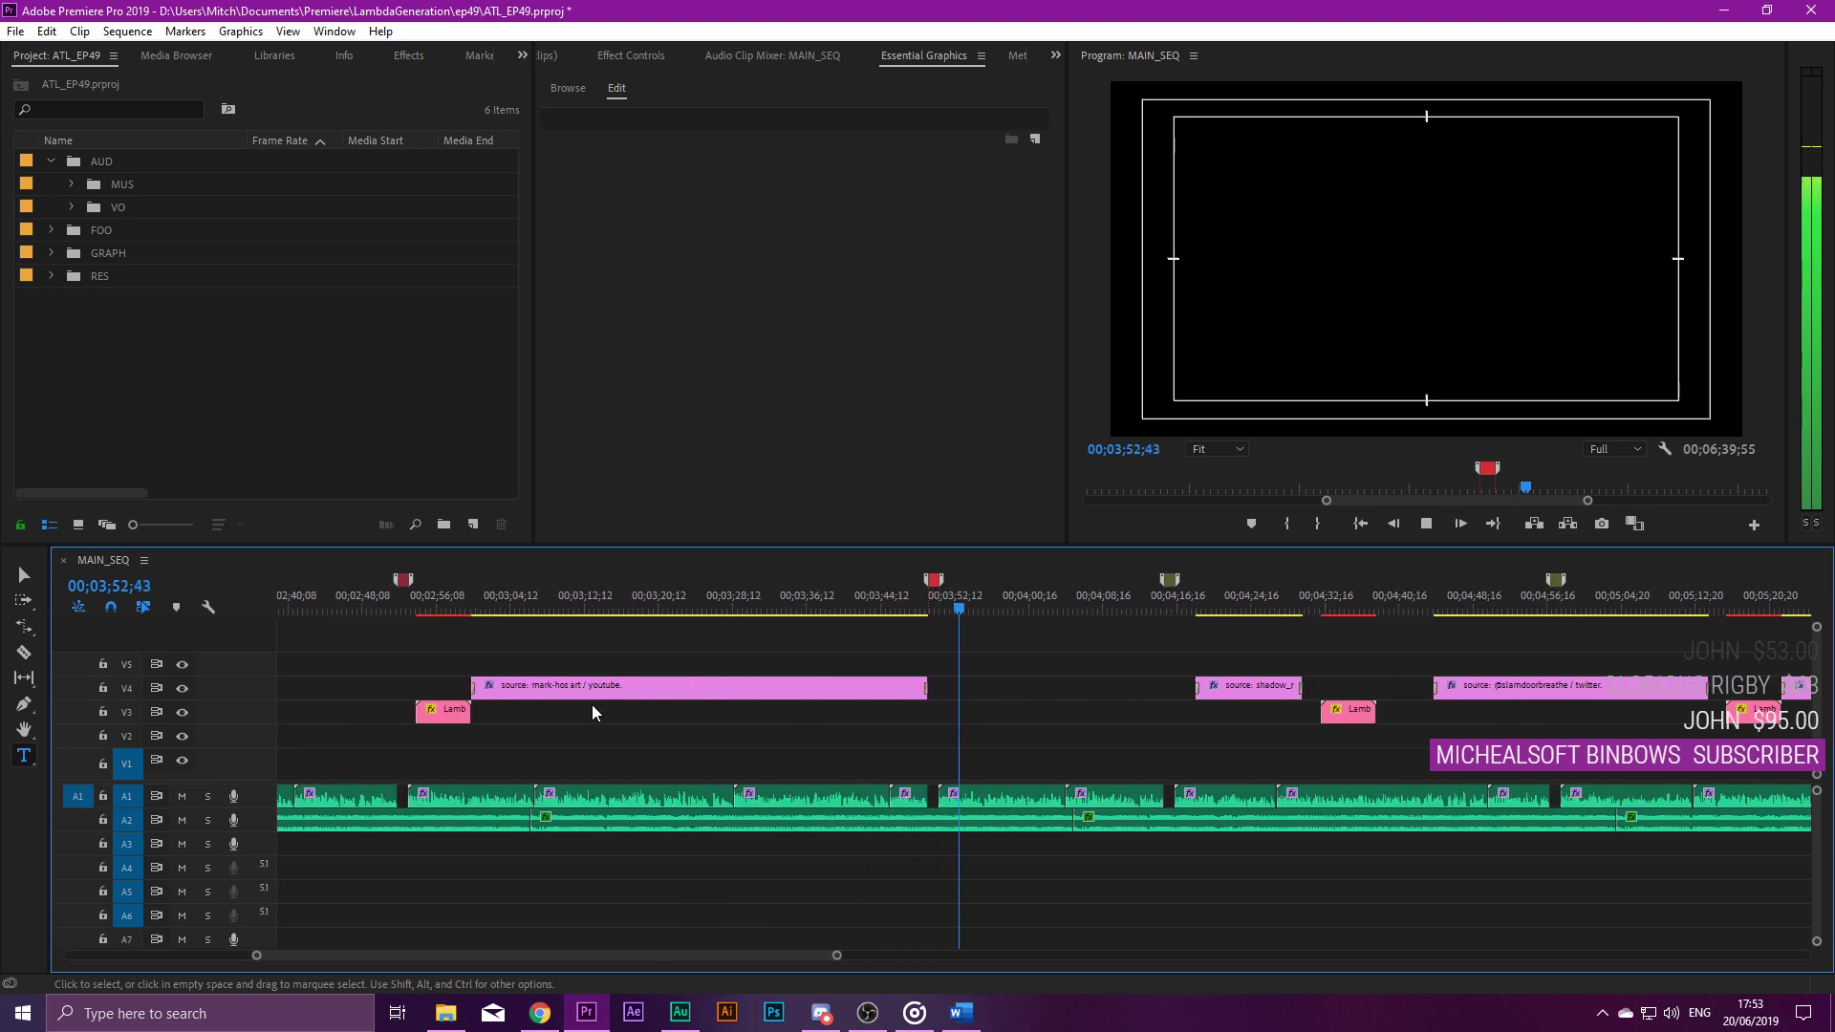
{"action": "key", "text": "space"}
{"action": "left_click_drag", "start_coordinate": [1338, 720], "coordinate": [810, 719]}
{"action": "scroll", "coordinate": [980, 707], "scroll_direction": "up", "scroll_amount": 3}
{"action": "scroll", "coordinate": [977, 701], "scroll_direction": "up", "scroll_amount": 2}
{"action": "left_click", "coordinate": [823, 602]}
Check the fourth card's title field and, in Word, begin a new line "Freemans Mind" at the end of EP49.docx.
{"action": "left_click", "coordinate": [676, 165]}
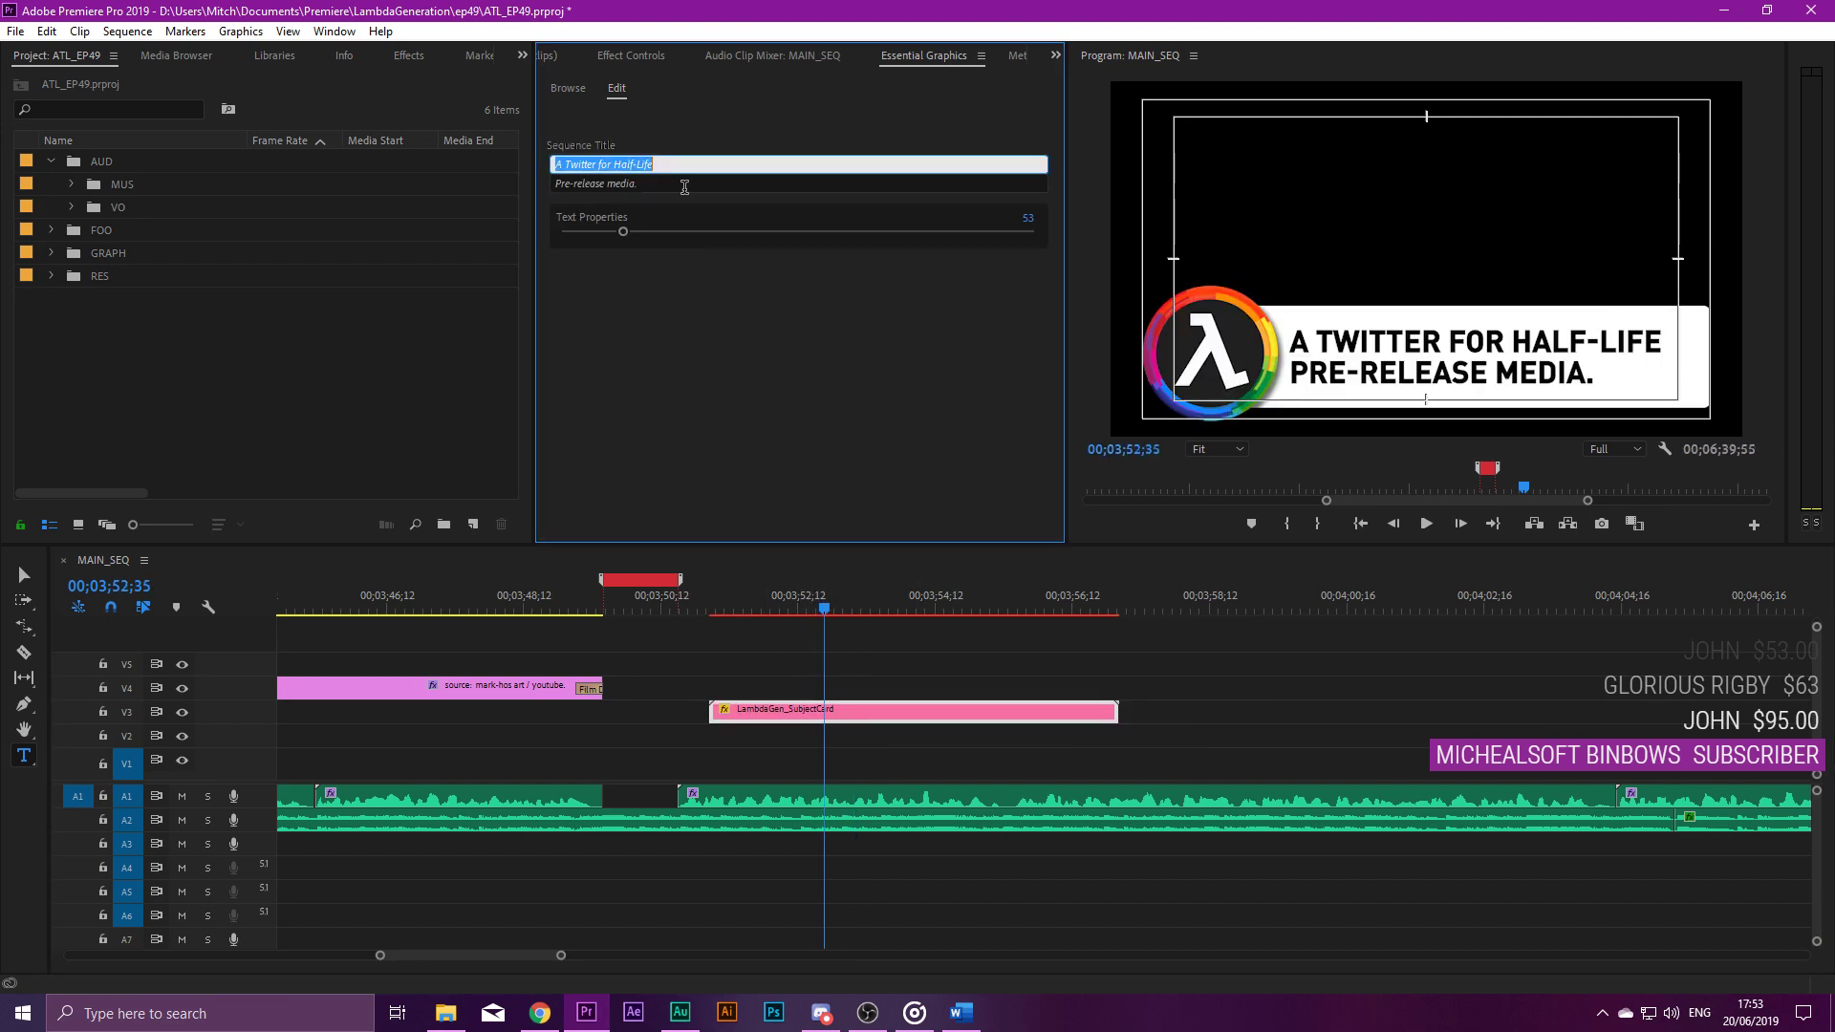
{"action": "key", "text": "alt+Tab"}
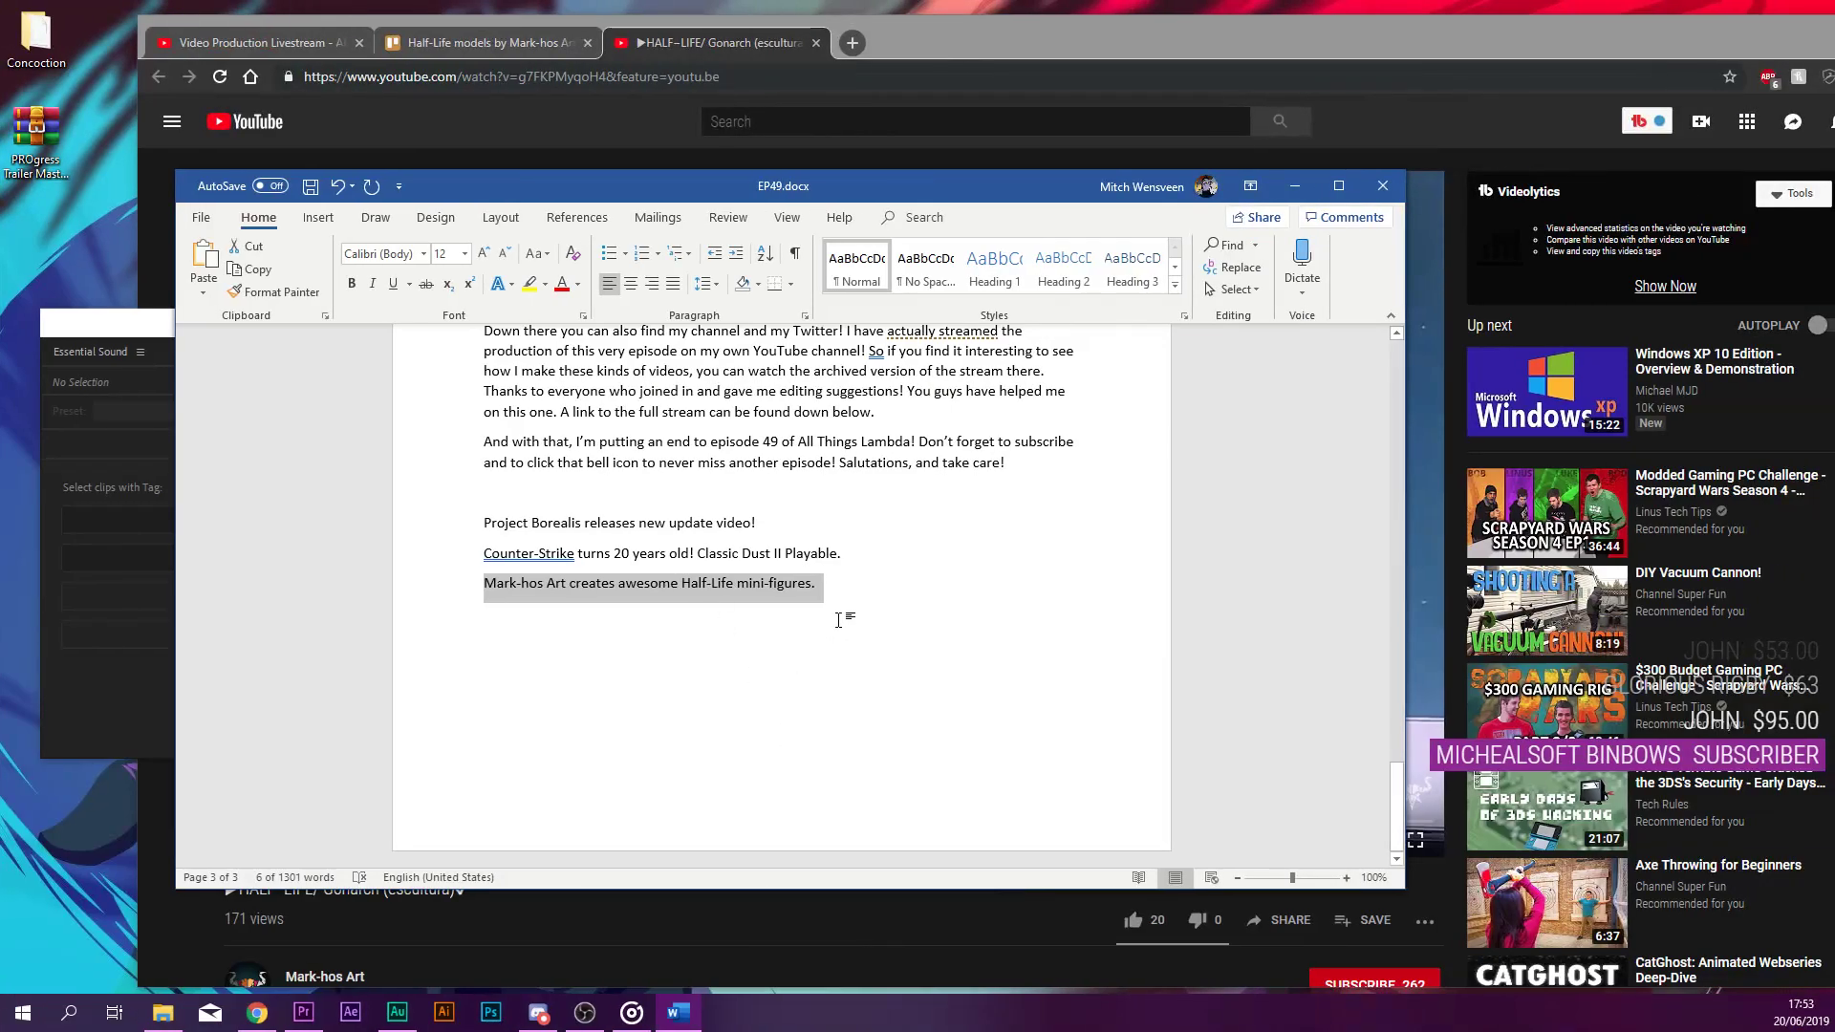
{"action": "left_click", "coordinate": [863, 612]}
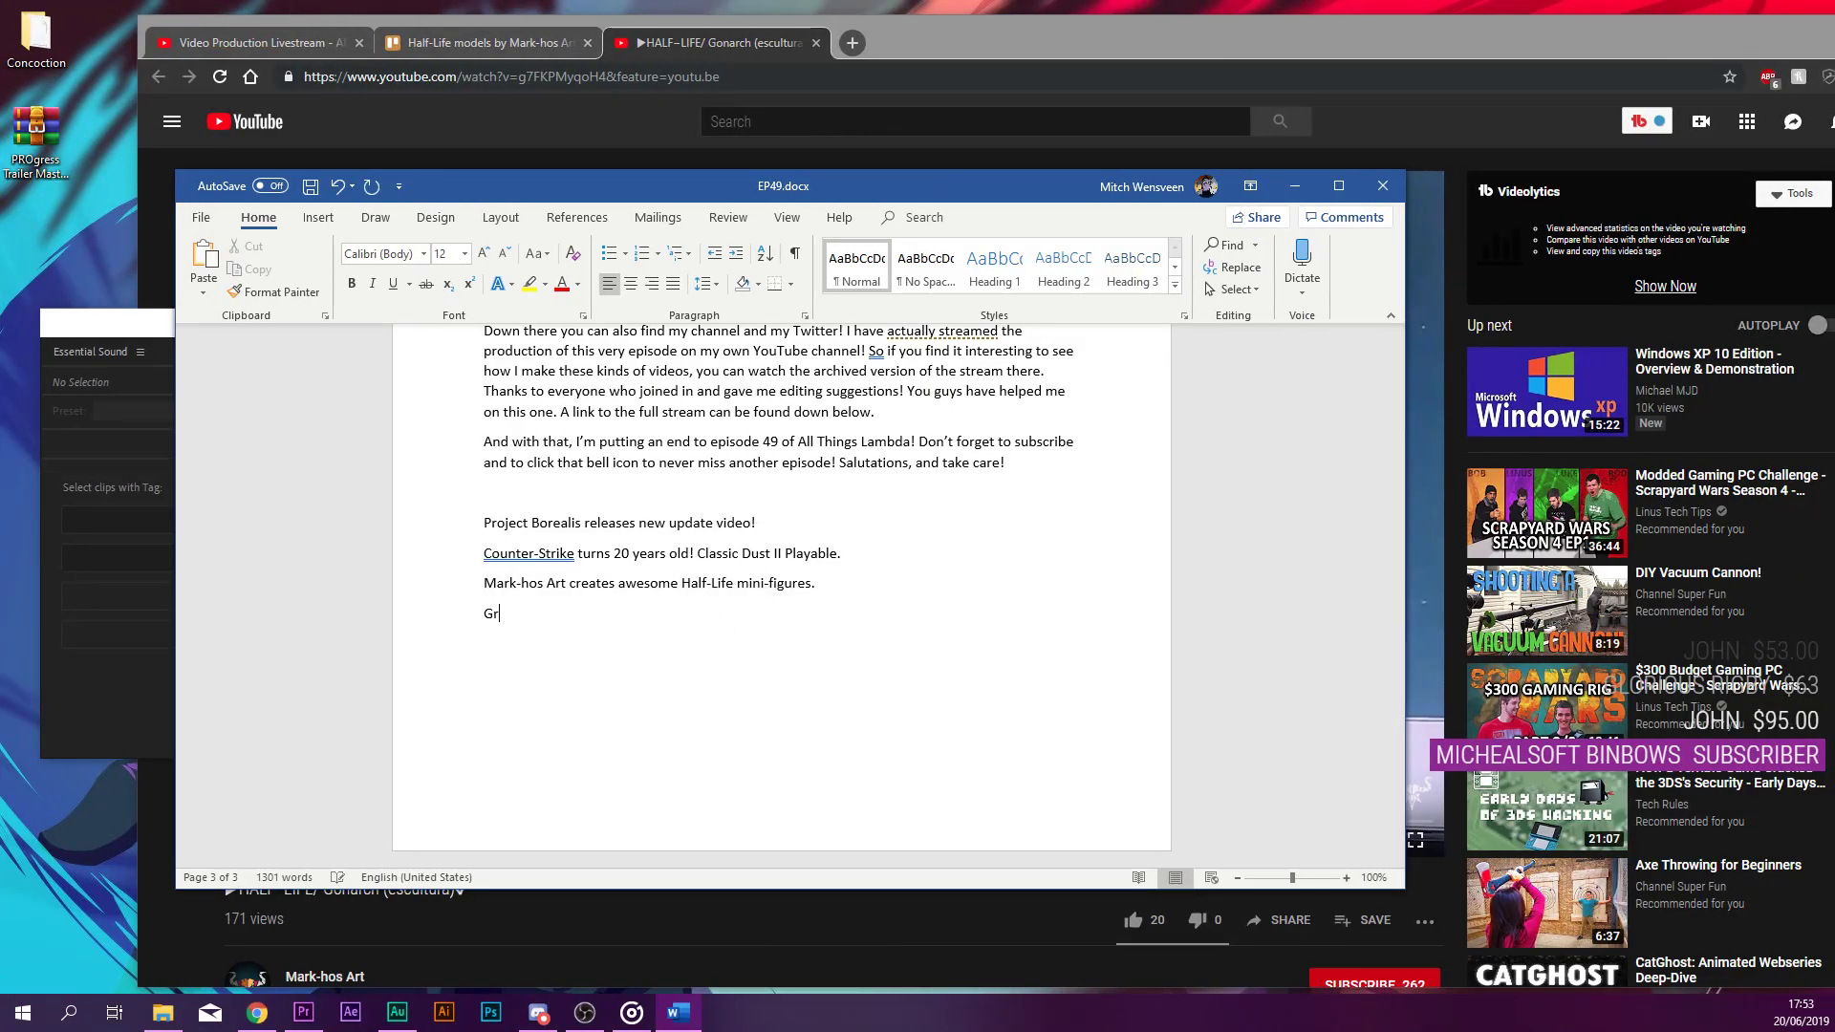
{"action": "type", "text": "Freemans Mind"}
In Chrome, check the Freeman's Mind card on the Trello Content board for the episode's title.
{"action": "left_click", "coordinate": [651, 40]}
{"action": "left_click", "coordinate": [474, 44]}
{"action": "left_click", "coordinate": [542, 660]}
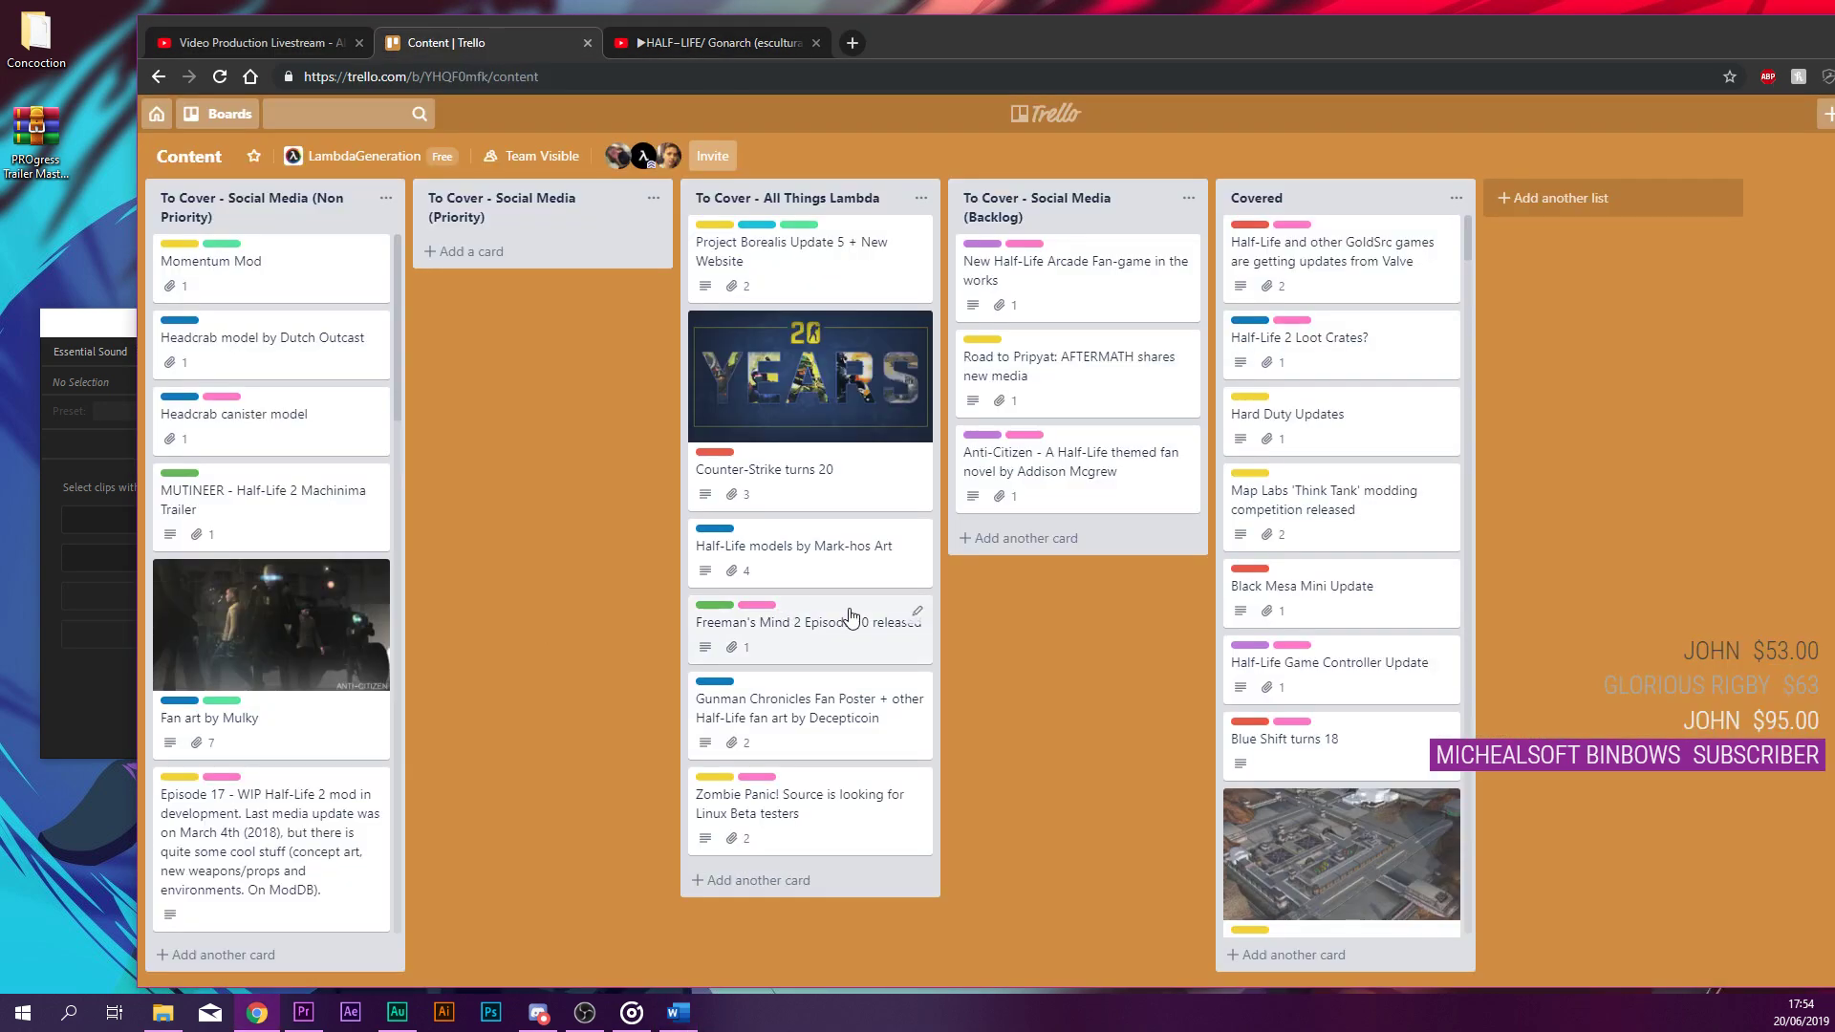
{"action": "left_click", "coordinate": [630, 46]}
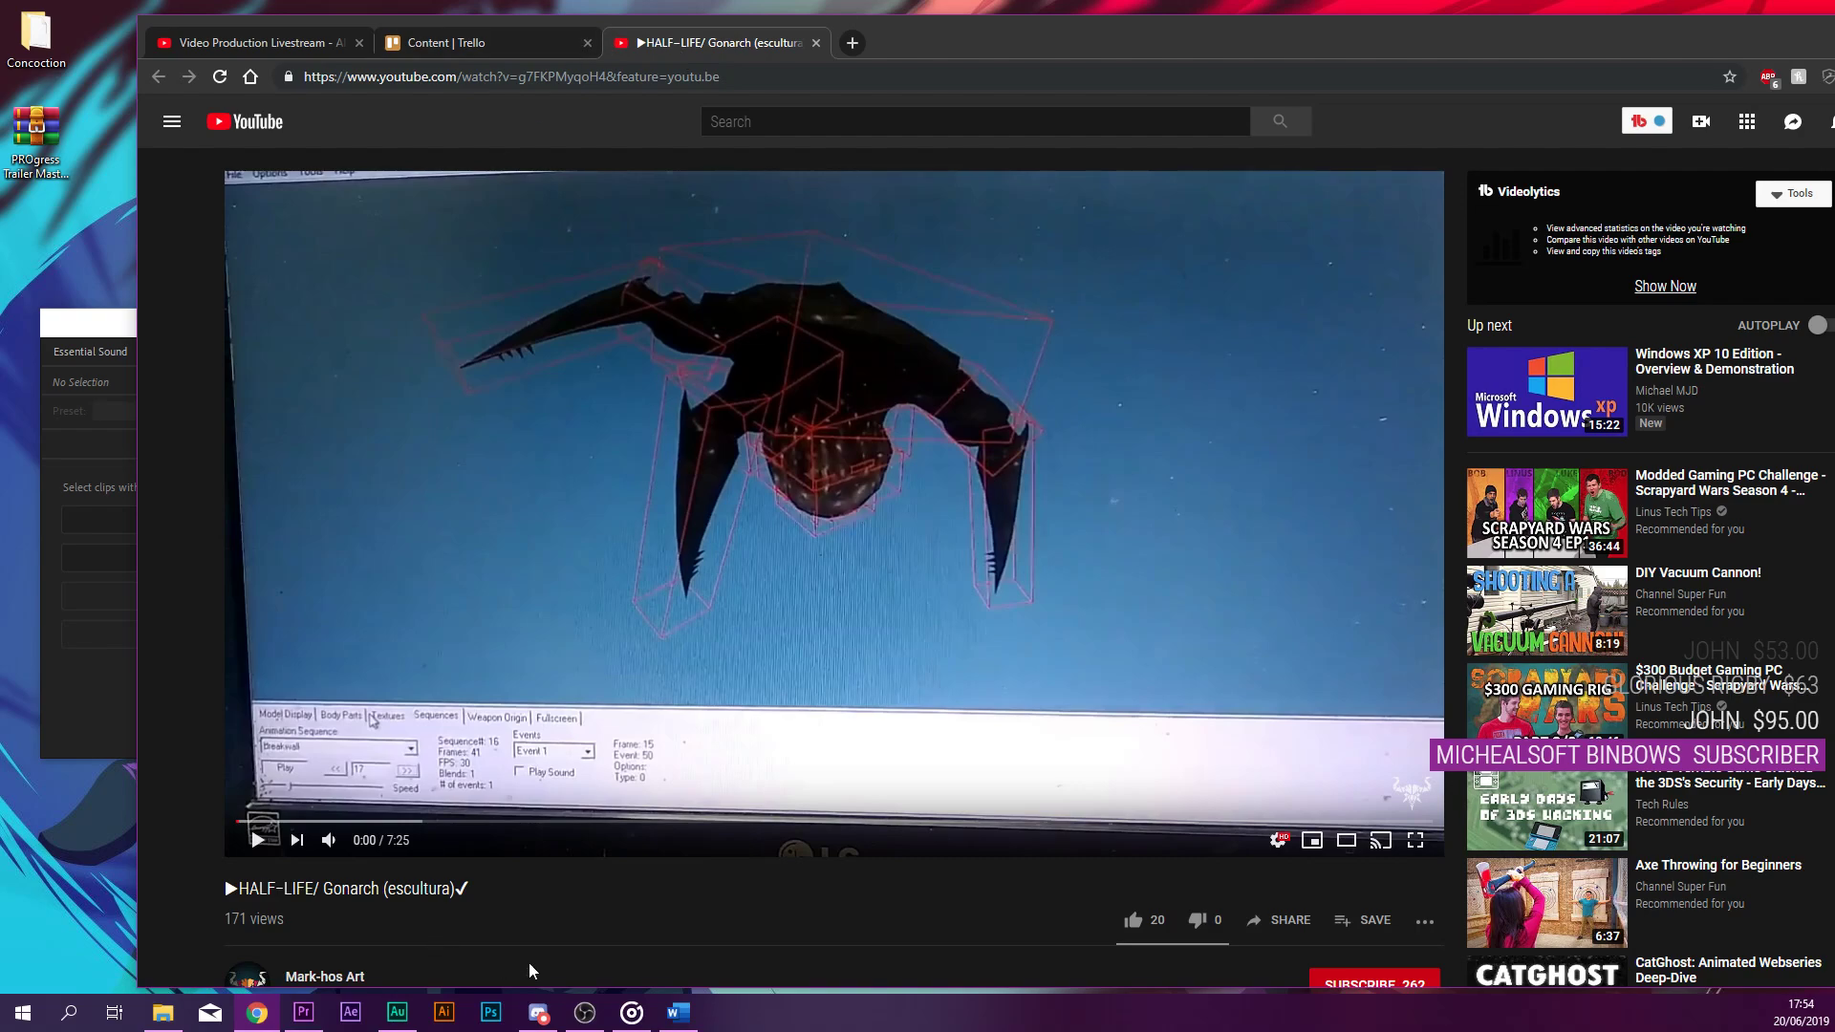
In Word, complete the last line as "Freeman's Mind Episode 10 has been released." and copy it.
{"action": "left_click", "coordinate": [674, 1011]}
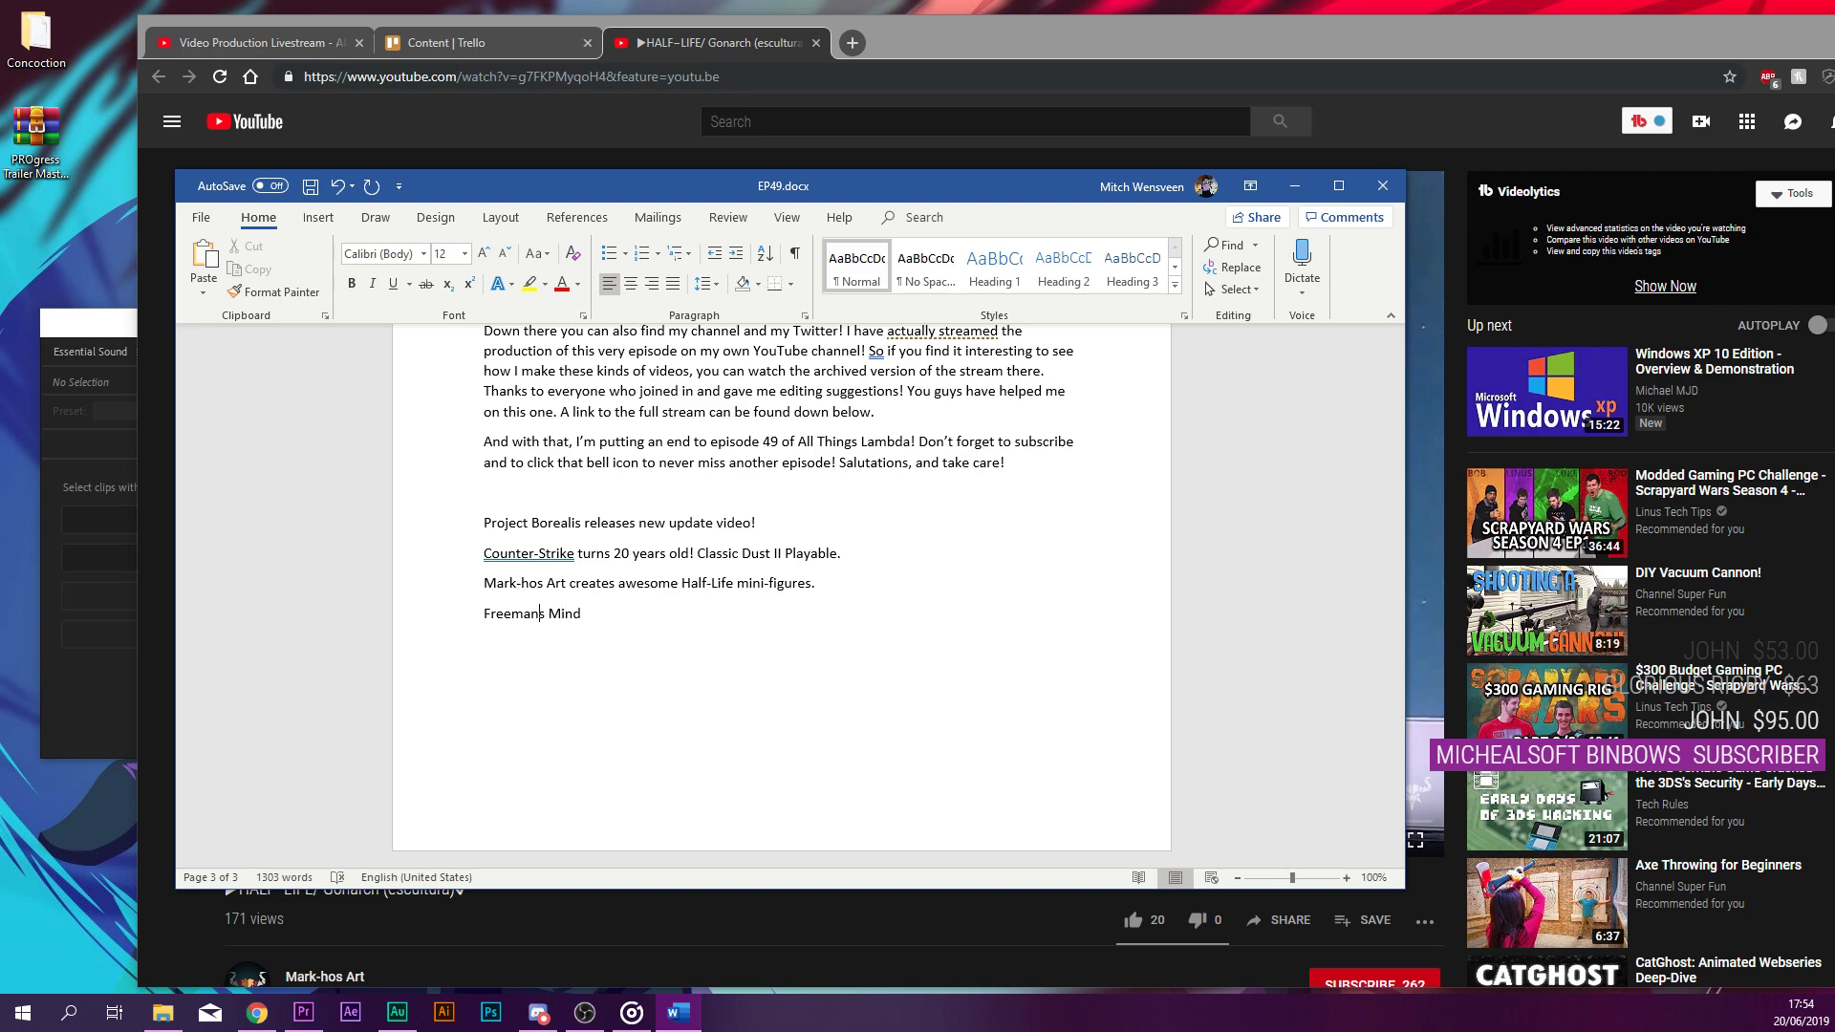
{"action": "type", "text": "'"}
{"action": "key", "text": "Right"}
{"action": "key", "text": "Right"}
{"action": "key", "text": "Right"}
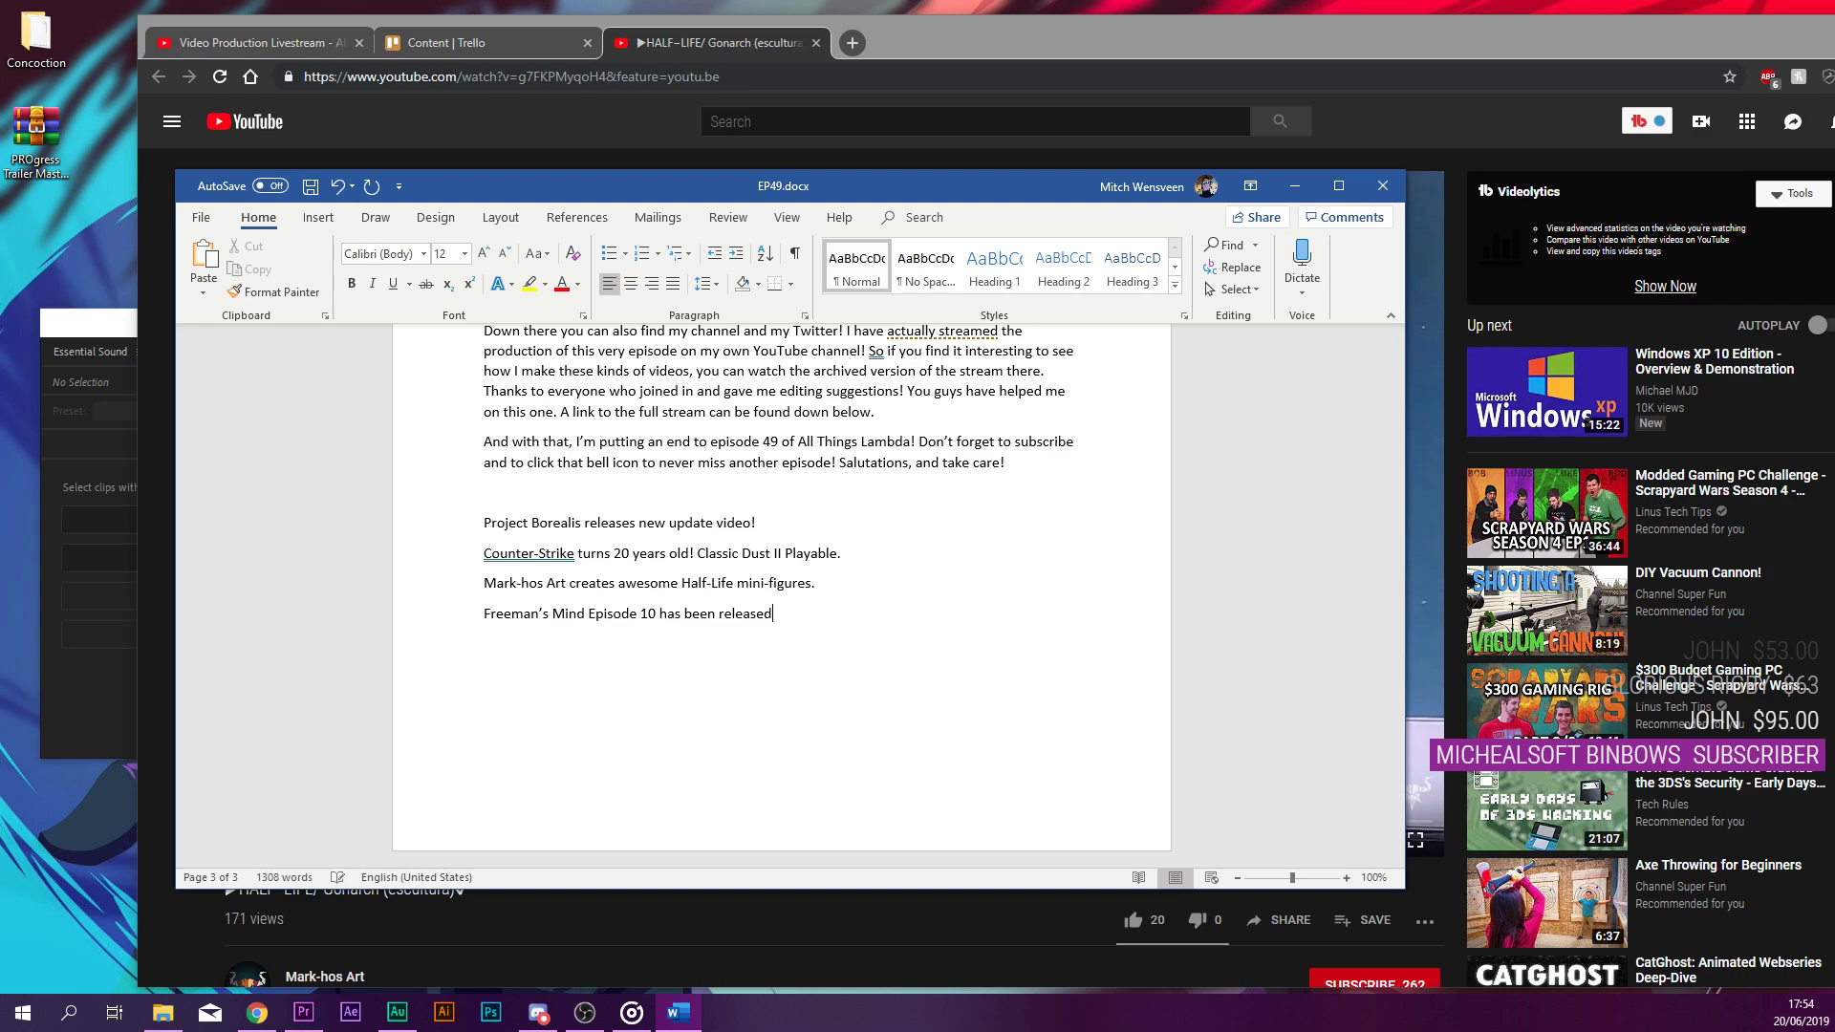
{"action": "left_click_drag", "start_coordinate": [782, 617], "coordinate": [513, 615]}
{"action": "key", "text": "ctrl+c"}
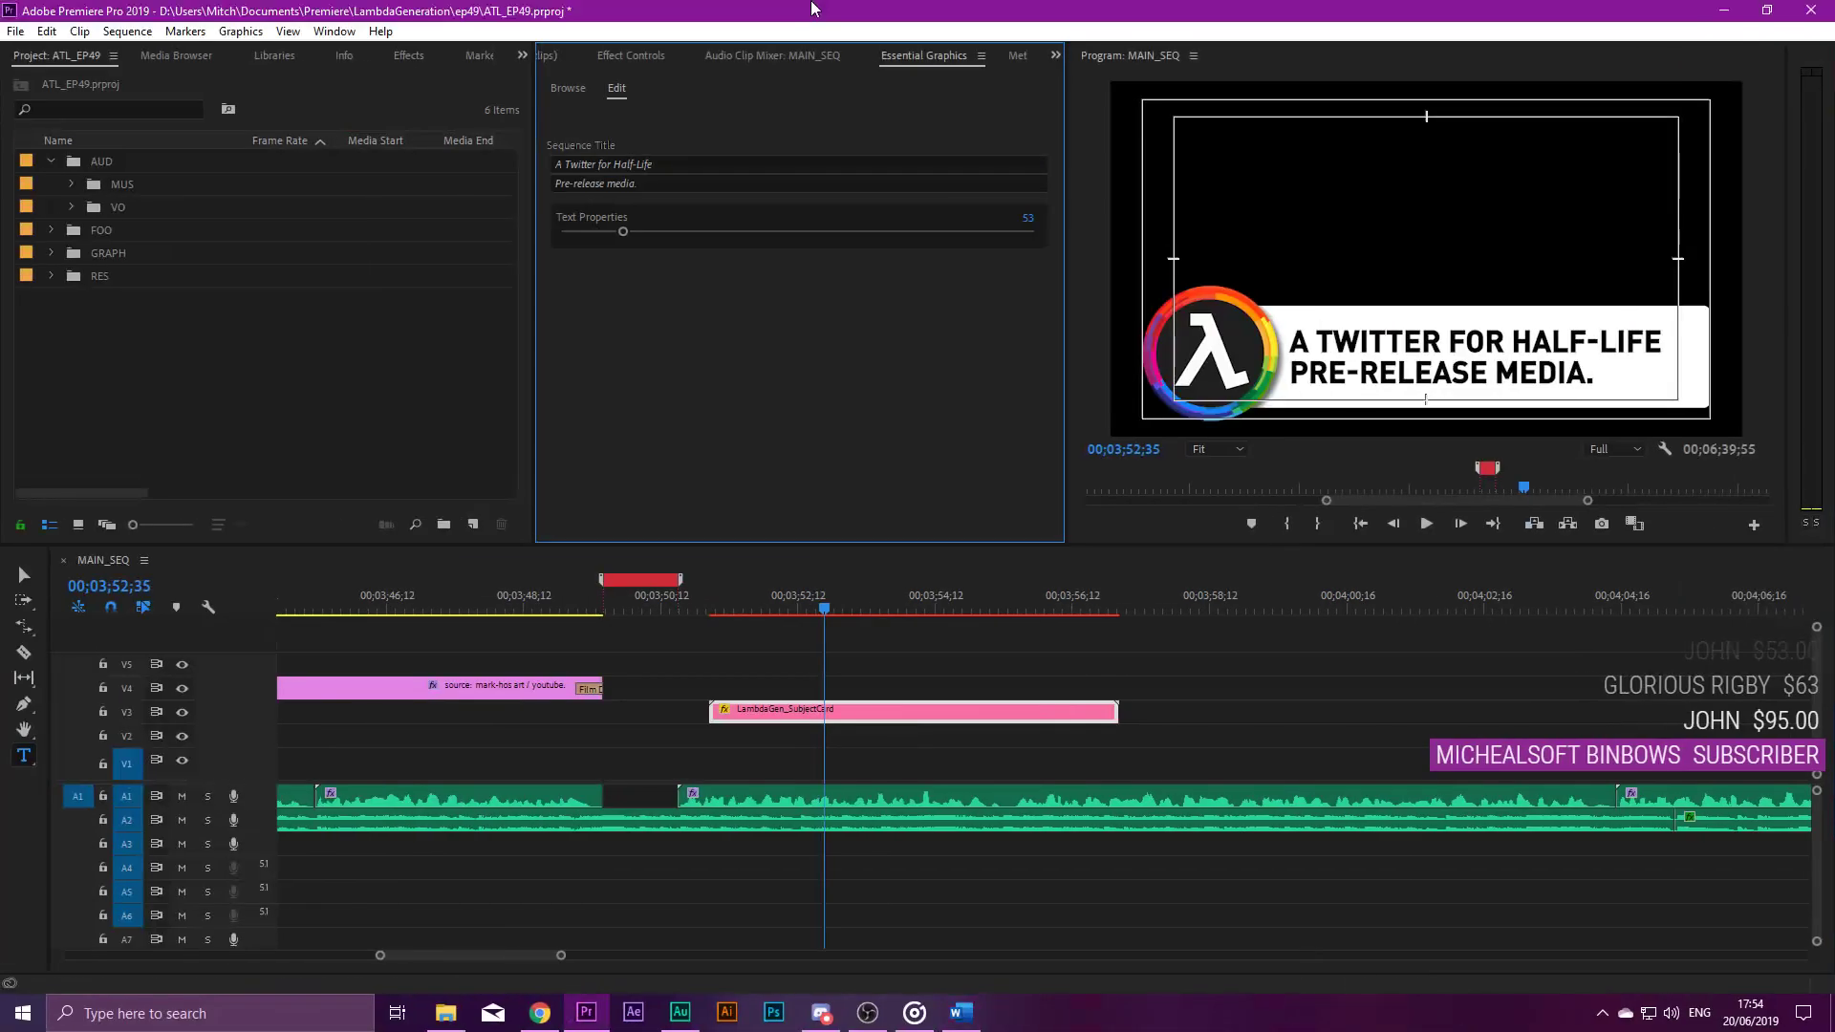
In Premiere Pro, retitle the fourth subject card "Freeman's Mind Episode 10" and "has been released." over two lines.
{"action": "left_click", "coordinate": [621, 164]}
{"action": "key", "text": "ctrl+v"}
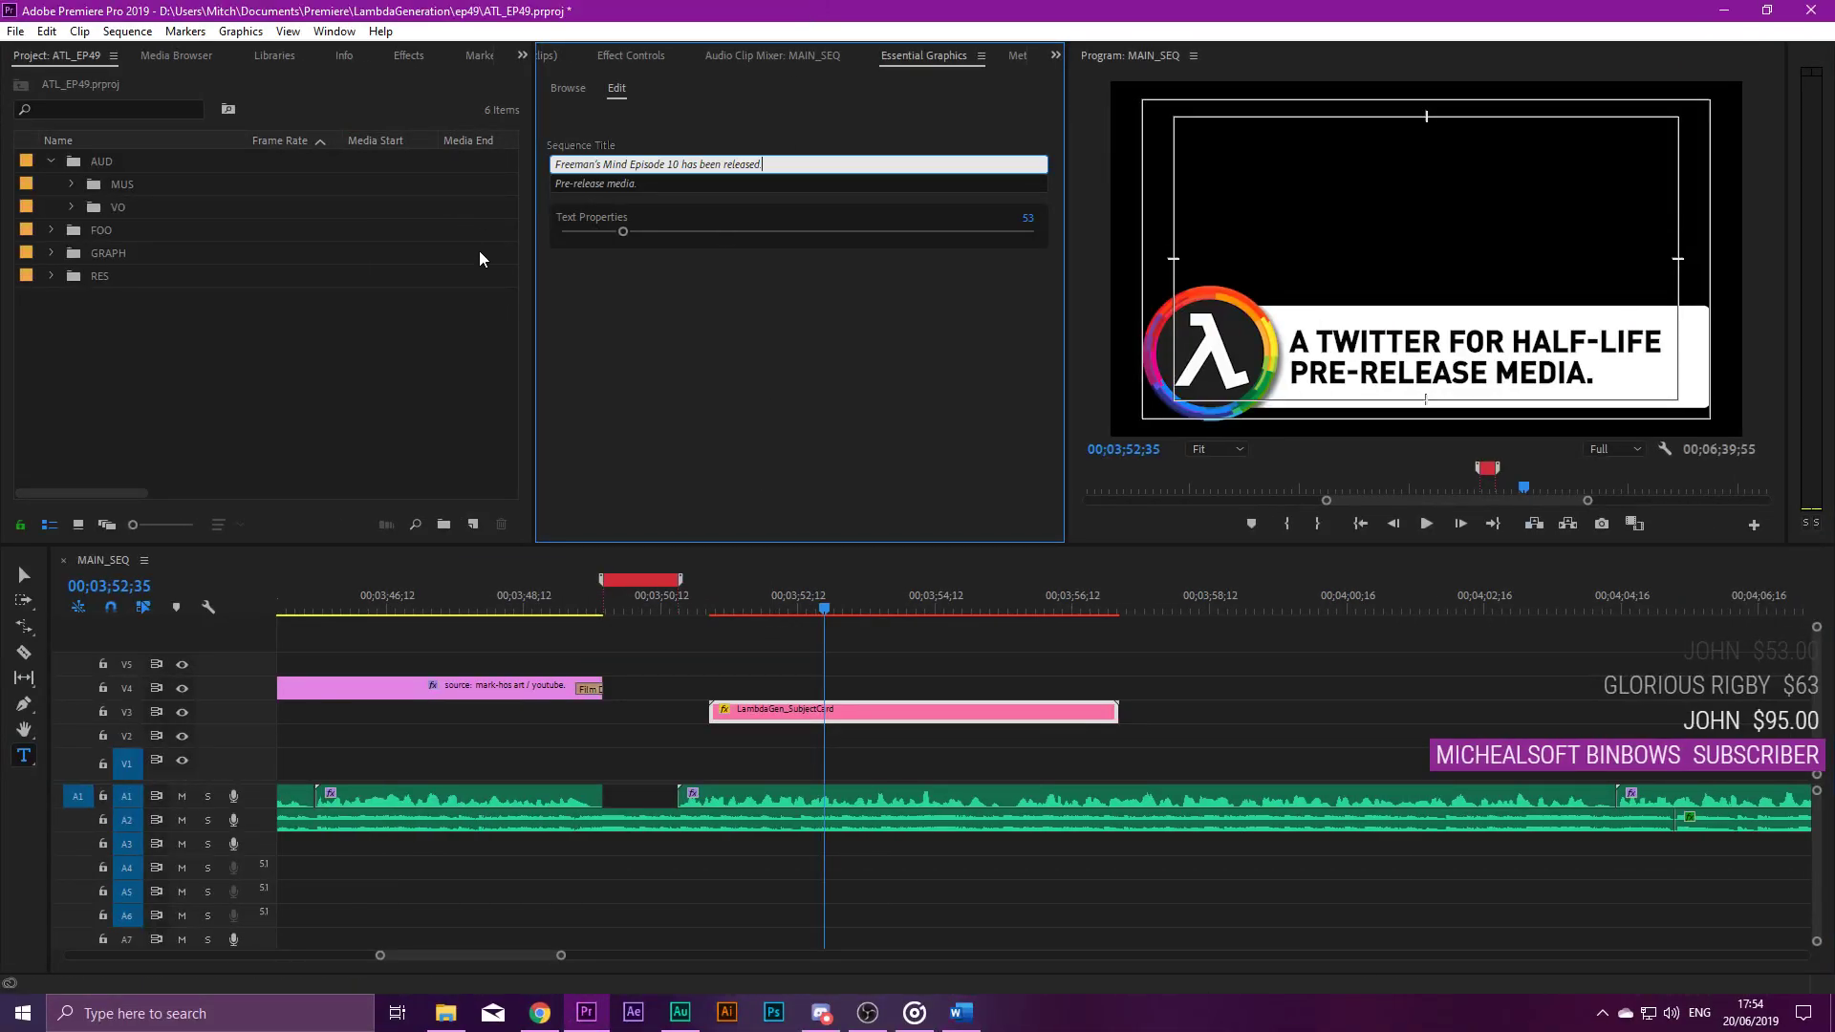
{"action": "left_click", "coordinate": [735, 228]}
{"action": "left_click_drag", "start_coordinate": [773, 165], "coordinate": [553, 183]}
{"action": "key", "text": "ctrl+x"}
{"action": "key", "text": "ctrl+v"}
{"action": "key", "text": "BackSpace"}
{"action": "left_click", "coordinate": [603, 222]}
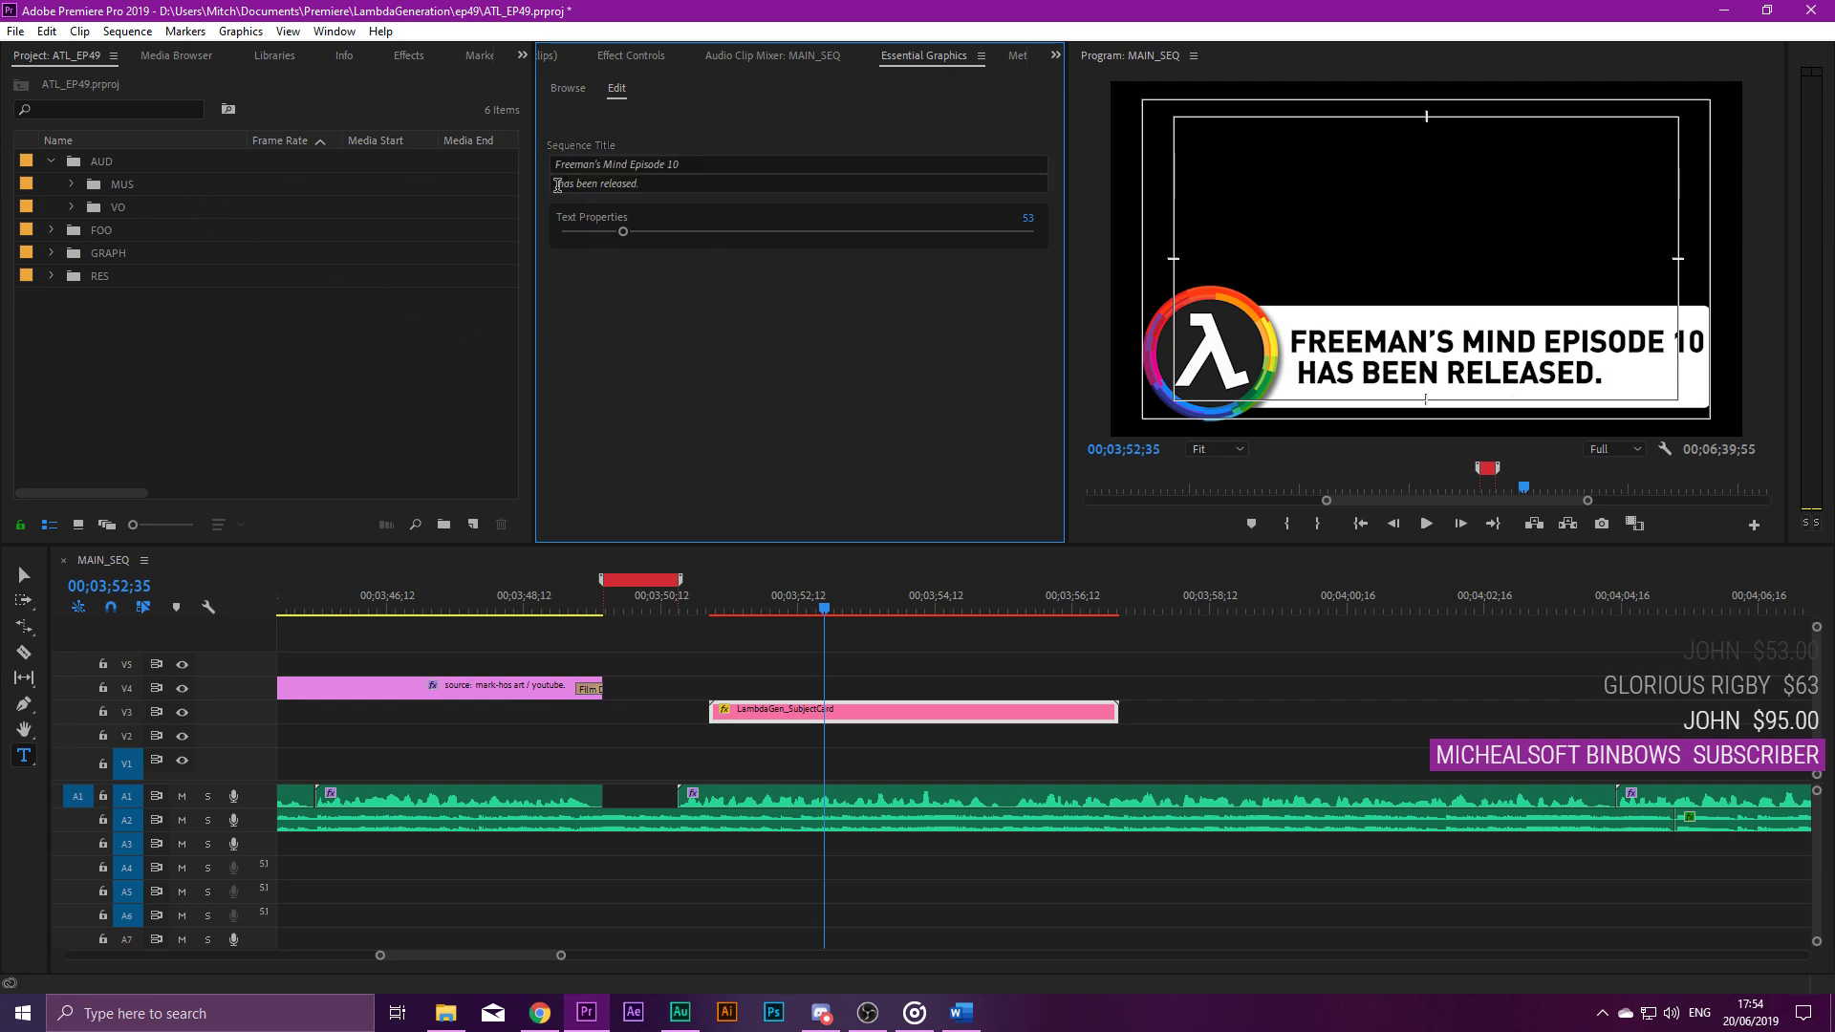
Remove the space before "has been released." on the Freeman's Mind subject card and slightly reduce its text size.
{"action": "left_click", "coordinate": [557, 184]}
{"action": "left_click", "coordinate": [881, 652]}
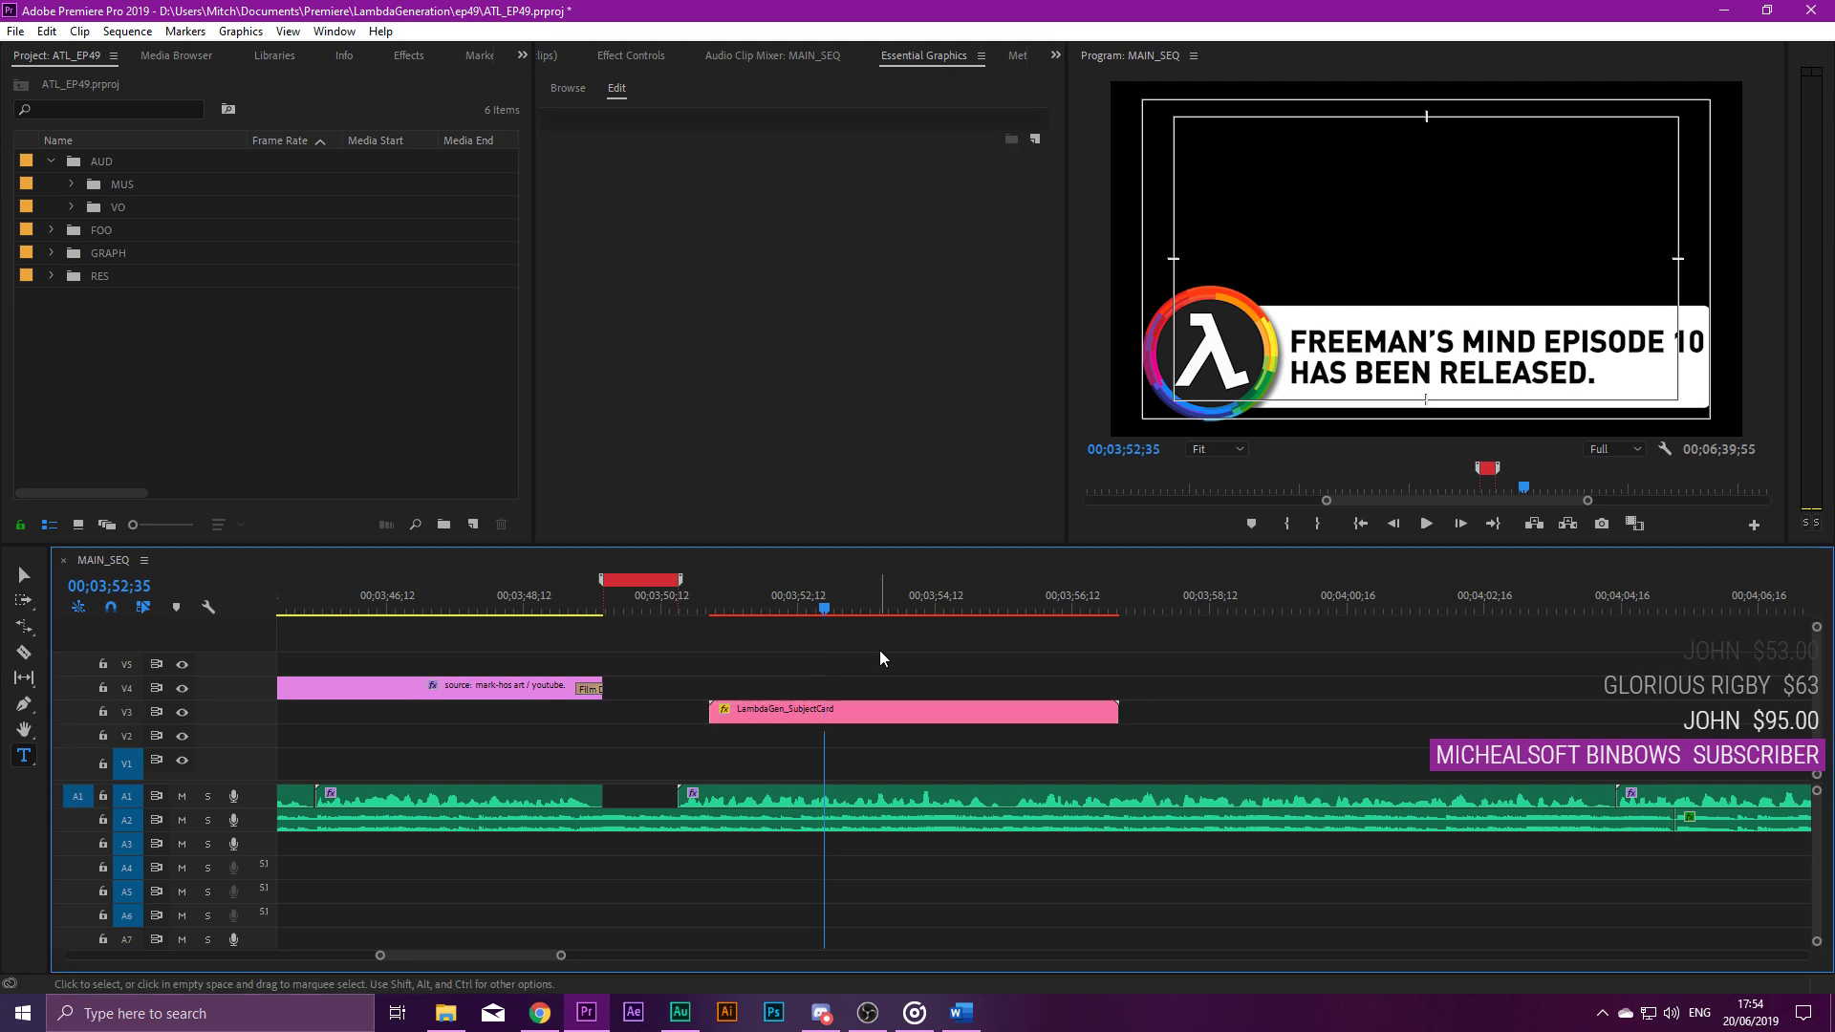
{"action": "left_click", "coordinate": [965, 719]}
{"action": "left_click_drag", "start_coordinate": [627, 227], "coordinate": [619, 222]}
Play back the Freeman's Mind subject card from just before its start to past its end.
{"action": "left_click_drag", "start_coordinate": [731, 602], "coordinate": [699, 603]}
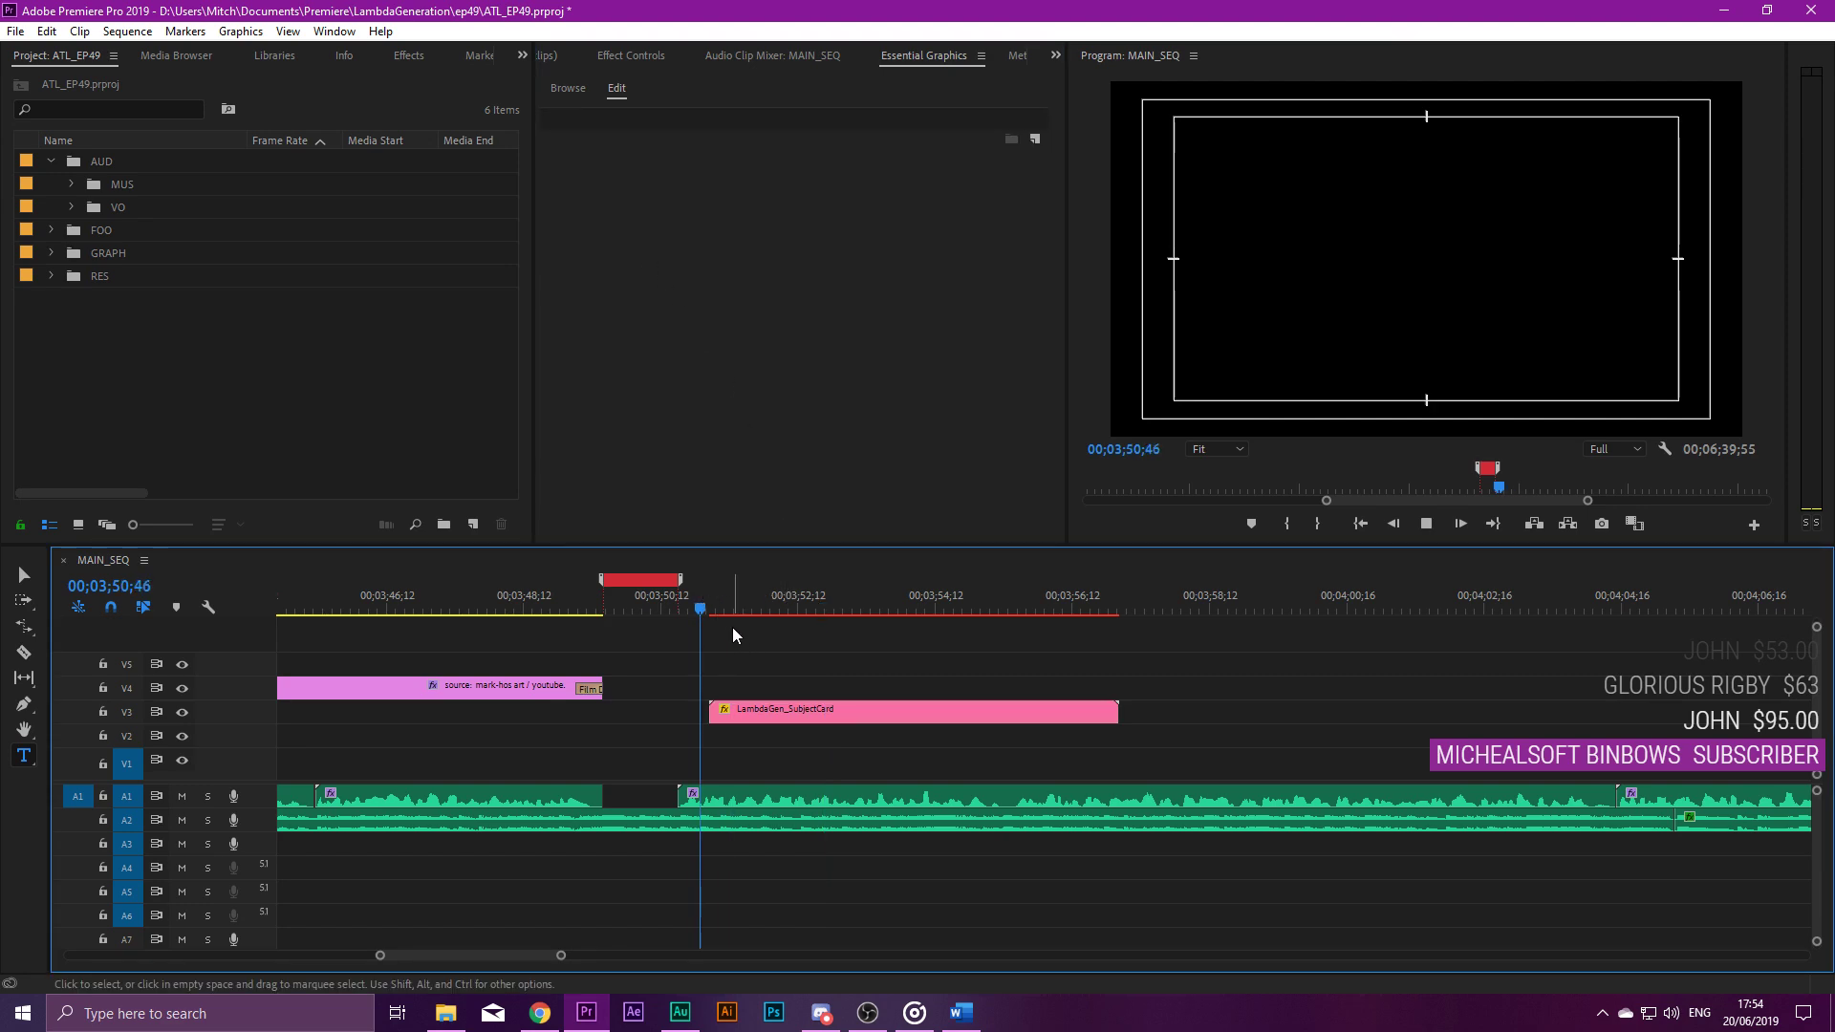
{"action": "key", "text": "space"}
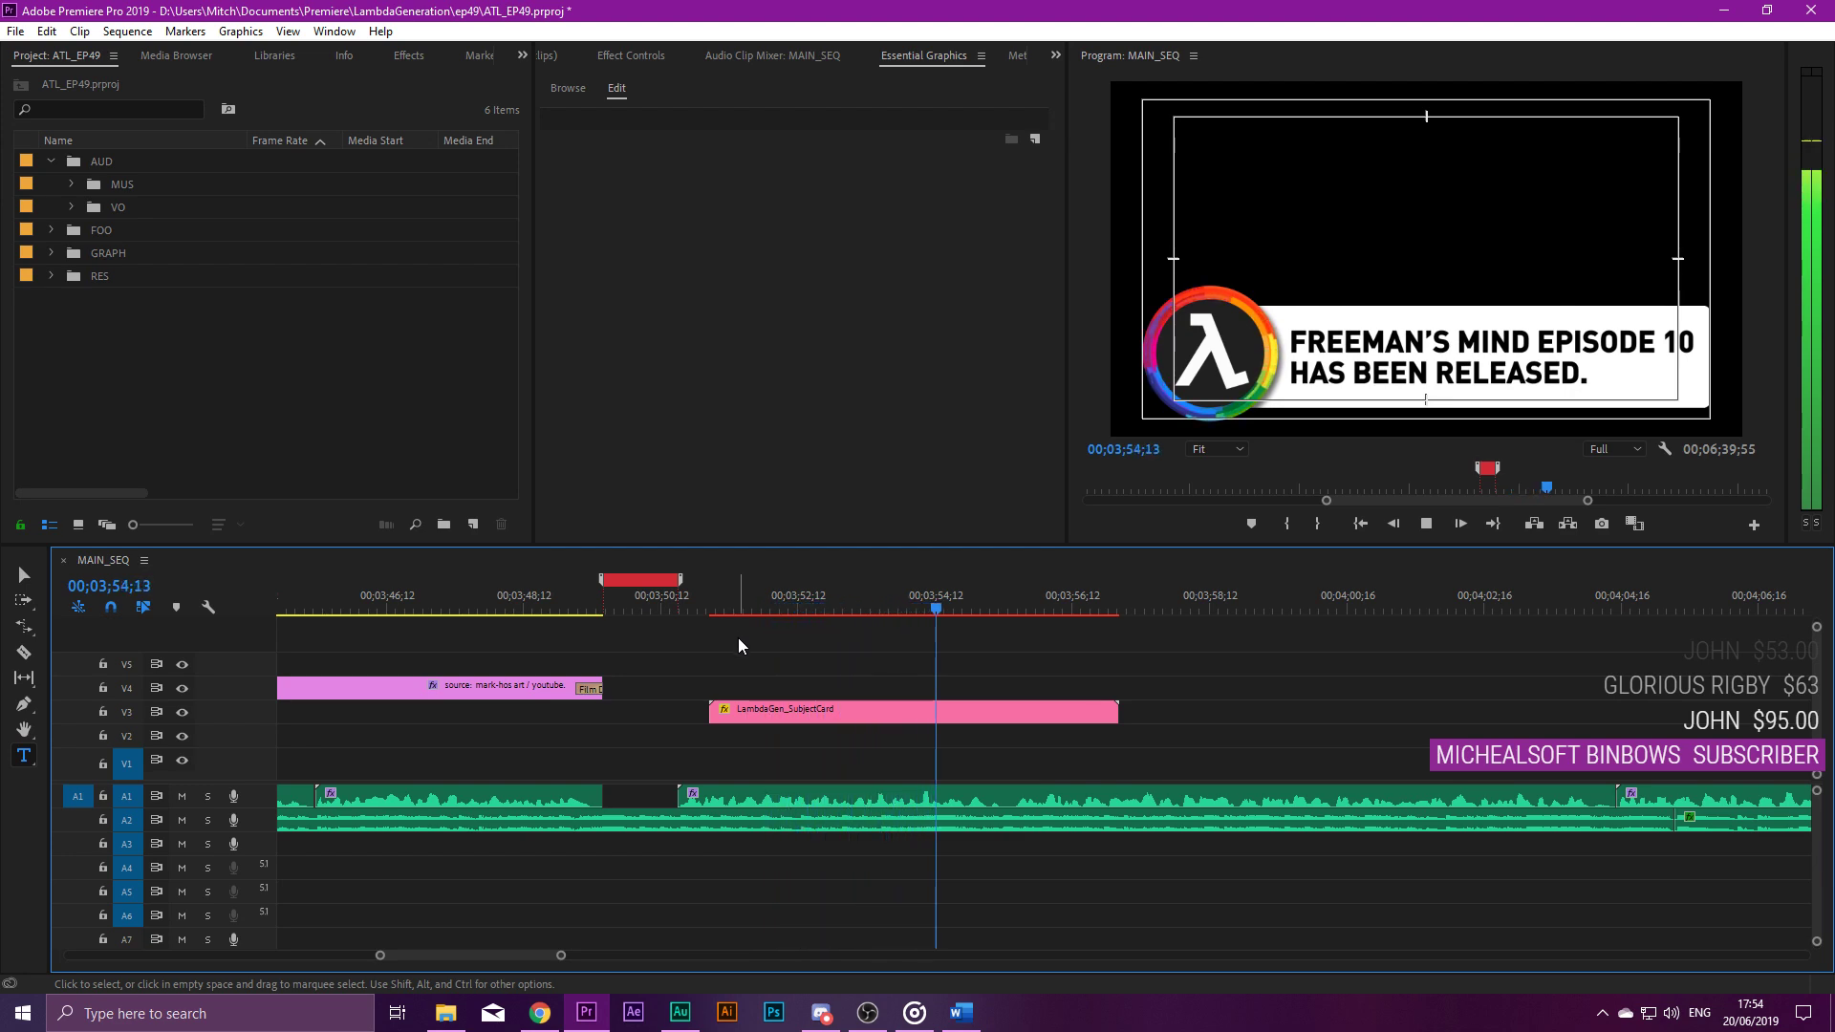
{"action": "key", "text": "minus"}
{"action": "key", "text": "equal"}
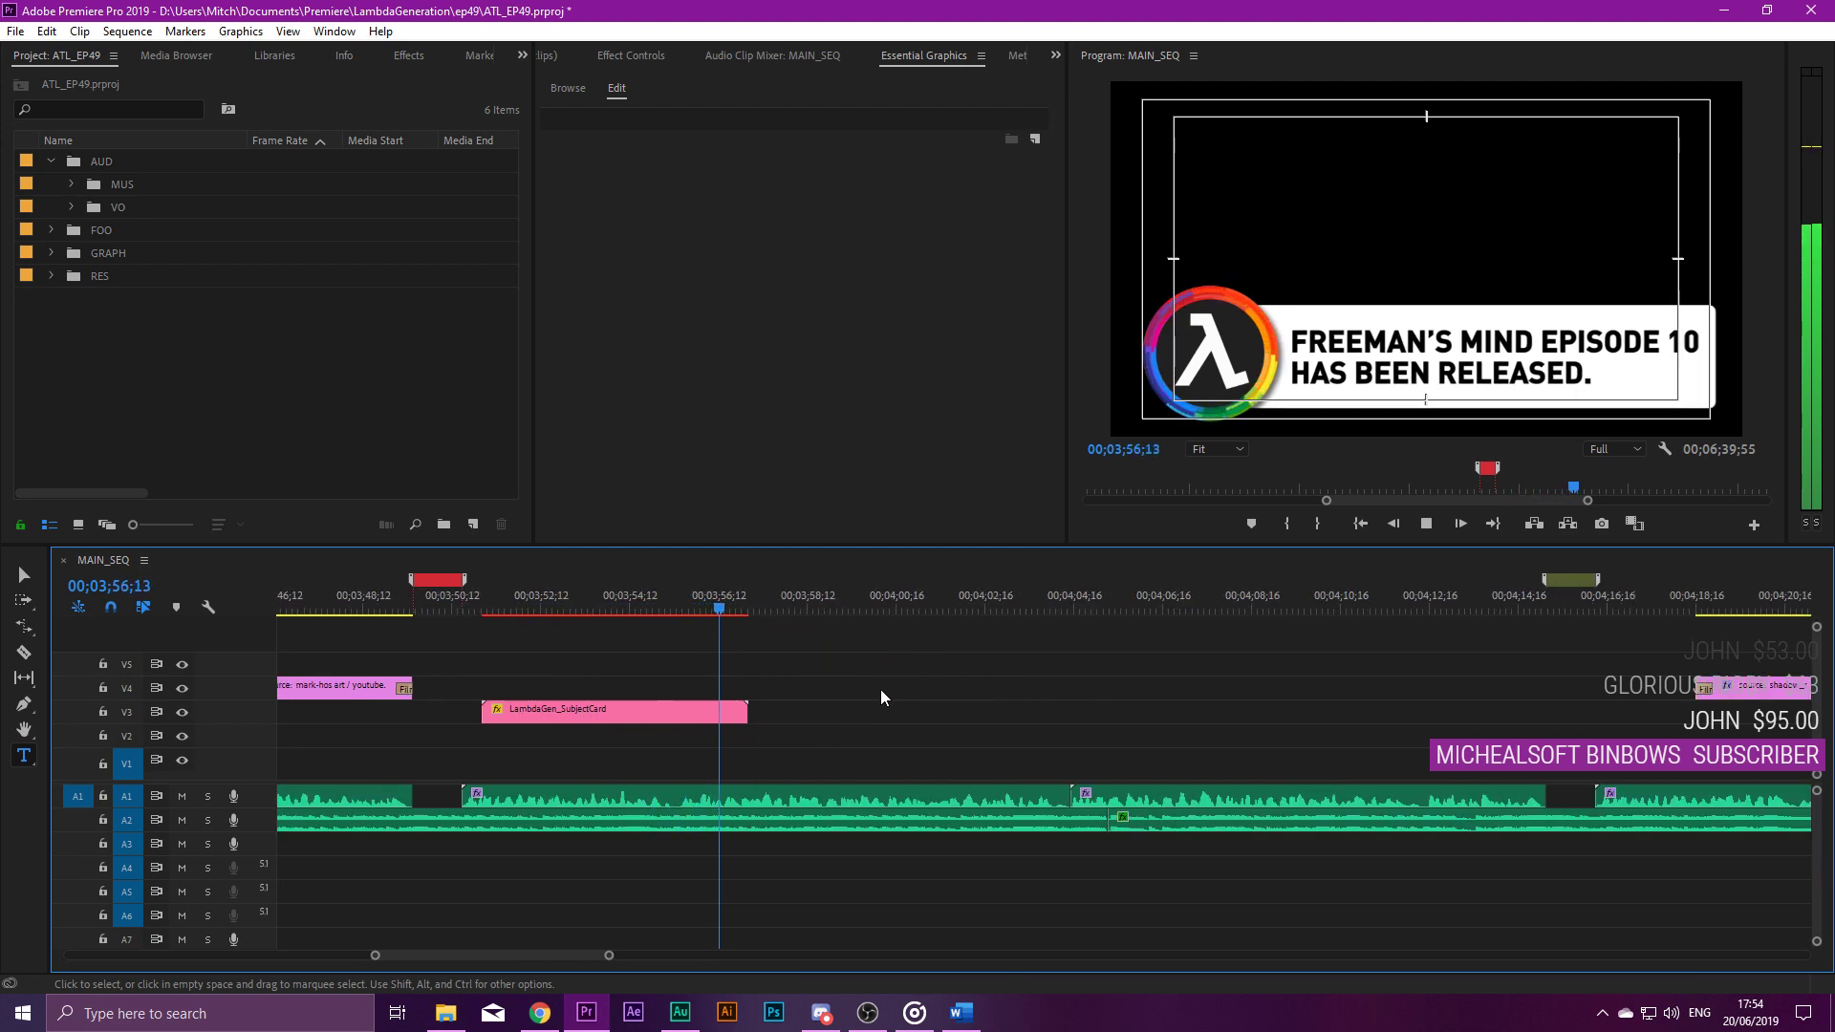
{"action": "key", "text": "space"}
{"action": "key", "text": "minus"}
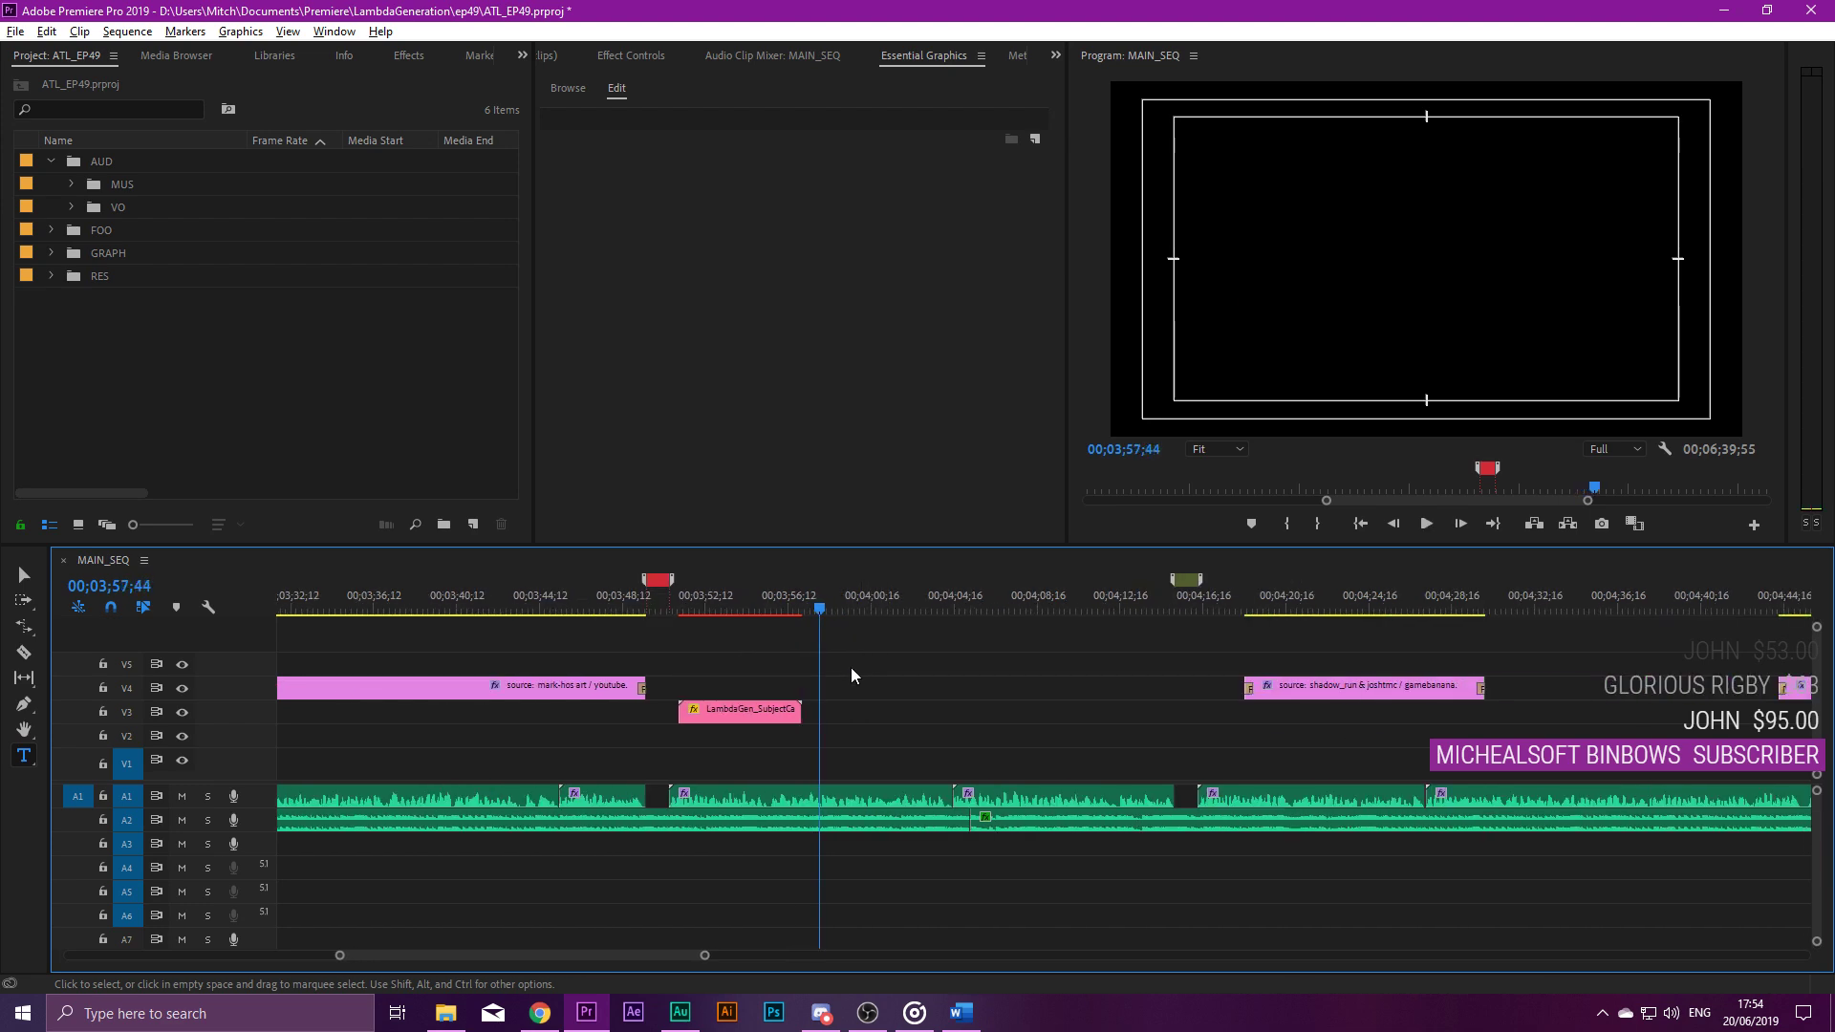
{"action": "scroll", "coordinate": [561, 738], "scroll_direction": "up", "scroll_amount": 3}
{"action": "key", "text": "minus"}
{"action": "left_click_drag", "start_coordinate": [363, 688], "coordinate": [923, 679]}
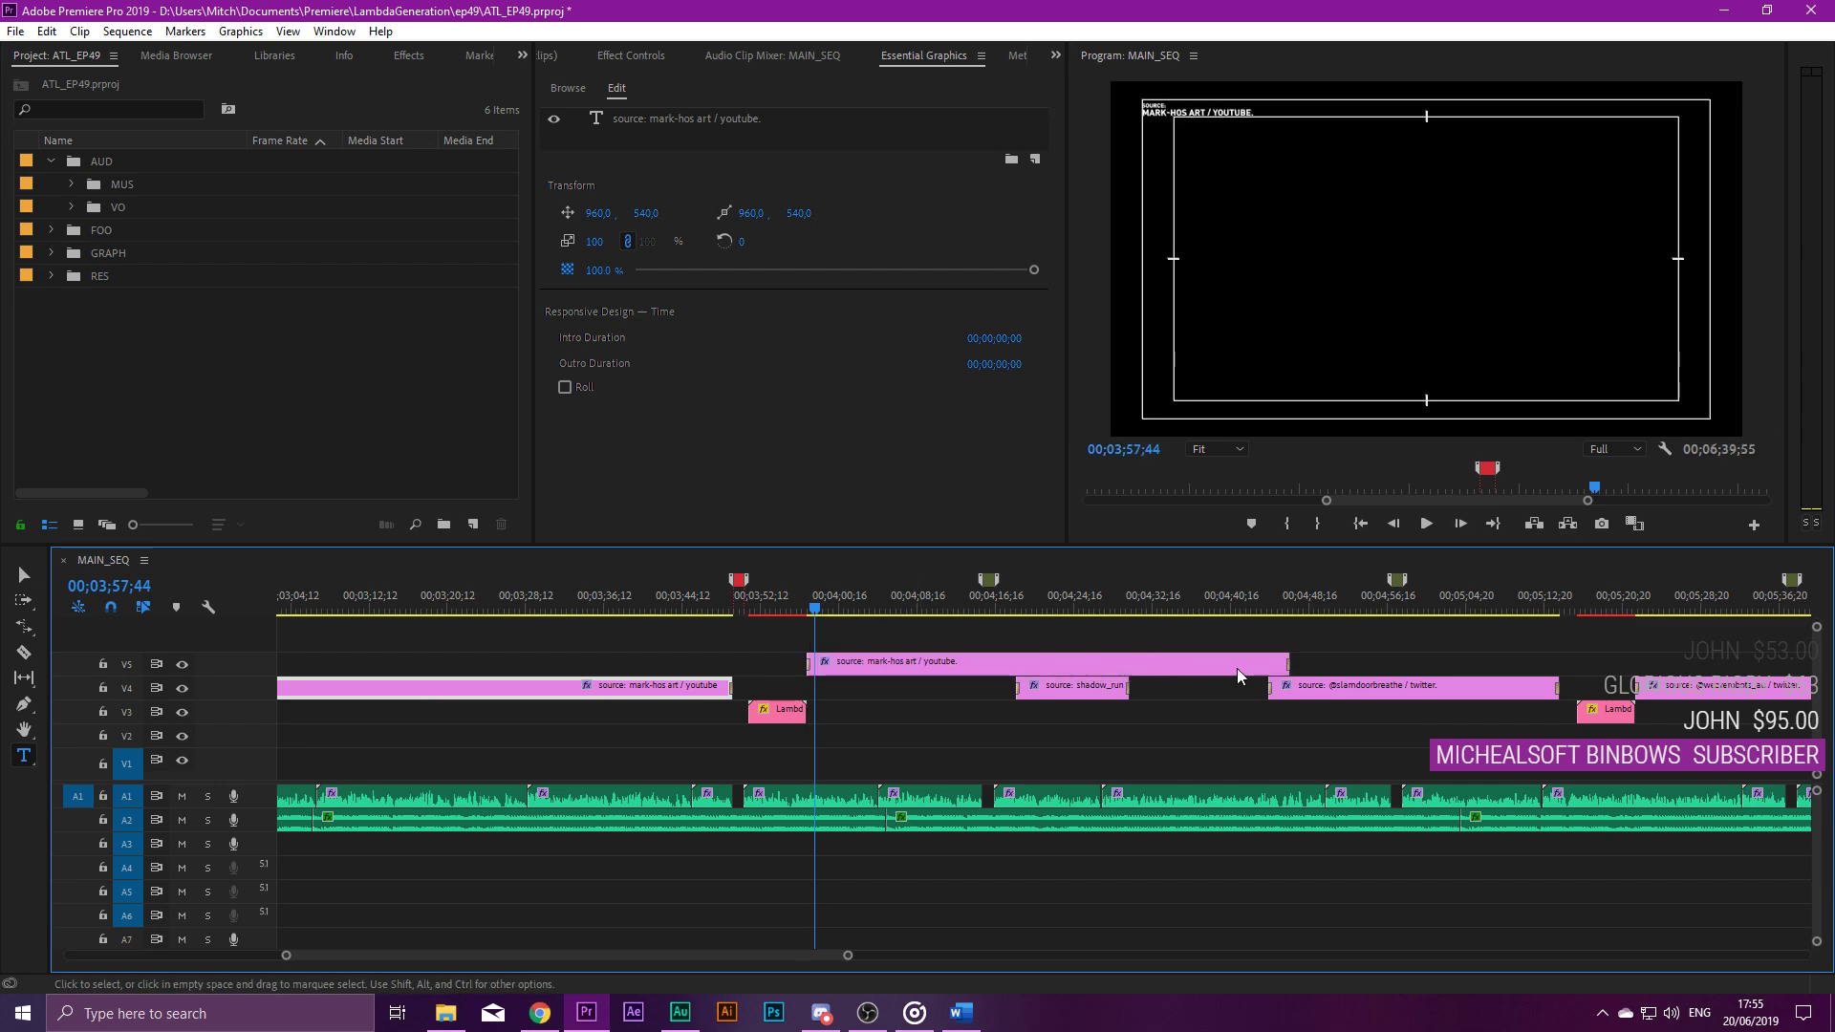
{"action": "left_click", "coordinate": [1137, 669]}
{"action": "key", "text": "Delete"}
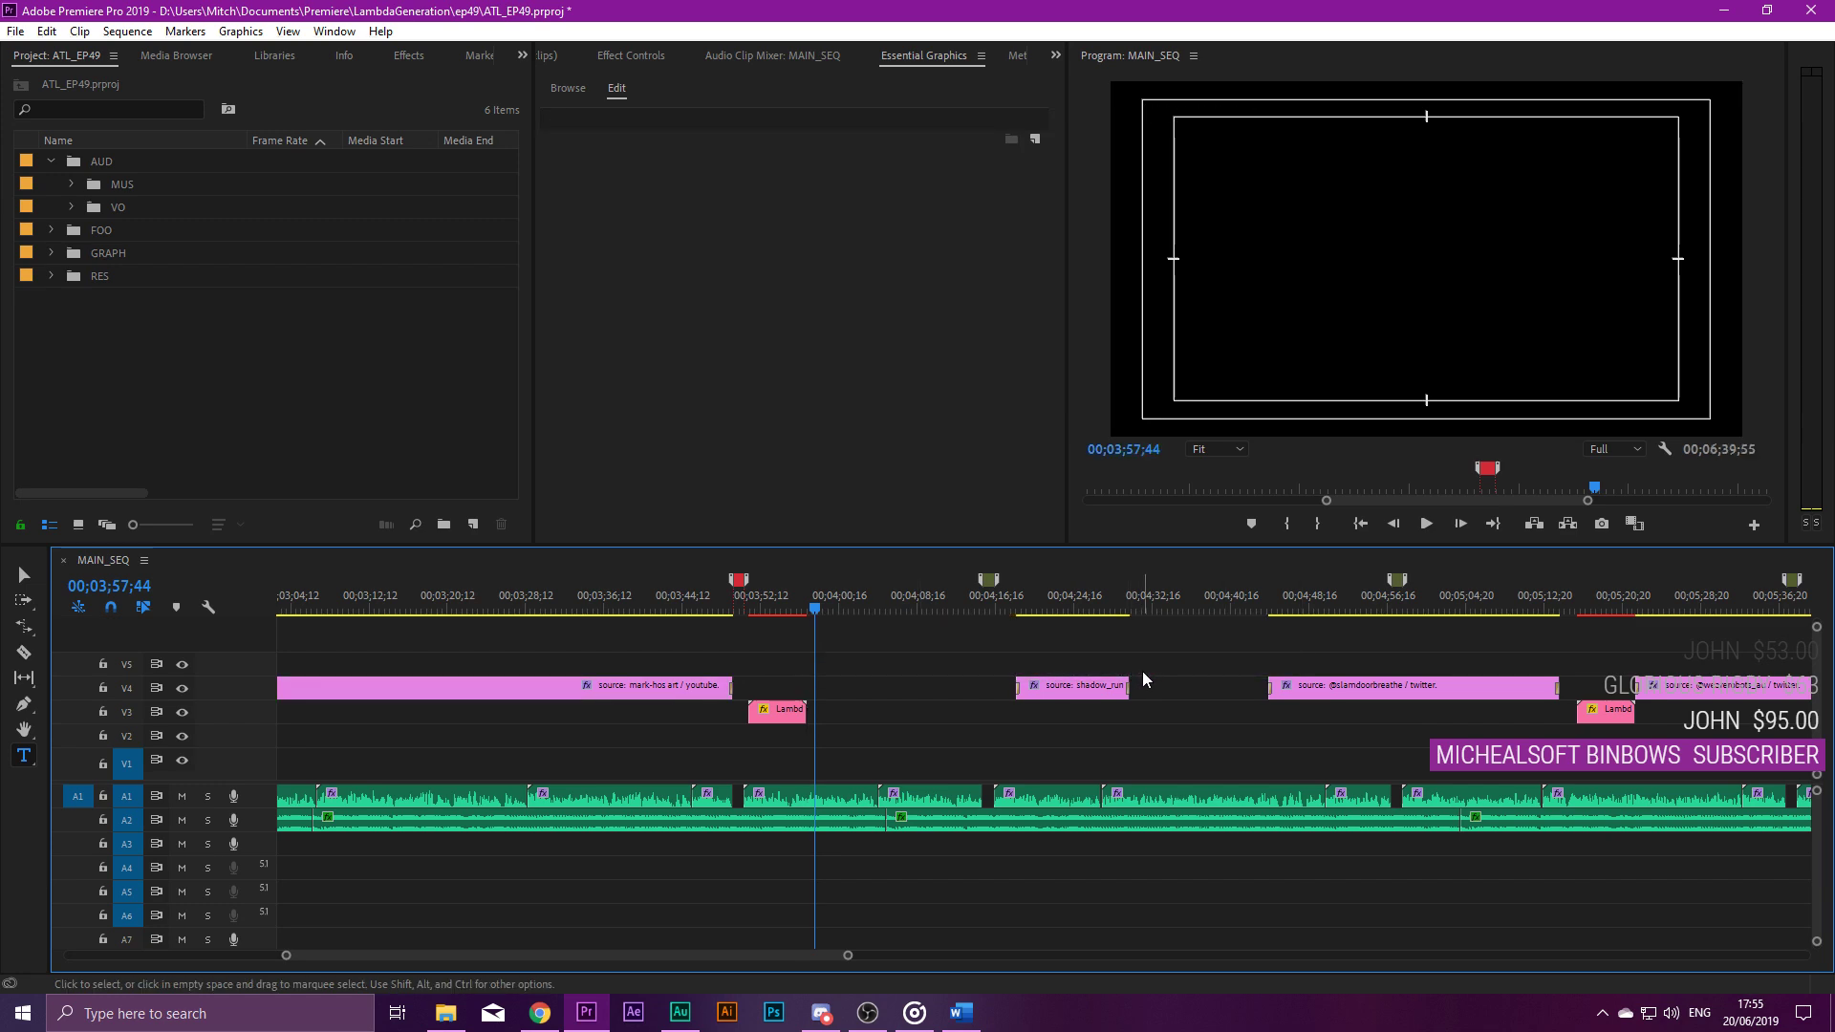
Place the "shadow_run & joshtmc / gamebanana." source graphic directly after the Freeman's Mind card, extending to the following green marker.
{"action": "left_click_drag", "start_coordinate": [1098, 684], "coordinate": [988, 688]}
{"action": "key", "text": "="}
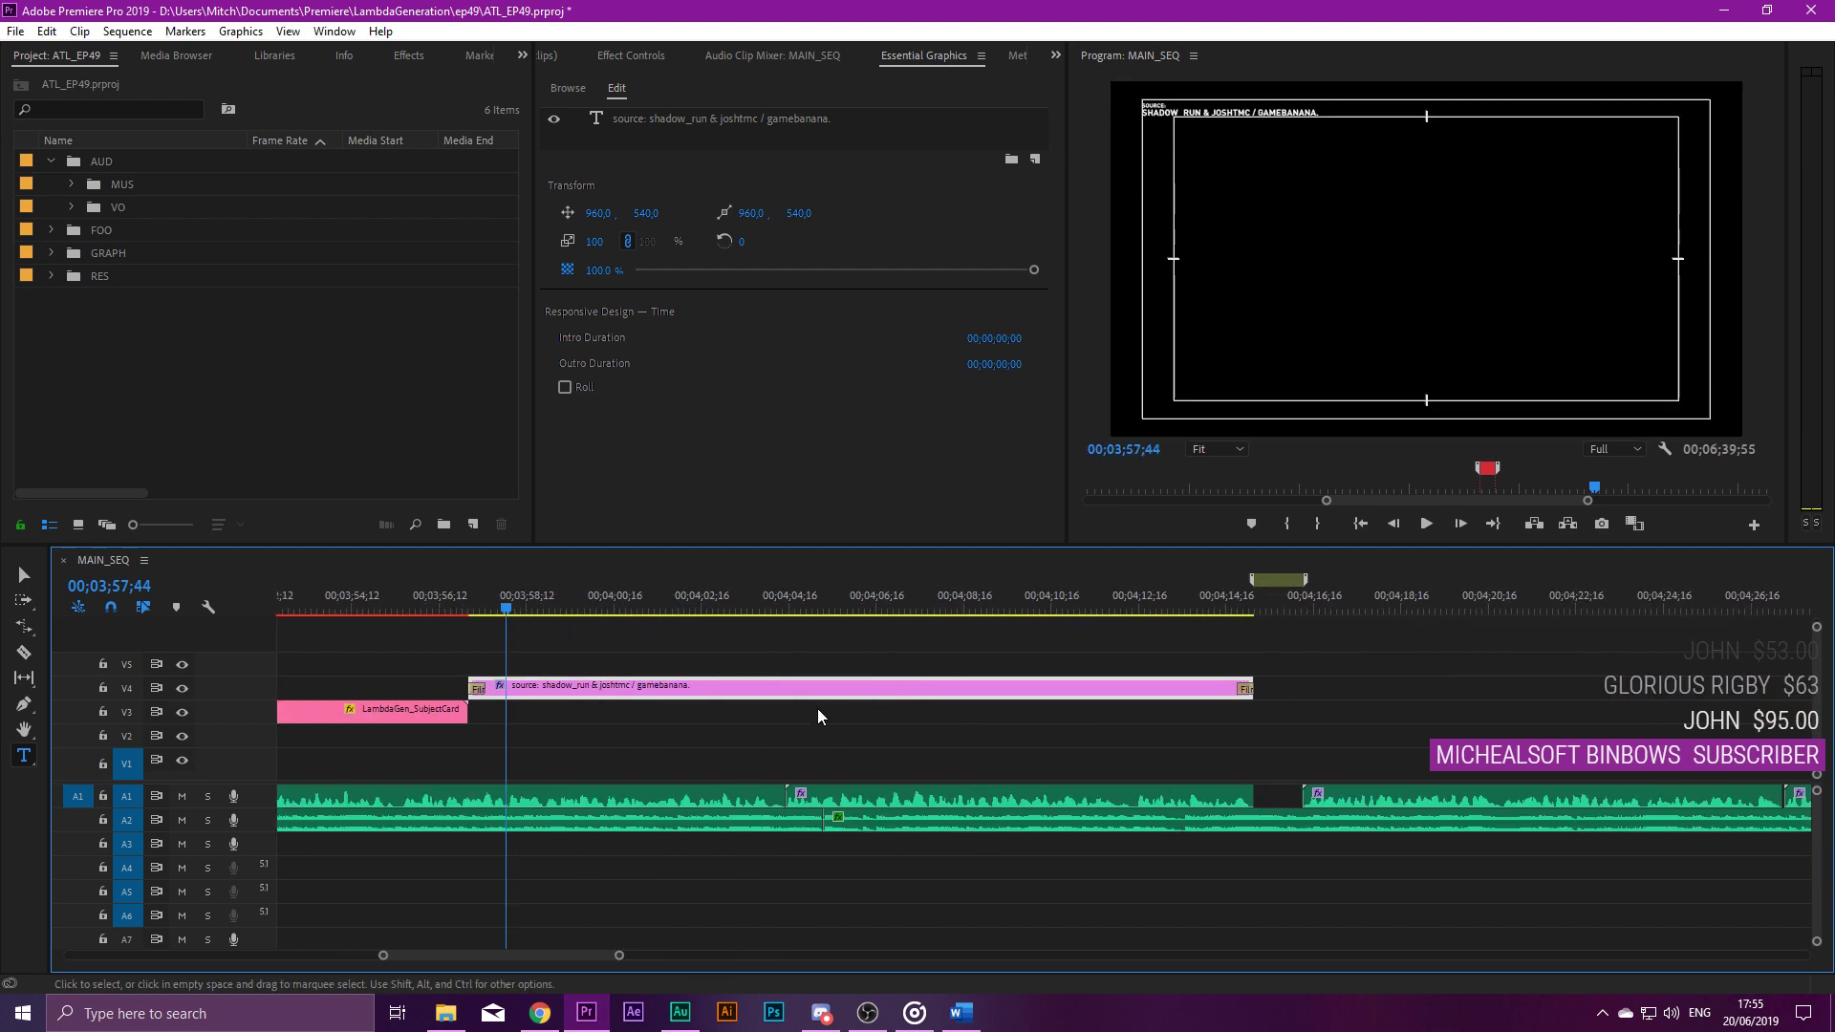
Replace "shadow_run & joshtmc" with "Accursed Farms" in the source credit following the Freeman's Mind card.
{"action": "left_click", "coordinate": [704, 117]}
{"action": "left_click", "coordinate": [1114, 57]}
{"action": "key", "text": "grave"}
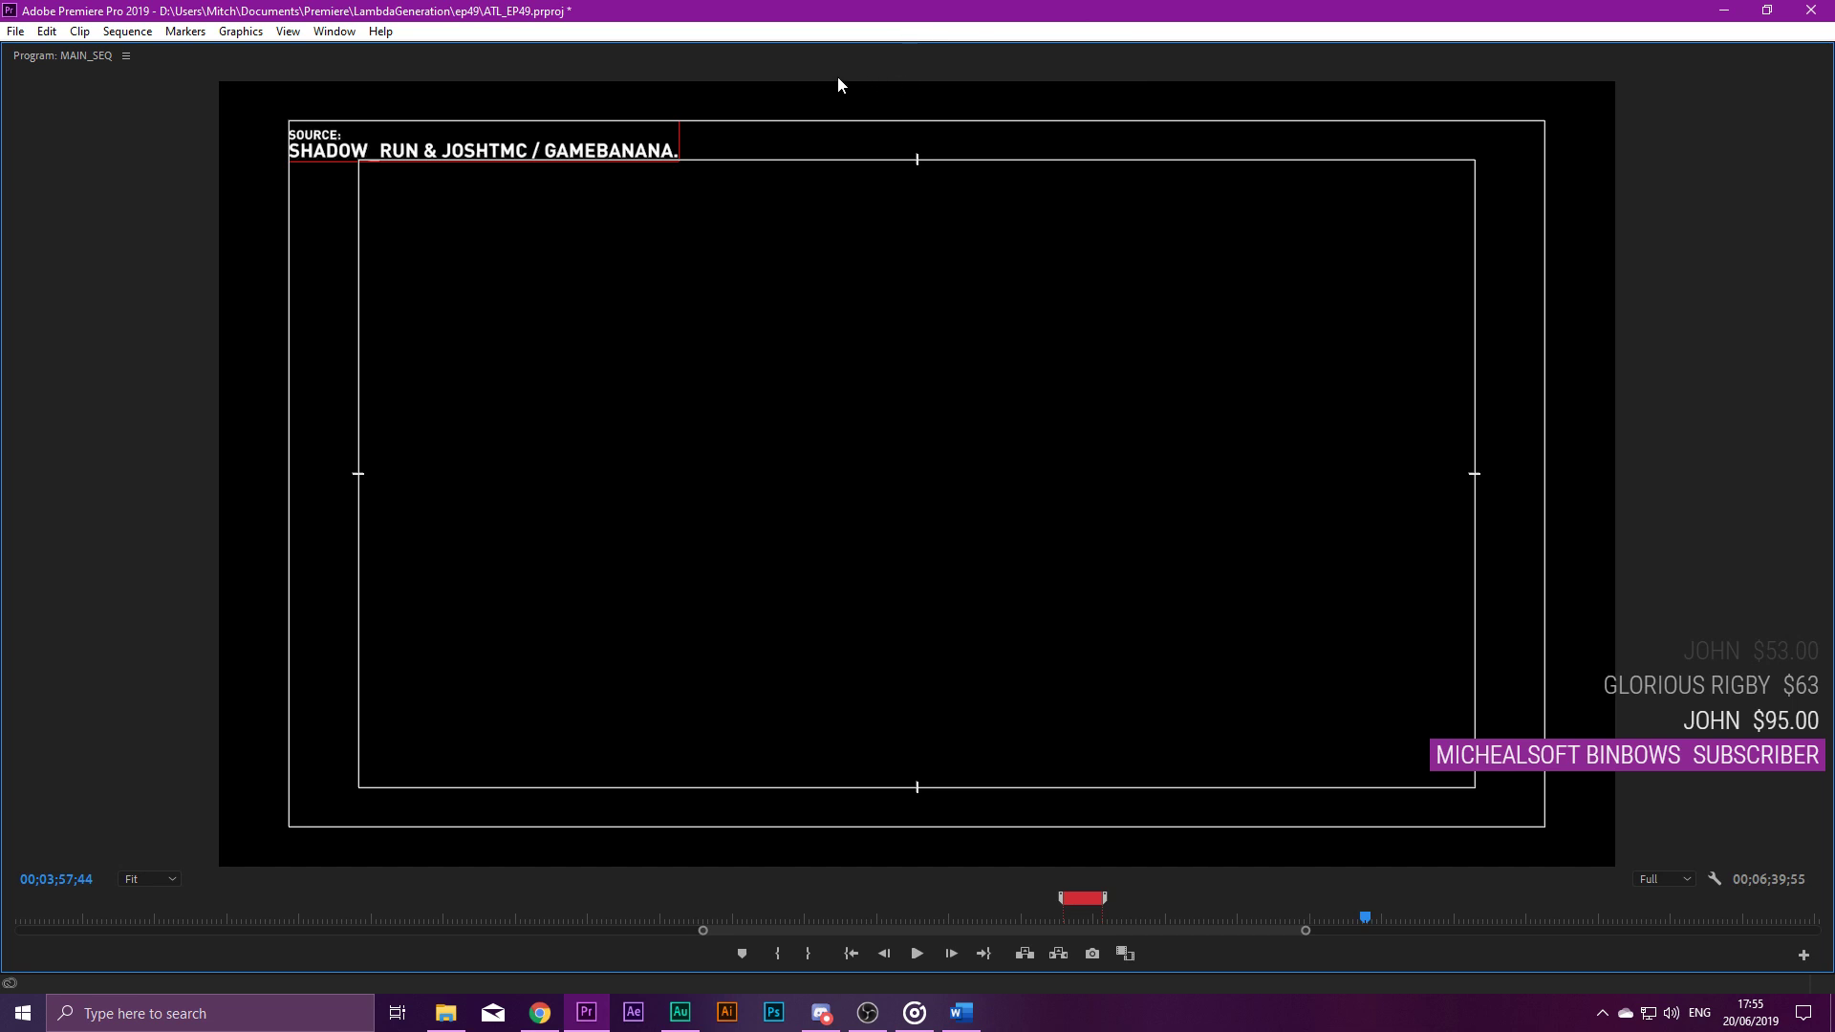
{"action": "left_click_drag", "start_coordinate": [529, 146], "coordinate": [217, 156]}
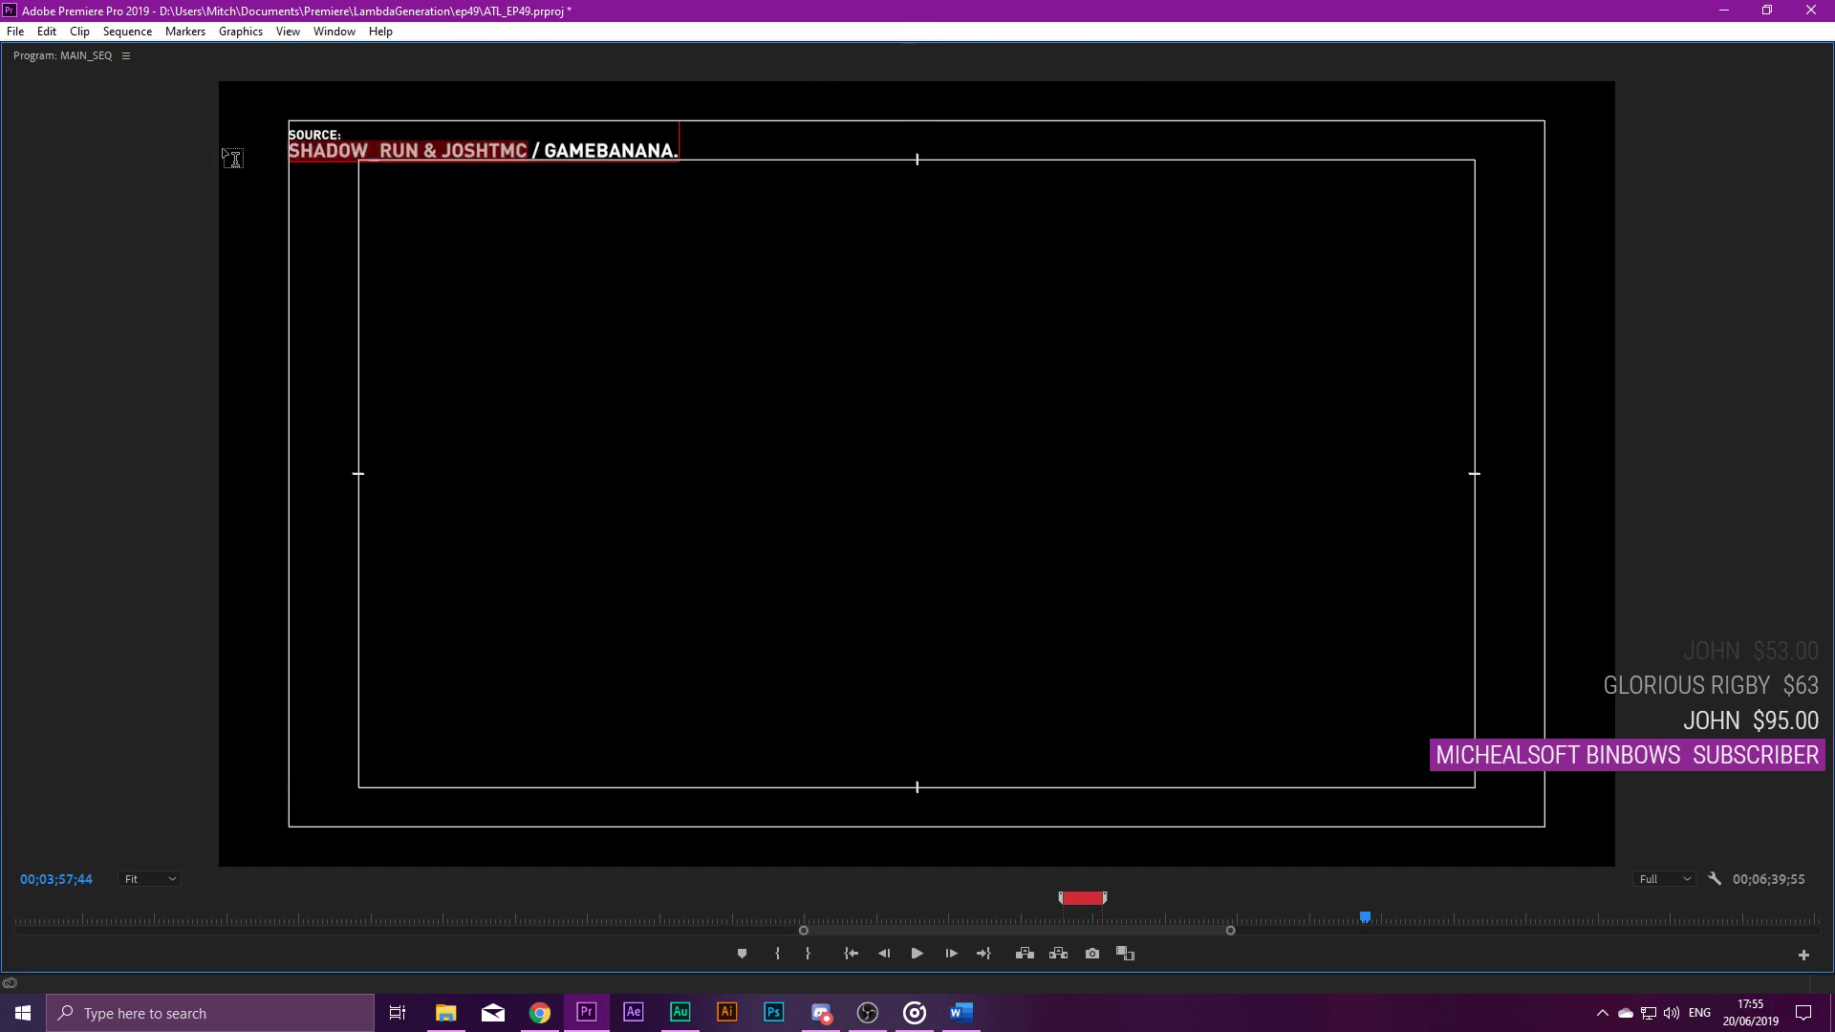
{"action": "type", "text": "ACCURSED"}
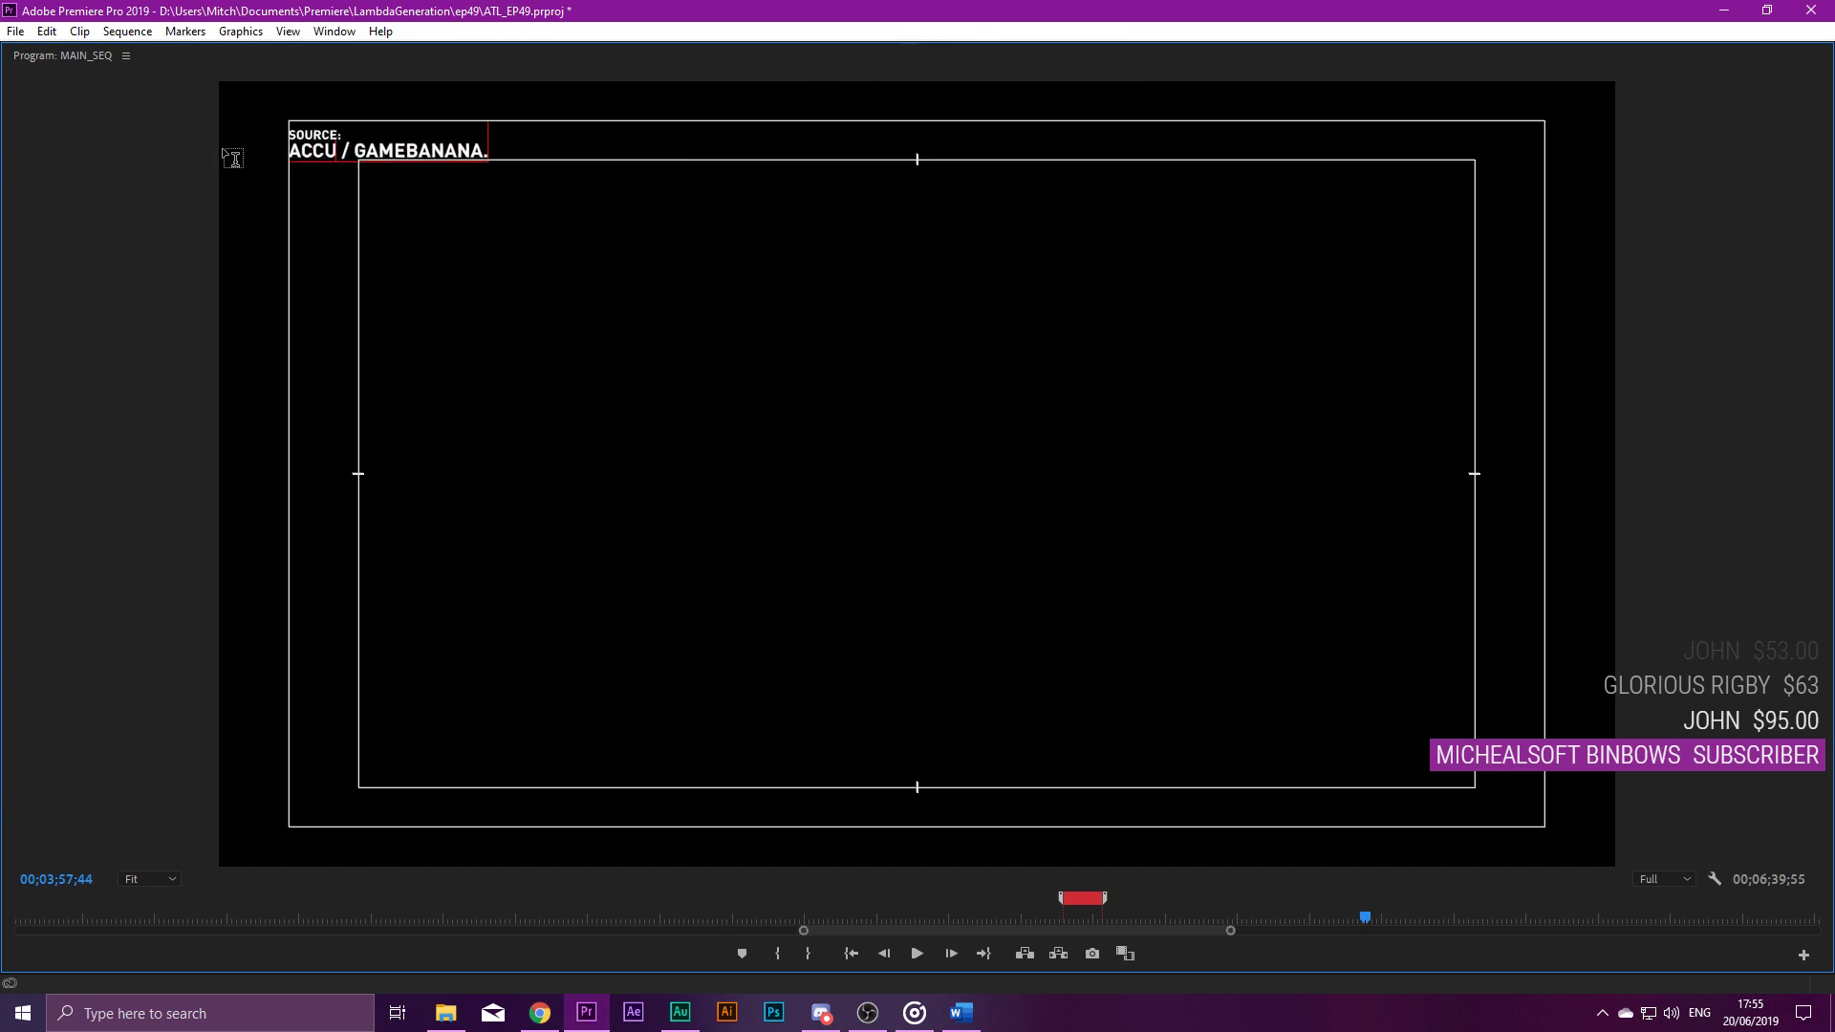
{"action": "type", "text": " FARMS"}
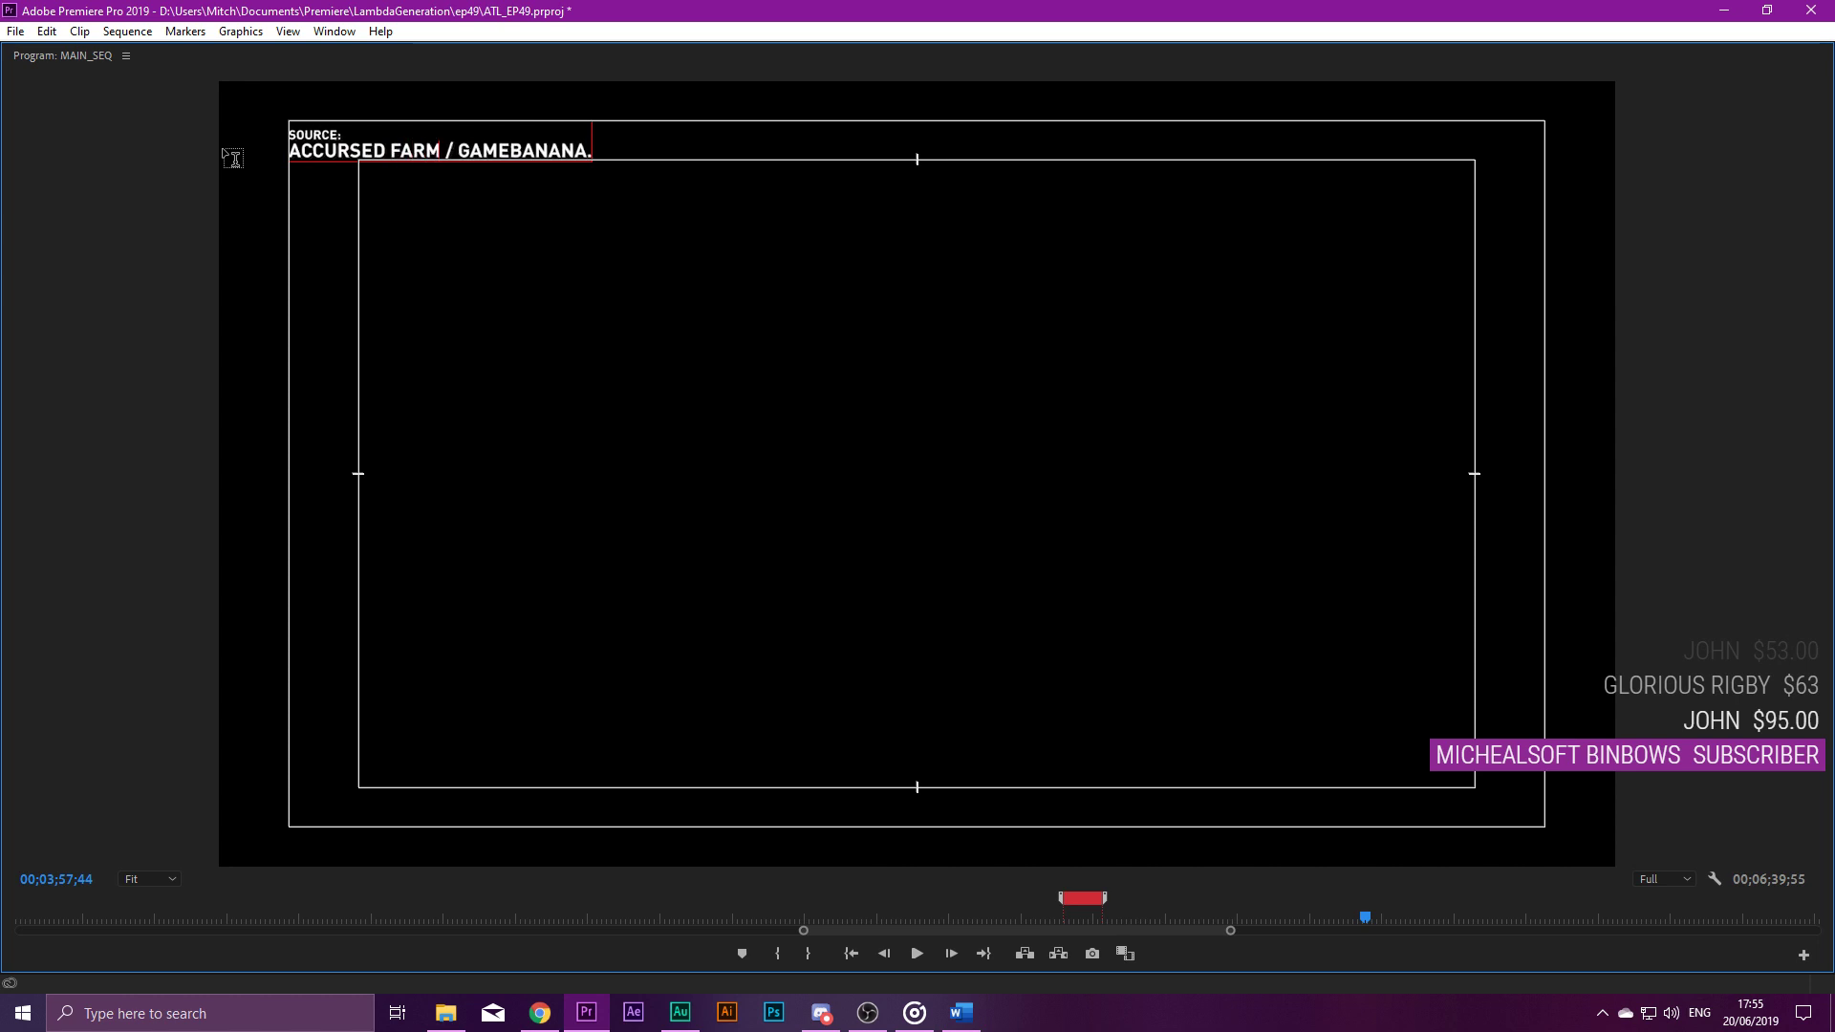
Replace "GameBanana" with "YouTube" in the Accursed Farms source credit and return to the full editing layout.
{"action": "key", "text": "Delete"}
{"action": "key", "text": "Delete"}
{"action": "key", "text": "Delete"}
{"action": "key", "text": "Delete"}
{"action": "key", "text": "Delete"}
{"action": "key", "text": "Delete"}
{"action": "key", "text": "Delete"}
{"action": "key", "text": "Delete"}
{"action": "key", "text": "Delete"}
{"action": "key", "text": "Delete"}
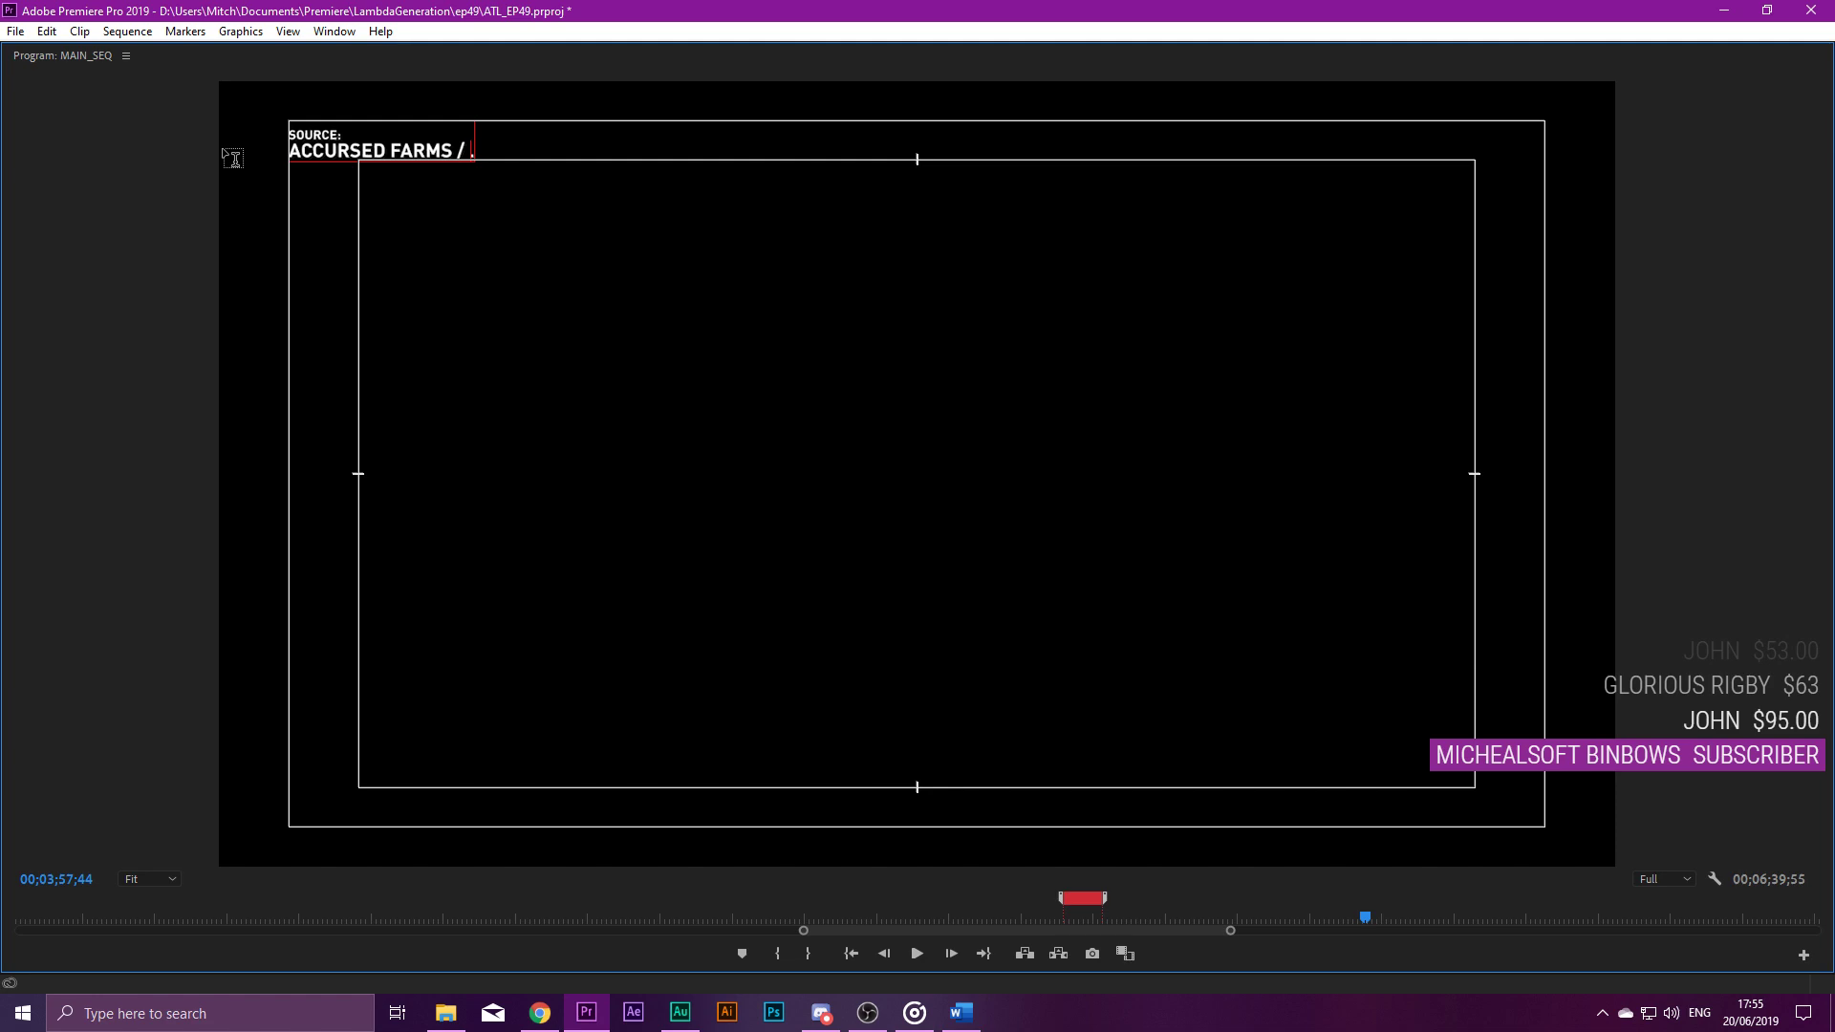
{"action": "type", "text": "YOUTUBE"}
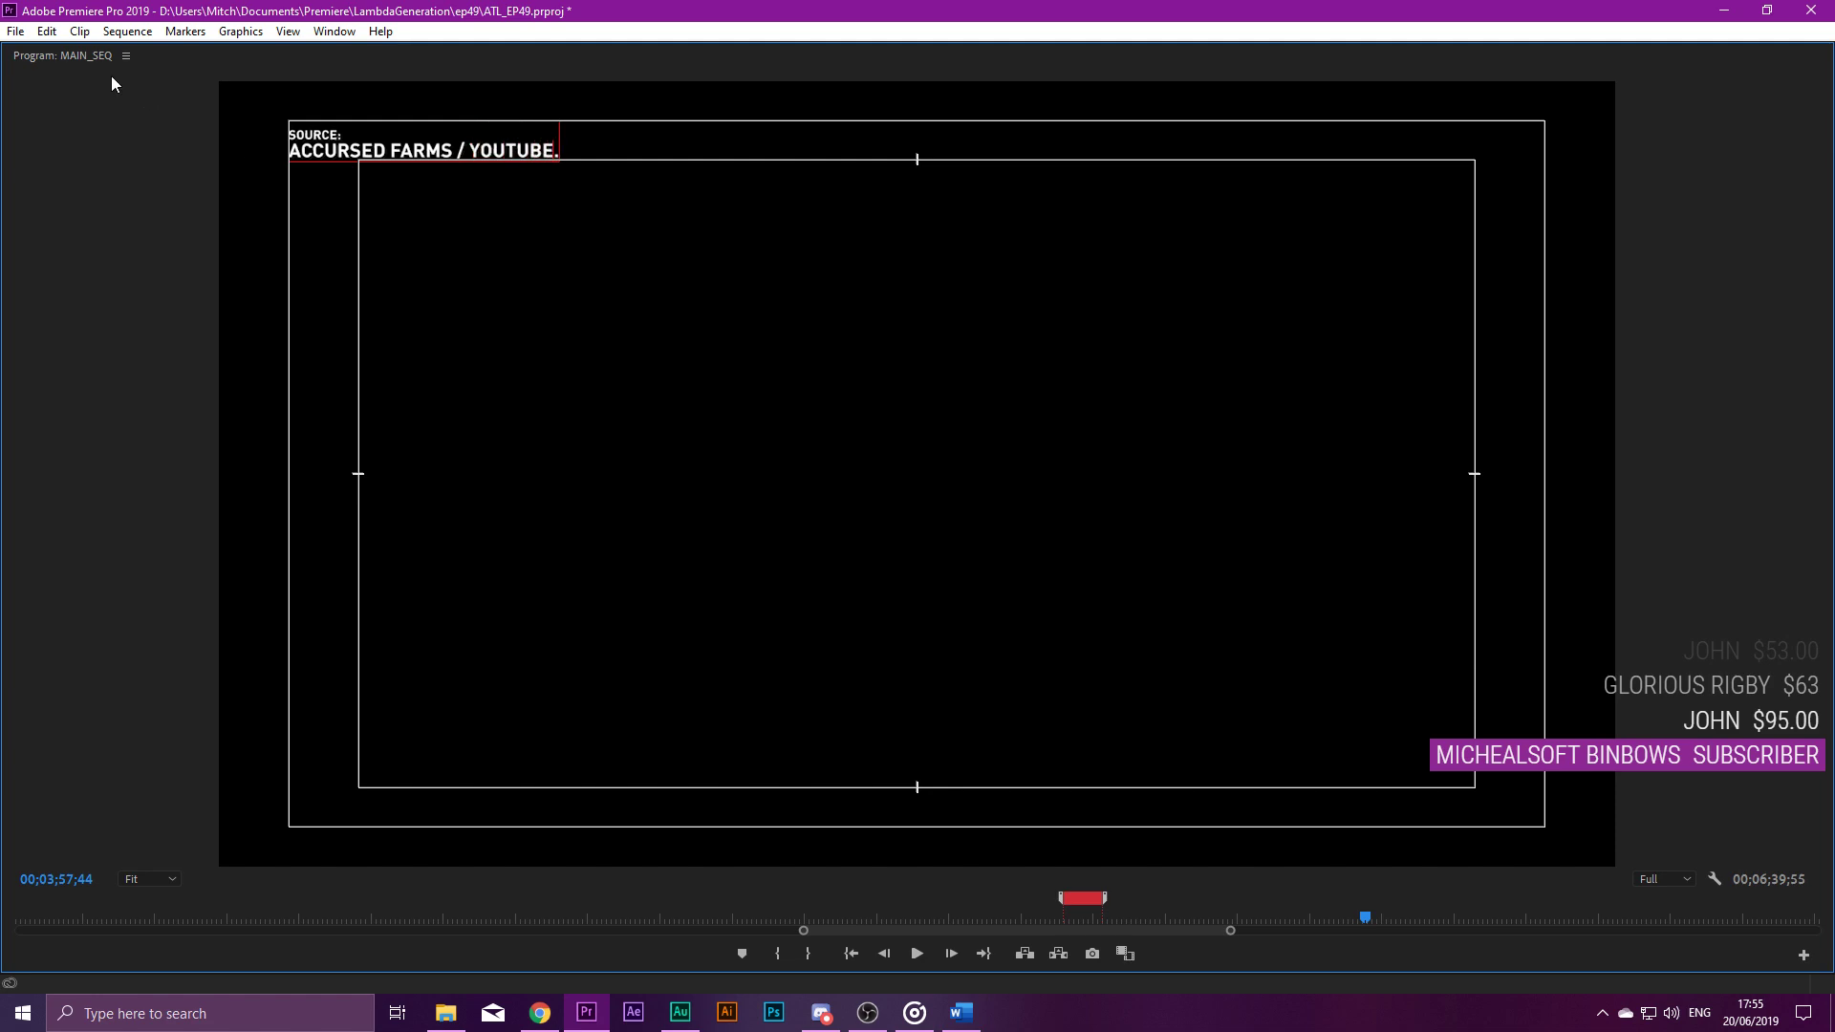
{"action": "double_click", "coordinate": [70, 55]}
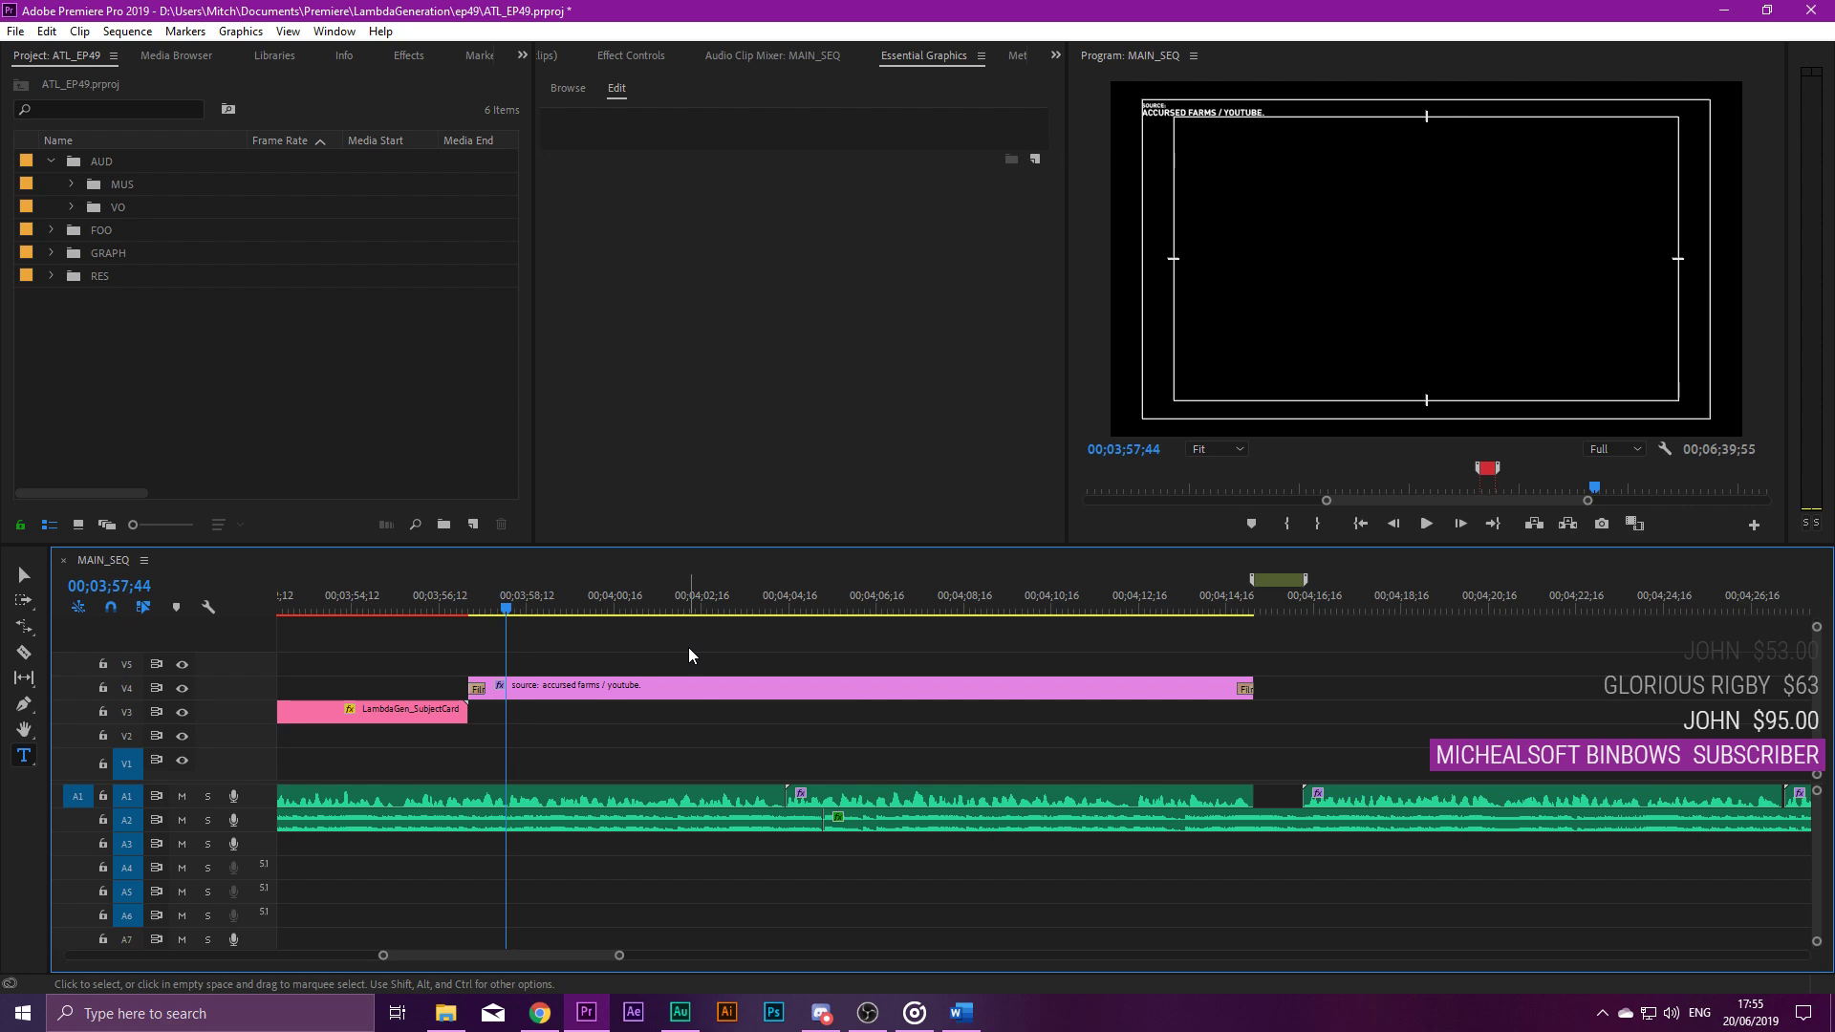
Play back the transition from the Freeman's Mind card to the Accursed Farms source credit and survey the surrounding timeline.
{"action": "left_click", "coordinate": [409, 607]}
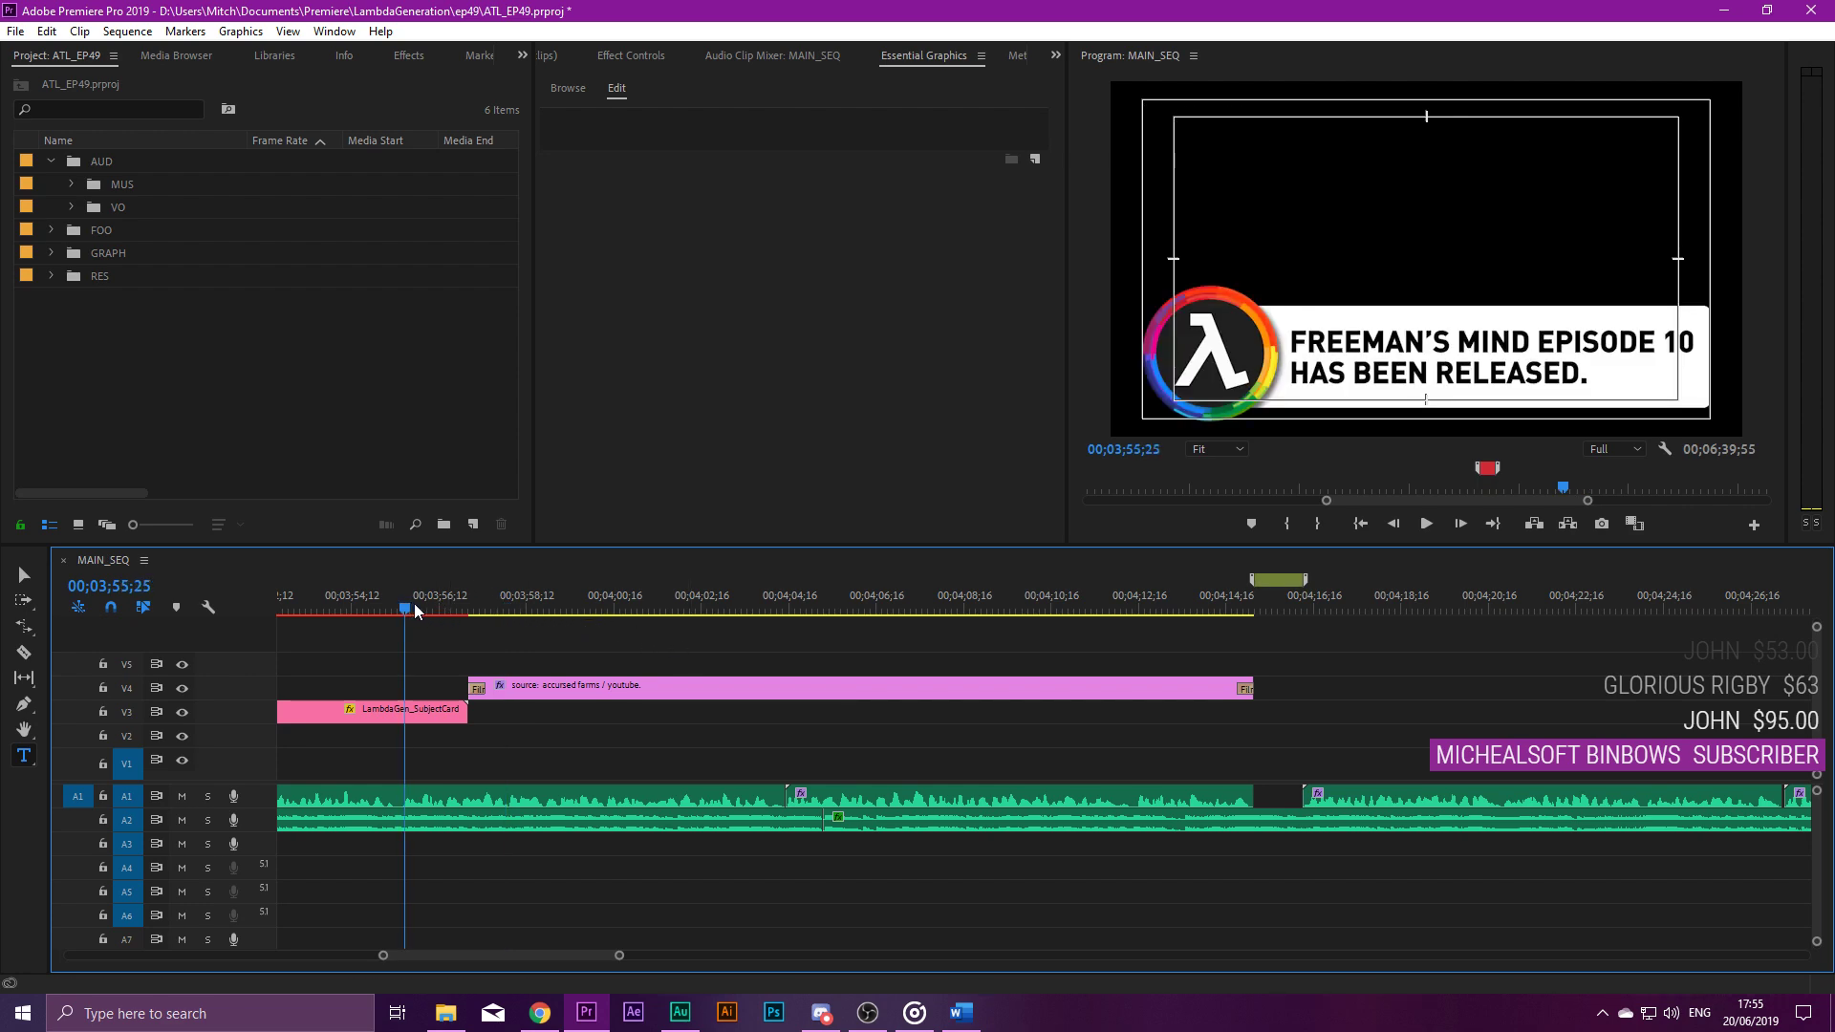
{"action": "key", "text": "space"}
{"action": "key", "text": "minus"}
{"action": "key", "text": "minus"}
{"action": "key", "text": "minus"}
{"action": "key", "text": "minus"}
{"action": "key", "text": "equal"}
{"action": "key", "text": "equal"}
{"action": "key", "text": "minus"}
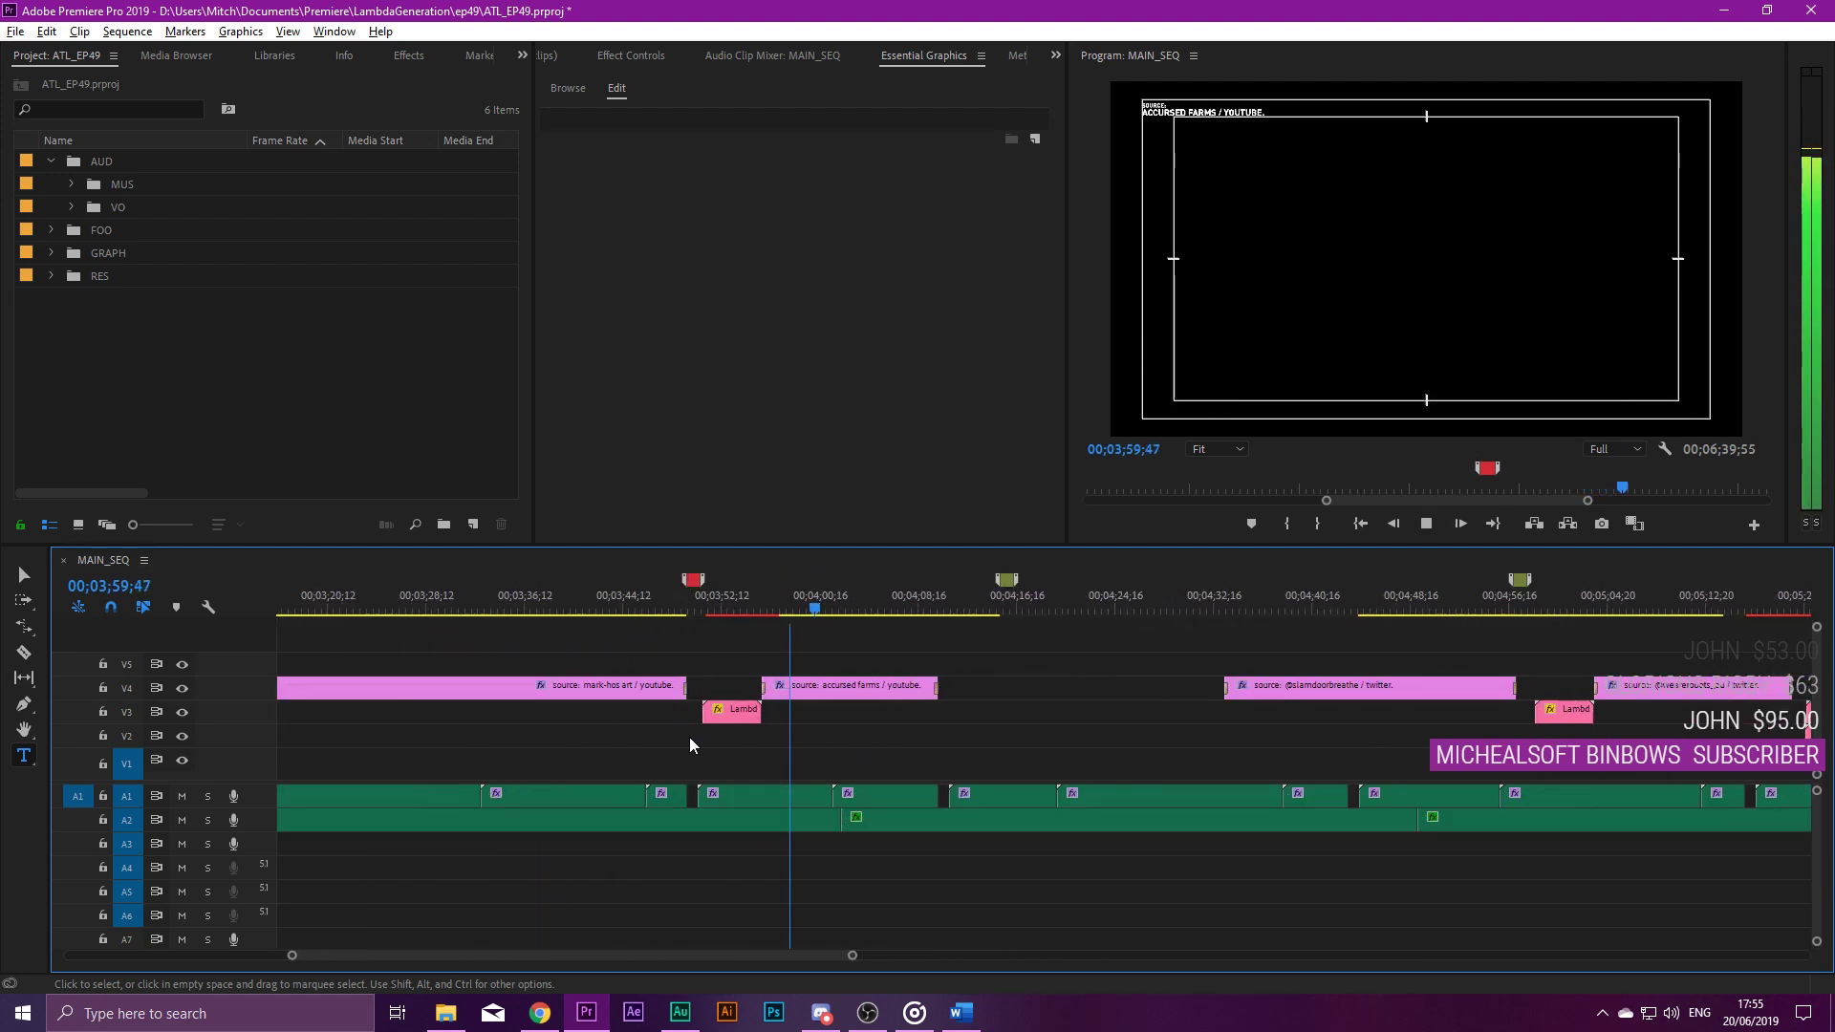
Duplicate the Freeman's Mind subject card on V3 so the copy sits just after the marker near 00;04;15.
{"action": "key", "text": "equal"}
{"action": "key", "text": "space"}
{"action": "left_click_drag", "start_coordinate": [593, 713], "coordinate": [1083, 721]}
{"action": "left_click", "coordinate": [1001, 627]}
{"action": "key", "text": "minus"}
{"action": "key", "text": "minus"}
{"action": "key", "text": "minus"}
{"action": "key", "text": "minus"}
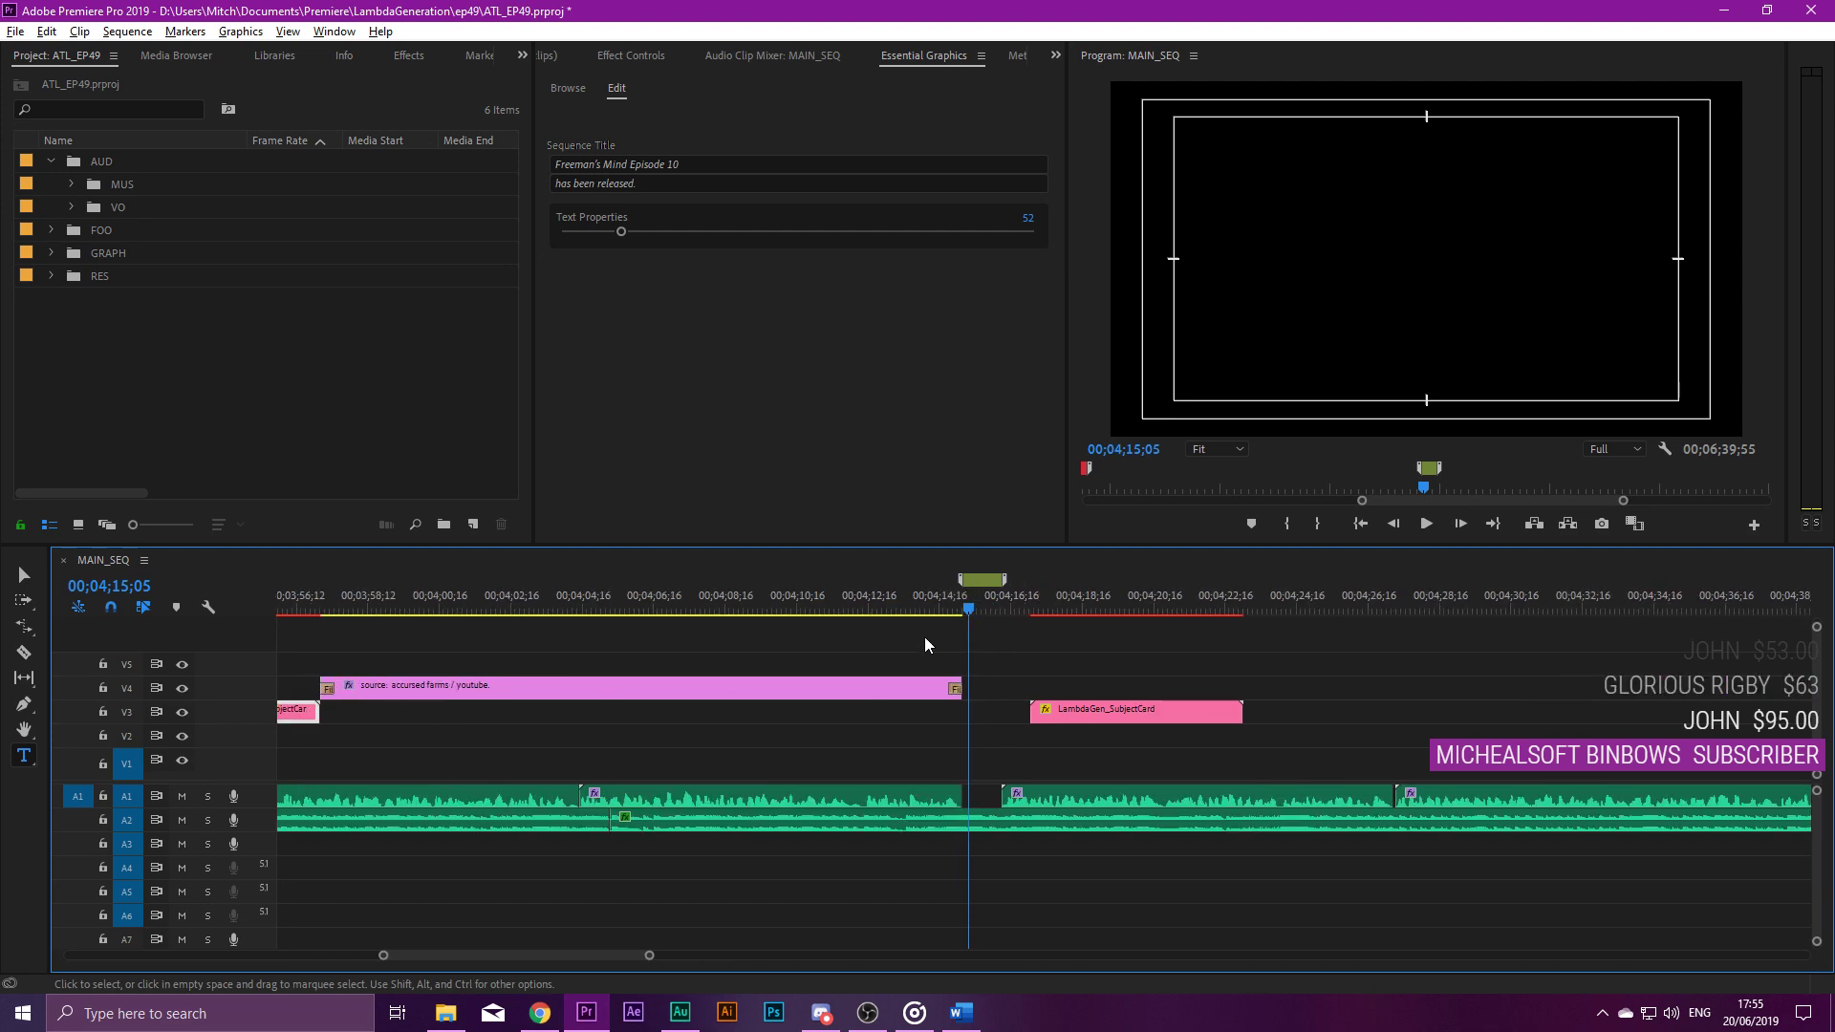
Change the marker at 00;04;14;55 to red and play the sequence from there.
{"action": "key", "text": "equal"}
{"action": "key", "text": "equal"}
{"action": "key", "text": "equal"}
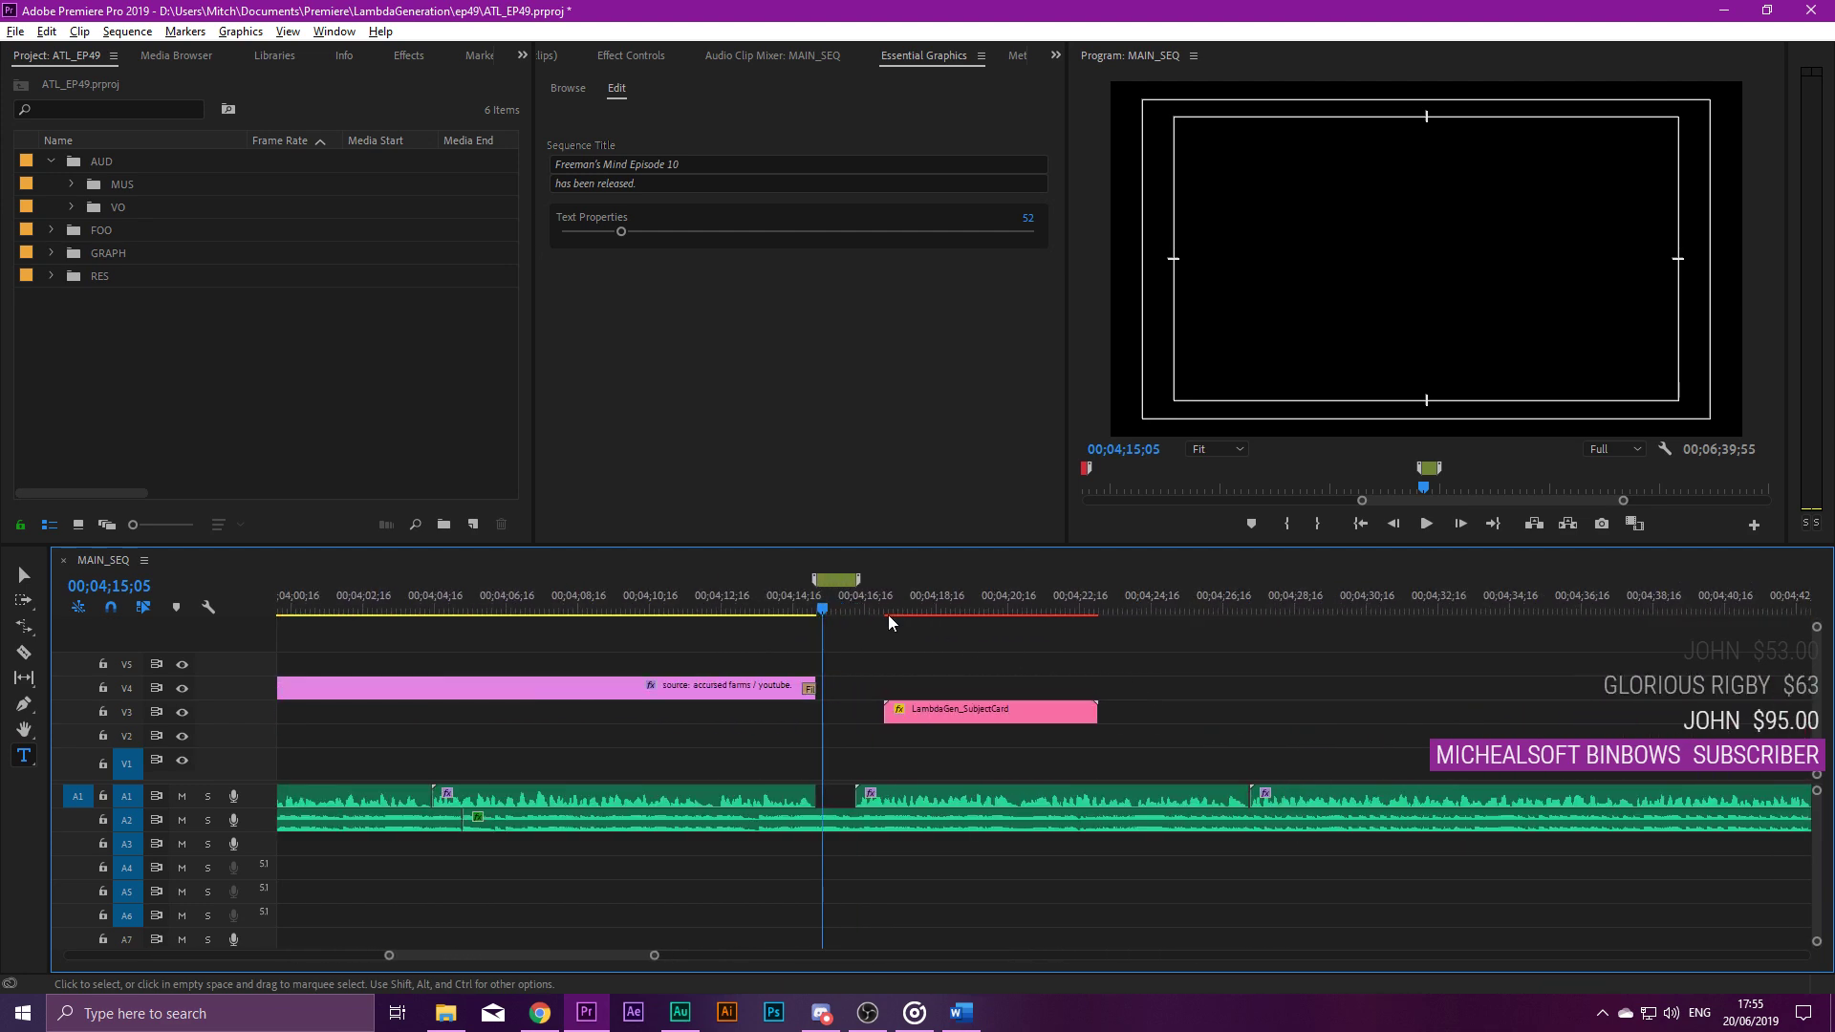
{"action": "double_click", "coordinate": [839, 582]}
{"action": "left_click", "coordinate": [862, 406]}
{"action": "left_click", "coordinate": [1104, 187]}
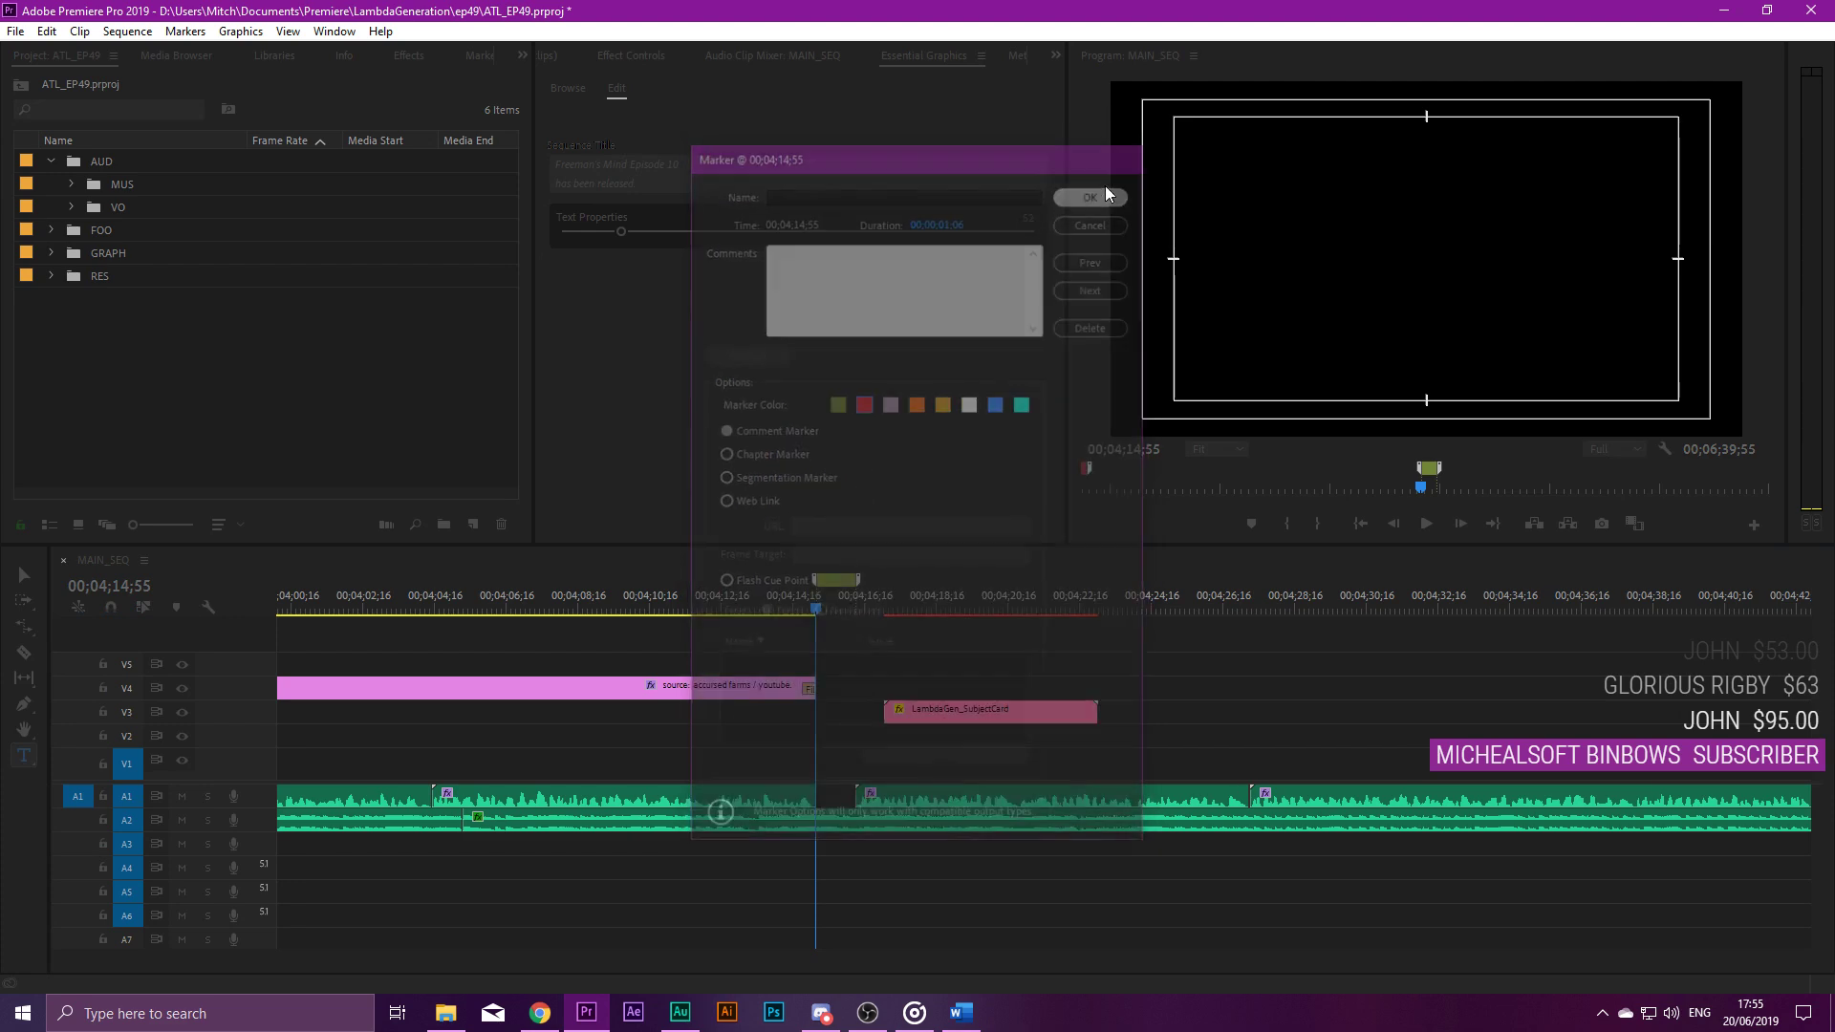
{"action": "key", "text": "space"}
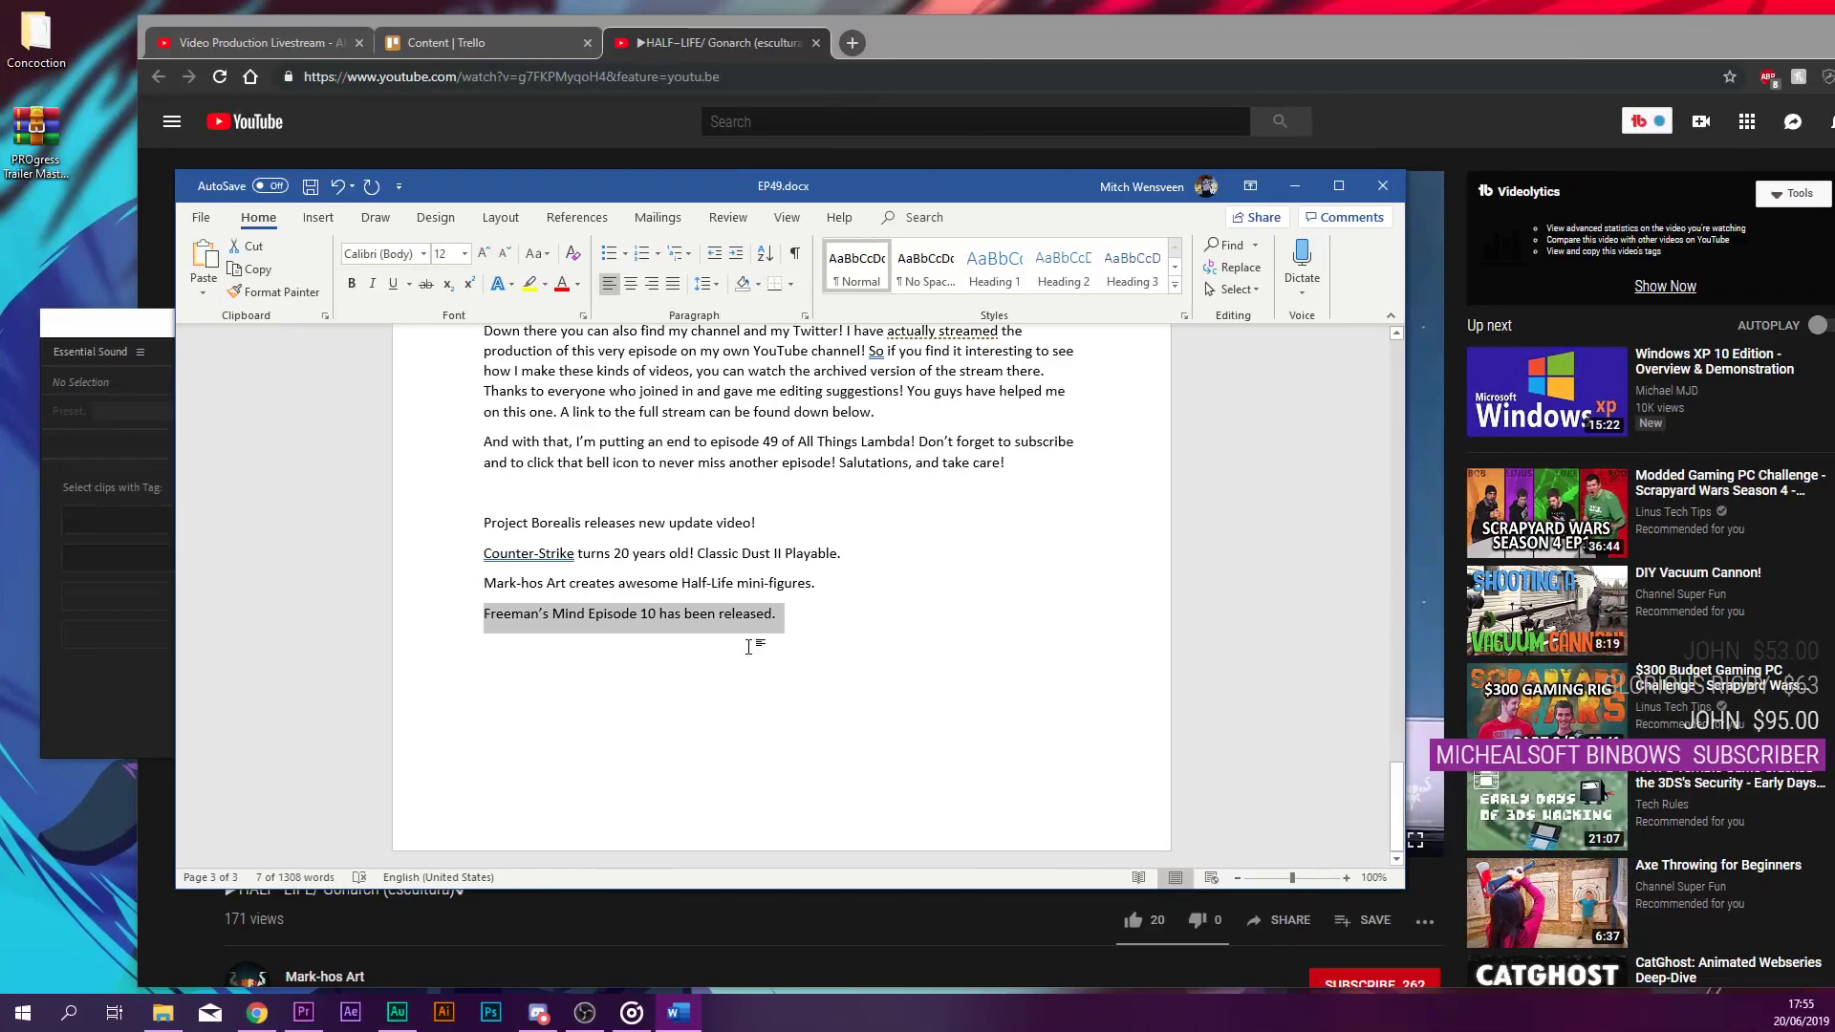
Switch to the EP49 Word script, add the line "Decepticoin has made some nice Half-Life art." at the end and copy it.
{"action": "left_click", "coordinate": [784, 634]}
{"action": "key", "text": "Return"}
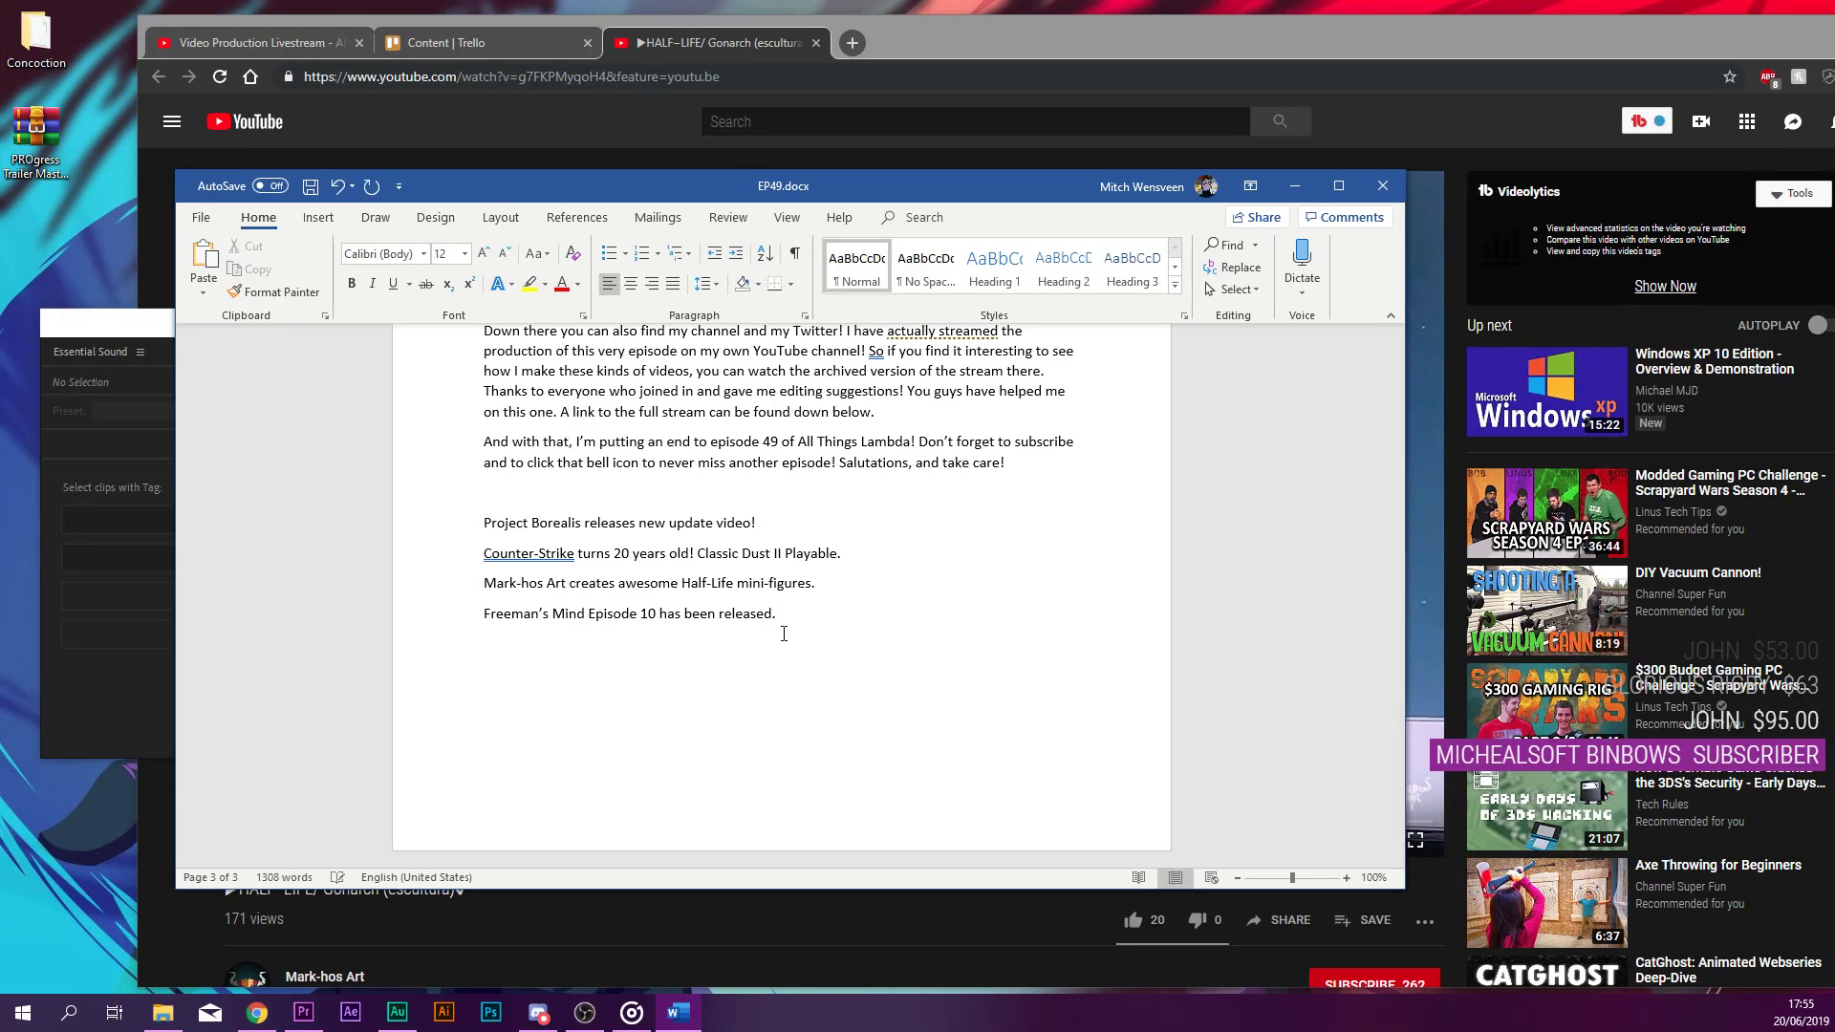
{"action": "type", "text": "Decepticoin has made some really aw"}
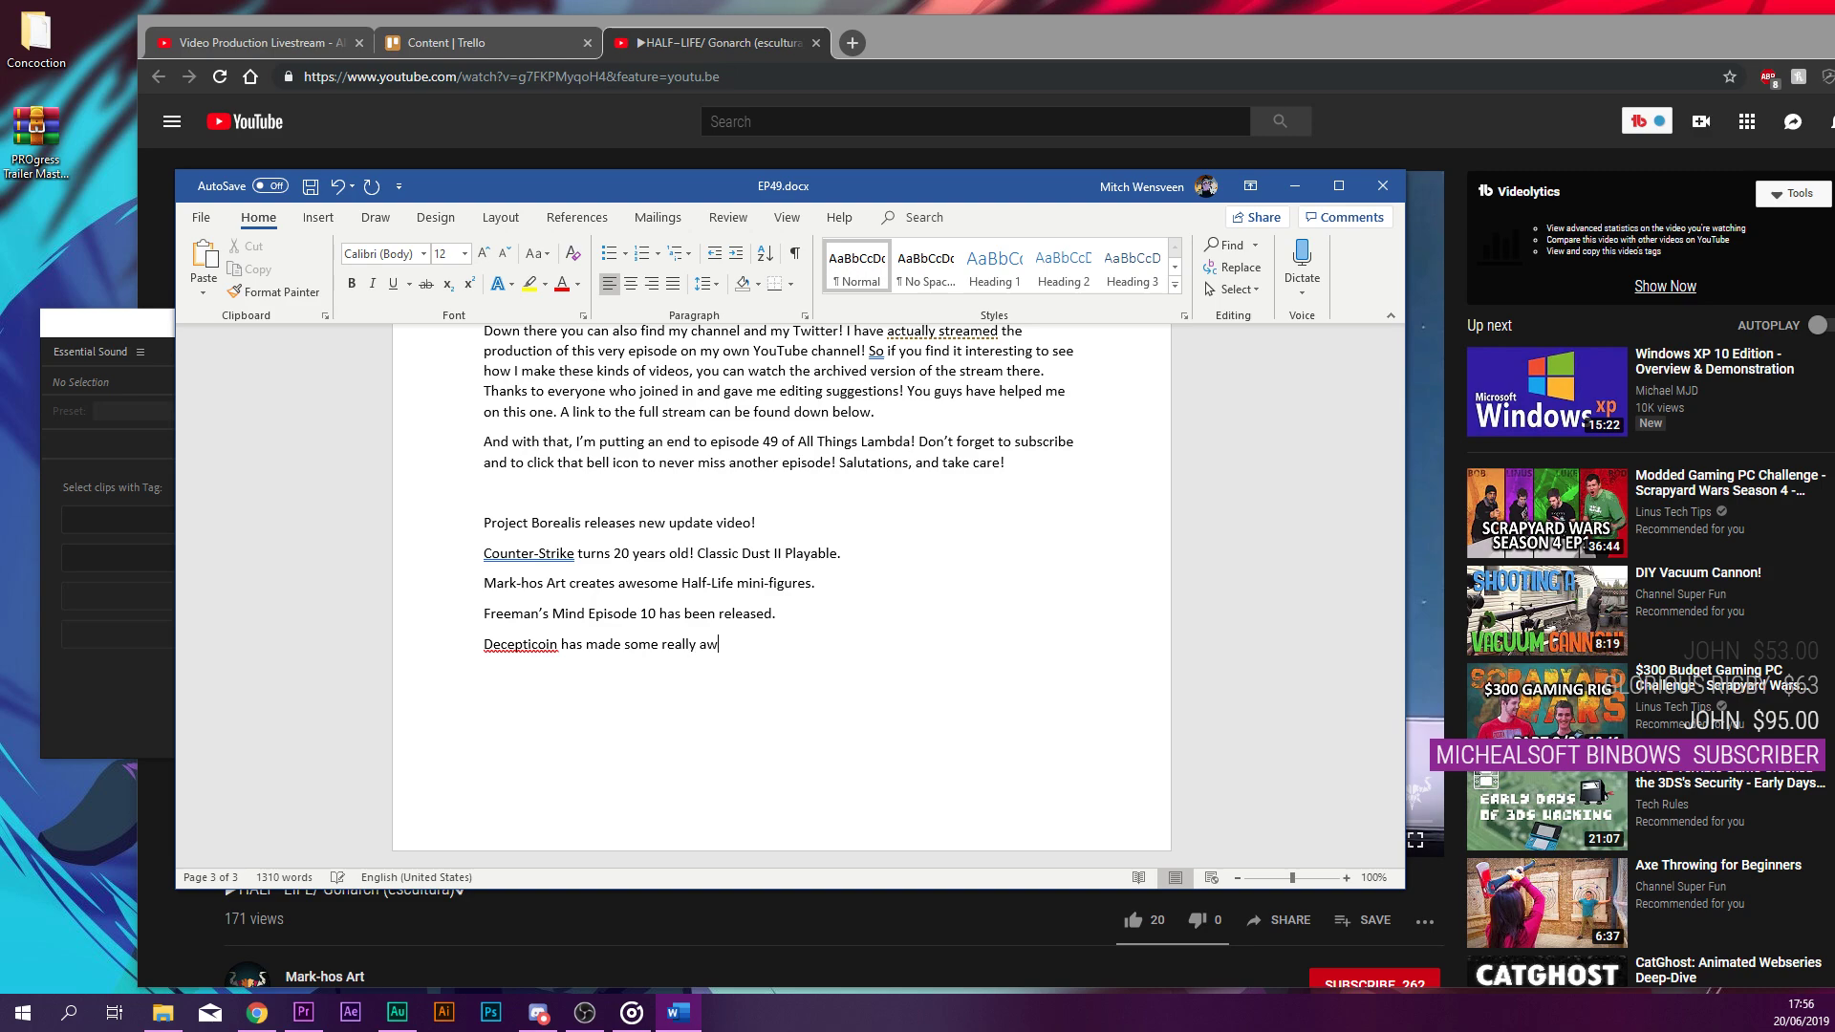
{"action": "key", "text": "BackSpace"}
{"action": "key", "text": "BackSpace"}
{"action": "key", "text": "BackSpace"}
{"action": "key", "text": "BackSpace"}
{"action": "type", "text": "o"}
{"action": "type", "text": "."}
{"action": "left_click_drag", "start_coordinate": [769, 645], "coordinate": [439, 662]}
{"action": "key", "text": "ctrl+c"}
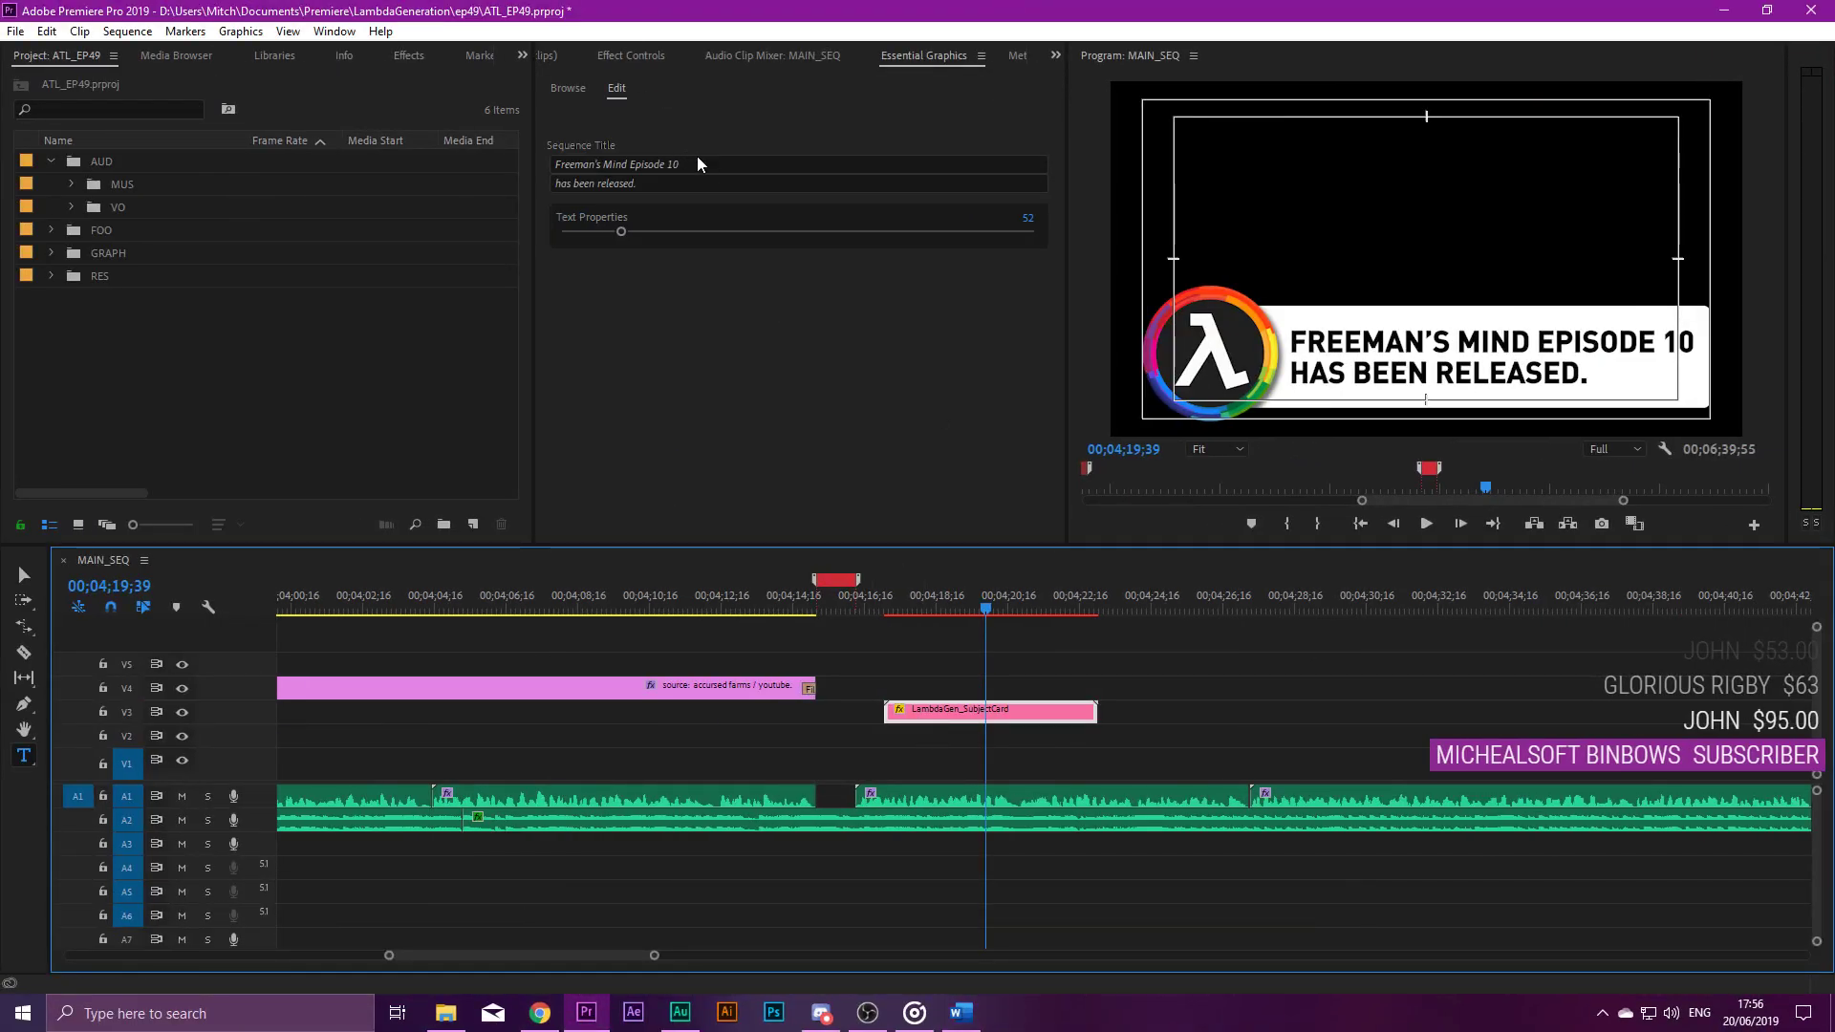
In Premiere Pro, set the new subject card's title lines to "Decepticoin has made" and "some nice Half-Life art." and enlarge the text slightly.
{"action": "triple_click", "coordinate": [697, 164]}
{"action": "key", "text": "ctrl+v"}
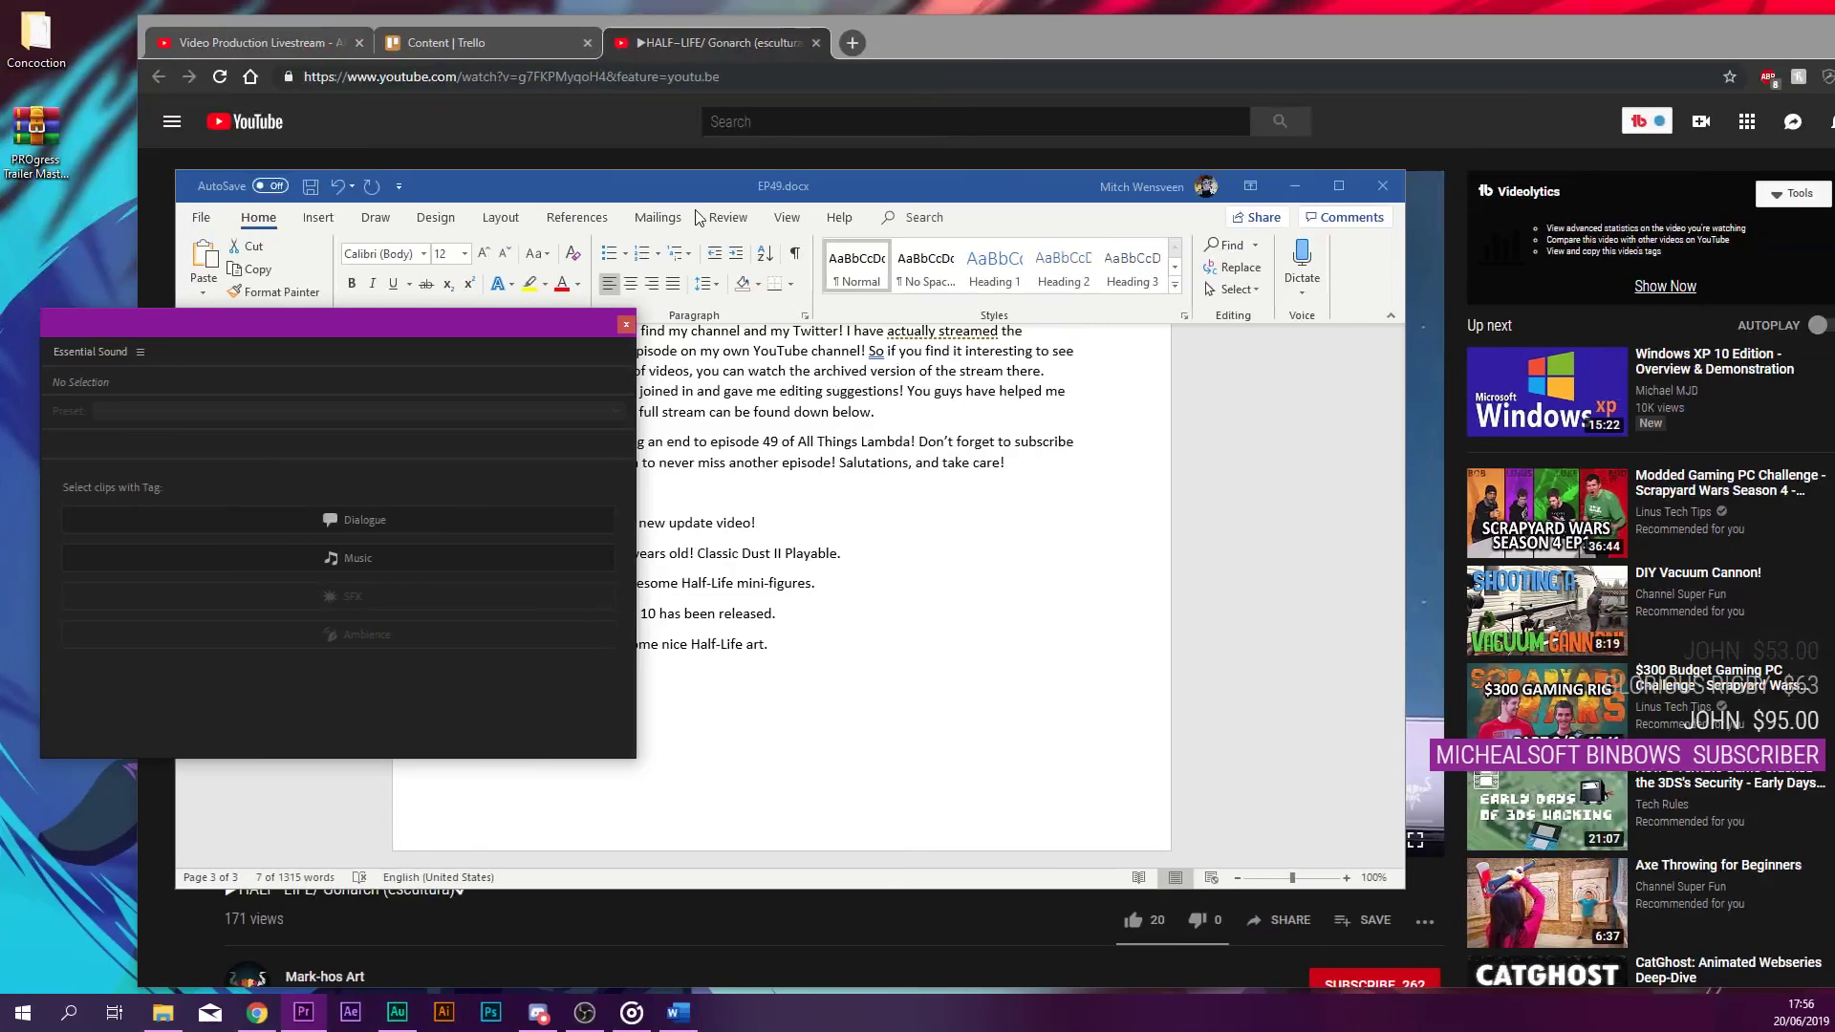
{"action": "left_click", "coordinate": [684, 207]}
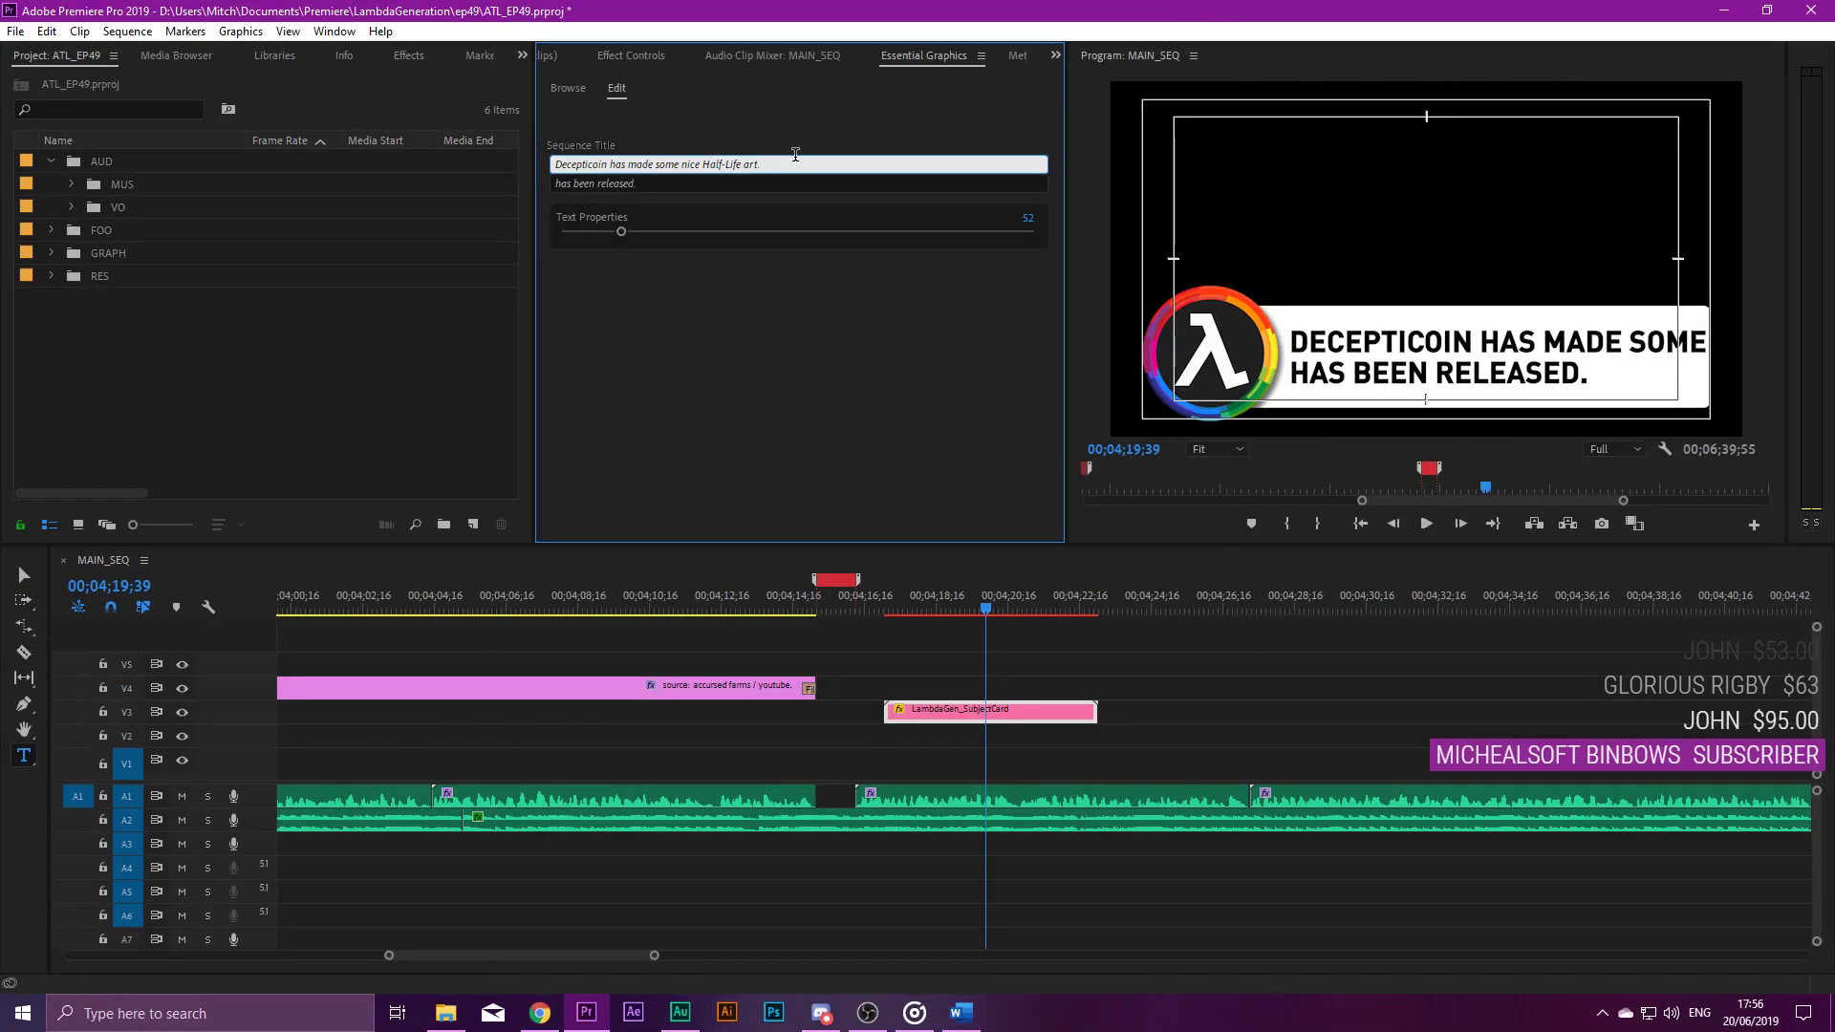
{"action": "mouse_move", "coordinate": [682, 174]}
{"action": "left_mouse_down"}
{"action": "mouse_move", "coordinate": [655, 179]}
{"action": "mouse_move", "coordinate": [798, 155]}
{"action": "mouse_move", "coordinate": [656, 169]}
{"action": "left_mouse_up"}
{"action": "key", "text": "ctrl+x"}
{"action": "left_click", "coordinate": [697, 181]}
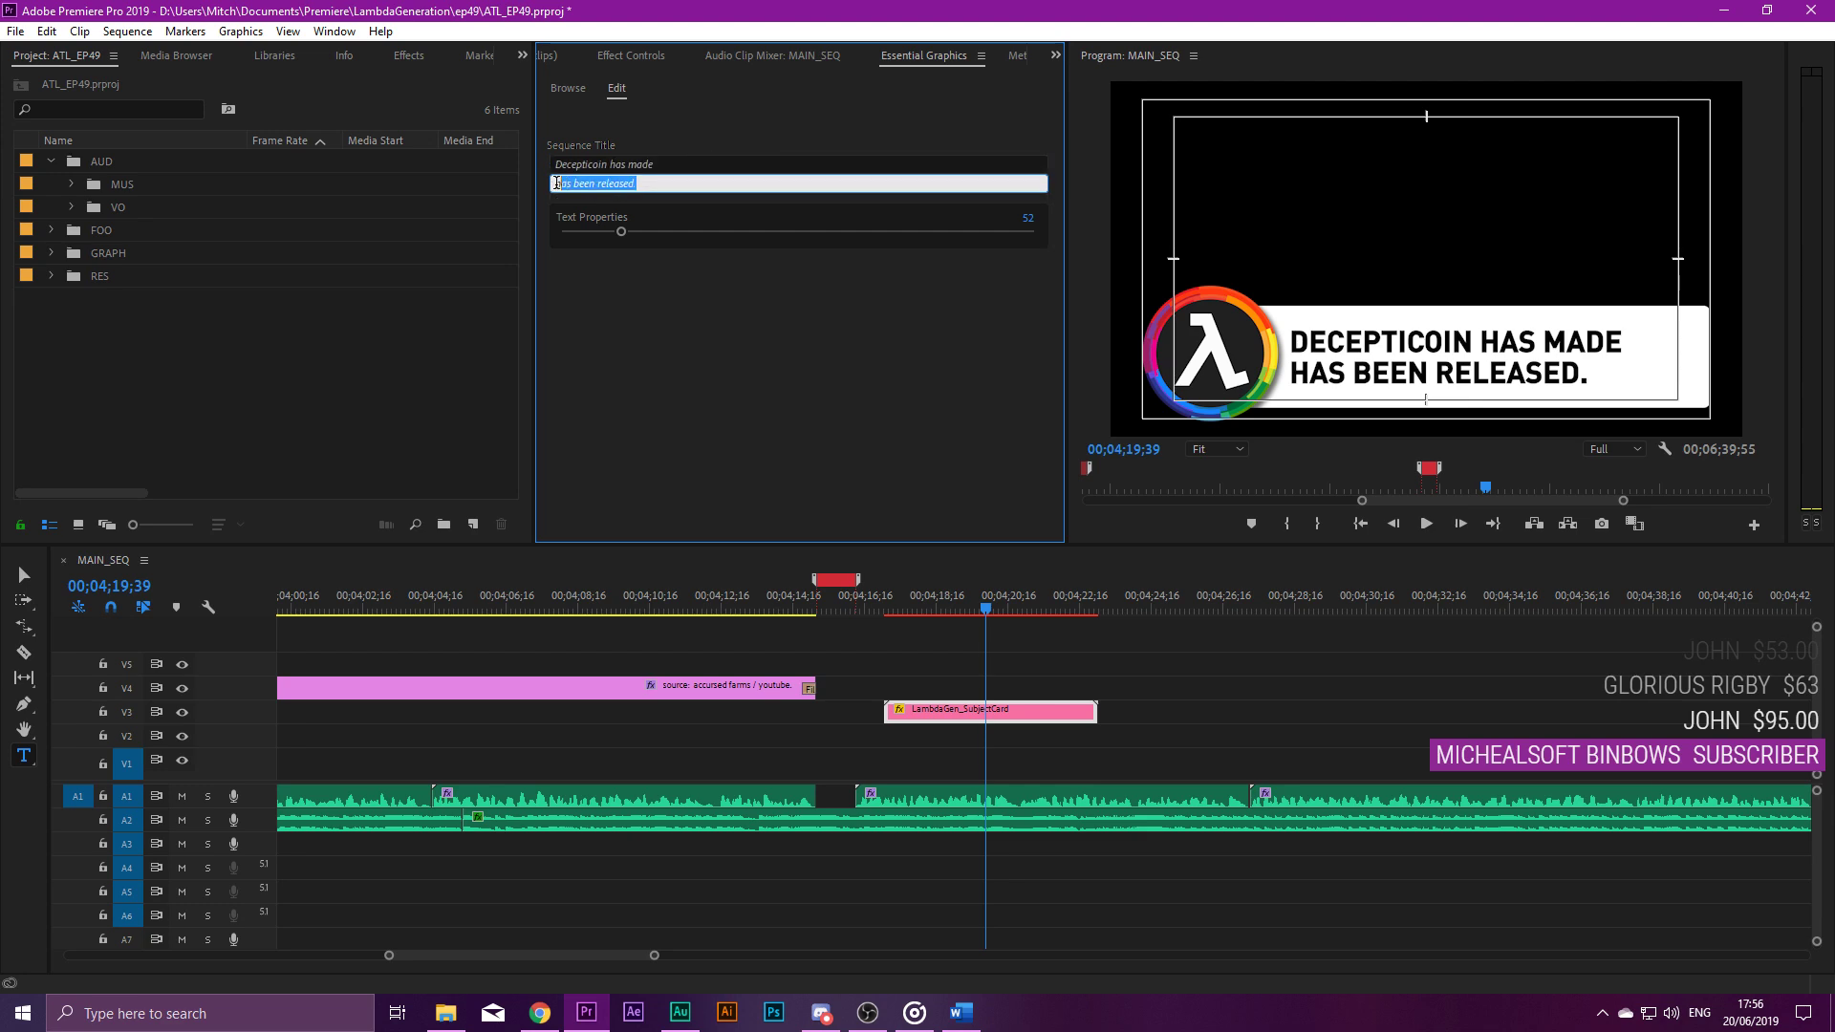
{"action": "key", "text": "ctrl+v"}
{"action": "left_click", "coordinate": [704, 347]}
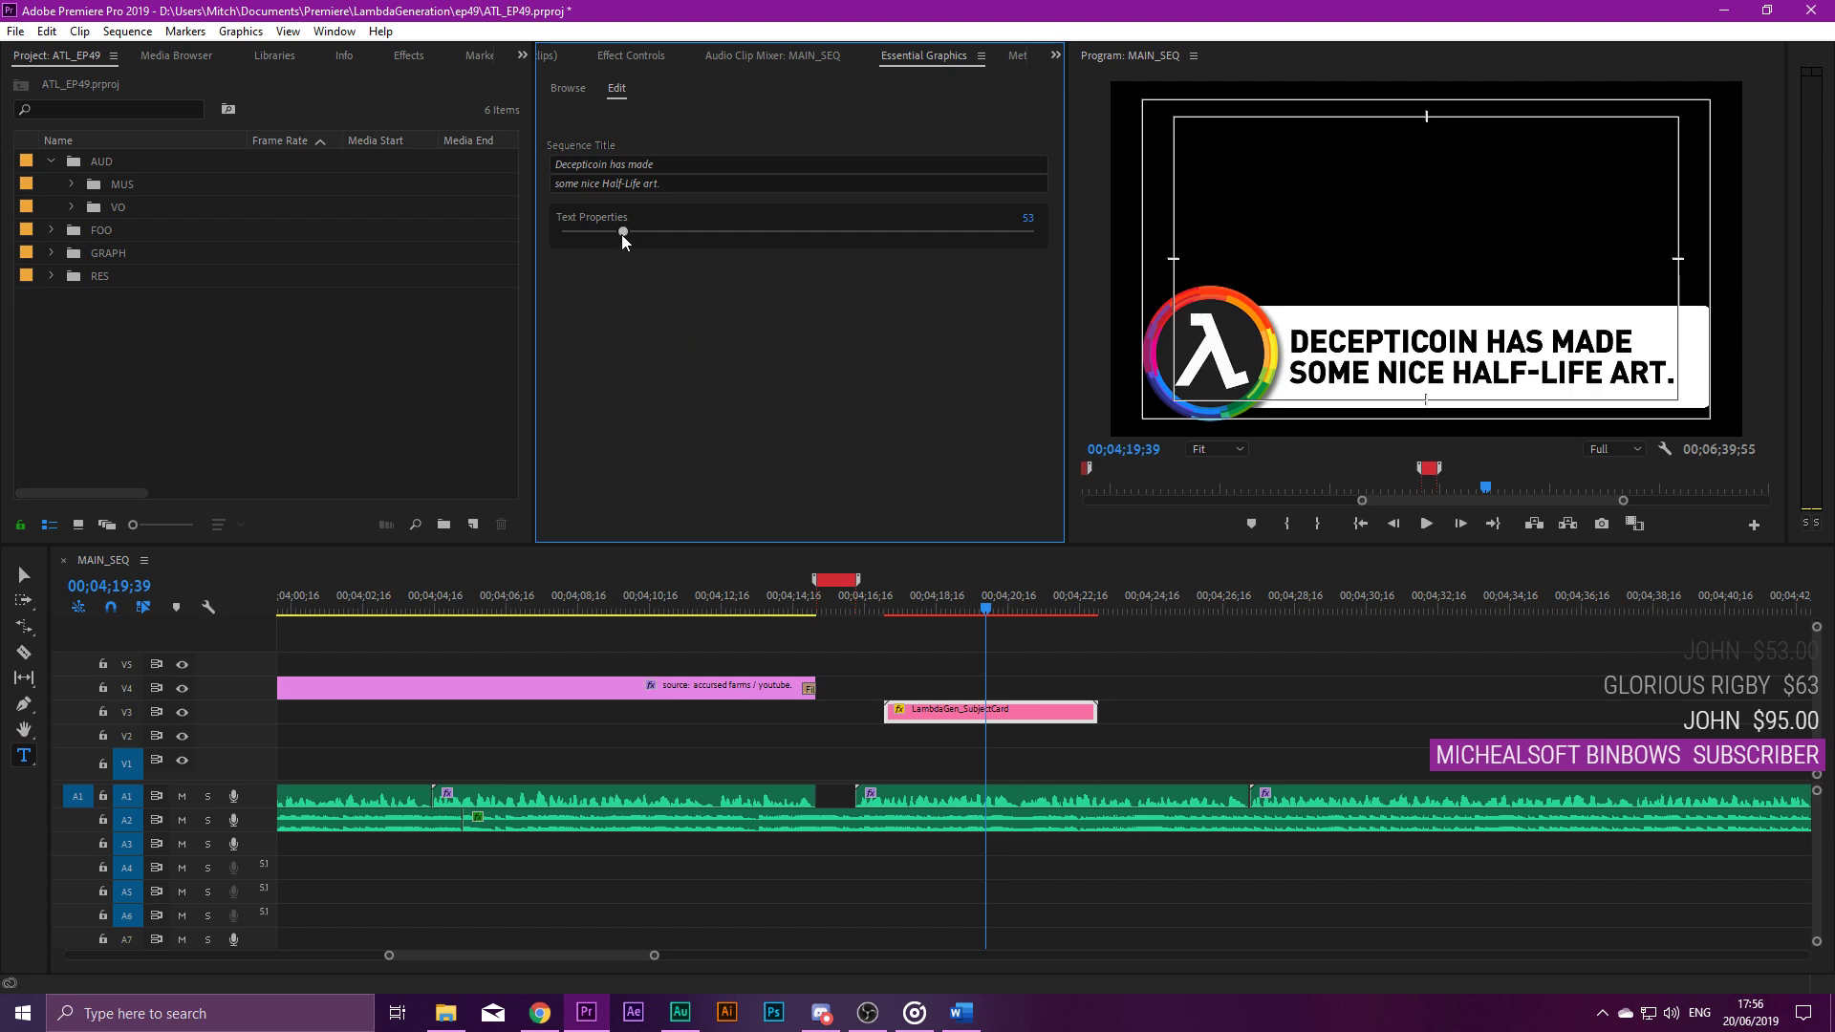
{"action": "left_click", "coordinate": [939, 656]}
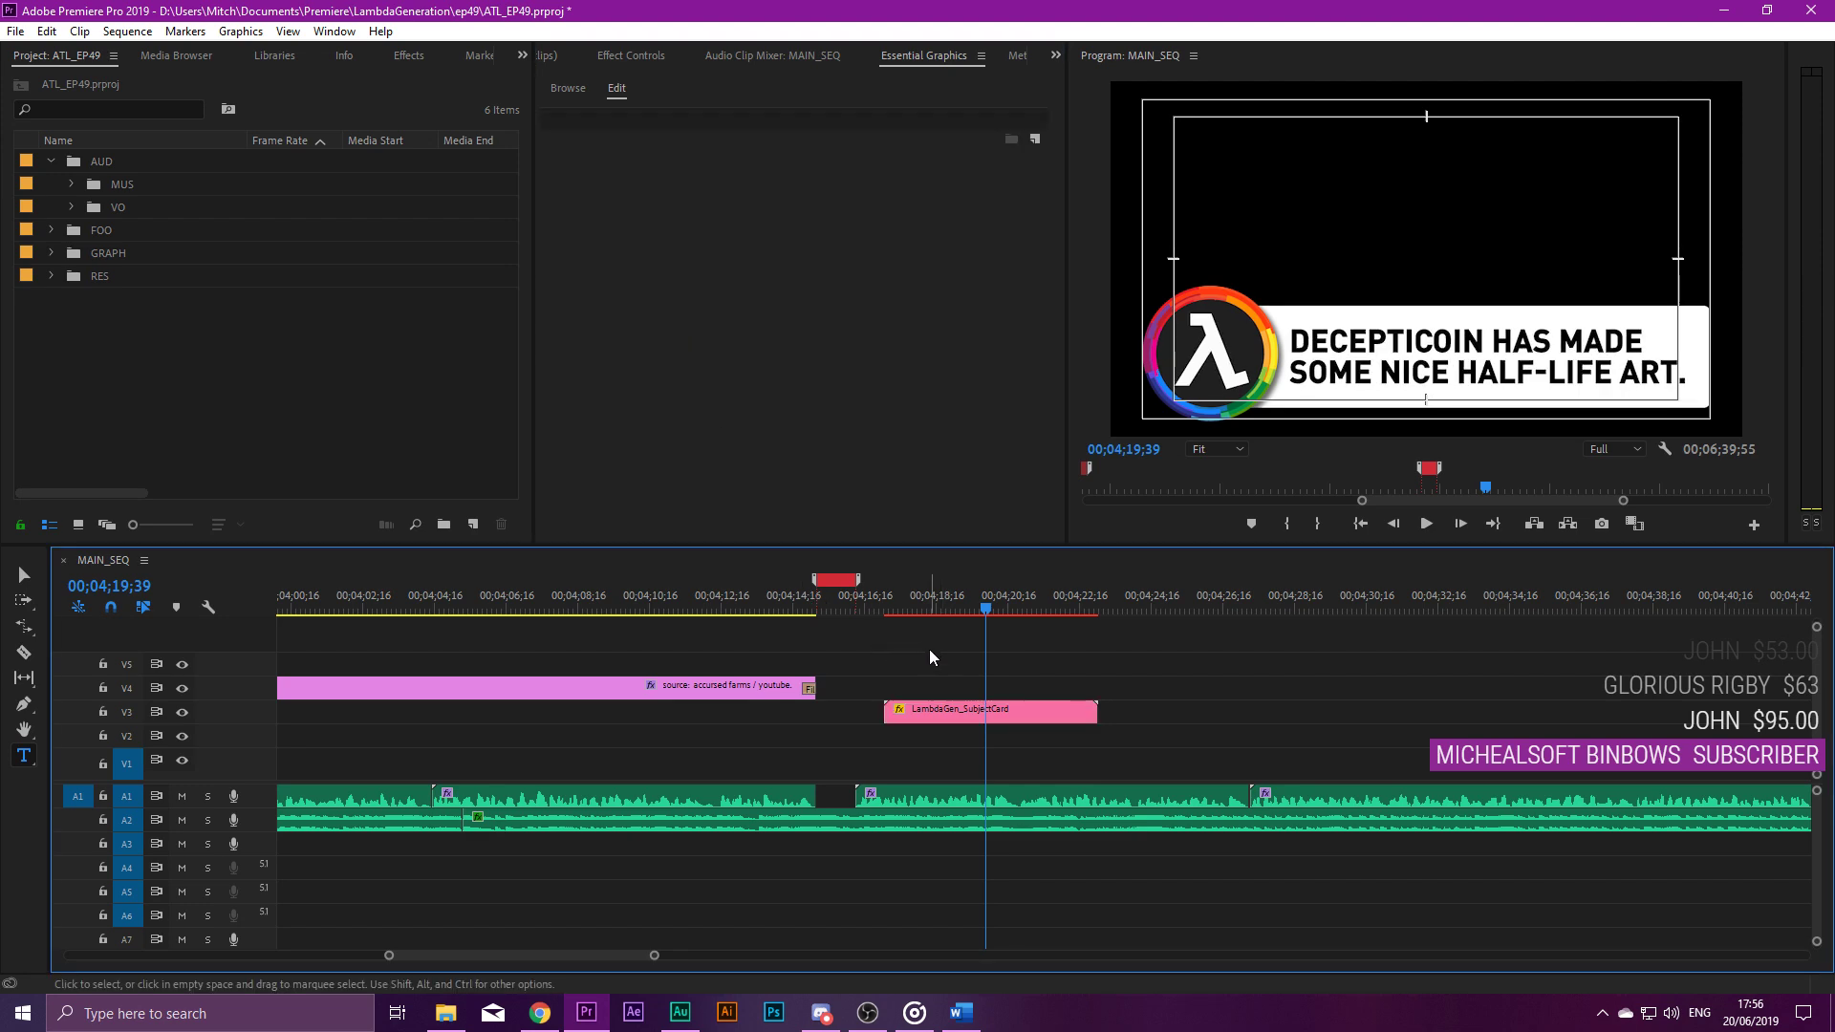
Duplicate the "source: accursed farms / youtube." caption on V4 so the copy starts where the Decepticoin subject card ends.
{"action": "key", "text": "minus"}
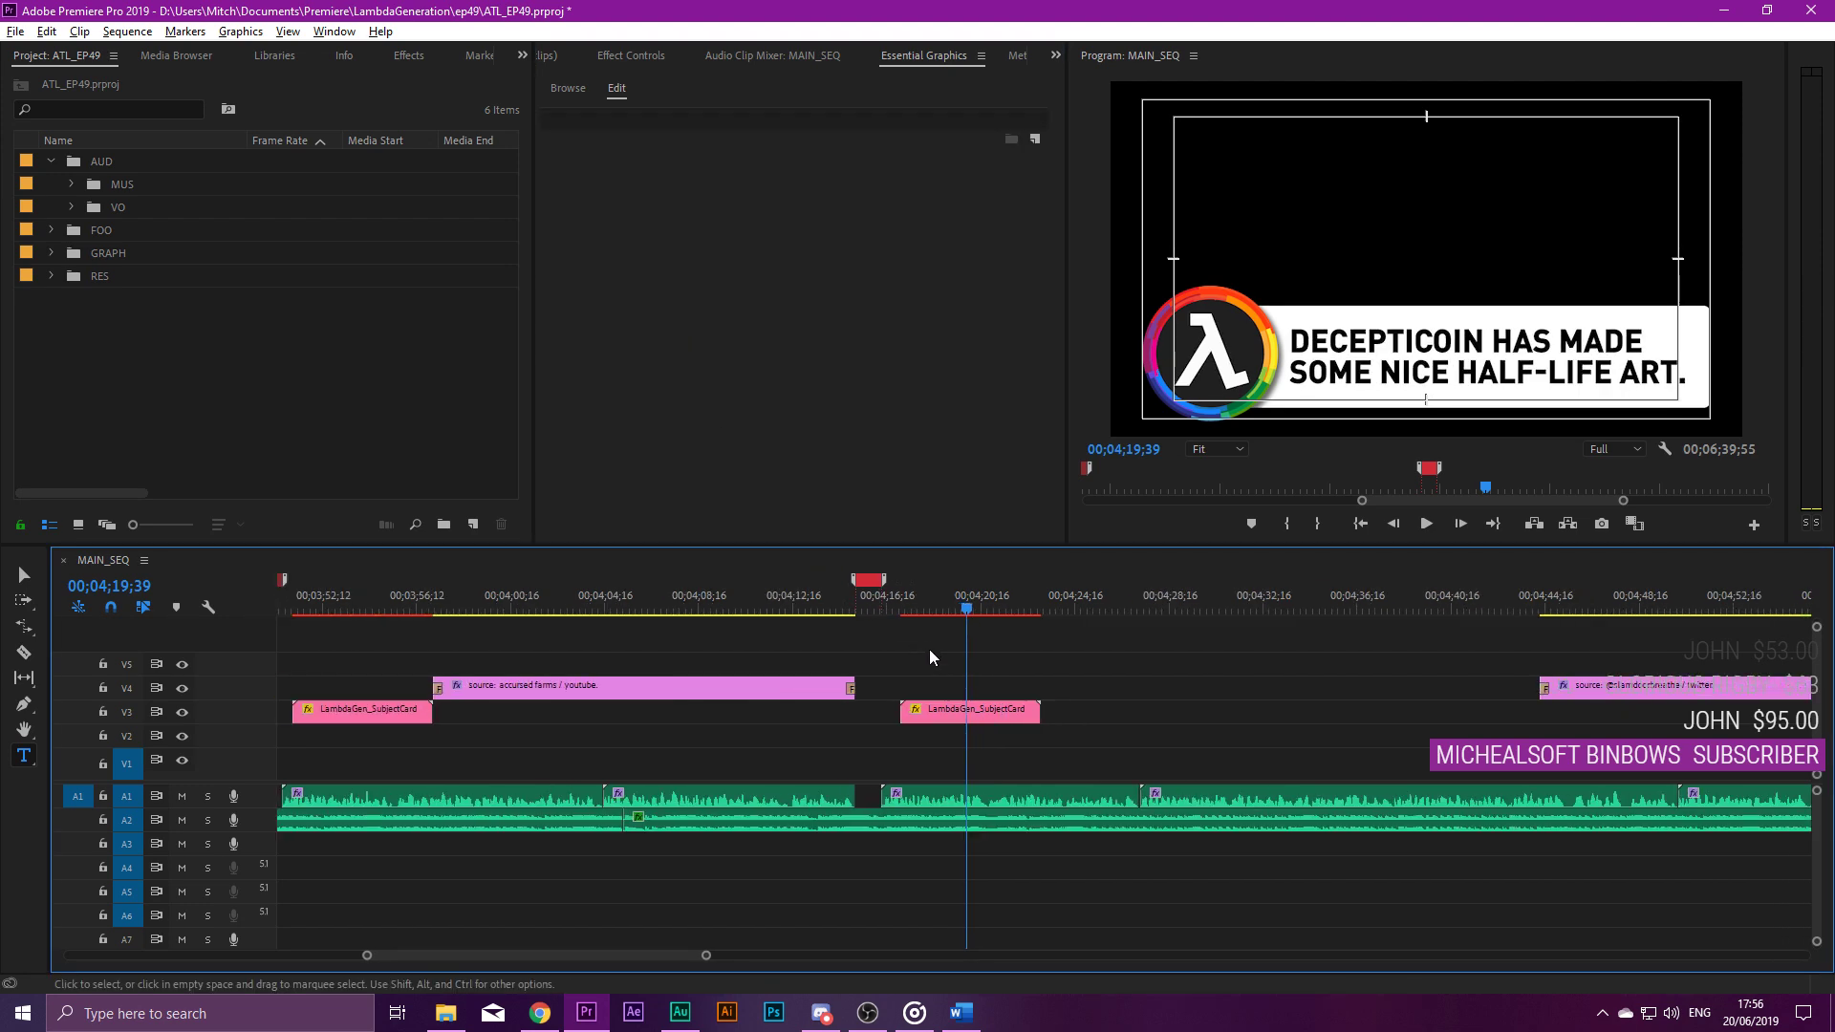
{"action": "left_click", "coordinate": [672, 690]}
{"action": "left_click_drag", "start_coordinate": [954, 700], "coordinate": [1164, 680]}
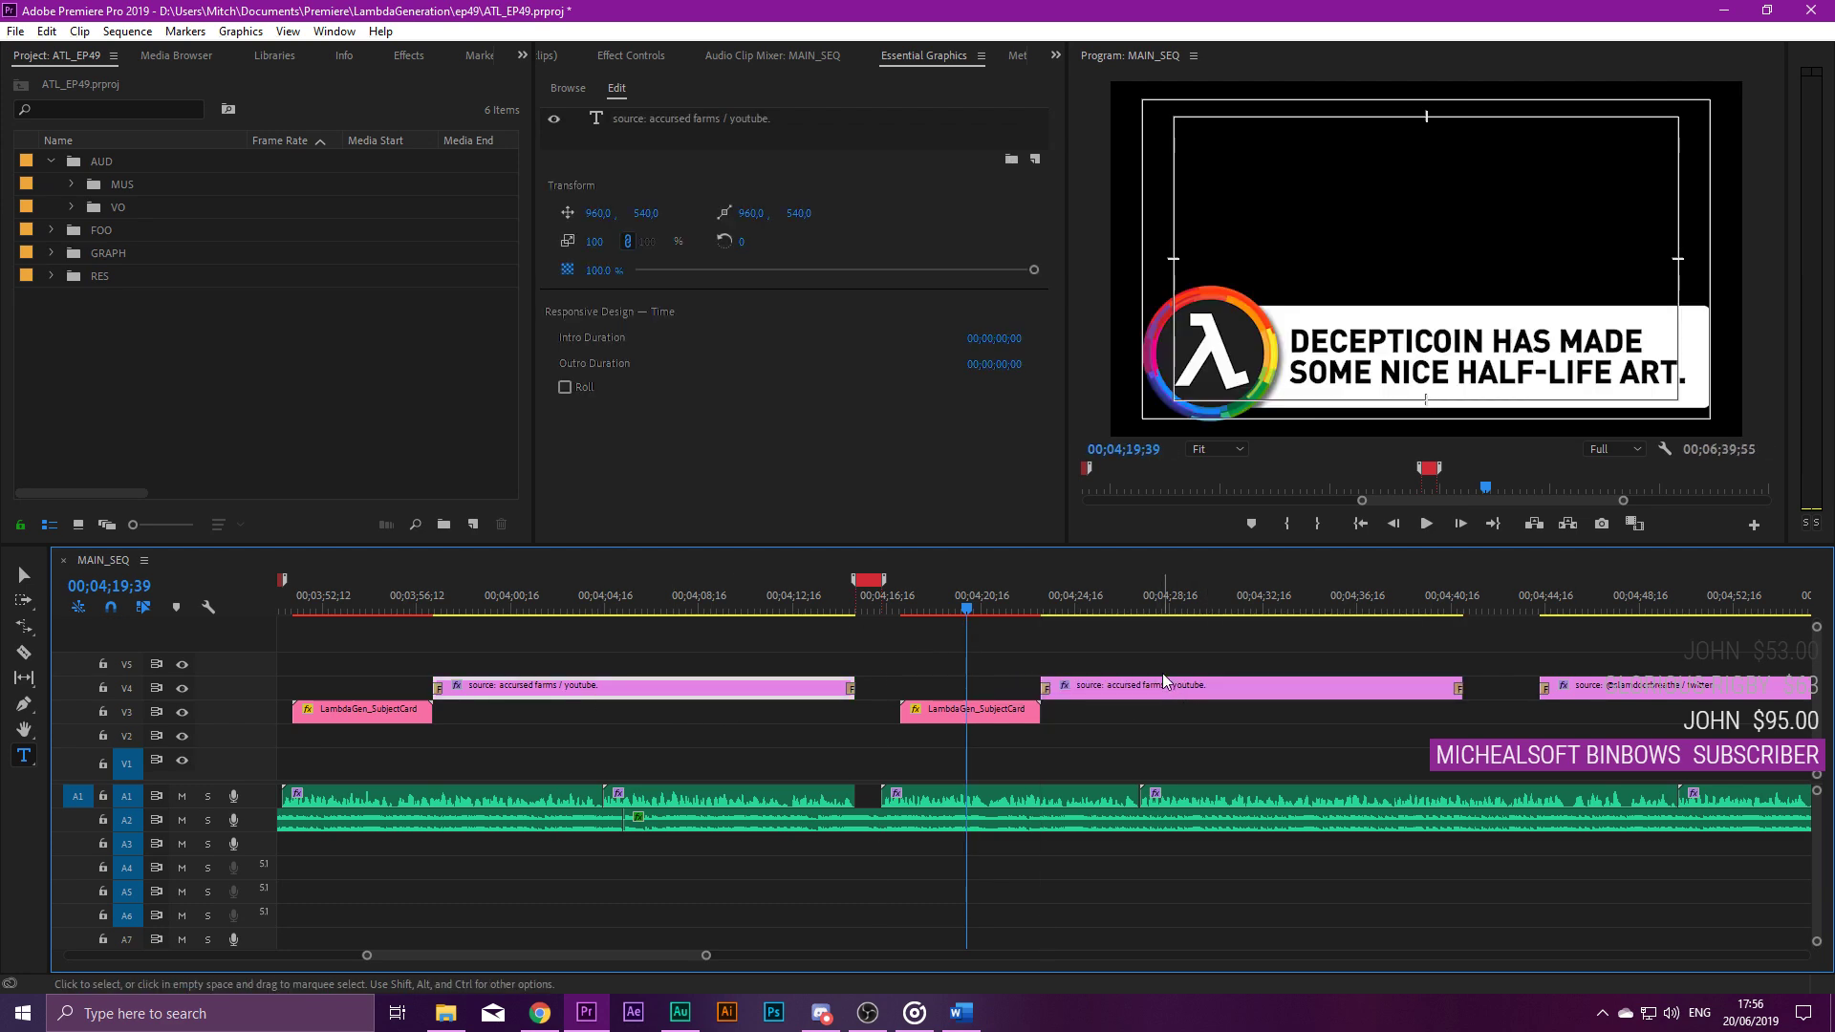
{"action": "scroll", "coordinate": [1001, 664], "scroll_direction": "down", "scroll_amount": 3}
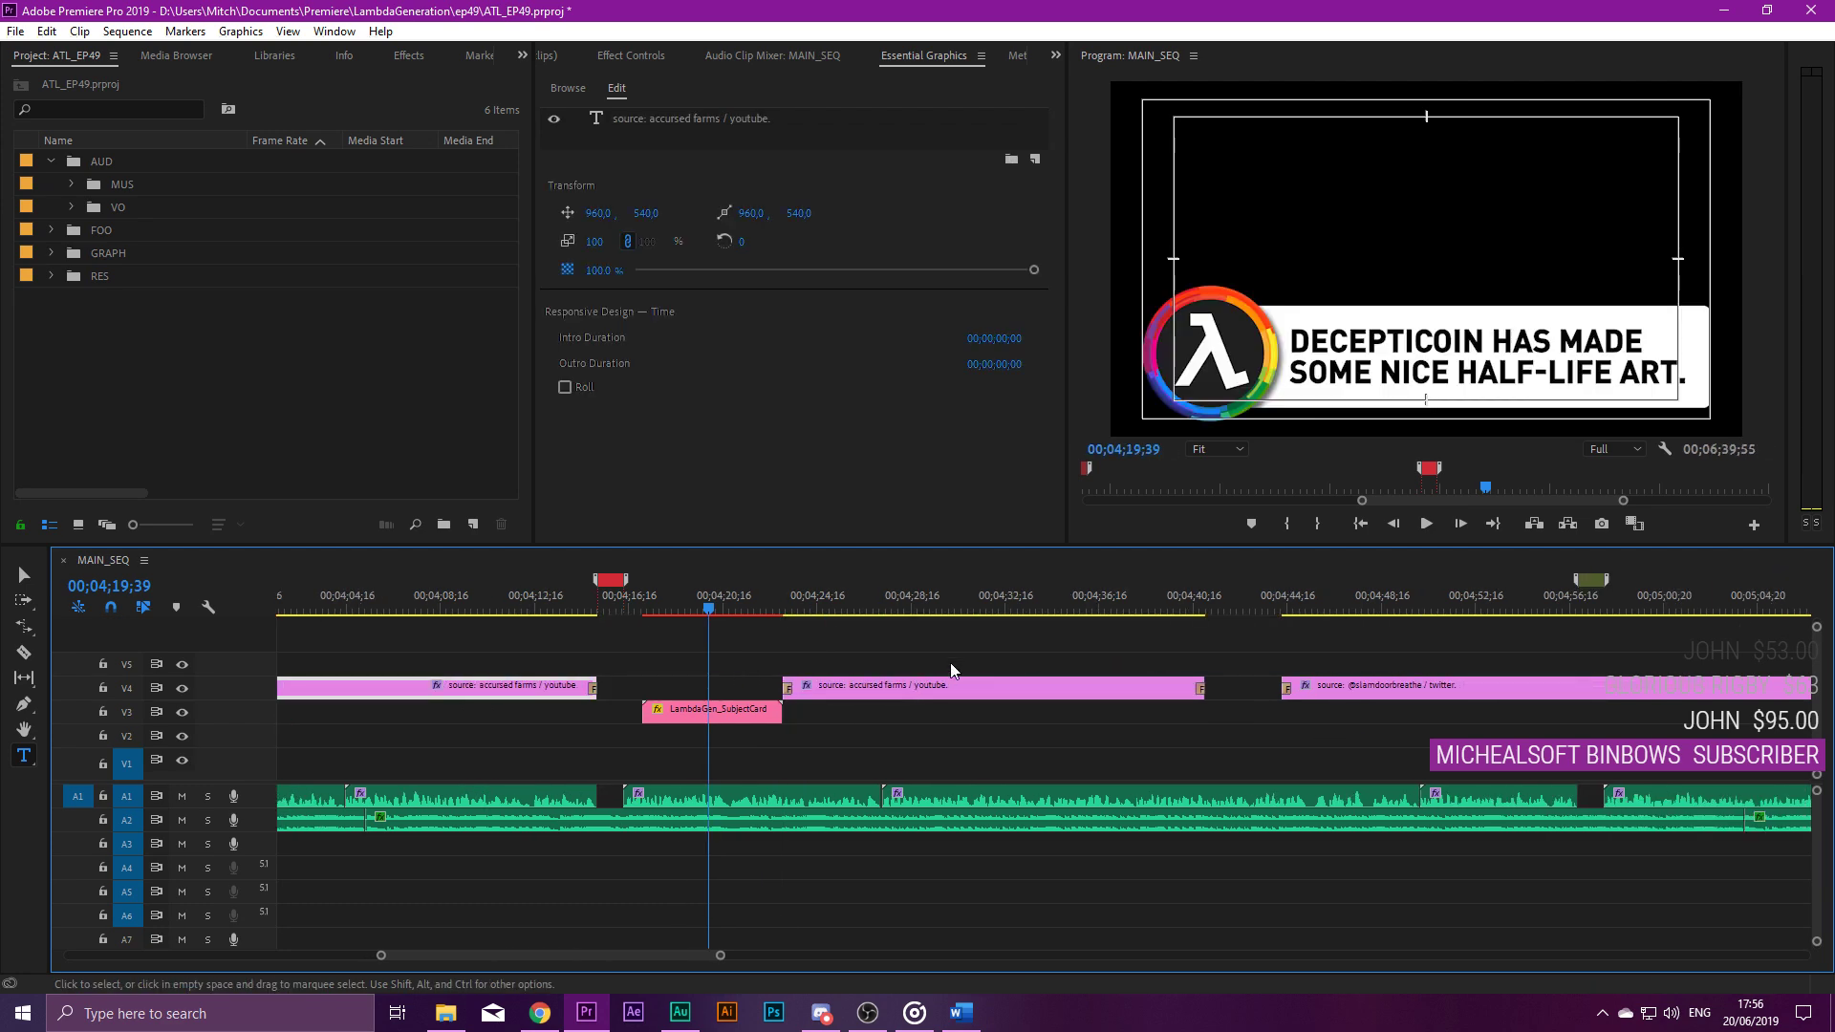
{"action": "left_click", "coordinate": [772, 596]}
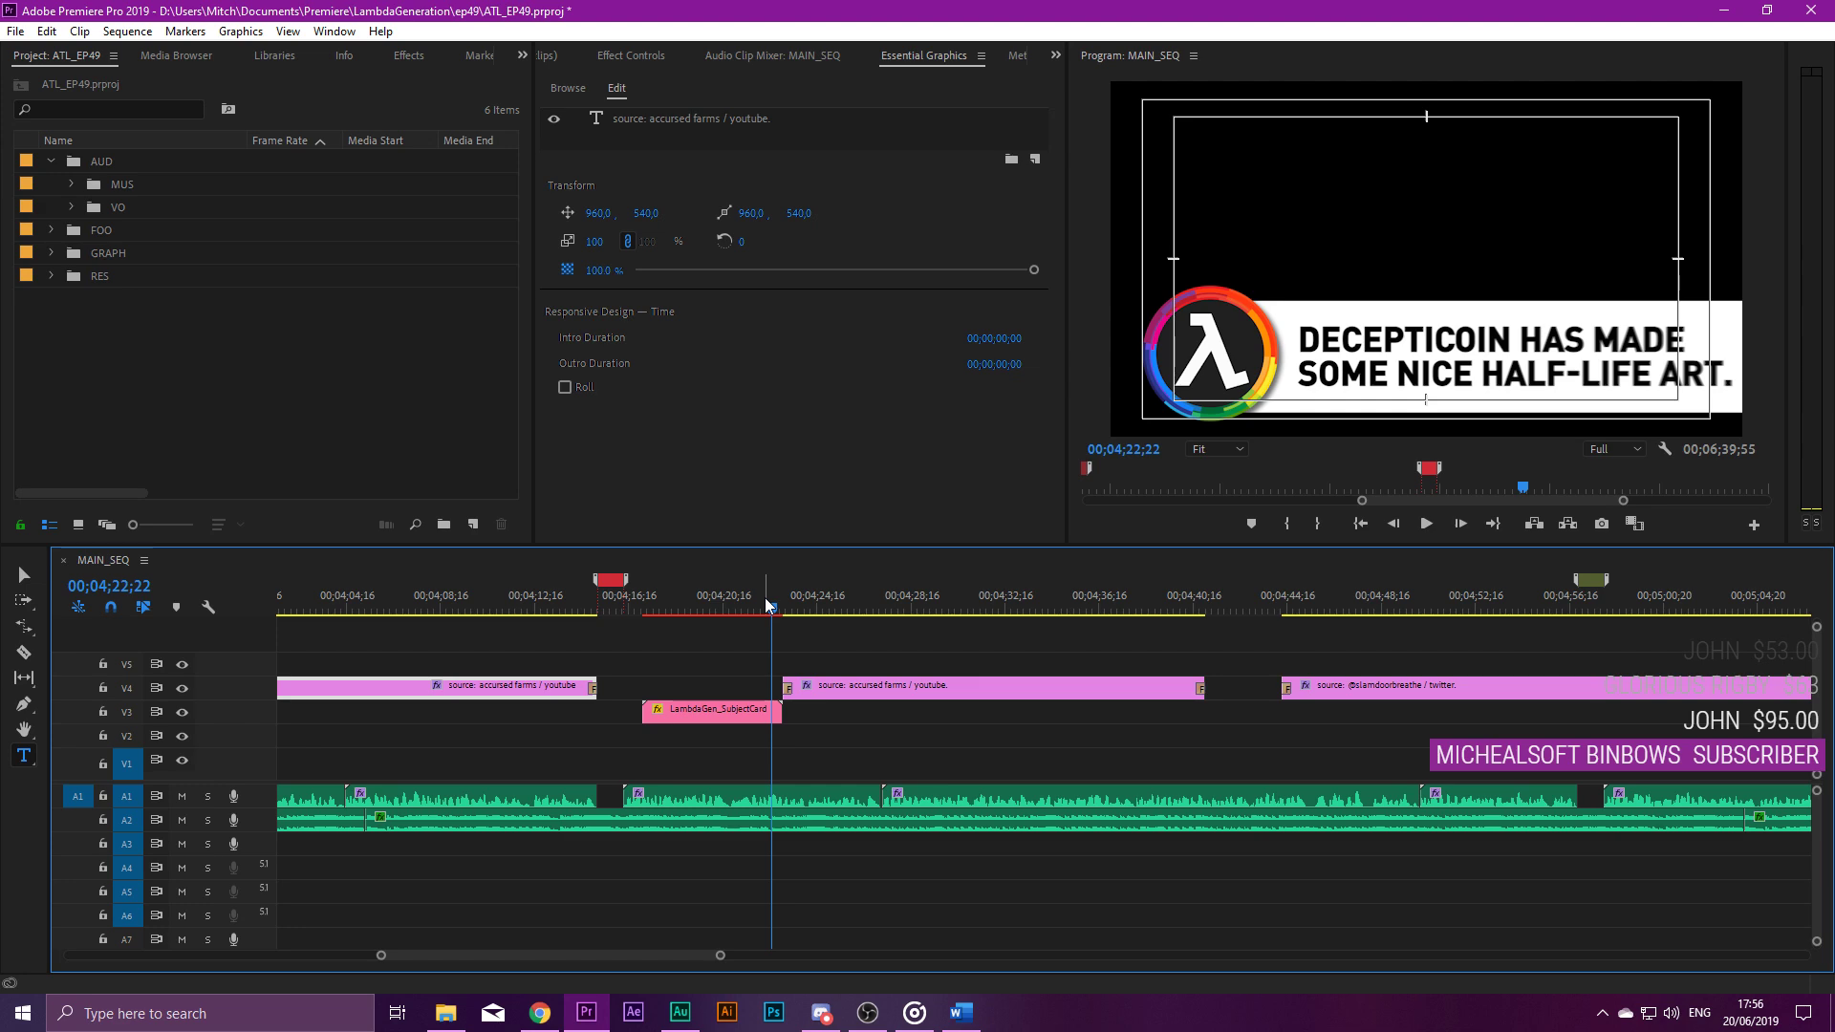
{"action": "key", "text": "minus"}
{"action": "key", "text": "minus"}
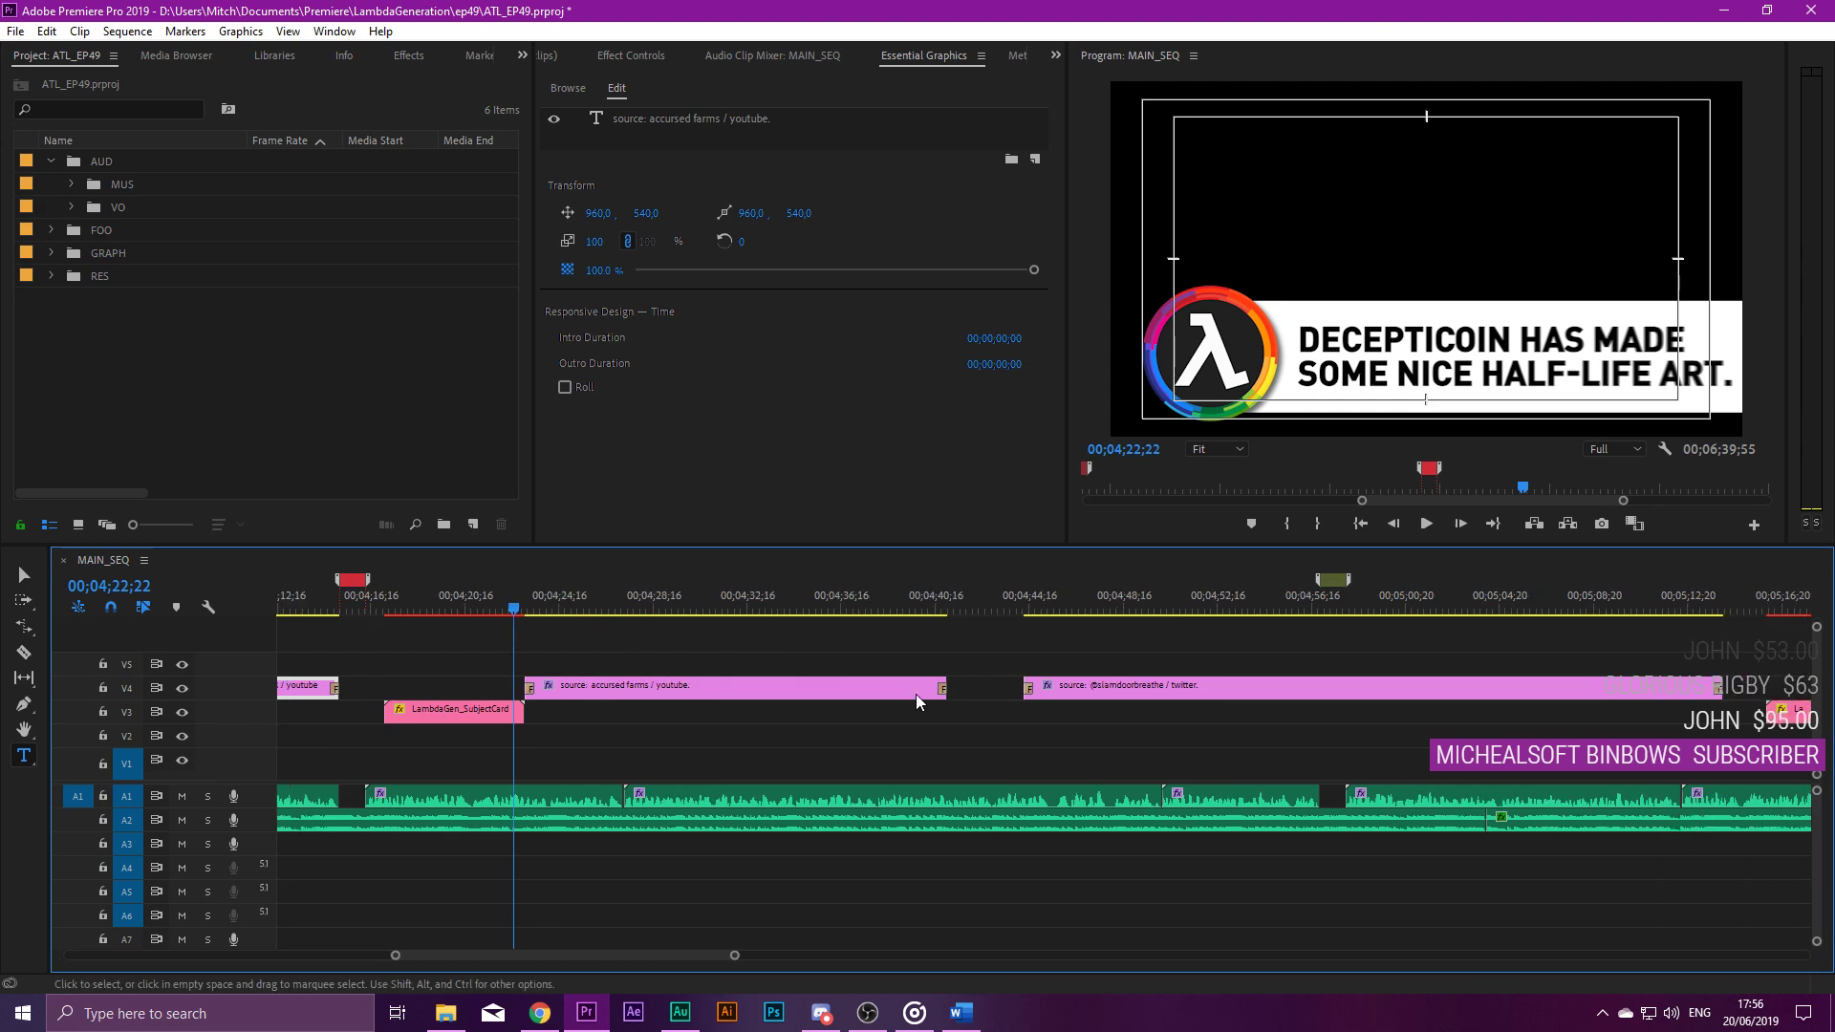
{"action": "left_click", "coordinate": [1074, 685]}
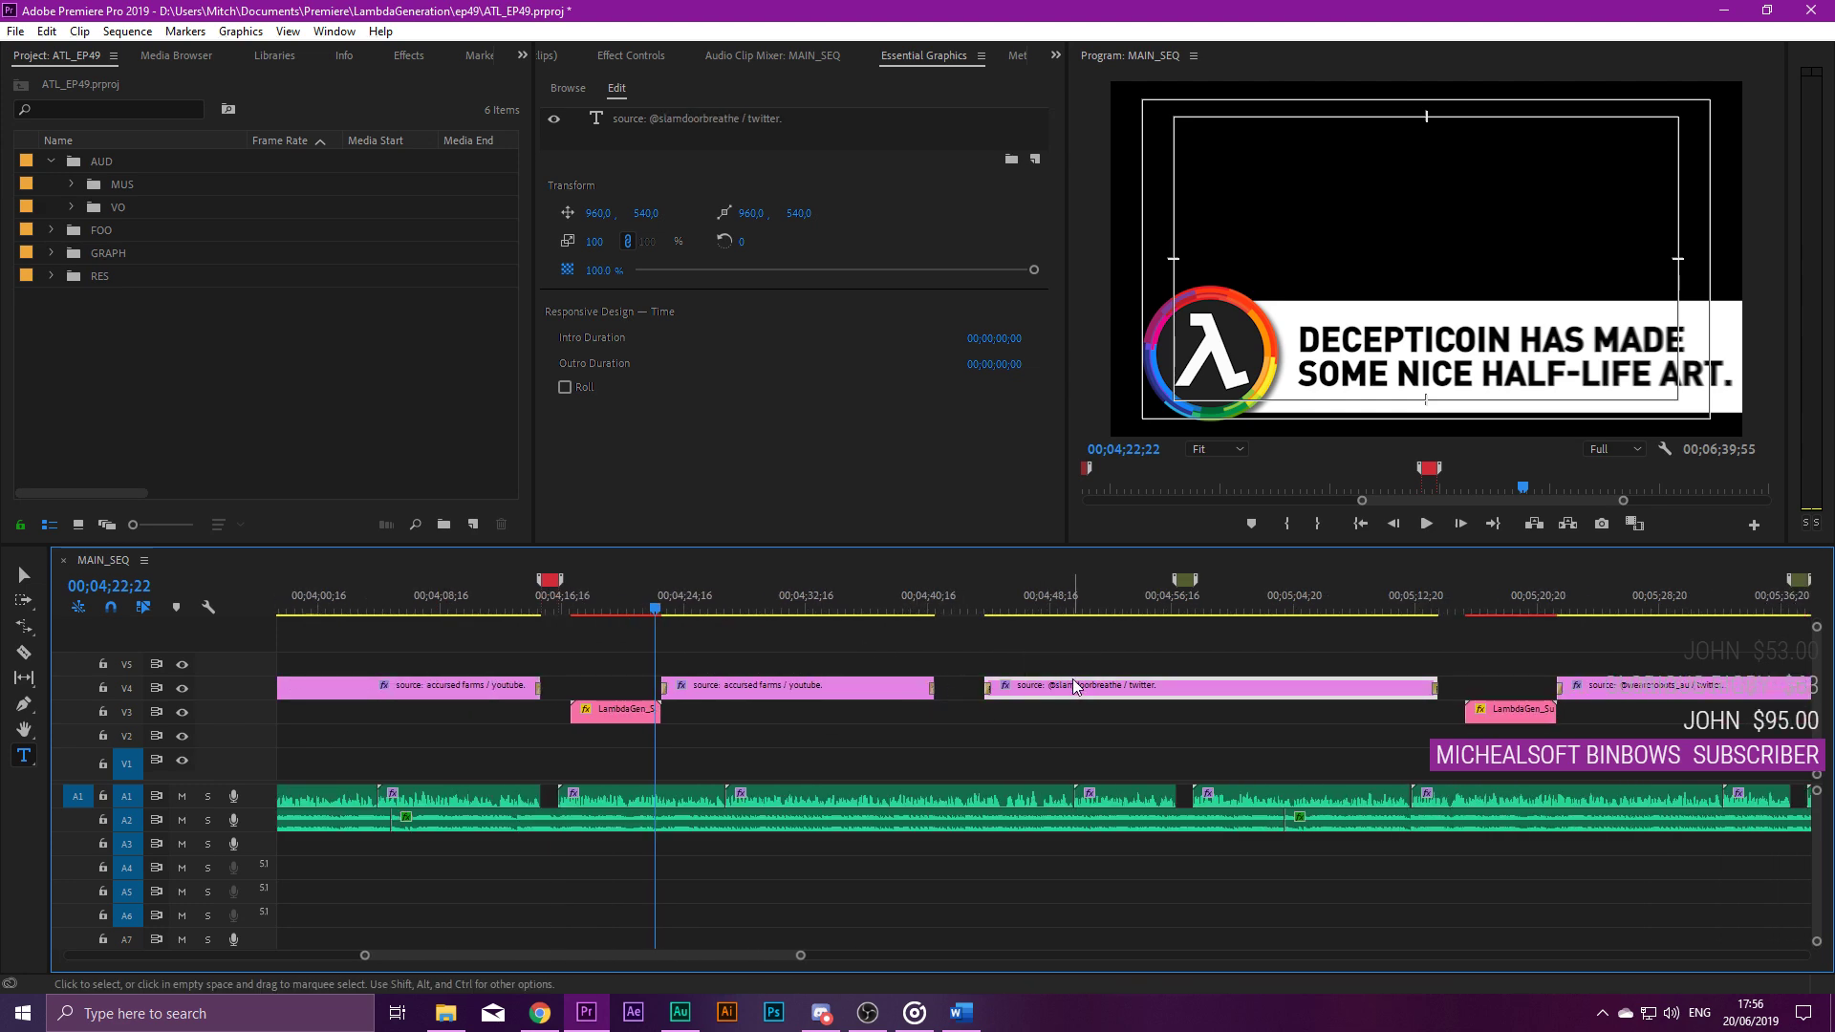
{"action": "key", "text": "Delete"}
{"action": "left_click_drag", "start_coordinate": [935, 686], "coordinate": [1174, 703]}
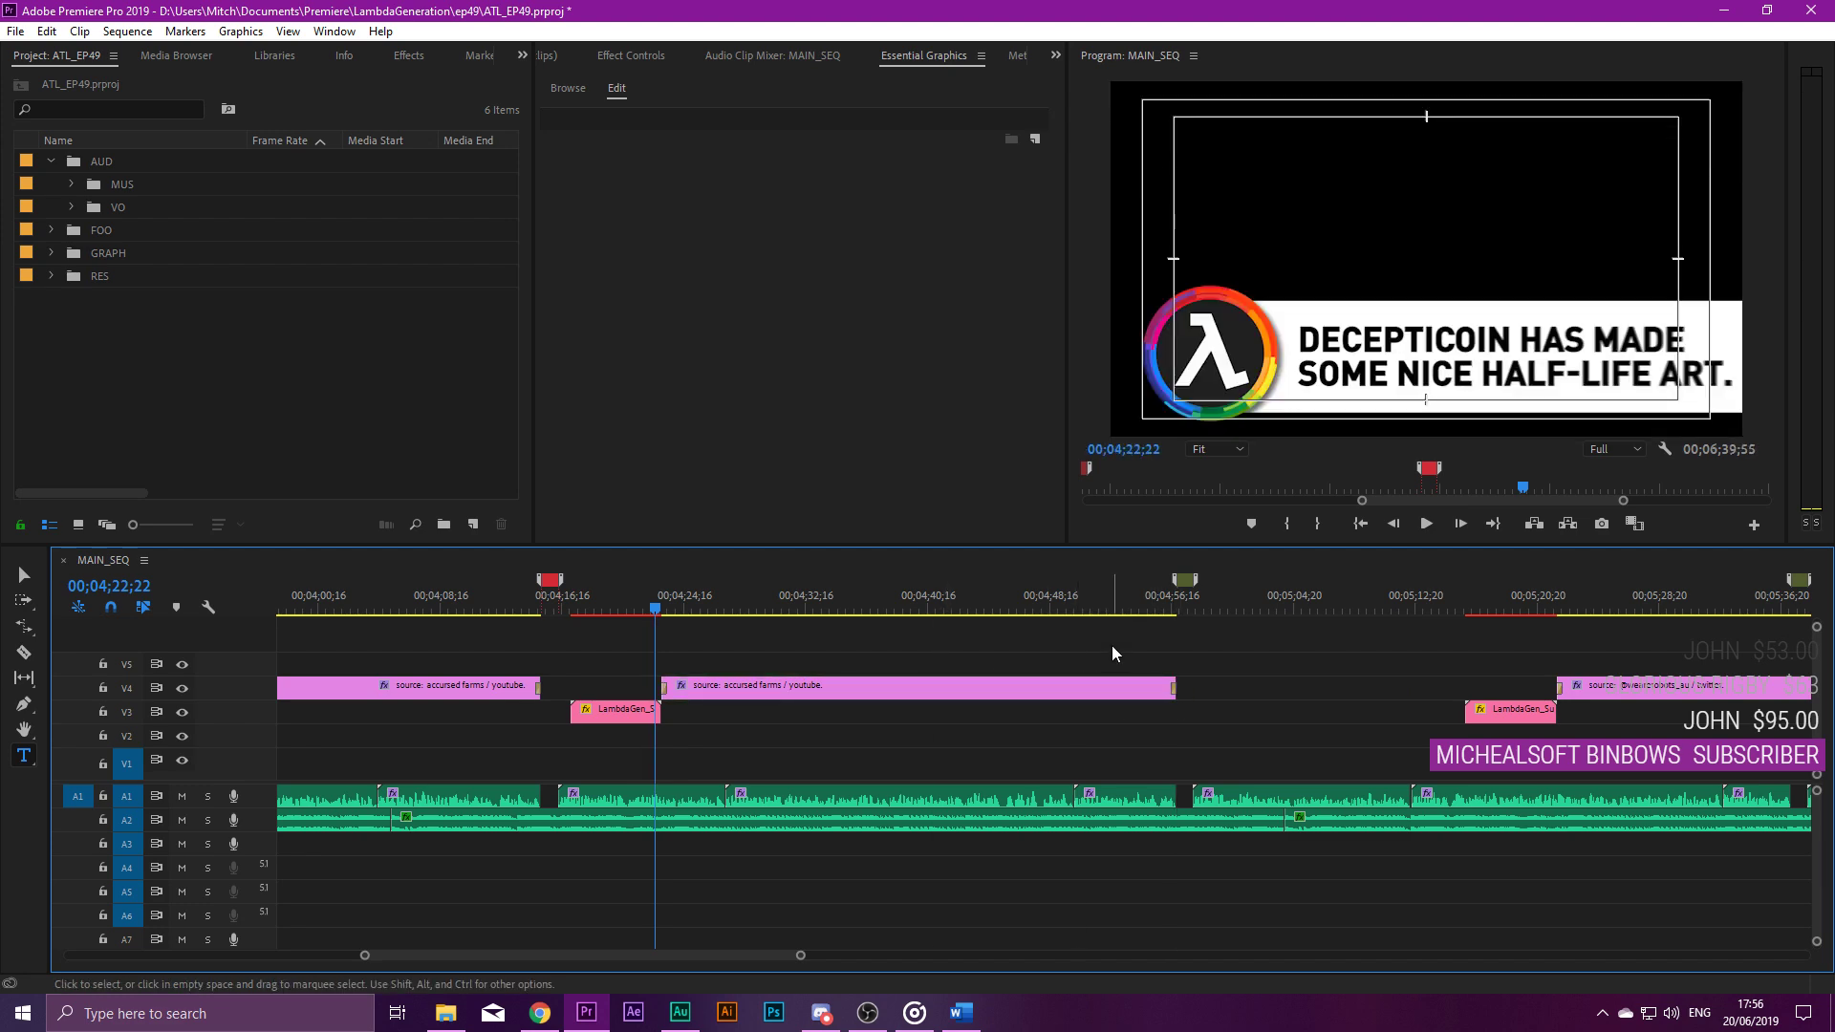
Check how the extended source caption starts and ends against the voice-over and the nearby marker.
{"action": "scroll", "coordinate": [652, 639], "scroll_direction": "up", "scroll_amount": 3}
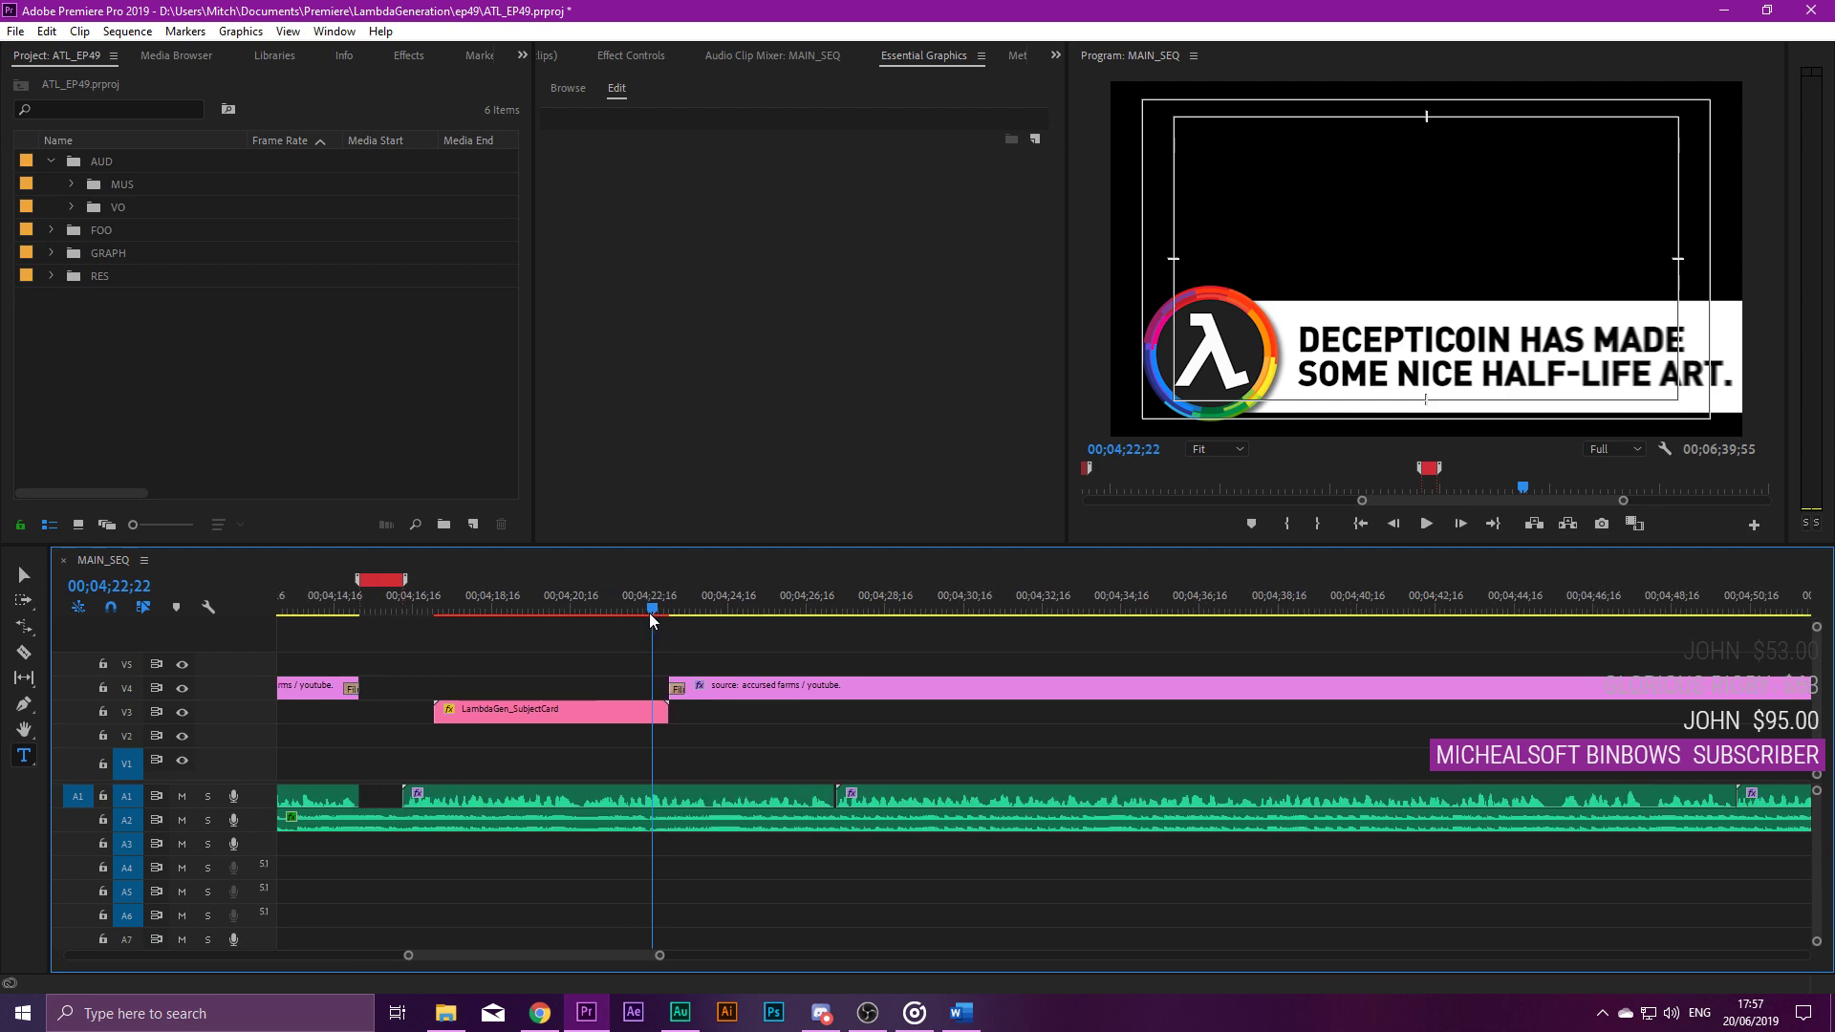
{"action": "left_click", "coordinate": [675, 610]}
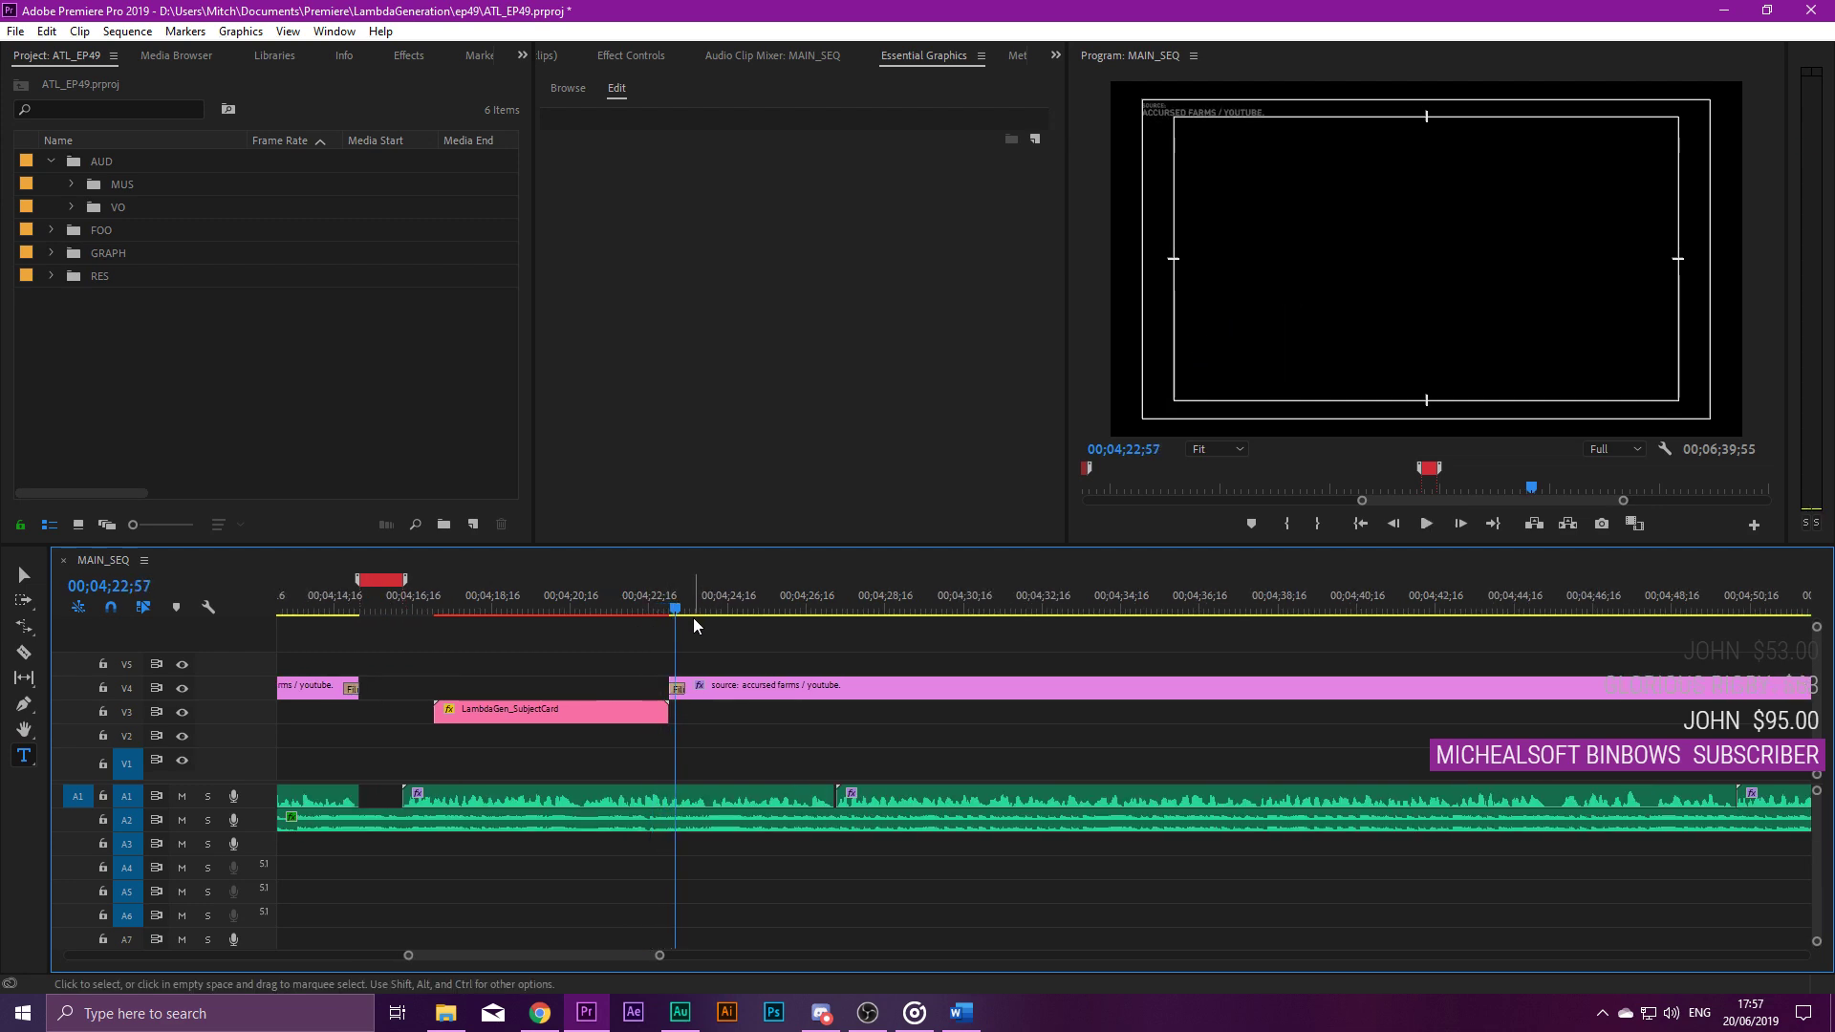
{"action": "key", "text": "space"}
{"action": "key", "text": "space"}
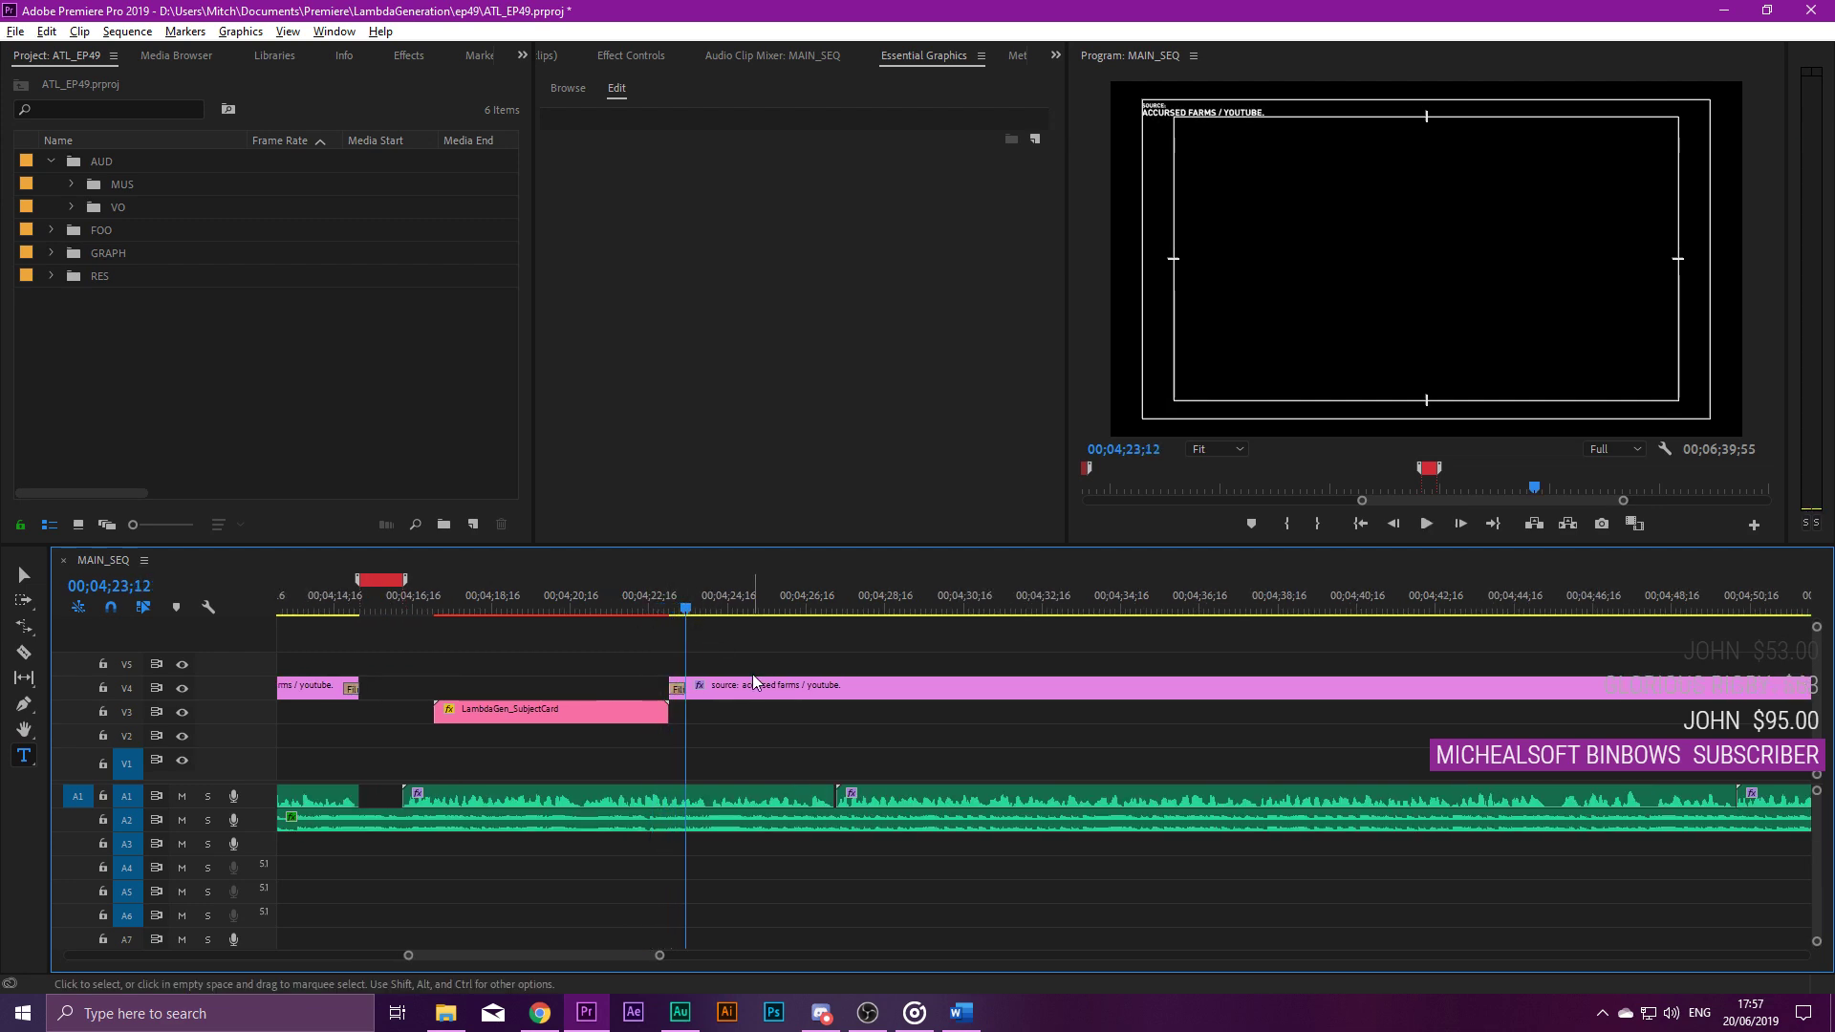
{"action": "scroll", "coordinate": [750, 669], "scroll_direction": "down", "scroll_amount": 3}
{"action": "scroll", "coordinate": [744, 669], "scroll_direction": "down", "scroll_amount": 3}
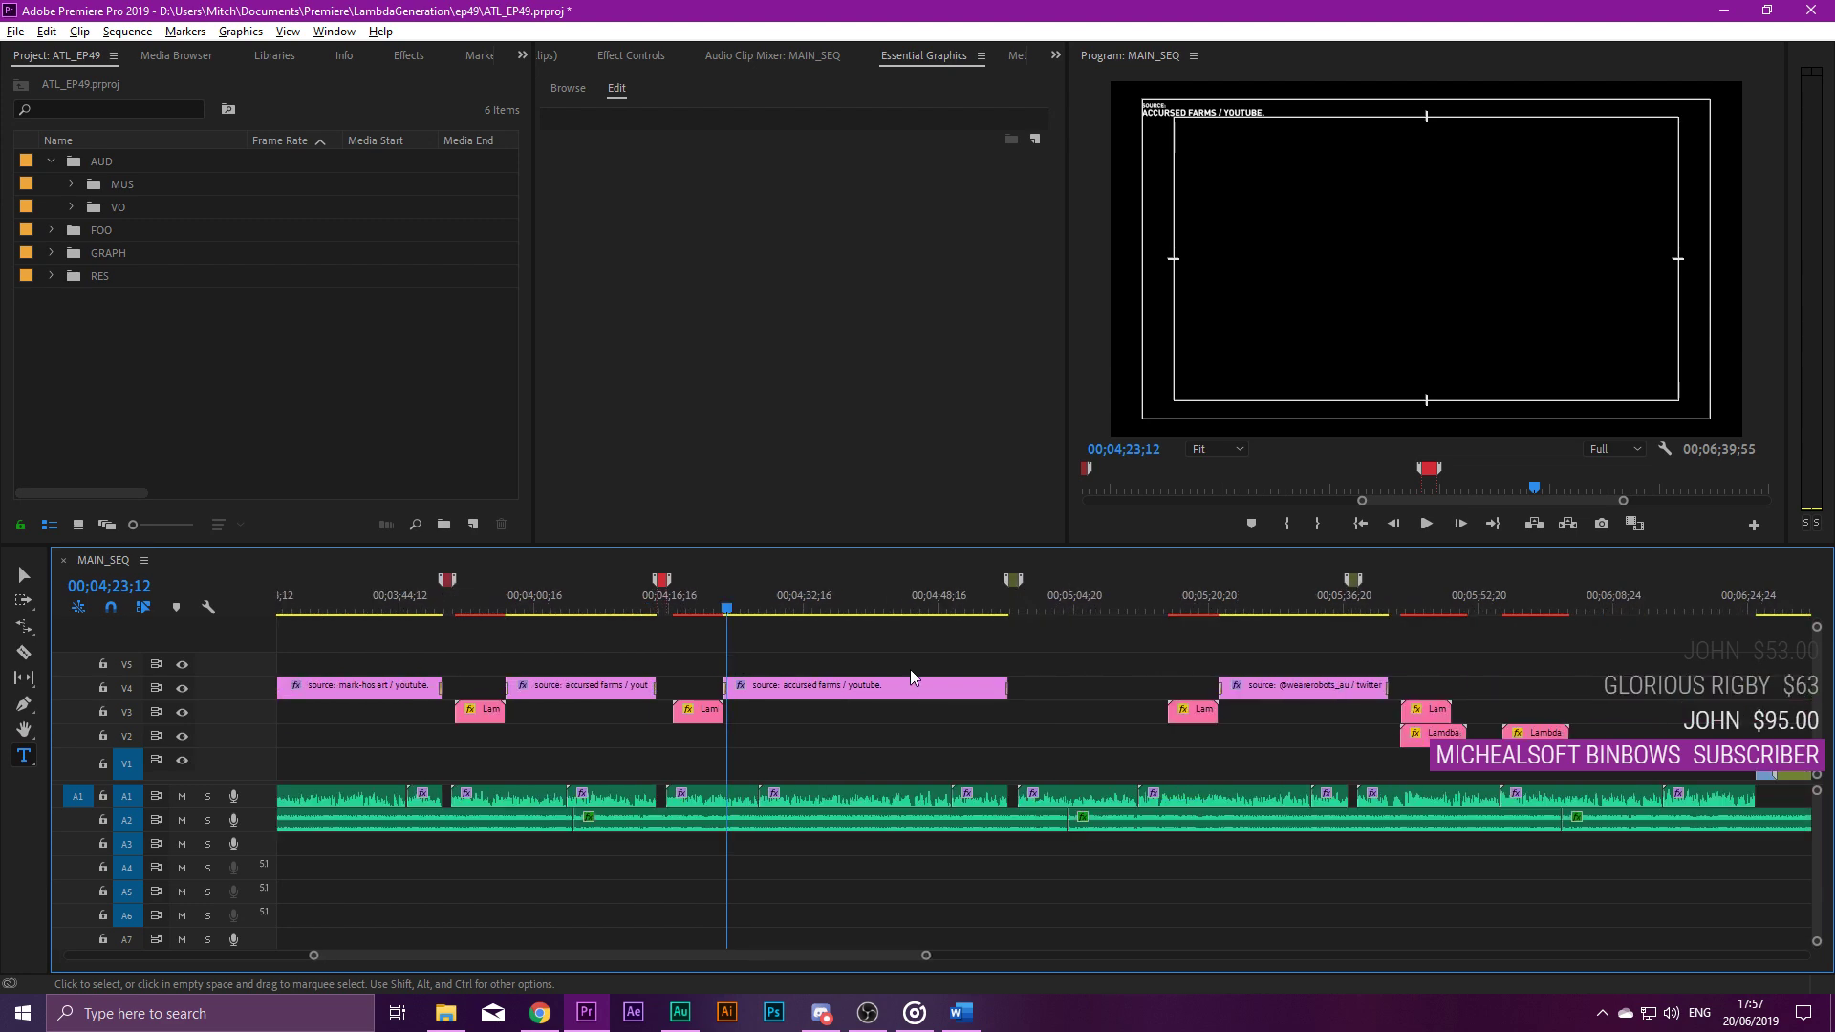
{"action": "left_click", "coordinate": [983, 604]}
{"action": "scroll", "coordinate": [1007, 650], "scroll_direction": "up", "scroll_amount": 4}
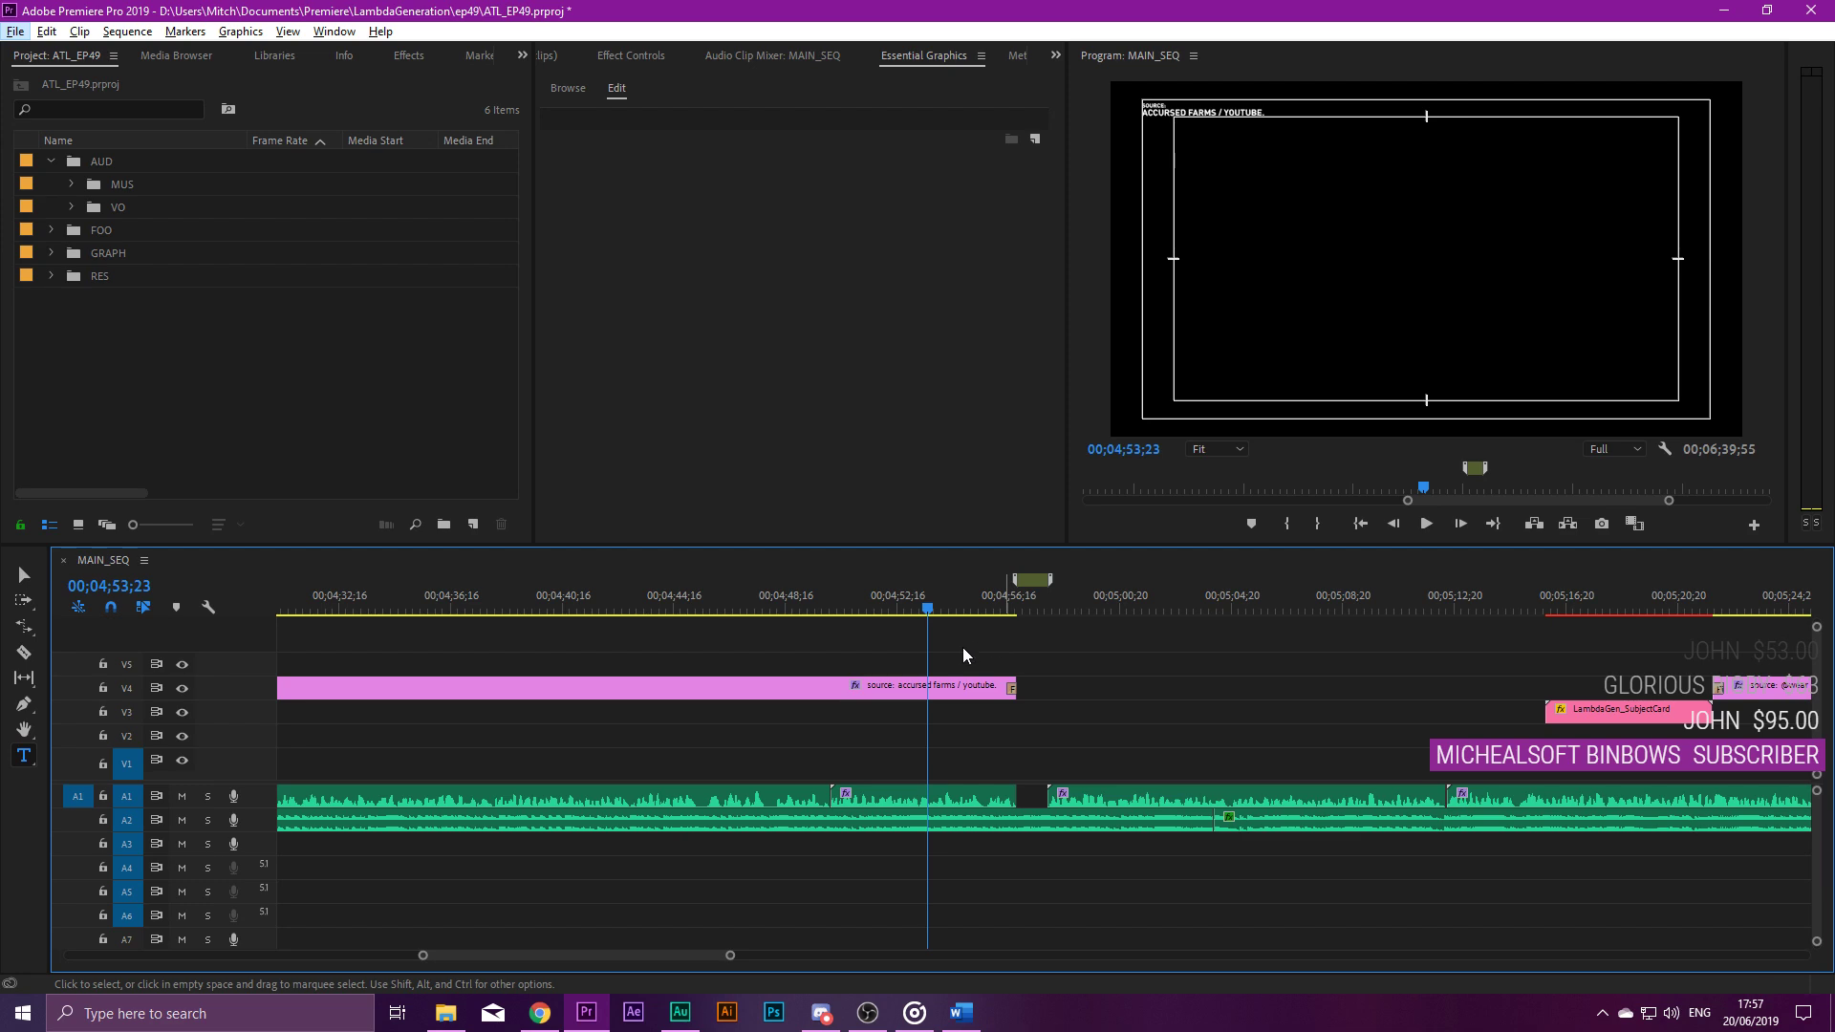
{"action": "scroll", "coordinate": [961, 650], "scroll_direction": "down", "scroll_amount": 5}
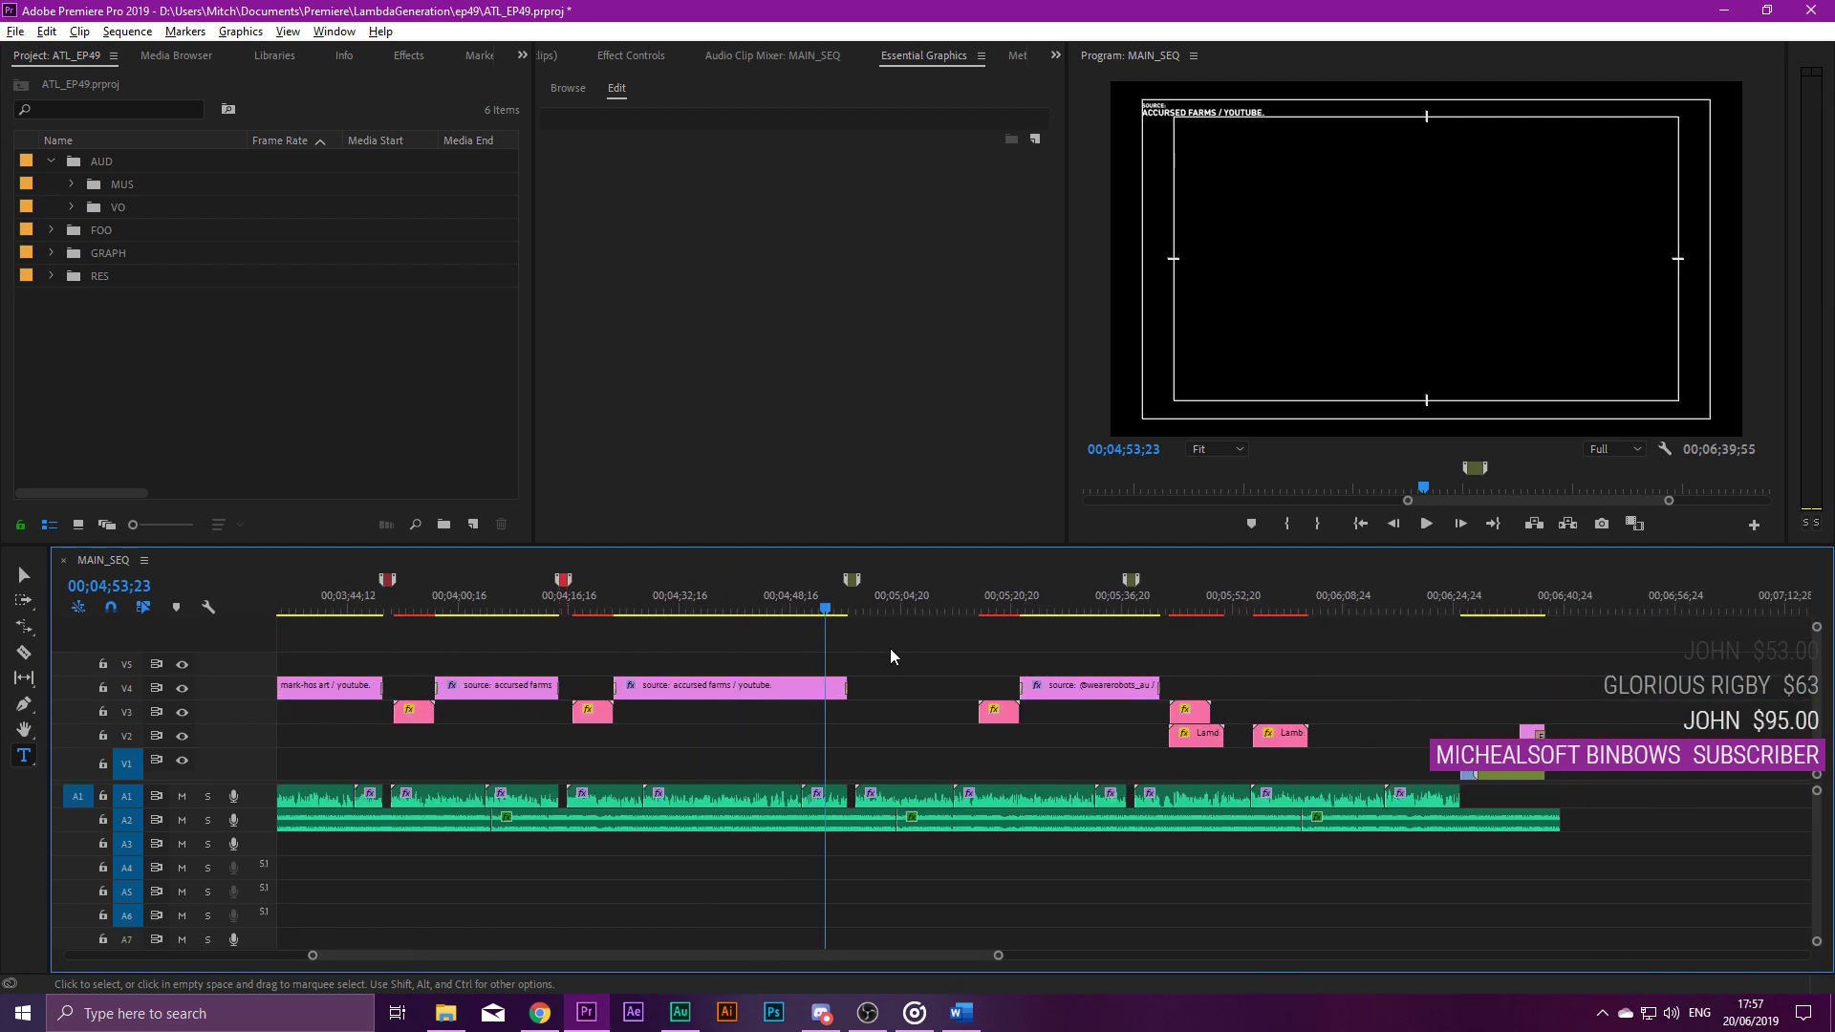
{"action": "scroll", "coordinate": [927, 648], "scroll_direction": "up", "scroll_amount": 3}
{"action": "left_click_drag", "start_coordinate": [1247, 726], "coordinate": [1103, 656]}
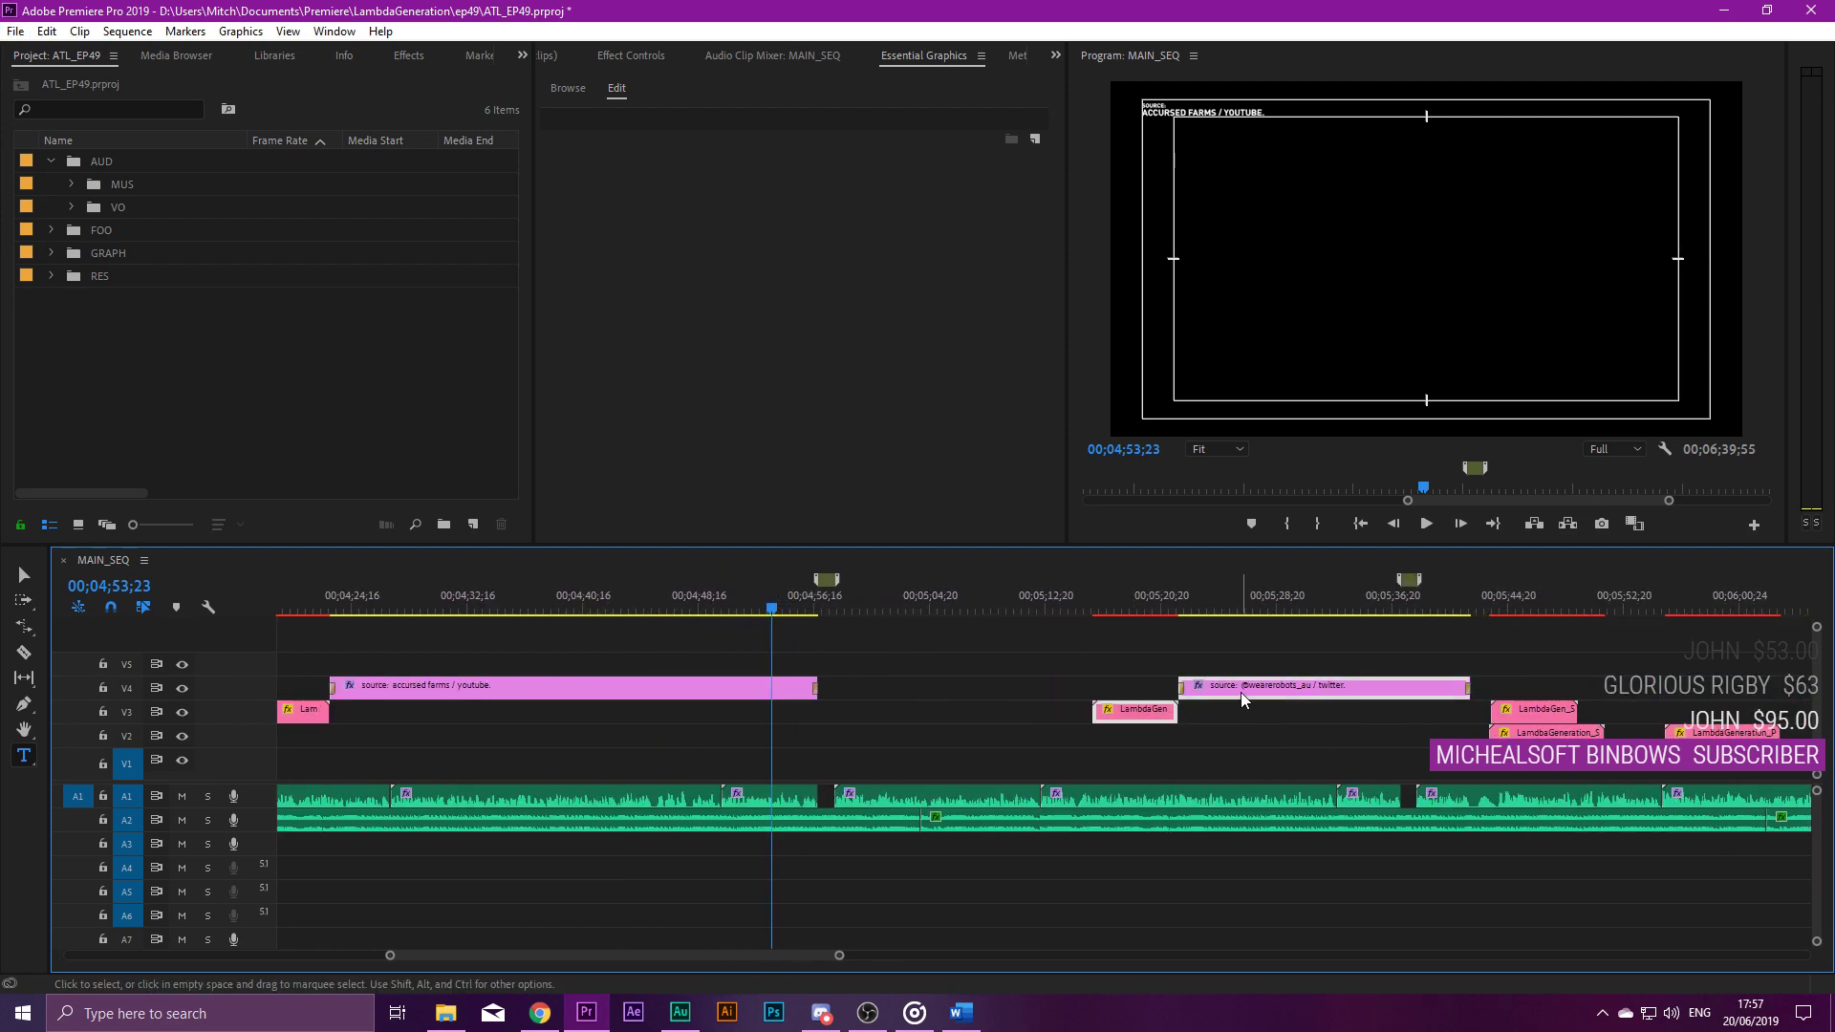
{"action": "left_click_drag", "start_coordinate": [1237, 686], "coordinate": [994, 699]}
{"action": "left_click", "coordinate": [876, 651]}
{"action": "left_click_drag", "start_coordinate": [806, 609], "coordinate": [842, 602]}
Change the marker near 00;04;56 to red and play through the moved We Are Robots subject card.
{"action": "double_click", "coordinate": [827, 580]}
{"action": "left_click", "coordinate": [863, 403]}
{"action": "left_click", "coordinate": [1099, 191]}
{"action": "key", "text": "space"}
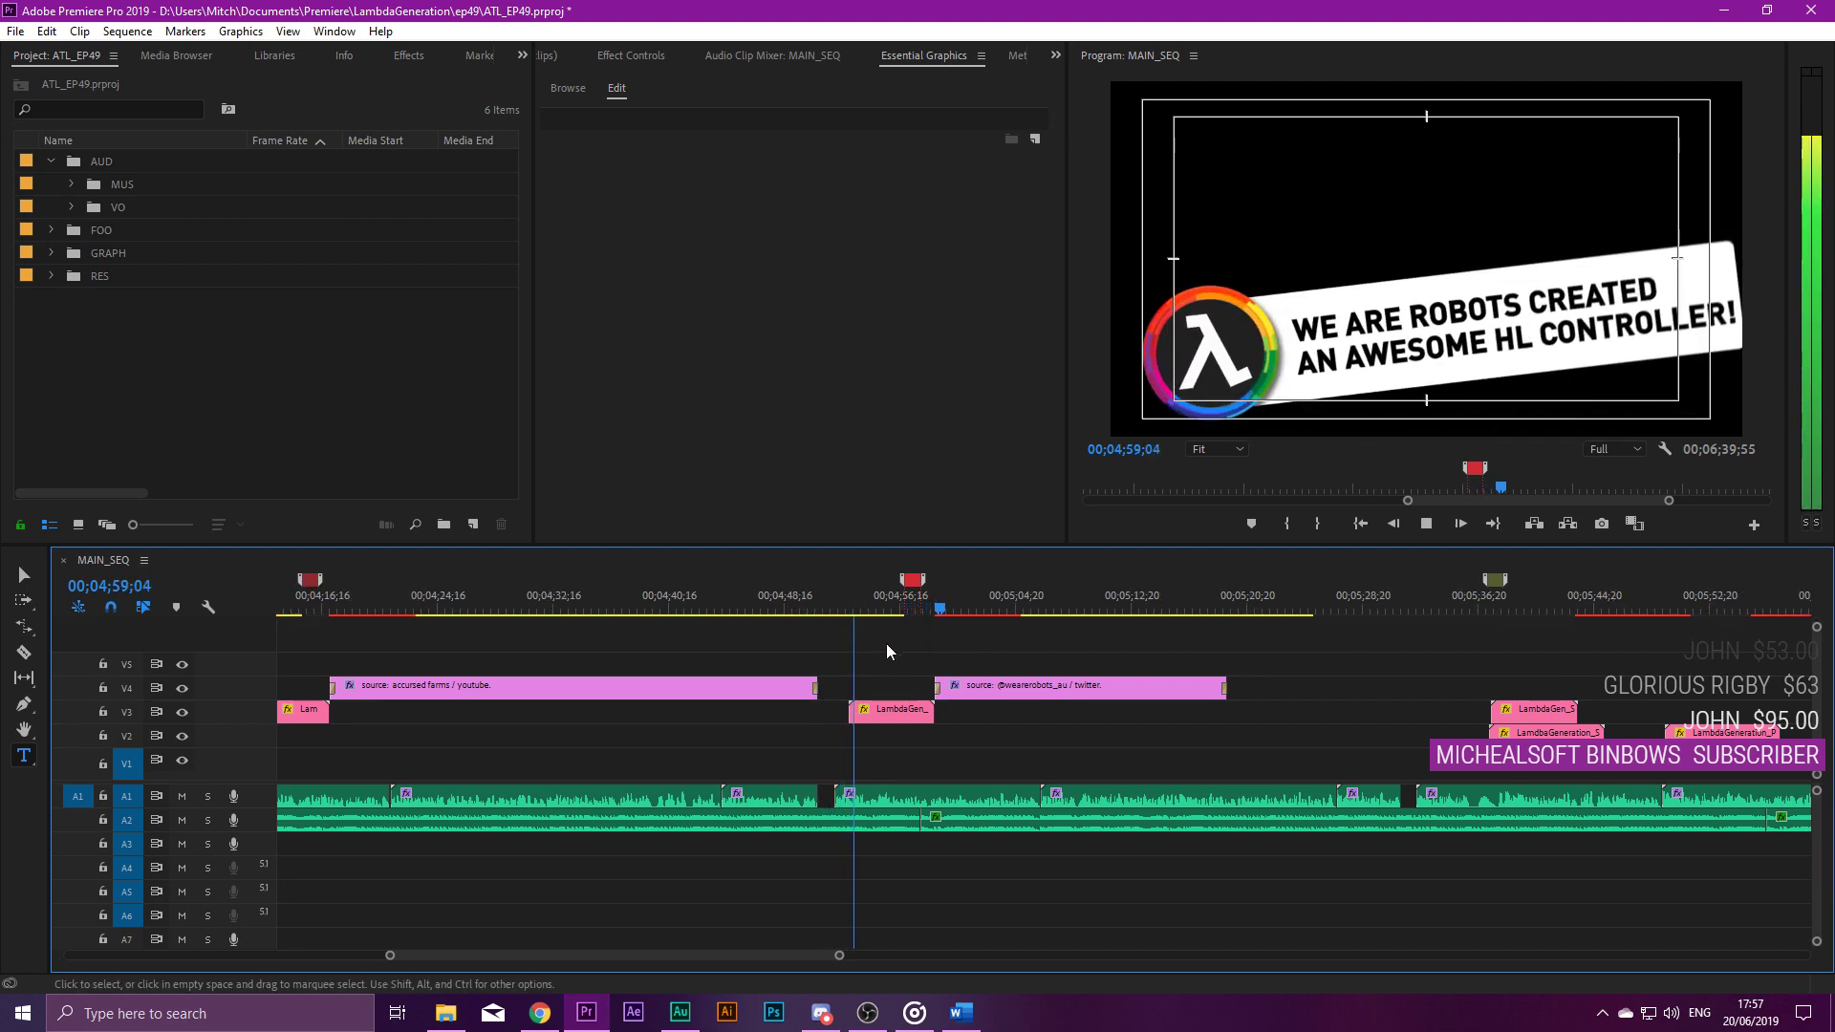
Enlarge the program monitor and replace "accursed farms" with "decepticoin" in the extended source caption.
{"action": "scroll", "coordinate": [778, 646], "scroll_direction": "up", "scroll_amount": 3}
{"action": "left_click", "coordinate": [630, 609]}
{"action": "scroll", "coordinate": [656, 623], "scroll_direction": "up", "scroll_amount": 3}
{"action": "left_click_drag", "start_coordinate": [596, 596], "coordinate": [871, 597]}
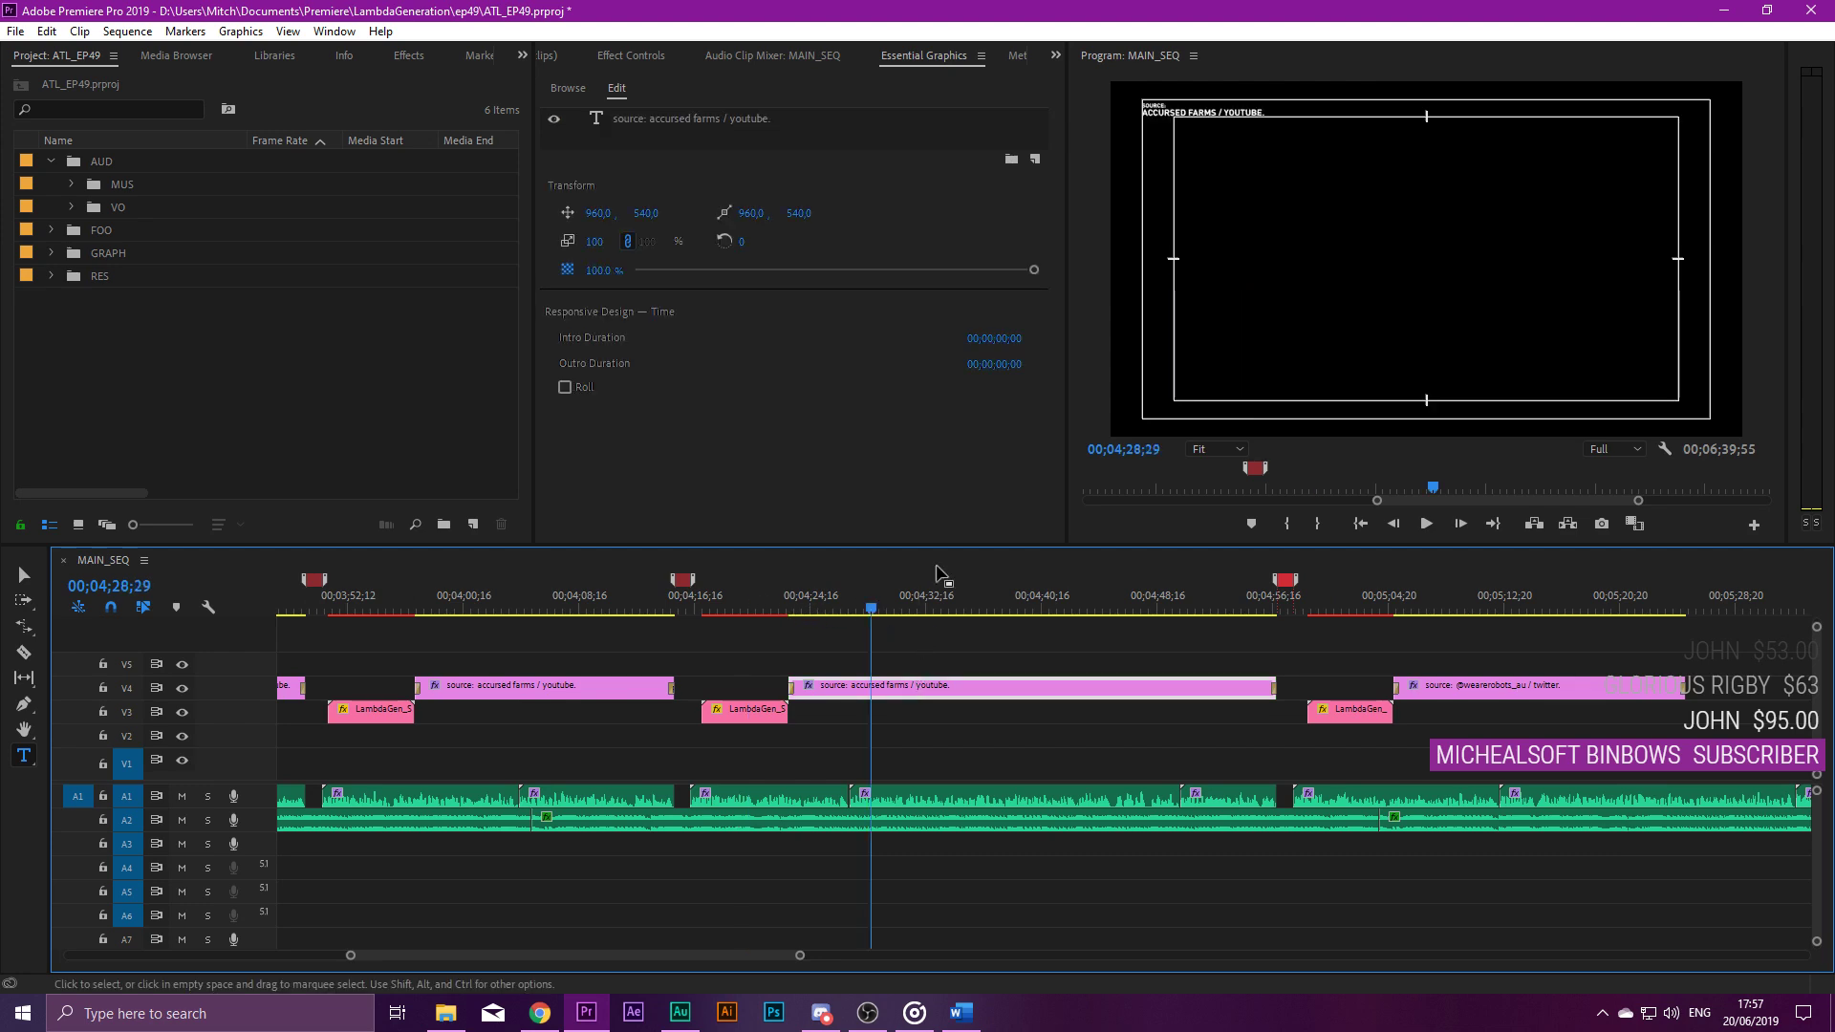
{"action": "double_click", "coordinate": [1138, 59]}
{"action": "left_click", "coordinate": [439, 153]}
{"action": "left_click_drag", "start_coordinate": [453, 151], "coordinate": [294, 148]}
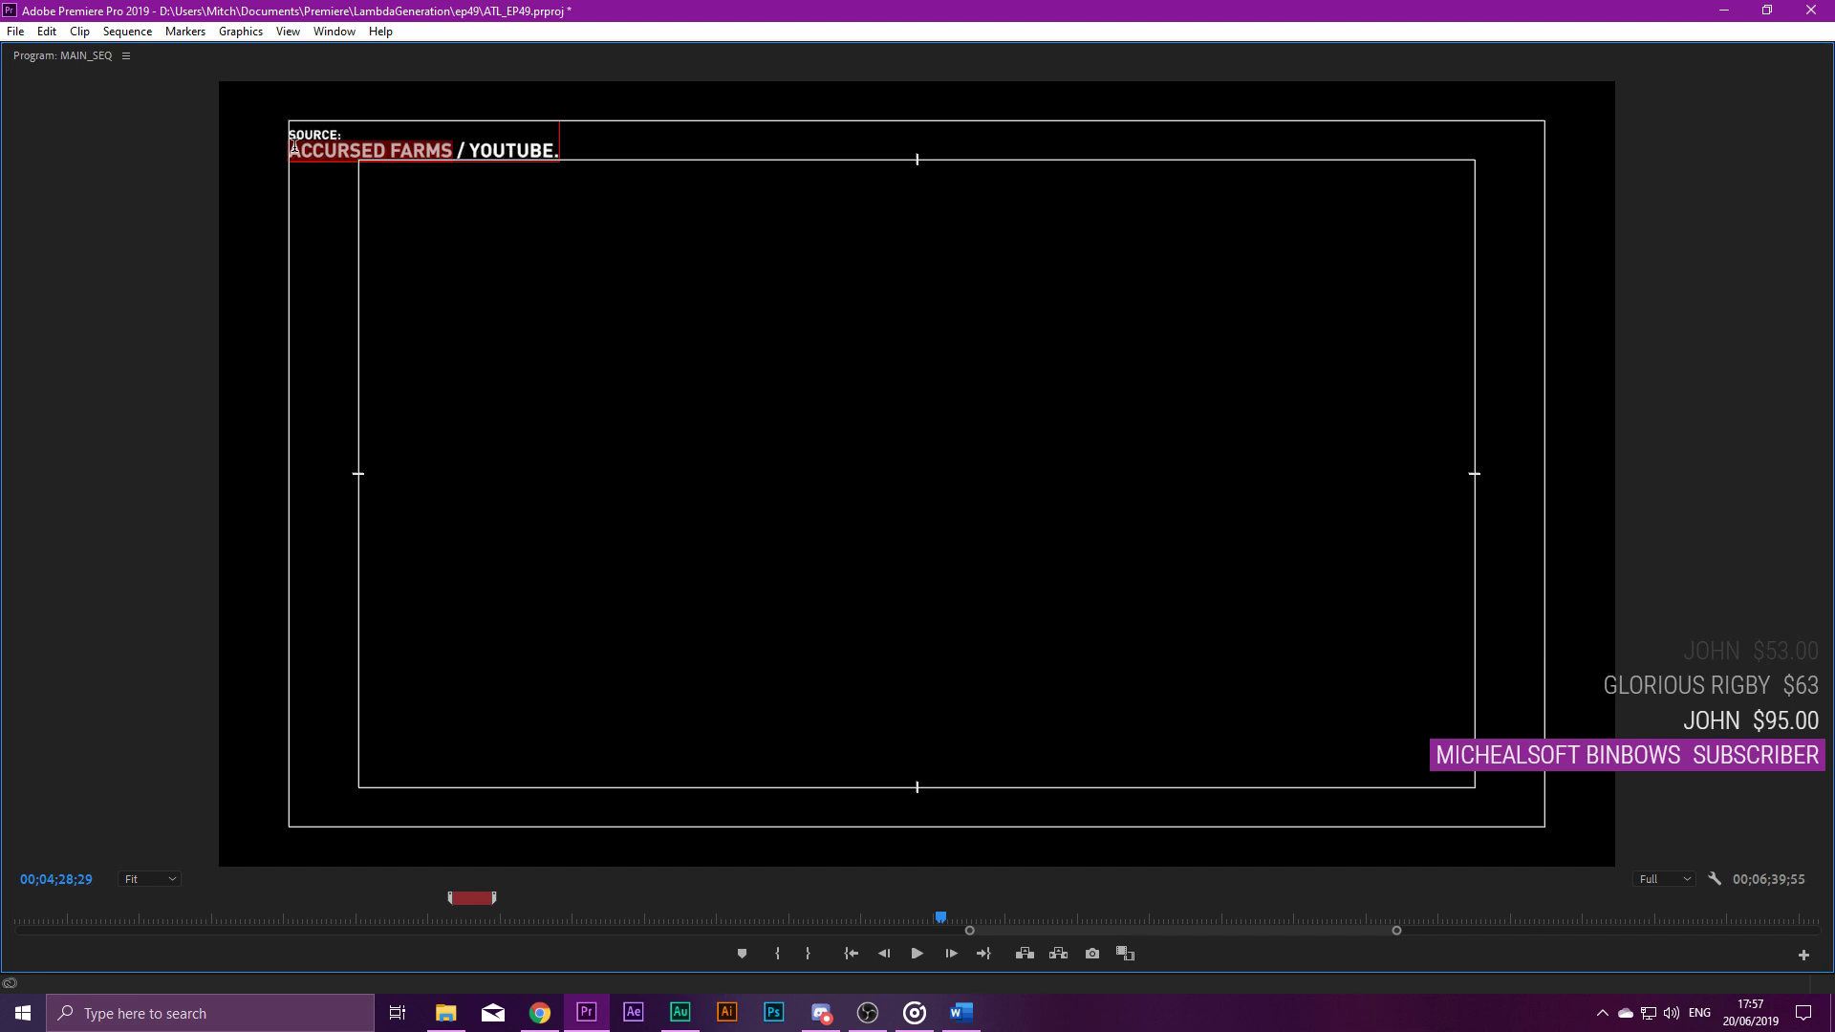
{"action": "type", "text": "DECEPTICOIN"}
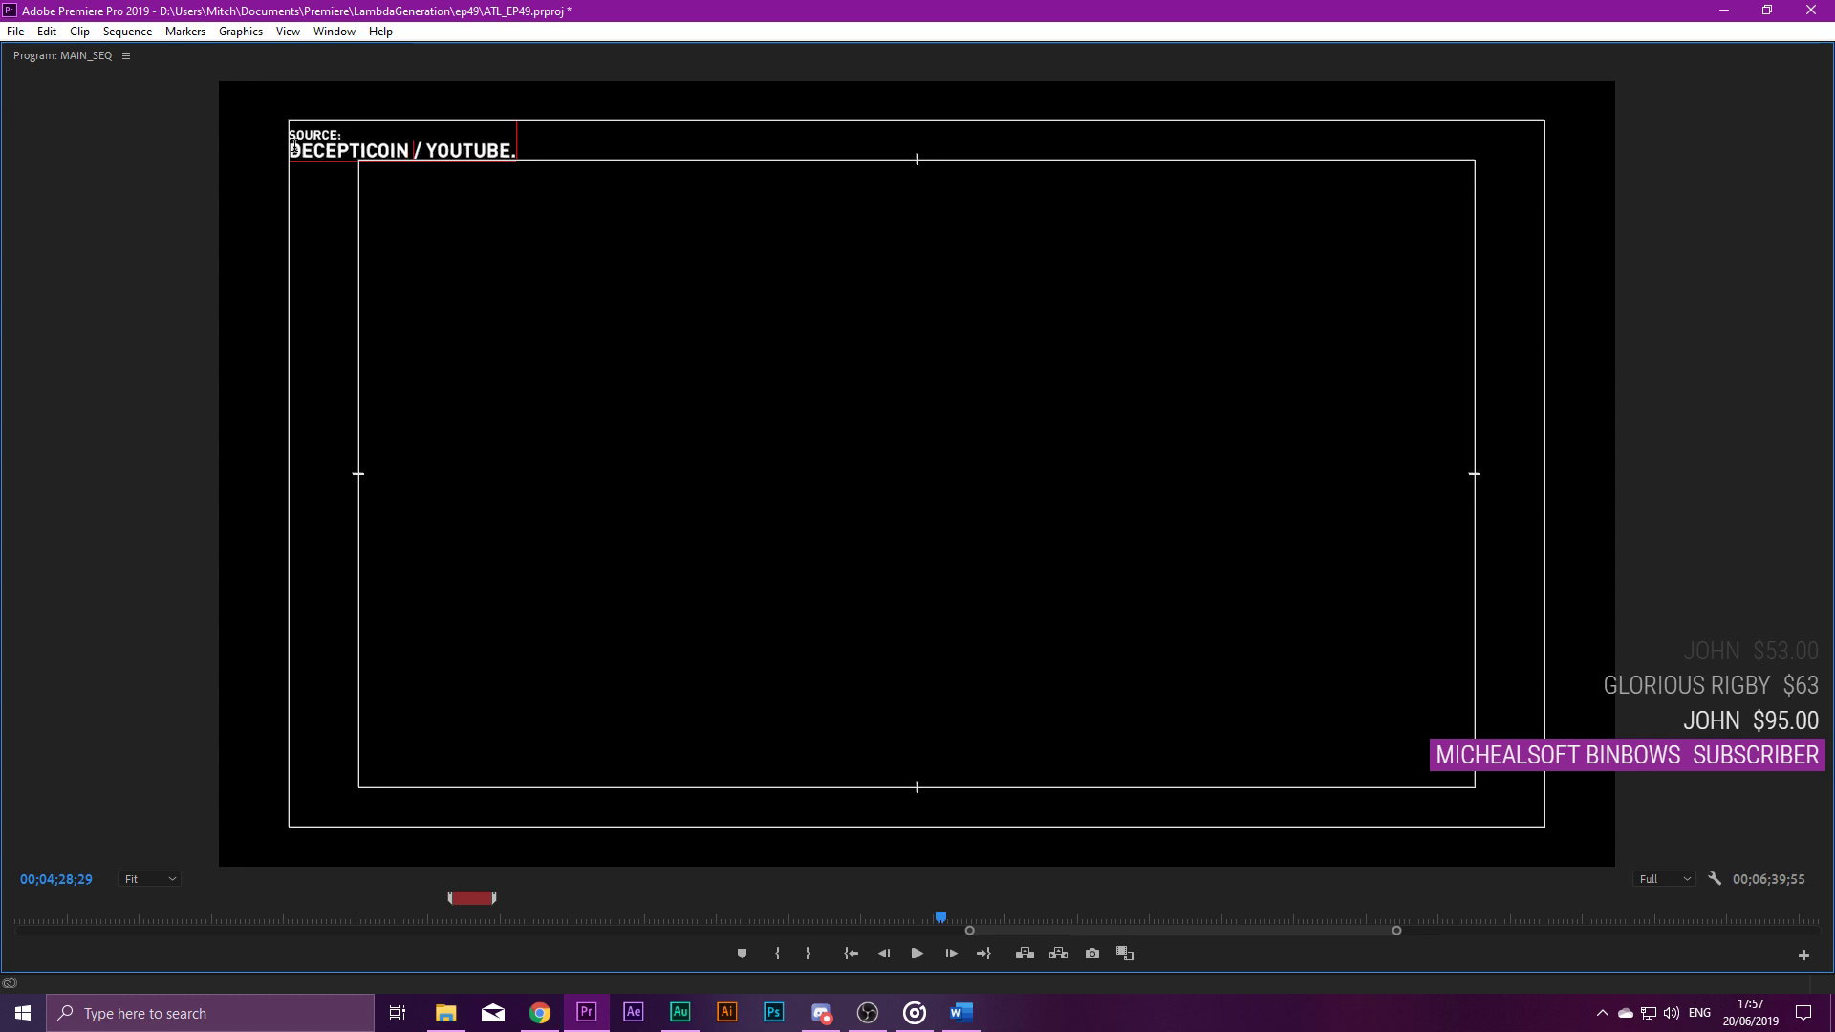
Replace "youtube" with "deviantart" in the Decepticoin source caption and restore the normal workspace layout.
{"action": "key", "text": "Delete"}
{"action": "key", "text": "Delete"}
{"action": "key", "text": "Delete"}
{"action": "key", "text": "Delete"}
{"action": "key", "text": "Delete"}
{"action": "key", "text": "Delete"}
{"action": "key", "text": "Delete"}
{"action": "type", "text": "DEVIANTART"}
{"action": "double_click", "coordinate": [61, 57]}
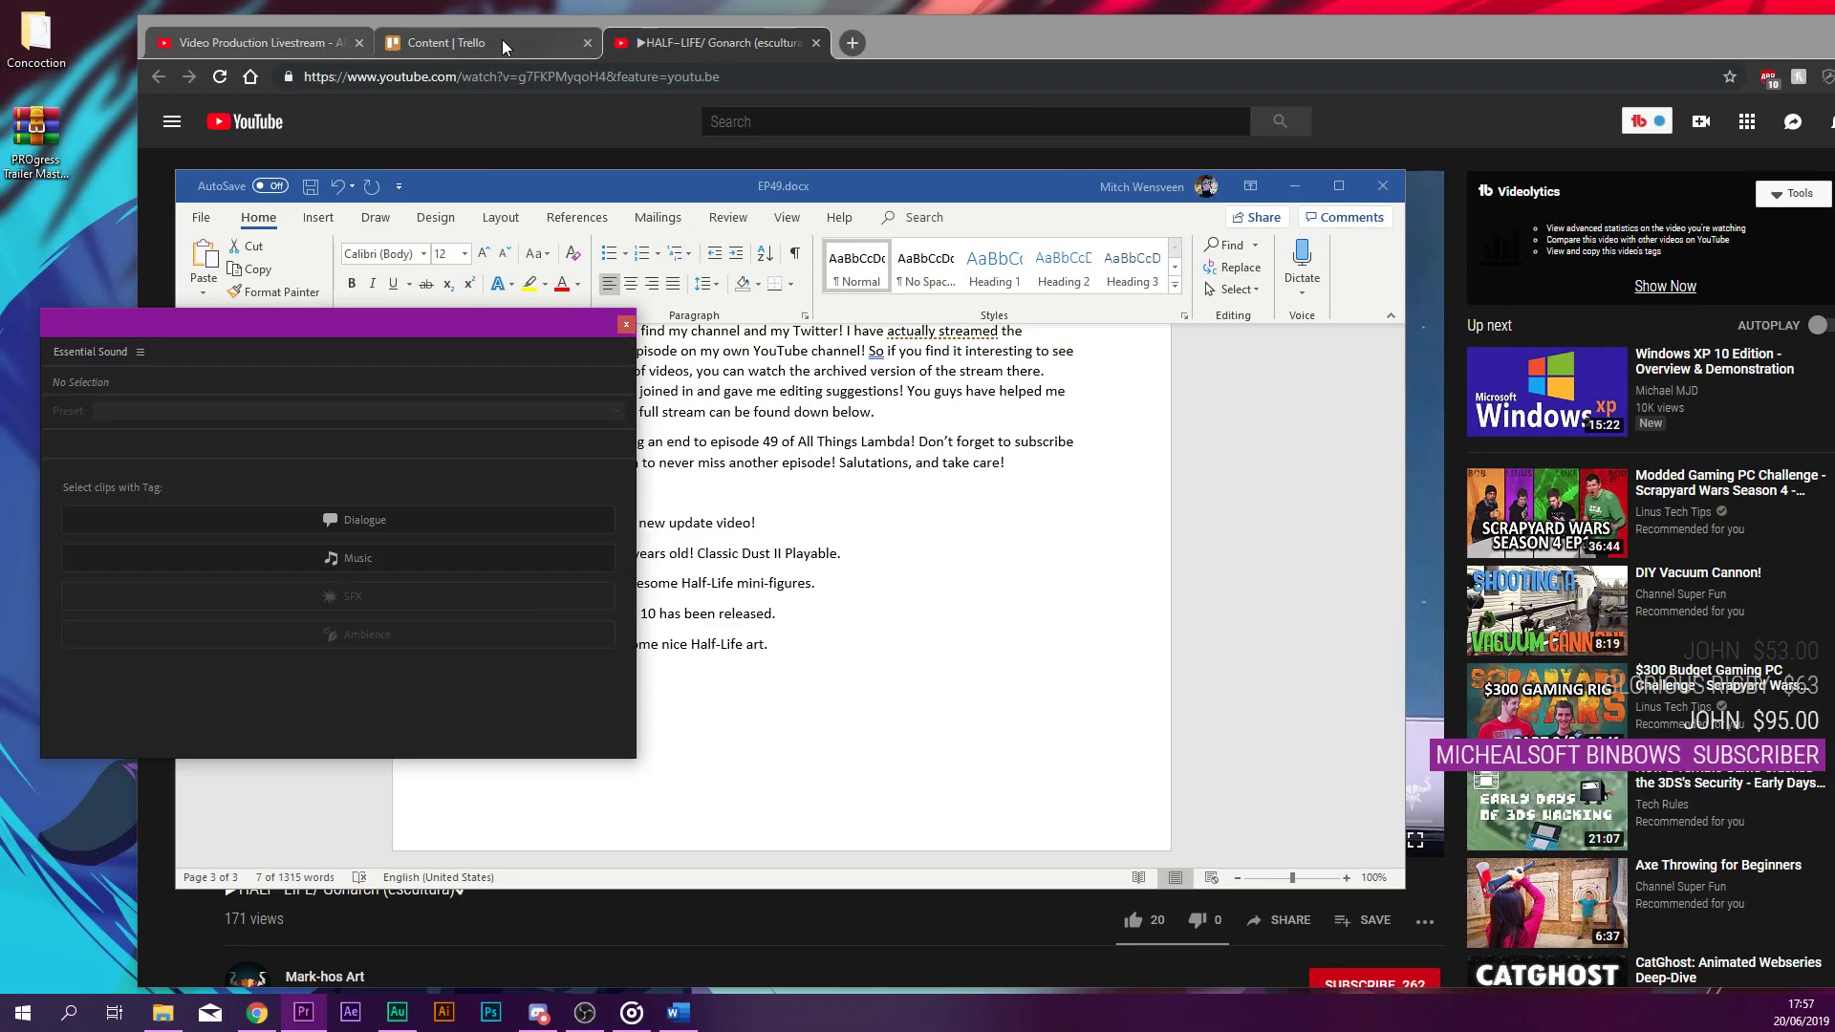
Look up the Decepticoin fan art card on the Content board in Trello, and save the Premiere Pro project.
{"action": "left_click", "coordinate": [502, 40]}
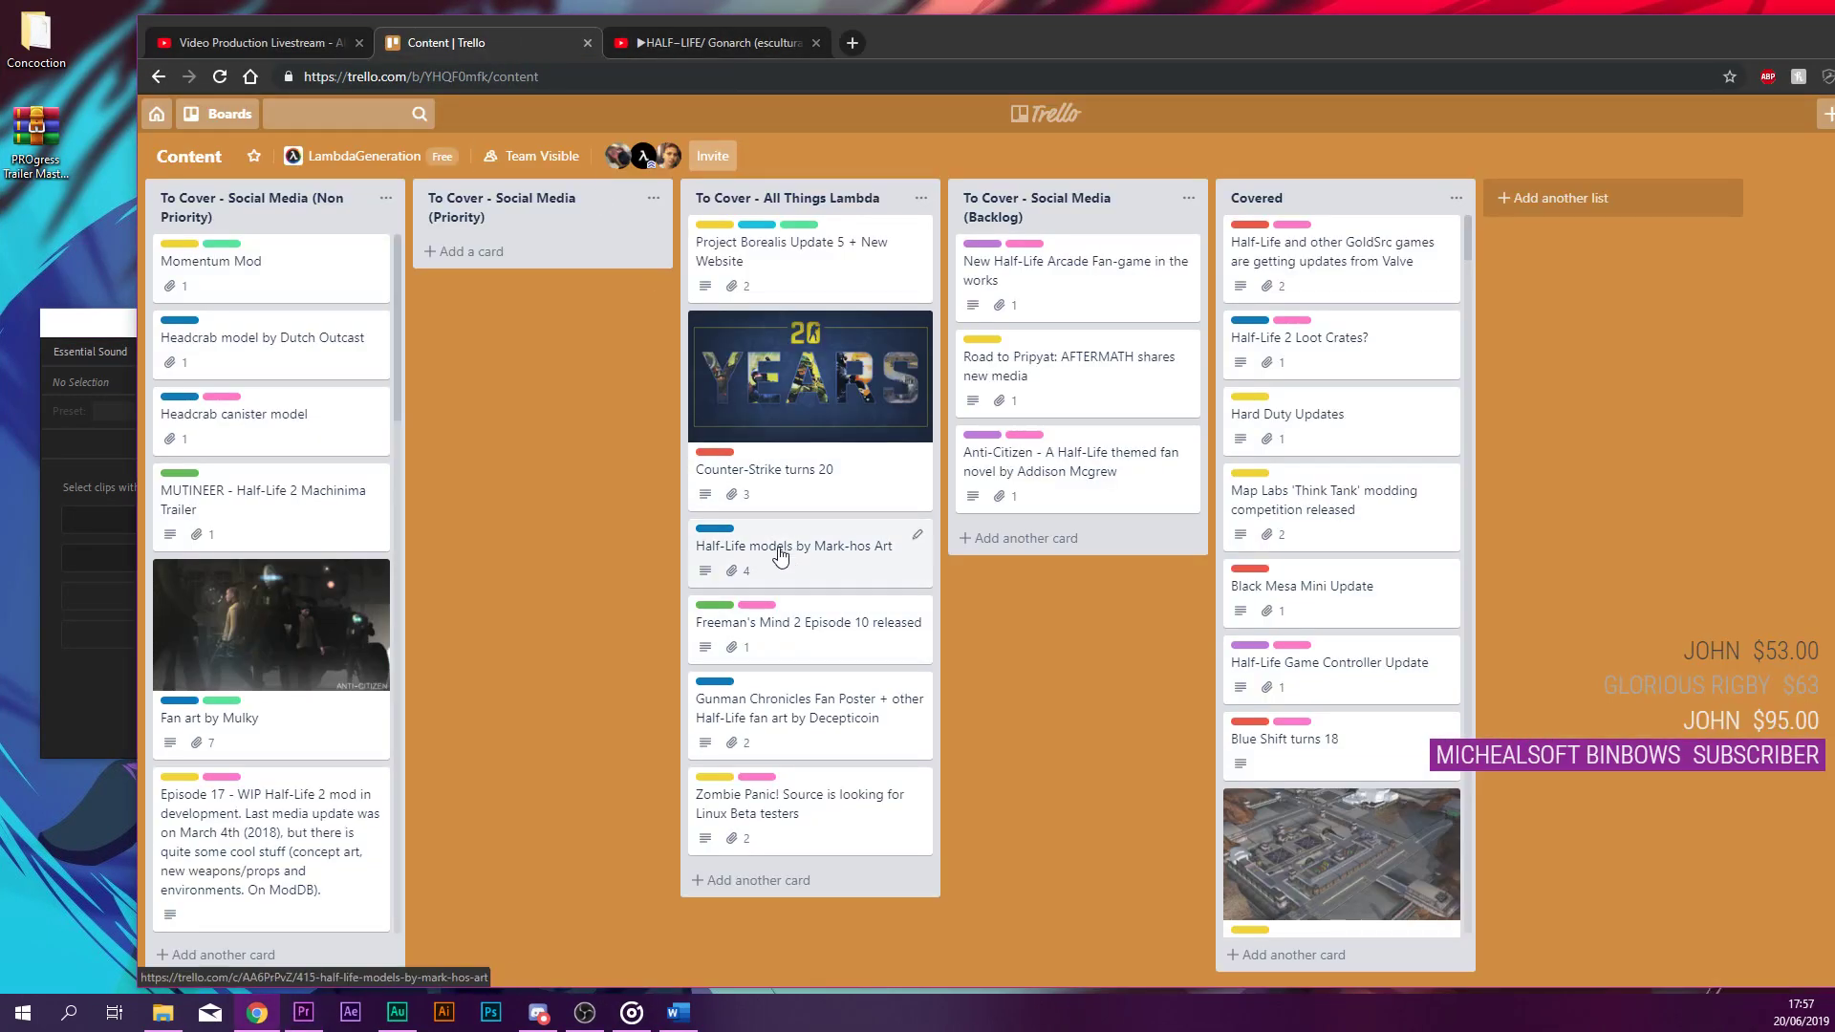
{"action": "left_click", "coordinate": [827, 746]}
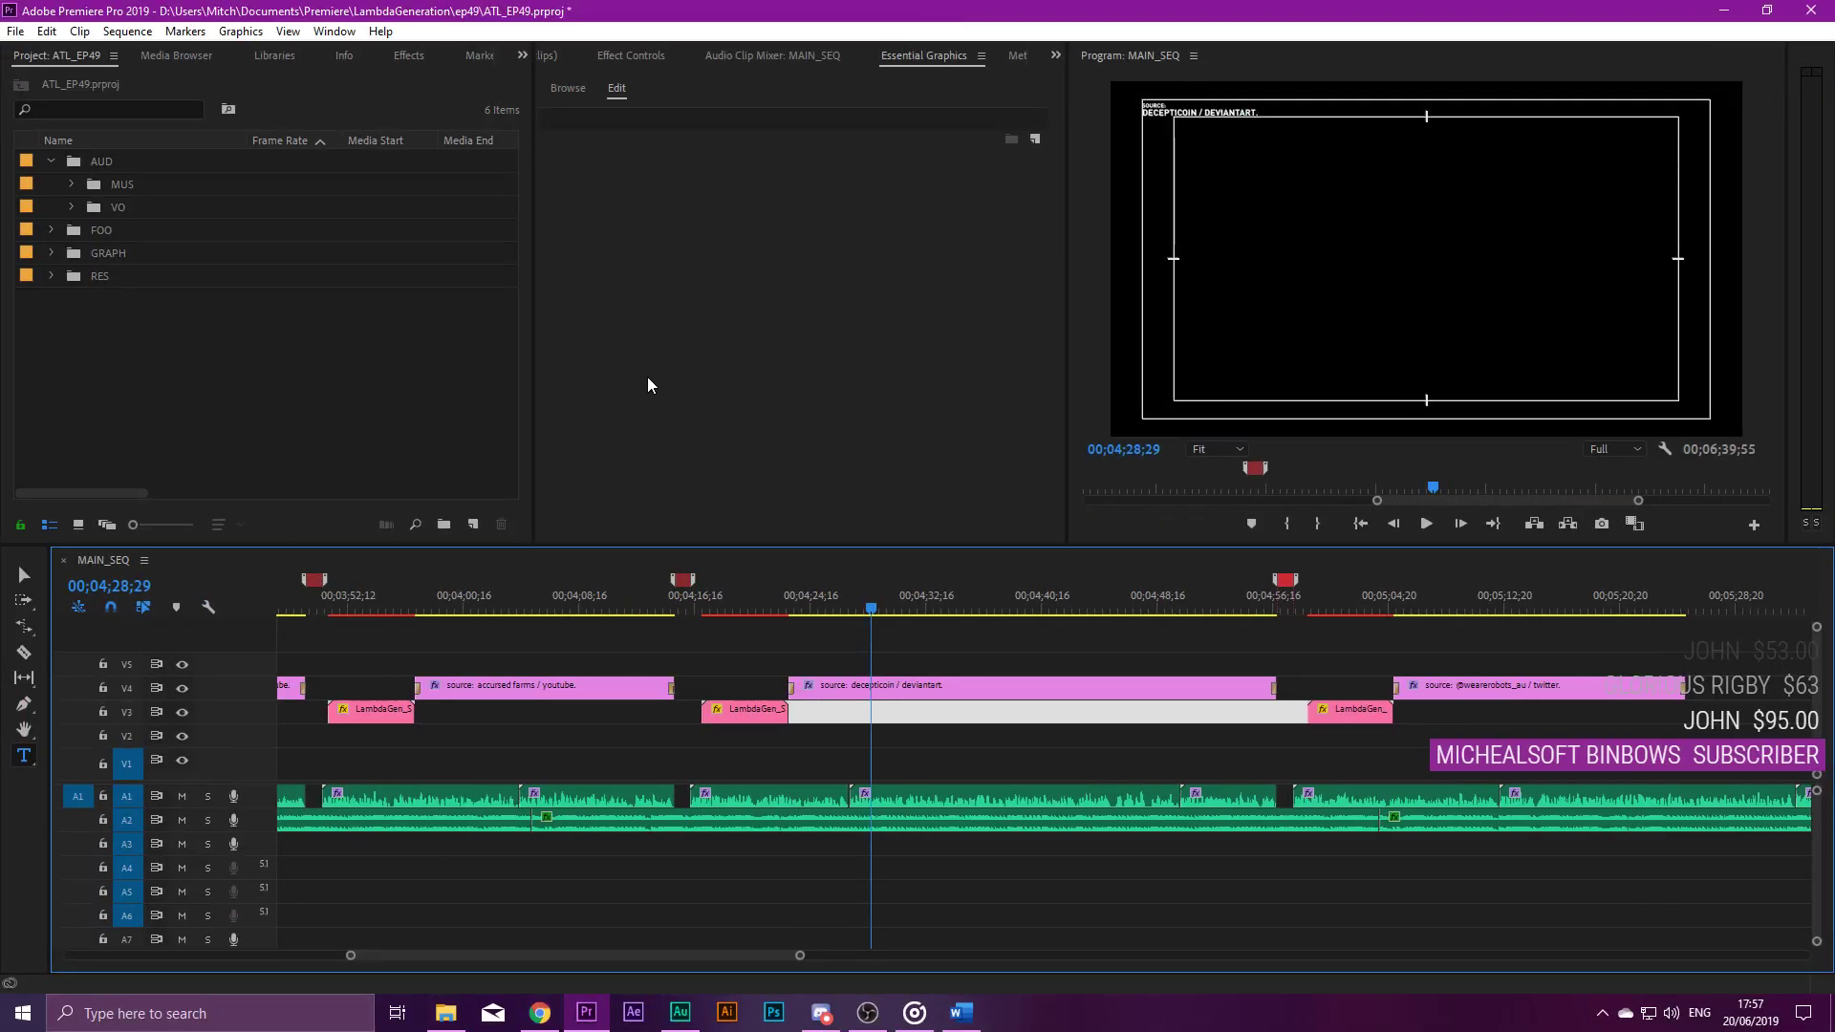
{"action": "key", "text": "ctrl+s"}
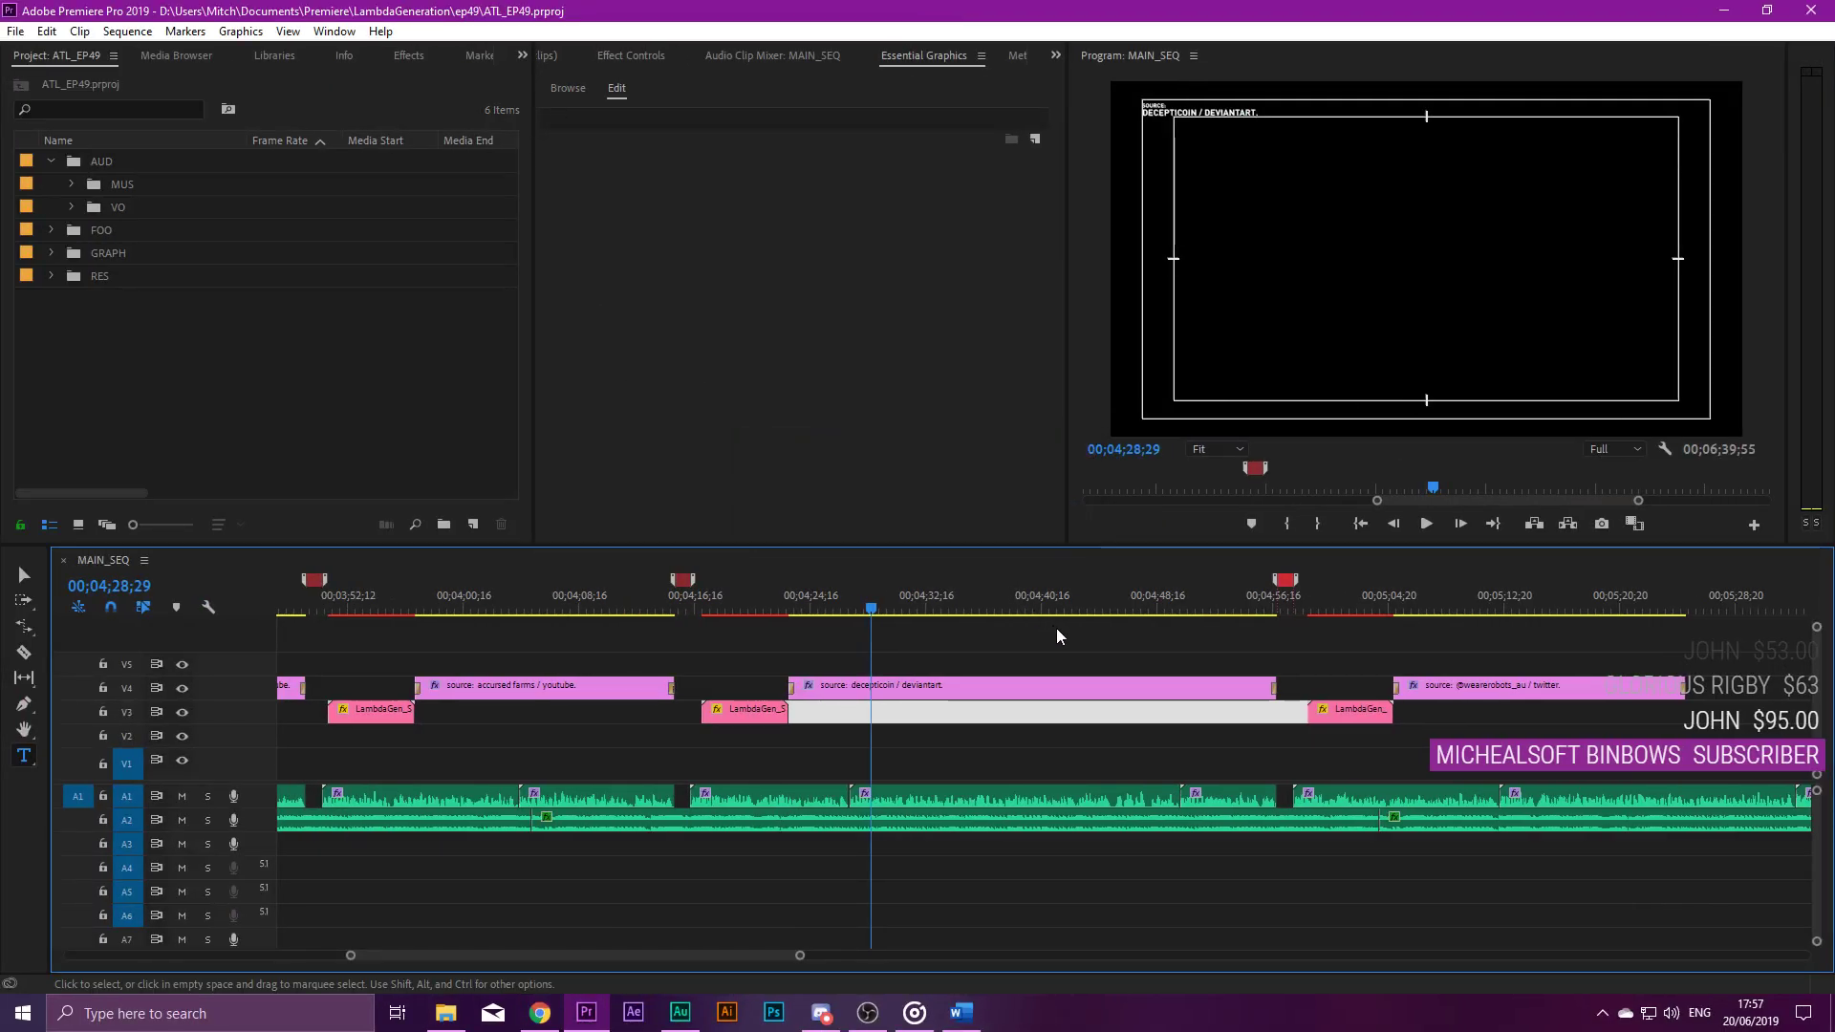
{"action": "left_click", "coordinate": [1225, 610]}
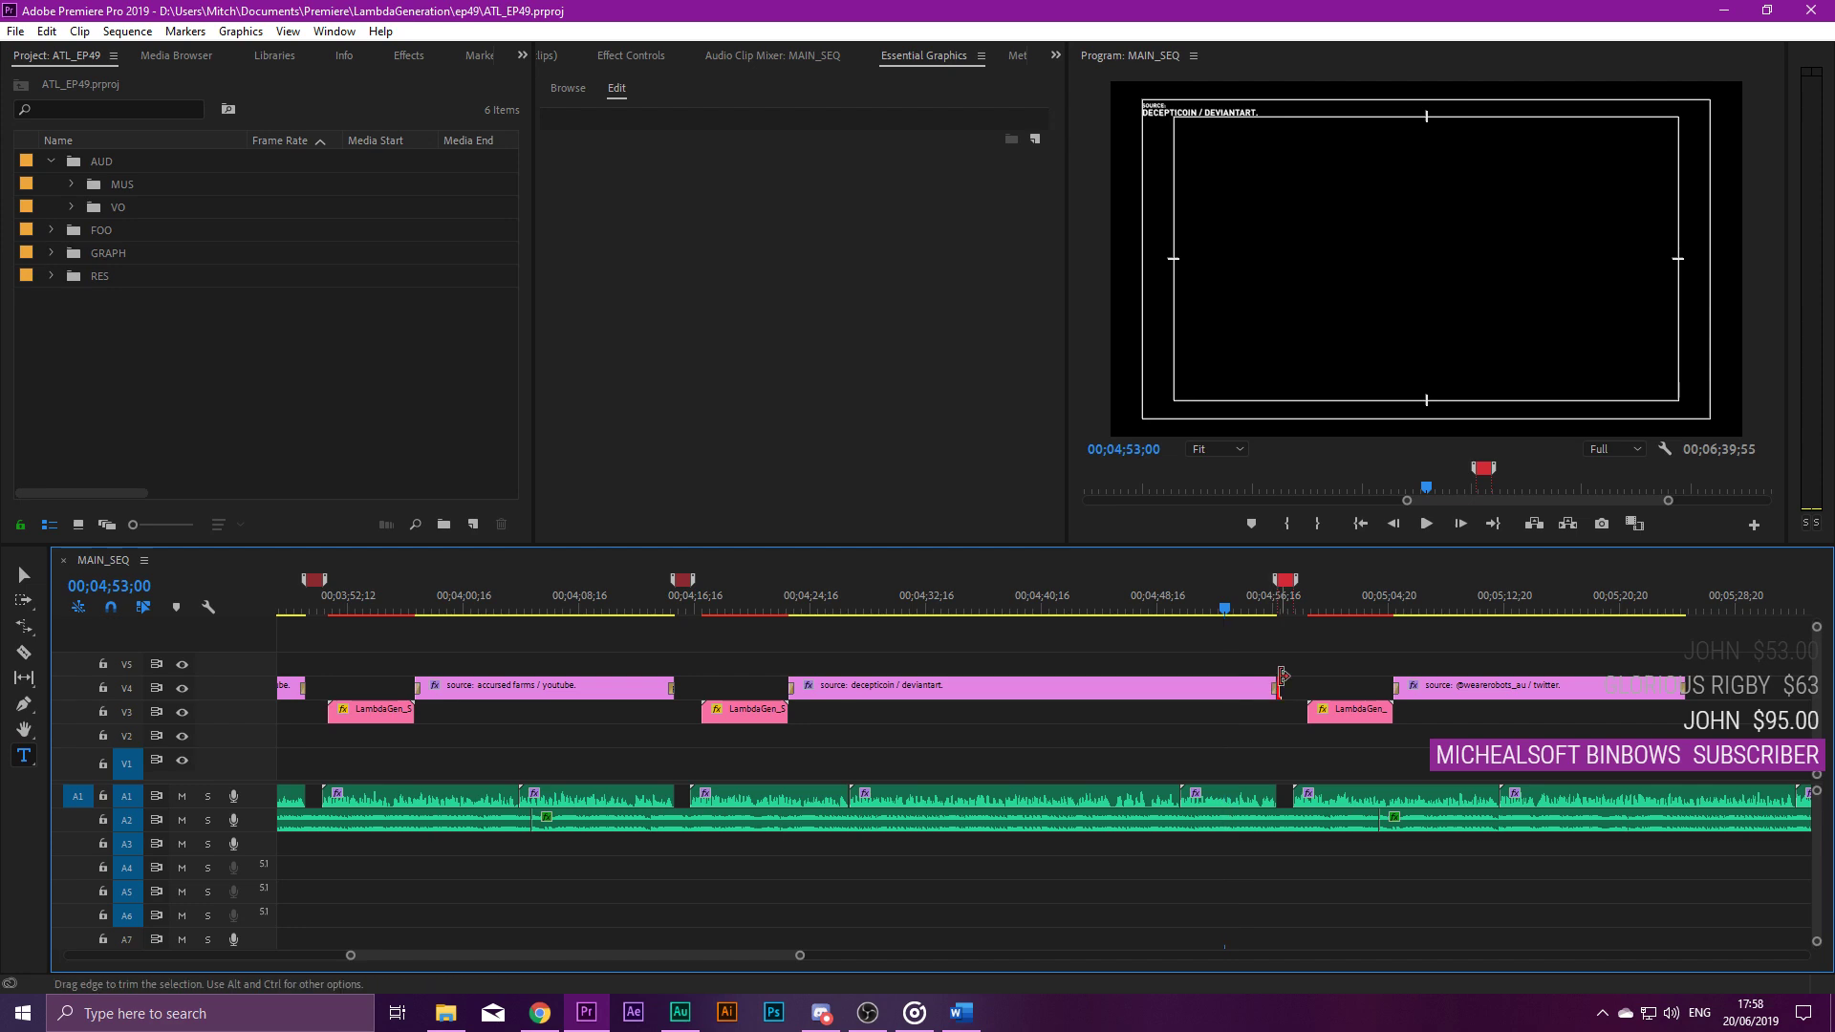
Play the voice-over after the marker near 00;04;56 and position the playhead on the We Are Robots subject card.
{"action": "left_click_drag", "start_coordinate": [1223, 608], "coordinate": [1319, 612]}
{"action": "key", "text": "space"}
{"action": "left_click", "coordinate": [1077, 609]}
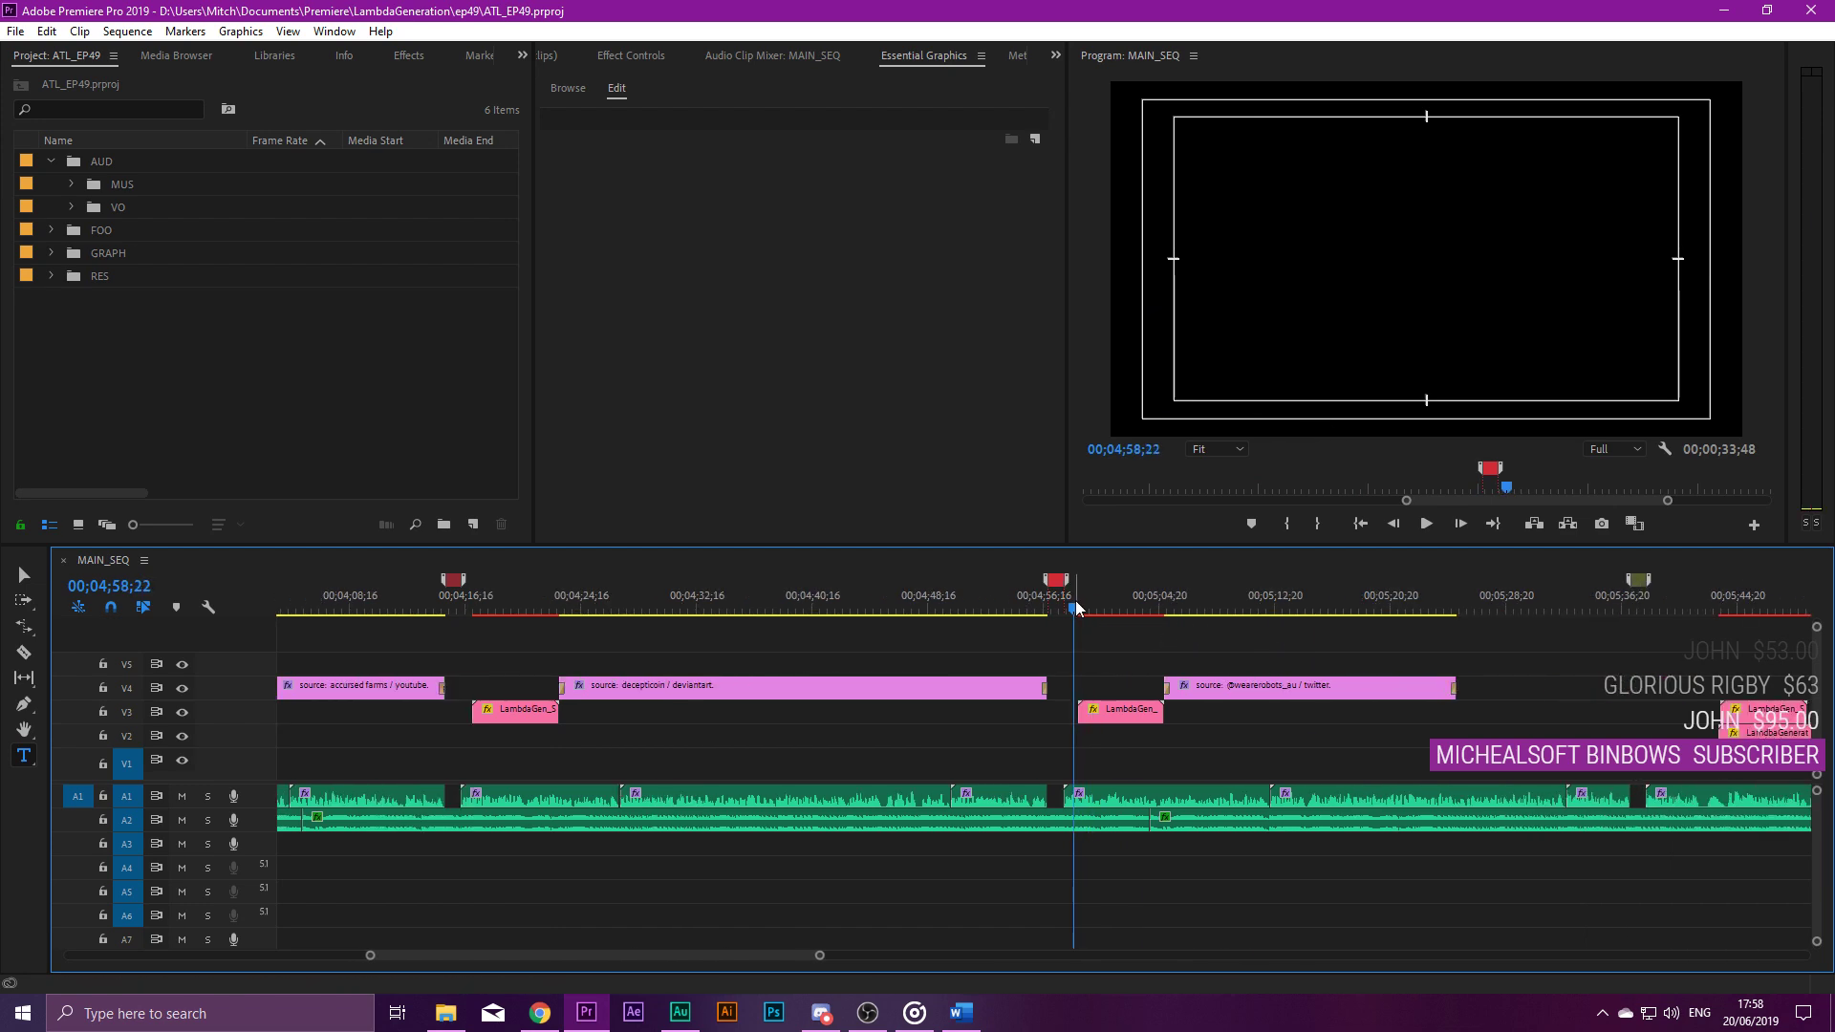
{"action": "left_click_drag", "start_coordinate": [1078, 608], "coordinate": [1129, 631]}
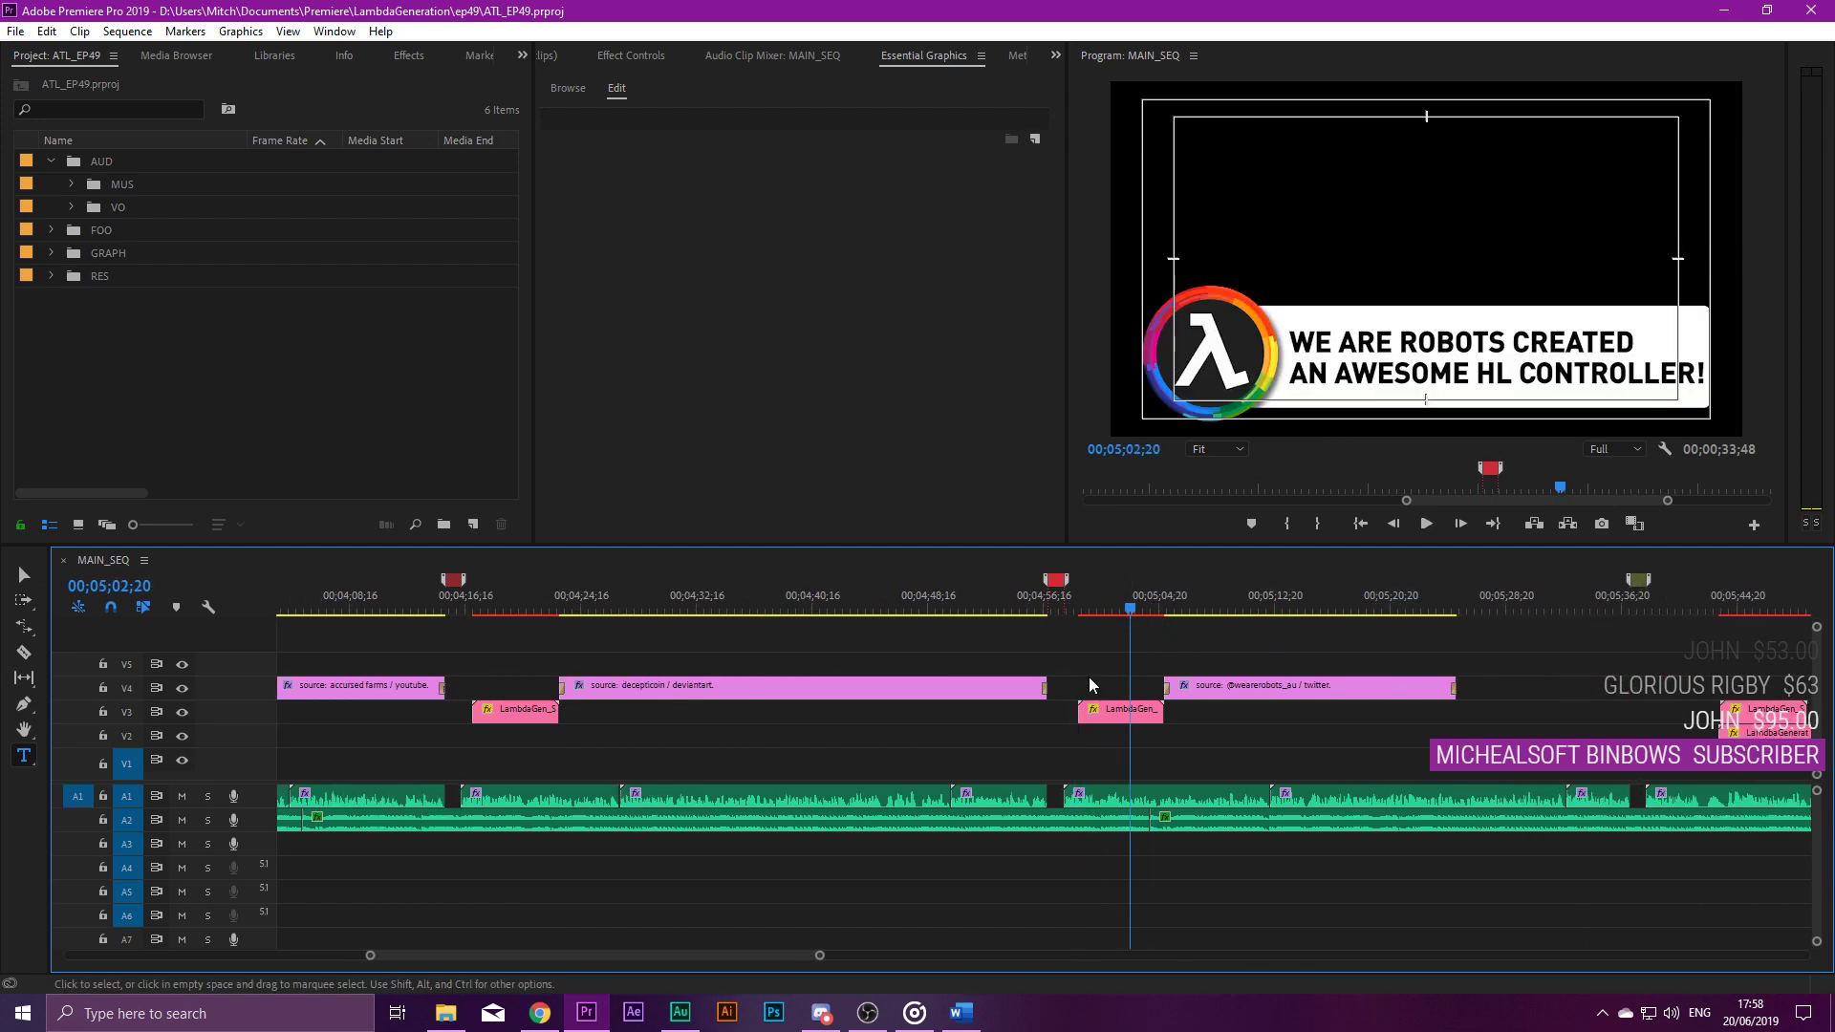
Switch to Word, add the line "Zombie Panic! Source requires some Linux testers!" below the Decepticoin headline in EP49.docx, and copy it.
{"action": "left_click", "coordinate": [962, 1008]}
{"action": "left_click", "coordinate": [816, 677]}
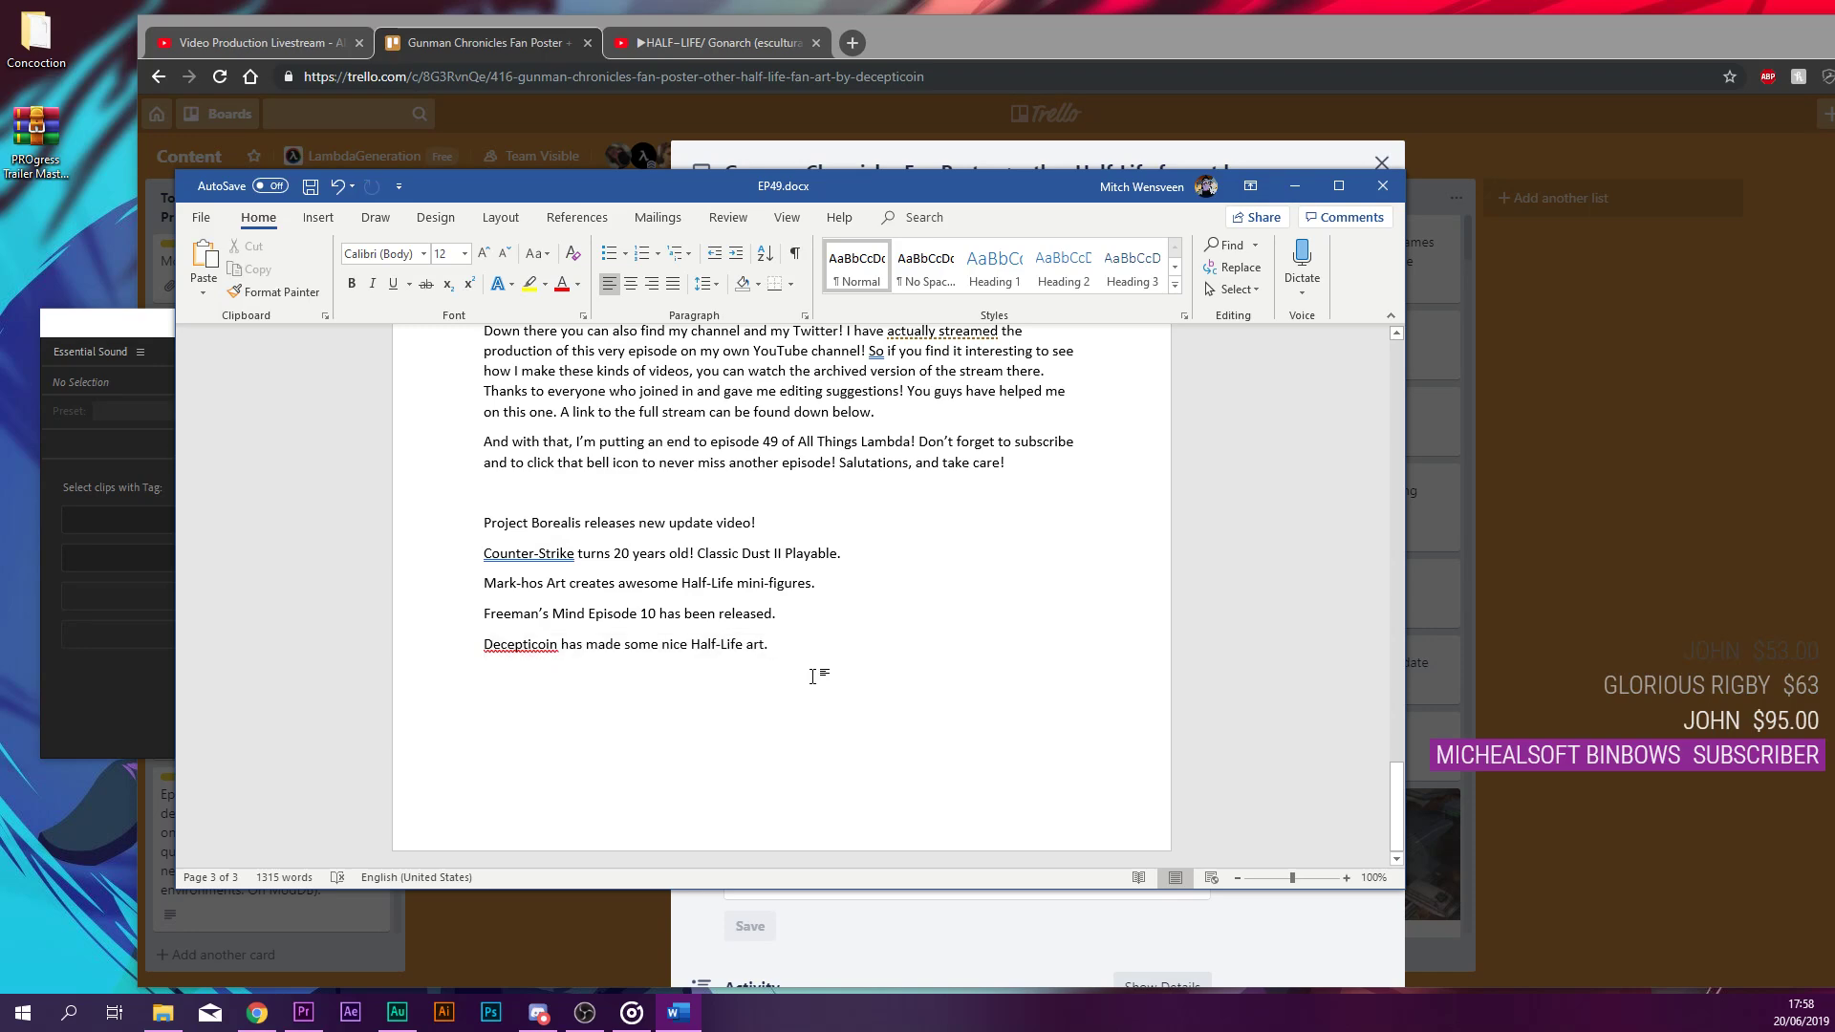
{"action": "type", "text": "Zombie "}
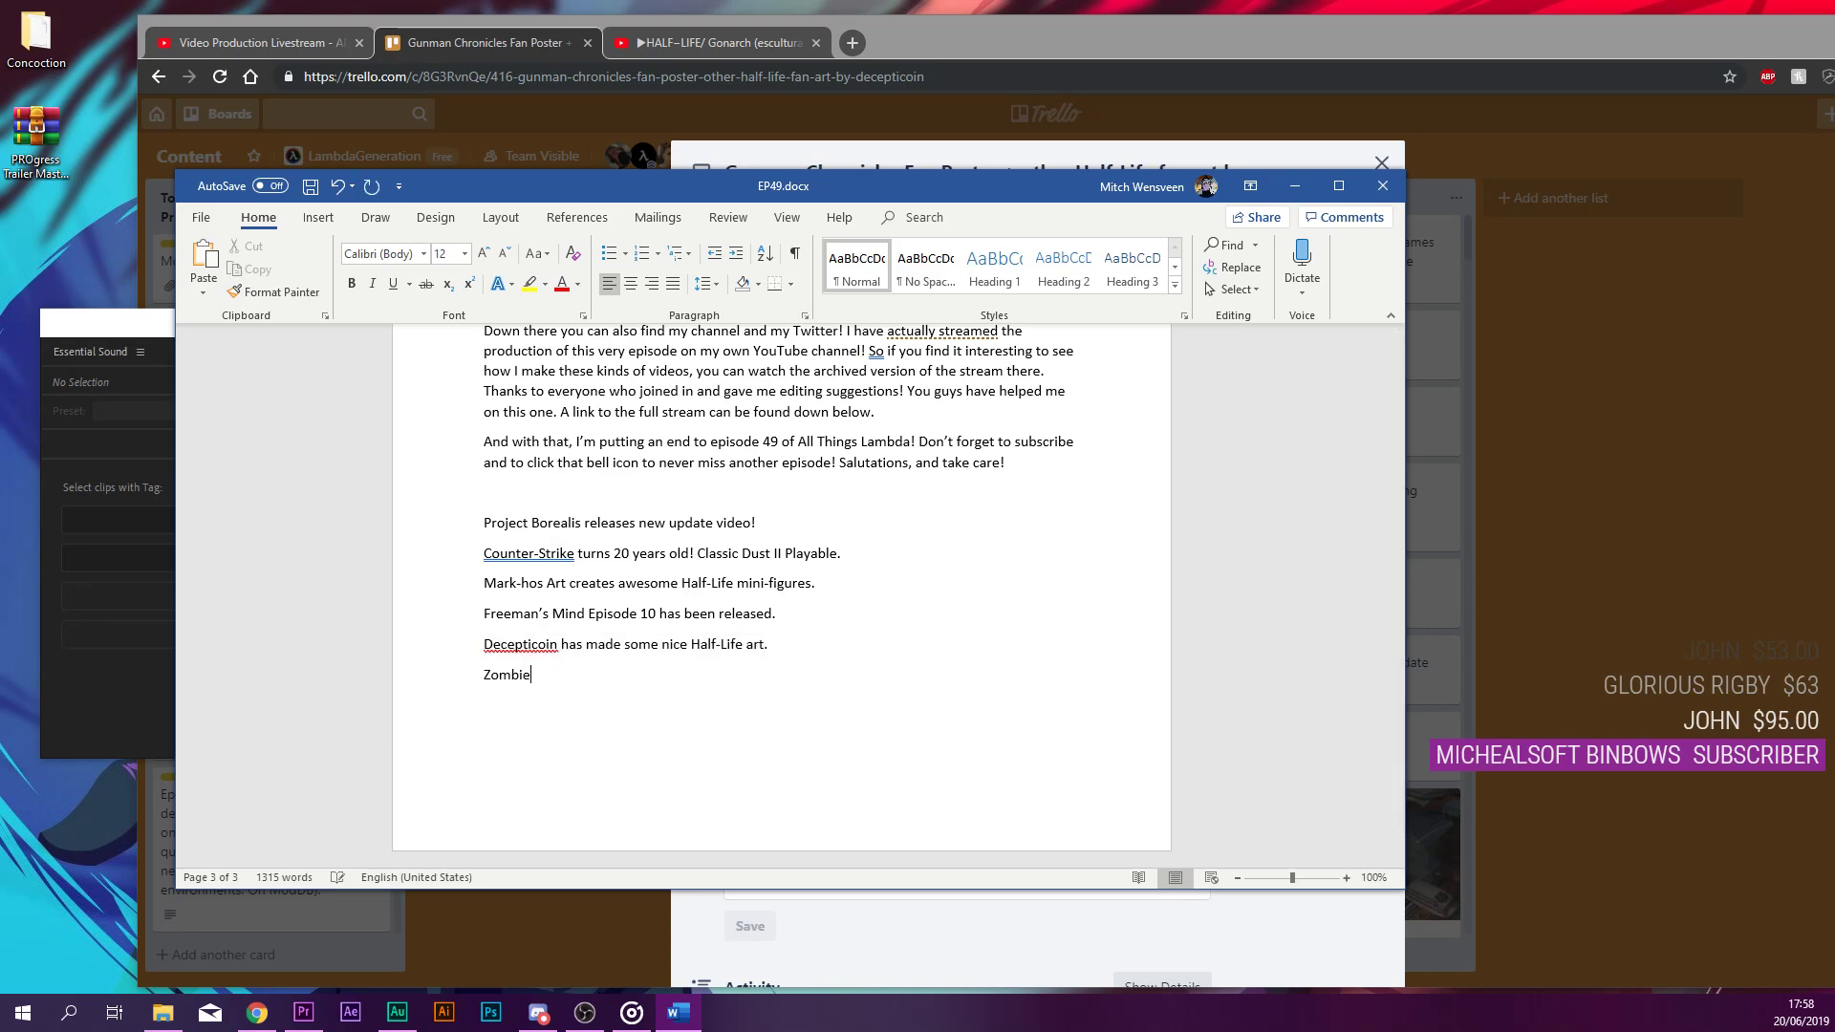
{"action": "type", "text": "Panic! Source requires some Linux testers!"}
{"action": "triple_click", "coordinate": [815, 675]}
{"action": "key", "text": "ctrl+c"}
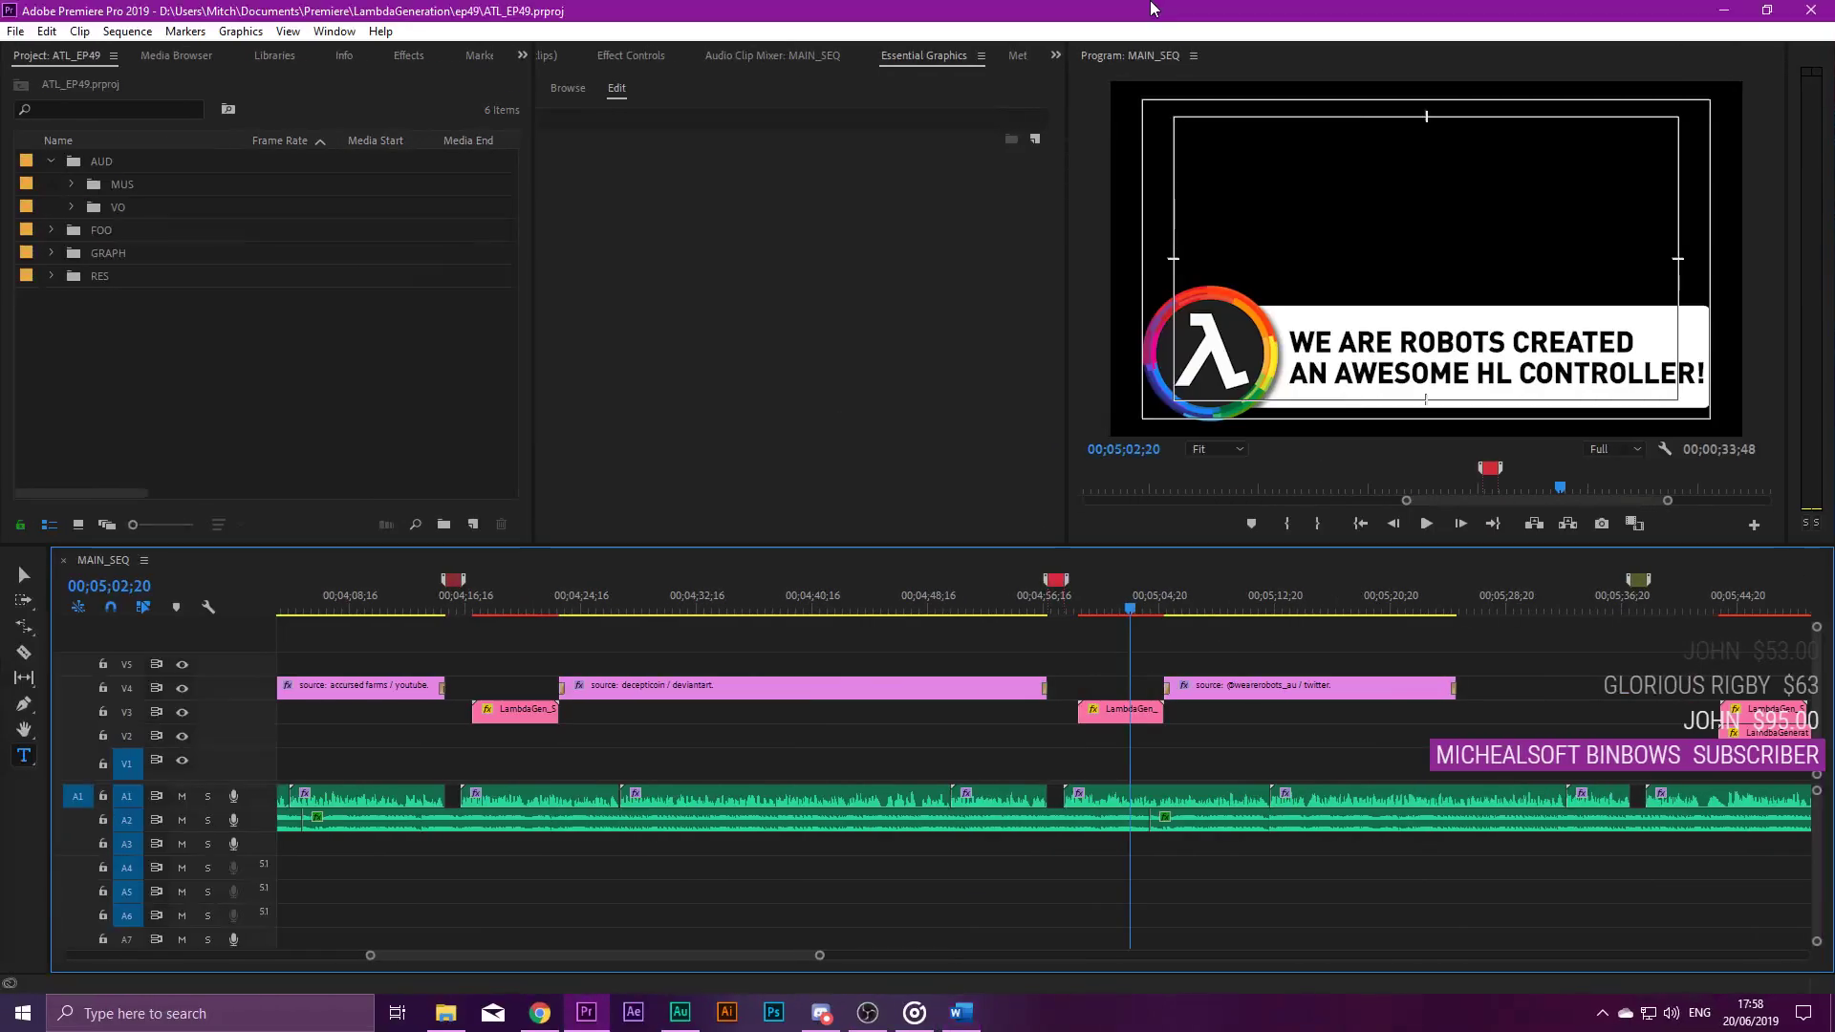
Replace the We Are Robots card's title with "Zombie Panic! Source requires" and "some Linux testers!", reducing the text size to 45.
{"action": "left_click", "coordinate": [1101, 715]}
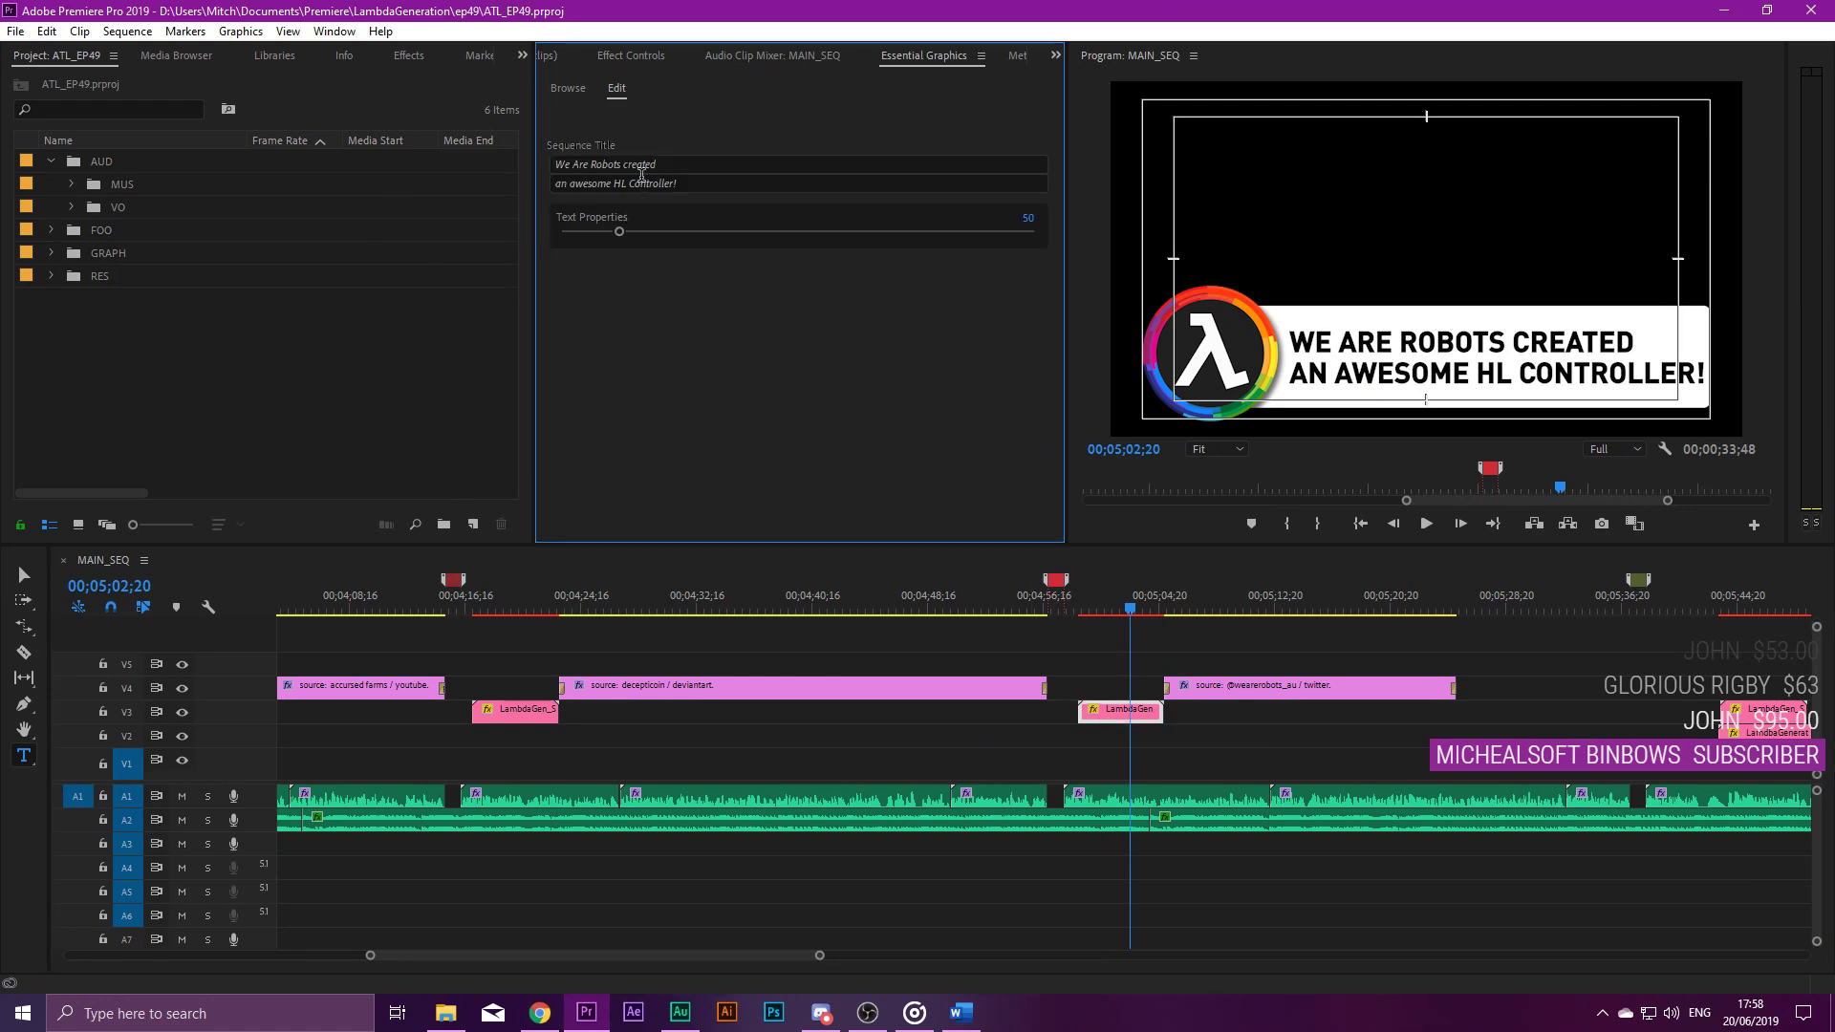
{"action": "triple_click", "coordinate": [755, 166]}
{"action": "key", "text": "ctrl+v"}
{"action": "left_click_drag", "start_coordinate": [804, 166], "coordinate": [656, 170]}
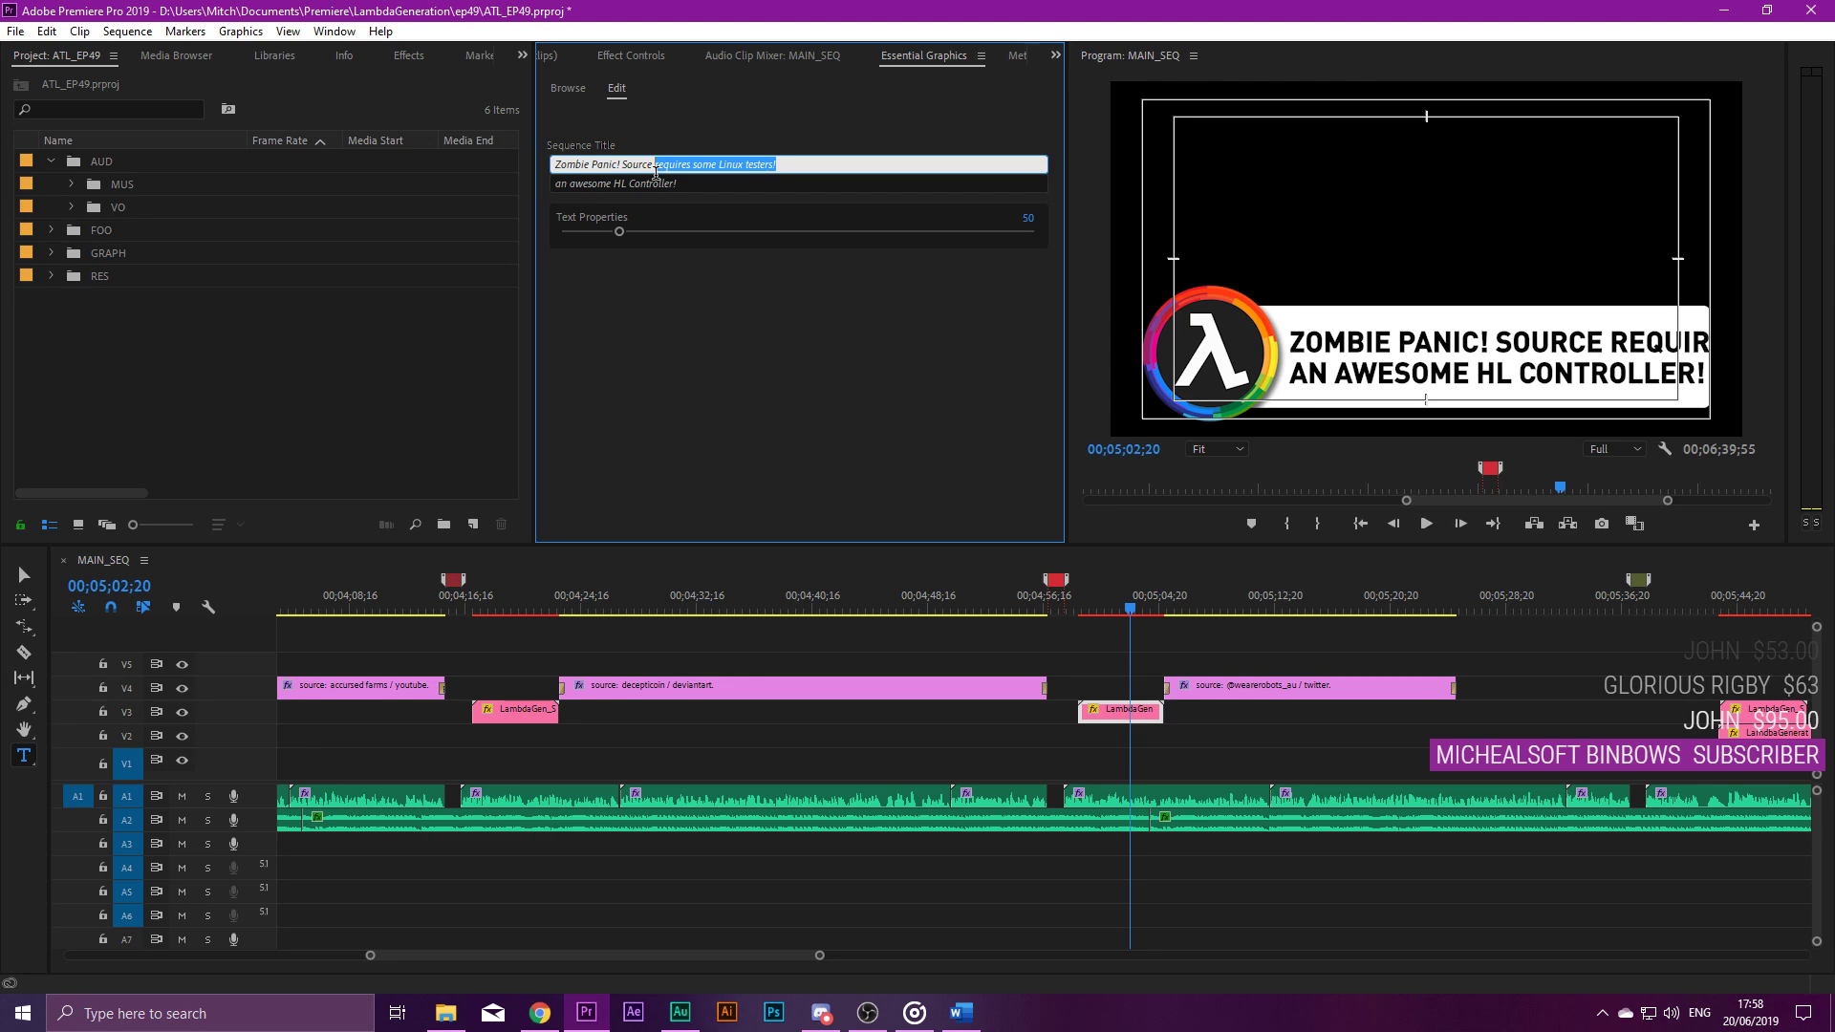
{"action": "left_click_drag", "start_coordinate": [801, 164], "coordinate": [694, 167]}
{"action": "key", "text": "Return"}
{"action": "left_click_drag", "start_coordinate": [617, 239], "coordinate": [611, 235]}
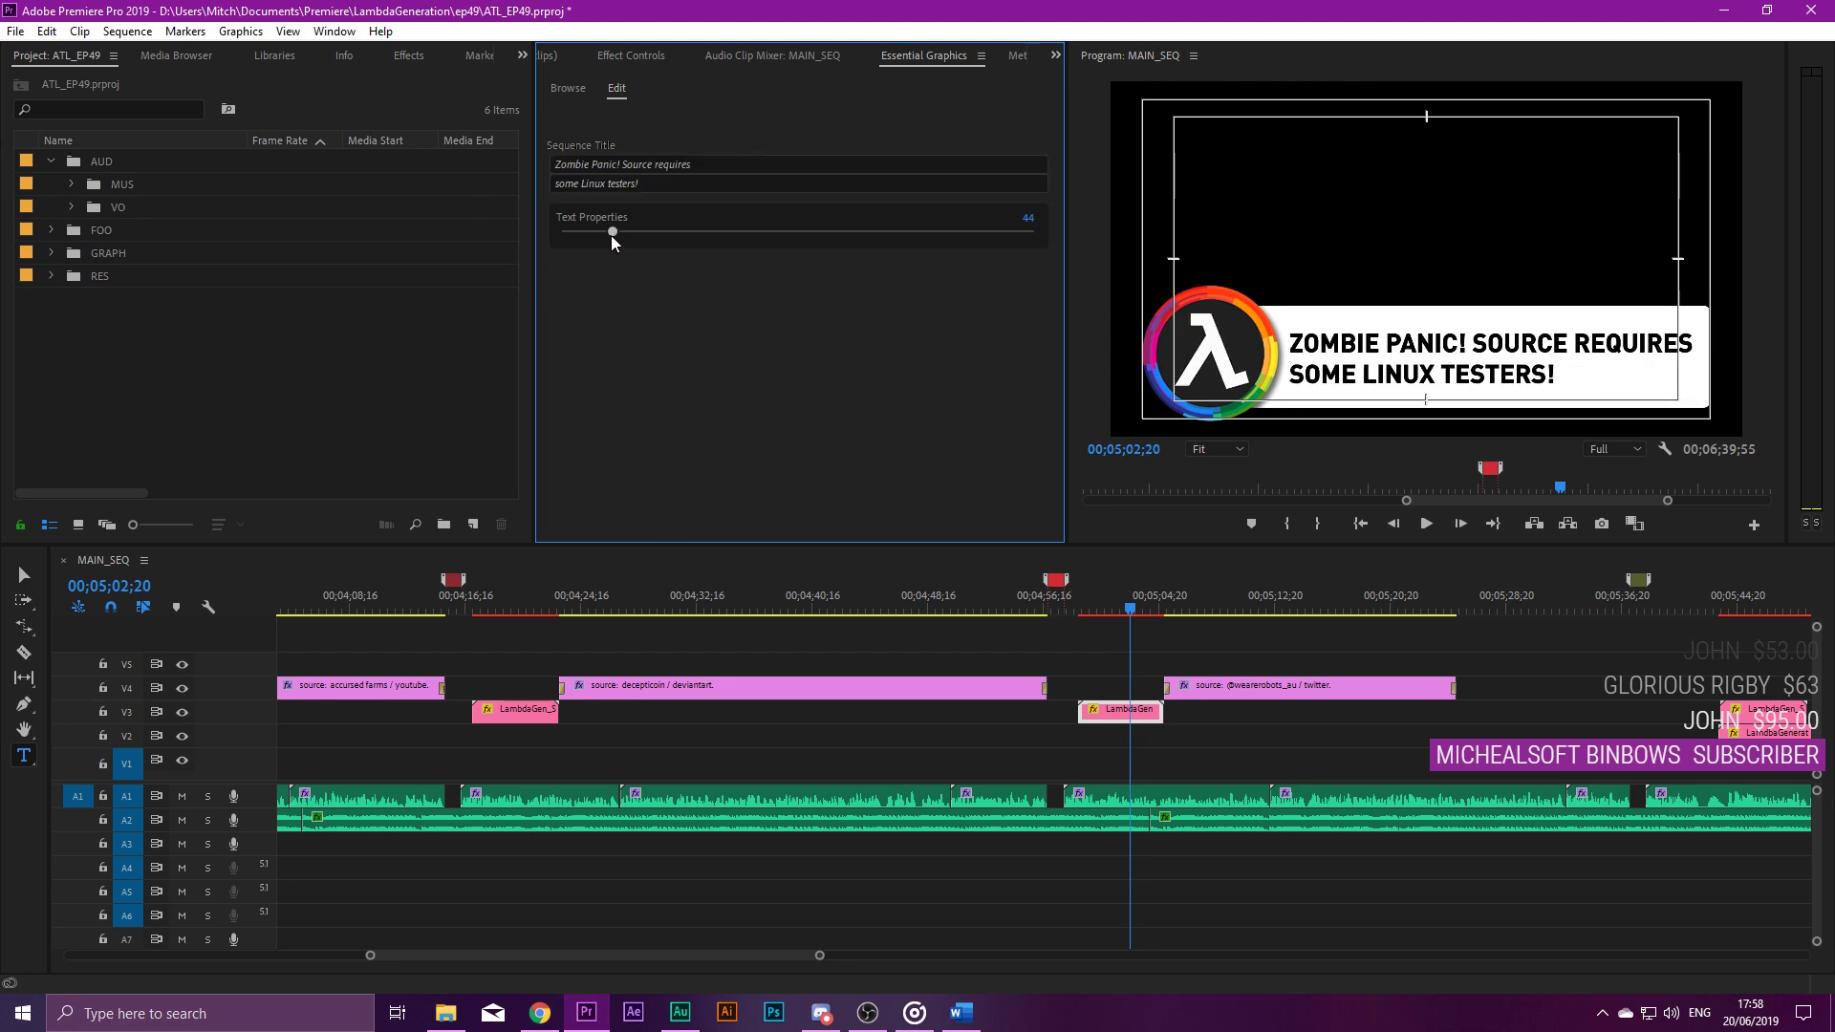
Move the word "requires" from the Zombie Panic card's first title line to the start of its second line.
{"action": "left_click", "coordinate": [707, 171]}
{"action": "left_click_drag", "start_coordinate": [705, 166], "coordinate": [652, 166]}
{"action": "key", "text": "BackSpace"}
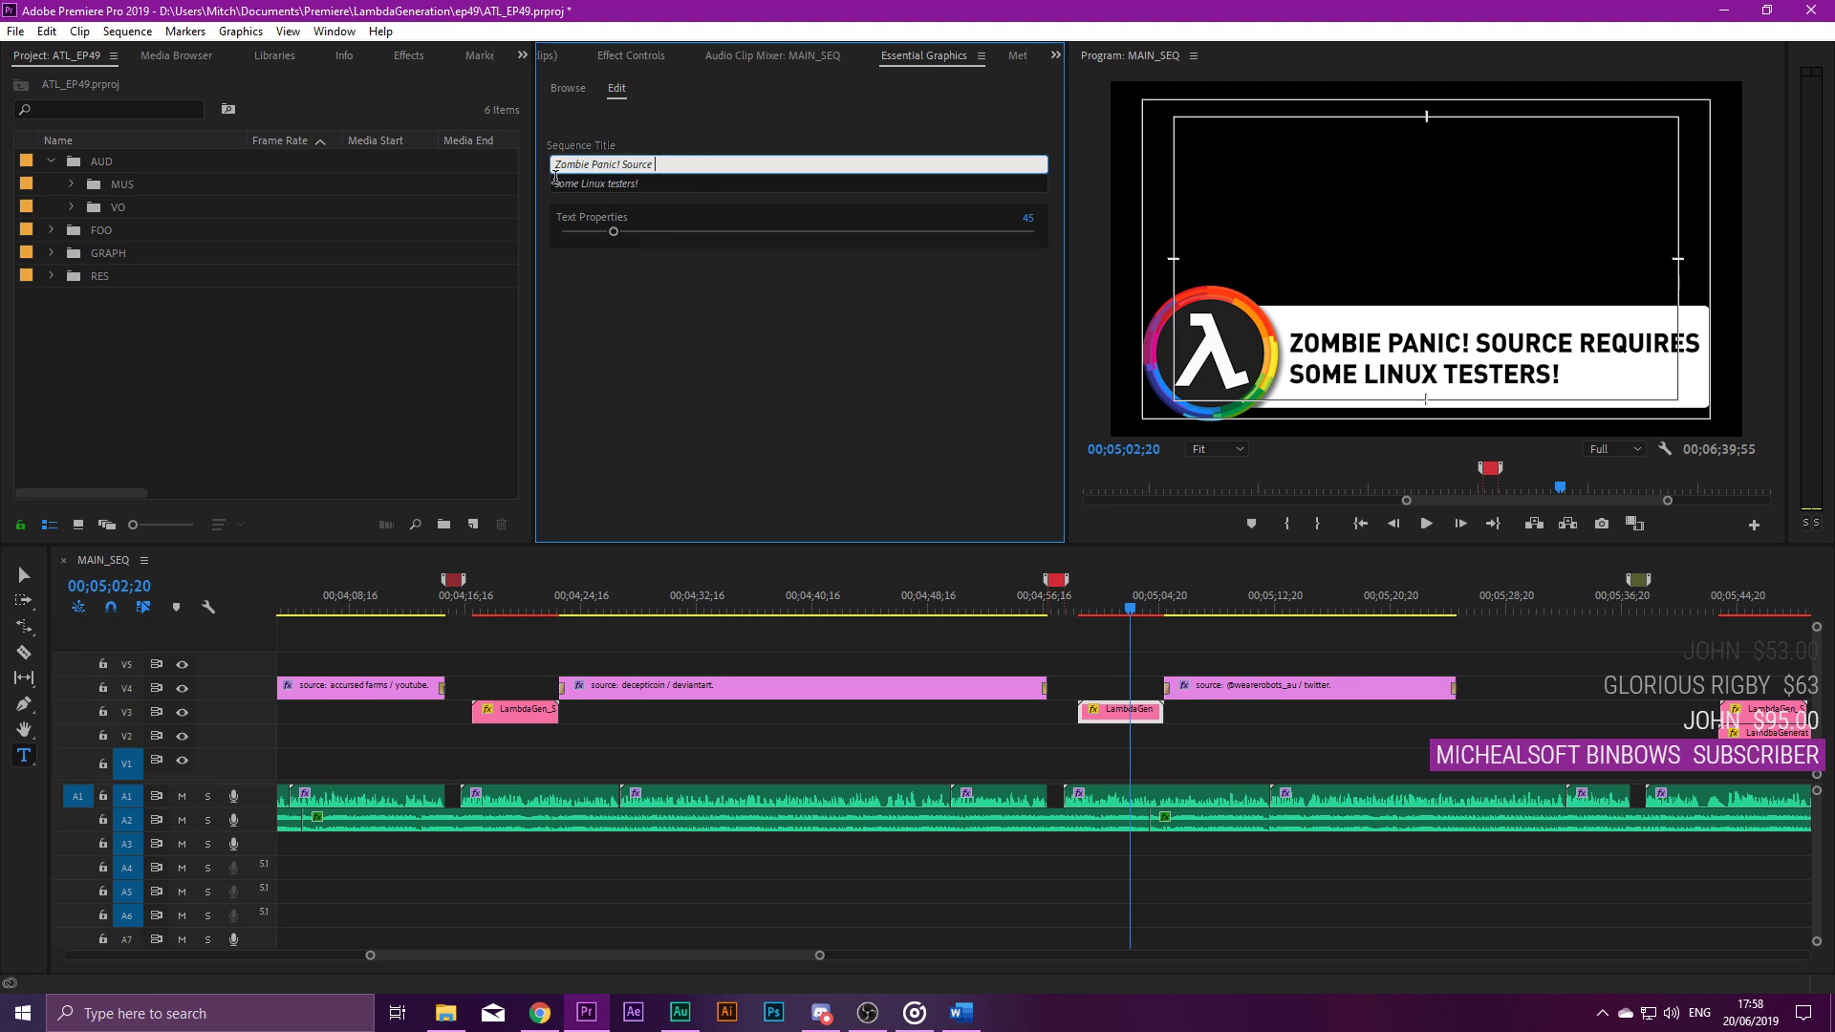
{"action": "left_click", "coordinate": [555, 183]}
{"action": "type", "text": "requires"}
{"action": "left_click", "coordinate": [666, 377]}
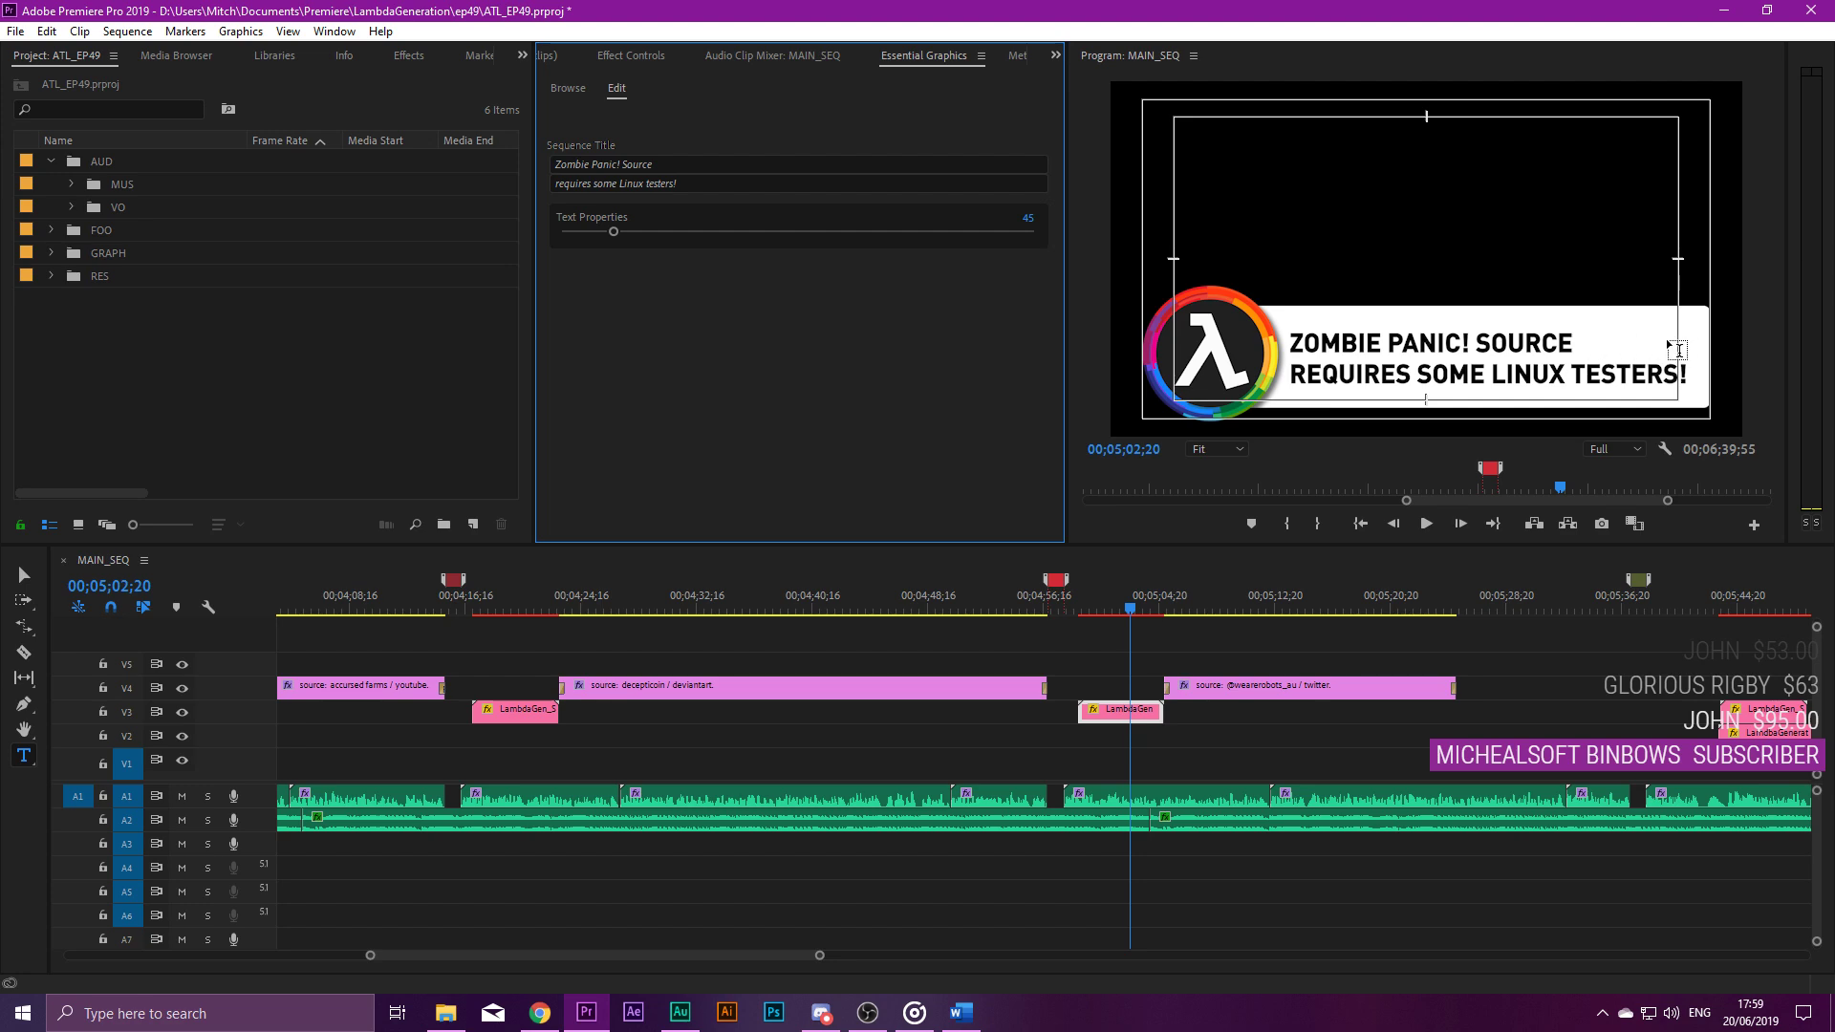
{"action": "left_click", "coordinate": [1091, 631]}
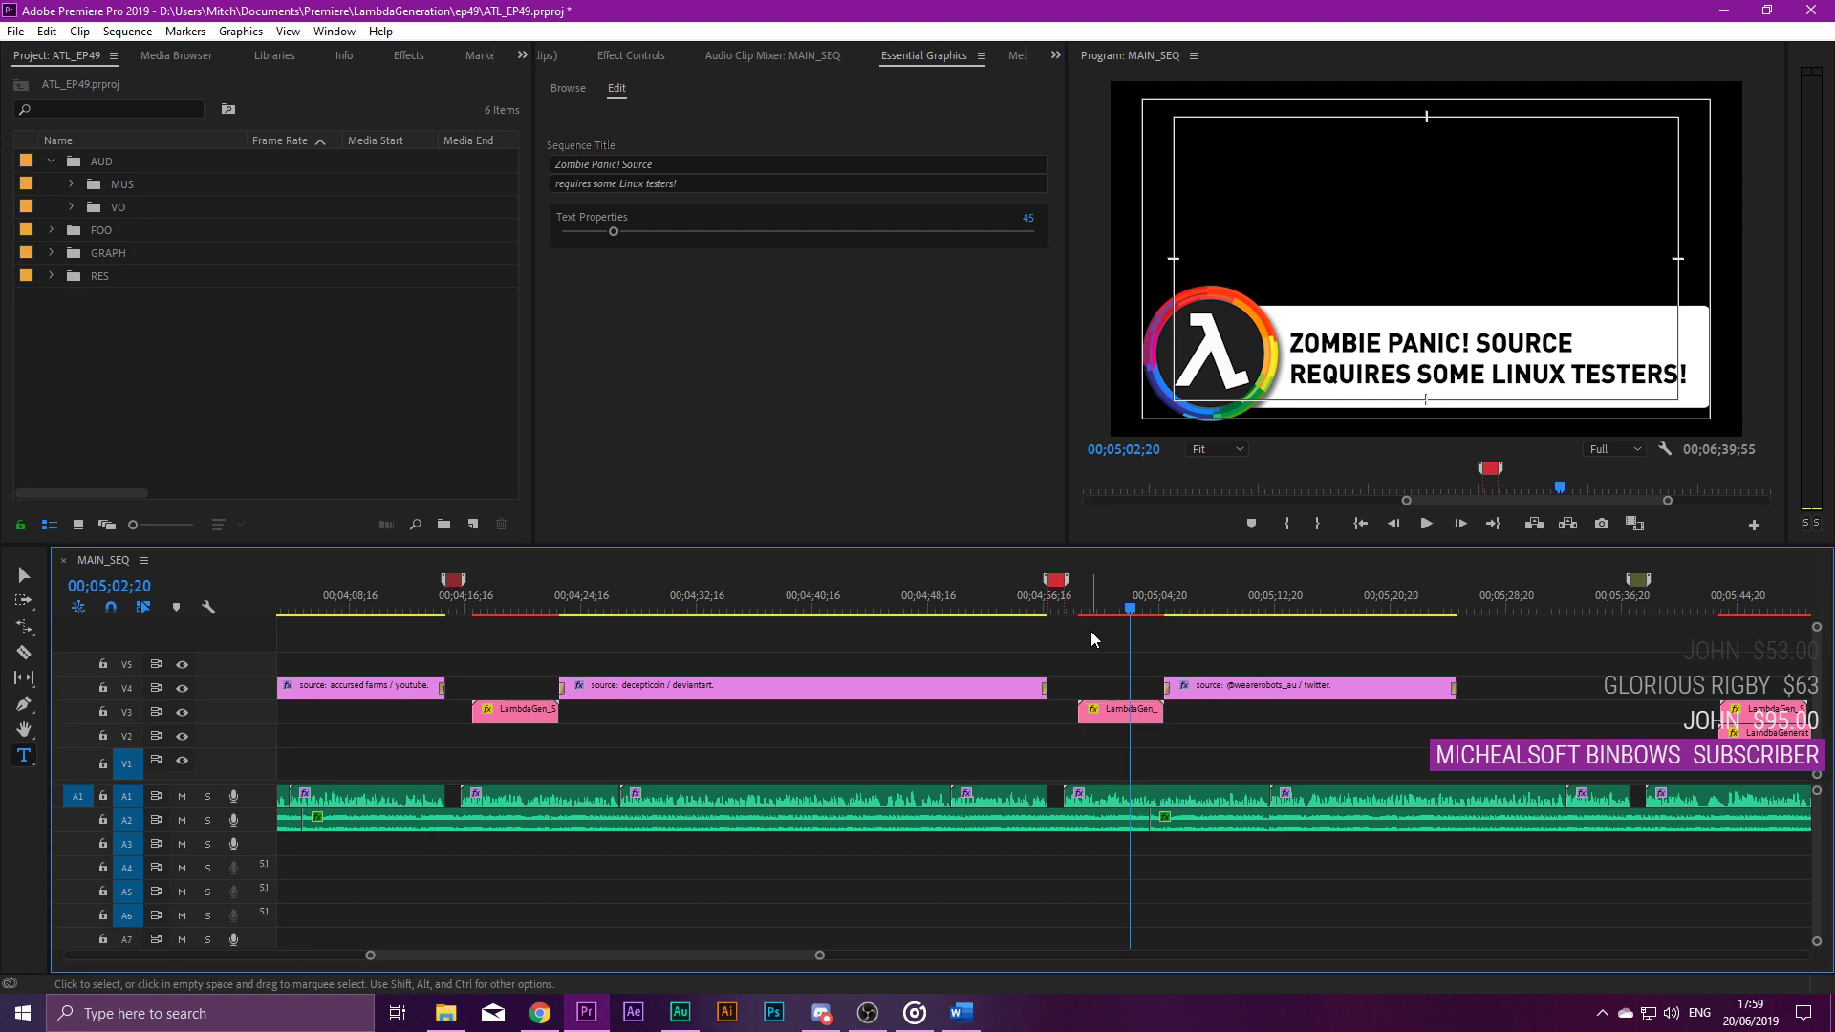
{"action": "left_click_drag", "start_coordinate": [1141, 598], "coordinate": [1198, 602]}
{"action": "left_click", "coordinate": [1206, 688]}
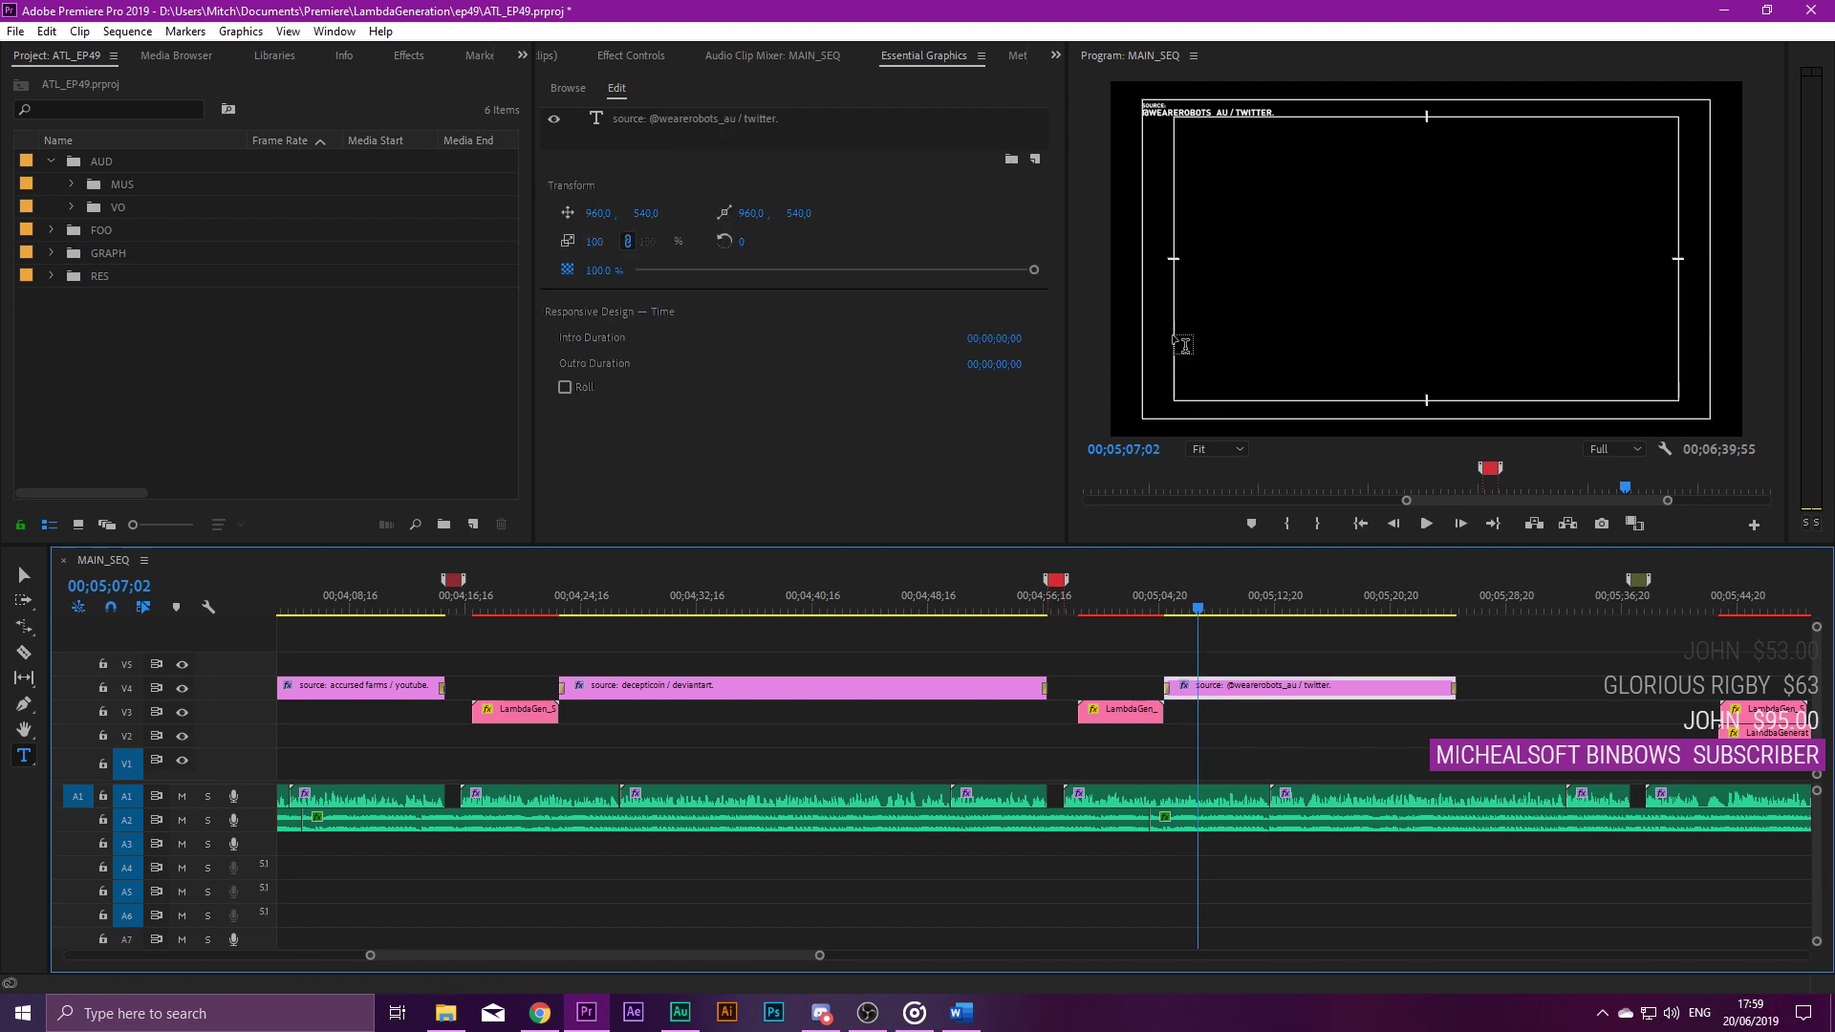
{"action": "left_click", "coordinate": [1130, 59]}
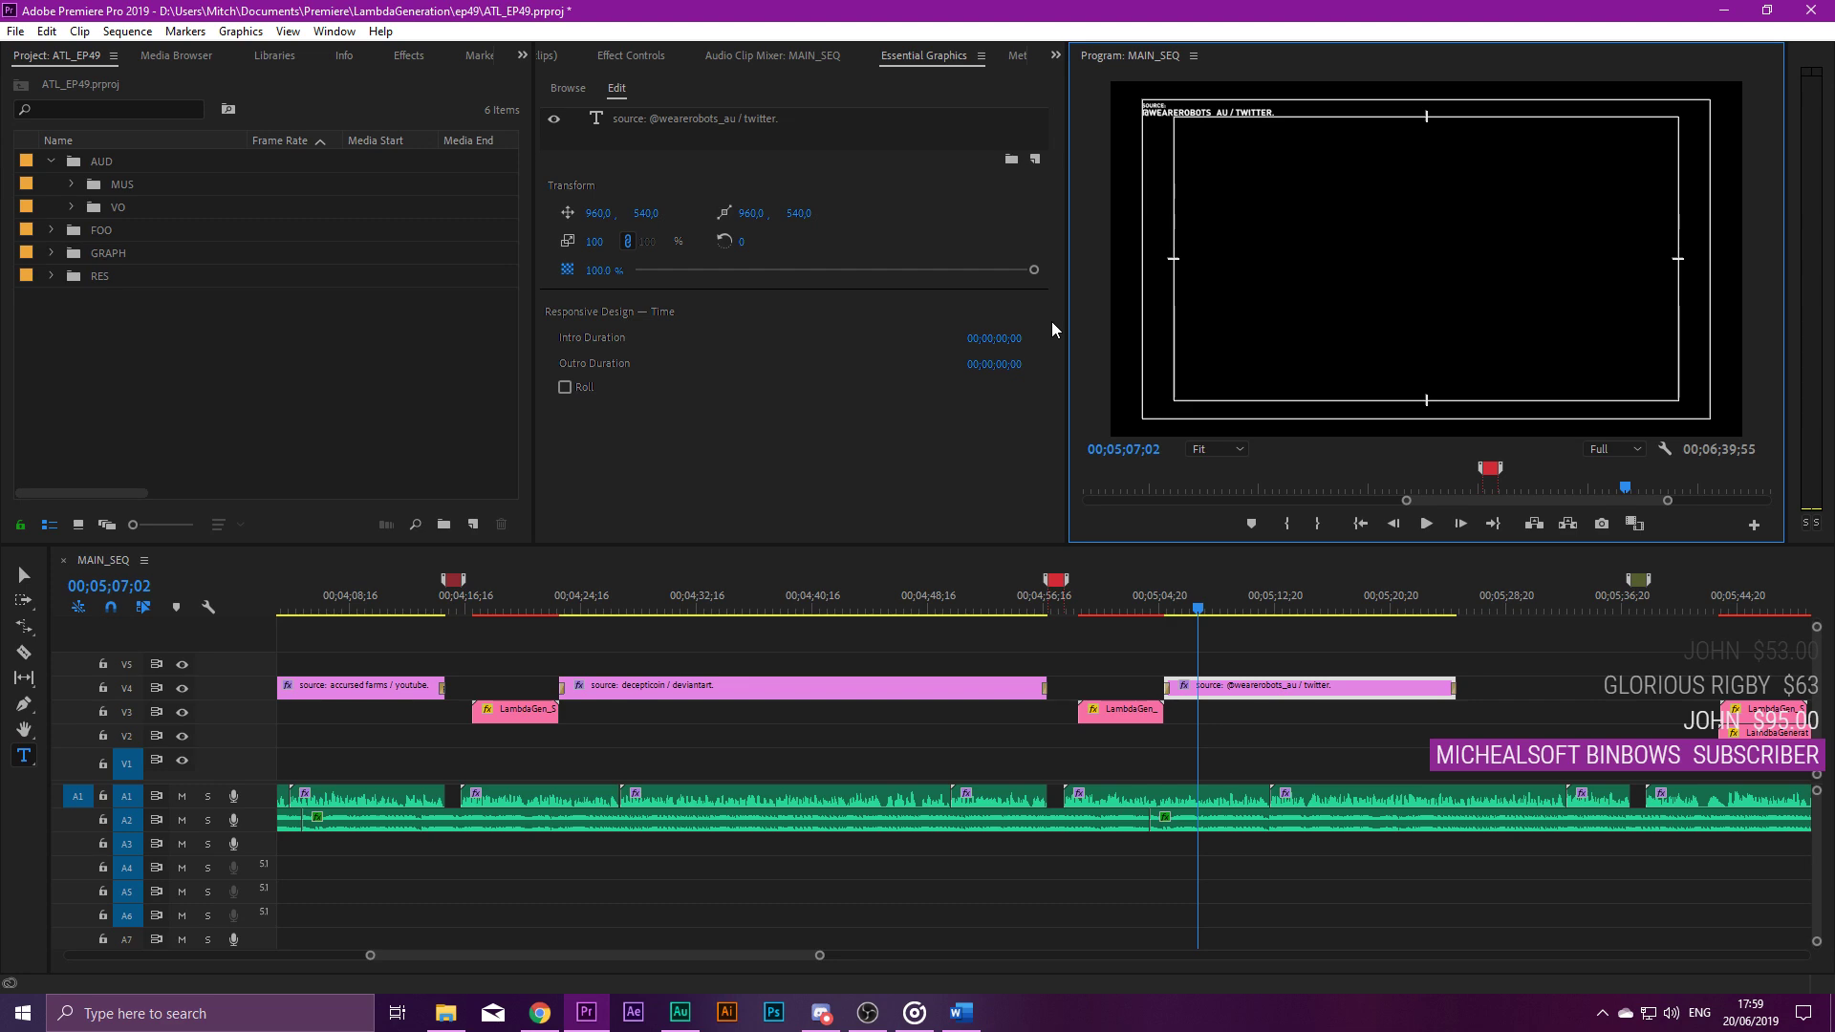
{"action": "double_click", "coordinate": [1112, 55]}
{"action": "double_click", "coordinate": [479, 150]}
{"action": "left_click_drag", "start_coordinate": [480, 150], "coordinate": [296, 154]}
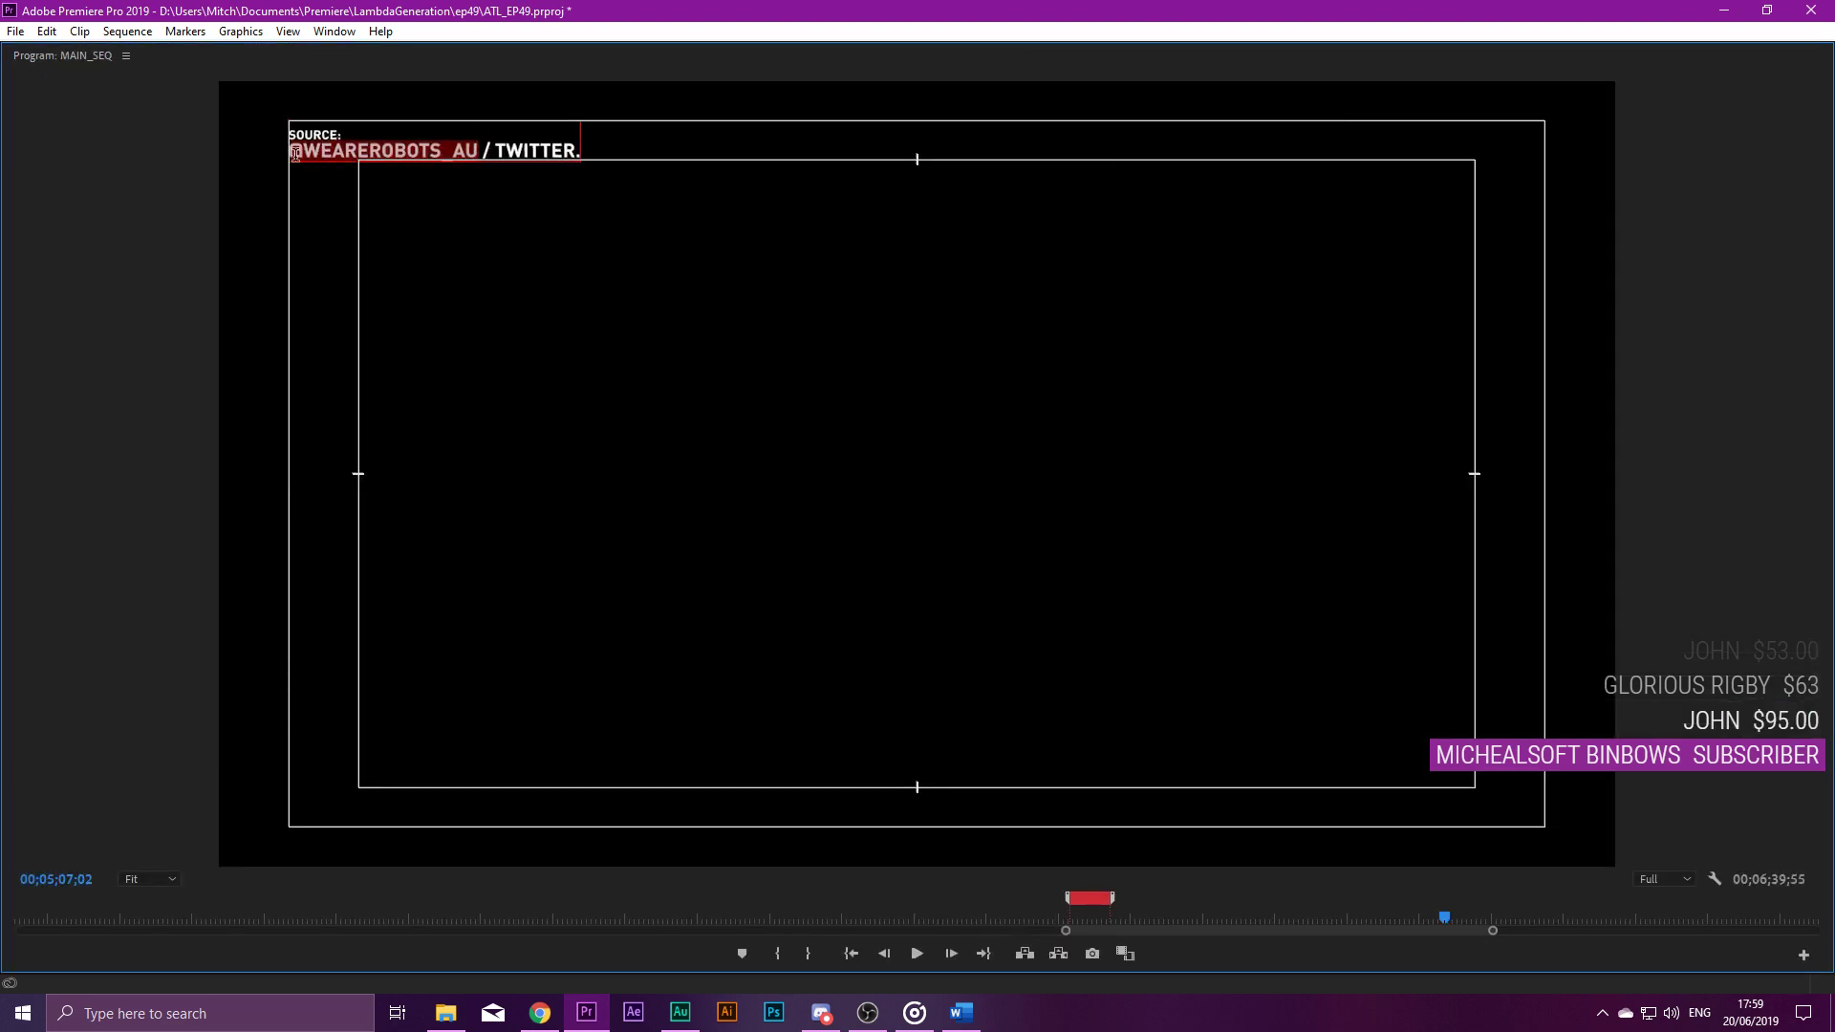
{"action": "key", "text": "BackSpace"}
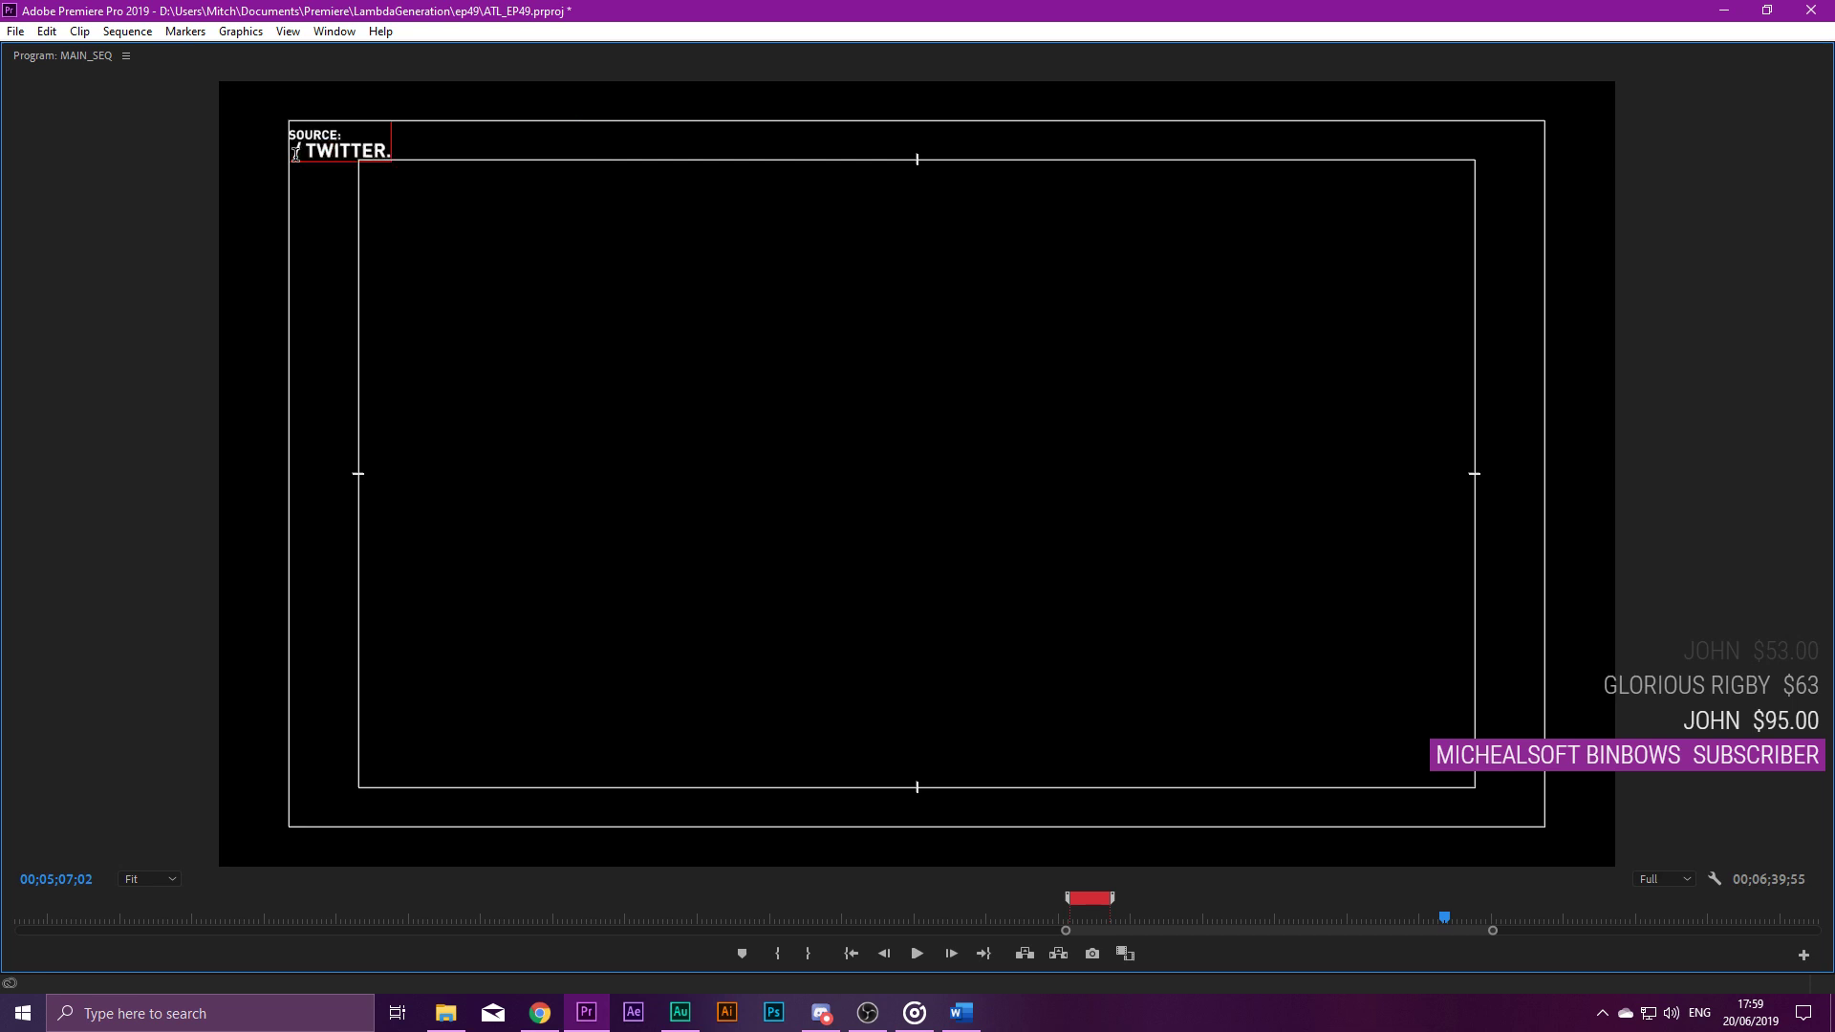
{"action": "type", "text": "ZOM "}
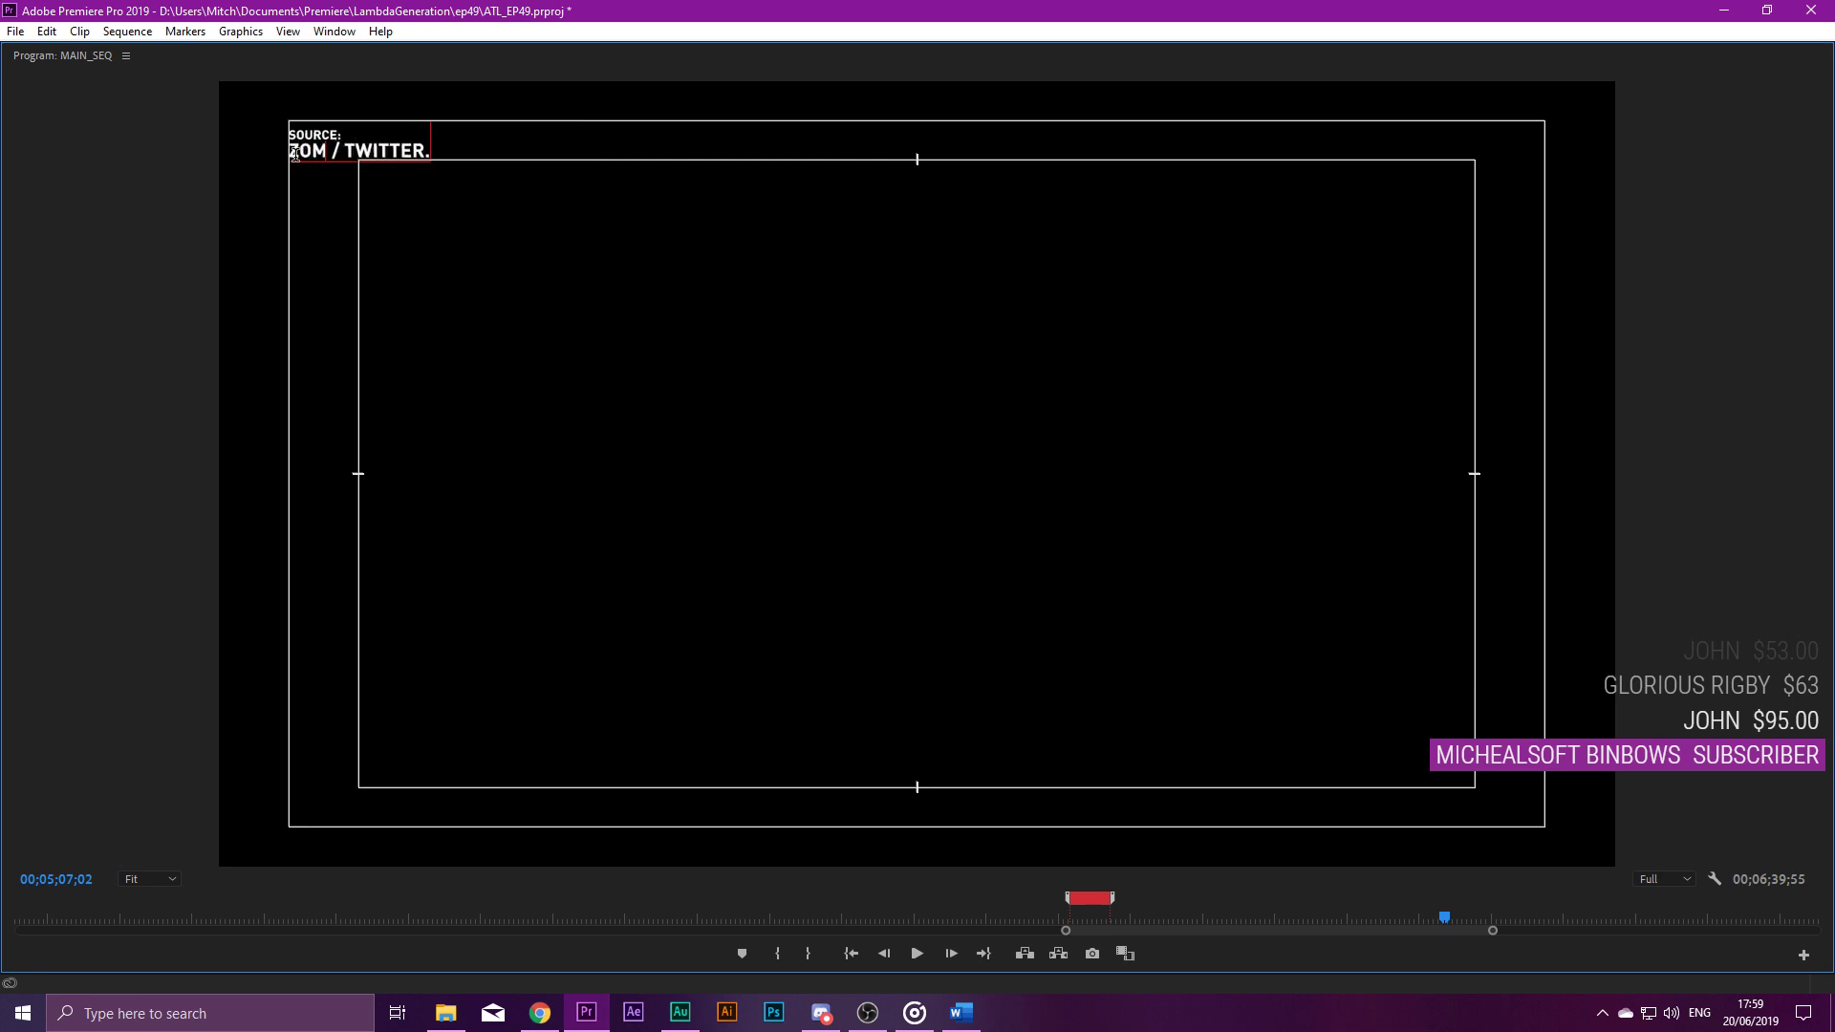
{"action": "type", "text": "BIE"}
{"action": "type", "text": " PANIC! SOUR"}
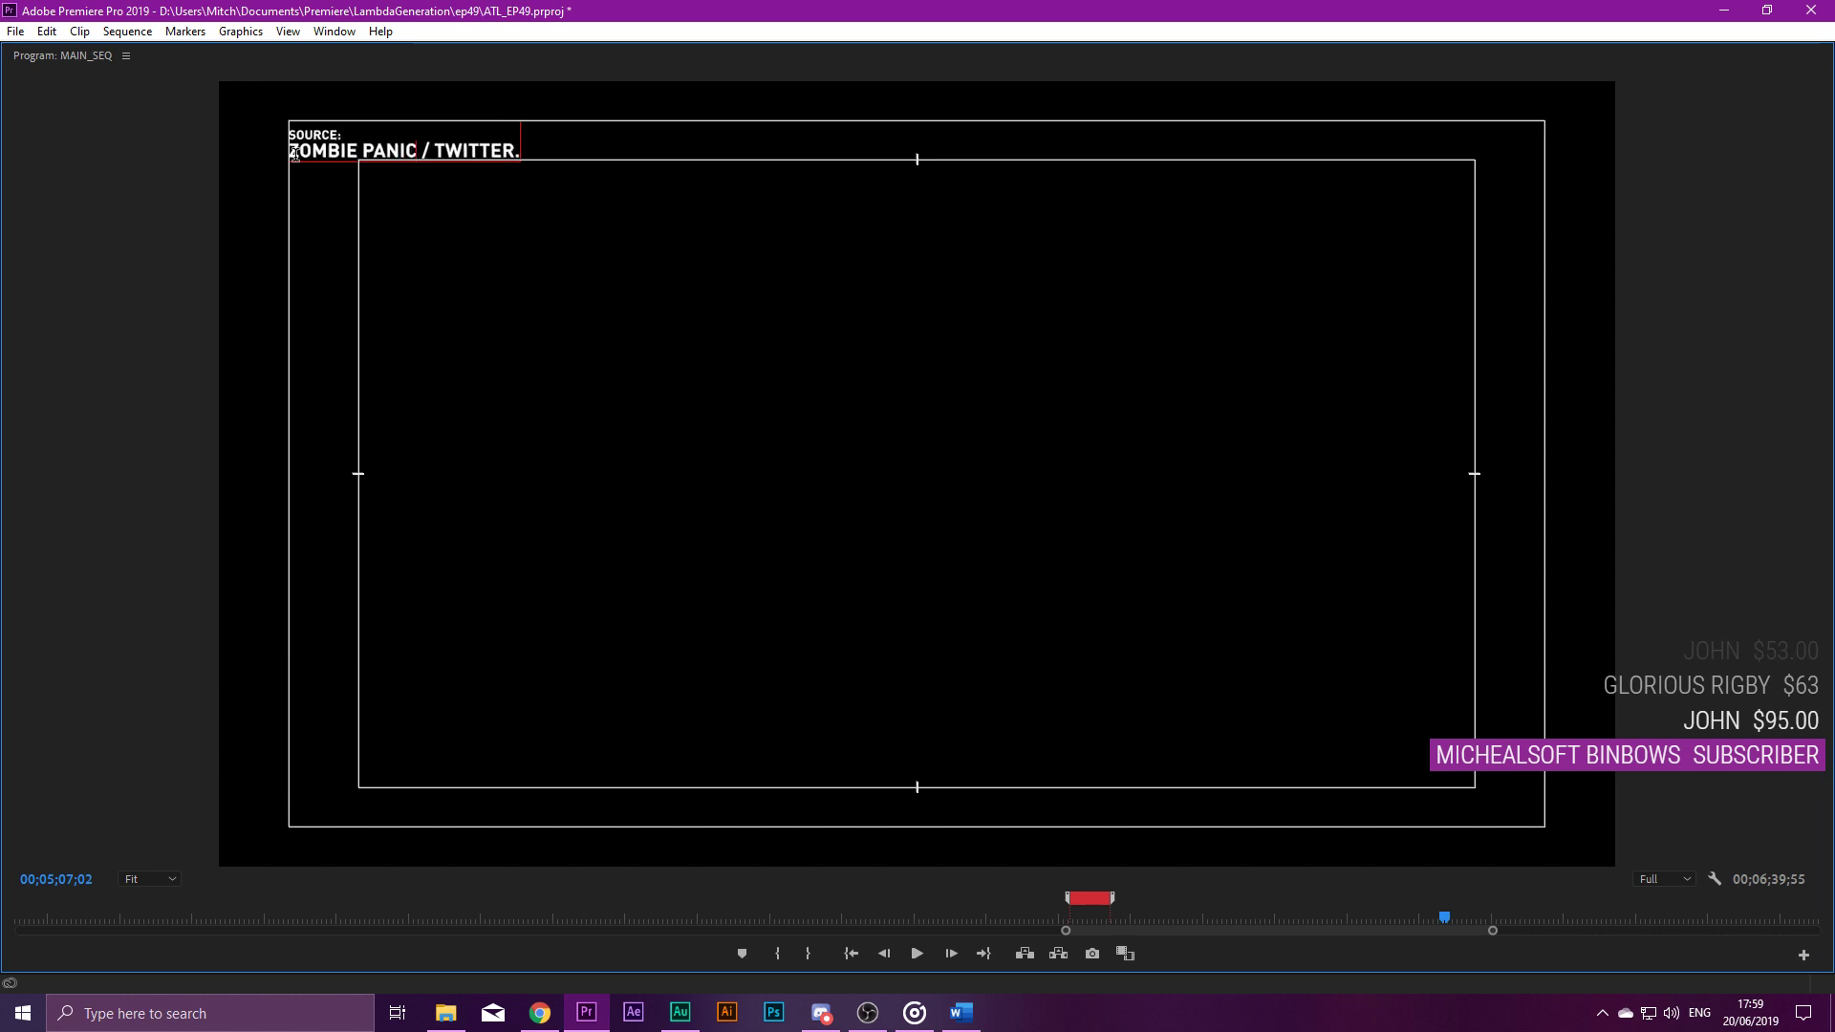
{"action": "type", "text": "CE"}
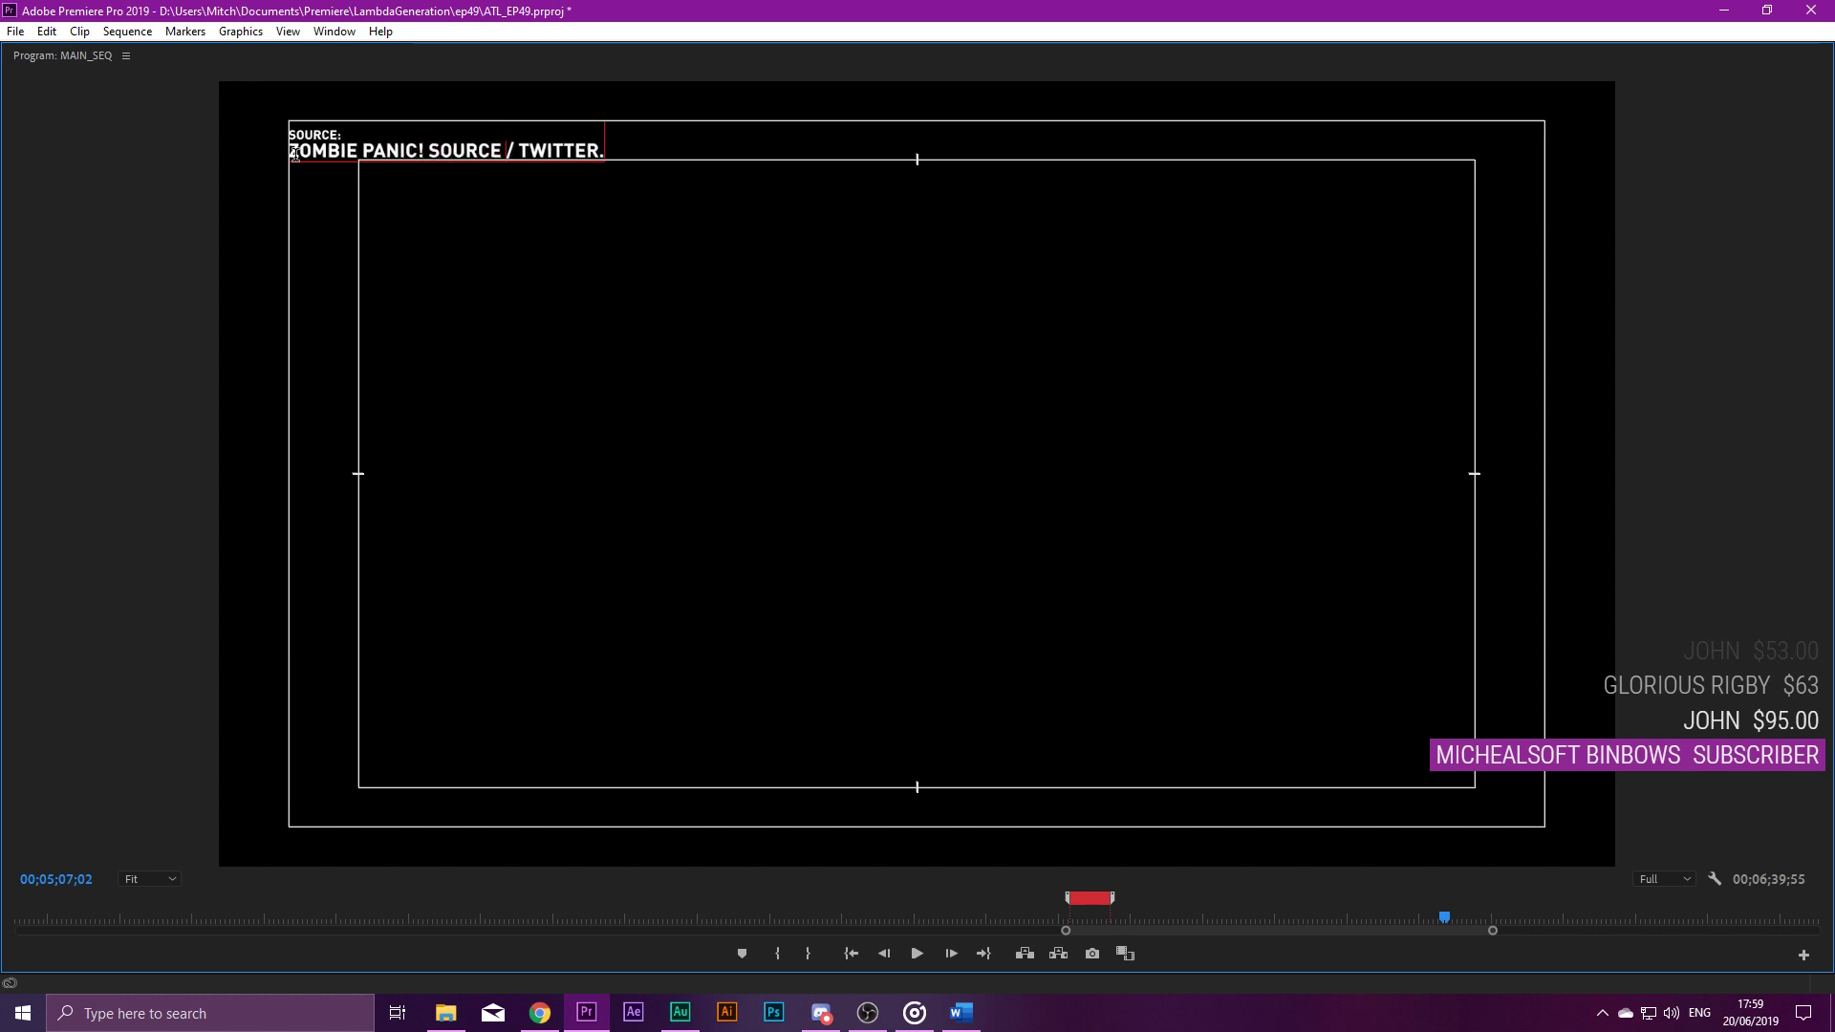
Replace "twitter" with "YOUTUBE" in the Zombie Panic! Source caption and restore the normal workspace layout.
{"action": "key", "text": "Delete"}
{"action": "key", "text": "Delete"}
{"action": "key", "text": "Delete"}
{"action": "key", "text": "Delete"}
{"action": "key", "text": "Delete"}
{"action": "key", "text": "Delete"}
{"action": "key", "text": "Delete"}
{"action": "type", "text": "YOUTUBE"}
{"action": "double_click", "coordinate": [68, 55]}
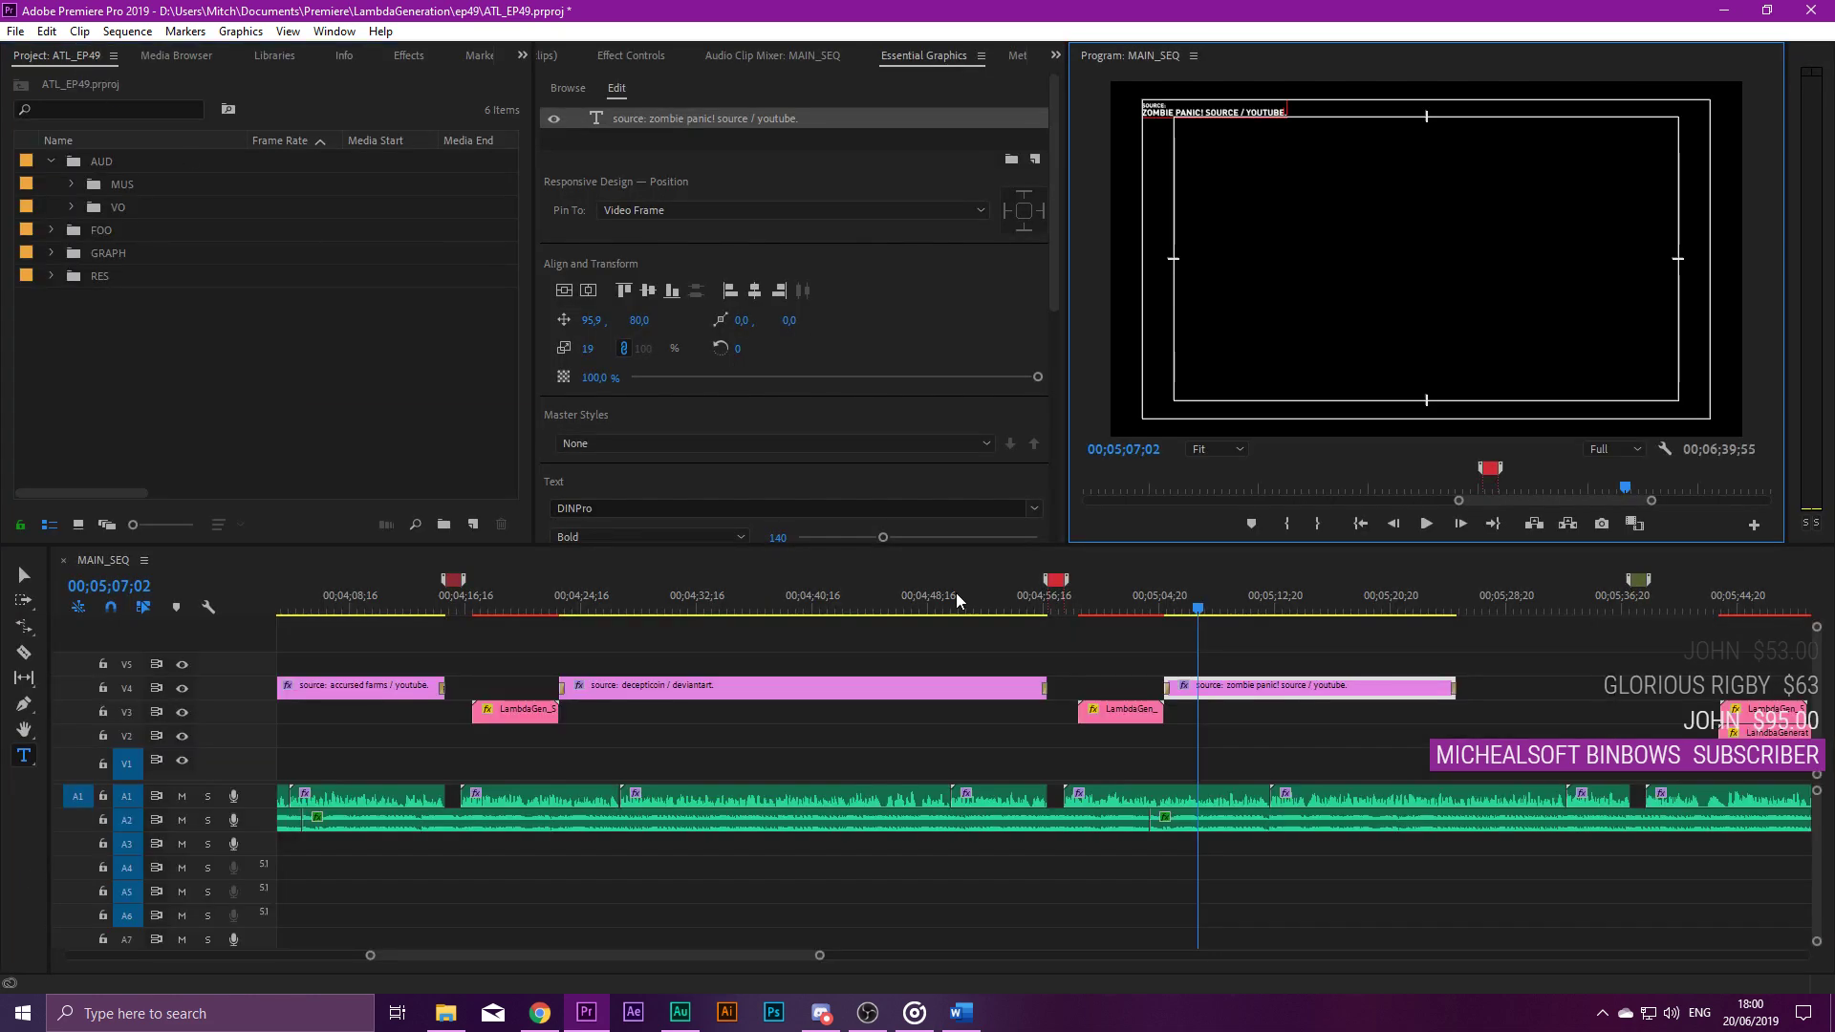
Extend the Zombie Panic! Source caption to the marker near 00;05;36, where its voice-over section ends.
{"action": "left_click_drag", "start_coordinate": [1253, 686], "coordinate": [1428, 687]}
{"action": "scroll", "coordinate": [1271, 669], "scroll_direction": "down", "scroll_amount": 4}
{"action": "left_click", "coordinate": [1232, 598]}
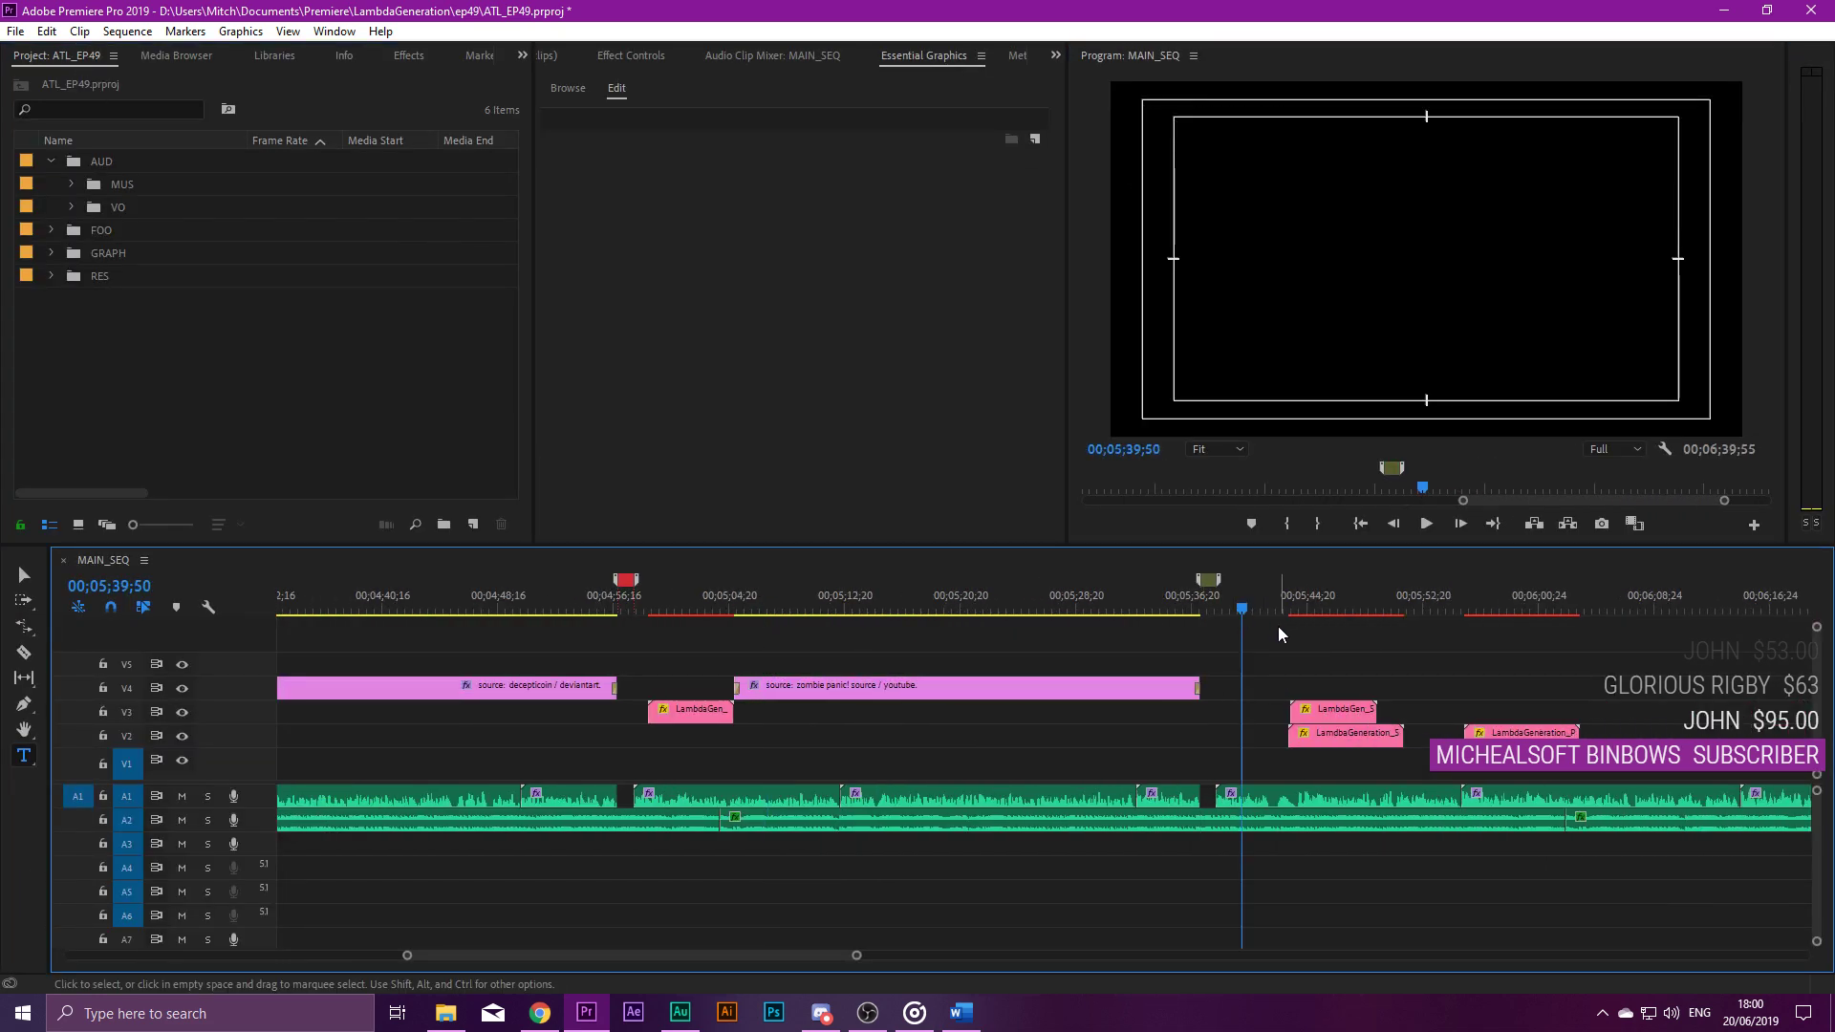
Change the color of the marker at 00;05;36;59 to red.
{"action": "double_click", "coordinate": [1207, 581]}
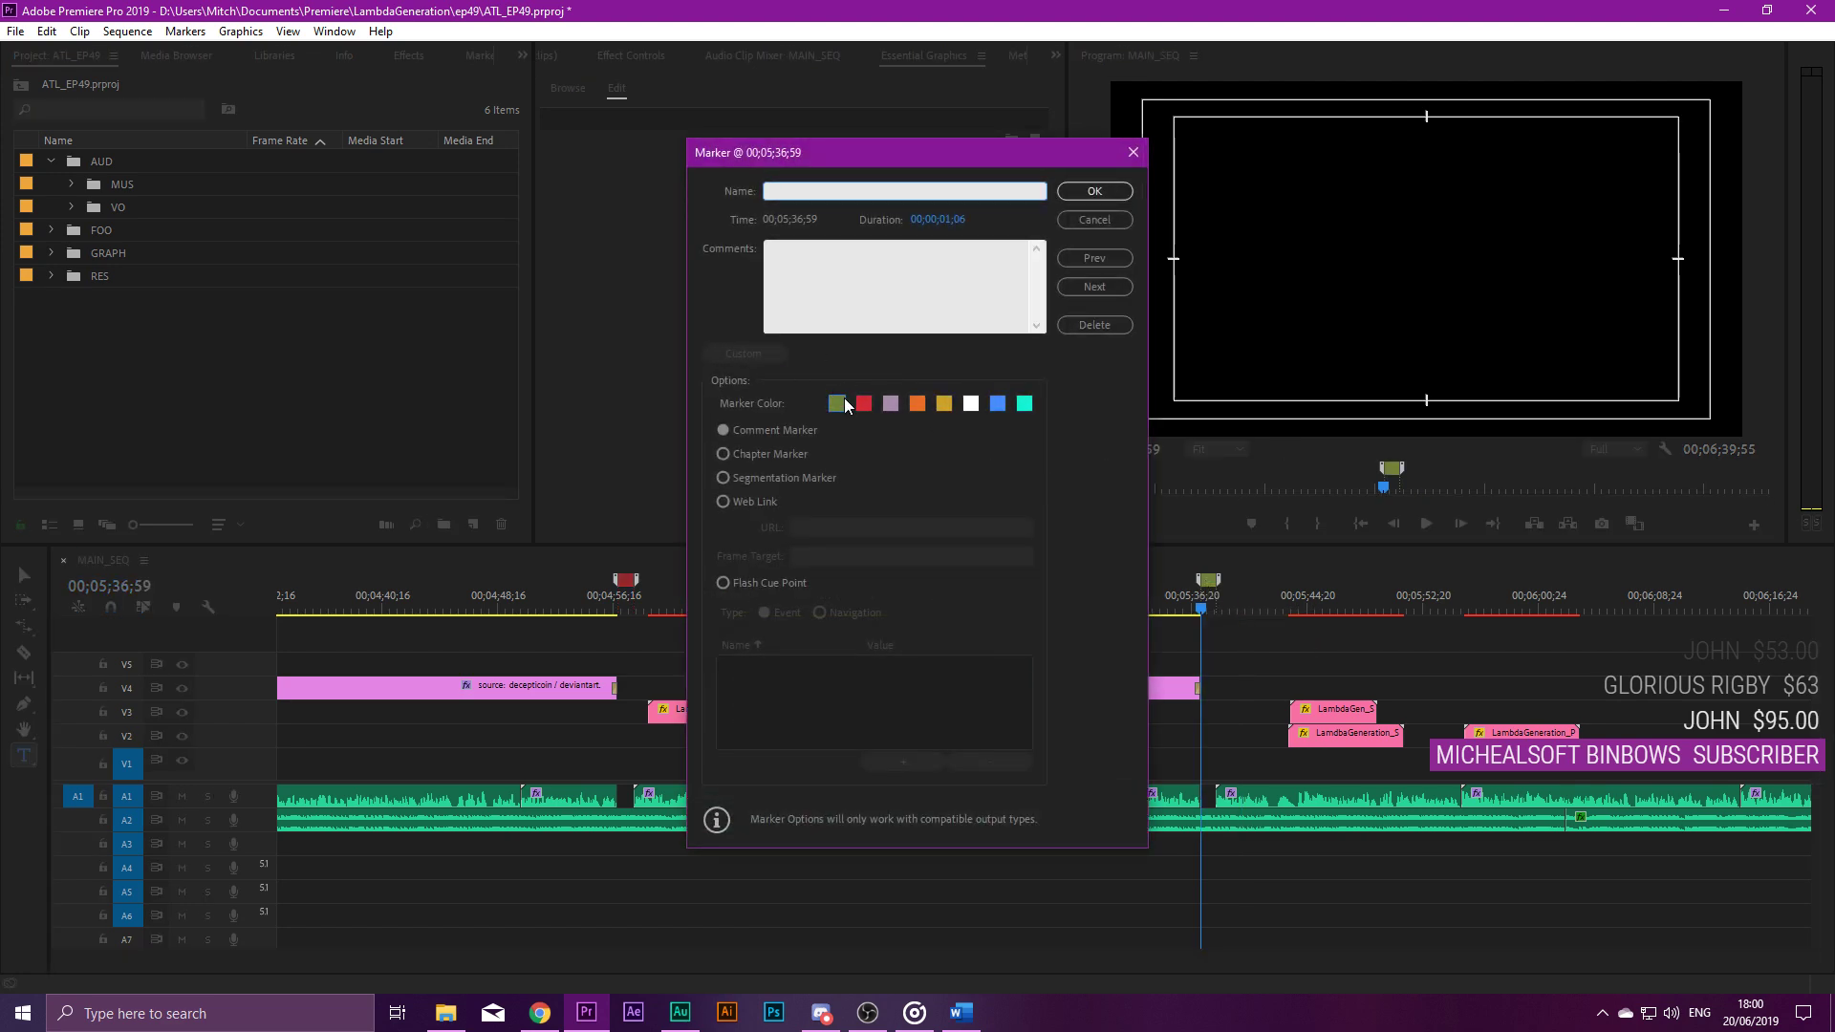
{"action": "left_click", "coordinate": [846, 405]}
{"action": "left_click", "coordinate": [863, 404]}
{"action": "left_click", "coordinate": [1094, 191]}
Delete the leftover subject card on V3 above the socials box graphic.
{"action": "scroll", "coordinate": [1145, 708], "scroll_direction": "down", "scroll_amount": 8}
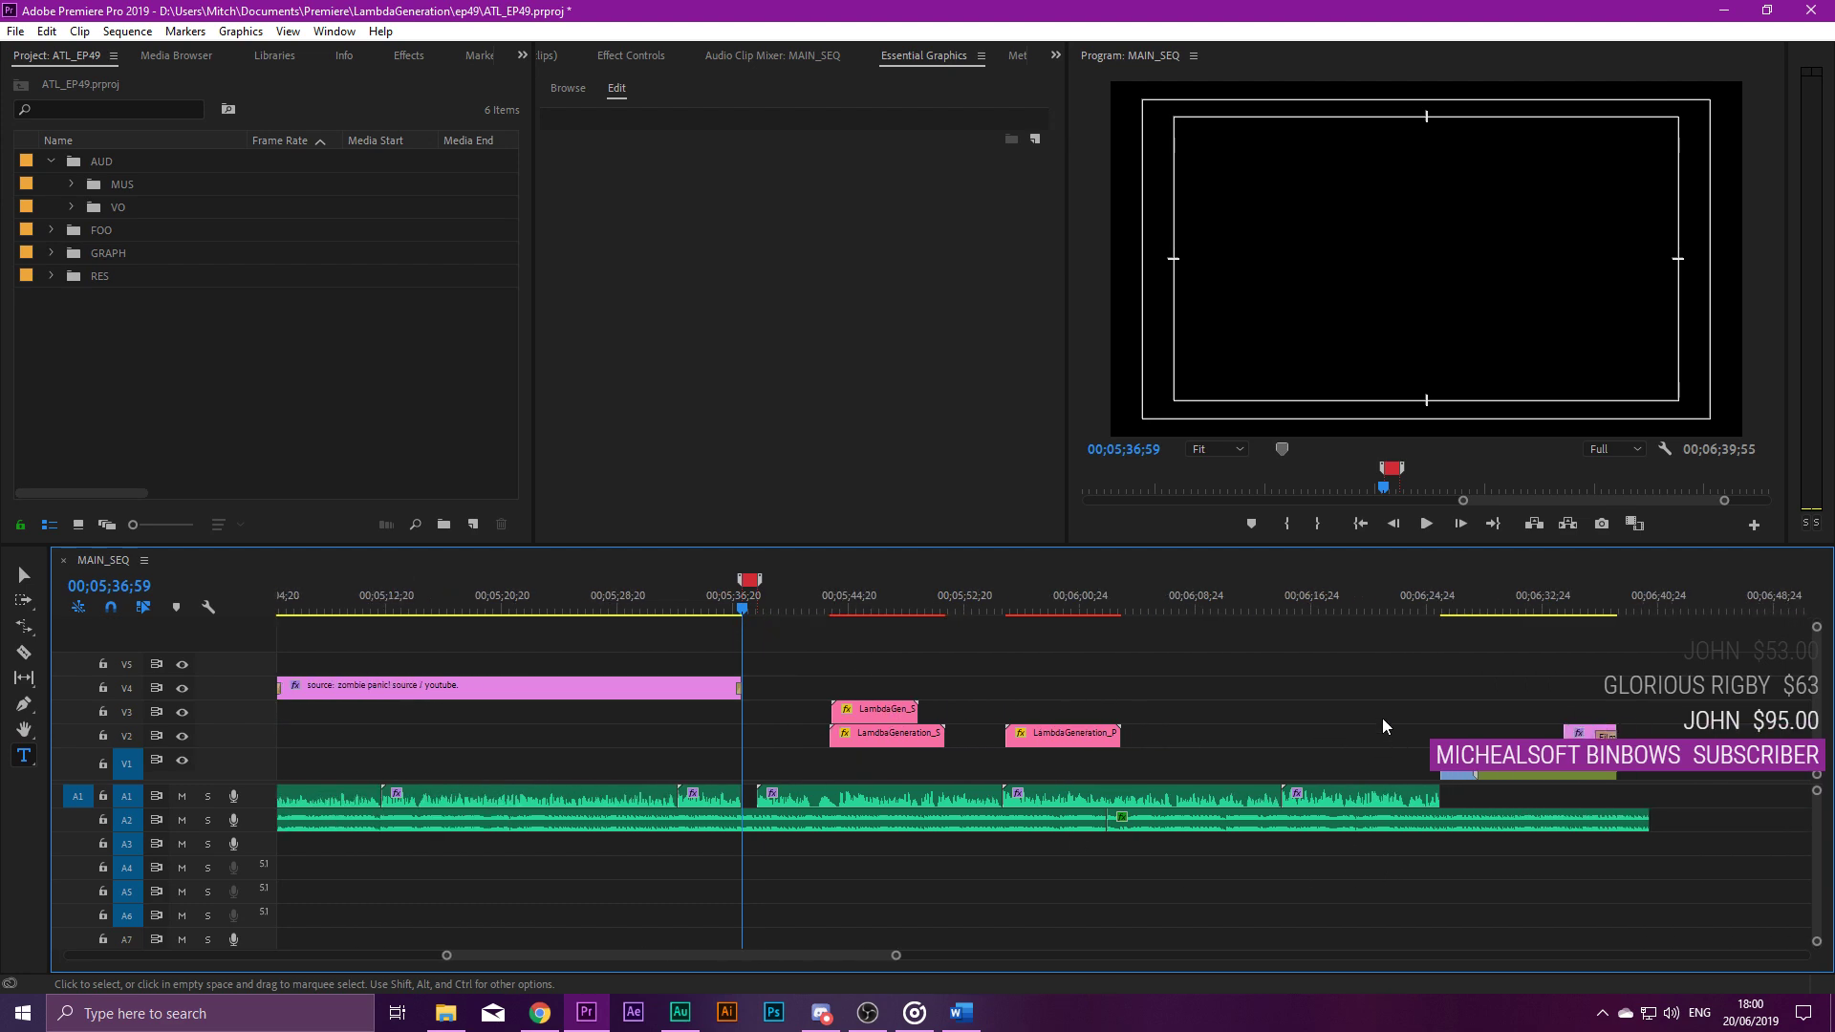
{"action": "left_click", "coordinate": [908, 708]}
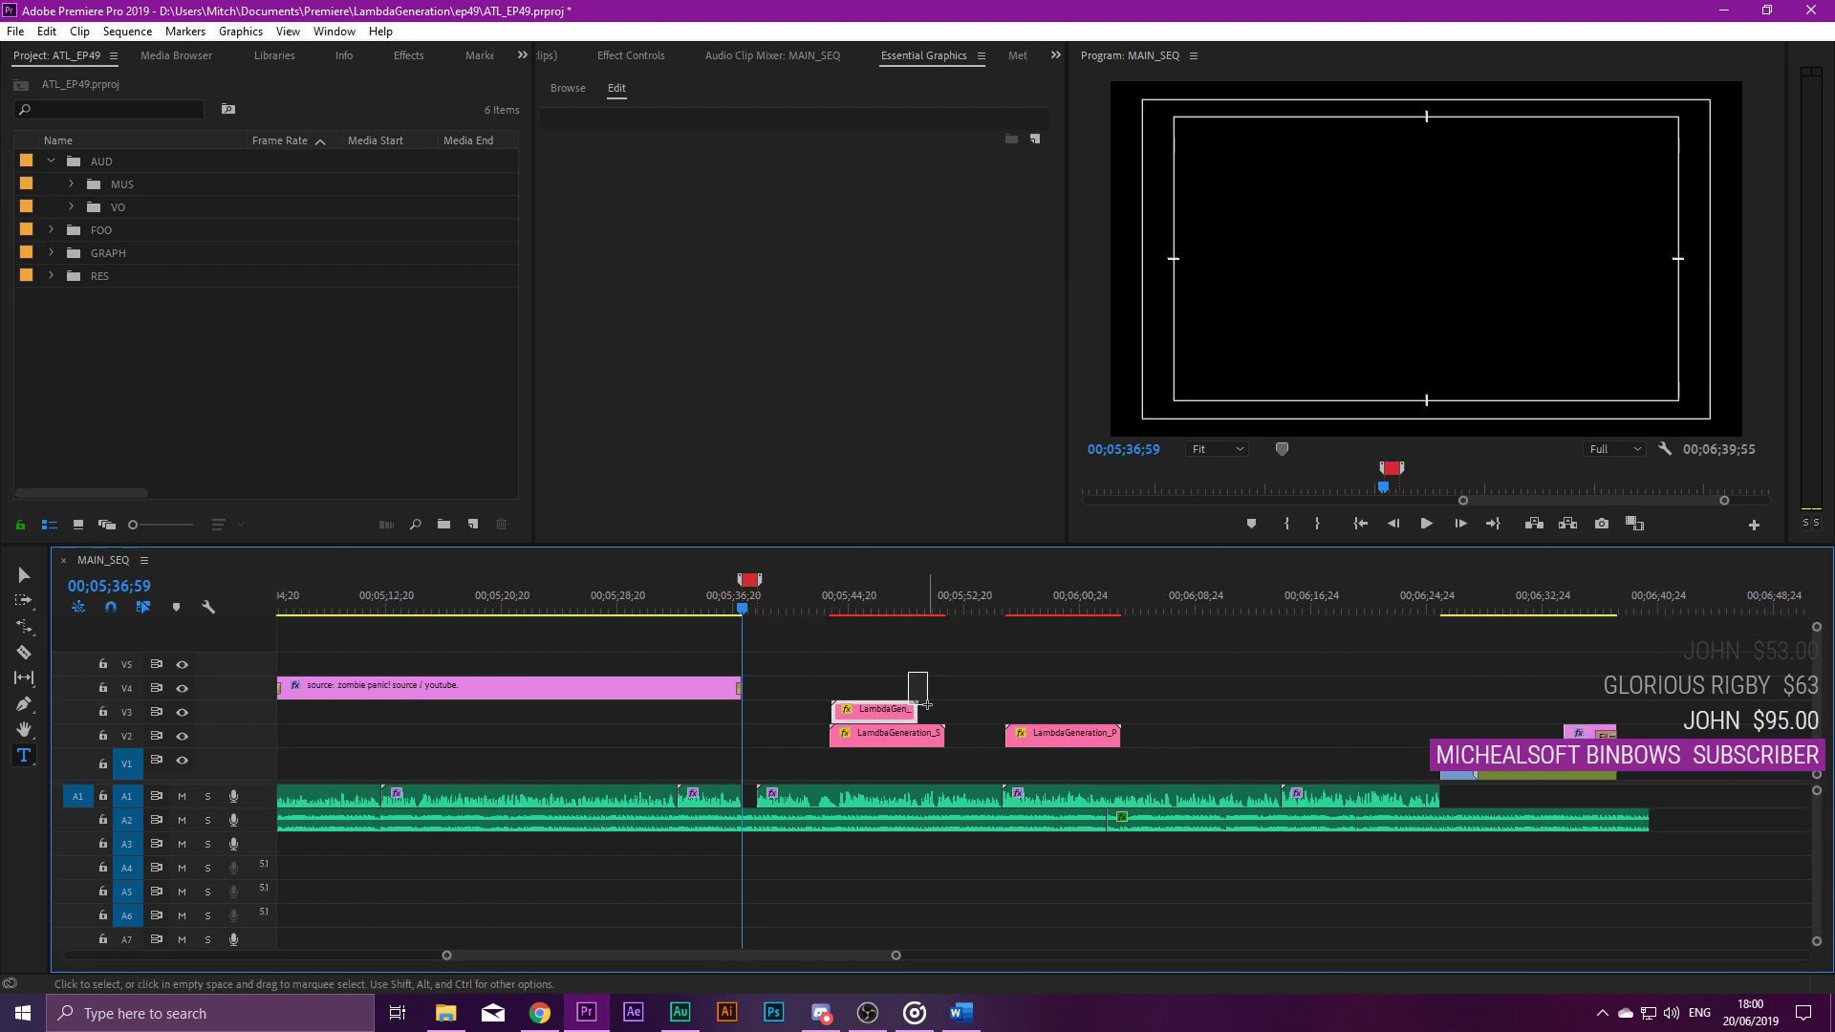
{"action": "key", "text": "Delete"}
Play the closing voice-over and shift the socials box graphic on V2 to start at about 00;05;46.
{"action": "left_click", "coordinate": [825, 602]}
{"action": "key", "text": "space"}
{"action": "scroll", "coordinate": [926, 679], "scroll_direction": "down", "scroll_amount": 3}
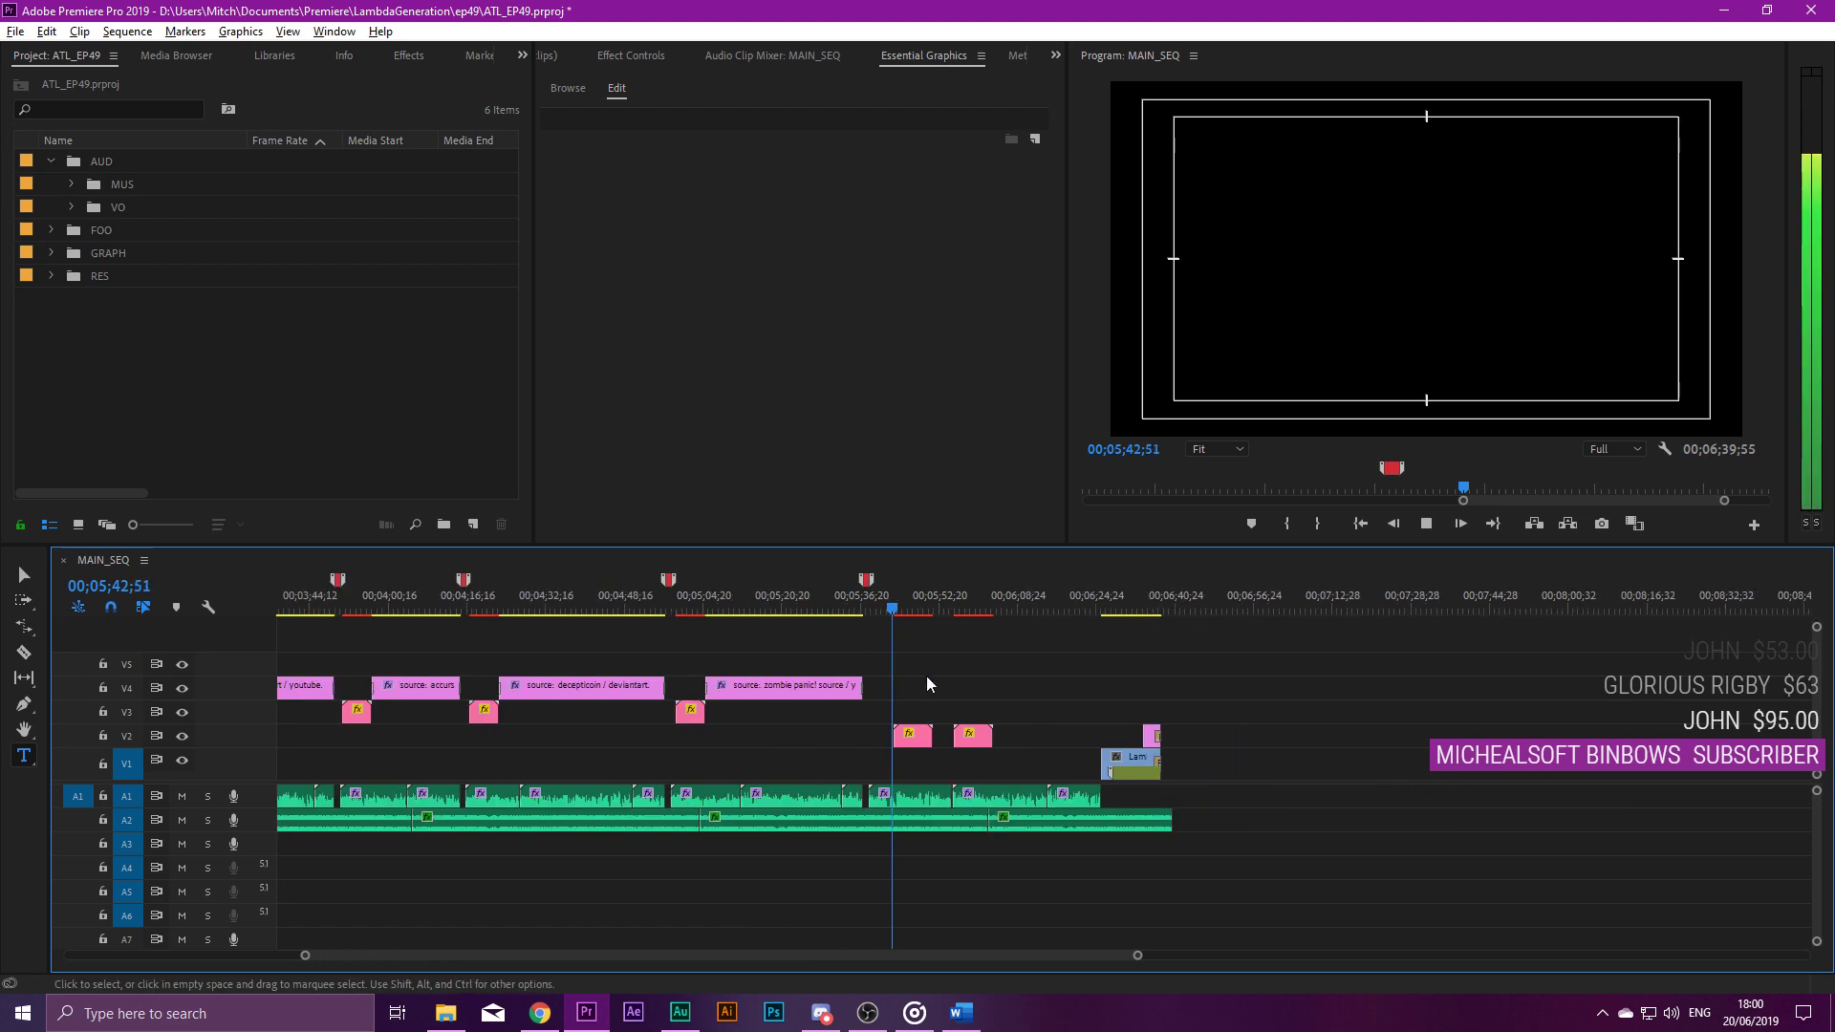
{"action": "scroll", "coordinate": [926, 675], "scroll_direction": "up", "scroll_amount": 4}
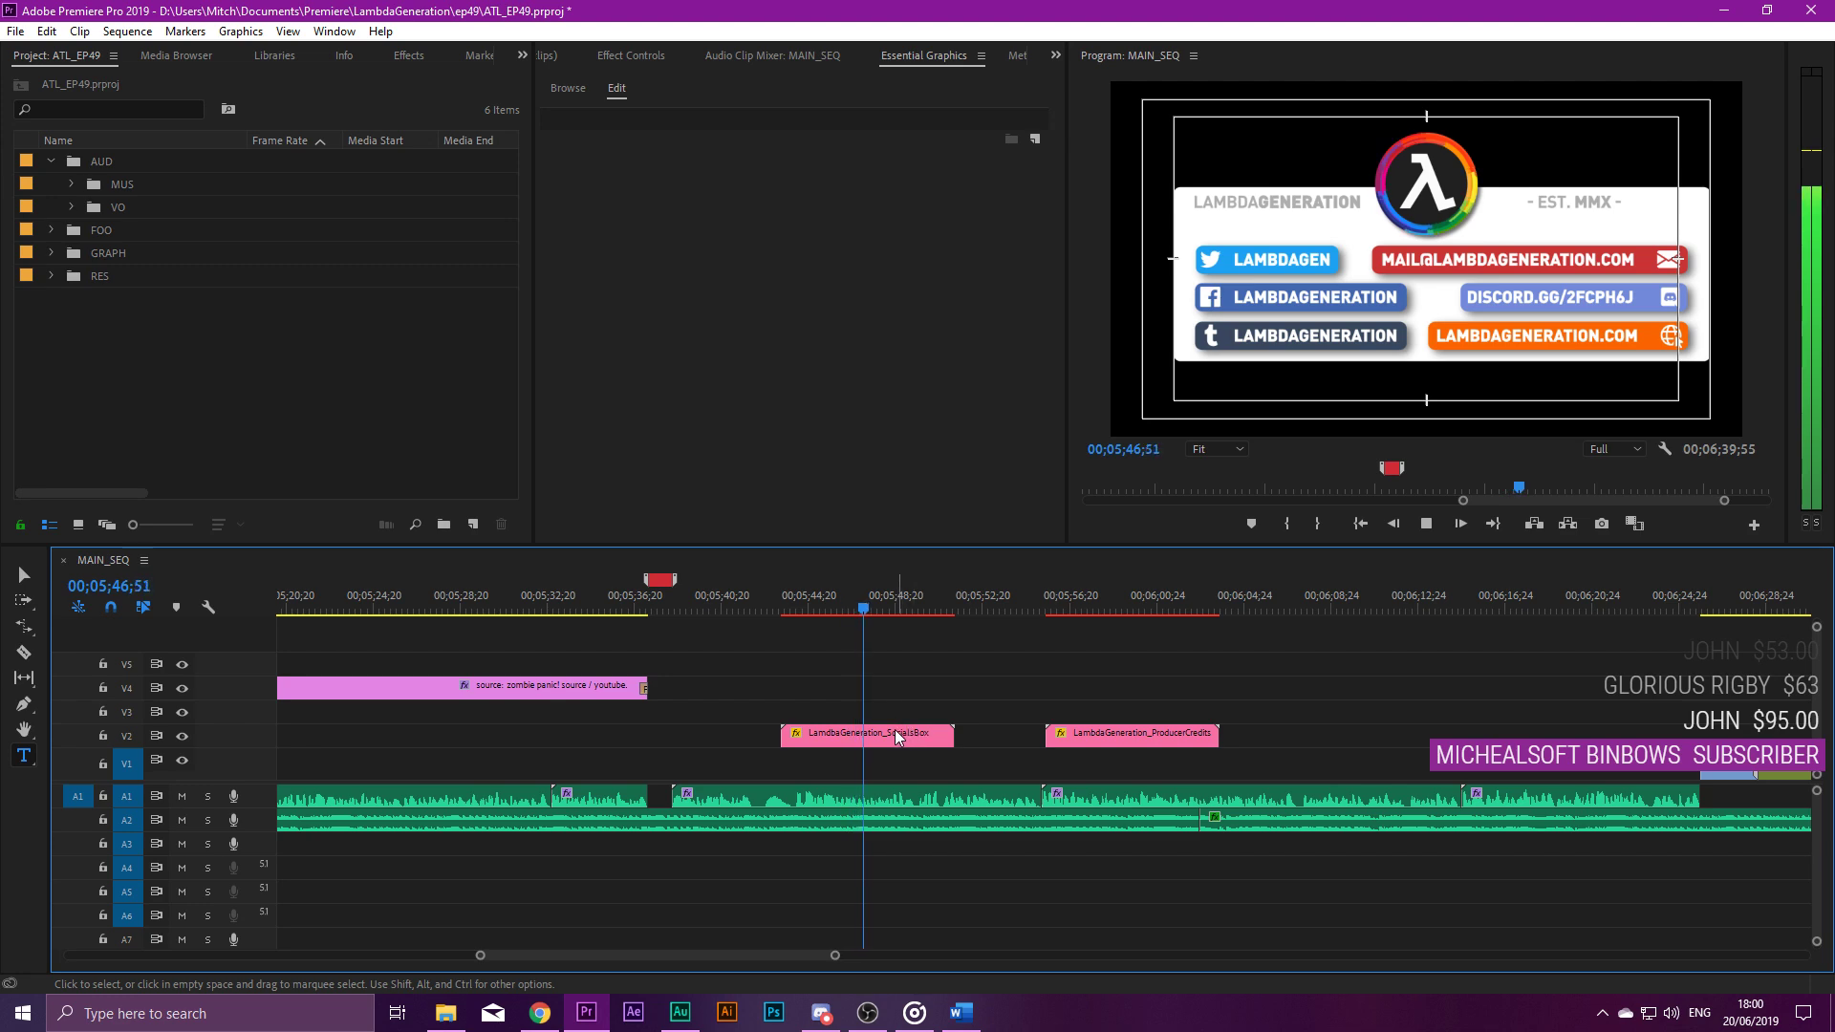
{"action": "left_click_drag", "start_coordinate": [908, 736], "coordinate": [973, 732]}
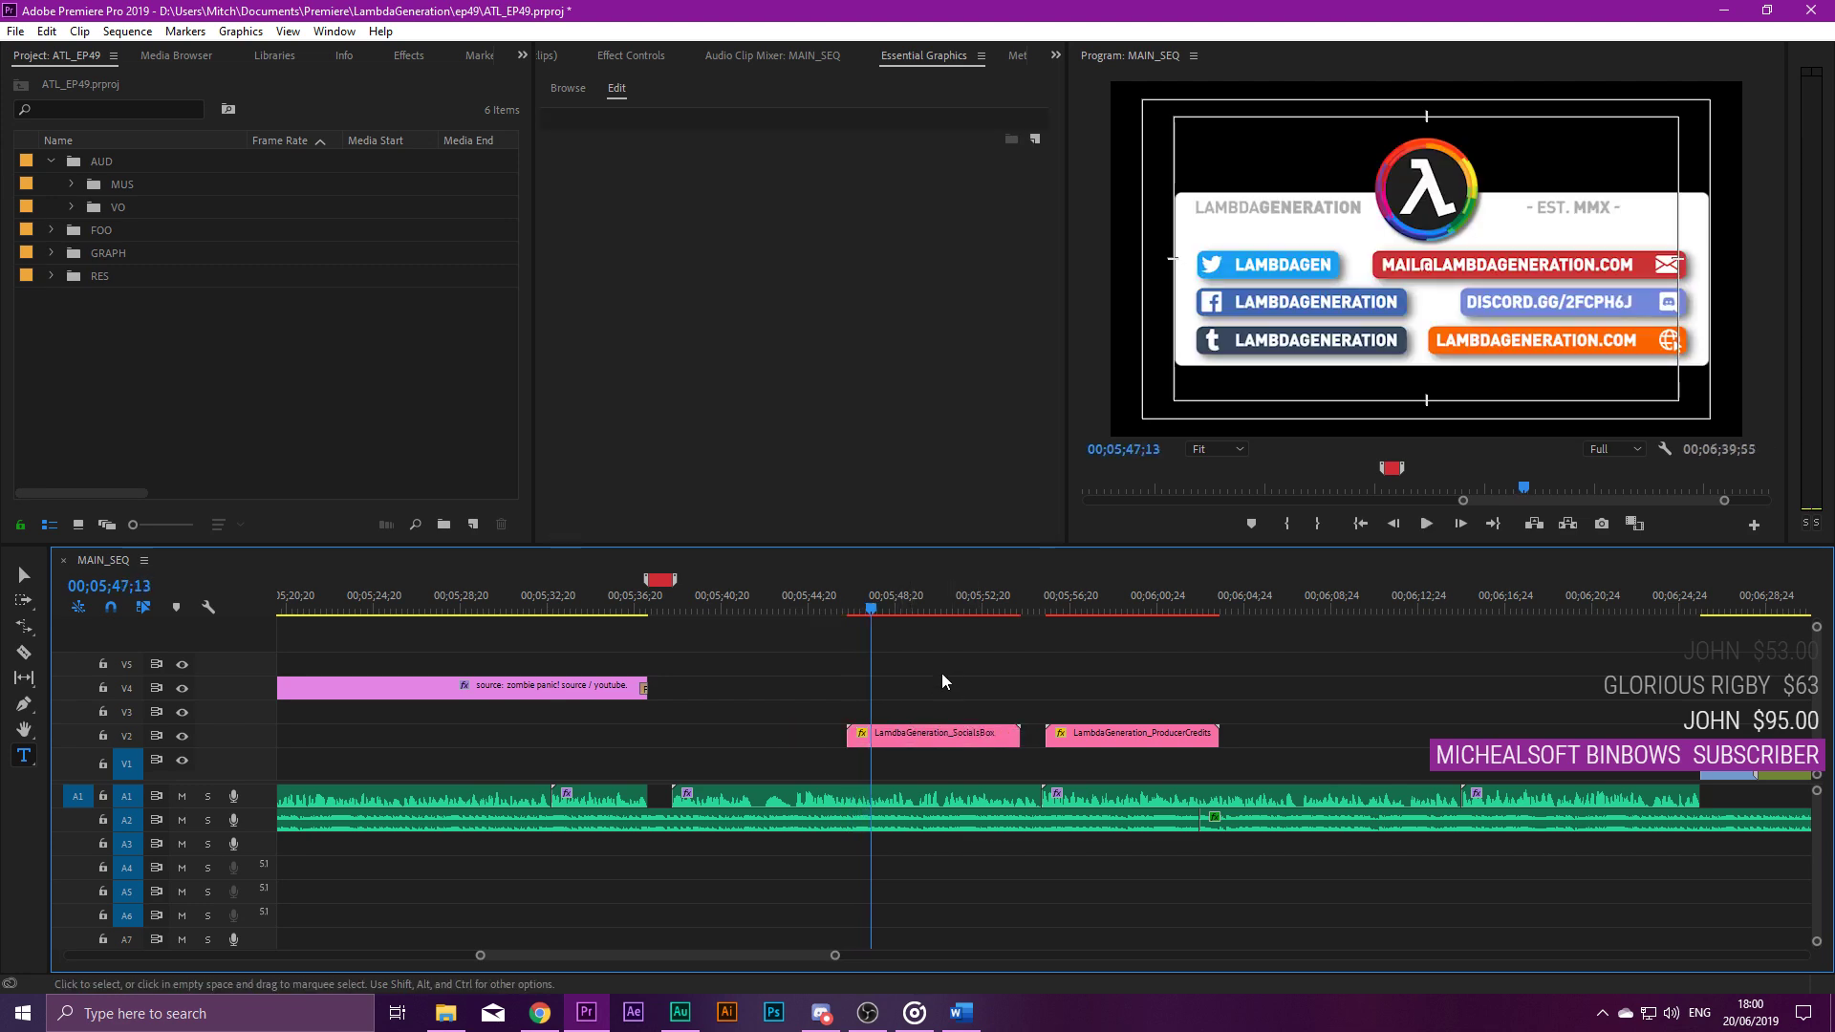
Play through the moved socials box and the producer credits graphic to check their timing against the voice-over.
{"action": "key", "text": "space"}
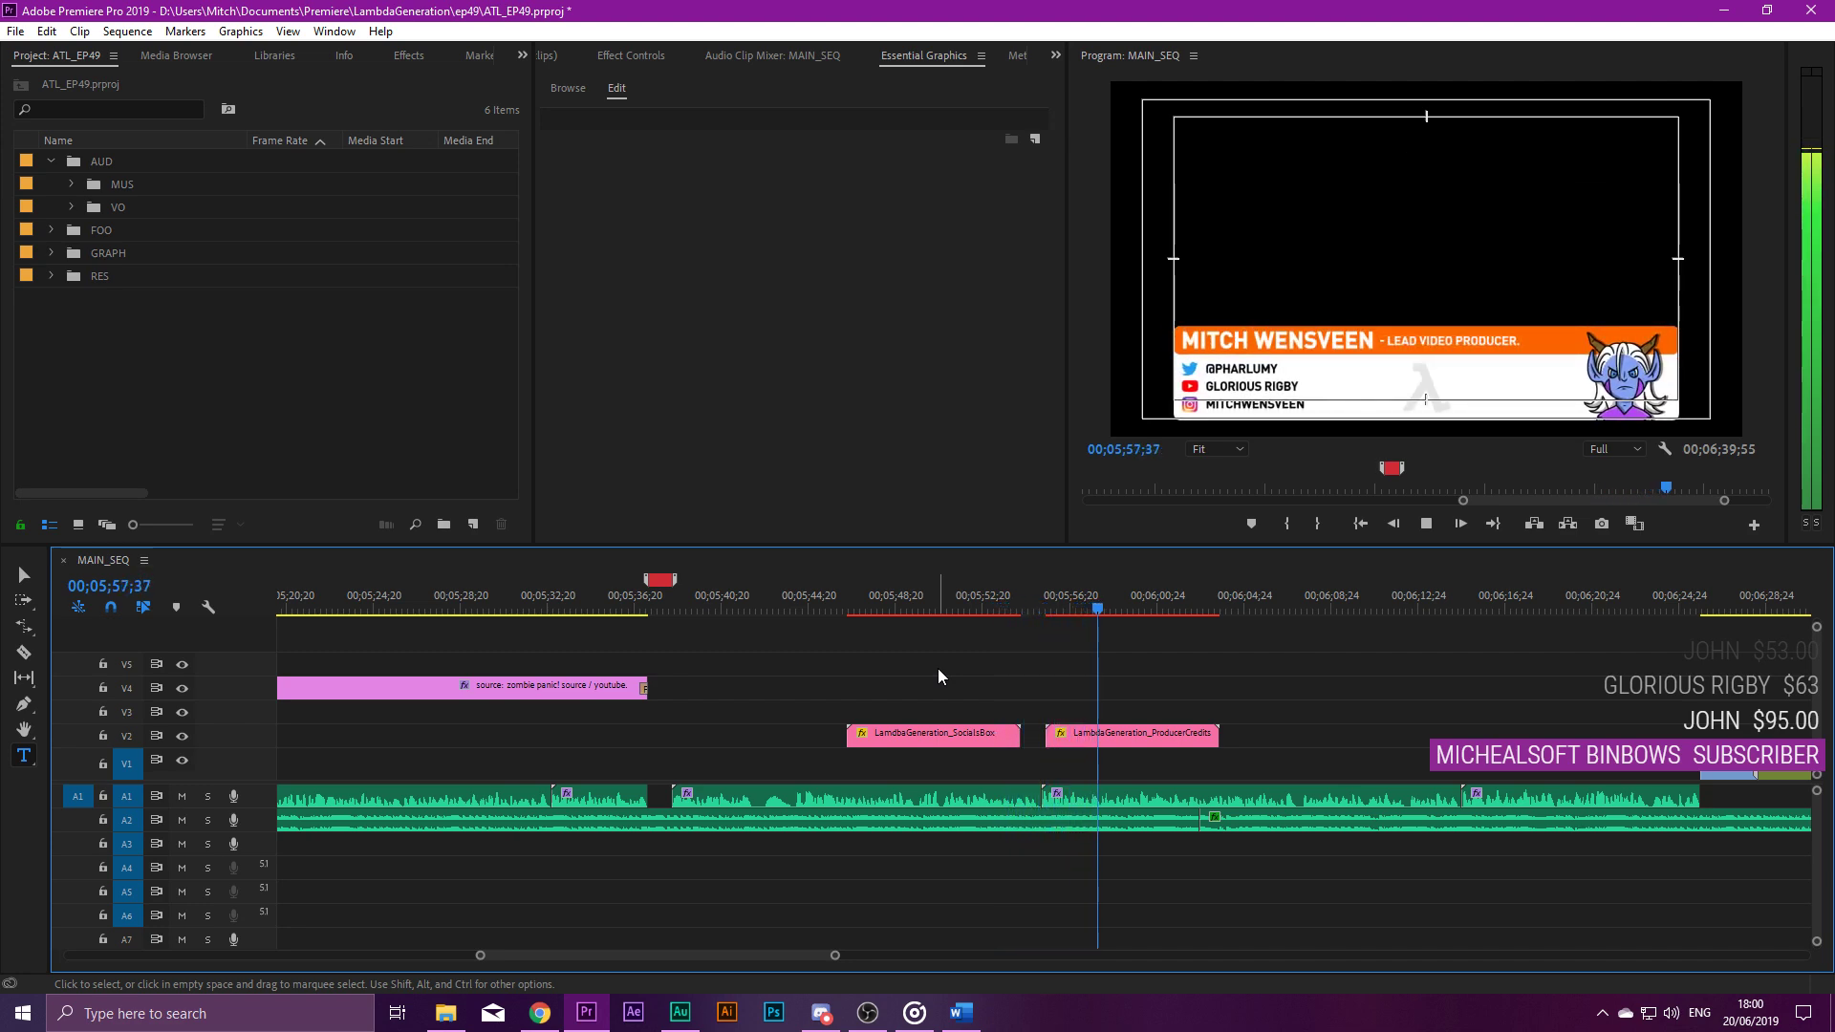
{"action": "scroll", "coordinate": [1193, 675], "scroll_direction": "down", "scroll_amount": 3}
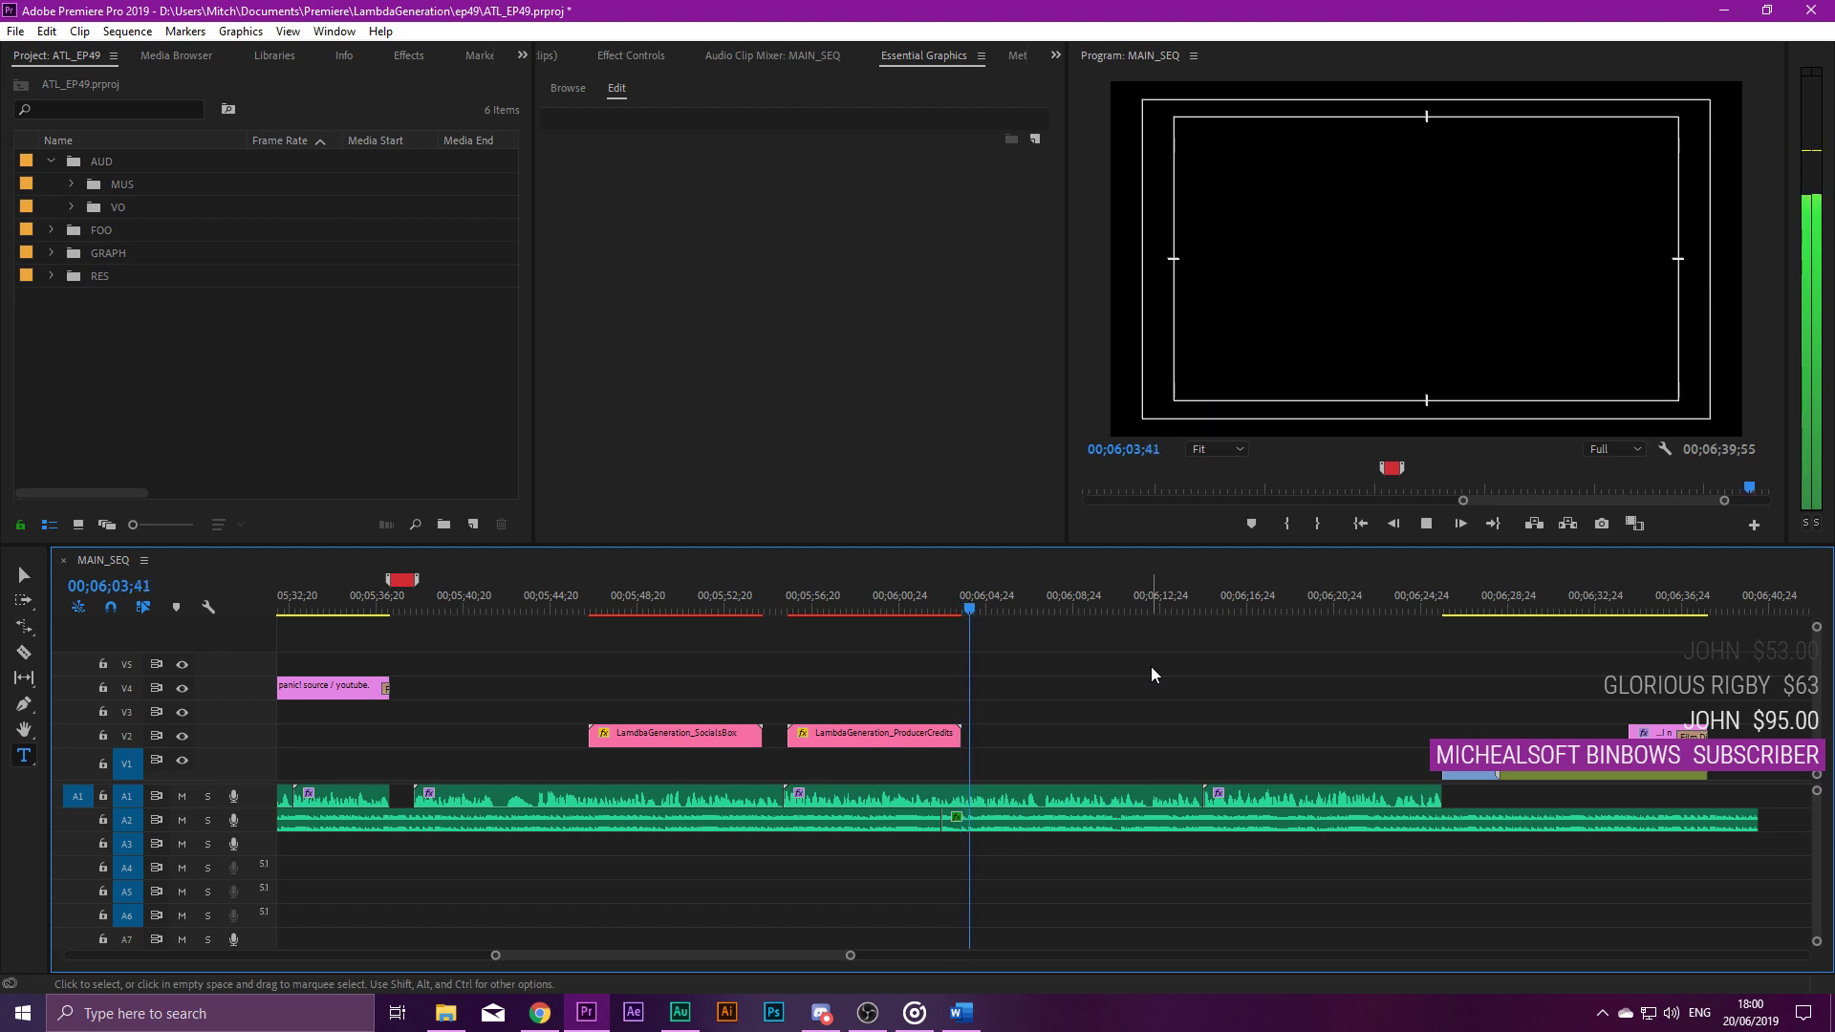
{"action": "key", "text": "minus"}
{"action": "key", "text": "minus"}
{"action": "key", "text": "minus"}
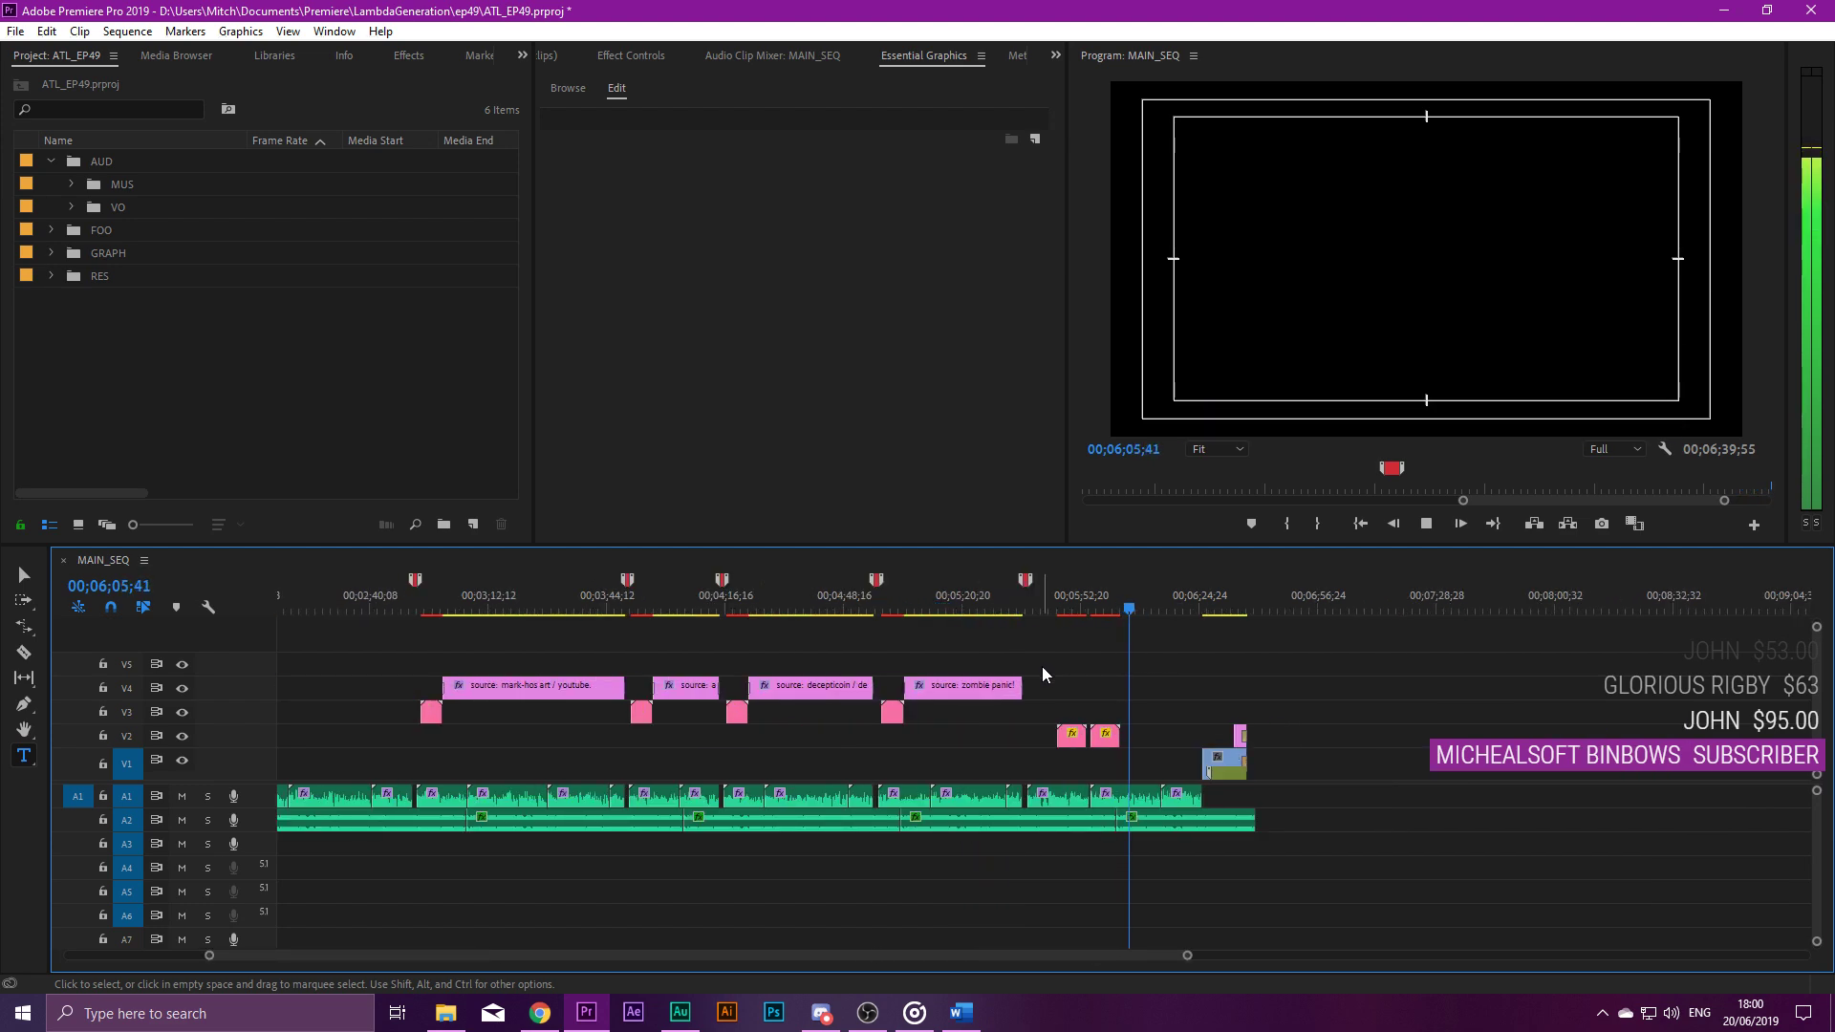
{"action": "key", "text": "space"}
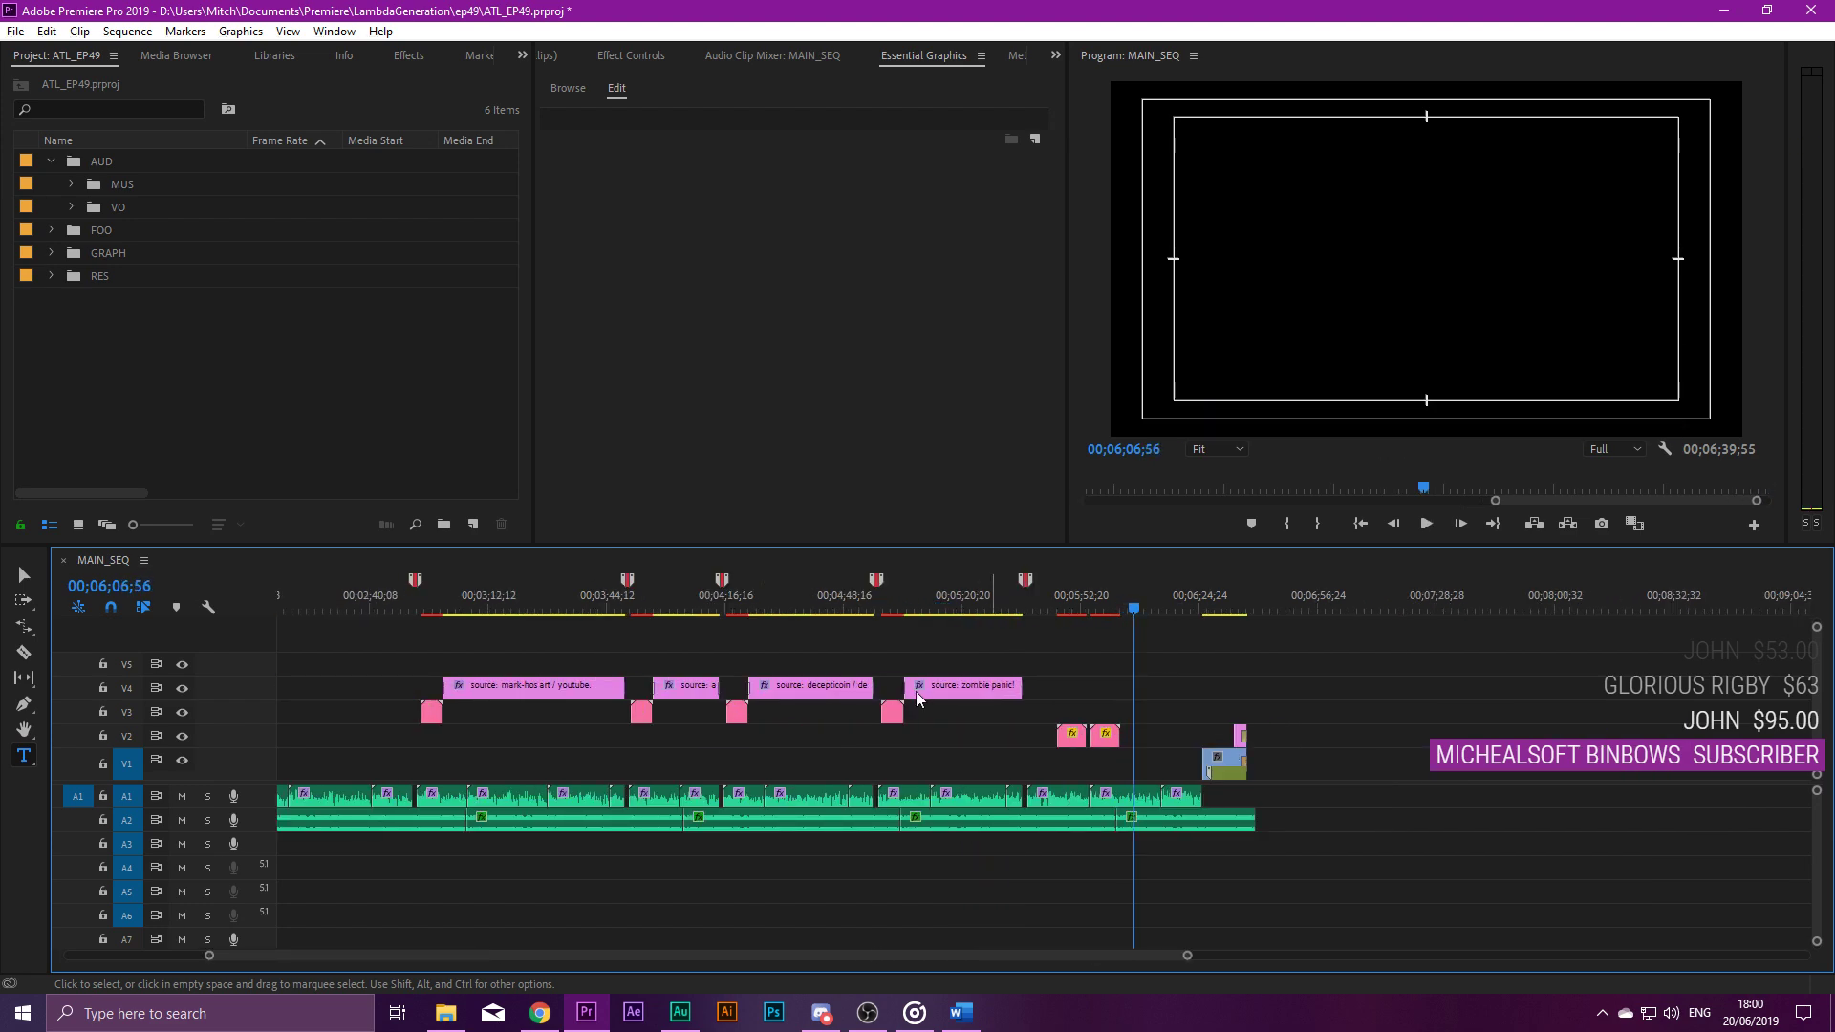
Review the whole timeline by spot-checking the source captions, the Counter-Strike section, the closing graphics and the outro.
{"action": "scroll", "coordinate": [933, 688], "scroll_direction": "up", "scroll_amount": 5}
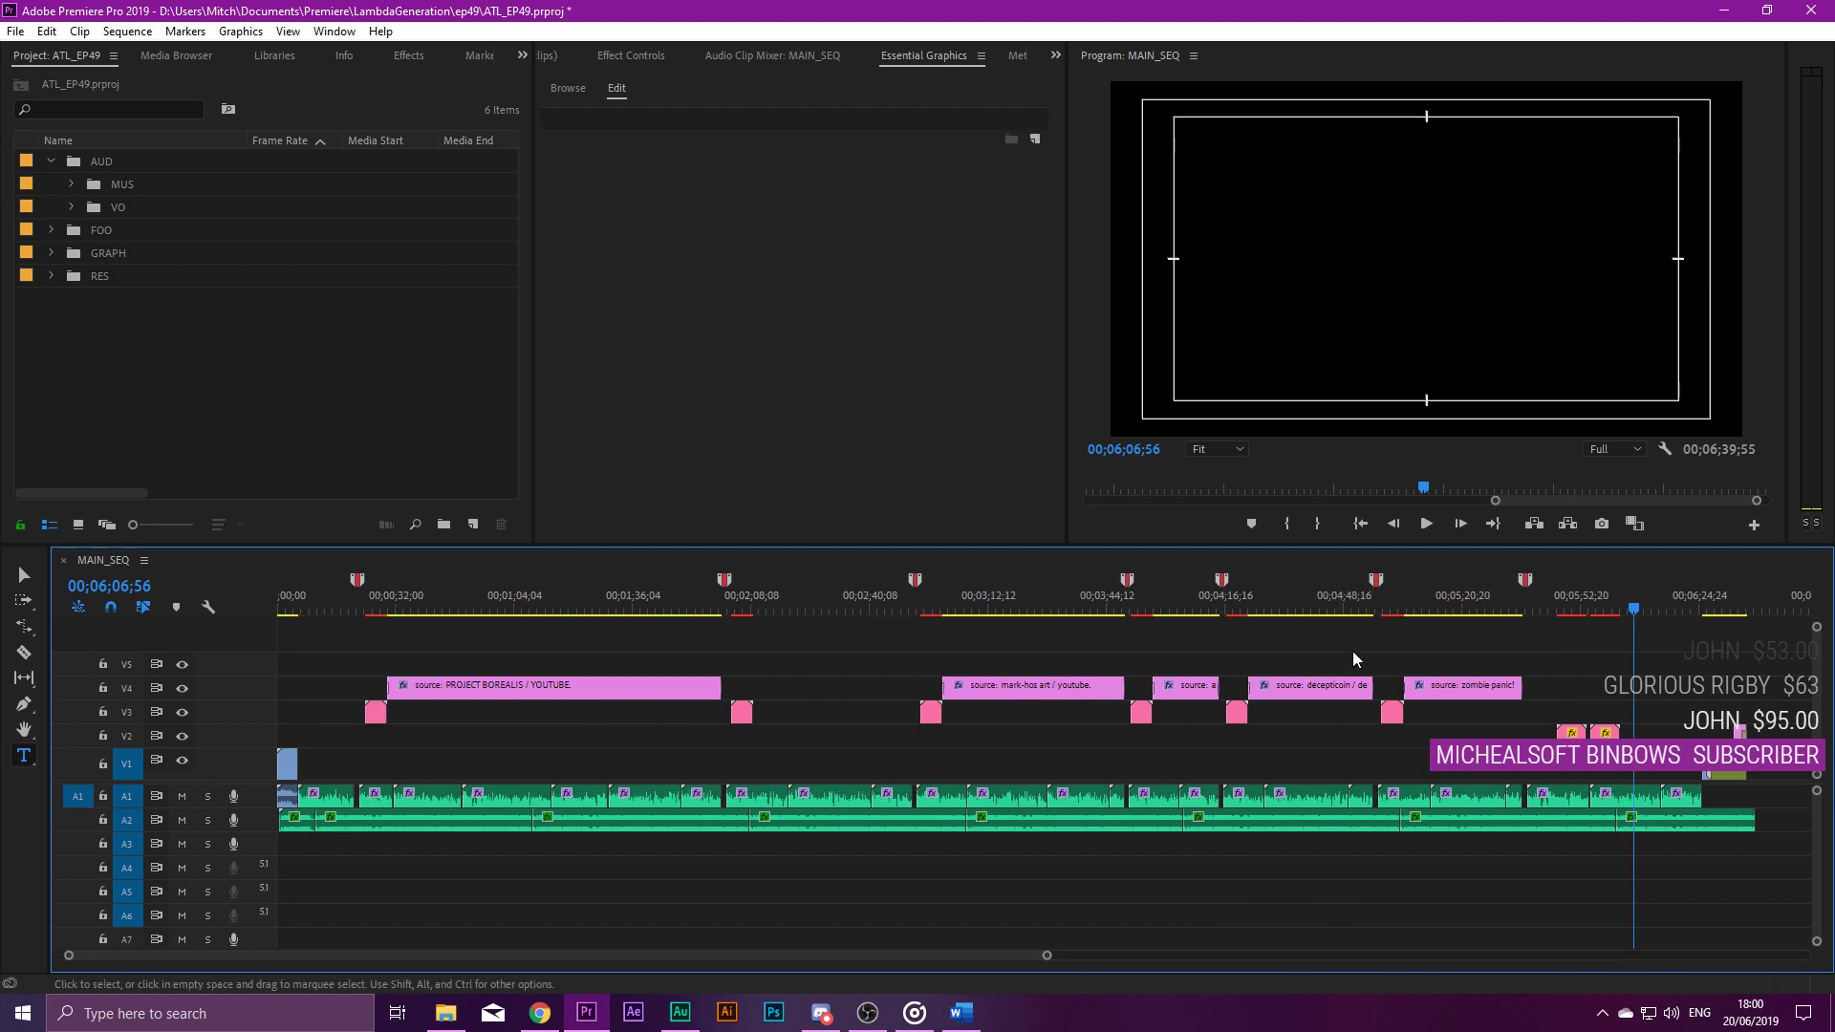
{"action": "left_click", "coordinate": [566, 596]}
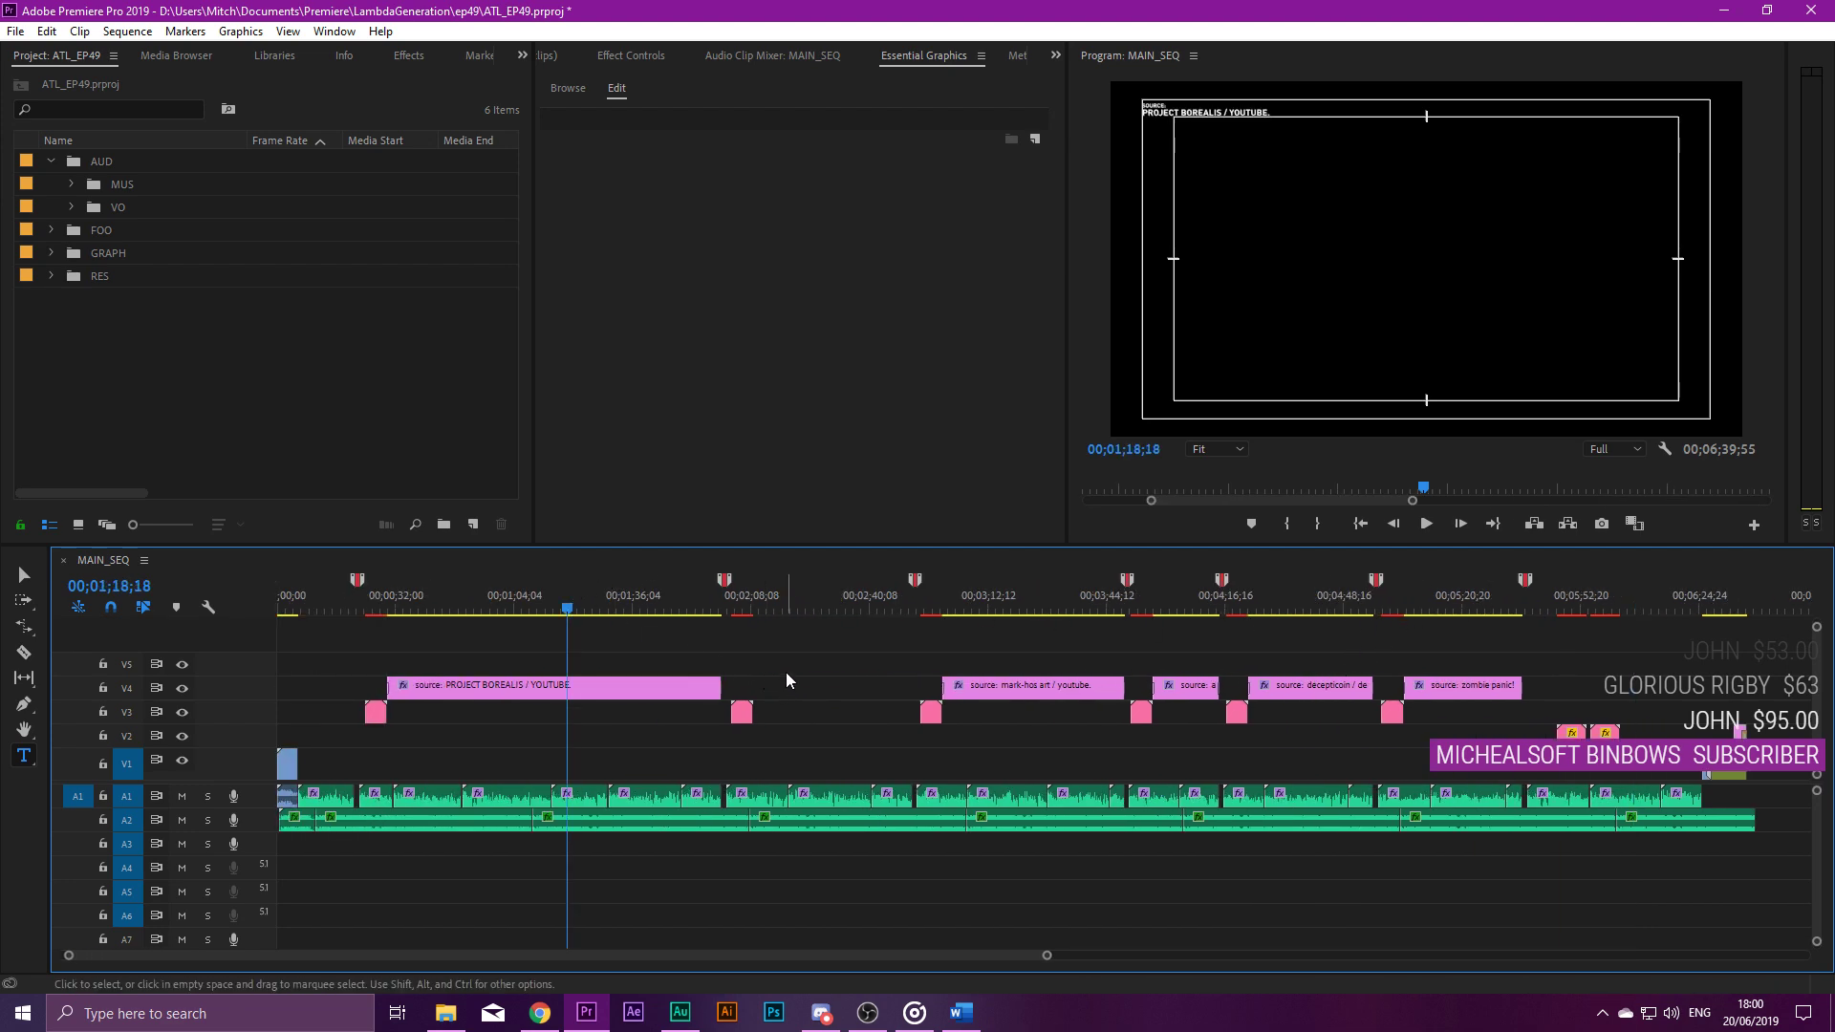
{"action": "key", "text": "alt"}
{"action": "left_click", "coordinate": [801, 596]}
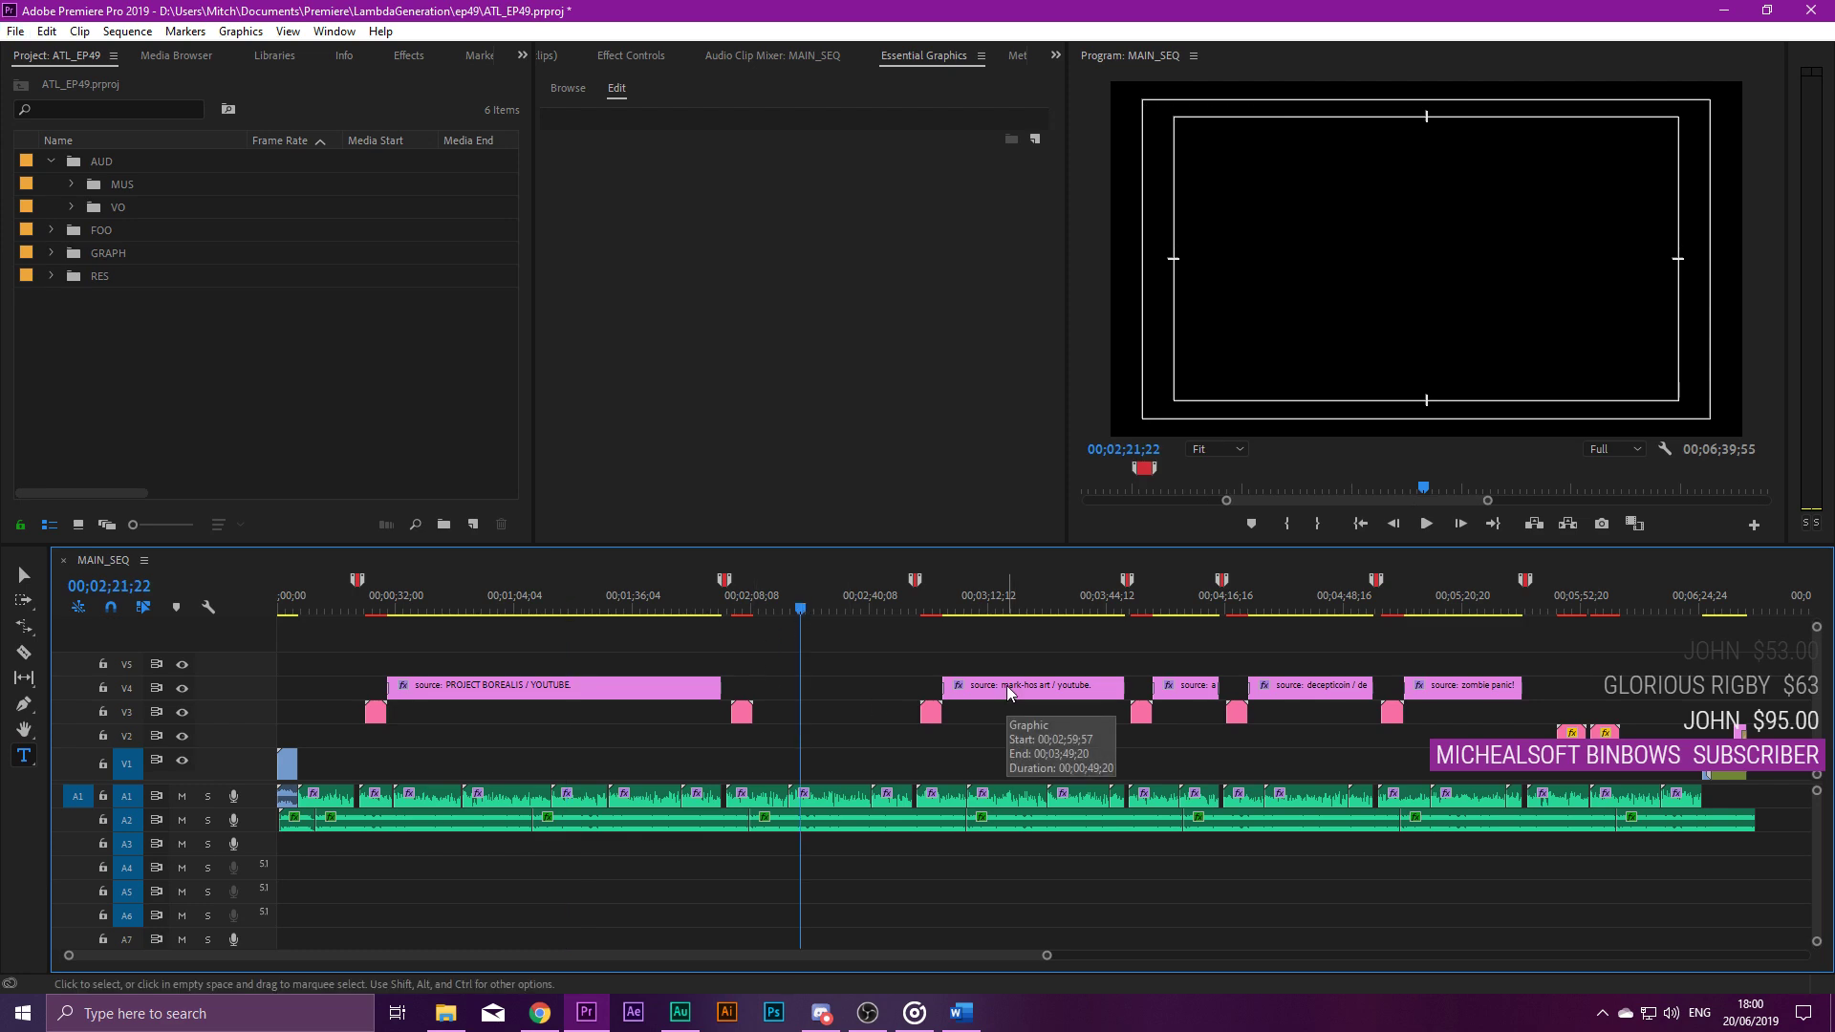
{"action": "left_click", "coordinate": [1001, 602]}
{"action": "left_click", "coordinate": [1188, 611]}
{"action": "left_click", "coordinate": [1295, 616]}
{"action": "left_click", "coordinate": [1471, 594]}
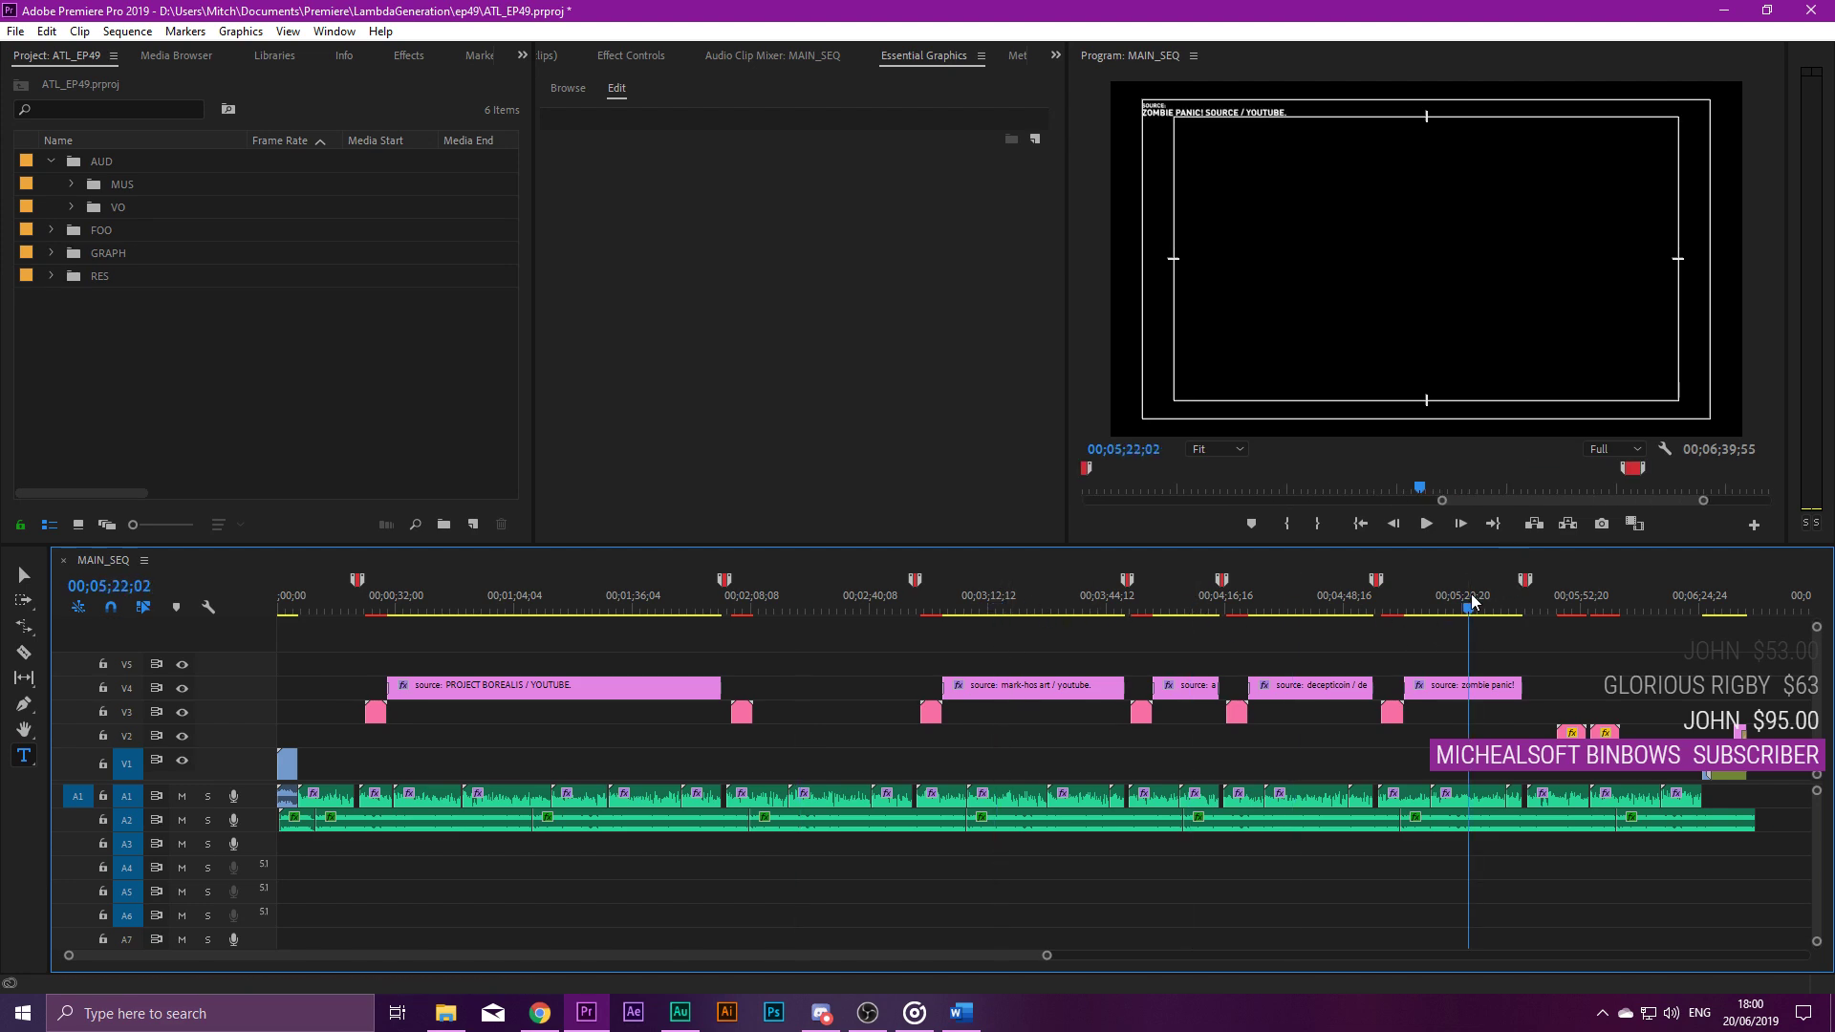
{"action": "left_click", "coordinate": [1556, 594]}
{"action": "left_click", "coordinate": [1578, 598]}
{"action": "left_click", "coordinate": [1641, 602]}
{"action": "left_click", "coordinate": [1693, 609]}
{"action": "left_click", "coordinate": [1705, 615]}
{"action": "left_click", "coordinate": [1742, 609]}
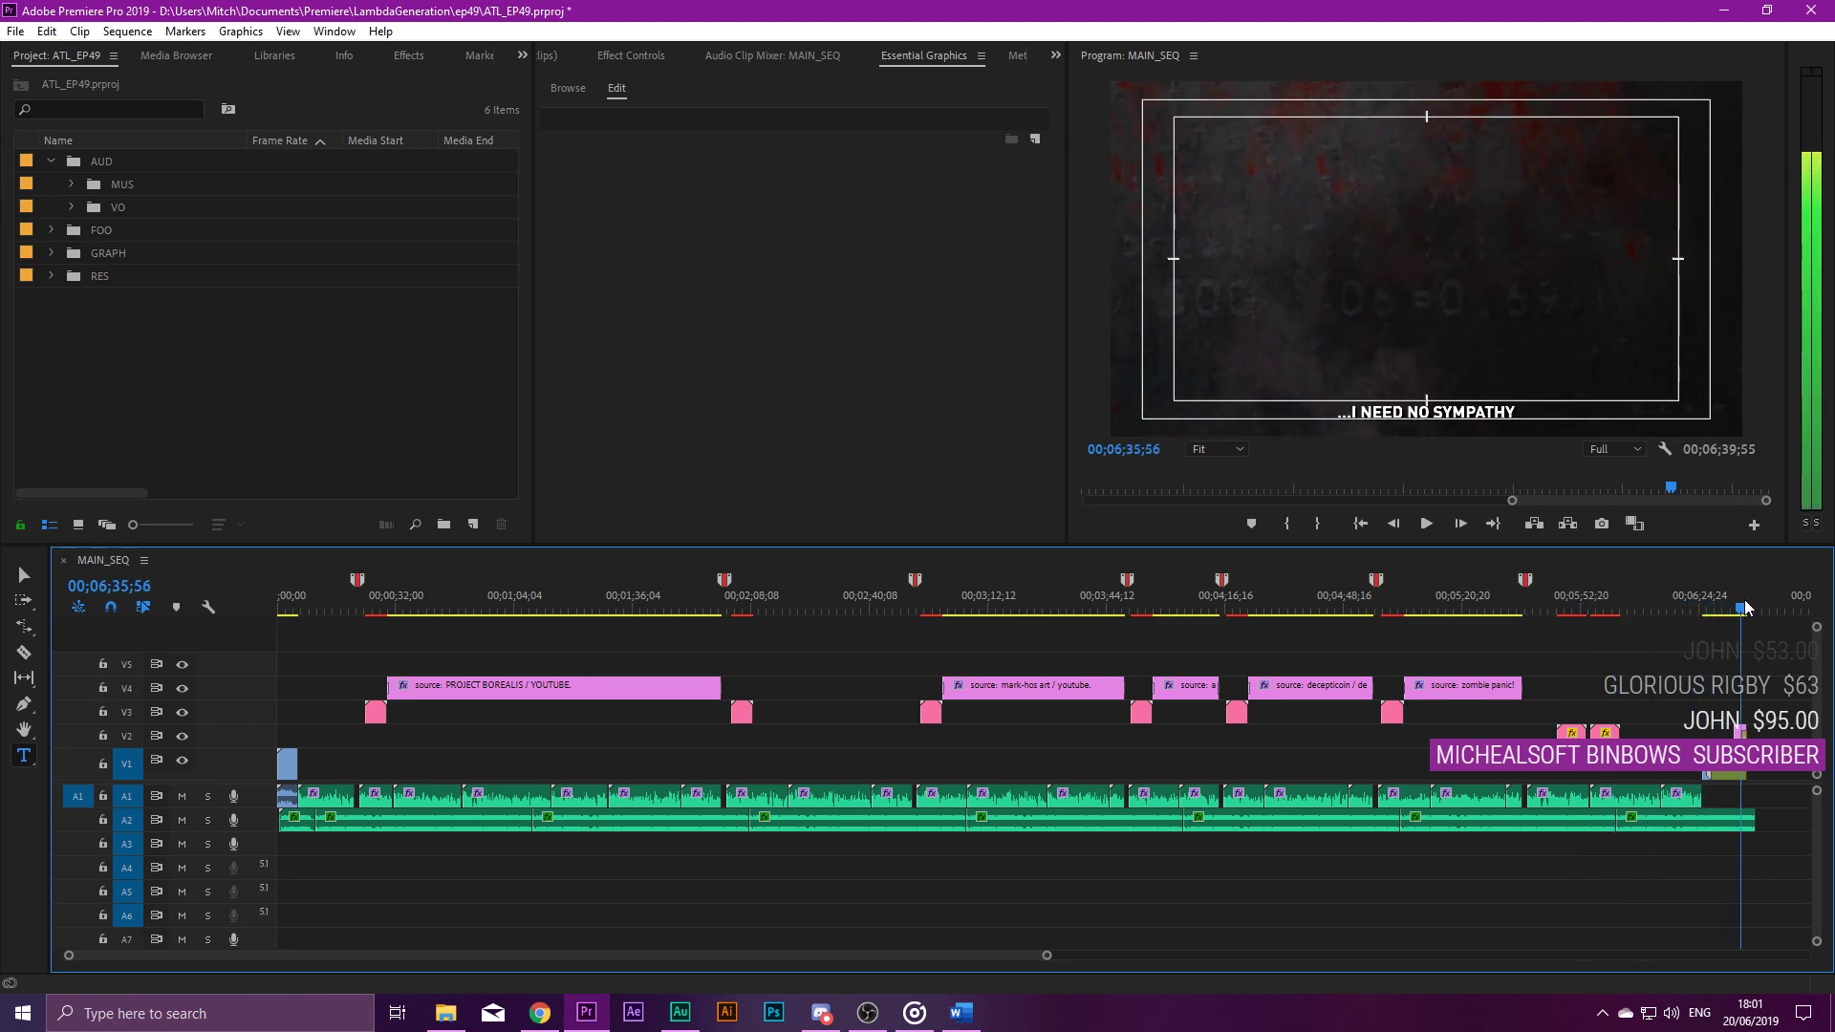
Switch to Chrome, open YouTube in a new tab and search for the LambdaGeneration channel.
{"action": "left_click", "coordinate": [1399, 413]}
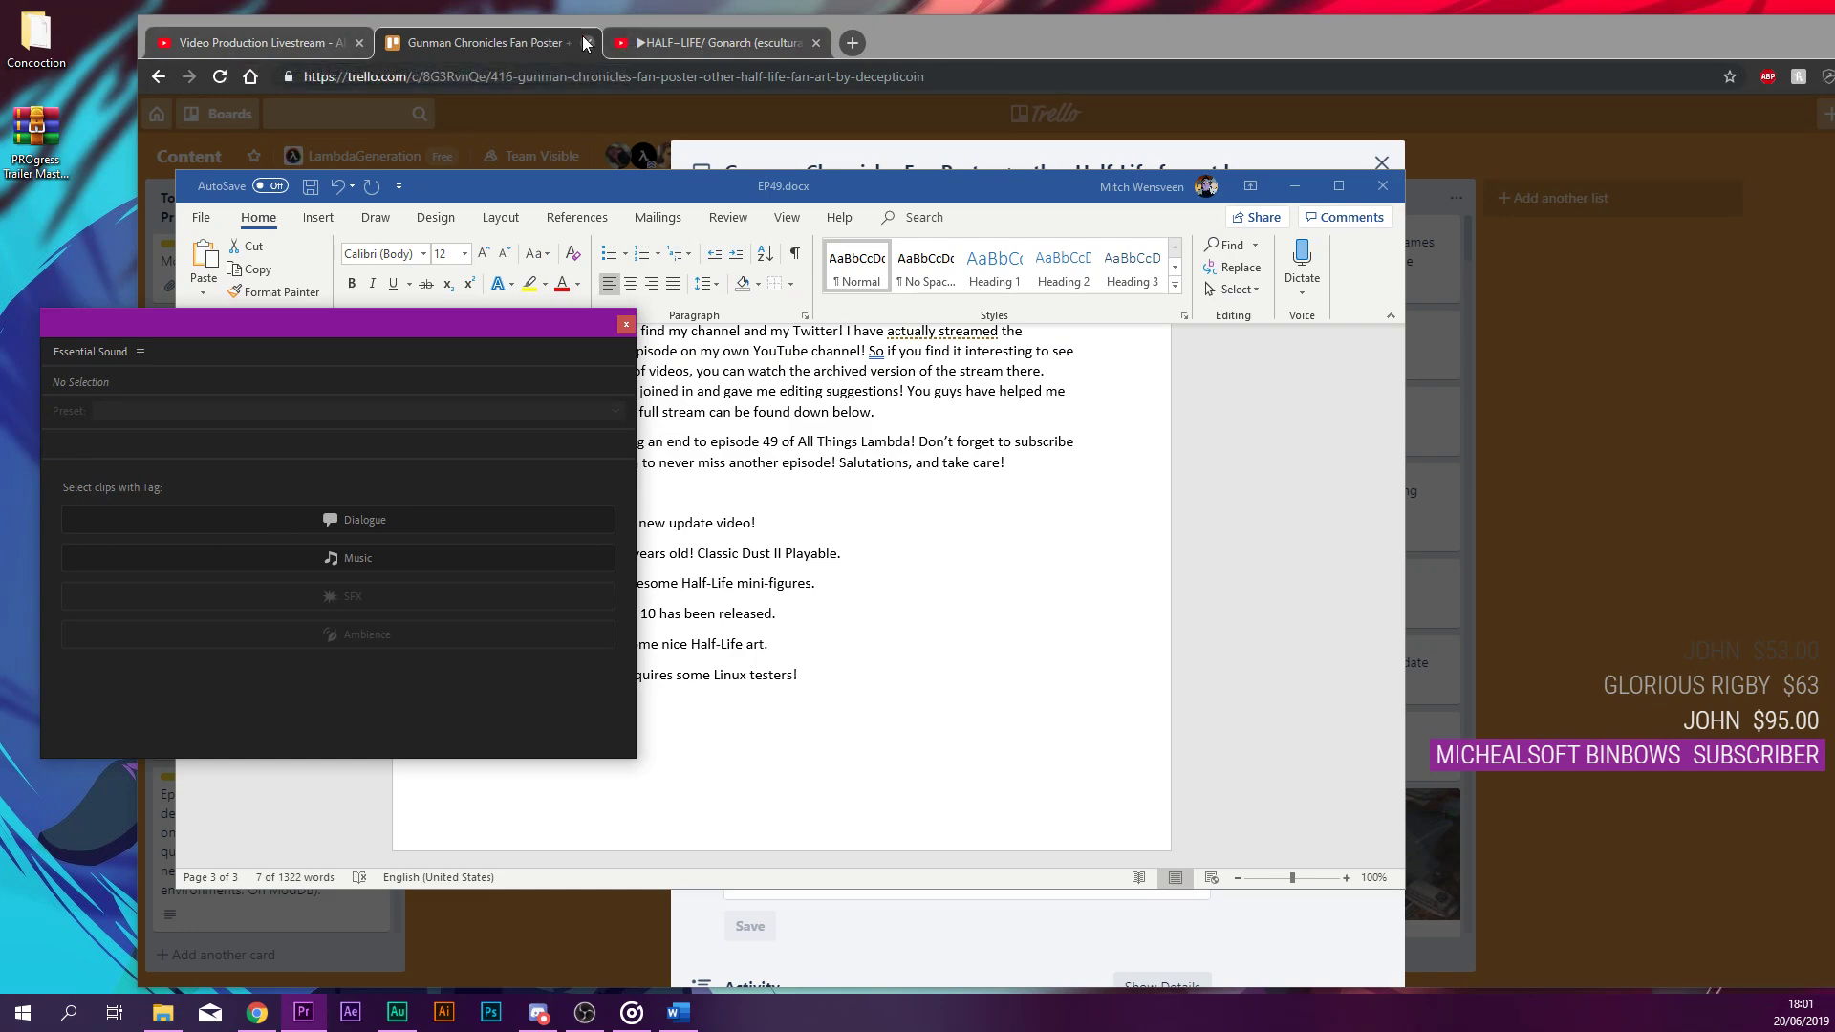
{"action": "left_click", "coordinate": [851, 42]}
{"action": "left_click", "coordinate": [362, 103]}
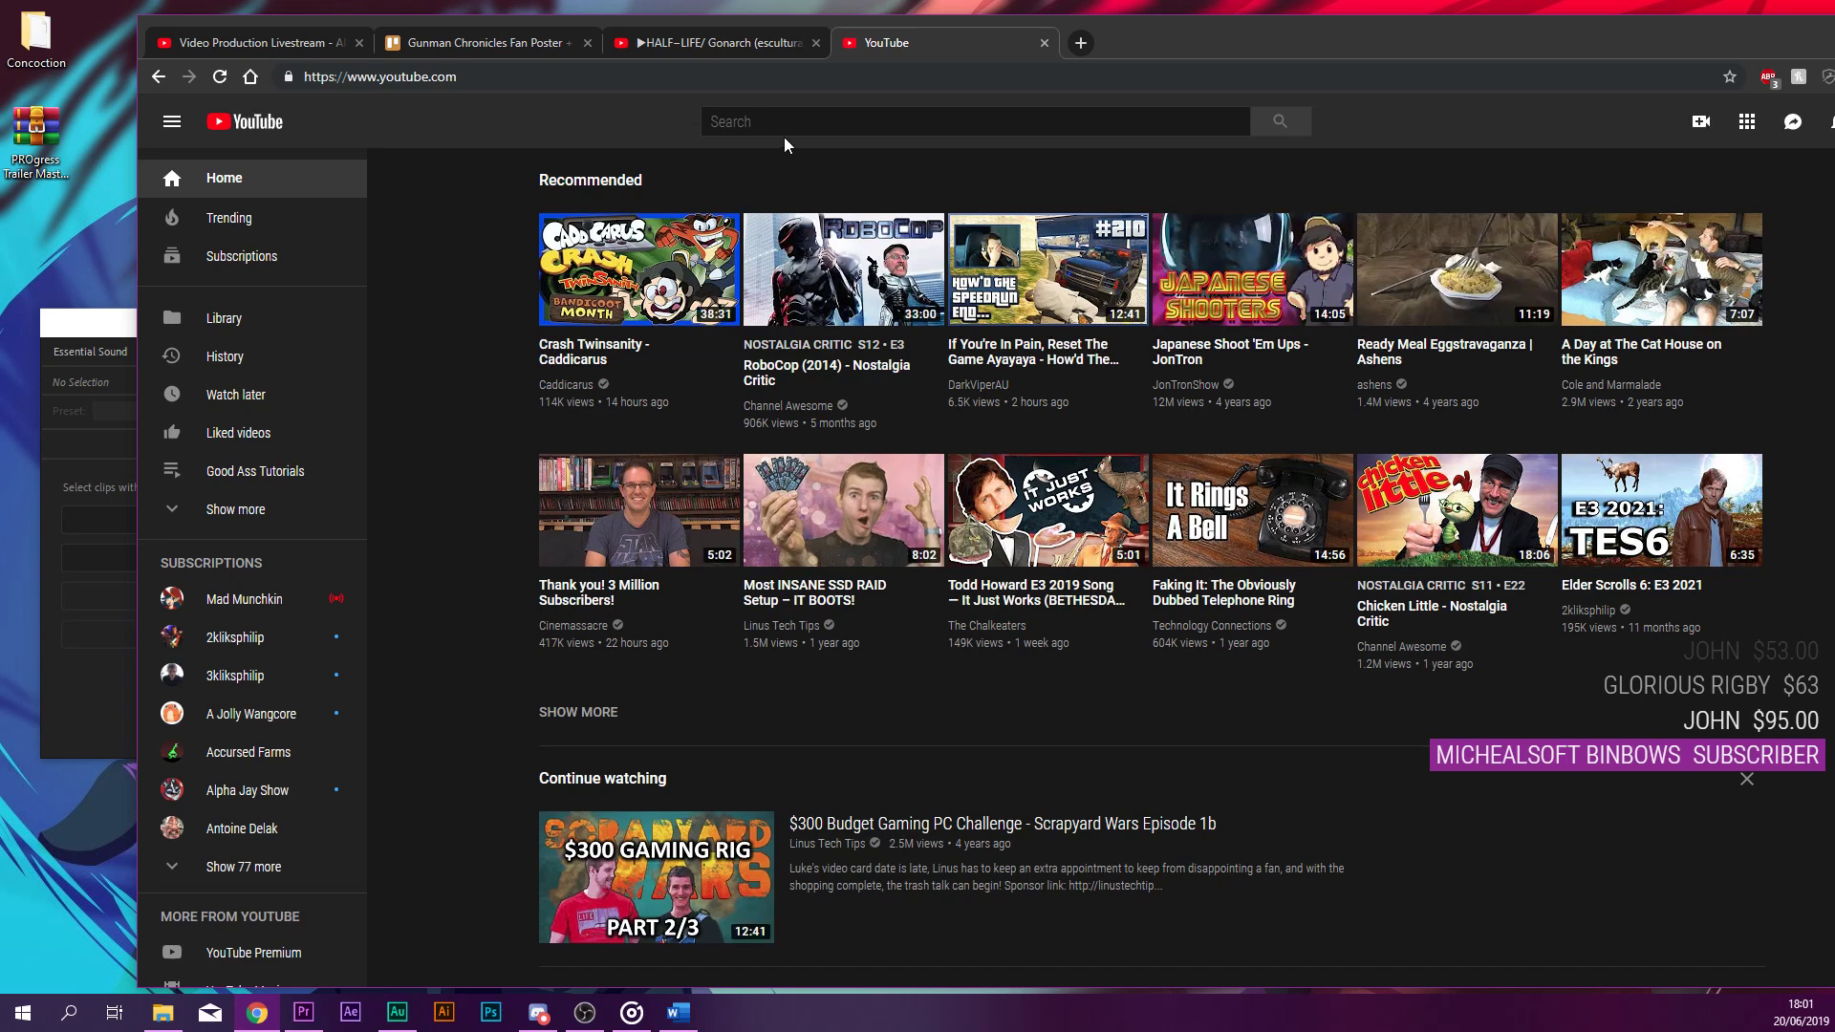
{"action": "left_click", "coordinate": [775, 123]}
{"action": "type", "text": "Lamb"}
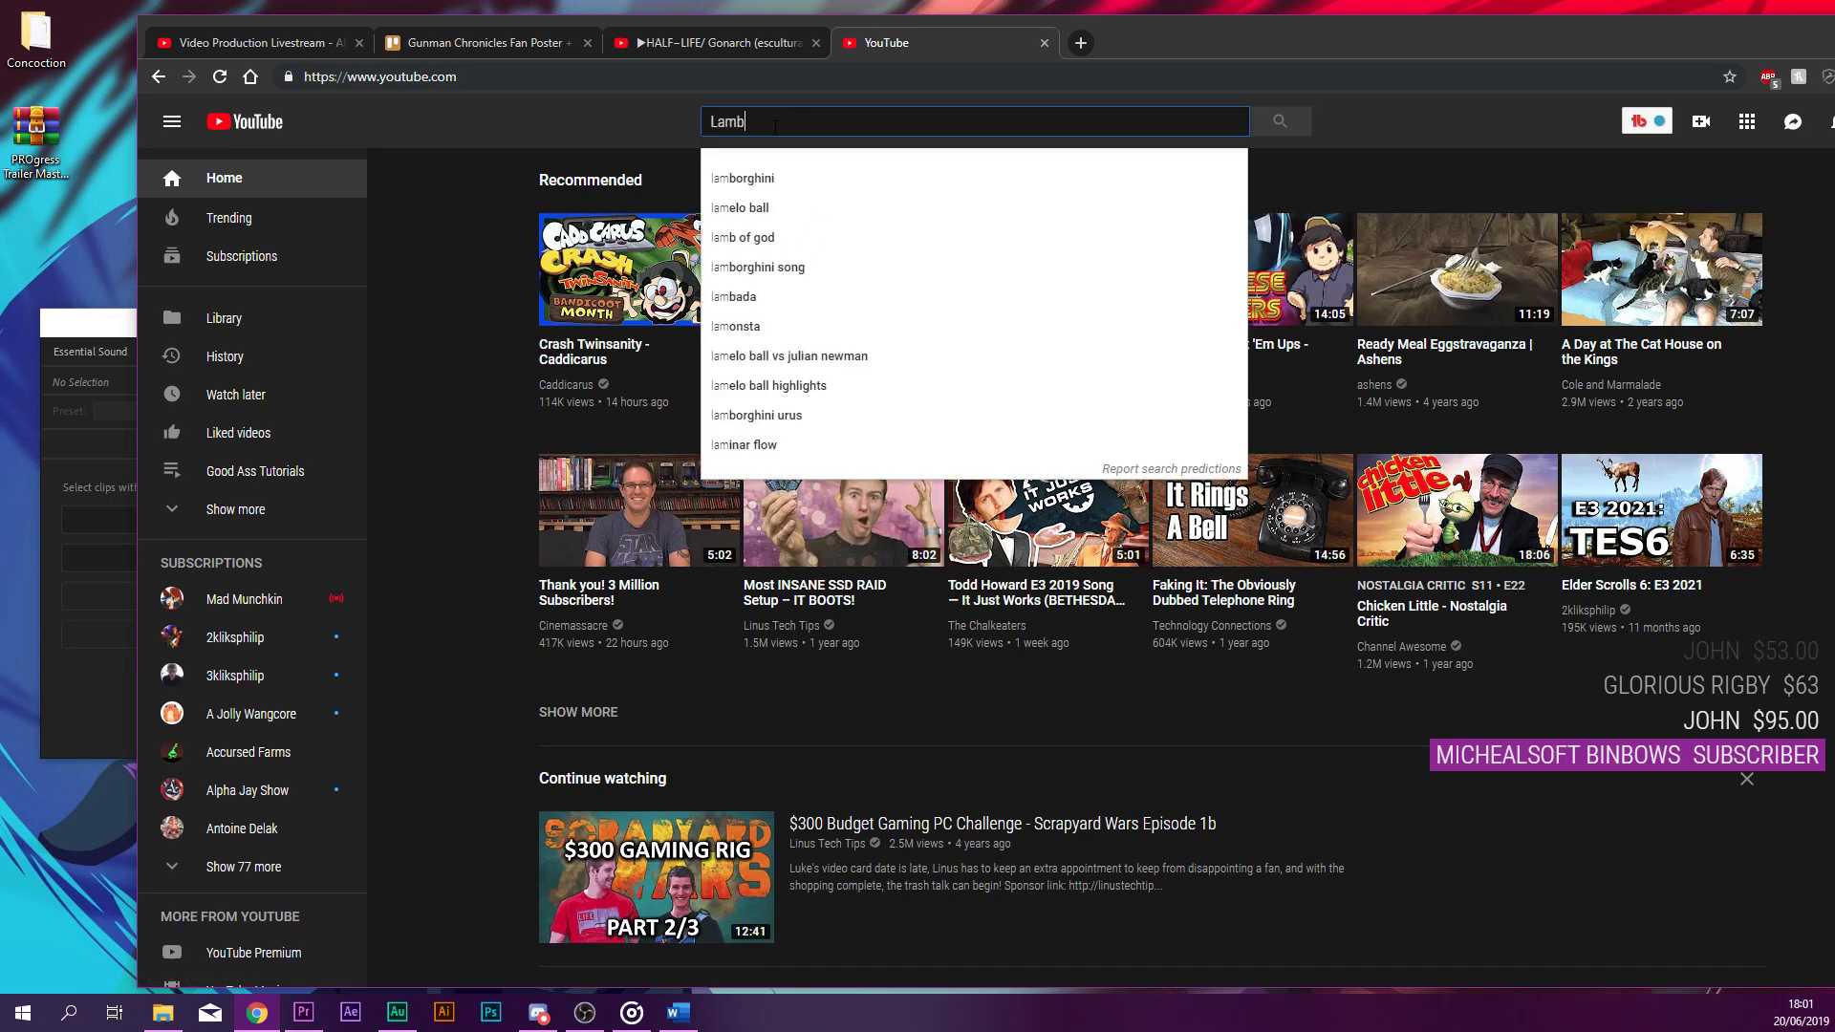
{"action": "type", "text": "daGenerta"}
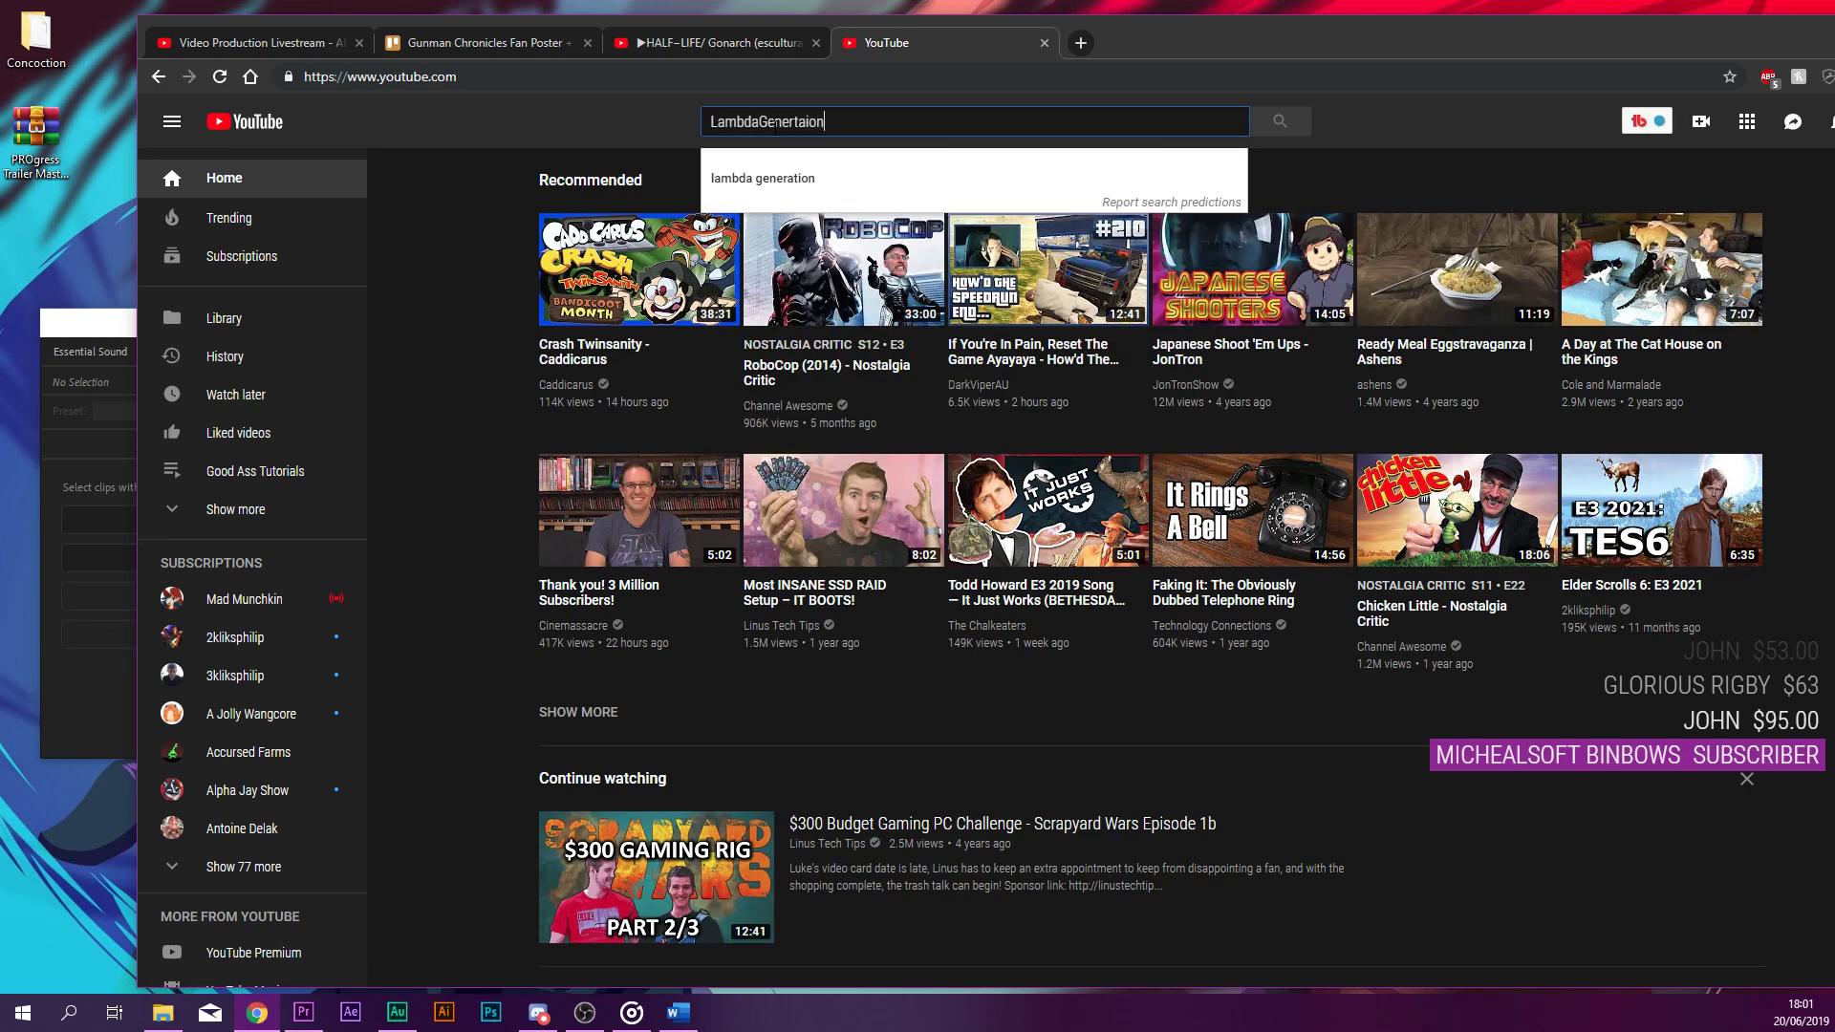
{"action": "type", "text": "tion"}
{"action": "key", "text": "Return"}
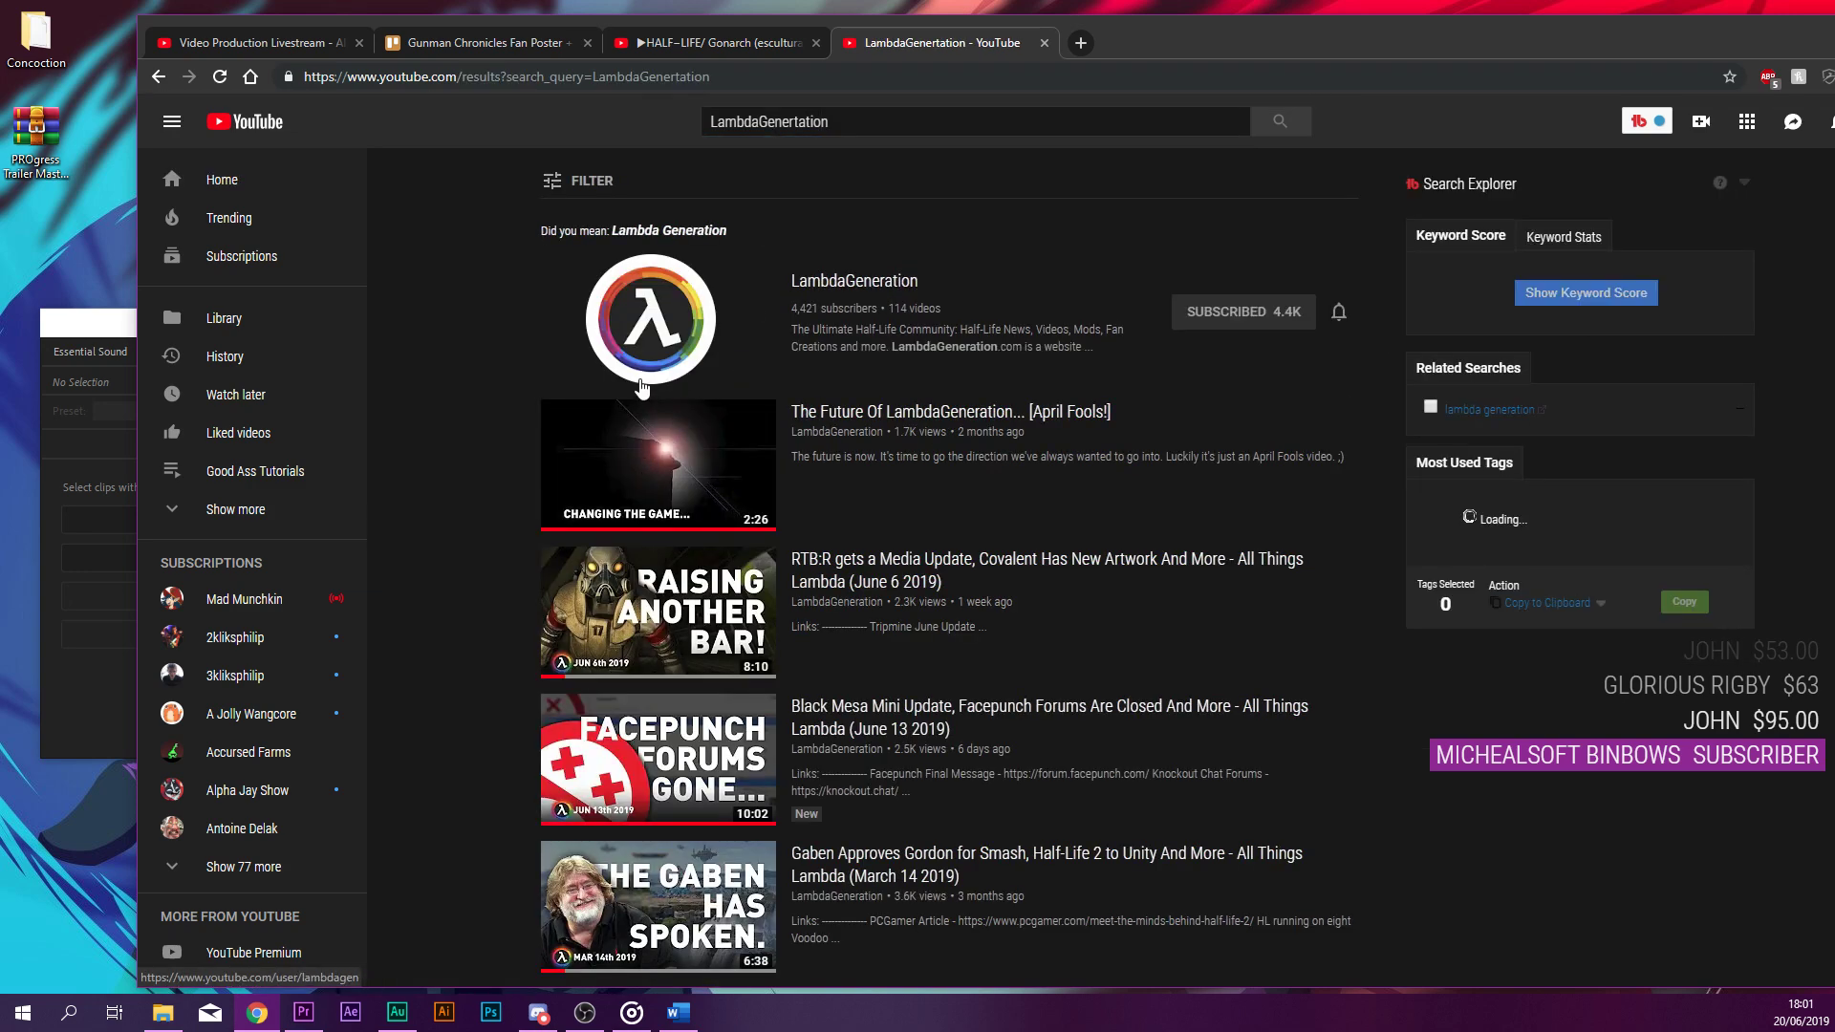
Open the All Things Lambda (June 13 2019) video, "Black Mesa Mini Update", and check its end screen.
{"action": "left_click", "coordinate": [674, 731]}
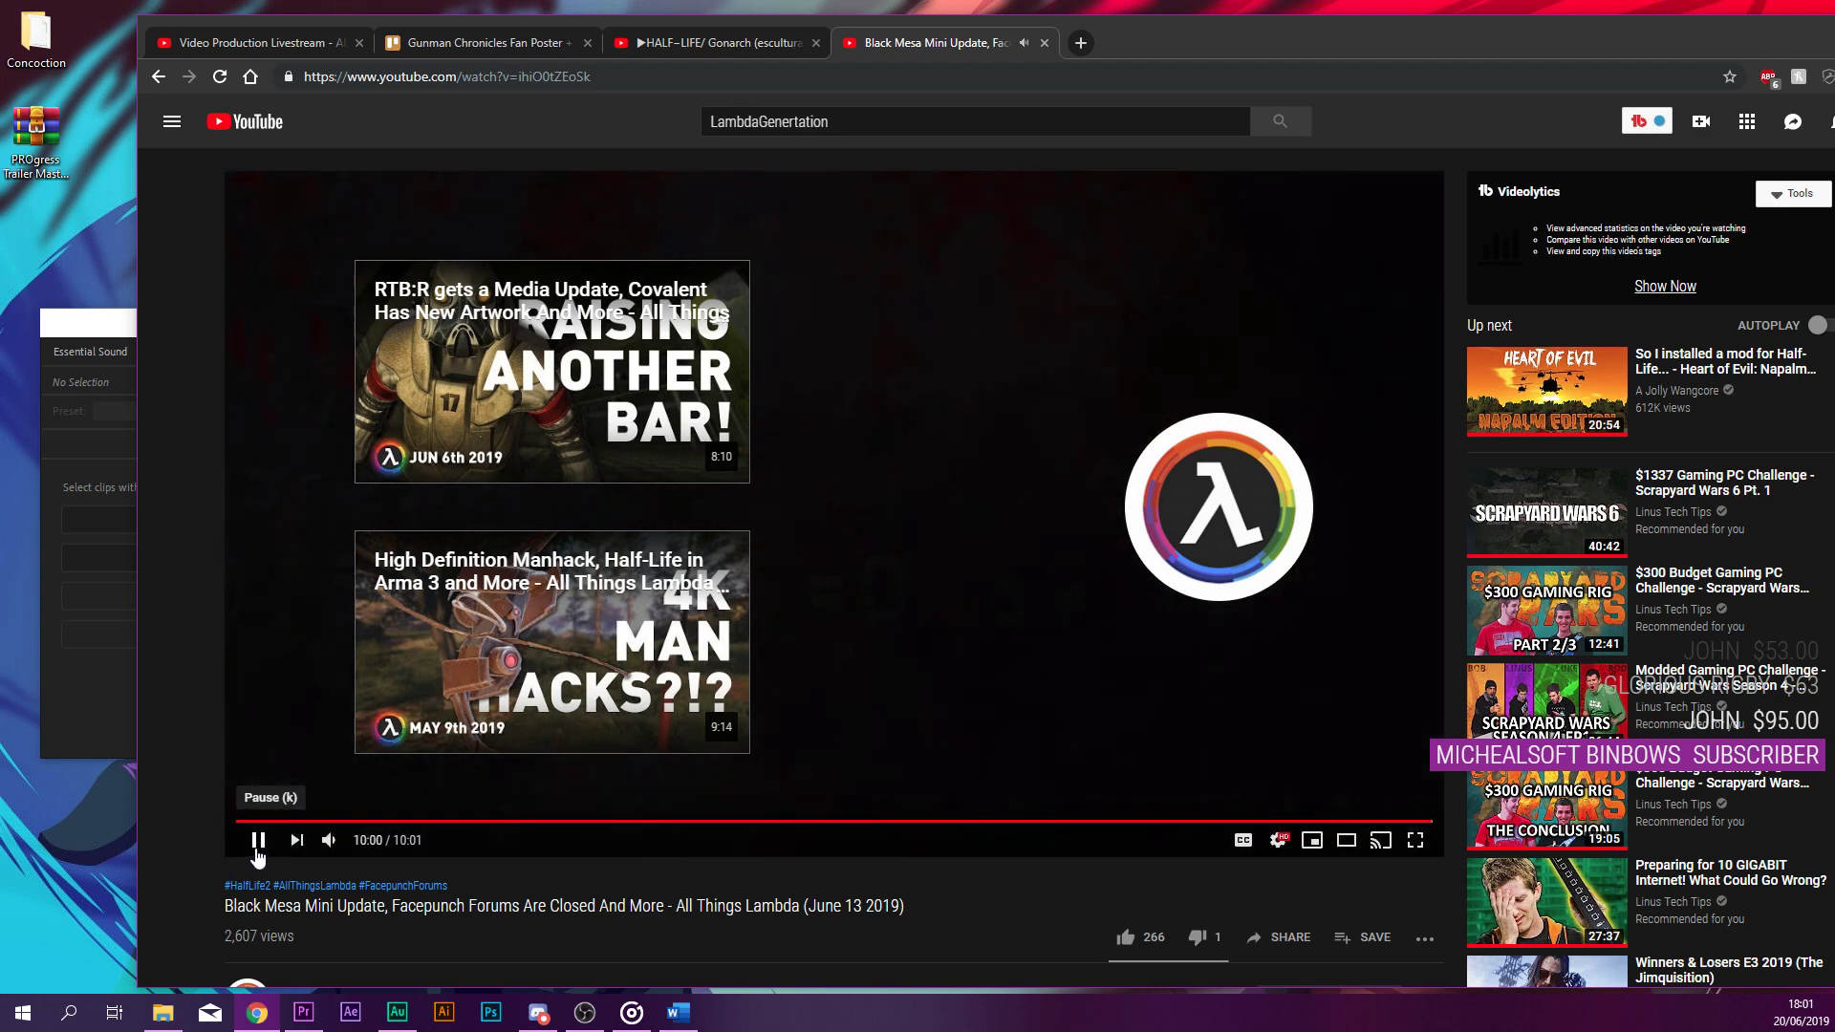
{"action": "left_click", "coordinate": [257, 851]}
{"action": "left_click", "coordinate": [257, 850]}
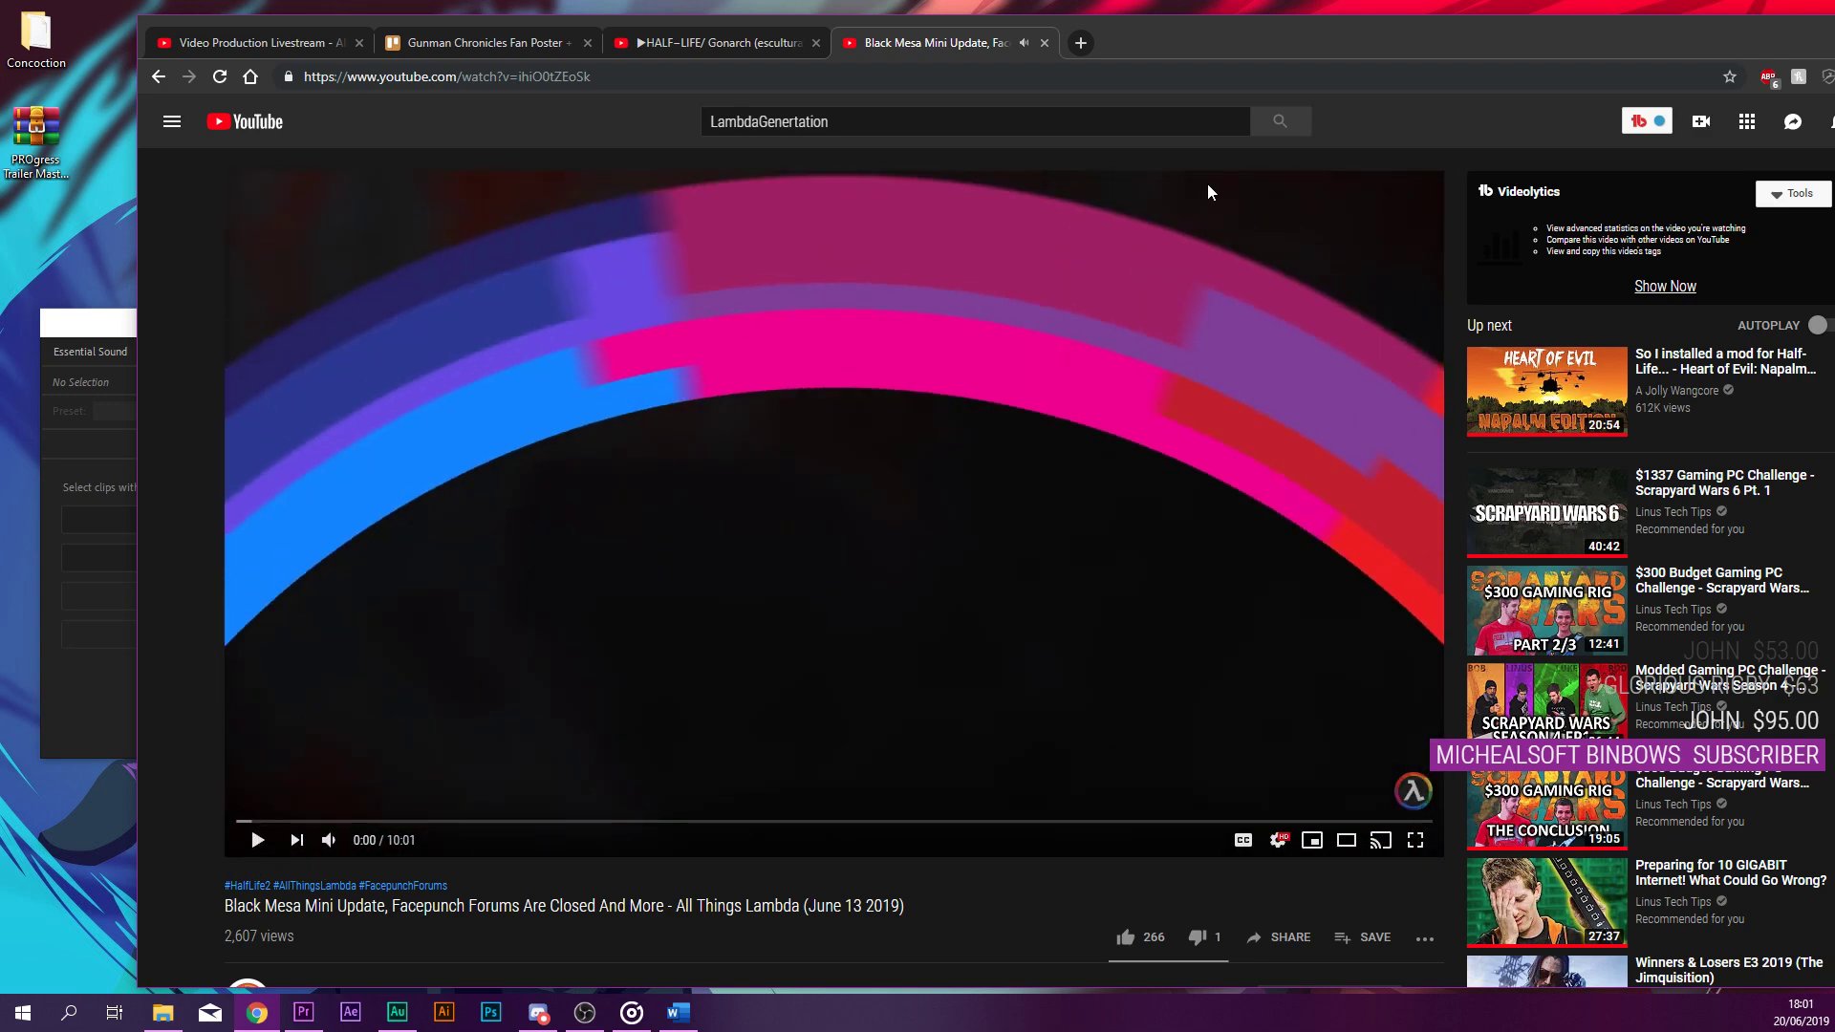
Search Google for "bohemian rhapsody lyrics" in another new tab.
{"action": "left_click_drag", "start_coordinate": [1594, 54], "coordinate": [1545, 52]}
{"action": "key", "text": "ctrl+t"}
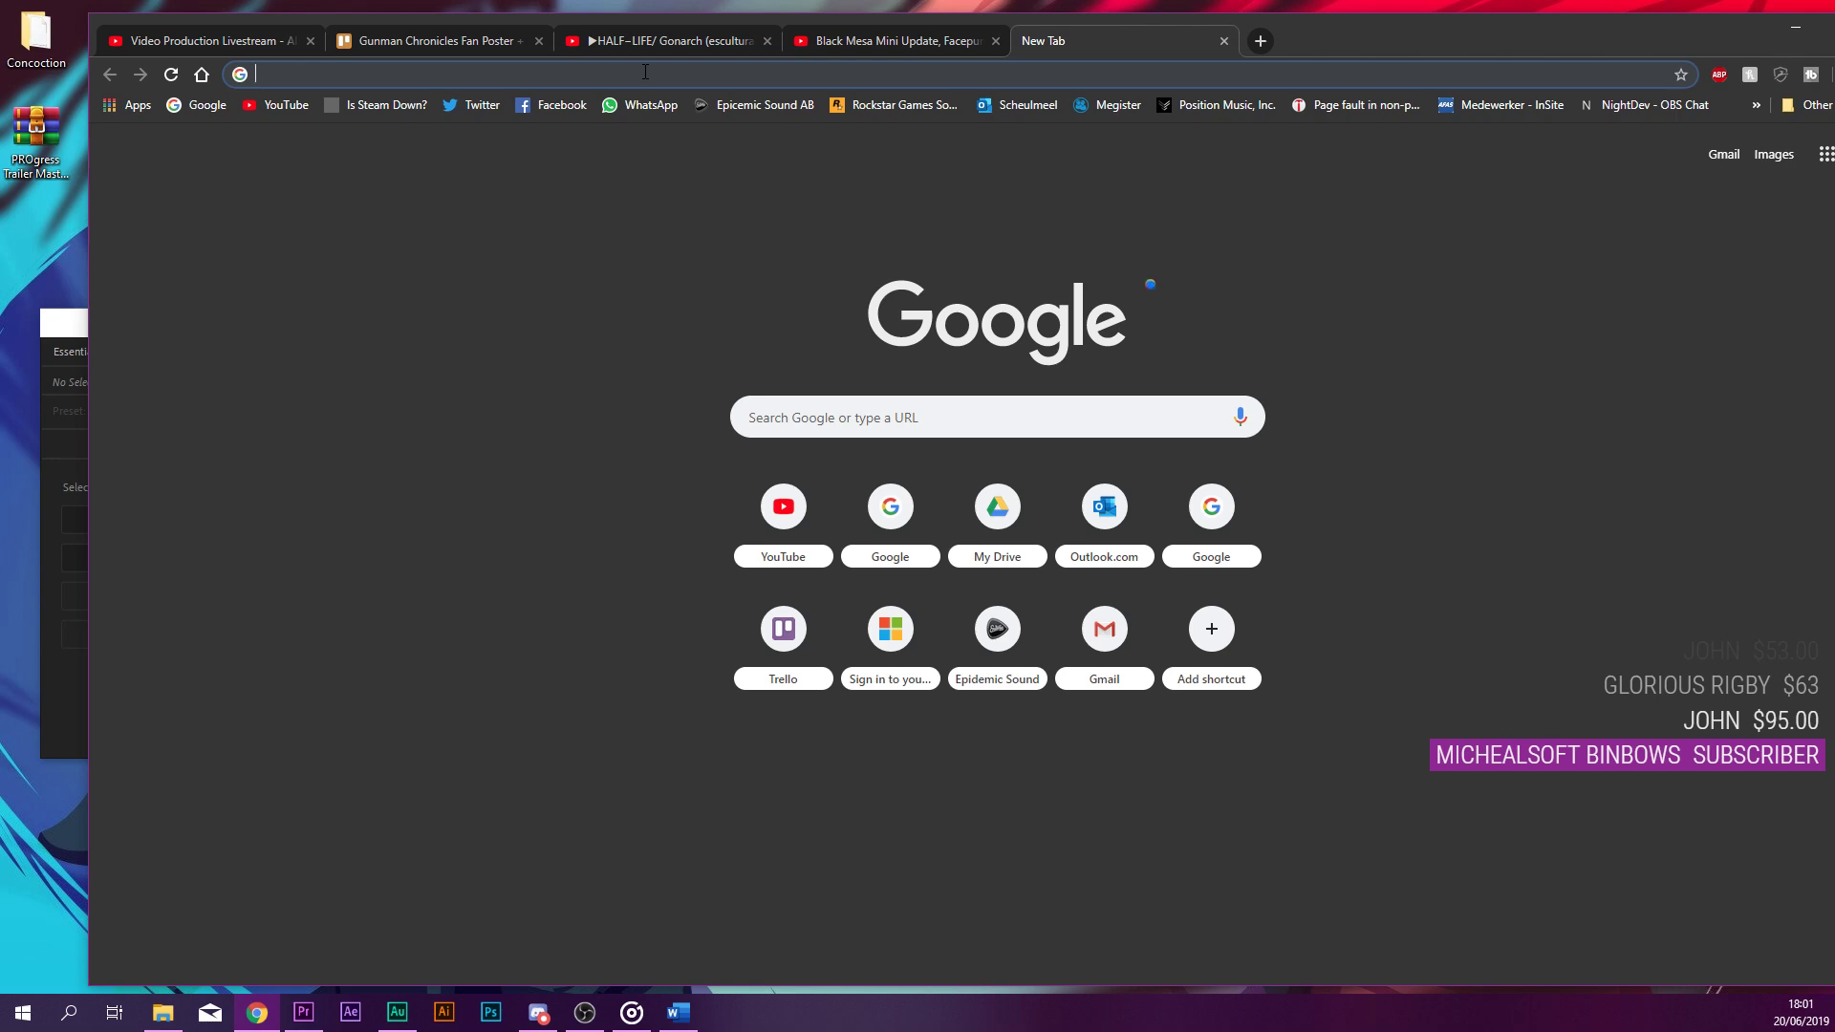
{"action": "type", "text": "bohemi"}
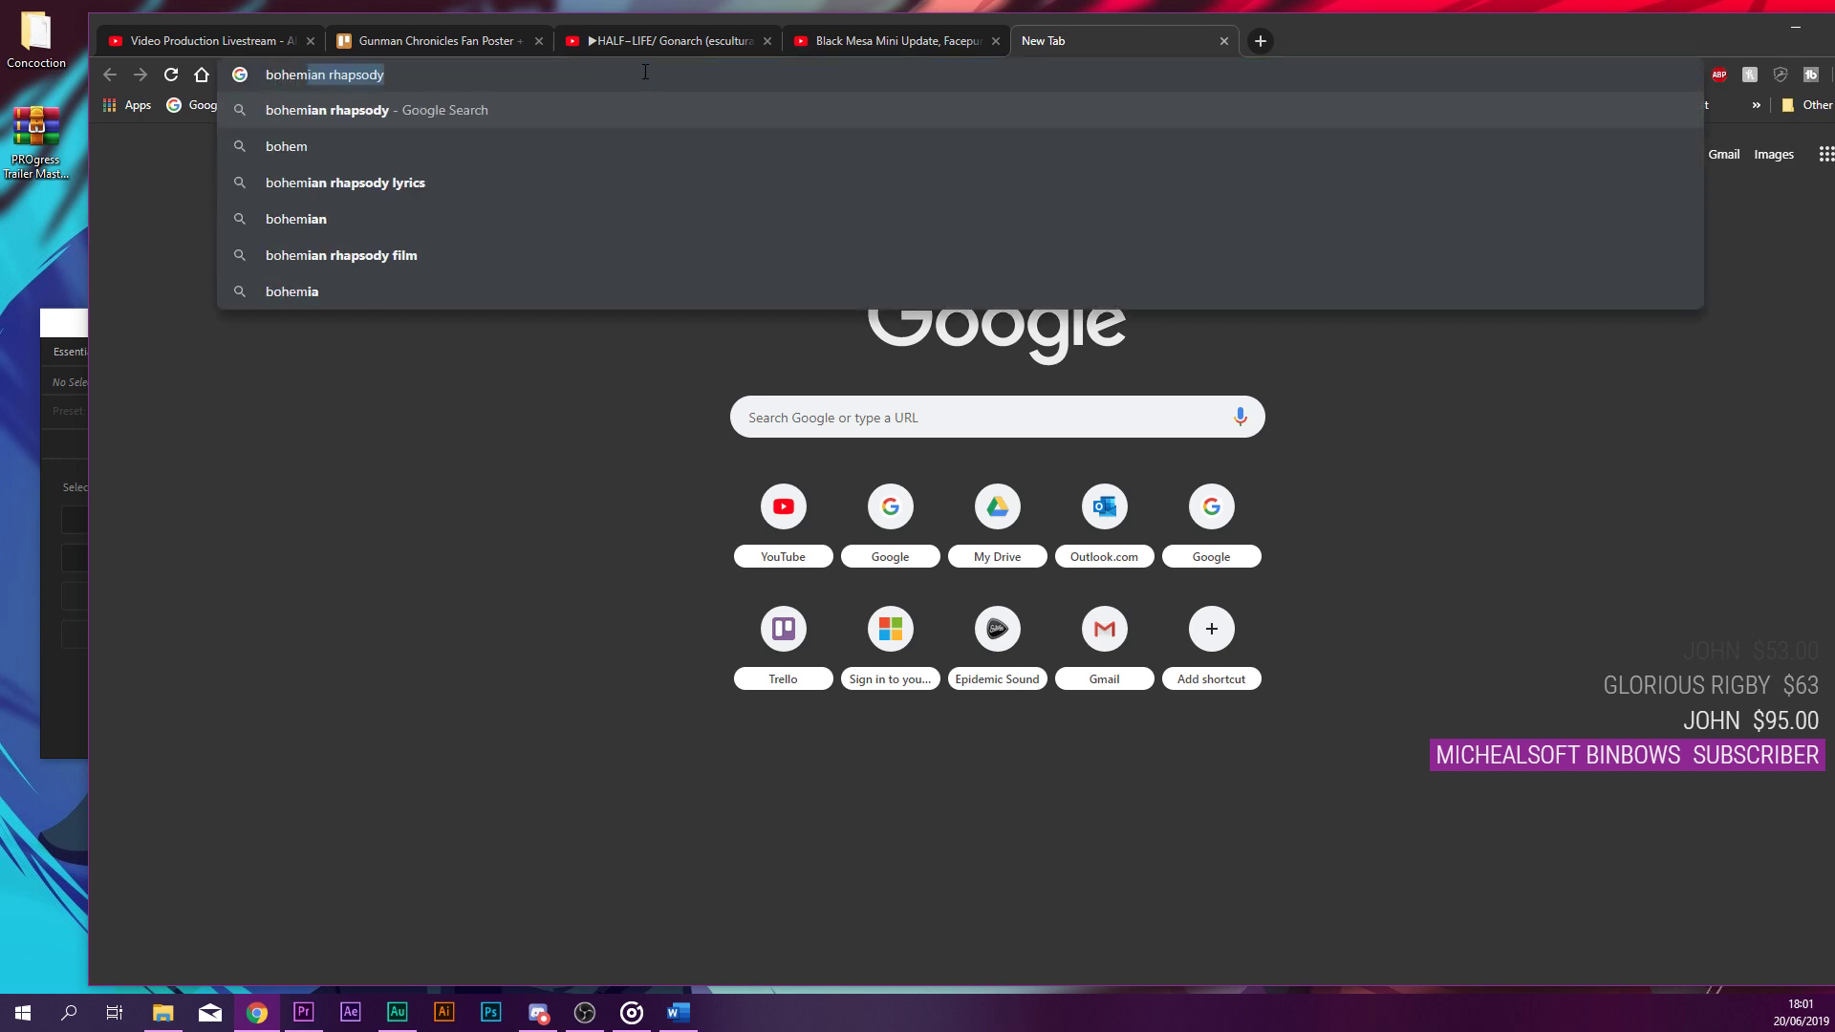
{"action": "key", "text": "Return"}
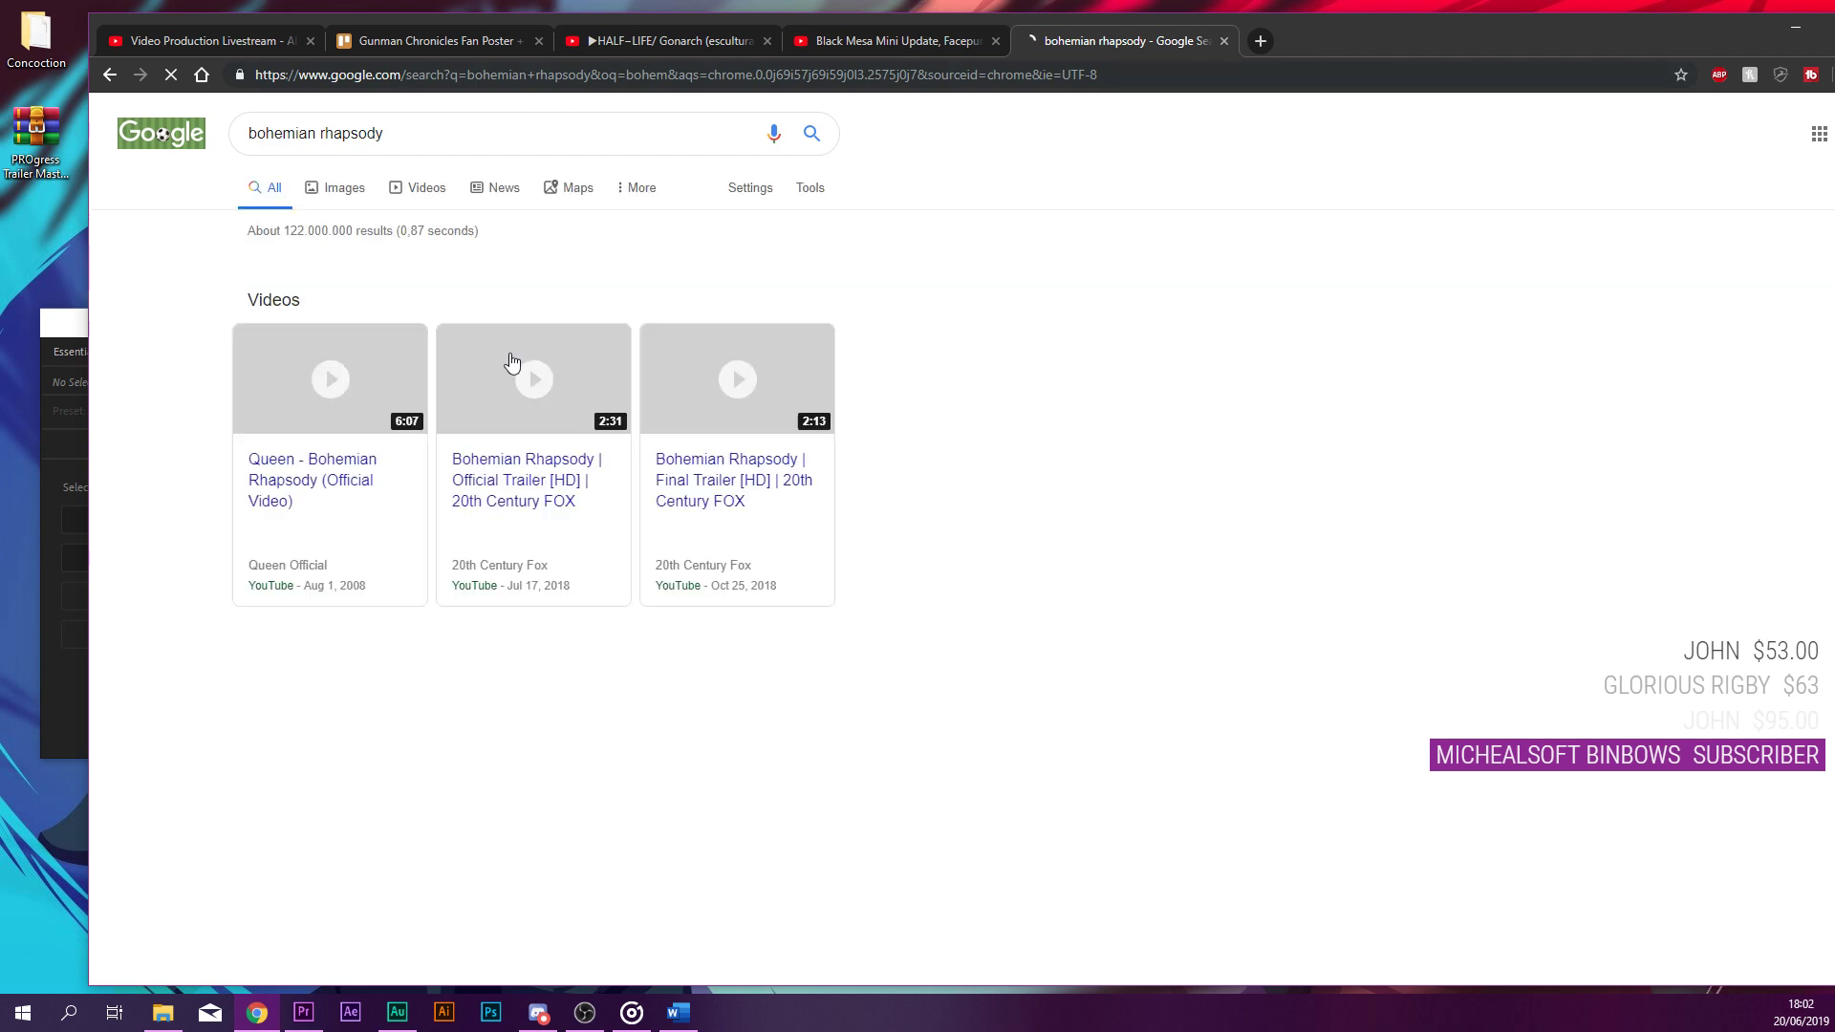
{"action": "left_click", "coordinate": [434, 141]}
{"action": "left_click", "coordinate": [443, 164]}
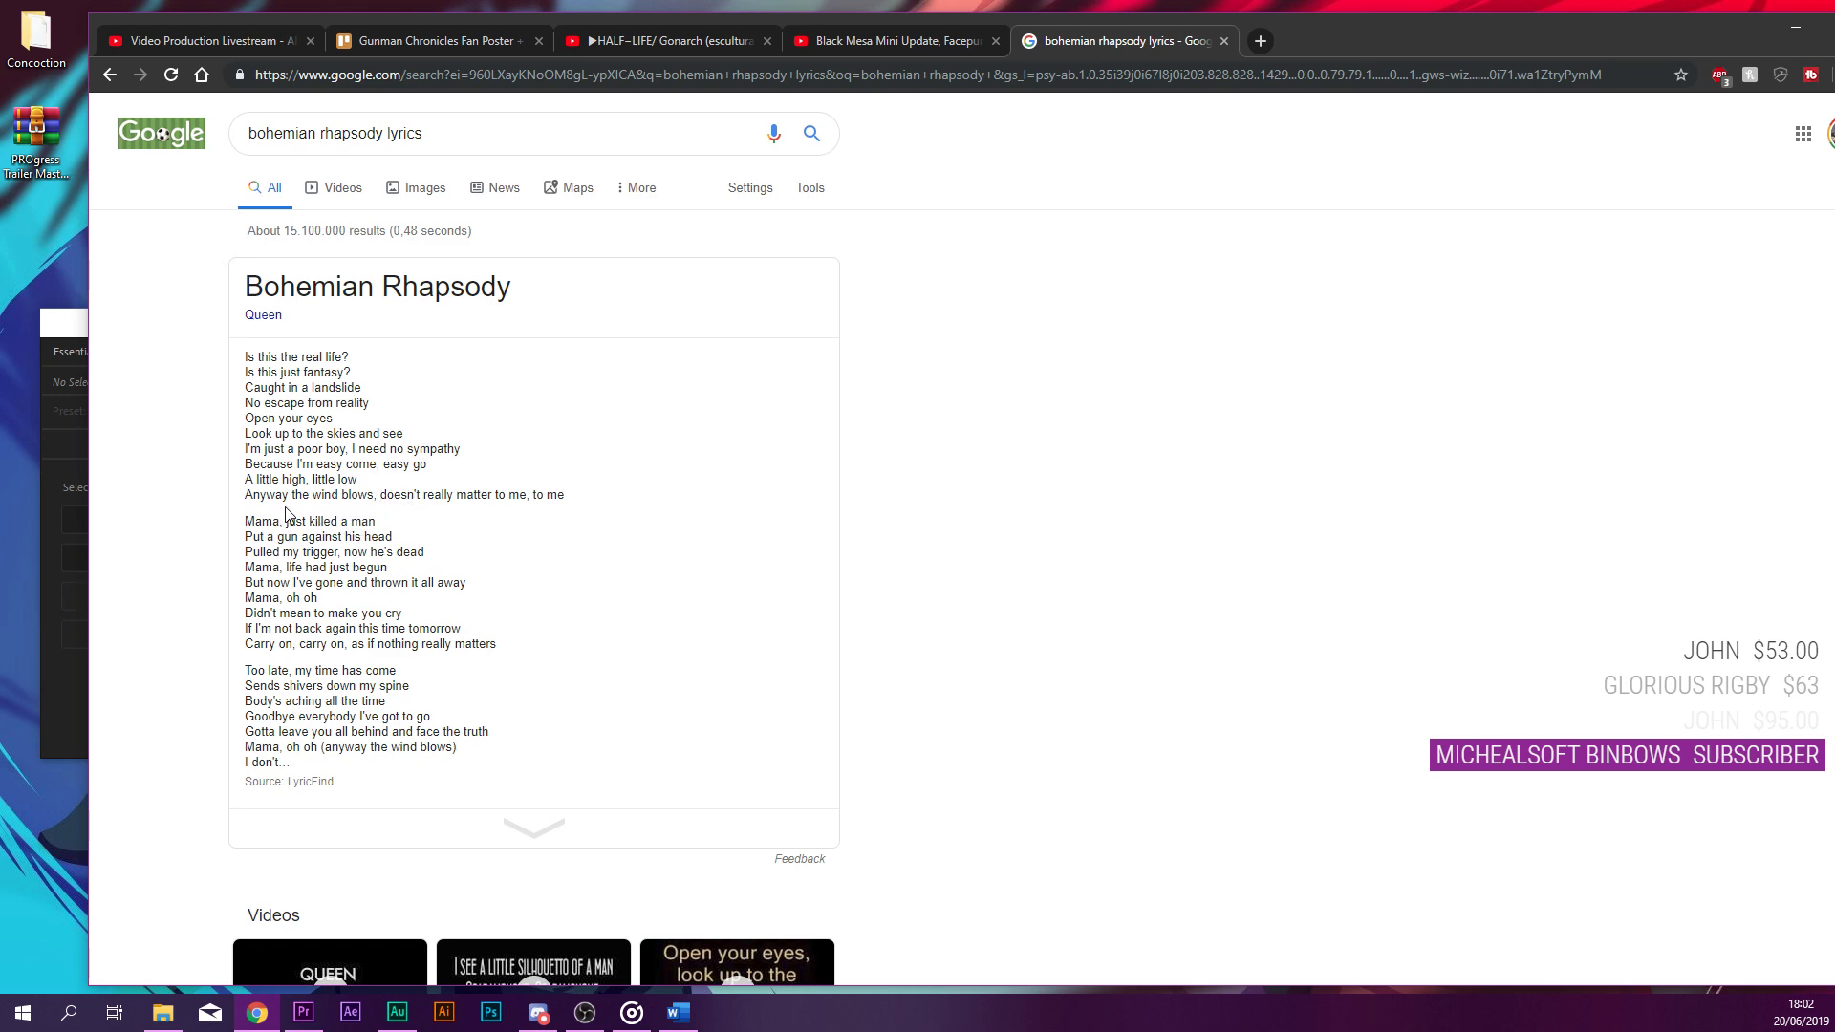
Play the last seconds of the June 13 episode again to read the lyric in its outro.
{"action": "left_click", "coordinate": [894, 42]}
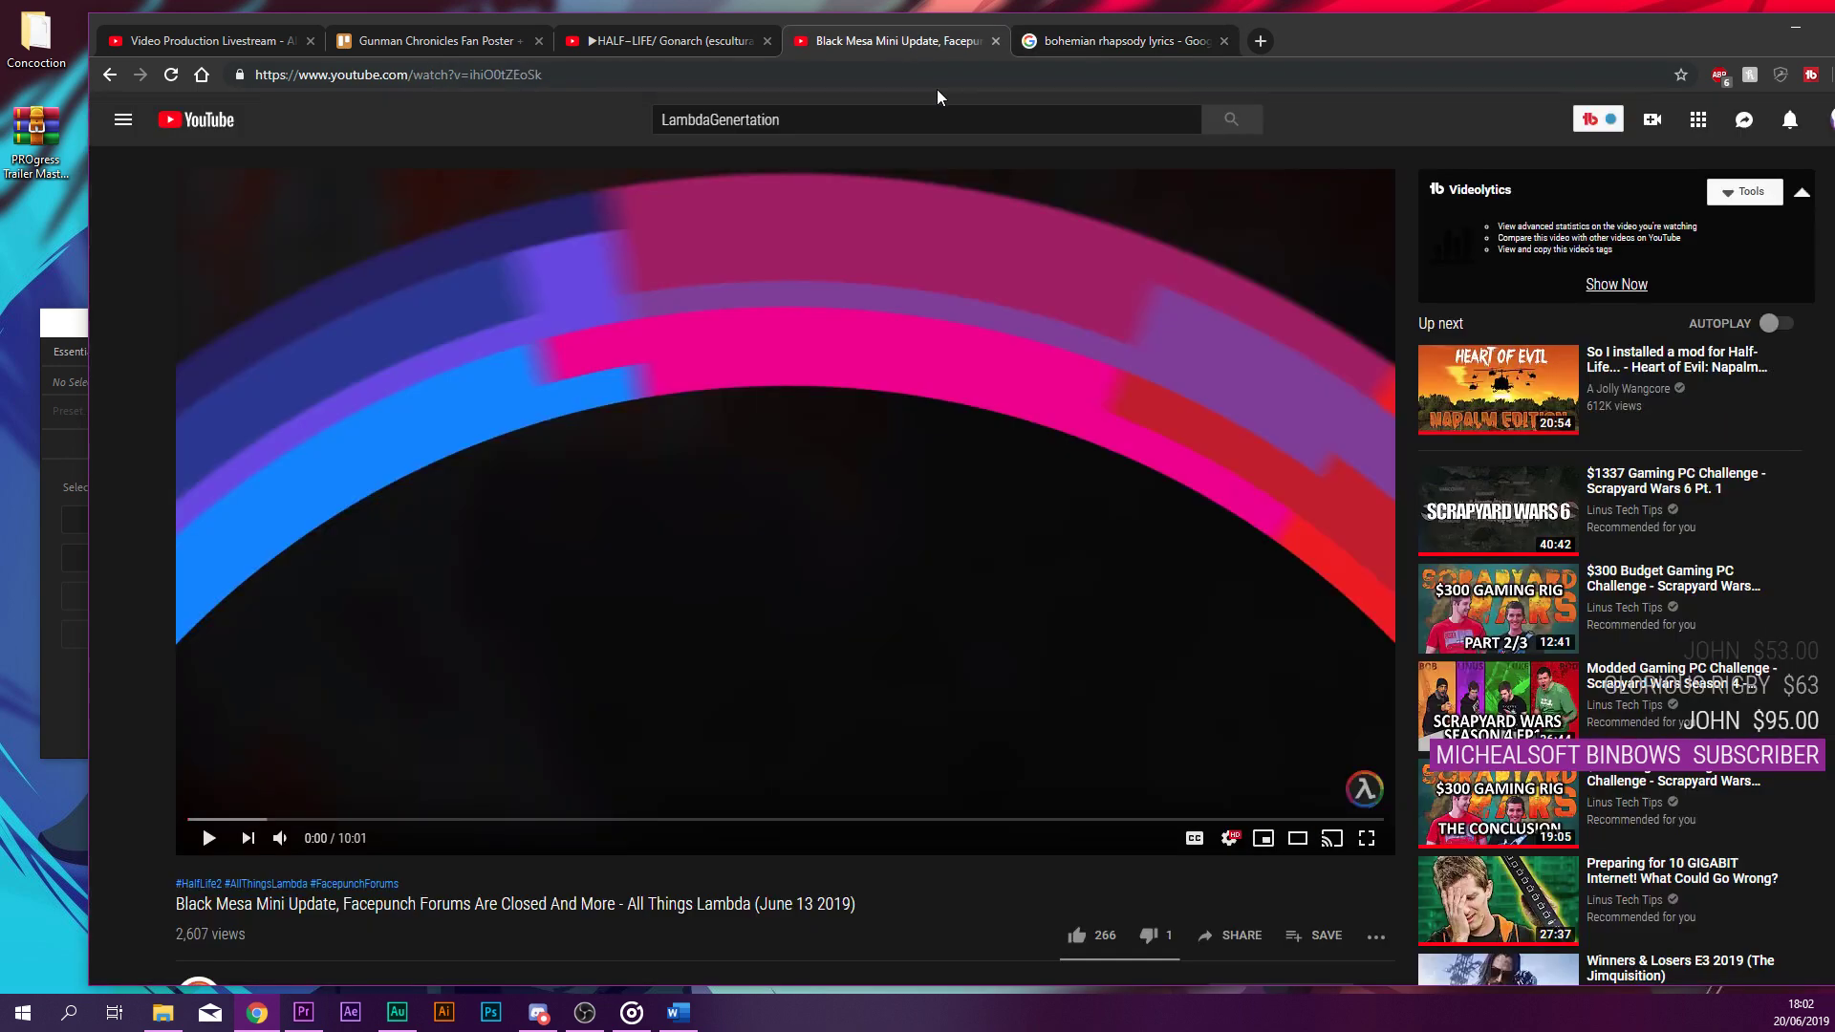
{"action": "left_click", "coordinate": [1376, 822]}
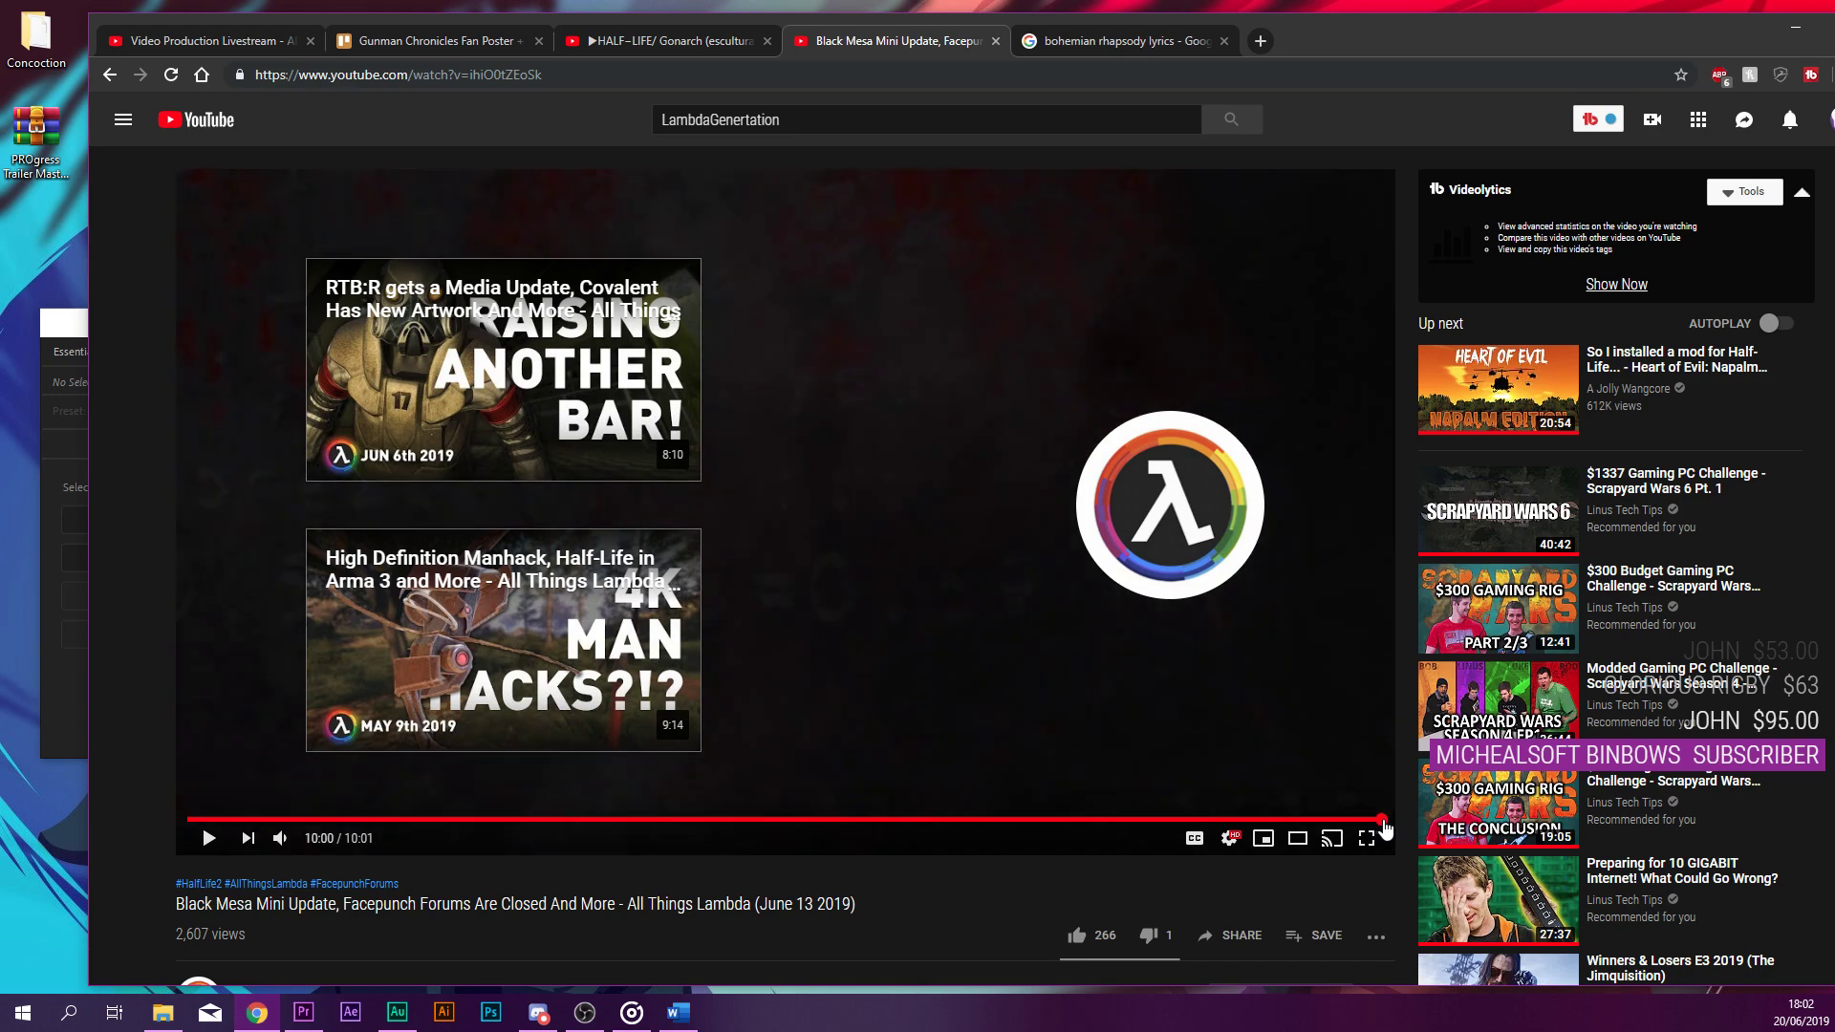
{"action": "left_click", "coordinate": [1382, 820]}
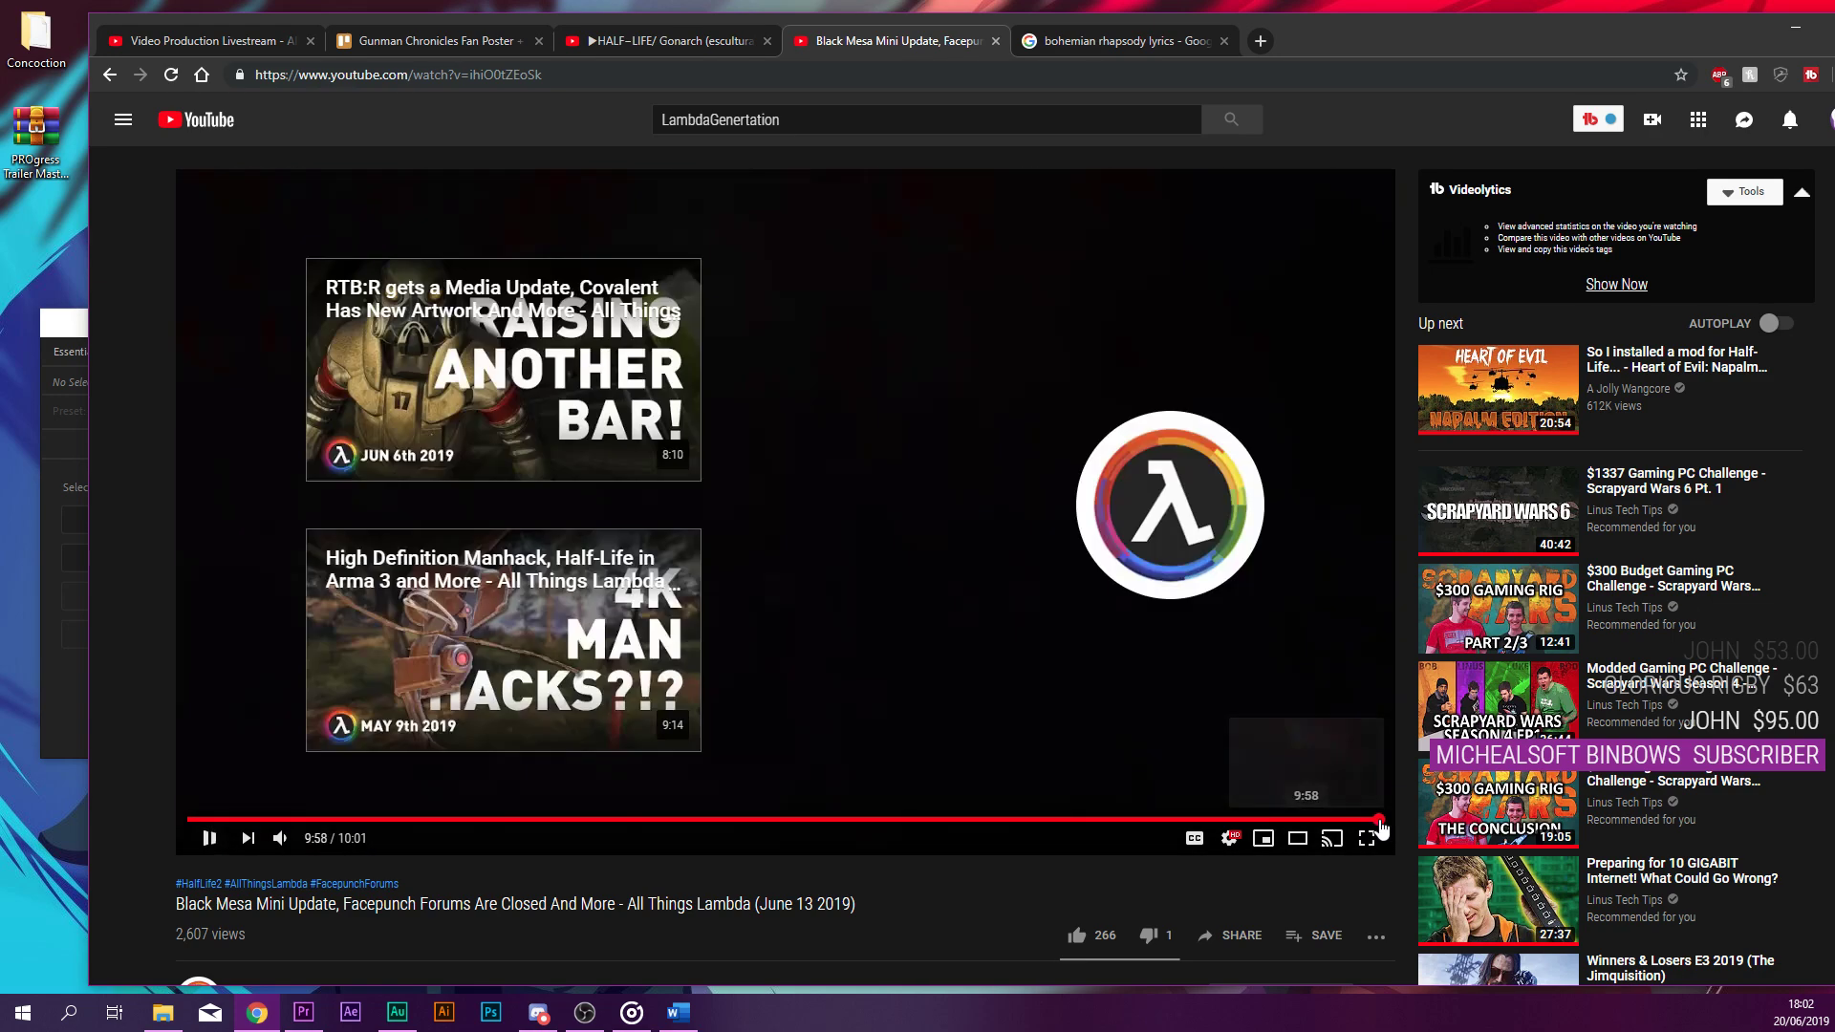
{"action": "key", "text": "space"}
{"action": "left_click", "coordinate": [209, 841]}
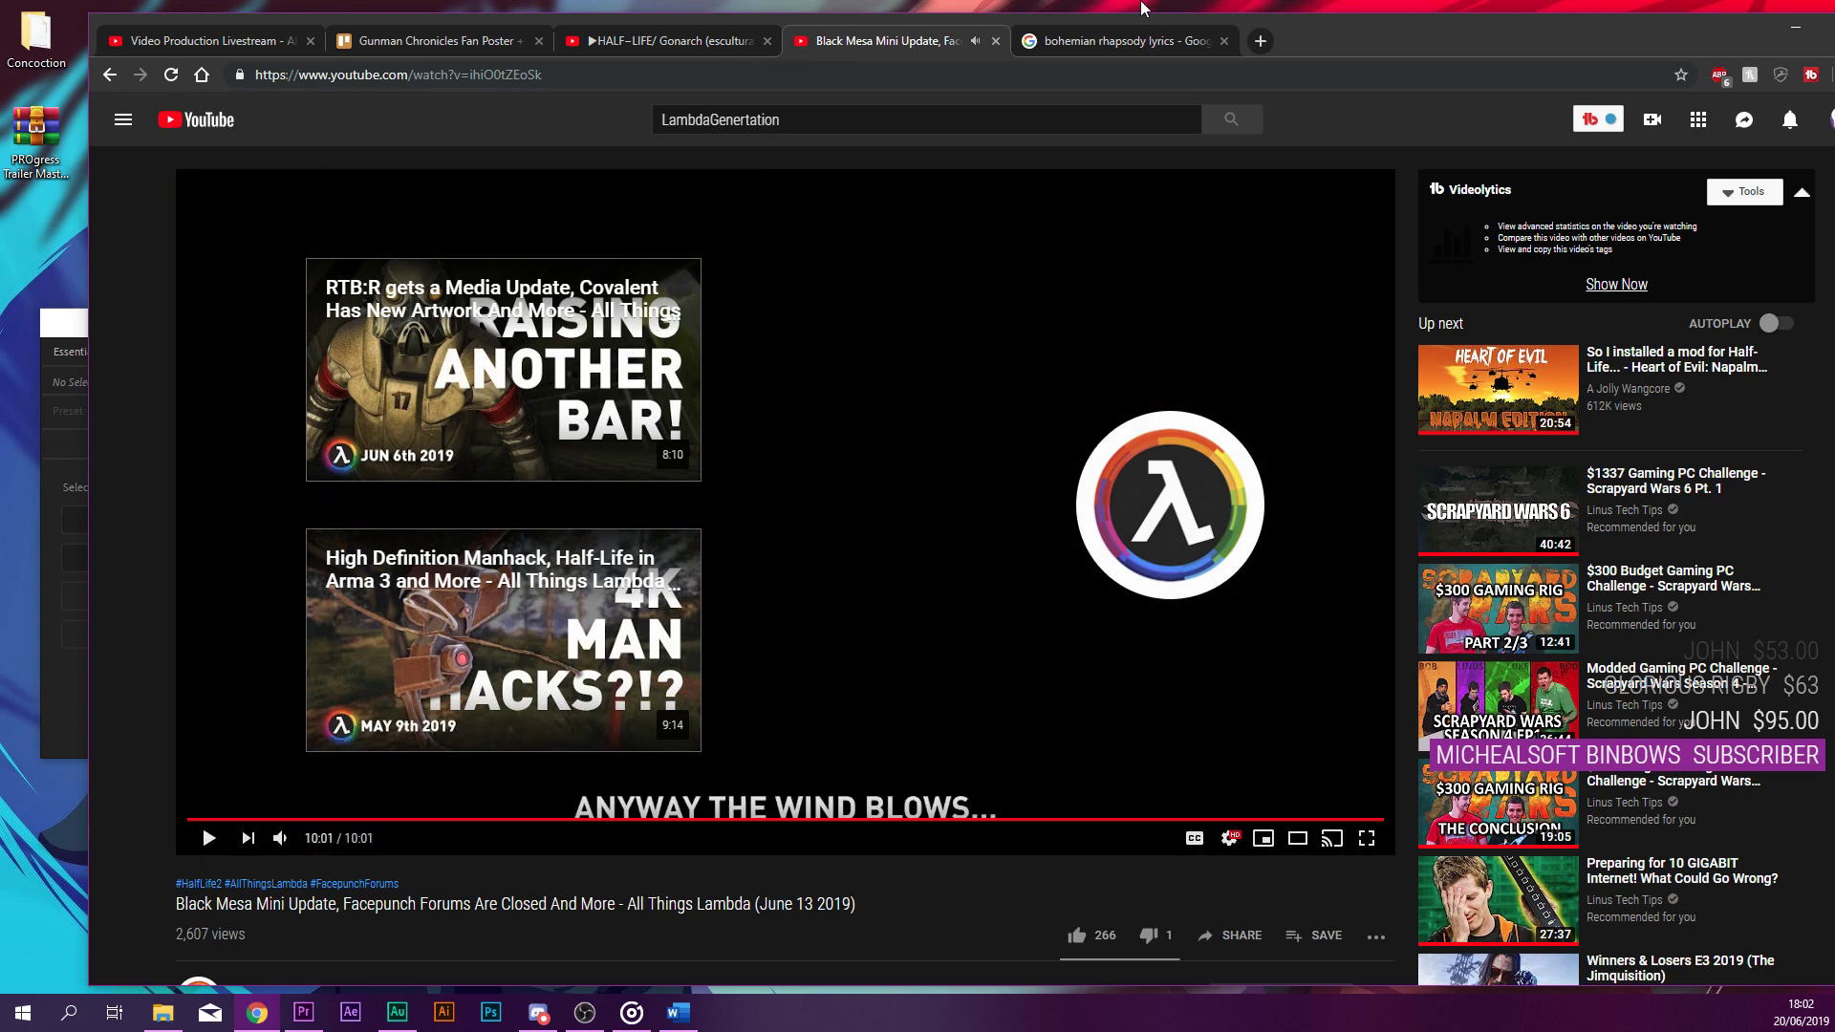
Copy the lyric "doesn't really matter to me, to me" from the Bohemian Rhapsody search result.
{"action": "left_click", "coordinate": [1077, 50]}
{"action": "left_click_drag", "start_coordinate": [381, 501], "coordinate": [565, 498]}
{"action": "key", "text": "ctrl+c"}
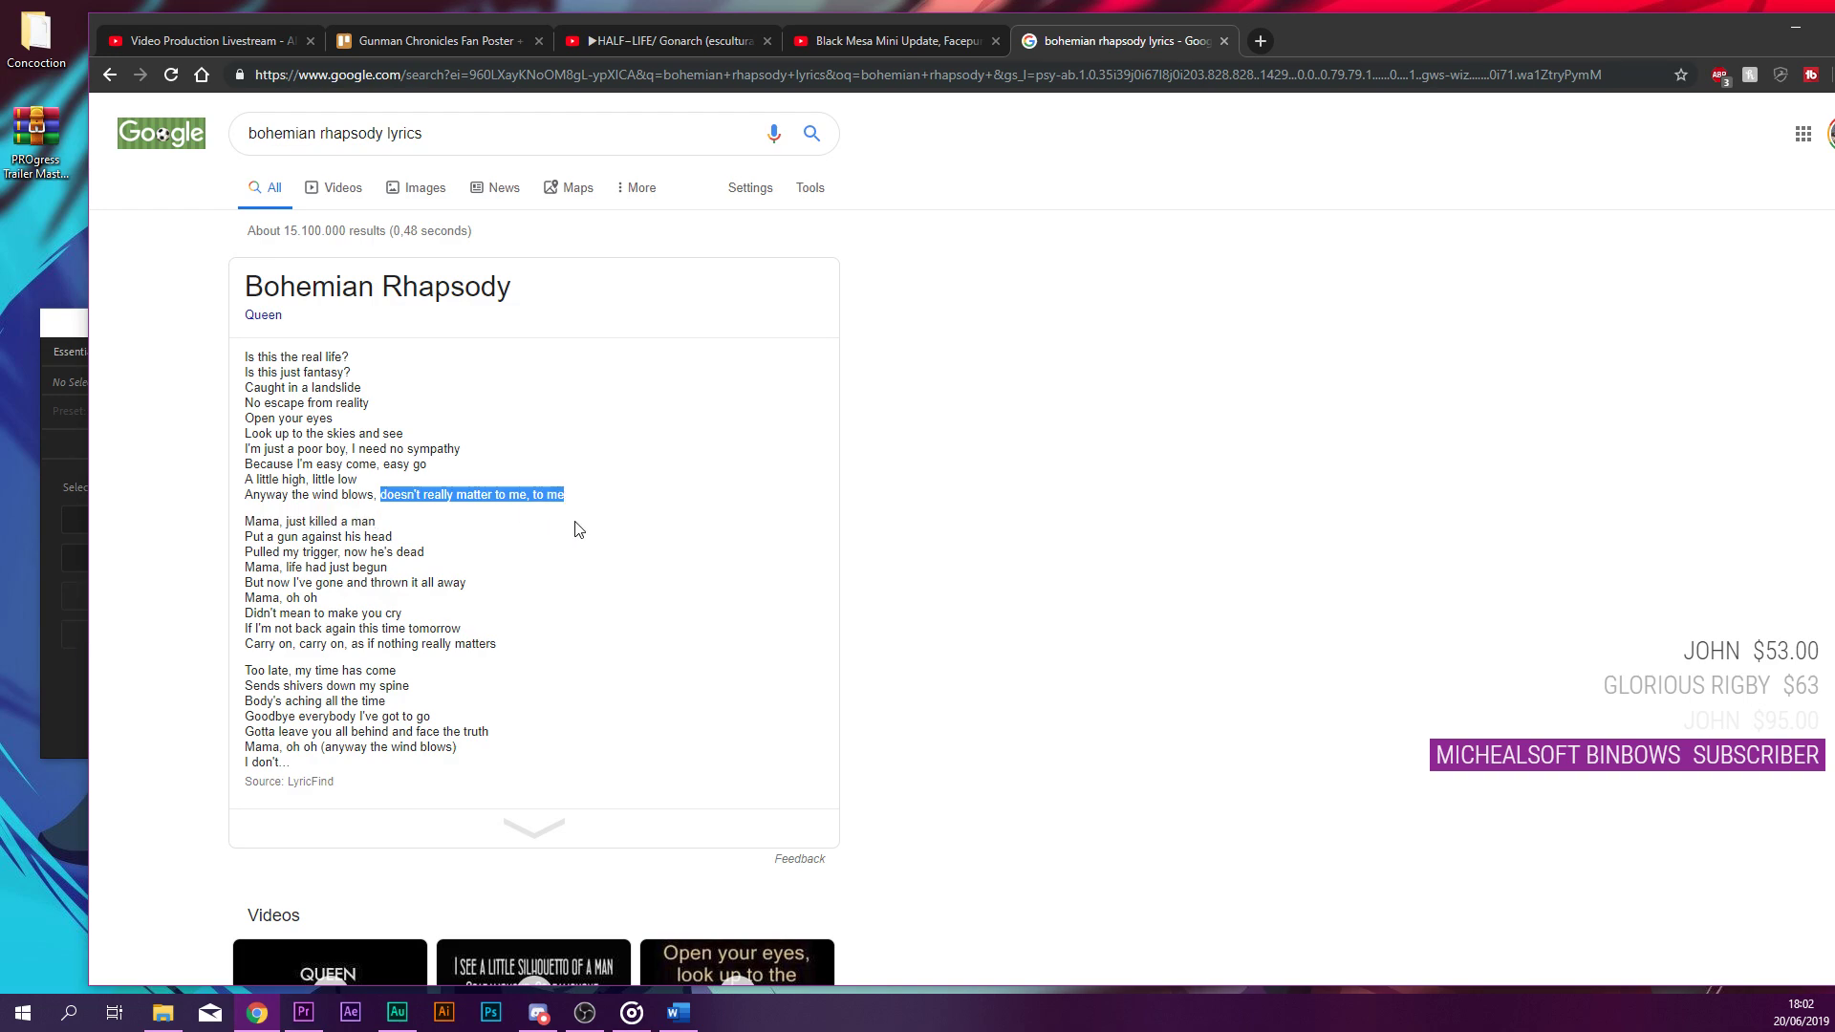
Return to Premiere Pro and replace the outro text "...I need no sympathy" with "...doesn't really matter to me, to me.".
{"action": "key", "text": "alt+Tab"}
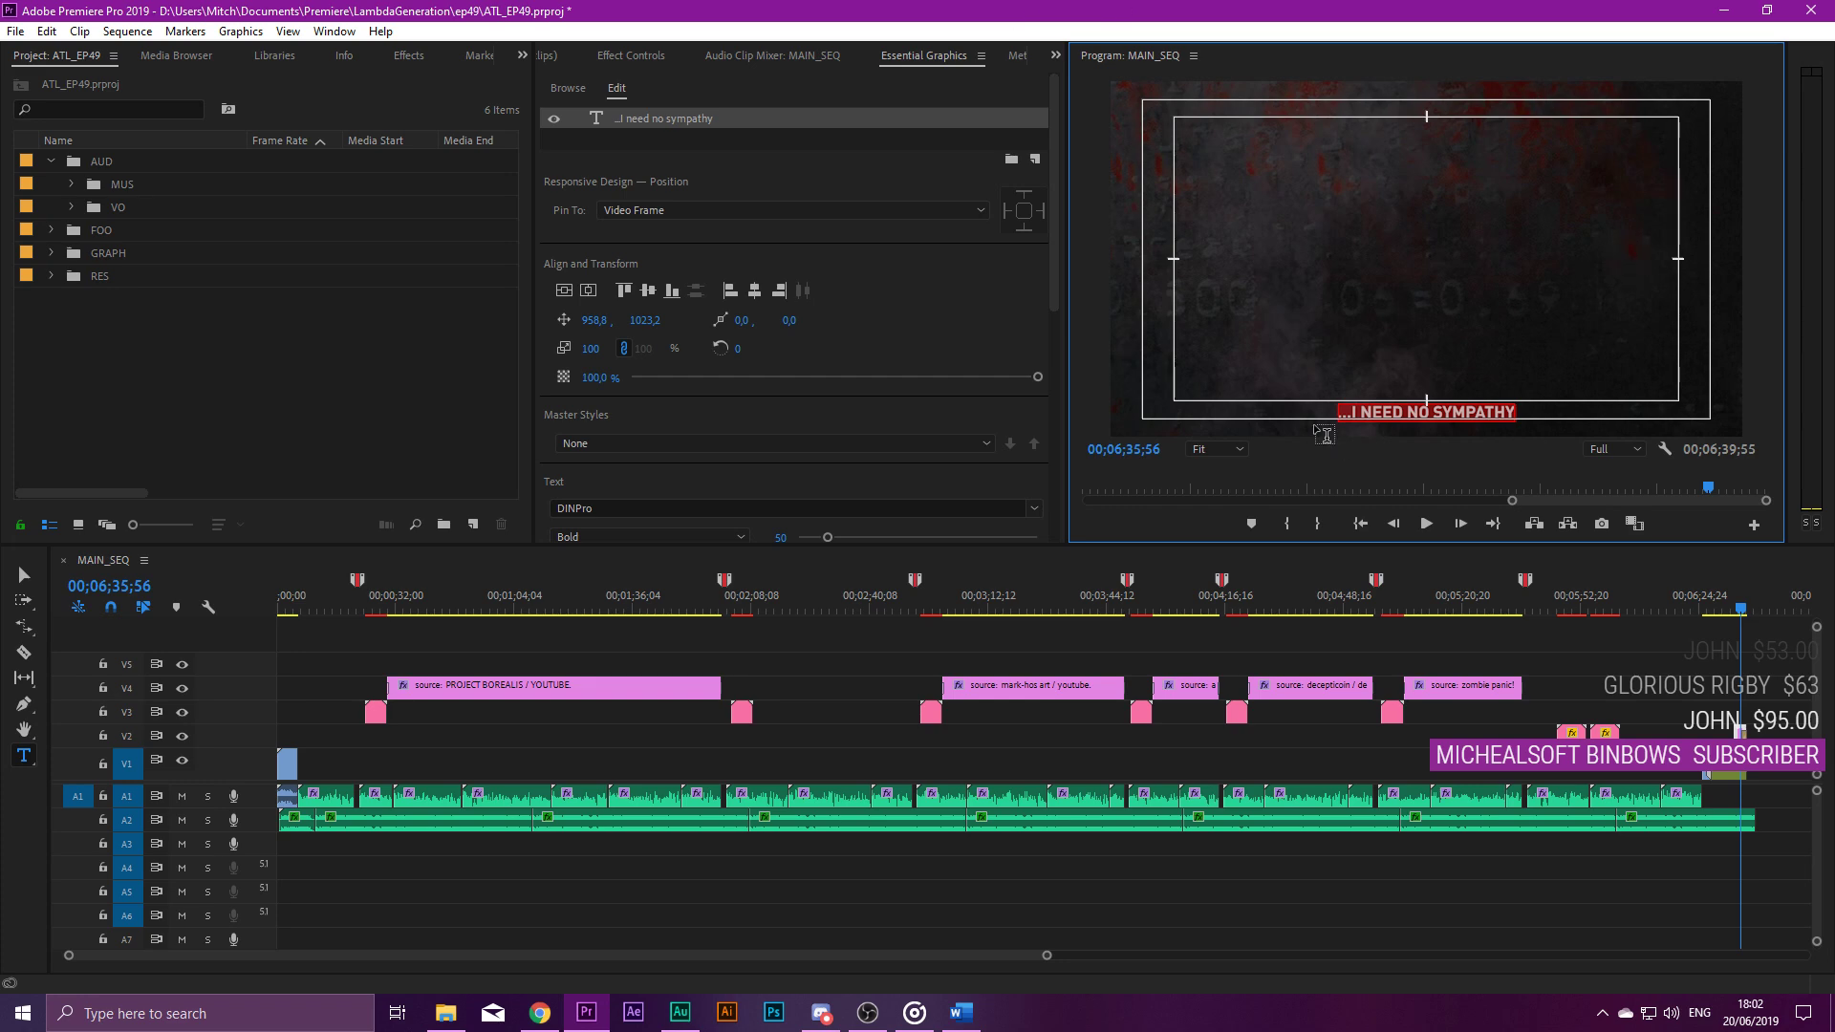
{"action": "left_click", "coordinate": [1346, 411]}
{"action": "key", "text": "ctrl+a"}
{"action": "key", "text": "ctrl+v"}
{"action": "left_click", "coordinate": [1282, 413]}
{"action": "left_click", "coordinate": [1282, 413]}
{"action": "left_click", "coordinate": [1280, 413]}
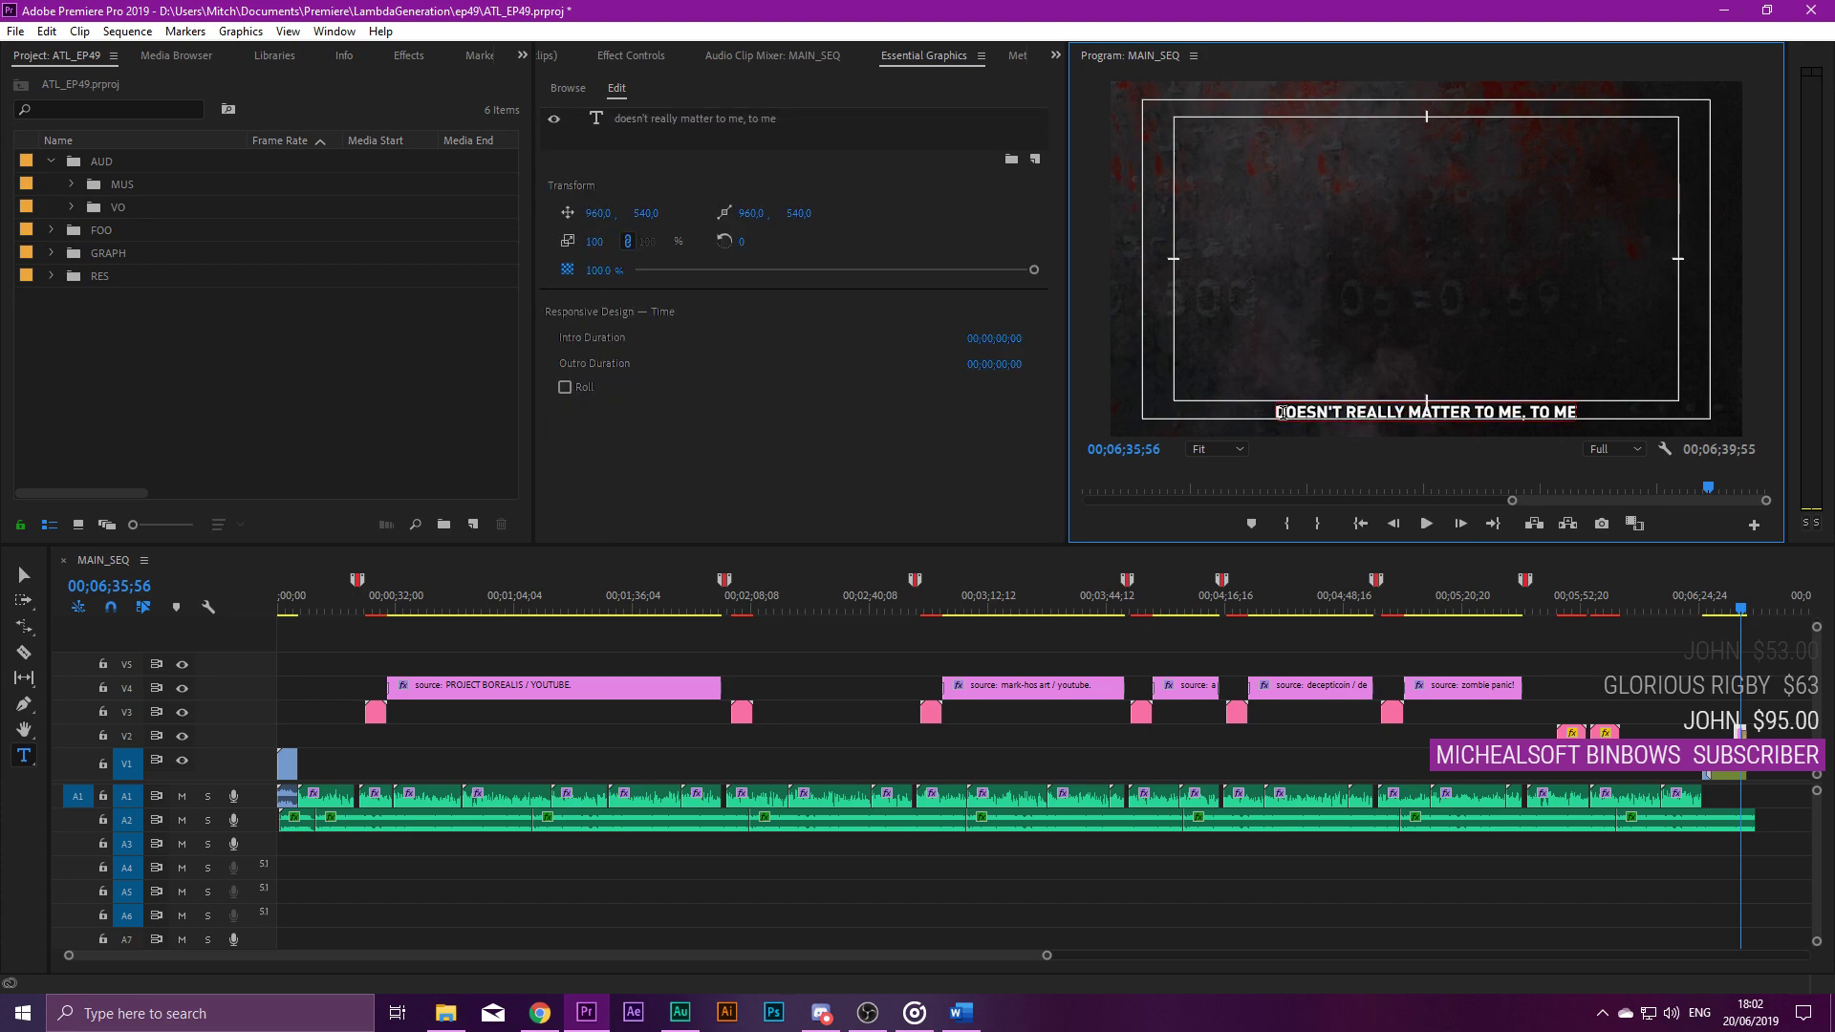
{"action": "left_click", "coordinate": [1281, 413]}
{"action": "type", "text": "..."}
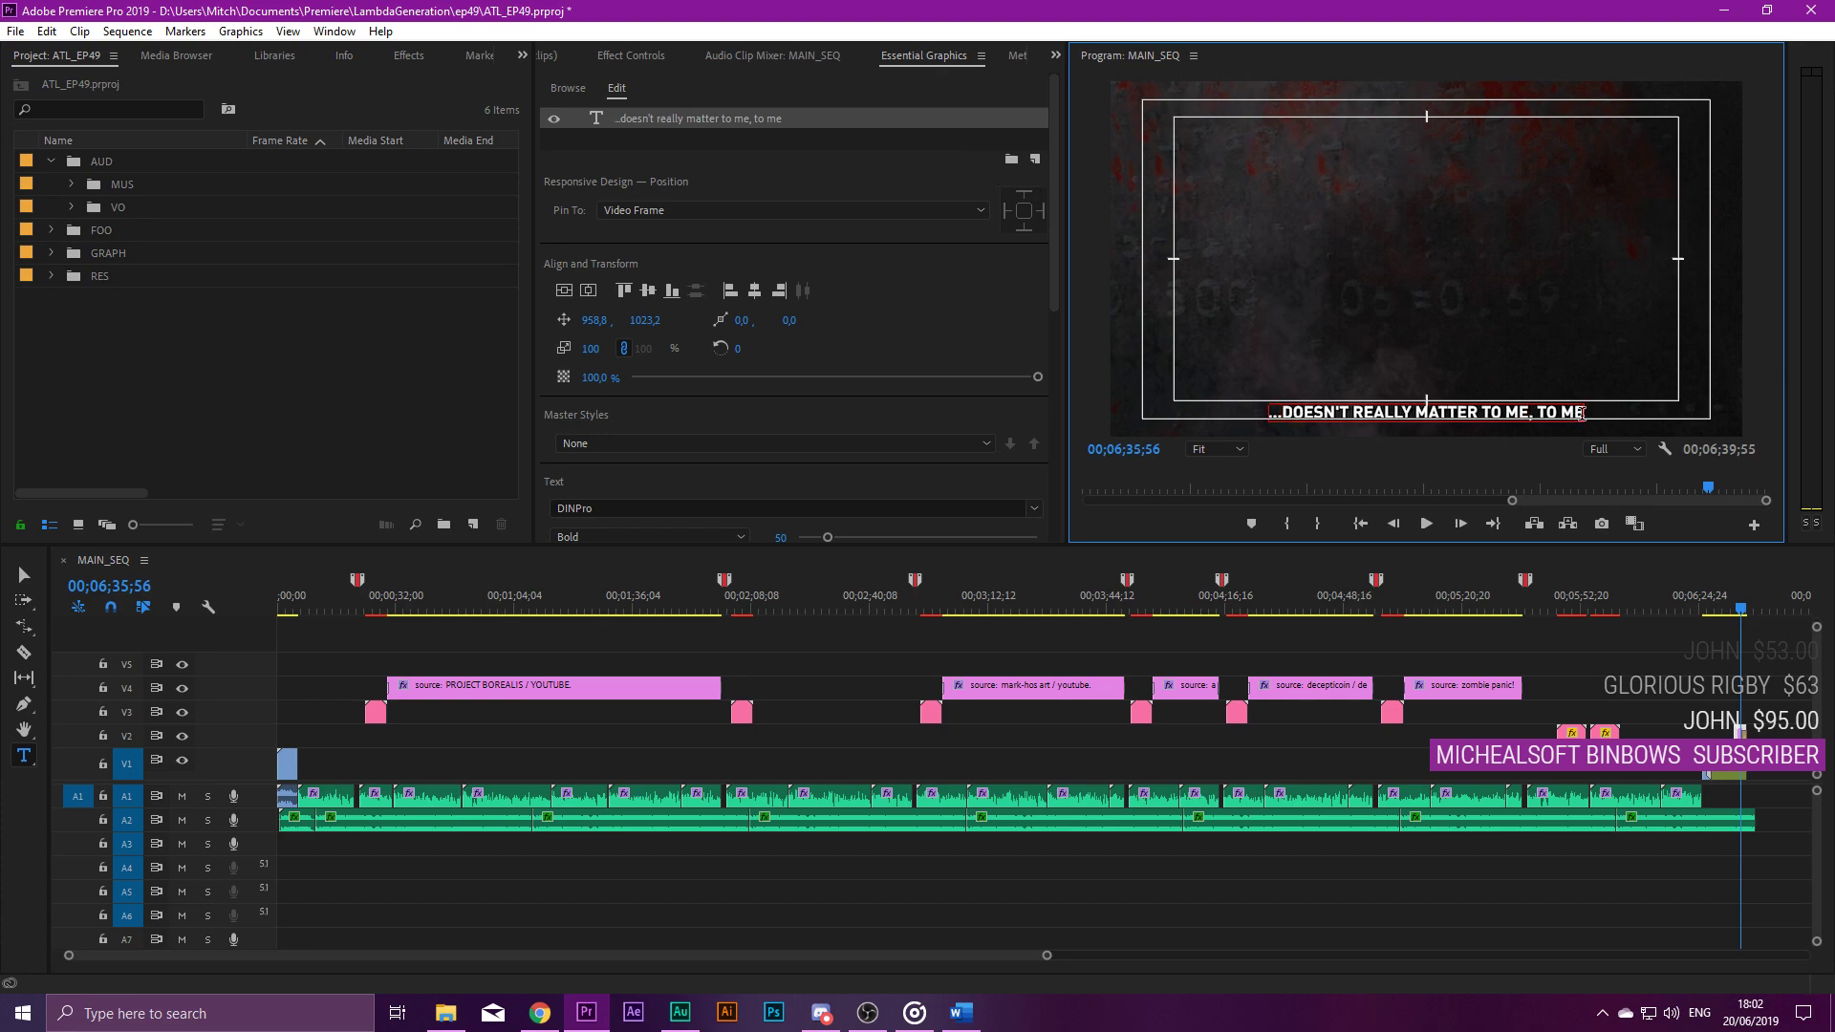
{"action": "type", "text": "."}
{"action": "key", "text": "Escape"}
{"action": "left_click", "coordinate": [1672, 692]}
Scrub through the outro around 00;06;33 and save the ATL_EP49 project.
{"action": "left_click_drag", "start_coordinate": [1710, 607], "coordinate": [1732, 621]}
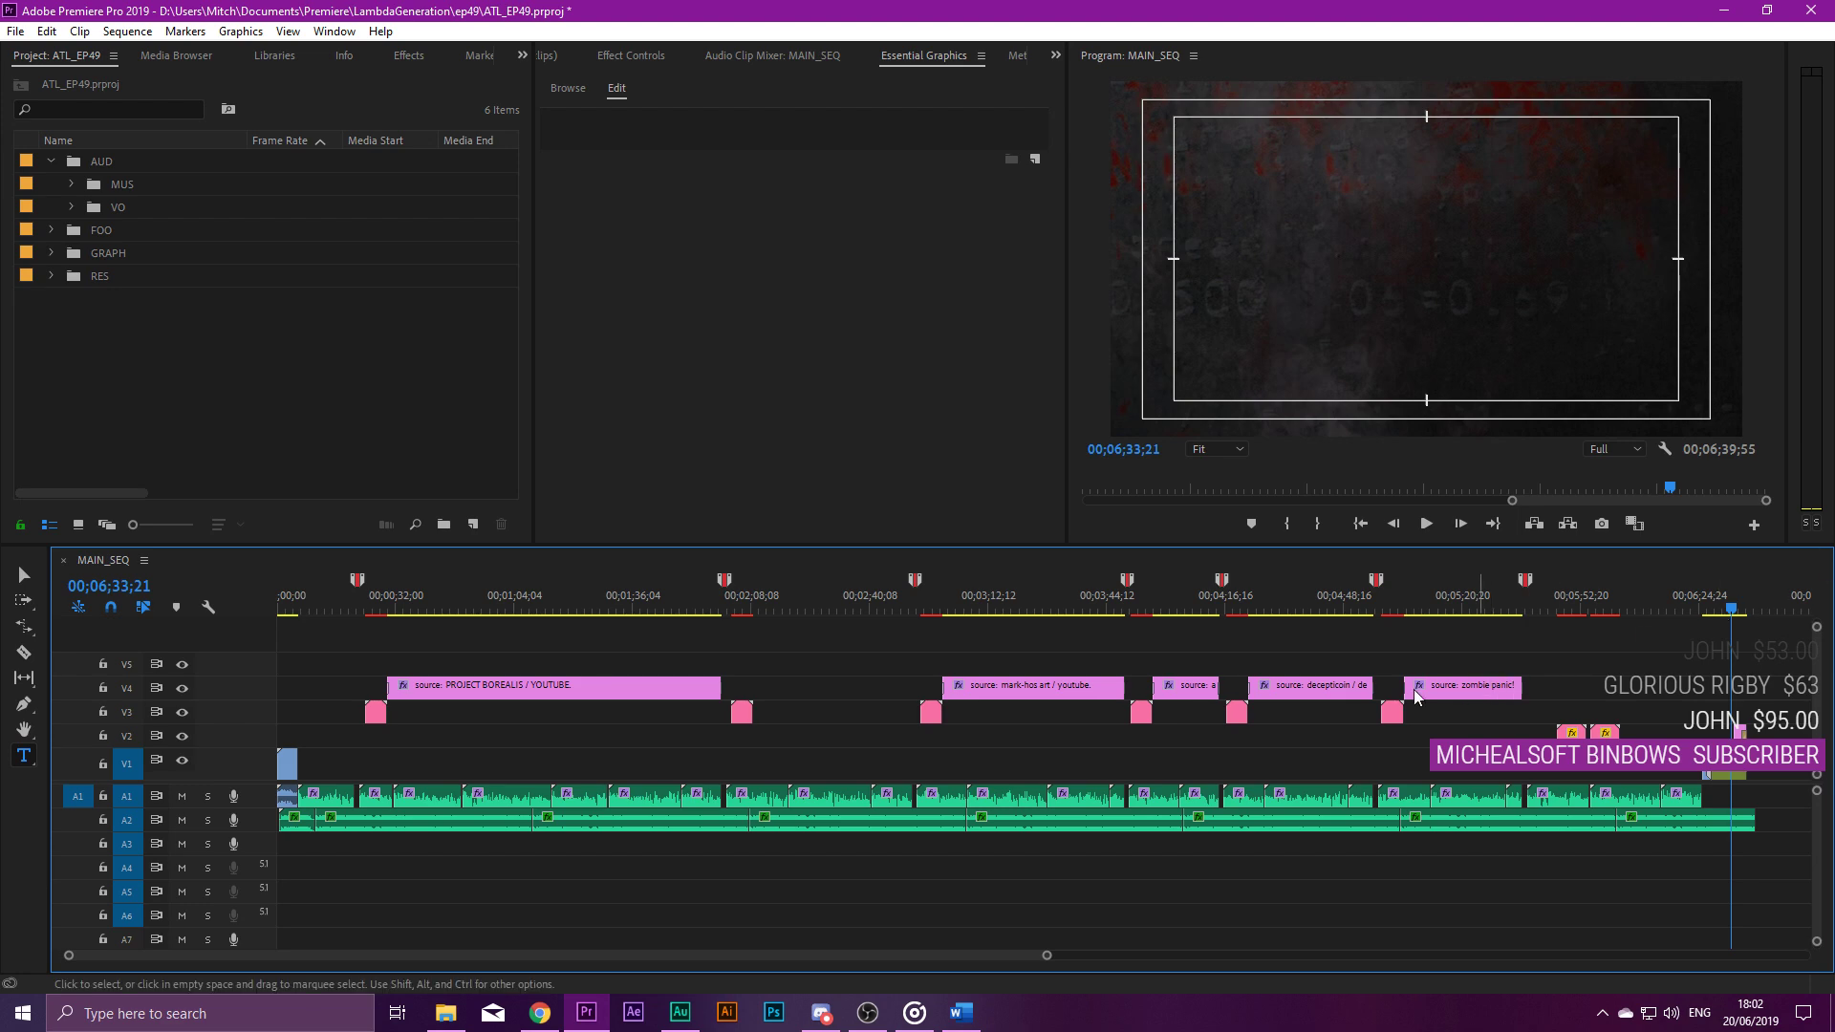
{"action": "left_click", "coordinate": [344, 598]}
{"action": "left_click", "coordinate": [306, 424]}
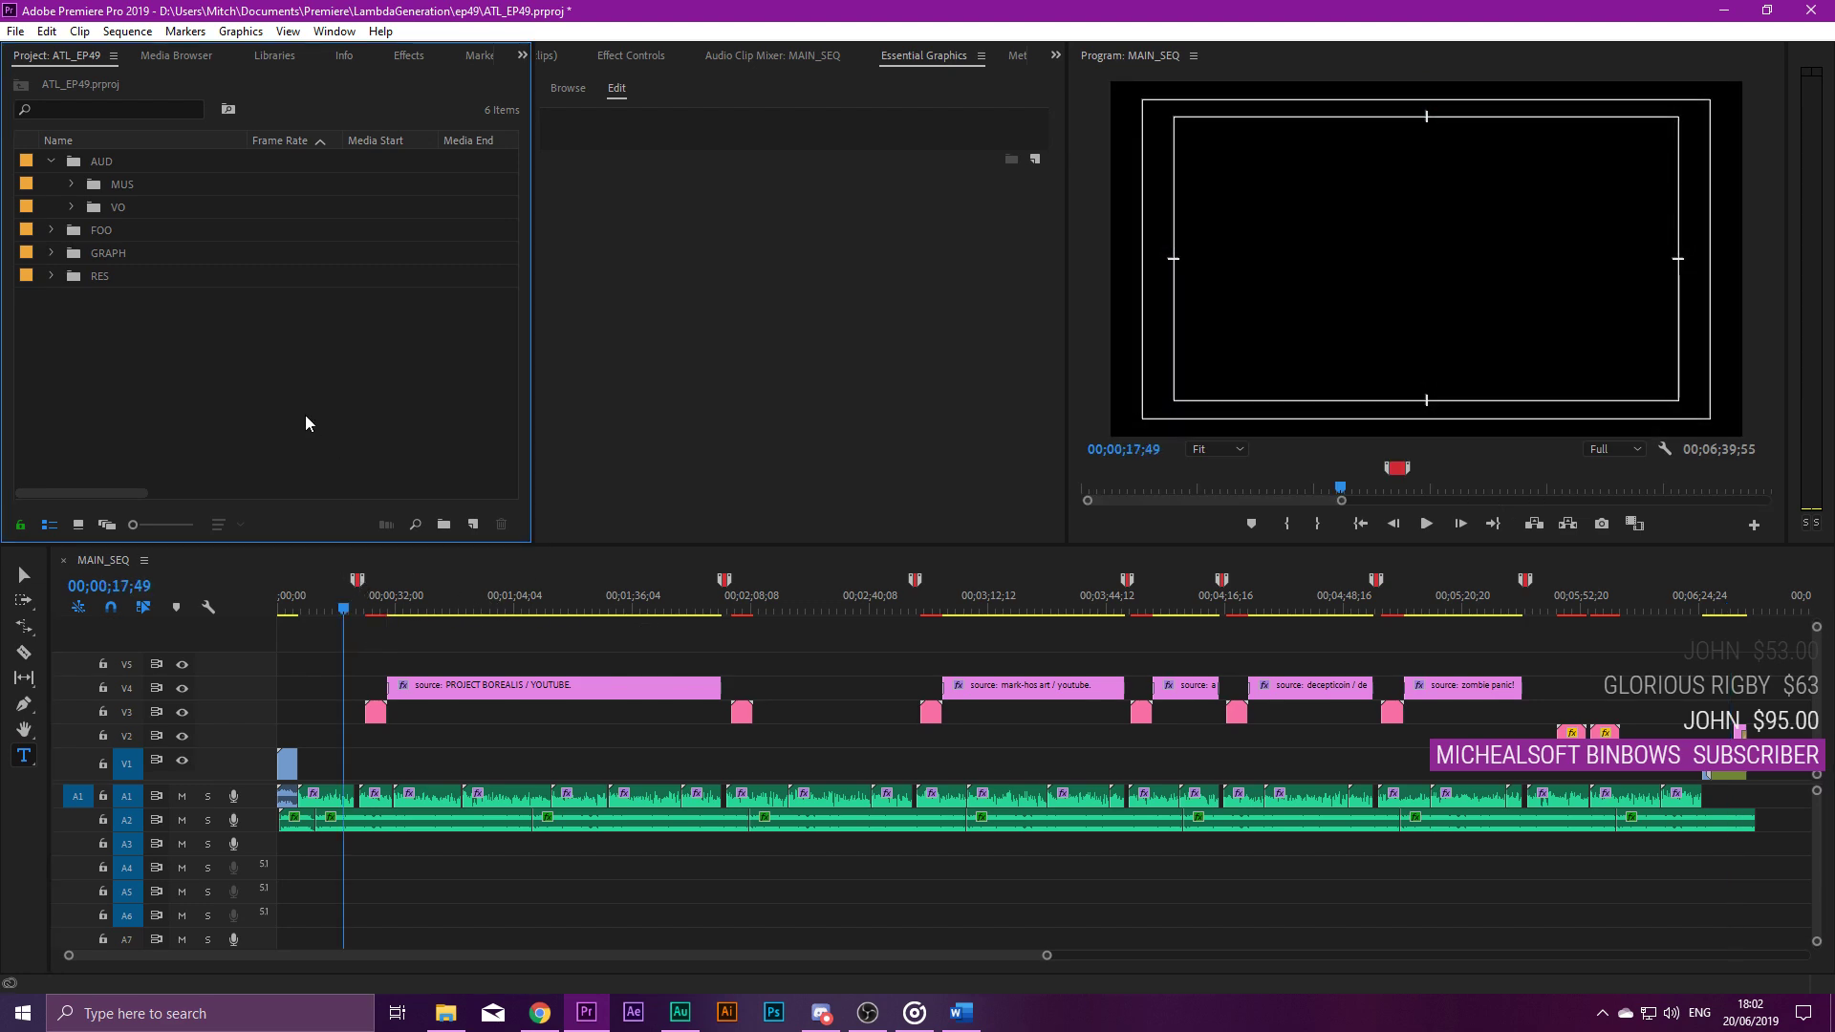
{"action": "key", "text": "ctrl+s"}
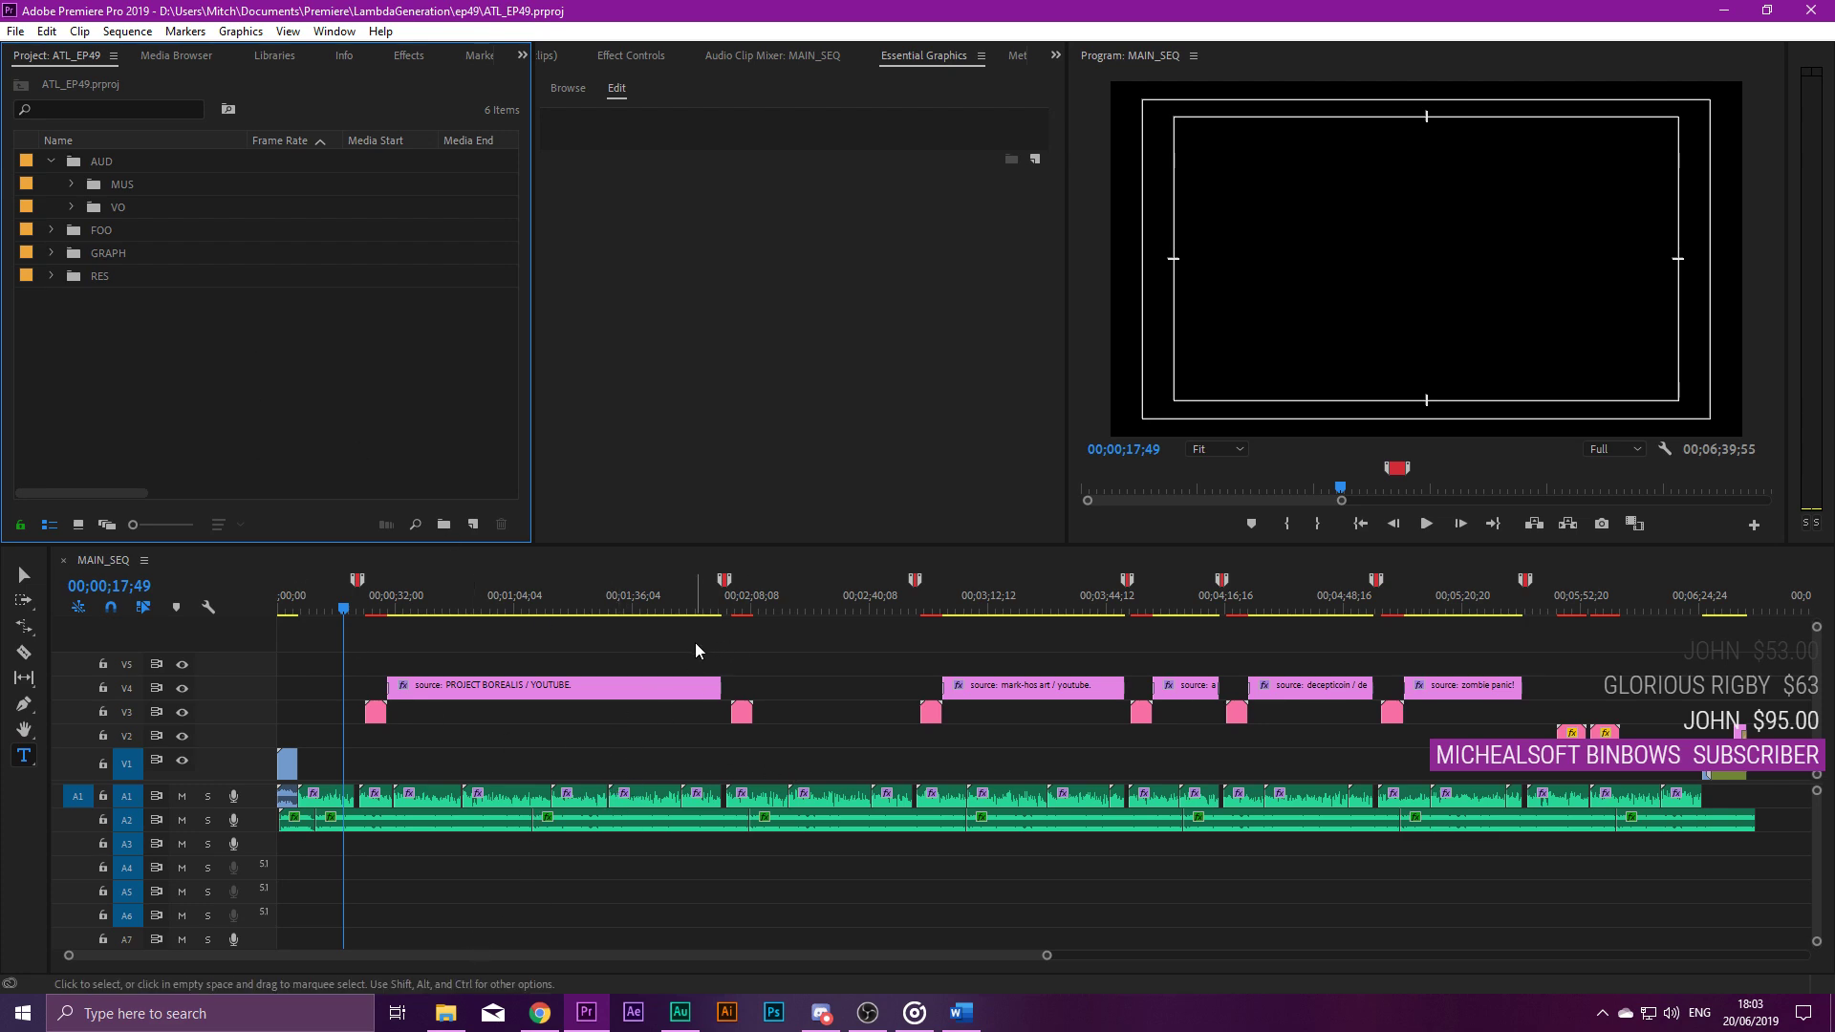
Clear the browser, Word document and Essential Sound windows from the desktop and snap the EP49 File Explorer window into the upper-right quarter.
{"action": "left_click", "coordinate": [953, 194]}
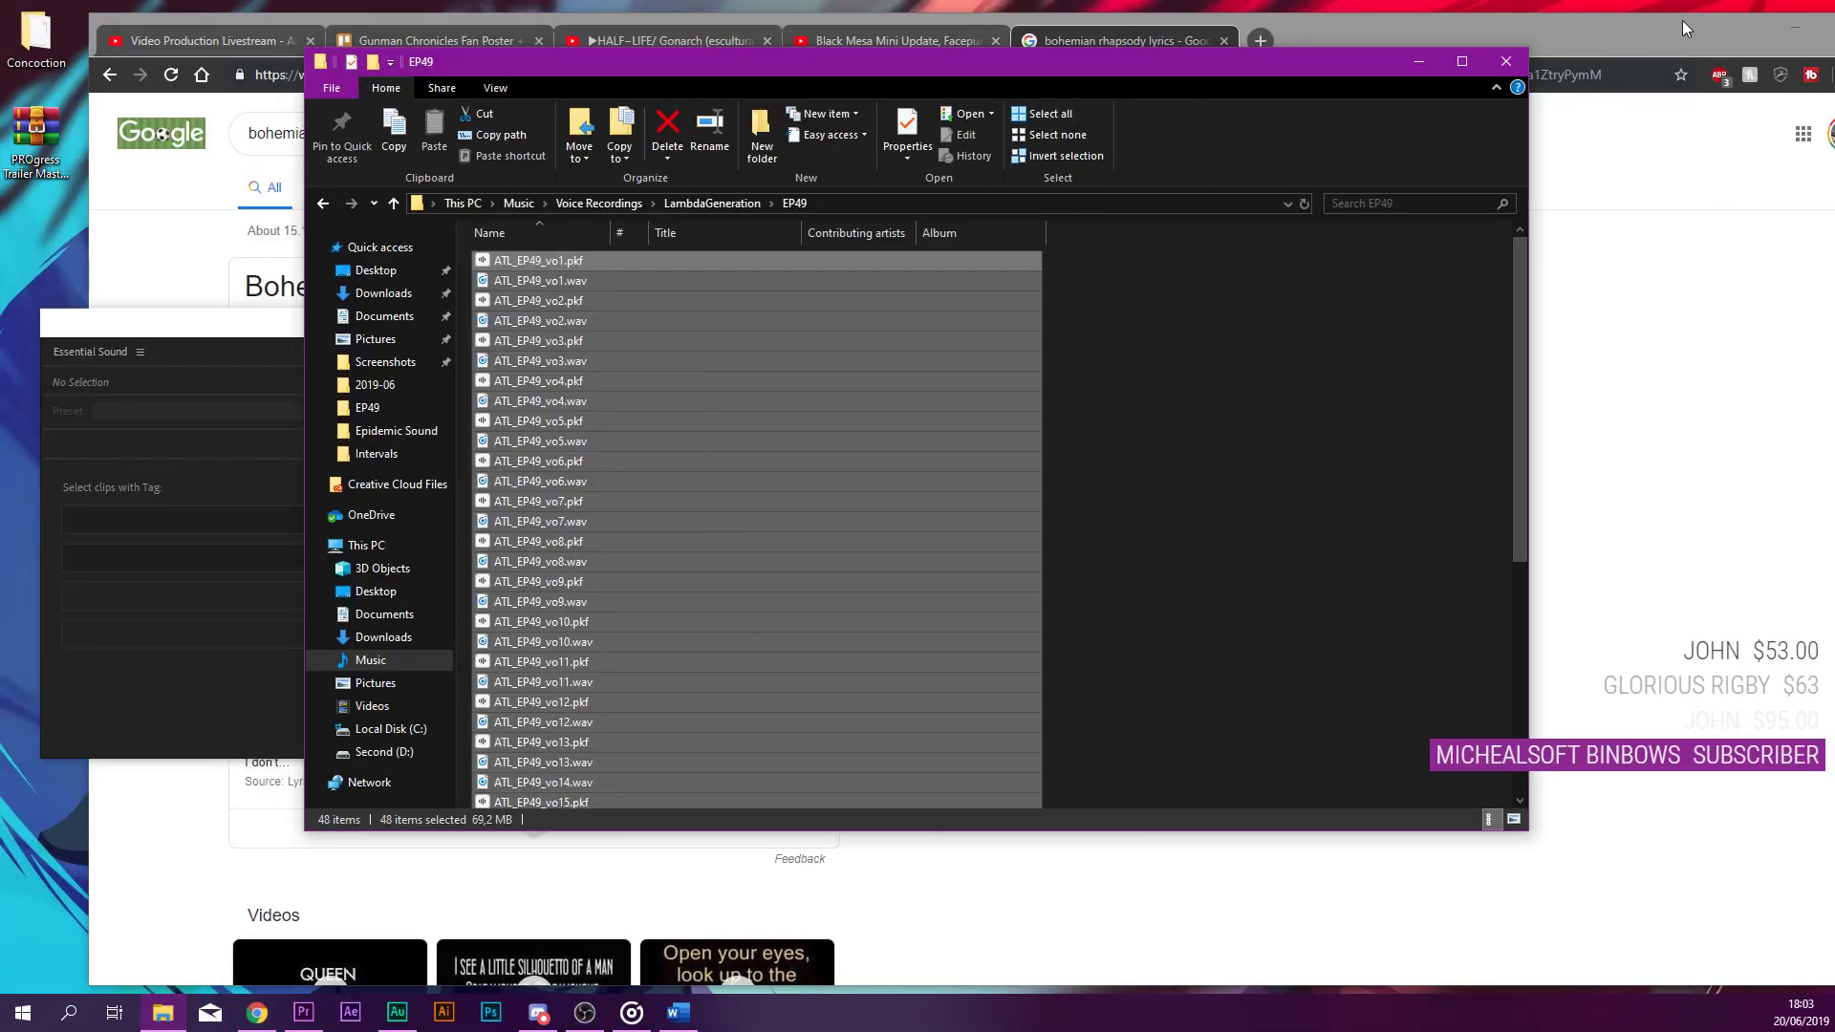
{"action": "left_click", "coordinate": [1776, 21]}
{"action": "left_click", "coordinate": [1774, 27]}
{"action": "left_click_drag", "start_coordinate": [1380, 62], "coordinate": [1814, 5]}
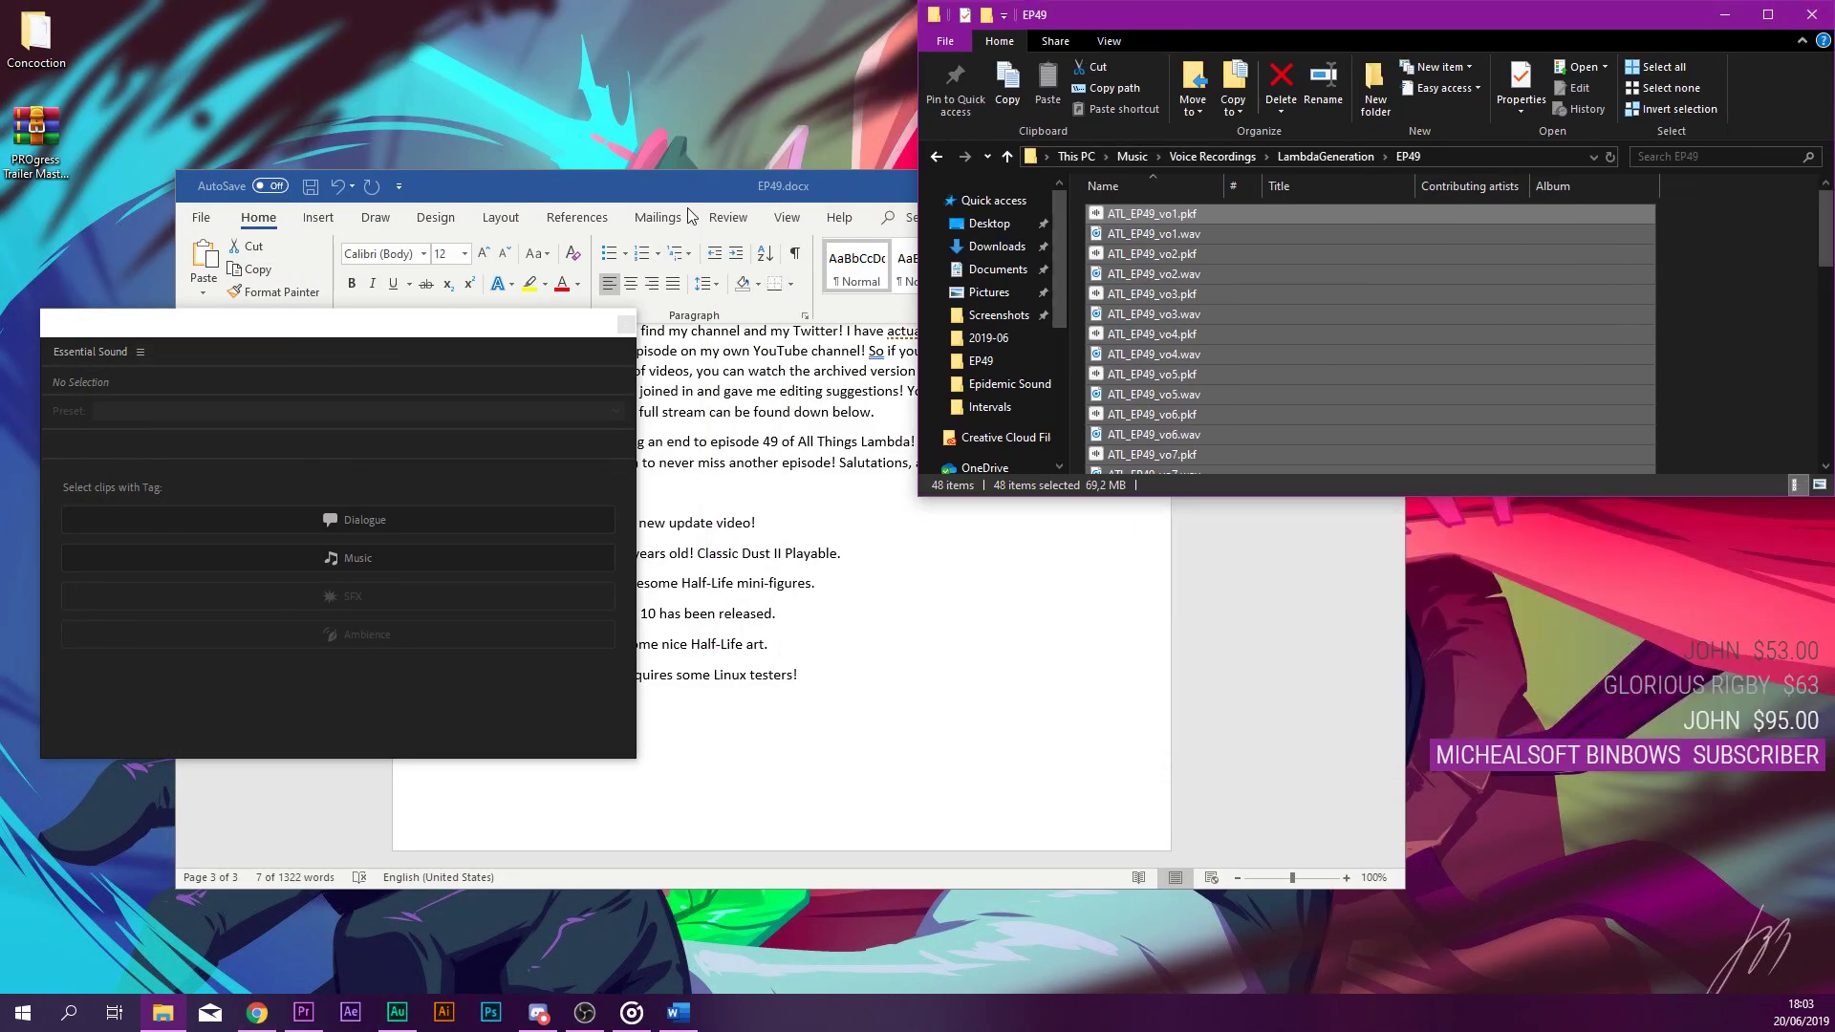
{"action": "left_click_drag", "start_coordinate": [675, 185], "coordinate": [621, 304]}
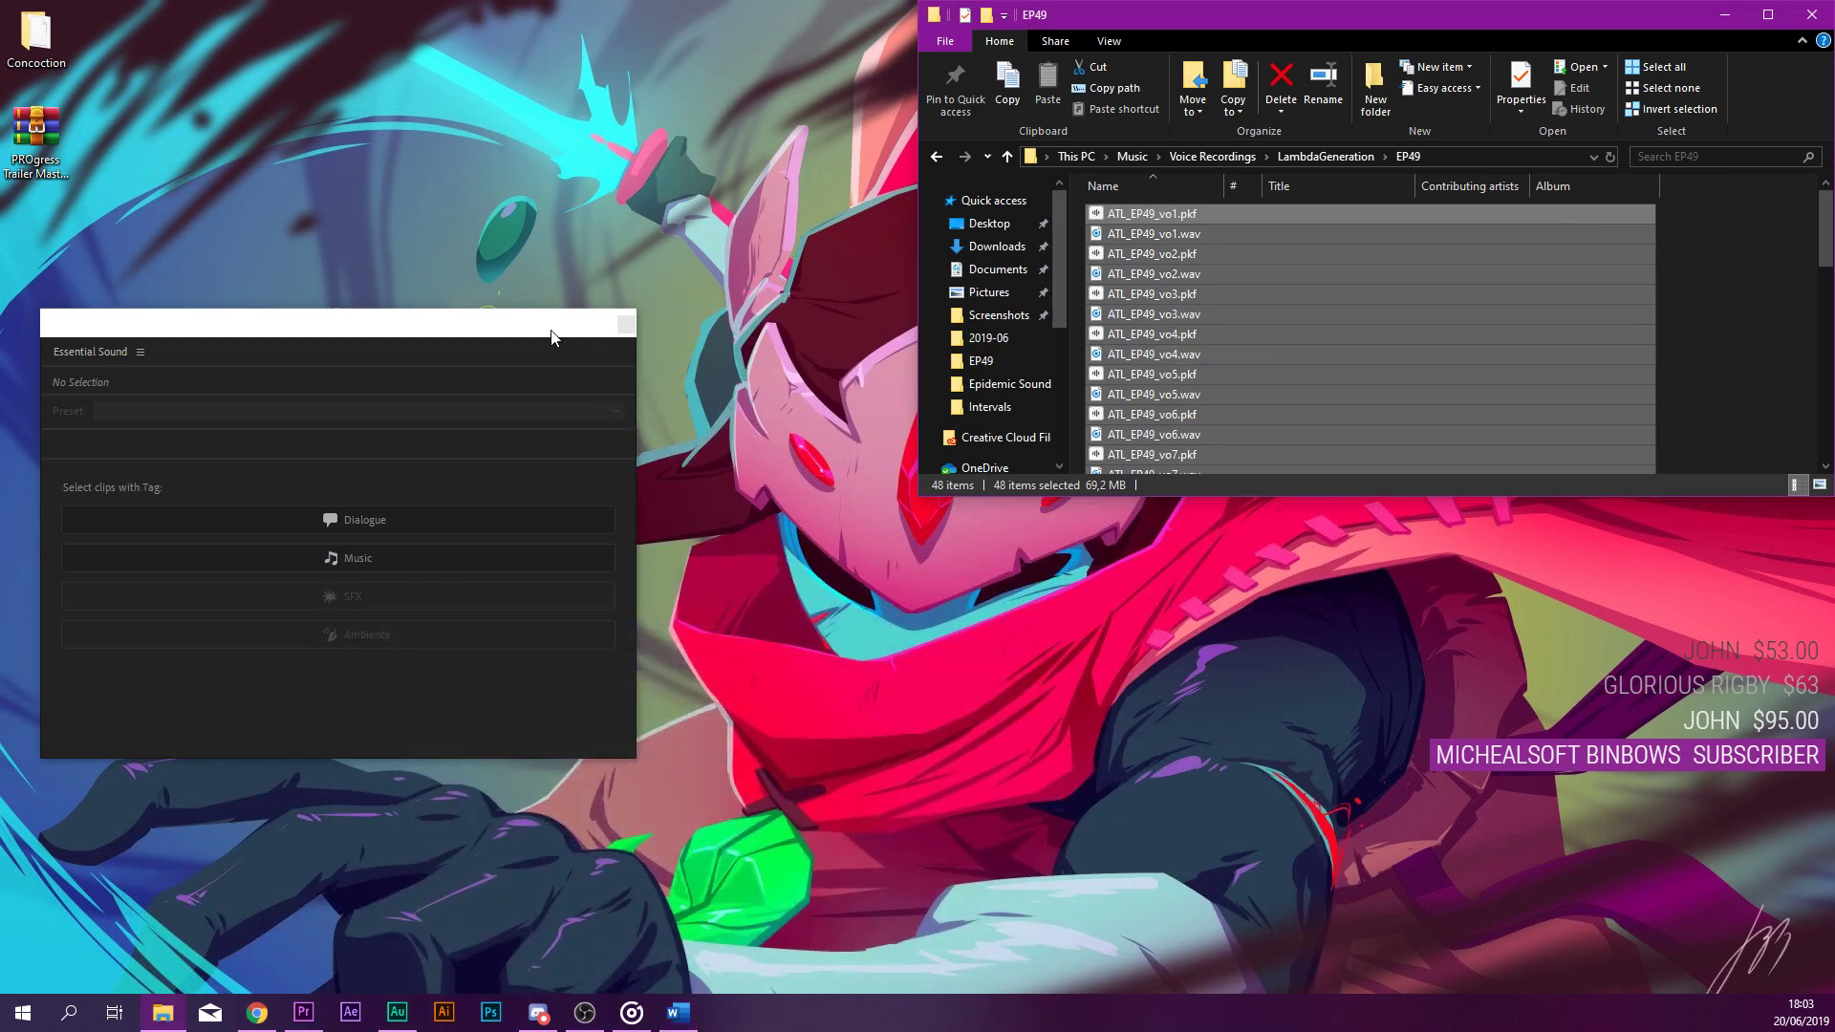
{"action": "left_click", "coordinate": [564, 327]}
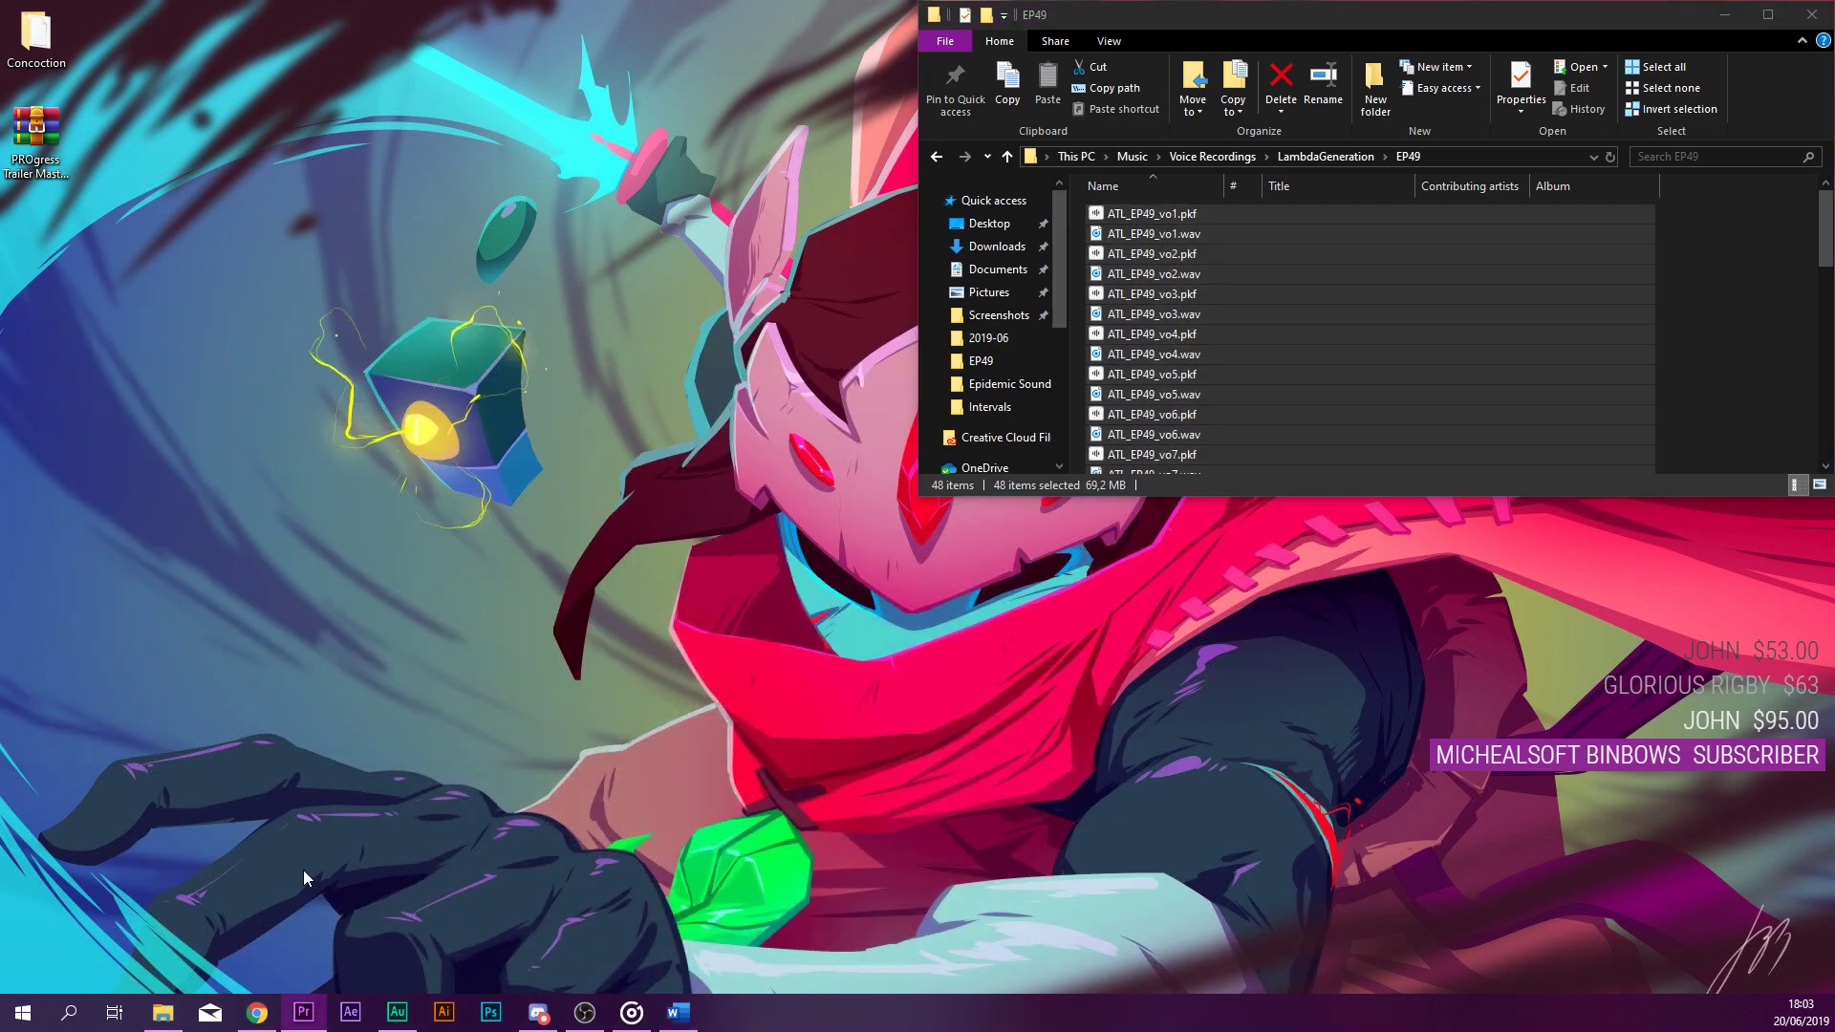
Open a second File Explorer window on the EP49 folder and snap it into the upper-left quarter of the desktop.
{"action": "left_click", "coordinate": [1085, 15]}
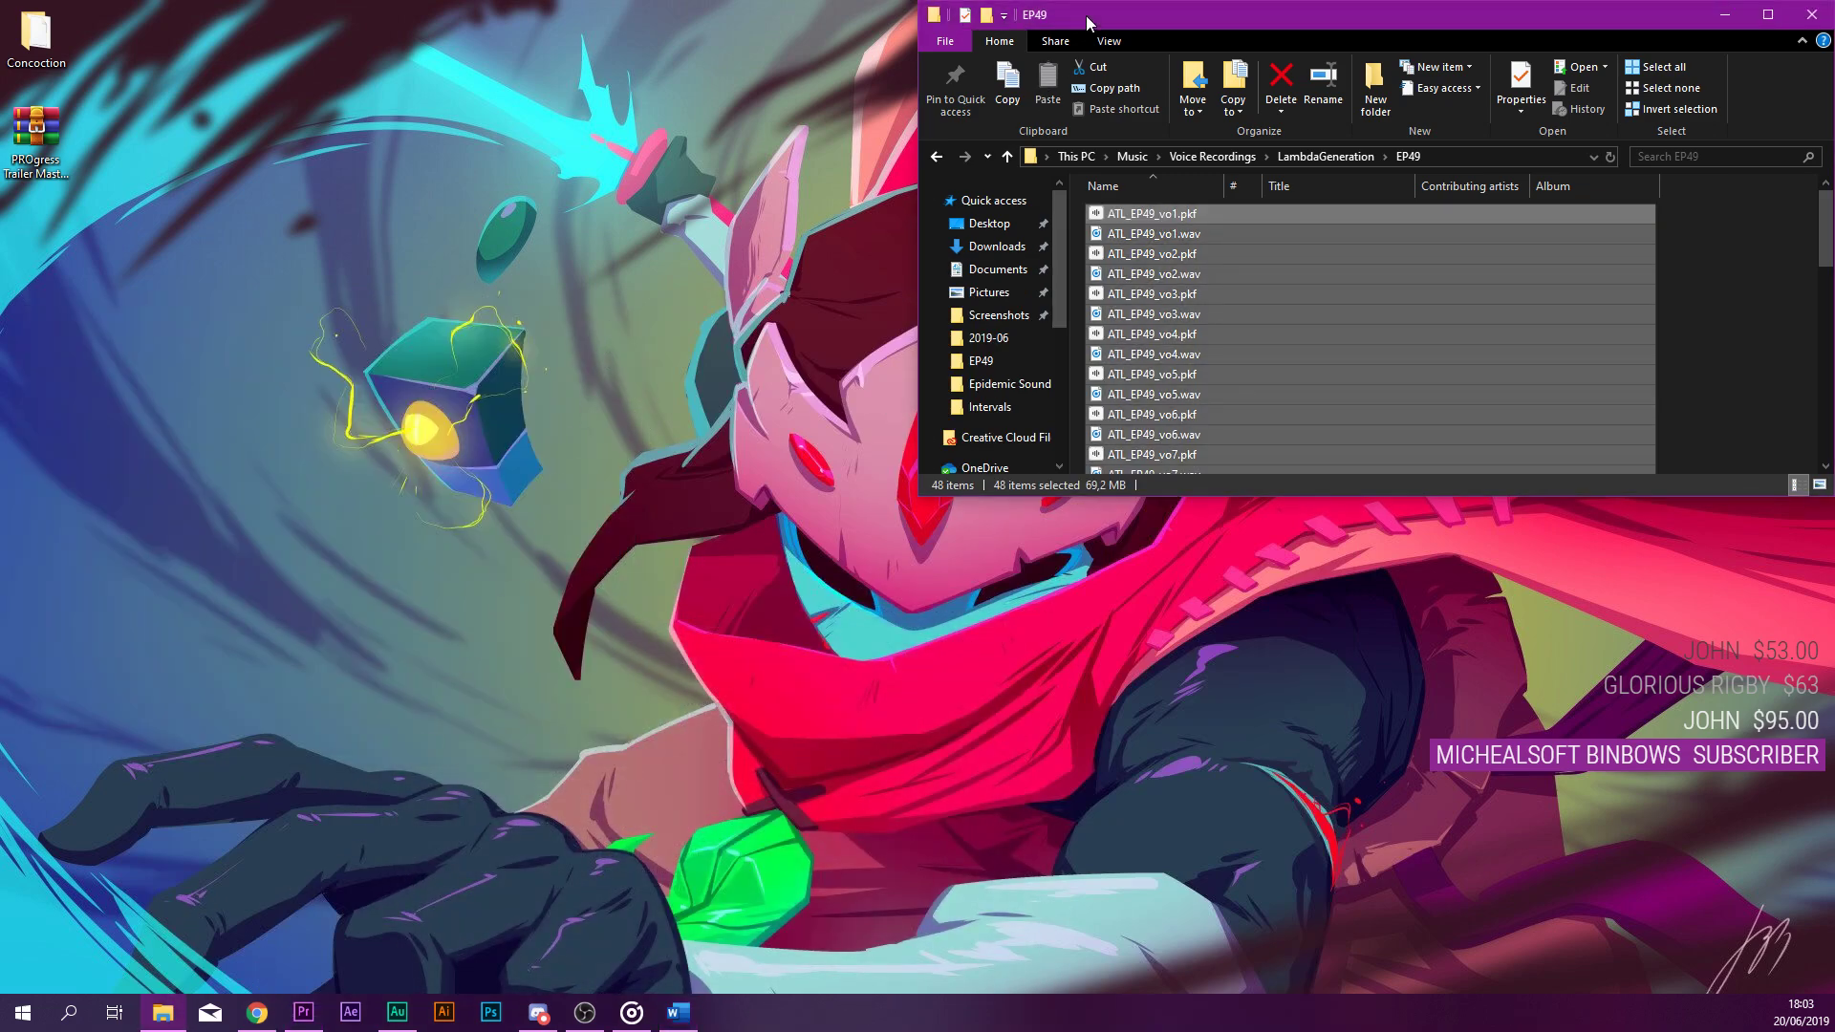
{"action": "key", "text": "ctrl+n"}
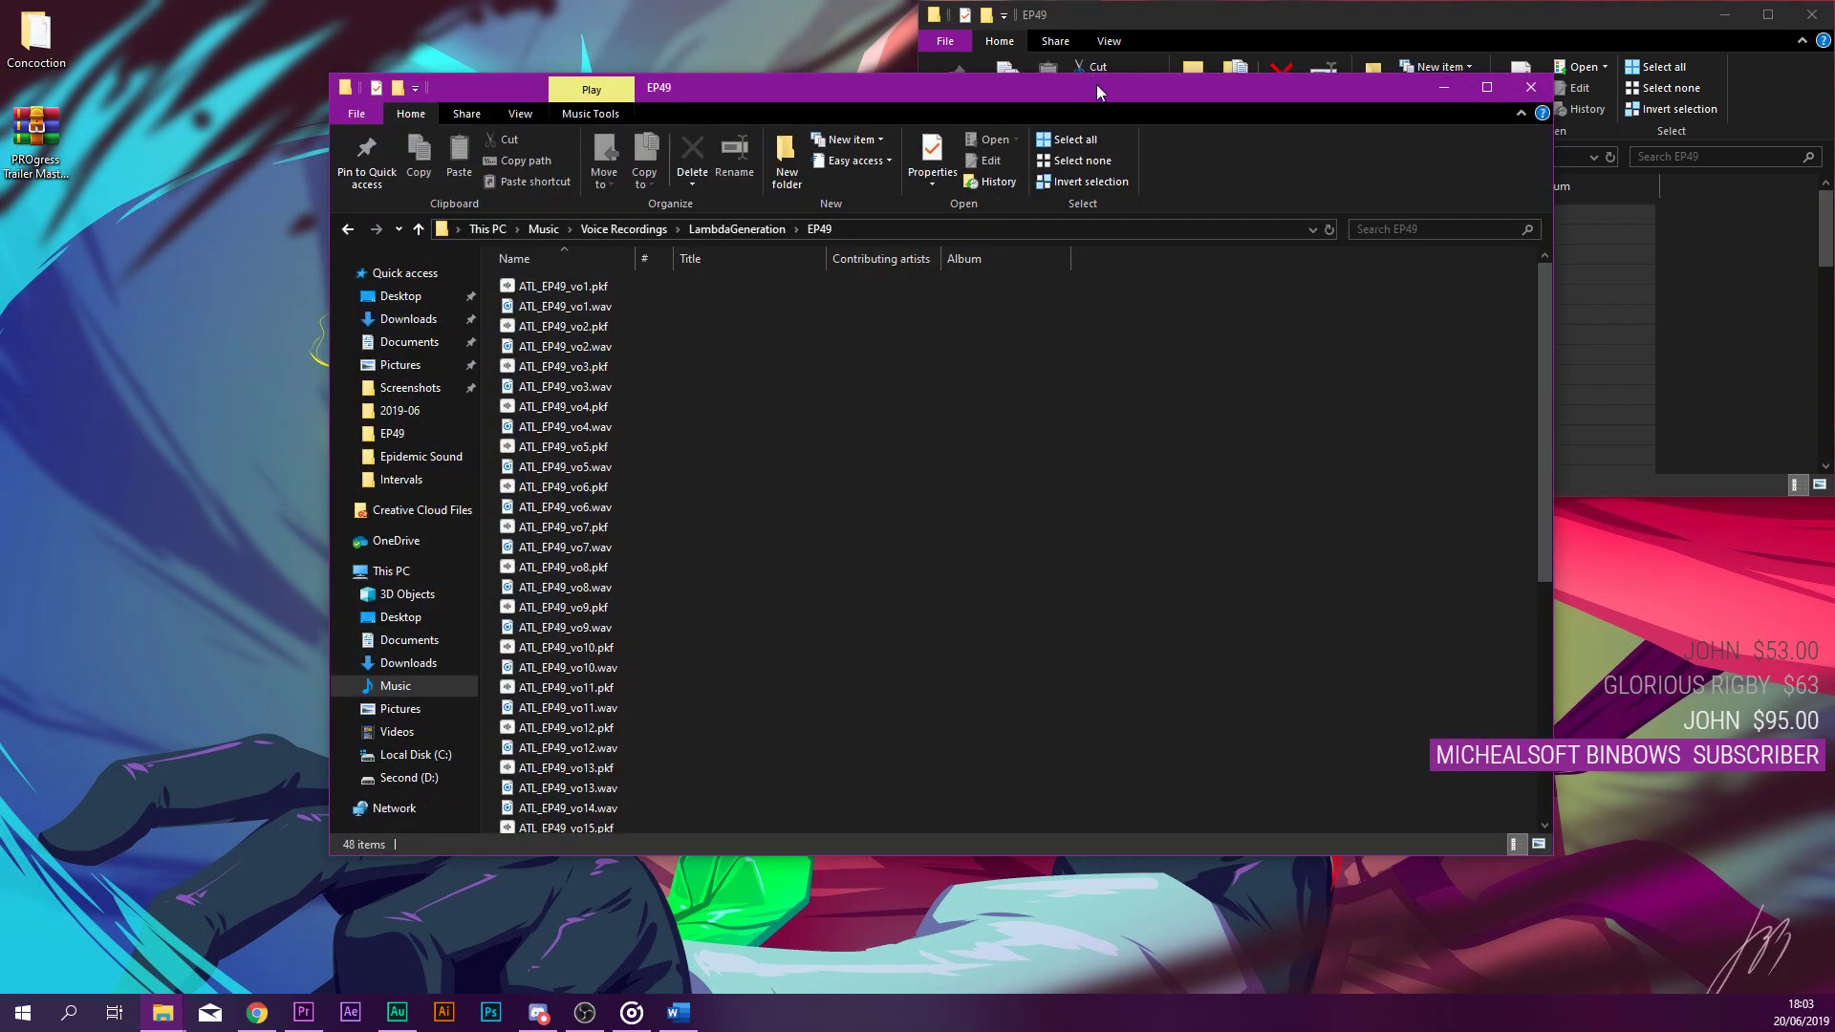
{"action": "key", "text": "super+Left"}
{"action": "key", "text": "super+Up"}
{"action": "left_click", "coordinate": [607, 616]}
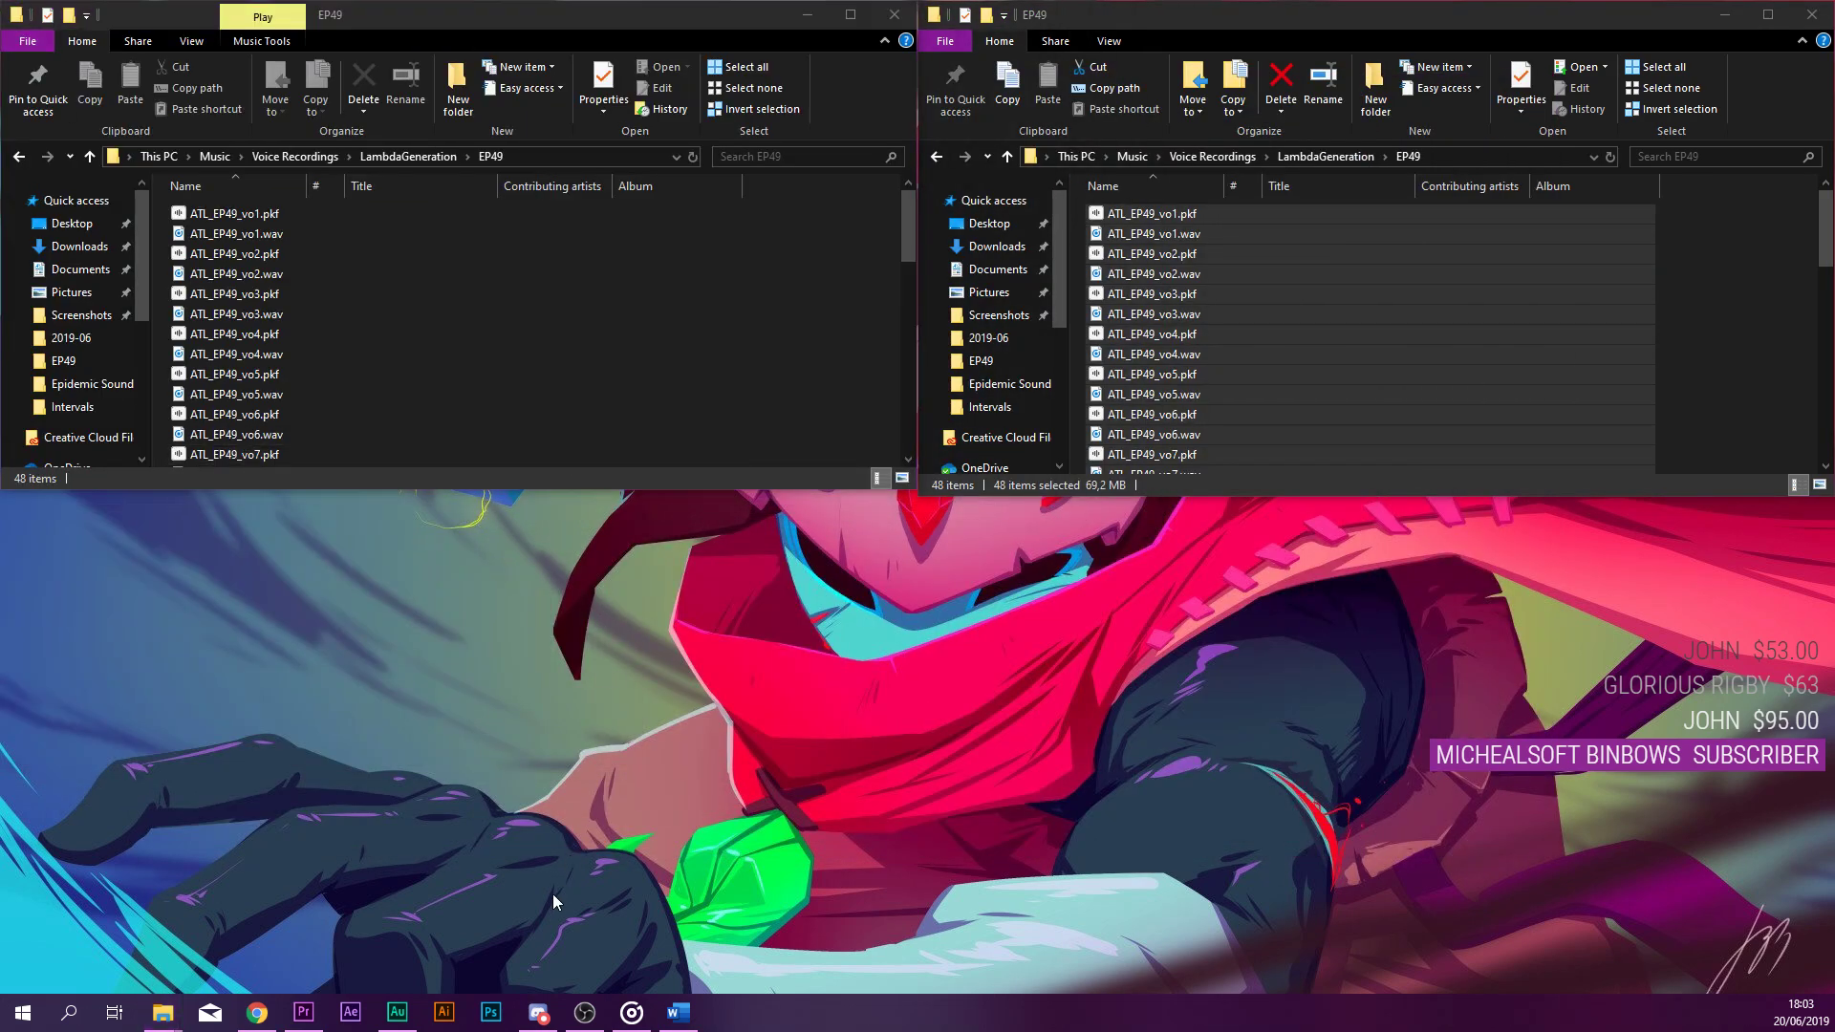
Restore Chrome across the lower half of the desktop and extend the second EP49 Explorer window down to meet it.
{"action": "left_click", "coordinate": [256, 1013]}
{"action": "left_click_drag", "start_coordinate": [1281, 19], "coordinate": [1831, 1027]}
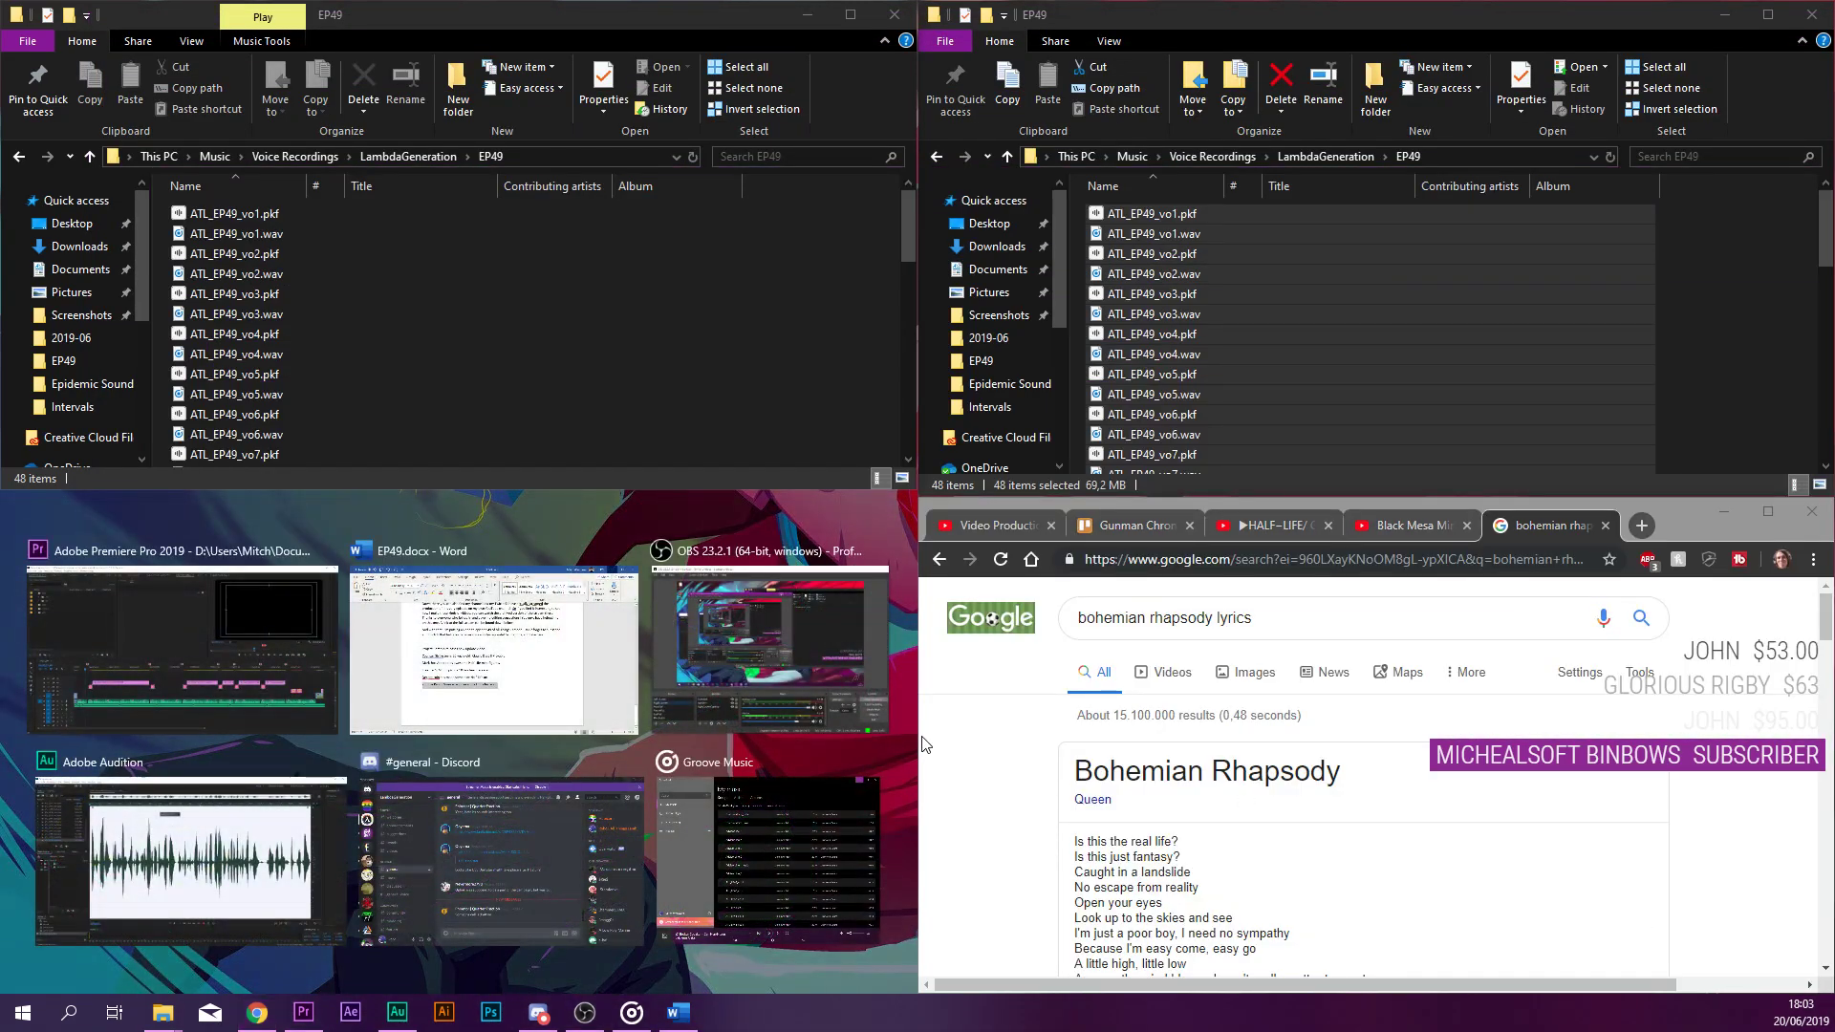
{"action": "left_click_drag", "start_coordinate": [922, 742], "coordinate": [4, 754]}
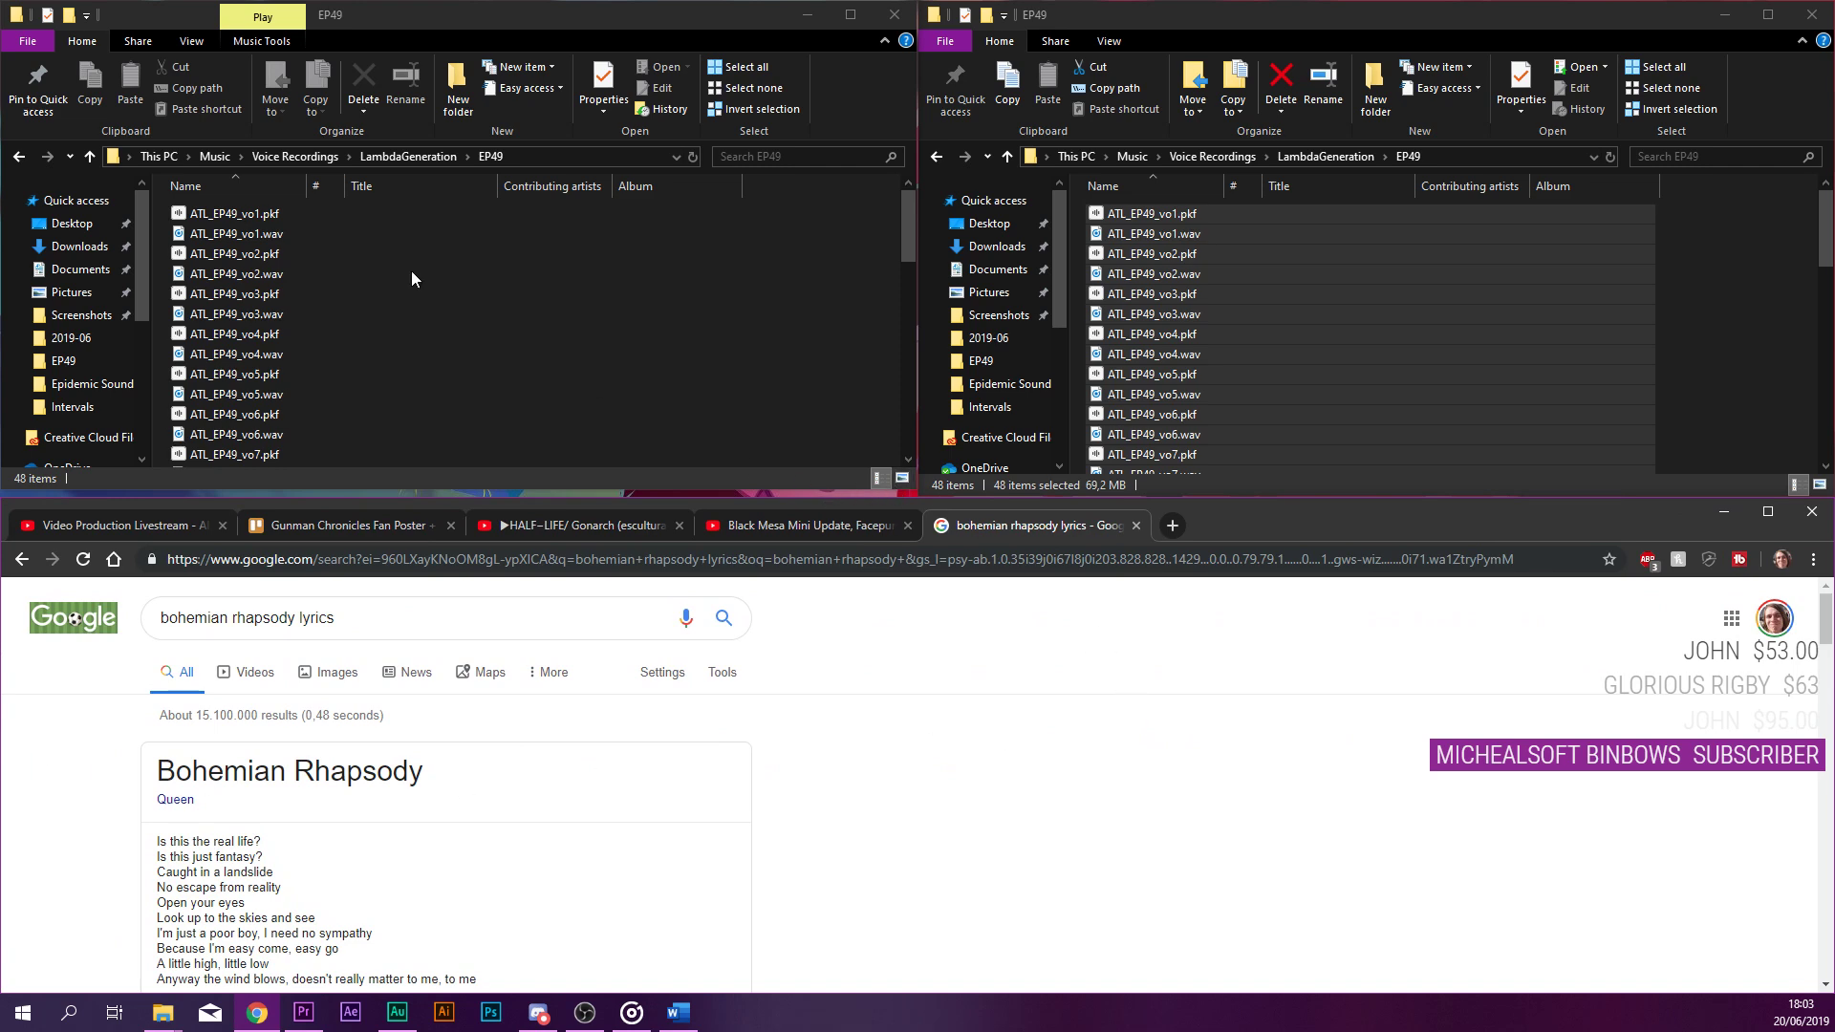
{"action": "left_click_drag", "start_coordinate": [776, 491], "coordinate": [776, 498]}
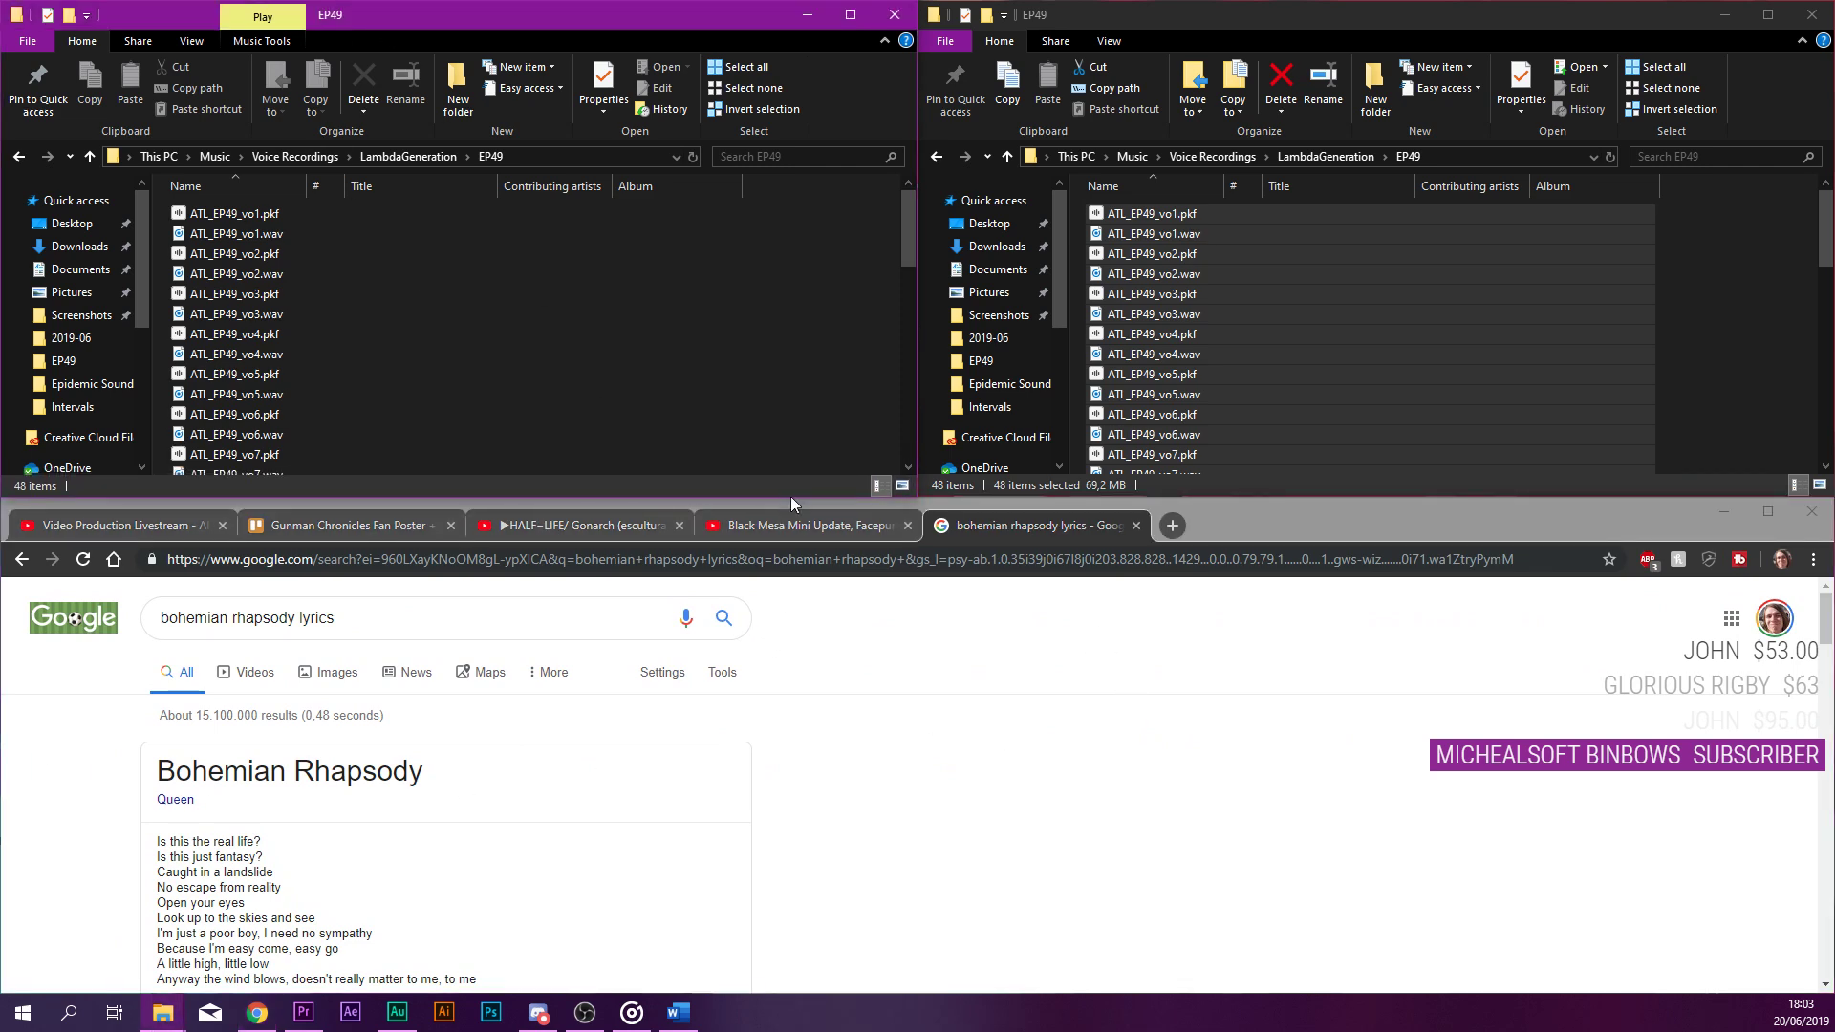
Import the Counter-strike Global Offensive 2019.06.20 recording from the Videos folder into the ATL_EP49 project in Premiere Pro.
{"action": "double_click", "coordinate": [1089, 4]}
{"action": "double_click", "coordinate": [1109, 19]}
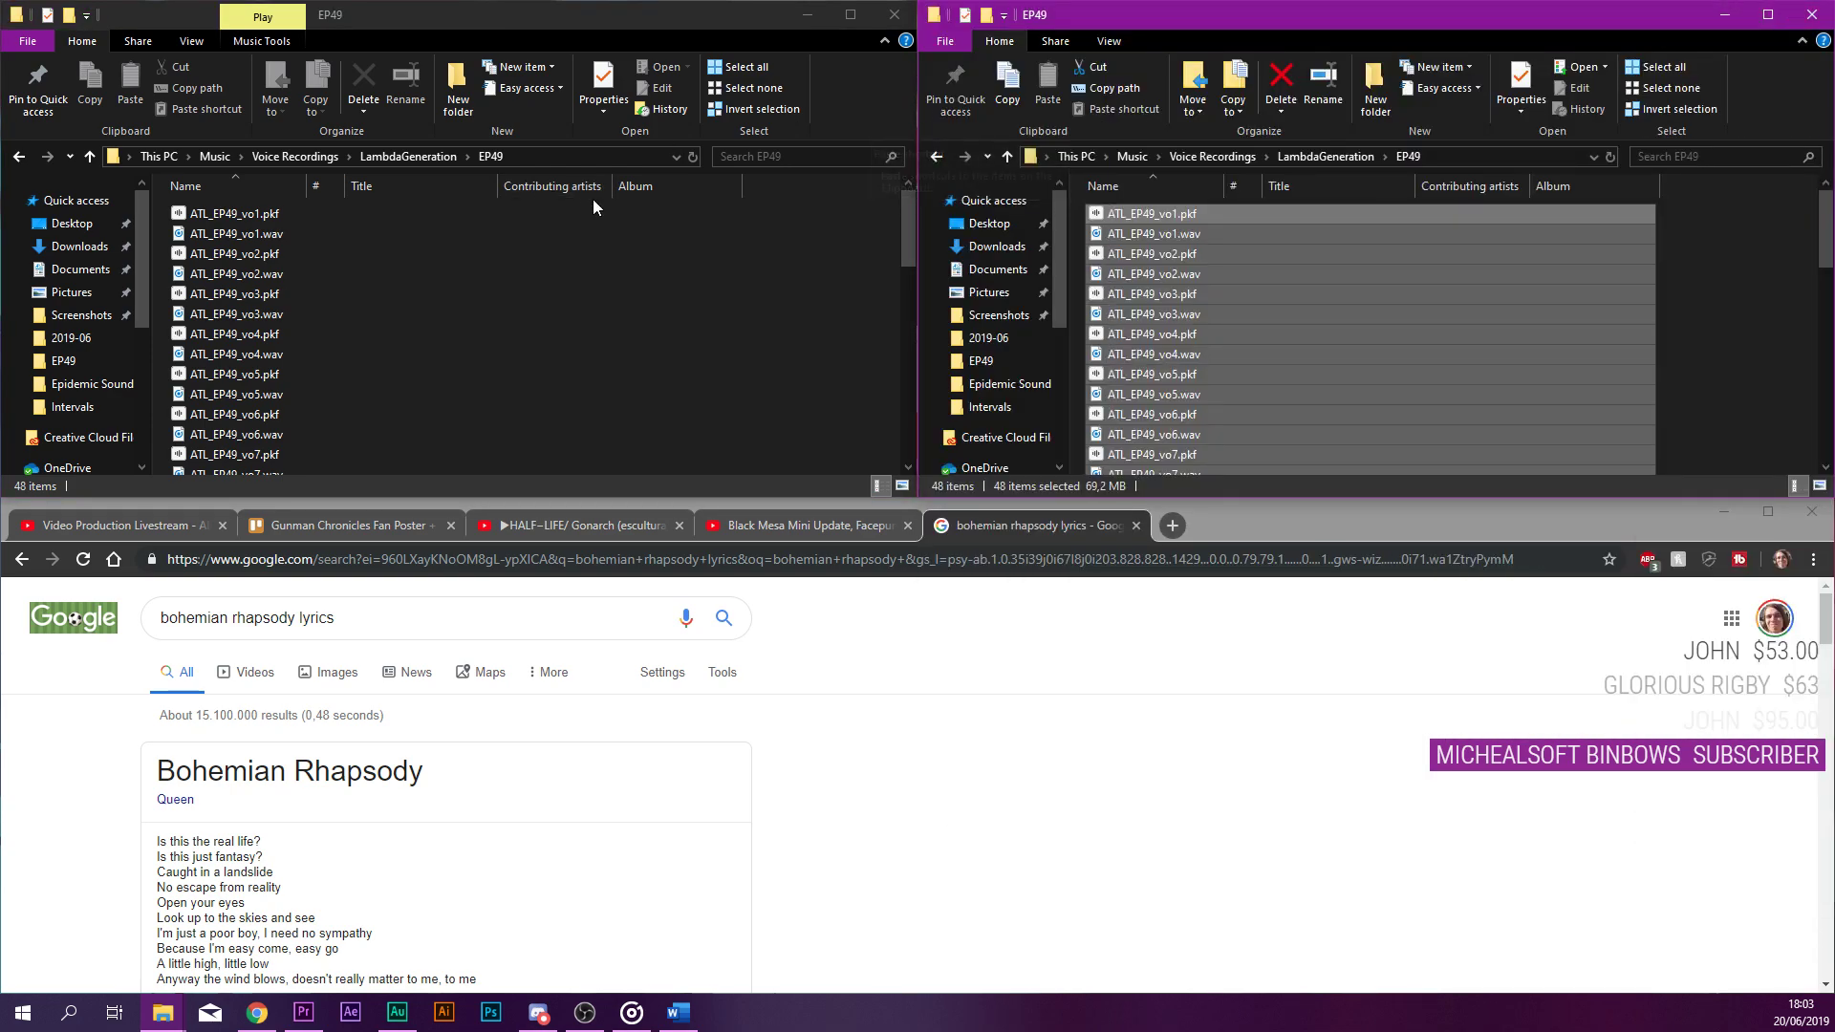
{"action": "scroll", "coordinate": [992, 393], "scroll_direction": "down", "scroll_amount": 3}
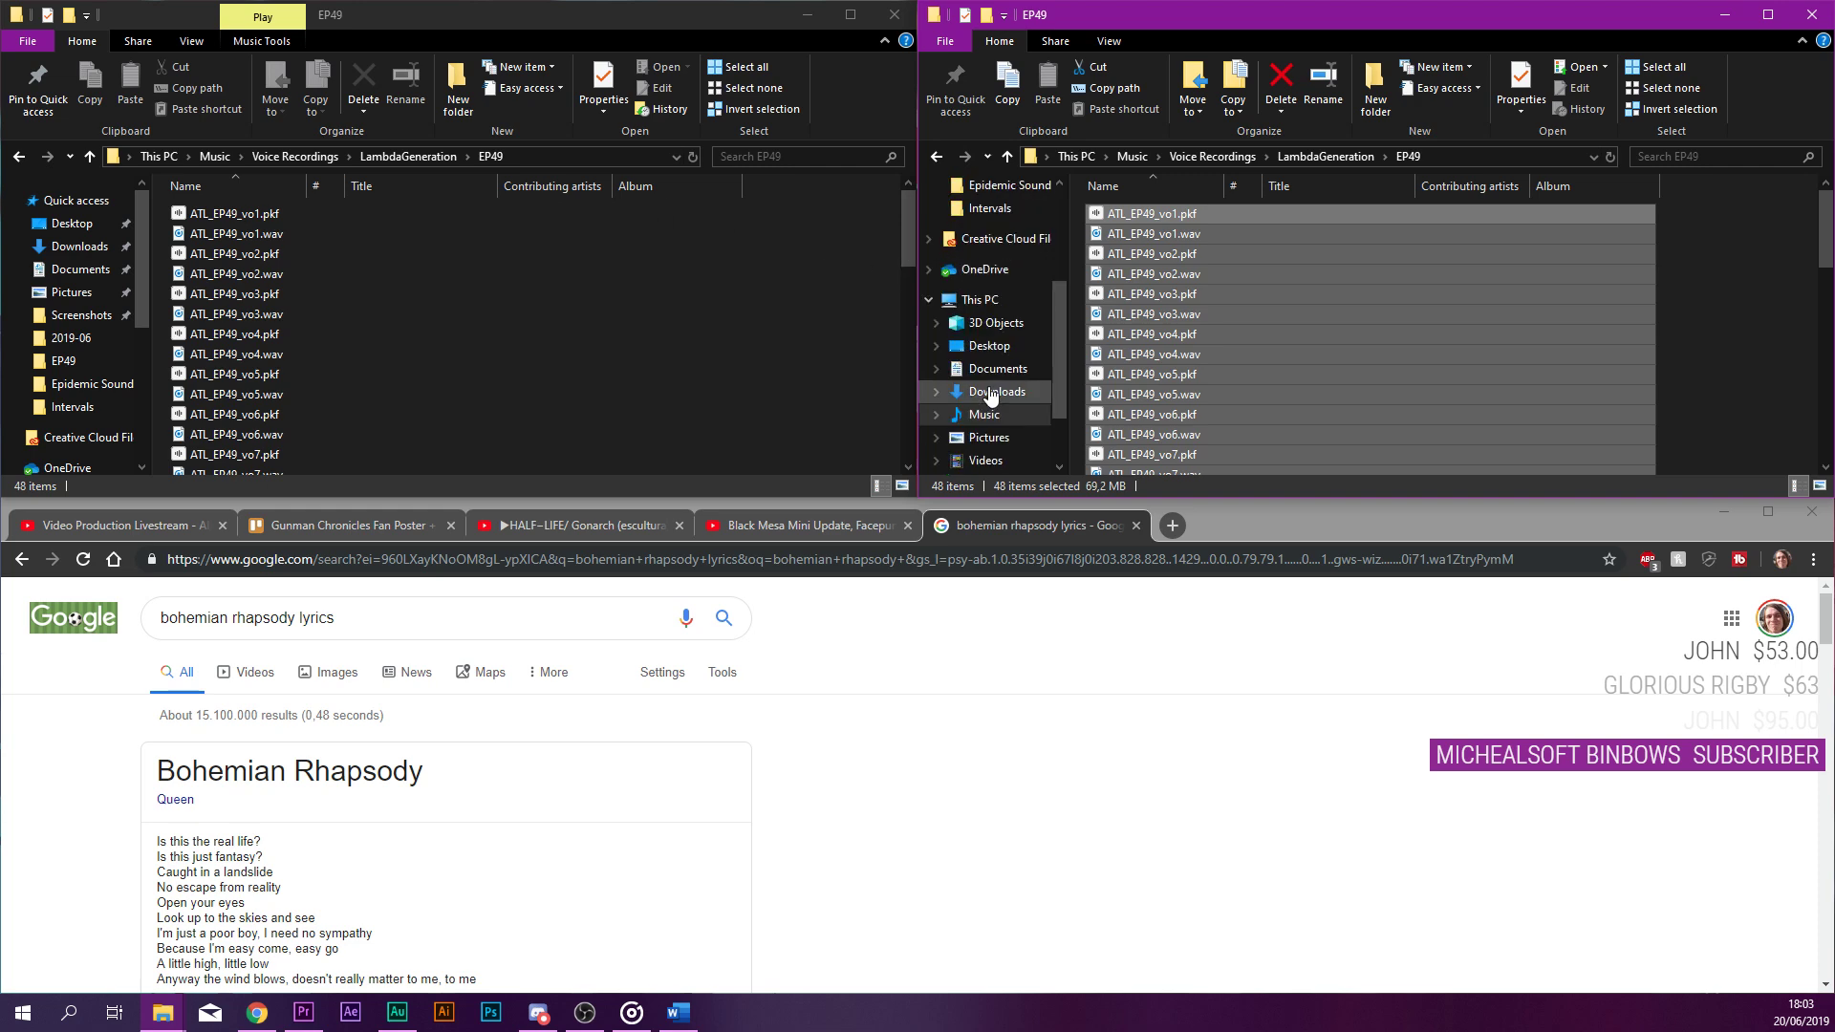
{"action": "left_click", "coordinate": [986, 436]}
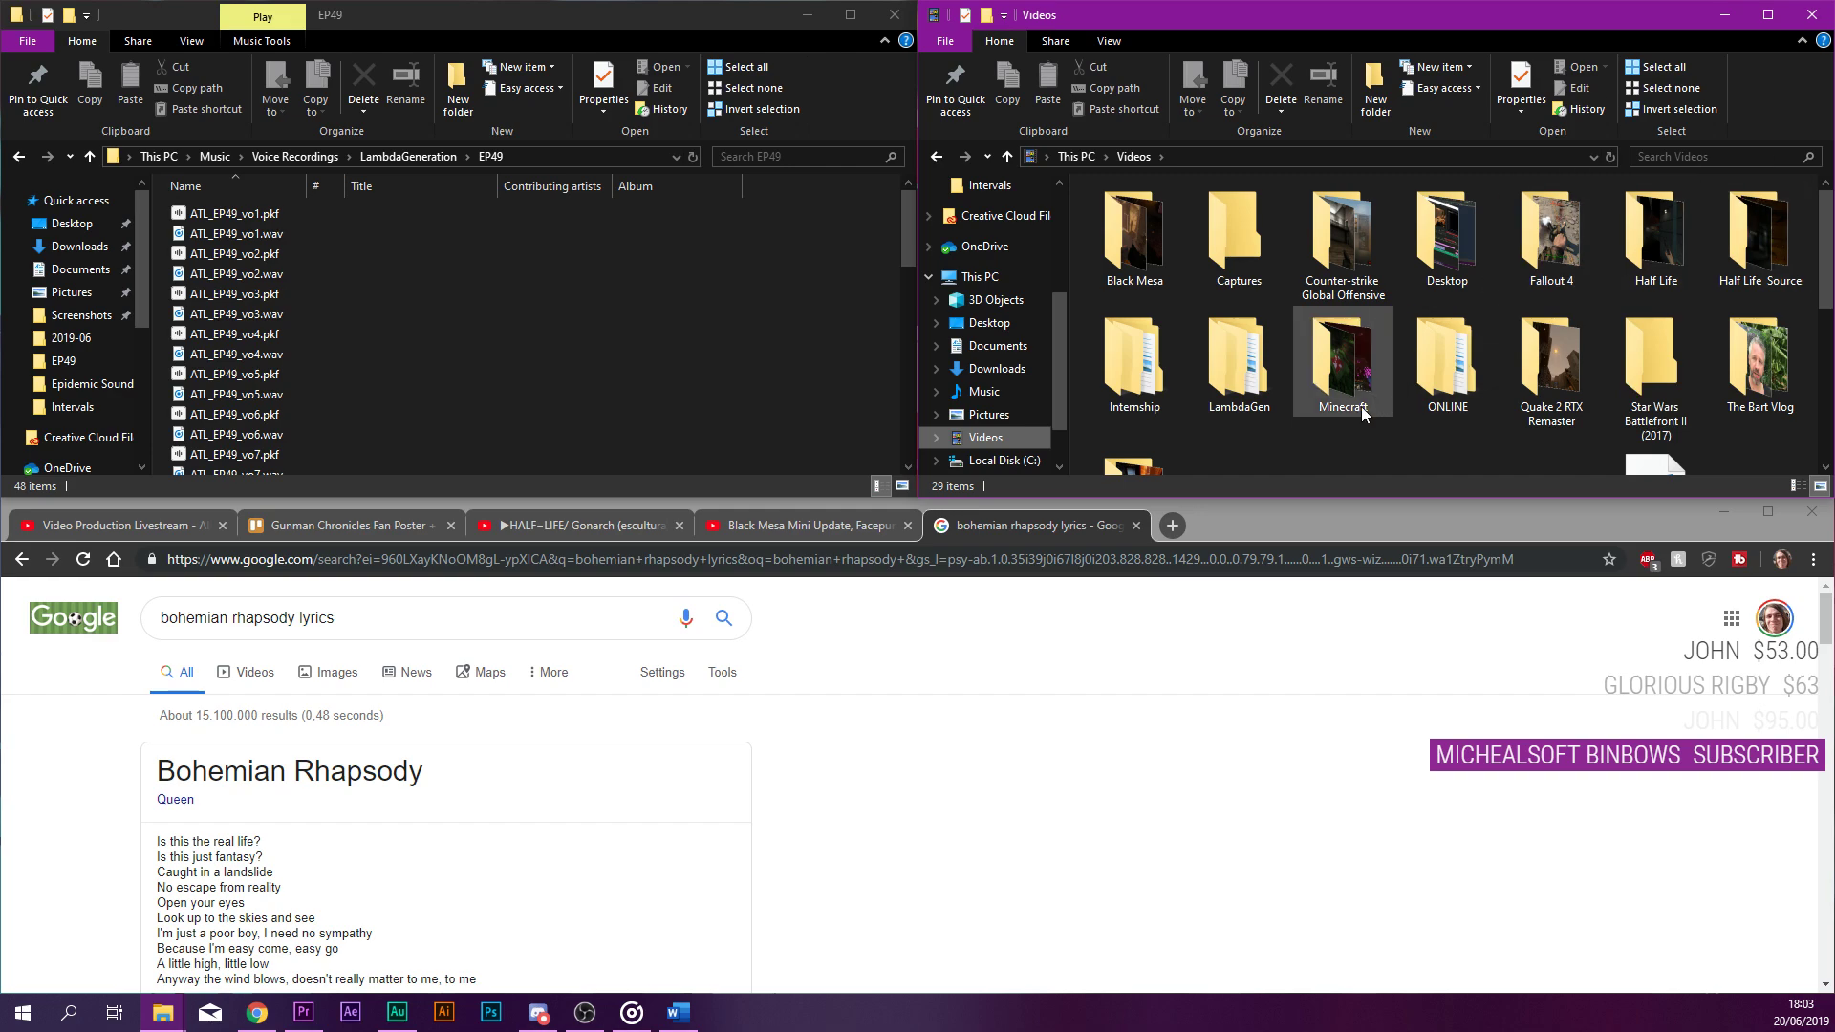
{"action": "double_click", "coordinate": [1363, 277]}
{"action": "left_click", "coordinate": [1247, 246]}
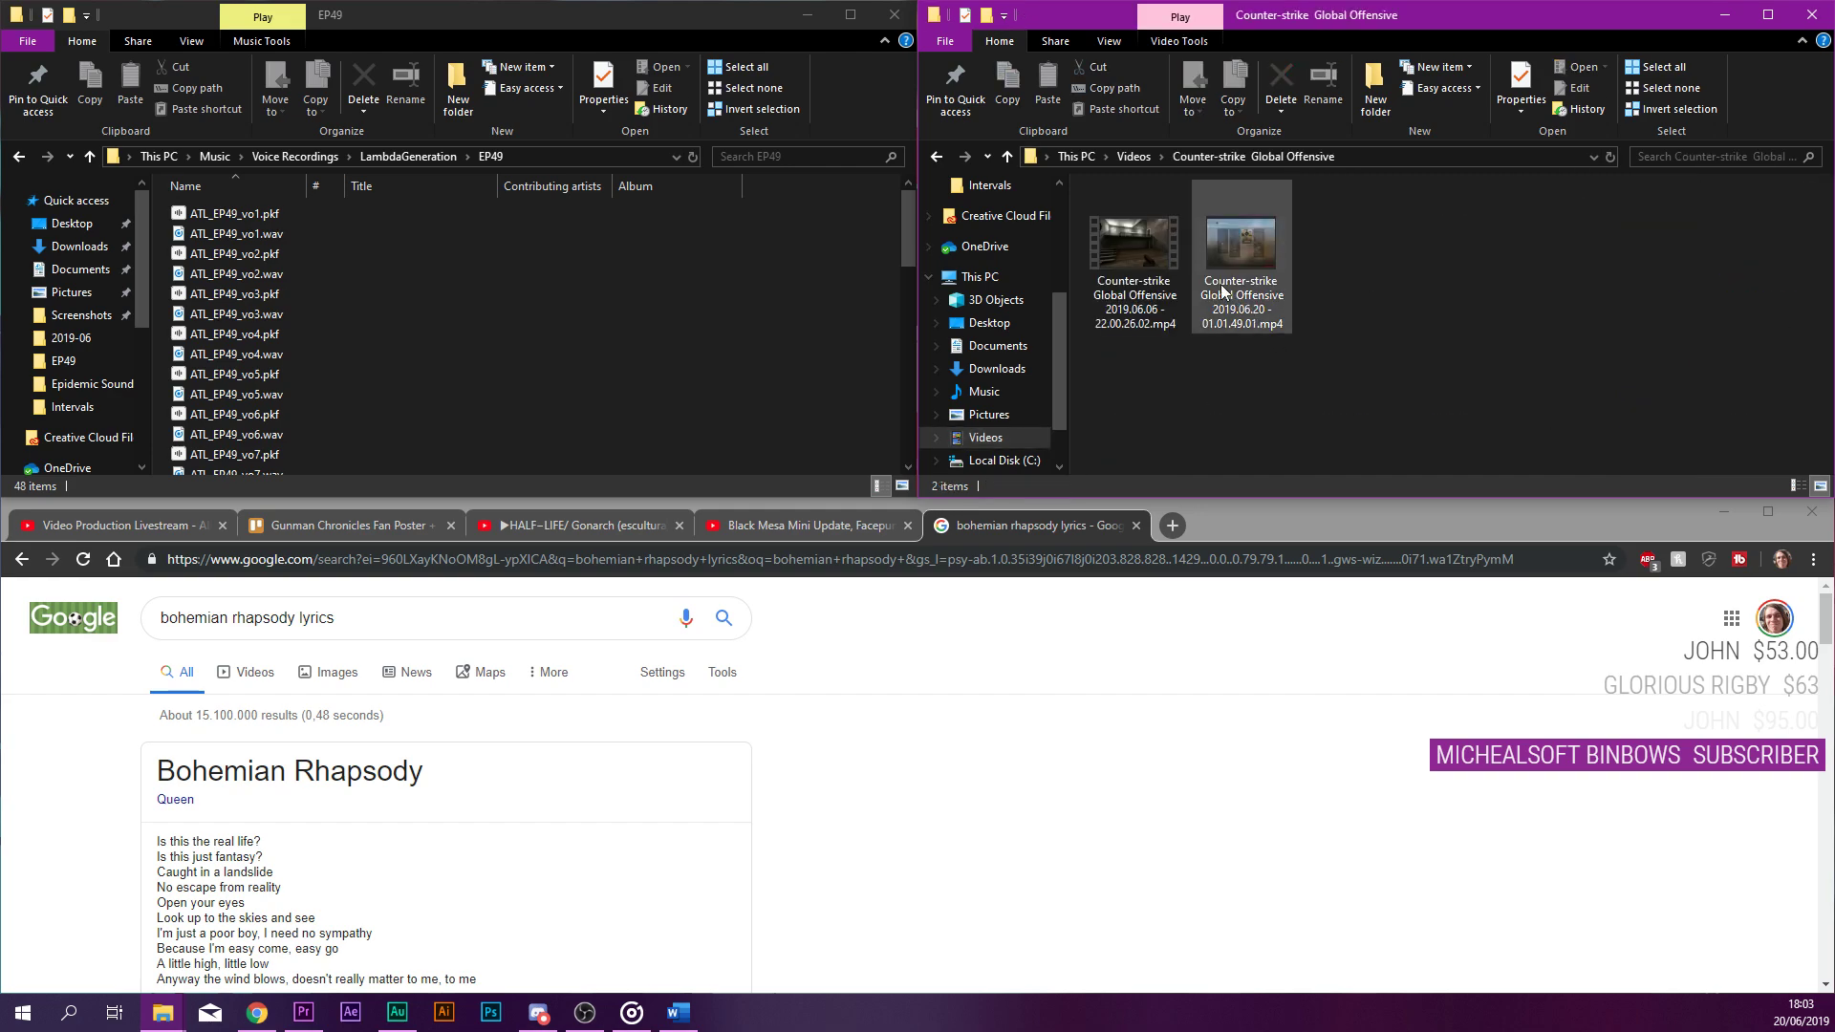
{"action": "left_click_drag", "start_coordinate": [1260, 267], "coordinate": [117, 386]}
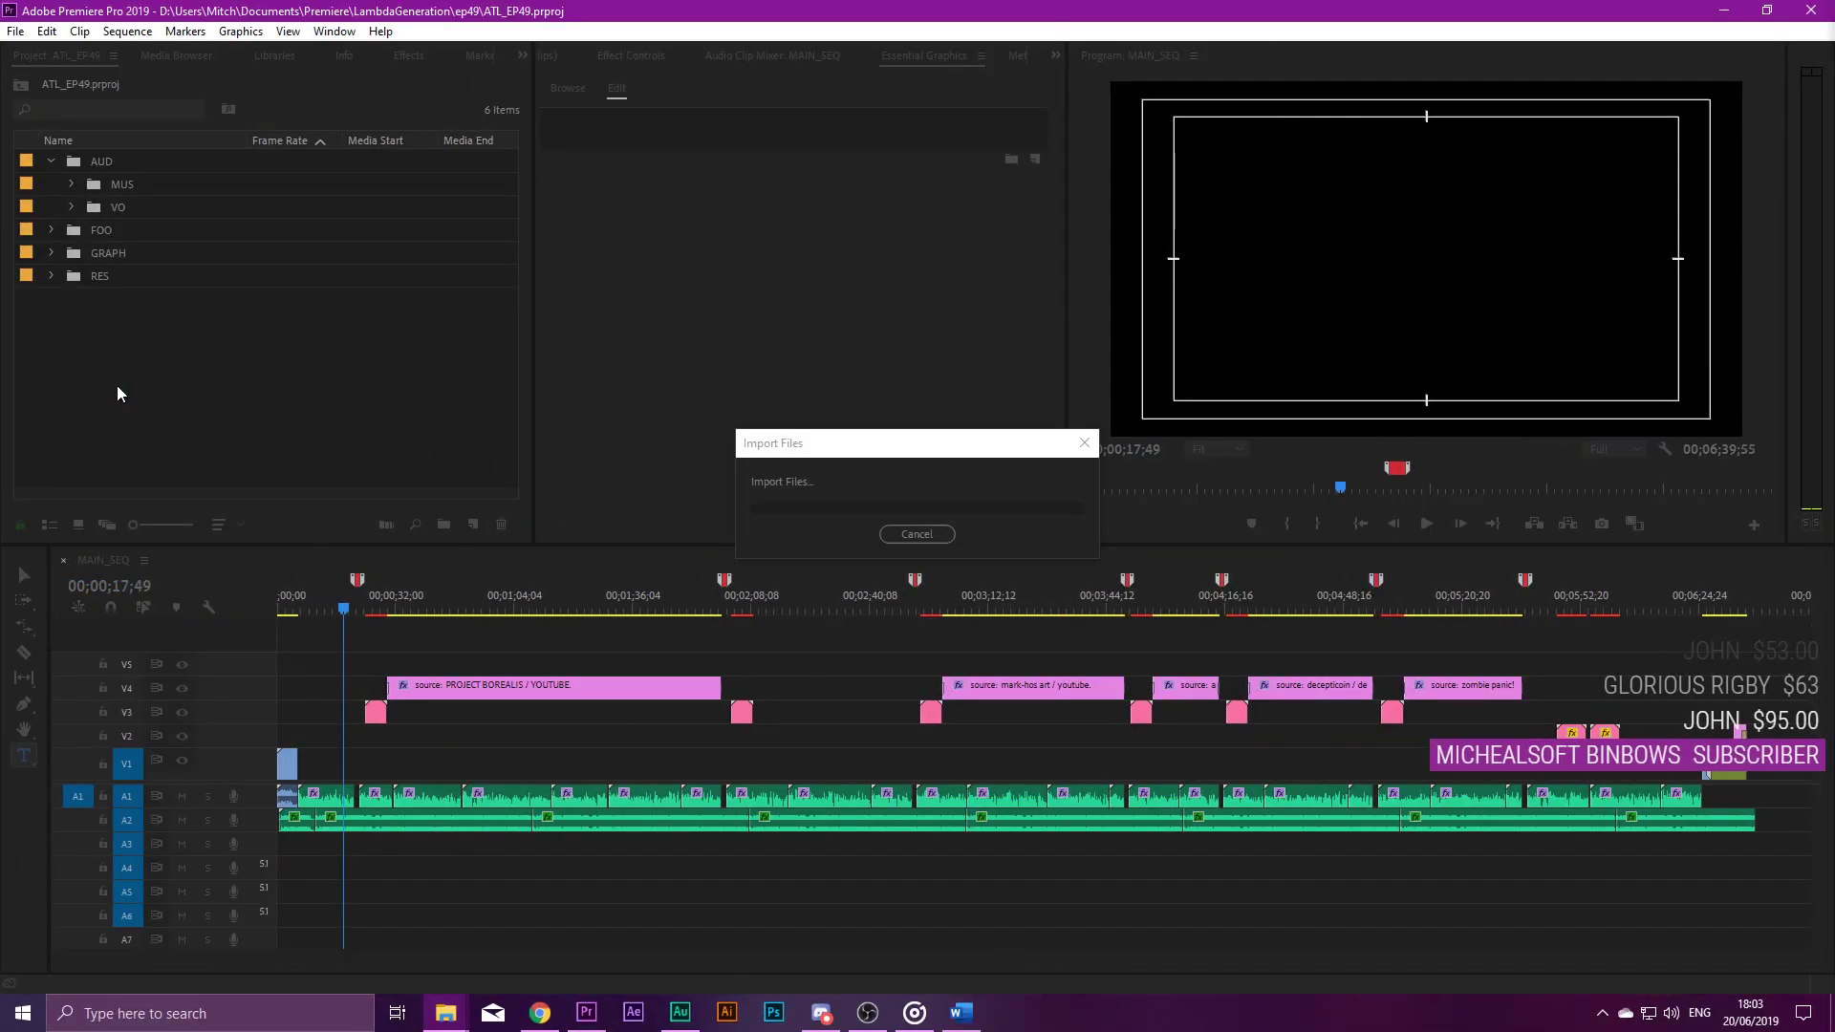
Move the SEQ bin out of the FOO bin to the top level of the project.
{"action": "left_click", "coordinate": [117, 275]}
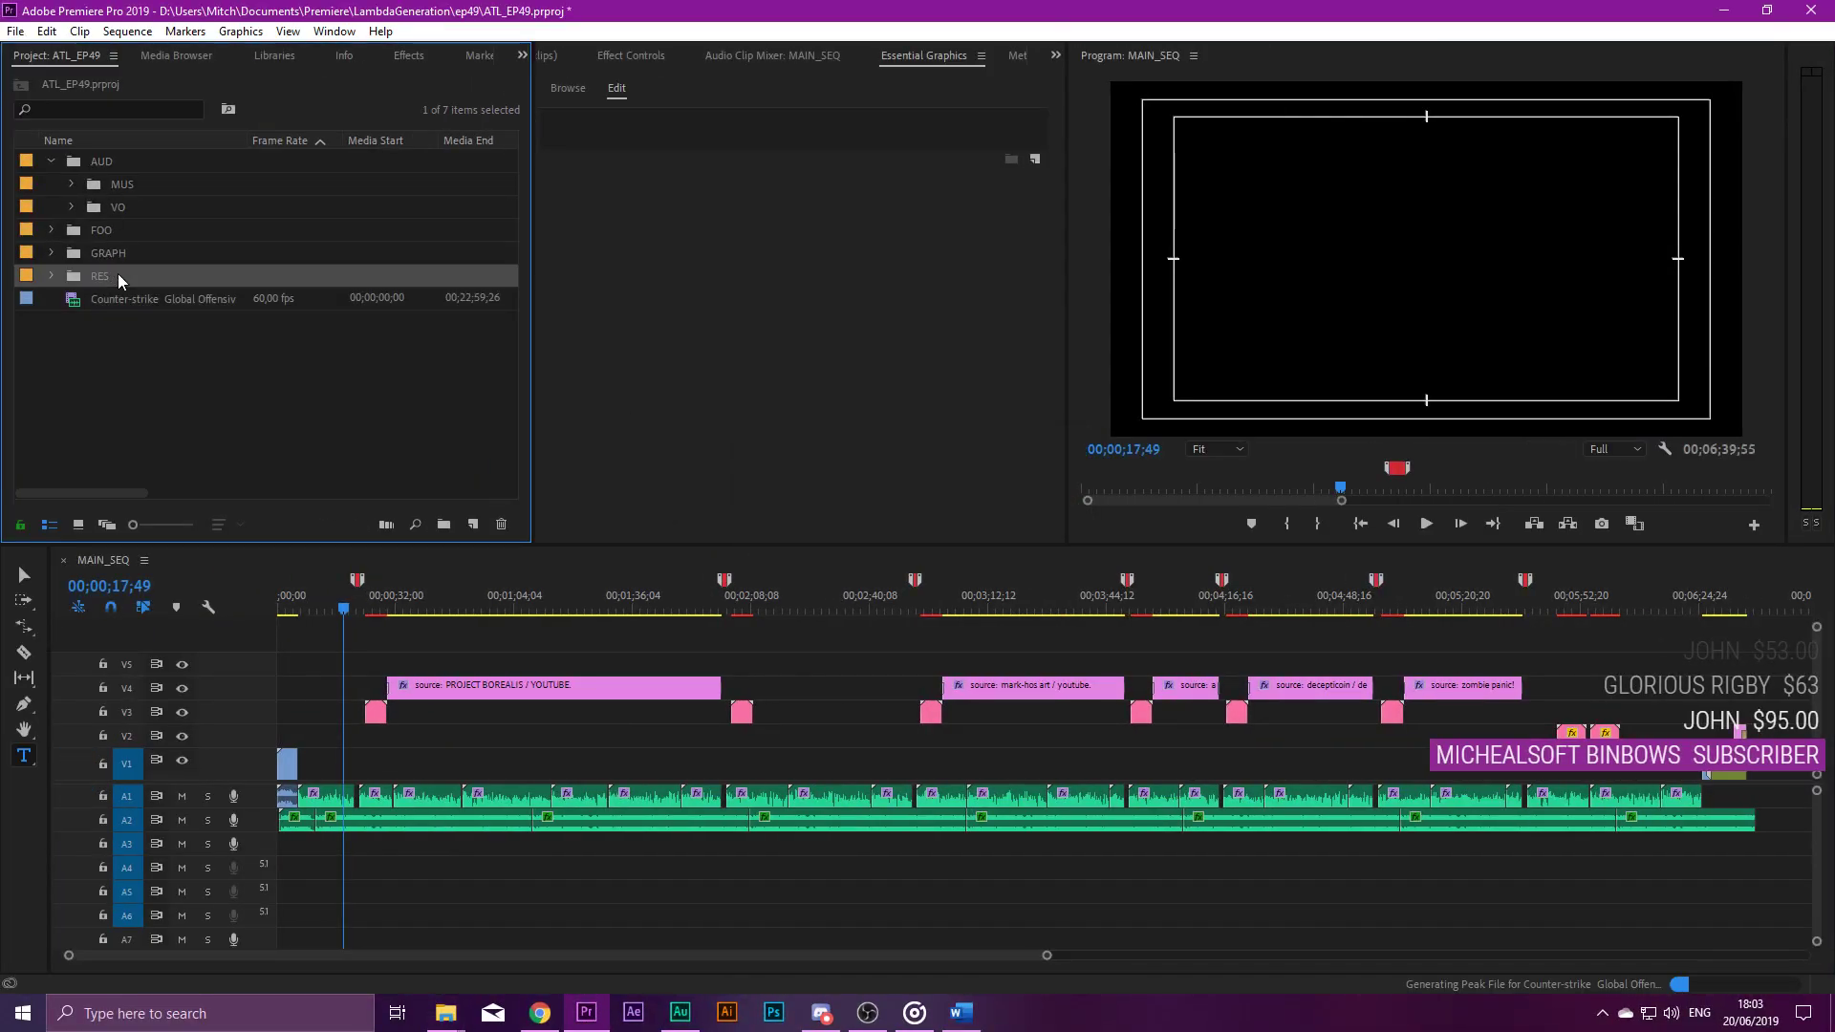
{"action": "left_click", "coordinate": [93, 163], "text": "shift"}
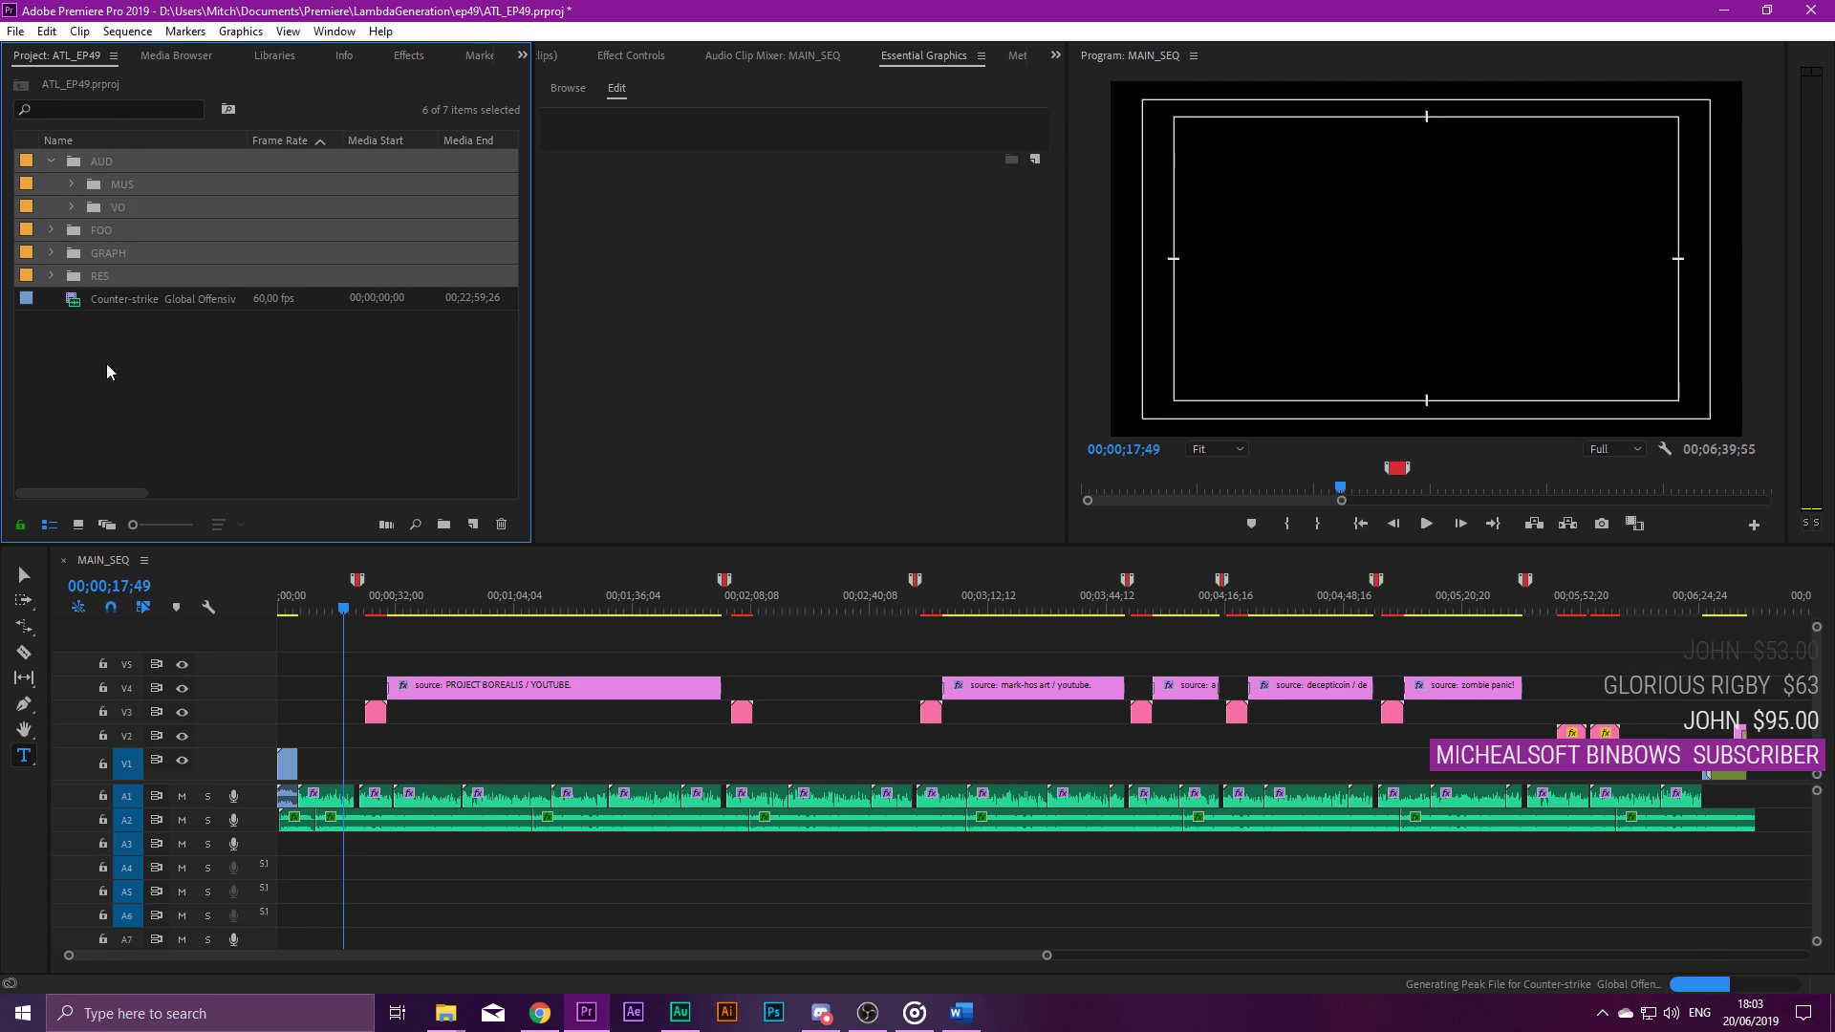
{"action": "left_click", "coordinate": [103, 330]}
{"action": "left_click", "coordinate": [51, 229]}
{"action": "left_click", "coordinate": [72, 253]}
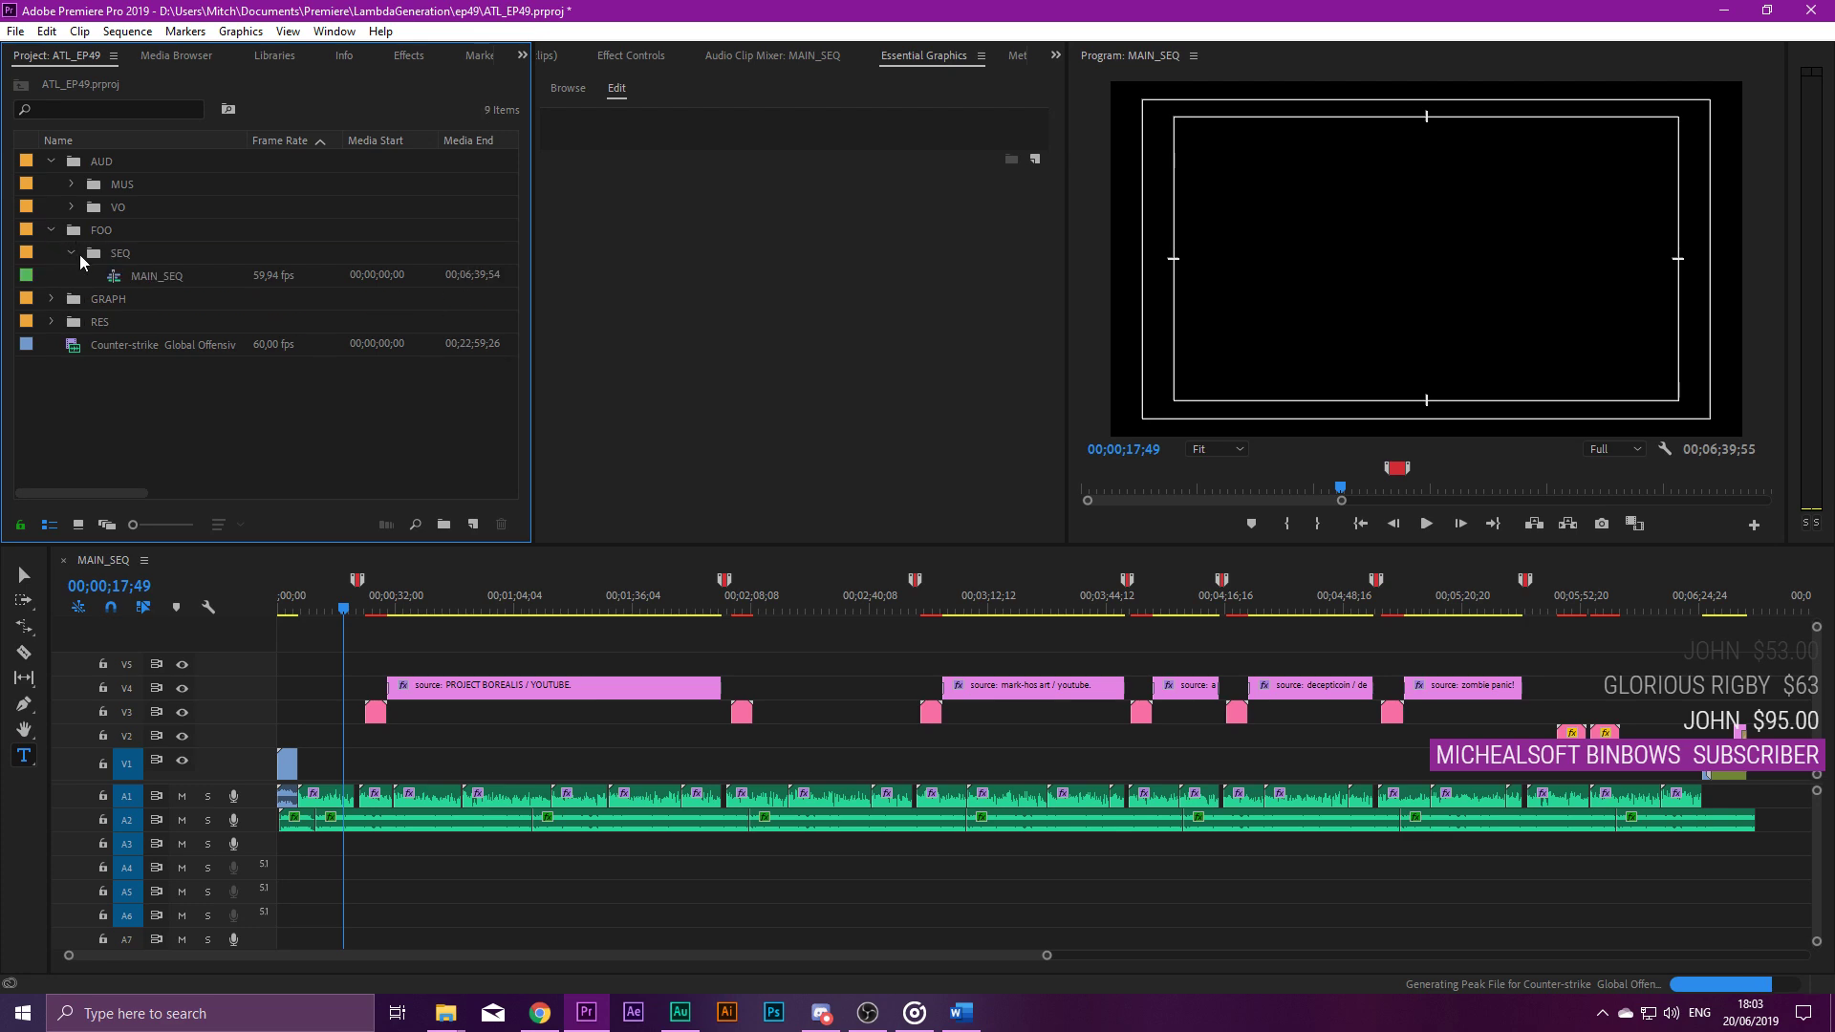
{"action": "left_click", "coordinate": [119, 279]}
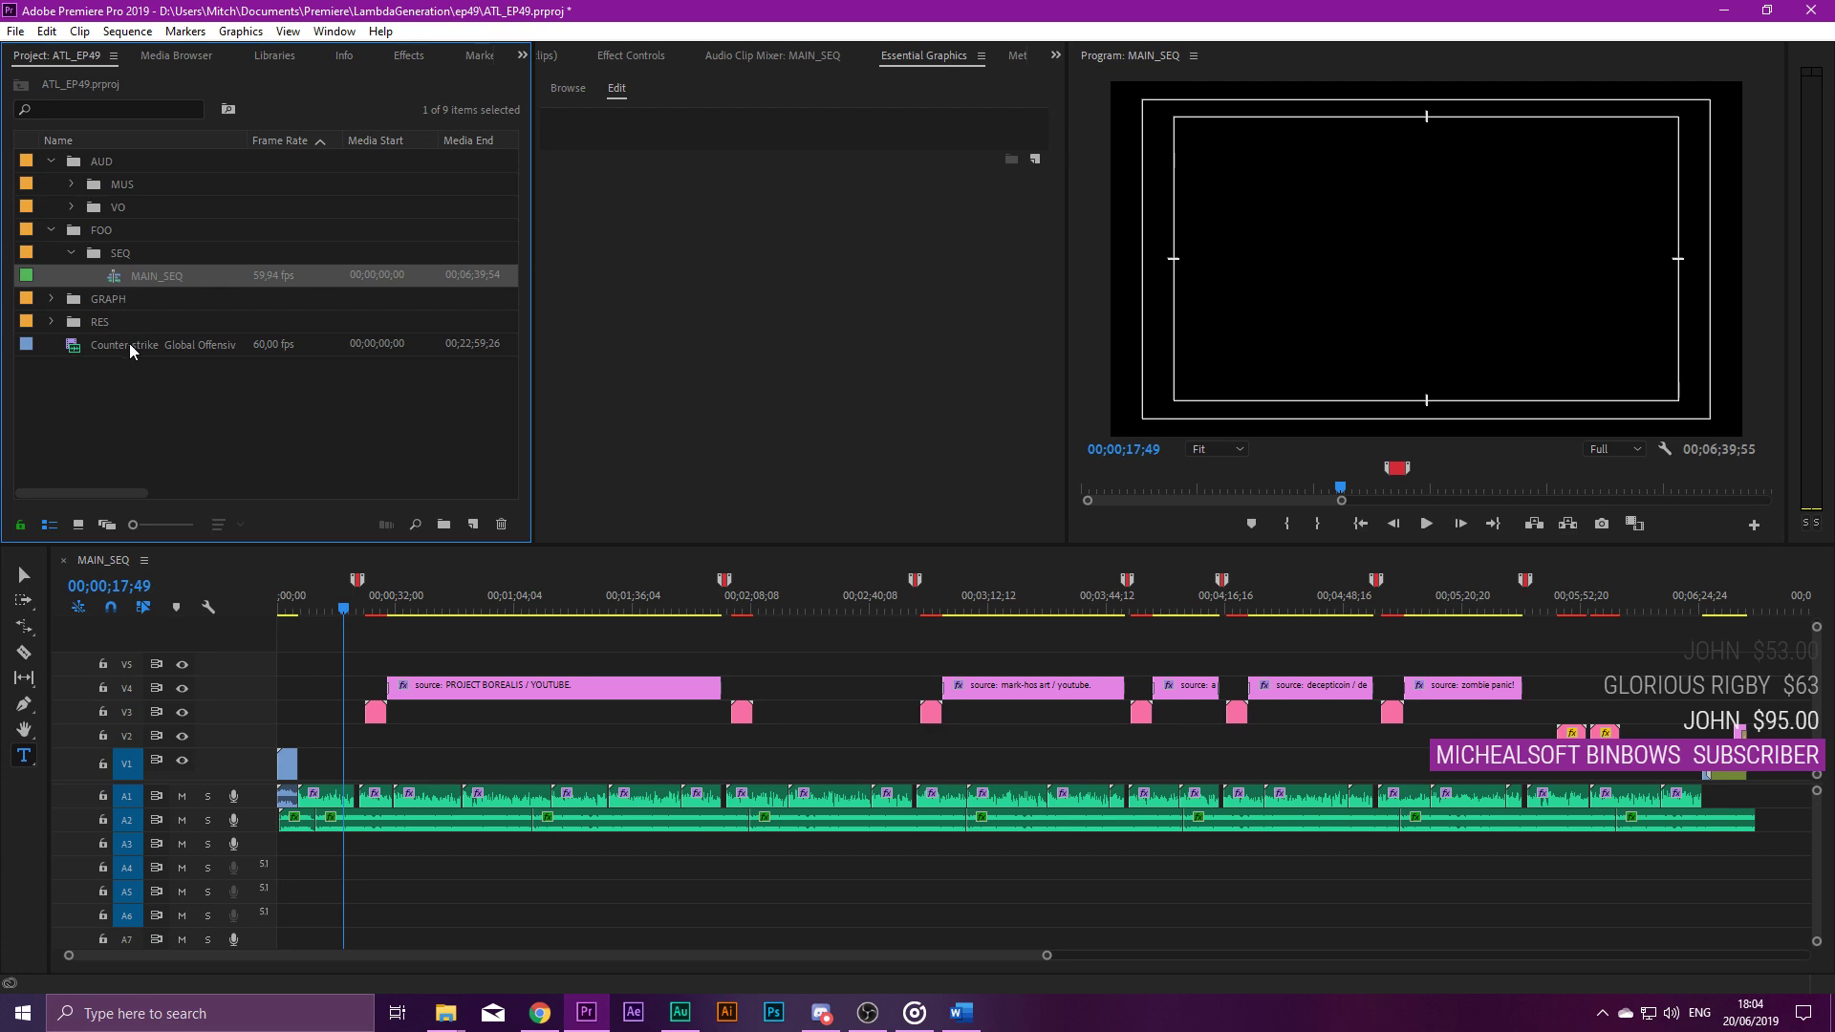
{"action": "left_click", "coordinate": [132, 378]}
{"action": "left_click_drag", "start_coordinate": [84, 258], "coordinate": [113, 393]}
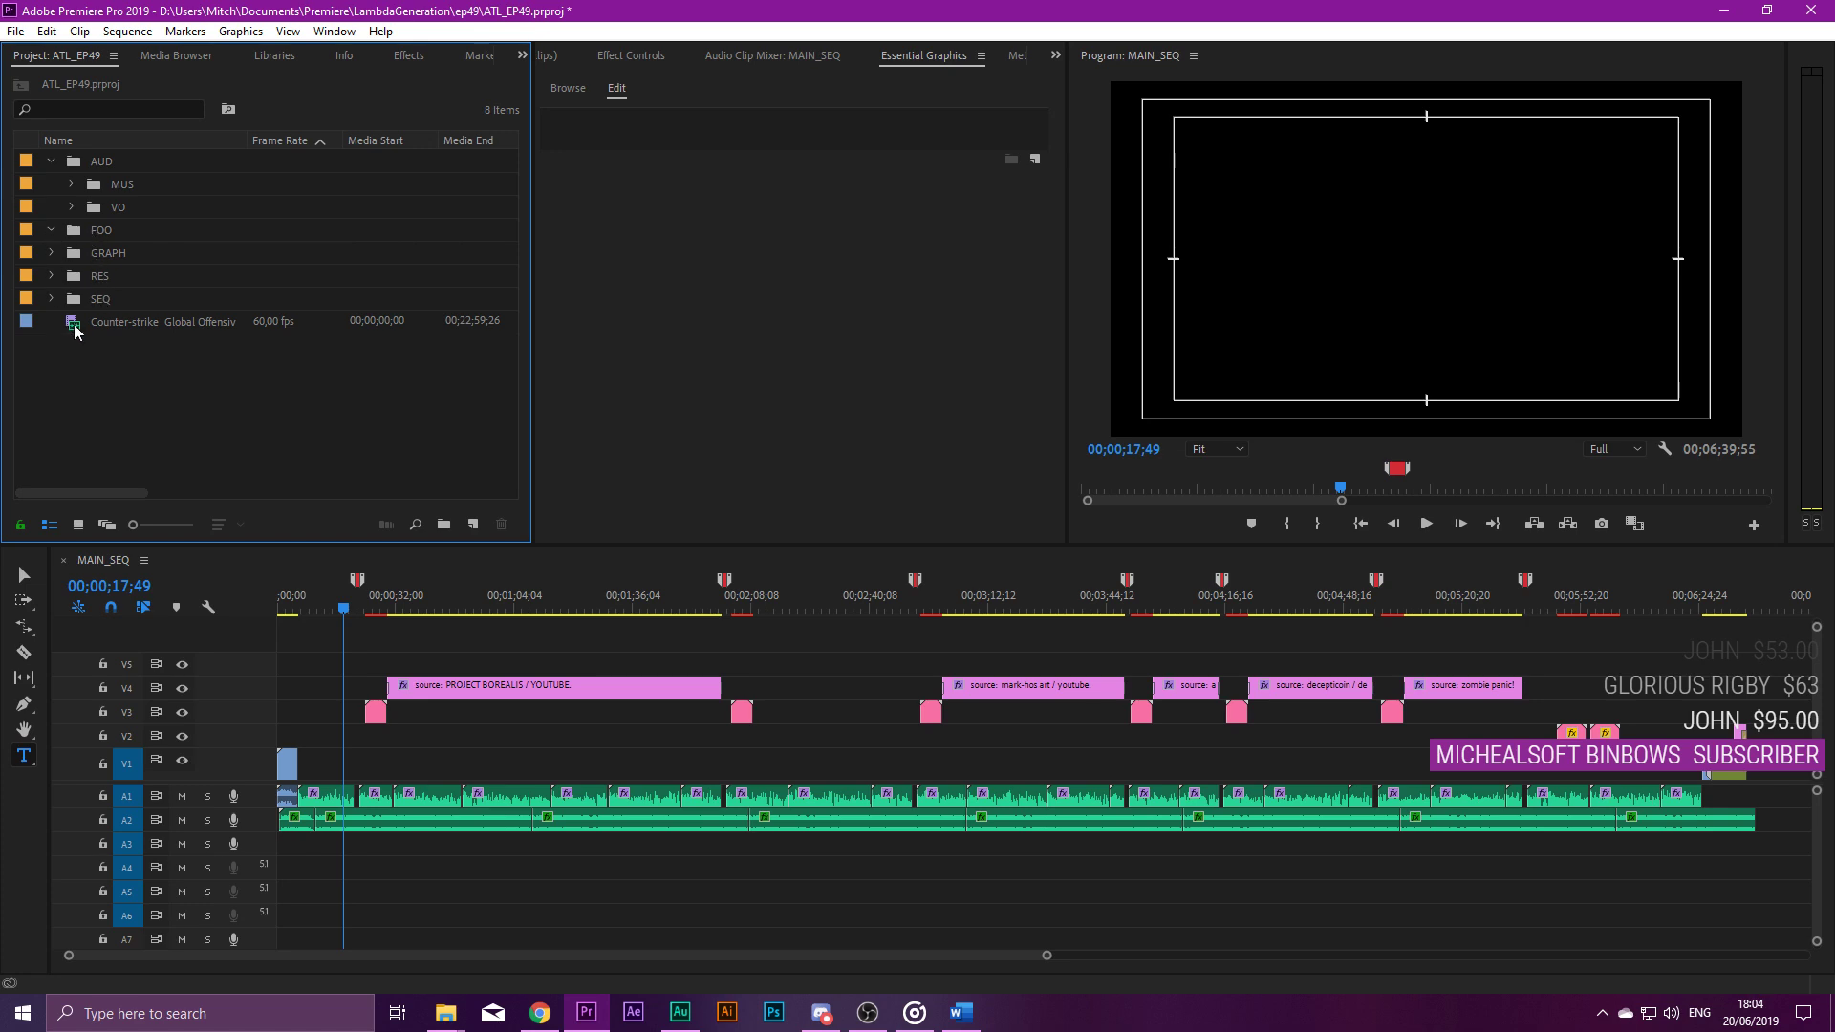
File the Counter-strike clip in the FOO bin and load it in the source monitor.
{"action": "left_click", "coordinate": [80, 237]}
{"action": "left_click_drag", "start_coordinate": [131, 325], "coordinate": [93, 241]}
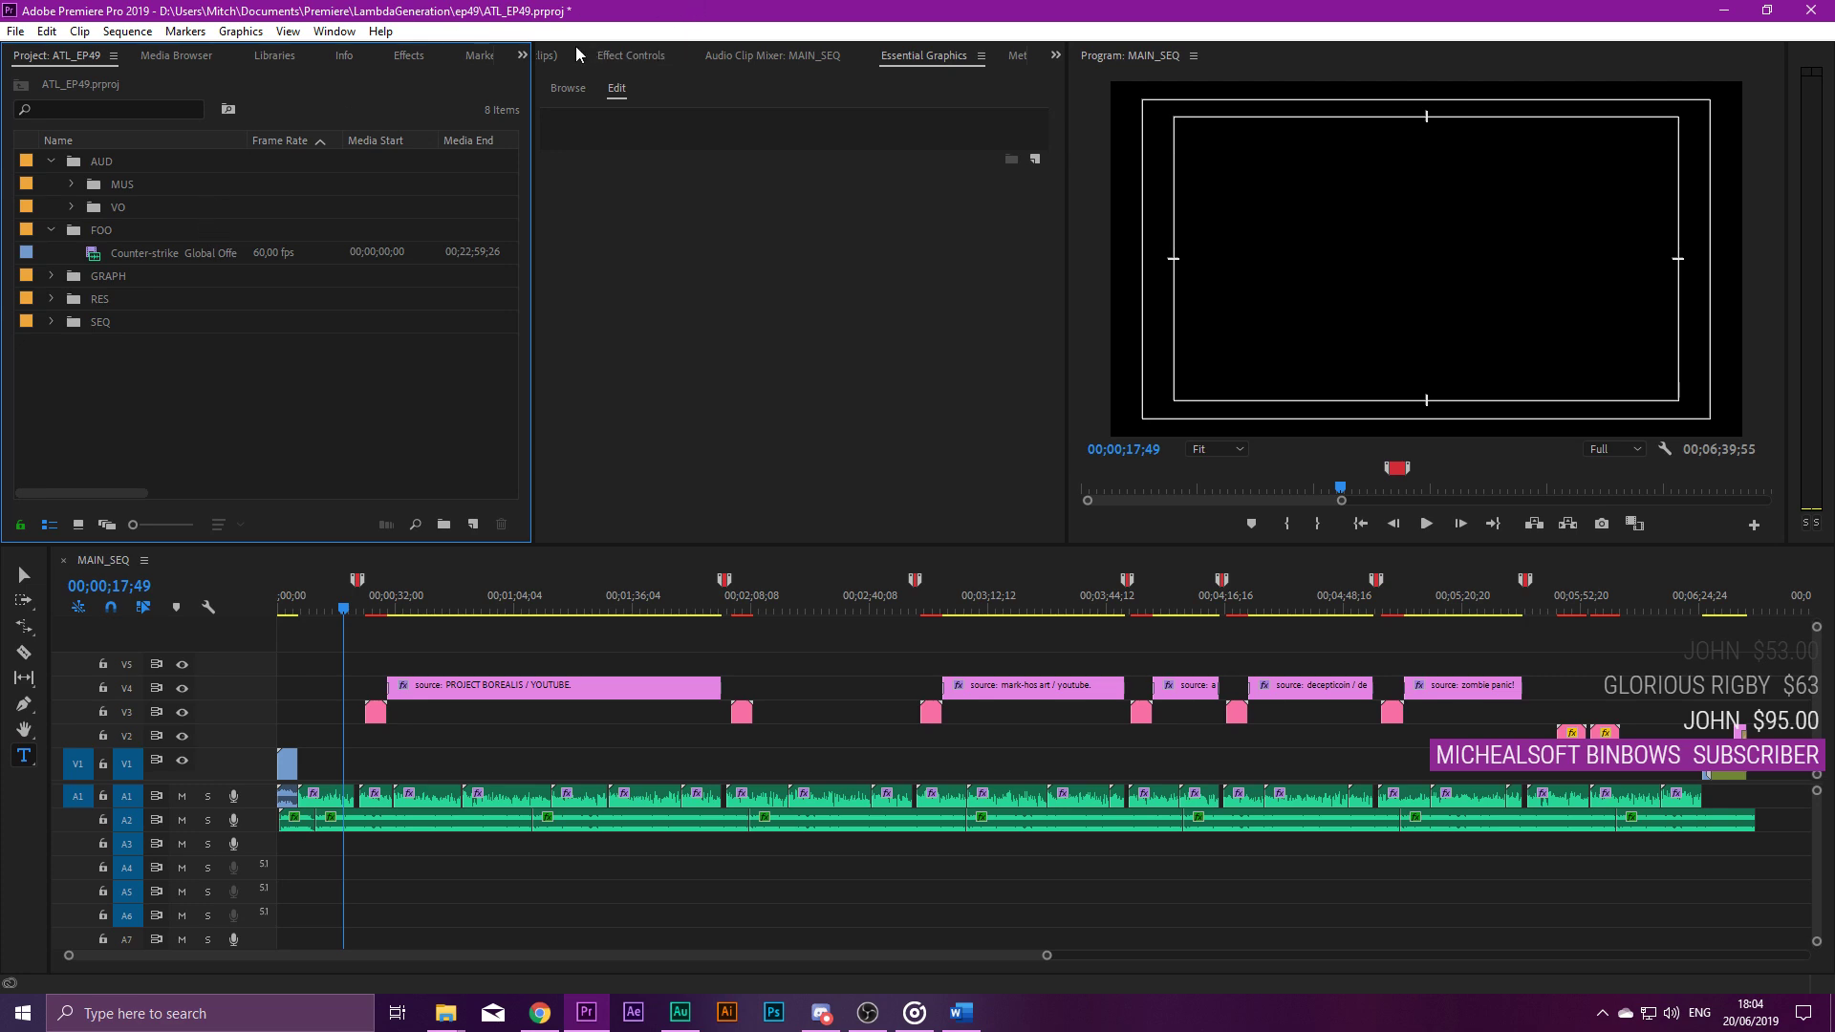
{"action": "left_click", "coordinate": [553, 56]}
{"action": "left_click_drag", "start_coordinate": [204, 253], "coordinate": [807, 319]}
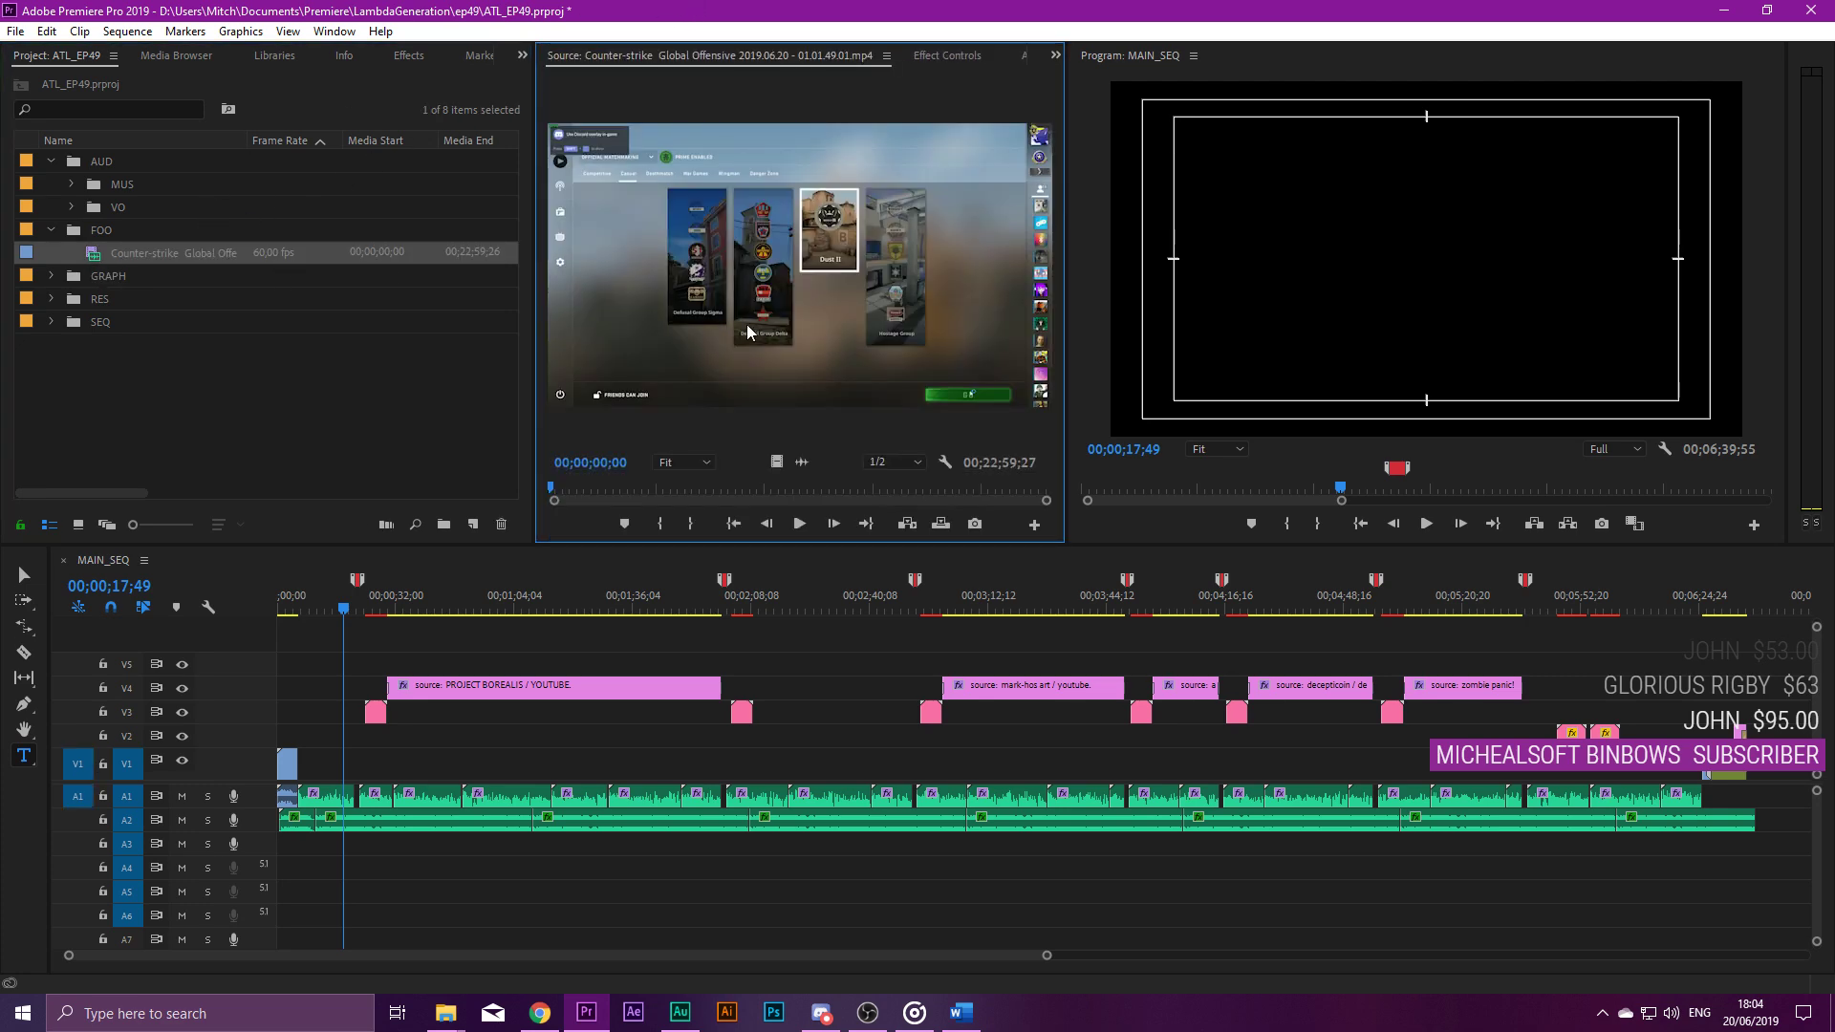
Mark a Counter-strike gameplay range ending at 00;02;33;09 and place it on V5 after the intro, ending at the first red marker.
{"action": "left_click_drag", "start_coordinate": [553, 490], "coordinate": [583, 492]}
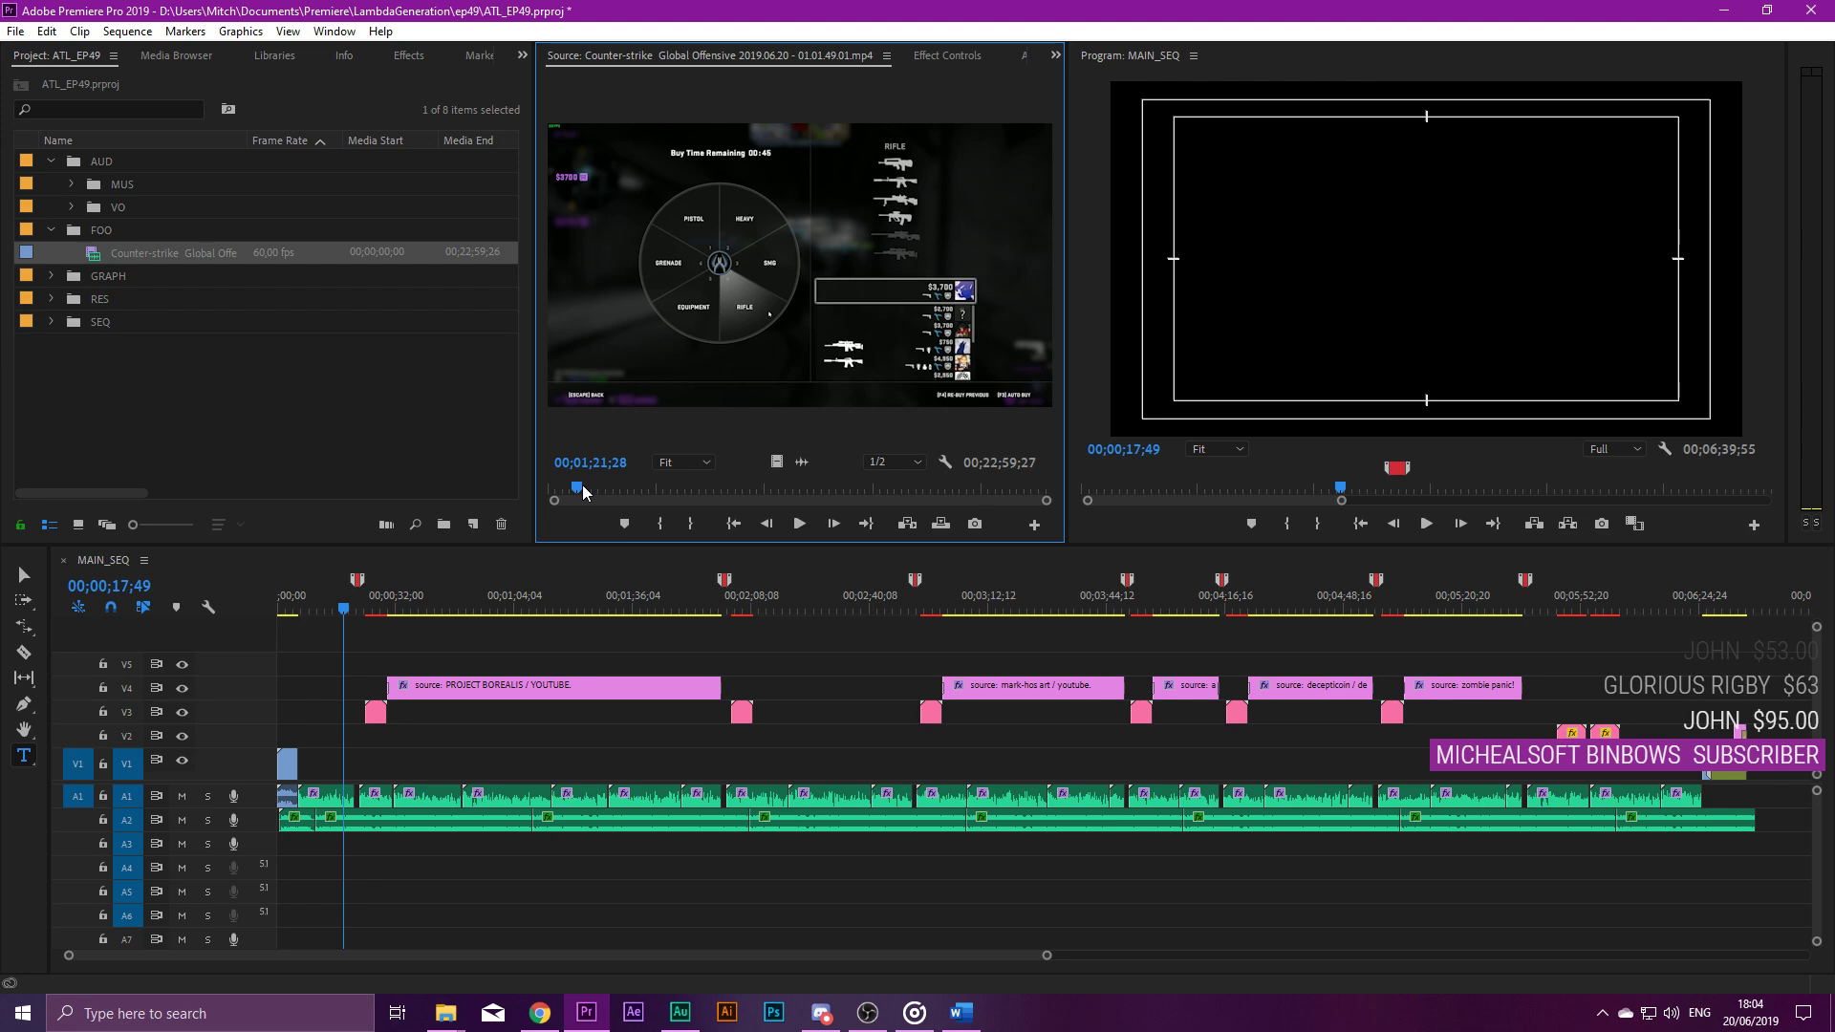
{"action": "left_click_drag", "start_coordinate": [583, 491], "coordinate": [586, 491]}
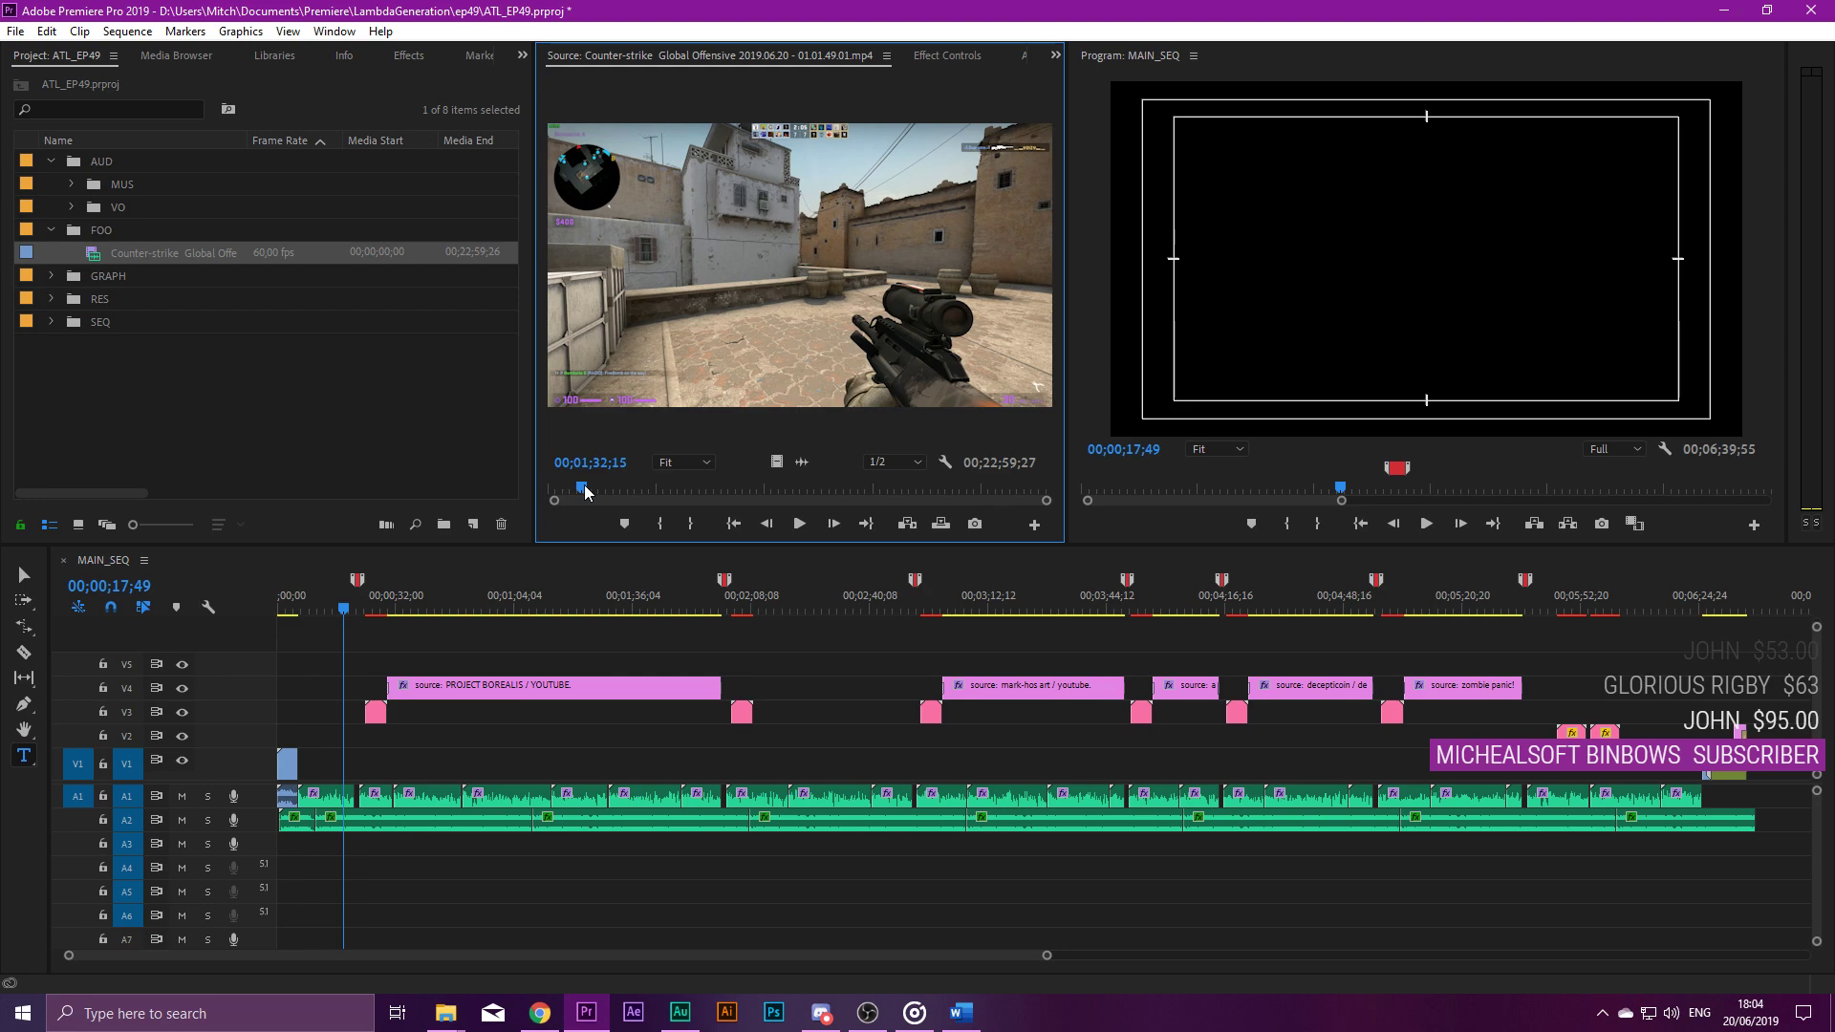
{"action": "left_click_drag", "start_coordinate": [585, 486], "coordinate": [602, 484]}
{"action": "key", "text": "o"}
{"action": "left_click_drag", "start_coordinate": [158, 257], "coordinate": [359, 669]}
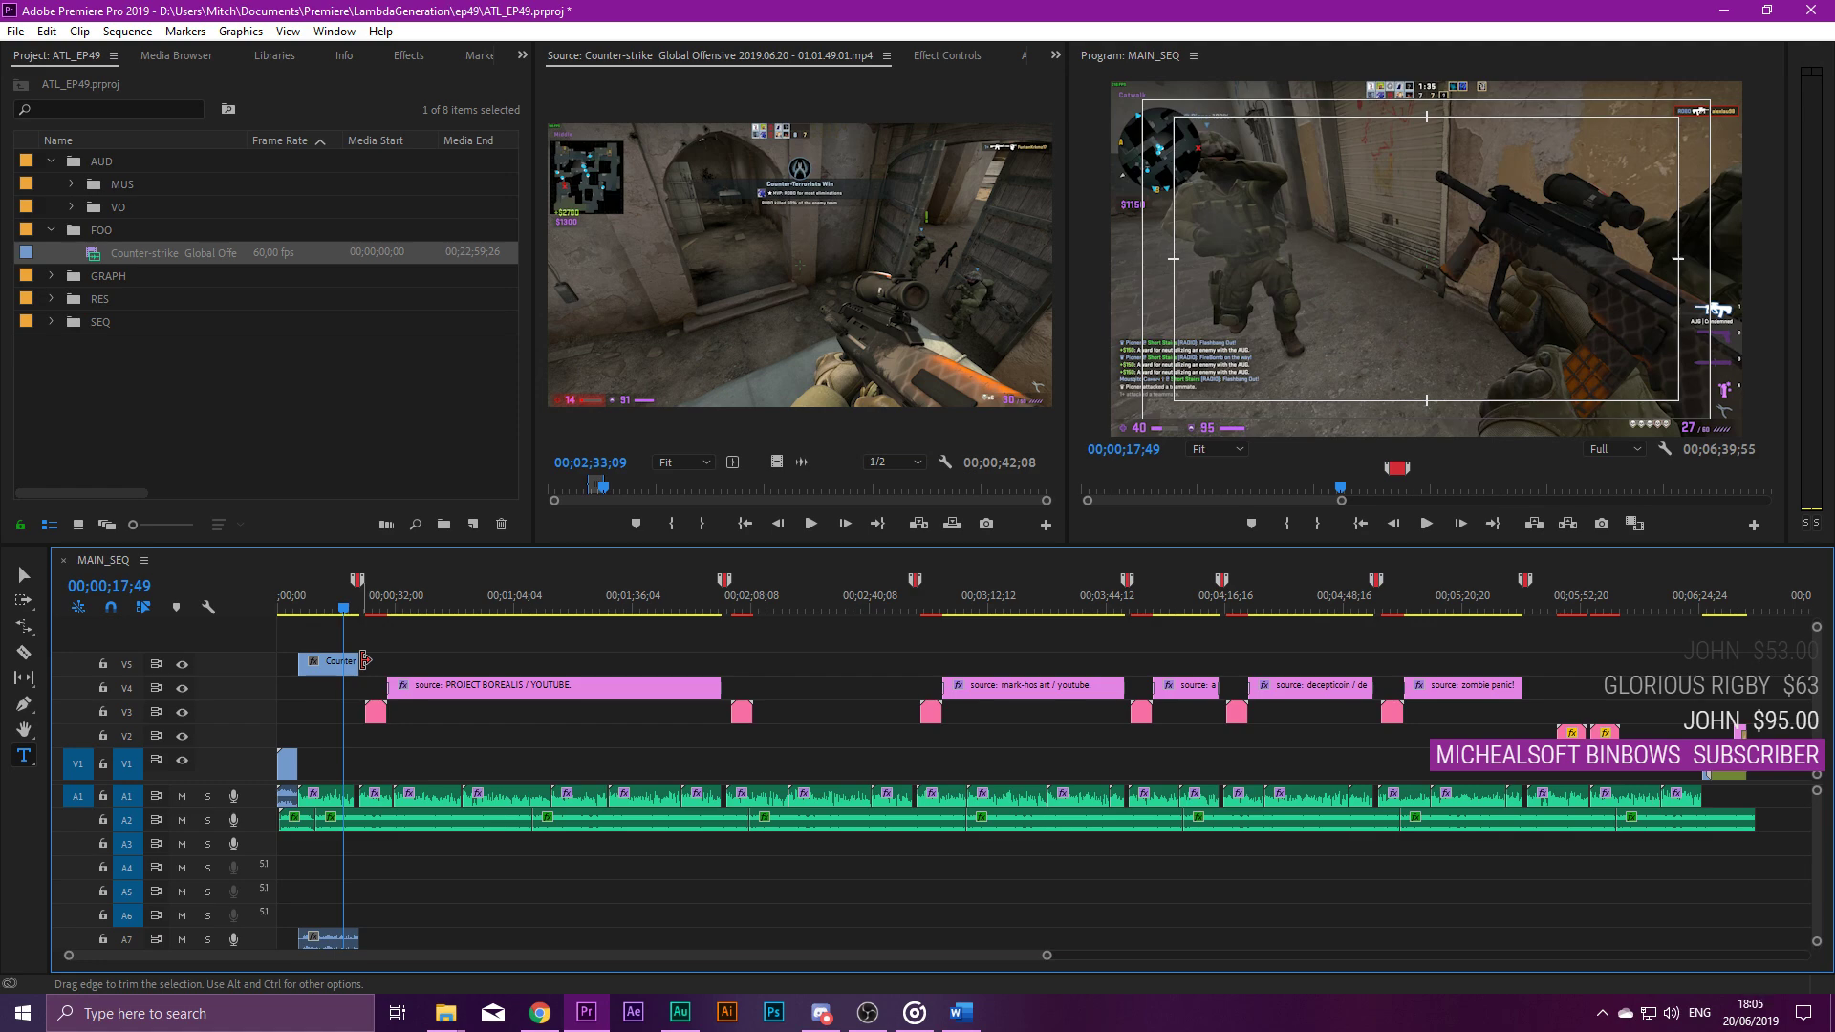
Delete only the Counter-strike clip's audio from track A7.
{"action": "left_click", "coordinate": [346, 929]}
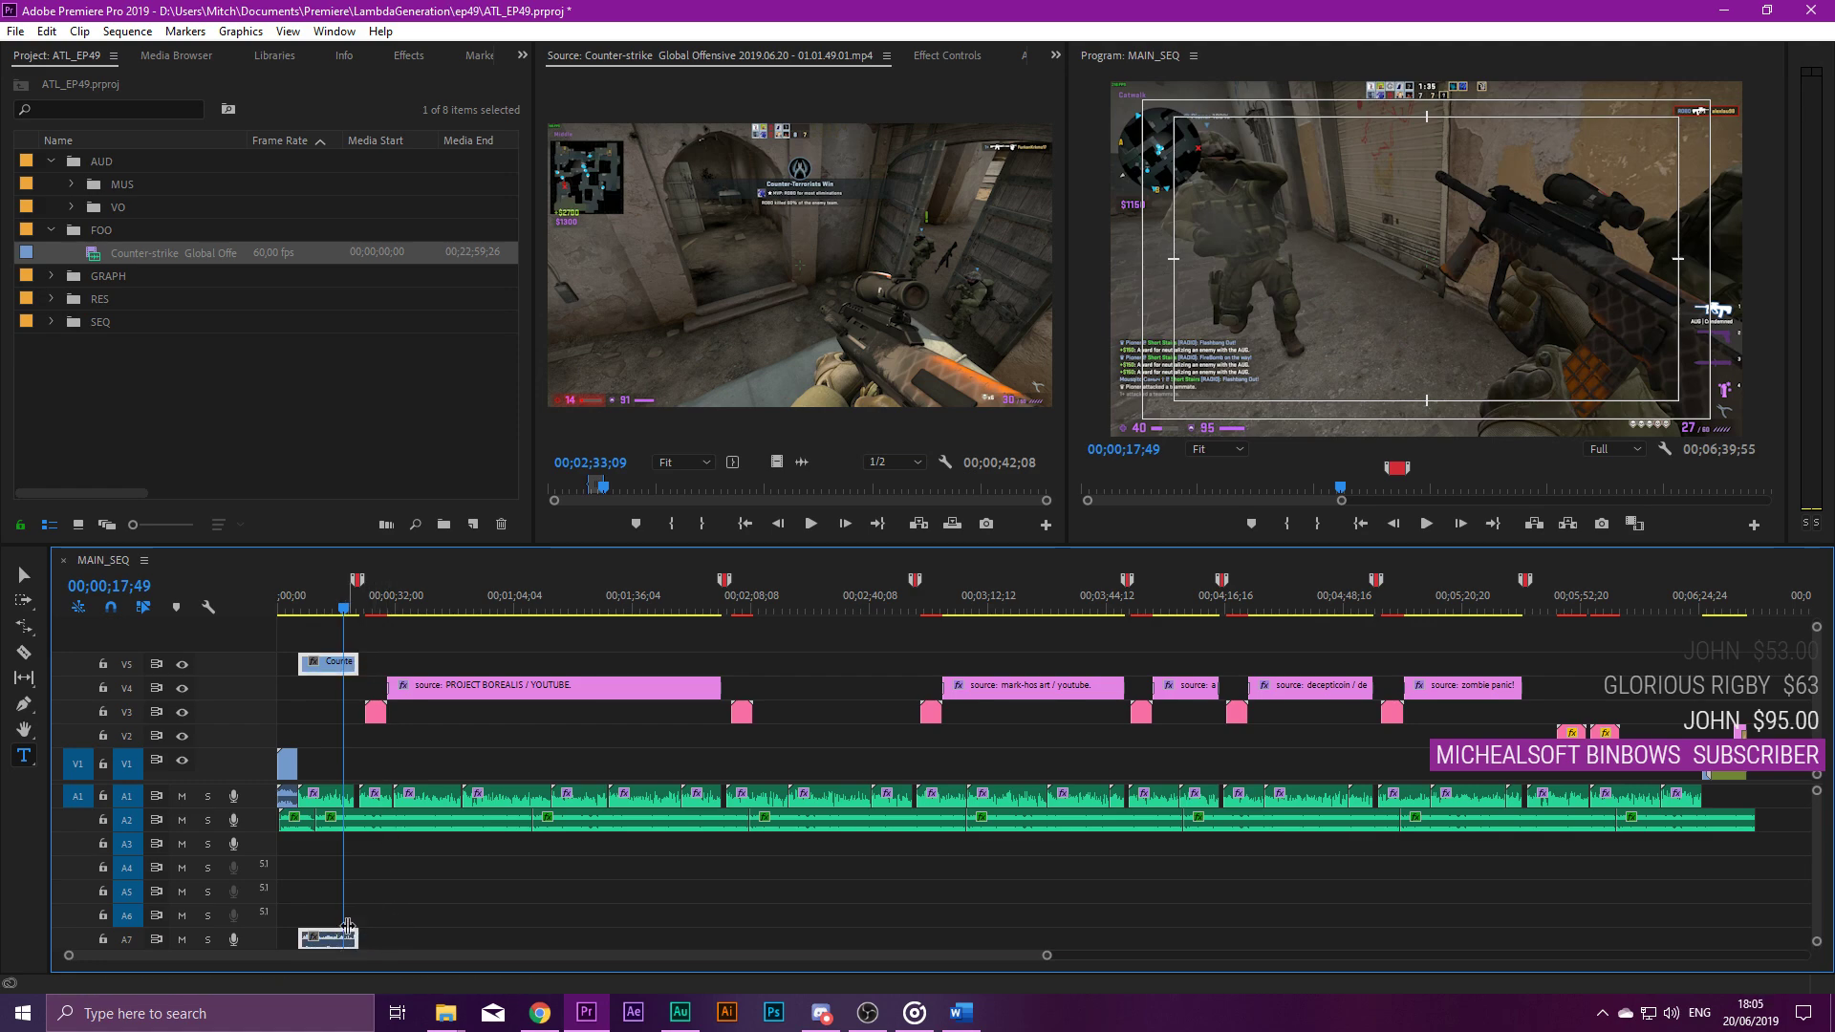
{"action": "left_click_drag", "start_coordinate": [366, 896], "coordinate": [324, 941]}
{"action": "key", "text": "Delete"}
Move the Counter-strike video clip from V5 down to V1, directly after the newComp intro clip.
{"action": "key", "text": "equal"}
{"action": "key", "text": "equal"}
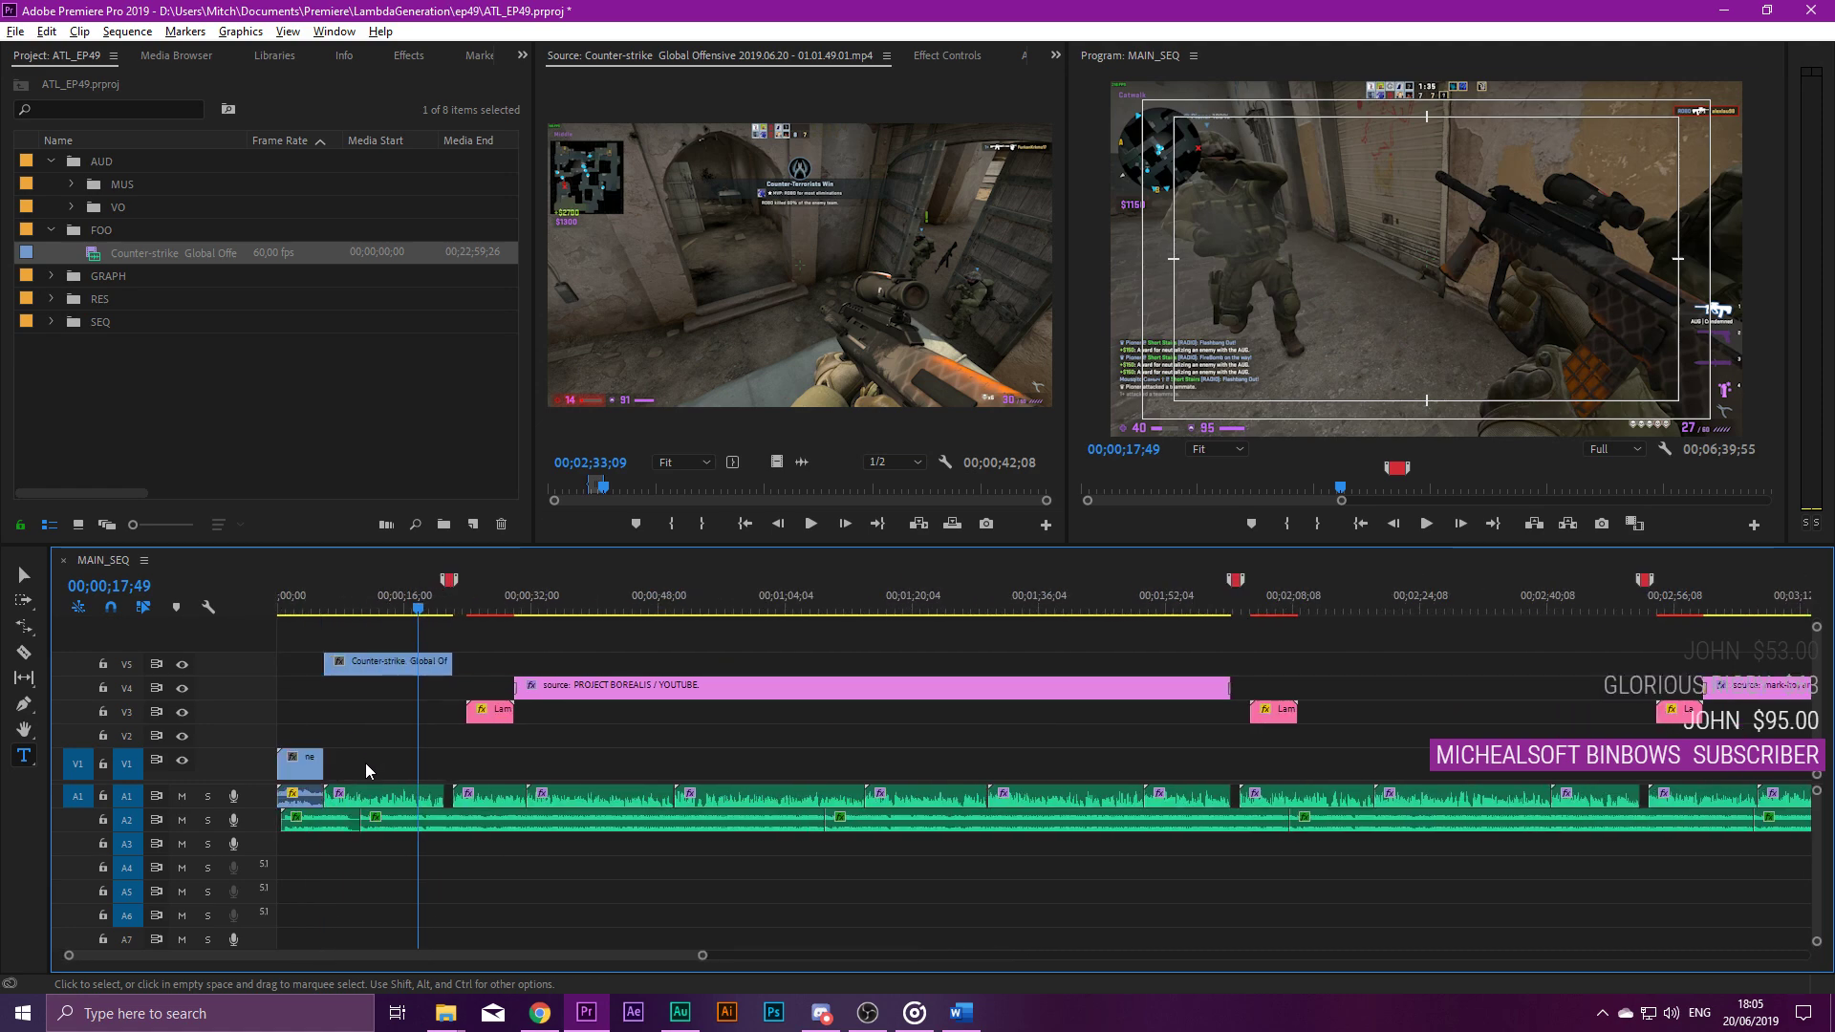
{"action": "key", "text": "equal"}
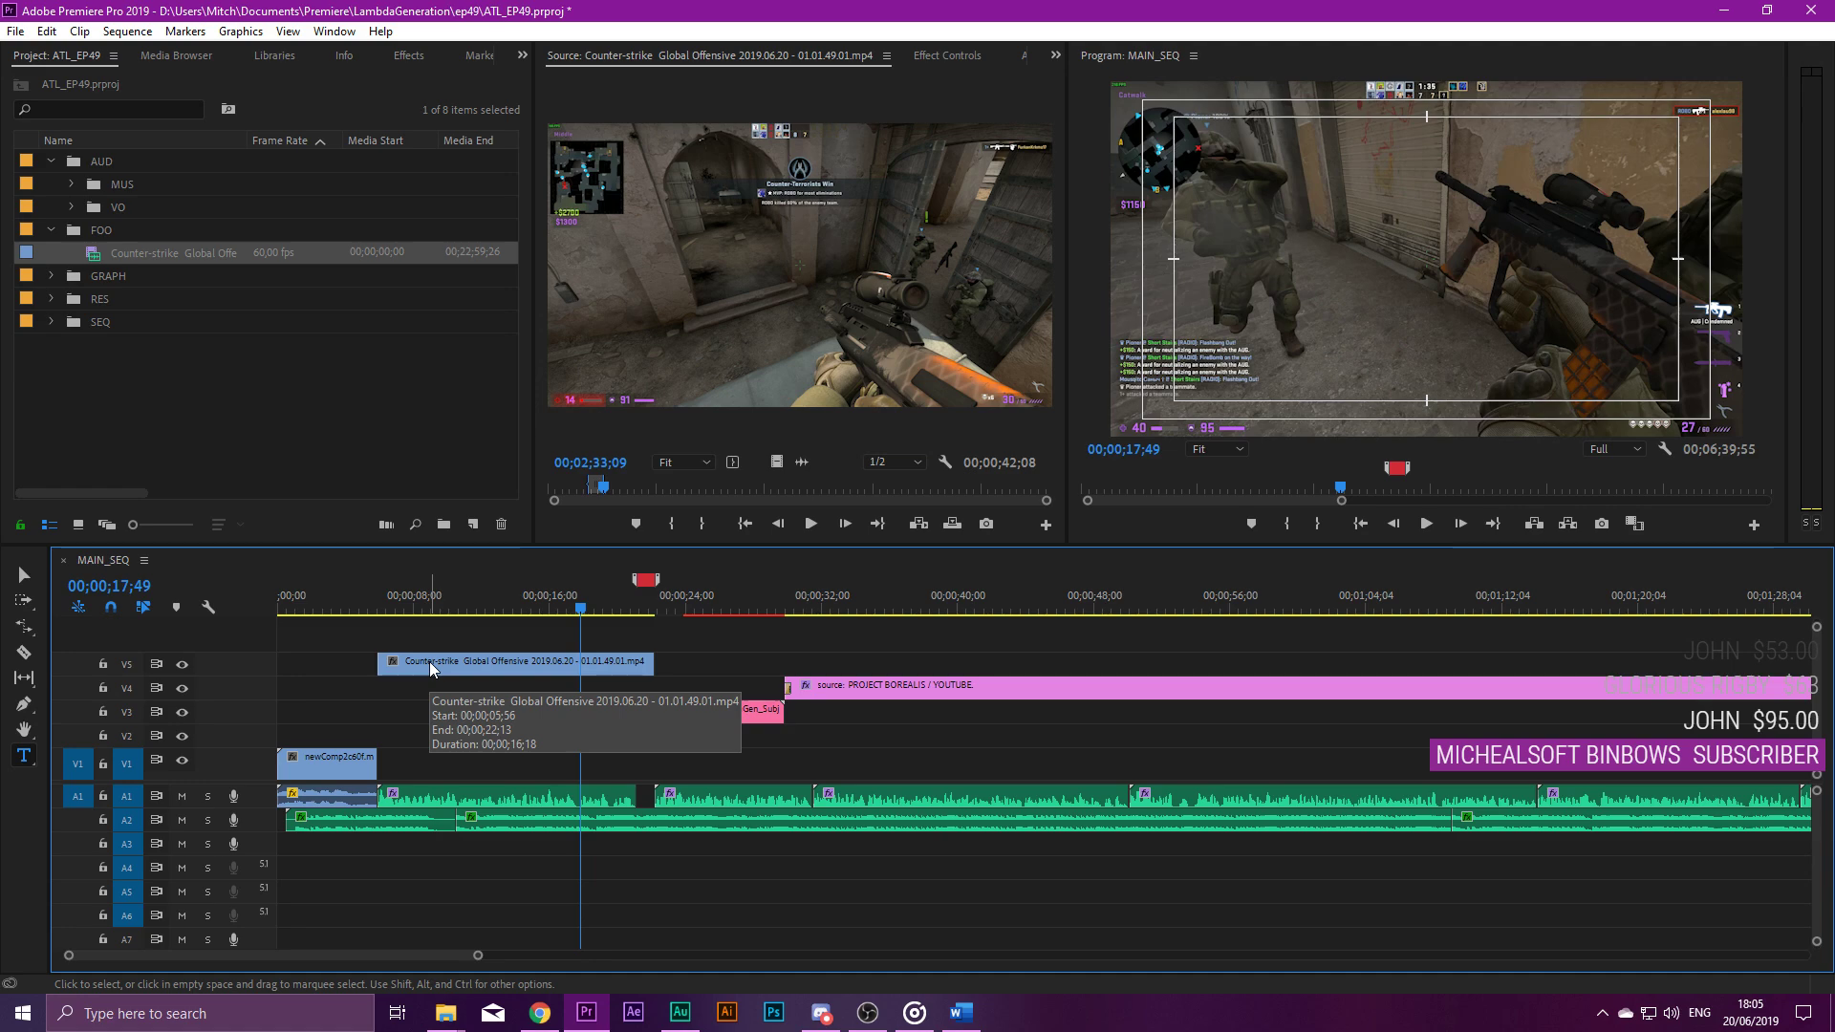
{"action": "left_click", "coordinate": [431, 666]}
{"action": "key", "text": "alt+Down"}
{"action": "key", "text": "alt+Down"}
{"action": "key", "text": "alt+Down"}
{"action": "key", "text": "alt+Down"}
{"action": "left_click", "coordinate": [444, 687]}
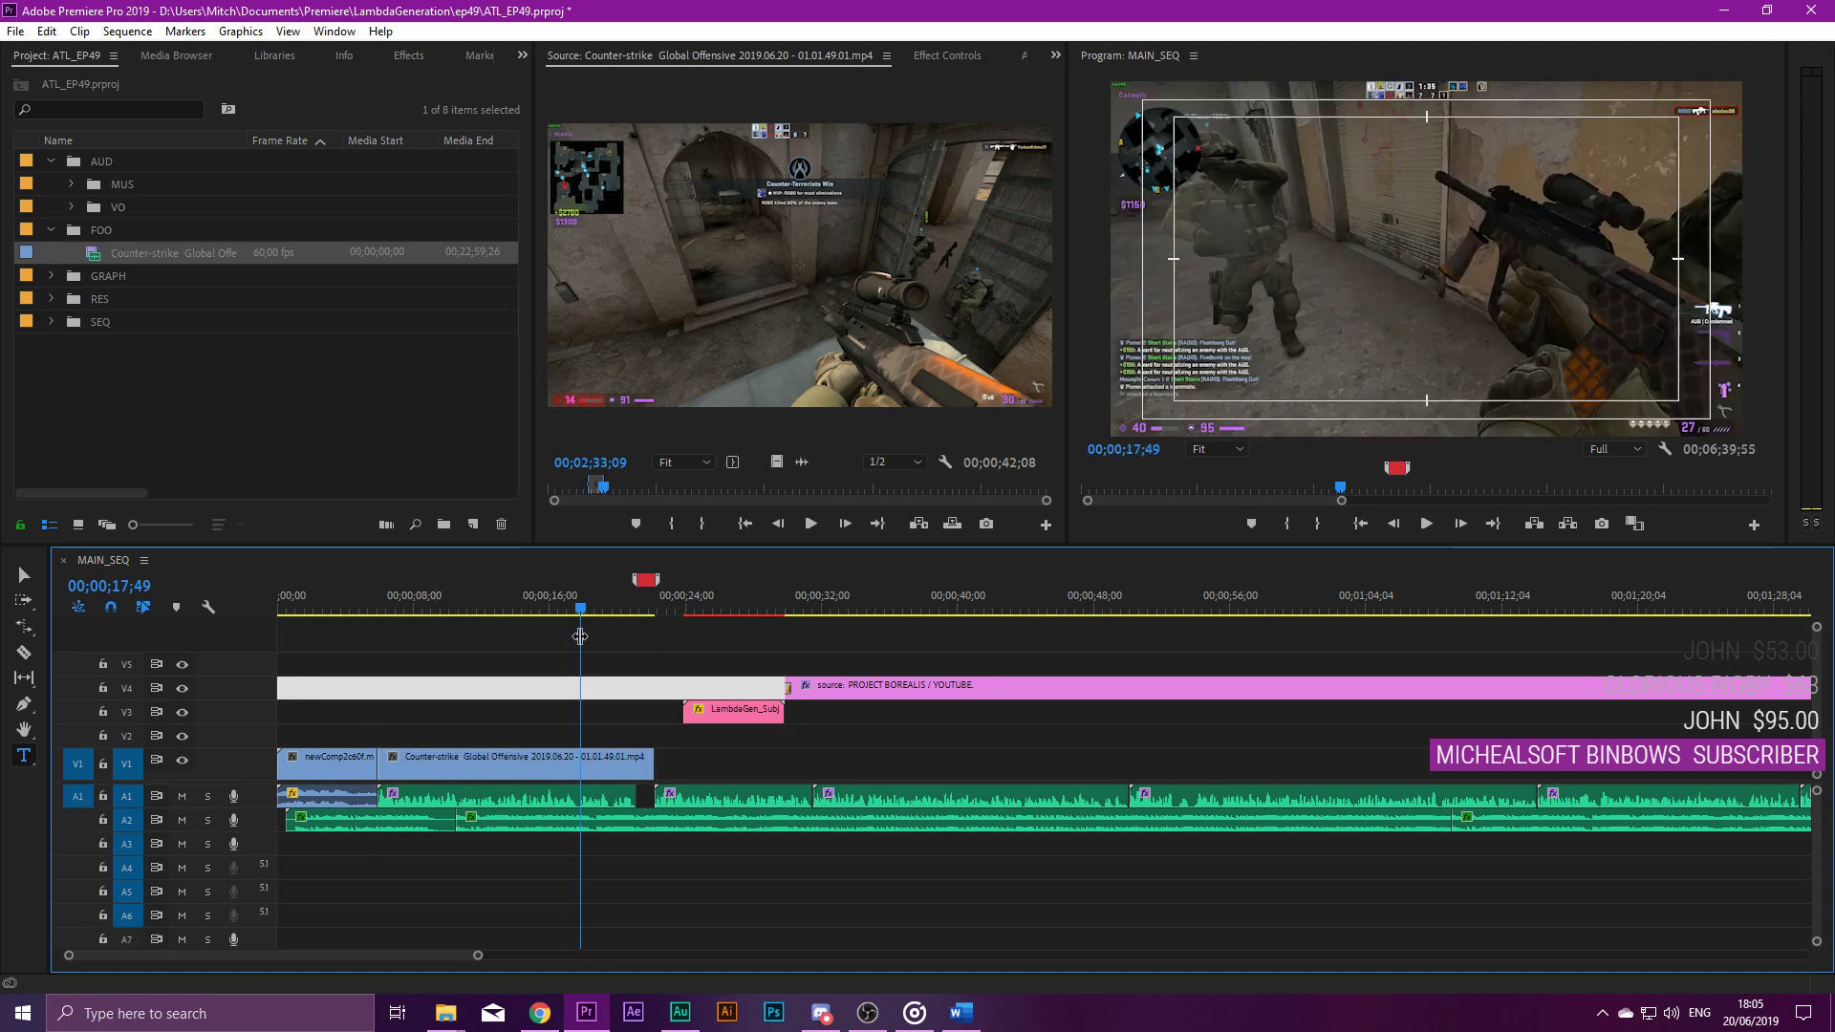
Add a Cross Dissolve between the intro and the Counter-strike clip on V1 and play it back from about 00;00;05;24.
{"action": "left_click_drag", "start_coordinate": [521, 601], "coordinate": [370, 601]}
{"action": "left_click", "coordinate": [409, 55]}
{"action": "left_click", "coordinate": [12, 201]}
{"action": "left_click", "coordinate": [25, 239]}
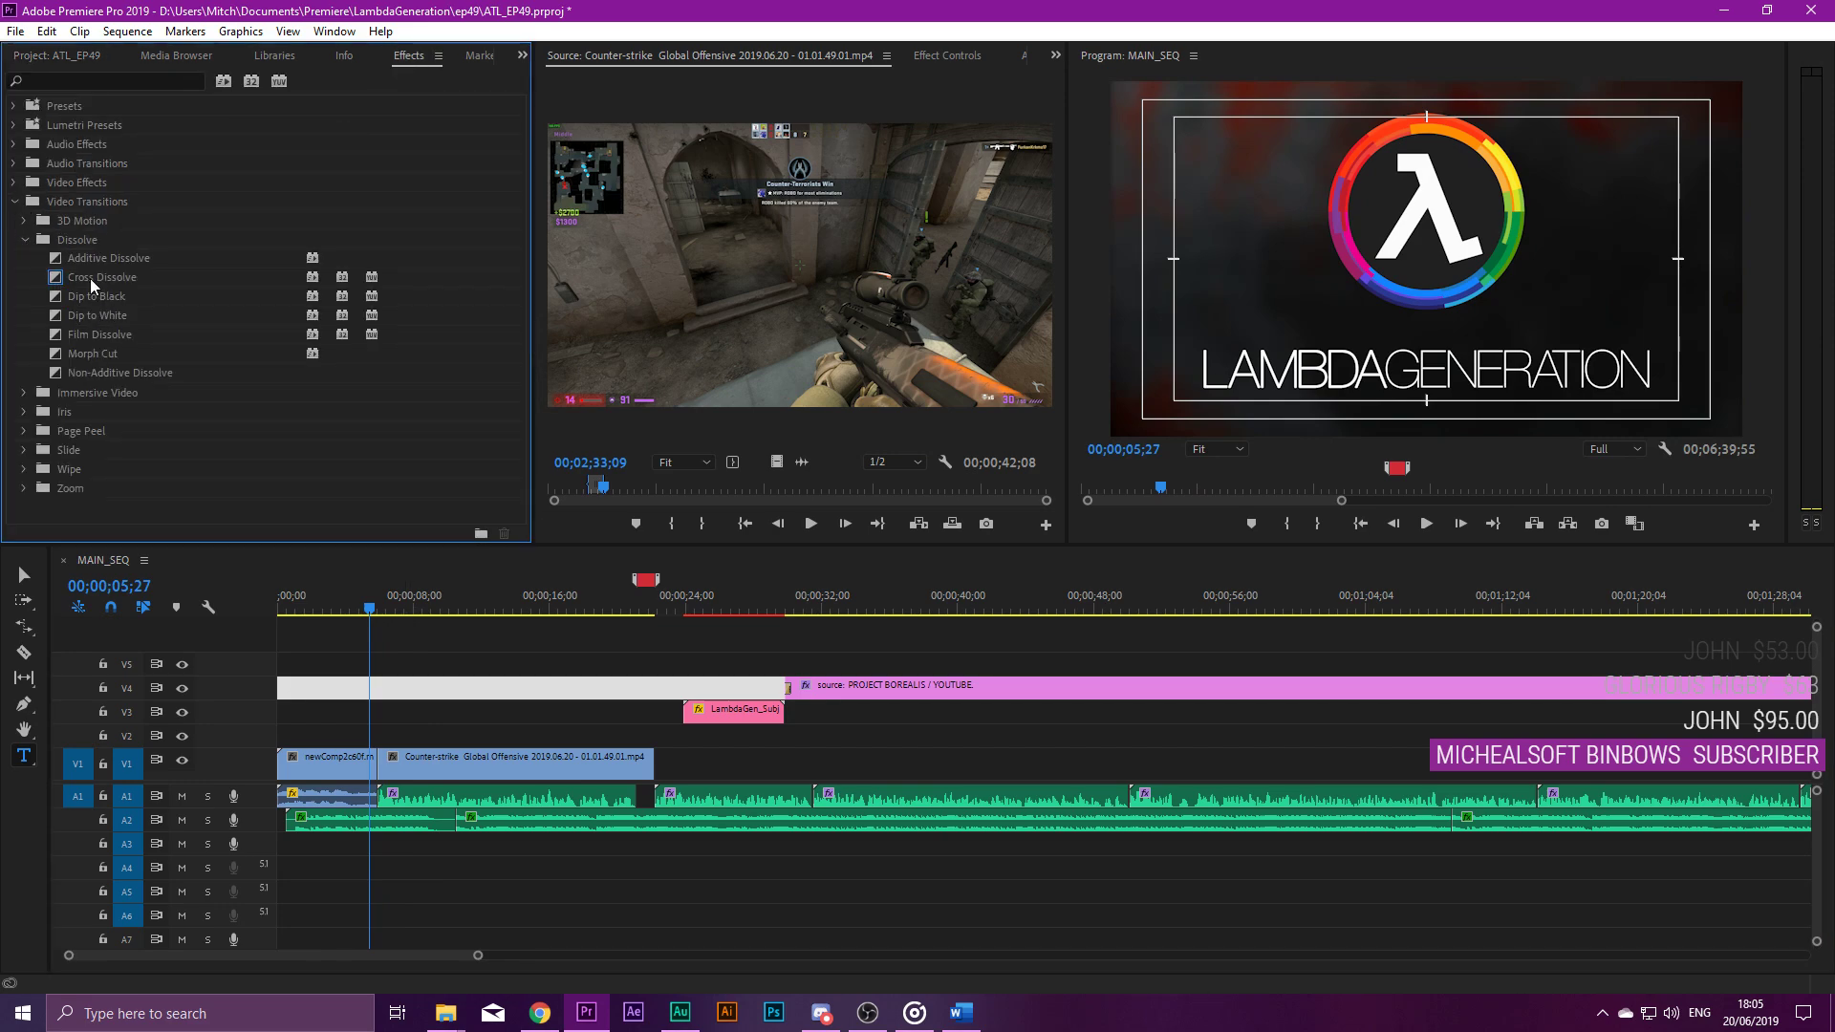
{"action": "left_click_drag", "start_coordinate": [93, 284], "coordinate": [379, 760]}
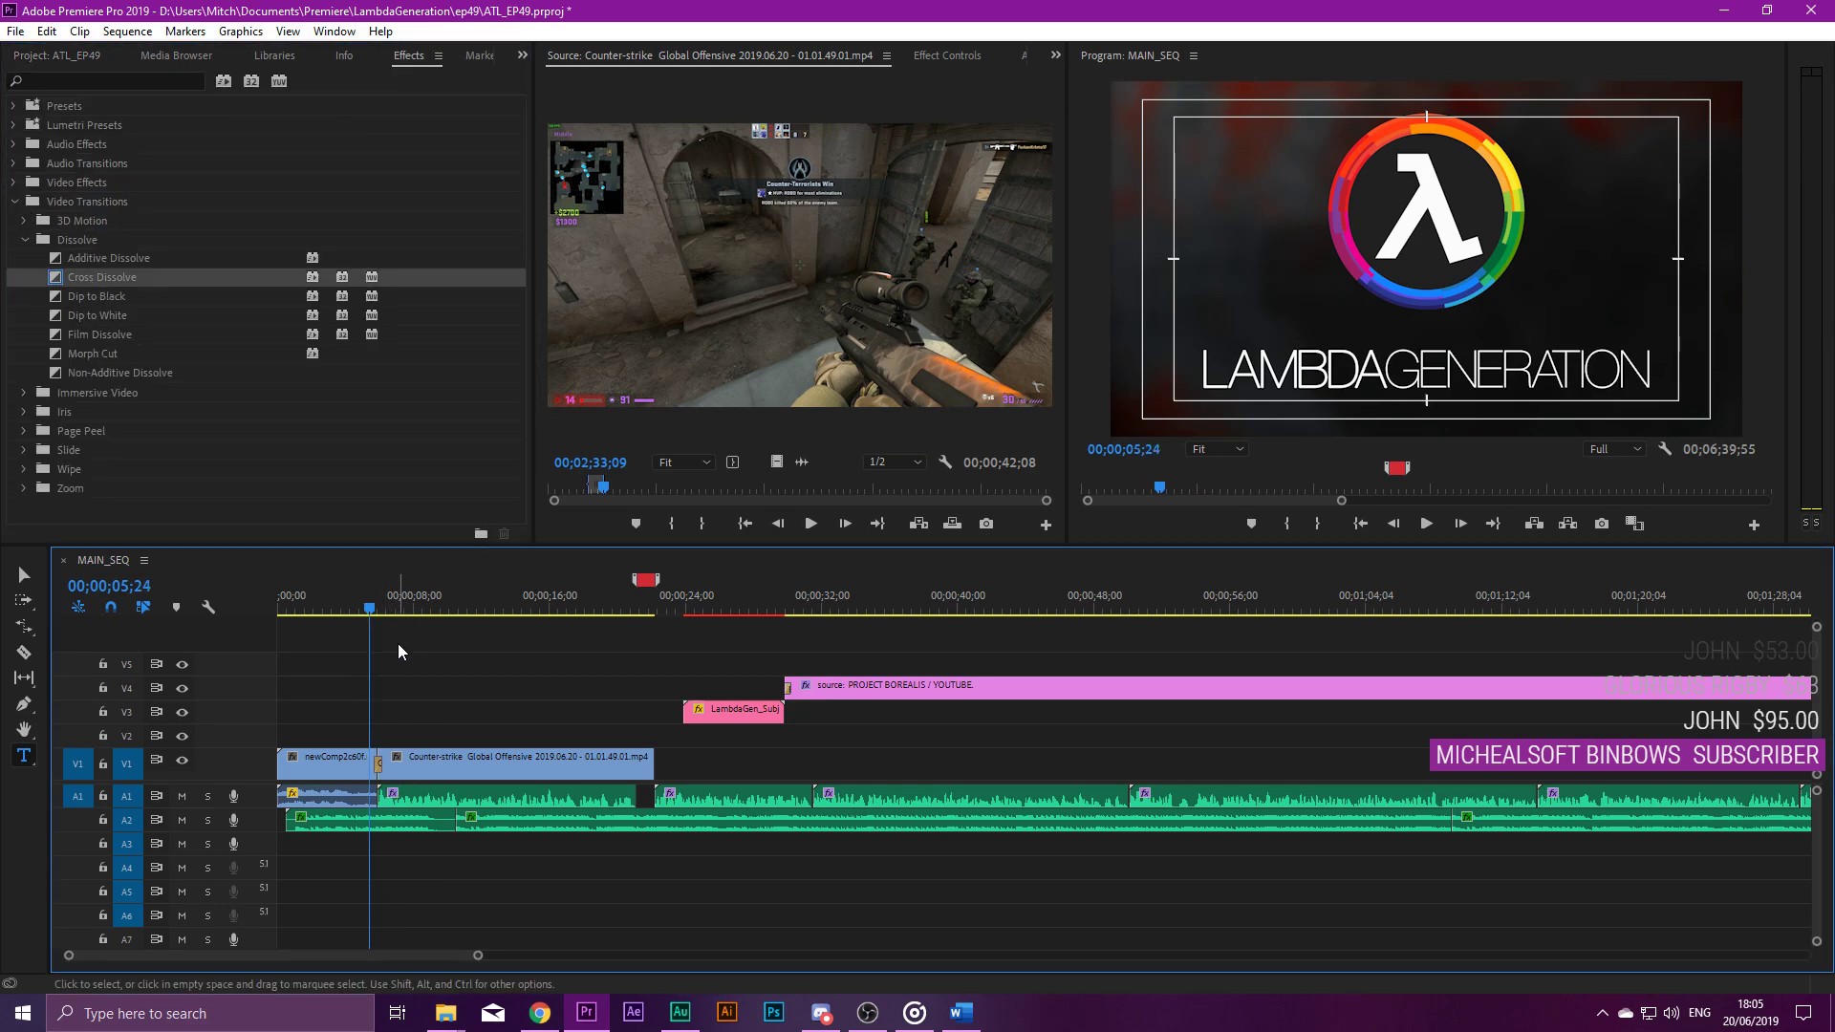
{"action": "key", "text": "space"}
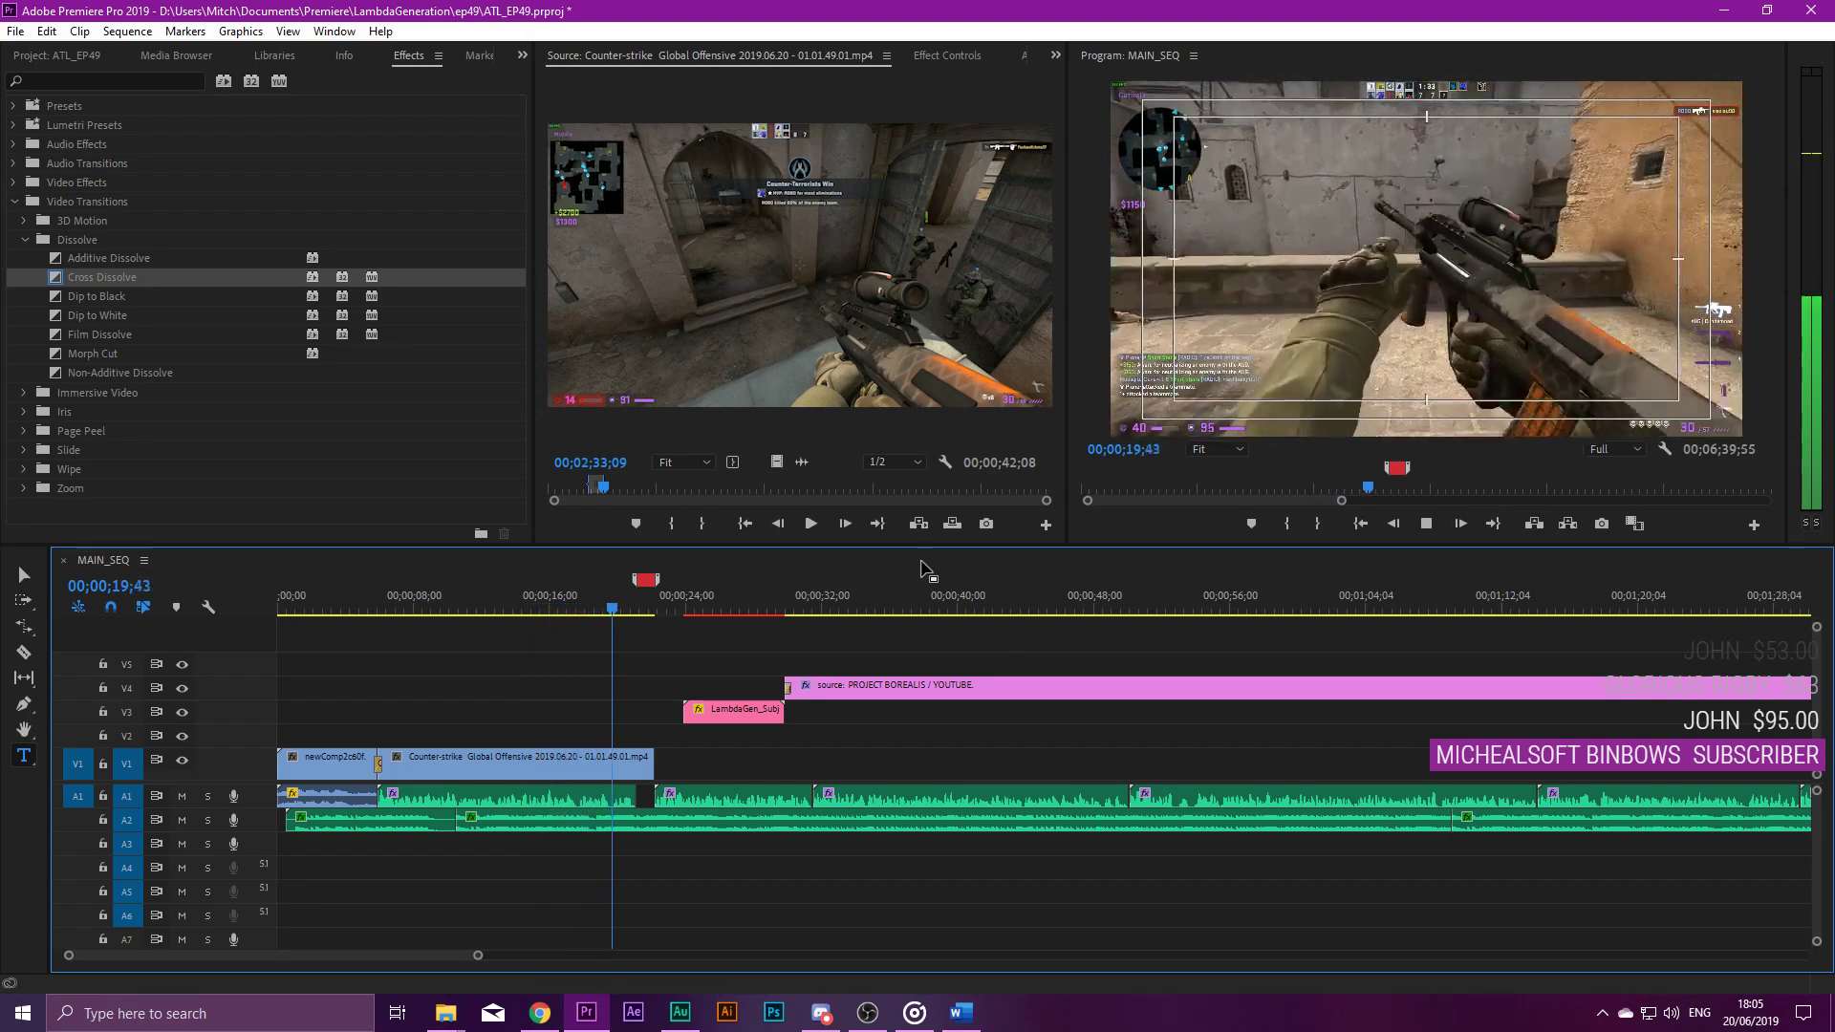
{"action": "key", "text": "space"}
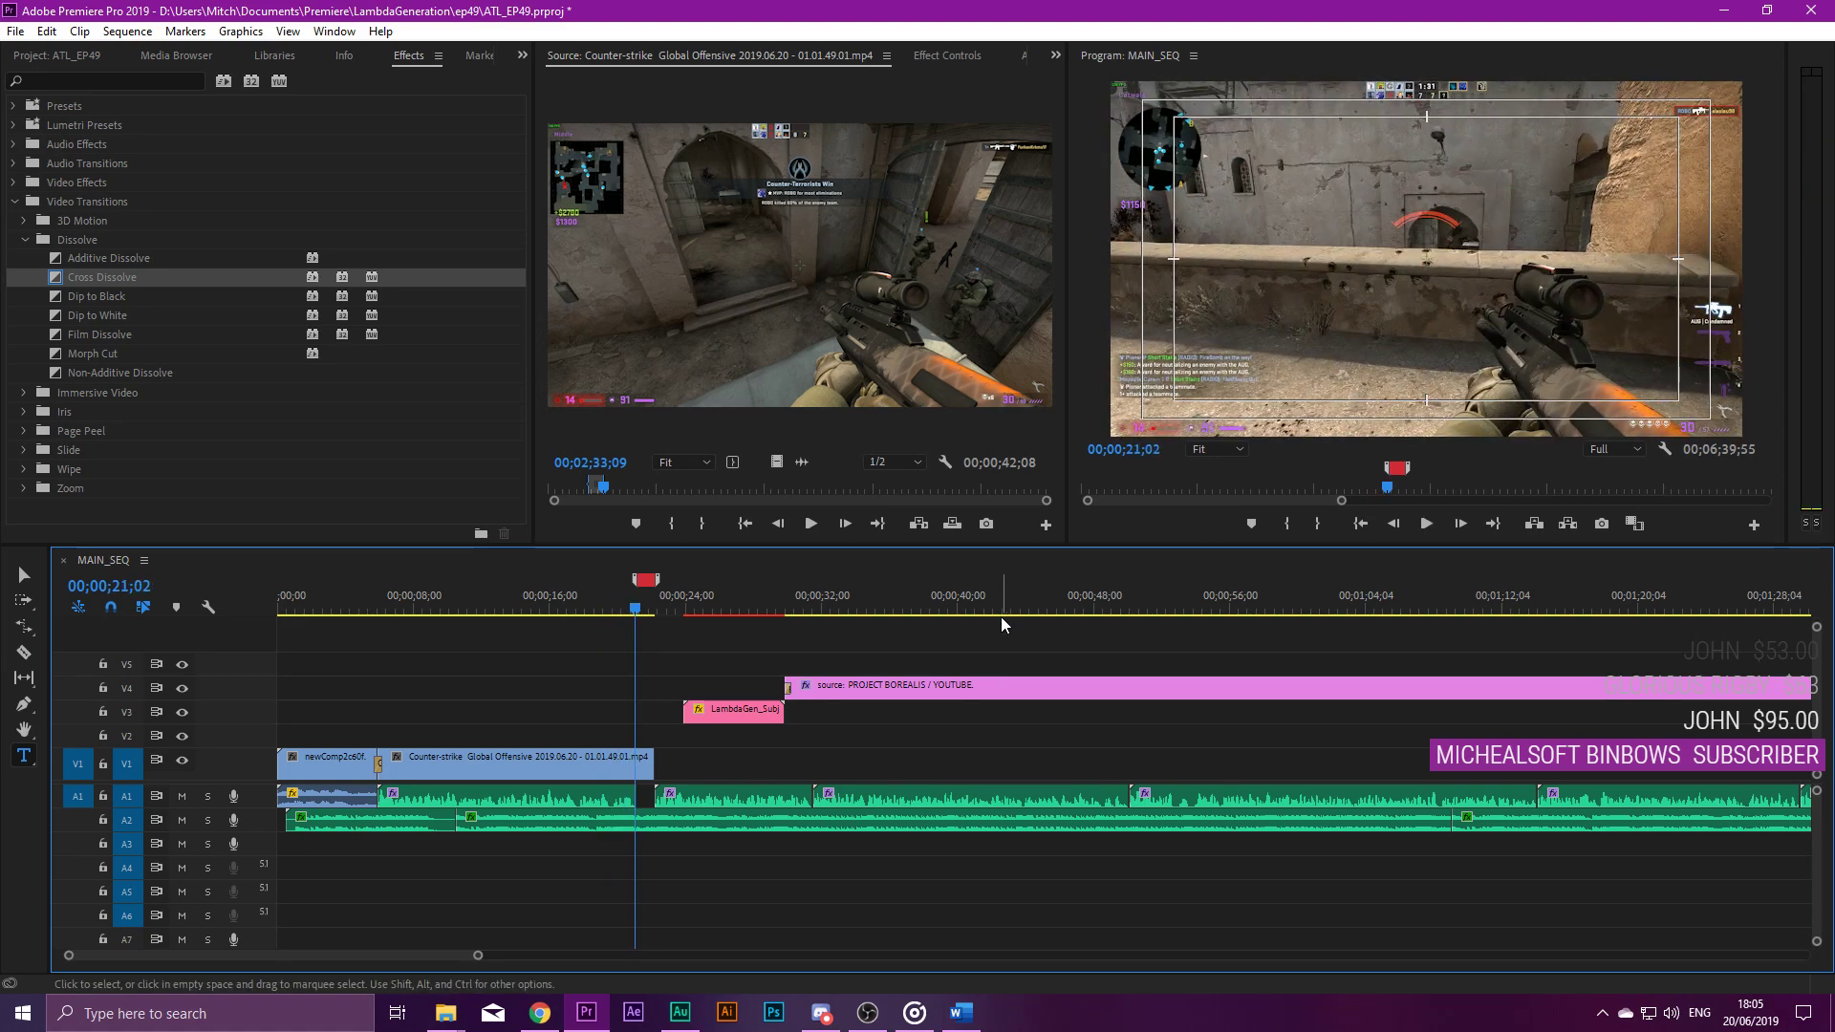
Add a Film Dissolve to the end of the Counter-strike clip on V1 and play through the fade-out.
{"action": "key", "text": "equal"}
{"action": "key", "text": "equal"}
{"action": "key", "text": "equal"}
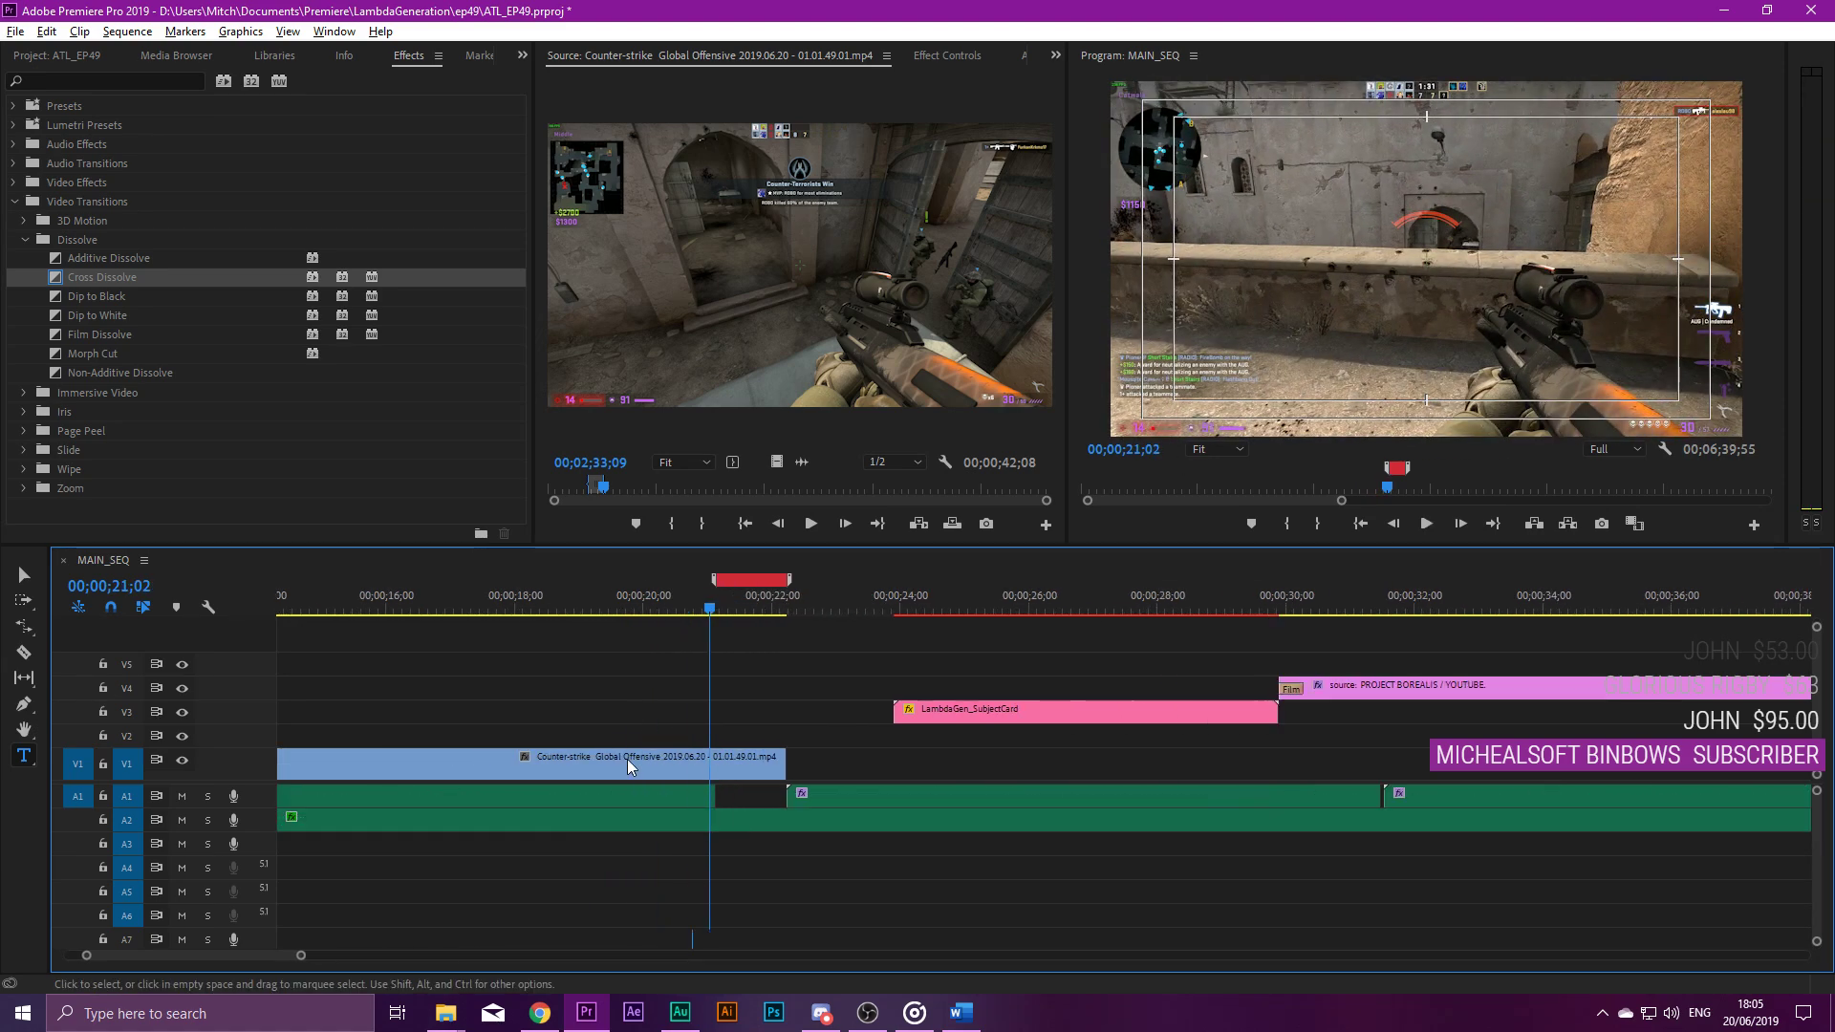
{"action": "left_click_drag", "start_coordinate": [105, 331], "coordinate": [712, 760]}
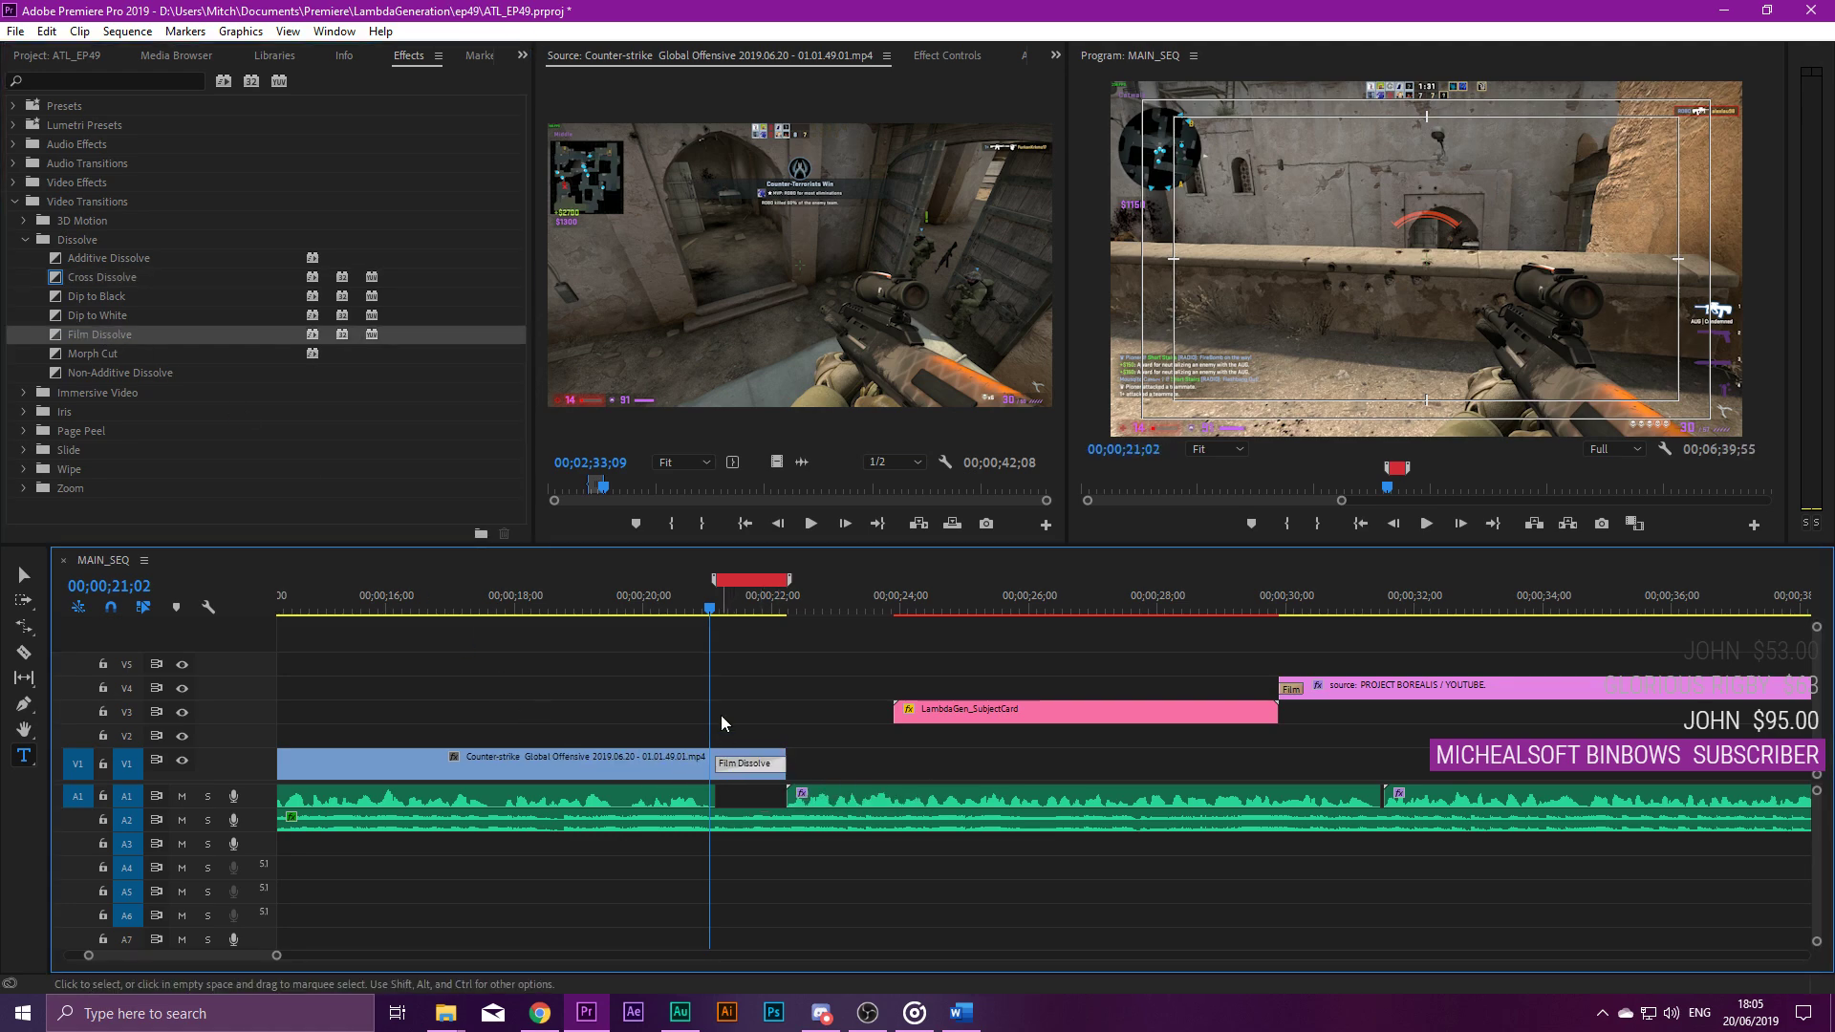
{"action": "left_click", "coordinate": [719, 684]}
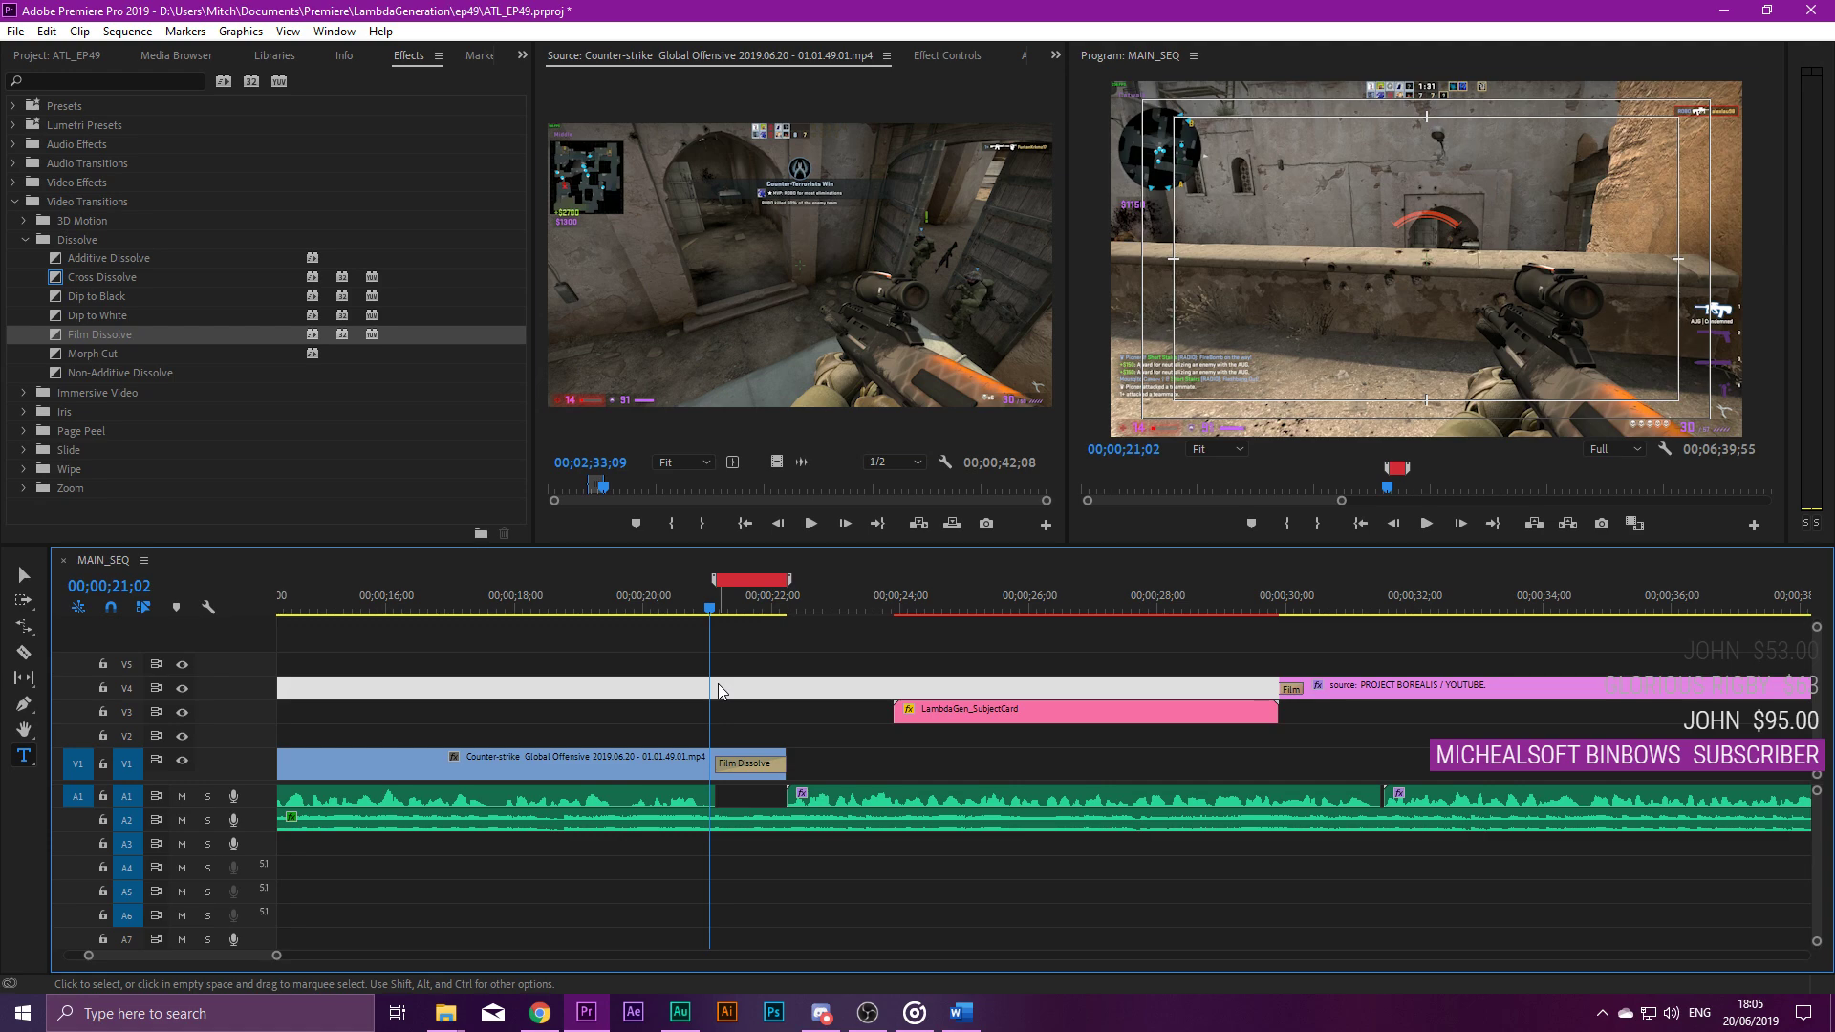
{"action": "key", "text": "space"}
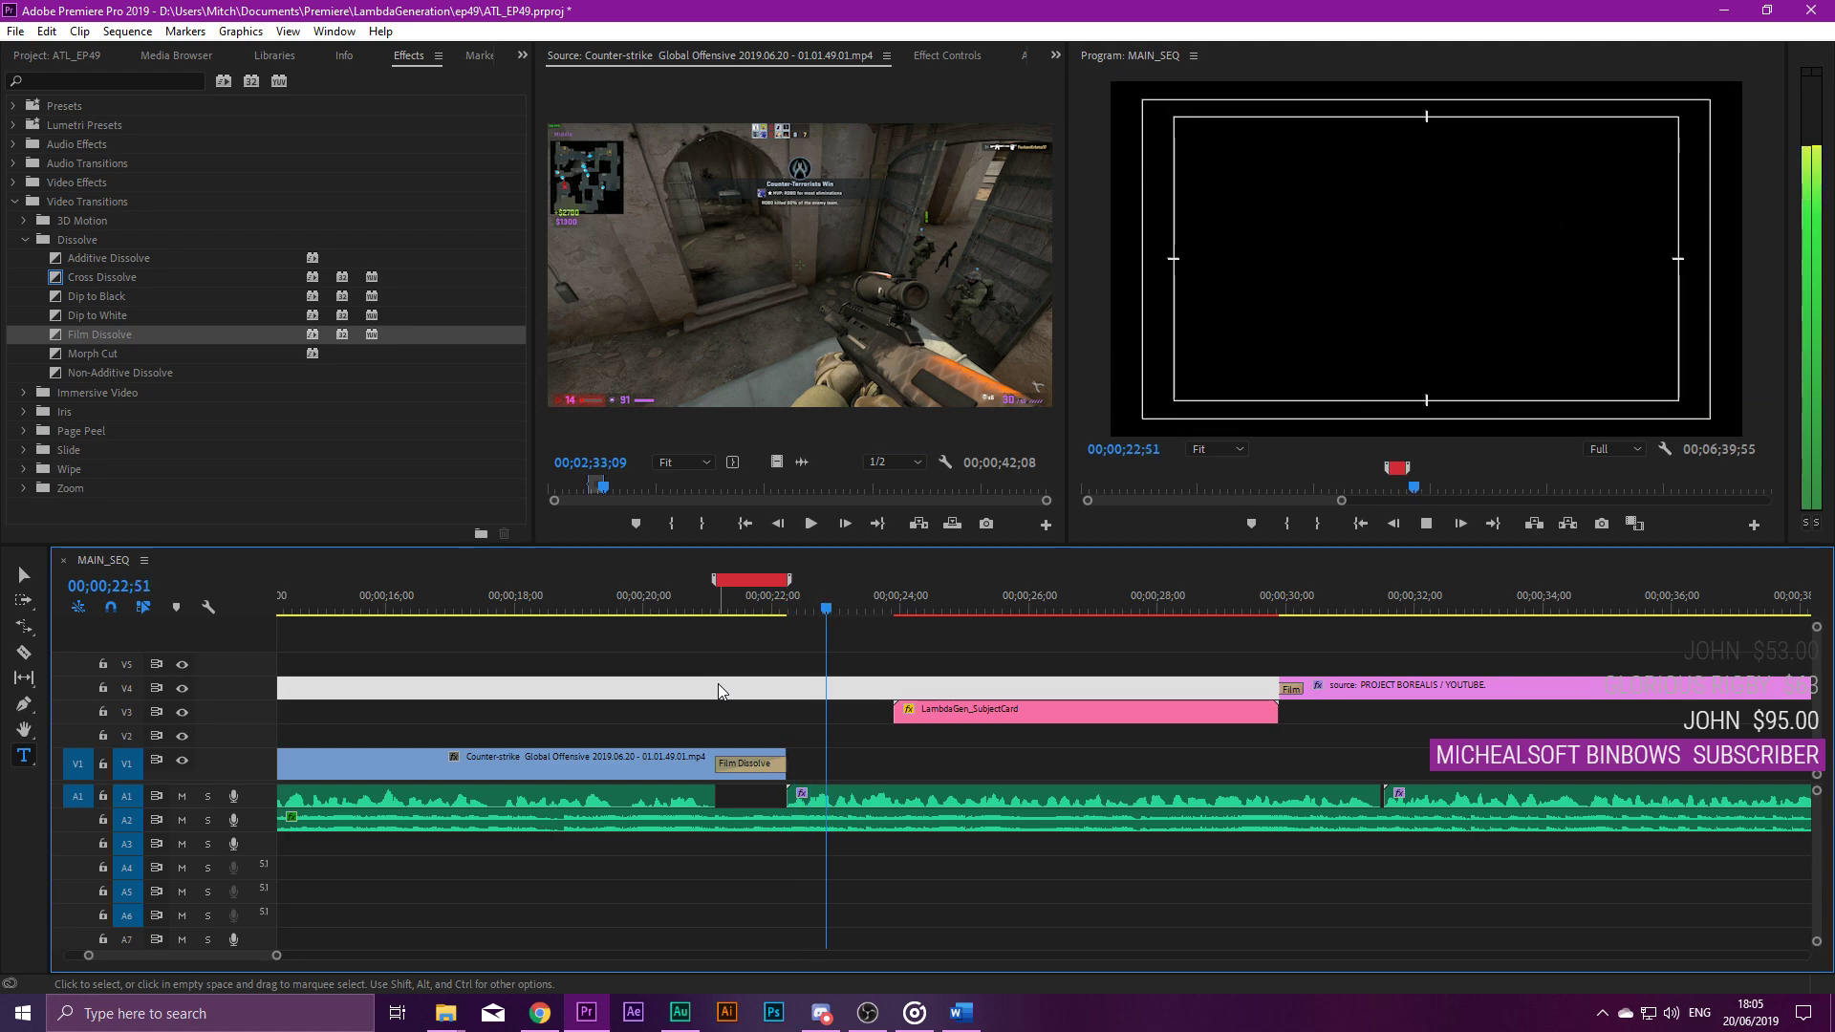
Go to the "Counter-Strike turns 20 years old" card at 00;02;04;42 and mark a source In point at 00;05;25;05 in the gameplay.
{"action": "key", "text": "minus"}
{"action": "key", "text": "minus"}
{"action": "key", "text": "minus"}
{"action": "key", "text": "minus"}
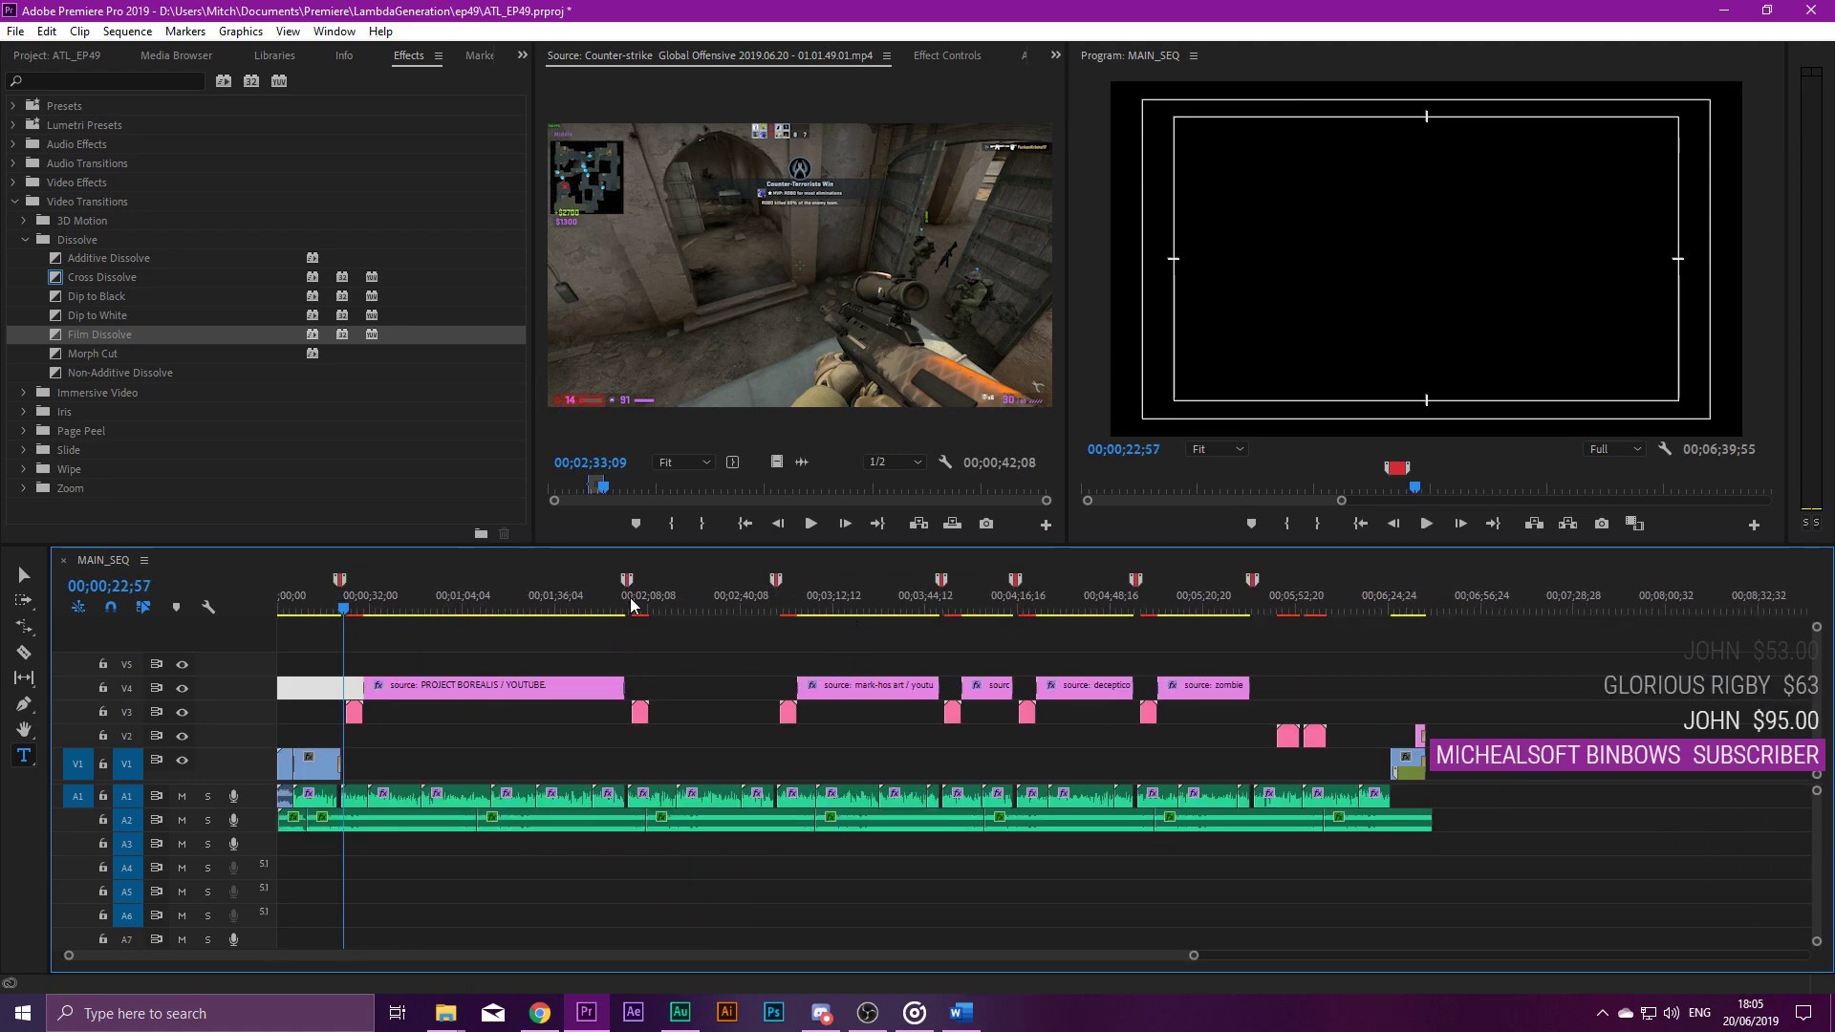
{"action": "left_click", "coordinate": [634, 598]}
{"action": "scroll", "coordinate": [623, 612], "scroll_direction": "up", "scroll_amount": 5}
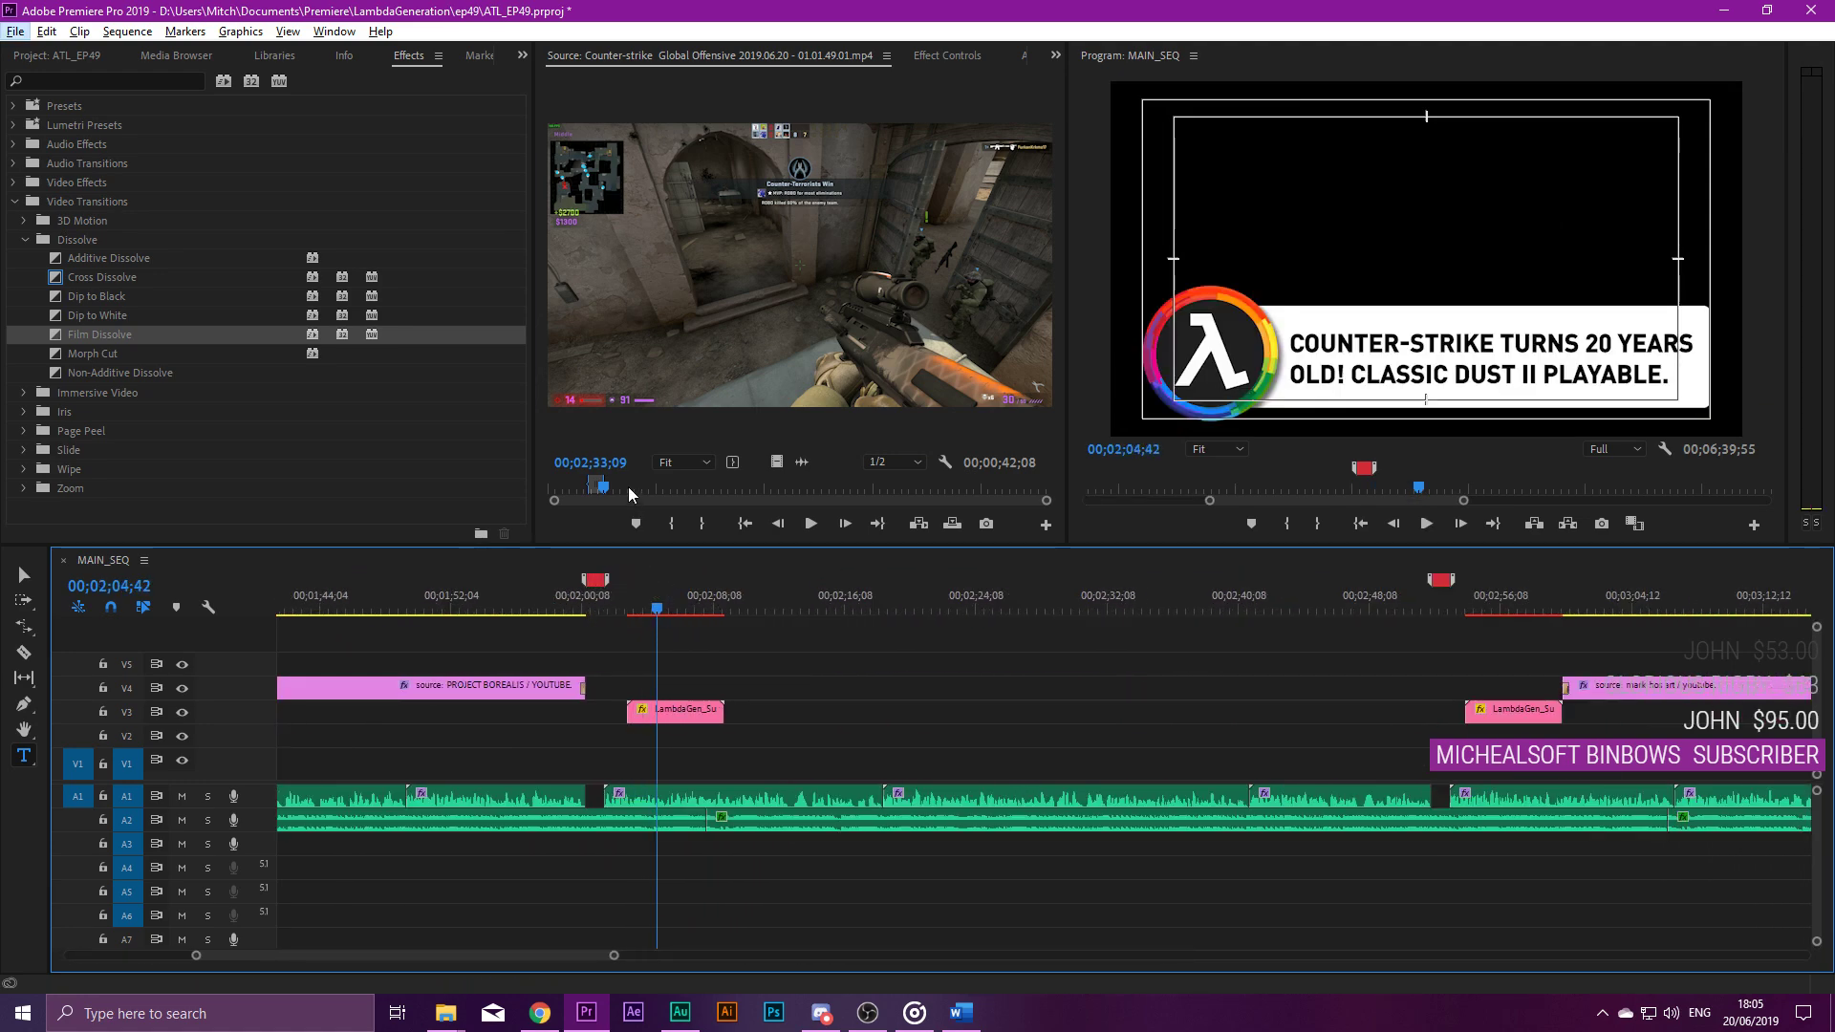
{"action": "left_click_drag", "start_coordinate": [678, 484], "coordinate": [670, 489]}
{"action": "key", "text": "space"}
{"action": "key", "text": "i"}
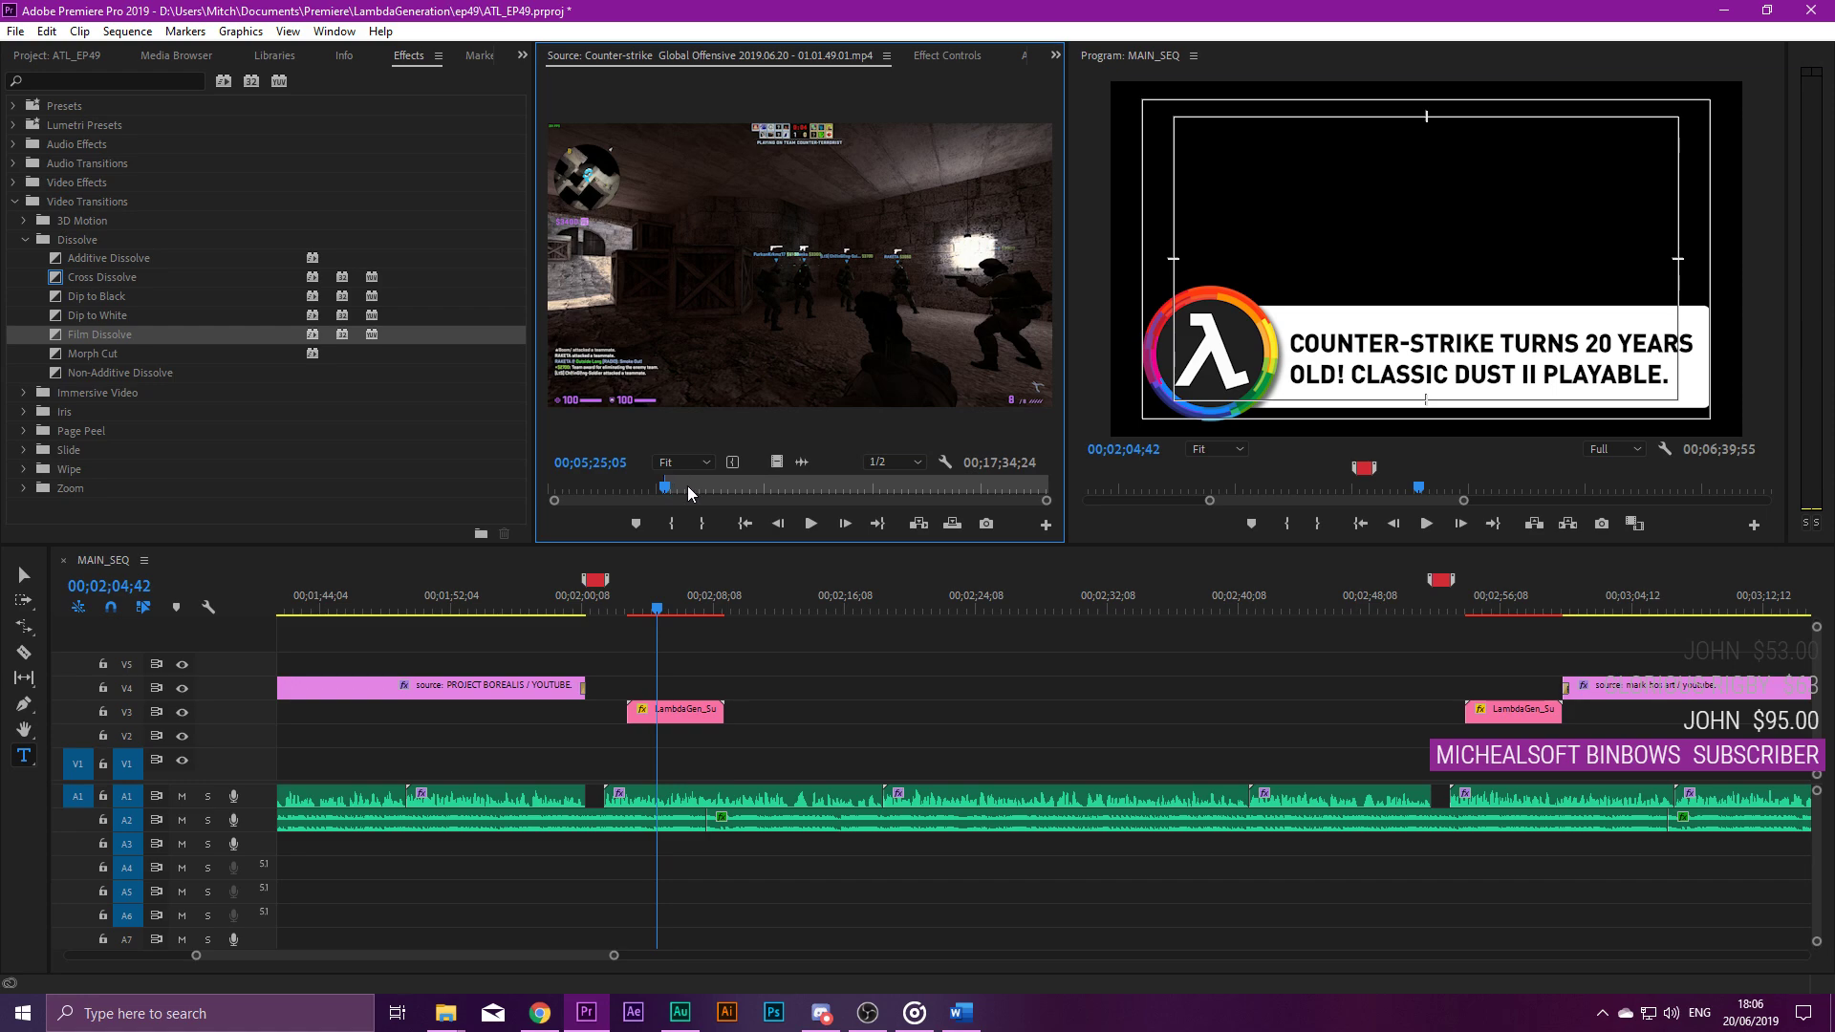
Mark the source Out point at 00;06;44;14 and place the gameplay range on V5, starting over the Counter-Strike title card.
{"action": "left_click_drag", "start_coordinate": [707, 481], "coordinate": [695, 490]}
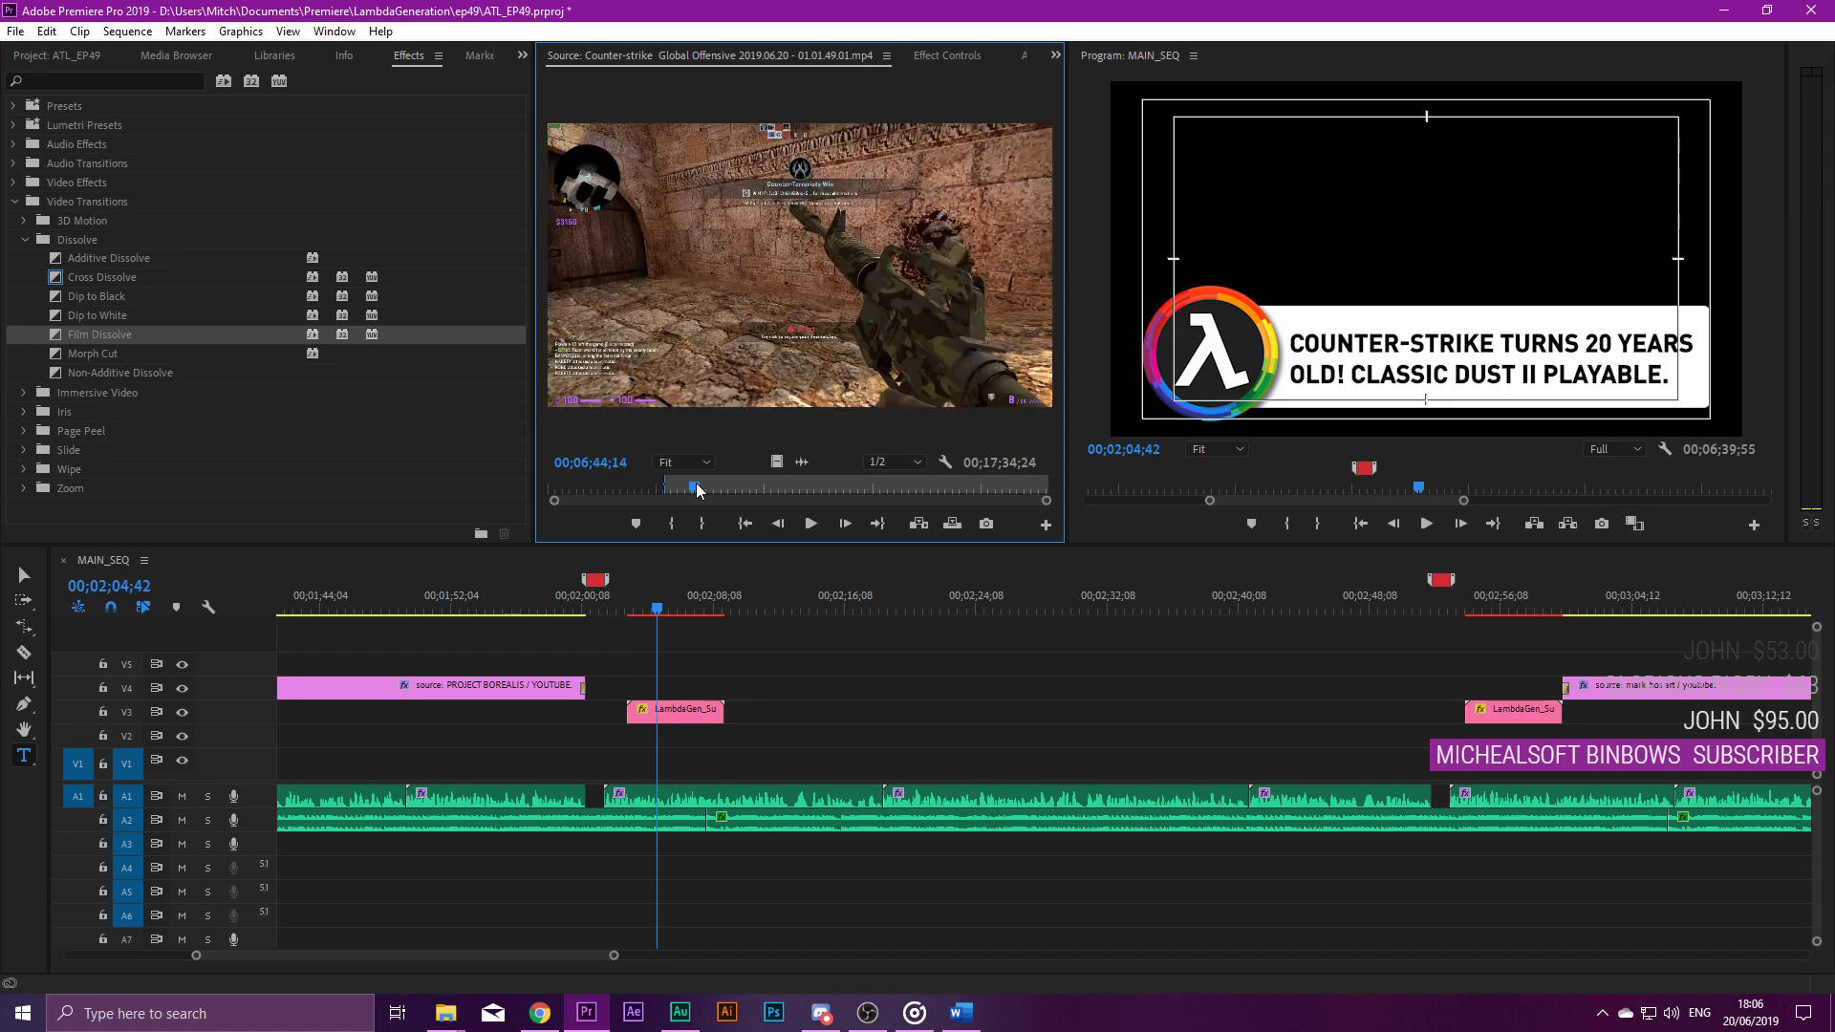
{"action": "key", "text": "o"}
{"action": "left_click", "coordinate": [56, 54]}
{"action": "left_click_drag", "start_coordinate": [160, 254], "coordinate": [695, 671]}
{"action": "key", "text": "minus"}
{"action": "key", "text": "minus"}
Dismiss the mail notification and set Windows notifications to Priority only.
{"action": "left_click", "coordinate": [1811, 927]}
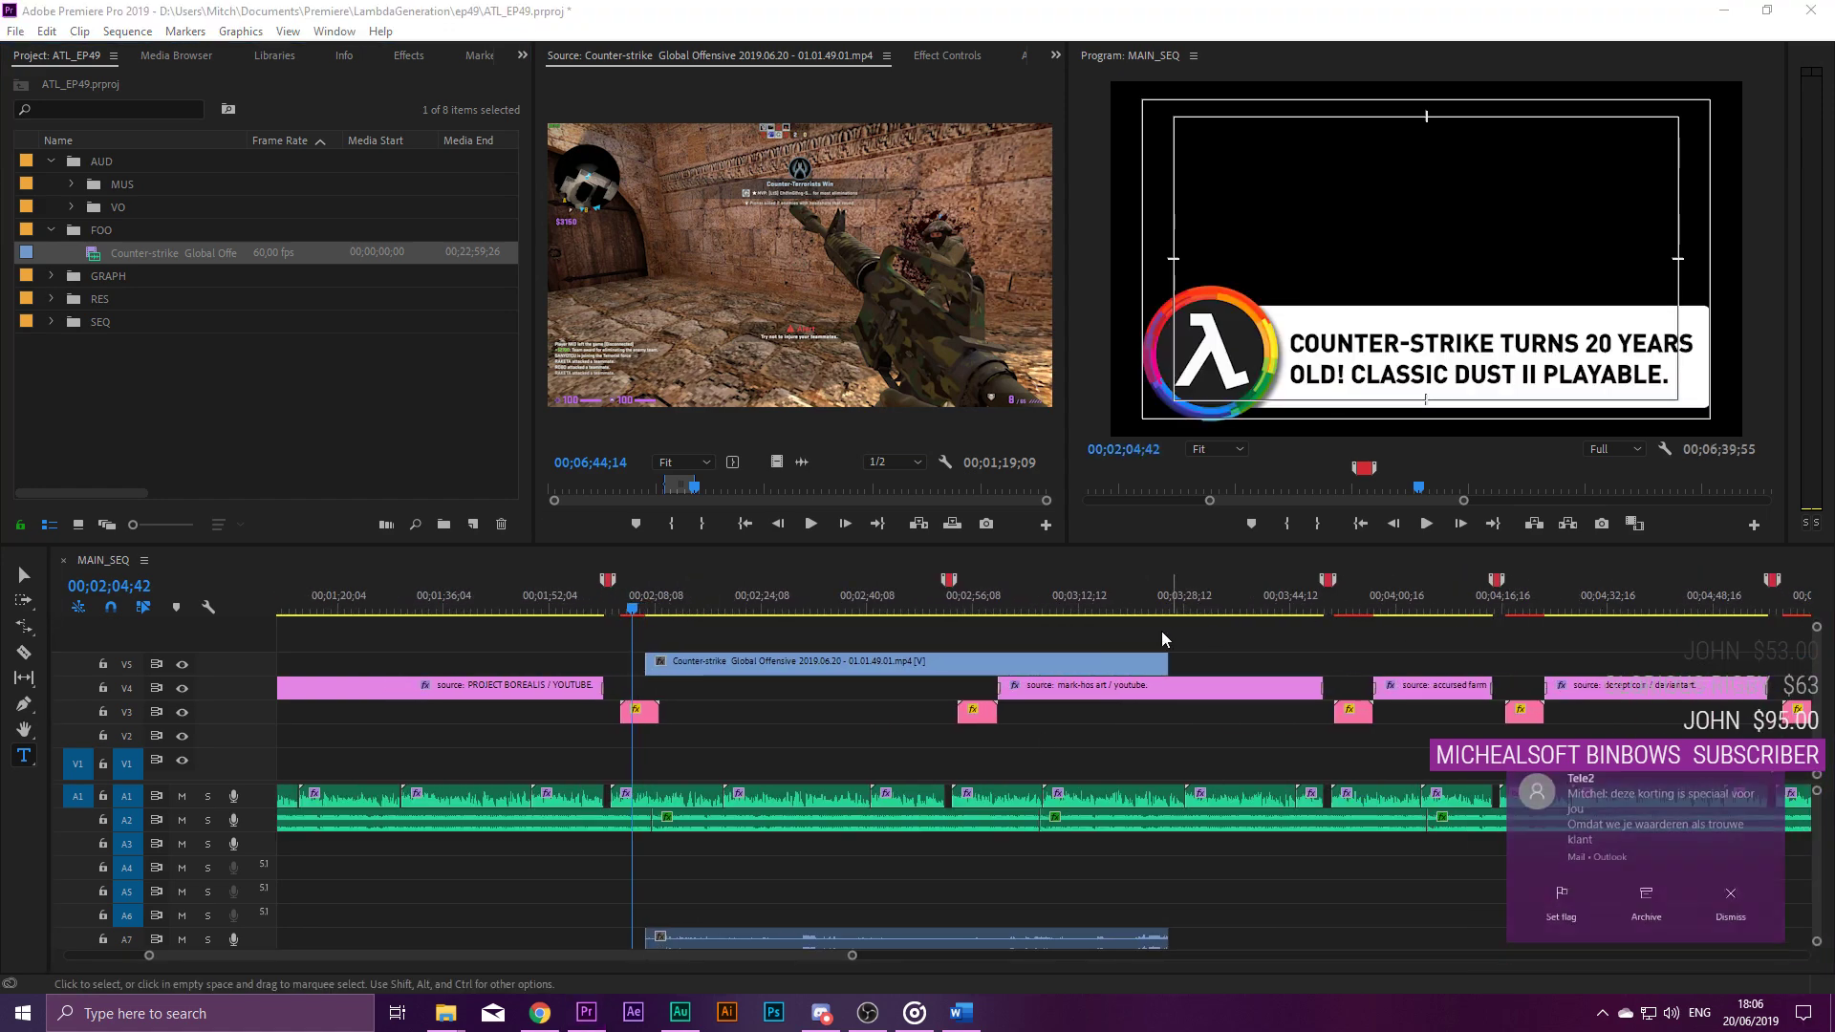
{"action": "left_click", "coordinate": [1804, 1013]}
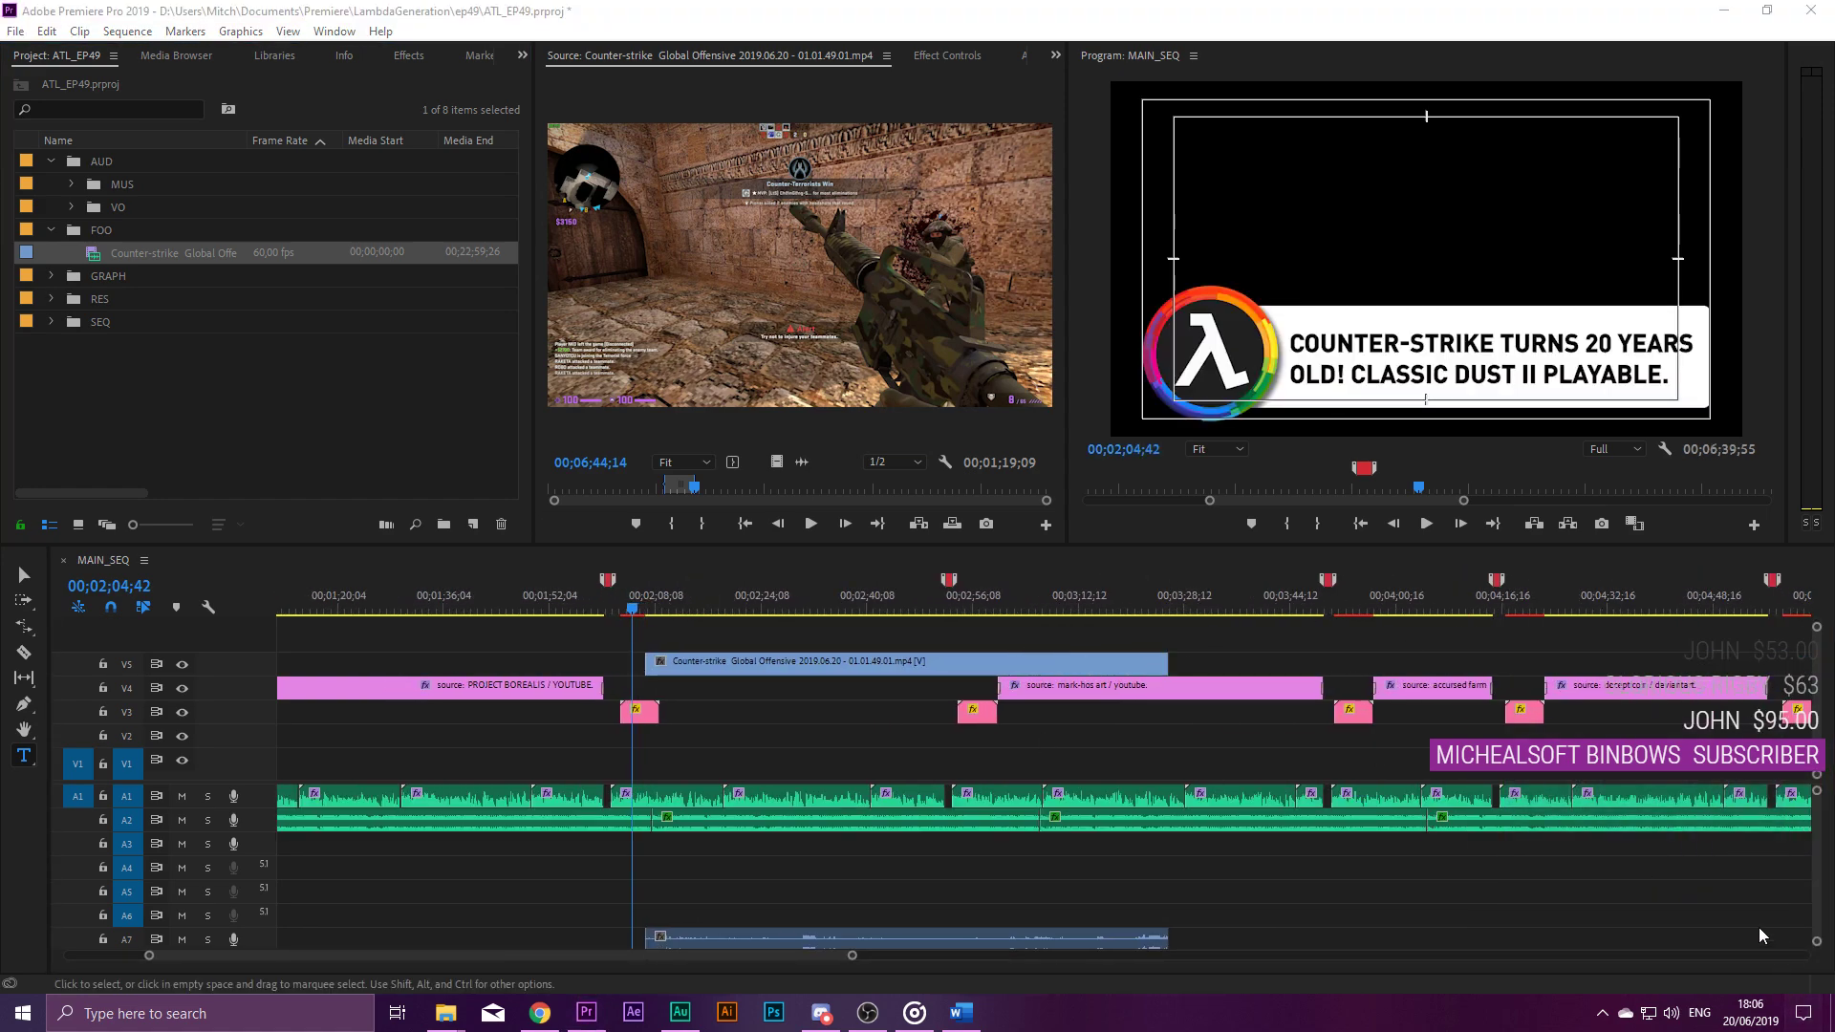
{"action": "left_click", "coordinate": [1544, 925]}
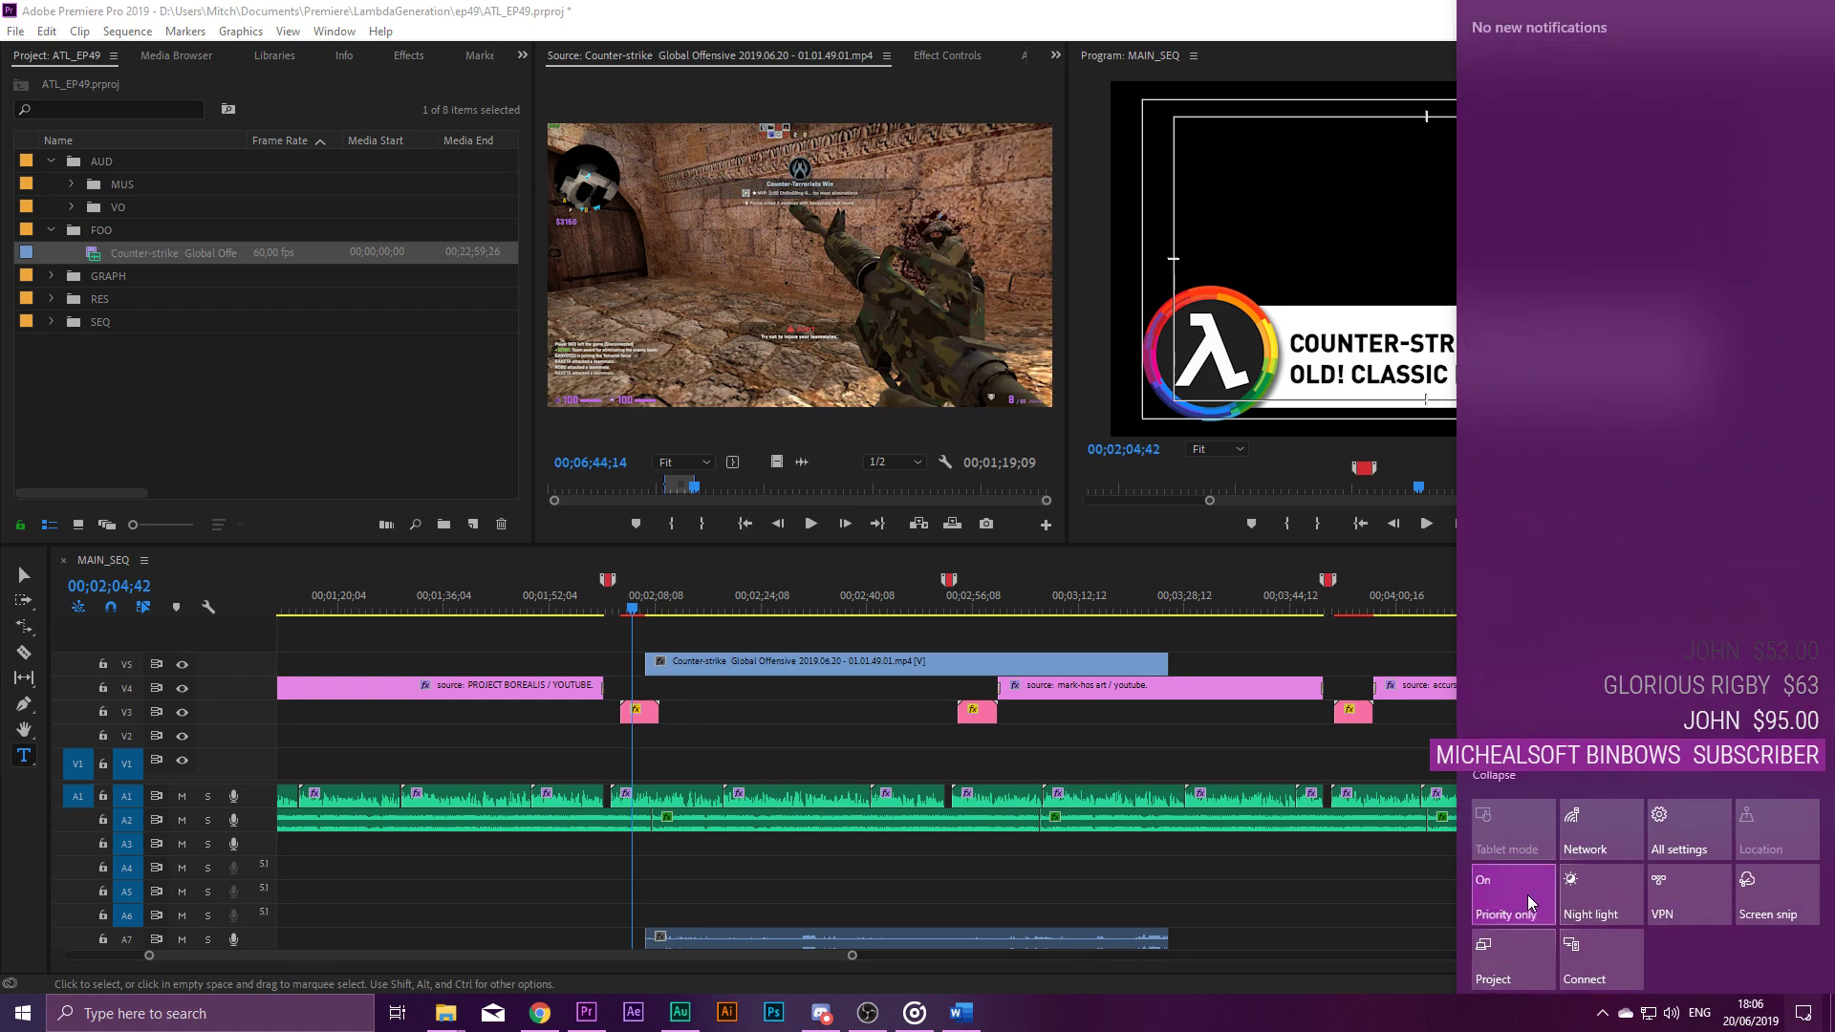
Trim the end of the new Counter-strike clip on V5 back to the next red marker, for a duration of 00;00;46;24.
{"action": "left_click", "coordinate": [1113, 661]}
{"action": "left_click_drag", "start_coordinate": [1168, 662], "coordinate": [960, 703]}
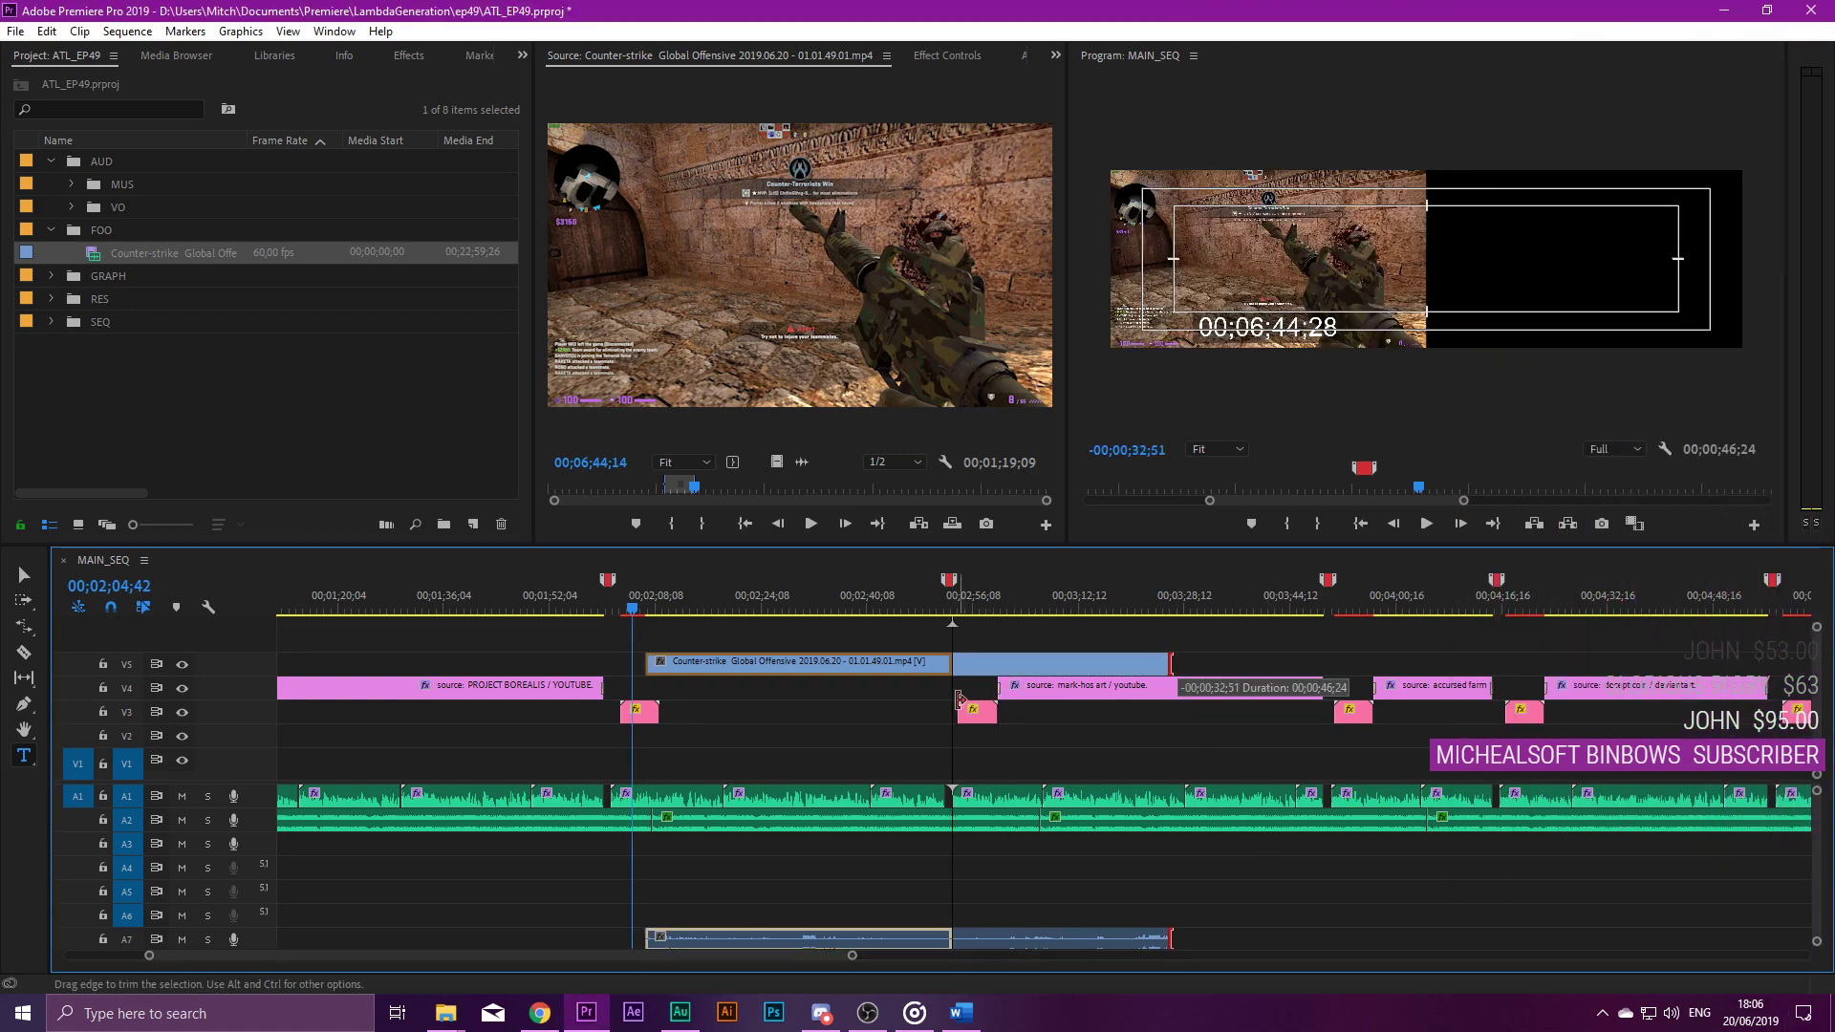
Delete the new Counter-strike clip's linked audio and move its video from V5 to V1, at the start of the voice-over section.
{"action": "left_click", "coordinate": [897, 933], "text": "alt"}
{"action": "key", "text": "Delete"}
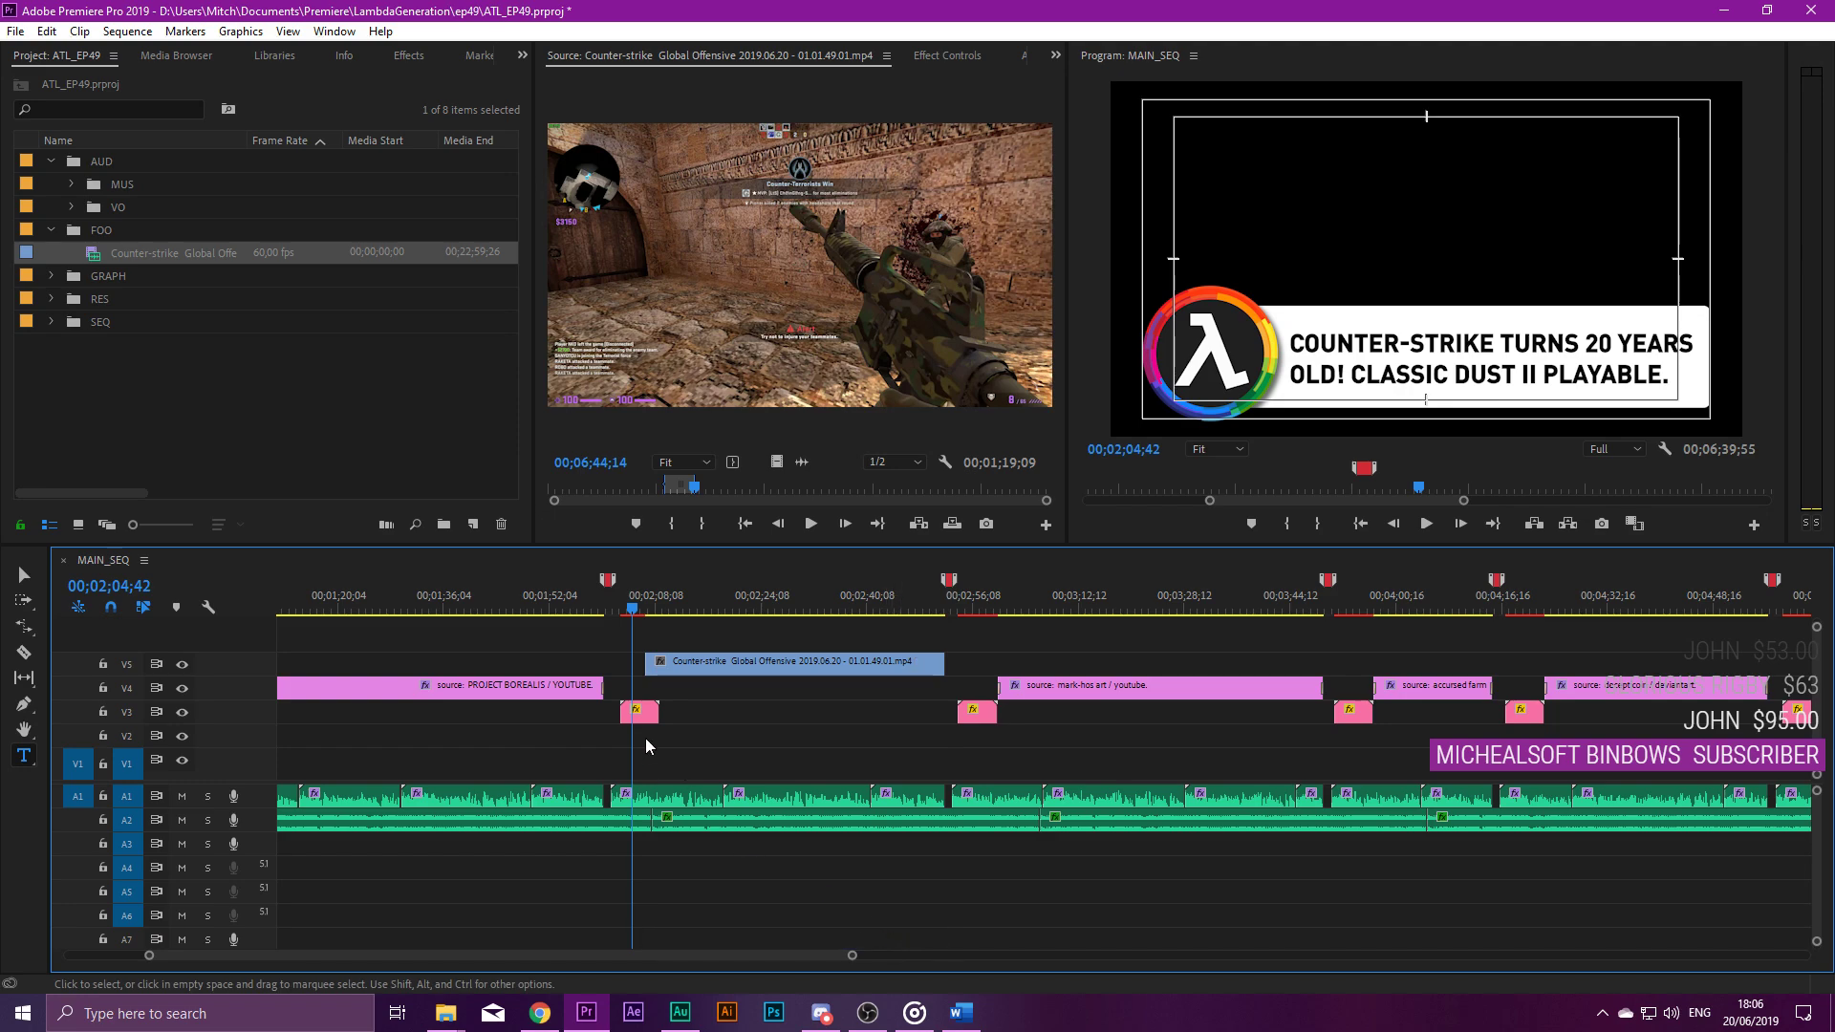
{"action": "scroll", "coordinate": [649, 747], "scroll_direction": "up", "scroll_amount": 4}
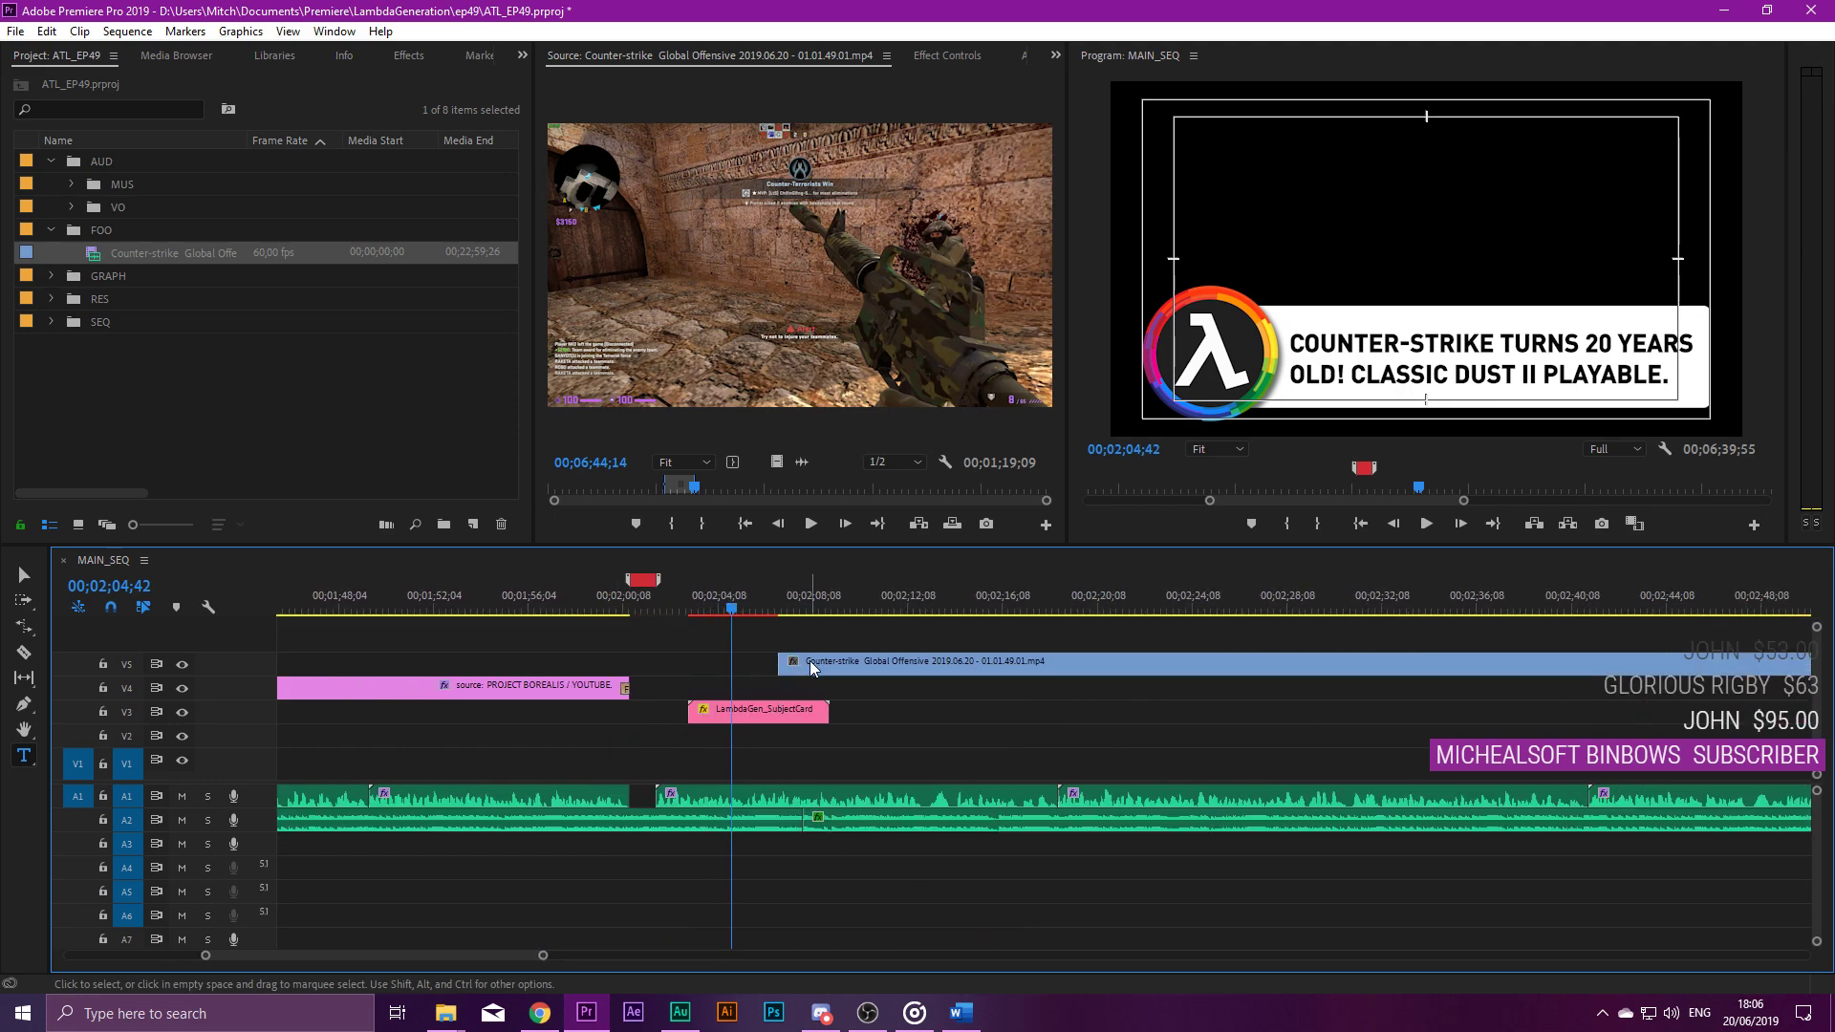
{"action": "left_click_drag", "start_coordinate": [813, 668], "coordinate": [695, 764]}
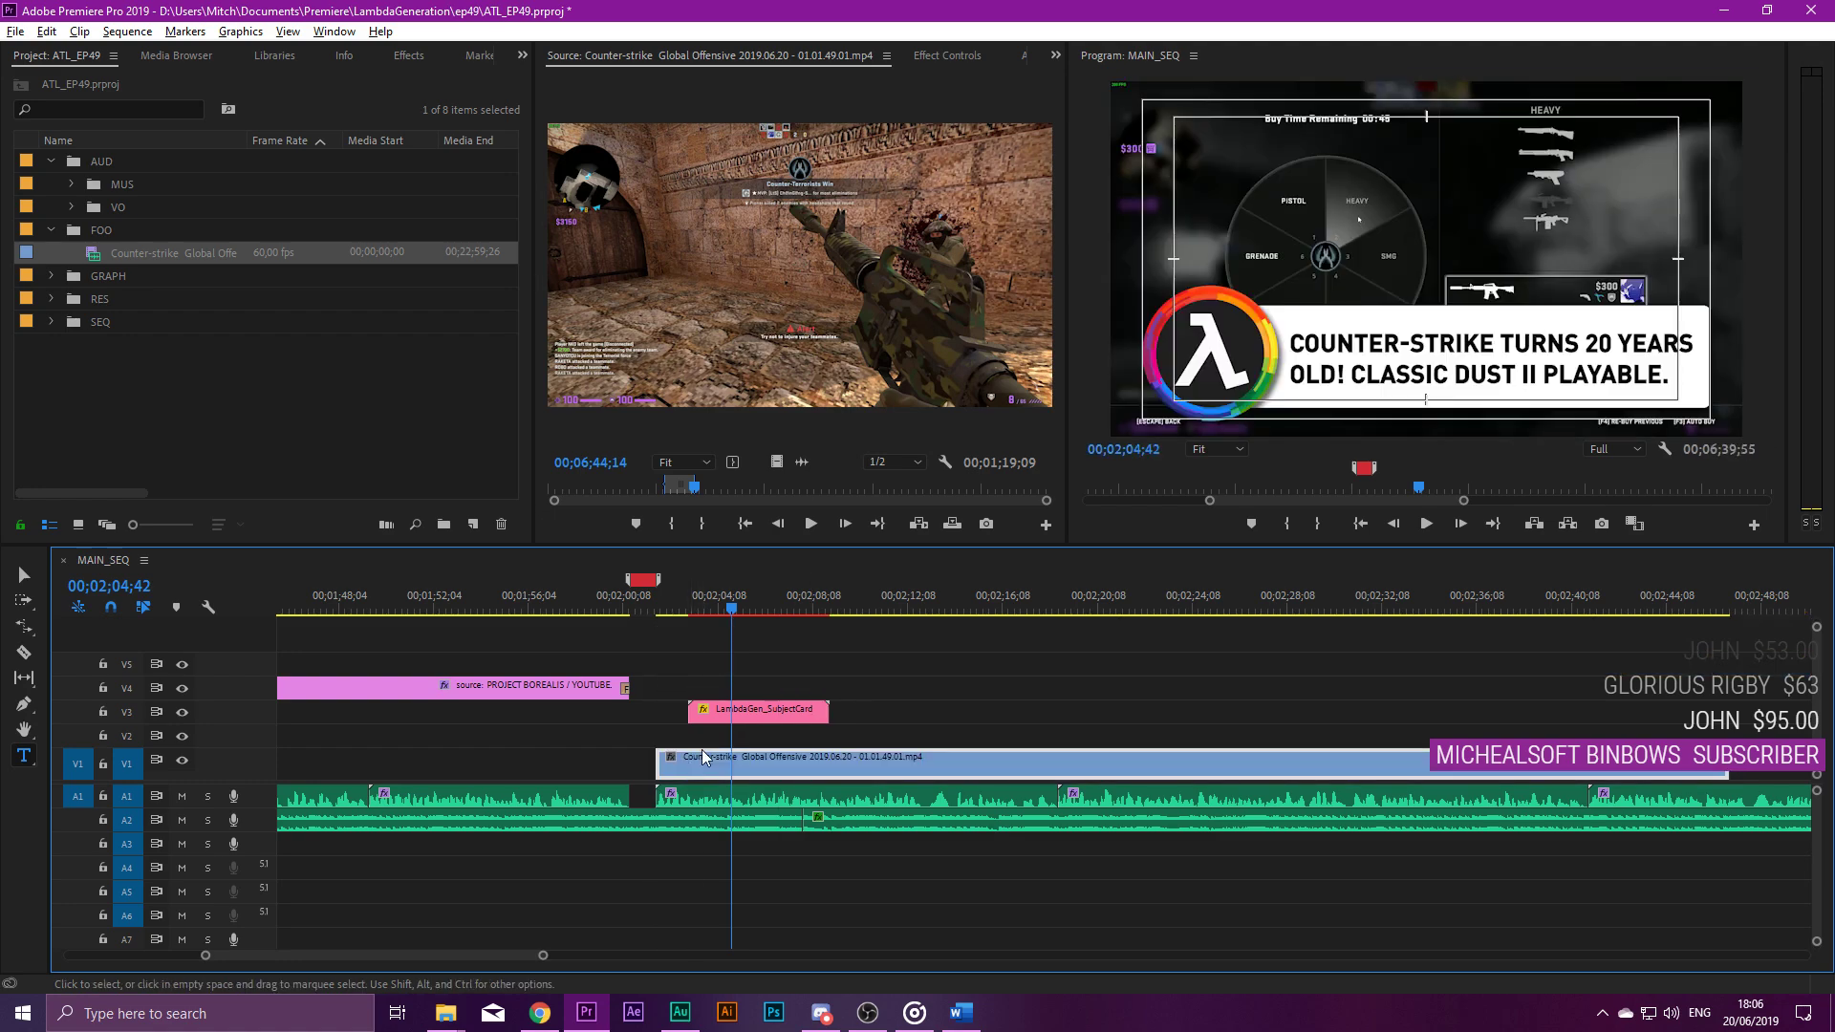
Extend the end of the Counter-strike clip on V1 to the start of the next voice-over section.
{"action": "scroll", "coordinate": [799, 752], "scroll_direction": "down", "scroll_amount": 4}
{"action": "scroll", "coordinate": [799, 752], "scroll_direction": "up", "scroll_amount": 4}
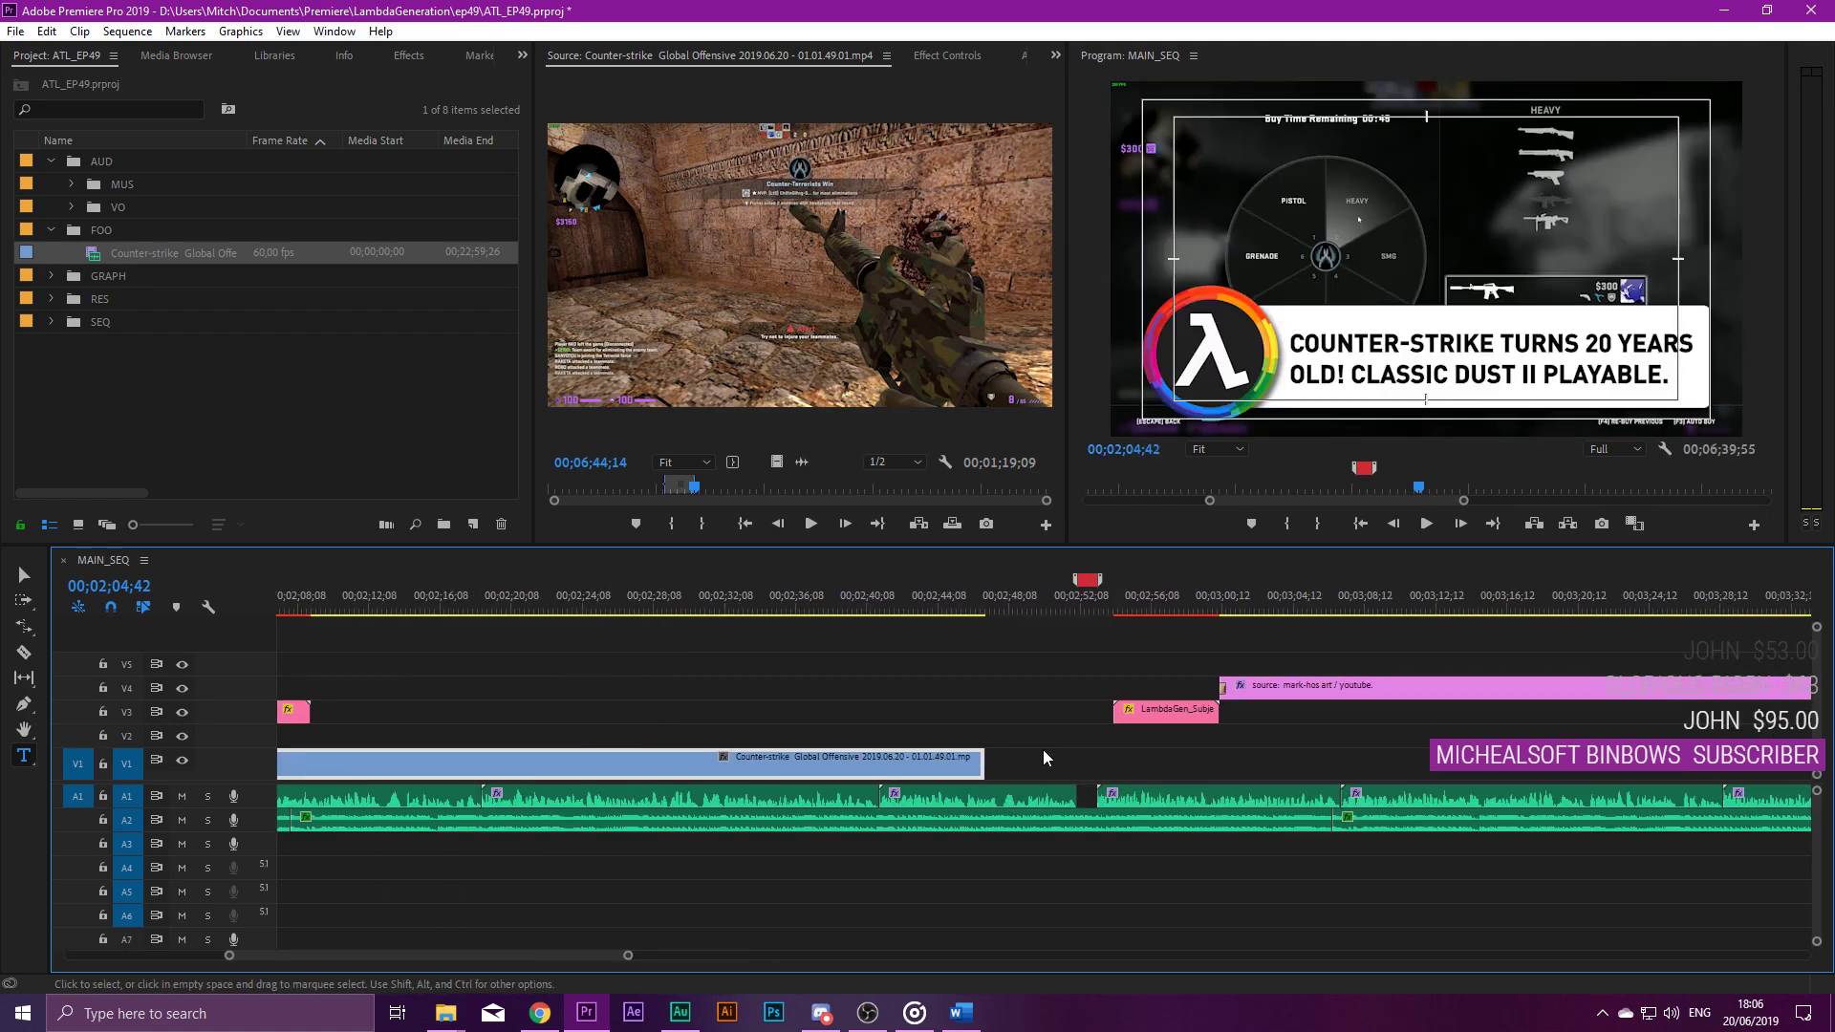
{"action": "scroll", "coordinate": [755, 721], "scroll_direction": "up", "scroll_amount": 3}
{"action": "left_click_drag", "start_coordinate": [1212, 765], "coordinate": [1325, 764]}
{"action": "scroll", "coordinate": [793, 688], "scroll_direction": "up", "scroll_amount": 4}
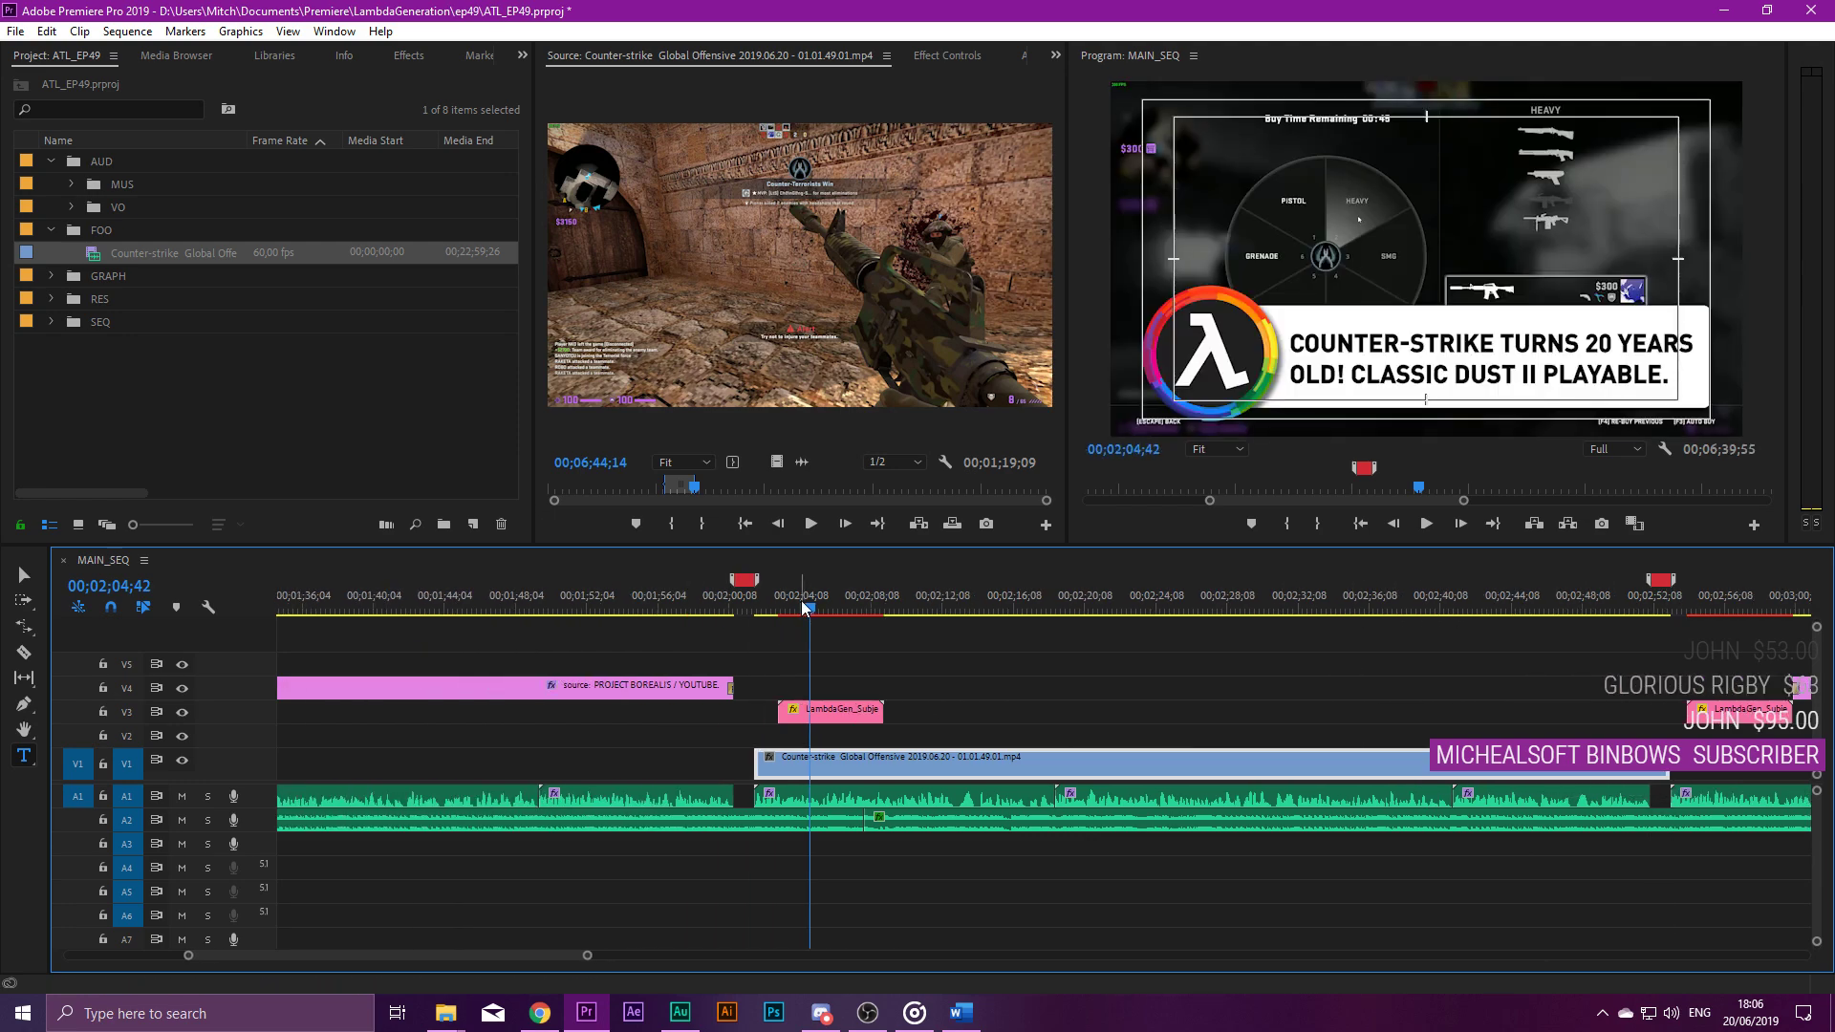
Play the Counter-strike section from its beginning and again from 00;02;10;32 to check the footage against the voice-over.
{"action": "left_click_drag", "start_coordinate": [810, 617], "coordinate": [768, 608]}
{"action": "key", "text": "space"}
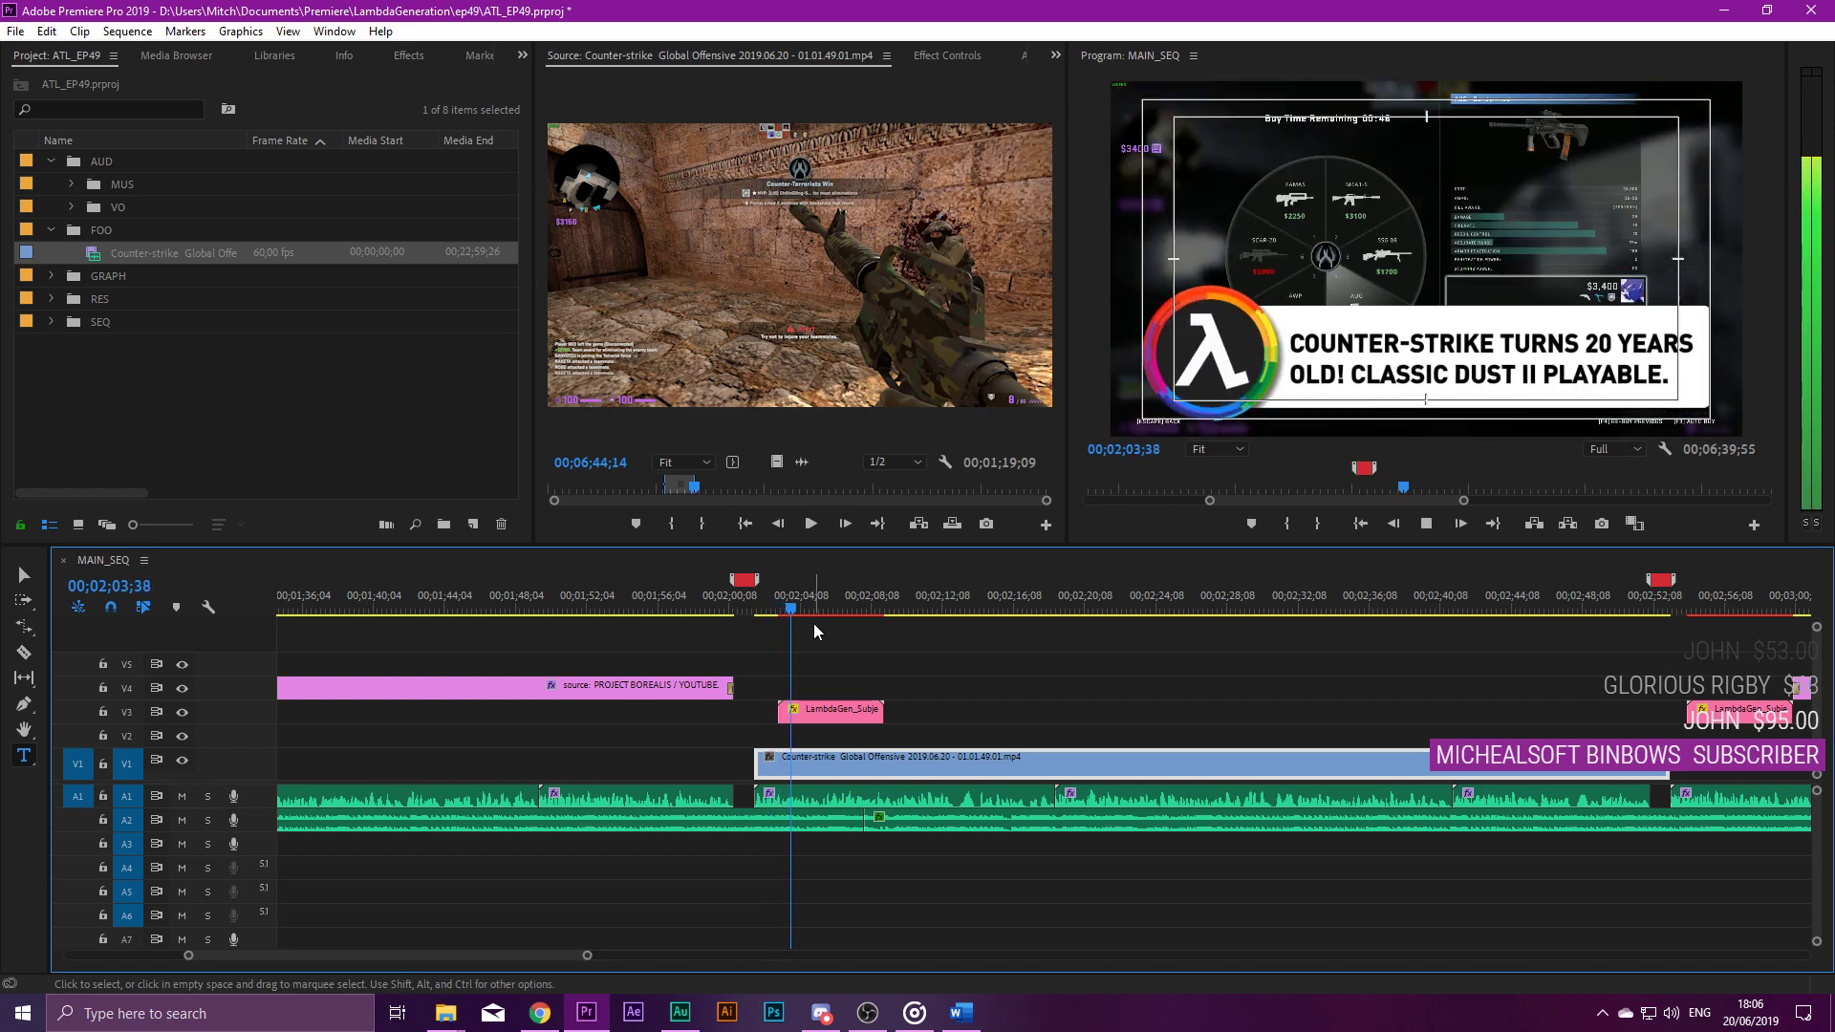
{"action": "key", "text": "space"}
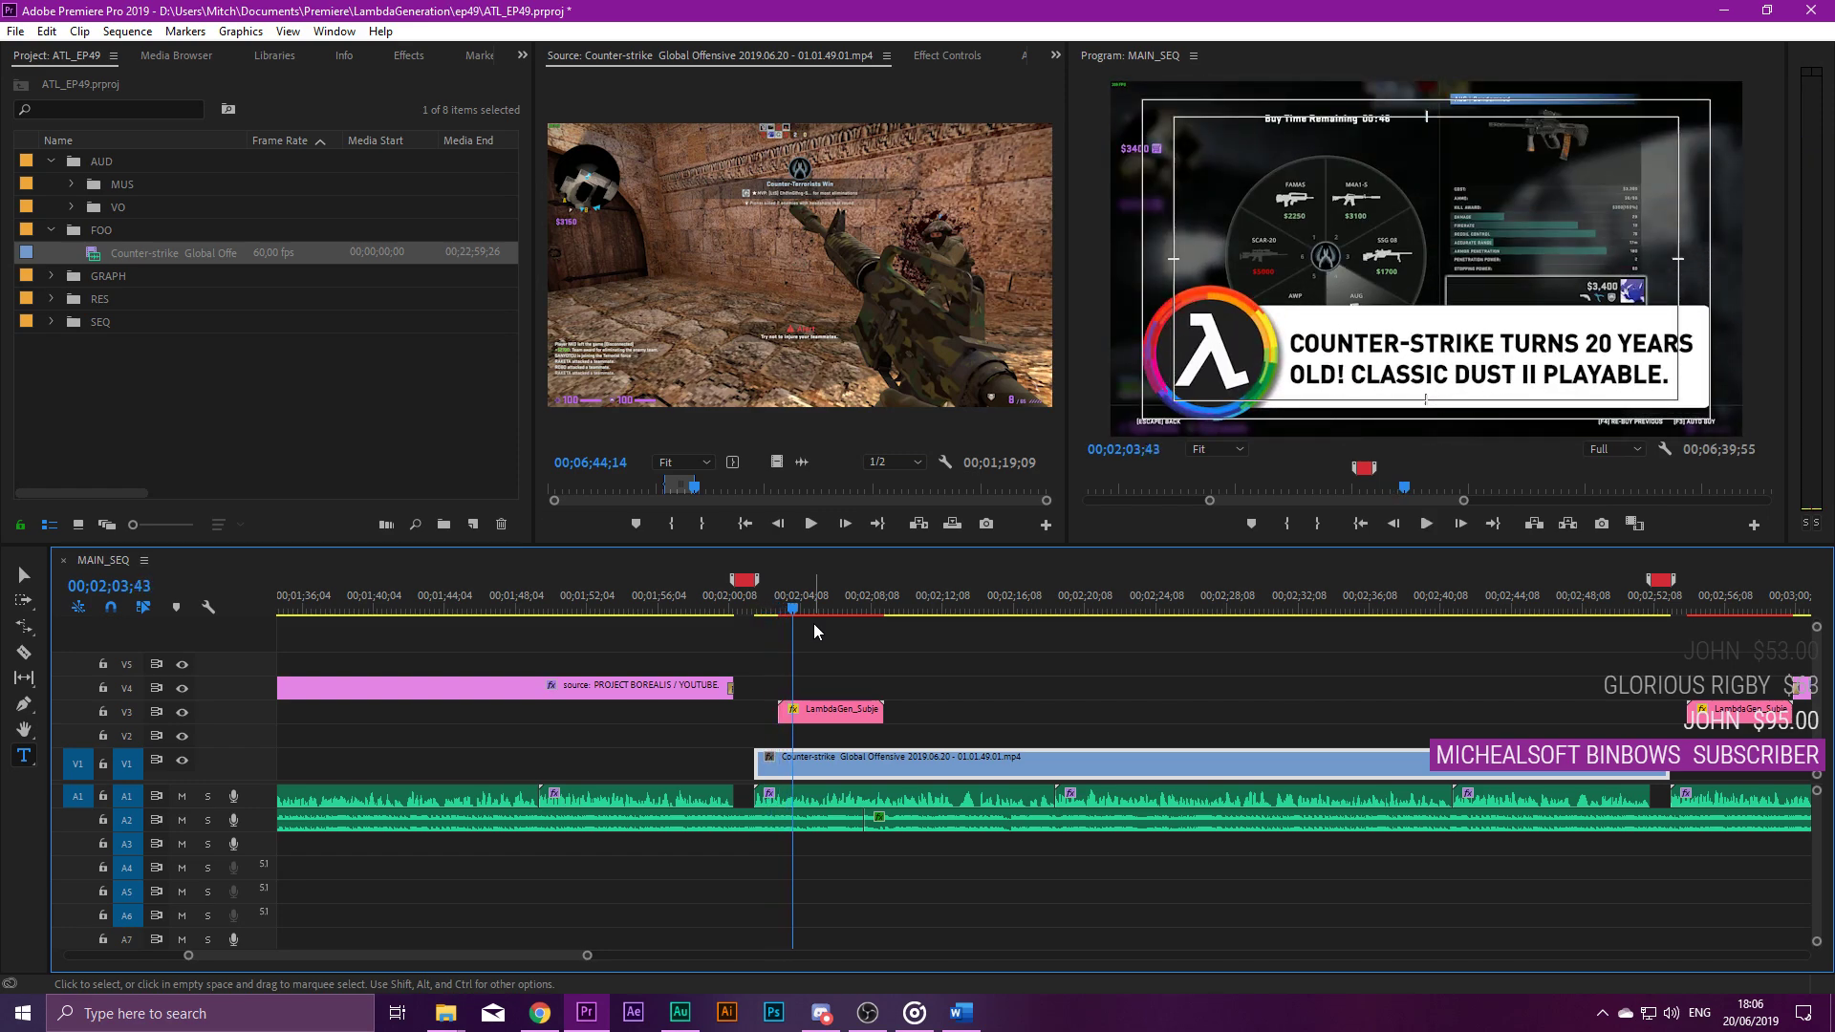
{"action": "left_click_drag", "start_coordinate": [798, 609], "coordinate": [916, 618]}
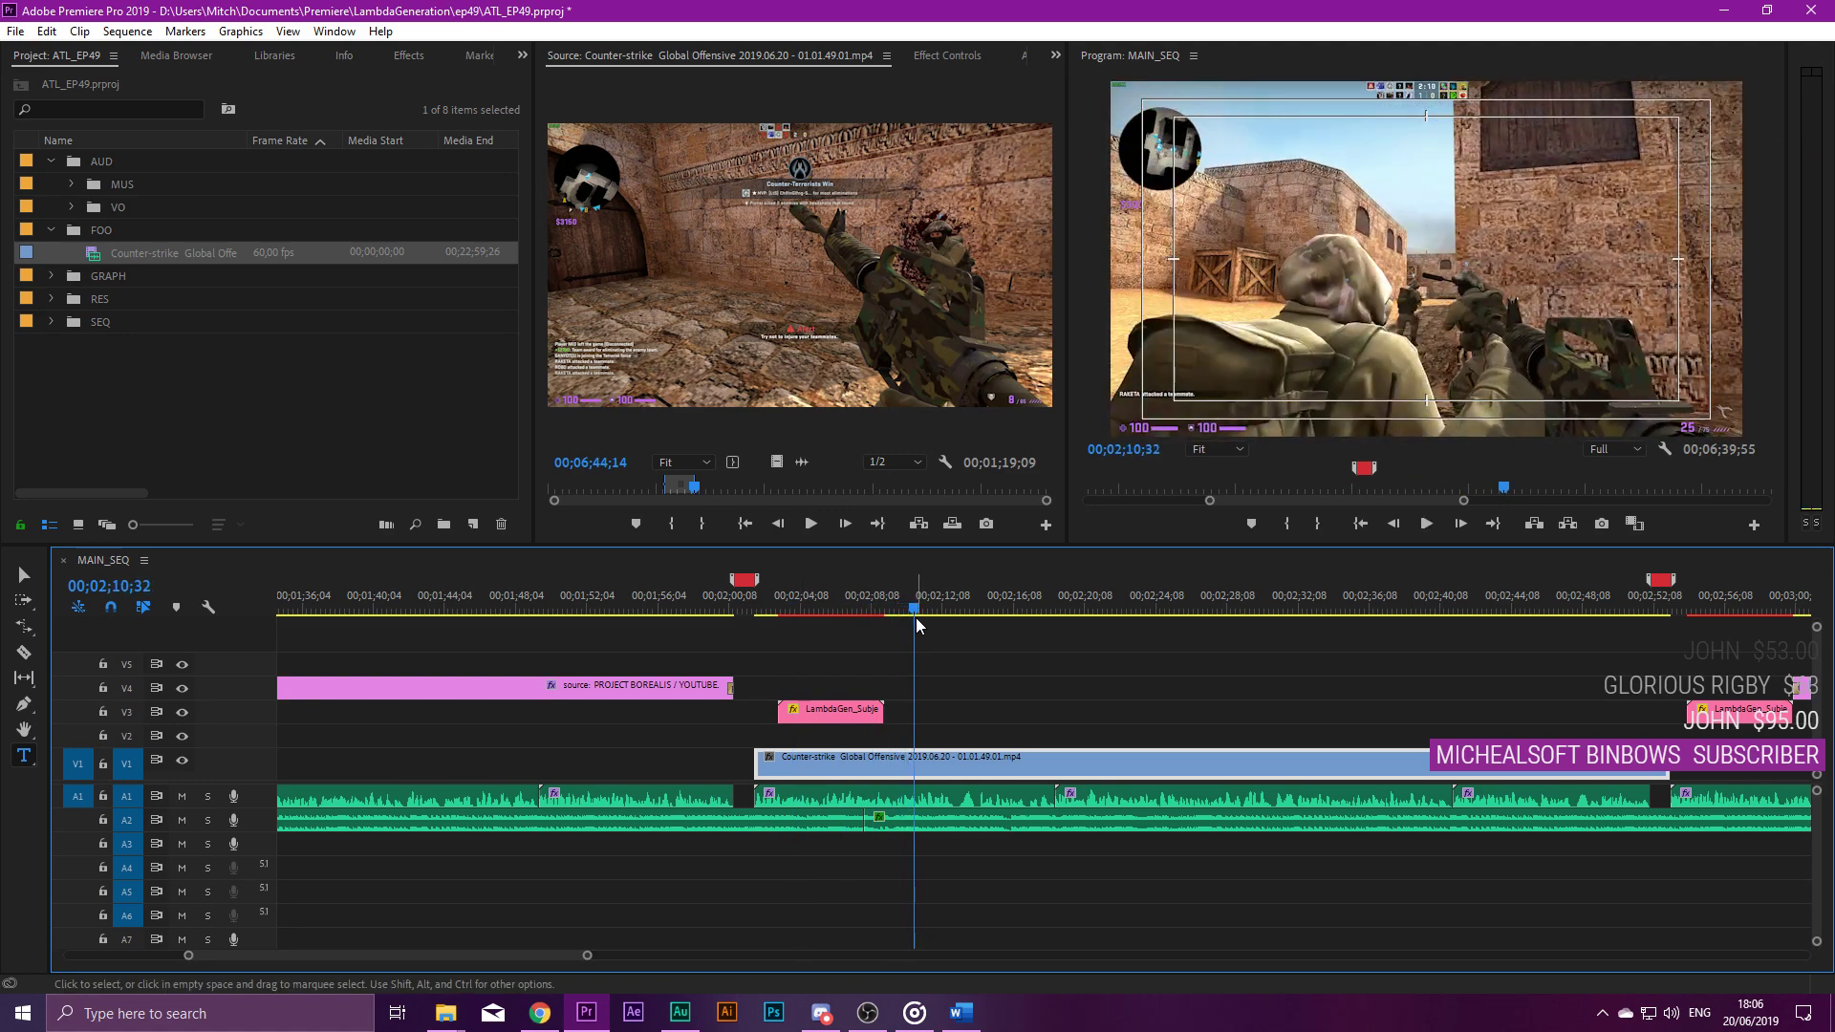
{"action": "key", "text": "space"}
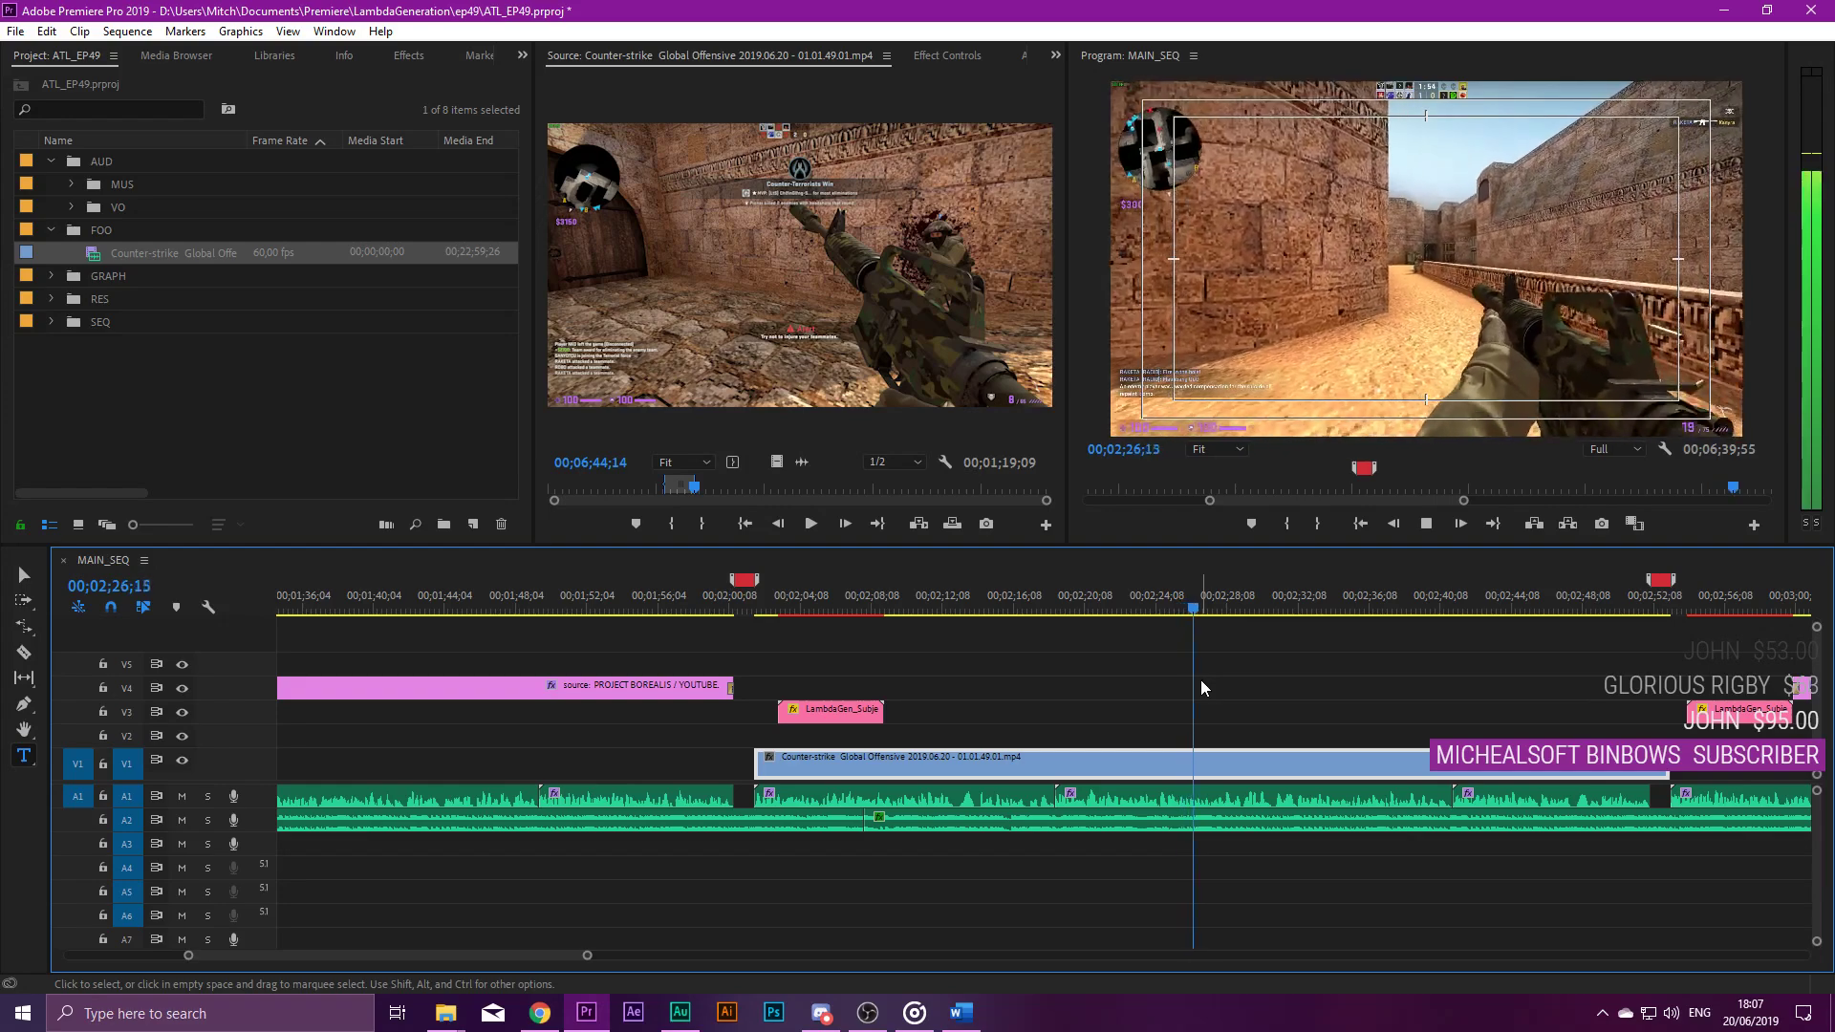
Split the V1 gameplay clip at about 00;02;23;47 and delete the part before the cut.
{"action": "left_click", "coordinate": [1204, 599]}
{"action": "left_click", "coordinate": [1150, 601]}
{"action": "key", "text": "c"}
{"action": "left_click", "coordinate": [1149, 762]}
{"action": "key", "text": "v"}
{"action": "left_click", "coordinate": [1167, 590]}
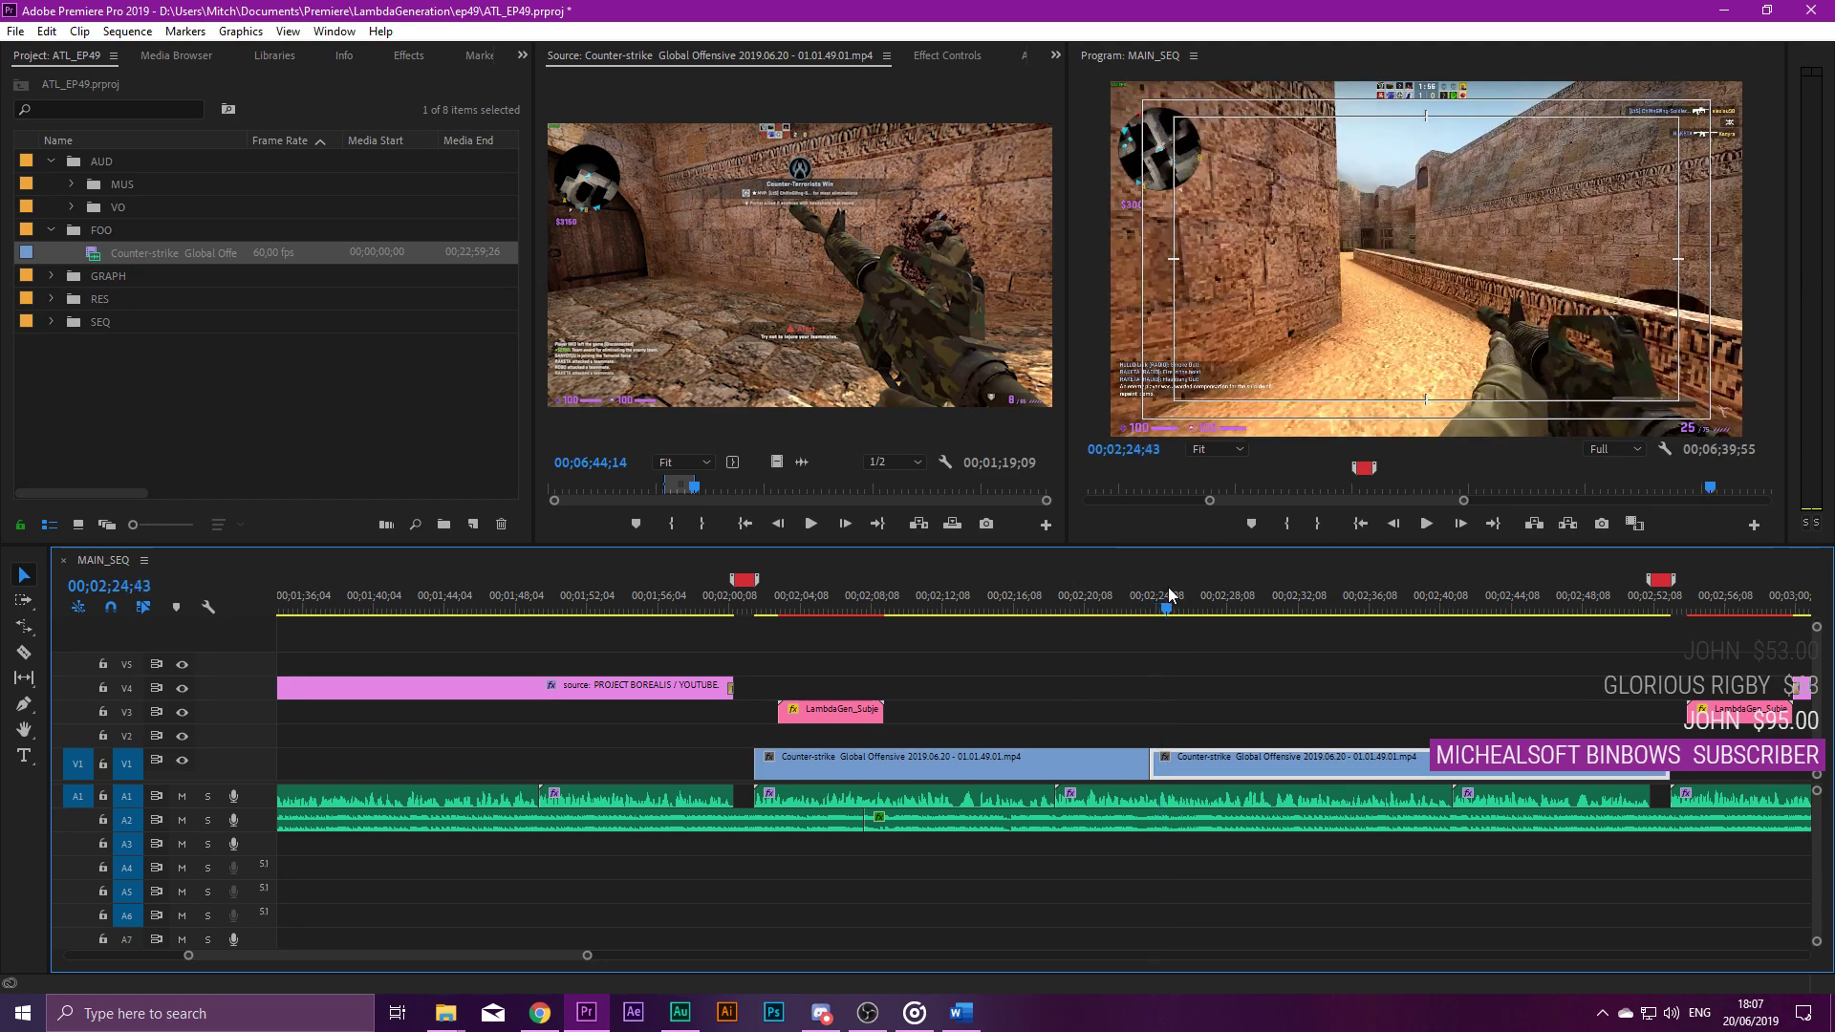
{"action": "left_click", "coordinate": [996, 759]}
{"action": "key", "text": "Delete"}
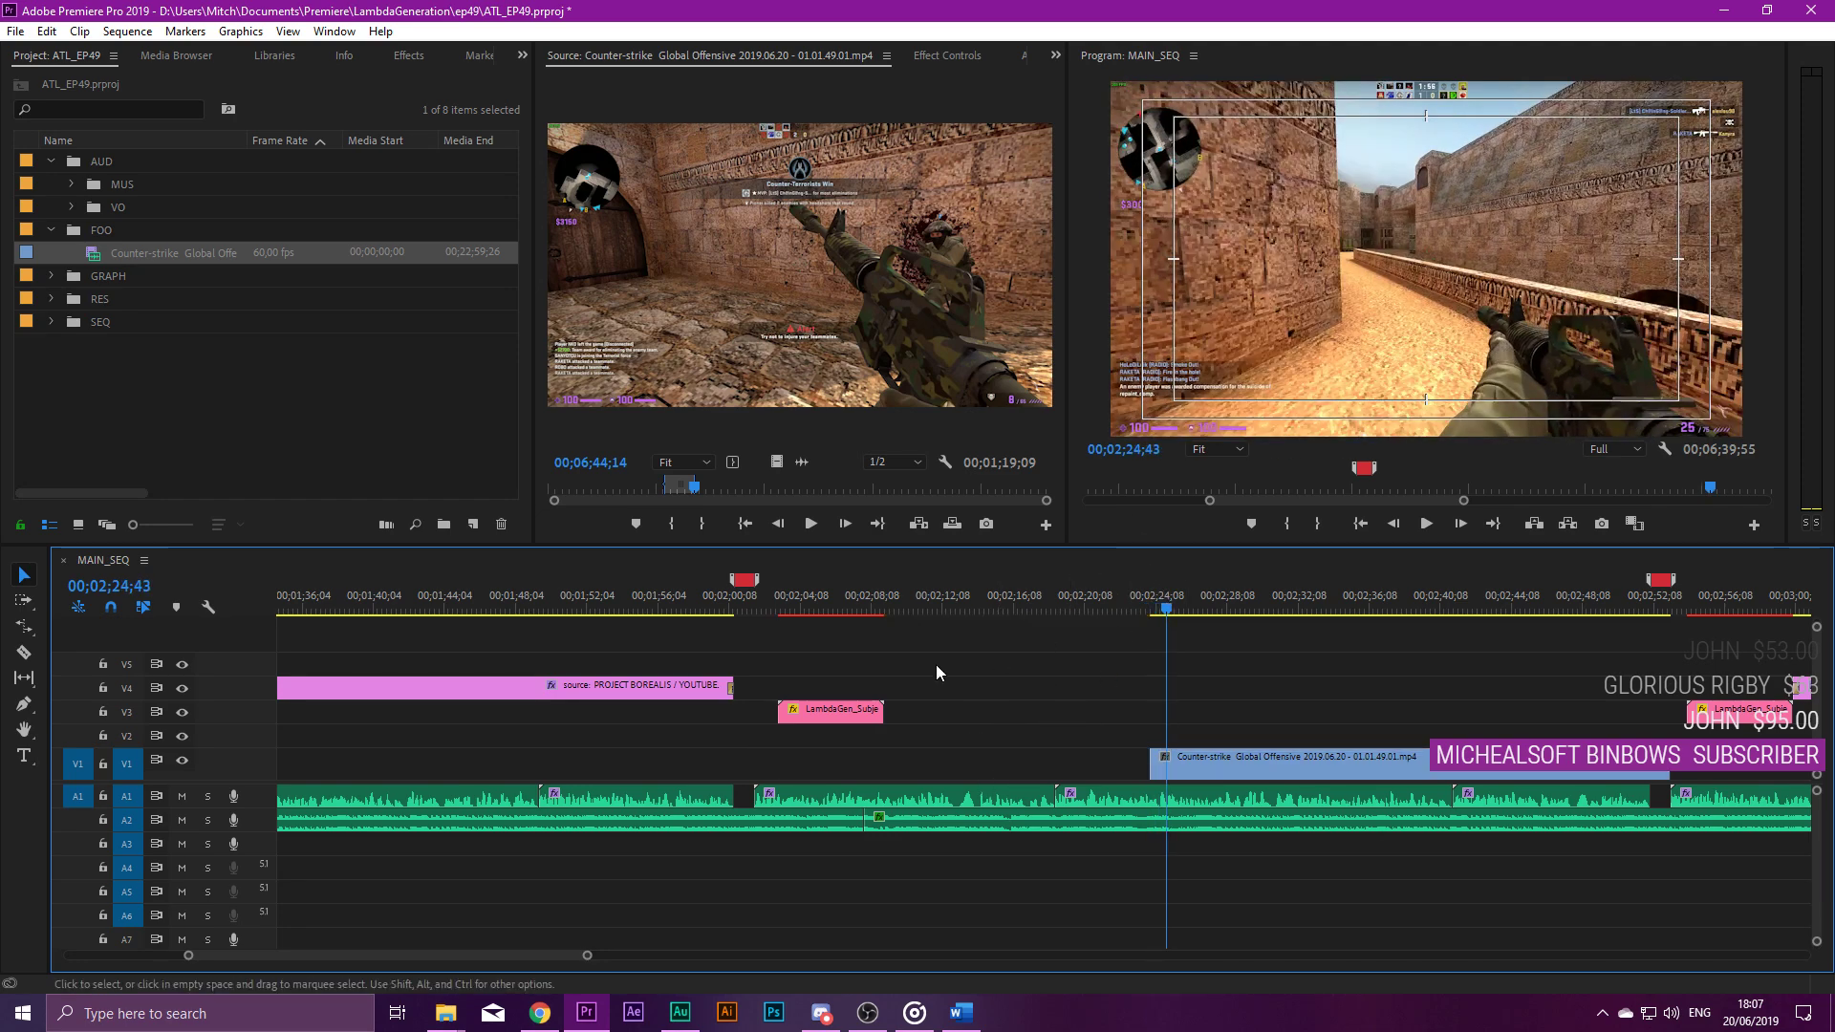
Mark a source In point at 00;11;19;11 and an Out point at 00;11;59;00 in the gameplay recording.
{"action": "left_click_drag", "start_coordinate": [695, 488], "coordinate": [780, 497]}
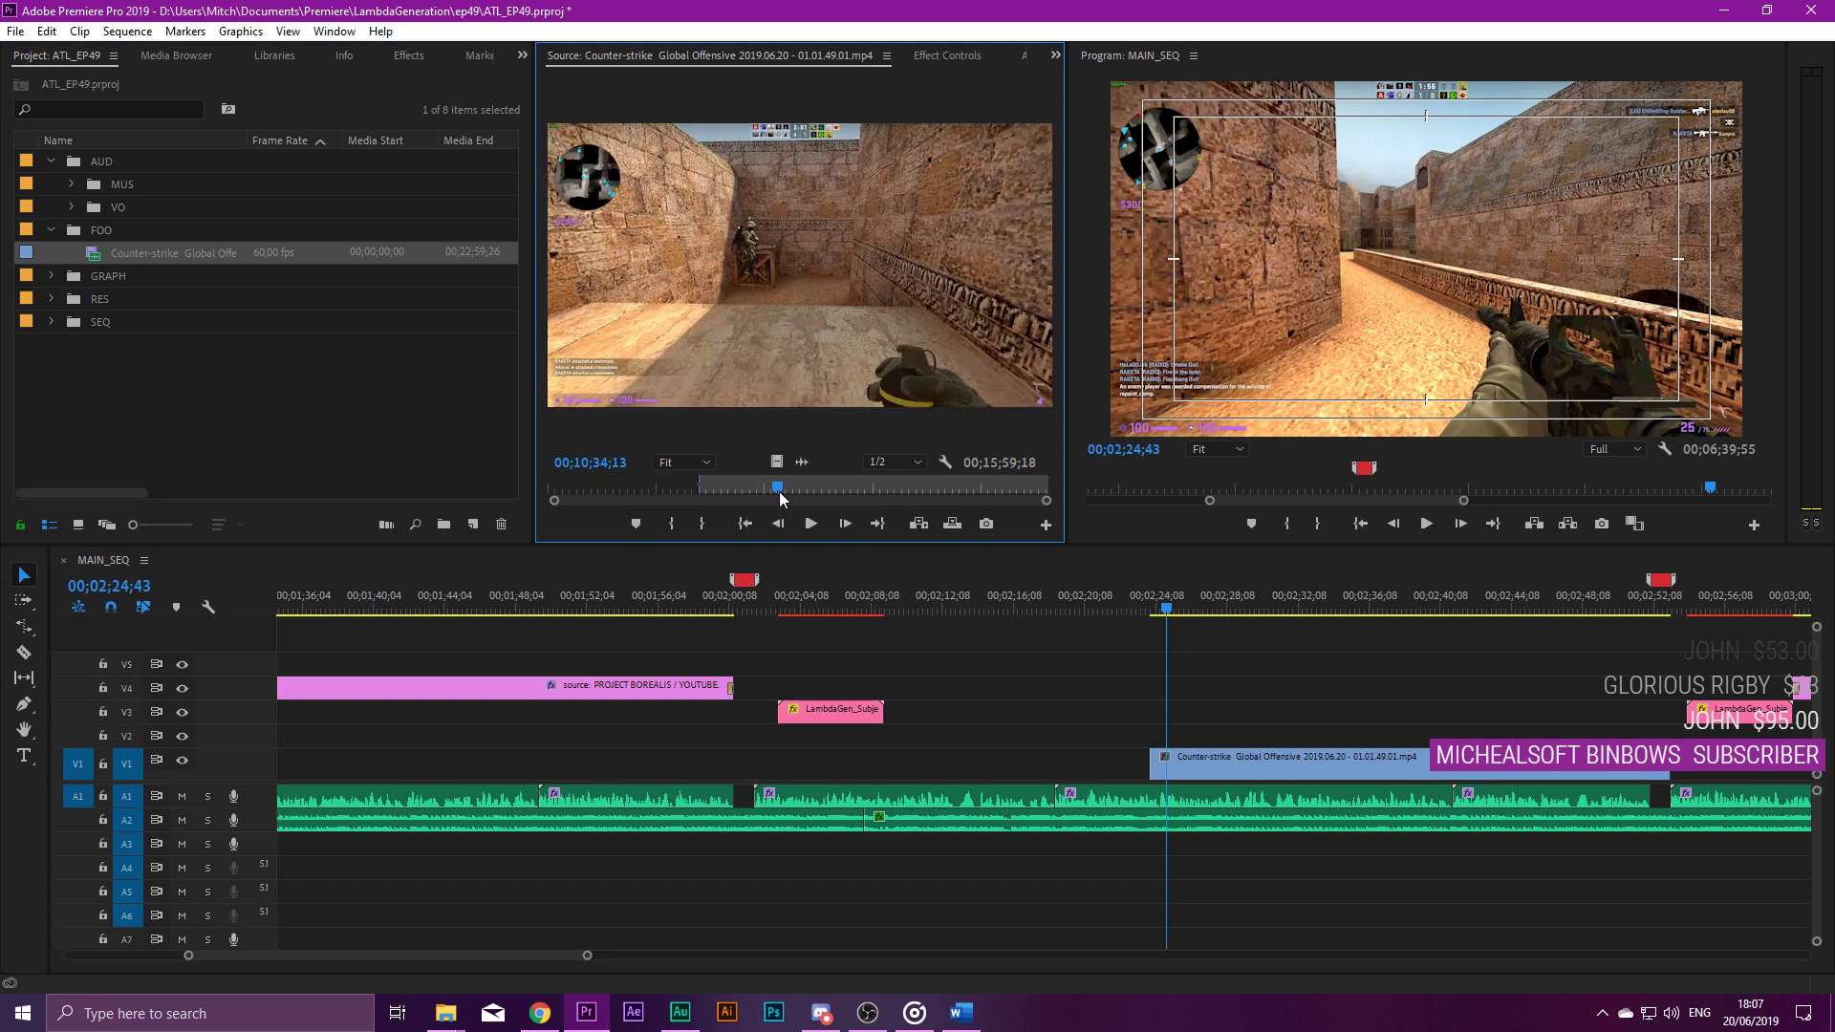
{"action": "mouse_move", "coordinate": [786, 498]}
{"action": "left_mouse_down"}
{"action": "mouse_move", "coordinate": [816, 488]}
{"action": "mouse_move", "coordinate": [791, 480]}
{"action": "left_mouse_up"}
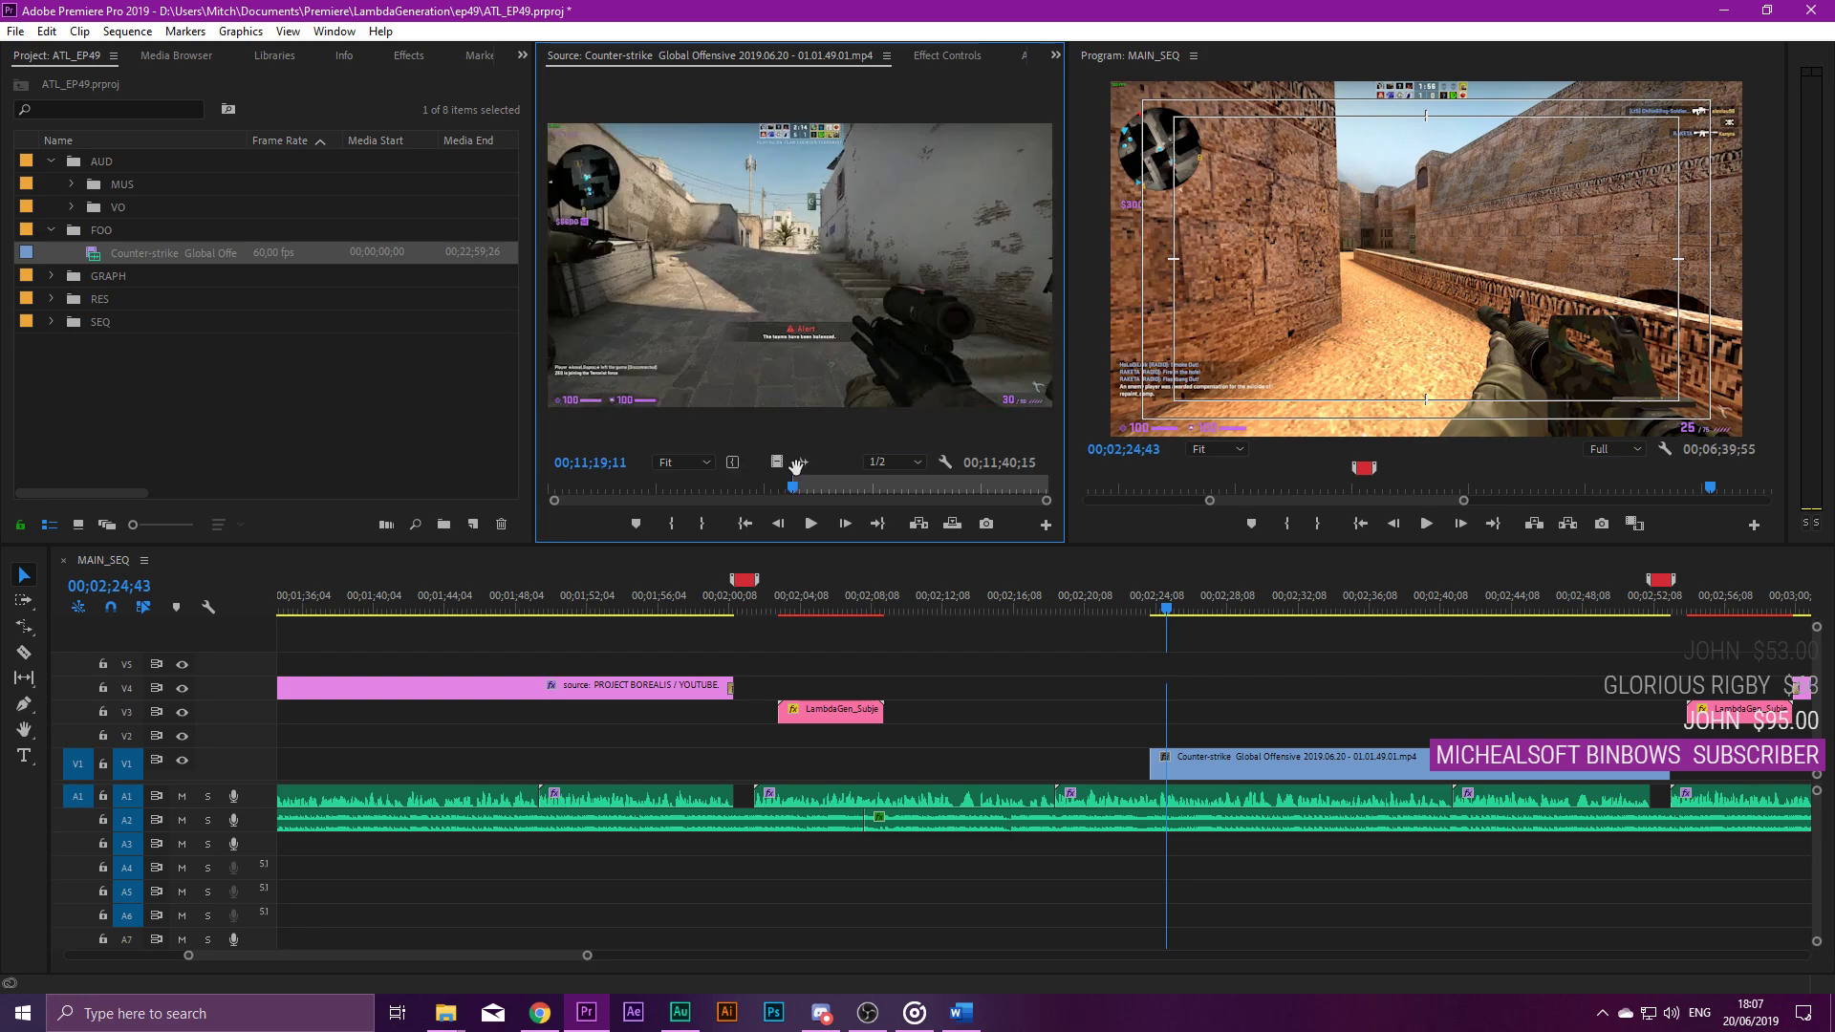
{"action": "left_click_drag", "start_coordinate": [801, 491], "coordinate": [813, 481]}
{"action": "key", "text": "o"}
Fill the V1 gap under the Counter-Strike title card with the marked gameplay range, ending at the following clip, and delete its audio.
{"action": "left_click_drag", "start_coordinate": [140, 254], "coordinate": [755, 687]}
{"action": "left_click_drag", "start_coordinate": [1460, 688], "coordinate": [1105, 811]}
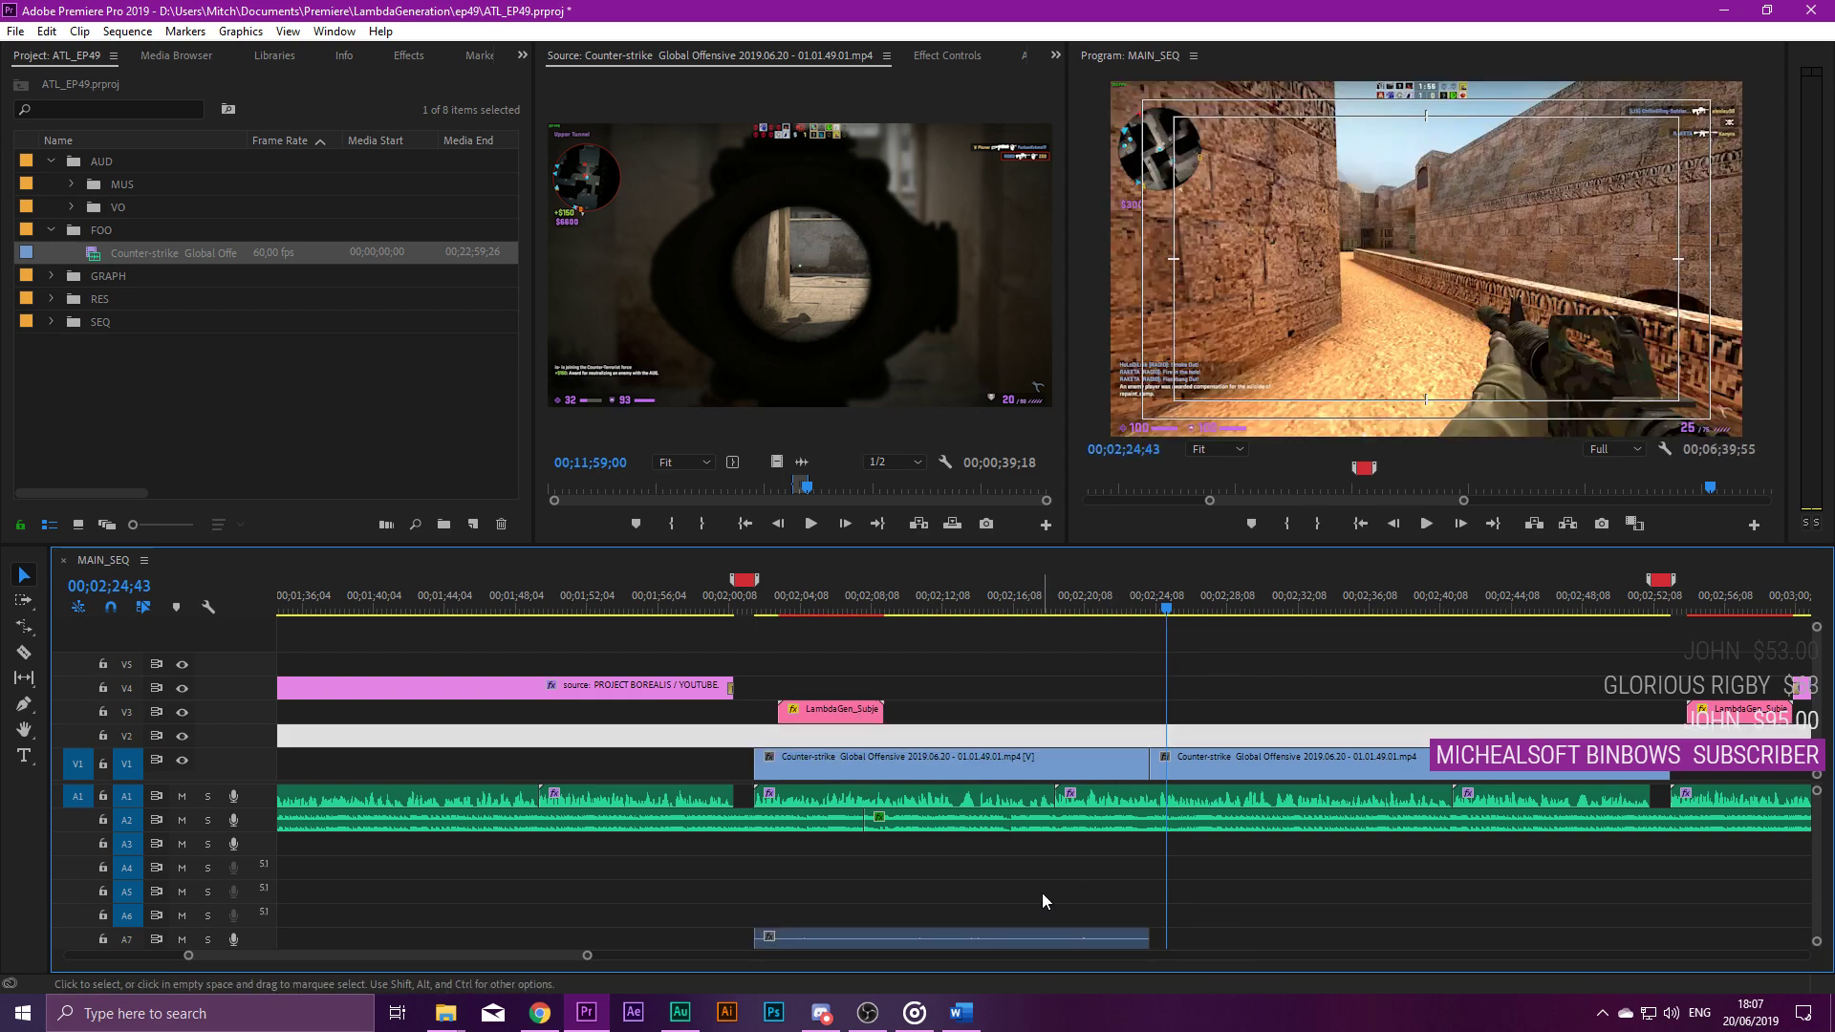
{"action": "left_click", "coordinate": [1063, 938]}
{"action": "key", "text": "Delete"}
Play the section from its start, add a blue INSERT BLOGPOST marker at 00;02;21;56 and stretch it to the cut on V1.
{"action": "left_click", "coordinate": [751, 604]}
{"action": "key", "text": "space"}
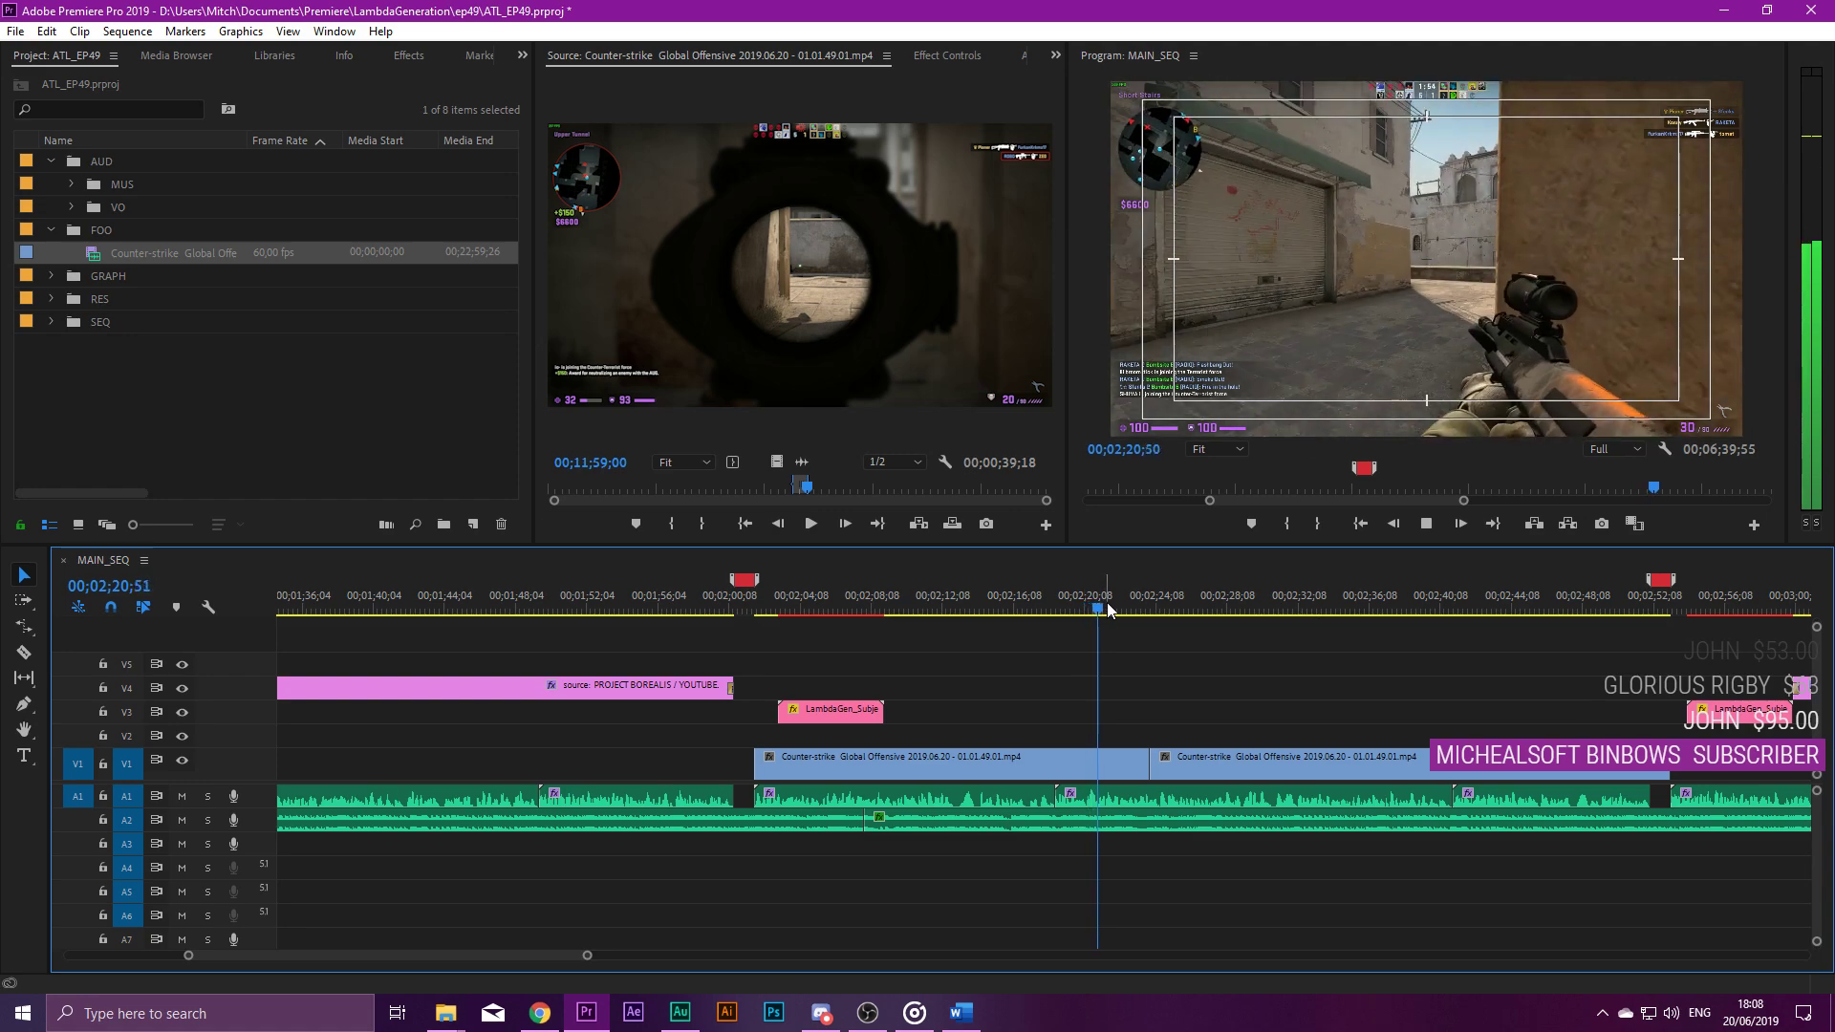
{"action": "key", "text": "space"}
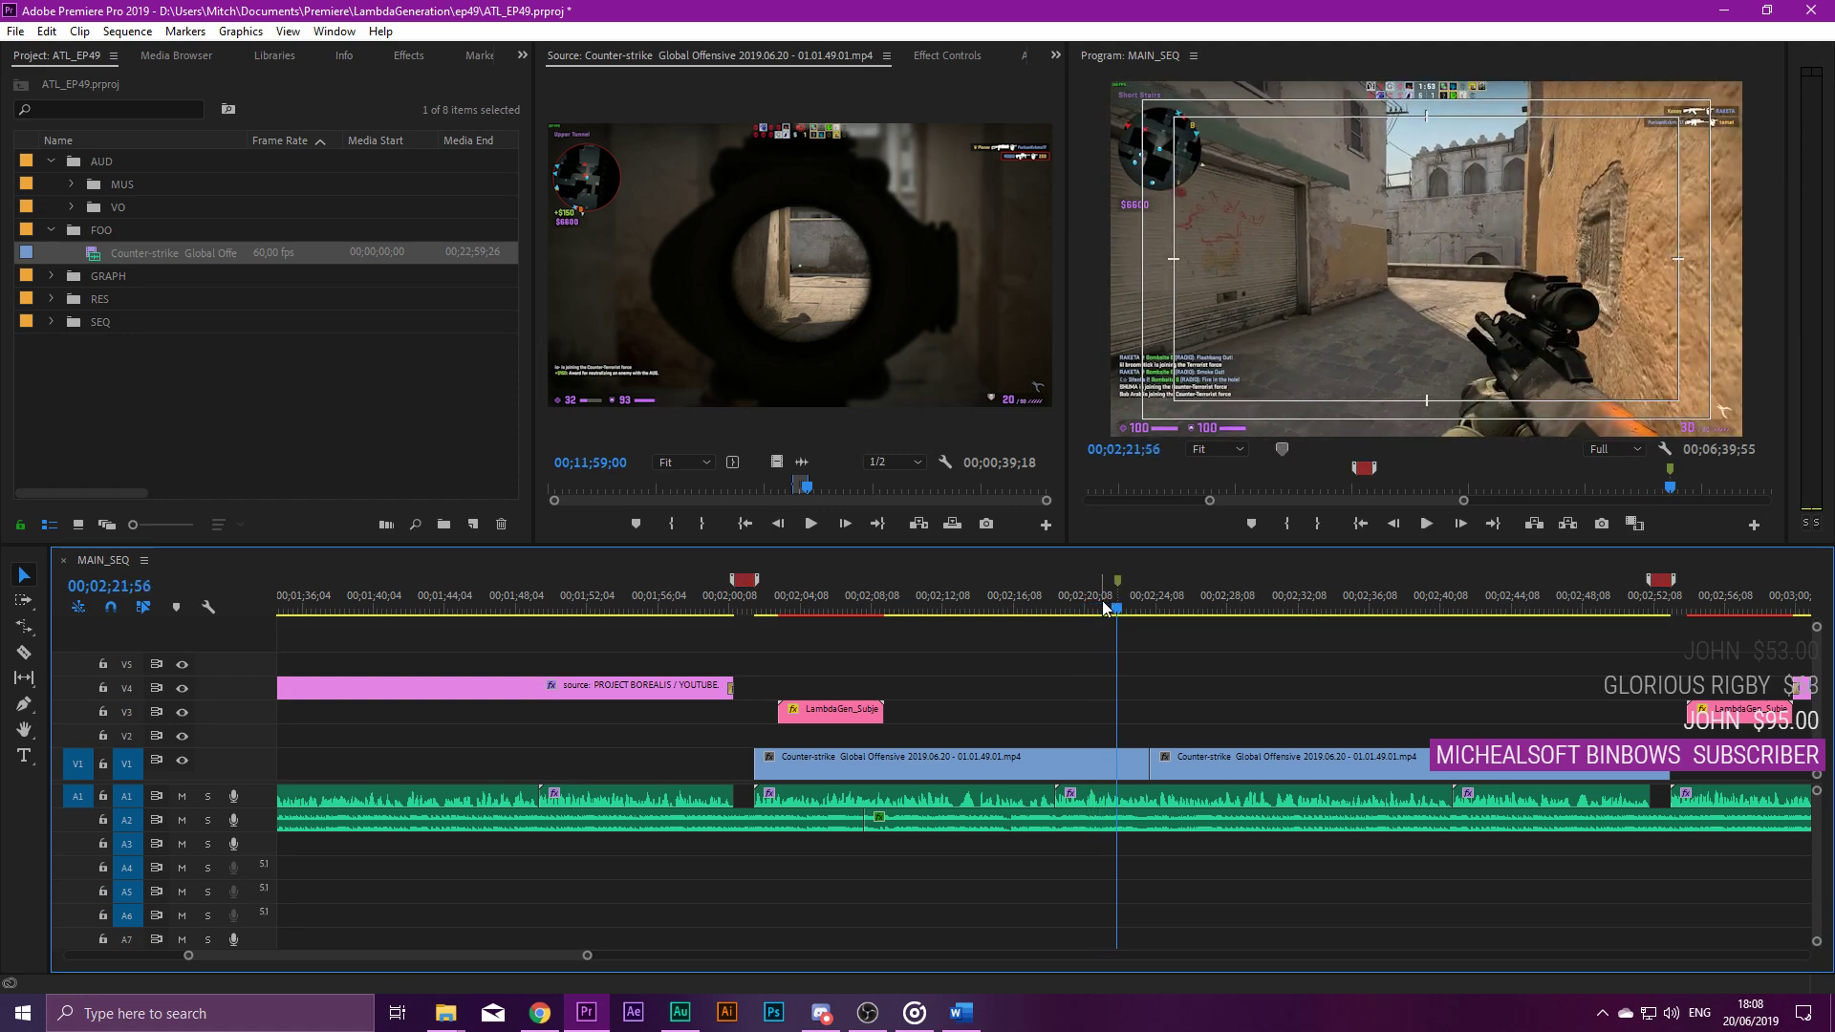
{"action": "double_click", "coordinate": [1122, 581]}
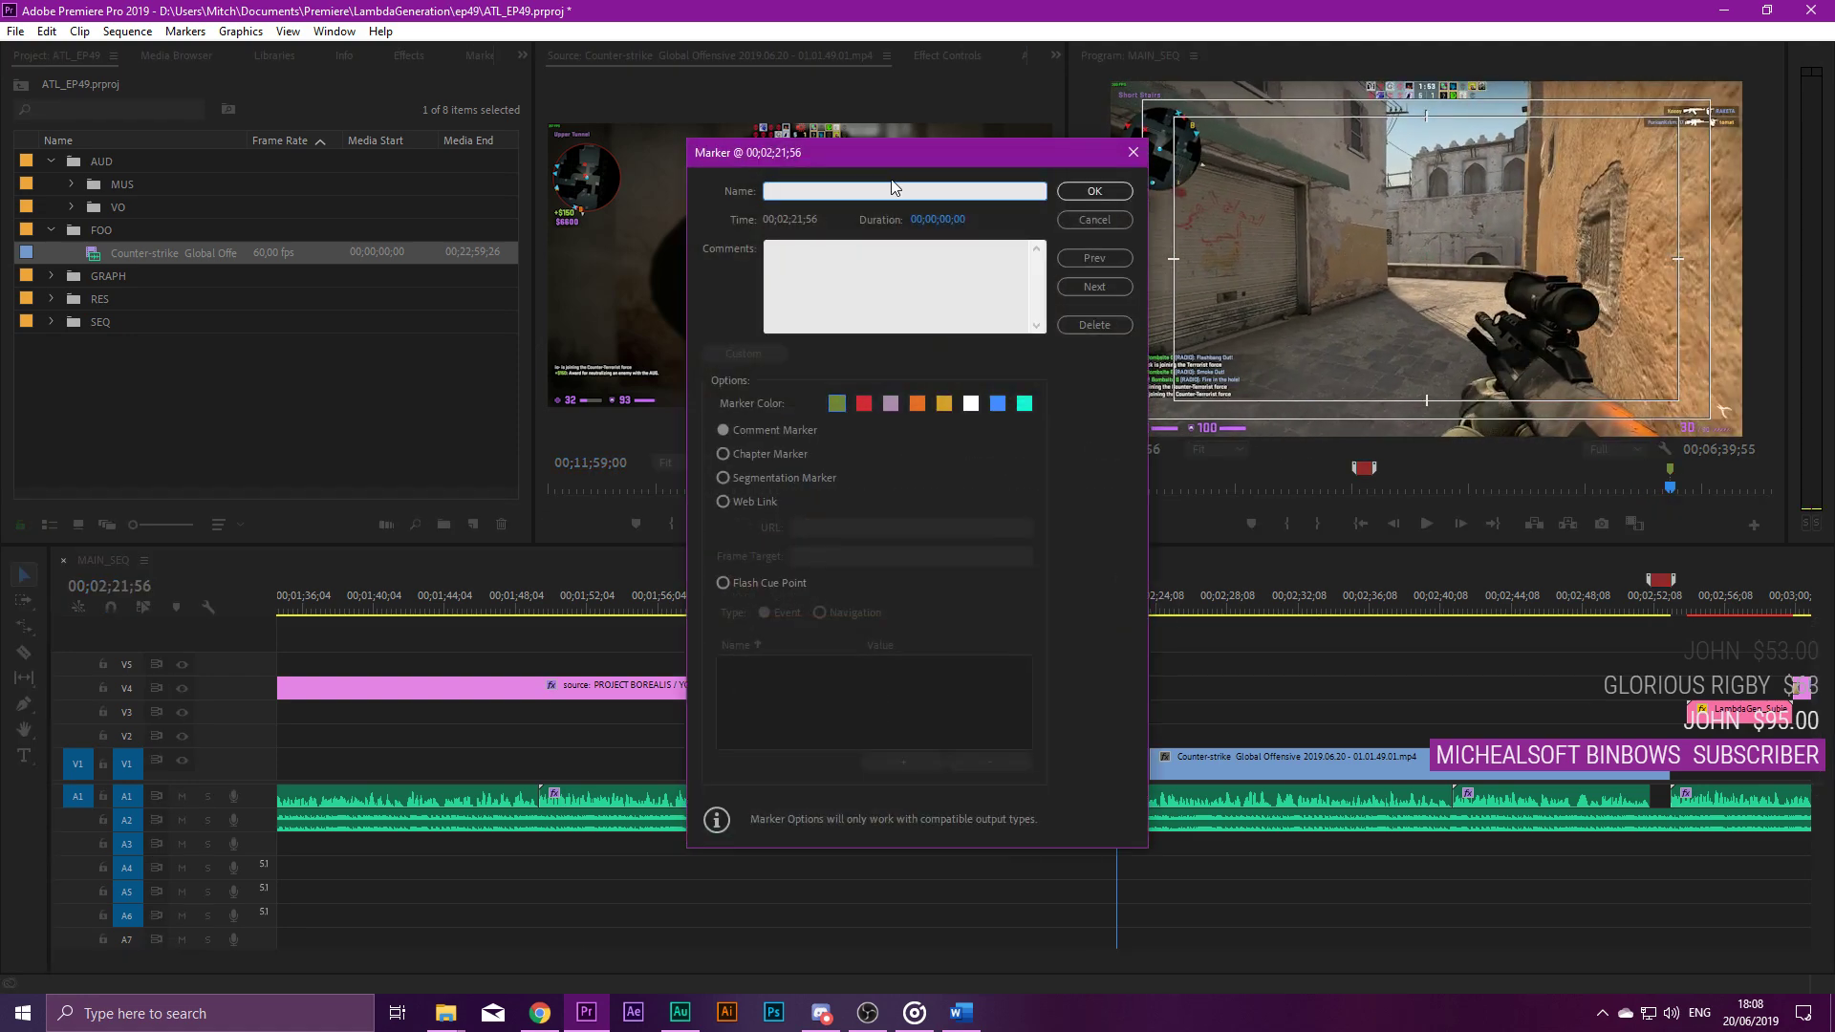
{"action": "left_click", "coordinate": [1001, 405]}
{"action": "left_click", "coordinate": [1093, 189]}
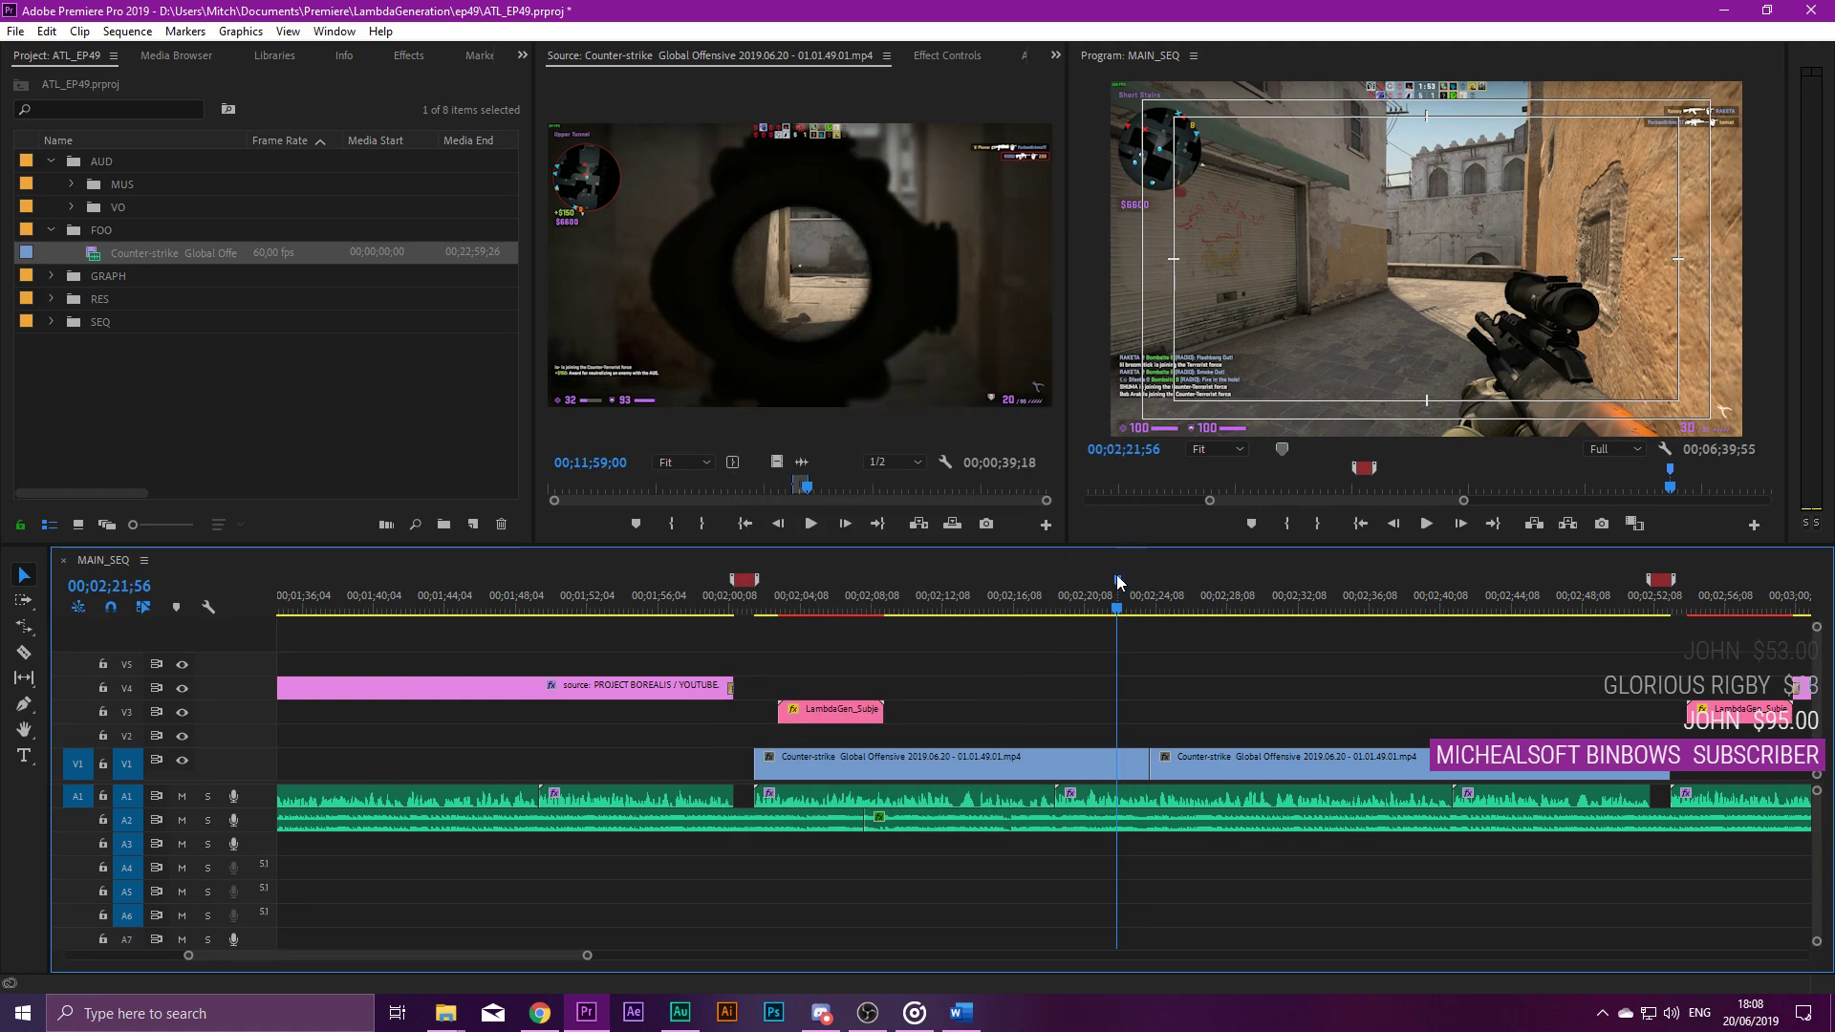
{"action": "left_click_drag", "start_coordinate": [1121, 590], "coordinate": [1154, 588]}
Play the gameplay across the cut between the two V1 clips near the end of the INSERT BLOGPOST marker.
{"action": "left_click", "coordinate": [1089, 600]}
{"action": "key", "text": "space"}
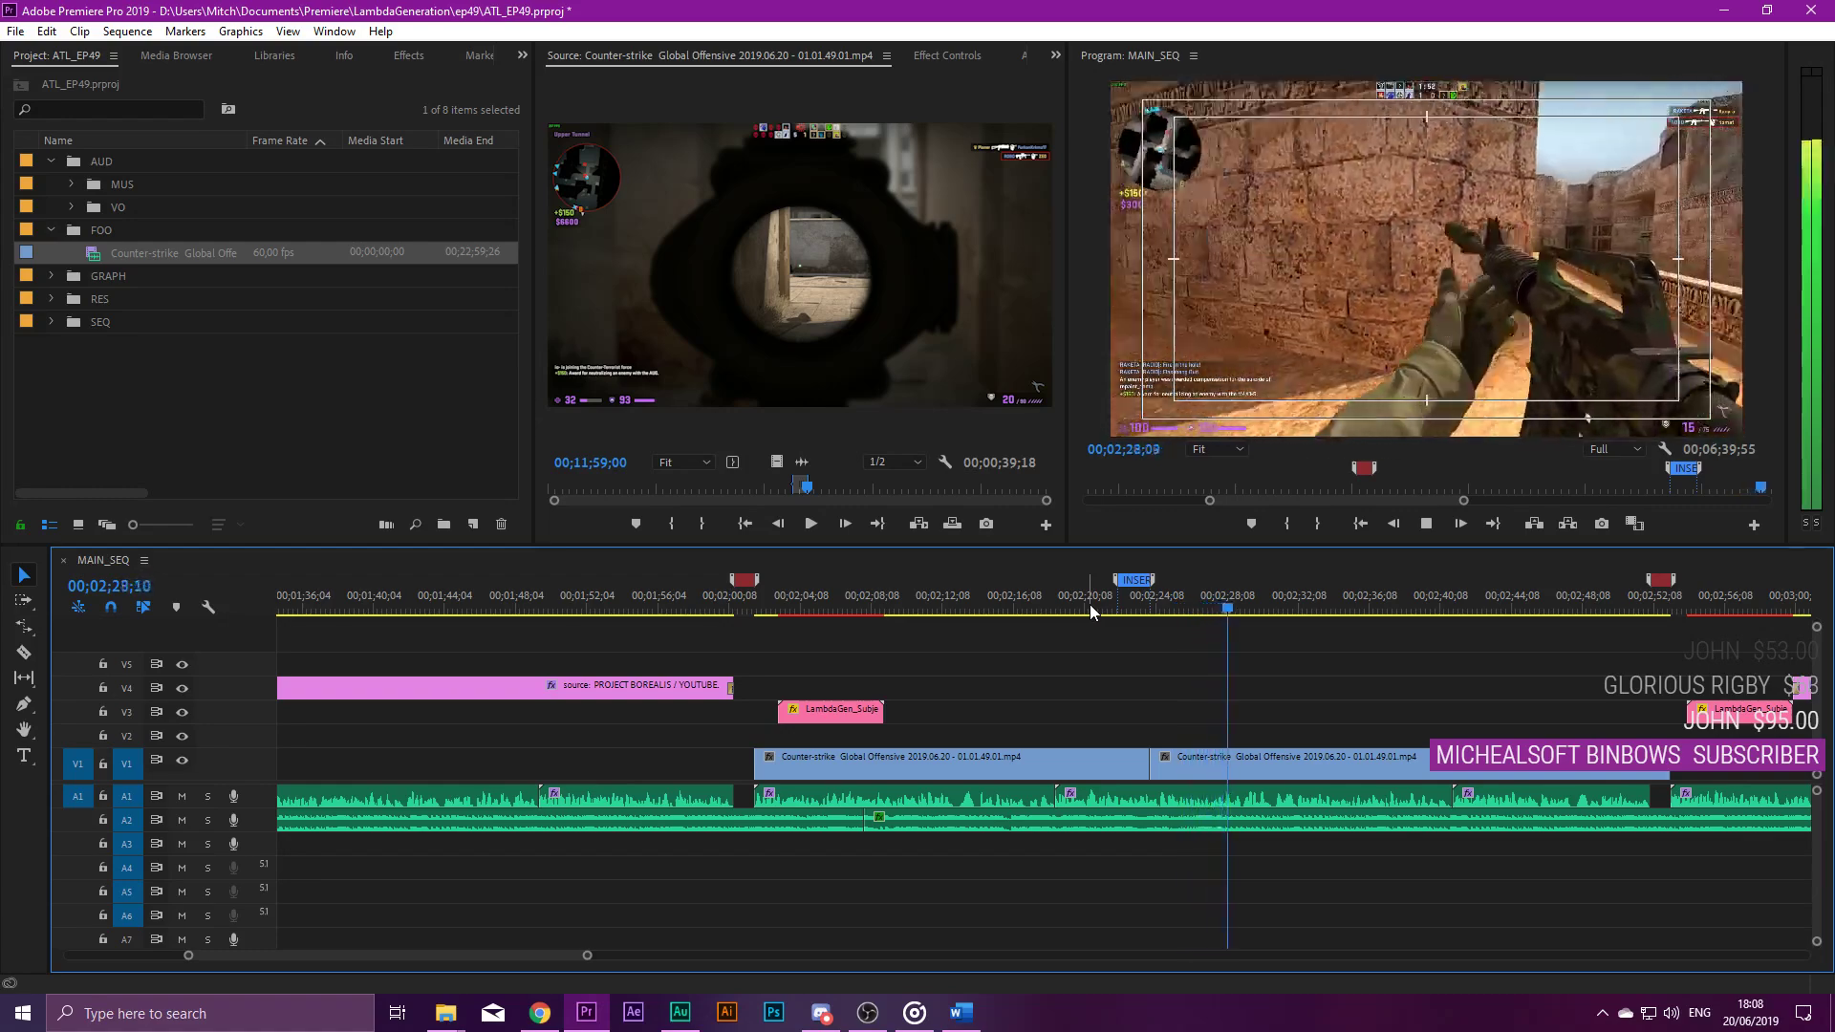
{"action": "key", "text": "minus"}
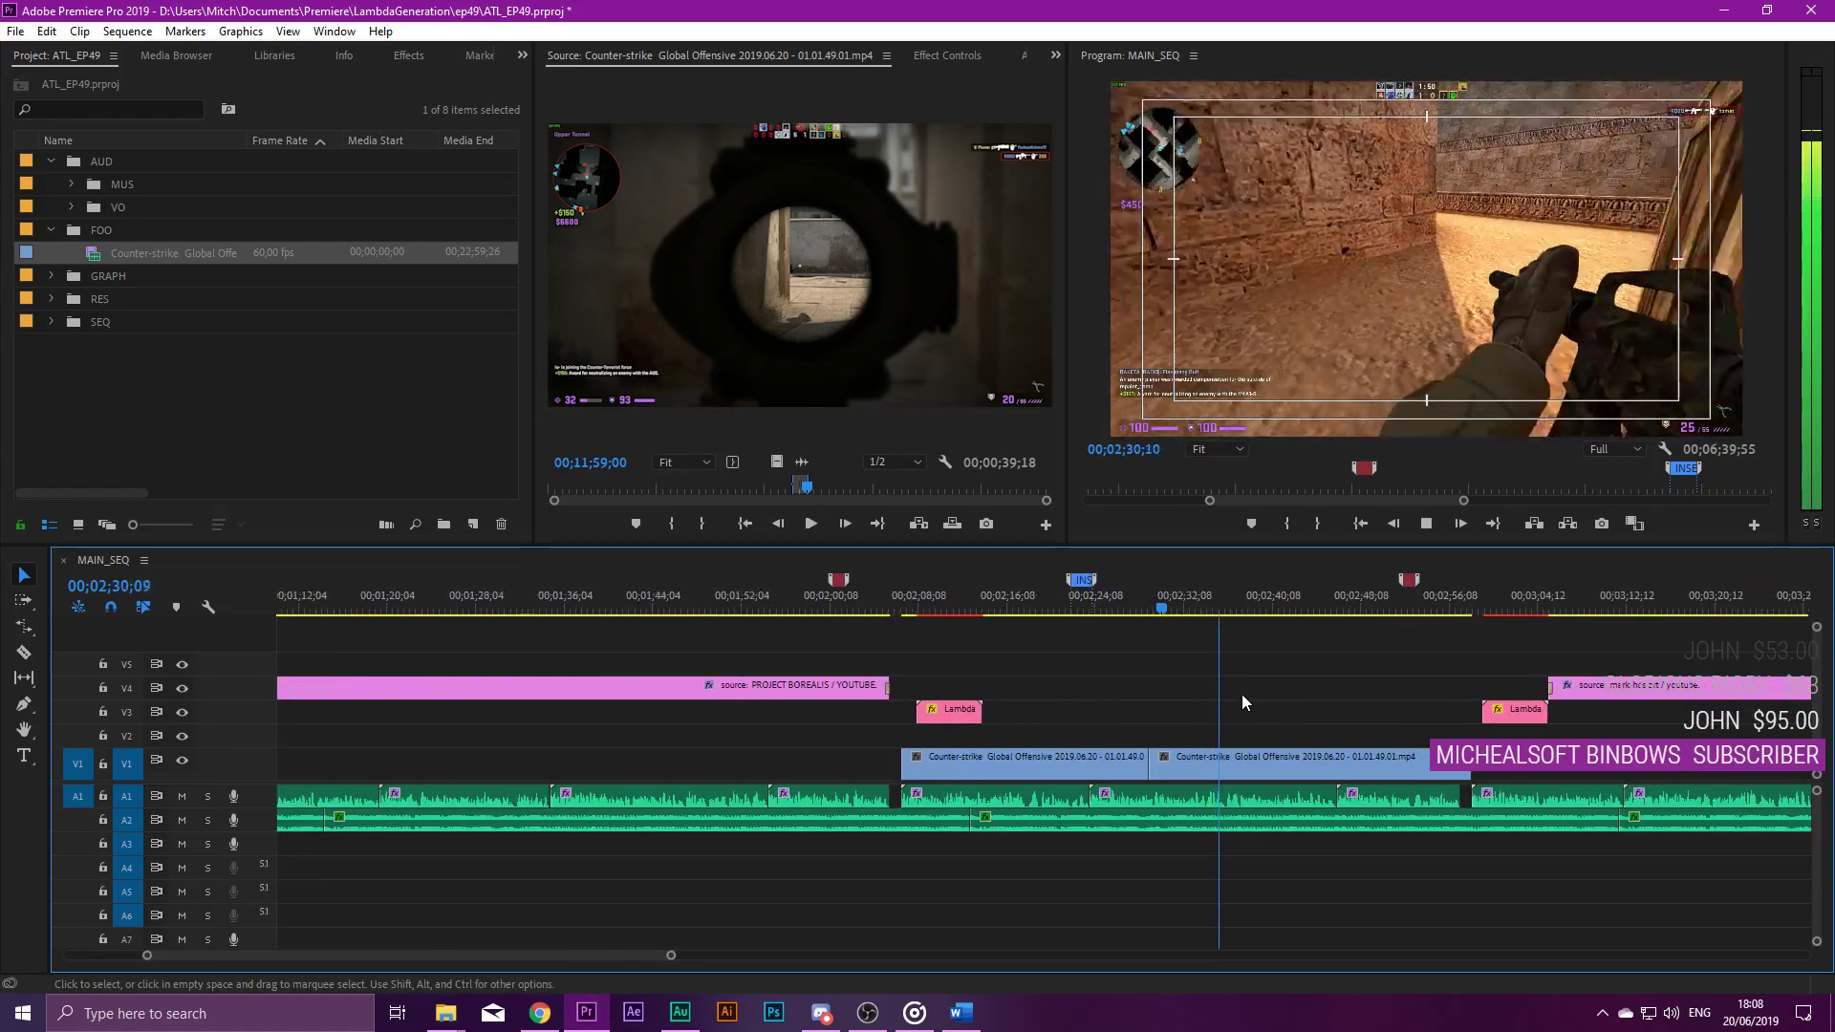
{"action": "key", "text": "equal"}
{"action": "left_click", "coordinate": [829, 601]}
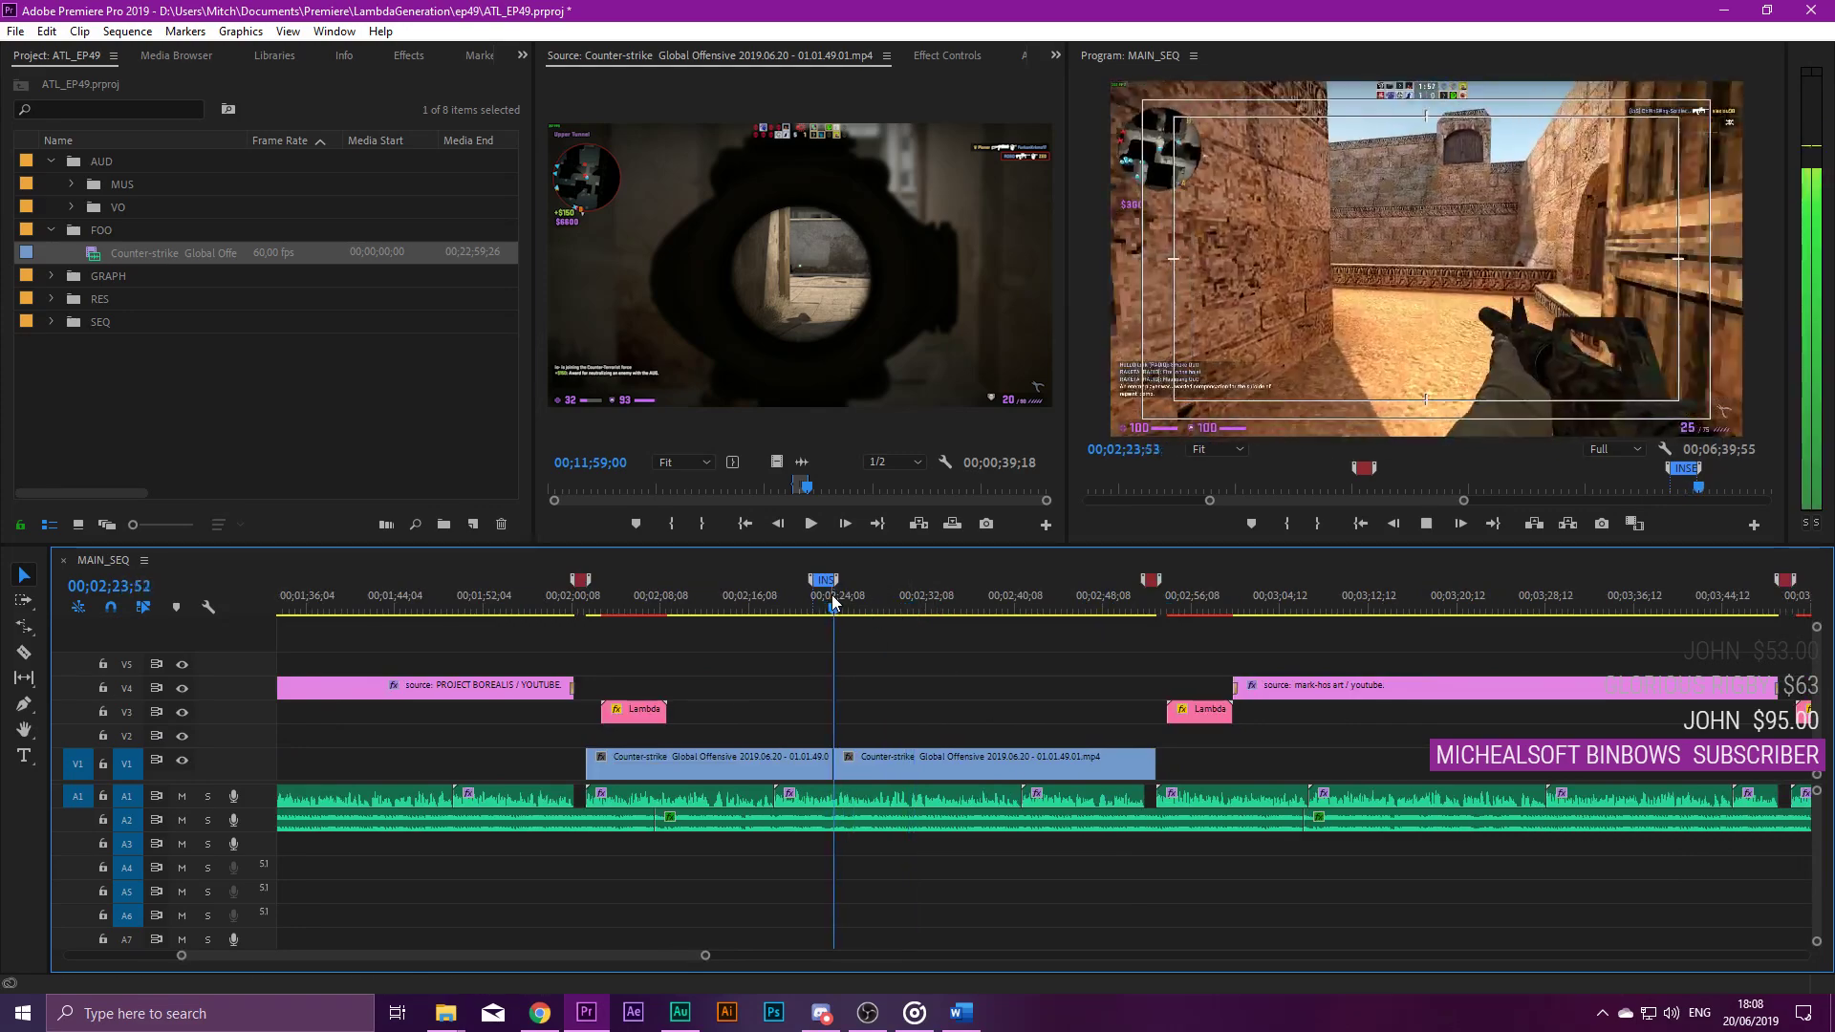
{"action": "key", "text": "equal"}
{"action": "key", "text": "equal"}
{"action": "key", "text": "equal"}
{"action": "key", "text": "space"}
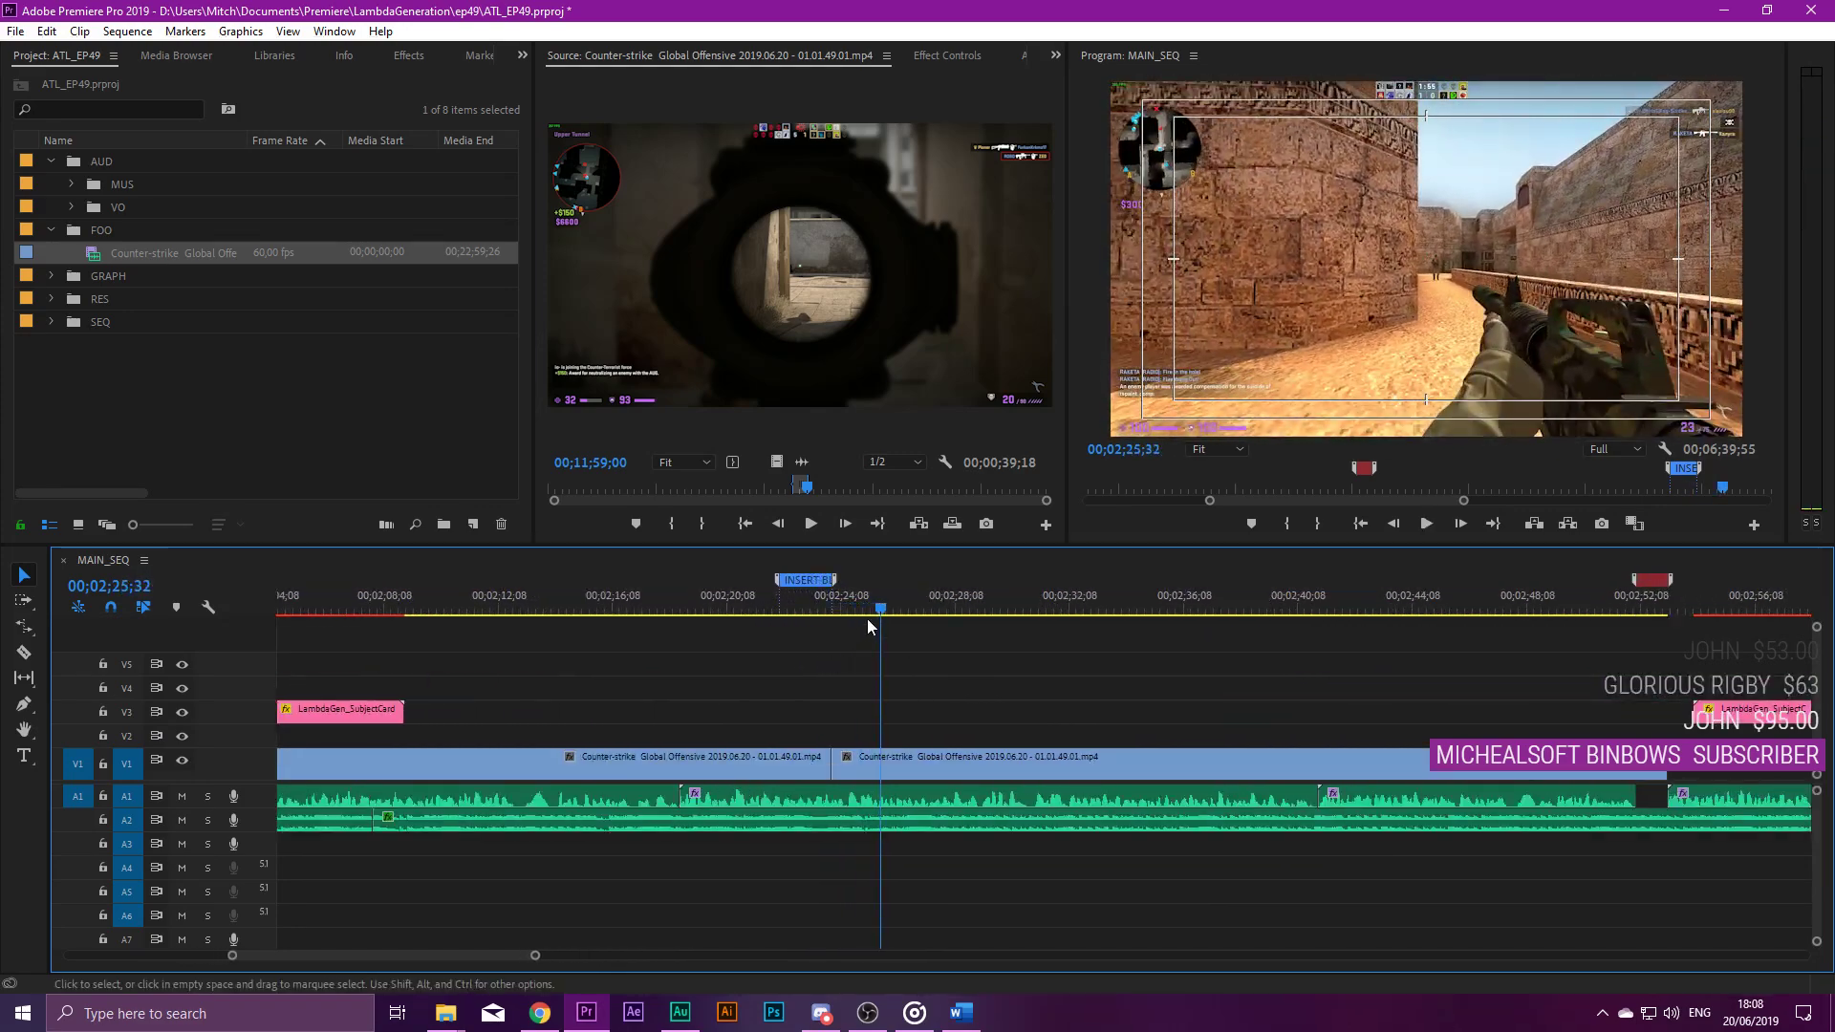
Trim the end of the first V1 gameplay clip back to 00;02;22;50 and move the following clip up against it.
{"action": "left_click", "coordinate": [860, 608]}
{"action": "key", "text": "equal"}
{"action": "key", "text": "equal"}
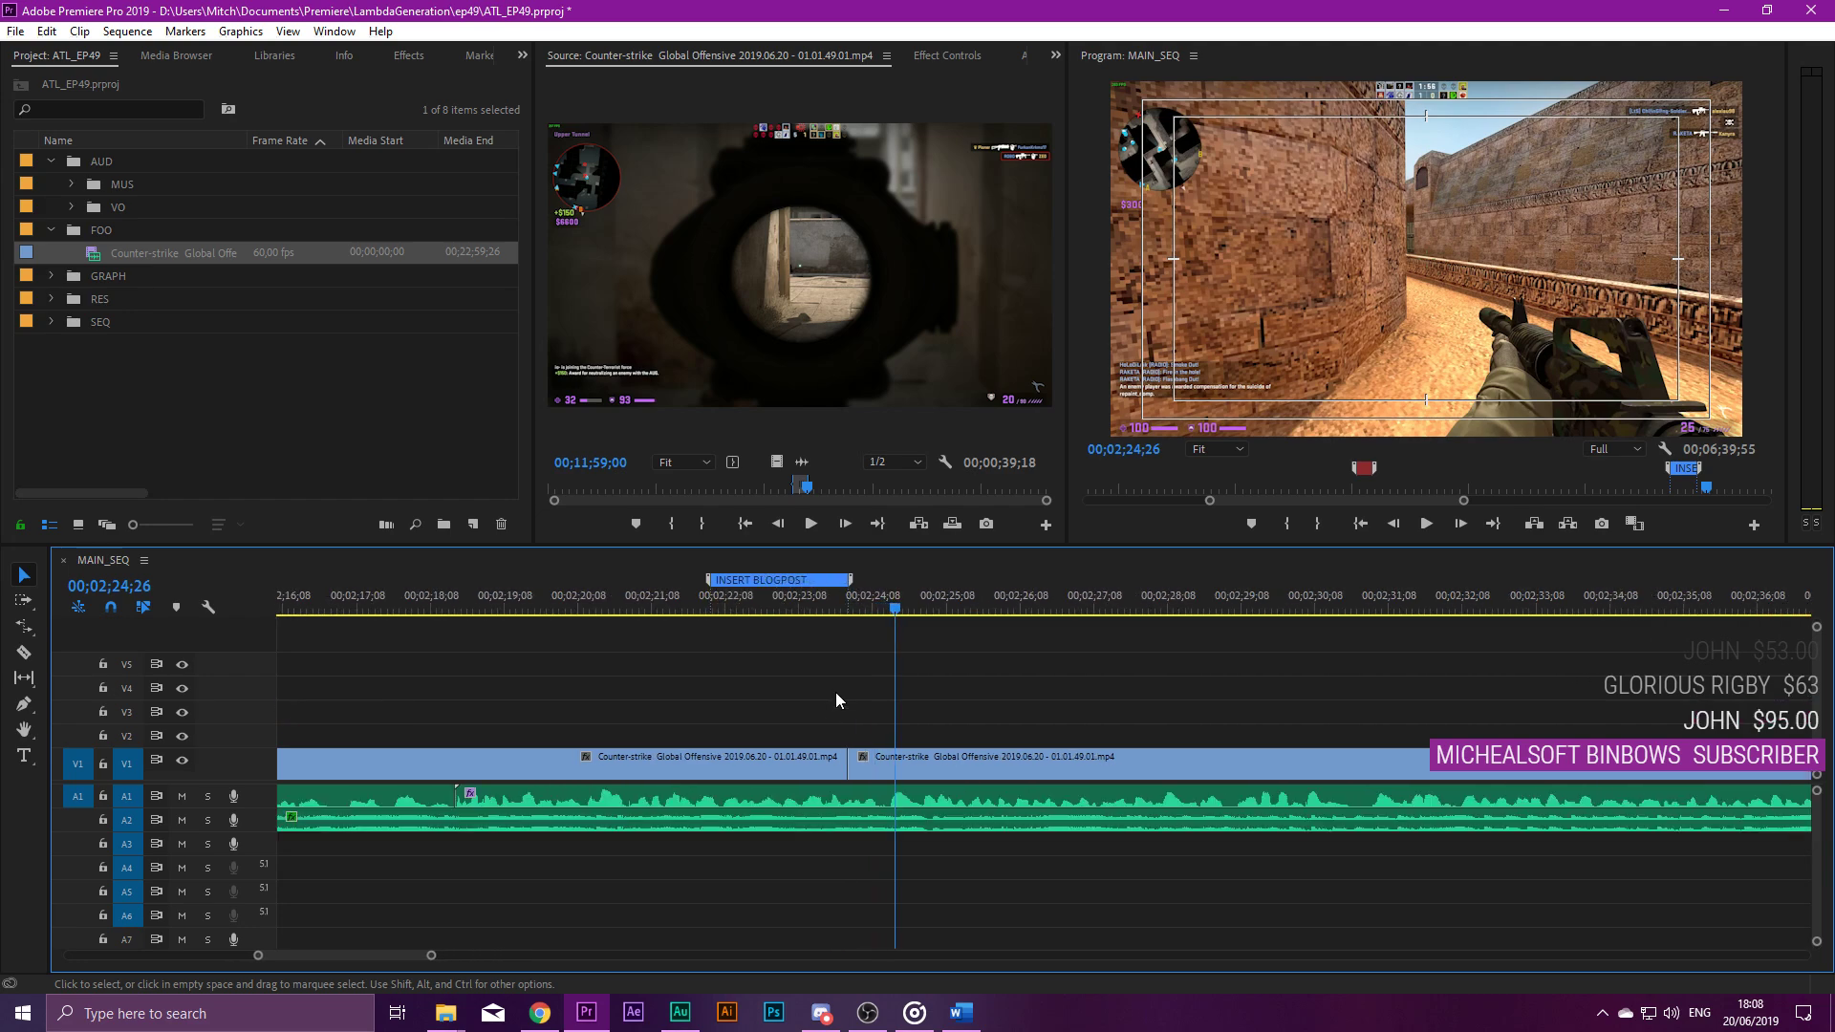
{"action": "mouse_move", "coordinate": [870, 608]}
{"action": "left_mouse_down"}
{"action": "mouse_move", "coordinate": [801, 602]}
{"action": "mouse_move", "coordinate": [840, 594]}
{"action": "left_mouse_up"}
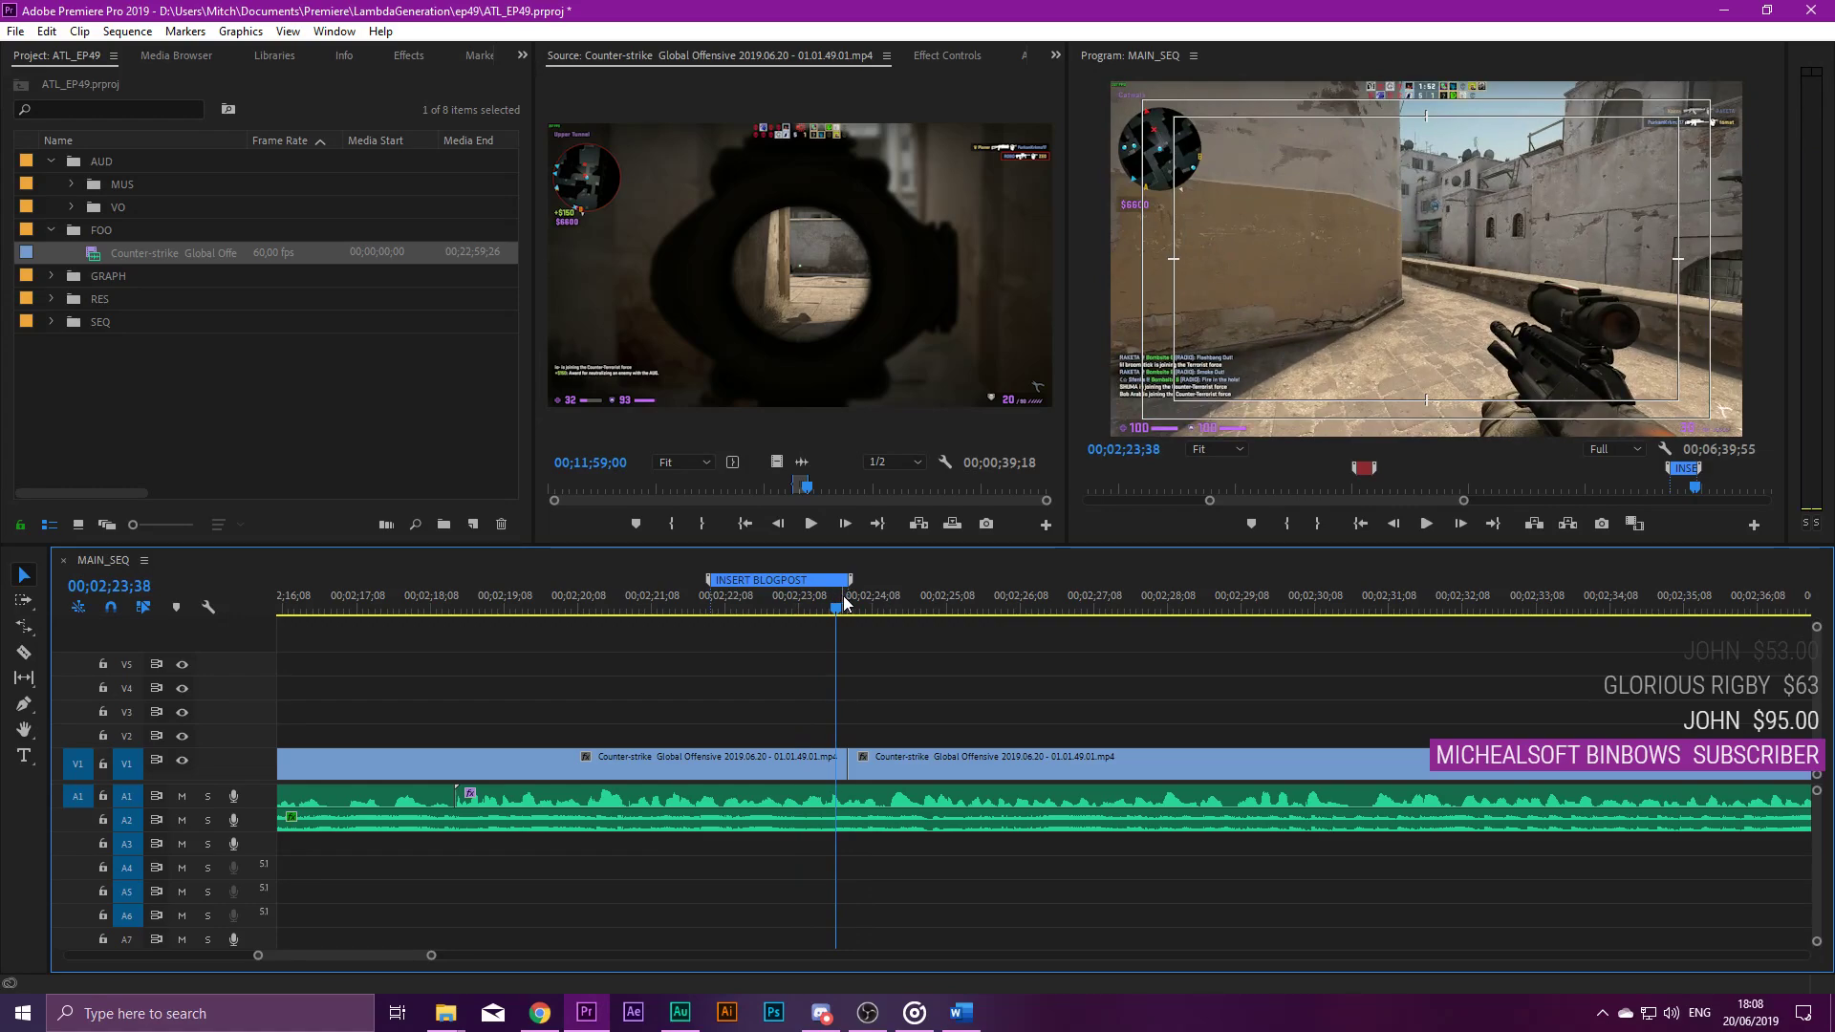
{"action": "scroll", "coordinate": [823, 659], "scroll_direction": "up", "scroll_amount": 4}
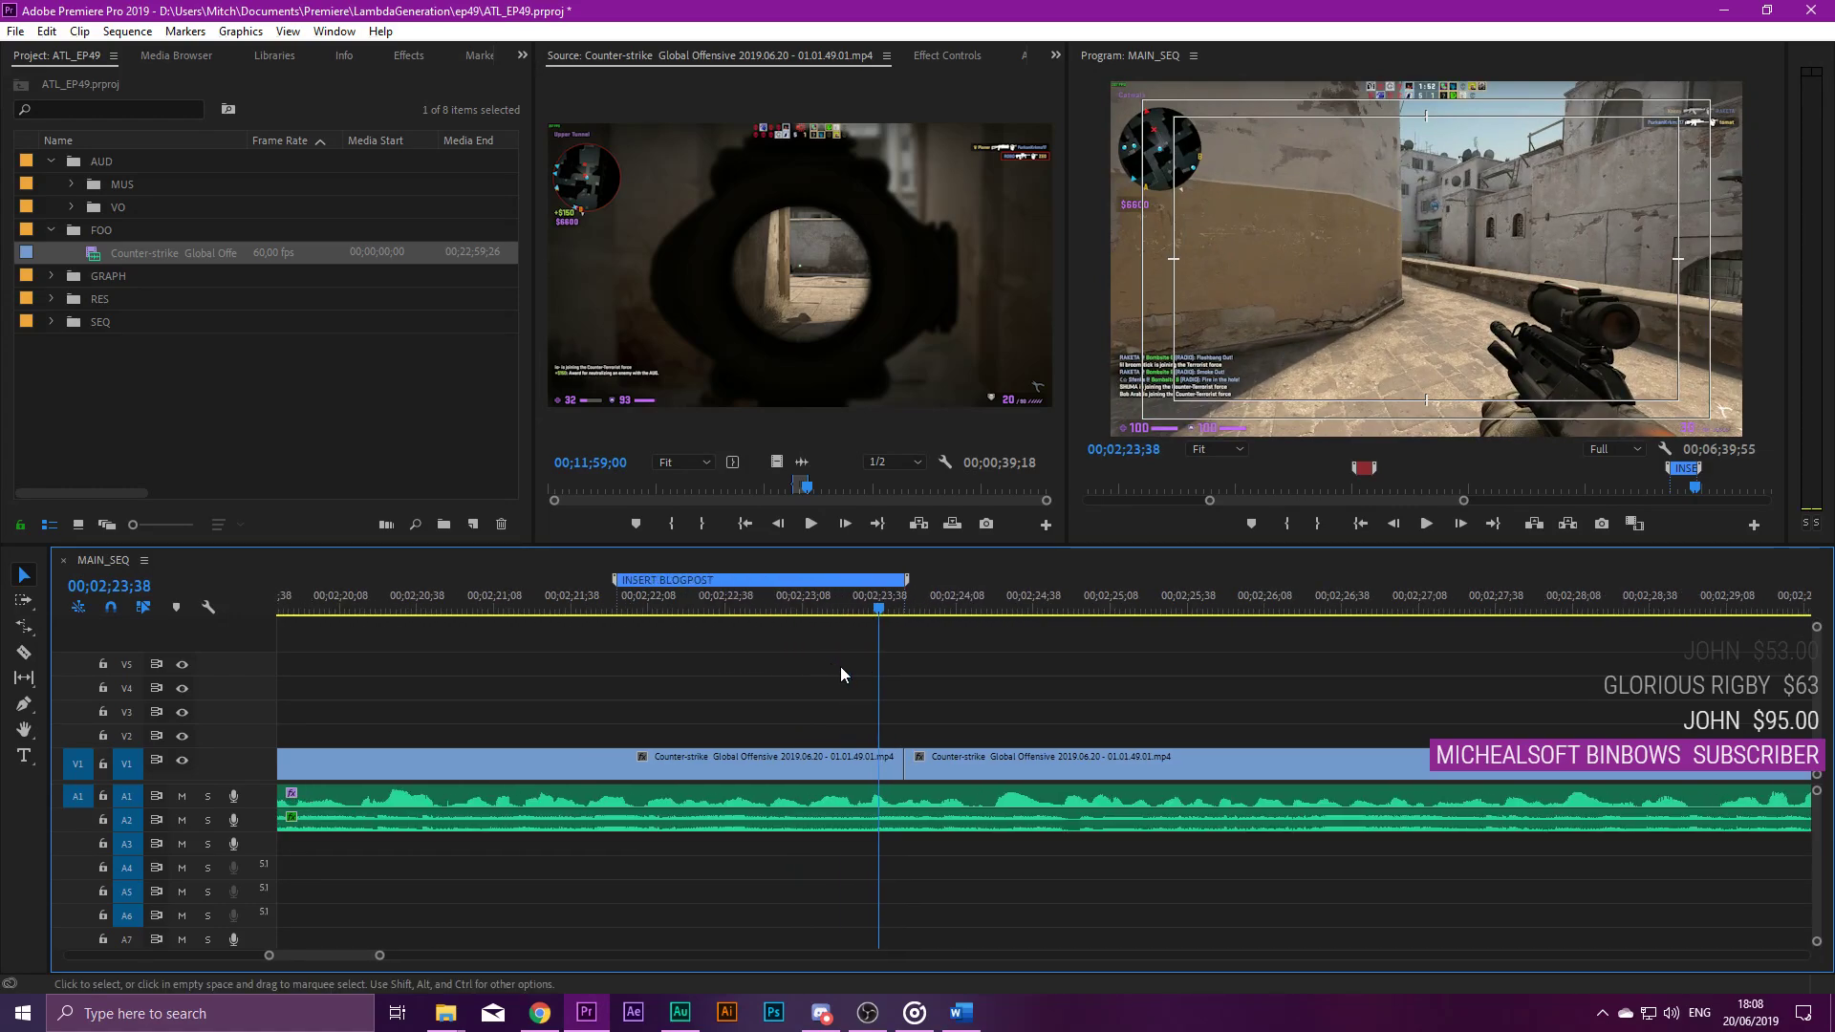
{"action": "left_click", "coordinate": [975, 607]}
{"action": "left_click_drag", "start_coordinate": [975, 608], "coordinate": [875, 555]}
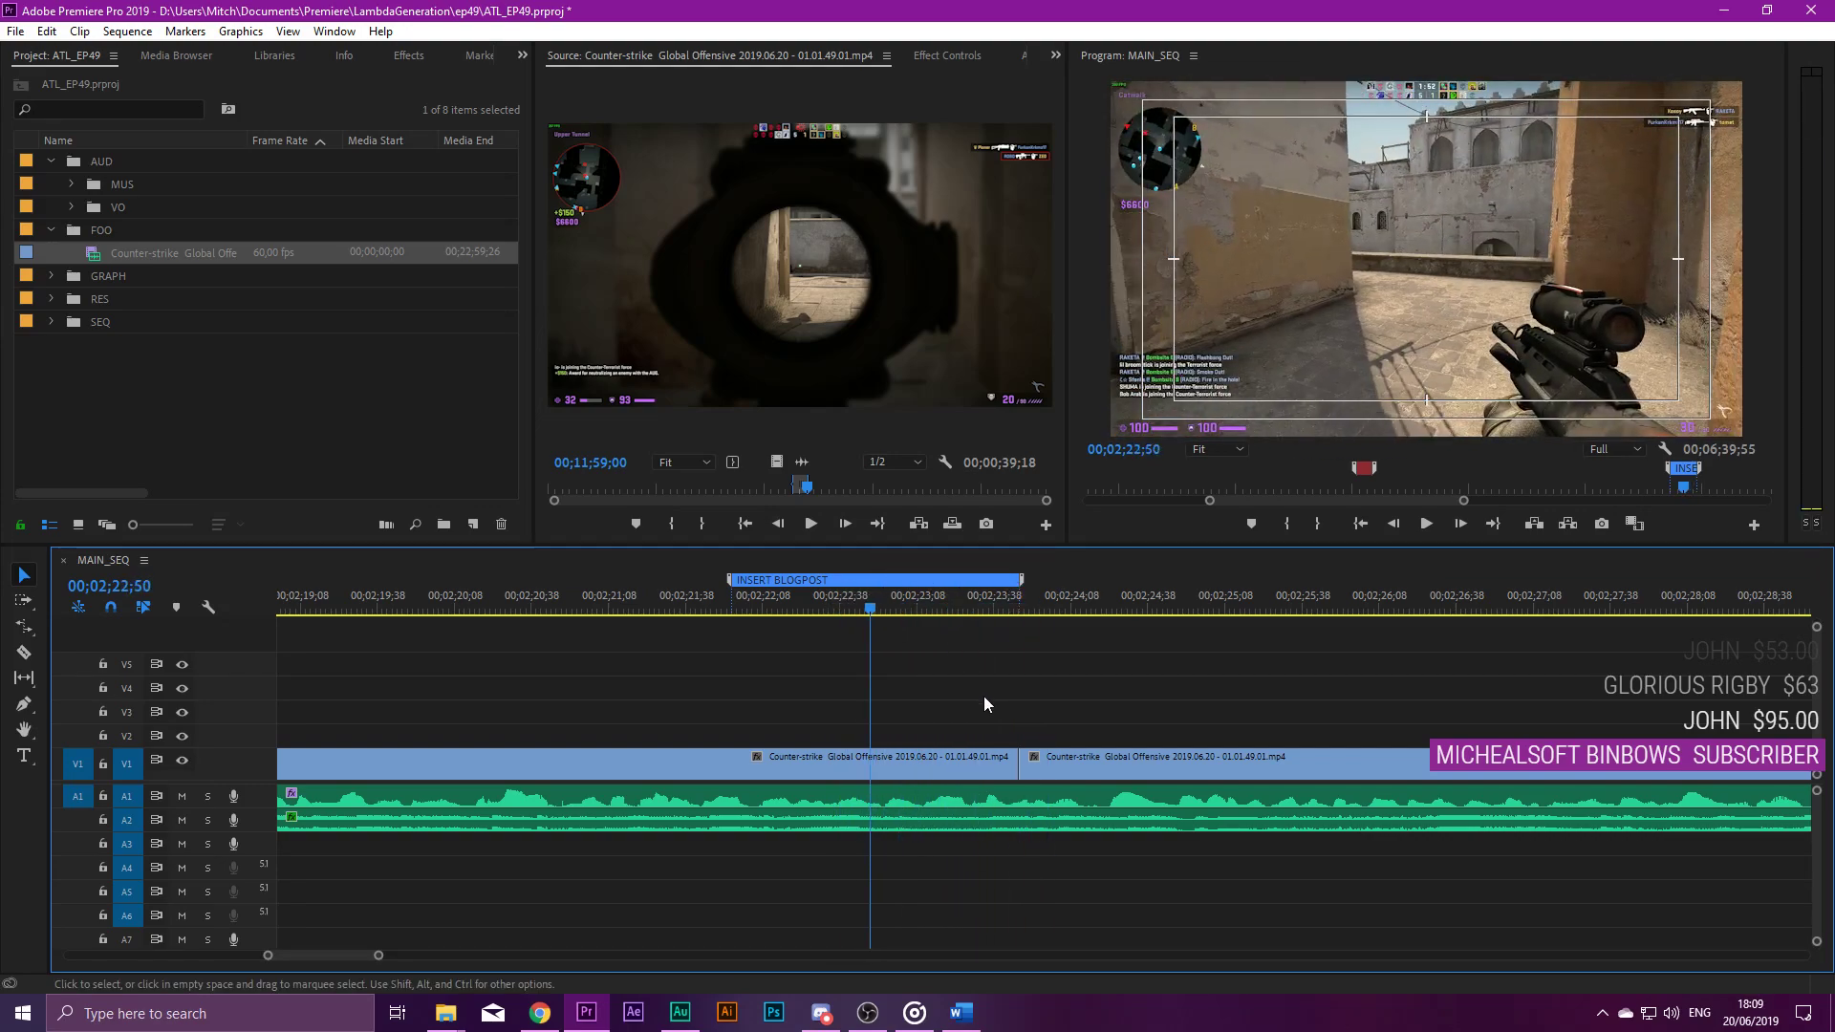
{"action": "left_click_drag", "start_coordinate": [1018, 760], "coordinate": [869, 756]}
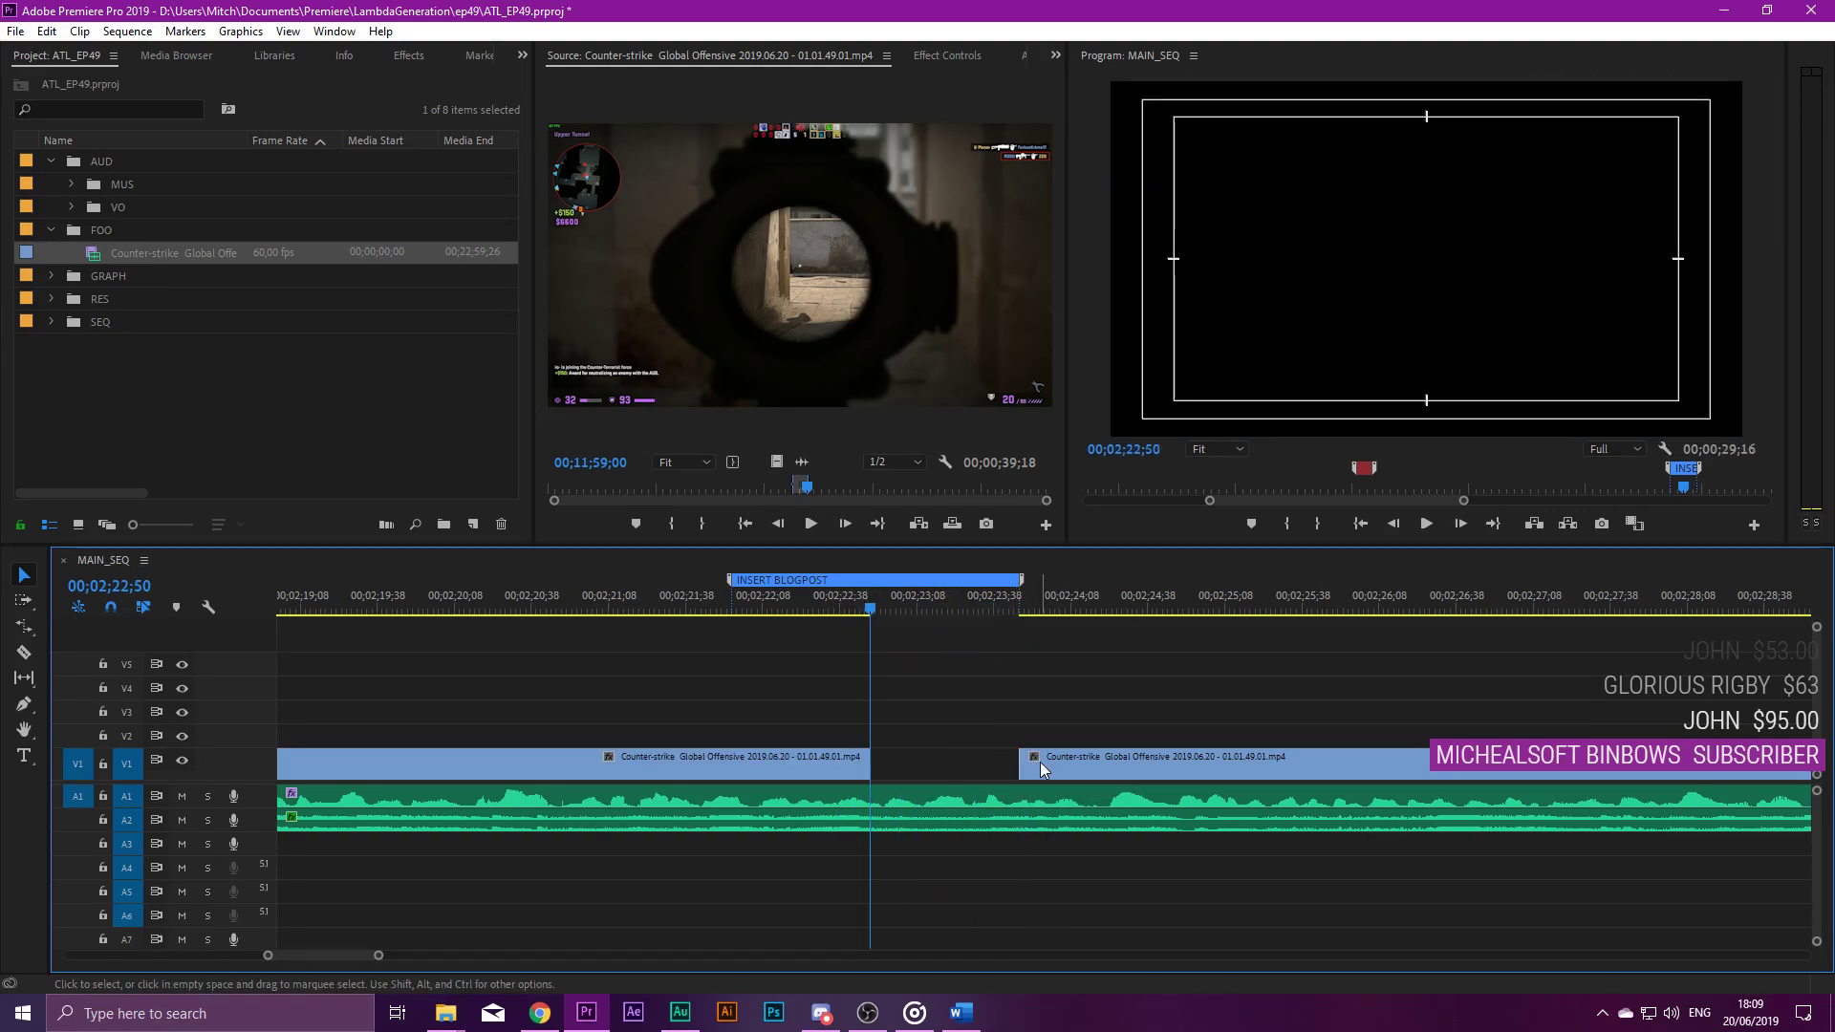
{"action": "mouse_move", "coordinate": [870, 604]}
{"action": "left_mouse_down"}
{"action": "mouse_move", "coordinate": [850, 604]}
{"action": "mouse_move", "coordinate": [887, 602]}
{"action": "mouse_move", "coordinate": [857, 604]}
{"action": "left_mouse_up"}
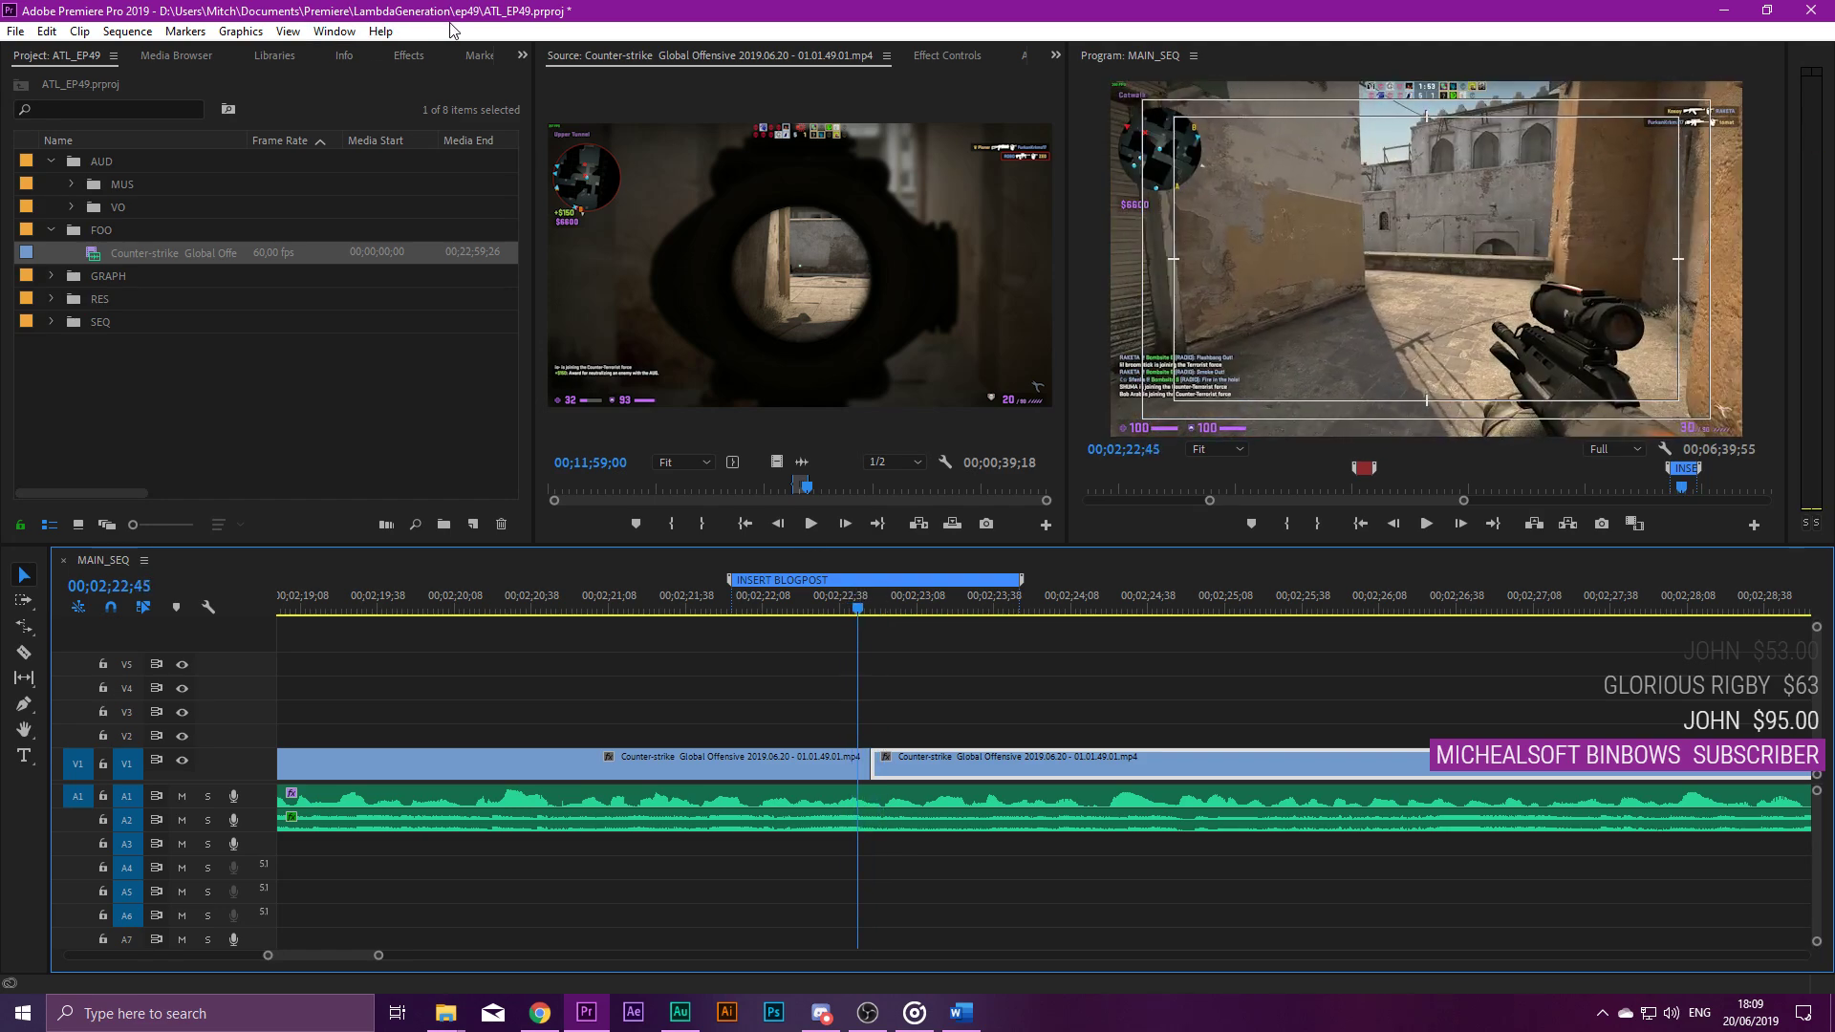
Apply a Cross Dissolve to the cut between the two V1 gameplay clips and shorten the transition.
{"action": "left_click", "coordinate": [409, 56]}
{"action": "left_click_drag", "start_coordinate": [102, 277], "coordinate": [866, 764]}
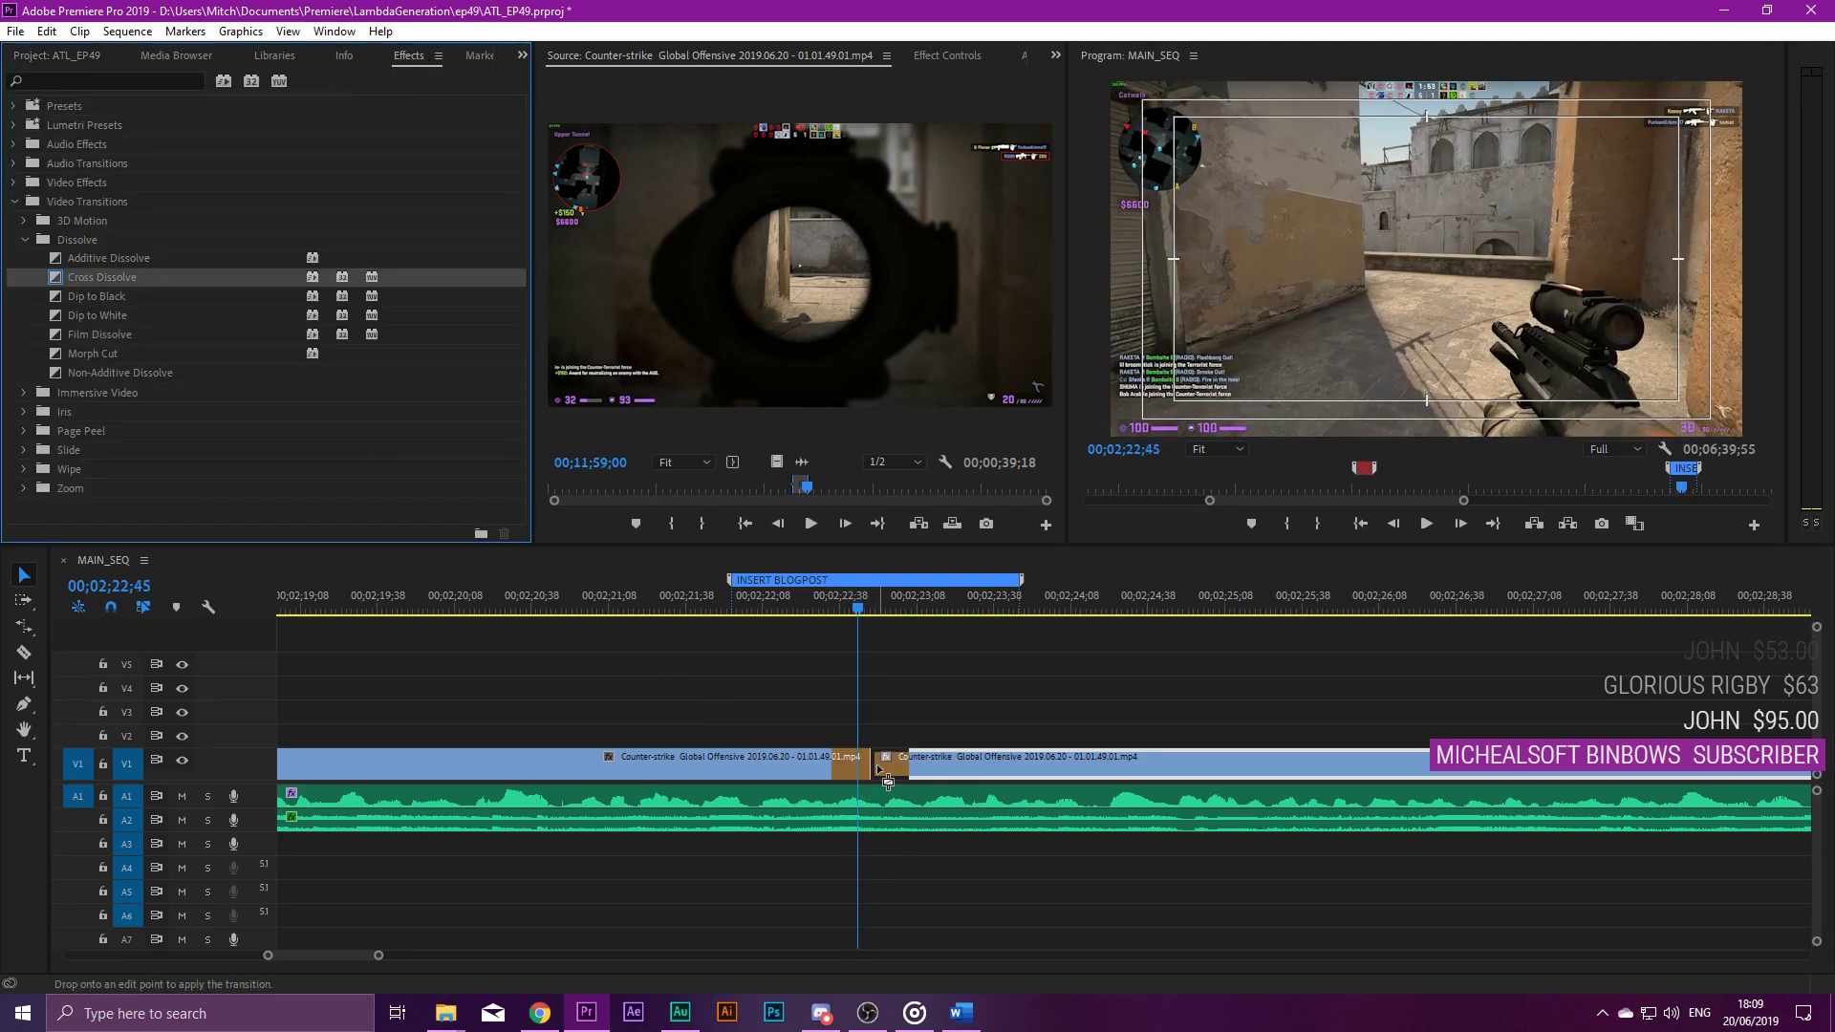
{"action": "left_click", "coordinate": [841, 608]}
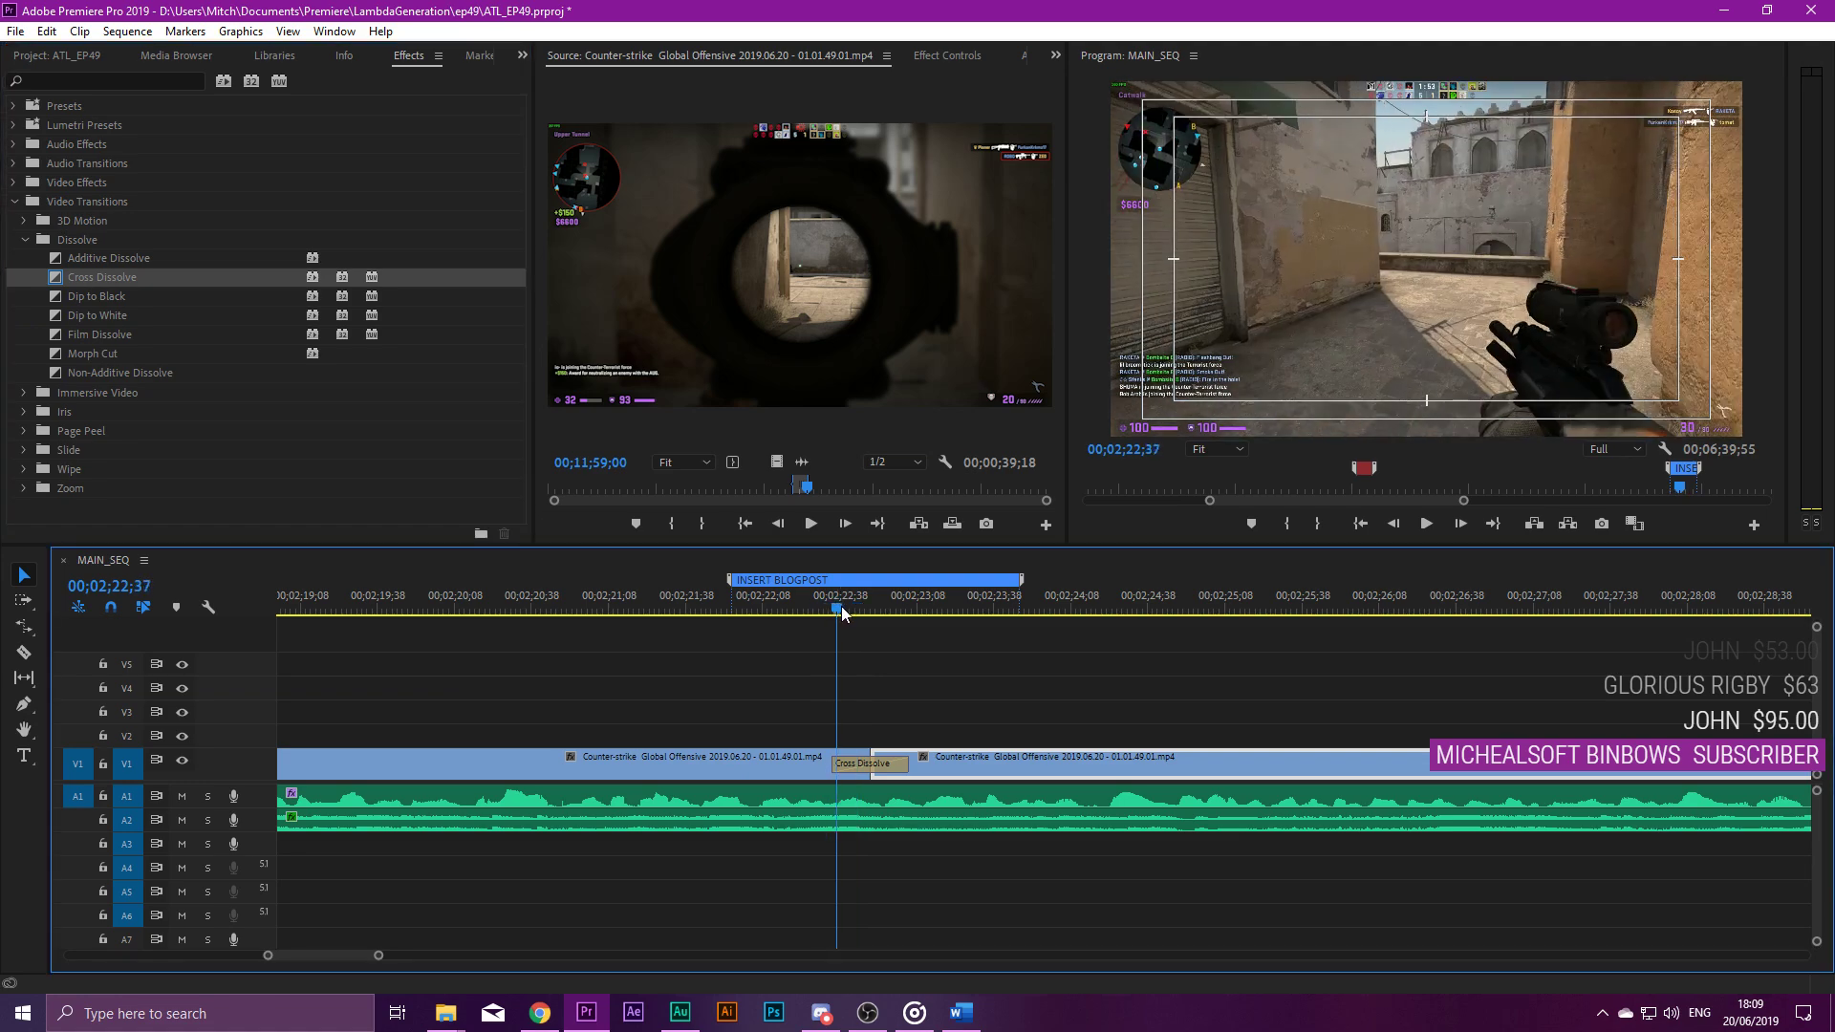
{"action": "left_click_drag", "start_coordinate": [841, 611], "coordinate": [906, 611]}
{"action": "left_click_drag", "start_coordinate": [839, 764], "coordinate": [870, 764]}
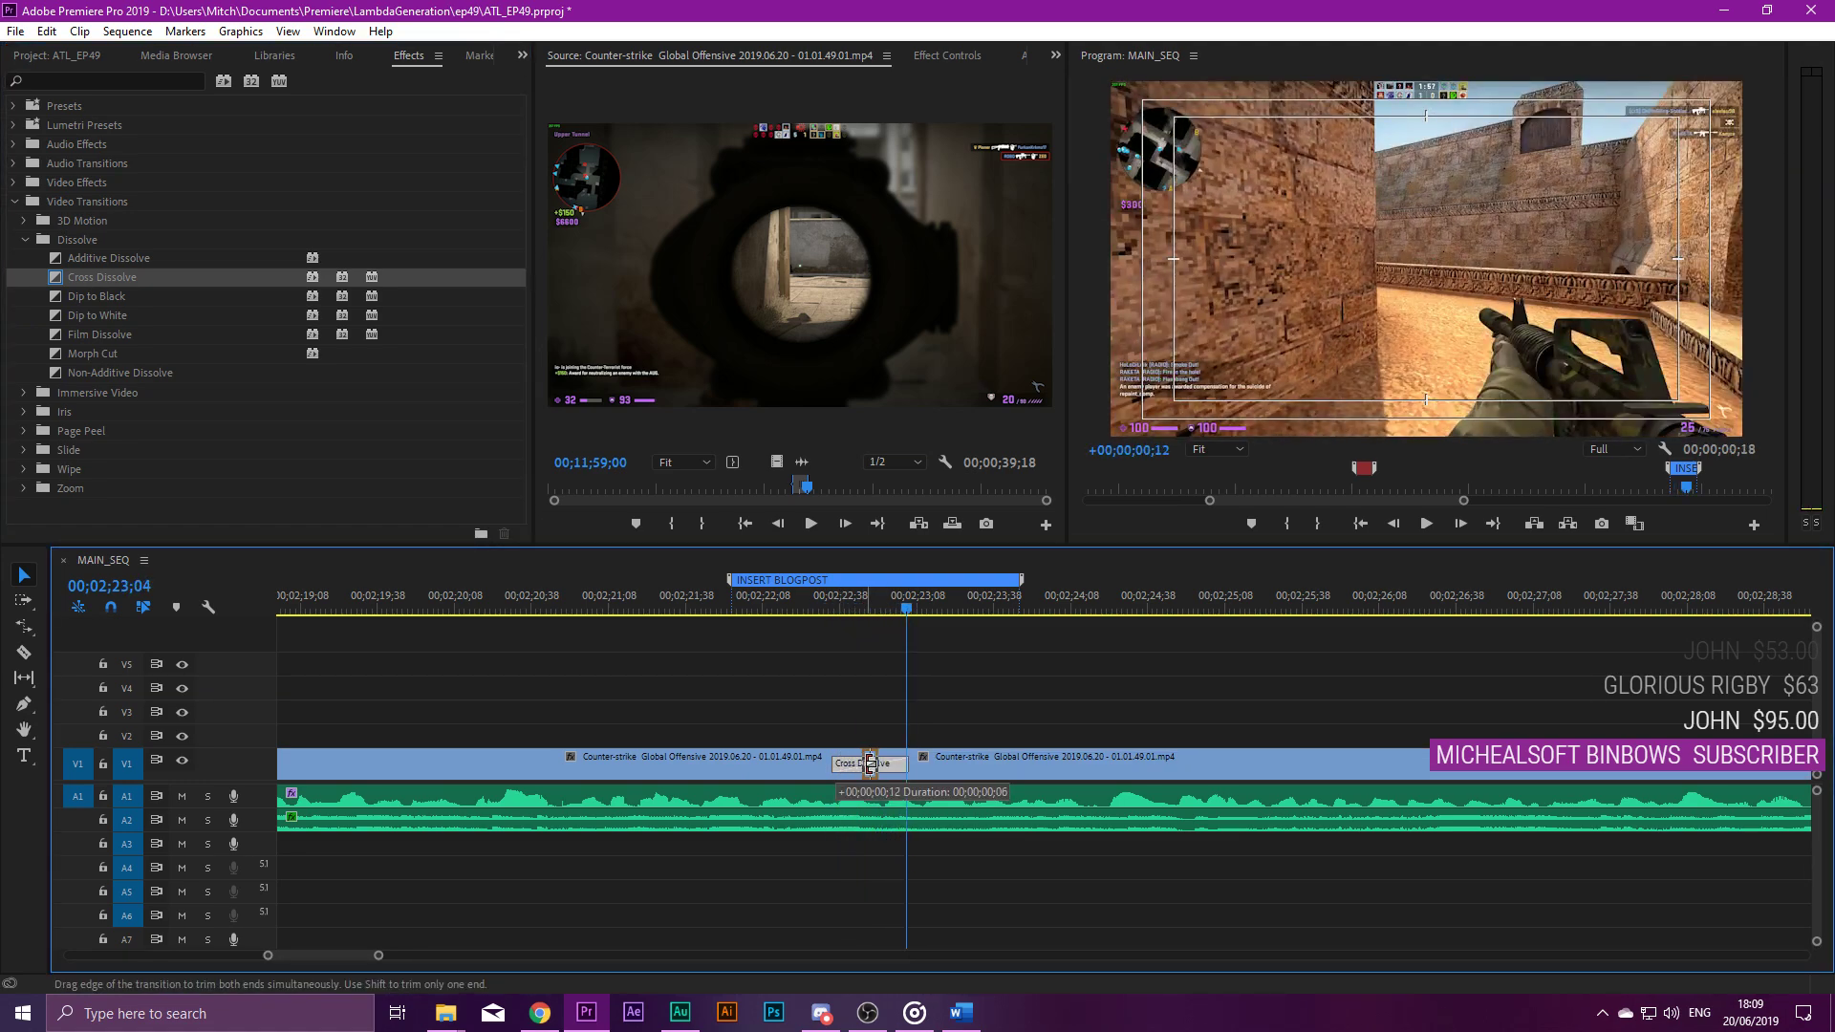
Play back the dissolve between the gameplay clips and lengthen the transition to a duration of 00;00;00;18.
{"action": "left_click", "coordinate": [865, 606]}
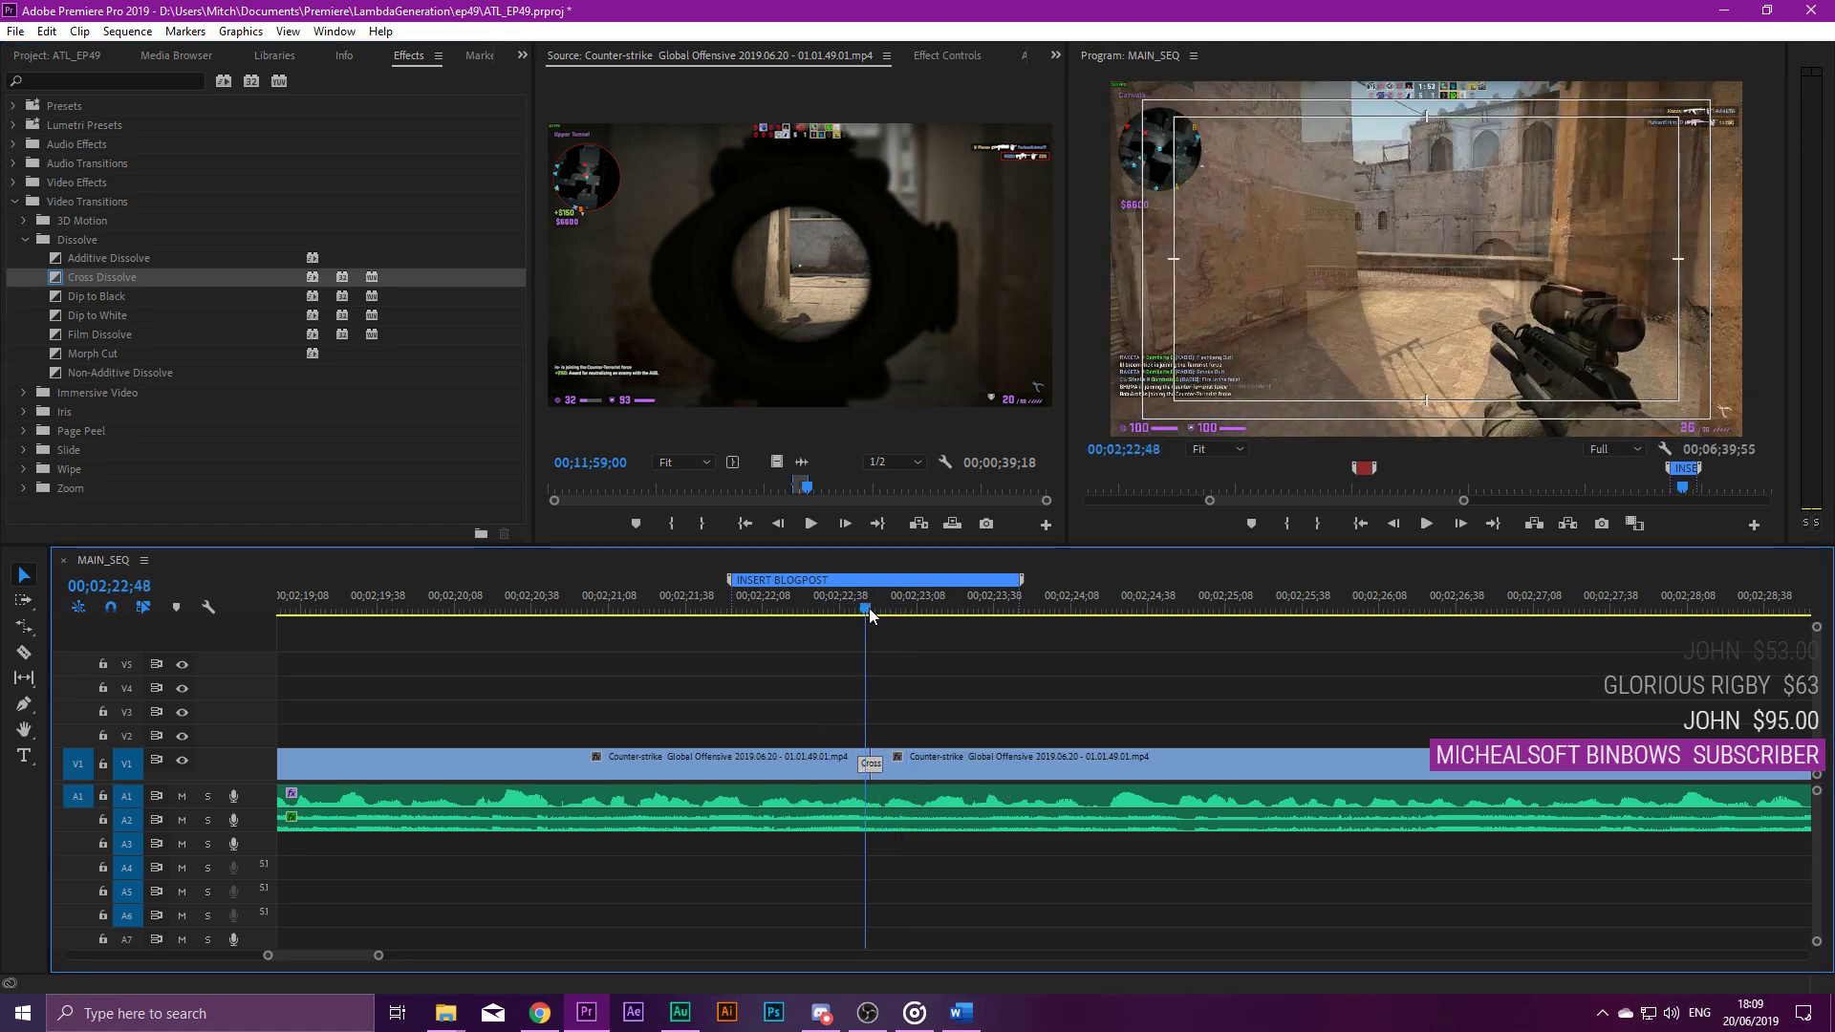
{"action": "key", "text": "space"}
{"action": "left_click", "coordinate": [804, 616]}
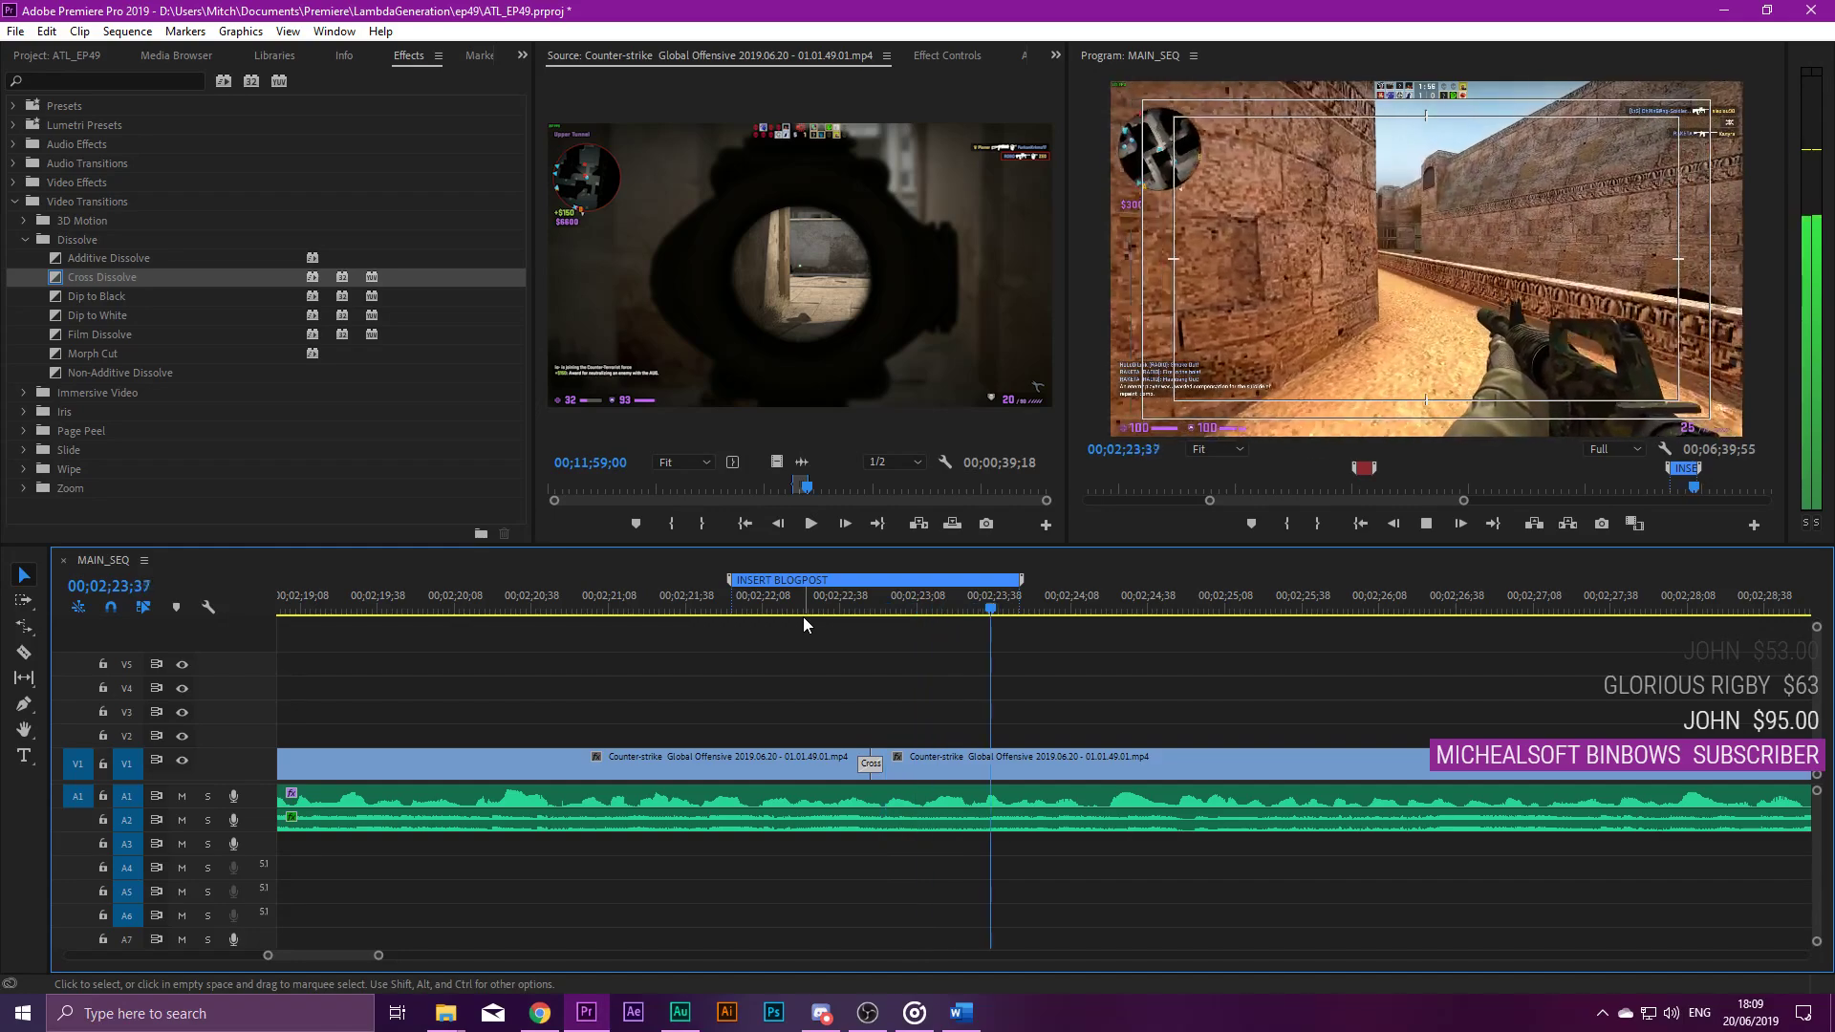
{"action": "key", "text": "space"}
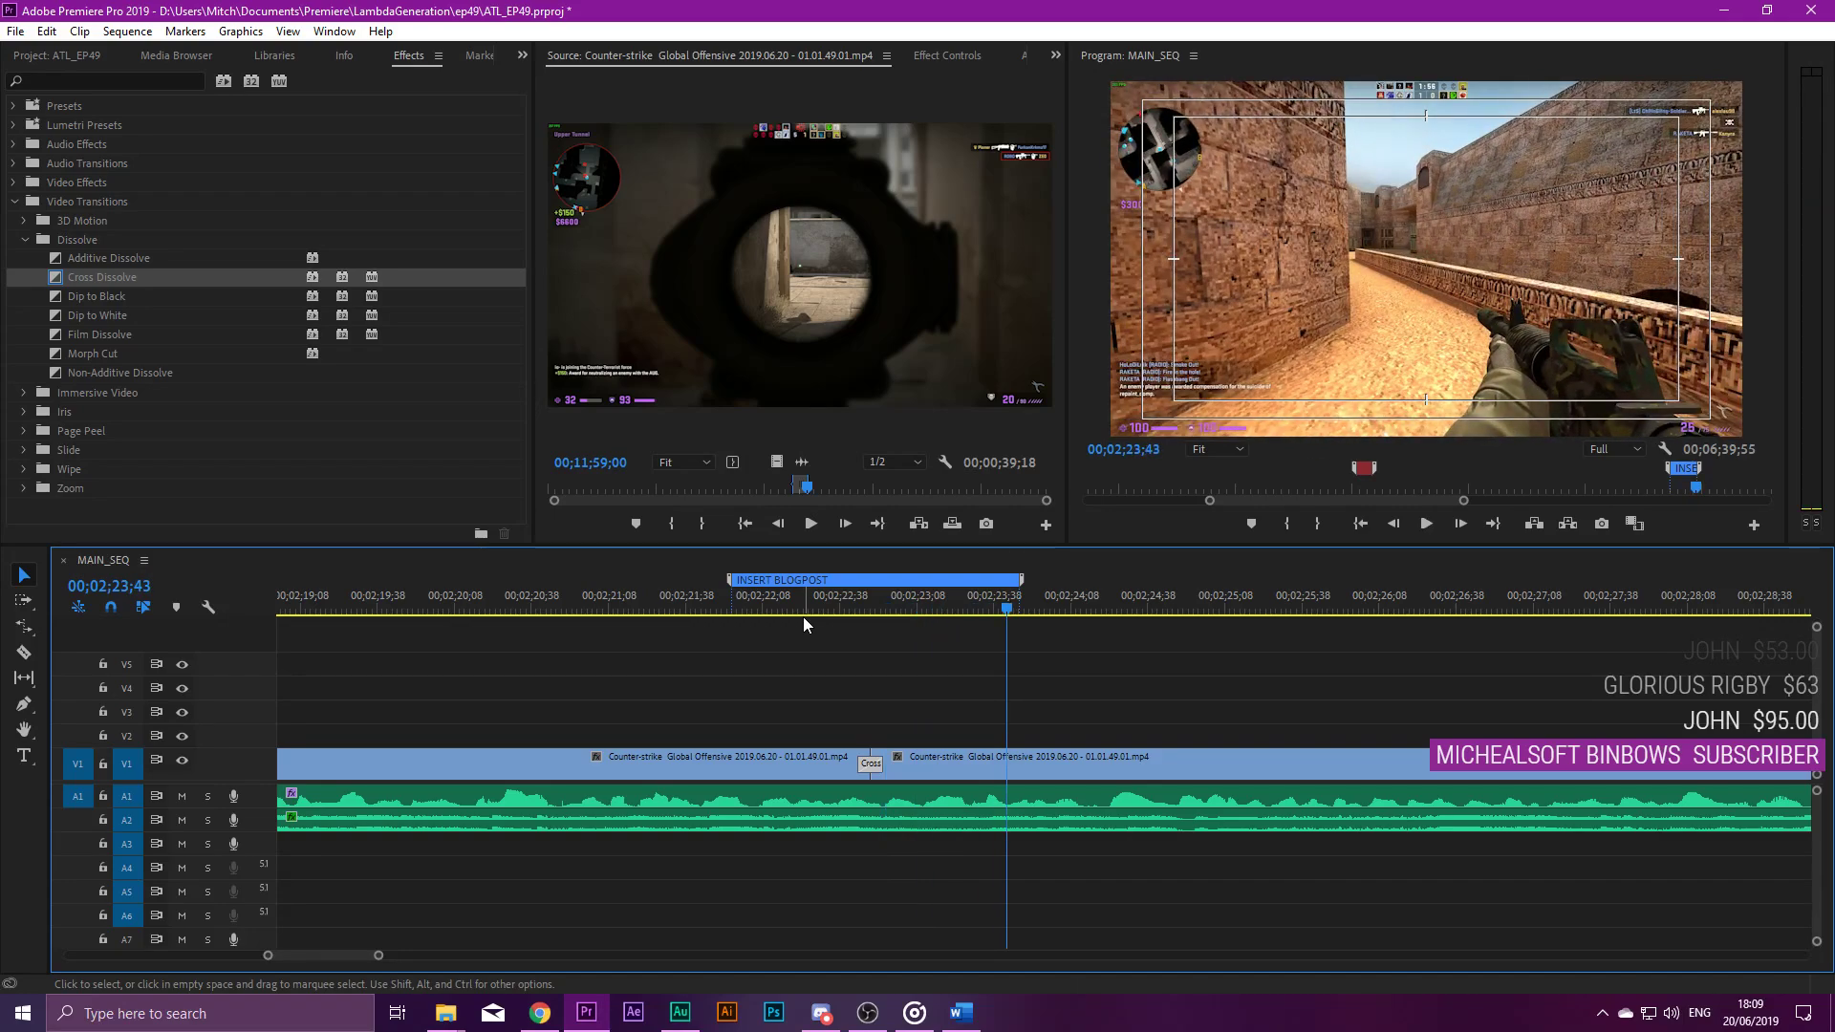
{"action": "left_click_drag", "start_coordinate": [886, 769], "coordinate": [888, 767]}
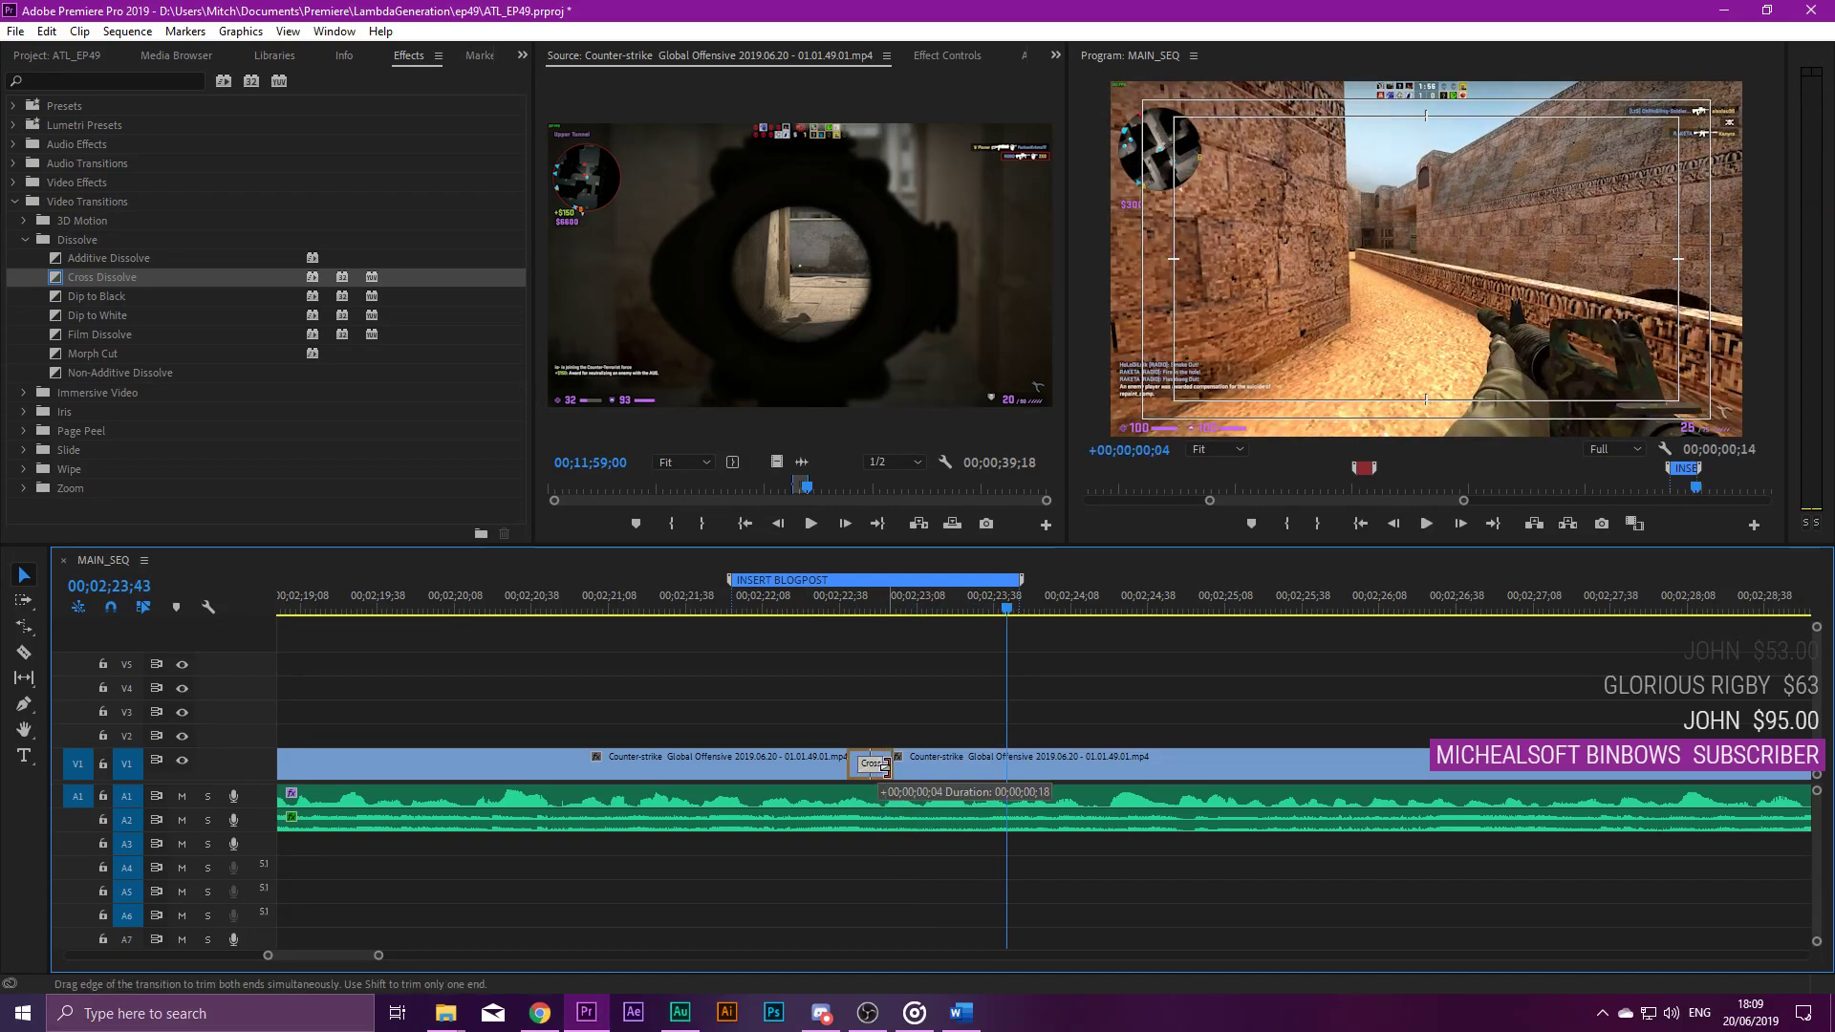
Play back and scrub the lengthened Cross Dissolve between the two V1 gameplay clips near the end of the INSERT BLOGPOST marker.
{"action": "left_click", "coordinate": [839, 612]}
{"action": "key", "text": "space"}
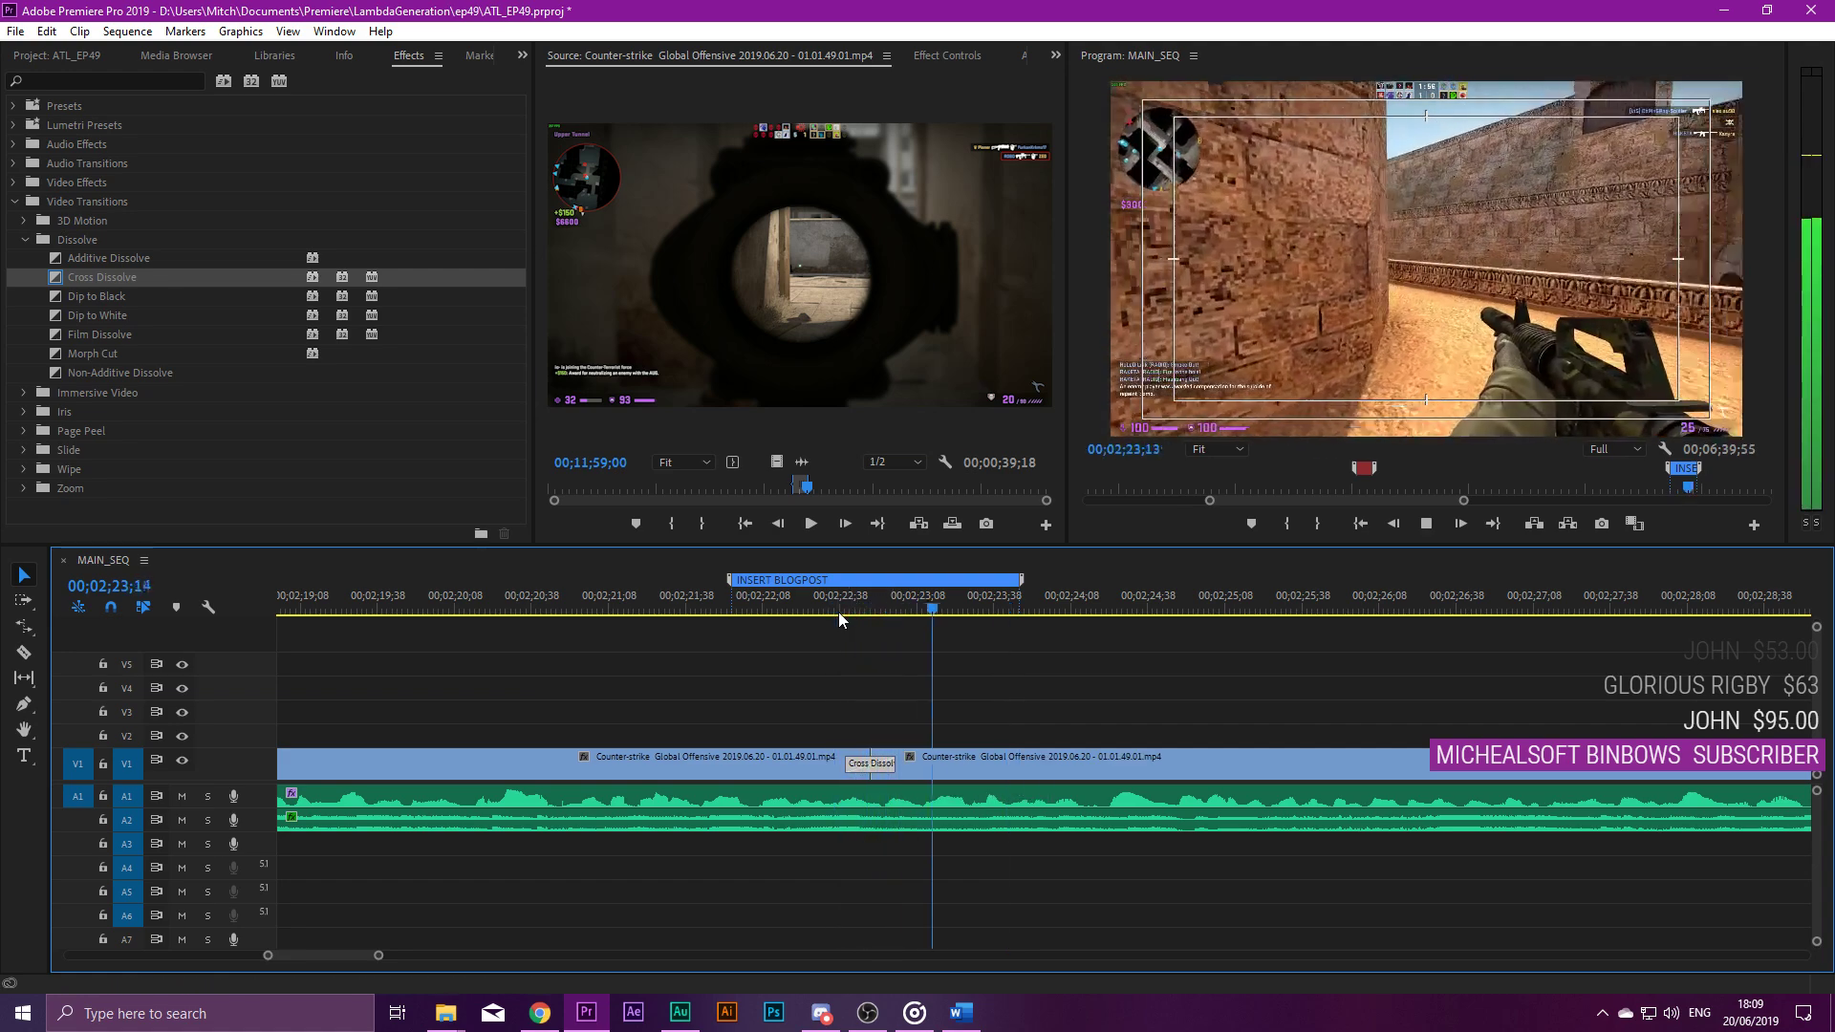
{"action": "left_click", "coordinate": [852, 594]}
{"action": "left_click", "coordinate": [851, 594]}
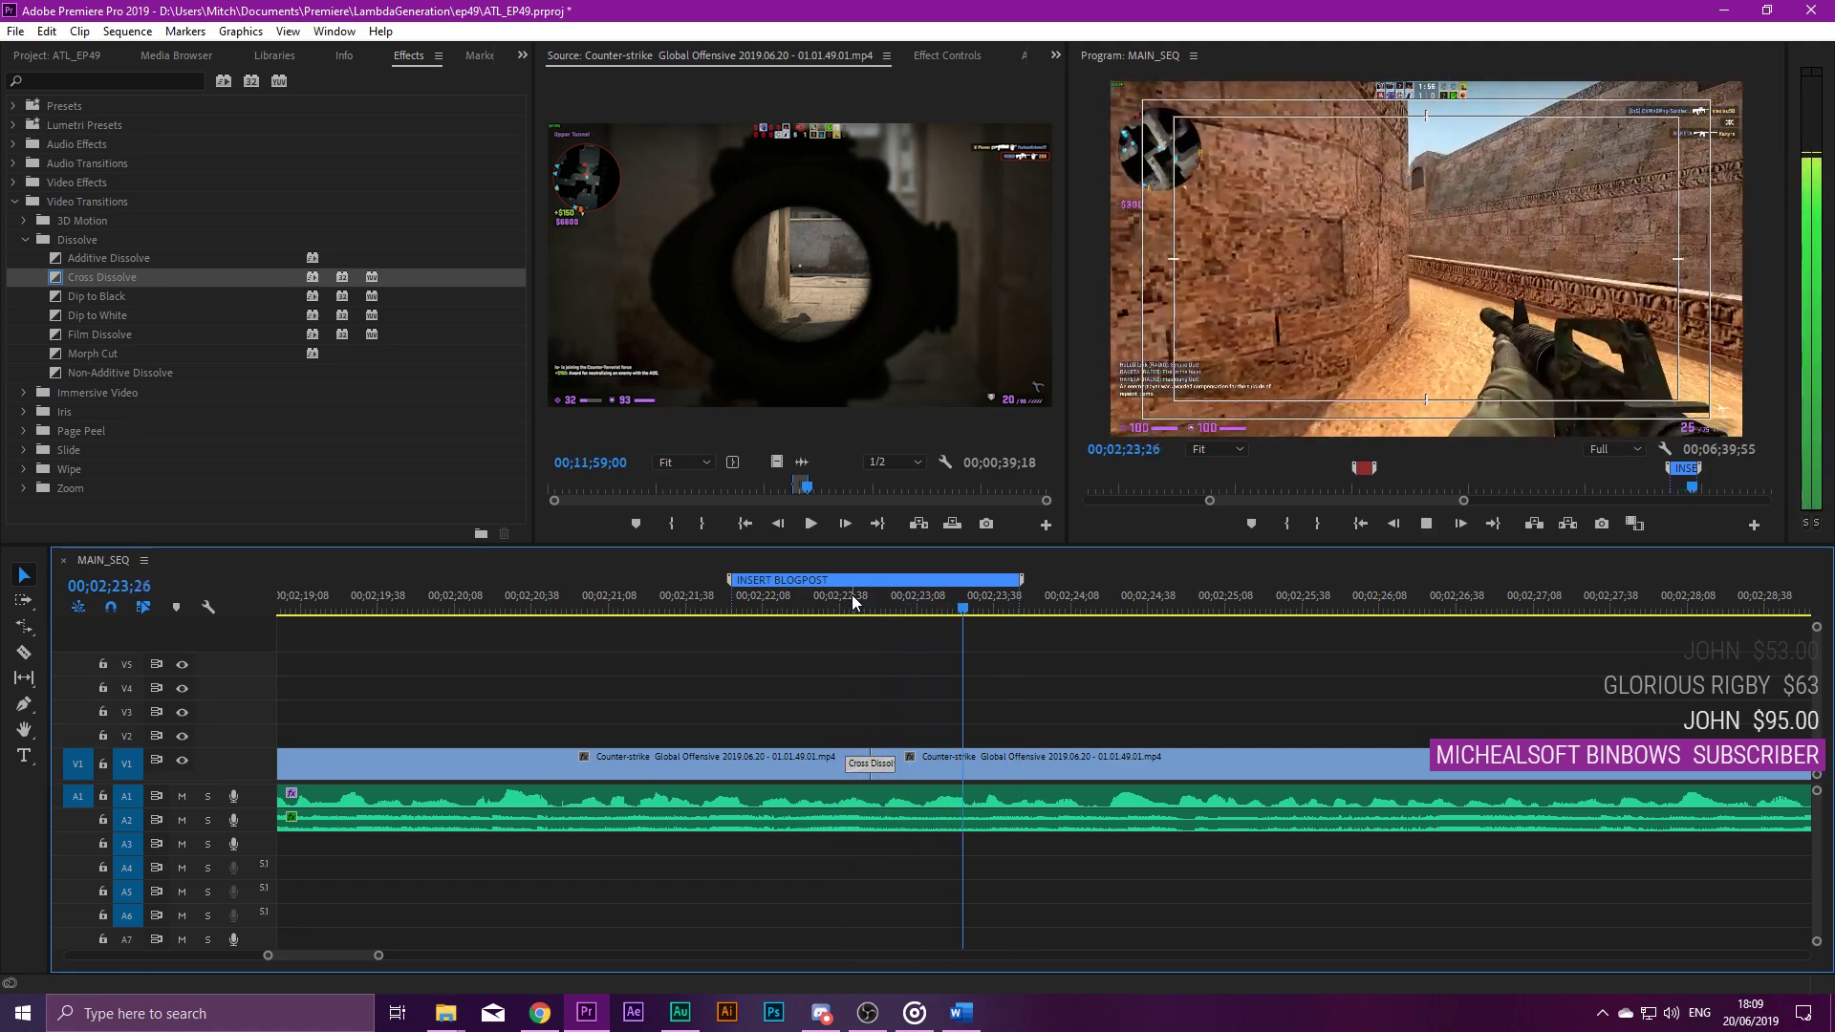
{"action": "key", "text": "space"}
{"action": "left_click", "coordinate": [852, 595]}
{"action": "left_click_drag", "start_coordinate": [851, 594], "coordinate": [942, 622]}
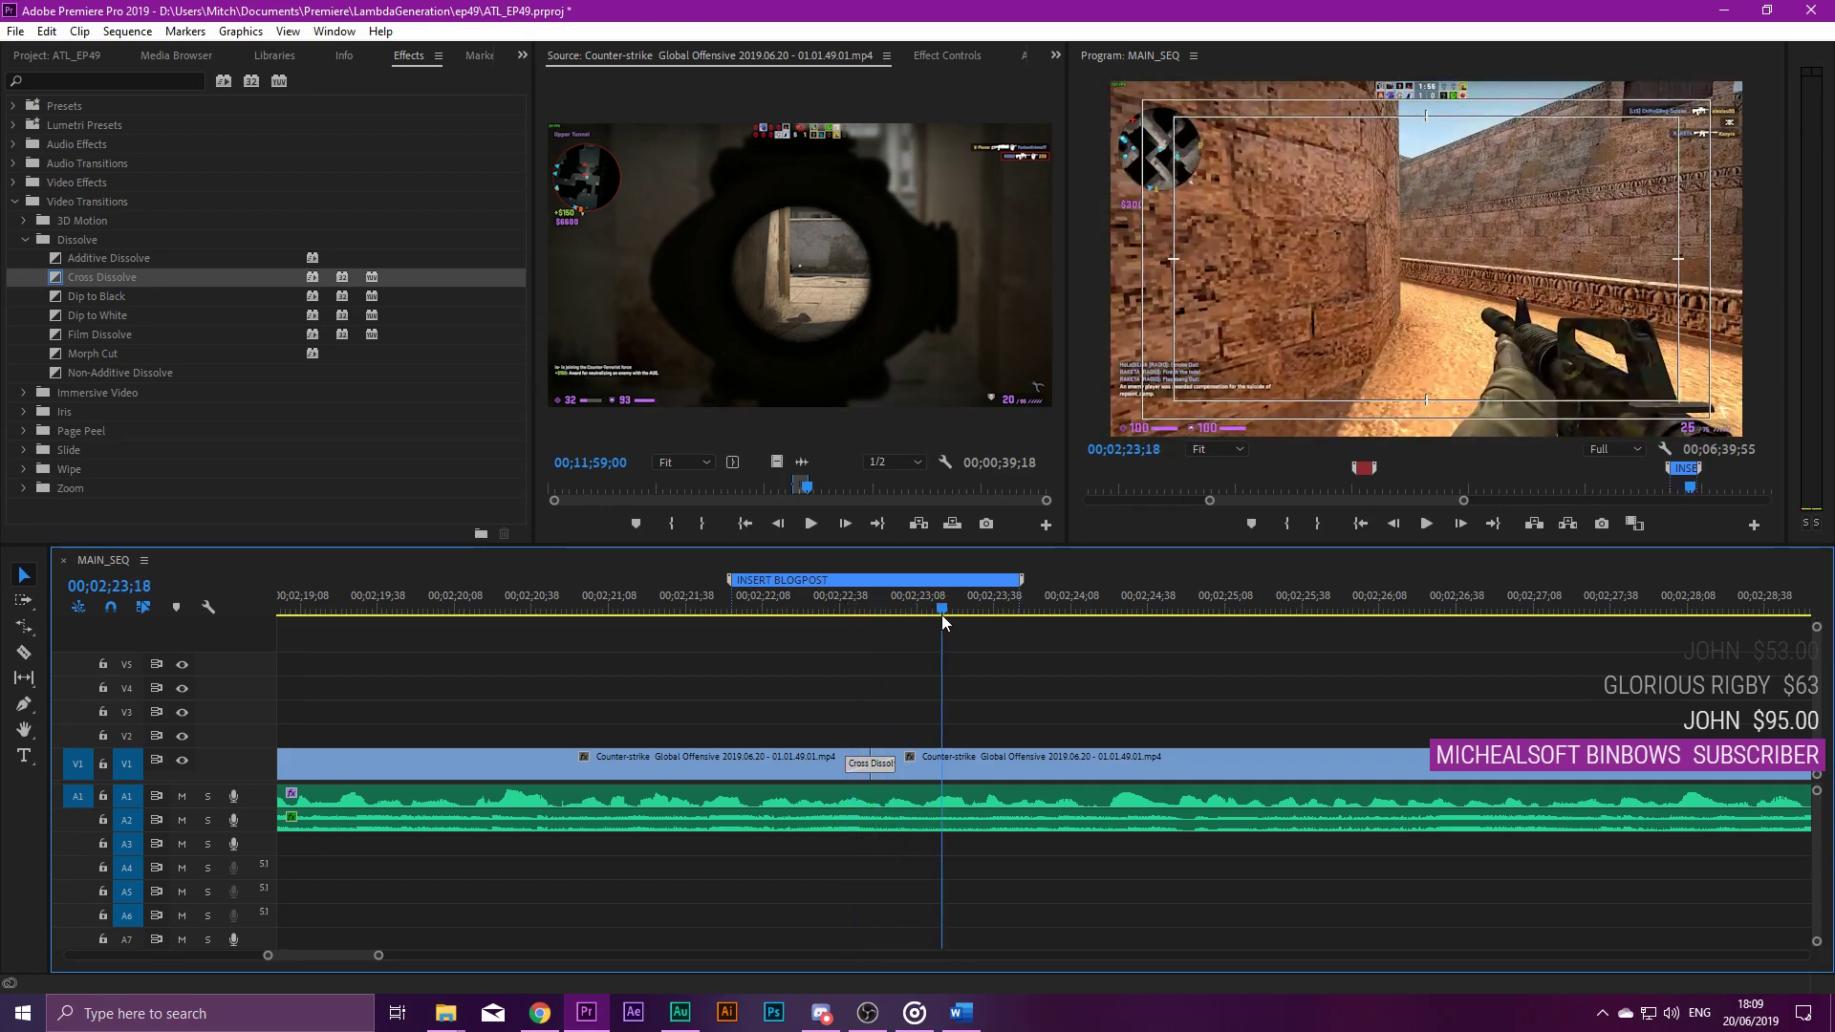
{"action": "key", "text": "space"}
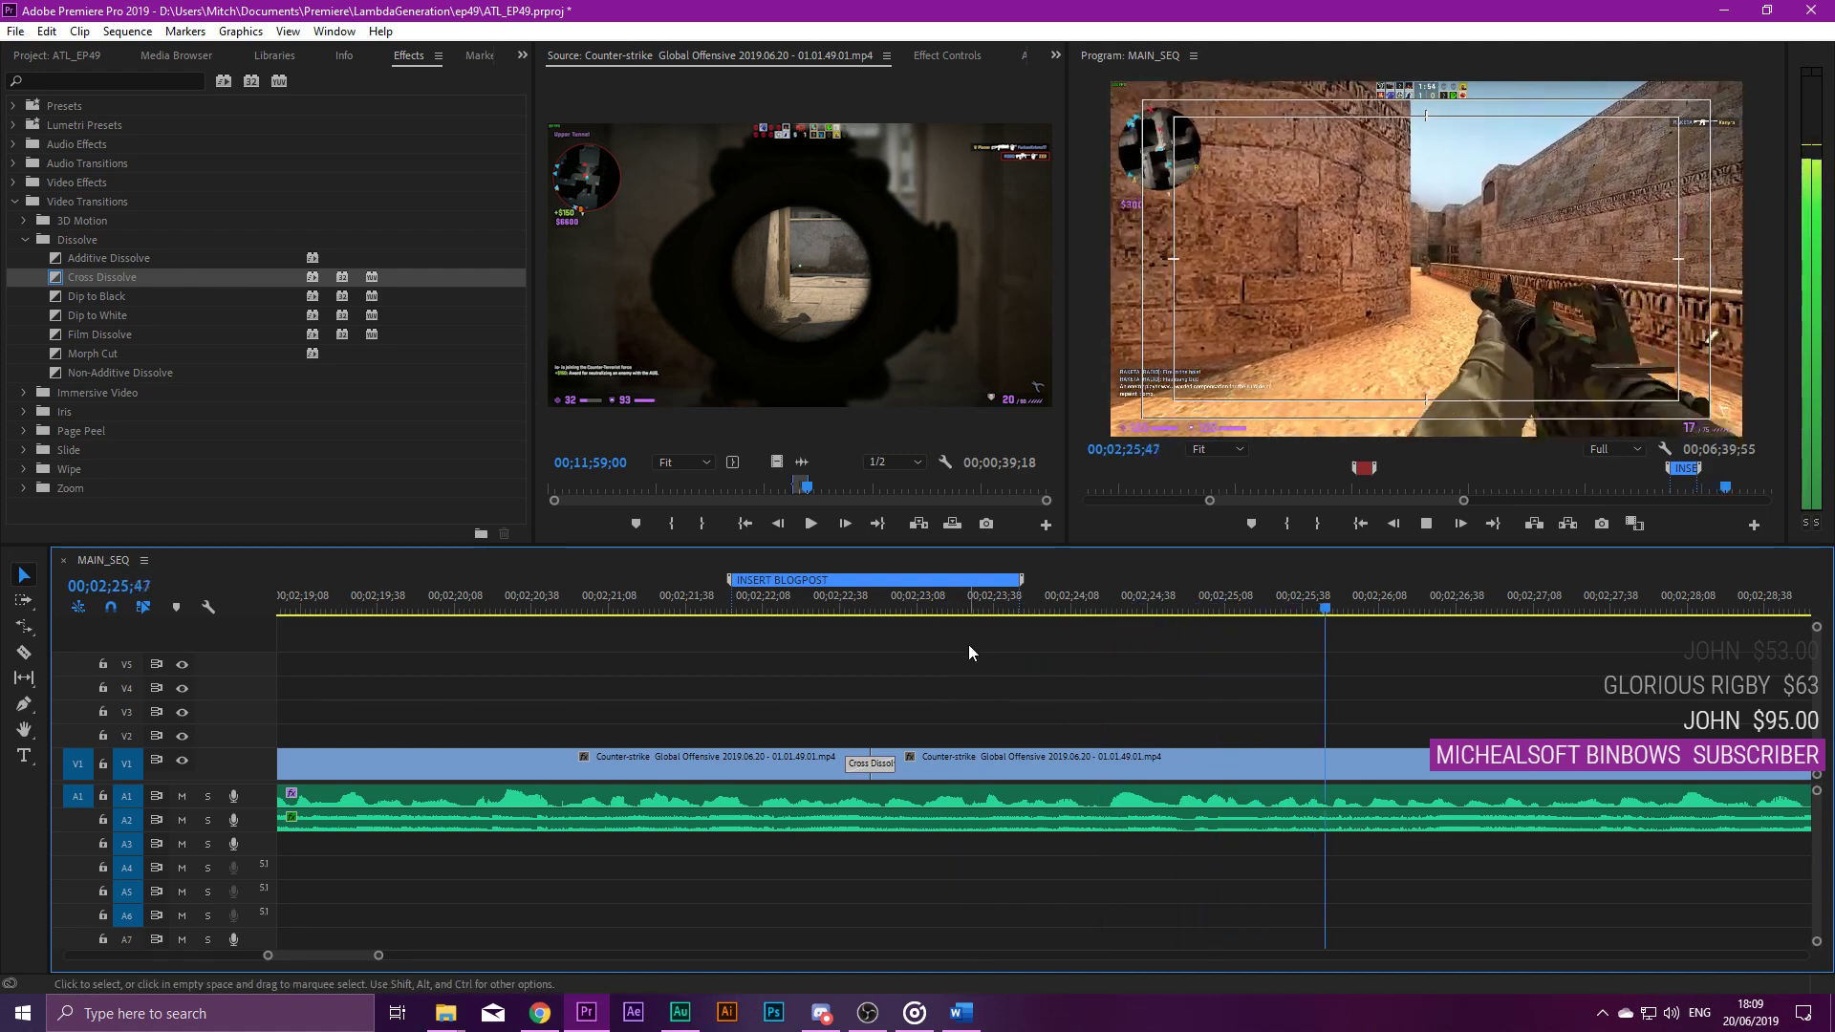
Play on through the second V1 gameplay clip and trim its end back to 00;02;40;47.
{"action": "key", "text": "minus"}
{"action": "key", "text": "minus"}
{"action": "key", "text": "minus"}
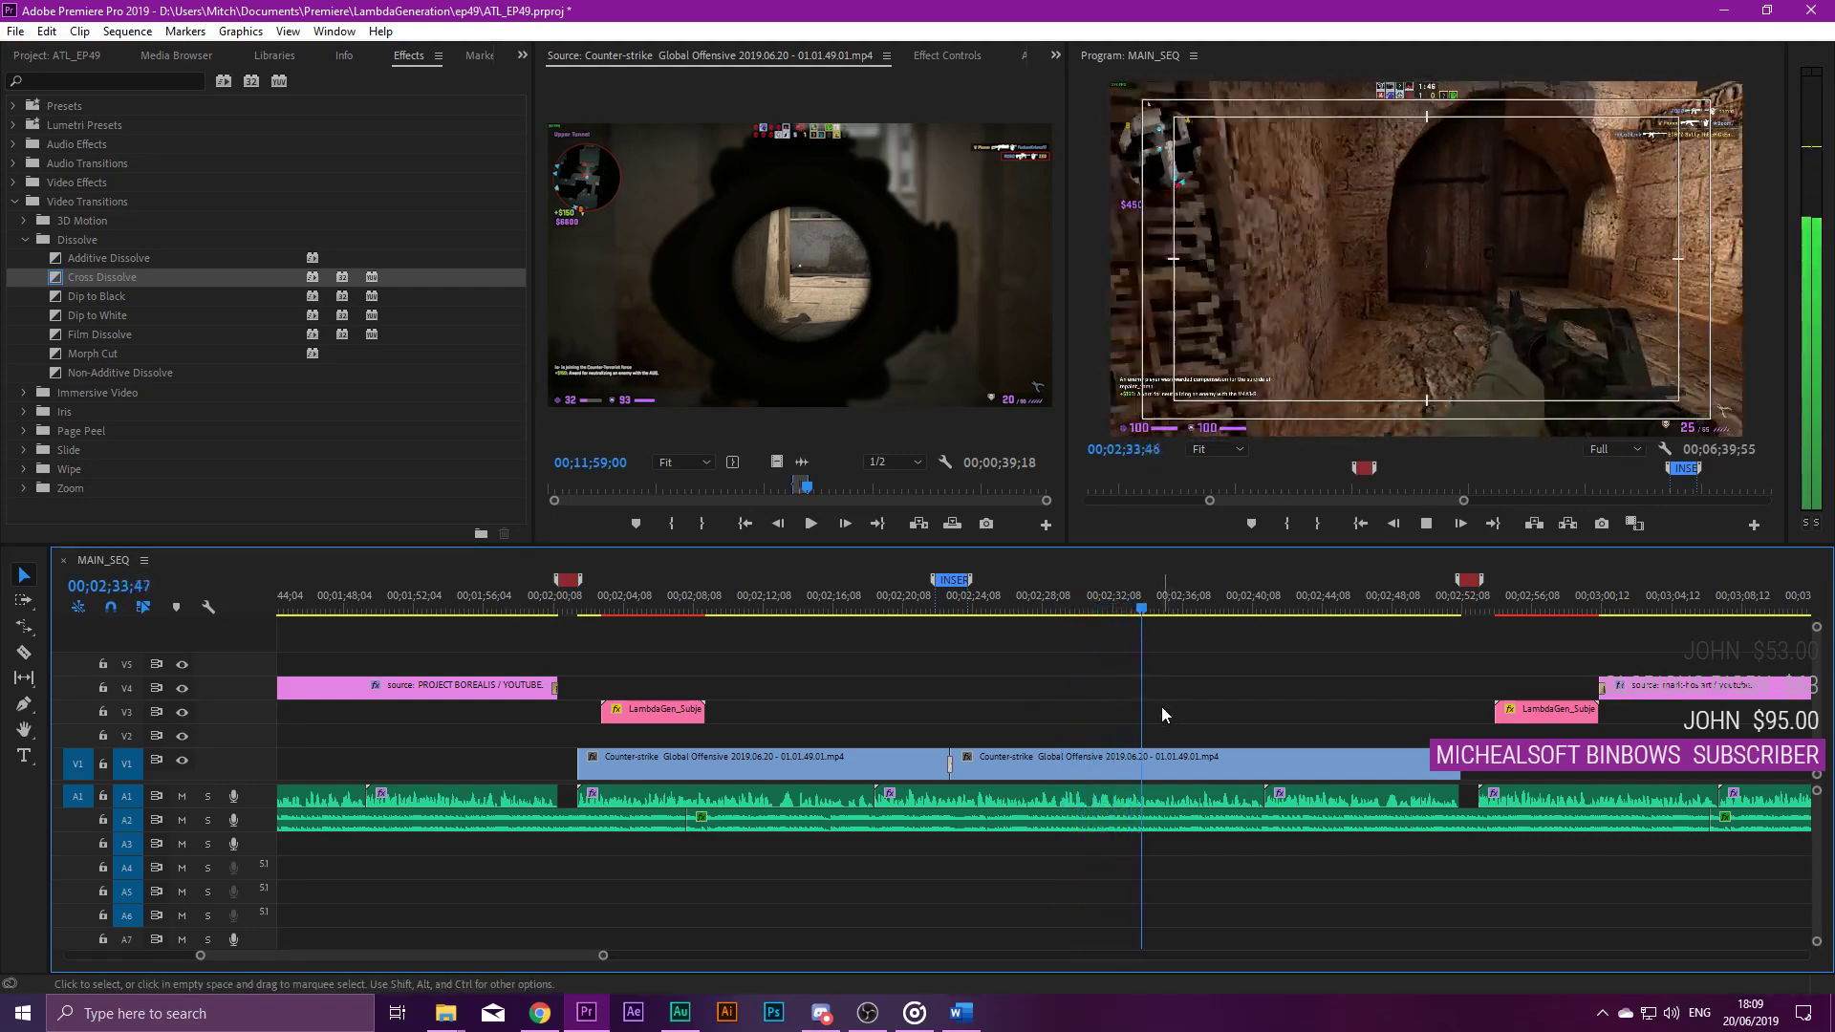
{"action": "scroll", "coordinate": [1162, 707], "scroll_direction": "down", "scroll_amount": 3}
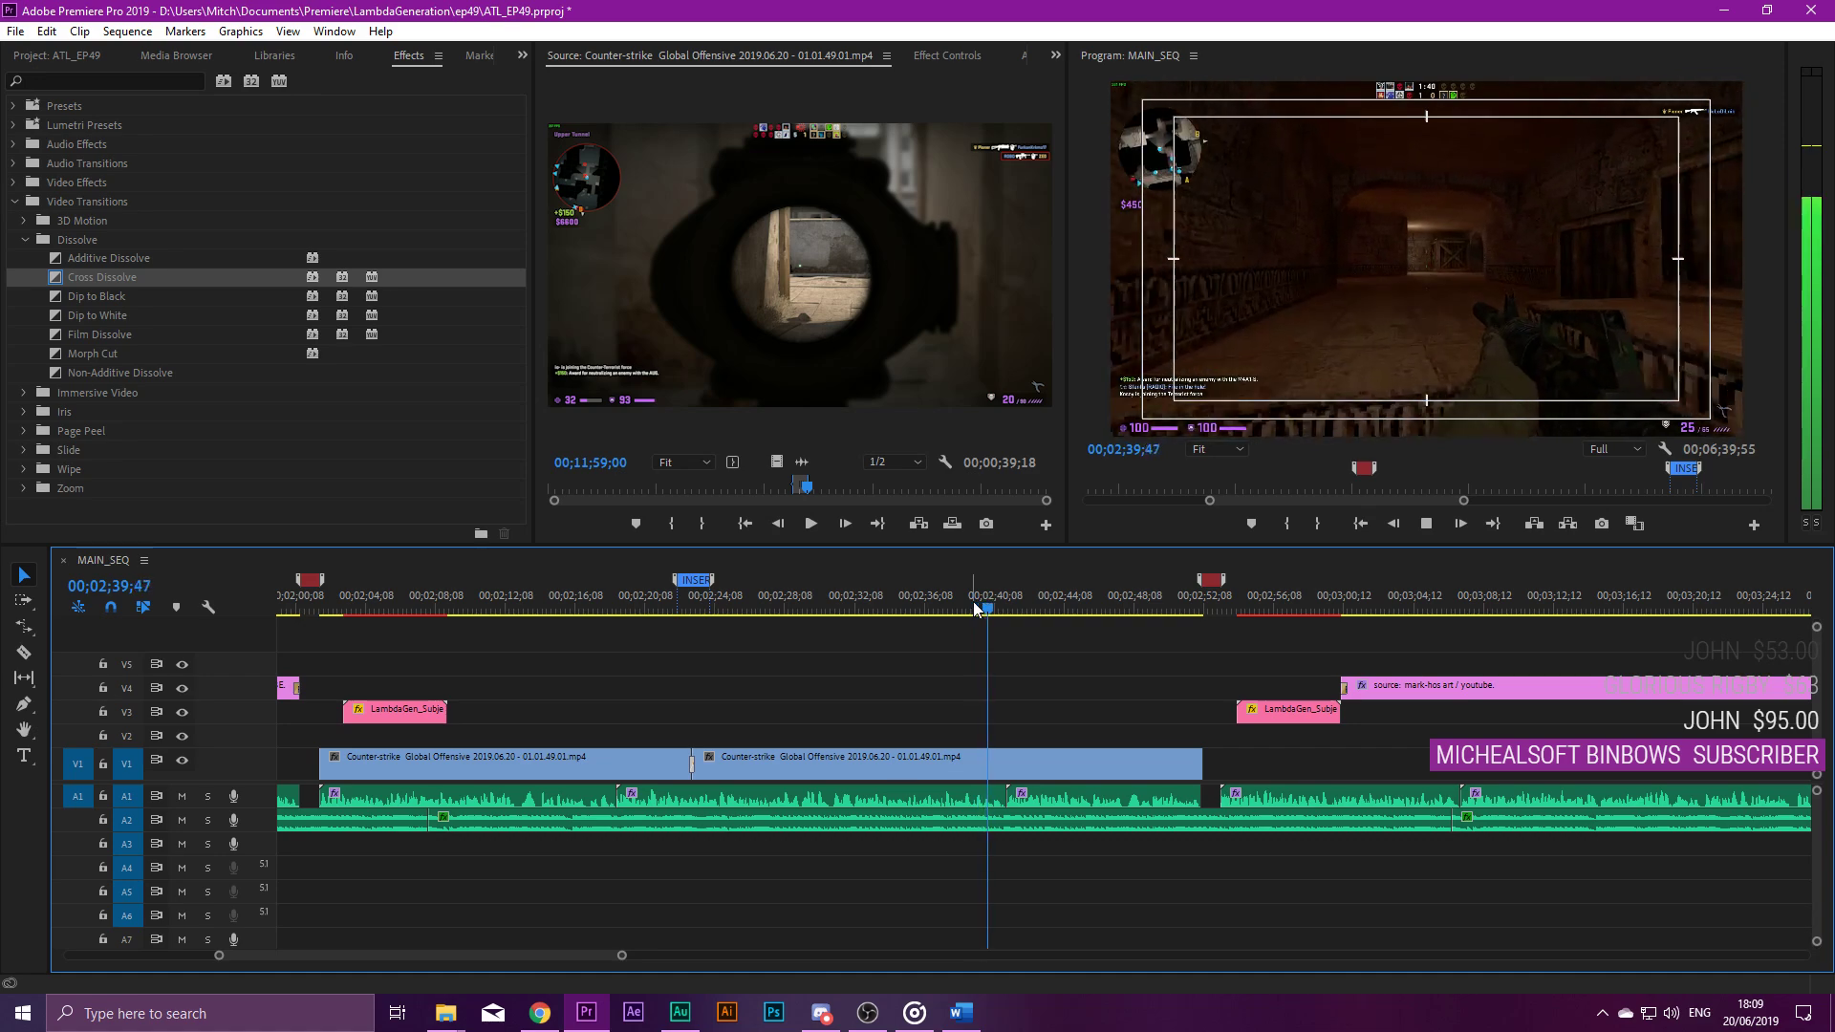
{"action": "key", "text": "space"}
{"action": "left_click_drag", "start_coordinate": [1212, 756], "coordinate": [1005, 756]}
Scrub through the final minutes of the source Counter-Strike recording for another usable gameplay section.
{"action": "left_click", "coordinate": [871, 489]}
{"action": "left_click_drag", "start_coordinate": [876, 489], "coordinate": [1039, 494]}
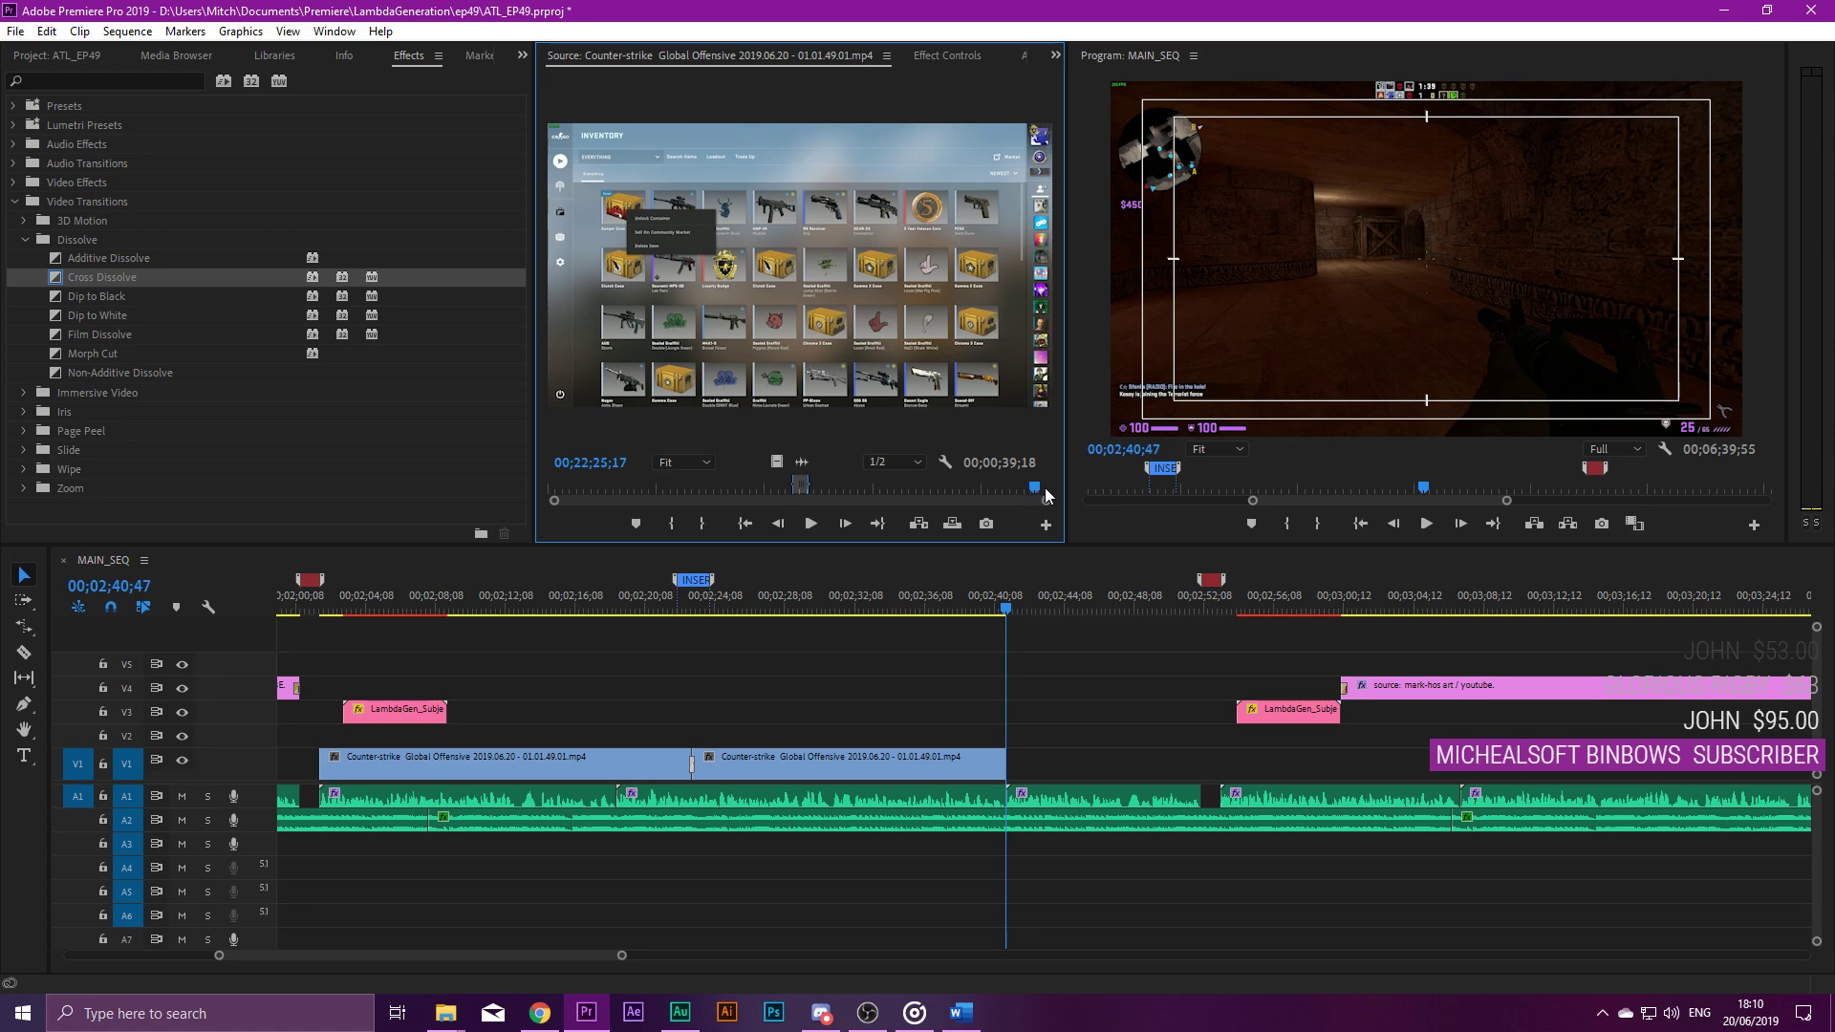
{"action": "left_click_drag", "start_coordinate": [1036, 494], "coordinate": [1032, 492]}
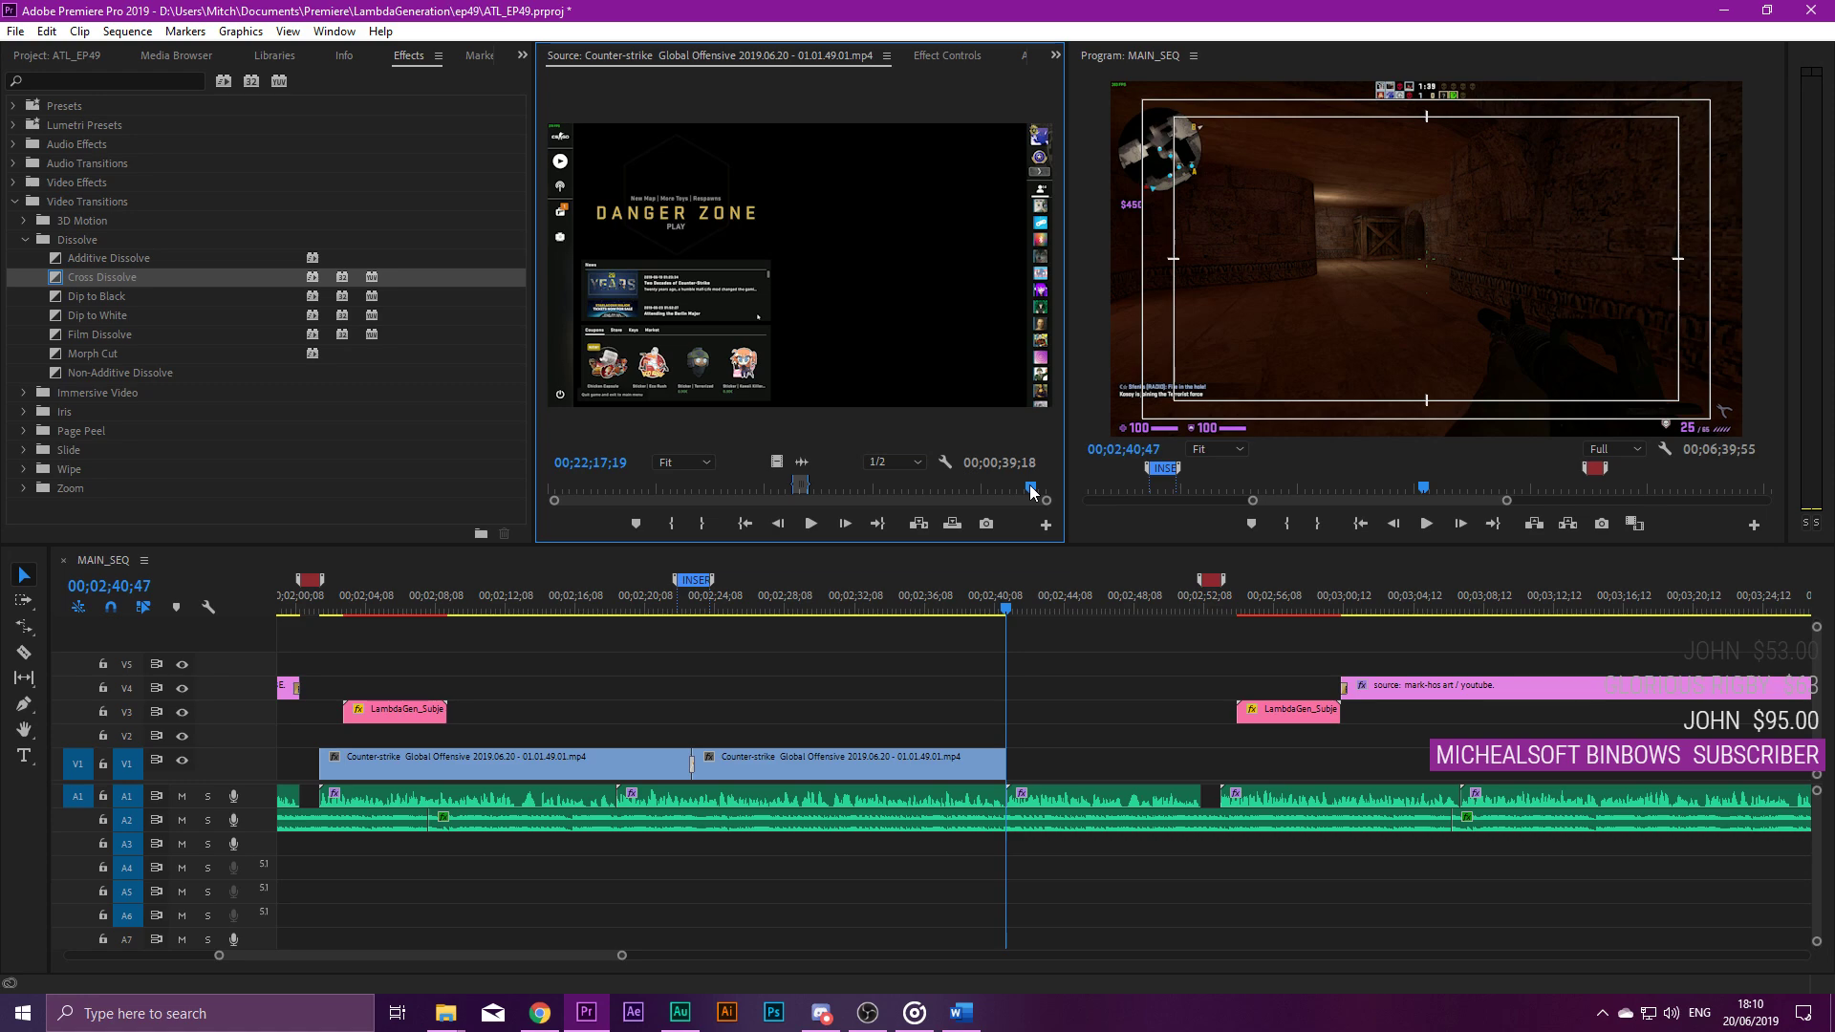
{"action": "left_click_drag", "start_coordinate": [1032, 491], "coordinate": [1045, 486]}
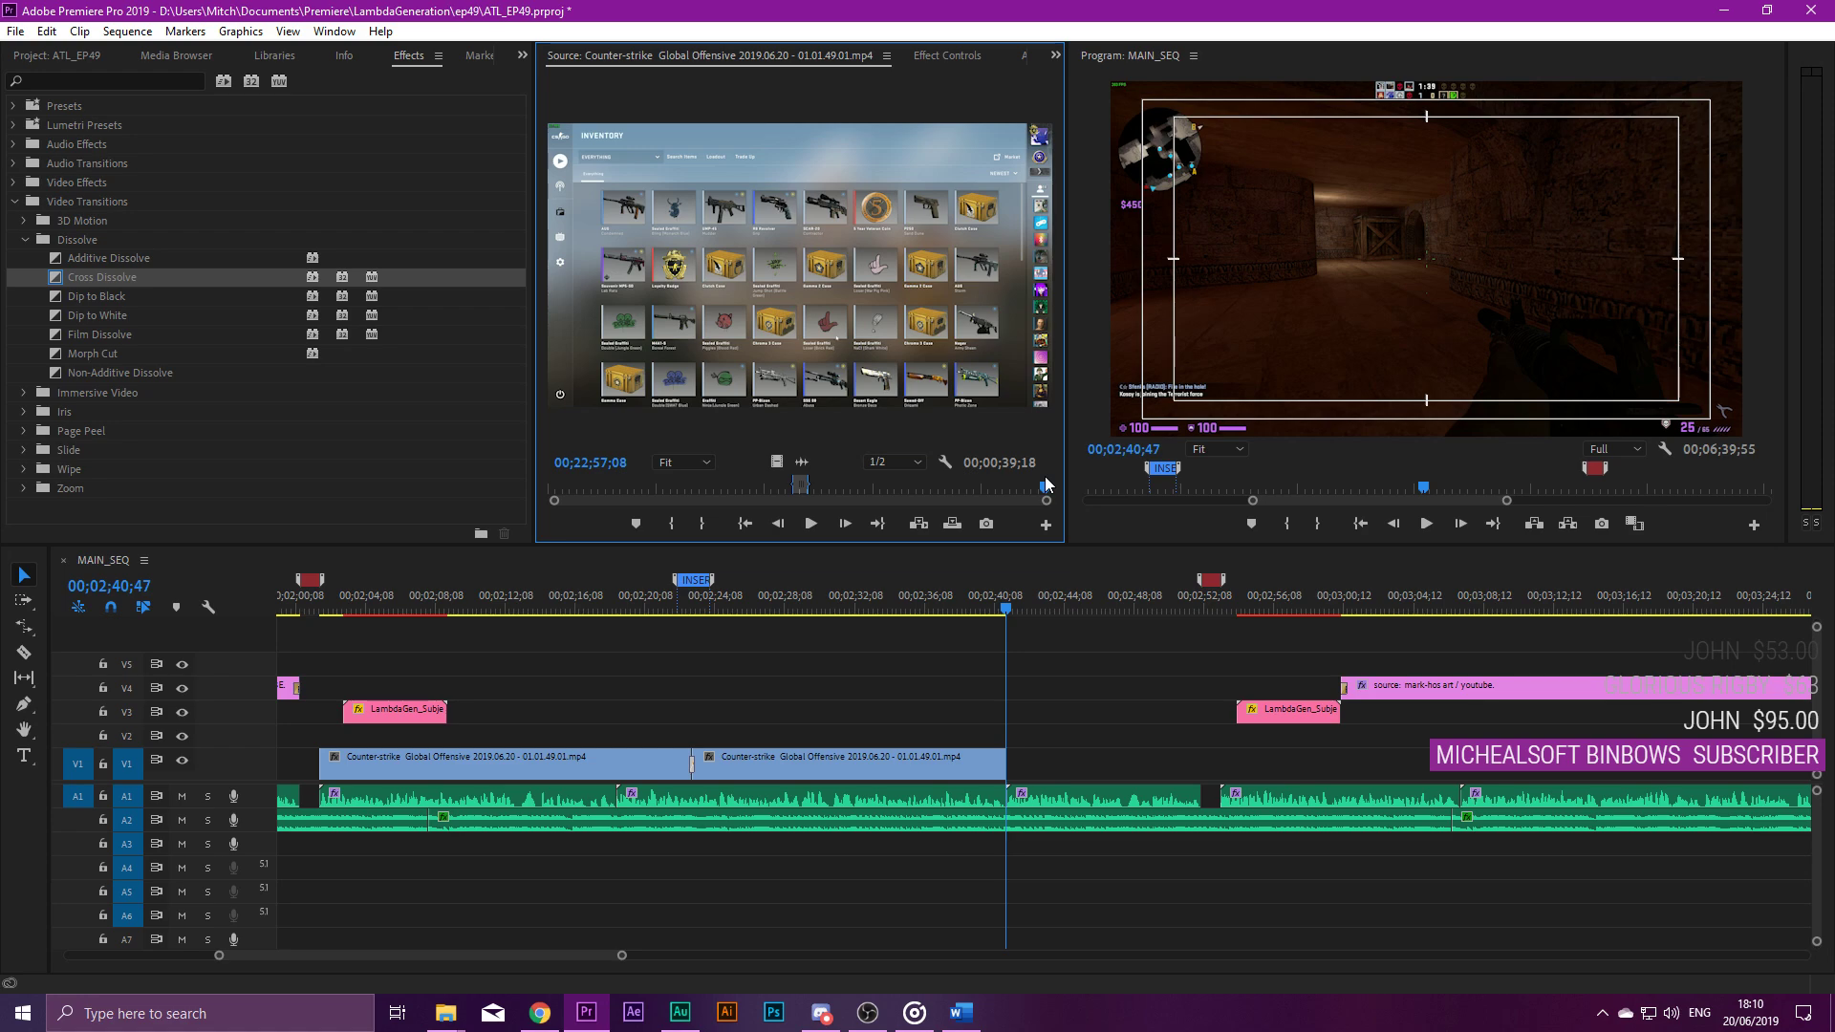
{"action": "left_click_drag", "start_coordinate": [1045, 485], "coordinate": [990, 476]}
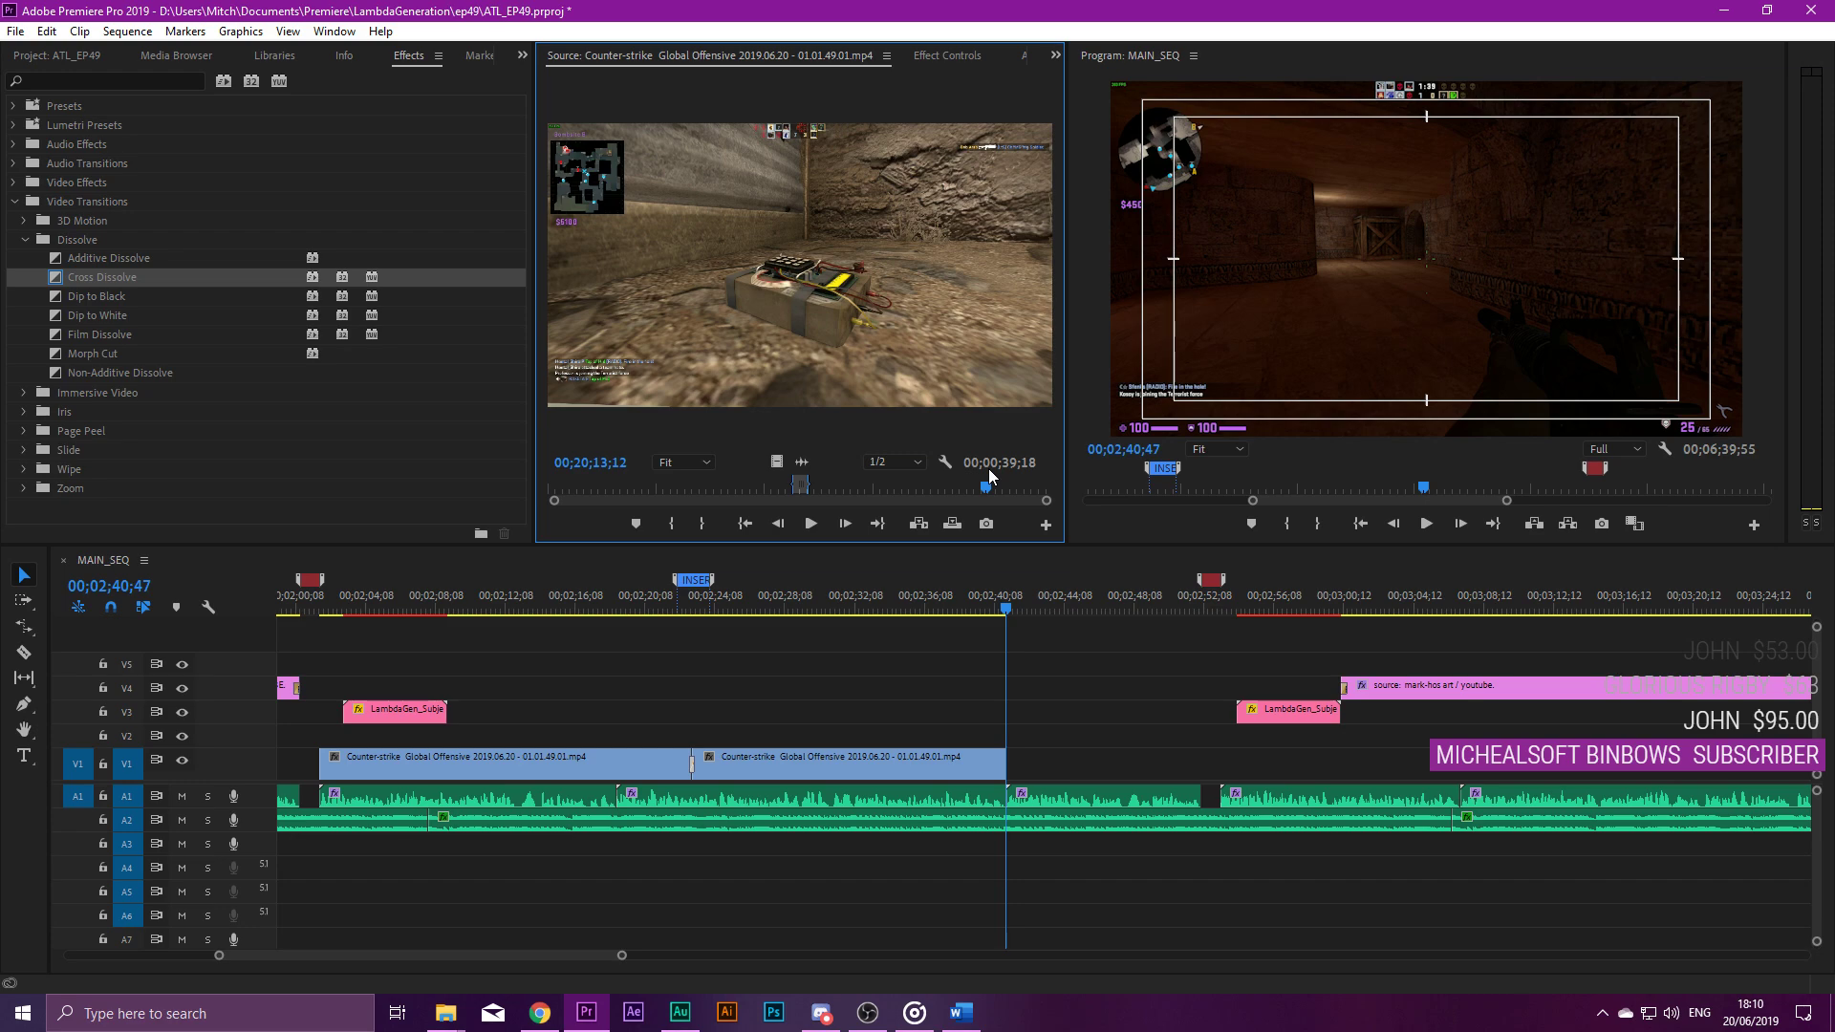
{"action": "left_click_drag", "start_coordinate": [990, 476], "coordinate": [981, 478]}
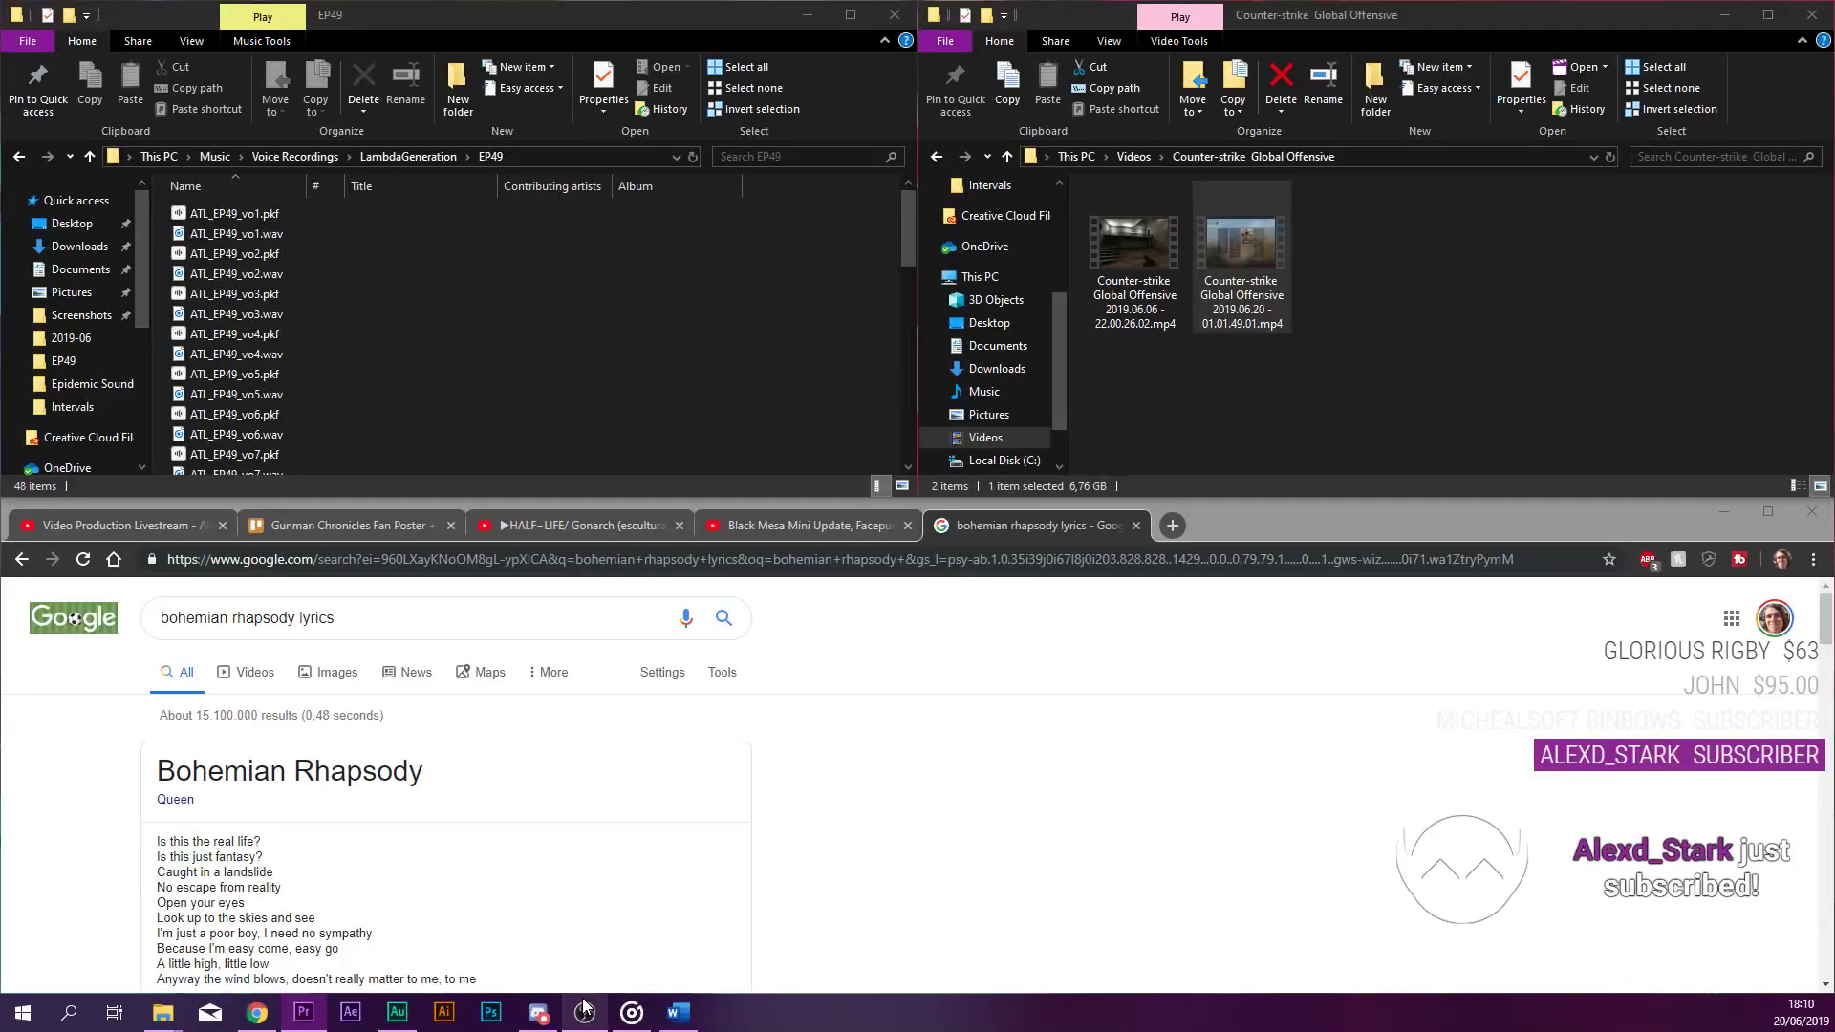
Switch to OBS to check the live stream, and return to the MAIN_SEQ timeline in Premiere Pro.
{"action": "left_click", "coordinate": [583, 1011]}
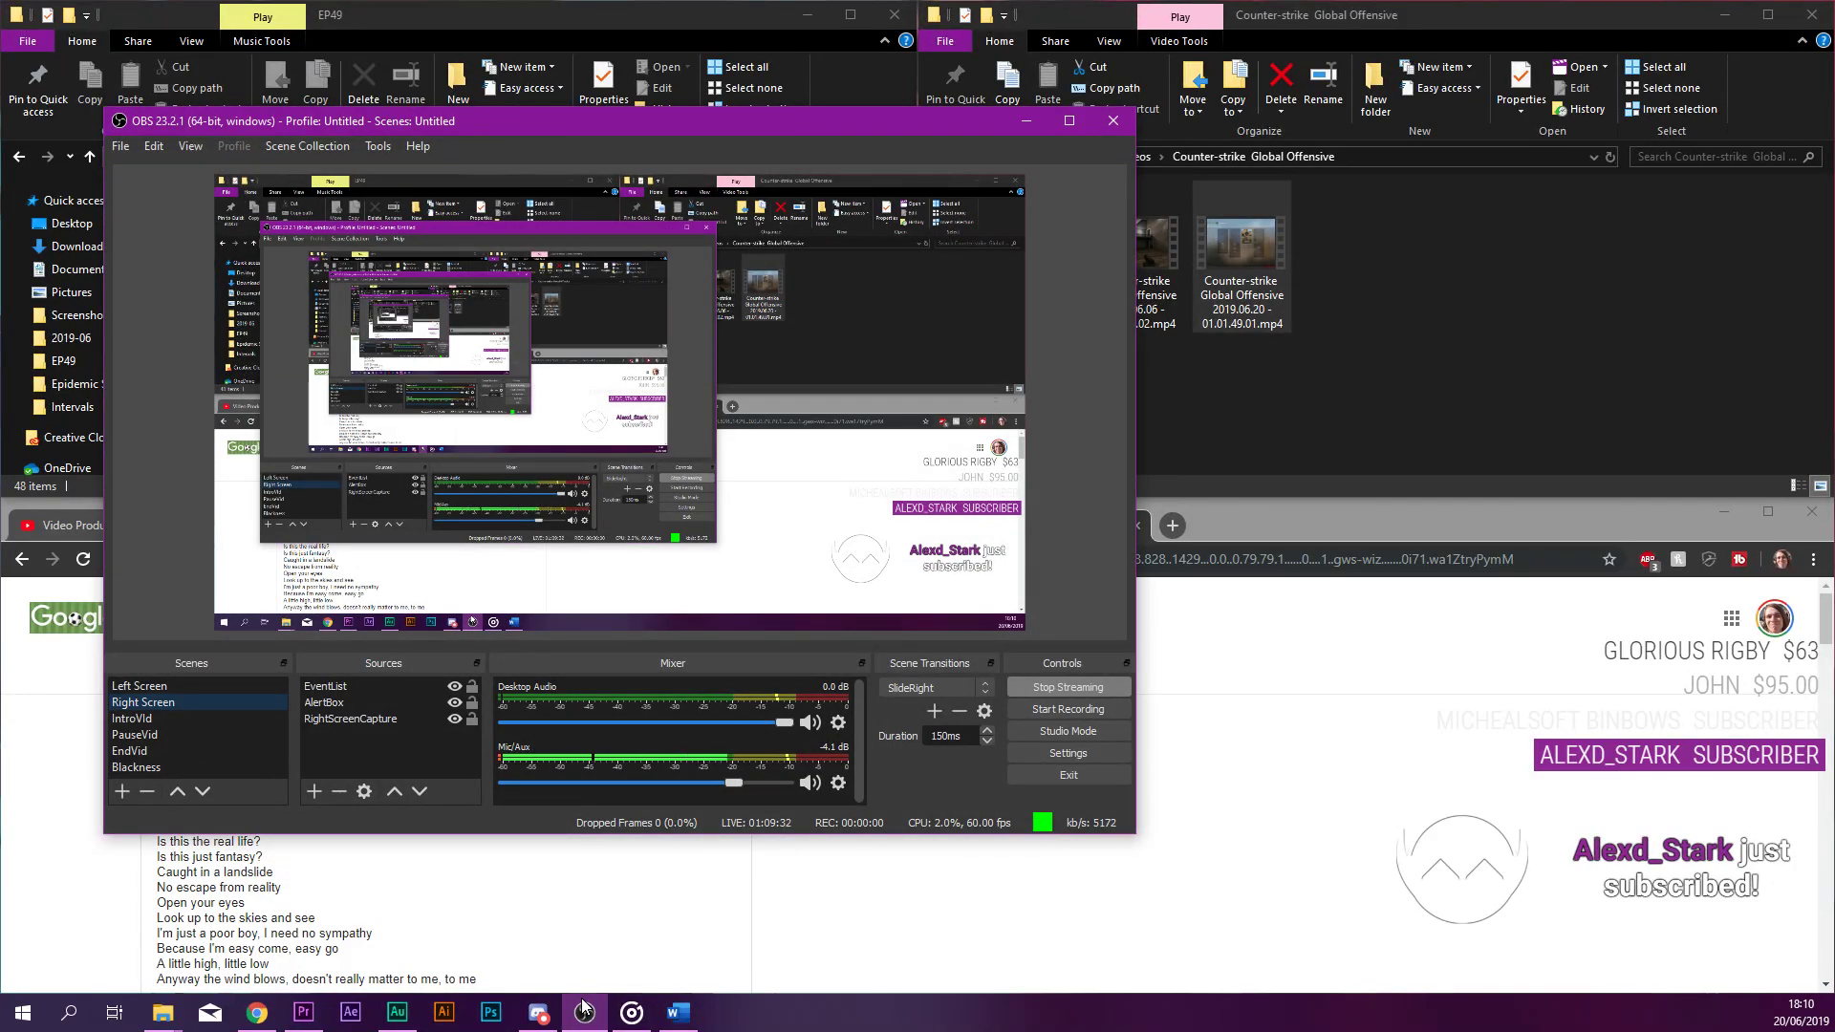
{"action": "left_click", "coordinate": [583, 1011]}
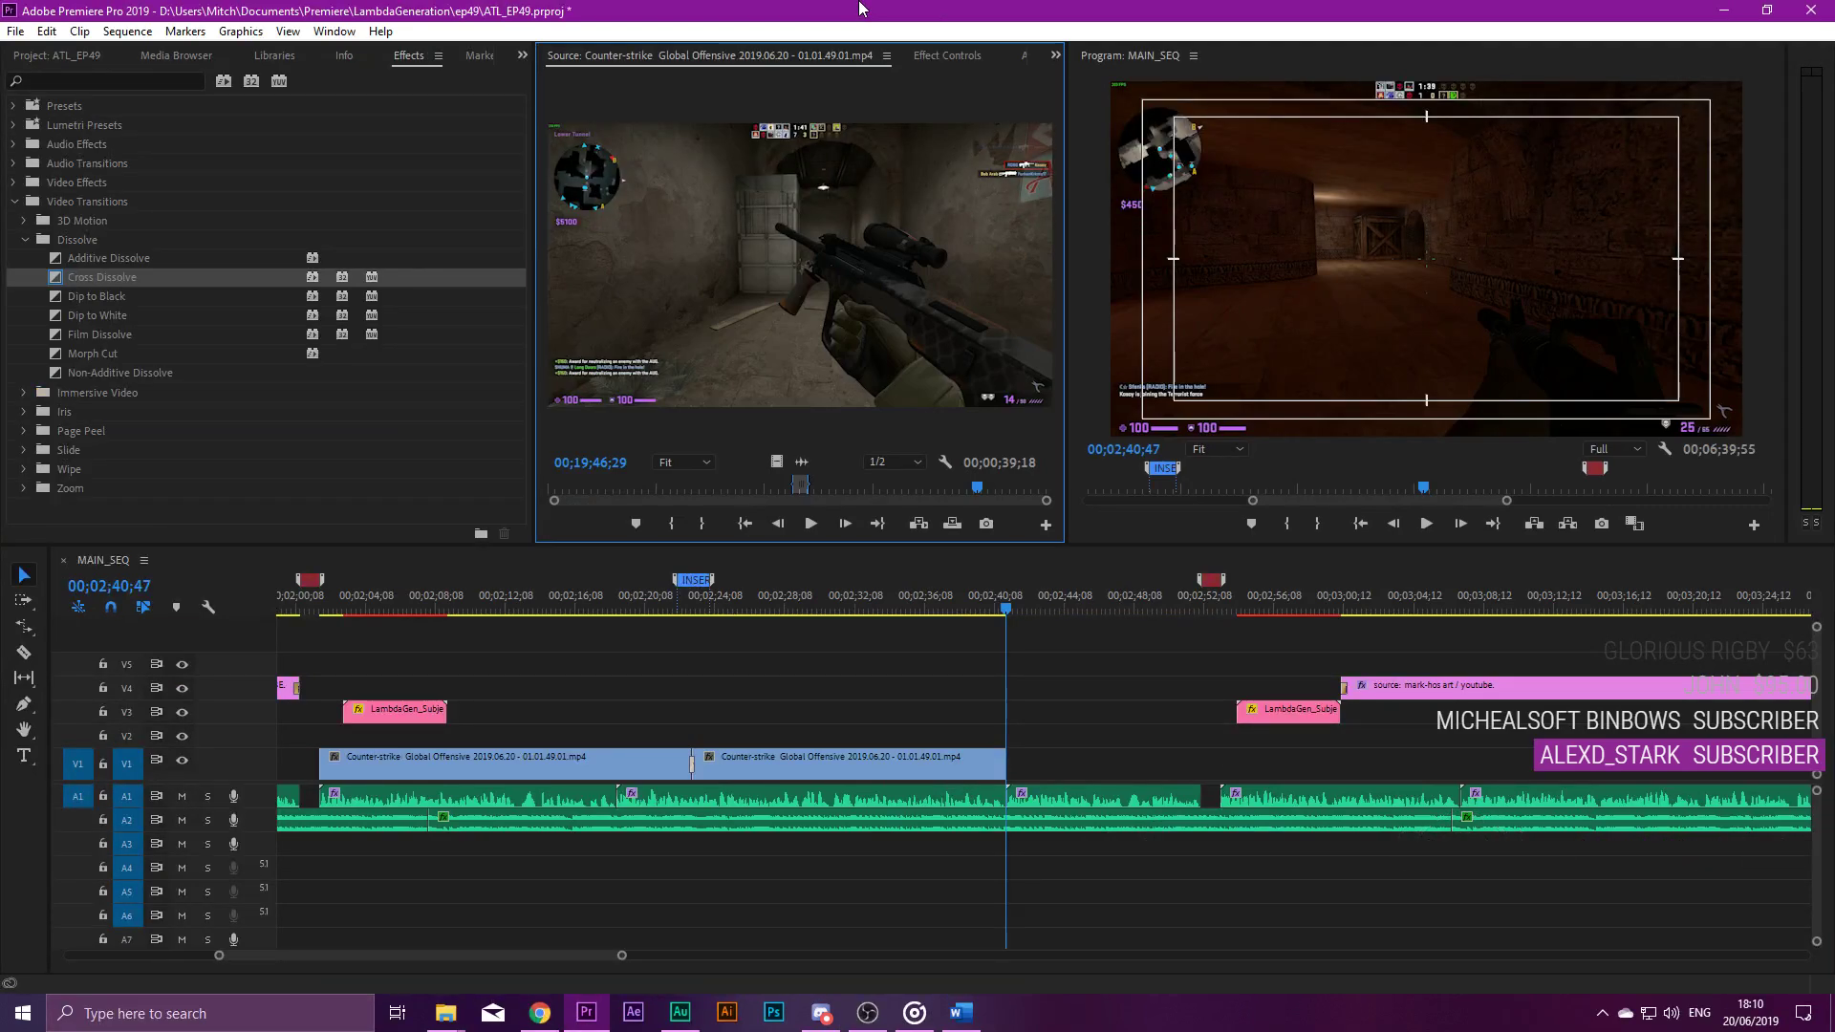
{"action": "left_click", "coordinate": [1046, 671]}
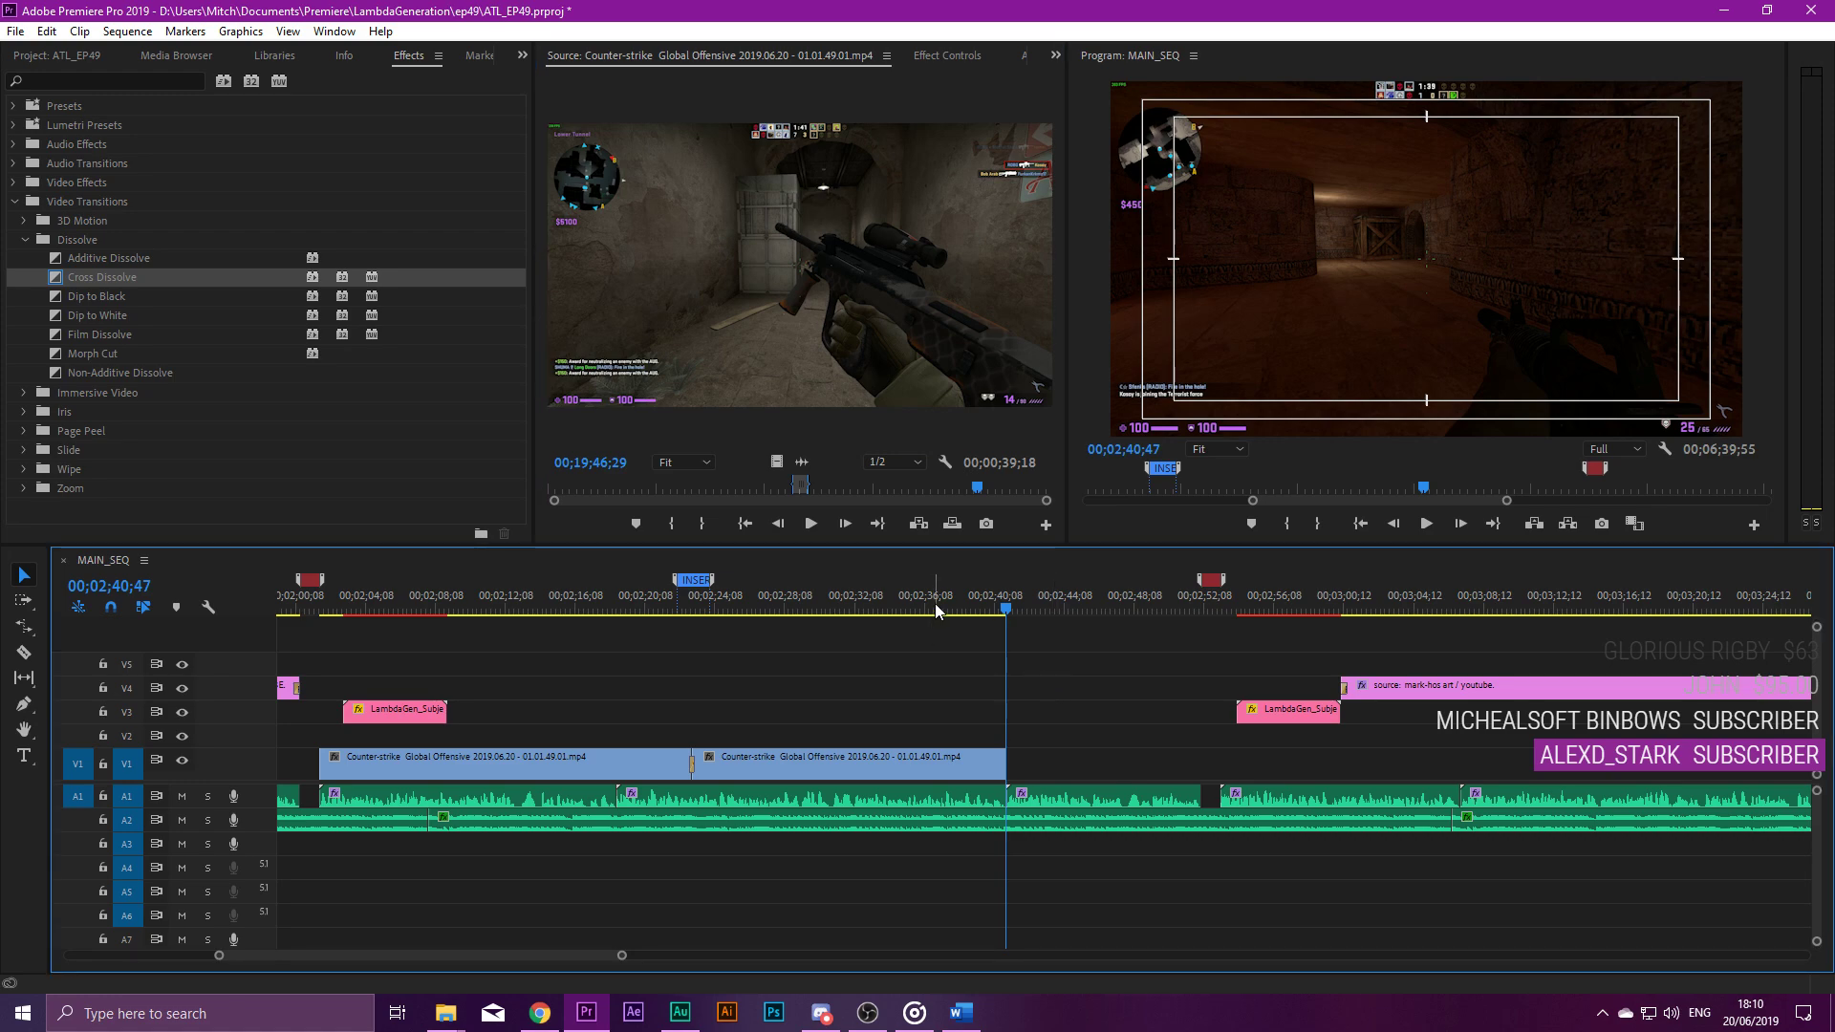
Mark a 00;00;50;05 in-to-out range in the source gameplay recording, ending at 00;19;02;02.
{"action": "left_click", "coordinate": [865, 490]}
{"action": "left_click_drag", "start_coordinate": [868, 490], "coordinate": [962, 486]}
{"action": "key", "text": "i"}
{"action": "key", "text": "o"}
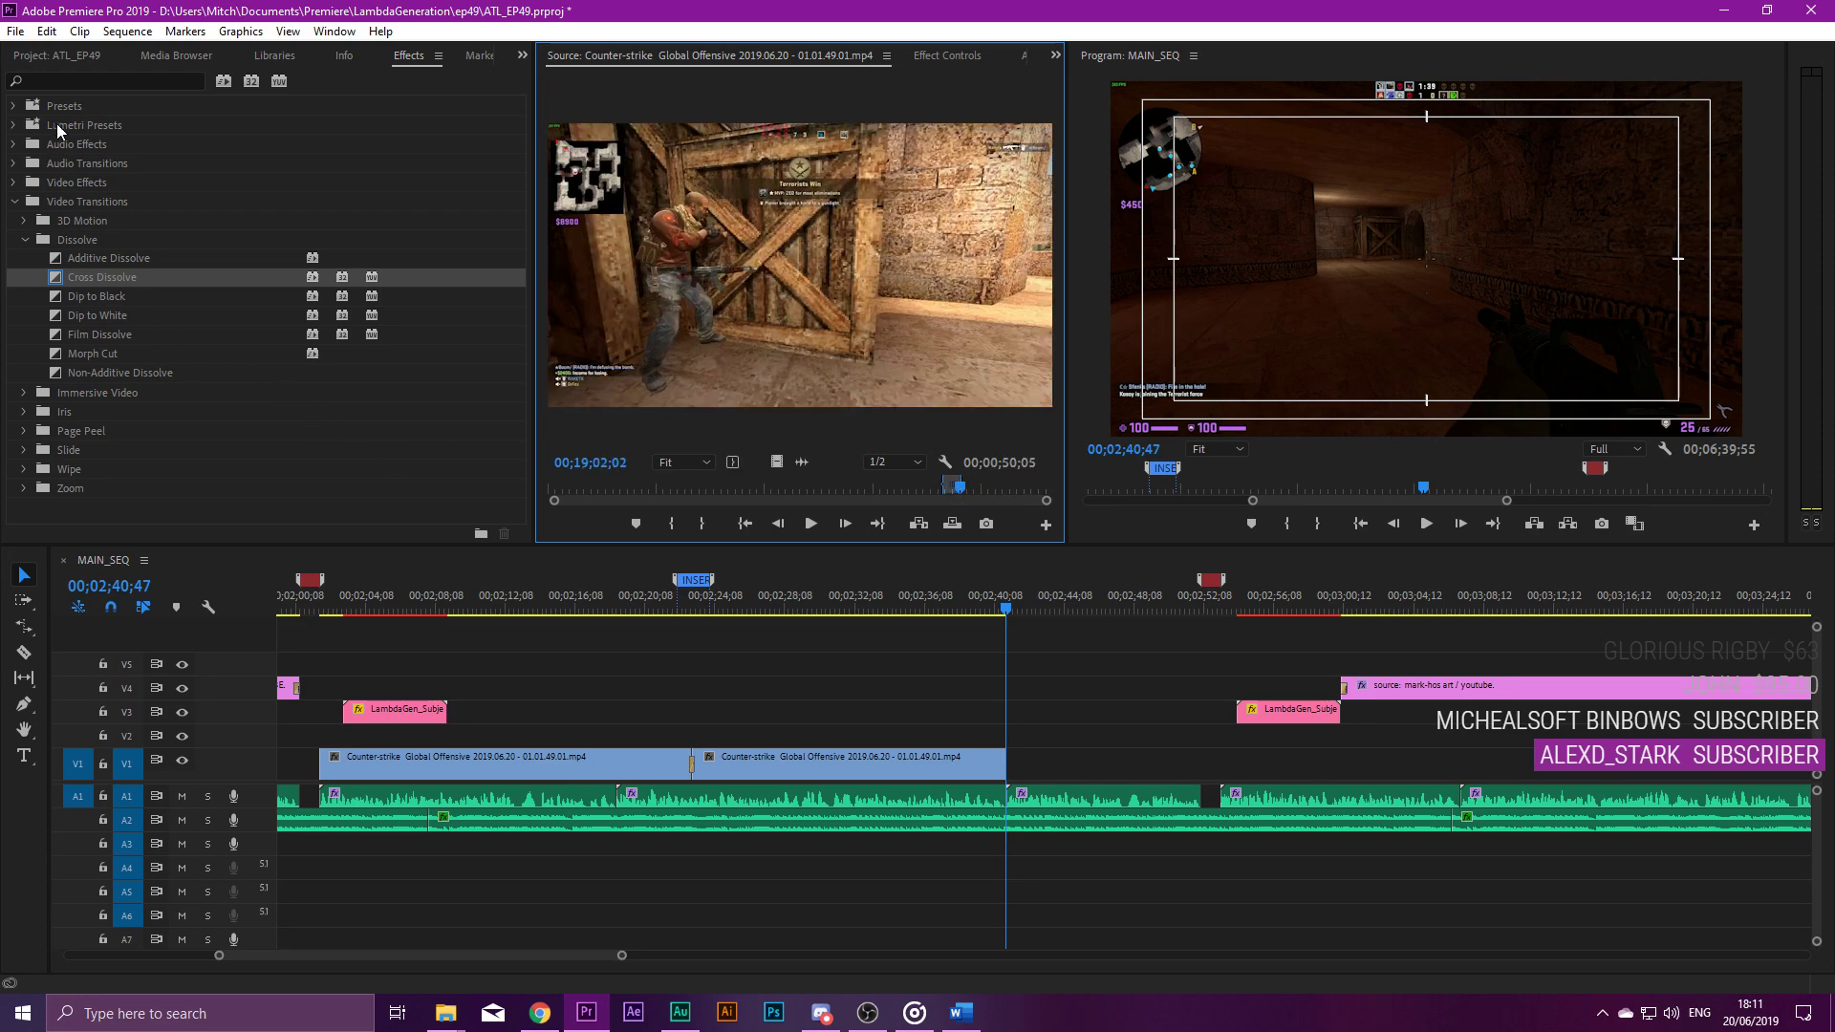
Place the marked gameplay on V5 at 00;02;40;47 and trim its end to the start of the next voice-over section.
{"action": "left_click", "coordinate": [58, 56]}
{"action": "left_click_drag", "start_coordinate": [129, 253], "coordinate": [990, 661]}
{"action": "key", "text": "minus"}
{"action": "key", "text": "minus"}
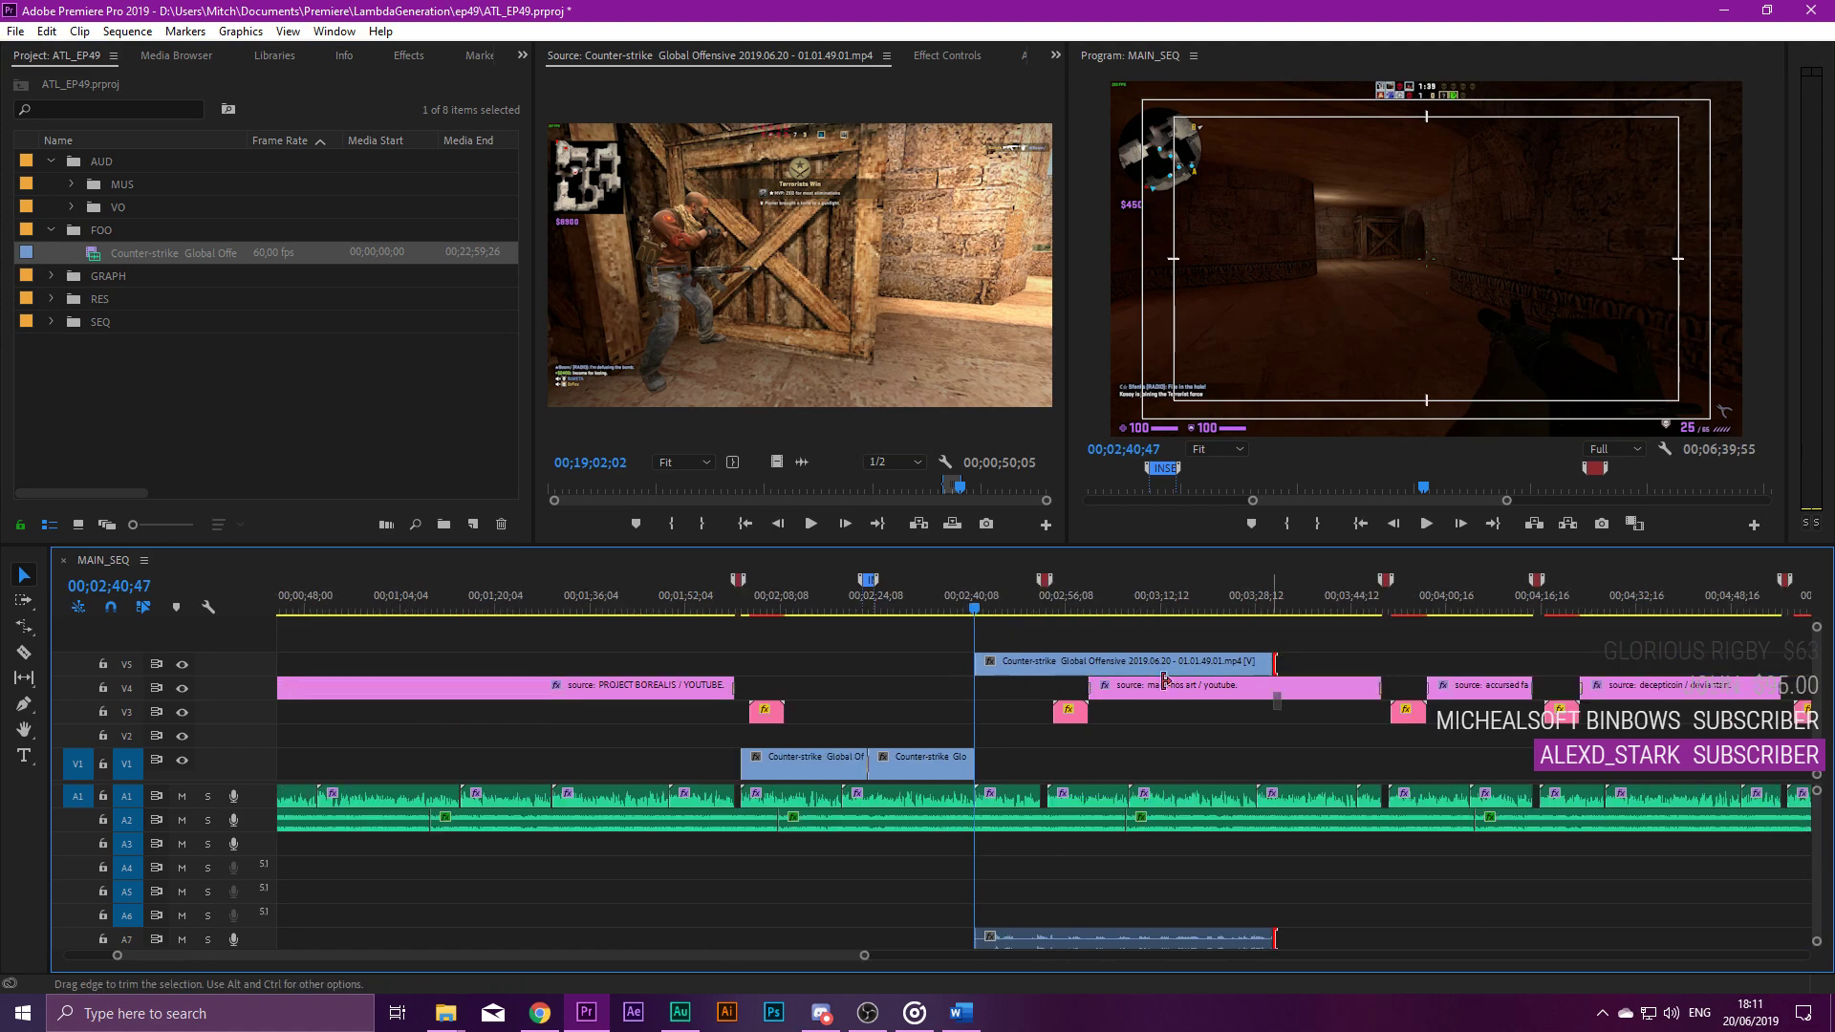
{"action": "left_click_drag", "start_coordinate": [1274, 662], "coordinate": [1040, 662]}
Move the new gameplay clip down to V1 behind the second clip and delete its game audio from A7.
{"action": "left_click_drag", "start_coordinate": [974, 602], "coordinate": [998, 602]}
{"action": "key", "text": "equal"}
{"action": "key", "text": "equal"}
{"action": "left_click_drag", "start_coordinate": [995, 675], "coordinate": [1085, 760]}
{"action": "key", "text": "Delete"}
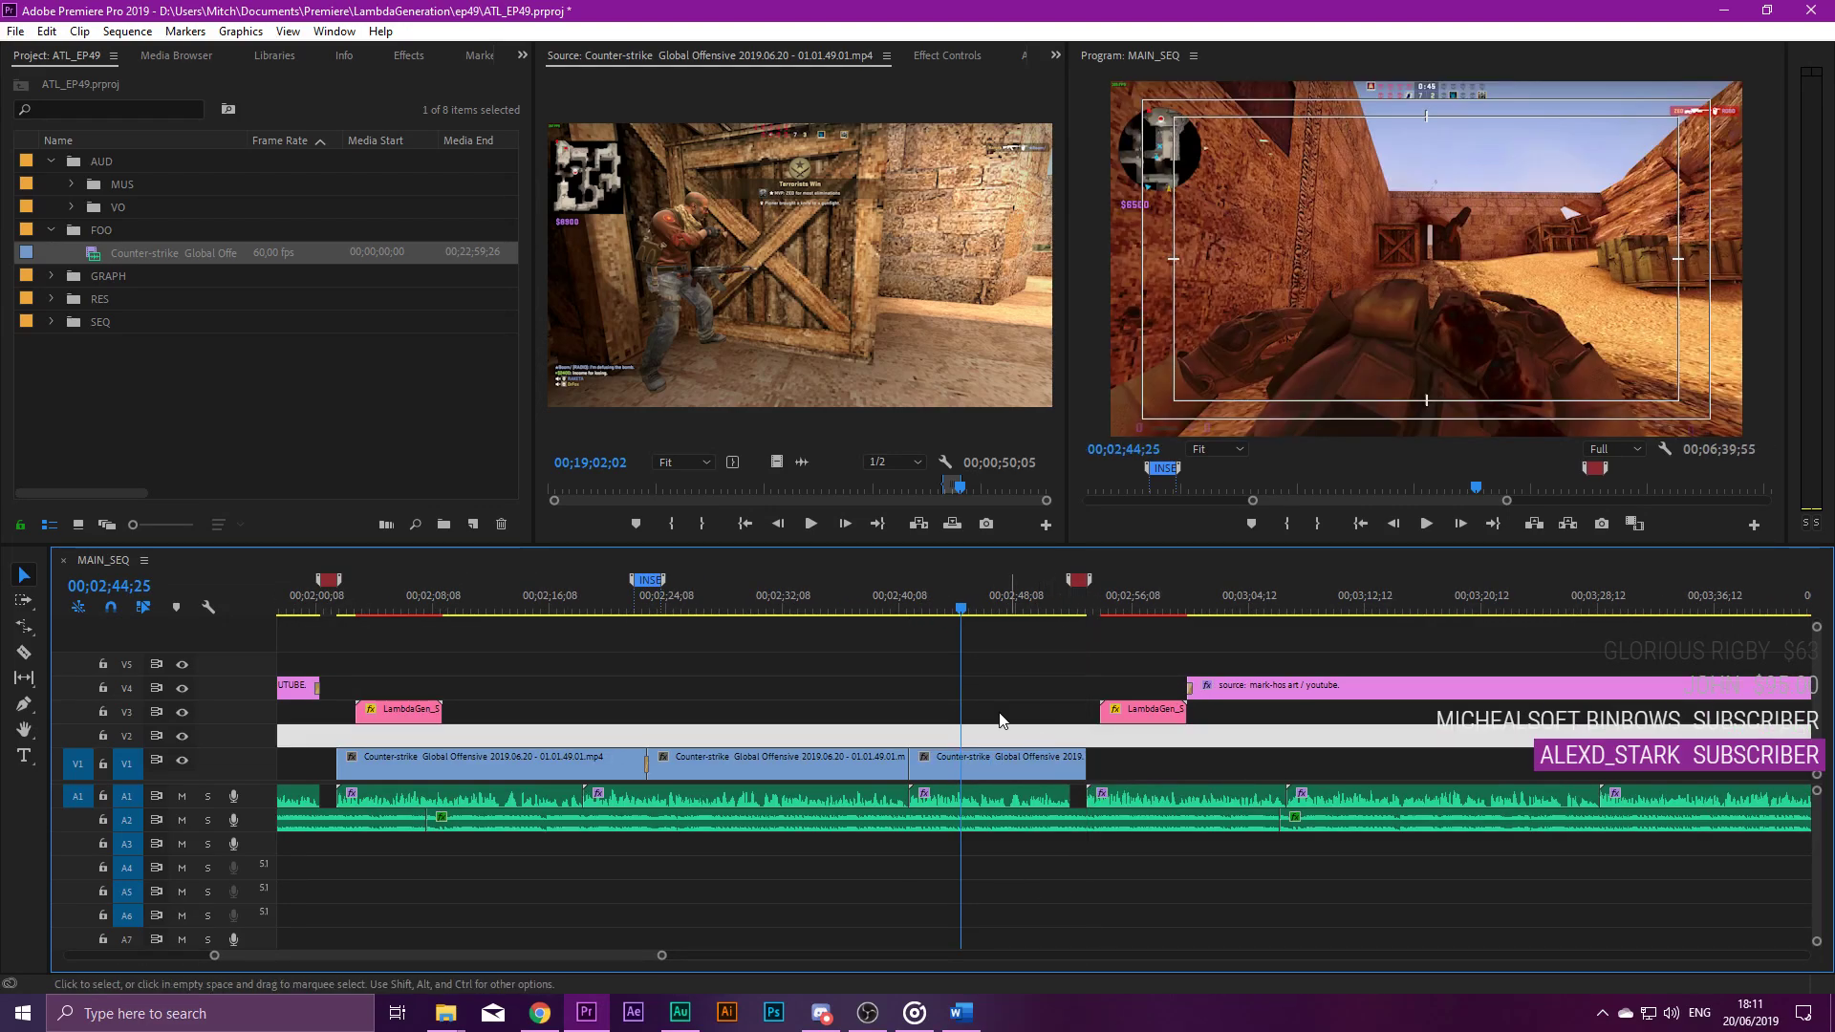
Apply a Cross Dissolve to the cut between the second and third V1 gameplay clips and play it back.
{"action": "key", "text": "shift+7"}
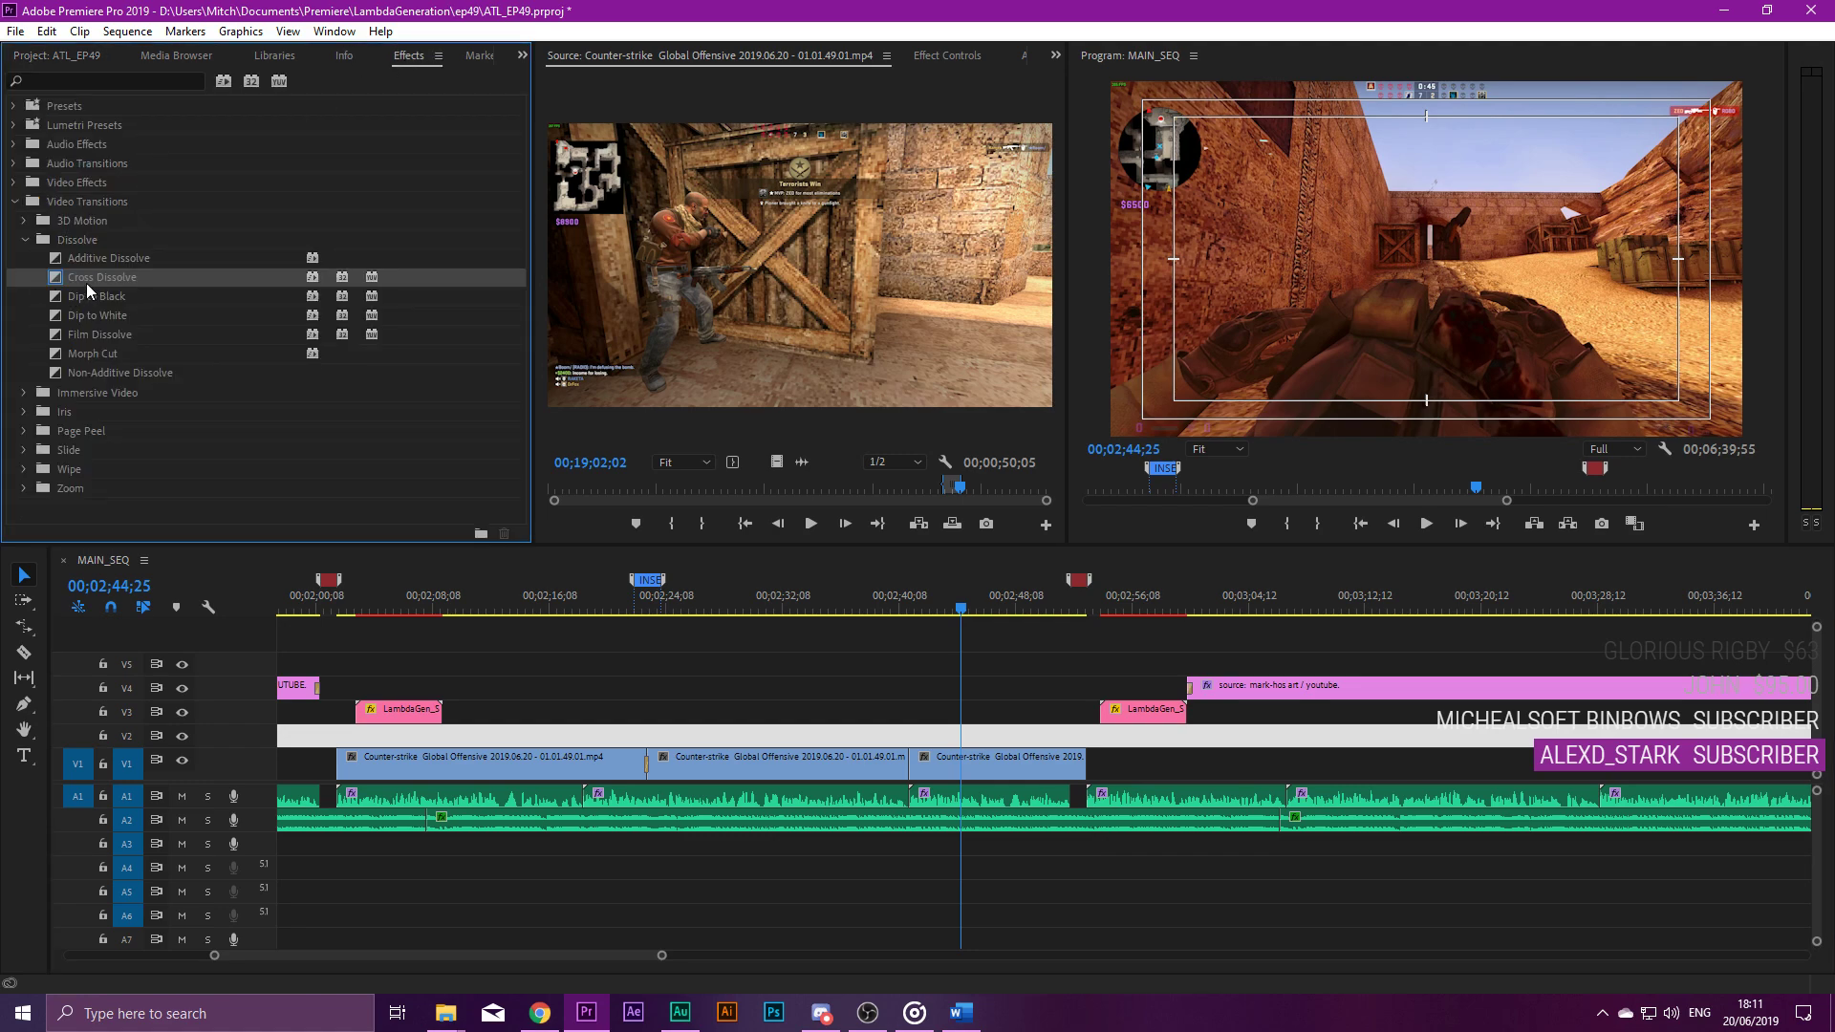
{"action": "left_click_drag", "start_coordinate": [87, 284], "coordinate": [908, 760]}
{"action": "left_click", "coordinate": [896, 602]}
{"action": "key", "text": "space"}
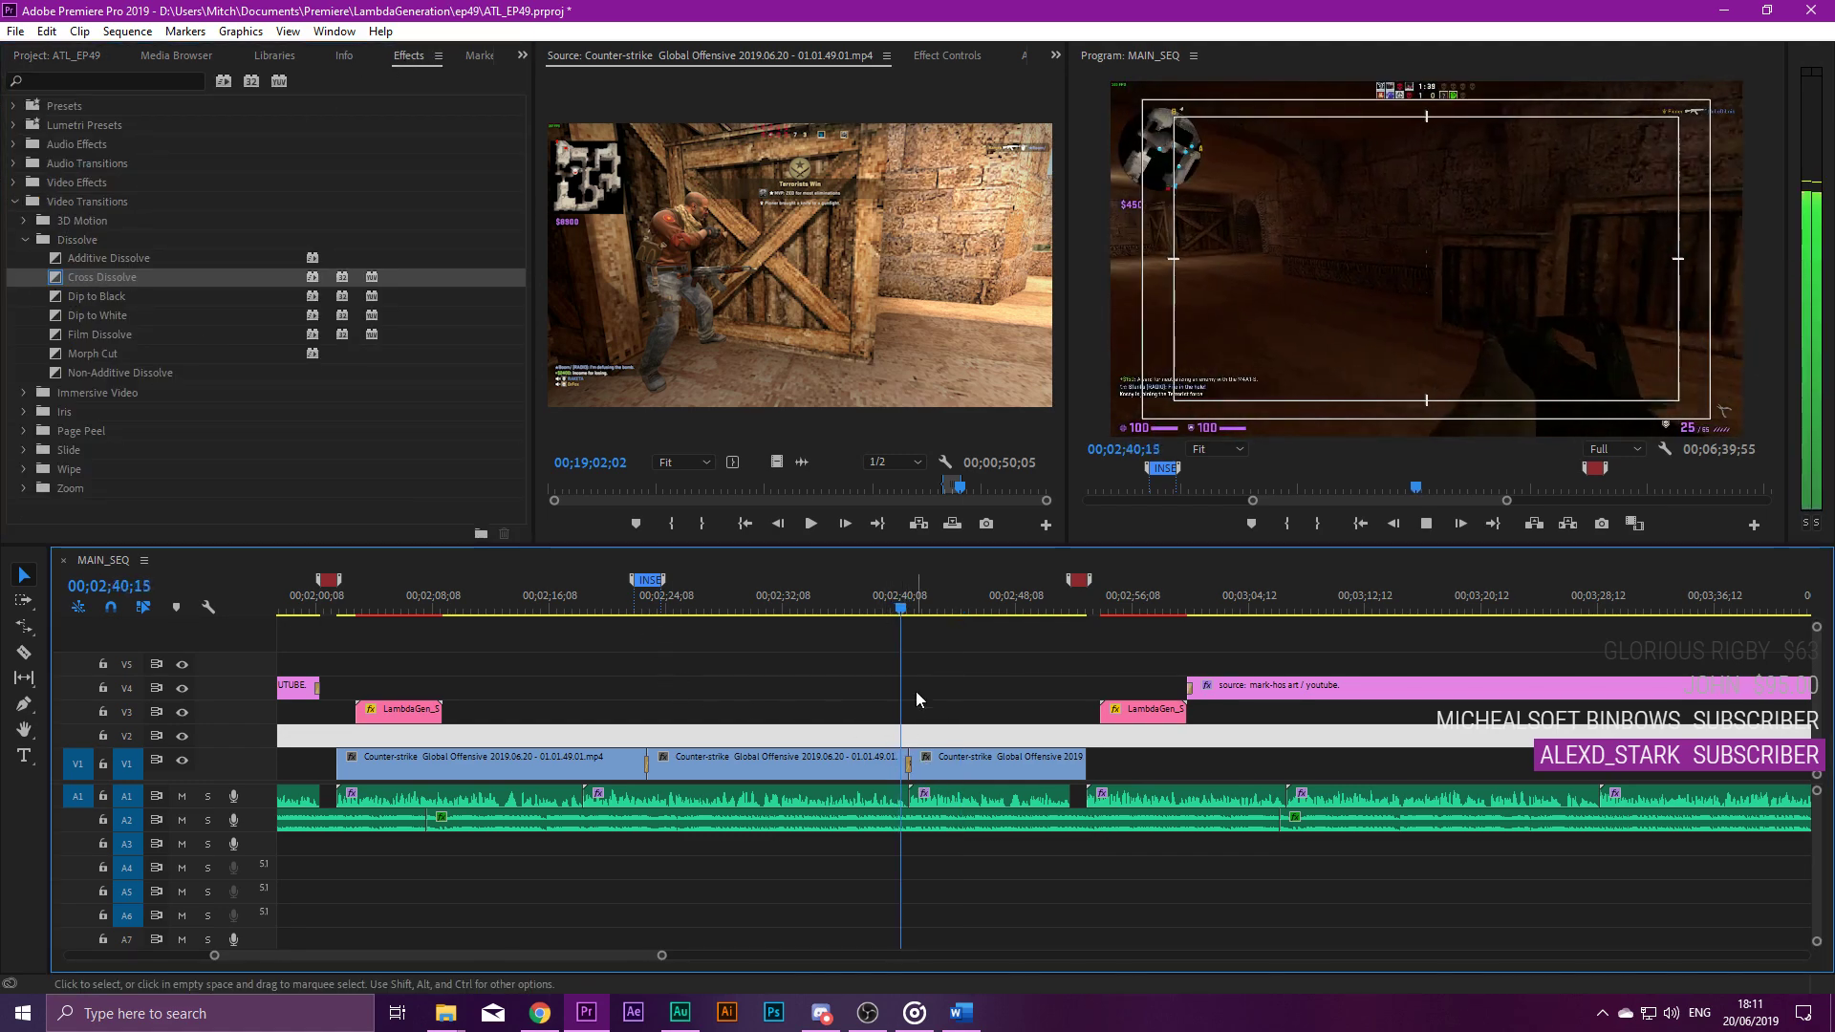
{"action": "scroll", "coordinate": [954, 702], "scroll_direction": "down", "scroll_amount": 3}
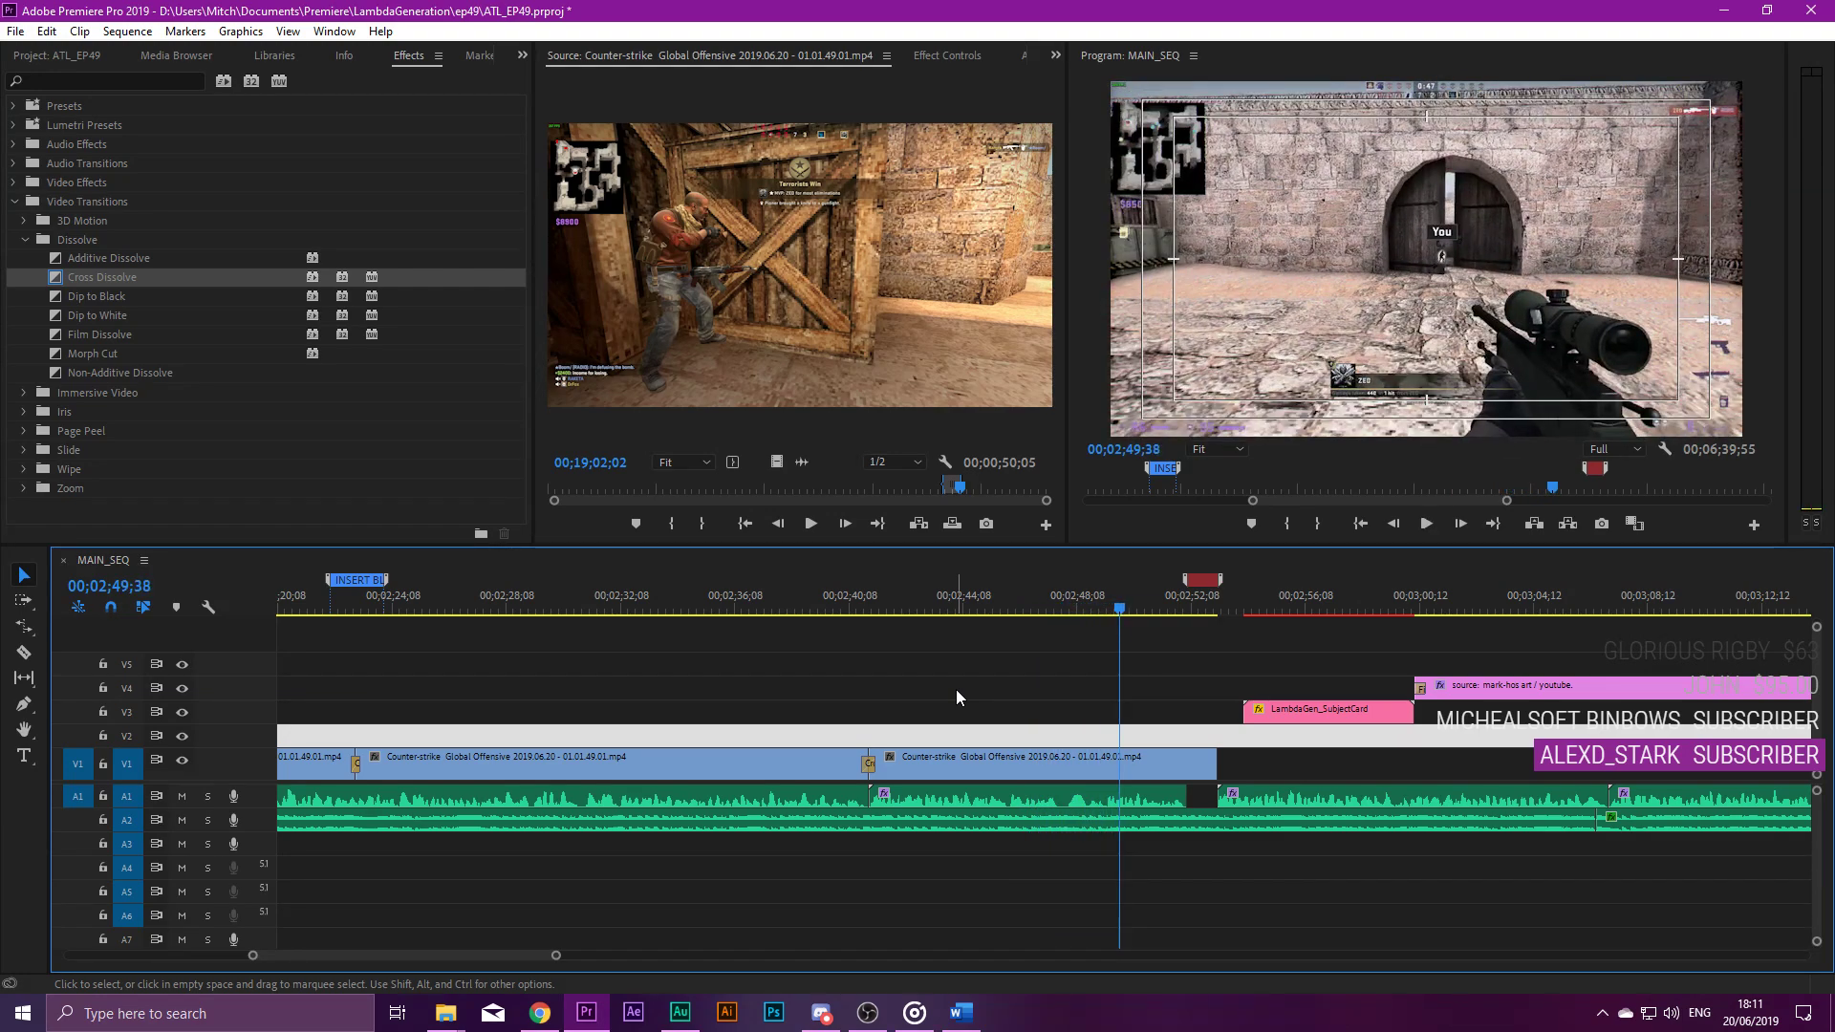
{"action": "left_click", "coordinate": [855, 602]}
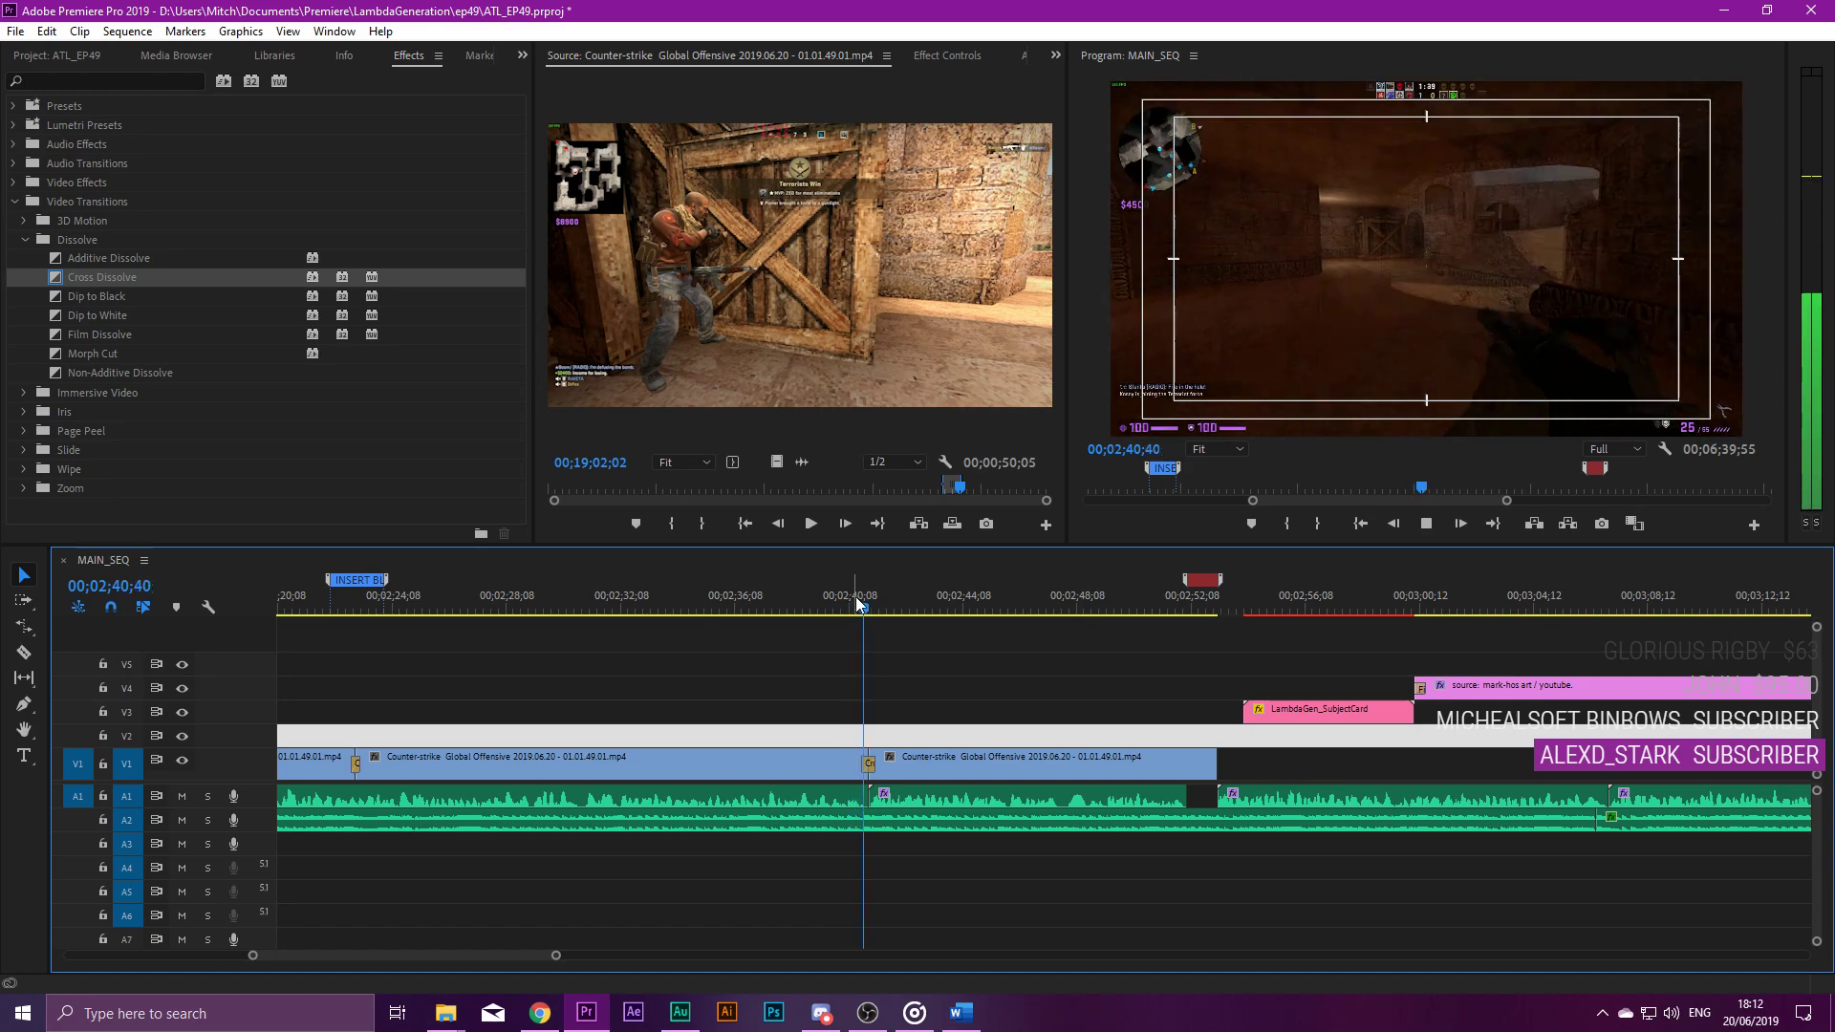
{"action": "key", "text": "space"}
Check the gameplay frames around the first dissolve under the INSERT BLOGPOST marker.
{"action": "key", "text": "minus"}
{"action": "key", "text": "minus"}
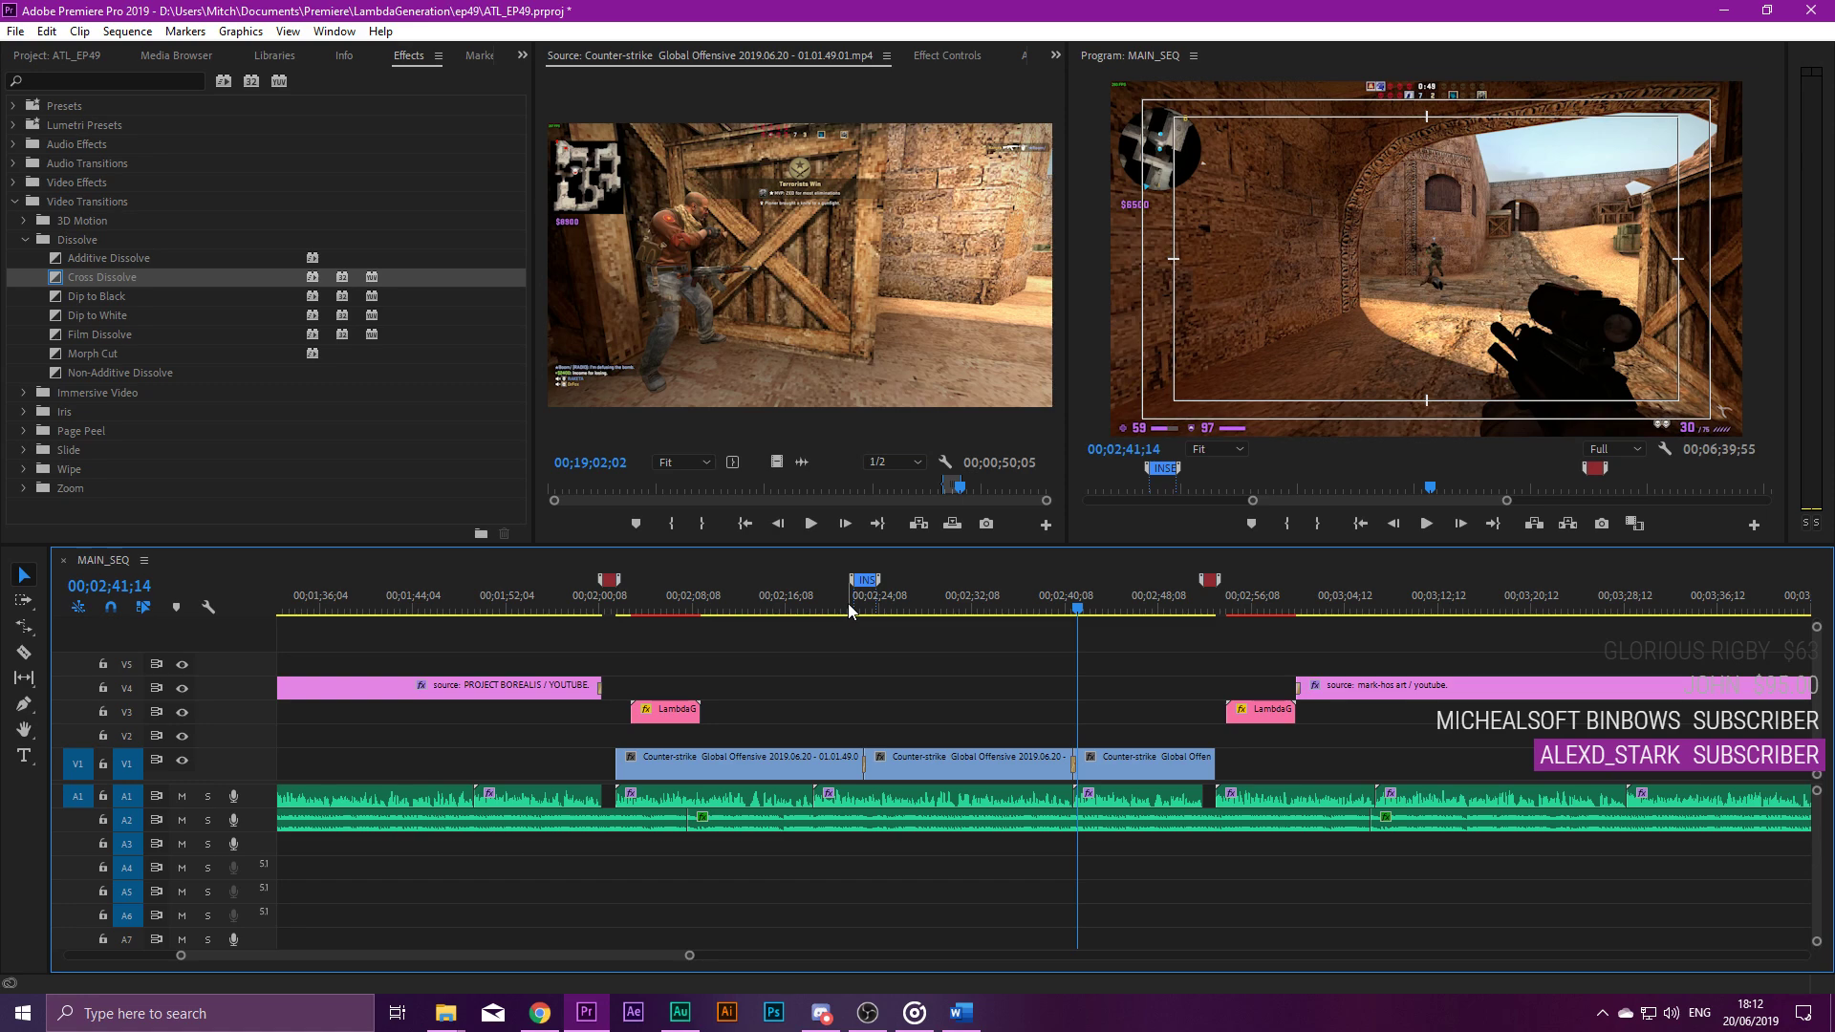
{"action": "left_click", "coordinate": [850, 611]}
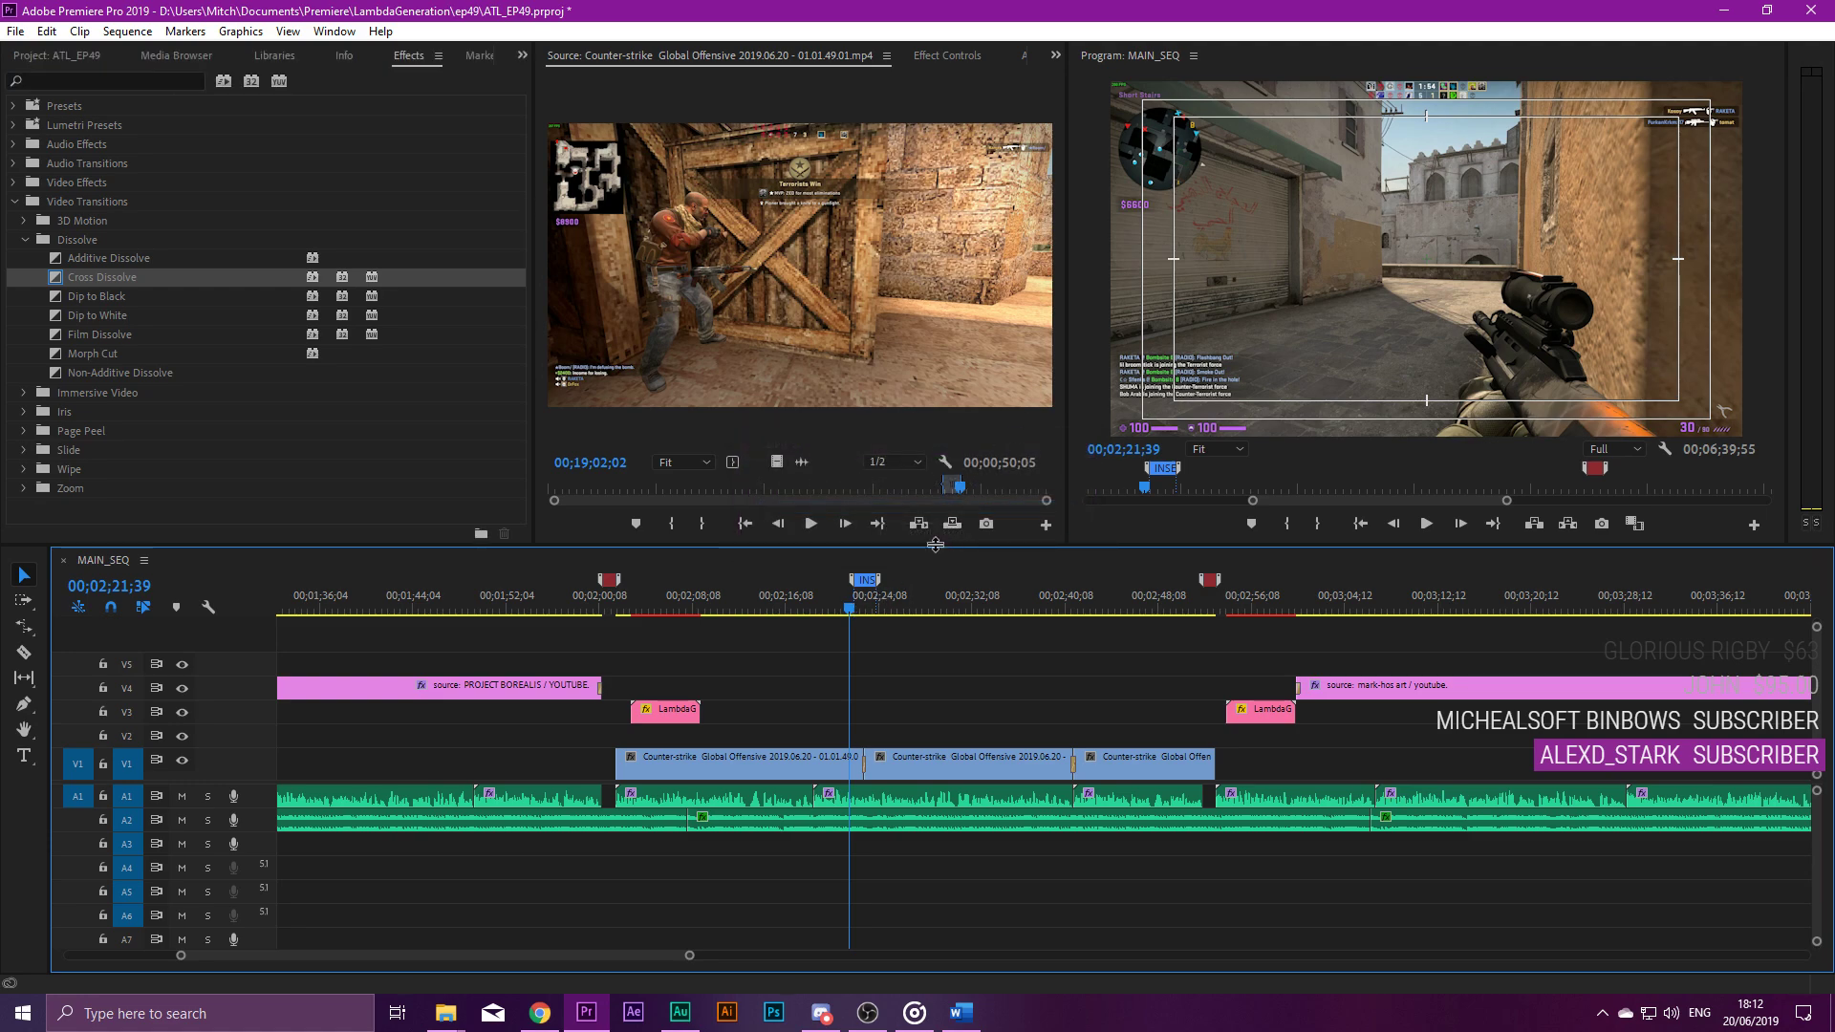
{"action": "left_click", "coordinate": [862, 596]}
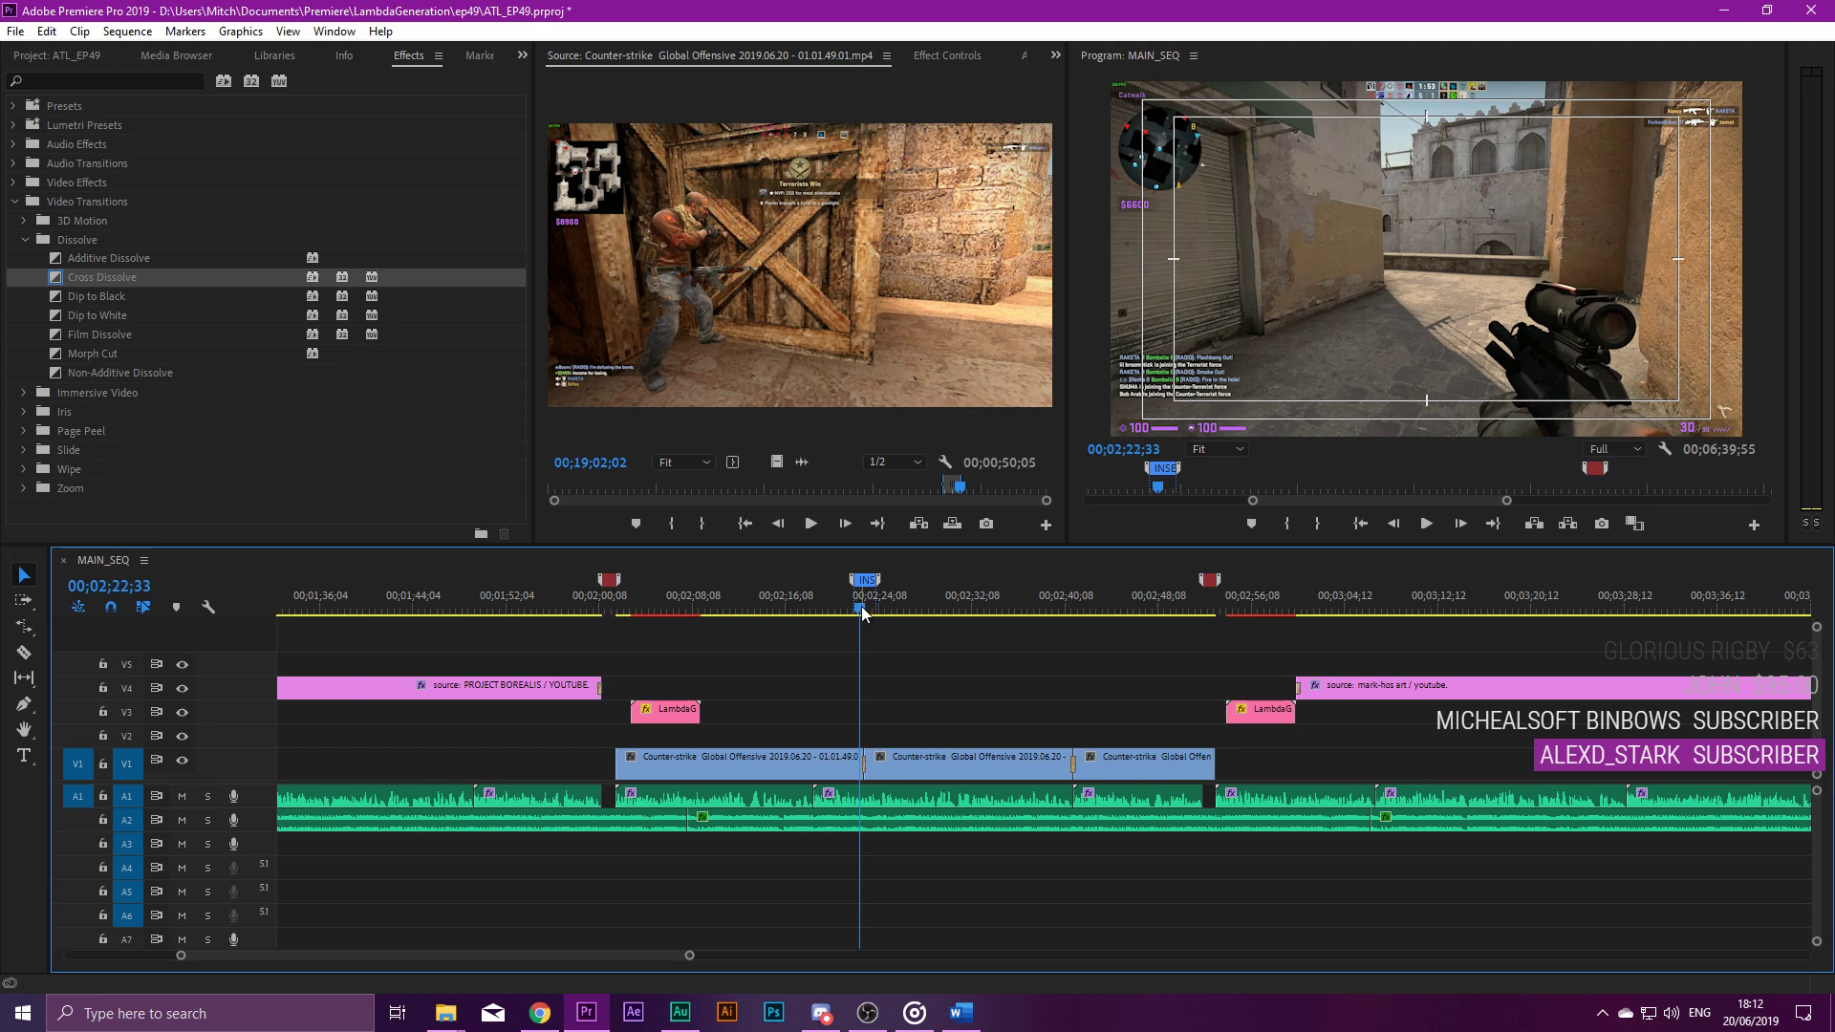
{"action": "left_click", "coordinate": [863, 606]}
Move the playhead to the end of the zombie panic! source title at 00;05;36;51 and save the project.
{"action": "key", "text": "minus"}
{"action": "key", "text": "minus"}
{"action": "key", "text": "minus"}
{"action": "key", "text": "minus"}
{"action": "key", "text": "minus"}
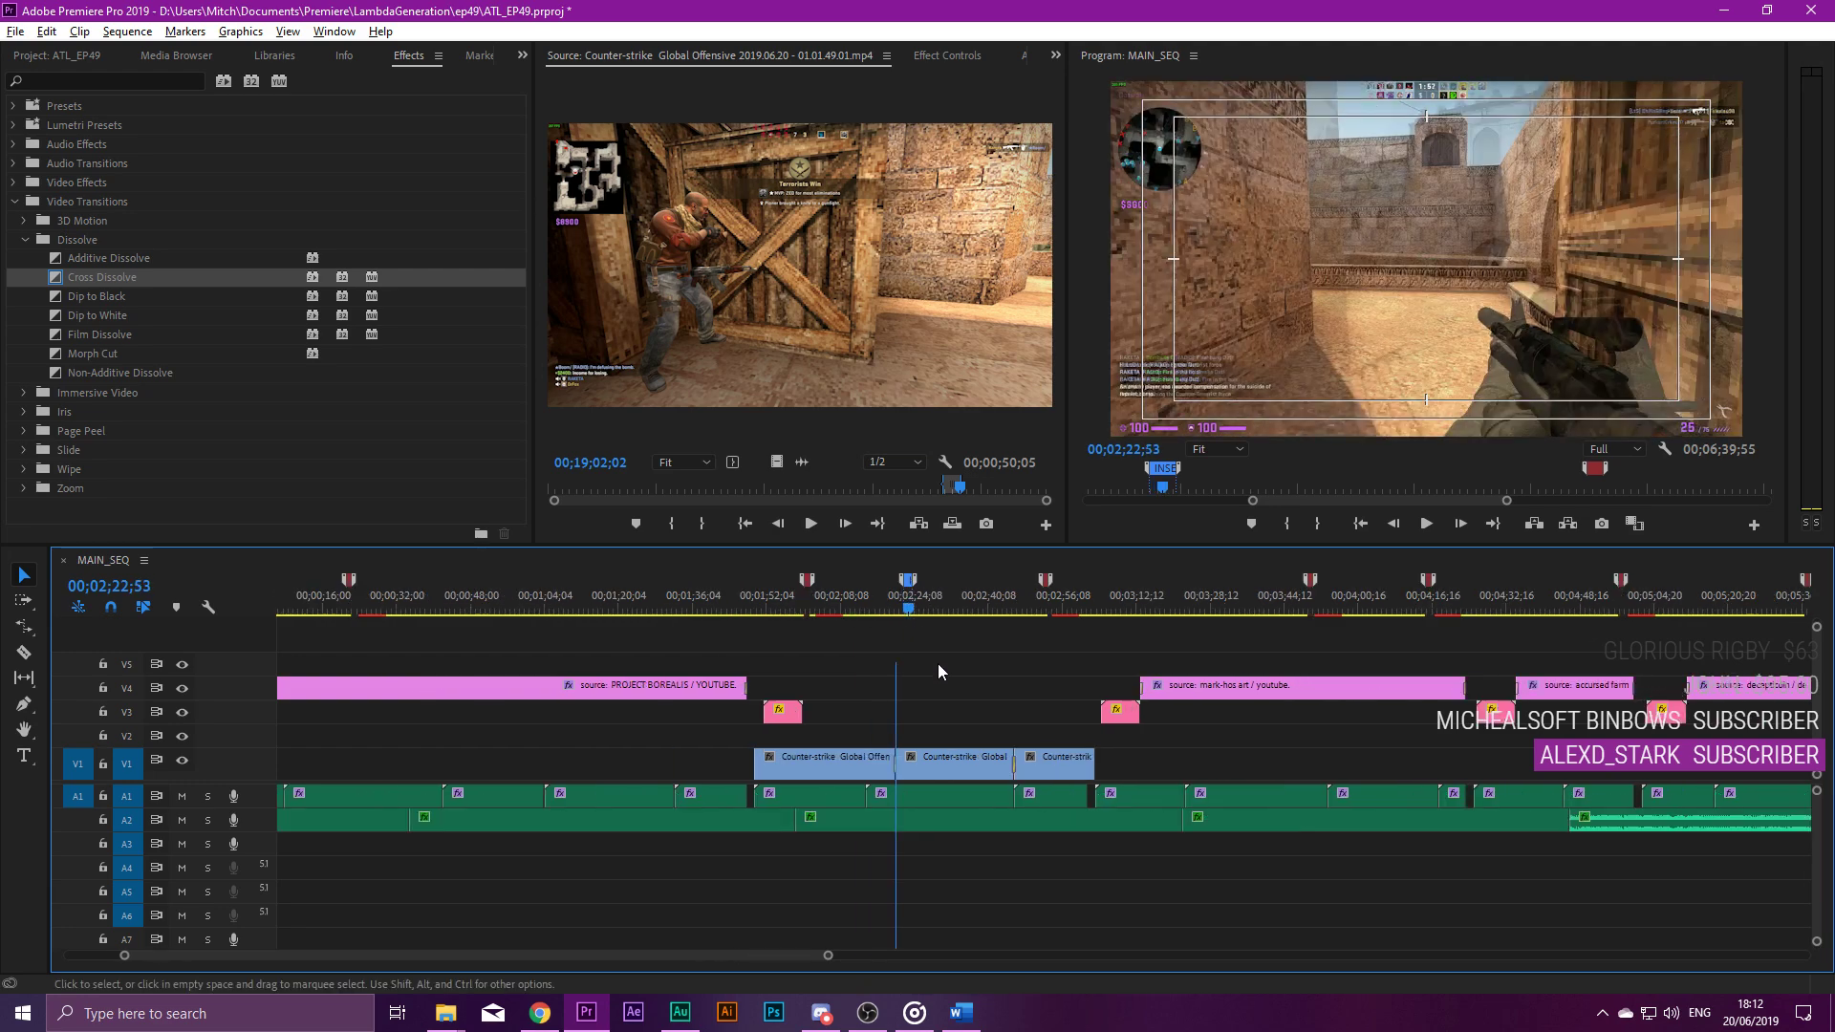
{"action": "left_click_drag", "start_coordinate": [546, 604], "coordinate": [896, 608]}
{"action": "key", "text": "equal"}
{"action": "key", "text": "equal"}
{"action": "key", "text": "equal"}
{"action": "key", "text": "equal"}
{"action": "key", "text": "equal"}
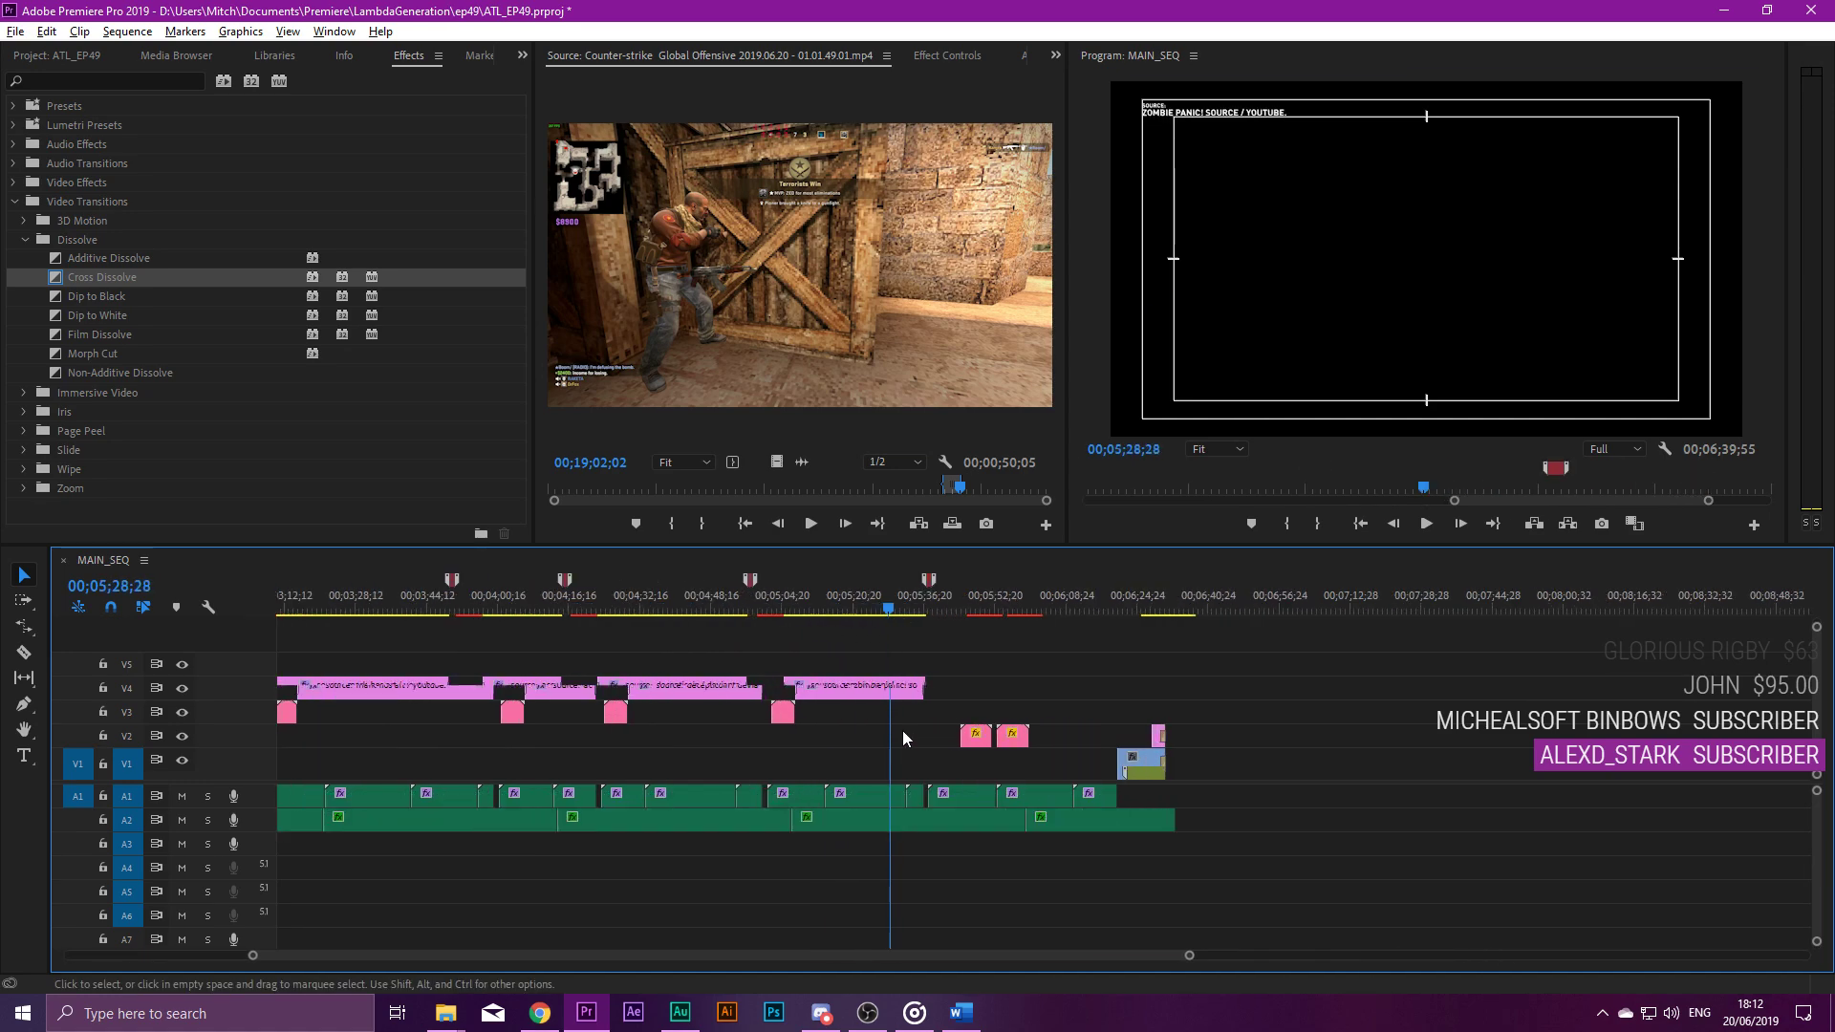
{"action": "left_click", "coordinate": [1000, 608]}
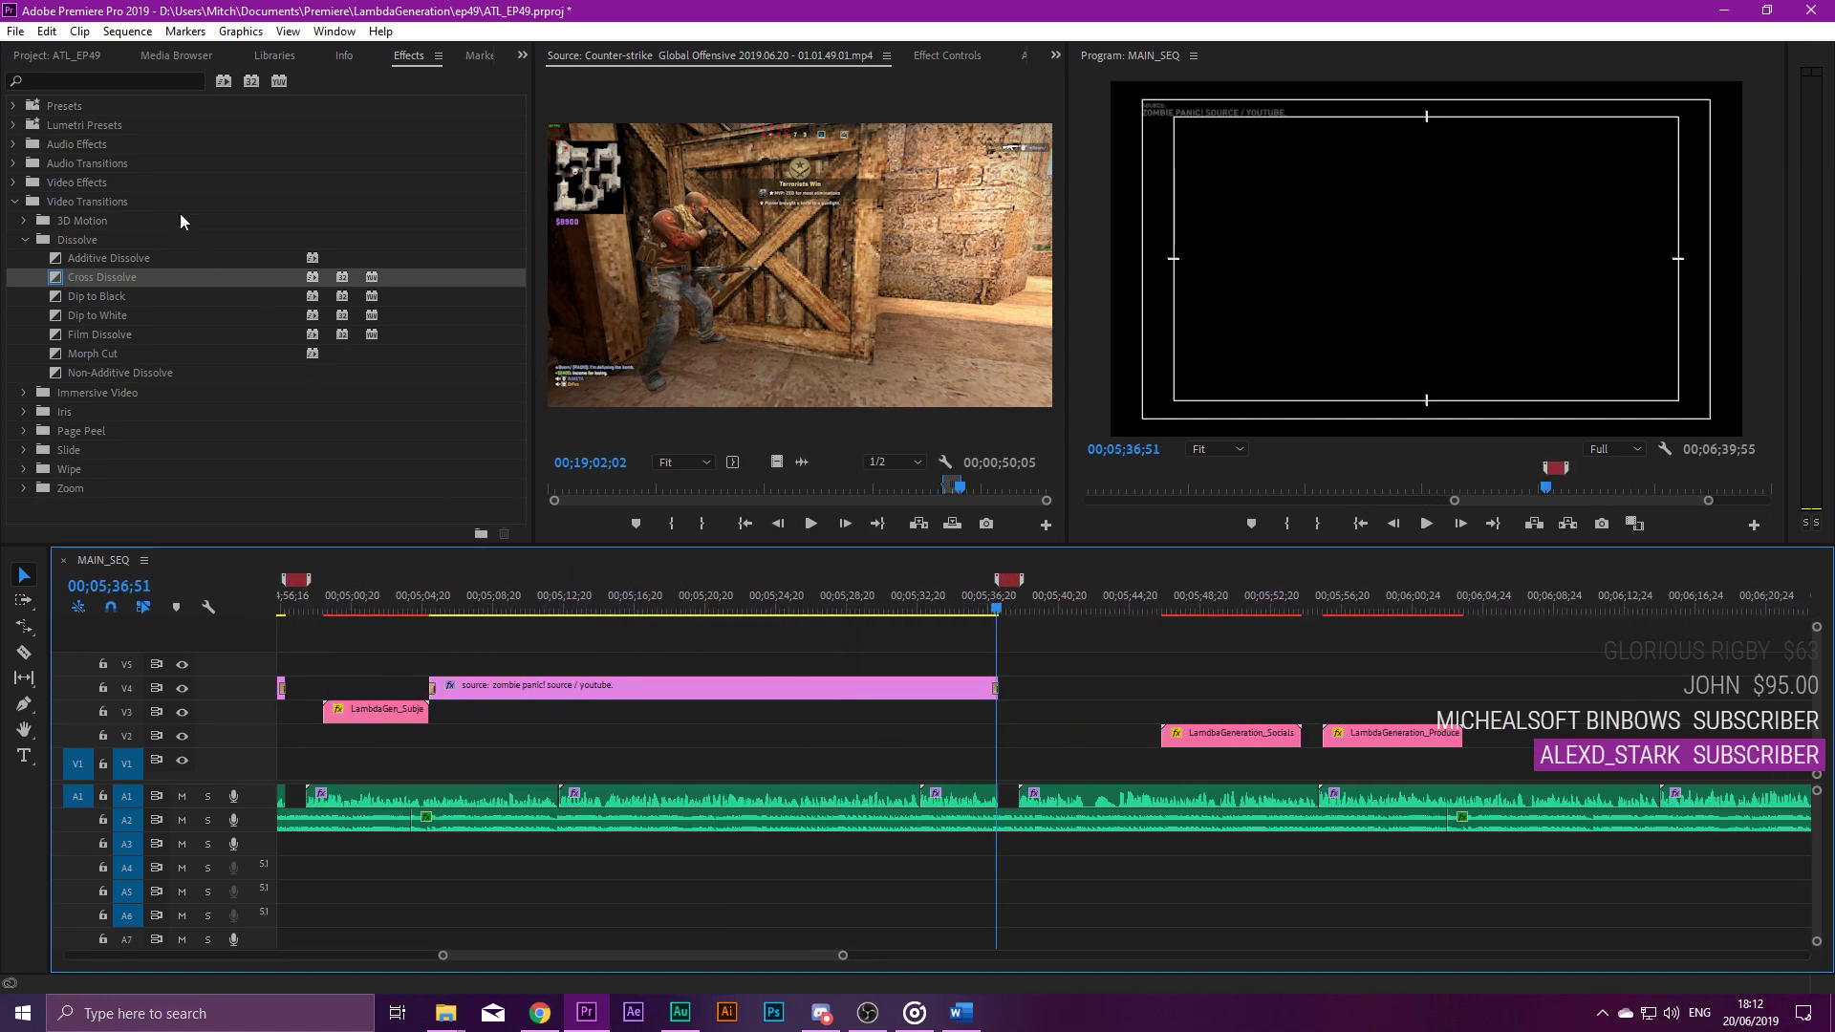
{"action": "left_click", "coordinate": [61, 54]}
{"action": "left_click", "coordinate": [191, 373]}
{"action": "key", "text": "ctrl+s"}
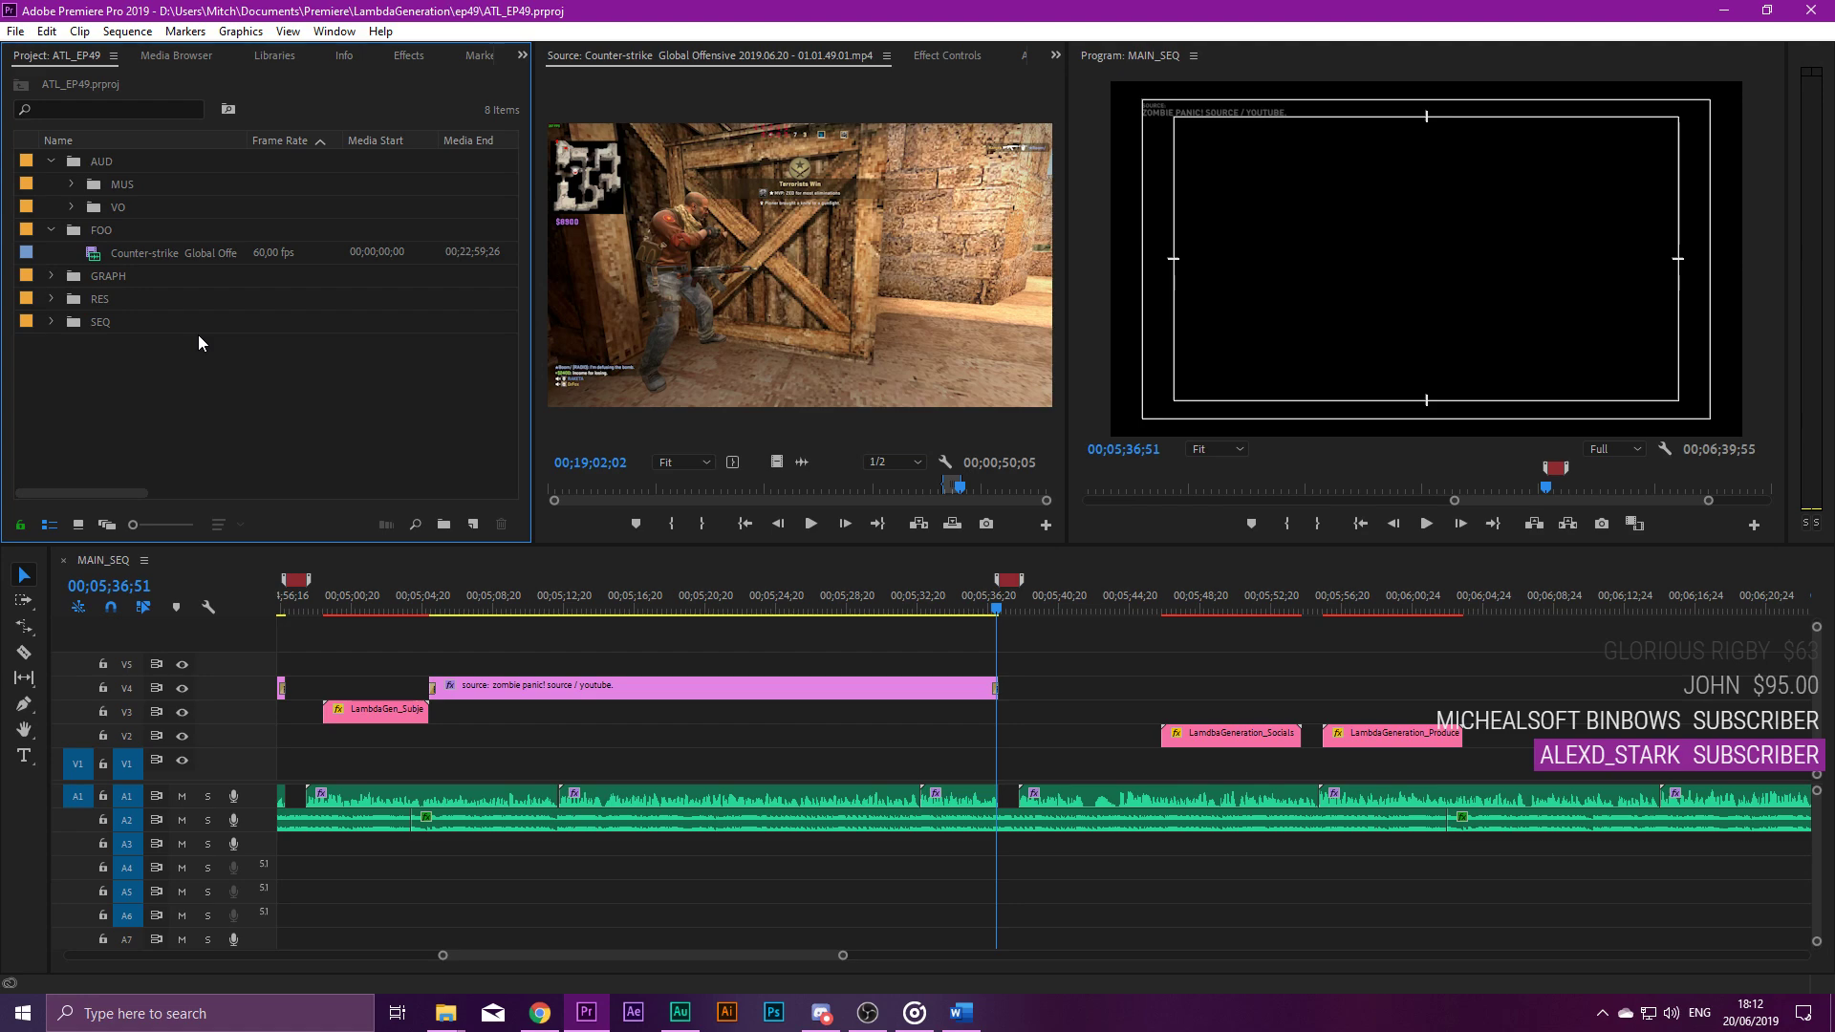
Mark a new 00;00;34;10 in-to-out range in the source Counter-Strike recording.
{"action": "left_click", "coordinate": [142, 254]}
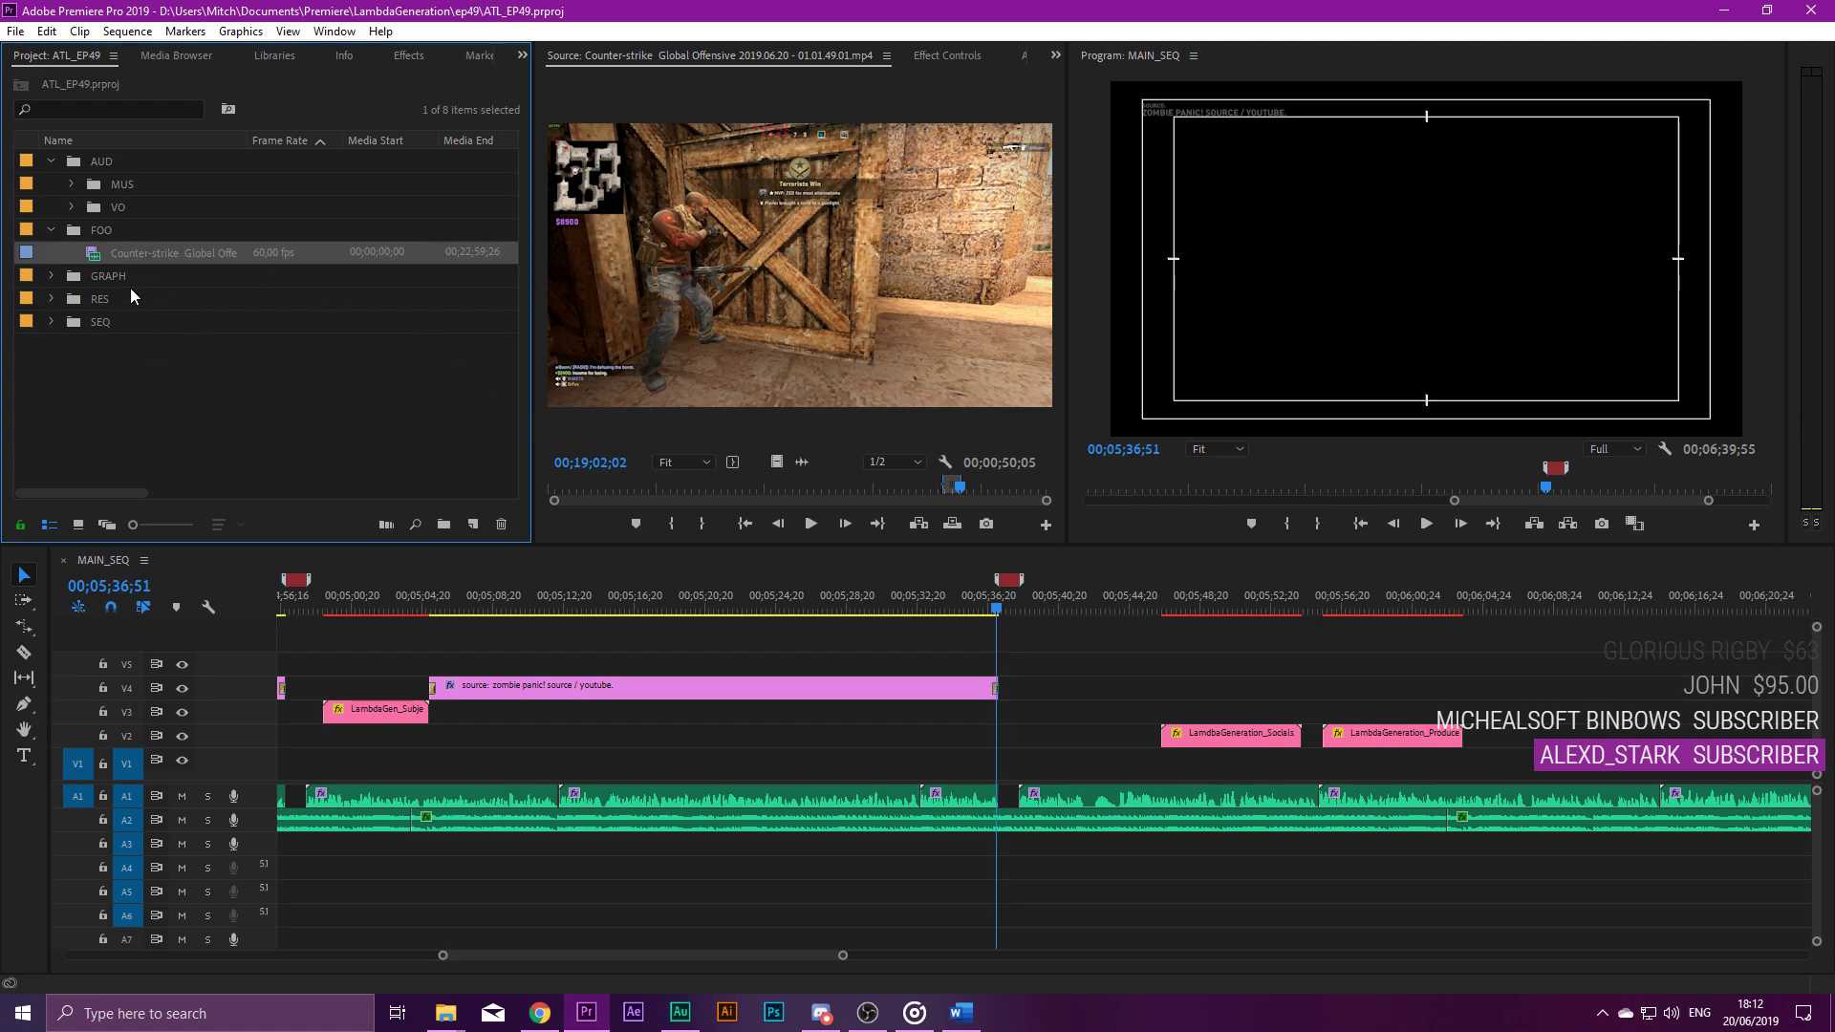
{"action": "left_click", "coordinate": [984, 491]}
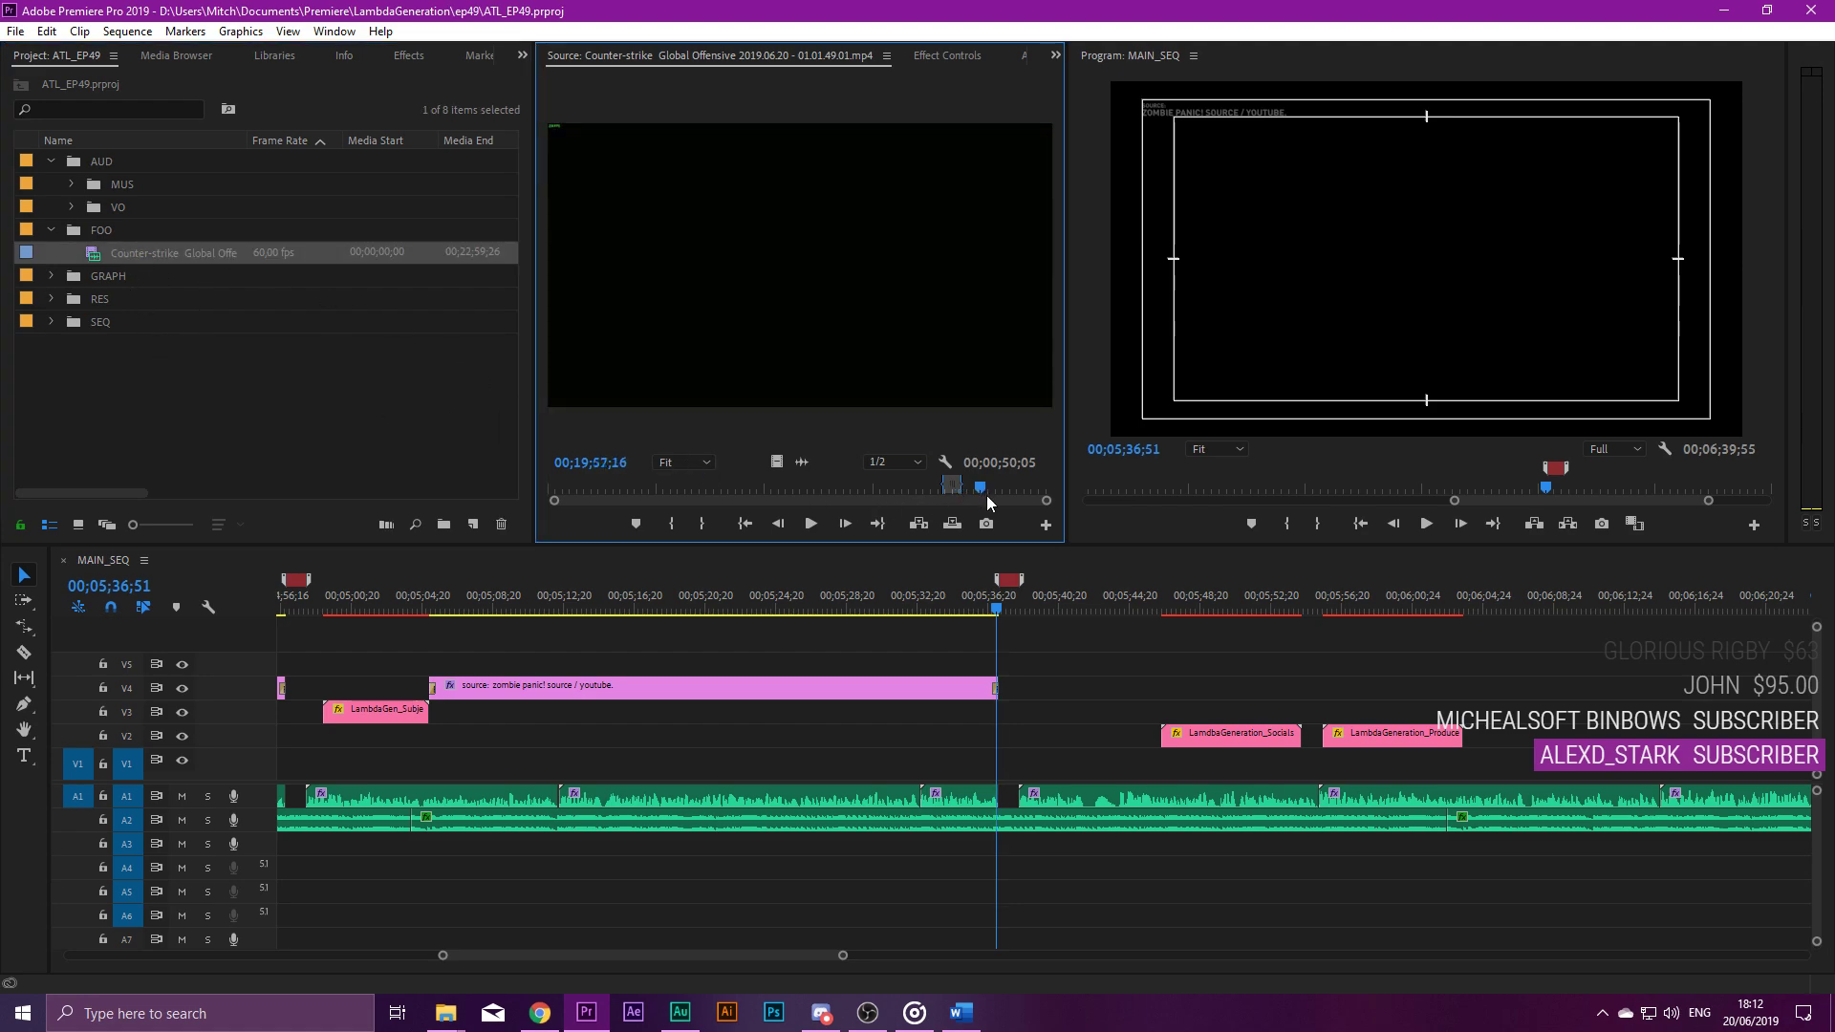
{"action": "mouse_move", "coordinate": [981, 489]}
{"action": "left_mouse_down"}
{"action": "mouse_move", "coordinate": [1008, 491]}
{"action": "mouse_move", "coordinate": [977, 489]}
{"action": "left_mouse_up"}
{"action": "key", "text": "i"}
{"action": "key", "text": "o"}
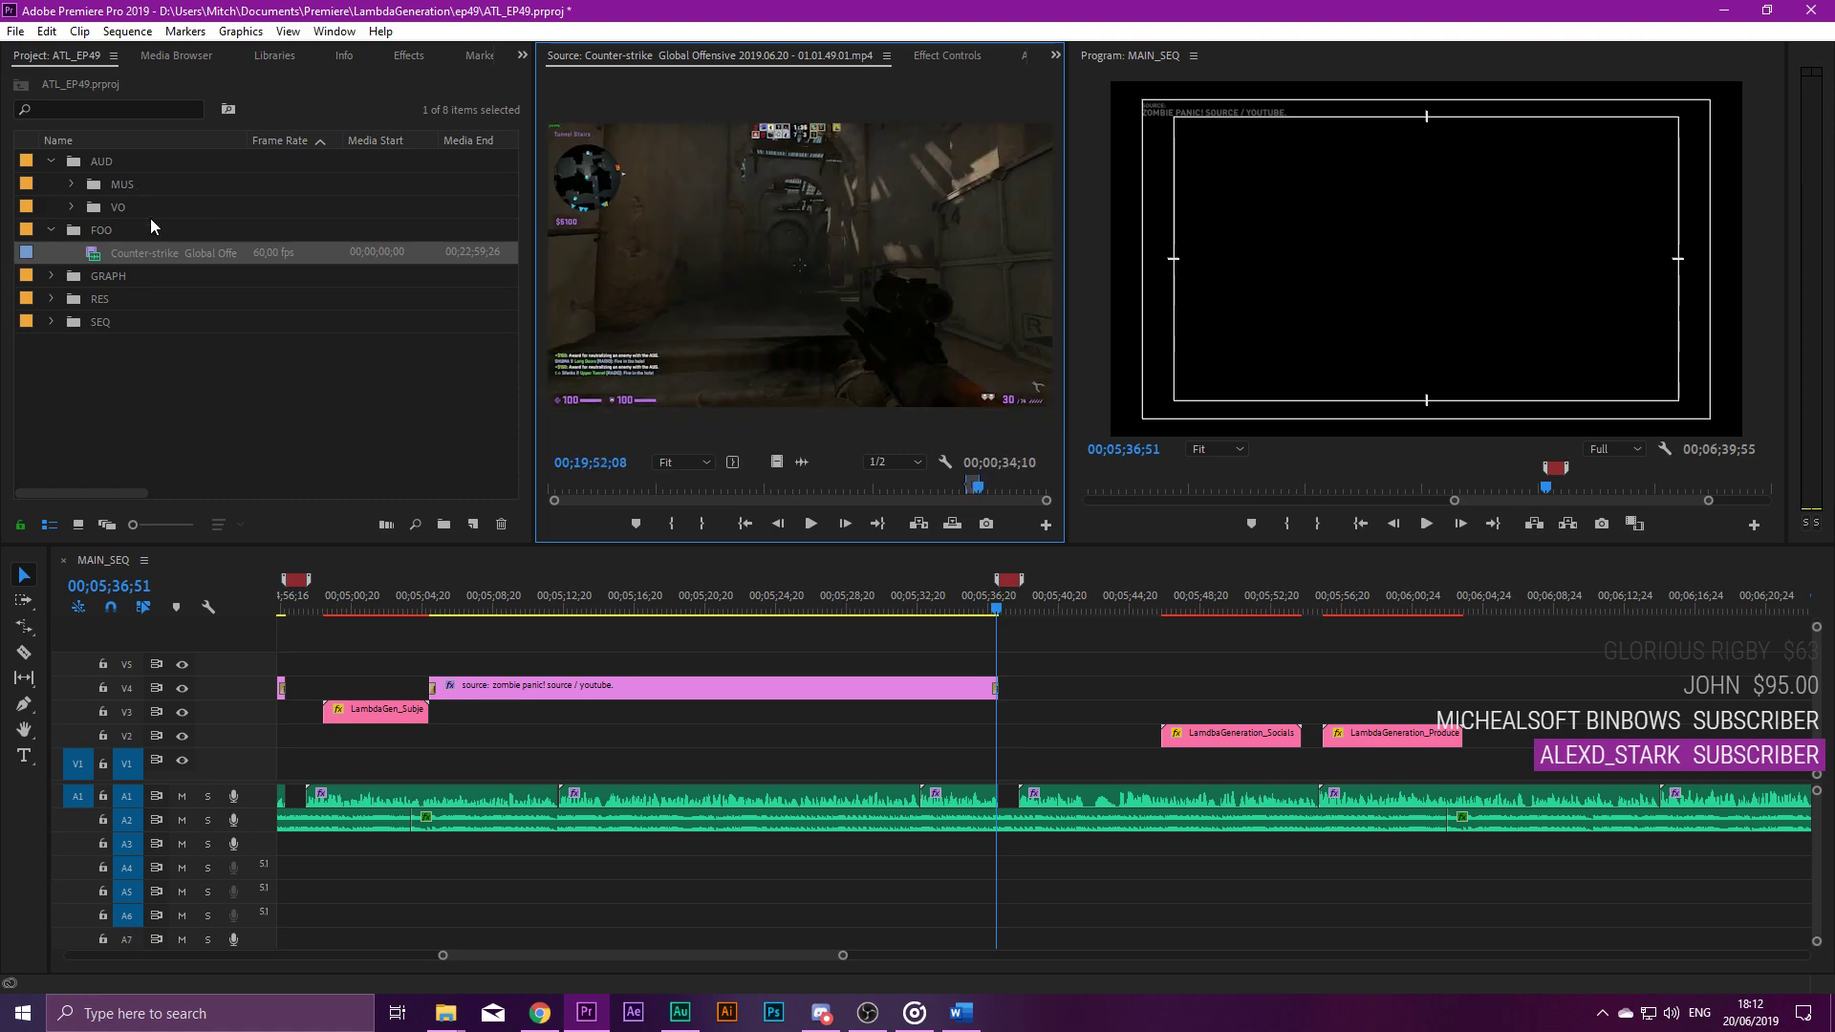
Place the marked gameplay on V6 from the start of the final voice-over section and extend its end to 00;06;25;10.
{"action": "left_click_drag", "start_coordinate": [170, 251], "coordinate": [1019, 651]}
{"action": "key", "text": "minus"}
{"action": "key", "text": "minus"}
{"action": "left_click", "coordinate": [887, 608]}
{"action": "left_click_drag", "start_coordinate": [887, 608], "coordinate": [1153, 645]}
{"action": "left_click_drag", "start_coordinate": [977, 638], "coordinate": [895, 639]}
{"action": "left_click_drag", "start_coordinate": [896, 597], "coordinate": [902, 647]}
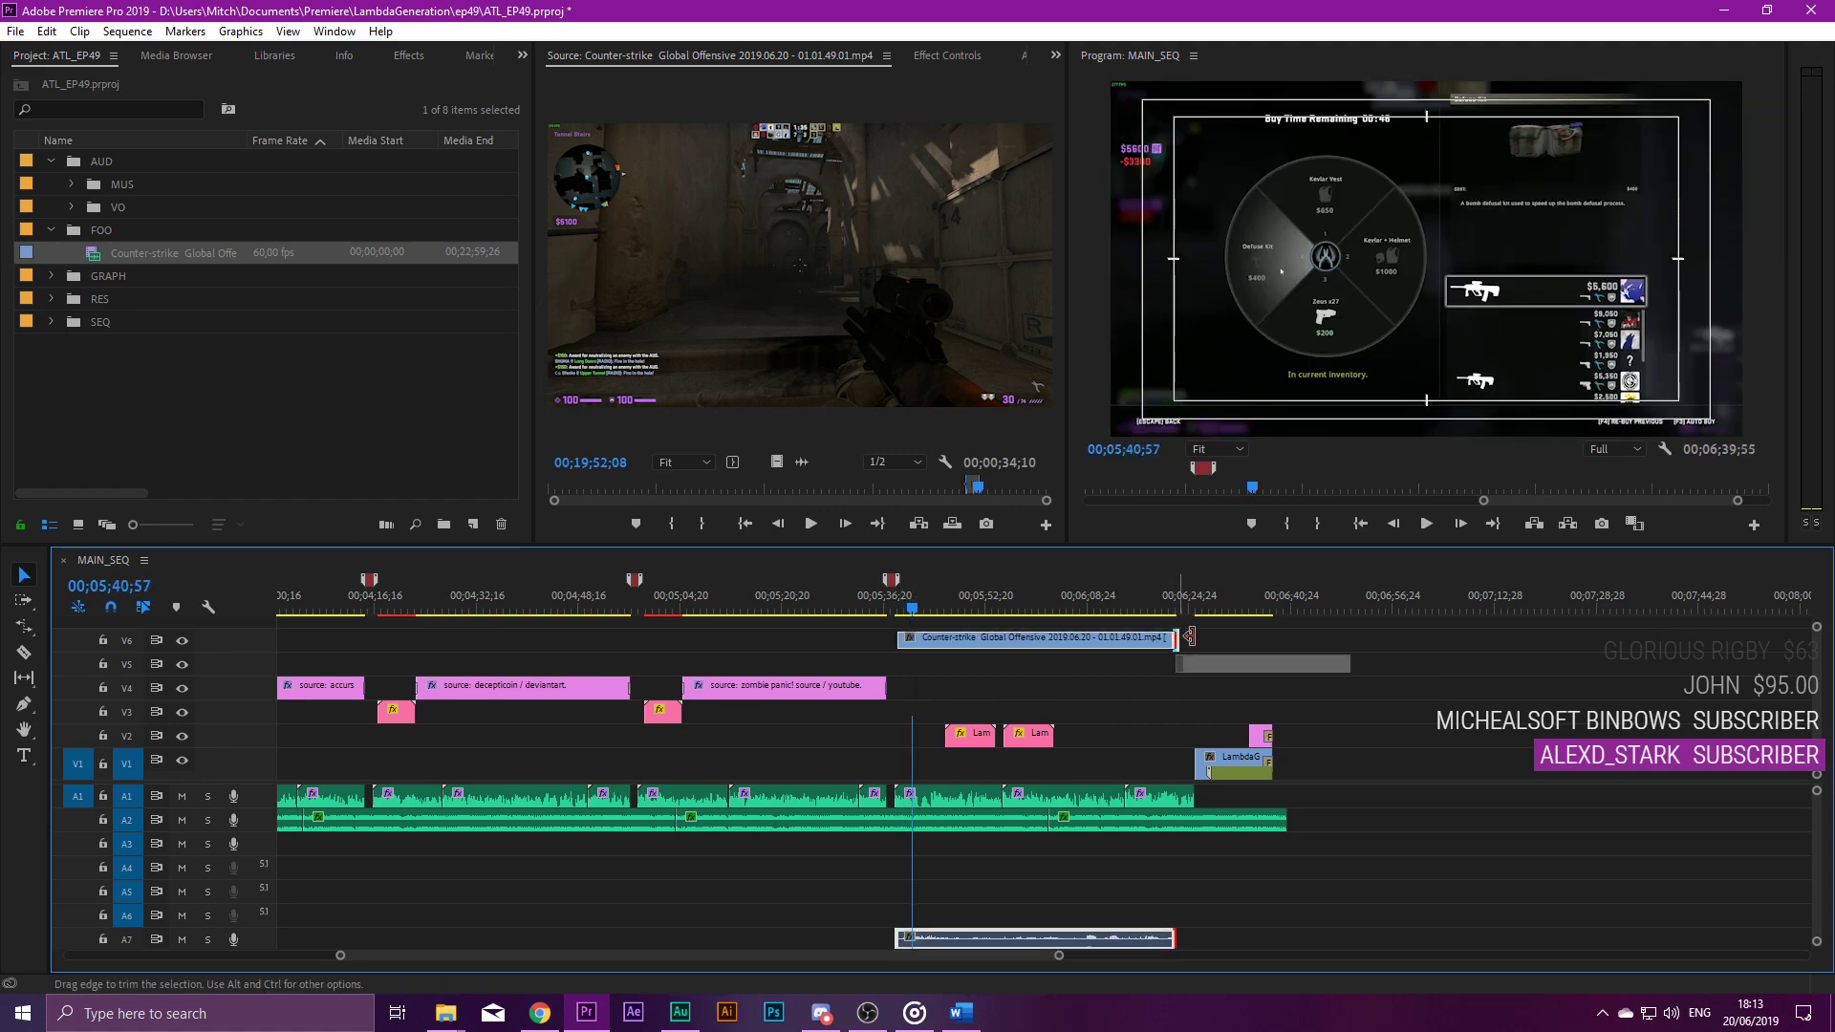
{"action": "left_click_drag", "start_coordinate": [1170, 606], "coordinate": [1196, 600]}
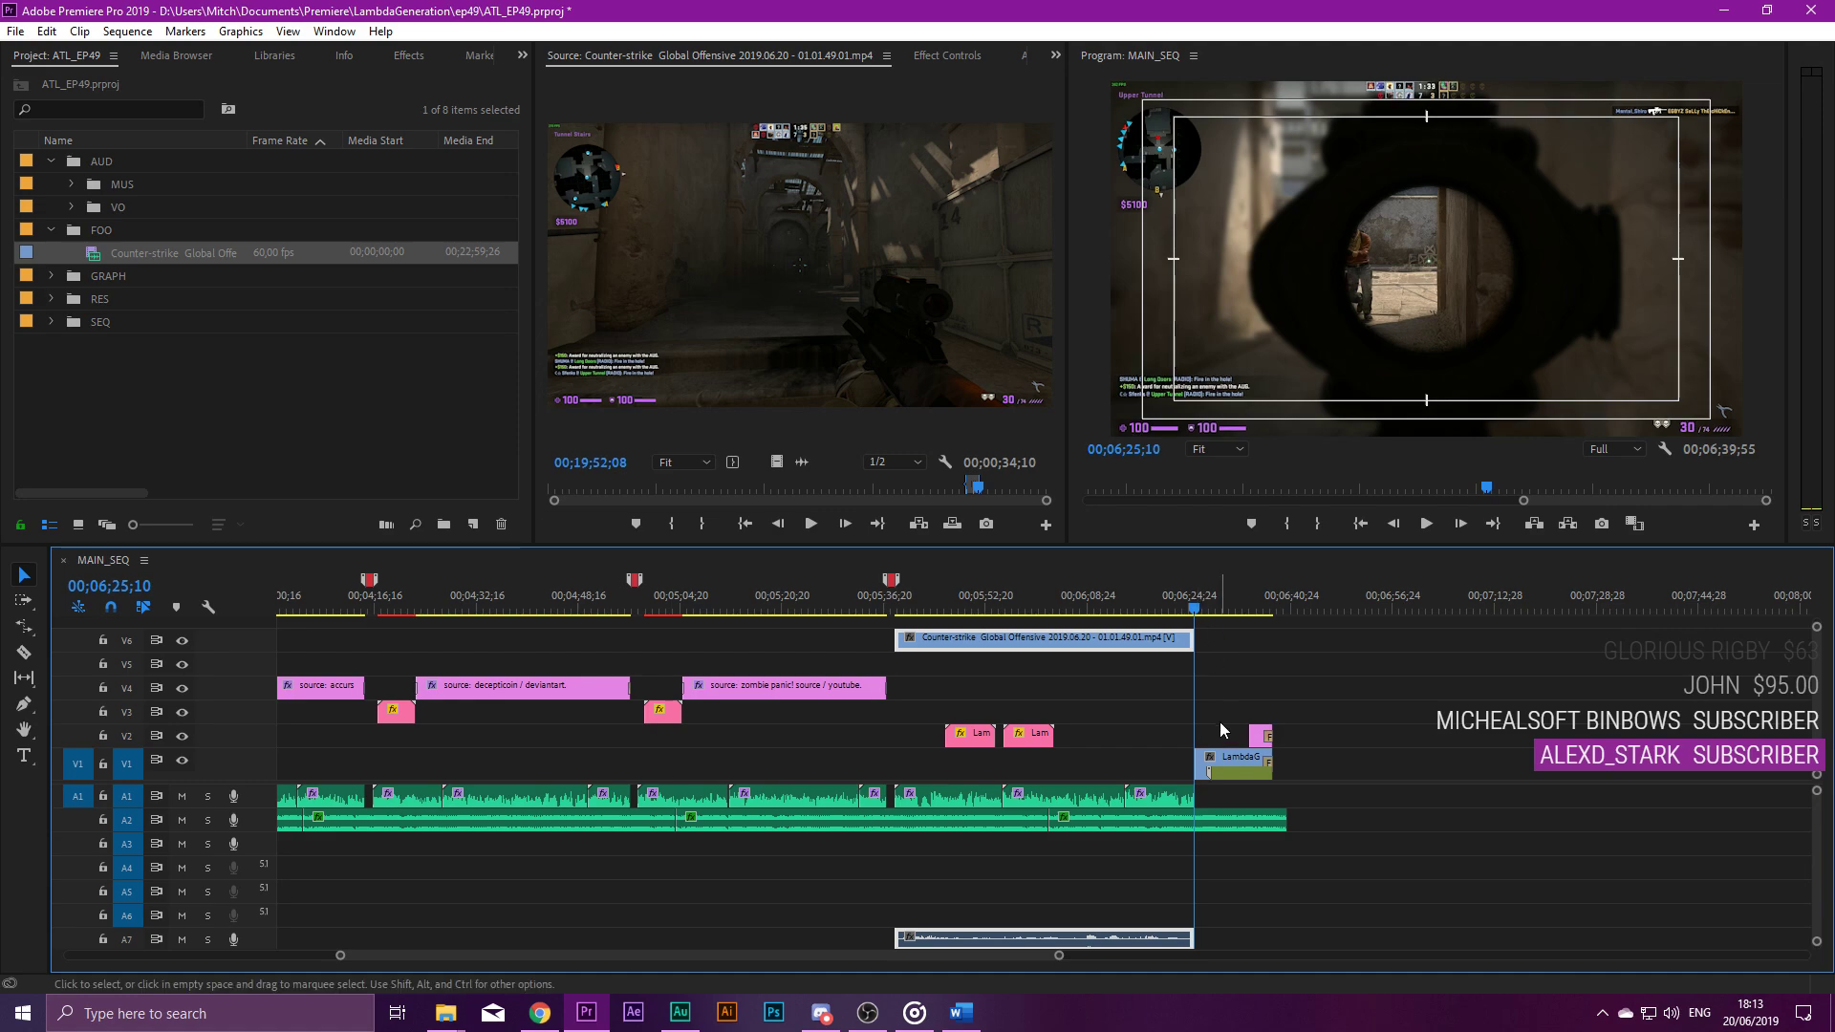
Enlarge the program view and scrub from the end of the gameplay into the outro at 00;06;25;25.
{"action": "left_click", "coordinate": [1087, 222]}
{"action": "key", "text": "grave"}
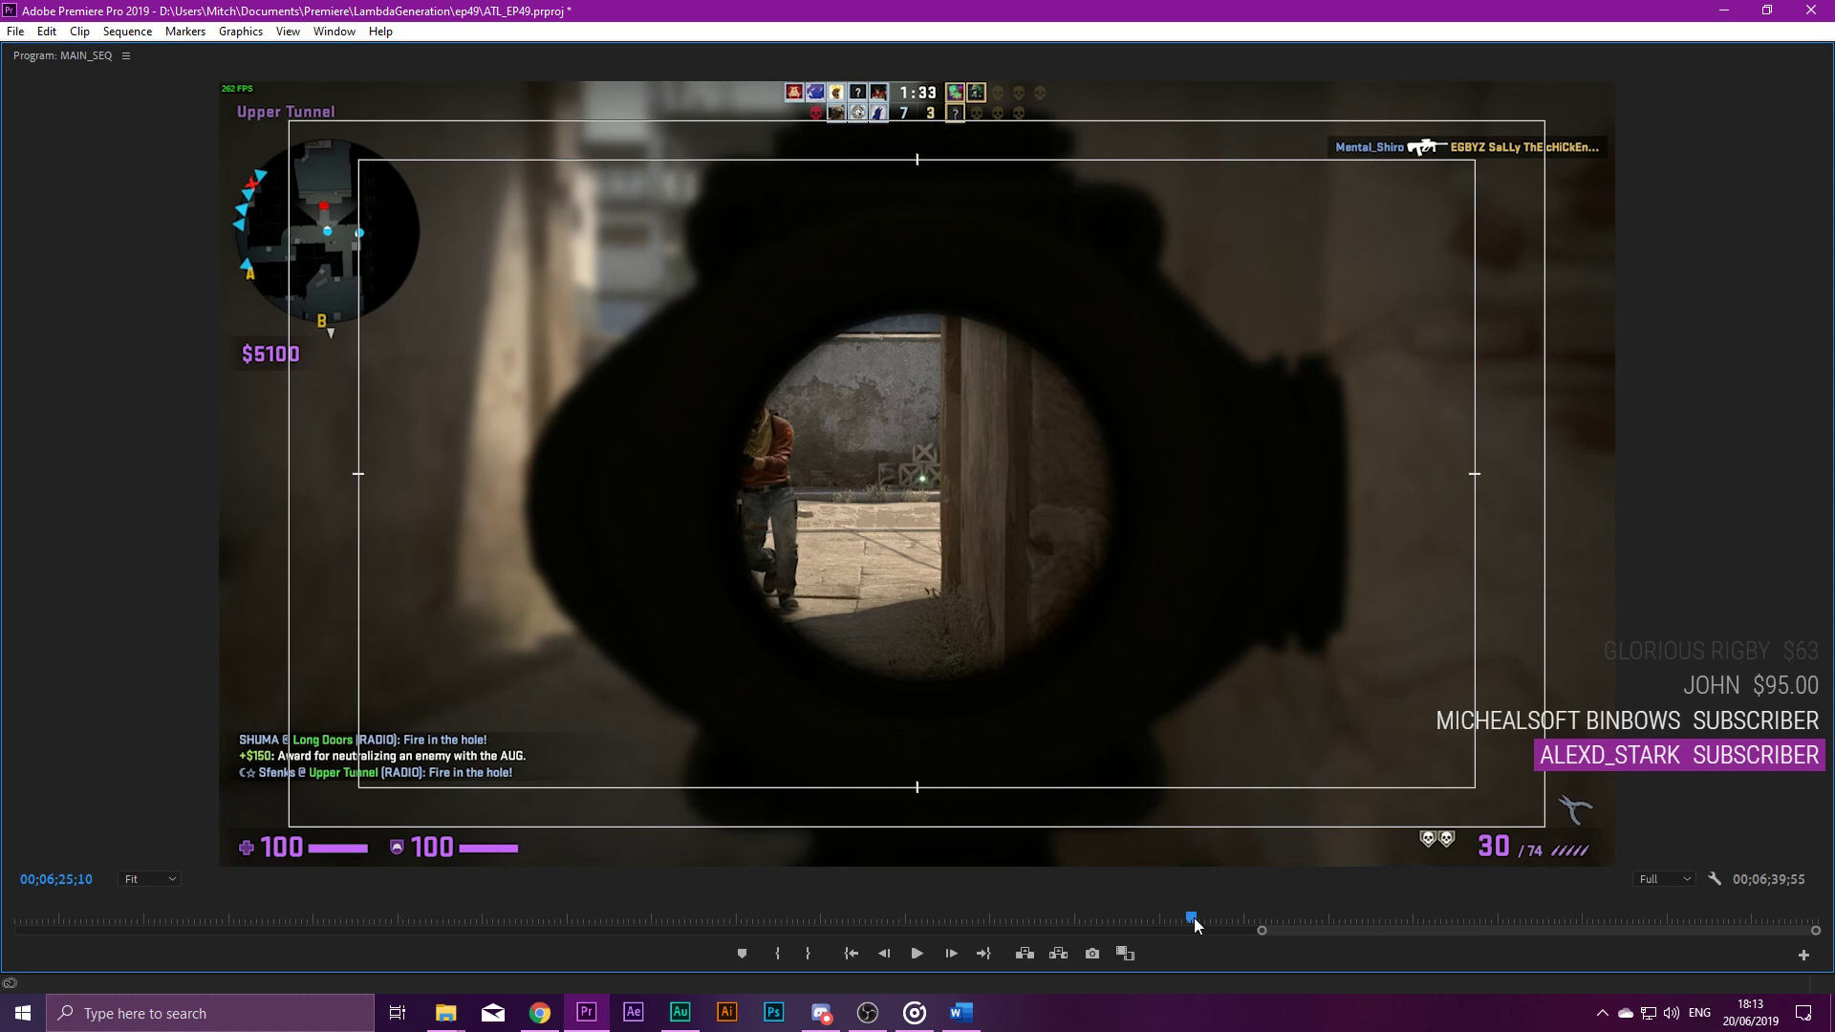
{"action": "left_click_drag", "start_coordinate": [1195, 914], "coordinate": [1206, 914]}
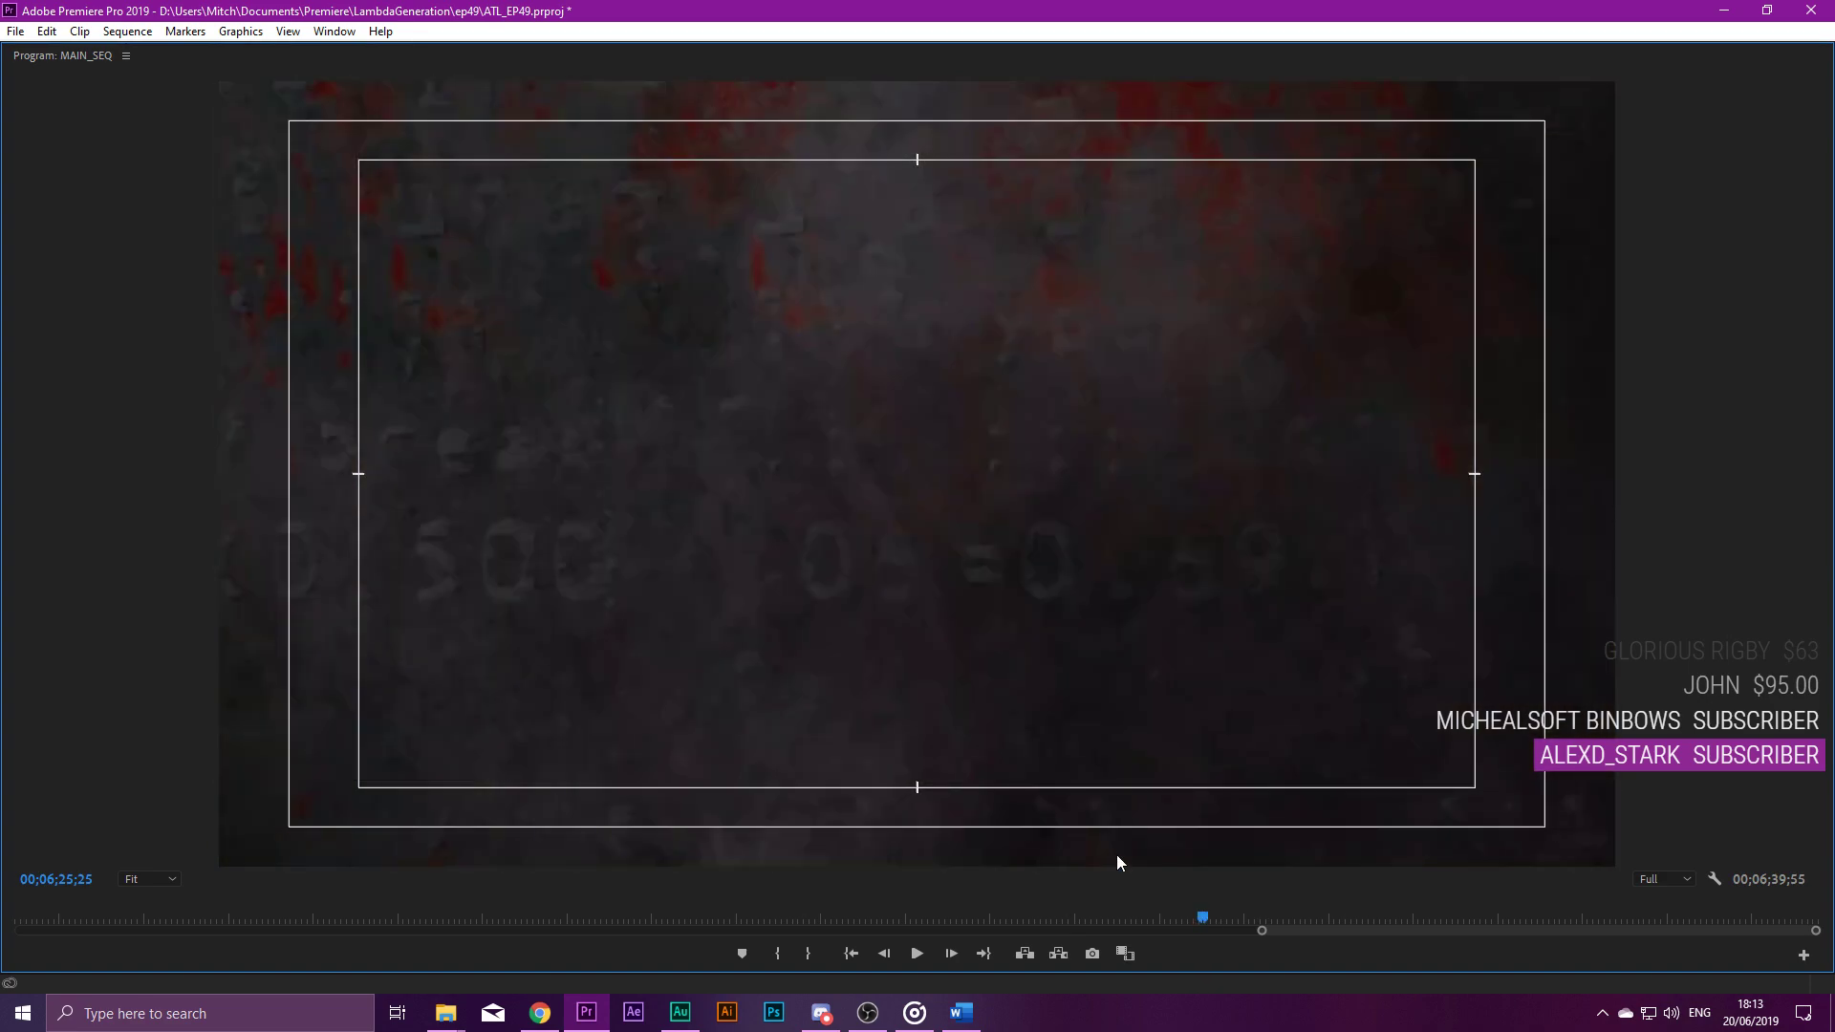
Delete the closing gameplay clip's audio from A7 and move its video from V6 down to V1, directly before the outro.
{"action": "double_click", "coordinate": [53, 54]}
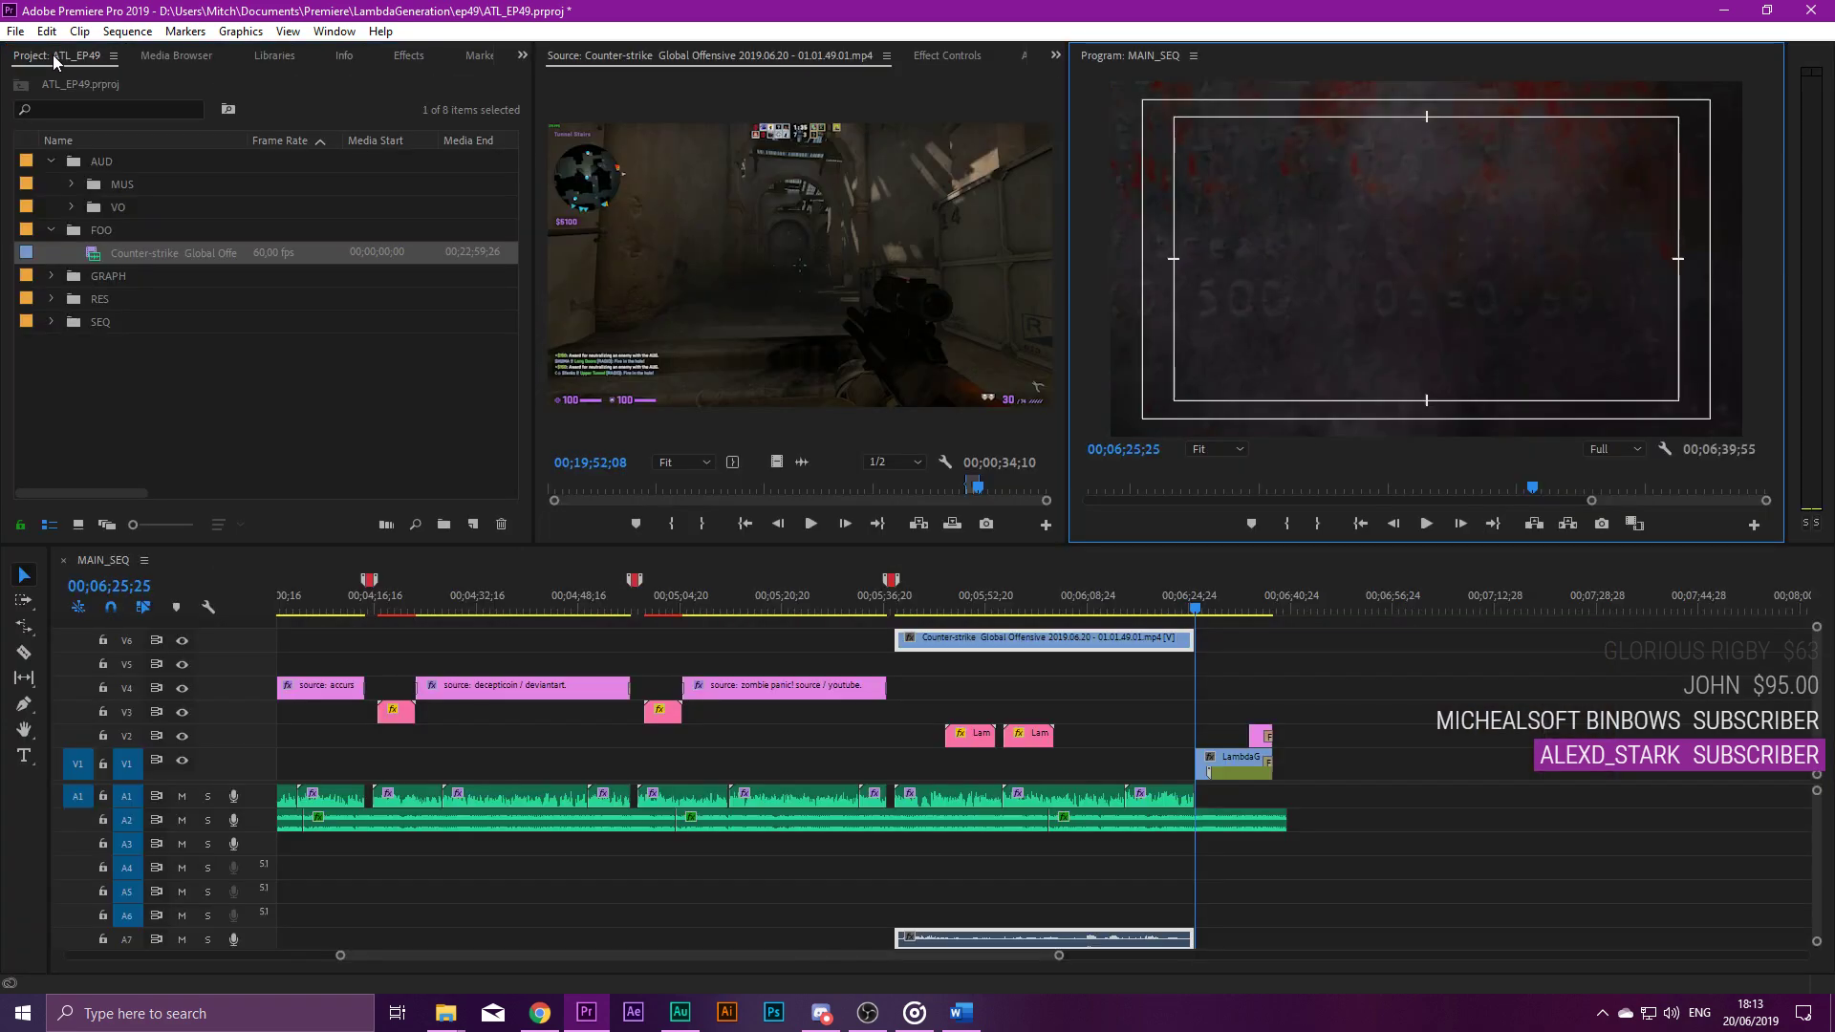
{"action": "left_click", "coordinate": [890, 899]}
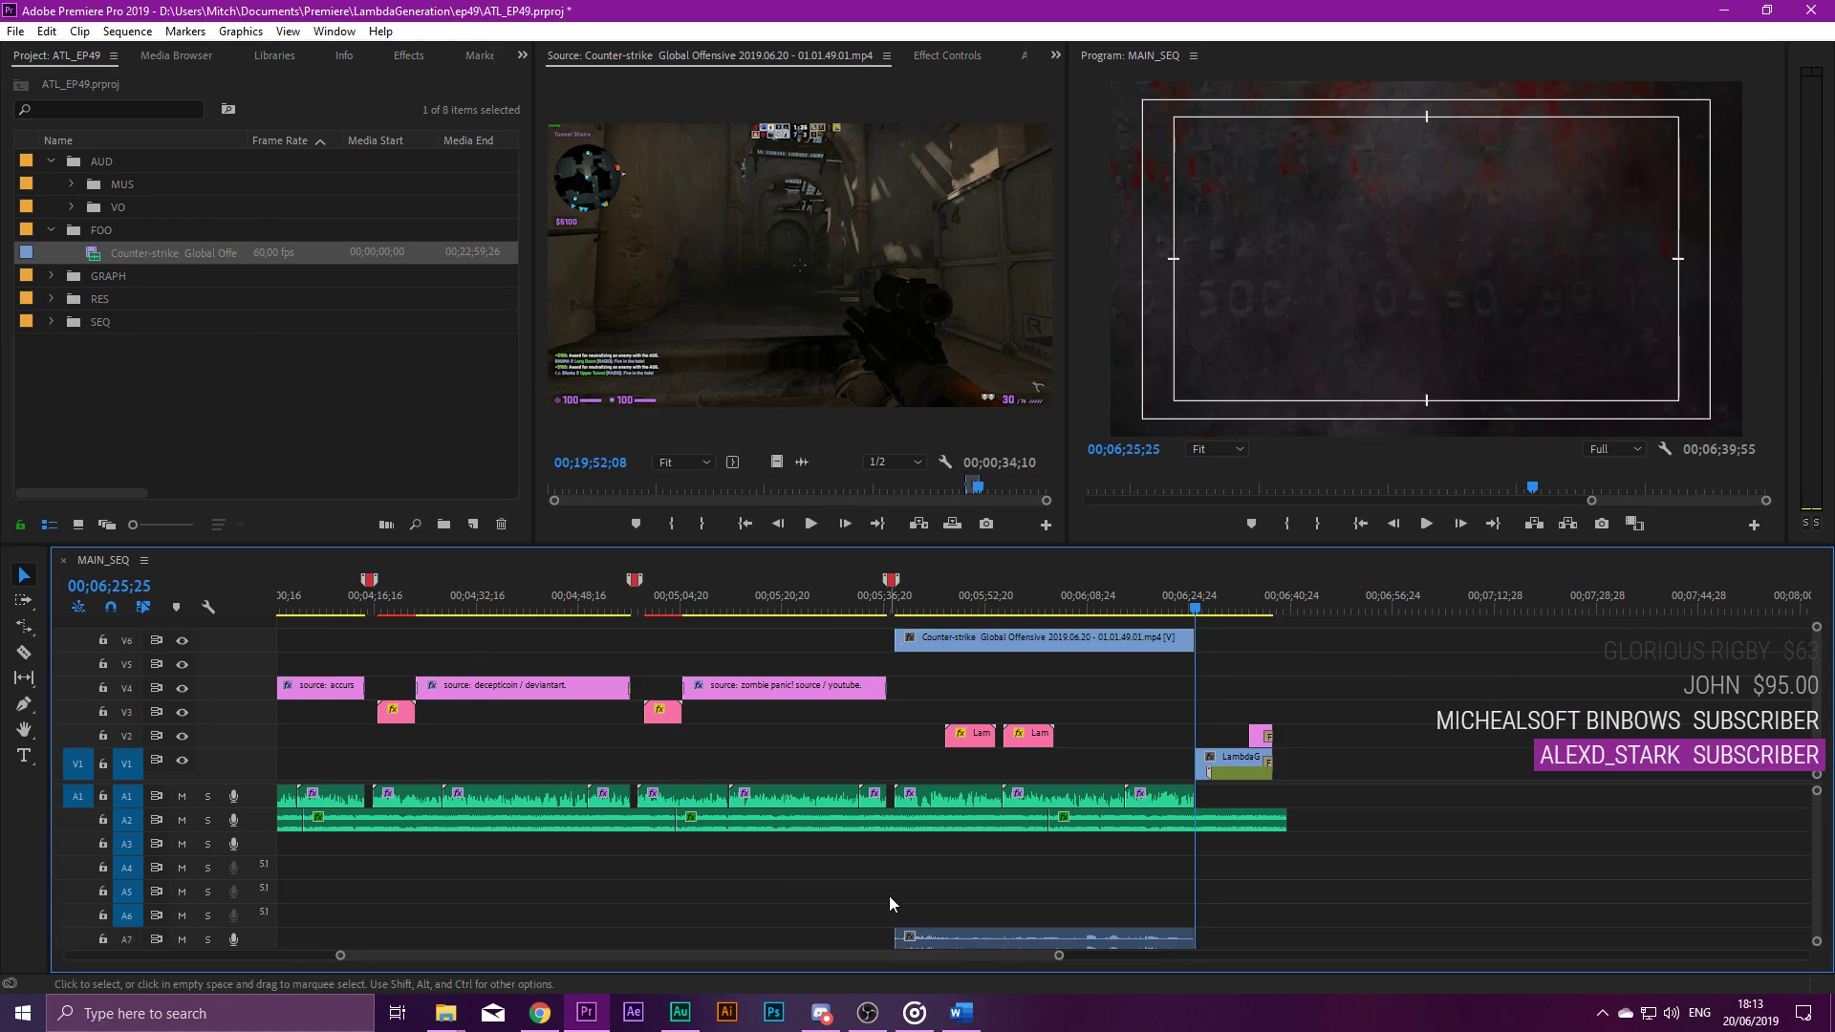
{"action": "left_click", "coordinate": [1019, 938], "text": "alt"}
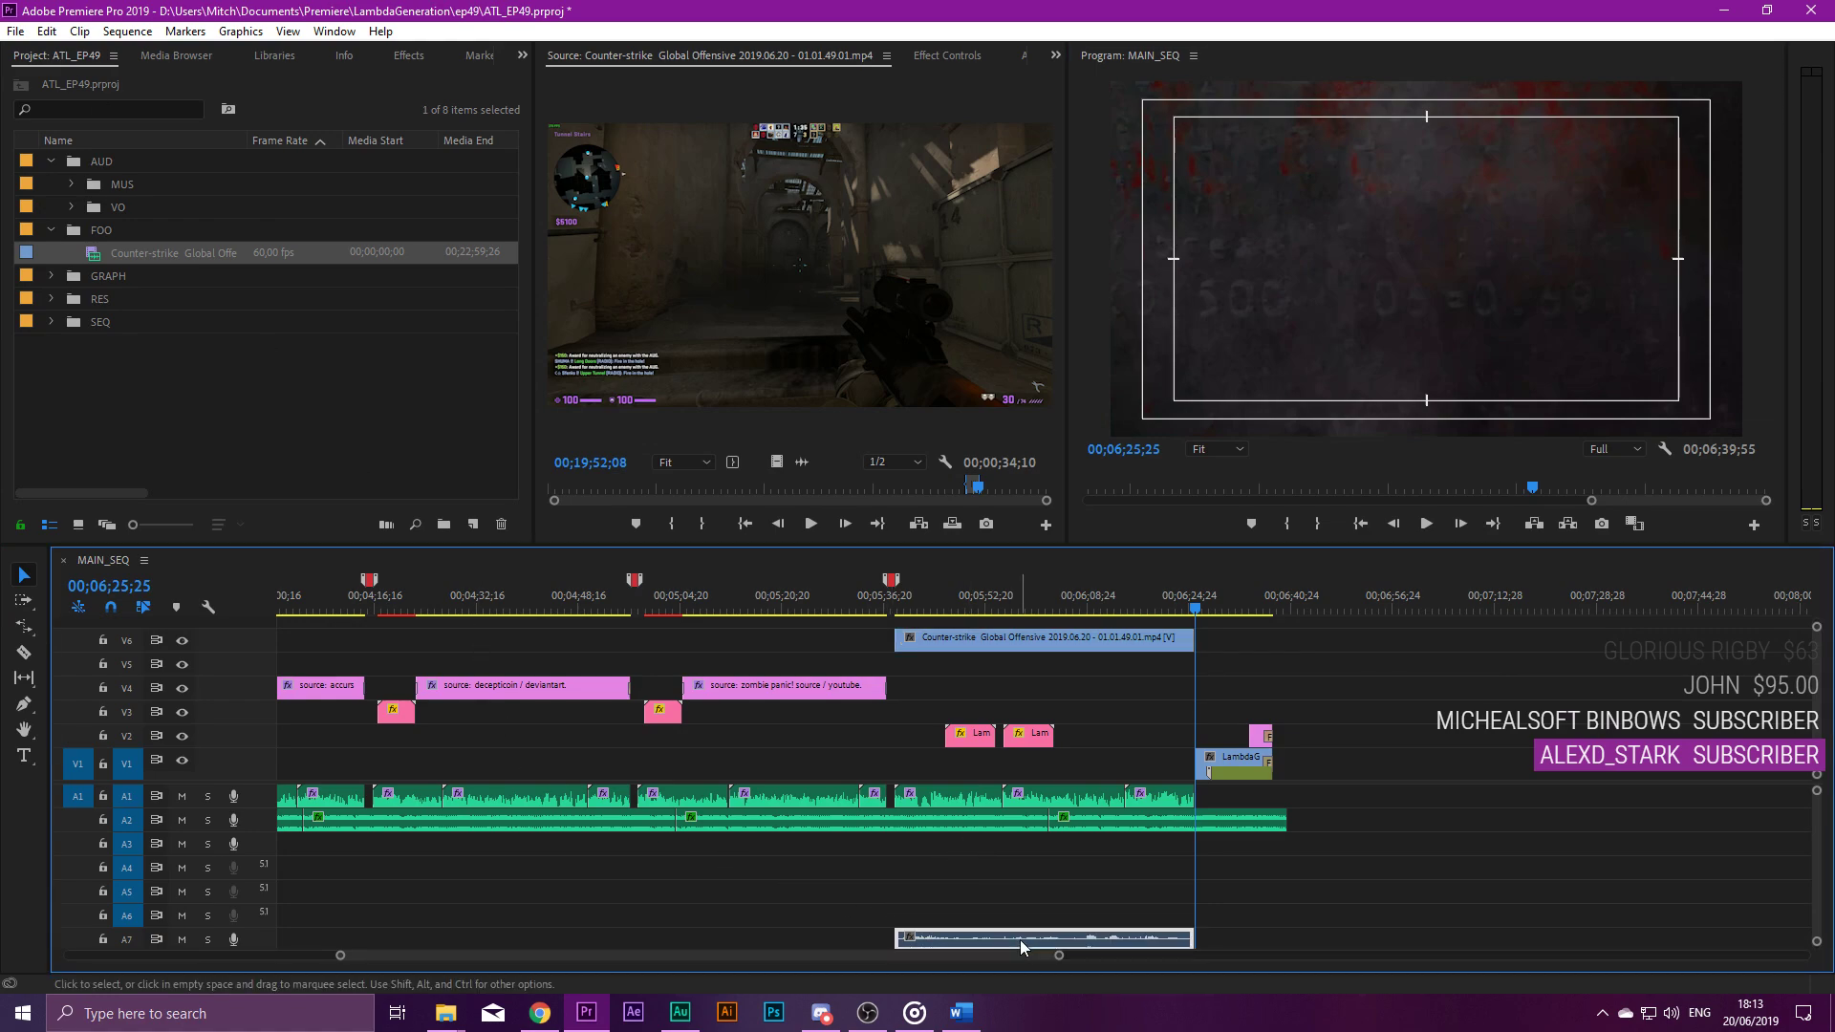
{"action": "key", "text": "Delete"}
{"action": "left_click_drag", "start_coordinate": [1111, 645], "coordinate": [1120, 752]}
{"action": "left_click", "coordinate": [1120, 726]}
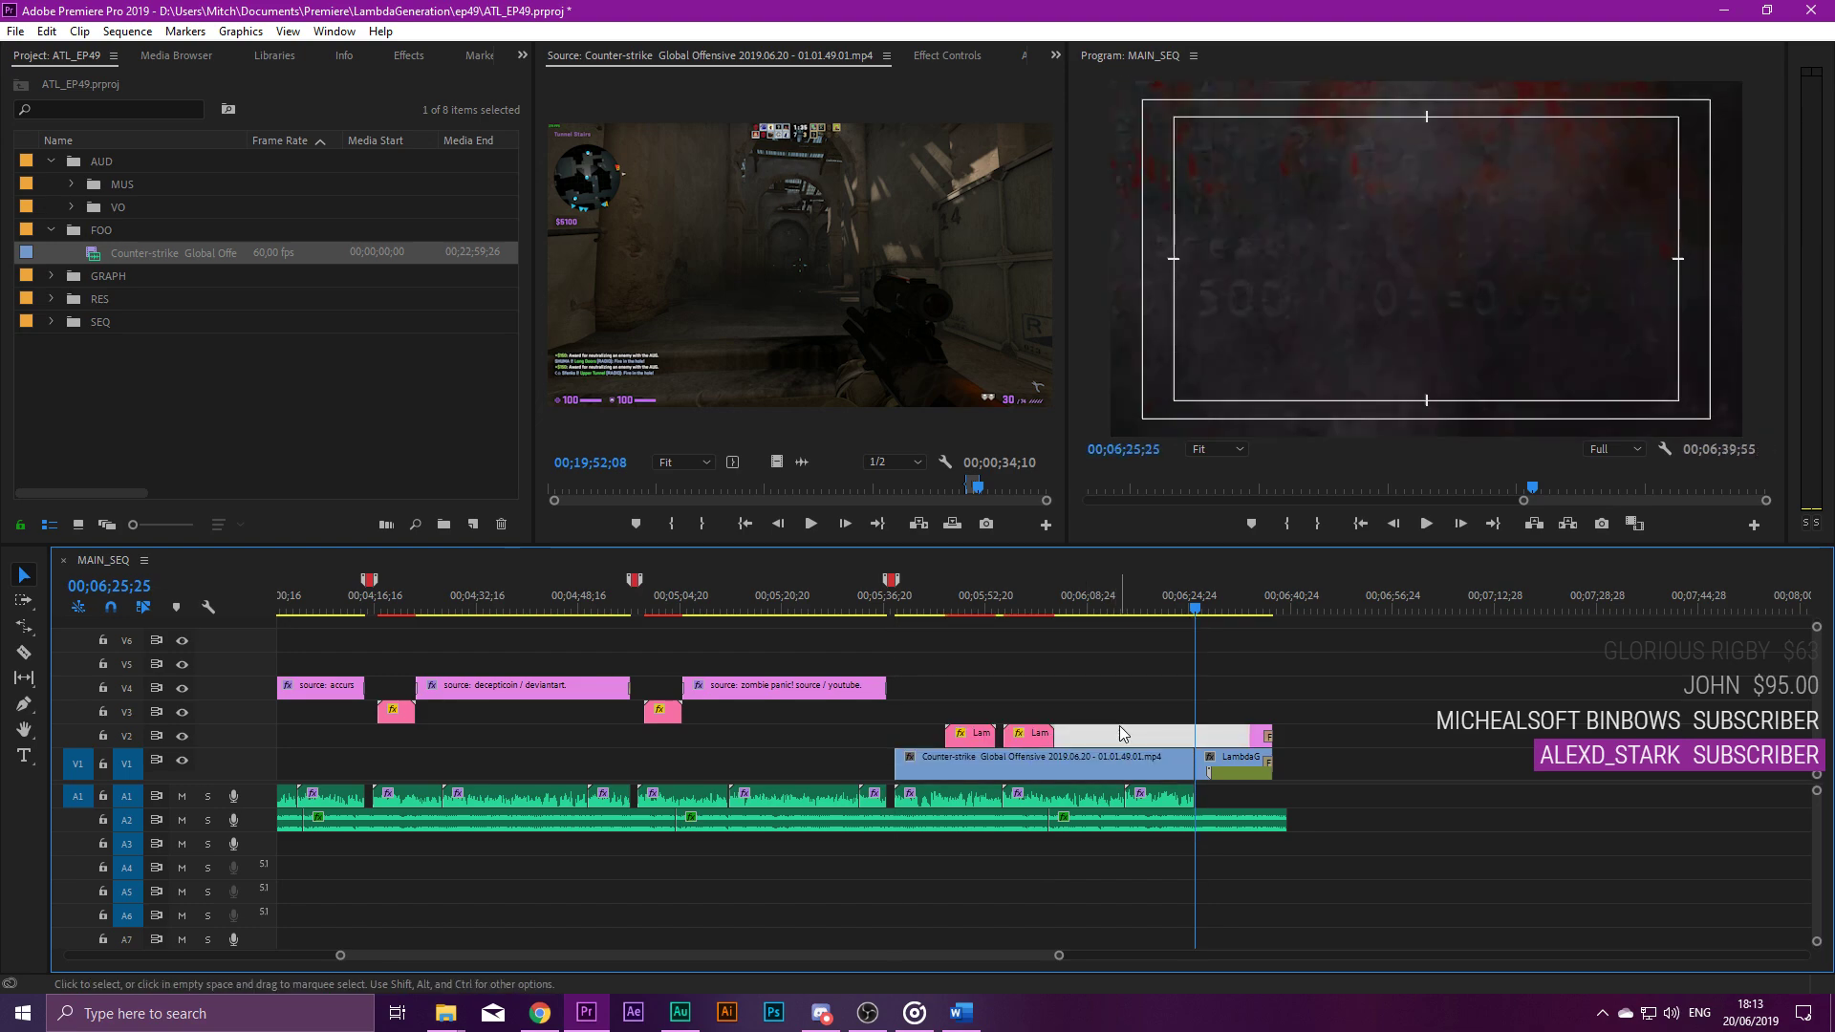
Add a Cross Dissolve at the V1 cut between the closing gameplay and the LambdaGen outro clip.
{"action": "scroll", "coordinate": [1121, 726], "scroll_direction": "up", "scroll_amount": 3}
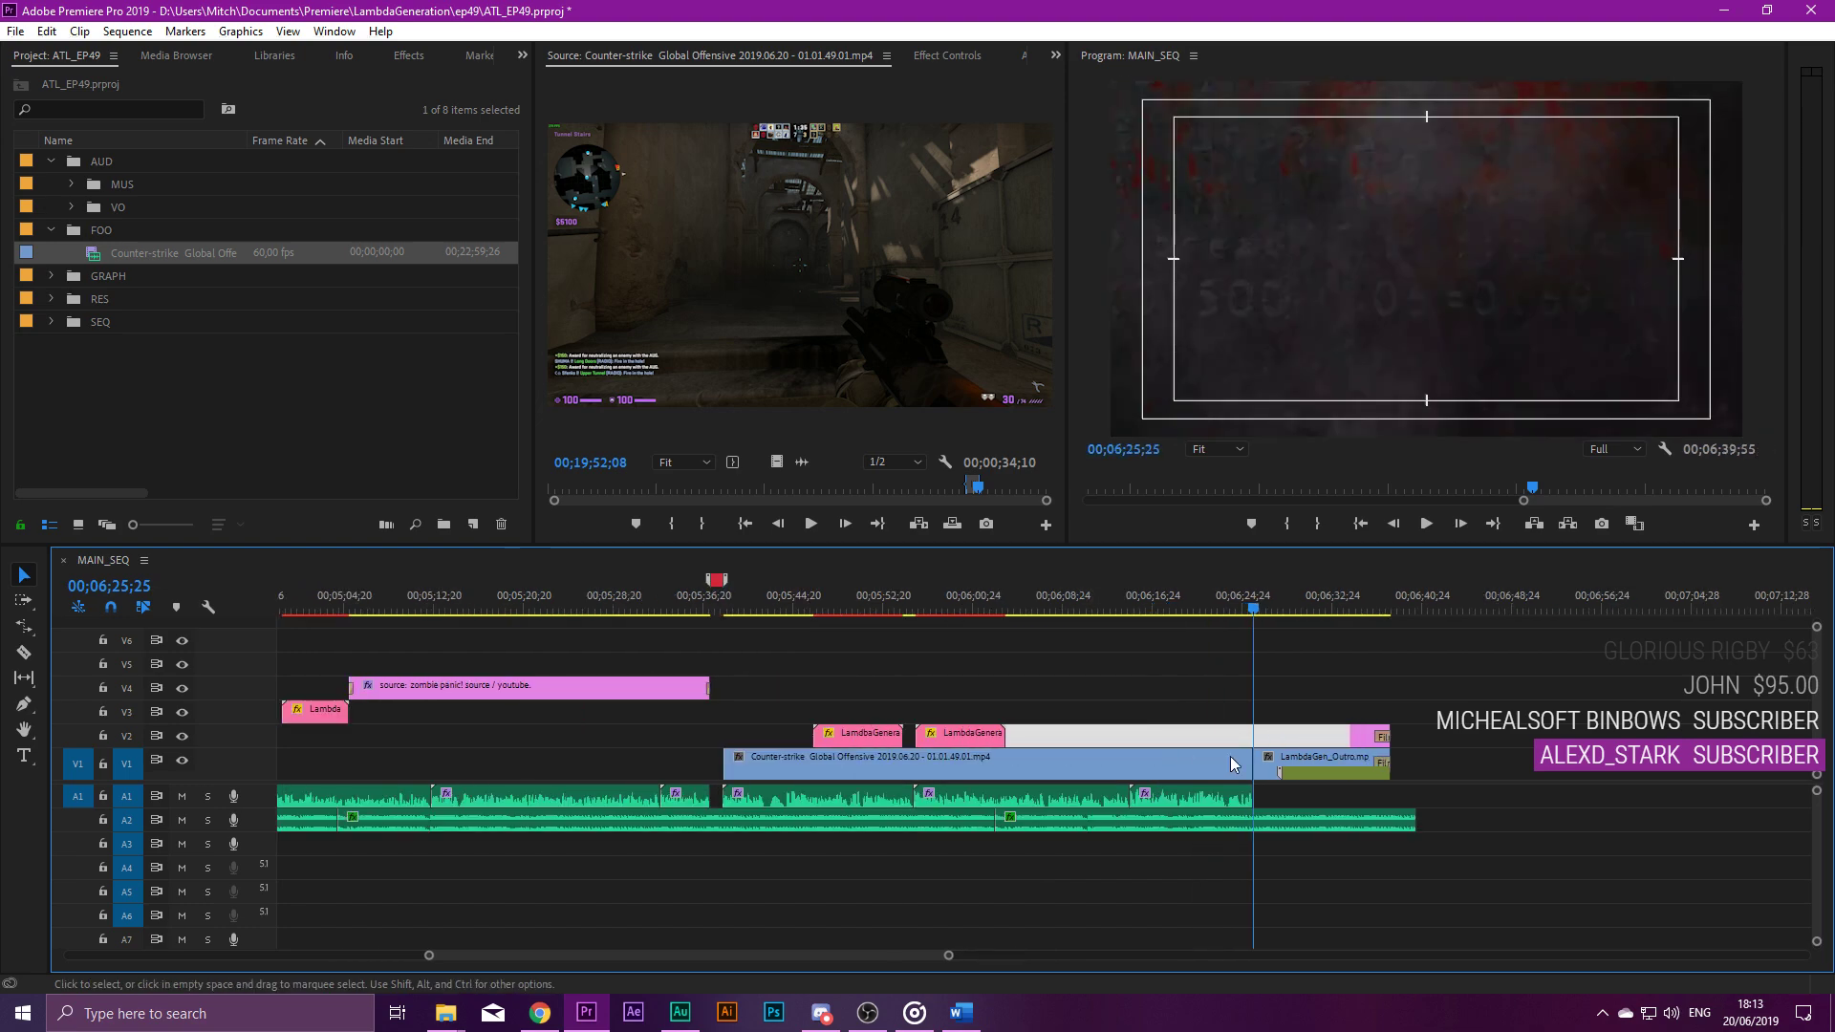
{"action": "left_click", "coordinate": [1313, 666]}
{"action": "left_click", "coordinate": [1237, 593]}
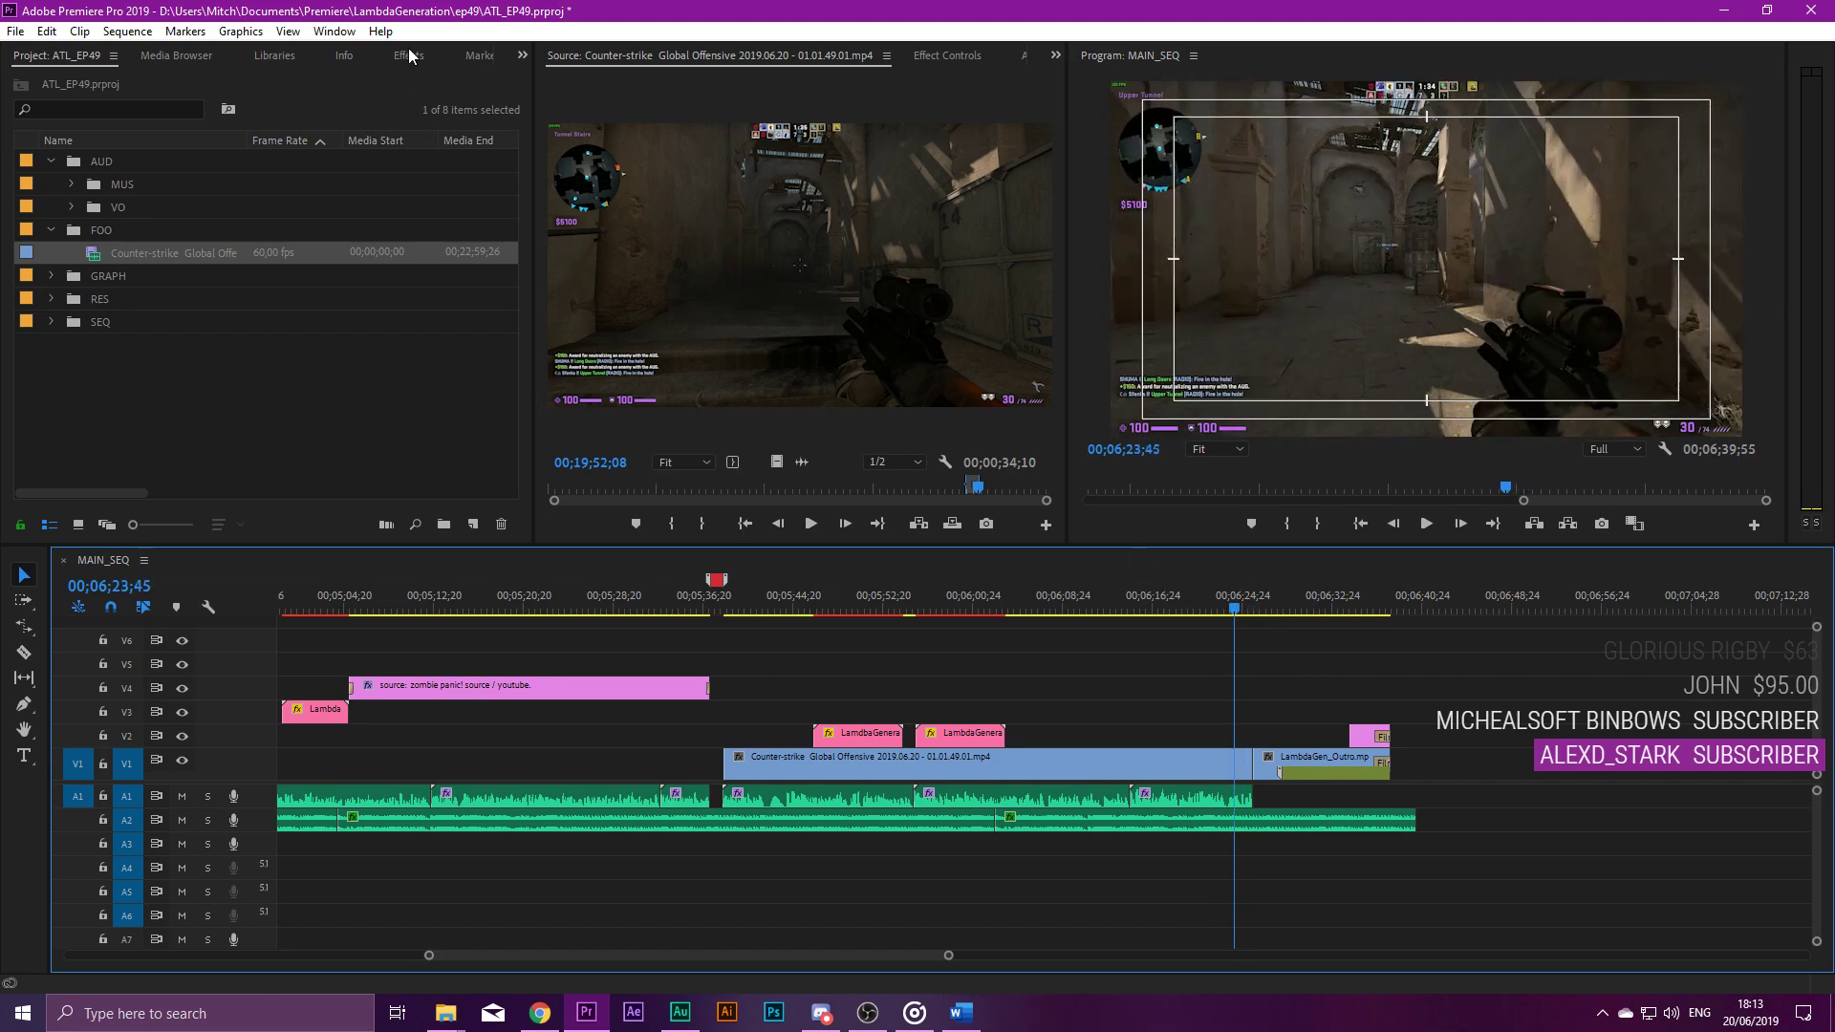
{"action": "left_click", "coordinate": [410, 55]}
{"action": "left_click_drag", "start_coordinate": [105, 277], "coordinate": [1252, 761]}
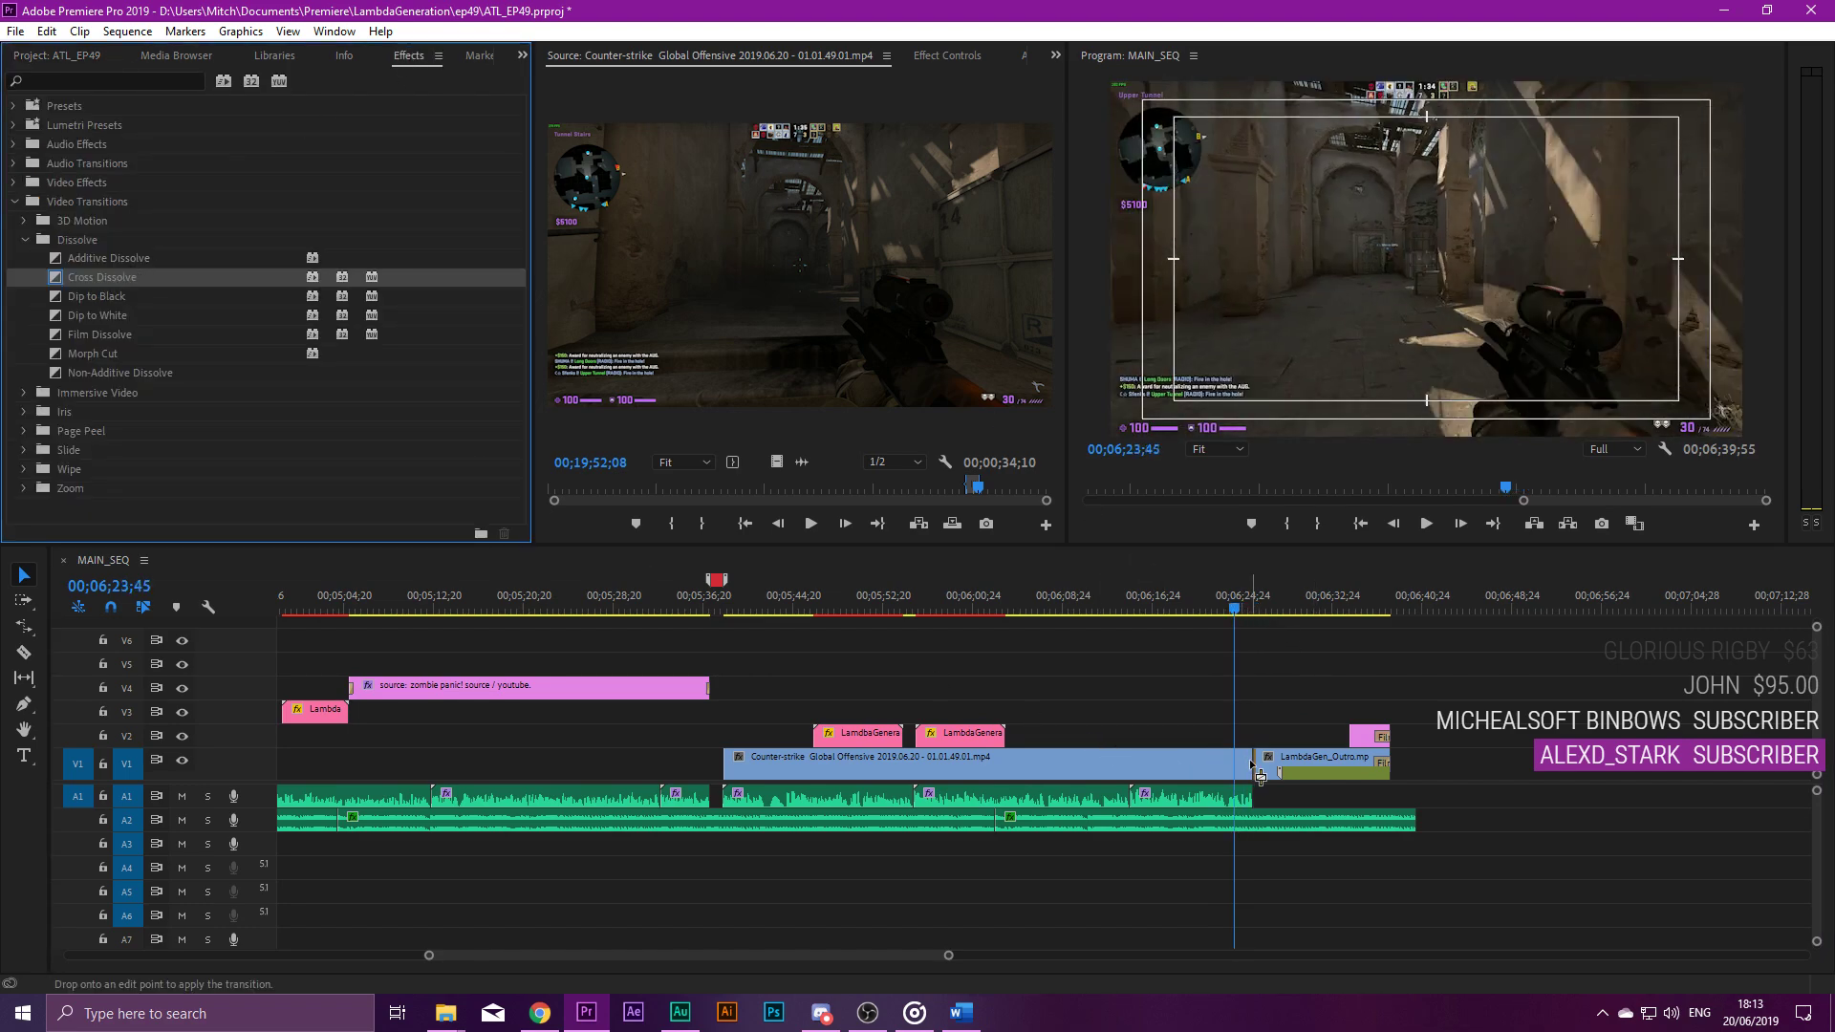
Enlarge the program view and scrub from 00;06;24;16 to 00;06;25;09 to check the end of the gameplay, then restore the workspace.
{"action": "left_click", "coordinate": [1247, 610]}
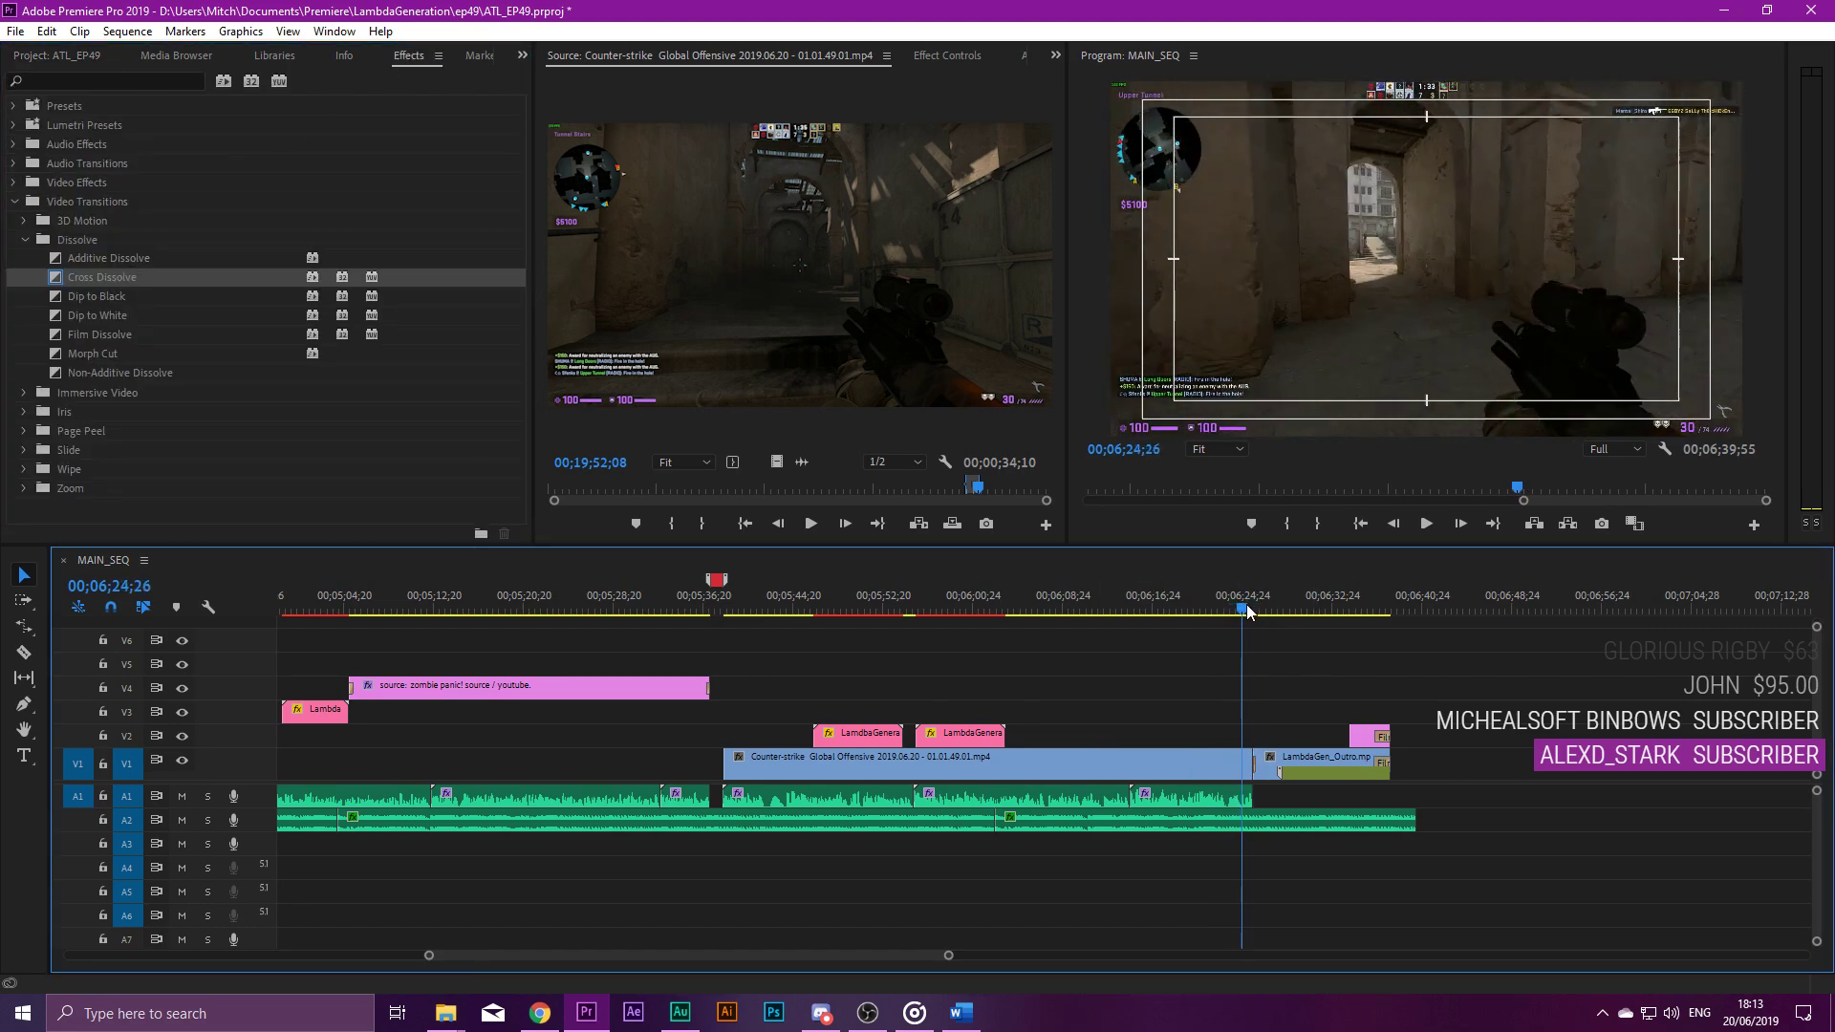
{"action": "left_click_drag", "start_coordinate": [1247, 610], "coordinate": [1241, 659]}
{"action": "double_click", "coordinate": [1114, 64]}
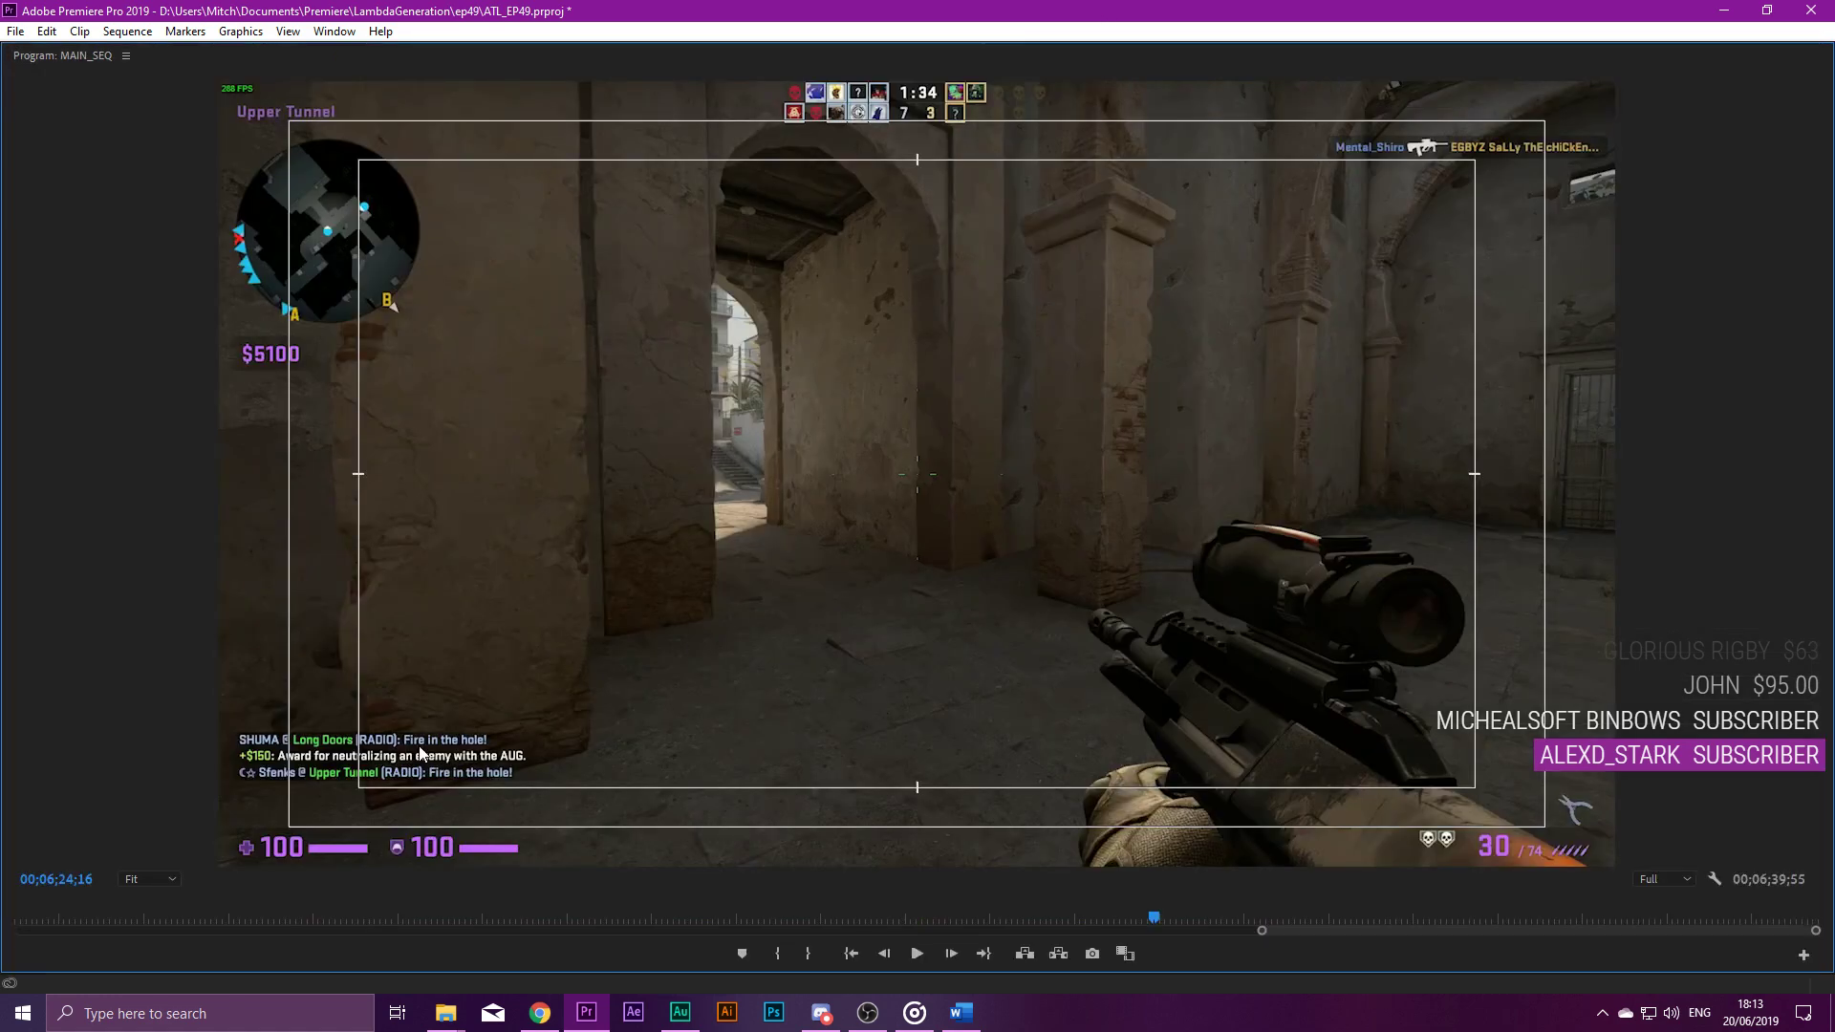
{"action": "left_click_drag", "start_coordinate": [1158, 920], "coordinate": [1196, 905]}
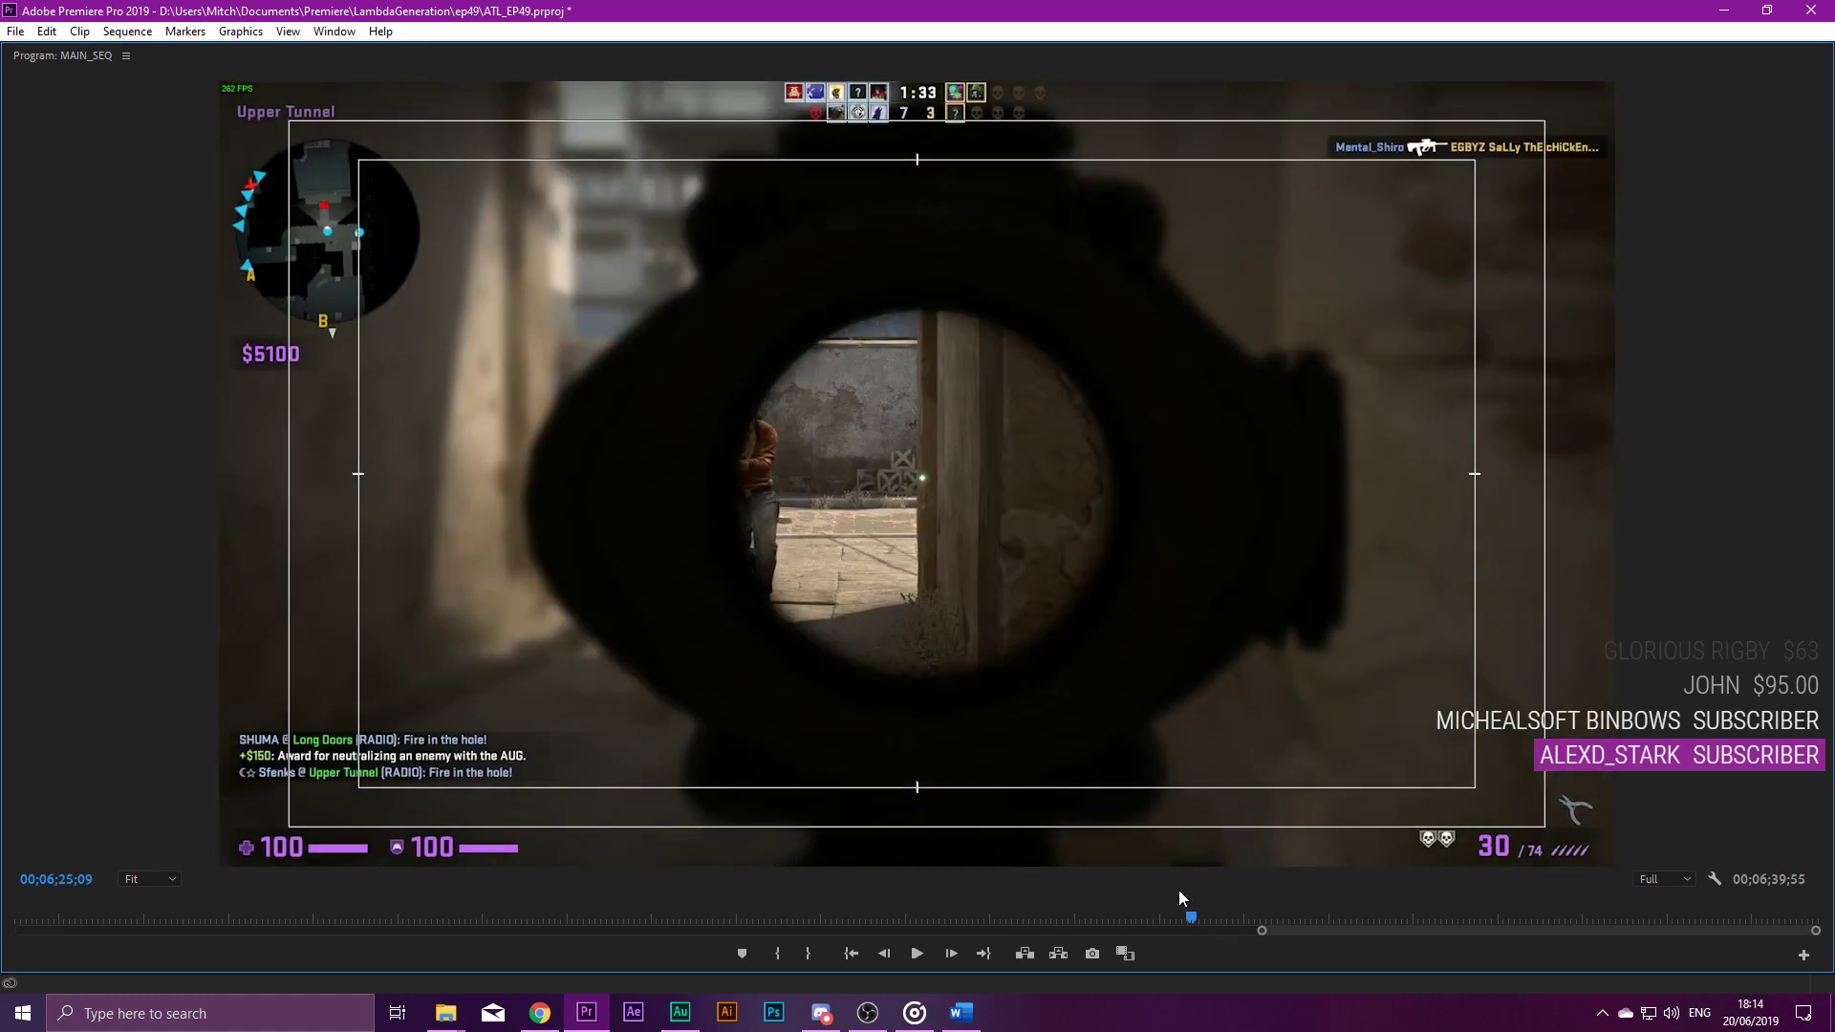
{"action": "double_click", "coordinate": [47, 46]}
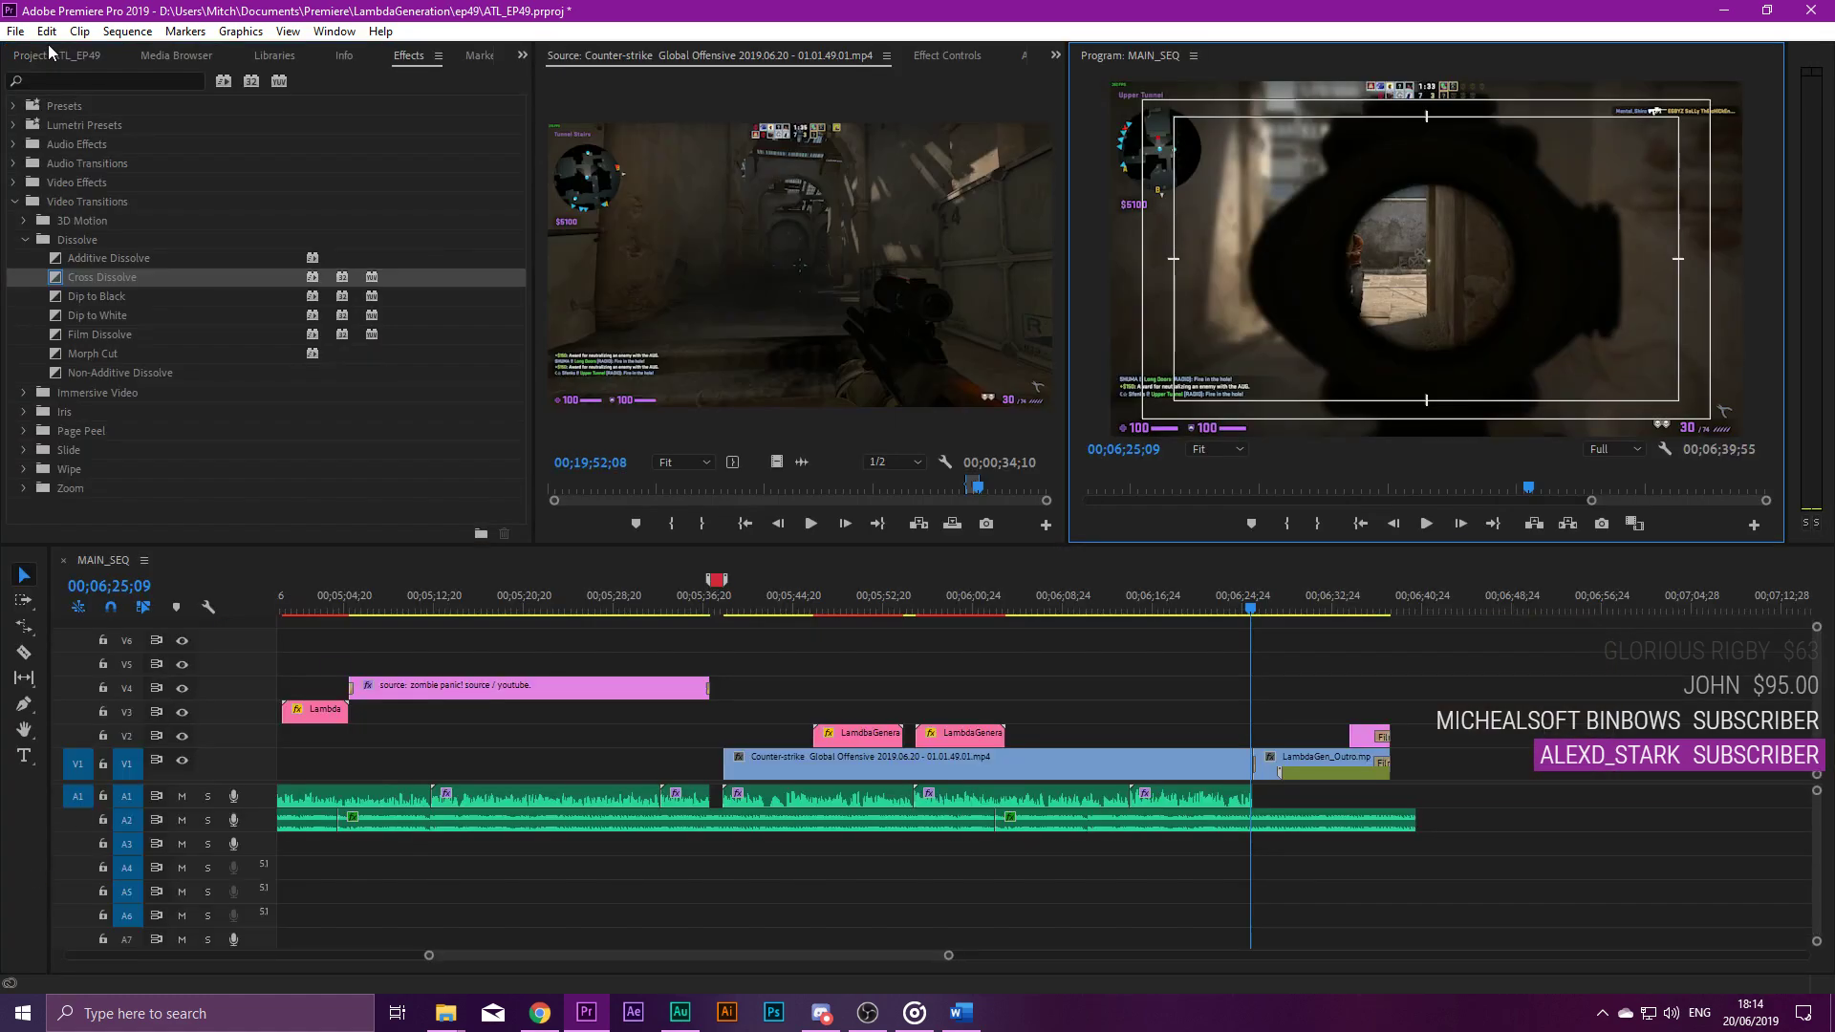
Review the closing section from its start through the second lower-third title at 00;05;59;05 and look over the whole timeline.
{"action": "left_click", "coordinate": [748, 609]}
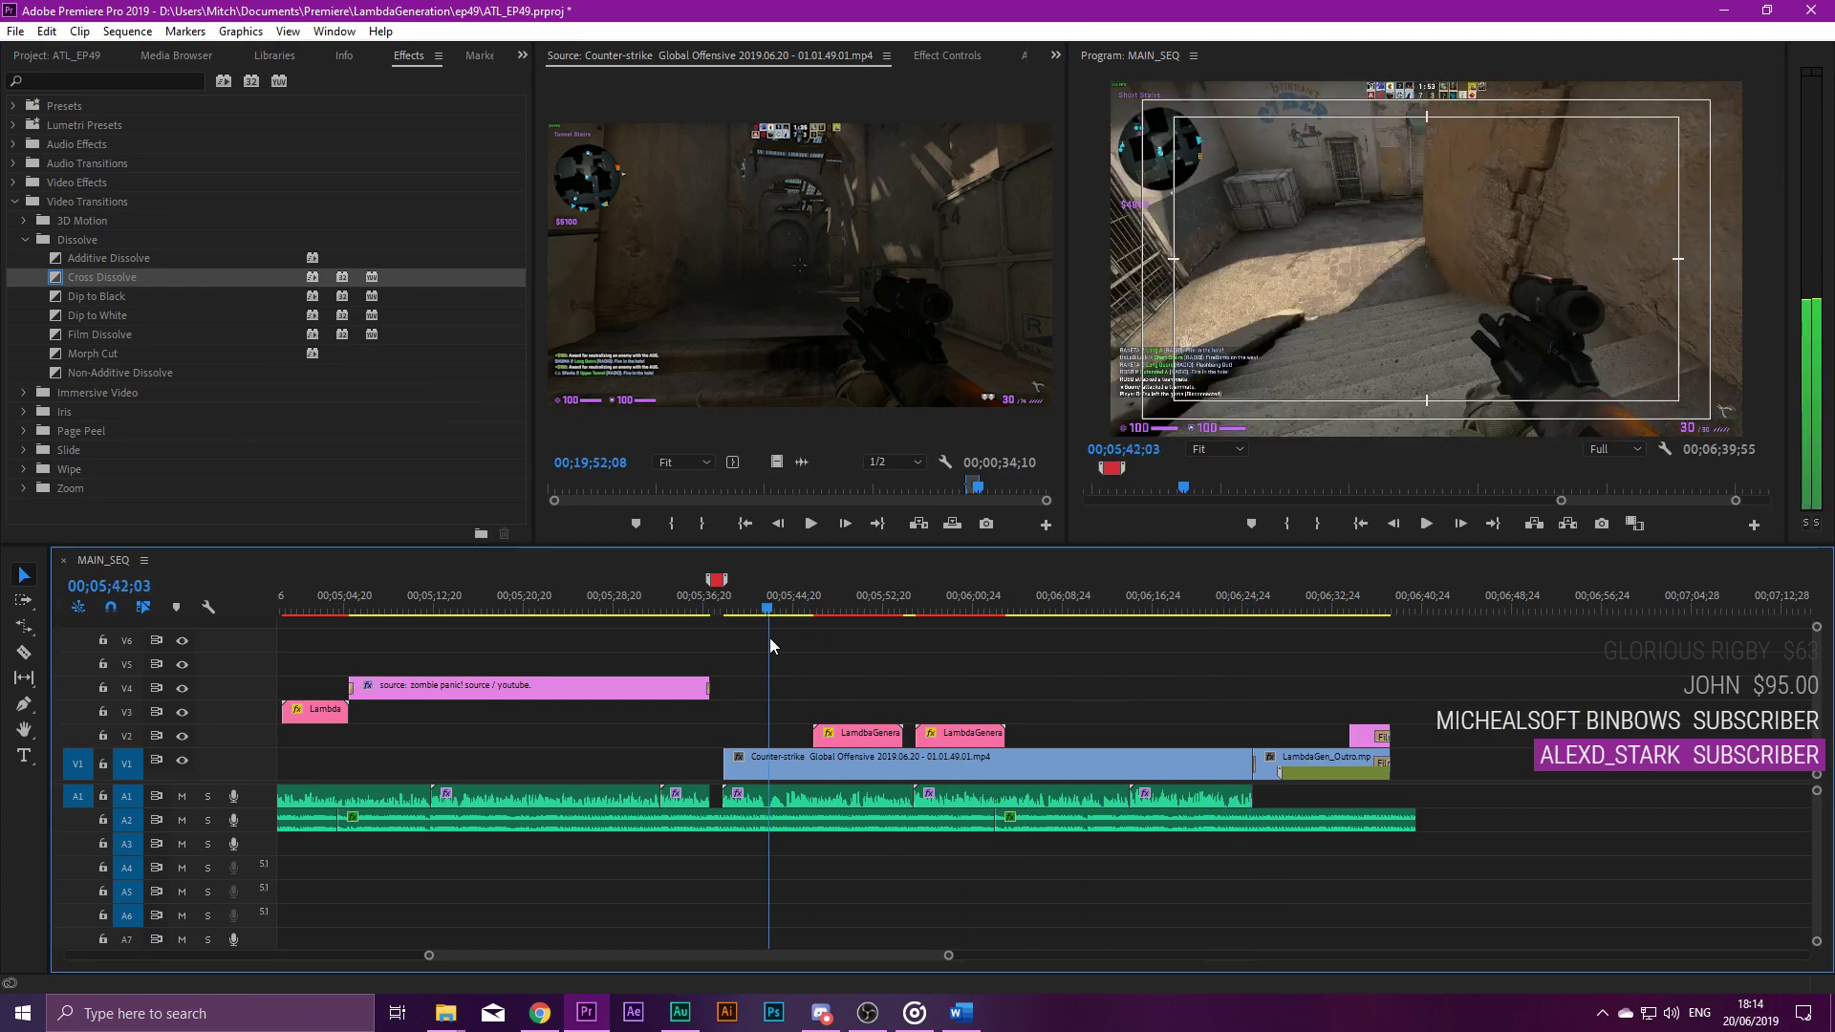
{"action": "left_click_drag", "start_coordinate": [851, 600], "coordinate": [958, 599]}
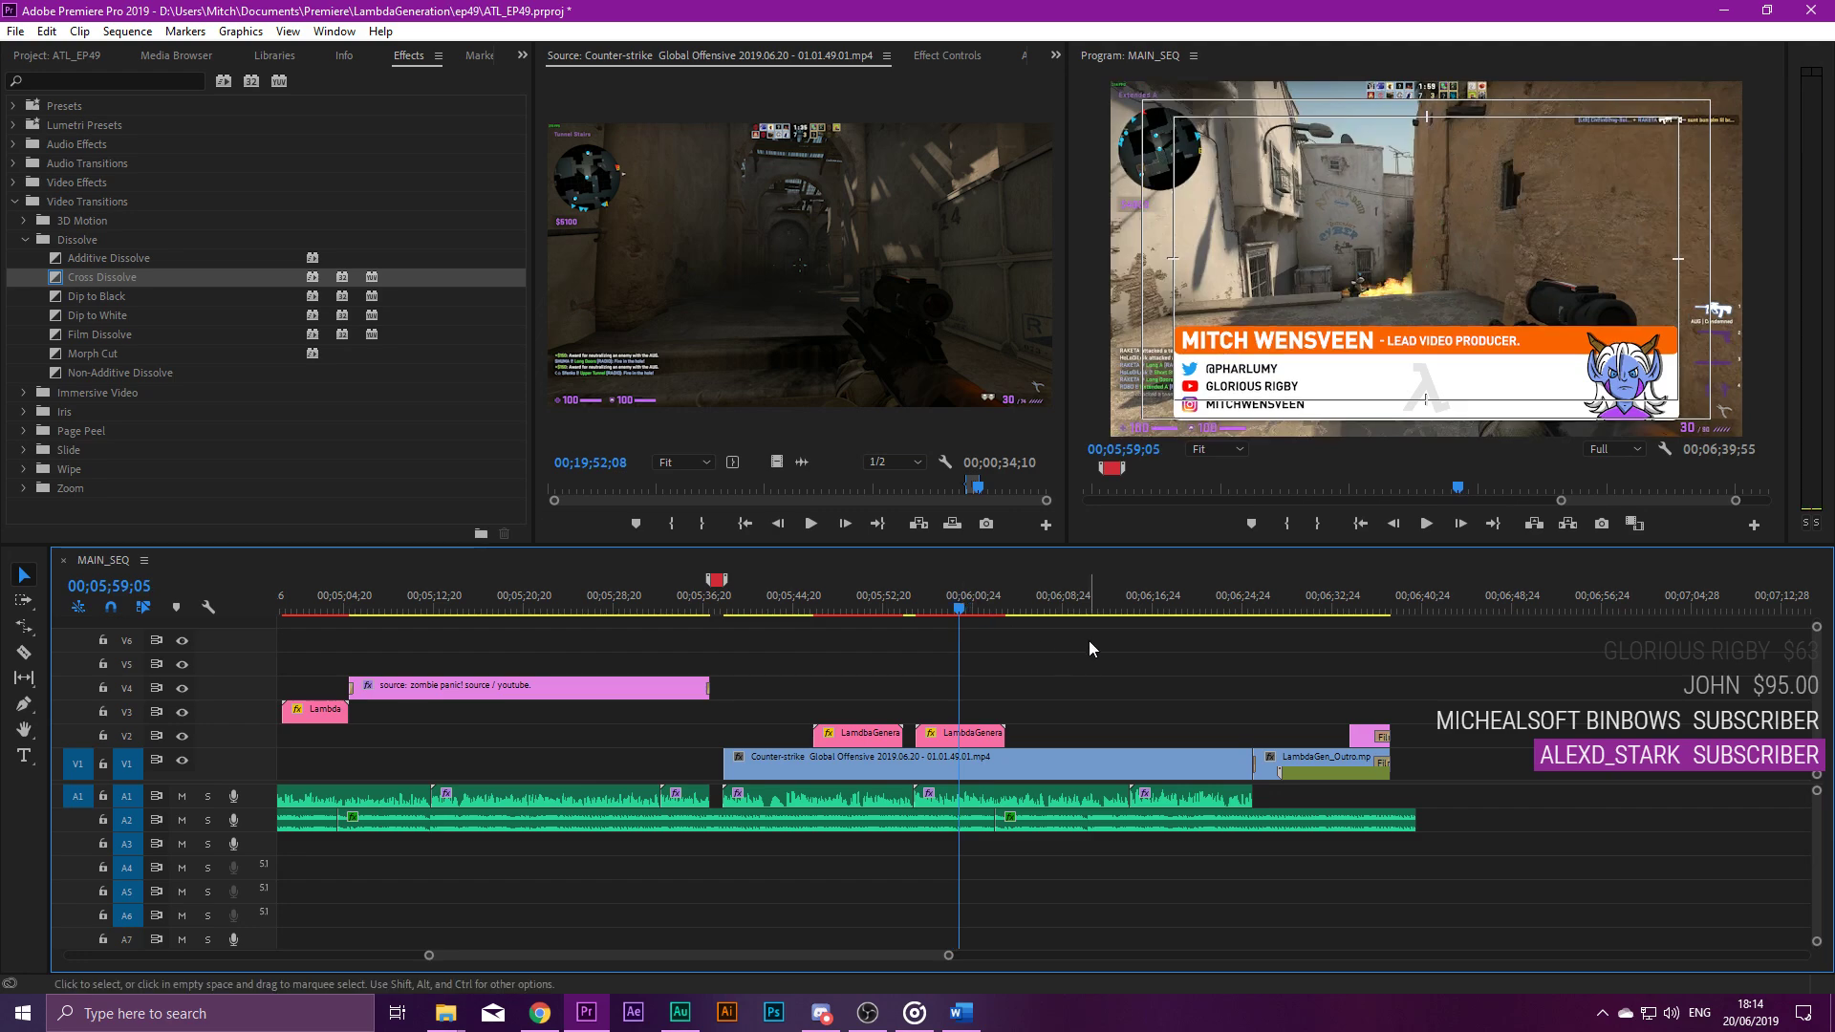
{"action": "key", "text": "alt"}
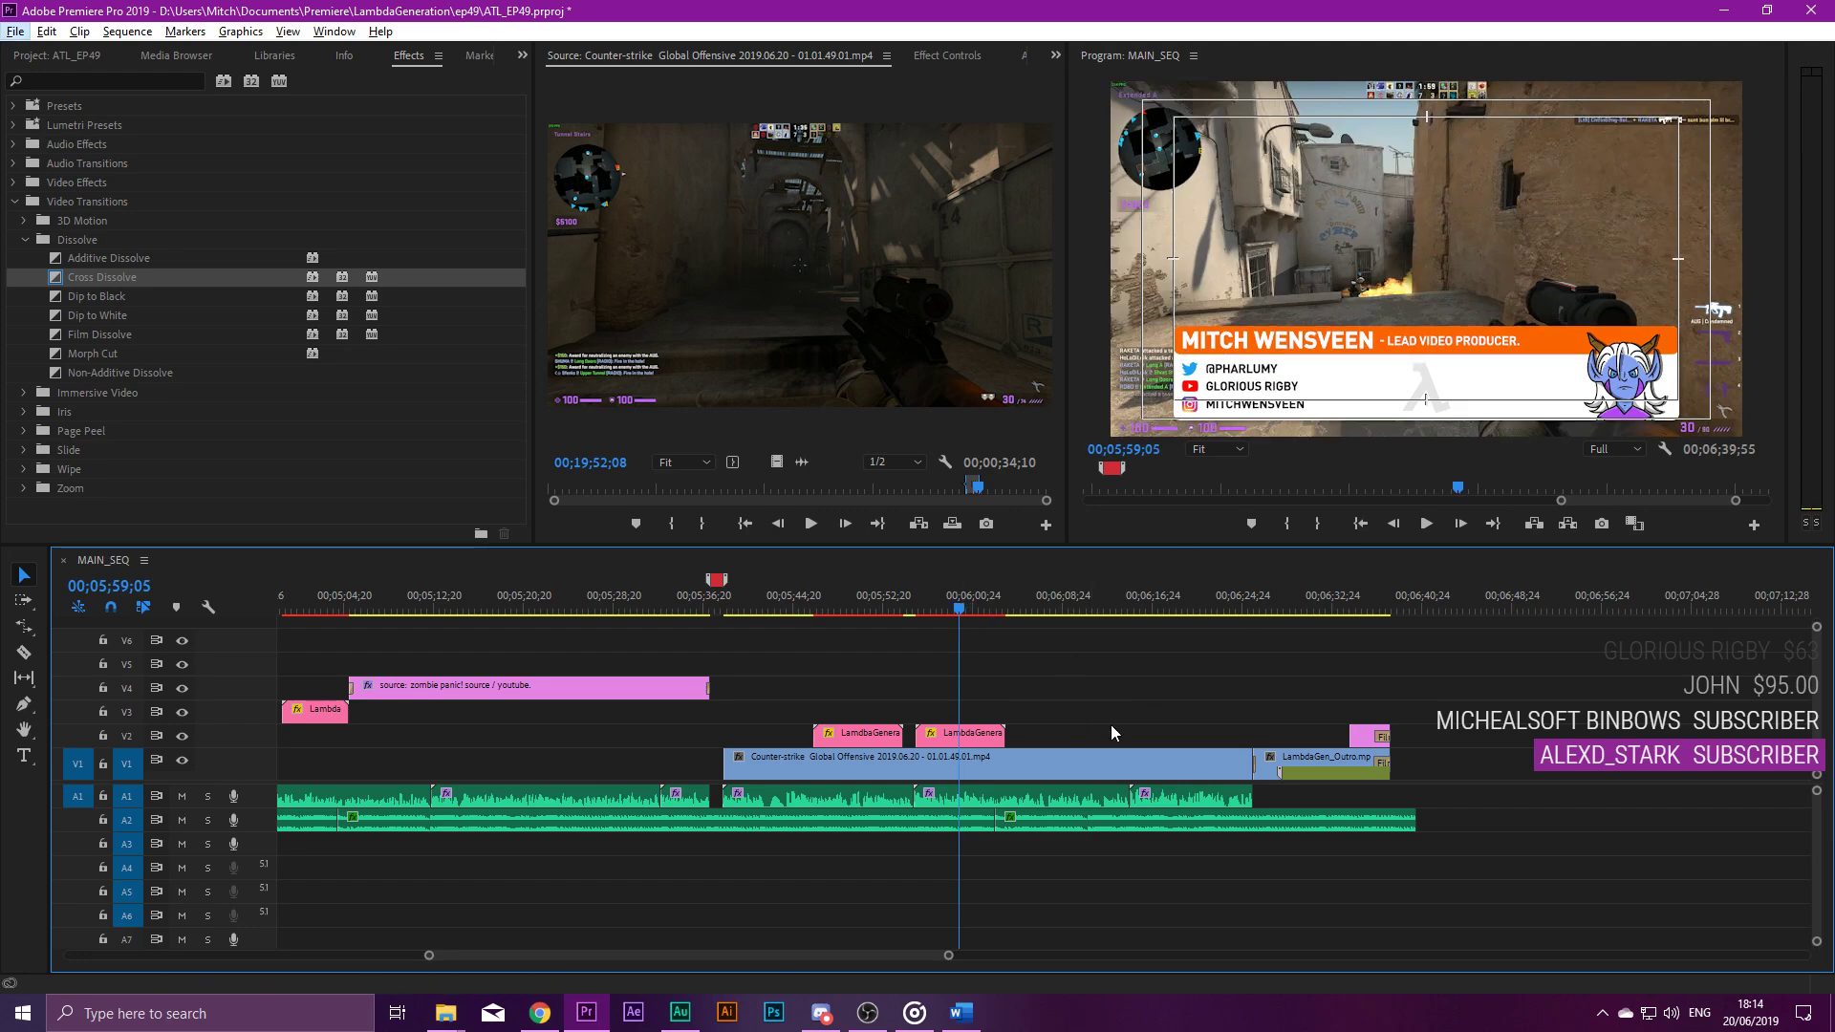
{"action": "scroll", "coordinate": [998, 690], "scroll_direction": "down", "scroll_amount": 2}
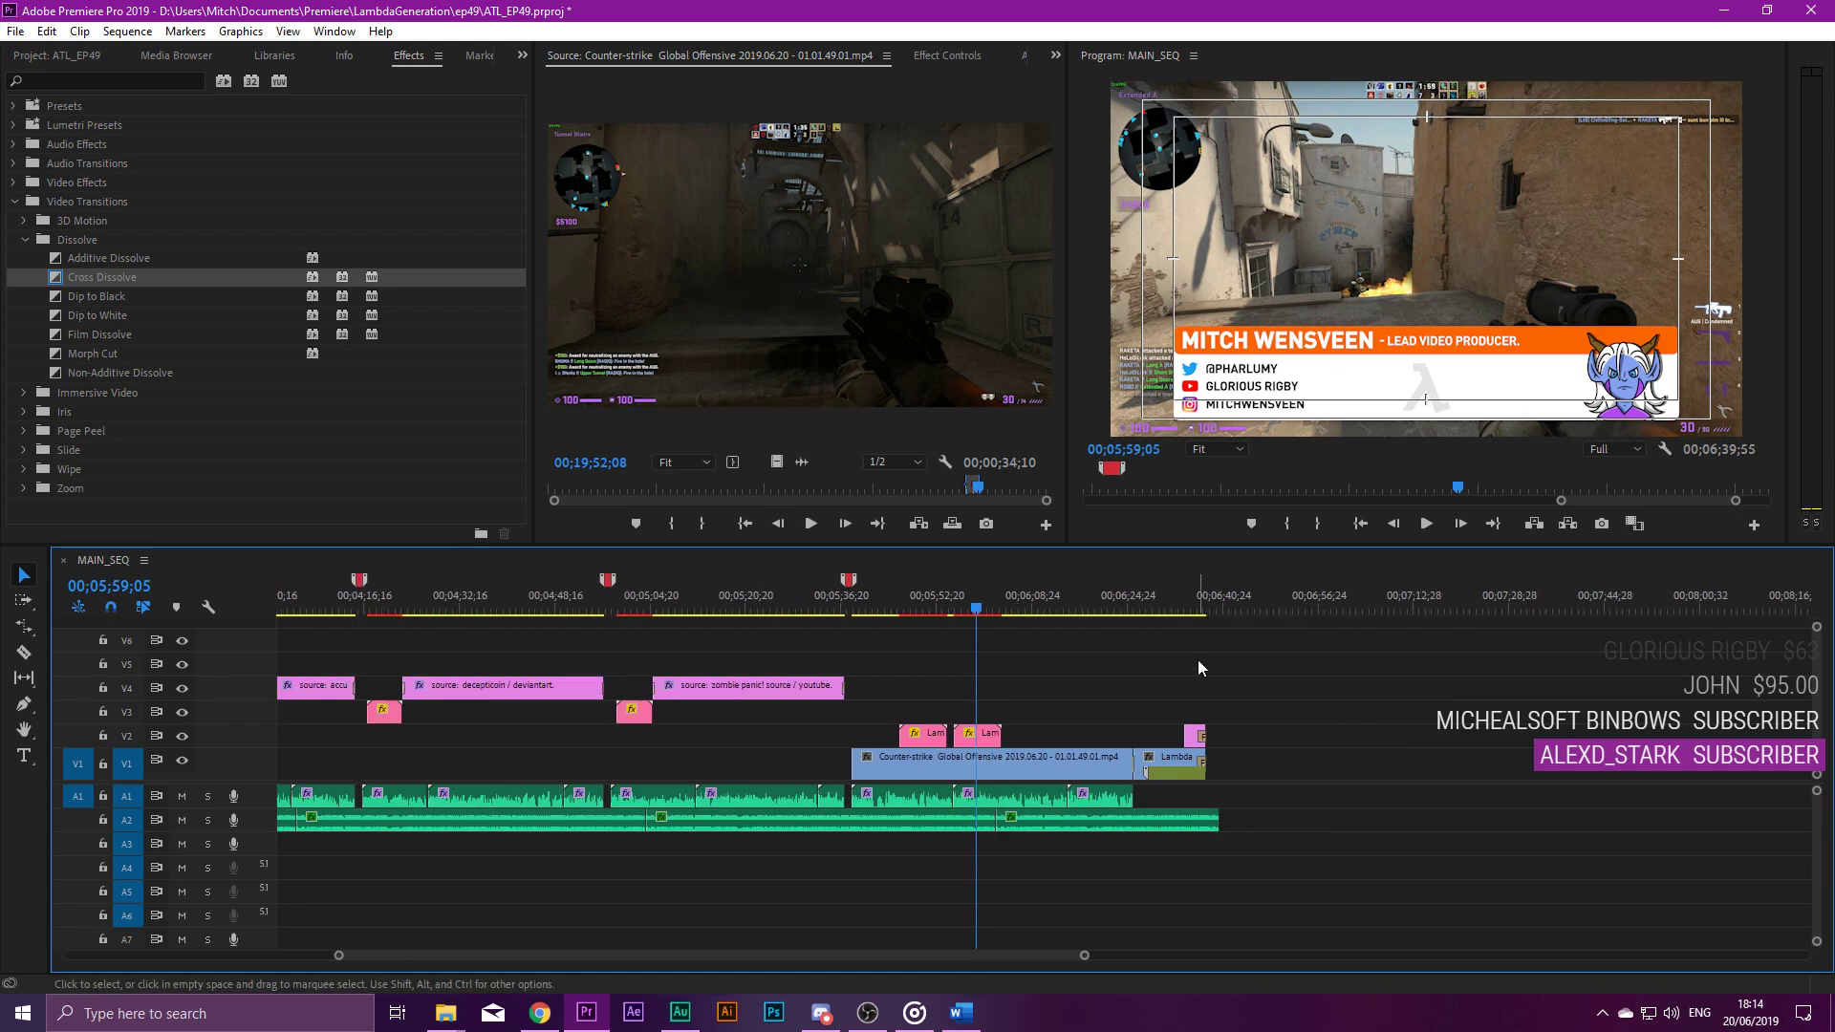
{"action": "scroll", "coordinate": [1201, 667], "scroll_direction": "up", "scroll_amount": 5}
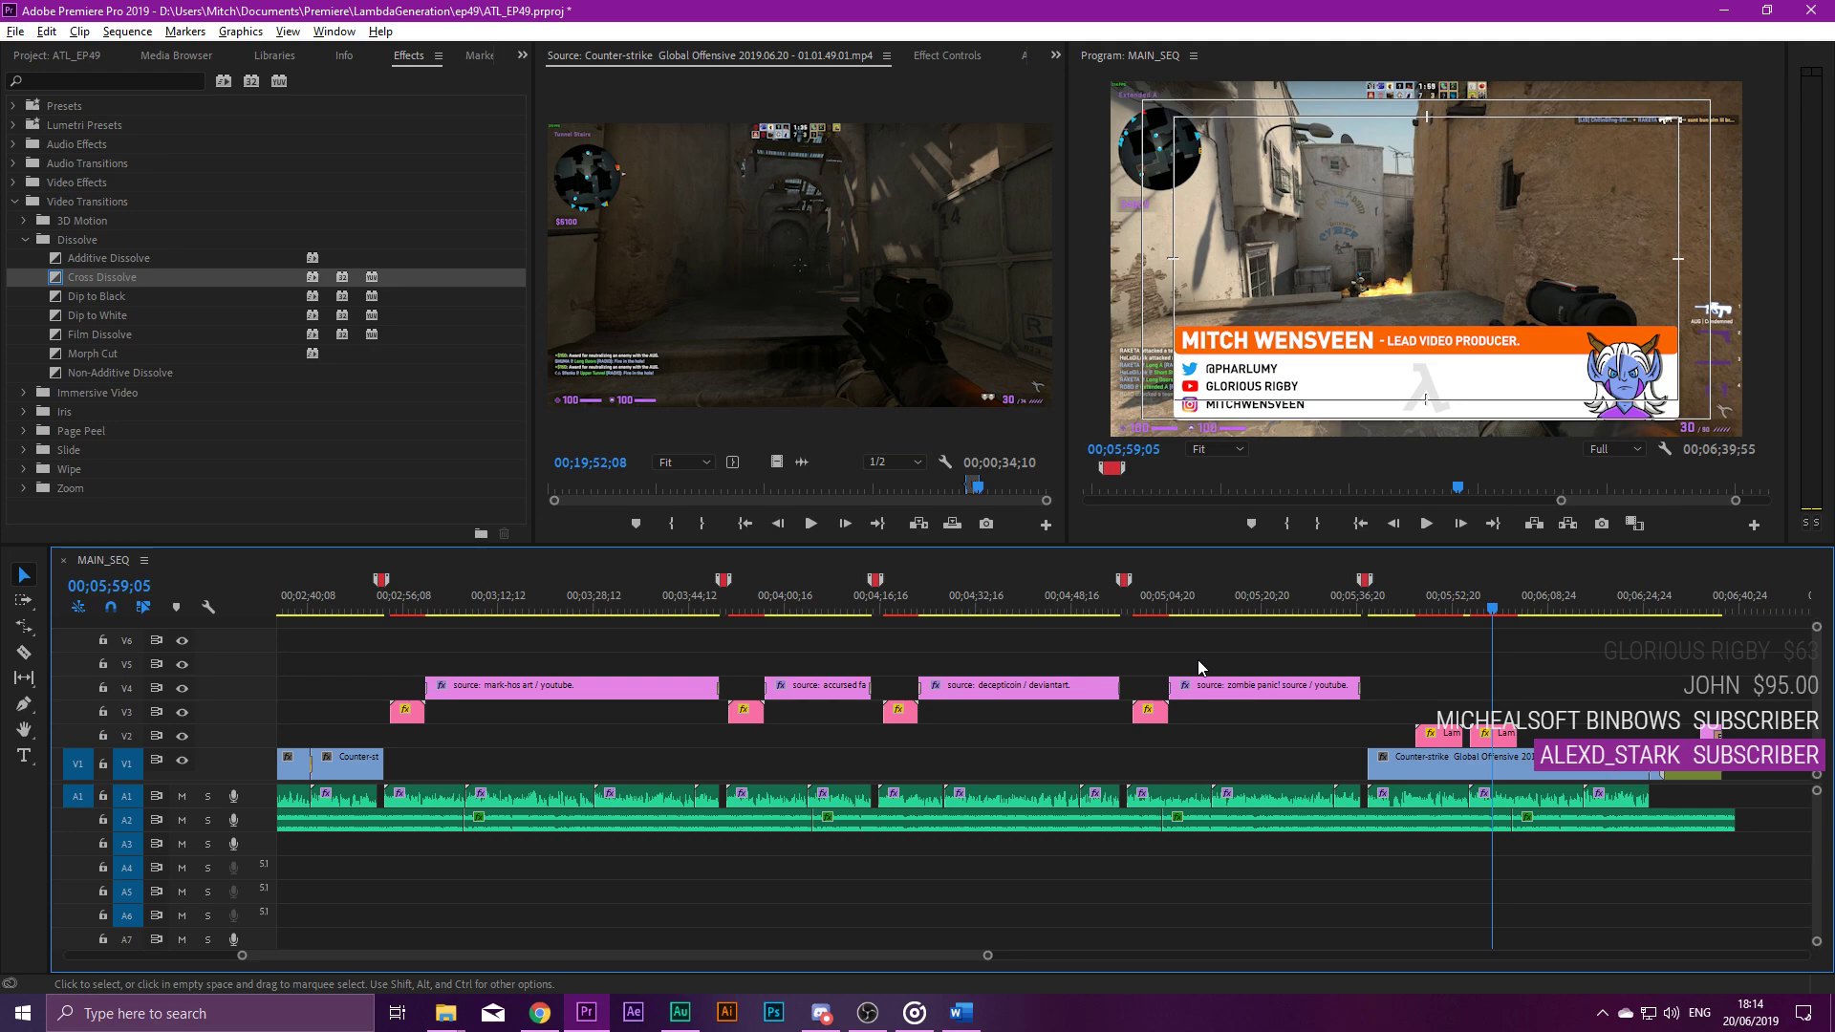
{"action": "scroll", "coordinate": [1197, 659], "scroll_direction": "down", "scroll_amount": 3}
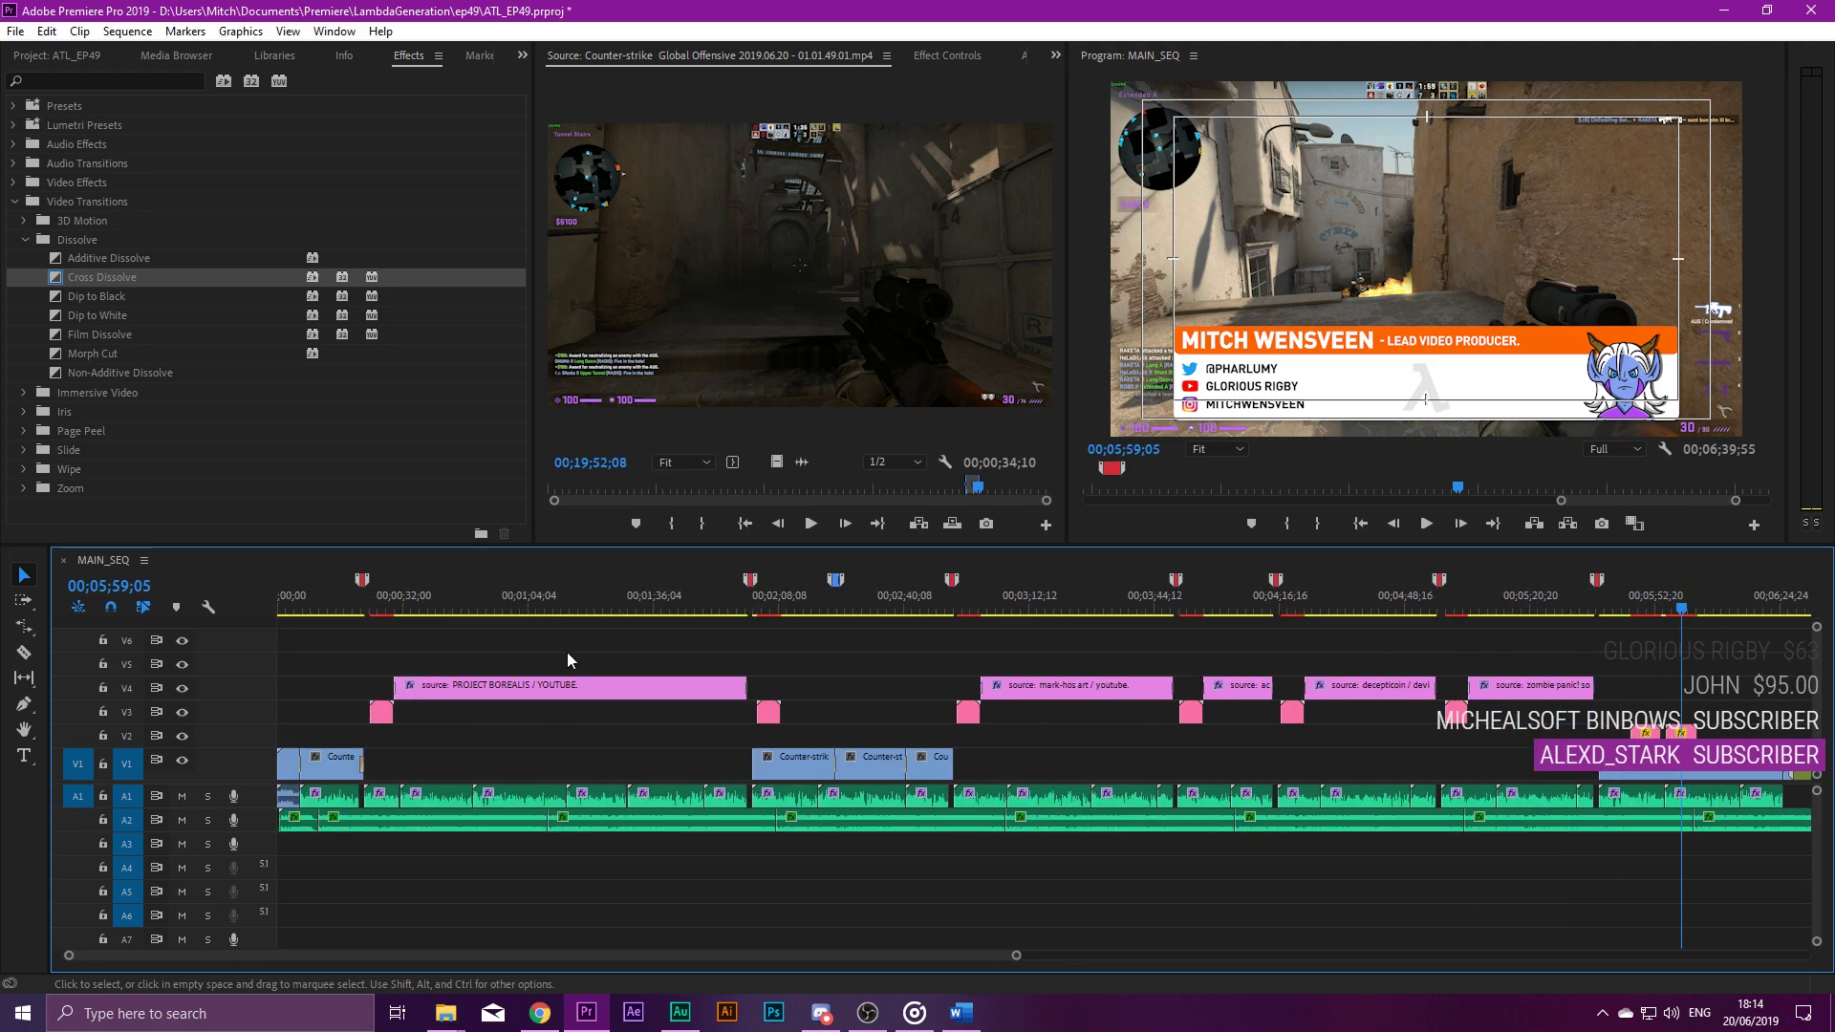
Inspect the empty Project Borealis section between 00;00;36;52 and 00;00;47;47 and the remaining gaps in the timeline.
{"action": "left_click", "coordinate": [421, 602]}
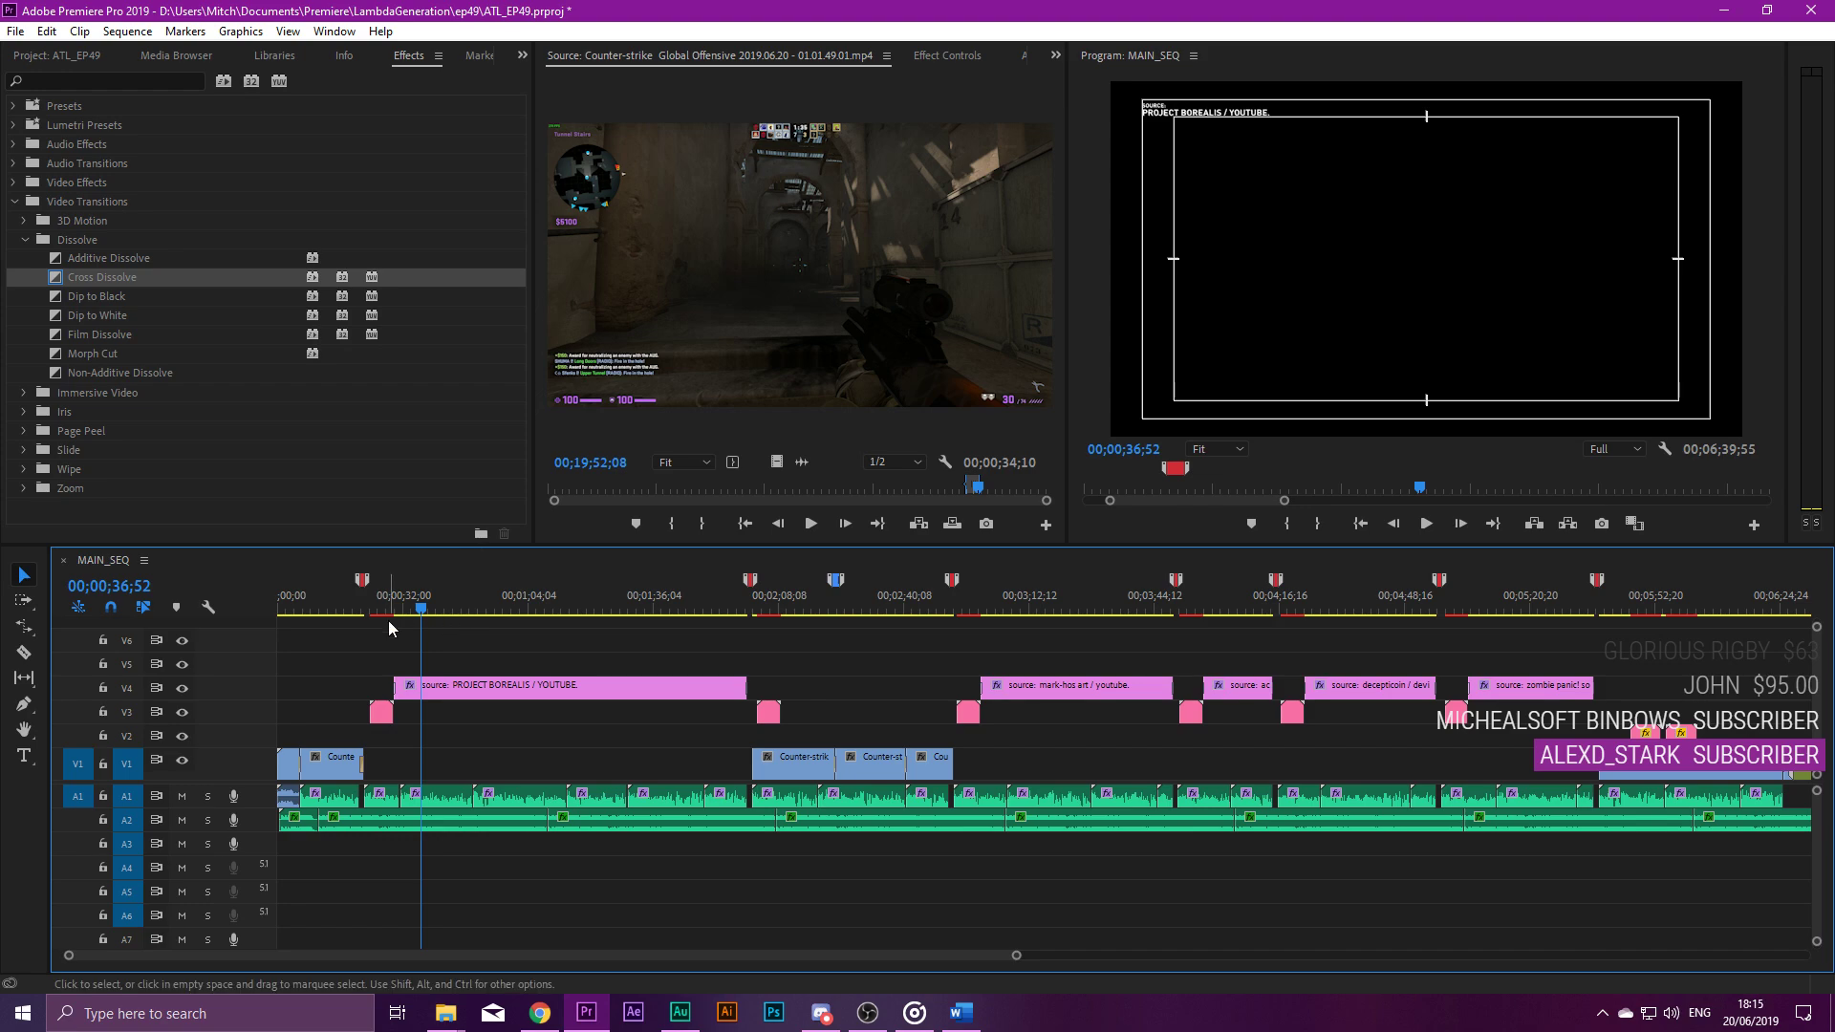
{"action": "scroll", "coordinate": [444, 650], "scroll_direction": "up", "scroll_amount": 3}
{"action": "left_click_drag", "start_coordinate": [575, 588], "coordinate": [685, 612]}
{"action": "scroll", "coordinate": [729, 724], "scroll_direction": "down", "scroll_amount": 5}
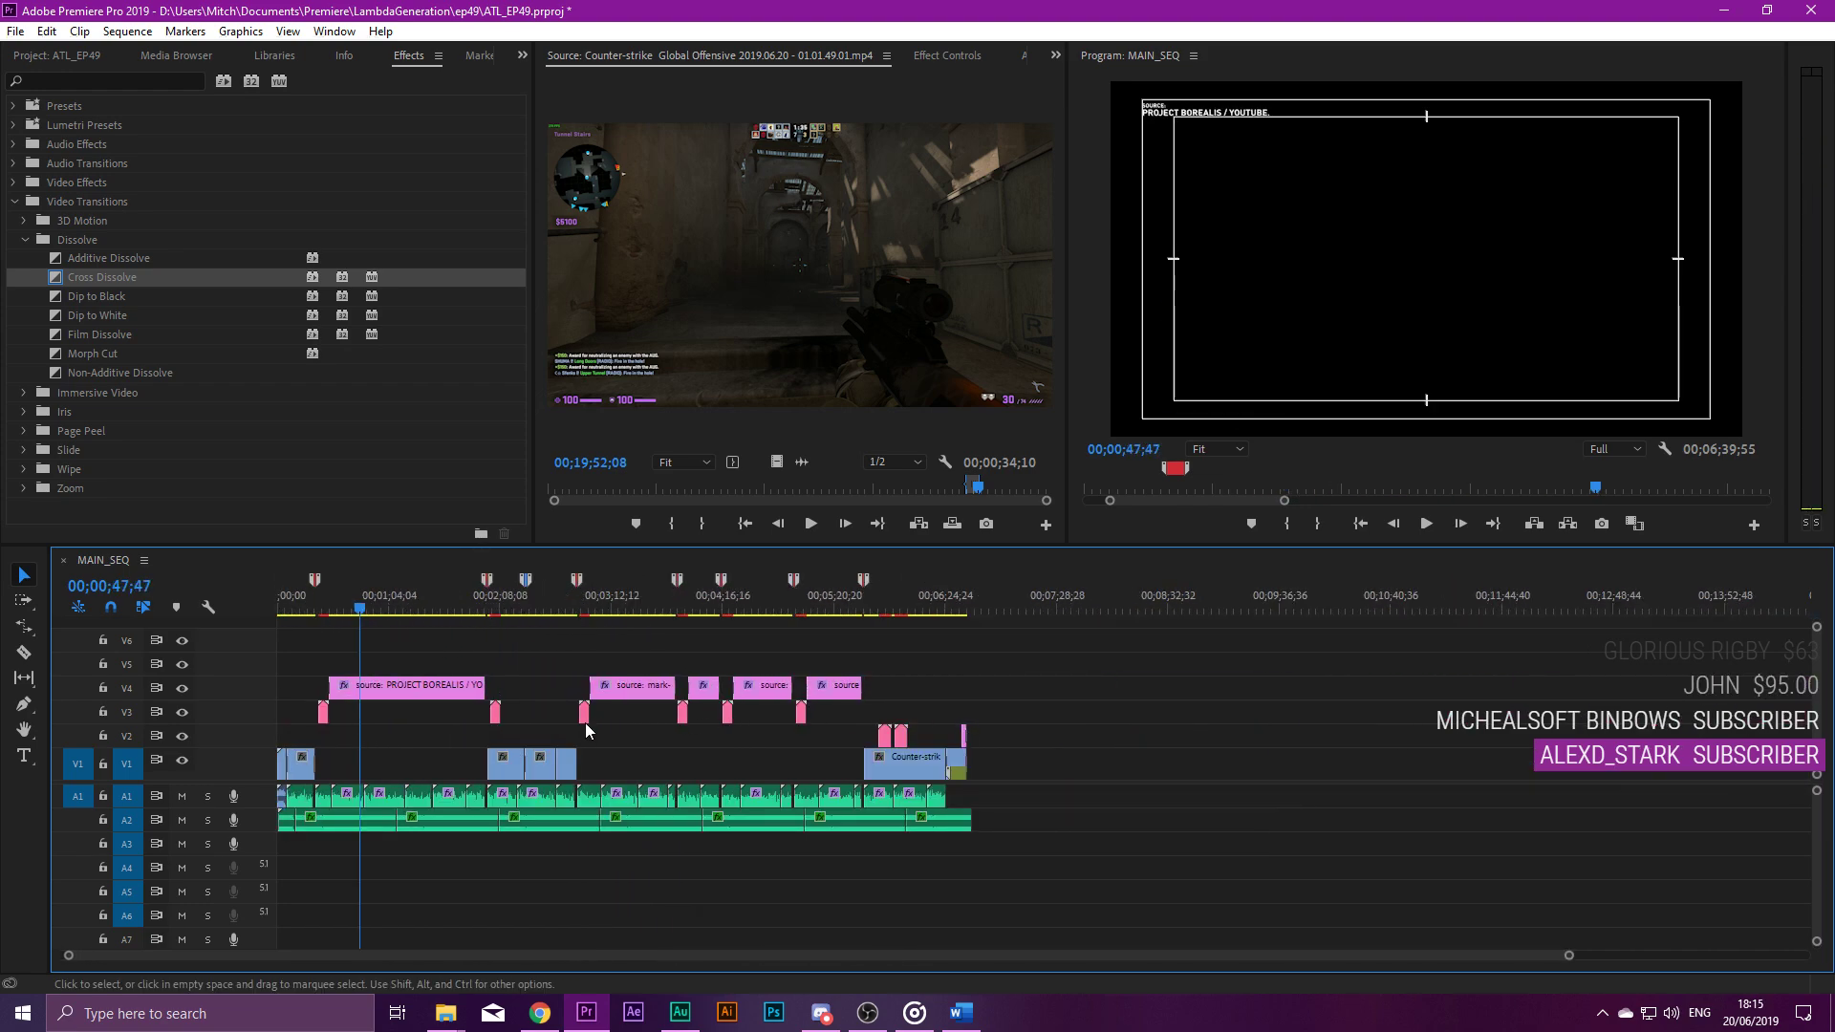
{"action": "scroll", "coordinate": [582, 724], "scroll_direction": "up", "scroll_amount": 3}
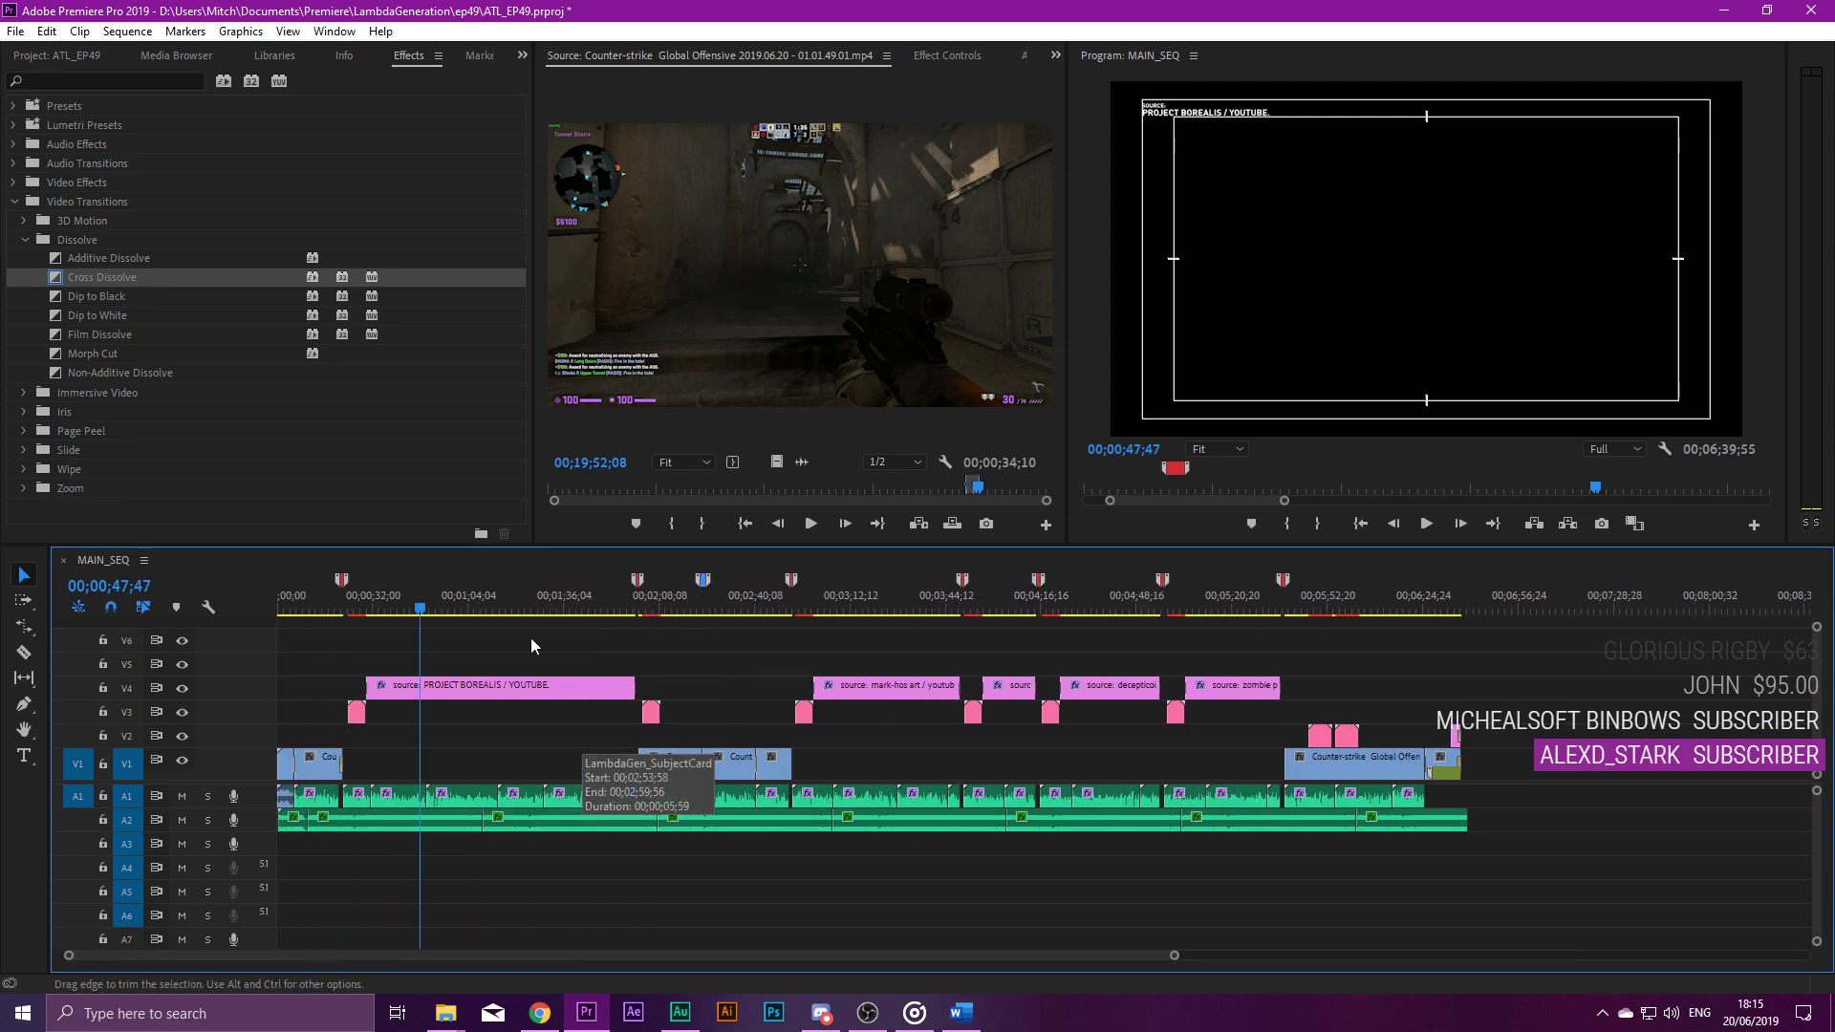
Collapse the FOO bin in the project contents and save the project.
{"action": "left_click", "coordinate": [57, 54]}
{"action": "left_click", "coordinate": [51, 230]}
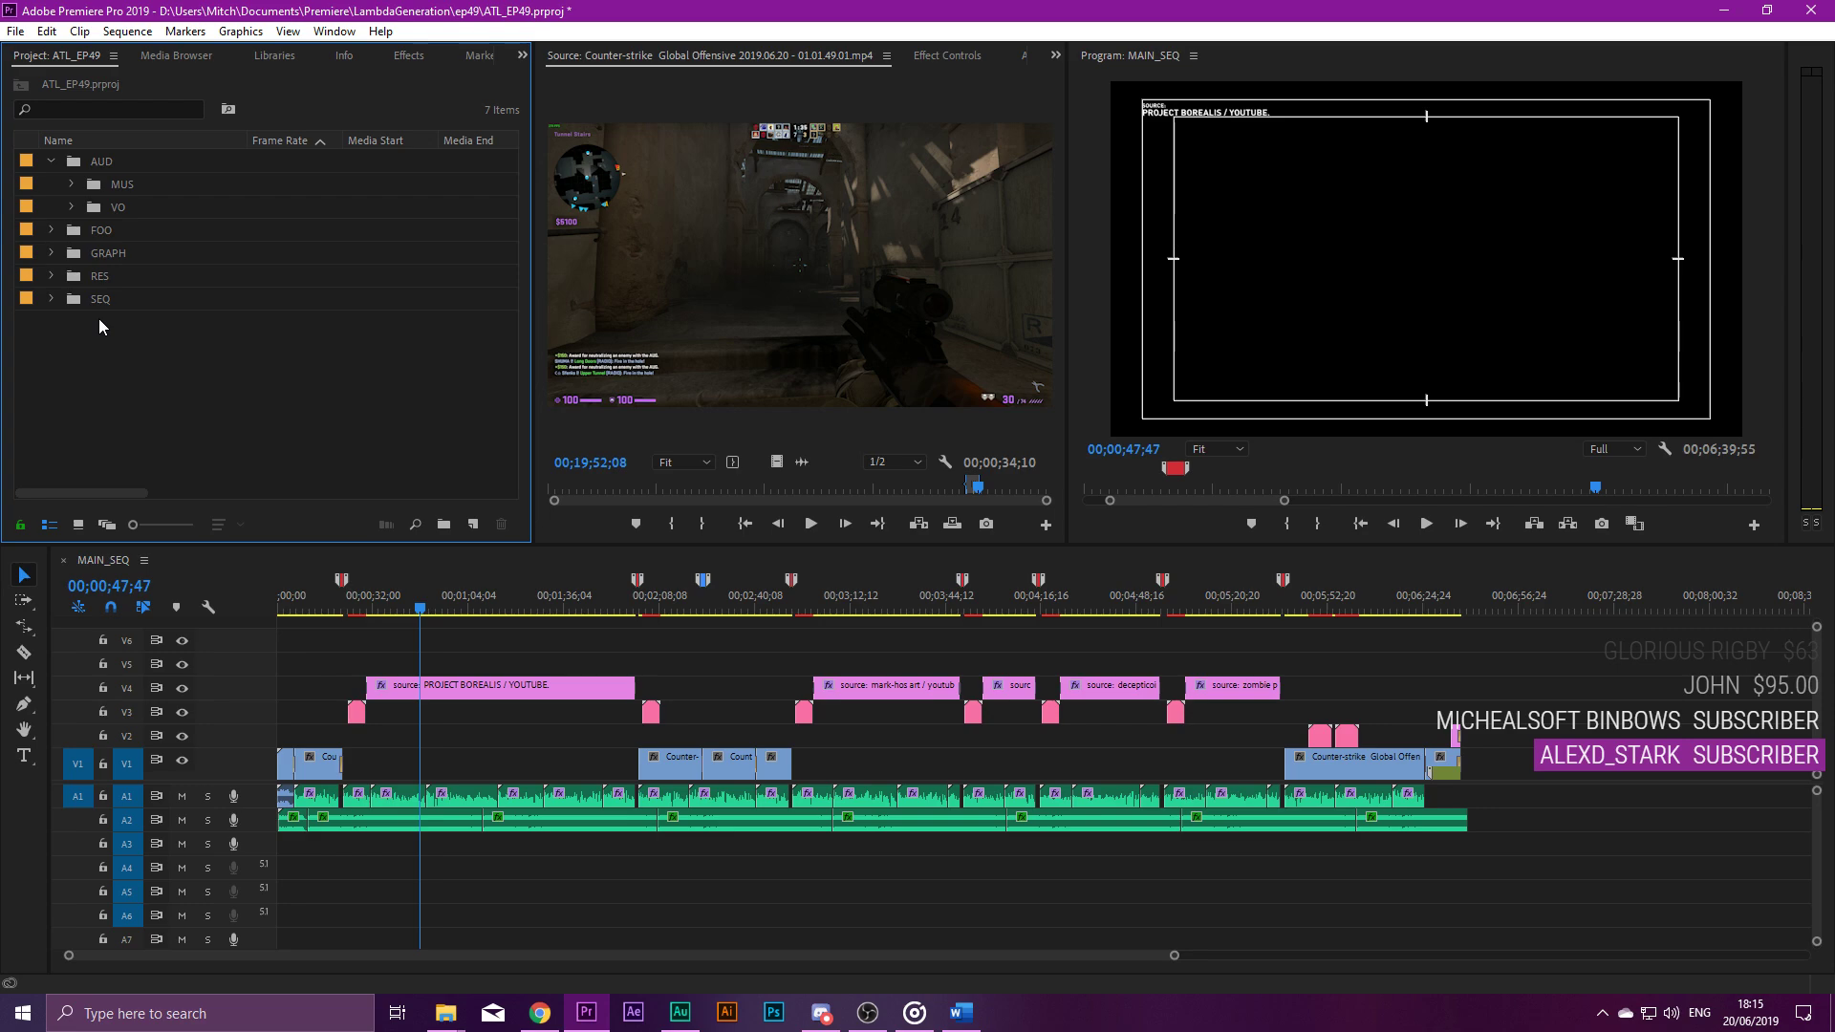
{"action": "key", "text": "="}
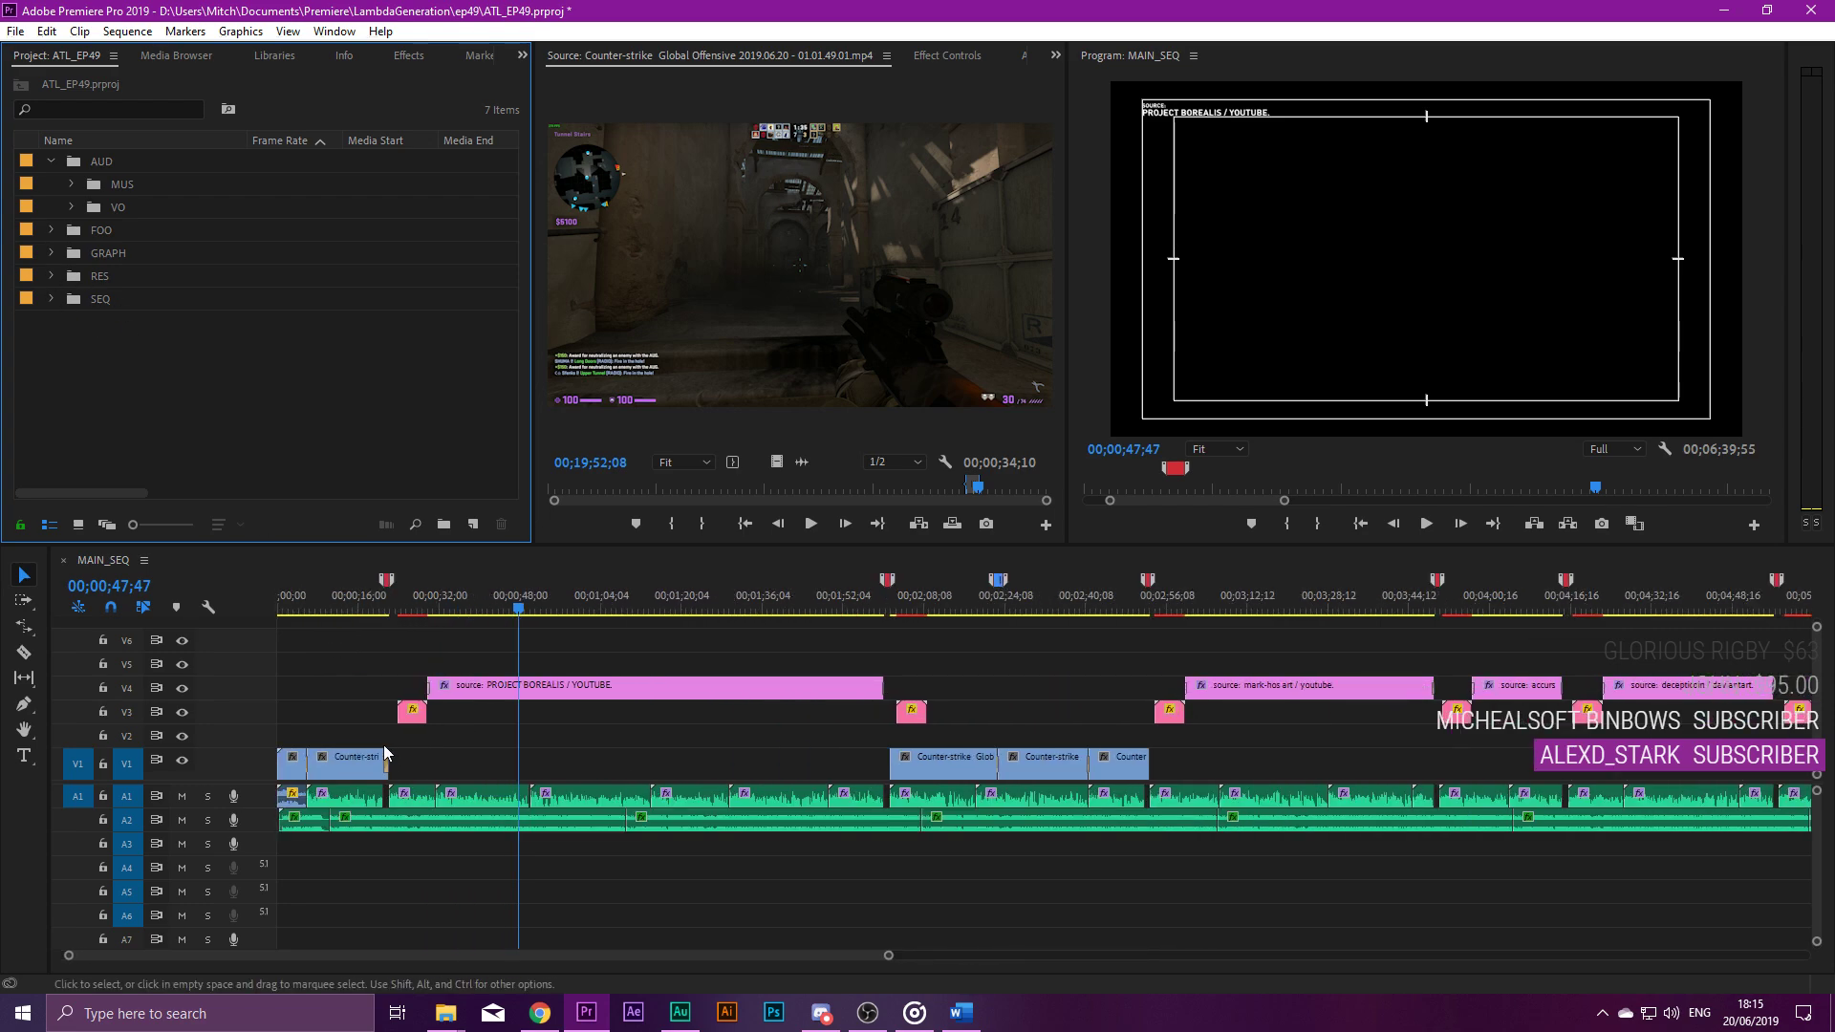
{"action": "key", "text": "ctrl+s"}
Move the playhead to the Project Borealis title card at 00;00;26;41 and show the start of the sequence.
{"action": "left_click", "coordinate": [412, 602]}
{"action": "key", "text": "="}
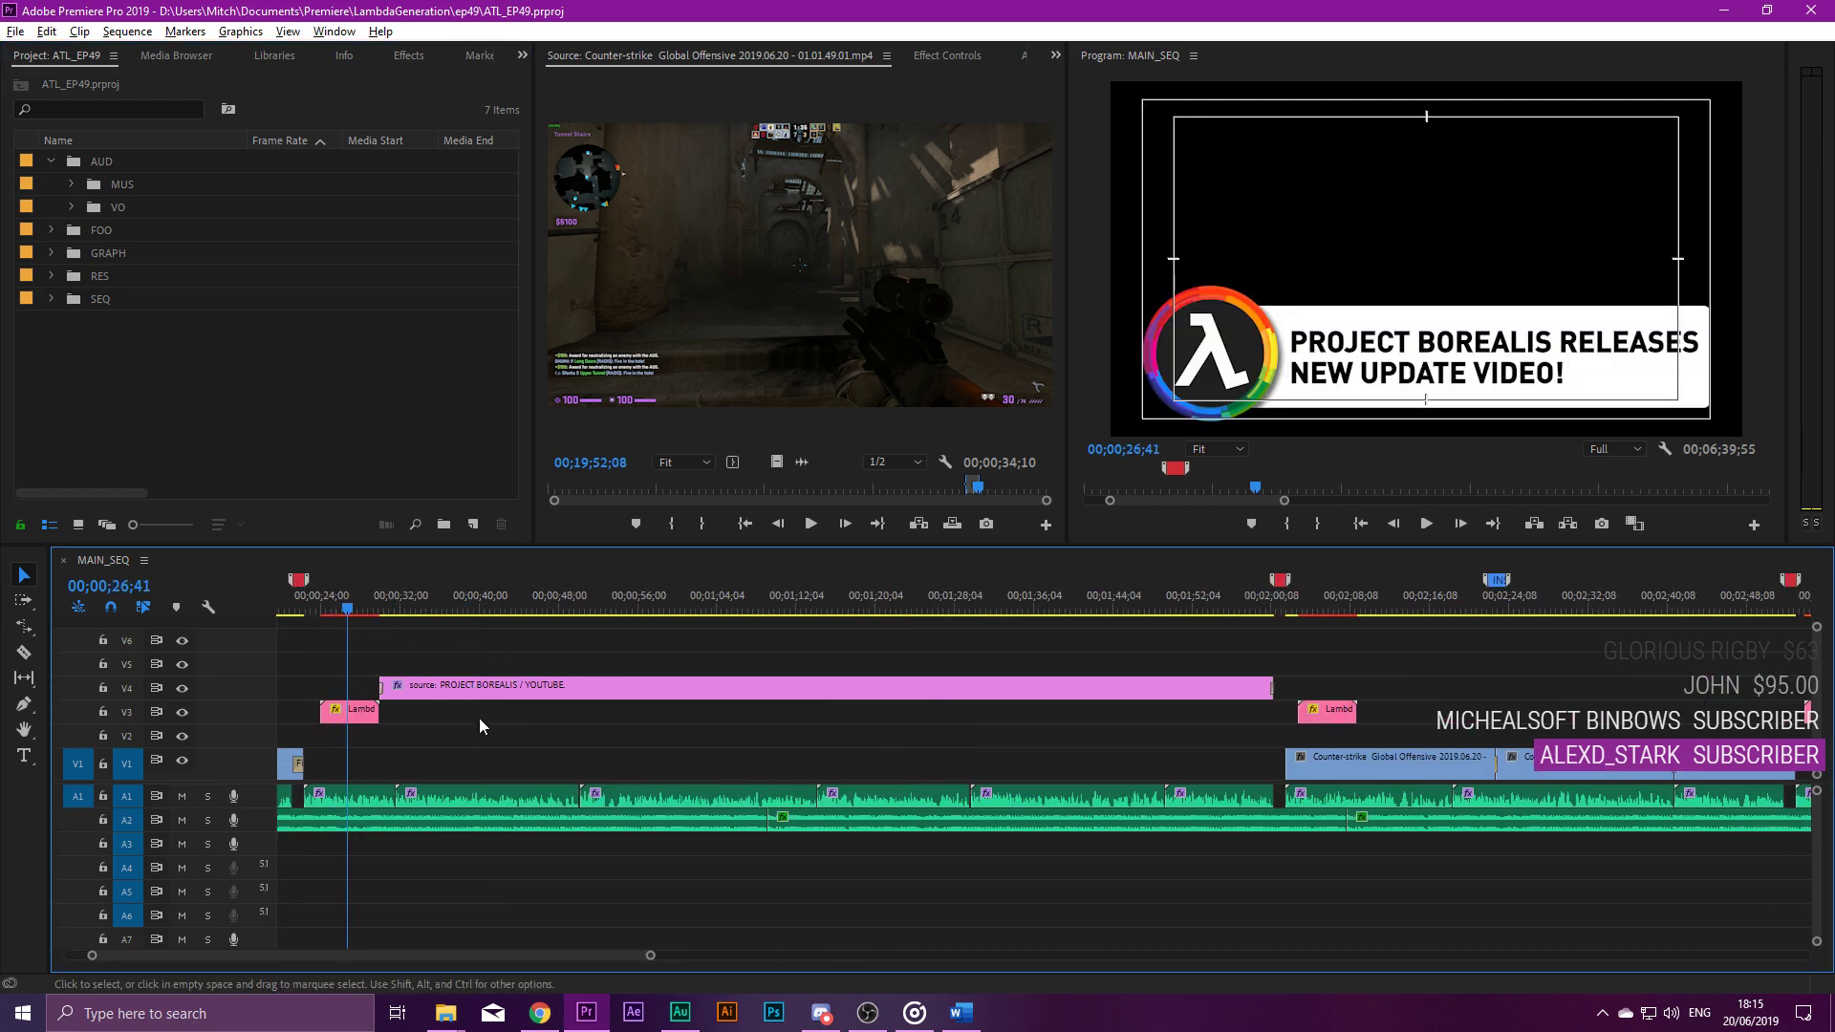
{"action": "scroll", "coordinate": [479, 719], "scroll_direction": "up", "scroll_amount": 3}
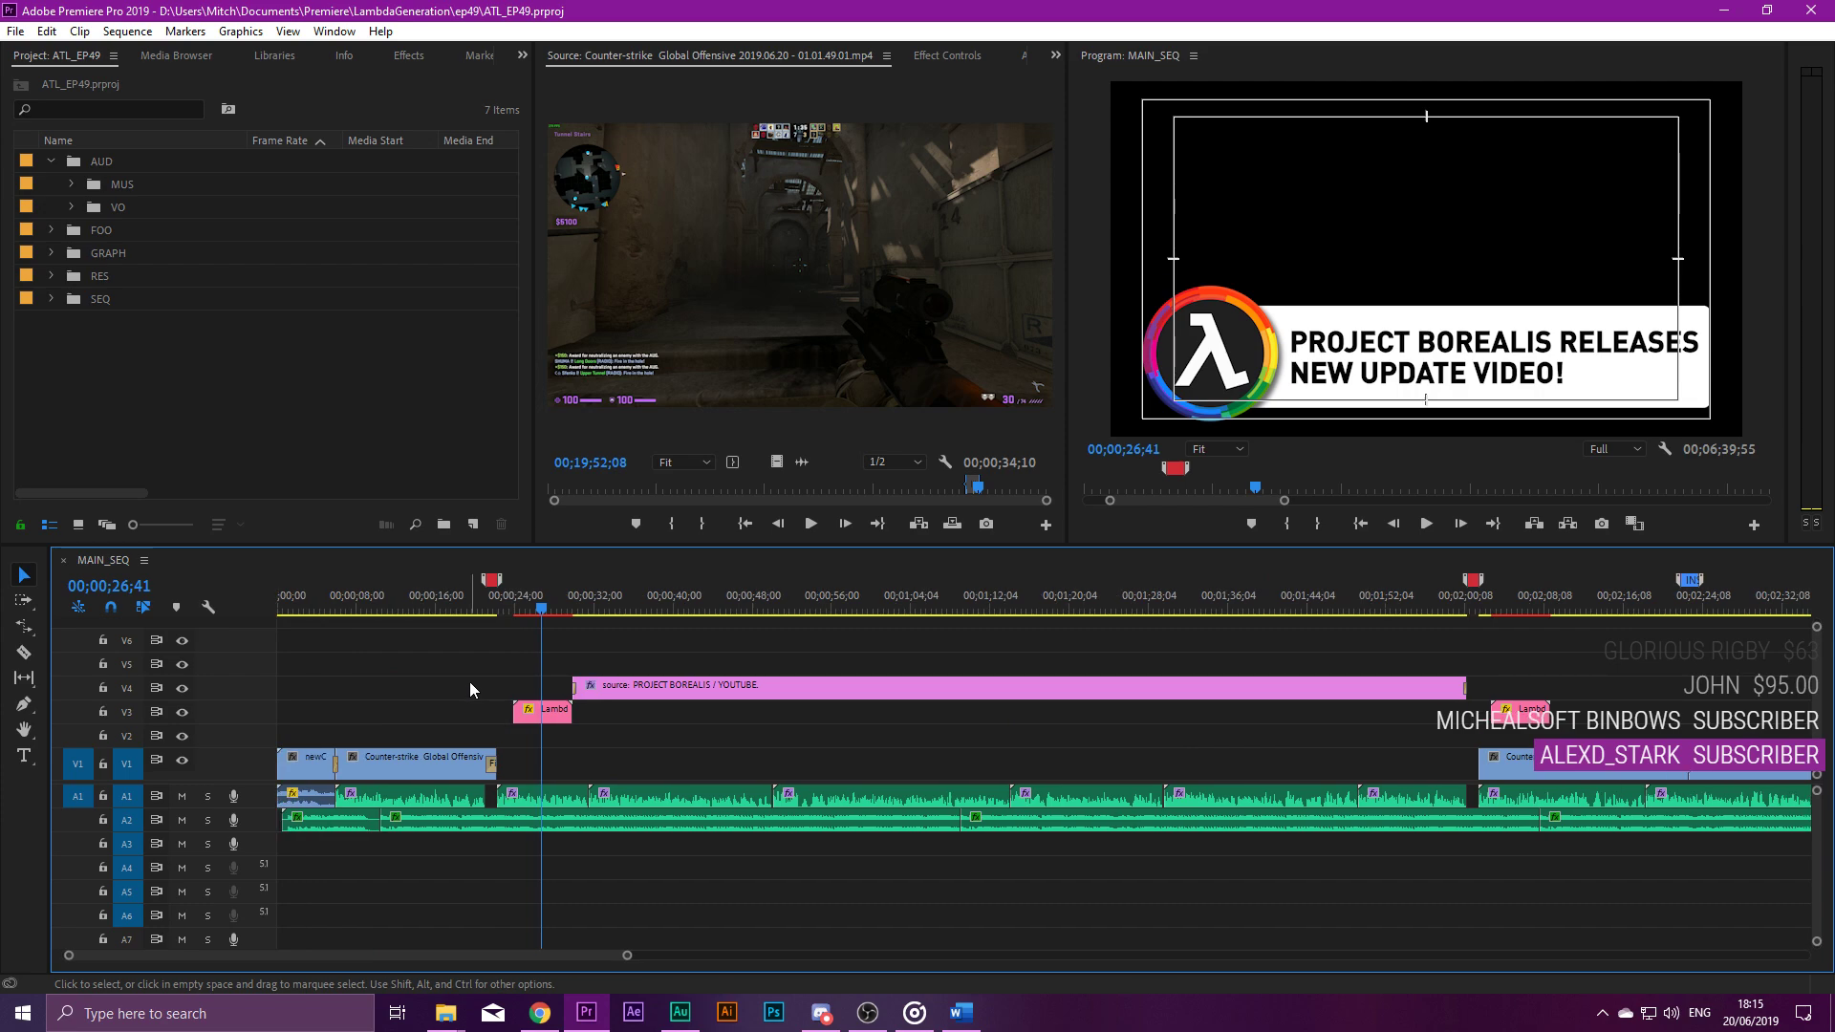
{"action": "left_click", "coordinate": [15, 30]}
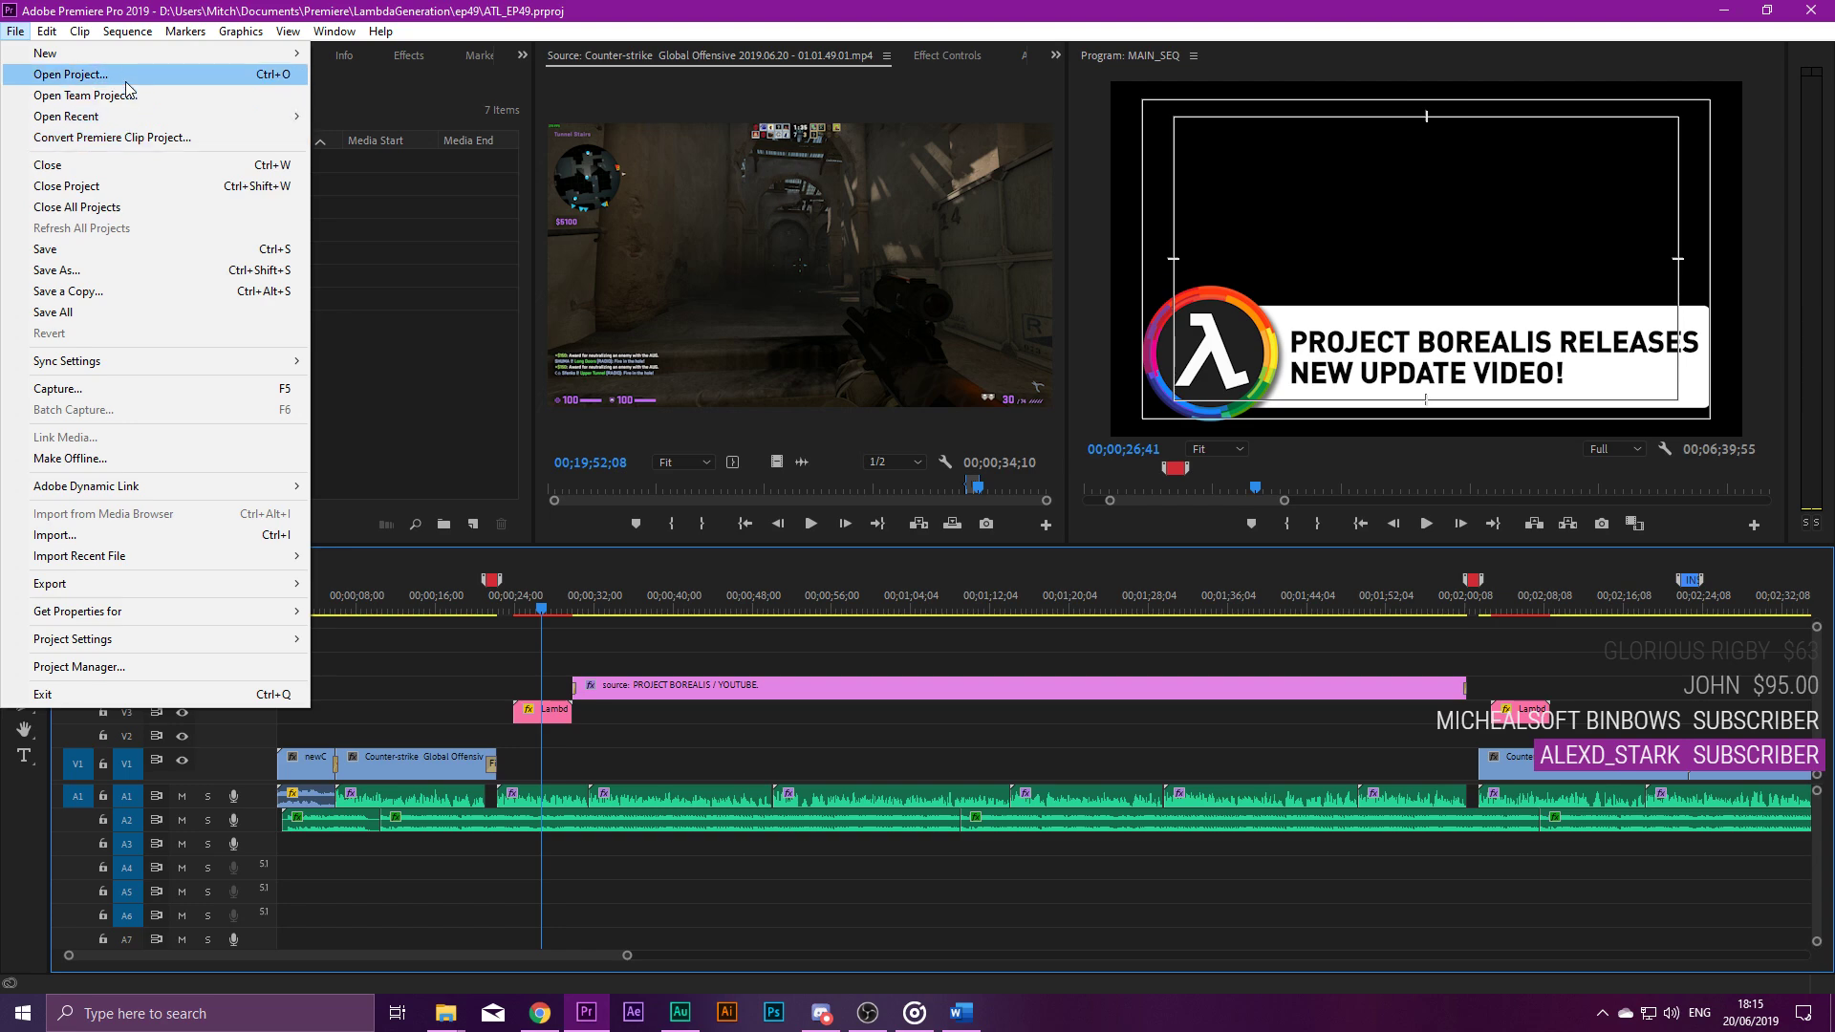
{"action": "left_click", "coordinate": [72, 74]}
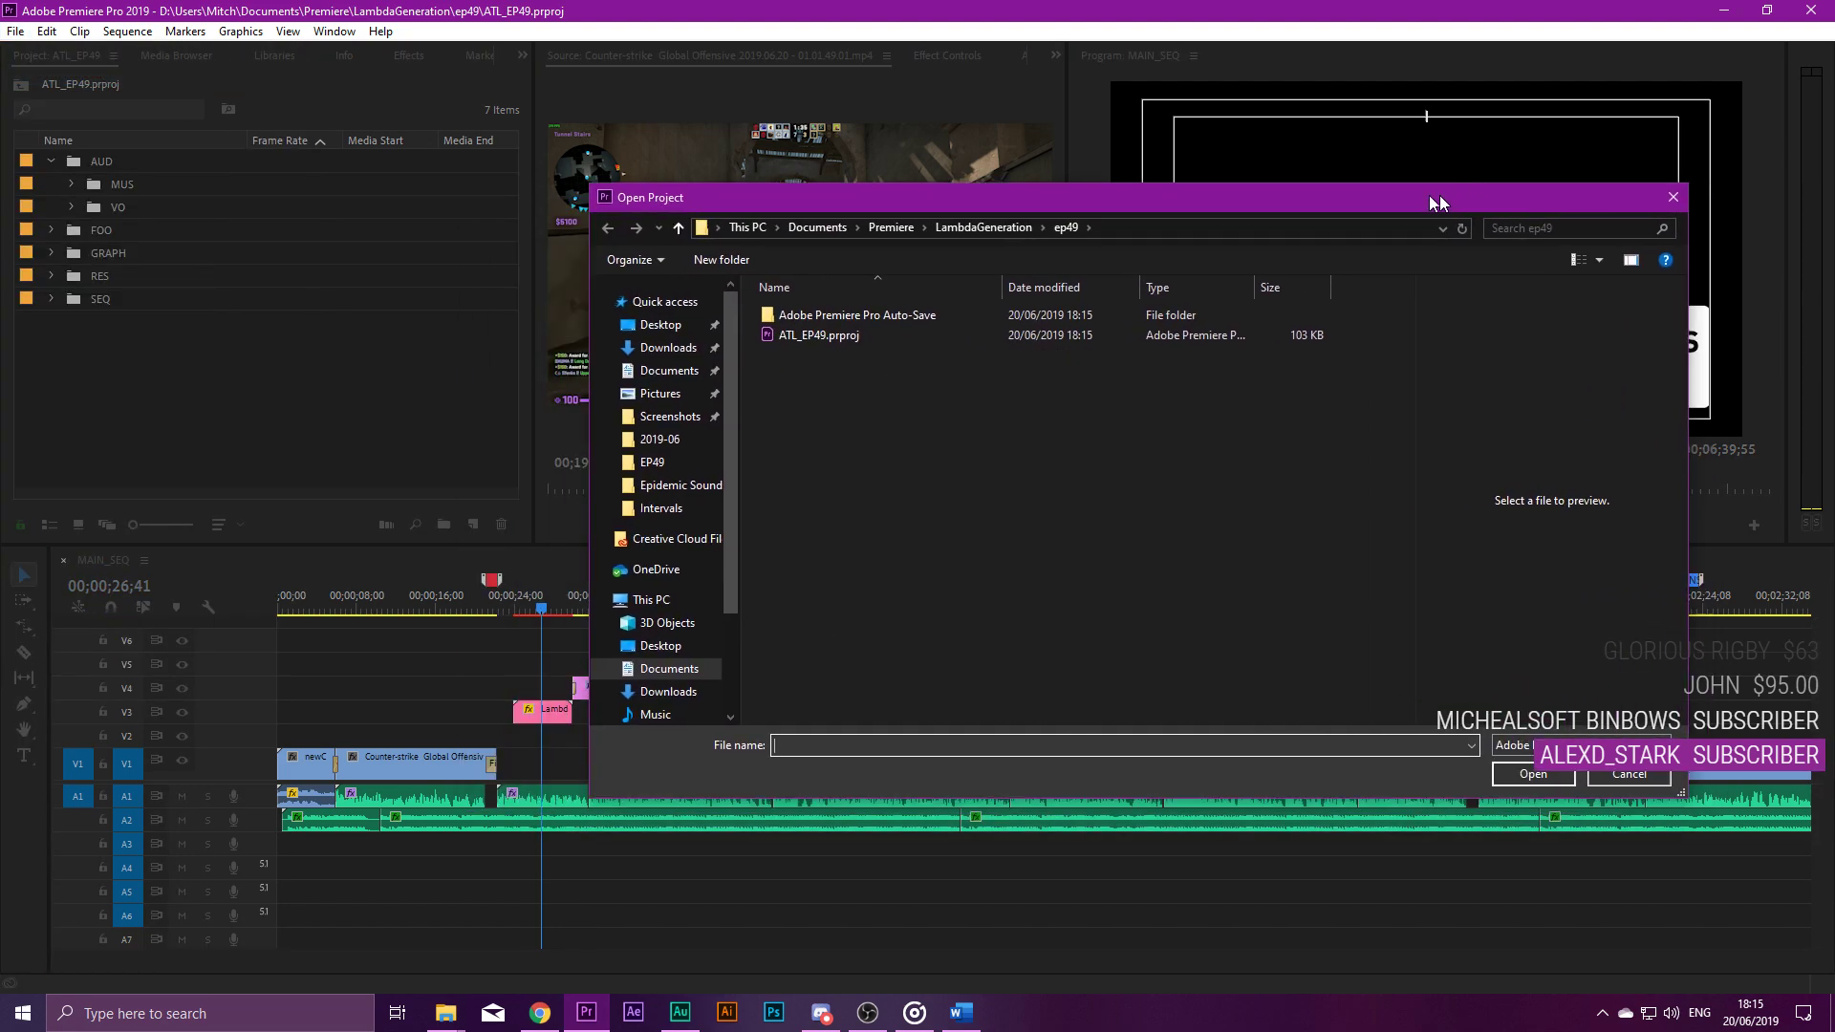
{"action": "left_click", "coordinate": [1587, 222]}
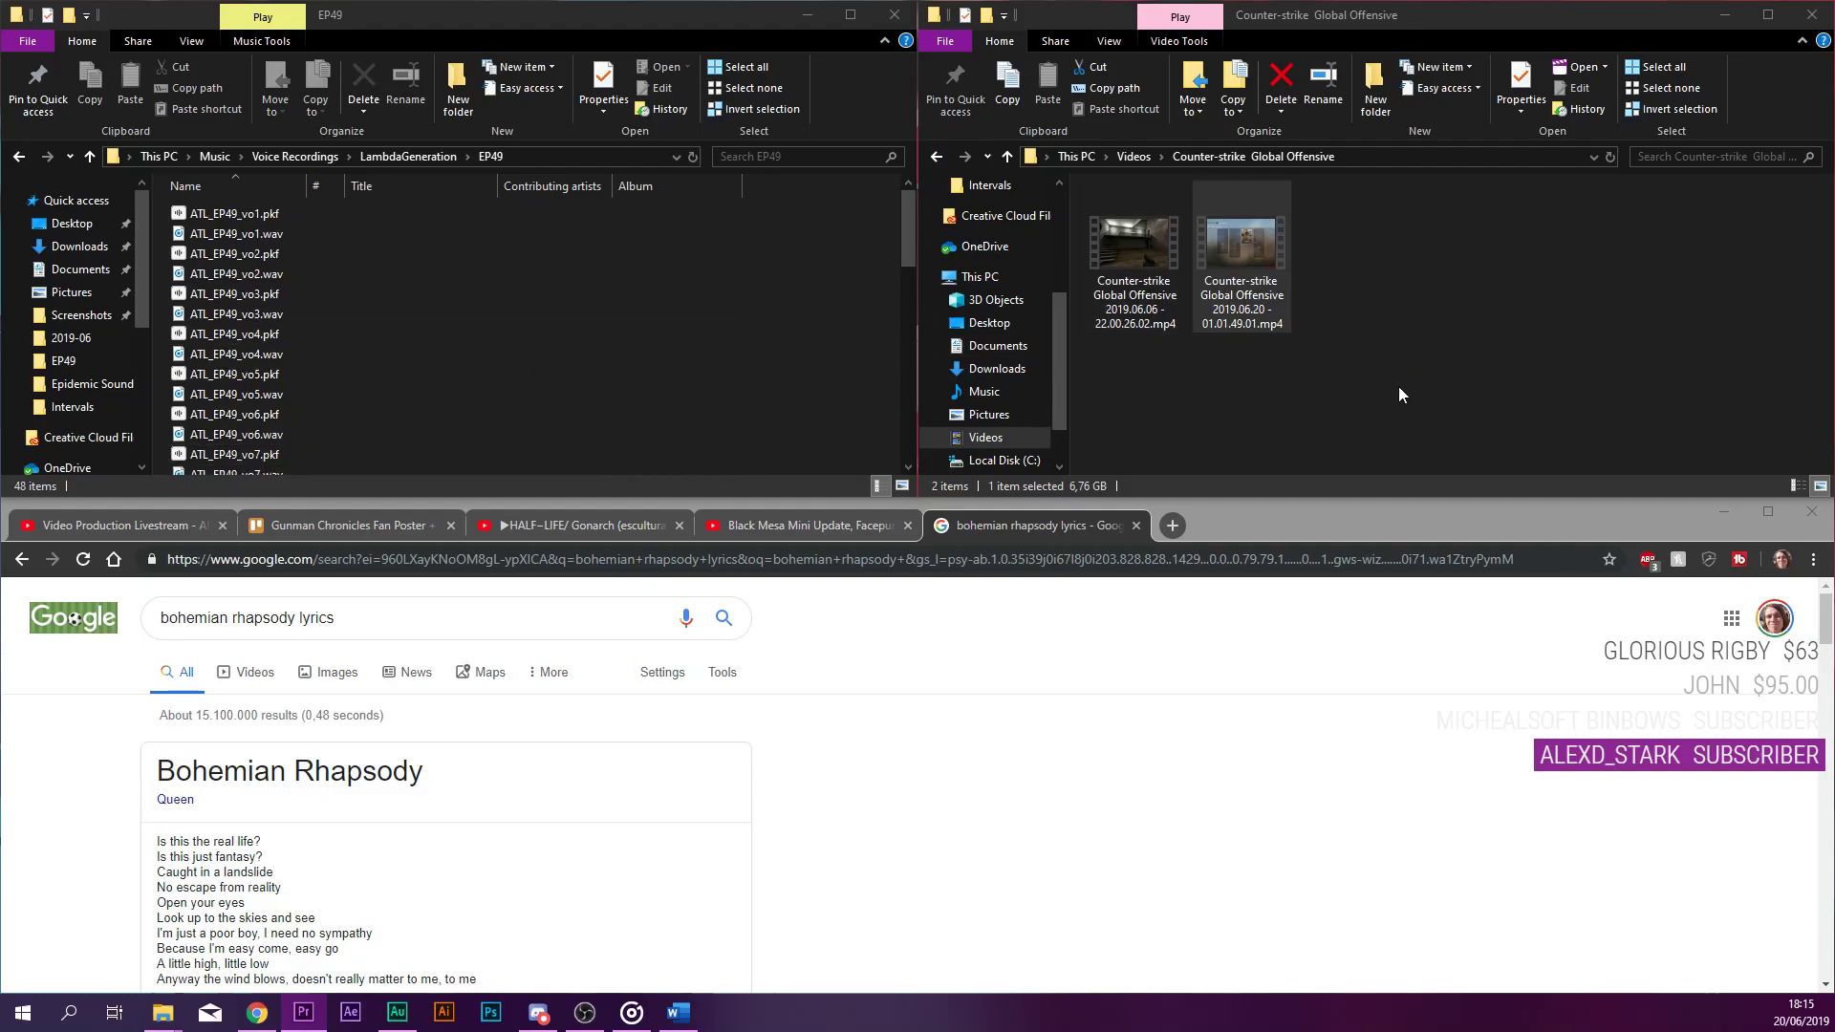
Switch to File Explorer and go from the Counter-strike Global Offensive folder to the LambdaGen folder in Videos.
{"action": "left_click", "coordinate": [1391, 375]}
{"action": "key", "text": "BackSpace"}
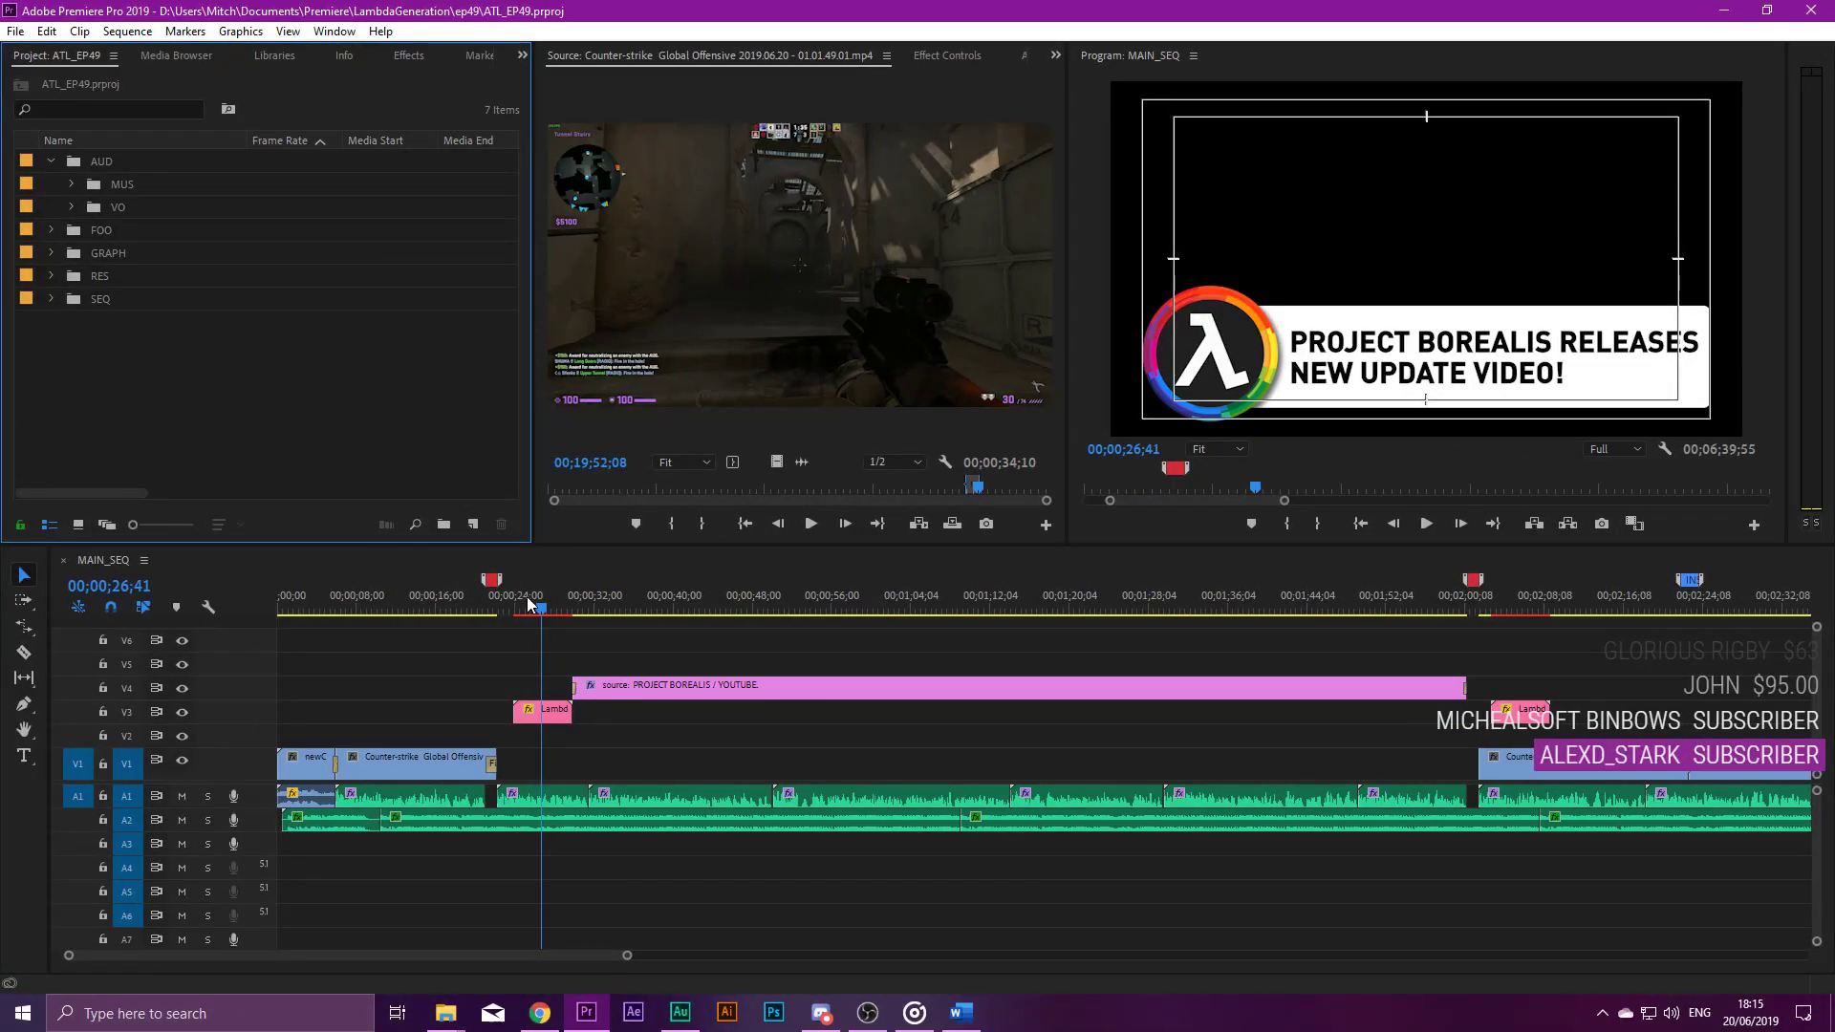
{"action": "left_click", "coordinate": [640, 606]}
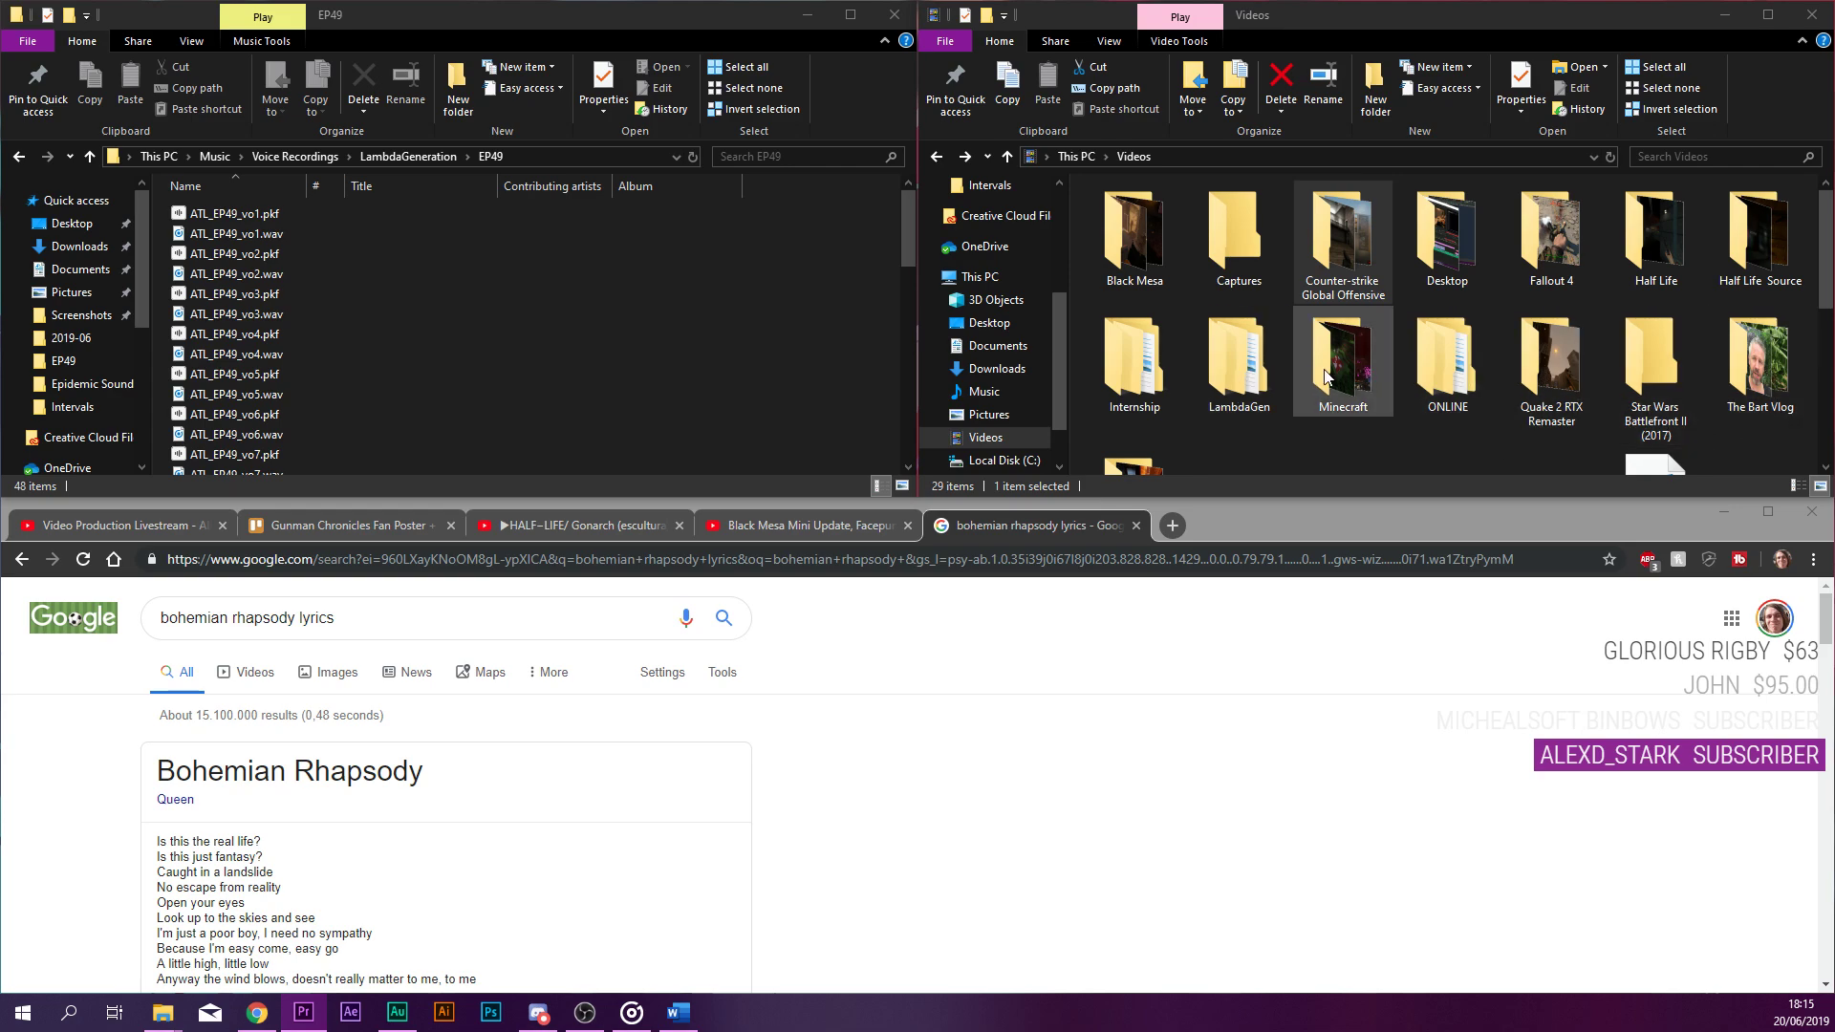
{"action": "left_click", "coordinate": [1275, 359]}
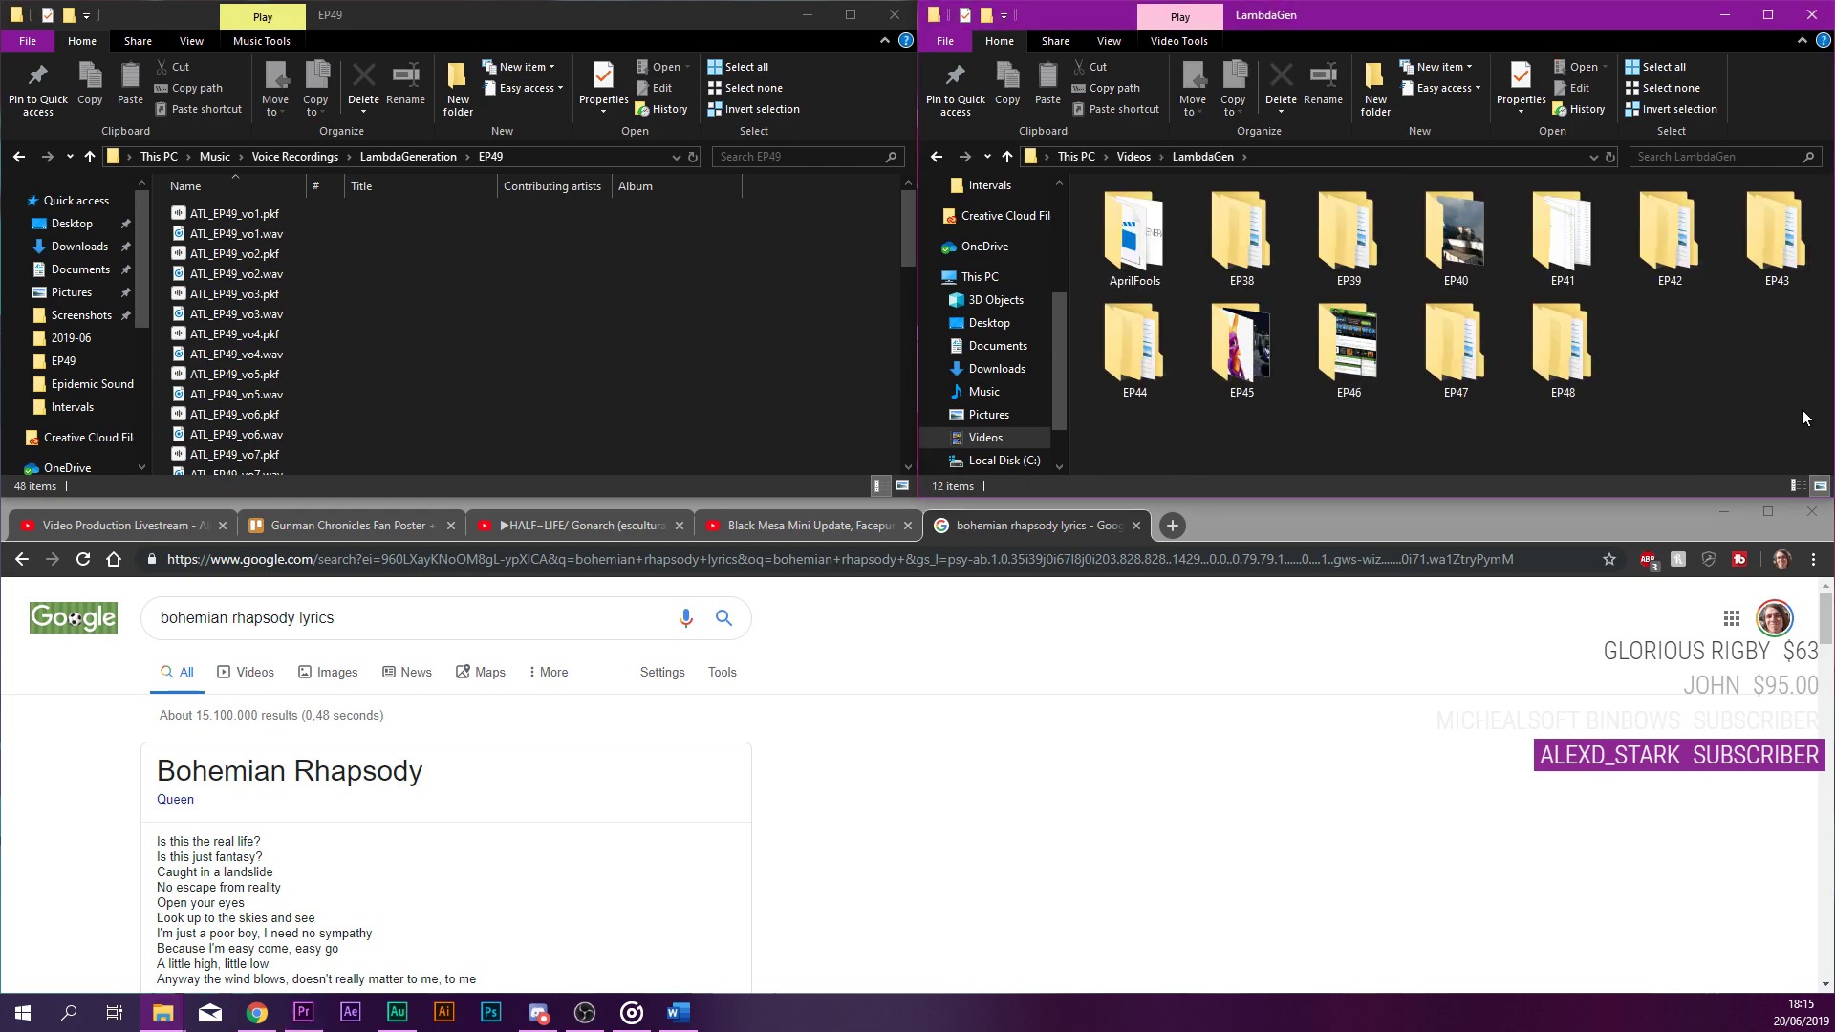
{"action": "key", "text": "Return"}
Create a folder named EP49 inside LambdaGen and open it.
{"action": "left_click", "coordinate": [1676, 388]}
{"action": "left_click", "coordinate": [1373, 92]}
{"action": "key", "text": "BackSpace"}
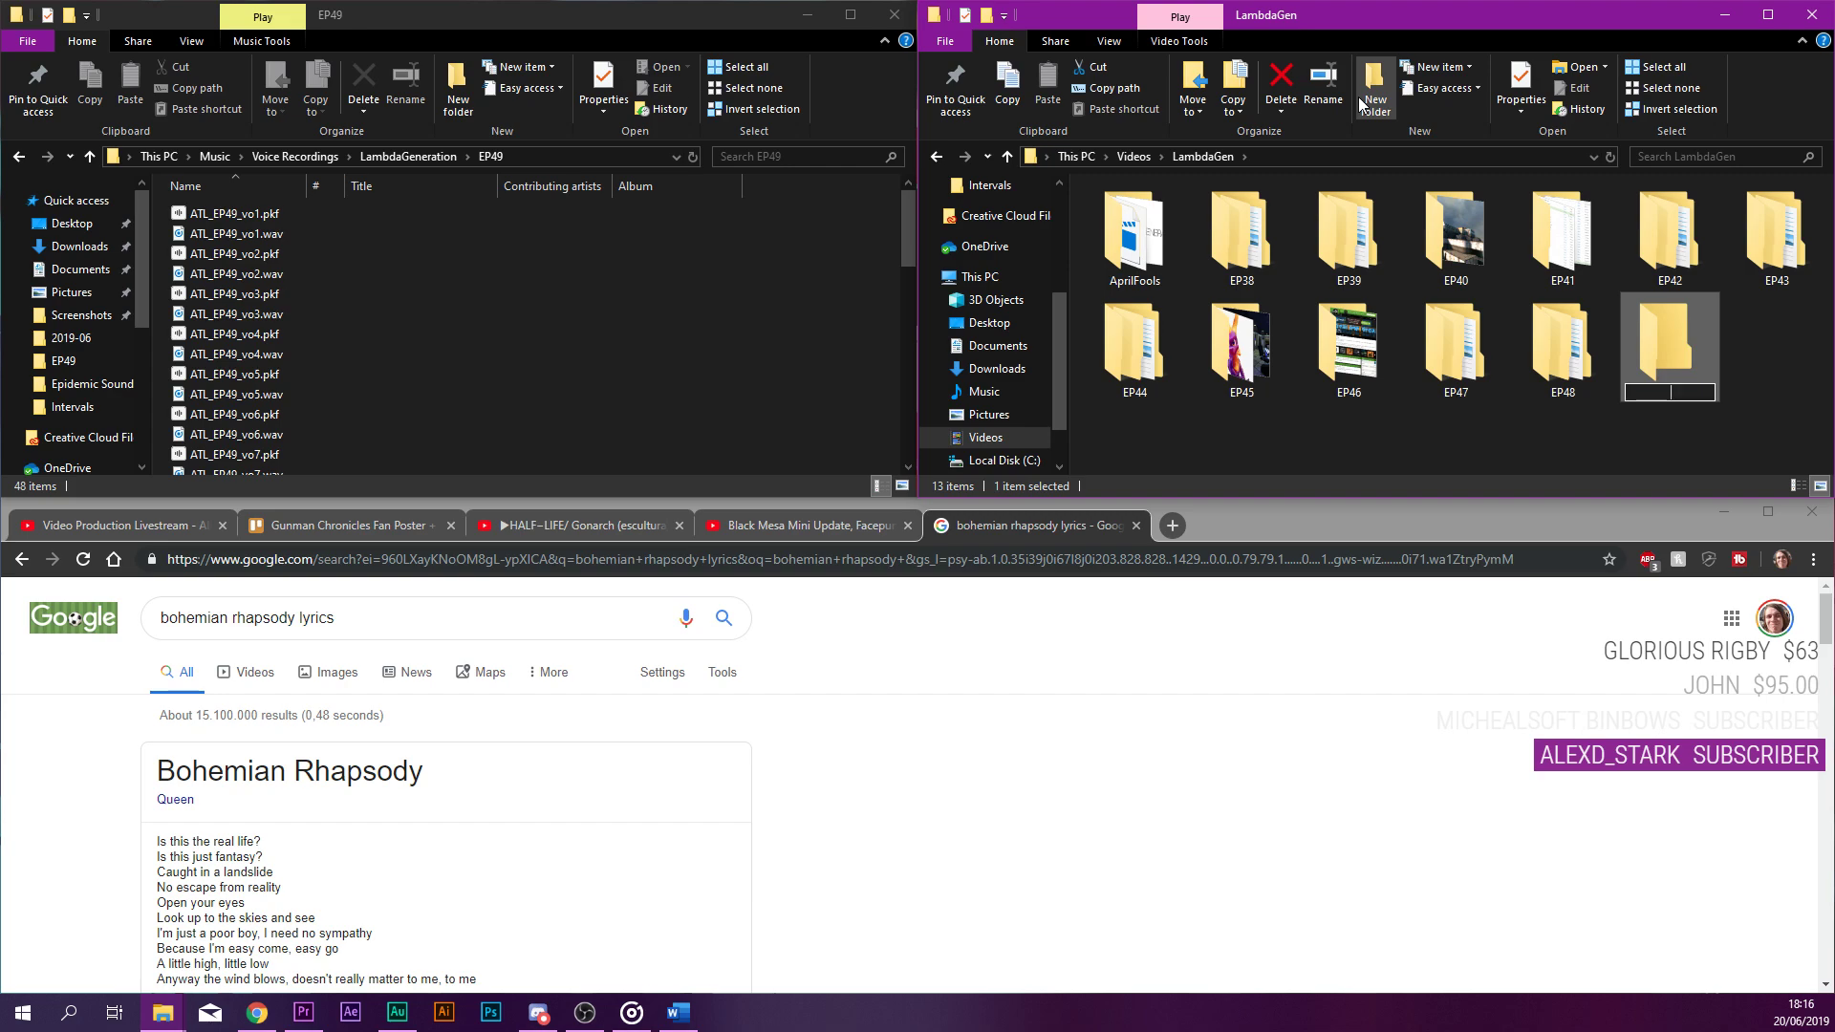
{"action": "type", "text": "EP49"}
{"action": "key", "text": "Return"}
{"action": "key", "text": "Return"}
Create a folder named Project Borealis inside EP49 and open it.
{"action": "left_click", "coordinate": [1375, 86]}
{"action": "key", "text": "BackSpace"}
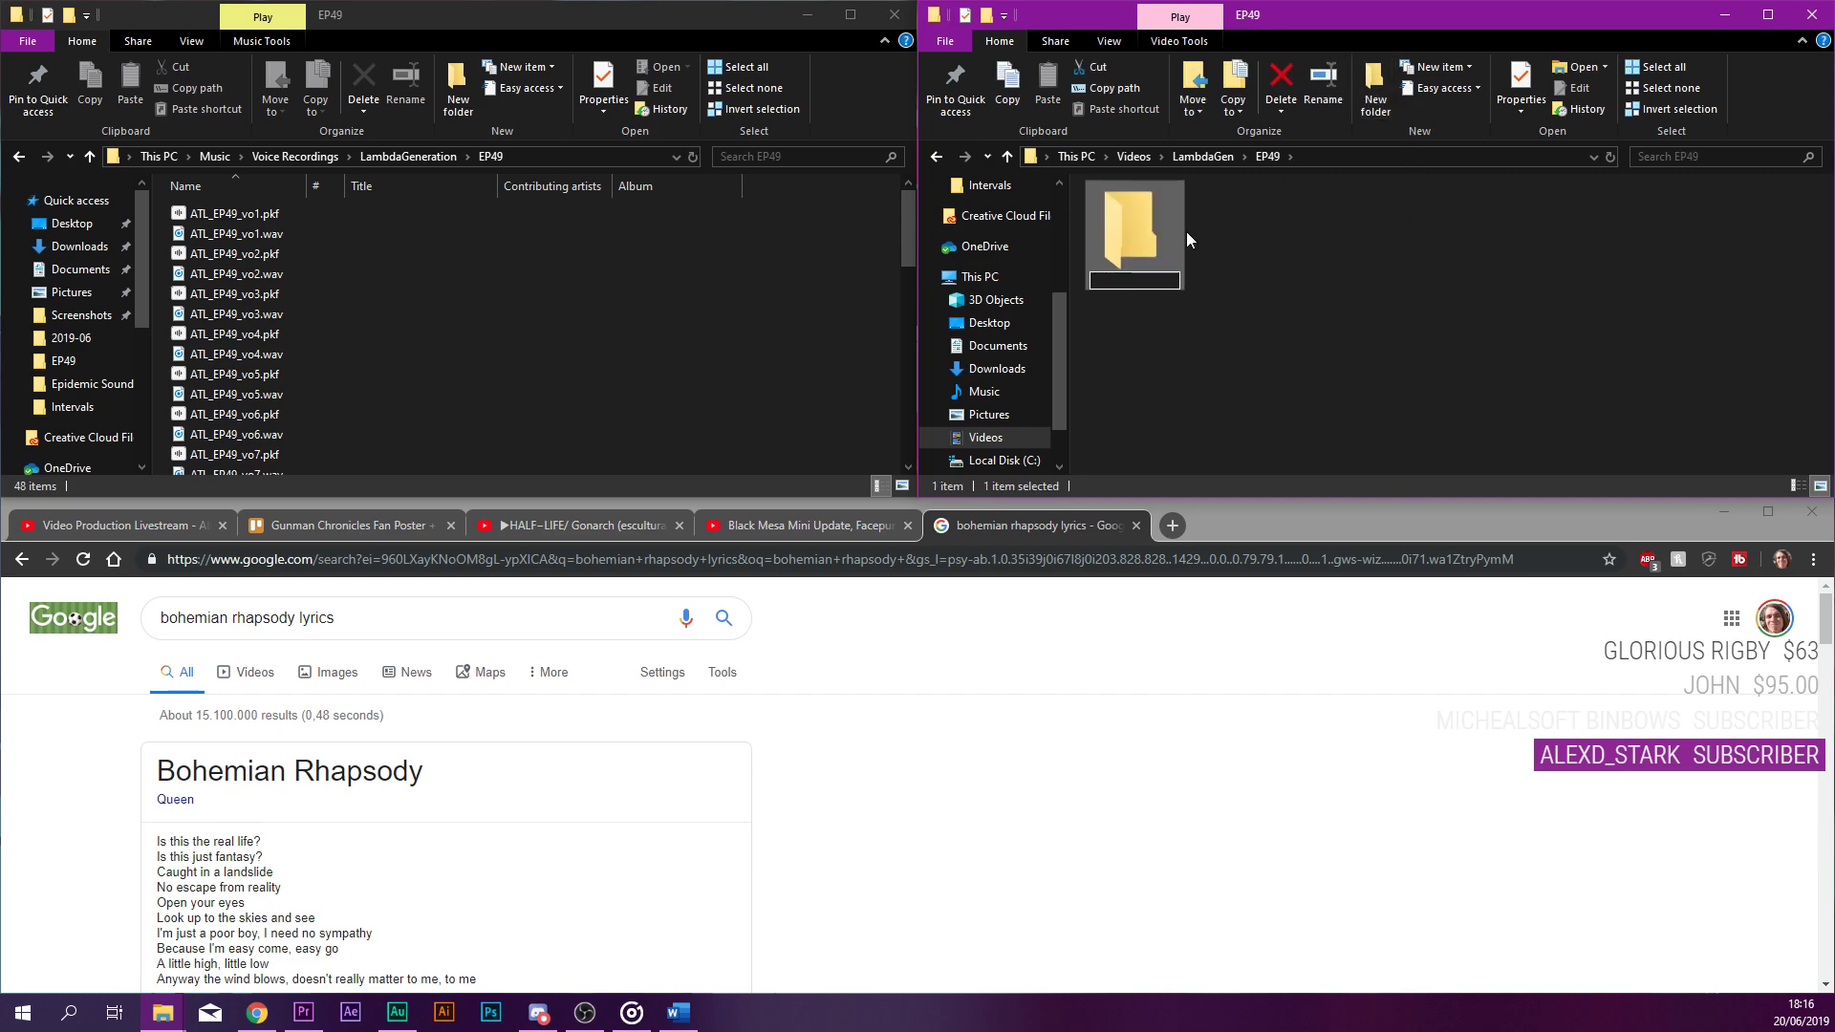
{"action": "type", "text": "Project Borealis"}
{"action": "key", "text": "Return"}
{"action": "key", "text": "Return"}
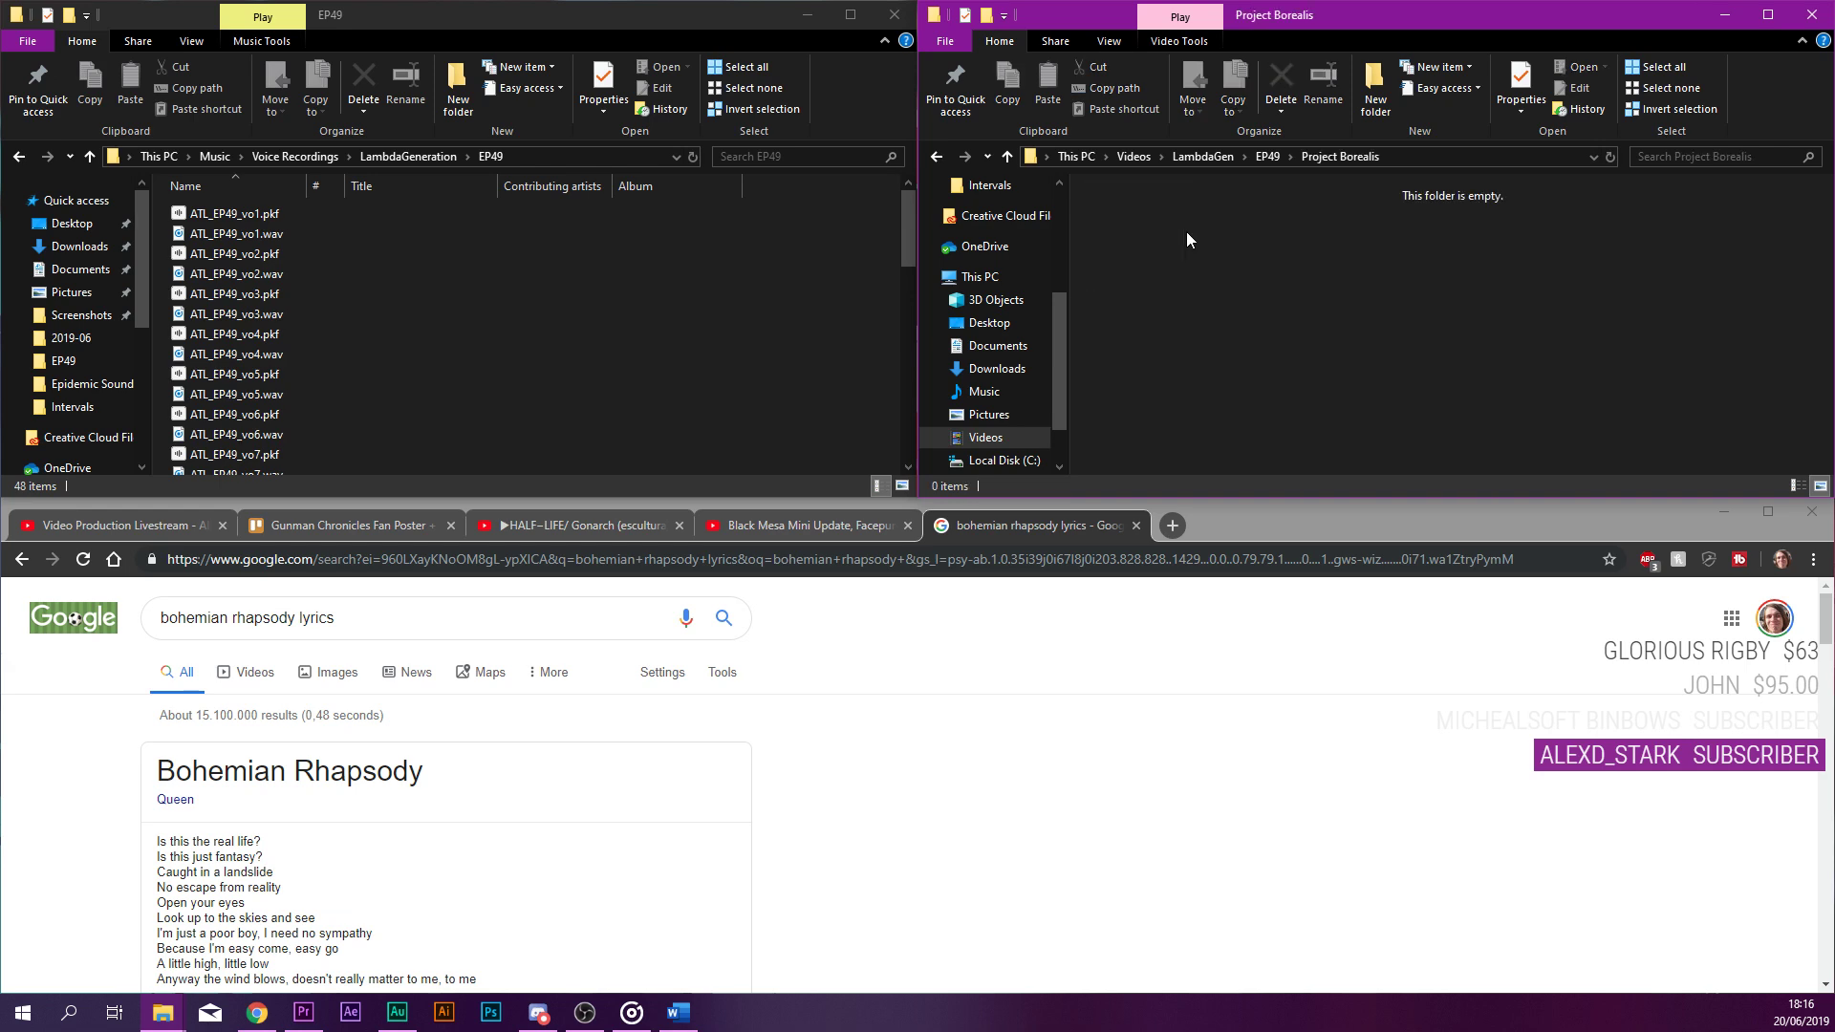
Switch to the browser's Trello board and open the YouTube attachment of the card Project Borealis Update 5 + New Website.
{"action": "left_click", "coordinate": [946, 721]}
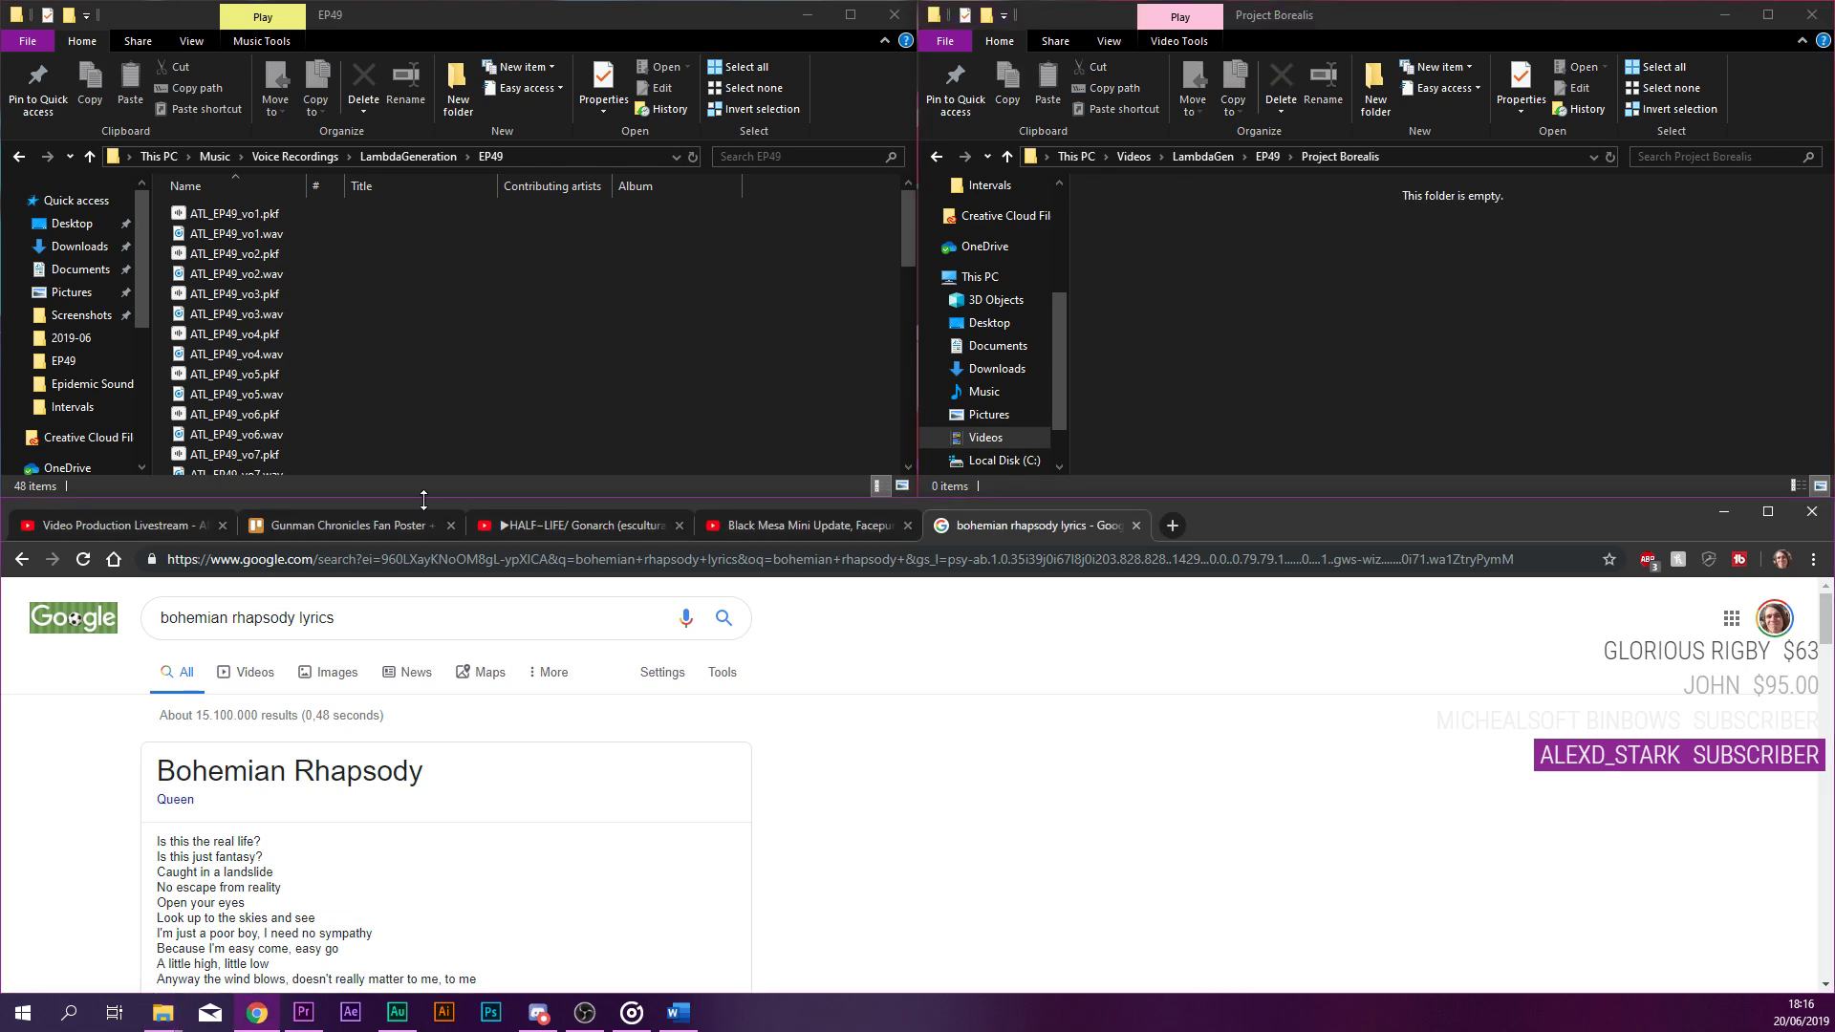
{"action": "left_click", "coordinate": [388, 524]}
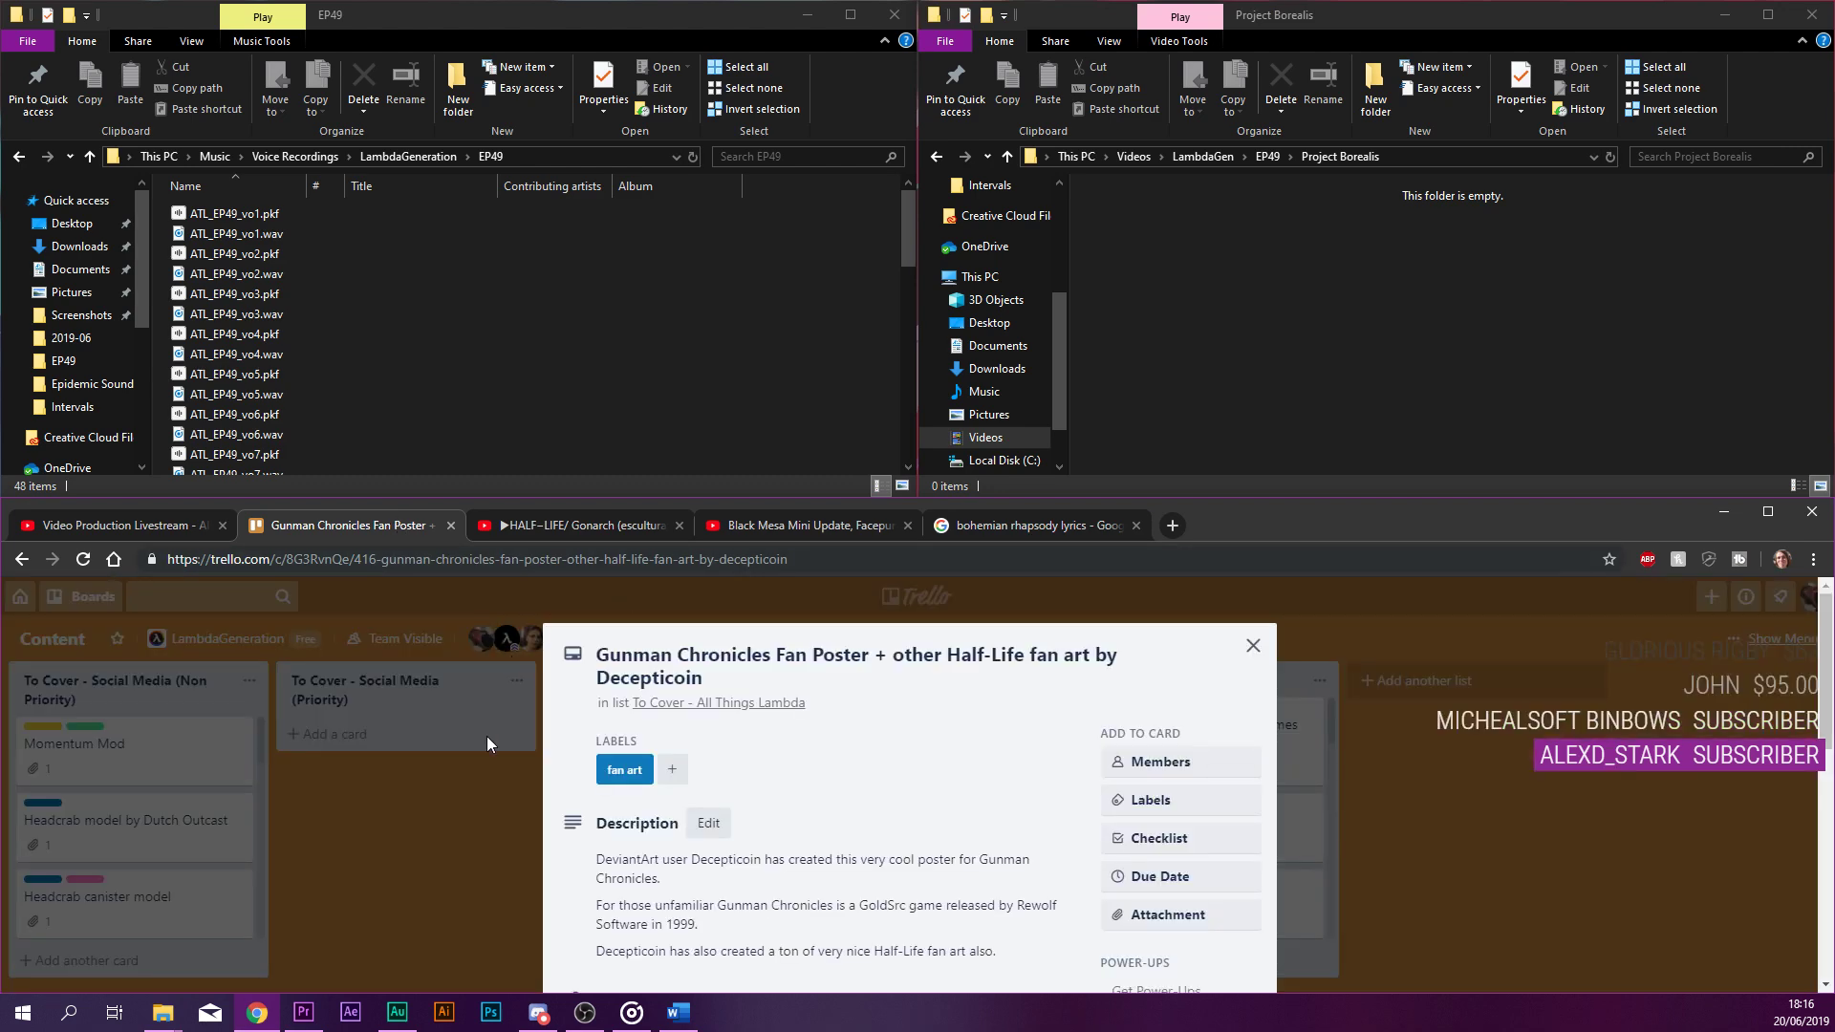
{"action": "left_click", "coordinate": [492, 819]}
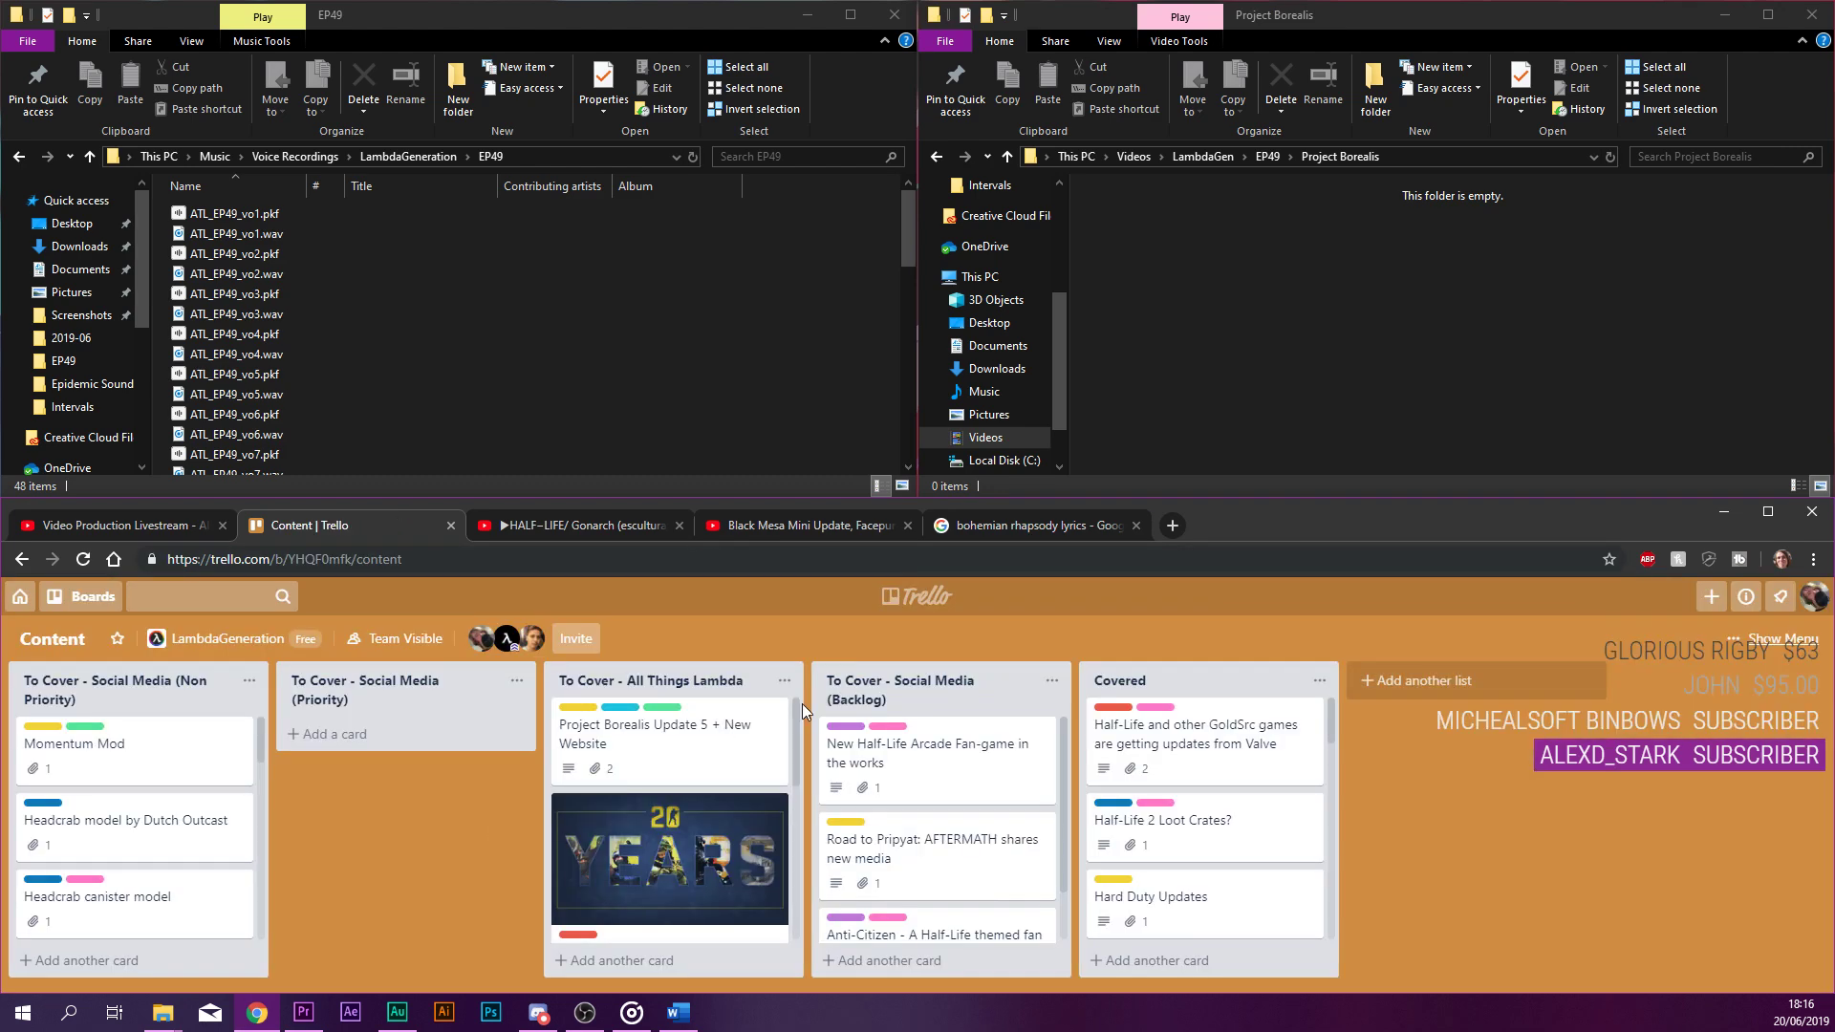
{"action": "left_click", "coordinate": [688, 755]}
{"action": "scroll", "coordinate": [915, 707], "scroll_direction": "down", "scroll_amount": 5}
{"action": "scroll", "coordinate": [915, 707], "scroll_direction": "up", "scroll_amount": 1}
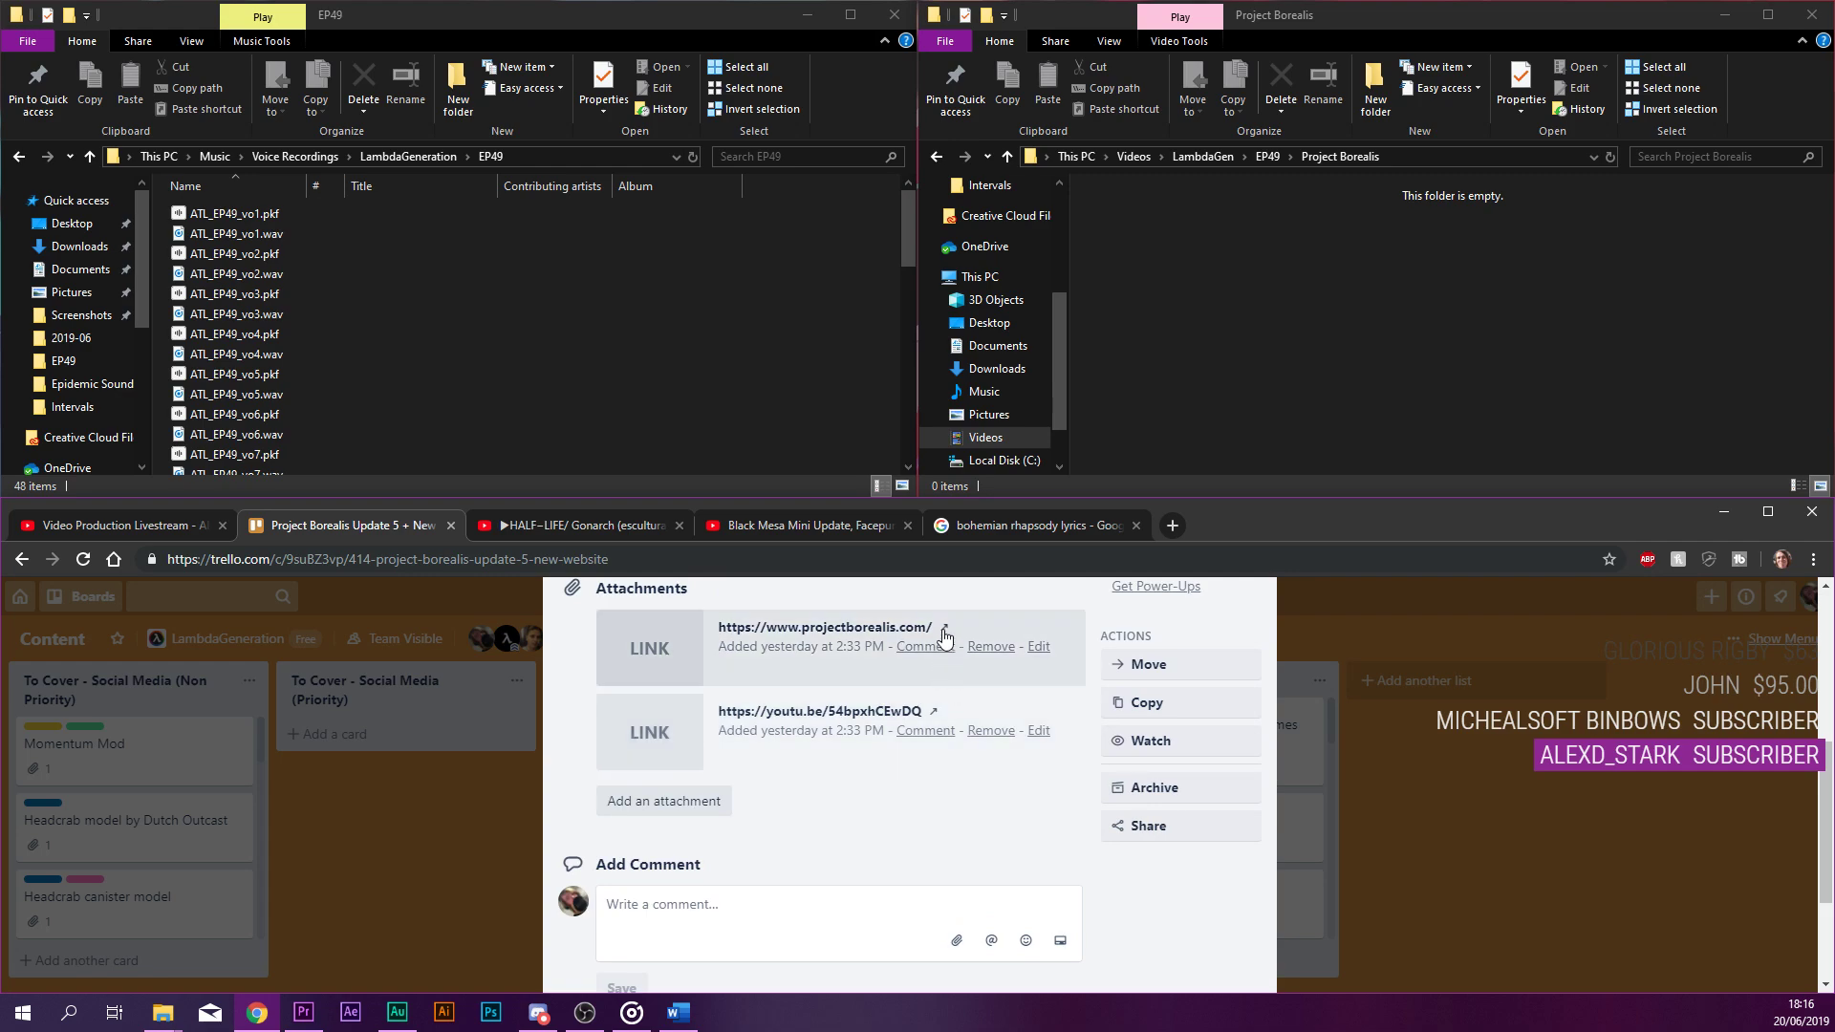
{"action": "left_click", "coordinate": [934, 717]}
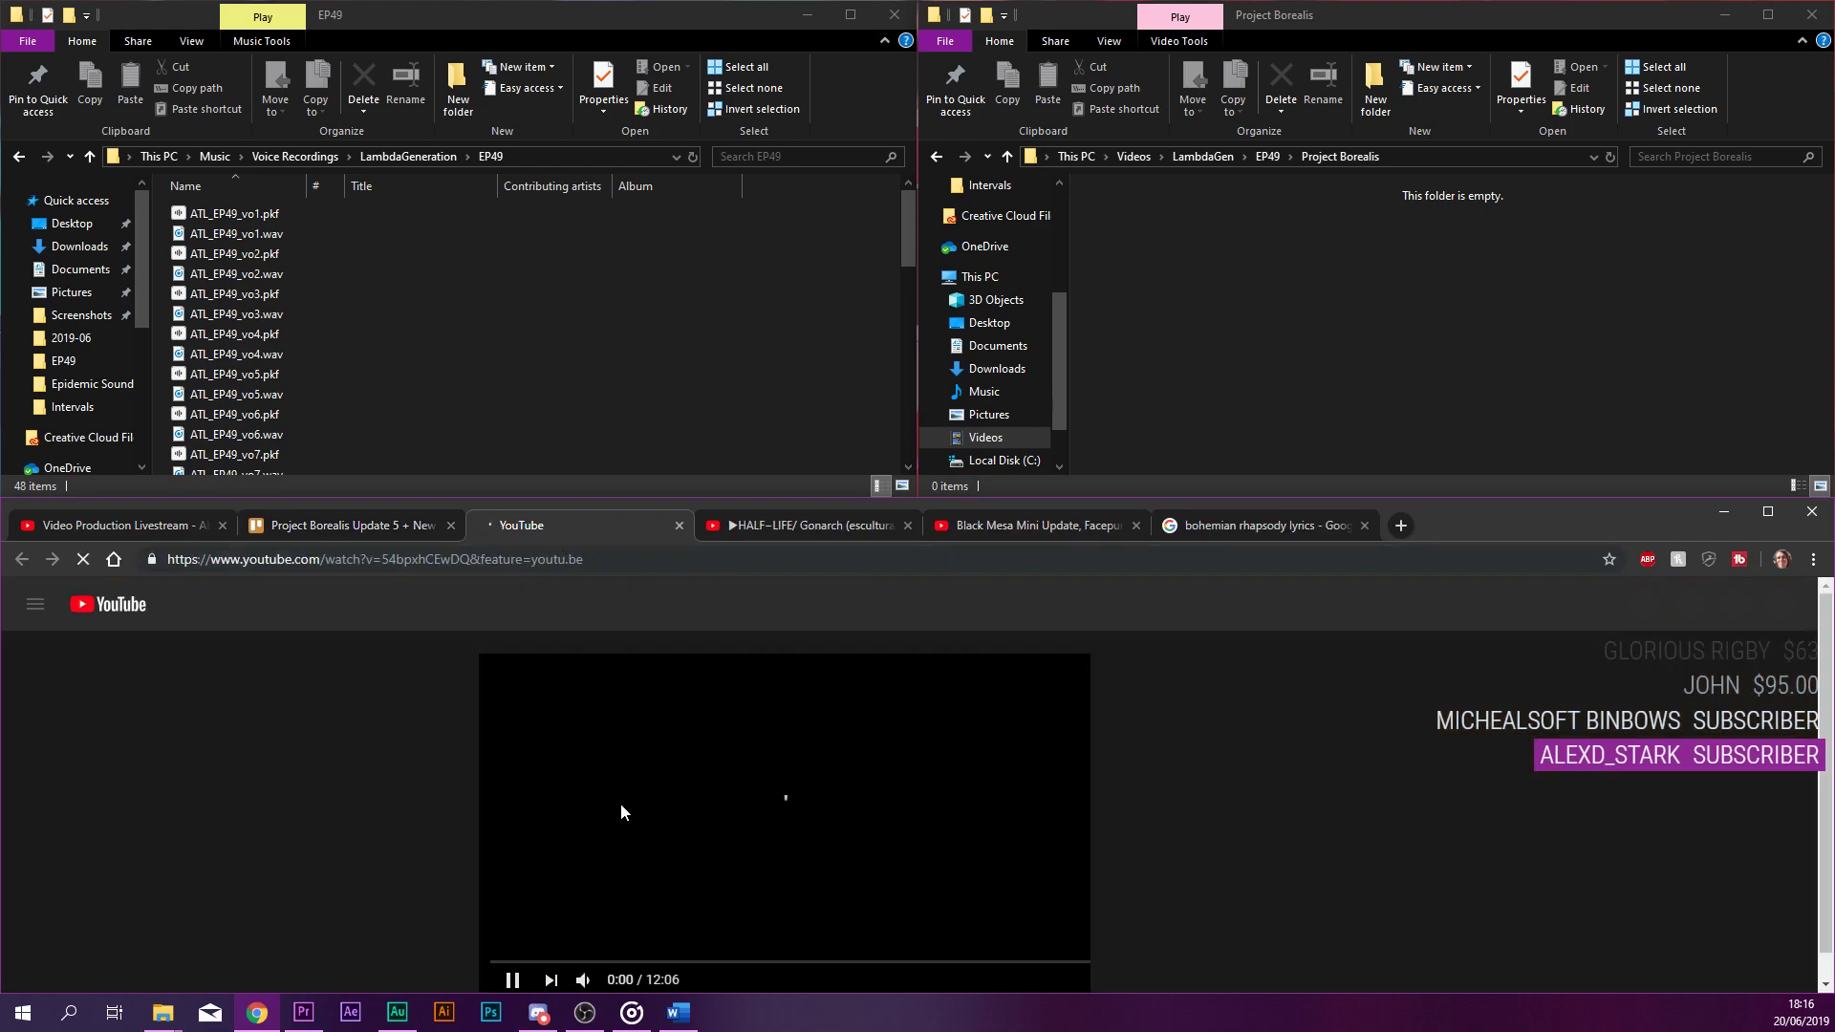
Check the description of the Project Borealis - Update 5 video and copy its URL without the feature parameter.
{"action": "scroll", "coordinate": [638, 757], "scroll_direction": "down", "scroll_amount": 1}
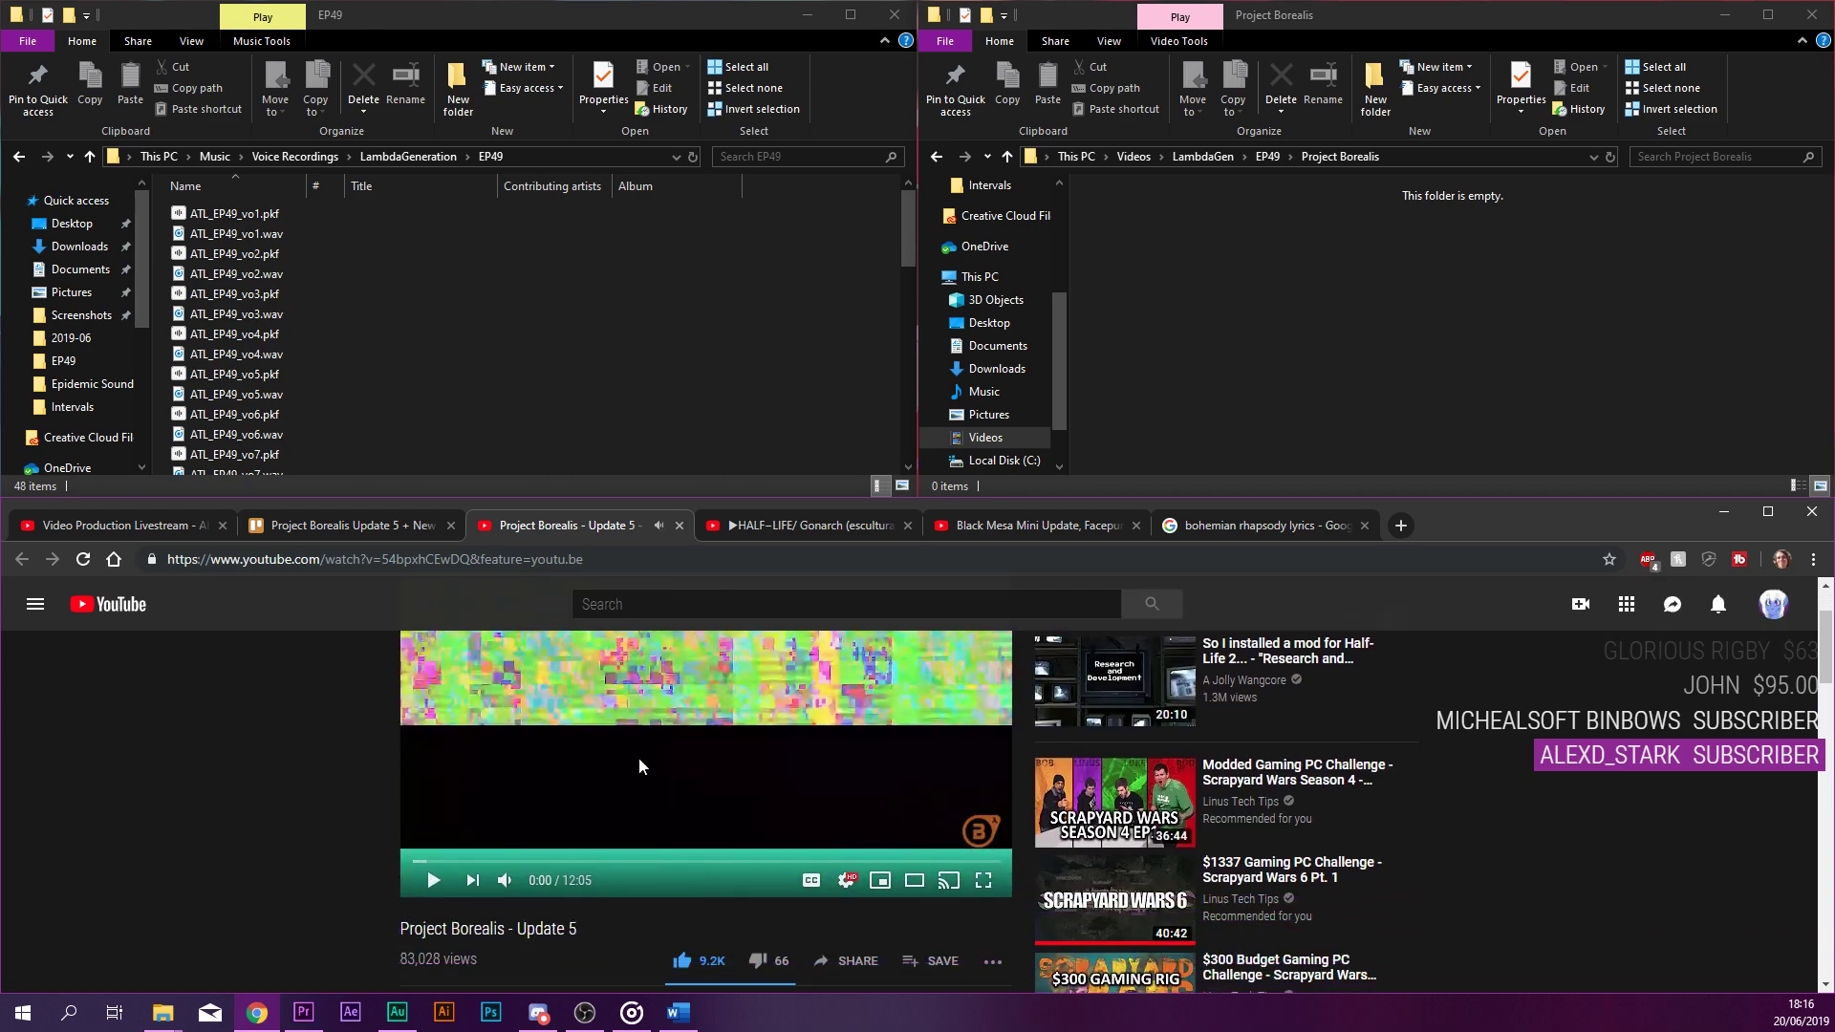
{"action": "scroll", "coordinate": [611, 757], "scroll_direction": "down", "scroll_amount": 3}
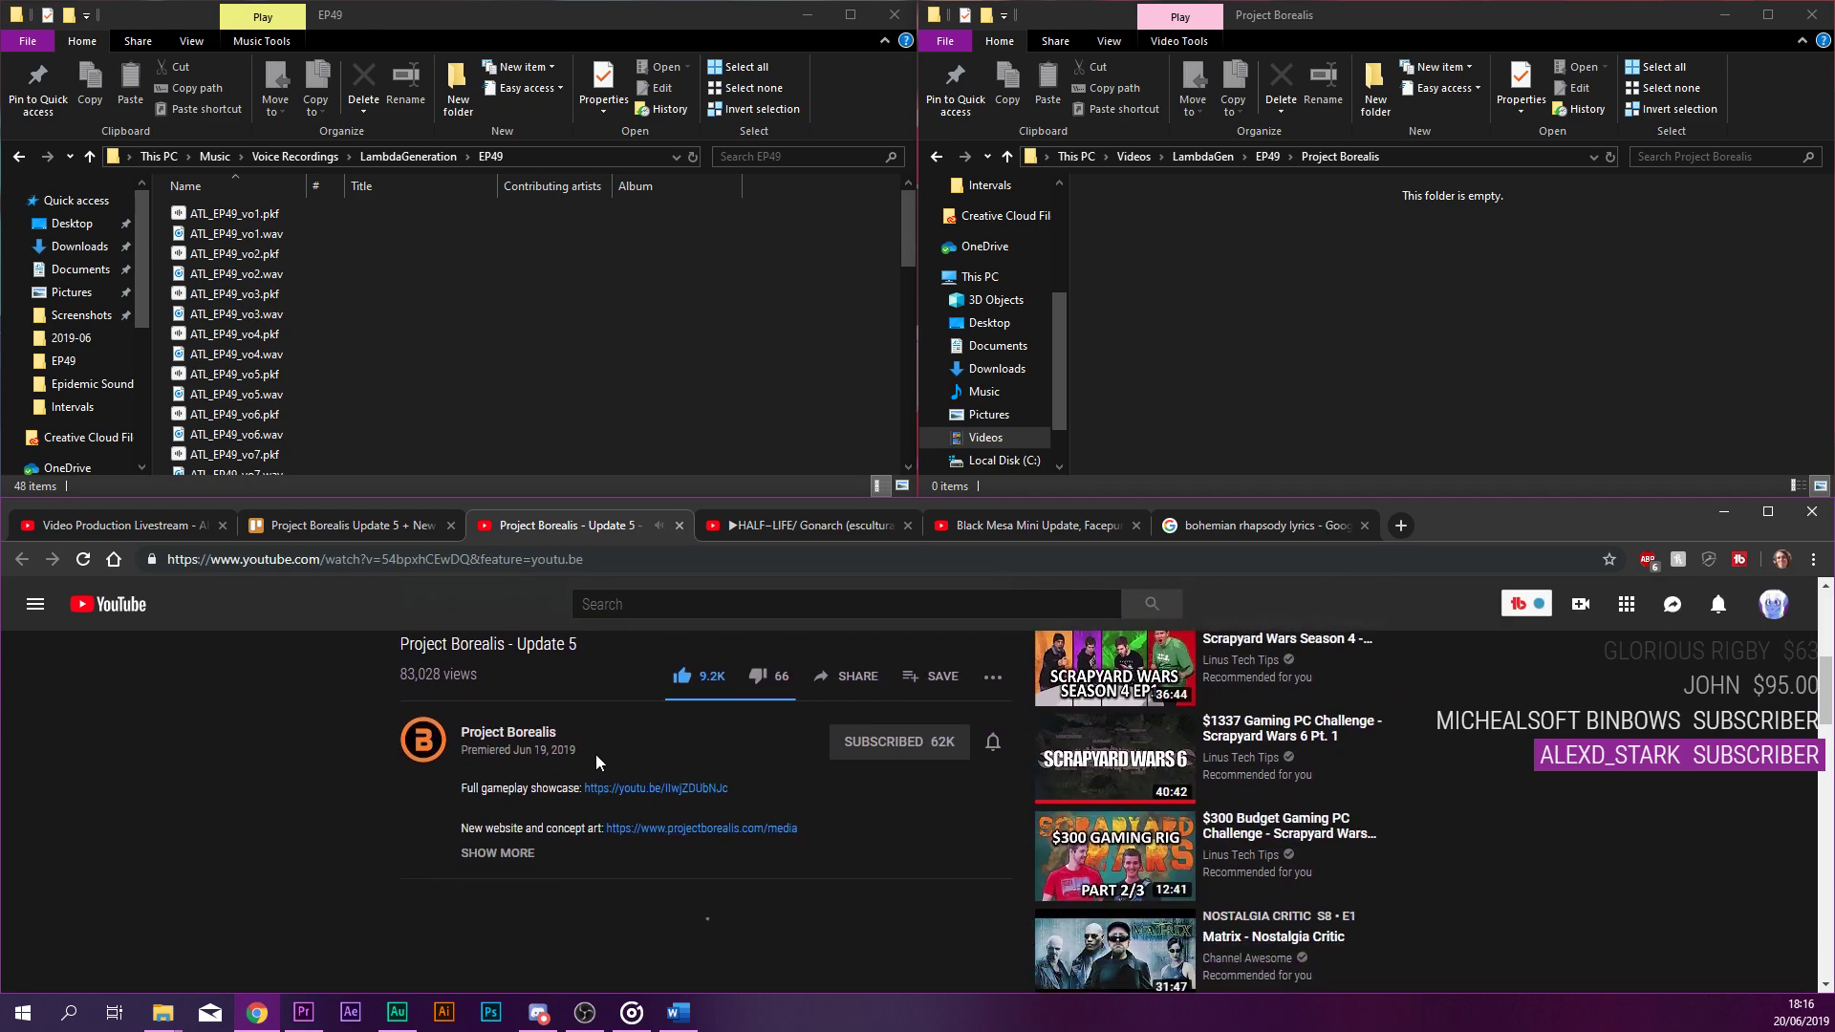
{"action": "scroll", "coordinate": [497, 858], "scroll_direction": "down", "scroll_amount": 3}
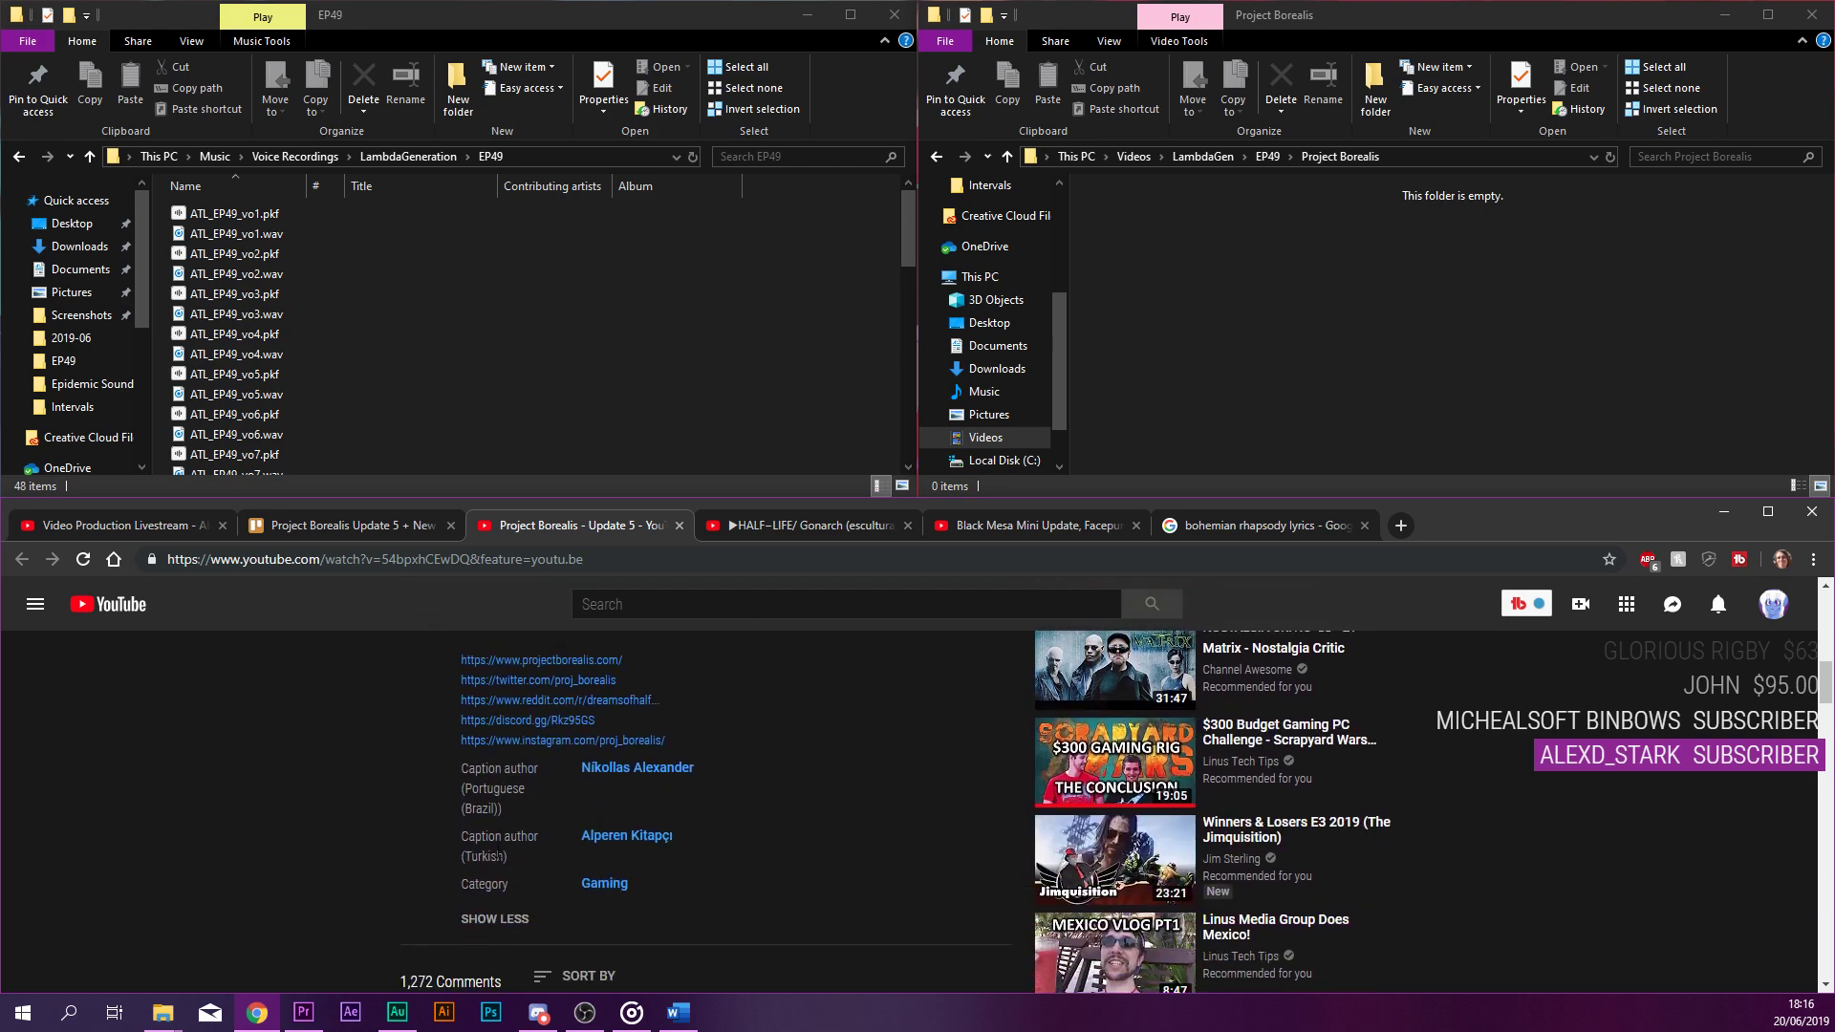
{"action": "left_click", "coordinate": [504, 920]}
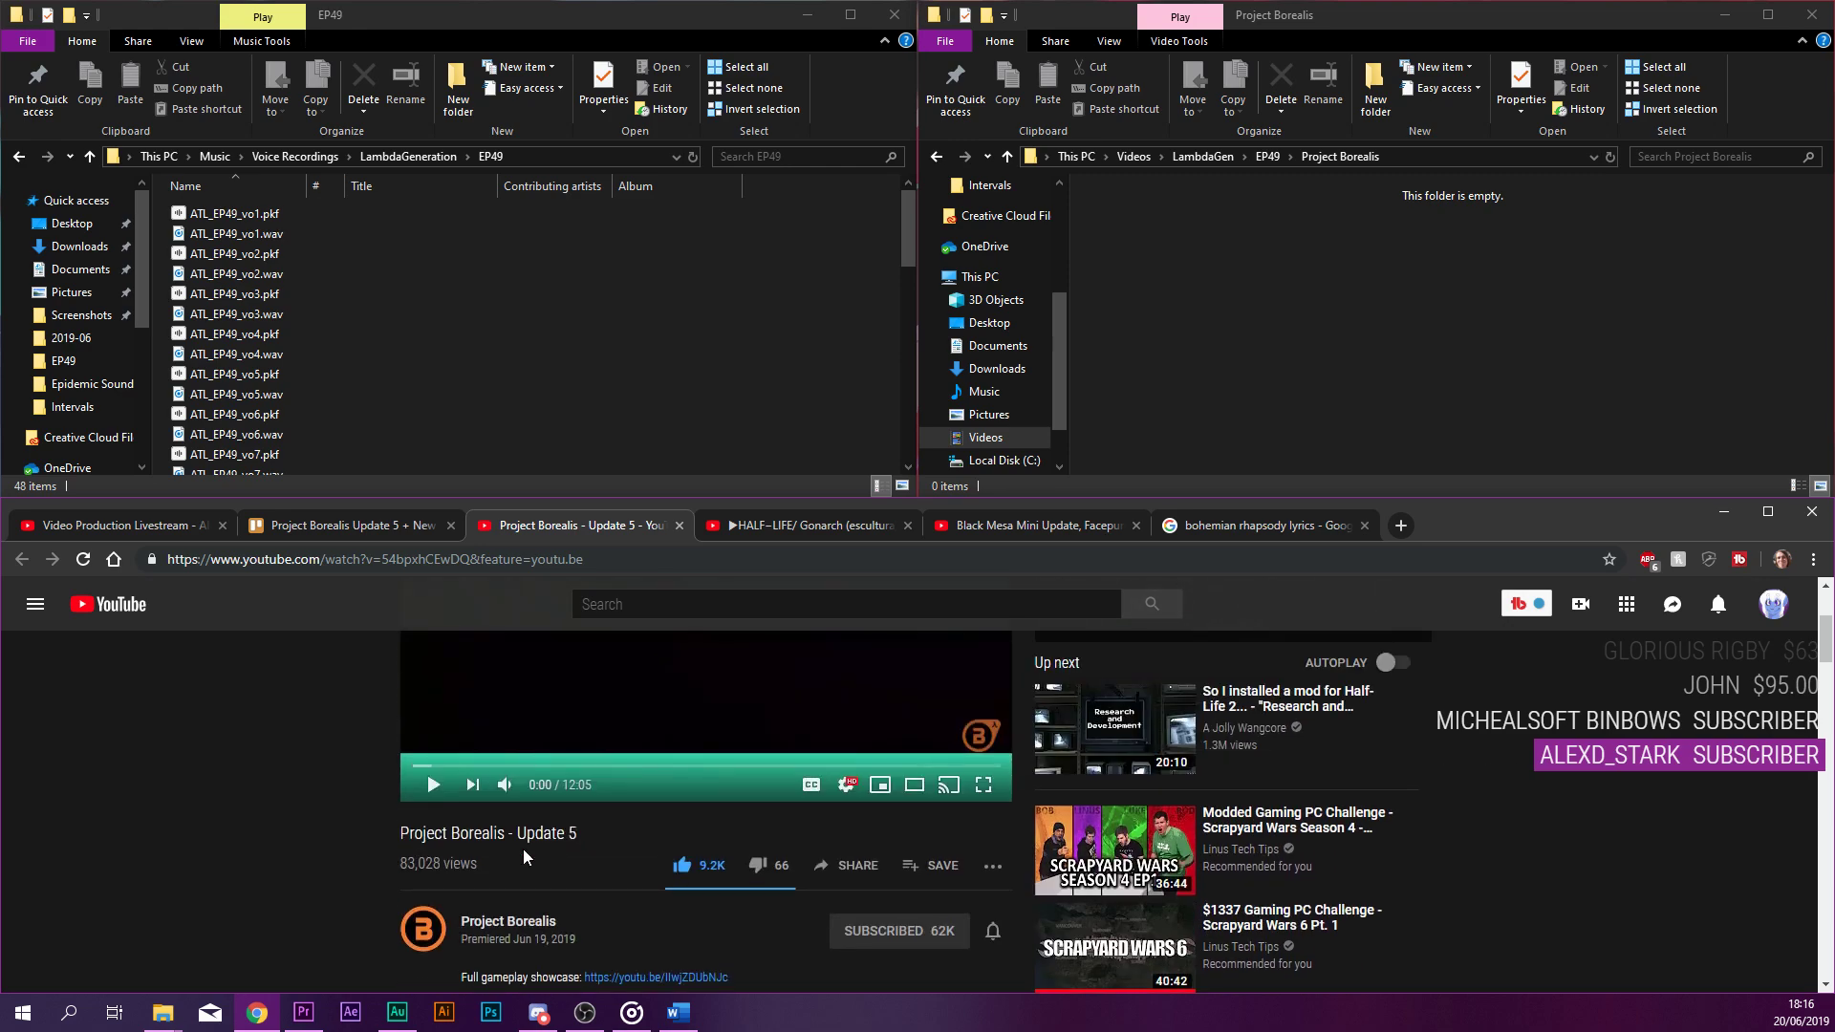
{"action": "scroll", "coordinate": [523, 849], "scroll_direction": "up", "scroll_amount": 2}
{"action": "left_click_drag", "start_coordinate": [467, 559], "coordinate": [35, 561]}
{"action": "key", "text": "super+c"}
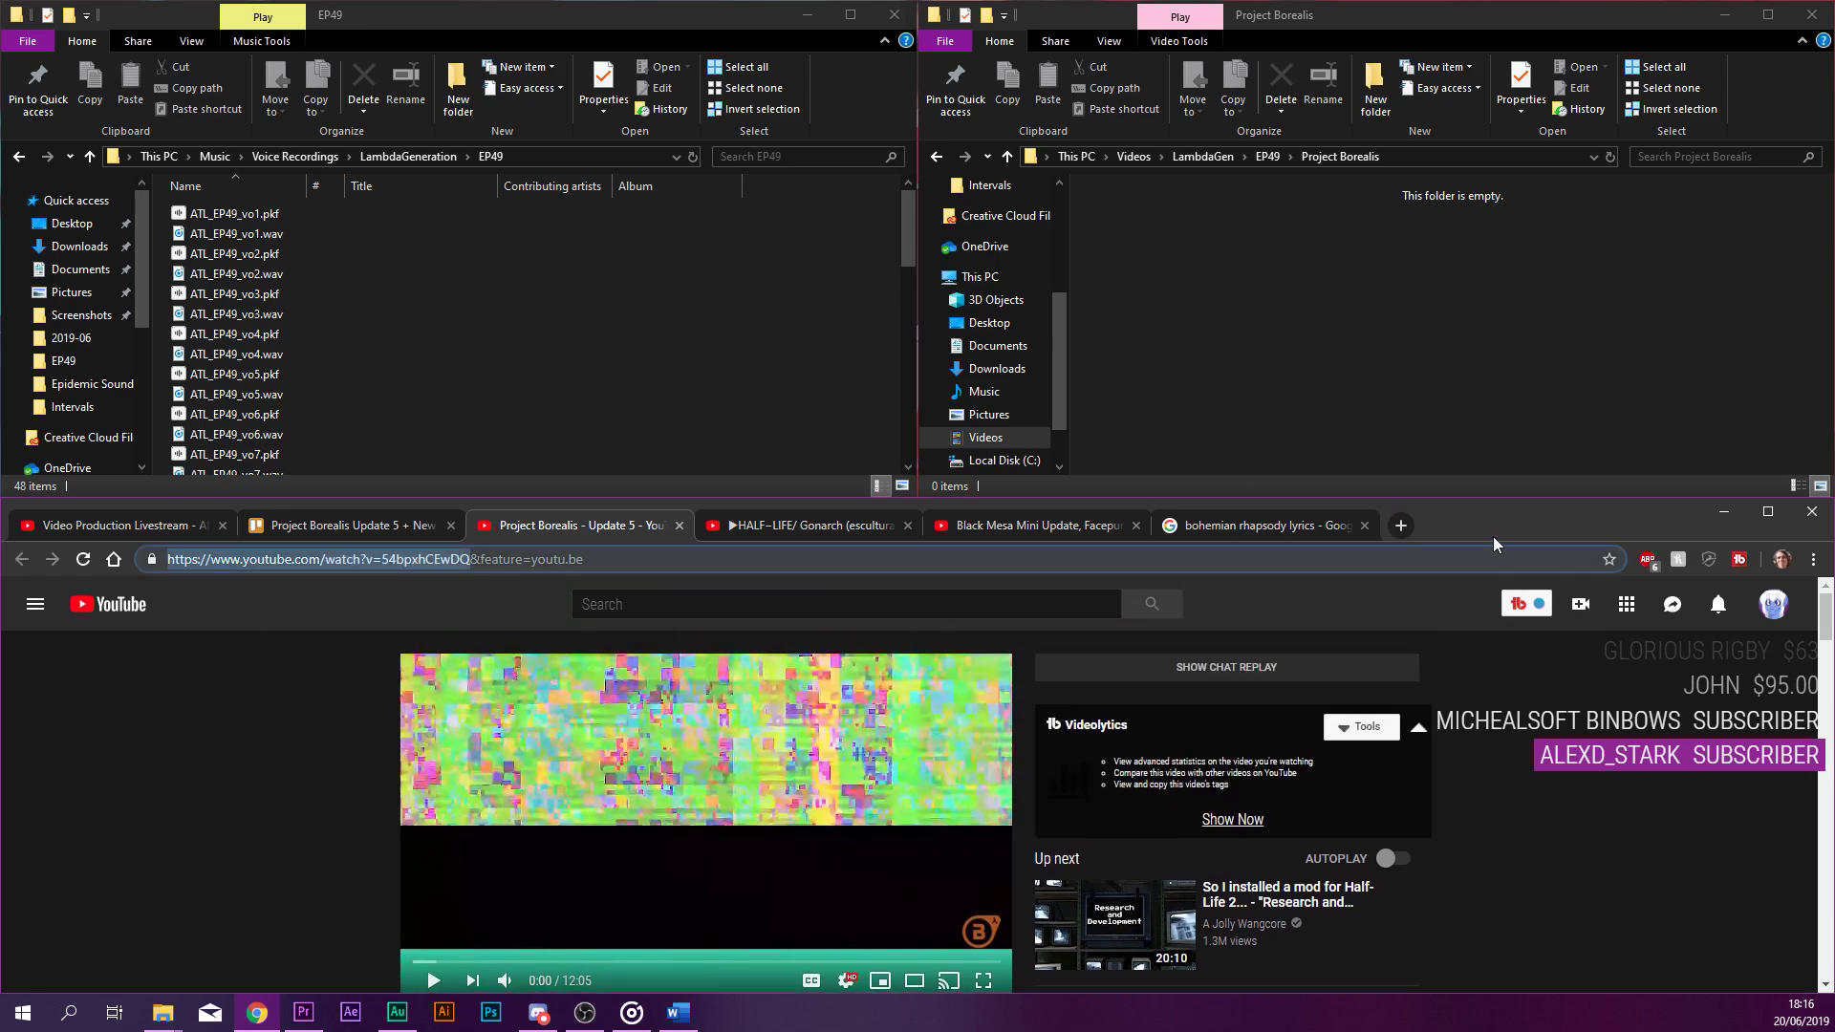
Search Google for "youtube download" in a new tab and open the y2mate.com downloader.
{"action": "left_click", "coordinate": [1396, 524]}
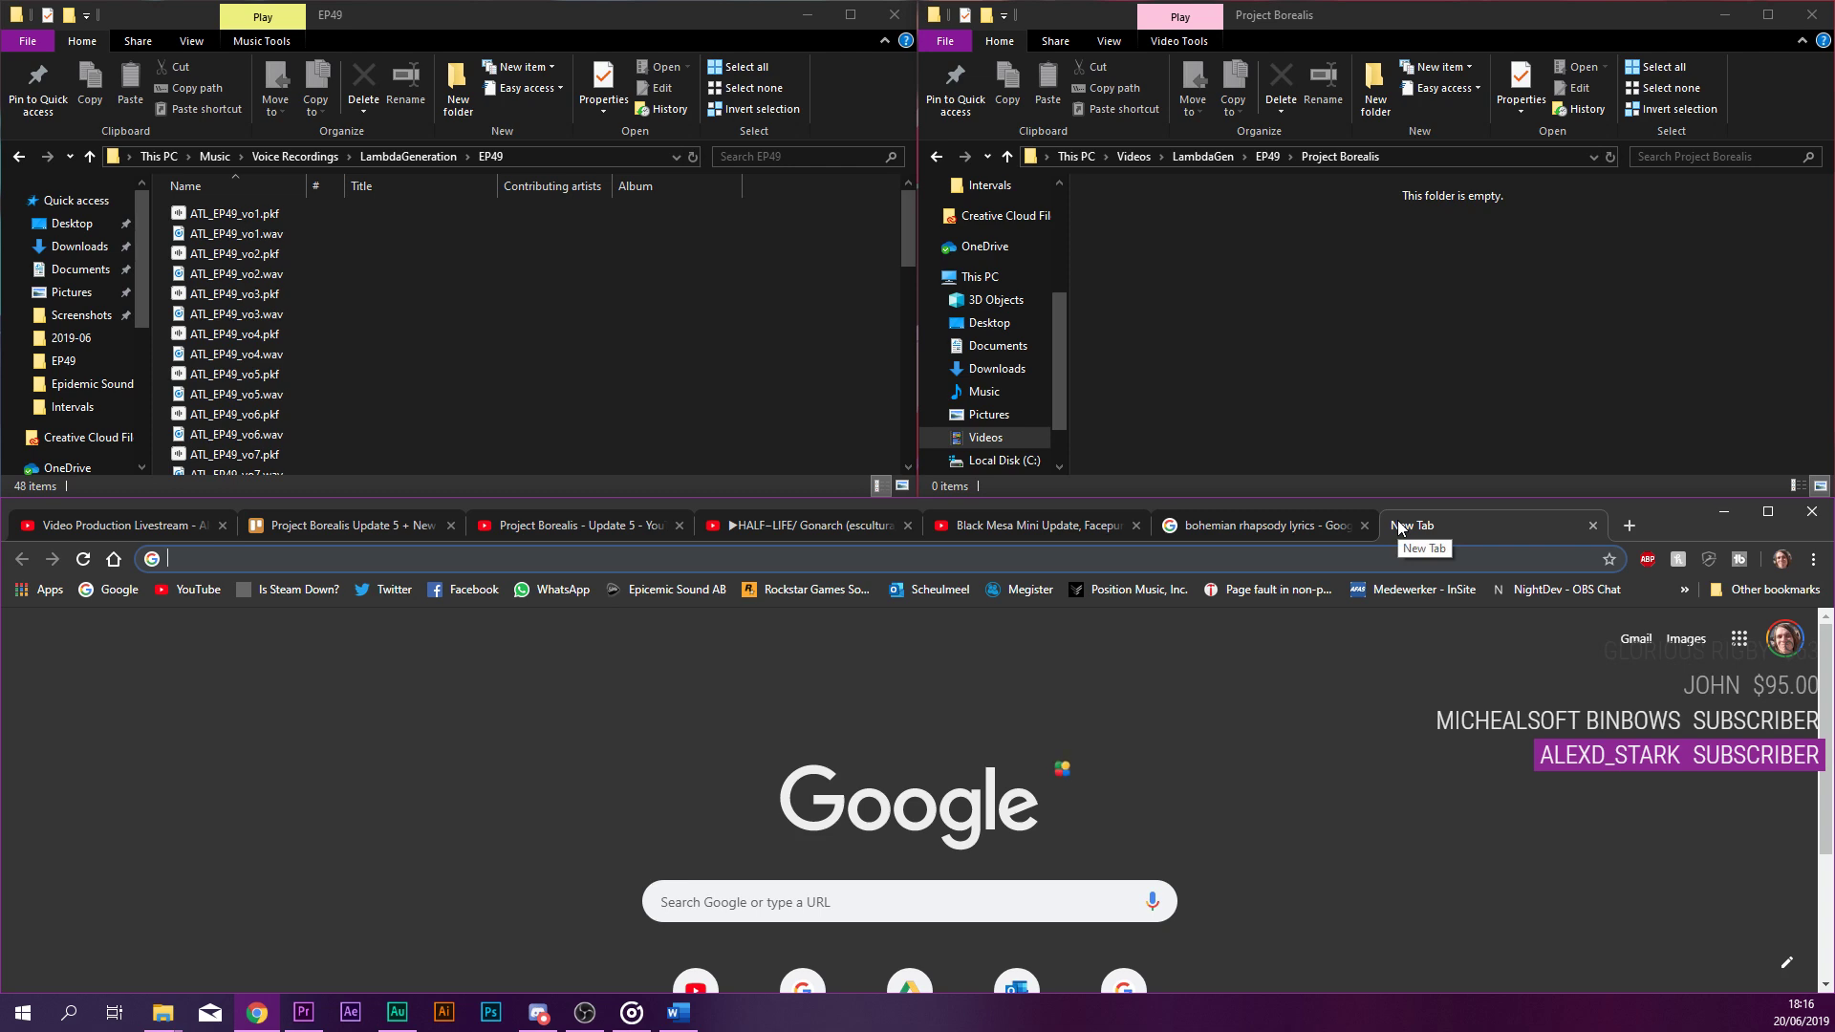
{"action": "type", "text": "yoitu"}
{"action": "key", "text": "BackSpace"}
{"action": "key", "text": "BackSpace"}
{"action": "key", "text": "BackSpace"}
{"action": "type", "text": "utube "}
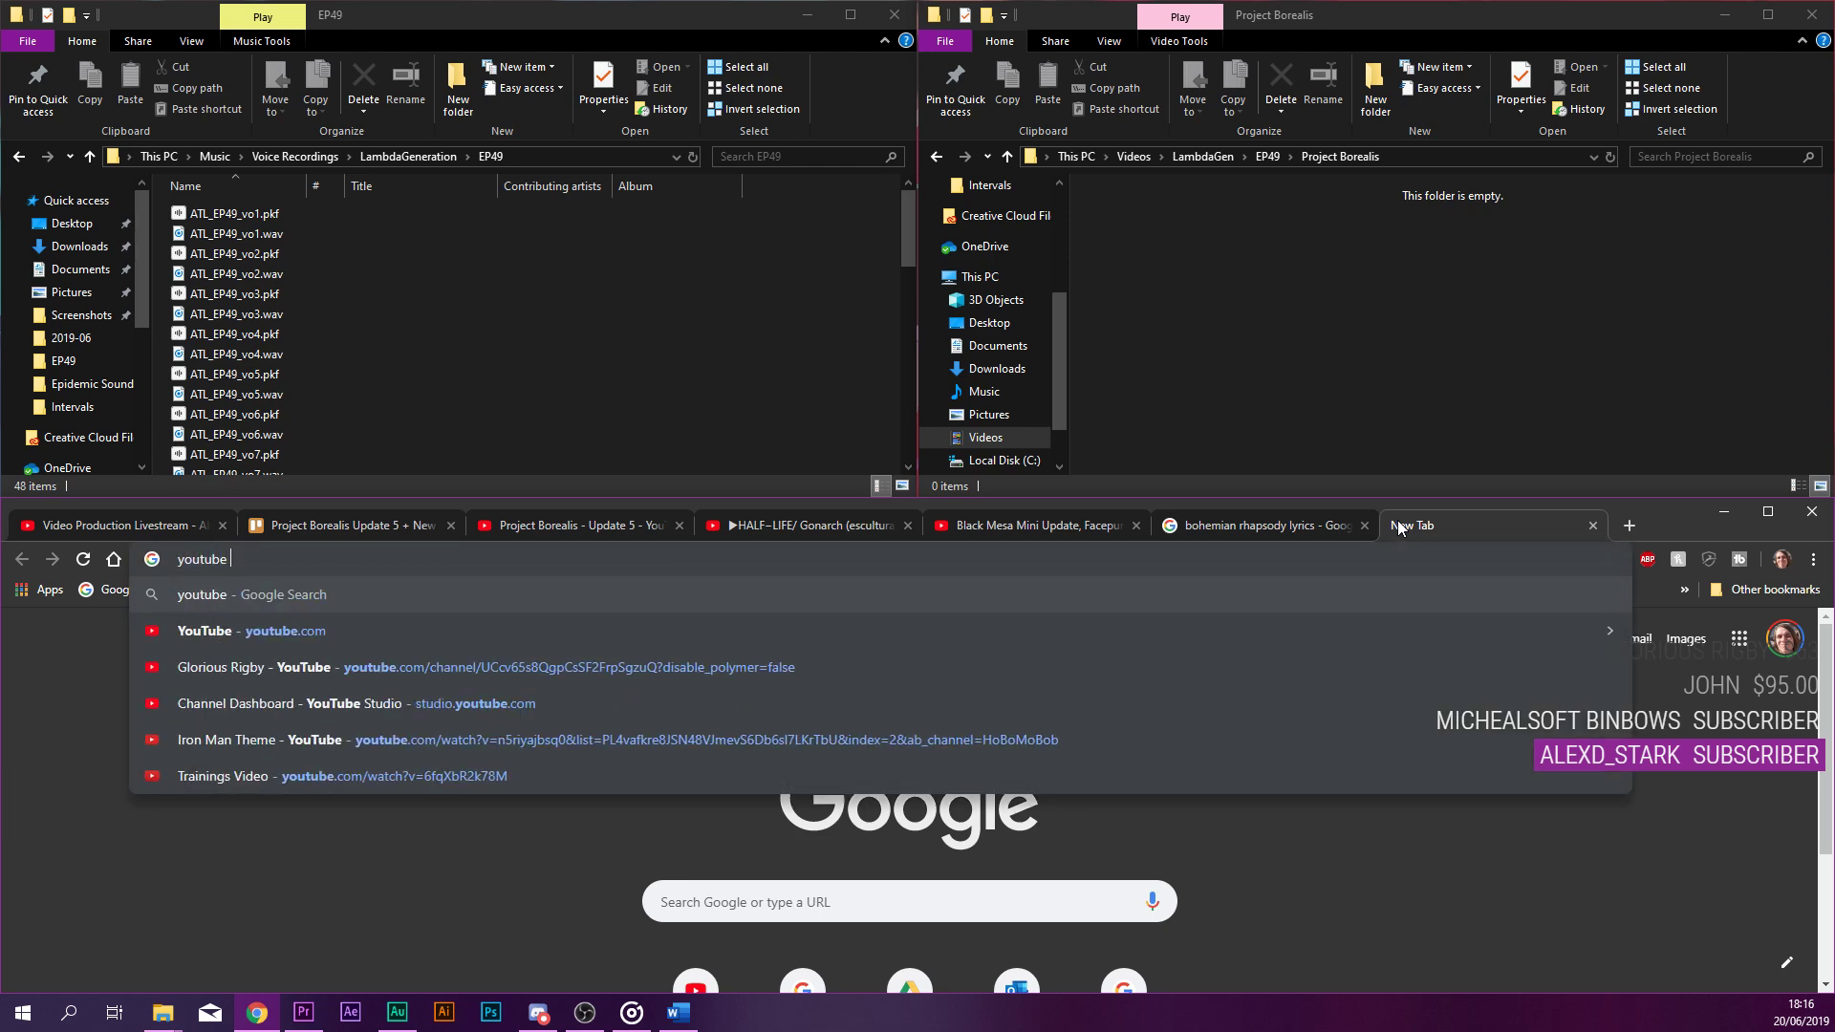
{"action": "type", "text": "download"}
{"action": "key", "text": "Return"}
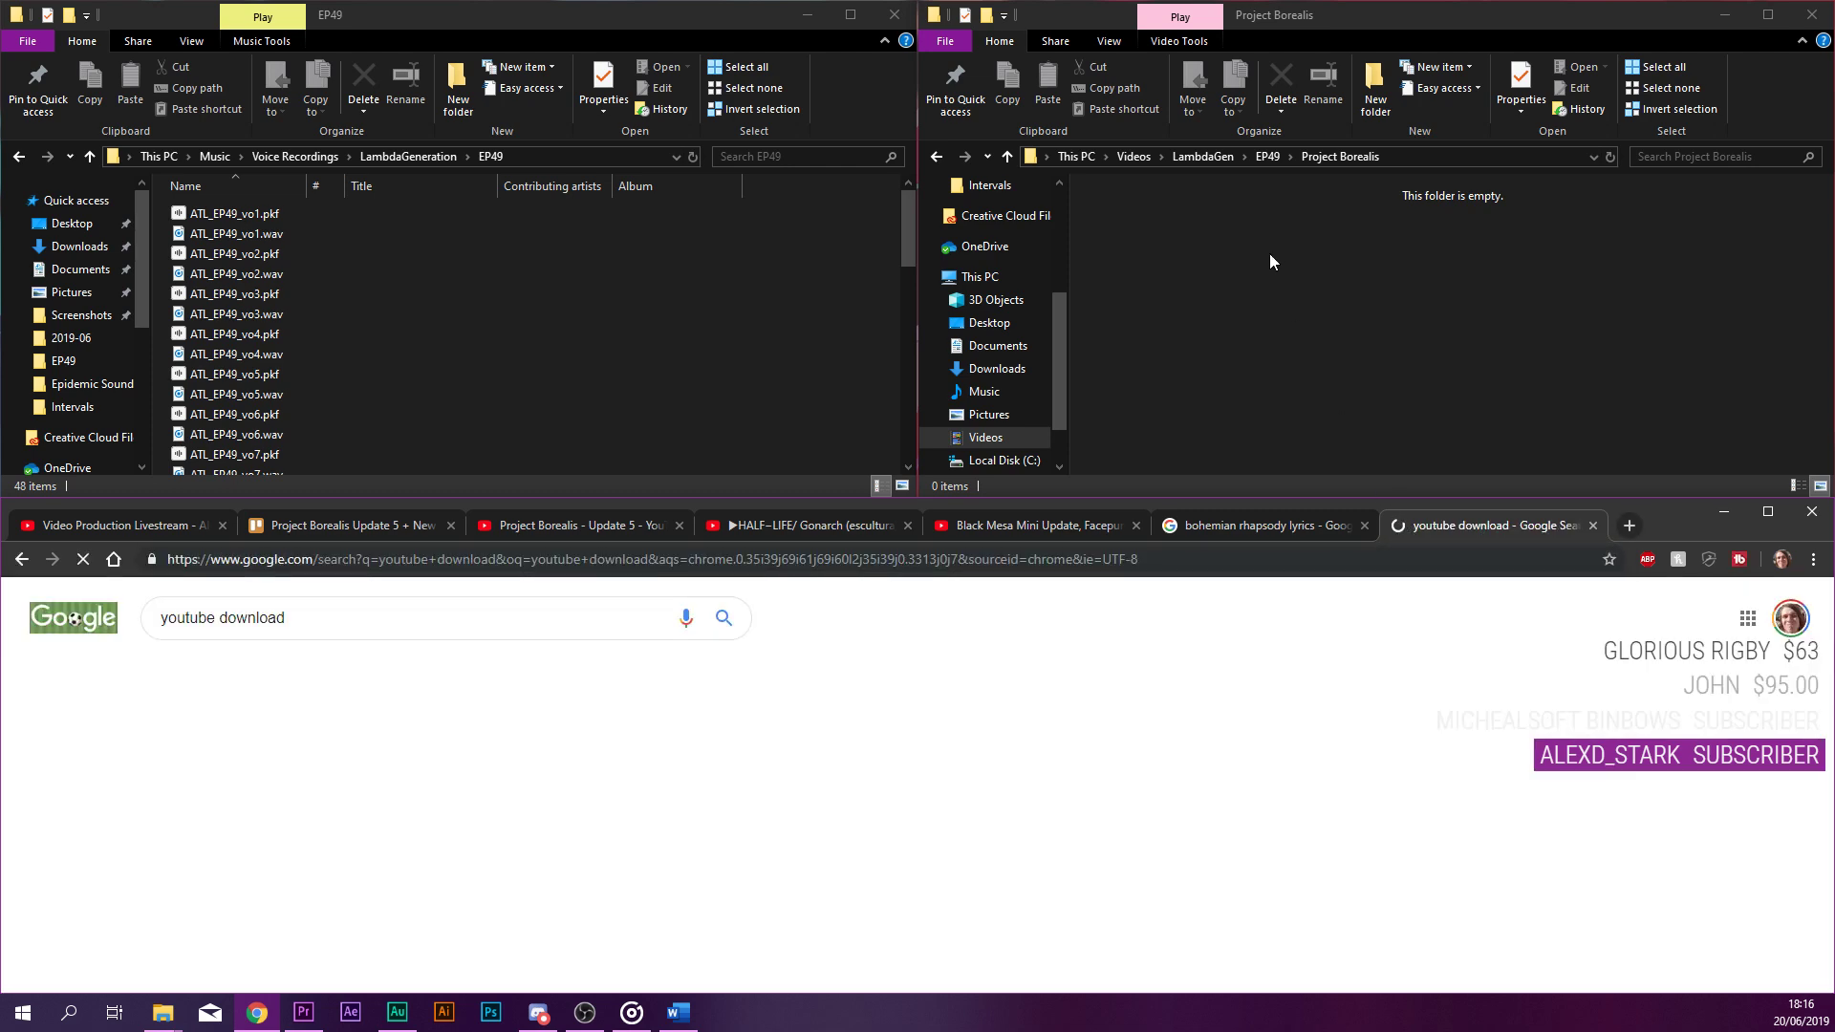
{"action": "scroll", "coordinate": [408, 714], "scroll_direction": "down", "scroll_amount": 1}
{"action": "left_click", "coordinate": [411, 660]}
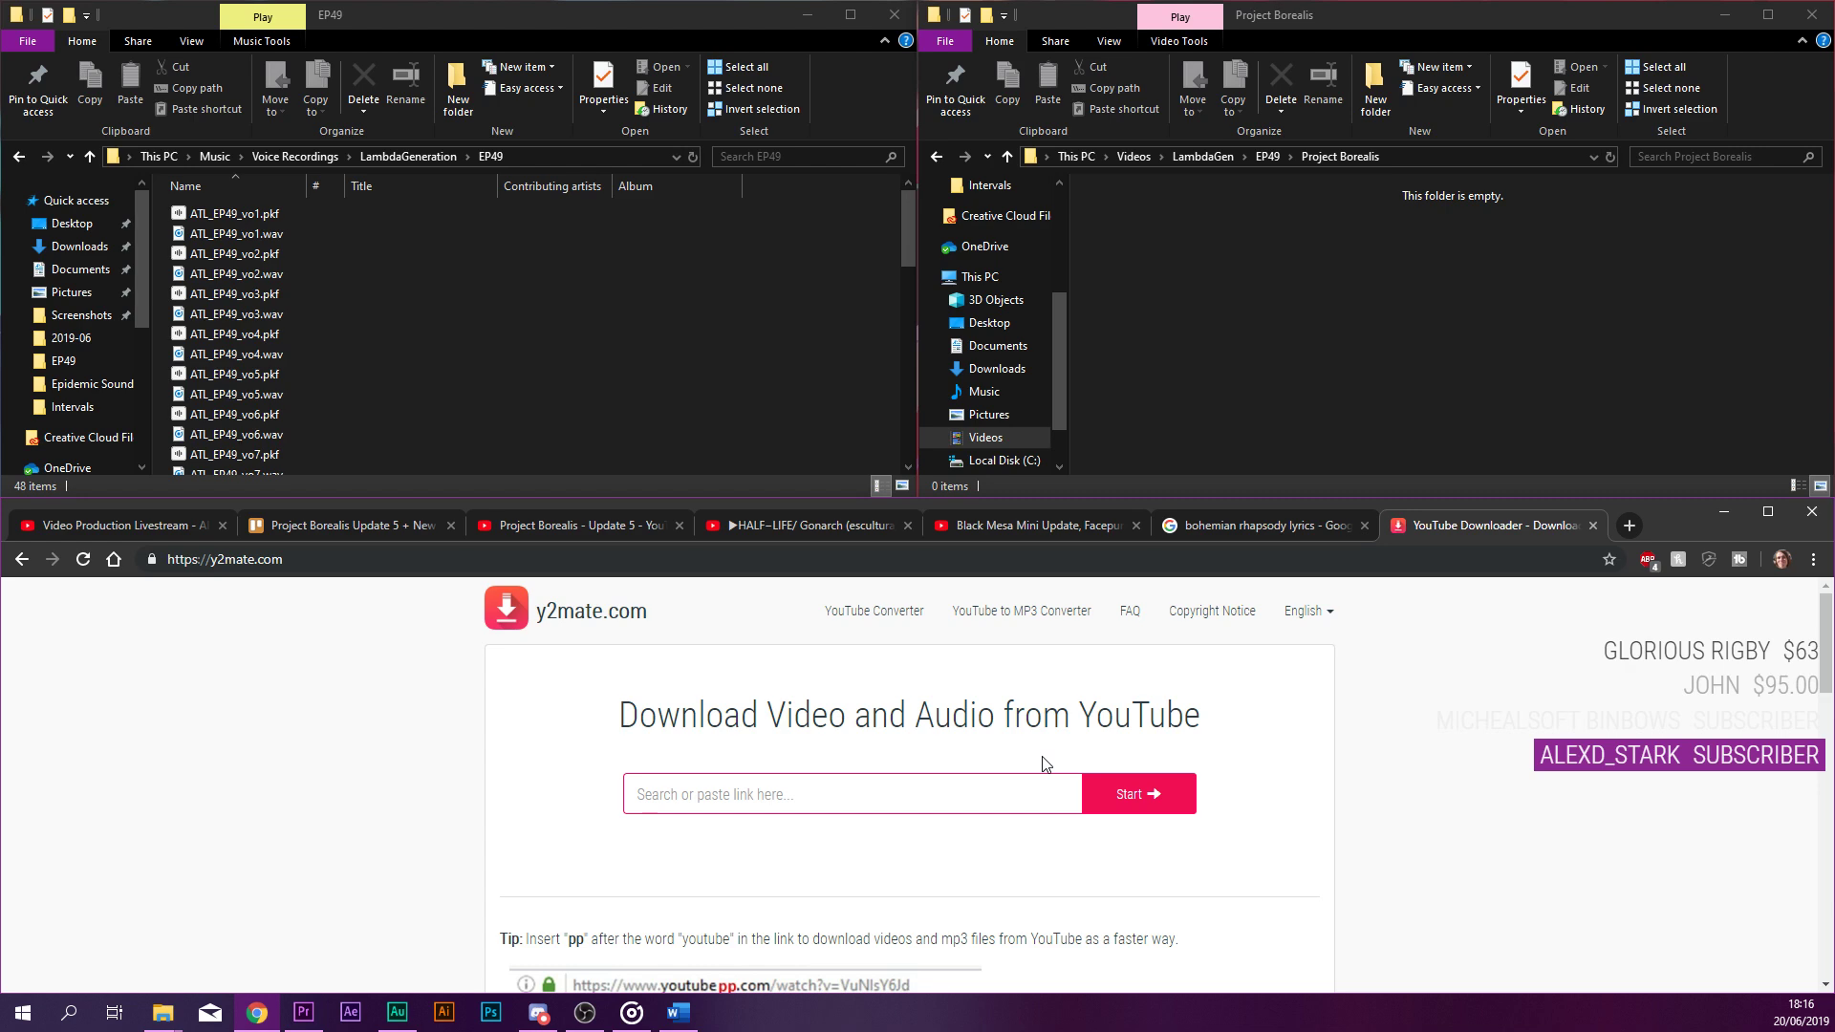
Load the copied Update 5 link in the downloader and download the video as 1080p mp4.
{"action": "right_click", "coordinate": [1004, 793]}
{"action": "left_click", "coordinate": [1037, 611]}
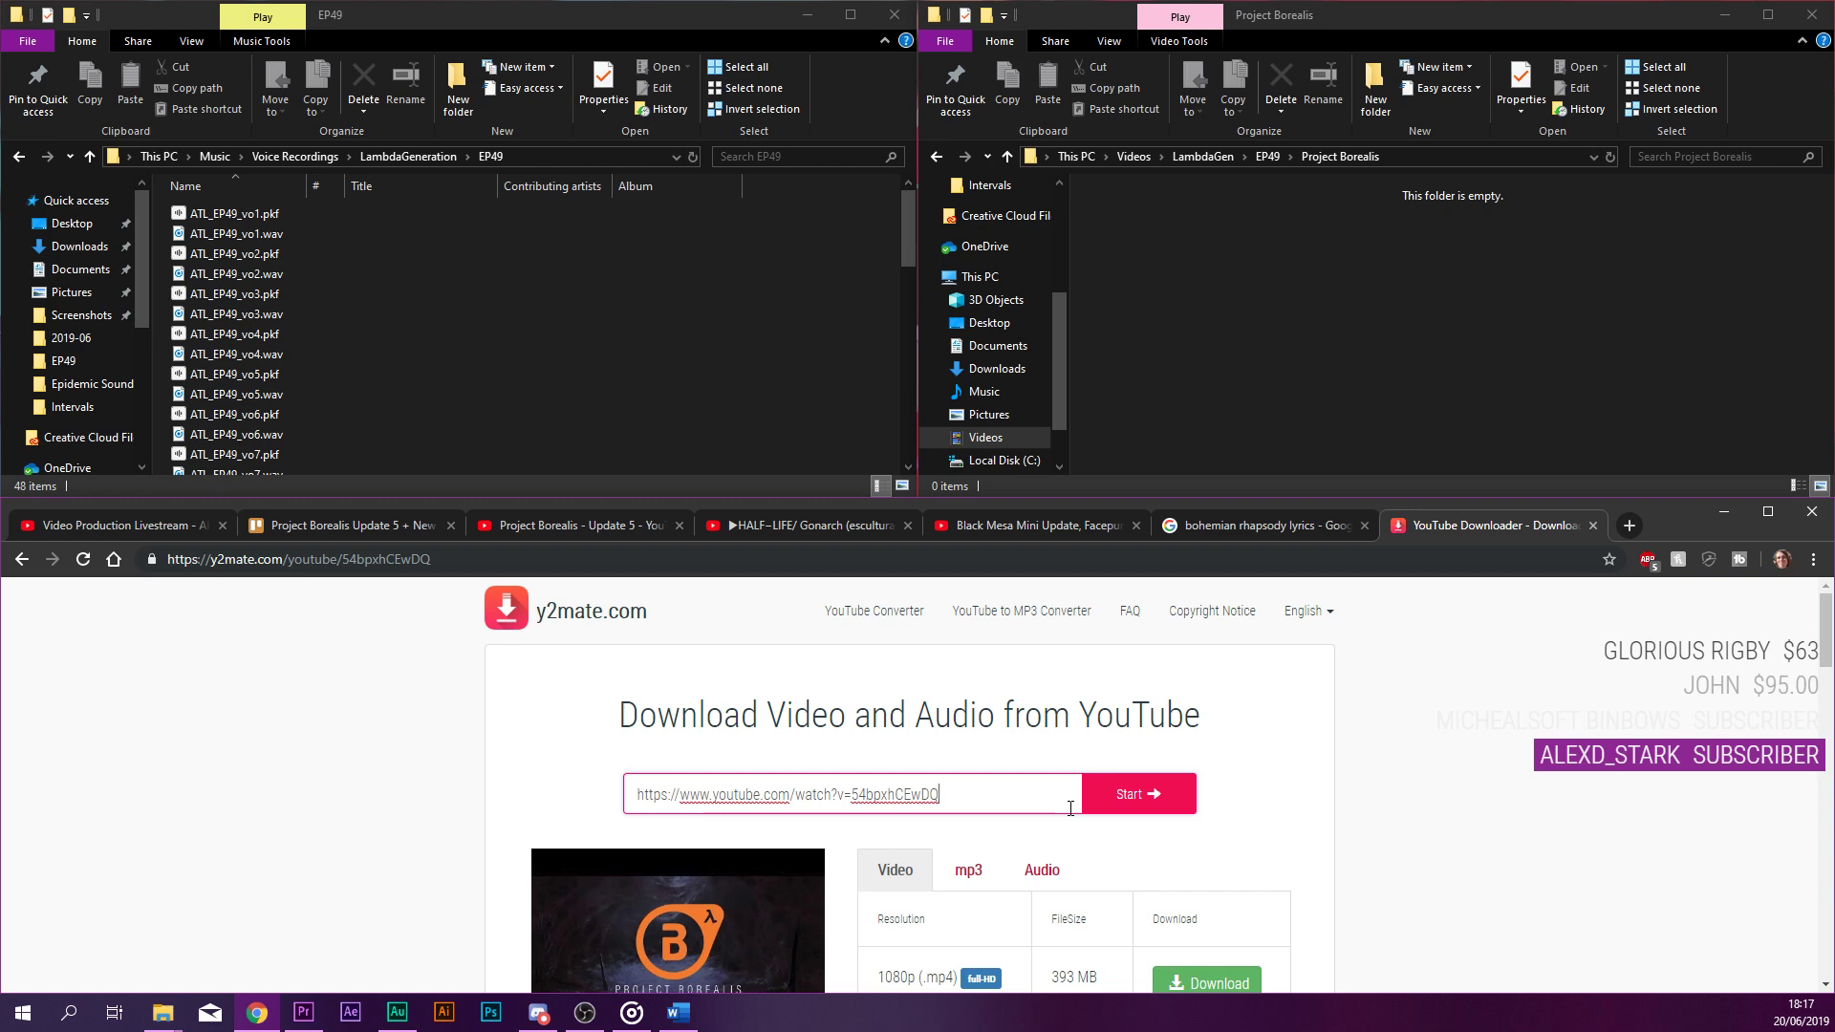
{"action": "scroll", "coordinate": [1071, 808], "scroll_direction": "down", "scroll_amount": 3}
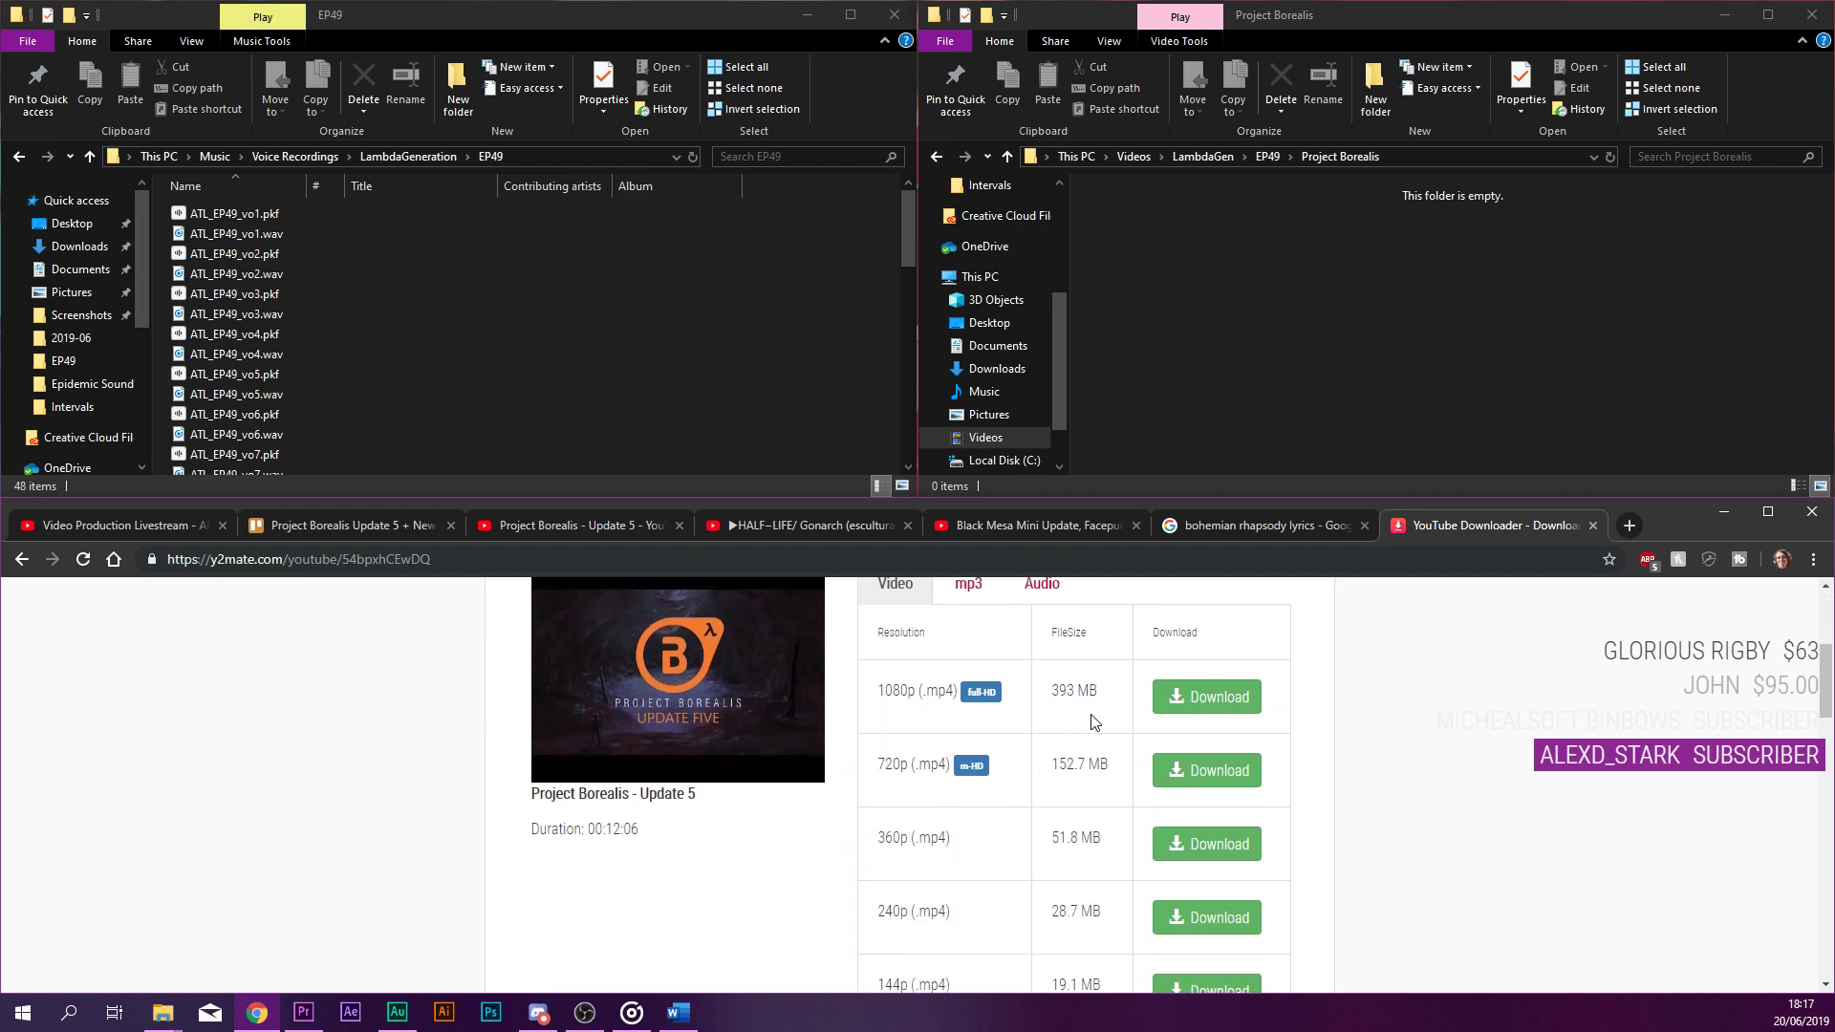
{"action": "left_click", "coordinate": [1207, 697]}
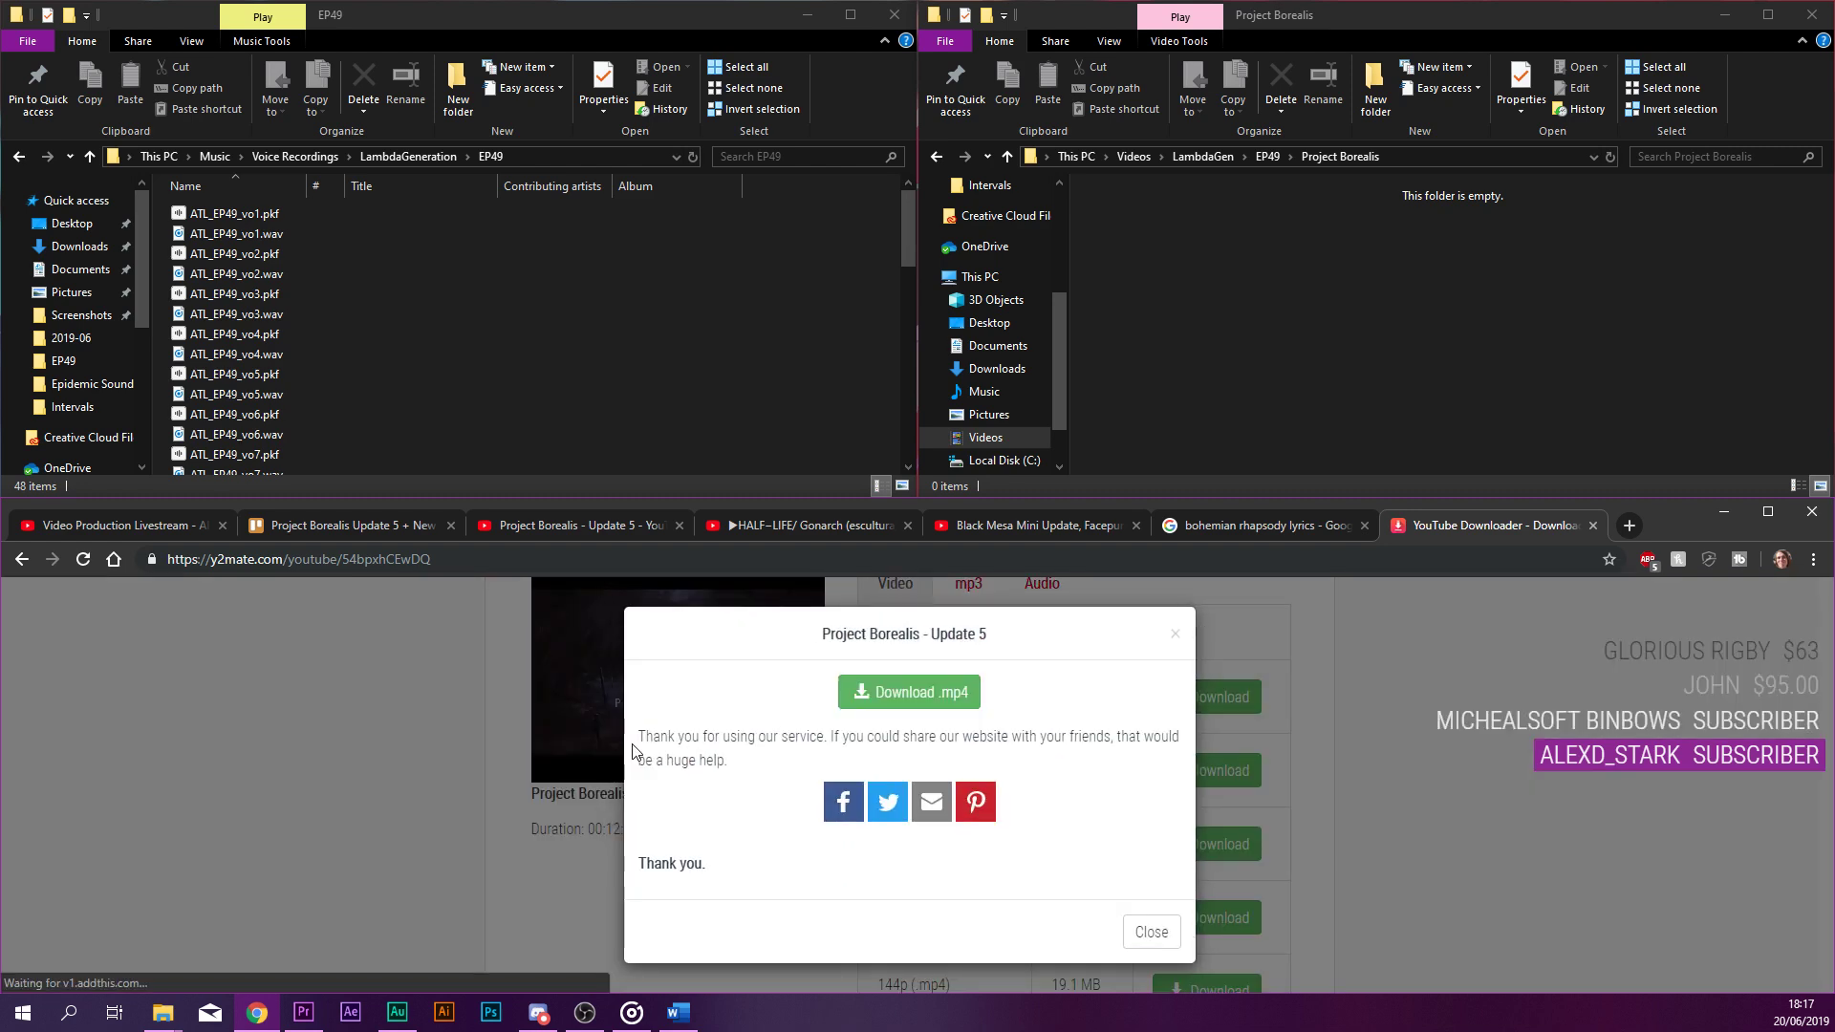
{"action": "left_click", "coordinate": [902, 692]}
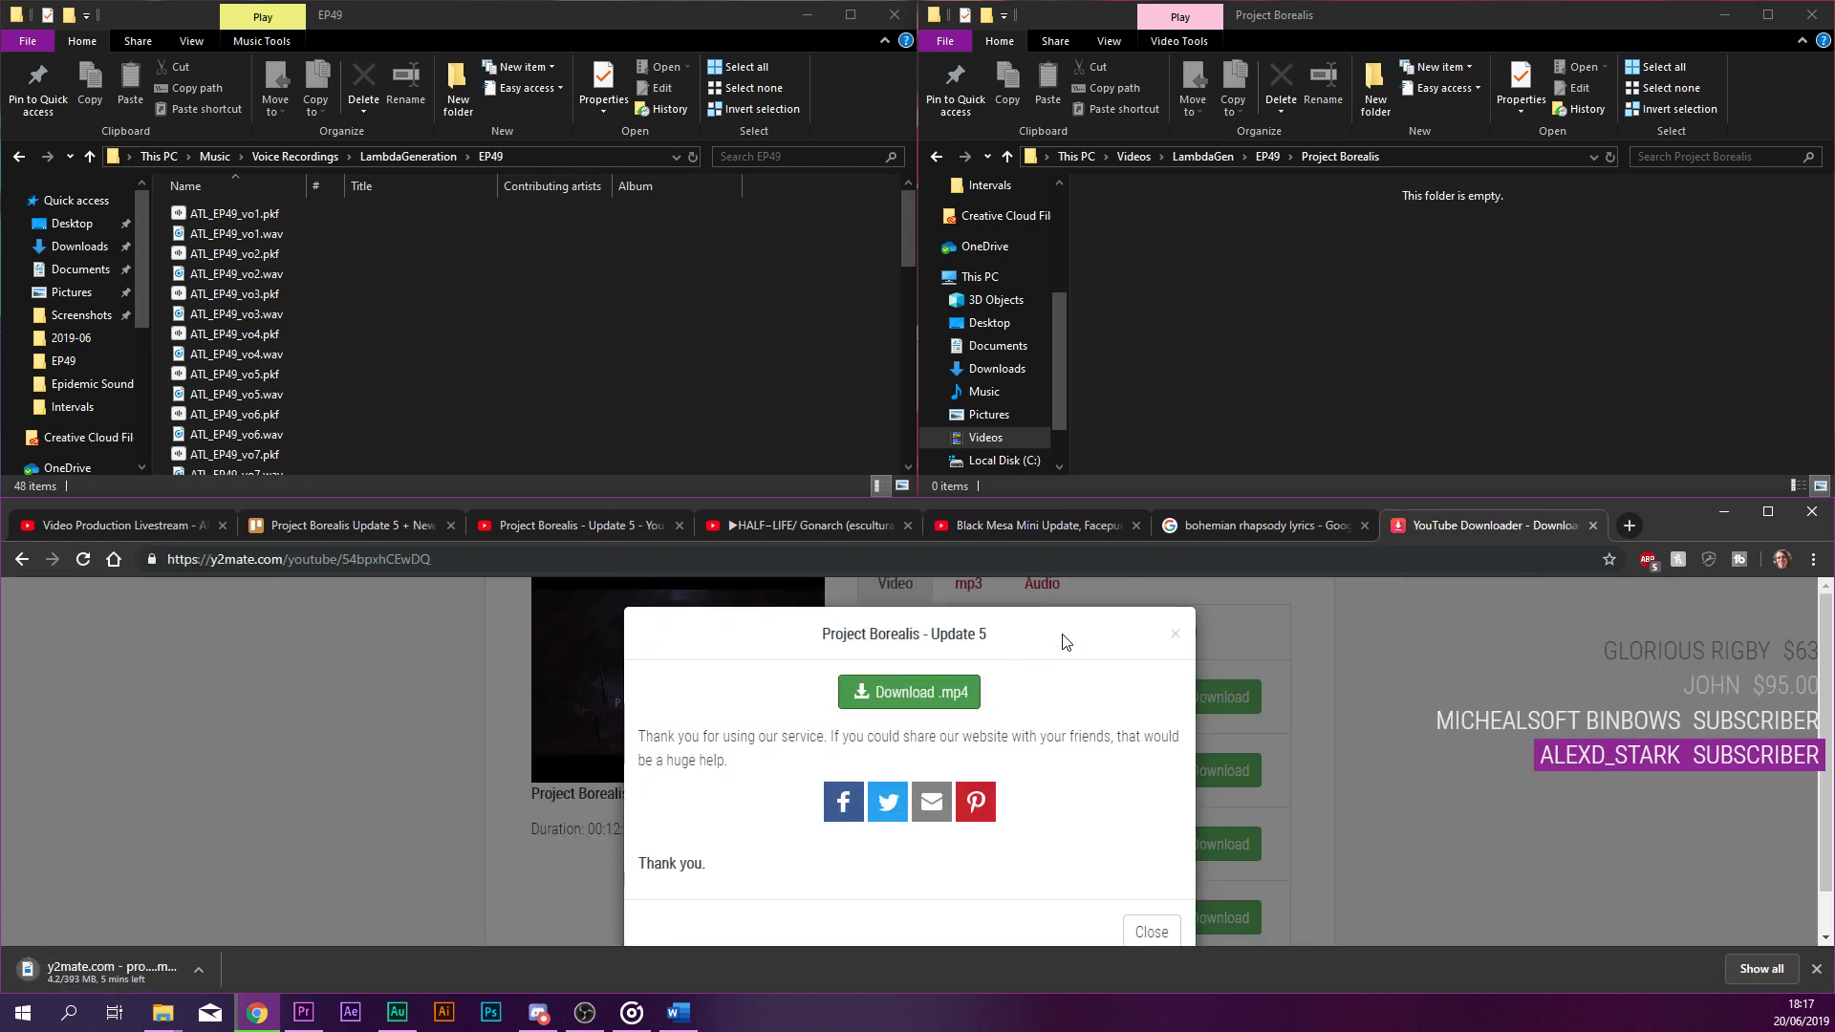
{"action": "left_click", "coordinate": [1172, 636]}
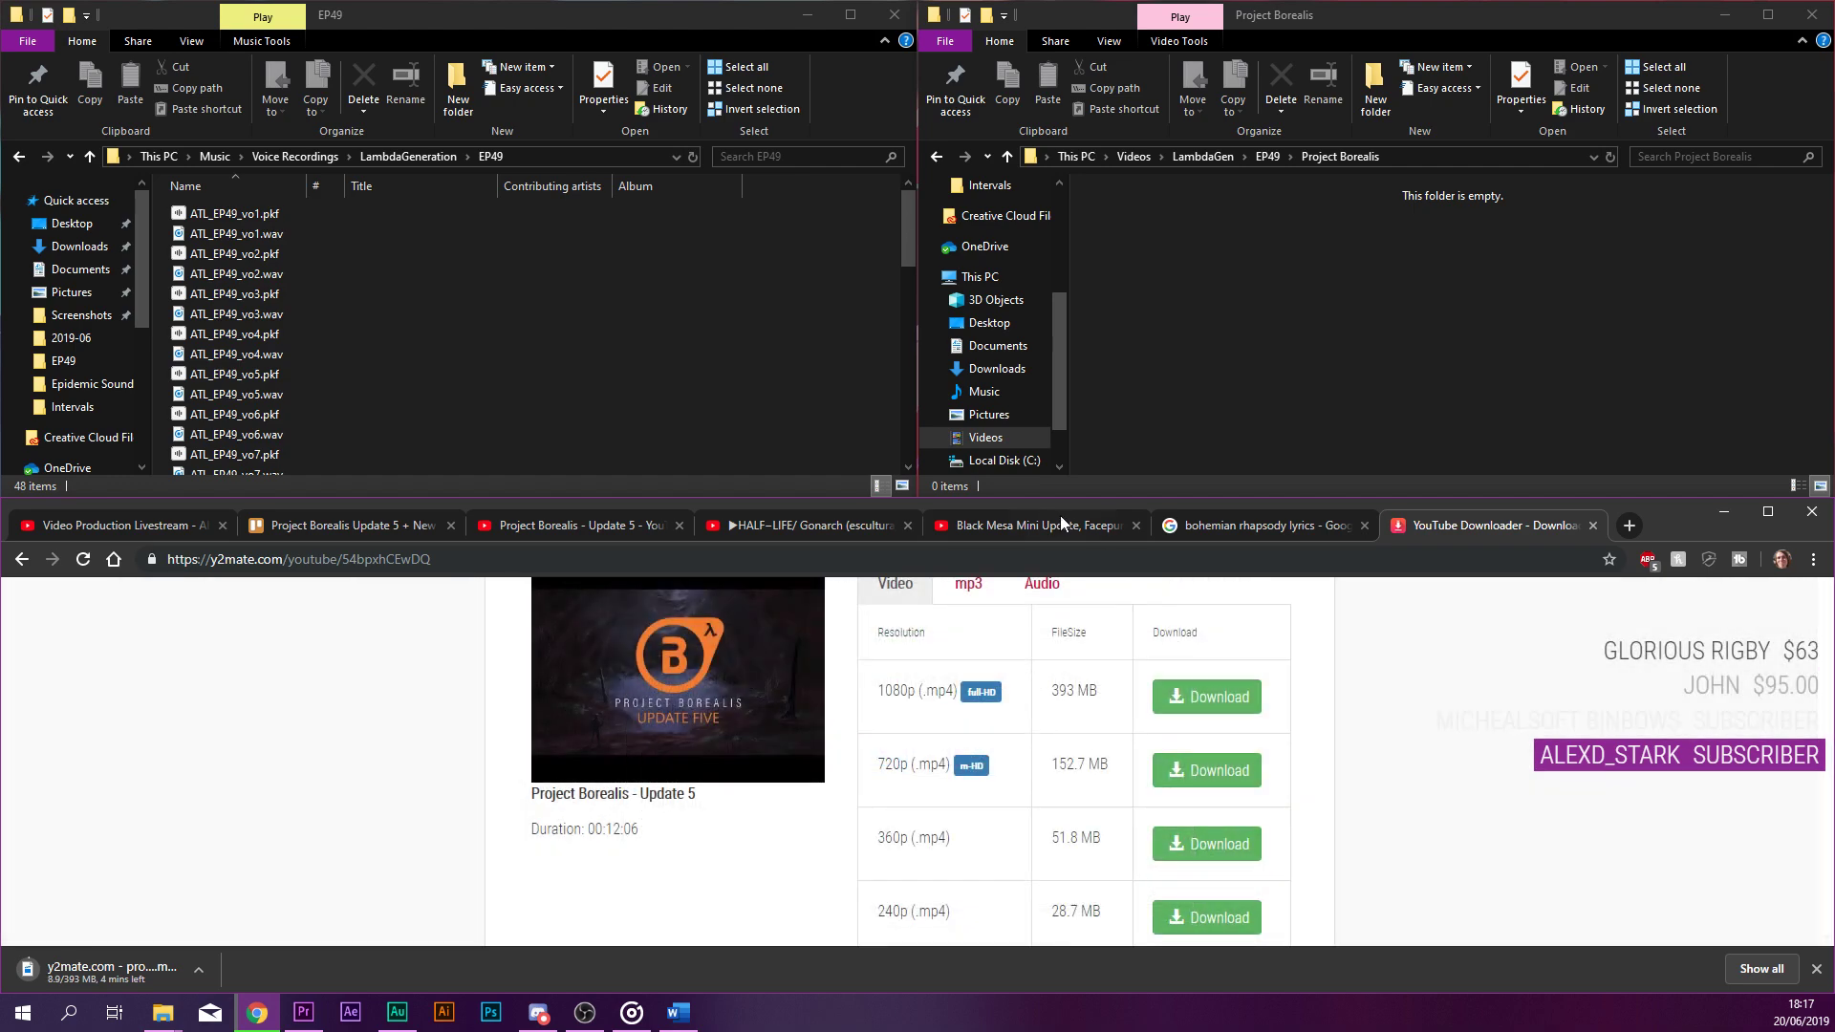
Go to the Project Borealis channel's uploads and open the Update 5: Gameplay showcase video.
{"action": "left_click", "coordinate": [639, 525]}
{"action": "scroll", "coordinate": [608, 788], "scroll_direction": "up", "scroll_amount": 2}
{"action": "left_click", "coordinate": [442, 842]}
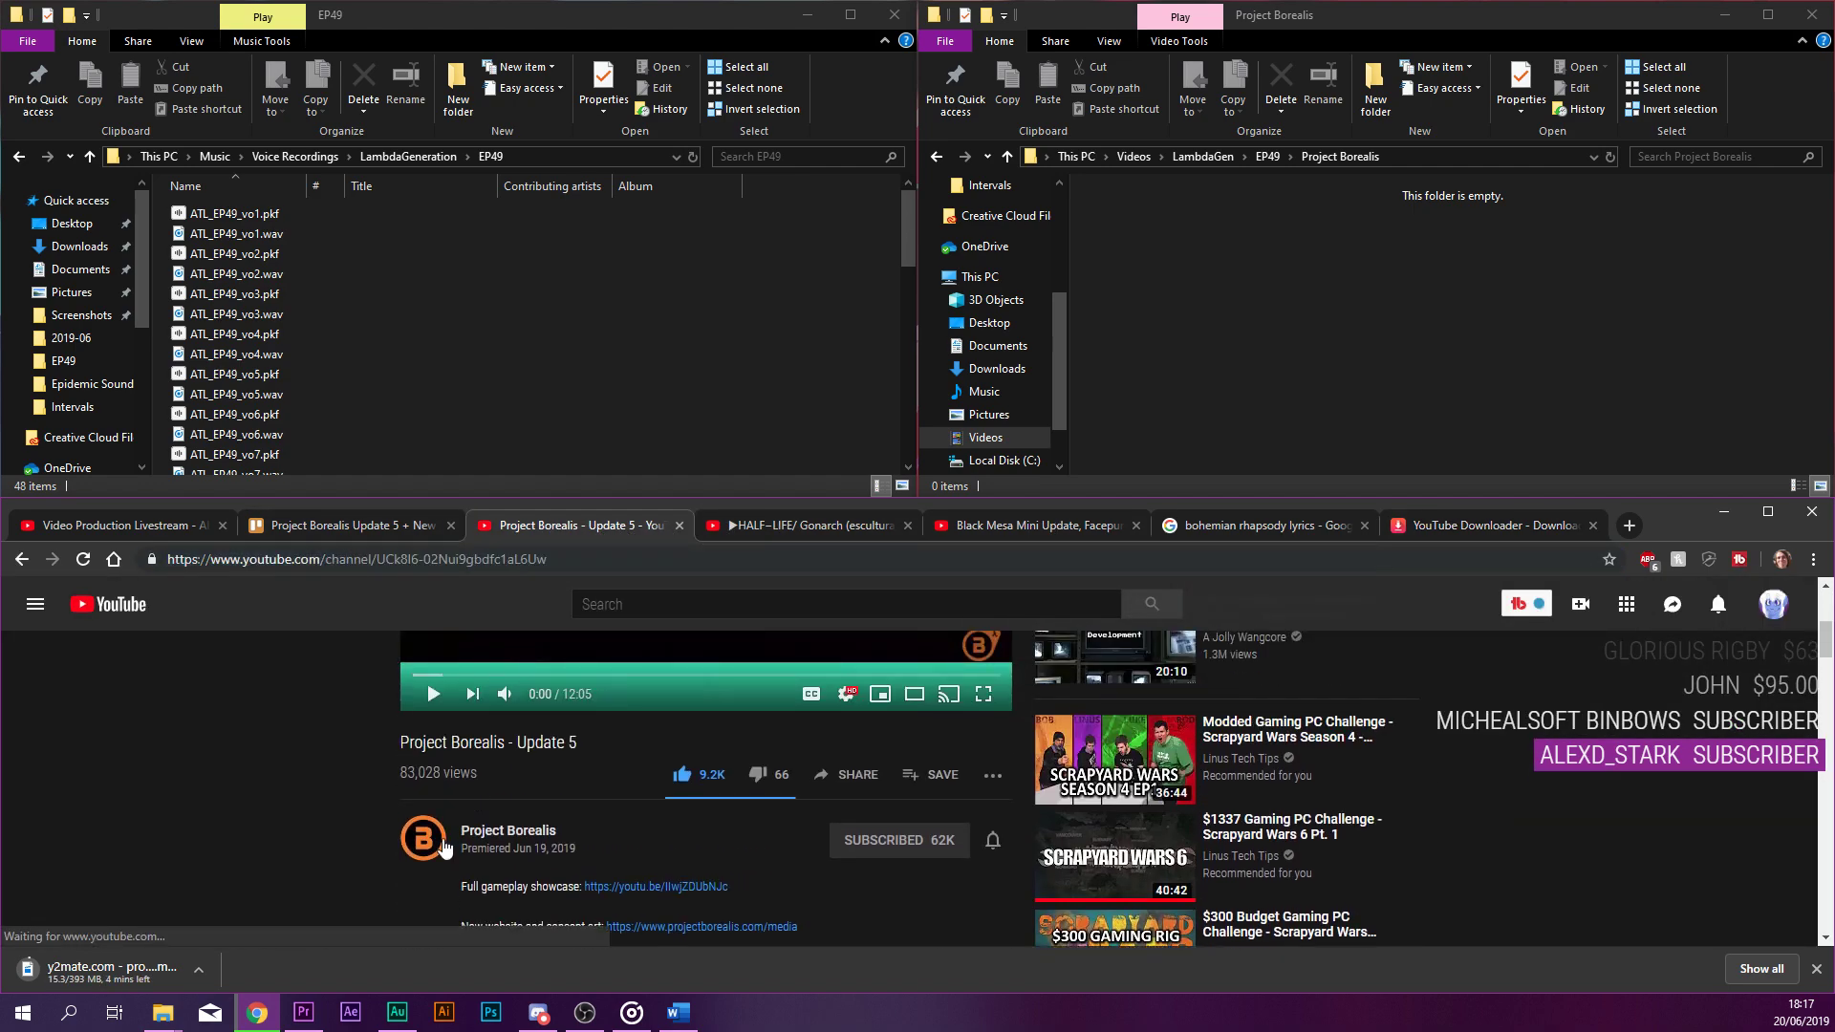
{"action": "scroll", "coordinate": [534, 782], "scroll_direction": "down", "scroll_amount": 3}
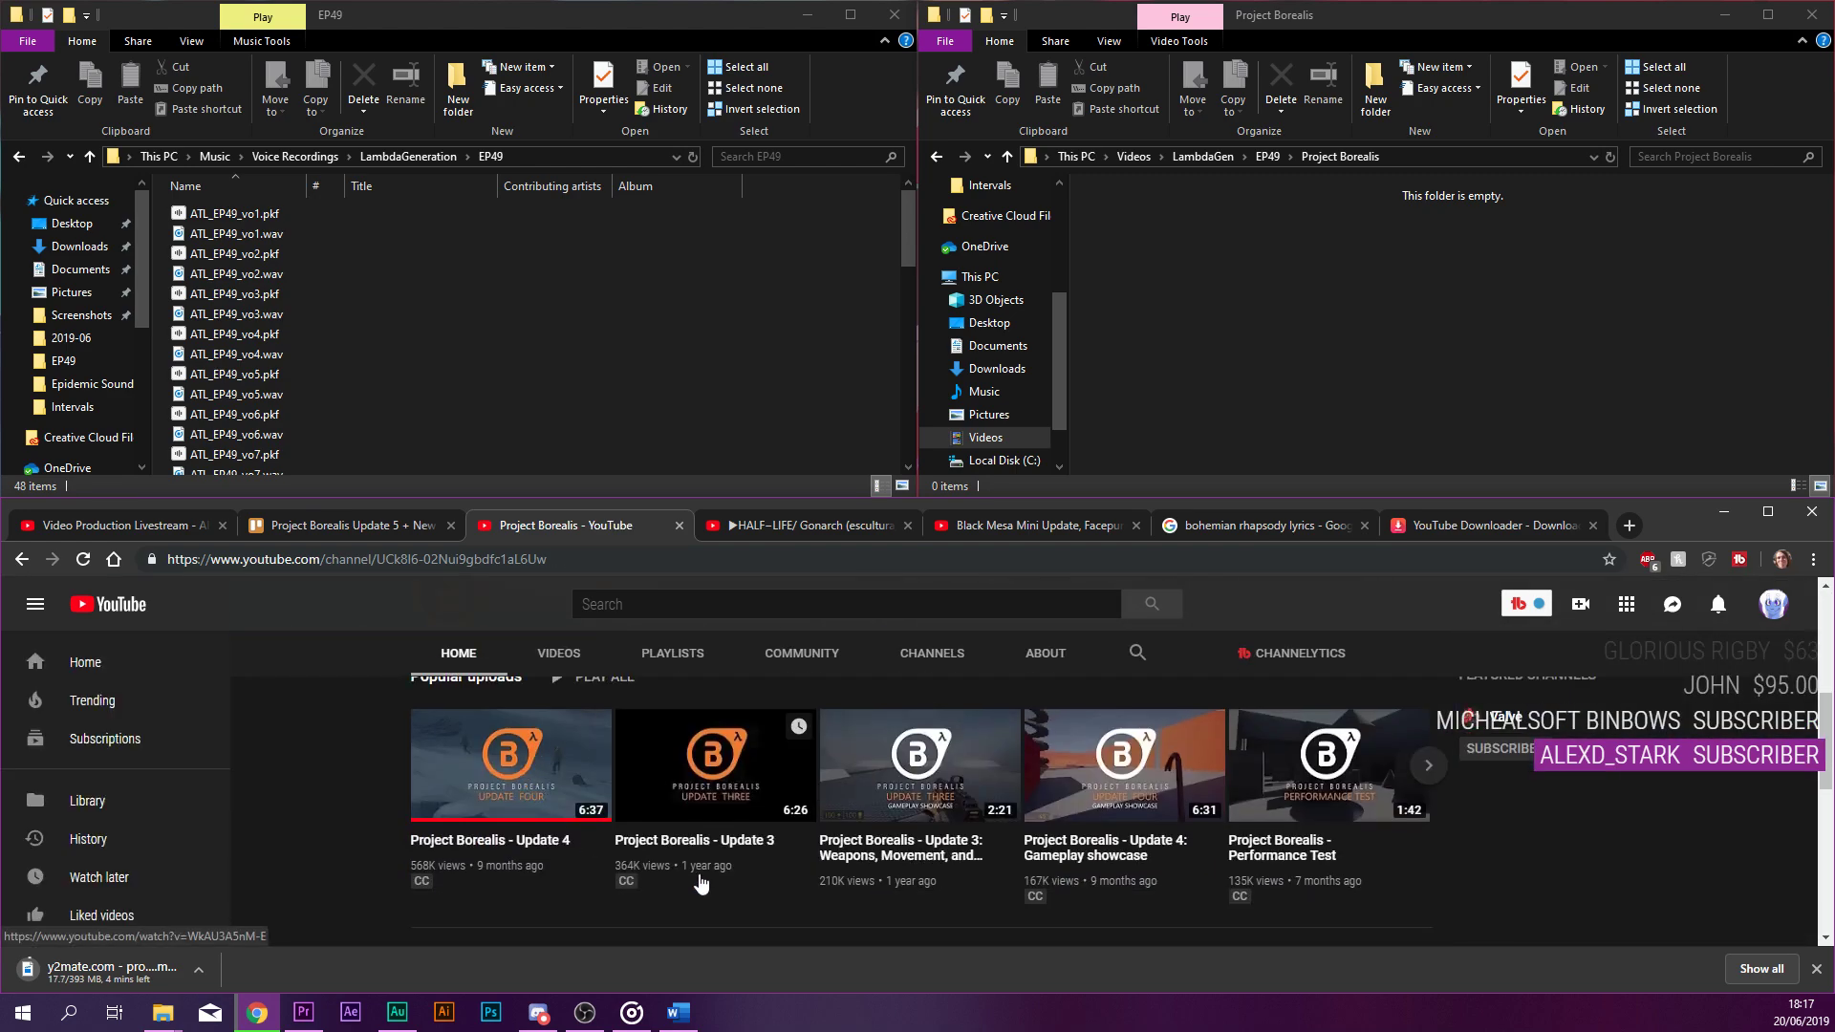
{"action": "scroll", "coordinate": [642, 803], "scroll_direction": "up", "scroll_amount": 2}
{"action": "left_click", "coordinate": [560, 816]}
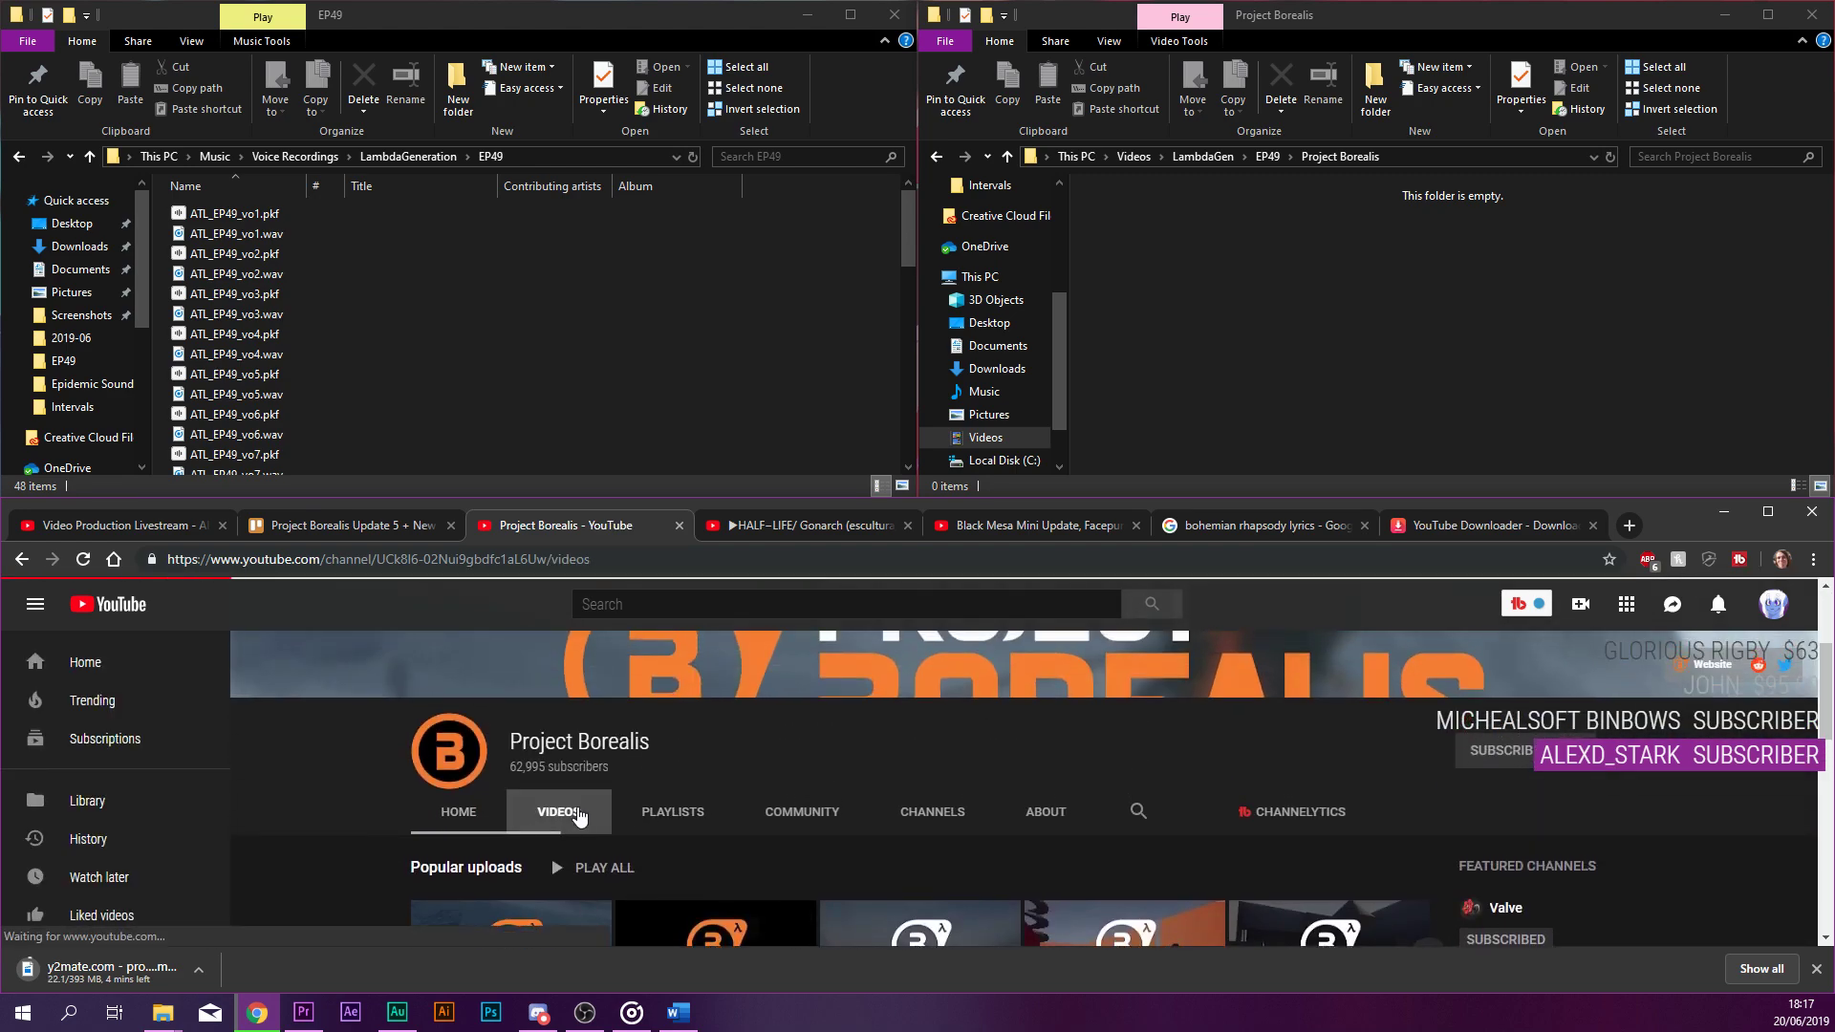
{"action": "scroll", "coordinate": [633, 797], "scroll_direction": "down", "scroll_amount": 5}
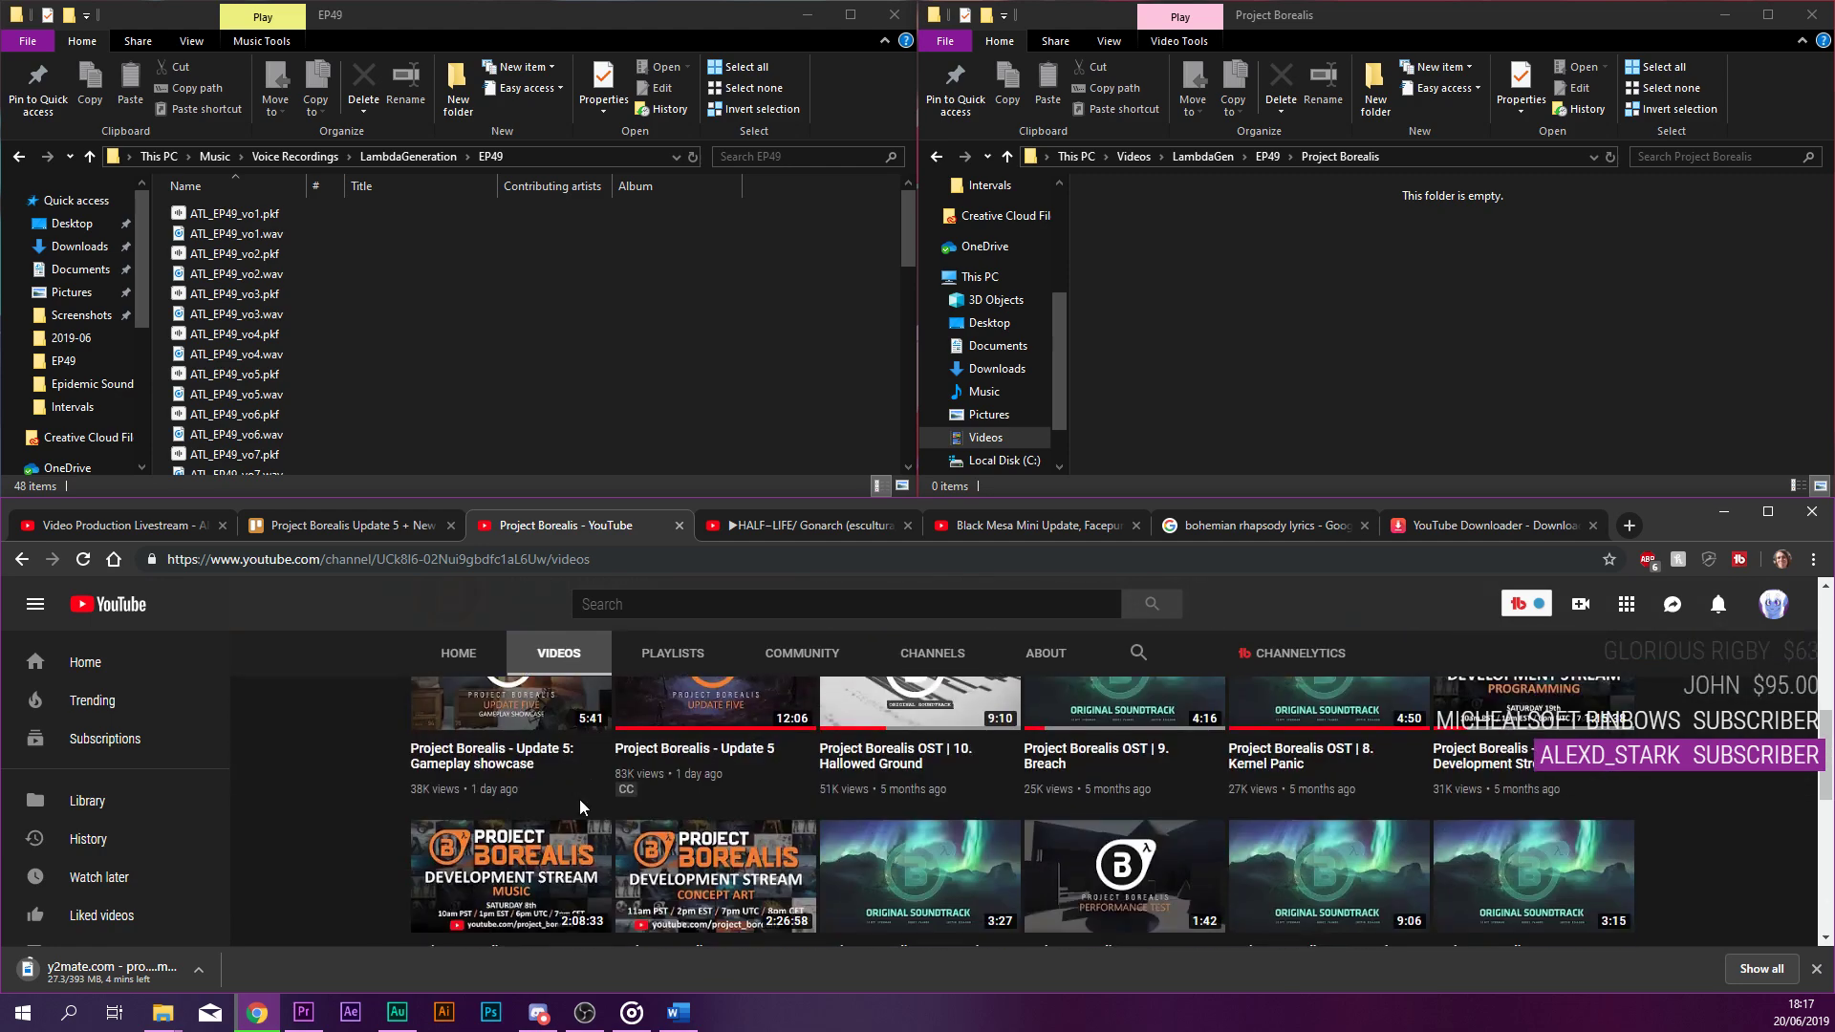
{"action": "left_click", "coordinate": [524, 765]}
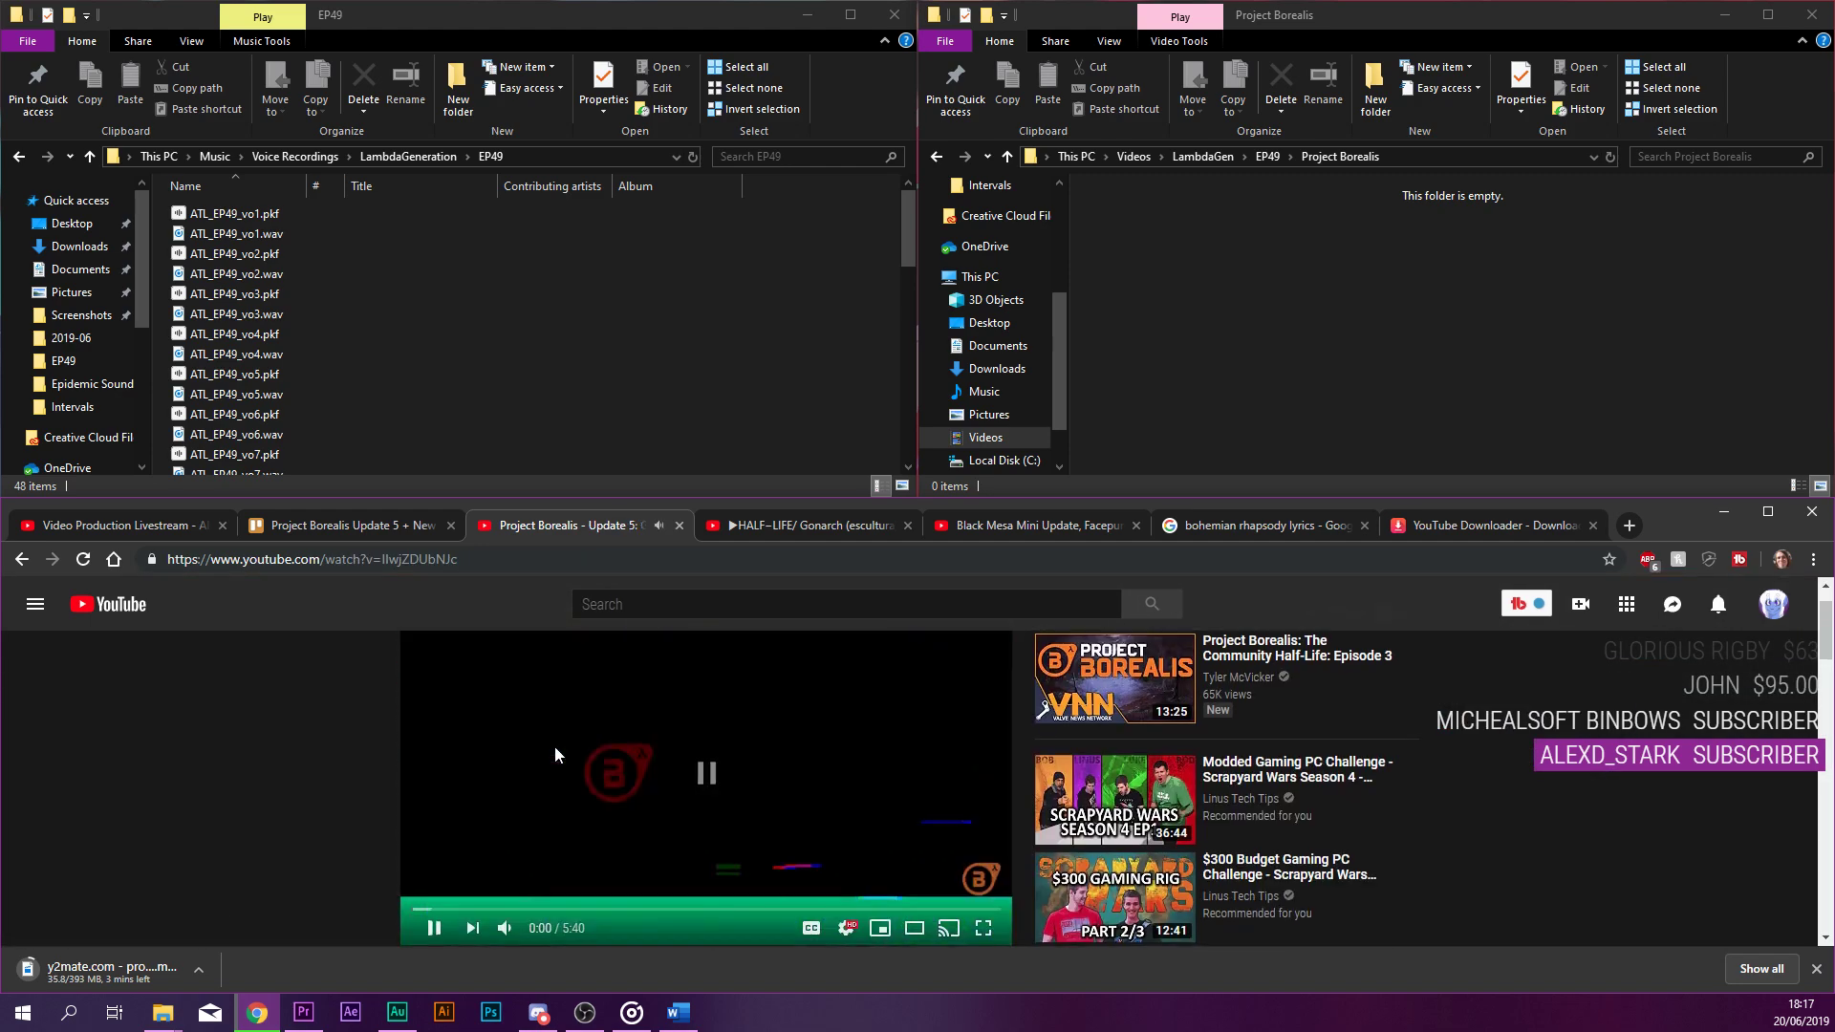
Copy the gameplay showcase video's URL and replace the old link in the y2mate downloader with it.
{"action": "left_click", "coordinate": [506, 558]}
{"action": "right_click", "coordinate": [506, 558]}
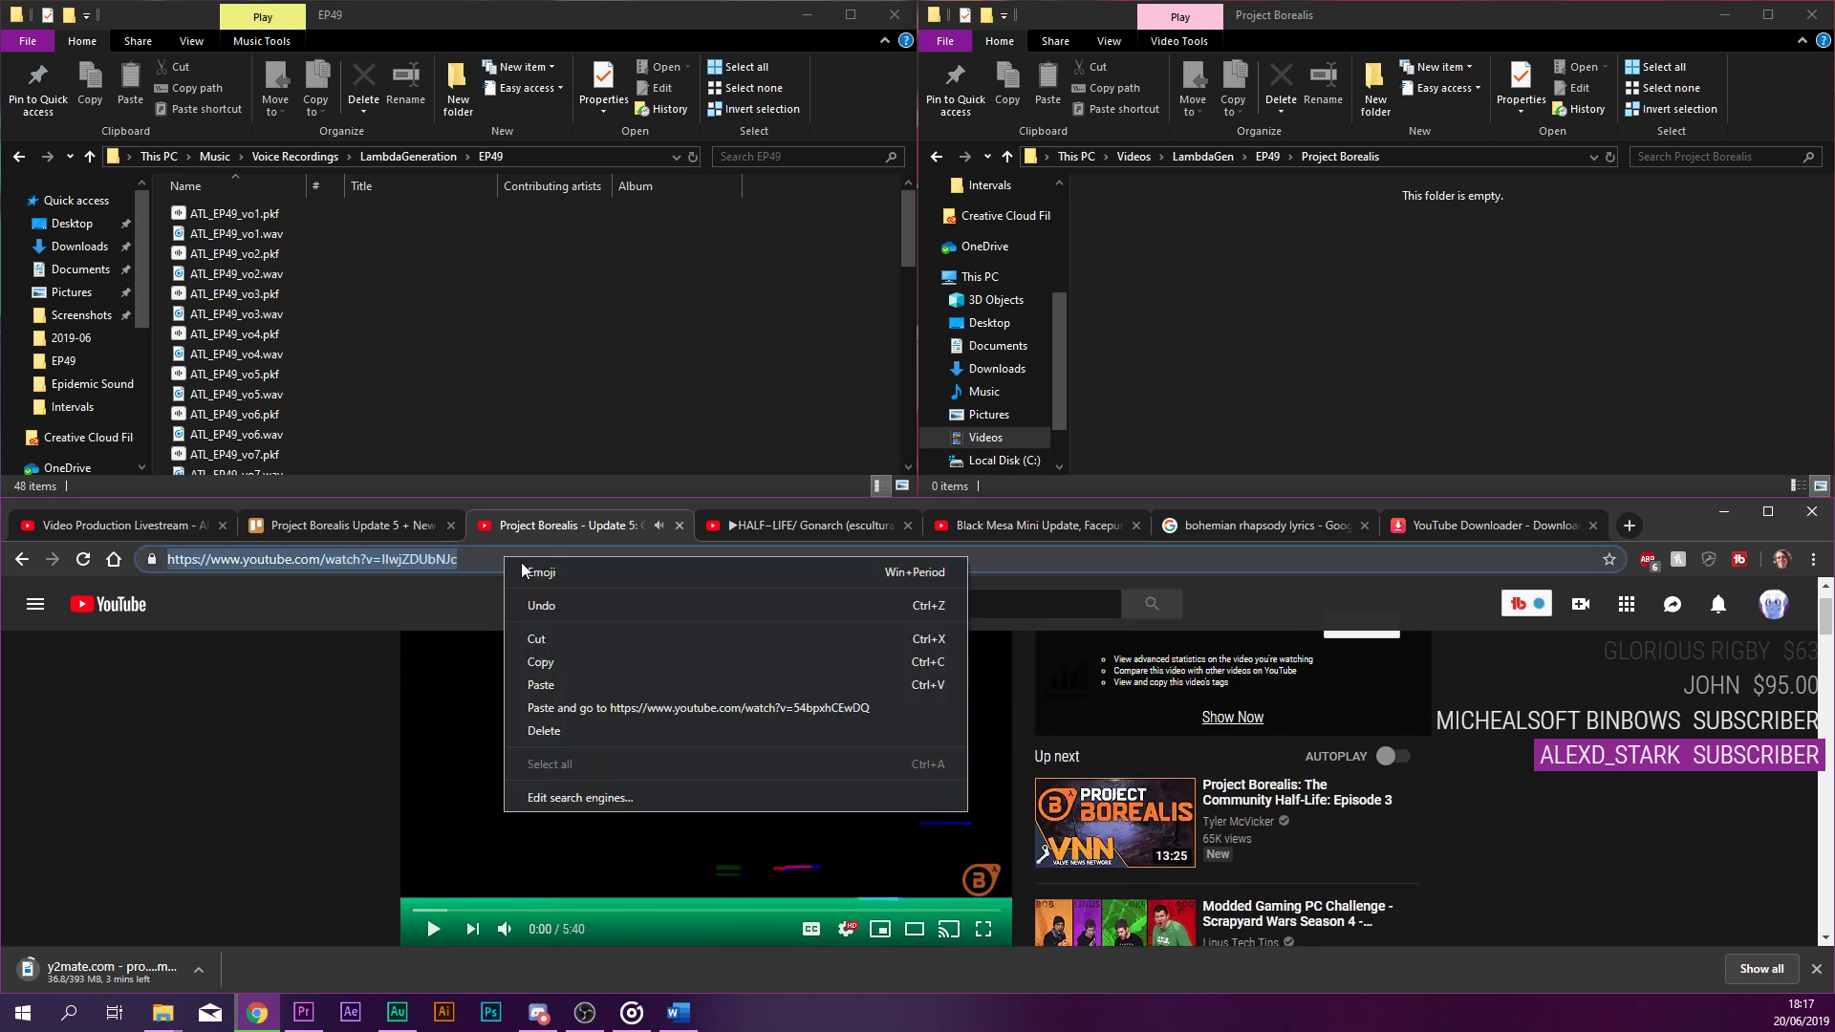
{"action": "left_click", "coordinate": [582, 657]}
{"action": "left_click", "coordinate": [1465, 524]}
{"action": "scroll", "coordinate": [937, 652], "scroll_direction": "up", "scroll_amount": 3}
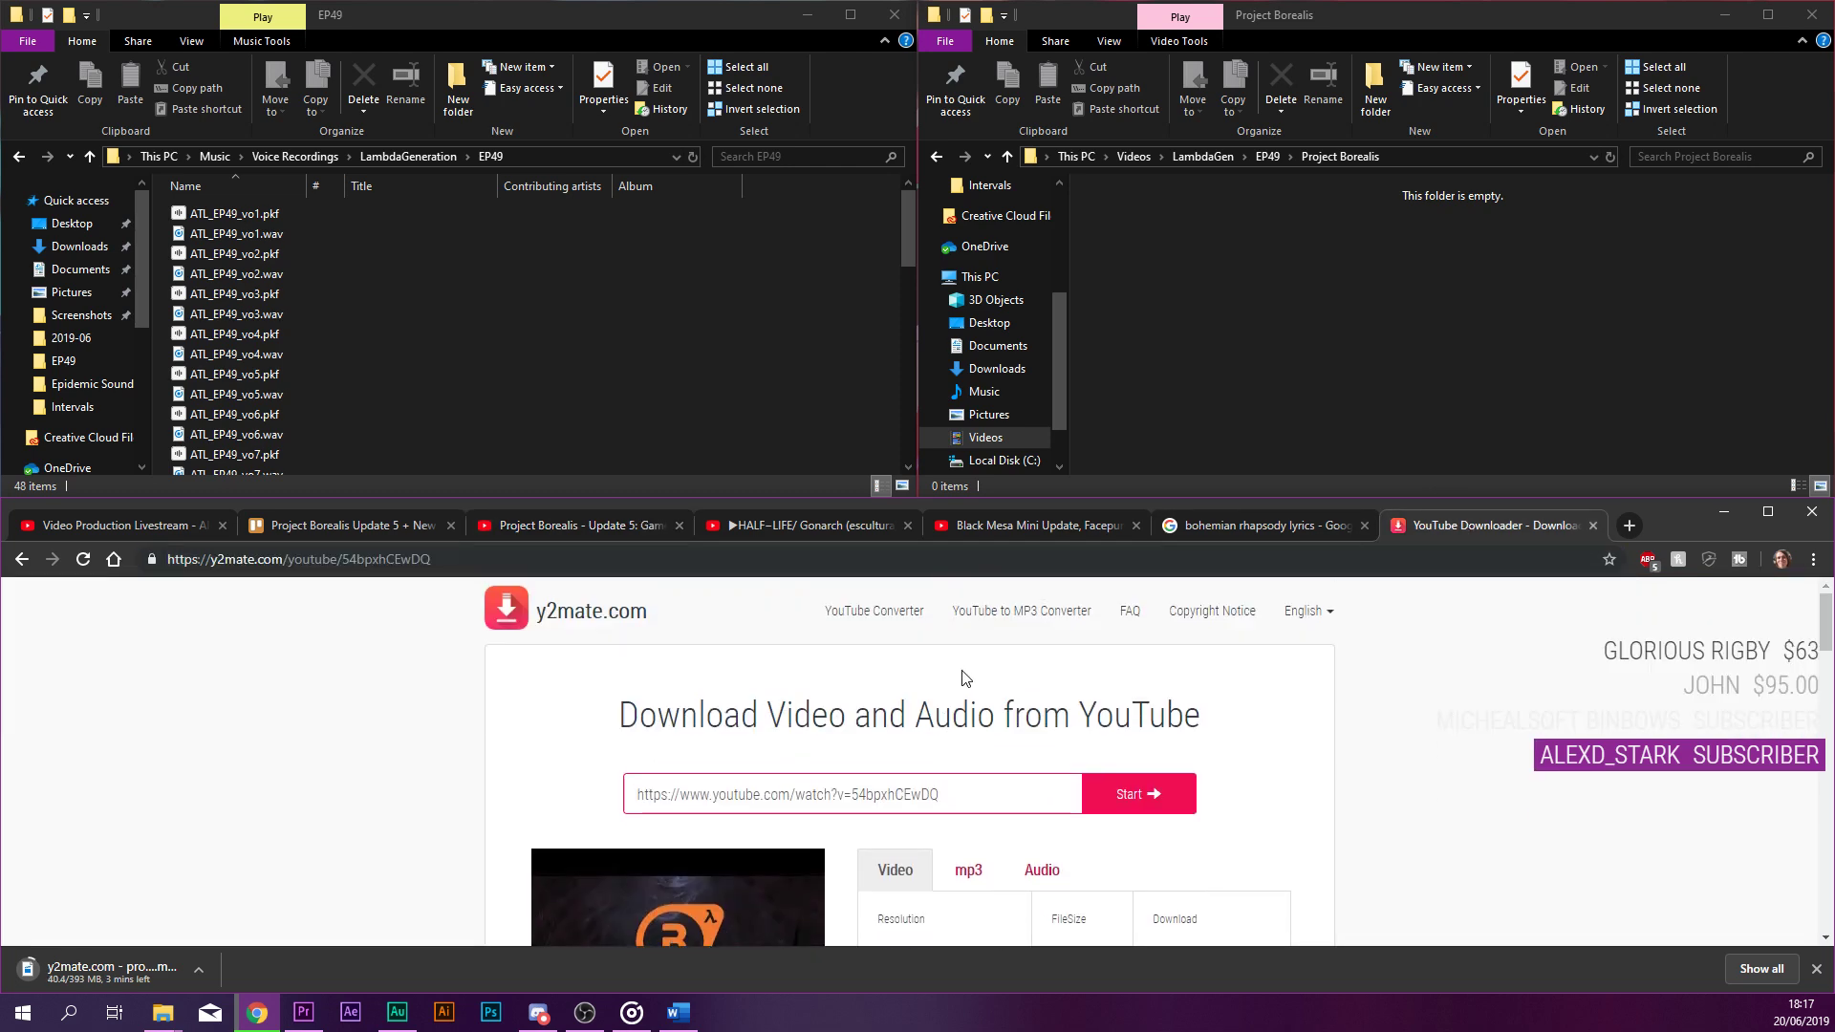
{"action": "left_click", "coordinate": [1026, 792]}
{"action": "left_click", "coordinate": [1606, 526]}
{"action": "left_click", "coordinate": [829, 792]}
{"action": "double_click", "coordinate": [923, 793]}
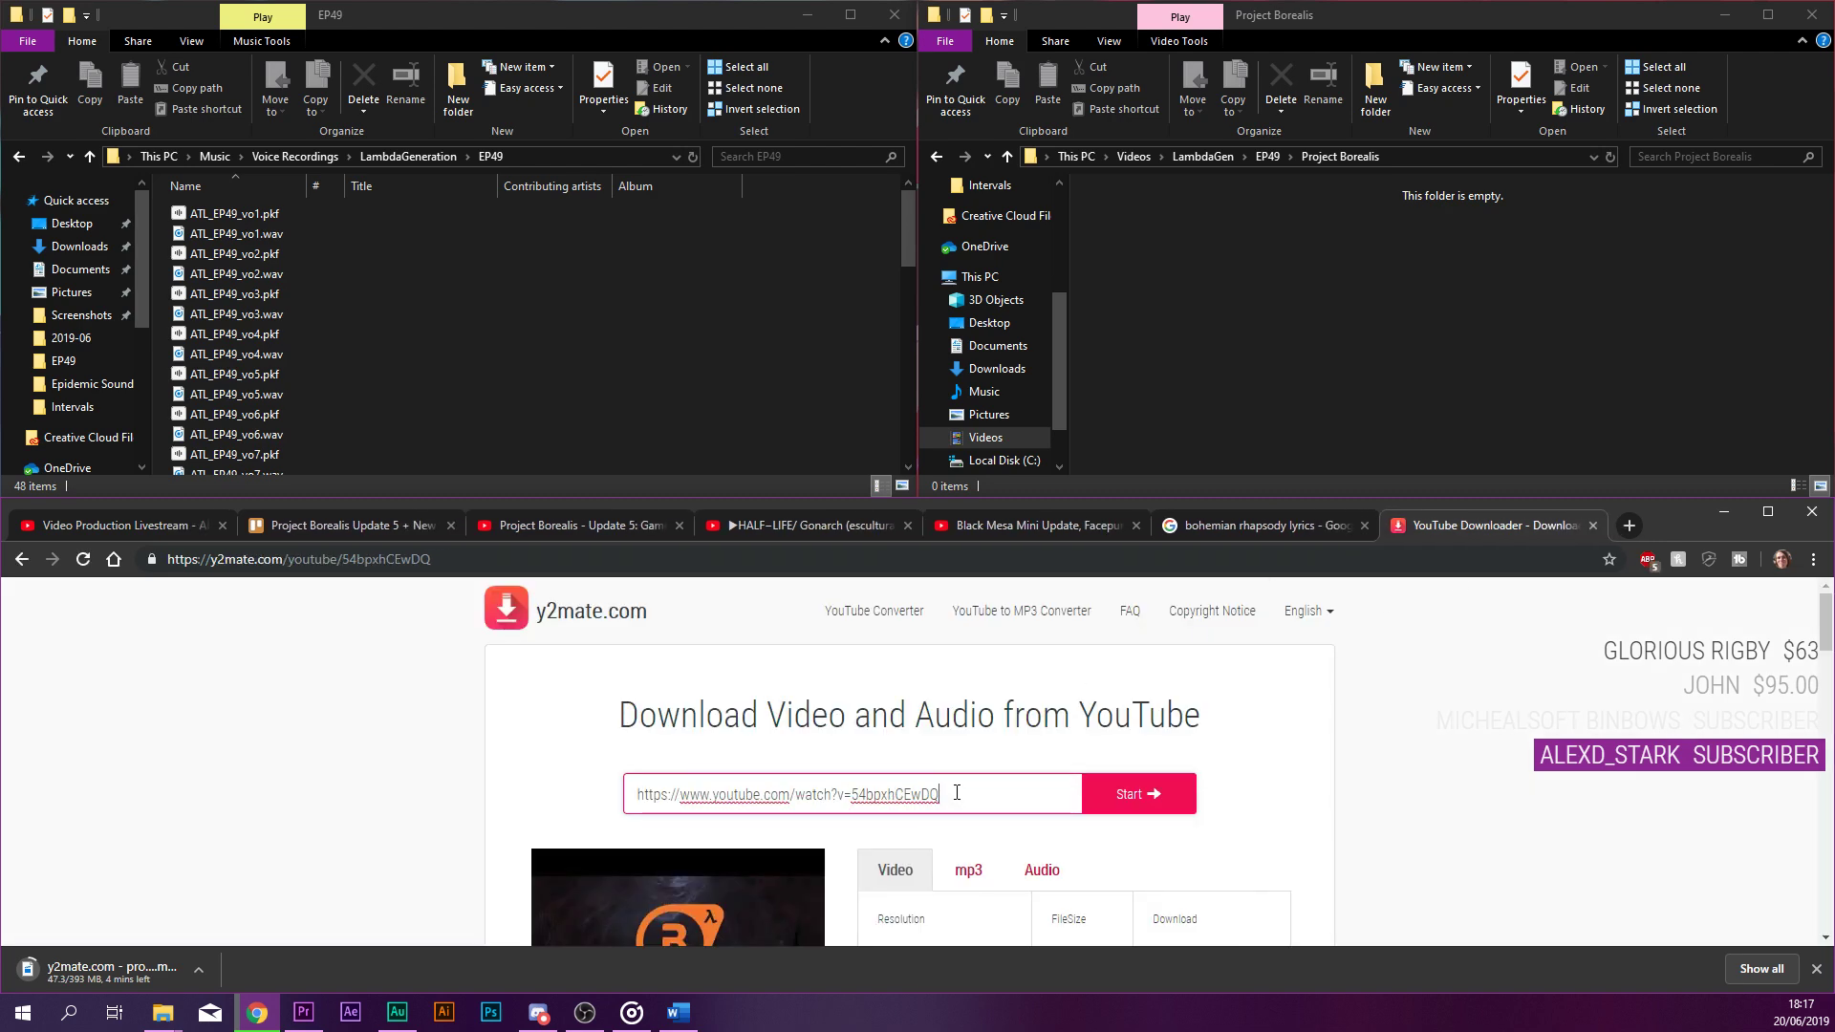
{"action": "triple_click", "coordinate": [924, 792]}
{"action": "right_click", "coordinate": [954, 795]}
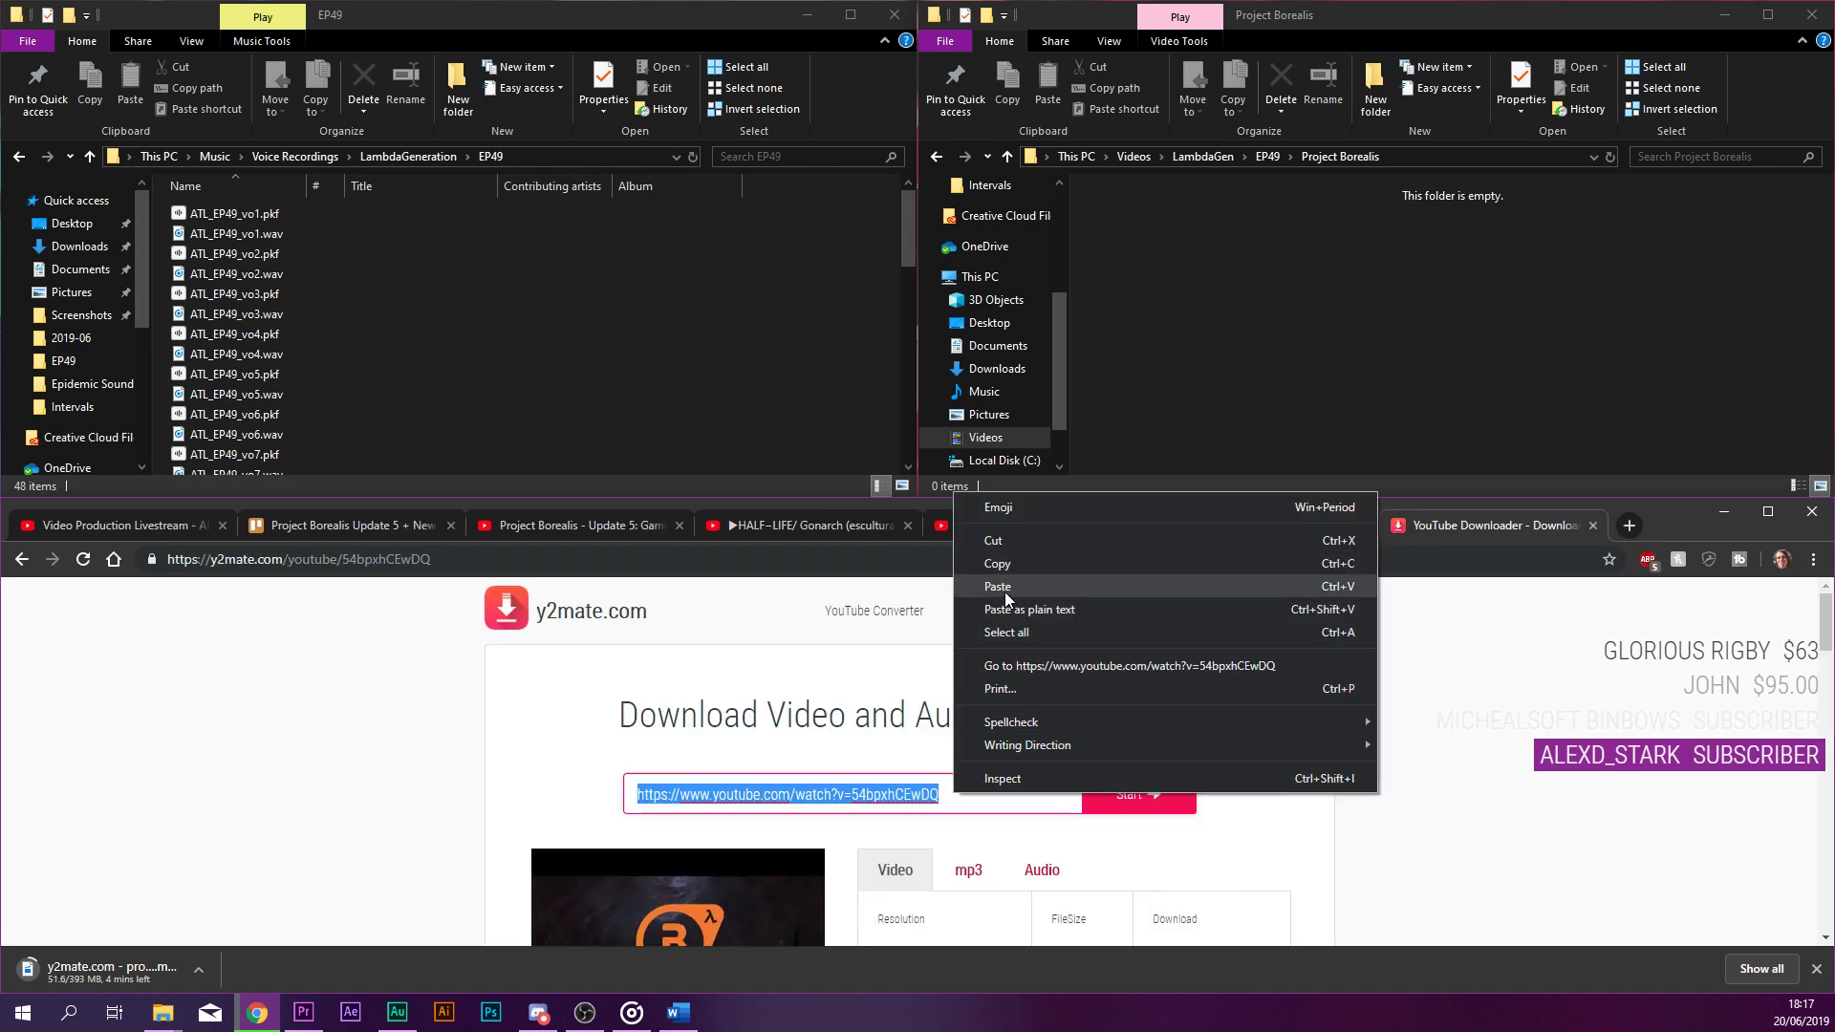
{"action": "left_click", "coordinate": [999, 586]}
Download the Update 5: Gameplay showcase video as 1080p mp4 and dismiss the download dialog.
{"action": "scroll", "coordinate": [1015, 735], "scroll_direction": "down", "scroll_amount": 2}
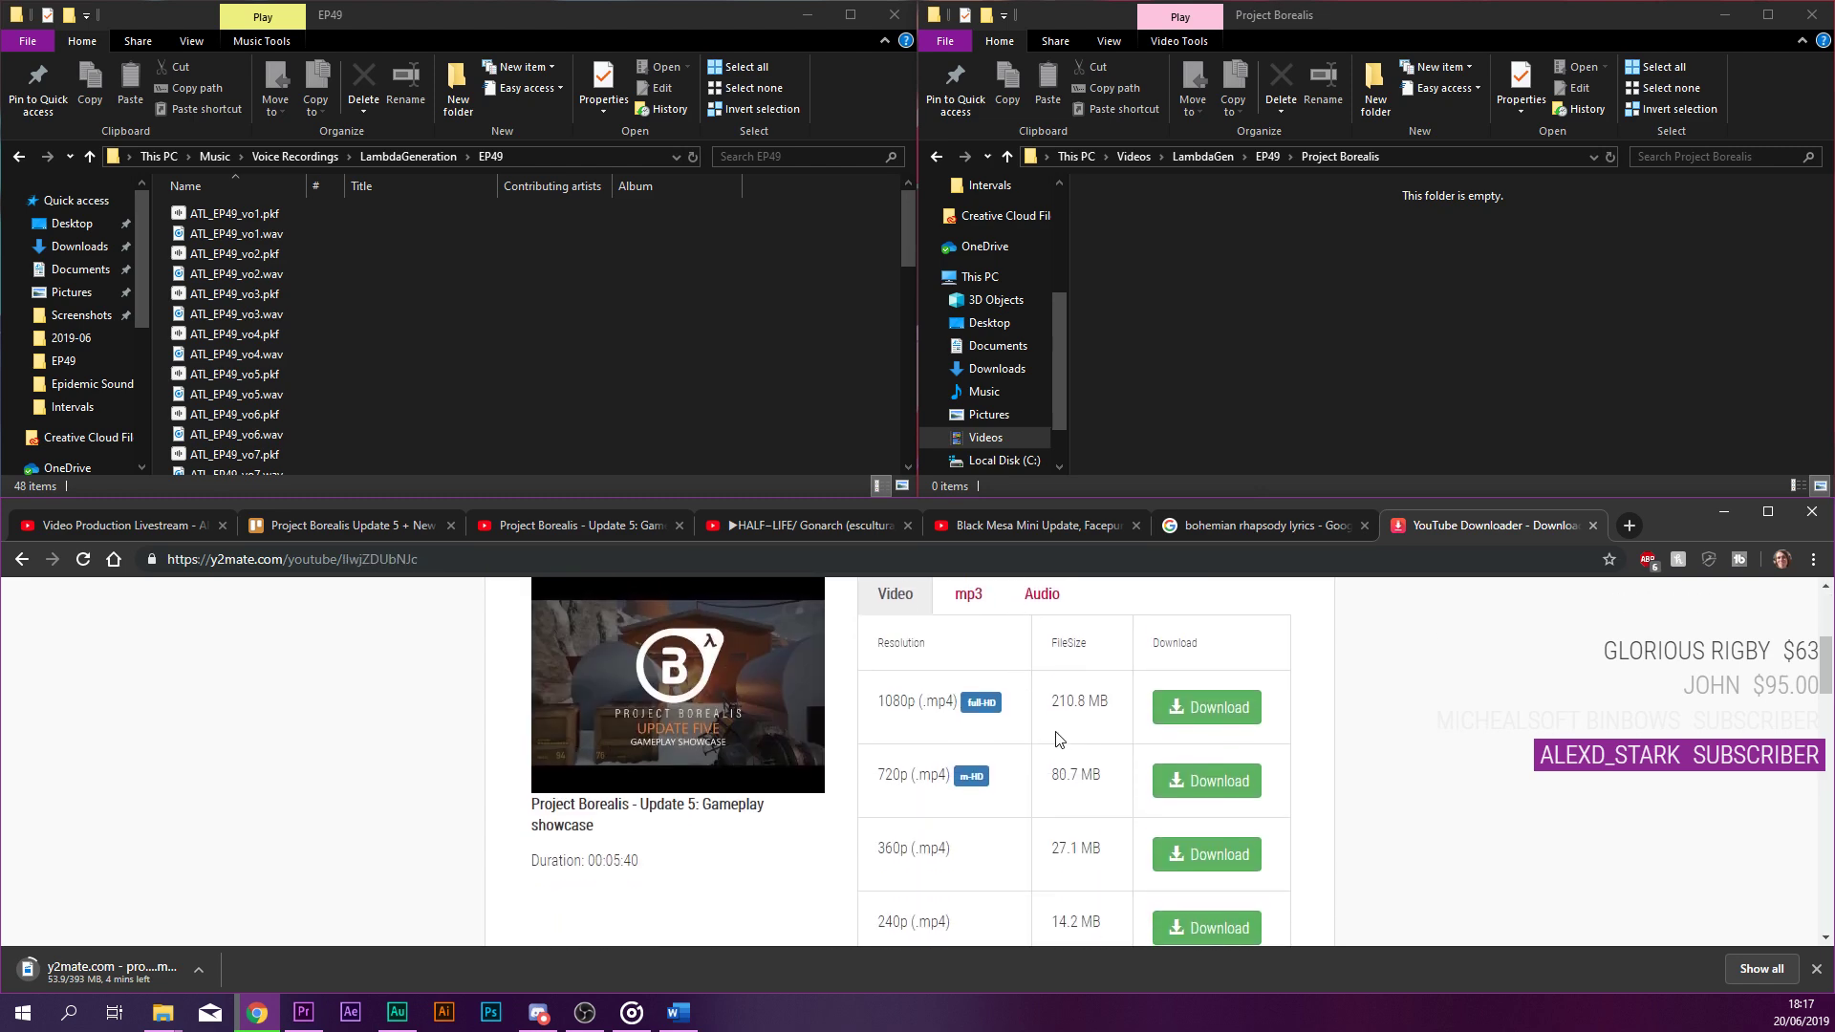
{"action": "left_click", "coordinate": [1186, 712]}
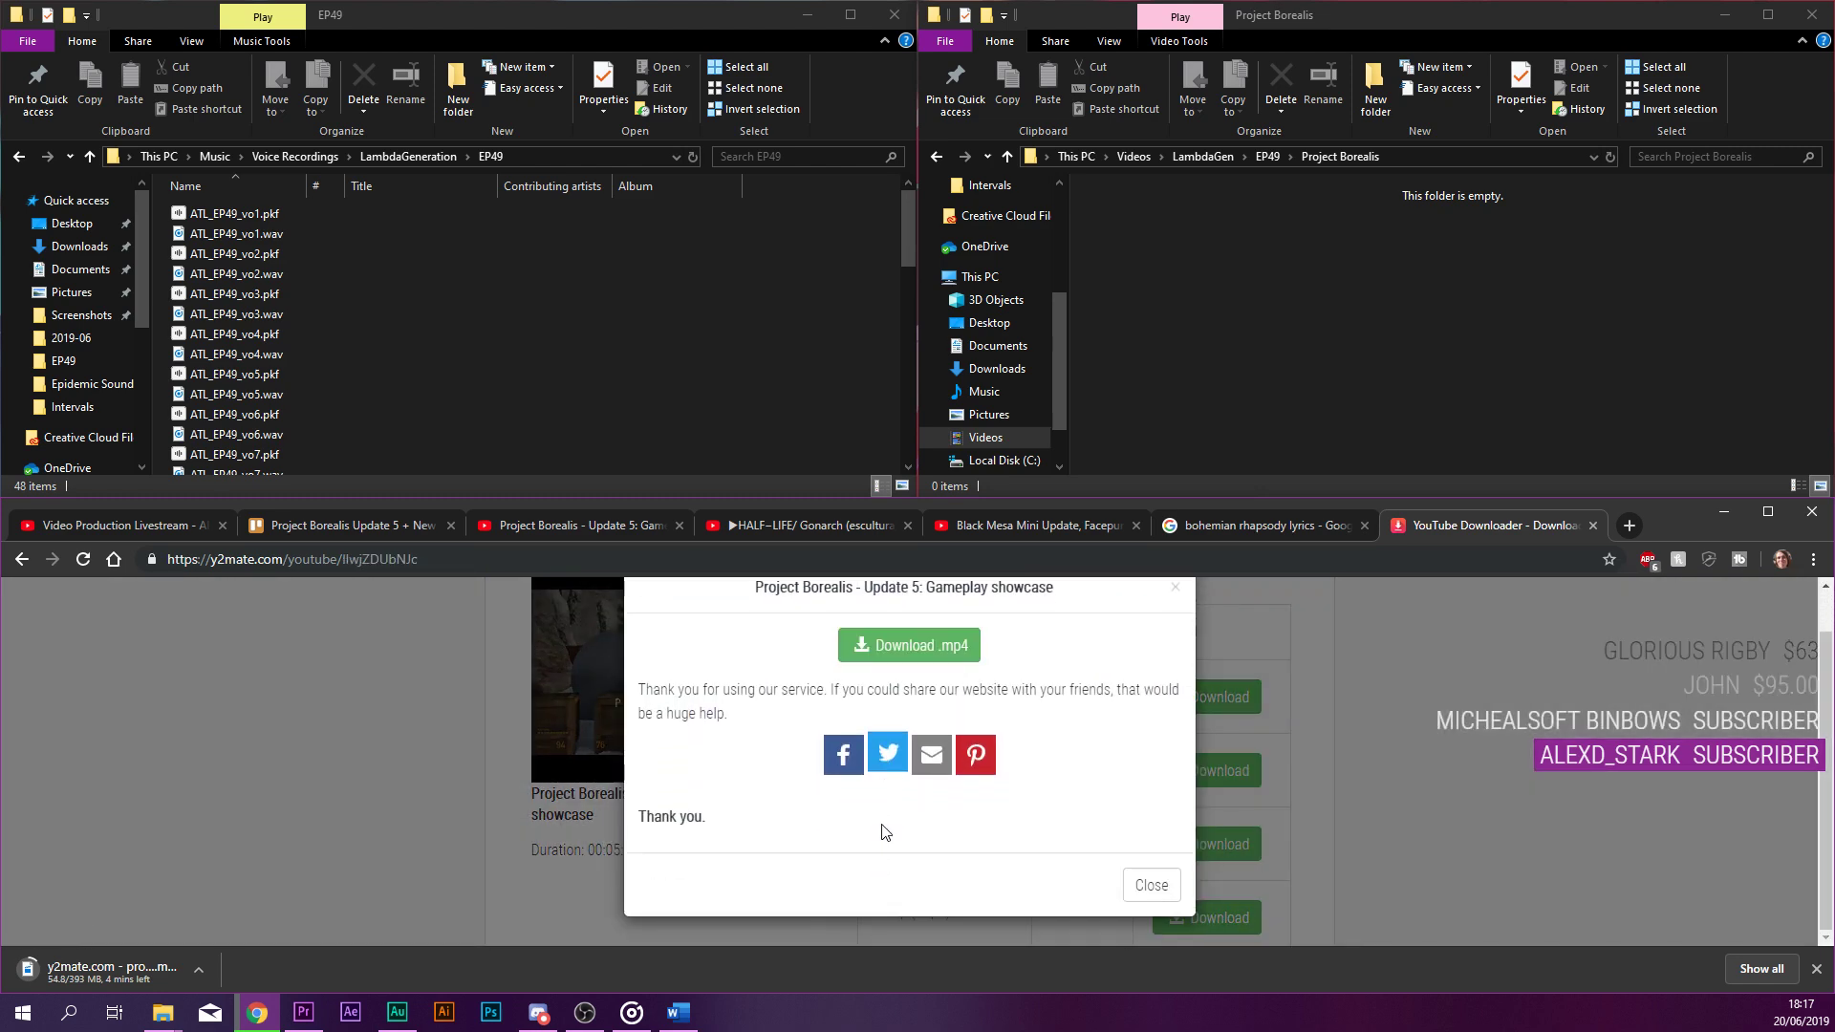
{"action": "left_click", "coordinate": [904, 650]}
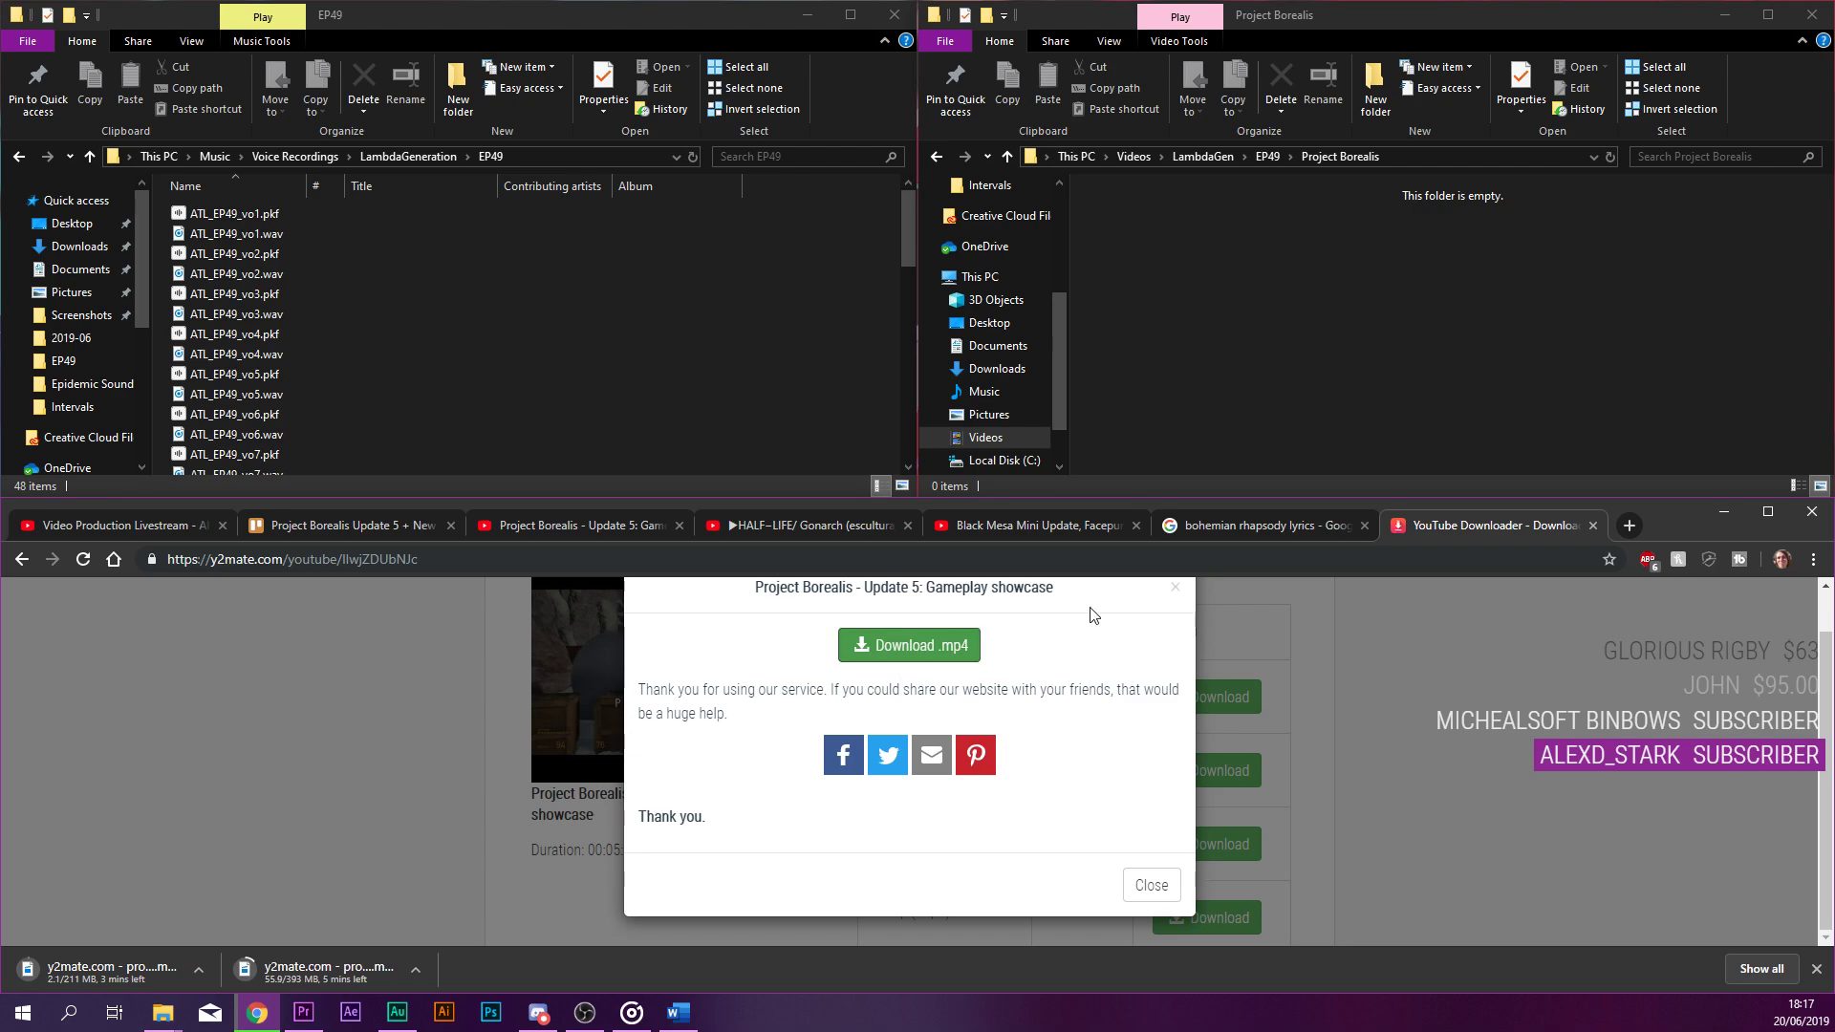
{"action": "left_click", "coordinate": [1175, 586]}
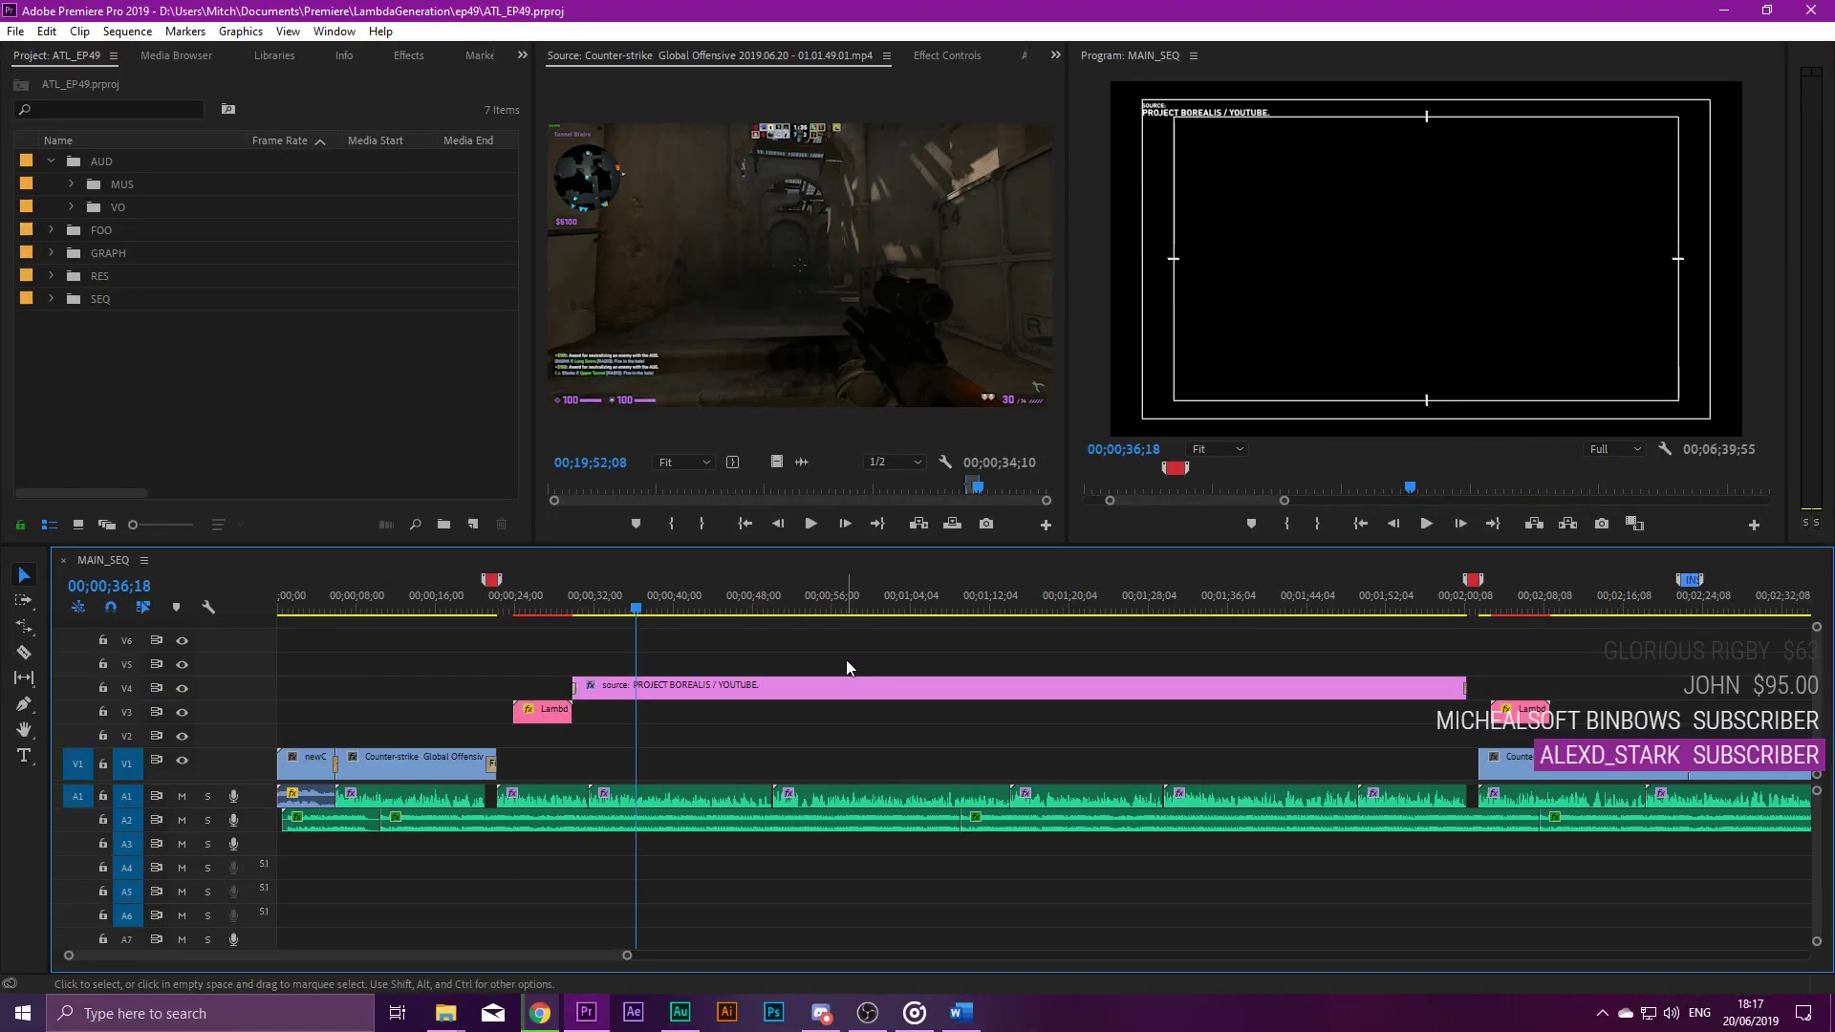
Switch to Premiere Pro, show more of the MAIN_SEQ timeline and move the playhead to 00;01;55;30.
{"action": "key", "text": "minus"}
{"action": "key", "text": "minus"}
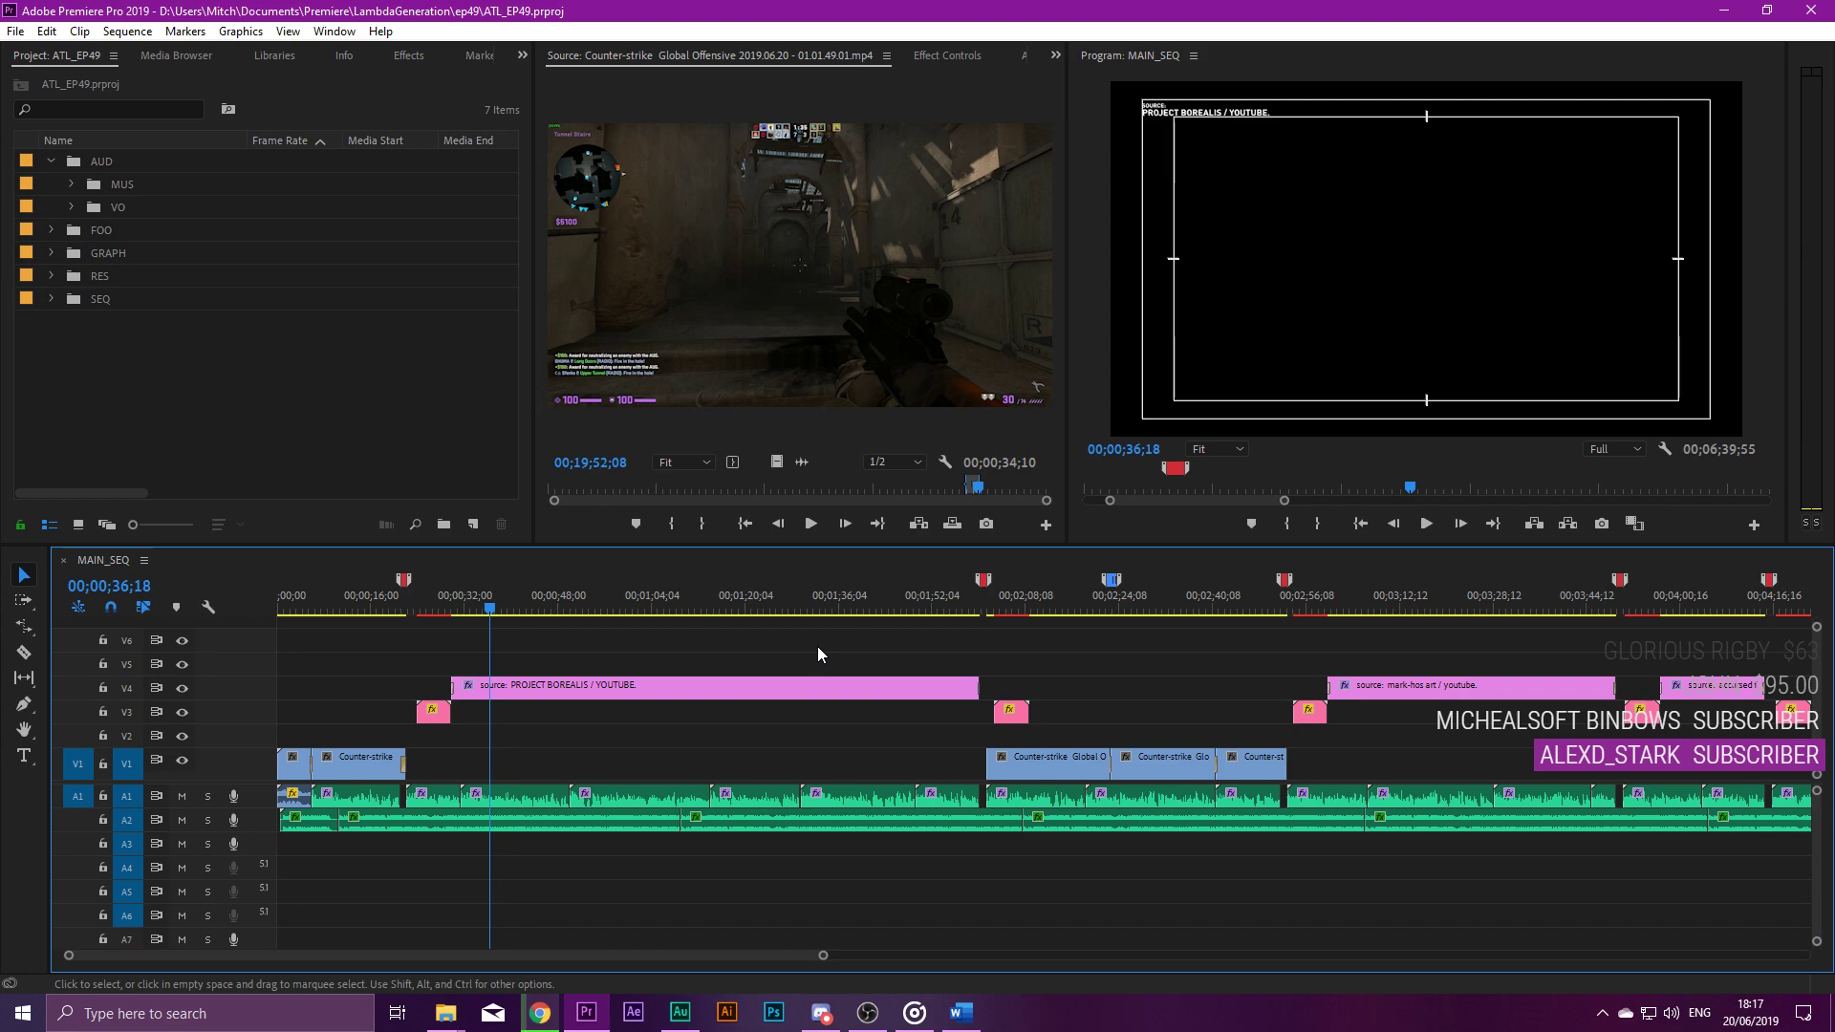
{"action": "scroll", "coordinate": [790, 645], "scroll_direction": "down", "scroll_amount": 3}
{"action": "scroll", "coordinate": [757, 617], "scroll_direction": "up", "scroll_amount": 3}
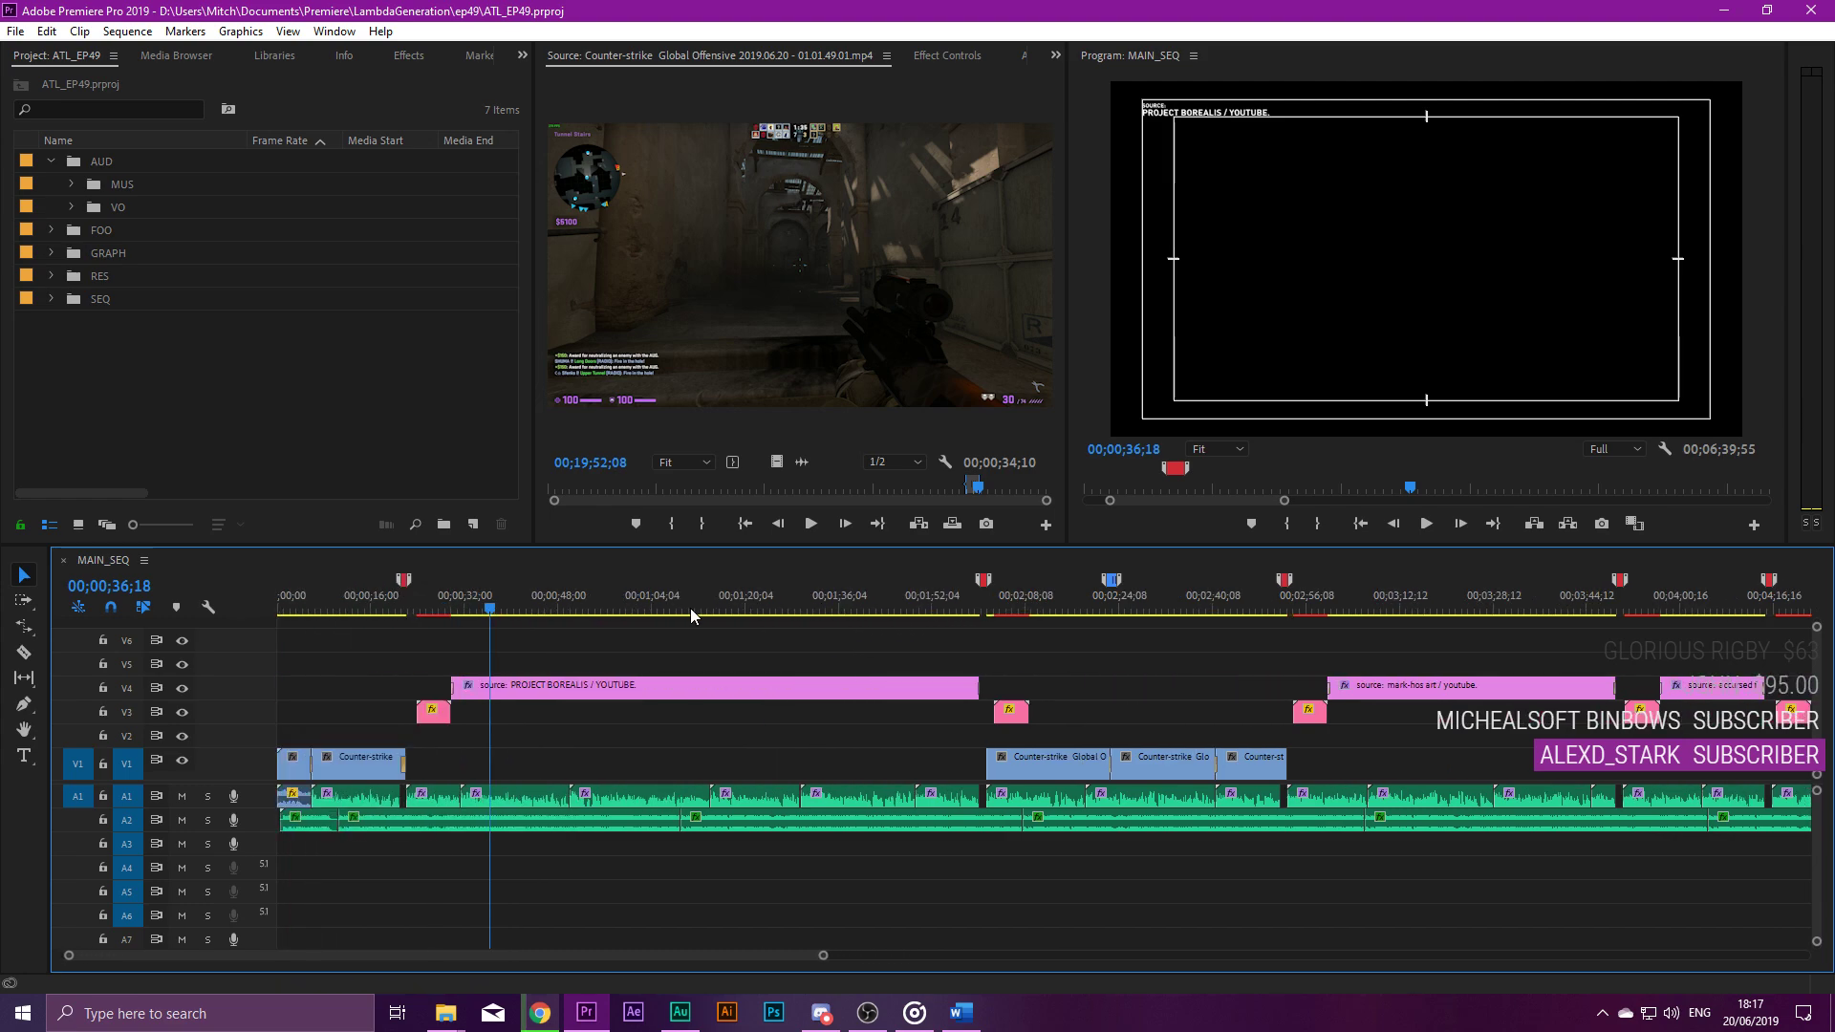
{"action": "left_click_drag", "start_coordinate": [1009, 605], "coordinate": [955, 610]}
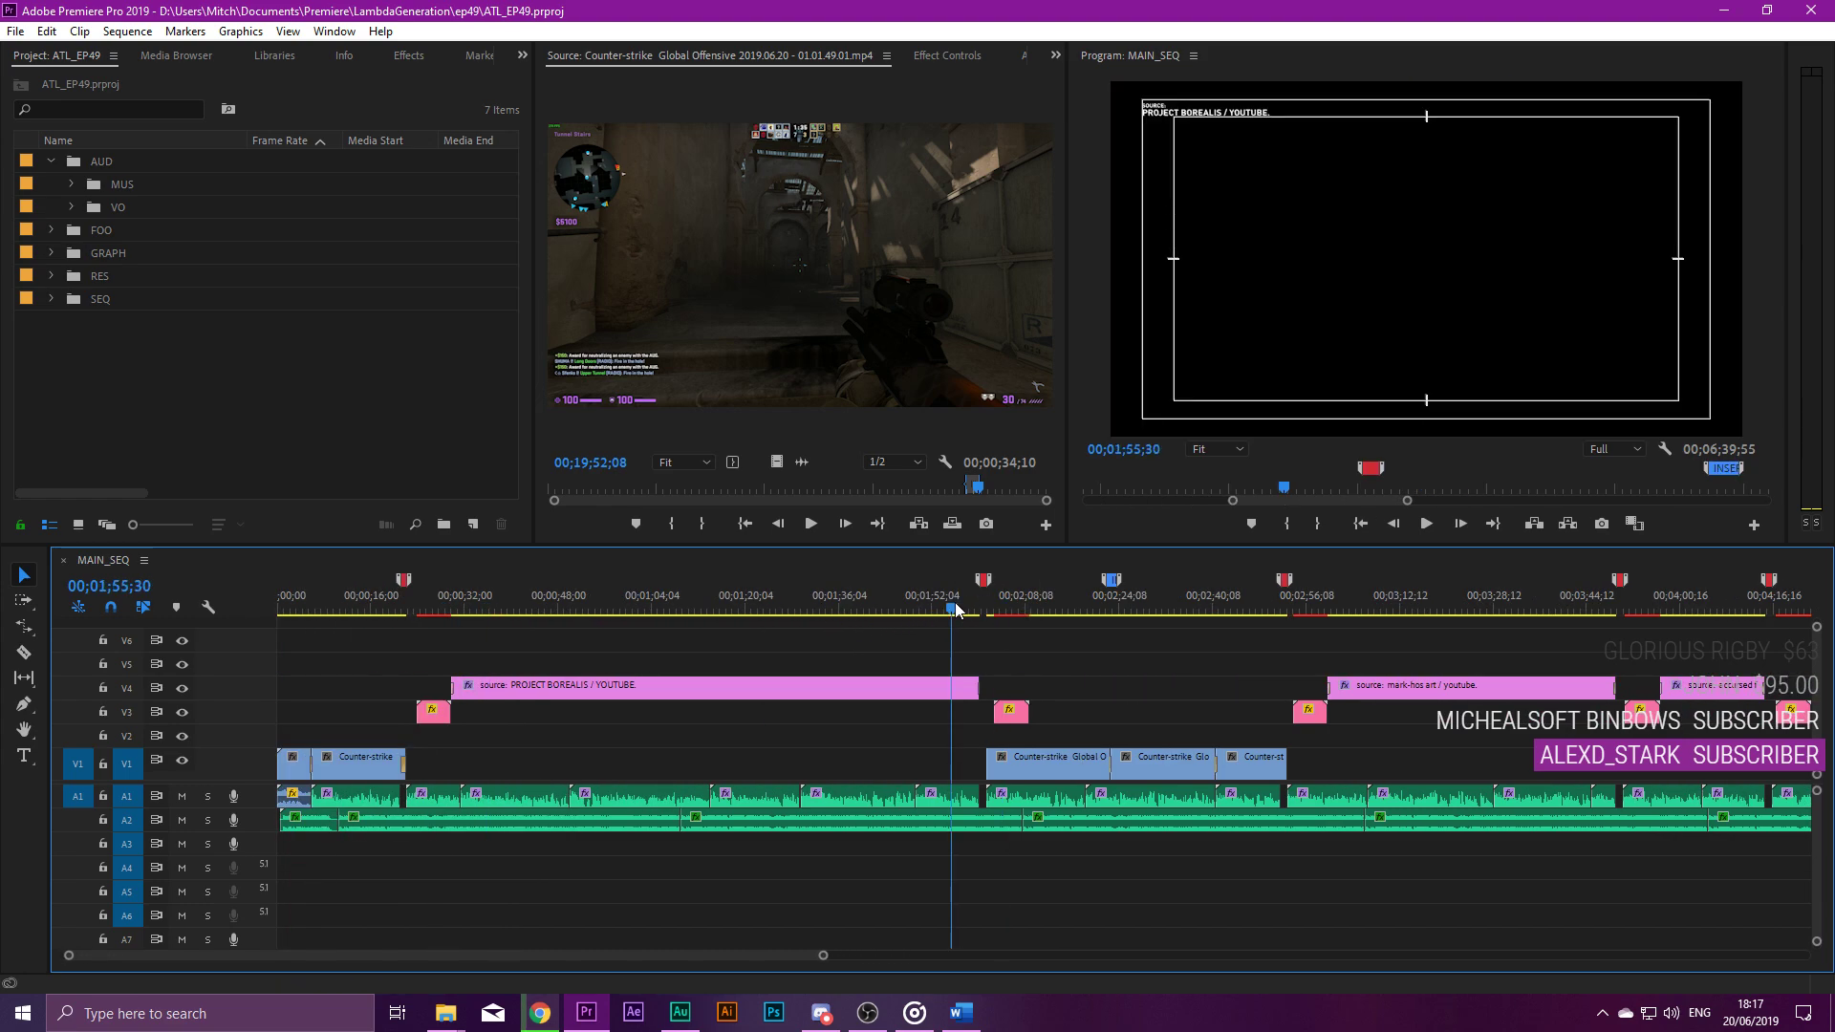
Scrub MAIN_SEQ from the end of the Counter-Strike footage through the Mark-Hos Art subject card to identify the section needing footage.
{"action": "key", "text": "minus"}
{"action": "left_click_drag", "start_coordinate": [797, 610], "coordinate": [803, 617]}
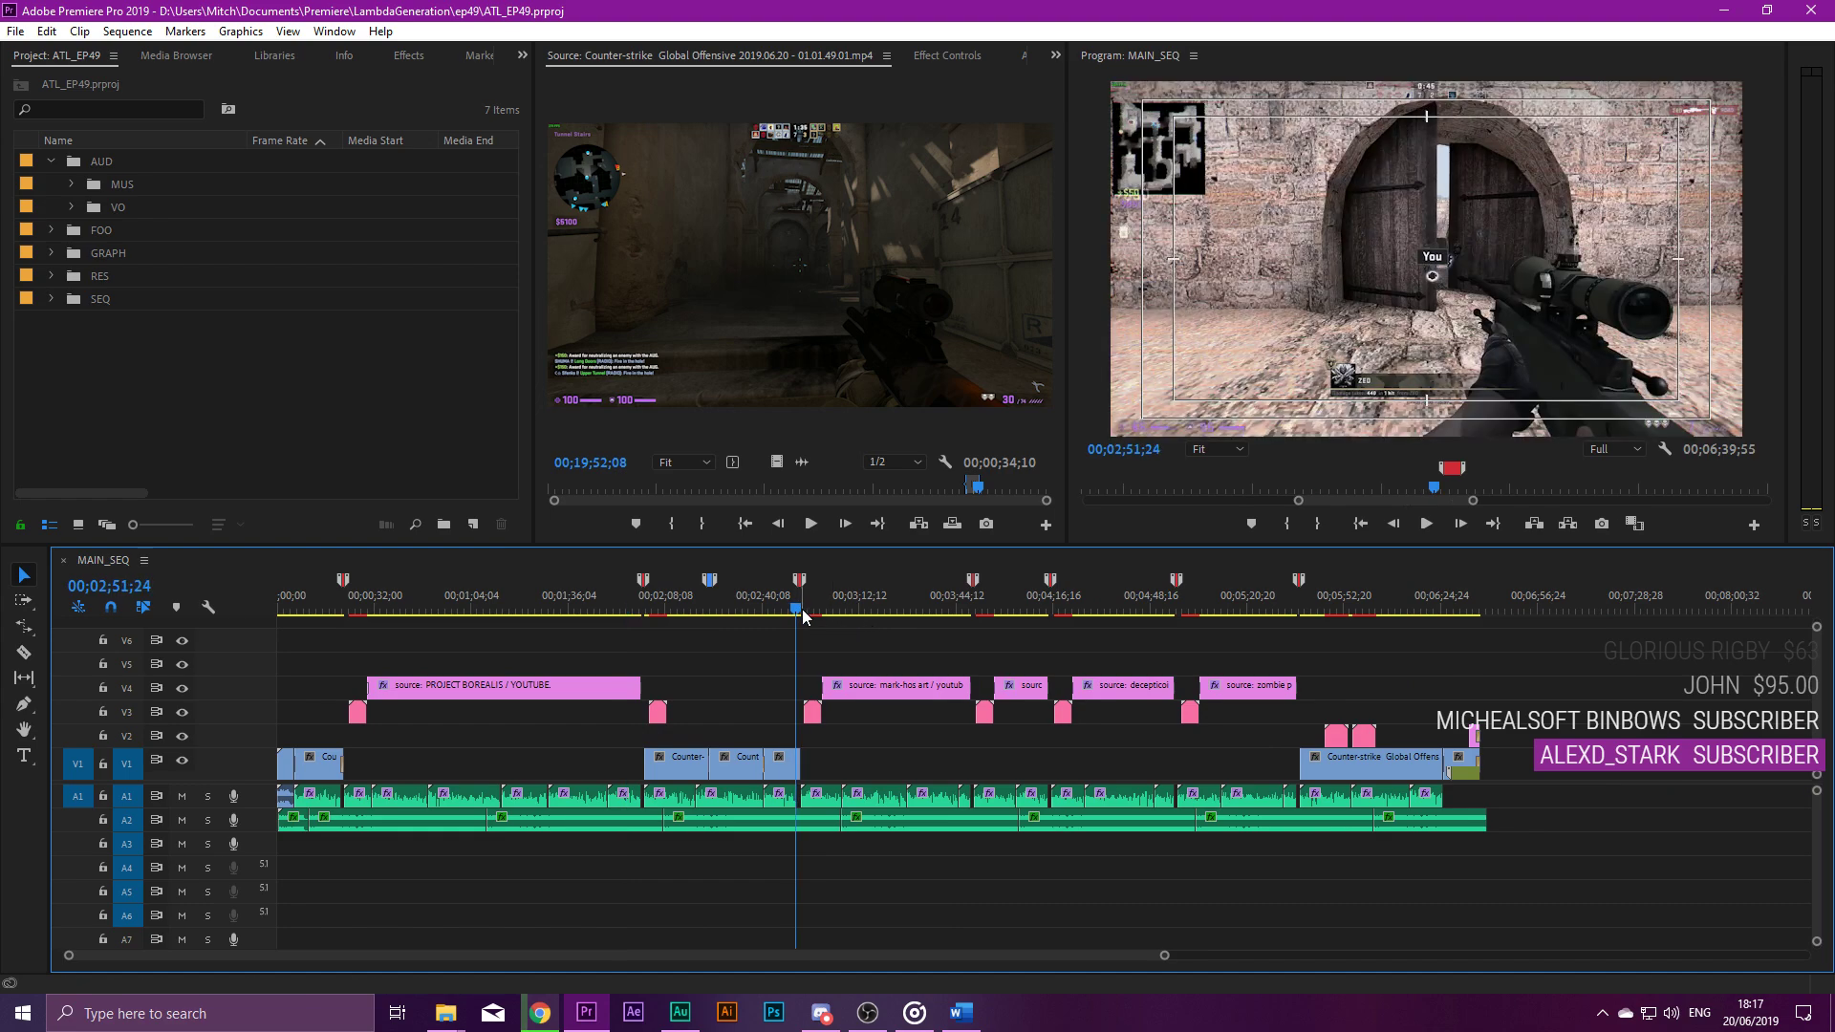
{"action": "key", "text": "equal"}
{"action": "key", "text": "equal"}
{"action": "key", "text": "equal"}
{"action": "key", "text": "equal"}
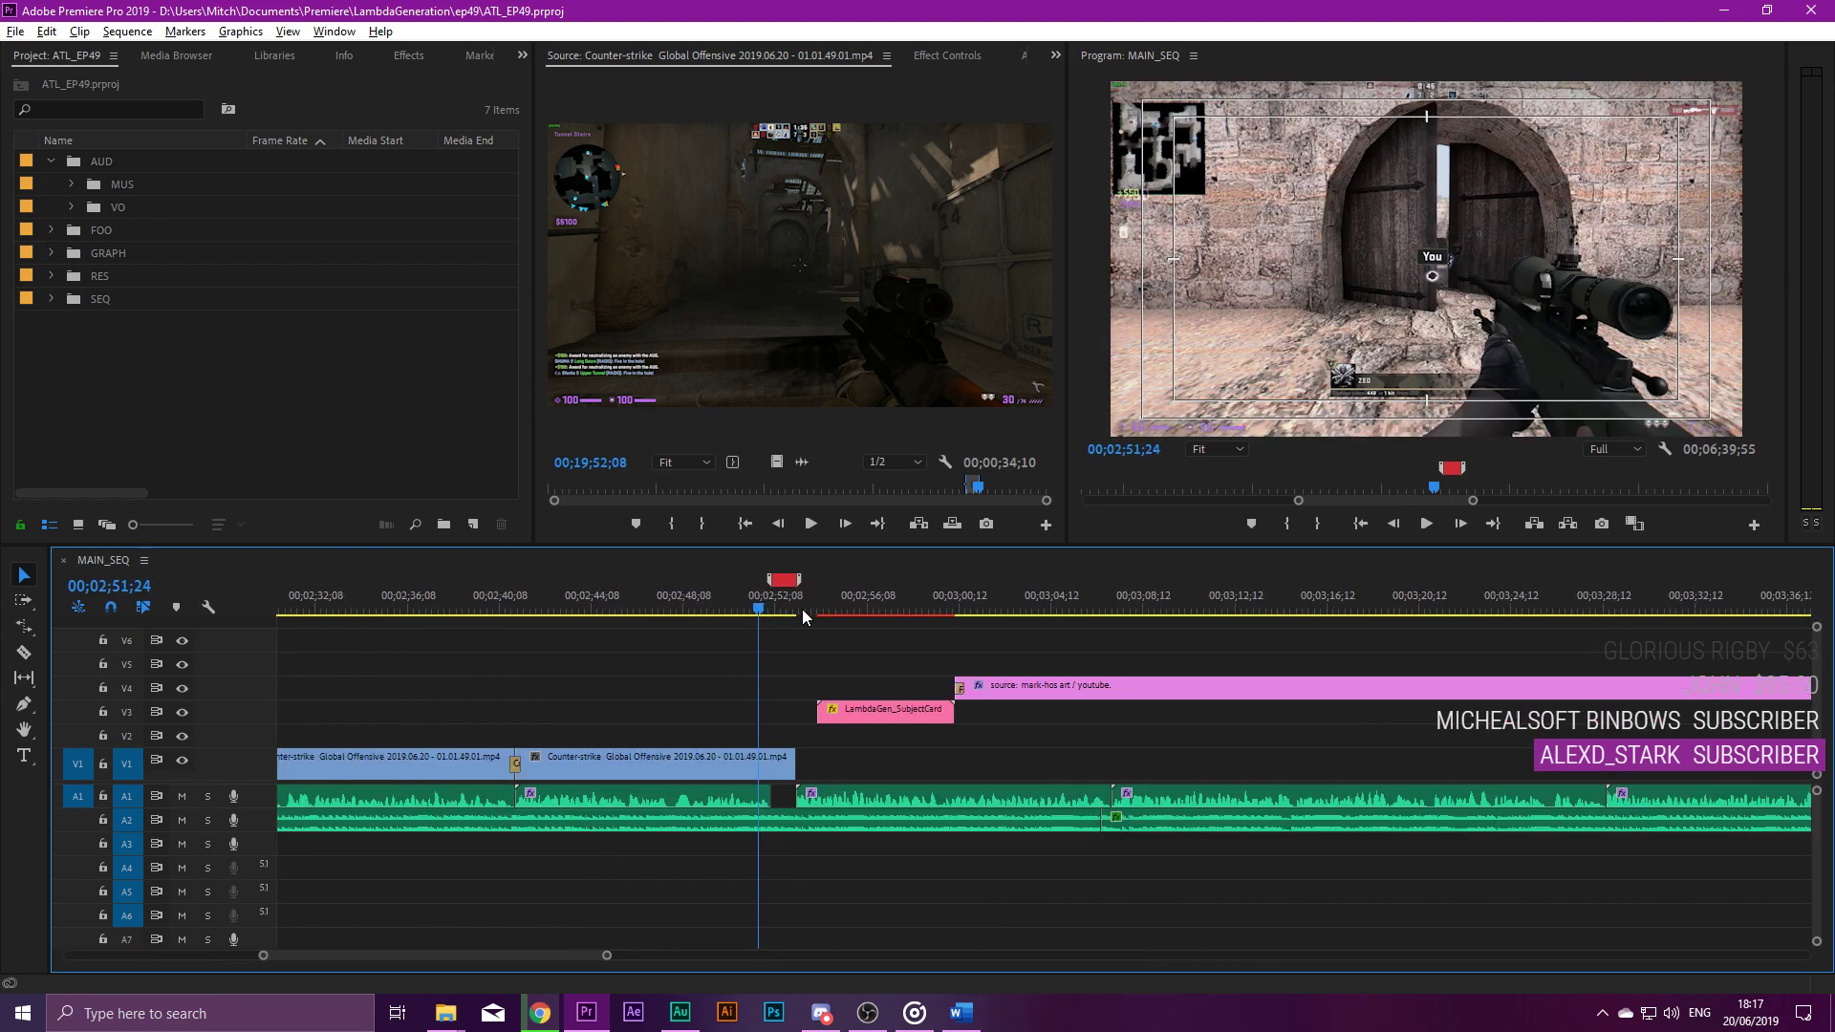
{"action": "left_click_drag", "start_coordinate": [783, 610], "coordinate": [798, 600]}
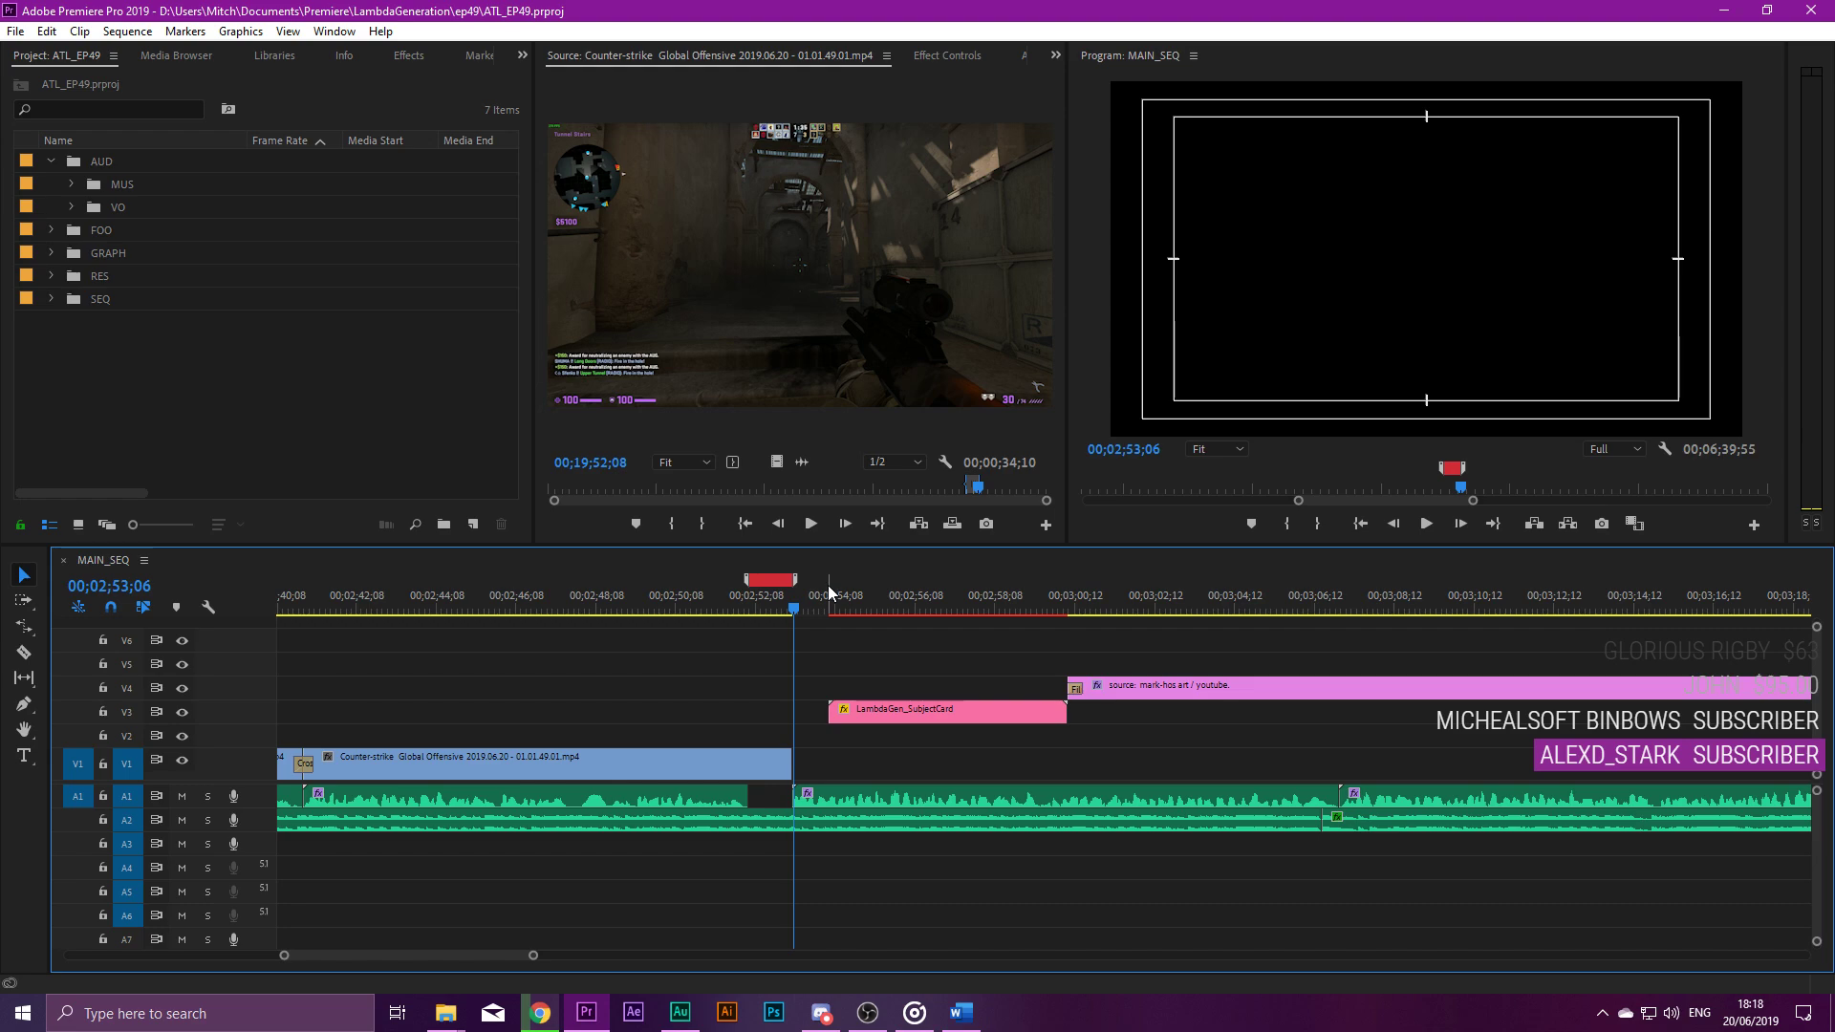
{"action": "left_click", "coordinate": [832, 594]}
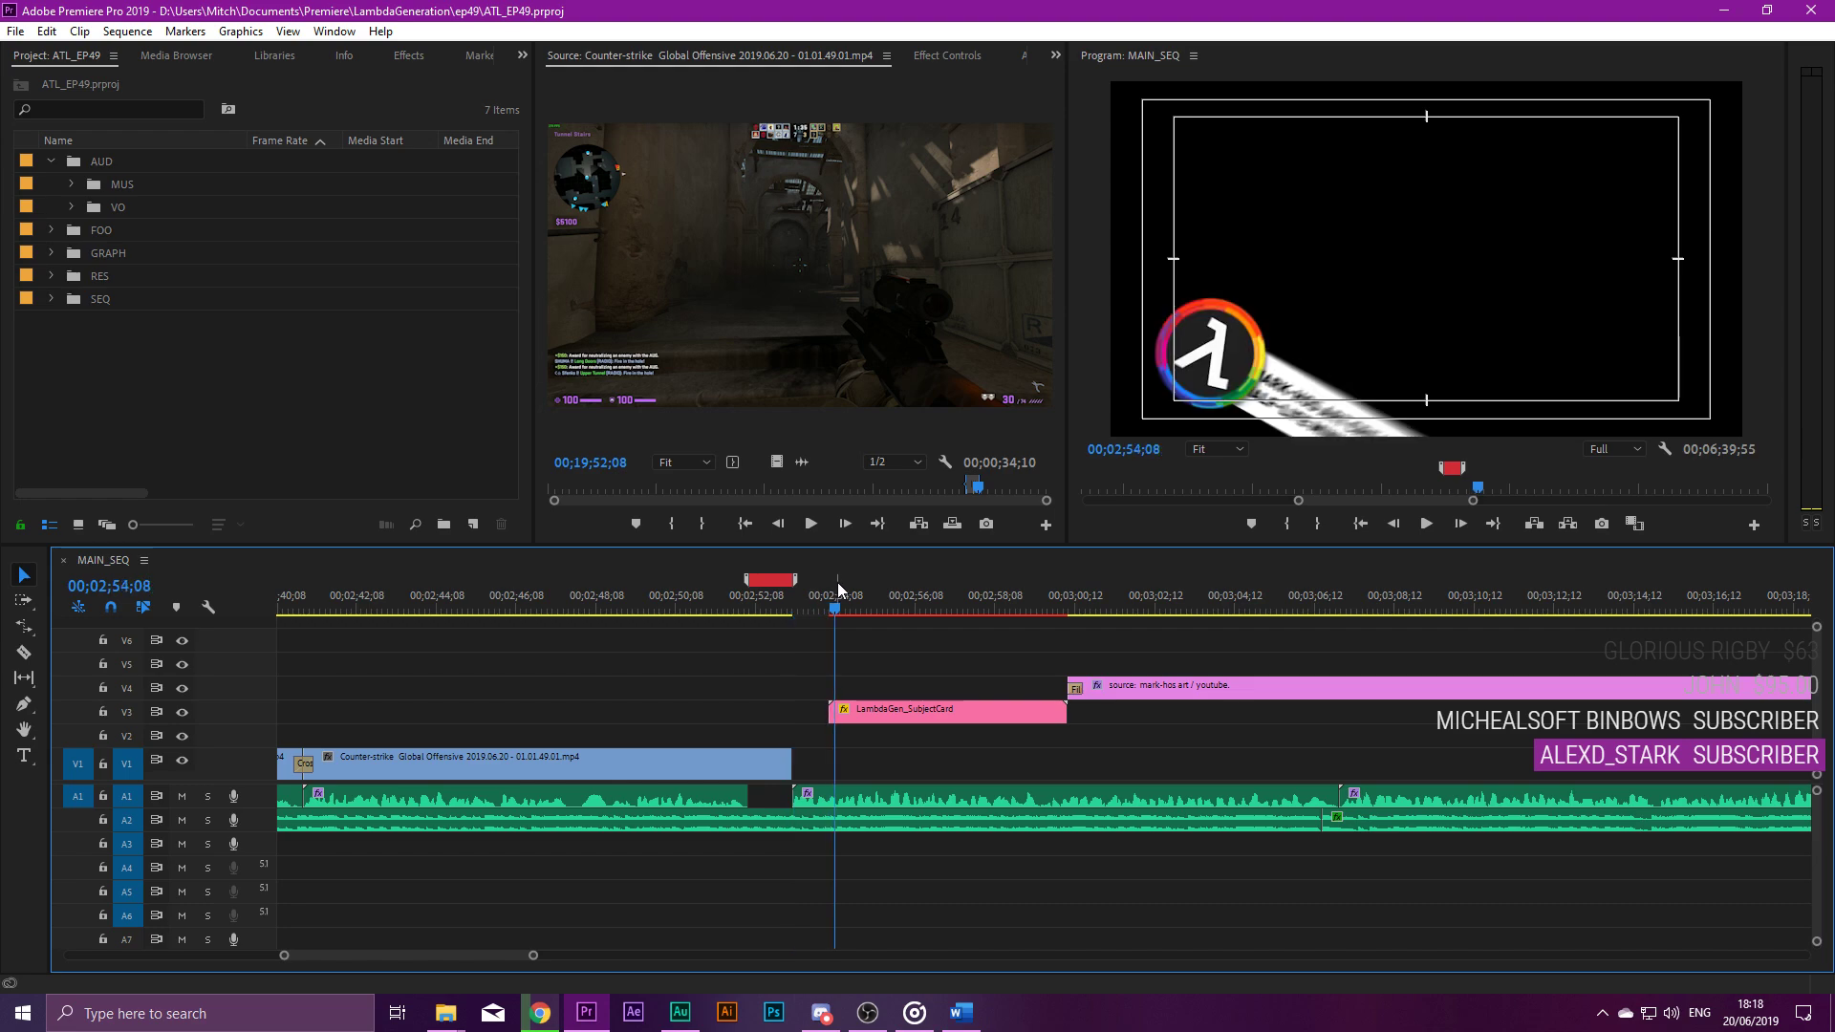
{"action": "left_click_drag", "start_coordinate": [950, 594], "coordinate": [978, 594]}
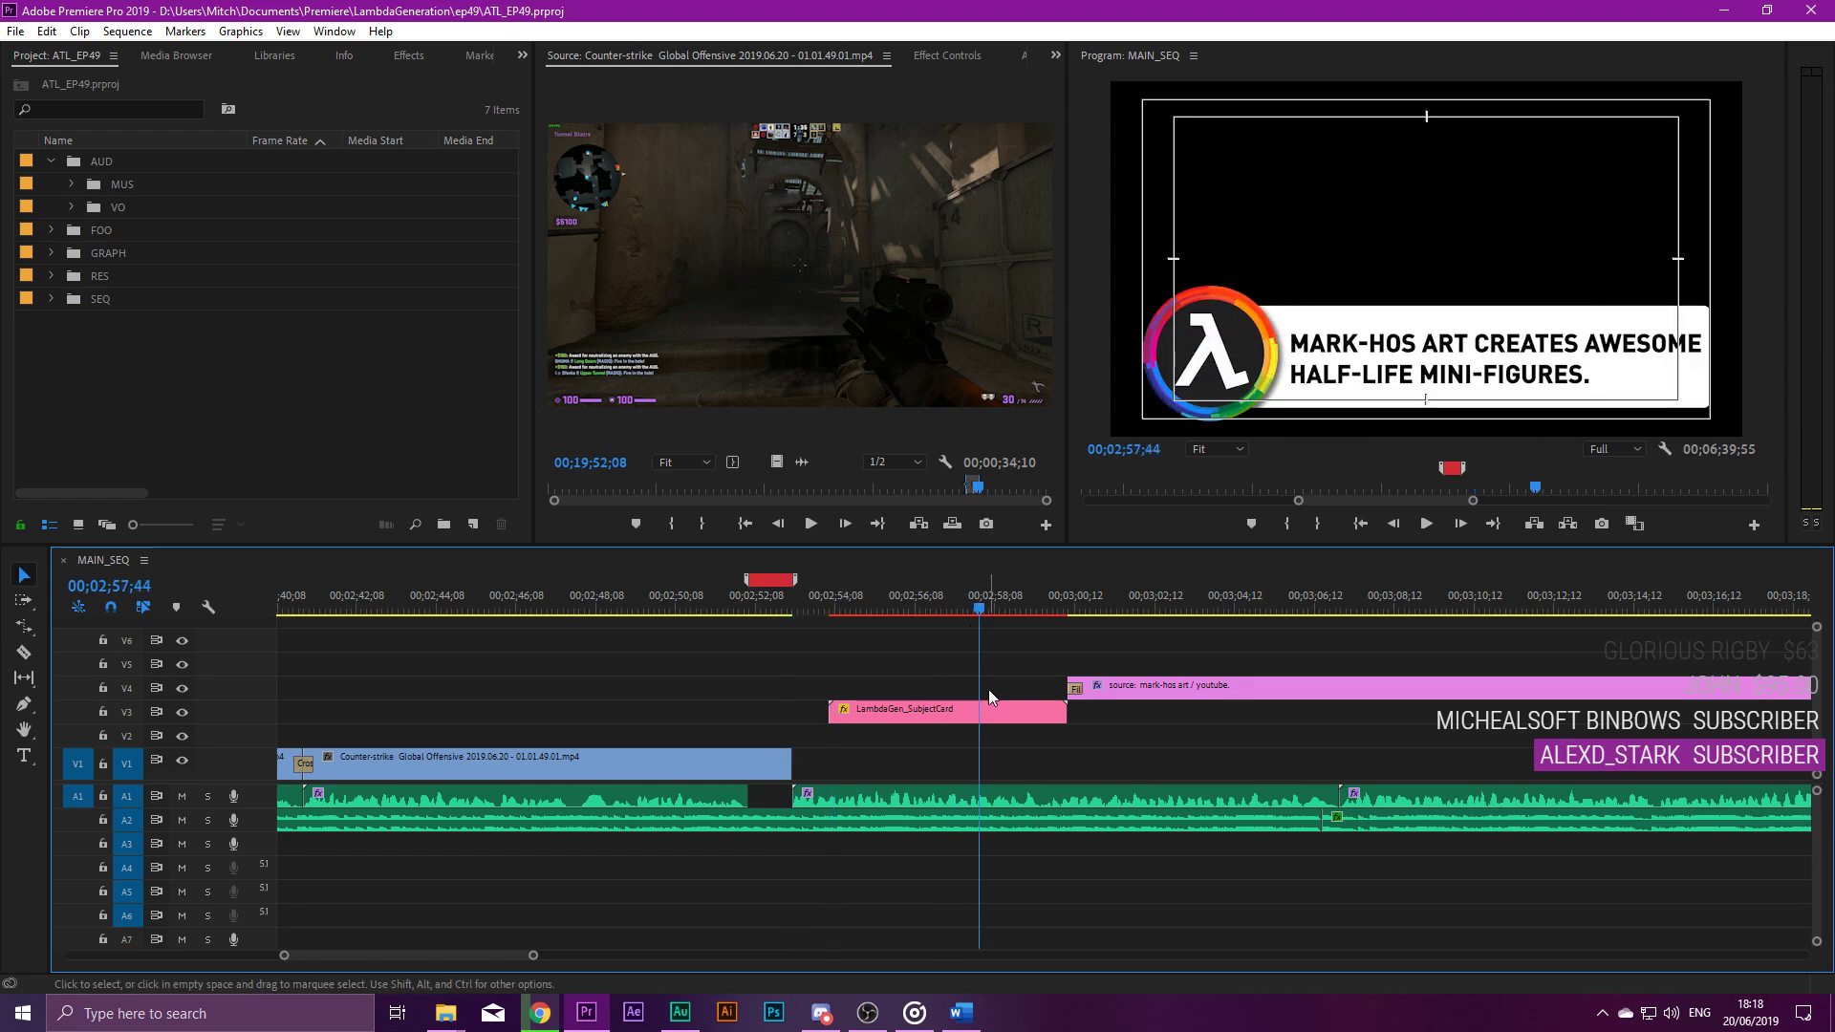
{"action": "scroll", "coordinate": [989, 690], "scroll_direction": "up", "scroll_amount": 2}
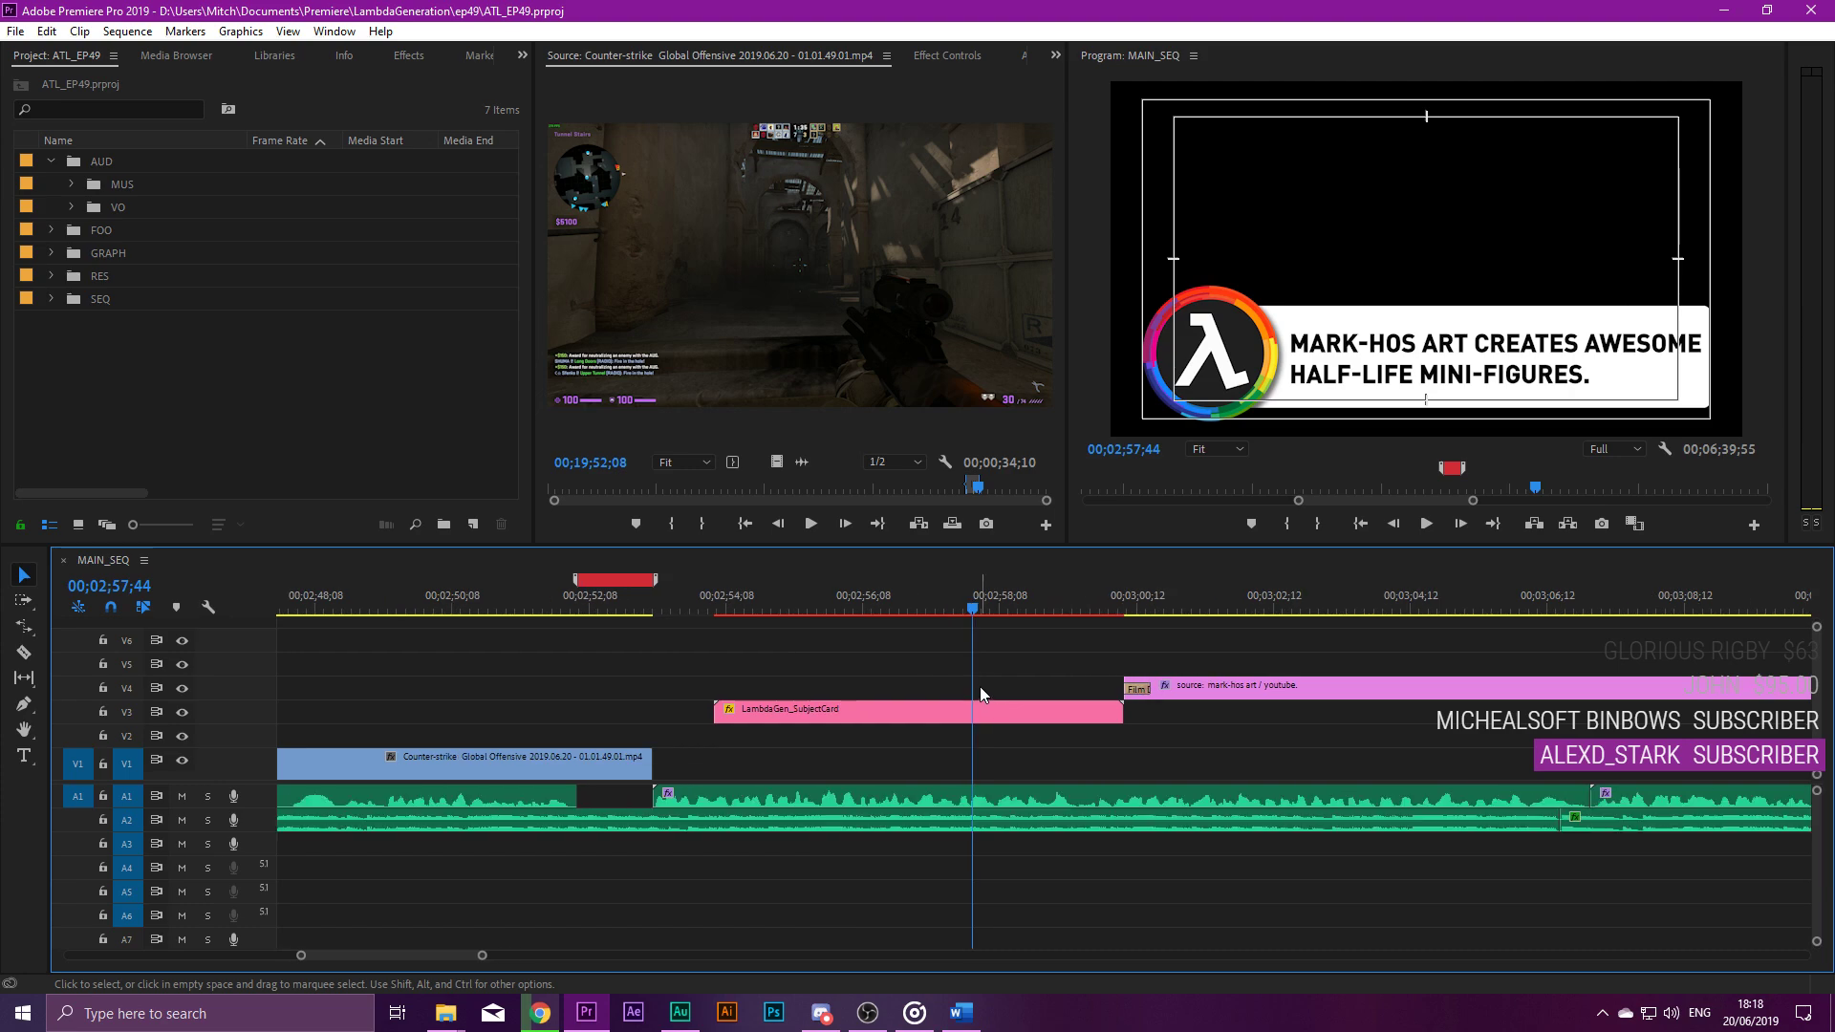
{"action": "left_click_drag", "start_coordinate": [864, 595], "coordinate": [1032, 602]}
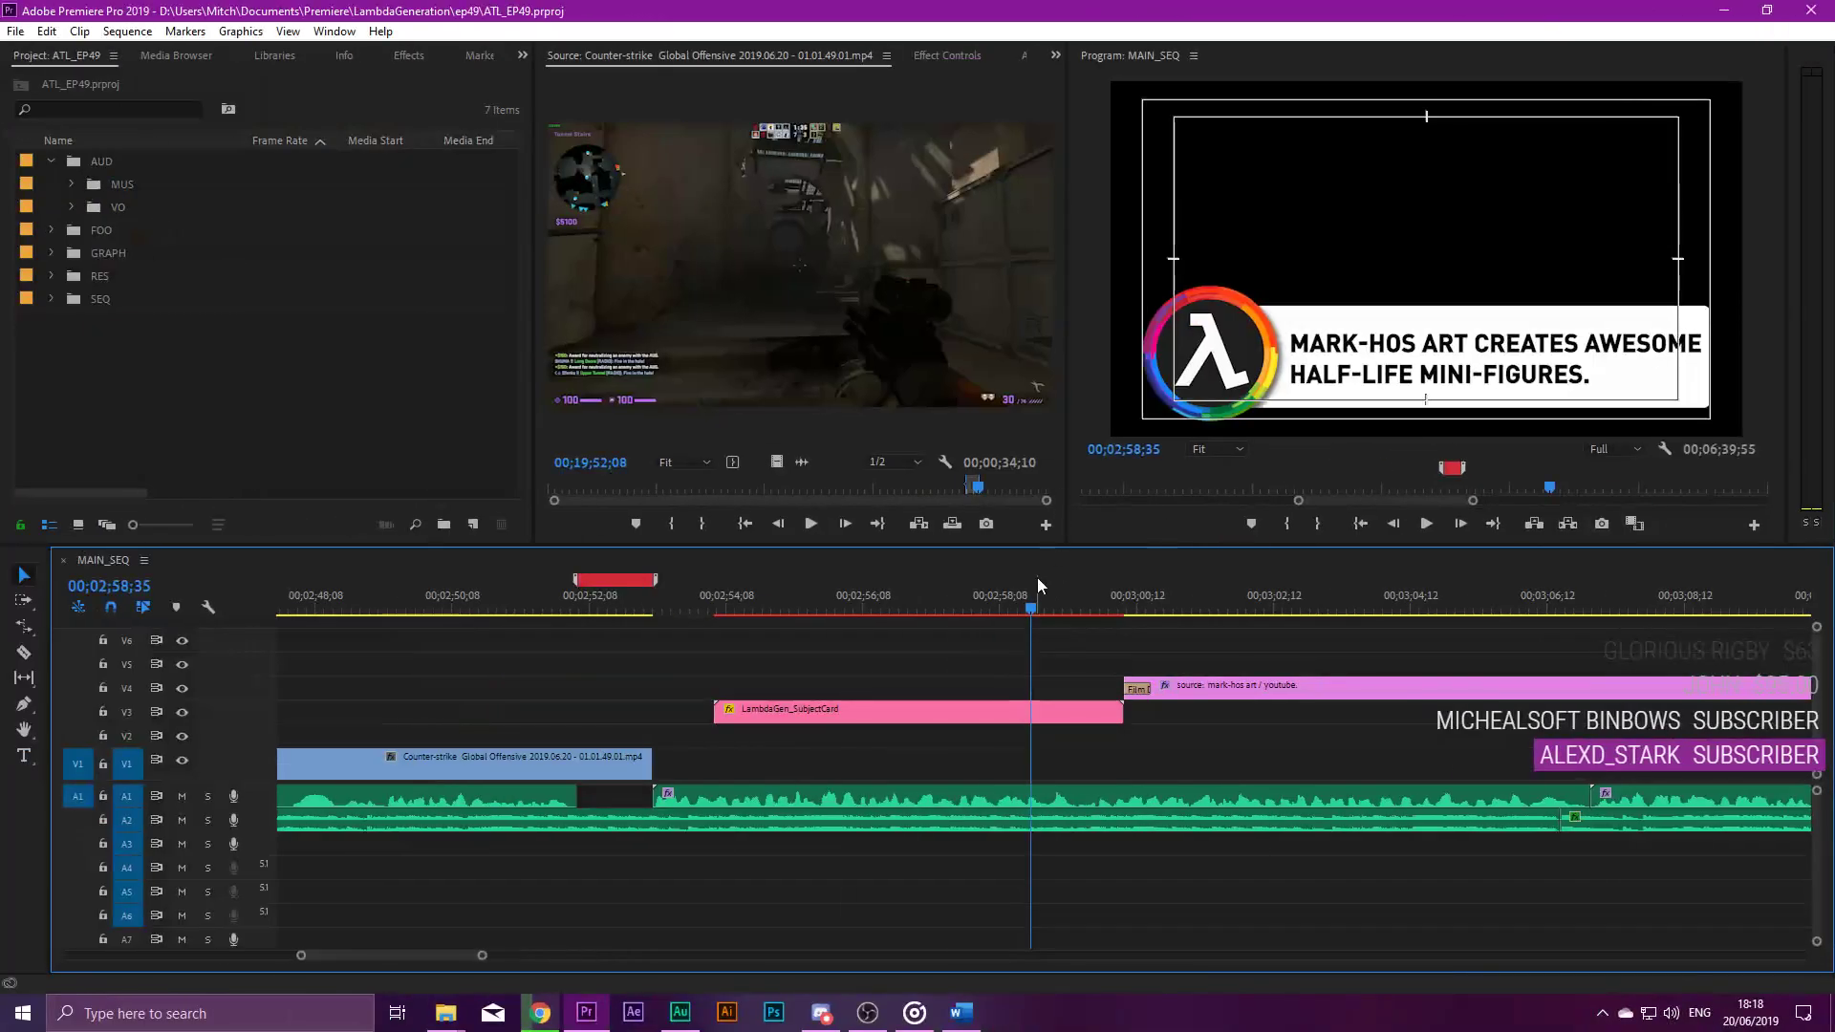
{"action": "mouse_move", "coordinate": [1036, 578]}
{"action": "left_mouse_down"}
{"action": "mouse_move", "coordinate": [1147, 578]}
{"action": "mouse_move", "coordinate": [1045, 577]}
{"action": "left_mouse_up"}
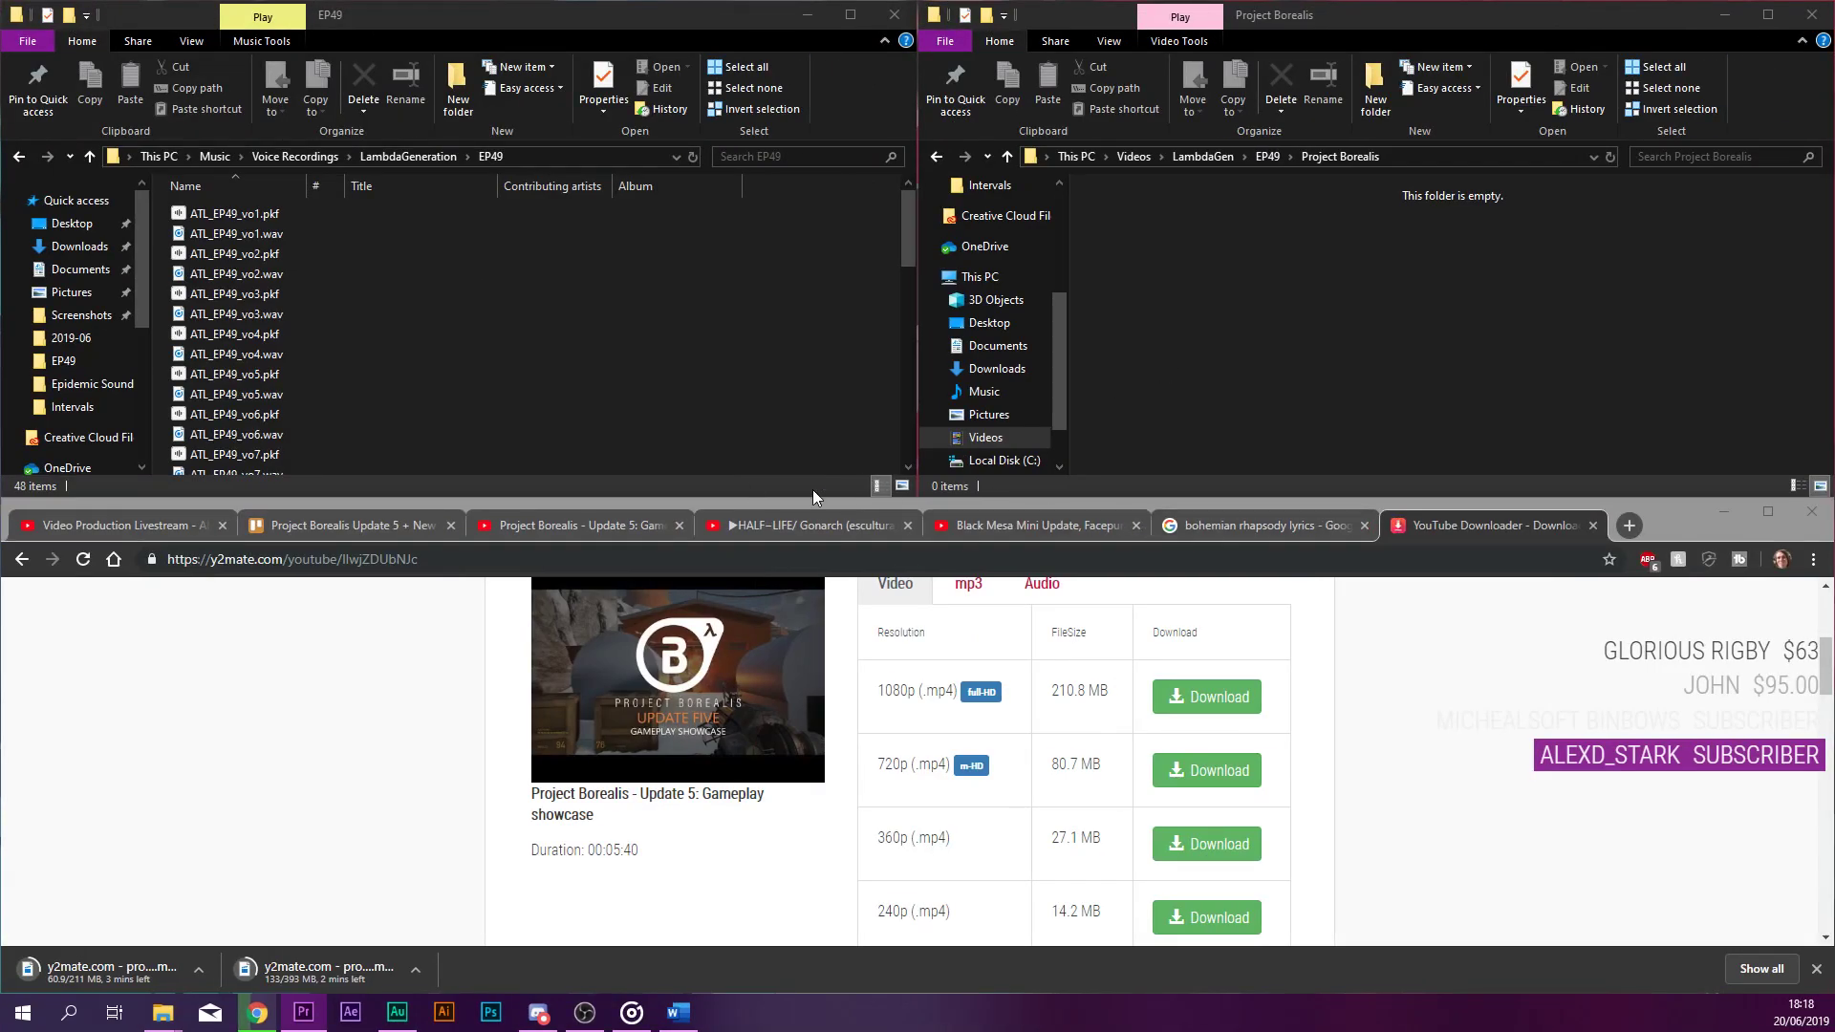
Copy the HALF-LIFE/ Gonarch (escultura) video's URL and replace the old link in the y2mate downloader with it.
{"action": "left_click", "coordinate": [794, 520]}
{"action": "scroll", "coordinate": [651, 734], "scroll_direction": "down", "scroll_amount": 5}
{"action": "scroll", "coordinate": [484, 757], "scroll_direction": "up", "scroll_amount": 5}
{"action": "scroll", "coordinate": [518, 818], "scroll_direction": "down", "scroll_amount": 3}
{"action": "scroll", "coordinate": [522, 614], "scroll_direction": "up", "scroll_amount": 3}
{"action": "left_click_drag", "start_coordinate": [469, 559], "coordinate": [242, 610]}
{"action": "key", "text": "ctrl+c"}
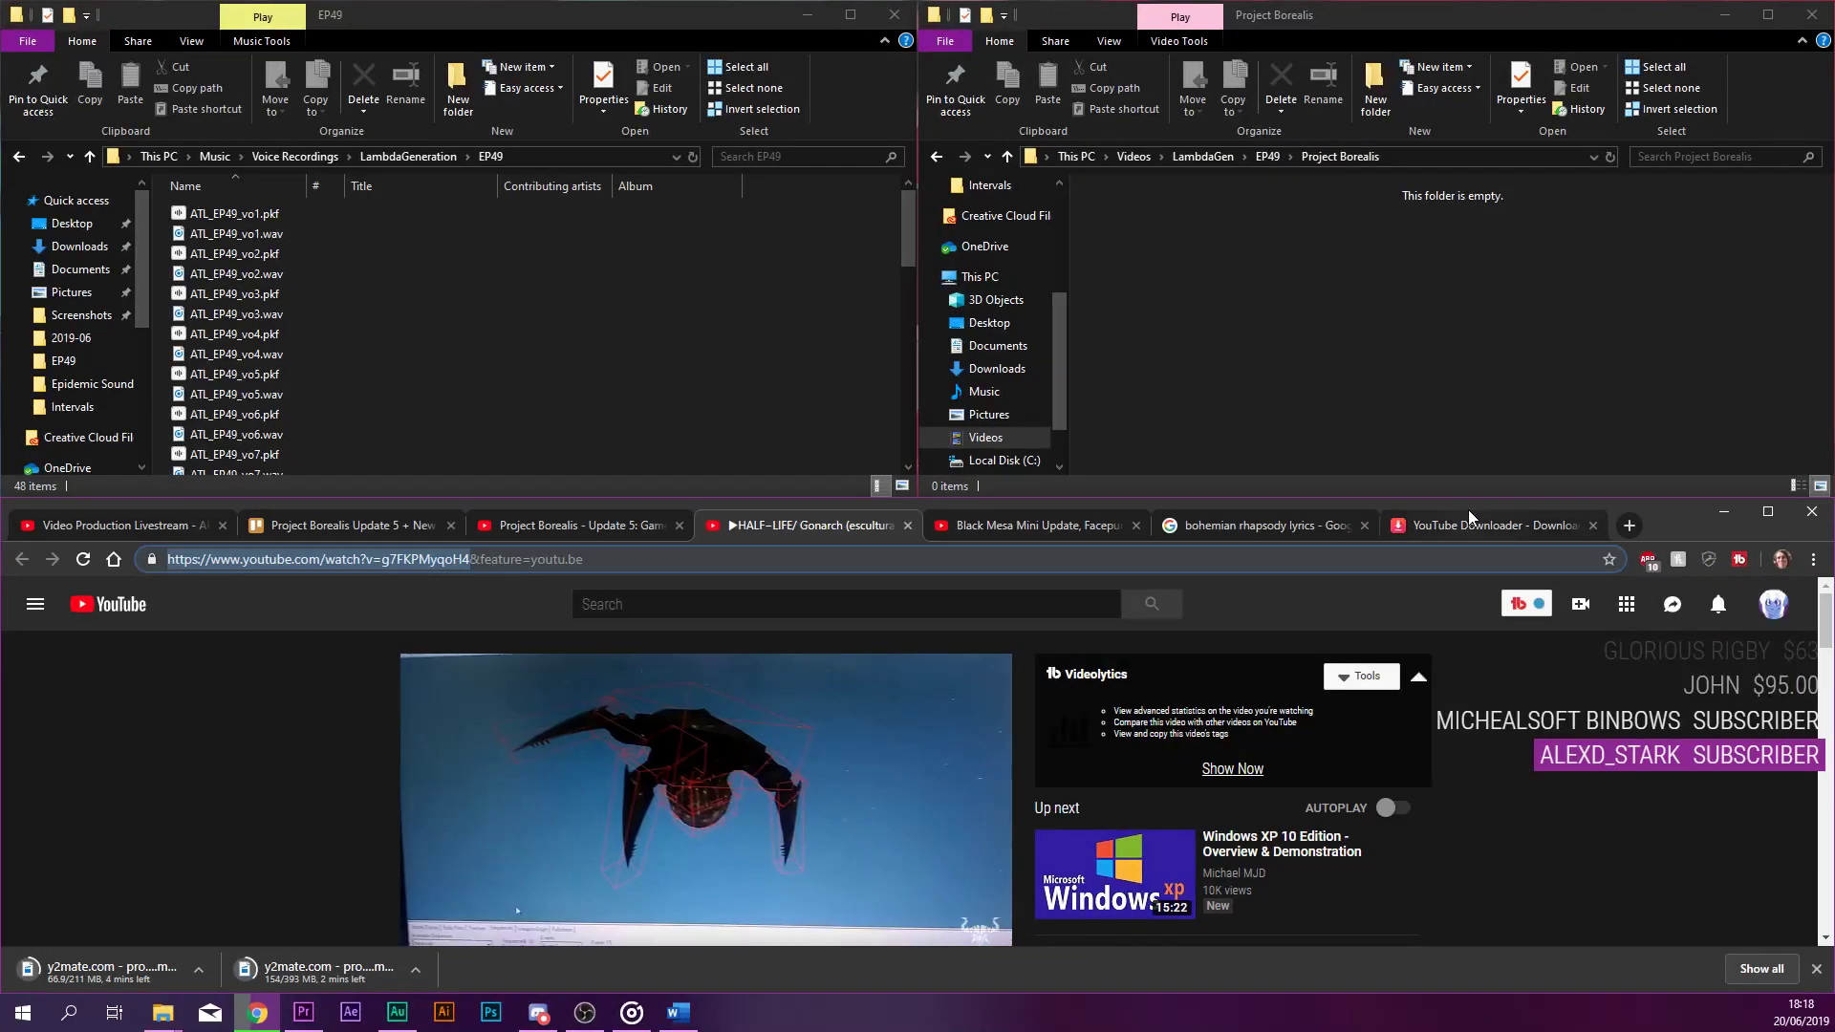
{"action": "left_click", "coordinate": [1469, 522]}
{"action": "left_click", "coordinate": [934, 784]}
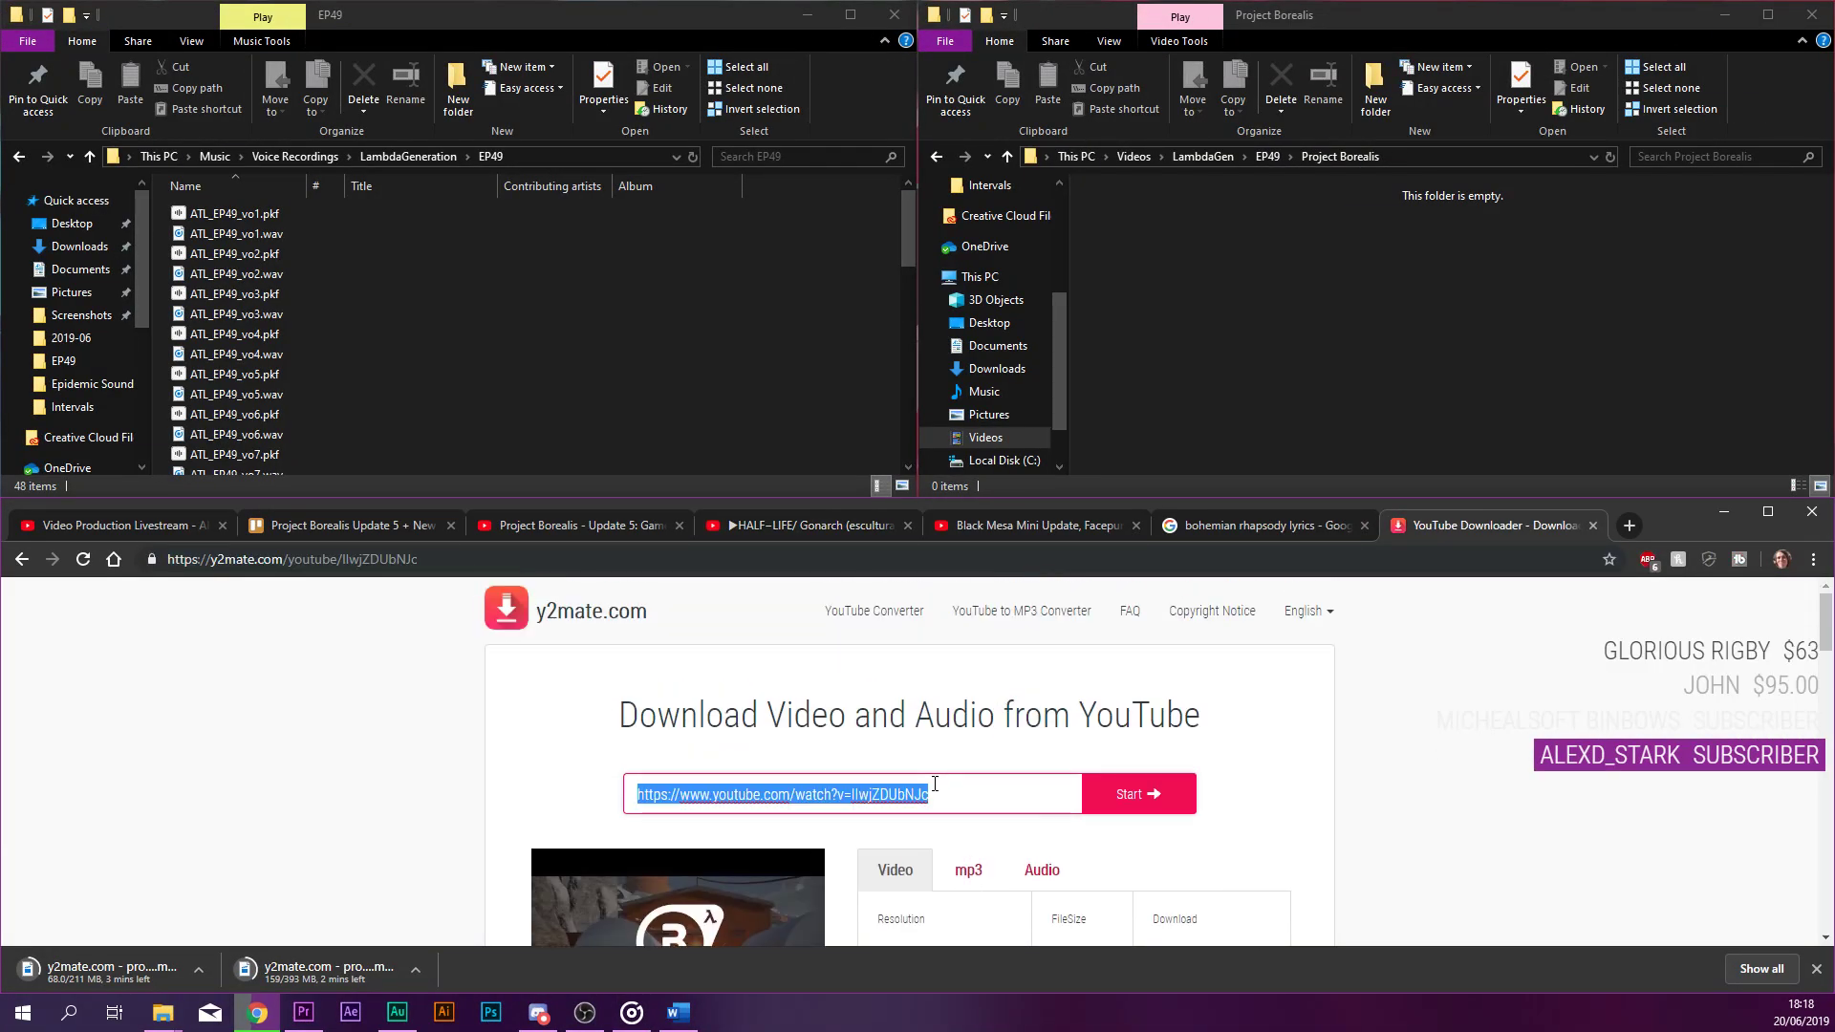
{"action": "key", "text": "ctrl+v"}
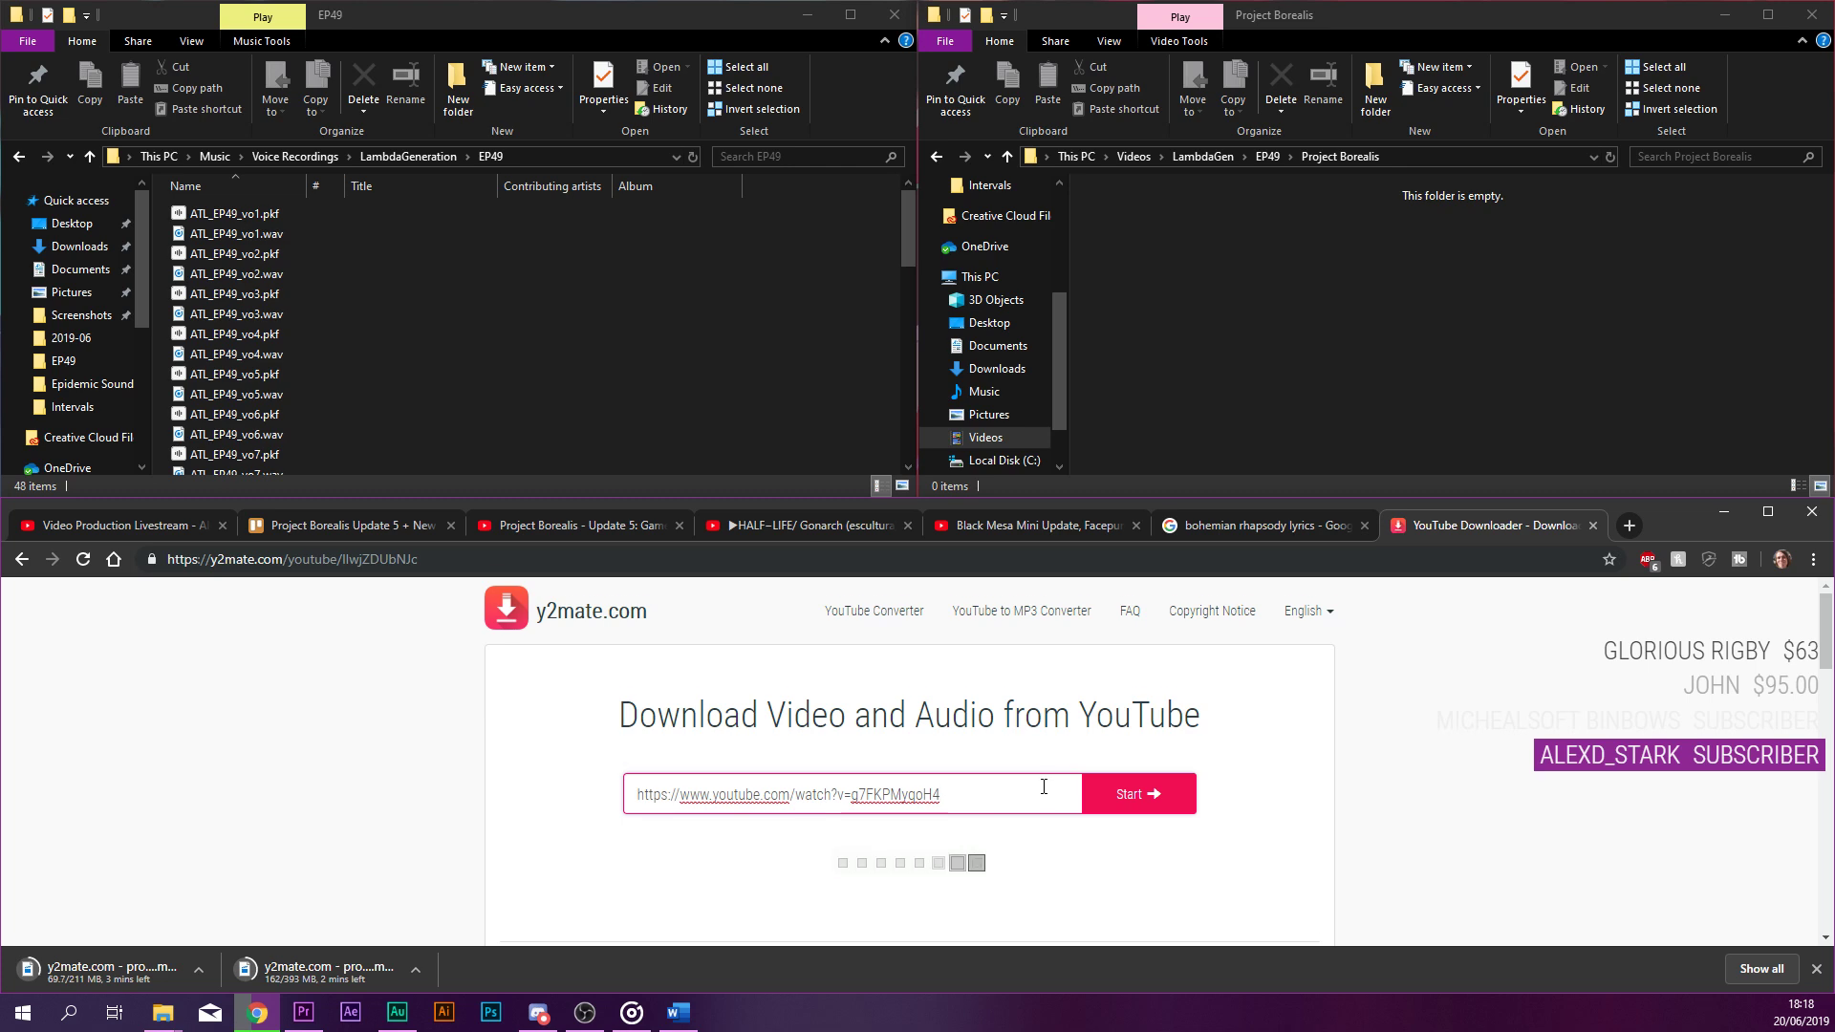
{"action": "scroll", "coordinate": [1051, 726], "scroll_direction": "down", "scroll_amount": 2}
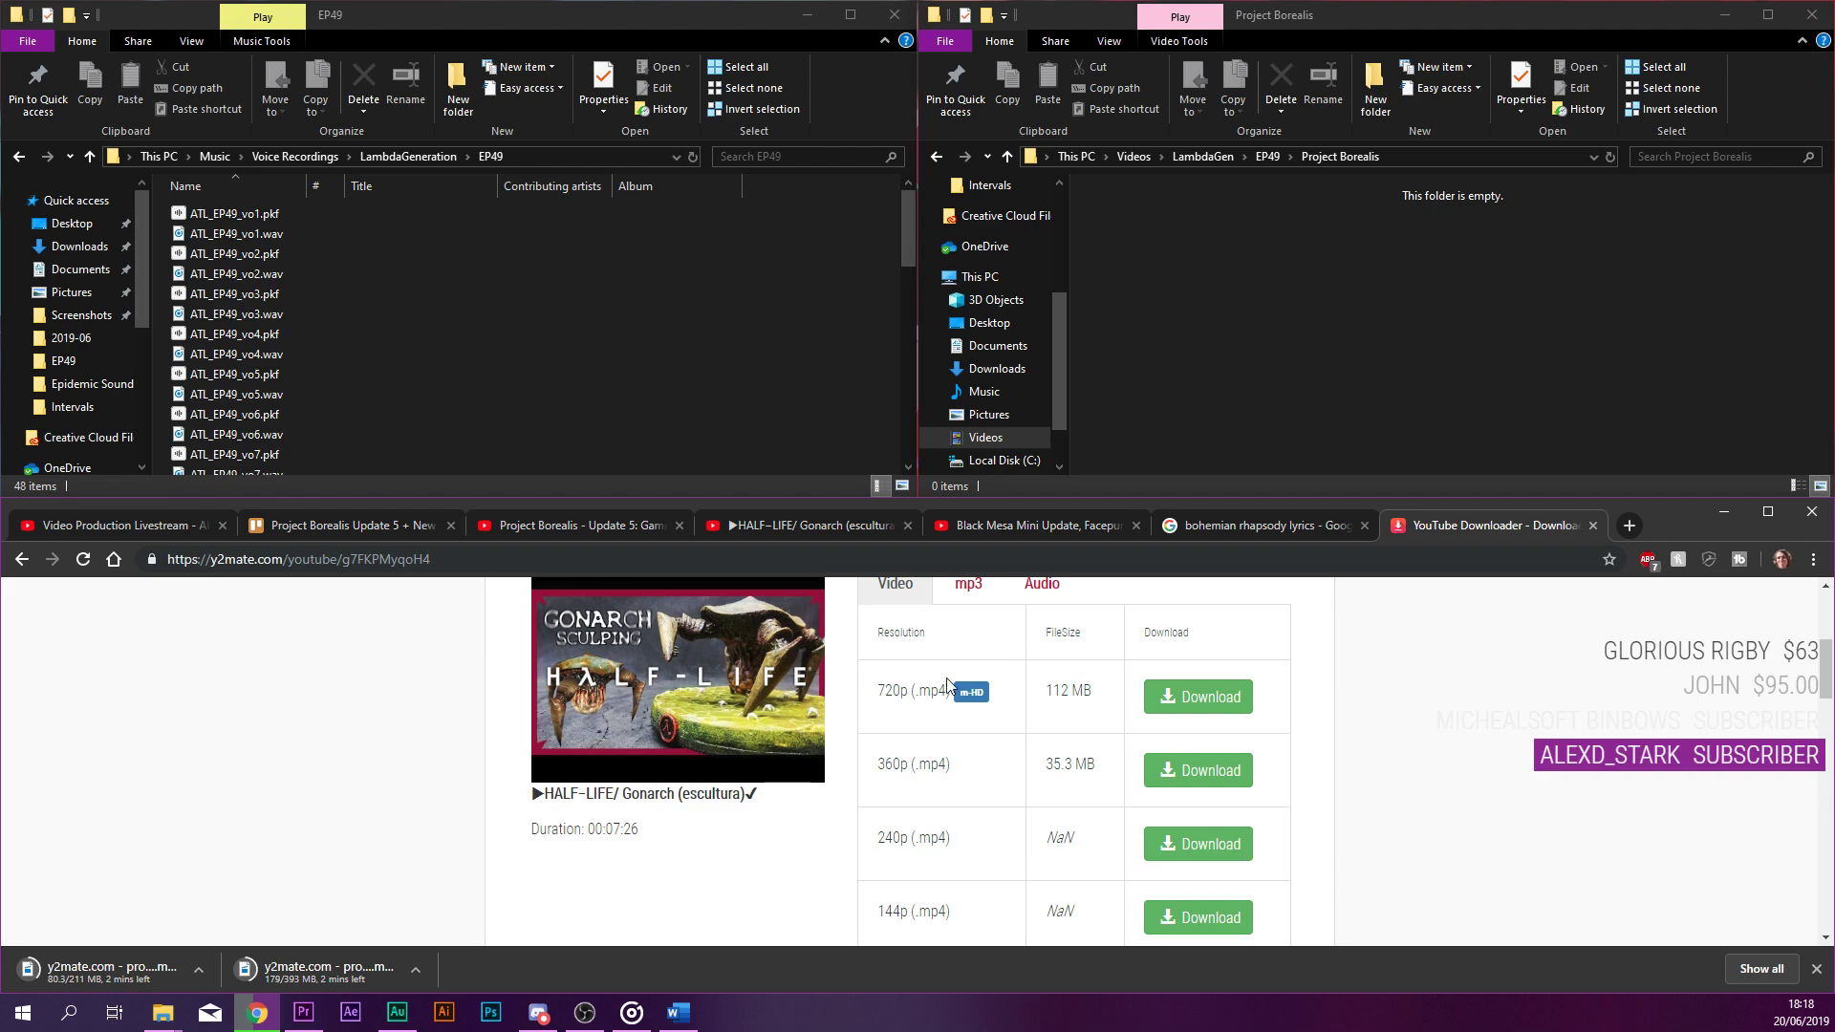
Check the playback quality options of the Gonarch (escultura) video on YouTube.
{"action": "left_click", "coordinate": [755, 531]}
{"action": "left_click", "coordinate": [845, 790]}
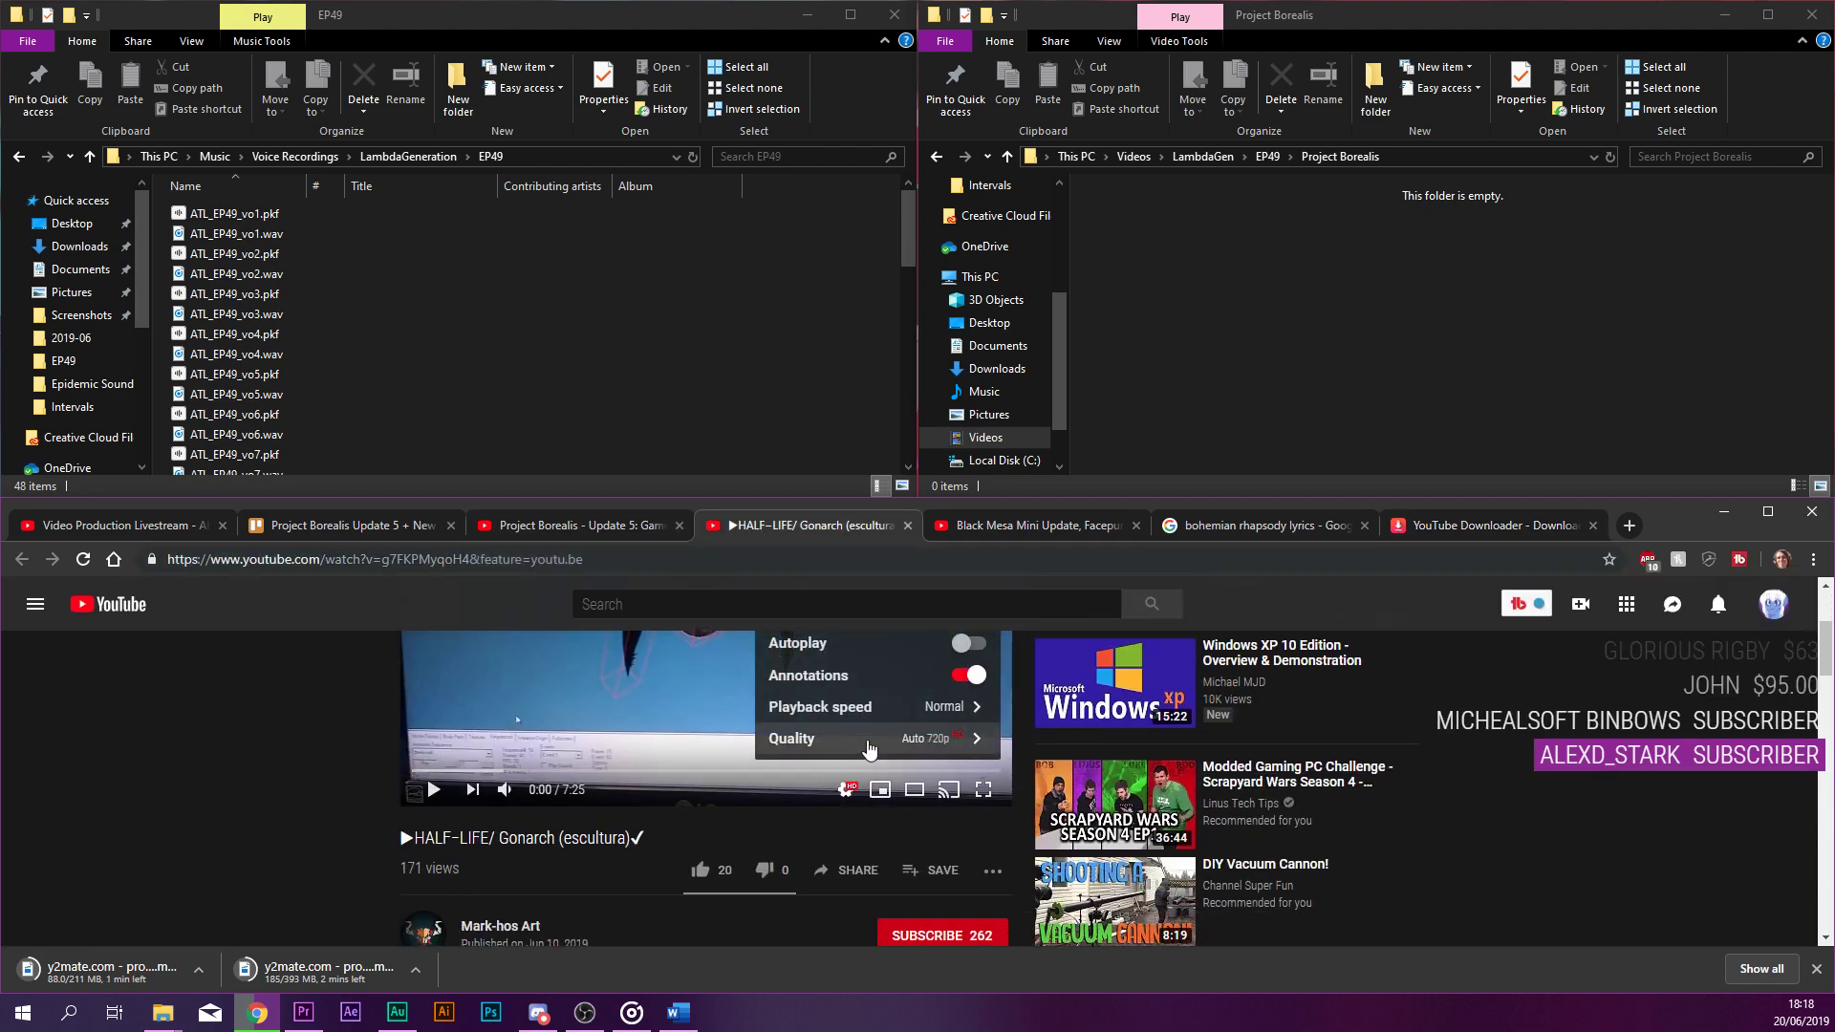
{"action": "left_click", "coordinate": [869, 739]}
{"action": "left_click", "coordinate": [841, 704]}
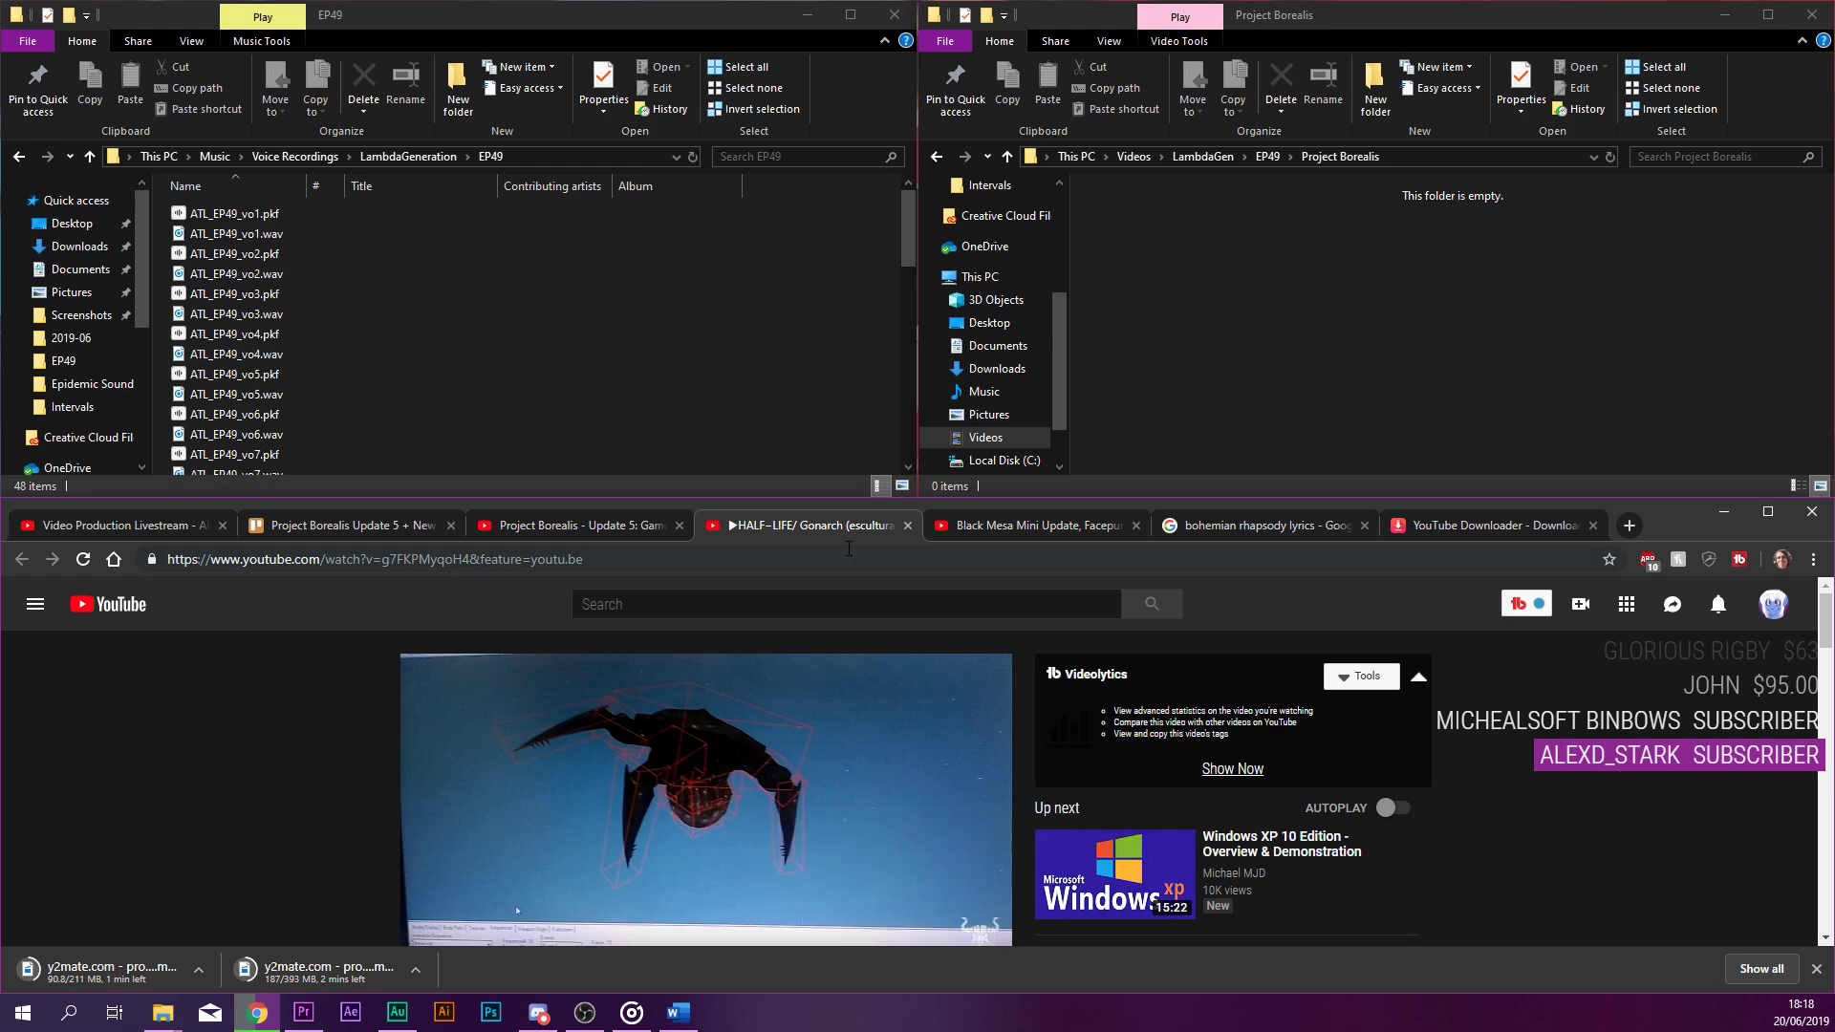
{"action": "left_click", "coordinate": [997, 525]}
{"action": "left_click", "coordinate": [846, 517]}
Download the Gonarch (escultura) video as 720p mp4 and dismiss the share dialog.
{"action": "left_click", "coordinate": [1447, 525]}
{"action": "left_click", "coordinate": [1201, 681]}
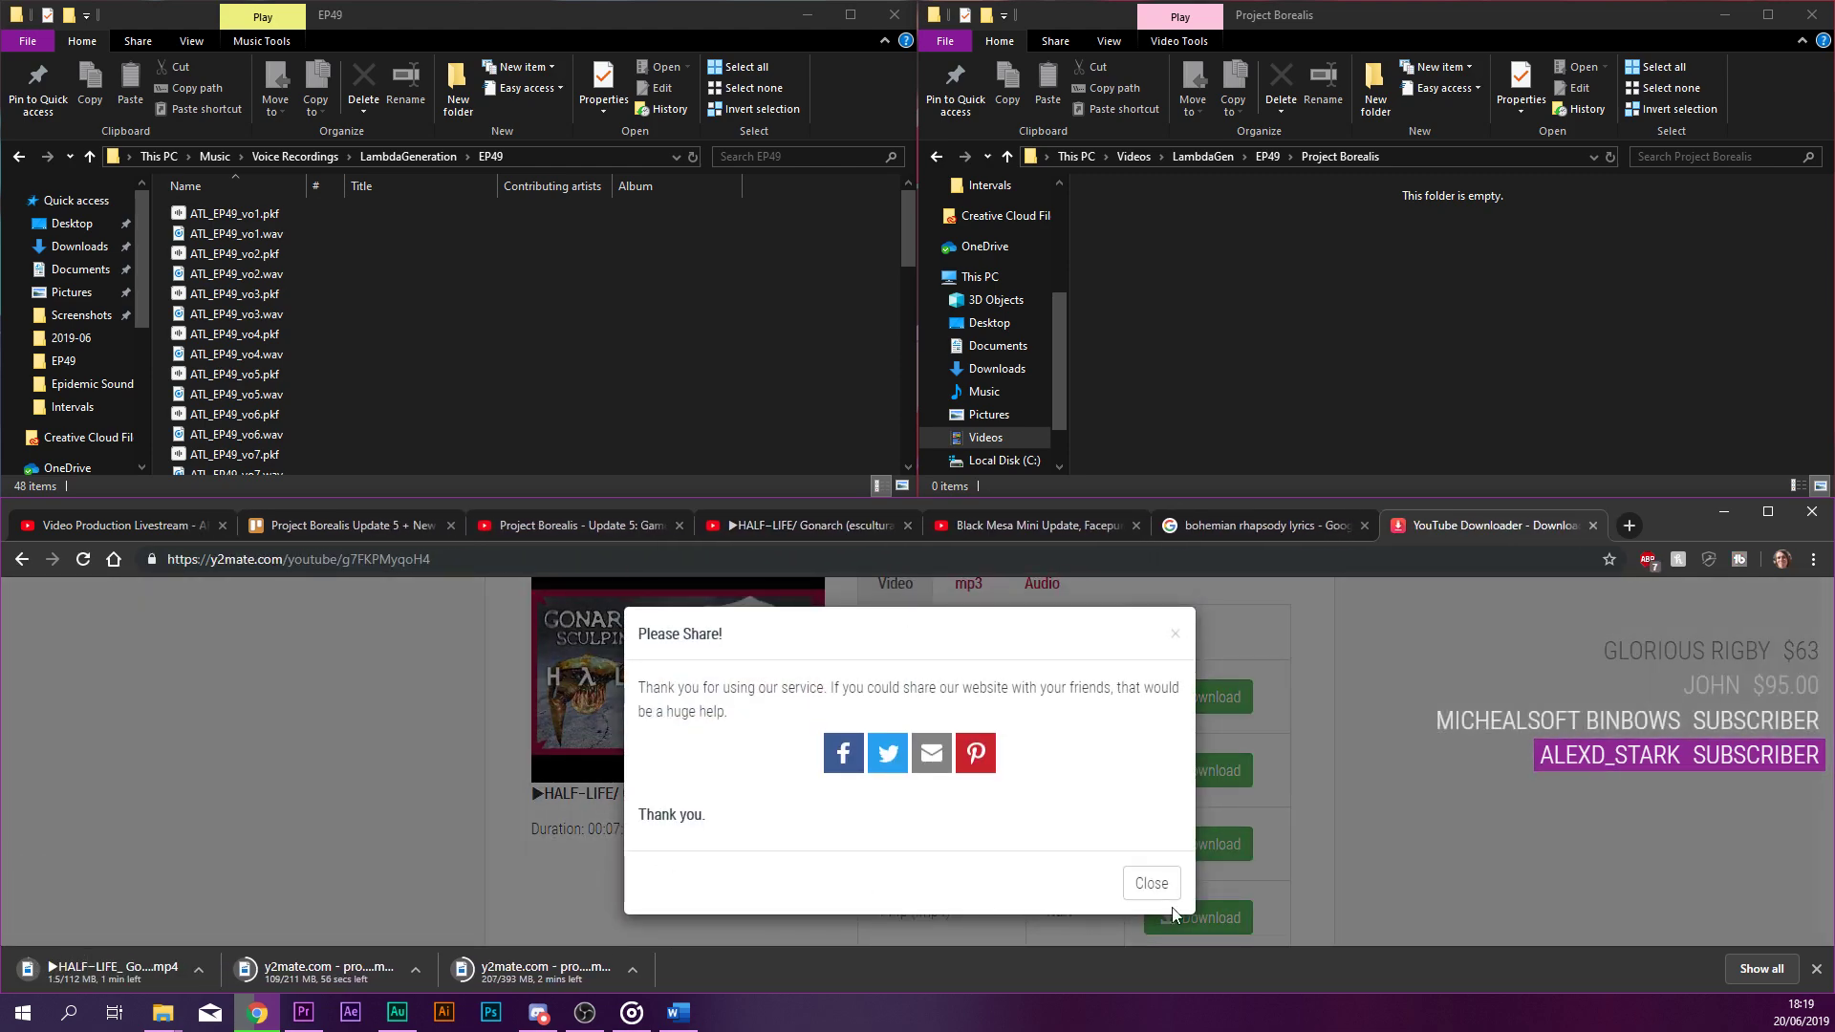
{"action": "left_click", "coordinate": [1159, 887]}
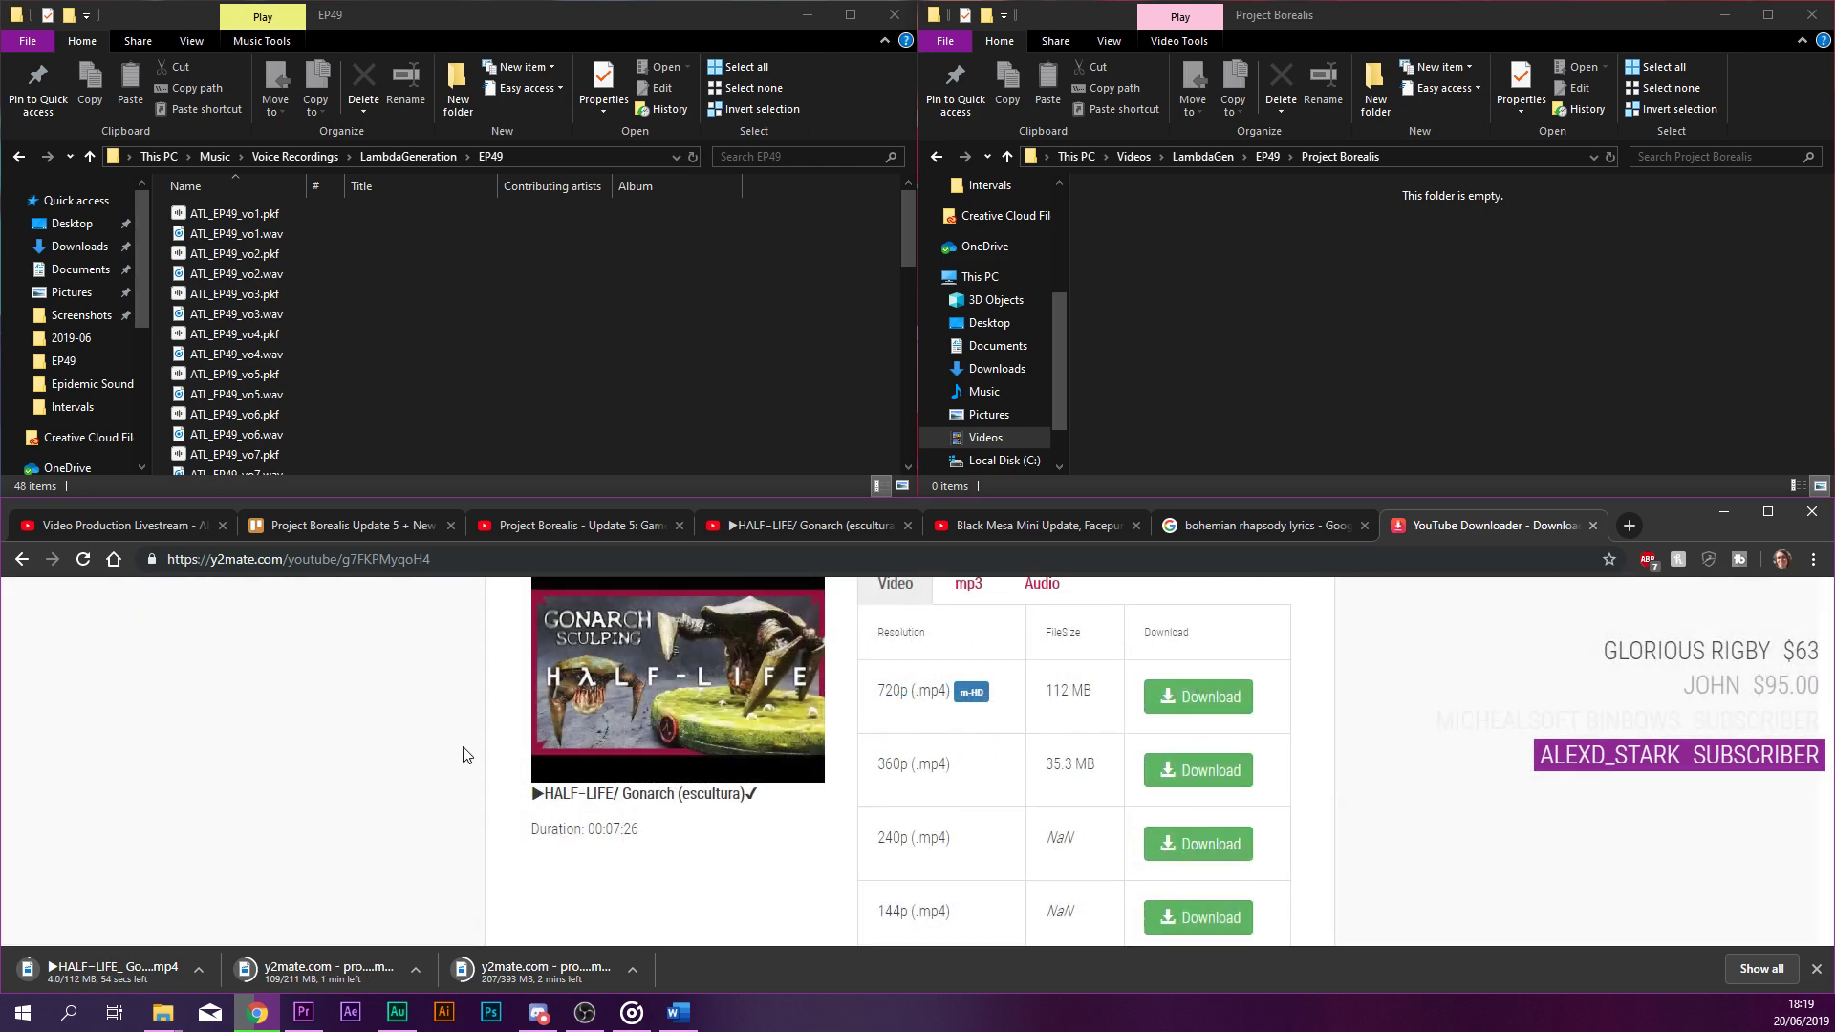
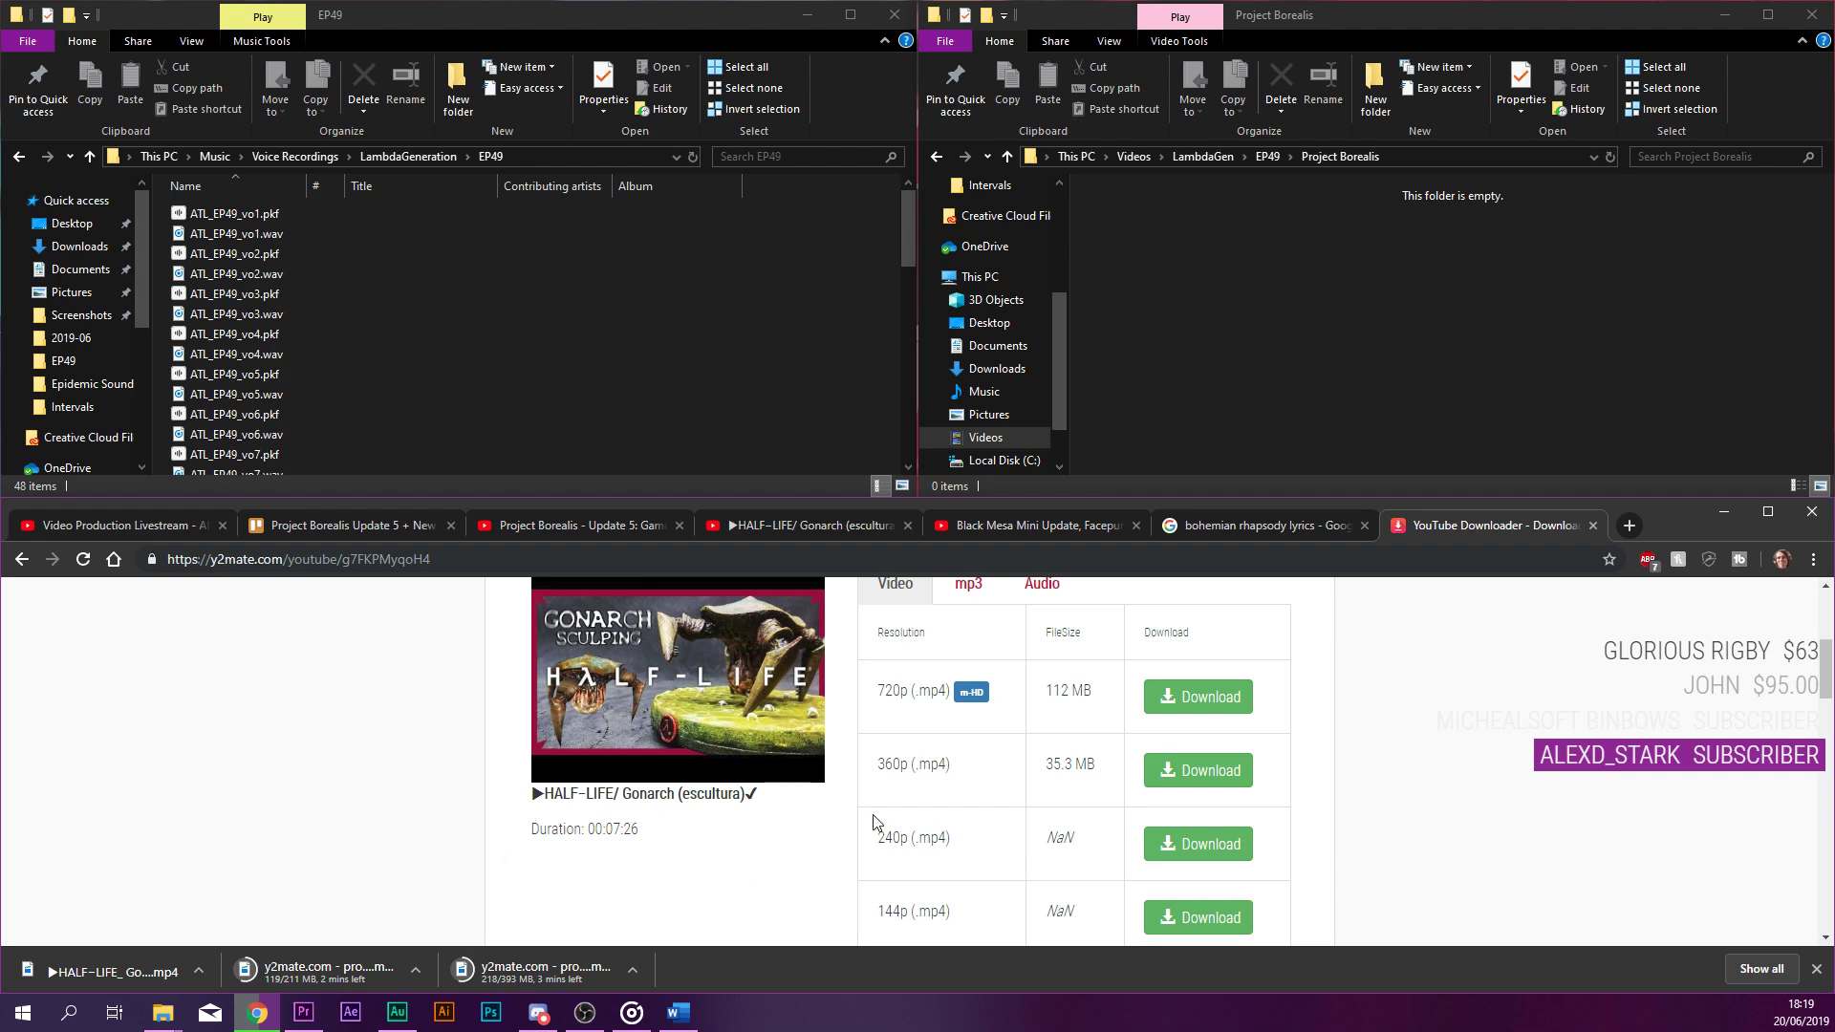
Show the Downloads folder in place of the empty Project Borealis folder and cut the HALF-LIFE_ Gonarch (escultura) mp4.
{"action": "scroll", "coordinate": [932, 792], "scroll_direction": "up", "scroll_amount": 3}
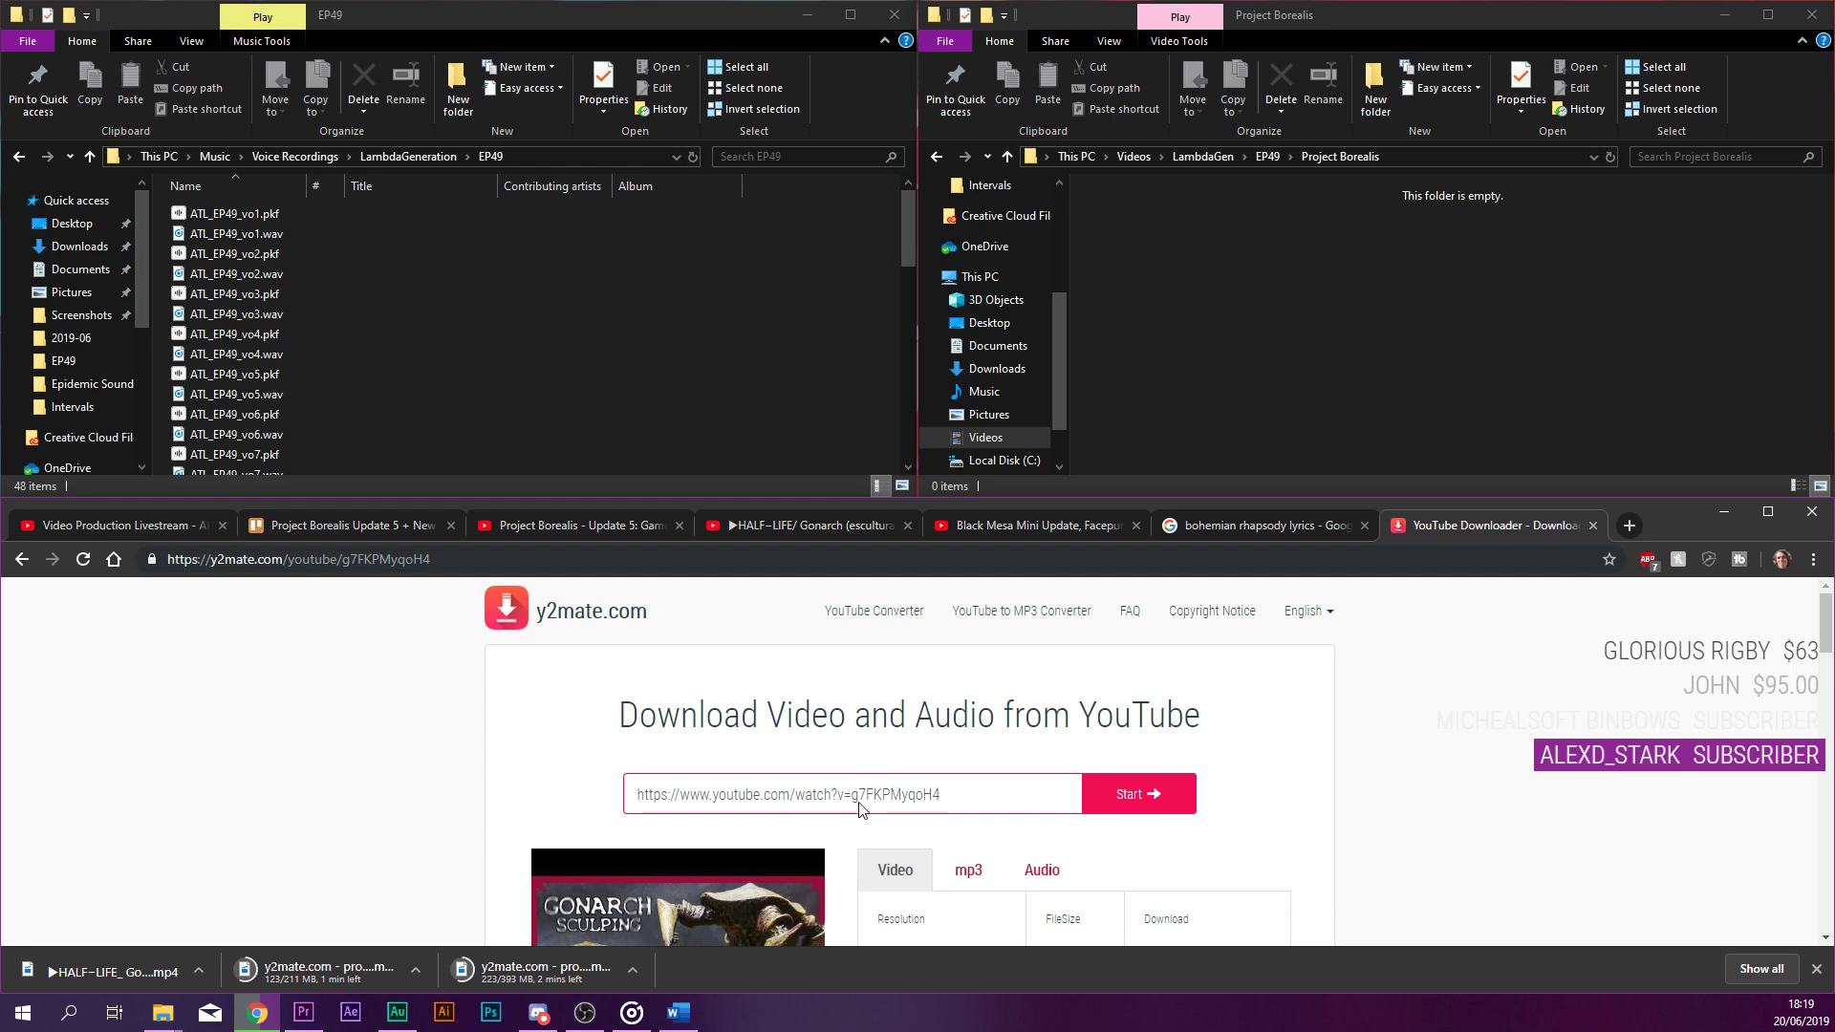
{"action": "left_click", "coordinate": [1237, 341]}
{"action": "scroll", "coordinate": [984, 263], "scroll_direction": "up", "scroll_amount": 4}
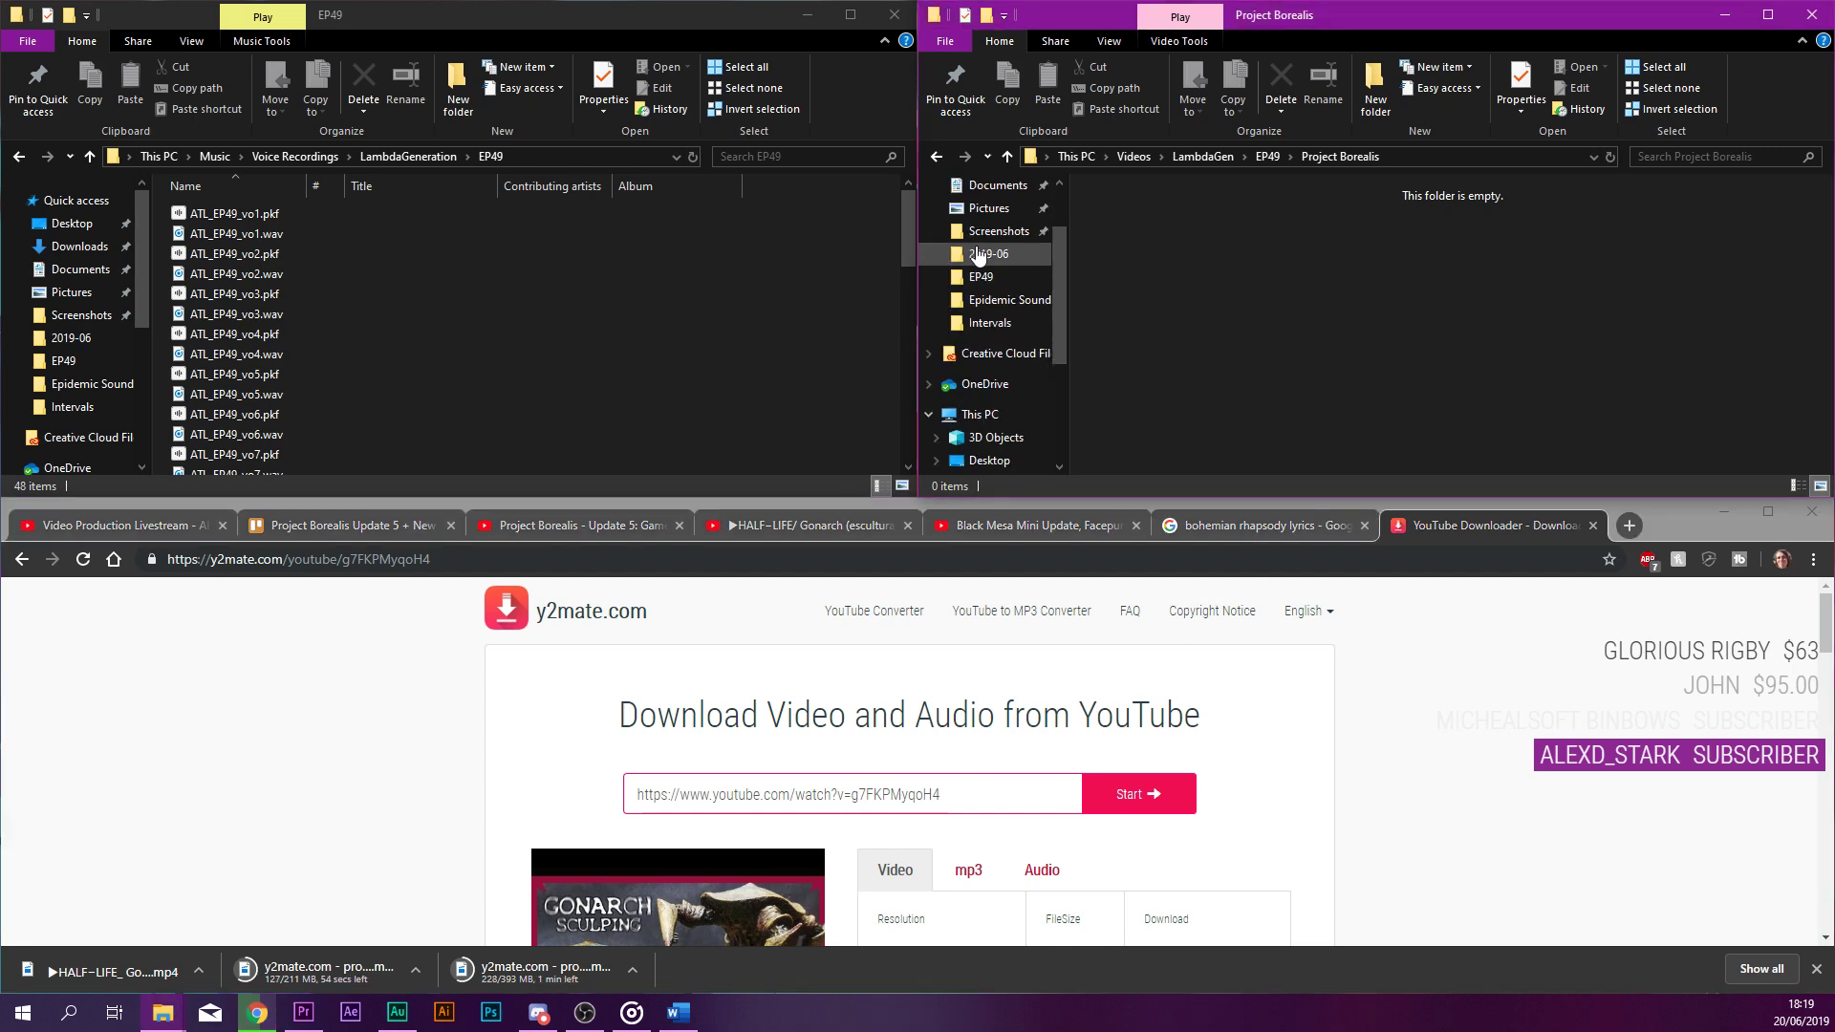
{"action": "left_click", "coordinate": [982, 250]}
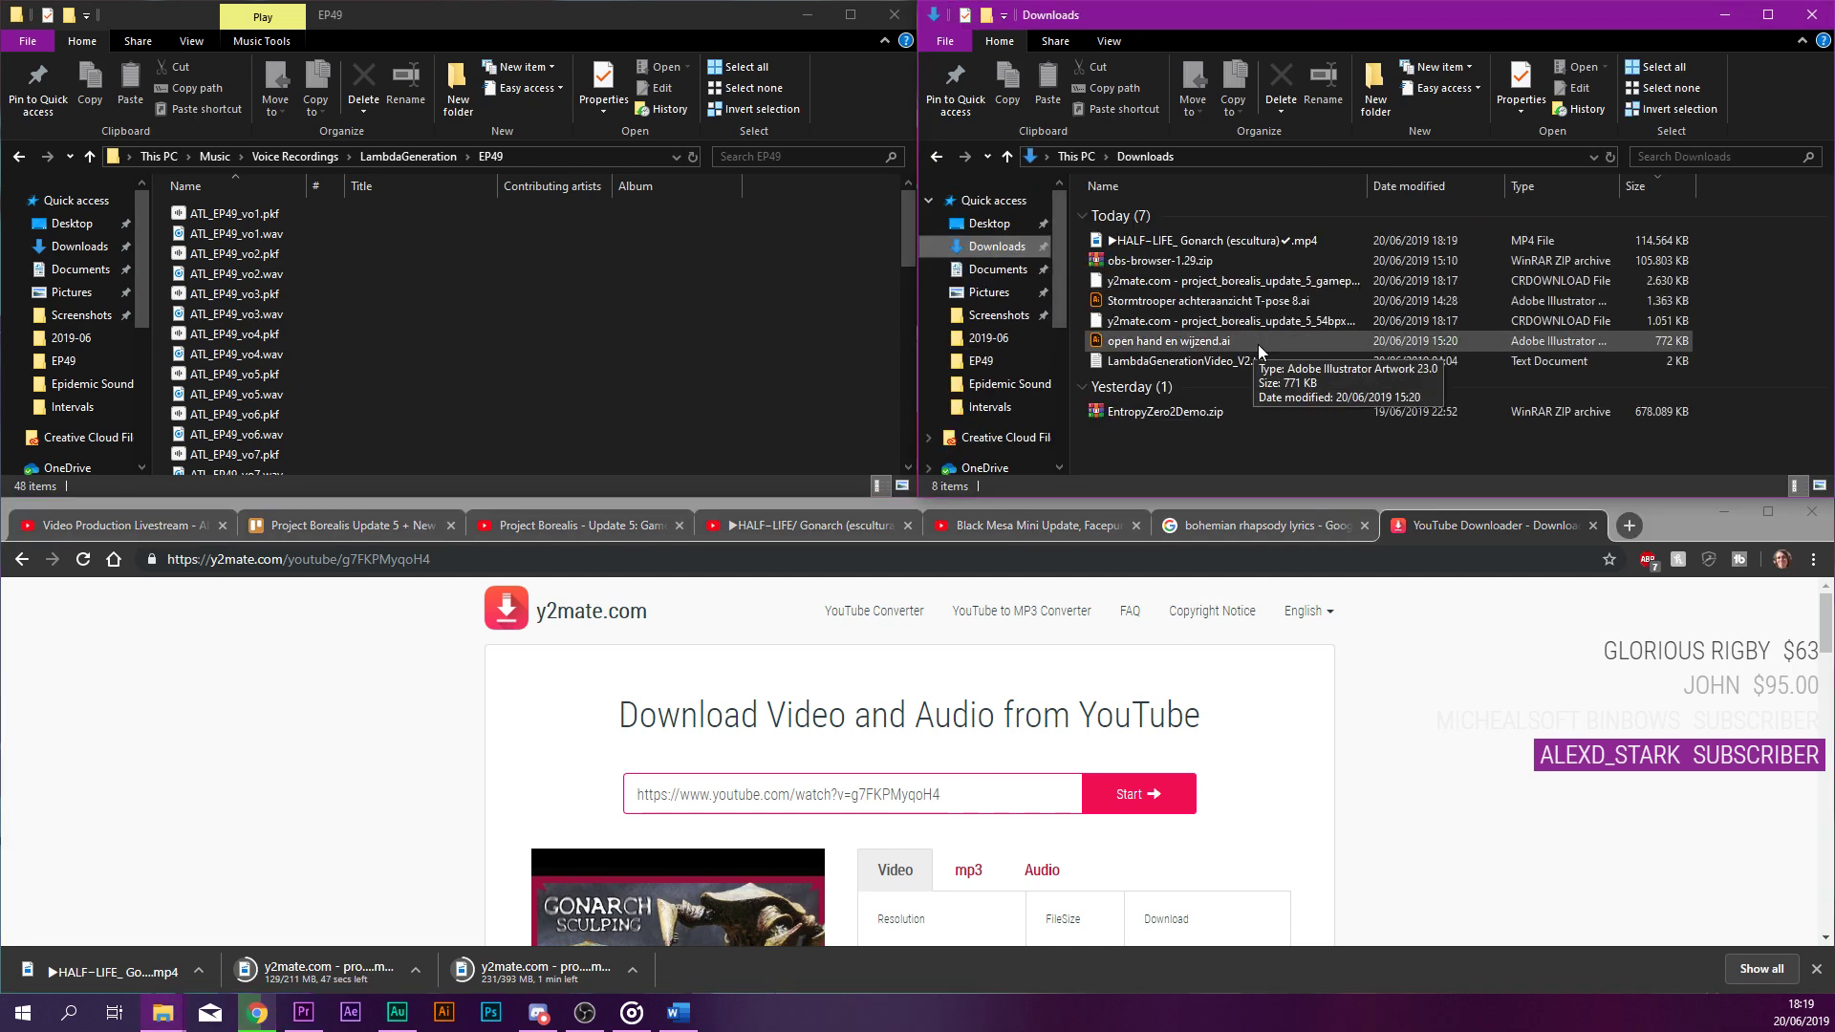
{"action": "left_click", "coordinate": [1118, 242]}
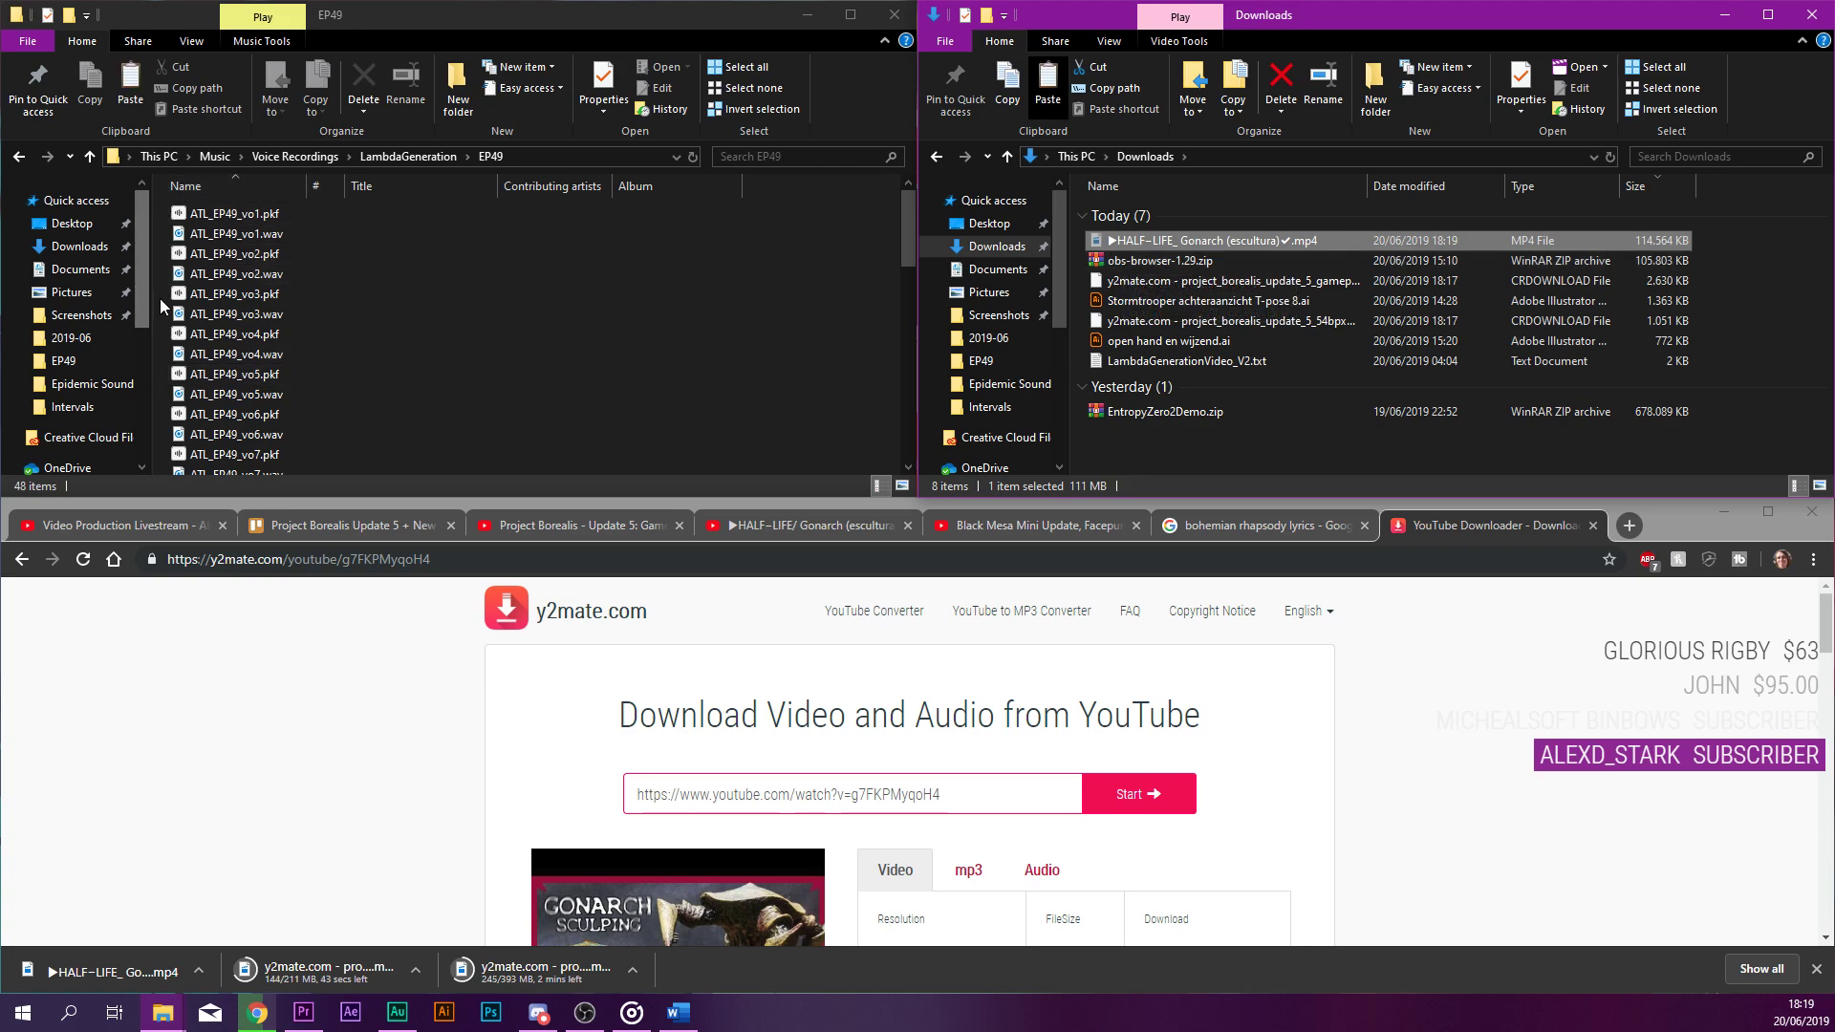
Go to the Videos > LambdaGen > EP49 folder in the File Explorer window showing the voice recordings.
{"action": "scroll", "coordinate": [91, 368], "scroll_direction": "down", "scroll_amount": 6}
{"action": "scroll", "coordinate": [86, 368], "scroll_direction": "up", "scroll_amount": 5}
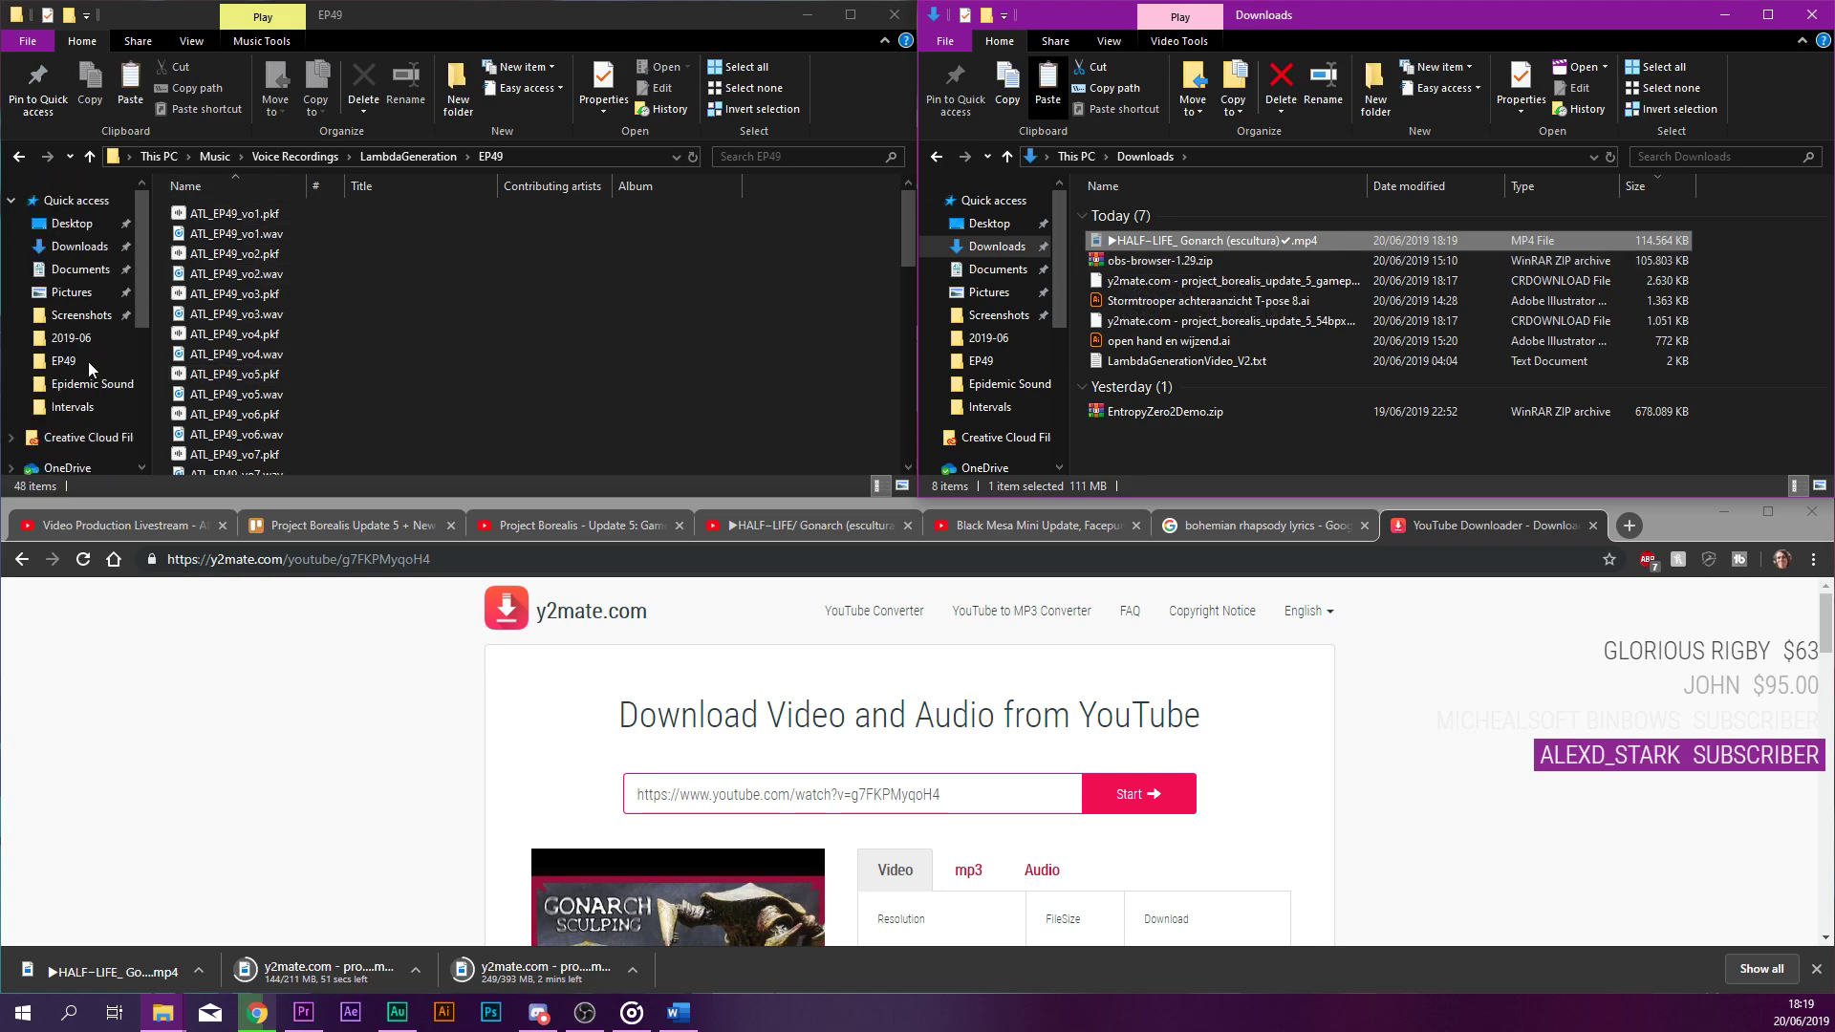
{"action": "scroll", "coordinate": [67, 363], "scroll_direction": "down", "scroll_amount": 5}
{"action": "left_click", "coordinate": [67, 353]}
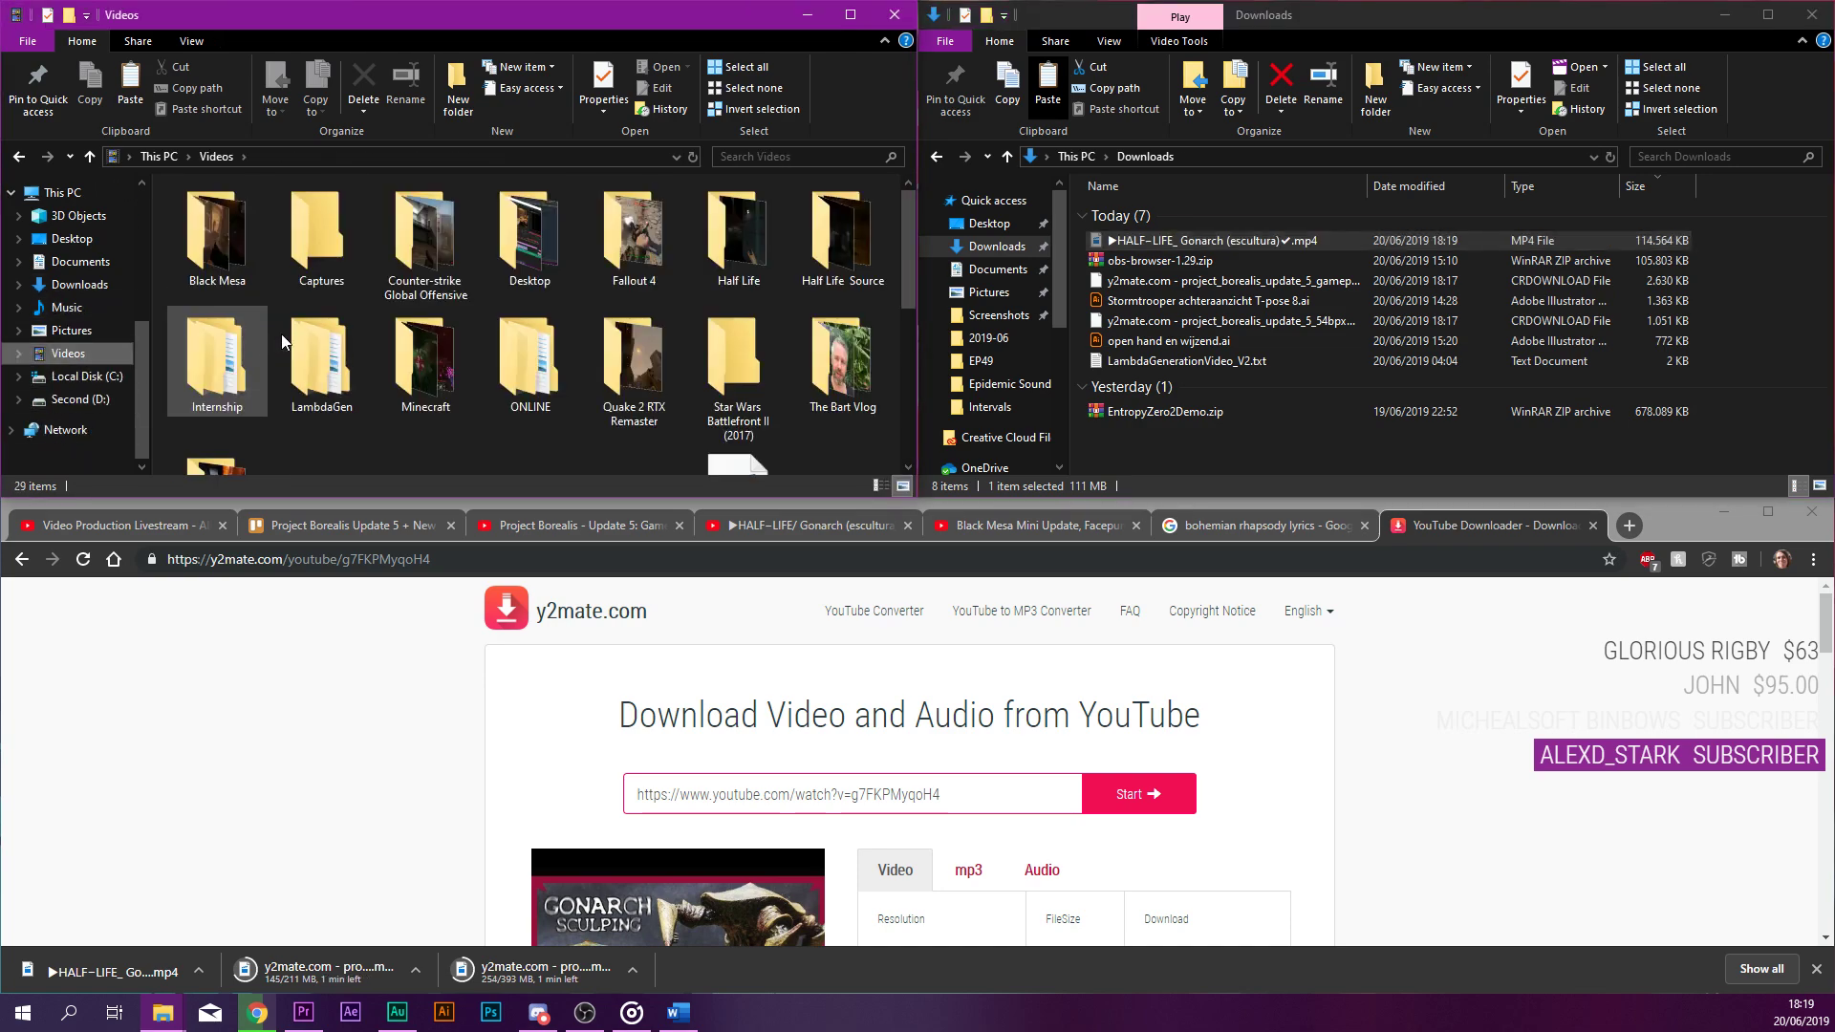
{"action": "double_click", "coordinate": [321, 358]}
{"action": "left_click", "coordinate": [748, 349]}
{"action": "double_click", "coordinate": [748, 349]}
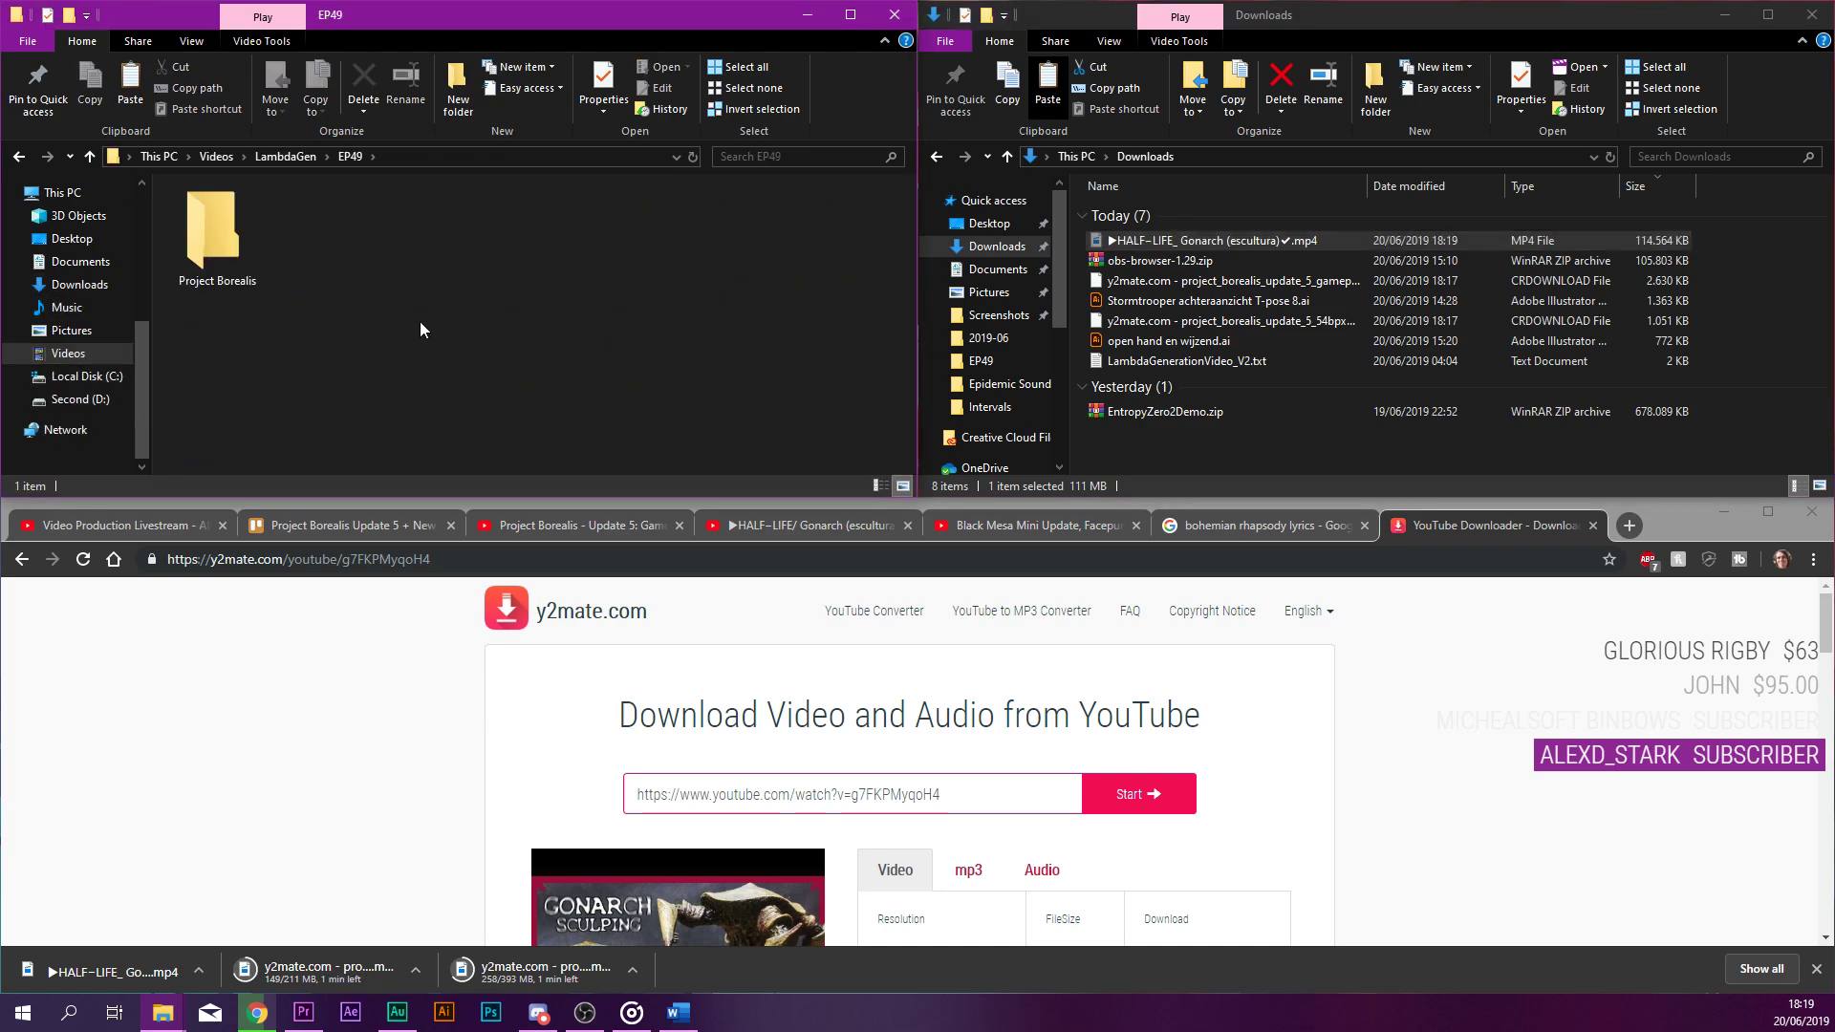
Create a new folder named Mark-Hos Art inside the EP49 videos folder.
{"action": "left_click", "coordinate": [457, 86]}
{"action": "type", "text": "Mark"}
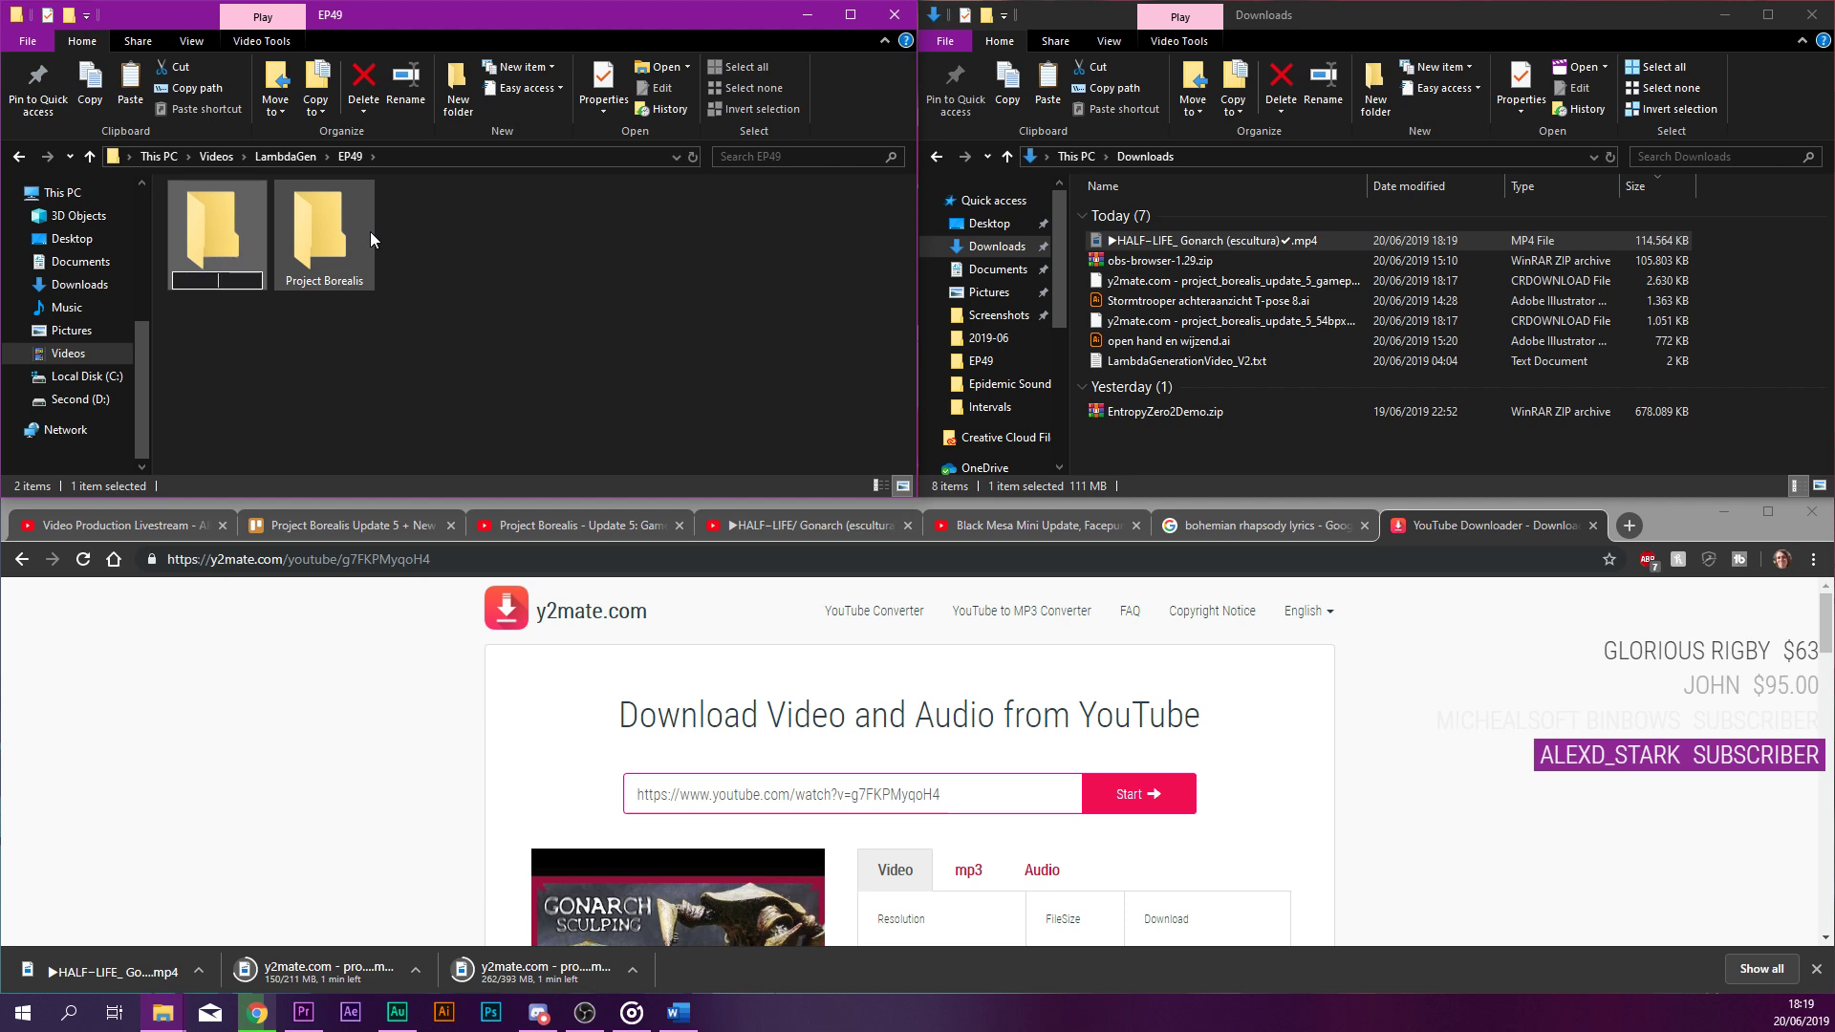
{"action": "type", "text": "-Hos Art"}
{"action": "key", "text": "Return"}
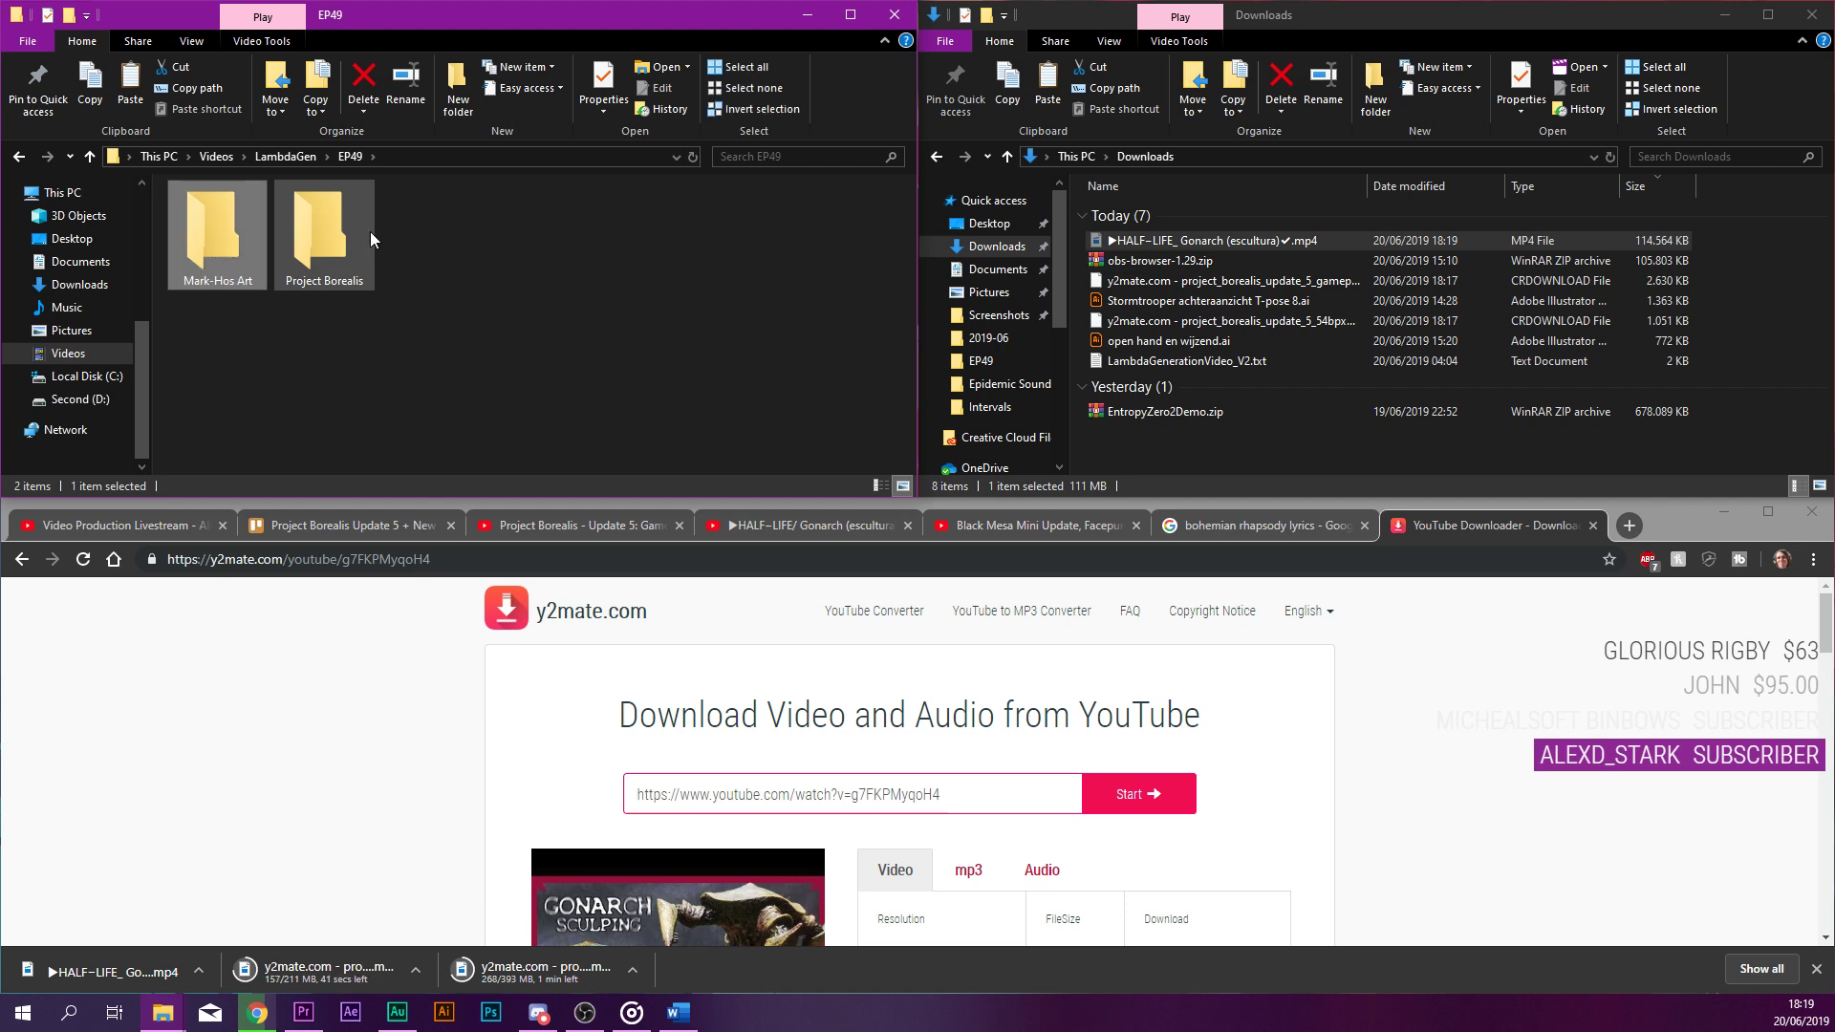
Paste the cut Gonarch video into the Mark-Hos Art folder and return the Downloads window to the Project Borealis folder.
{"action": "key", "text": "Return"}
{"action": "right_click", "coordinate": [192, 252]}
{"action": "left_click", "coordinate": [237, 384]}
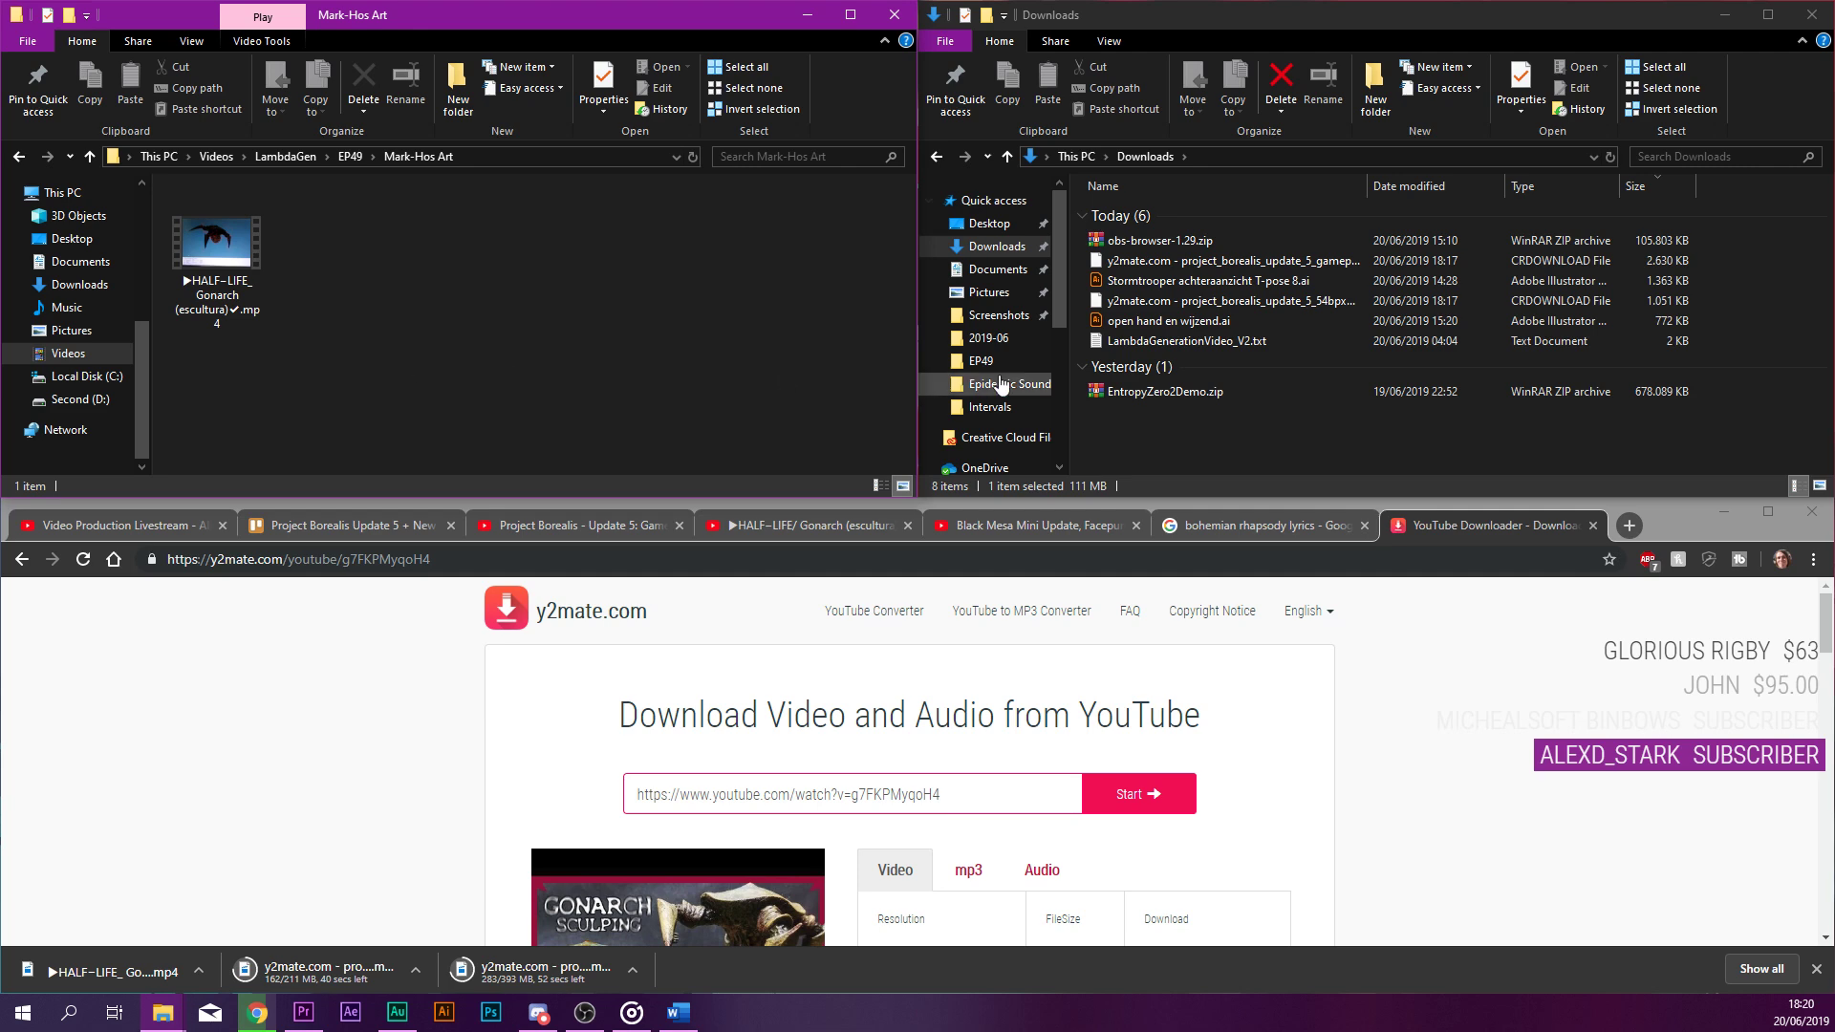
{"action": "left_click", "coordinate": [941, 156]}
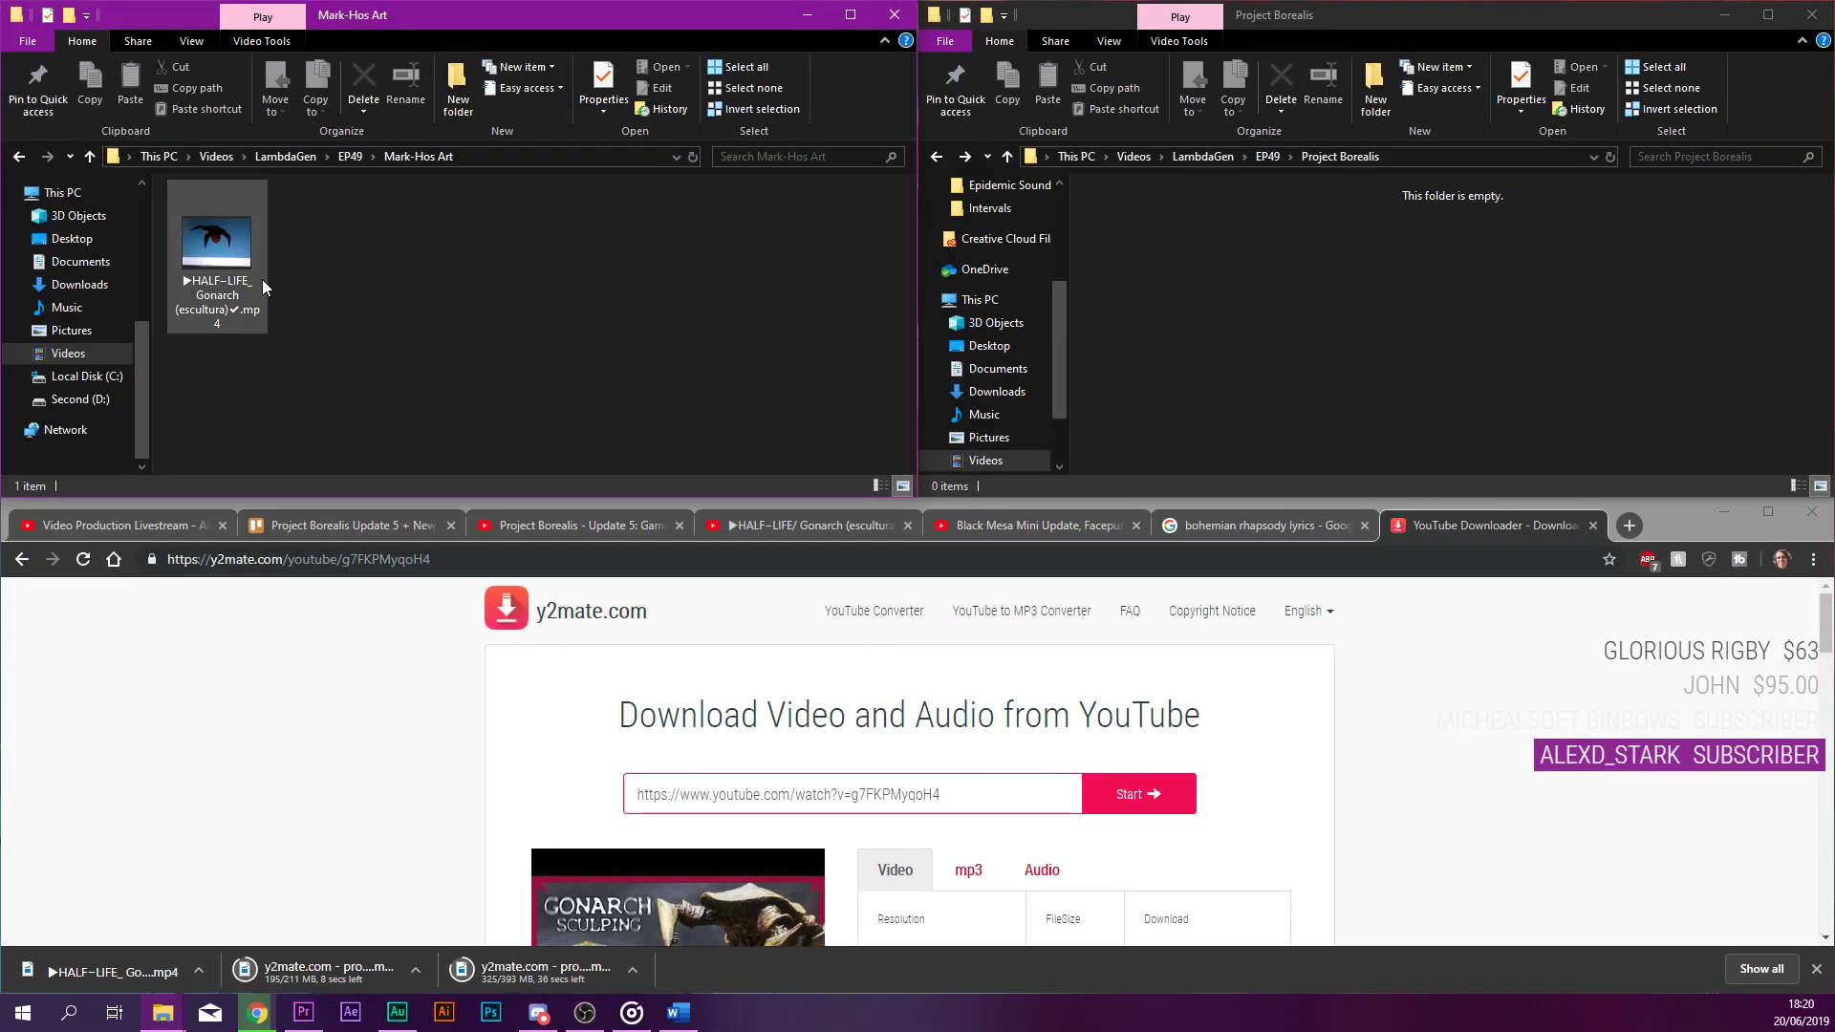
Import the Gonarch (escultura) mp4 into the Premiere Pro project and open it in the Source monitor at its start.
{"action": "left_click", "coordinate": [240, 244]}
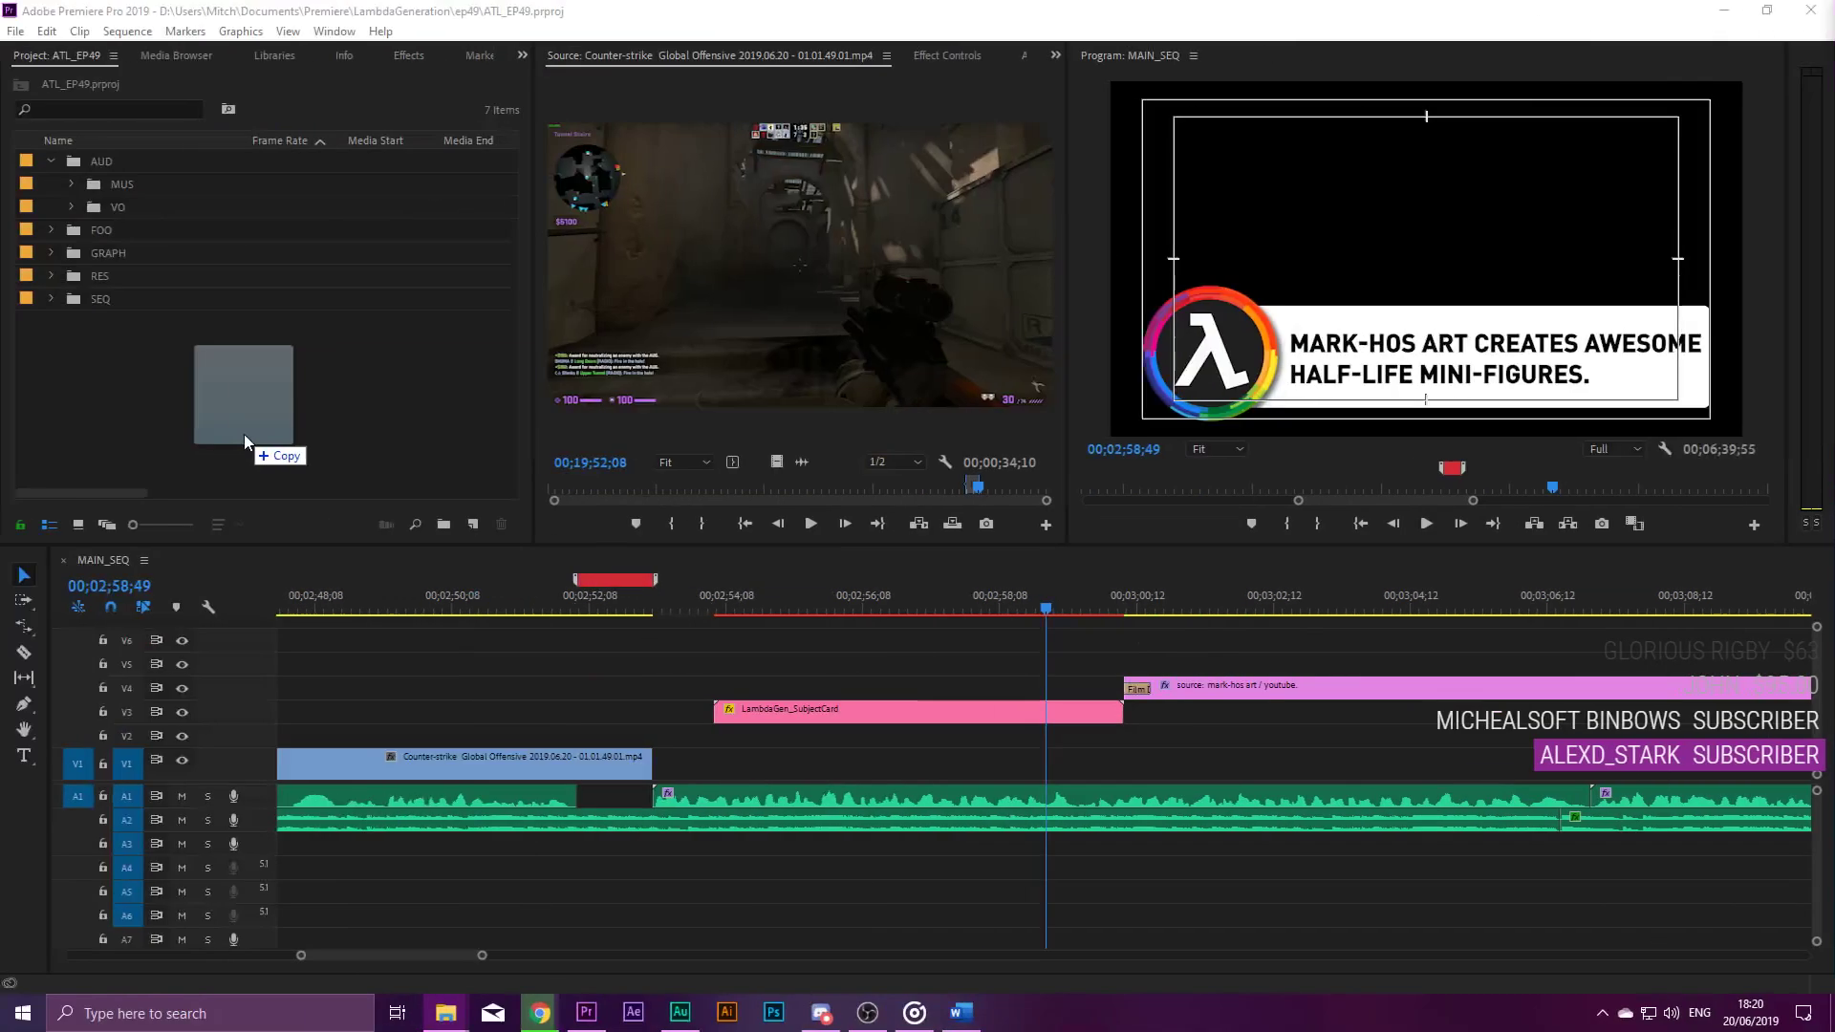
{"action": "left_click_drag", "start_coordinate": [244, 434], "coordinate": [245, 434]}
{"action": "double_click", "coordinate": [163, 322]}
{"action": "mouse_move", "coordinate": [557, 484]}
{"action": "left_mouse_down"}
{"action": "mouse_move", "coordinate": [684, 497]}
{"action": "mouse_move", "coordinate": [547, 497]}
{"action": "left_mouse_up"}
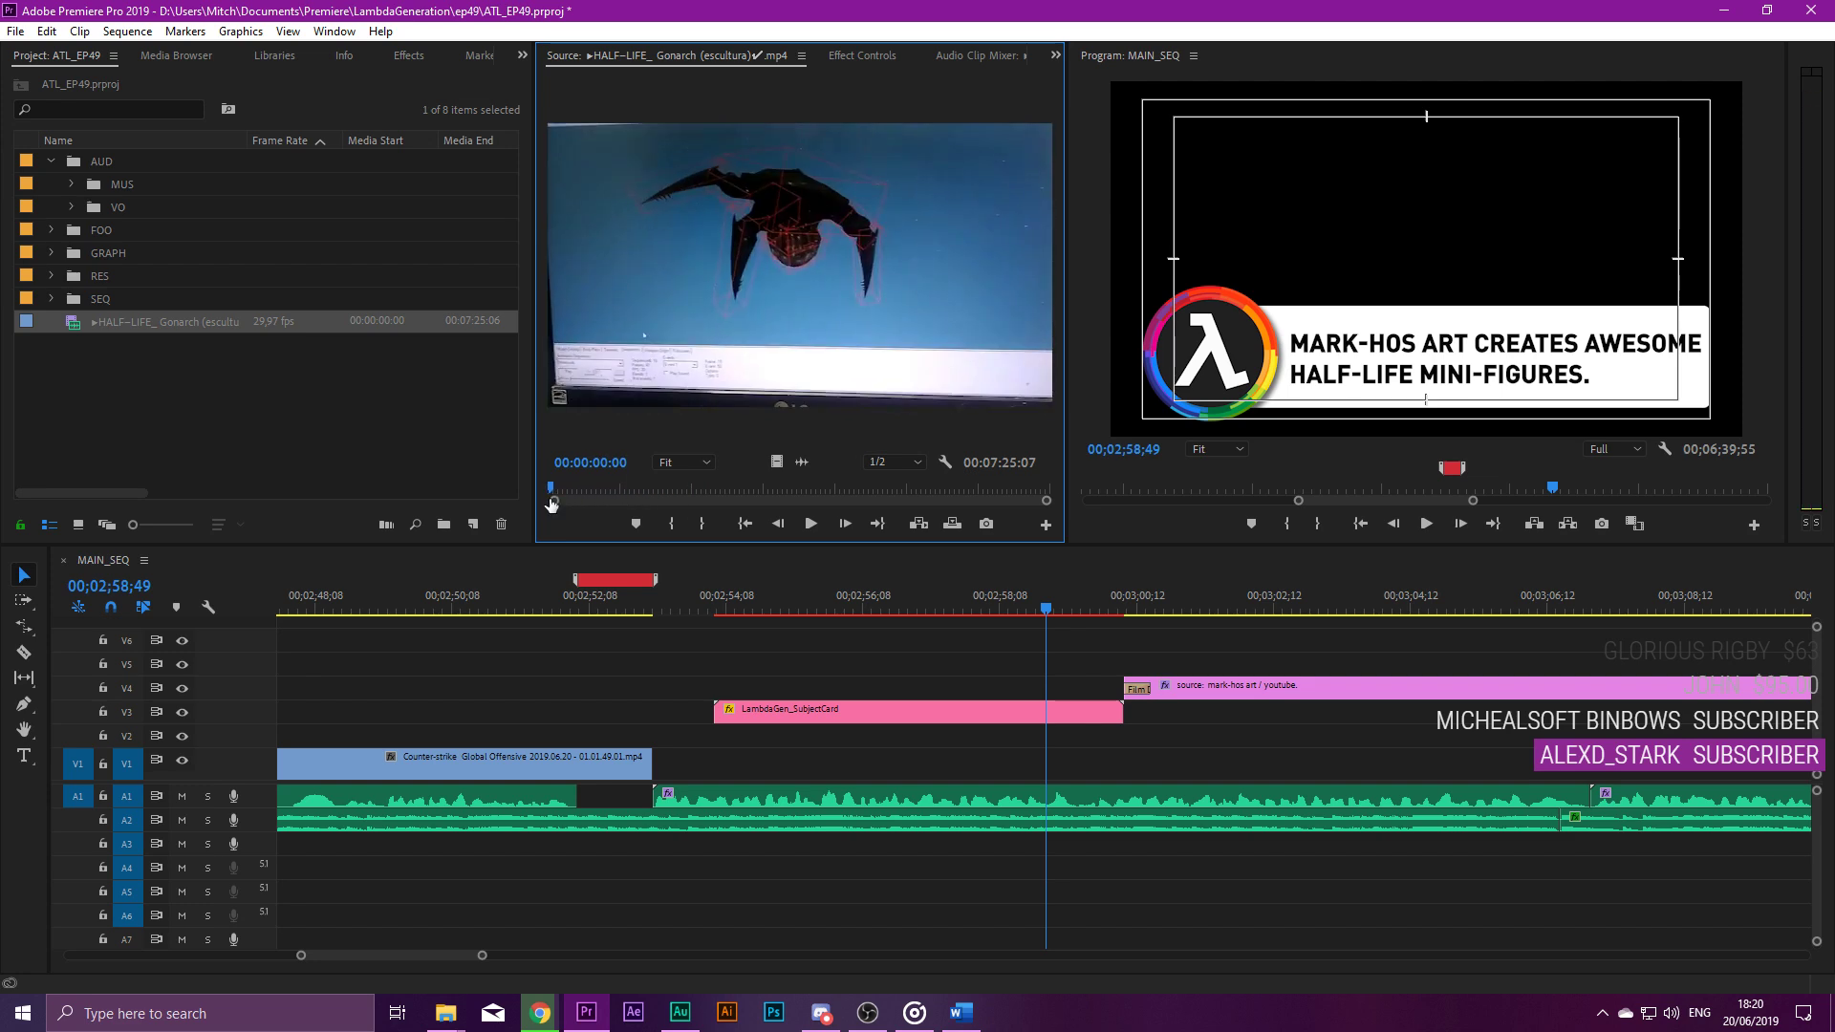
Play MAIN_SEQ from the end of the Mark-Hos Art subject card at 00;02;59;55 to hear the voice-over, stopping at 00;03;09;33.
{"action": "left_click_drag", "start_coordinate": [1046, 609], "coordinate": [1105, 606]}
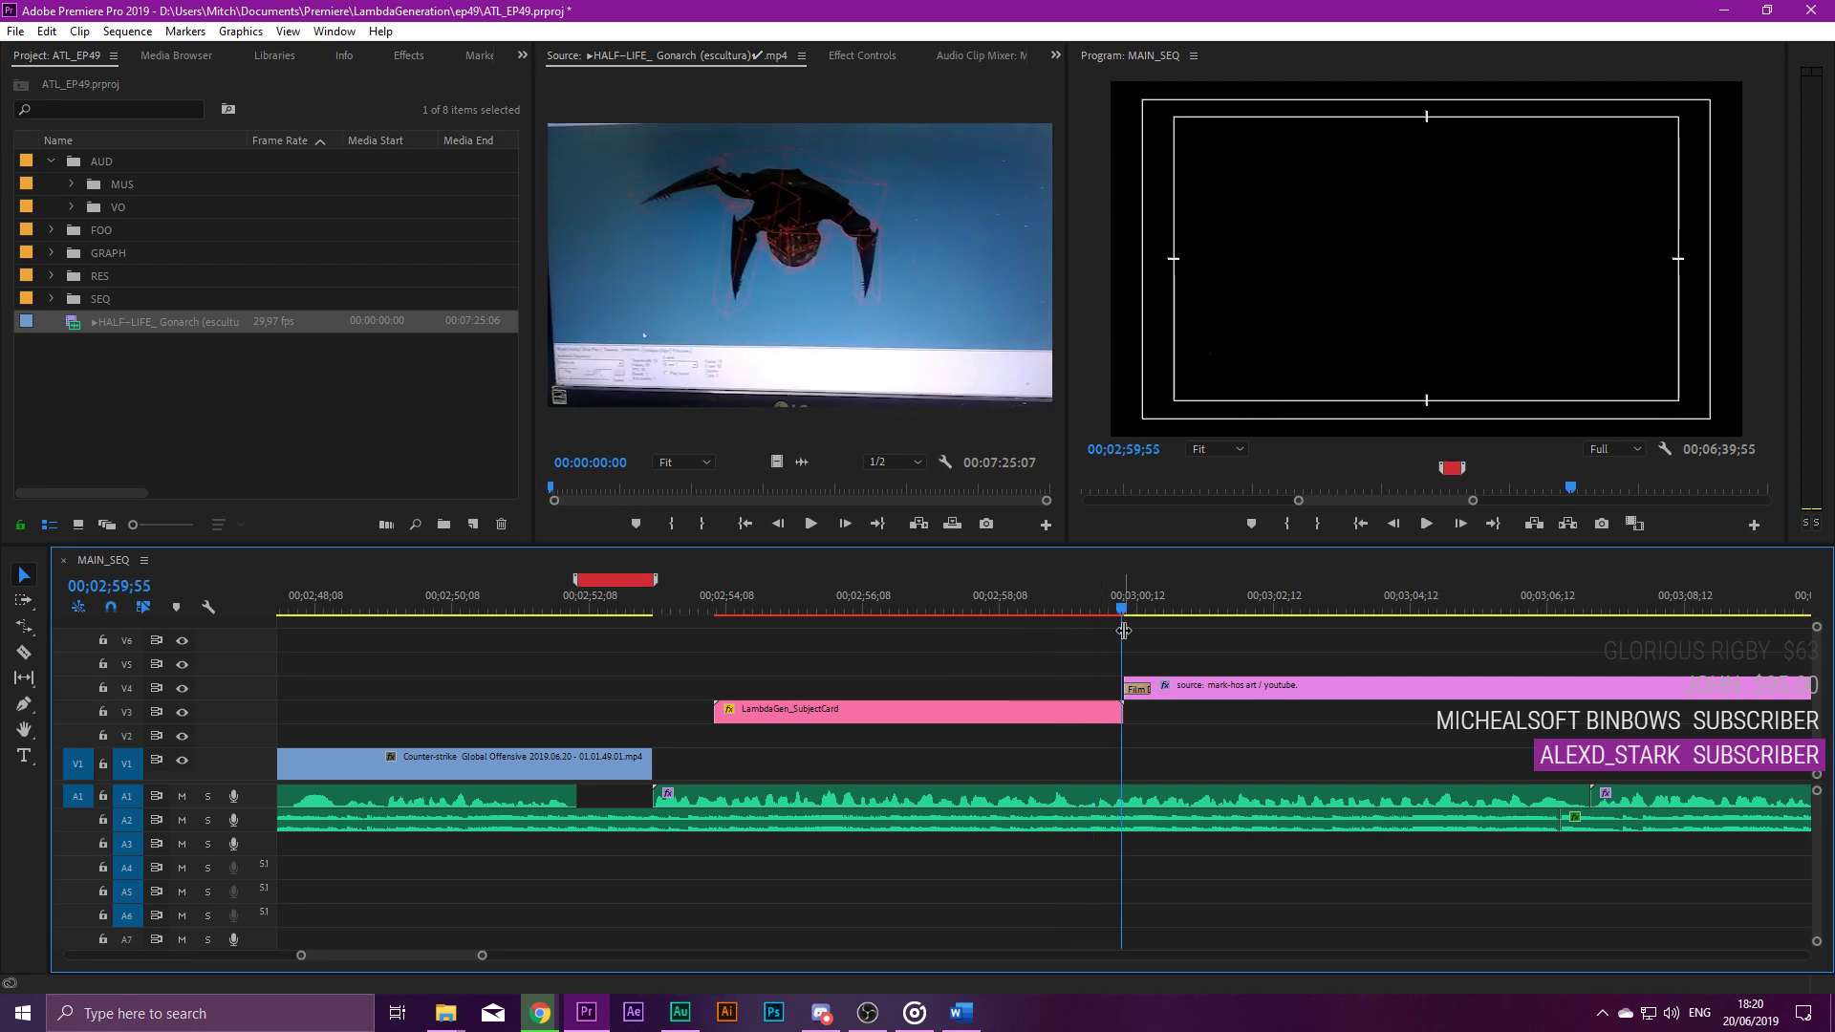
{"action": "scroll", "coordinate": [1196, 701], "scroll_direction": "up", "scroll_amount": 1}
{"action": "scroll", "coordinate": [1082, 652], "scroll_direction": "down", "scroll_amount": 2}
{"action": "key", "text": "space"}
{"action": "scroll", "coordinate": [1082, 652], "scroll_direction": "down", "scroll_amount": 2}
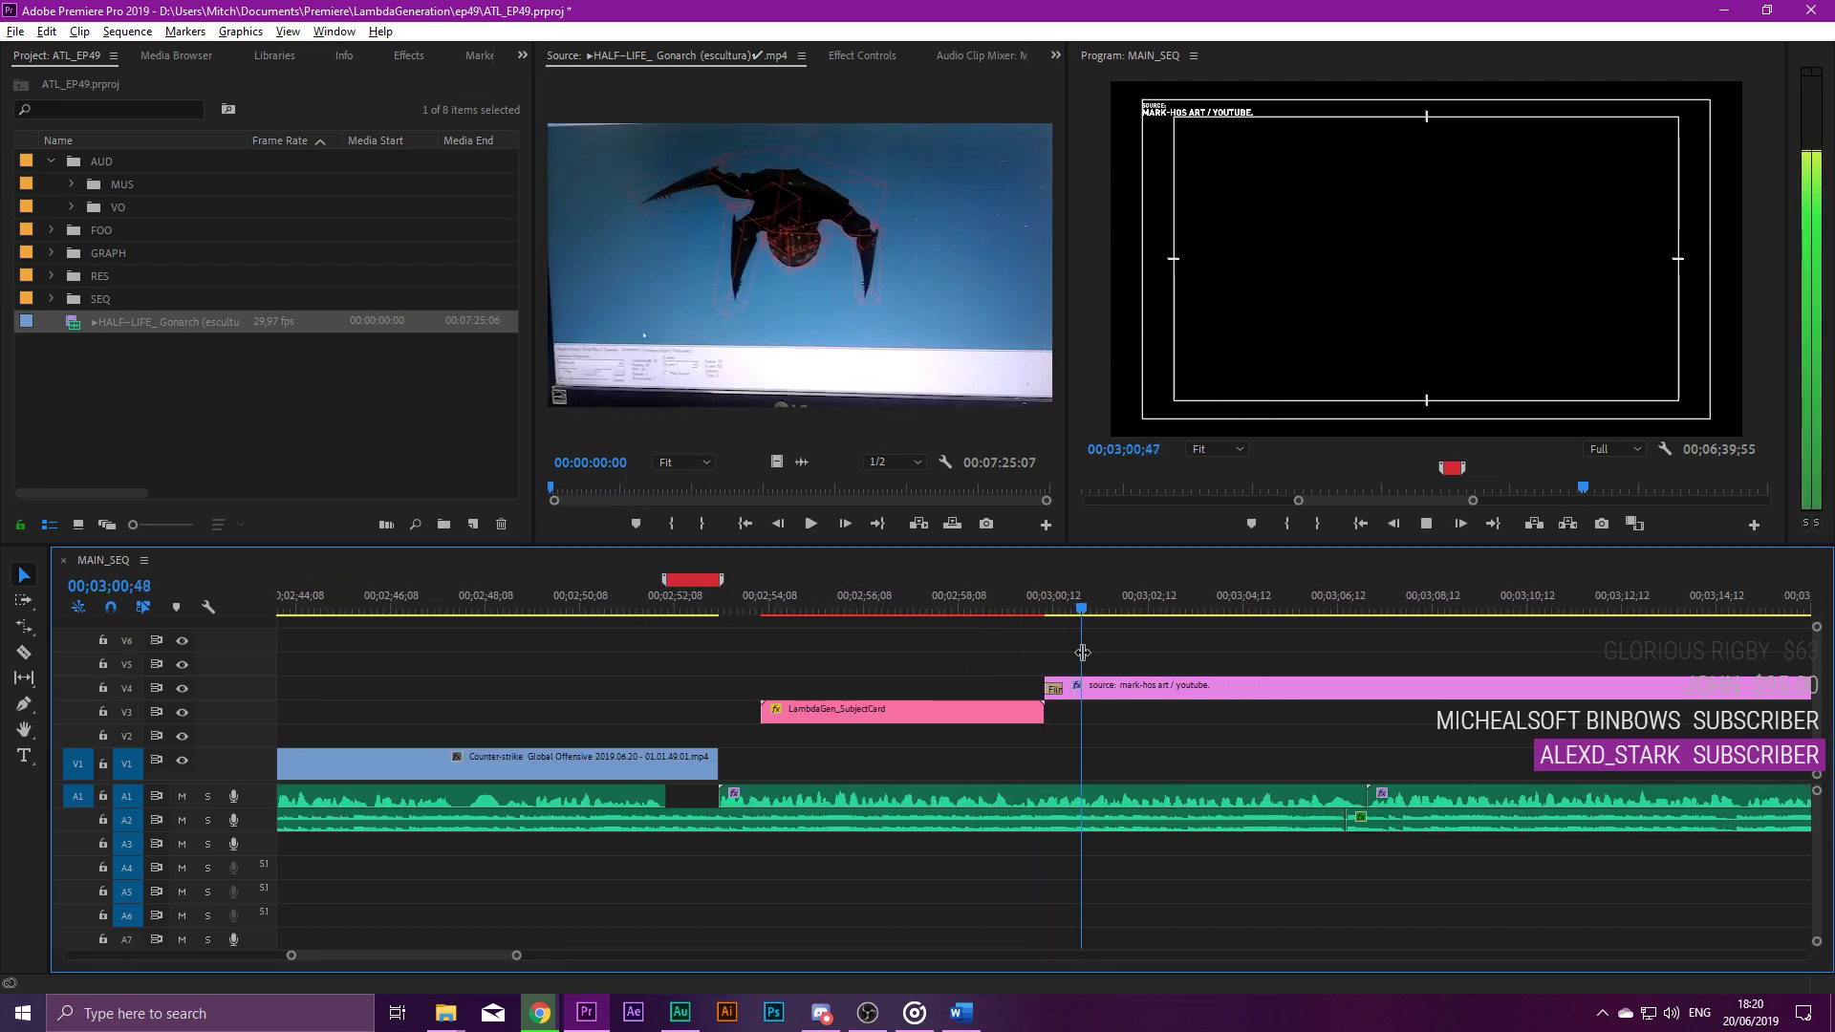
{"action": "scroll", "coordinate": [1082, 652], "scroll_direction": "down", "scroll_amount": 2}
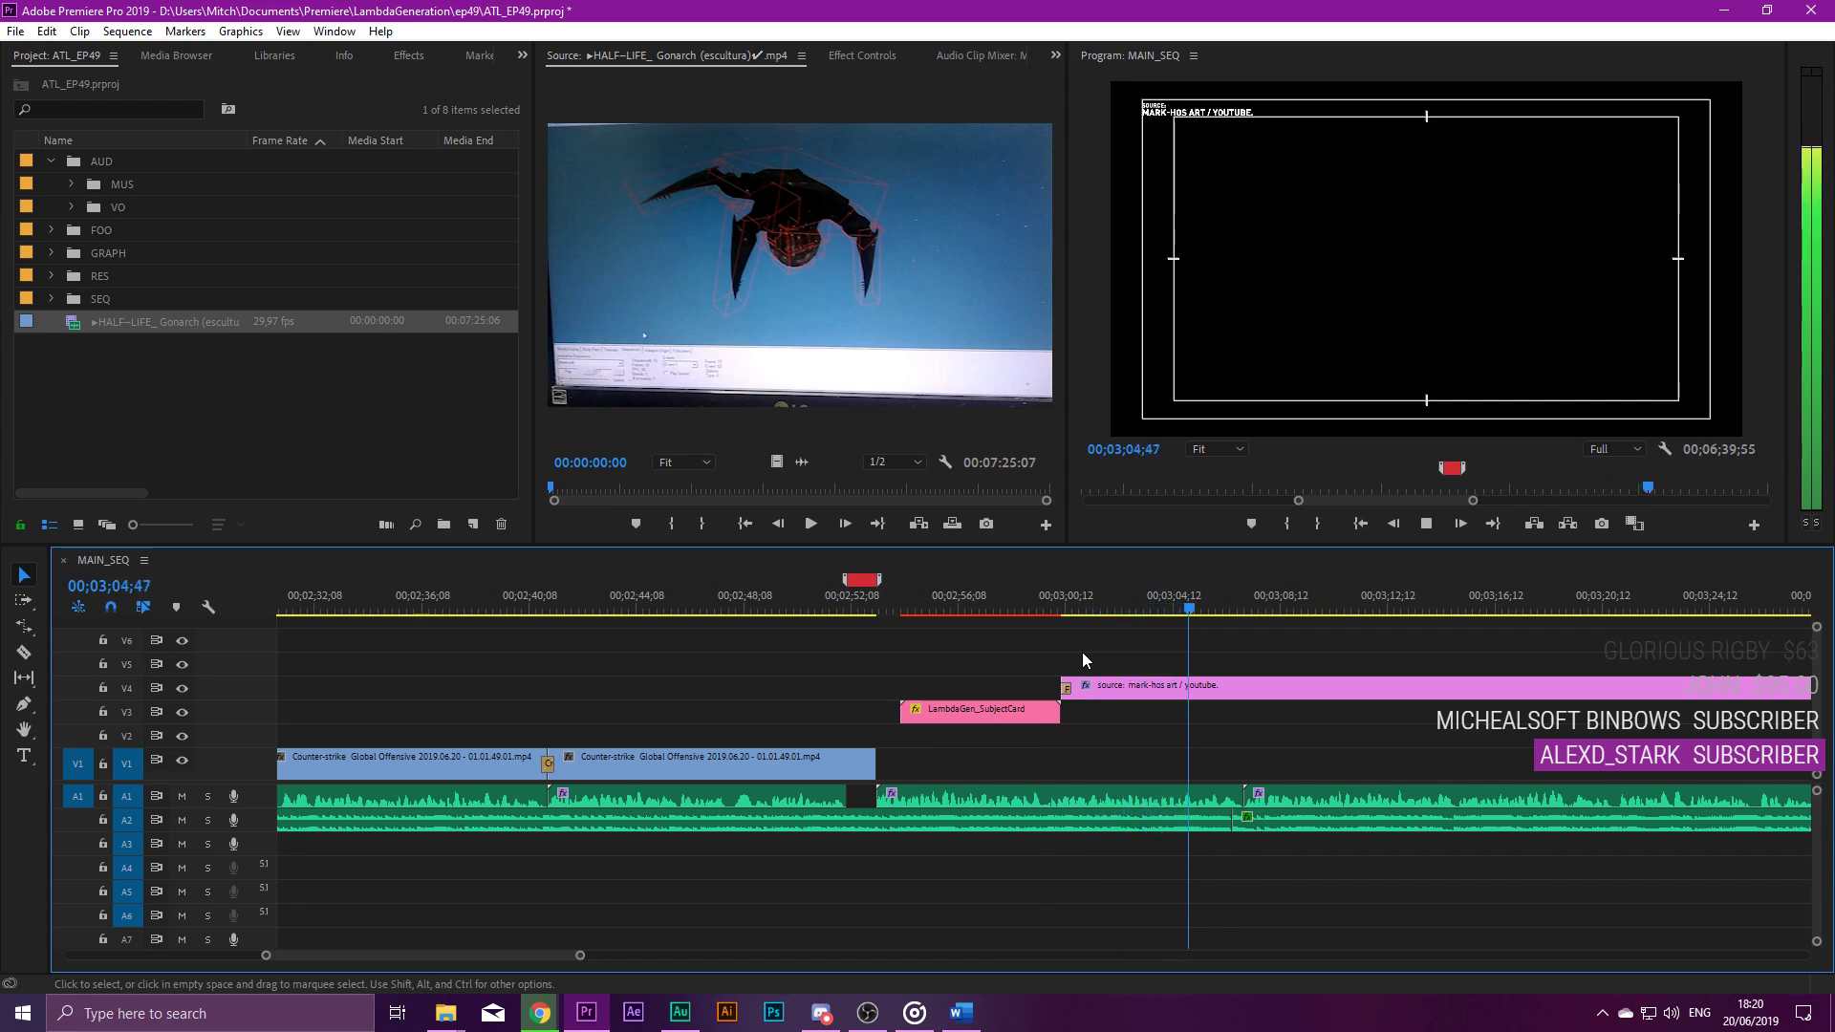
{"action": "scroll", "coordinate": [1082, 652], "scroll_direction": "down", "scroll_amount": 2}
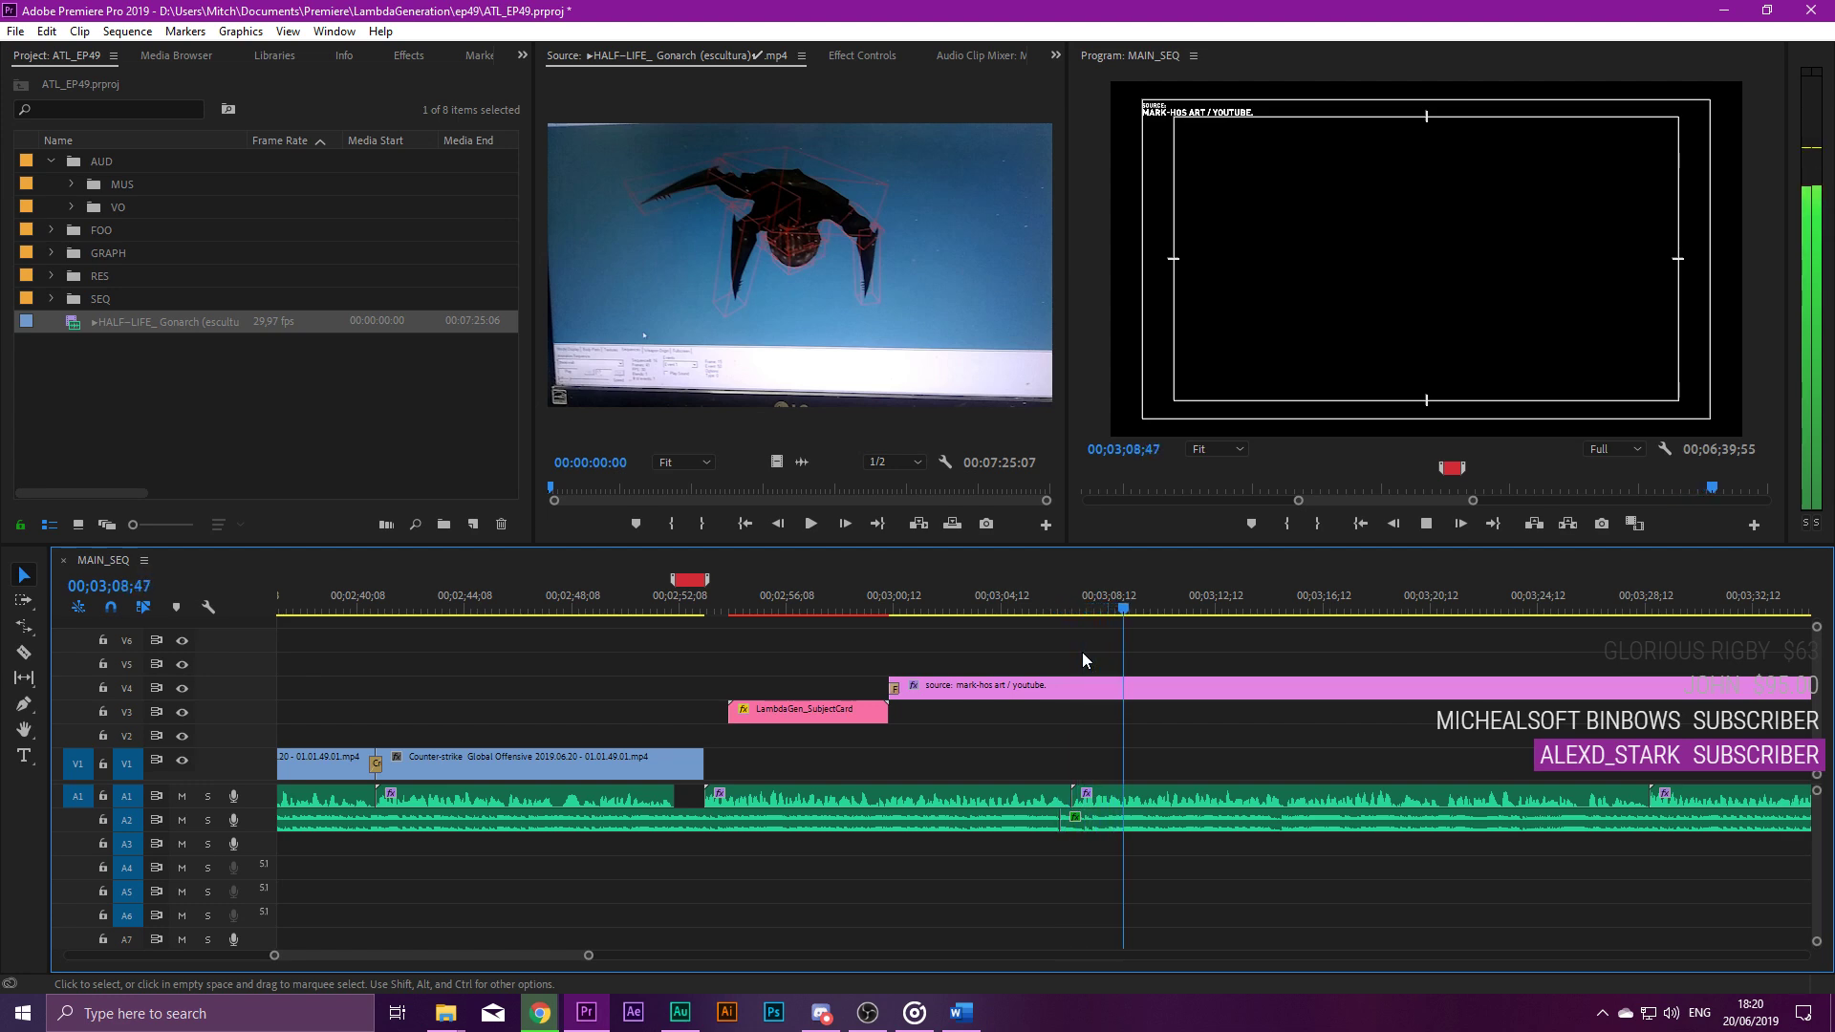
{"action": "key", "text": "space"}
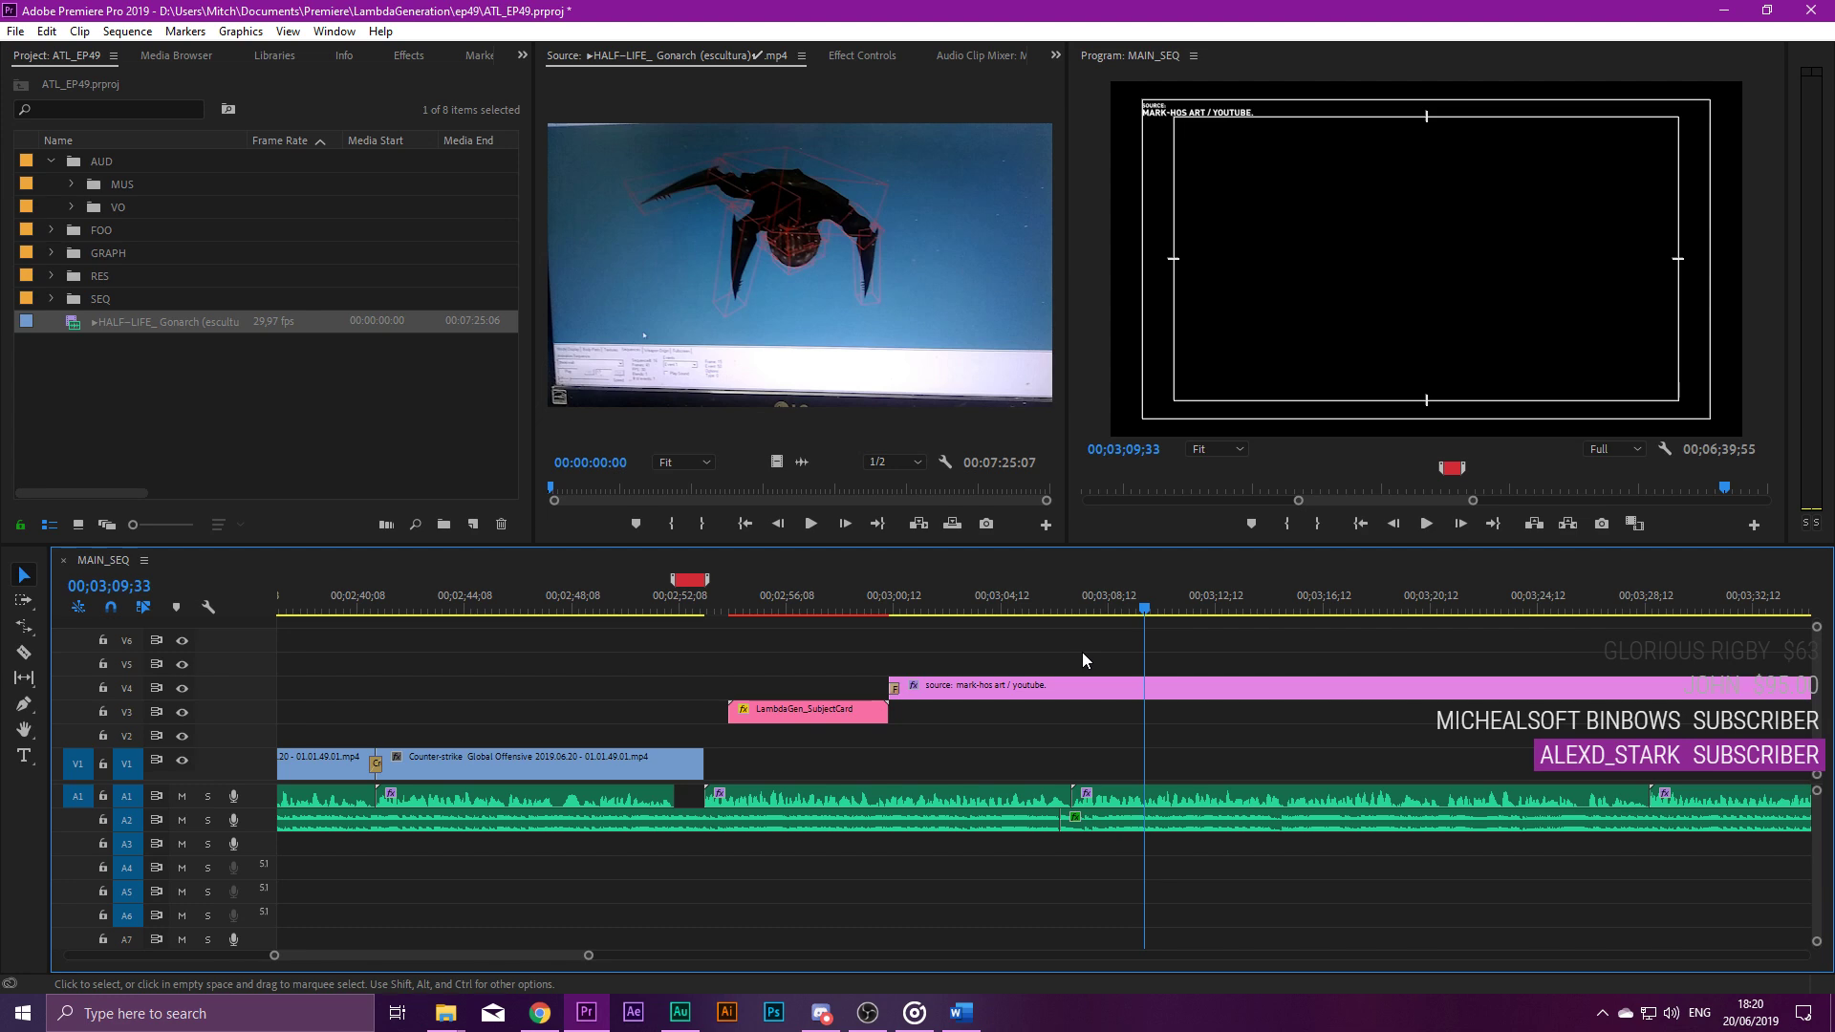
Replay the MAIN_SEQ voice-over from the end of the Mark-Hos Art subject card, stopping at 00;03;13;19.
{"action": "left_click", "coordinate": [922, 583]}
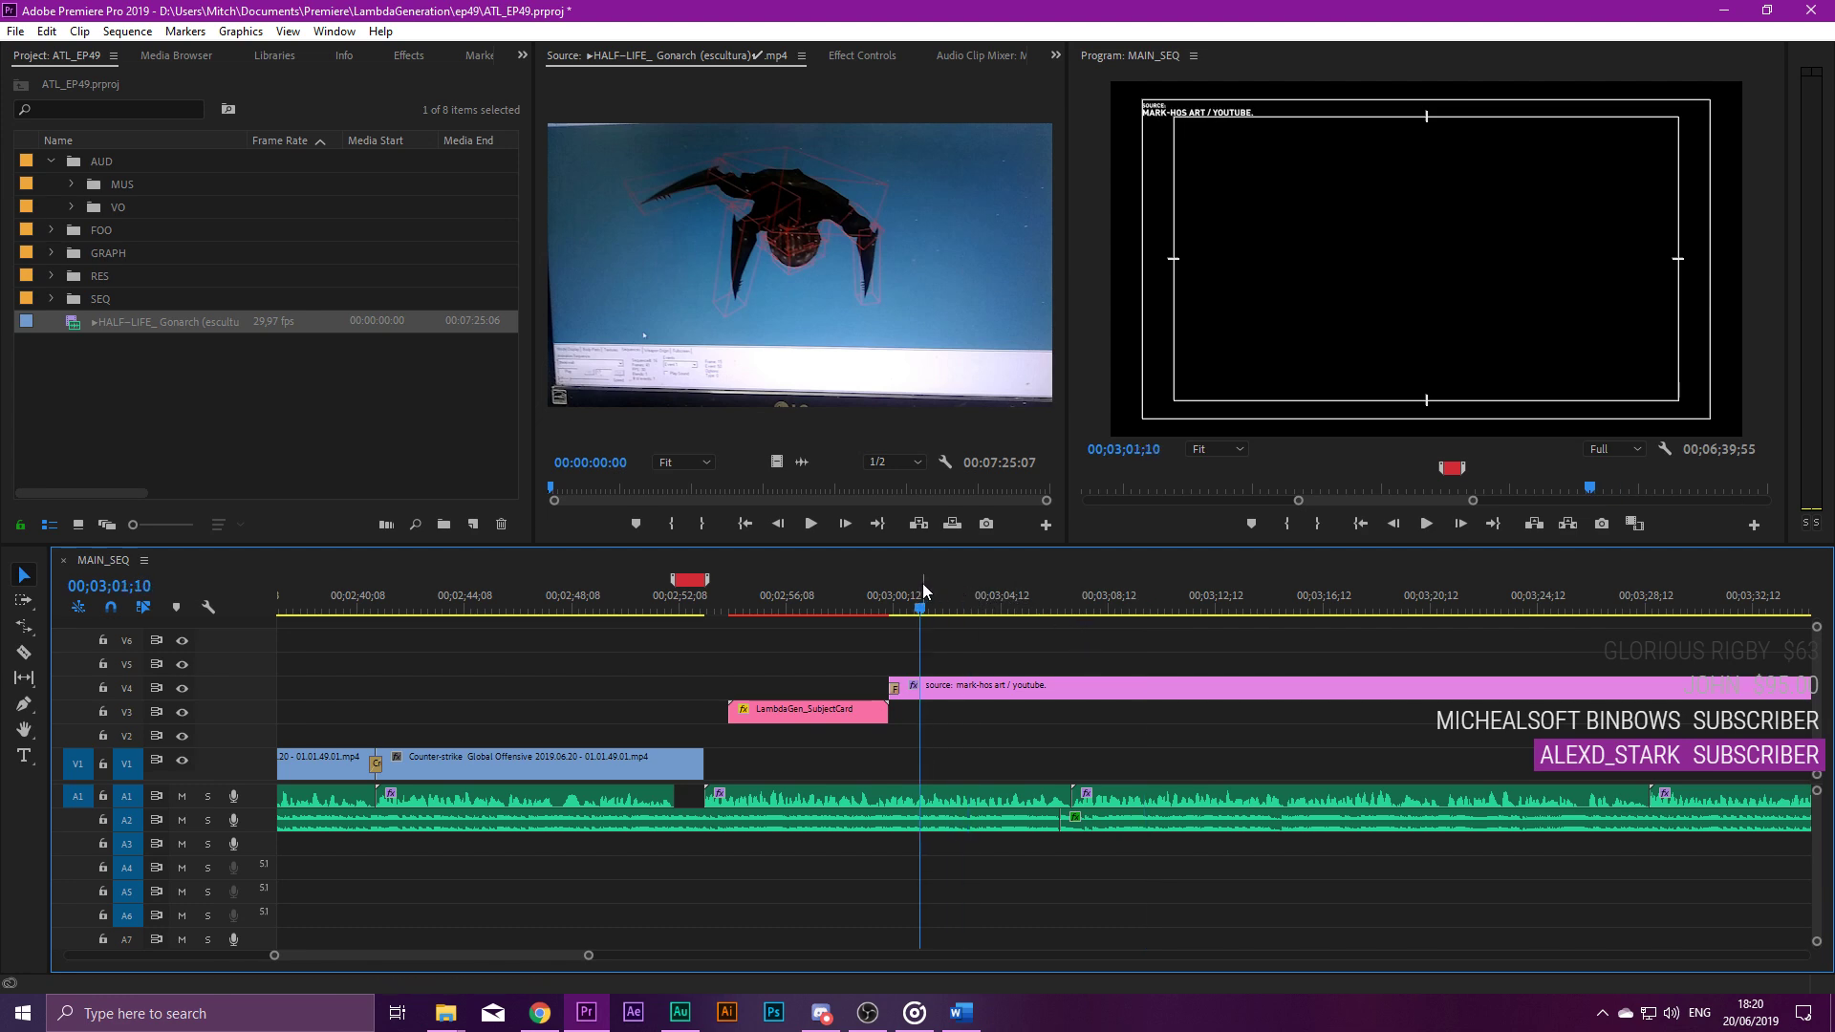
{"action": "scroll", "coordinate": [899, 640], "scroll_direction": "up", "scroll_amount": 5}
{"action": "left_click", "coordinate": [882, 607]}
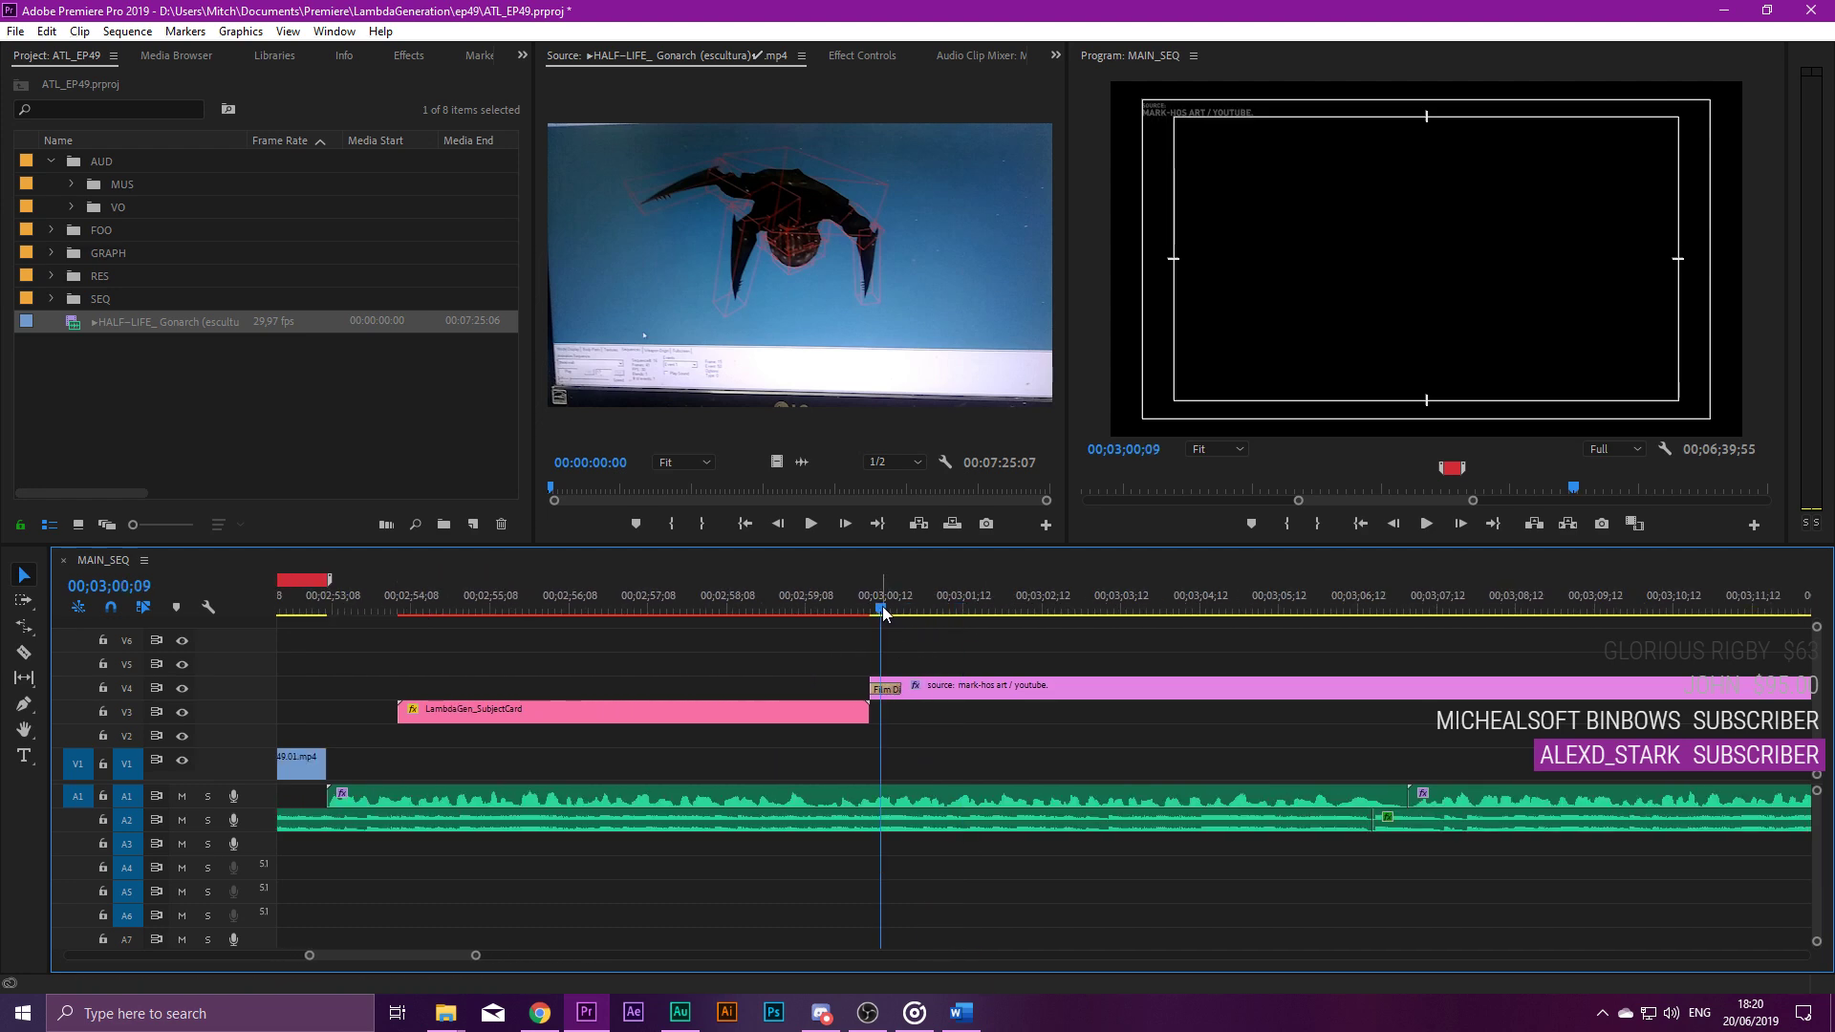
{"action": "left_click", "coordinate": [868, 606]}
{"action": "key", "text": "space"}
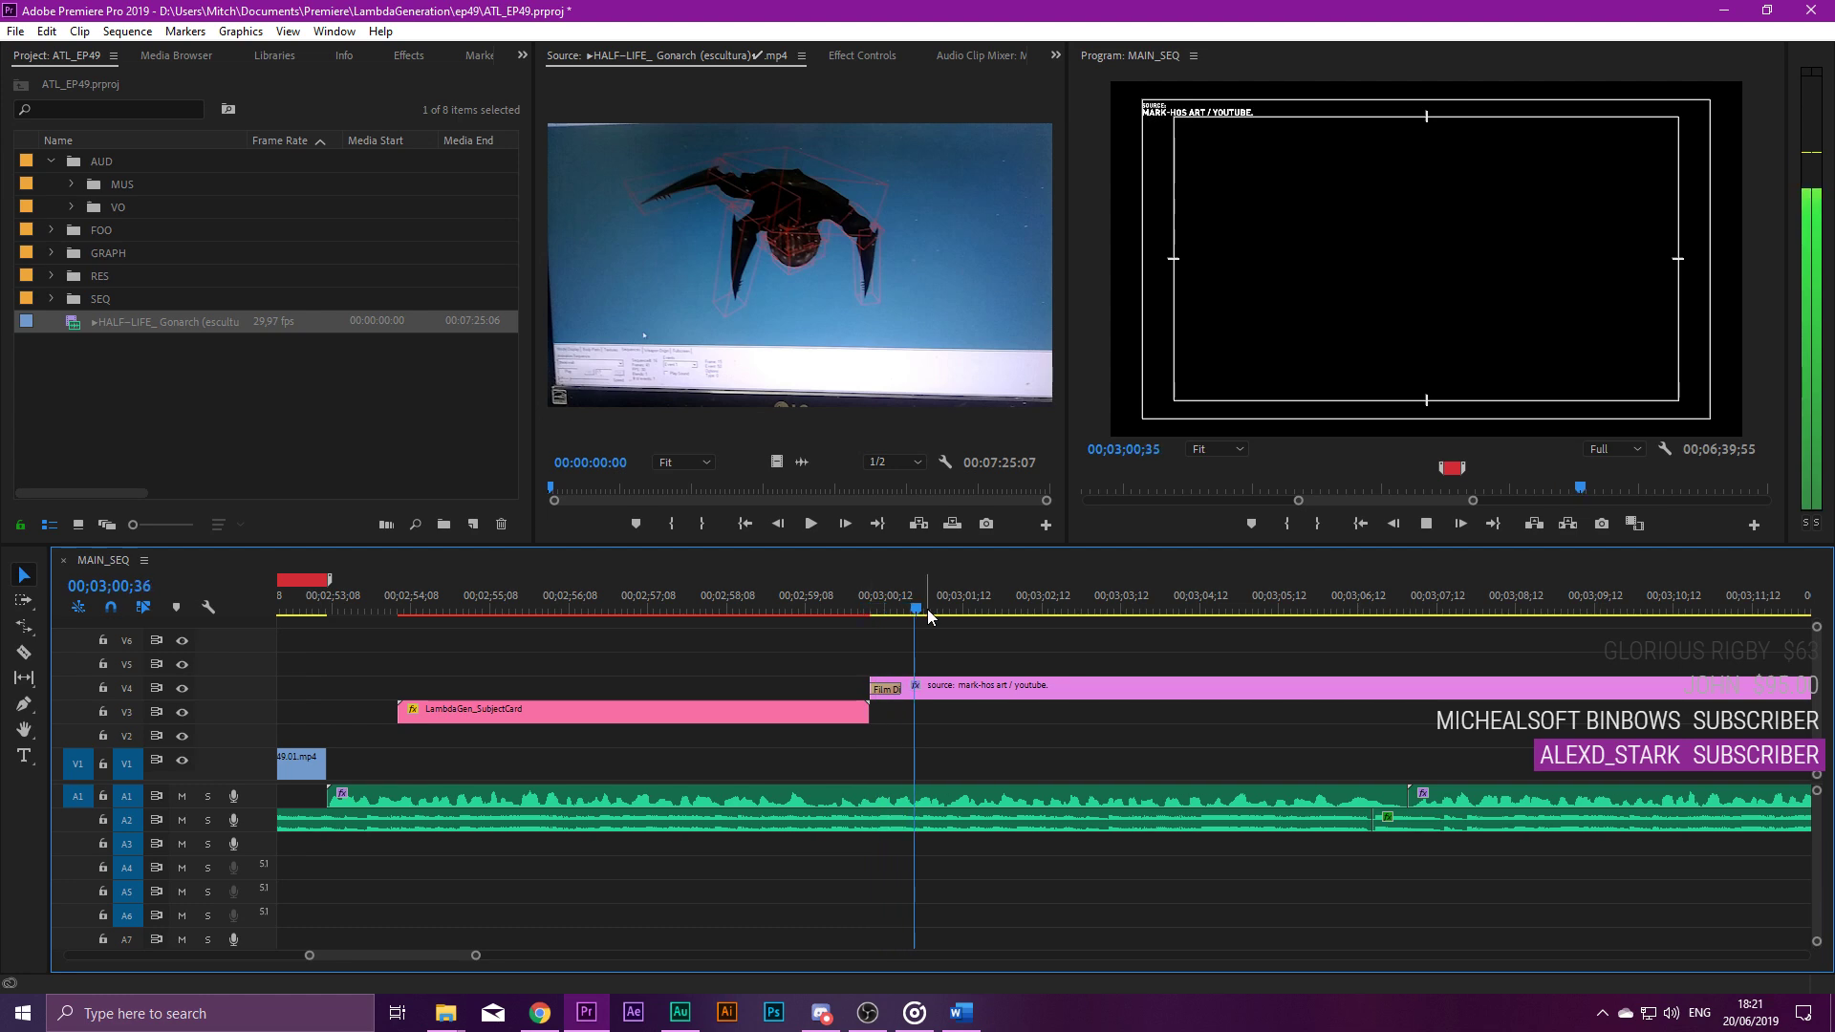
{"action": "key", "text": "space"}
{"action": "scroll", "coordinate": [927, 615], "scroll_direction": "down", "scroll_amount": 4}
{"action": "left_click_drag", "start_coordinate": [694, 608], "coordinate": [958, 606]}
{"action": "key", "text": "space"}
{"action": "scroll", "coordinate": [1064, 744], "scroll_direction": "down", "scroll_amount": 2}
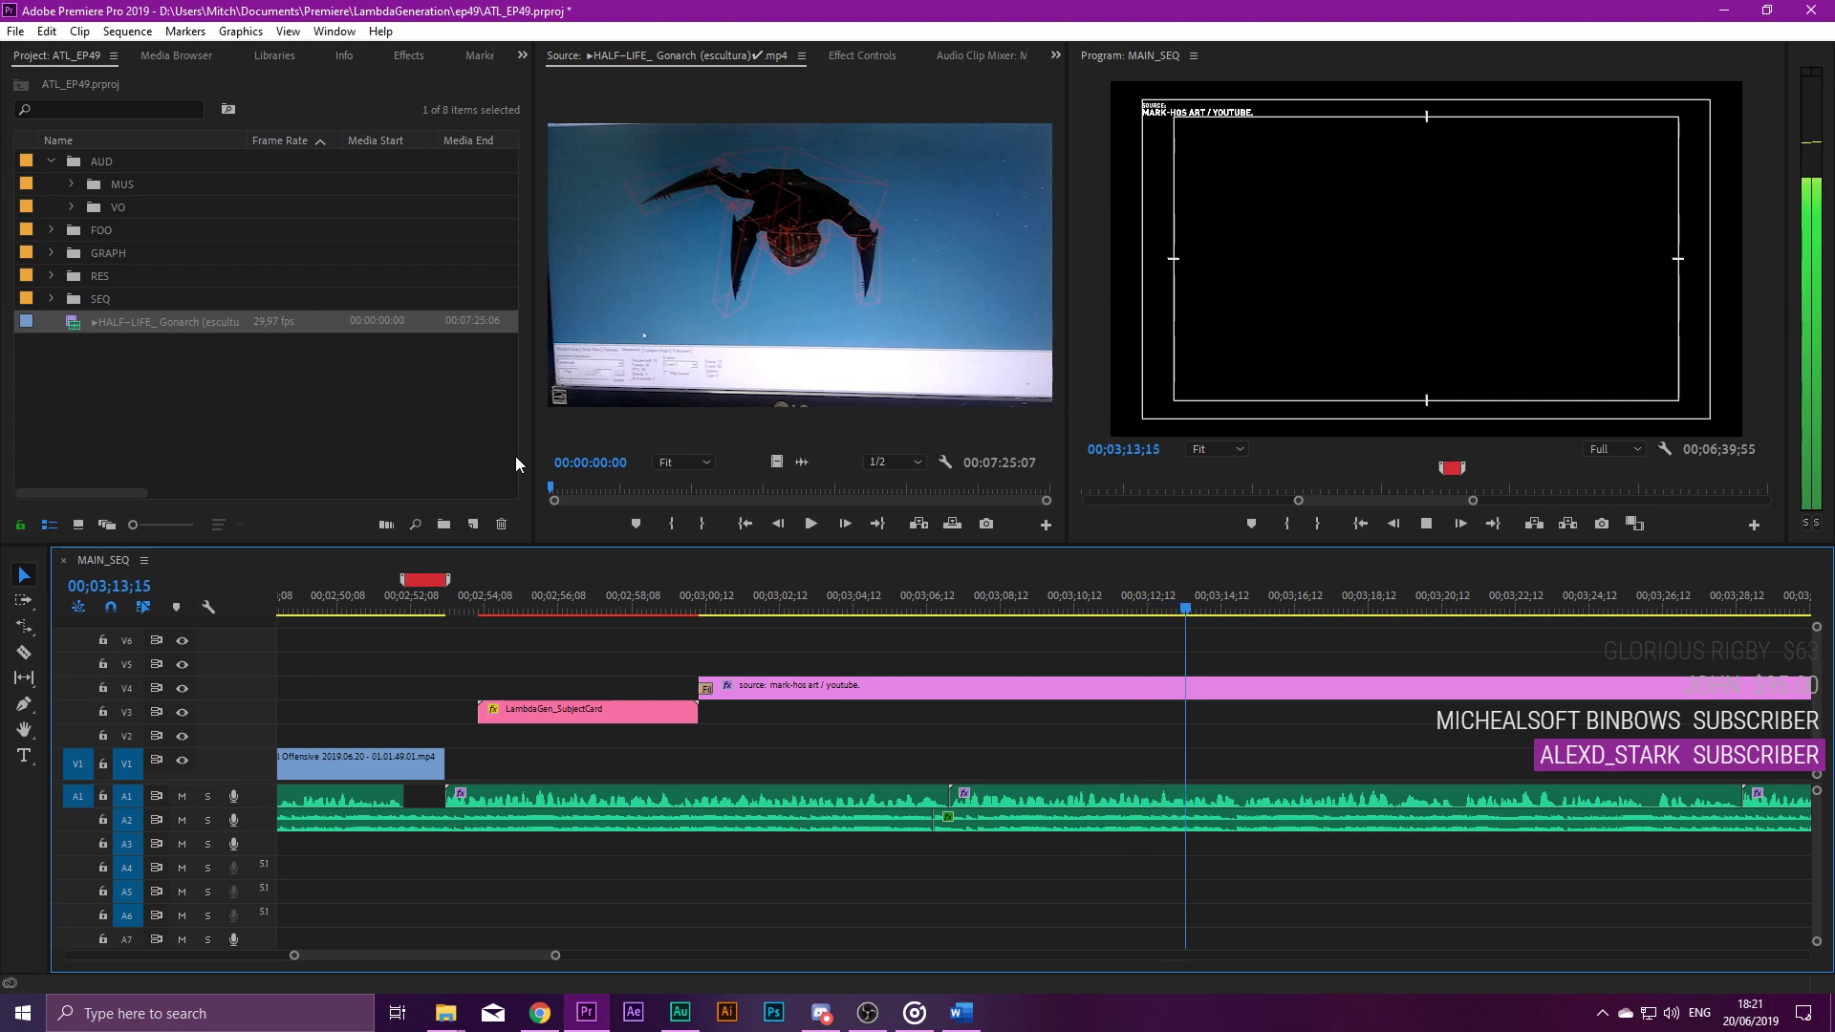
{"action": "key", "text": "space"}
Mark a Gonarch source section with its out point at 00:01:36:11 and place it, shortened, on V1 beneath the Mark-Hos Art titles.
{"action": "left_click_drag", "start_coordinate": [554, 490], "coordinate": [658, 506]}
{"action": "key", "text": "i"}
{"action": "key", "text": "o"}
{"action": "left_click_drag", "start_coordinate": [192, 325], "coordinate": [571, 657]}
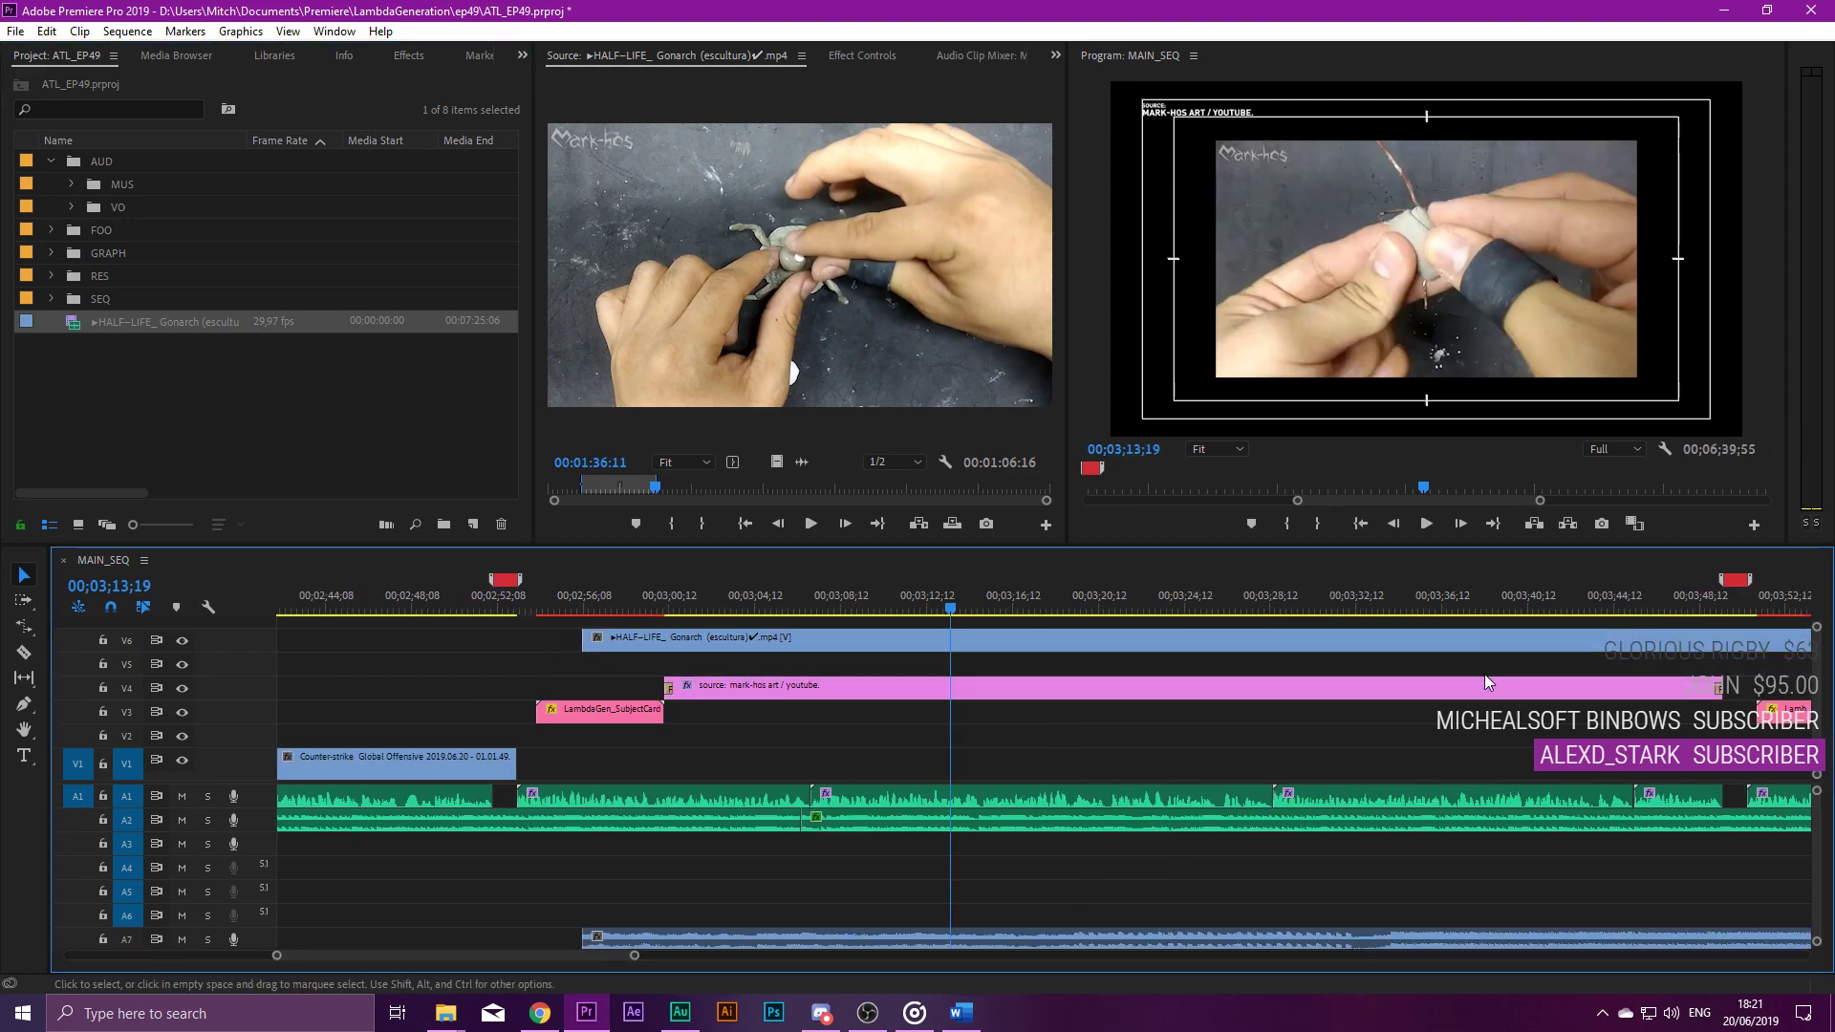
{"action": "scroll", "coordinate": [1472, 677], "scroll_direction": "down", "scroll_amount": 5}
{"action": "left_click_drag", "start_coordinate": [1650, 639], "coordinate": [1168, 783]}
{"action": "scroll", "coordinate": [1242, 652], "scroll_direction": "up", "scroll_amount": 3}
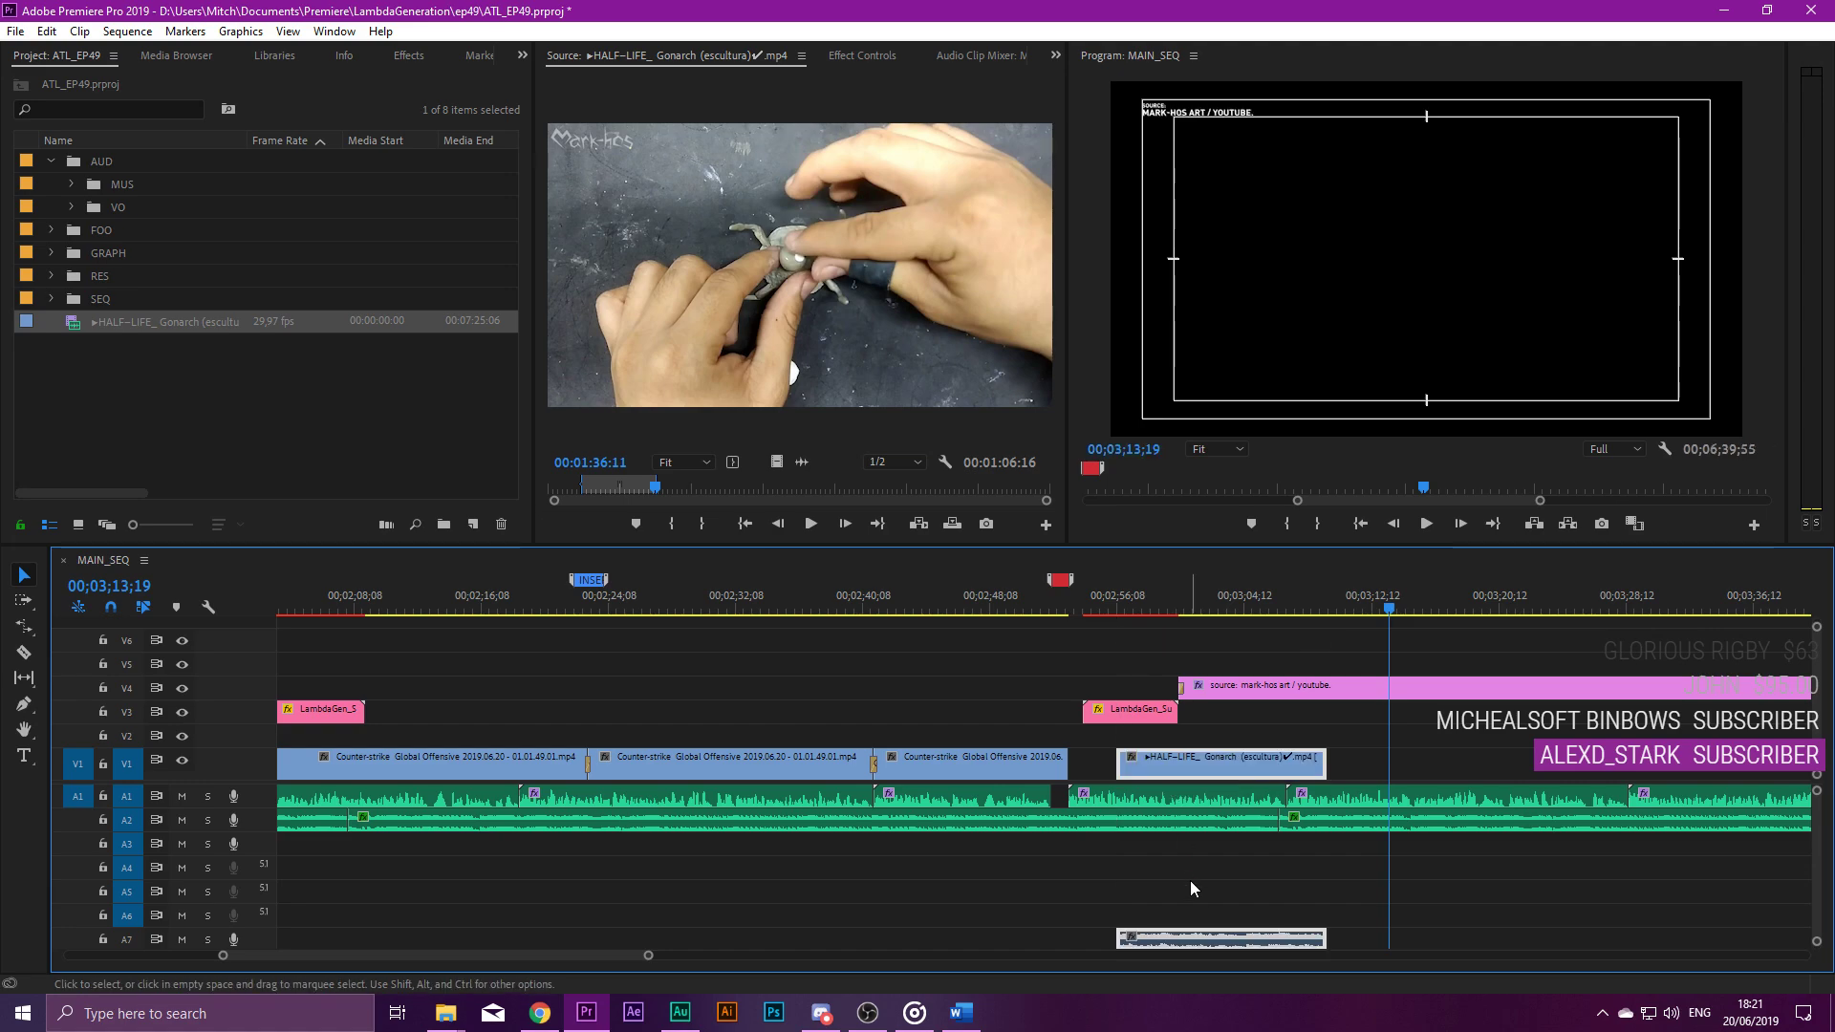
Delete the Gonarch clip's audio from track A7, keeping only its video.
{"action": "left_click", "coordinate": [1217, 932]}
{"action": "key", "text": "Return"}
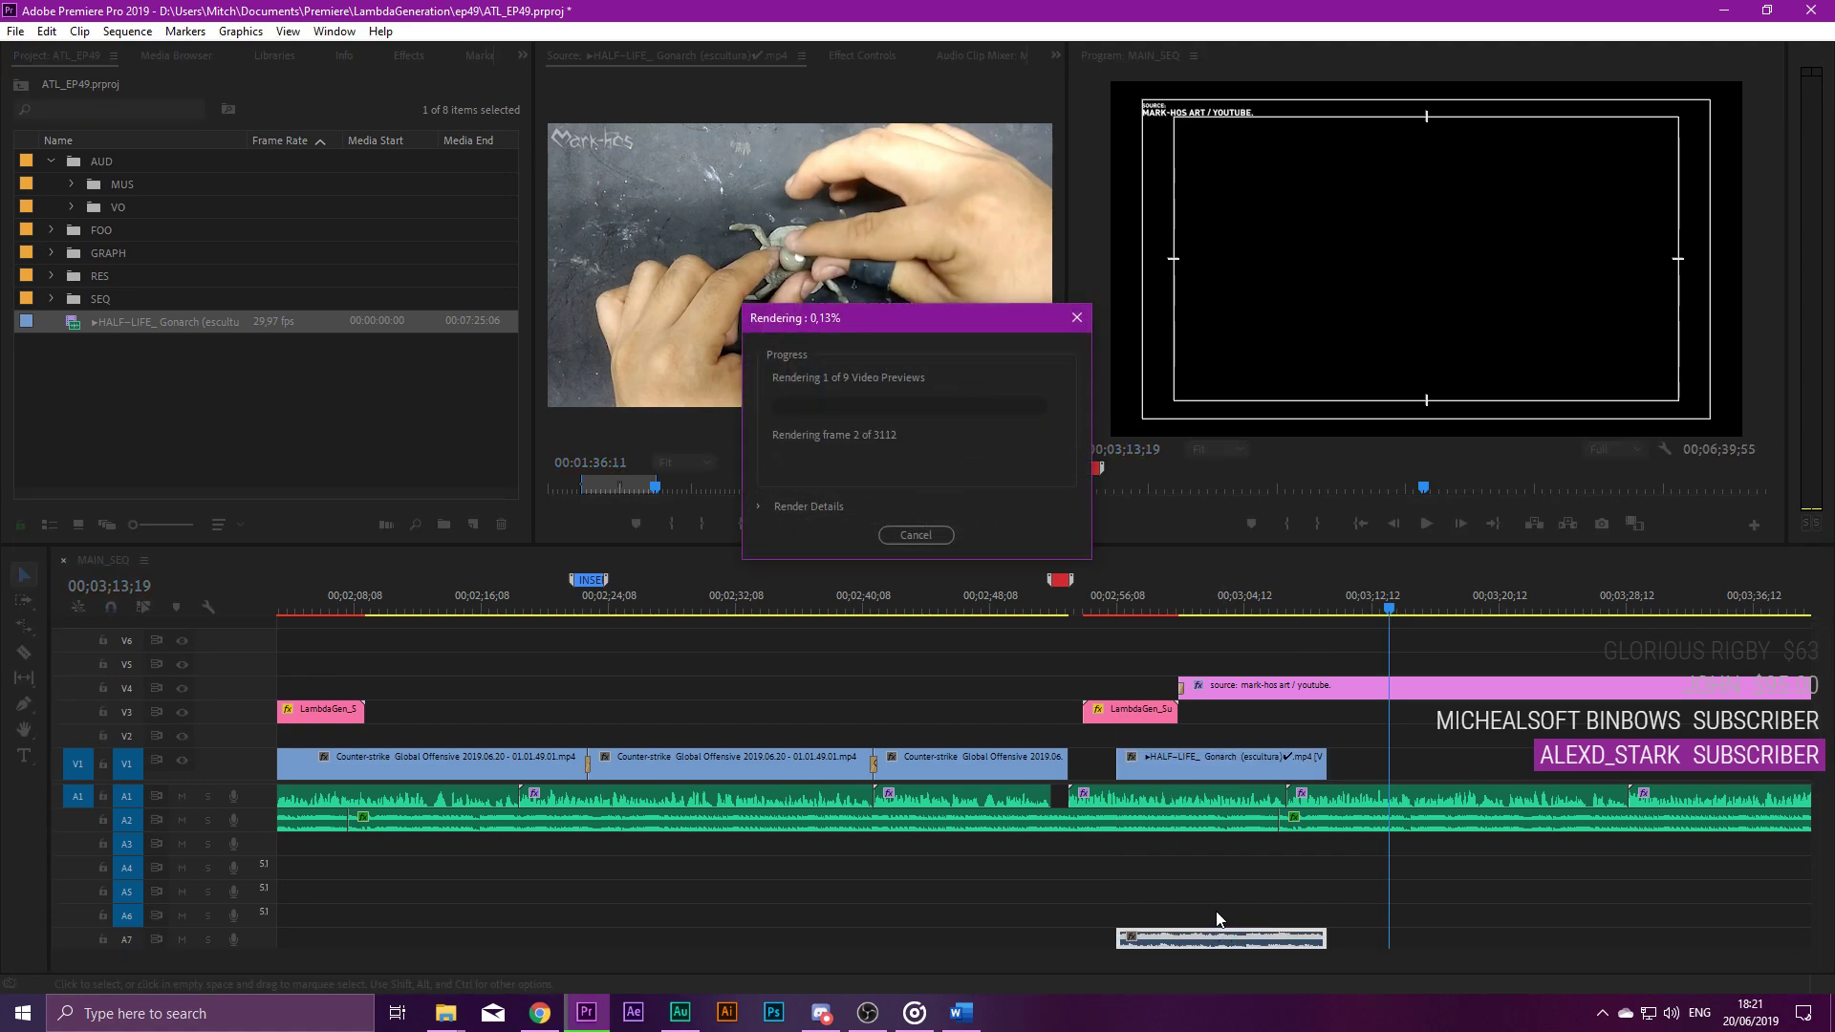
{"action": "left_click", "coordinate": [920, 535]}
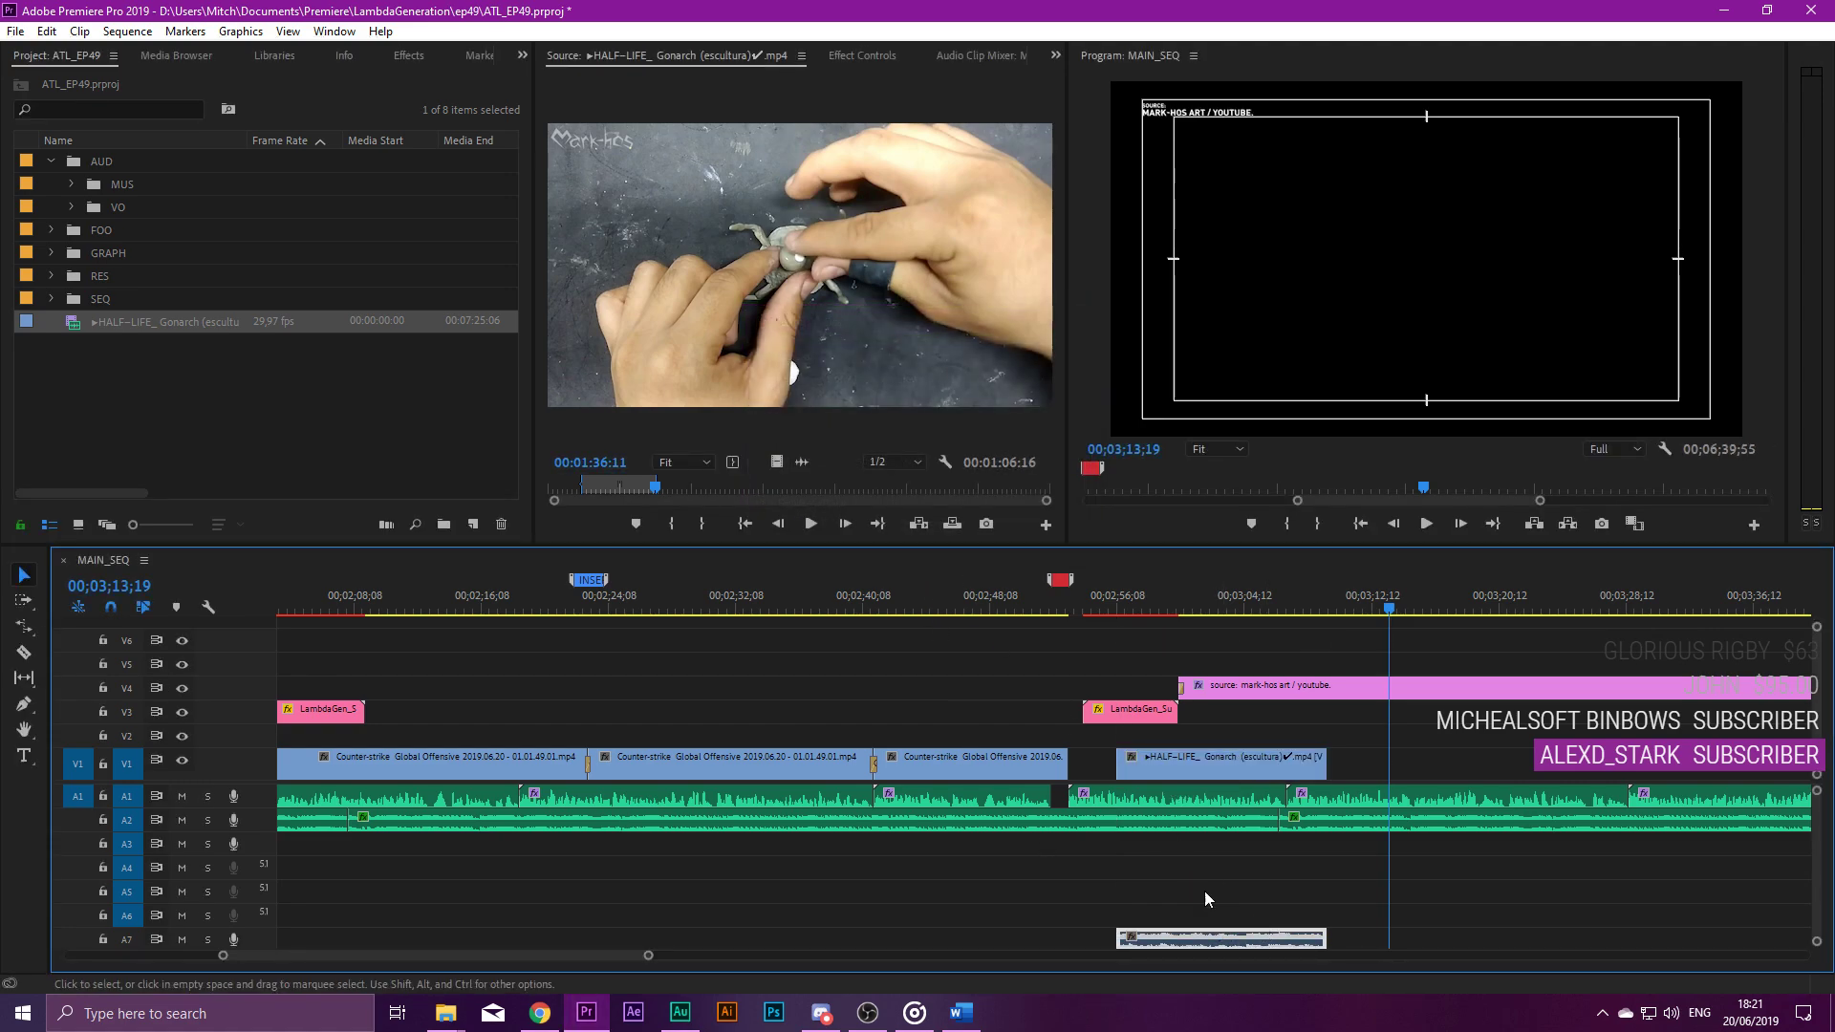
{"action": "key", "text": "Delete"}
Butt the Gonarch clip against the end of the Counter-Strike clip and try a Cross Dissolve on the cut.
{"action": "scroll", "coordinate": [1115, 780], "scroll_direction": "up", "scroll_amount": 3}
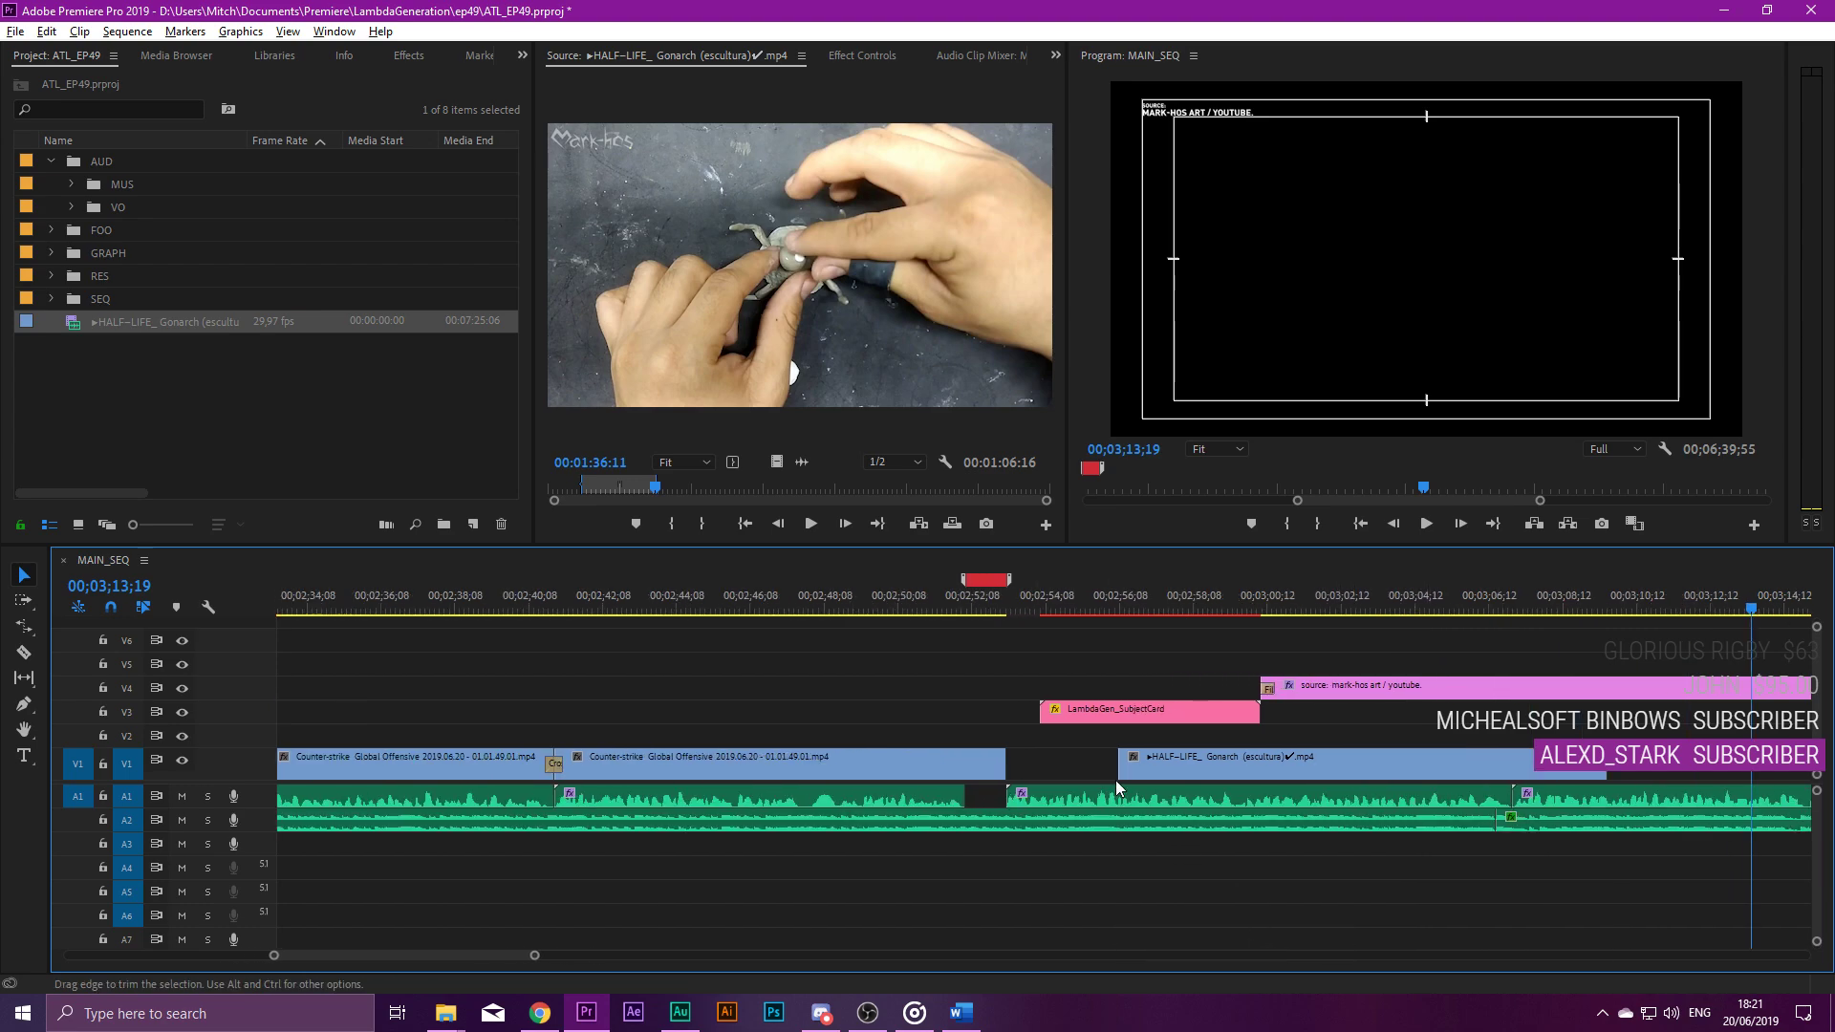
{"action": "left_click_drag", "start_coordinate": [1181, 766], "coordinate": [1063, 766]}
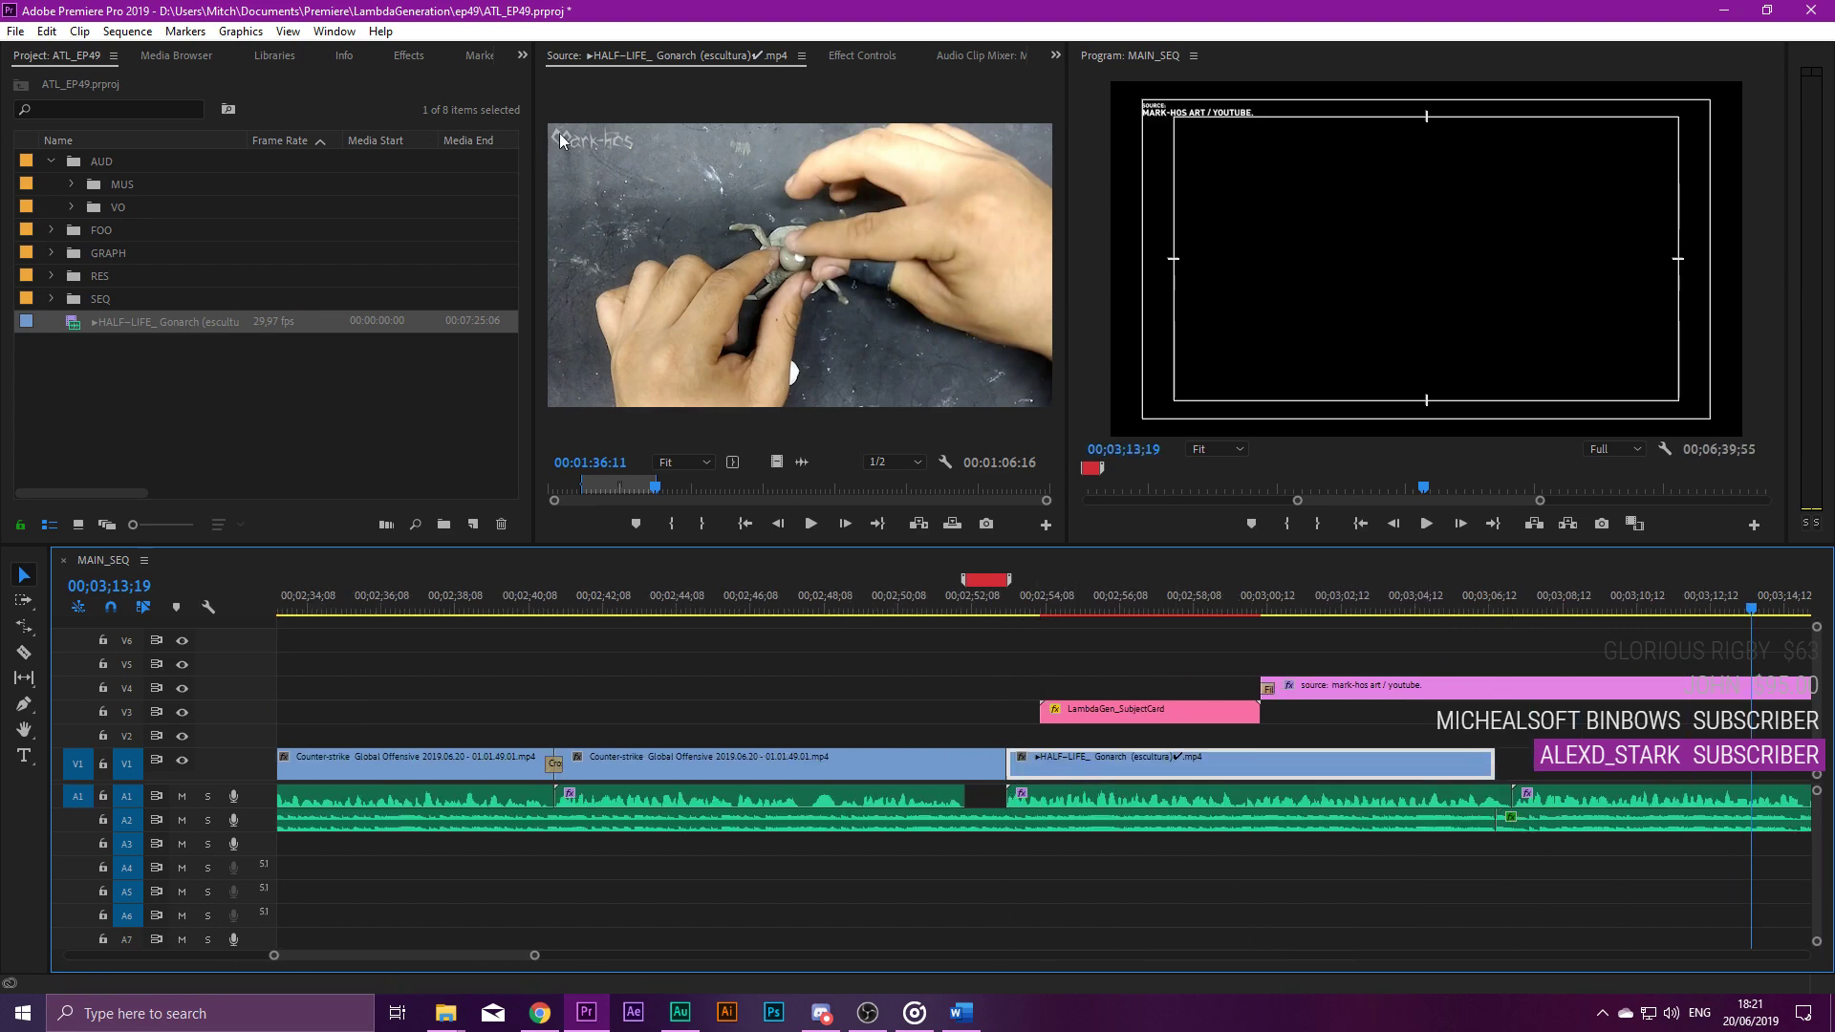
{"action": "left_click", "coordinate": [409, 55]}
{"action": "left_click_drag", "start_coordinate": [102, 277], "coordinate": [1007, 765]}
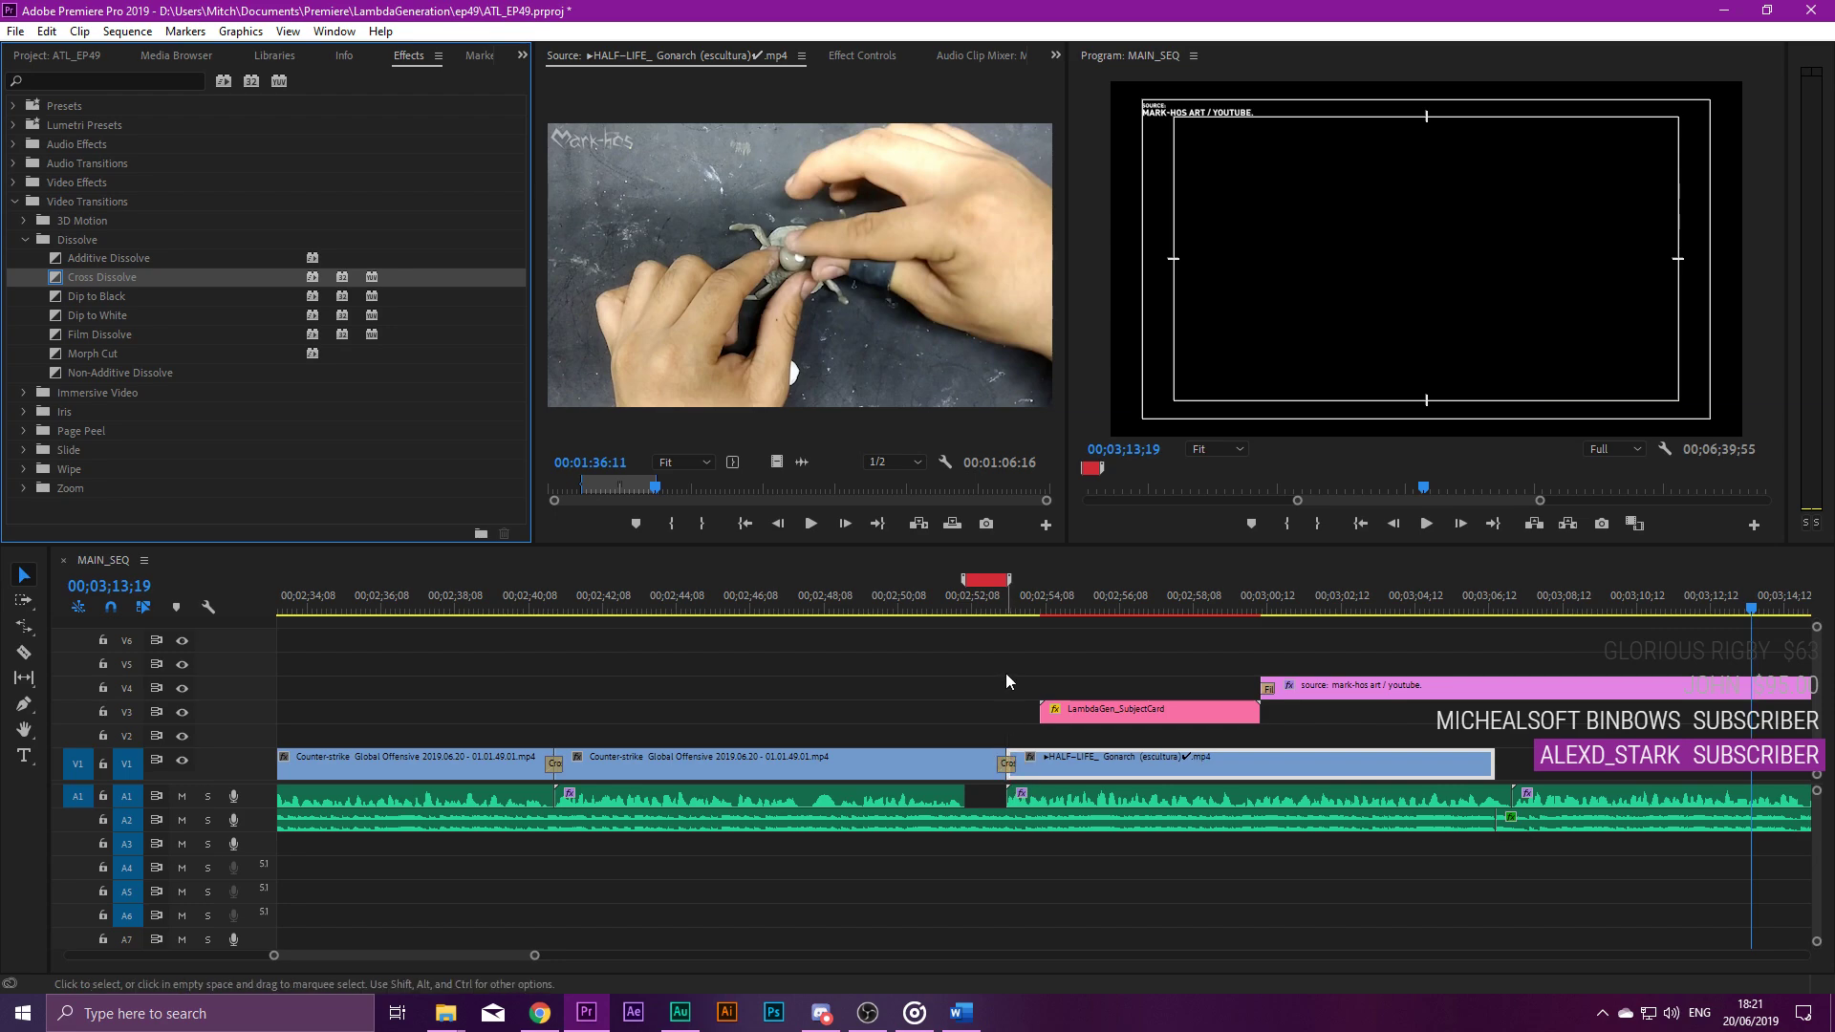
{"action": "left_click", "coordinate": [1008, 764]}
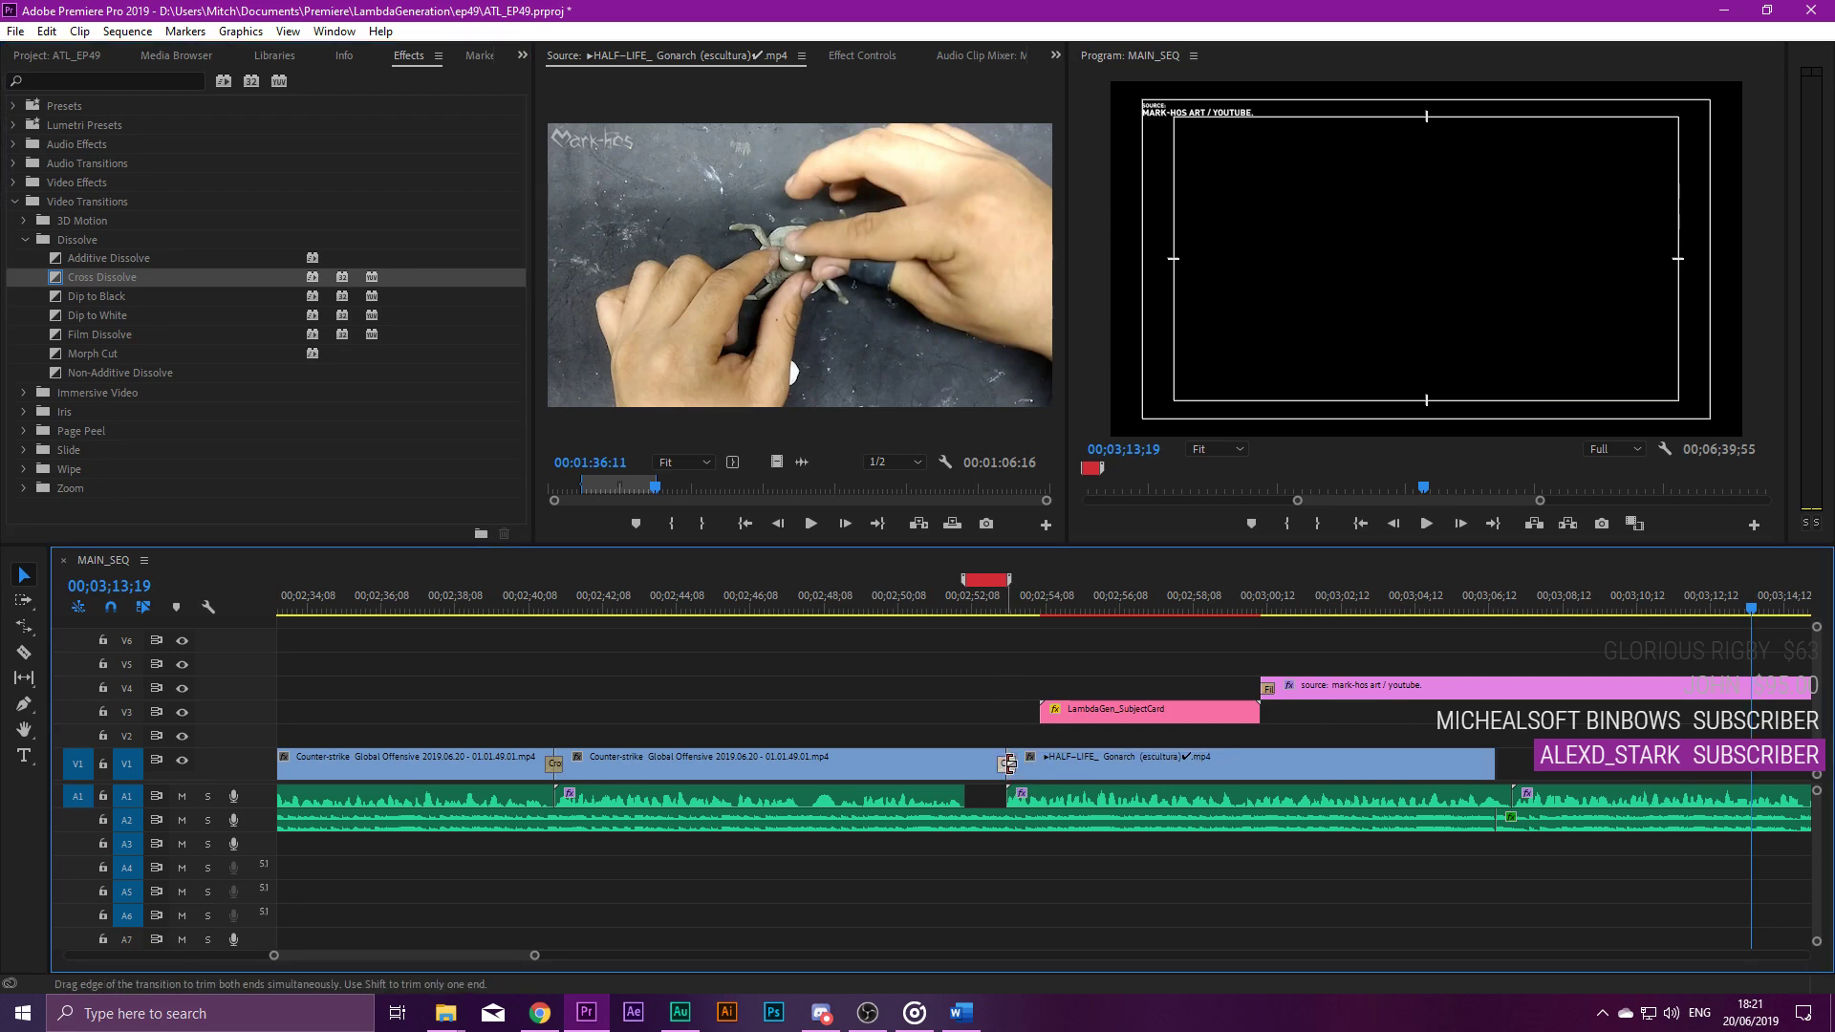
{"action": "key", "text": "Delete"}
Join the Counter-Strike and Gonarch clips with a Film Dissolve on the first clip's end and another on the second's start.
{"action": "left_click_drag", "start_coordinate": [1011, 765], "coordinate": [1045, 764]}
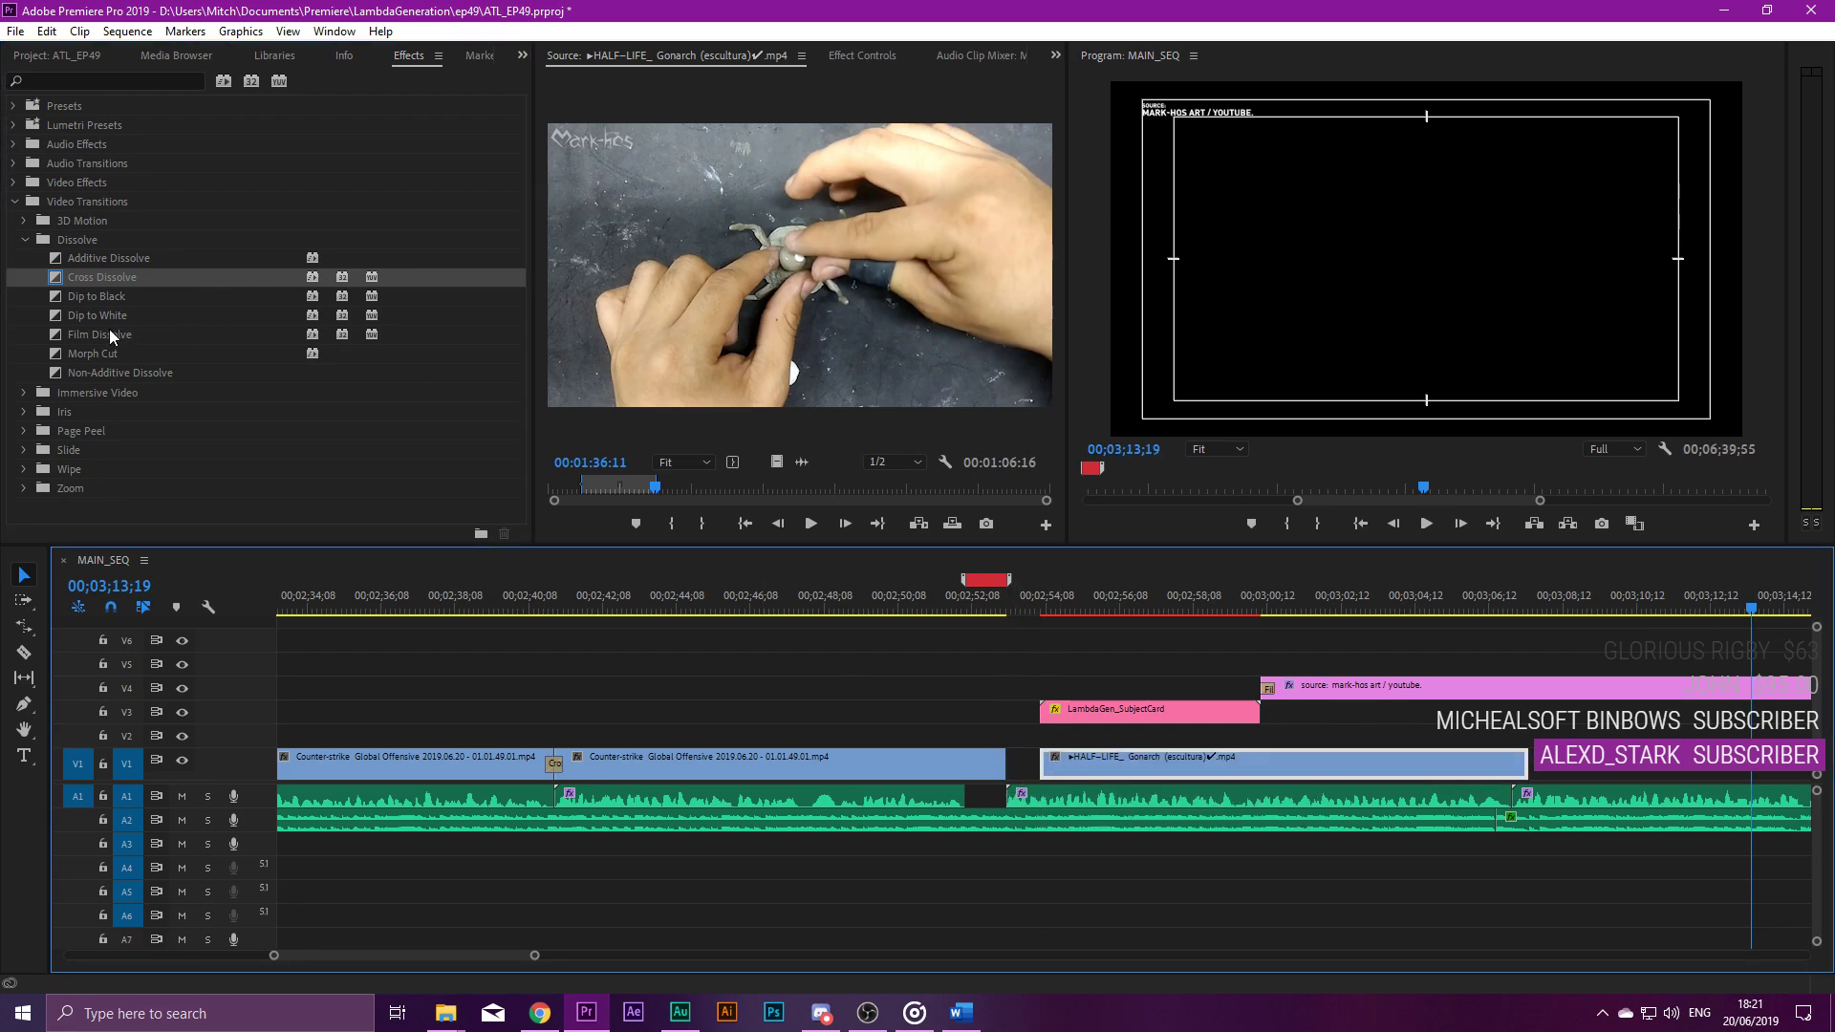
{"action": "left_click_drag", "start_coordinate": [102, 335], "coordinate": [1012, 762]}
{"action": "key", "text": "equal"}
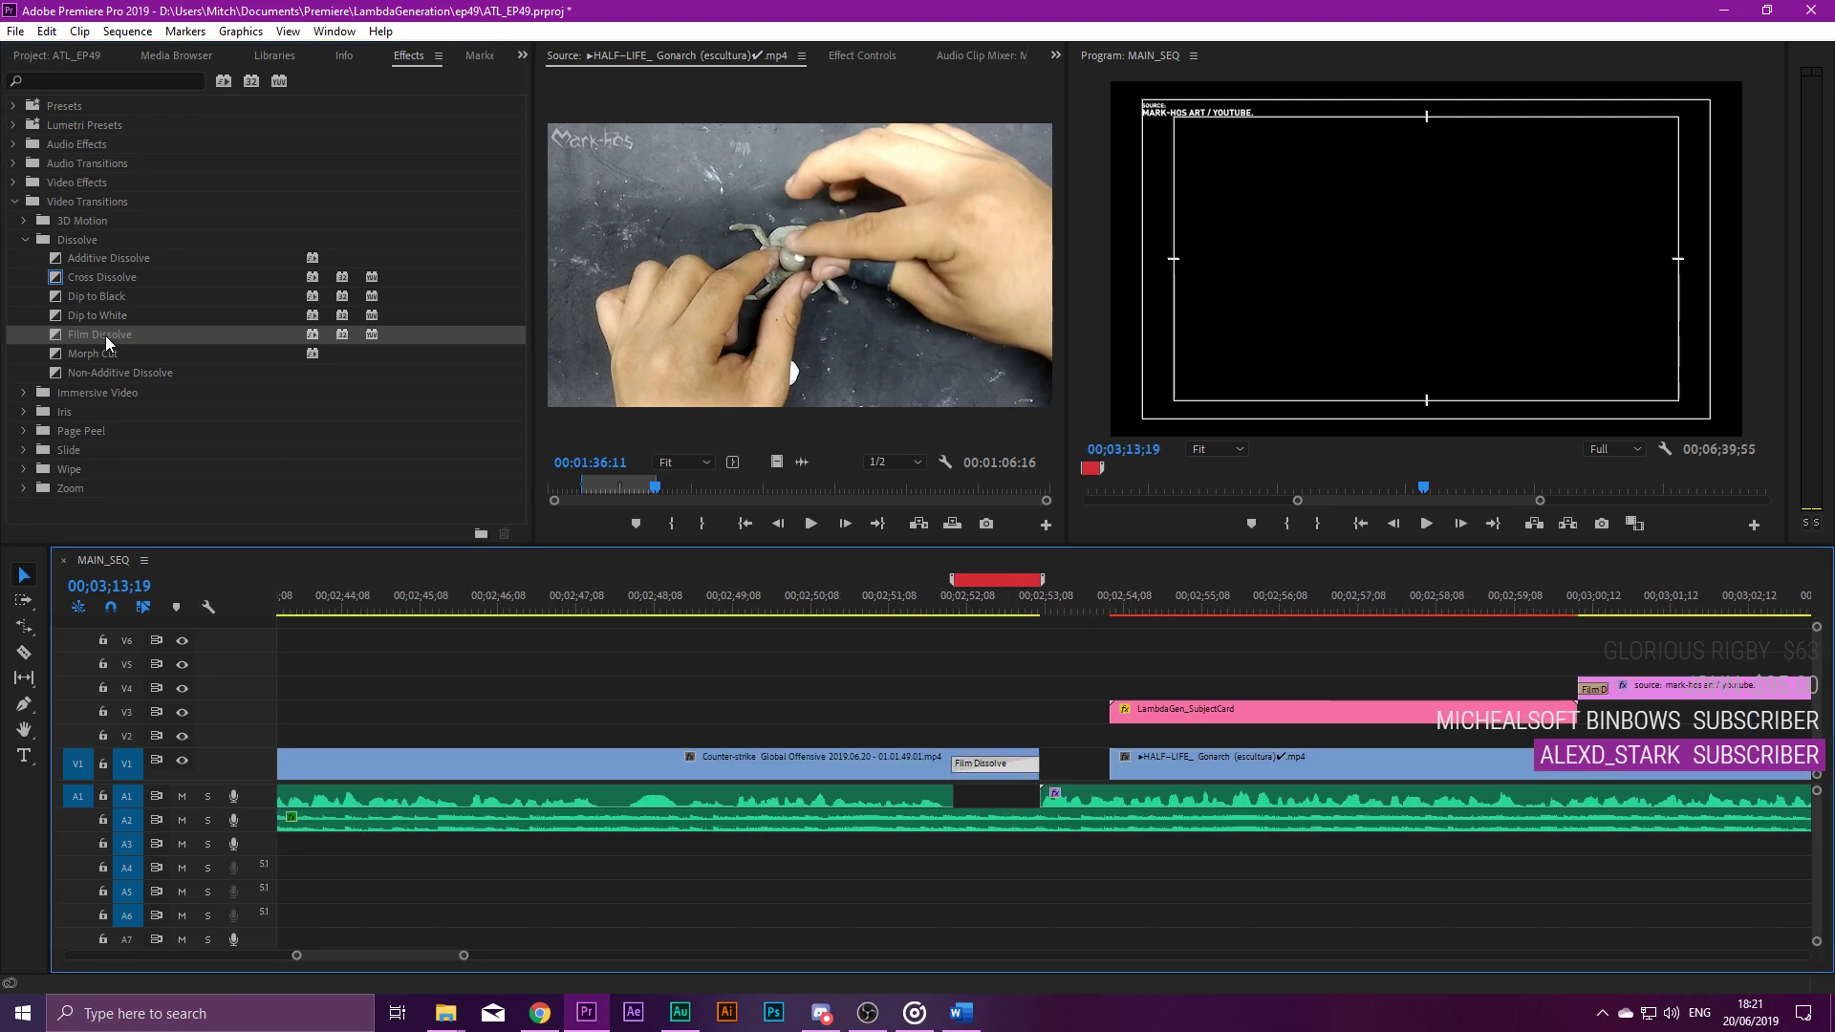
{"action": "left_click_drag", "start_coordinate": [1186, 769], "coordinate": [1117, 773]}
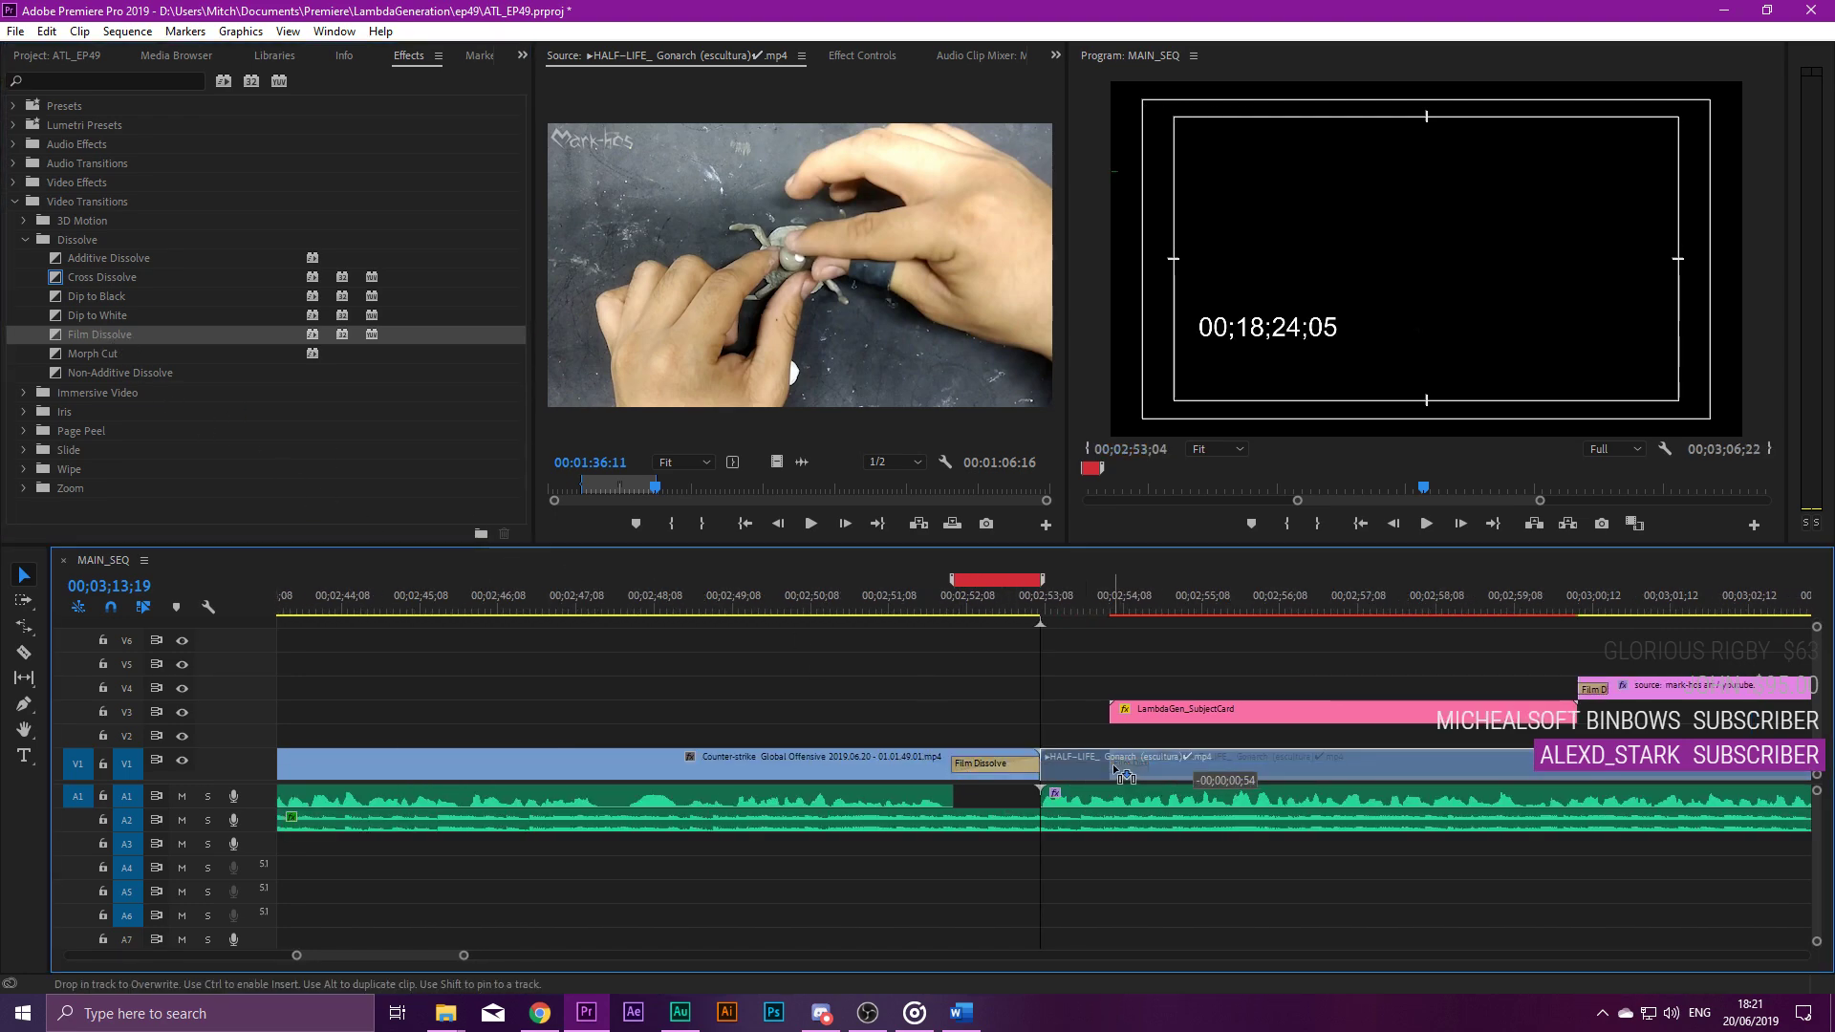
{"action": "left_click", "coordinate": [1071, 698]}
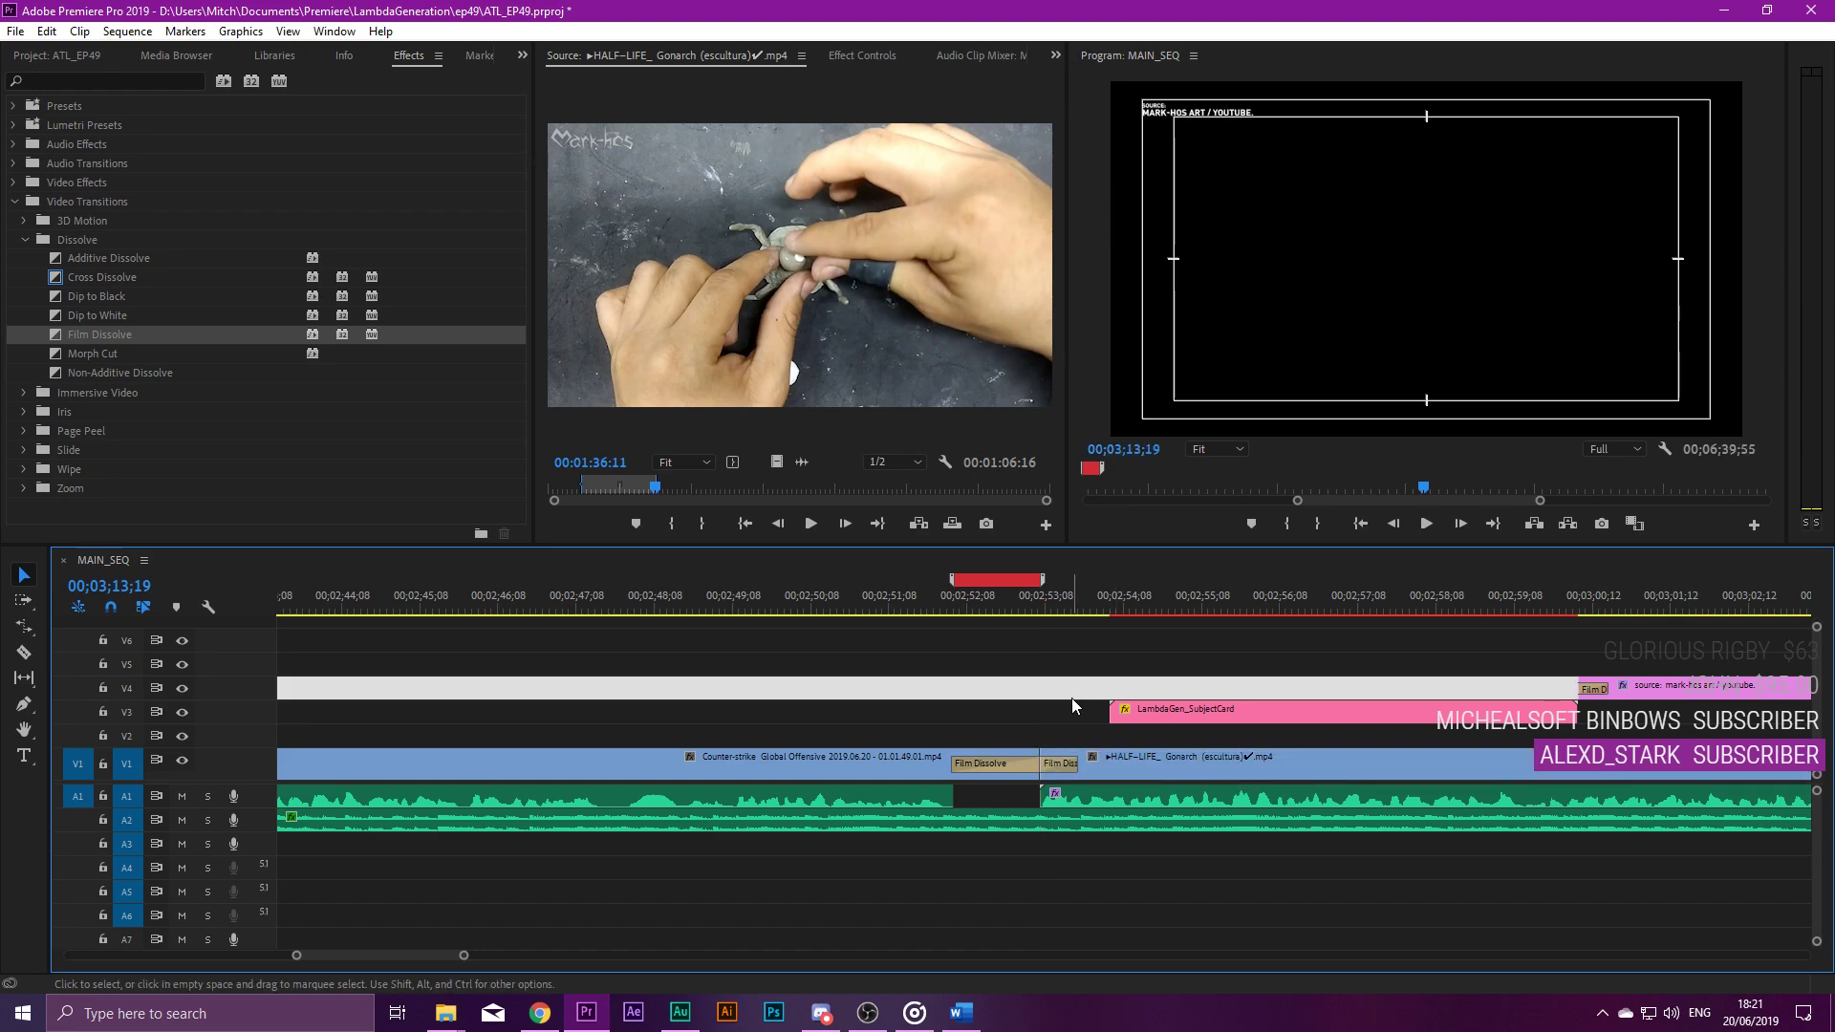
Play MAIN_SEQ from just before the Film Dissolves into the Mark-Hos Art subject card to review the transition.
{"action": "left_click", "coordinate": [960, 609]}
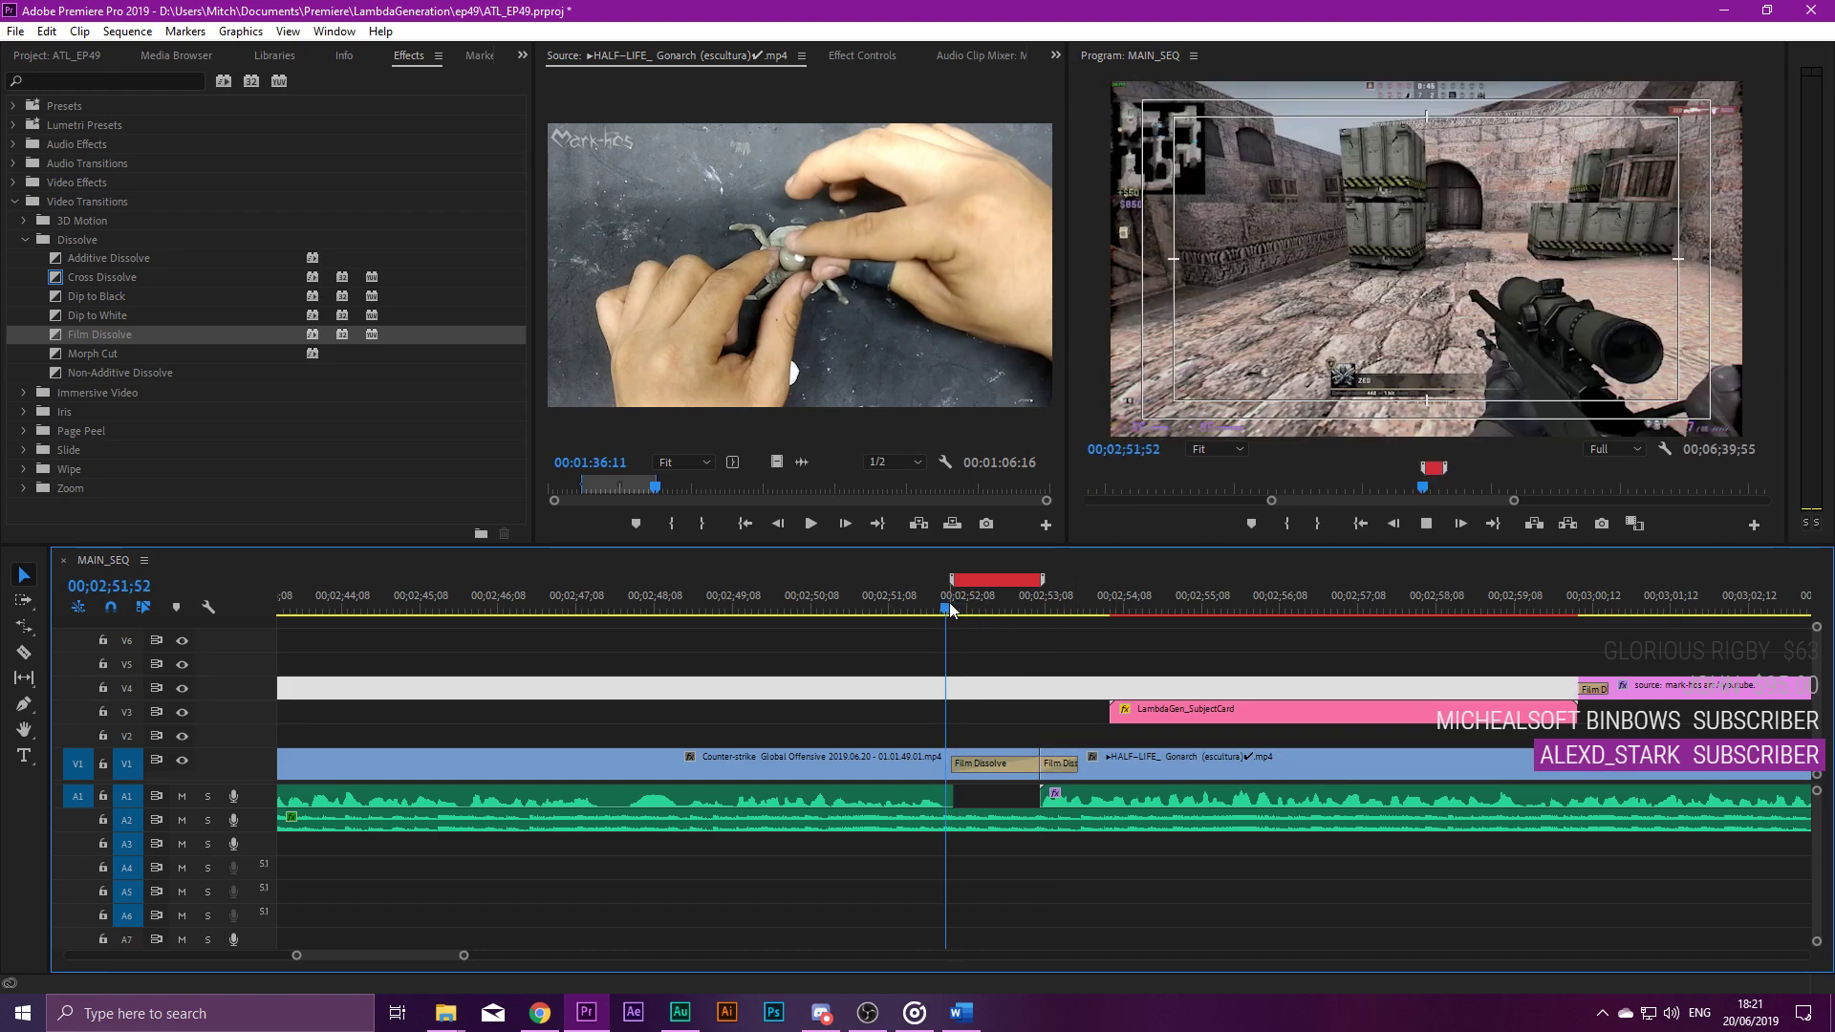
{"action": "key", "text": "space"}
{"action": "key", "text": "minus"}
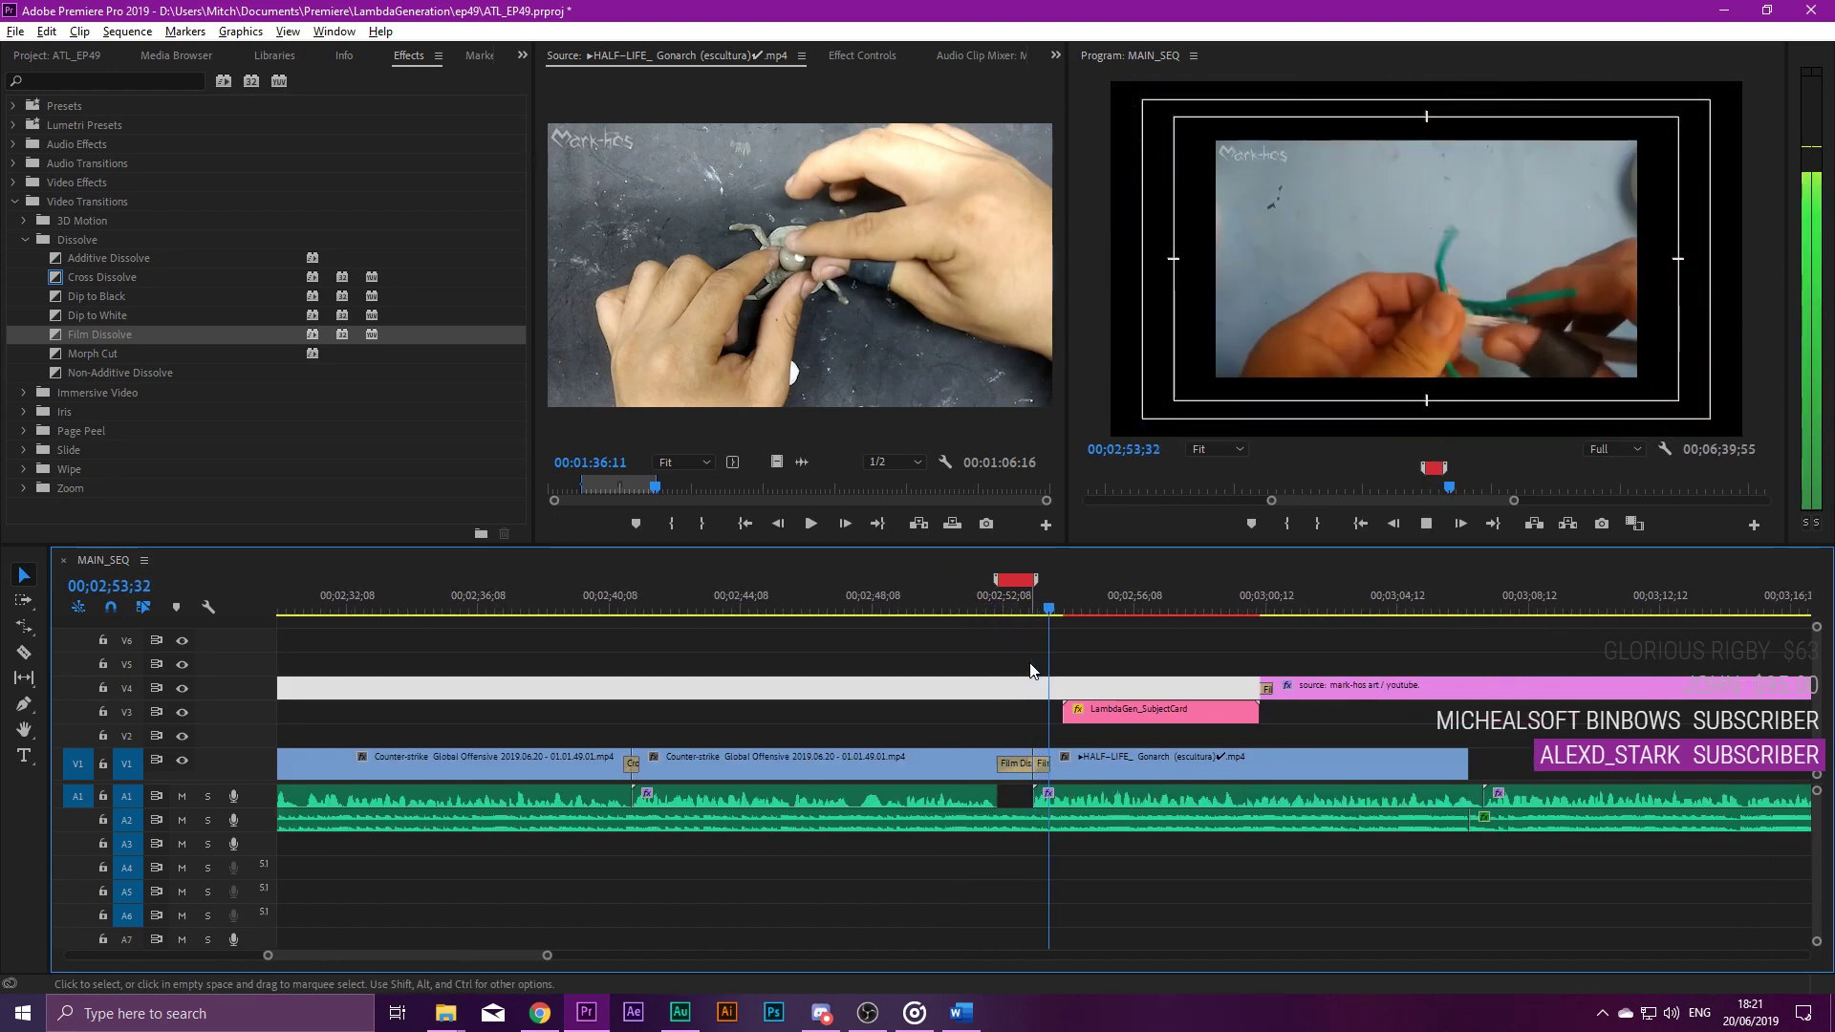
{"action": "key", "text": "minus"}
{"action": "key", "text": "minus"}
{"action": "key", "text": "equal"}
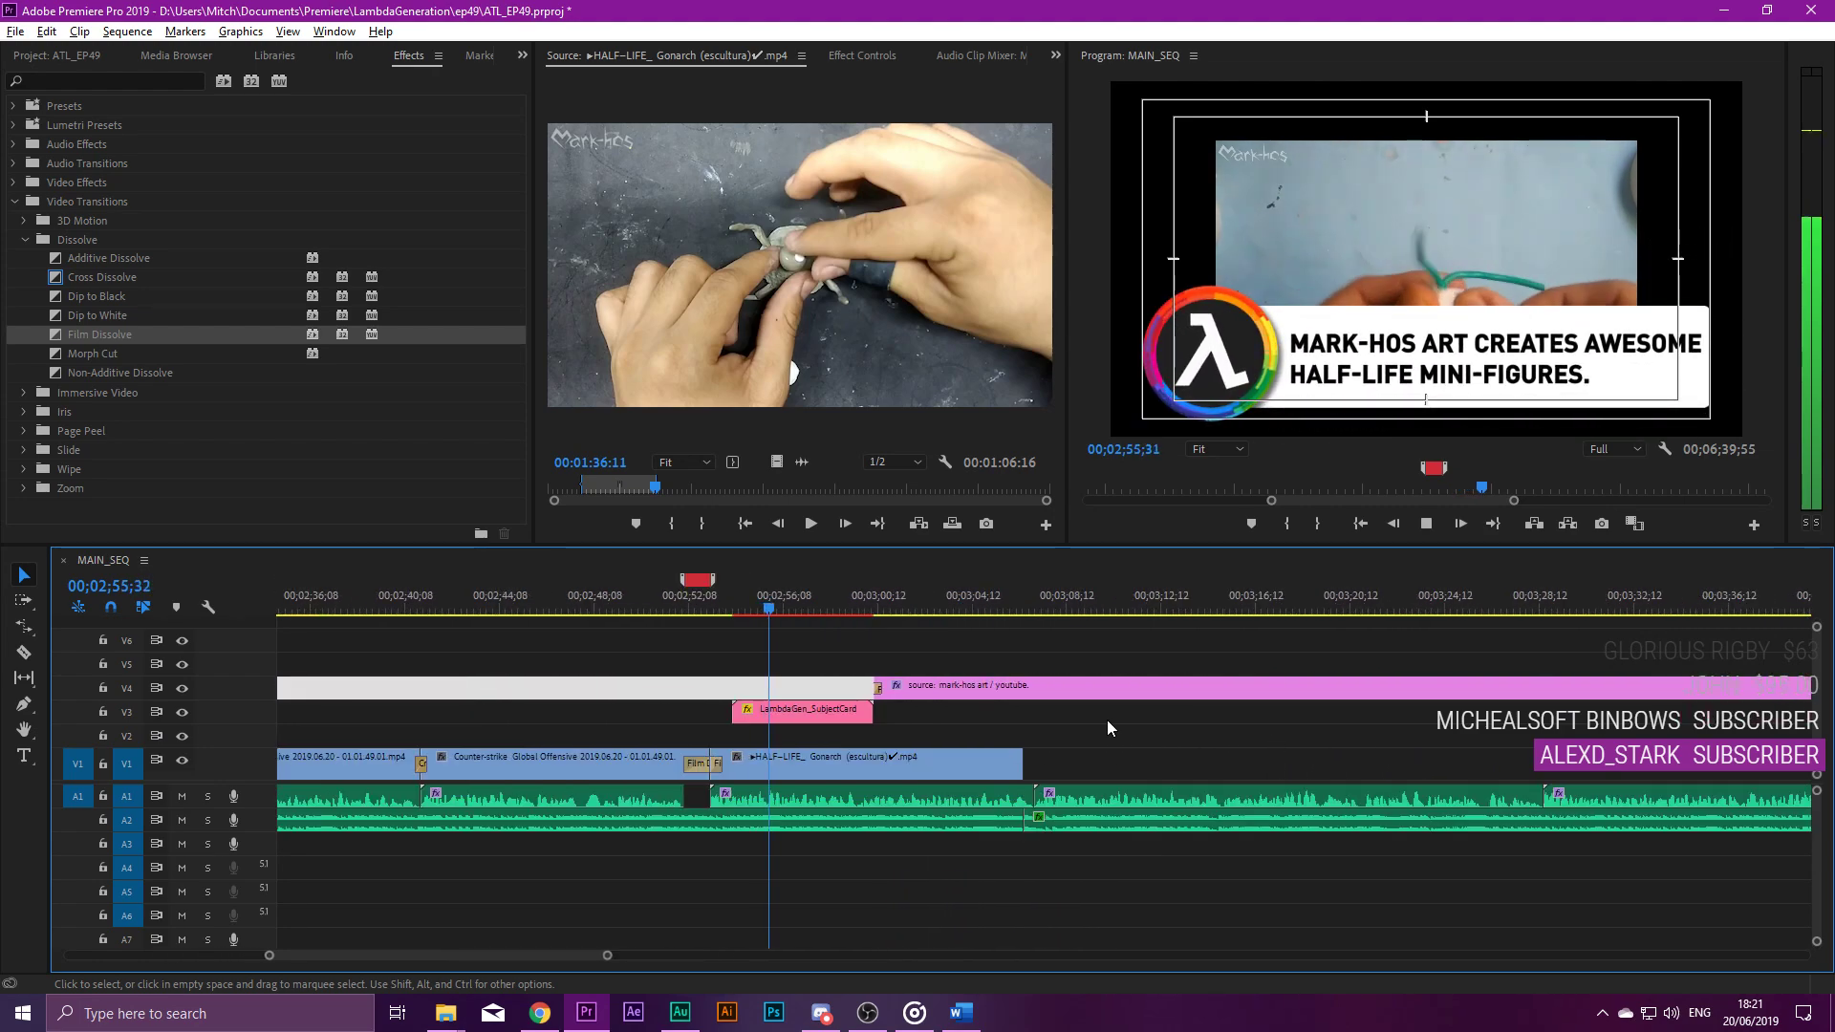
{"action": "left_click", "coordinate": [1107, 719]}
{"action": "key", "text": "space"}
Scale the Gonarch clip to 120 and check its framing at 00;03;00;24.
{"action": "left_click", "coordinate": [971, 763]}
{"action": "left_click", "coordinate": [861, 55]}
{"action": "left_click_drag", "start_coordinate": [736, 174], "coordinate": [800, 196]}
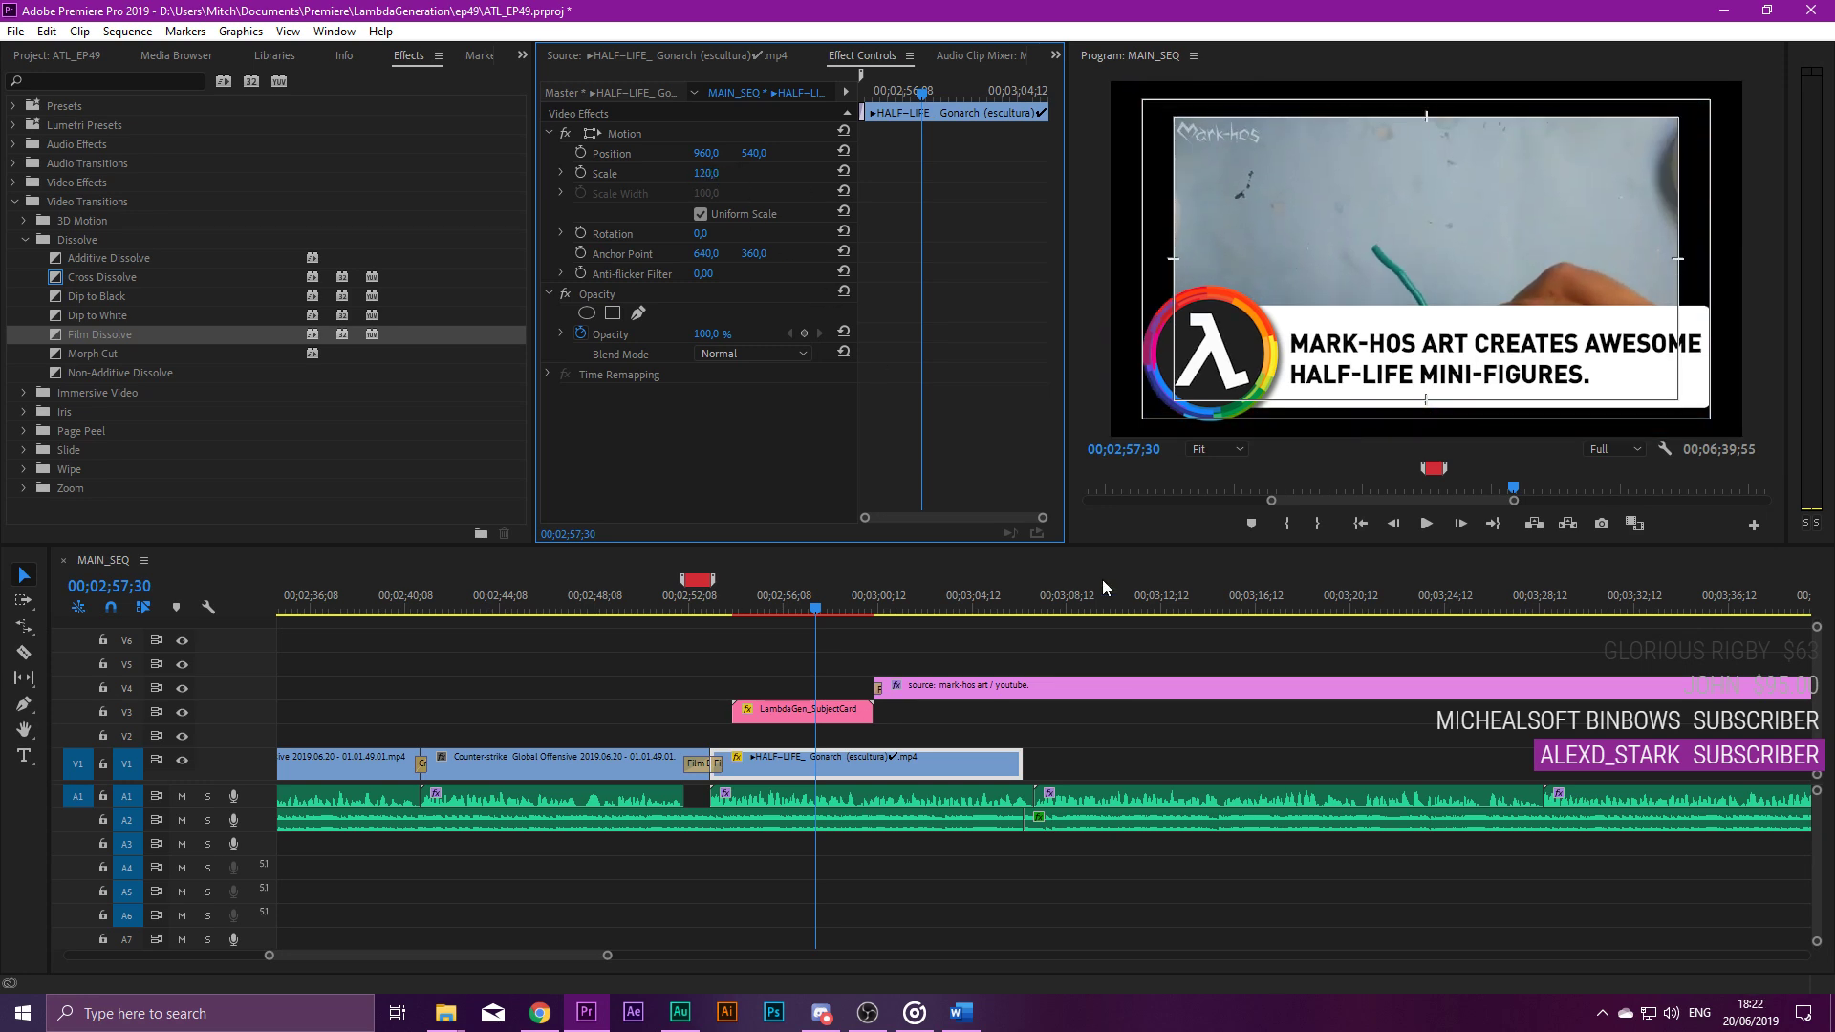
{"action": "left_click", "coordinate": [1095, 659]}
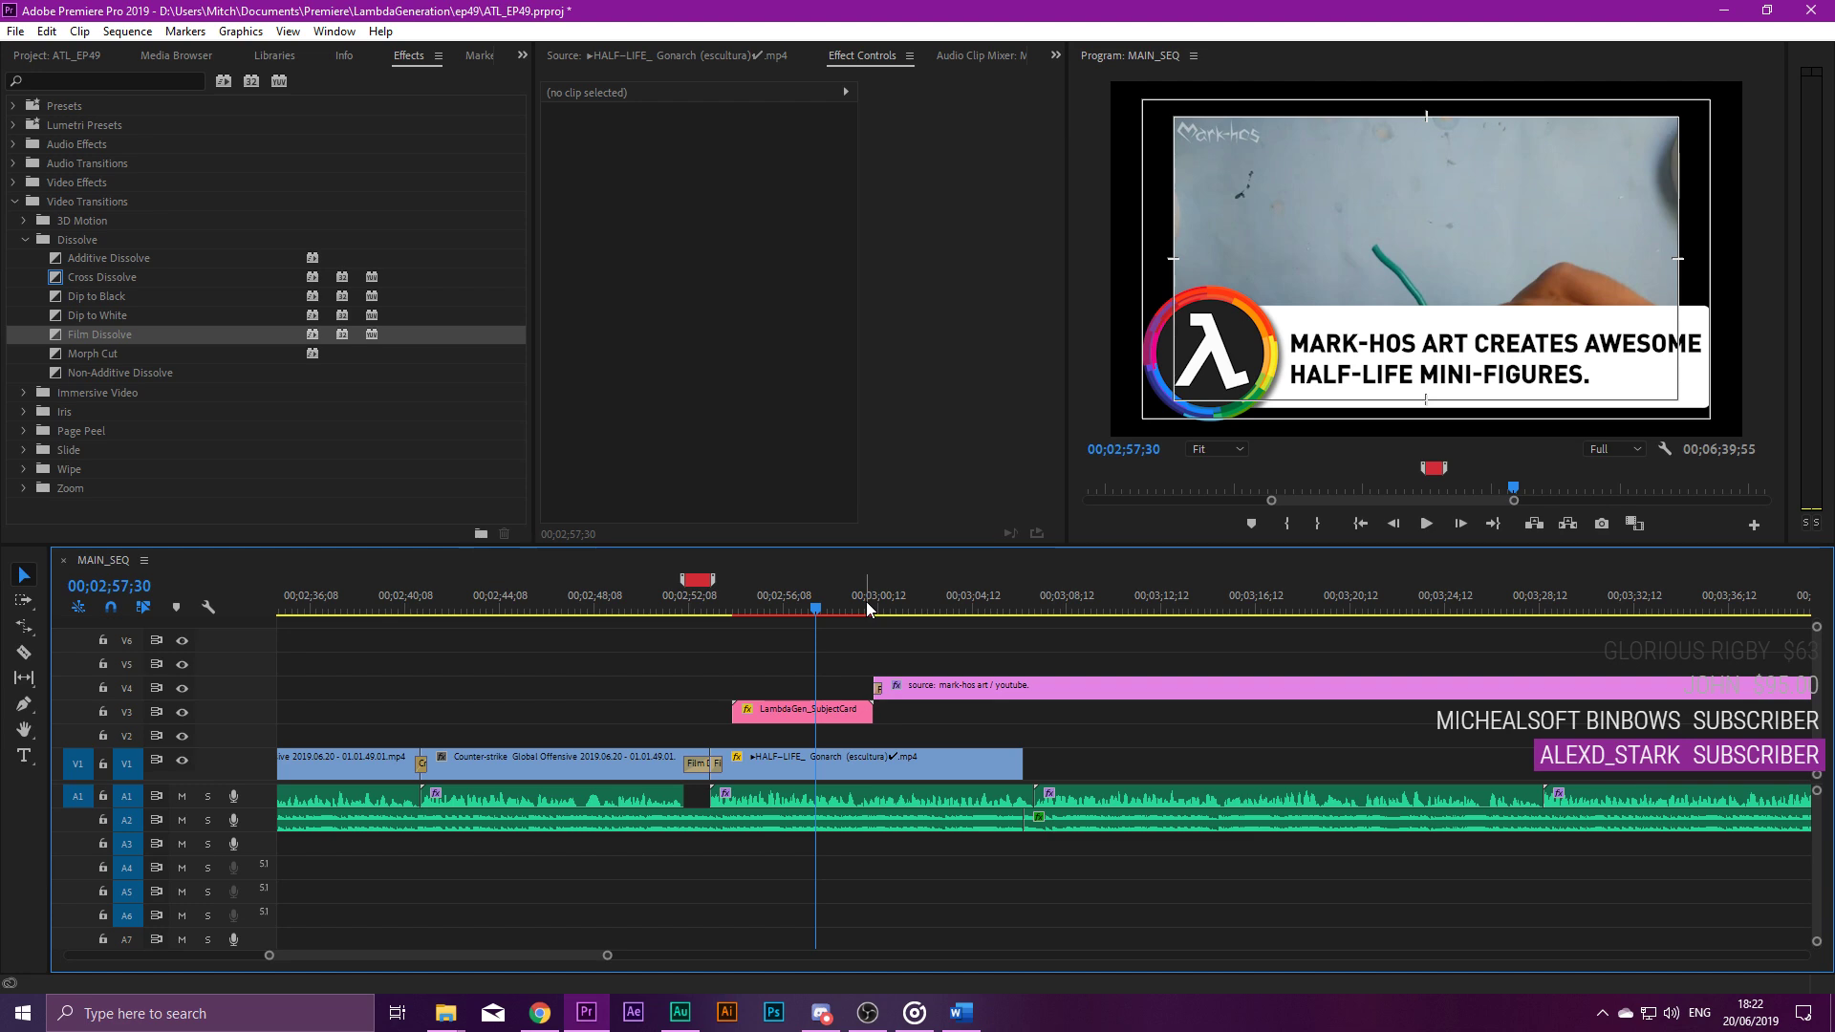
{"action": "left_click_drag", "start_coordinate": [872, 602], "coordinate": [882, 604]}
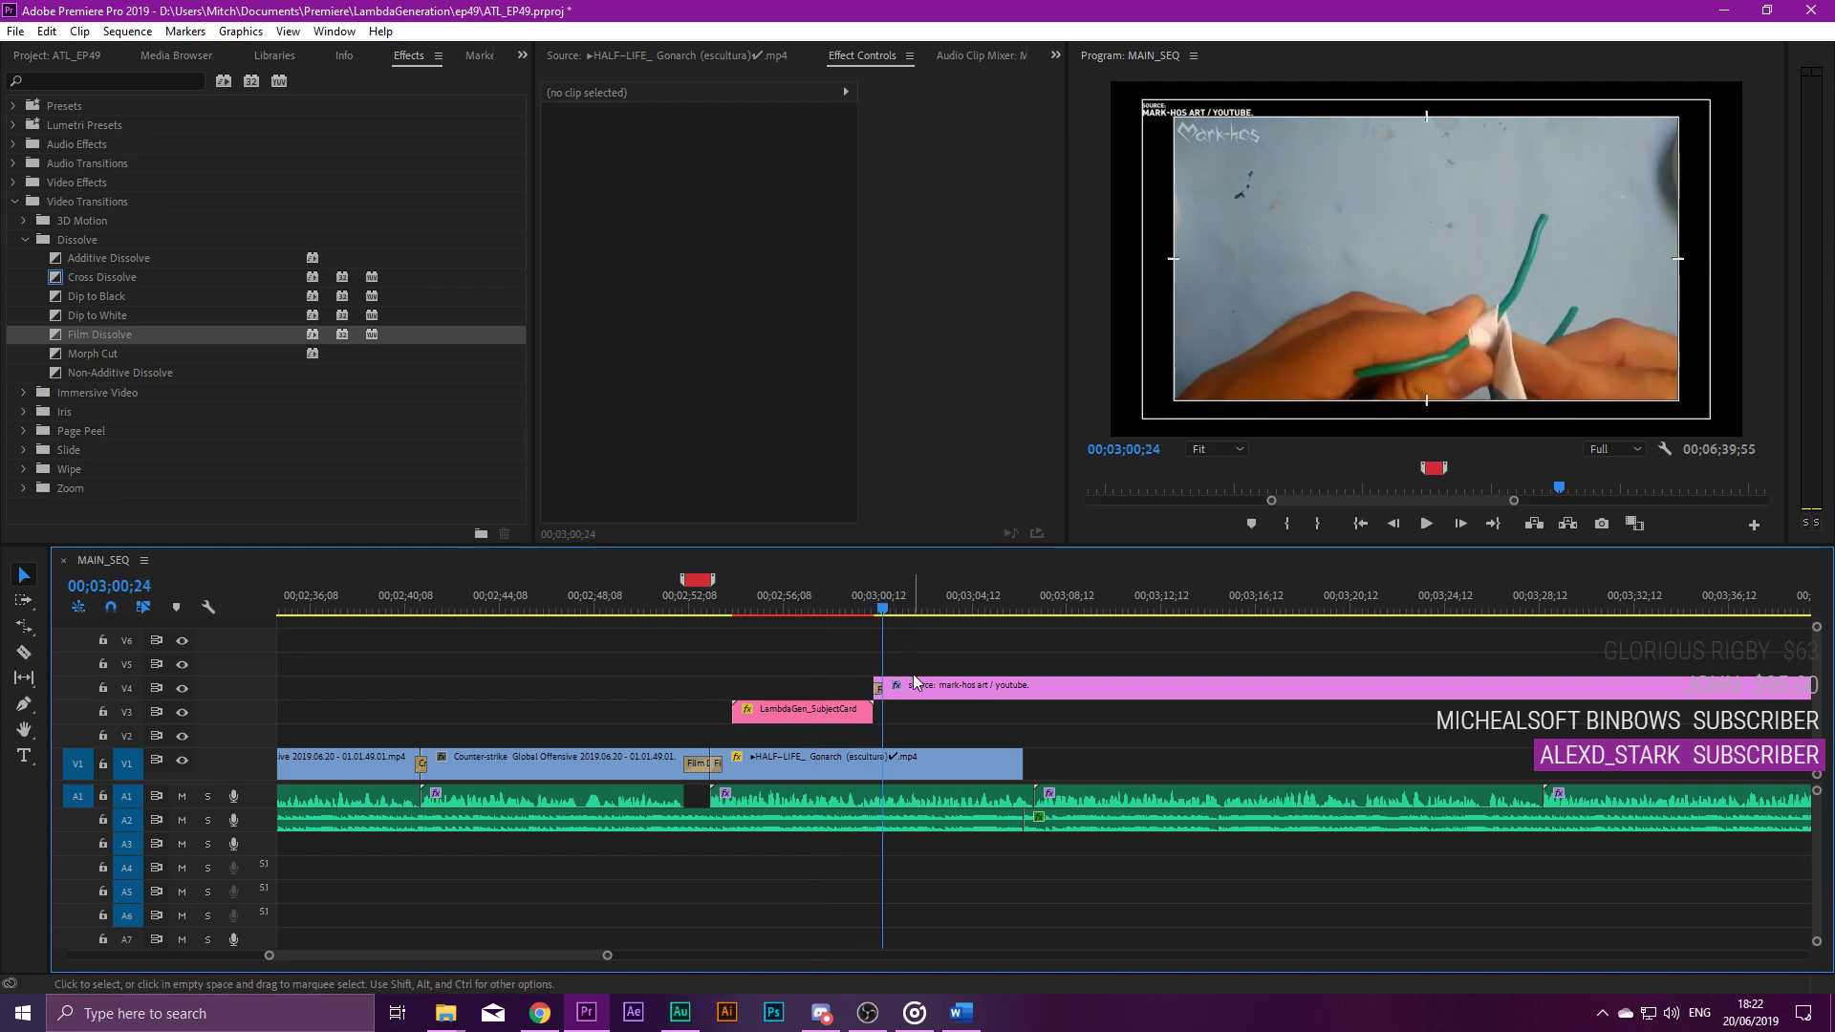
{"action": "scroll", "coordinate": [915, 678], "scroll_direction": "down", "scroll_amount": 2}
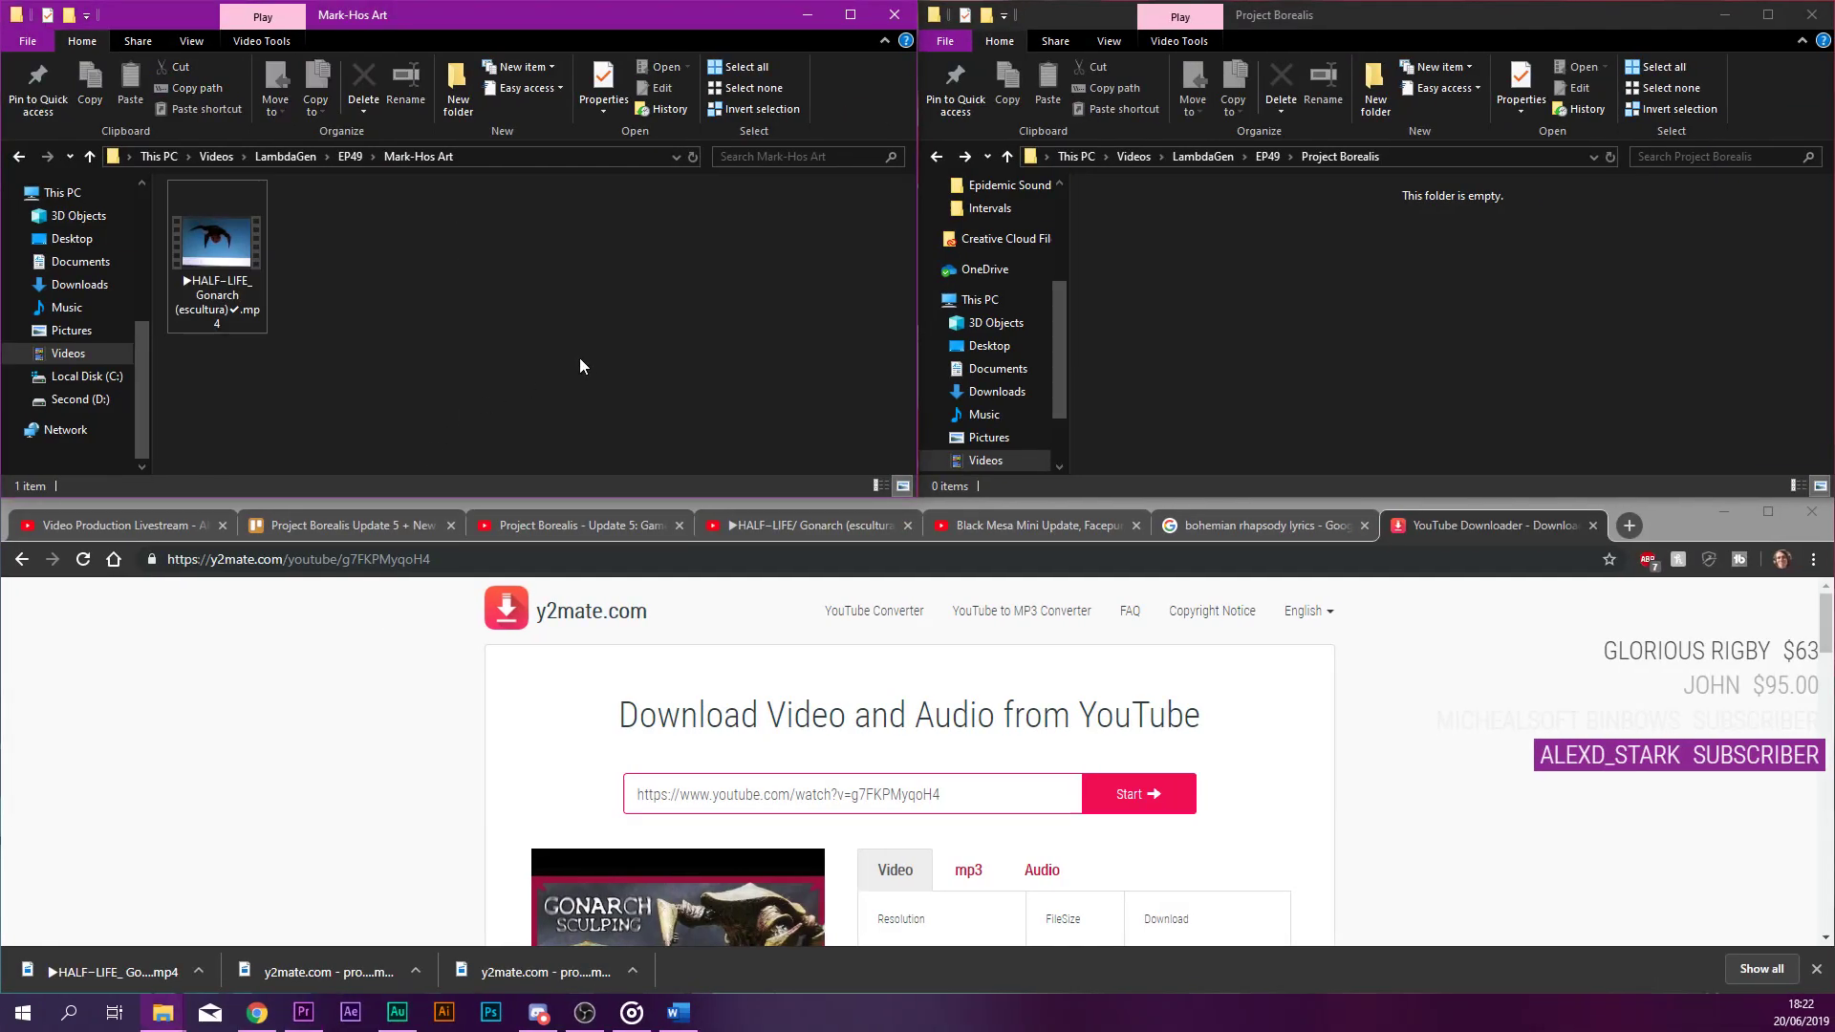
Switch to File Explorer, copy the two Project Borealis update 5 mp4 files from Downloads, and return to the EP49 folder.
{"action": "left_click", "coordinate": [1373, 281]}
{"action": "key", "text": "alt+Up"}
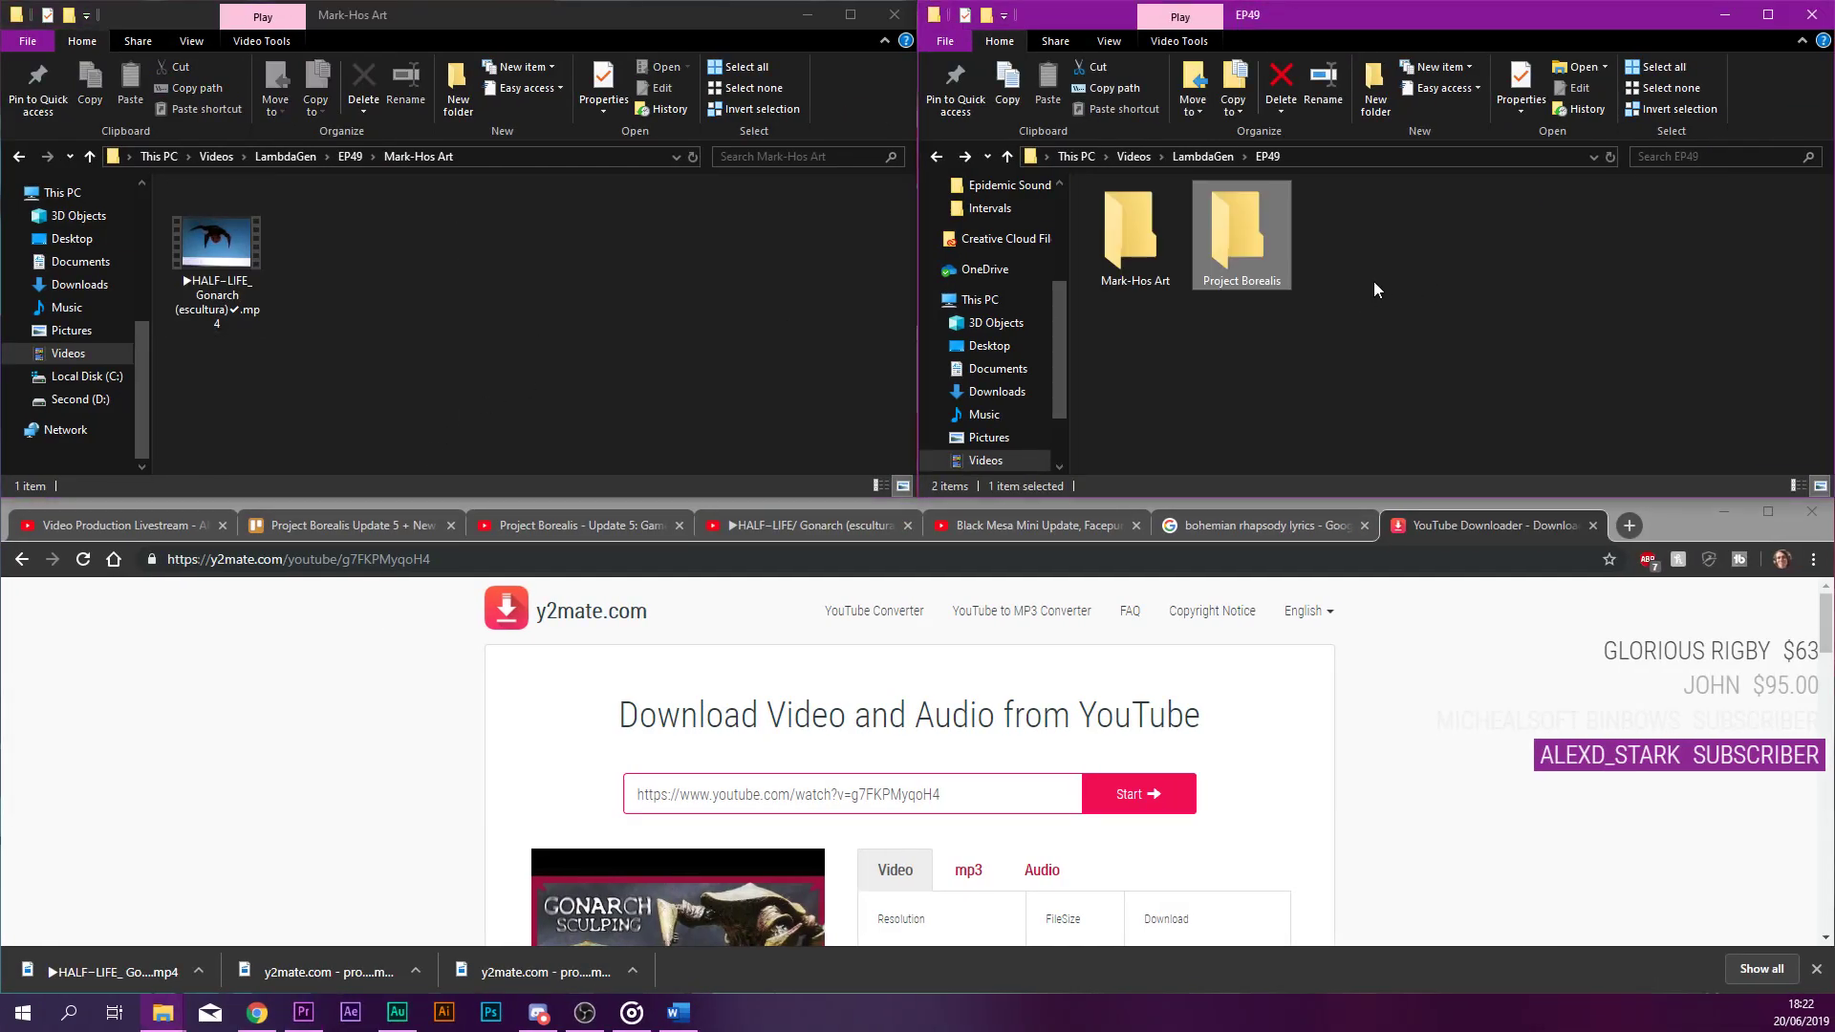
{"action": "key", "text": "alt+Up"}
{"action": "scroll", "coordinate": [989, 212], "scroll_direction": "up", "scroll_amount": 3}
{"action": "left_click", "coordinate": [997, 247]}
{"action": "left_click", "coordinate": [1139, 262]}
{"action": "left_click", "coordinate": [1127, 242], "text": "ctrl"}
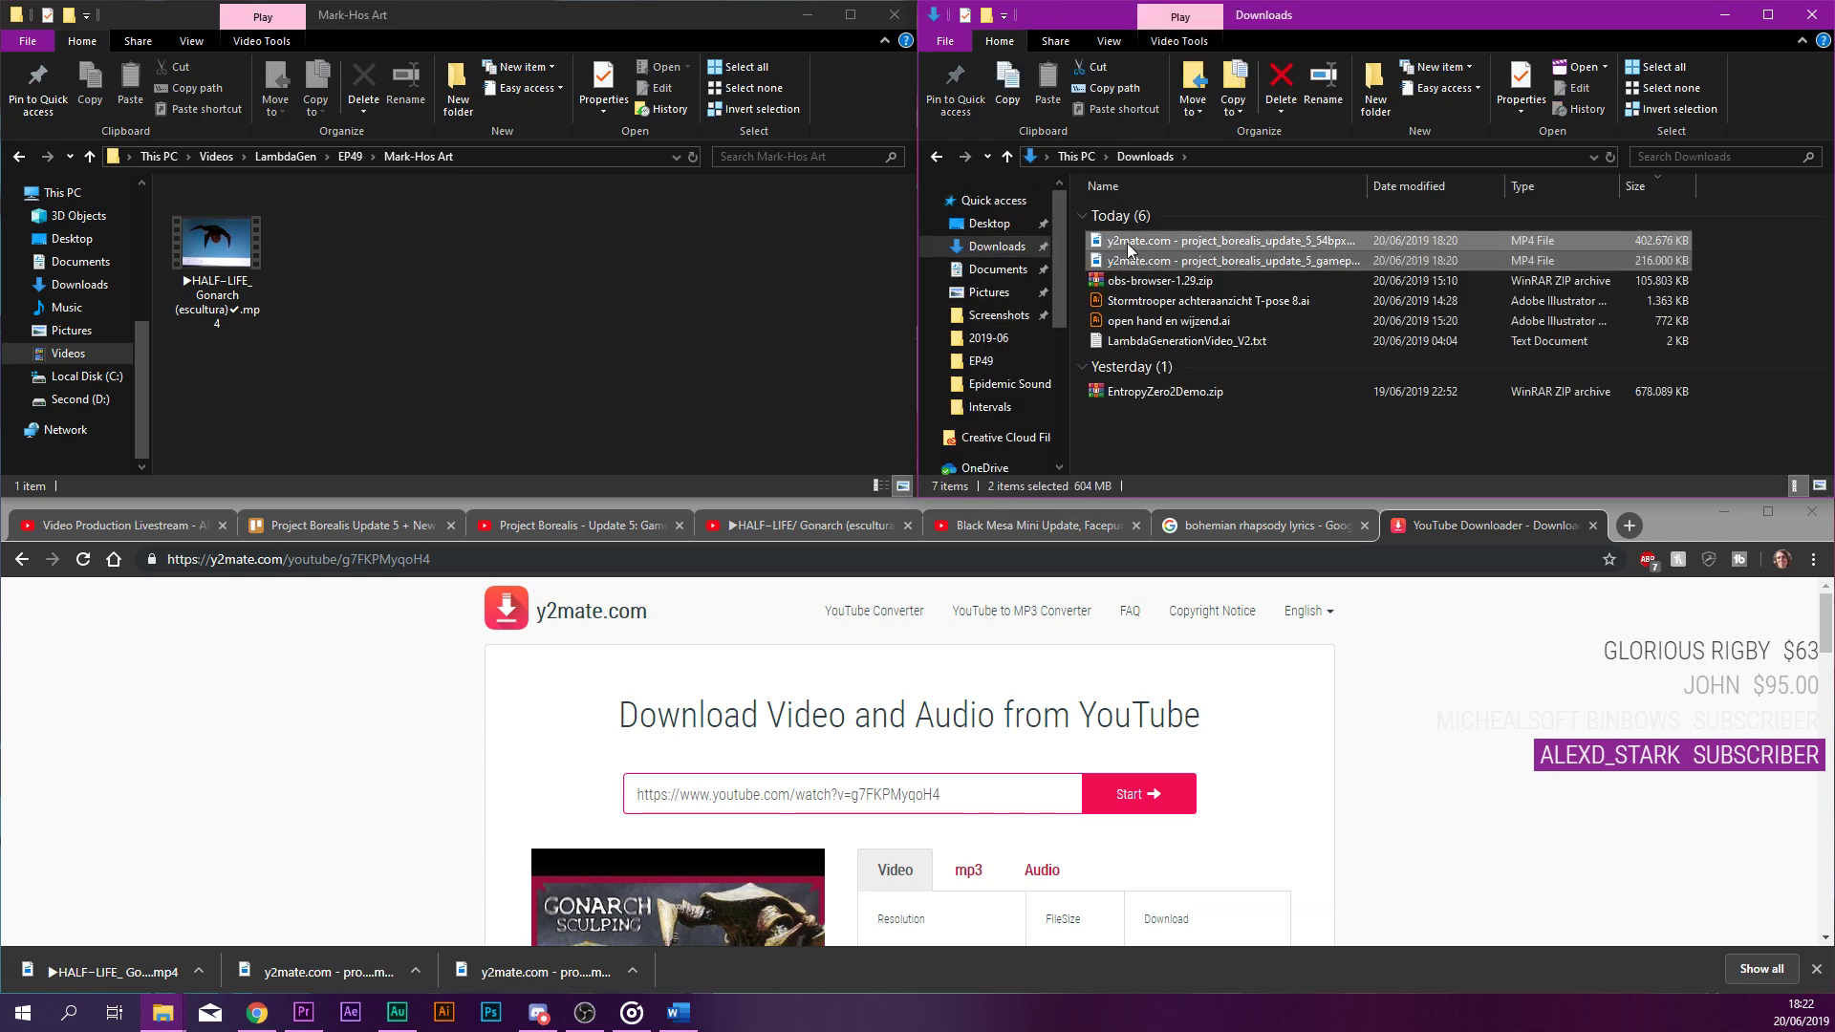
{"action": "key", "text": "ctrl+c"}
{"action": "key", "text": "alt+Left"}
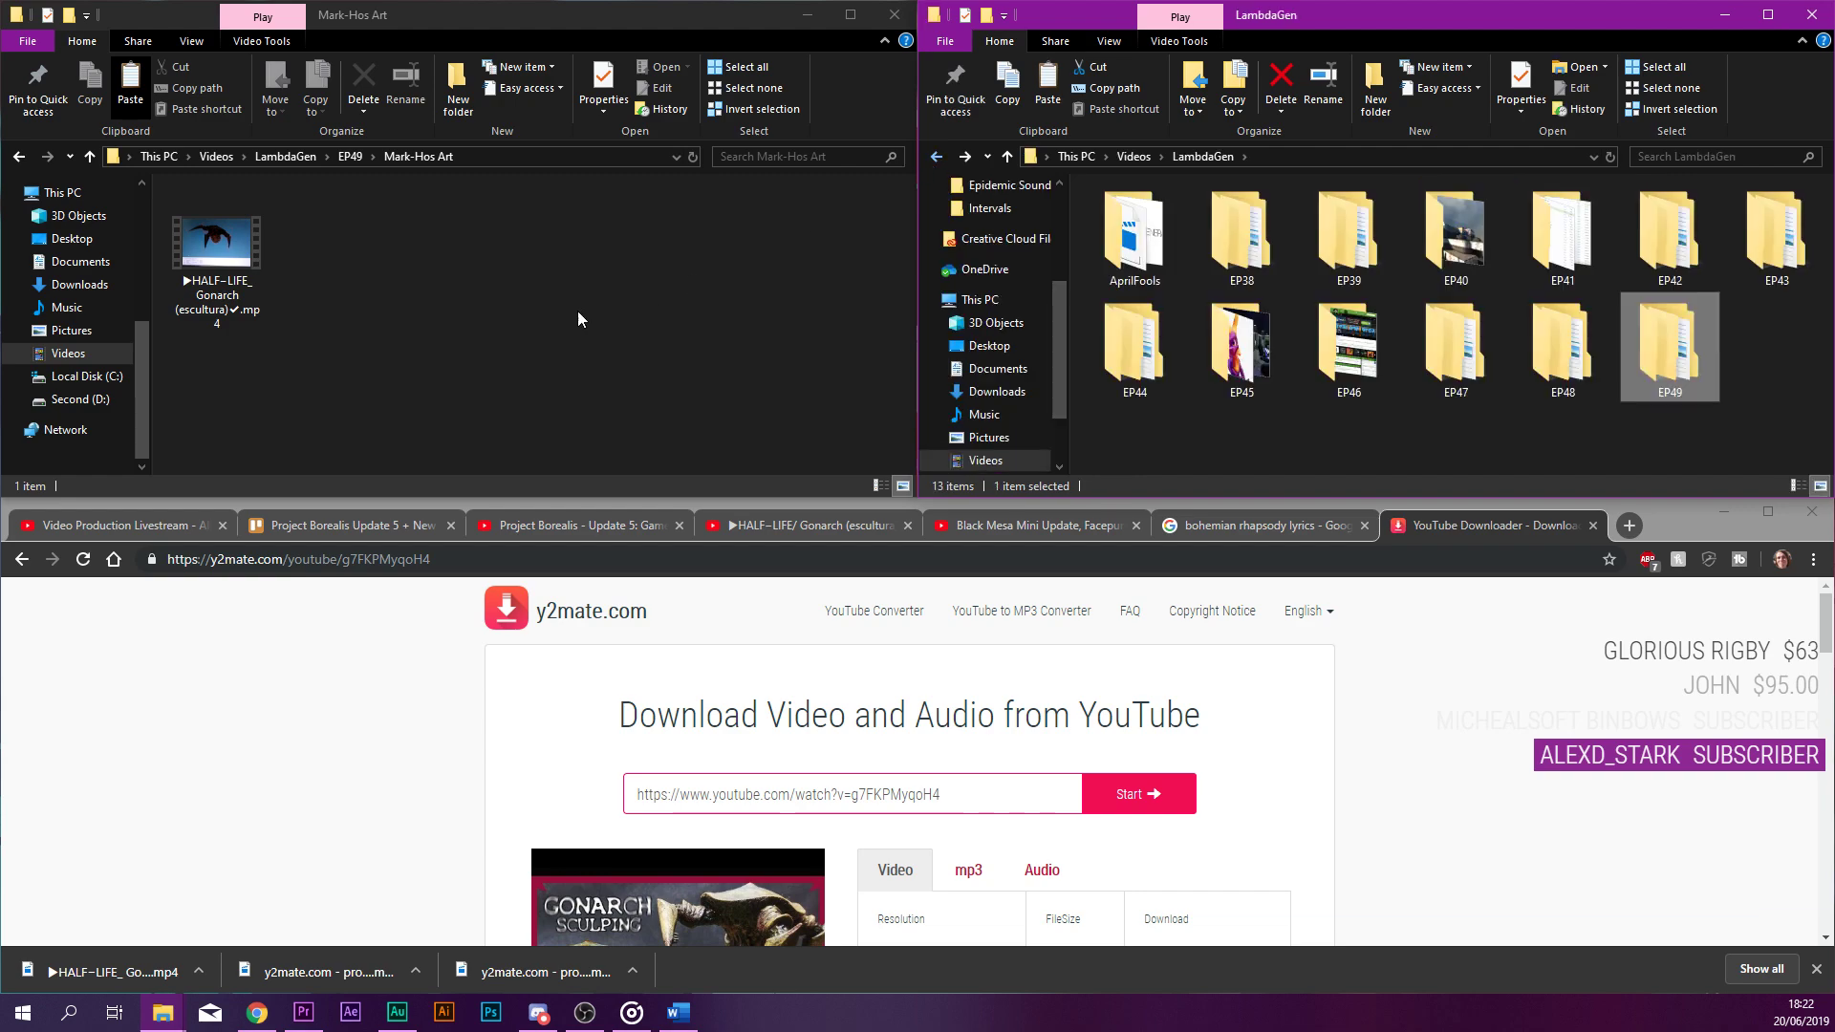
{"action": "left_click", "coordinate": [537, 316]}
{"action": "left_click", "coordinate": [350, 155]}
{"action": "key", "text": "Return"}
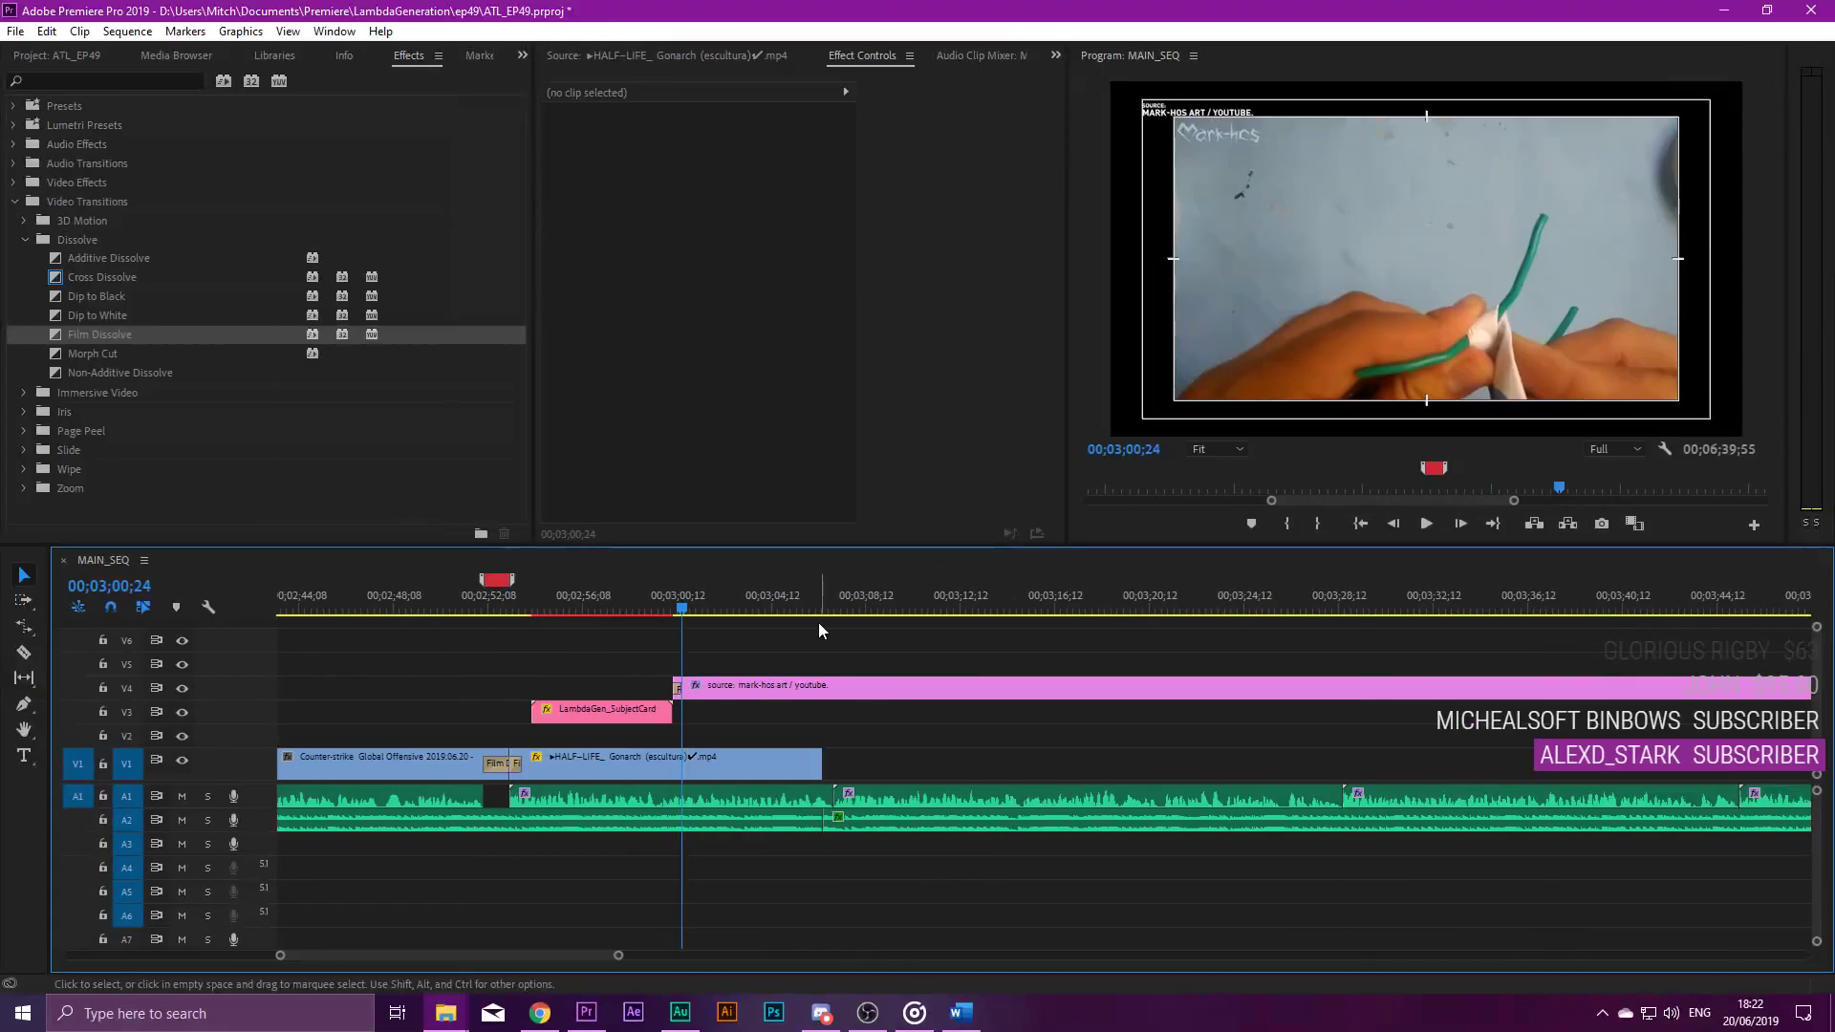
Back in Premiere Pro, play past the subject card and extend the Gonarch clip's end to the voice-over cut at about 00;03;06;51.
{"action": "scroll", "coordinate": [1013, 660], "scroll_direction": "down", "scroll_amount": 3}
{"action": "scroll", "coordinate": [987, 666], "scroll_direction": "up", "scroll_amount": 1}
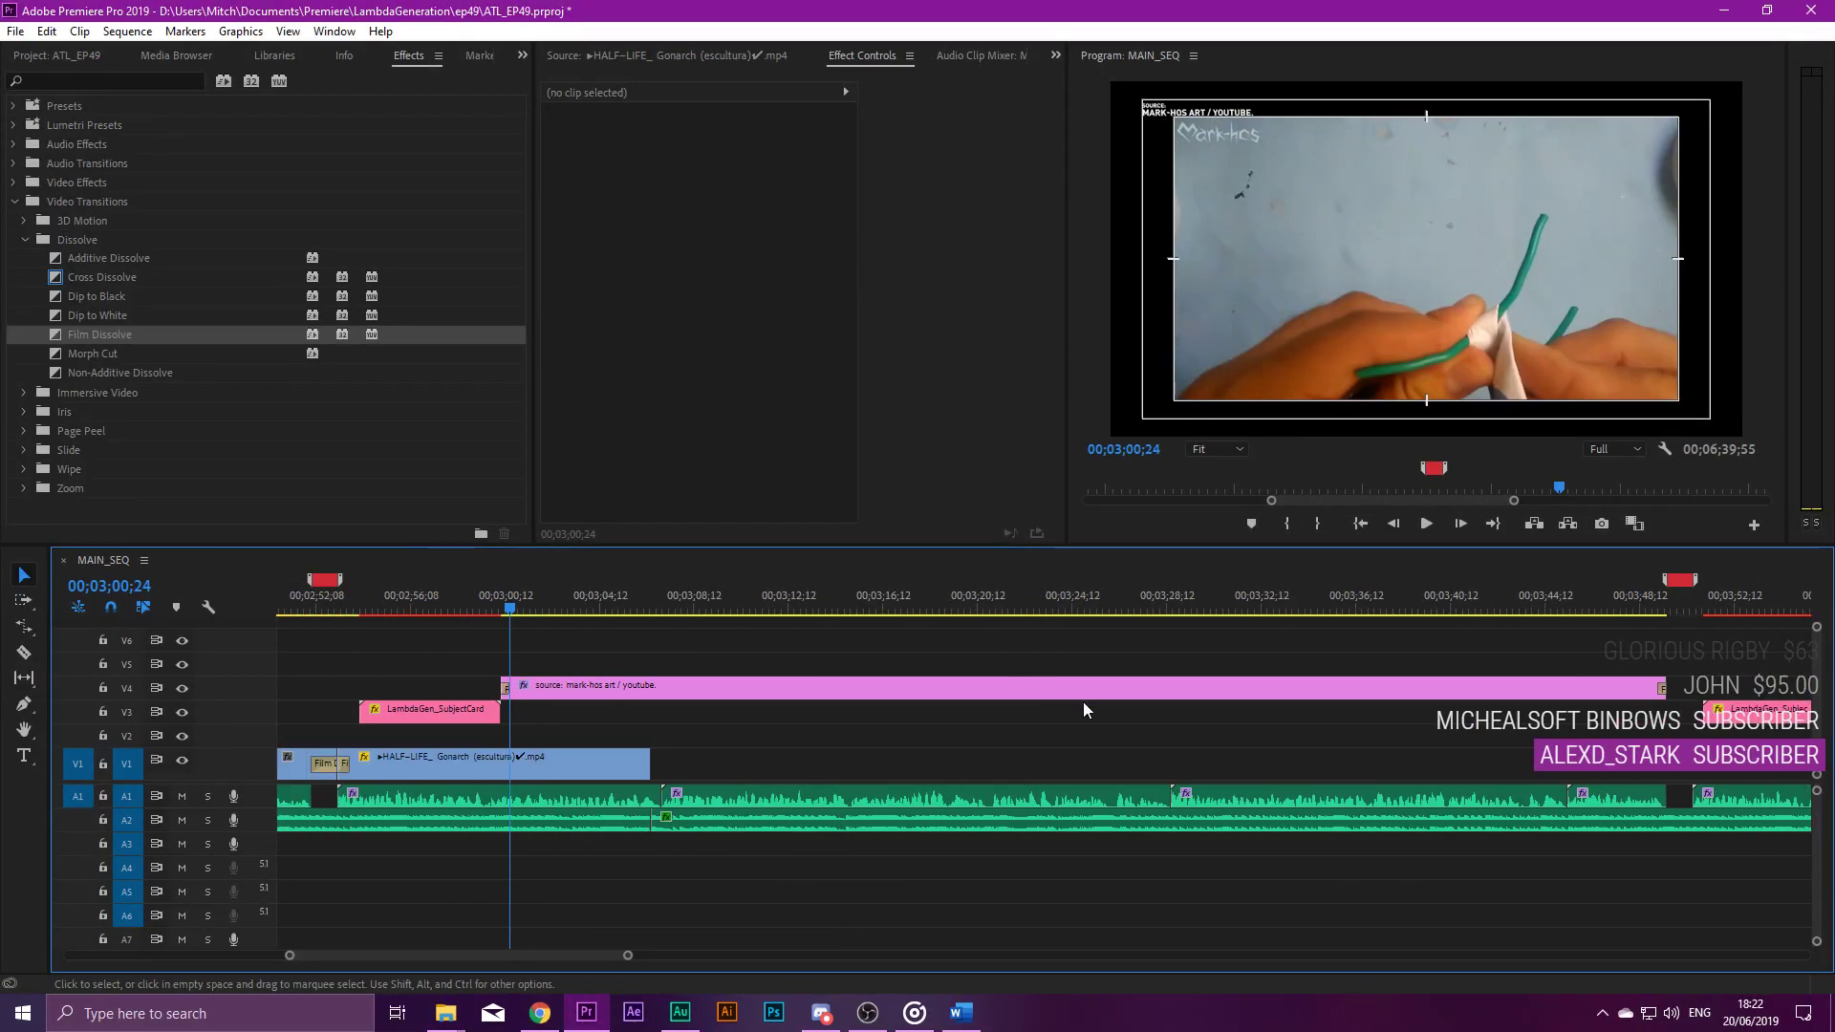
{"action": "scroll", "coordinate": [823, 661], "scroll_direction": "down", "scroll_amount": 1}
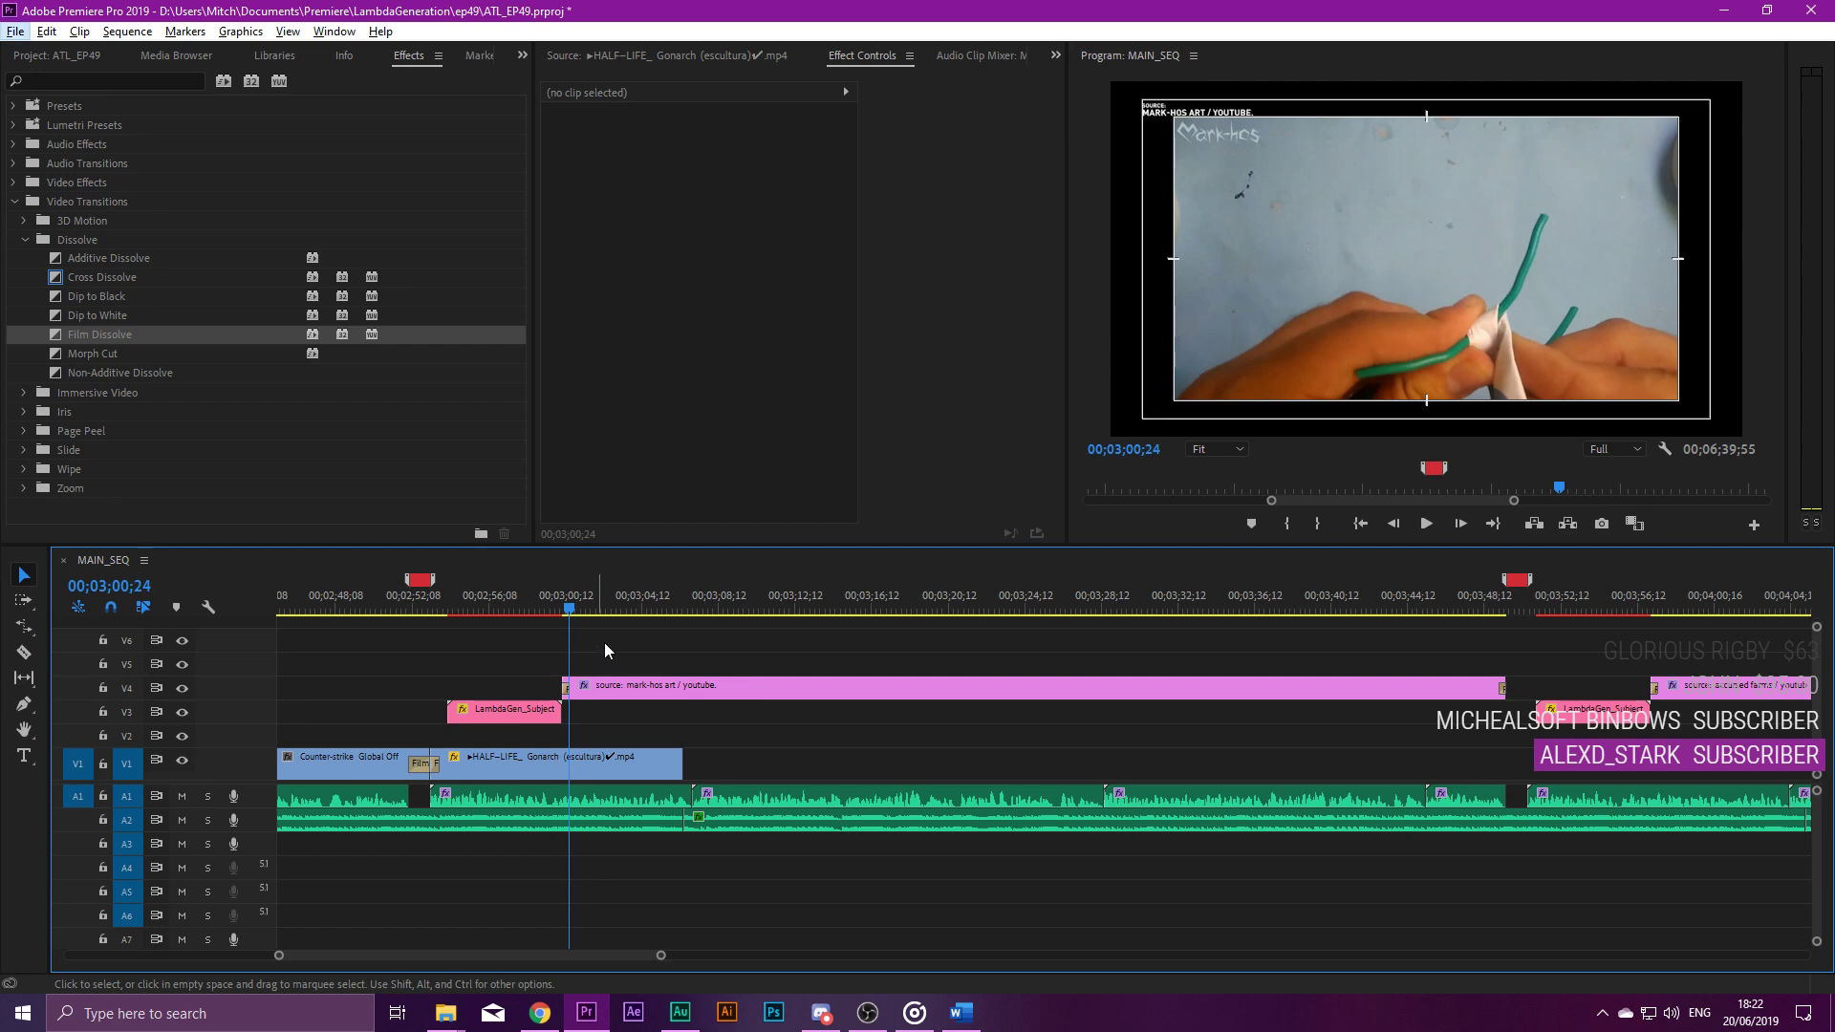
{"action": "left_click", "coordinate": [594, 605]}
{"action": "key", "text": "space"}
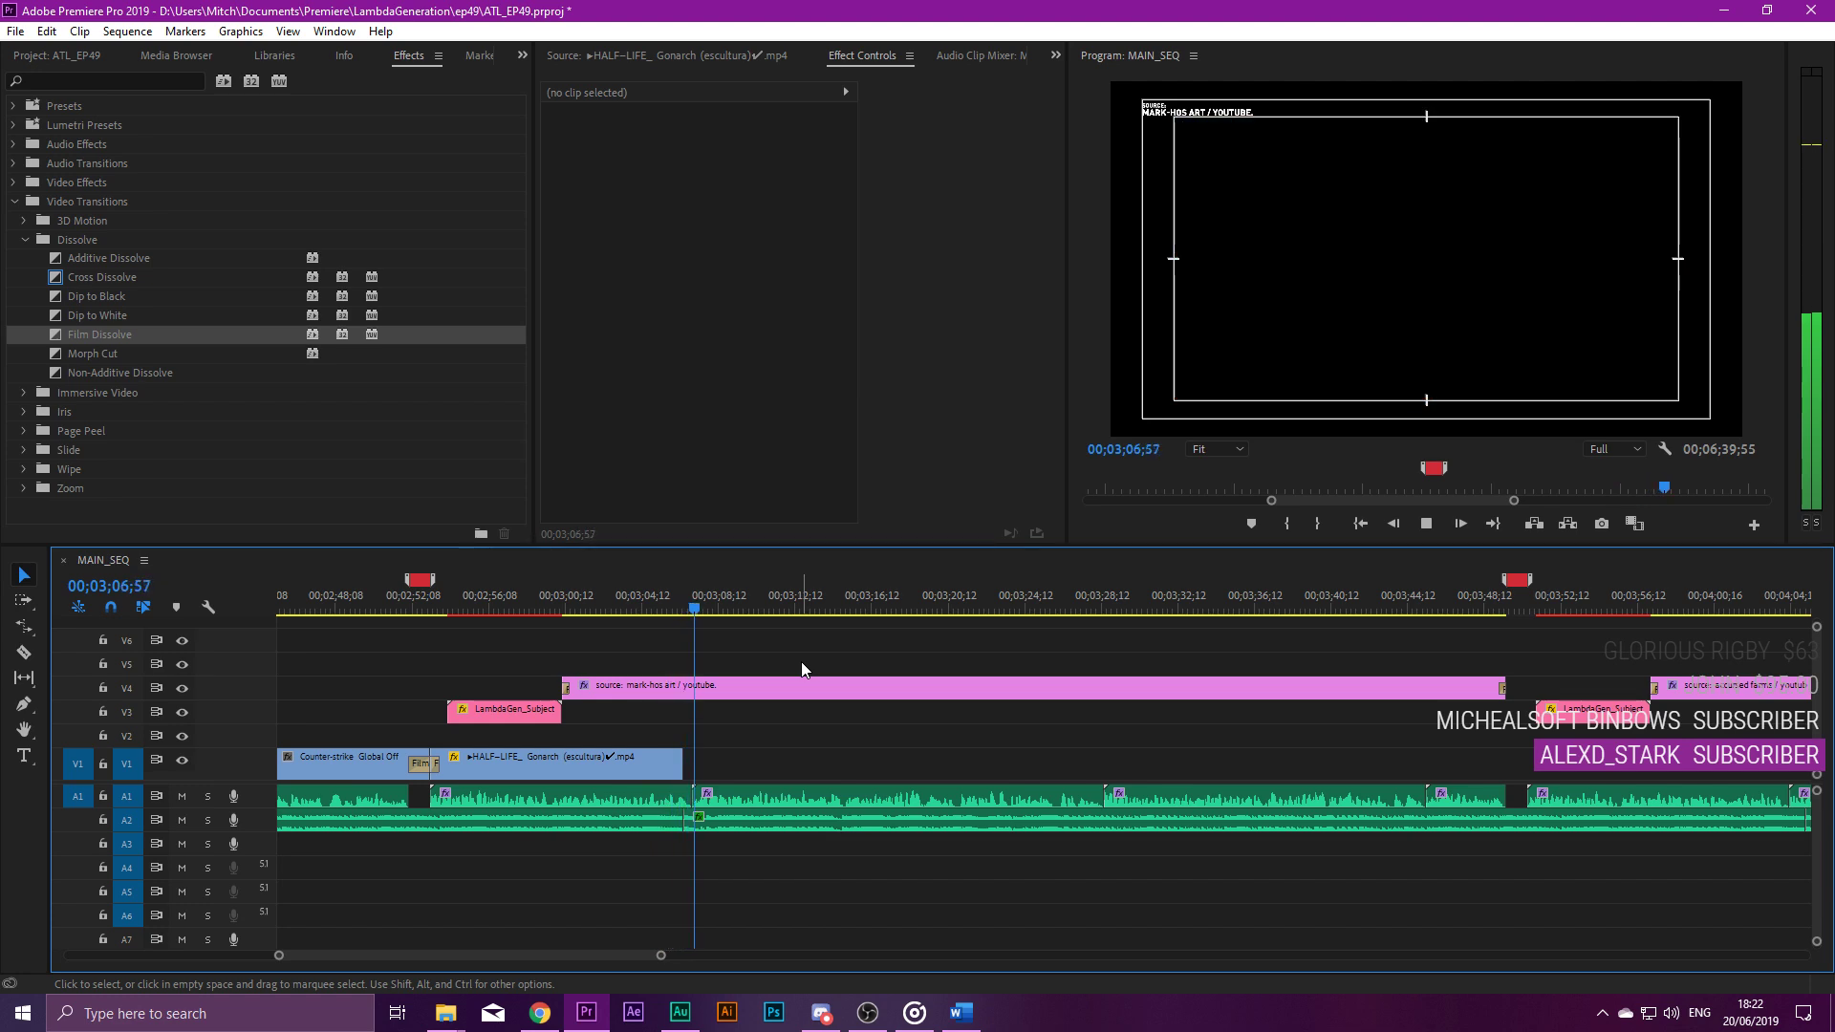
{"action": "key", "text": "space"}
{"action": "left_click_drag", "start_coordinate": [682, 765], "coordinate": [691, 764]}
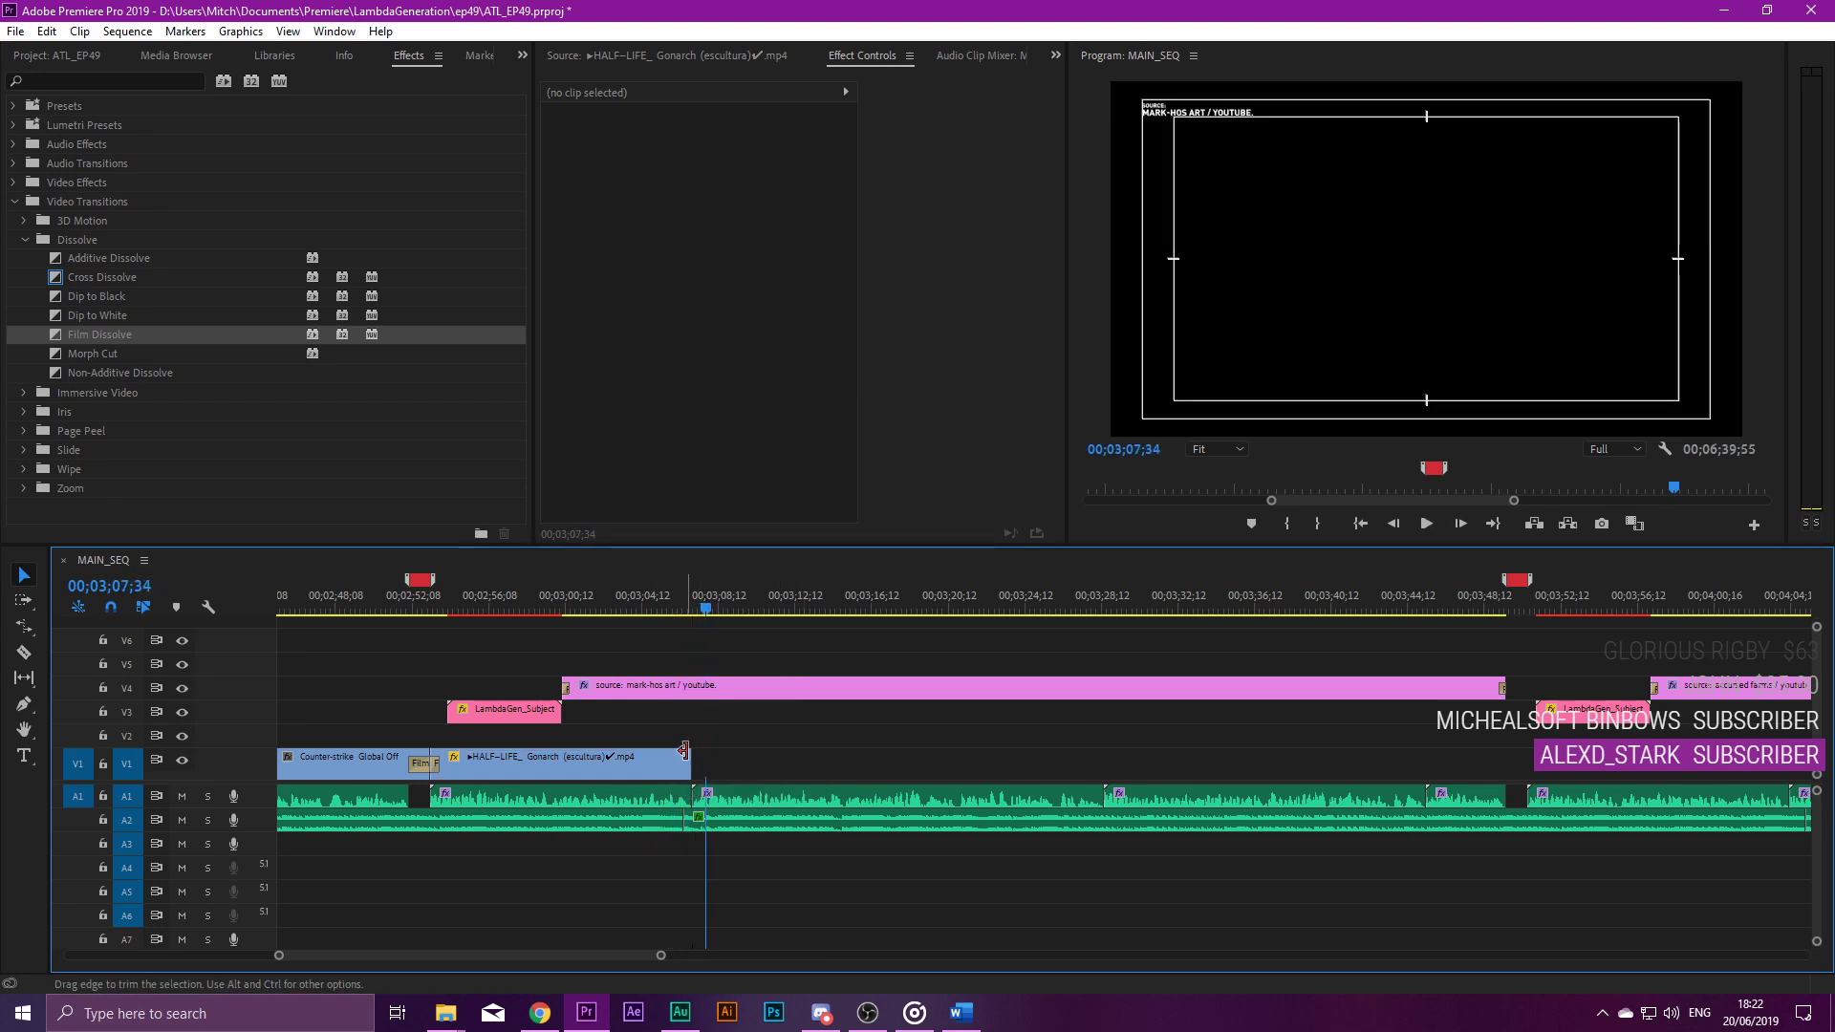
Play MAIN_SEQ from just before 00;03;05 to check the Gonarch clip up to its end at the voice-over cut.
{"action": "left_click", "coordinate": [641, 610]}
{"action": "key", "text": "space"}
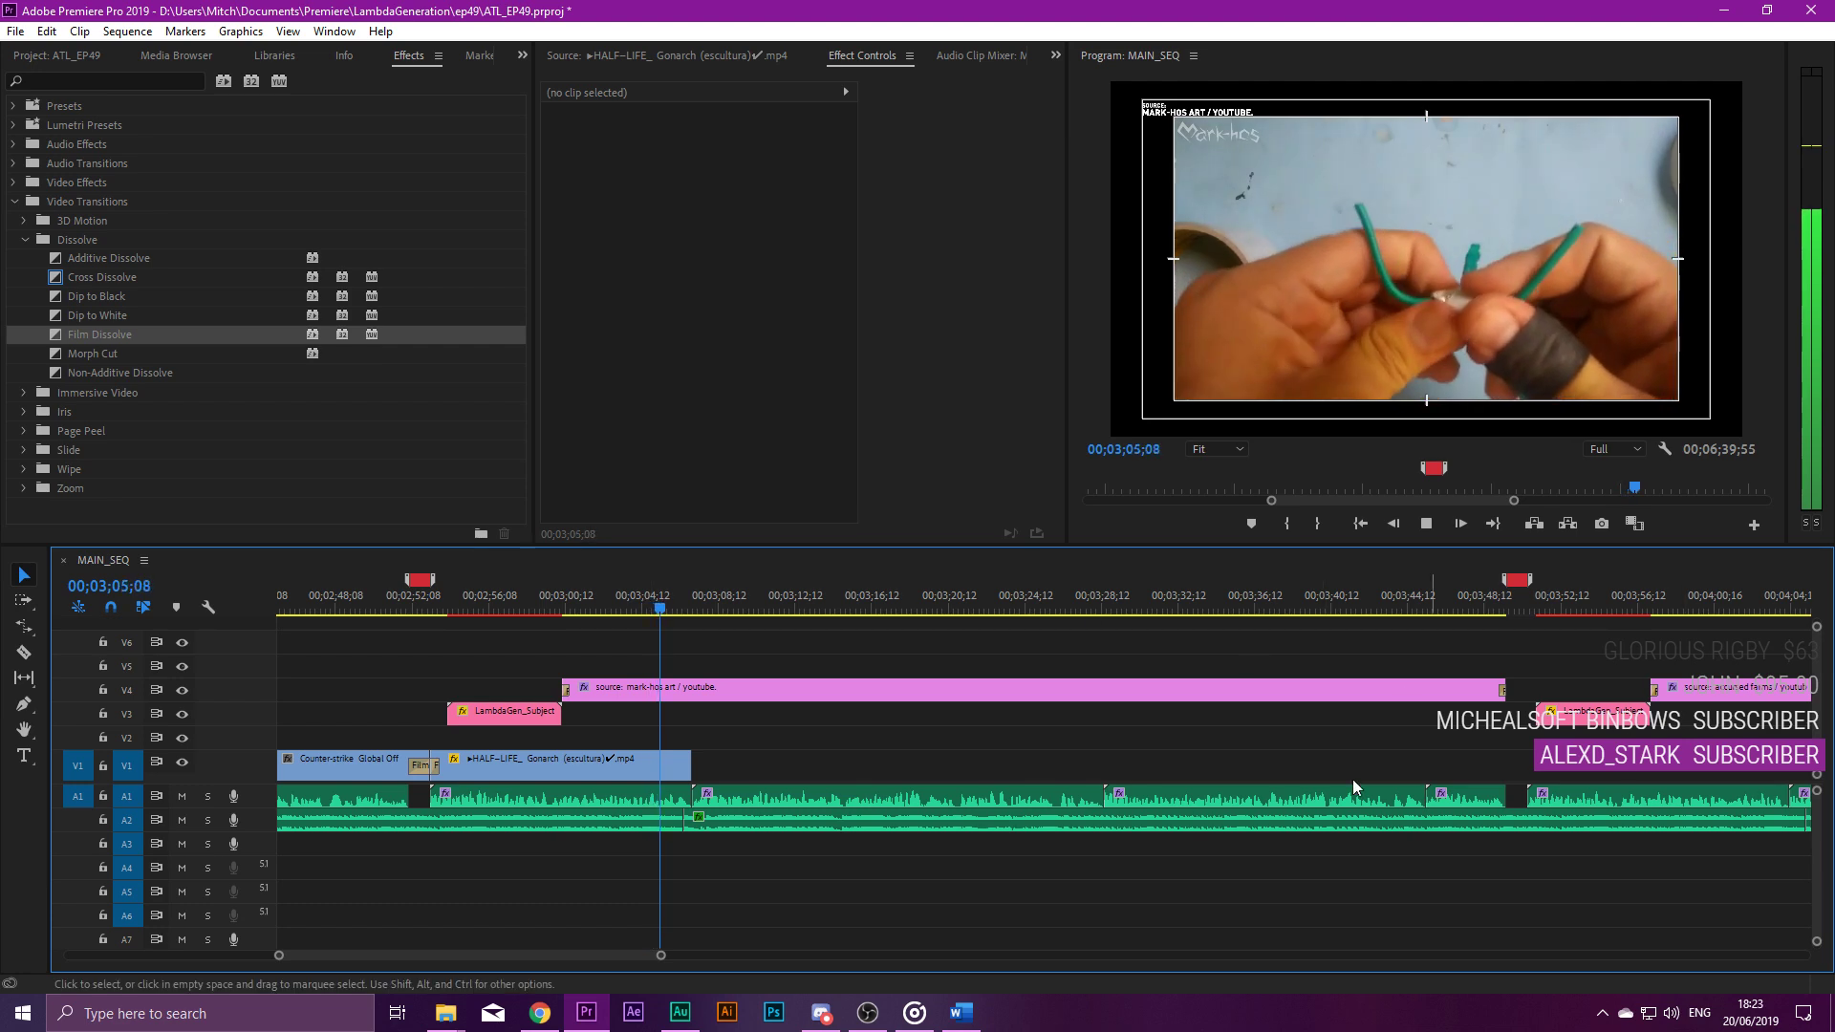
{"action": "key", "text": "space"}
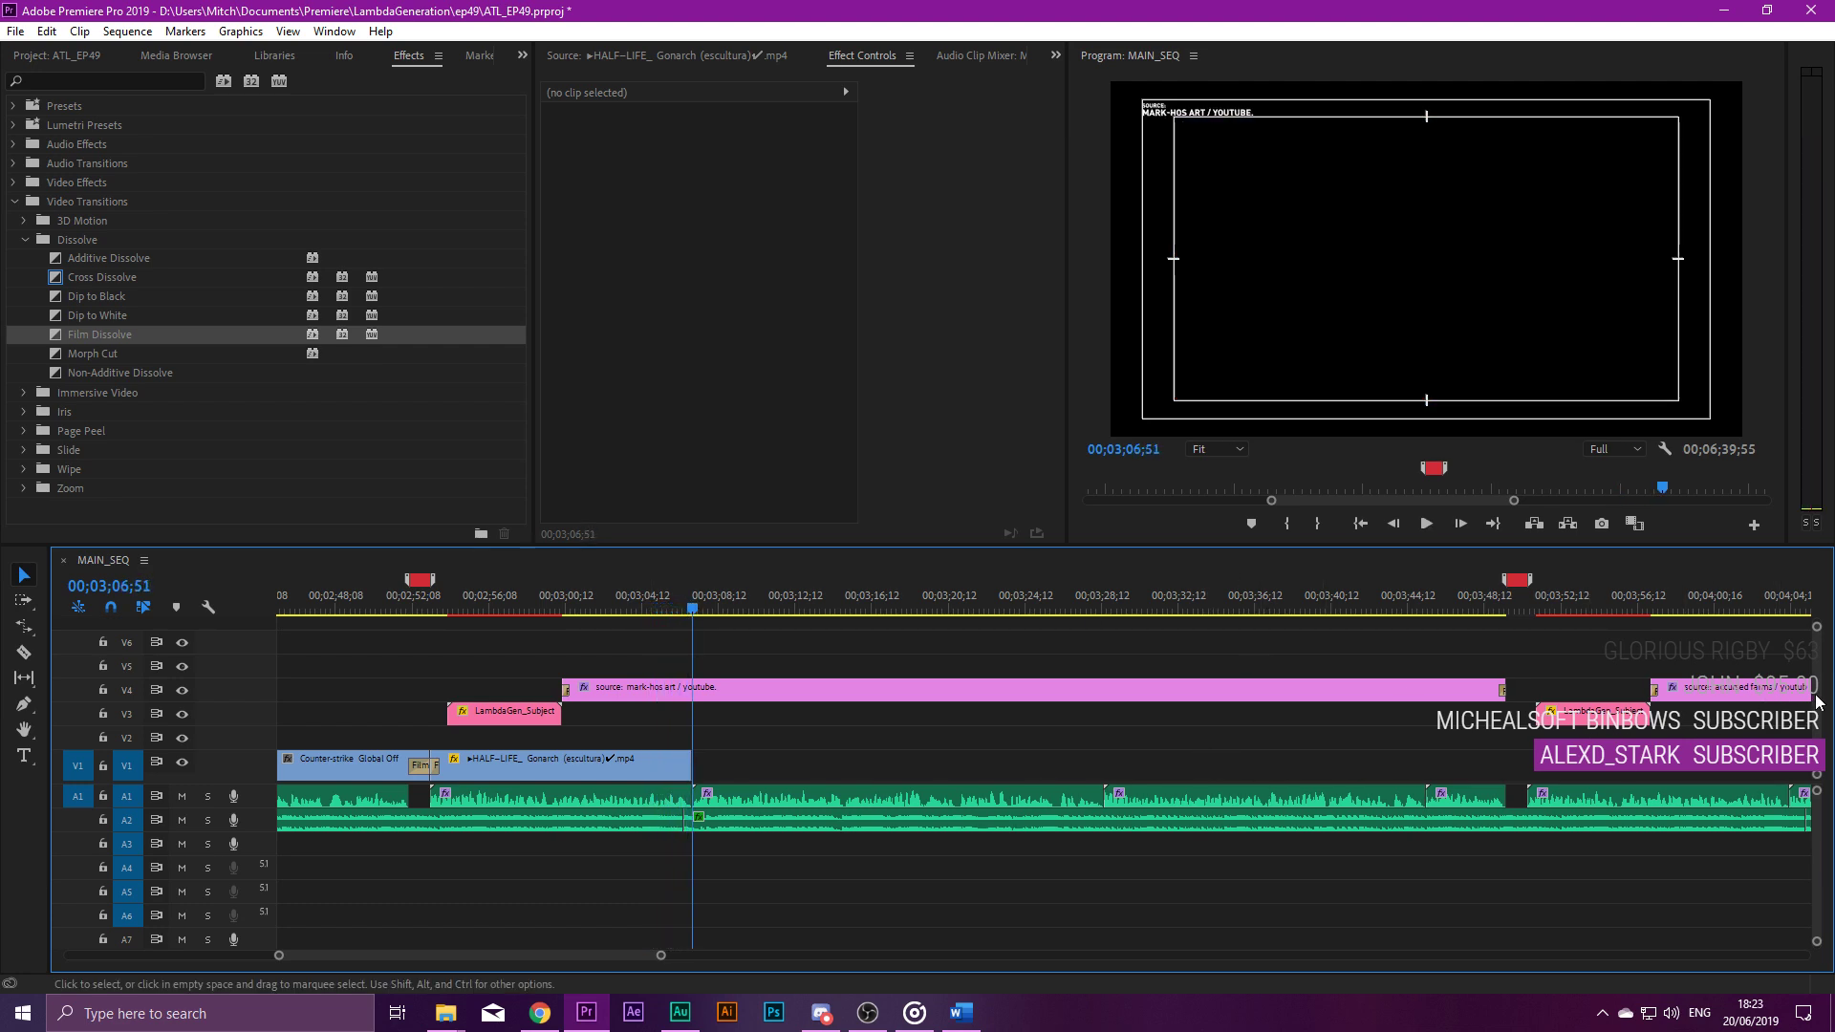
Preview the following voice-over, then mark In and Out points around the finished sculpture in the Gonarch source clip, ending at 00;07;03;27.
{"action": "left_click", "coordinate": [610, 48]}
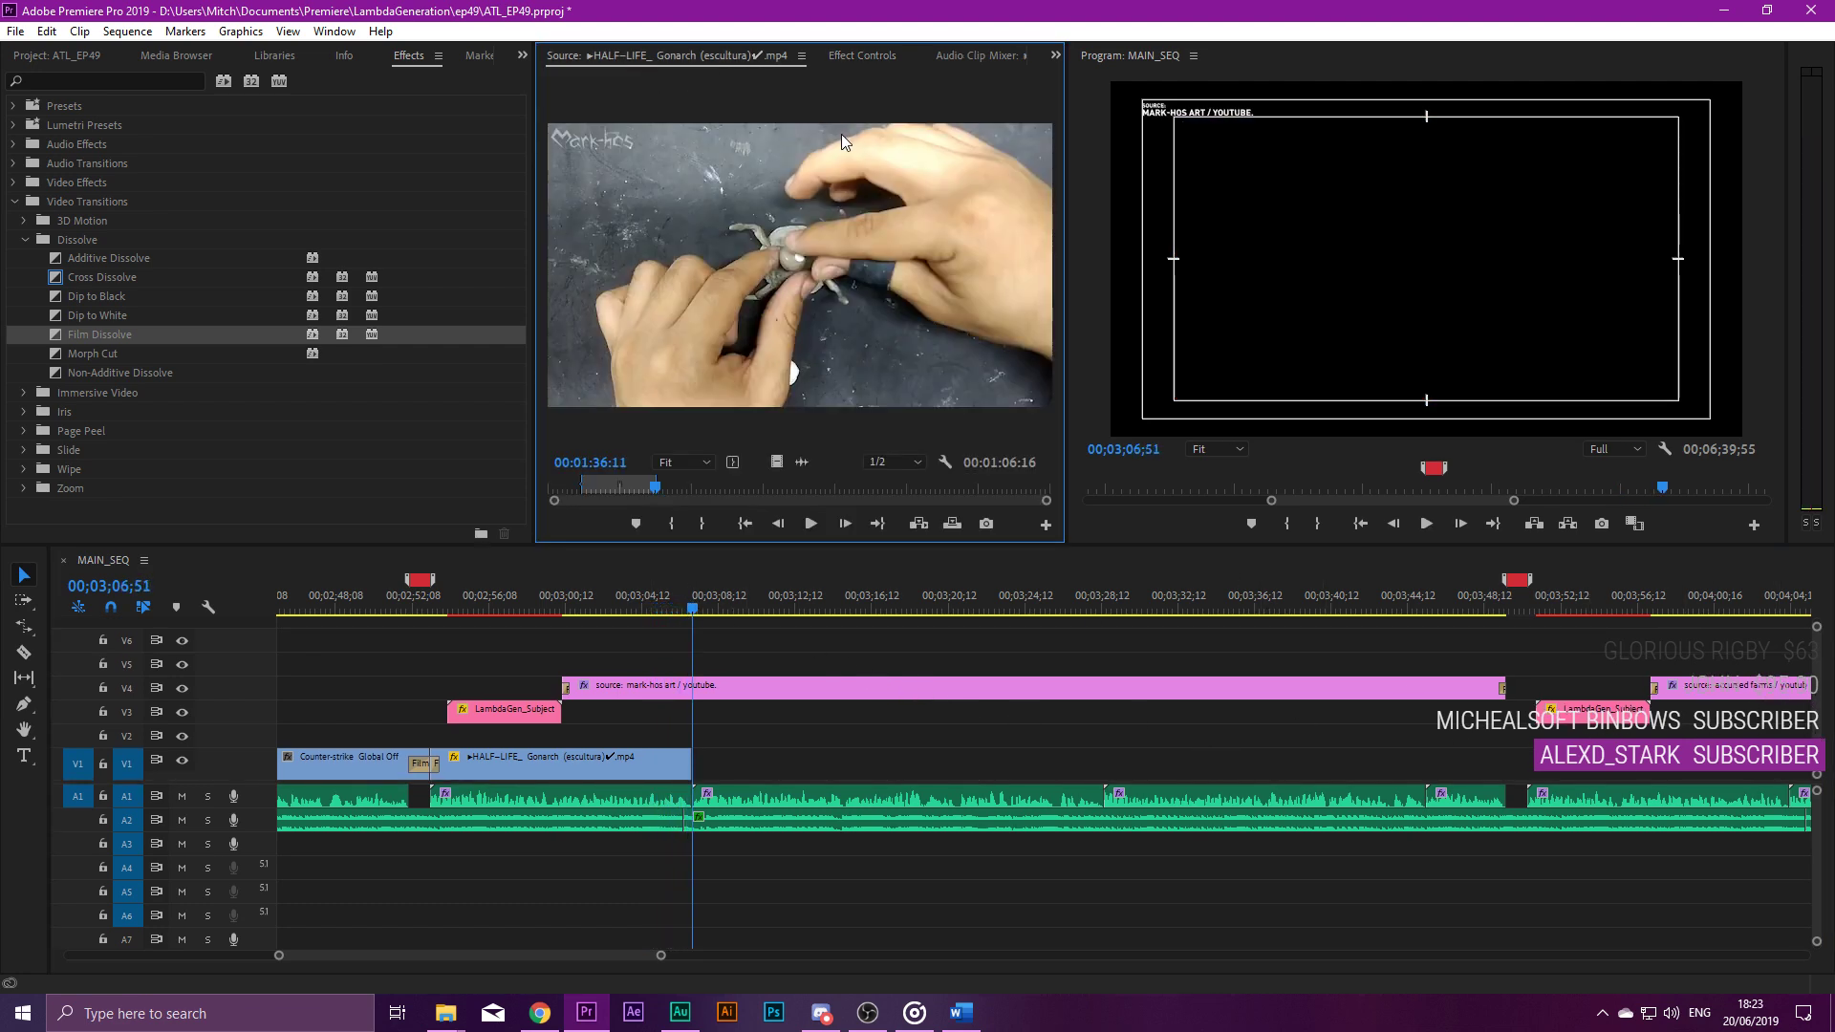
{"action": "left_click", "coordinate": [715, 610]}
{"action": "key", "text": "space"}
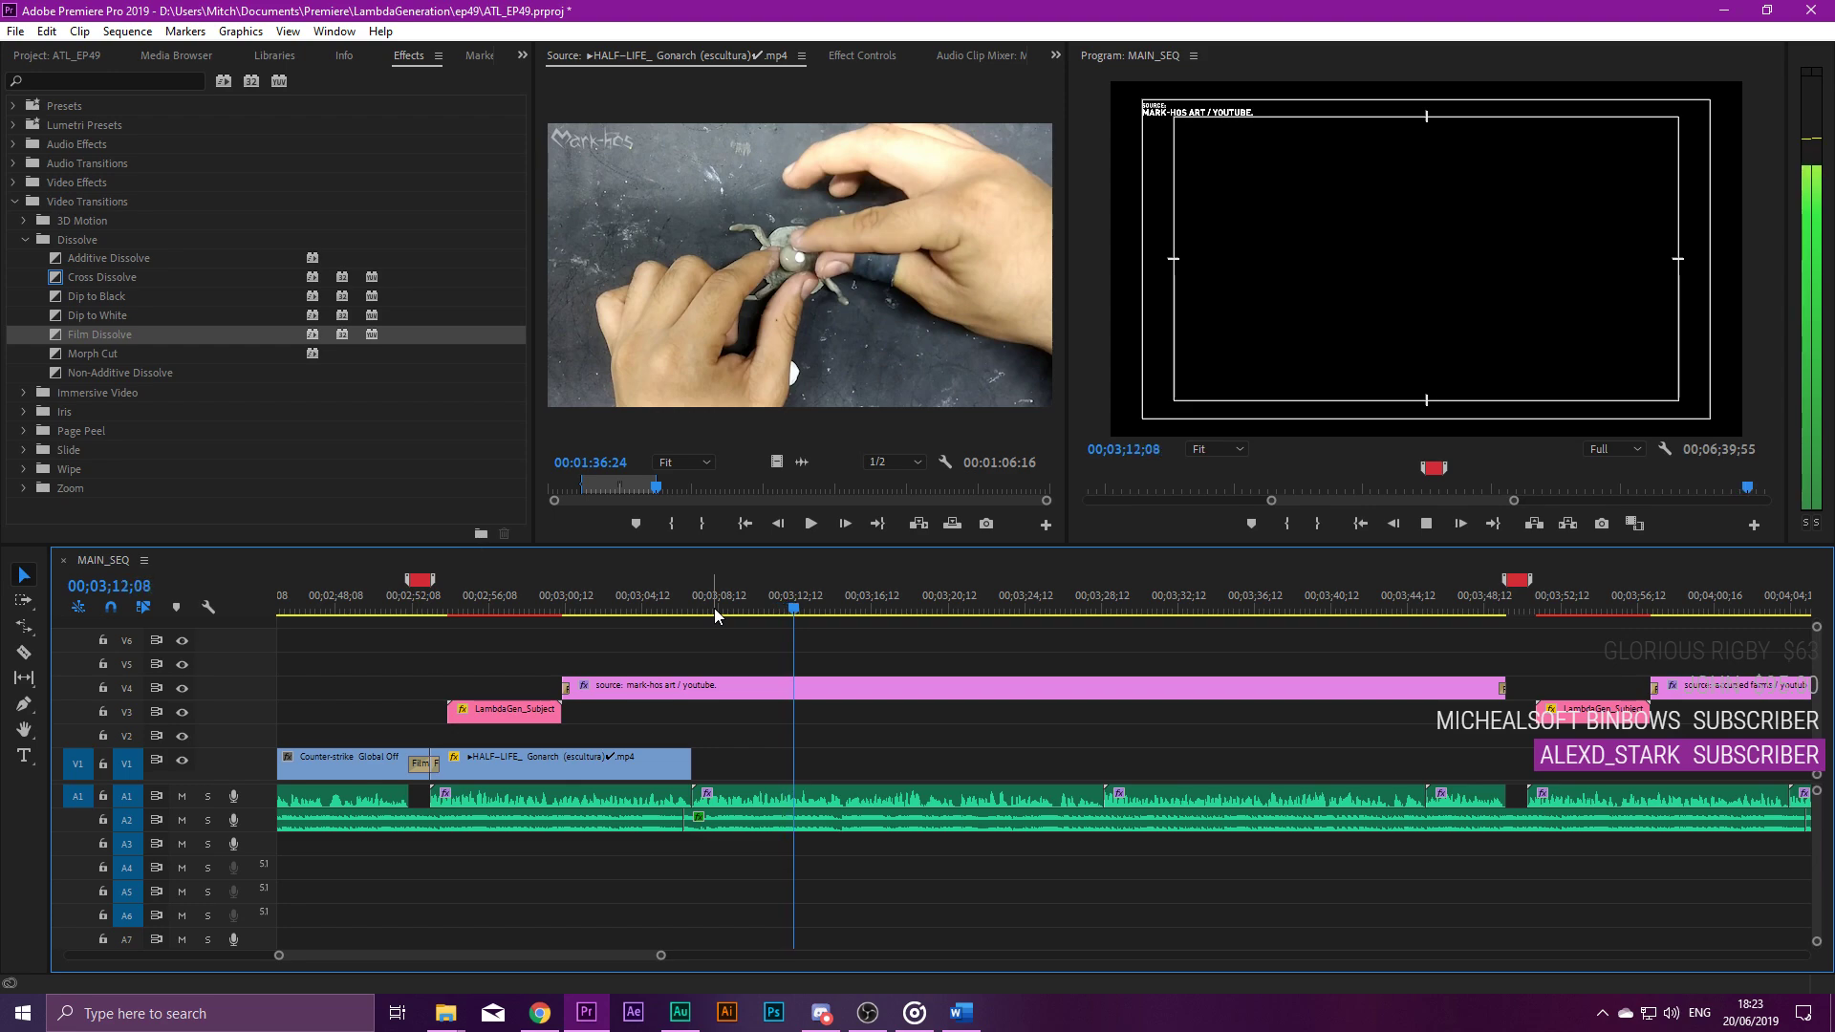
{"action": "left_click_drag", "start_coordinate": [653, 489], "coordinate": [1023, 472]}
{"action": "key", "text": "i"}
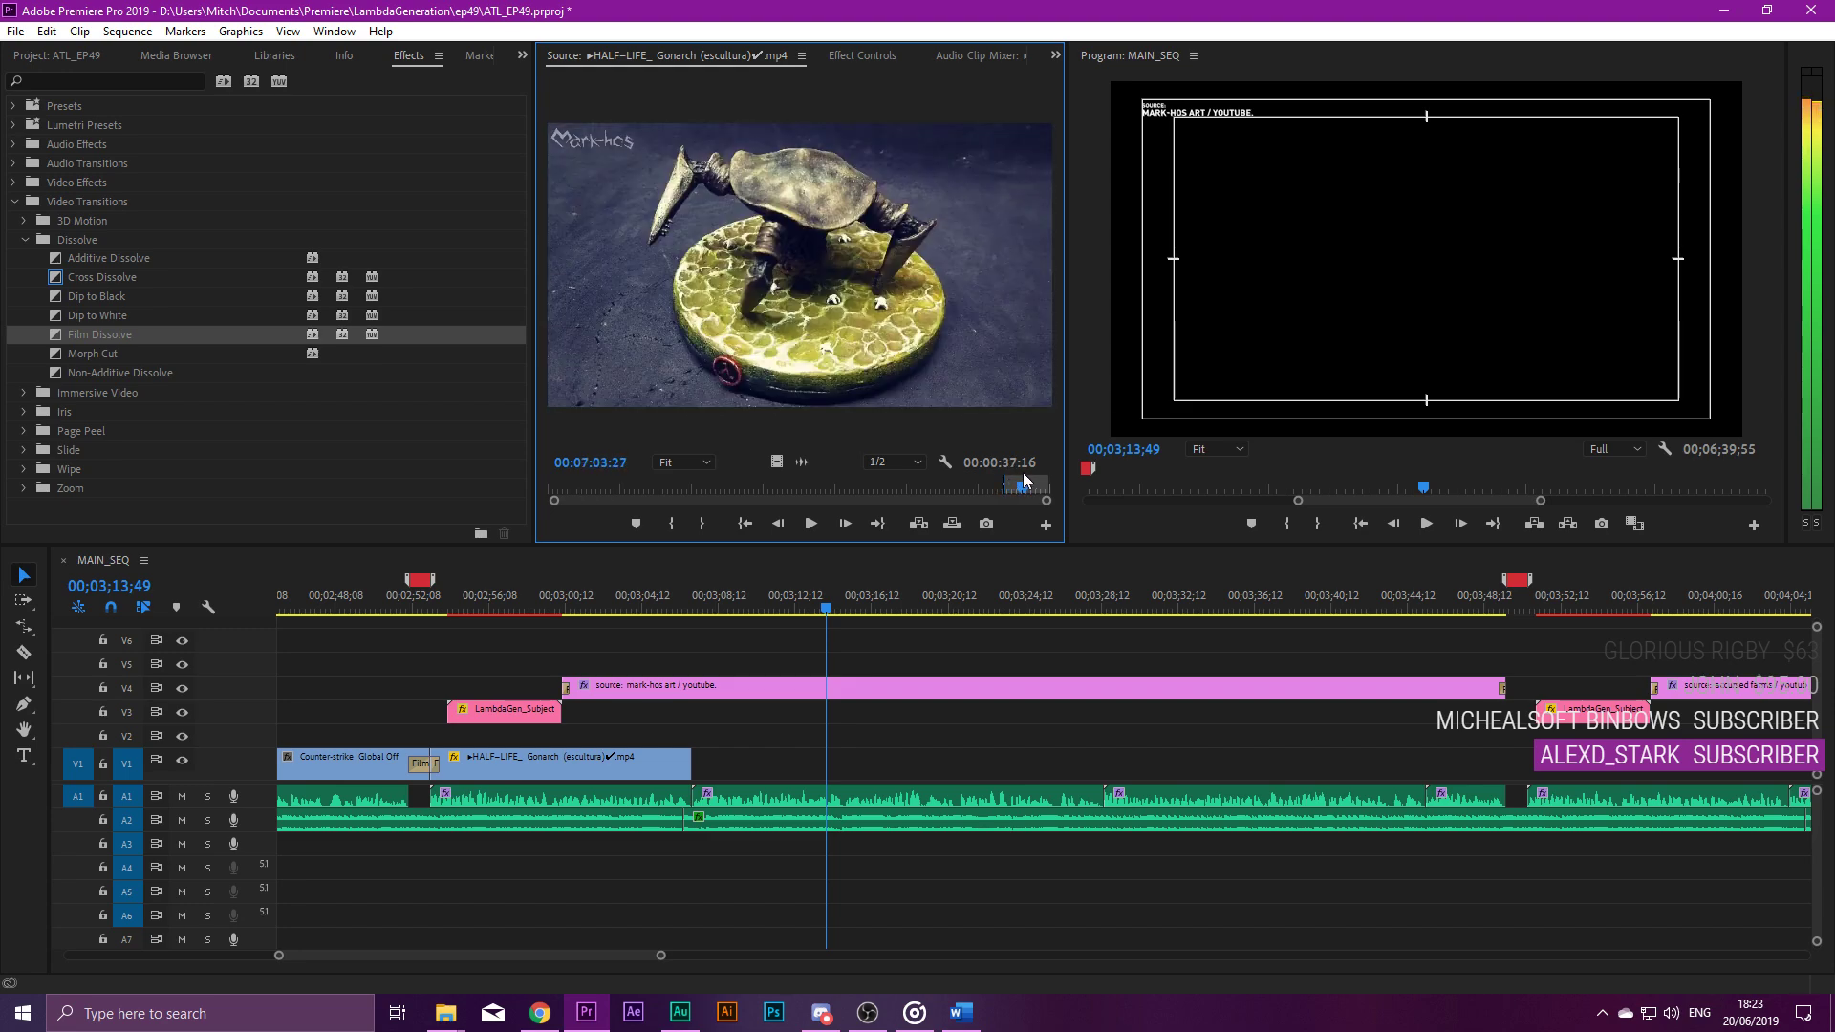
{"action": "key", "text": "o"}
Place the marked Gonarch range on V1 directly after the first Gonarch clip and delete its linked audio.
{"action": "left_click", "coordinate": [31, 57]}
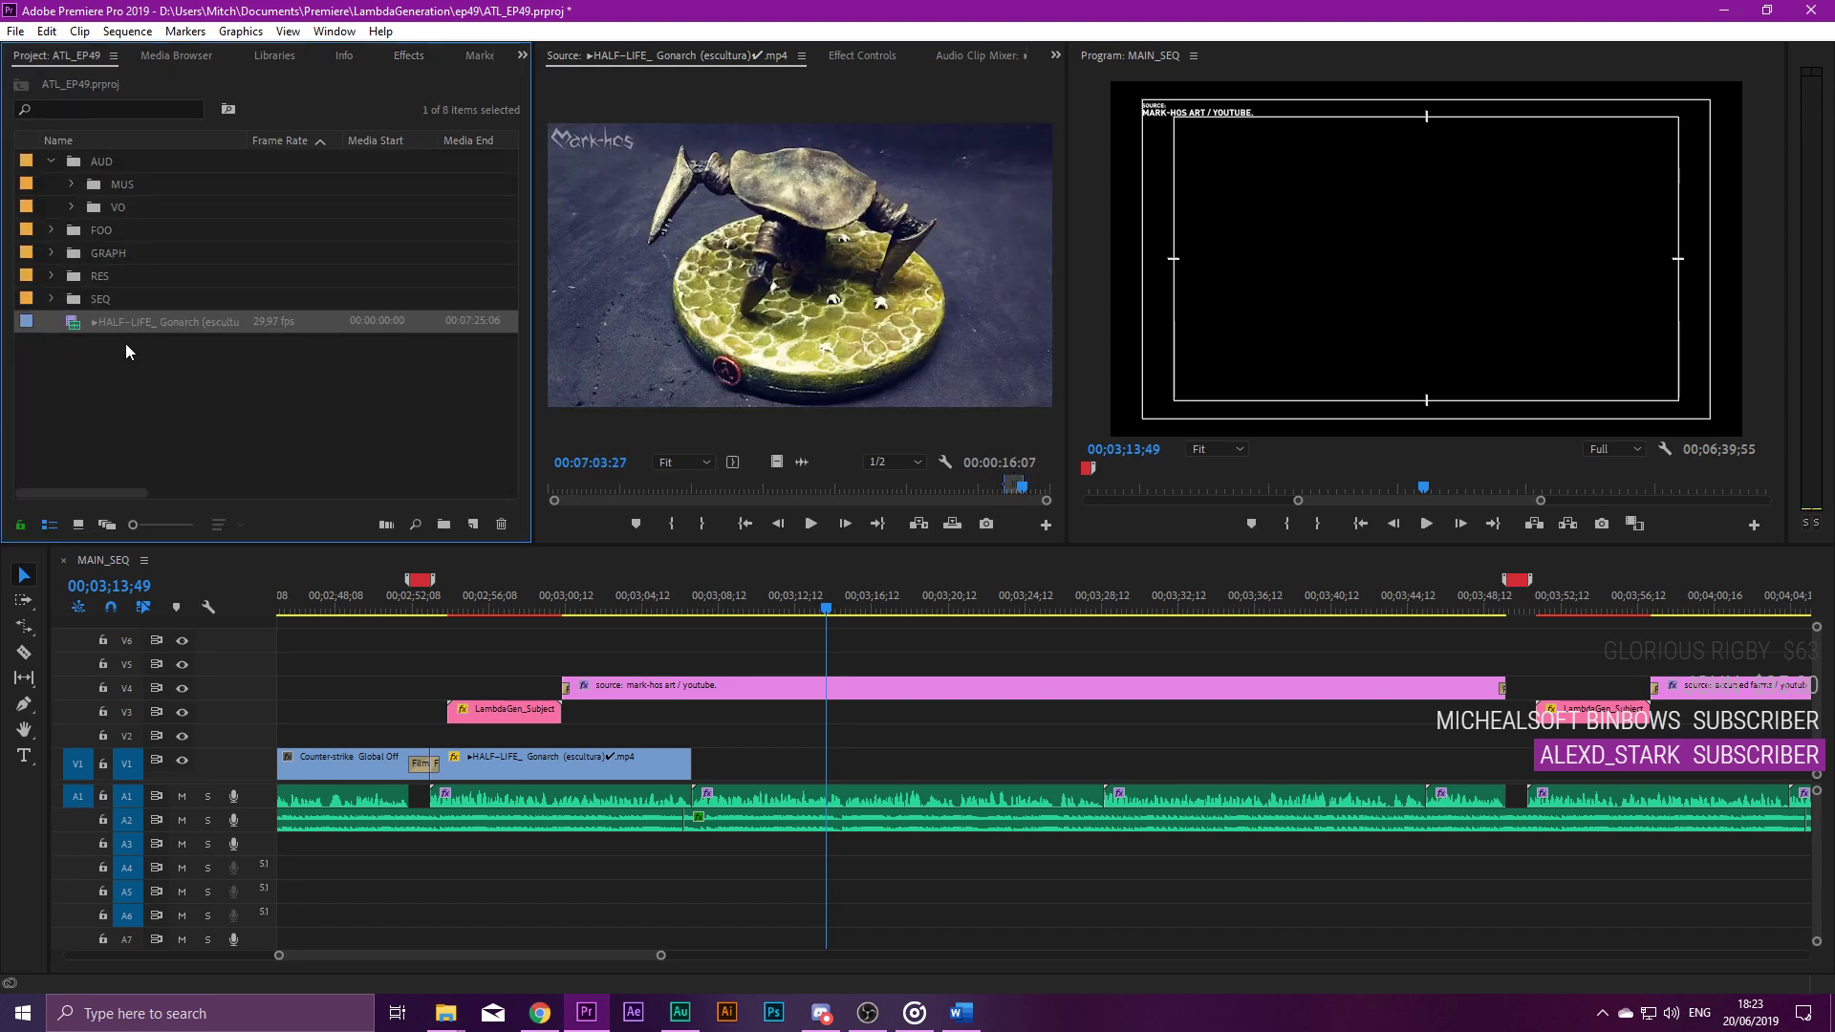
{"action": "left_click_drag", "start_coordinate": [328, 451], "coordinate": [704, 729]}
{"action": "left_click", "coordinate": [778, 846], "text": "alt"}
{"action": "key", "text": "Delete"}
{"action": "left_click_drag", "start_coordinate": [737, 709], "coordinate": [737, 757]}
Apply a Cross Dissolve at the cut between the two Gonarch clips and play the transition from 00;03;06;22.
{"action": "left_click", "coordinate": [707, 594]}
{"action": "left_click", "coordinate": [683, 596]}
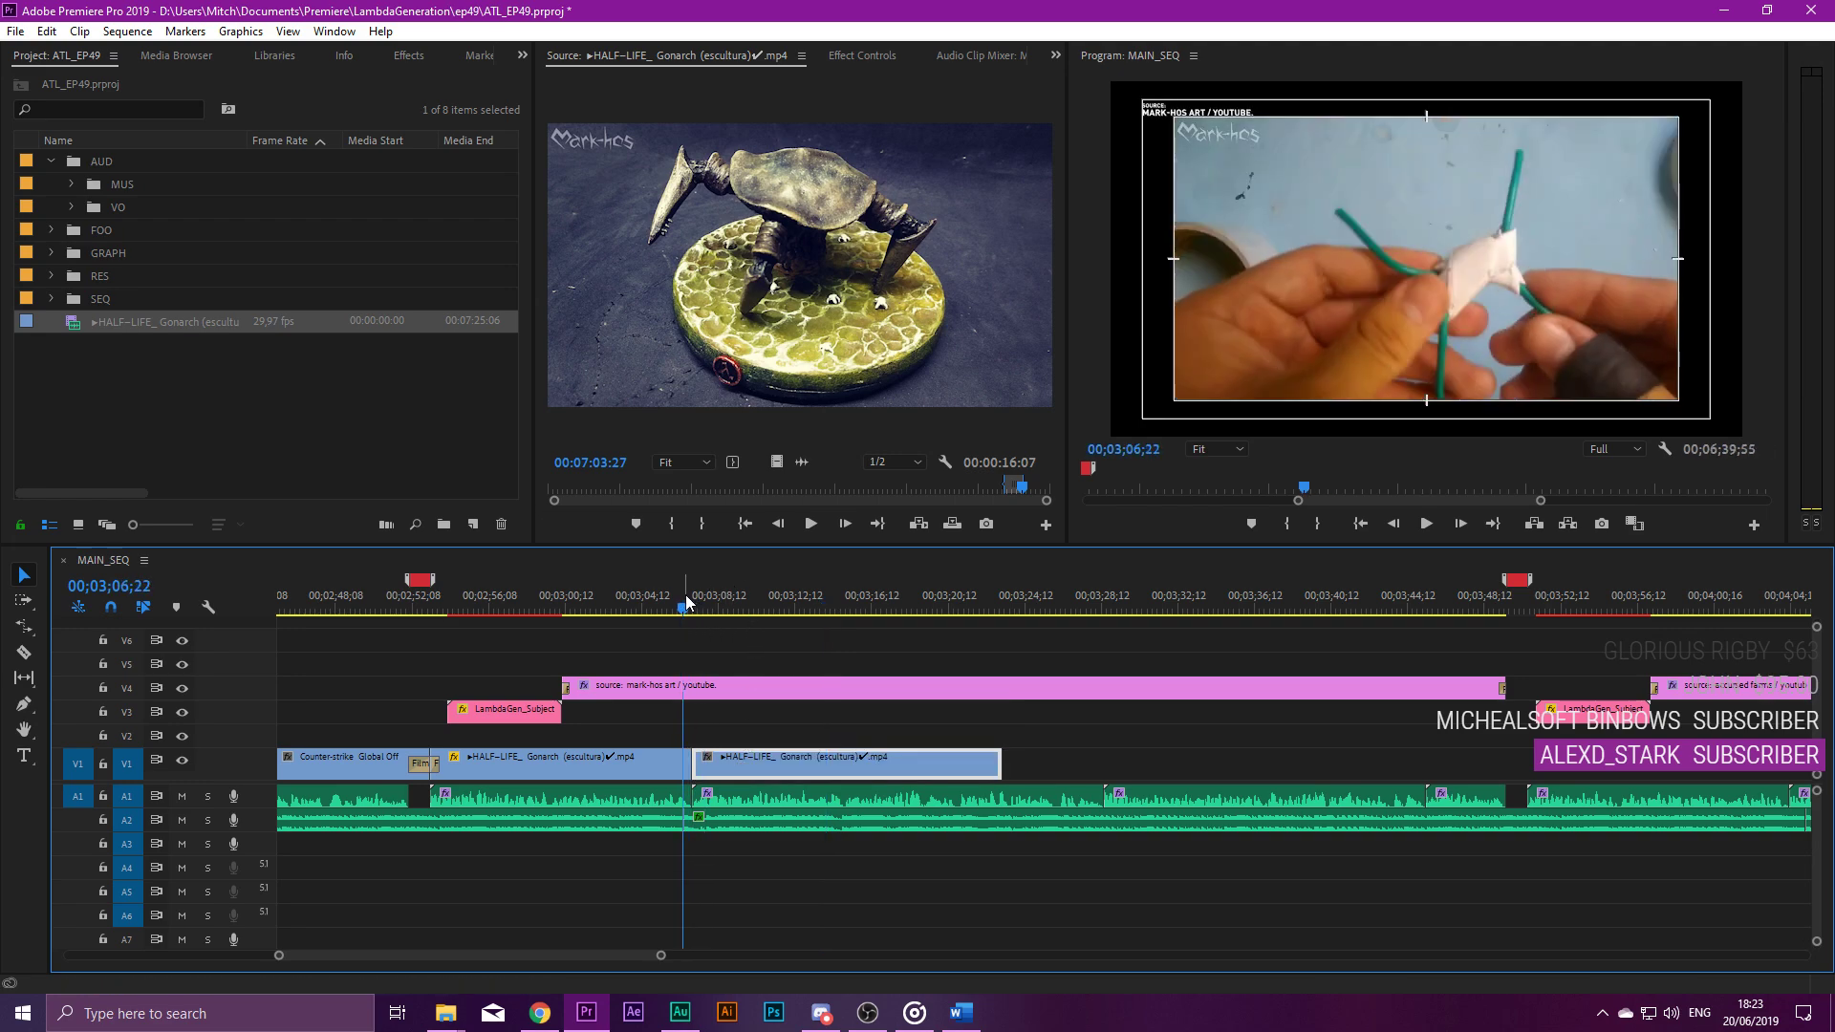
{"action": "key", "text": "shift+7"}
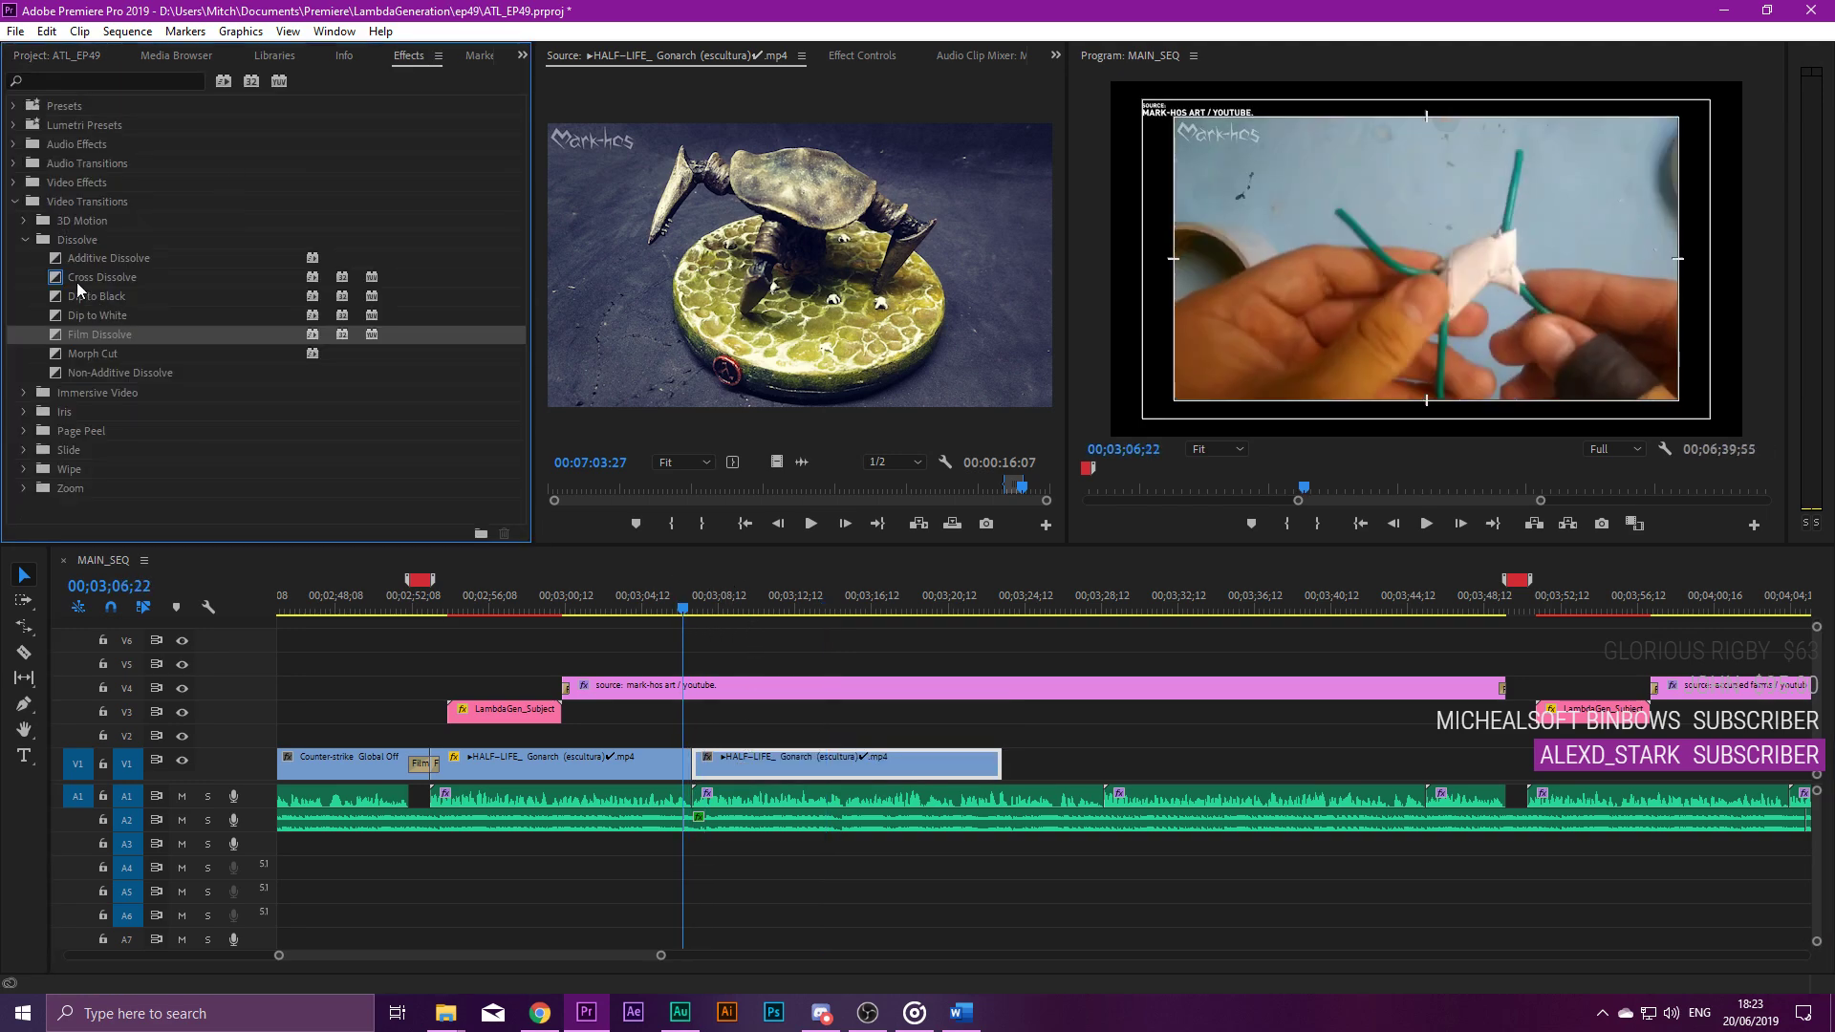
{"action": "left_click_drag", "start_coordinate": [79, 284], "coordinate": [695, 765]}
{"action": "key", "text": "space"}
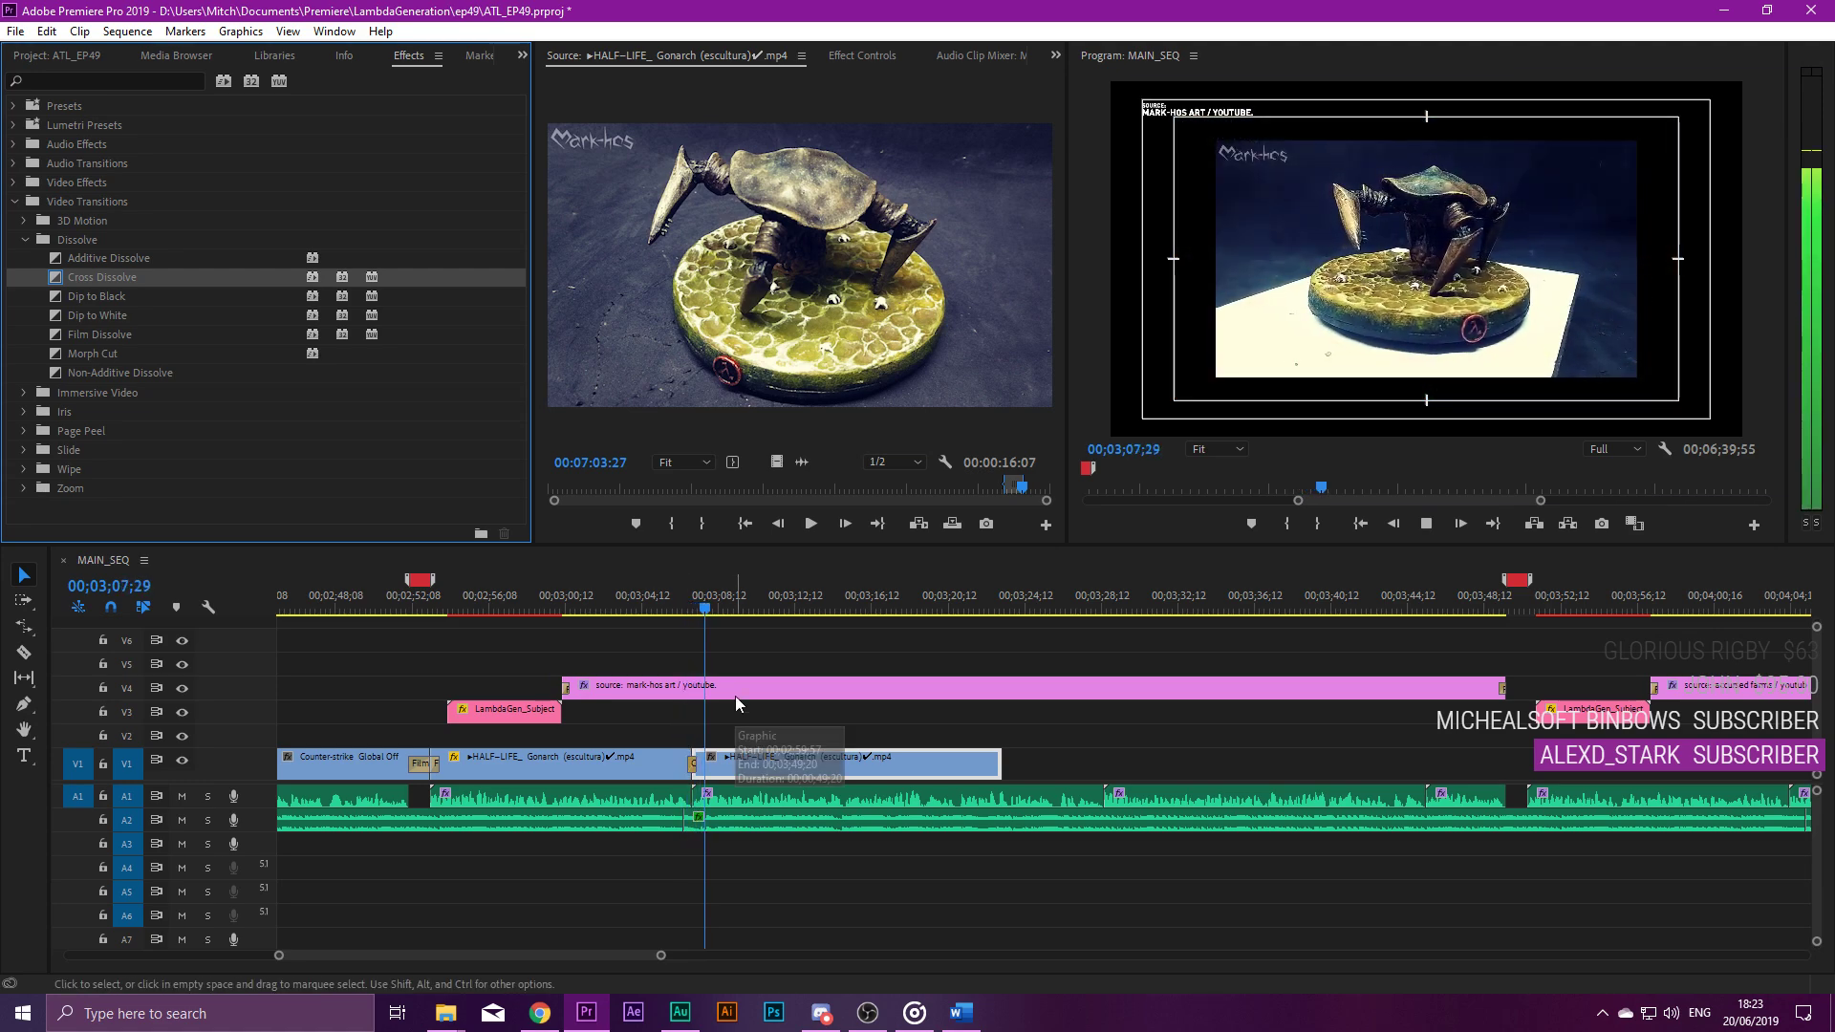
Check the first Gonarch clip's Motion scale in its effect settings, then deselect the clip.
{"action": "left_click", "coordinate": [621, 750]}
{"action": "left_click", "coordinate": [861, 55]}
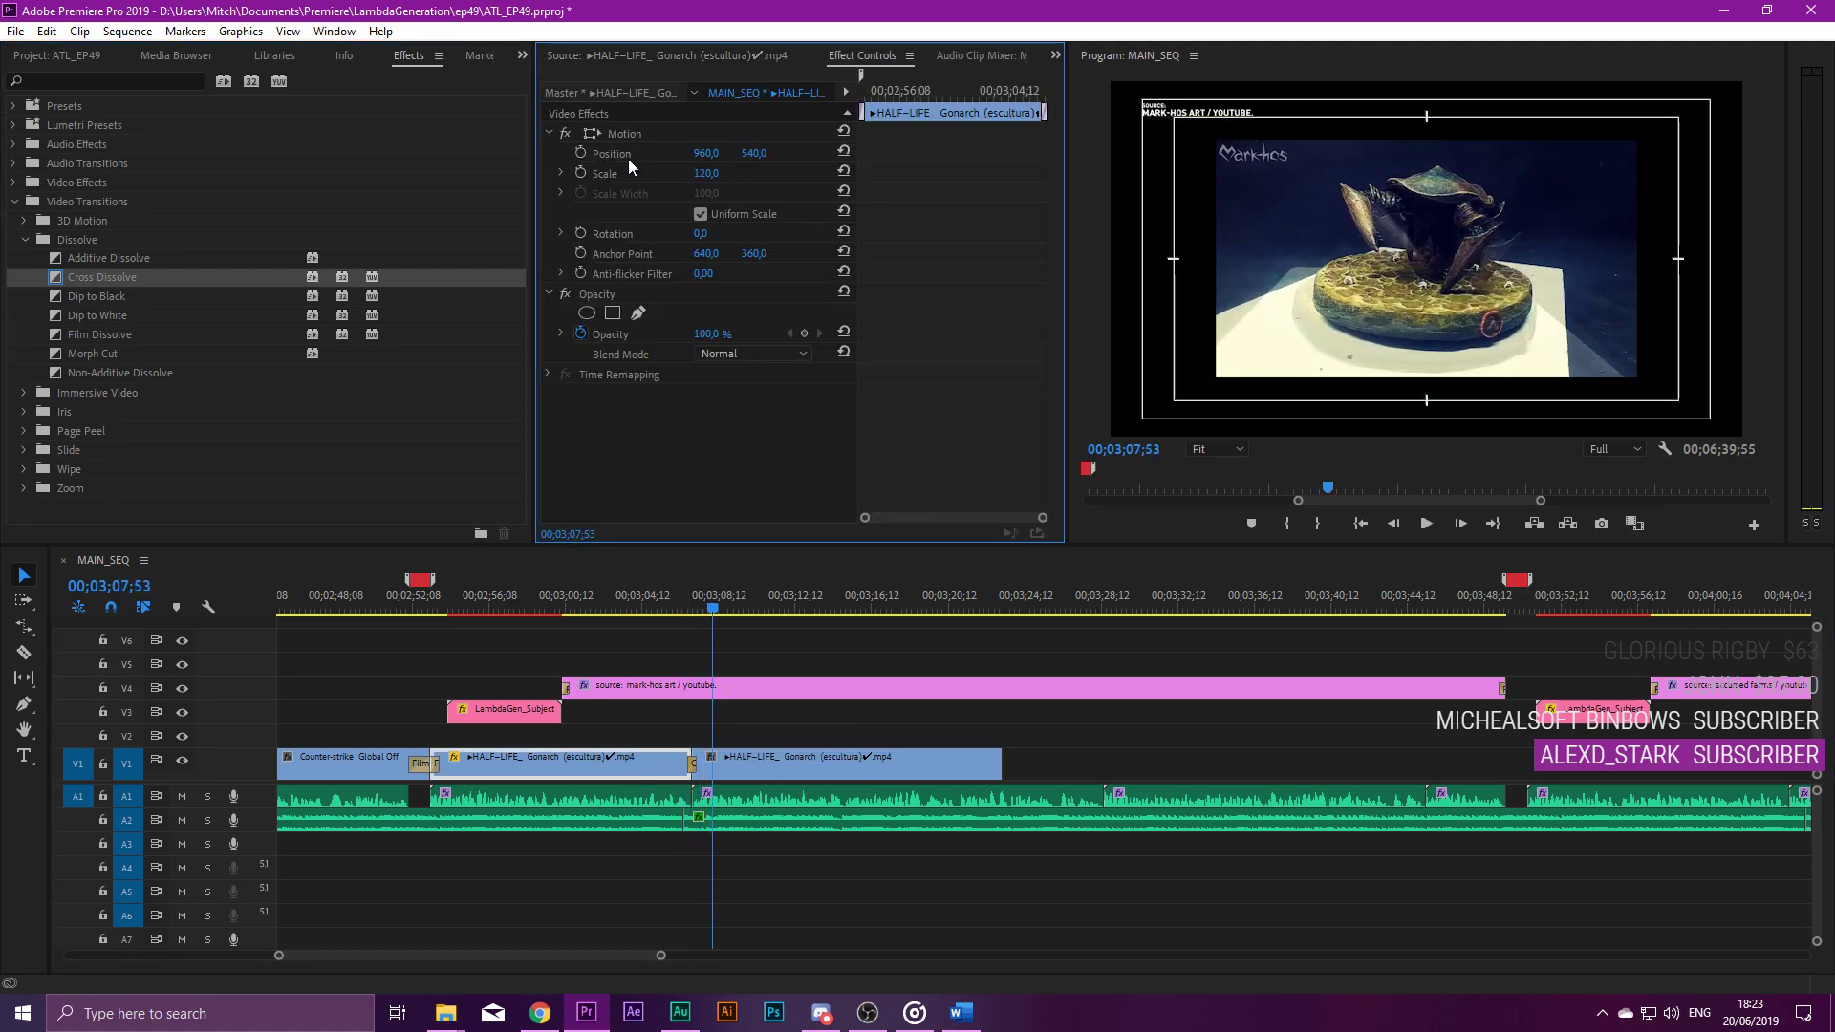
{"action": "left_click", "coordinate": [939, 732]}
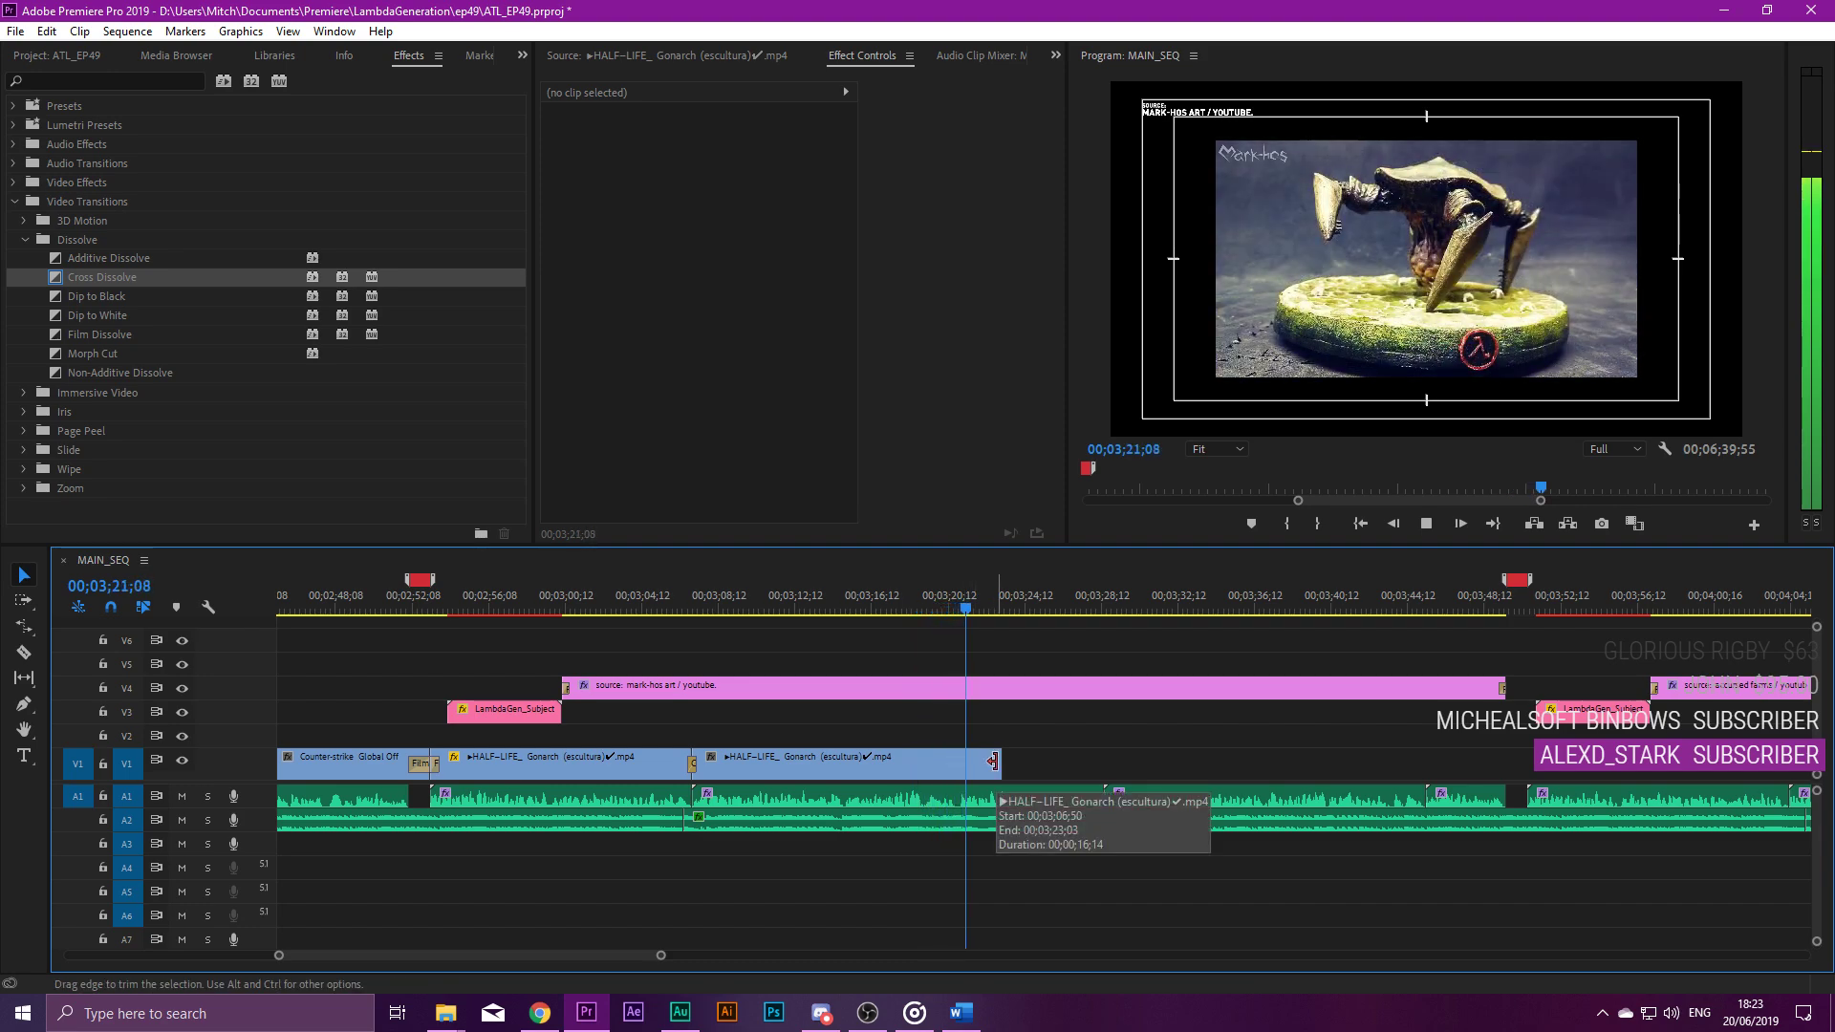
Extend the second Gonarch clip's end to the voice-over cut at about 00;03;28 and play on past it.
{"action": "left_click_drag", "start_coordinate": [992, 762], "coordinate": [1103, 762]}
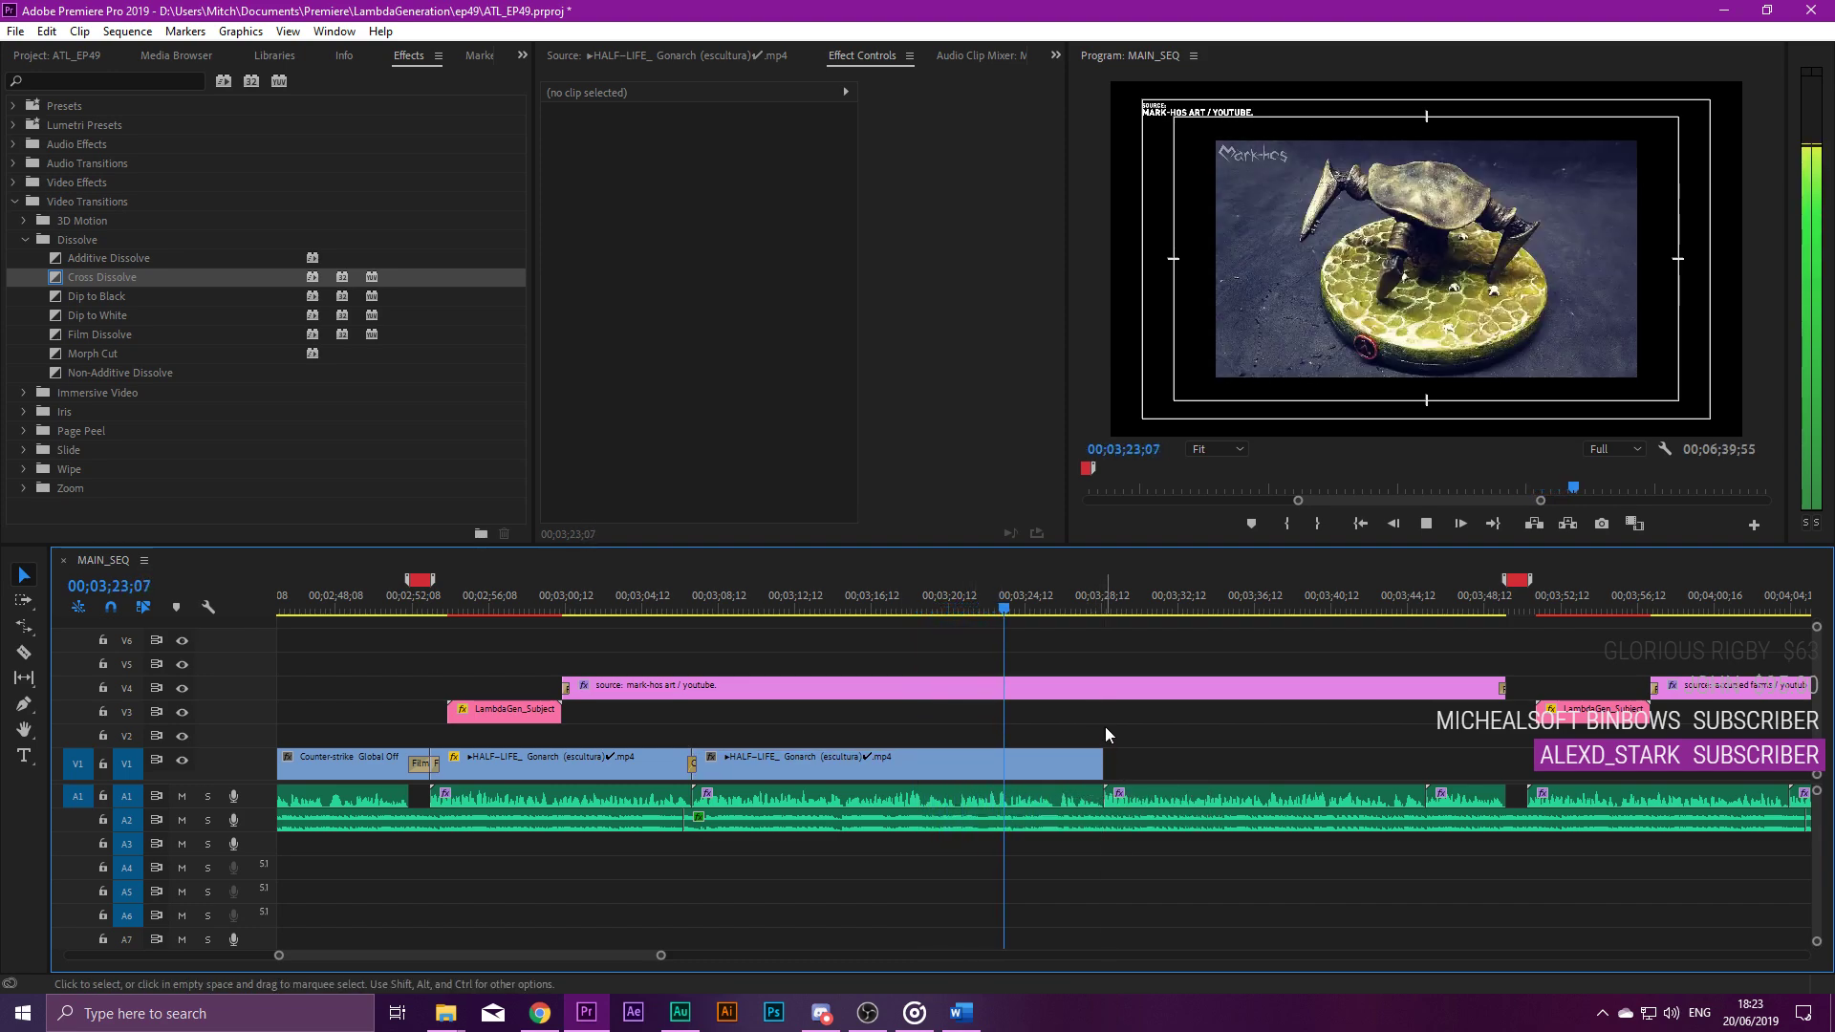
{"action": "scroll", "coordinate": [1052, 677], "scroll_direction": "down", "scroll_amount": 3}
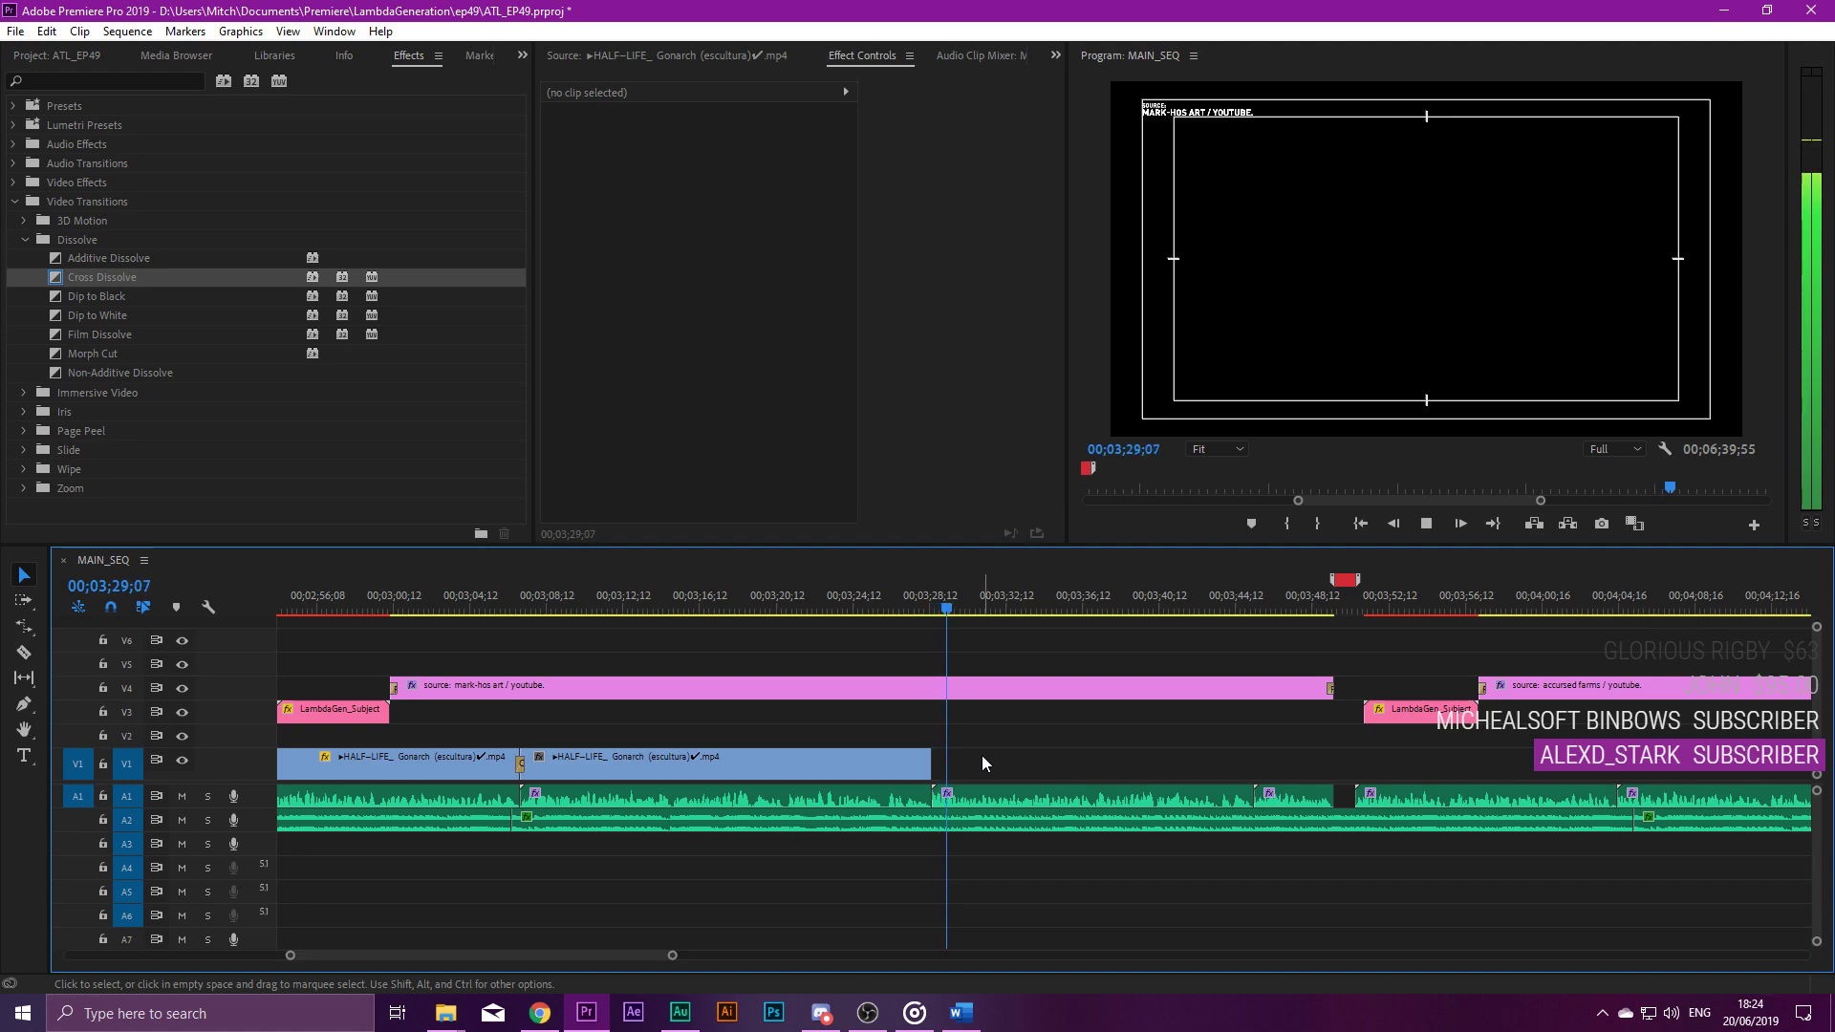
{"action": "left_click", "coordinate": [591, 54]}
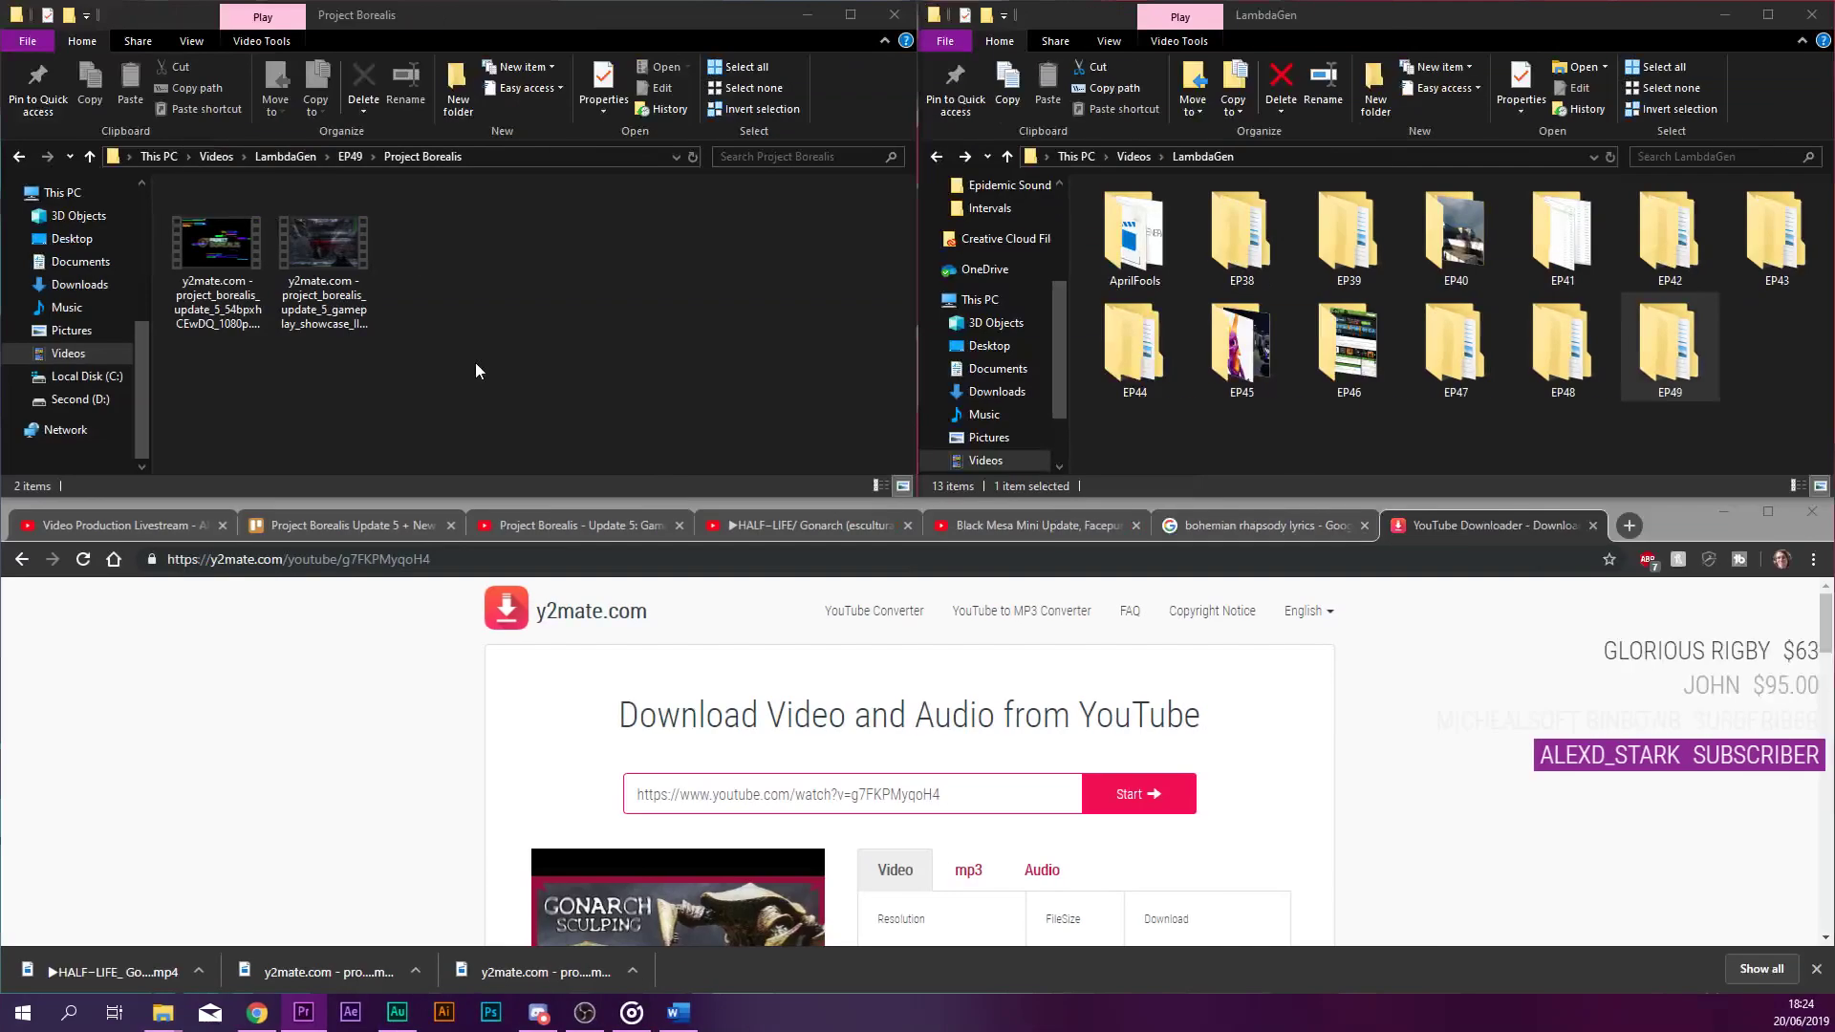
Open the channel that published the Half-Life Gonarch sculpture video and show its list of uploaded videos.
{"action": "left_click", "coordinate": [805, 528]}
{"action": "scroll", "coordinate": [545, 738], "scroll_direction": "down", "scroll_amount": 5}
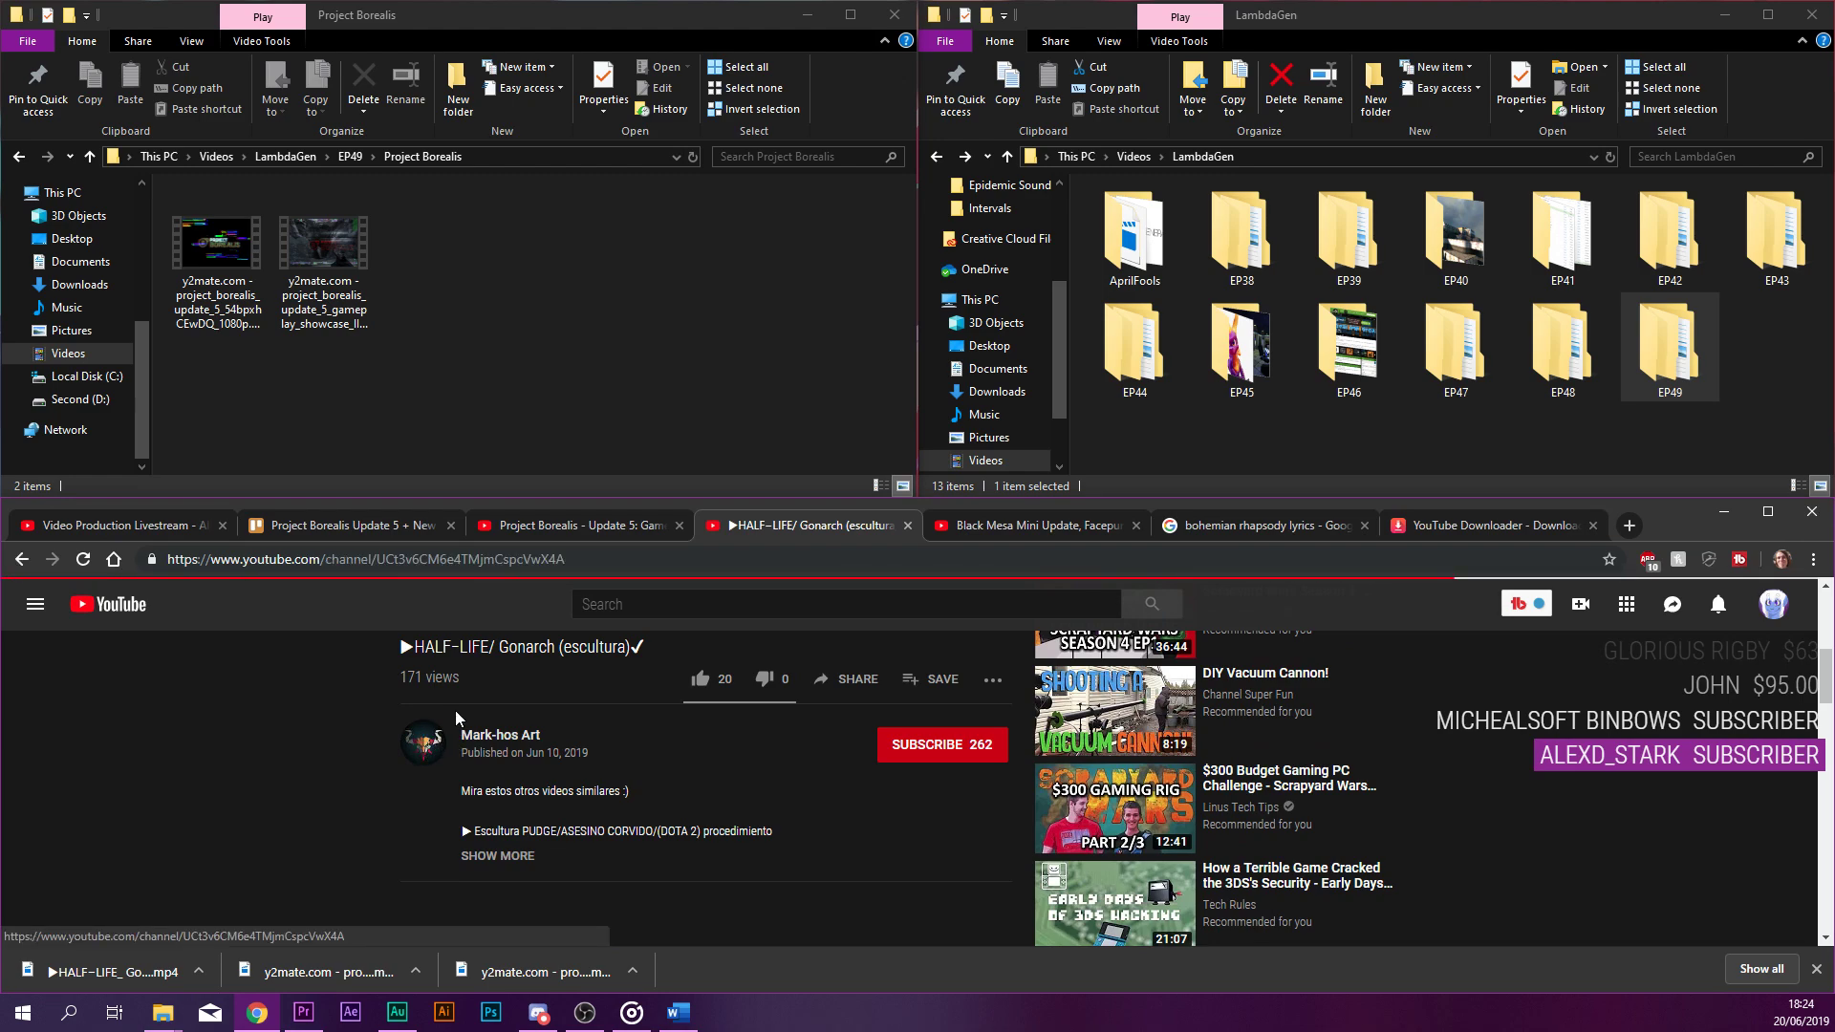
{"action": "left_click", "coordinate": [456, 715]}
{"action": "scroll", "coordinate": [456, 710], "scroll_direction": "down", "scroll_amount": 3}
{"action": "scroll", "coordinate": [516, 764], "scroll_direction": "down", "scroll_amount": 2}
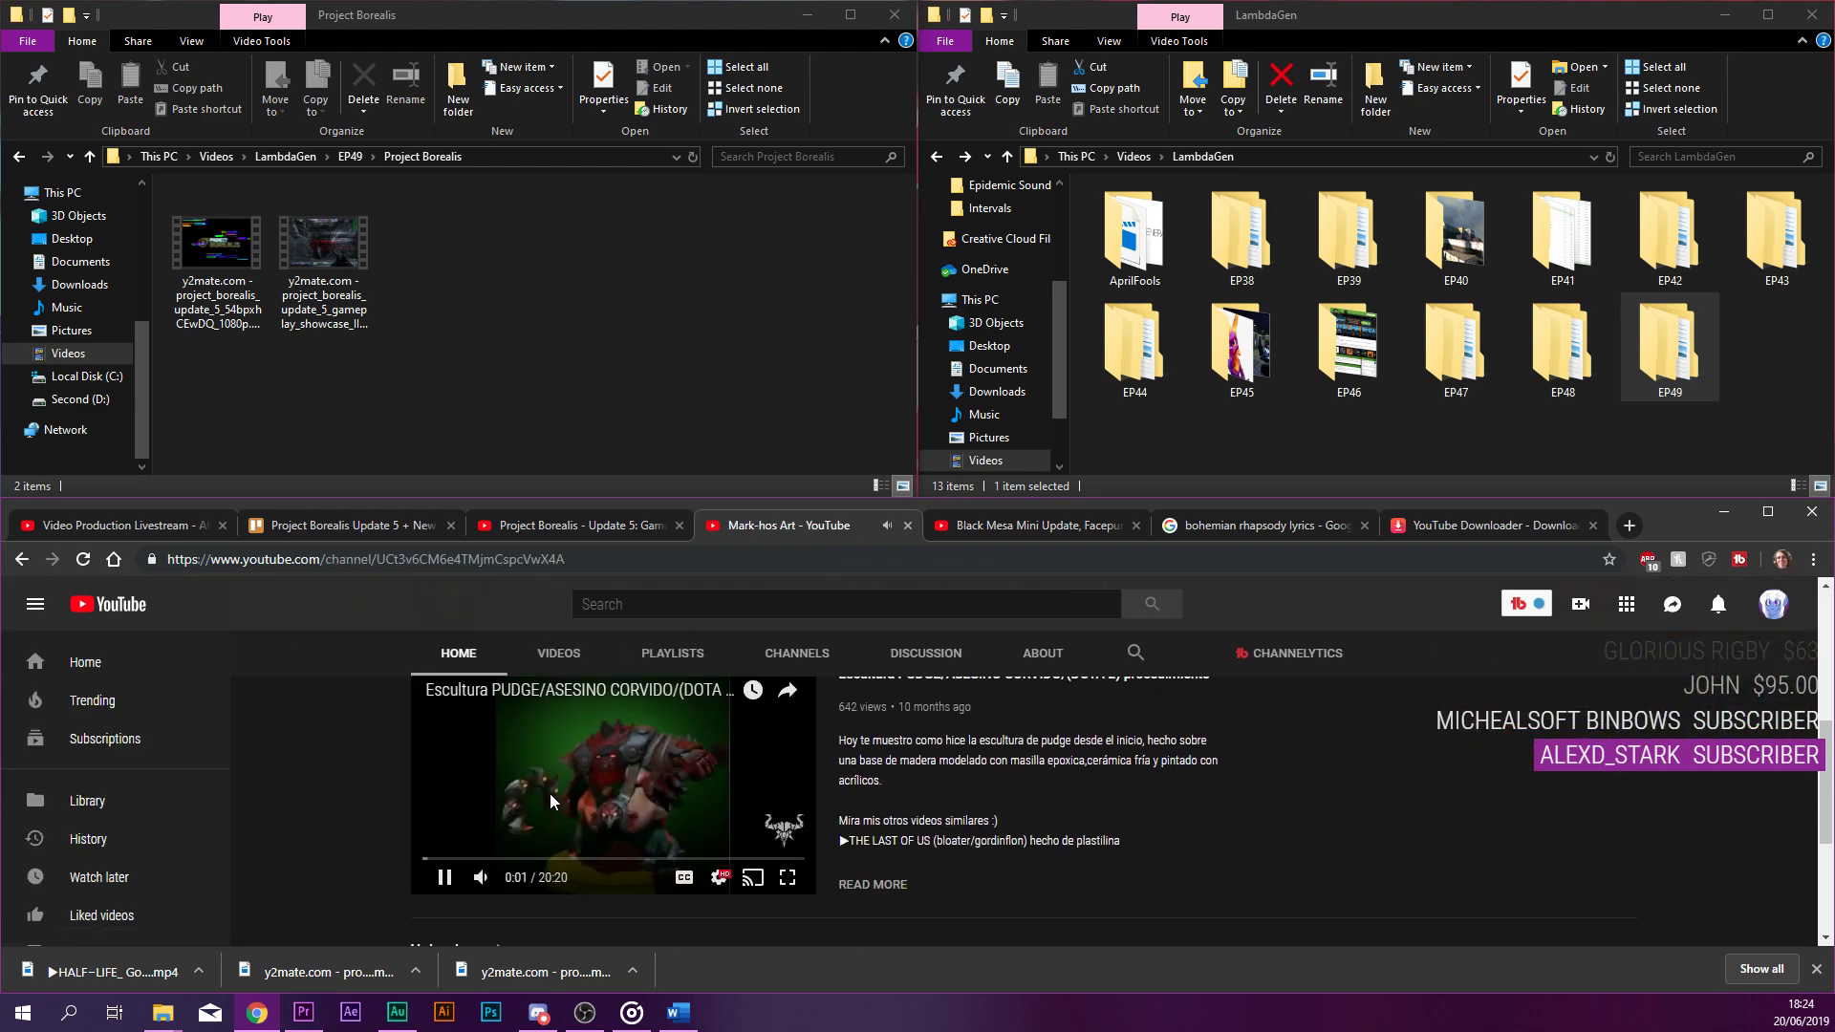
{"action": "scroll", "coordinate": [548, 803], "scroll_direction": "down", "scroll_amount": 3}
{"action": "scroll", "coordinate": [555, 764], "scroll_direction": "up", "scroll_amount": 5}
{"action": "left_click", "coordinate": [564, 748]}
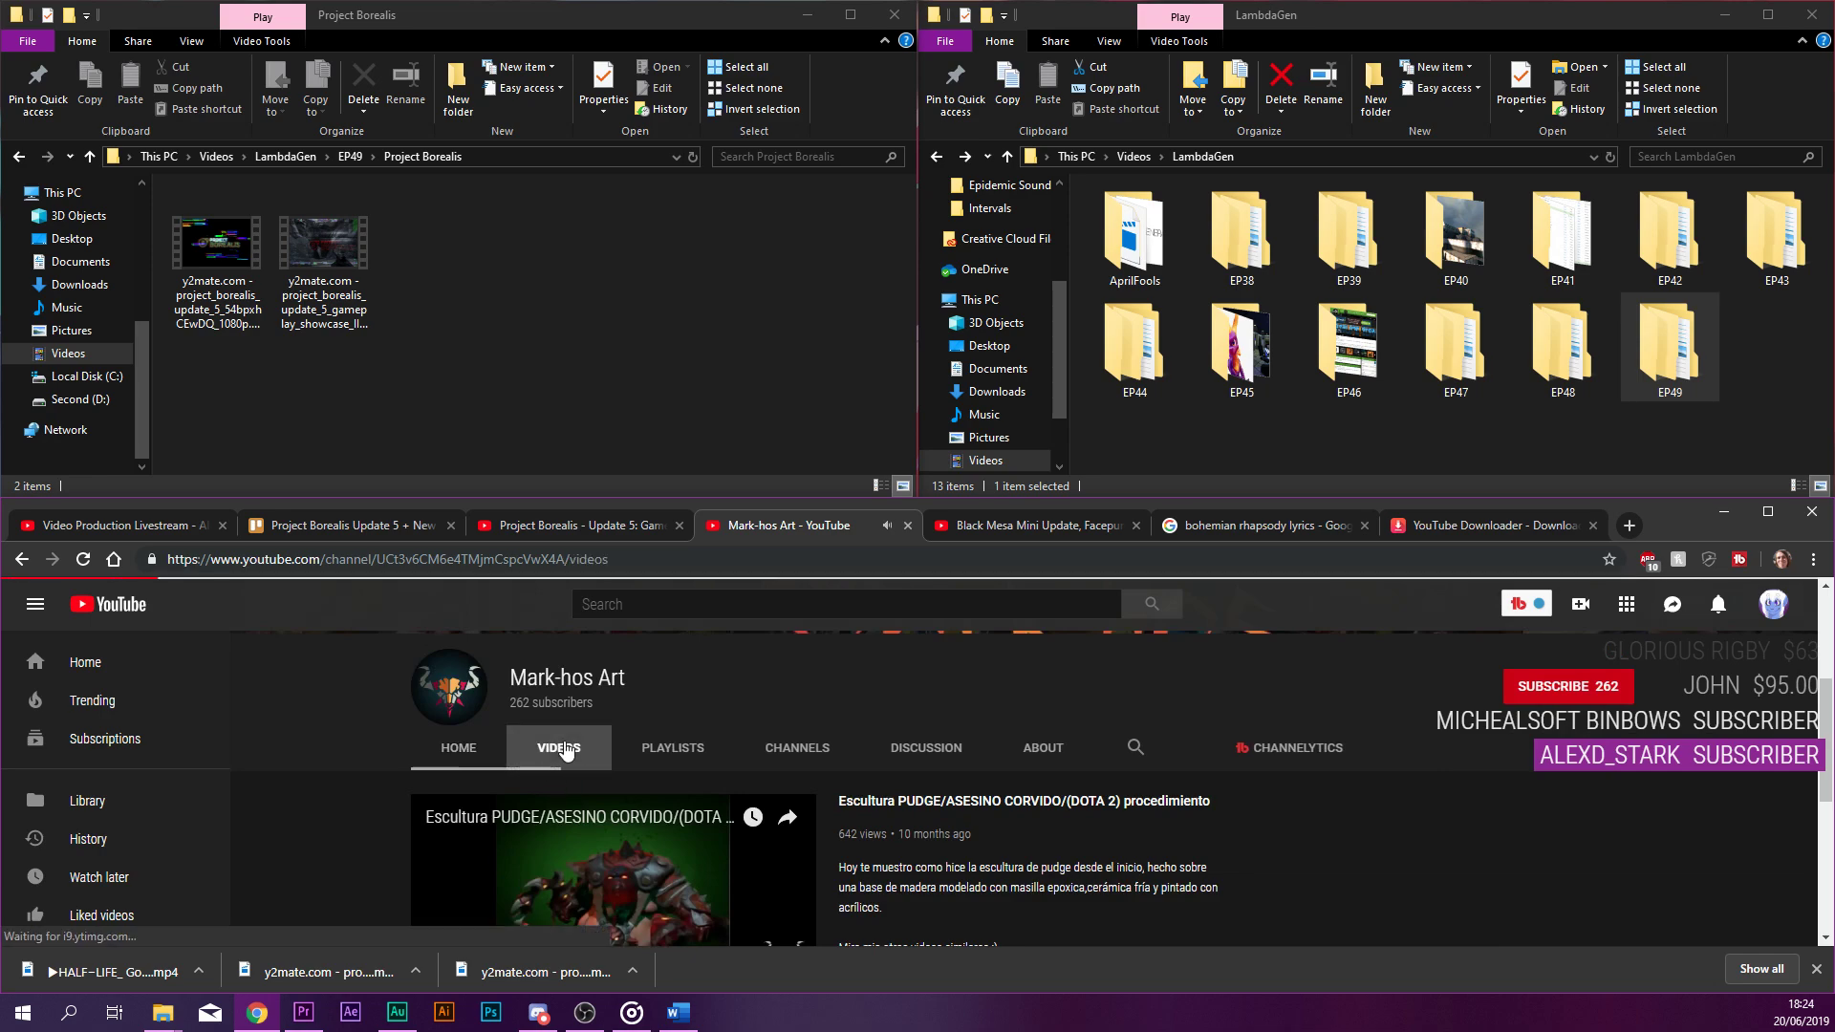
Look through the channel's uploads for other Half-Life sculpture videos.
{"action": "scroll", "coordinate": [555, 728], "scroll_direction": "down", "scroll_amount": 5}
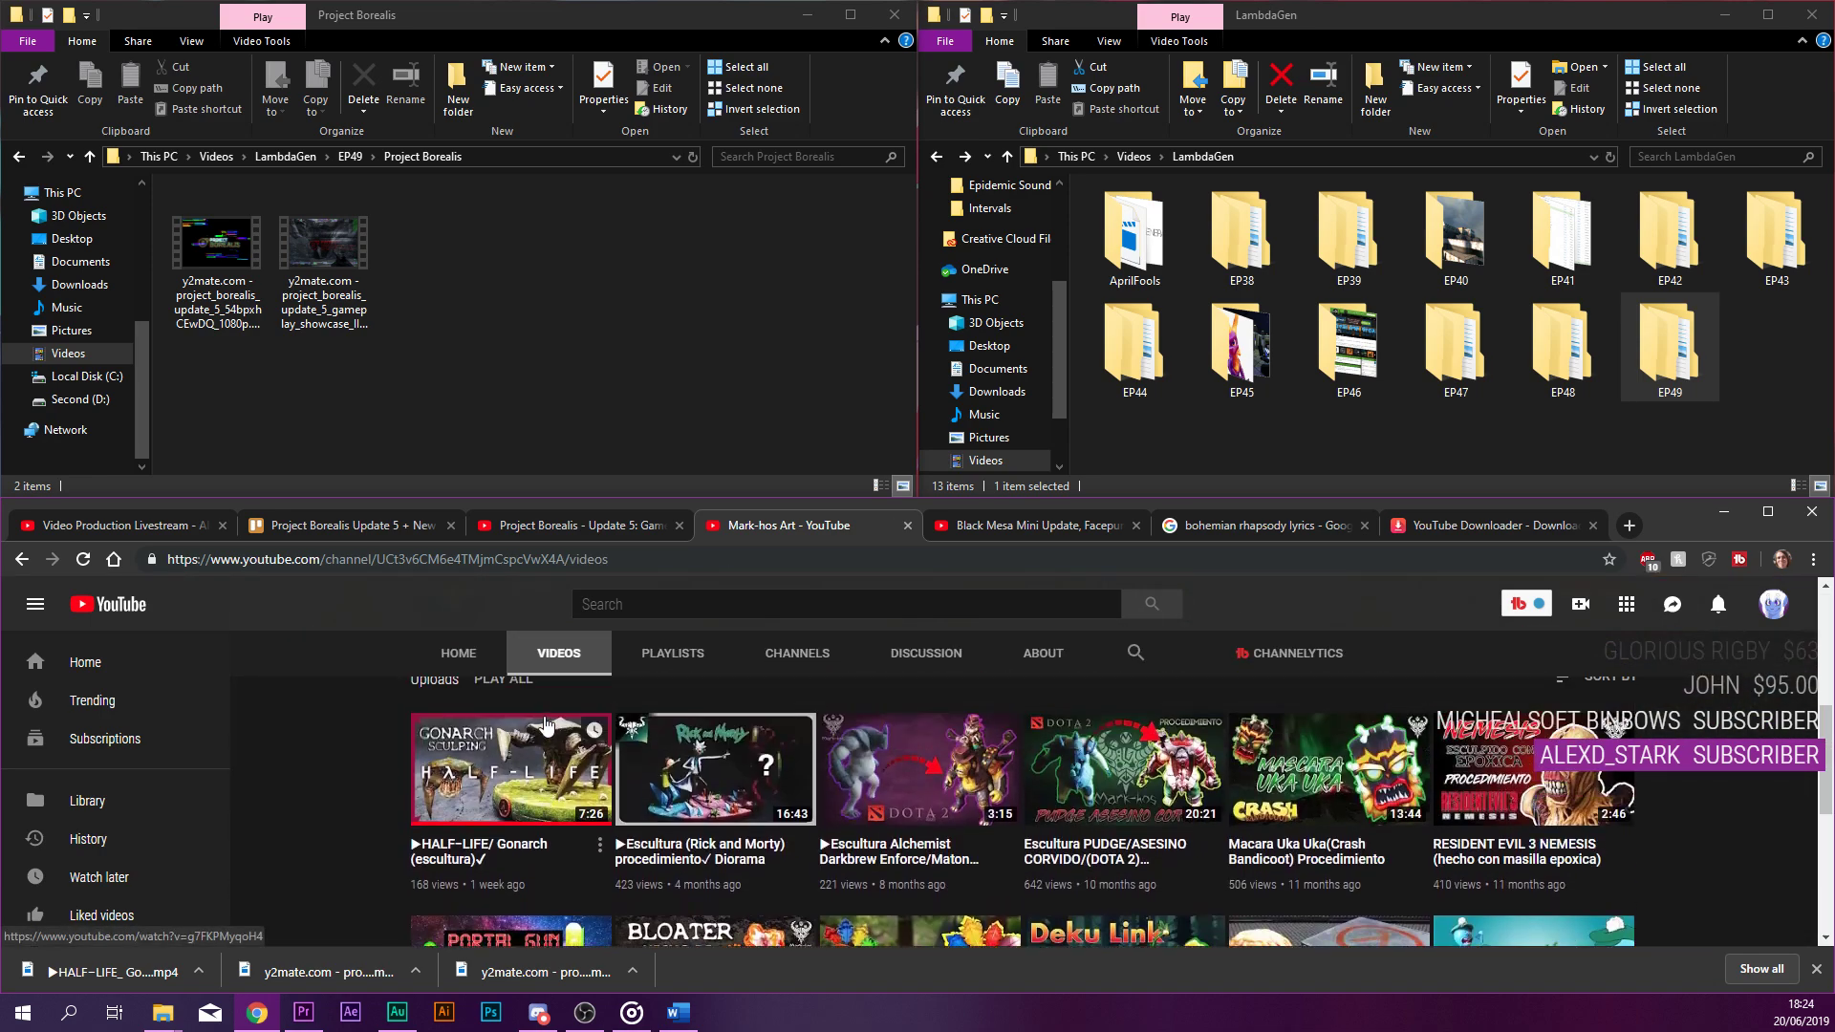
{"action": "scroll", "coordinate": [541, 713], "scroll_direction": "down", "scroll_amount": 1}
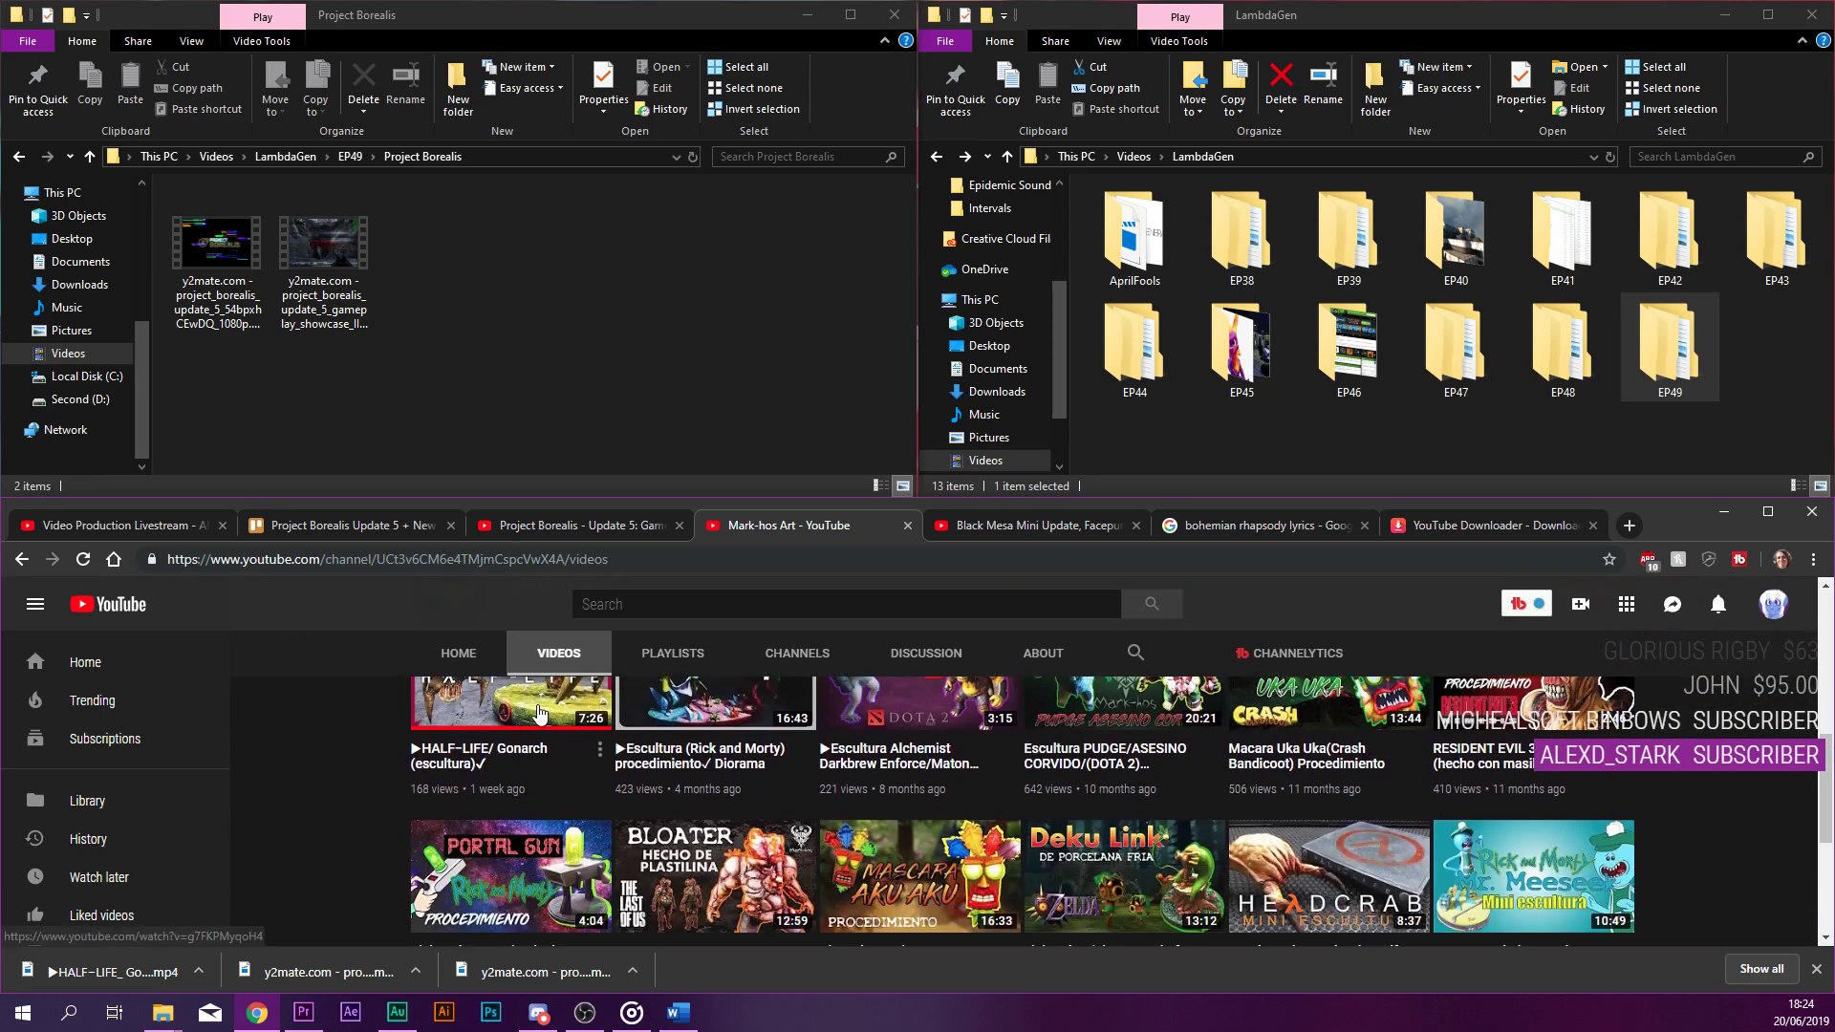
{"action": "scroll", "coordinate": [537, 714], "scroll_direction": "down", "scroll_amount": 2}
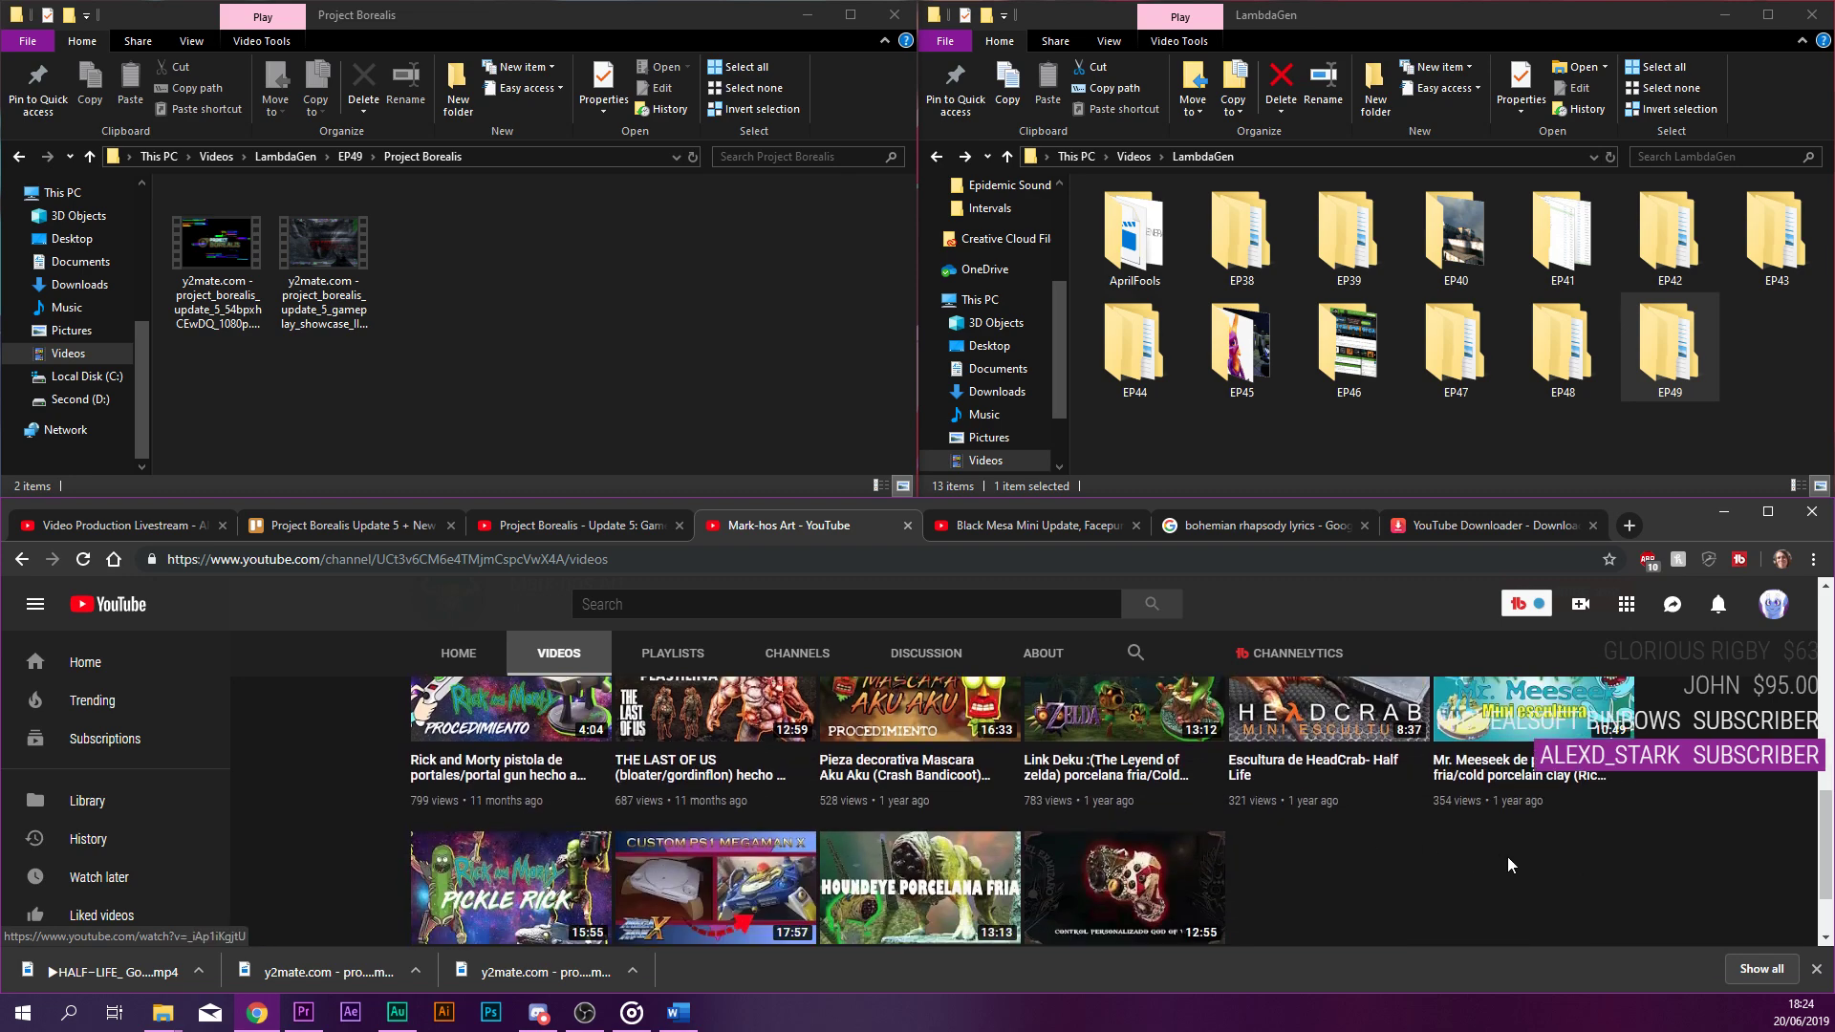
{"action": "scroll", "coordinate": [1400, 858], "scroll_direction": "down", "scroll_amount": 1}
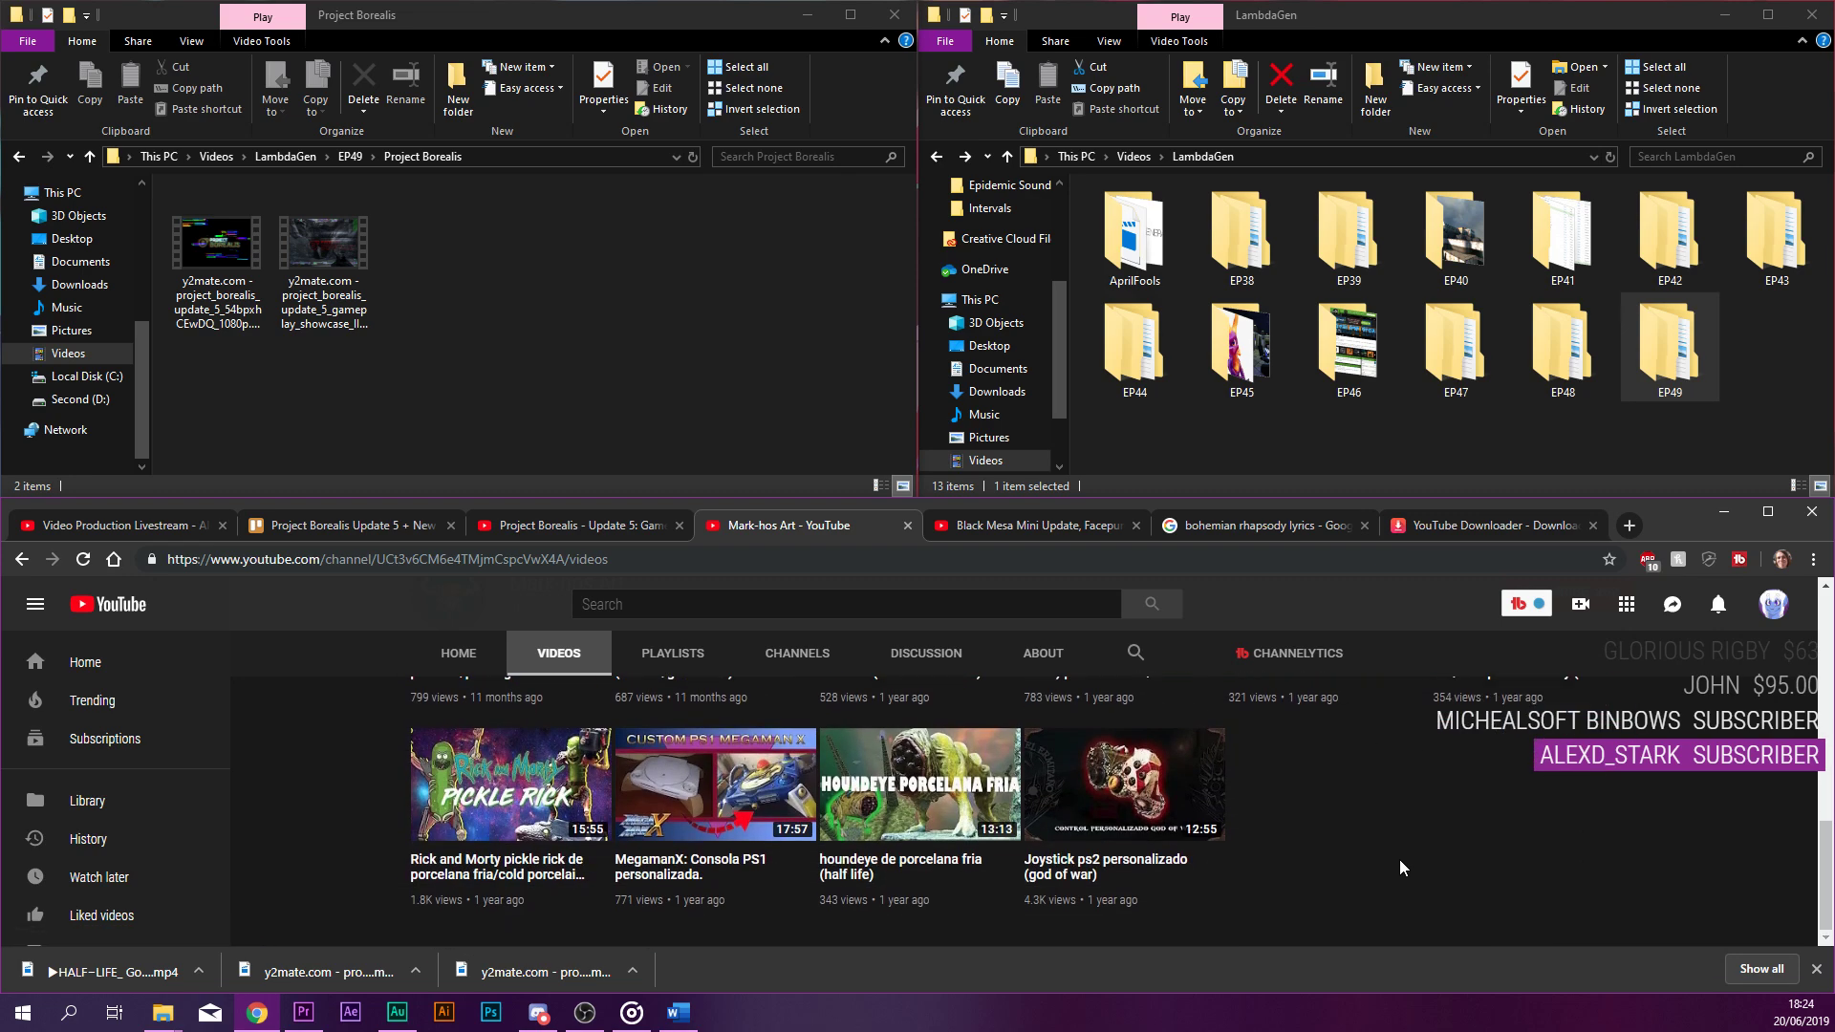
{"action": "scroll", "coordinate": [1399, 858], "scroll_direction": "up", "scroll_amount": 5}
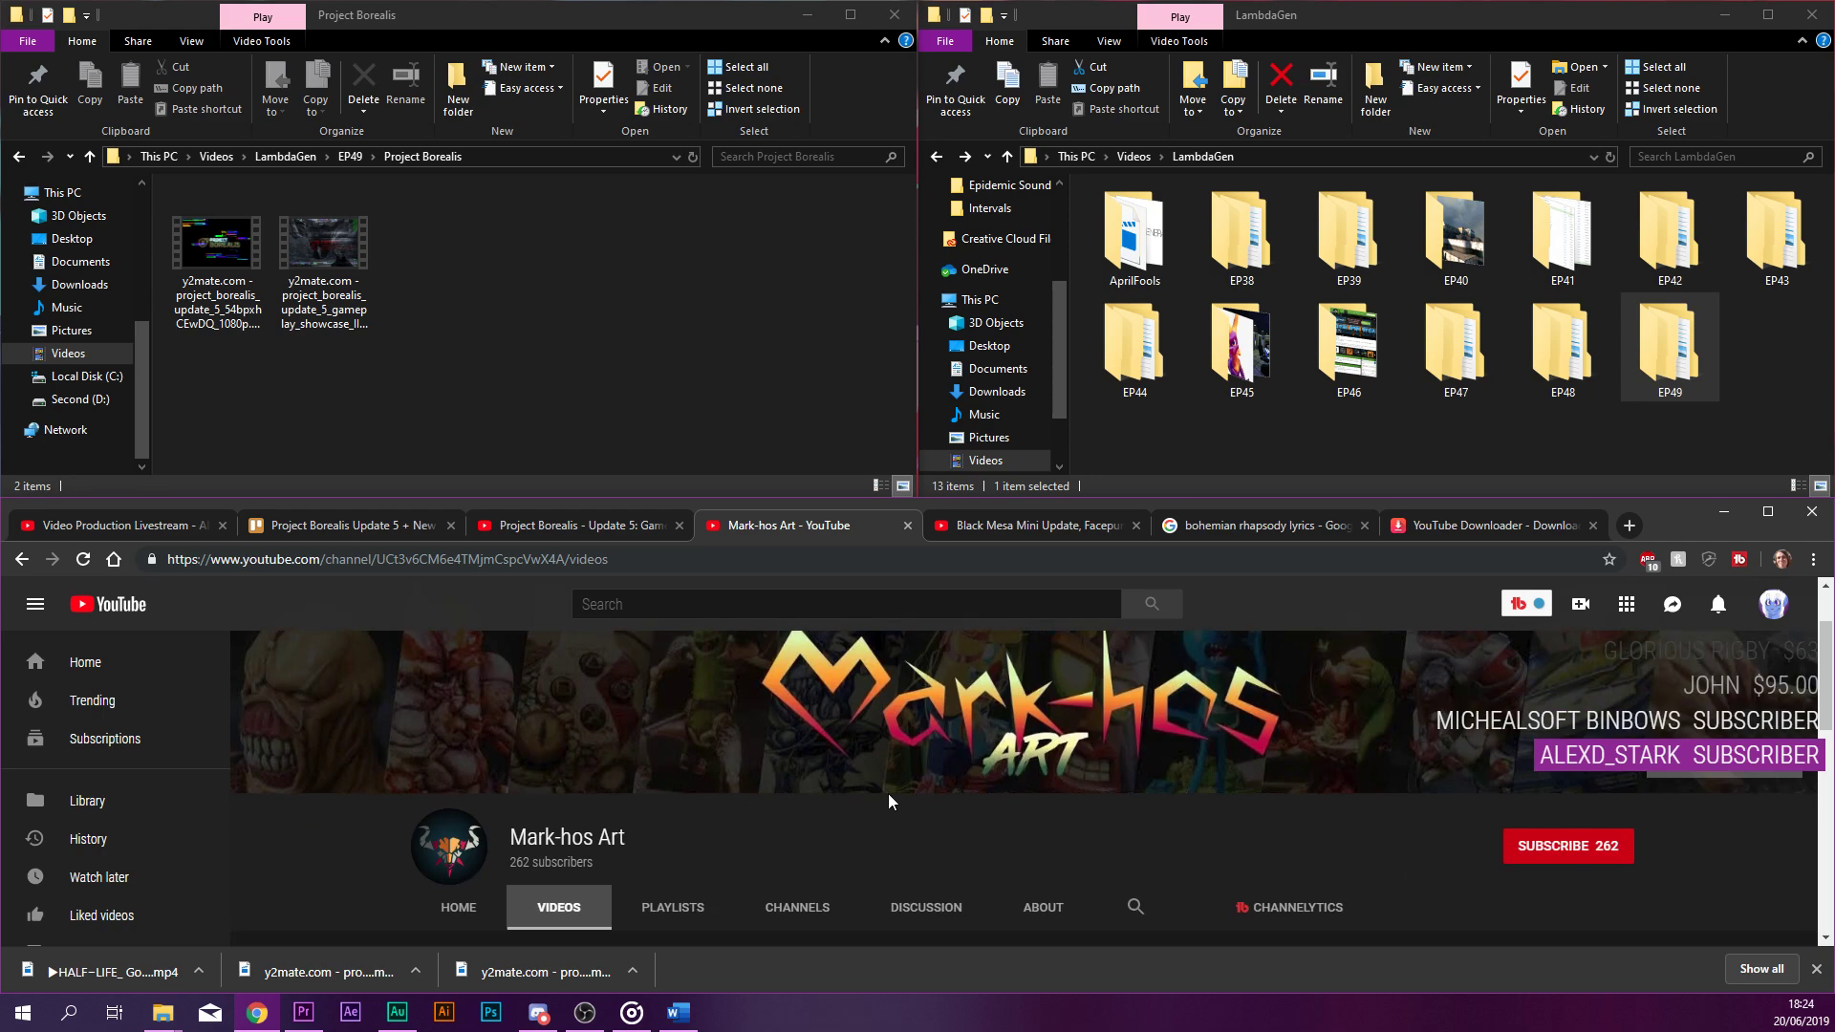
{"action": "scroll", "coordinate": [888, 799], "scroll_direction": "down", "scroll_amount": 2}
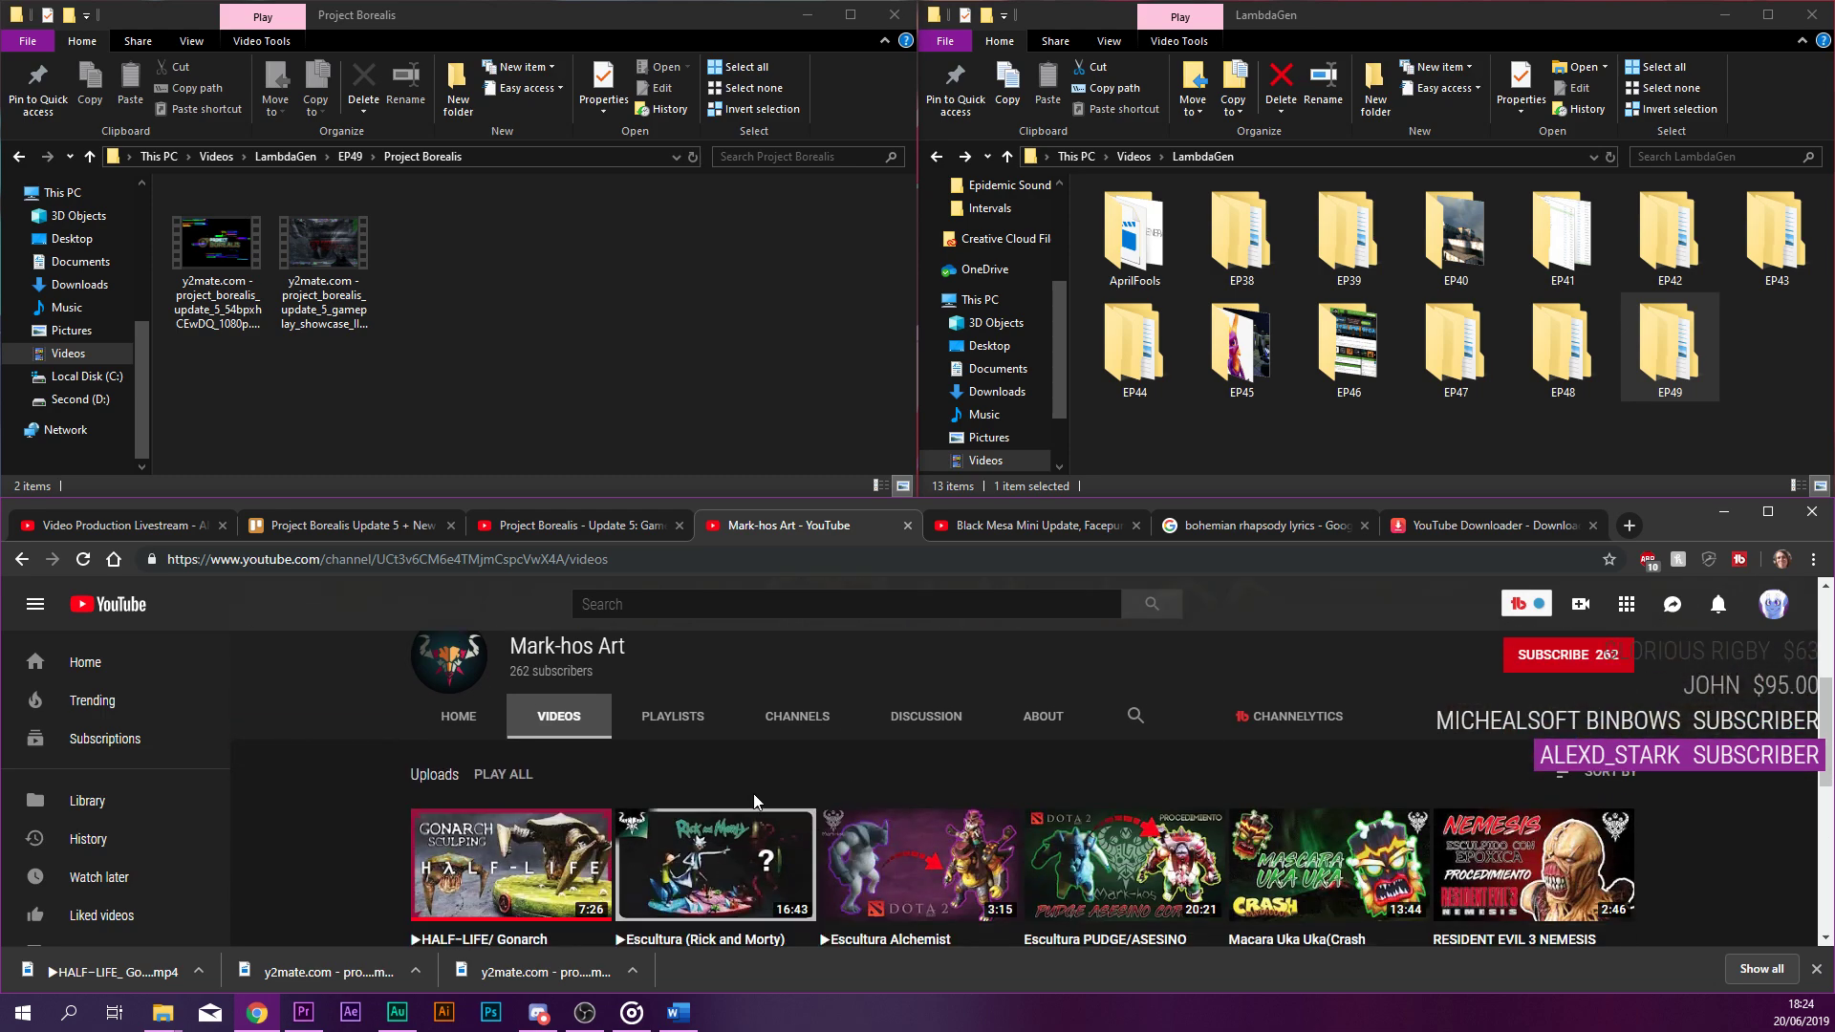
{"action": "scroll", "coordinate": [754, 799], "scroll_direction": "down", "scroll_amount": 1}
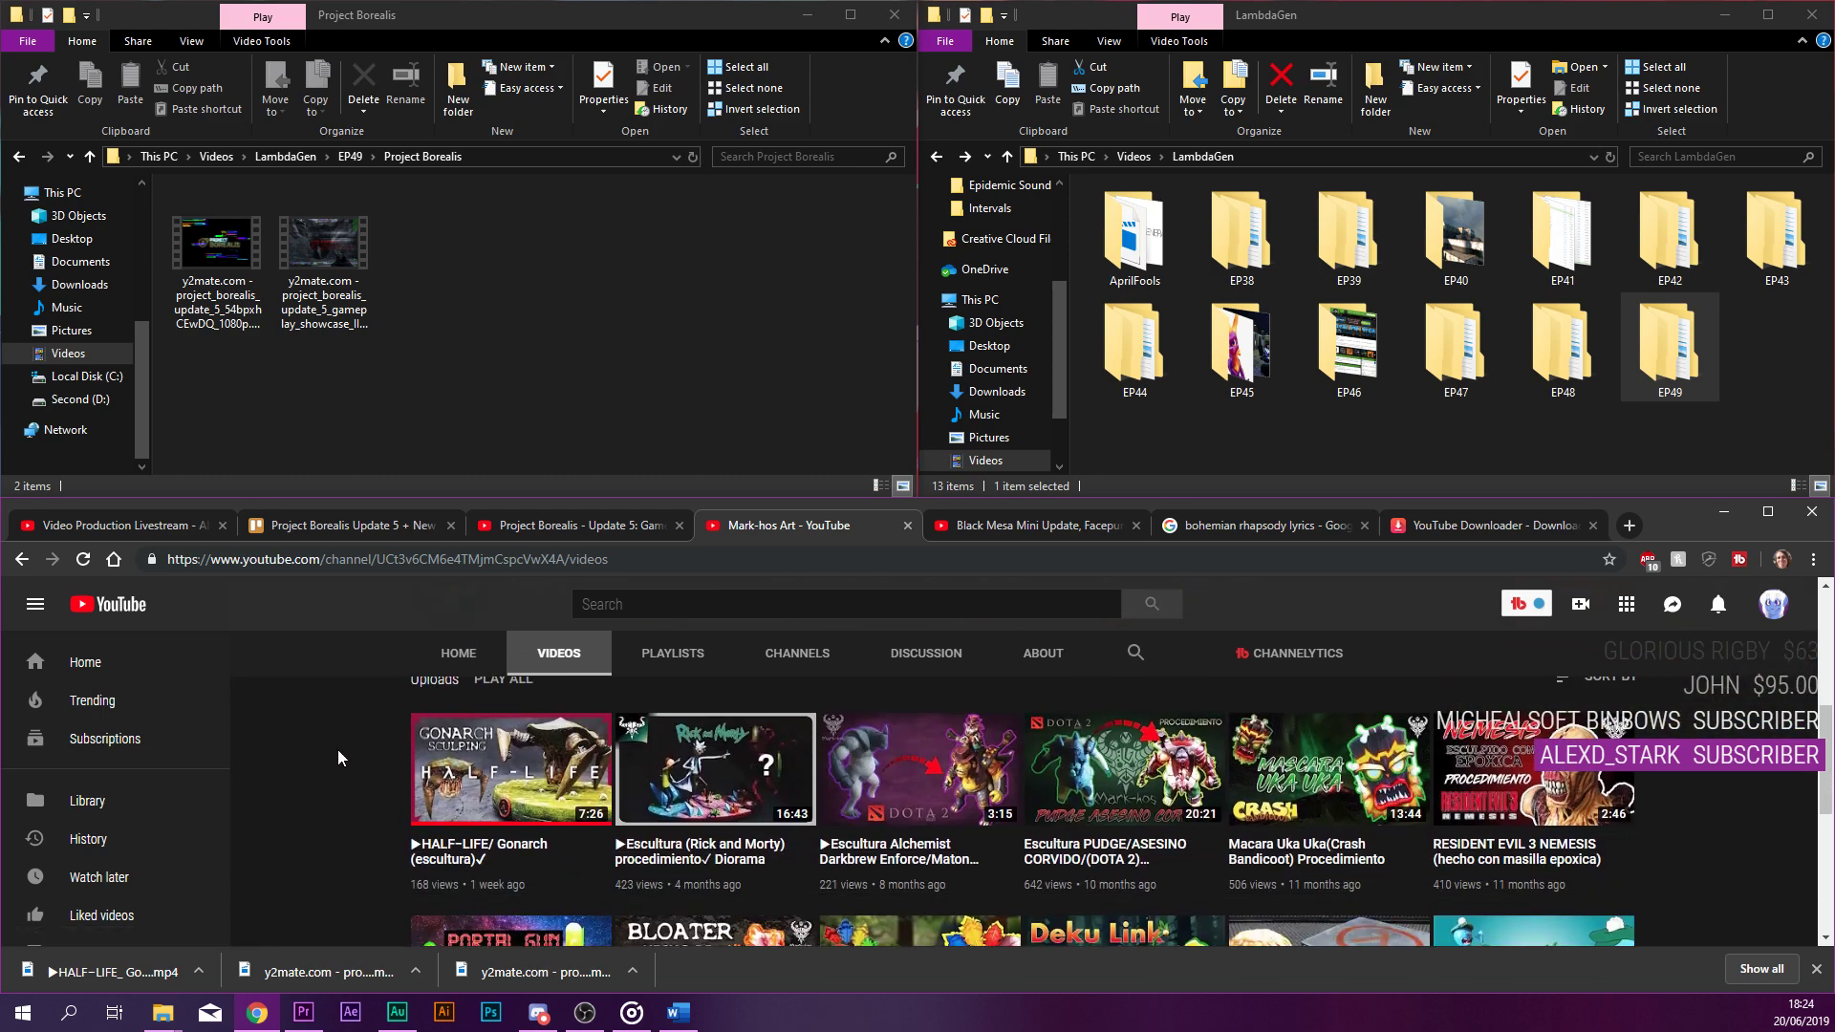
{"action": "scroll", "coordinate": [328, 731], "scroll_direction": "down", "scroll_amount": 1}
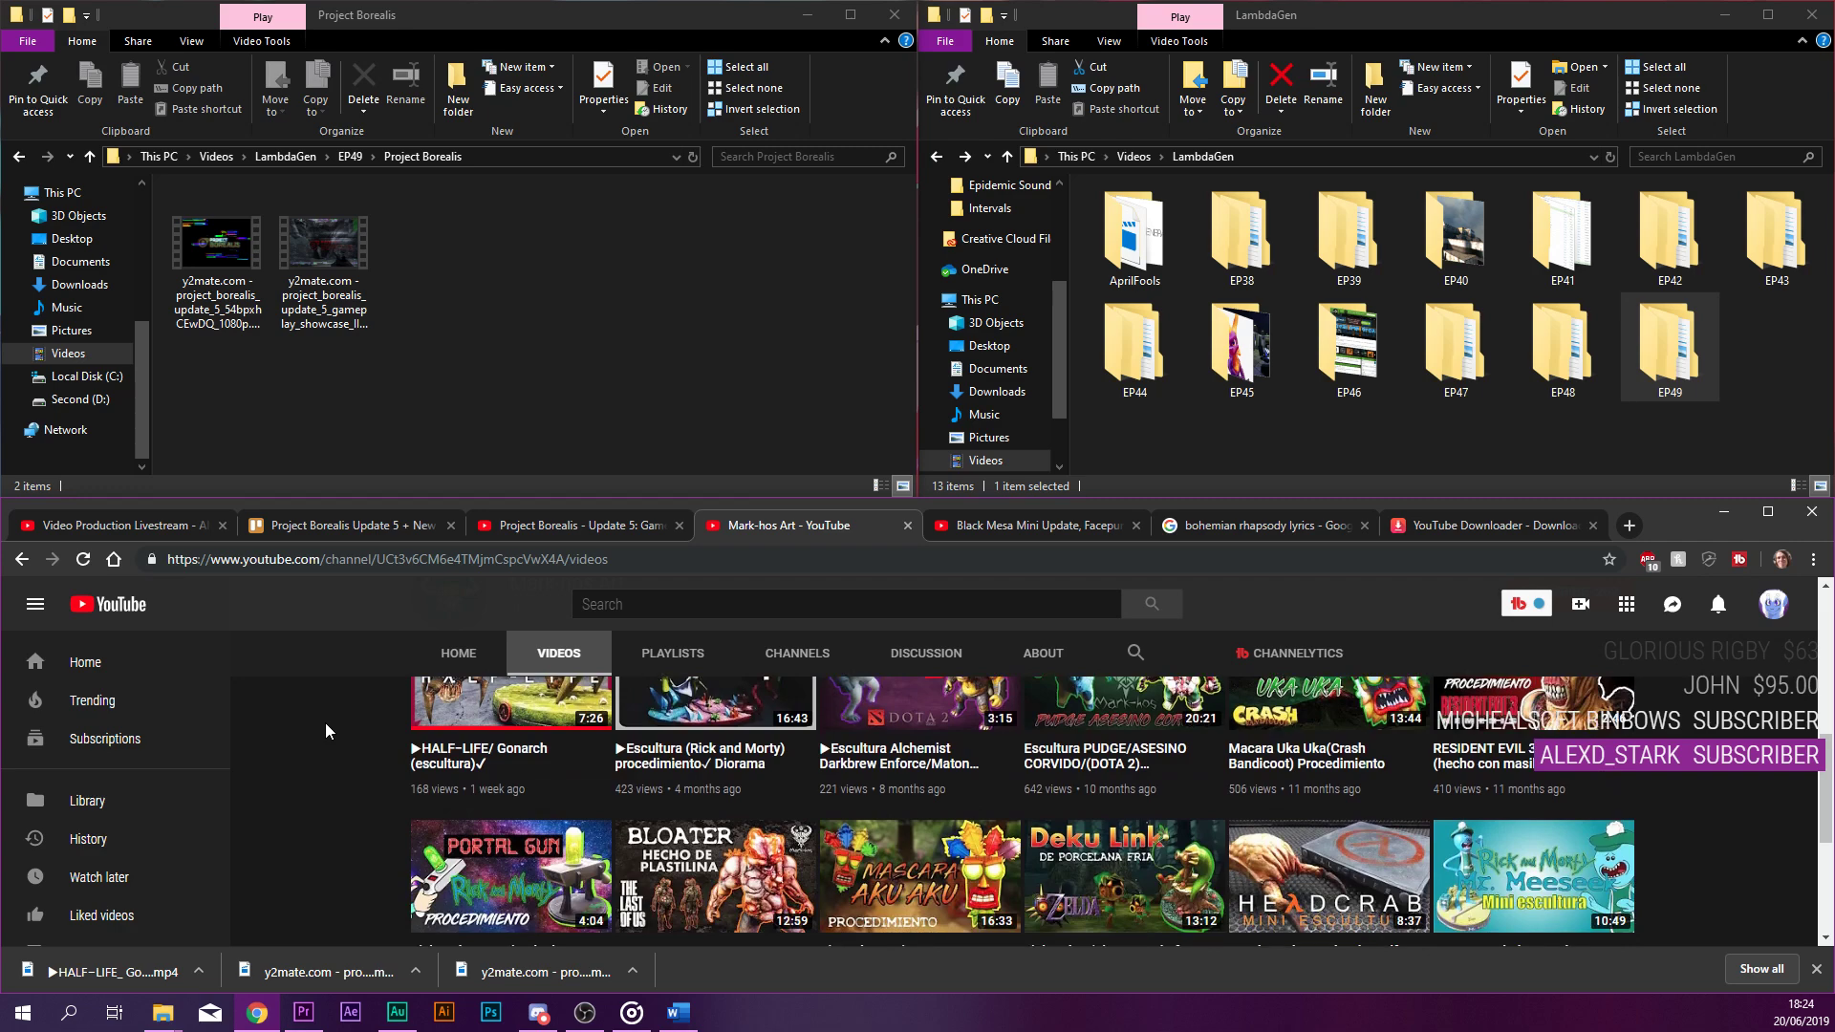
{"action": "scroll", "coordinate": [325, 723], "scroll_direction": "down", "scroll_amount": 2}
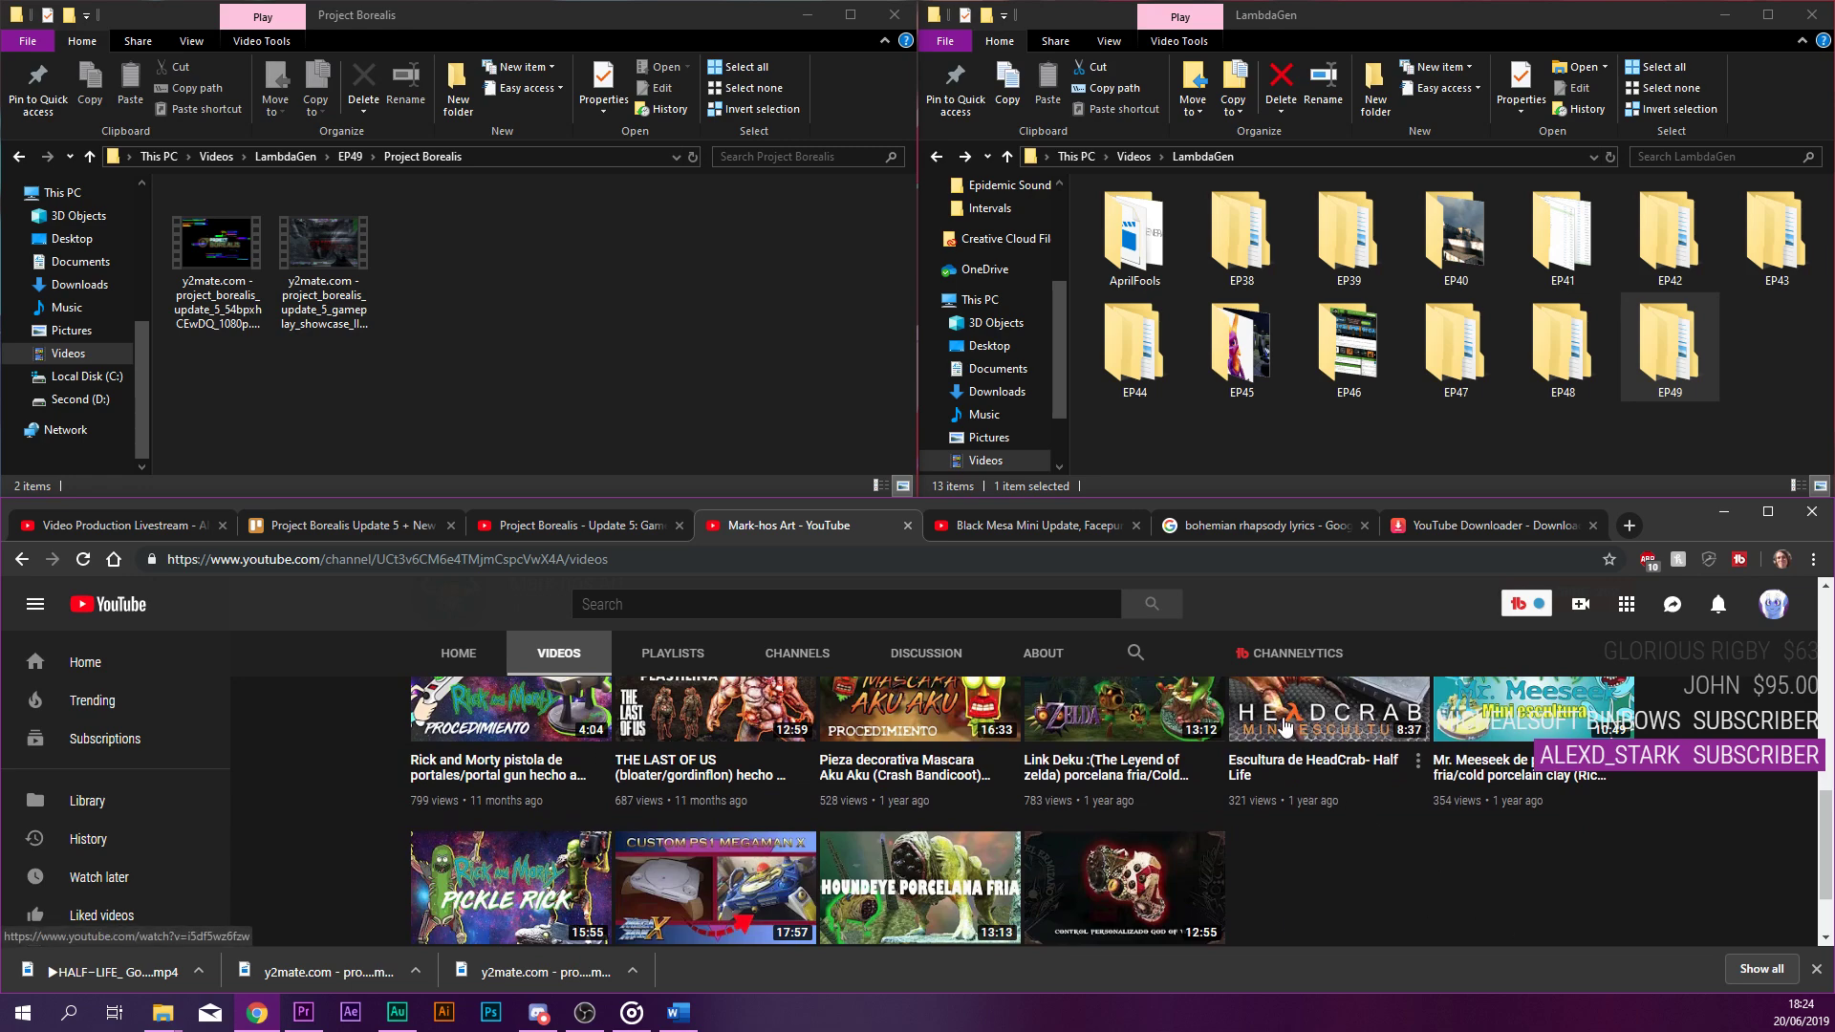
Open the "Escultura de HeadCrab- Half Life" video and copy its web address.
{"action": "left_click", "coordinate": [1312, 772]}
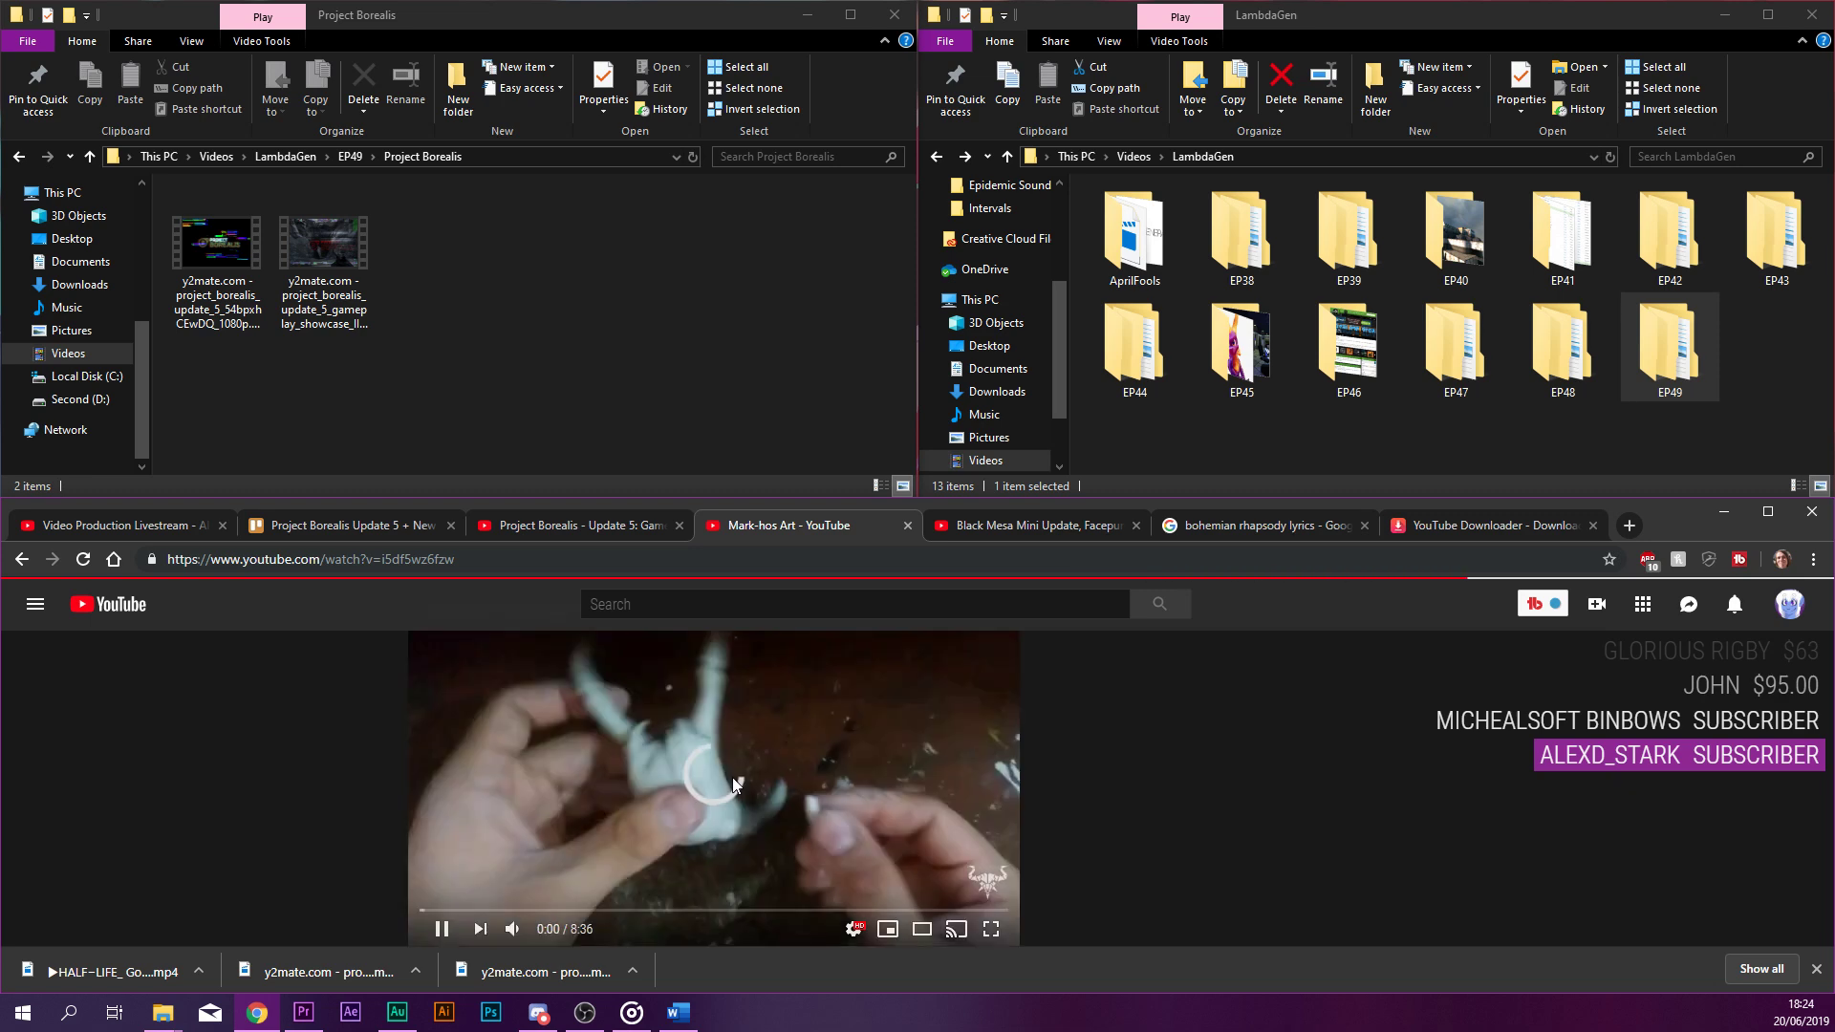
{"action": "left_click", "coordinate": [451, 556]}
{"action": "key", "text": "ctrl+c"}
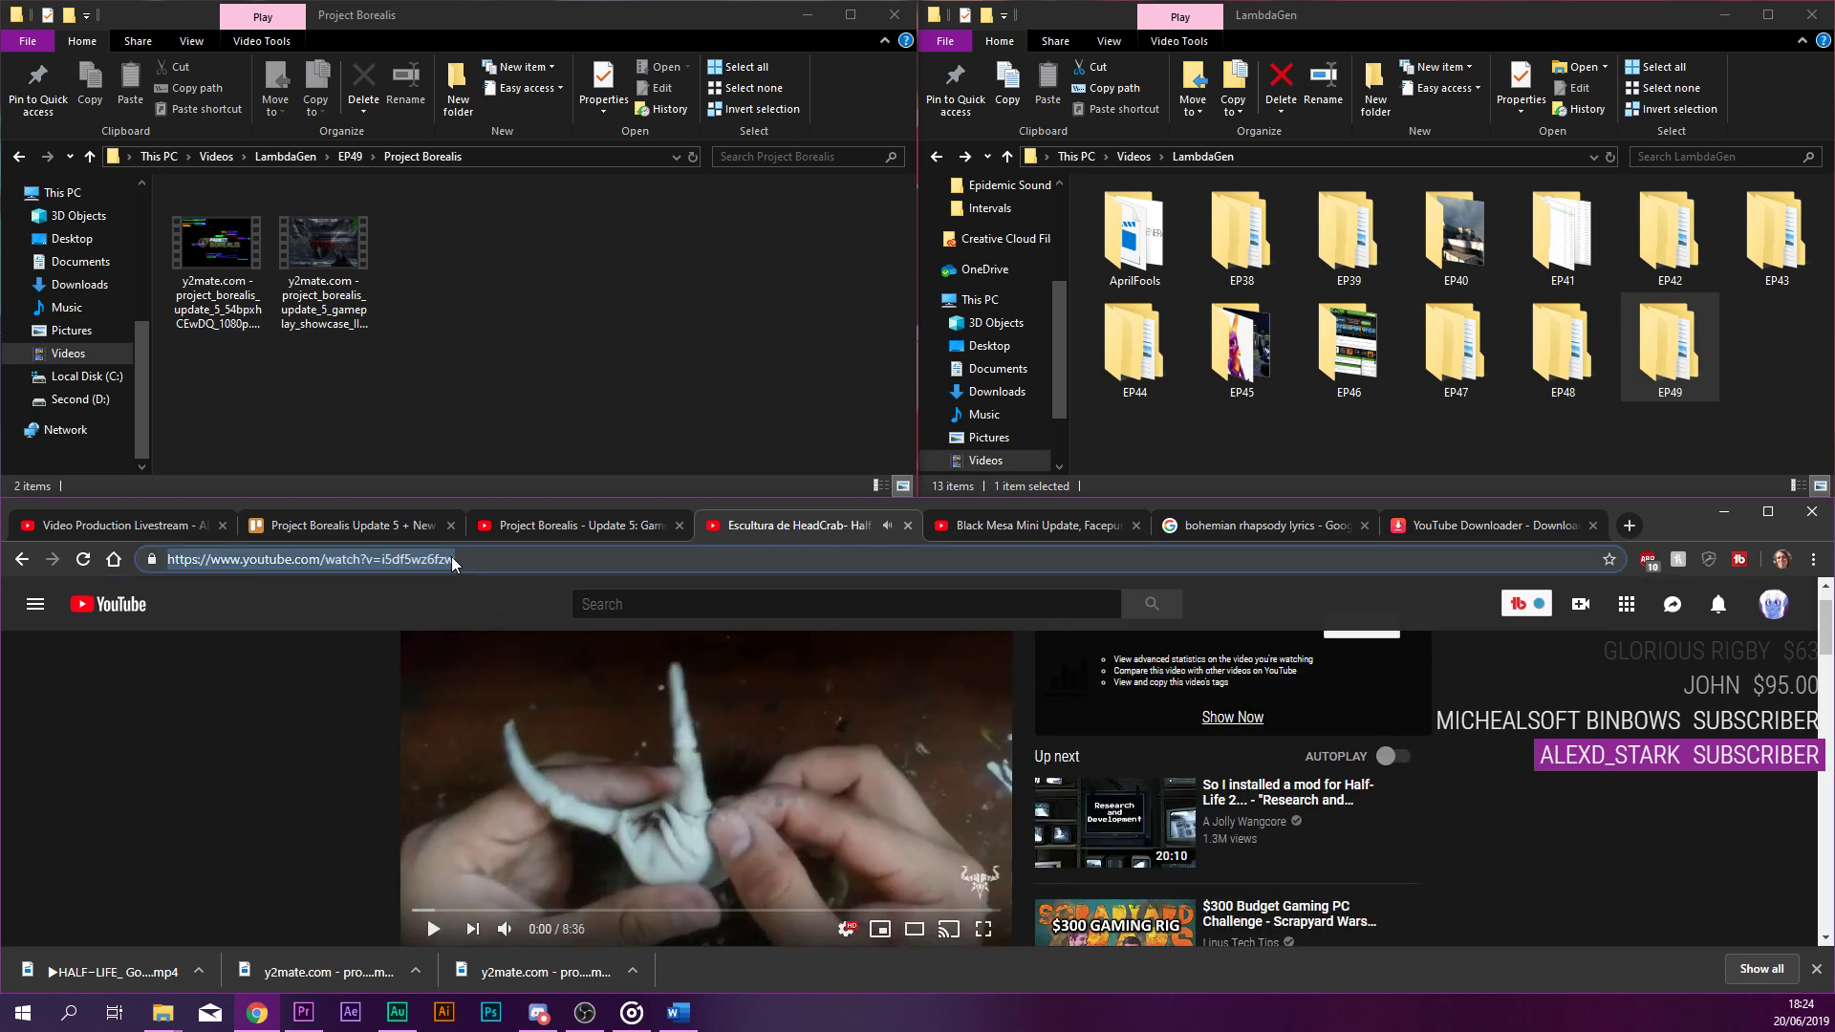
Submit the copied headcrab video link to the y2mate downloader, download the 720p MP4 and dismiss the share prompt.
{"action": "left_click", "coordinate": [1478, 536]}
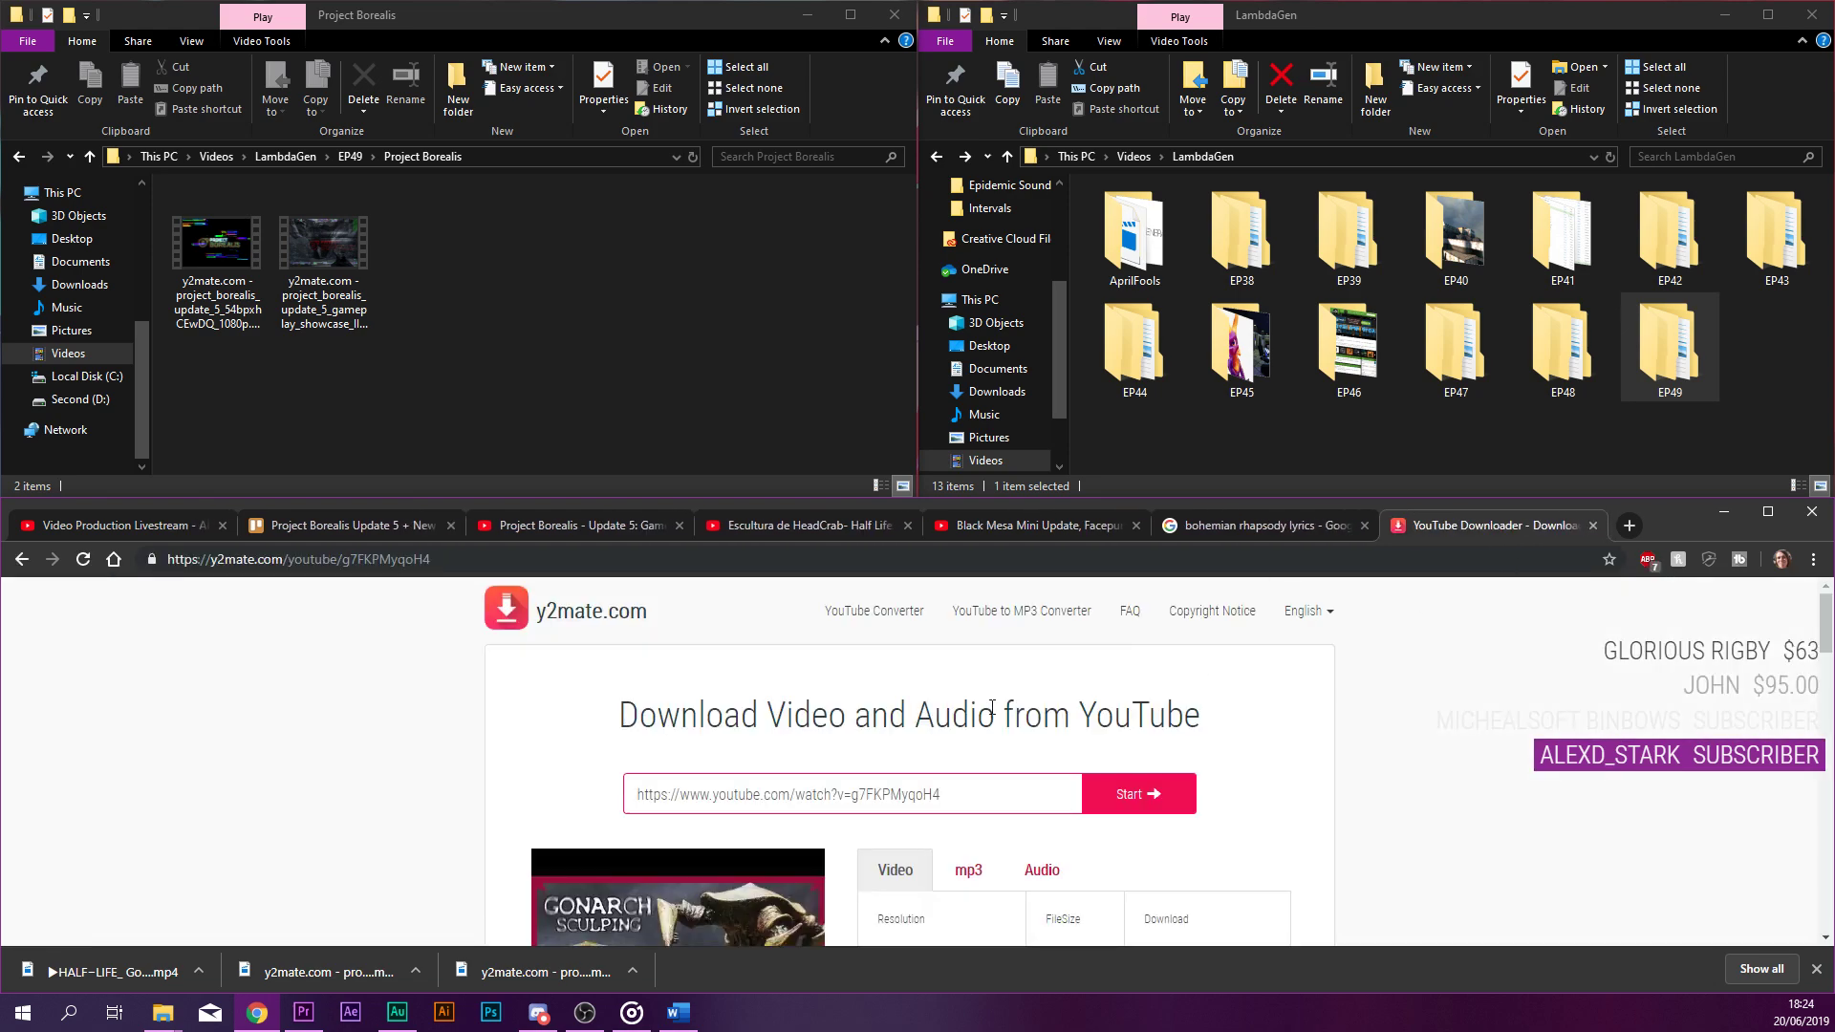
{"action": "left_click", "coordinate": [912, 796]}
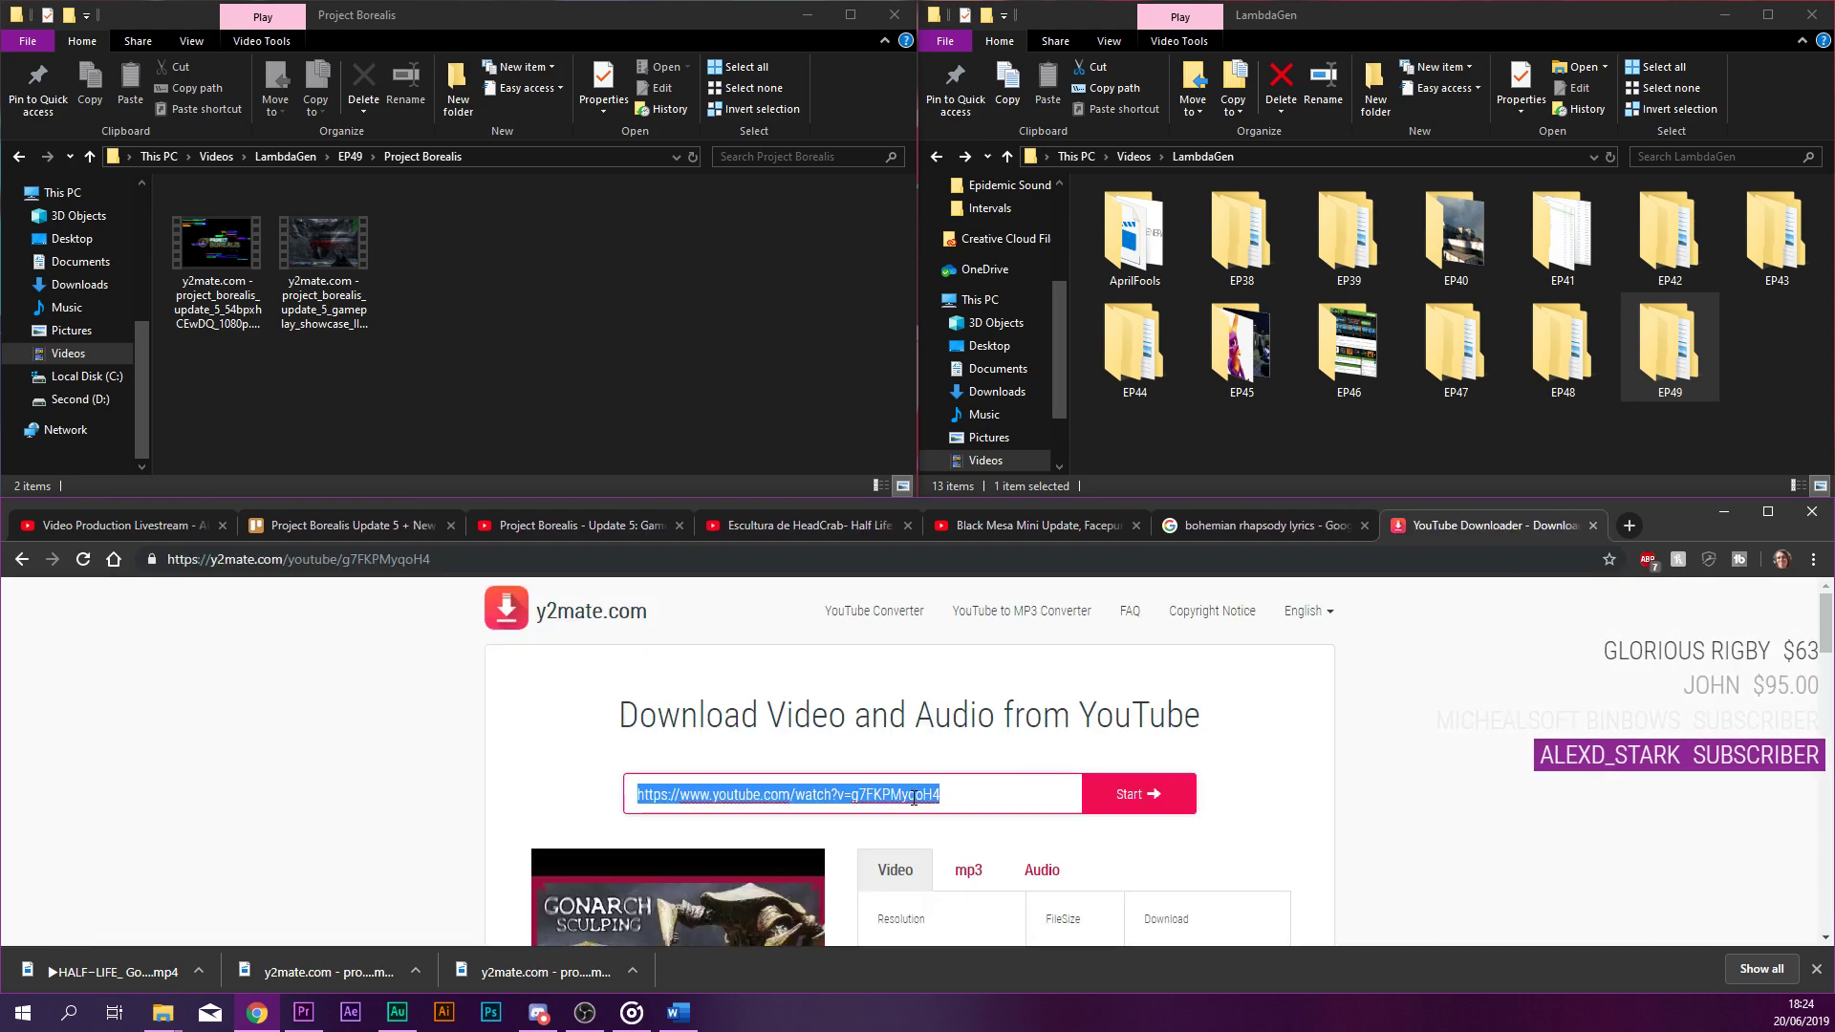
{"action": "key", "text": "ctrl+v"}
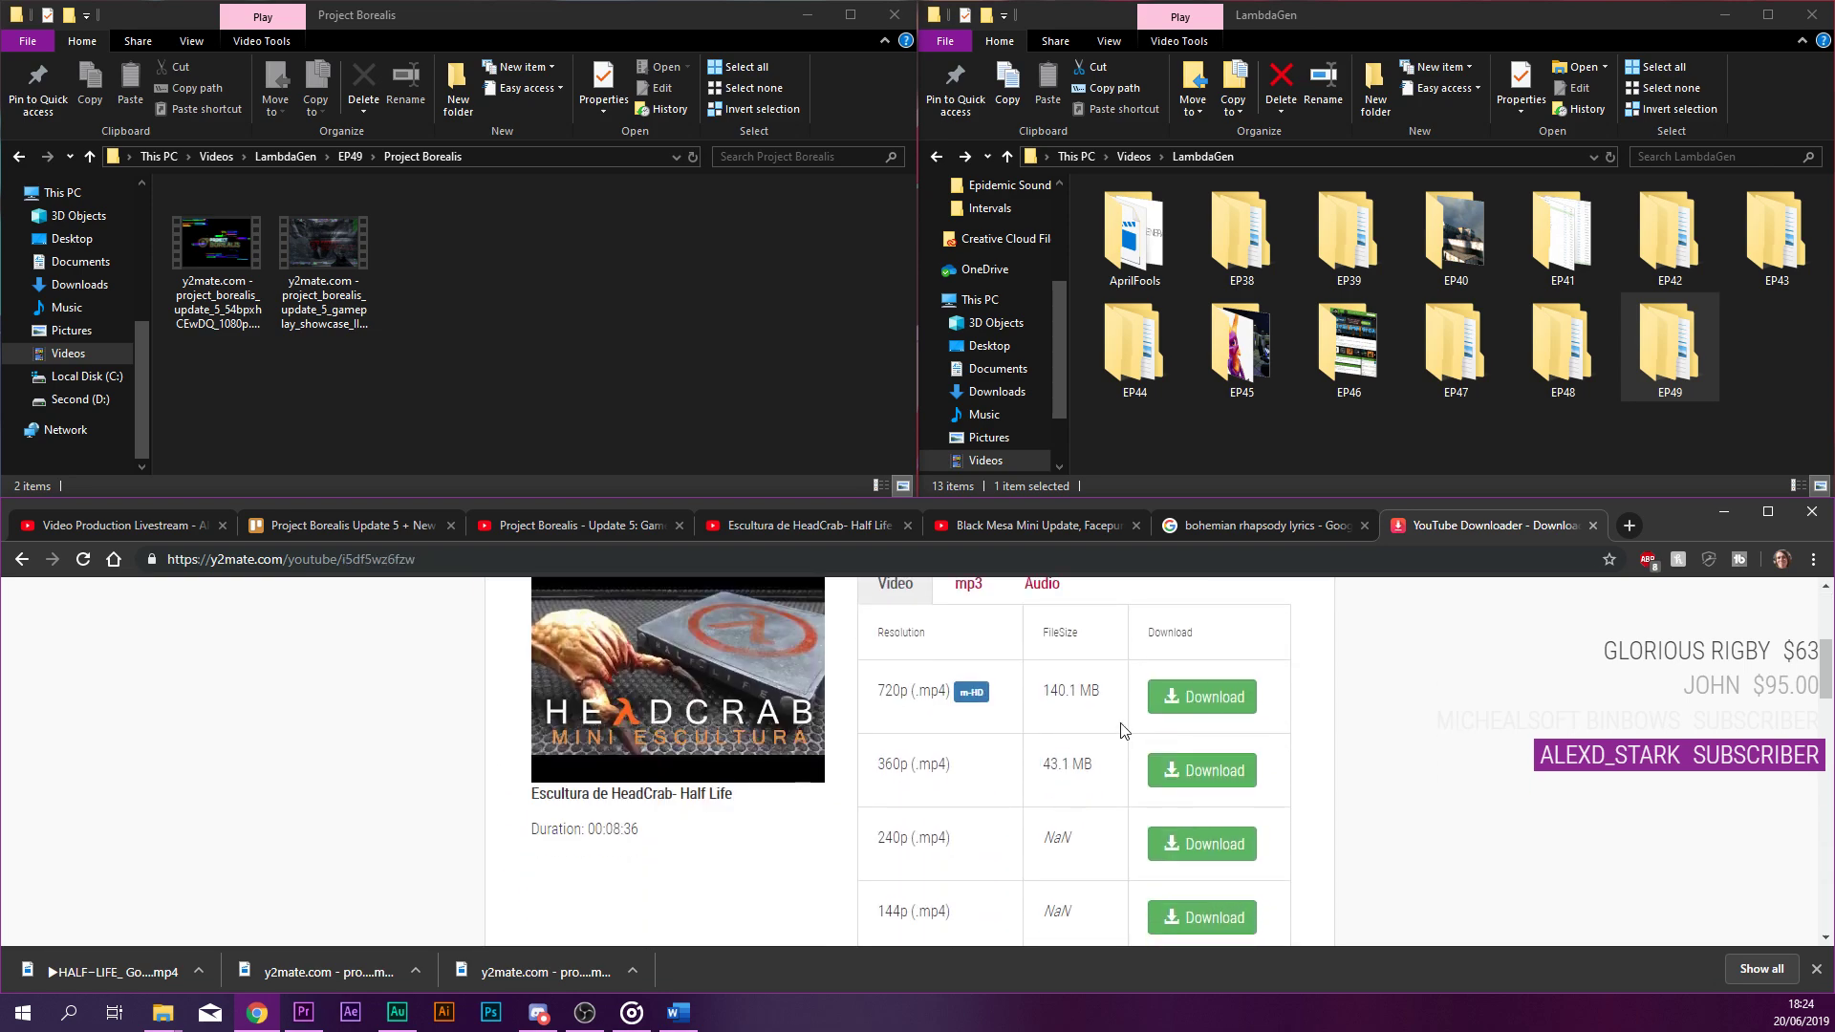
{"action": "left_click", "coordinate": [1202, 697]}
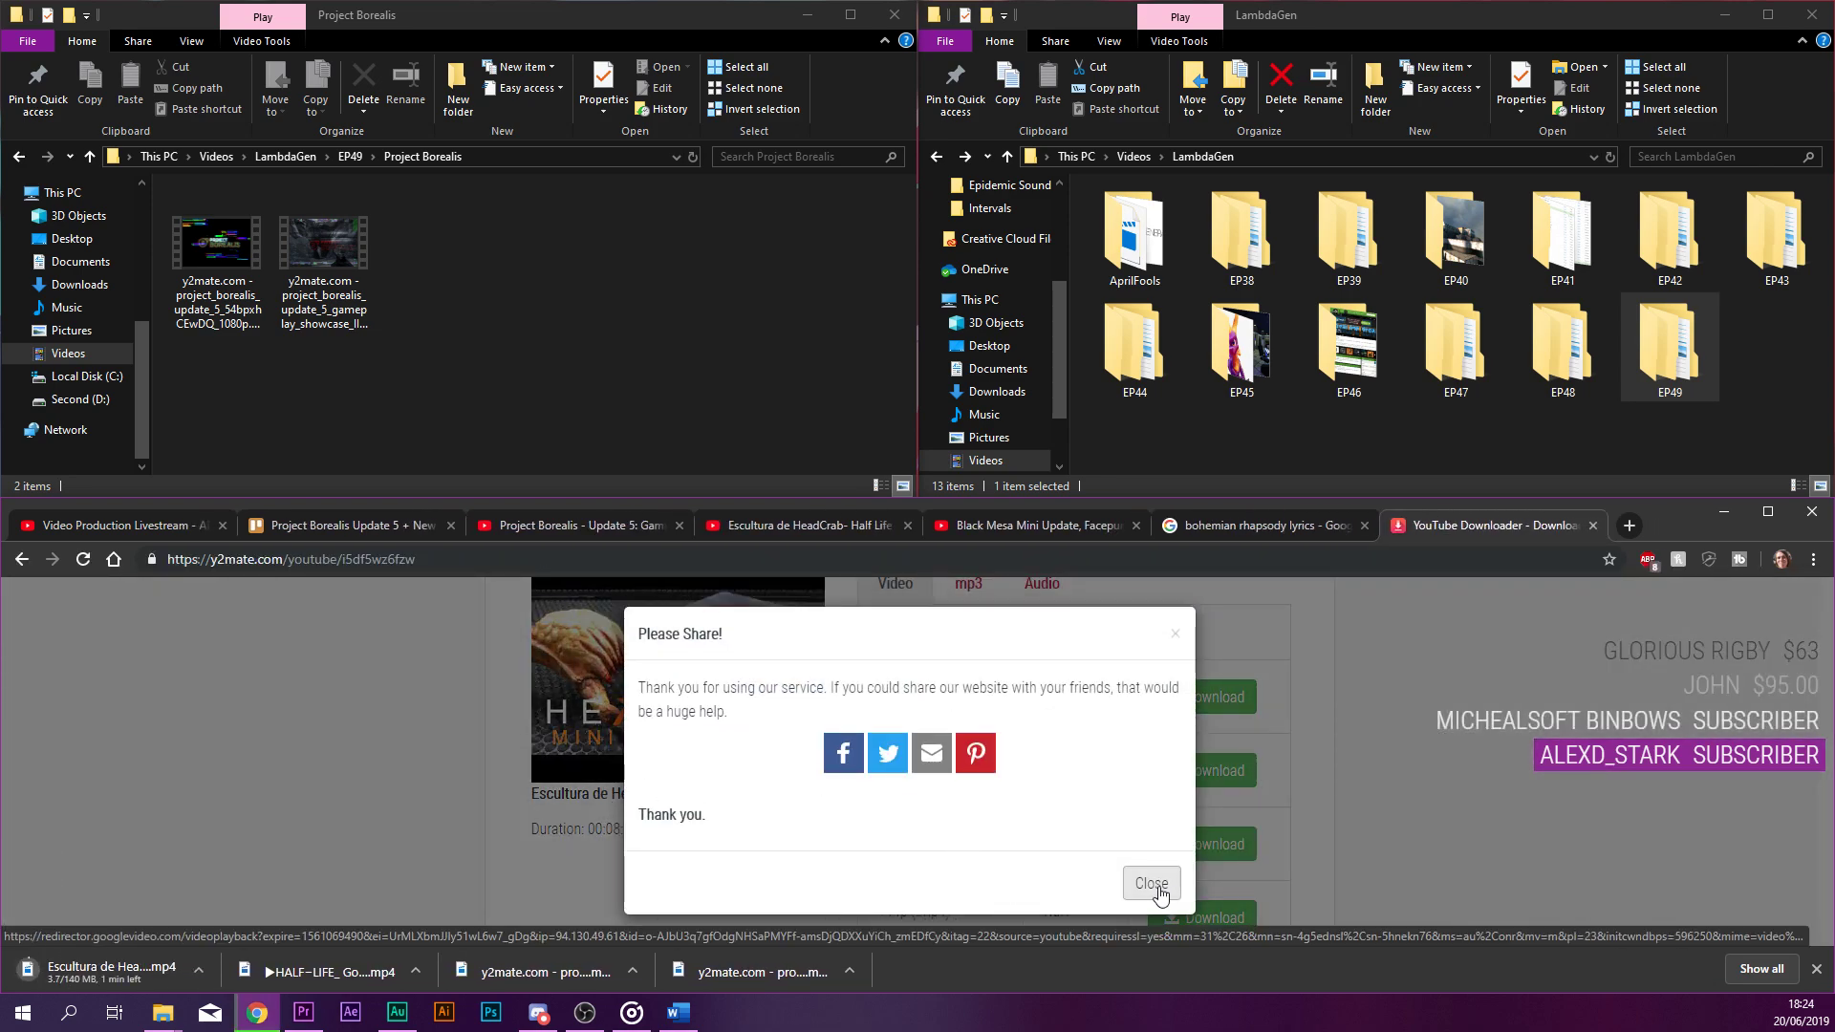
{"action": "left_click", "coordinate": [1151, 883]}
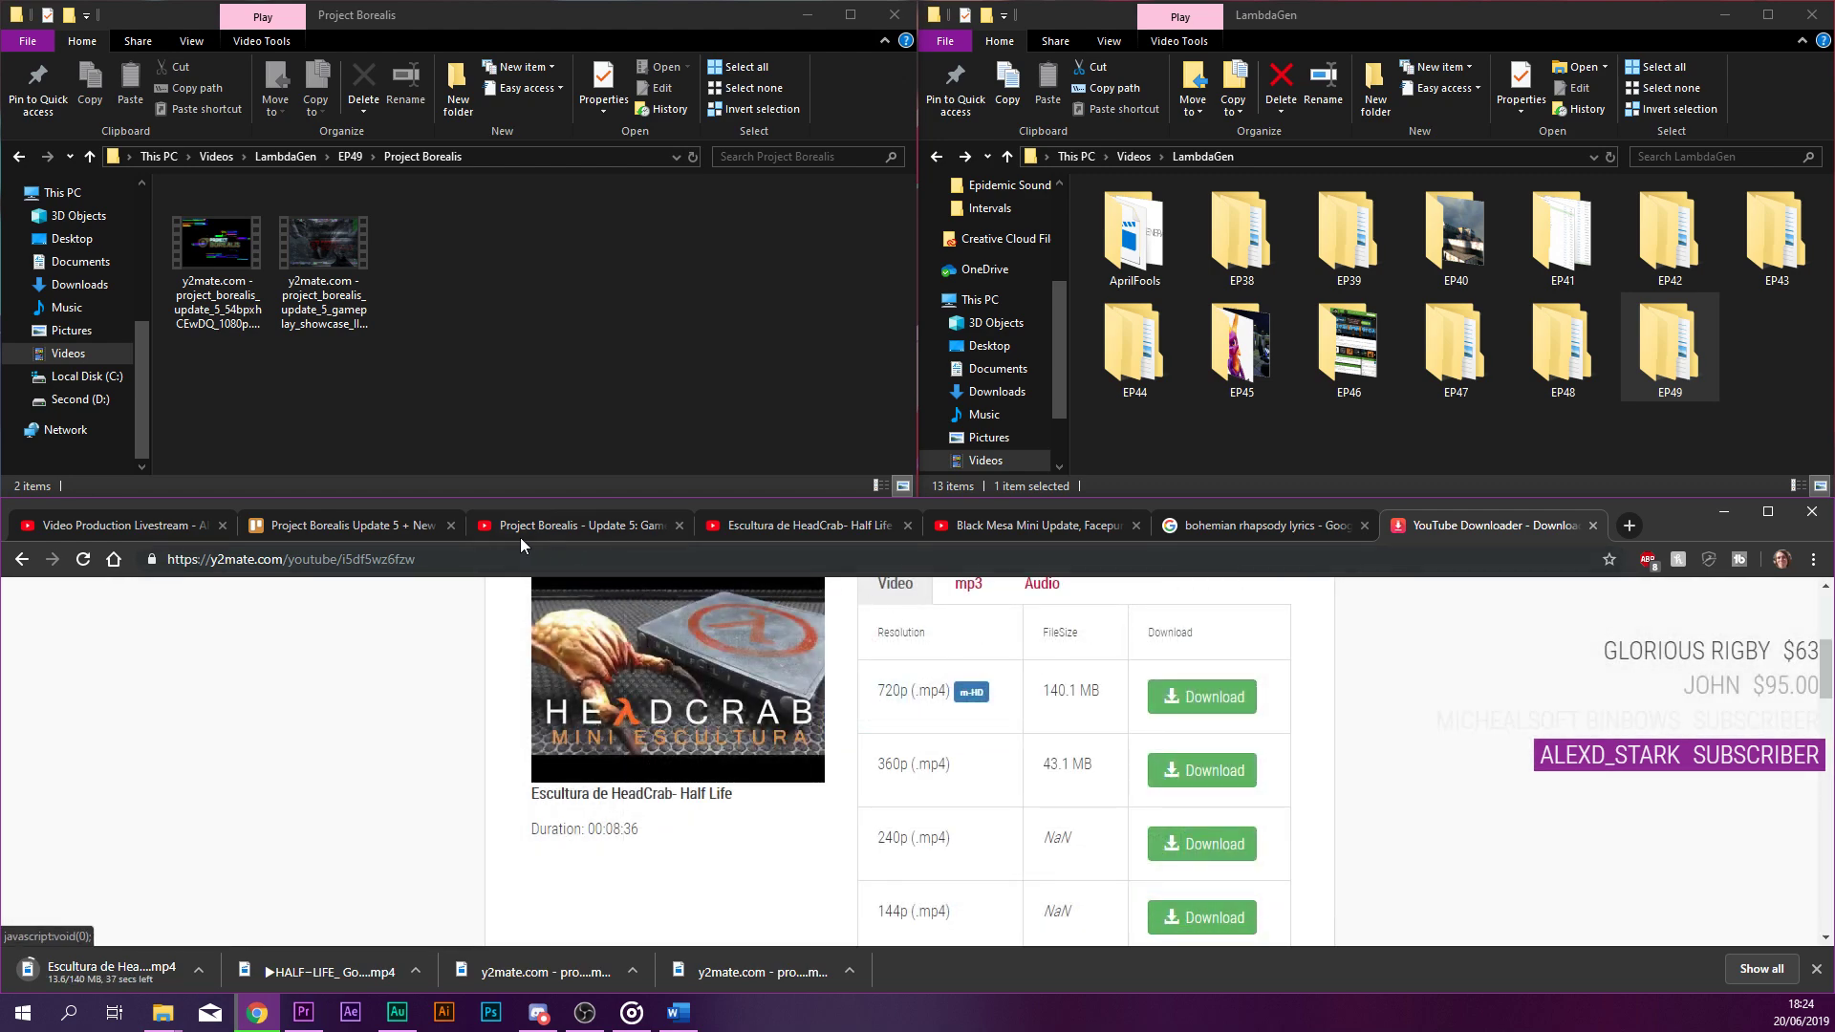
Return to the channel's uploads, open the "houndeye de porcelana fria (half life)" video, pause it and copy its web address.
{"action": "left_click", "coordinate": [843, 530]}
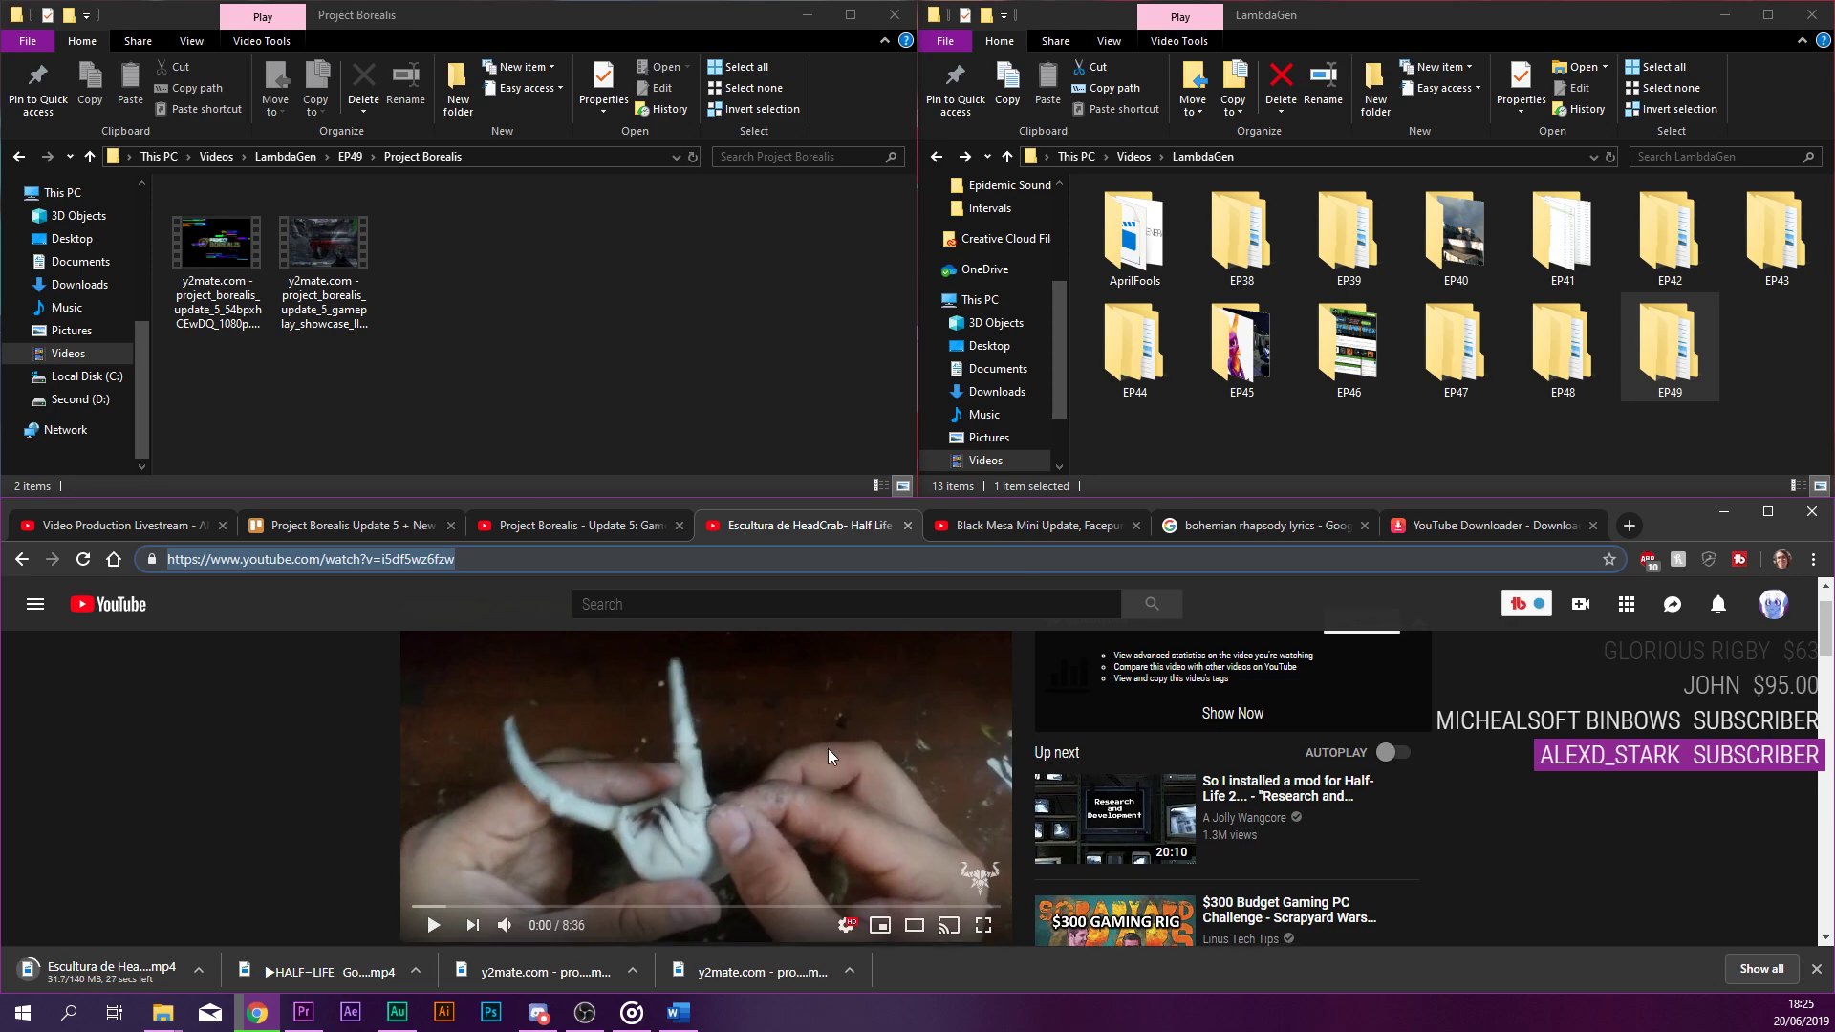
{"action": "key", "text": "alt+Left"}
{"action": "scroll", "coordinate": [950, 806], "scroll_direction": "up", "scroll_amount": 1}
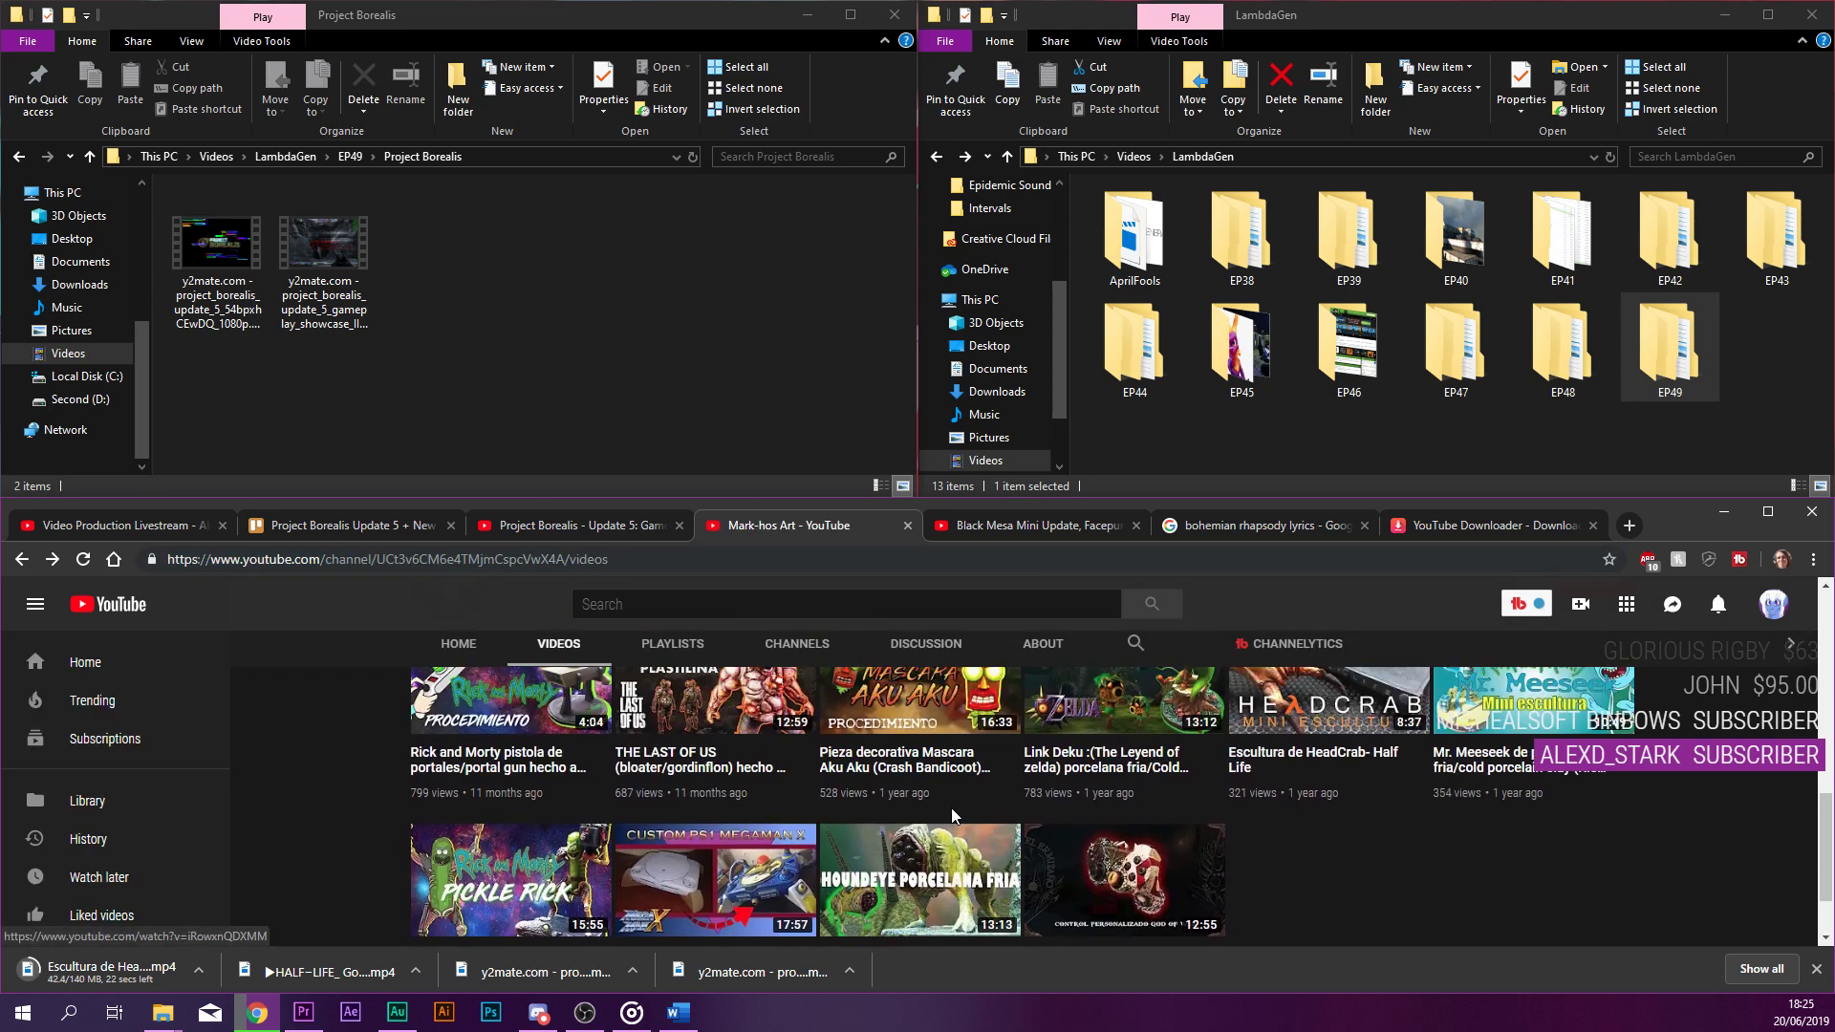
{"action": "scroll", "coordinate": [965, 834], "scroll_direction": "down", "scroll_amount": 1}
{"action": "left_click", "coordinate": [918, 764]}
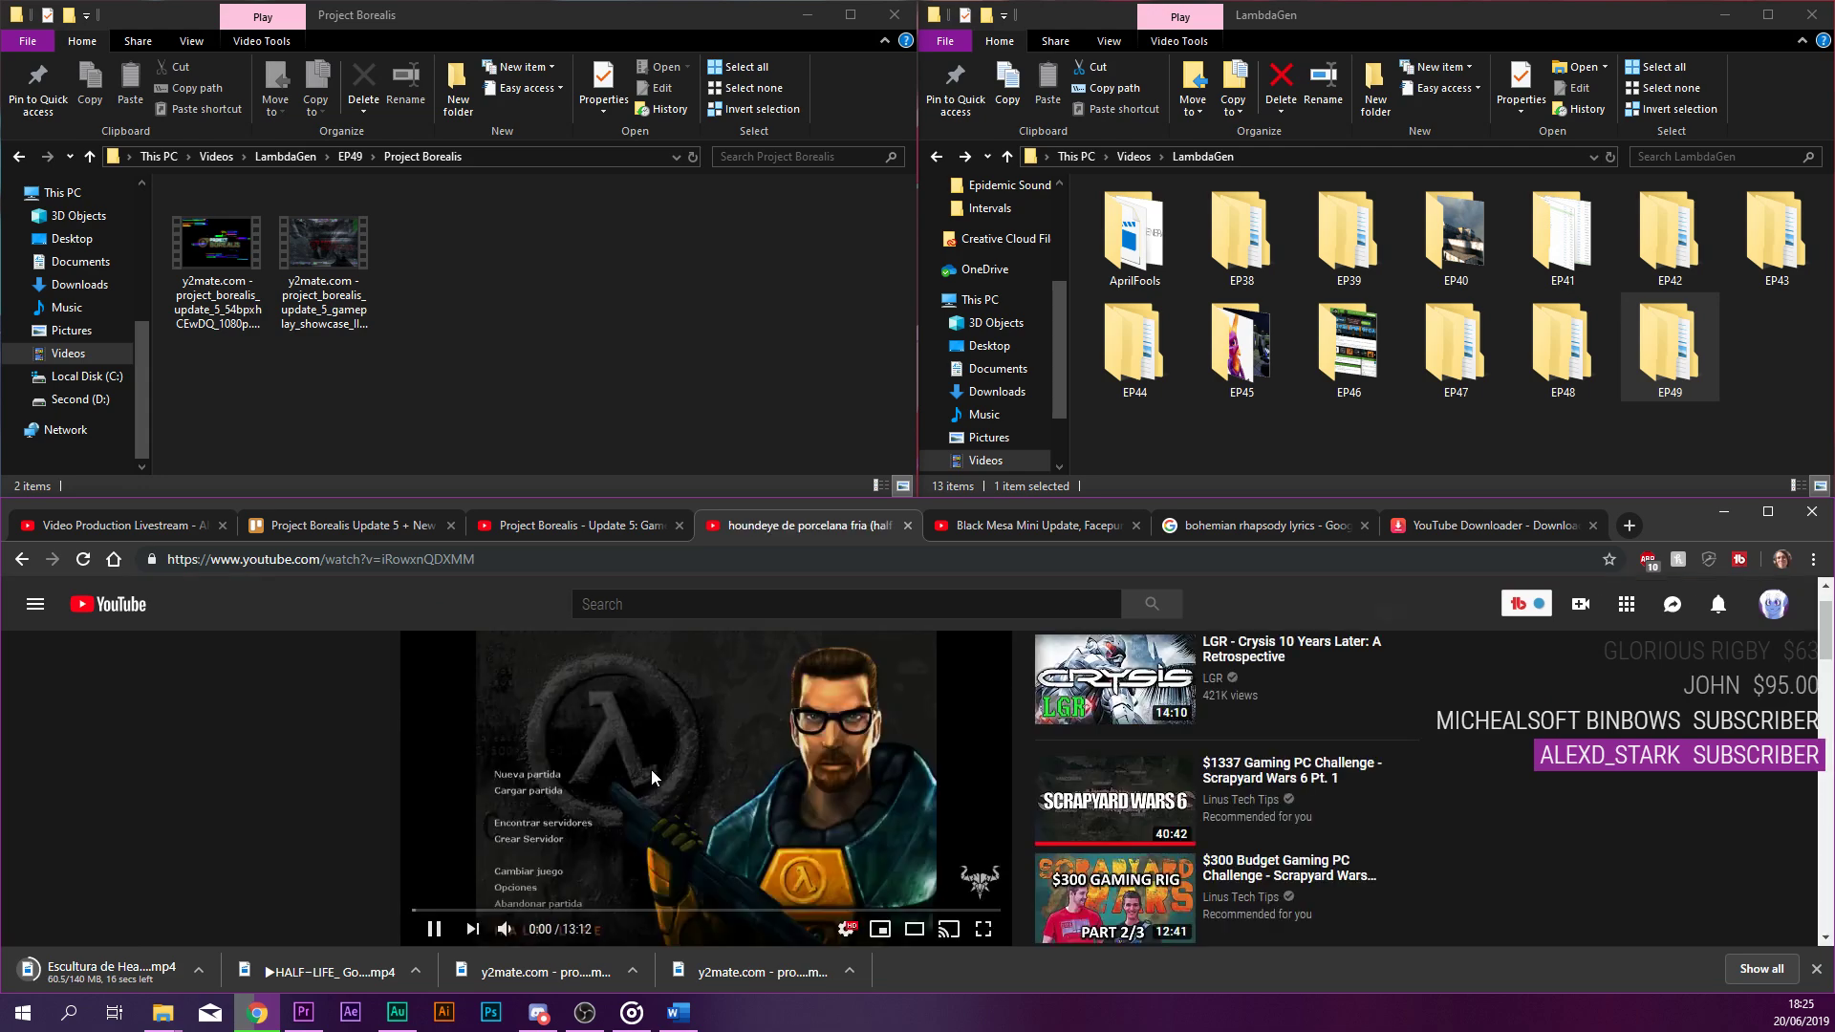
{"action": "left_click", "coordinate": [647, 766]}
{"action": "left_click", "coordinate": [407, 562]}
{"action": "key", "text": "ctrl+c"}
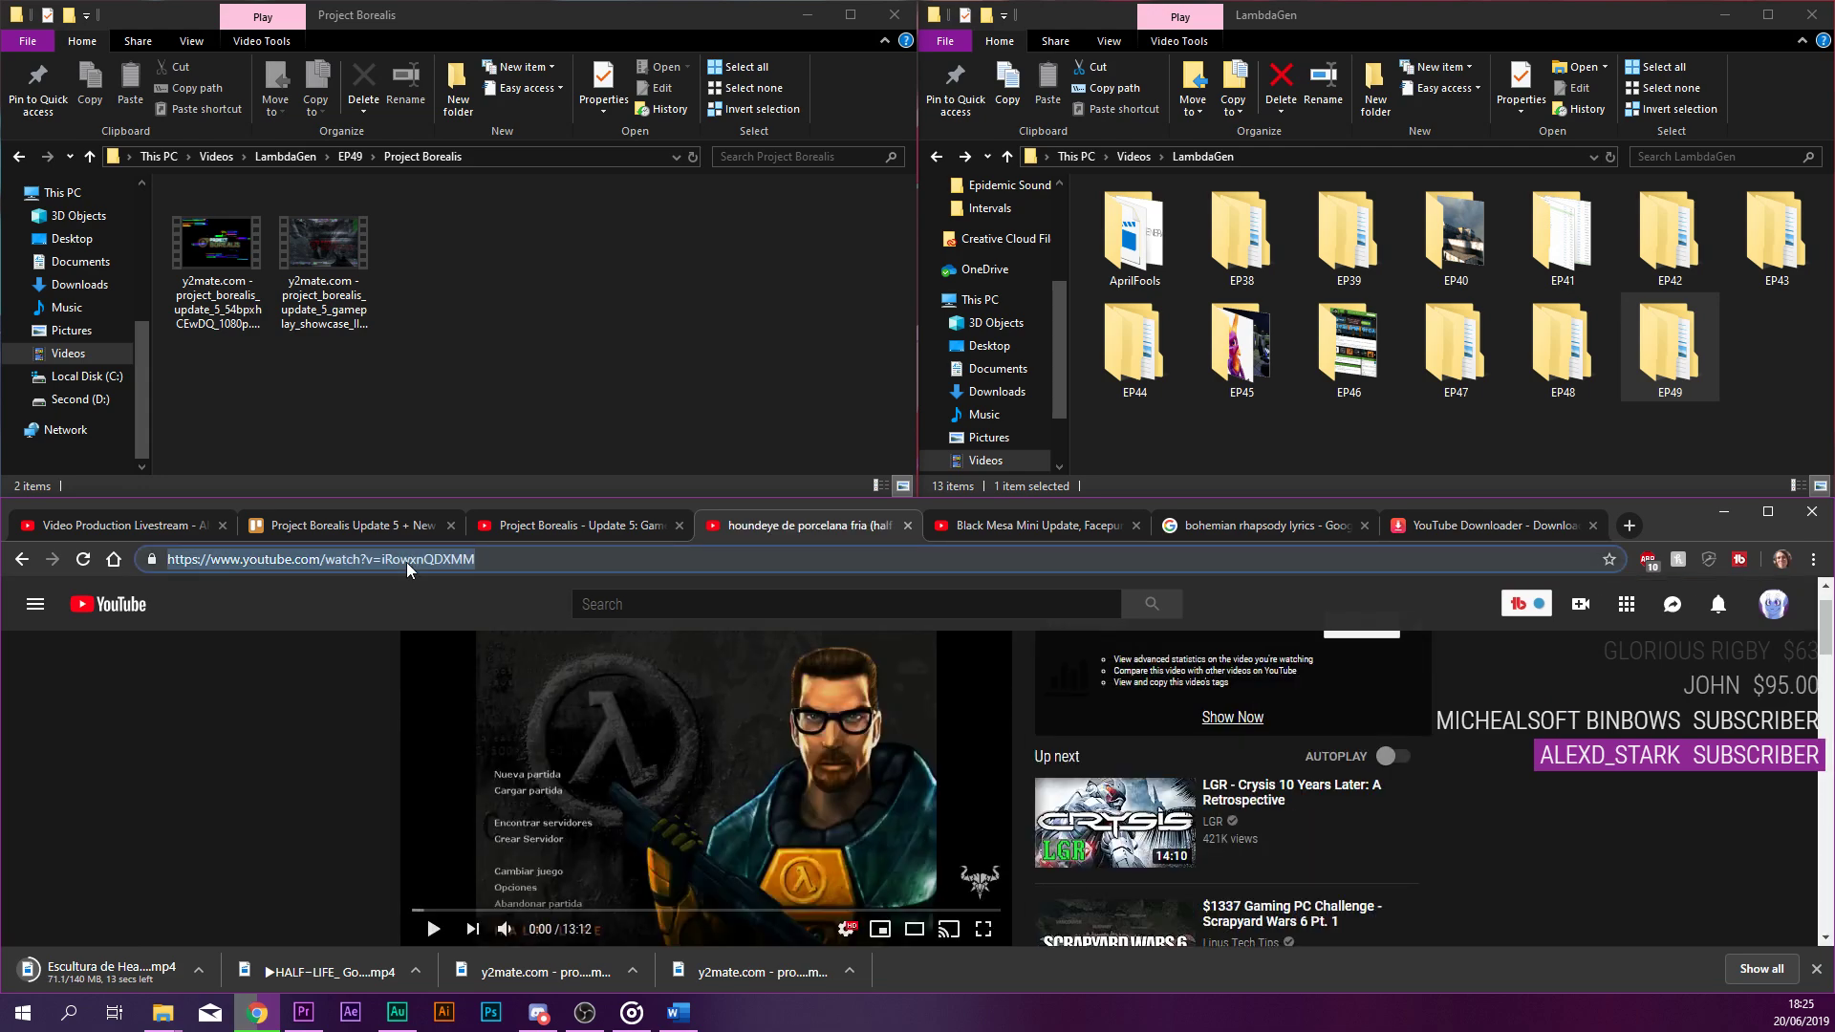
Submit the houndeye video link to y2mate, try to download the 720p MP4, and close the opened page and share prompt.
{"action": "left_click", "coordinate": [1477, 525]}
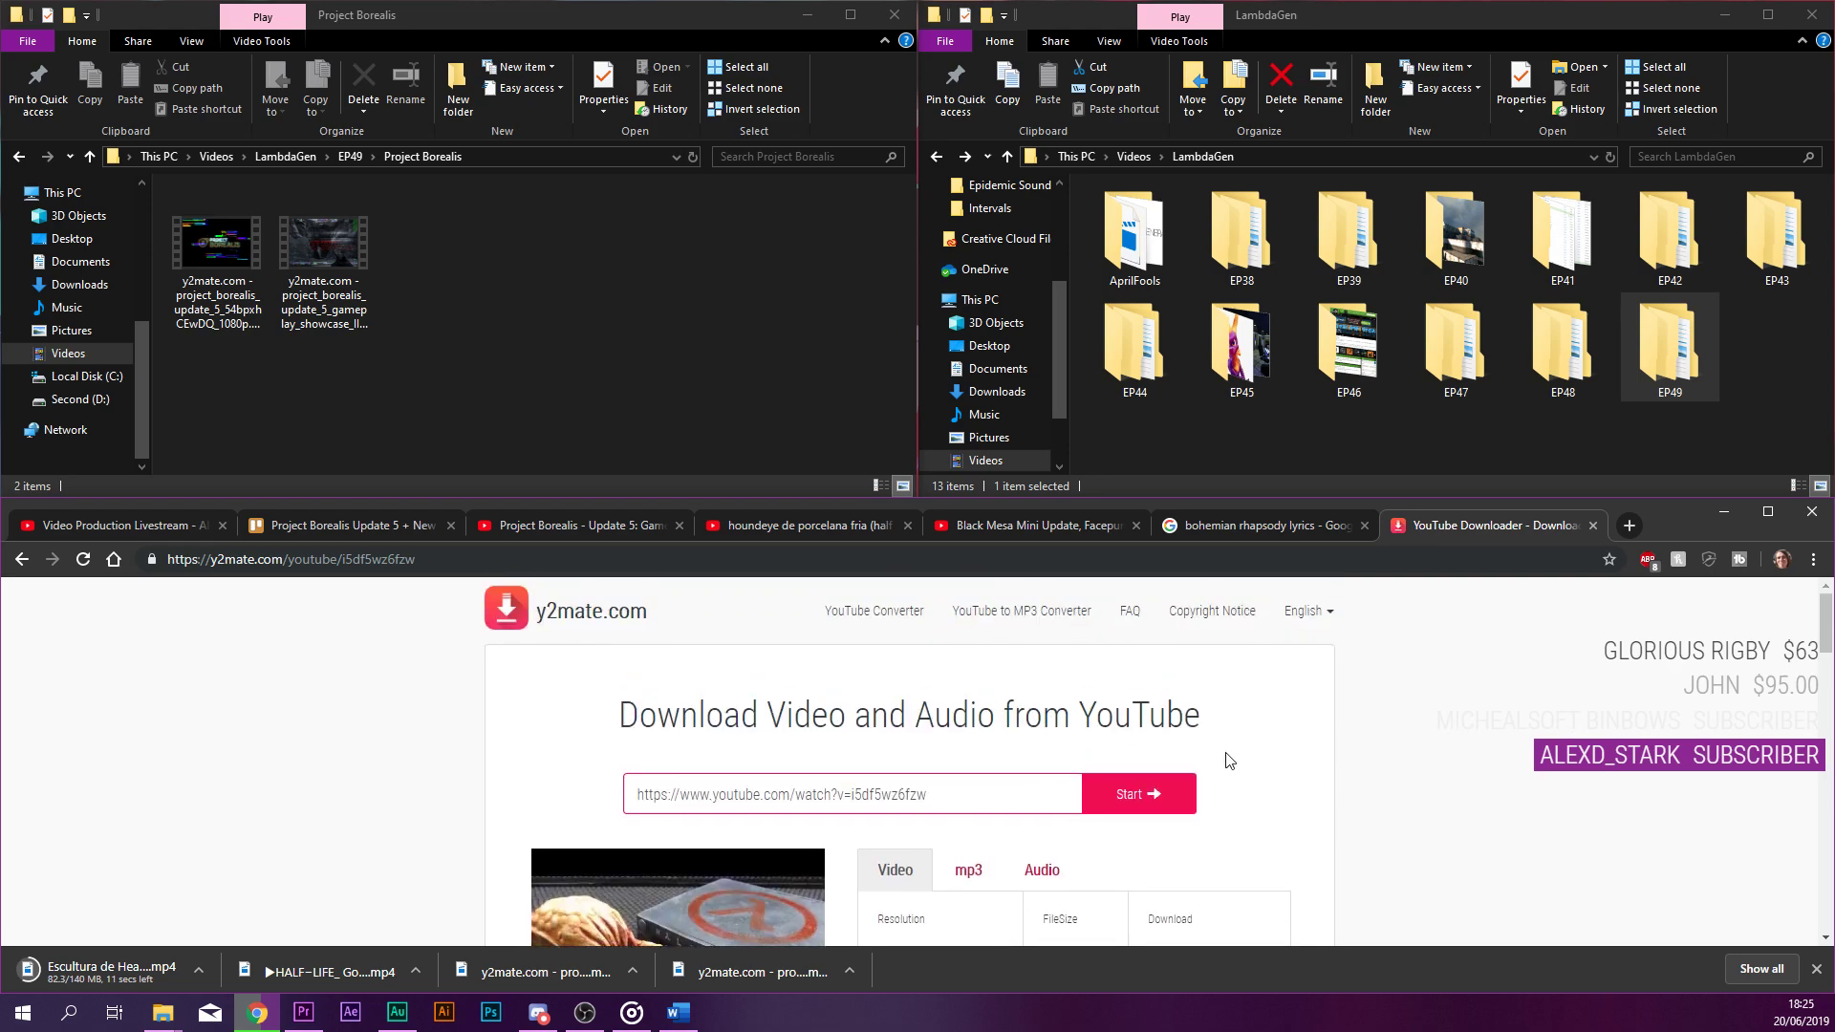
{"action": "left_click", "coordinate": [965, 798]}
{"action": "key", "text": "ctrl+v"}
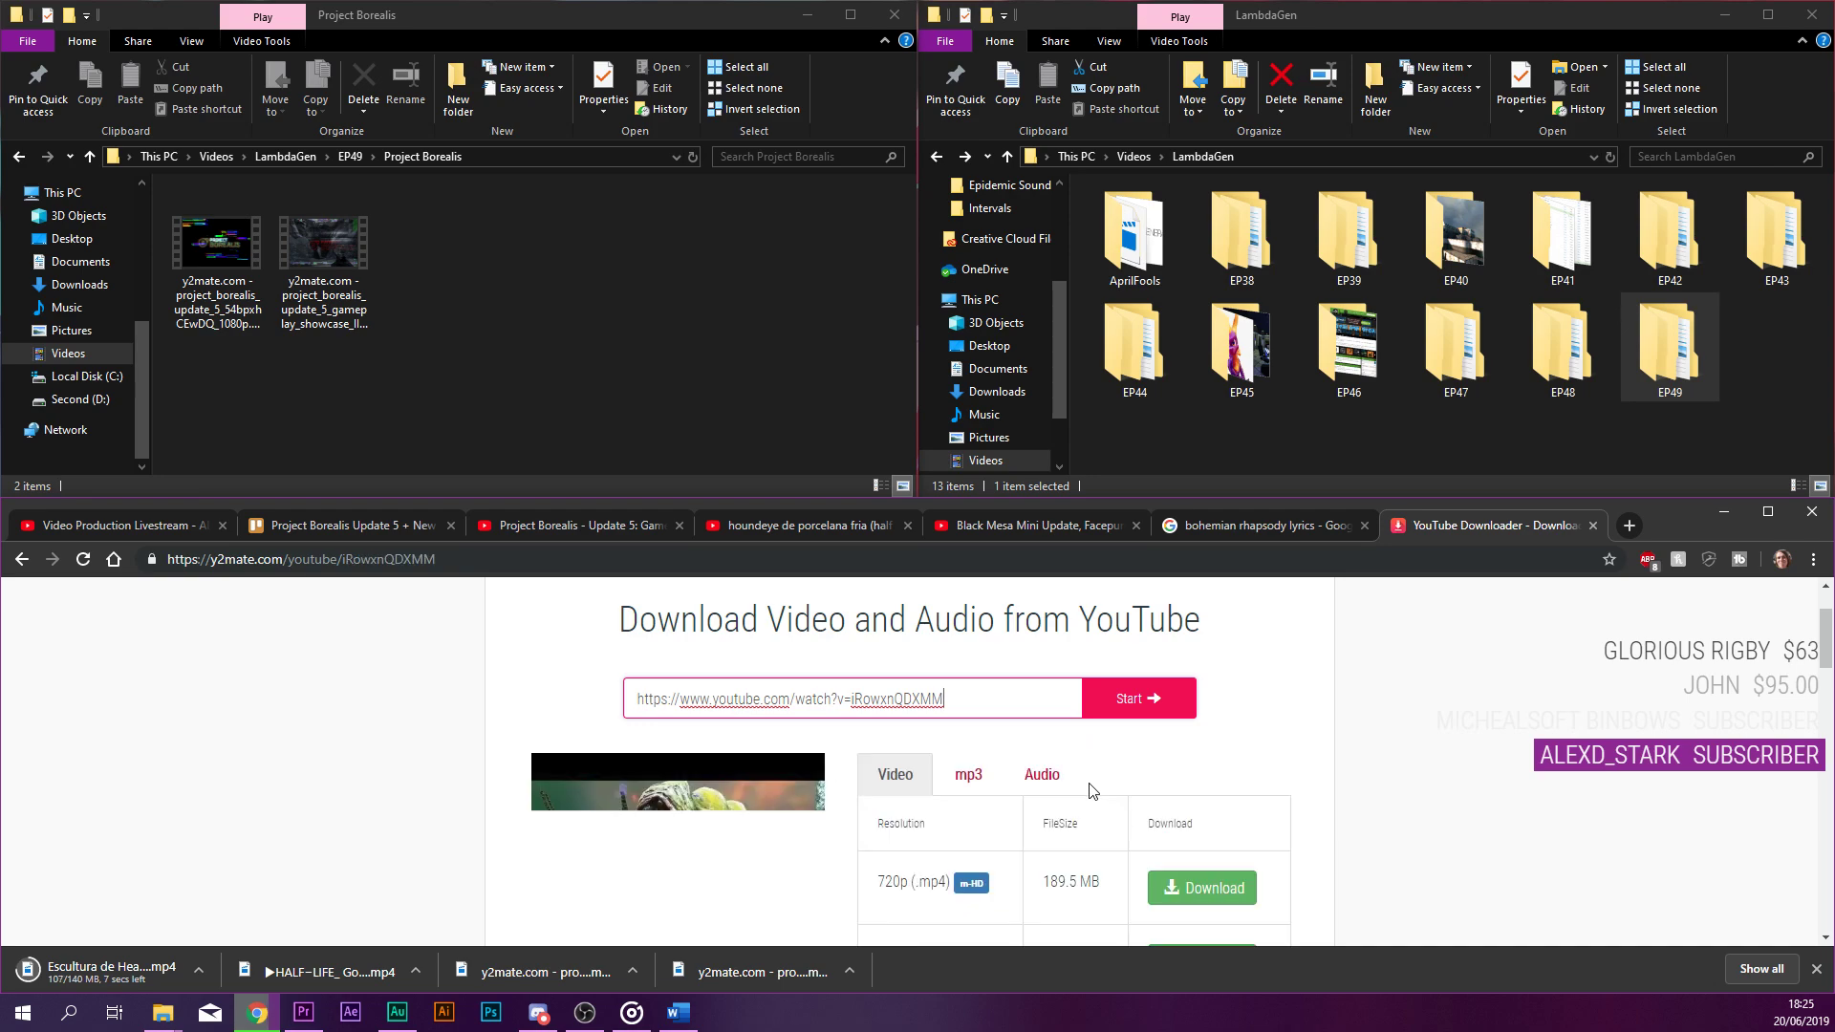
{"action": "scroll", "coordinate": [1110, 799], "scroll_direction": "down", "scroll_amount": 3}
{"action": "left_click", "coordinate": [1163, 755]}
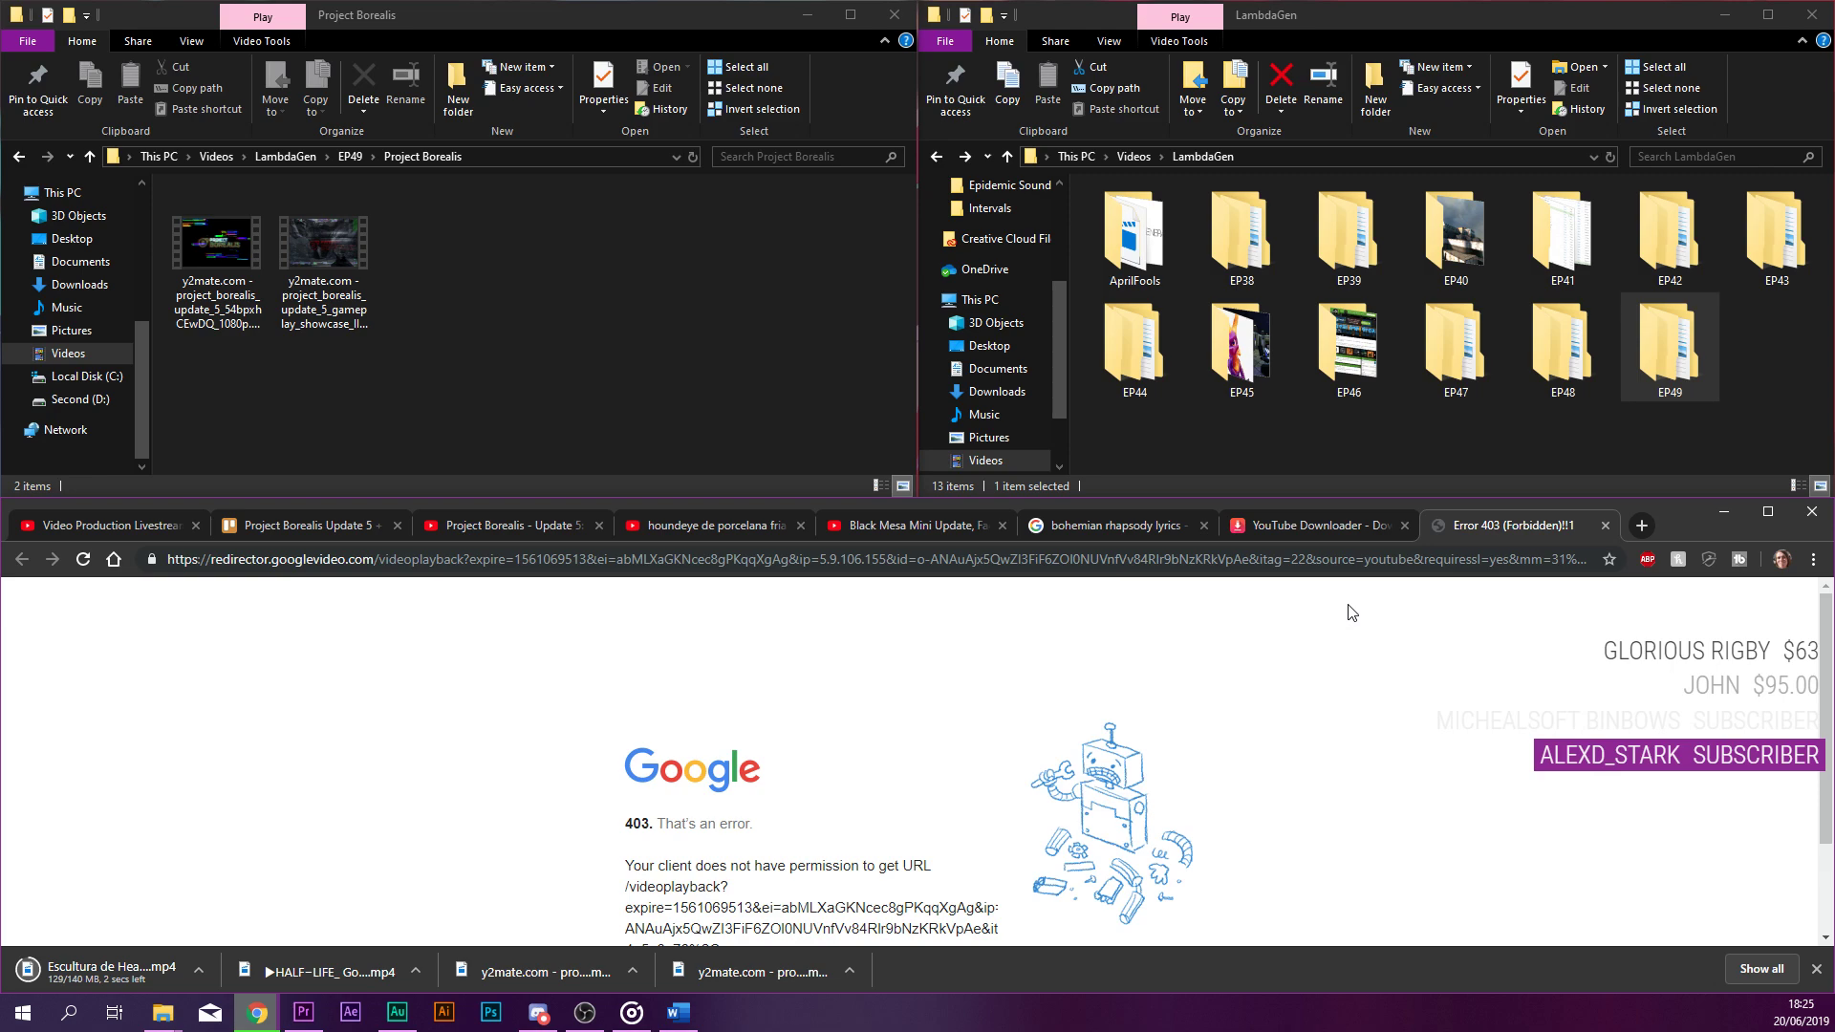
{"action": "scroll", "coordinate": [1333, 686], "scroll_direction": "down", "scroll_amount": 2}
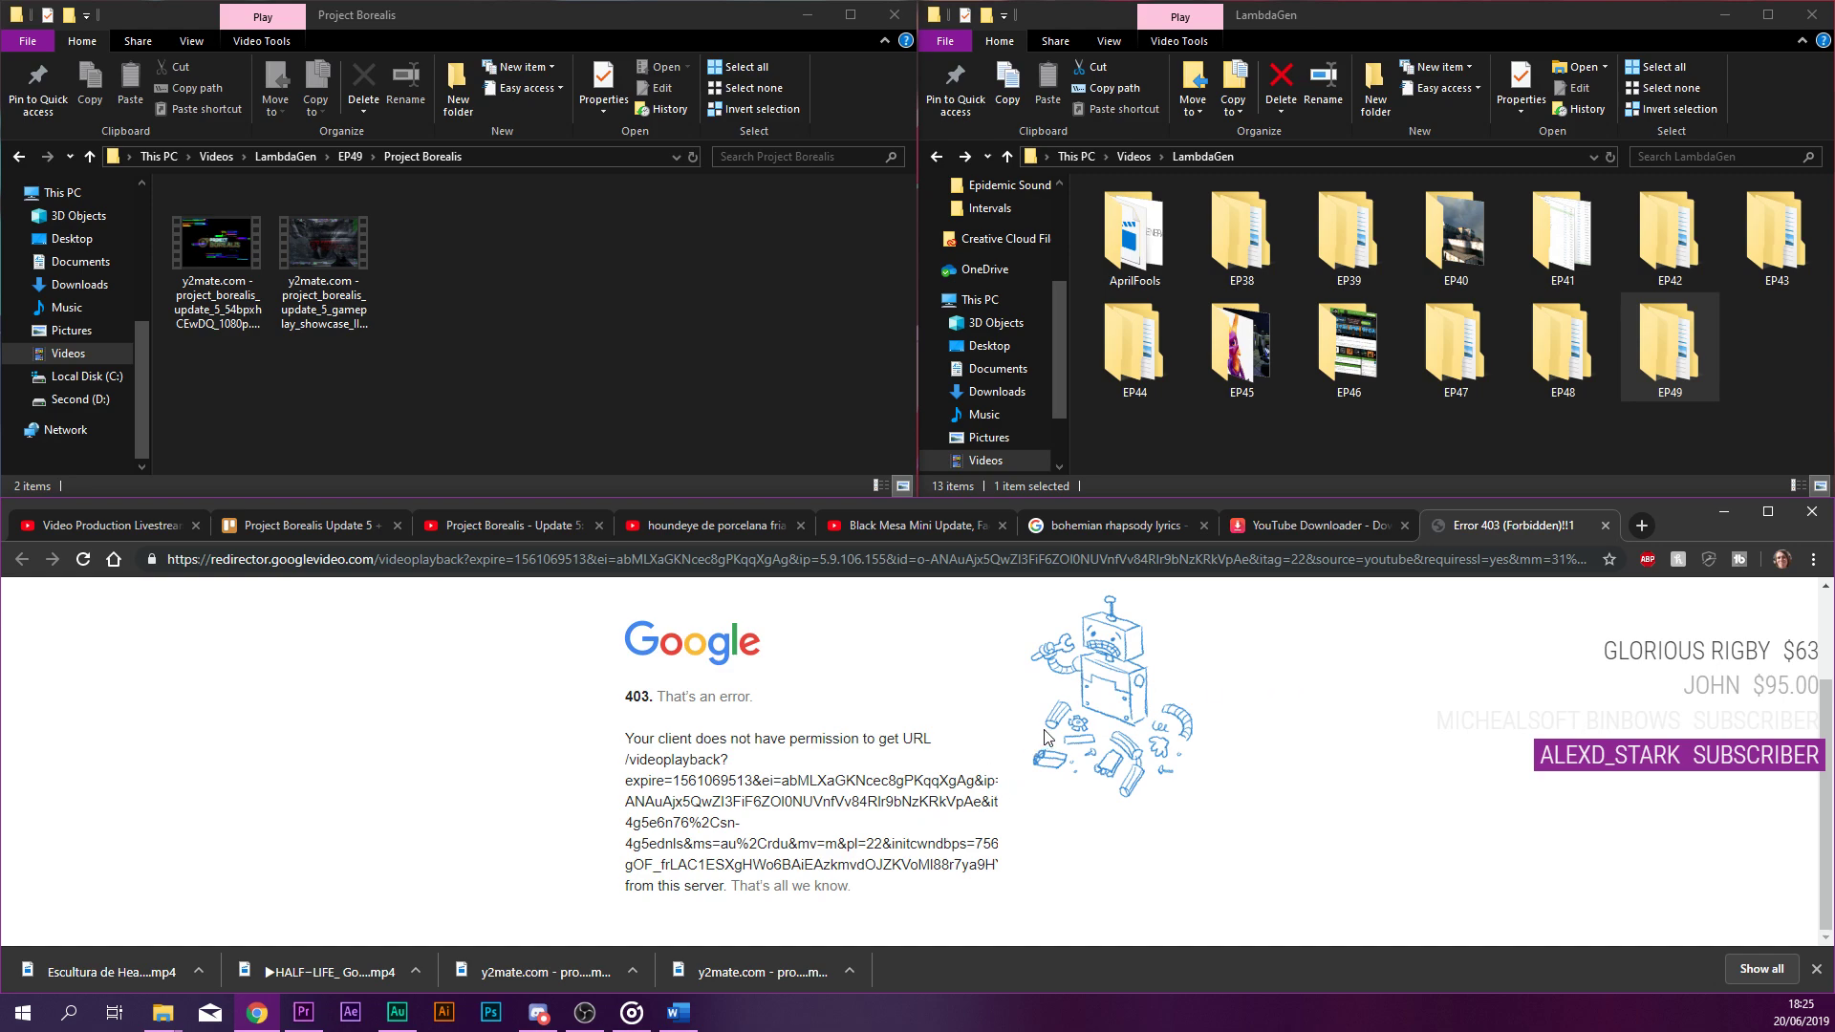
{"action": "scroll", "coordinate": [1131, 743], "scroll_direction": "up", "scroll_amount": 2}
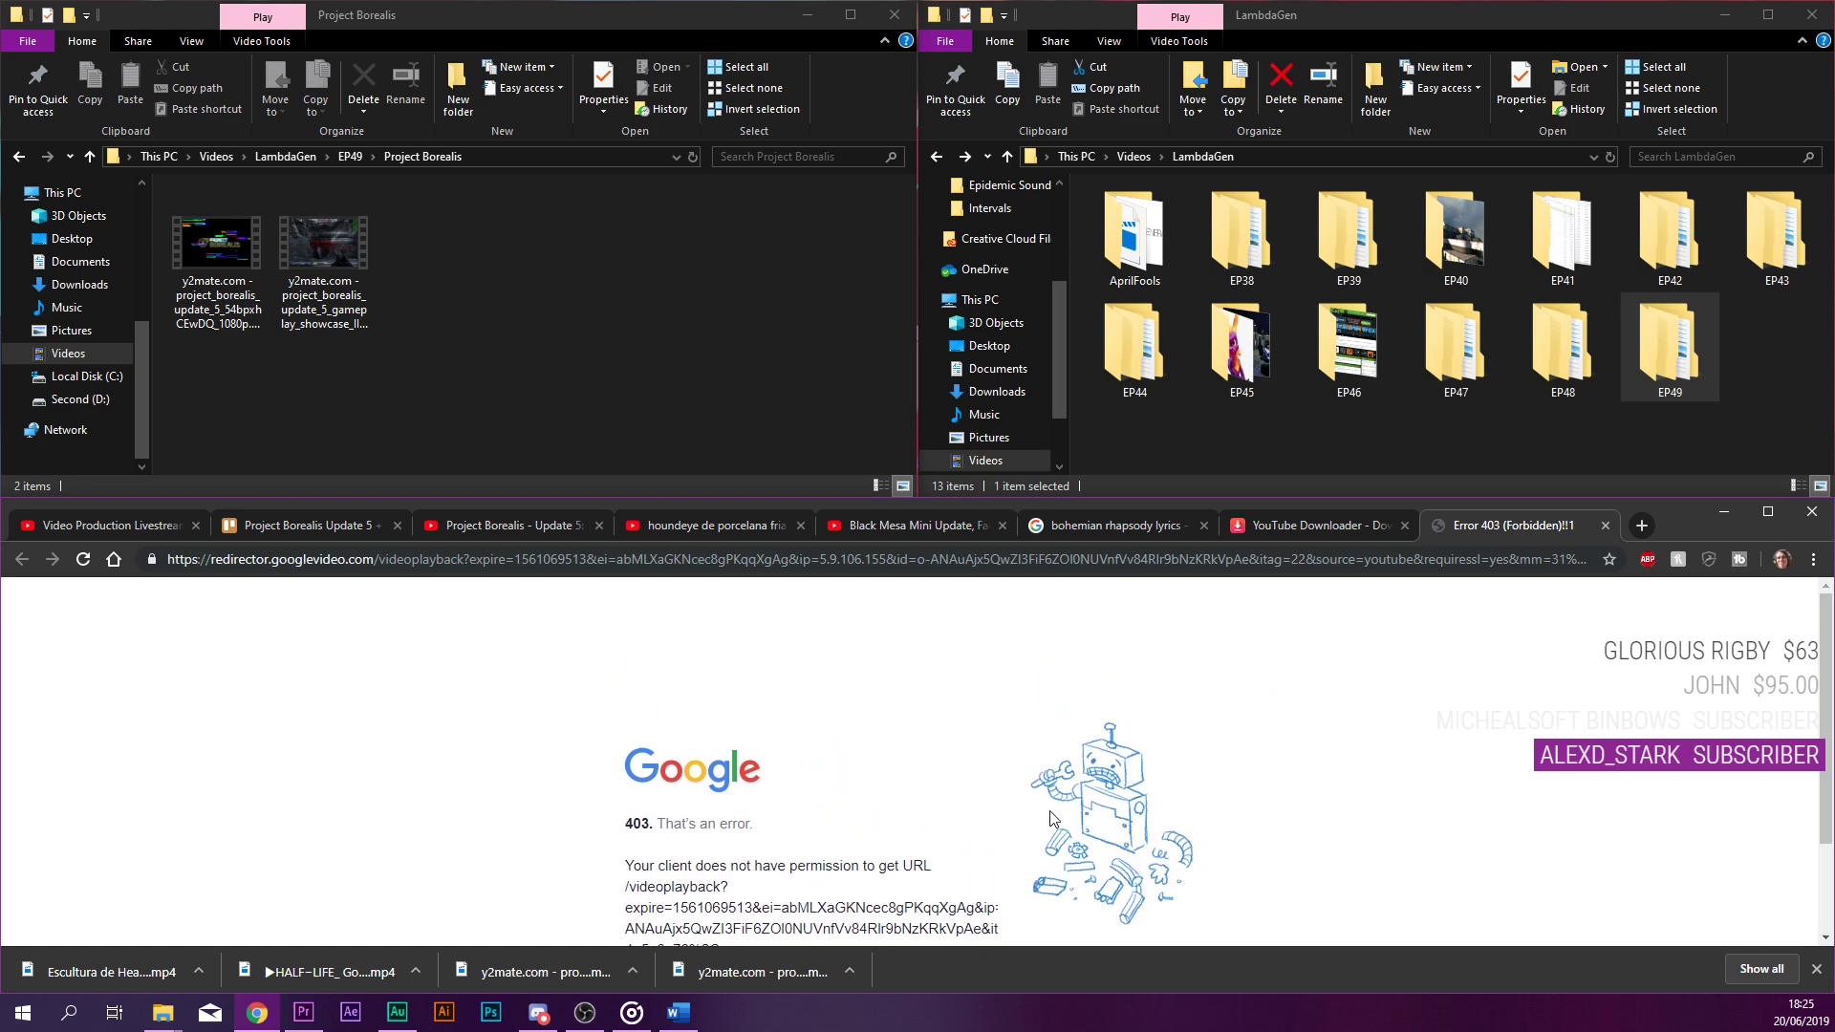
{"action": "left_click", "coordinate": [1604, 524]}
{"action": "left_click", "coordinate": [1151, 884]}
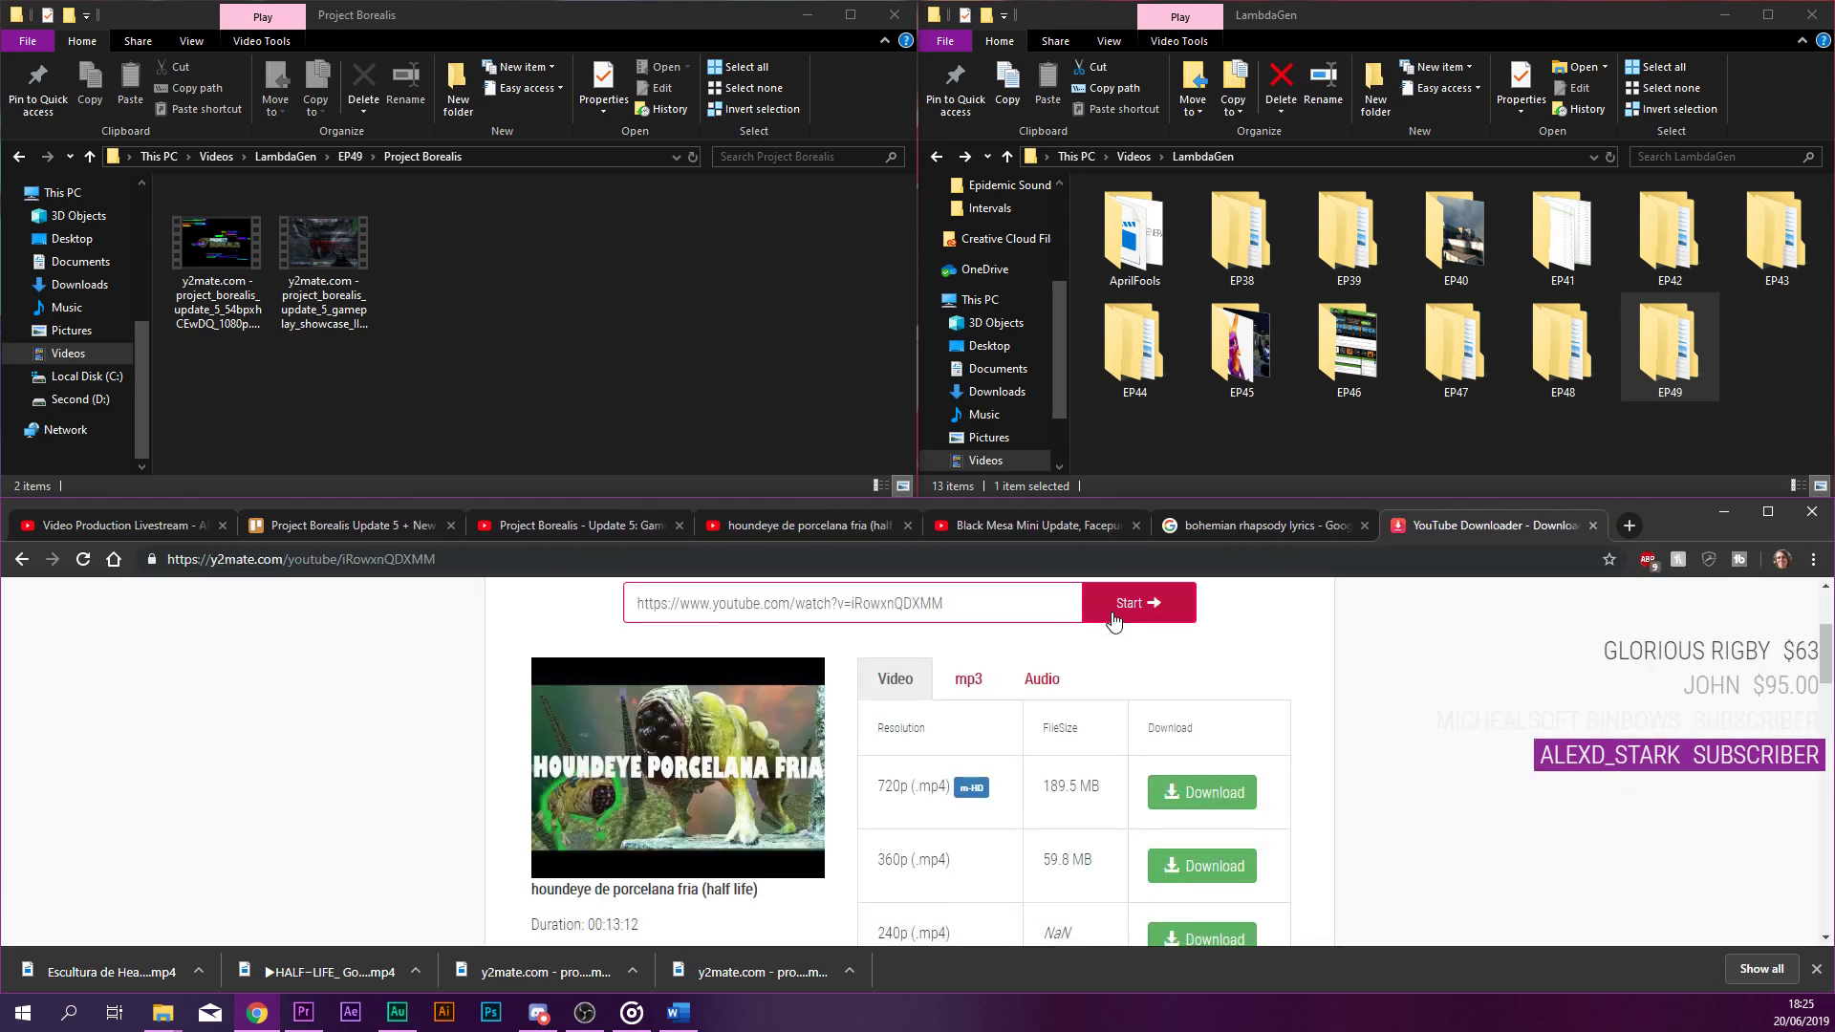
Retry the 720p MP4 download of the houndeye video, and close the resulting page and share prompt.
{"action": "left_click", "coordinate": [1185, 793]}
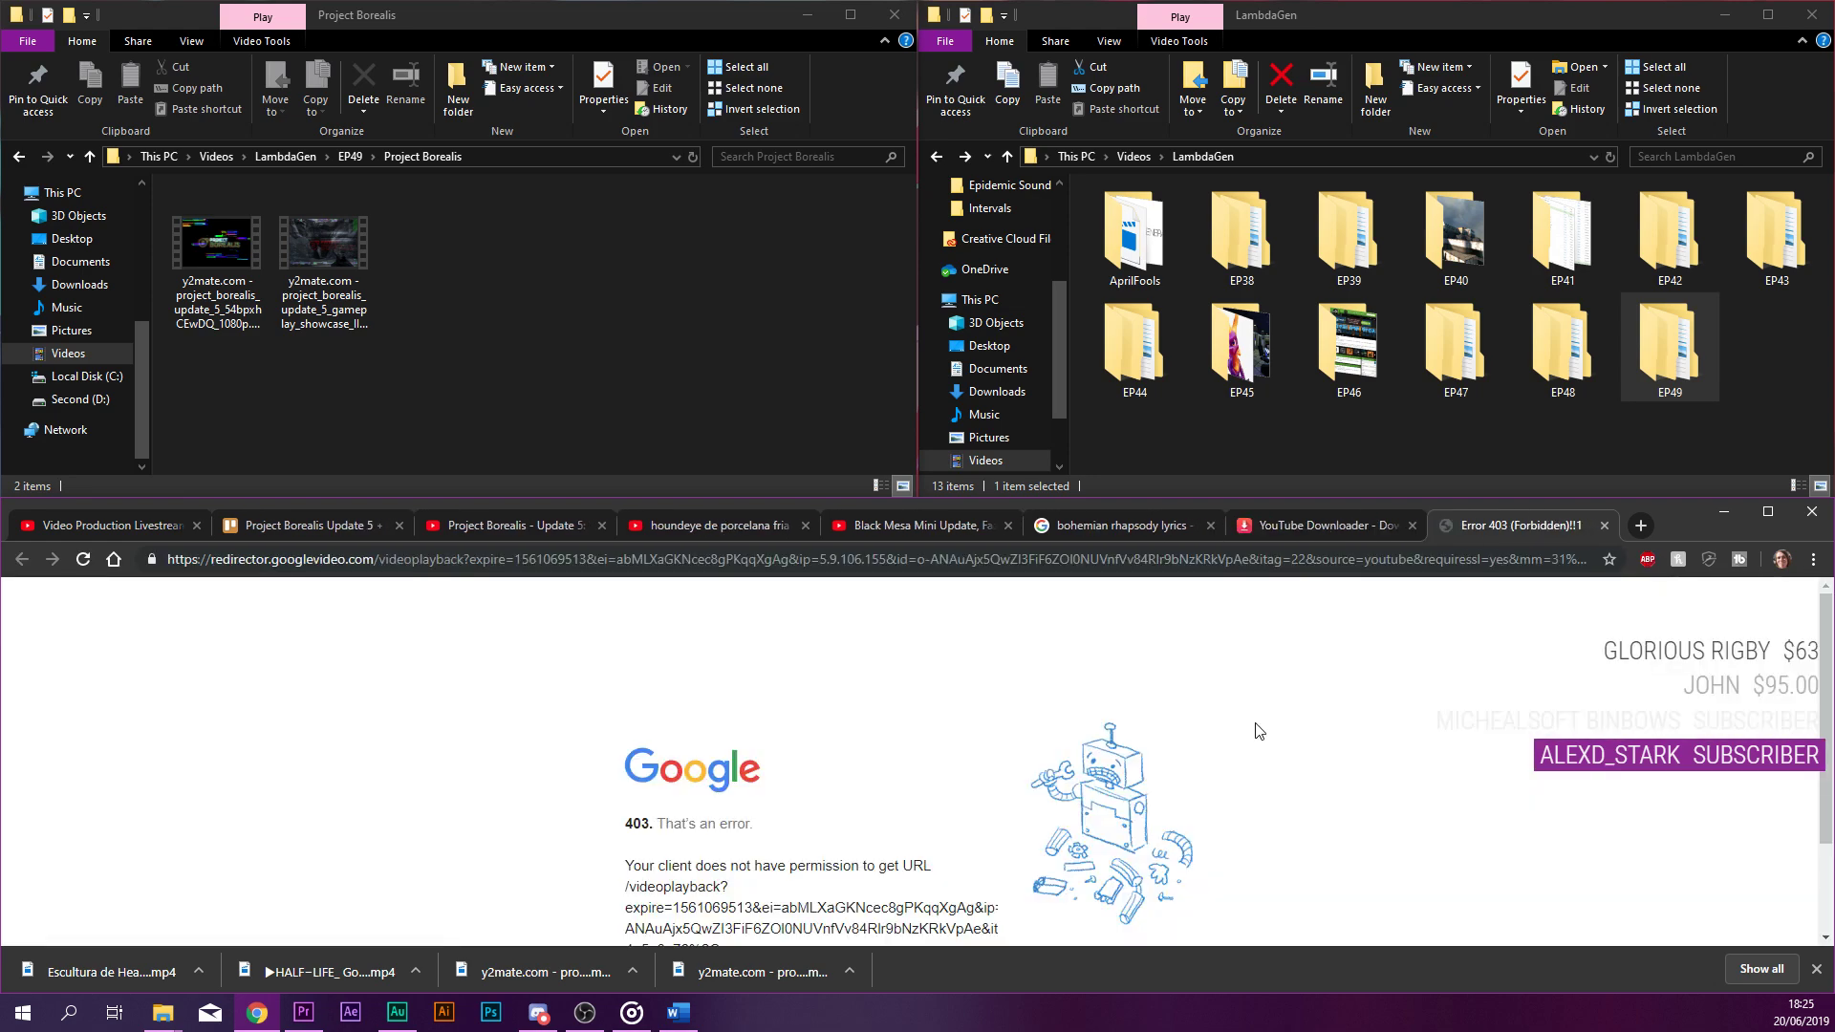
{"action": "left_click", "coordinate": [1605, 524]}
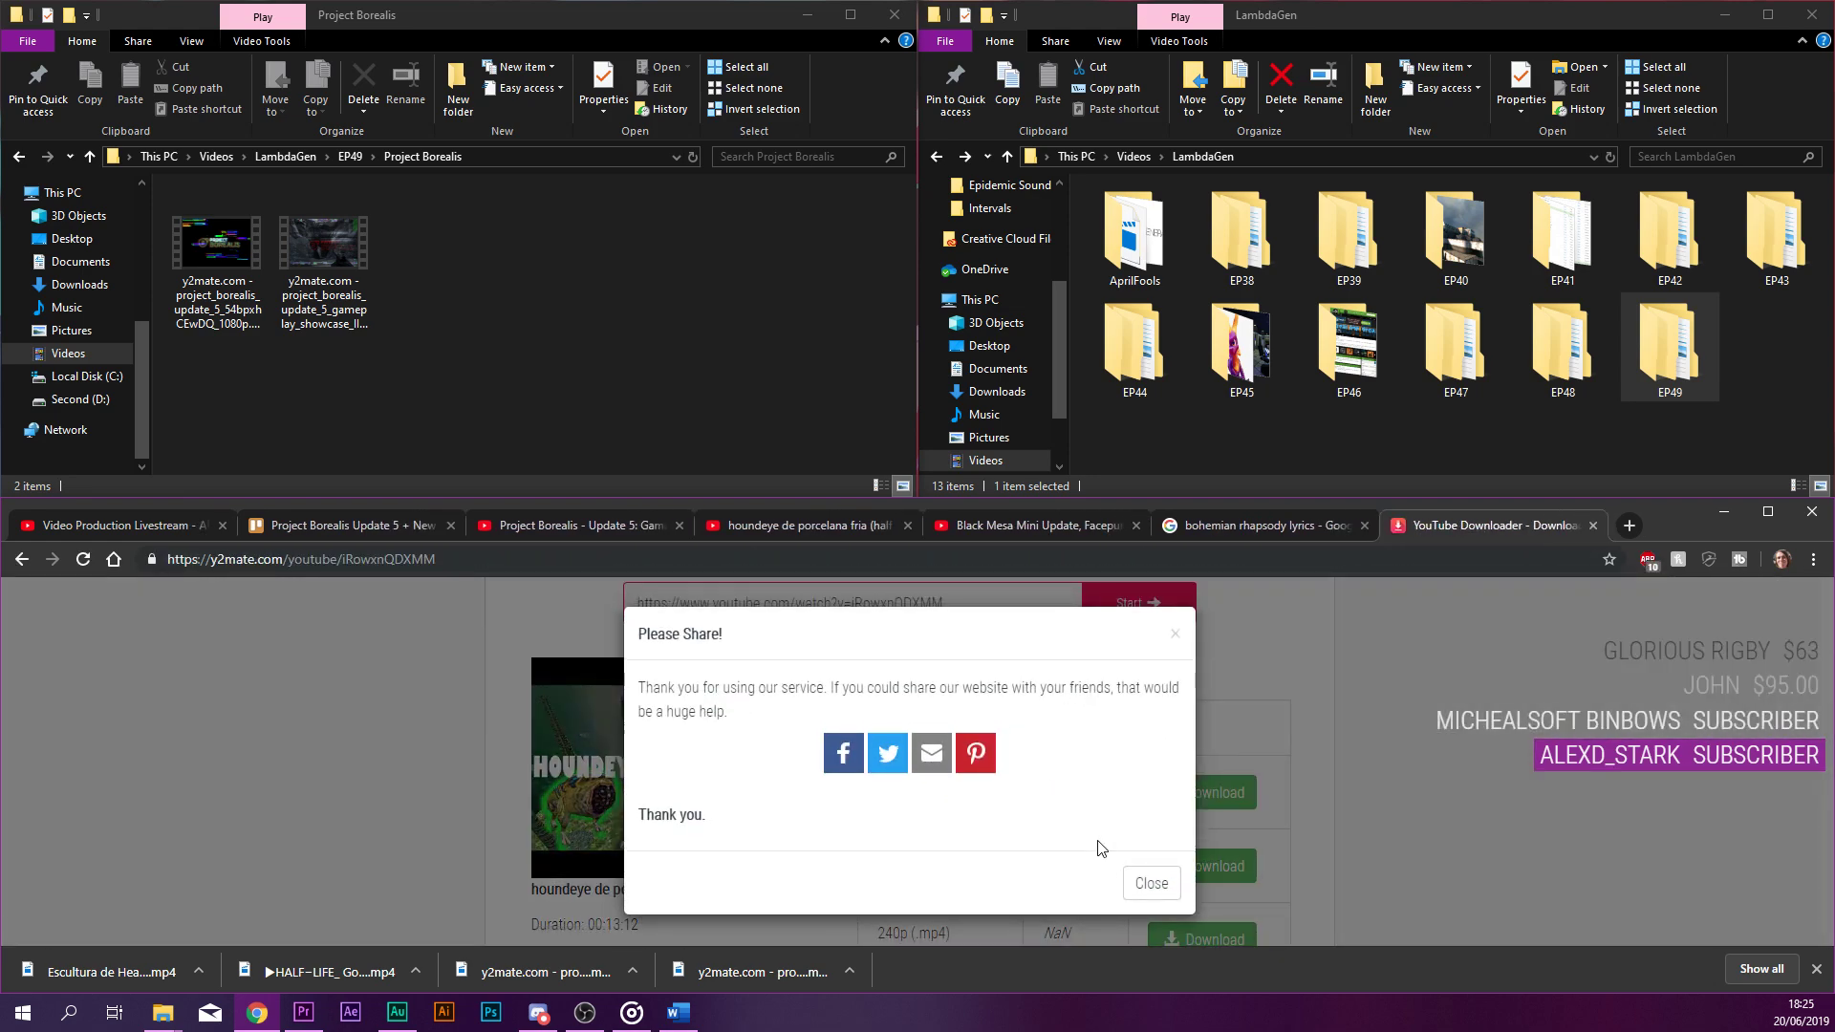
{"action": "left_click", "coordinate": [1151, 883]}
{"action": "scroll", "coordinate": [973, 717], "scroll_direction": "up", "scroll_amount": 2}
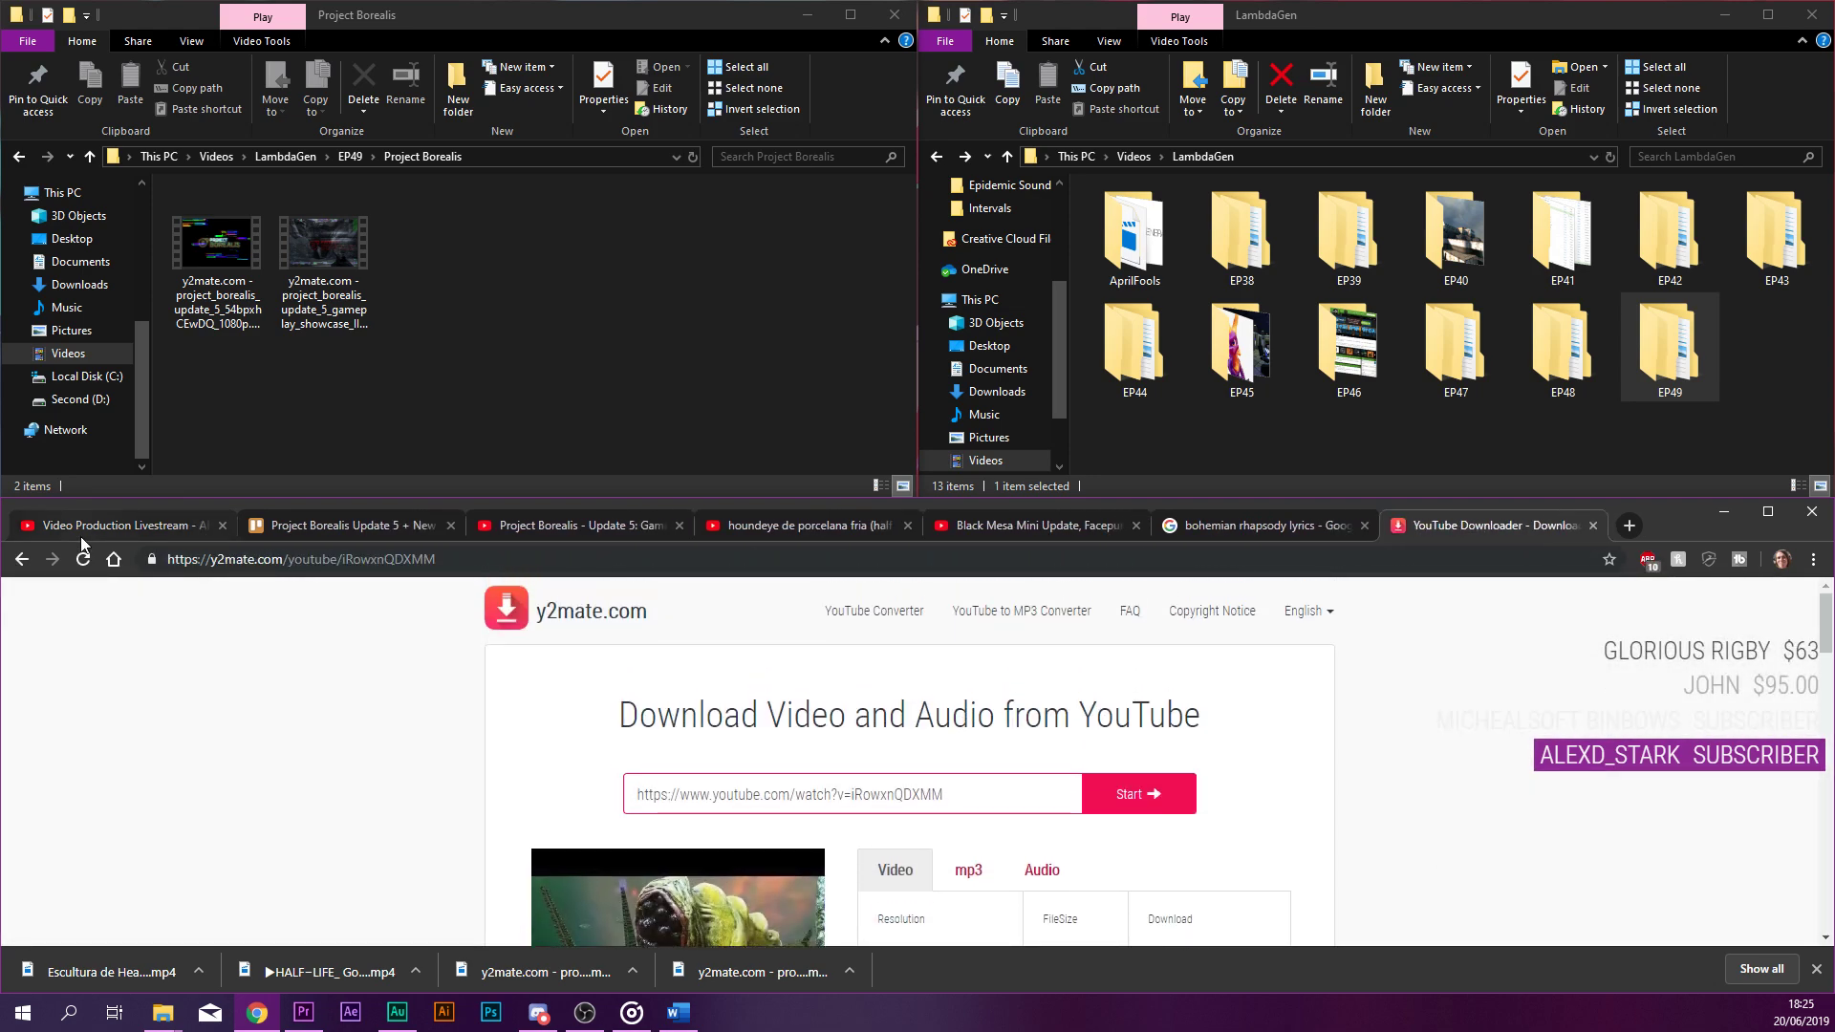
Resubmit the houndeye video link to y2mate, try the 720p MP4 download again, and close the opened page and share prompt.
{"action": "left_click", "coordinate": [962, 792]}
{"action": "key", "text": "ctrl+v"}
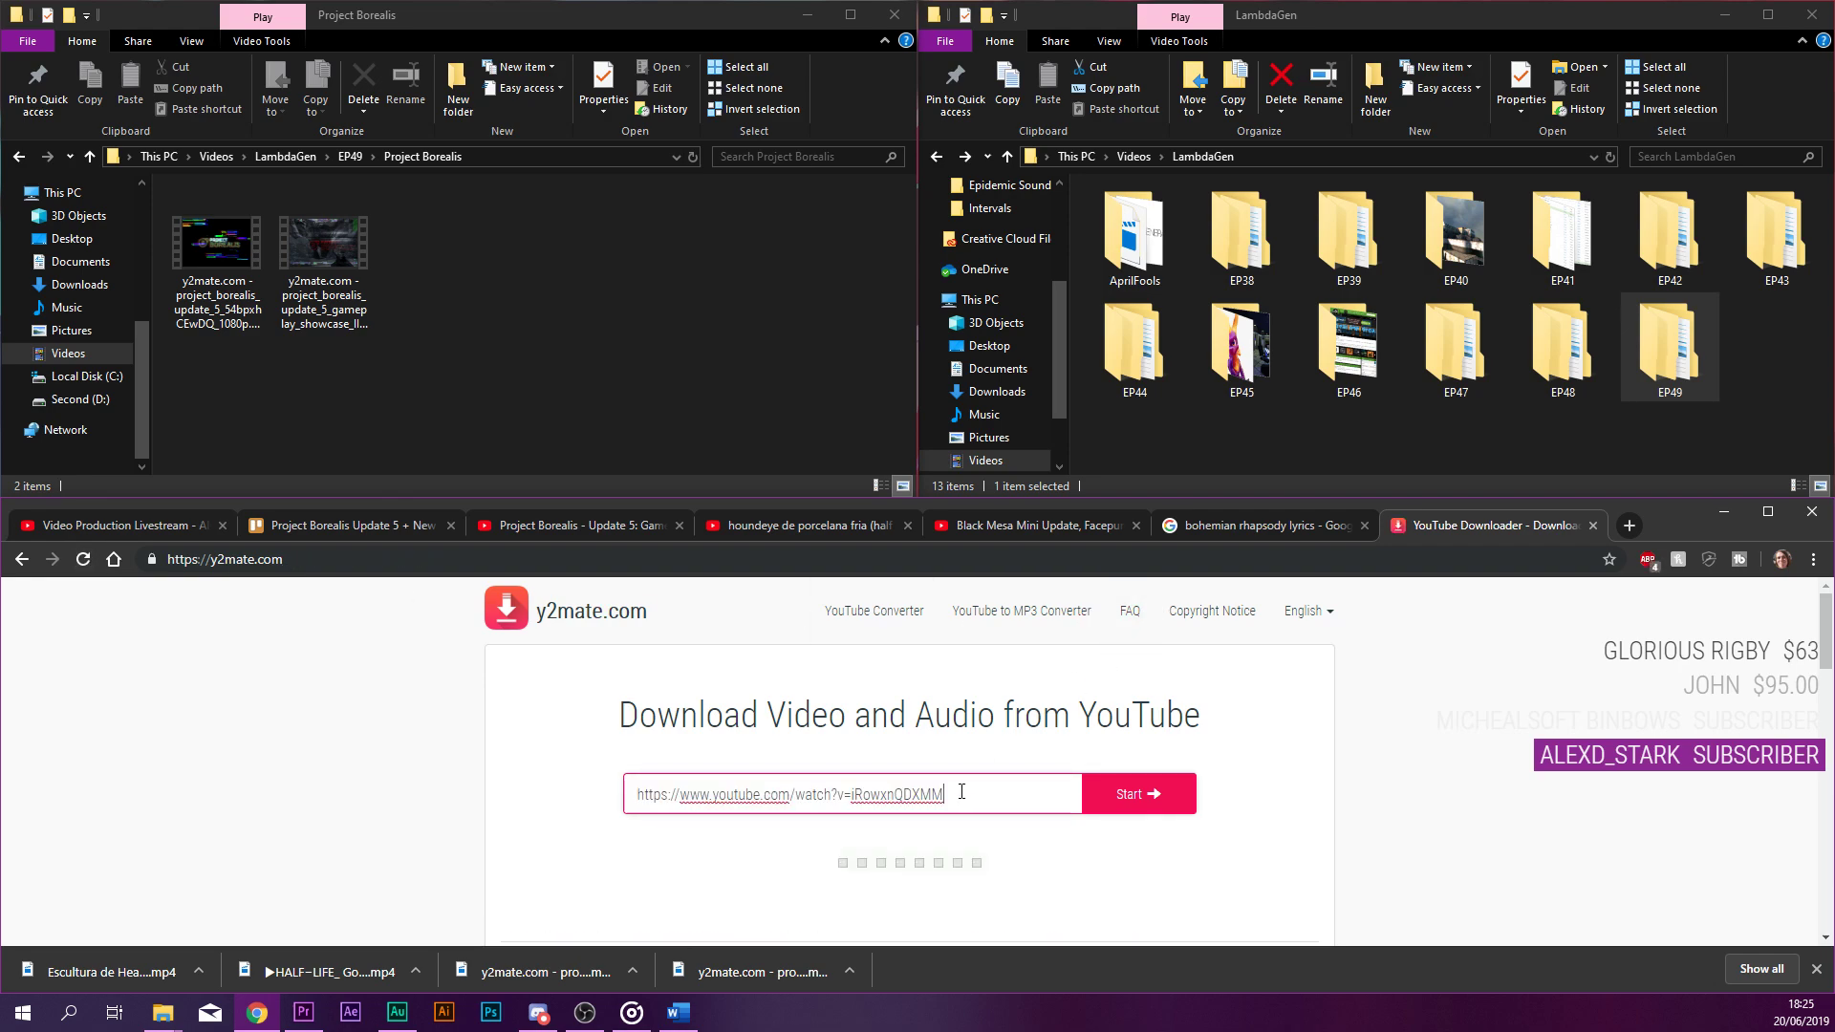
{"action": "scroll", "coordinate": [1172, 863], "scroll_direction": "down", "scroll_amount": 1}
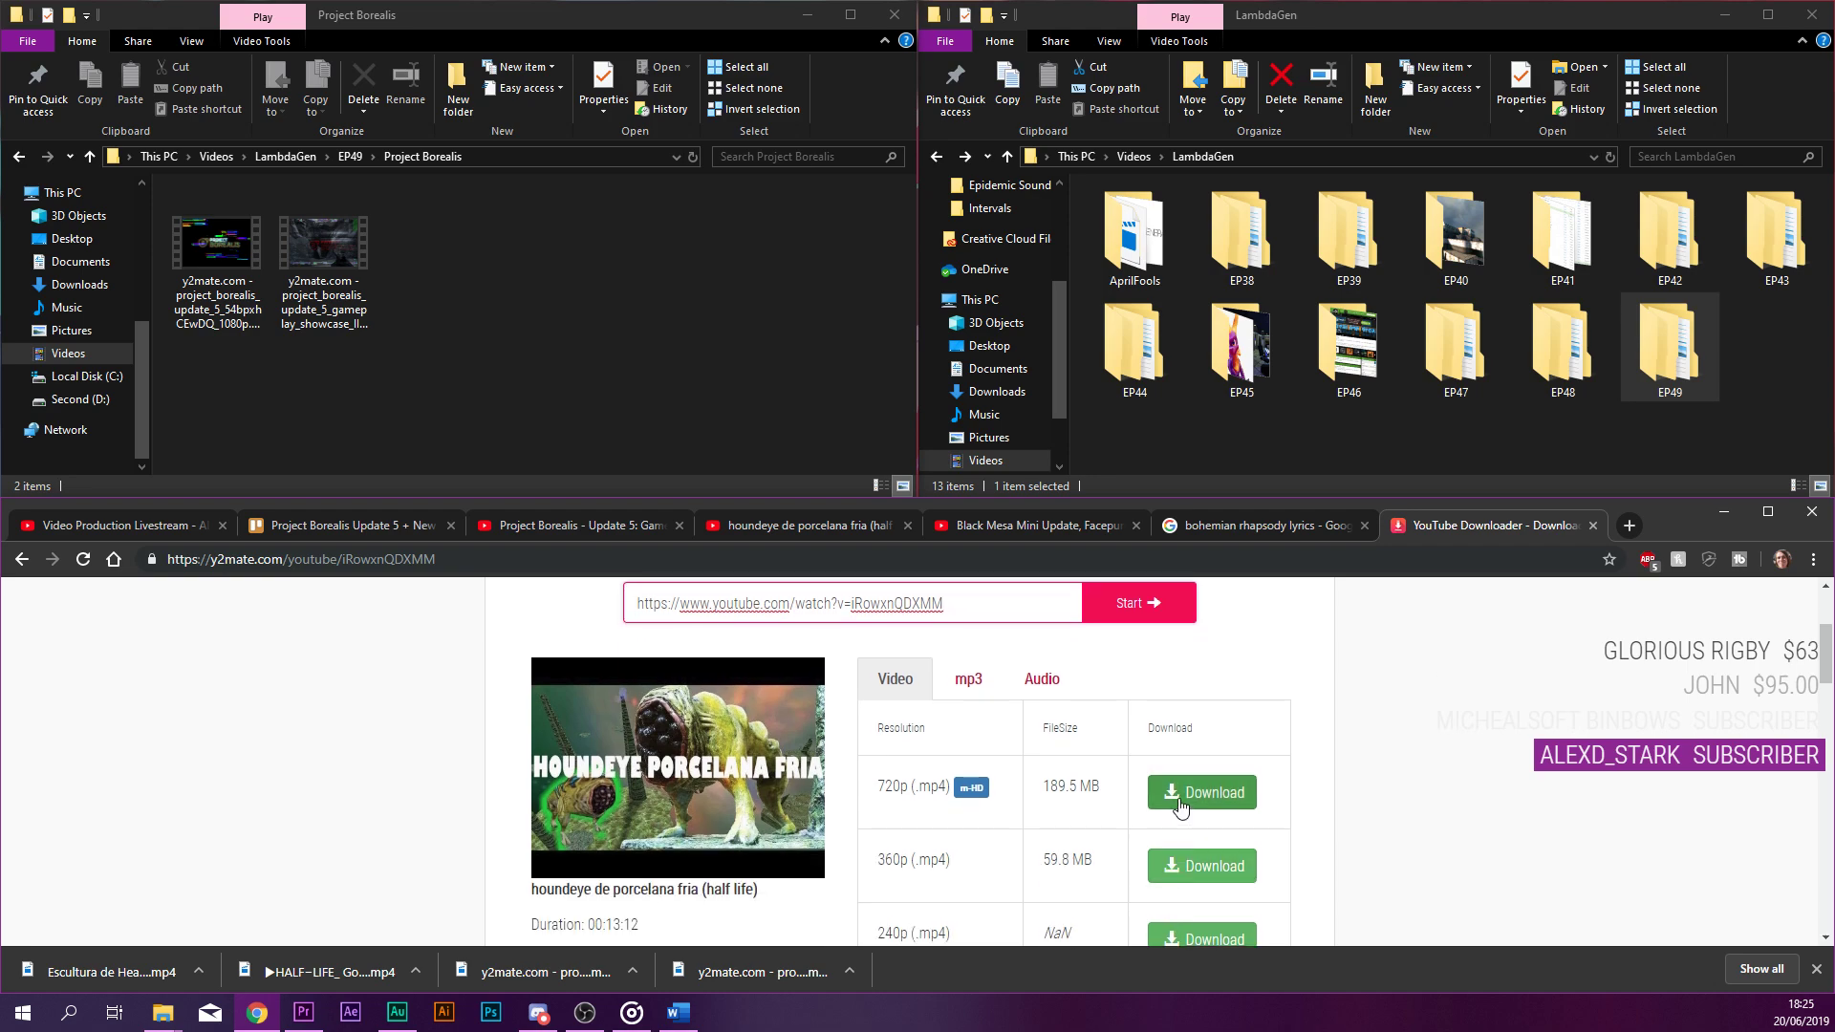
{"action": "left_click", "coordinate": [1202, 790]}
{"action": "left_click", "coordinate": [1605, 525]}
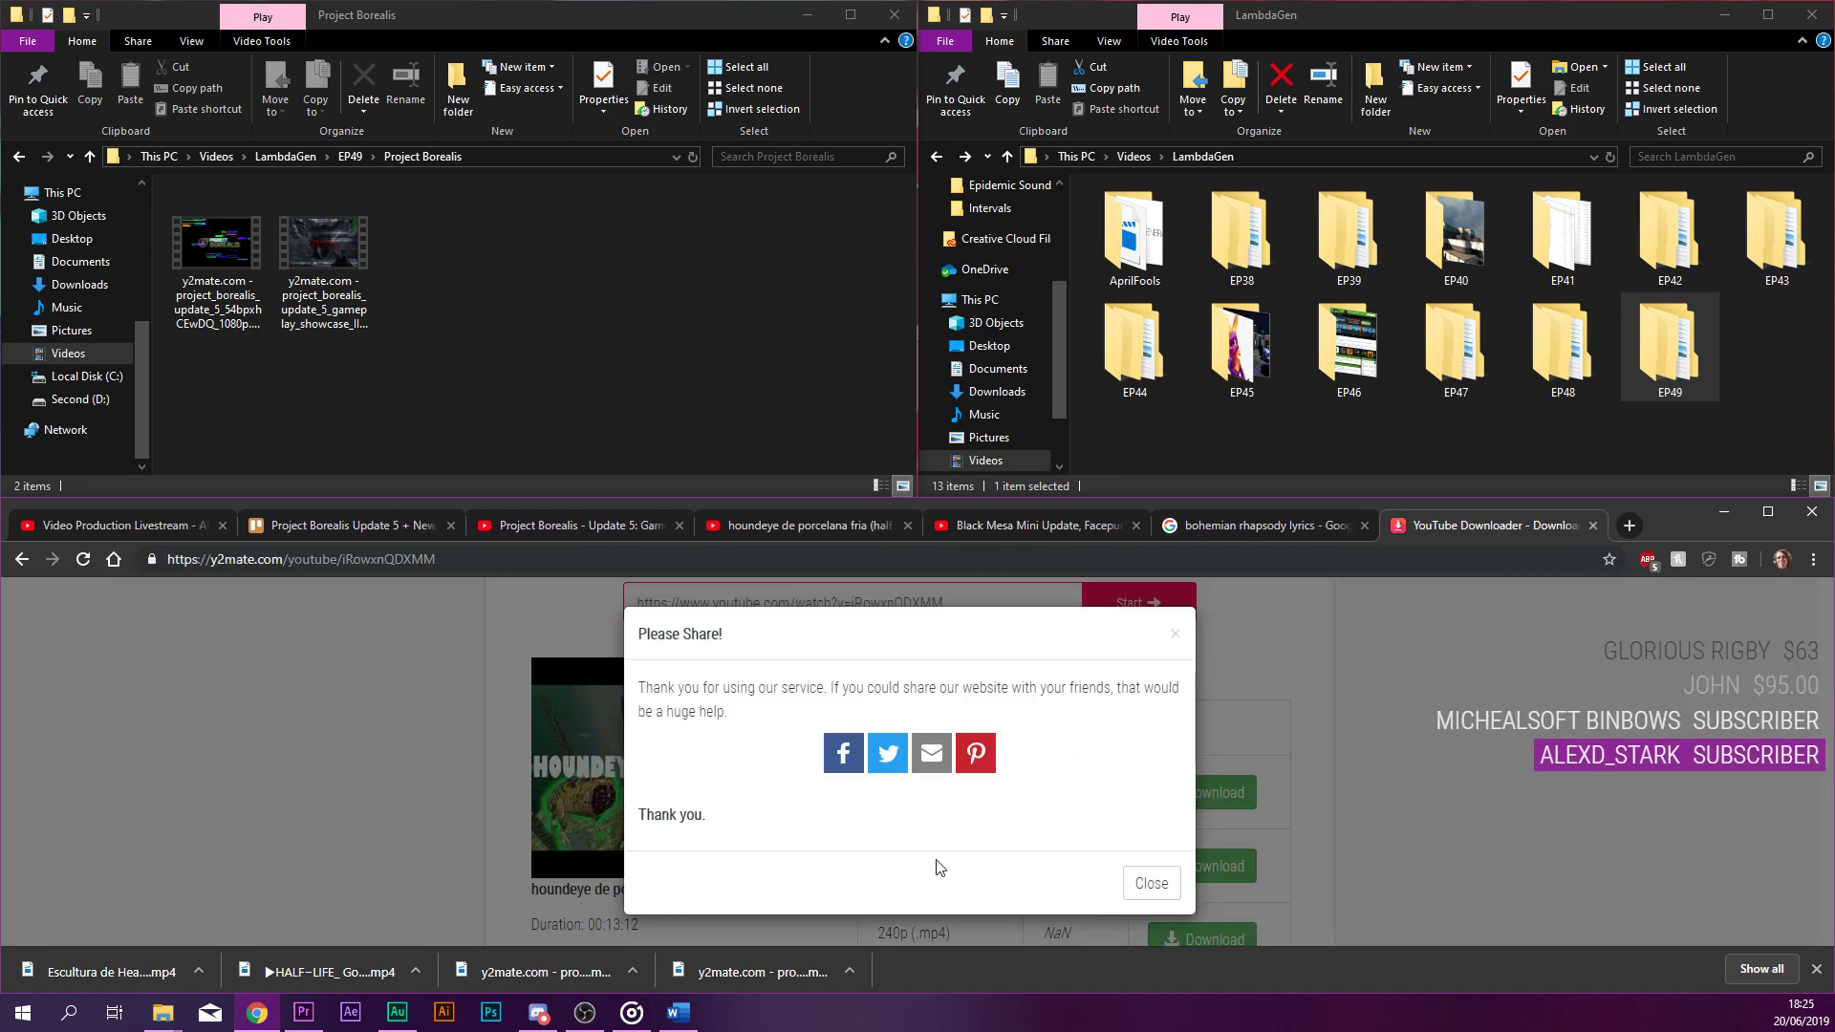
{"action": "left_click", "coordinate": [1150, 877]}
Try to download the 360p MP4 of the houndeye video and close the share prompt.
{"action": "scroll", "coordinate": [1089, 841], "scroll_direction": "down", "scroll_amount": 1}
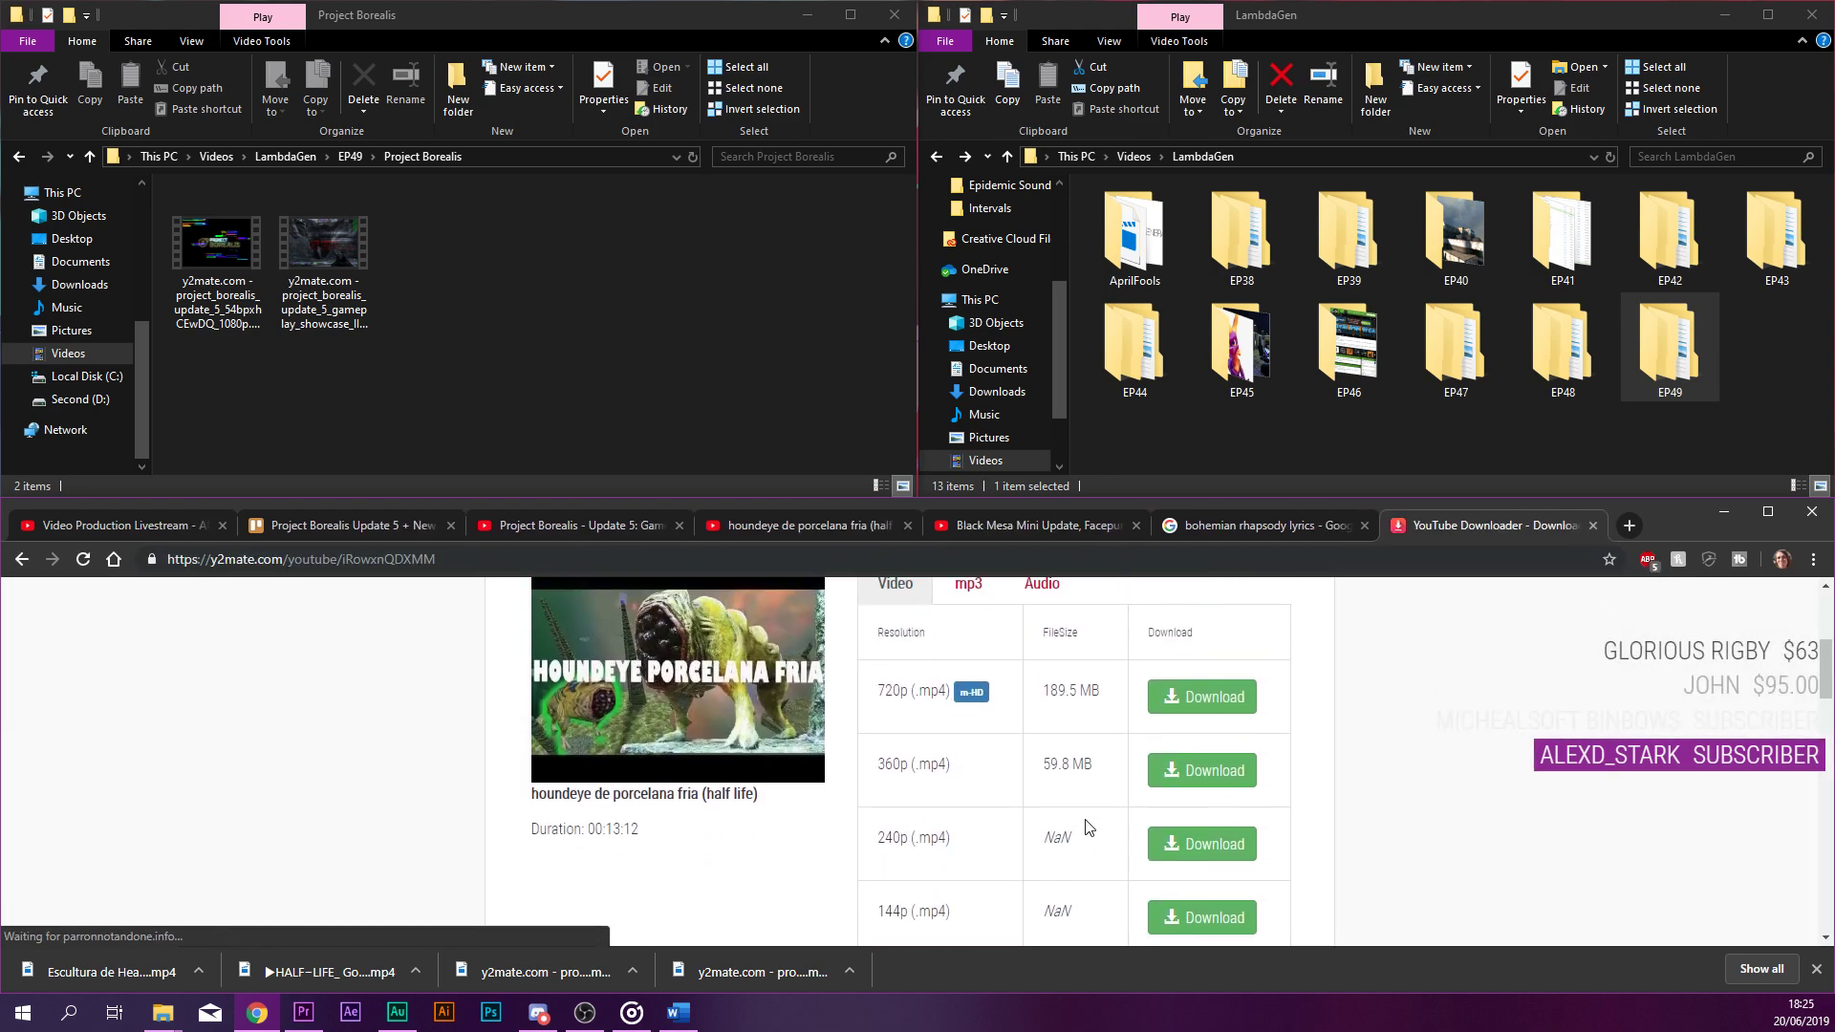
{"action": "left_click", "coordinate": [1199, 770]}
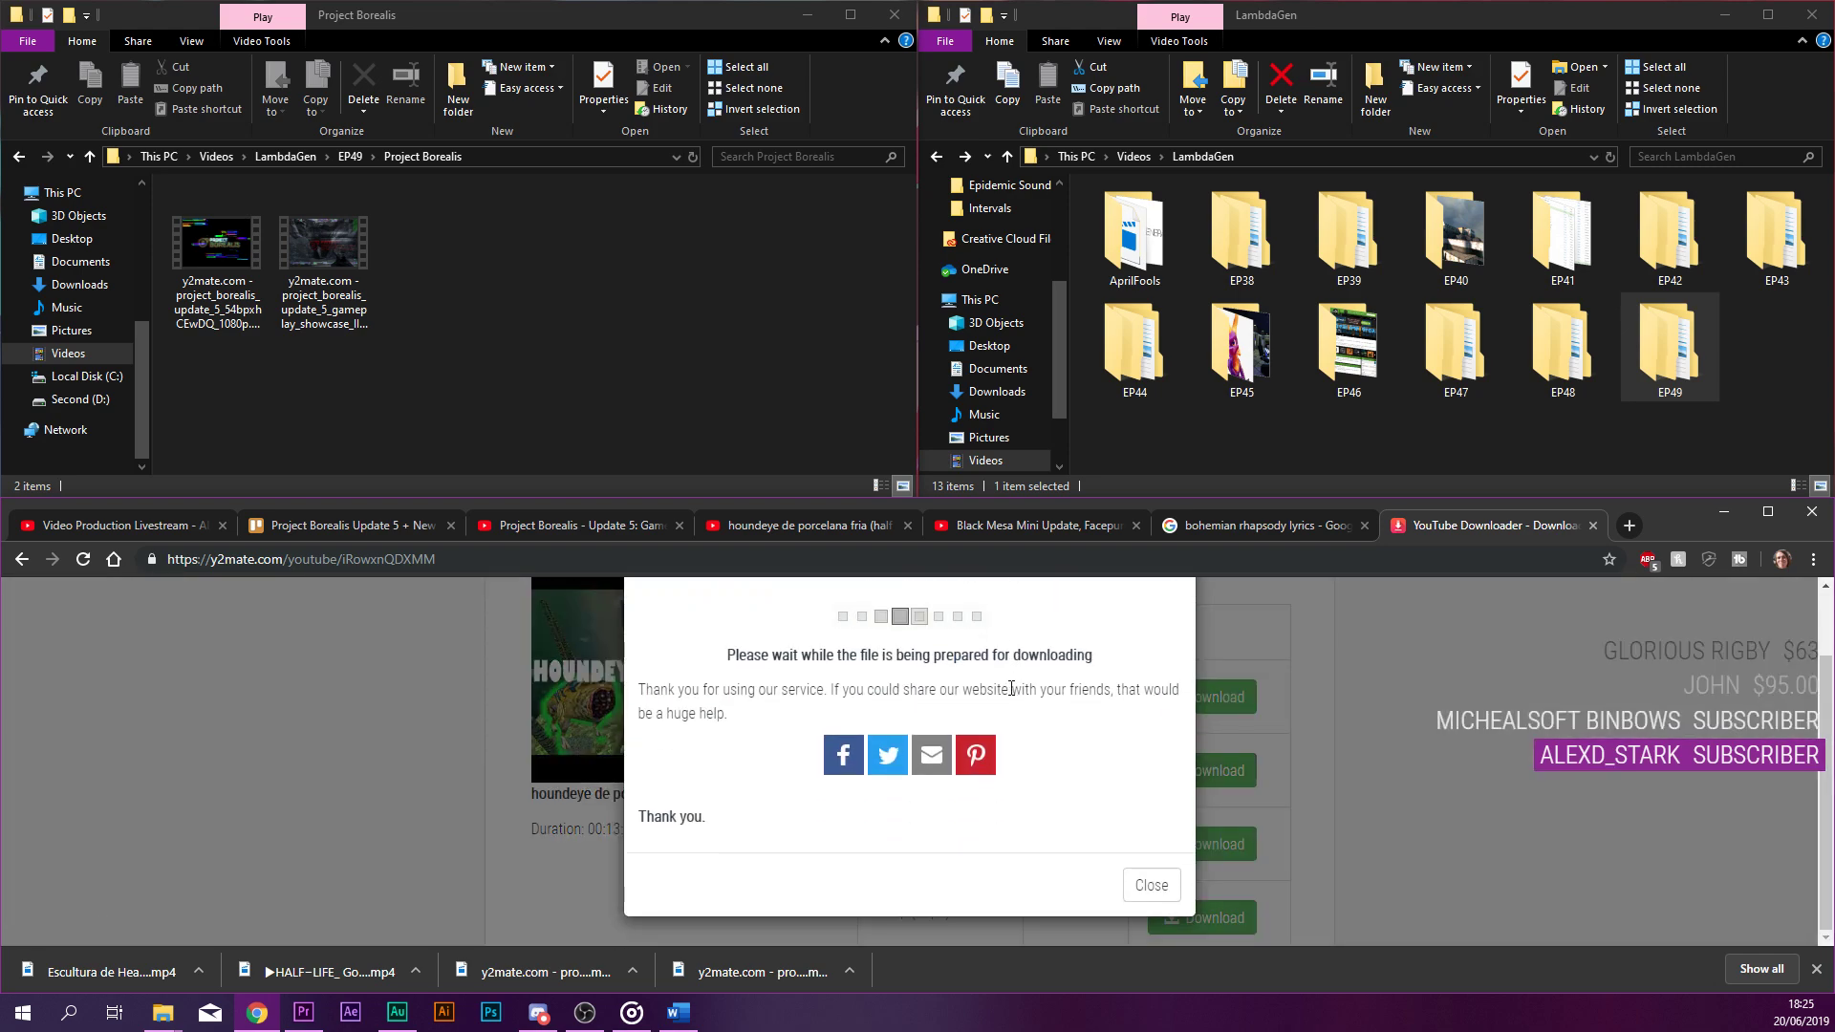
{"action": "left_click", "coordinate": [1151, 883]}
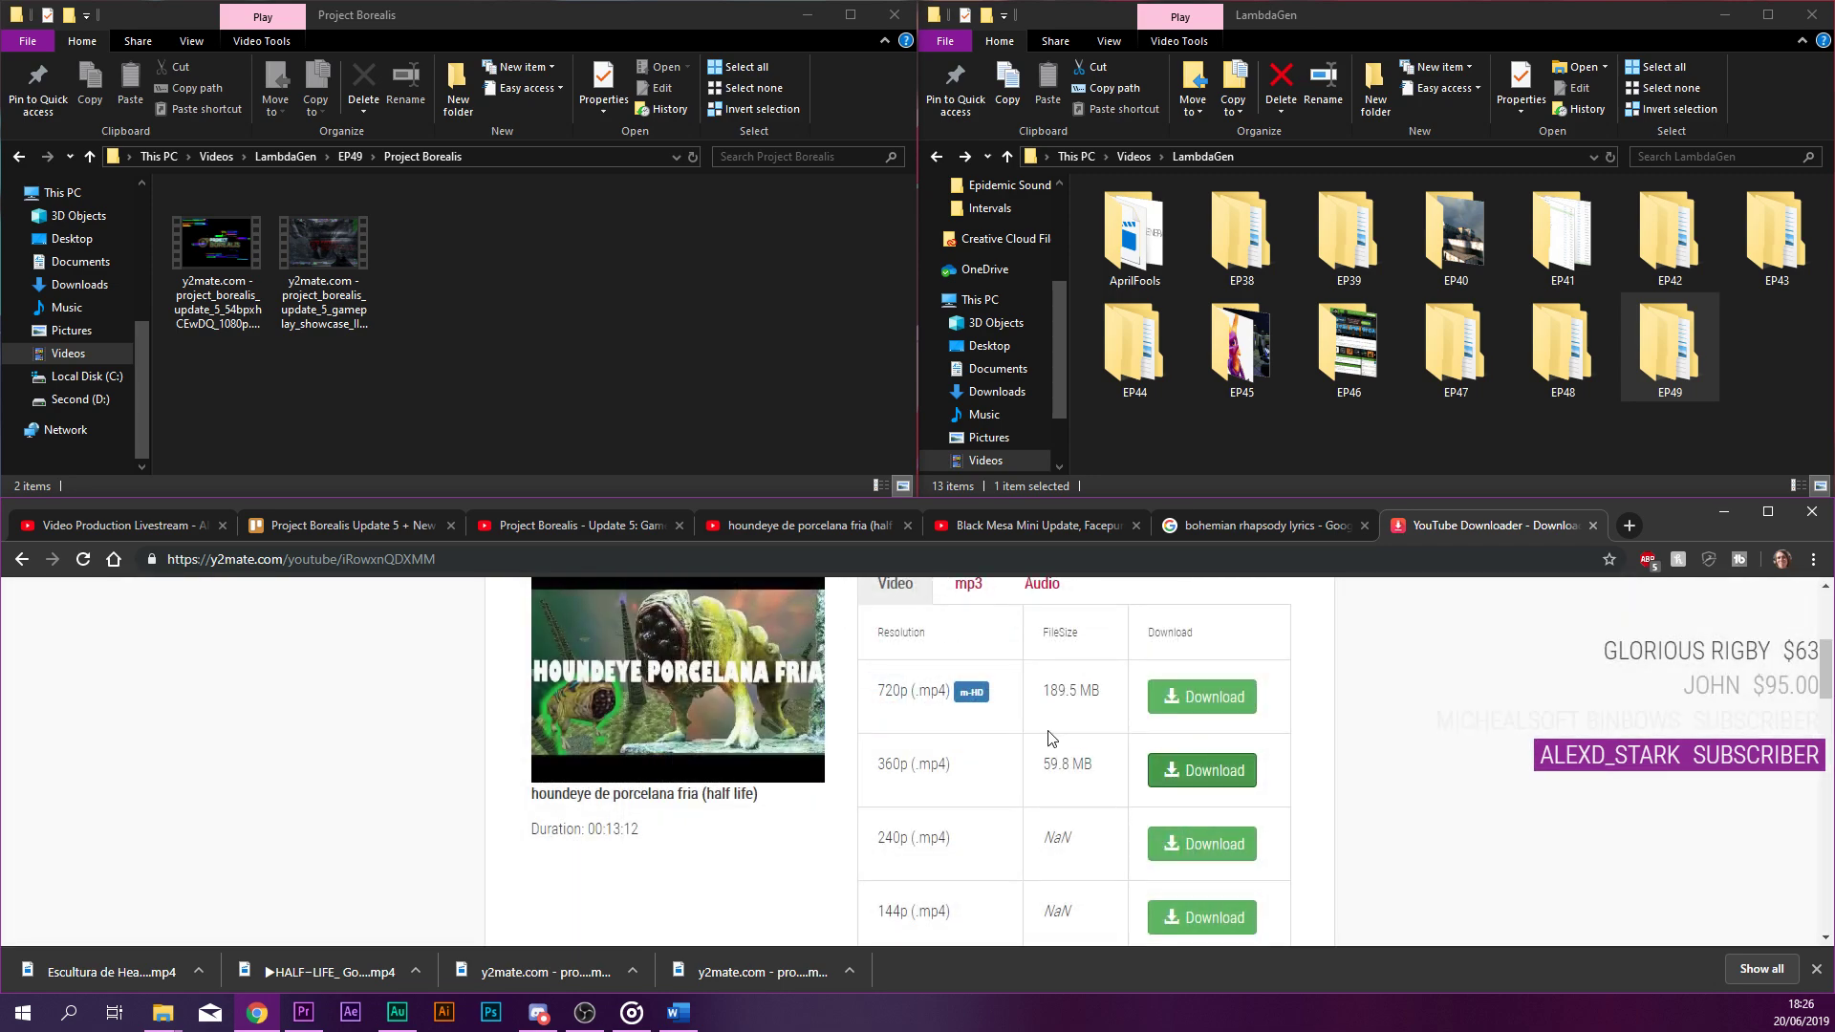
{"action": "scroll", "coordinate": [1051, 738], "scroll_direction": "up", "scroll_amount": 3}
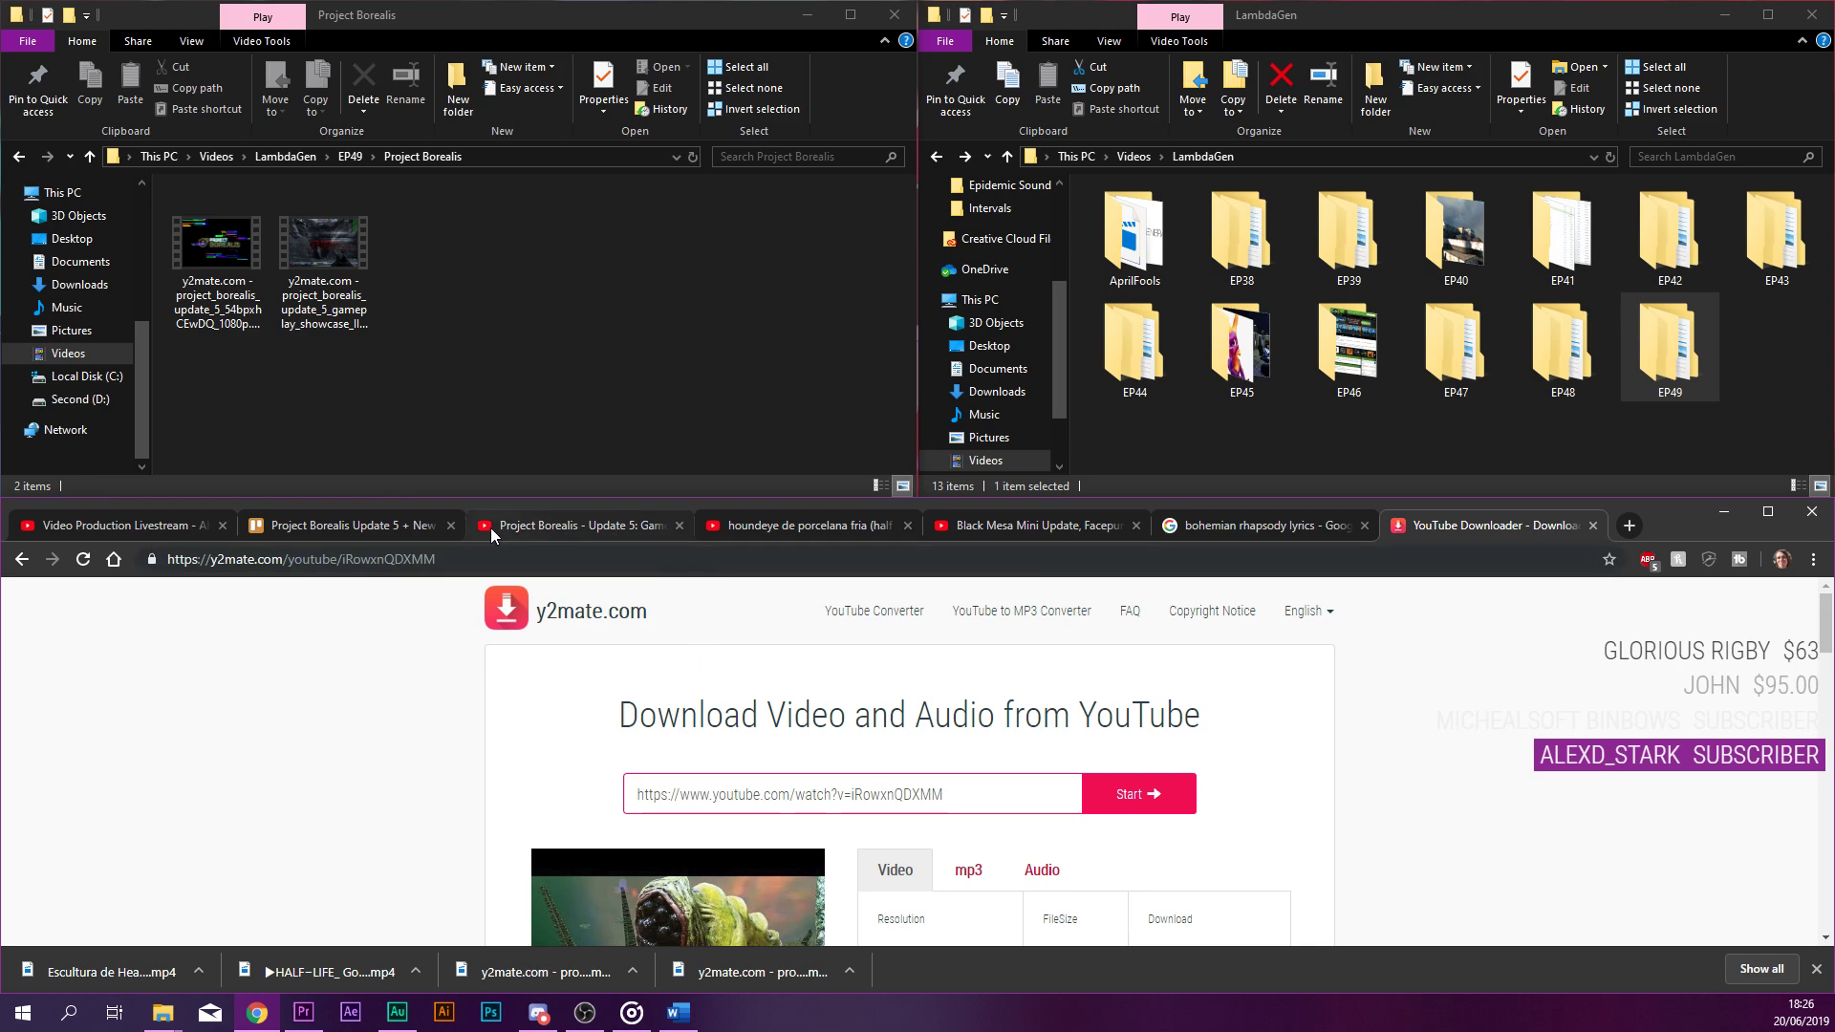
Return to the Trello content board and close the Project Borealis Update 5 card.
{"action": "left_click", "coordinate": [399, 524]}
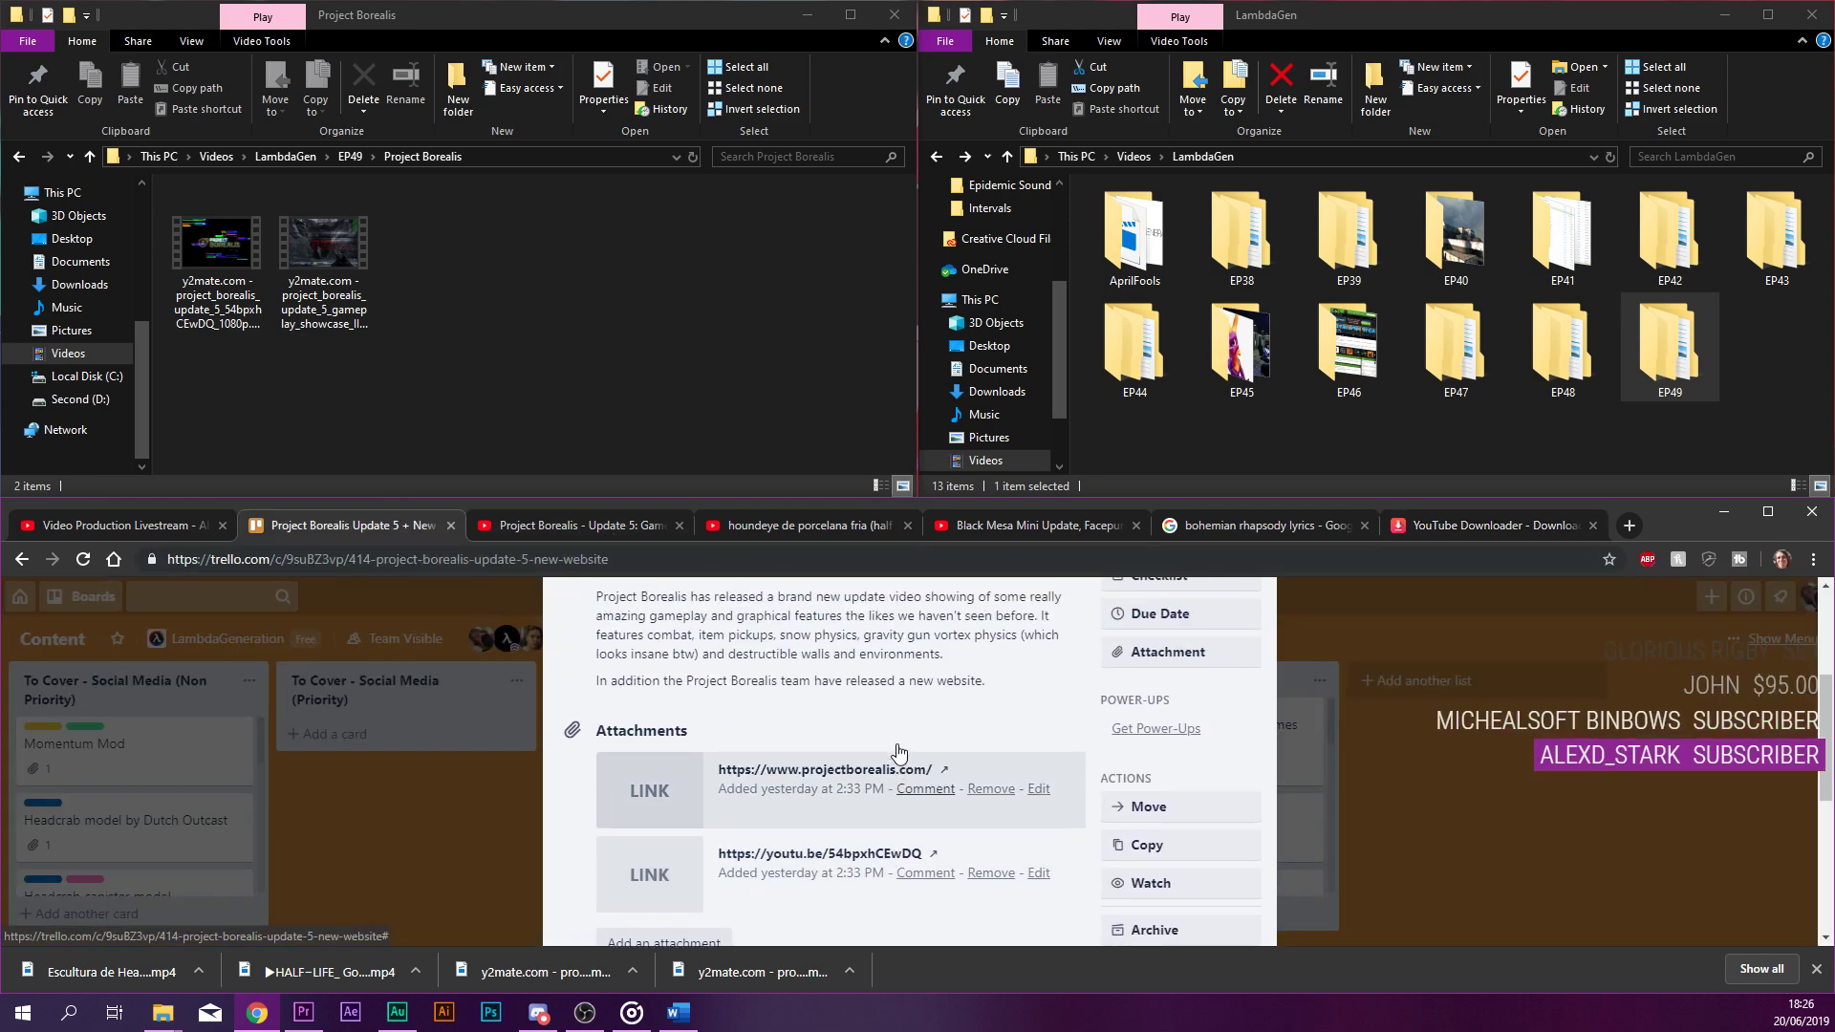
{"action": "scroll", "coordinate": [896, 744], "scroll_direction": "down", "scroll_amount": 5}
{"action": "left_click", "coordinate": [1379, 812]}
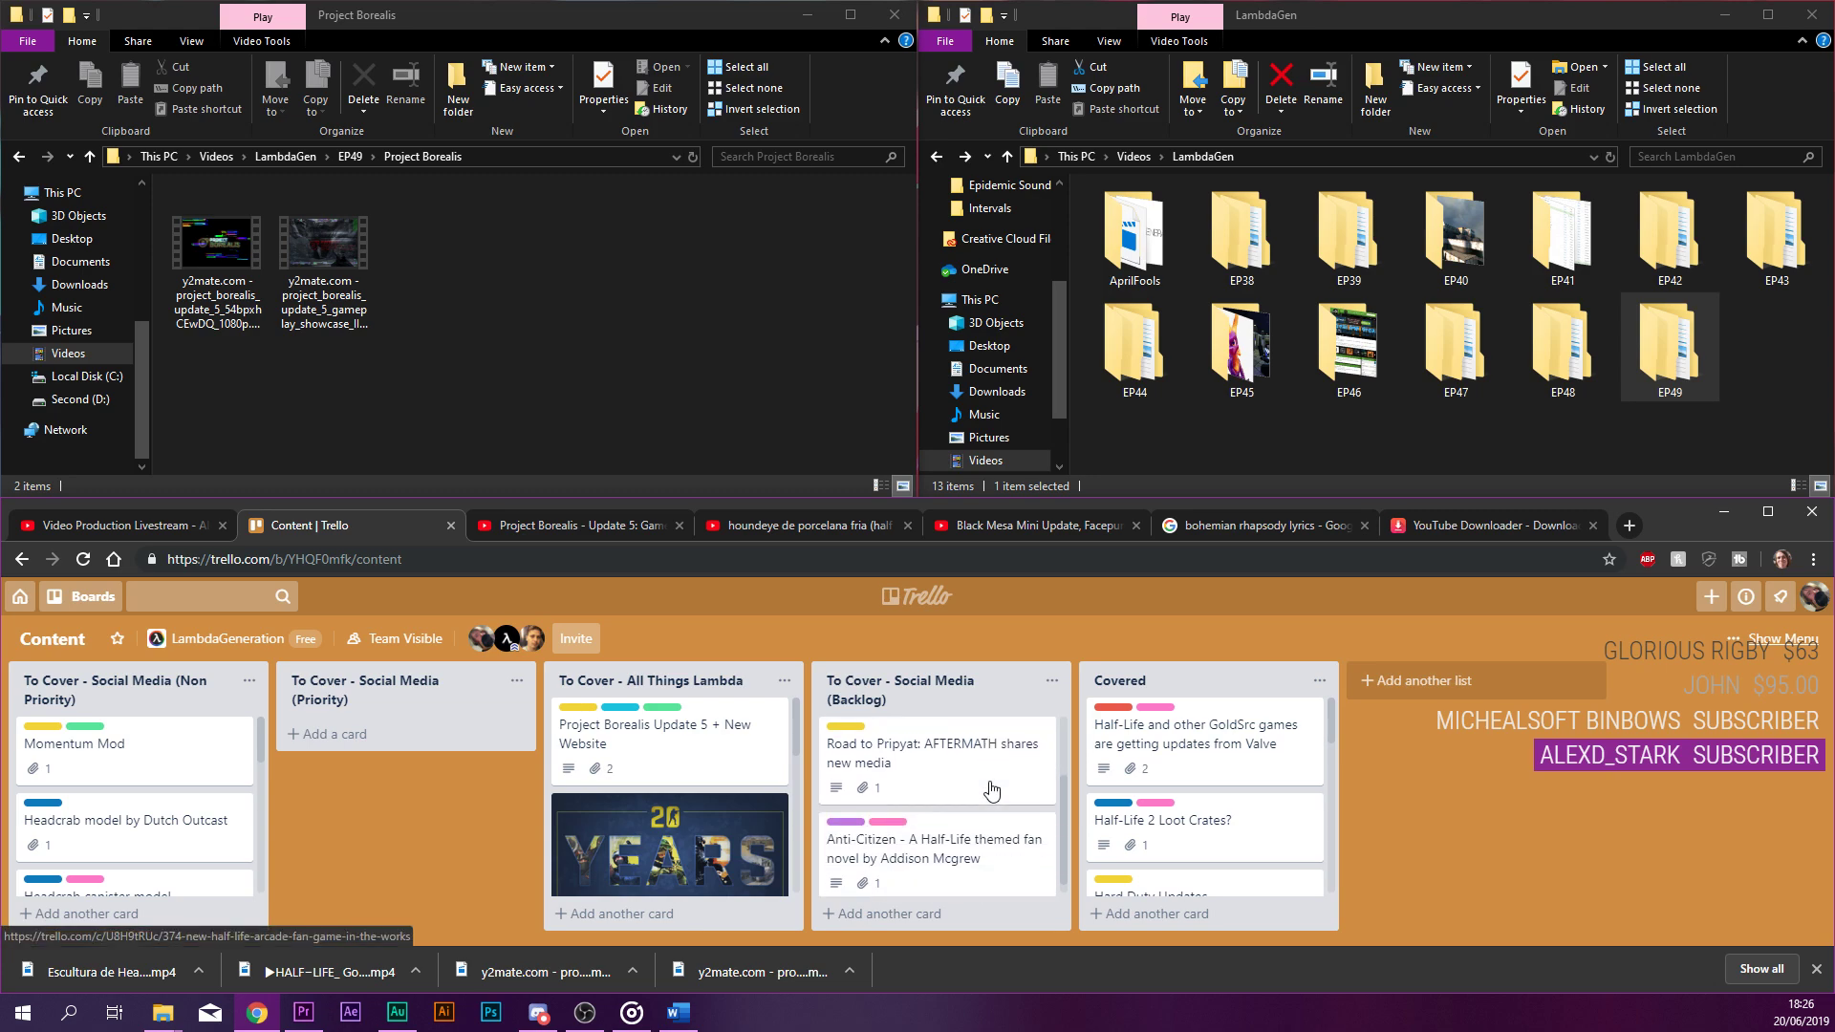
Open the Half-Life models card in the "To Cover - All Things Lambda" list and follow its attached Instagram profile link.
{"action": "scroll", "coordinate": [992, 791], "scroll_direction": "down", "scroll_amount": 2}
{"action": "scroll", "coordinate": [672, 788], "scroll_direction": "down", "scroll_amount": 3}
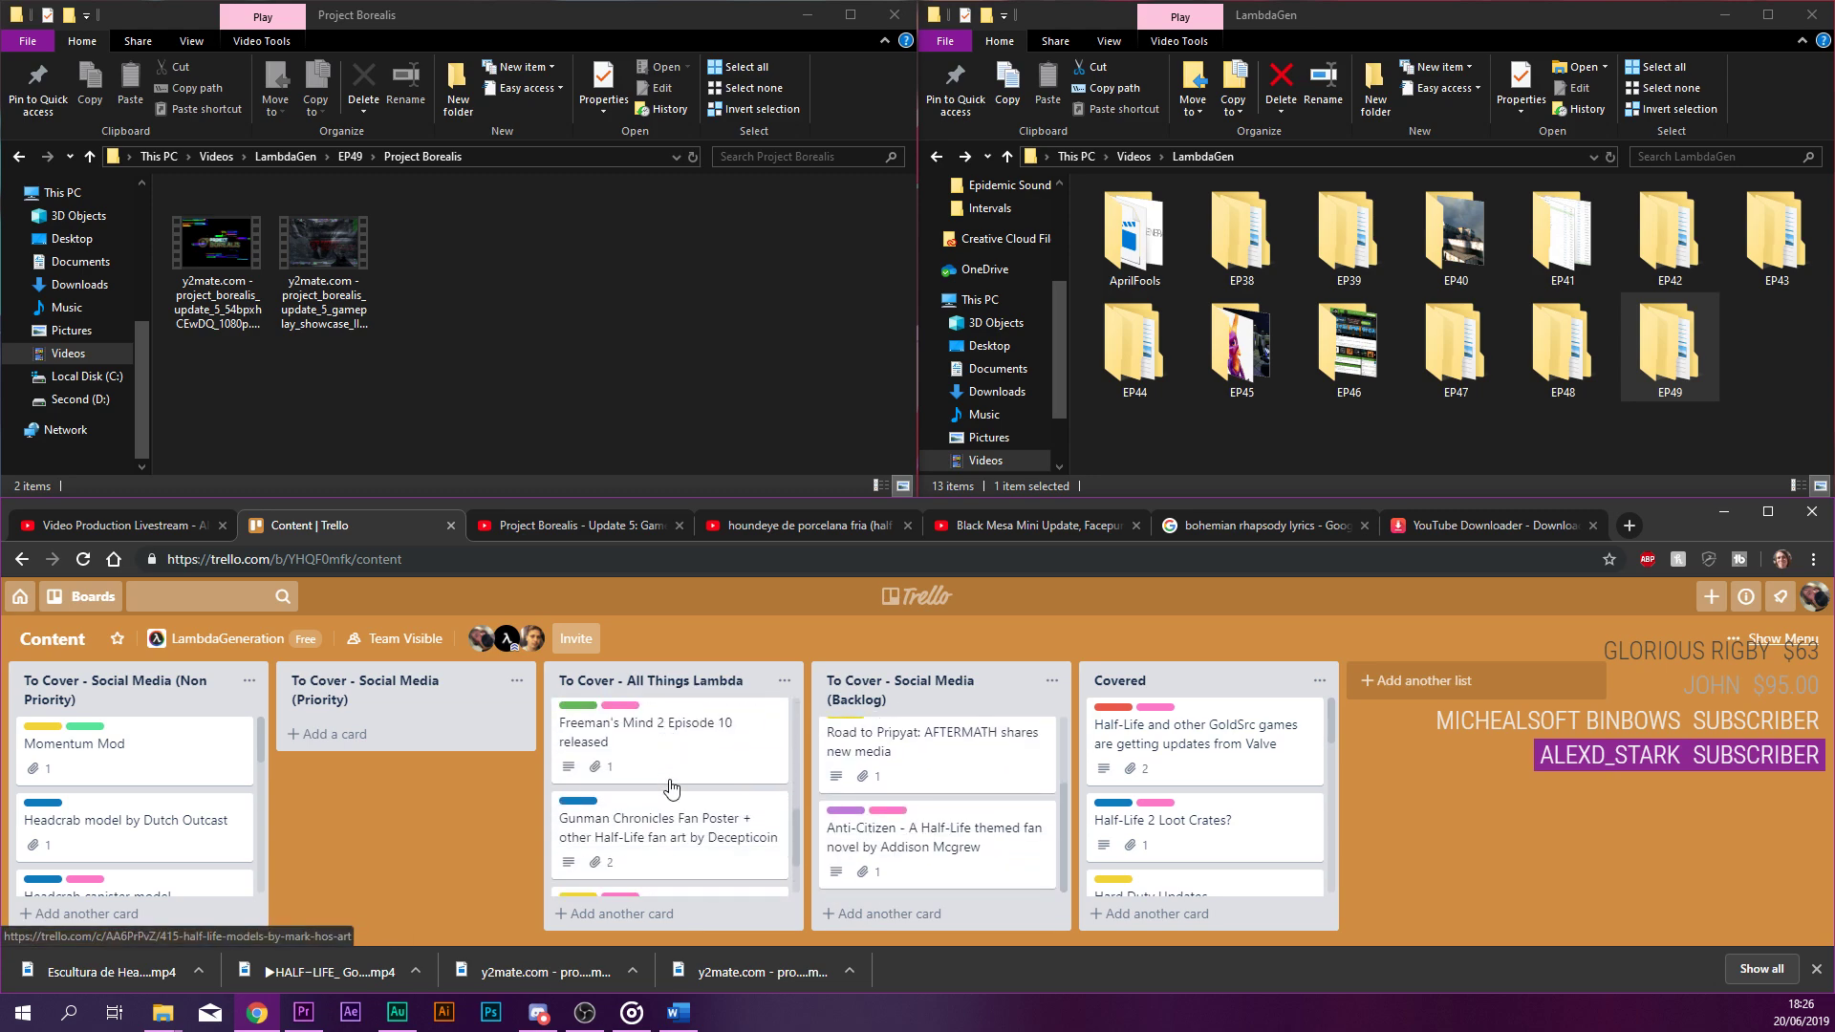
{"action": "scroll", "coordinate": [672, 789], "scroll_direction": "down", "scroll_amount": 2}
{"action": "left_click", "coordinate": [690, 811]}
{"action": "scroll", "coordinate": [692, 813], "scroll_direction": "down", "scroll_amount": 3}
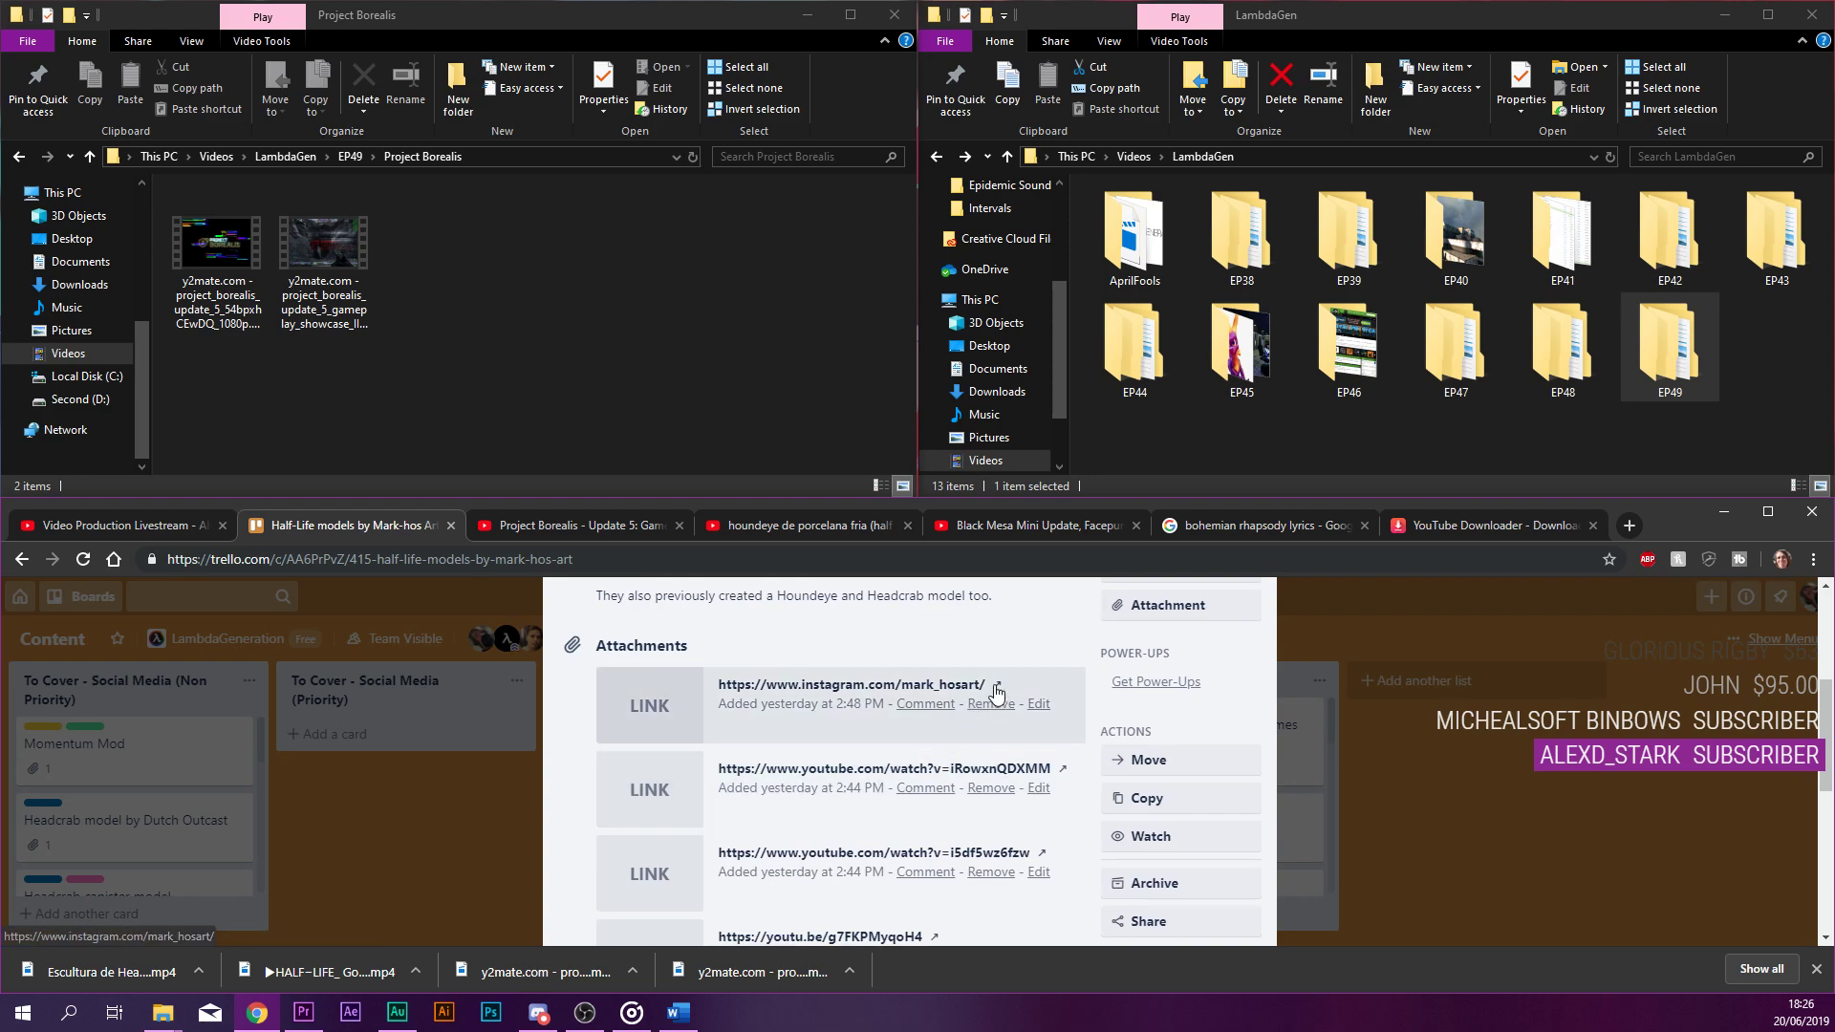
{"action": "scroll", "coordinate": [995, 692], "scroll_direction": "down", "scroll_amount": 1}
{"action": "scroll", "coordinate": [995, 692], "scroll_direction": "up", "scroll_amount": 3}
{"action": "left_click", "coordinate": [980, 778]}
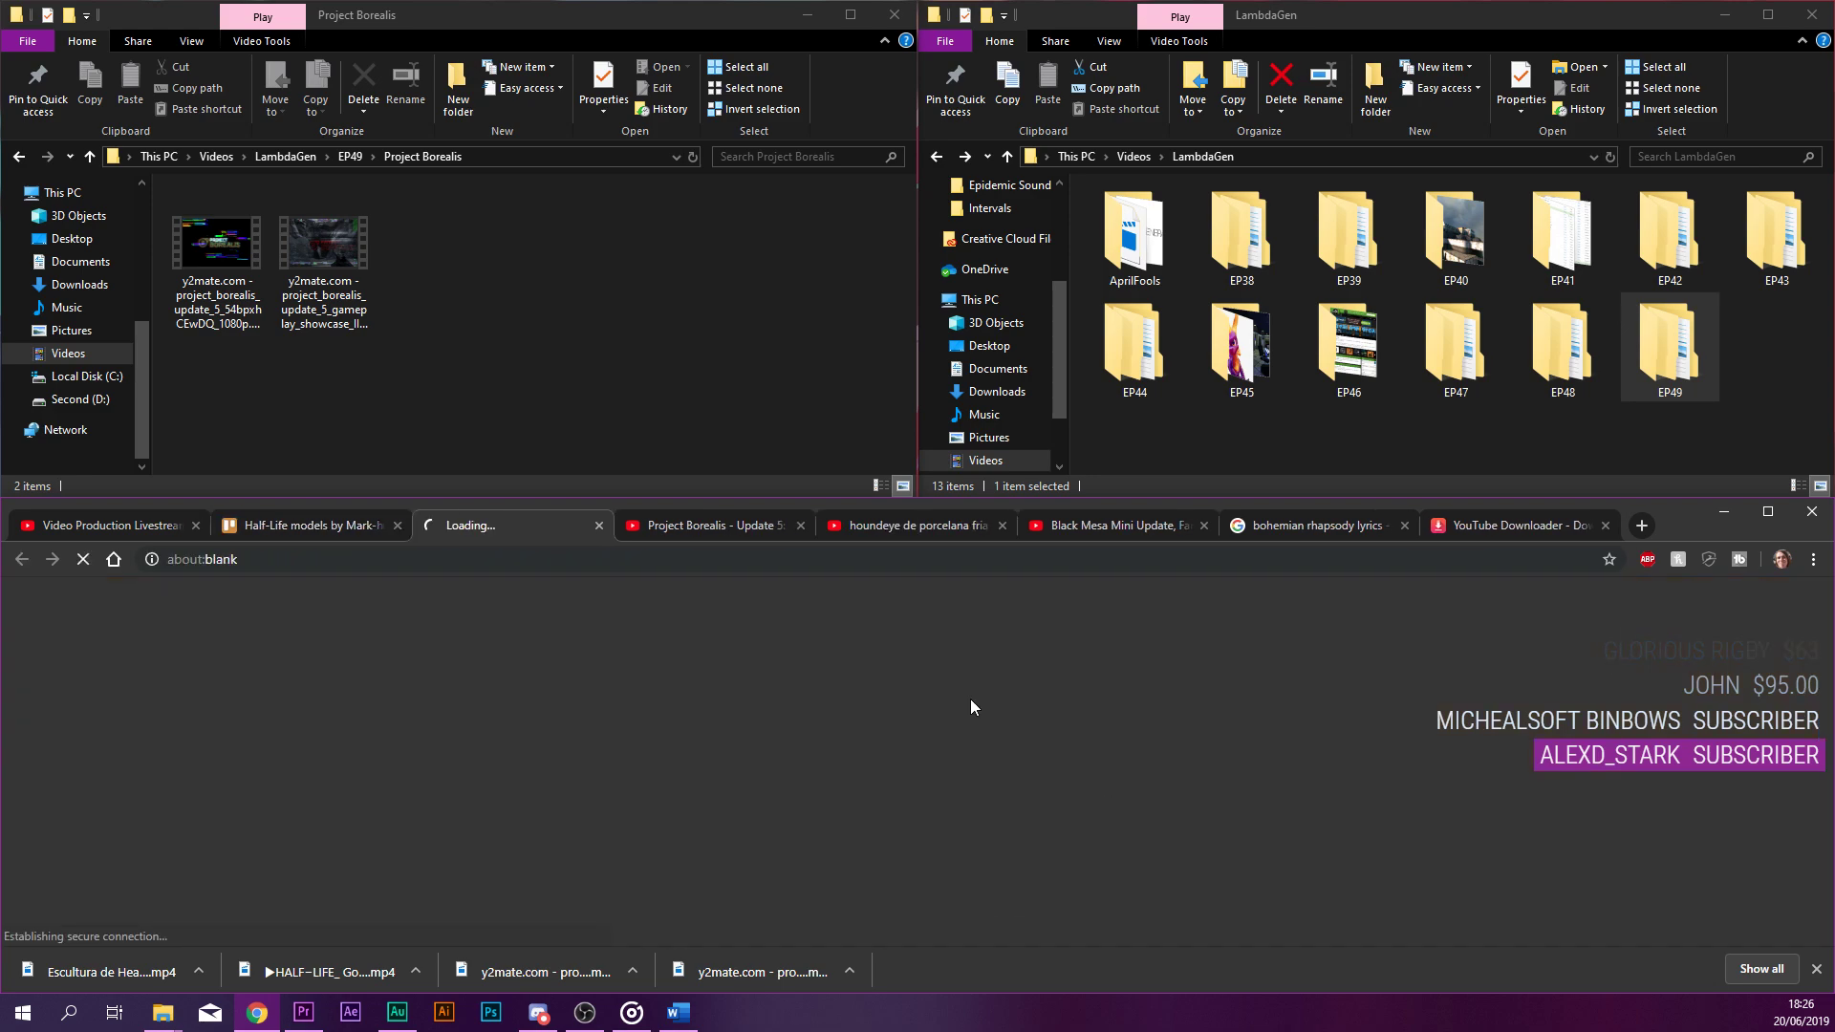
Look through the artist's Instagram posts for Half-Life sculpture photos and videos.
{"action": "scroll", "coordinate": [692, 771], "scroll_direction": "down", "scroll_amount": 3}
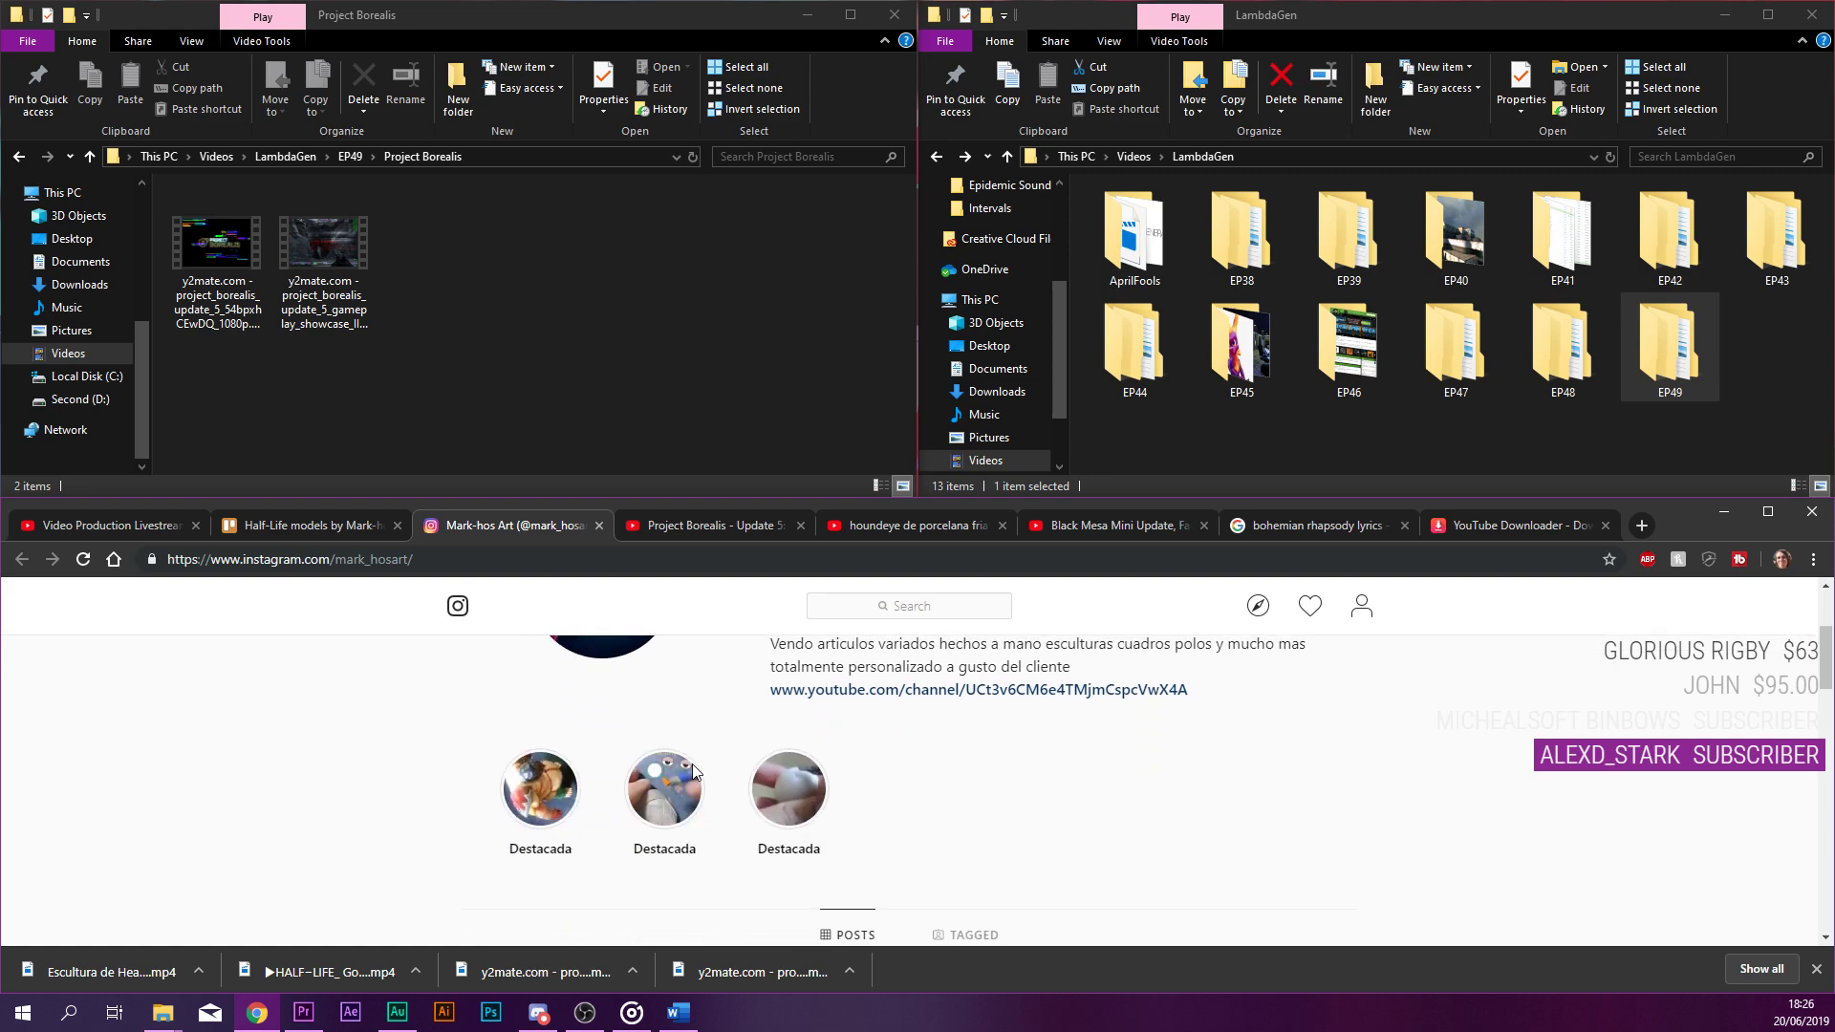
{"action": "scroll", "coordinate": [1042, 755], "scroll_direction": "down", "scroll_amount": 3}
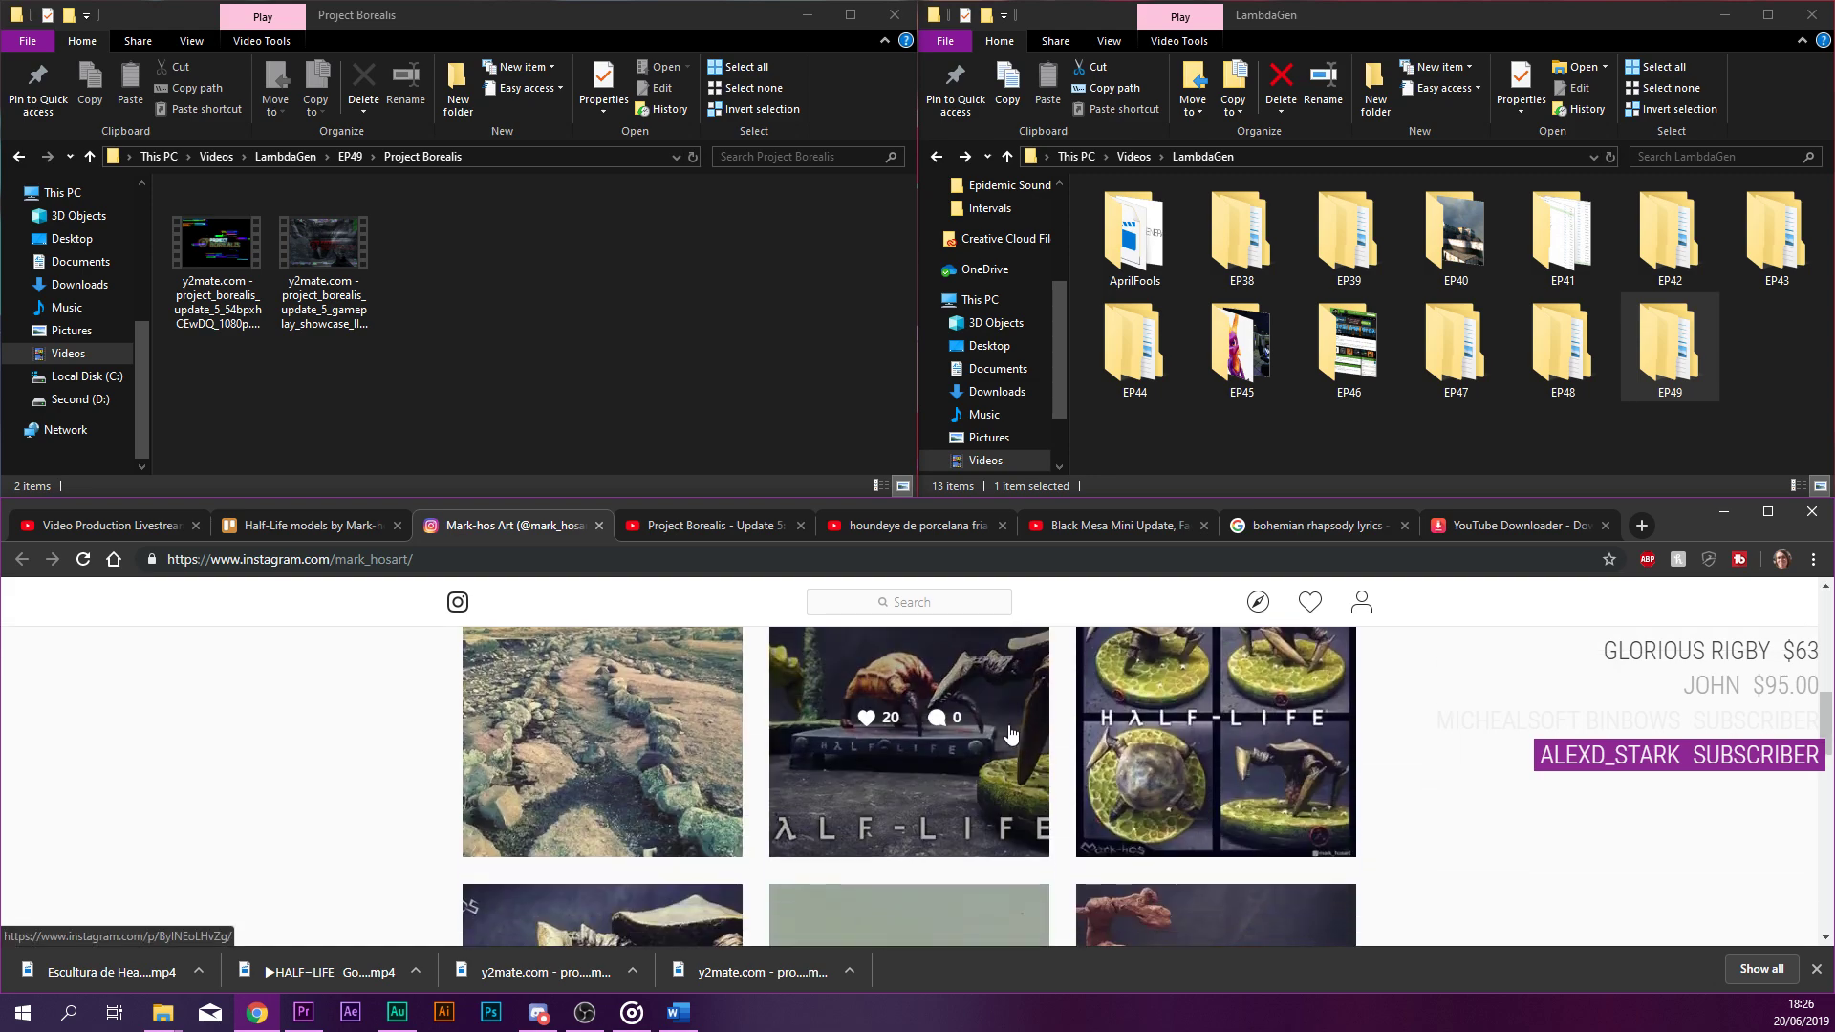
{"action": "scroll", "coordinate": [1012, 734], "scroll_direction": "down", "scroll_amount": 10}
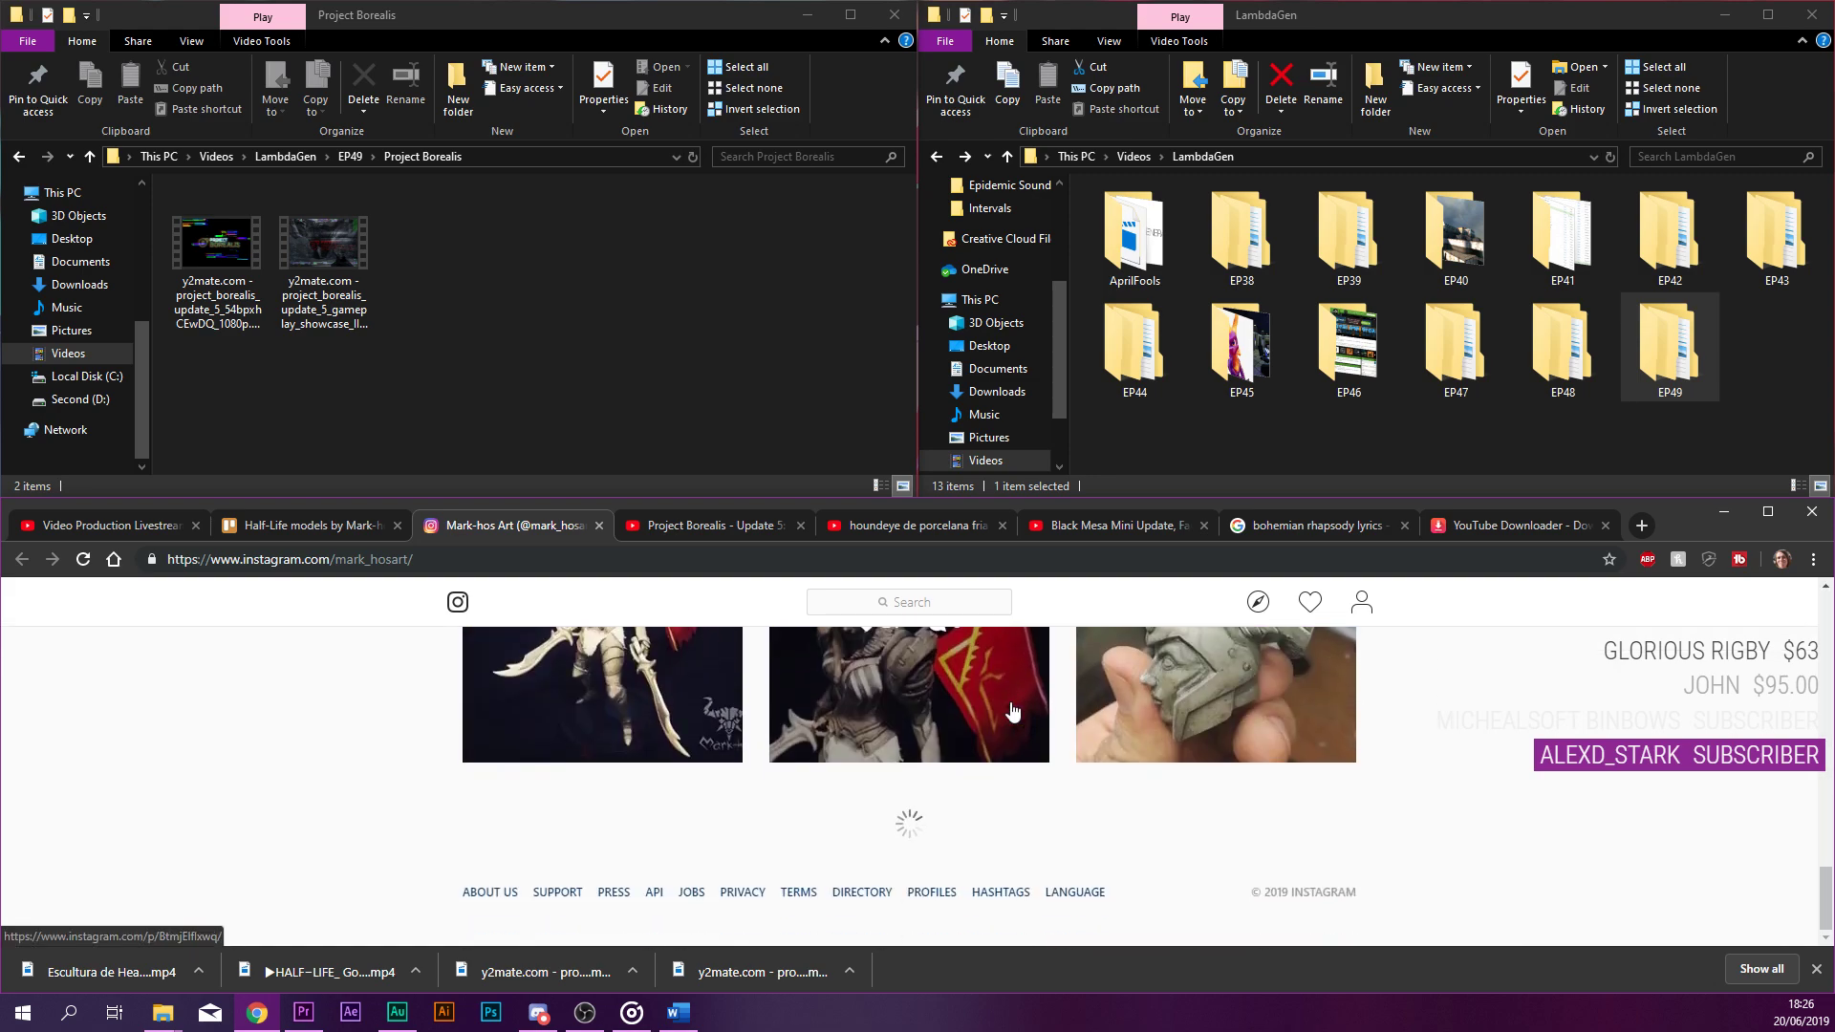
{"action": "scroll", "coordinate": [1013, 712], "scroll_direction": "down", "scroll_amount": 10}
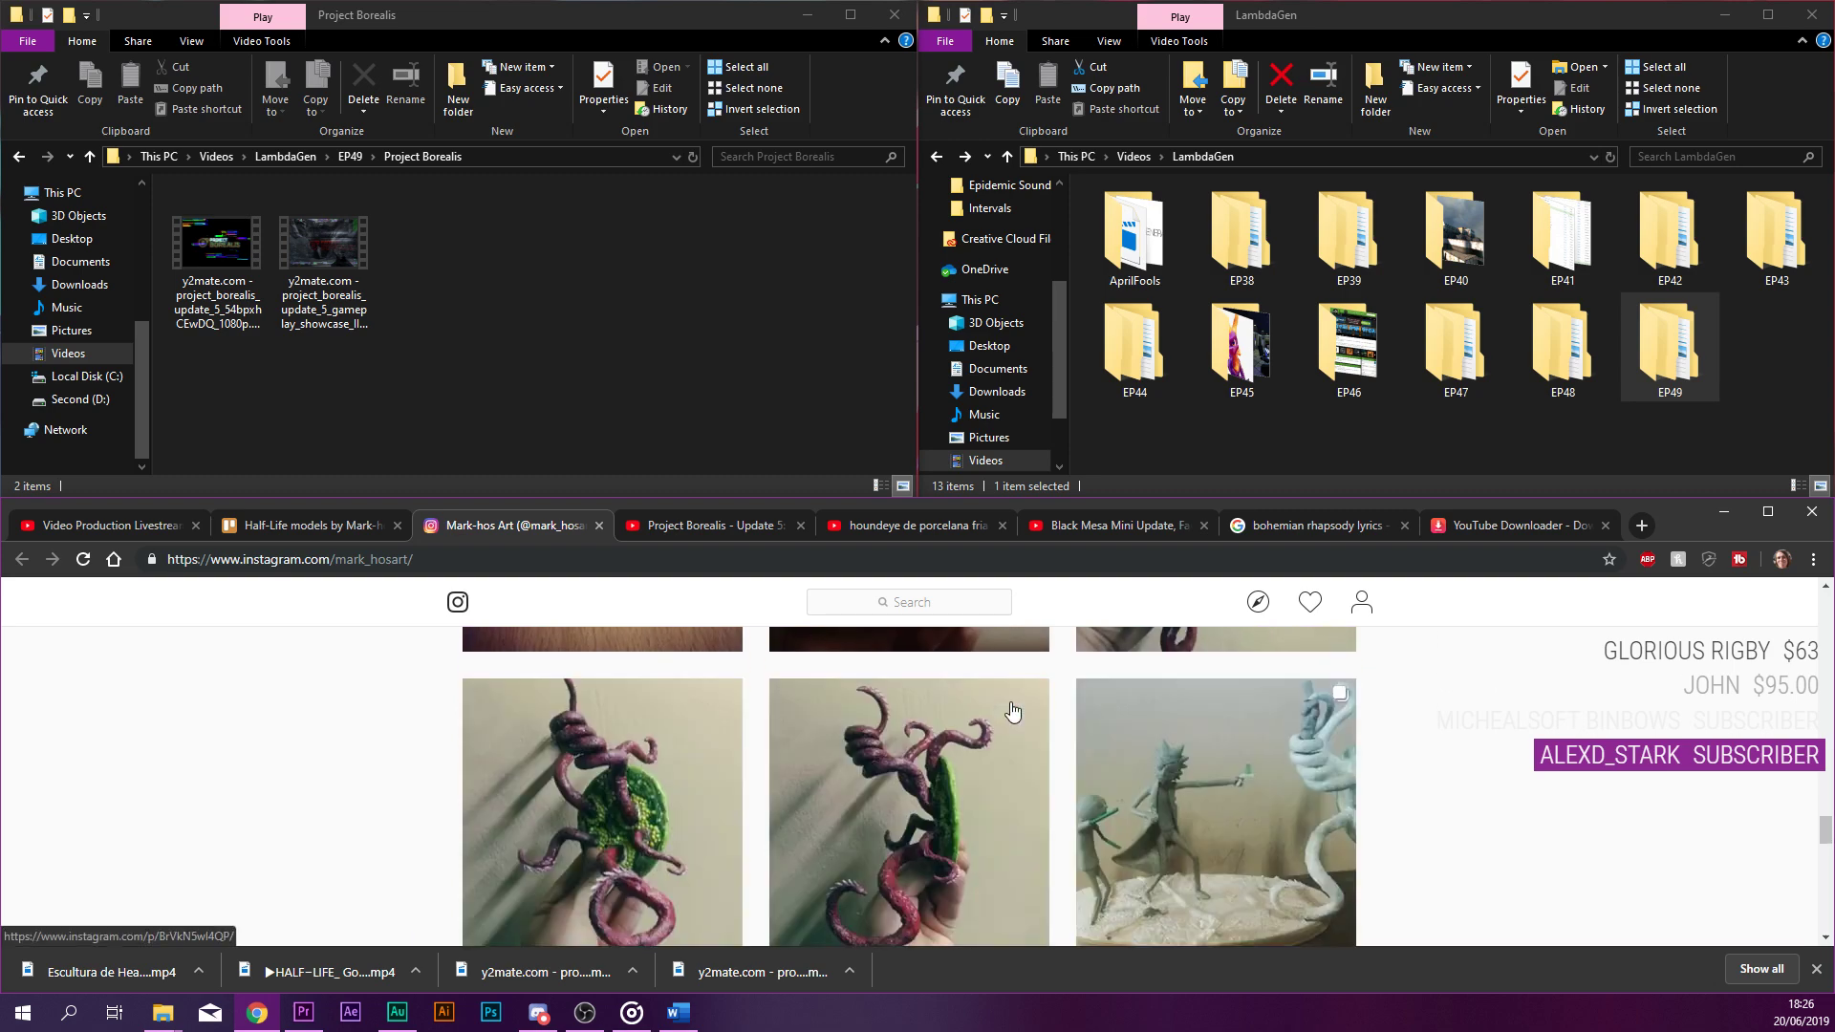
{"action": "scroll", "coordinate": [1011, 712], "scroll_direction": "down", "scroll_amount": 10}
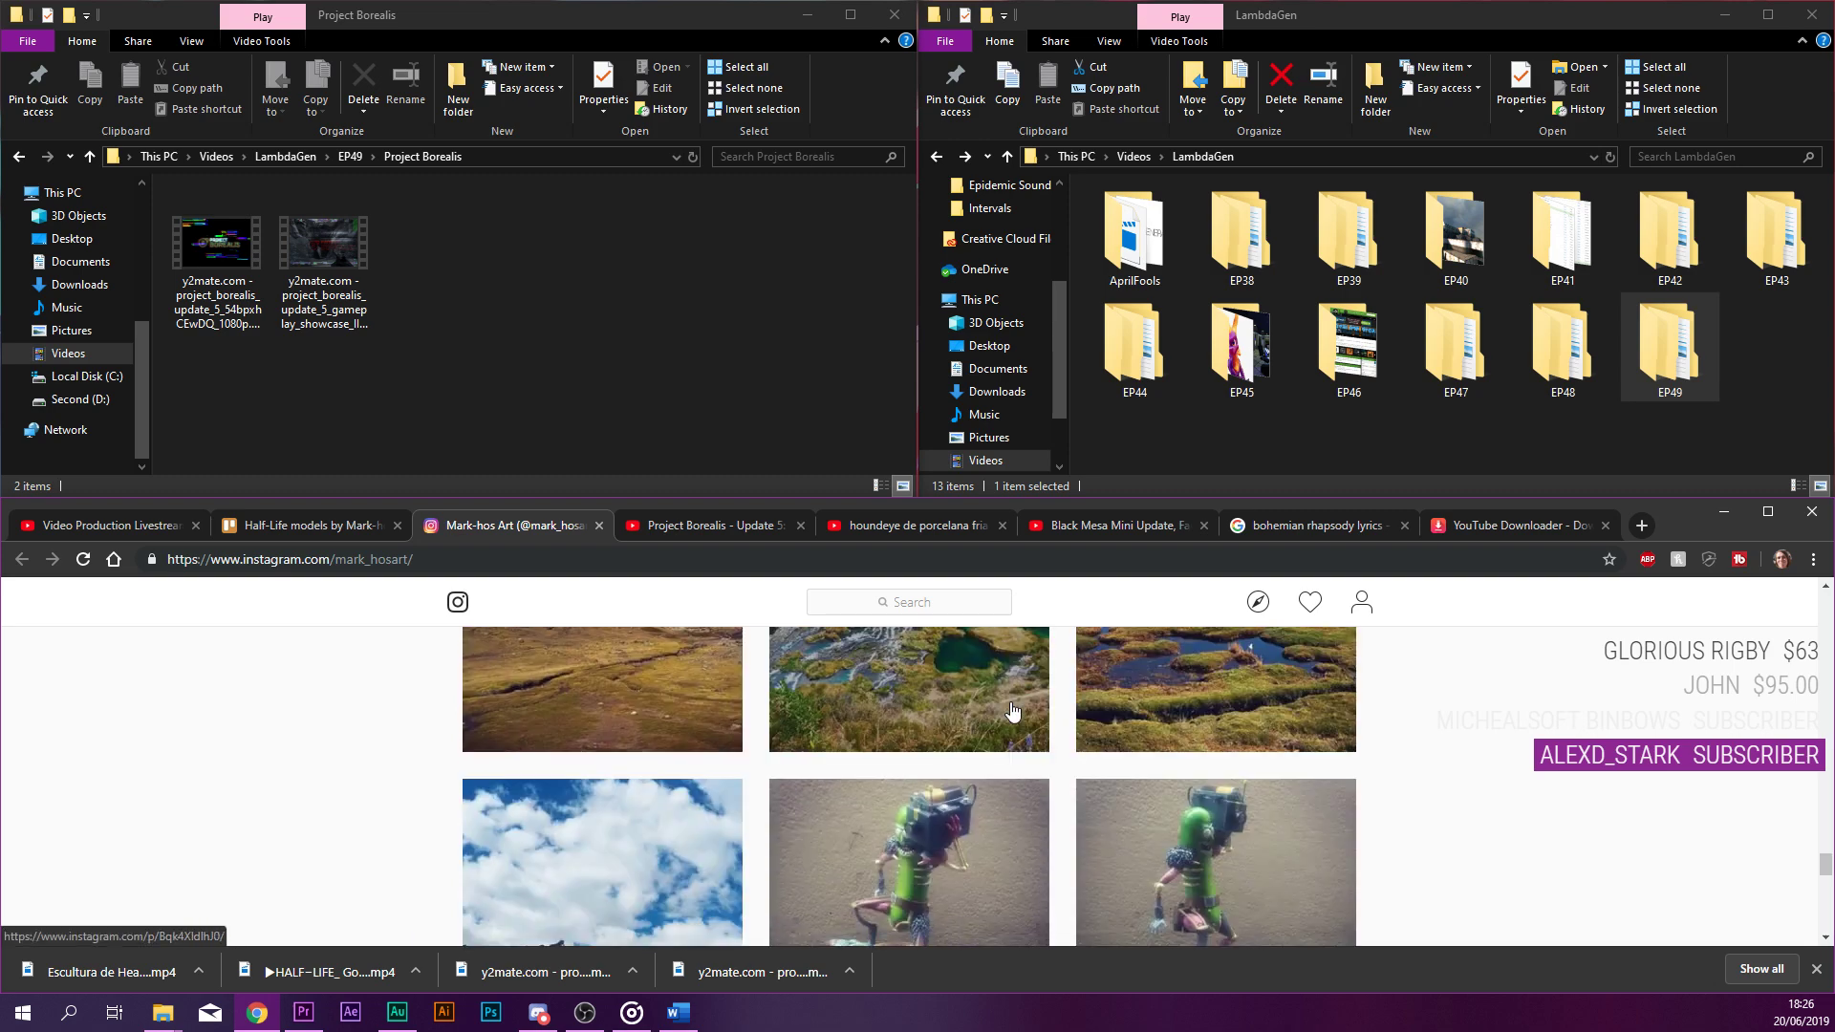
{"action": "scroll", "coordinate": [1008, 712], "scroll_direction": "down", "scroll_amount": 10}
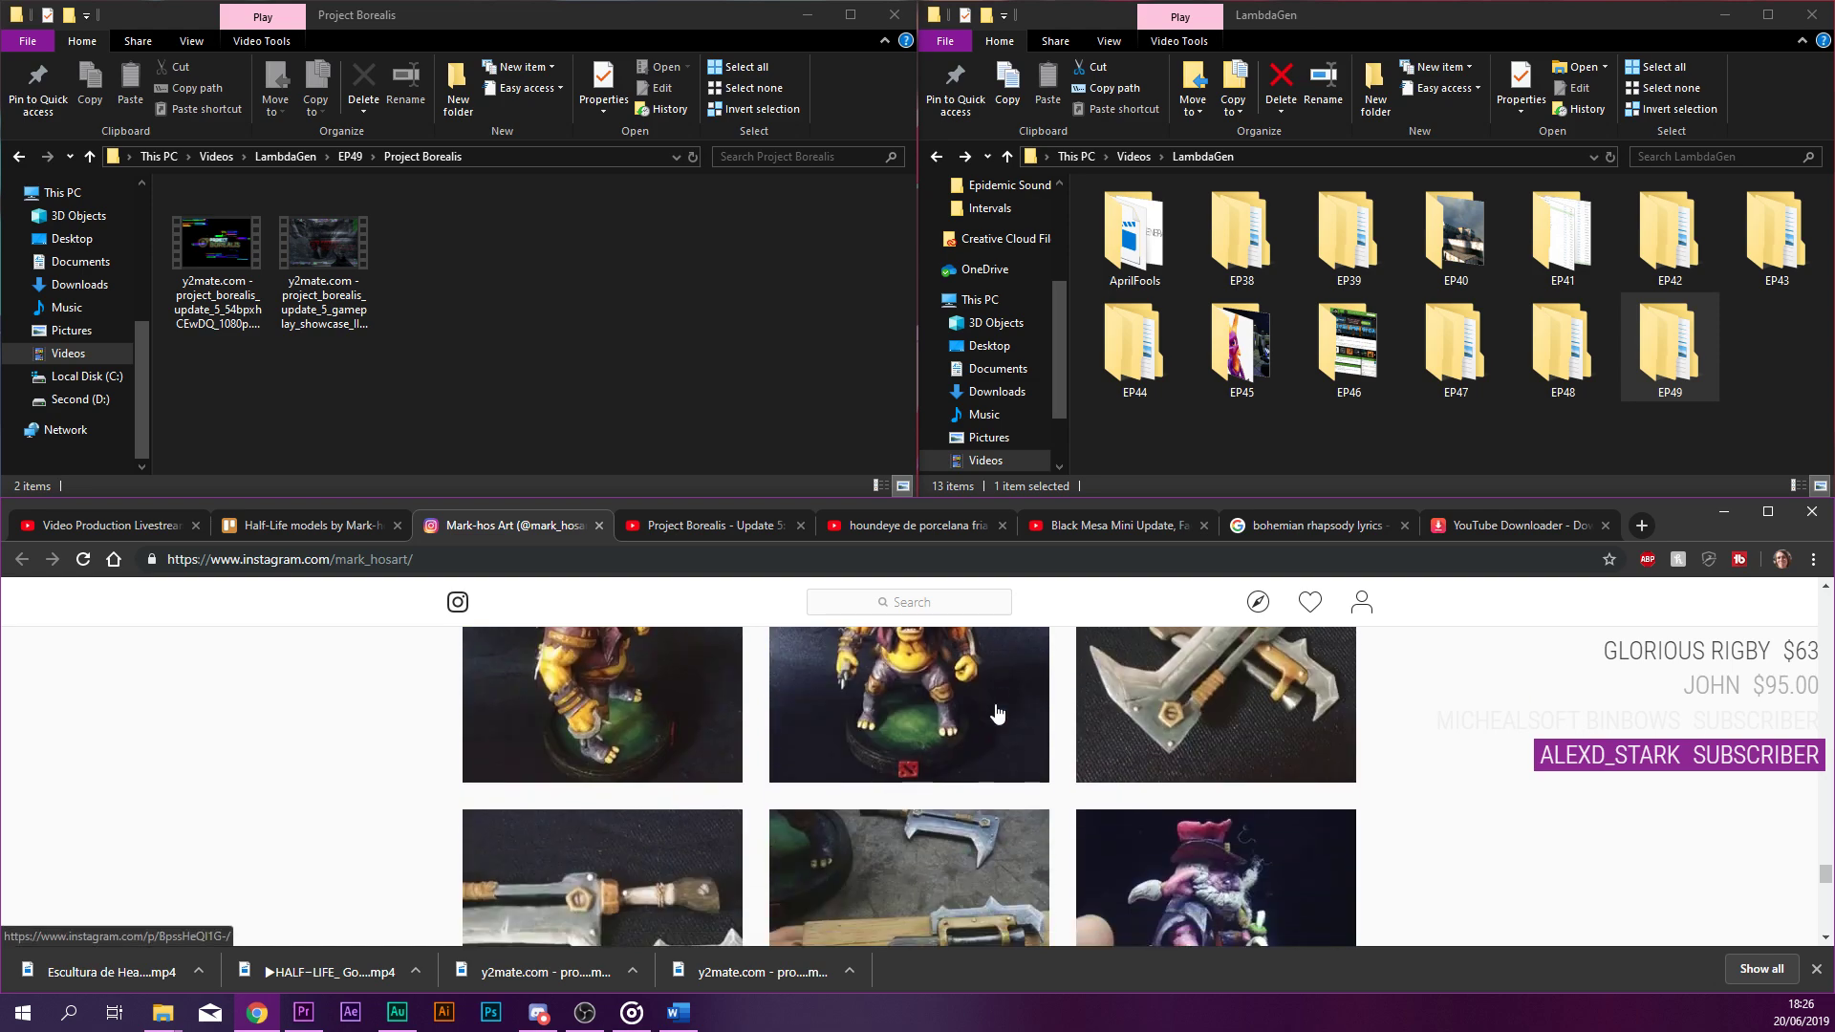
{"action": "scroll", "coordinate": [946, 660], "scroll_direction": "down", "scroll_amount": 10}
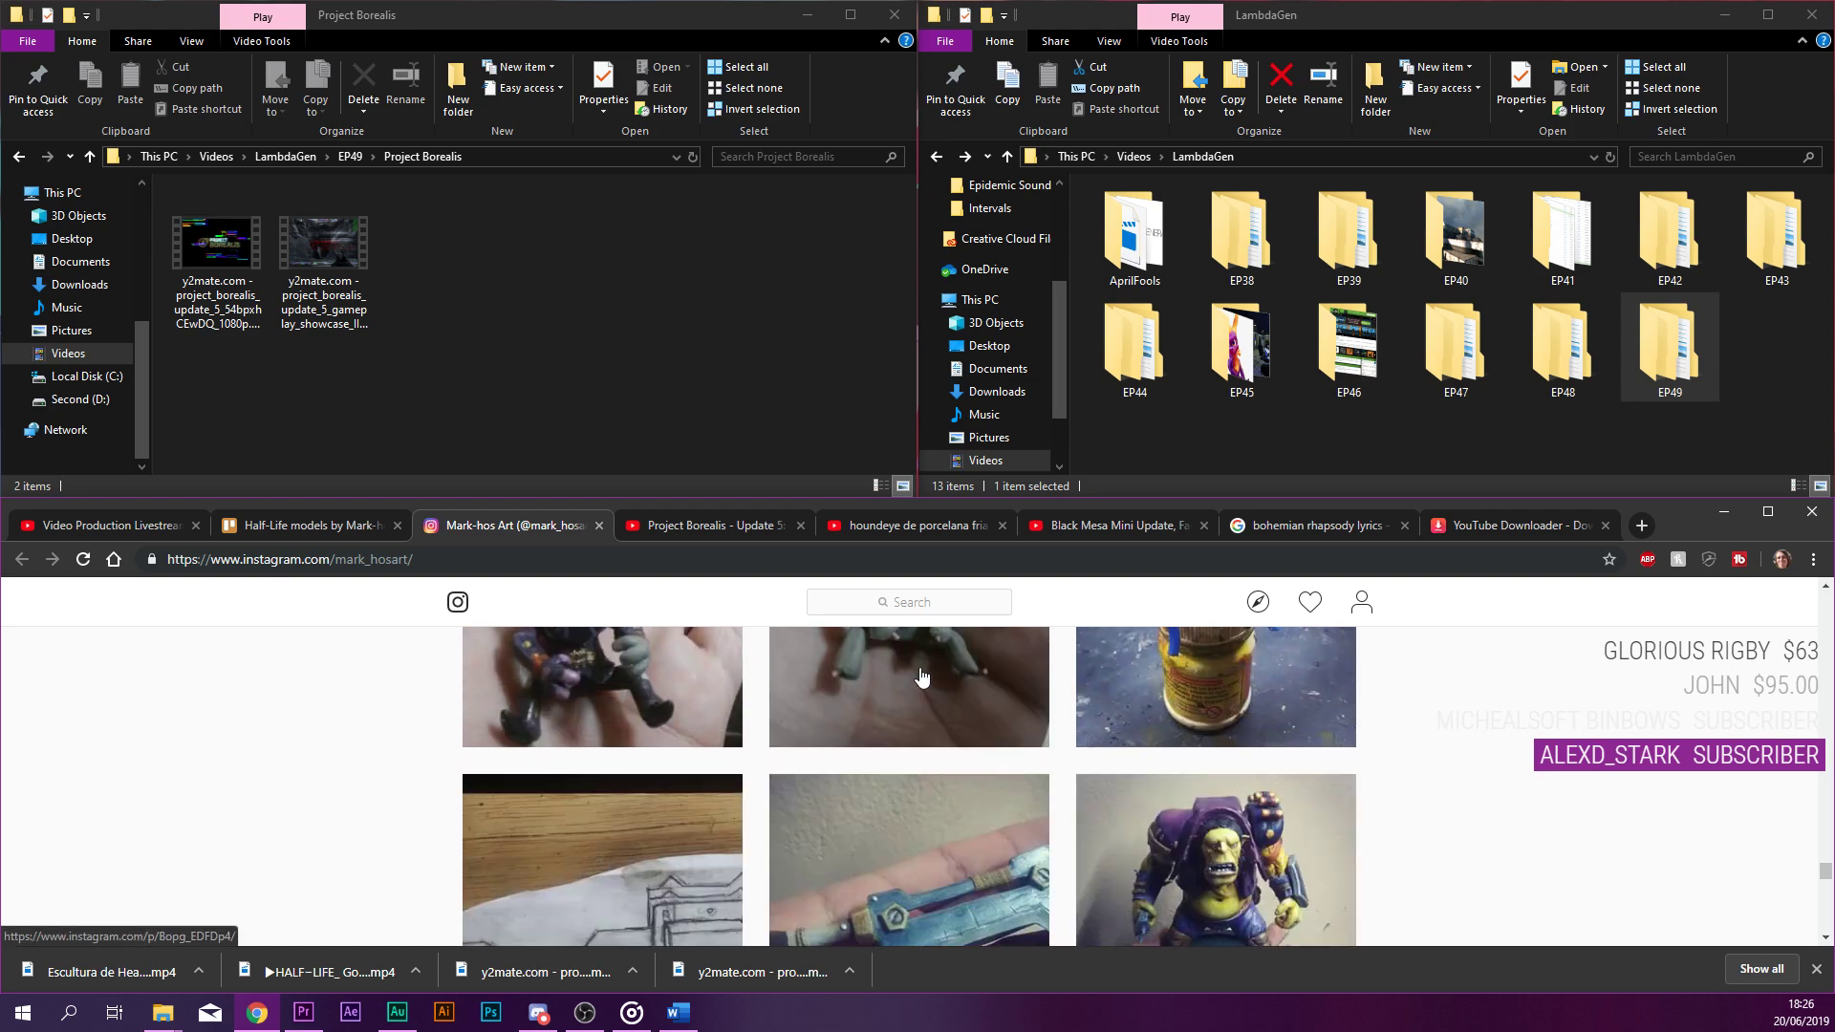
{"action": "scroll", "coordinate": [922, 677], "scroll_direction": "down", "scroll_amount": 10}
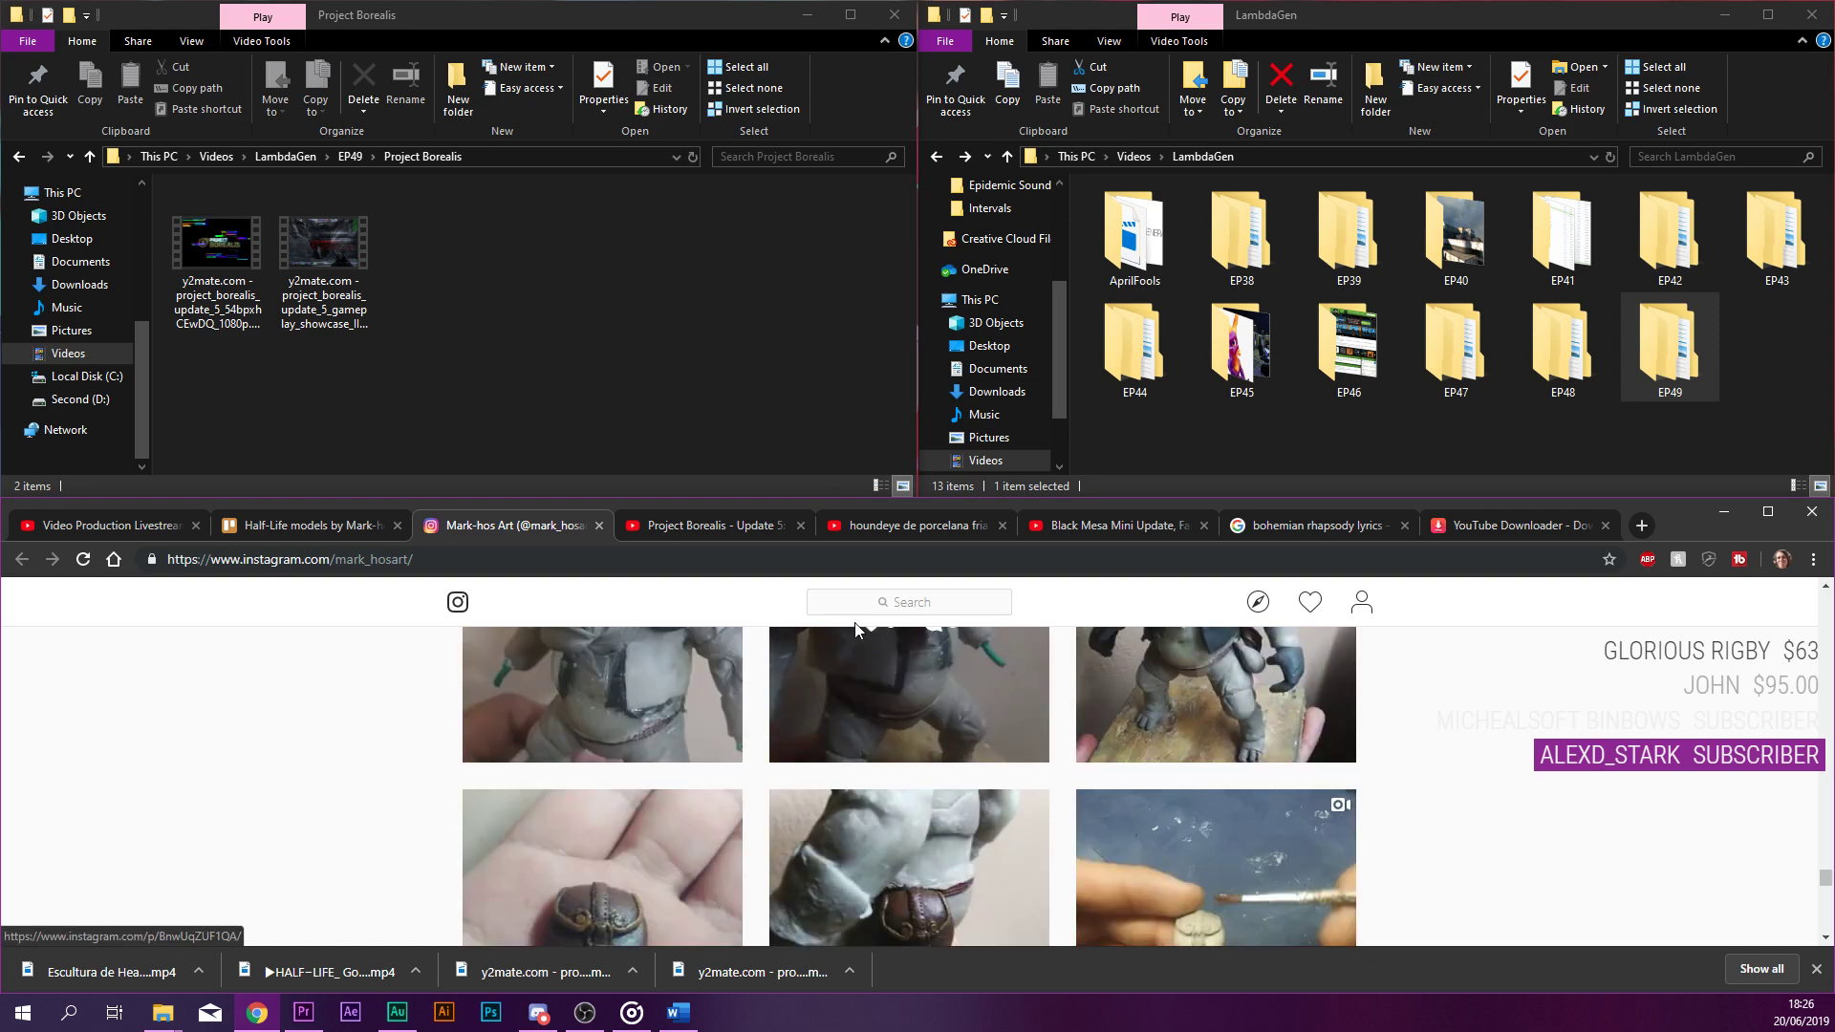
{"action": "scroll", "coordinate": [964, 819], "scroll_direction": "down", "scroll_amount": 10}
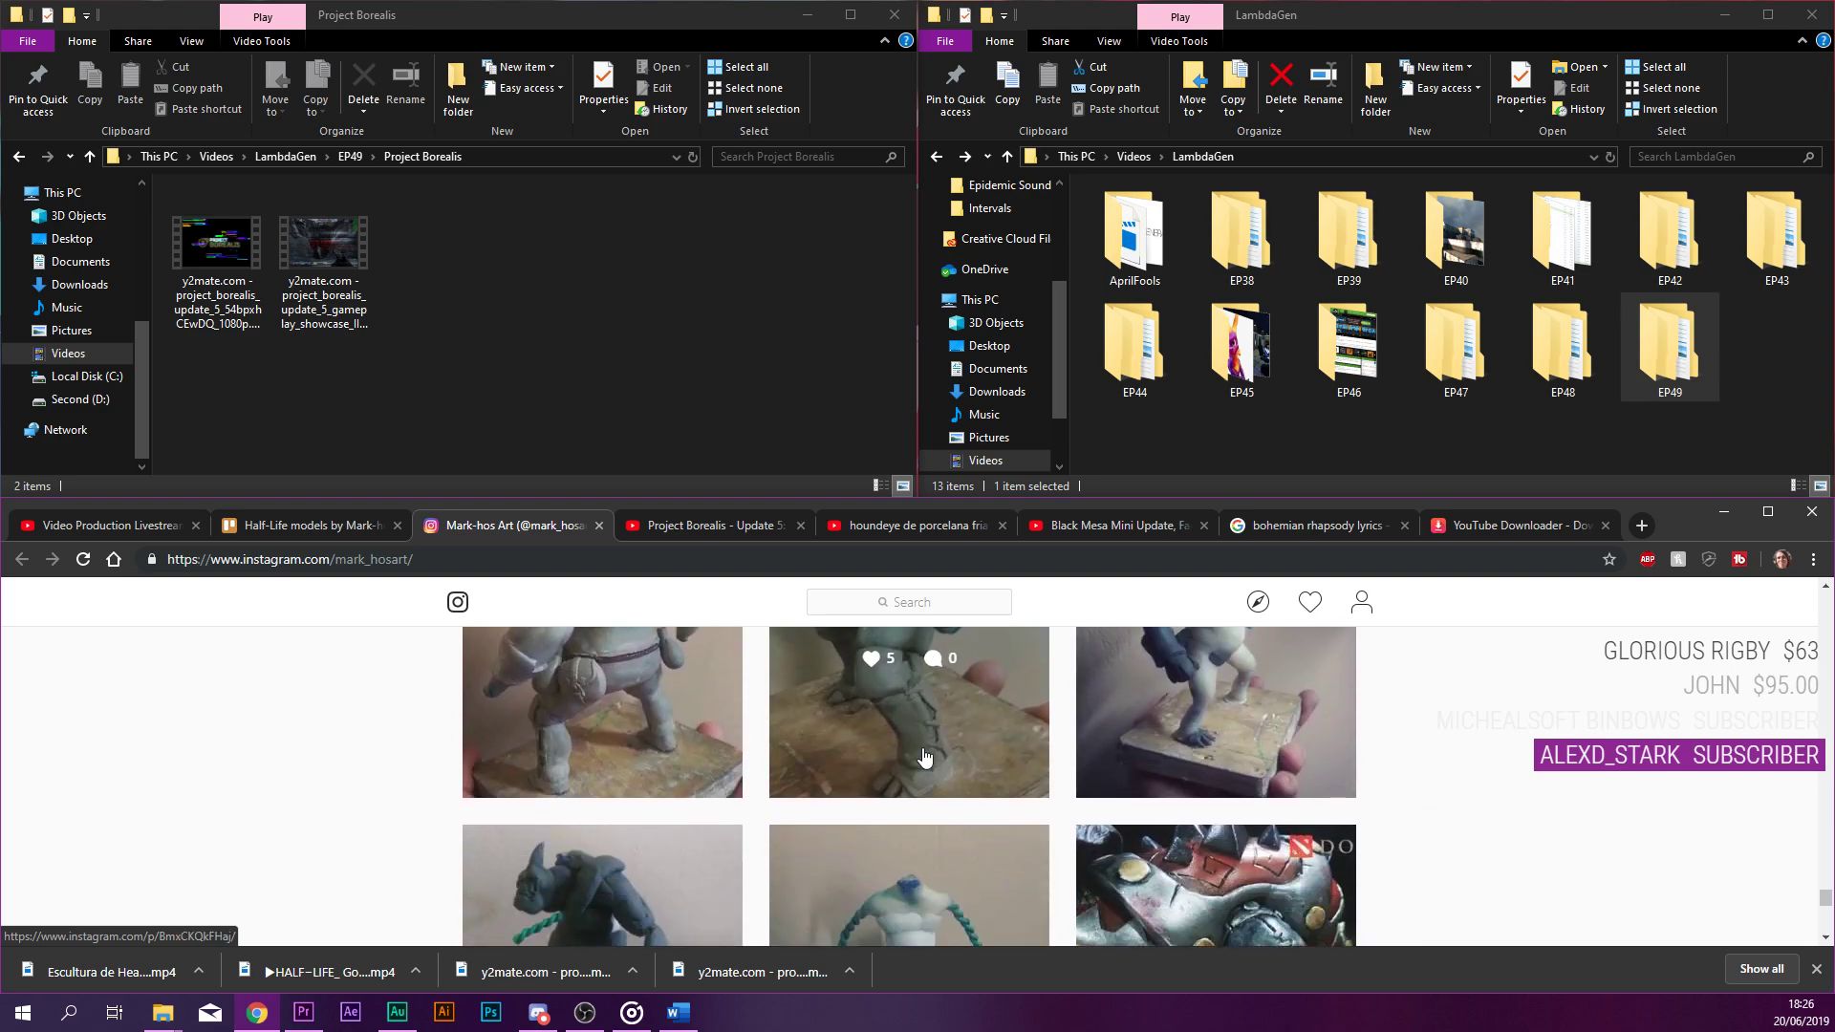
{"action": "scroll", "coordinate": [923, 758], "scroll_direction": "down", "scroll_amount": 10}
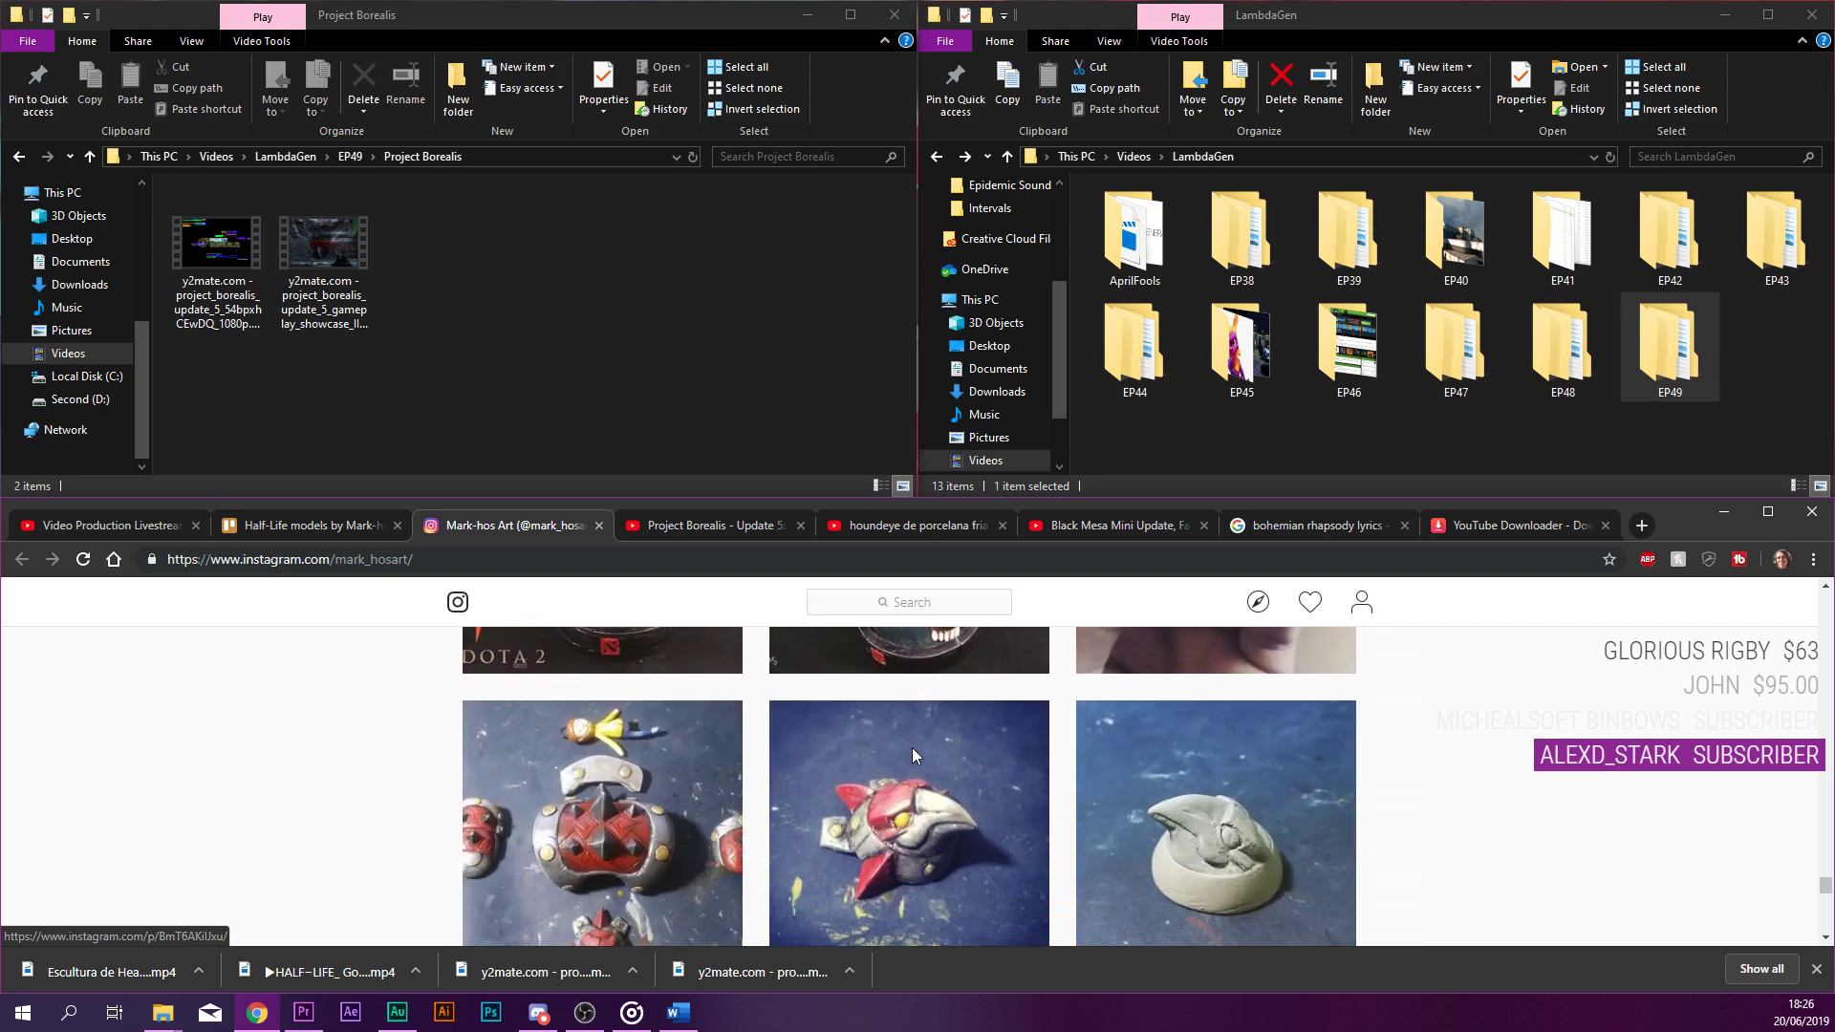
{"action": "scroll", "coordinate": [913, 757], "scroll_direction": "down", "scroll_amount": 8}
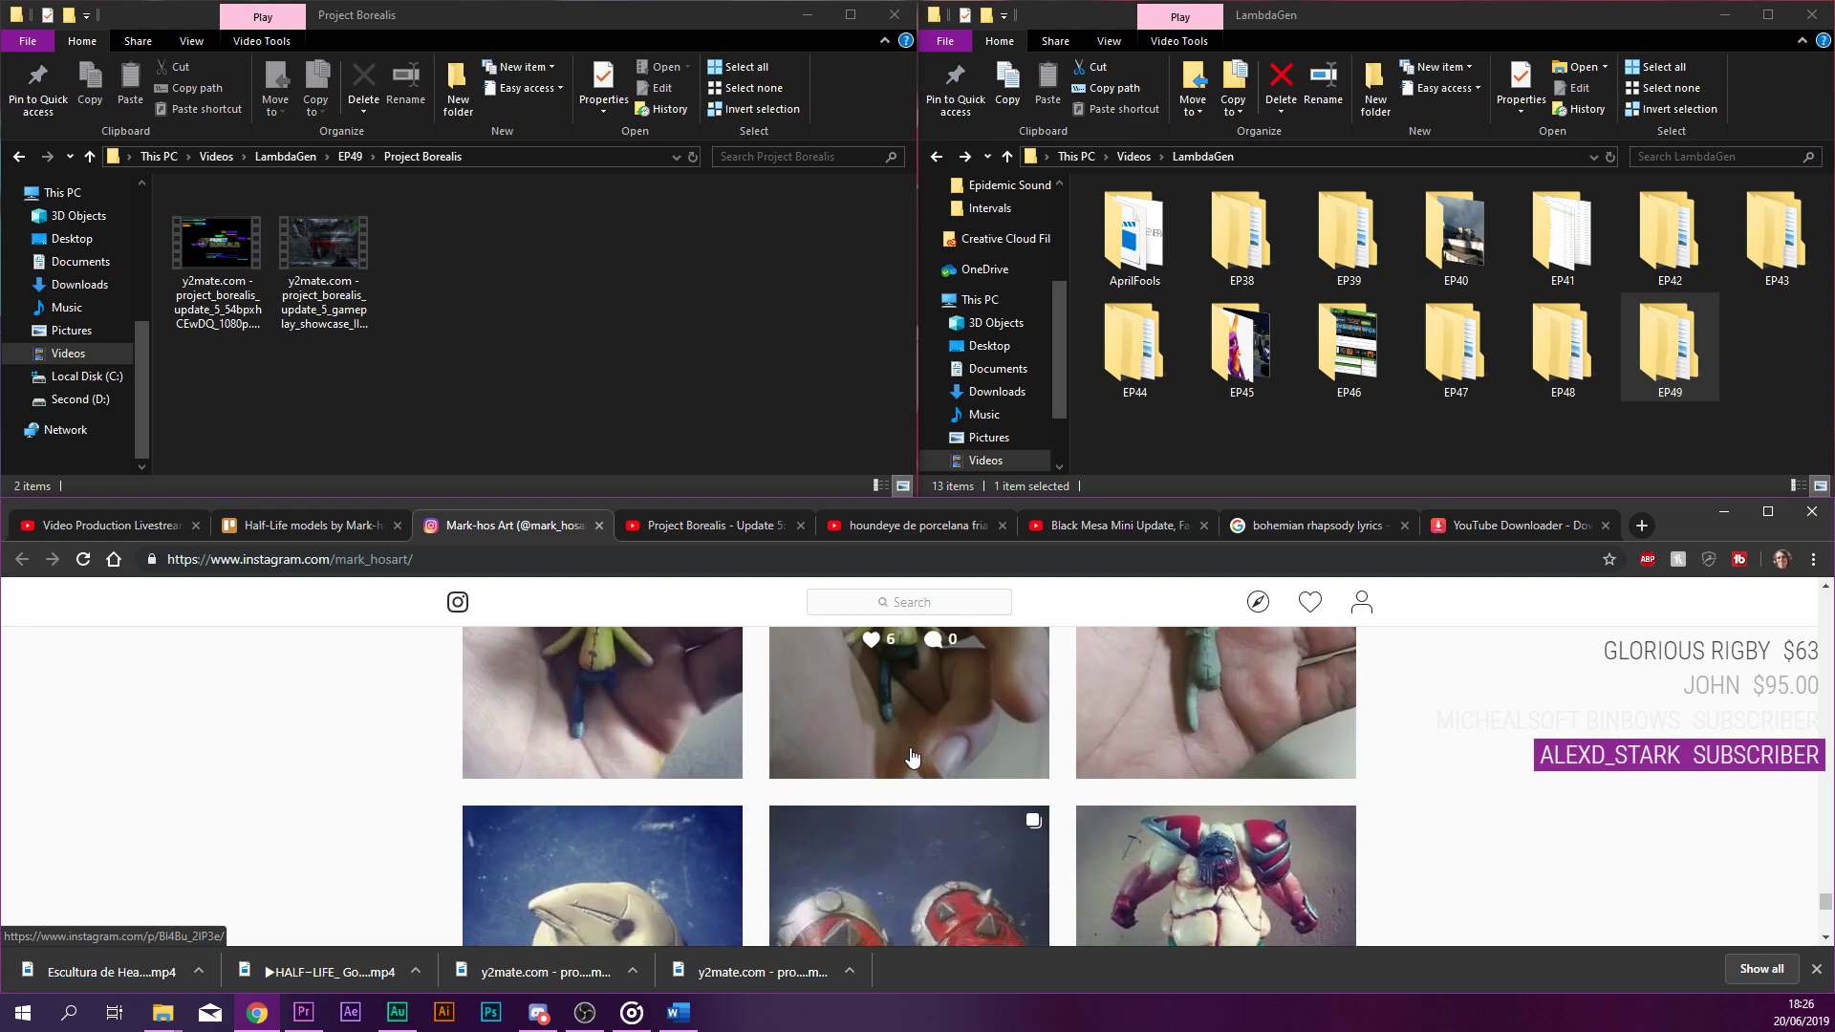
{"action": "scroll", "coordinate": [913, 757], "scroll_direction": "down", "scroll_amount": 8}
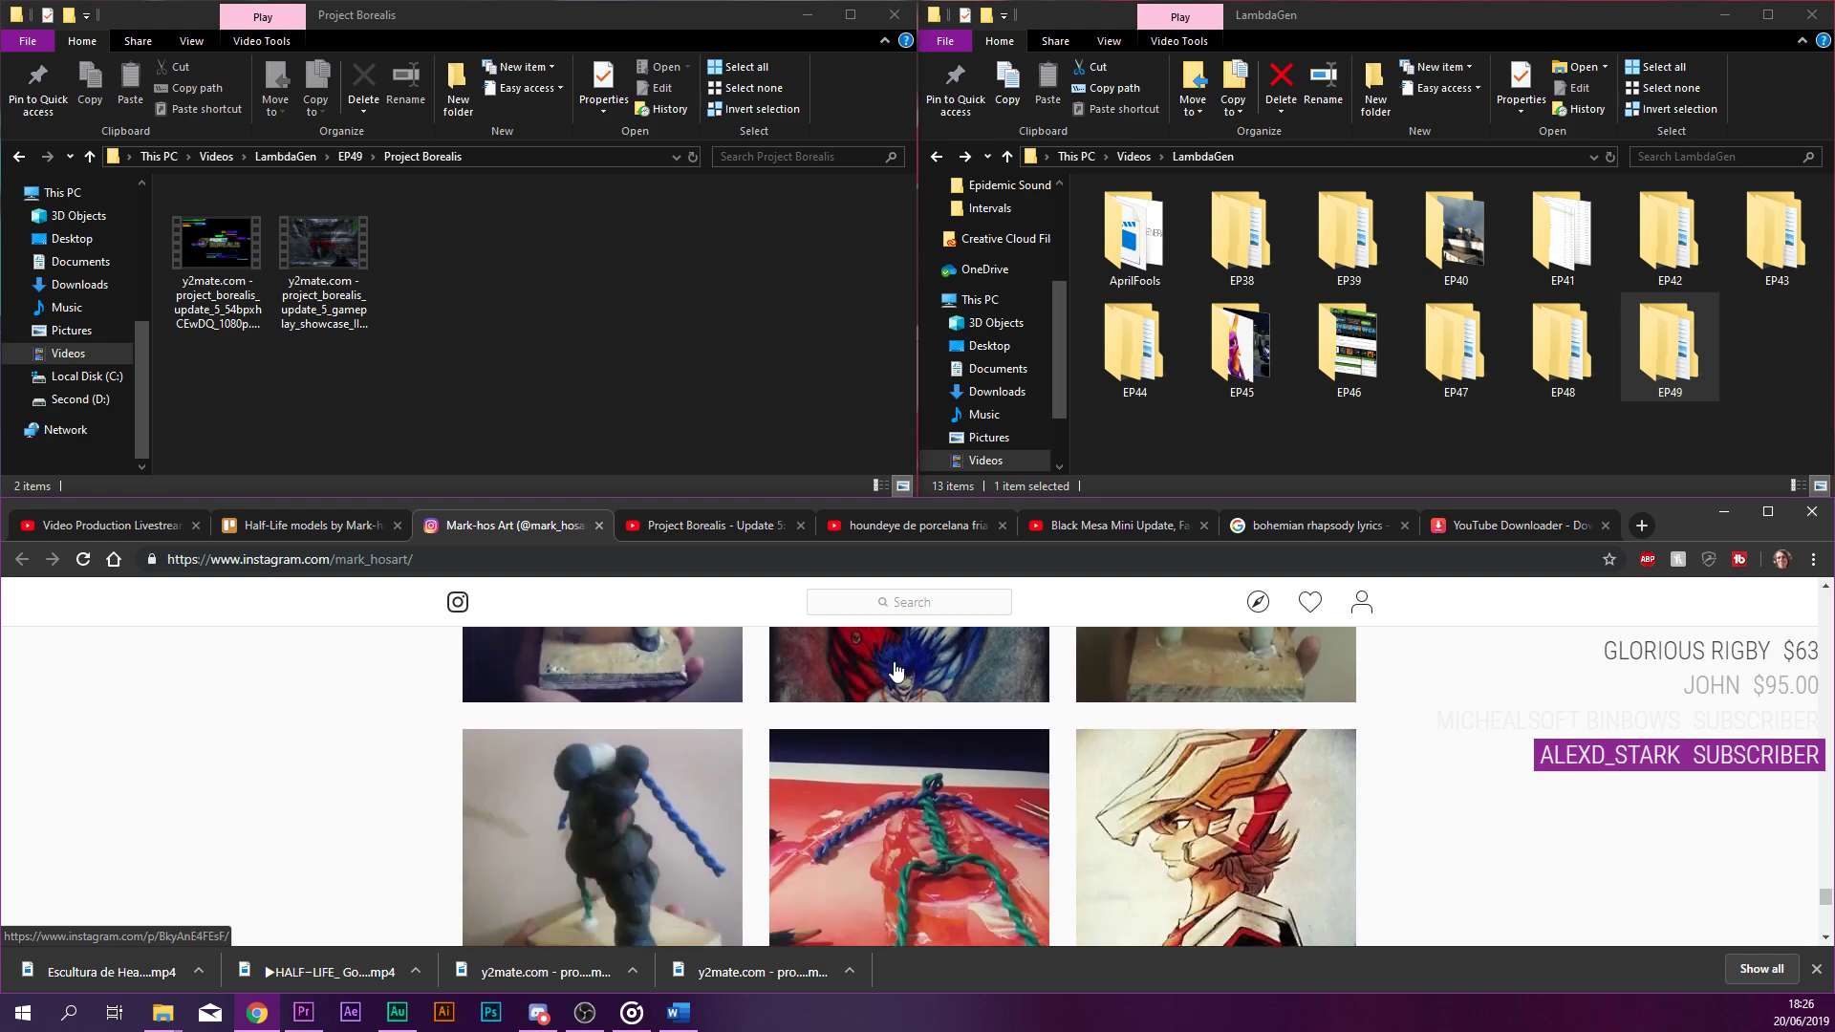
{"action": "scroll", "coordinate": [894, 663], "scroll_direction": "down", "scroll_amount": 3}
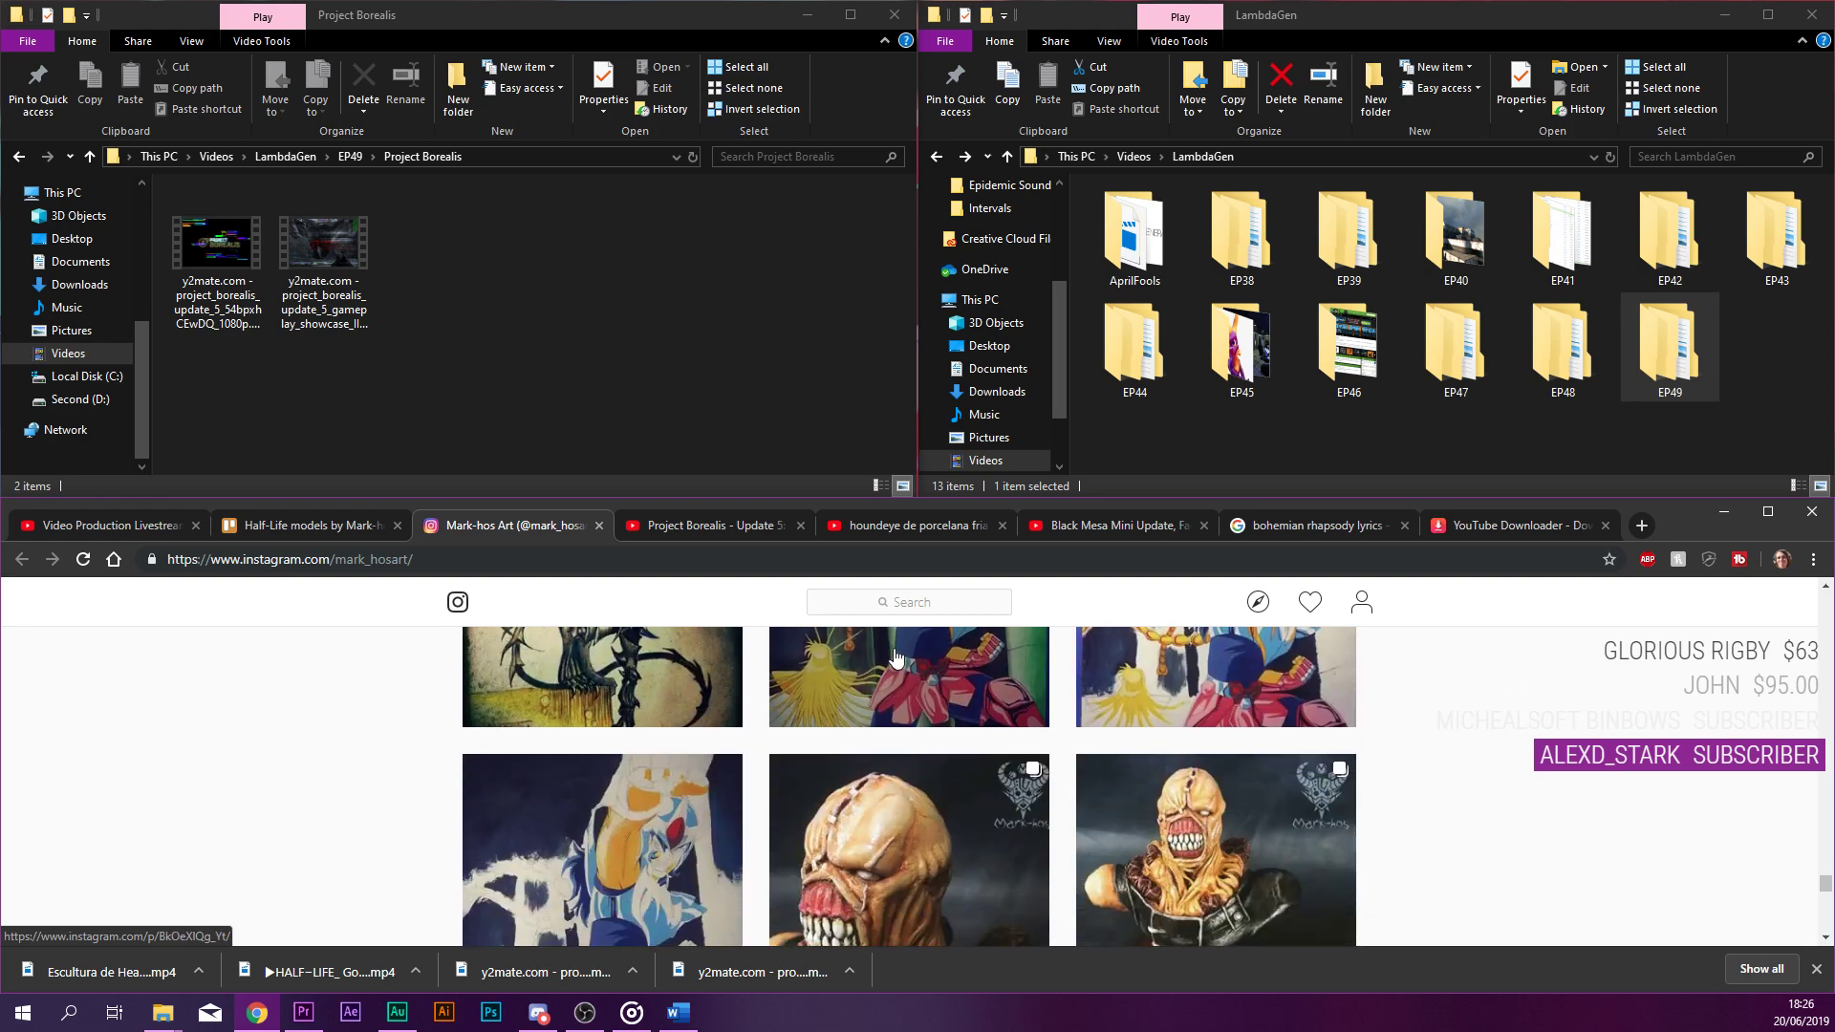
{"action": "scroll", "coordinate": [1076, 706], "scroll_direction": "up", "scroll_amount": 1}
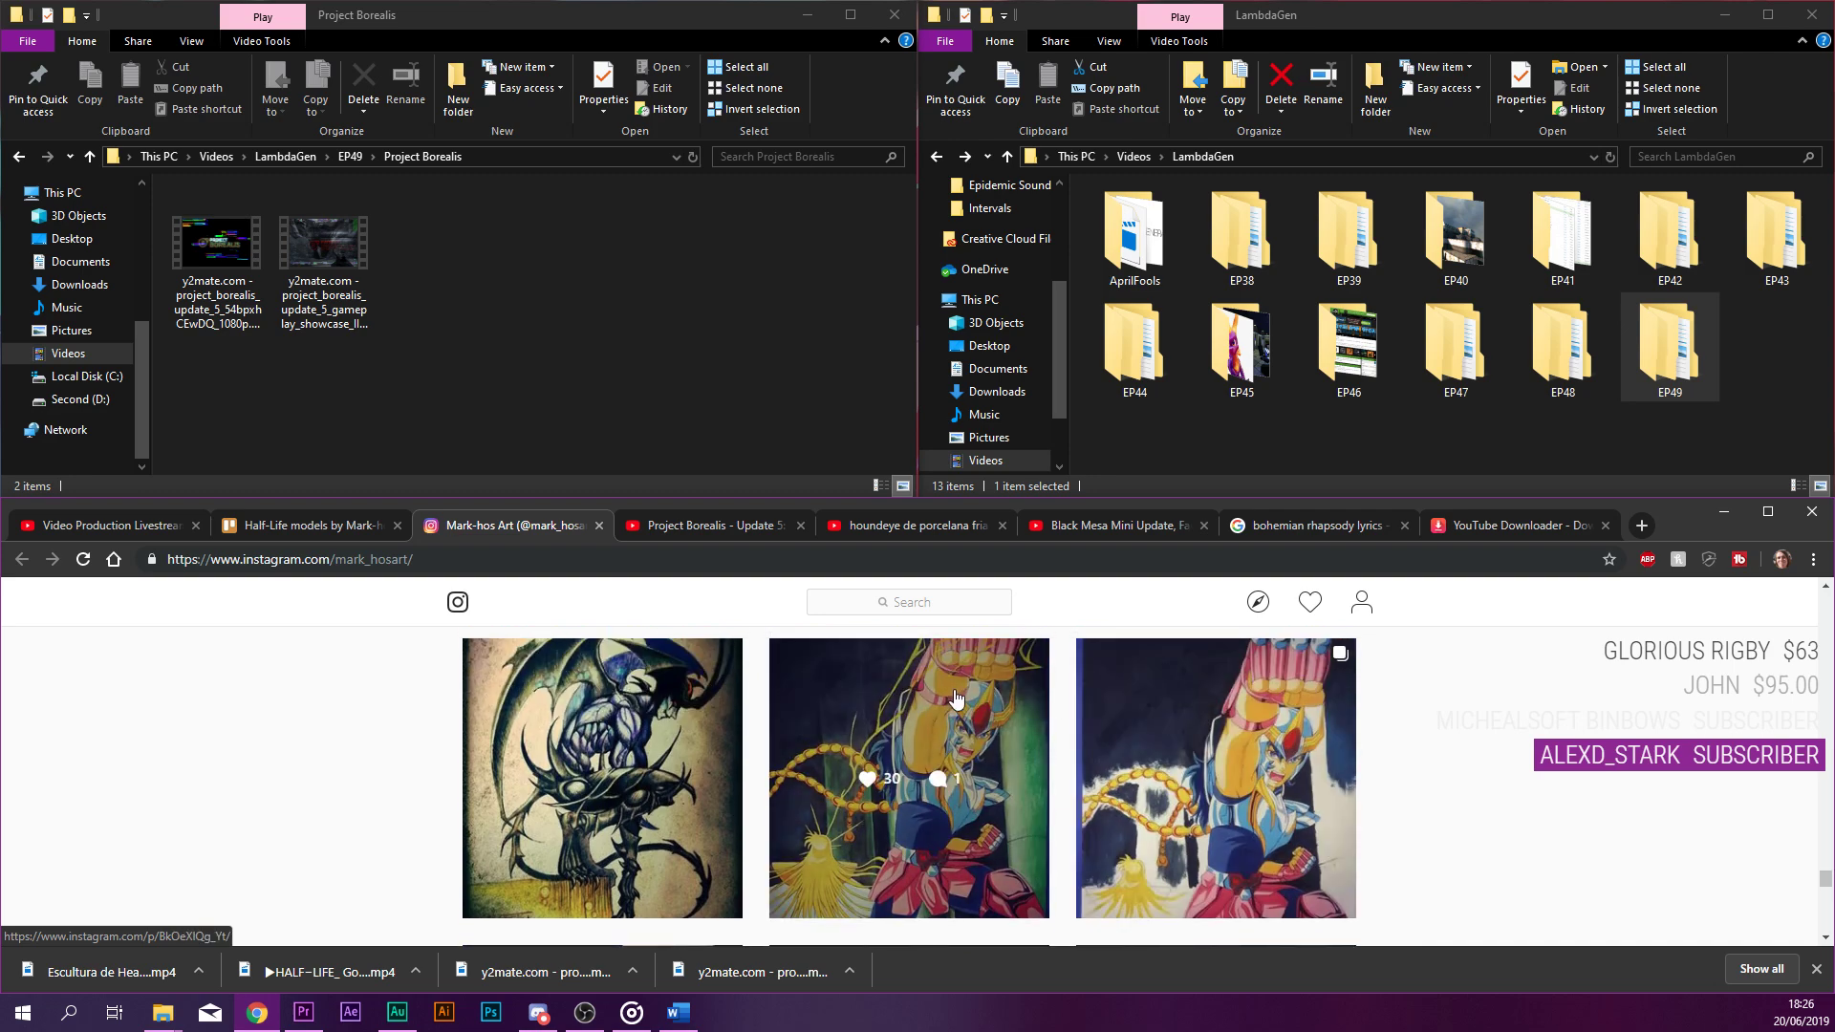
{"action": "scroll", "coordinate": [1202, 707], "scroll_direction": "down", "scroll_amount": 5}
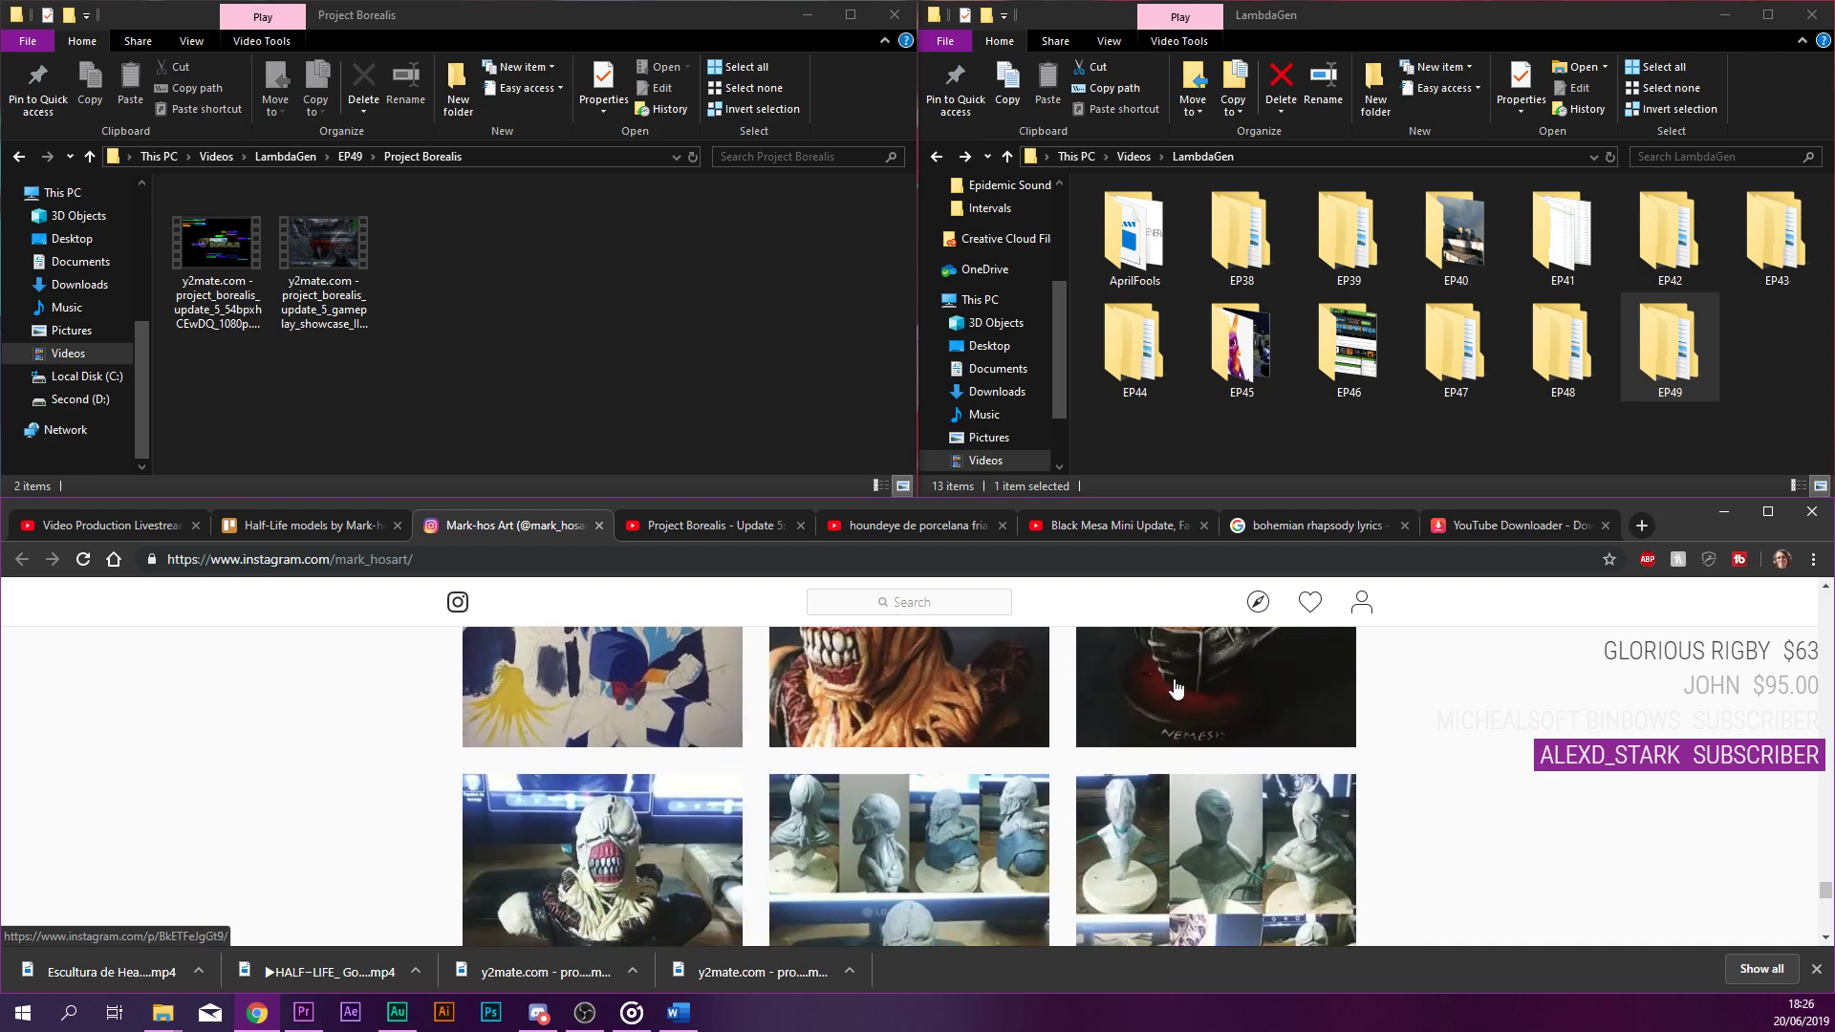
{"action": "scroll", "coordinate": [1175, 688], "scroll_direction": "down", "scroll_amount": 10}
{"action": "scroll", "coordinate": [1162, 675], "scroll_direction": "down", "scroll_amount": 10}
{"action": "scroll", "coordinate": [932, 707], "scroll_direction": "down", "scroll_amount": 10}
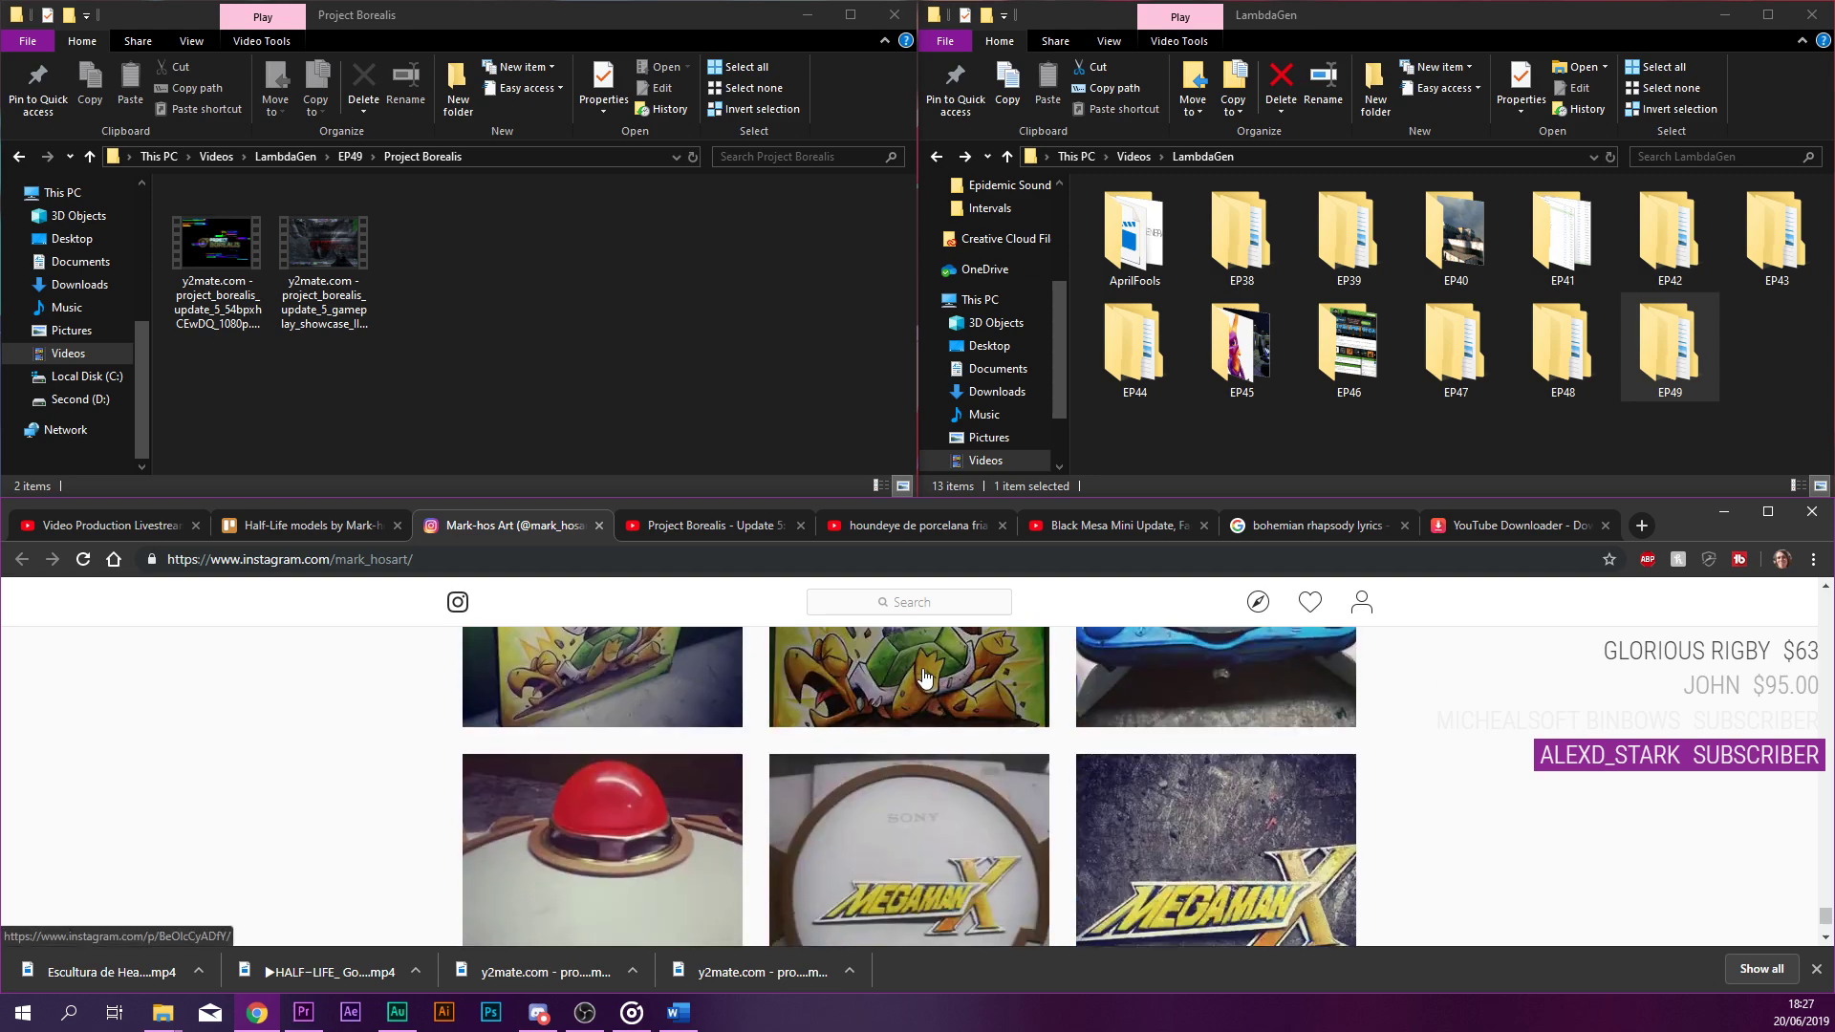
{"action": "scroll", "coordinate": [925, 677], "scroll_direction": "down", "scroll_amount": 10}
{"action": "scroll", "coordinate": [906, 651], "scroll_direction": "down", "scroll_amount": 10}
{"action": "scroll", "coordinate": [891, 656], "scroll_direction": "down", "scroll_amount": 10}
{"action": "scroll", "coordinate": [890, 655], "scroll_direction": "down", "scroll_amount": 5}
{"action": "left_click_drag", "start_coordinate": [1826, 859], "coordinate": [1823, 595]}
{"action": "scroll", "coordinate": [1567, 703], "scroll_direction": "down", "scroll_amount": 4}
{"action": "scroll", "coordinate": [1568, 703], "scroll_direction": "up", "scroll_amount": 5}
{"action": "scroll", "coordinate": [1508, 696], "scroll_direction": "down", "scroll_amount": 10}
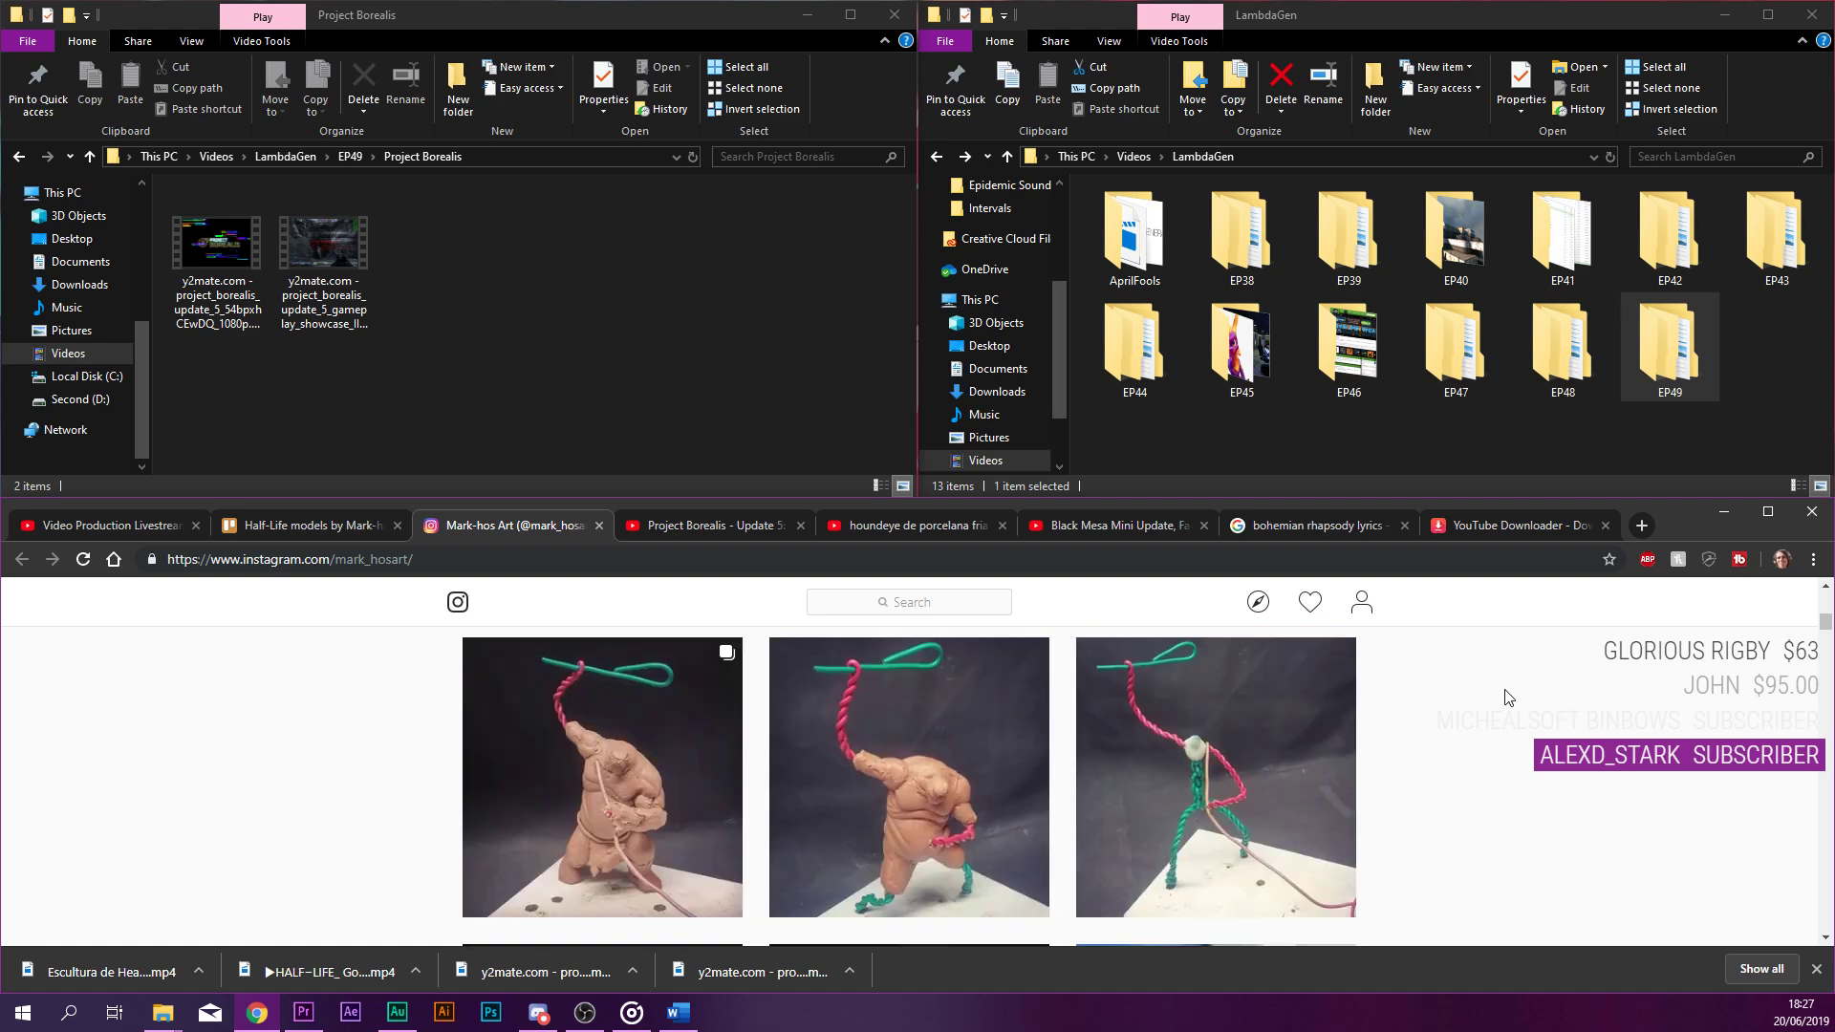
{"action": "scroll", "coordinate": [1434, 799], "scroll_direction": "up", "scroll_amount": 5}
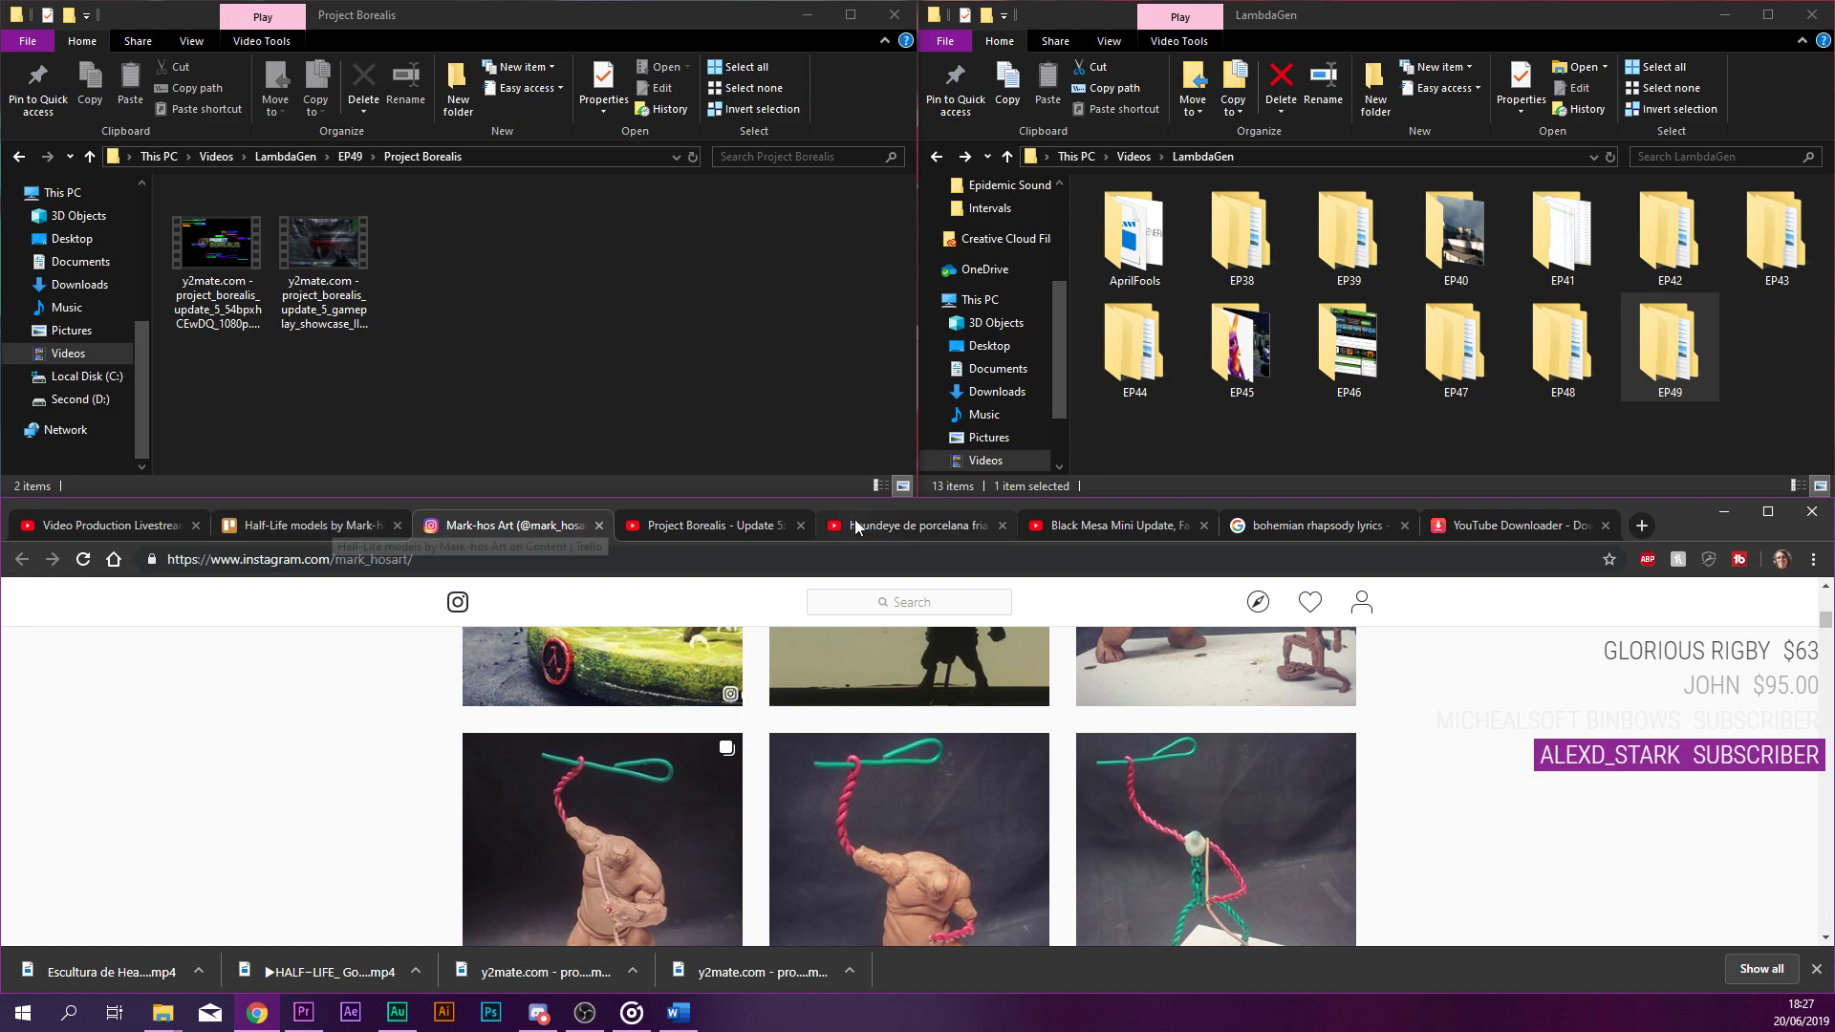
Return to the "houndeye de porcelana fria (half life)" YouTube video and copy its web address.
{"action": "left_click", "coordinate": [781, 524]}
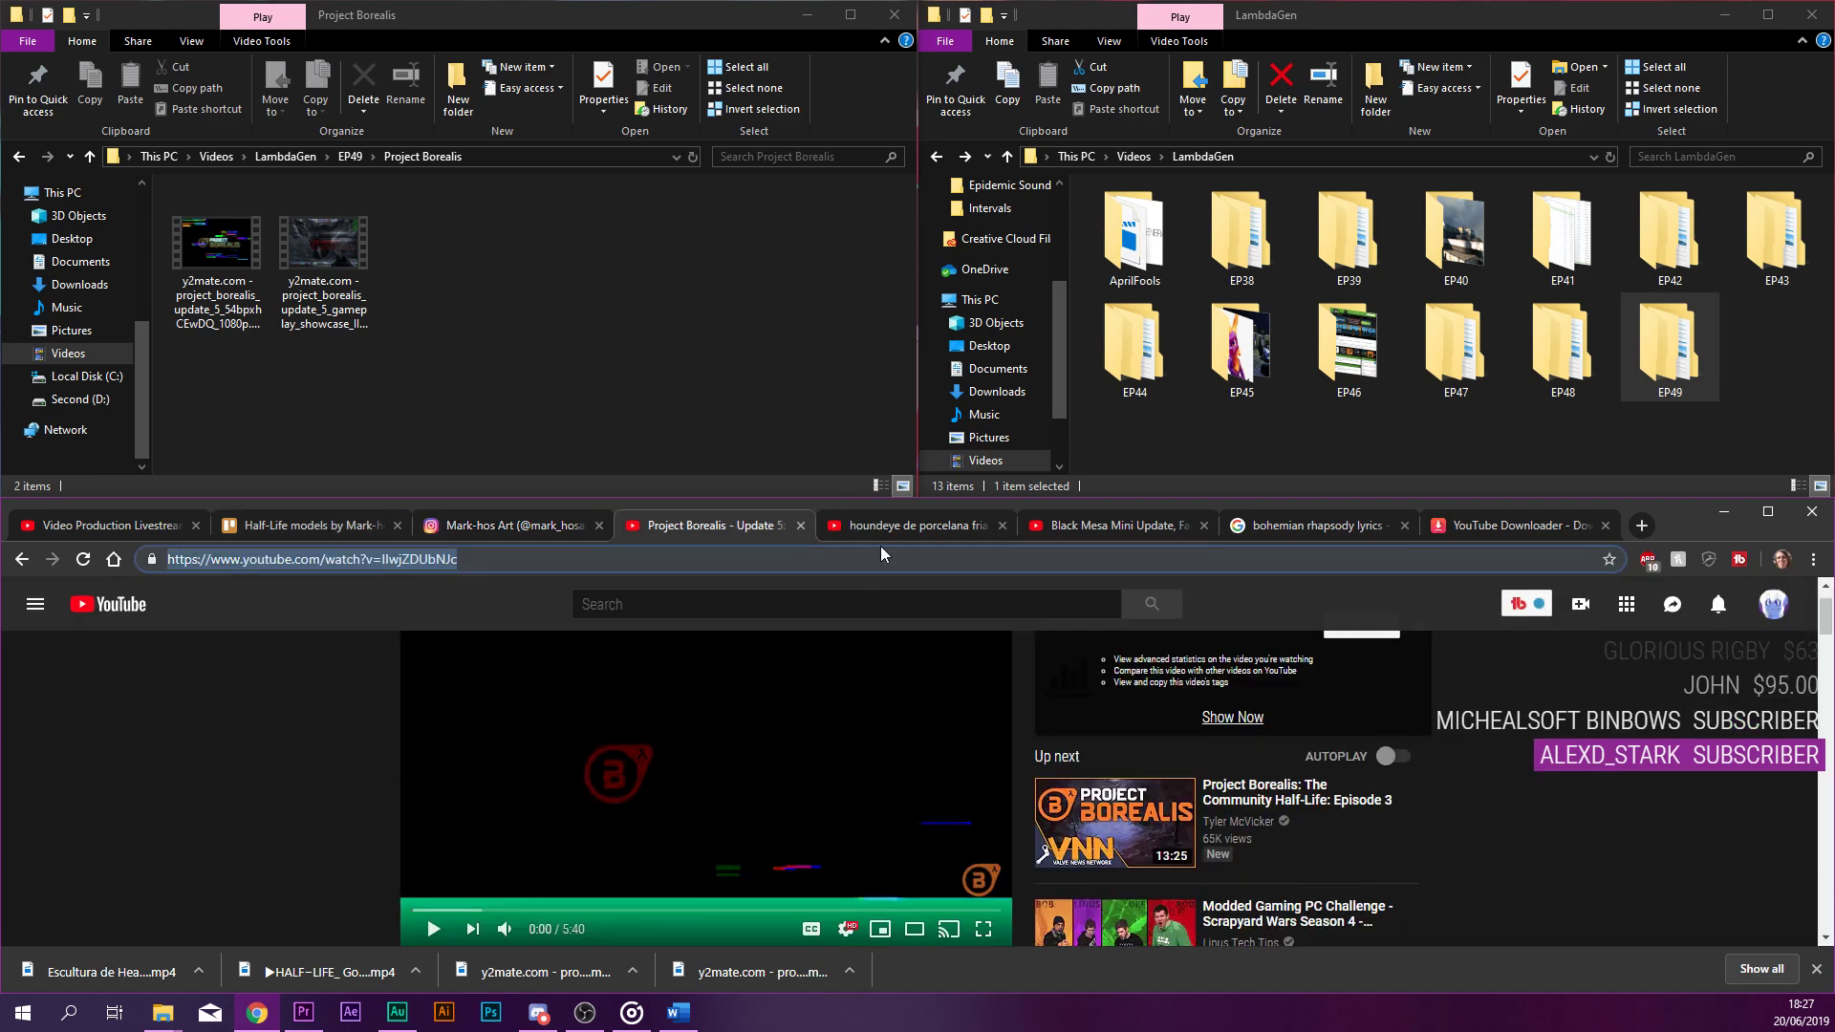
{"action": "left_click", "coordinate": [881, 531]}
{"action": "right_click", "coordinate": [656, 559]}
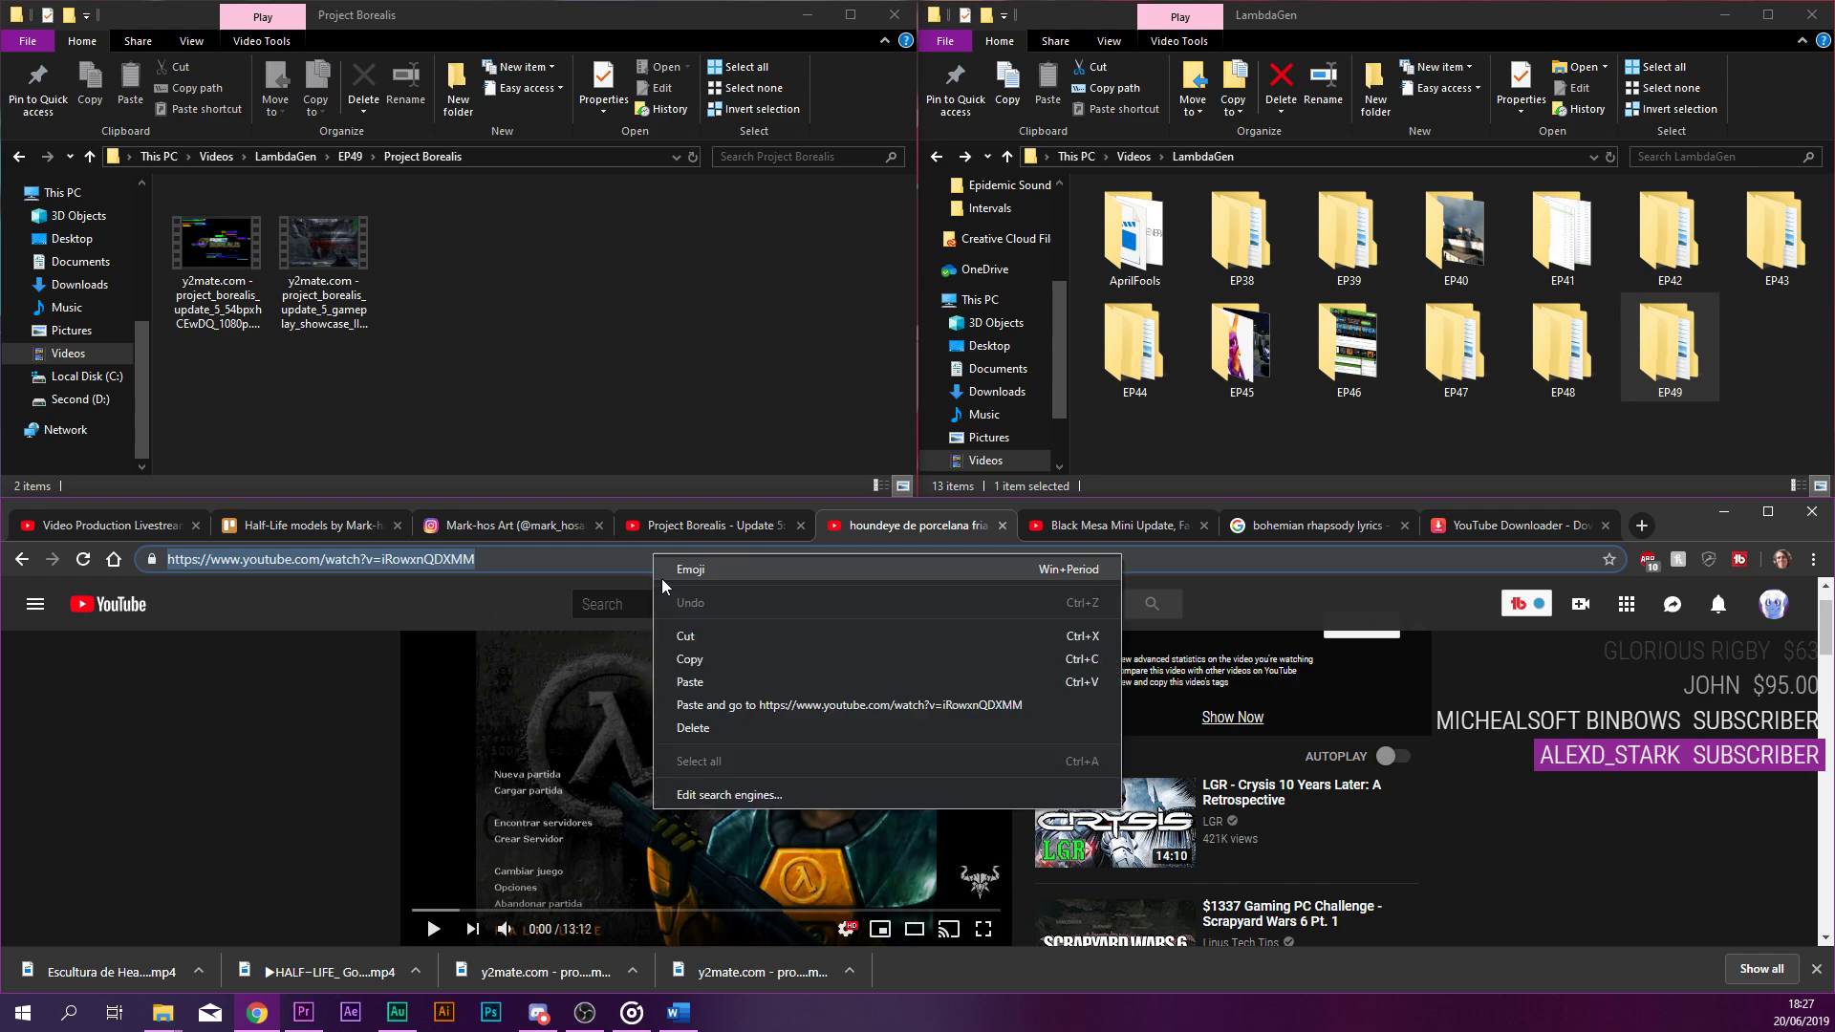
{"action": "left_click", "coordinate": [714, 650]}
Replace the link in the y2mate downloader with the copied houndeye video address and load its download options.
{"action": "key", "text": "ctrl+9"}
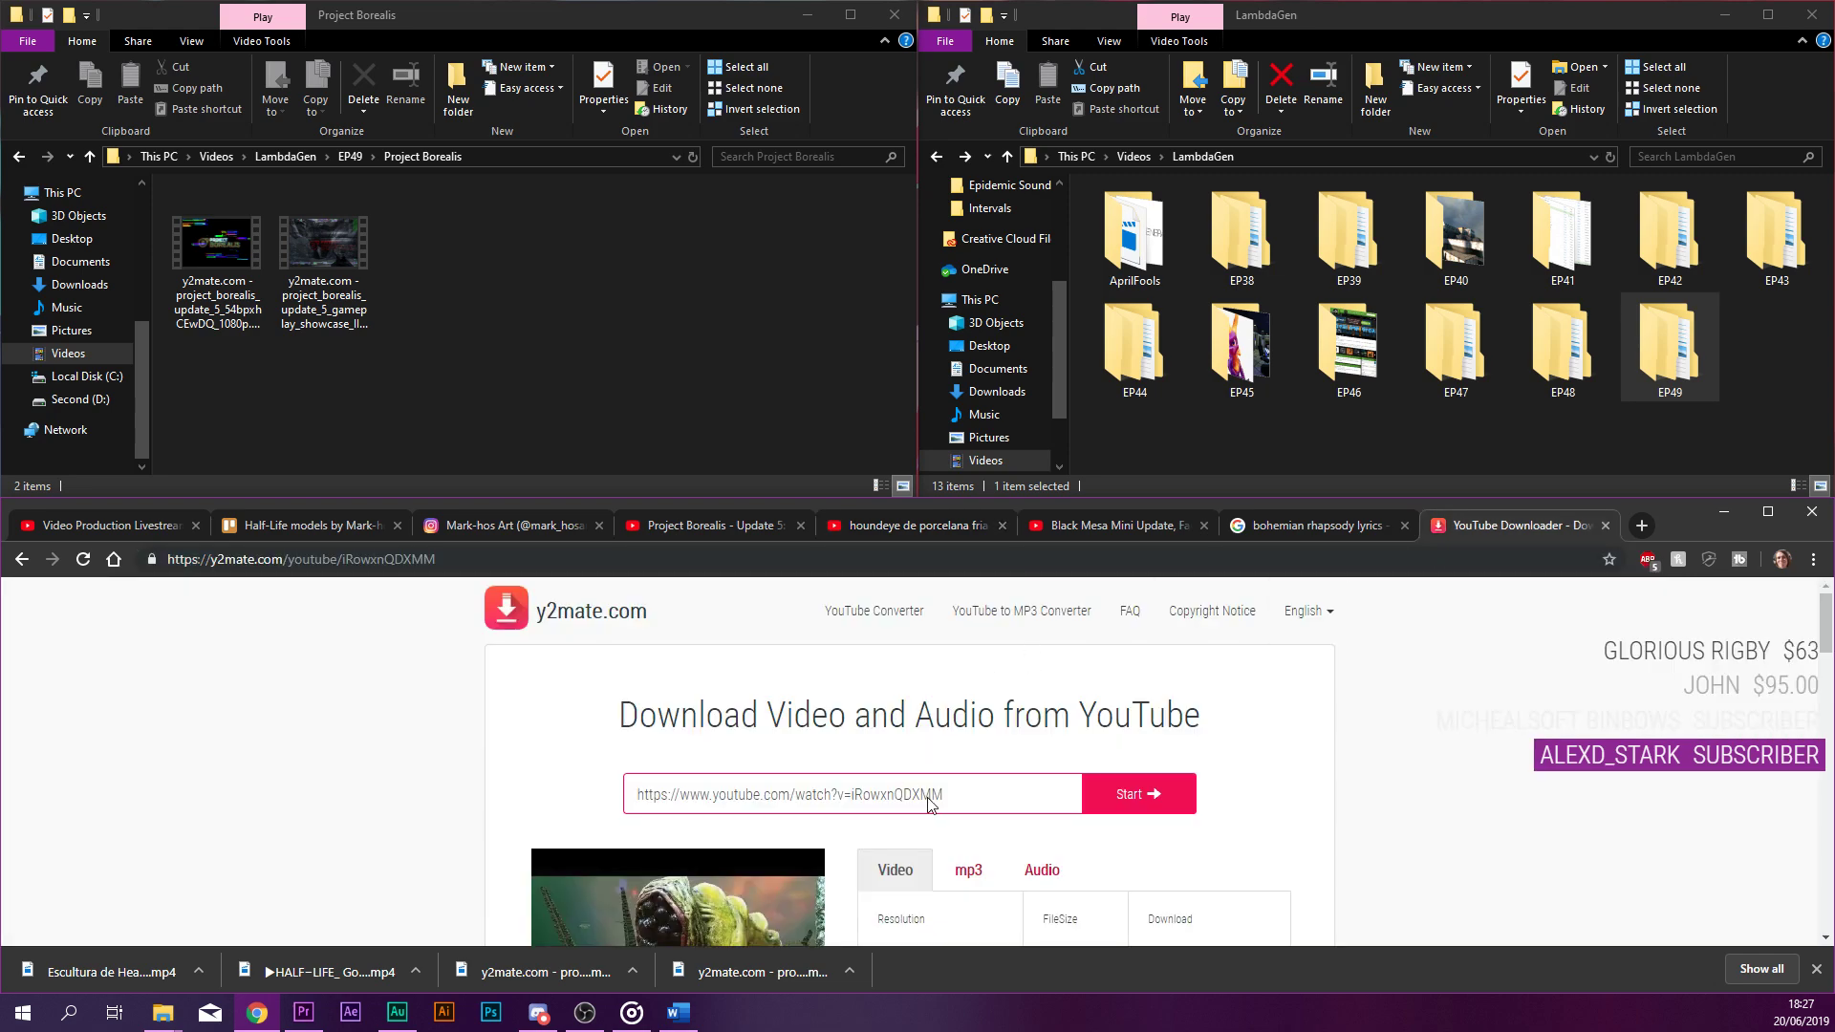
{"action": "left_click", "coordinate": [1651, 531]}
{"action": "left_click", "coordinate": [1614, 531]}
{"action": "left_click", "coordinate": [956, 783]}
{"action": "right_click", "coordinate": [957, 783]}
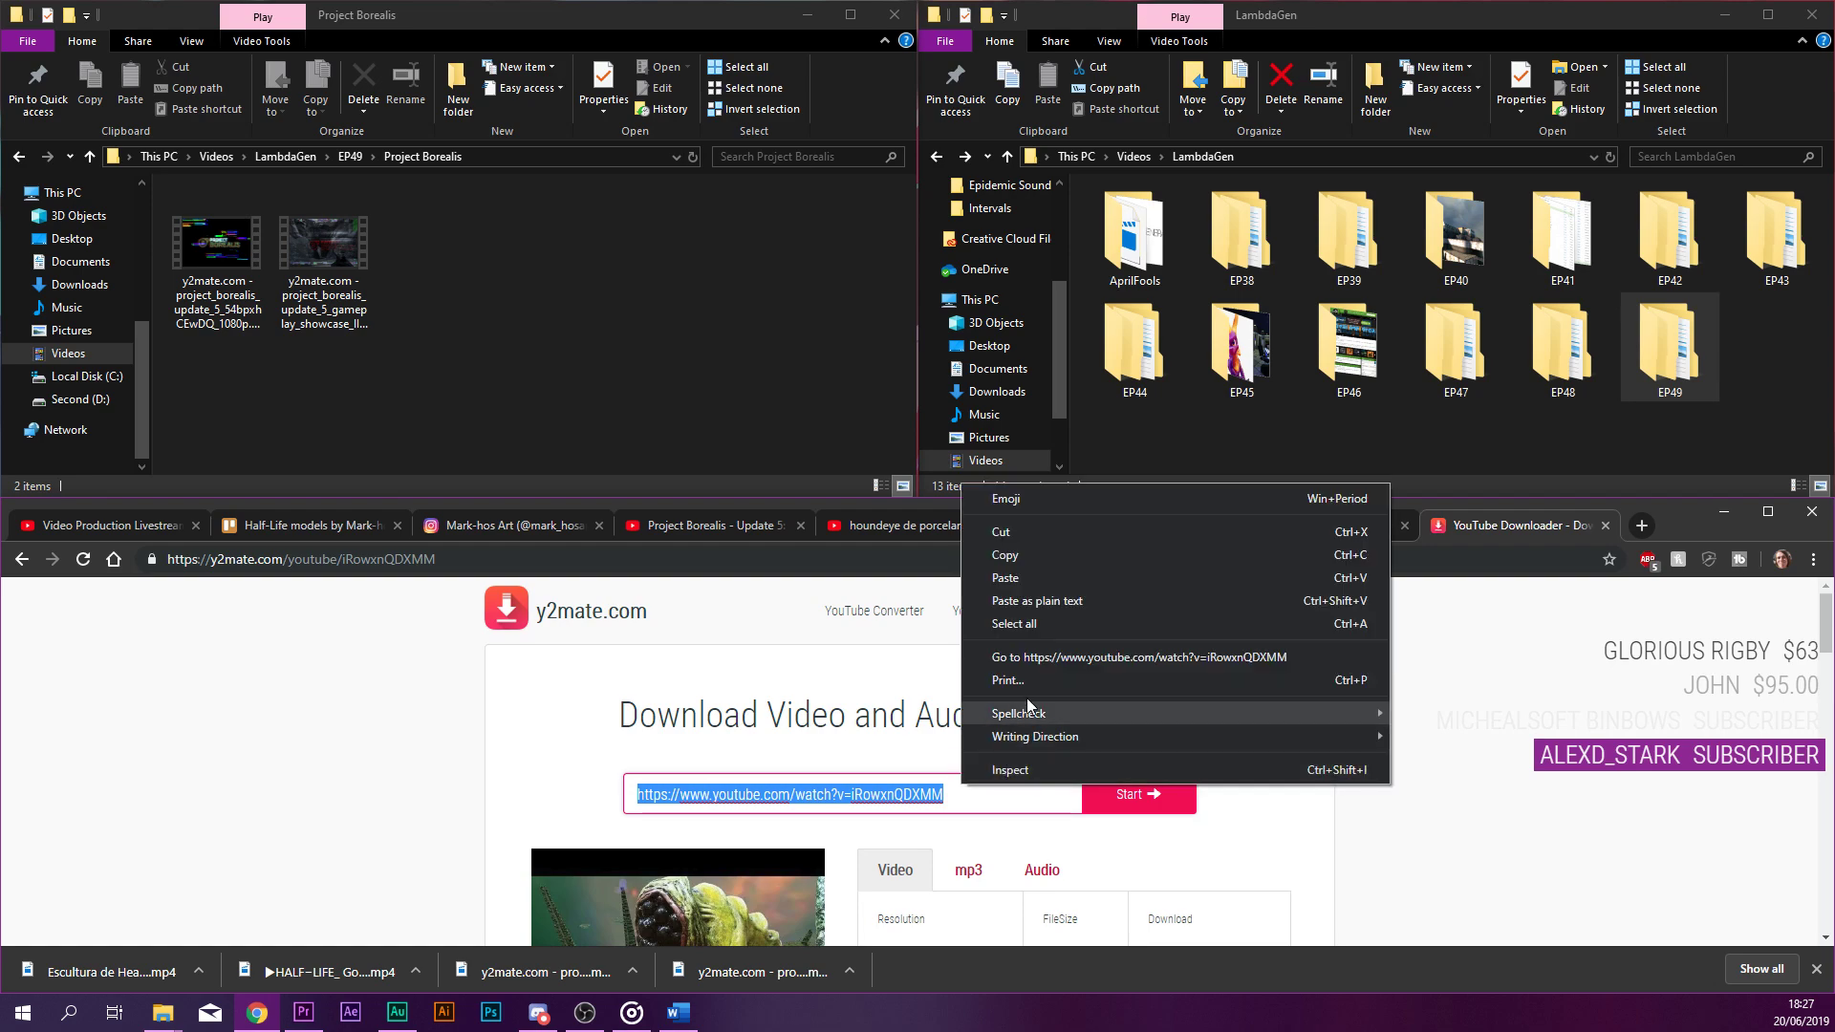
{"action": "left_click", "coordinate": [1025, 571]}
{"action": "left_click", "coordinate": [1126, 792]}
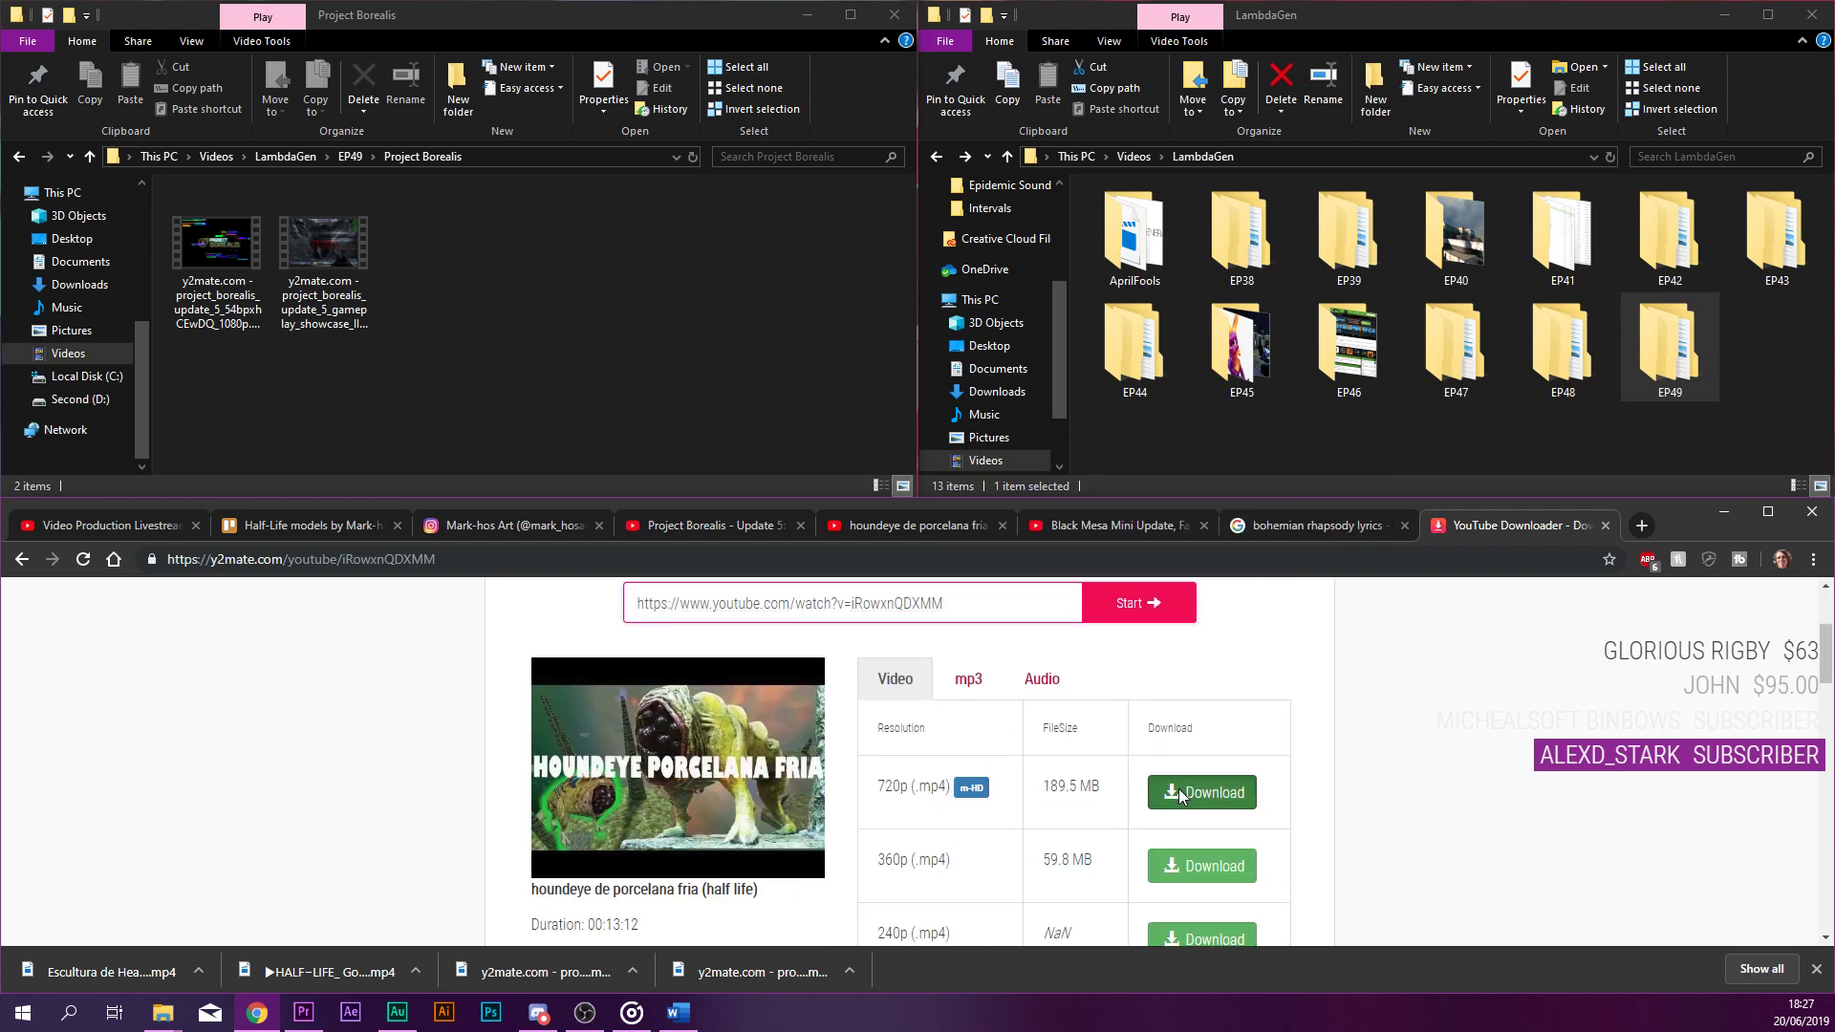
Try to download the 720p MP4 of the houndeye video from y2mate.
{"action": "left_click", "coordinate": [1190, 792]}
{"action": "left_click", "coordinate": [1606, 526]}
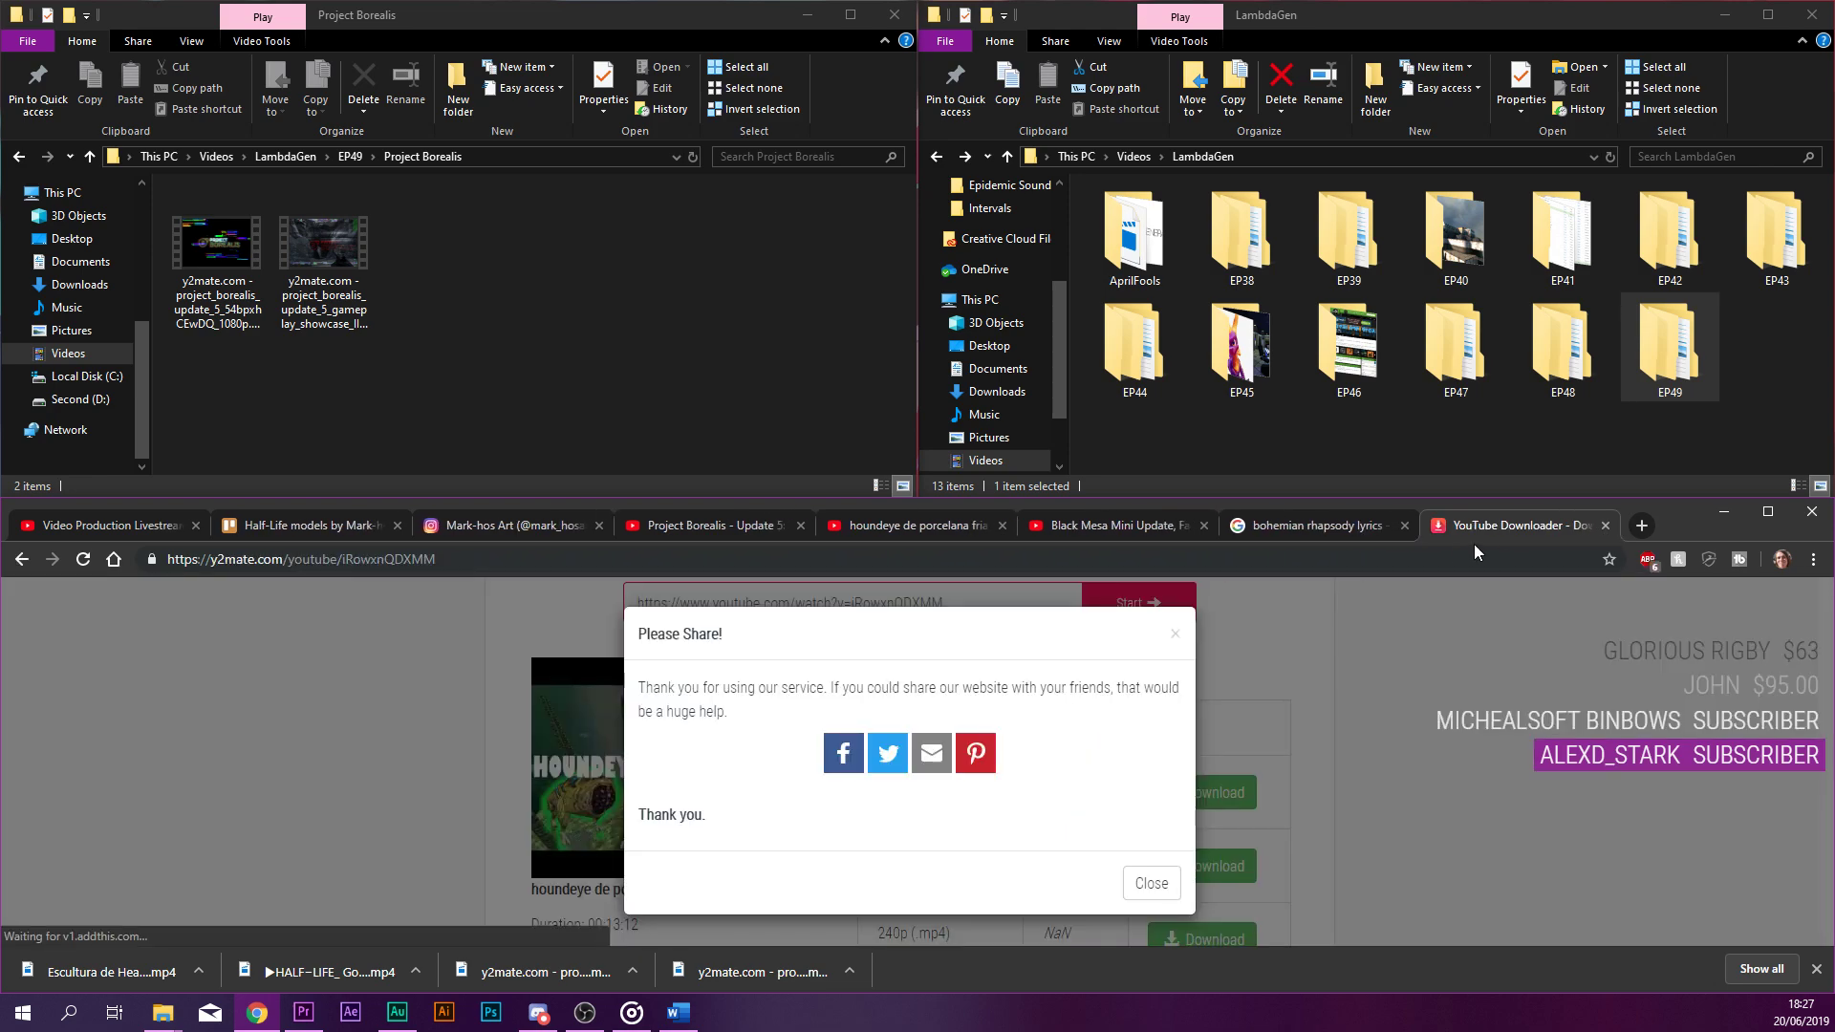
Search Google for "youtube download" in a new tab and look through the results for another video downloader.
{"action": "left_click", "coordinate": [1640, 526]}
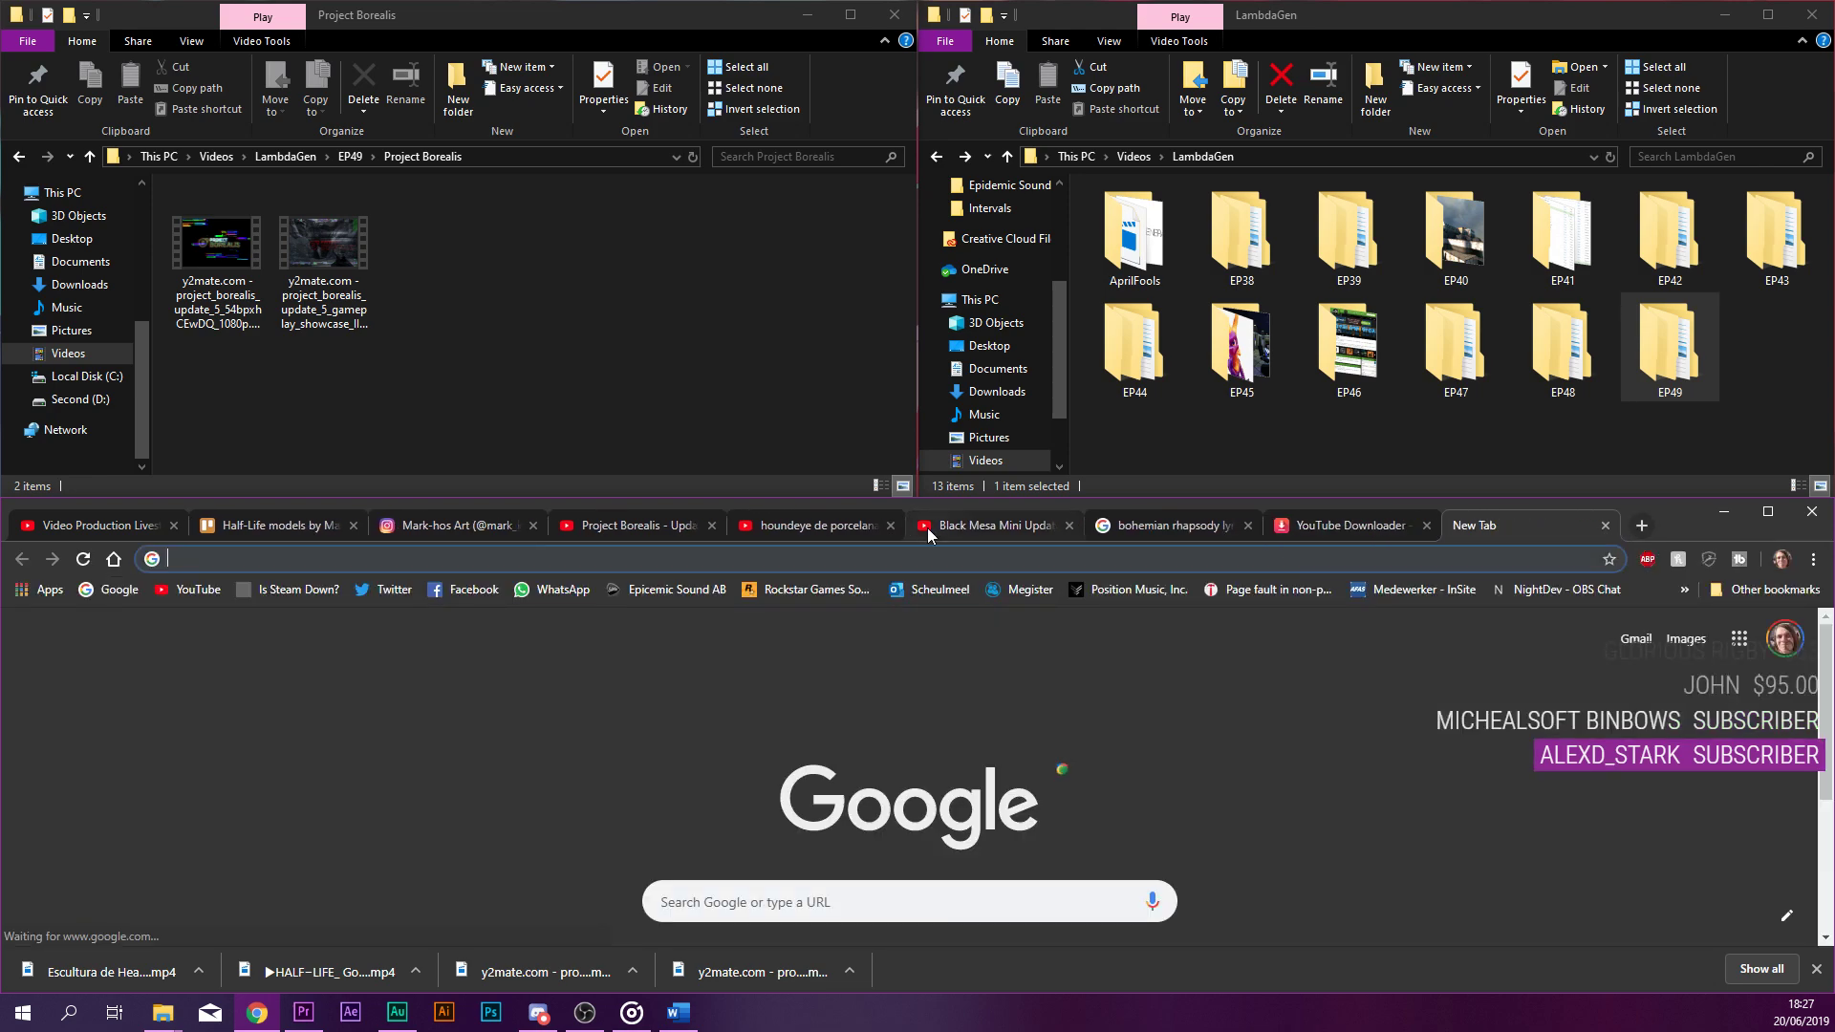
{"action": "type", "text": "youtube downlo"}
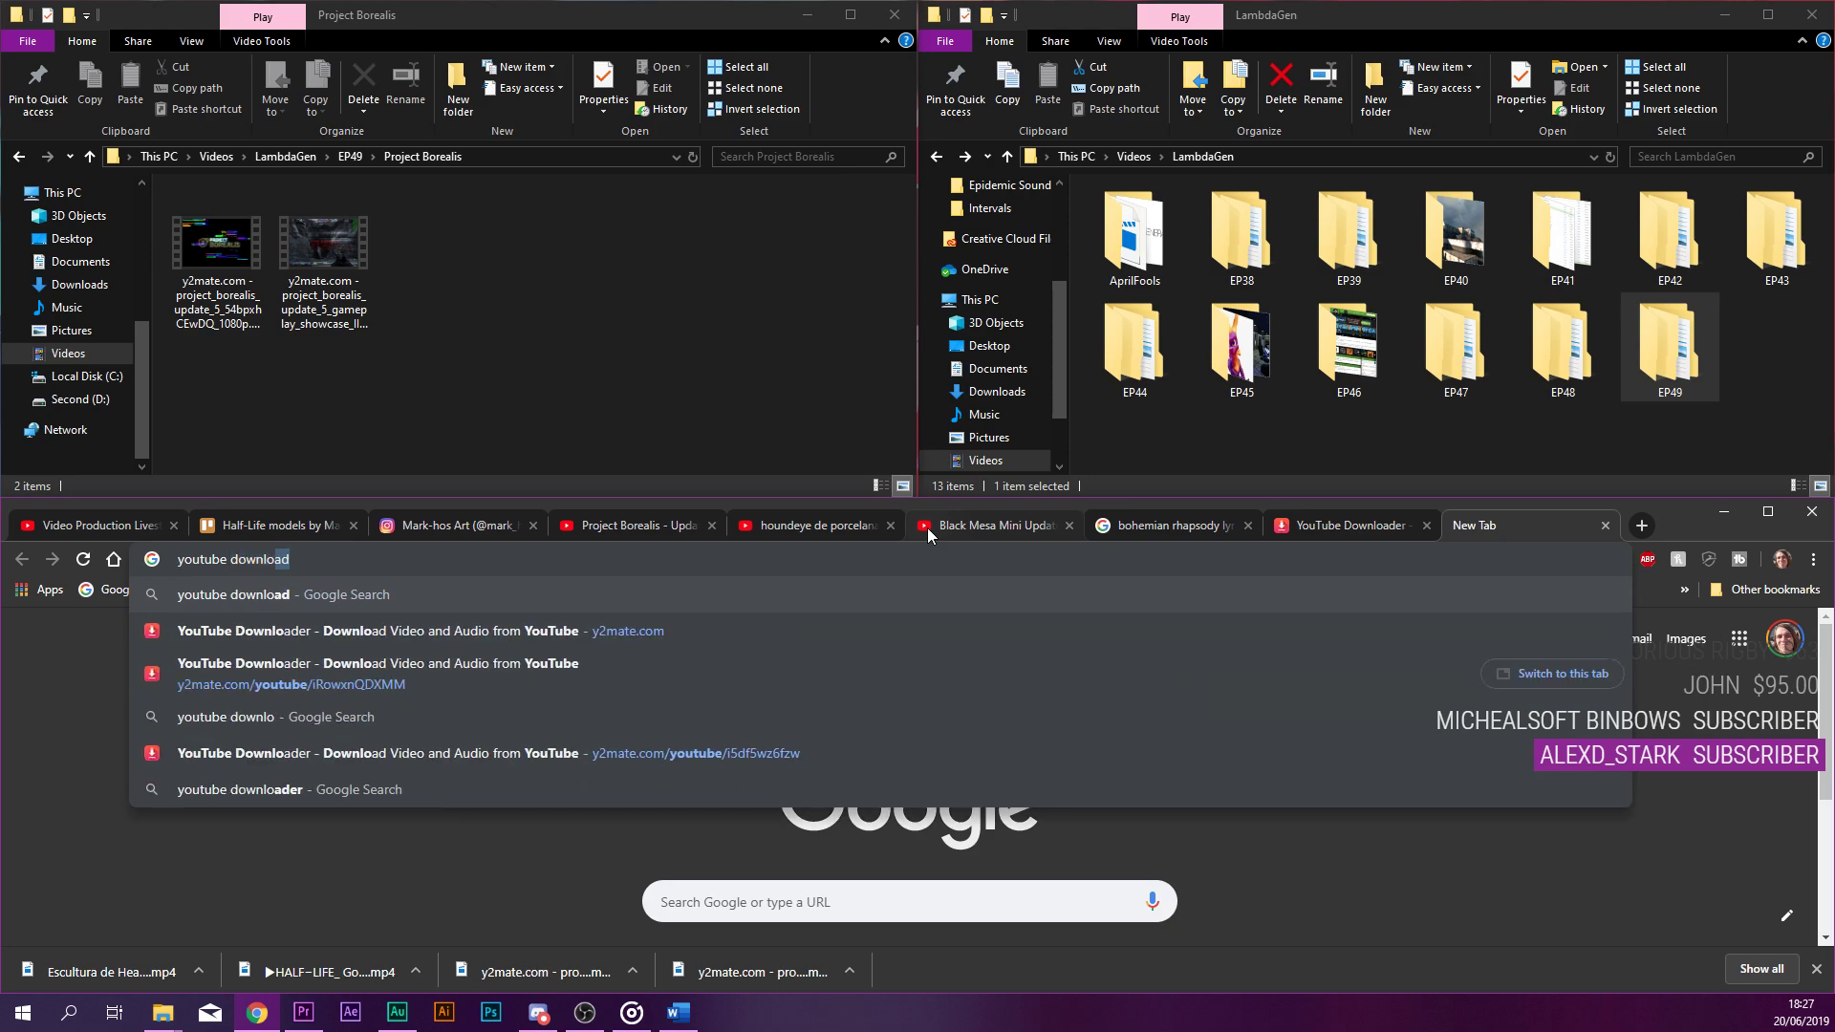
{"action": "key", "text": "Return"}
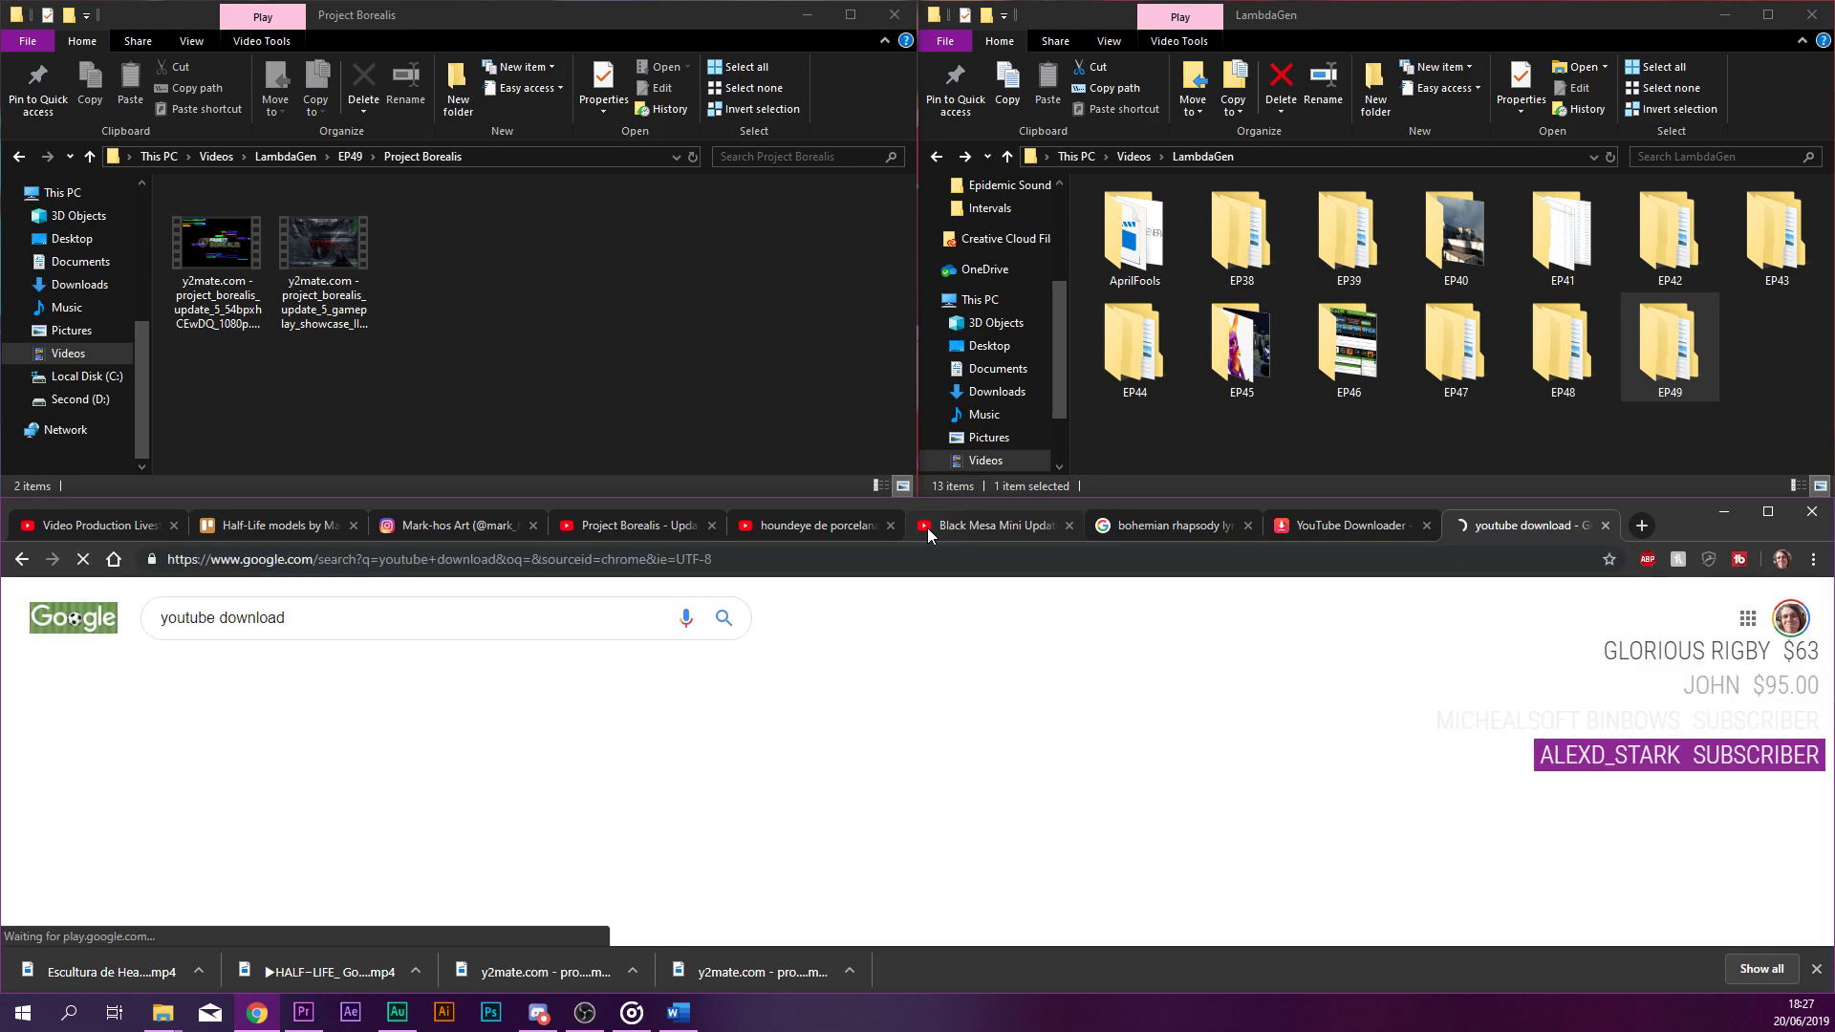
{"action": "scroll", "coordinate": [271, 828], "scroll_direction": "down", "scroll_amount": 3}
{"action": "scroll", "coordinate": [271, 827], "scroll_direction": "down", "scroll_amount": 5}
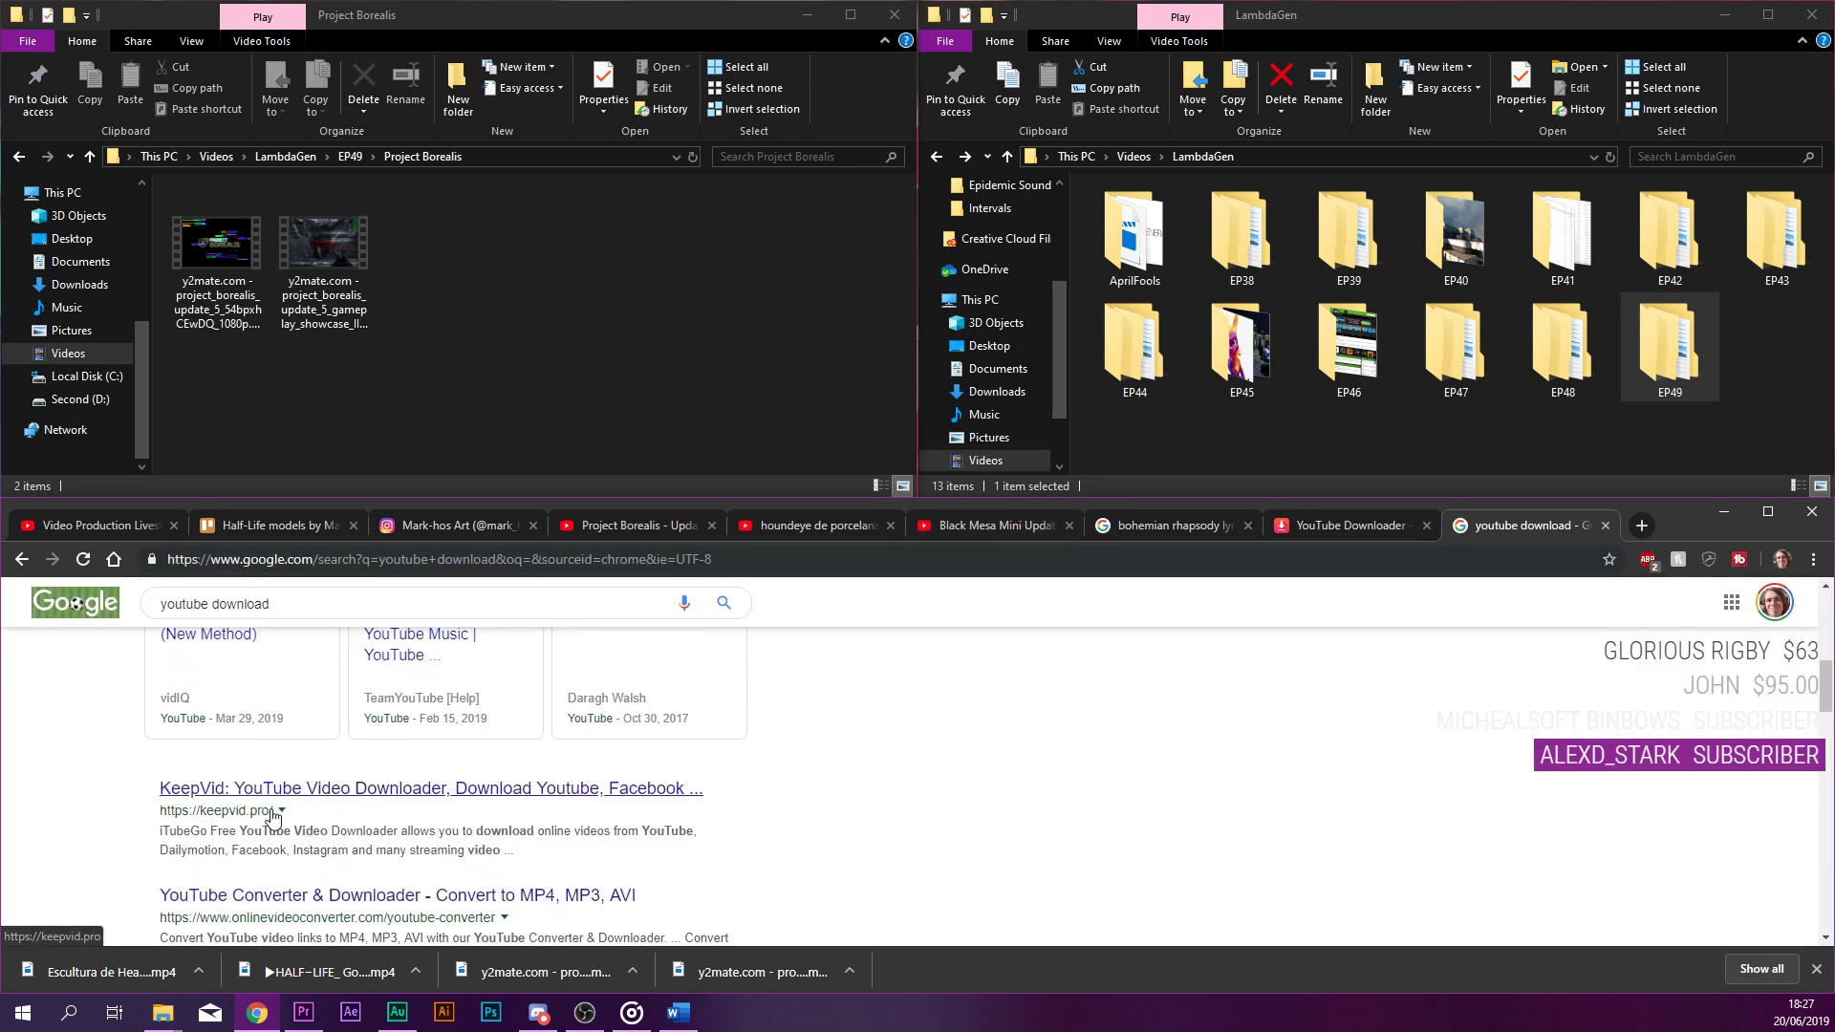
Open OnlineVideoConverter from the results and try to convert the copied houndeye video link to .mp4.
{"action": "left_click", "coordinate": [302, 717]}
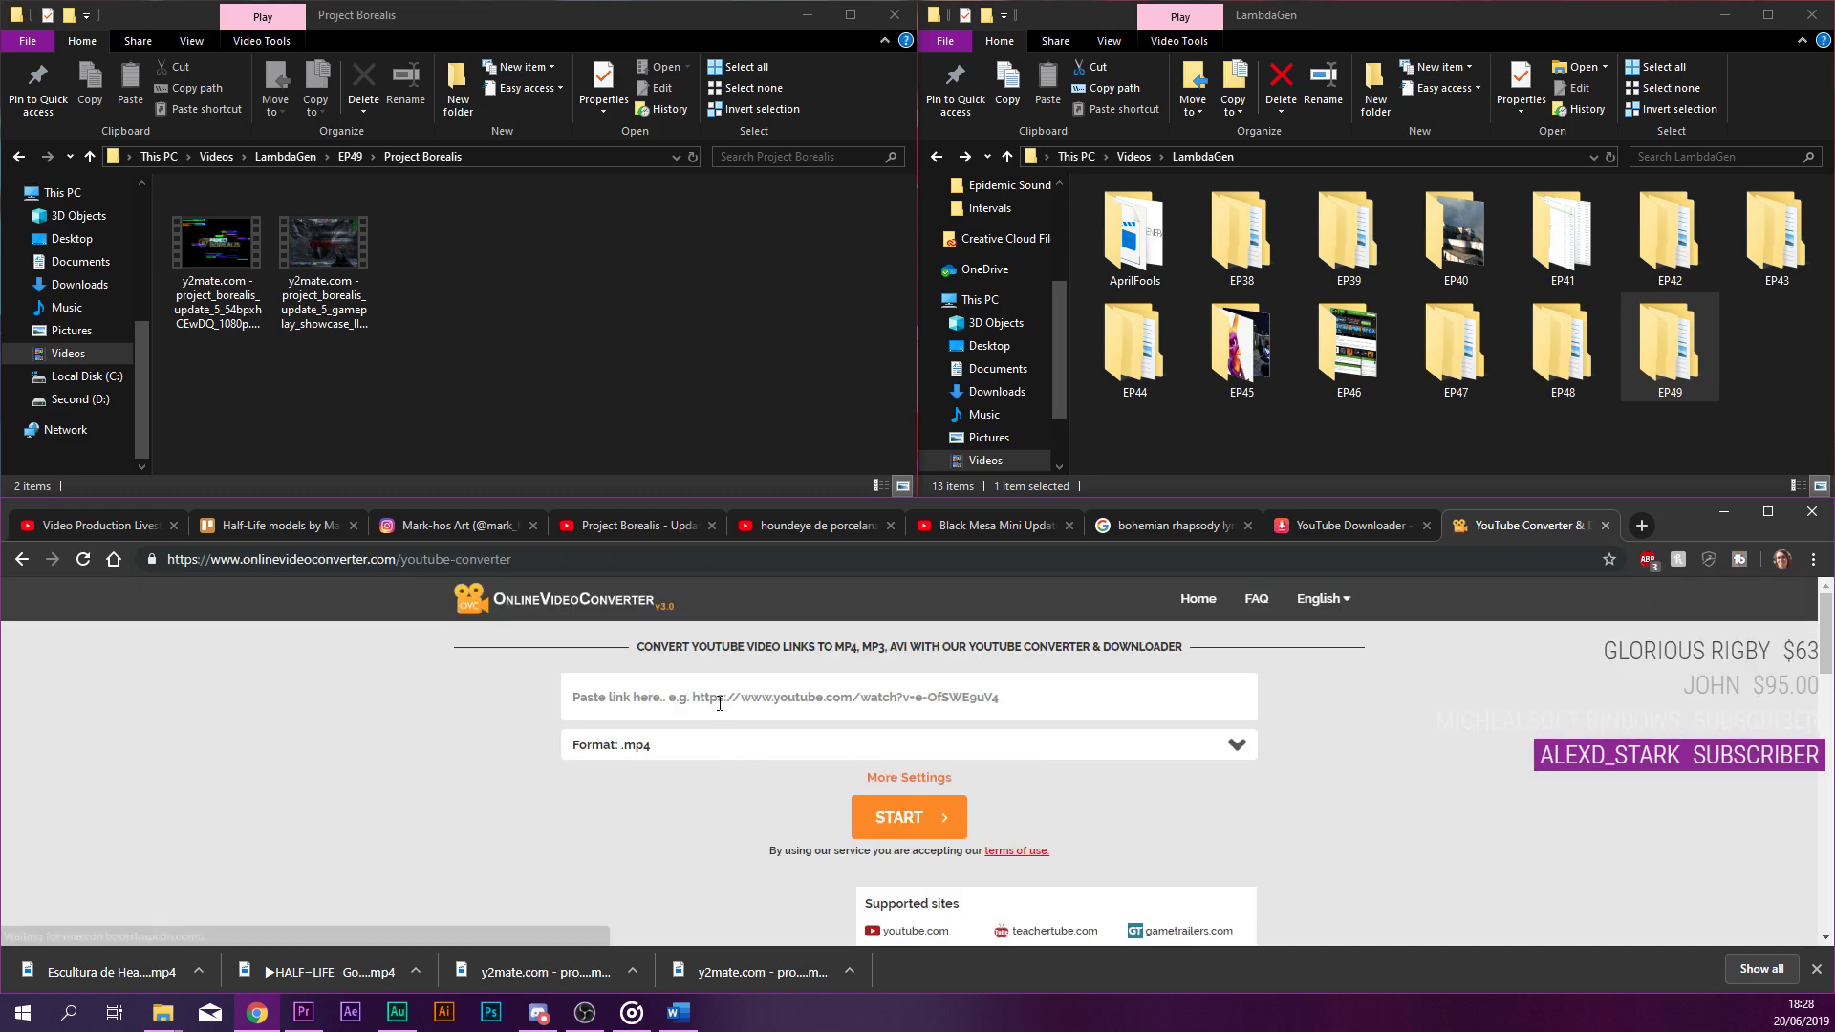
{"action": "right_click", "coordinate": [751, 712]}
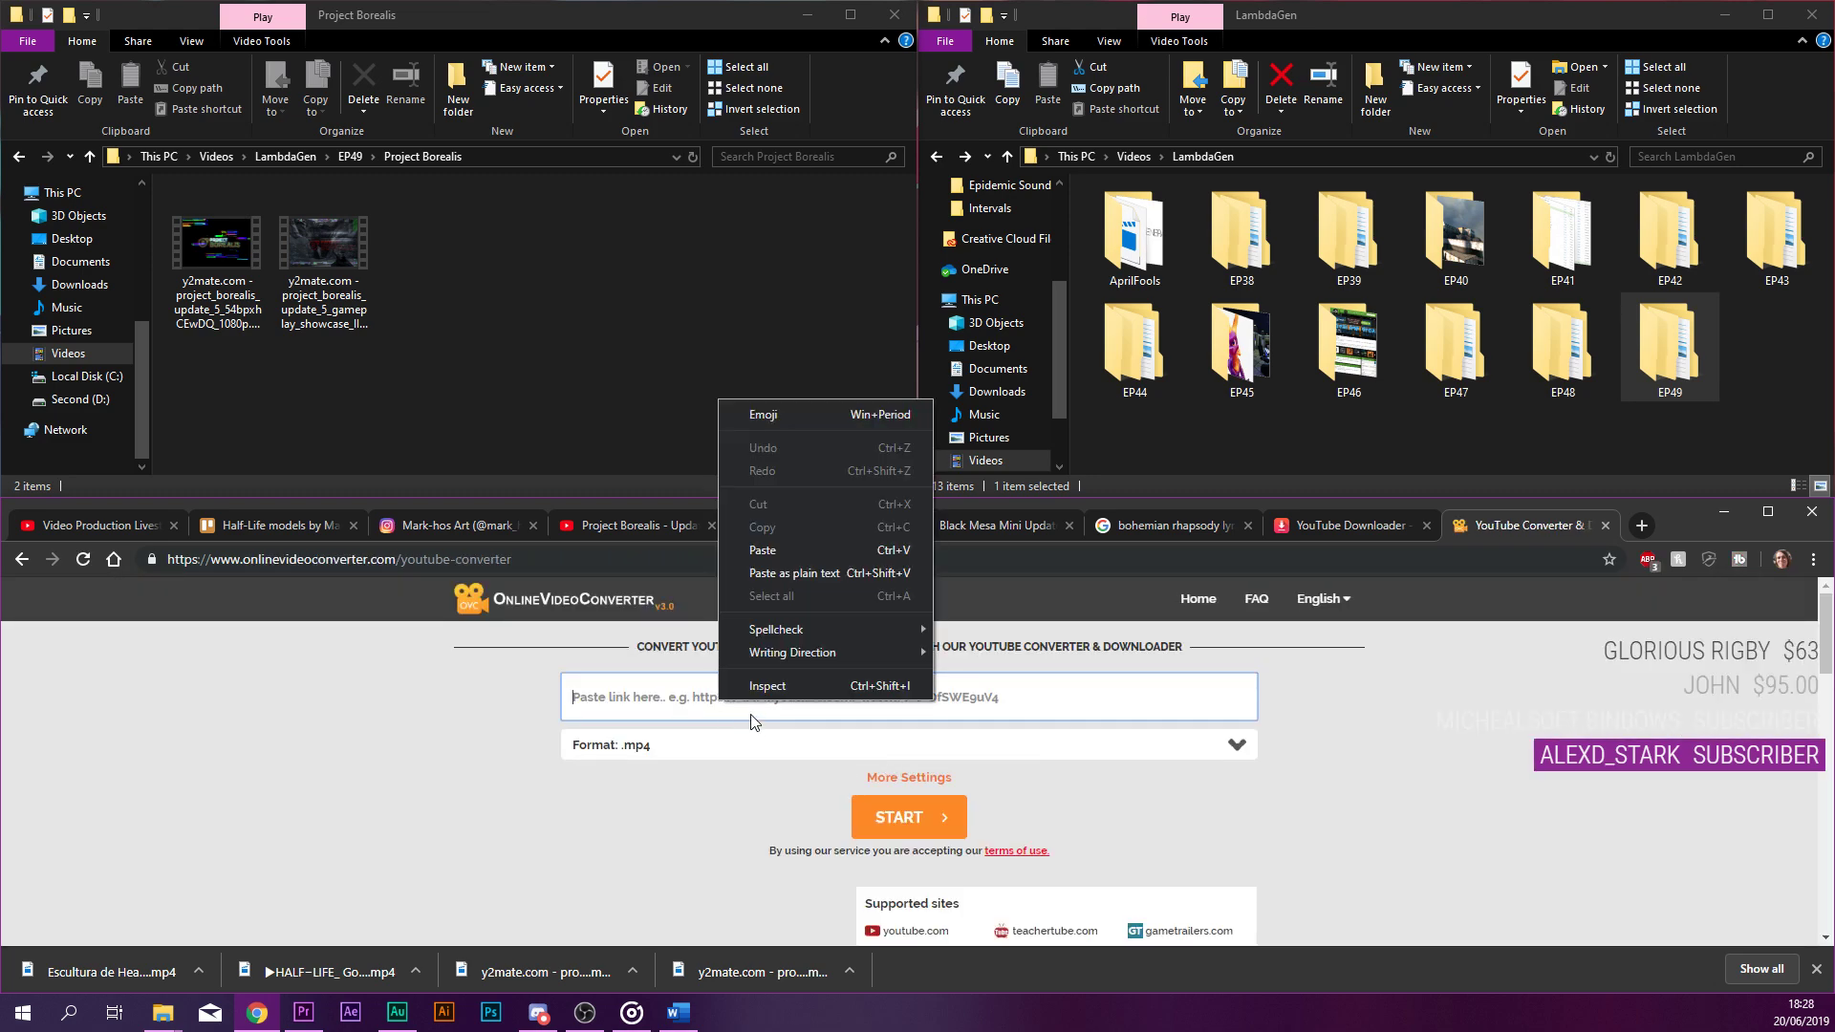
{"action": "left_click", "coordinate": [783, 552]}
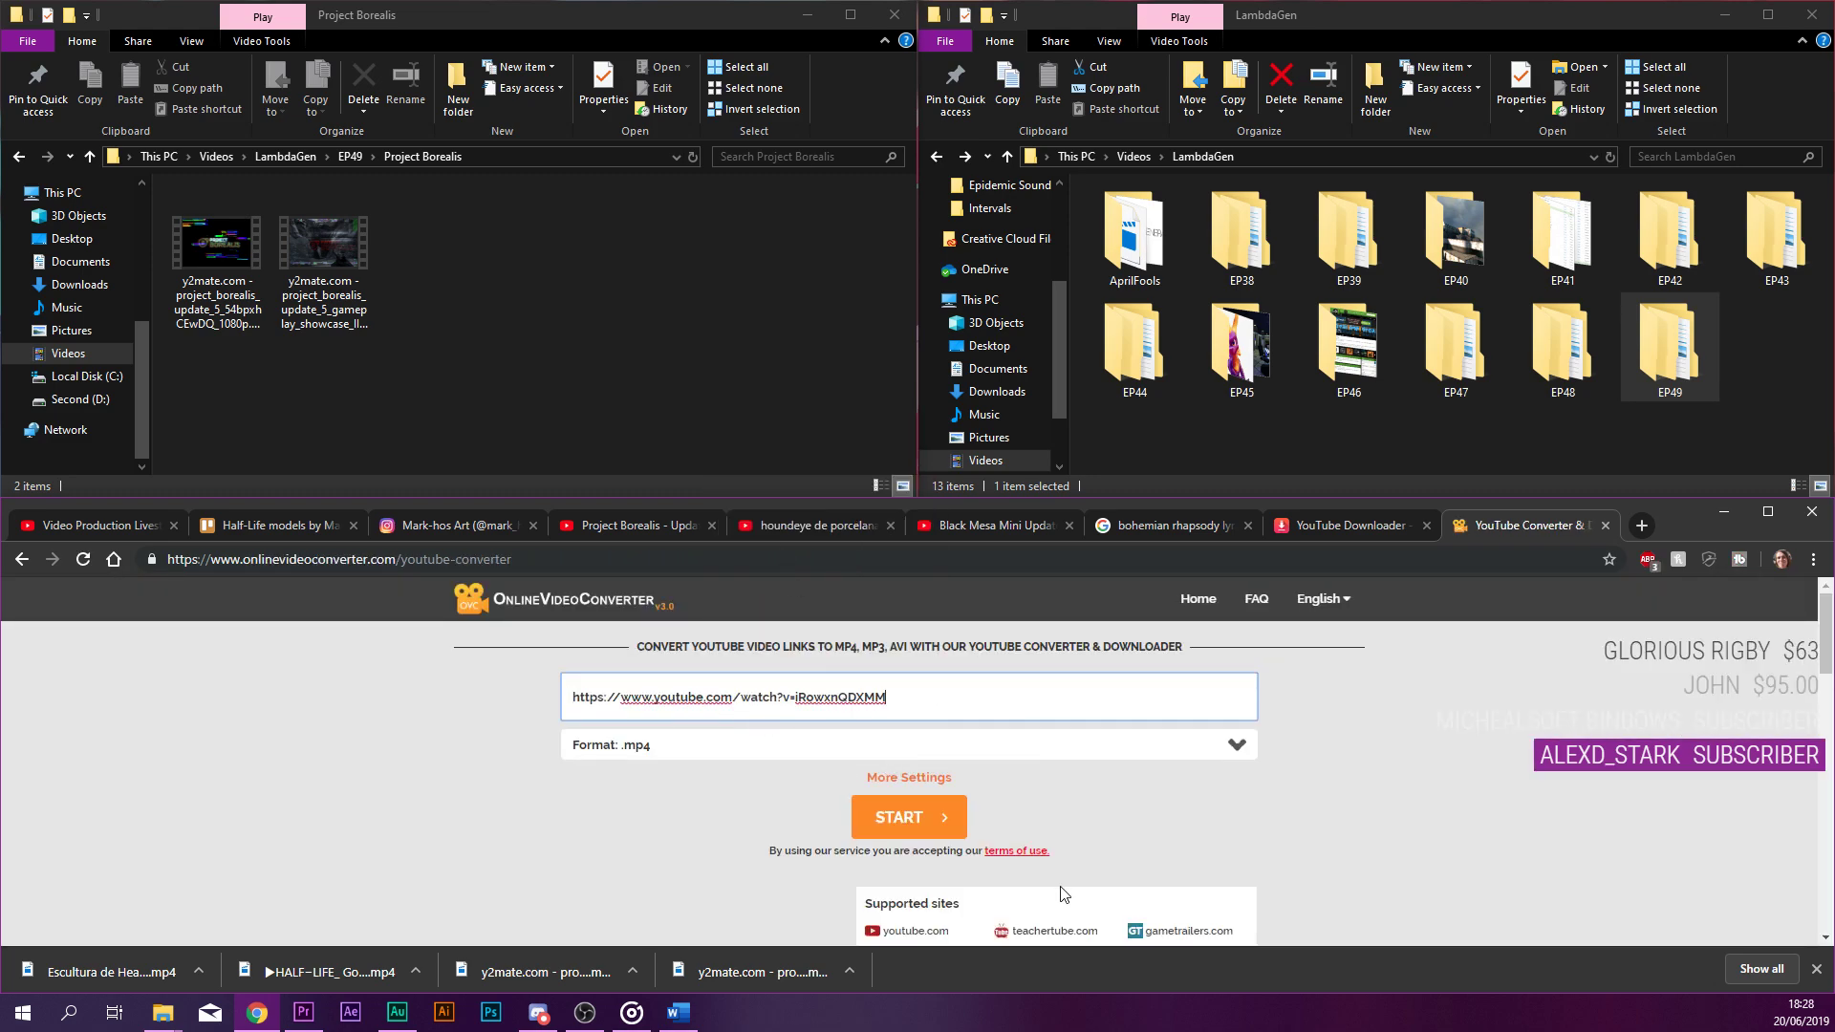
{"action": "left_click", "coordinate": [935, 817]}
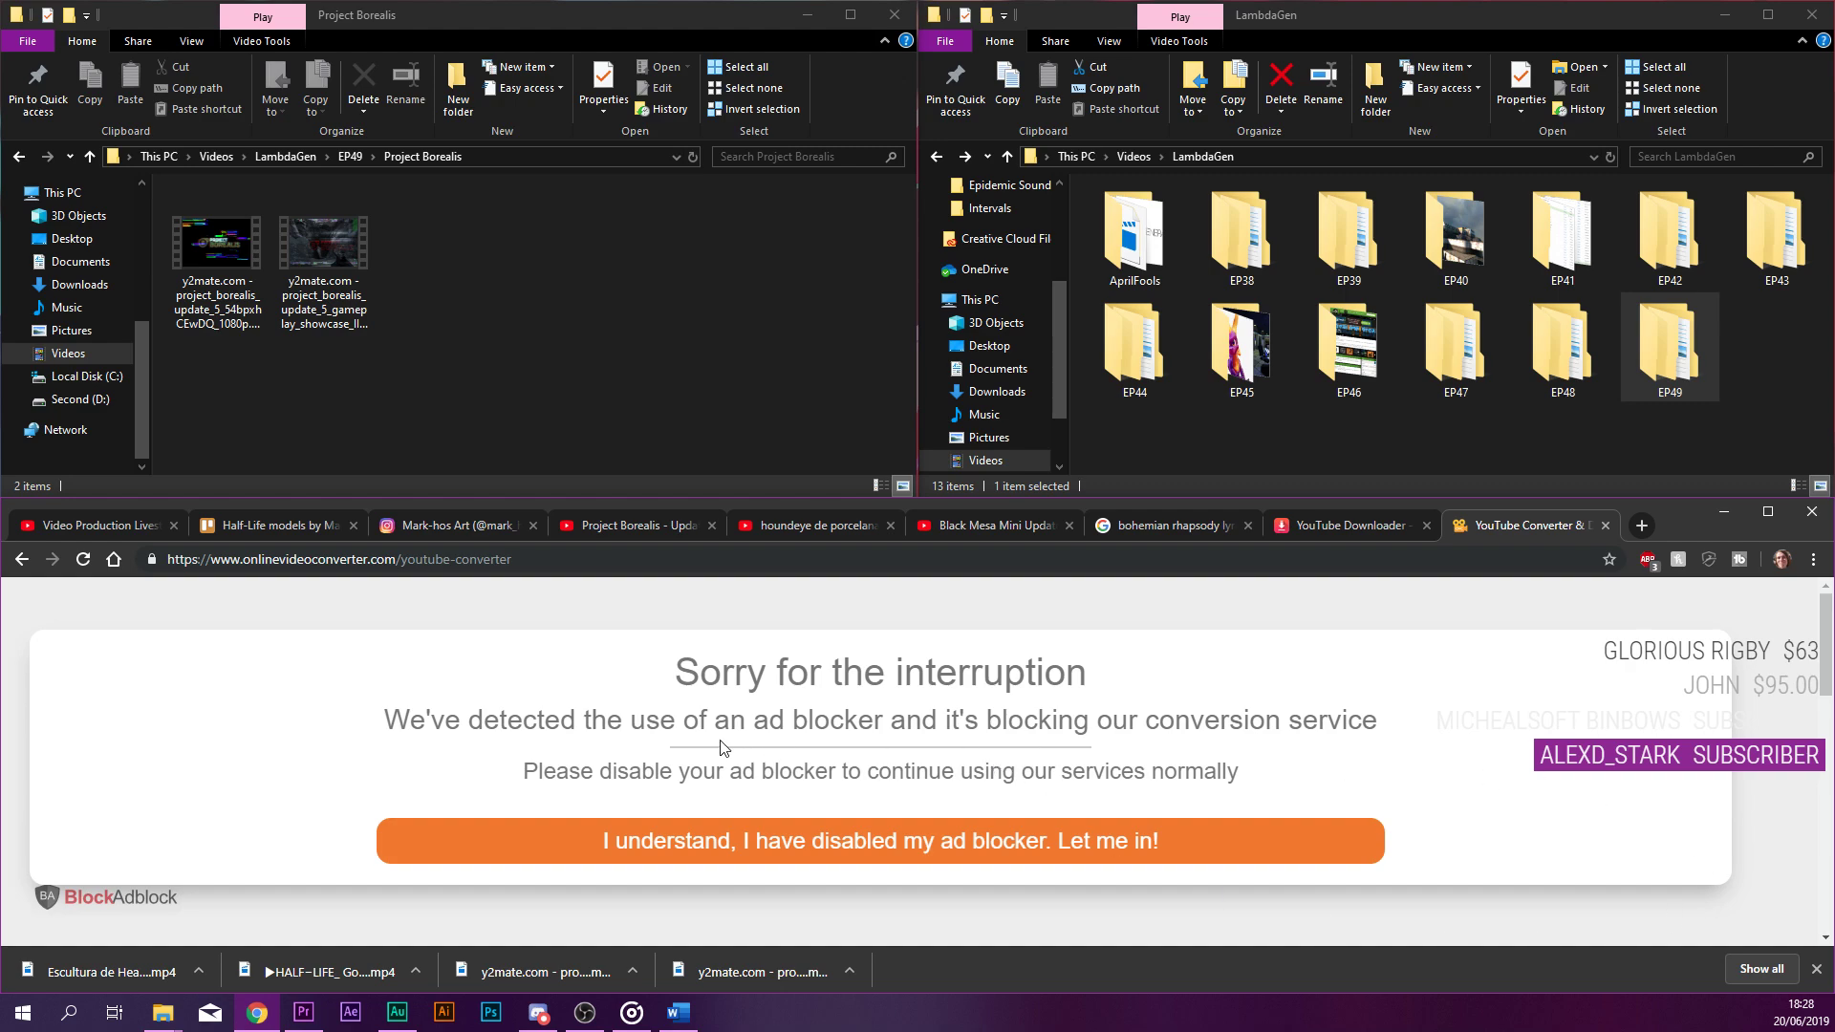
Reopen OnlineVideoConverter from the search results and try the houndeye link conversion again.
{"action": "left_click", "coordinate": [21, 559]}
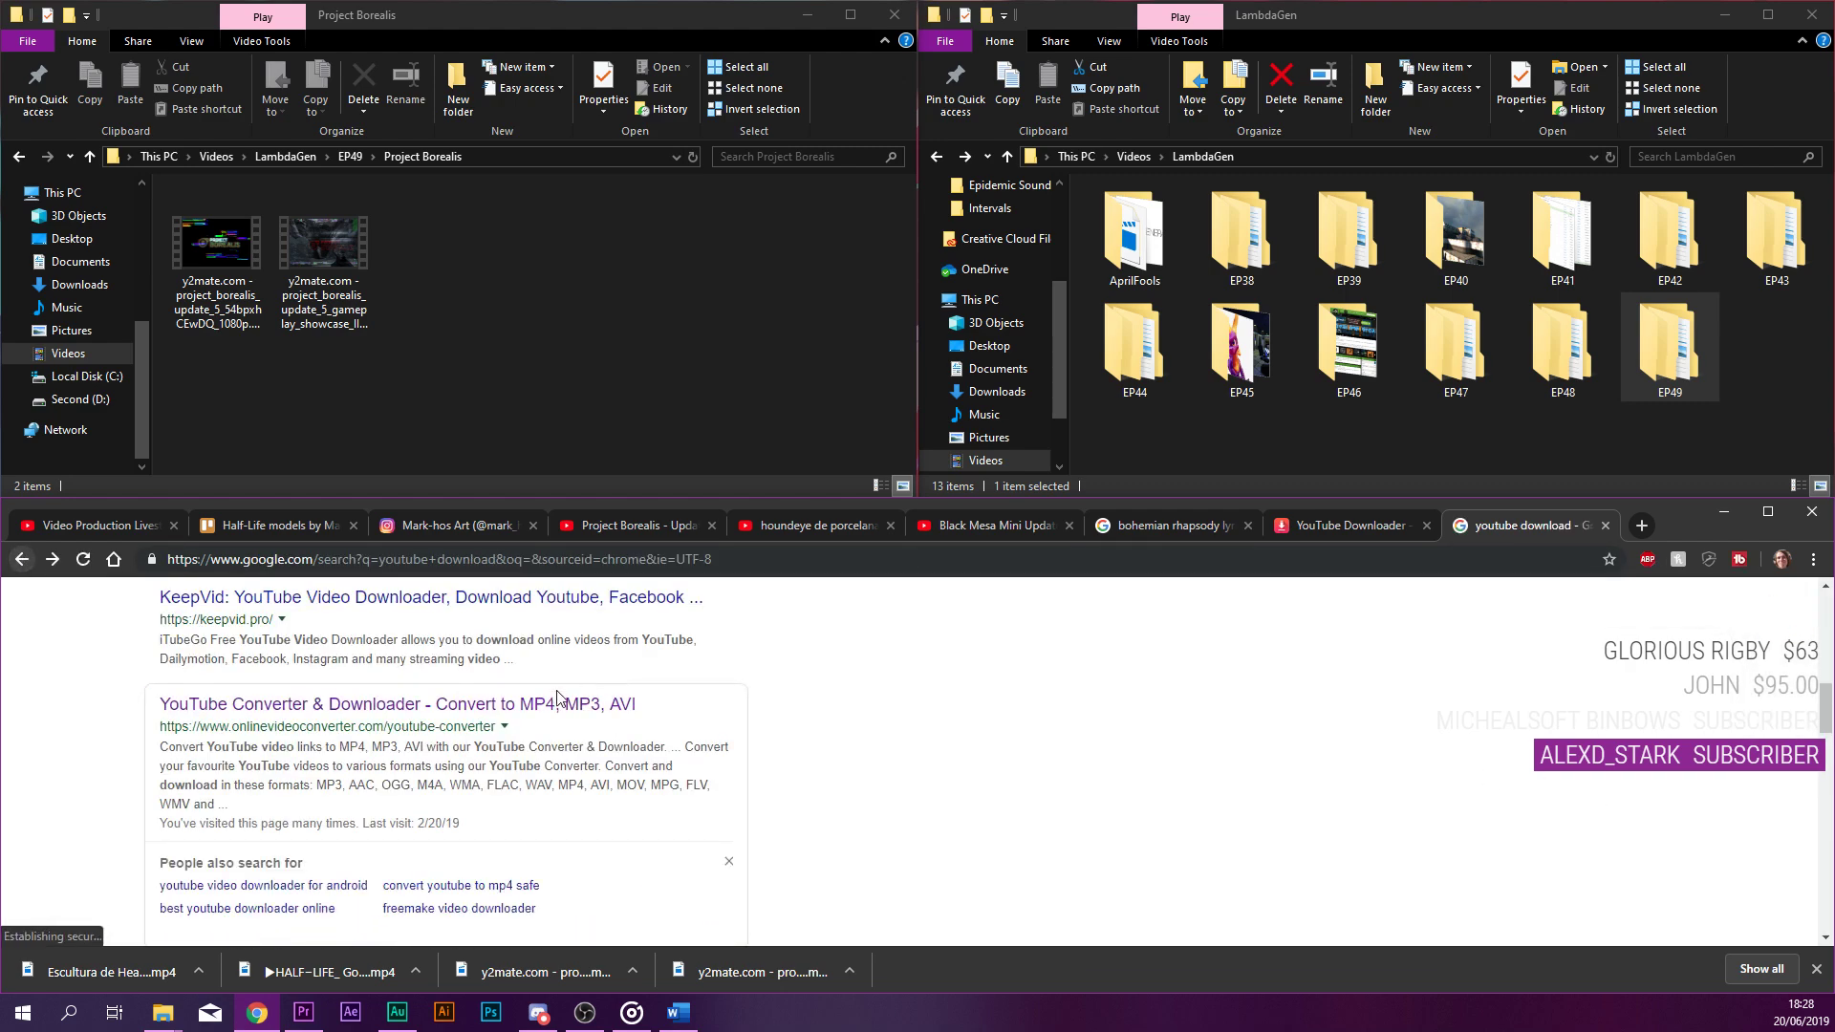
{"action": "left_click", "coordinate": [479, 723]}
{"action": "right_click", "coordinate": [772, 705]}
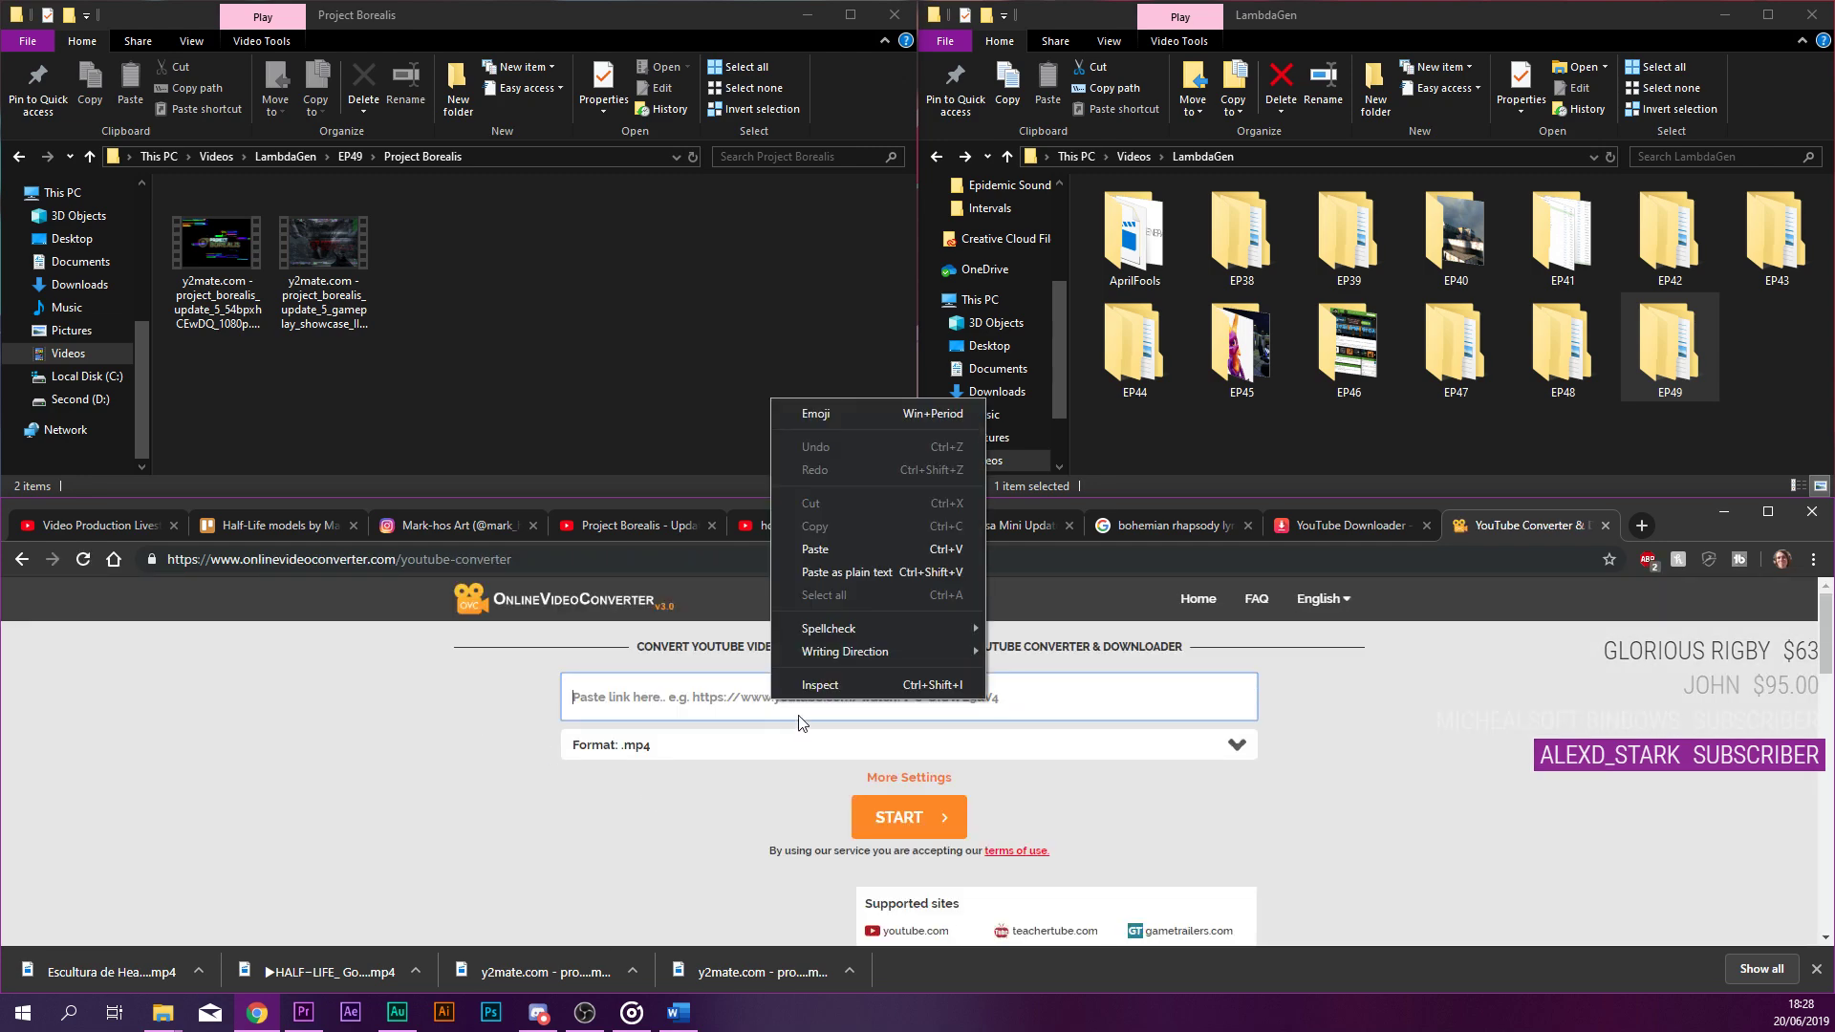
{"action": "left_click", "coordinate": [820, 552]}
{"action": "left_click", "coordinate": [909, 818]}
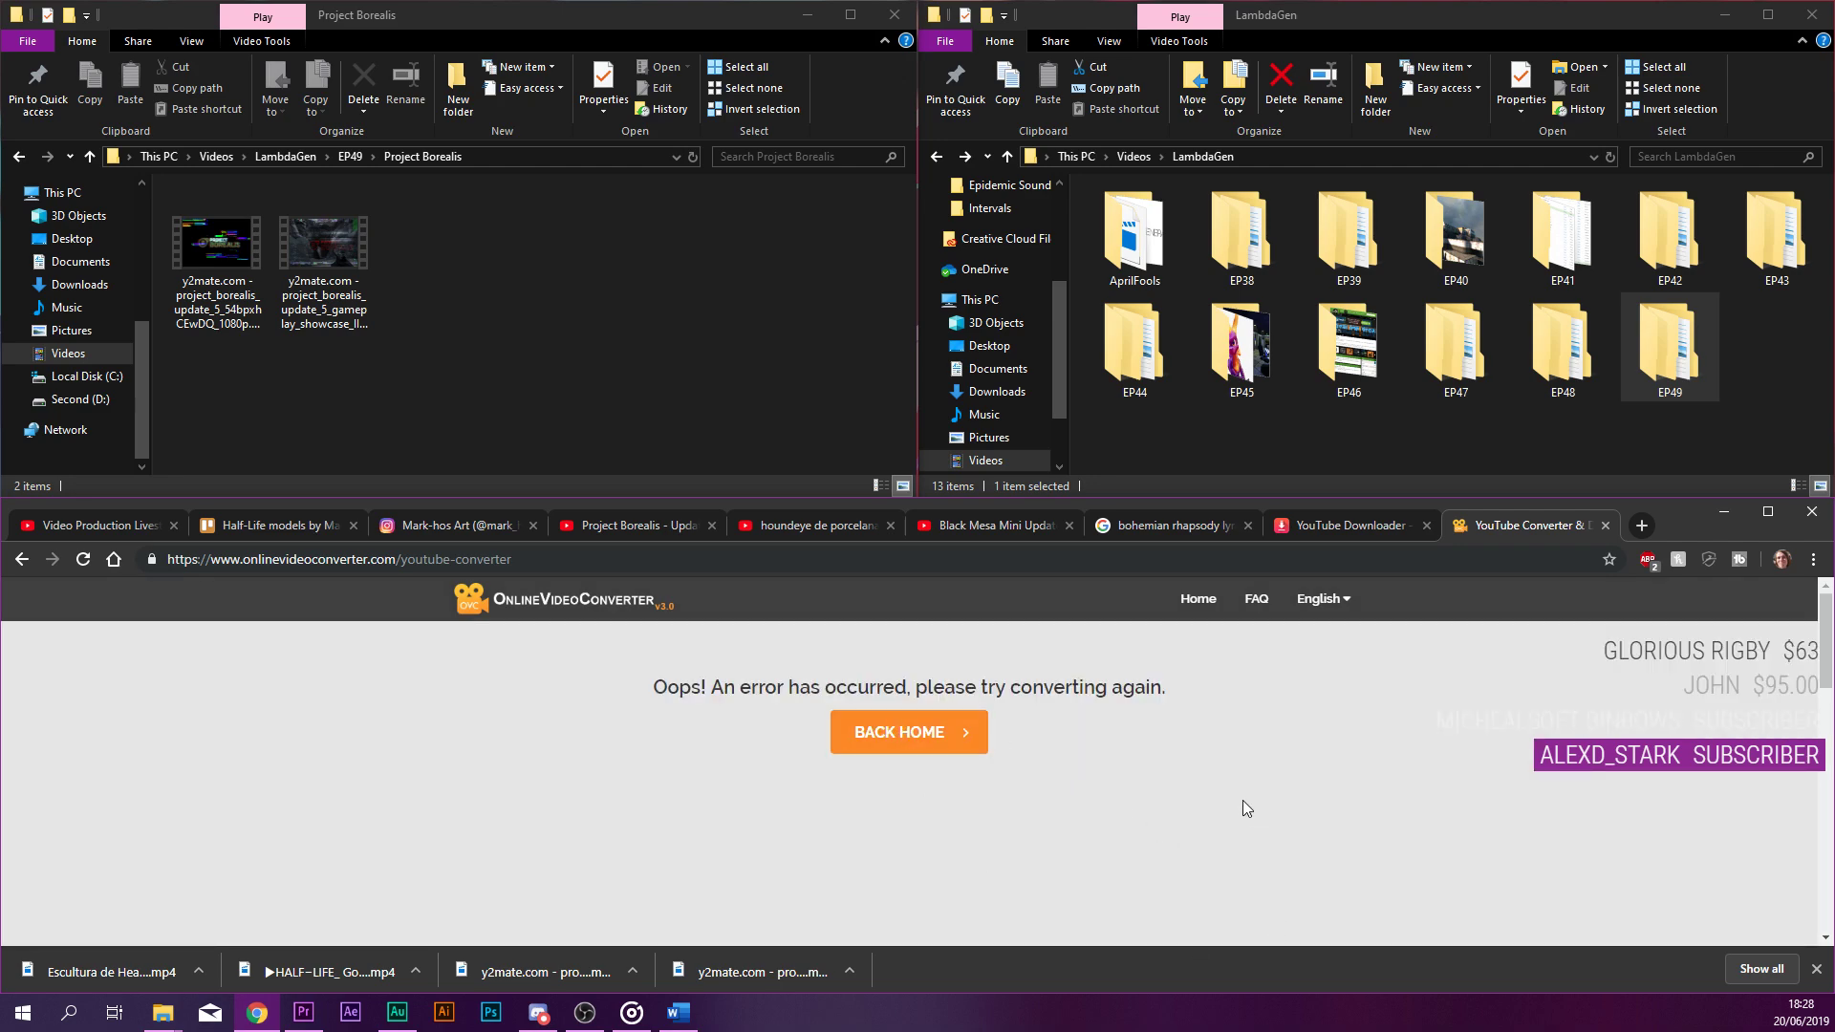
Return to the search results in a maximized browser window and open the KeepVid video downloader.
{"action": "key", "text": "alt+Left"}
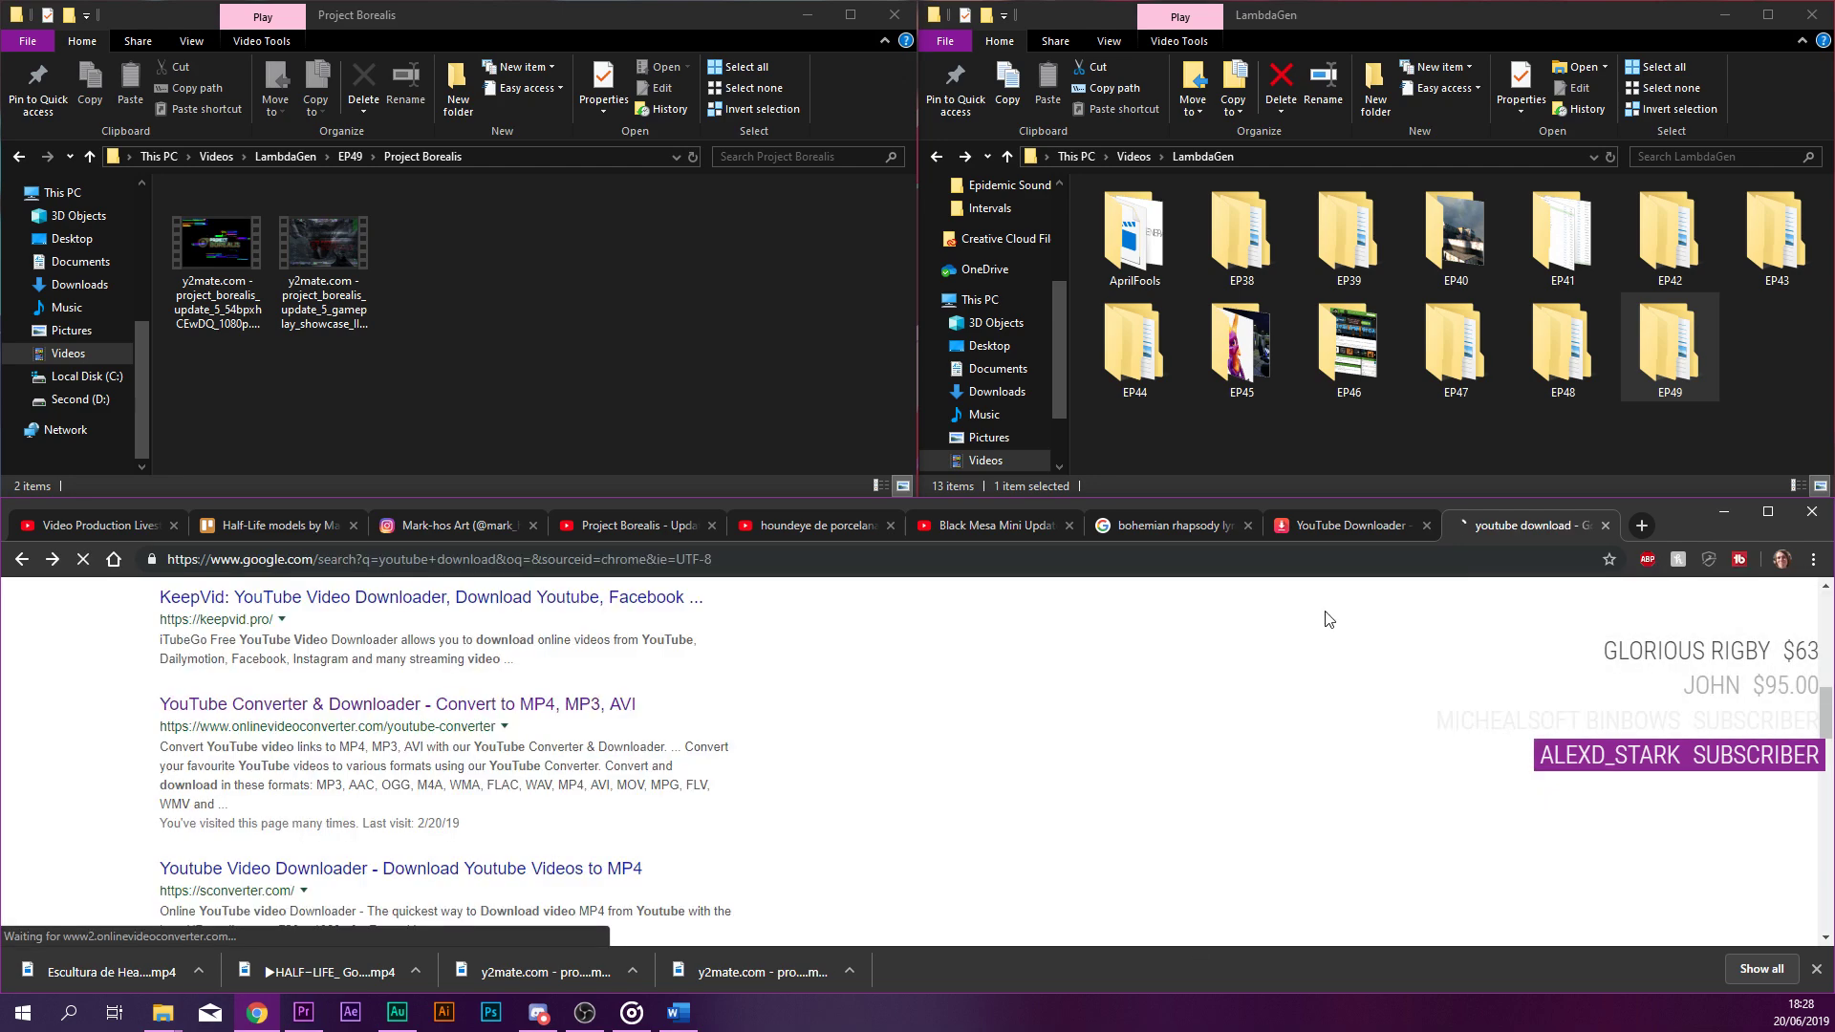
{"action": "double_click", "coordinate": [1667, 524]}
{"action": "scroll", "coordinate": [1051, 420], "scroll_direction": "up", "scroll_amount": 7}
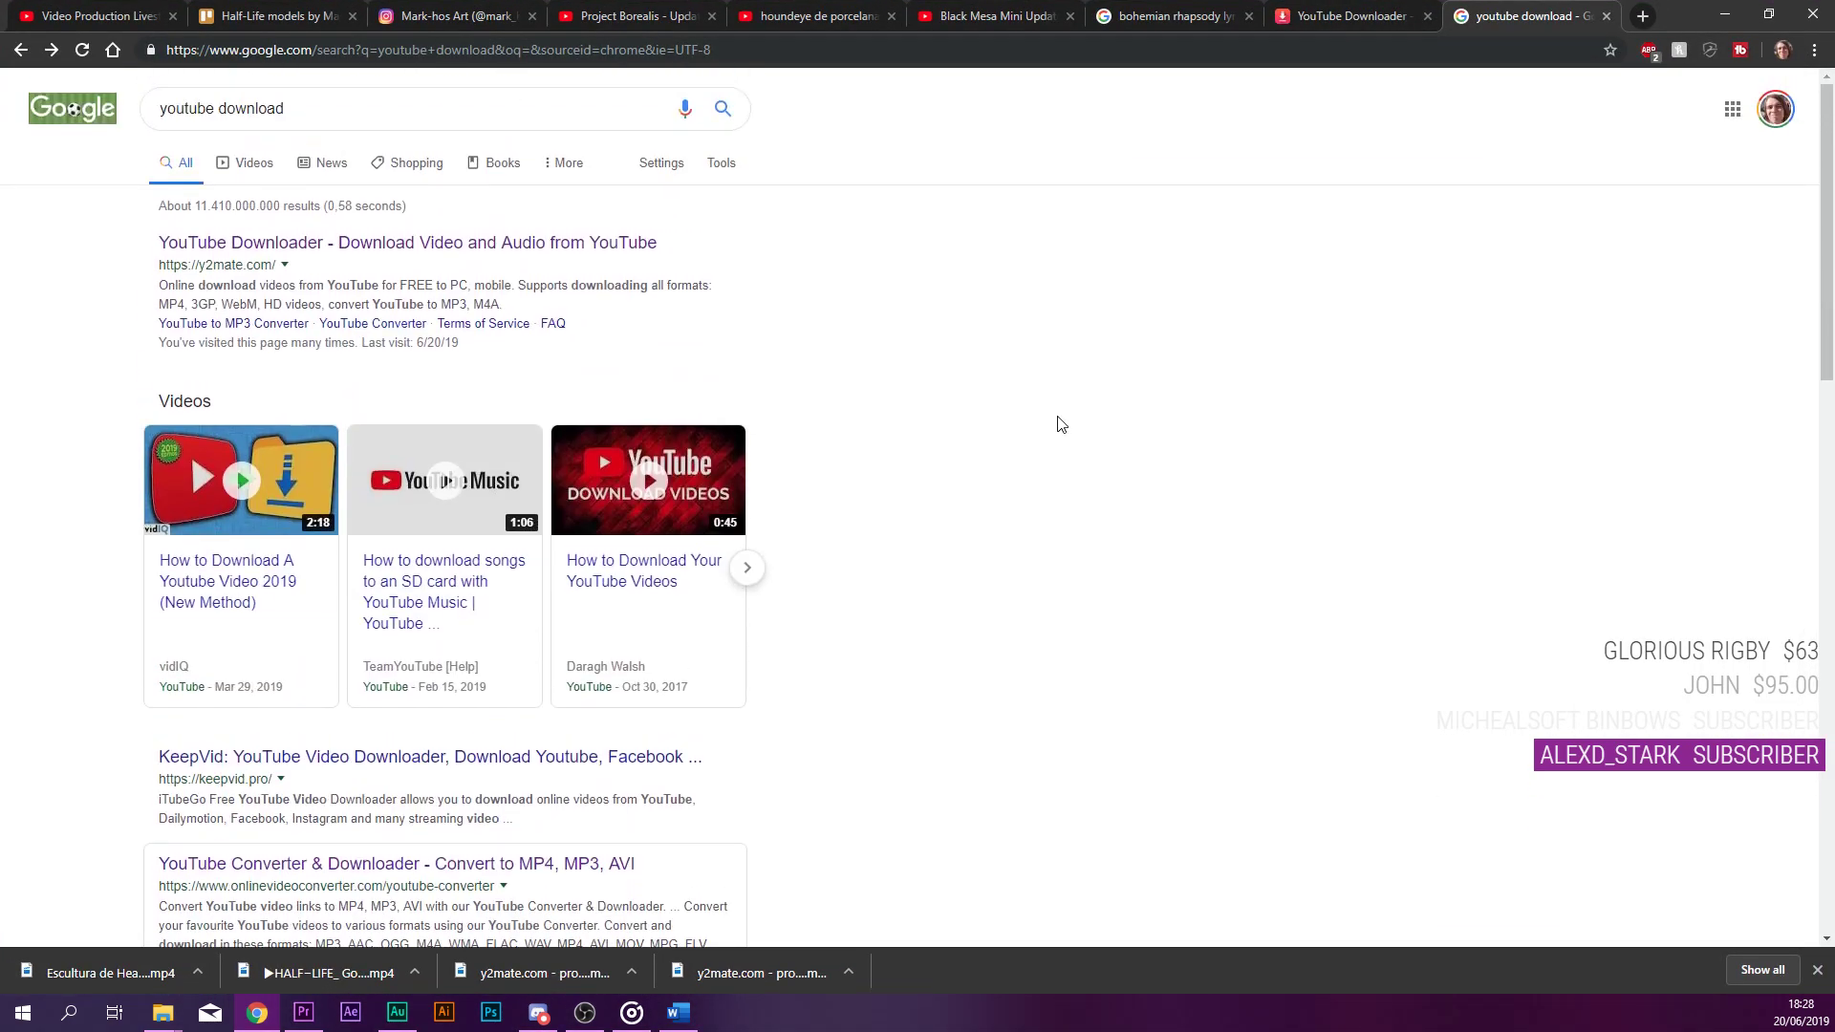
{"action": "scroll", "coordinate": [381, 287], "scroll_direction": "down", "scroll_amount": 3}
{"action": "scroll", "coordinate": [380, 287], "scroll_direction": "down", "scroll_amount": 5}
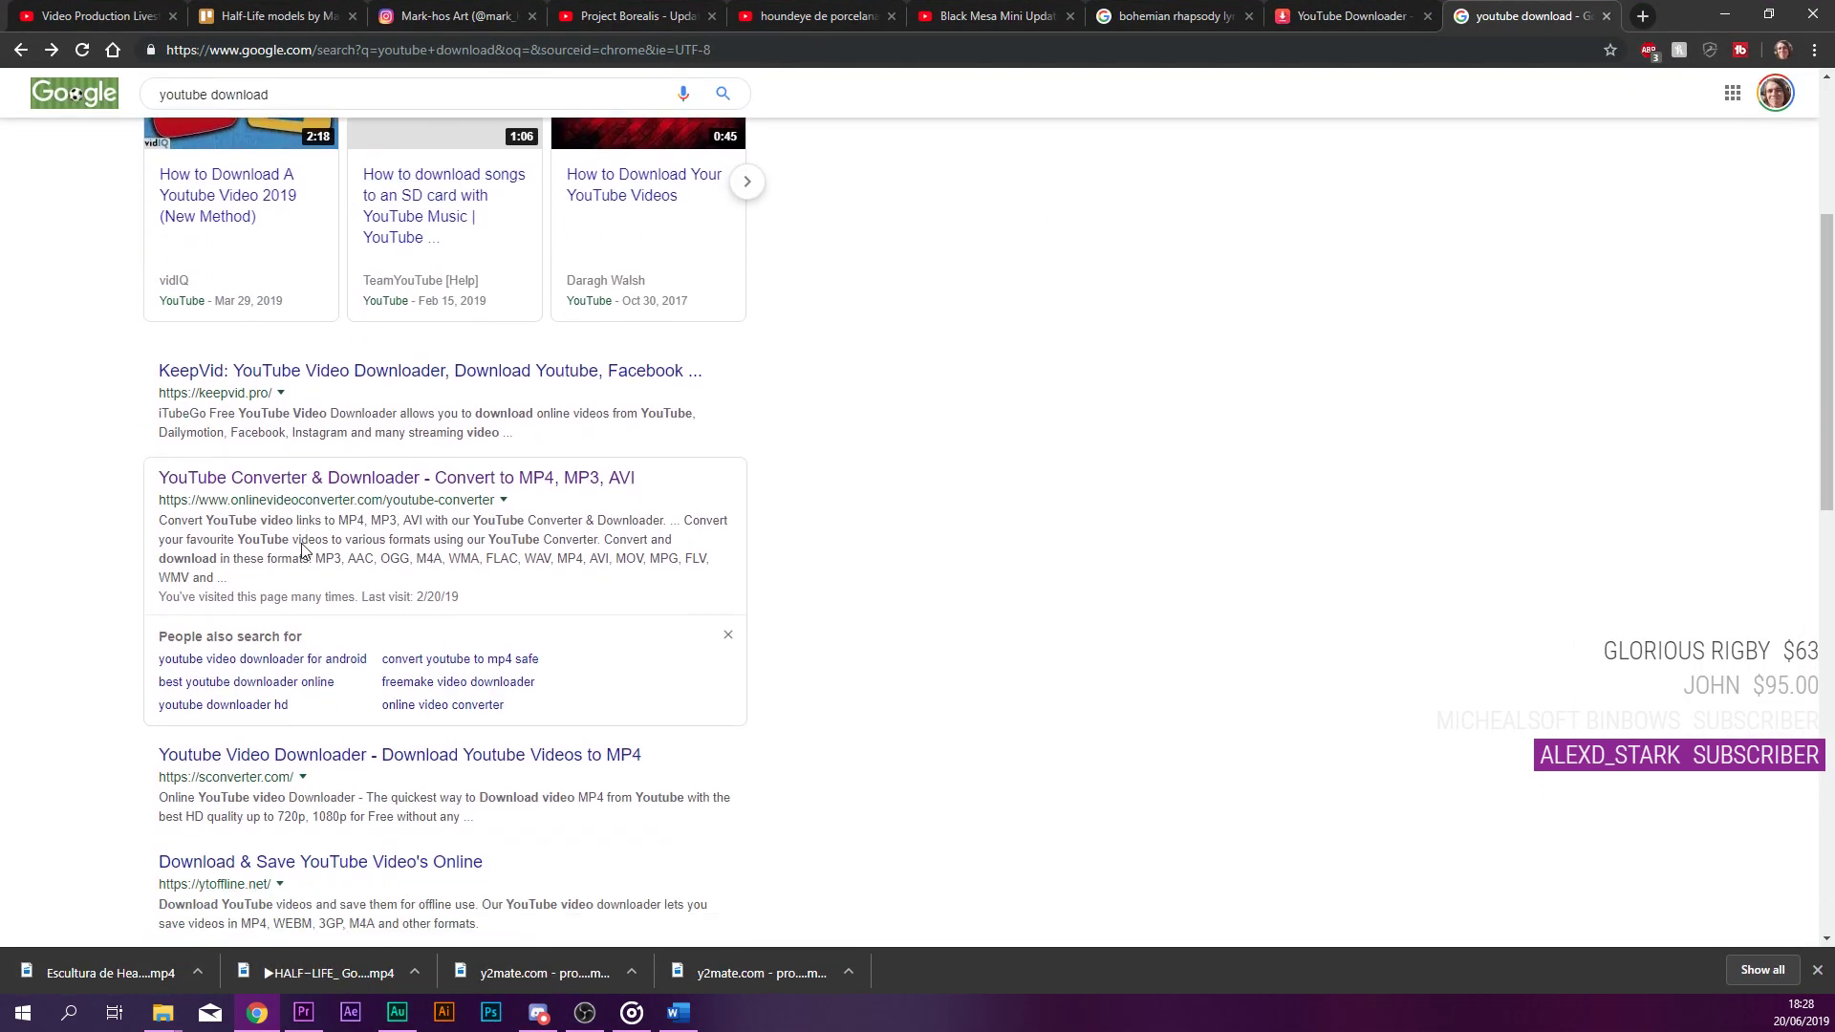
{"action": "scroll", "coordinate": [306, 501], "scroll_direction": "down", "scroll_amount": 3}
{"action": "scroll", "coordinate": [305, 492], "scroll_direction": "up", "scroll_amount": 11}
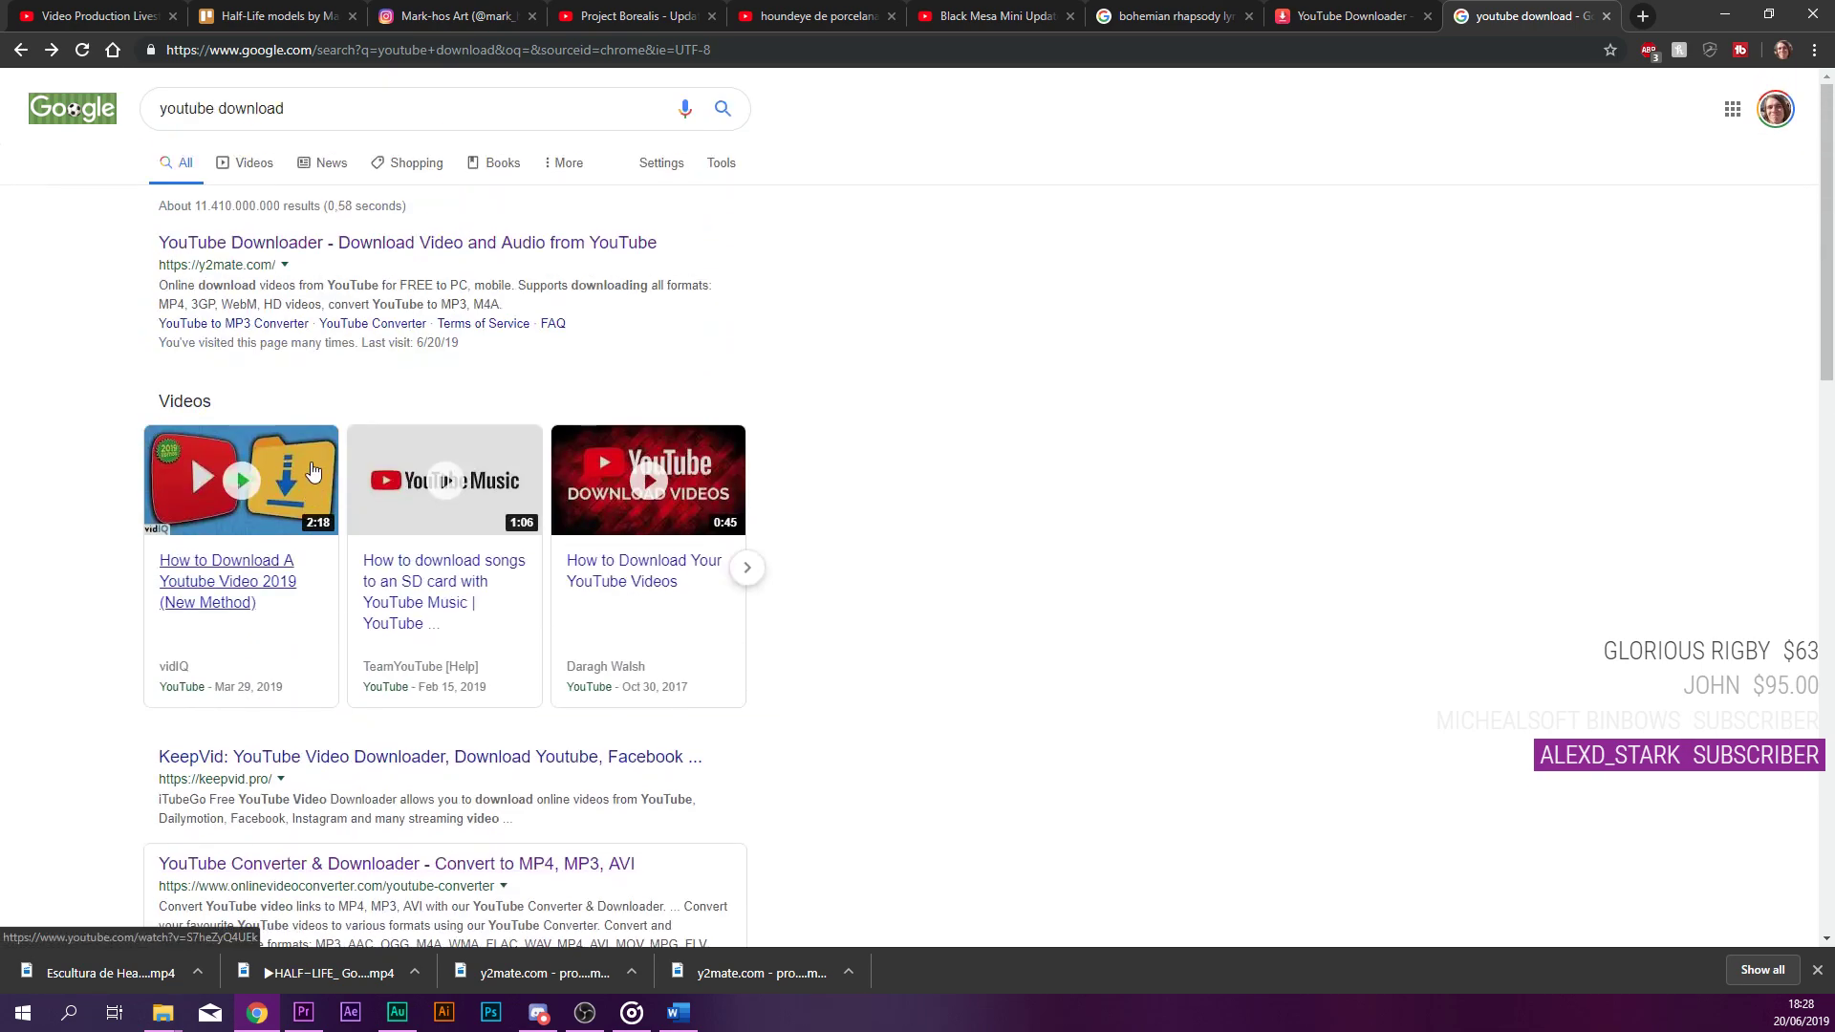
{"action": "scroll", "coordinate": [296, 750], "scroll_direction": "down", "scroll_amount": 2}
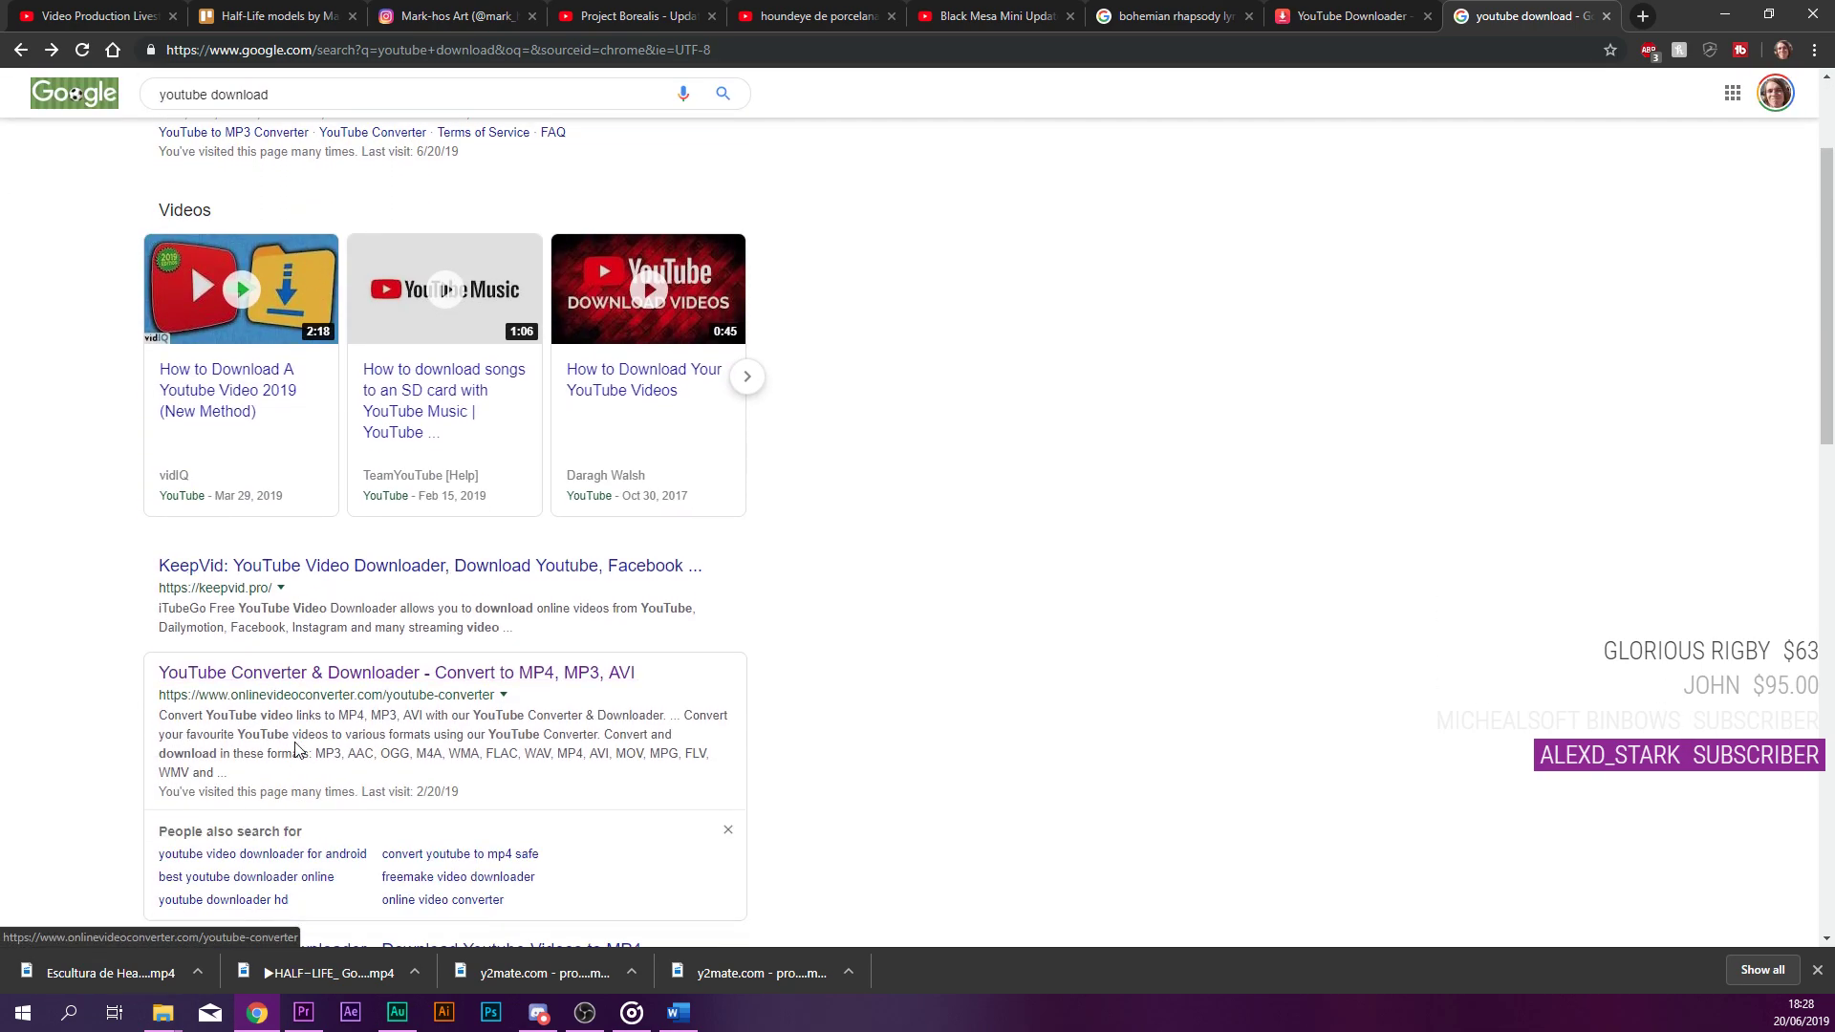
{"action": "left_click", "coordinate": [285, 572]}
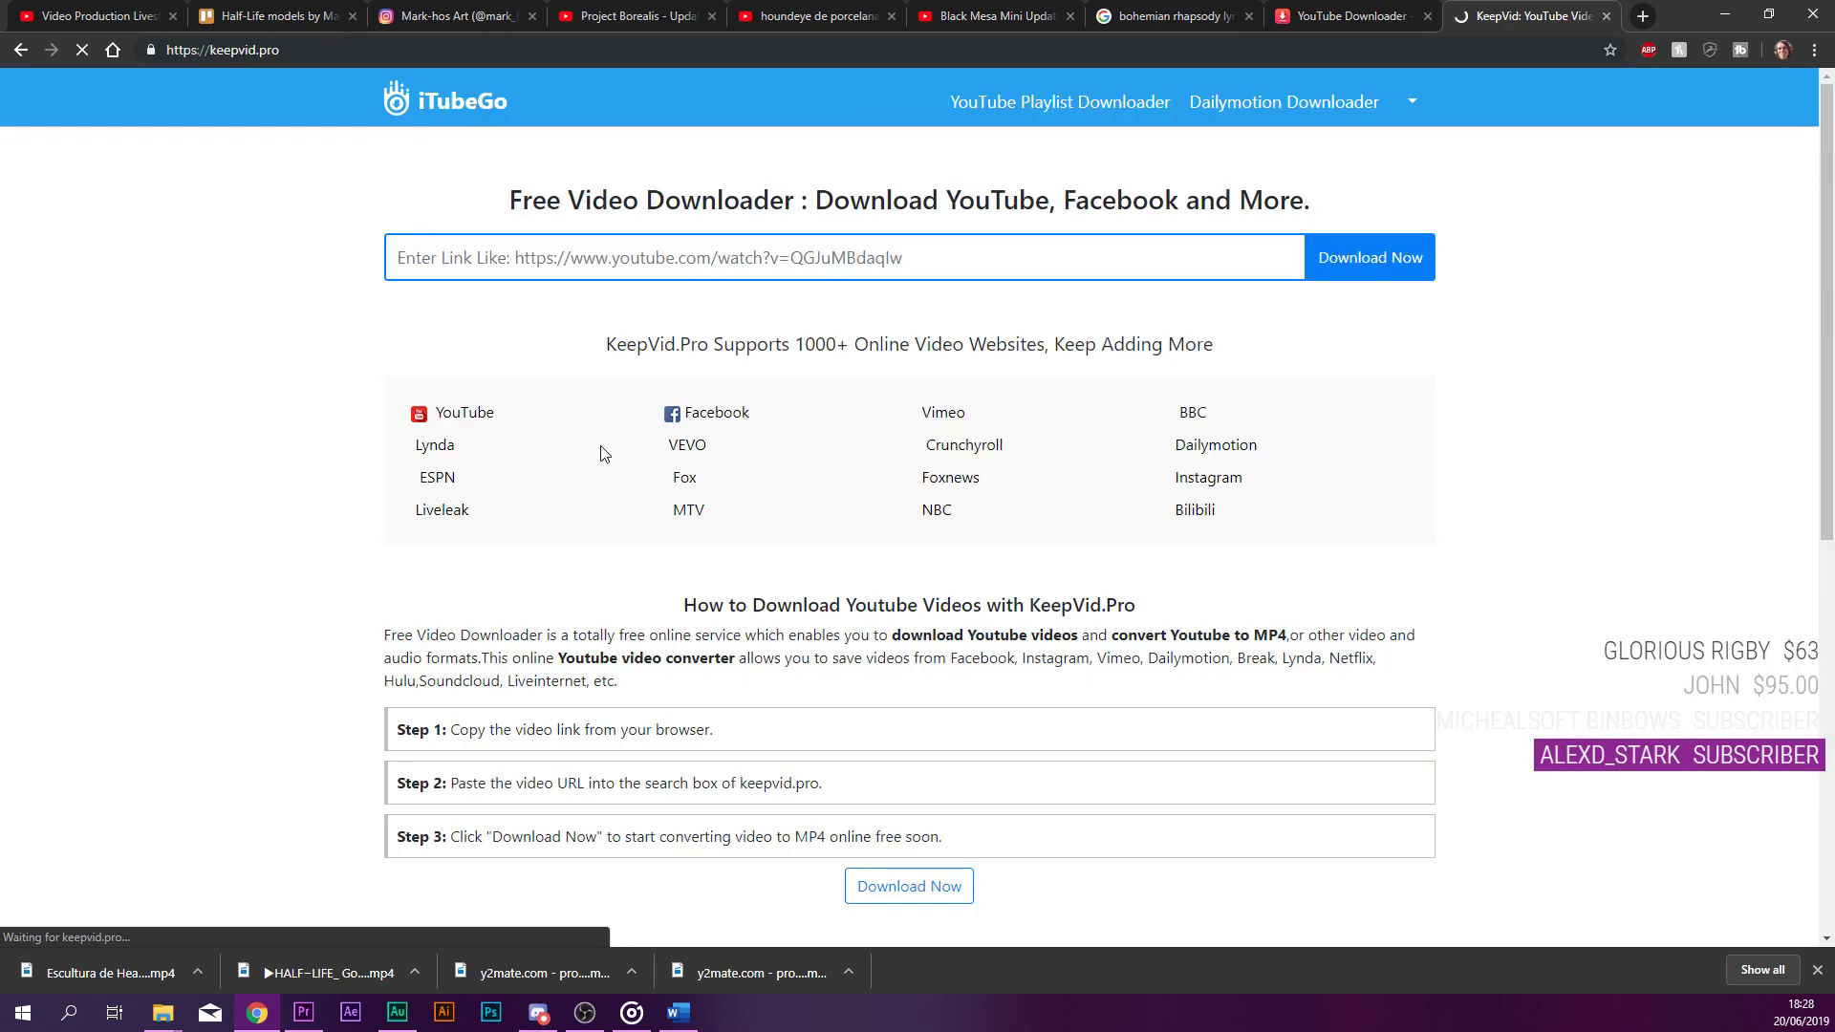
Close the advertising tab, submit the copied houndeye link on KeepVid and download the best 720P MP4.
{"action": "right_click", "coordinate": [635, 258]}
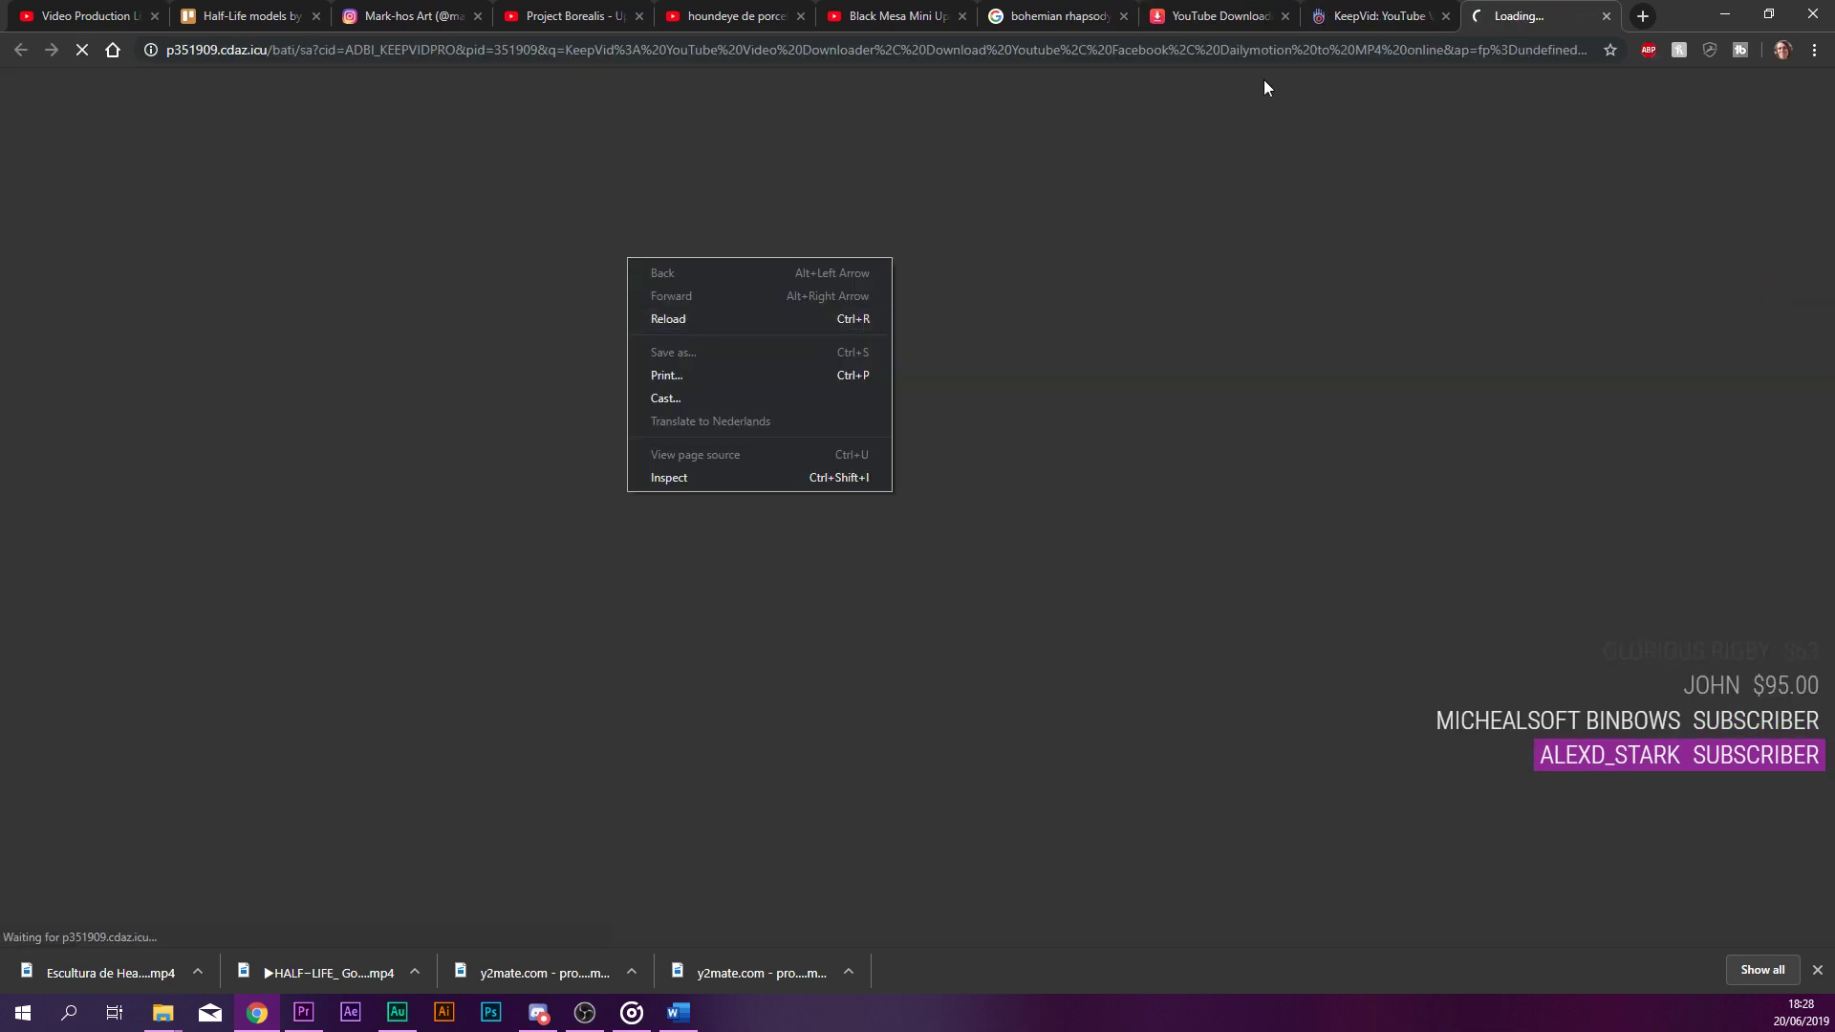
{"action": "left_click", "coordinate": [1610, 16]}
{"action": "right_click", "coordinate": [819, 272]}
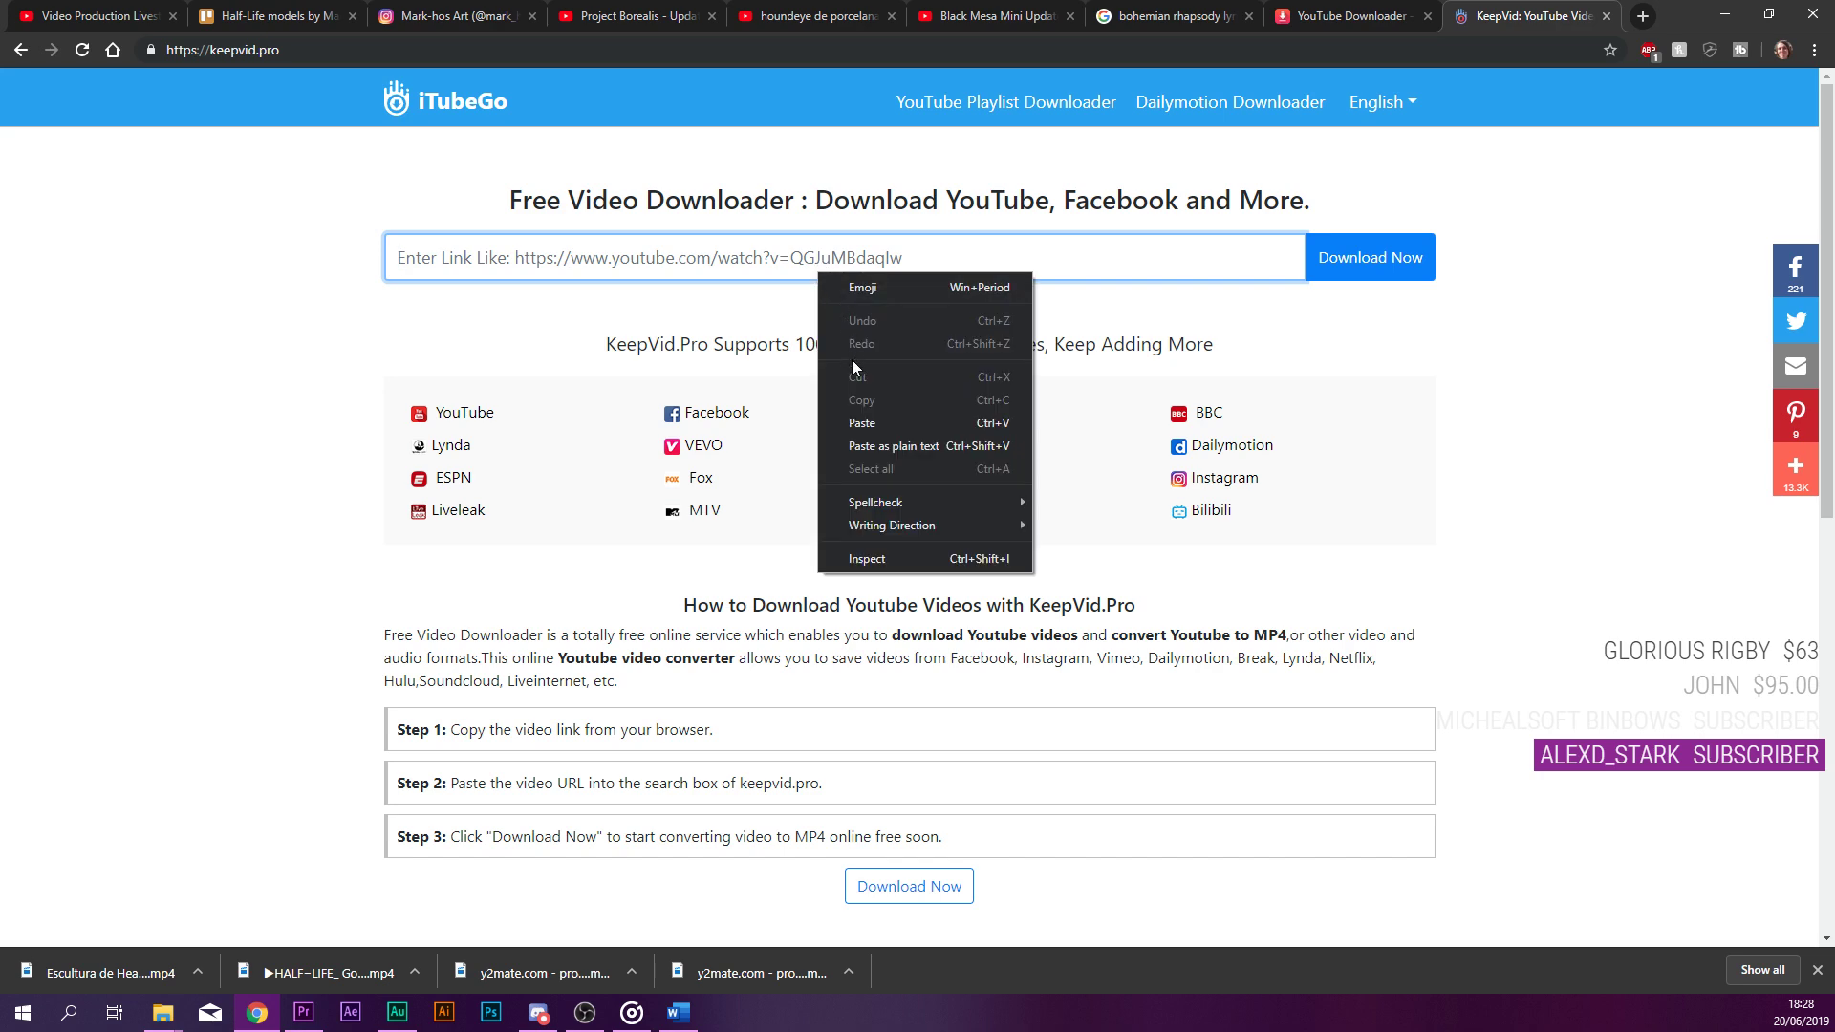
{"action": "left_click", "coordinate": [862, 422]}
{"action": "left_click", "coordinate": [1367, 257]}
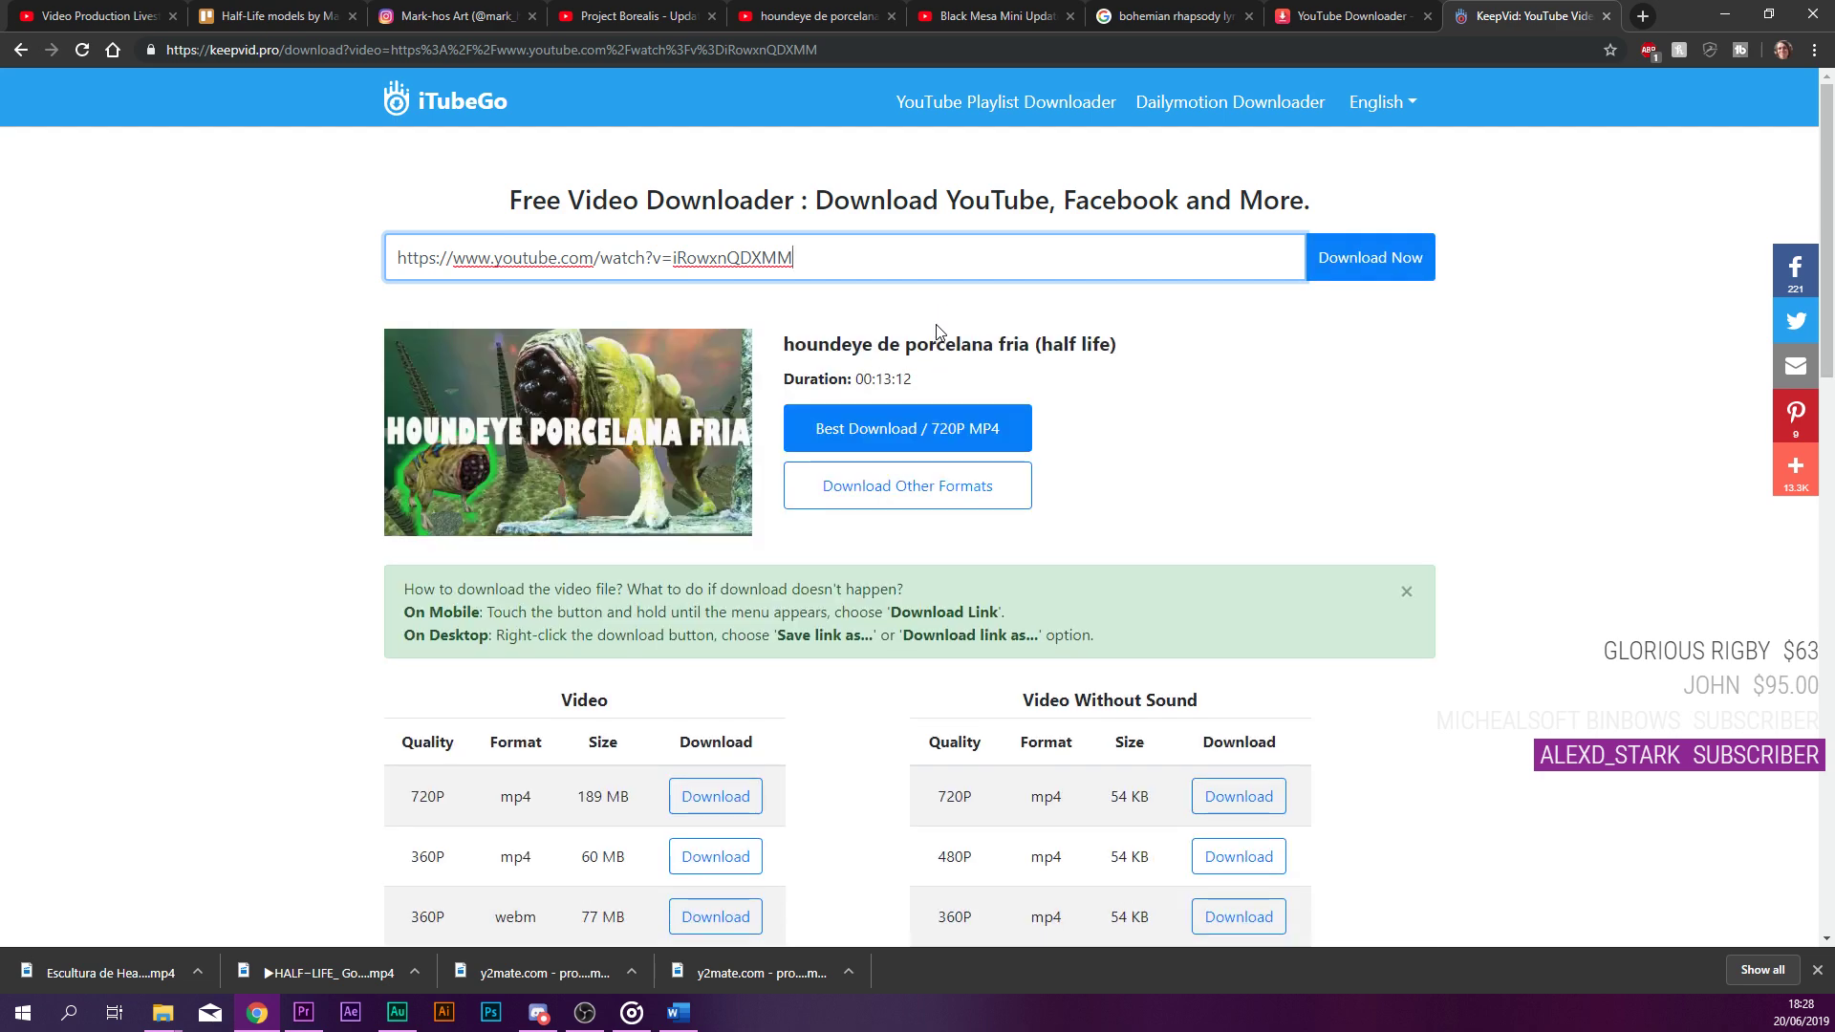
{"action": "left_click", "coordinate": [927, 436]}
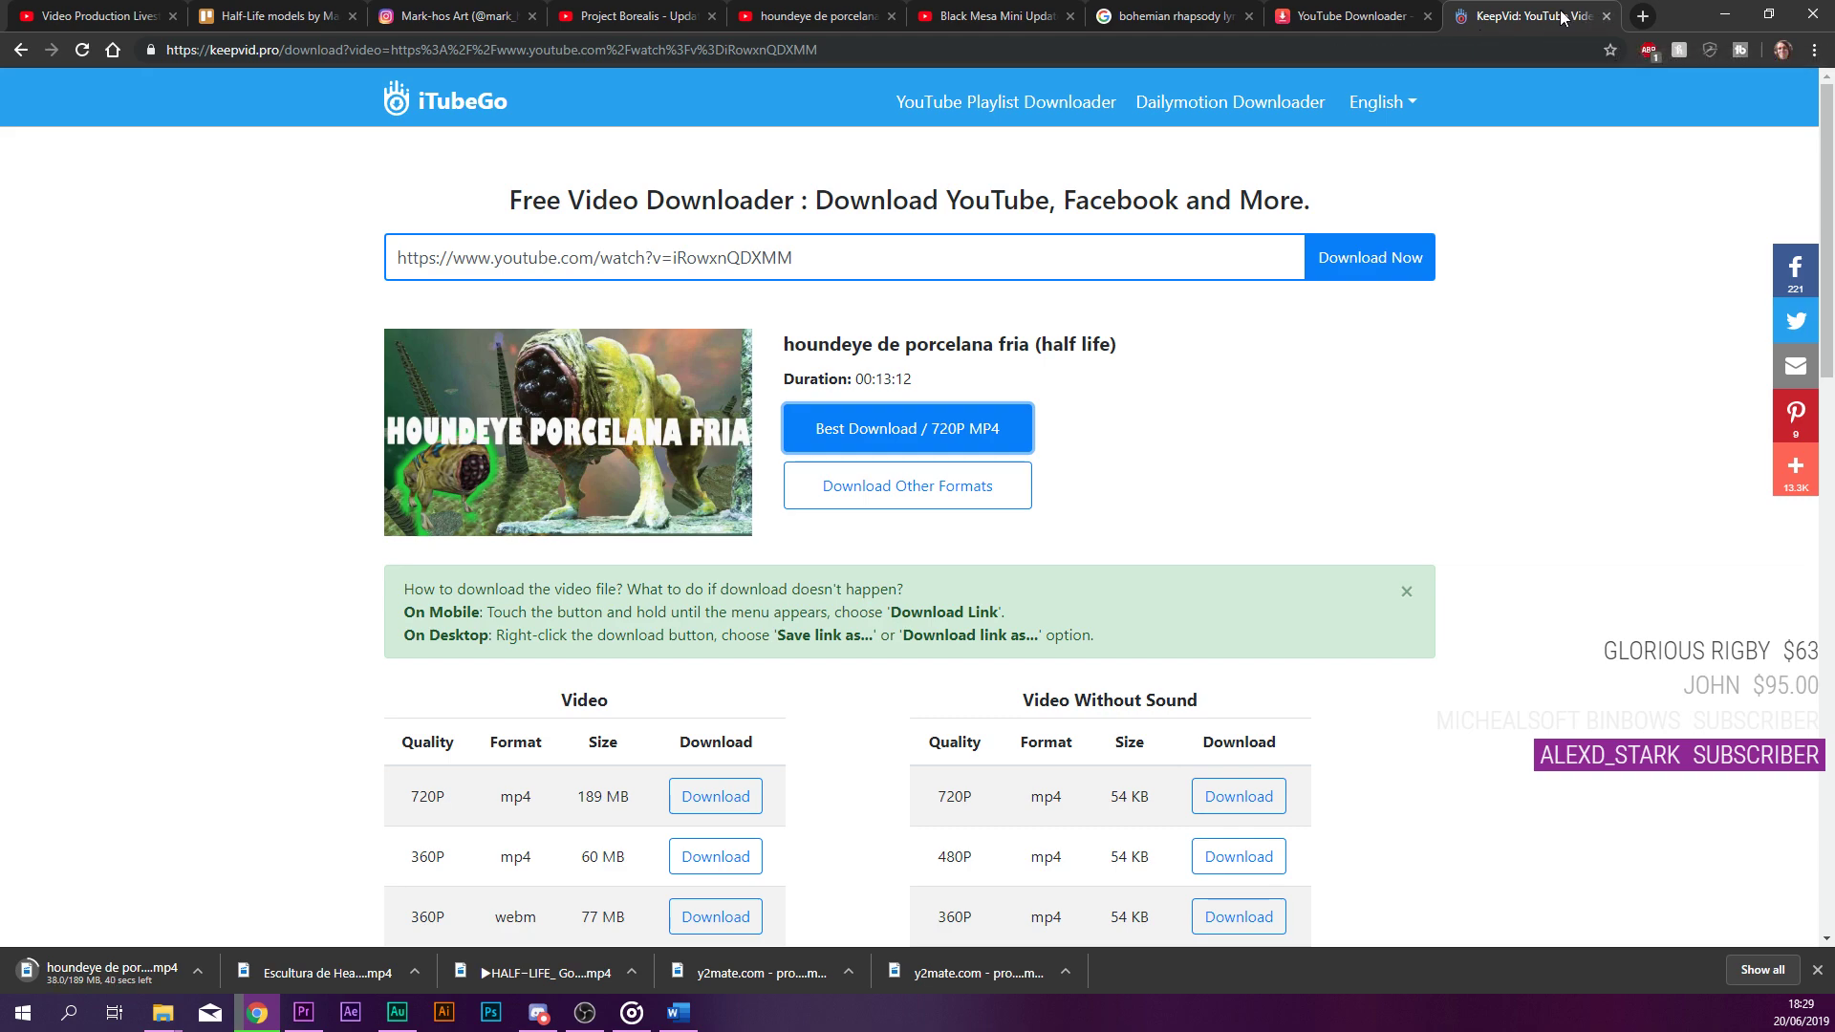
Shrink the browser window and fit it across the lower half of the screen beneath the two folder windows.
{"action": "left_click", "coordinate": [1428, 15]}
{"action": "left_click", "coordinate": [1726, 15]}
{"action": "left_click", "coordinate": [257, 1012]}
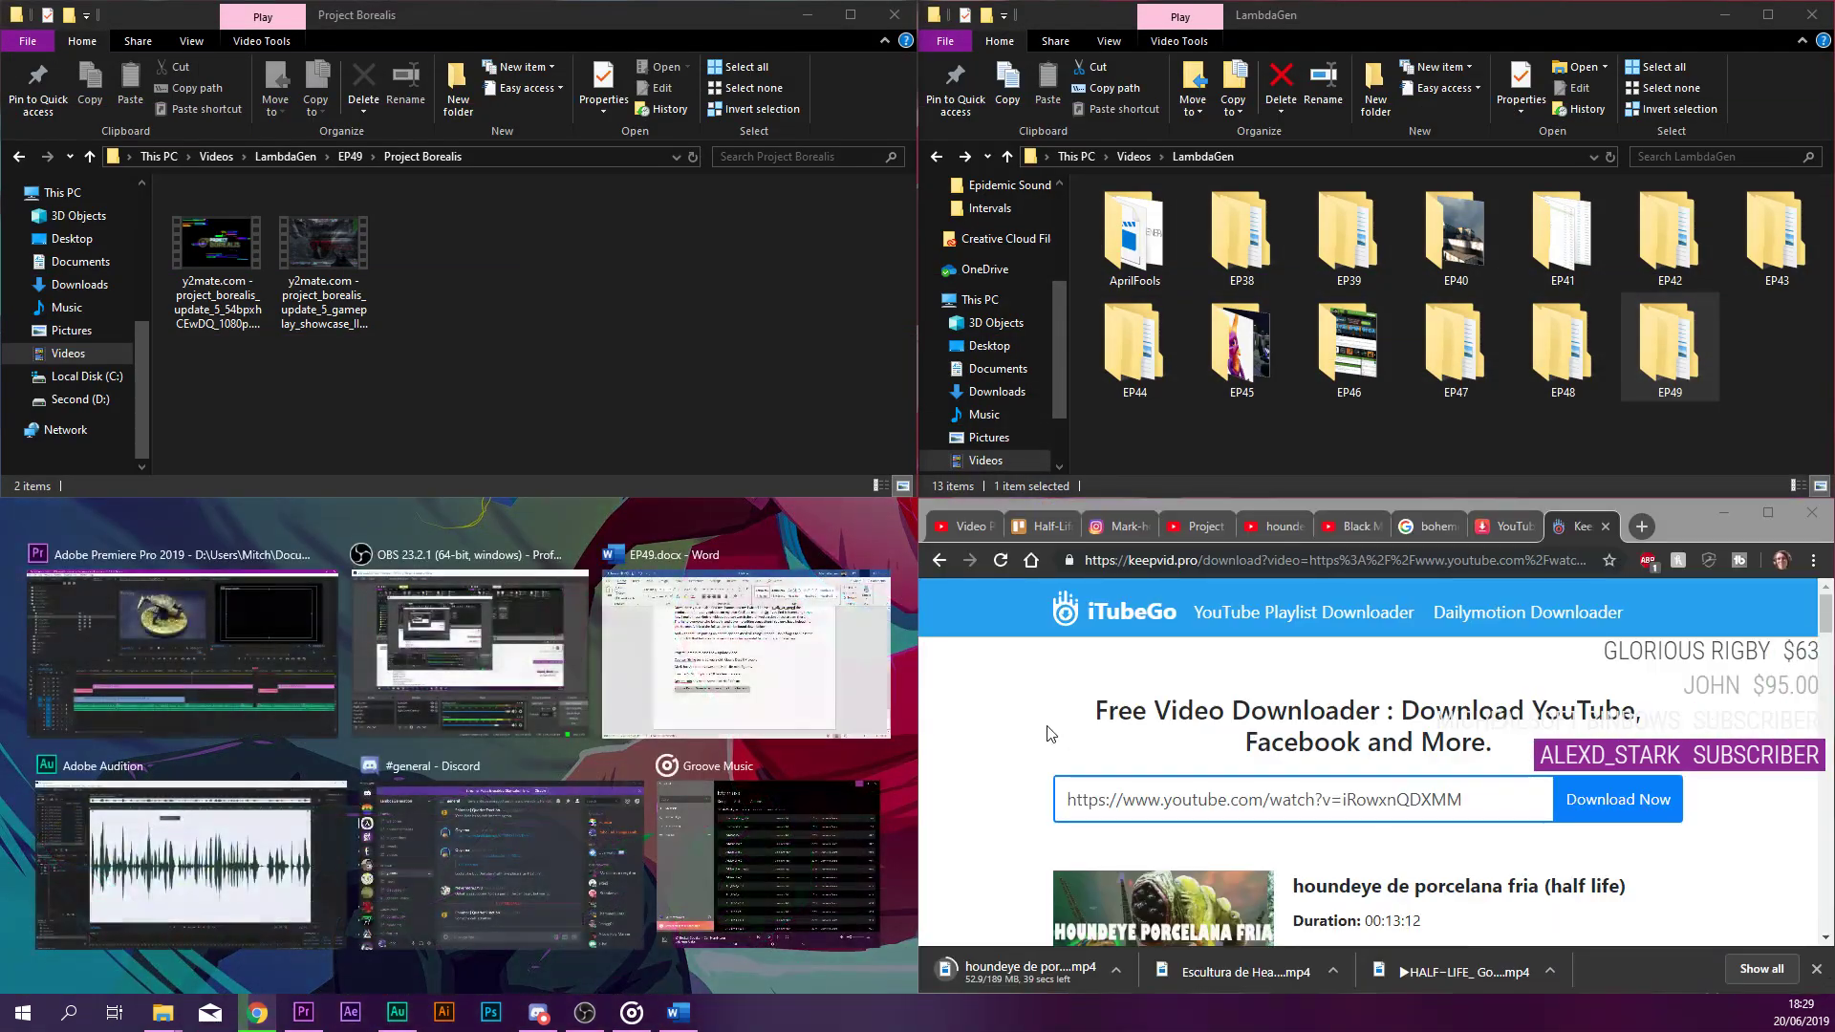
{"action": "key", "text": "Escape"}
{"action": "left_click_drag", "start_coordinate": [795, 649], "coordinate": [2, 660]}
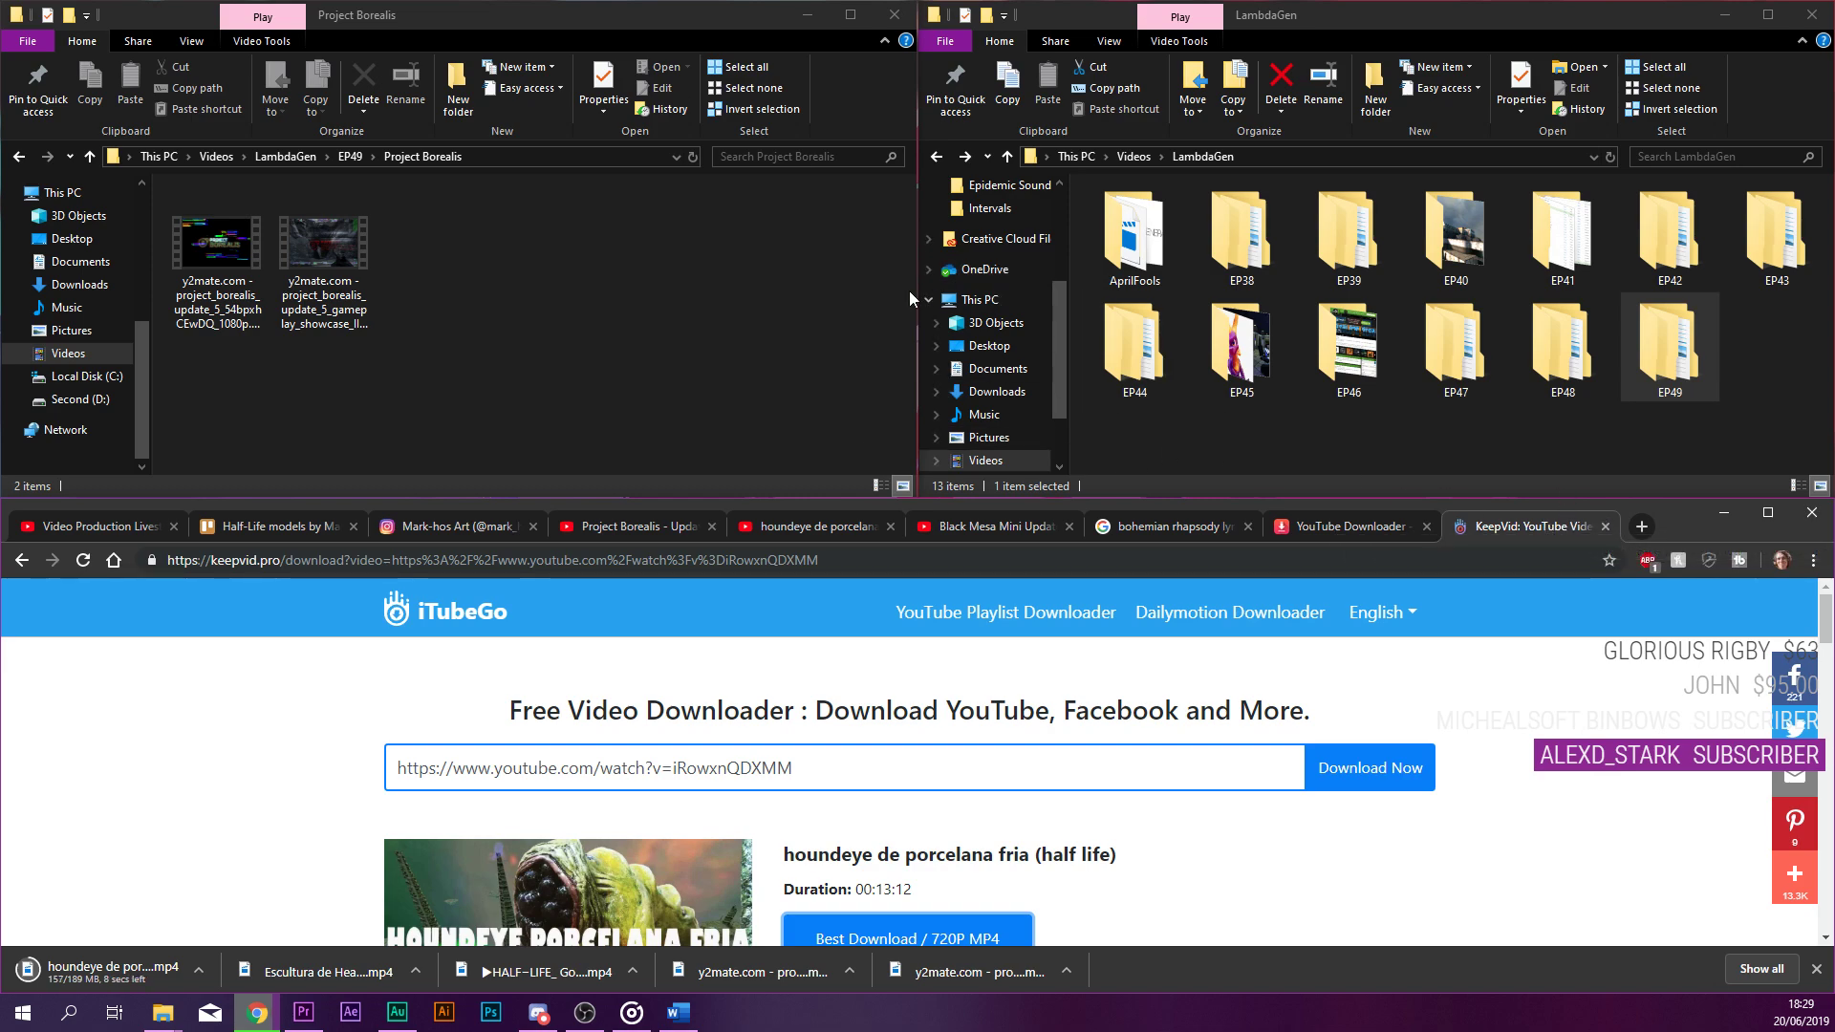
Move "Escultura de HeadCrab- Half Life.mp4" from Downloads into the Mark-Hos Art folder in EP49.
{"action": "scroll", "coordinate": [994, 287], "scroll_direction": "up", "scroll_amount": 3}
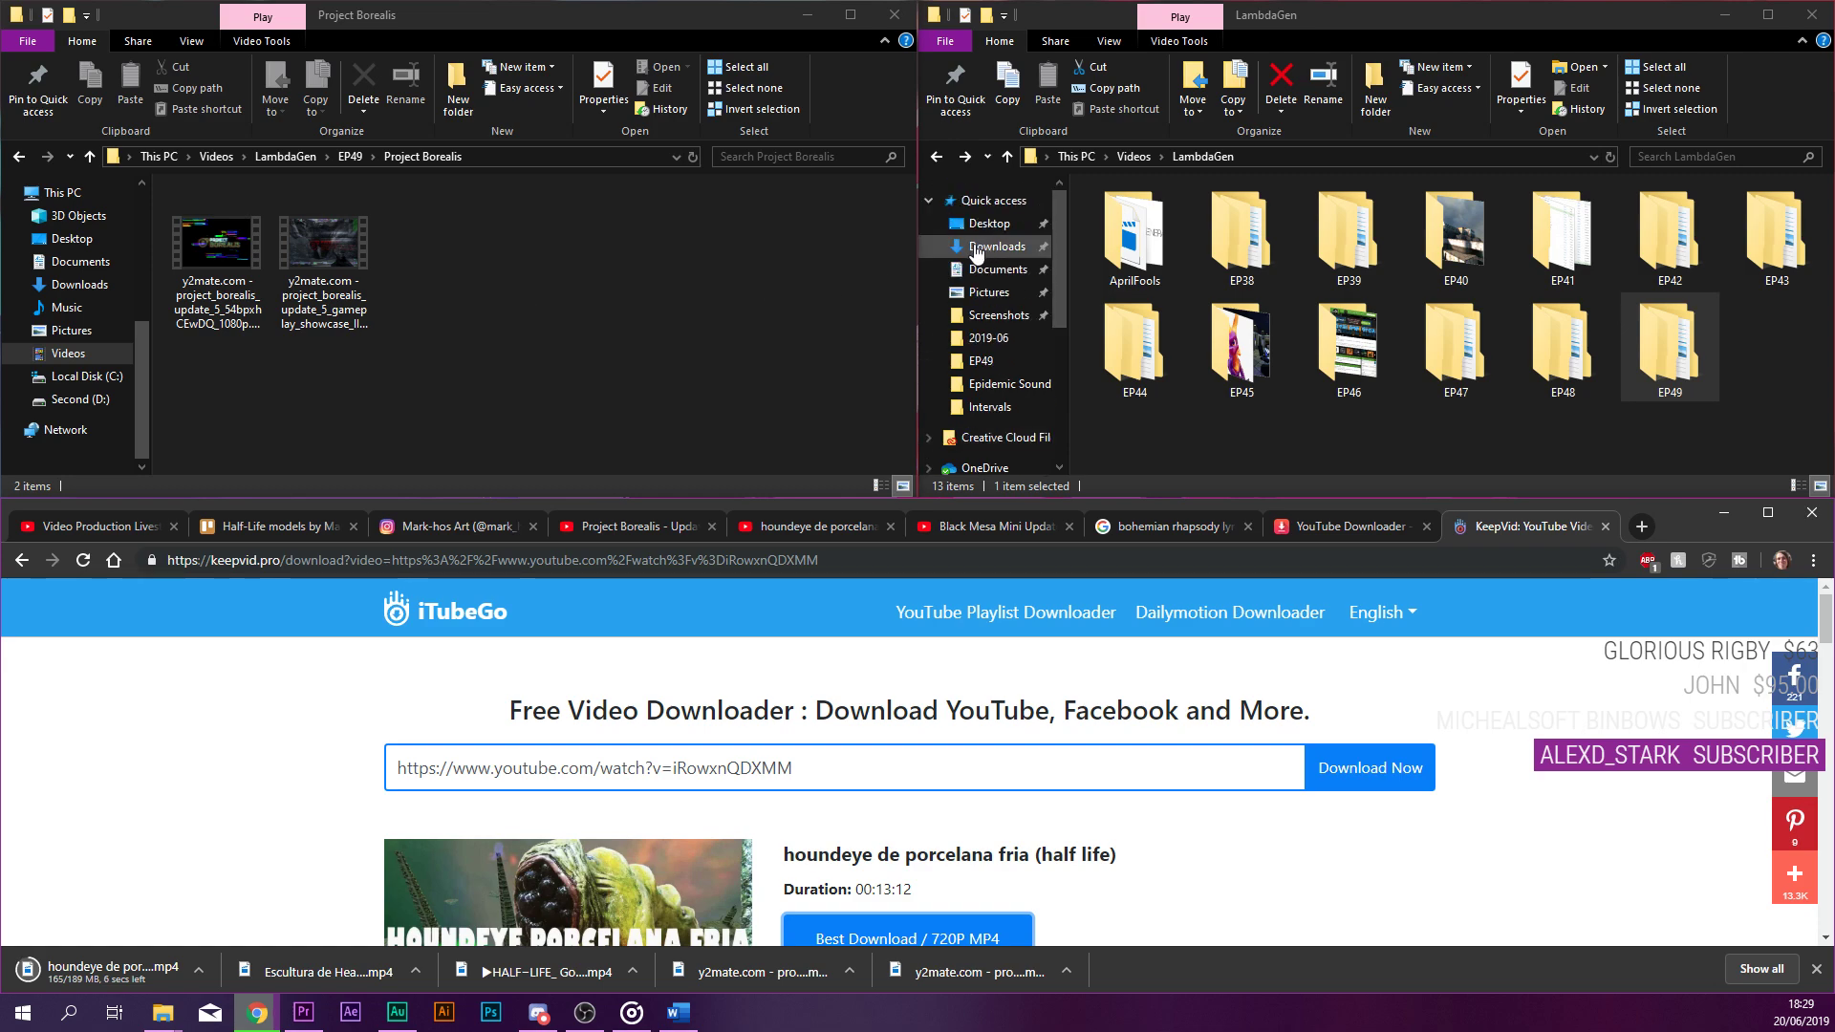
{"action": "left_click", "coordinate": [997, 246]}
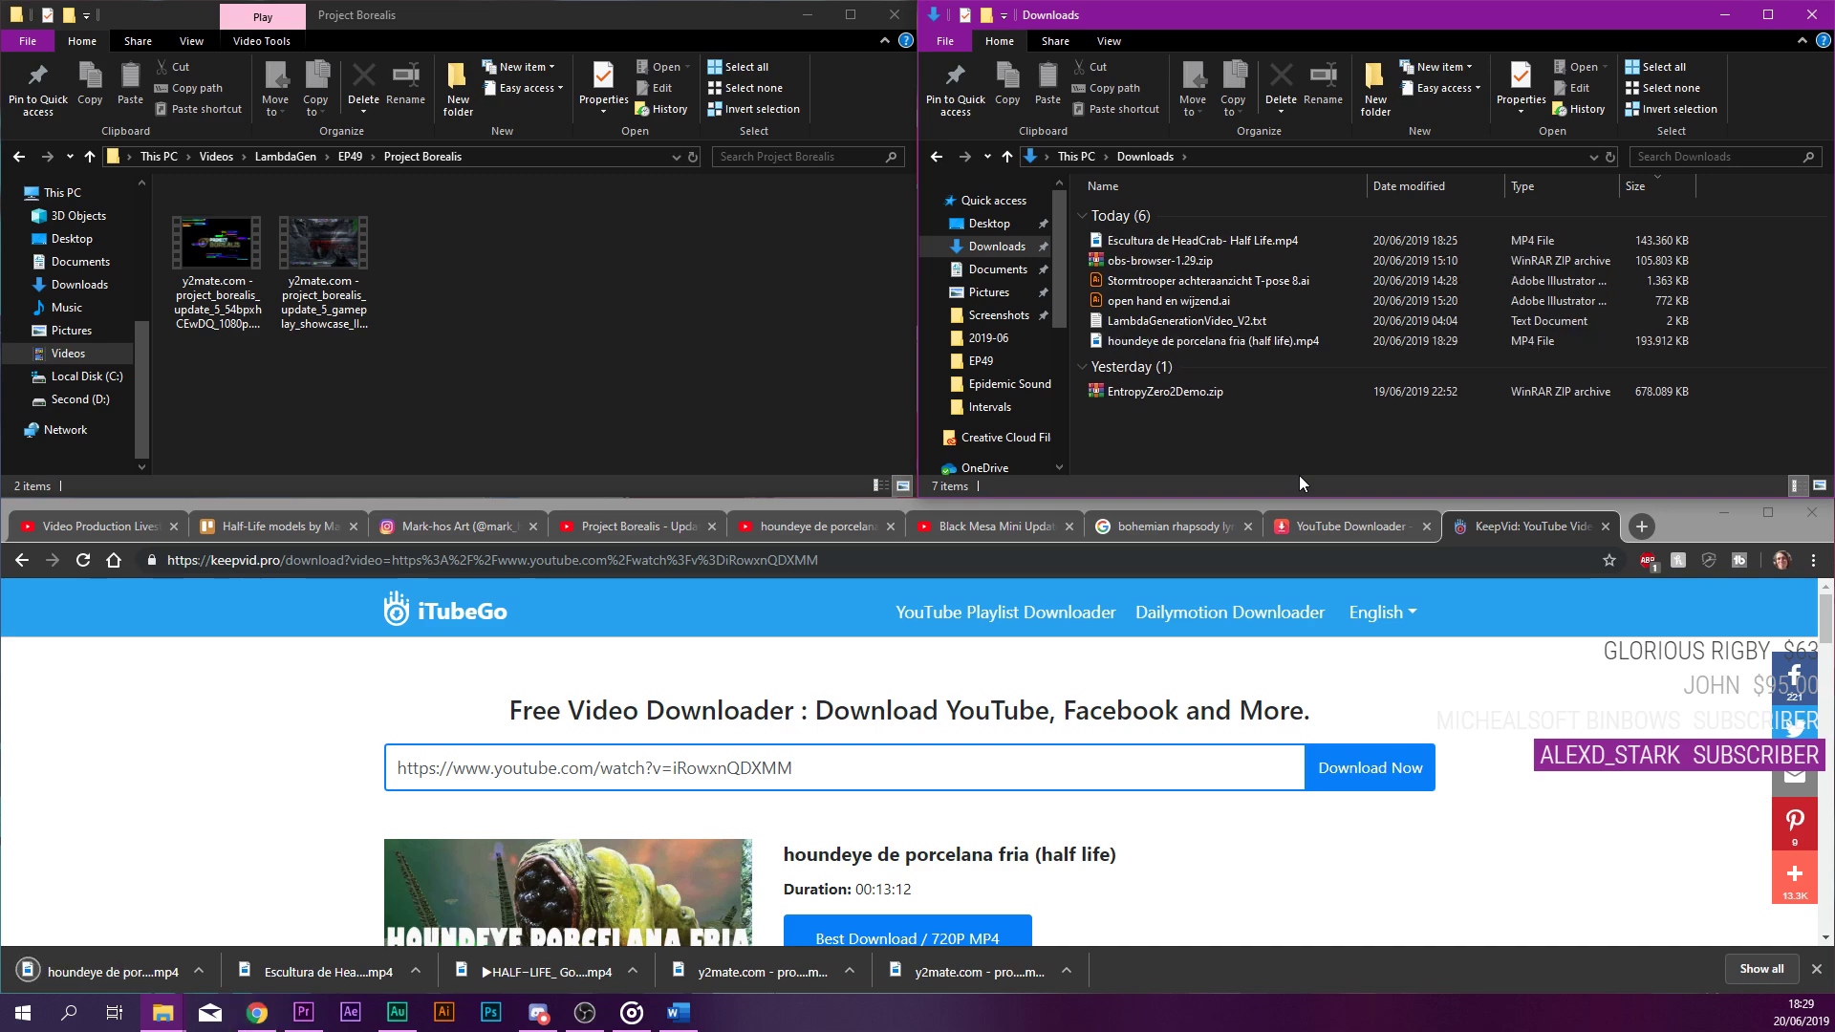
{"action": "left_click", "coordinate": [1180, 241]}
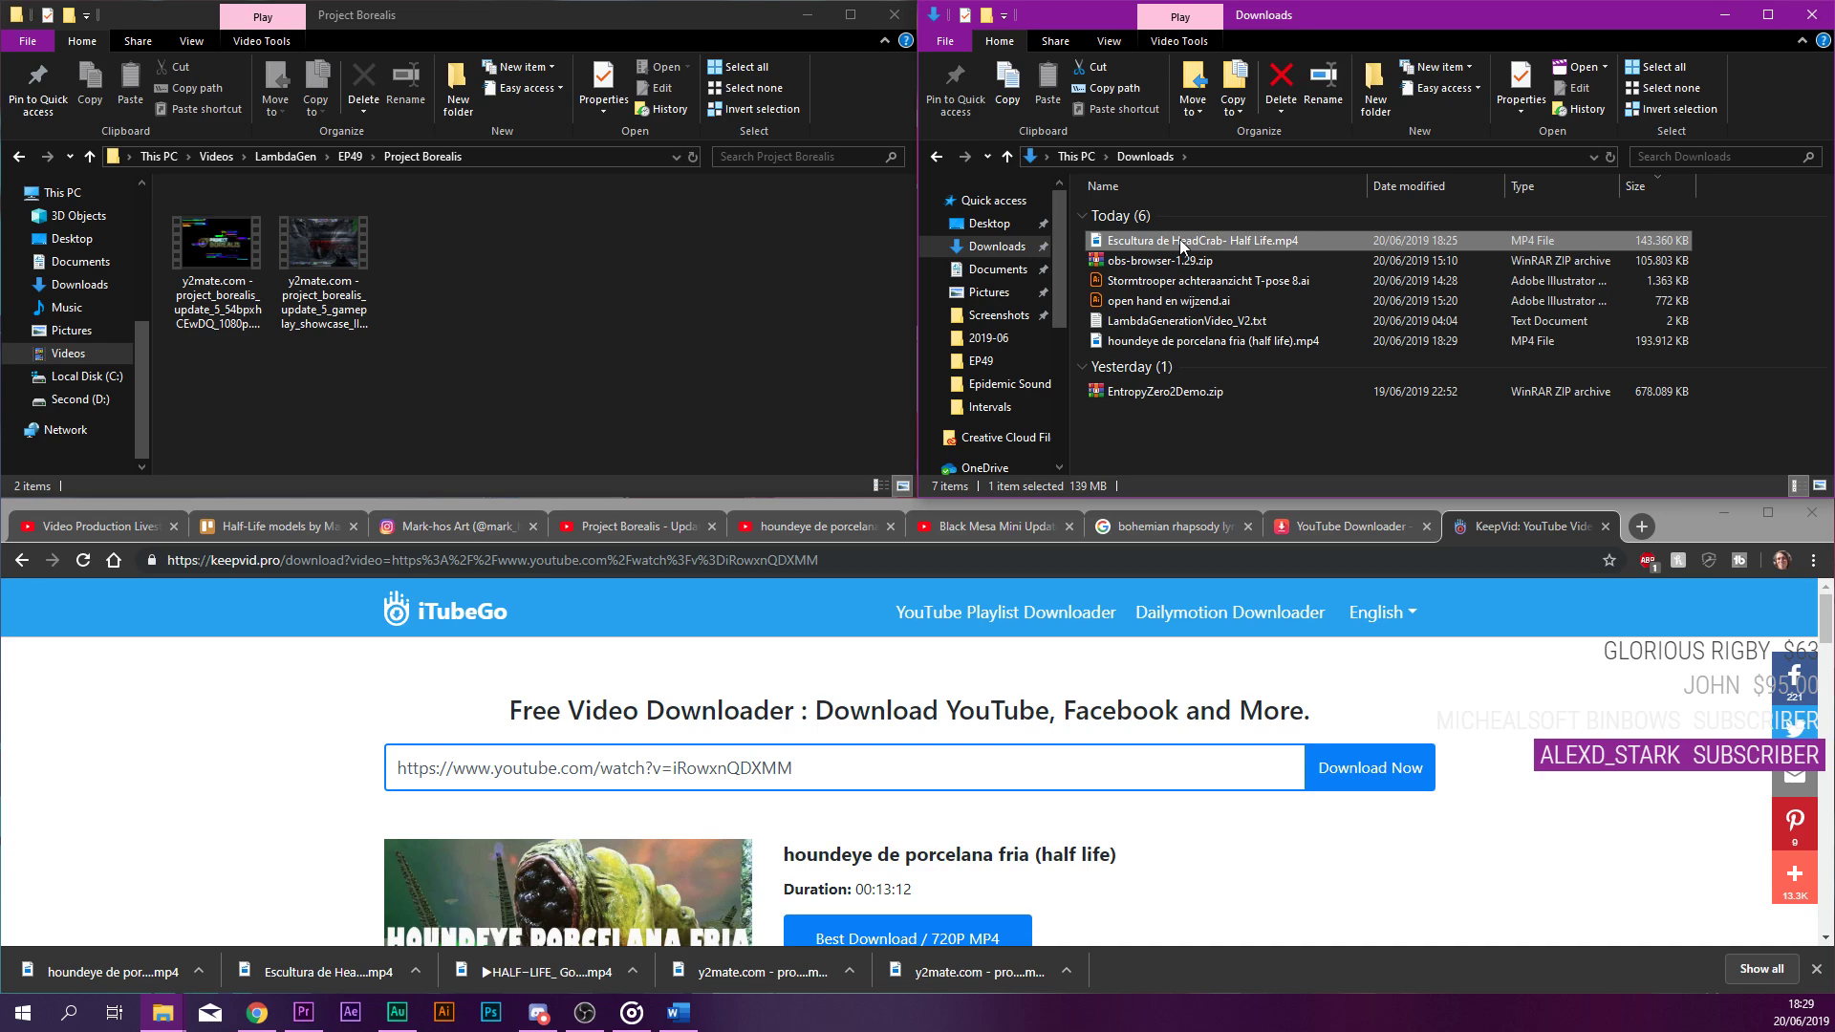
{"action": "left_click", "coordinate": [617, 279]}
{"action": "key", "text": "BackSpace"}
{"action": "left_click", "coordinate": [491, 362]}
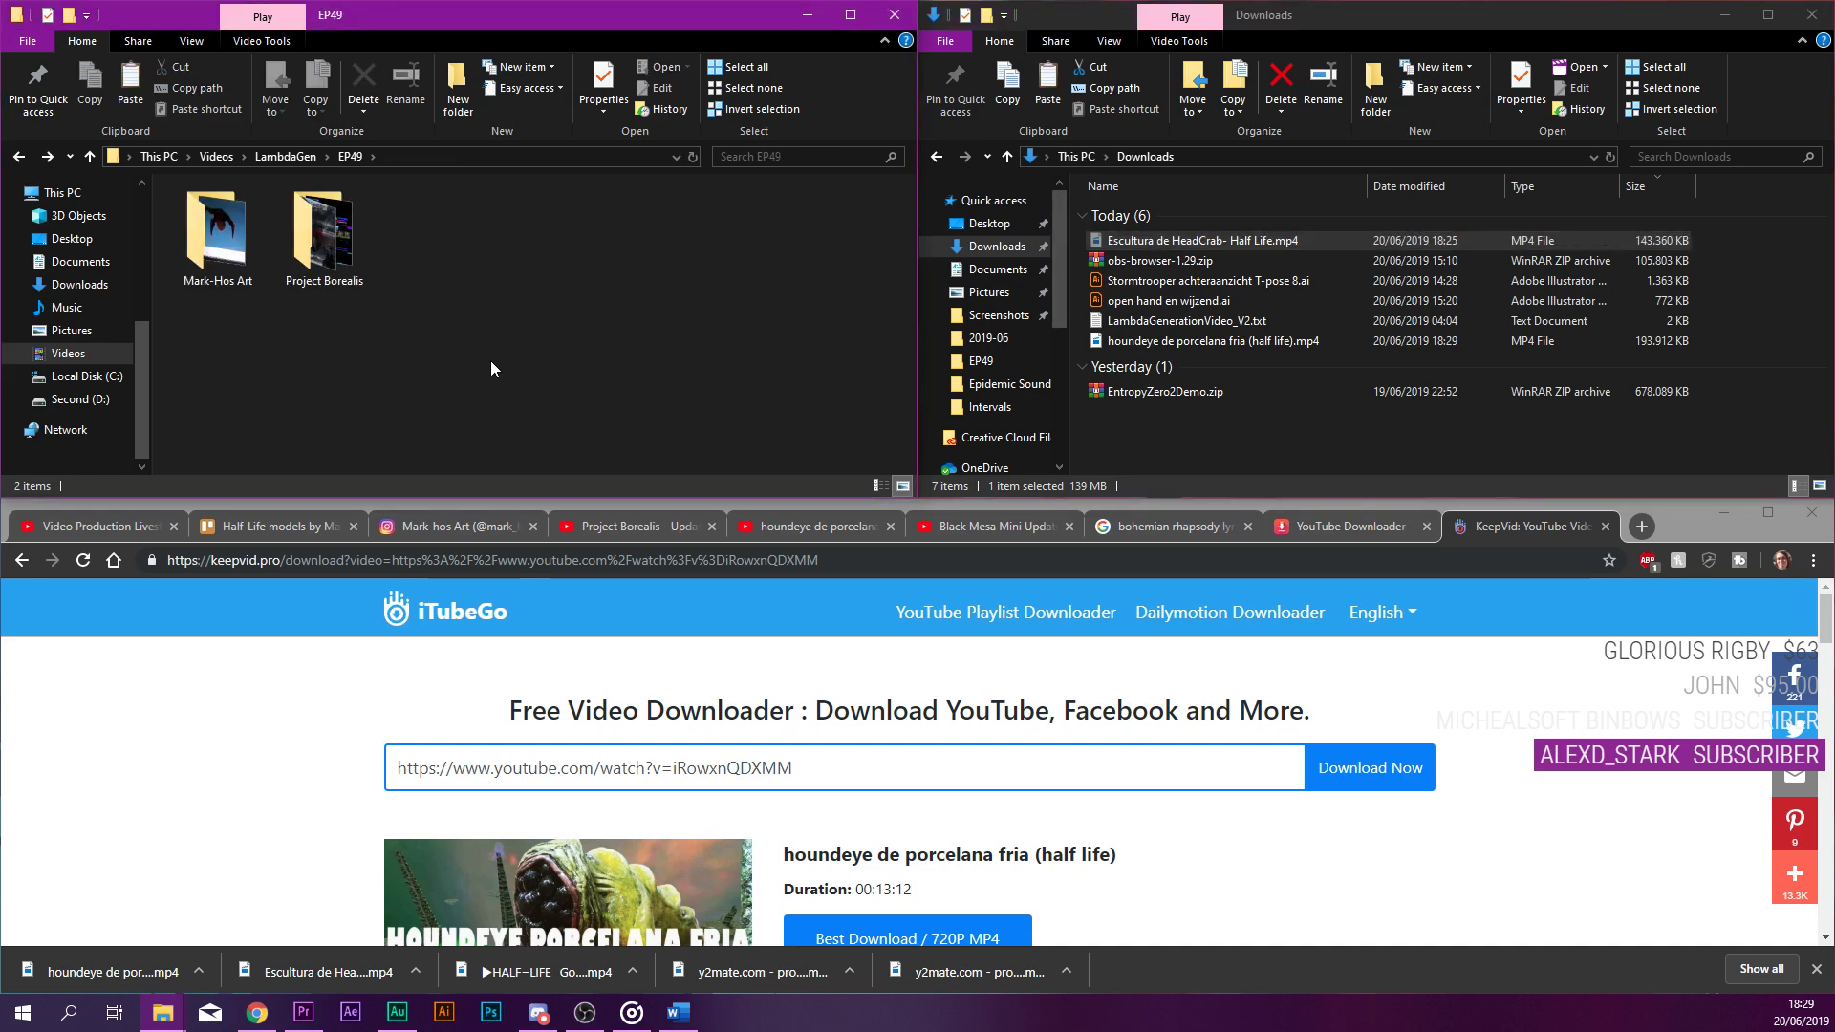
{"action": "double_click", "coordinate": [229, 239]}
{"action": "key", "text": "ctrl+v"}
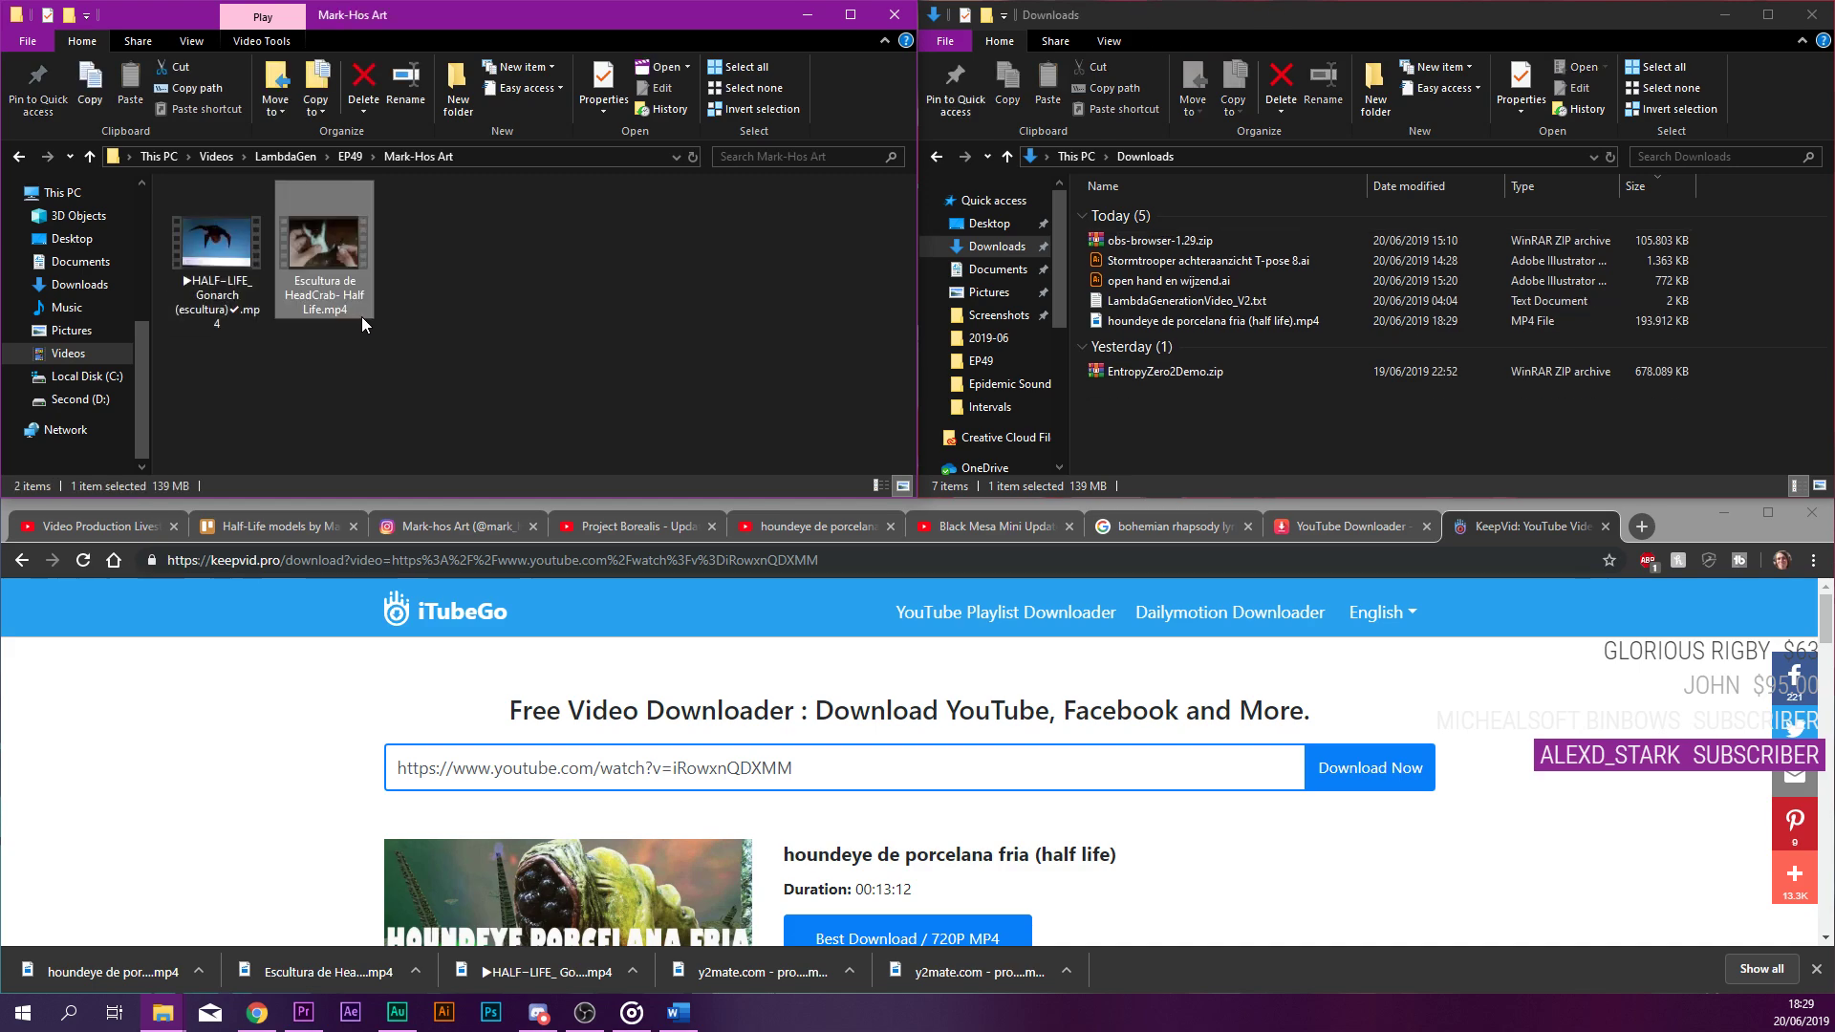
Move "houndeye de porcelana fria (half life).mp4" from Downloads into the Mark-Hos Art folder.
{"action": "left_click", "coordinate": [1130, 325]}
{"action": "key", "text": "ctrl+x"}
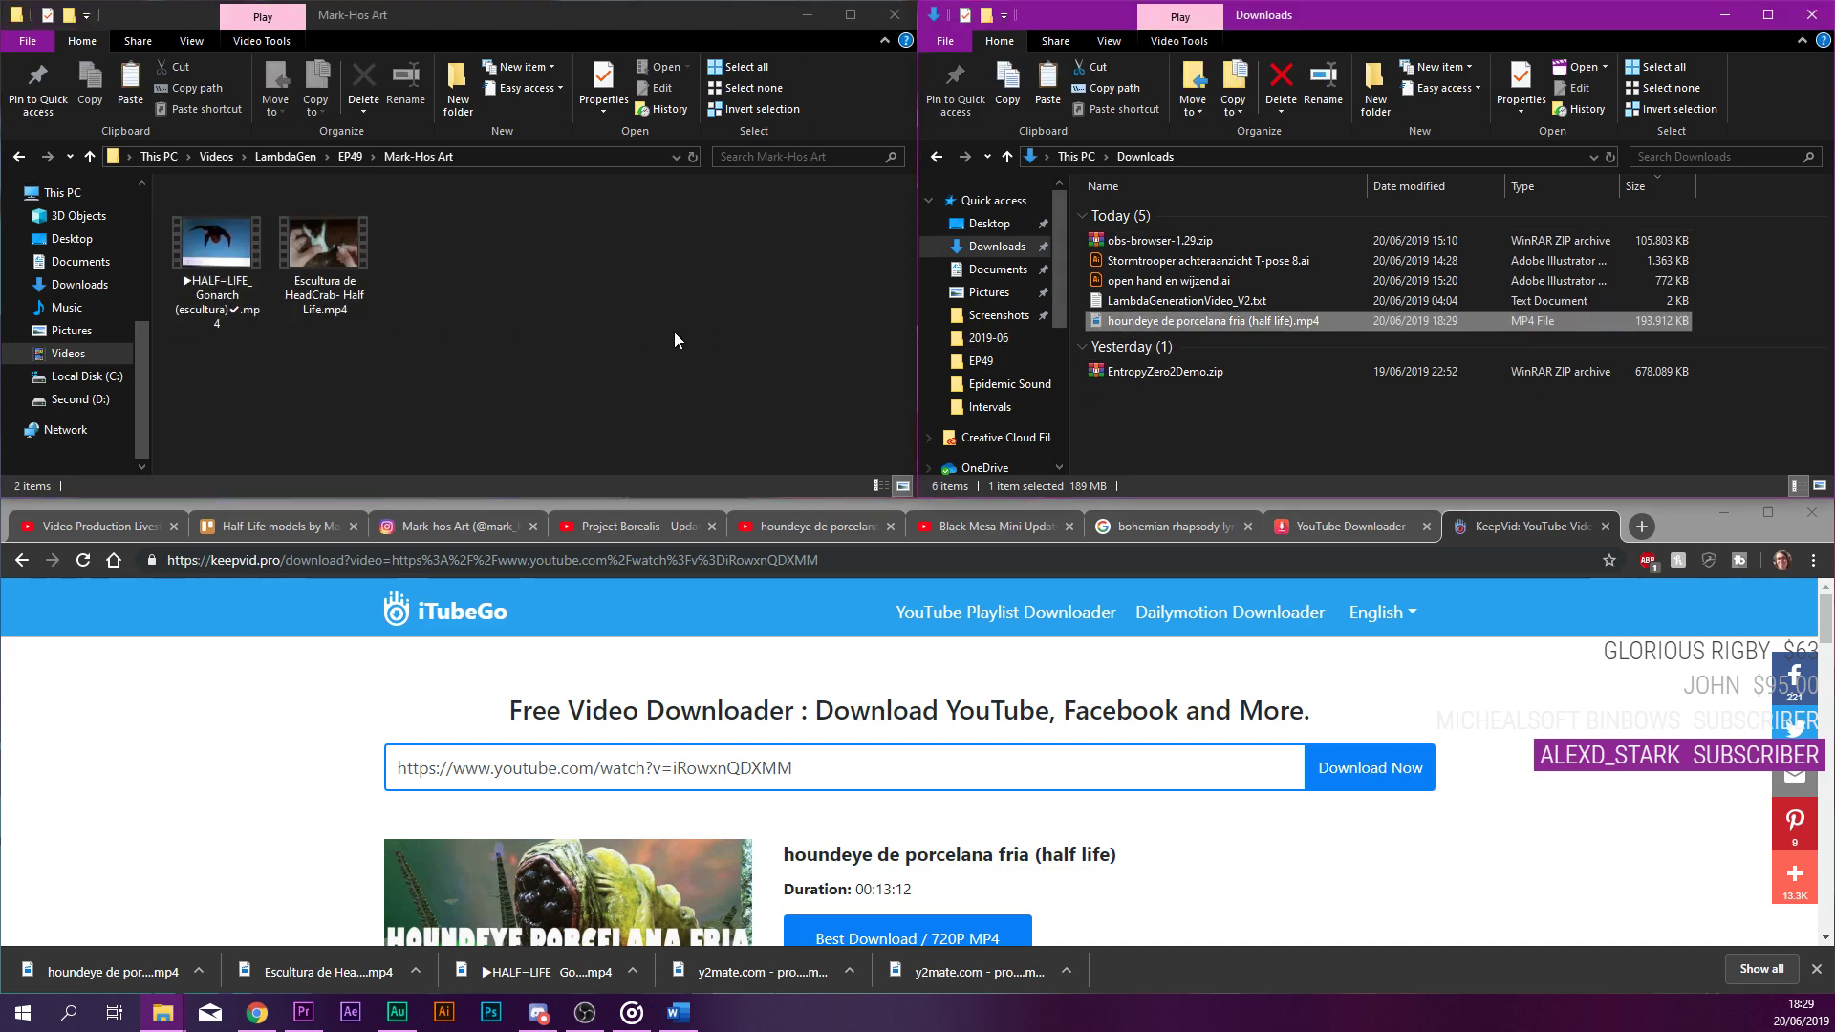
{"action": "left_click", "coordinate": [650, 338]}
{"action": "key", "text": "ctrl+v"}
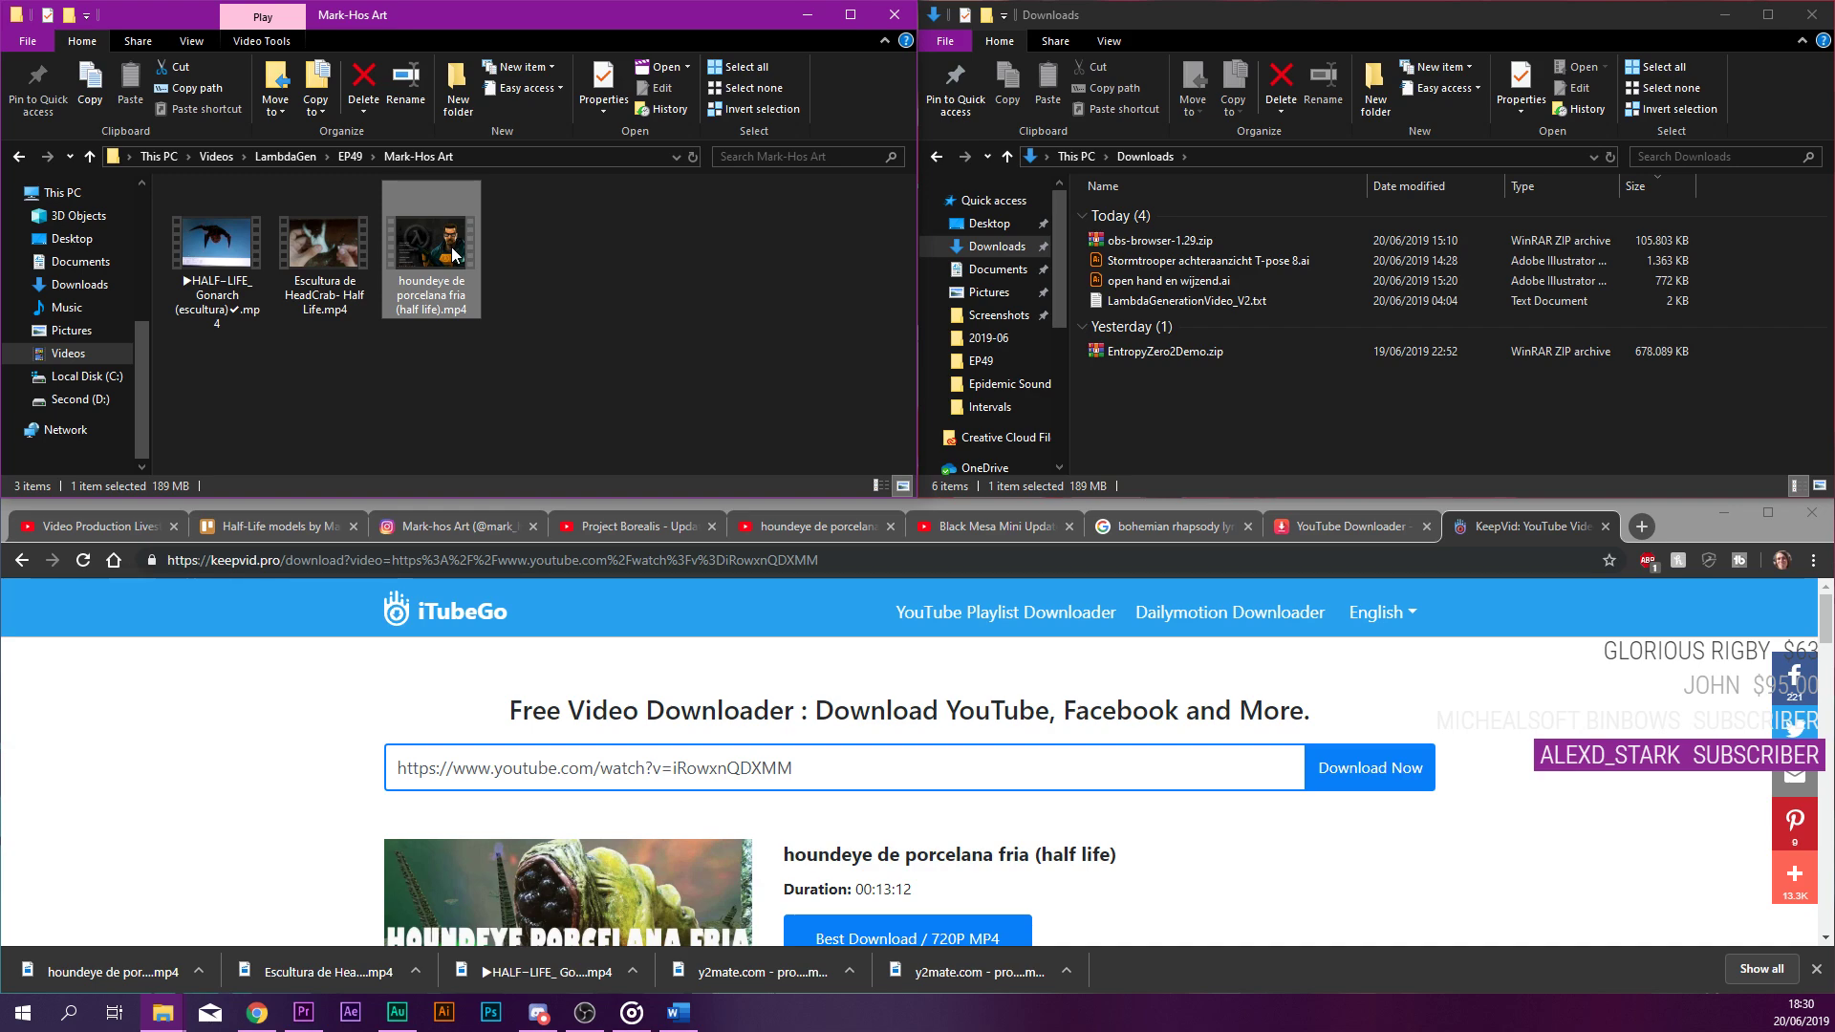
Scan the houndeye video file in the Mark-Hos Art folder with Windows Defender, then select it.
{"action": "right_click", "coordinate": [455, 254]}
{"action": "mouse_move", "coordinate": [279, 395]}
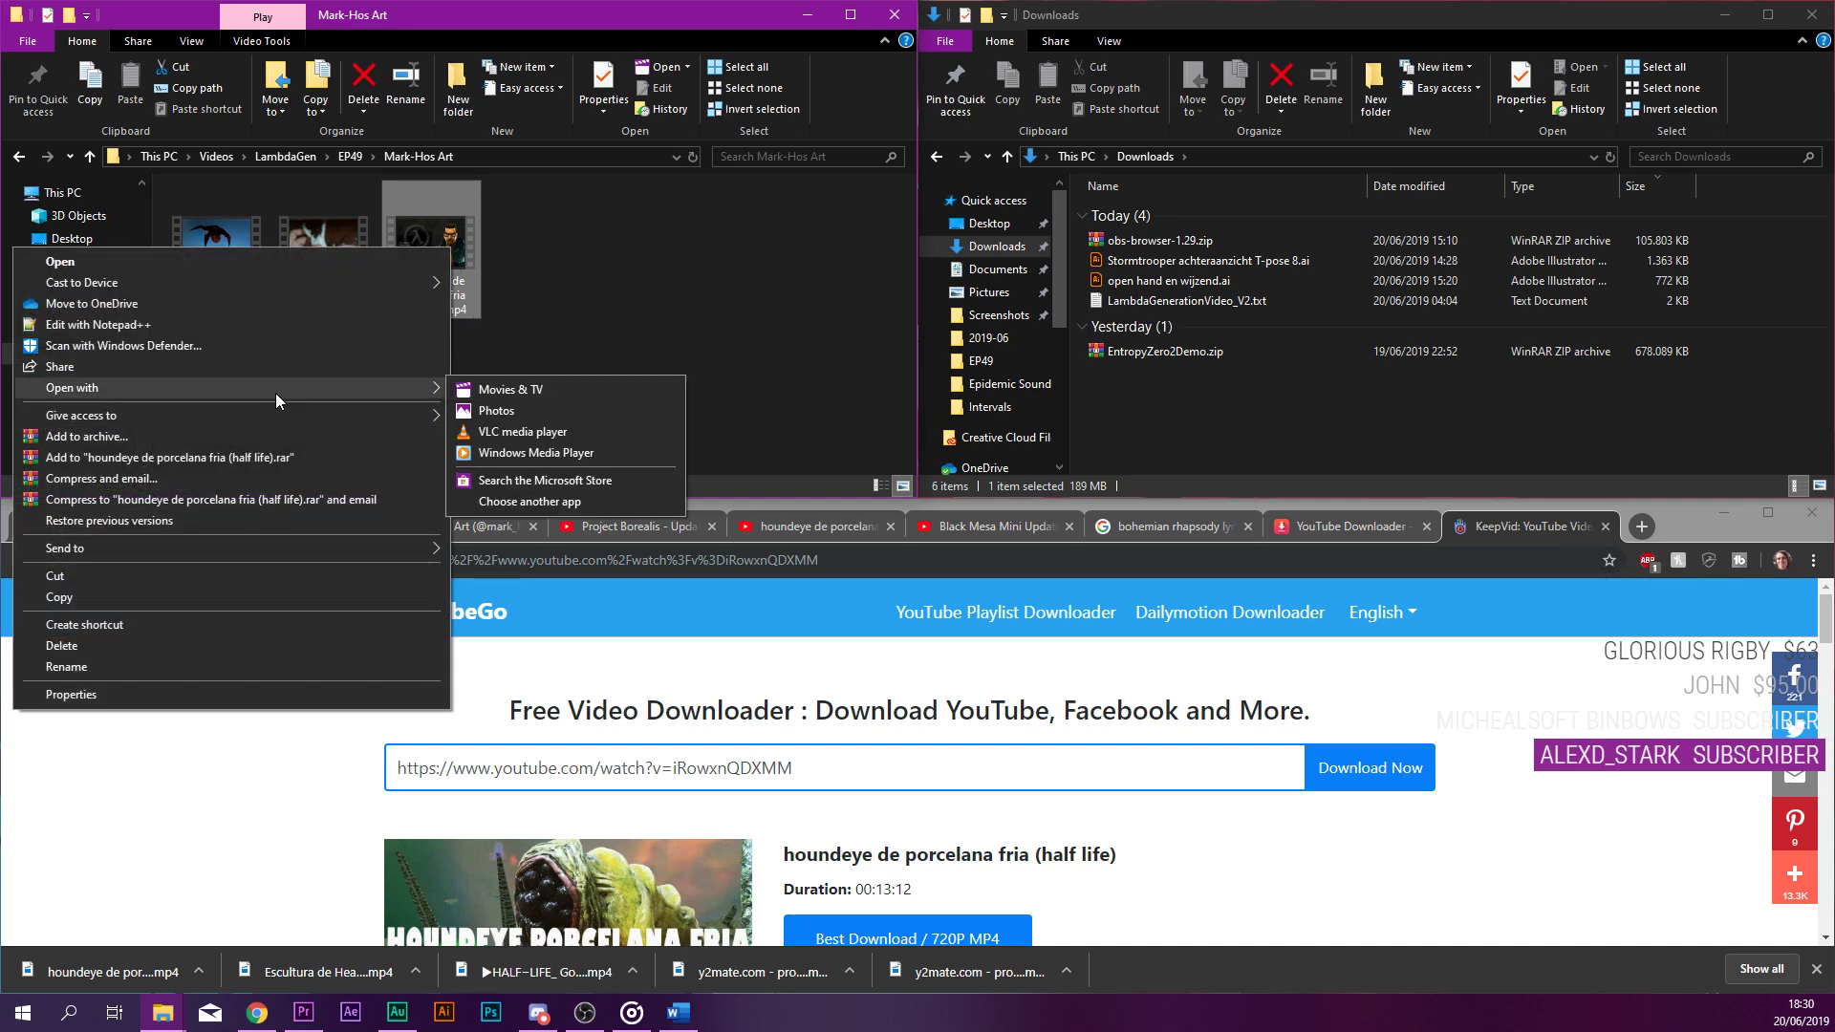
{"action": "left_click", "coordinate": [228, 346]}
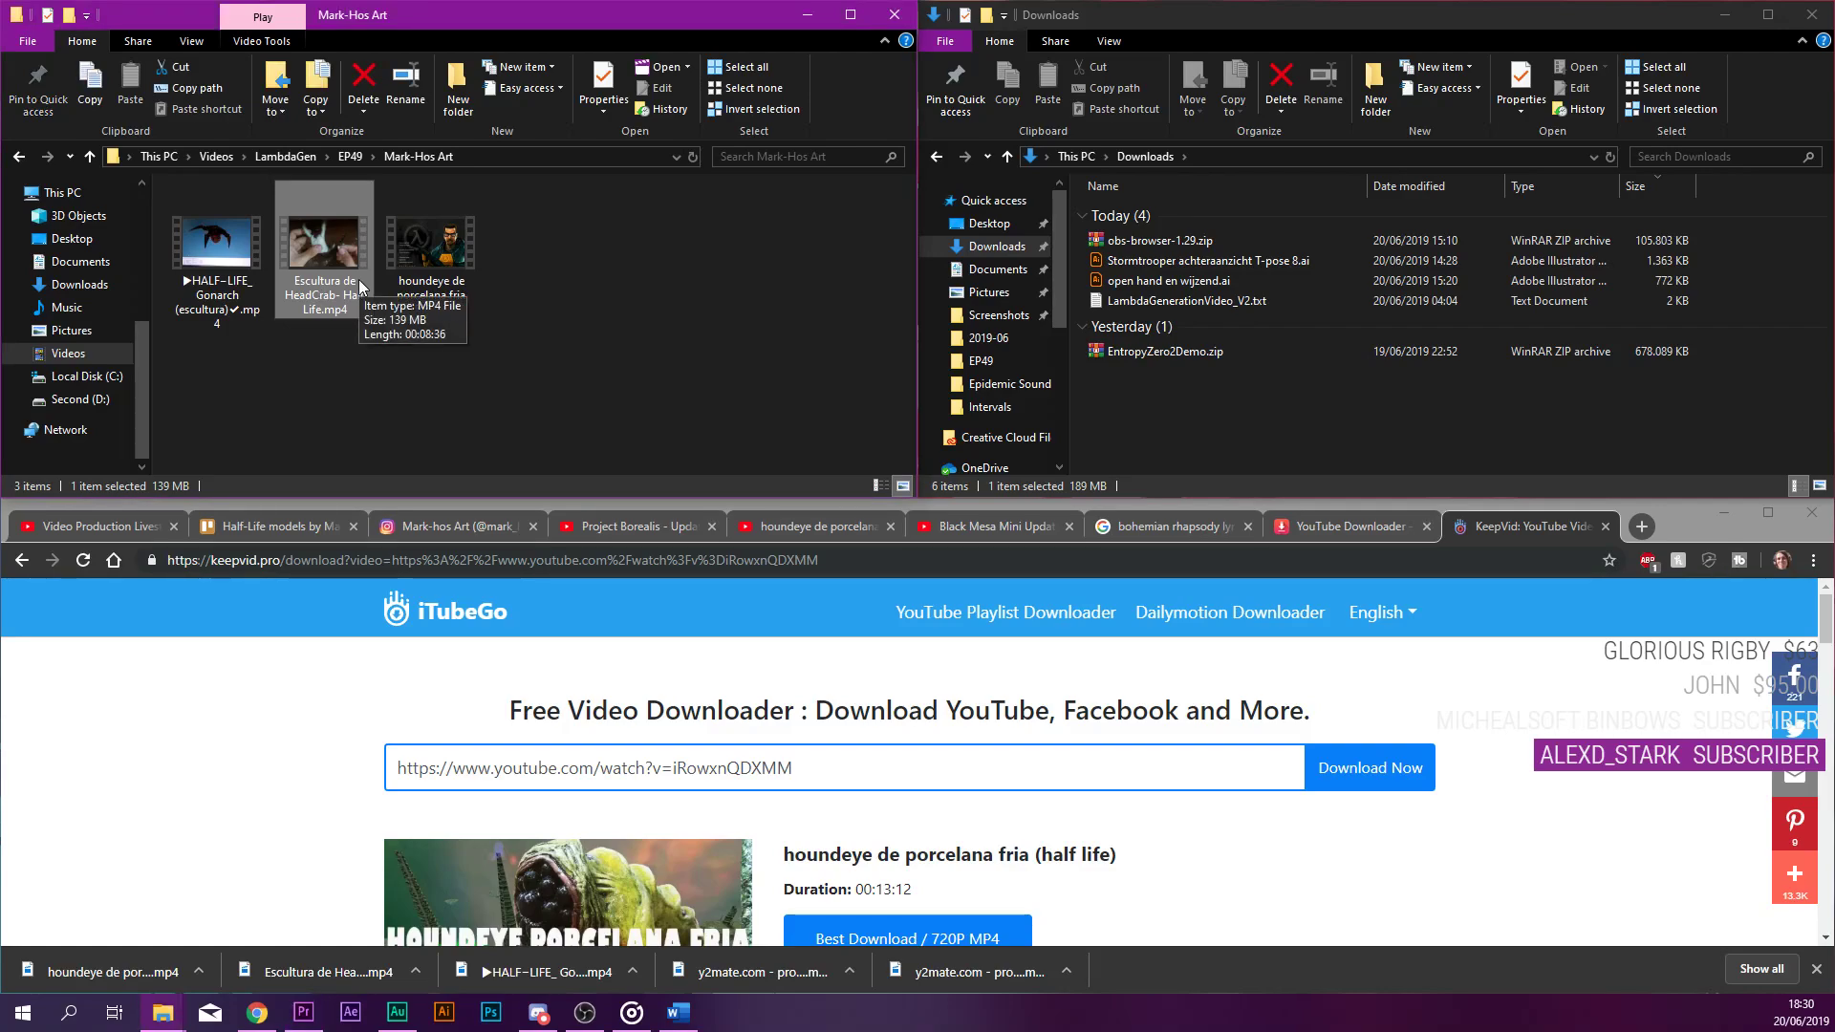
{"action": "left_click", "coordinate": [358, 378]}
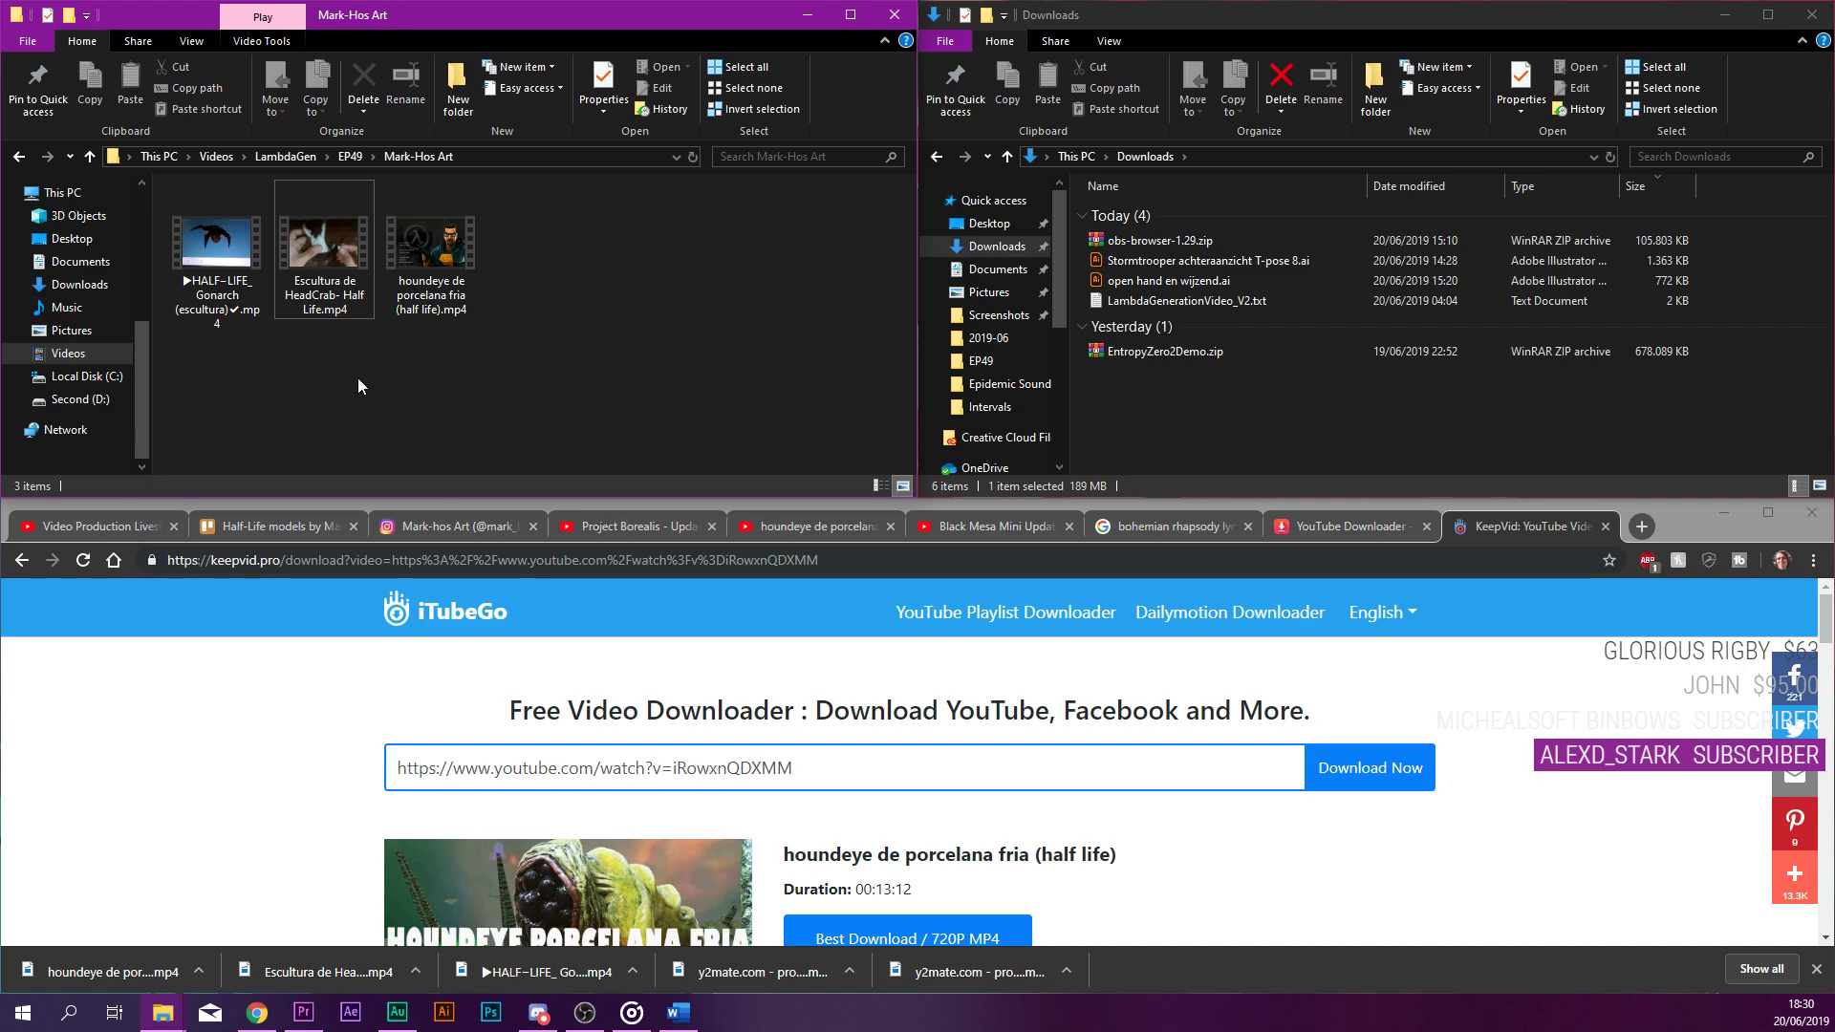
{"action": "left_click", "coordinate": [430, 254]}
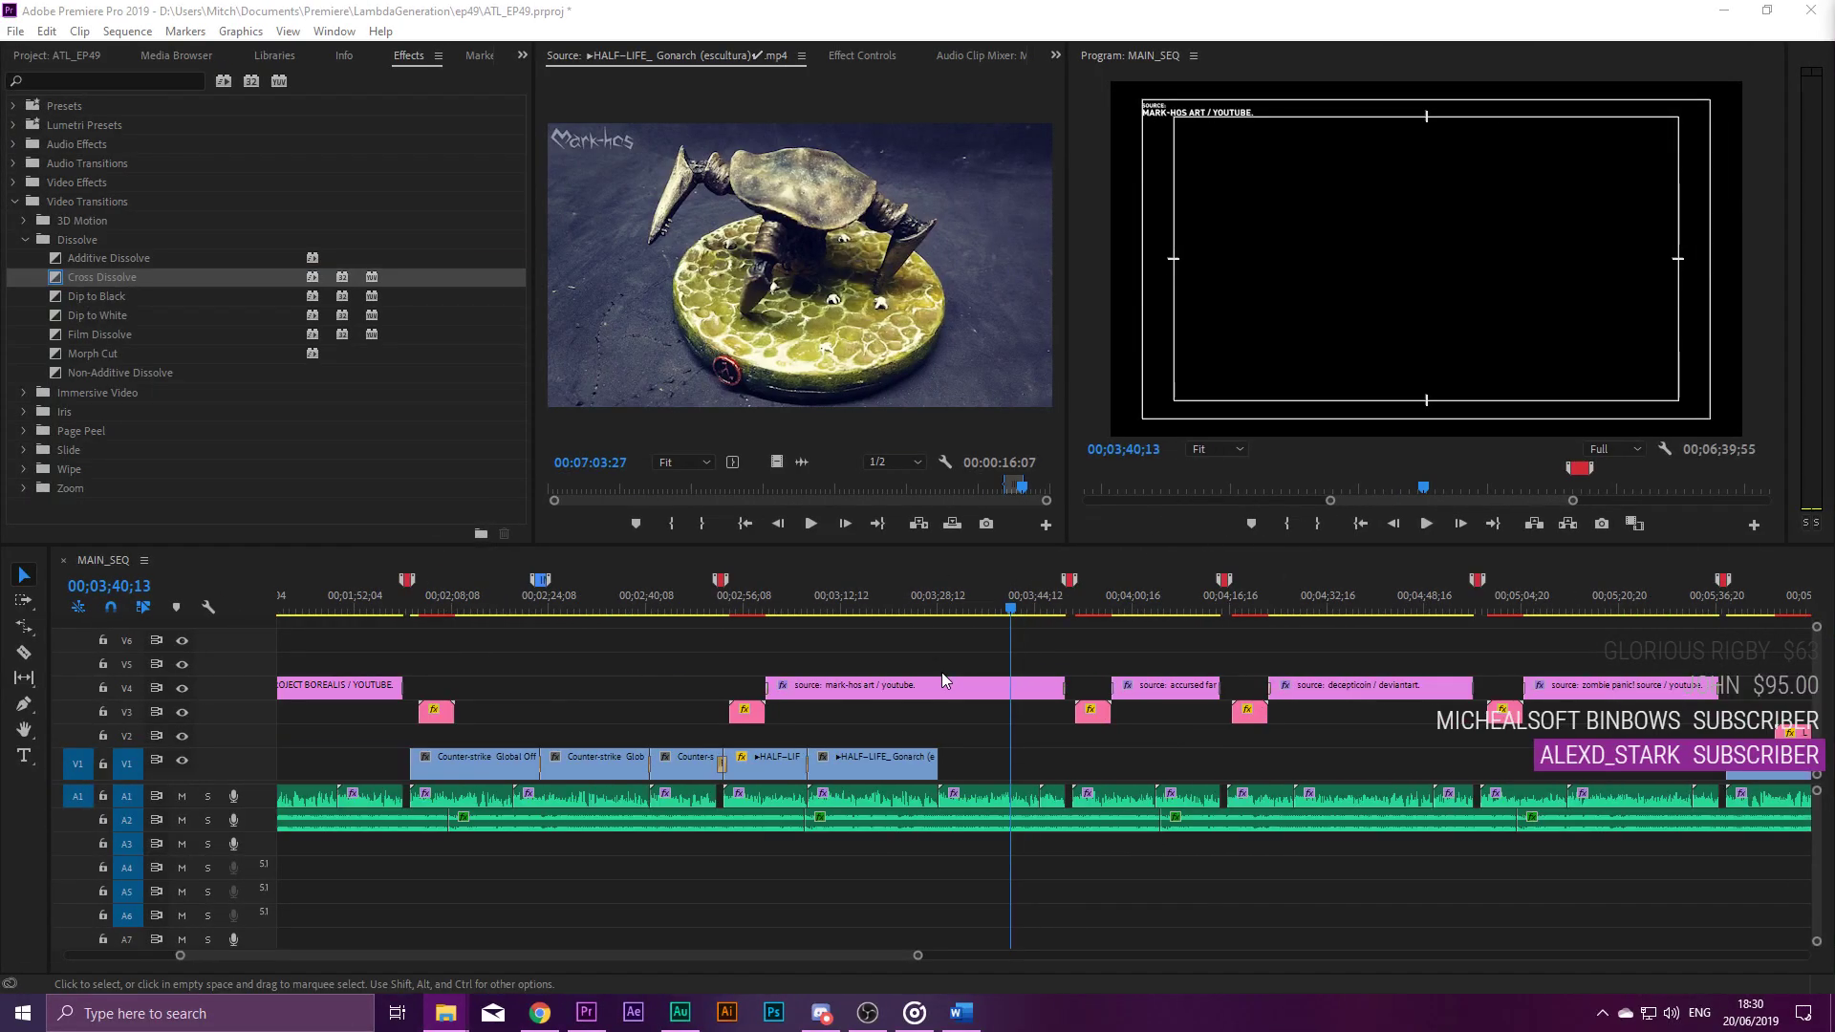
{"action": "scroll", "coordinate": [932, 675], "scroll_direction": "down", "scroll_amount": 6}
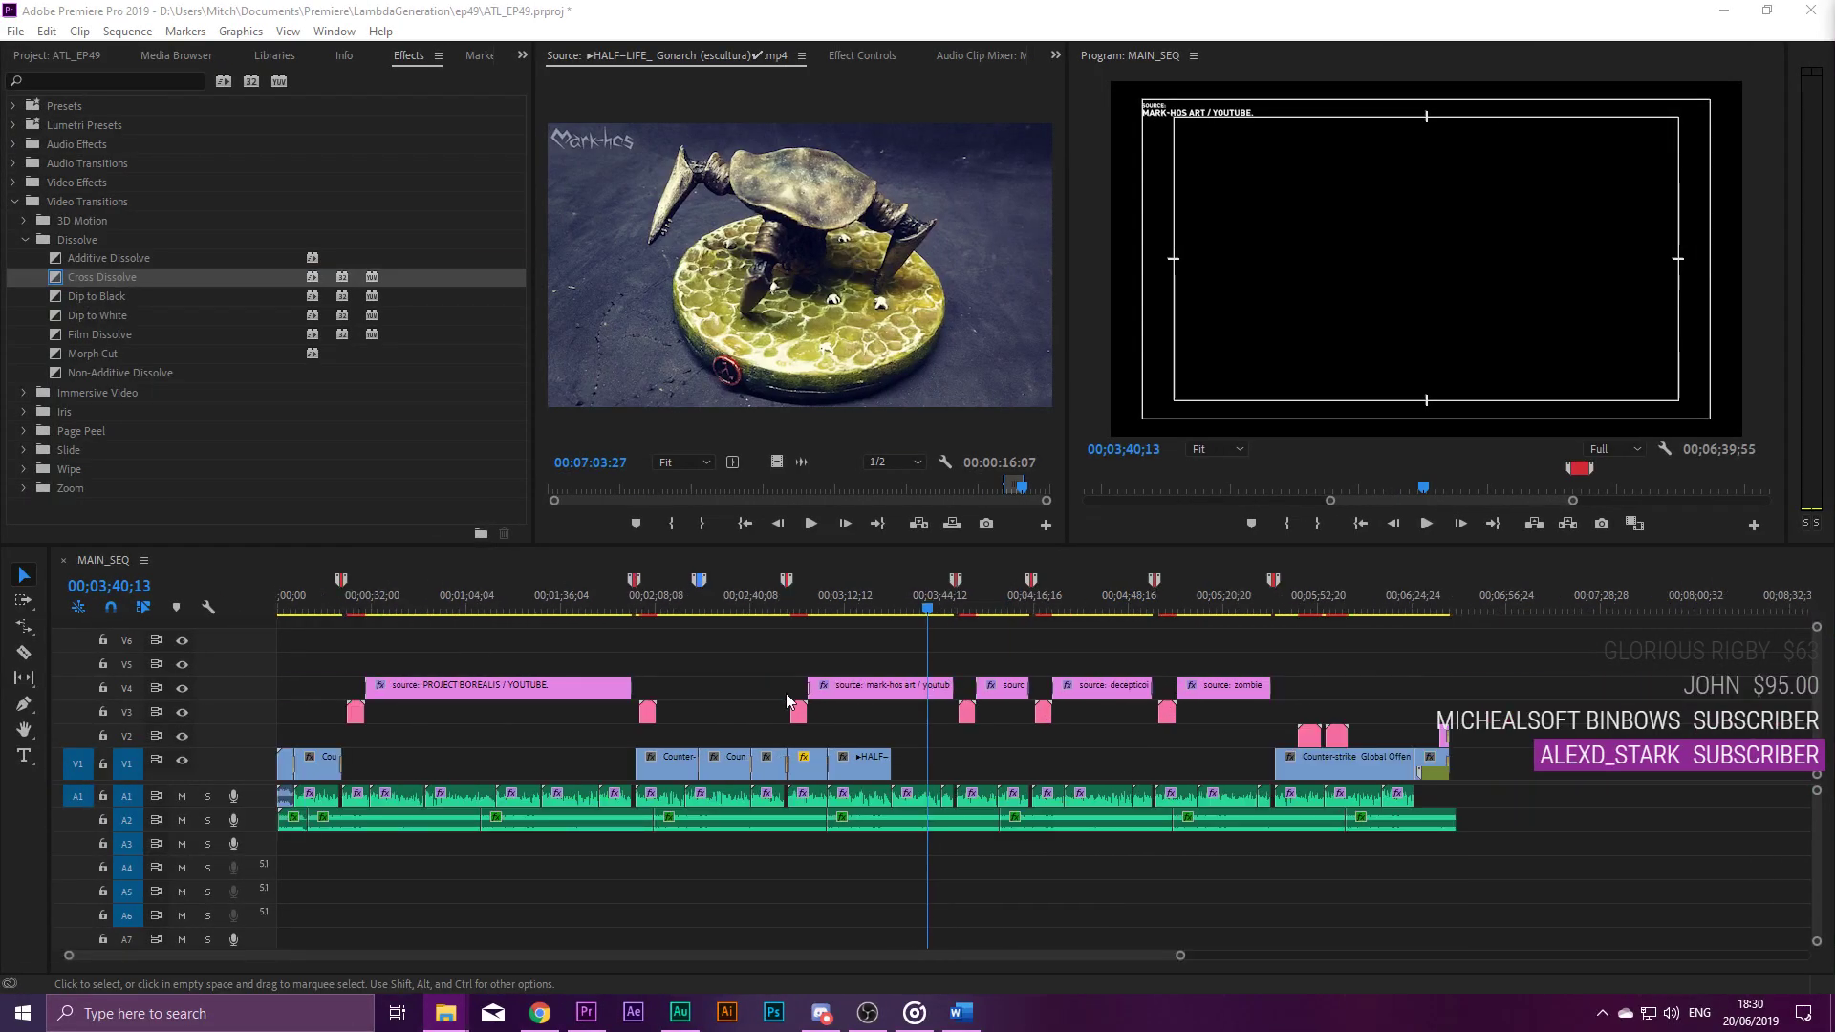
{"action": "scroll", "coordinate": [554, 730], "scroll_direction": "up", "scroll_amount": 7}
{"action": "scroll", "coordinate": [726, 758], "scroll_direction": "down", "scroll_amount": 6}
{"action": "scroll", "coordinate": [564, 751], "scroll_direction": "up", "scroll_amount": 2}
{"action": "scroll", "coordinate": [573, 731], "scroll_direction": "up", "scroll_amount": 3}
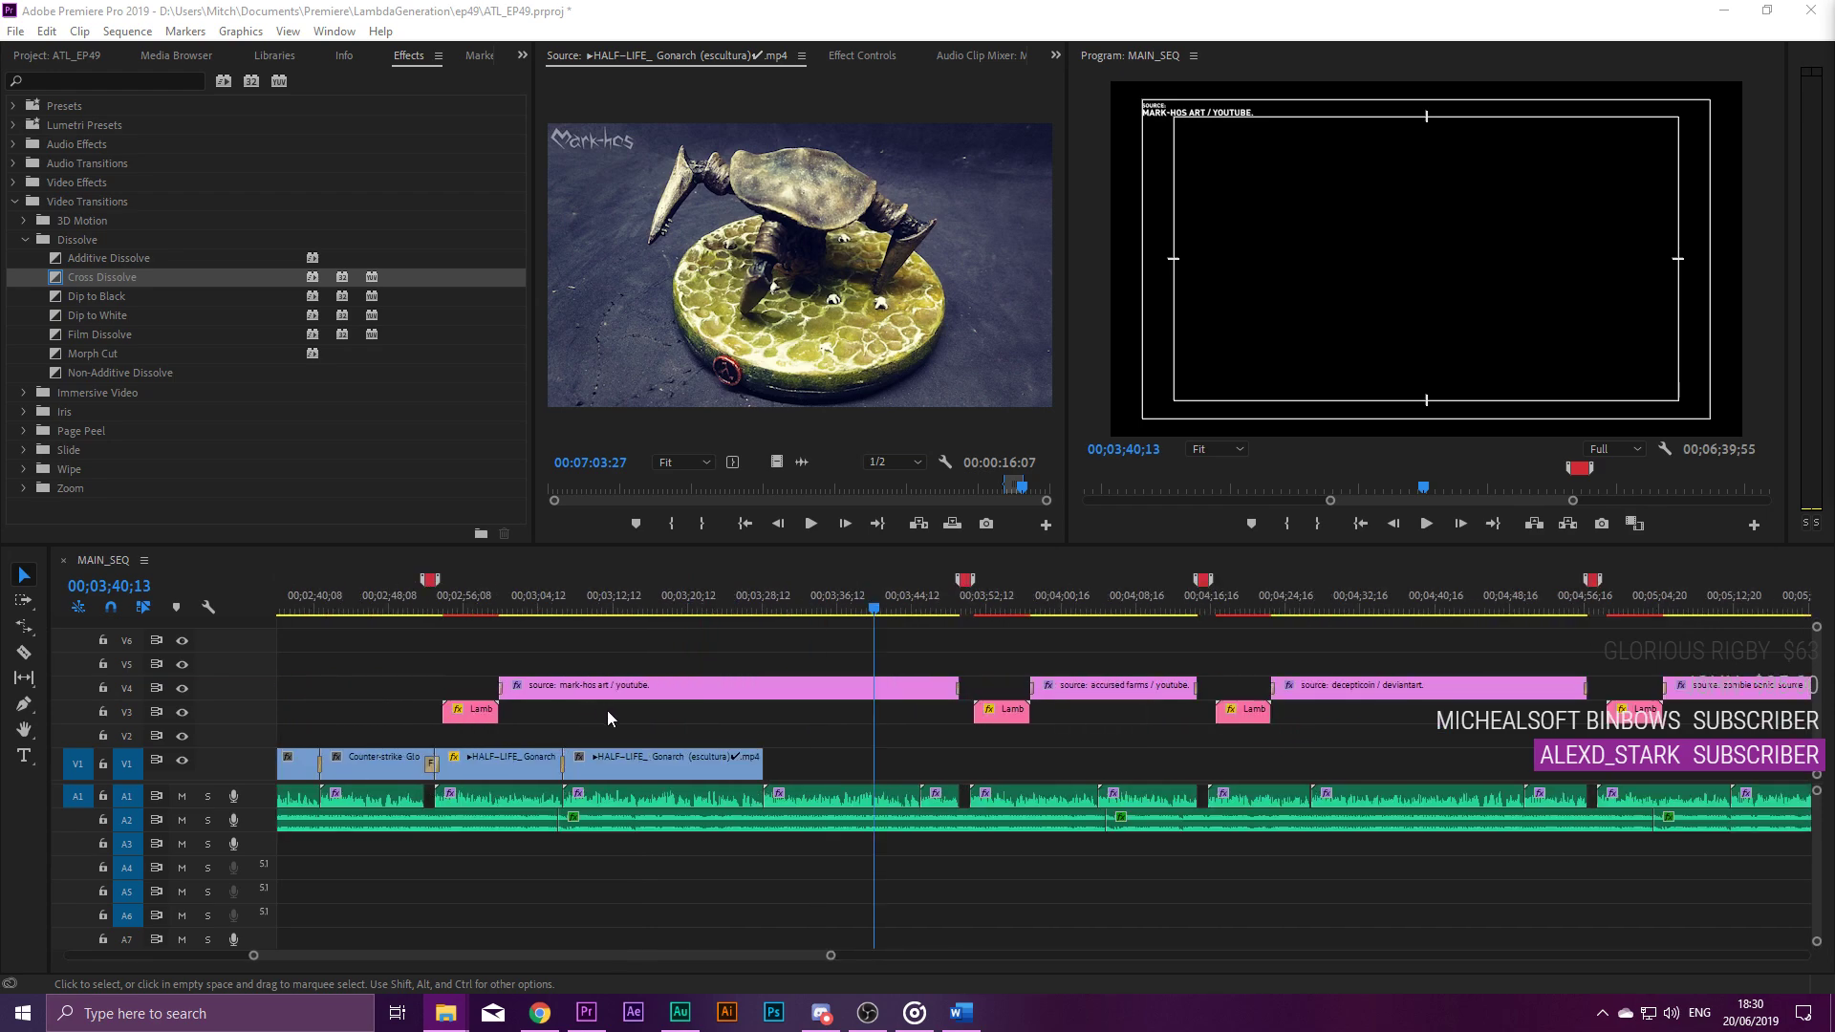
Create a bin named Branding inside the project's RES bin.
{"action": "left_click_drag", "start_coordinate": [188, 285], "coordinate": [187, 287]}
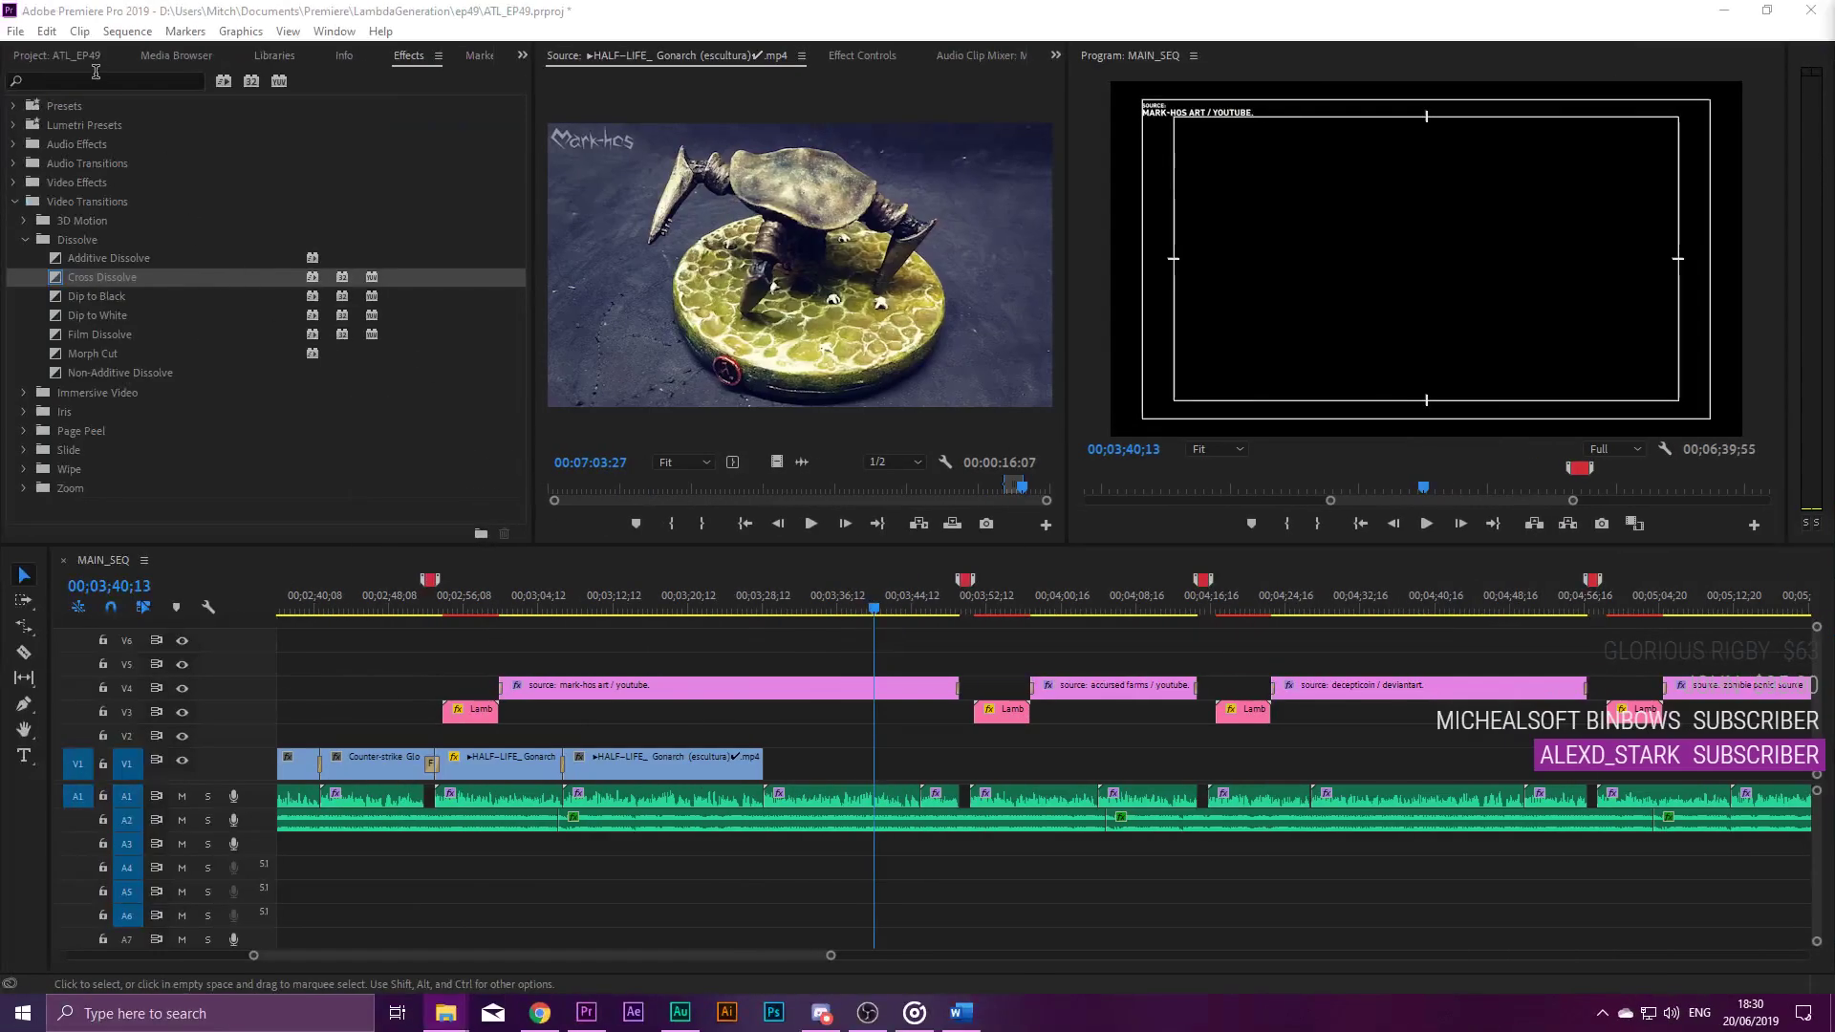
{"action": "left_click_drag", "start_coordinate": [105, 373], "coordinate": [123, 381]}
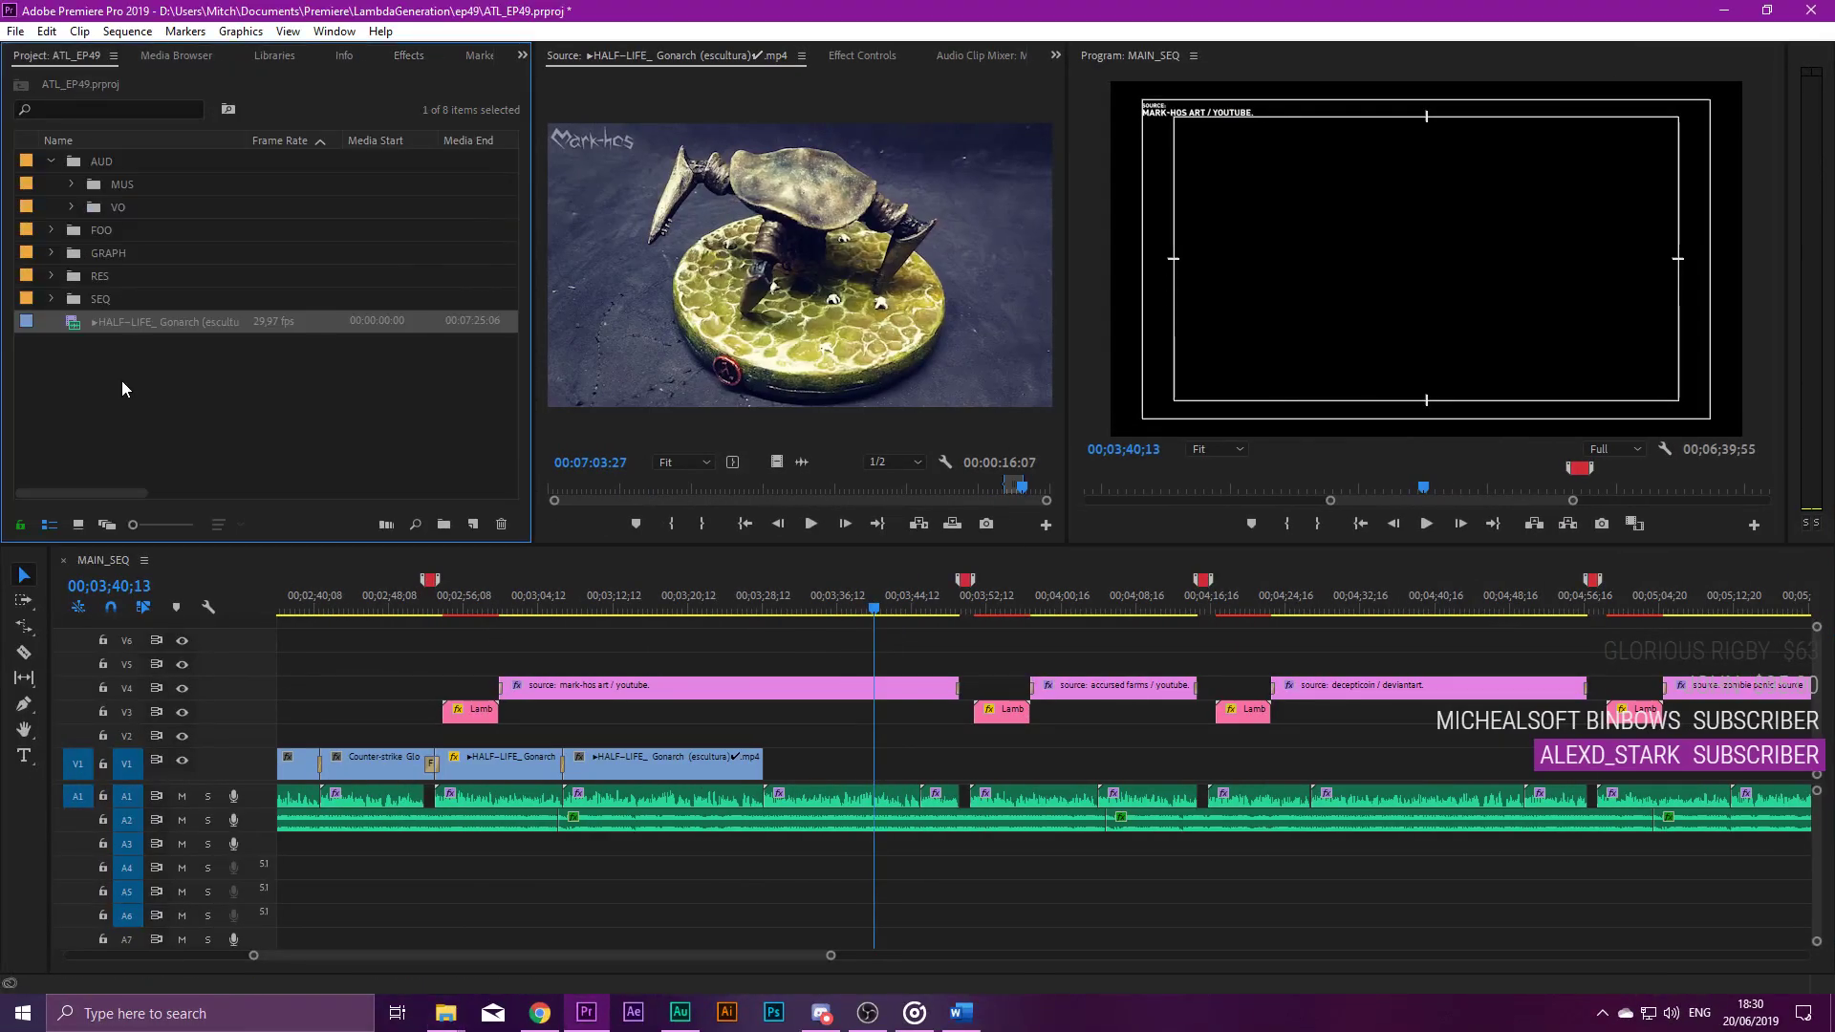
{"action": "left_click", "coordinate": [51, 275]}
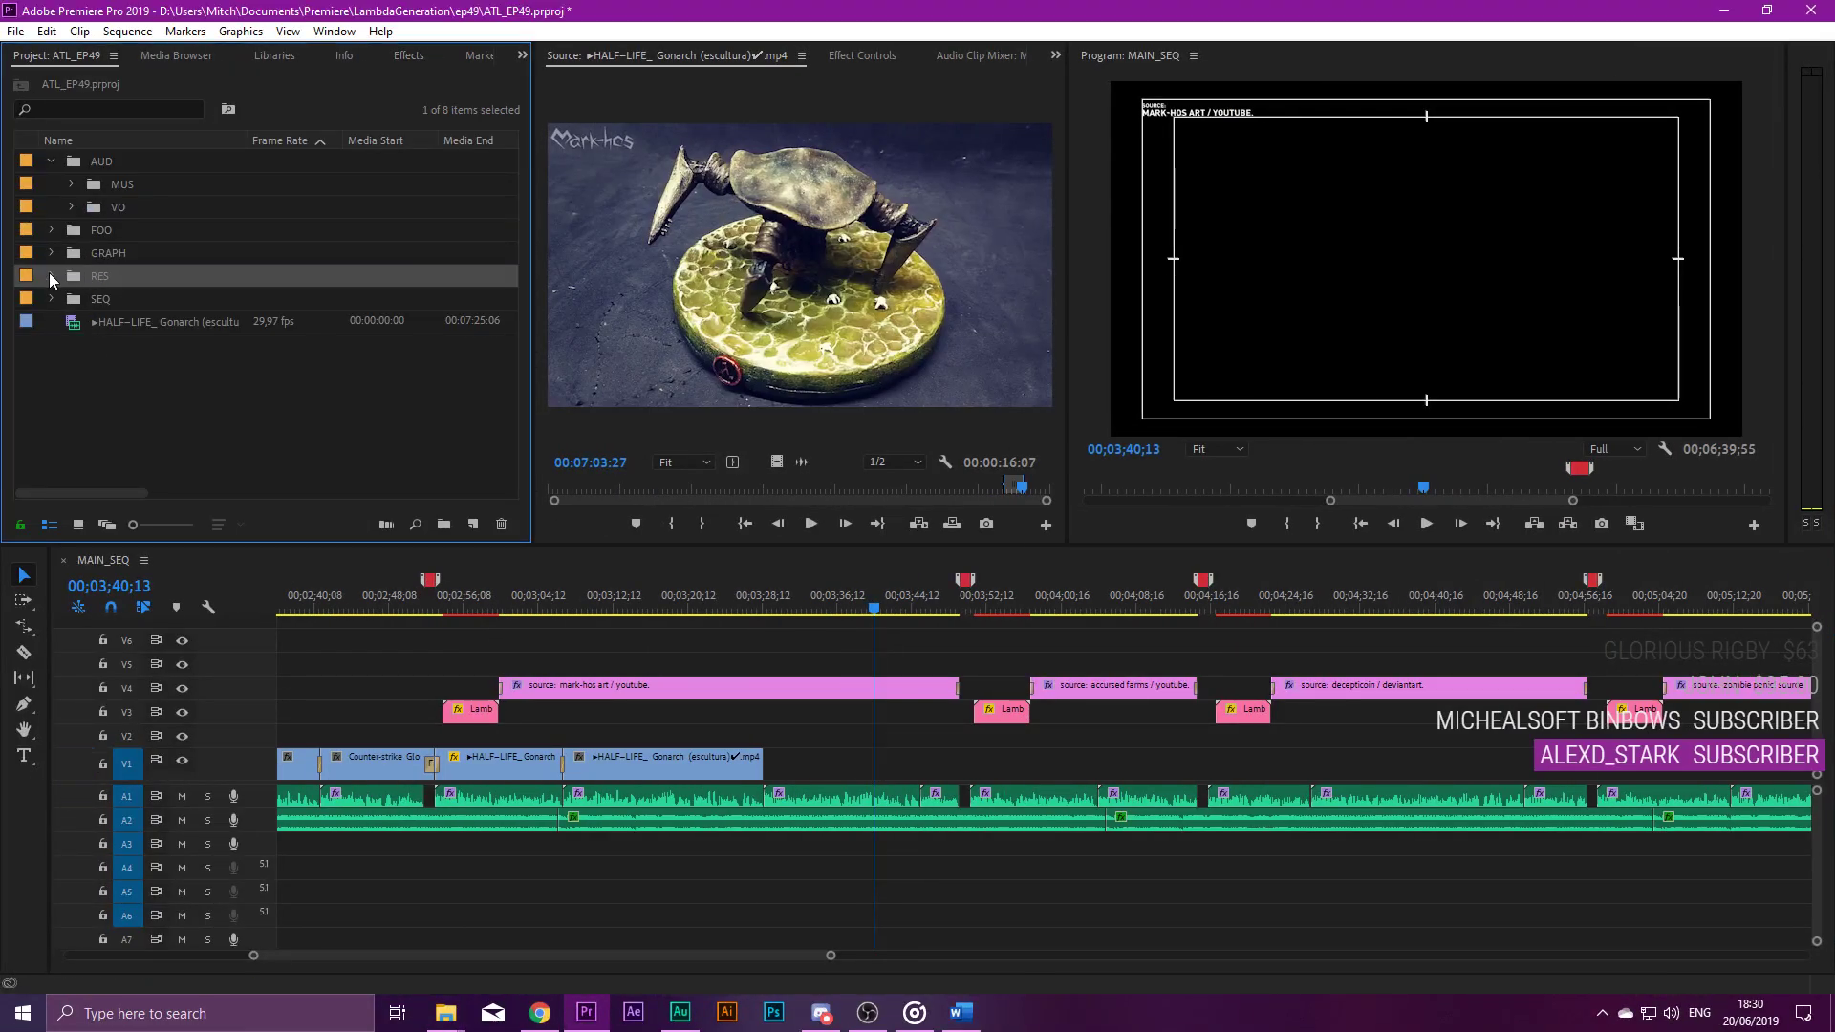
{"action": "left_click", "coordinate": [443, 523]}
{"action": "type", "text": "Branding"}
{"action": "key", "text": "Tab"}
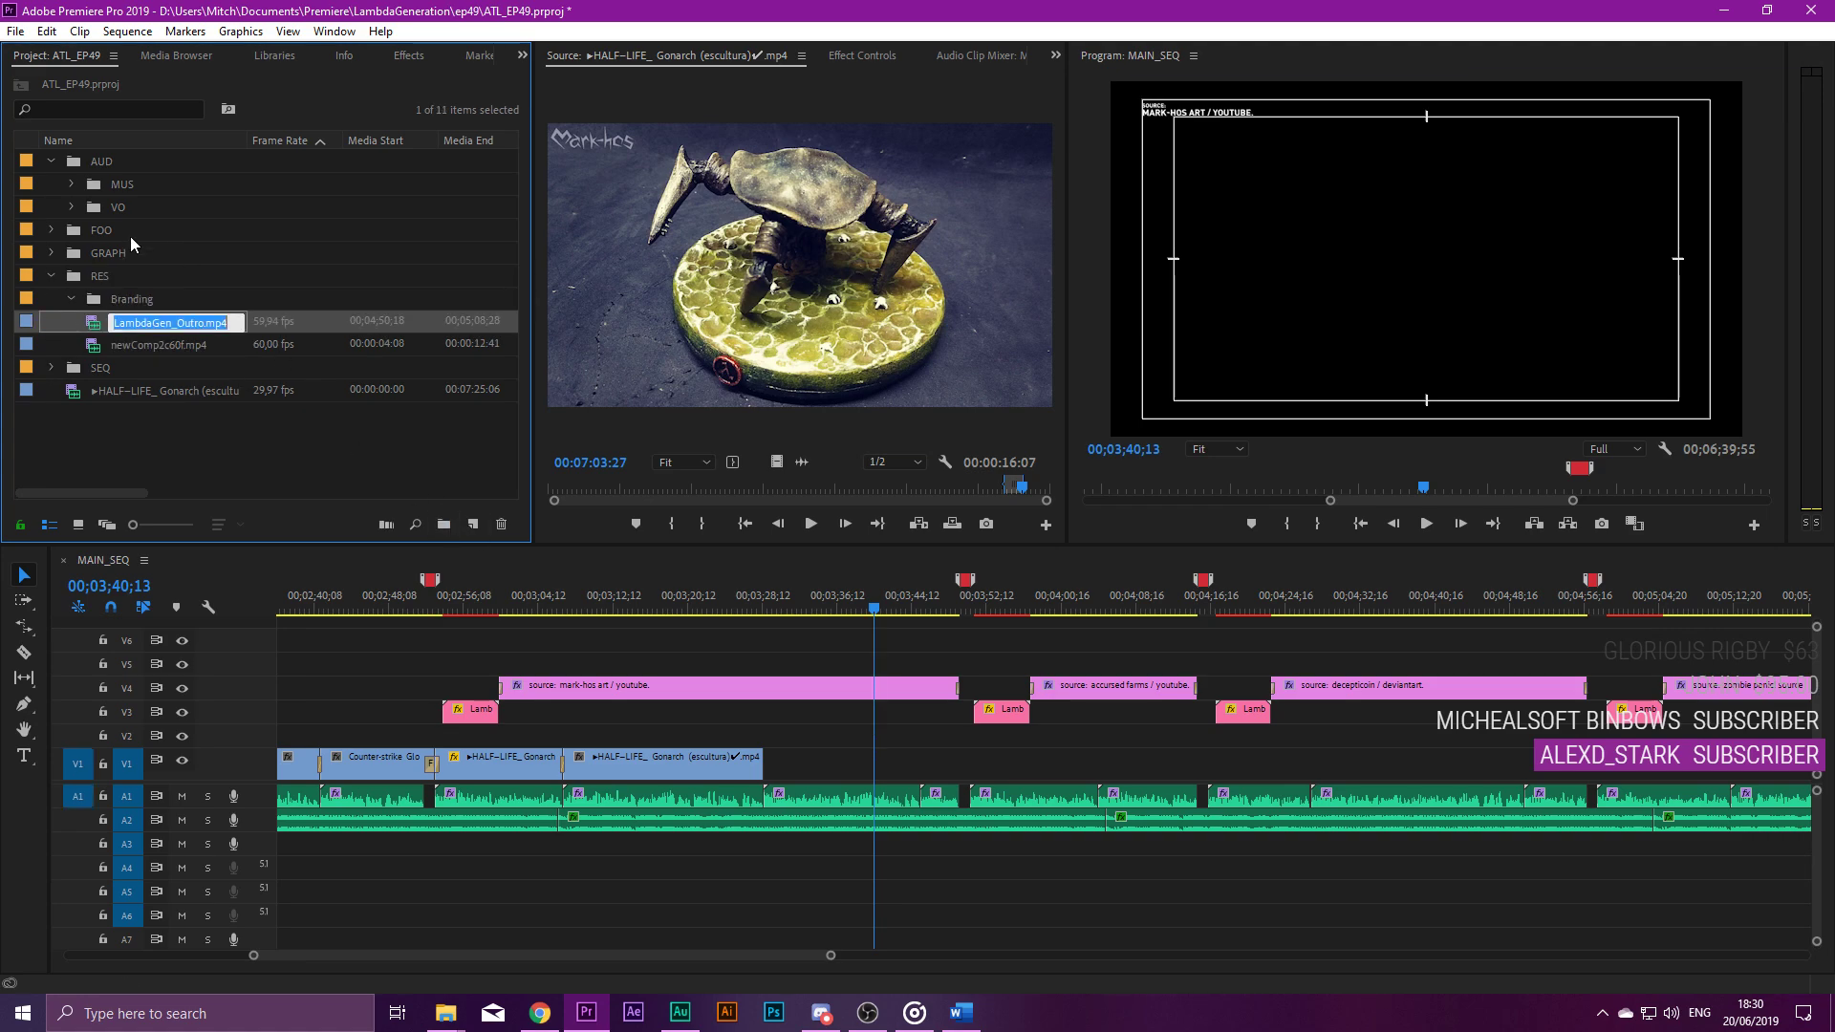
Move LambdaGen_Outro.mp4 and the newComp clip into the Branding bin, collapse it, and select the RES bin.
{"action": "left_click", "coordinate": [114, 345]}
{"action": "left_click", "coordinate": [119, 327], "text": "shift"}
{"action": "left_click_drag", "start_coordinate": [118, 327], "coordinate": [125, 300]}
{"action": "left_click", "coordinate": [71, 299]}
{"action": "left_click", "coordinate": [102, 276]}
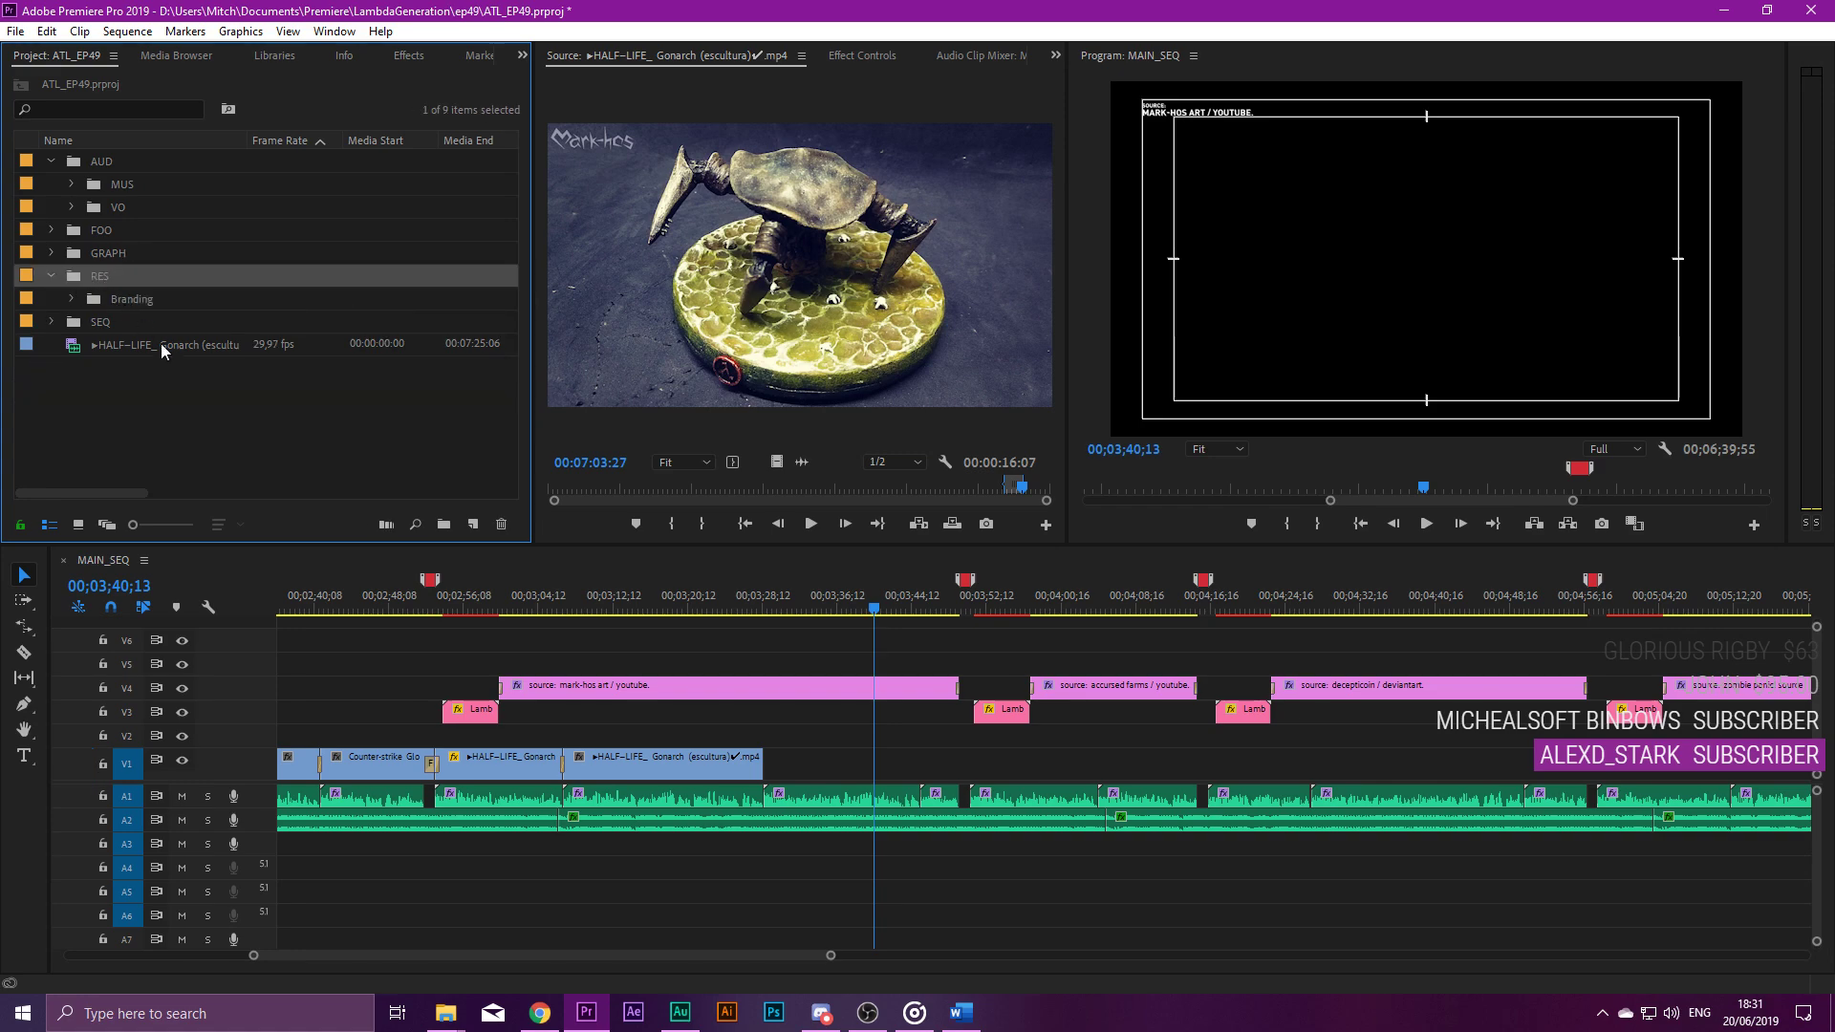
Create a bin named Mark-Hos inside RES and move the Gonarch sculpture video into it.
{"action": "left_click", "coordinate": [442, 524]}
{"action": "key", "text": "BackSpace"}
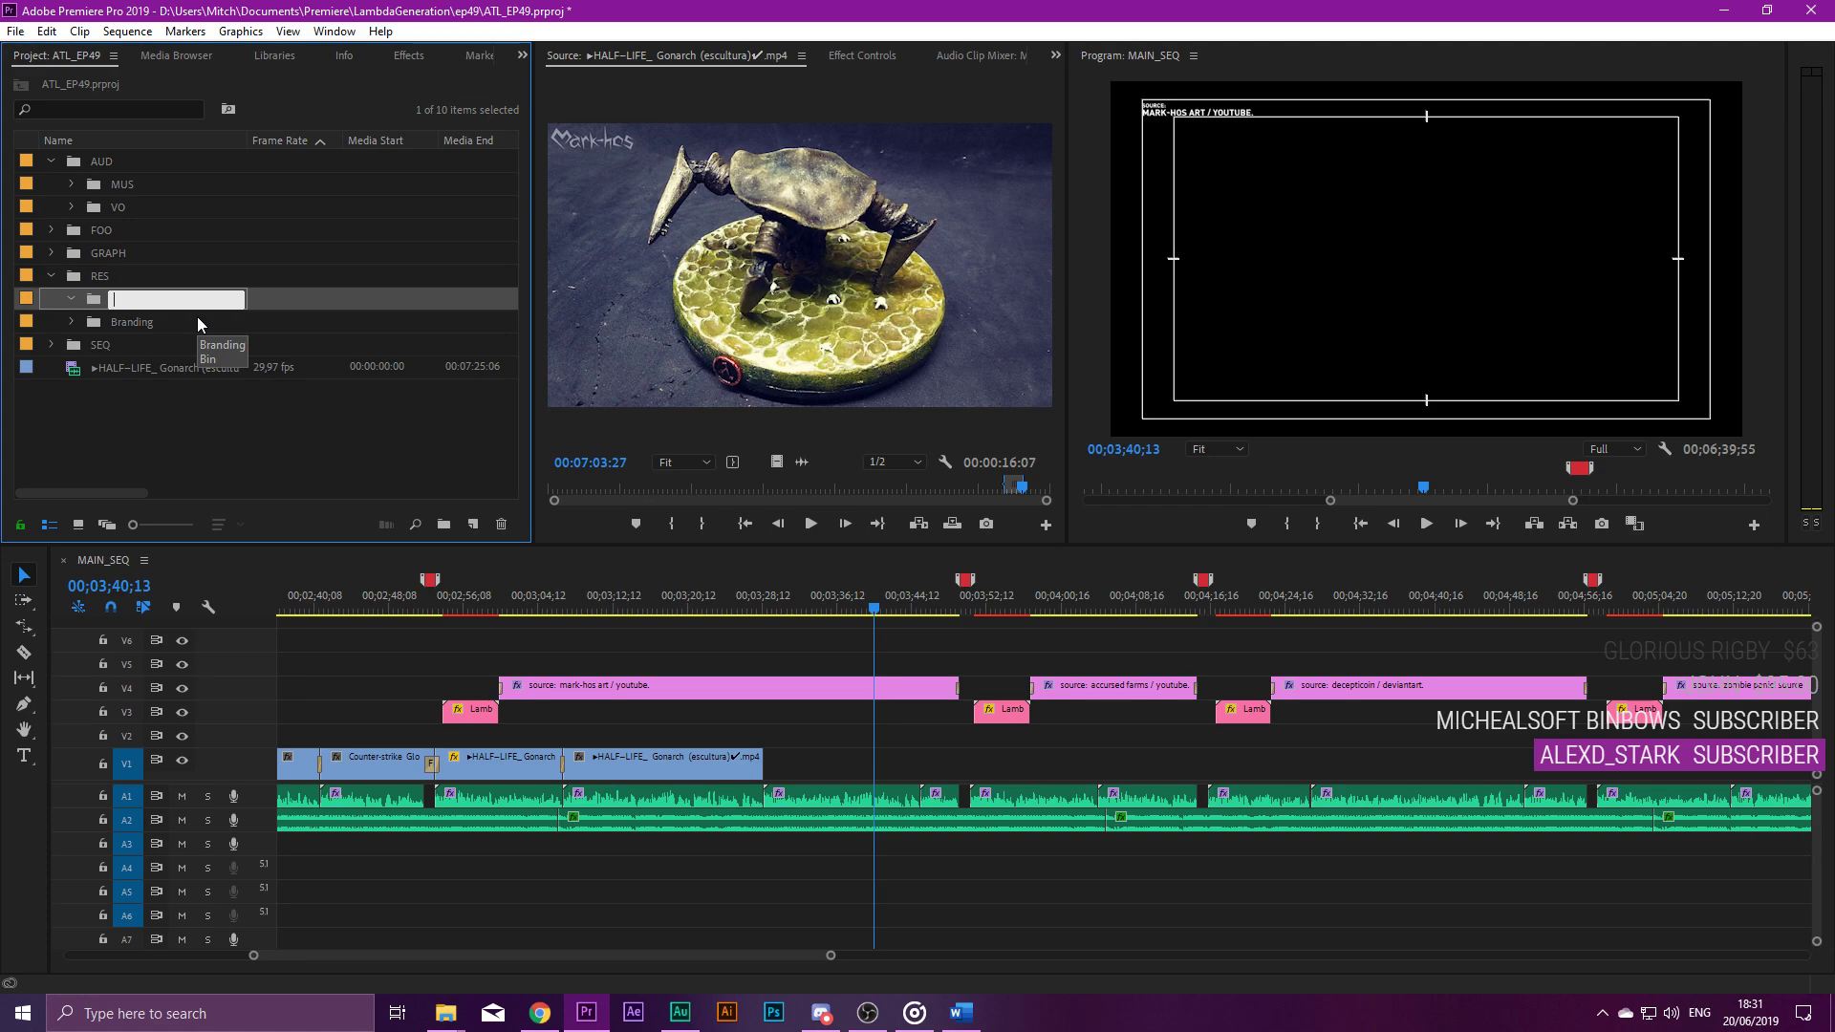
{"action": "type", "text": "Mark-Hos"}
{"action": "key", "text": "Tab"}
{"action": "key", "text": "Return"}
{"action": "left_click_drag", "start_coordinate": [94, 367], "coordinate": [133, 299]}
{"action": "scroll", "coordinate": [140, 493], "scroll_direction": "right", "scroll_amount": 2}
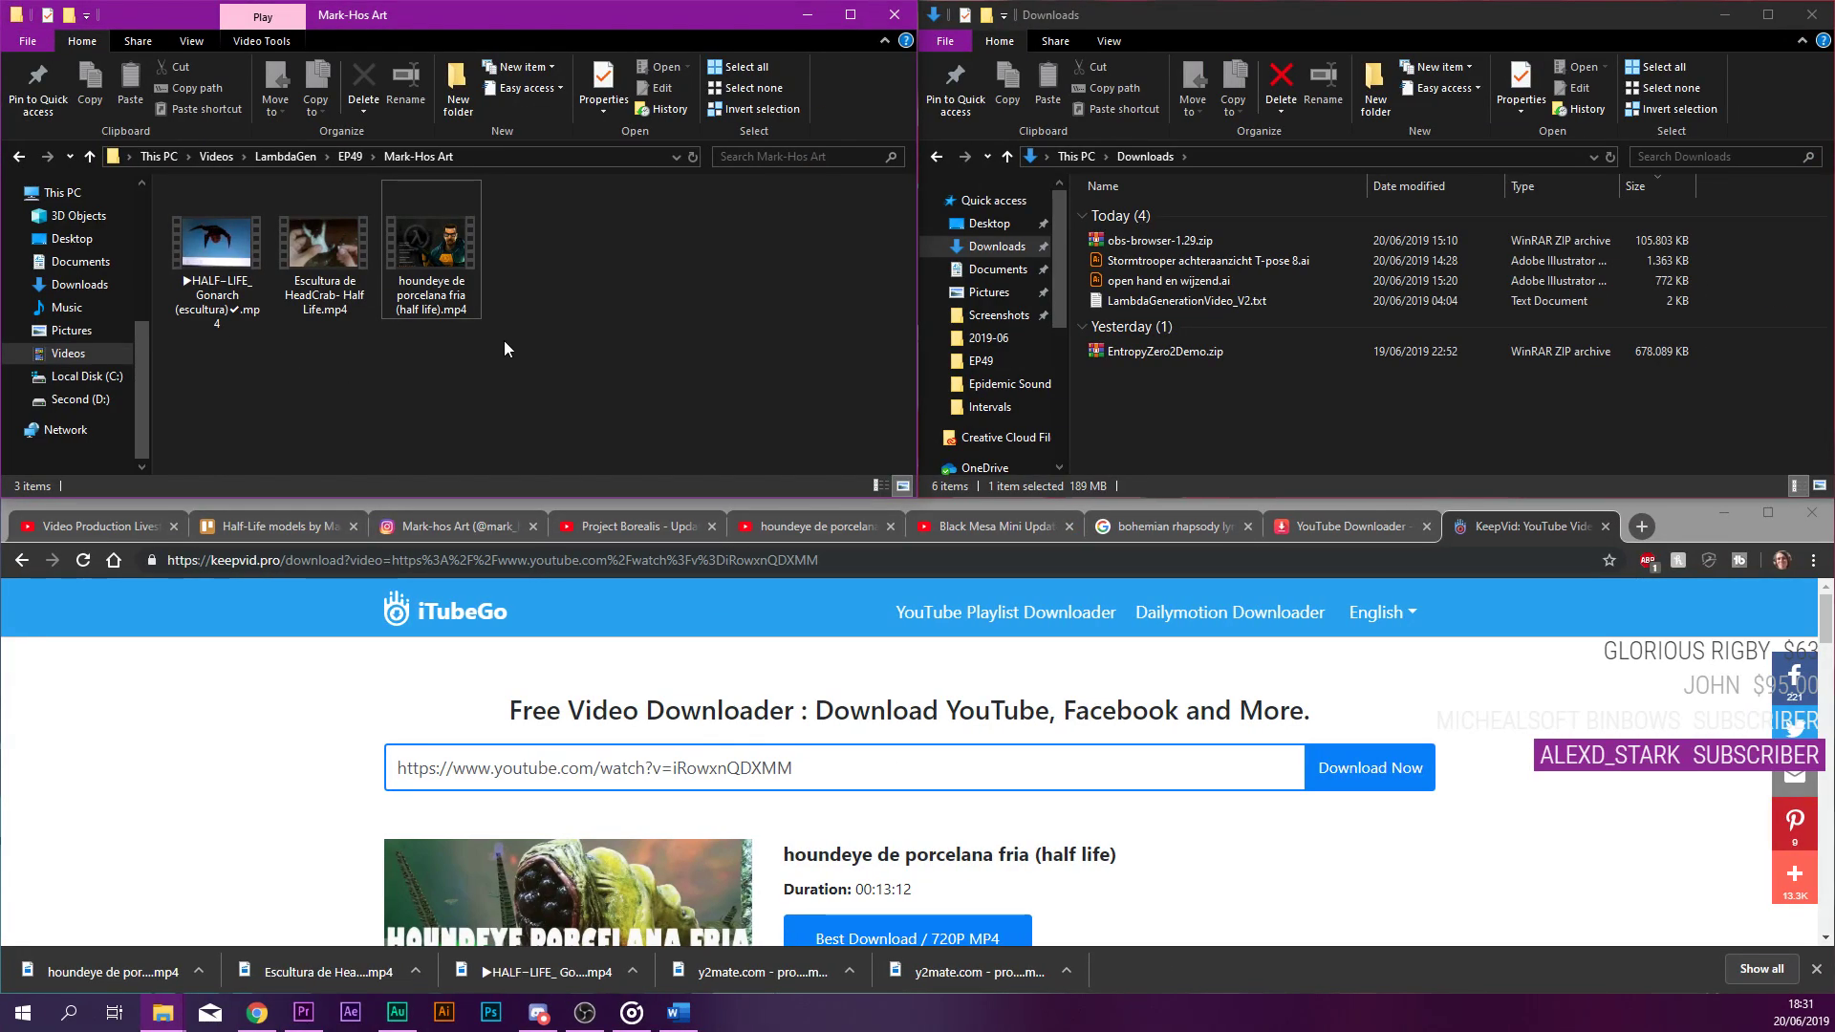
Import the headcrab and houndeye videos from the Mark-Hos Art folder into the Mark-Hos bin, and close the video downloader pages.
{"action": "left_click_drag", "start_coordinate": [504, 348], "coordinate": [275, 181]}
{"action": "left_click_drag", "start_coordinate": [431, 249], "coordinate": [194, 323]}
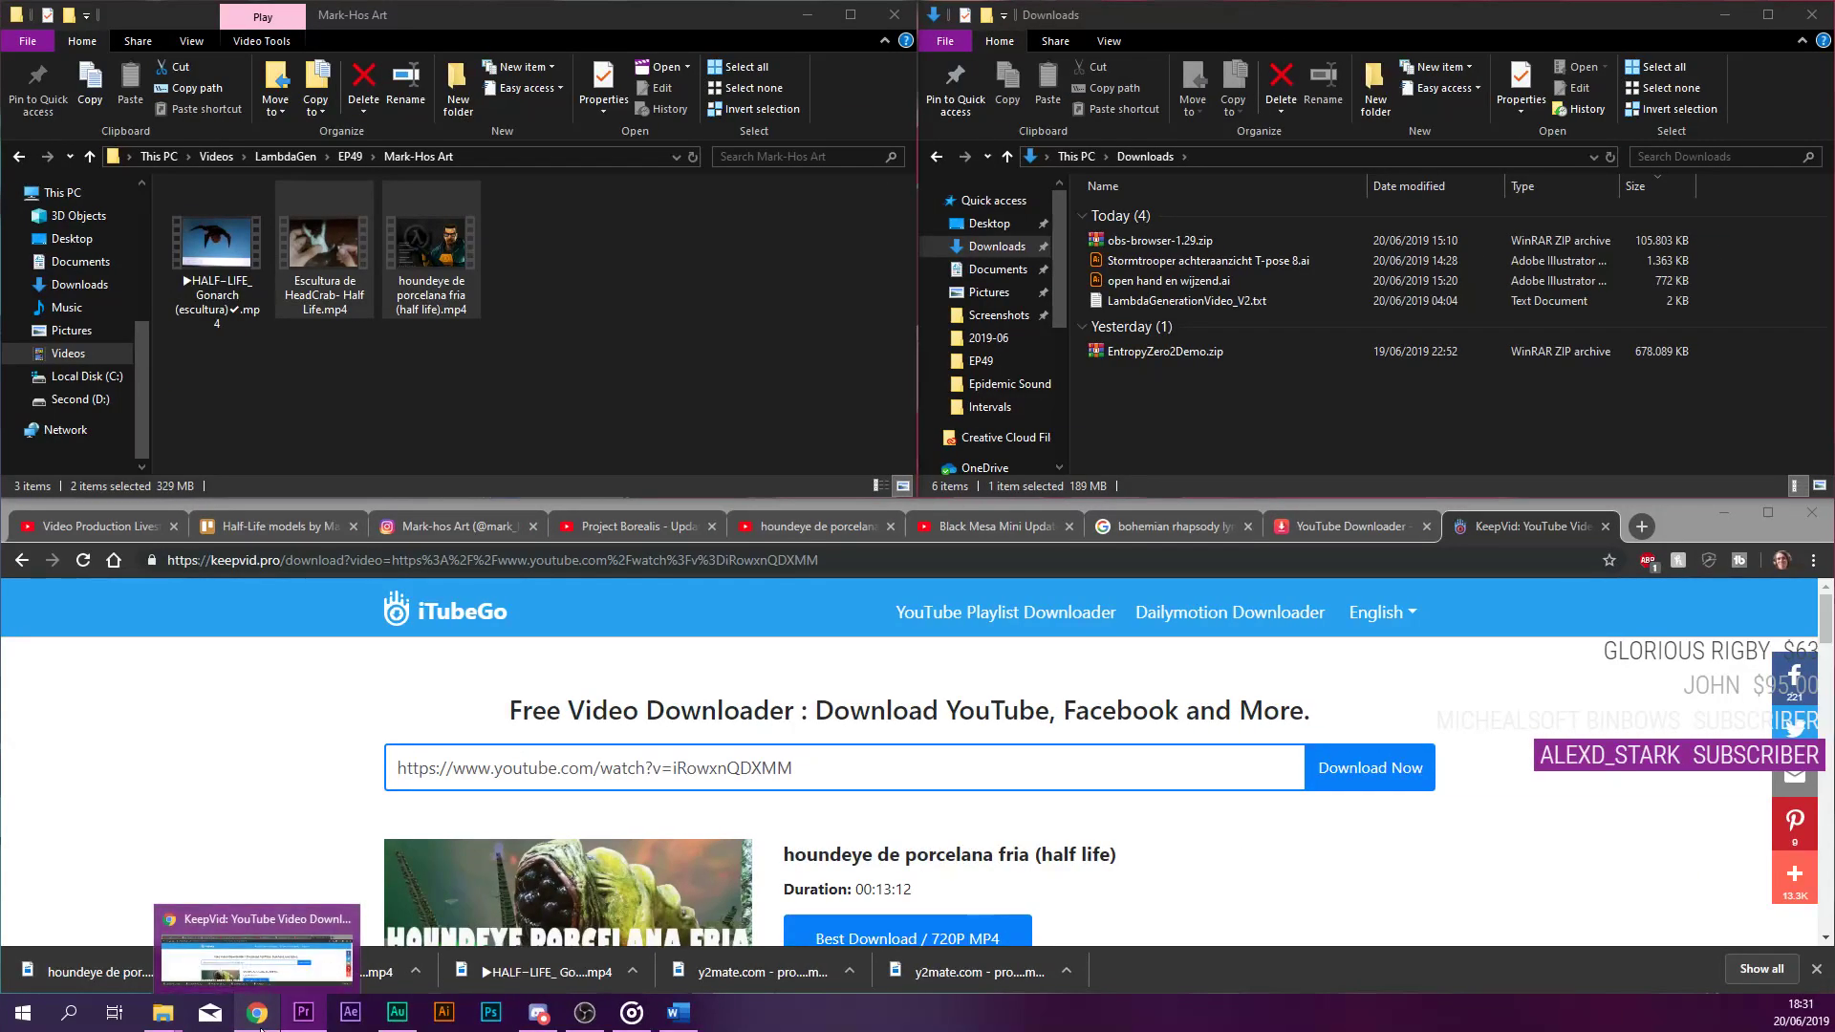
{"action": "left_click", "coordinate": [1606, 527]}
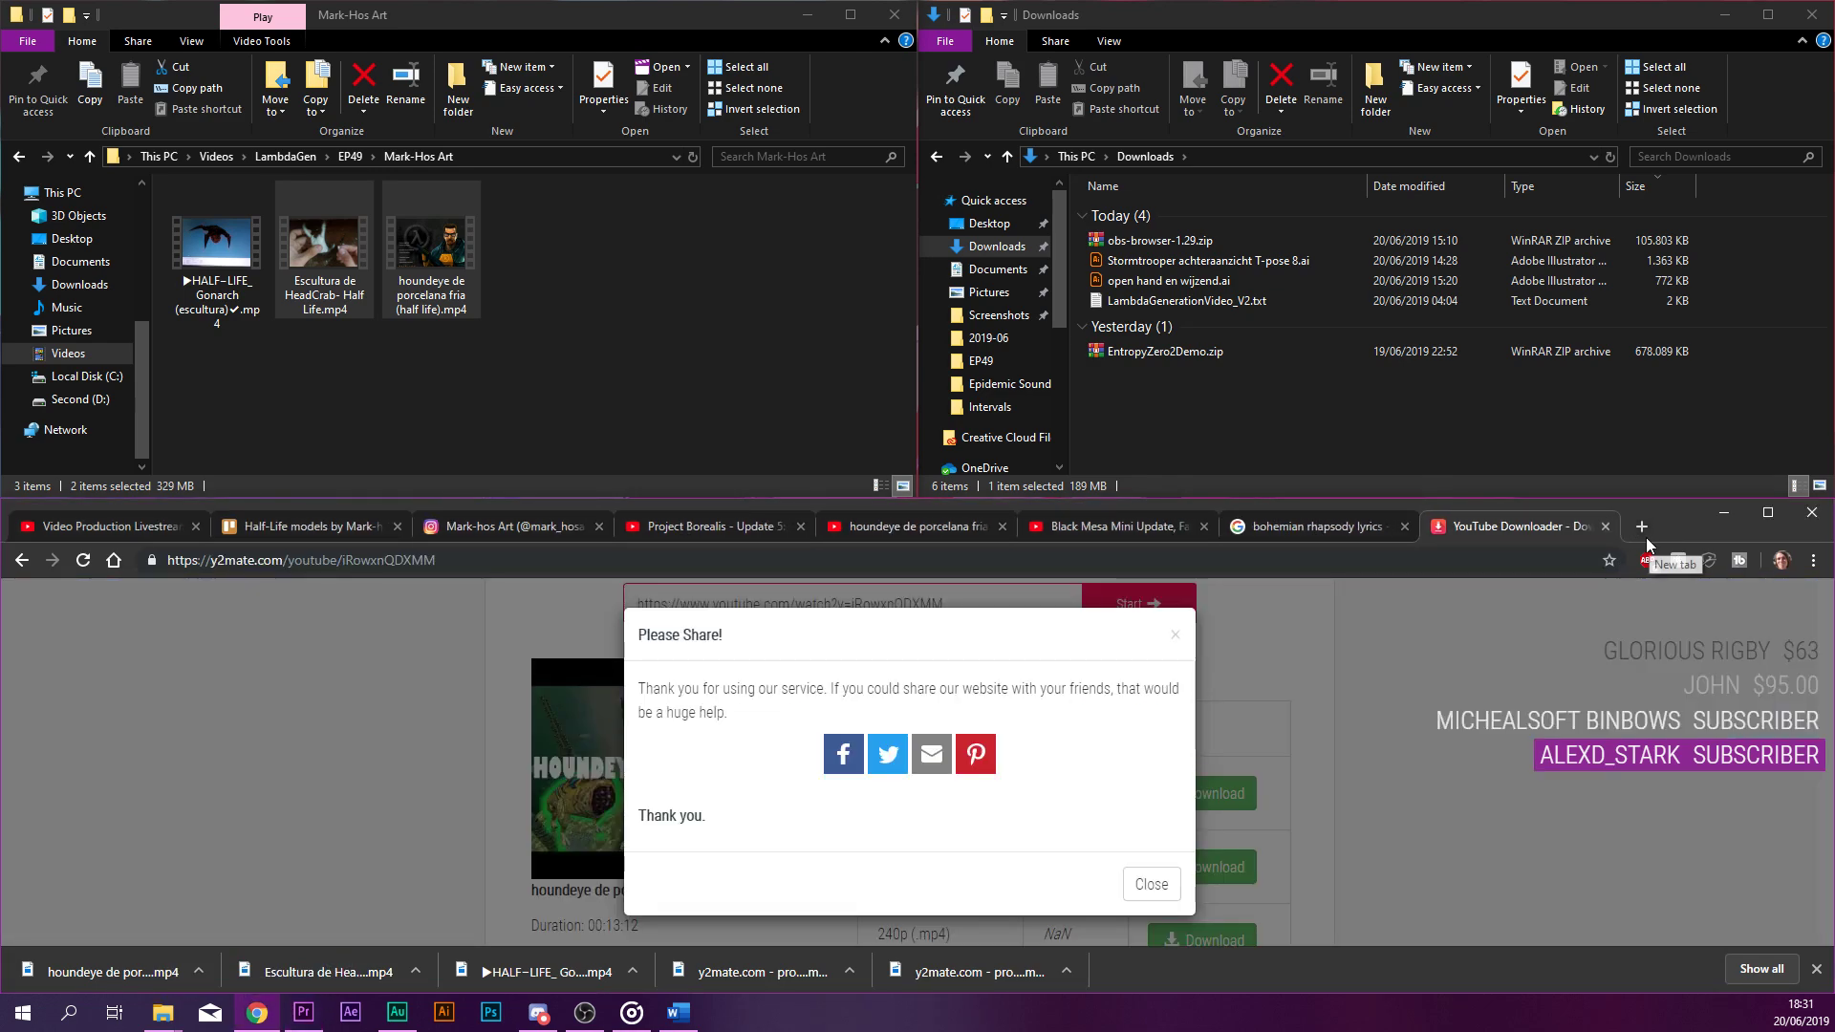
{"action": "left_click", "coordinate": [1605, 526]}
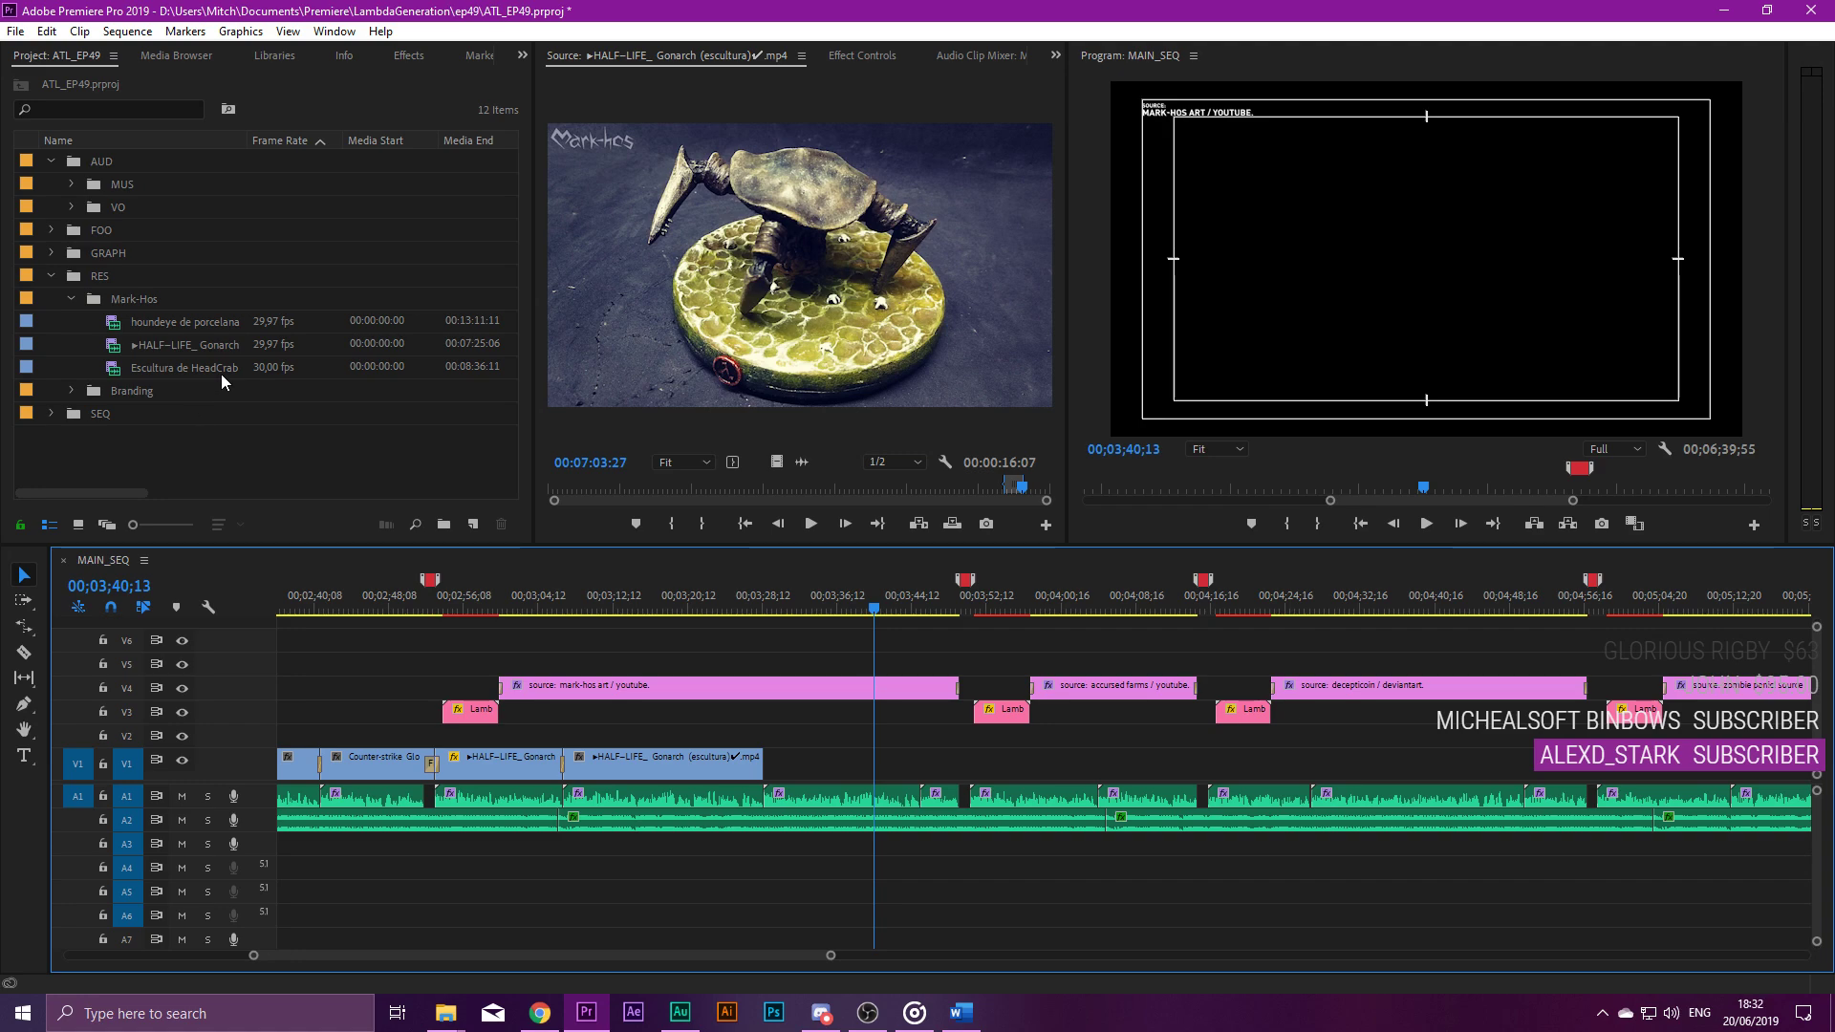
Open the houndeye video in the Source Monitor and play the sequence over the empty stretch after the Gonarch clip.
{"action": "left_click", "coordinate": [163, 346]}
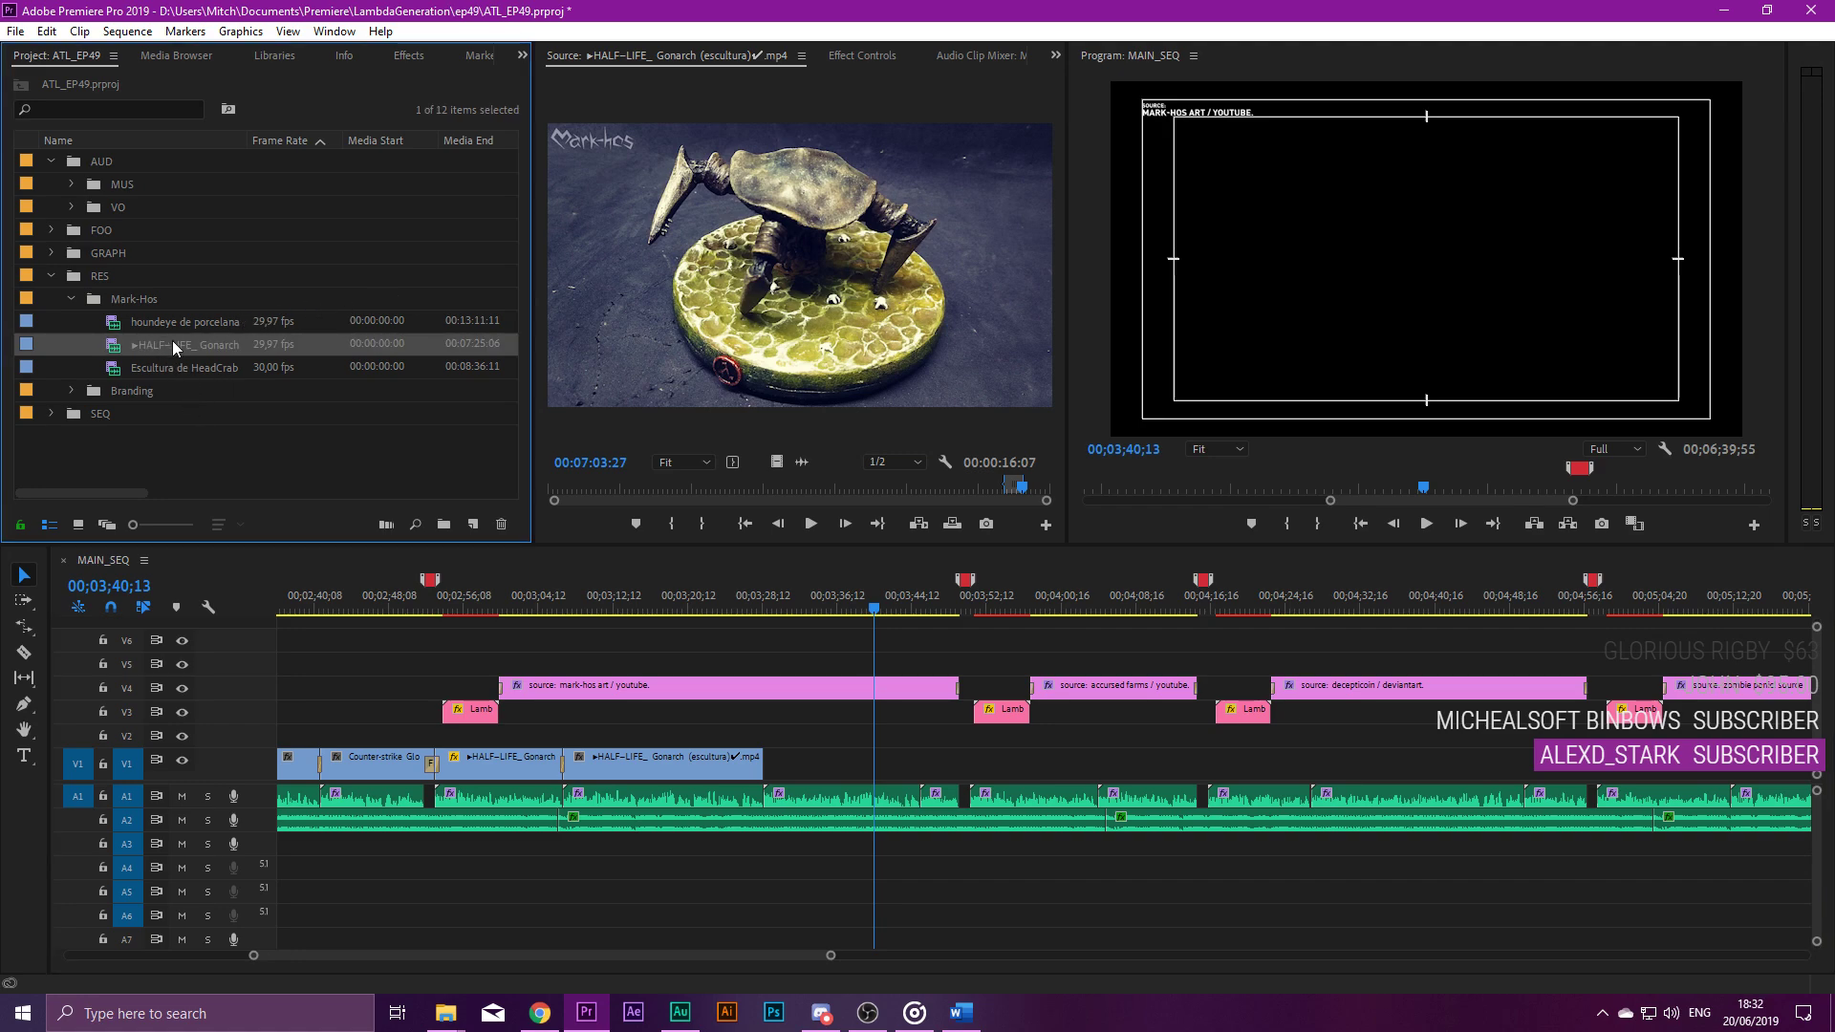
{"action": "left_click", "coordinate": [180, 324]}
{"action": "double_click", "coordinate": [180, 327]}
{"action": "left_click_drag", "start_coordinate": [771, 600], "coordinate": [764, 599]}
{"action": "key", "text": "space"}
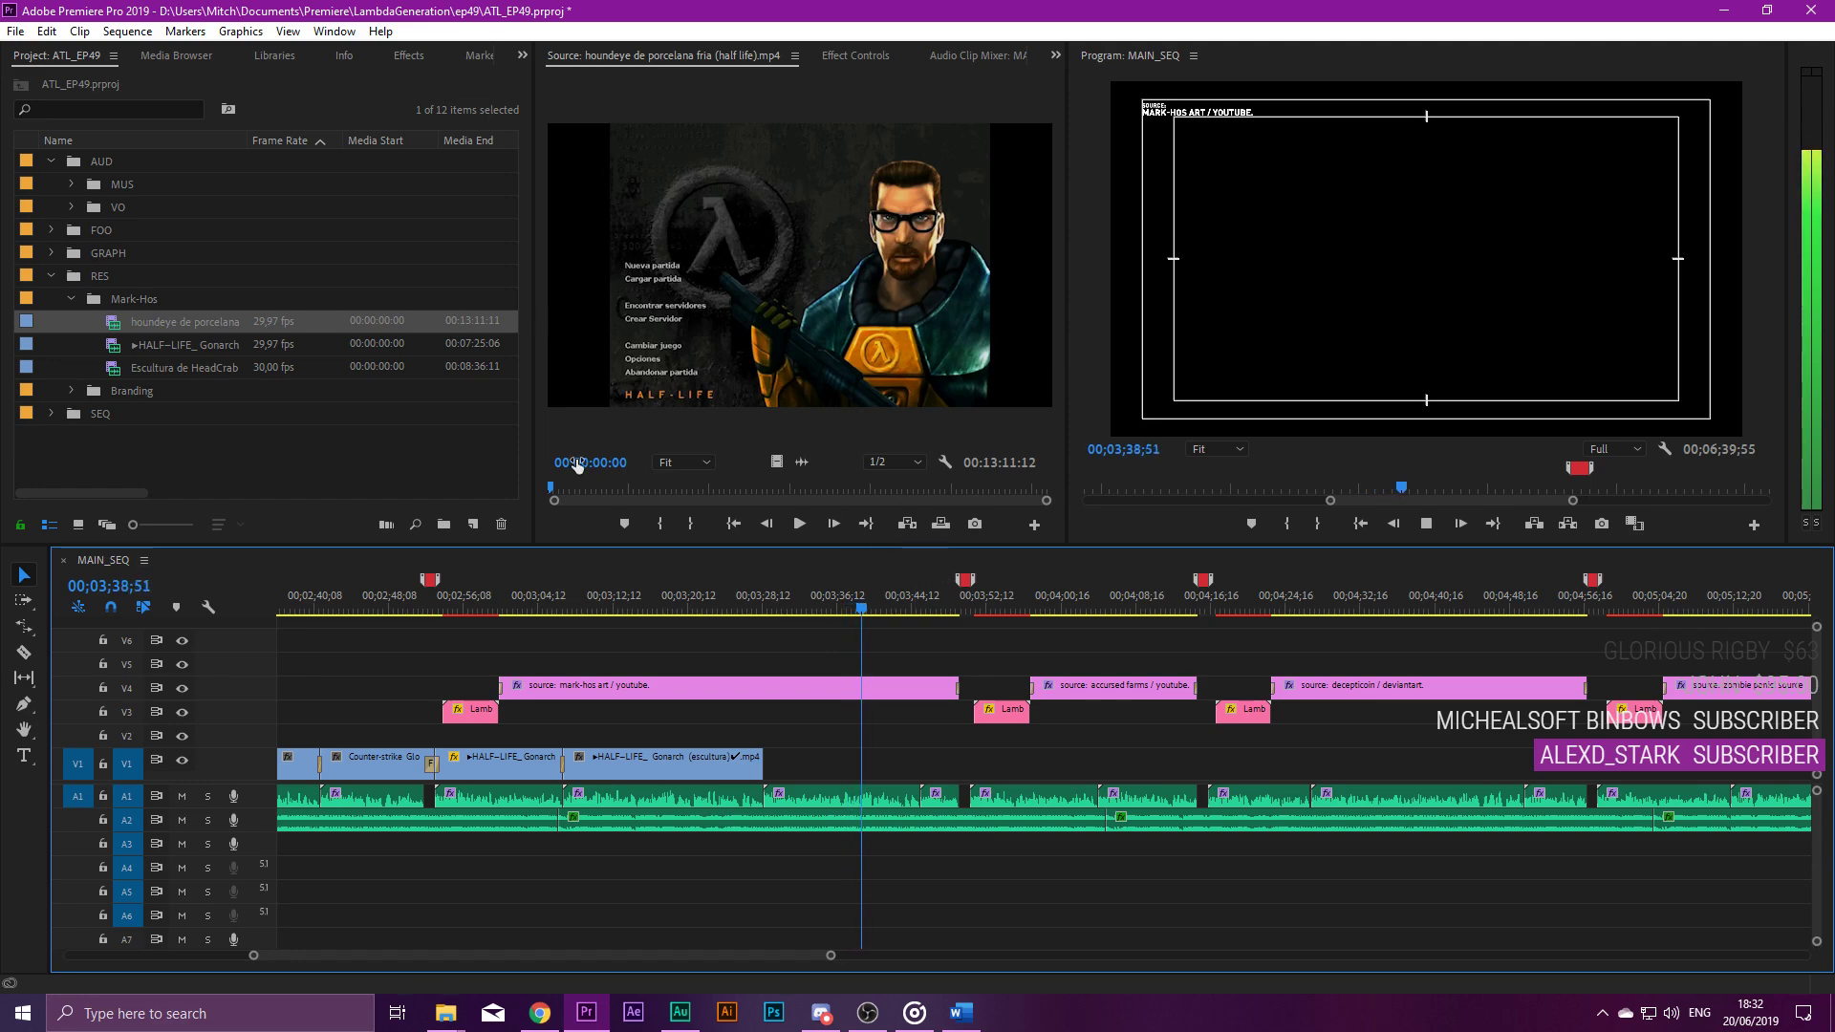
{"action": "key", "text": "space"}
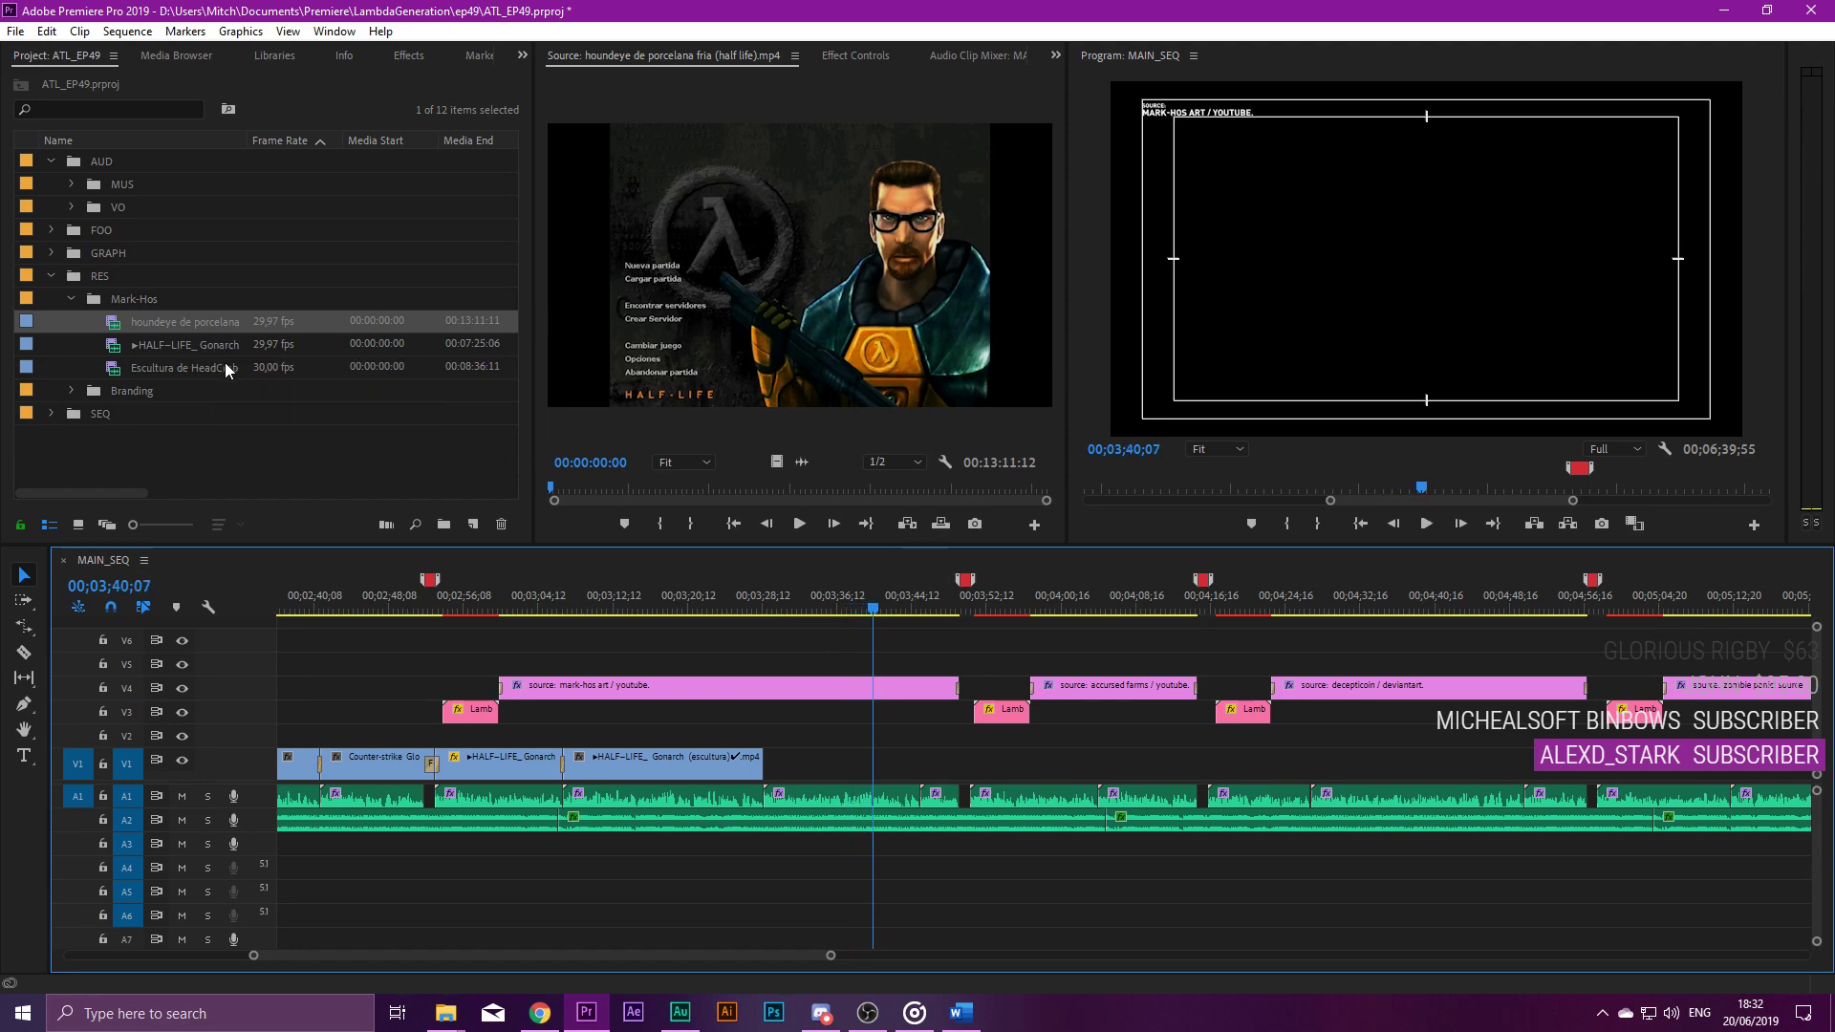
Mark a headcrab sculpting section ending at 00:01:46:25 and add it to V1 after the Gonarch clip, without its audio.
{"action": "double_click", "coordinate": [182, 369]}
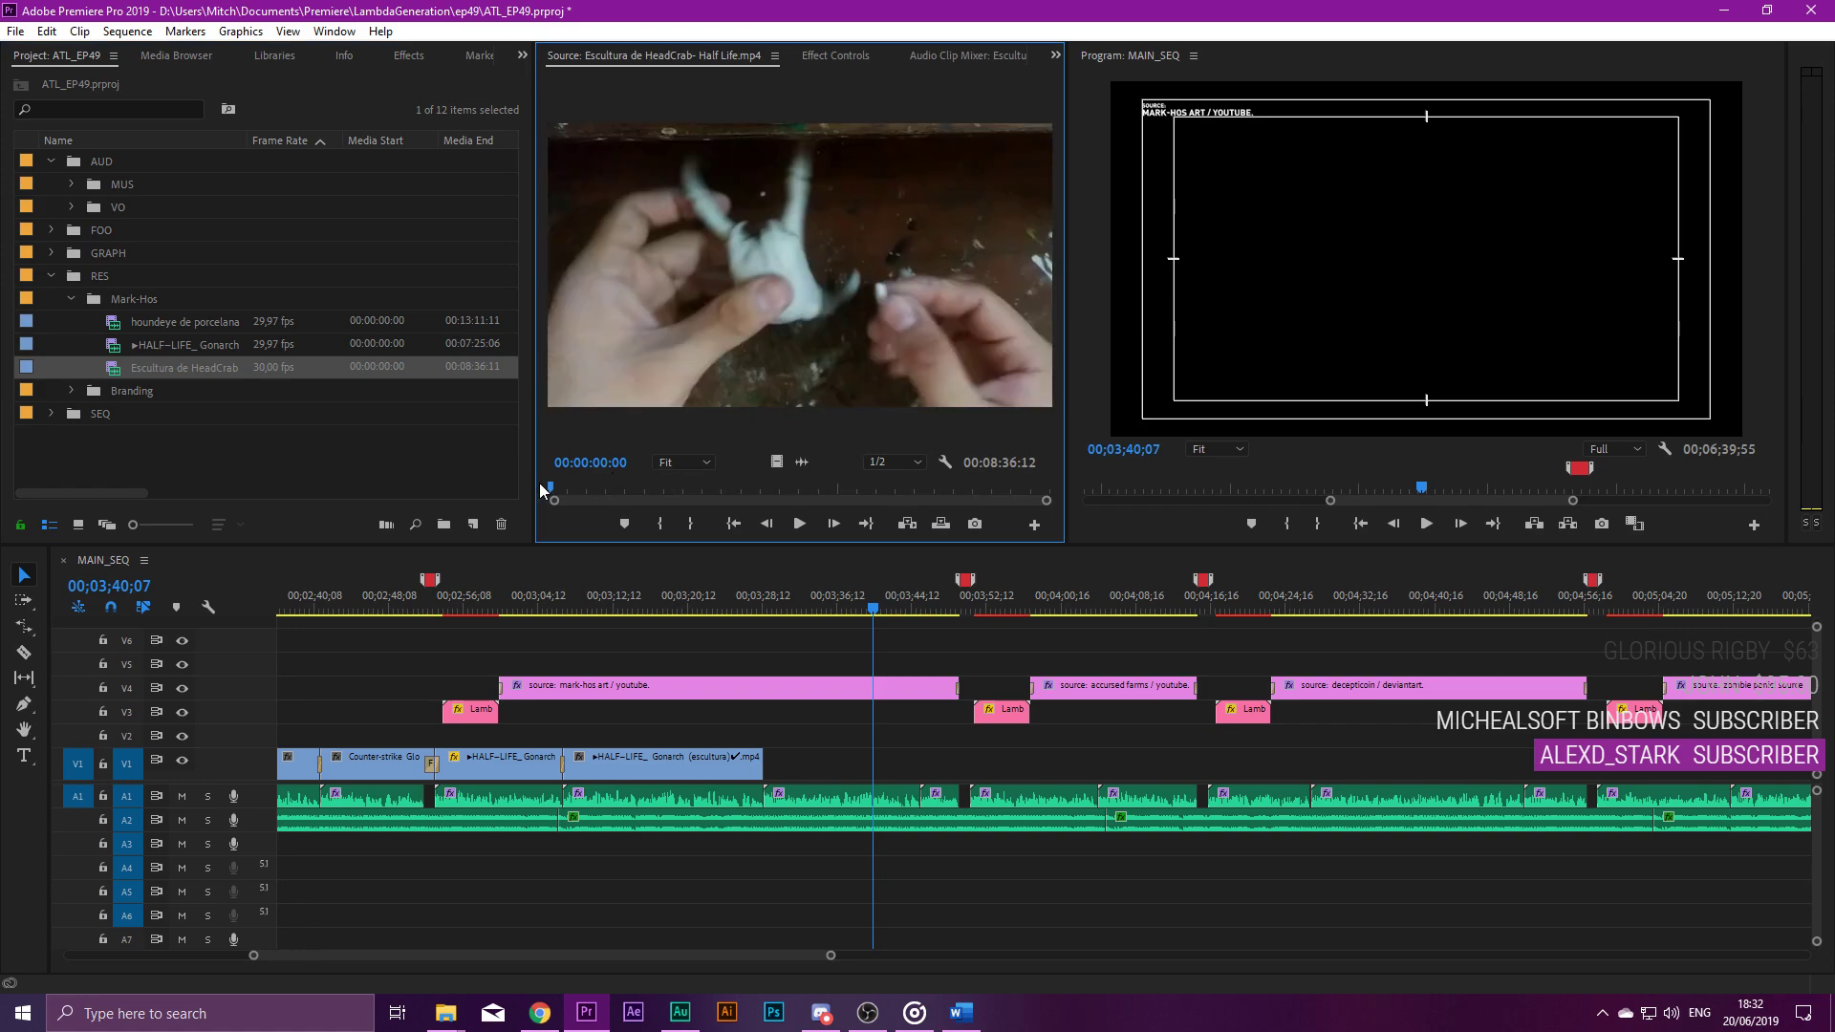
{"action": "left_click_drag", "start_coordinate": [564, 486], "coordinate": [654, 484]}
{"action": "key", "text": "i"}
{"action": "key", "text": "o"}
{"action": "left_click_drag", "start_coordinate": [226, 371], "coordinate": [840, 892]}
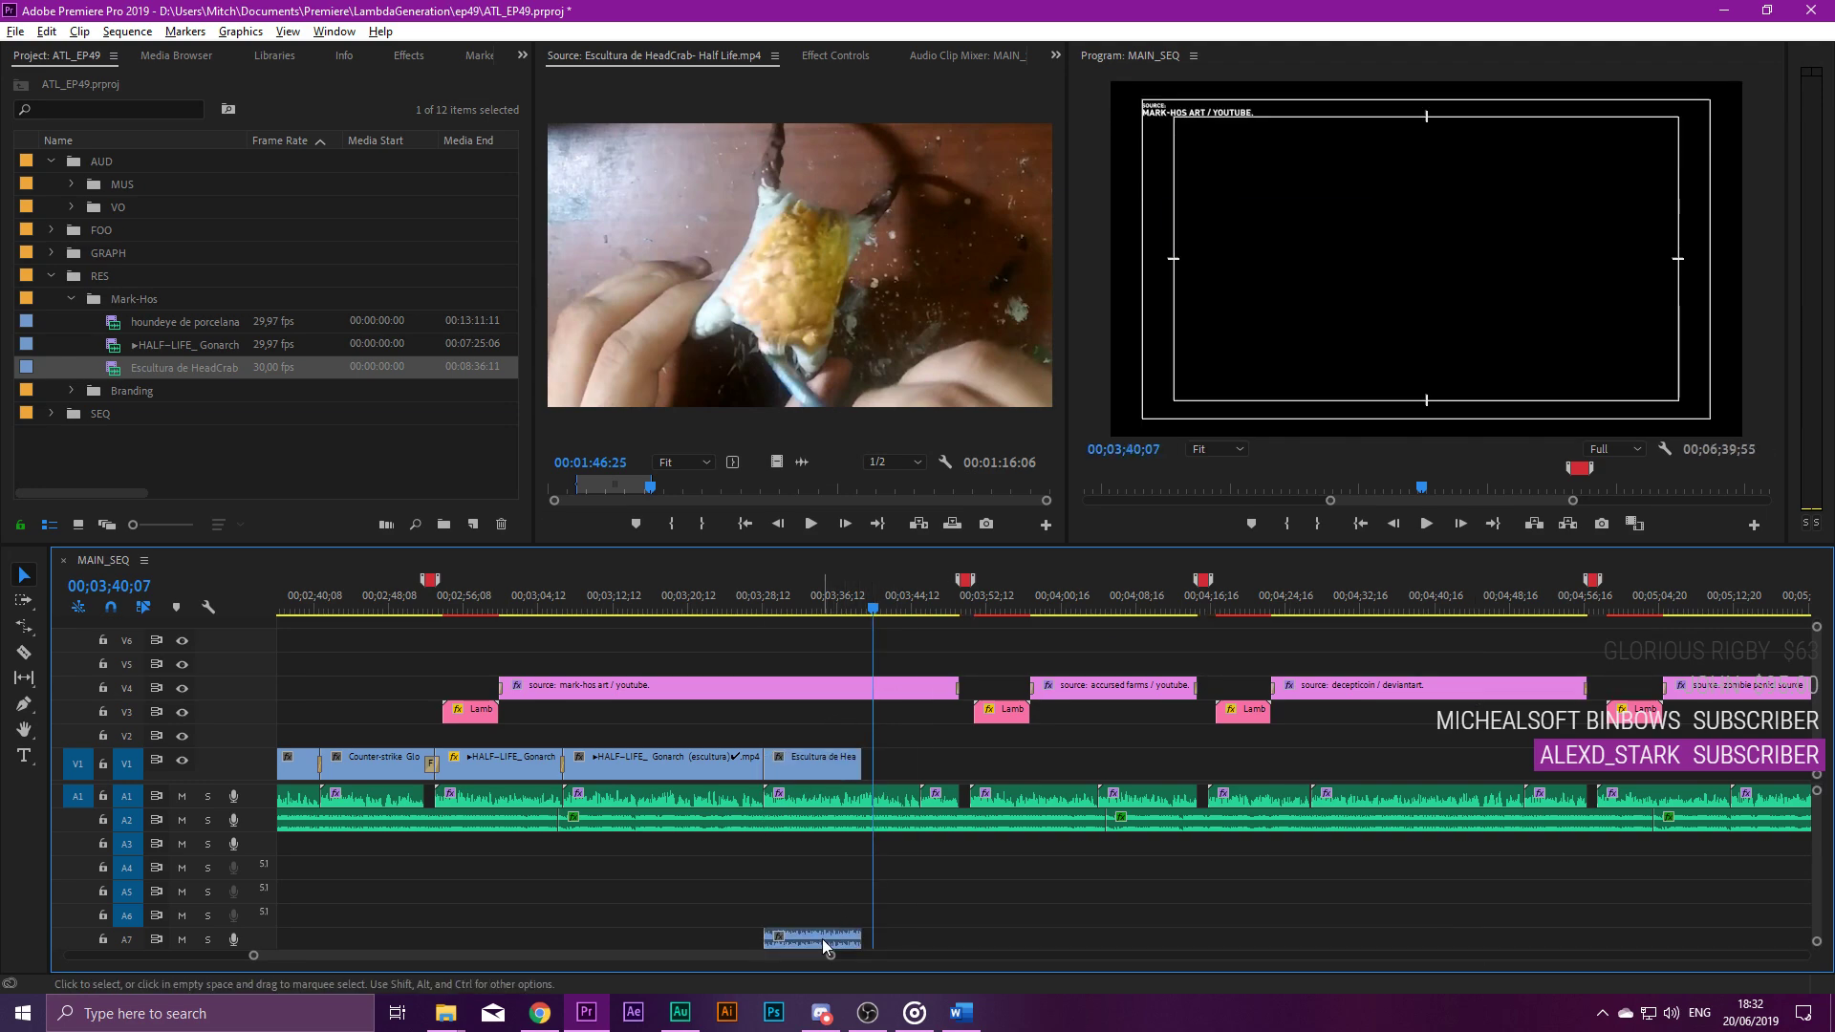
{"action": "key", "text": "Delete"}
Play the sequence from 00;03;27;14 and trim the headcrab clip's end to 00;03;38;12.
{"action": "left_click", "coordinate": [741, 606]}
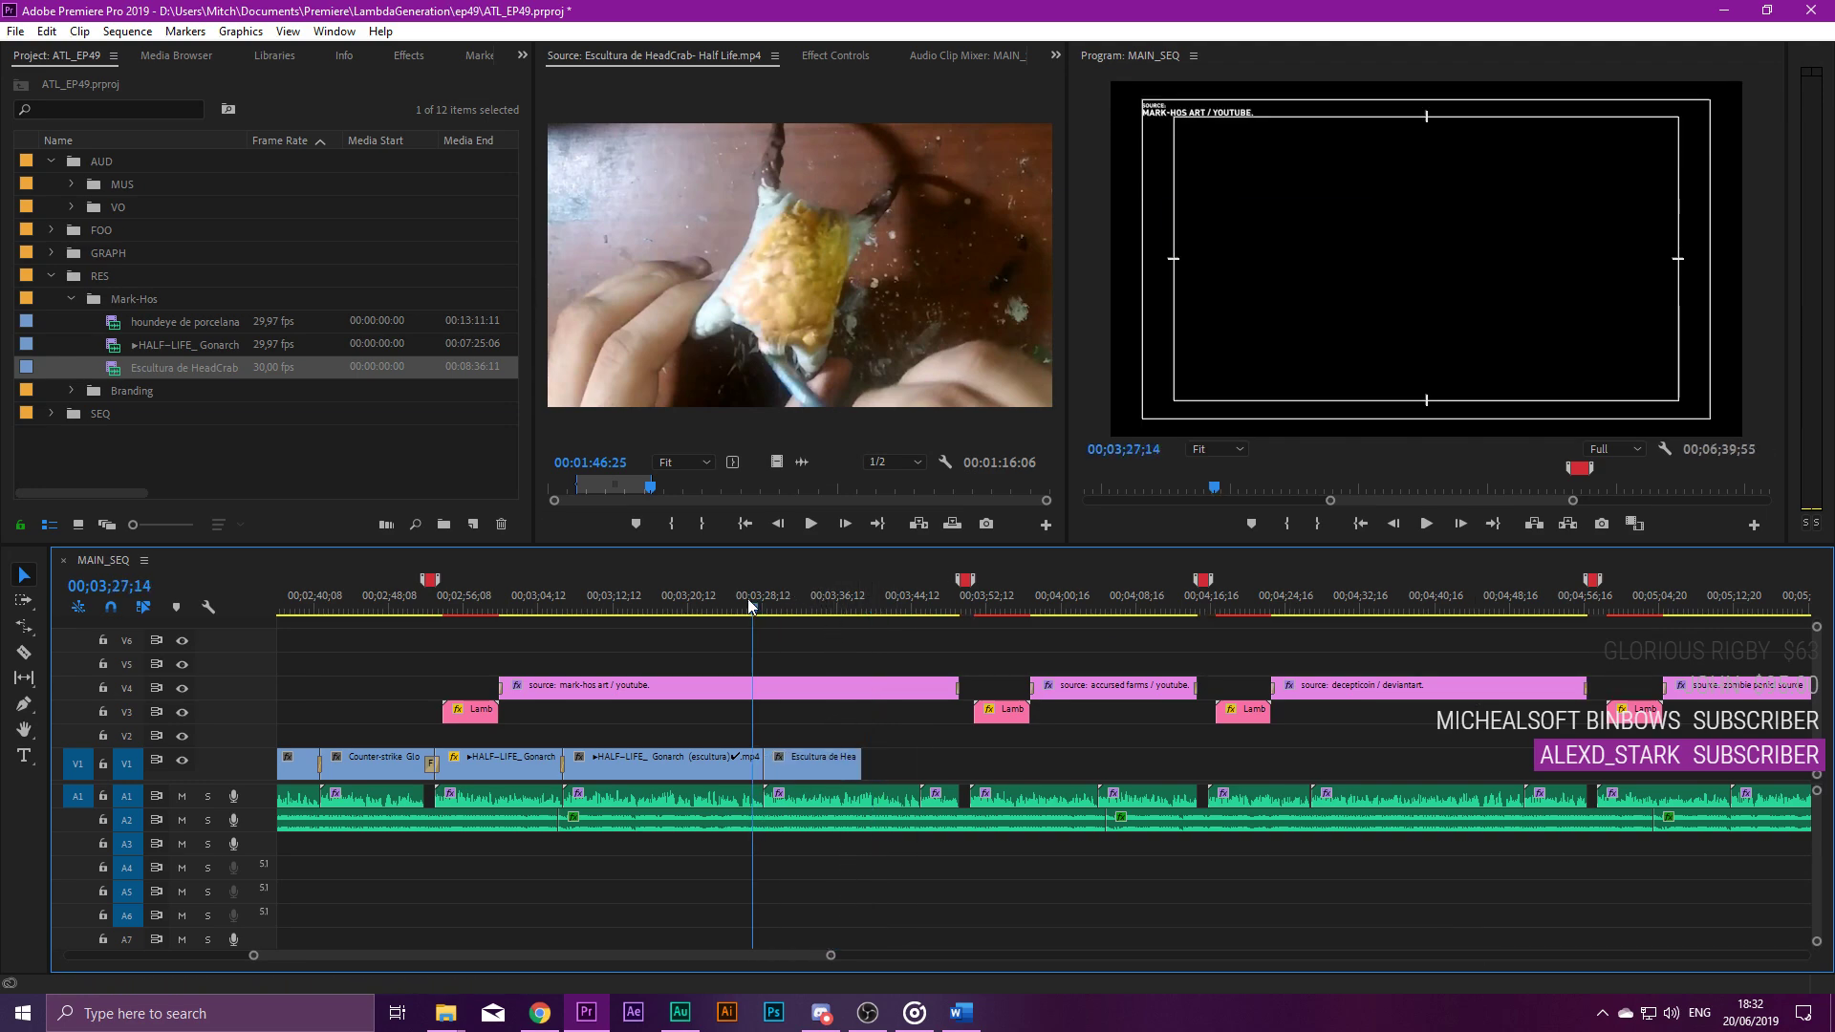
{"action": "key", "text": "space"}
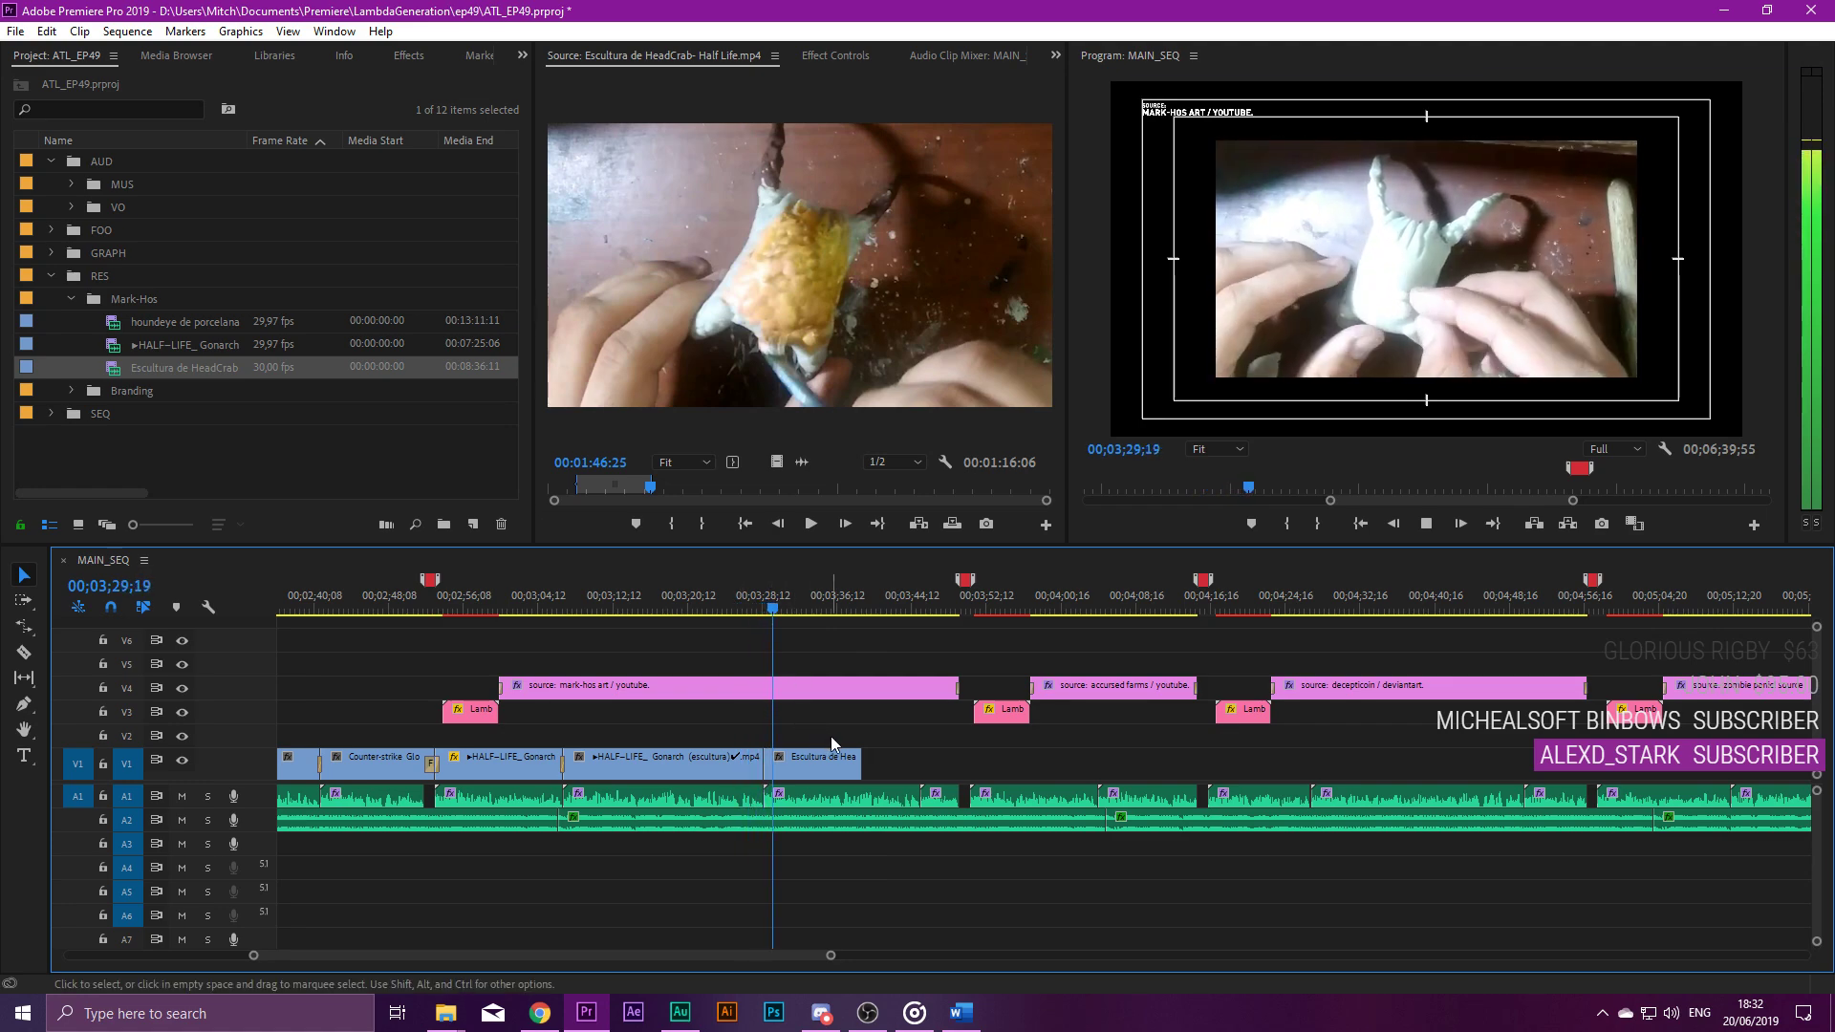
{"action": "key", "text": "="}
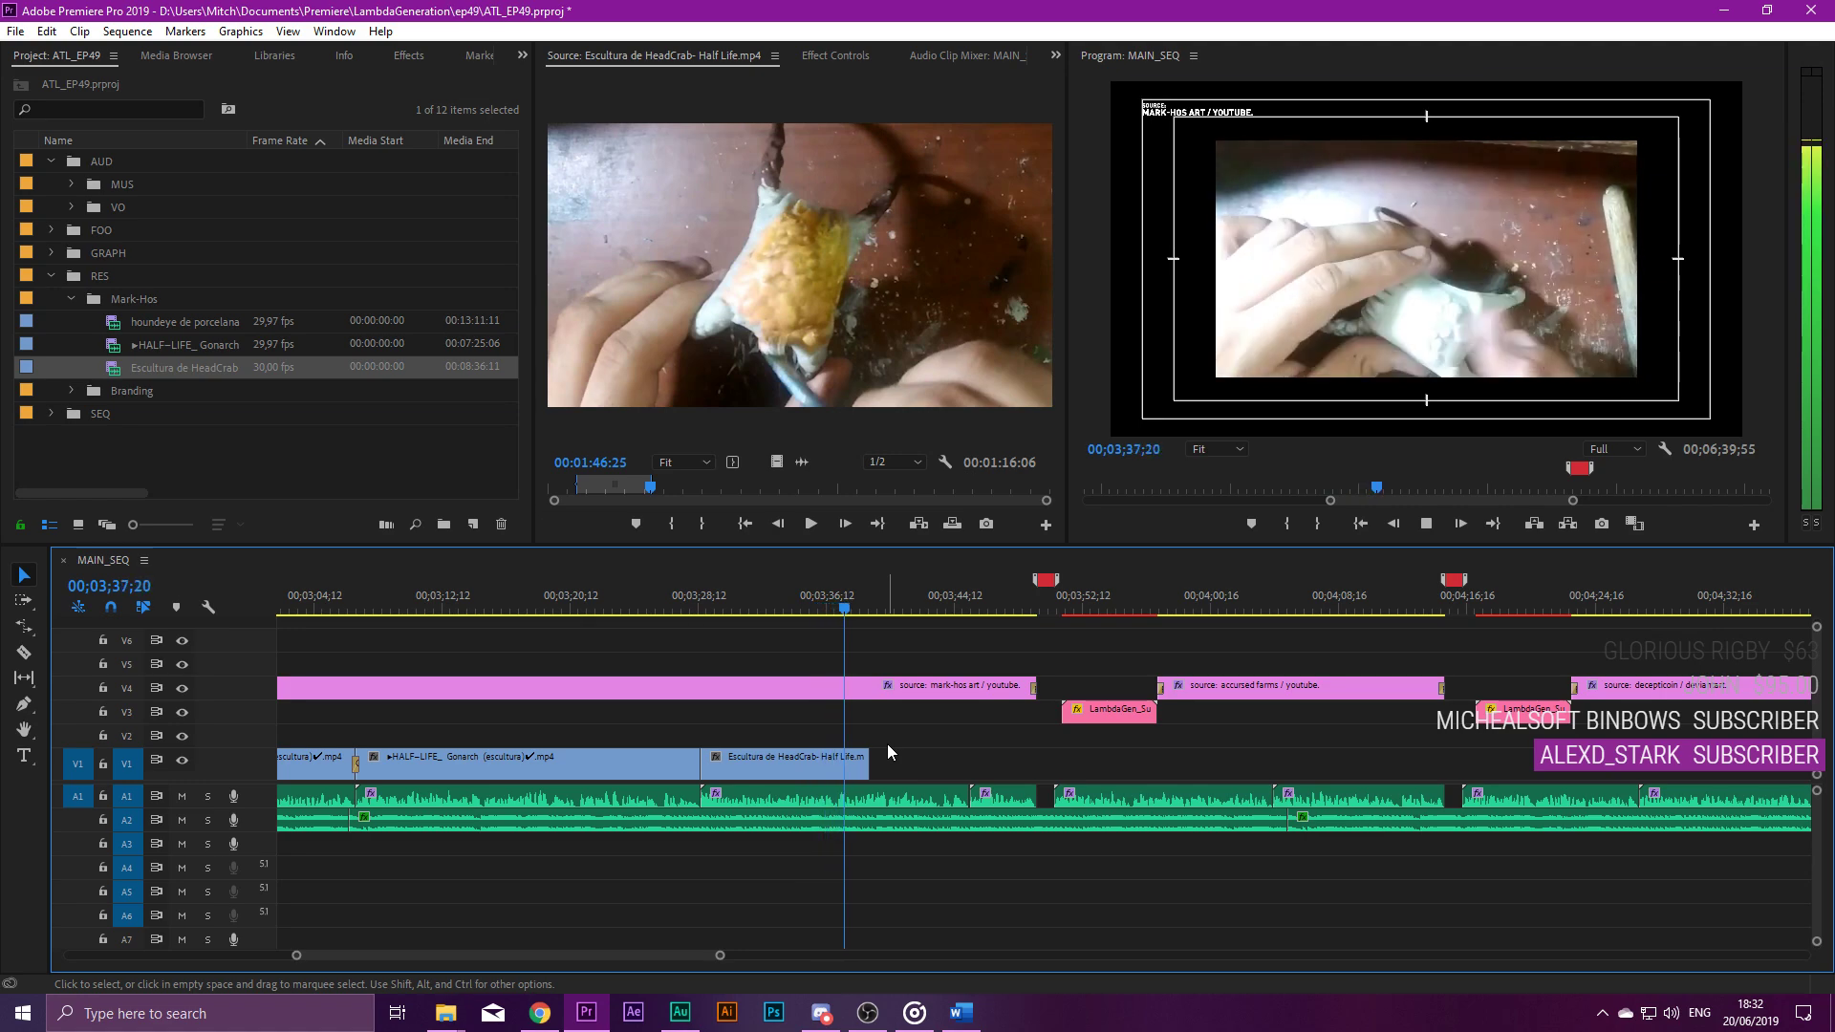
{"action": "key", "text": "w"}
Mark a 00:00:08:29 section of the finished headcrab ending at 00:07:02:13 and place it on V1 after the first headcrab clip, without audio.
{"action": "left_click", "coordinate": [881, 490]}
{"action": "left_click_drag", "start_coordinate": [914, 490], "coordinate": [957, 495]}
{"action": "key", "text": "o"}
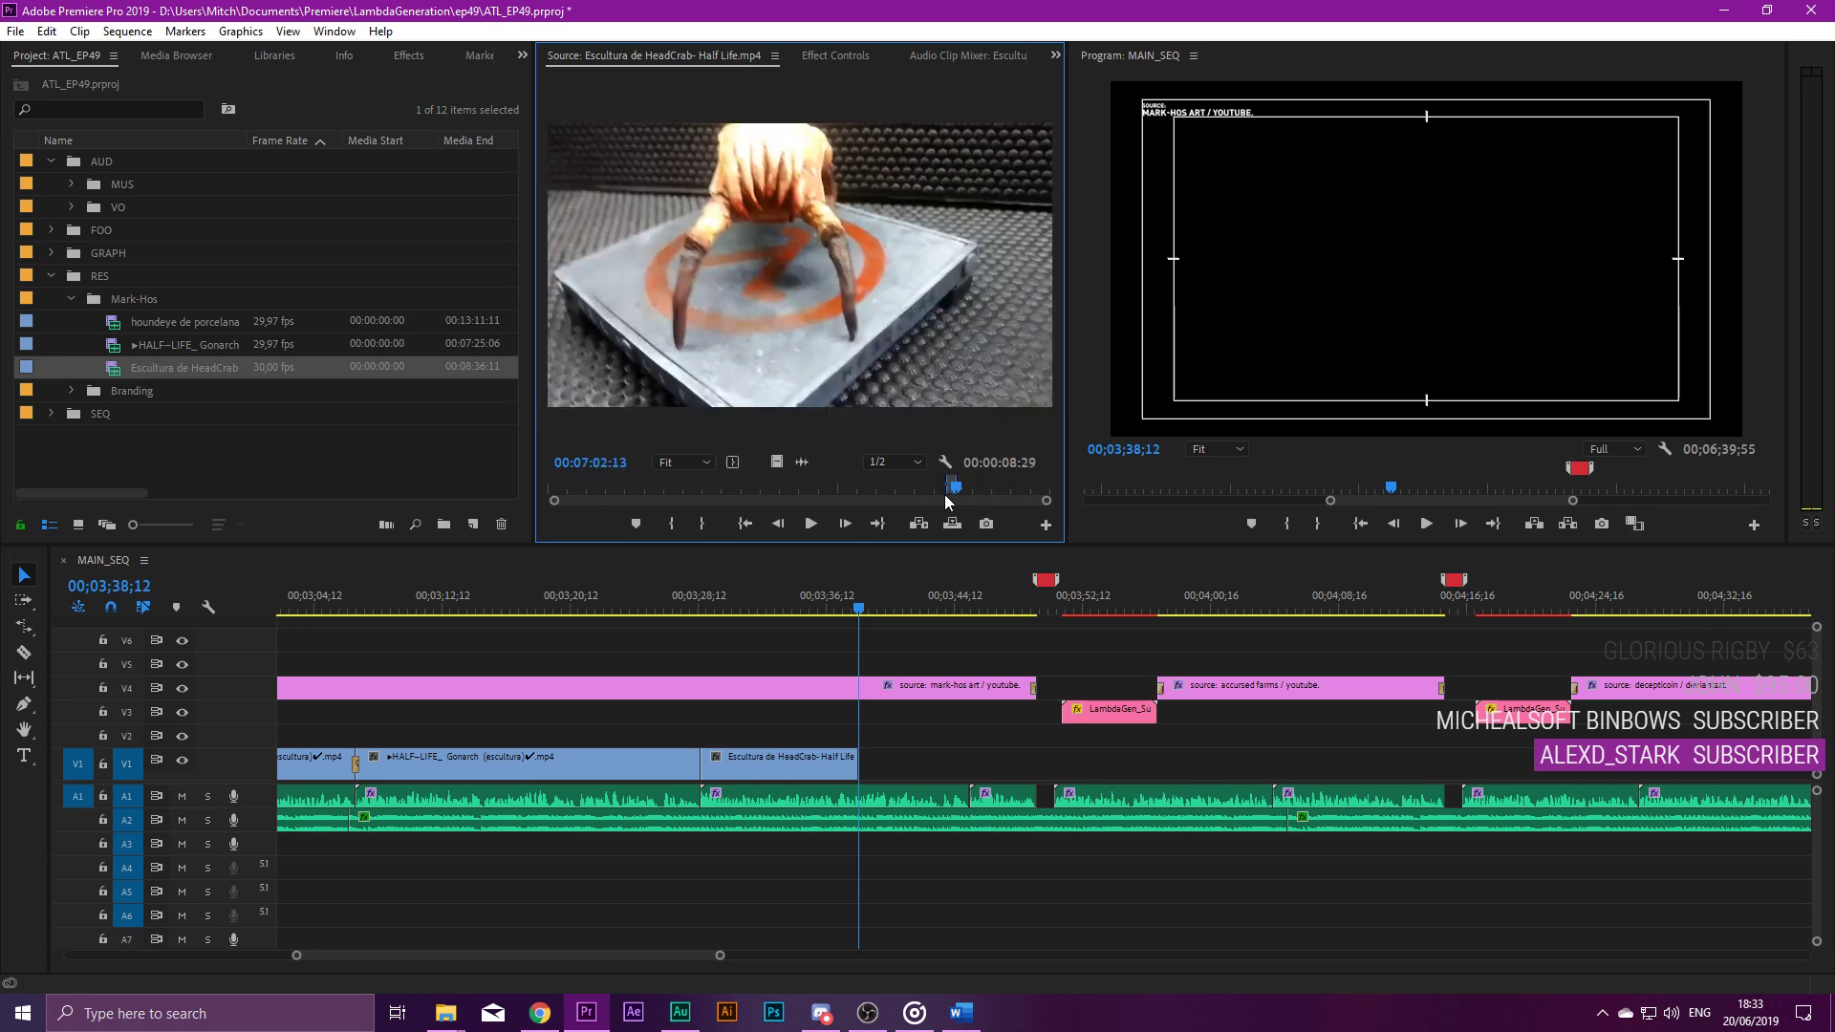
{"action": "left_click_drag", "start_coordinate": [181, 363], "coordinate": [859, 721]}
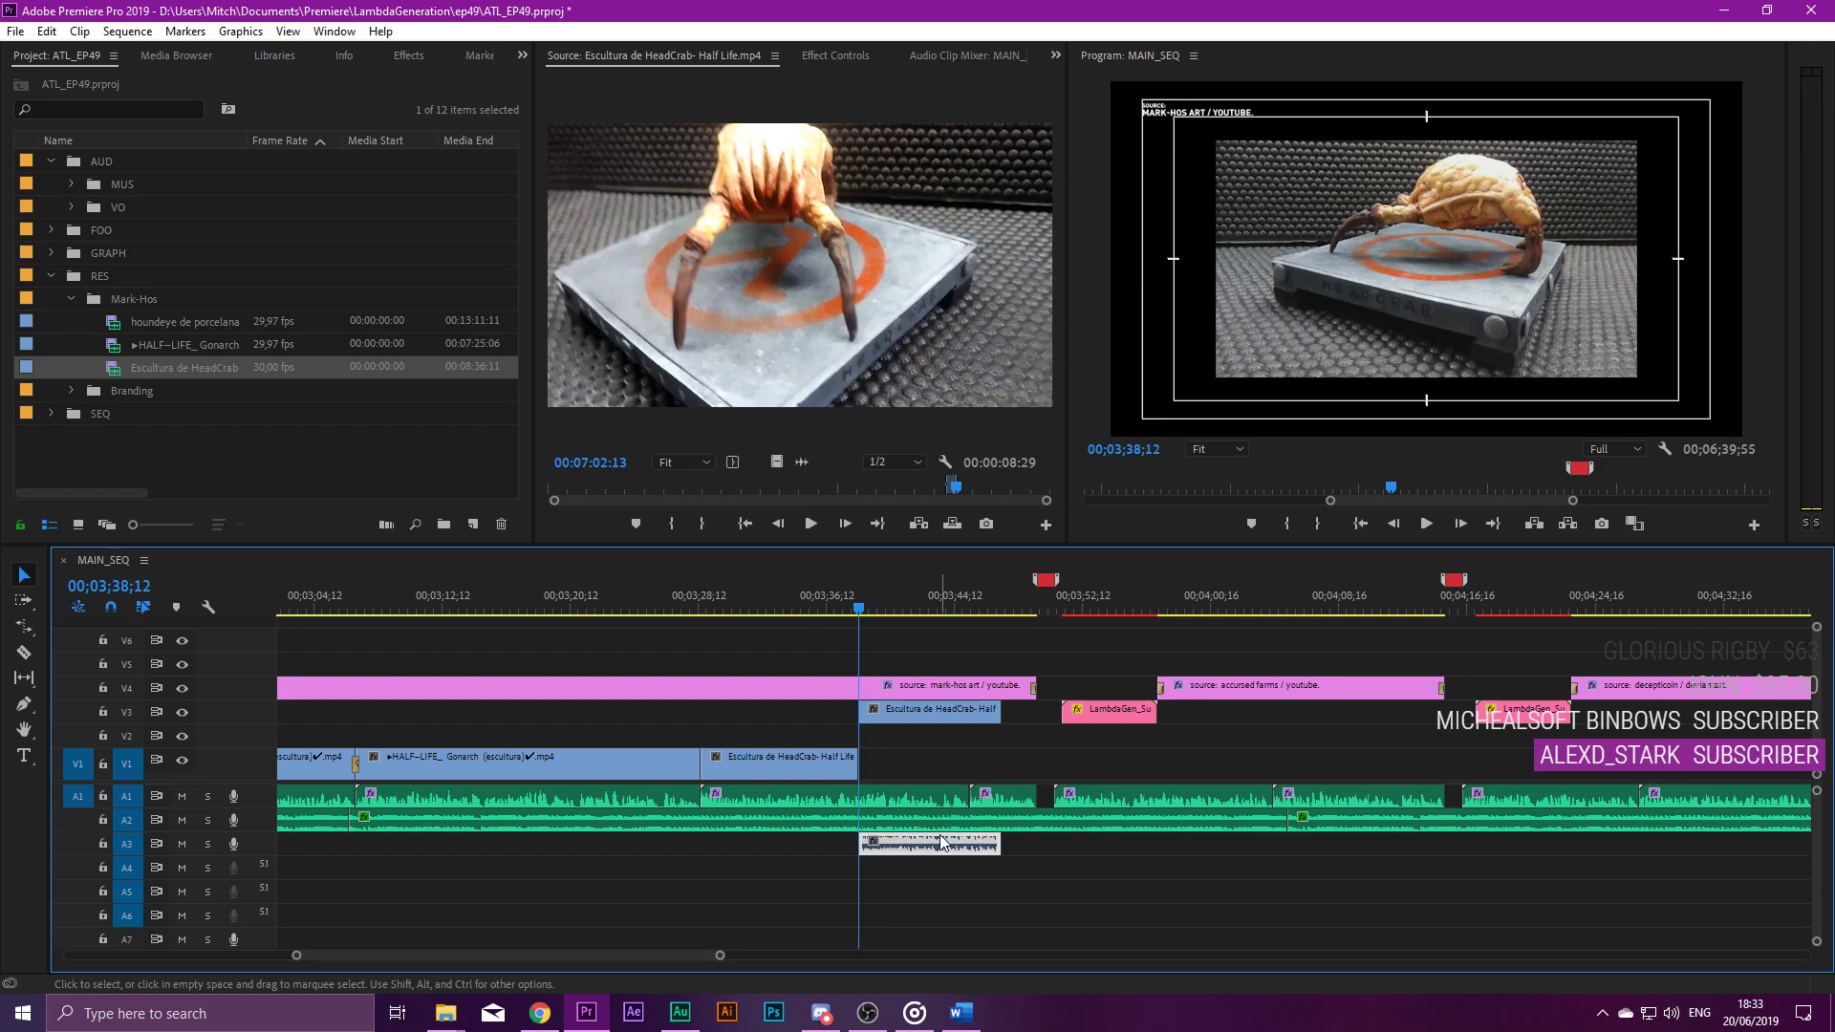
{"action": "key", "text": "Delete"}
{"action": "left_click_drag", "start_coordinate": [879, 713], "coordinate": [876, 755]}
Trim about one second off the second headcrab clip's start, closing the gap, and play across the cut.
{"action": "key", "text": "j"}
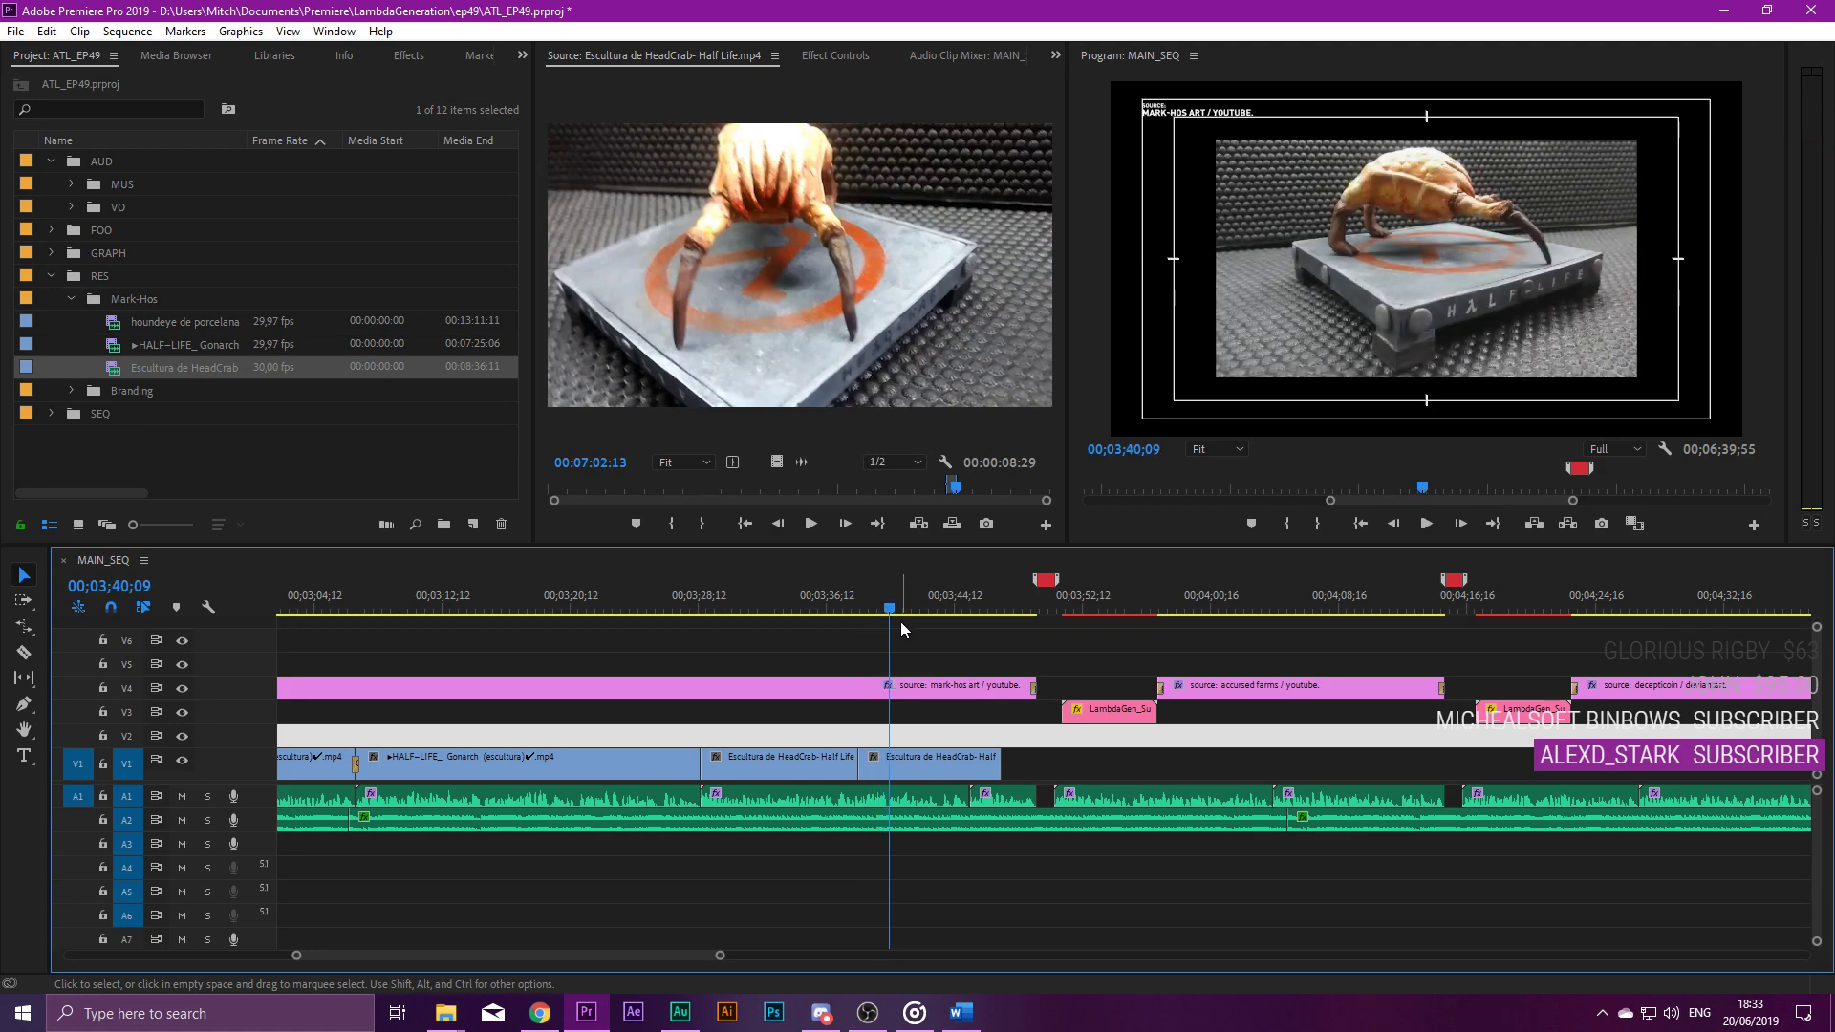
{"action": "left_click", "coordinate": [887, 609]}
{"action": "mouse_move", "coordinate": [887, 610]}
{"action": "left_mouse_down"}
{"action": "mouse_move", "coordinate": [914, 602]}
{"action": "mouse_move", "coordinate": [869, 593]}
{"action": "left_mouse_up"}
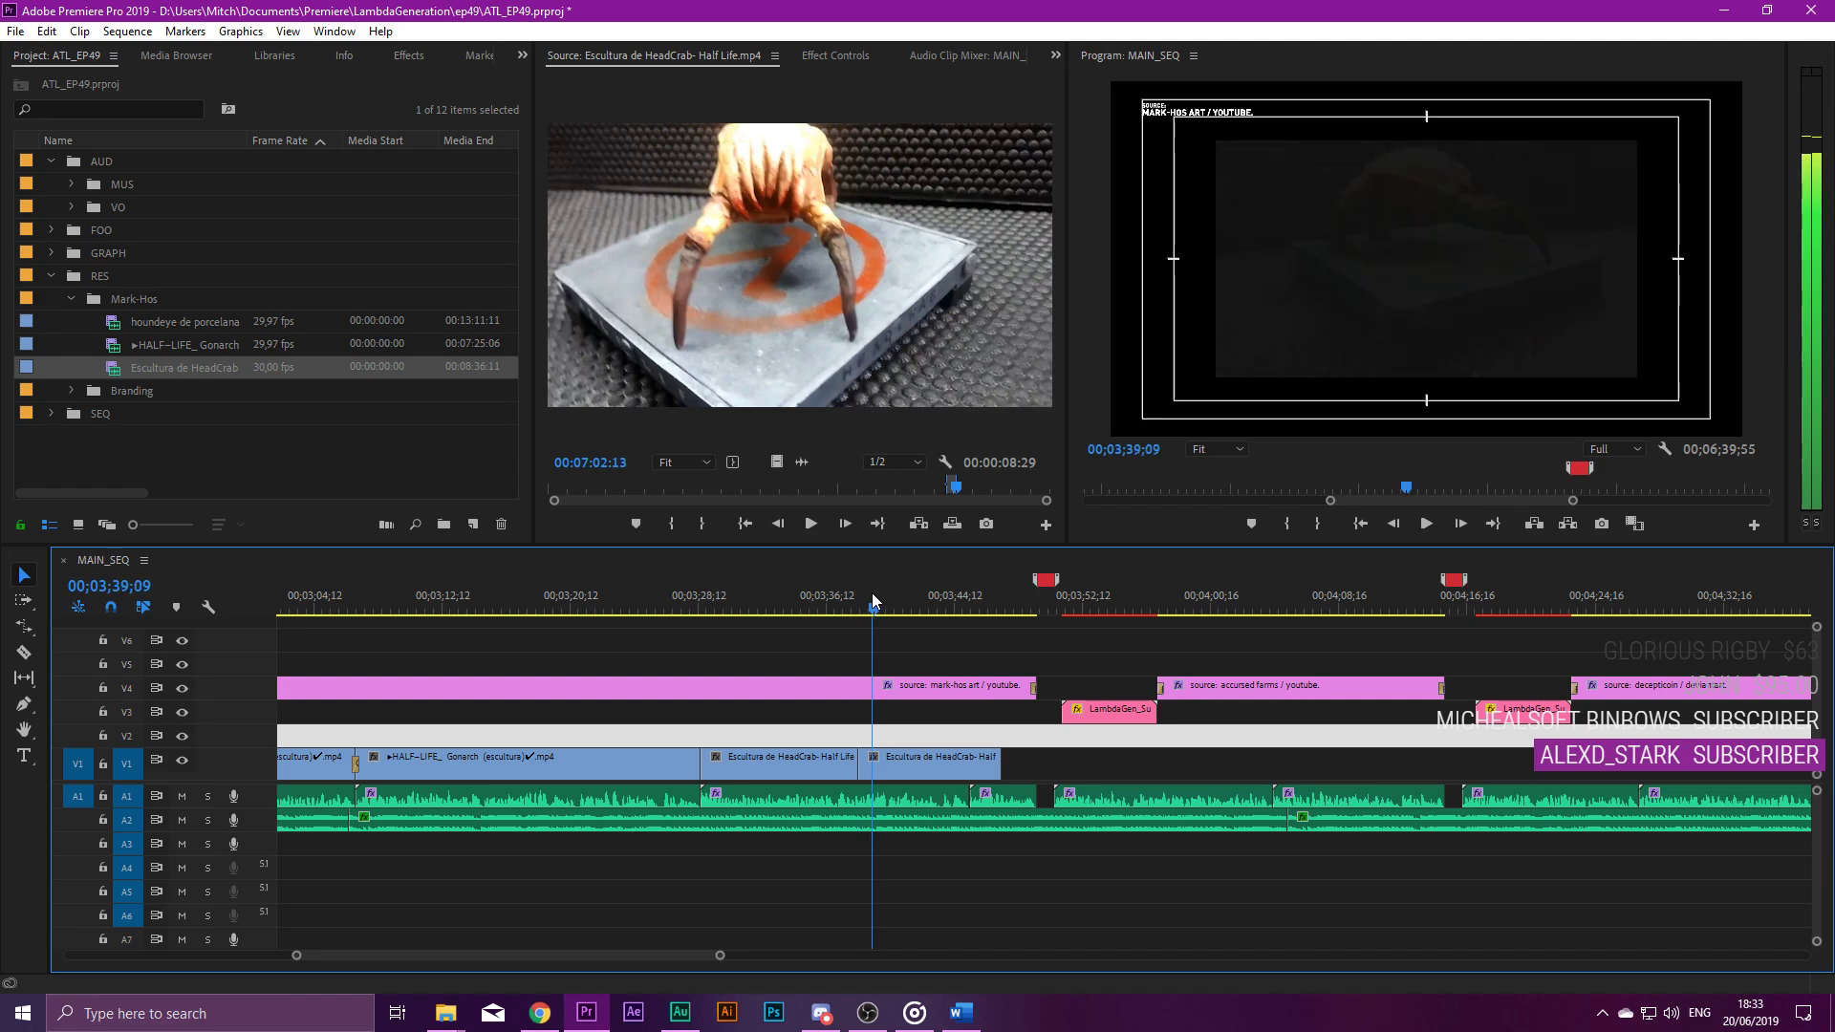
{"action": "left_click_drag", "start_coordinate": [863, 762], "coordinate": [879, 764]}
{"action": "left_click_drag", "start_coordinate": [891, 766], "coordinate": [876, 766]}
{"action": "left_click", "coordinate": [860, 662]}
{"action": "left_click", "coordinate": [842, 608]}
{"action": "key", "text": "space"}
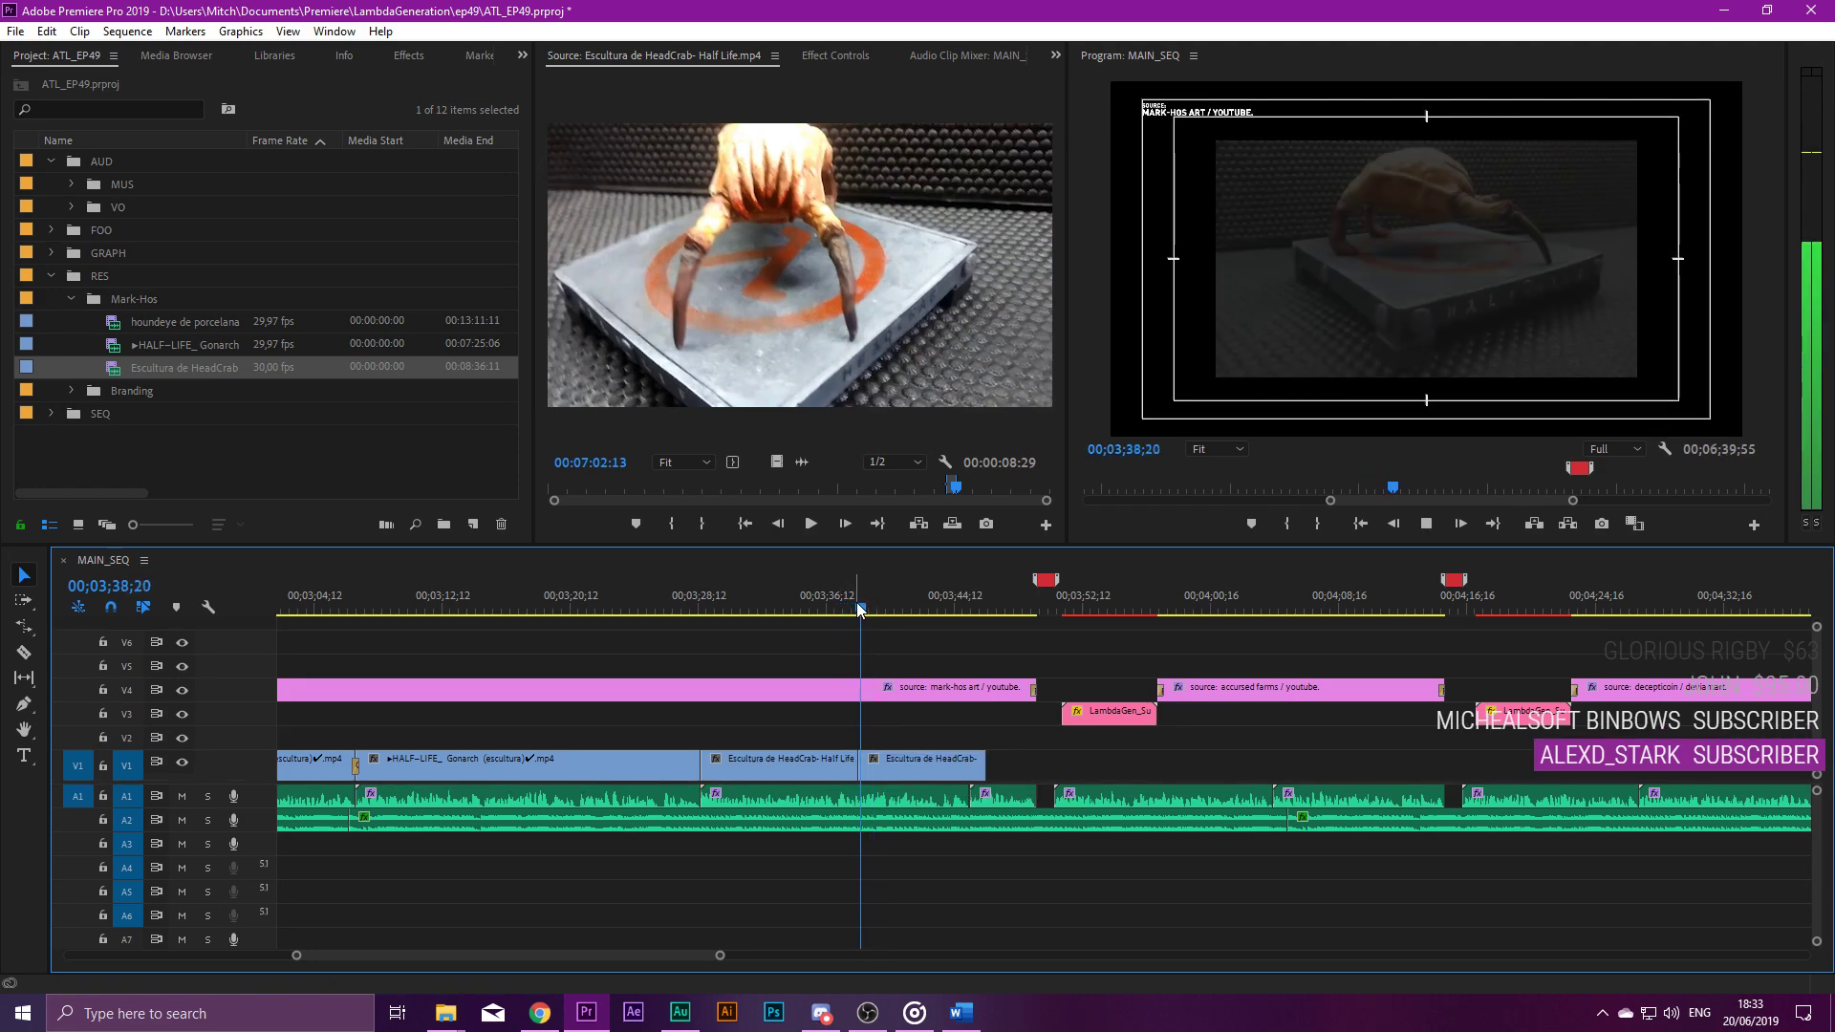
{"action": "key", "text": "alt"}
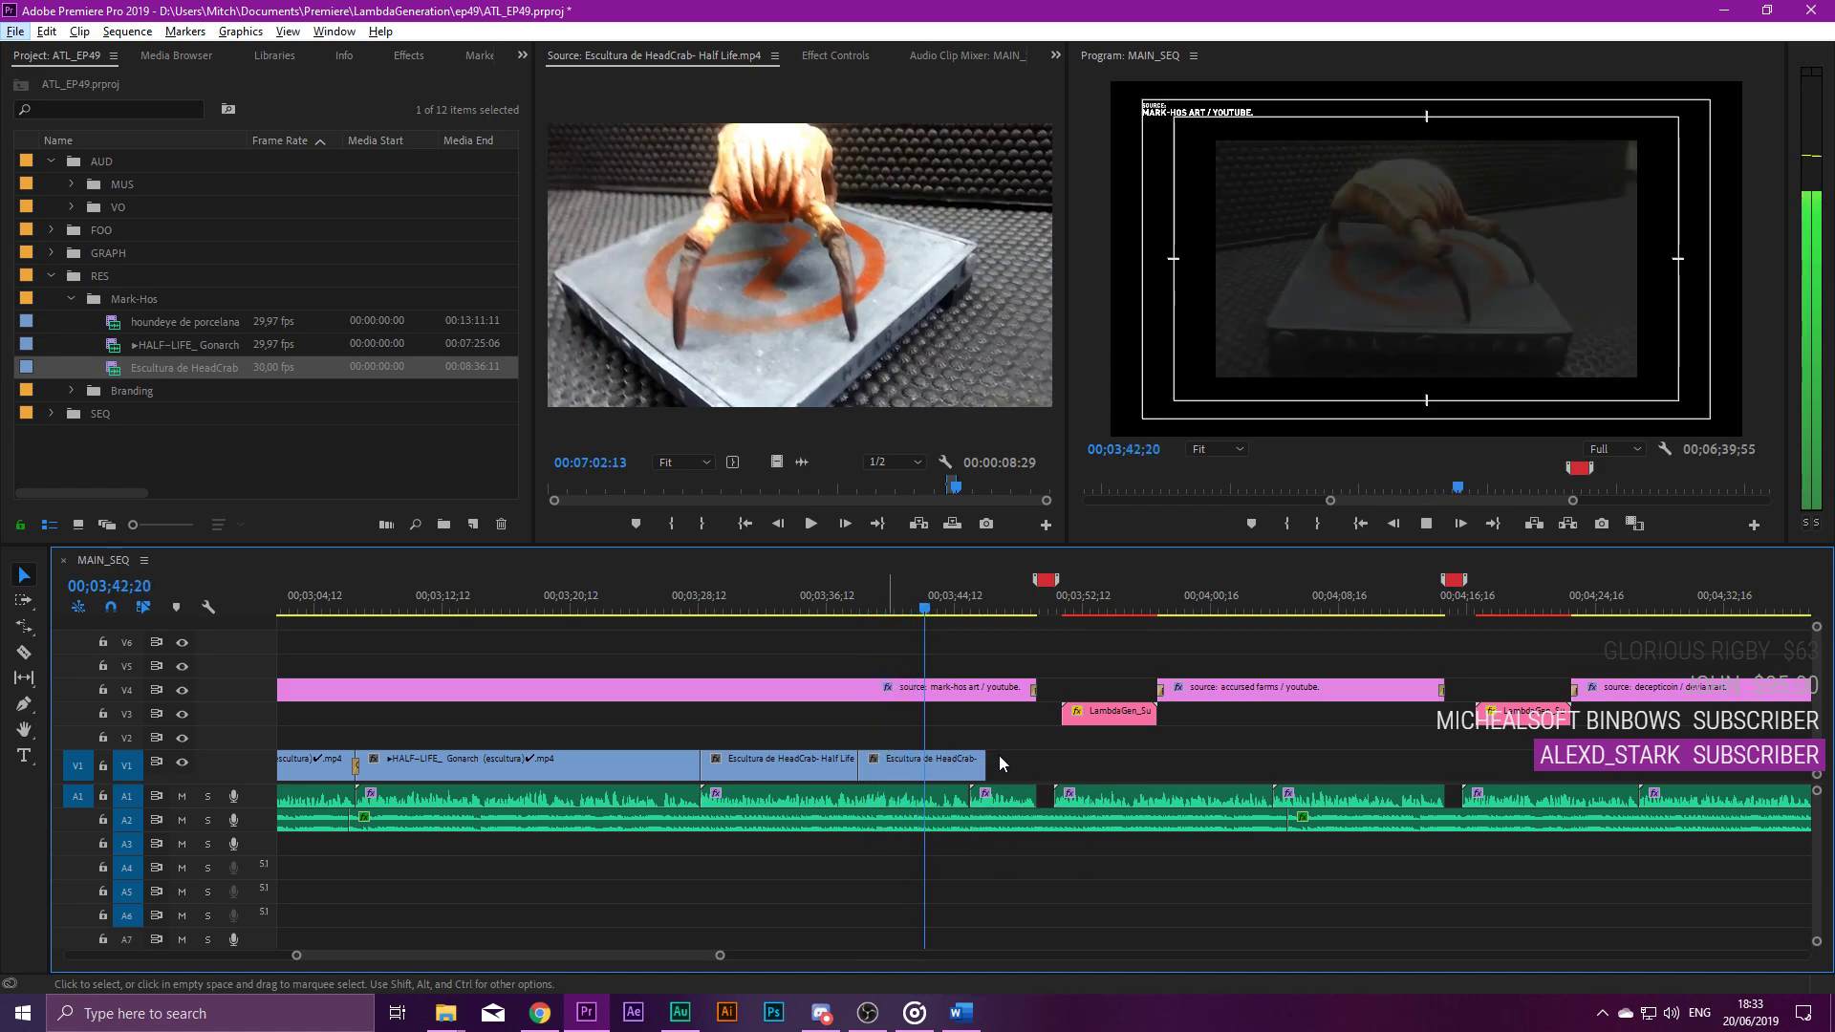
{"action": "key", "text": "Down"}
{"action": "key", "text": "Escape"}
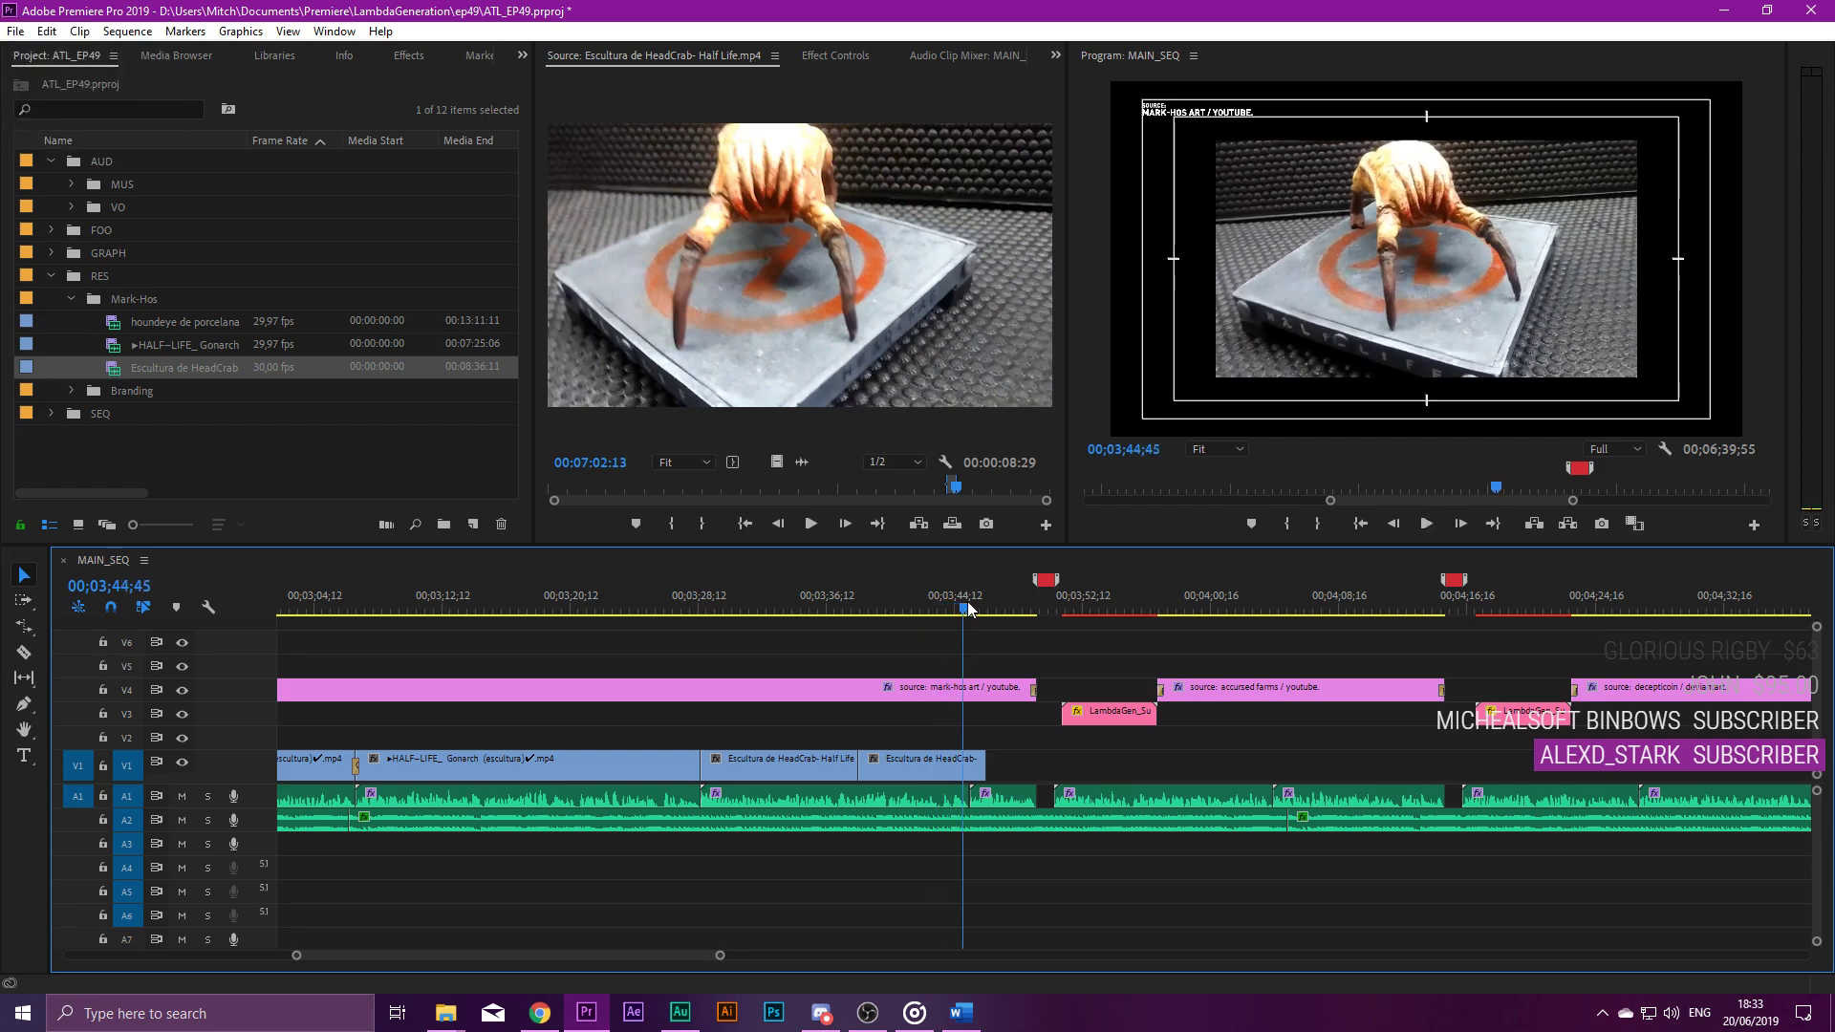
Trim about another second off the second headcrab clip's start and cut its end back to 00;03;40;56.
{"action": "left_click", "coordinate": [934, 603]}
{"action": "mouse_move", "coordinate": [858, 765]}
{"action": "left_mouse_down"}
{"action": "mouse_move", "coordinate": [937, 764]}
{"action": "mouse_move", "coordinate": [875, 769]}
{"action": "left_mouse_up"}
{"action": "key", "text": "ctrl+z"}
{"action": "key", "text": "ctrl+z"}
{"action": "left_click", "coordinate": [853, 608]}
{"action": "key", "text": "space"}
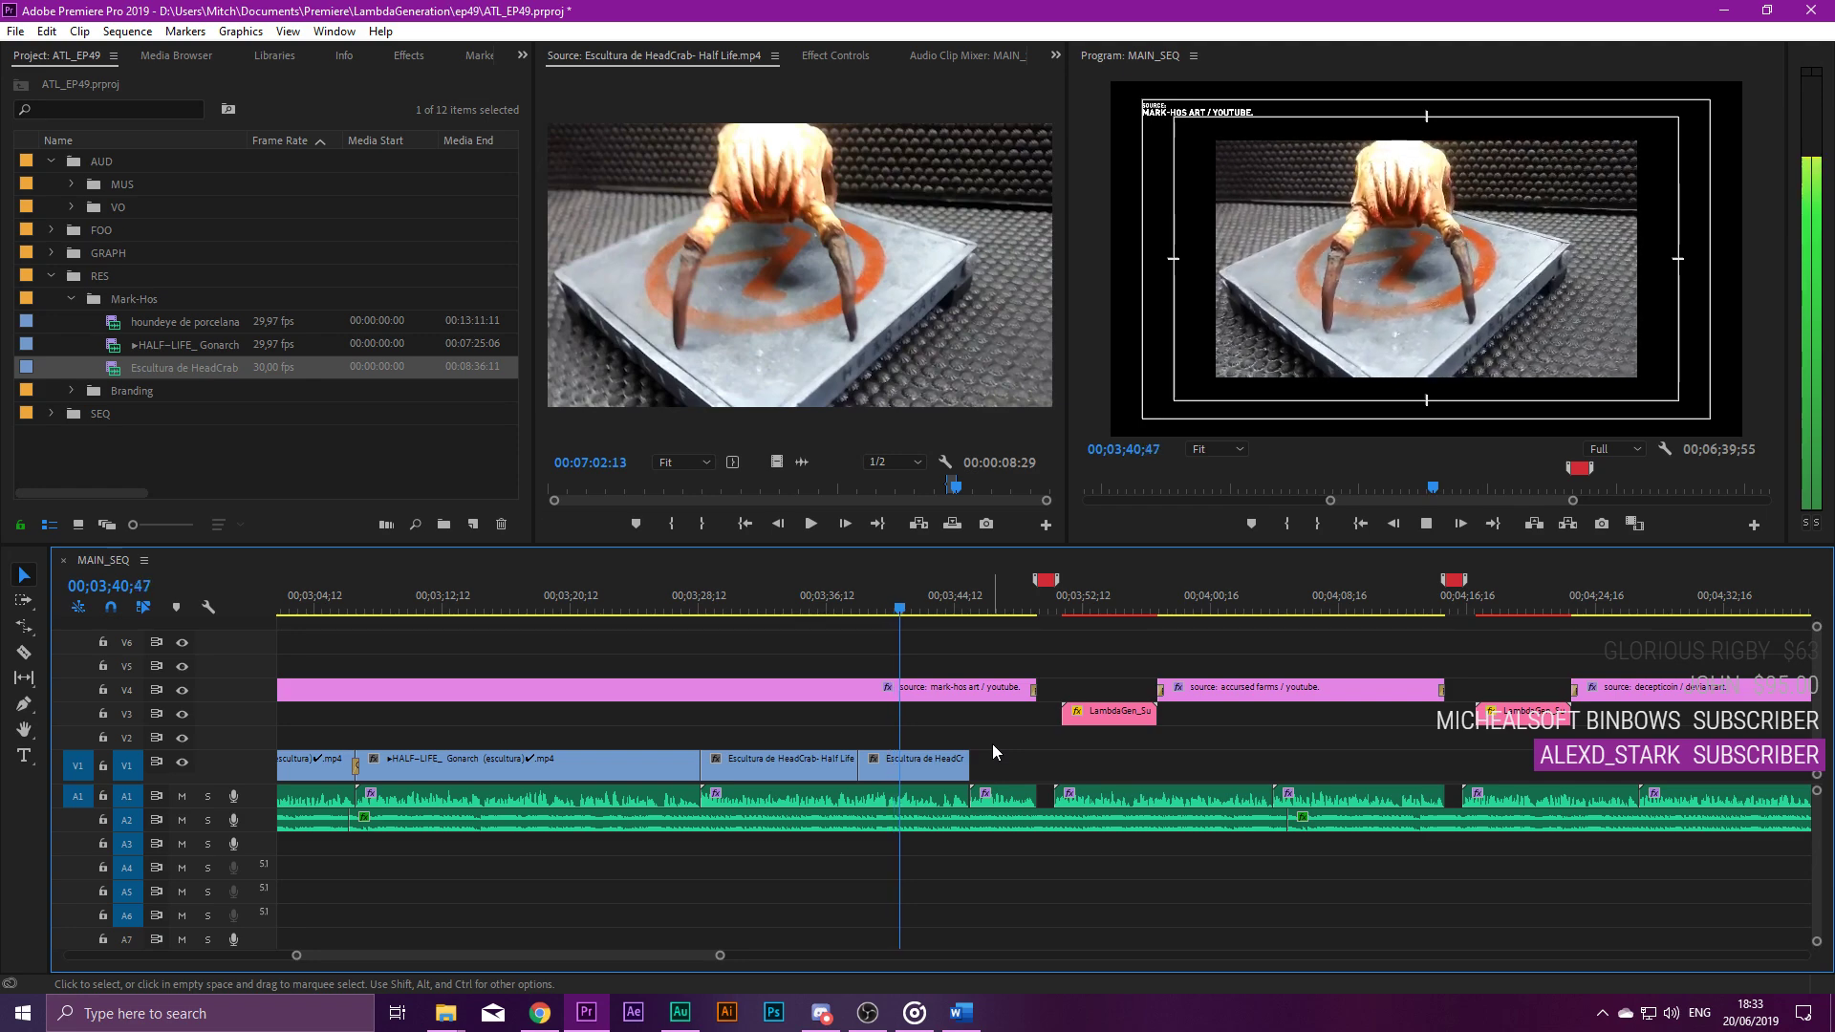
{"action": "key", "text": "space"}
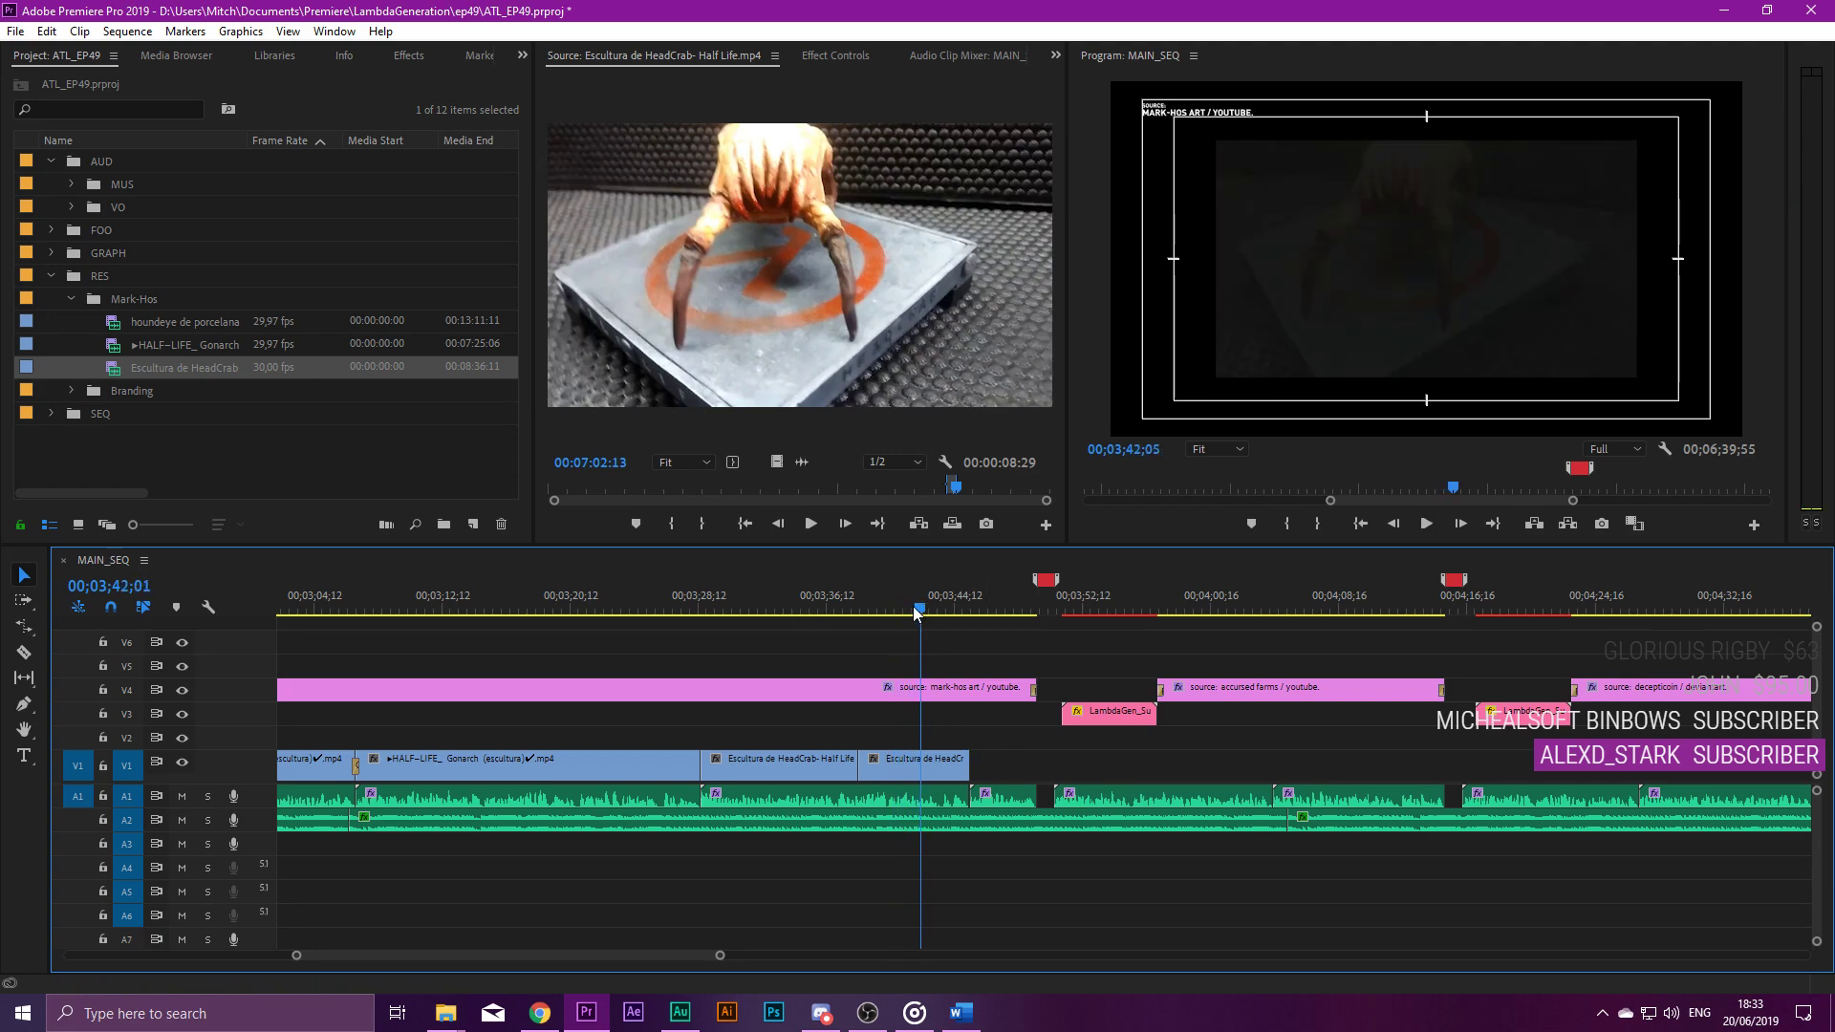
{"action": "left_click_drag", "start_coordinate": [966, 758], "coordinate": [902, 758]}
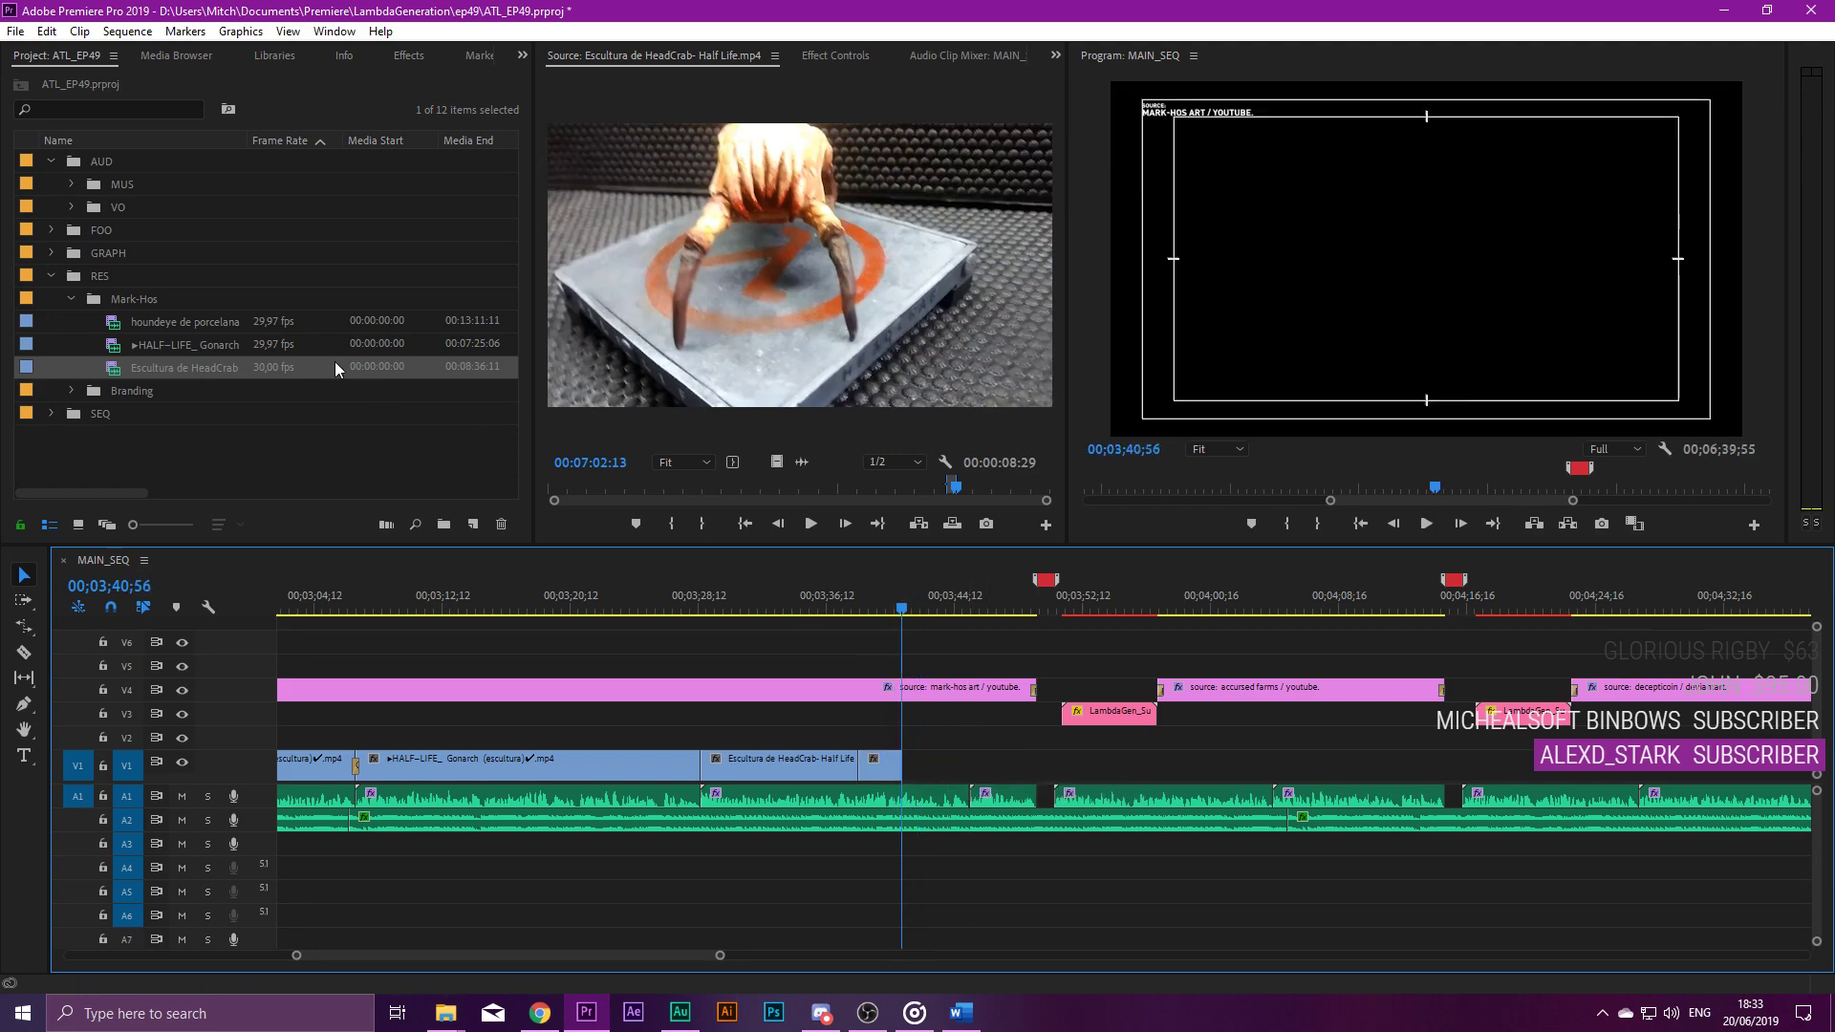
Mark a 00:00:30:11 houndeye section ending at 00:12:48:20 and add it after the headcrab clips without audio, trimmed to the next voice-over's start.
{"action": "double_click", "coordinate": [186, 321]}
{"action": "left_click_drag", "start_coordinate": [550, 486], "coordinate": [1037, 445]}
{"action": "key", "text": "i"}
{"action": "key", "text": "o"}
{"action": "left_click_drag", "start_coordinate": [198, 331], "coordinate": [916, 664]}
{"action": "left_click_drag", "start_coordinate": [1387, 664], "coordinate": [1017, 919]}
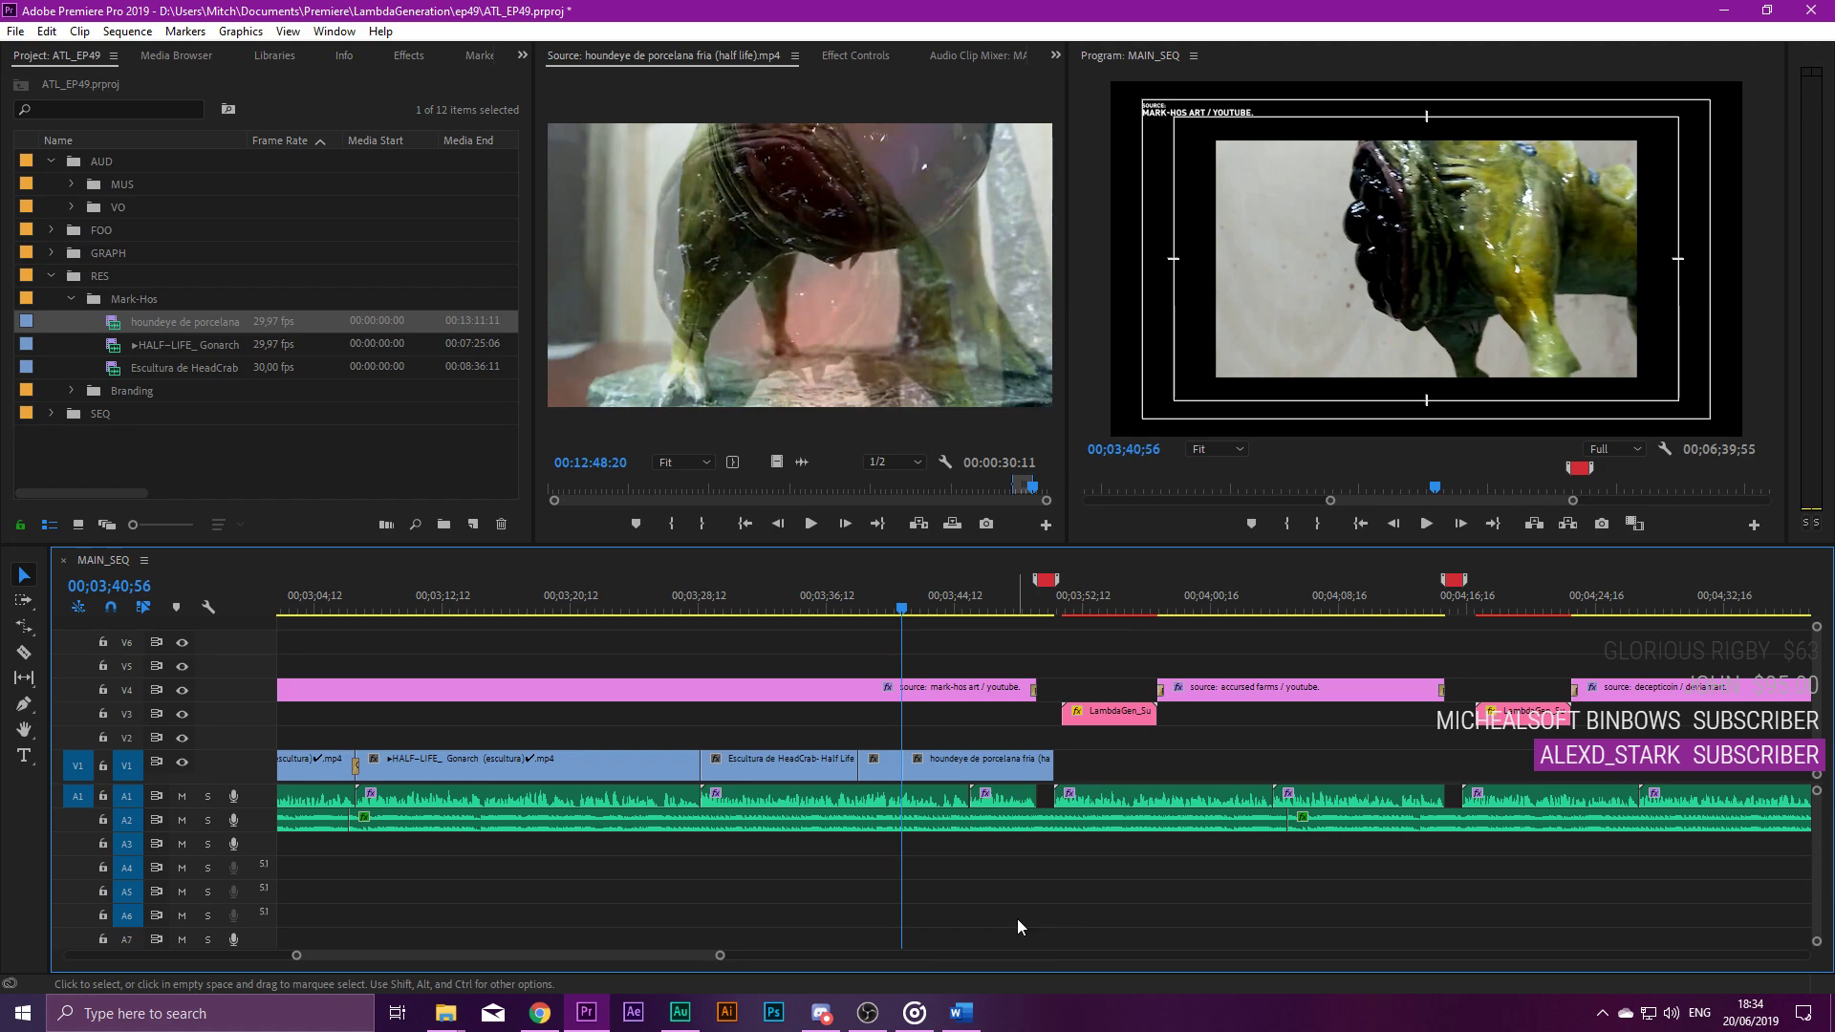
Play the sequence from 00;03;43;27 through the houndeye clip into the Freeman's Mind title, then clear the gap selection.
{"action": "left_click", "coordinate": [942, 606]}
{"action": "key", "text": "space"}
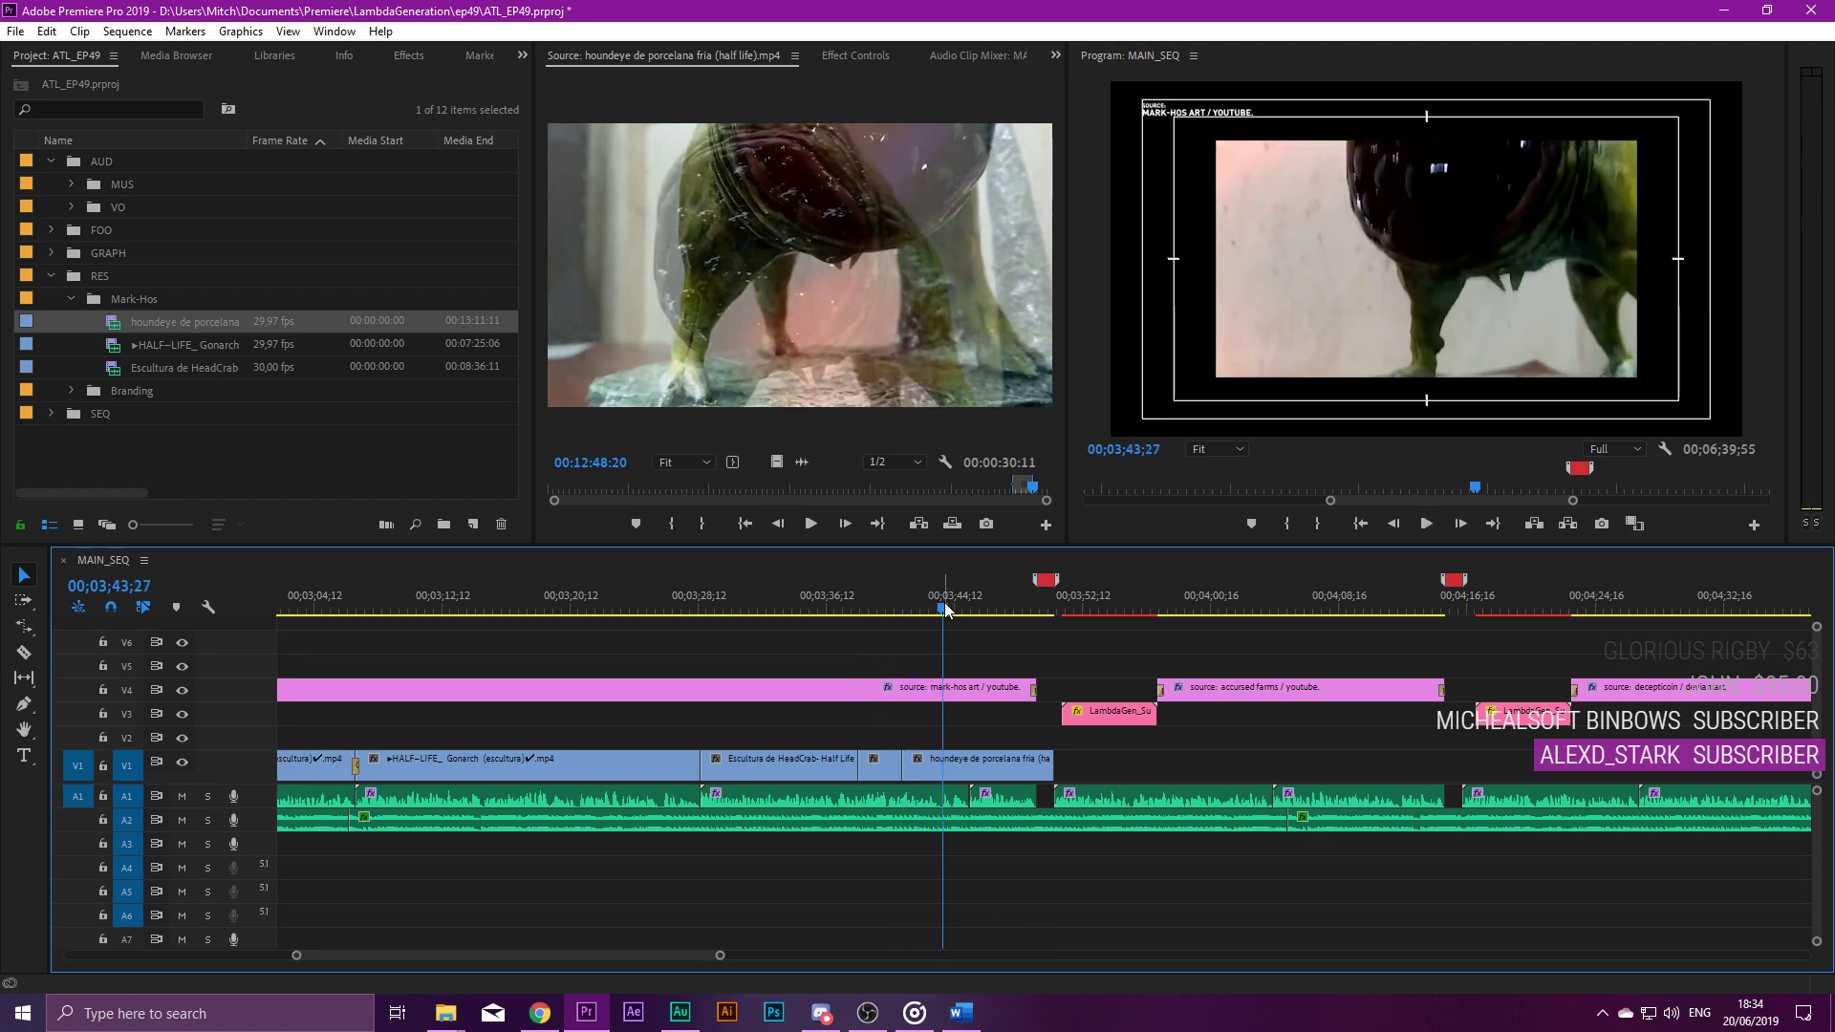
{"action": "left_click", "coordinate": [1084, 757]}
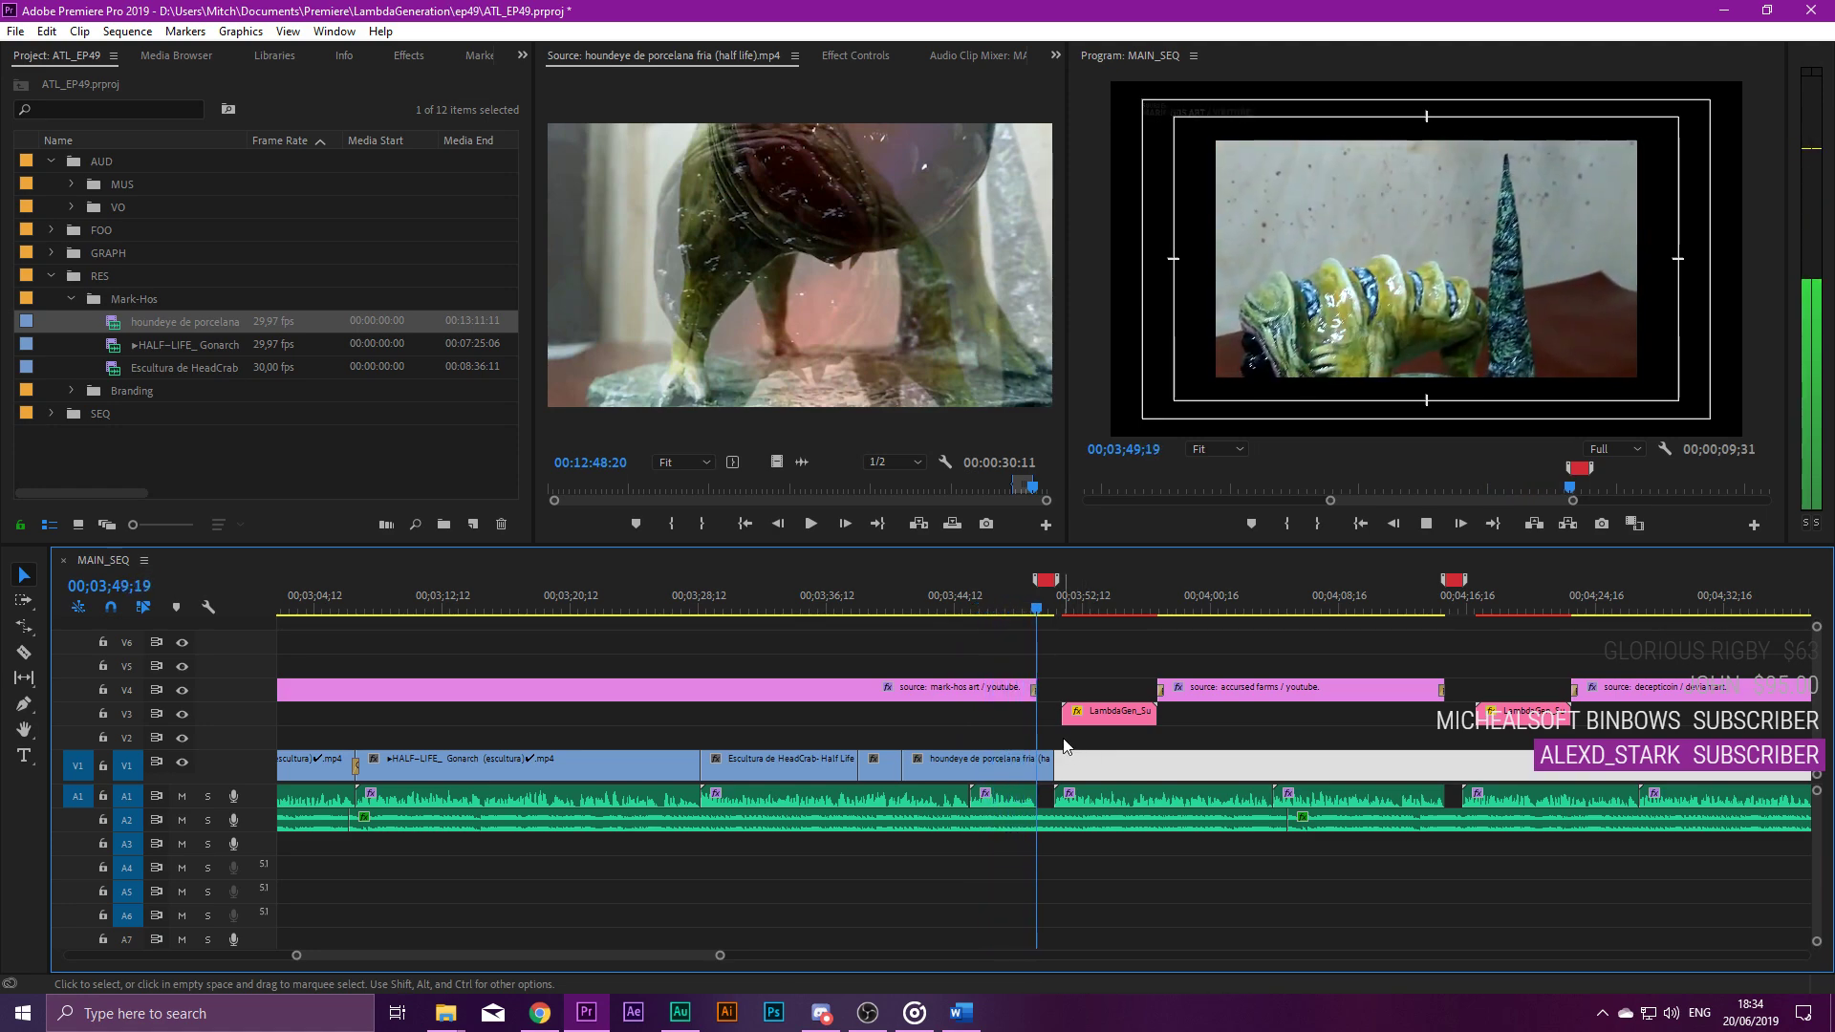
{"action": "key", "text": "space"}
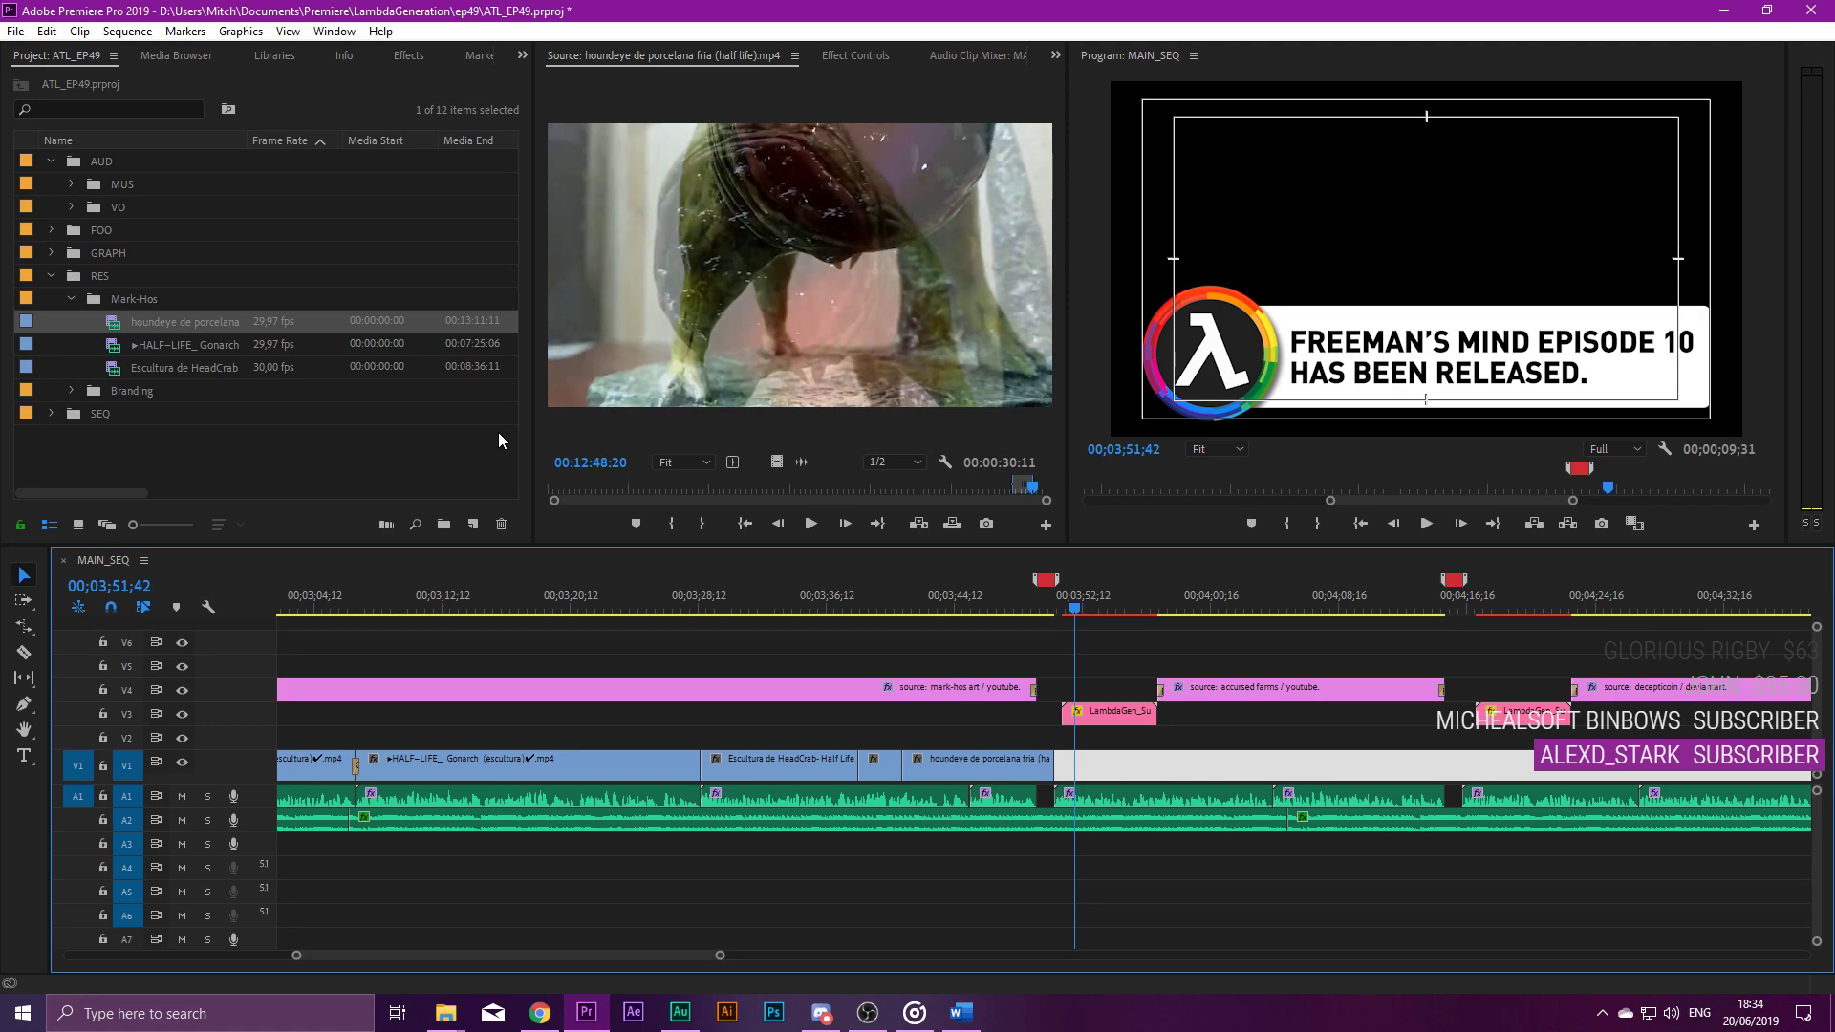
{"action": "left_click", "coordinate": [1100, 642]}
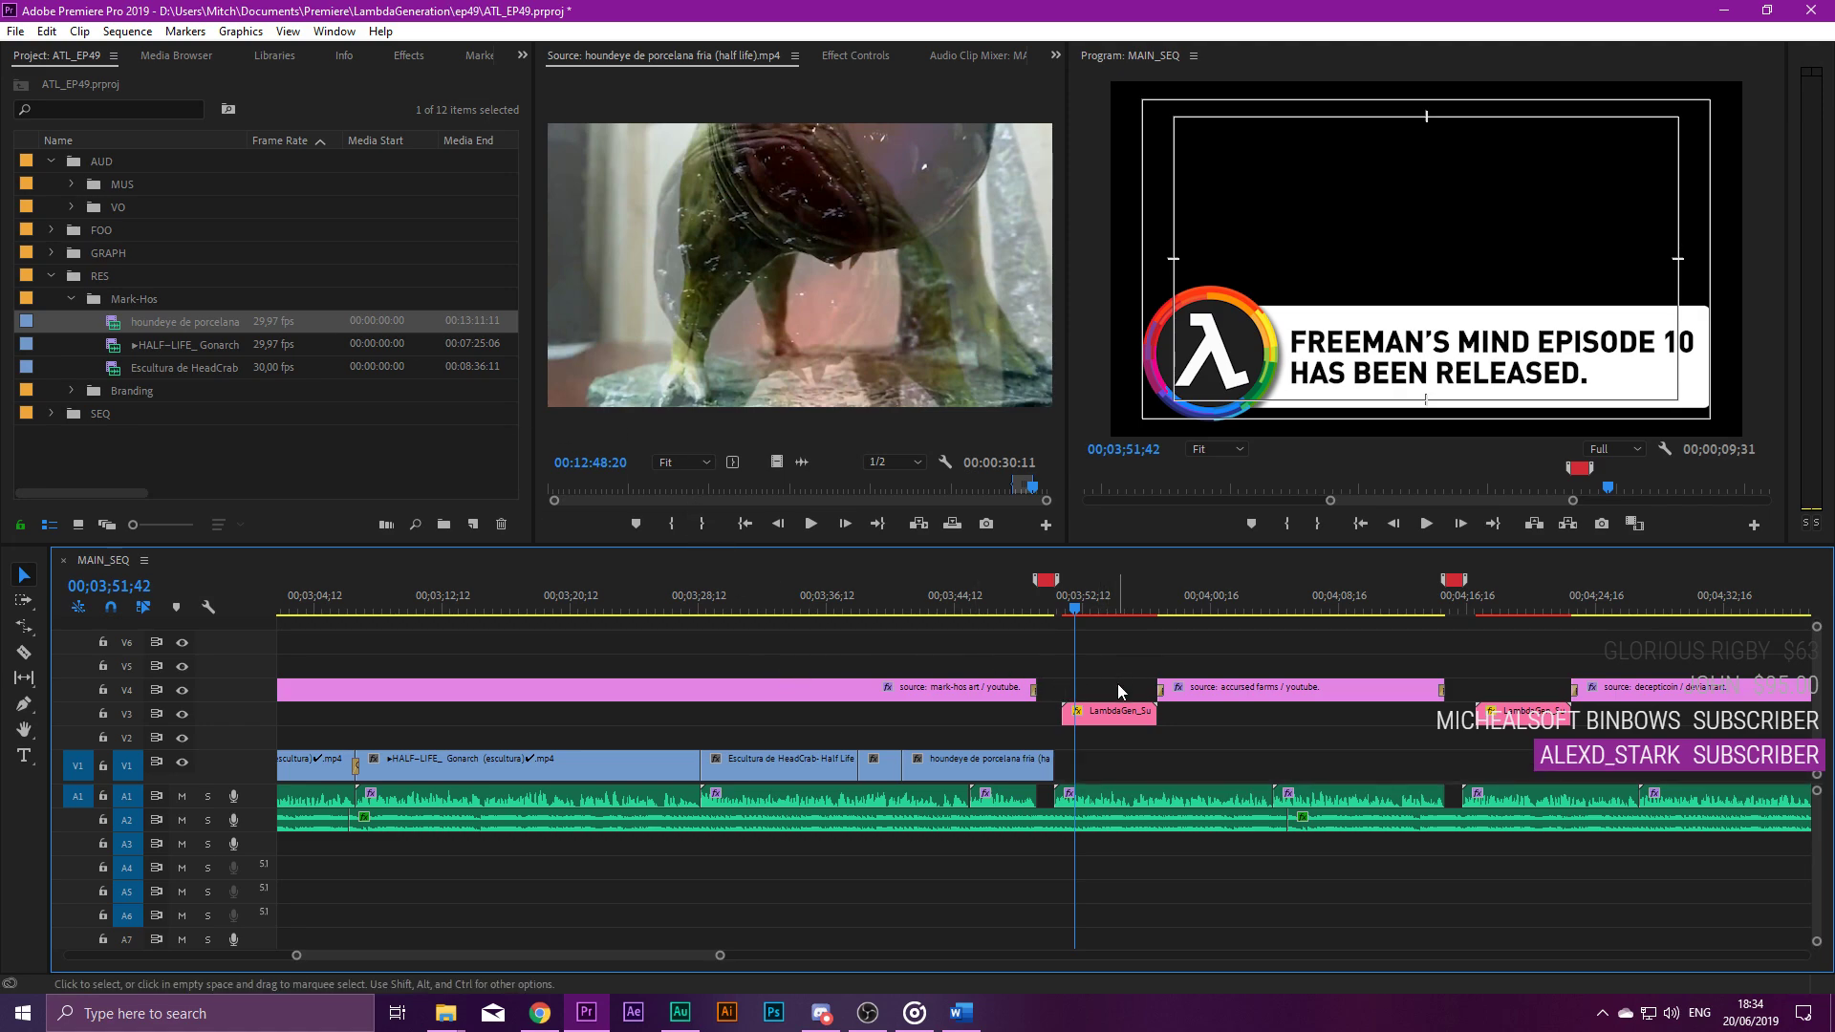
Add Cross Dissolve transitions at the three V1 cuts from the second Gonarch clip through both headcrab clips to the houndeye clip.
{"action": "key", "text": "minus"}
{"action": "key", "text": "minus"}
{"action": "key", "text": "minus"}
{"action": "key", "text": "minus"}
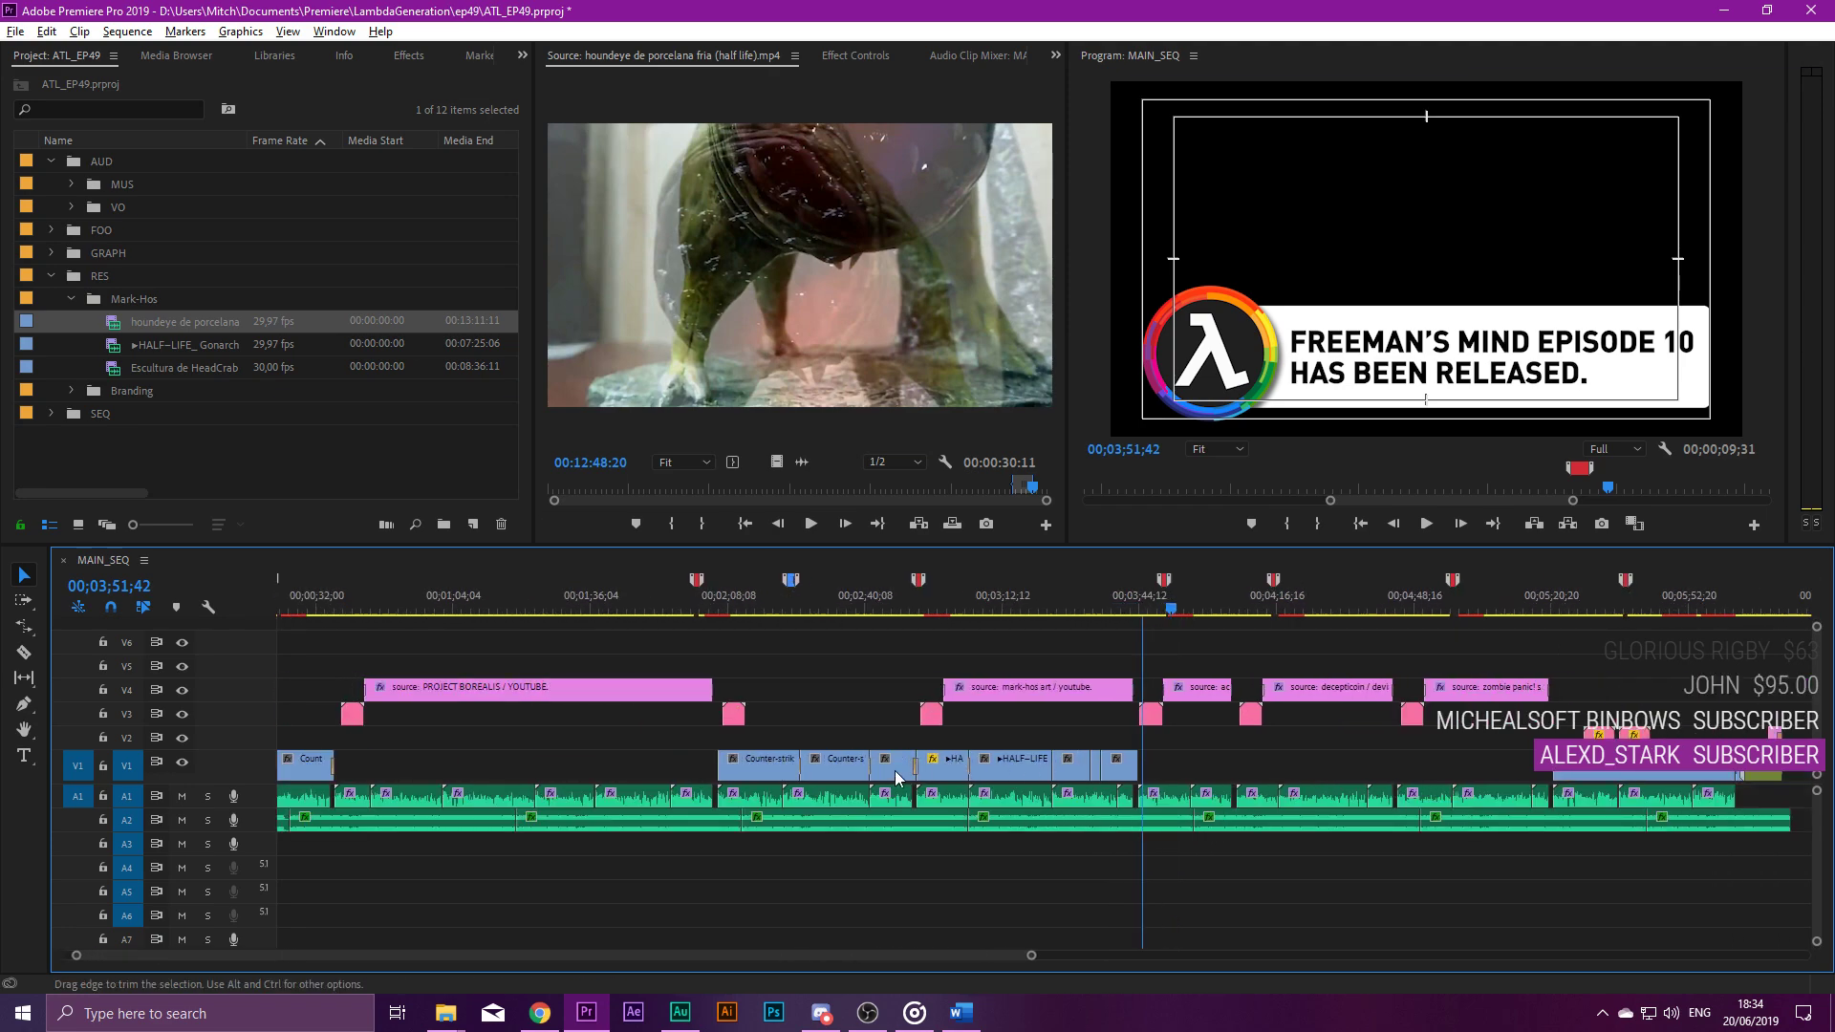
{"action": "key", "text": "equal"}
{"action": "key", "text": "equal"}
{"action": "left_click", "coordinate": [442, 57]}
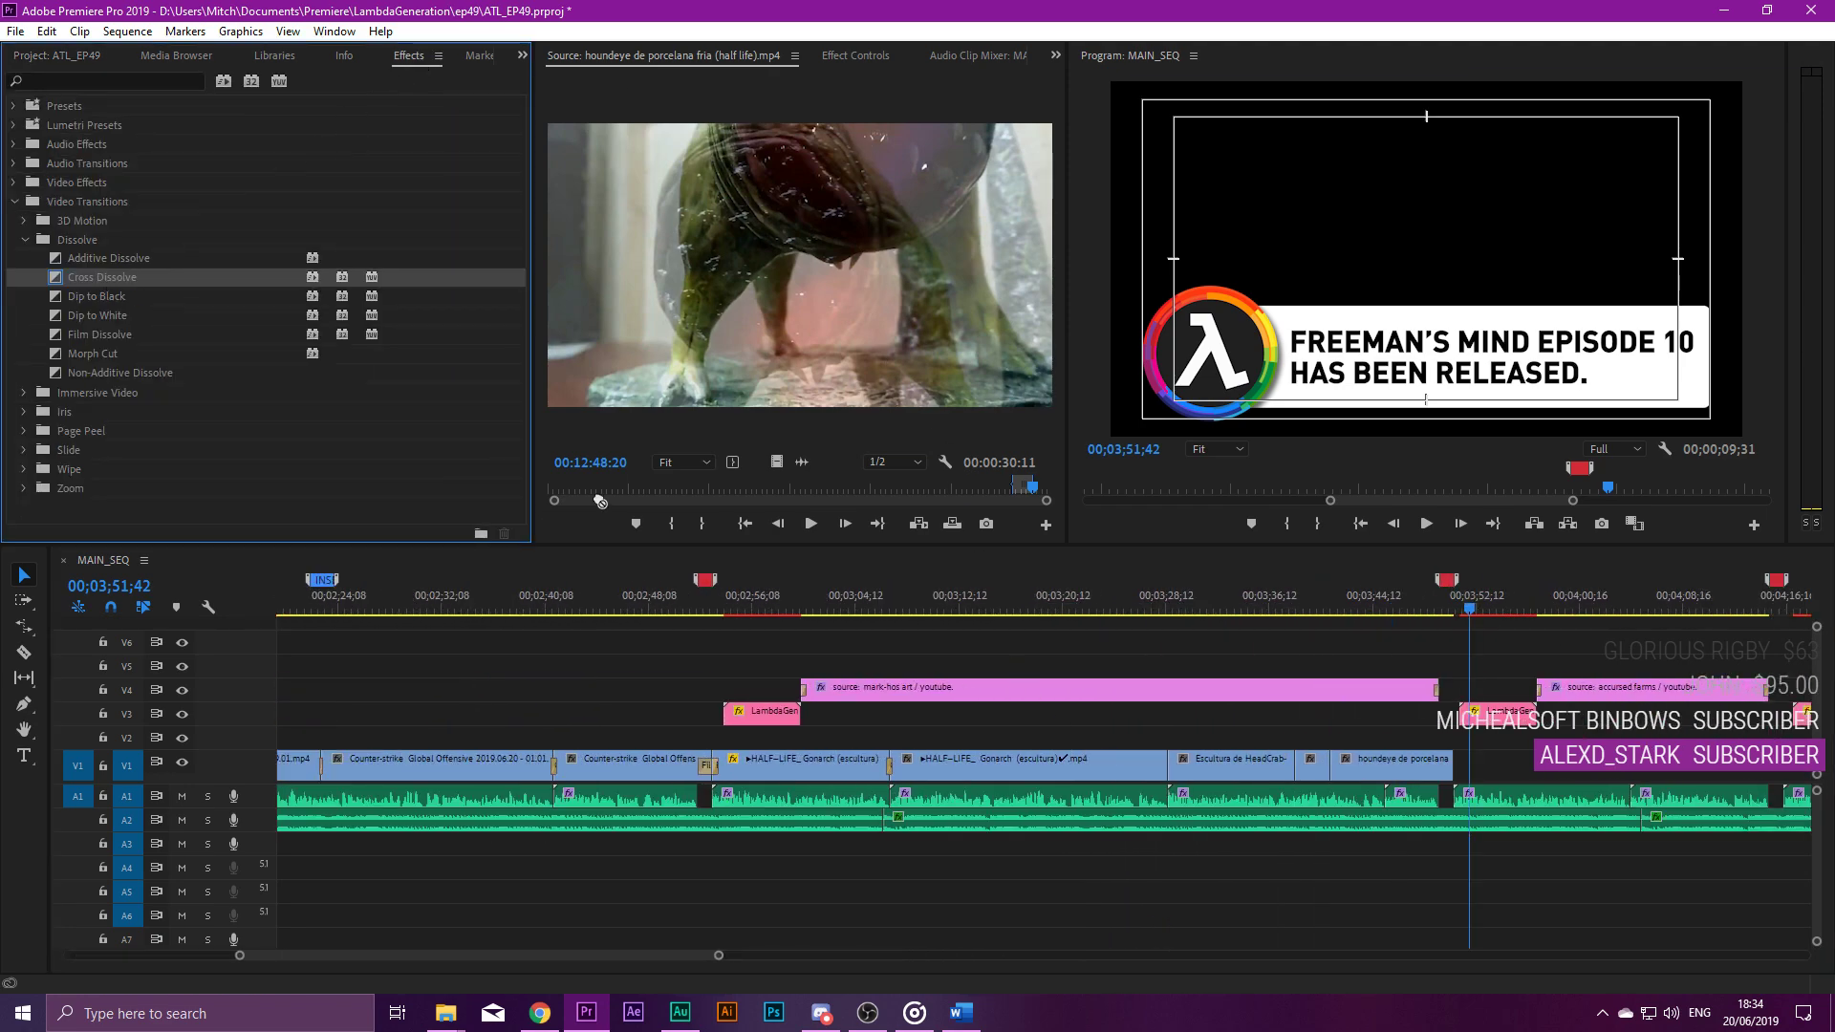
{"action": "mouse_move", "coordinate": [94, 276]}
{"action": "left_mouse_down"}
{"action": "mouse_move", "coordinate": [1306, 670]}
{"action": "mouse_move", "coordinate": [1295, 764]}
{"action": "left_mouse_up"}
{"action": "left_click_drag", "start_coordinate": [76, 283], "coordinate": [1163, 742]}
{"action": "left_click_drag", "start_coordinate": [1344, 776], "coordinate": [1331, 761]}
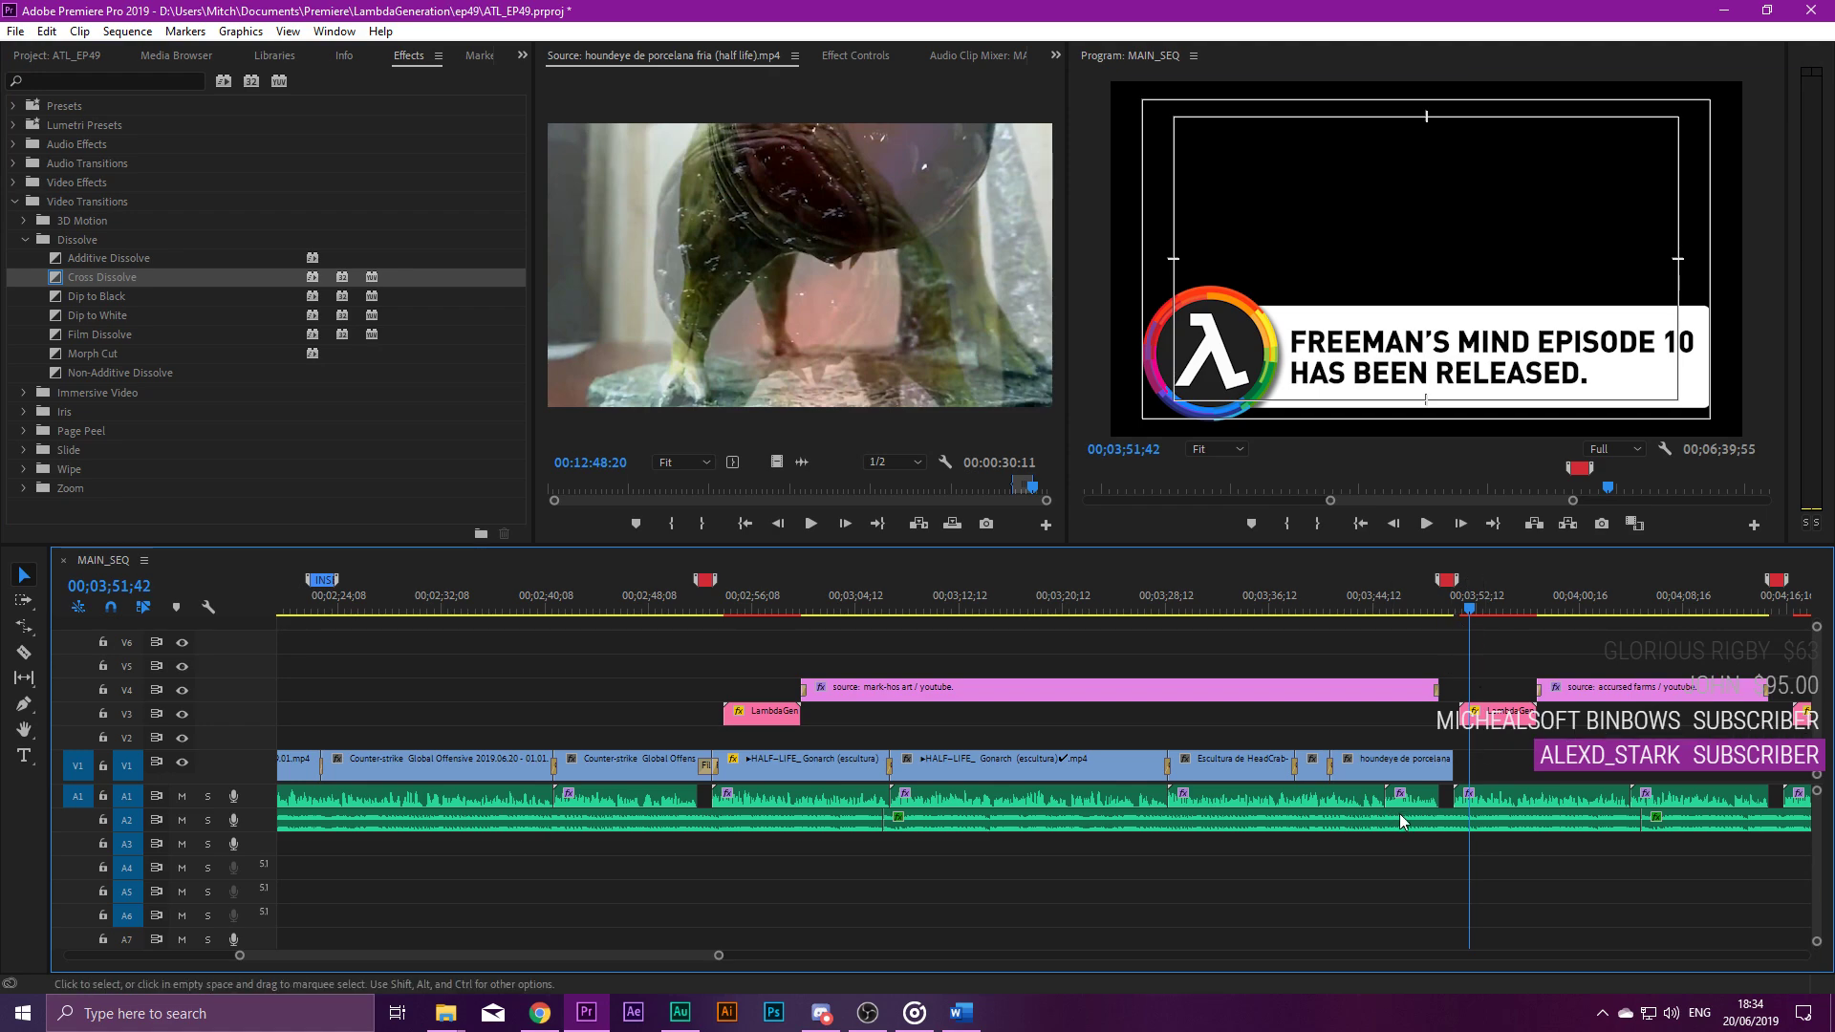
Add a Film Dissolve to the end of the houndeye clip and play the sequence across it.
{"action": "key", "text": "equal"}
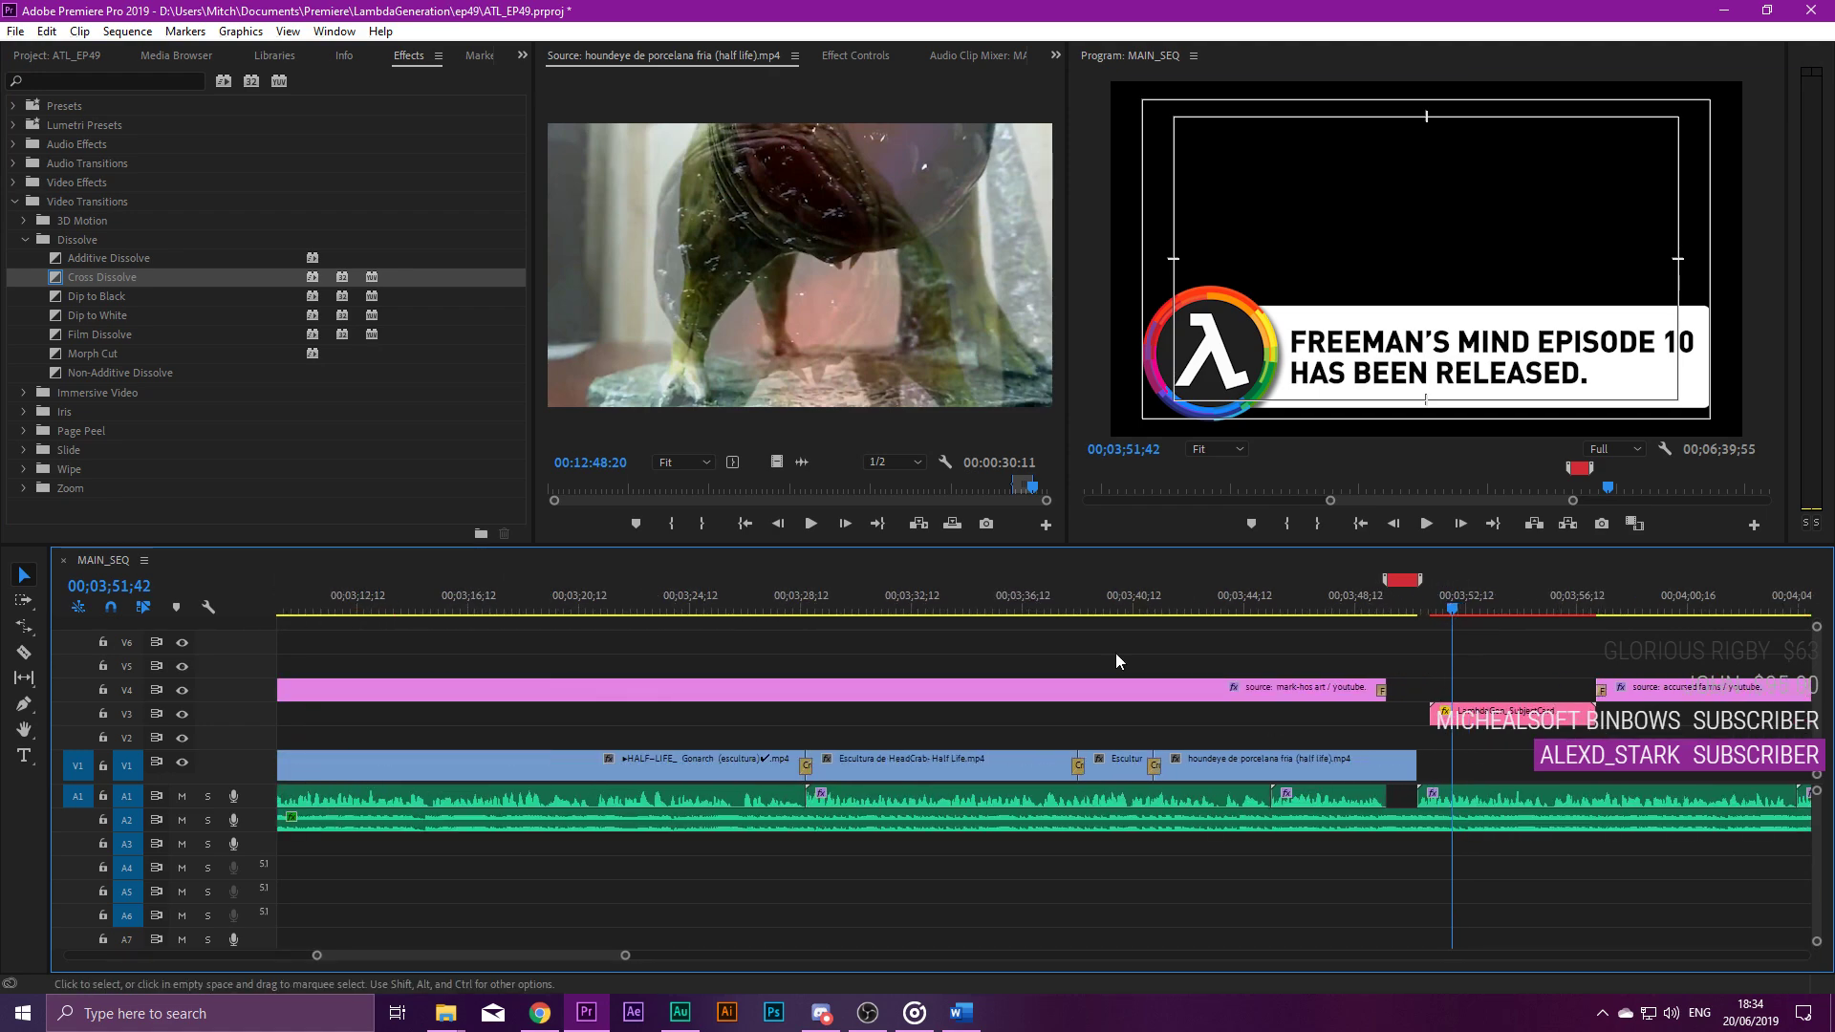
{"action": "left_click_drag", "start_coordinate": [169, 337], "coordinate": [1413, 767]}
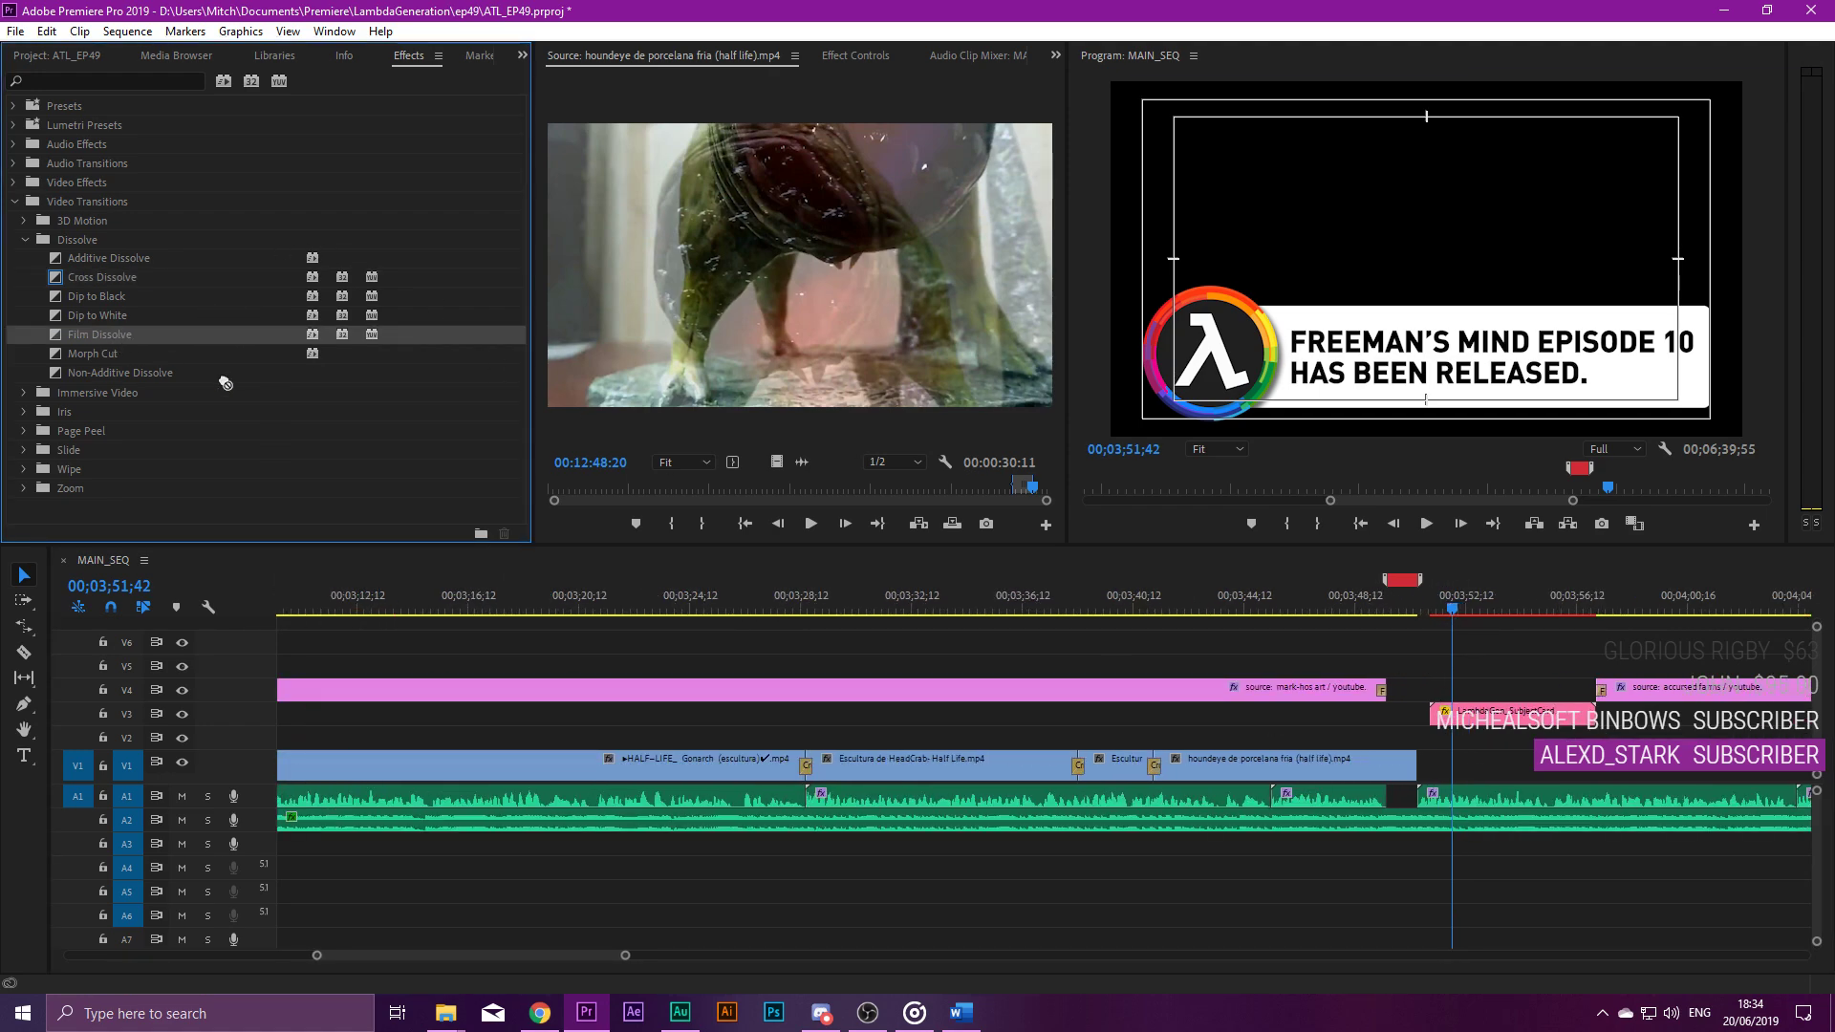
{"action": "scroll", "coordinate": [1414, 775], "scroll_direction": "up", "scroll_amount": 2, "text": "alt"}
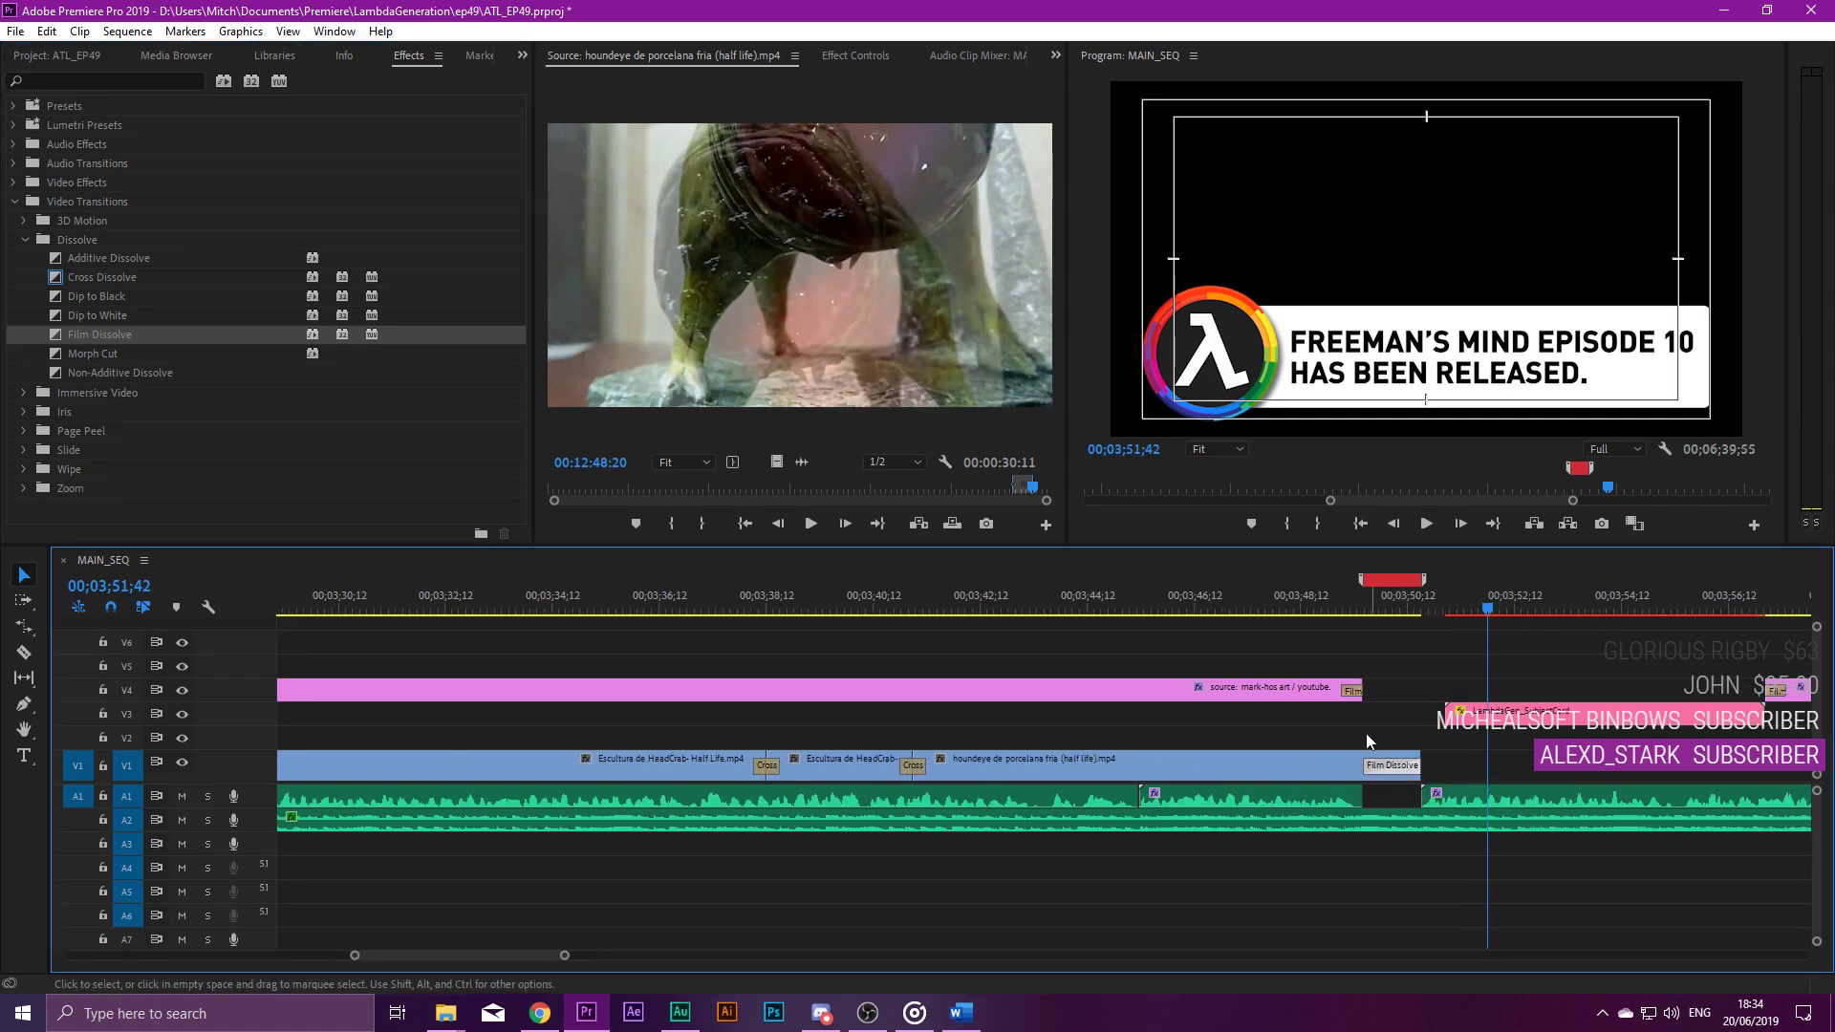
{"action": "left_click", "coordinate": [1357, 604]}
{"action": "key", "text": "space"}
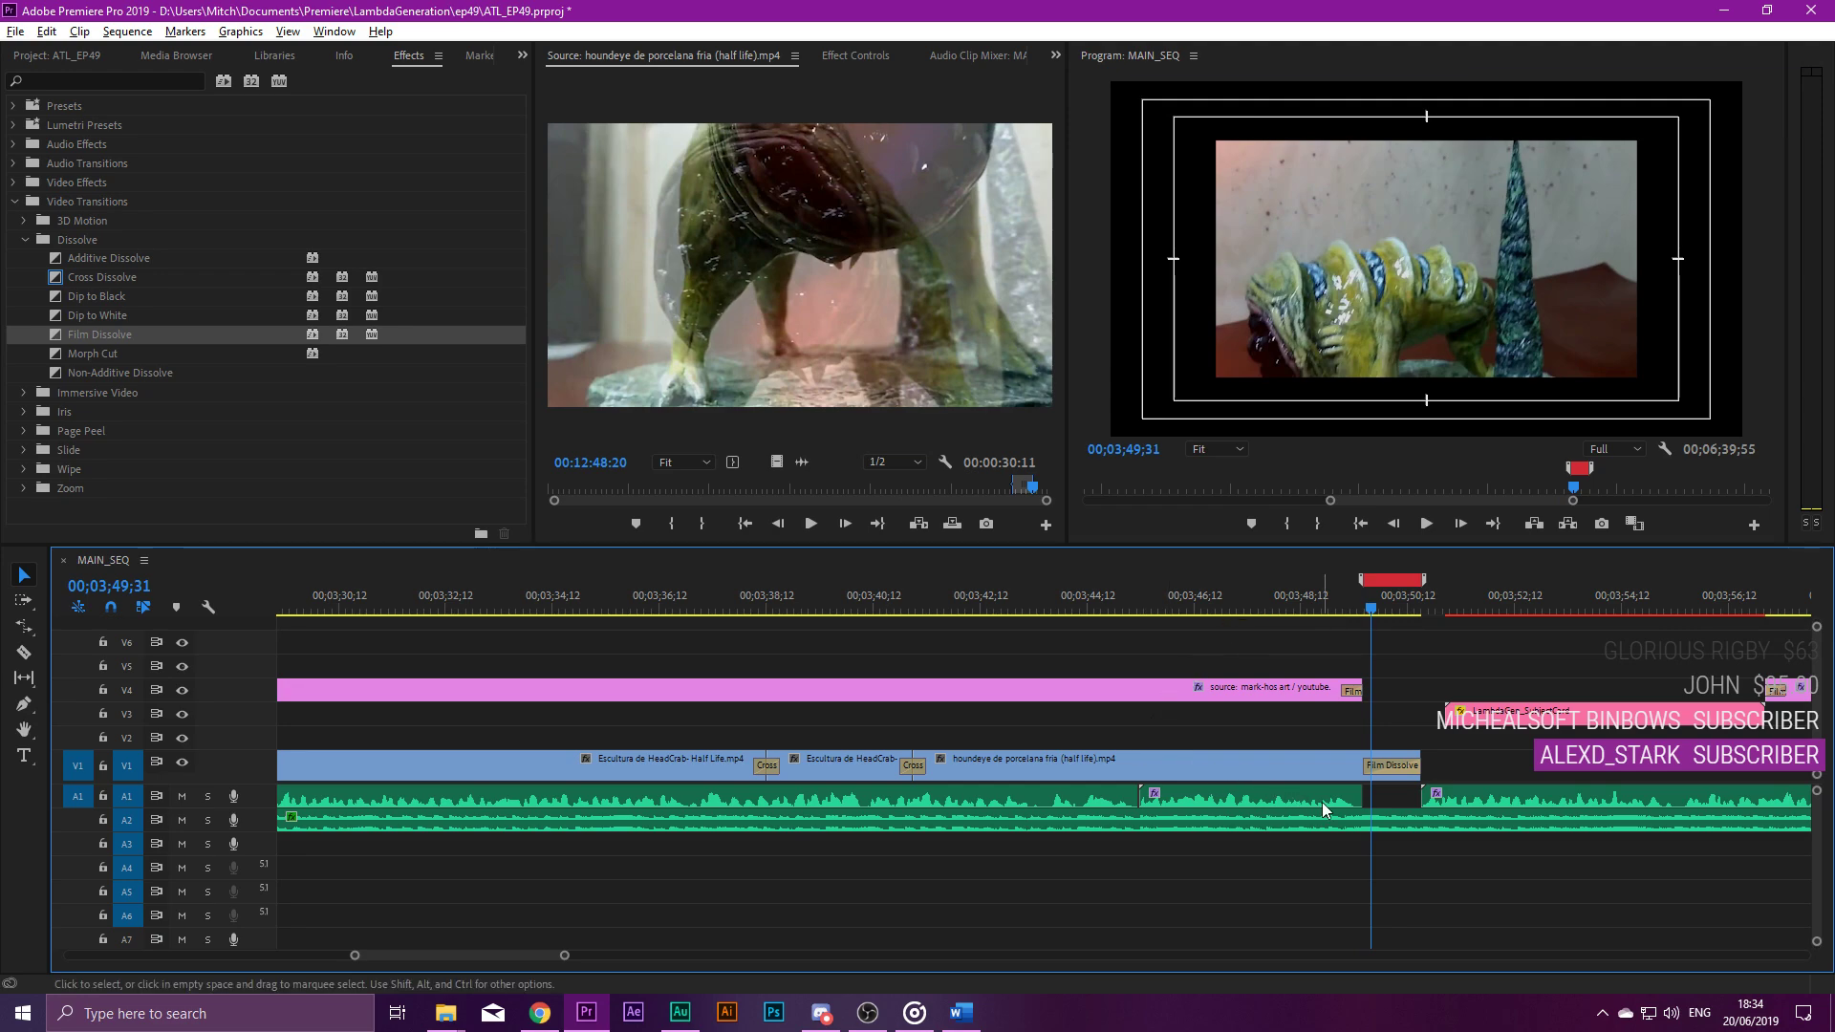
Play the Mark-Hos segment from 00;03;02;47 across the cut between the two Gonarch clips.
{"action": "key", "text": "minus"}
{"action": "key", "text": "minus"}
{"action": "key", "text": "minus"}
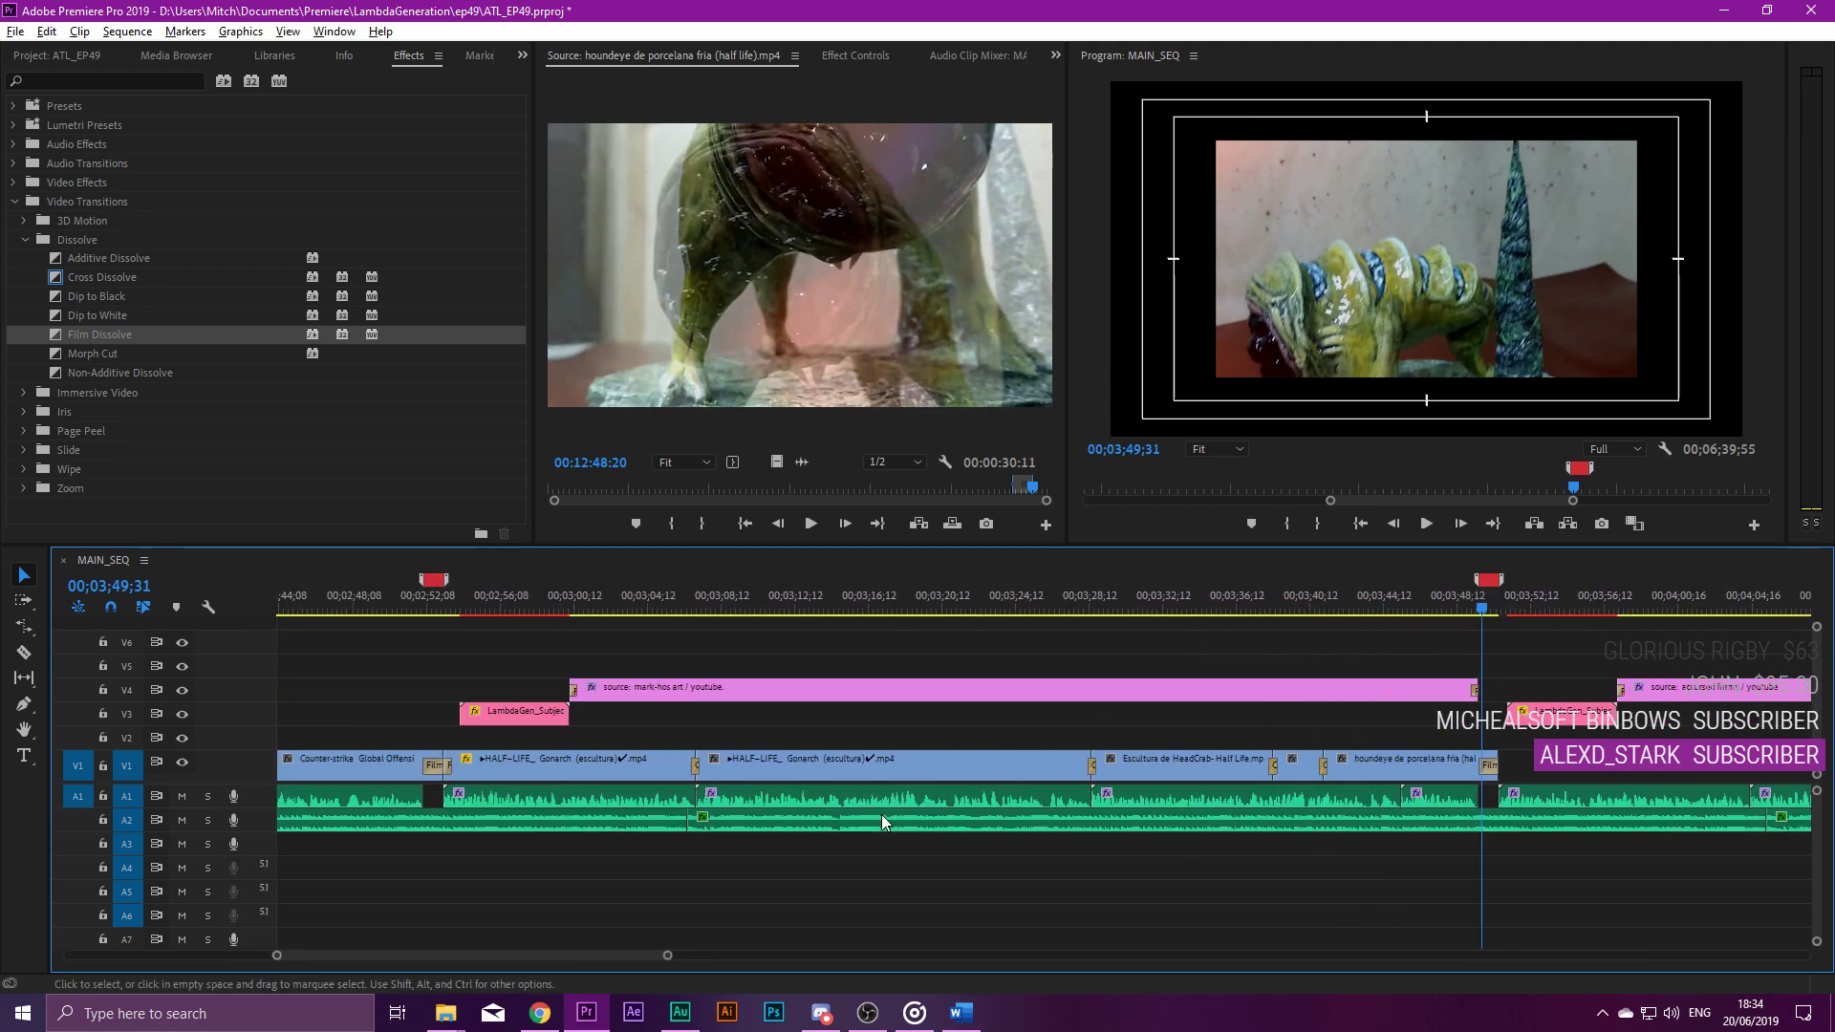
{"action": "left_click", "coordinate": [623, 610]}
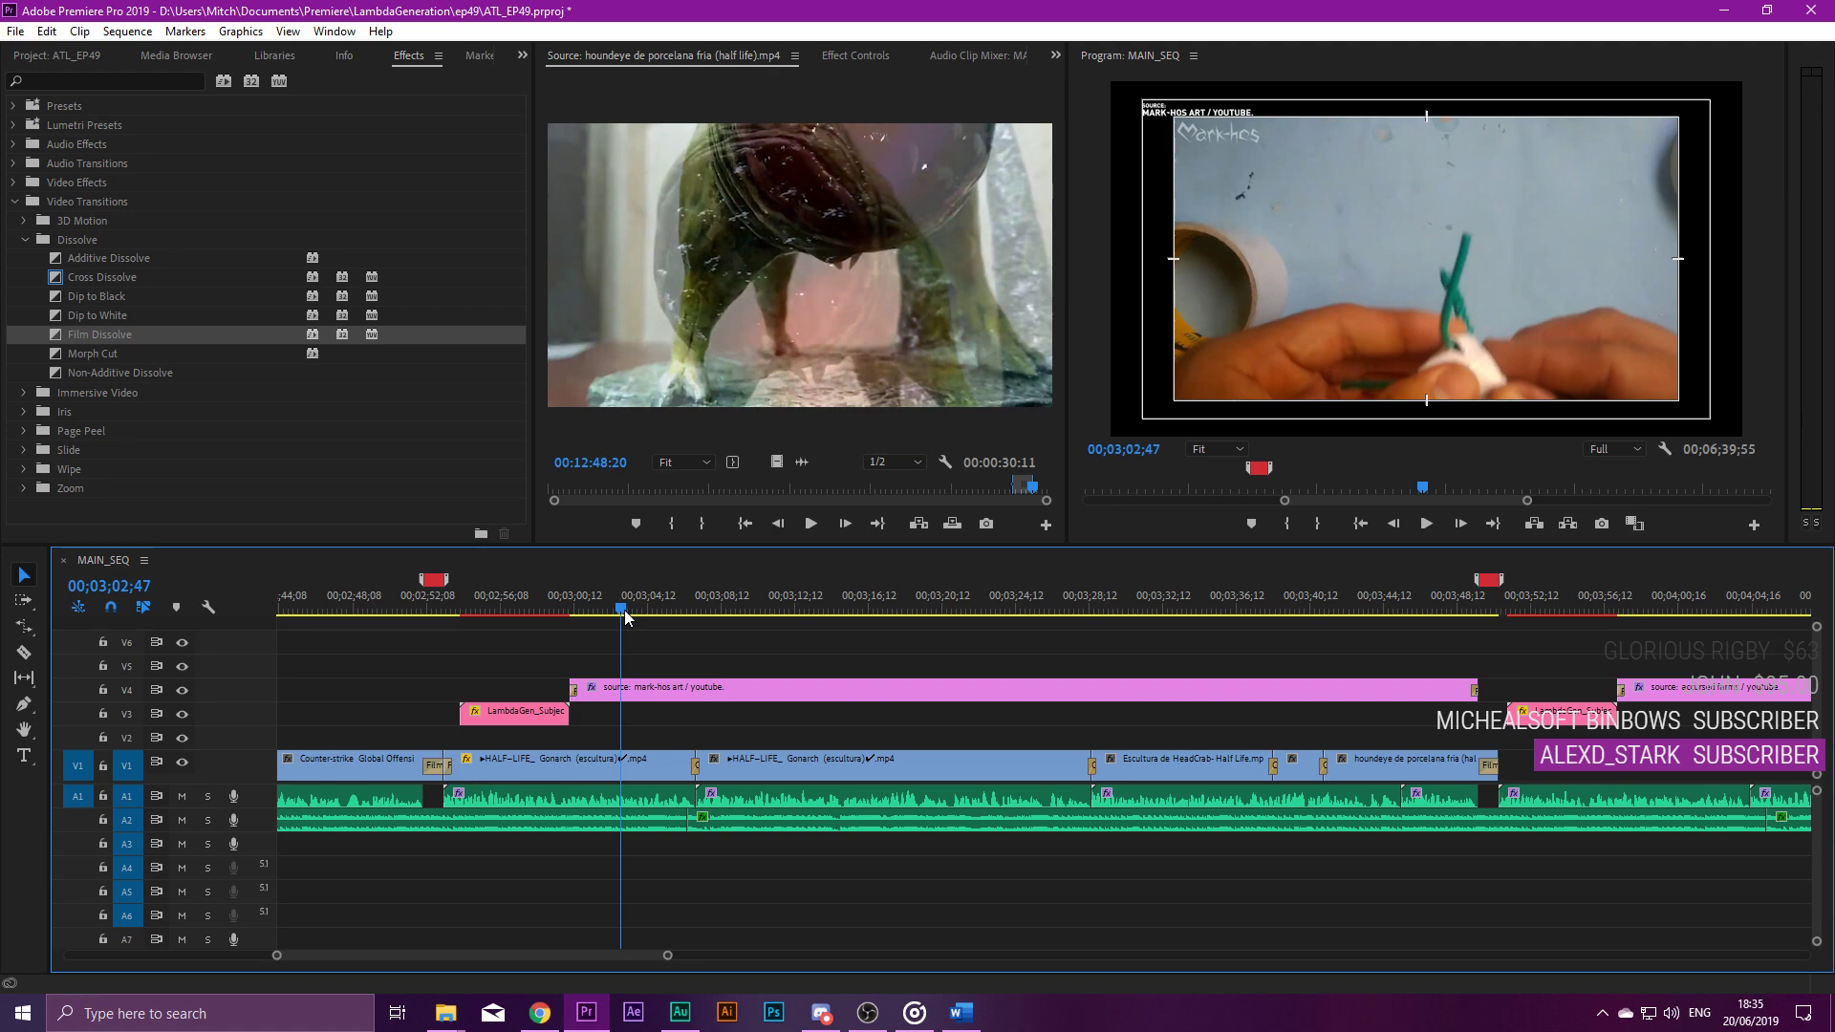
{"action": "key", "text": "space"}
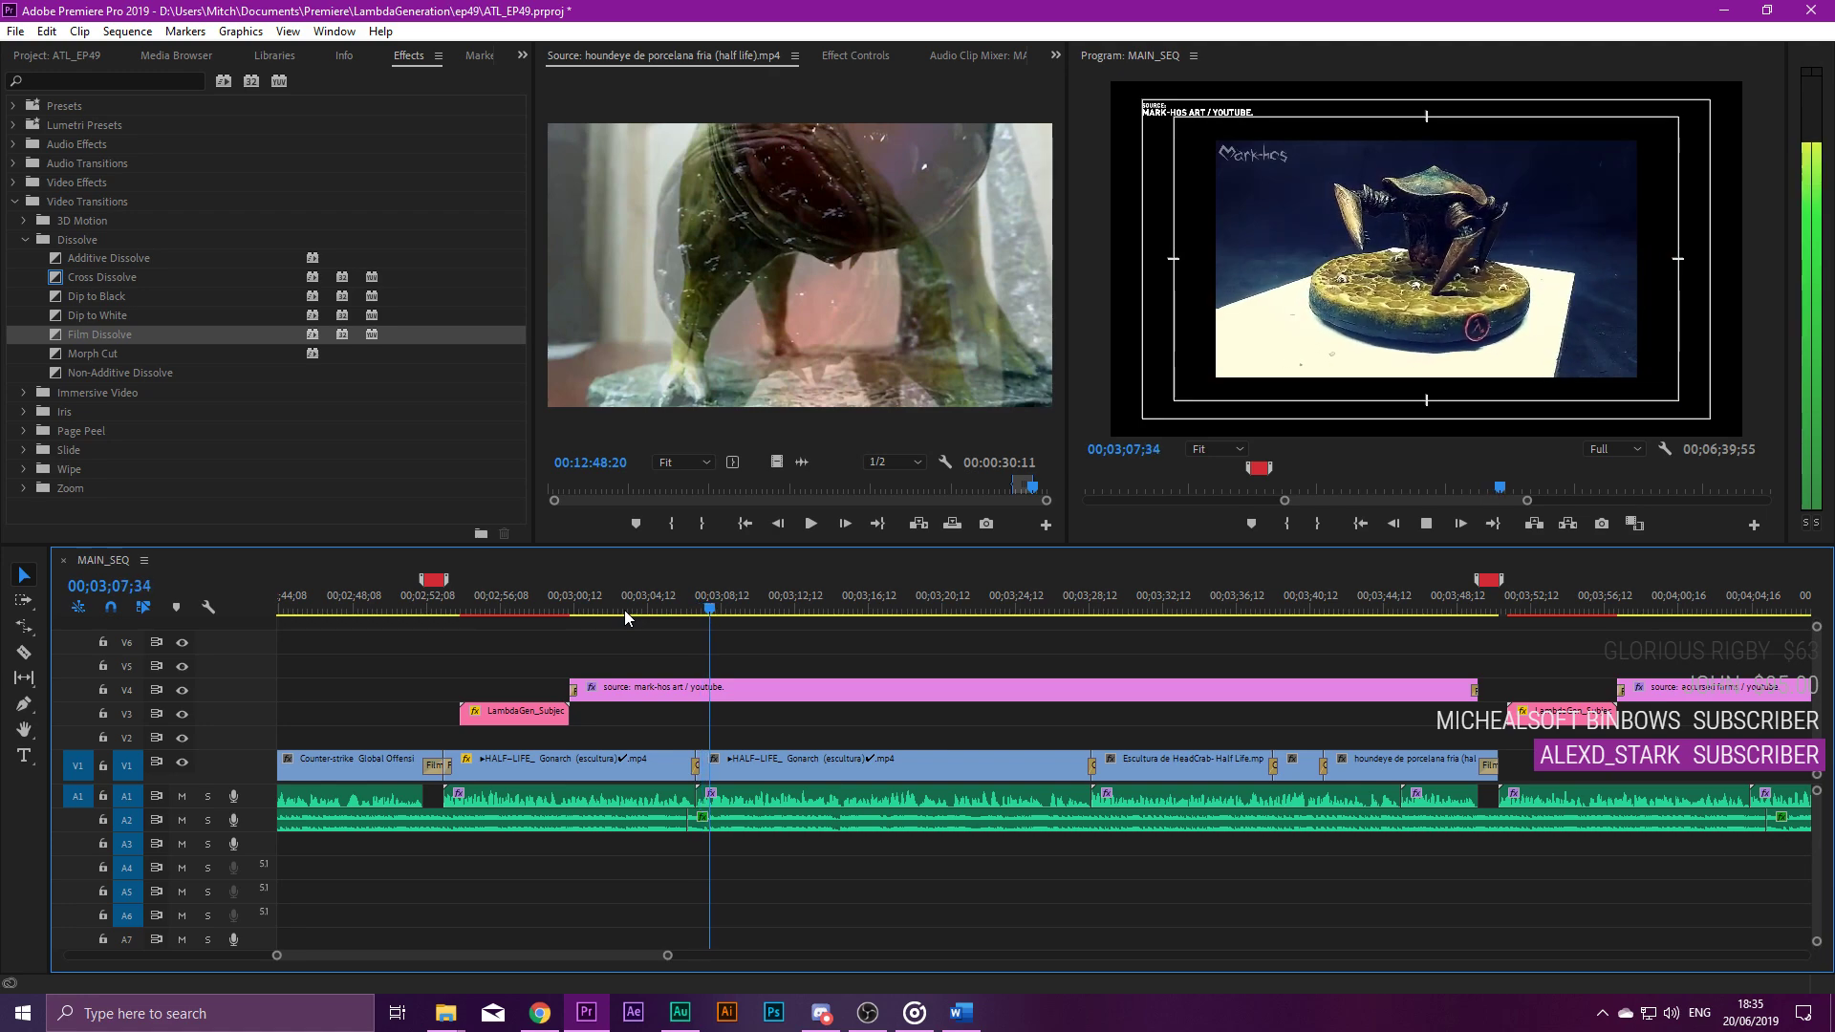
Apply the first Gonarch clip's 120 scale to the remaining Mark-Hos clips on V1 and check the result at 00;03;10;19.
{"action": "left_click", "coordinate": [653, 768]}
{"action": "left_click", "coordinate": [853, 55]}
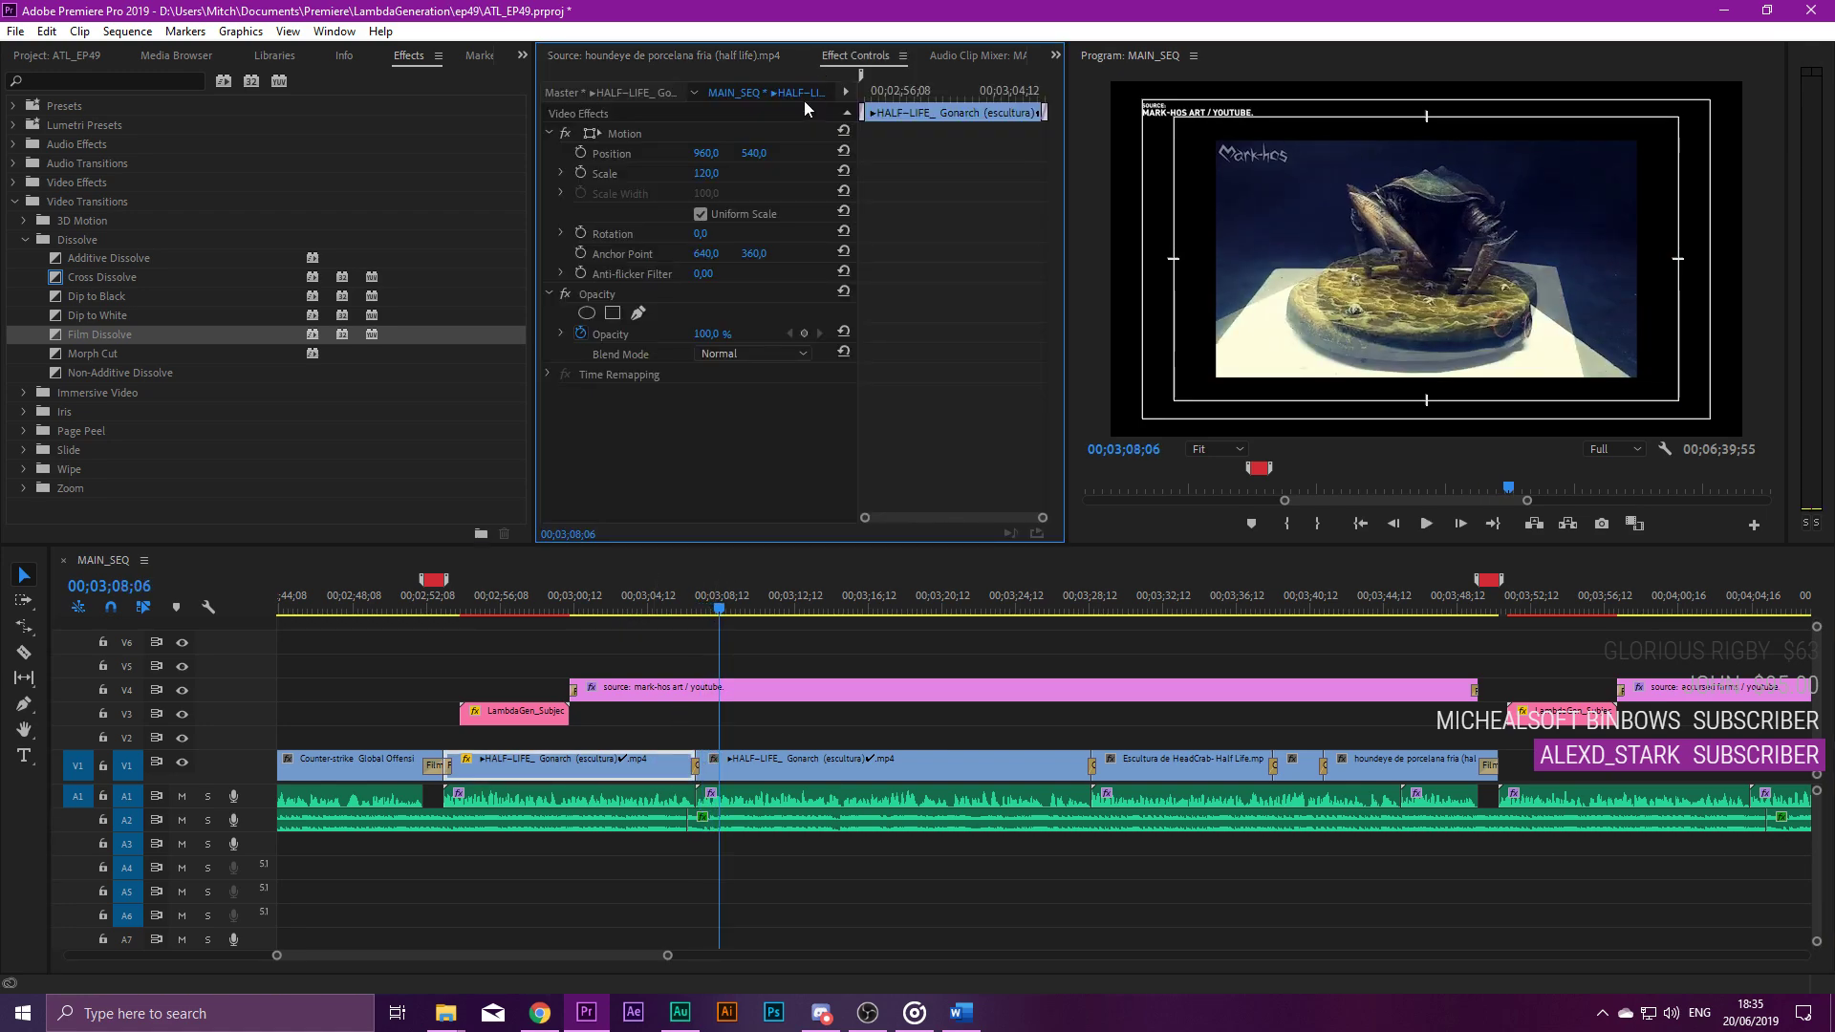
{"action": "left_click_drag", "start_coordinate": [868, 738], "coordinate": [1351, 774]}
{"action": "left_click_drag", "start_coordinate": [1051, 601], "coordinate": [760, 669]}
{"action": "left_click", "coordinate": [1378, 783]}
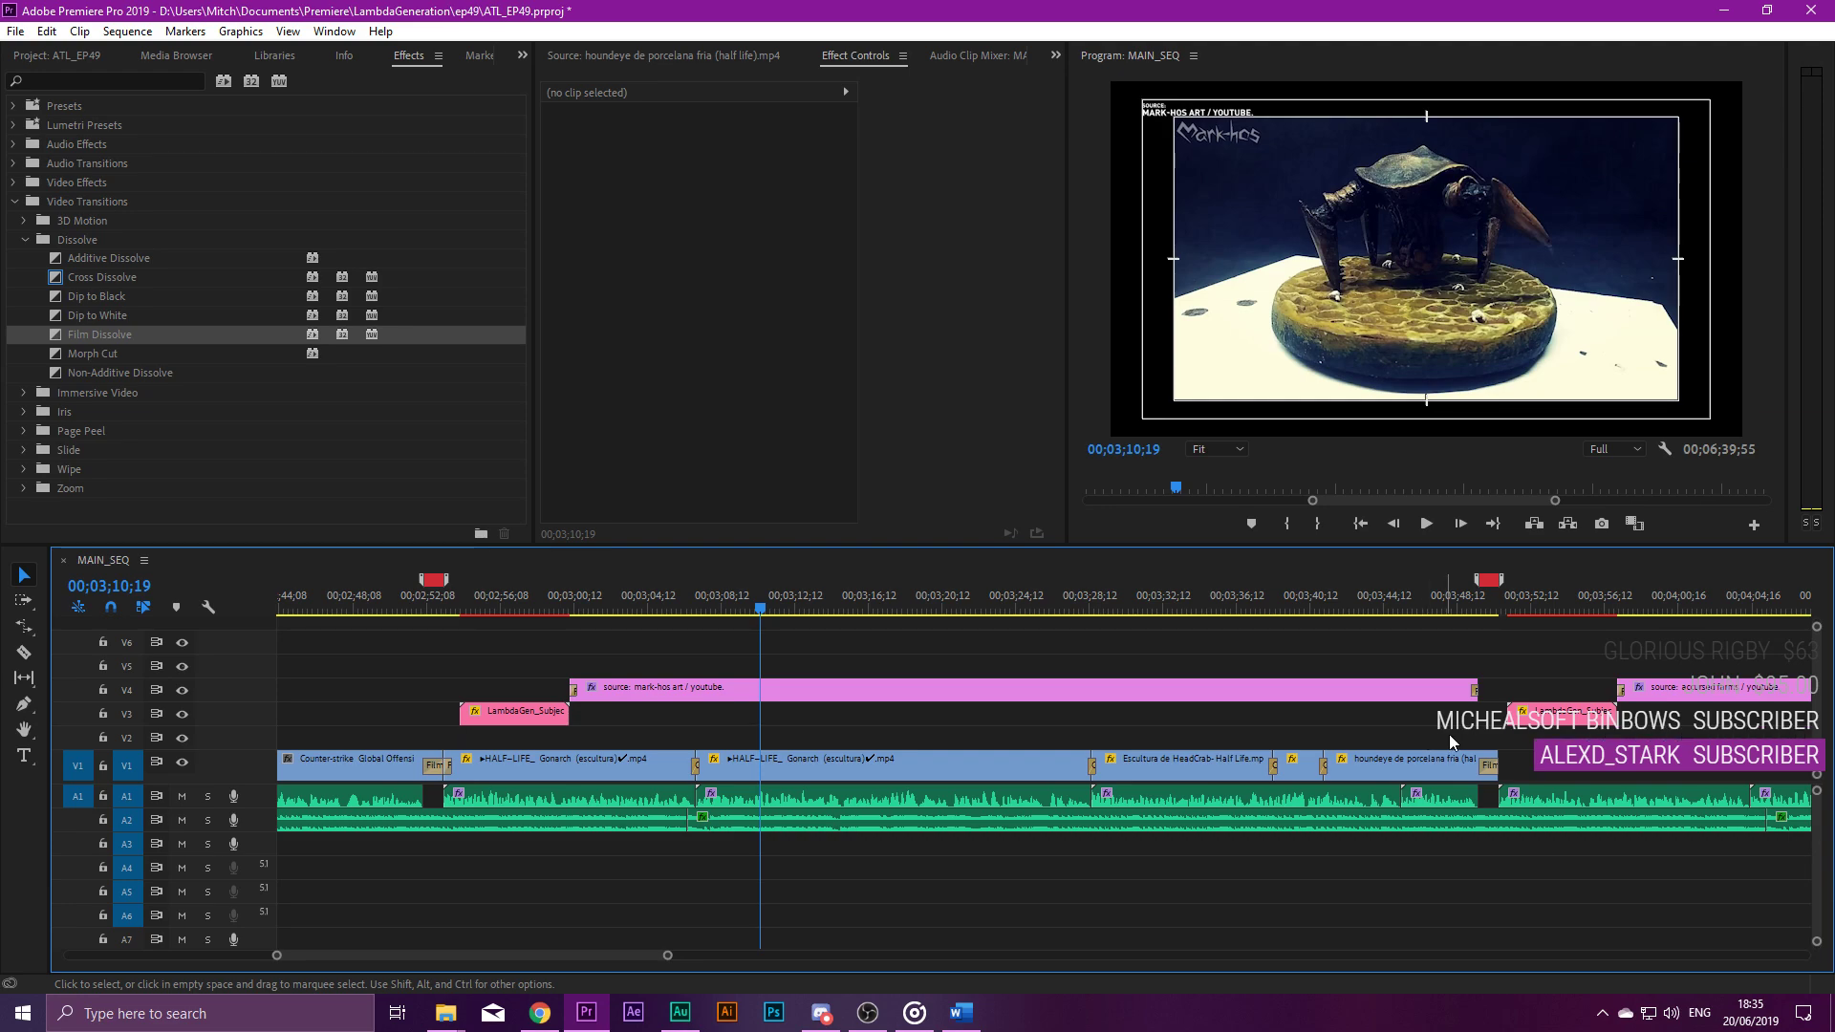
Duplicate all the Mark-Hos clips onto V2 and enlarge the first Gonarch clip on V1 to a scale of 203.
{"action": "left_click_drag", "start_coordinate": [1472, 740], "coordinate": [657, 730]}
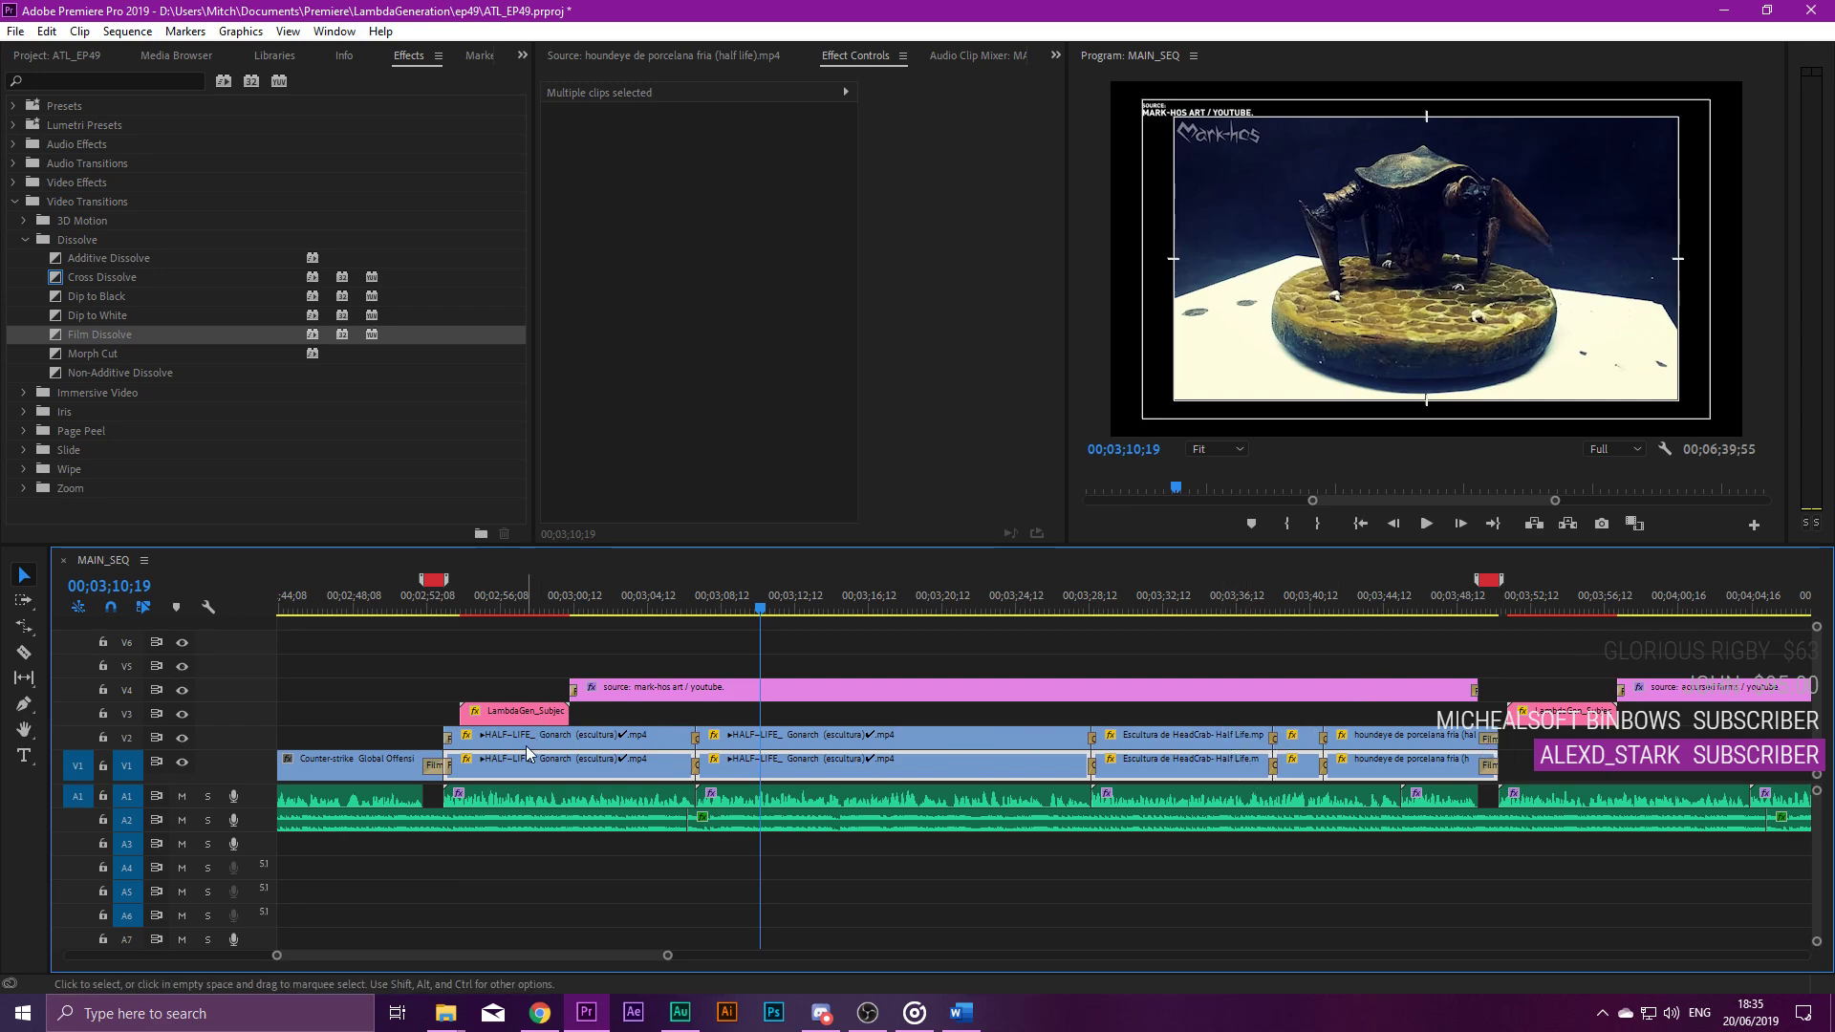
{"action": "left_click", "coordinate": [1624, 771]}
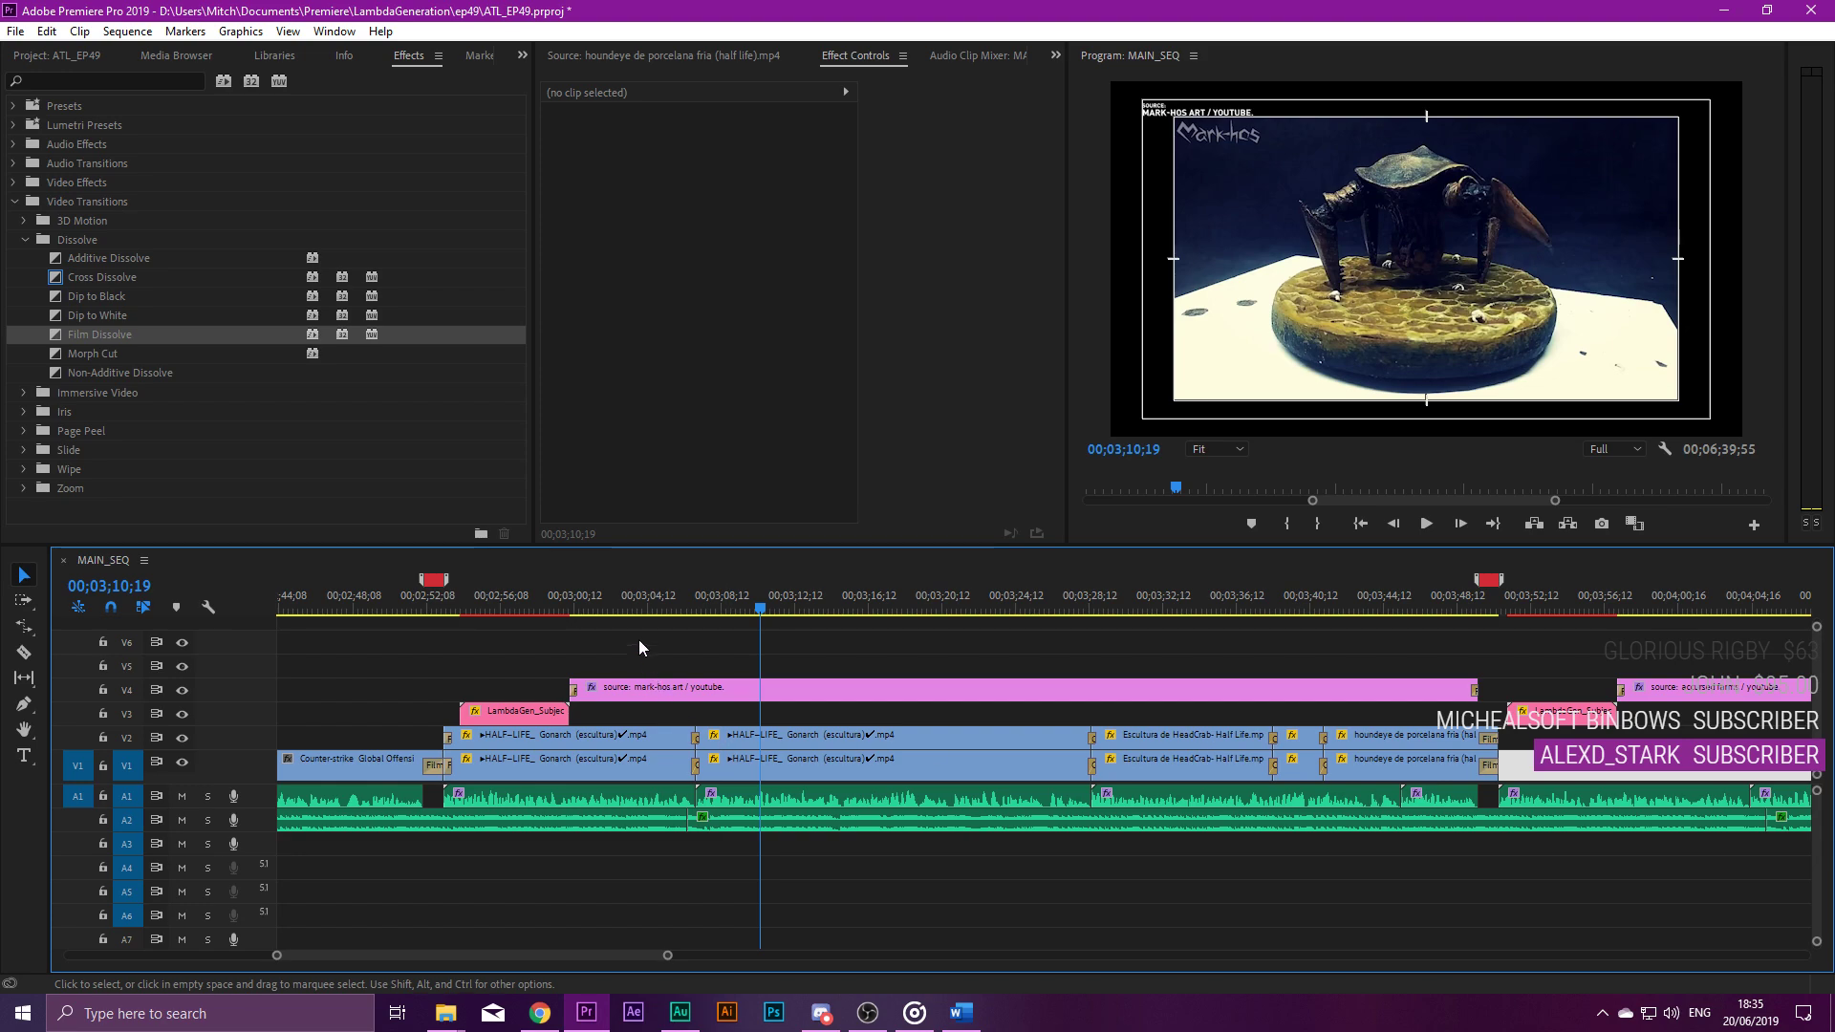
{"action": "left_click", "coordinate": [629, 600]}
{"action": "left_click", "coordinate": [669, 765]}
{"action": "left_click_drag", "start_coordinate": [706, 173], "coordinate": [720, 173]}
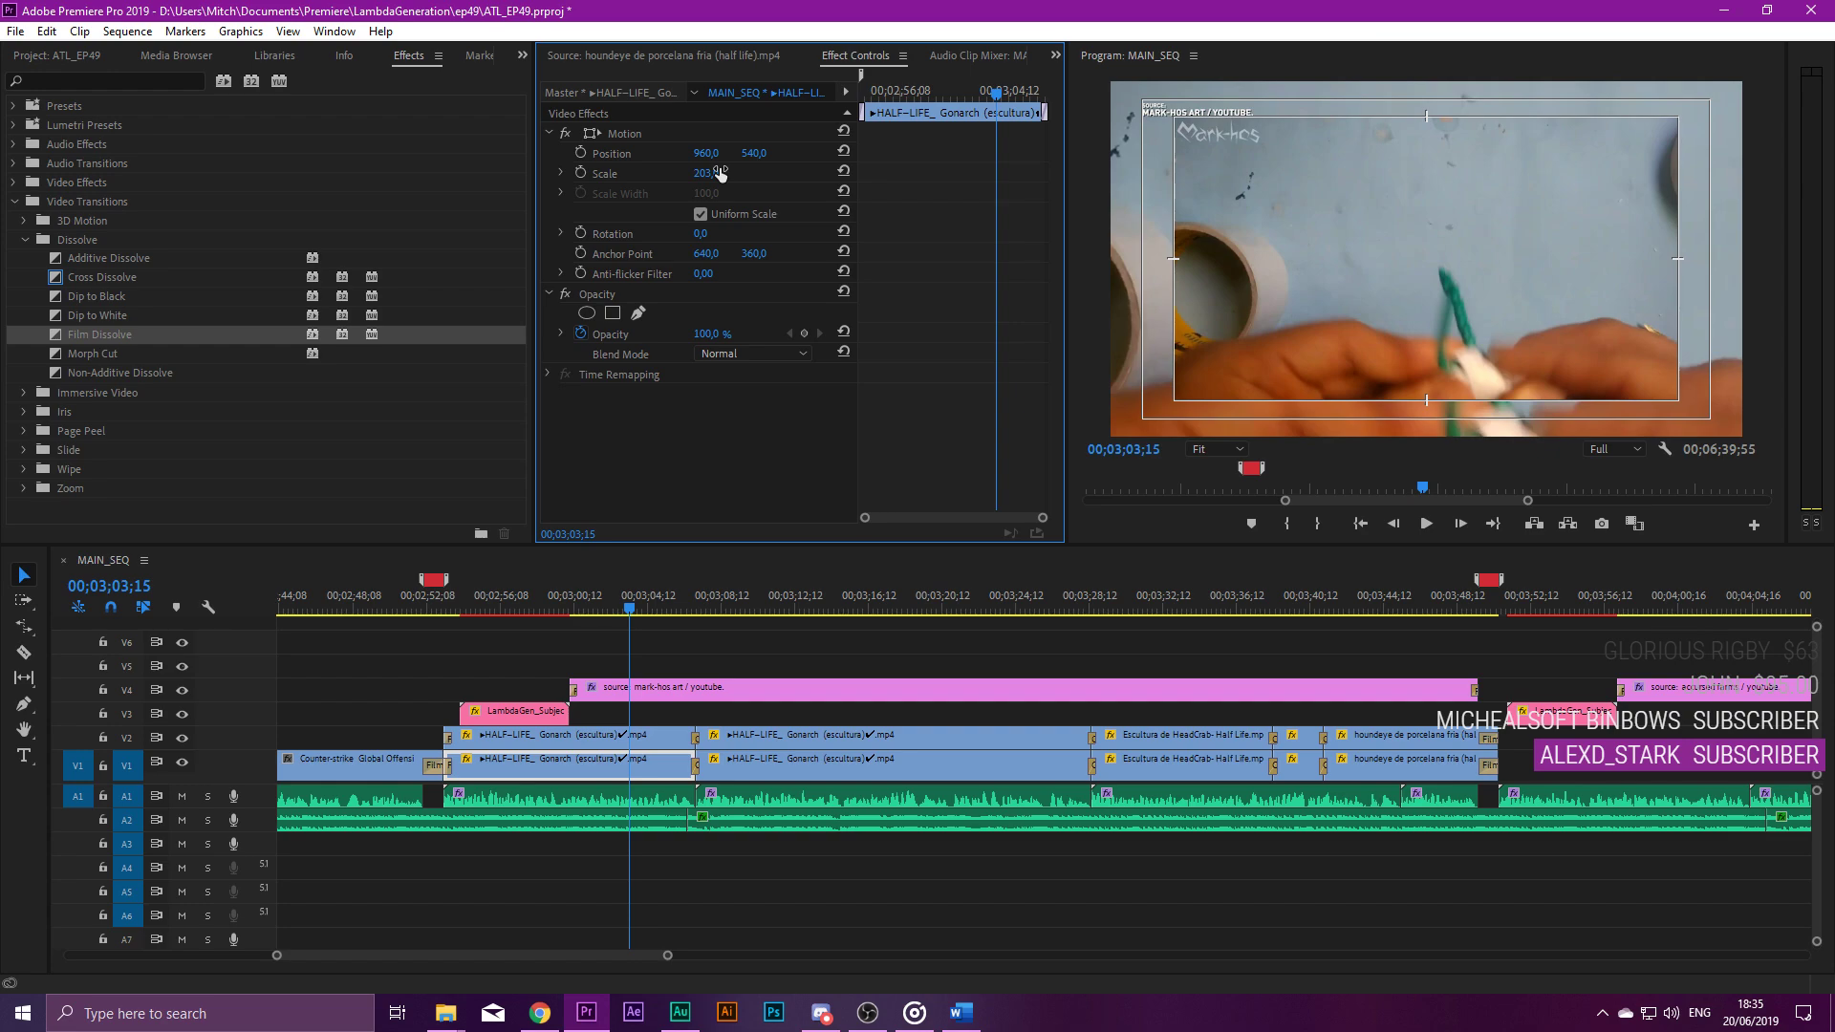
Copy the enlarged V1 clip's Motion settings to the remaining Mark-Hos clips on V1 and check frames in both Gonarch clips.
{"action": "left_click", "coordinate": [625, 136]}
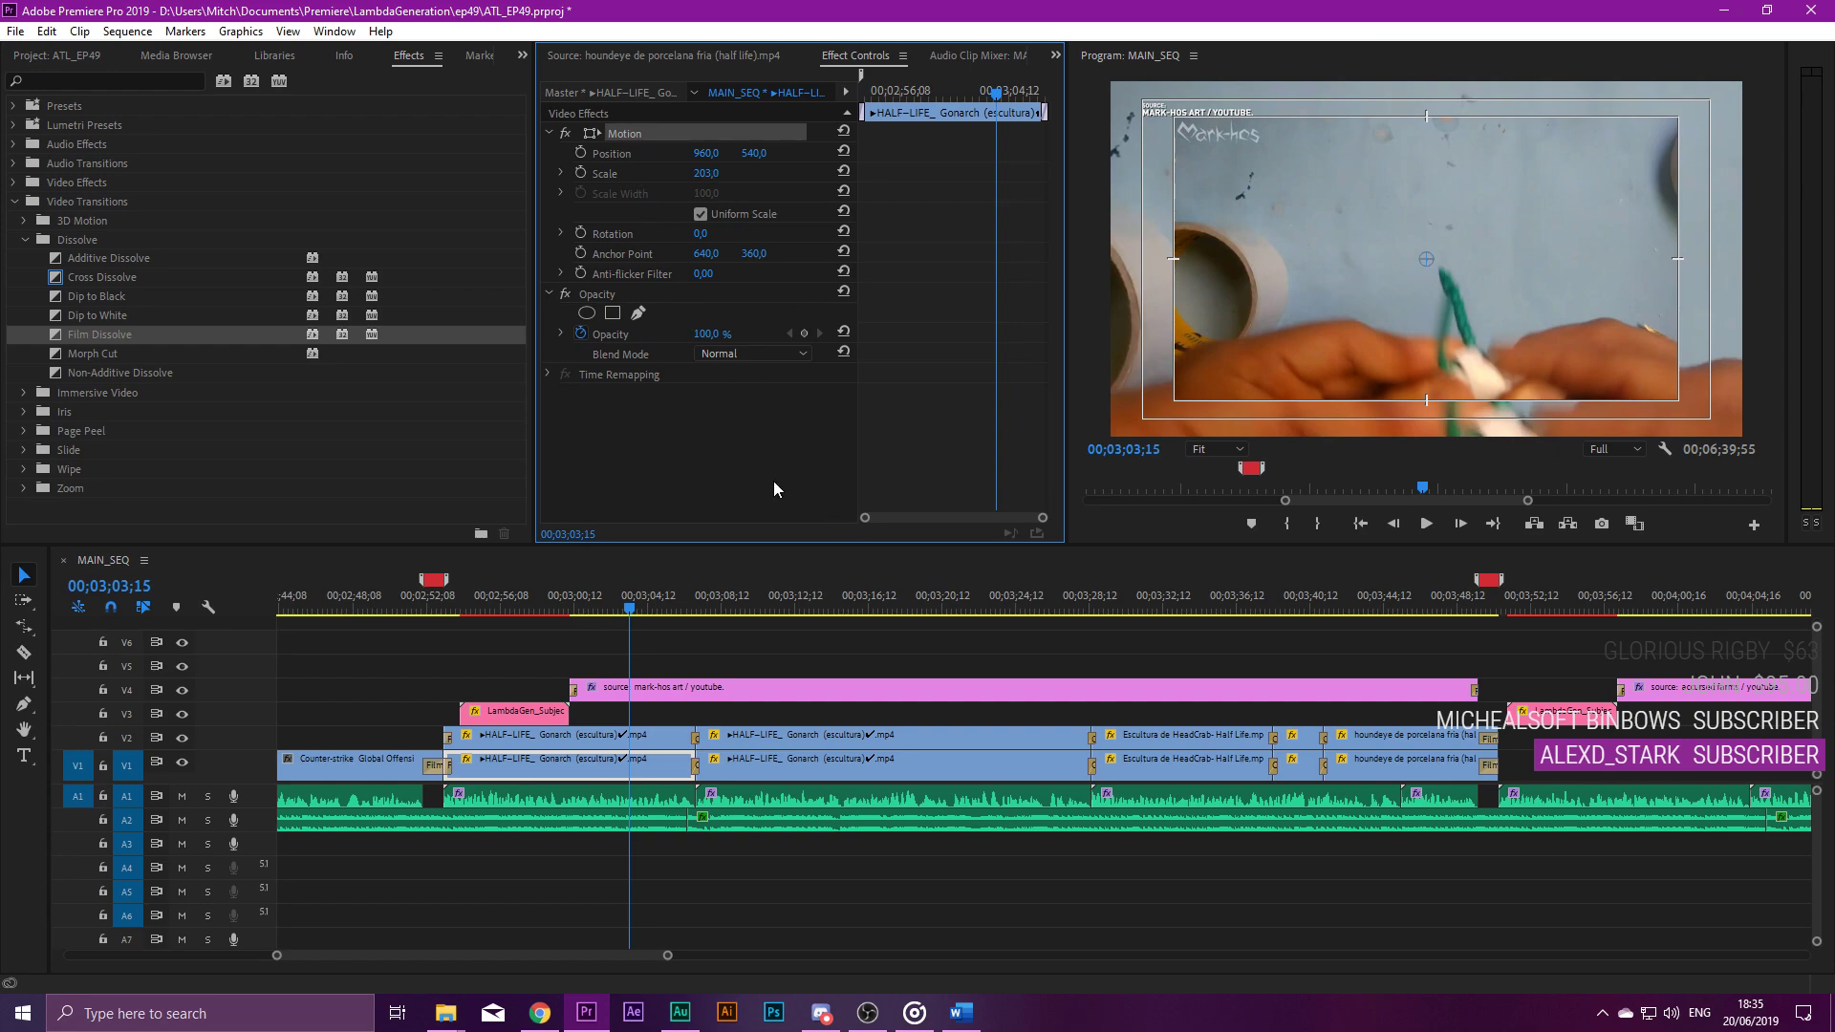
{"action": "left_click_drag", "start_coordinate": [1552, 777], "coordinate": [951, 750]}
{"action": "left_click_drag", "start_coordinate": [1489, 766], "coordinate": [988, 772]}
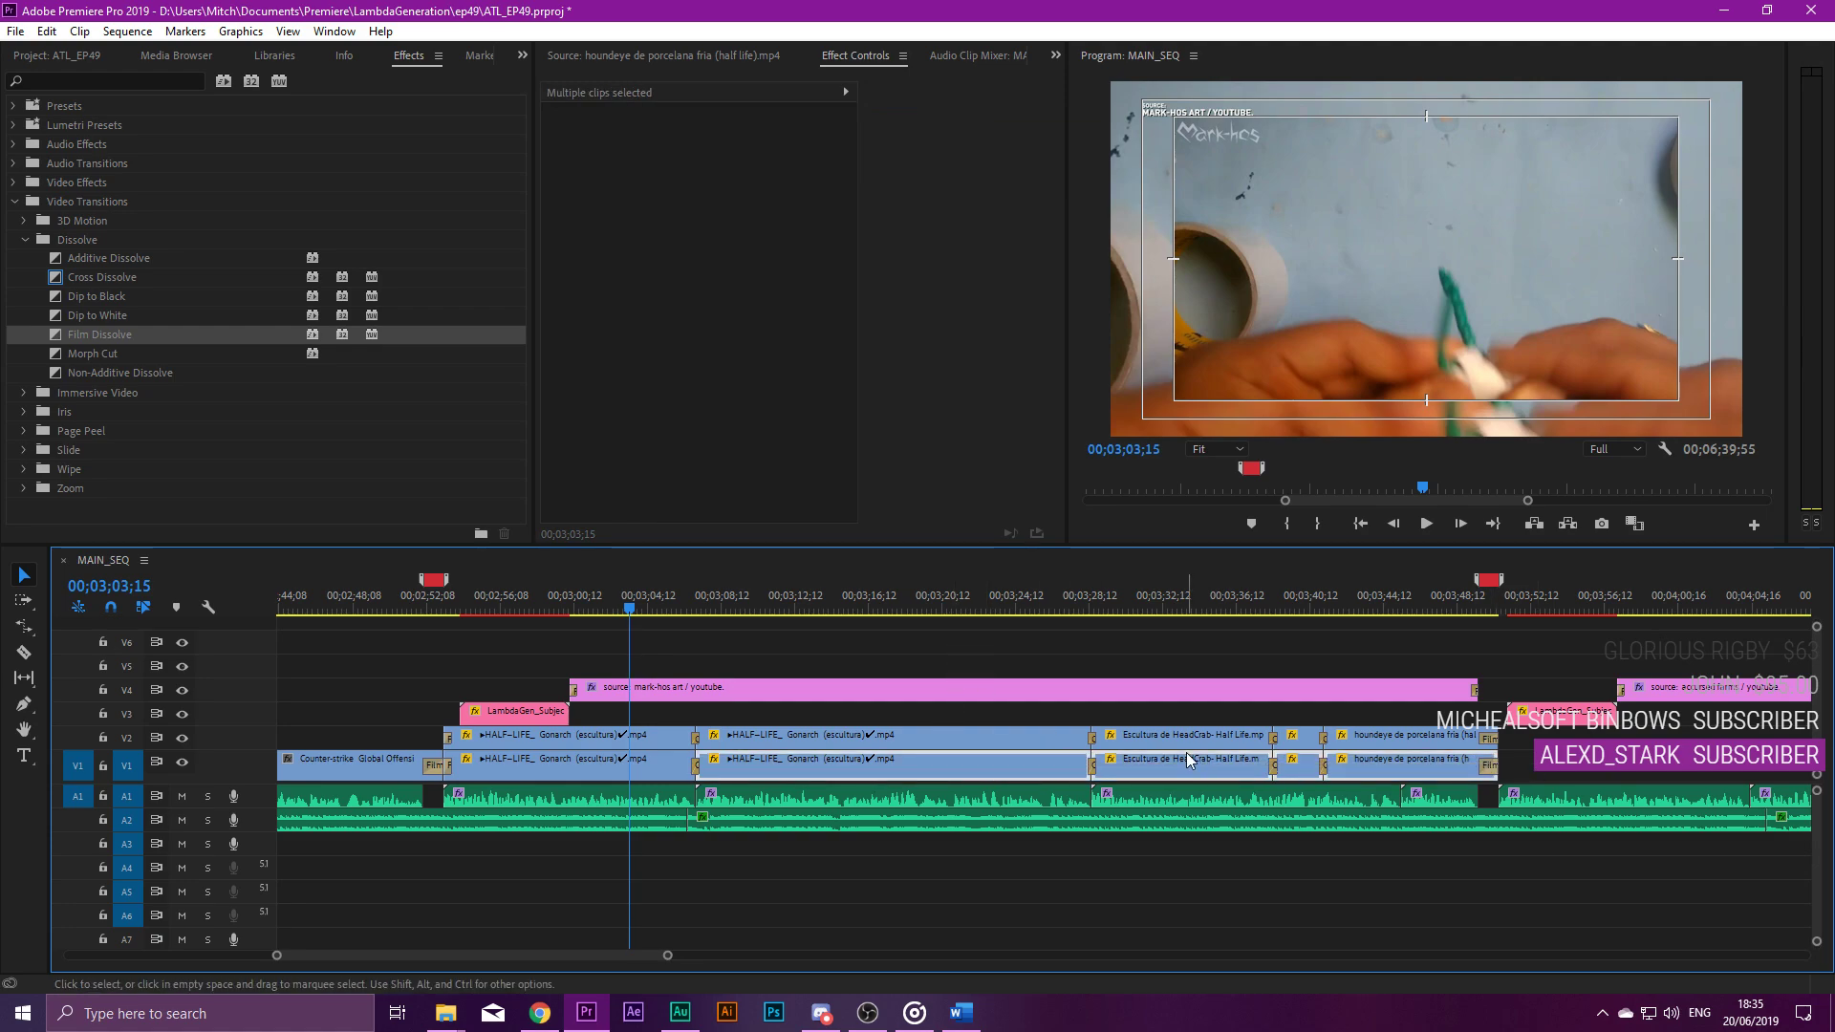
{"action": "left_click_drag", "start_coordinate": [854, 575], "coordinate": [1003, 637]}
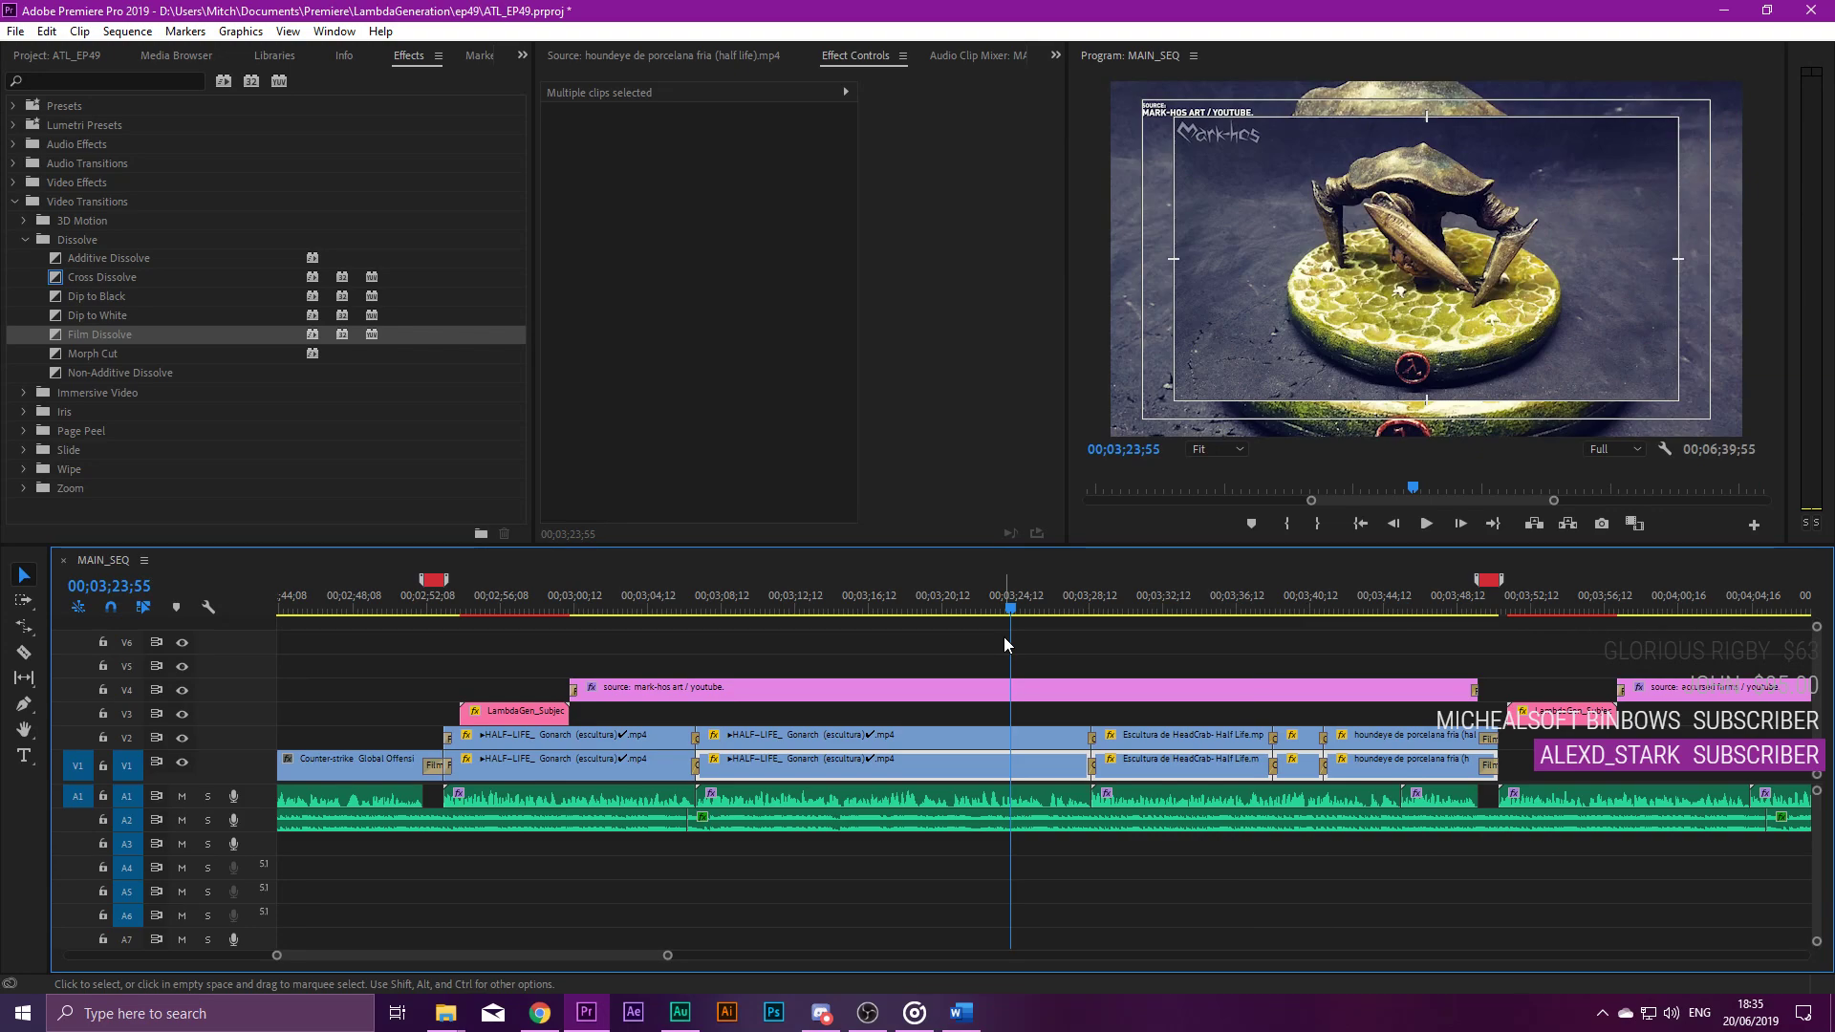
{"action": "left_click", "coordinate": [659, 588]}
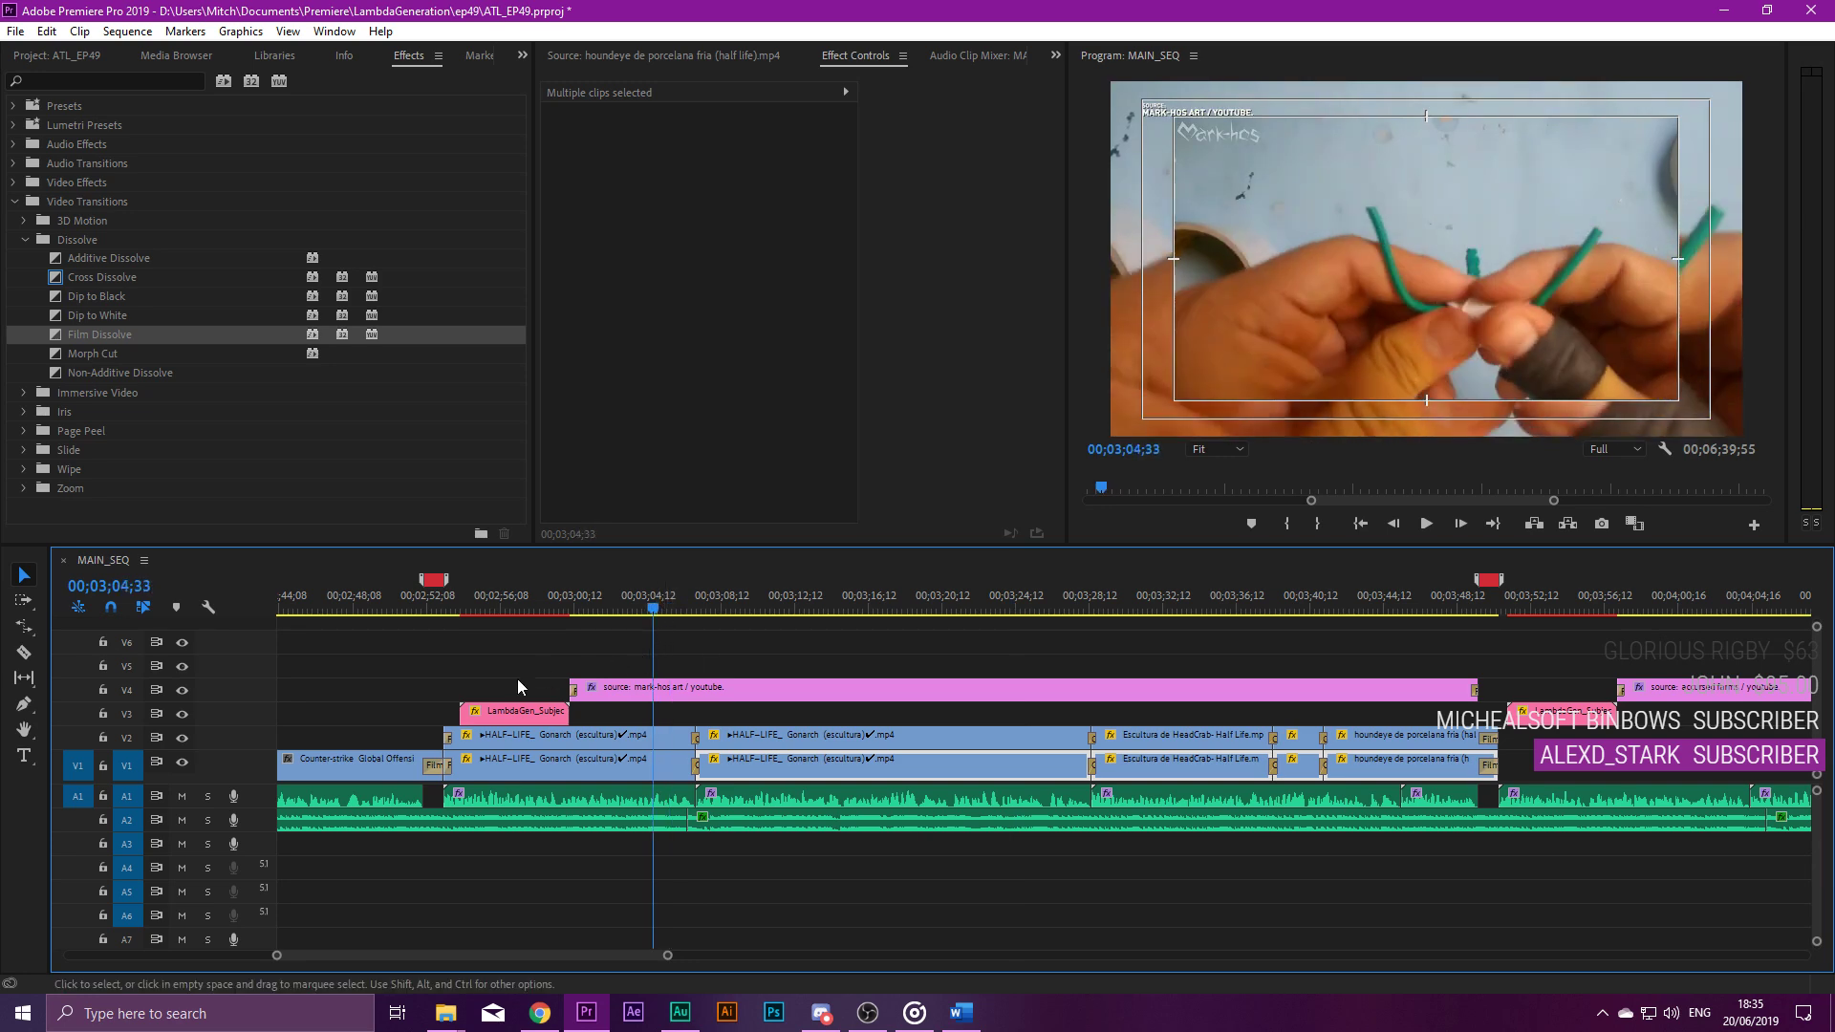
Add Gaussian Blur to the first Gonarch clip on V1 with Blurriness 49 and Repeat Edge Pixels on.
{"action": "left_click", "coordinate": [173, 83]}
{"action": "type", "text": "gaus"}
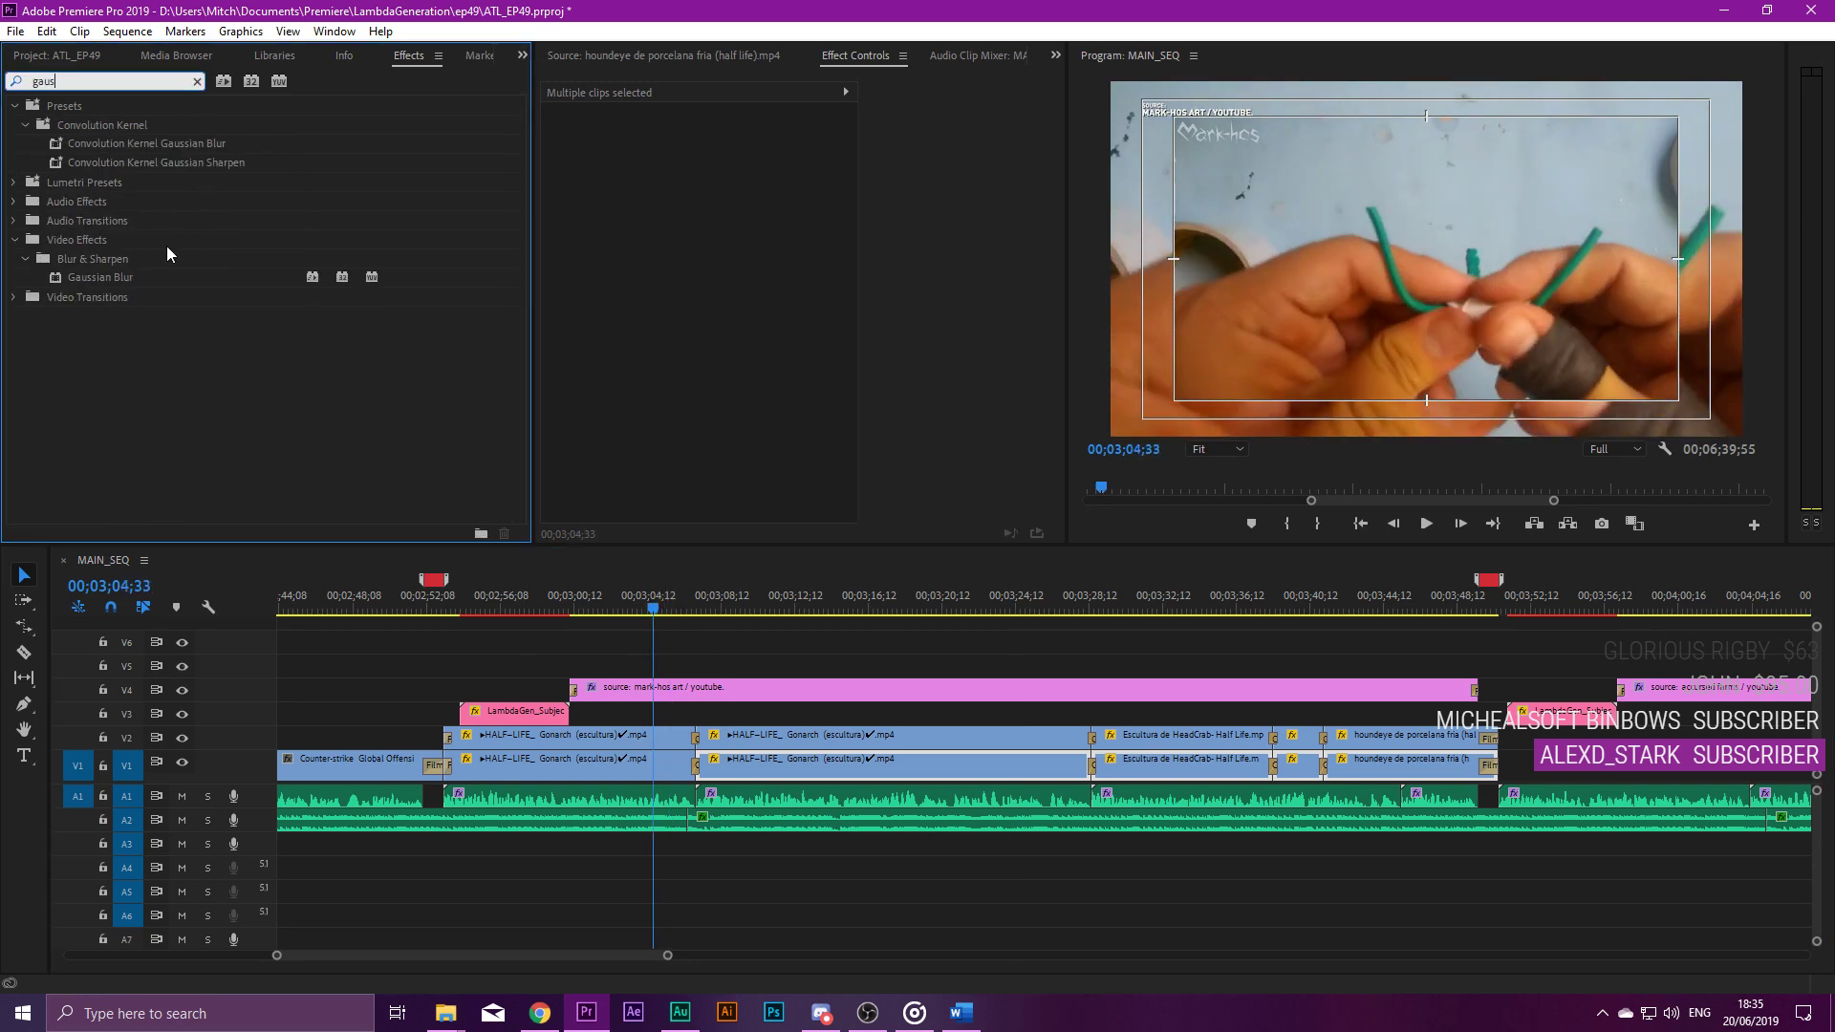
{"action": "left_click_drag", "start_coordinate": [115, 277], "coordinate": [654, 760]}
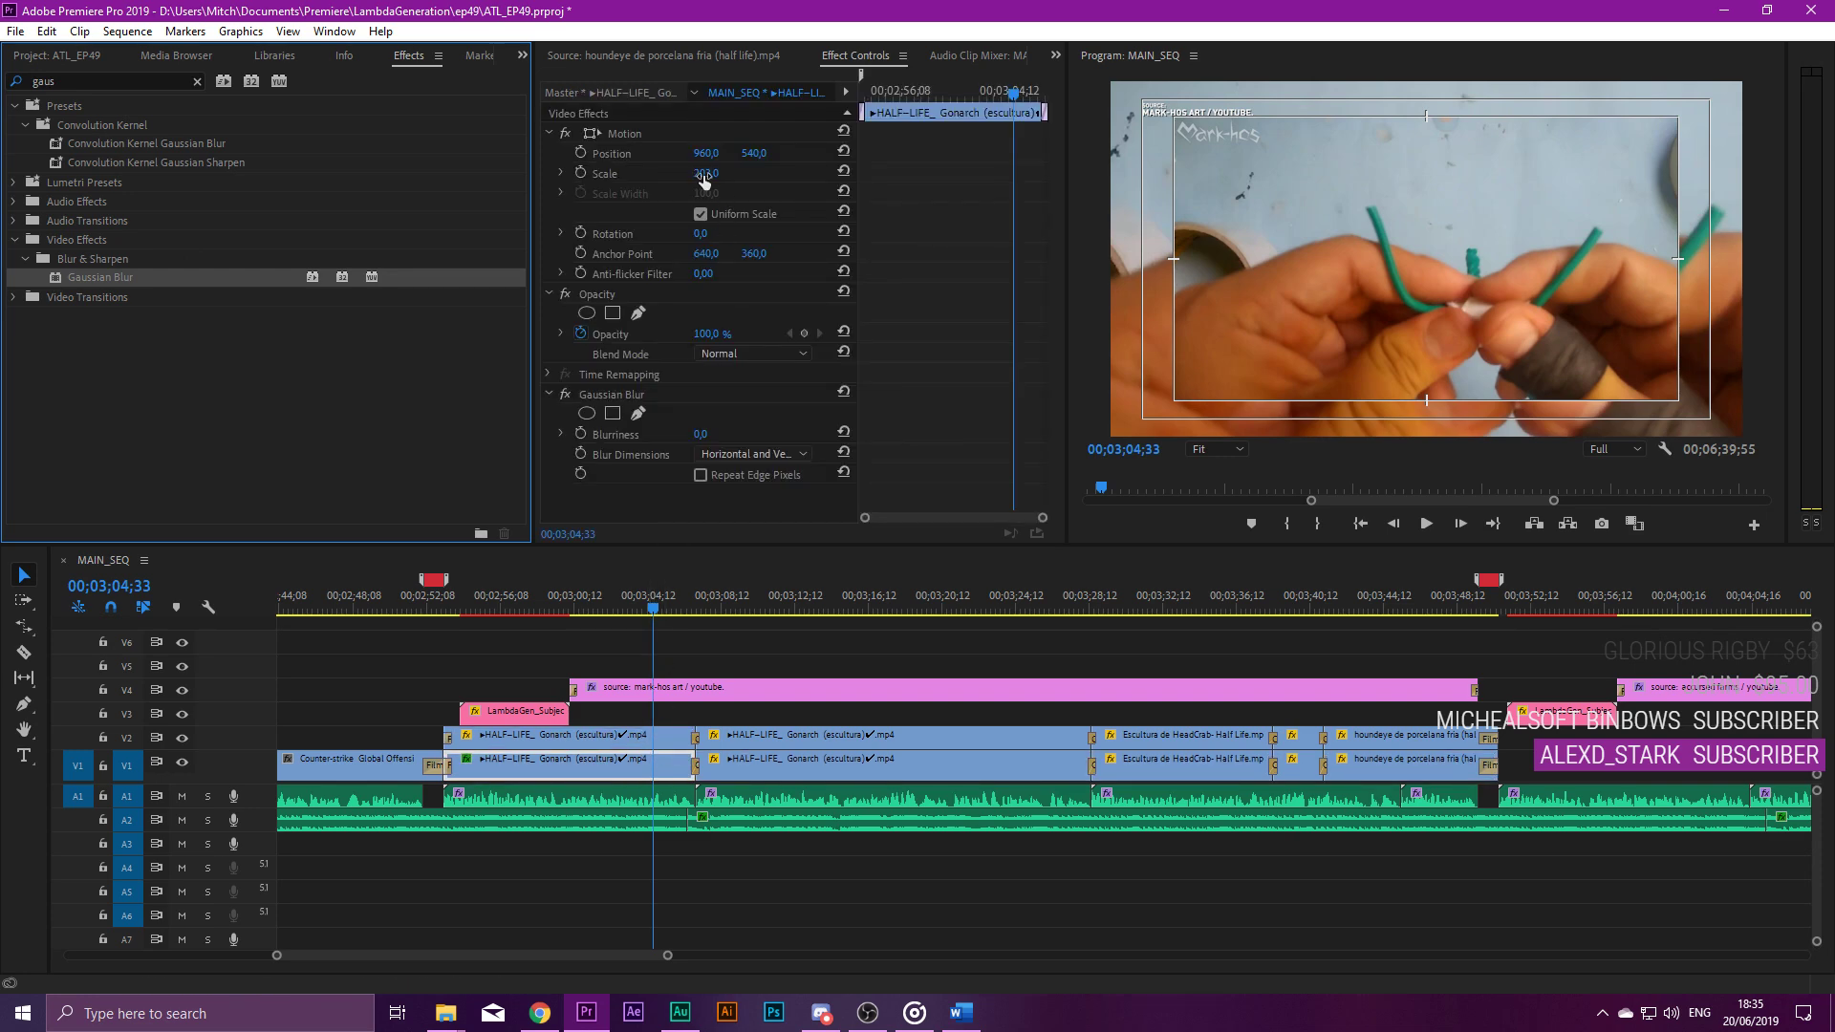
{"action": "left_click_drag", "start_coordinate": [701, 433], "coordinate": [748, 433]}
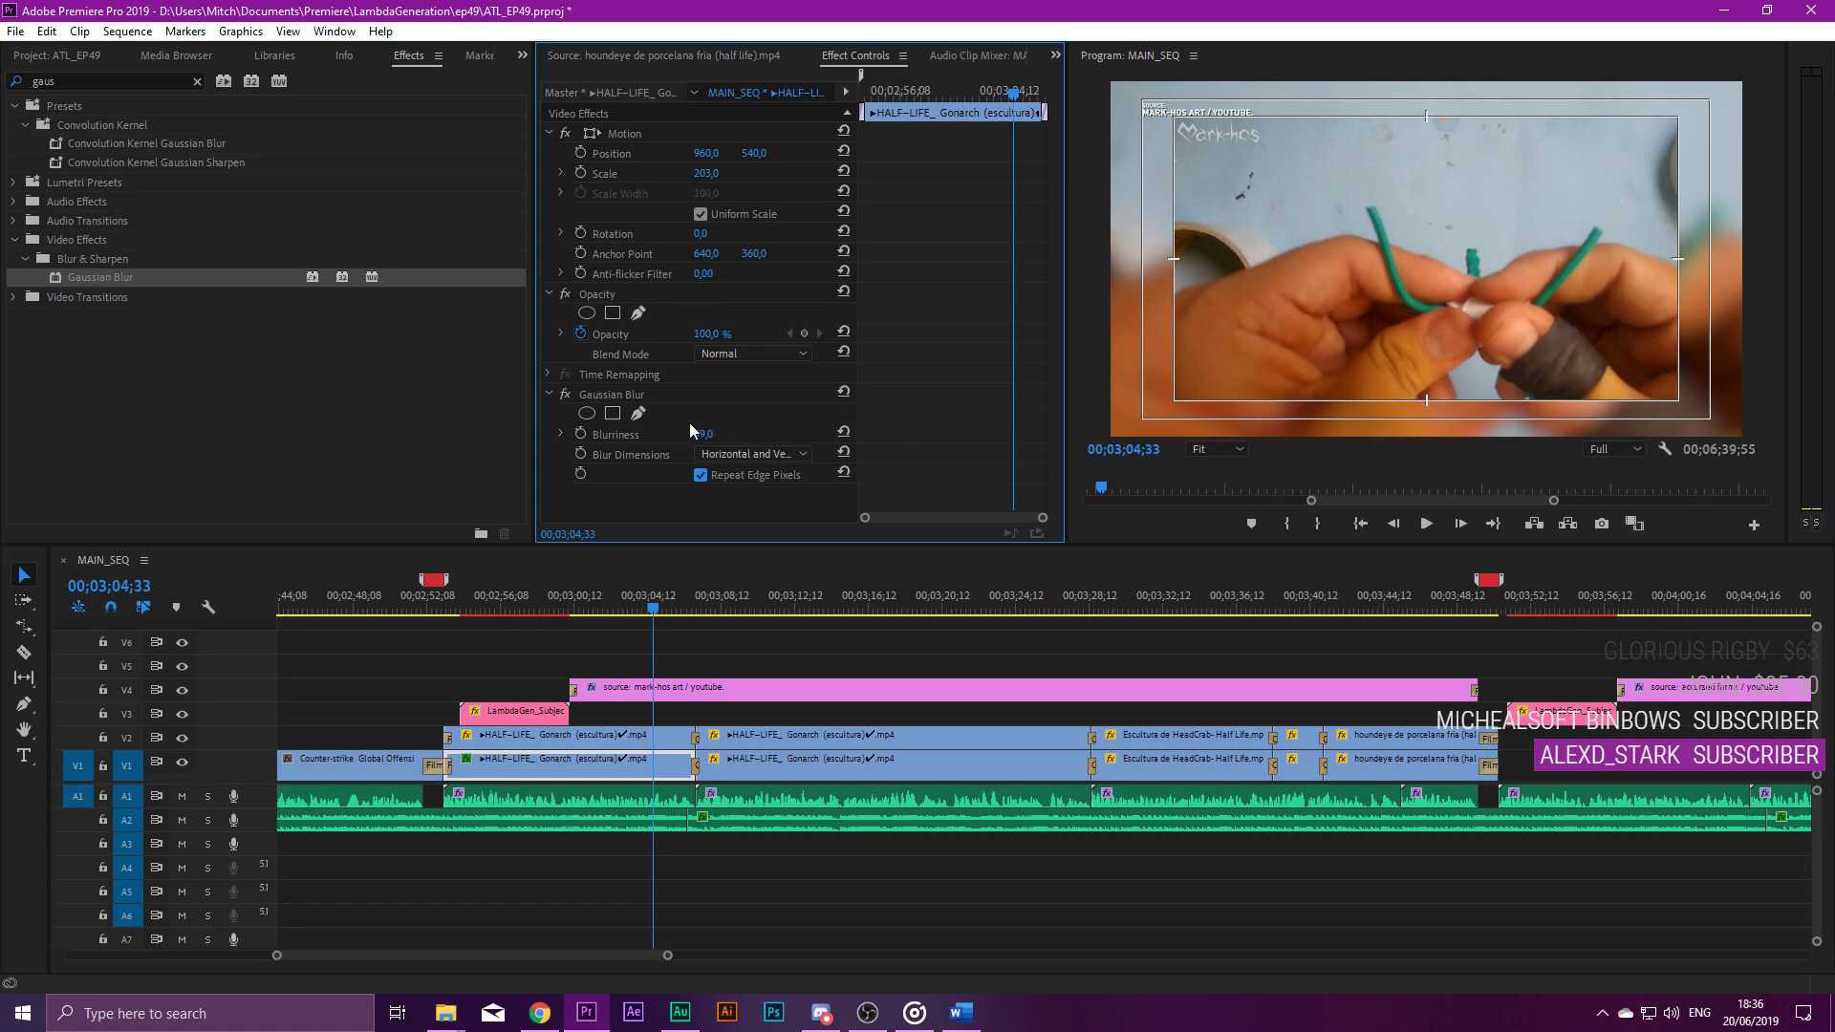
{"action": "left_click", "coordinate": [602, 394]}
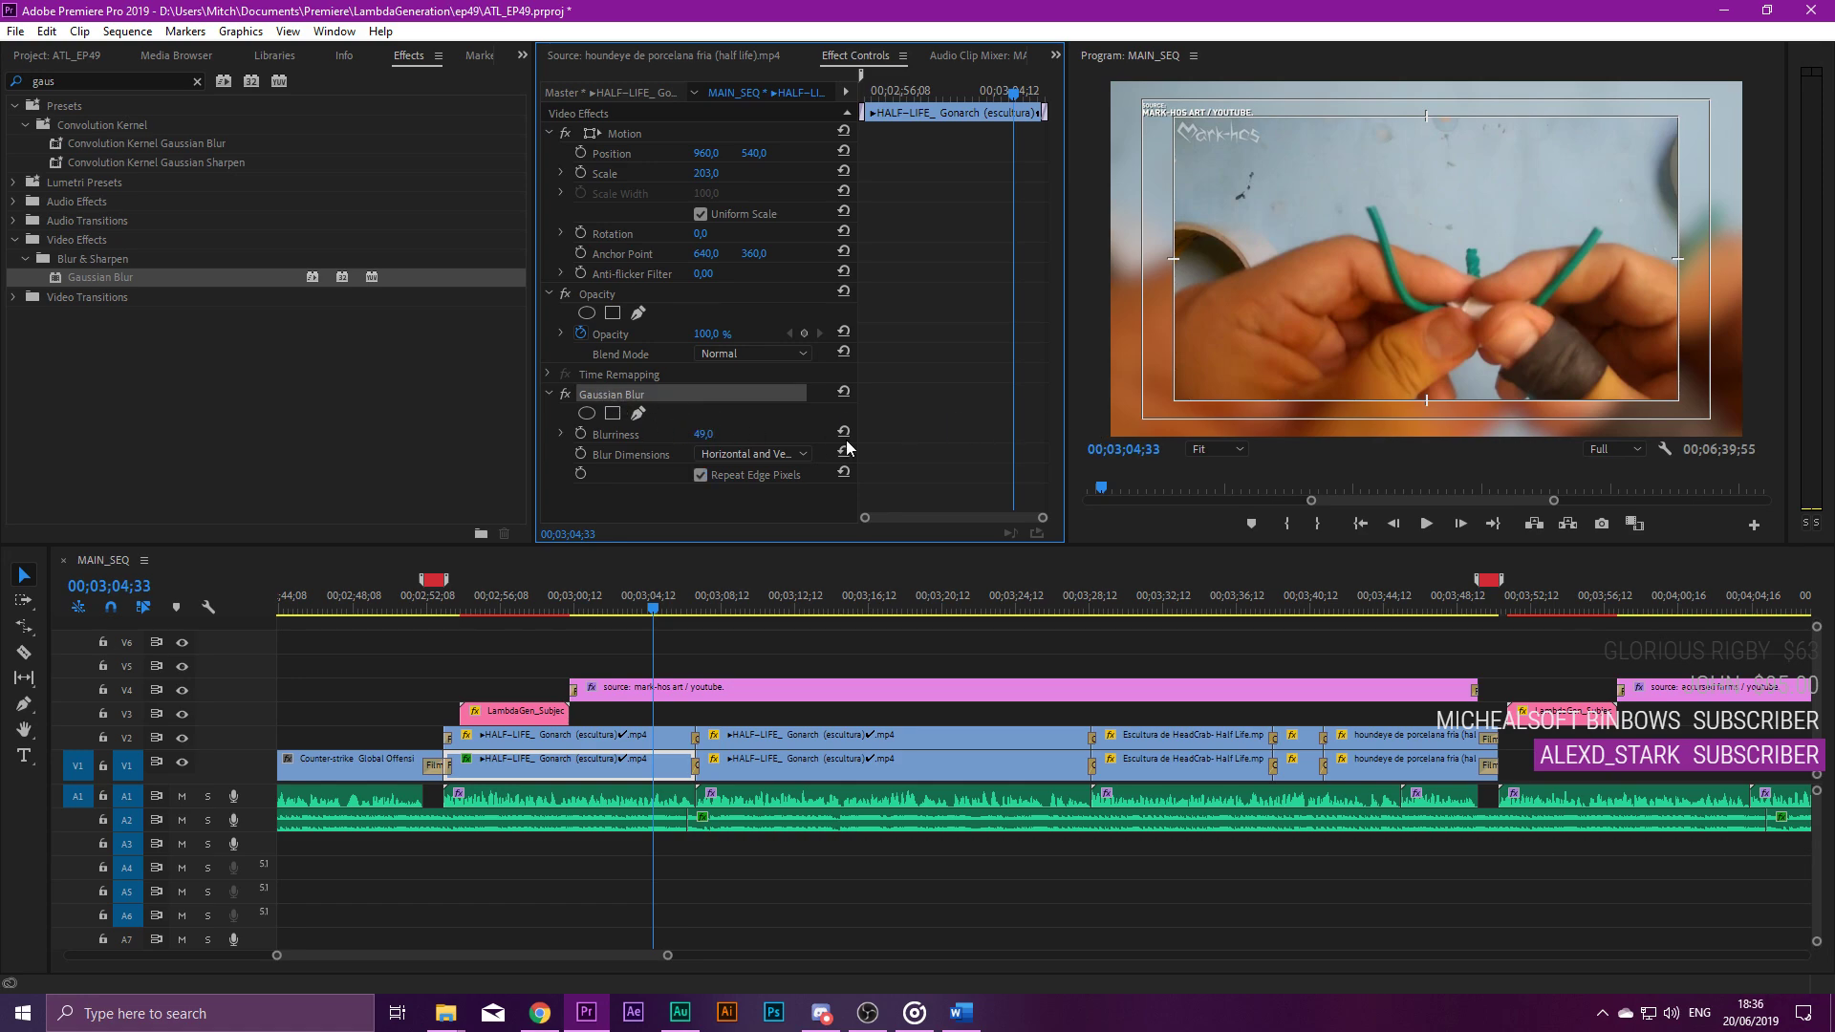
Try the blurred V1 Gonarch clip with Repeat Edge Pixels off at scales of 150 and 137, undoing the last scale change.
{"action": "left_click", "coordinate": [706, 173]}
{"action": "type", "text": "150"}
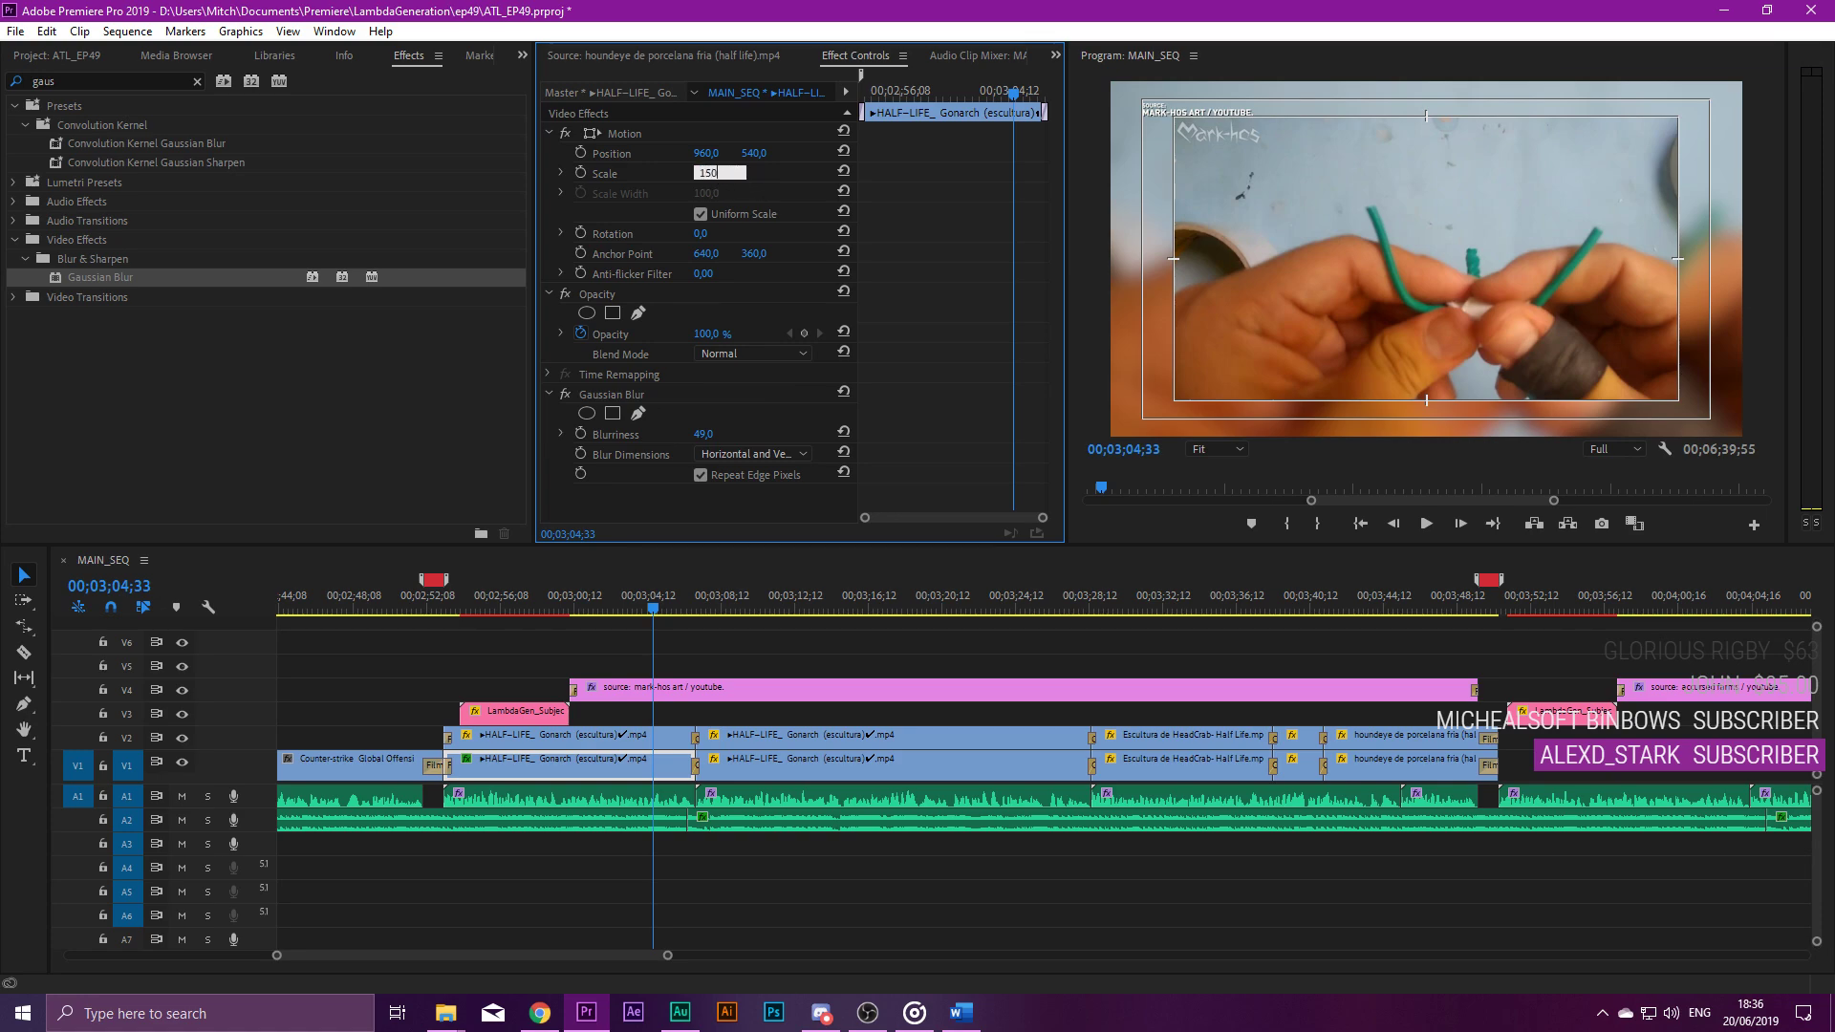
{"action": "key", "text": "Return"}
{"action": "left_click", "coordinate": [748, 474]}
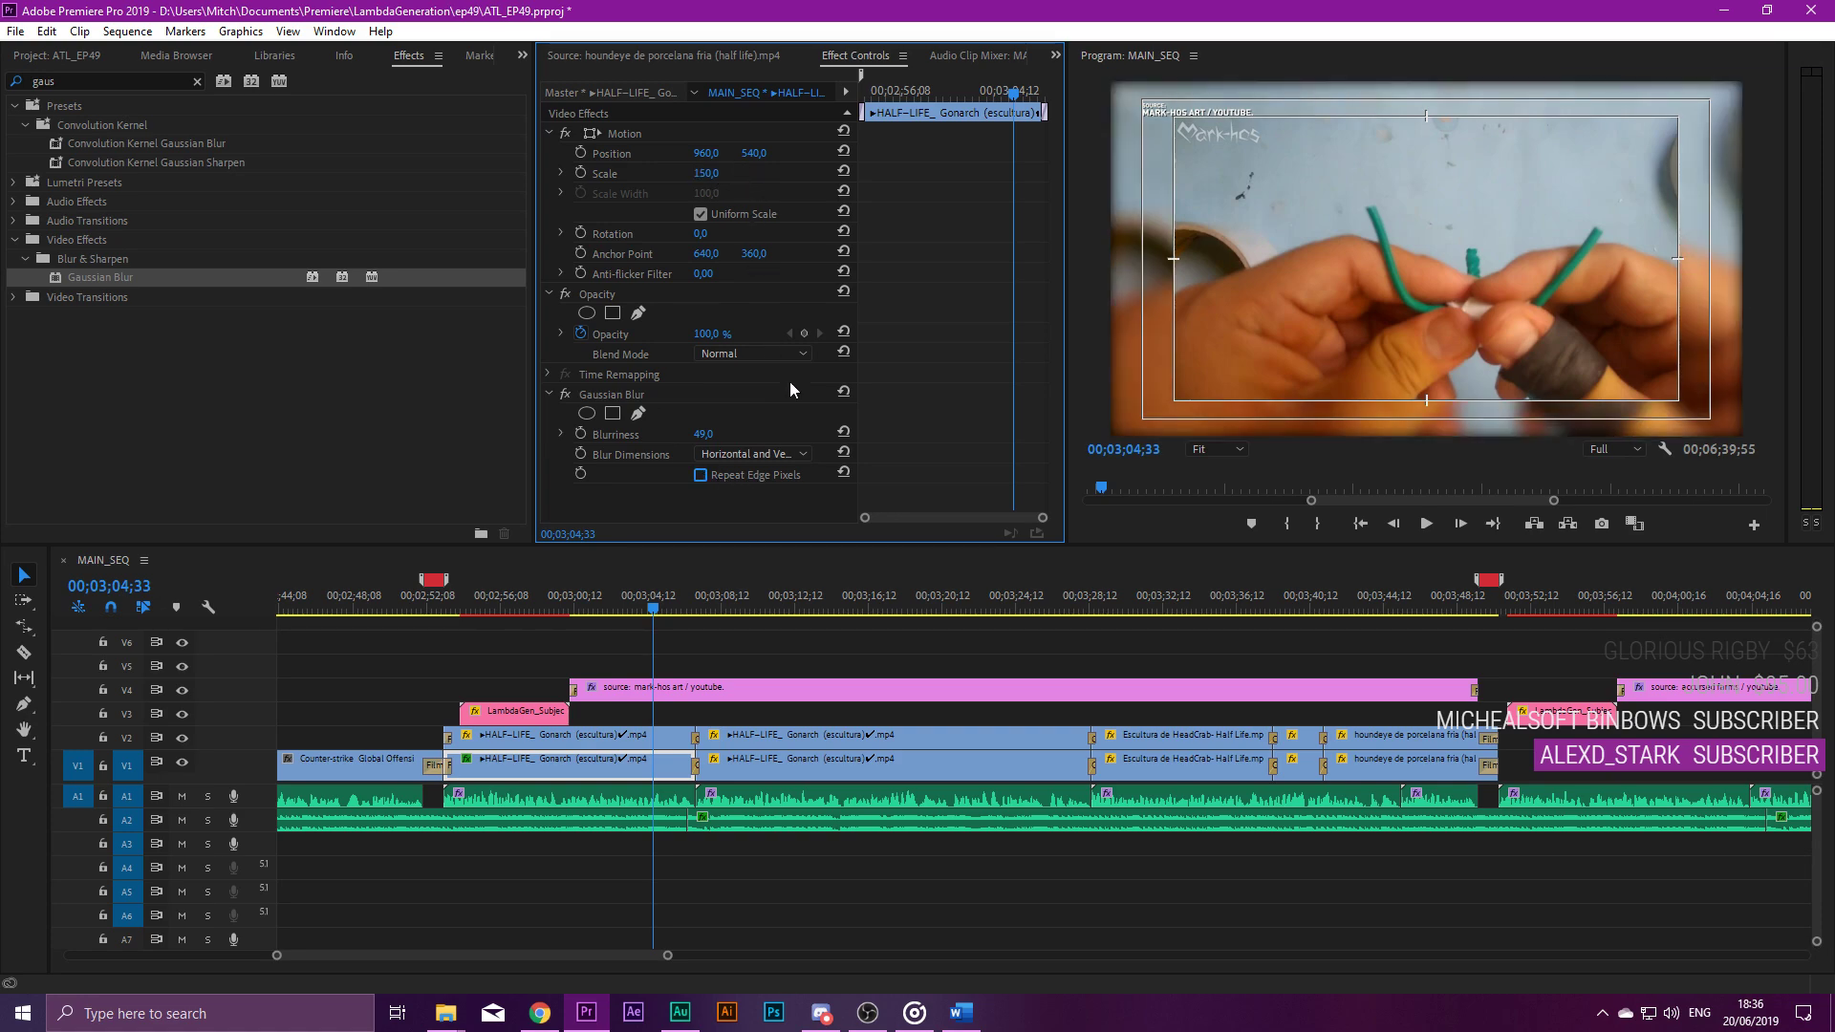
{"action": "left_click_drag", "start_coordinate": [899, 119], "coordinate": [774, 112]}
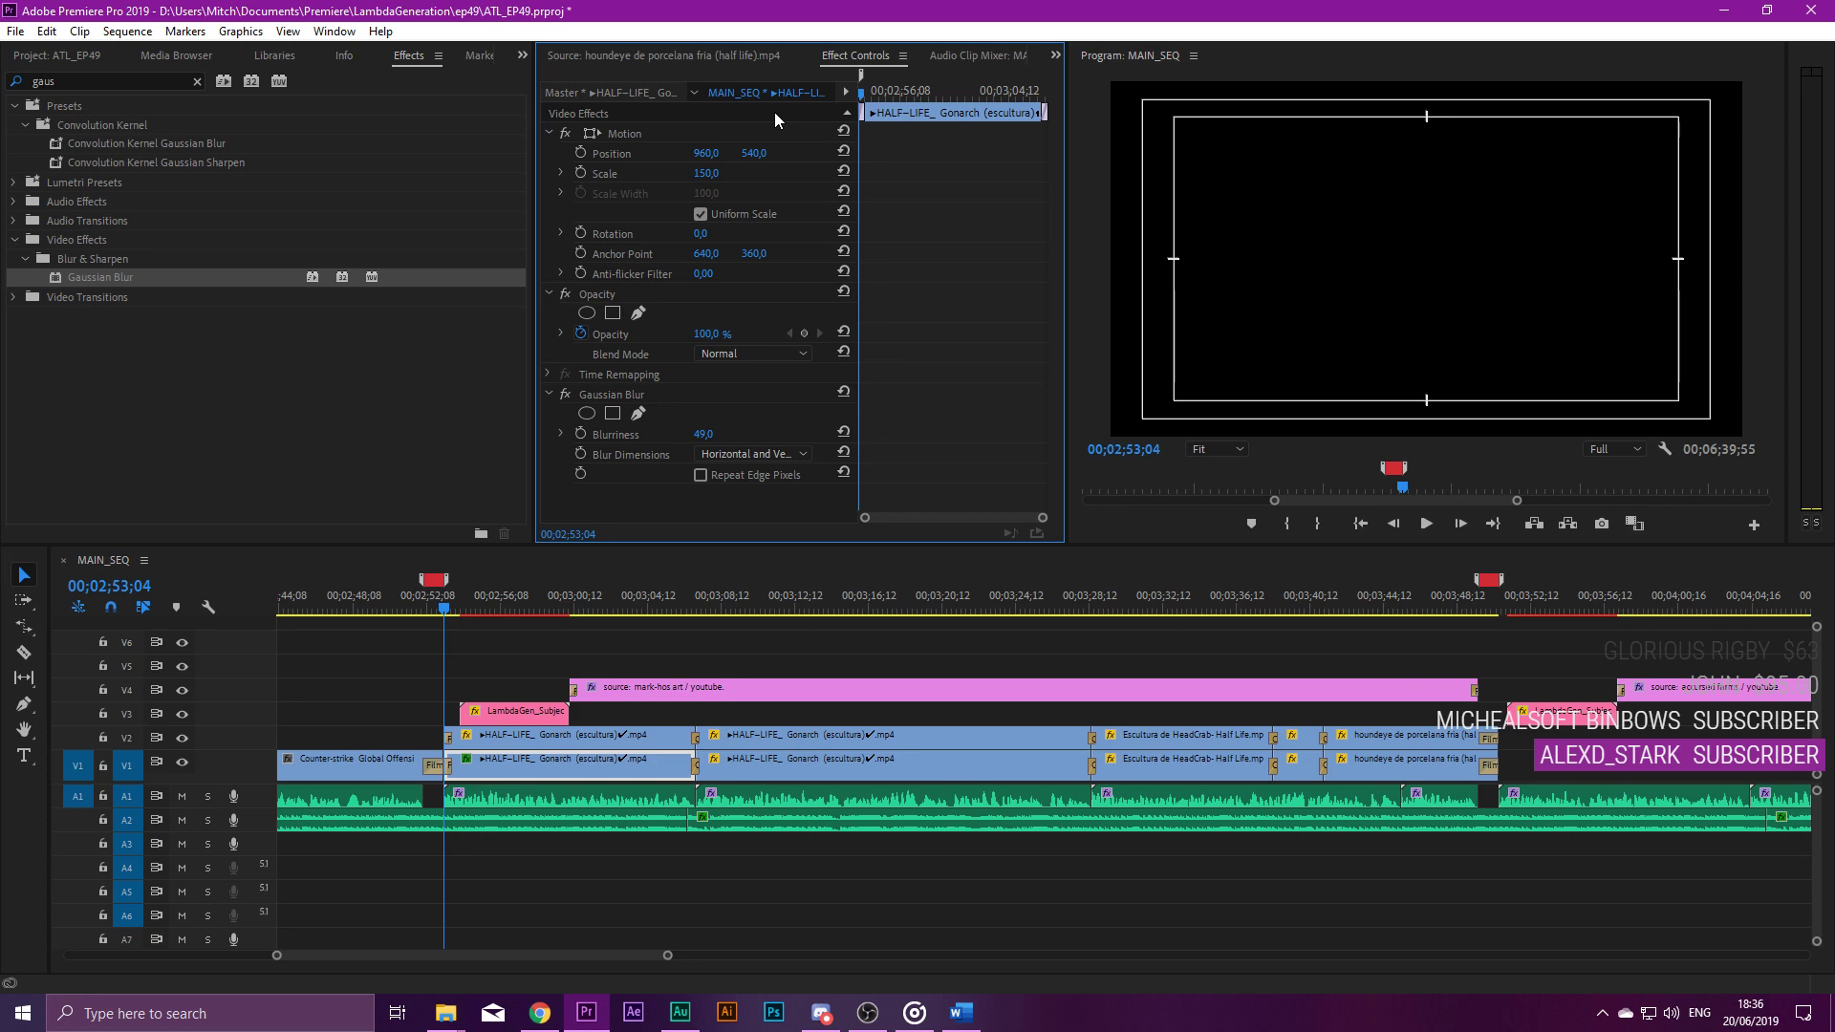
{"action": "left_click", "coordinate": [937, 96]}
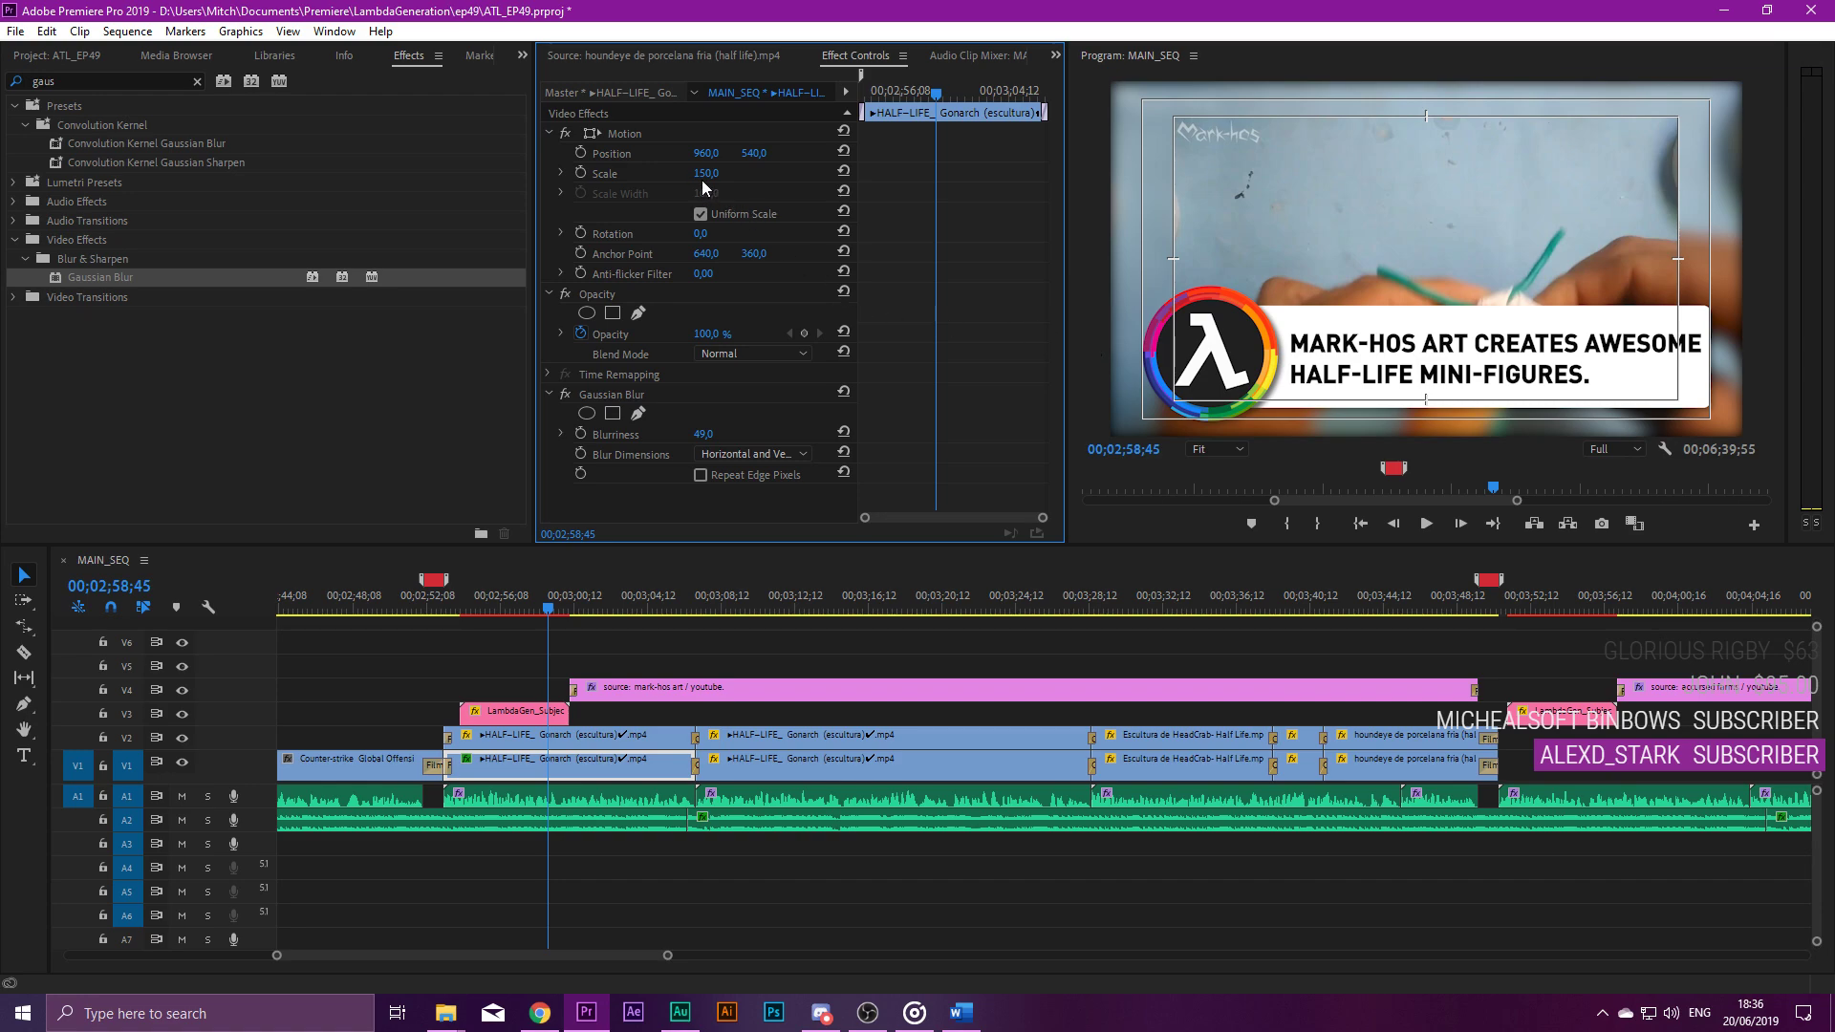
{"action": "left_click_drag", "start_coordinate": [705, 173], "coordinate": [693, 173]}
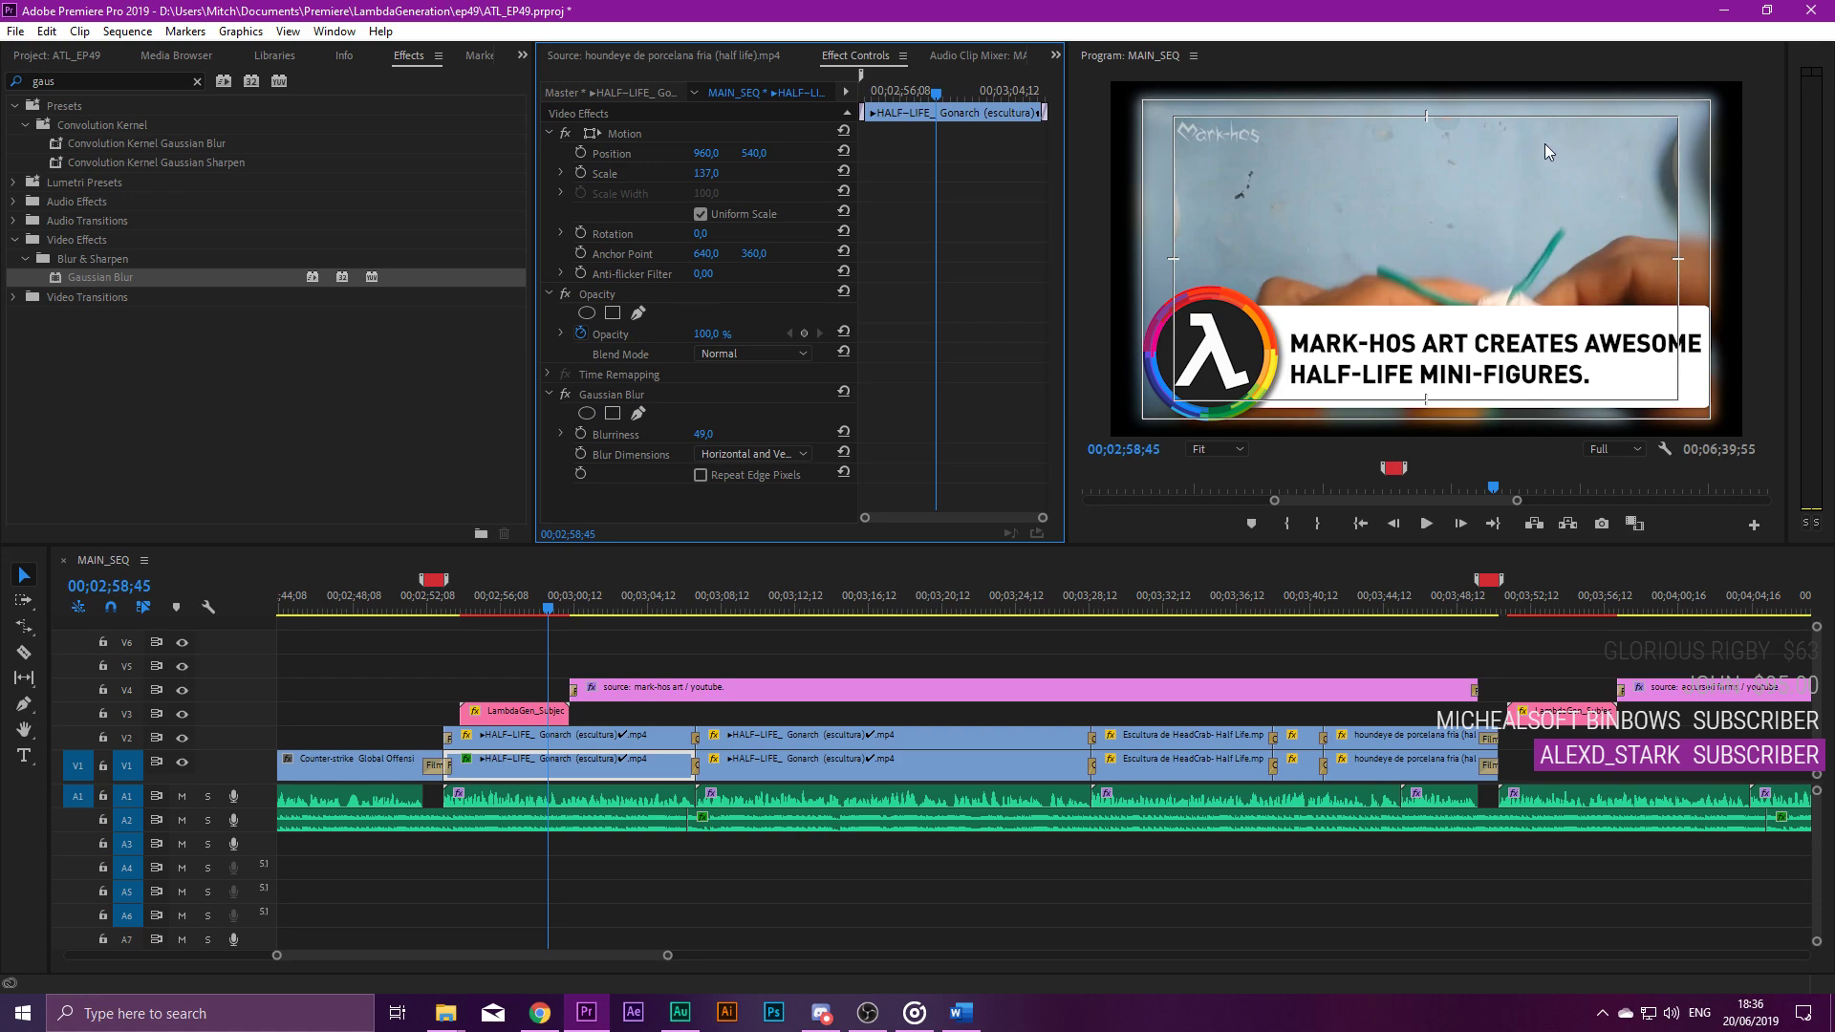
{"action": "key", "text": "ctrl+z"}
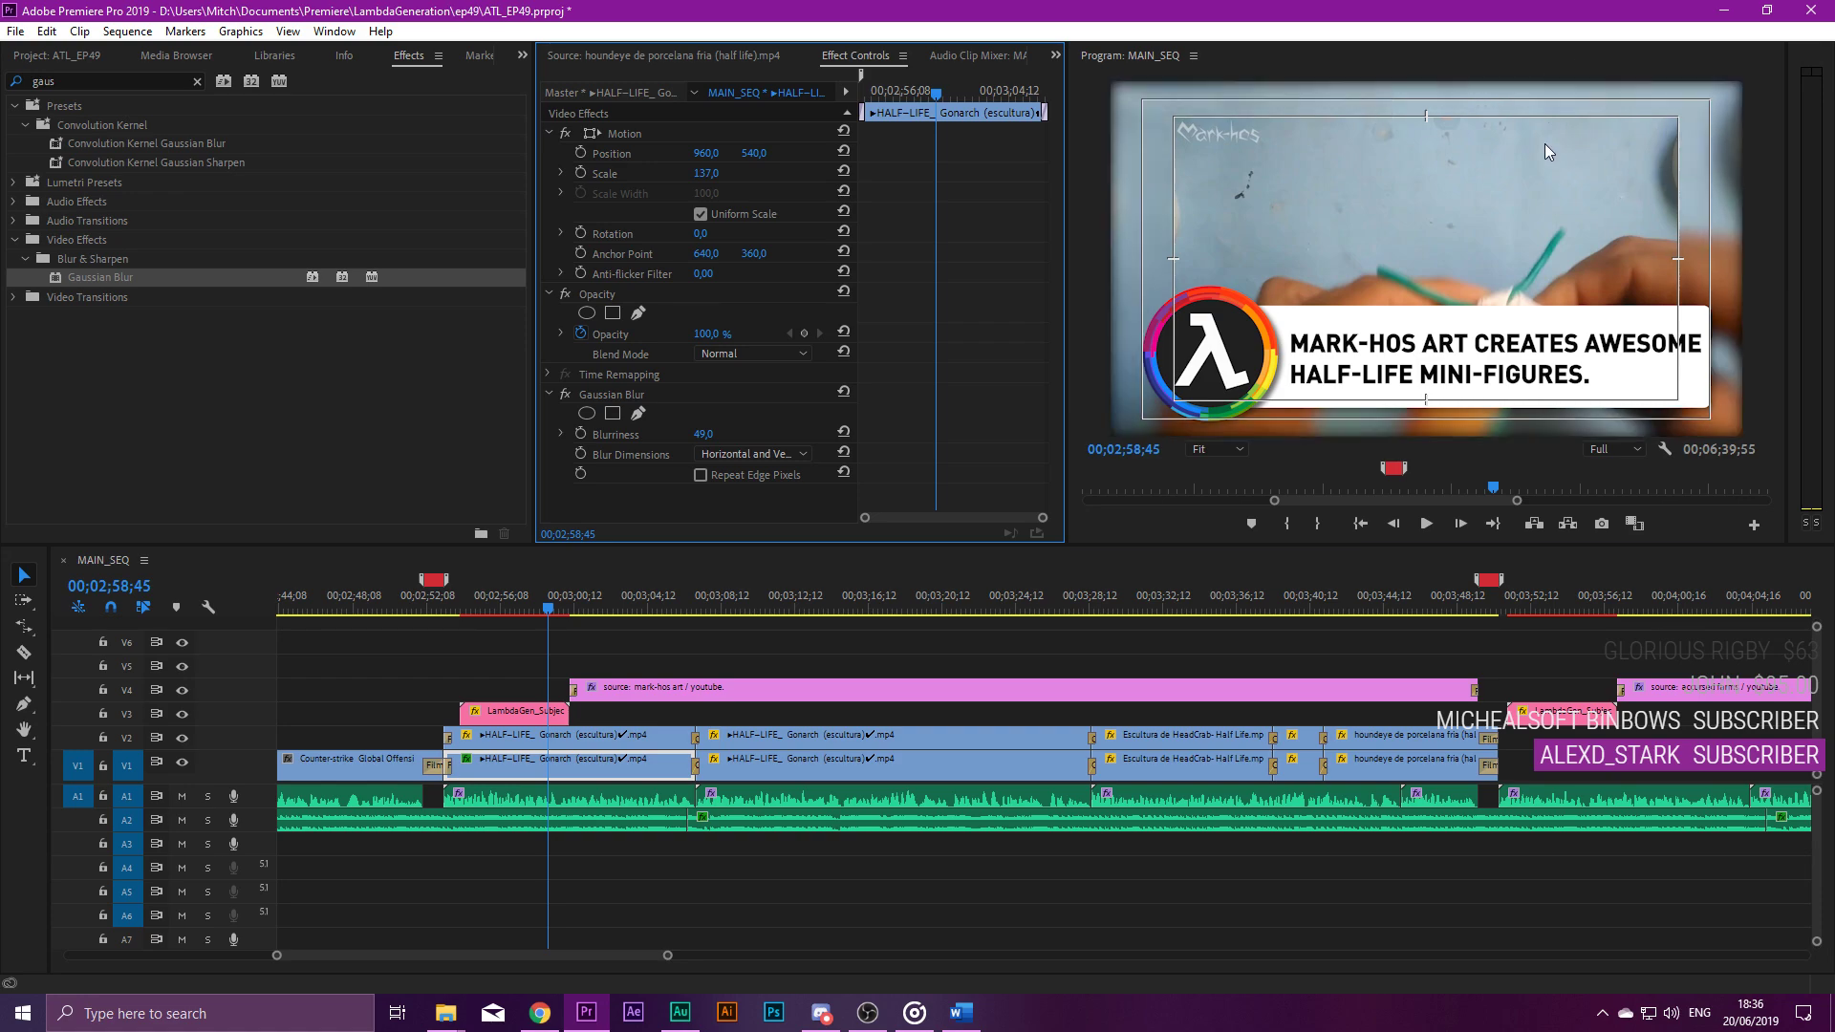
Turn Repeat Edge Pixels on for the blurred V1 Gonarch clip and set its scale to 202.
{"action": "left_click", "coordinate": [701, 475]}
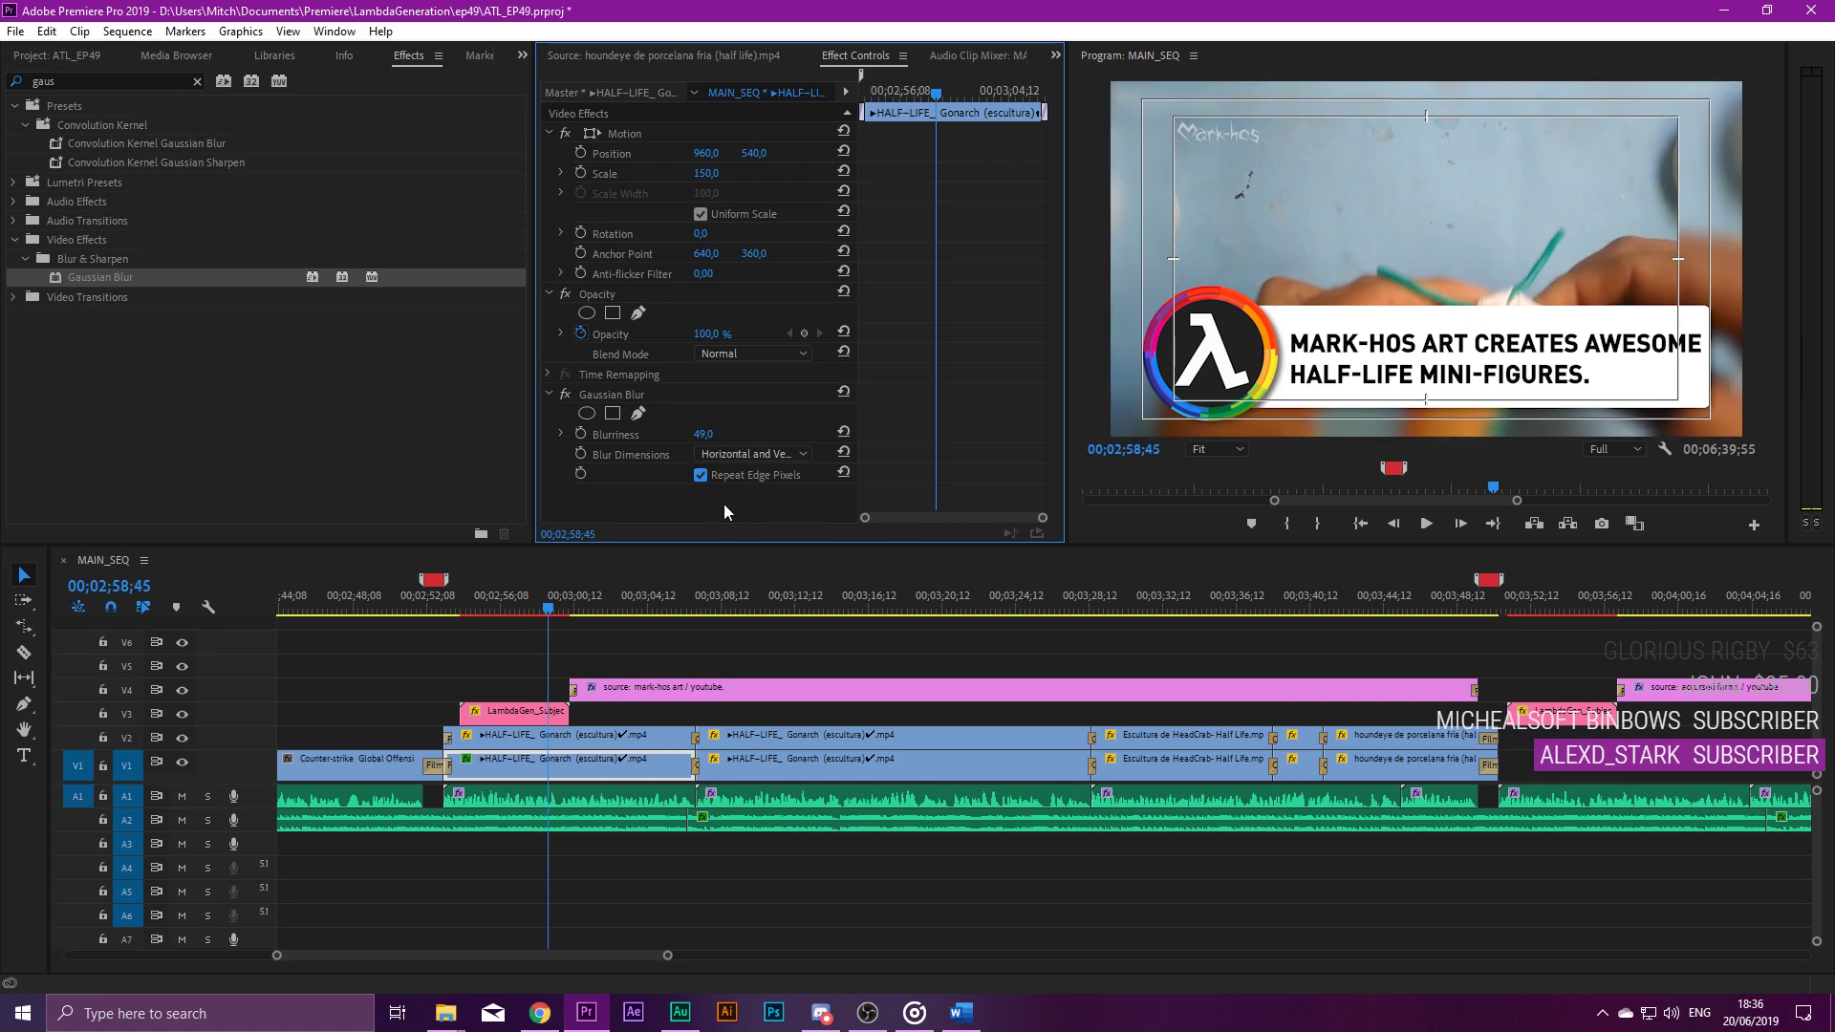
{"action": "left_click_drag", "start_coordinate": [705, 173], "coordinate": [755, 173]}
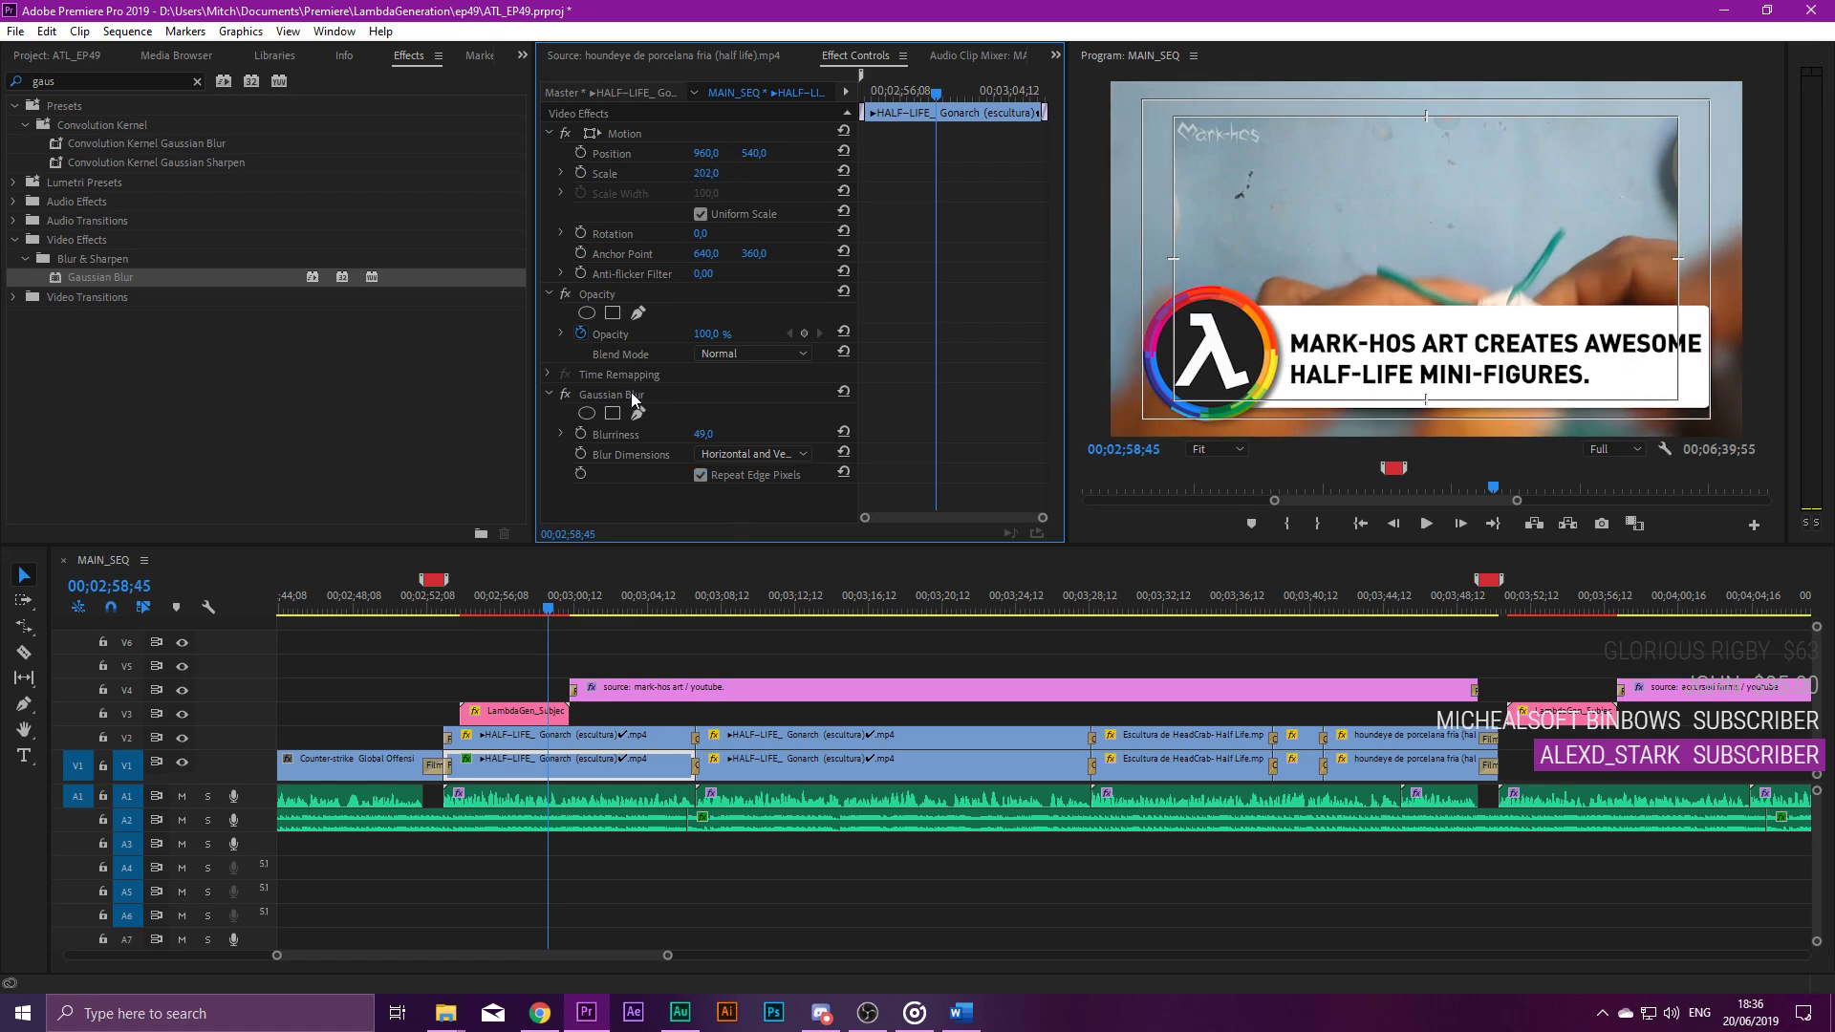
{"action": "left_click", "coordinate": [684, 709]}
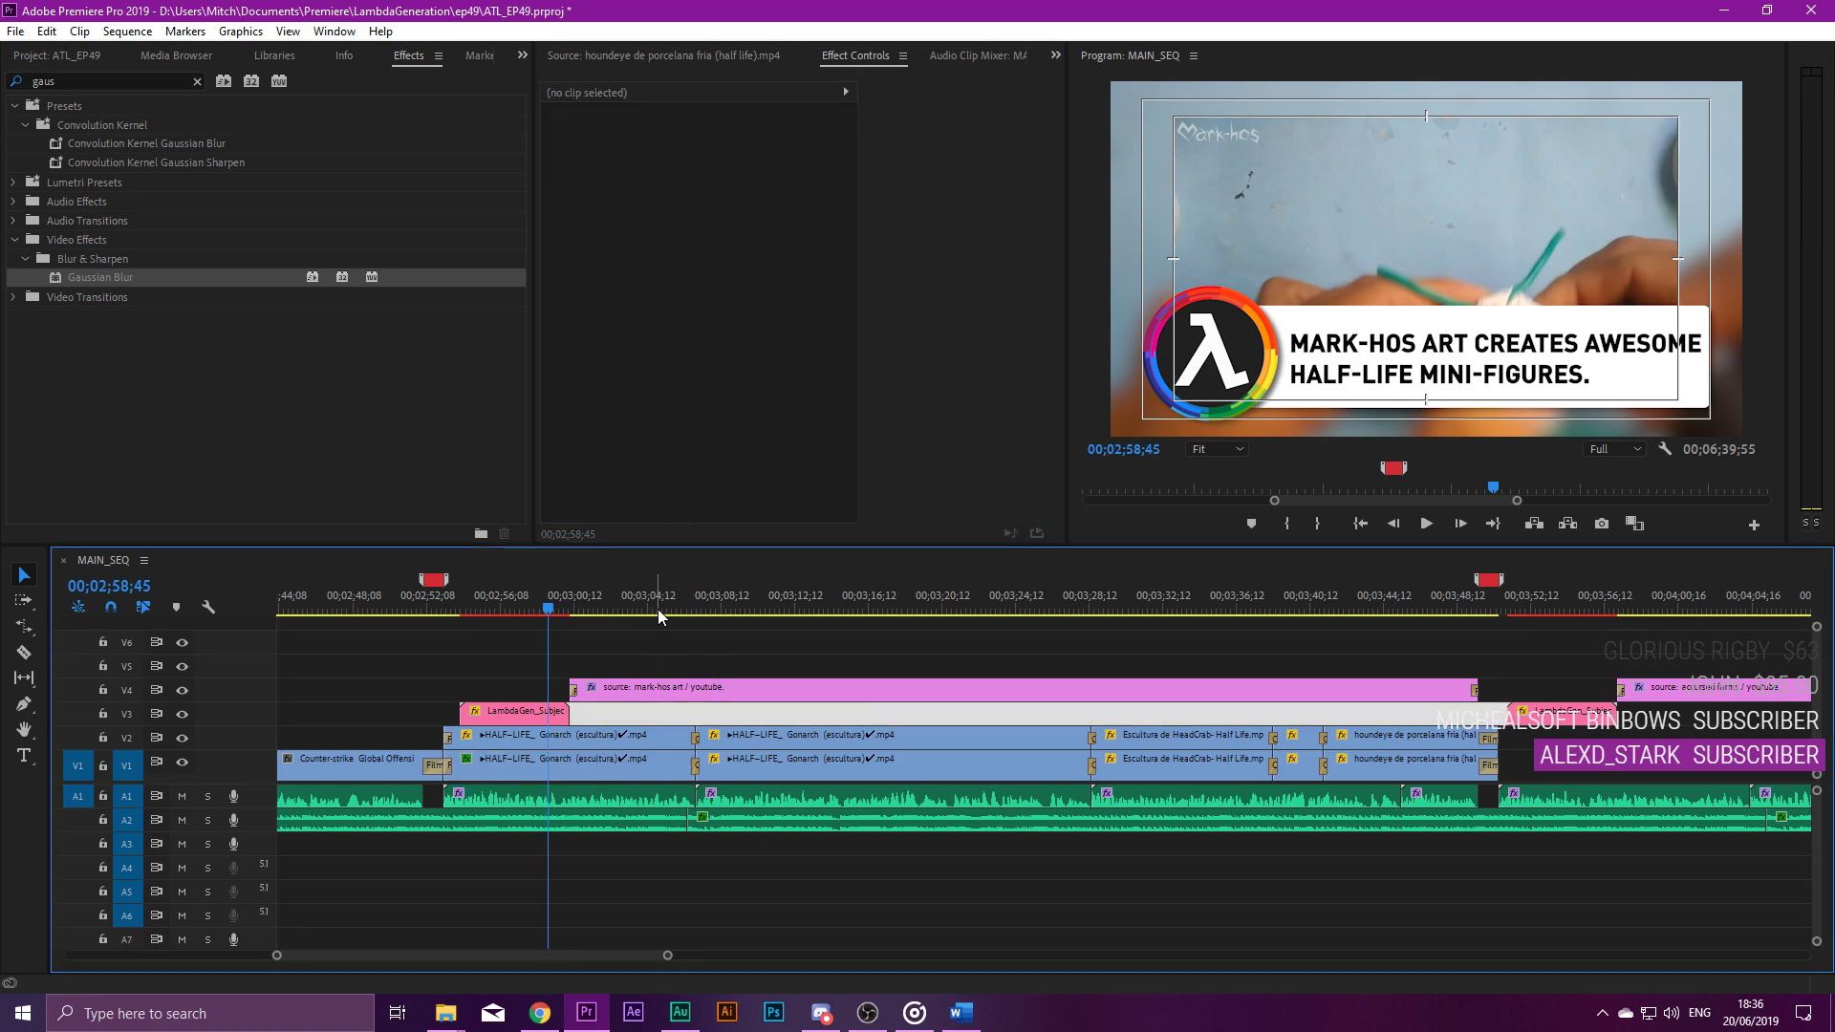
Paste the Gaussian Blur onto the remaining Mark-Hos clips on V1 and move back to 00;03;01;36.
{"action": "left_click", "coordinate": [681, 609]}
{"action": "left_click_drag", "start_coordinate": [1551, 764], "coordinate": [868, 763]}
{"action": "key", "text": "ctrl+v"}
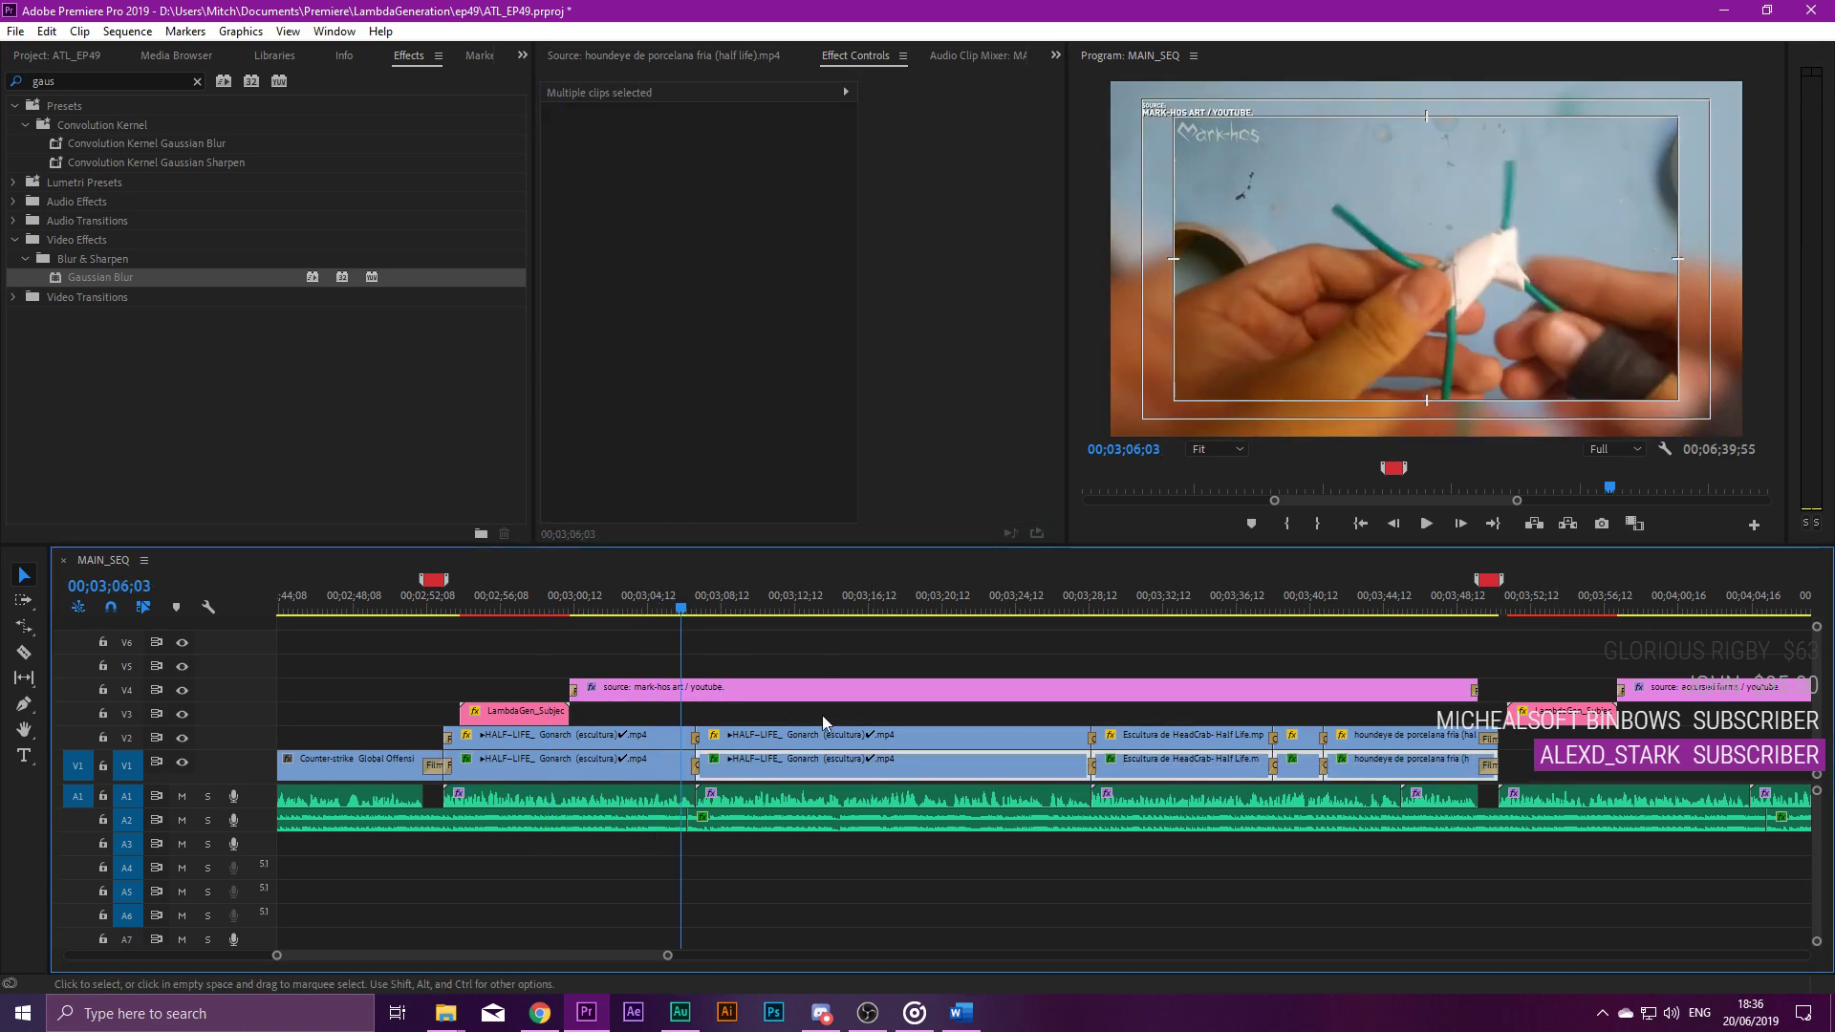
{"action": "left_click_drag", "start_coordinate": [709, 605], "coordinate": [600, 683]}
Find the Drop Shadow effect and apply it to the first Gonarch clip on V2.
{"action": "double_click", "coordinate": [136, 79]}
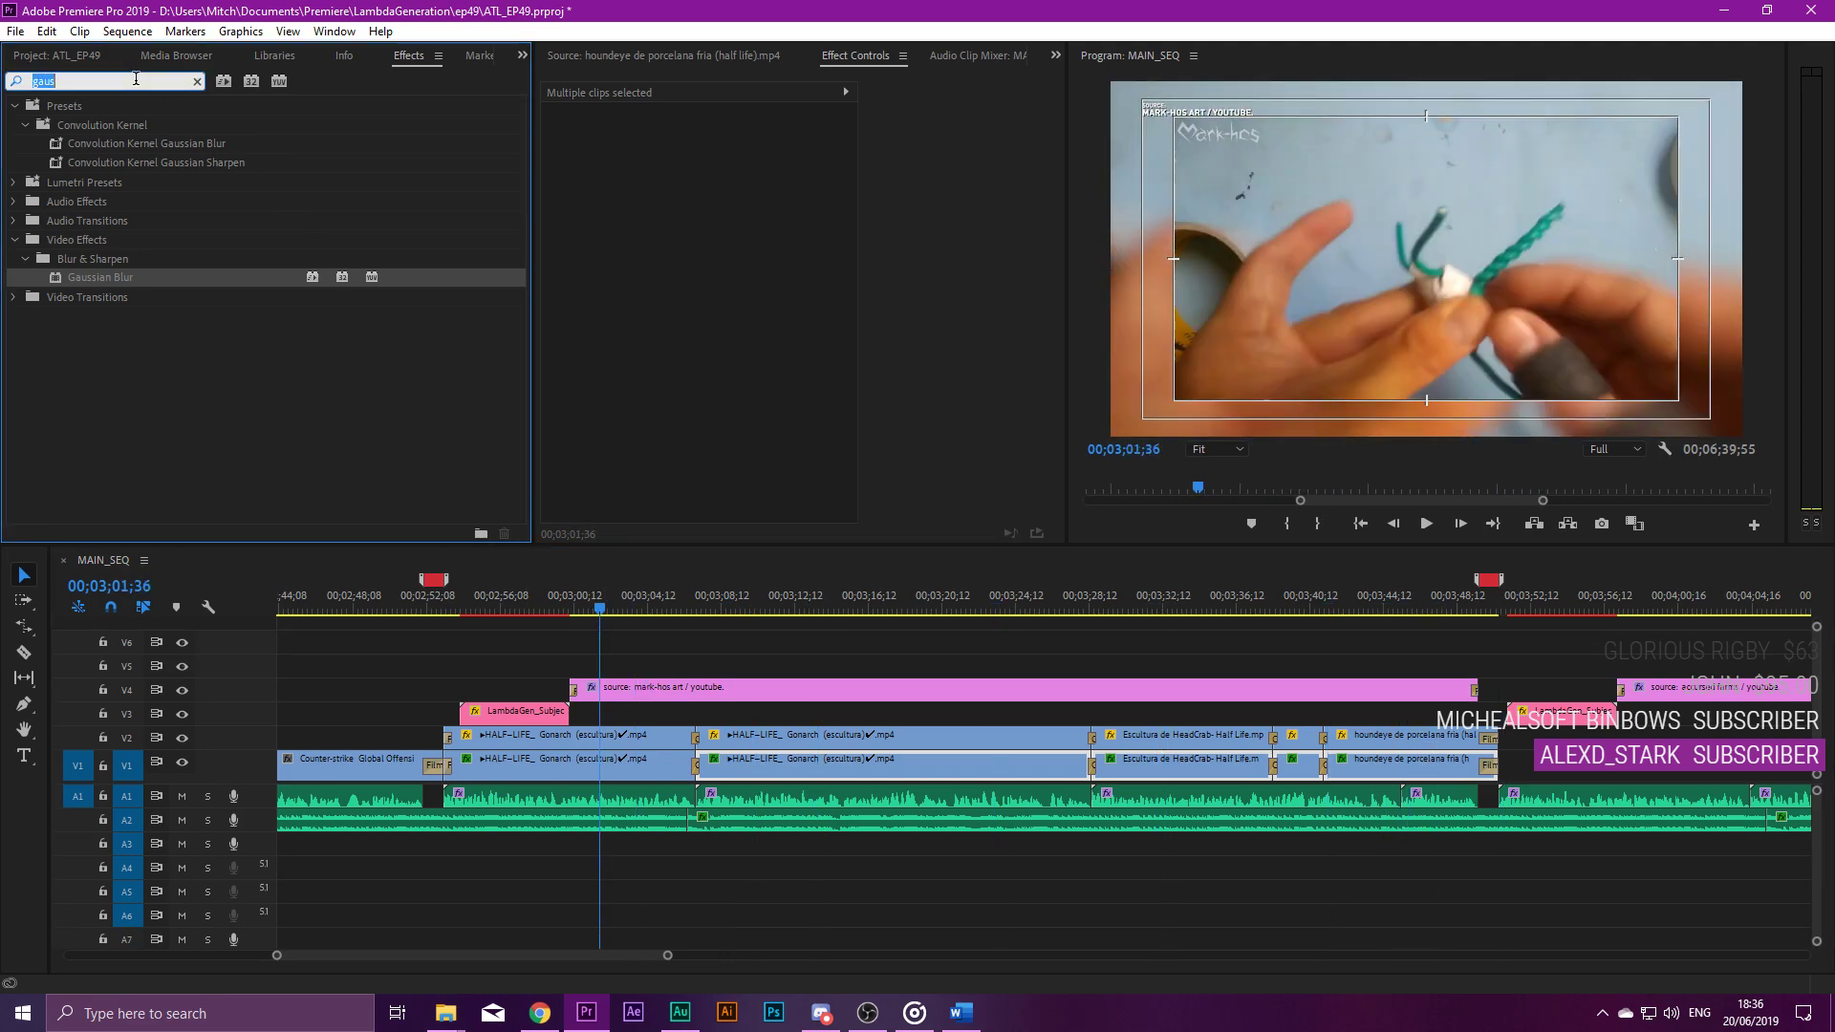
{"action": "type", "text": "drop"}
{"action": "left_click_drag", "start_coordinate": [122, 258], "coordinate": [597, 741]}
{"action": "left_click", "coordinate": [598, 738]}
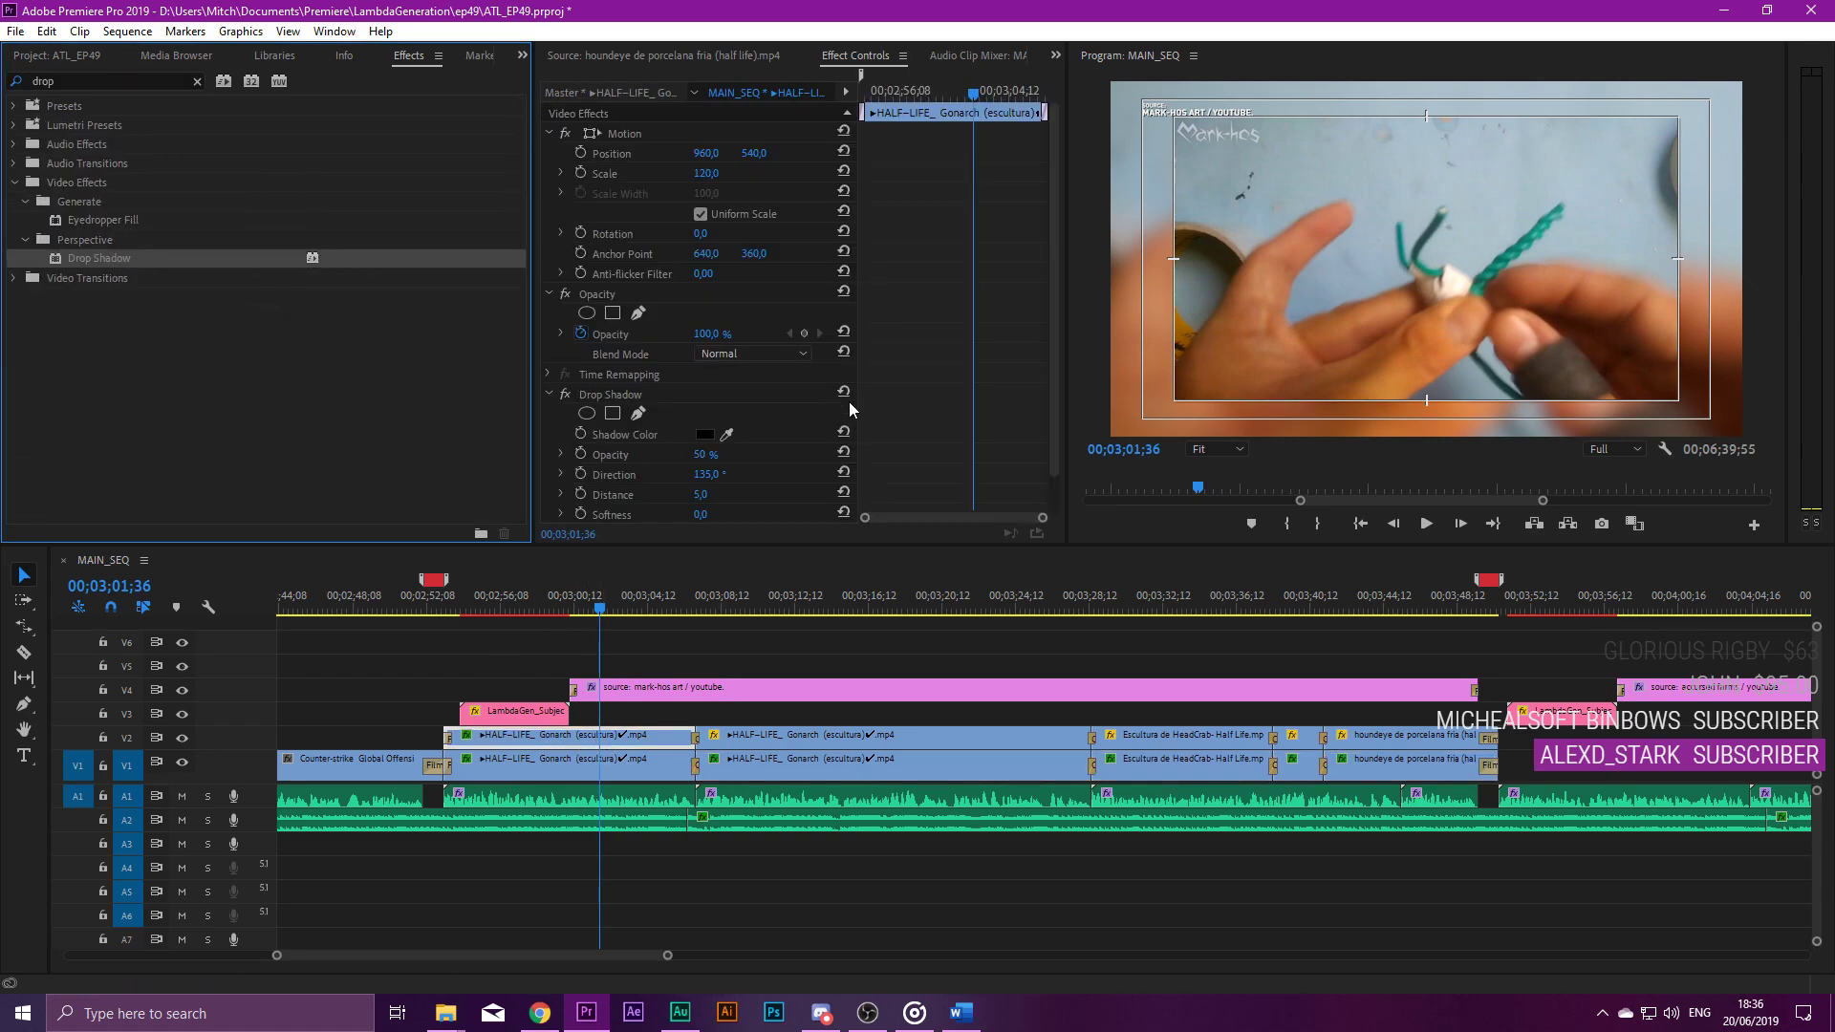
Set the first V2 Gonarch clip's Drop Shadow to 66% opacity and 21 distance, and preview it in the enlarged Program monitor.
{"action": "scroll", "coordinate": [832, 395], "scroll_direction": "down", "scroll_amount": 1}
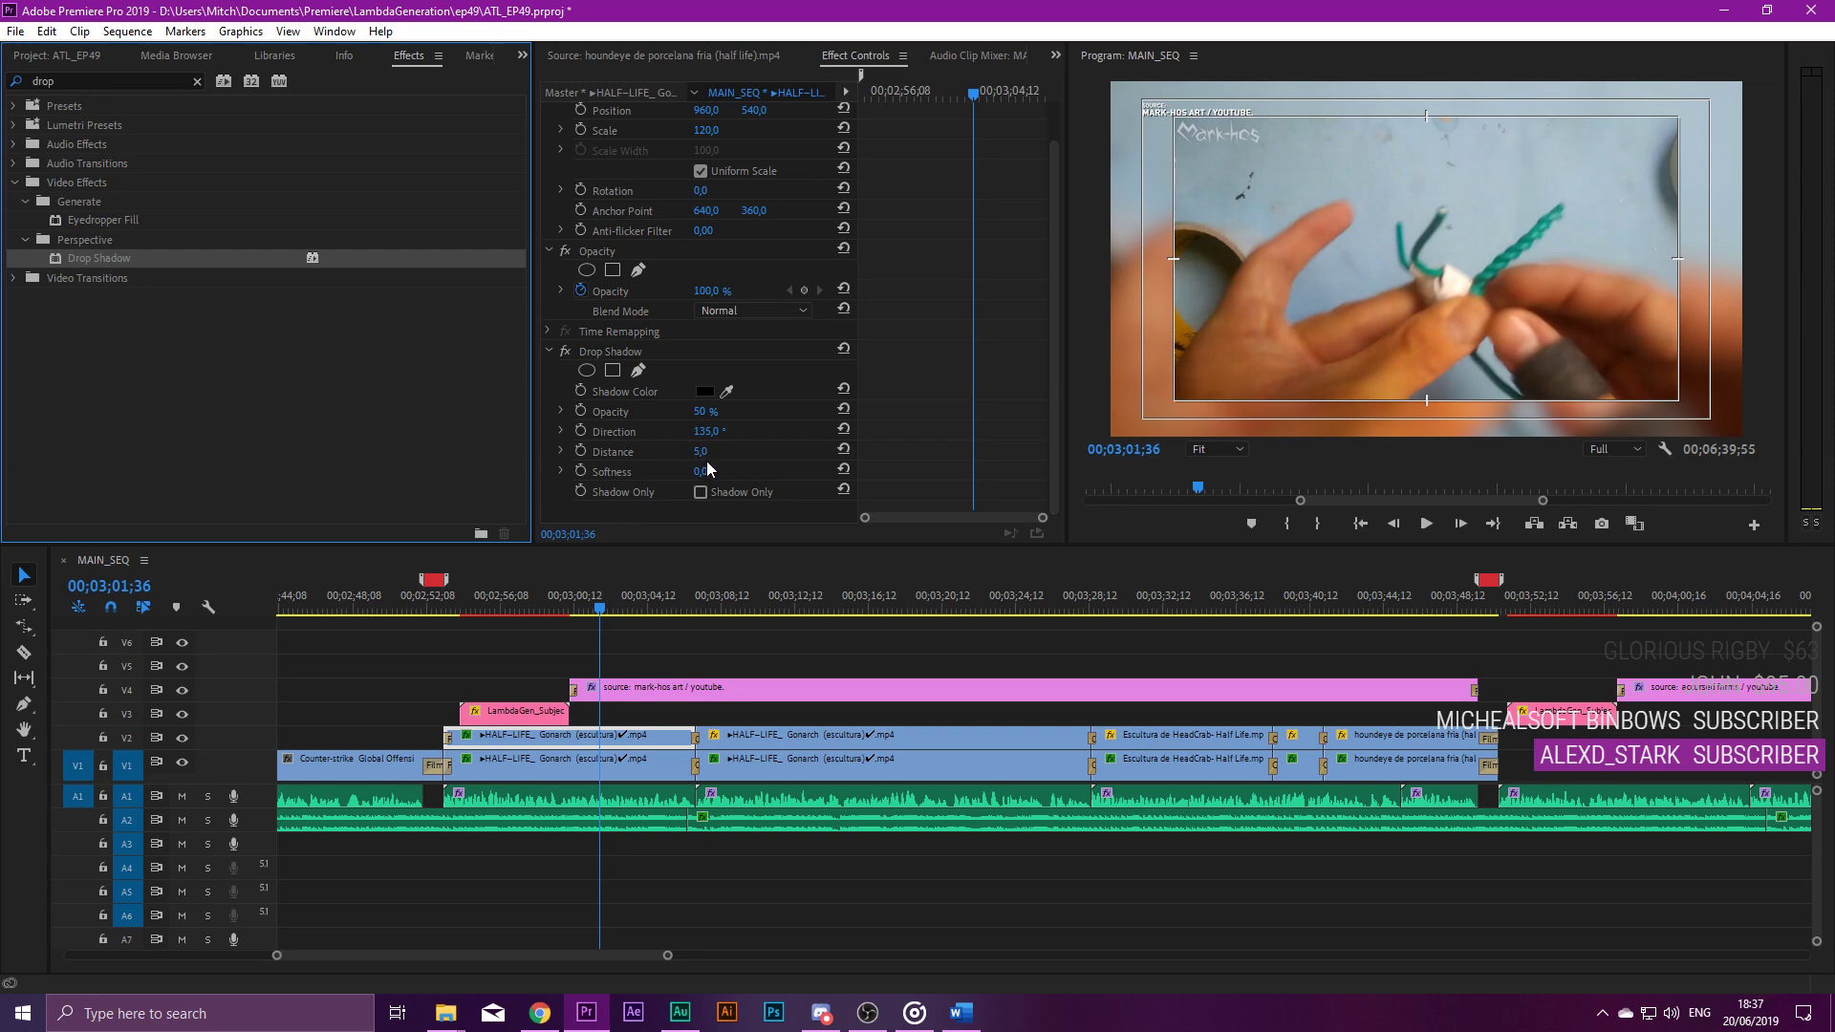
{"action": "left_click_drag", "start_coordinate": [701, 451], "coordinate": [765, 442]}
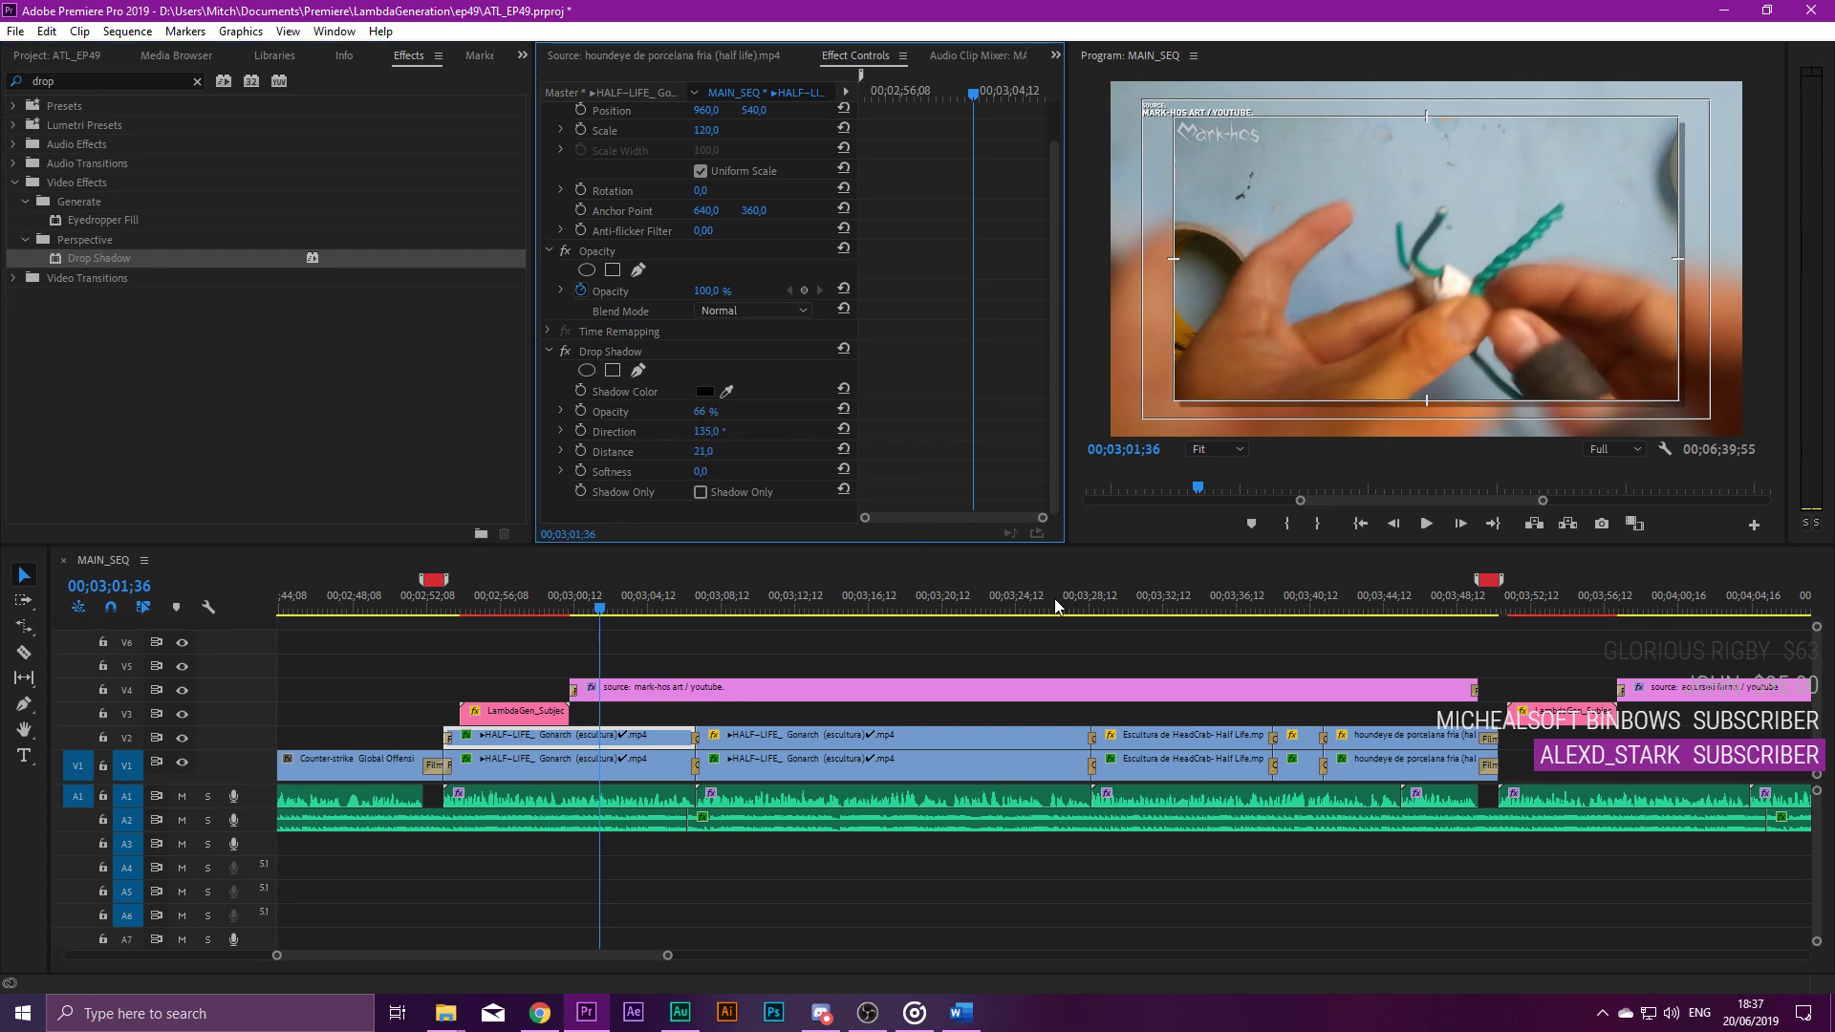
{"action": "double_click", "coordinate": [1139, 56]}
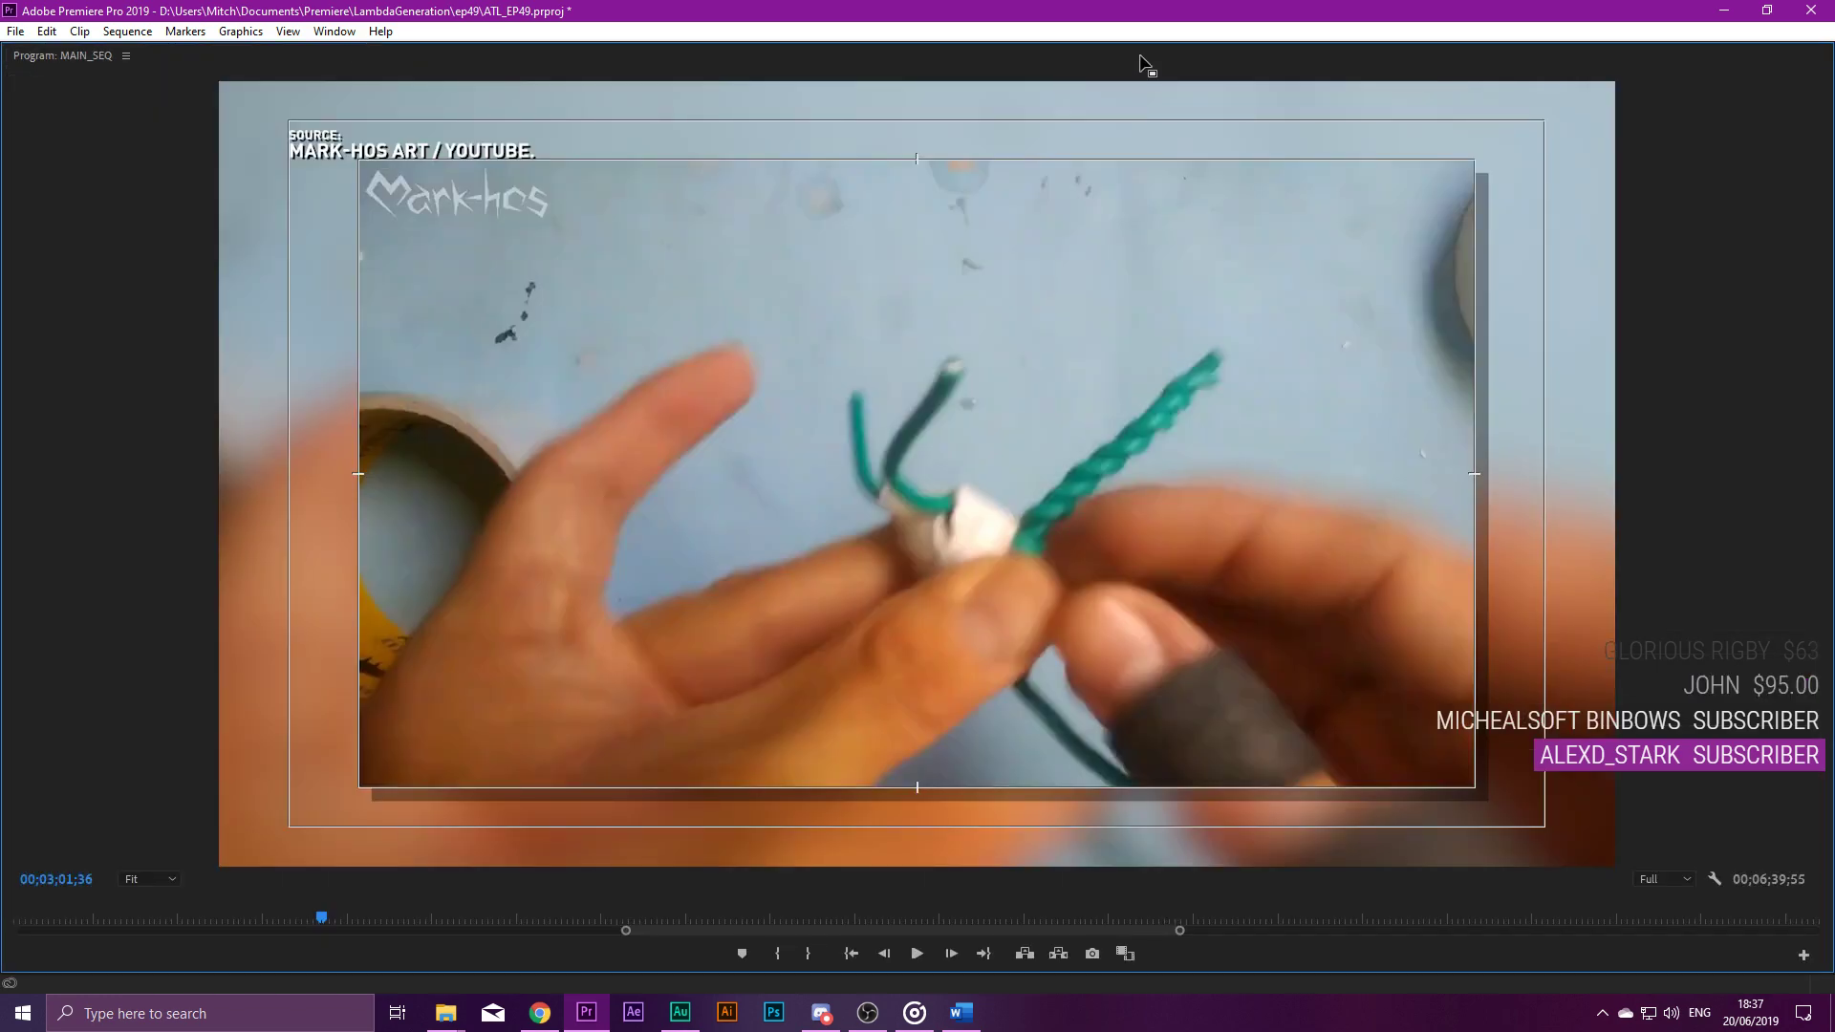
{"action": "key", "text": "space"}
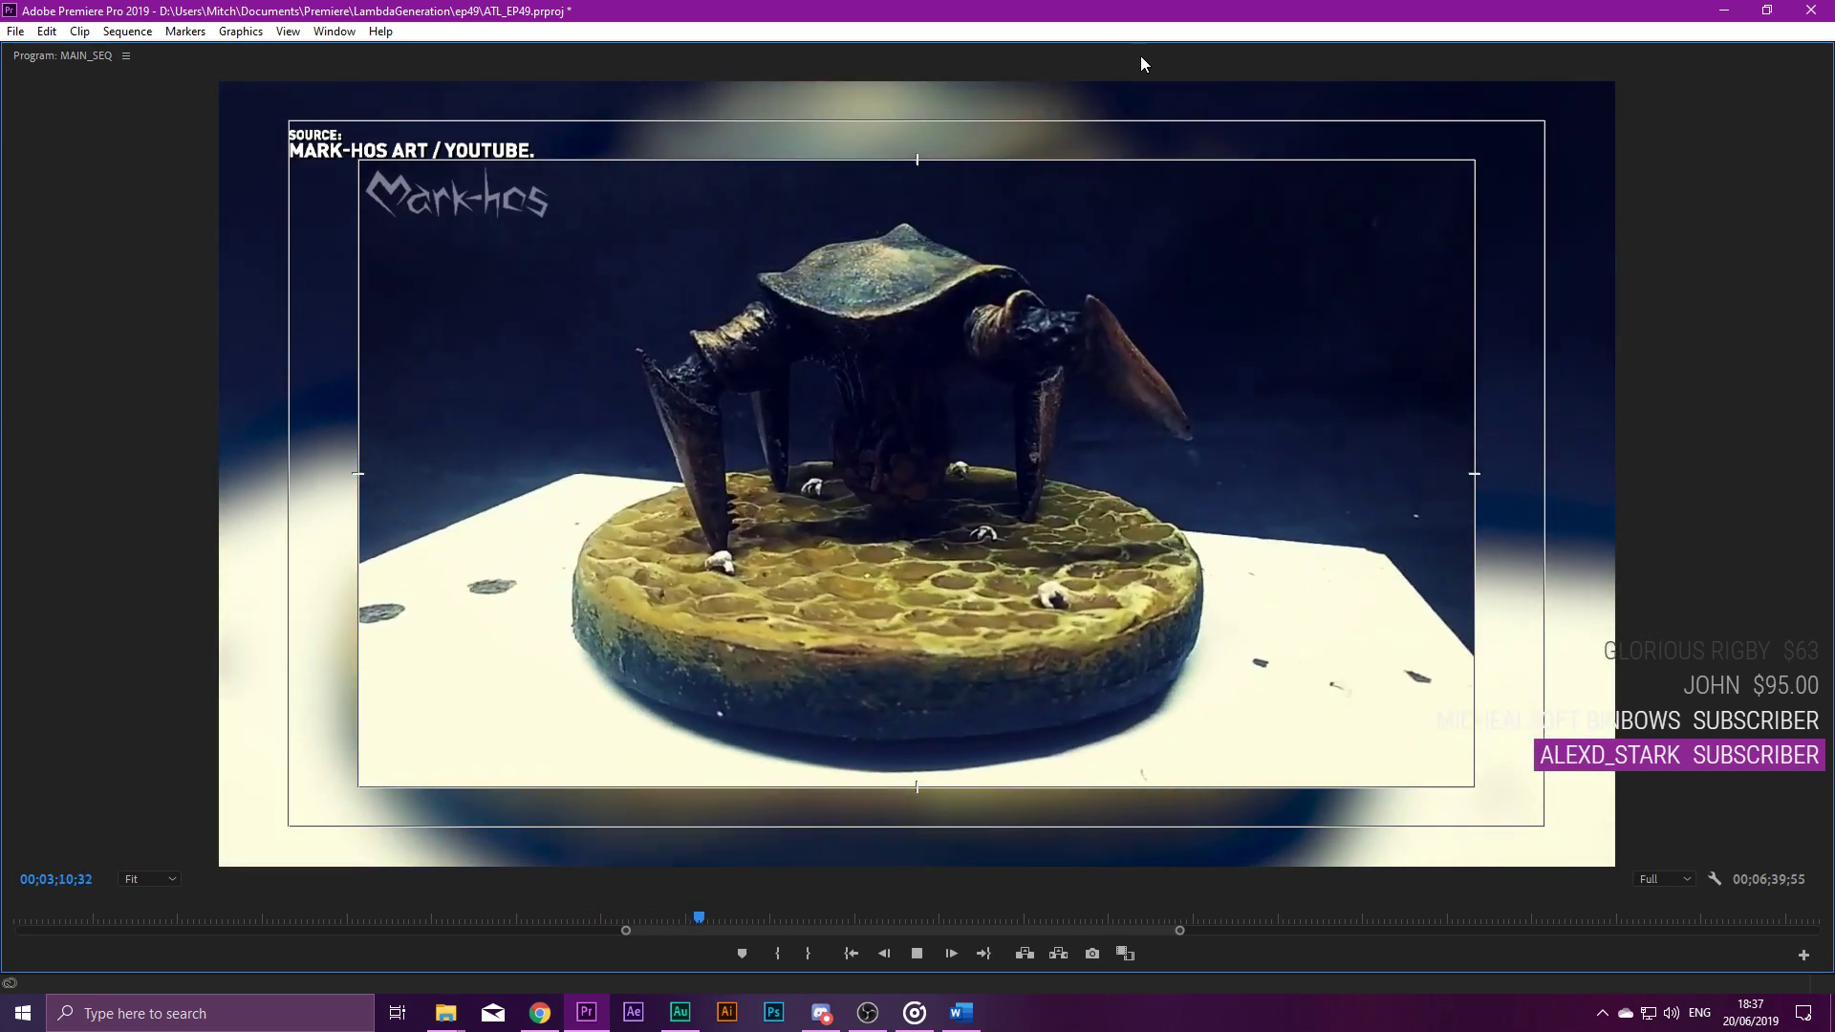
{"action": "key", "text": "space"}
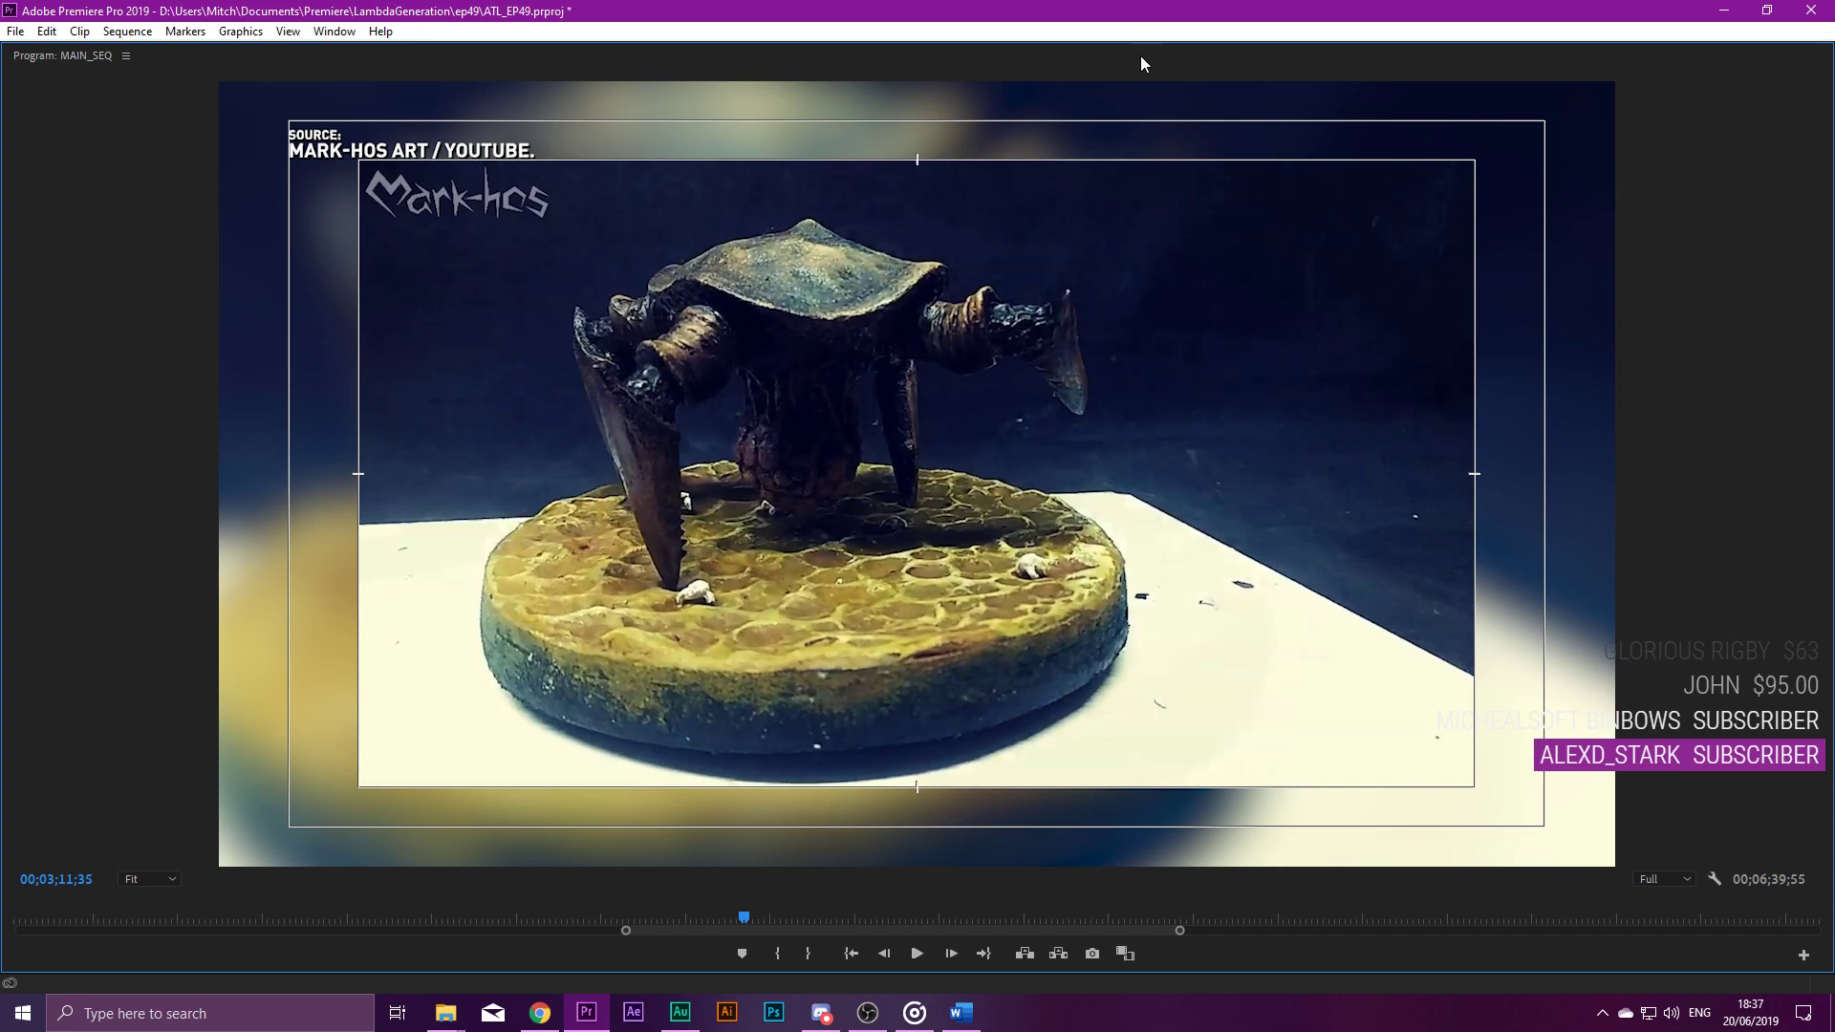
{"action": "double_click", "coordinate": [82, 49]}
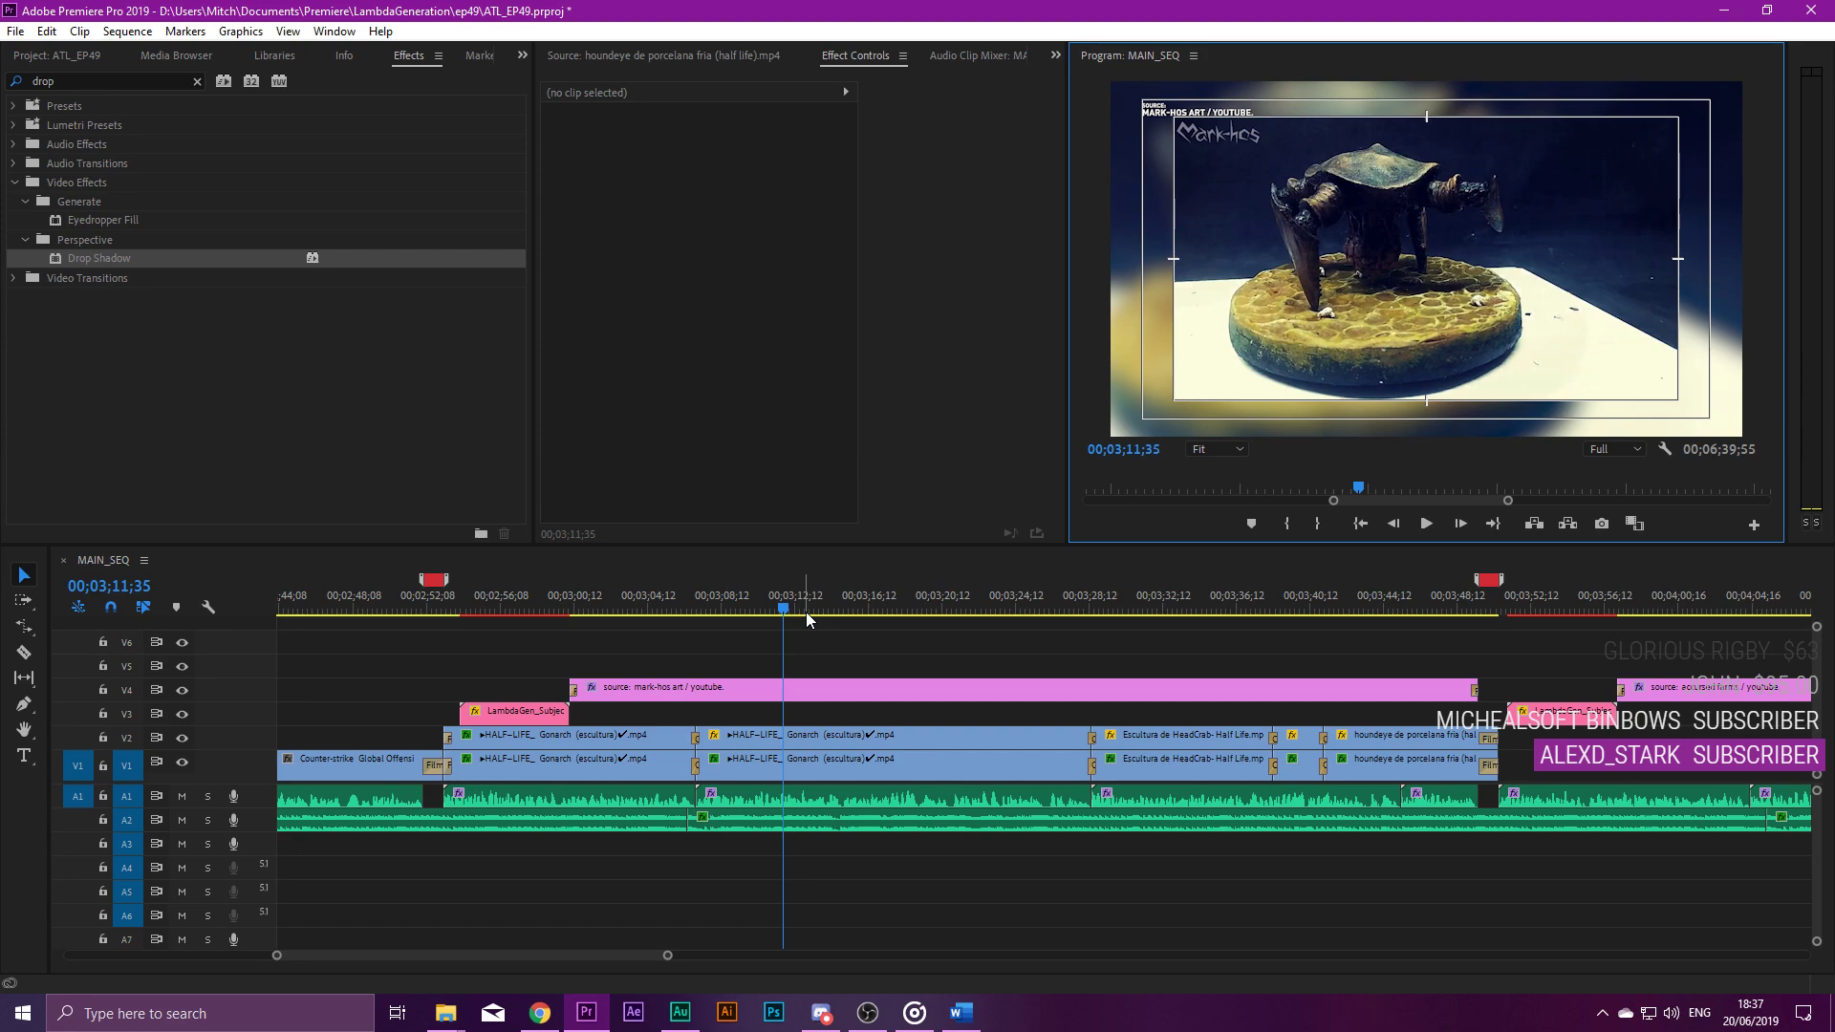
Copy the Drop Shadow from the first V2 Gonarch clip onto the remaining Mark-Hos clips on V2, and check it near 00;03;11;40.
{"action": "left_click_drag", "start_coordinate": [806, 612], "coordinate": [683, 611]}
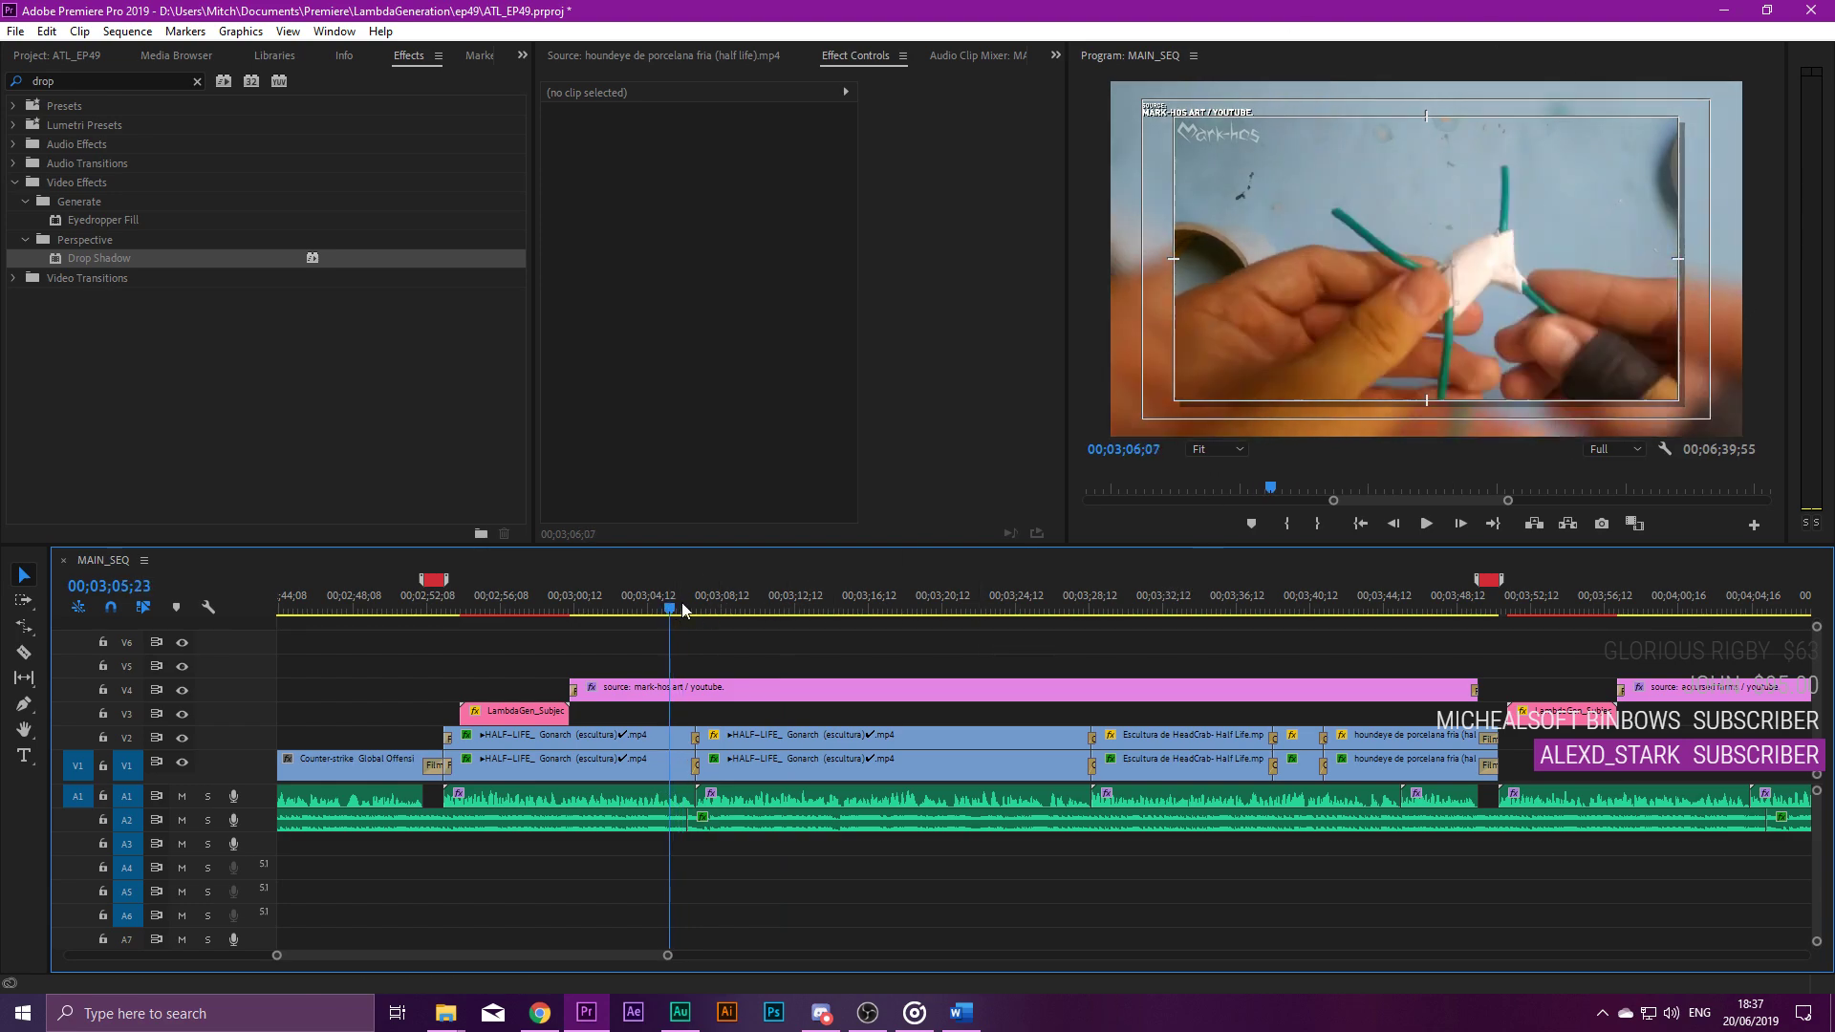
{"action": "left_click", "coordinate": [651, 606]}
{"action": "left_click", "coordinate": [777, 612]}
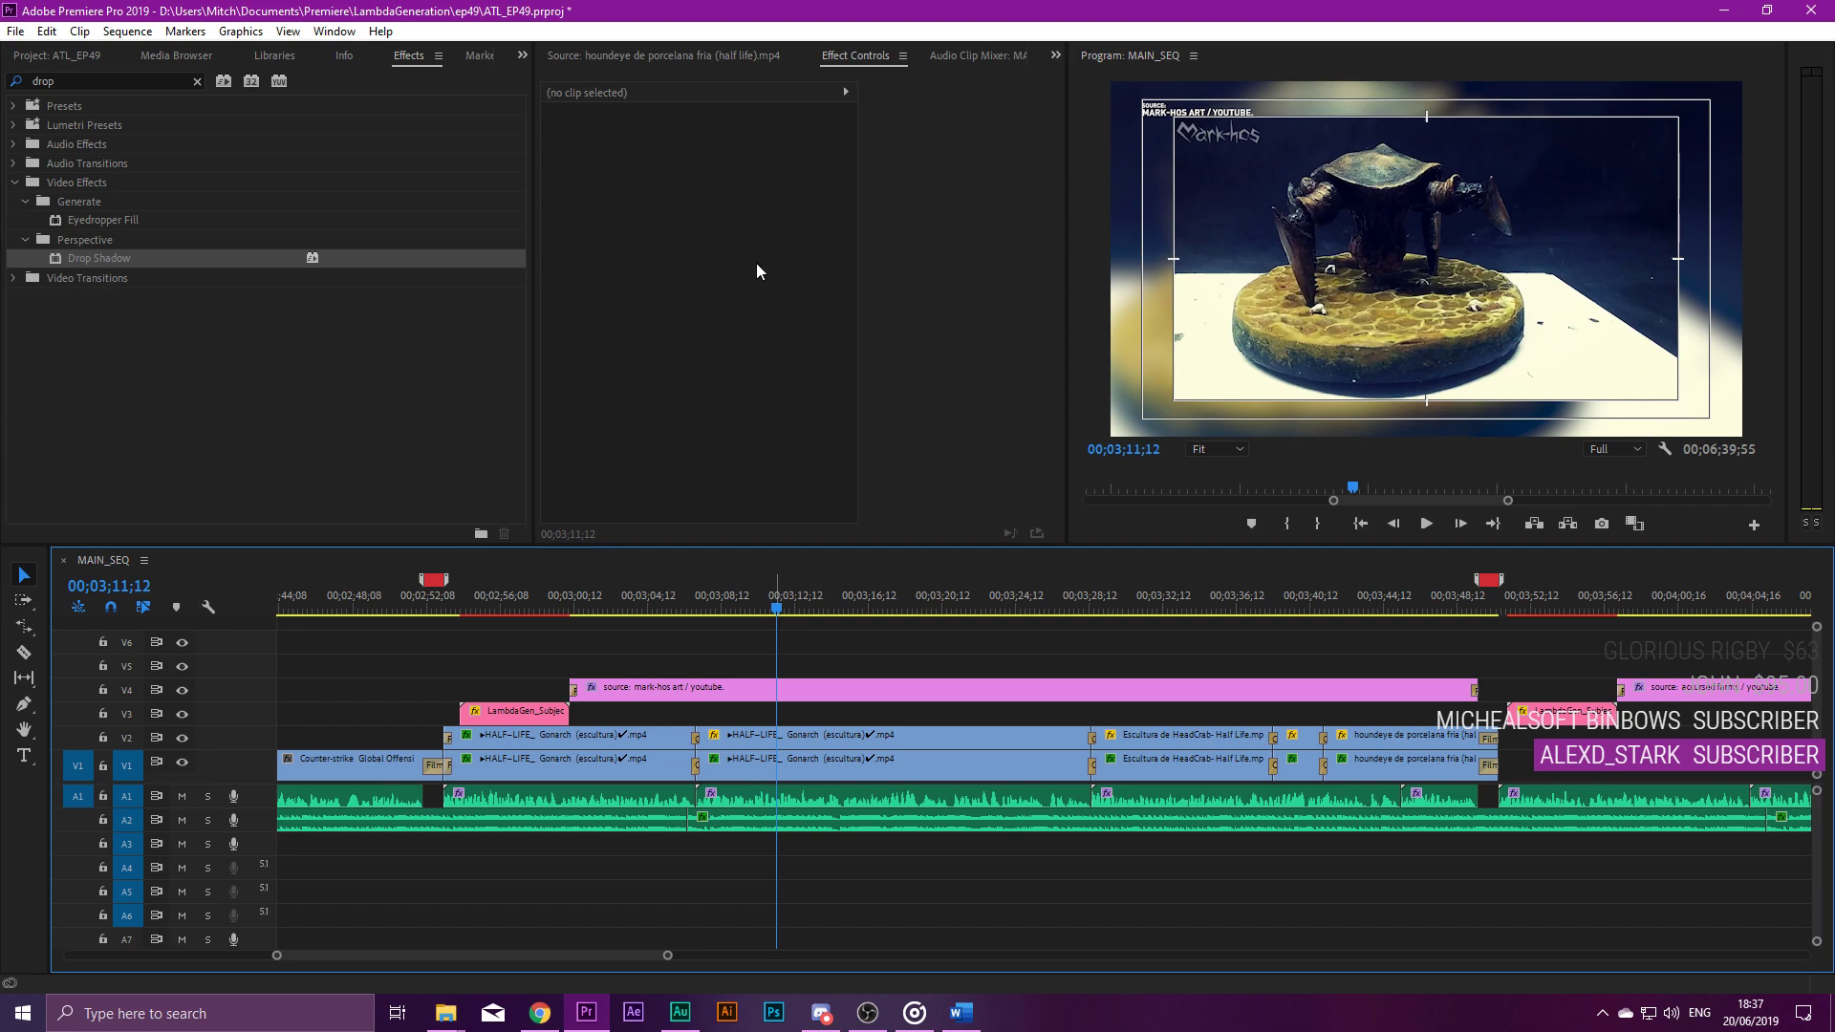
{"action": "left_click_drag", "start_coordinate": [745, 601], "coordinate": [812, 615]}
{"action": "left_click", "coordinate": [633, 742]}
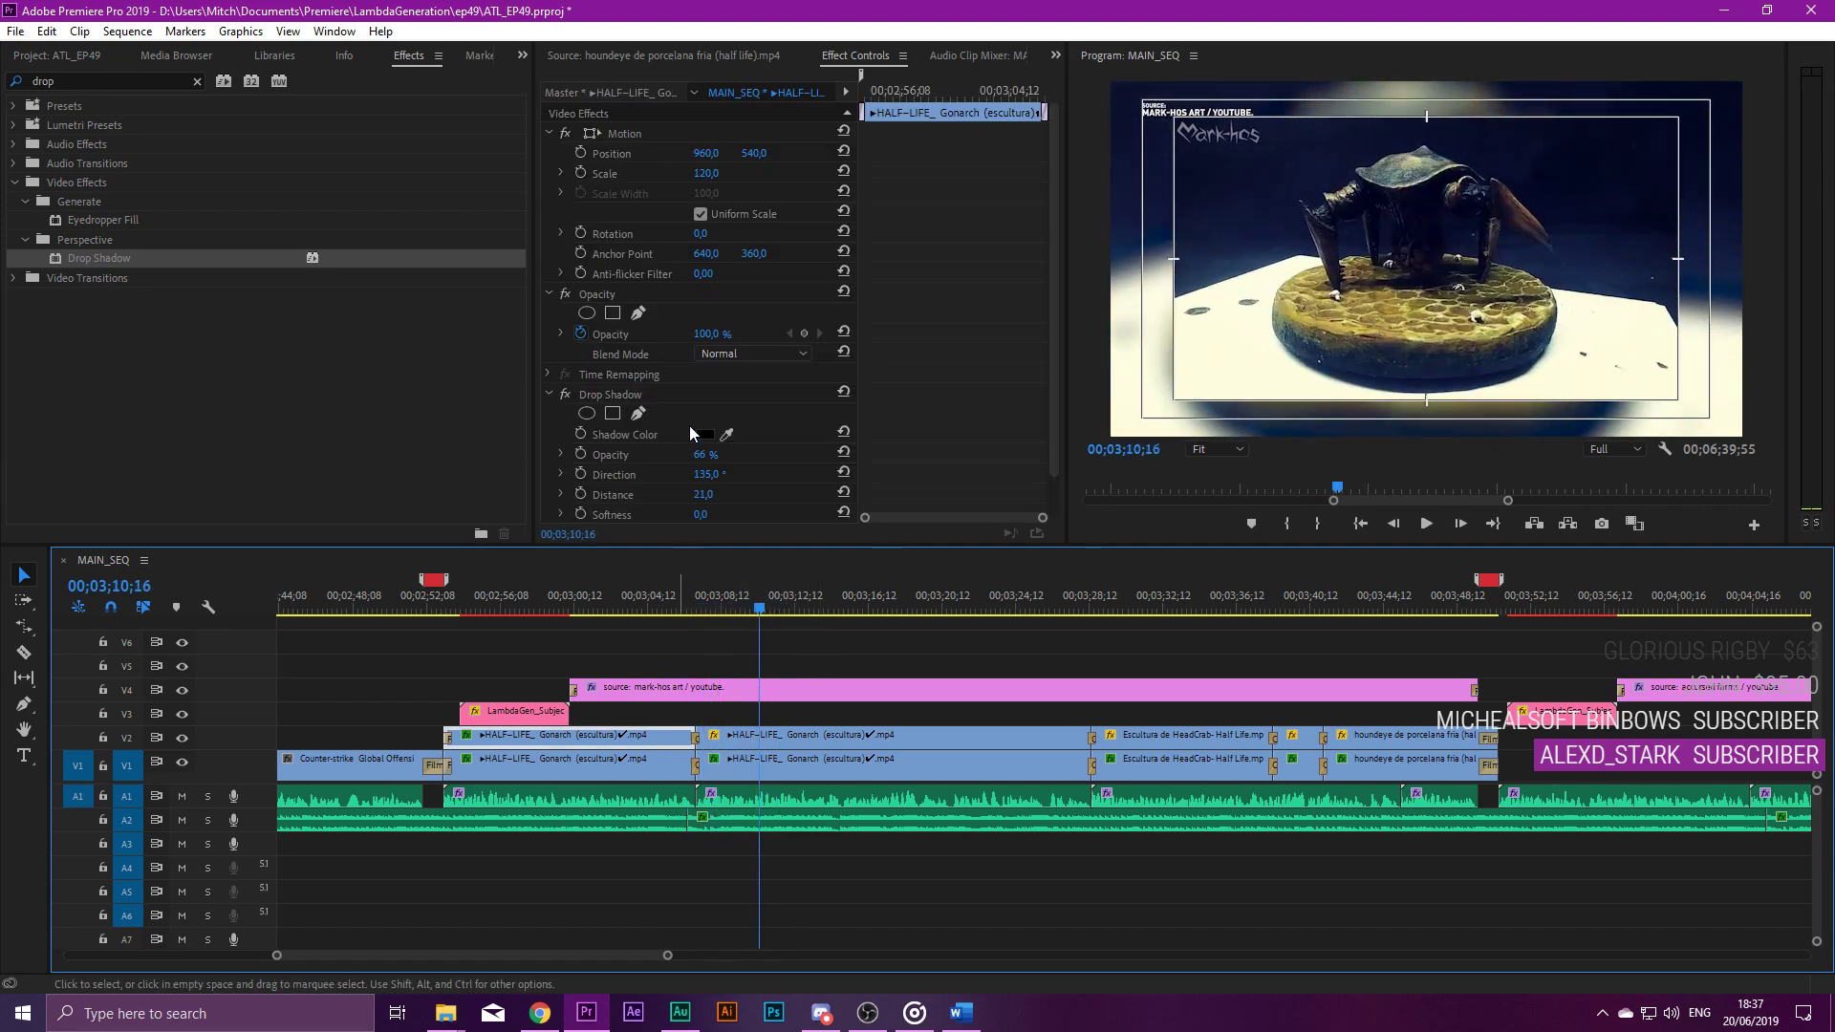
{"action": "left_click", "coordinate": [643, 394]}
{"action": "left_click_drag", "start_coordinate": [910, 714], "coordinate": [1338, 734]}
{"action": "left_click_drag", "start_coordinate": [956, 602], "coordinate": [789, 610]}
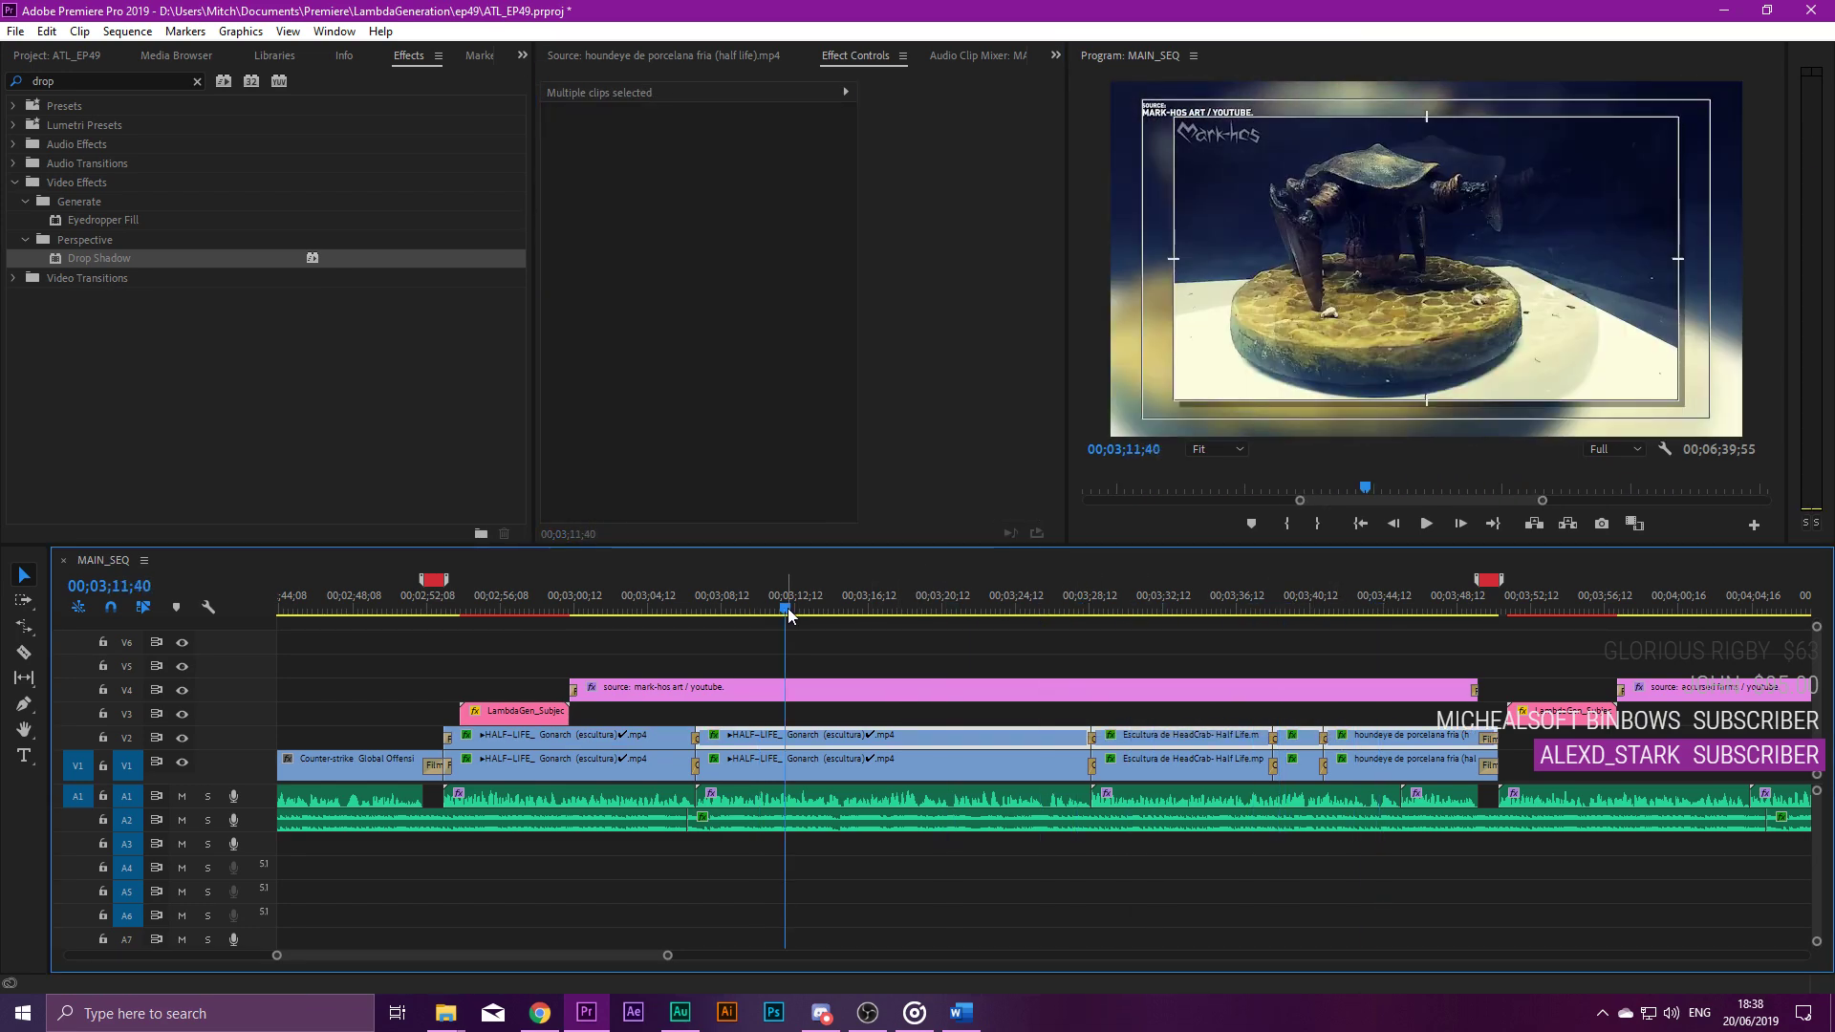
{"action": "left_click", "coordinate": [879, 640]}
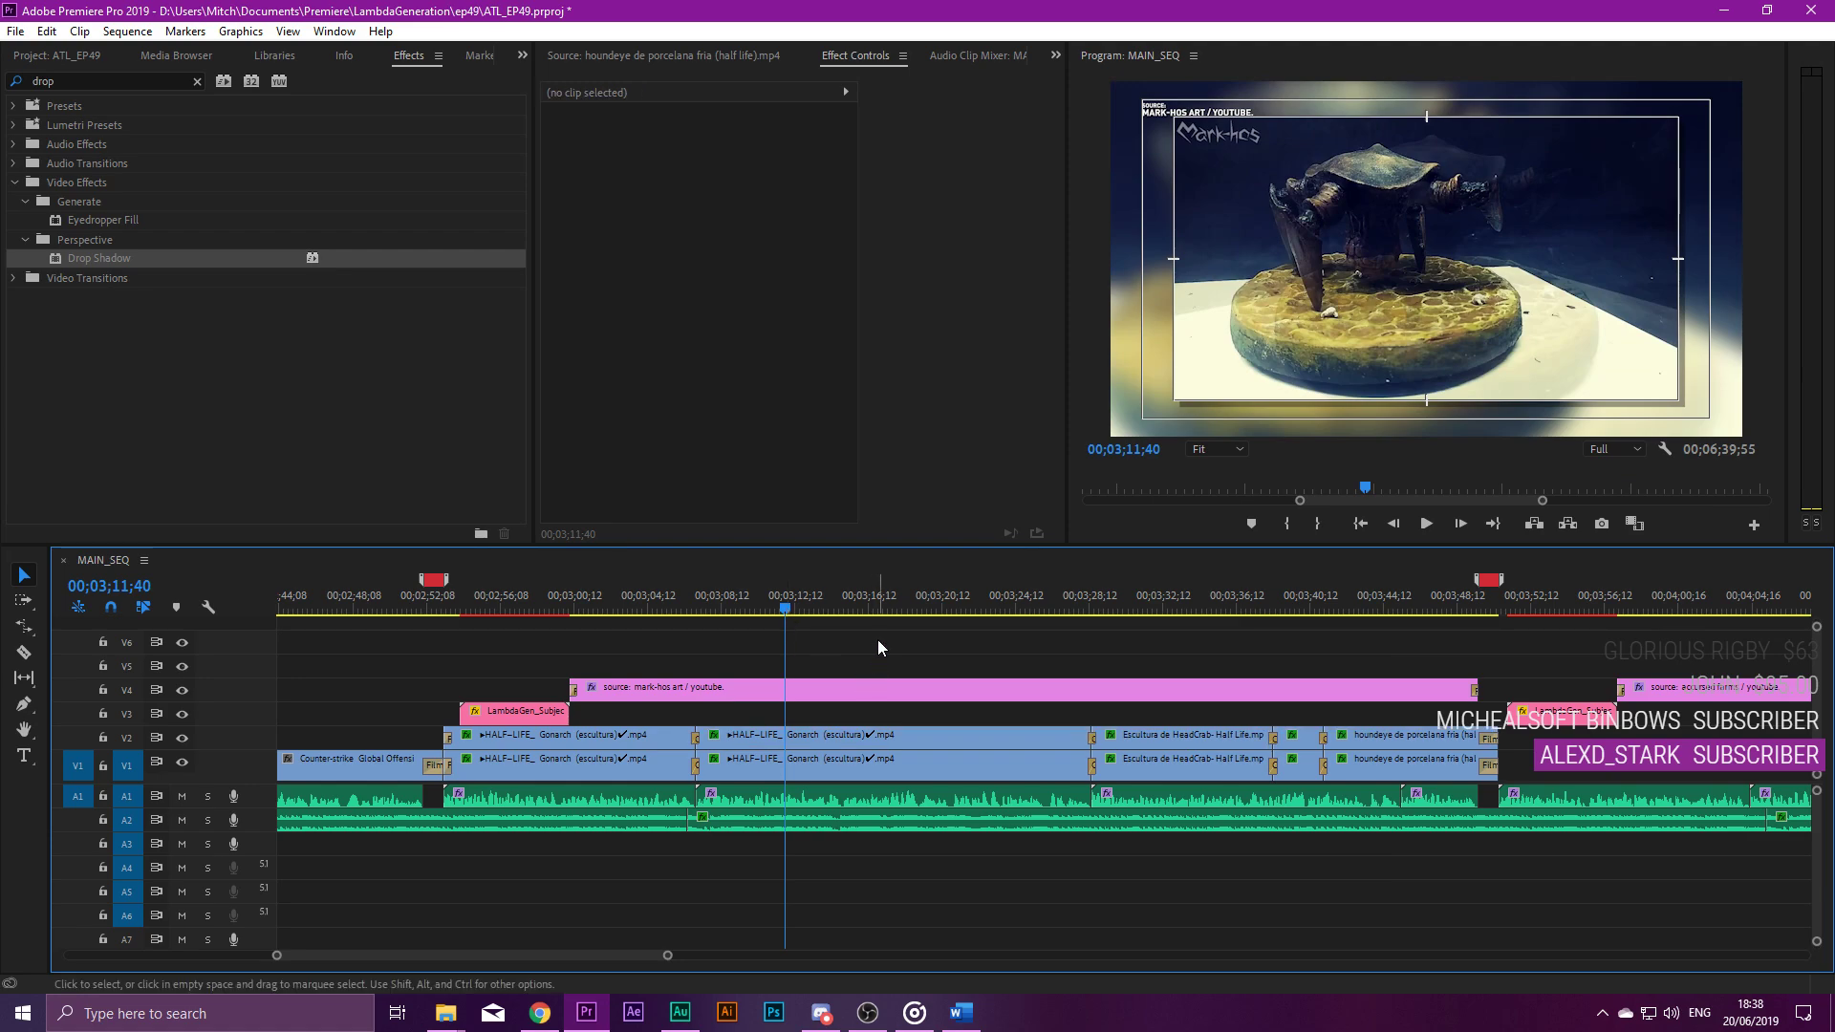
Play the whole Mark-Hos segment from 00;02;52;59 in the enlarged Program monitor to review its transitions, blurred backgrounds and shadows.
{"action": "key", "text": "minus"}
{"action": "key", "text": "minus"}
{"action": "key", "text": "minus"}
{"action": "key", "text": "minus"}
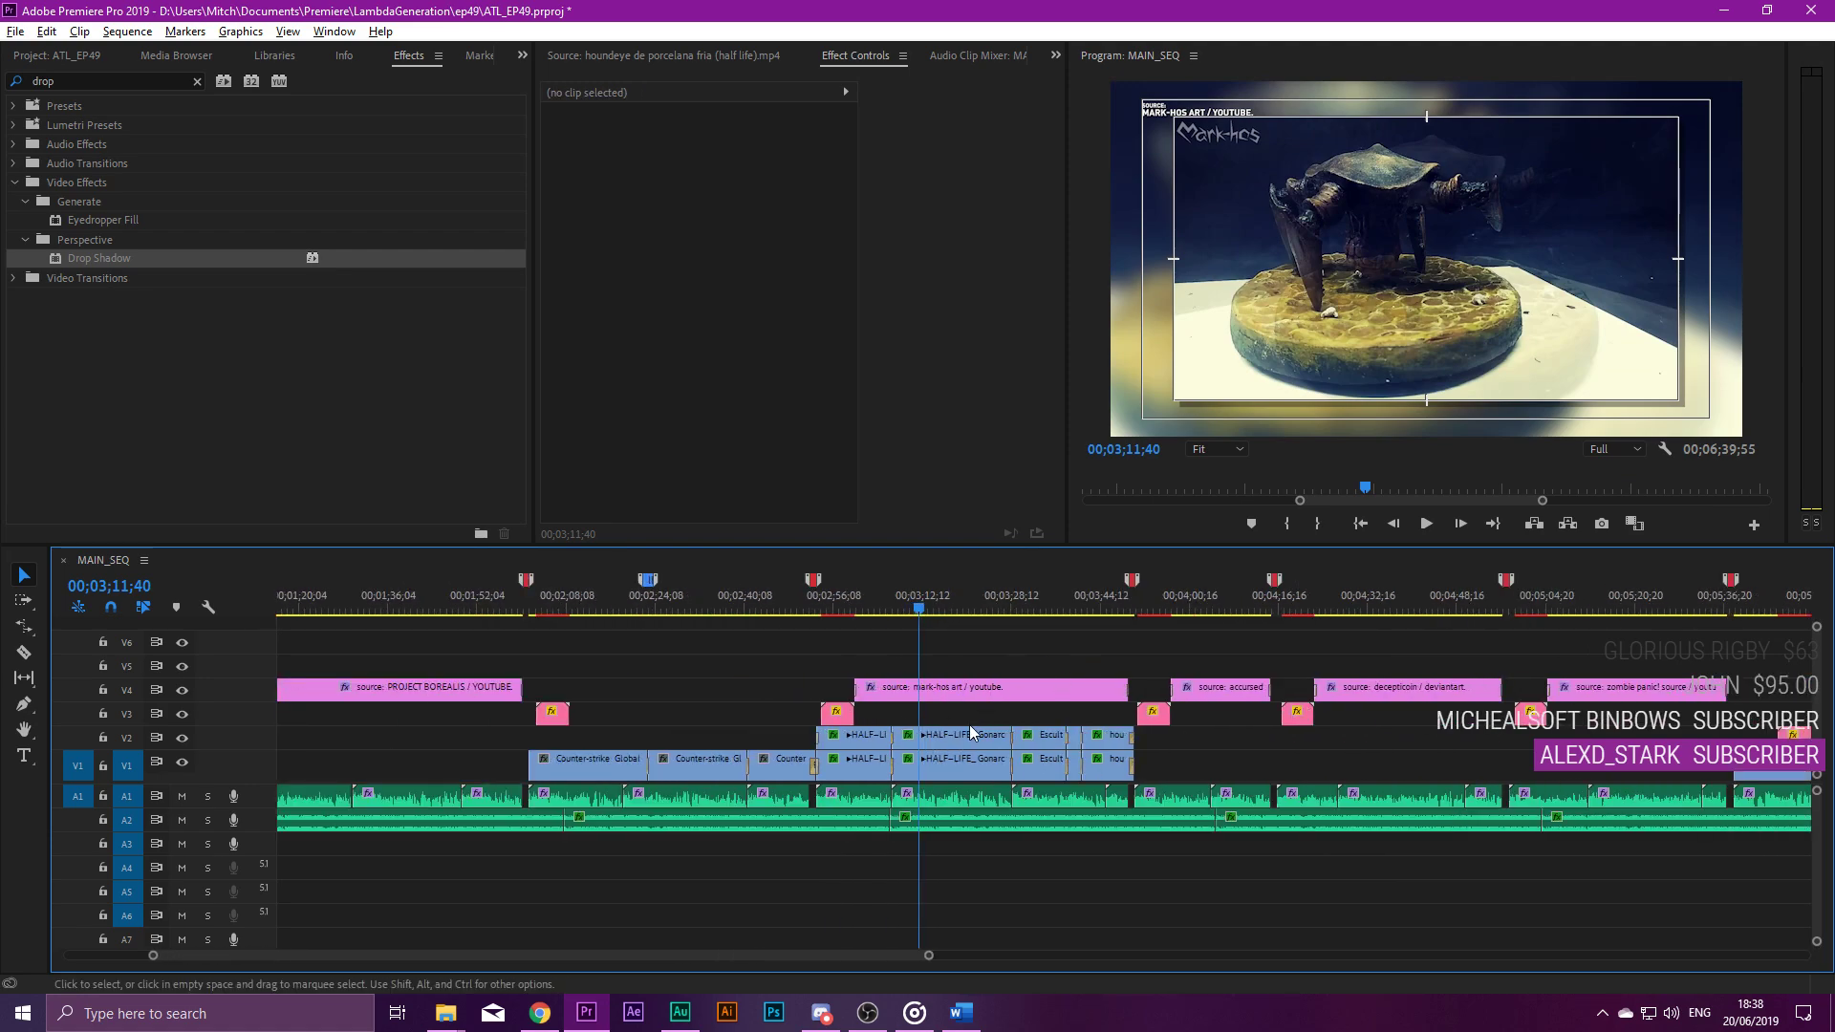
{"action": "key", "text": "equal"}
{"action": "key", "text": "equal"}
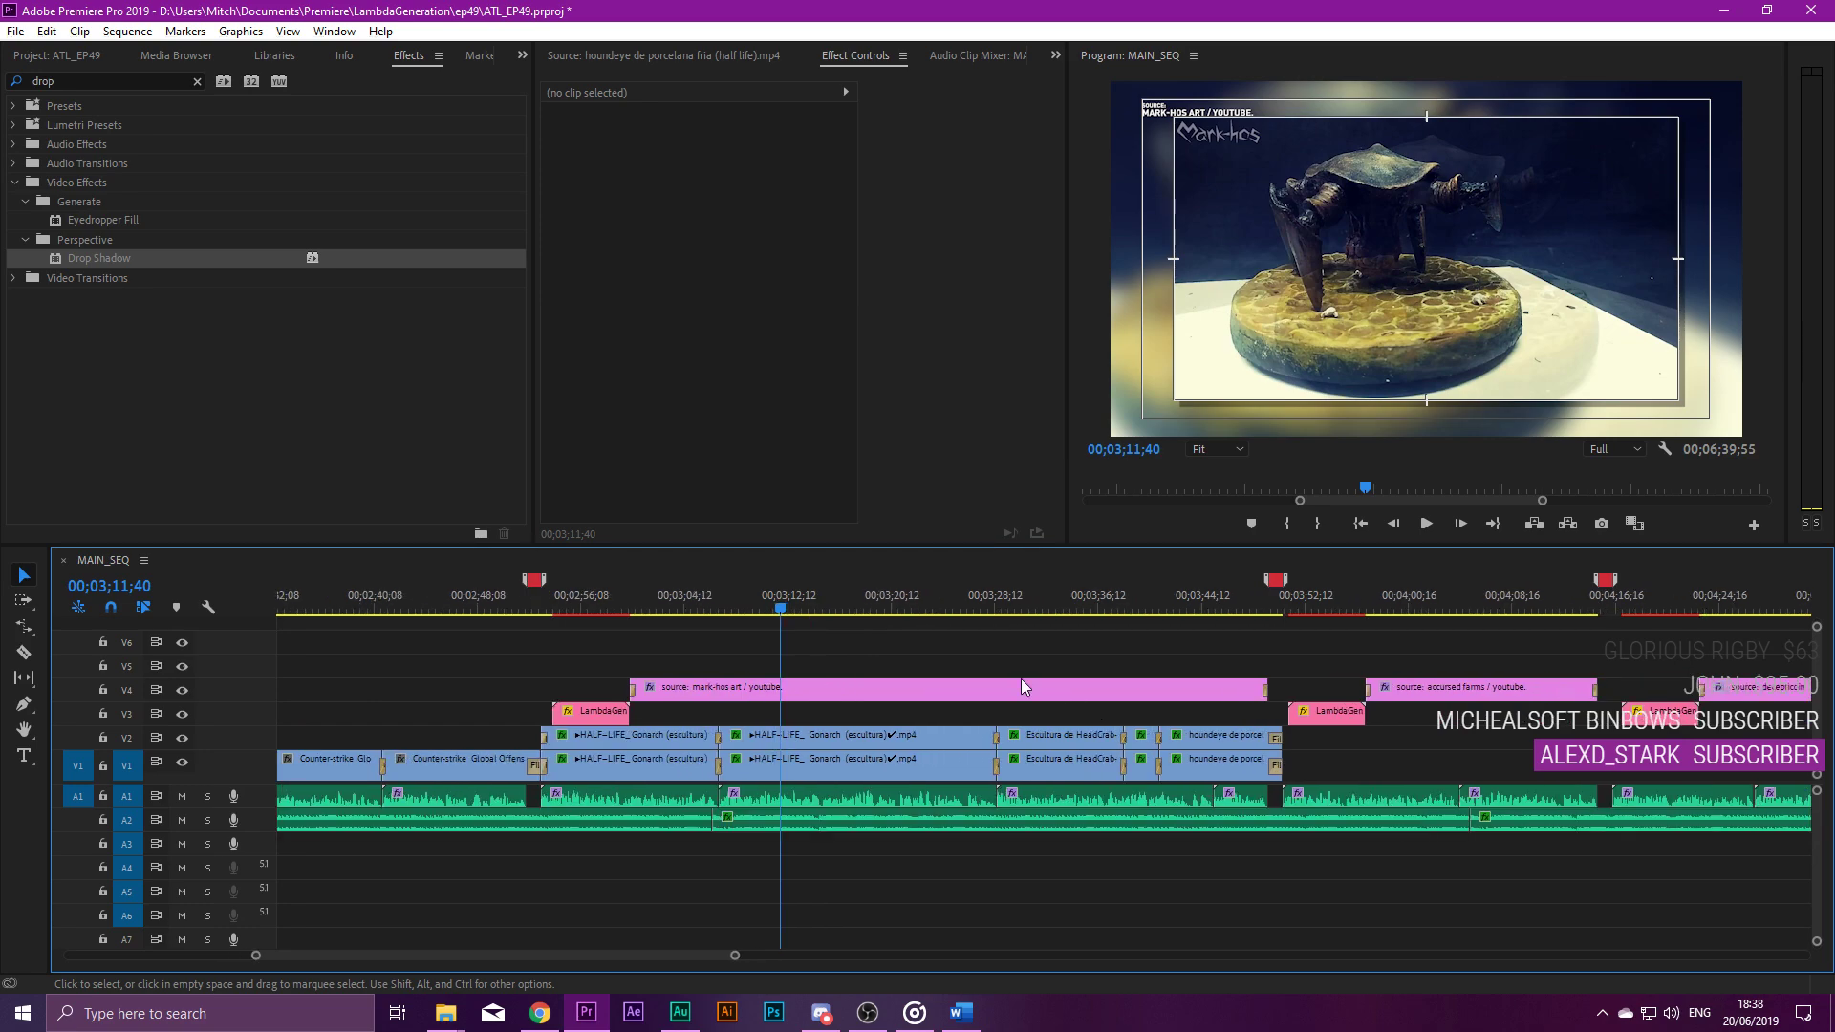
{"action": "left_click_drag", "start_coordinate": [544, 597], "coordinate": [889, 597]}
{"action": "left_click_drag", "start_coordinate": [1034, 628], "coordinate": [542, 651]}
{"action": "key", "text": "space"}
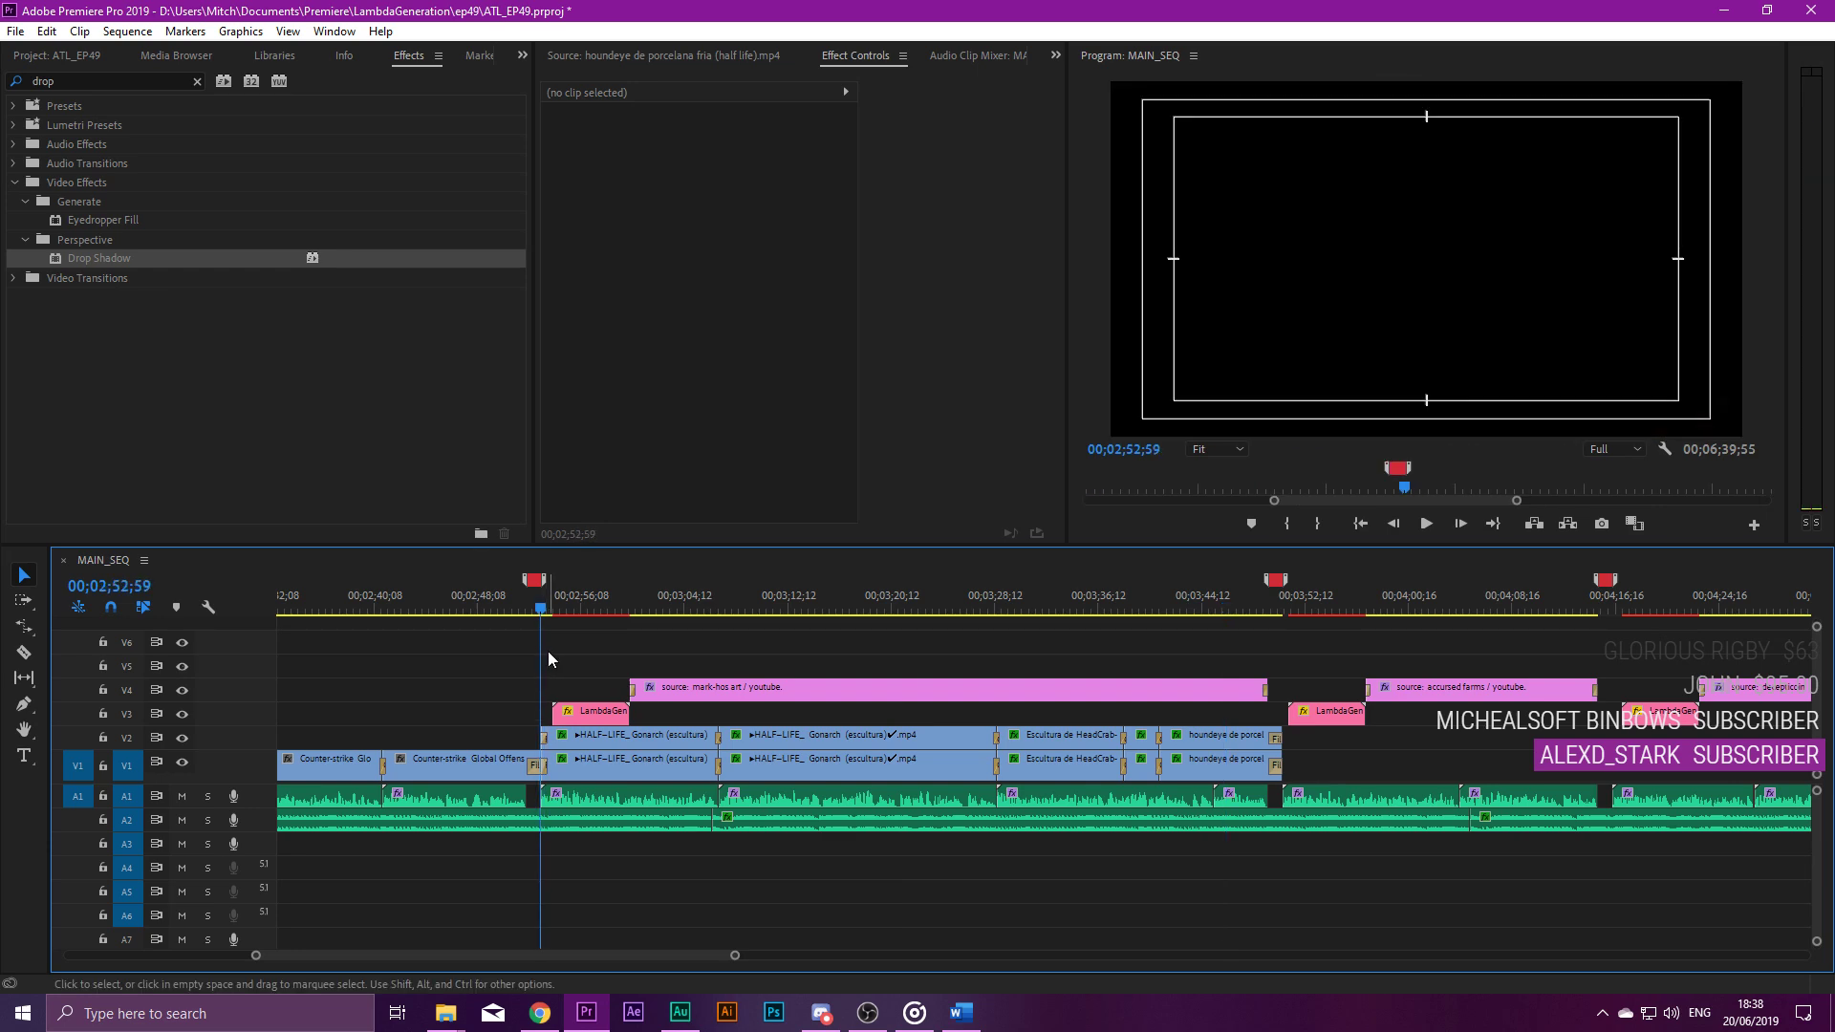
{"action": "double_click", "coordinate": [1113, 57]}
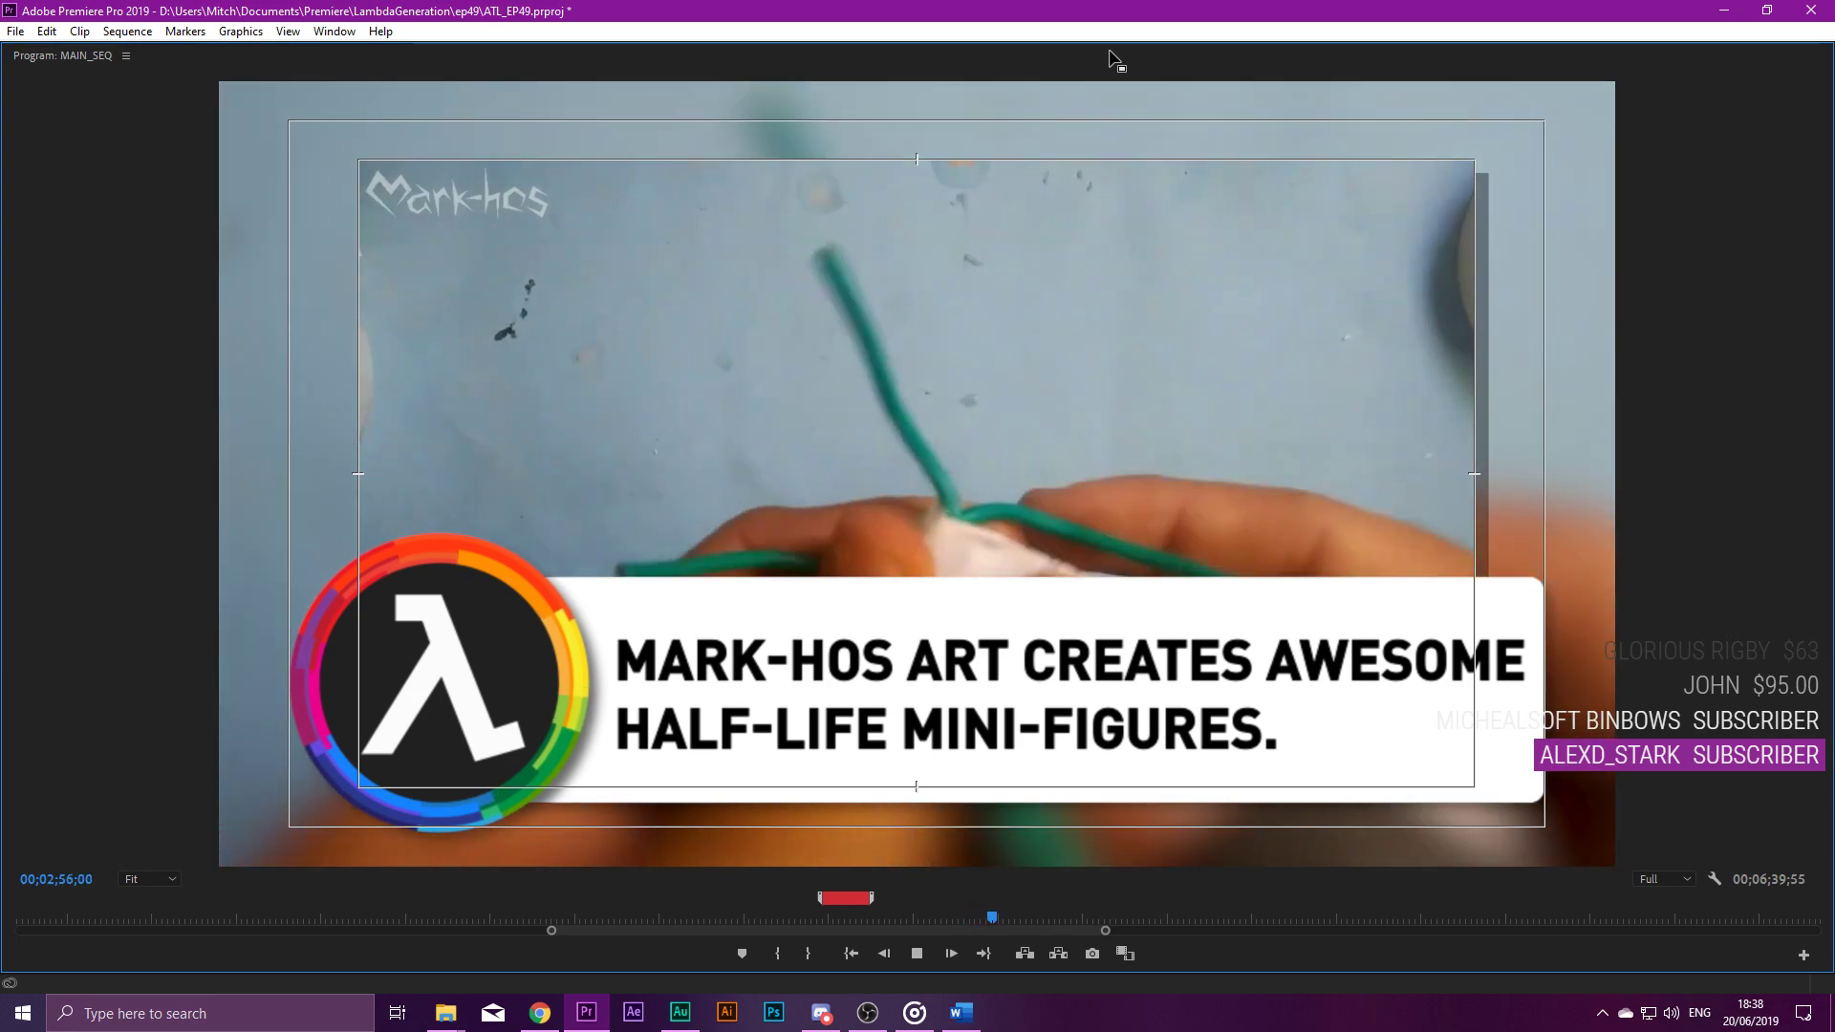
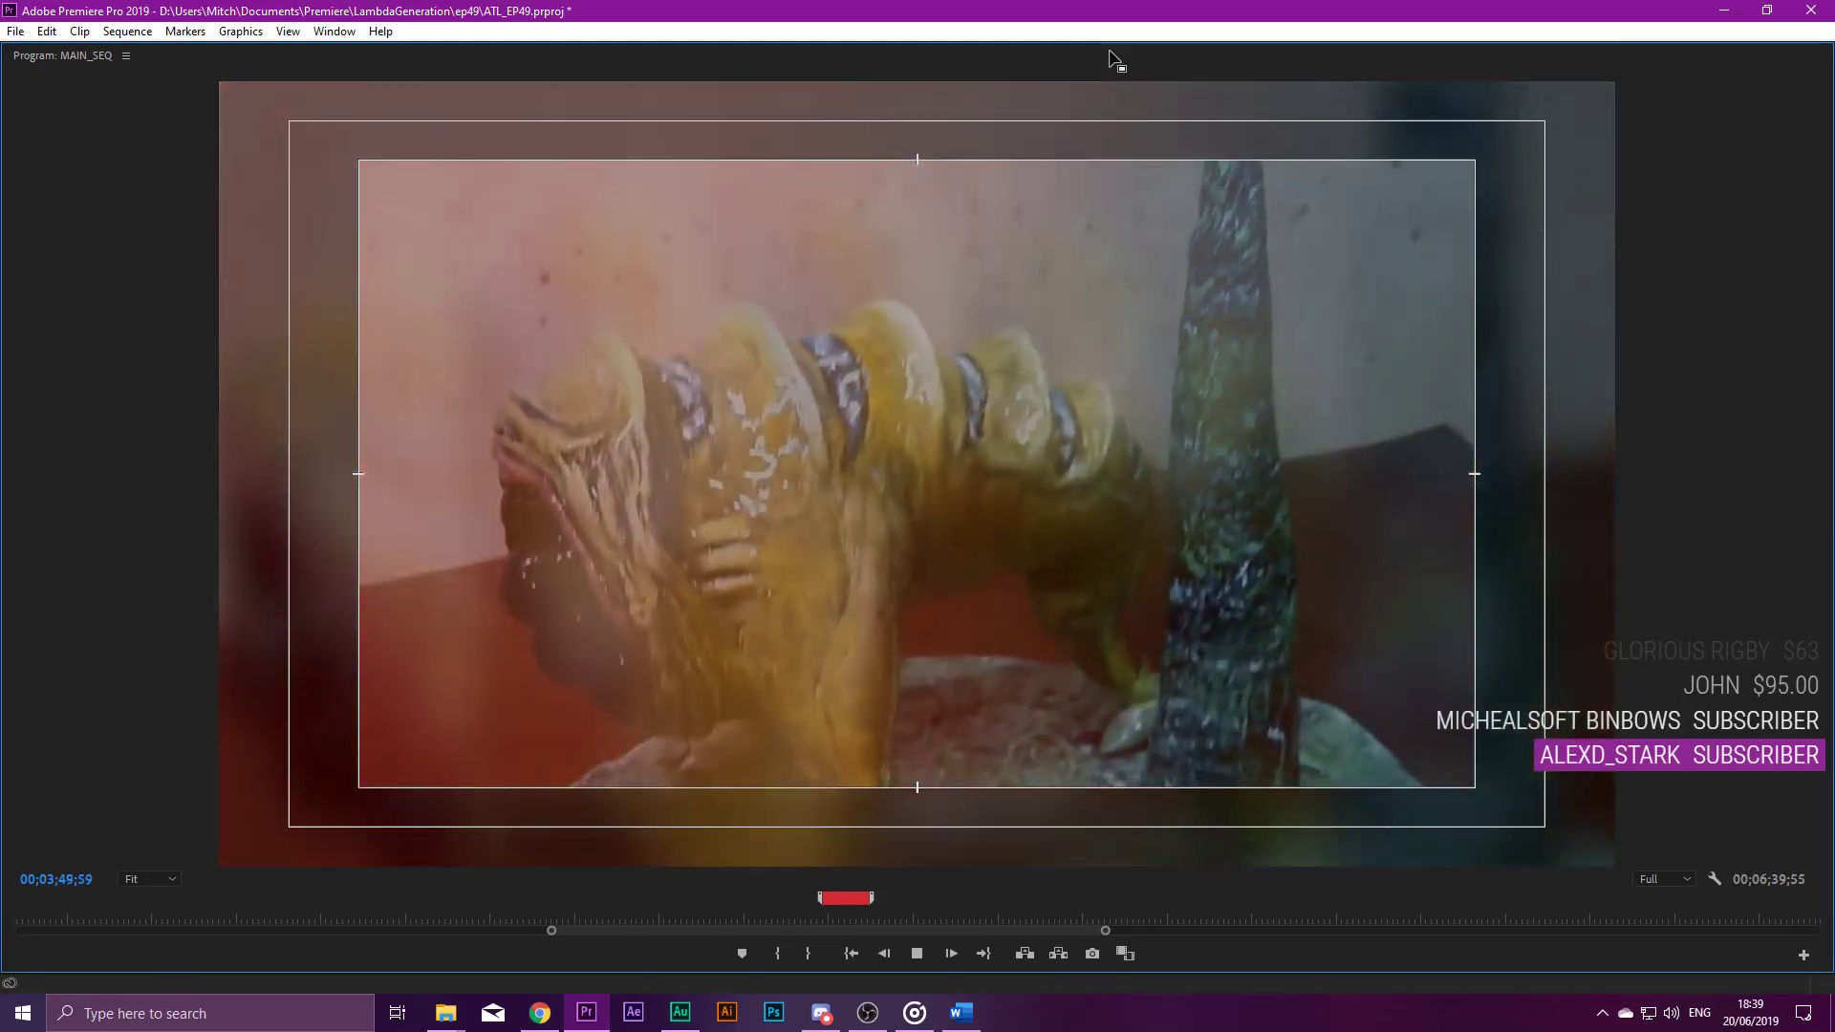
{"action": "key", "text": "space"}
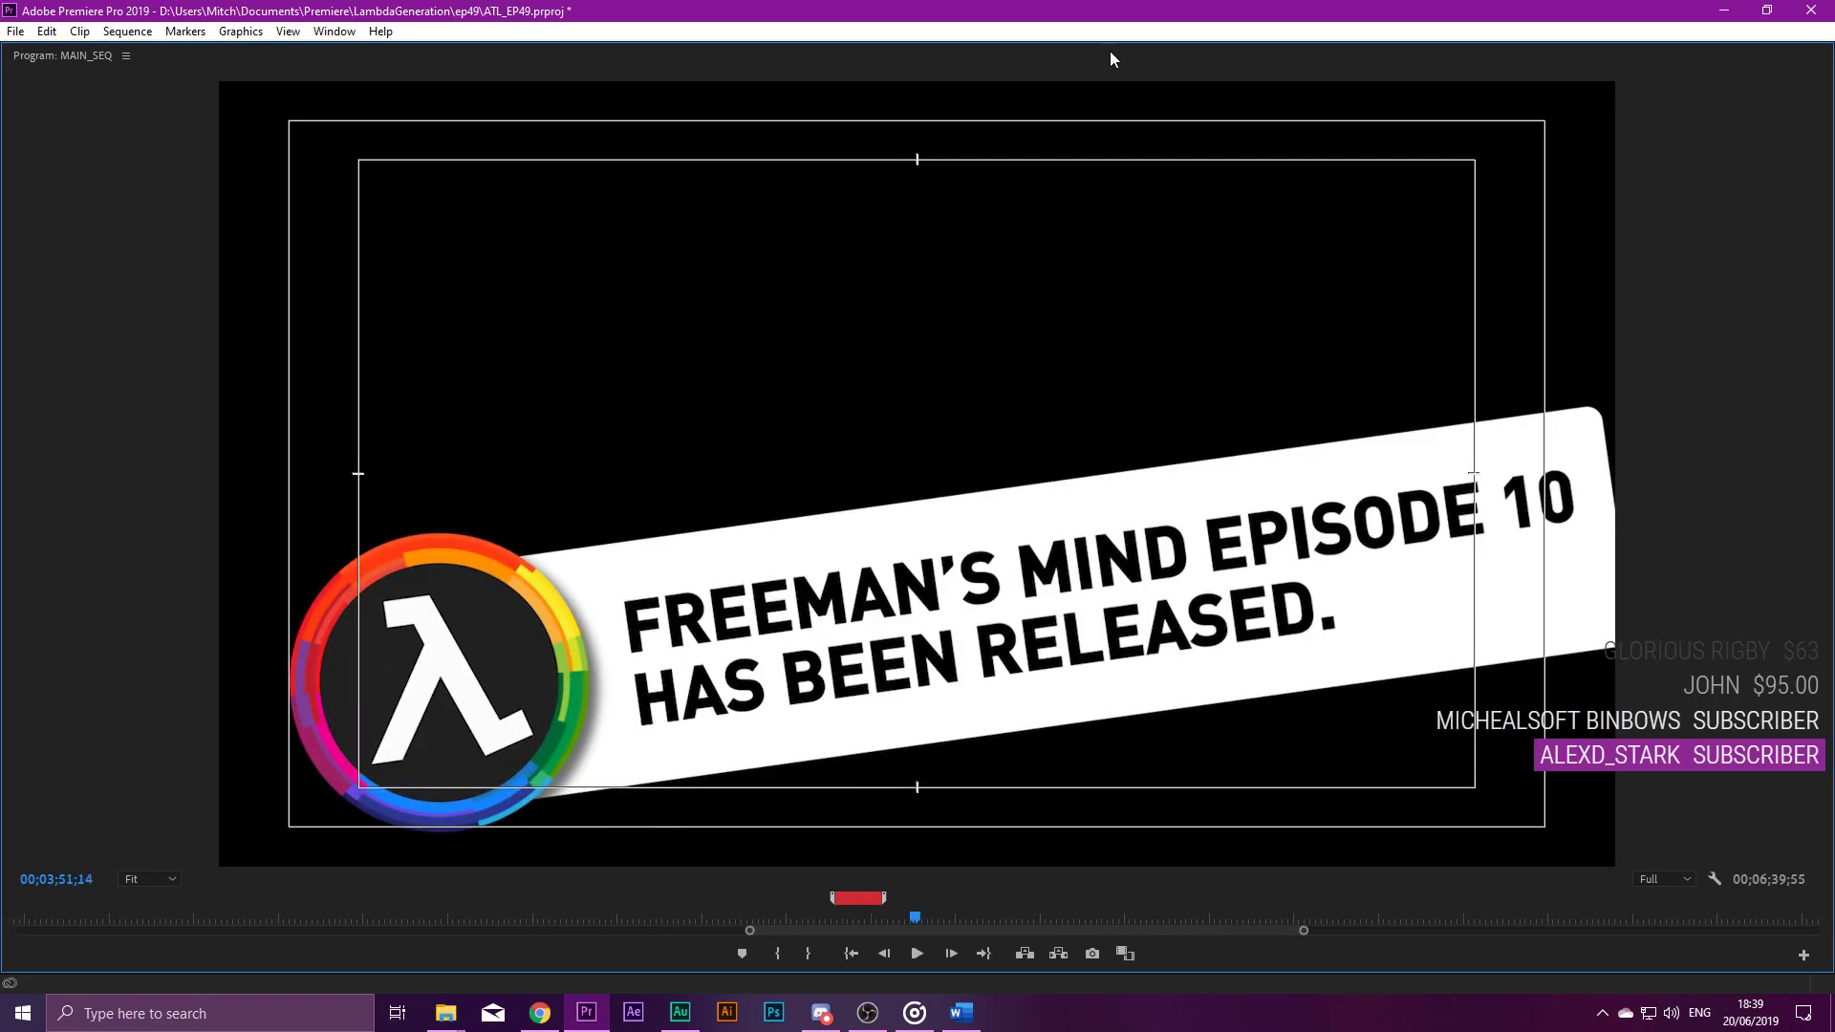
{"action": "double_click", "coordinate": [50, 61]}
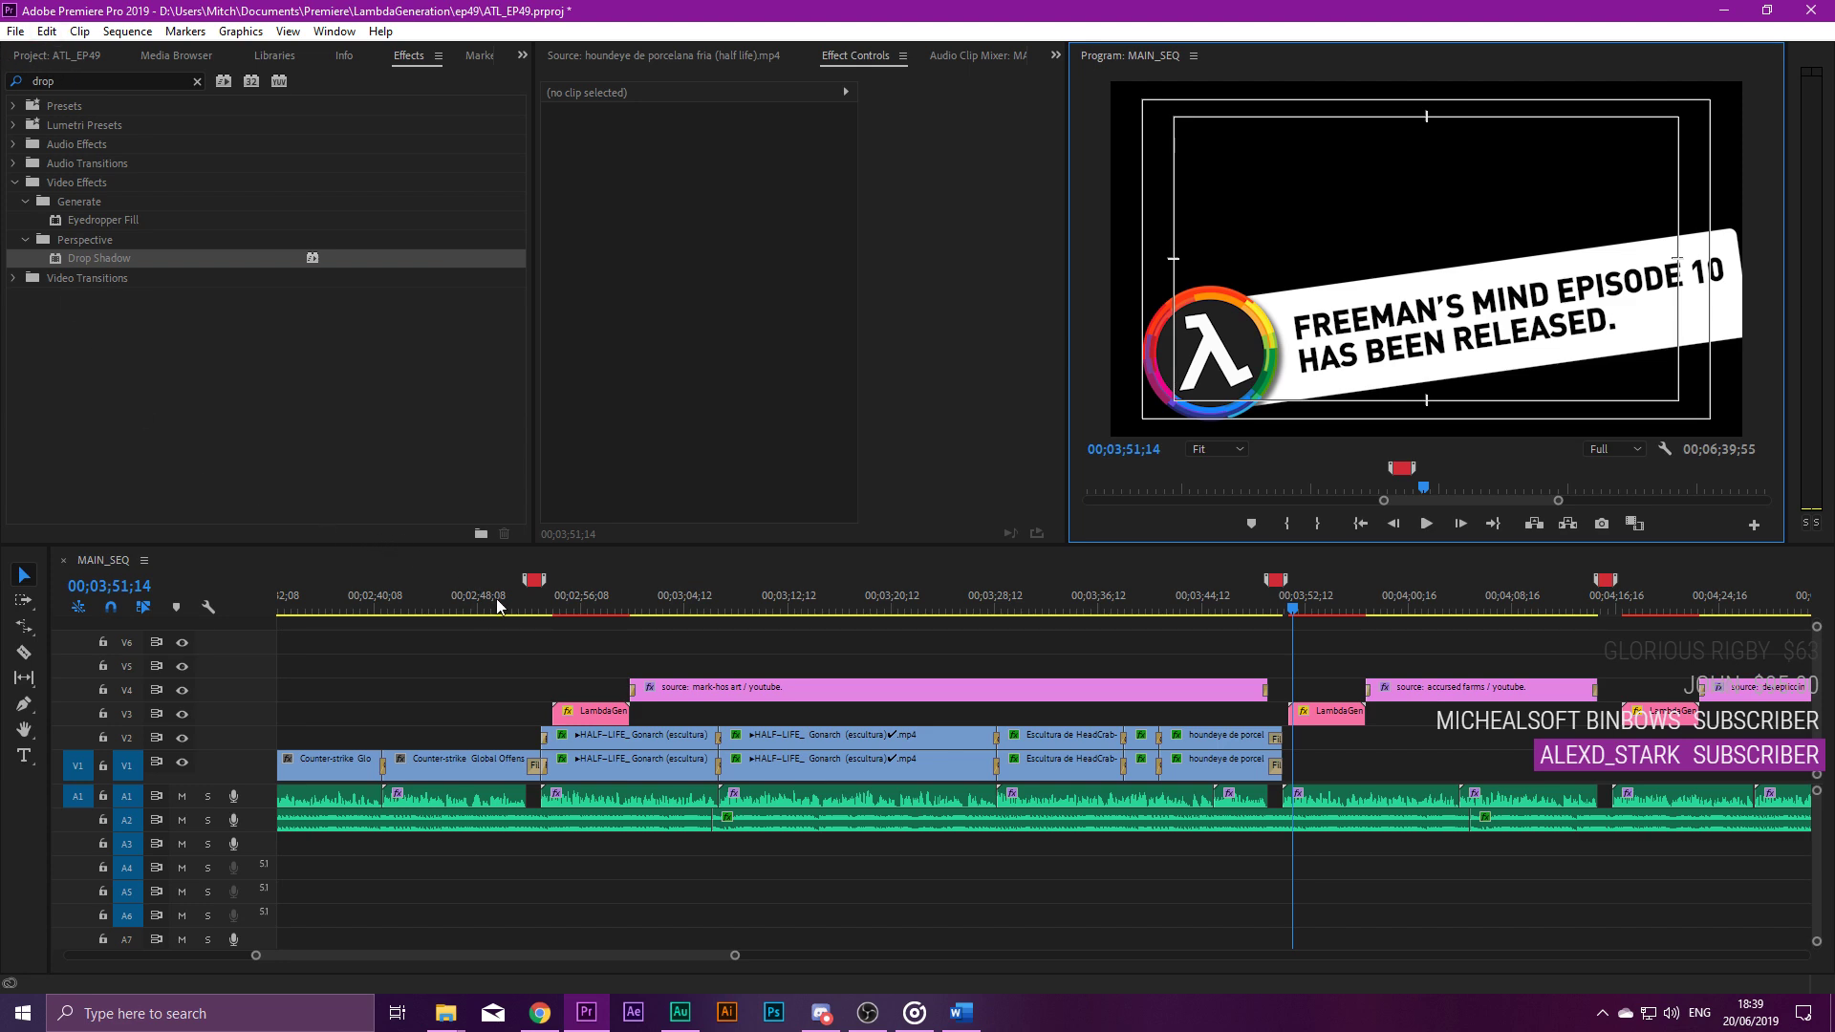
Look over the earlier part of the timeline, examining the Project Borealis segment between its two red markers.
{"action": "left_click", "coordinate": [541, 609]}
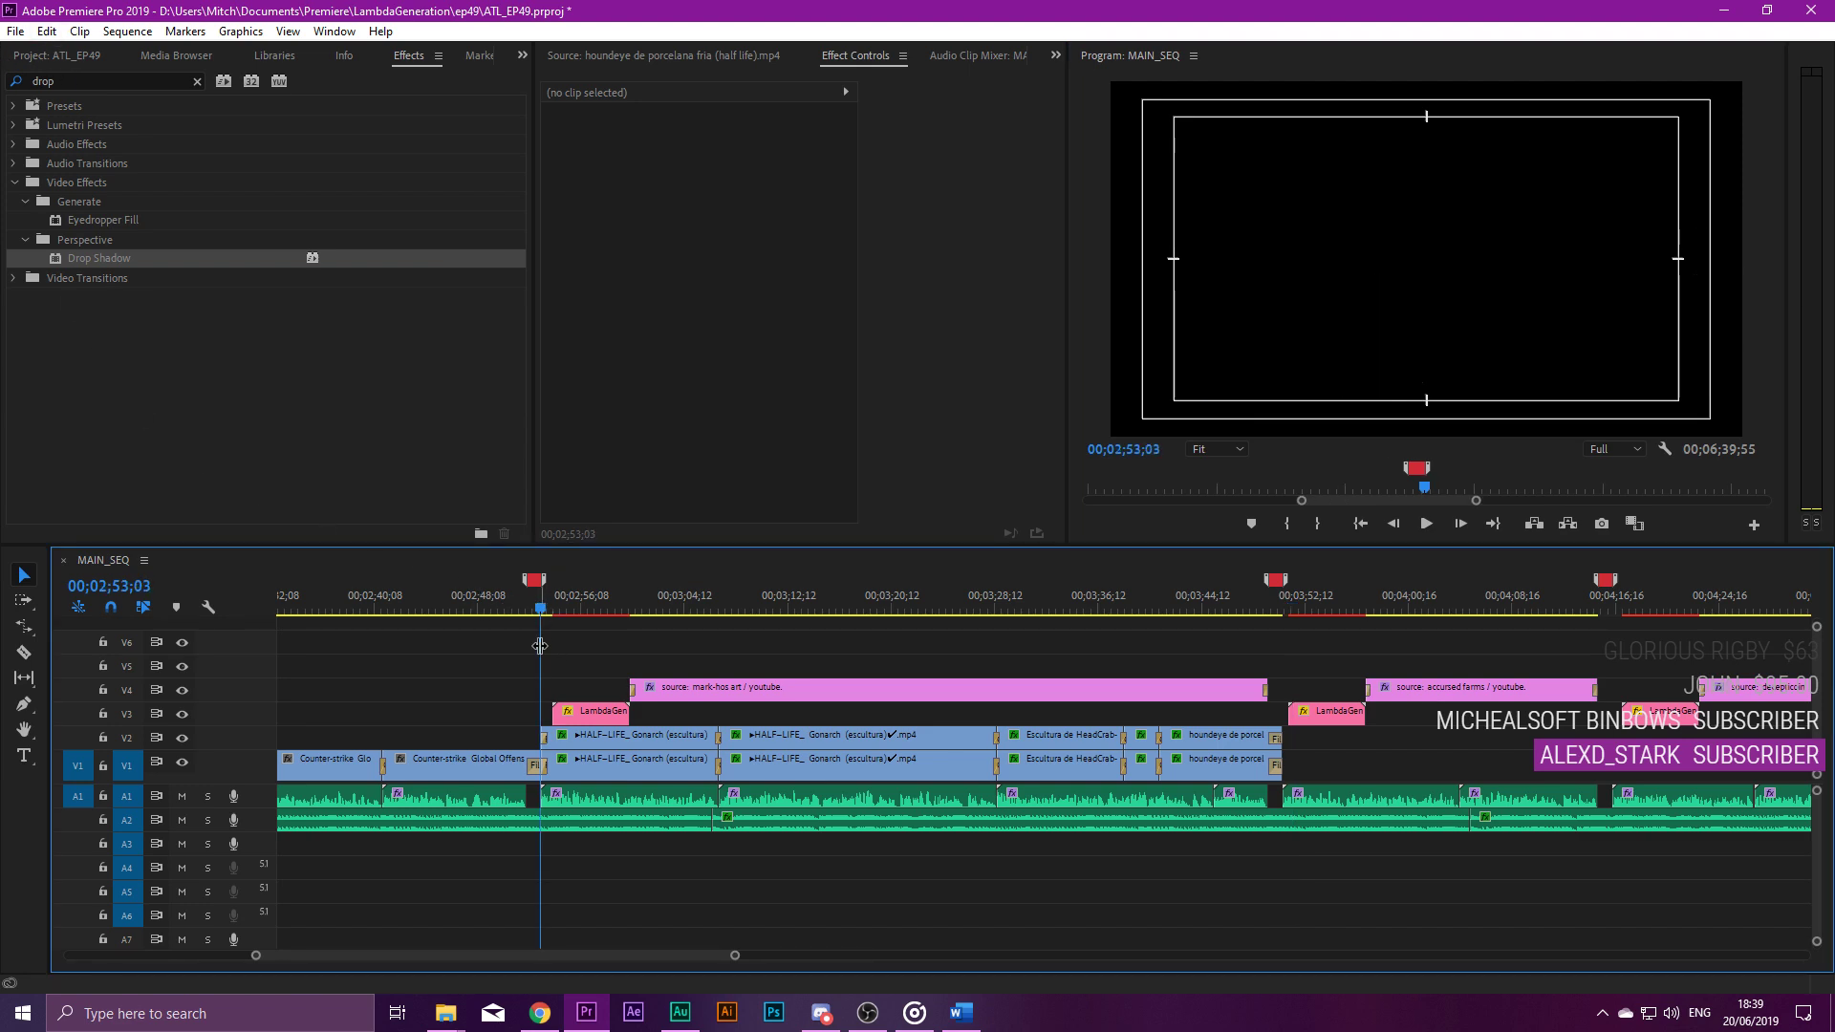
{"action": "key", "text": "minus"}
{"action": "key", "text": "minus"}
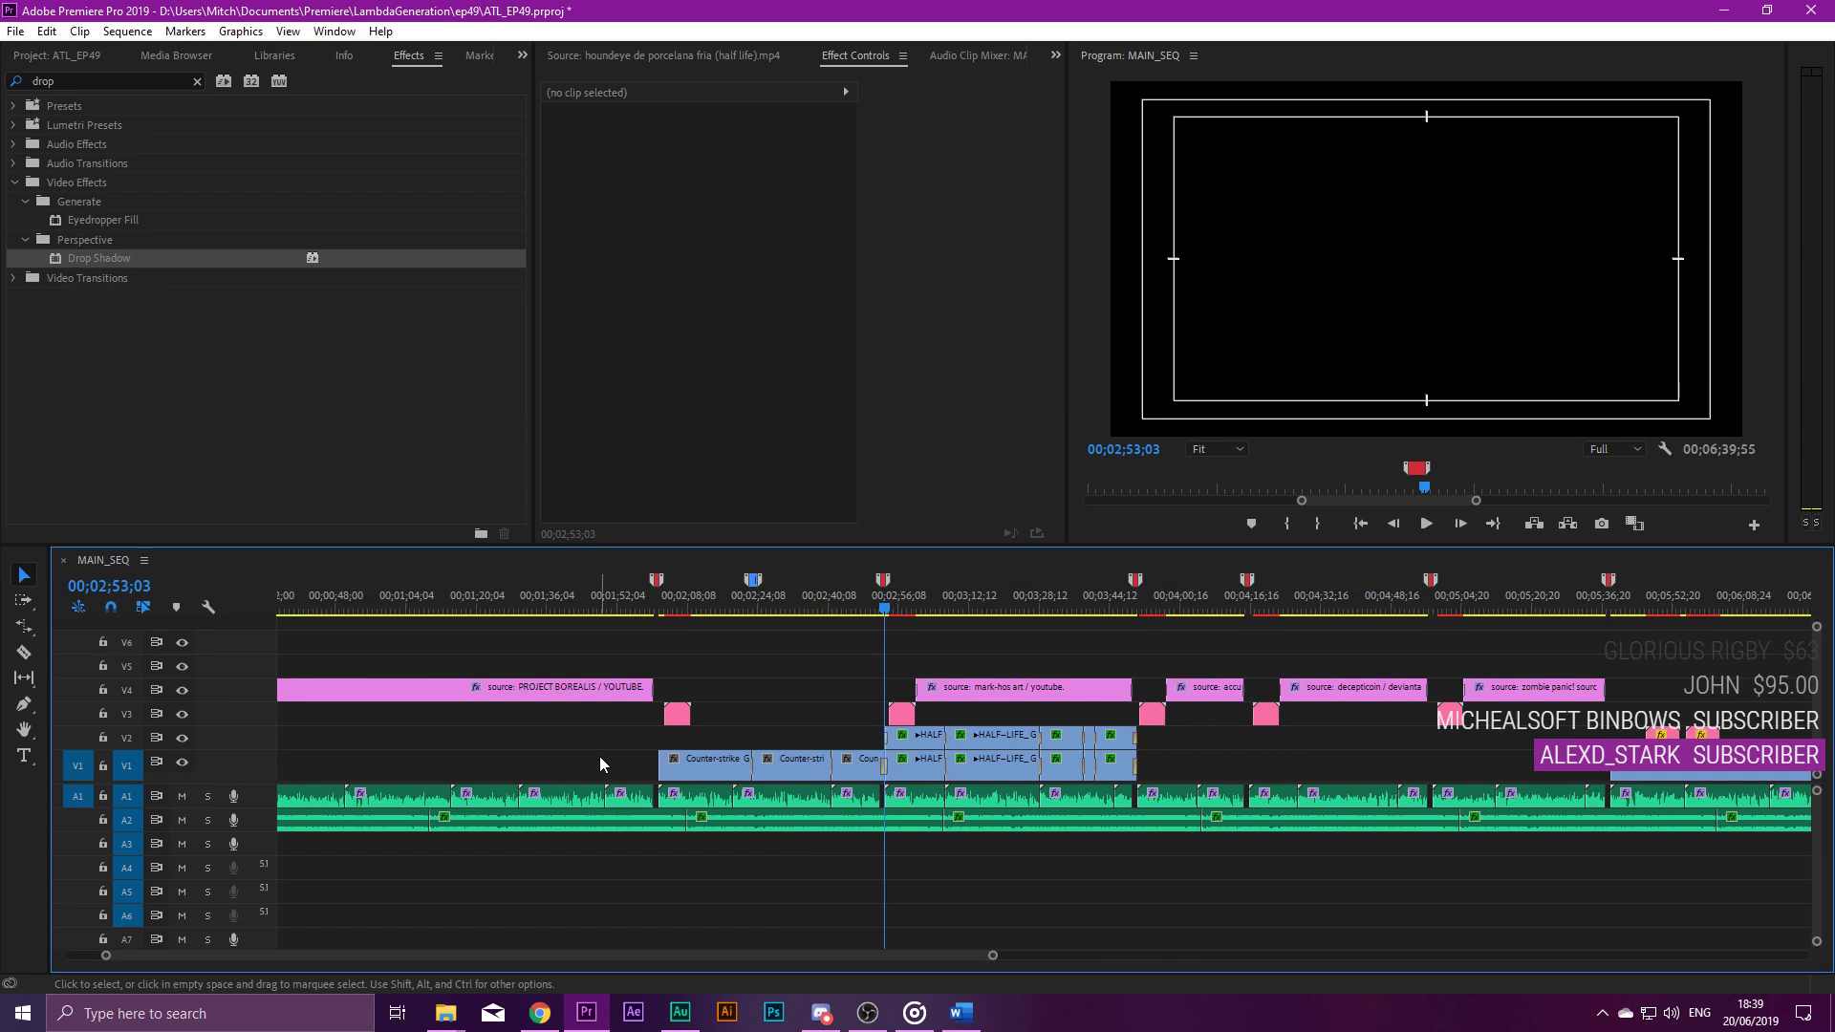
{"action": "scroll", "coordinate": [602, 755], "scroll_direction": "left", "scroll_amount": 2}
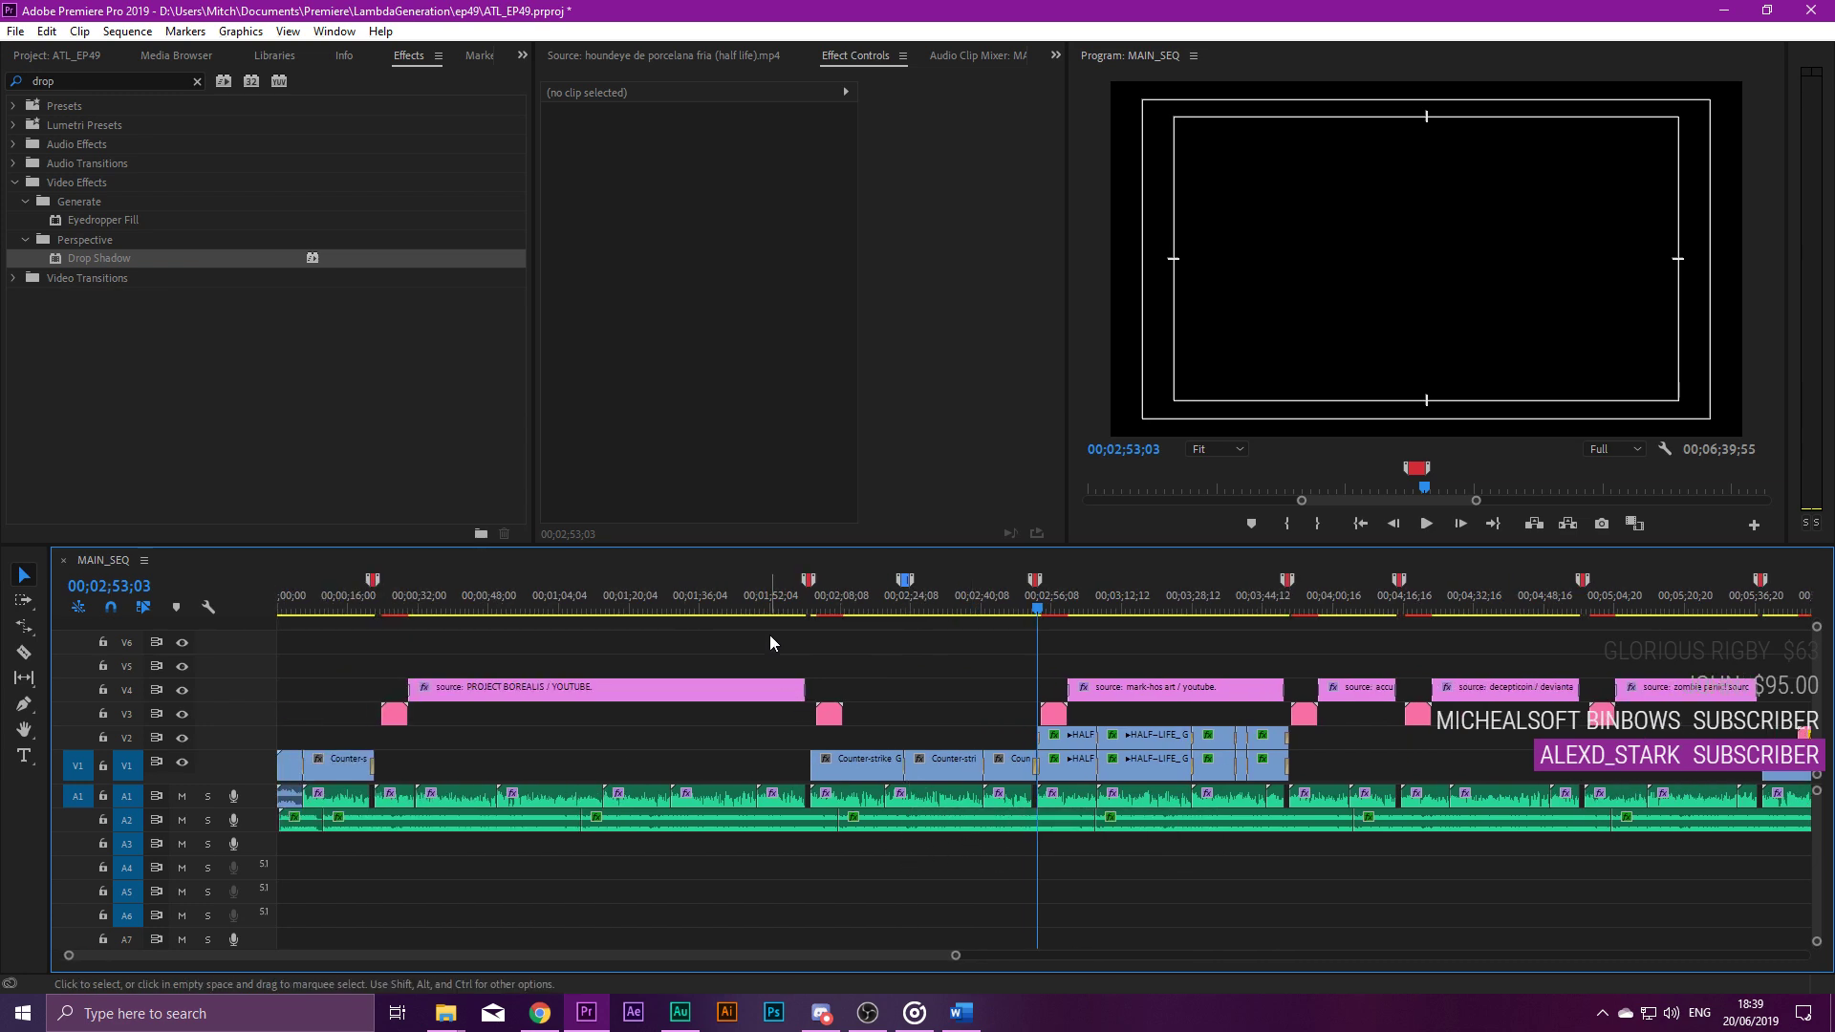
{"action": "left_click", "coordinate": [750, 606]}
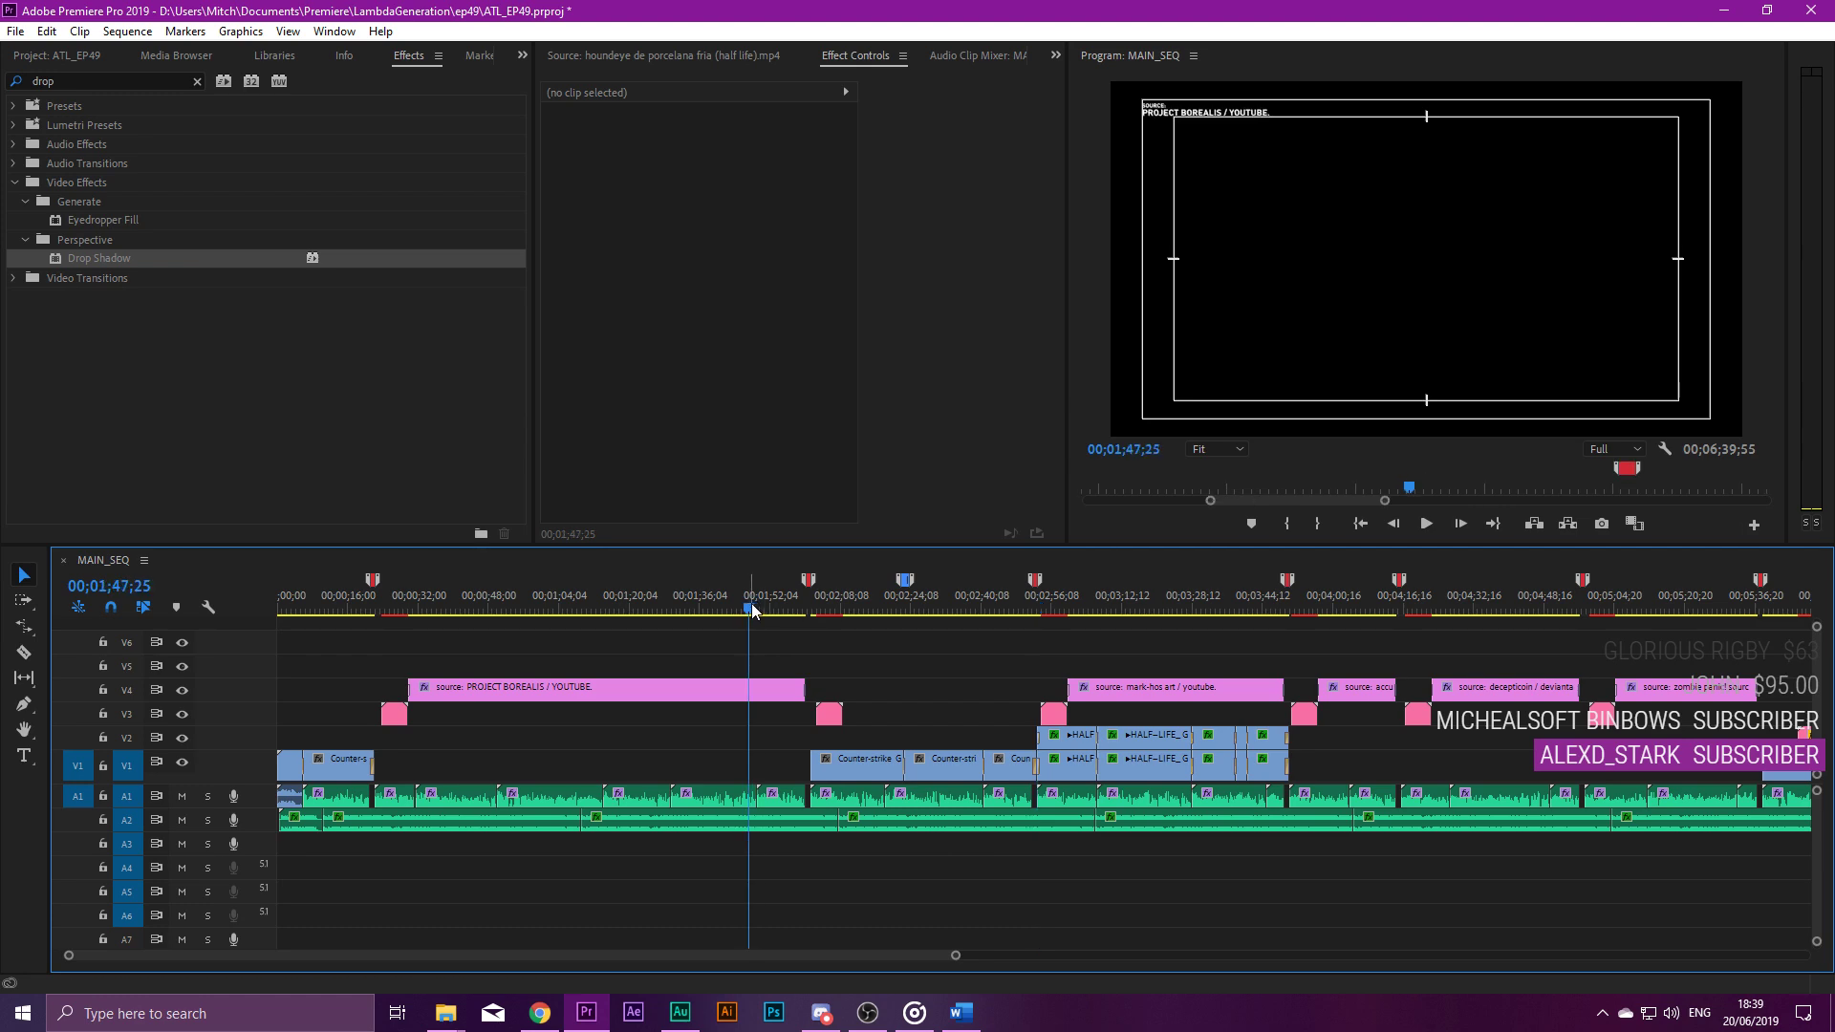
{"action": "scroll", "coordinate": [717, 711], "scroll_direction": "up", "scroll_amount": 3}
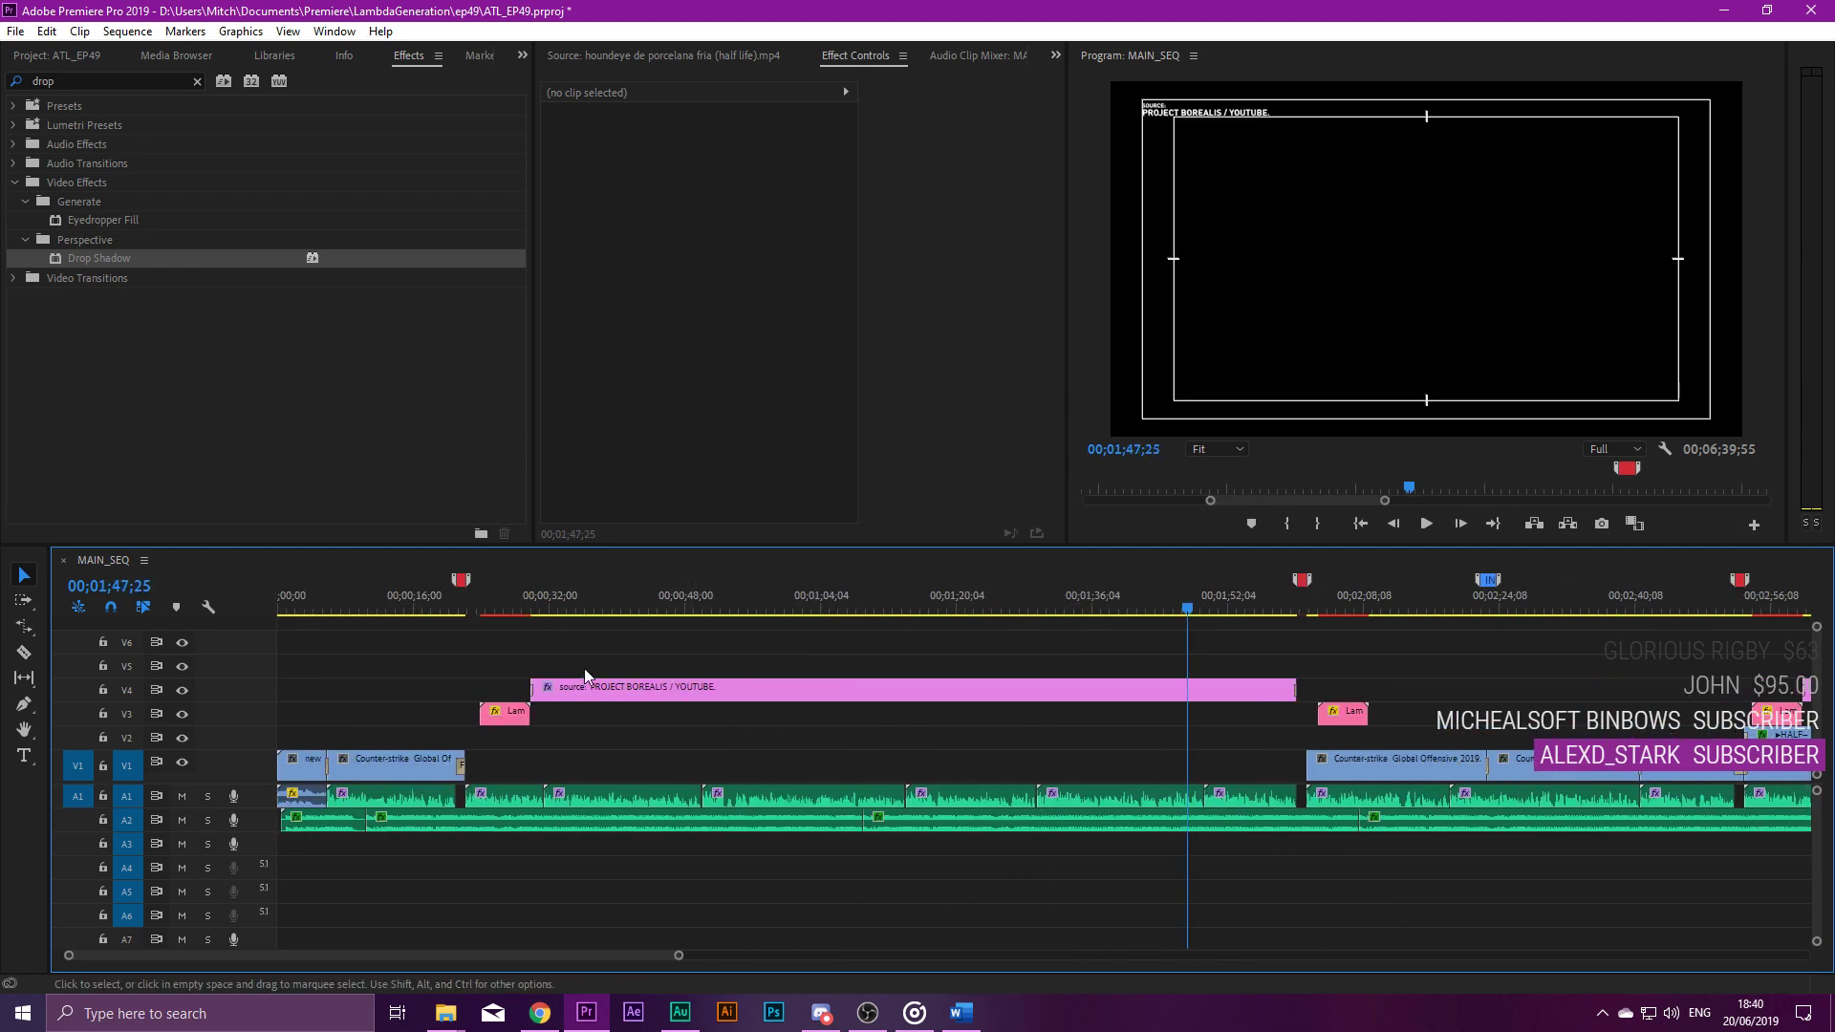
{"action": "left_click", "coordinate": [472, 606]}
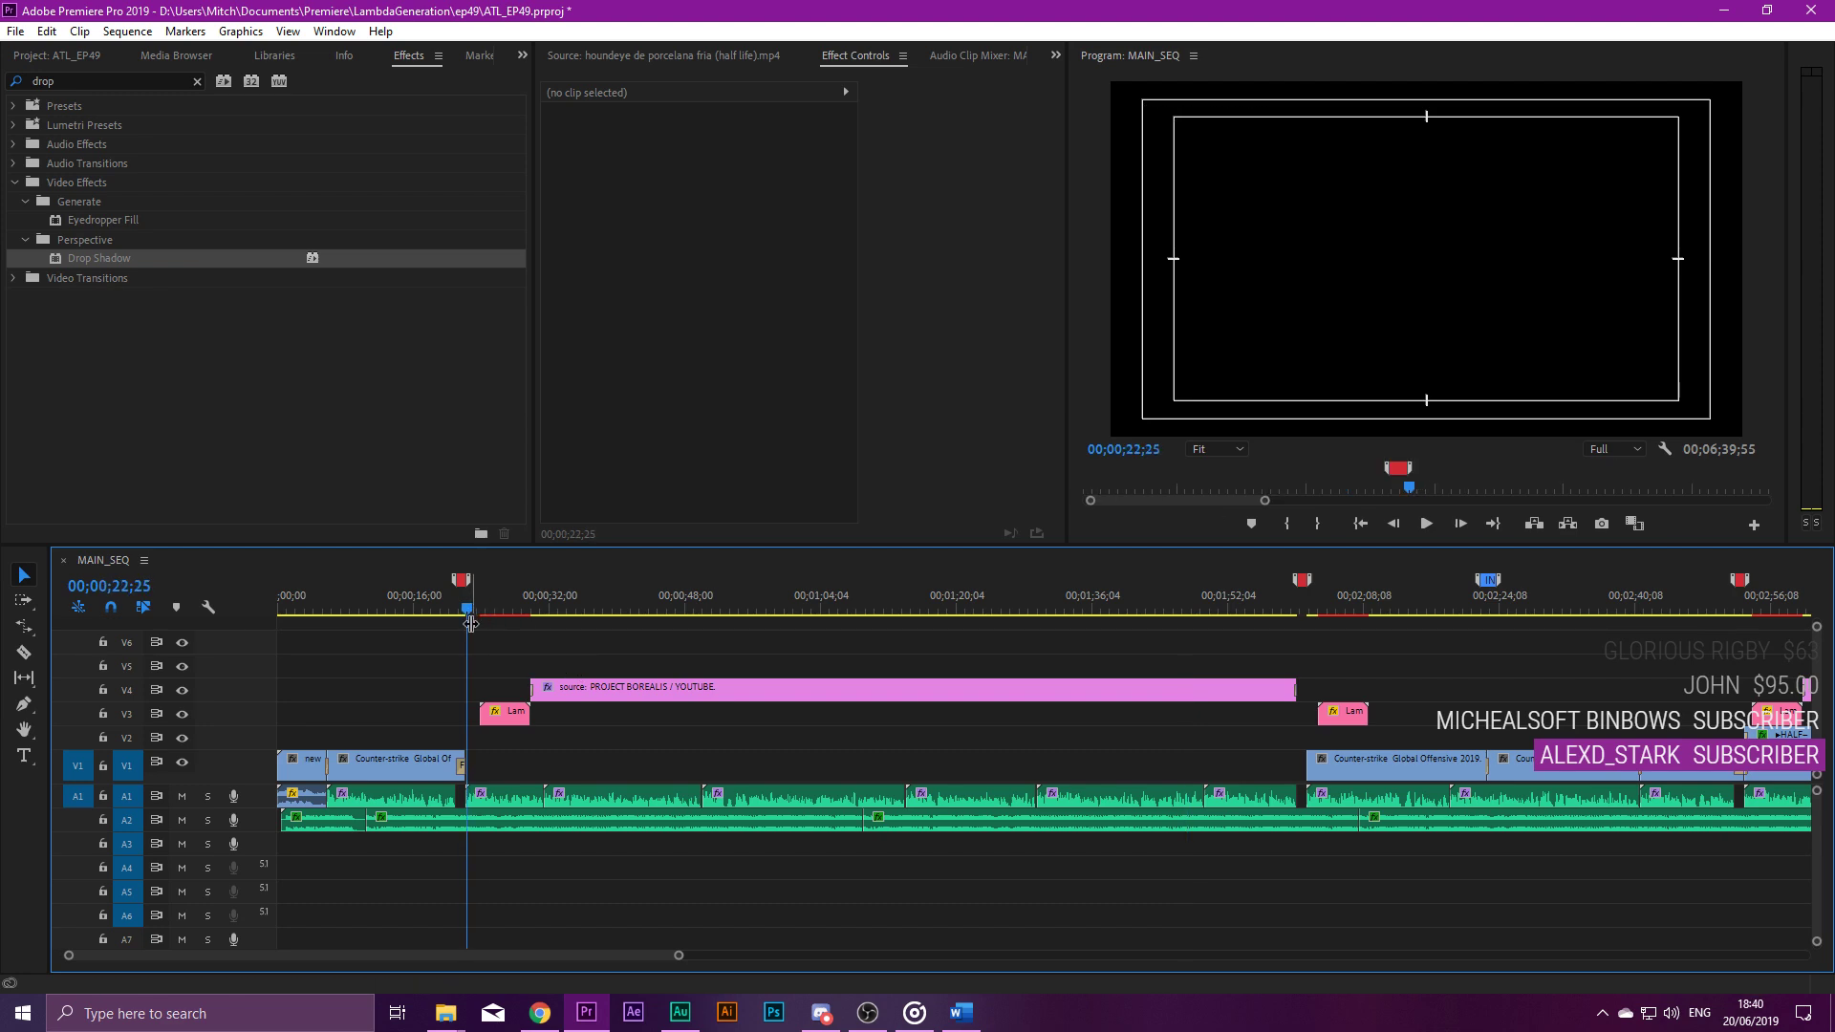
{"action": "left_click_drag", "start_coordinate": [420, 616], "coordinate": [751, 737]}
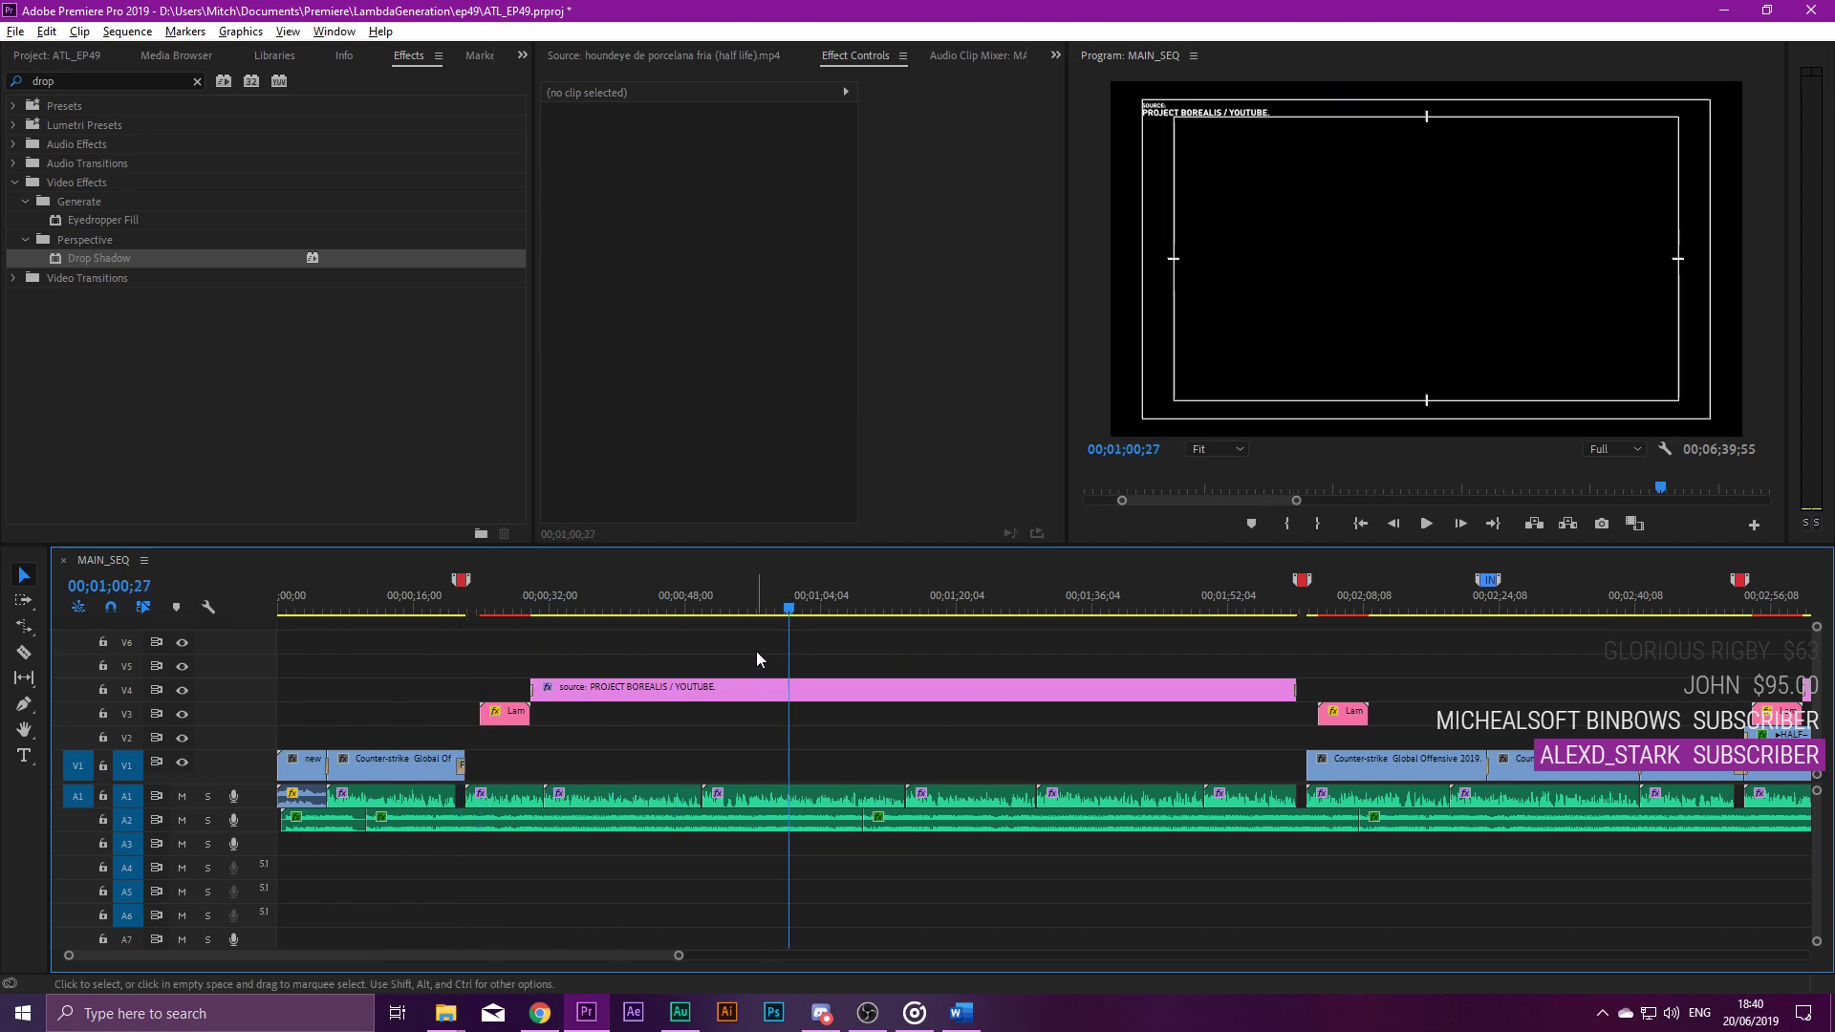
{"action": "scroll", "coordinate": [589, 722], "scroll_direction": "down", "scroll_amount": 5}
{"action": "scroll", "coordinate": [401, 717], "scroll_direction": "up", "scroll_amount": 5}
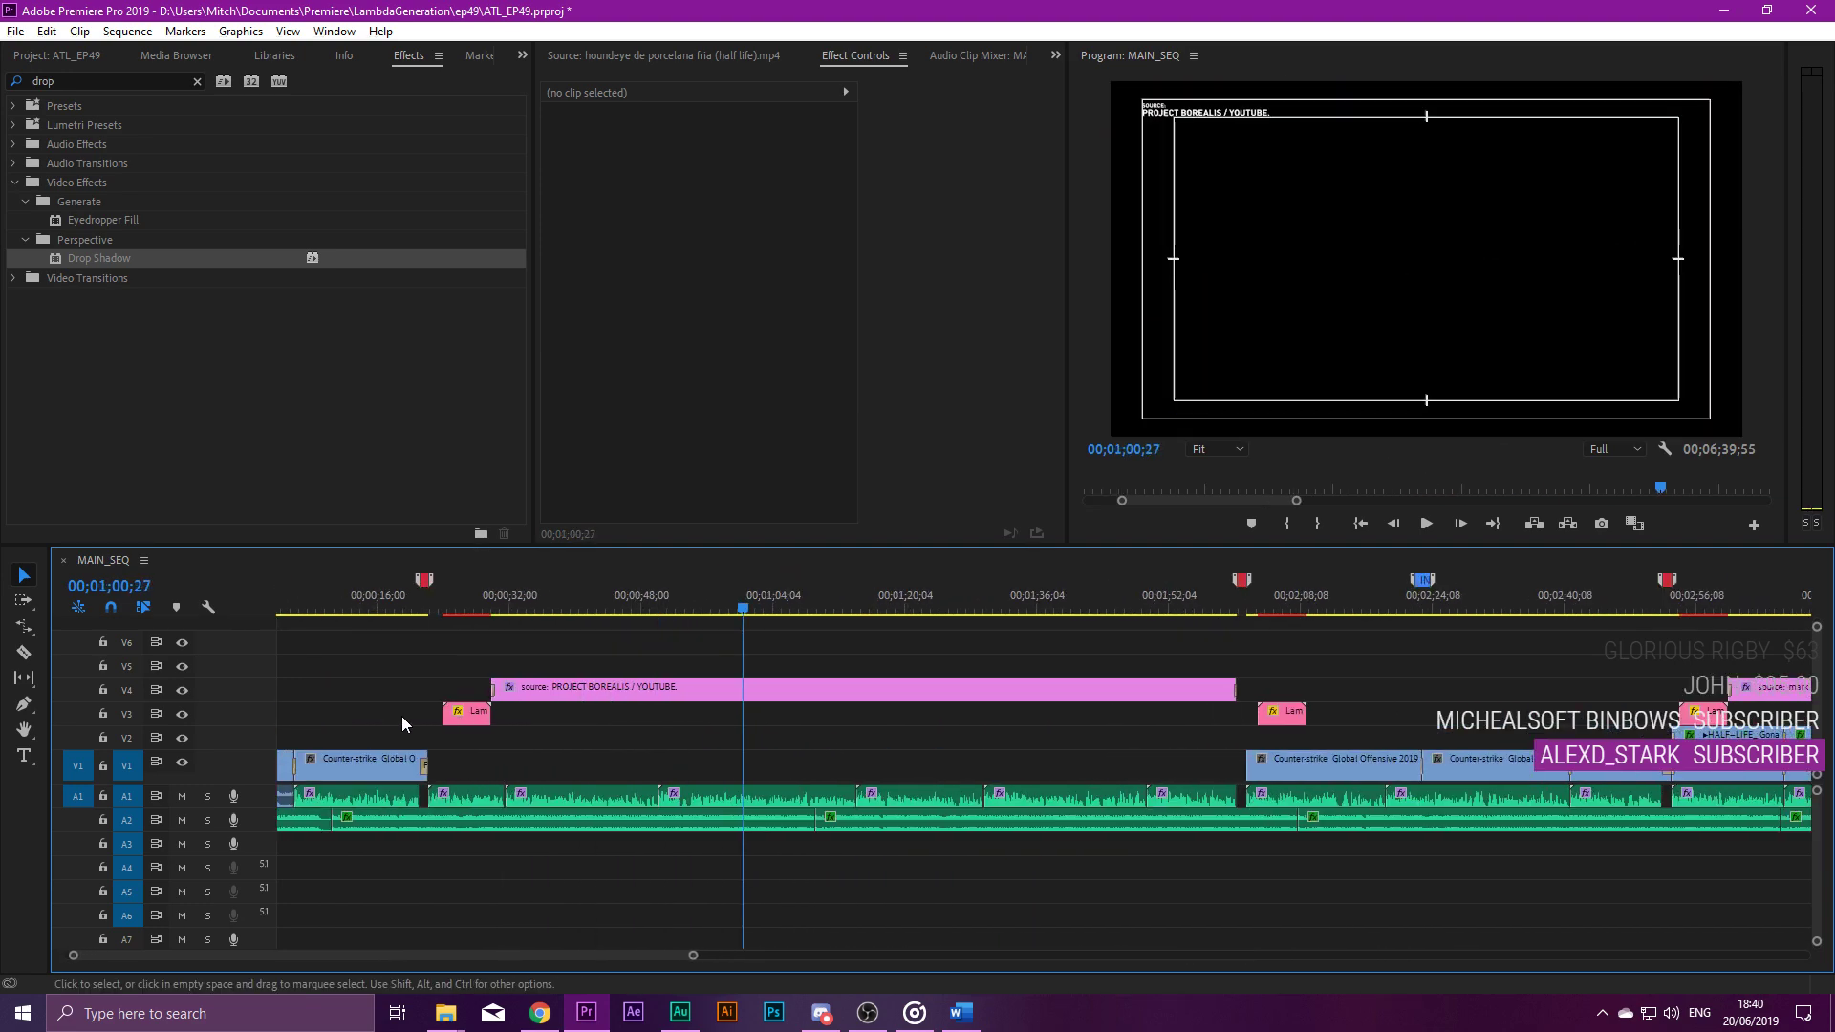
{"action": "scroll", "coordinate": [401, 724], "scroll_direction": "up", "scroll_amount": 2}
{"action": "scroll", "coordinate": [669, 690], "scroll_direction": "down", "scroll_amount": 4}
{"action": "scroll", "coordinate": [765, 717], "scroll_direction": "up", "scroll_amount": 2}
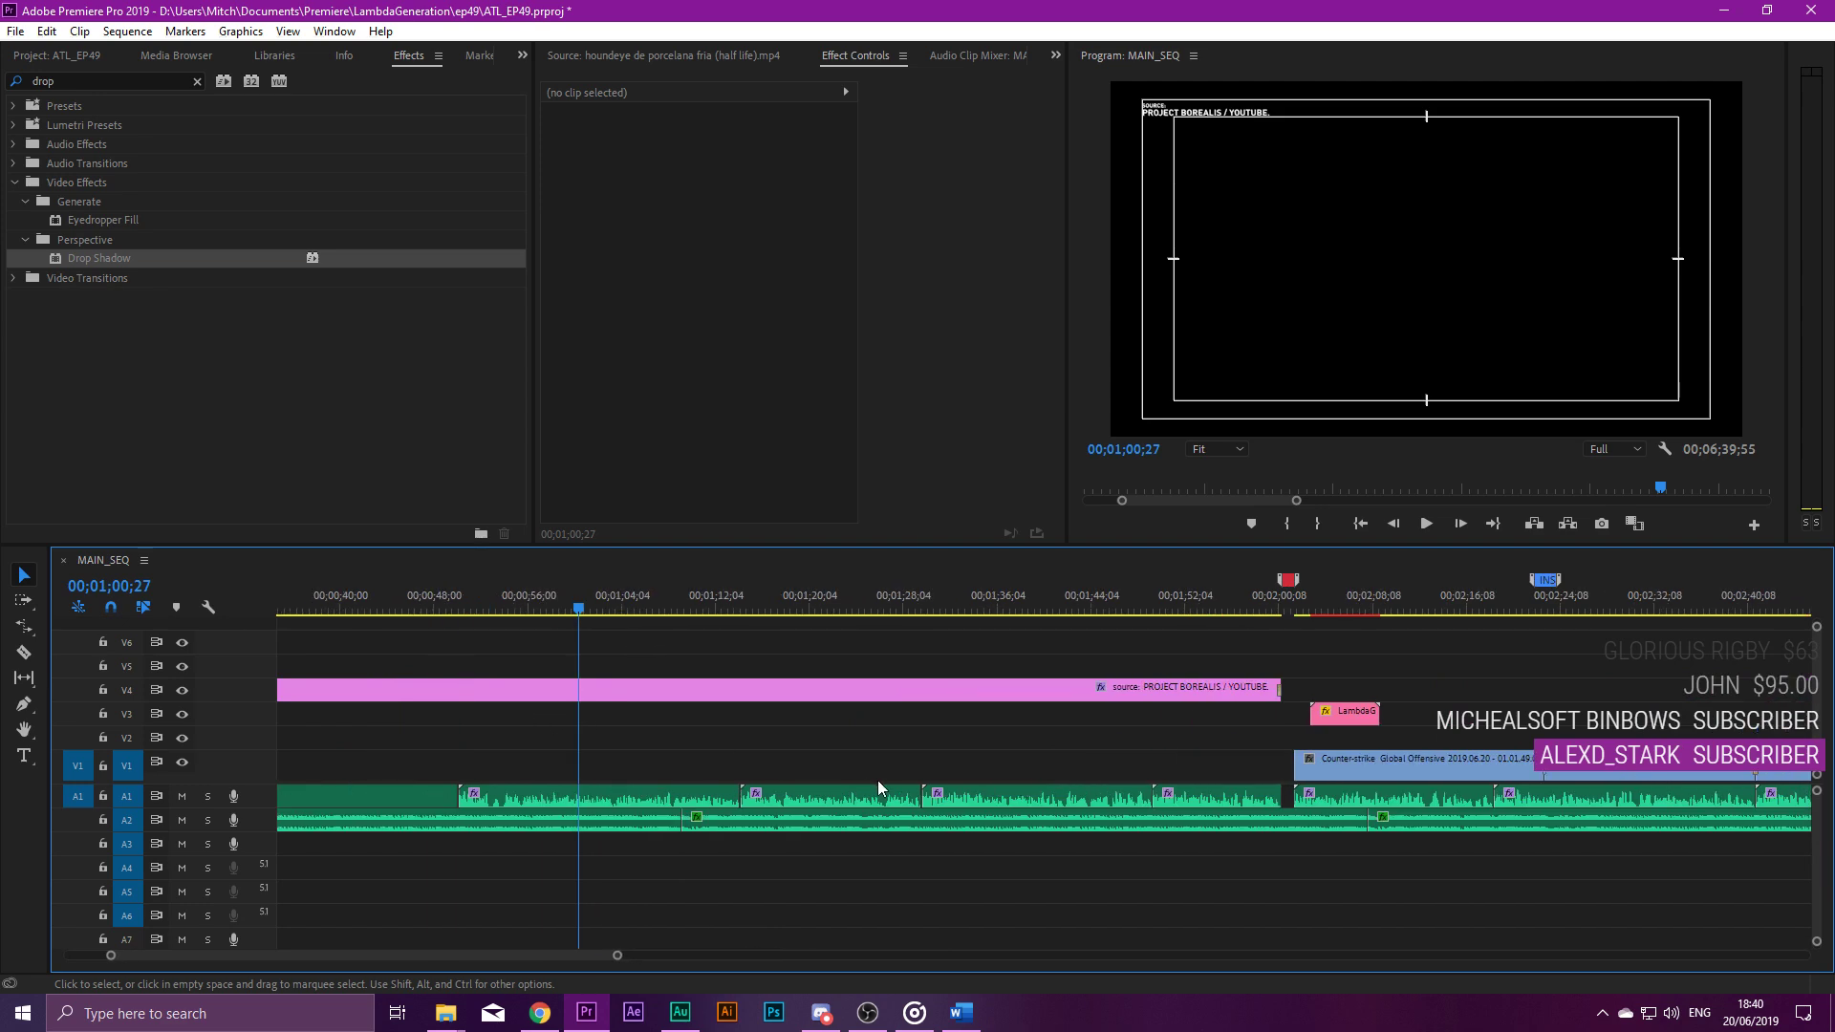
Change the color of the marker at 00;02;51;58, at the start of the Mark-Hos segment, to green.
{"action": "scroll", "coordinate": [877, 780], "scroll_direction": "down", "scroll_amount": 4}
{"action": "double_click", "coordinate": [971, 594]}
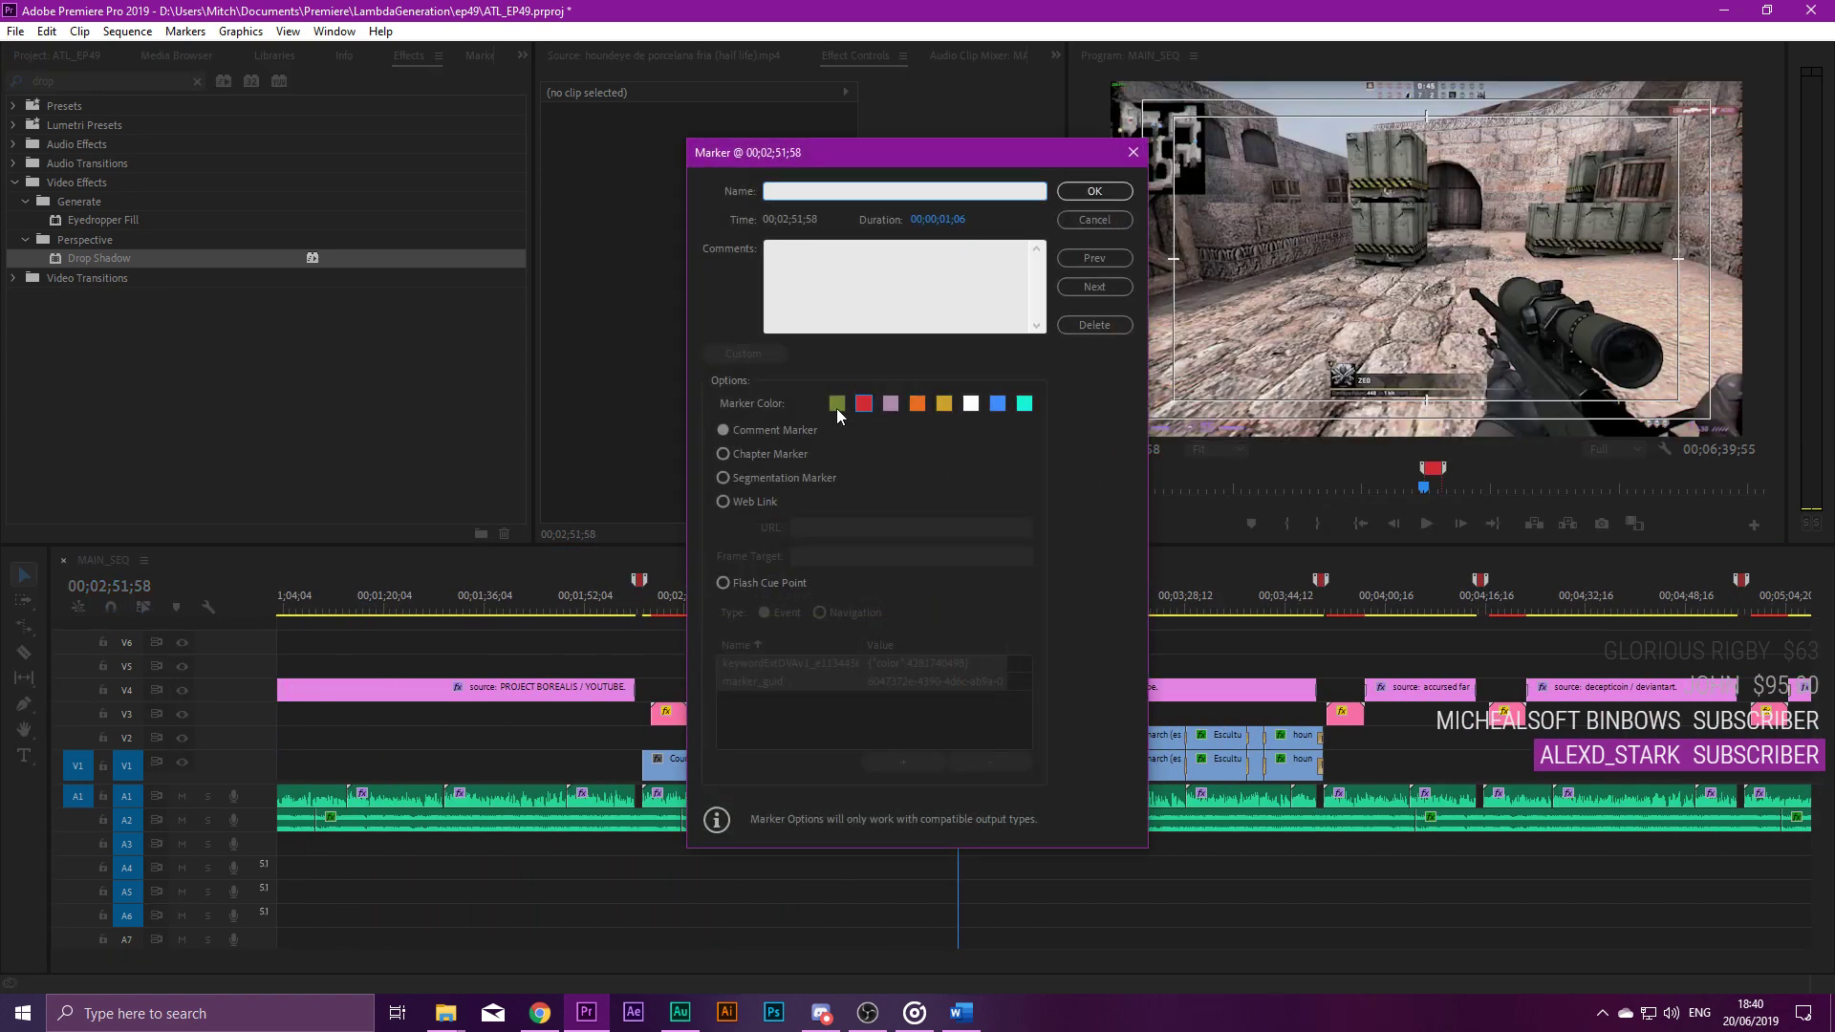
{"action": "left_click", "coordinate": [836, 404]}
{"action": "left_click", "coordinate": [1089, 192]}
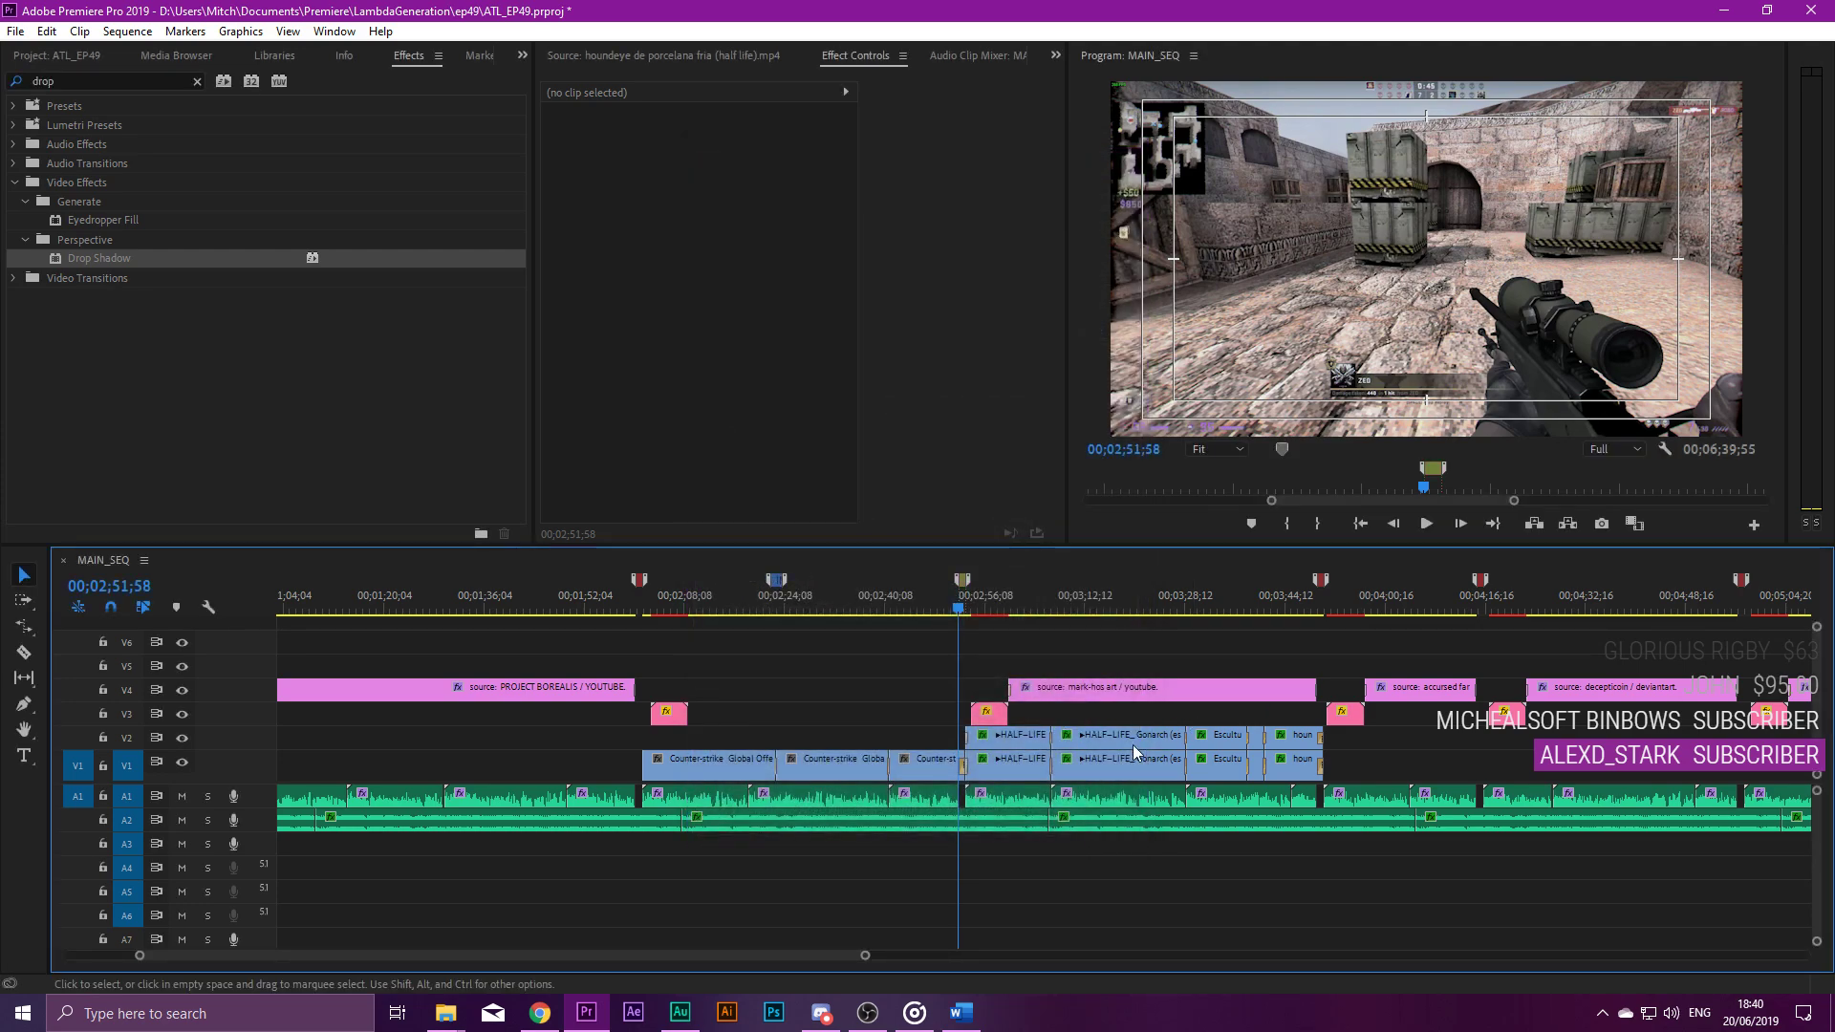
Move the playhead to 00;00;33;25, just after the start of the Project Borealis source title.
{"action": "scroll", "coordinate": [956, 846], "scroll_direction": "up", "scroll_amount": 5}
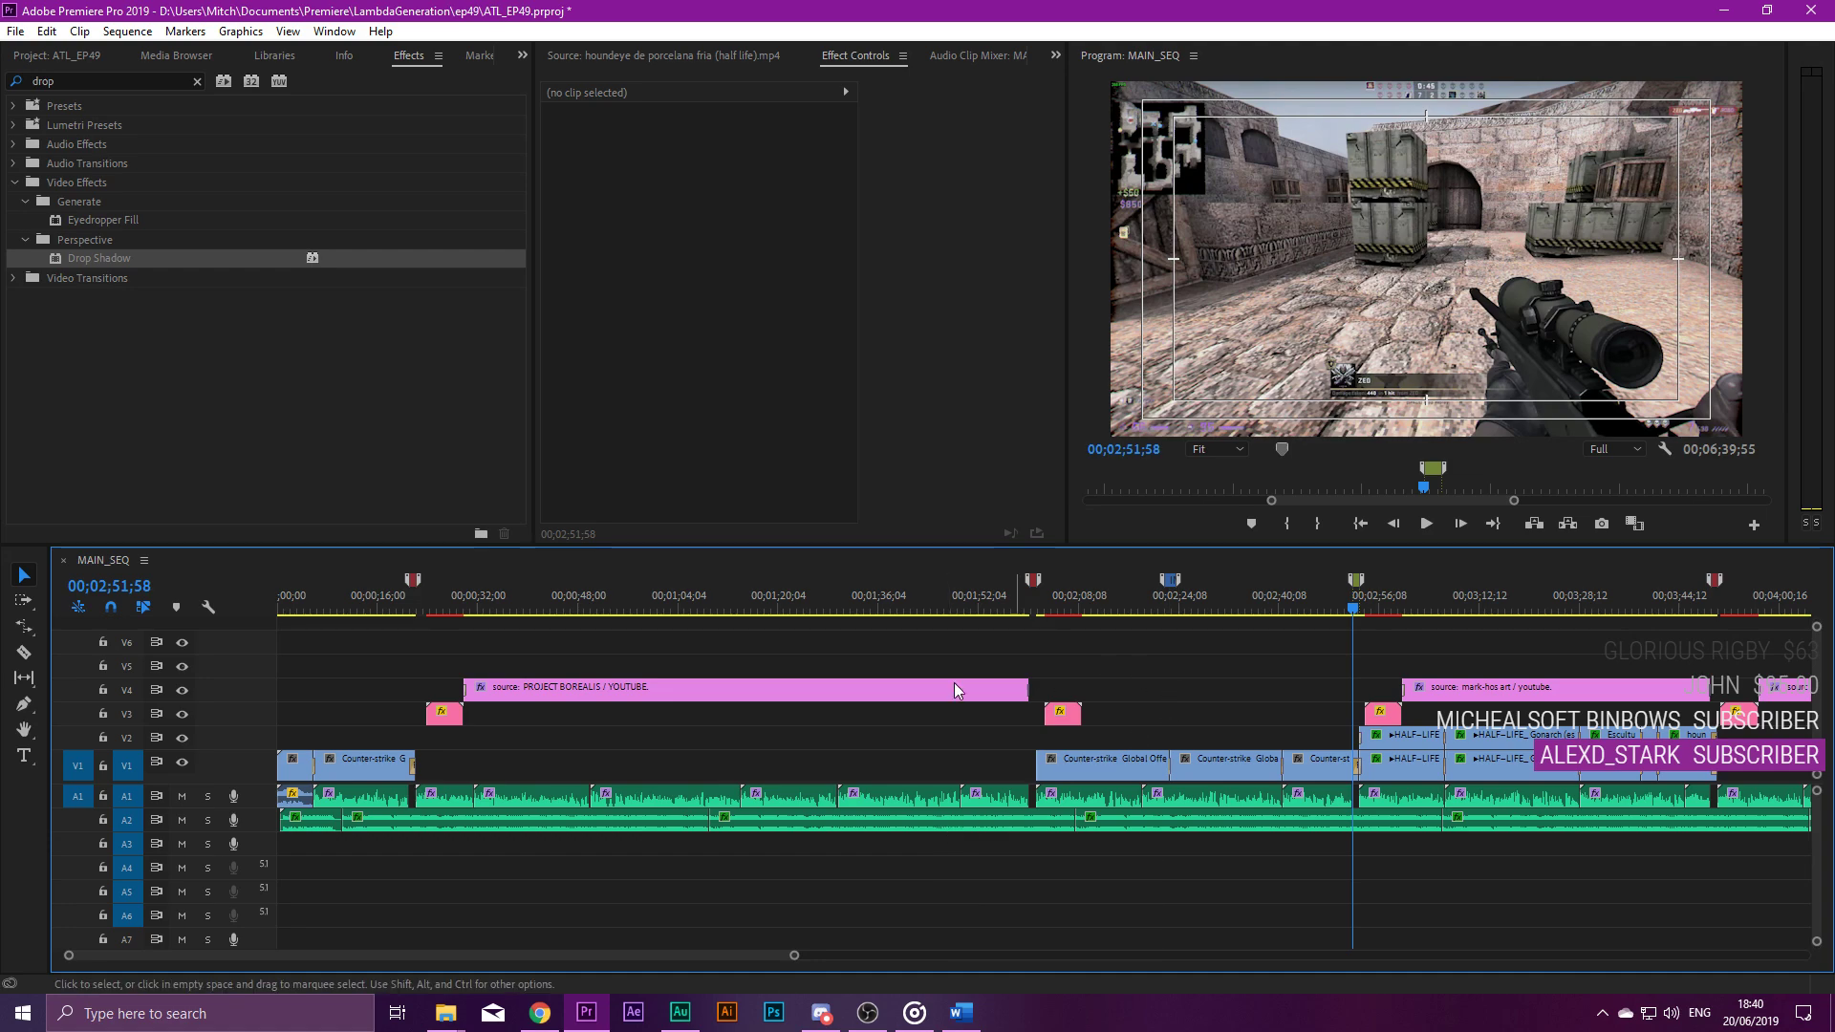
{"action": "left_click", "coordinate": [415, 614]}
{"action": "key", "text": "equal"}
{"action": "key", "text": "equal"}
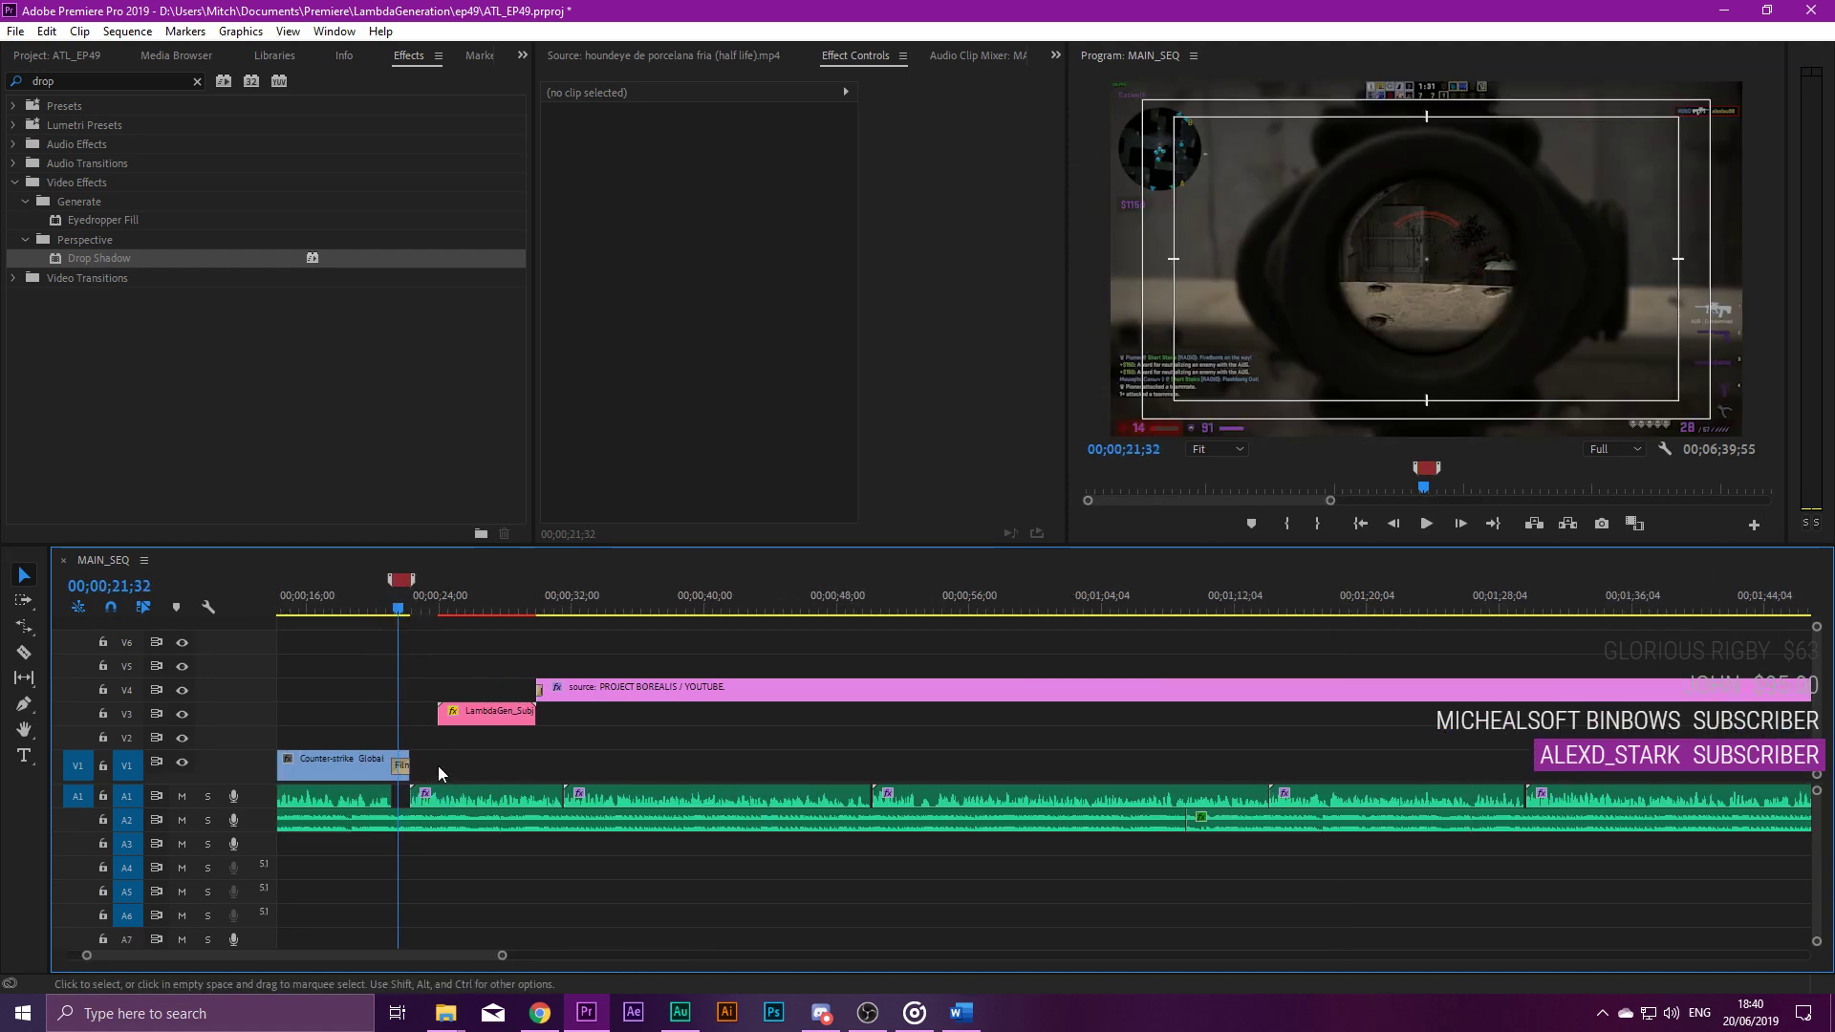
{"action": "left_click_drag", "start_coordinate": [639, 610], "coordinate": [1077, 674]}
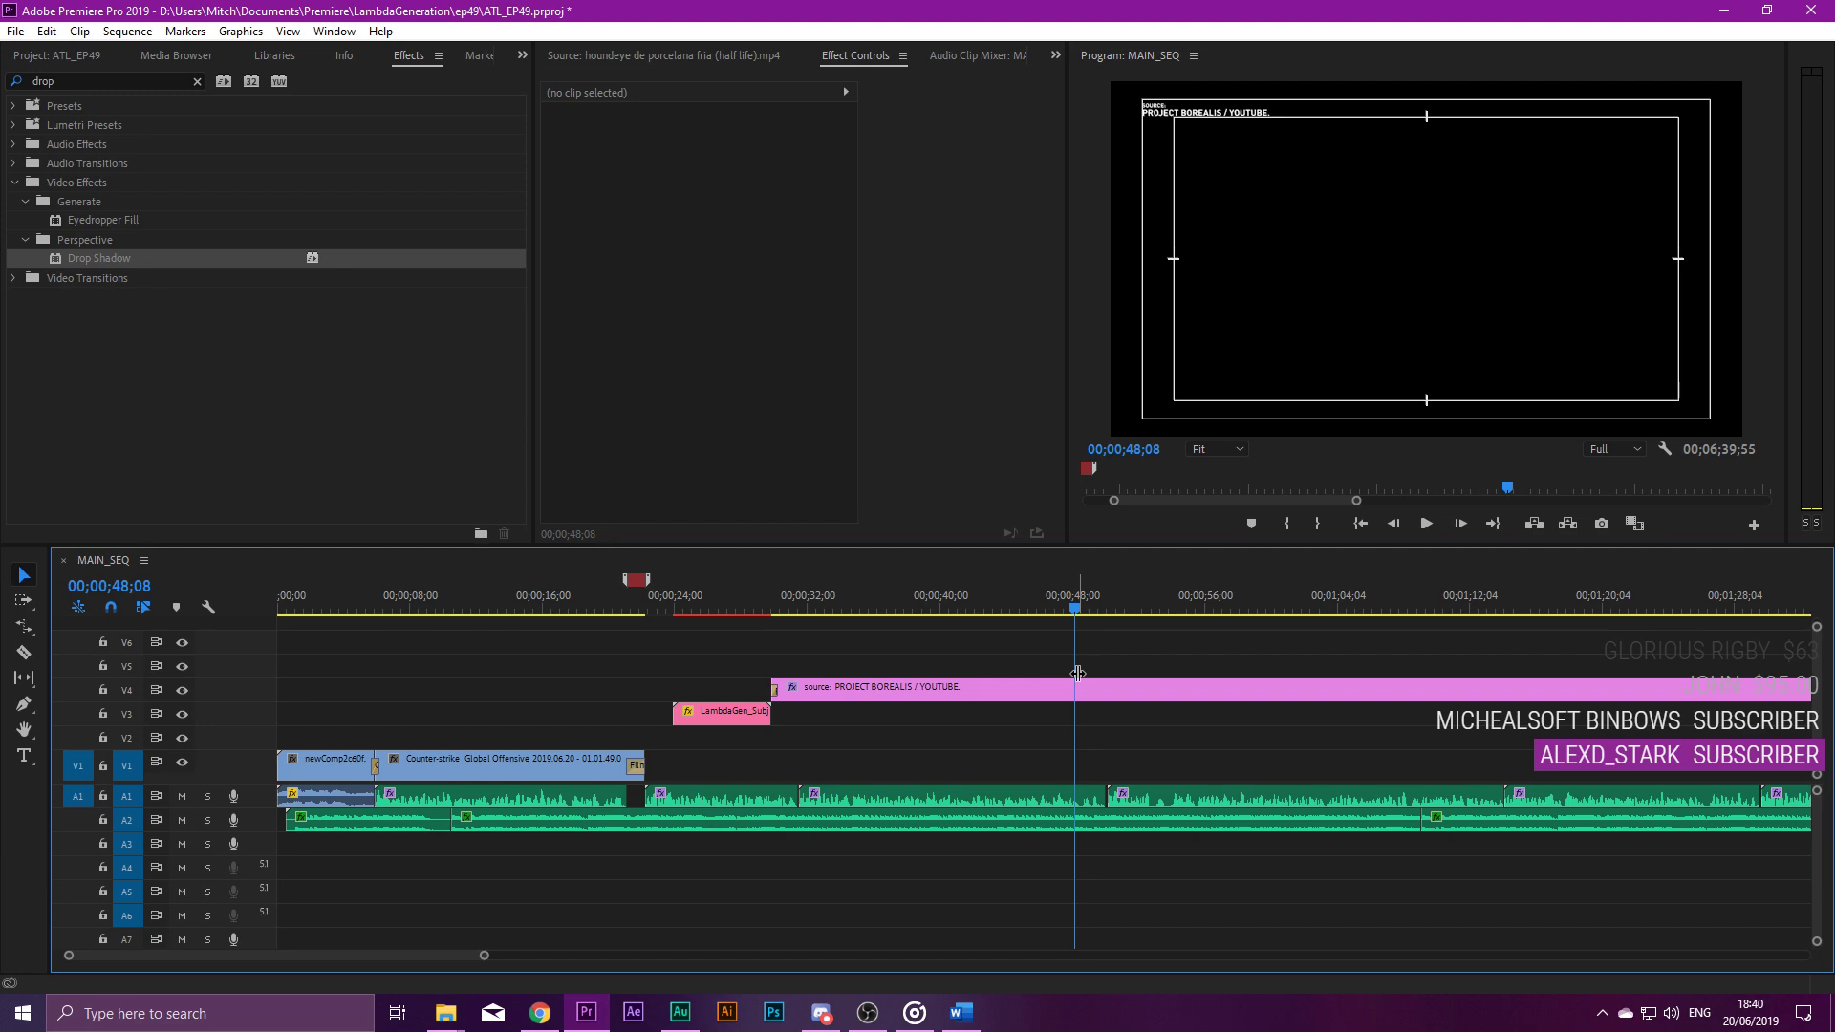
{"action": "scroll", "coordinate": [753, 668], "scroll_direction": "down", "scroll_amount": 3}
{"action": "left_click", "coordinate": [635, 600]}
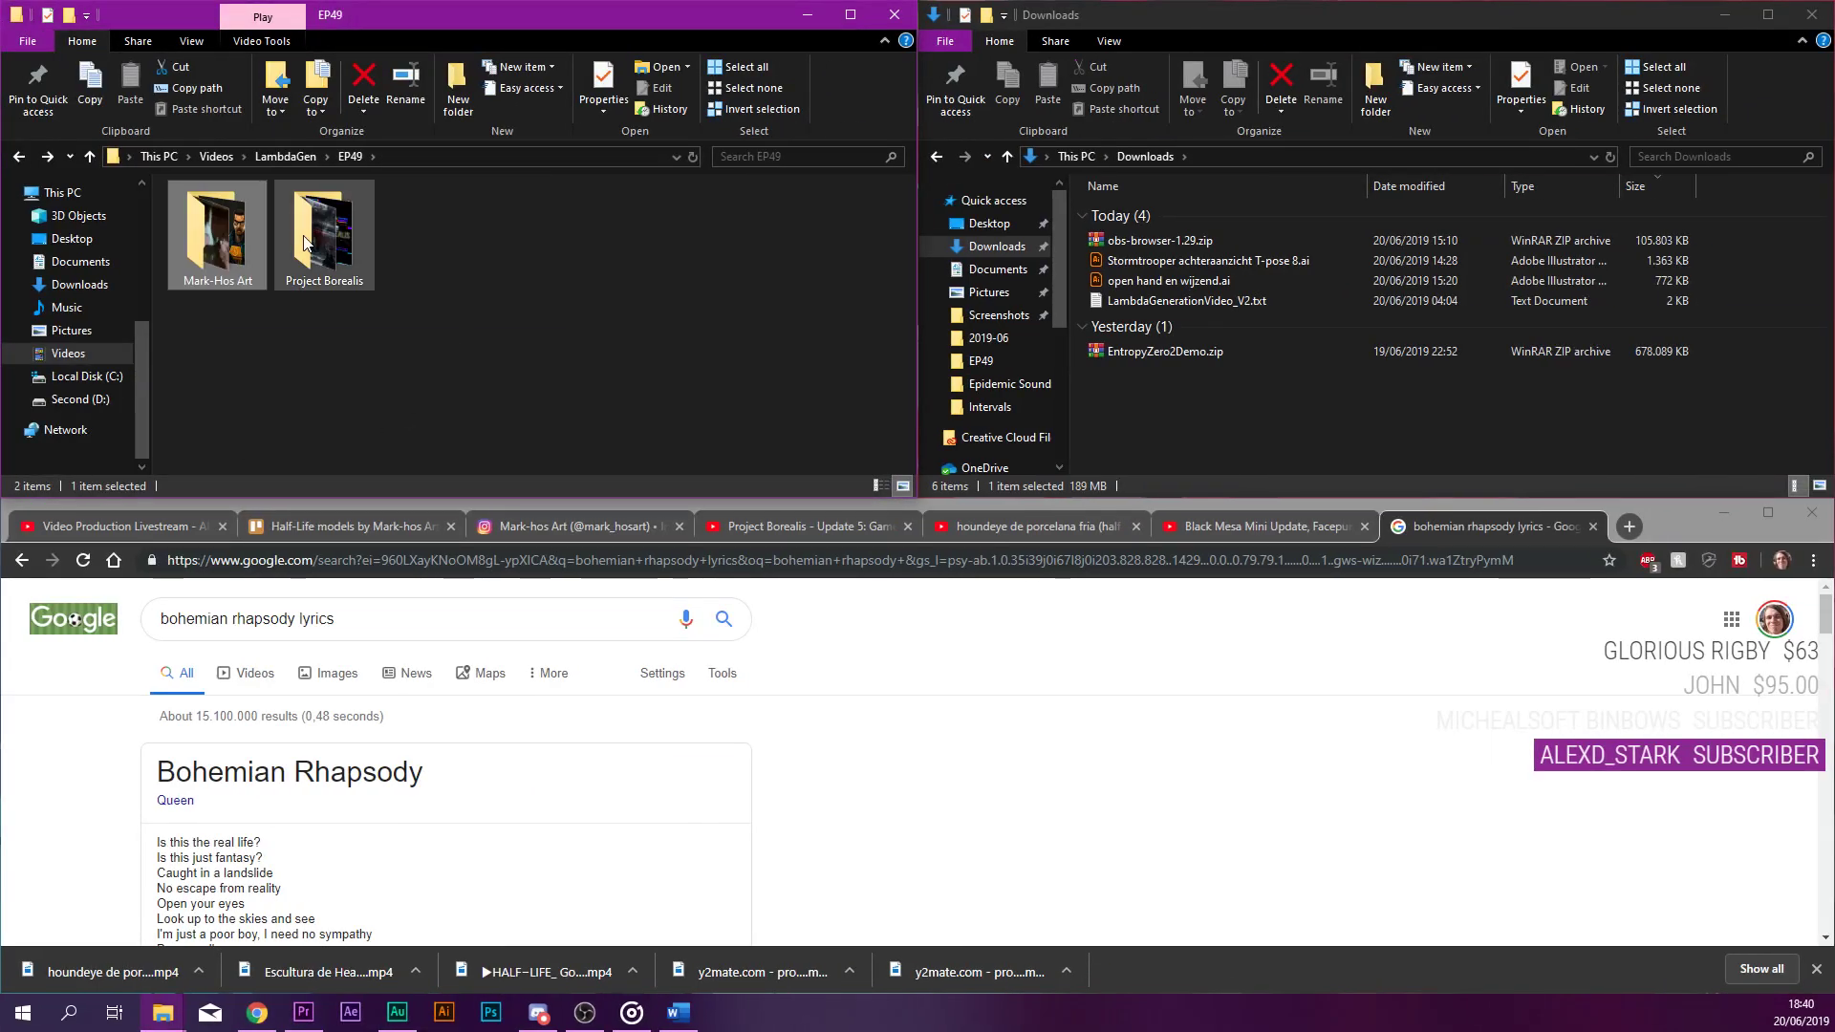
Create a bin named Project Borealis inside the RES bin and import the two Project Borealis update 5 videos into it.
{"action": "double_click", "coordinate": [297, 238]}
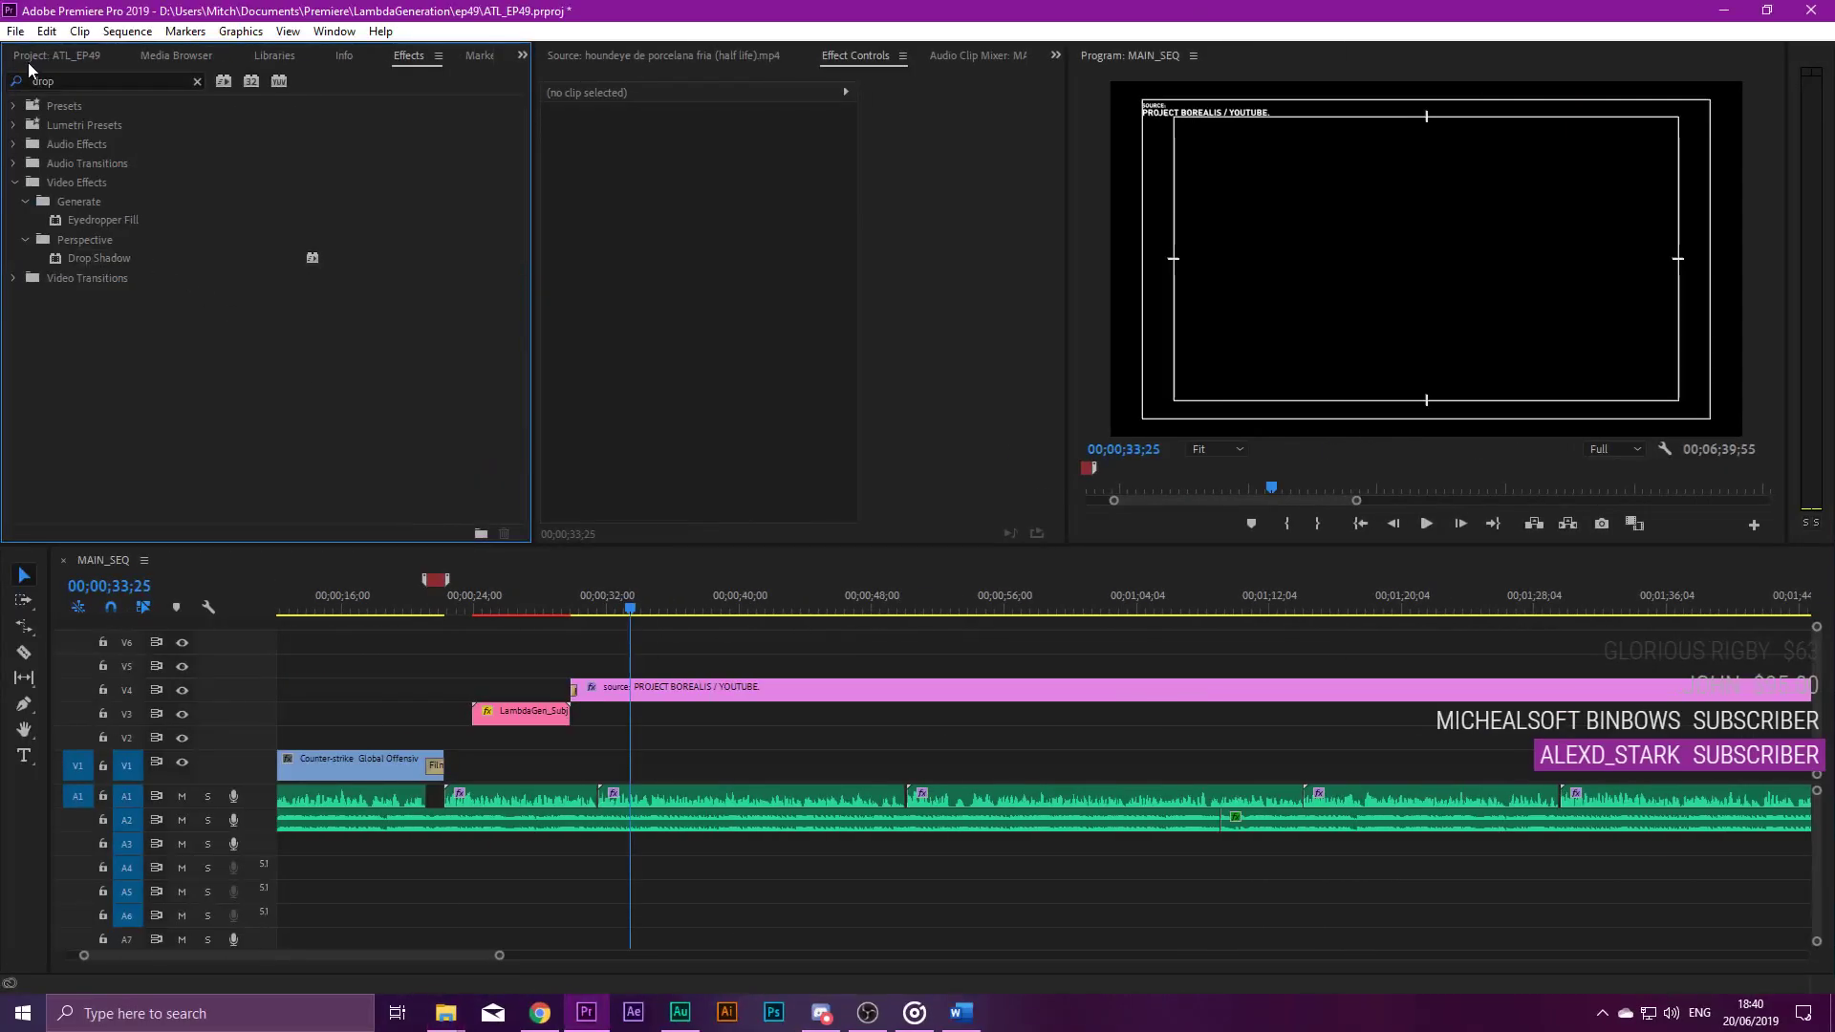
{"action": "left_click", "coordinate": [72, 298]}
{"action": "left_click", "coordinate": [100, 277]}
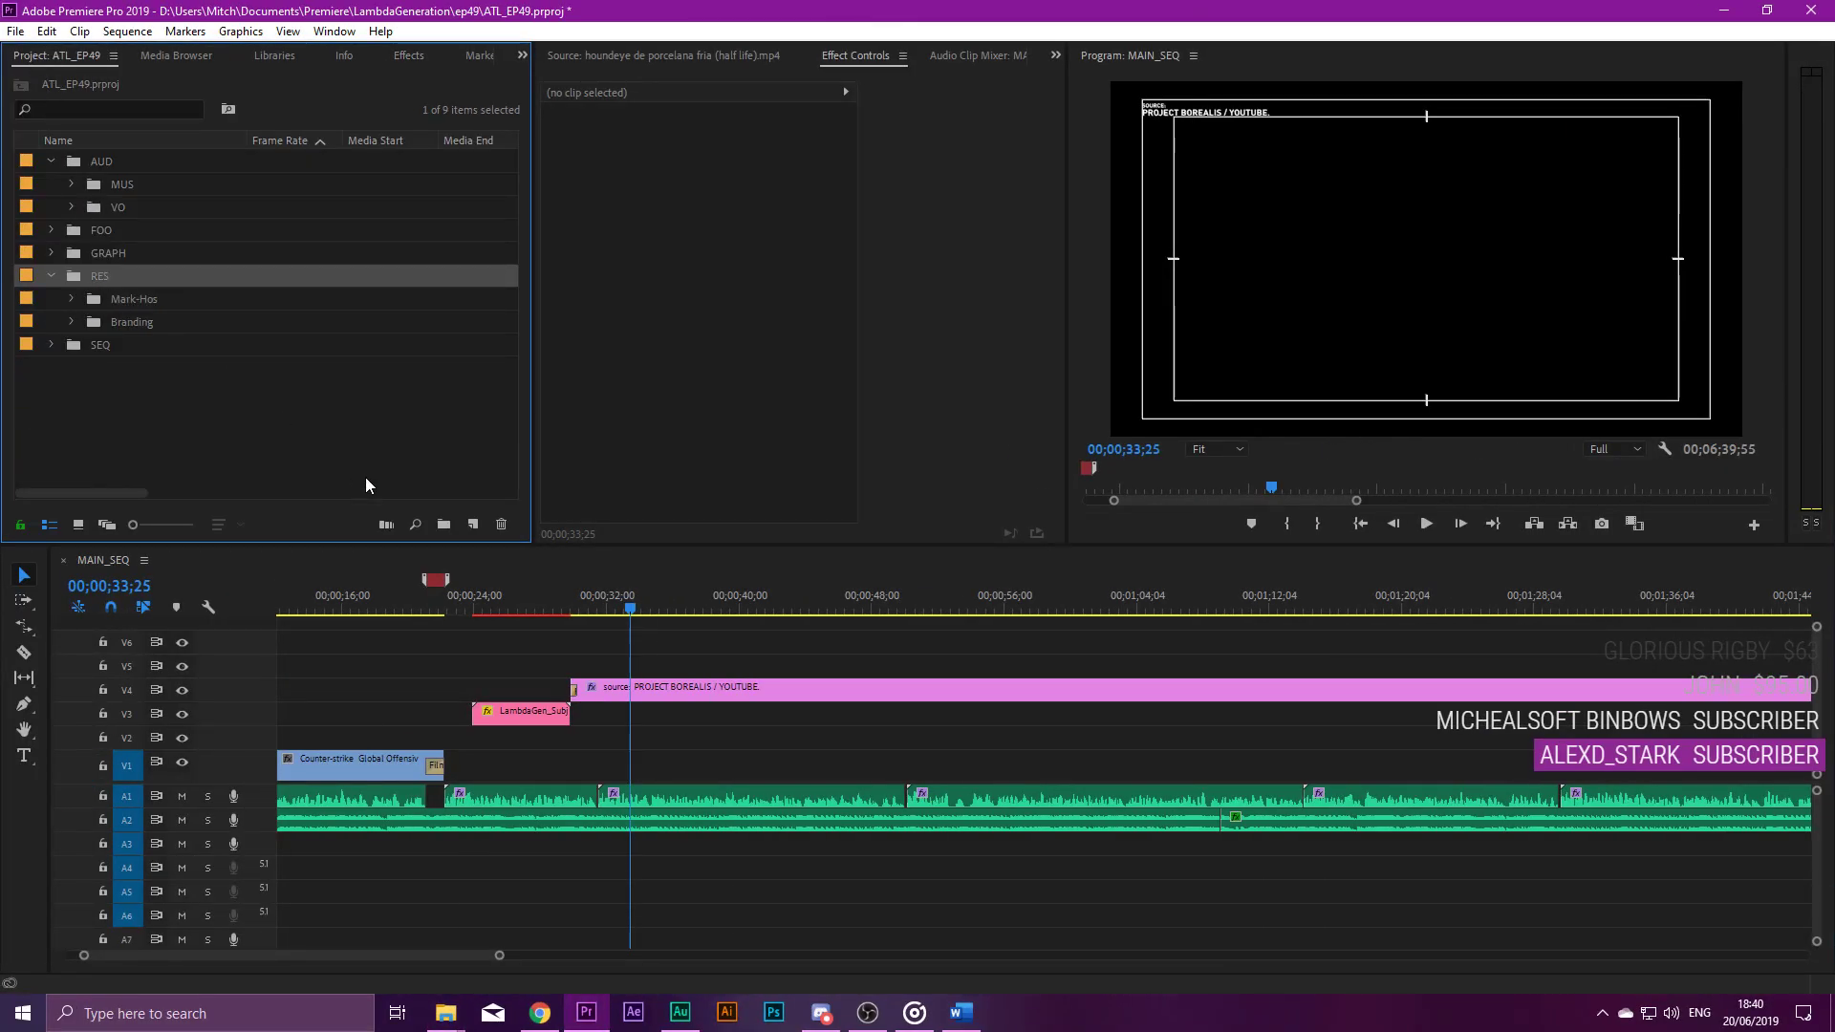
{"action": "key", "text": "ctrl+b"}
{"action": "type", "text": "Proe"}
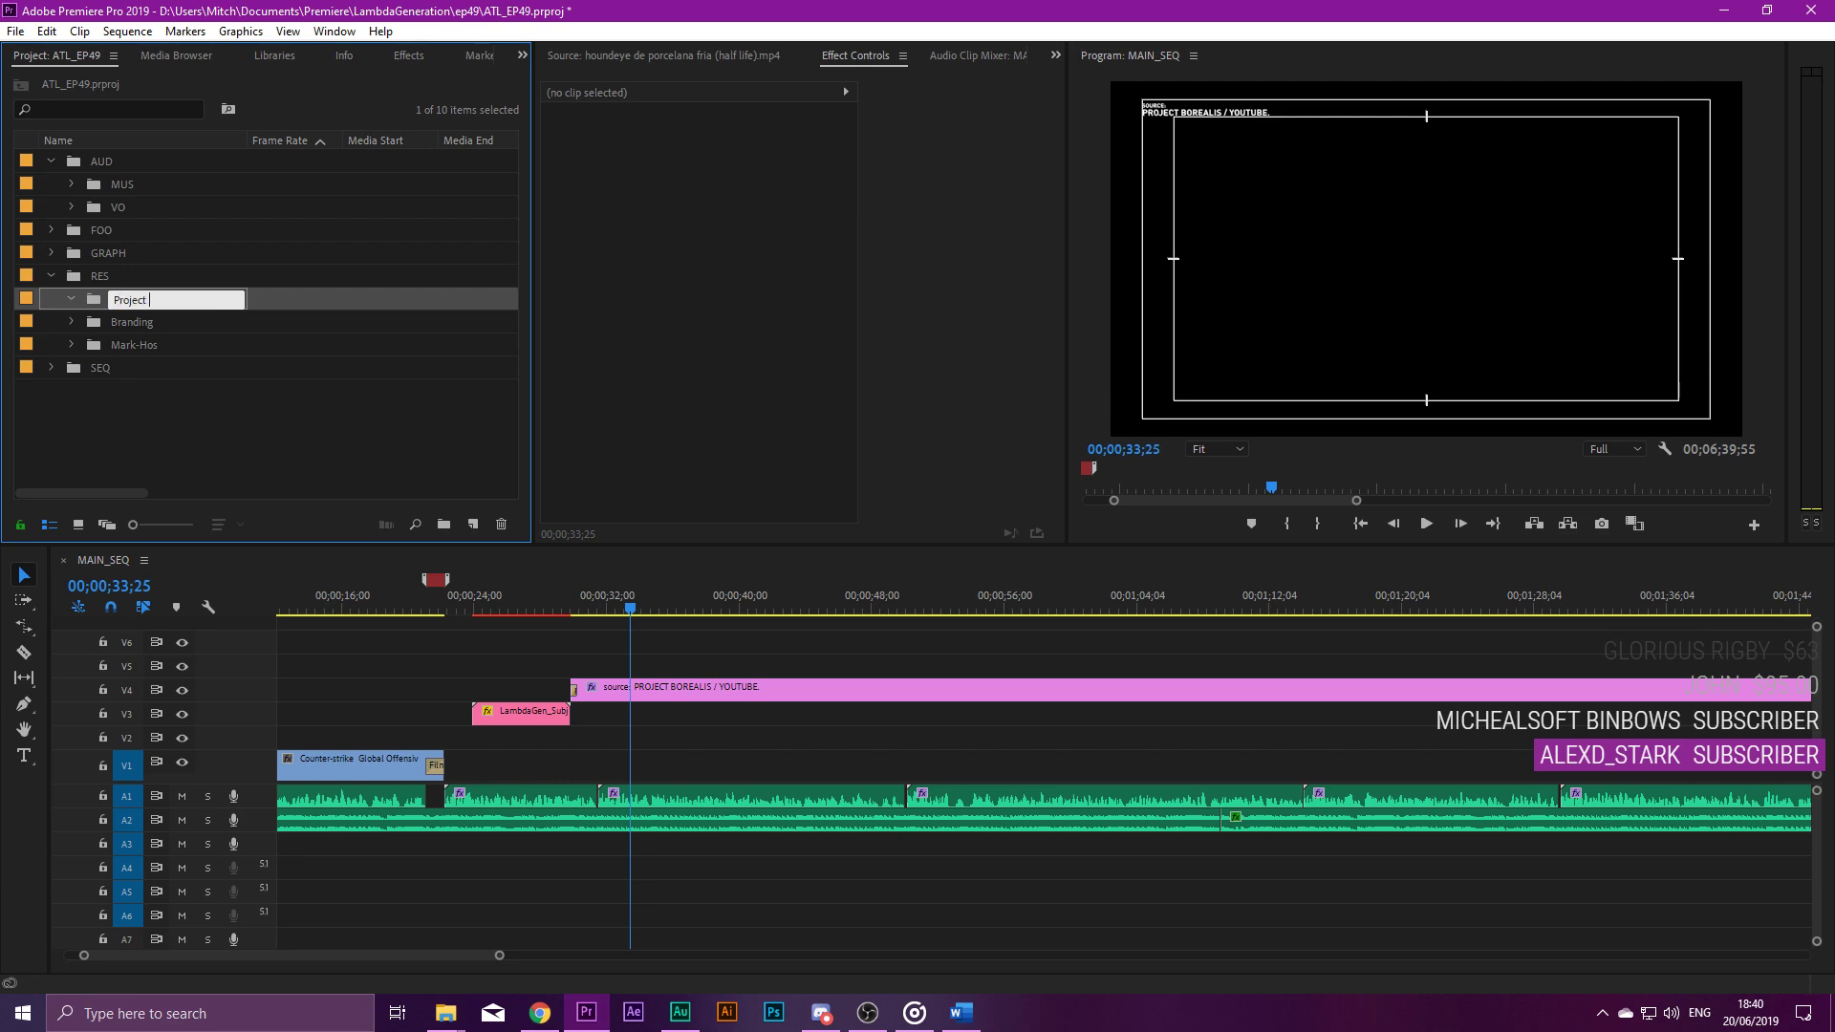
{"action": "type", "text": "ect Borealis"}
{"action": "key", "text": "Return"}
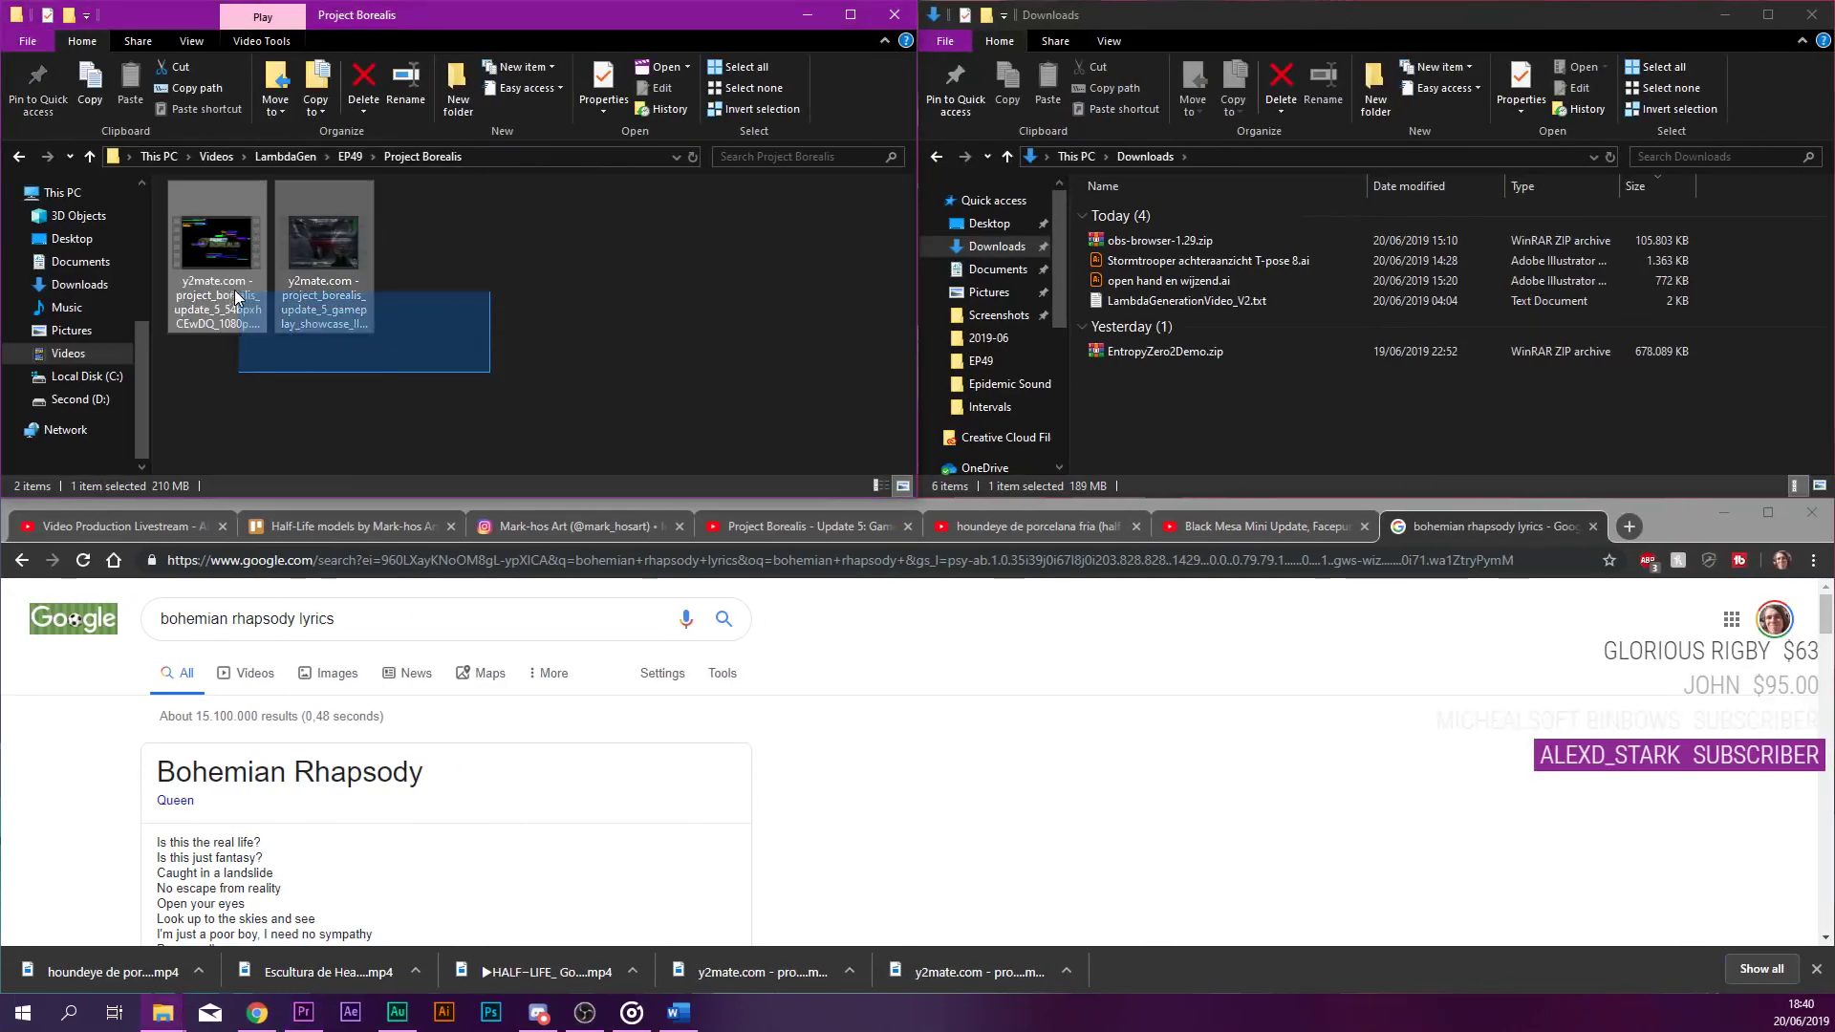
{"action": "left_click_drag", "start_coordinate": [236, 297], "coordinate": [183, 302]}
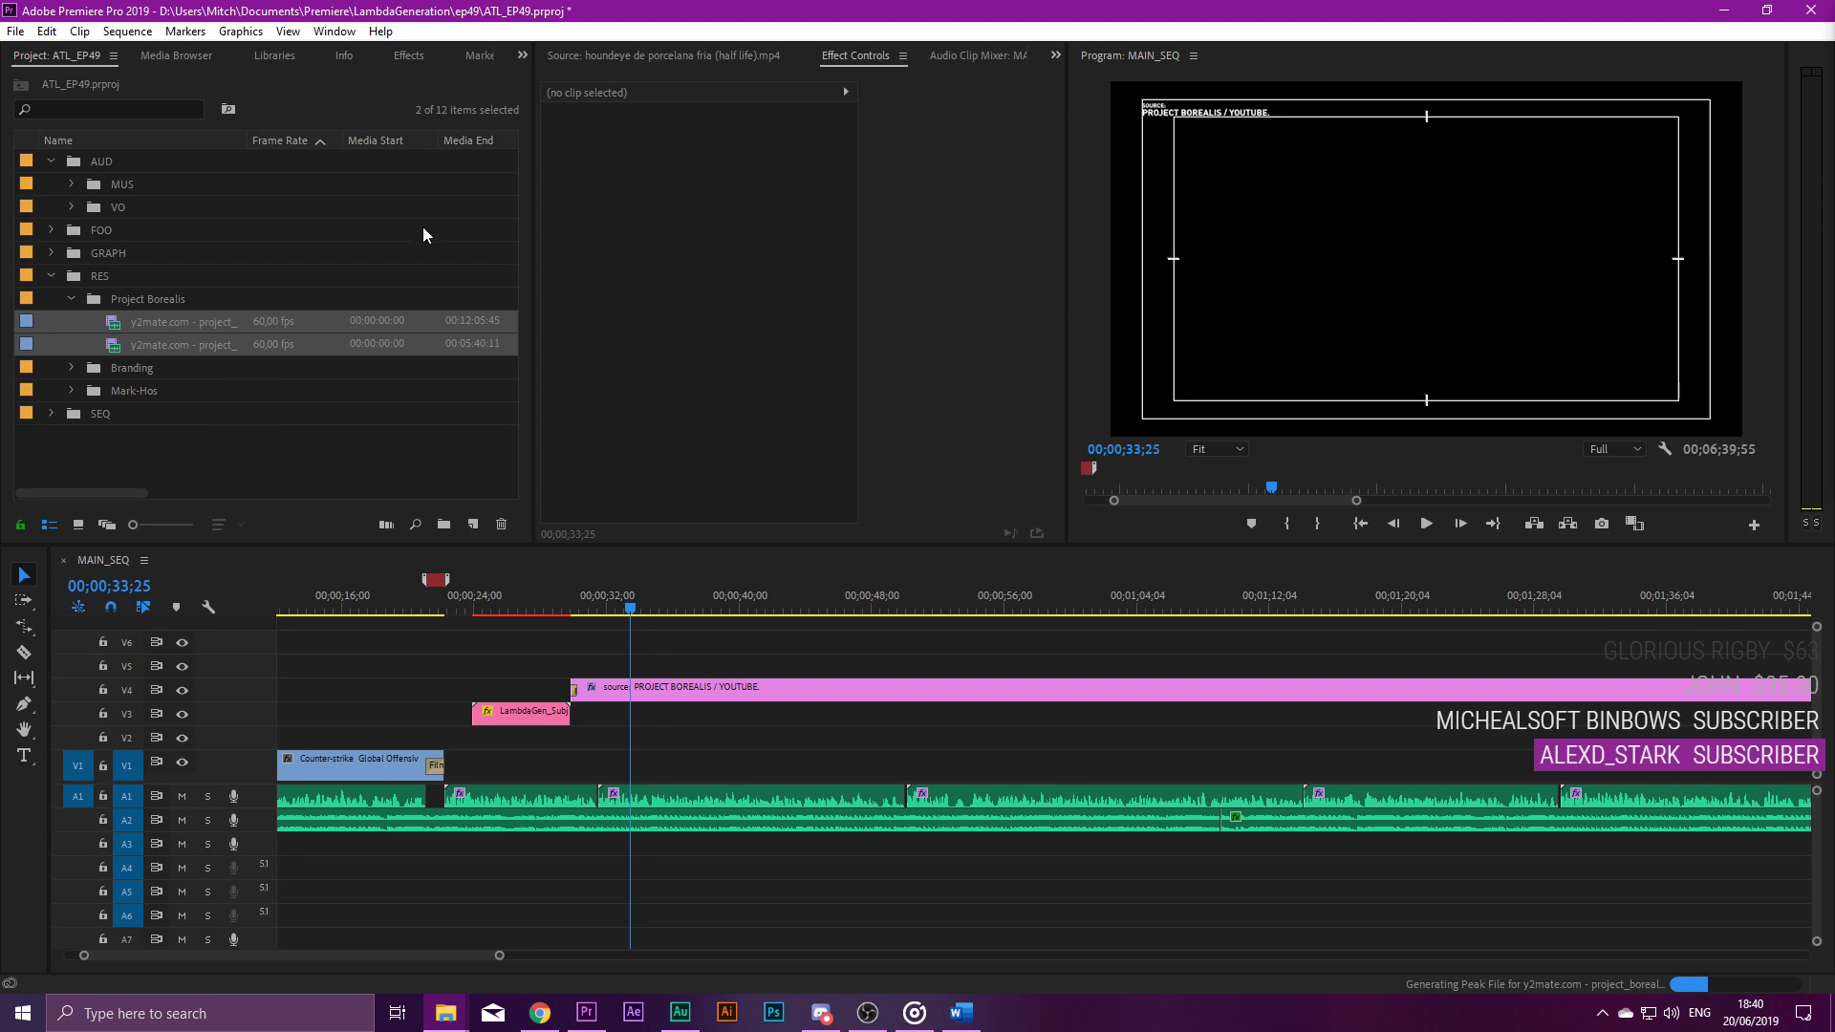
Skim the longer Project Borealis update 5 video up to 00:03:39:41 and listen to the segment's voice-over in the sequence.
{"action": "left_click", "coordinate": [562, 54]}
{"action": "double_click", "coordinate": [172, 323]}
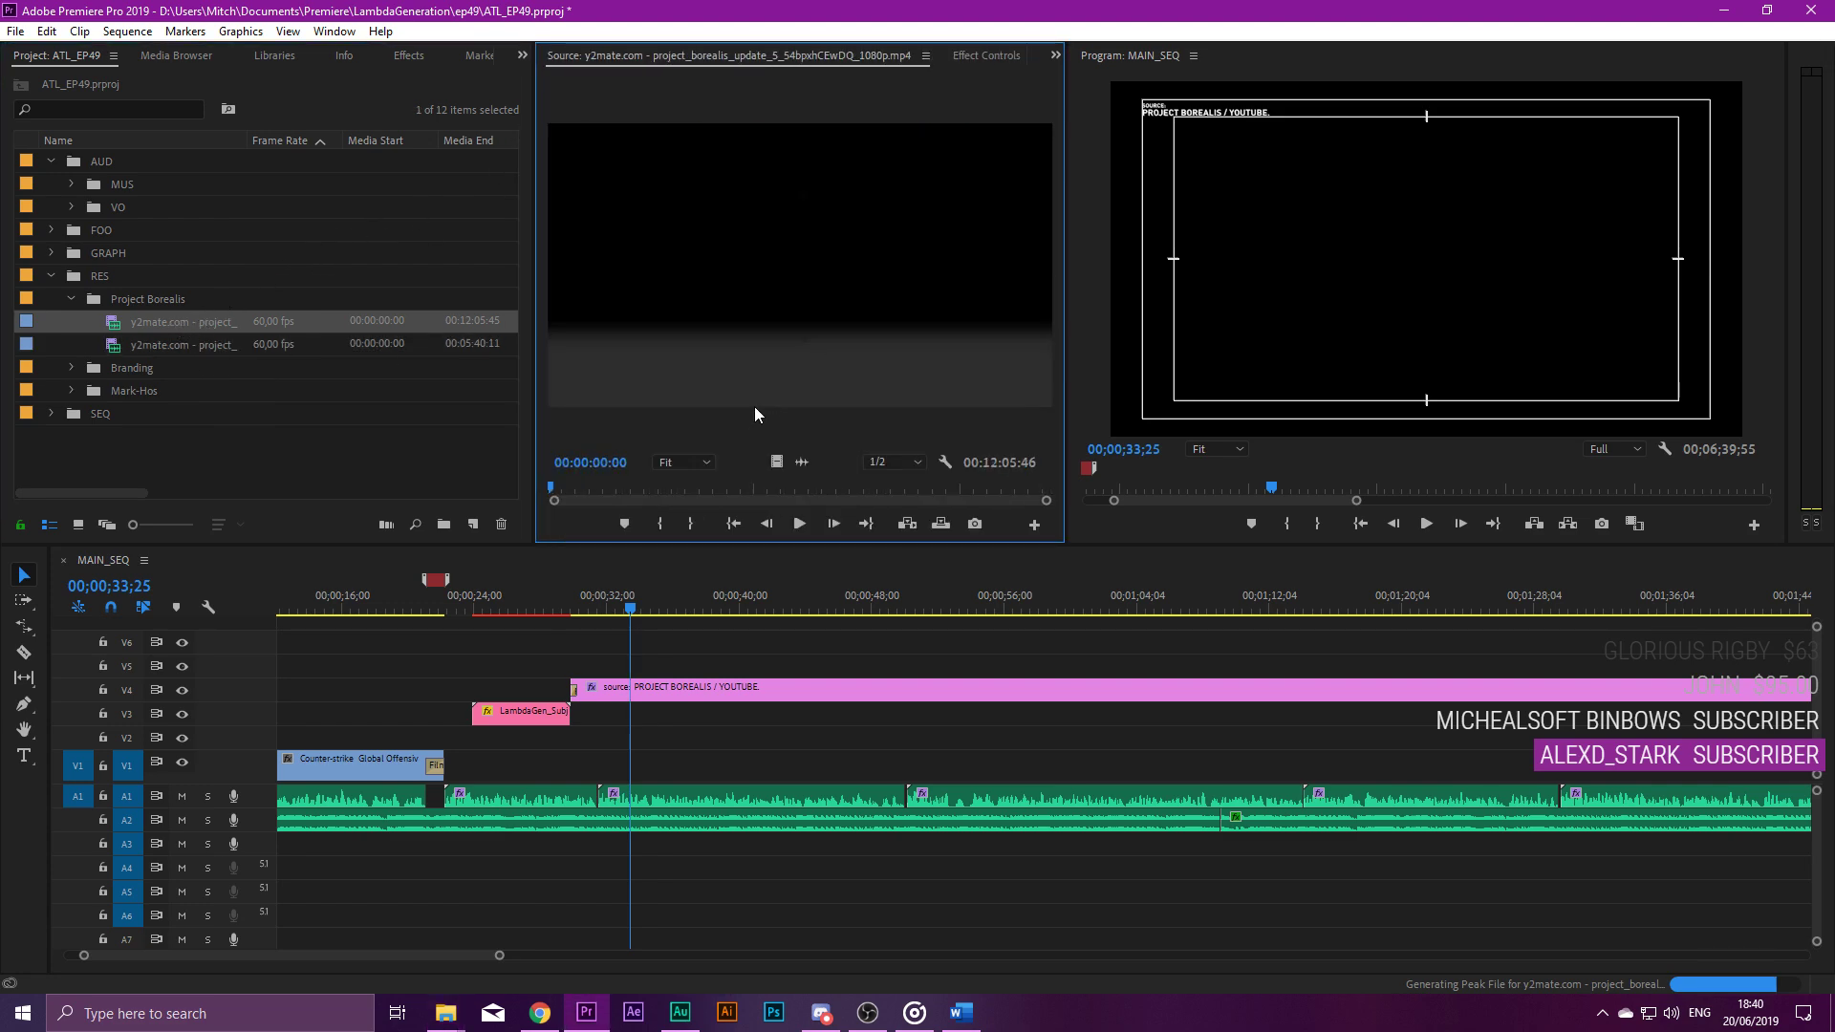
{"action": "left_click_drag", "start_coordinate": [566, 486], "coordinate": [699, 489]}
{"action": "left_click", "coordinate": [466, 602]}
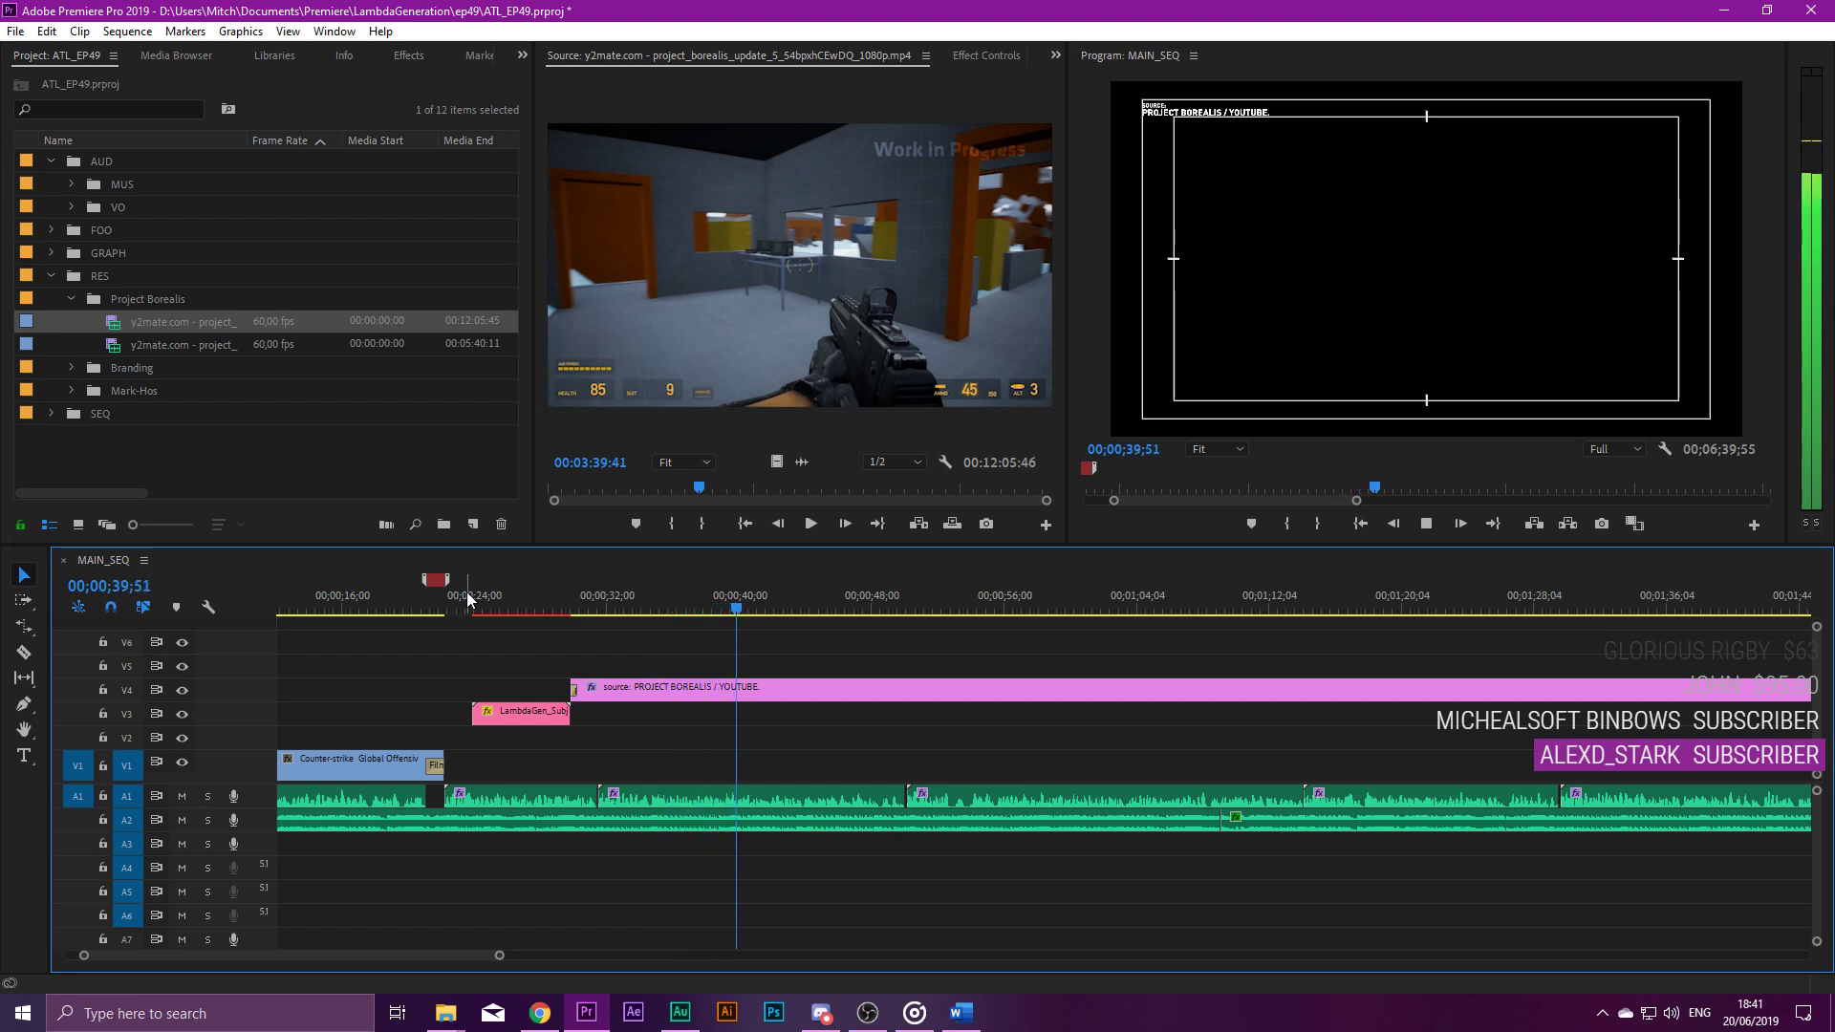
{"action": "key", "text": "space"}
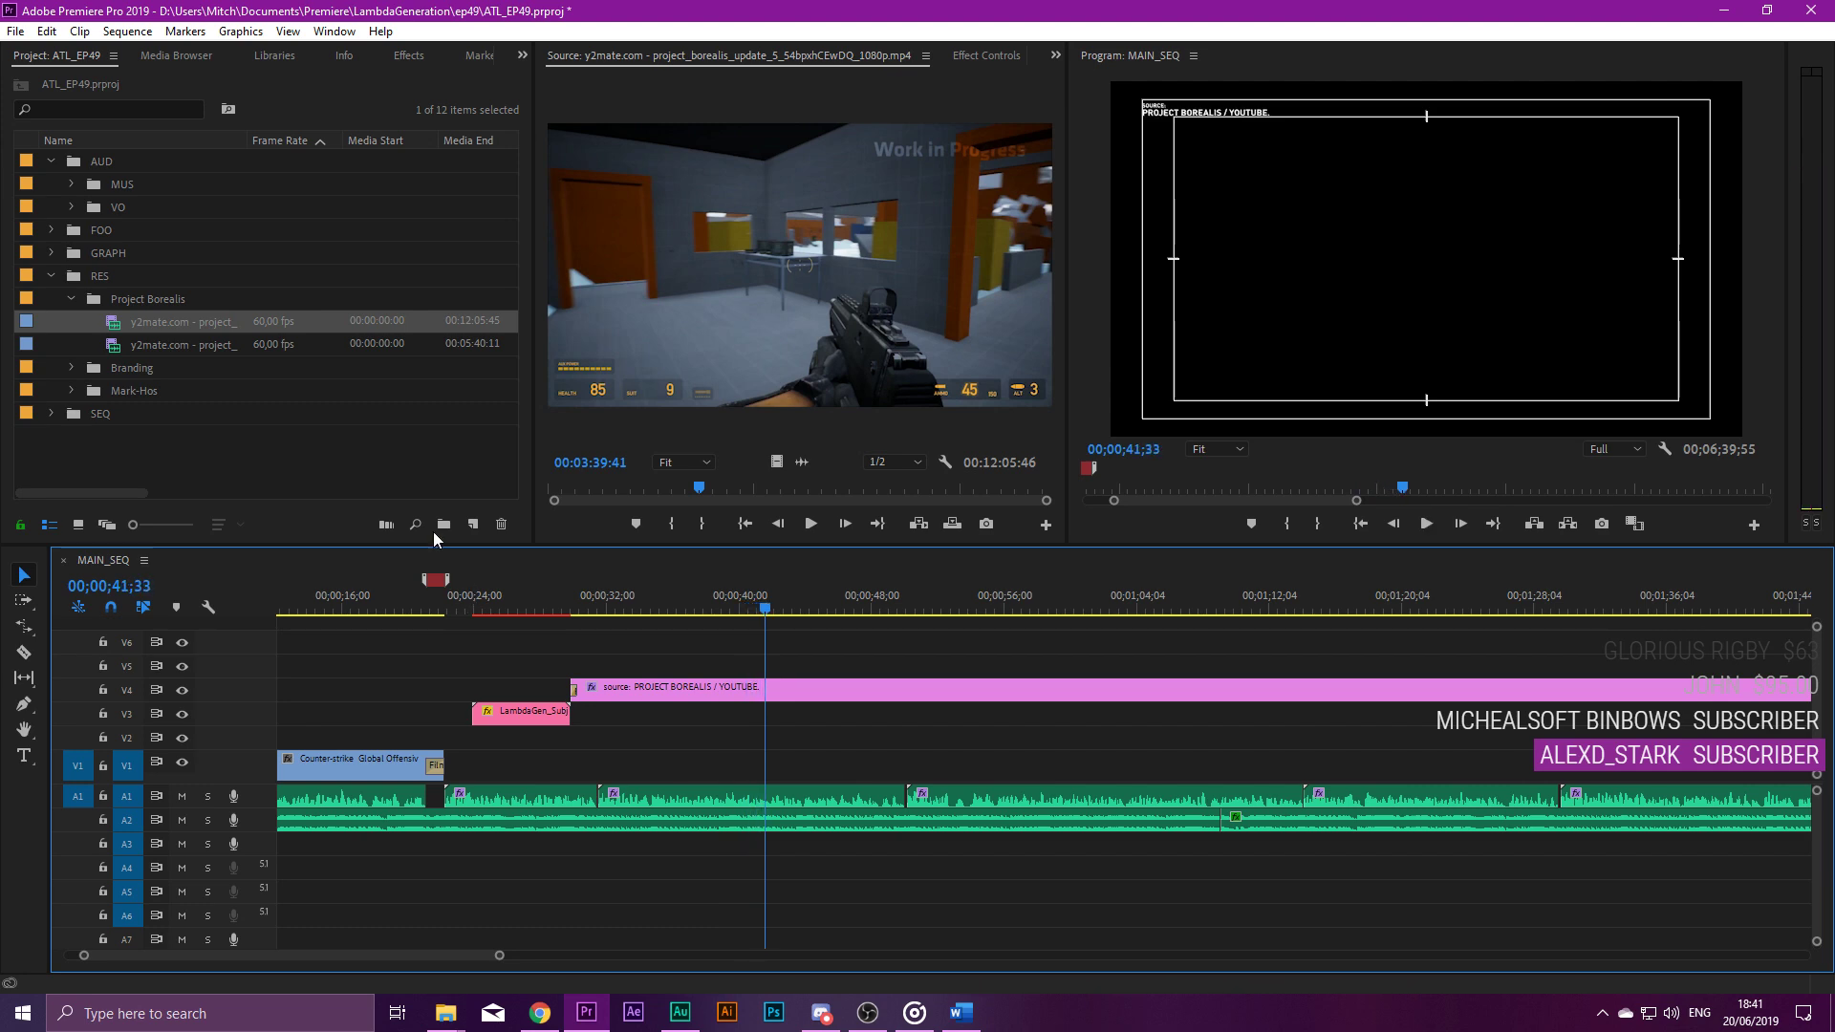
Open the gameplay showcase video in the Source monitor and mark the range from 00:00:48:14 to 00:01:11:41.
{"action": "double_click", "coordinate": [191, 345]}
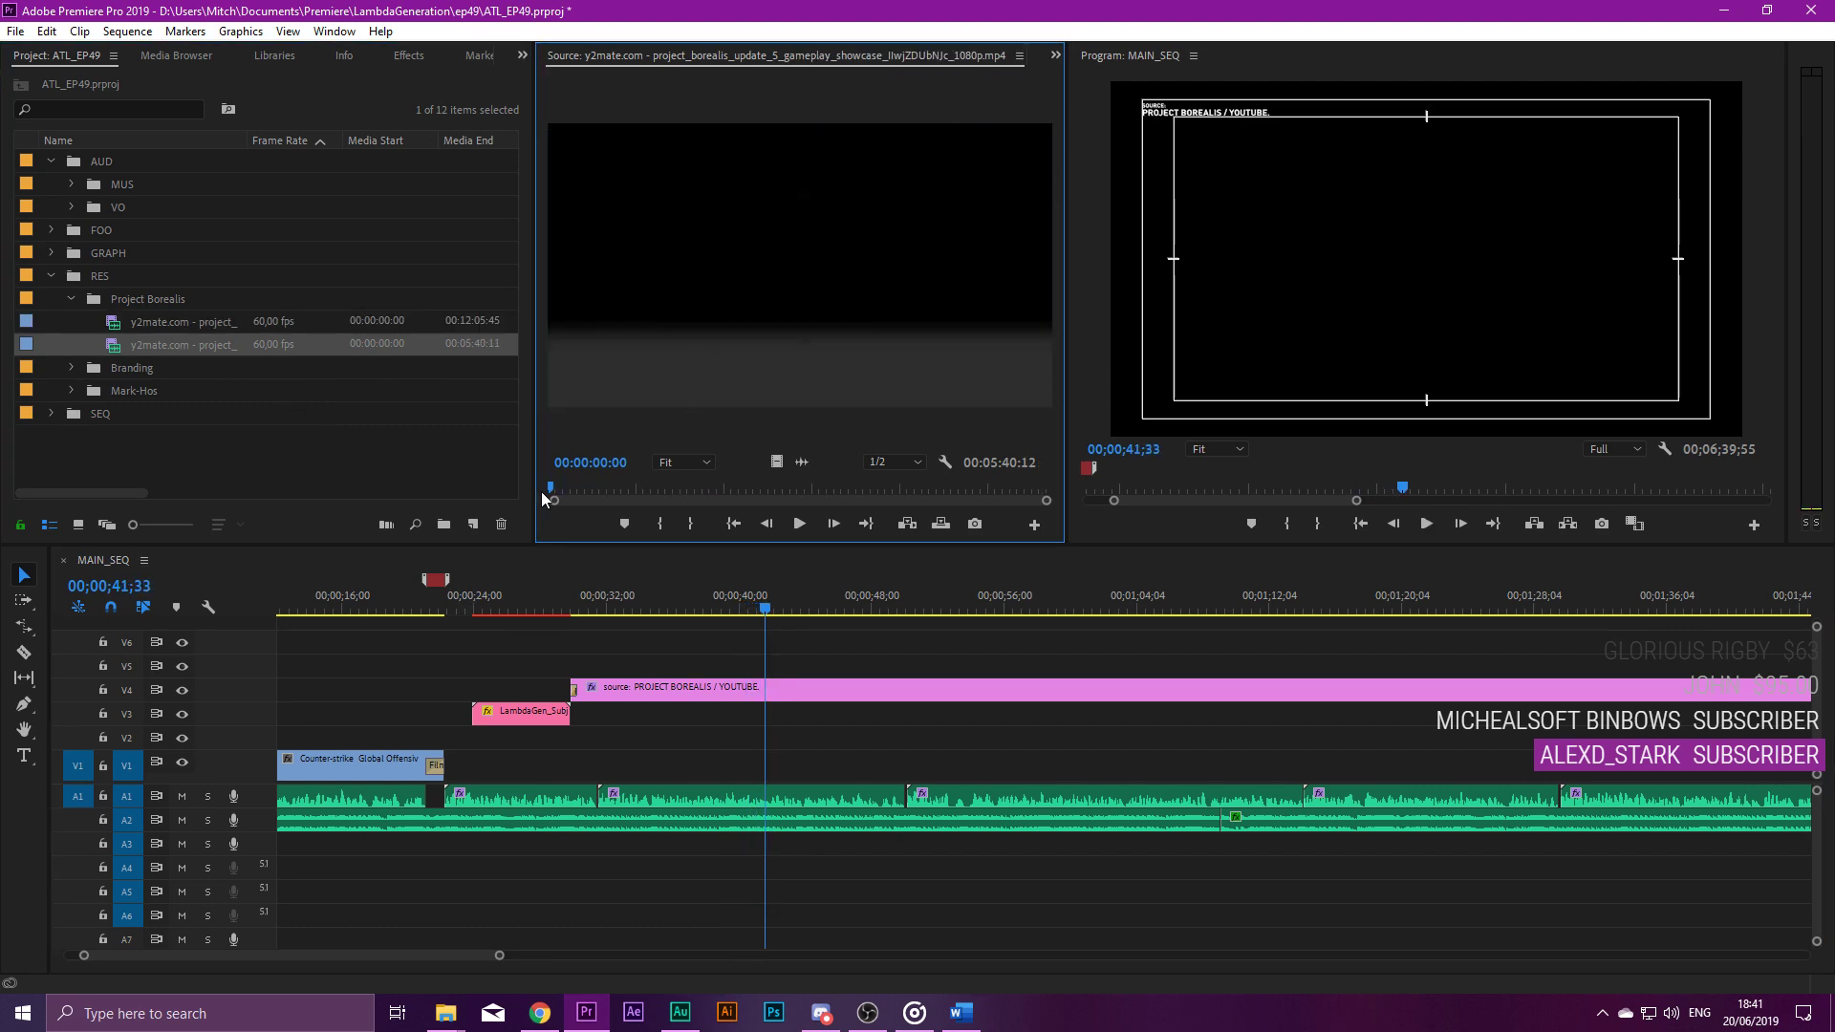
{"action": "left_click_drag", "start_coordinate": [554, 485], "coordinate": [619, 489]}
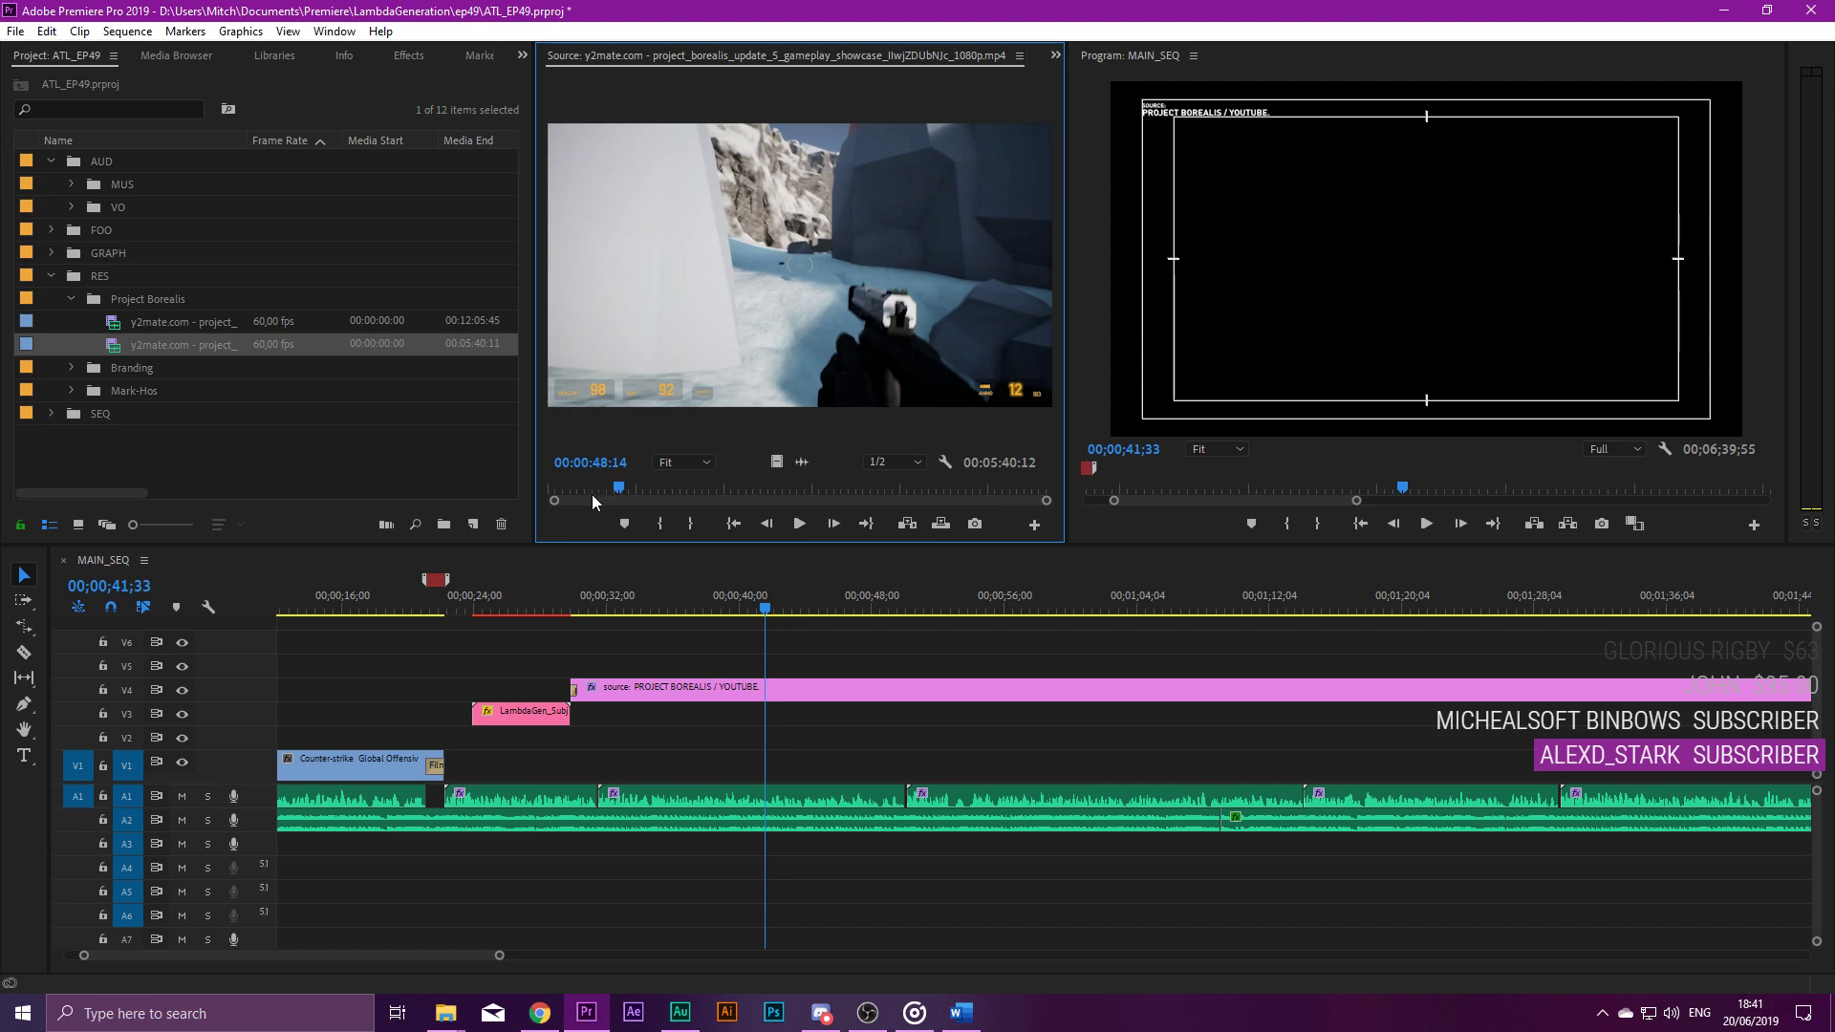
{"action": "left_click_drag", "start_coordinate": [621, 490], "coordinate": [647, 490]}
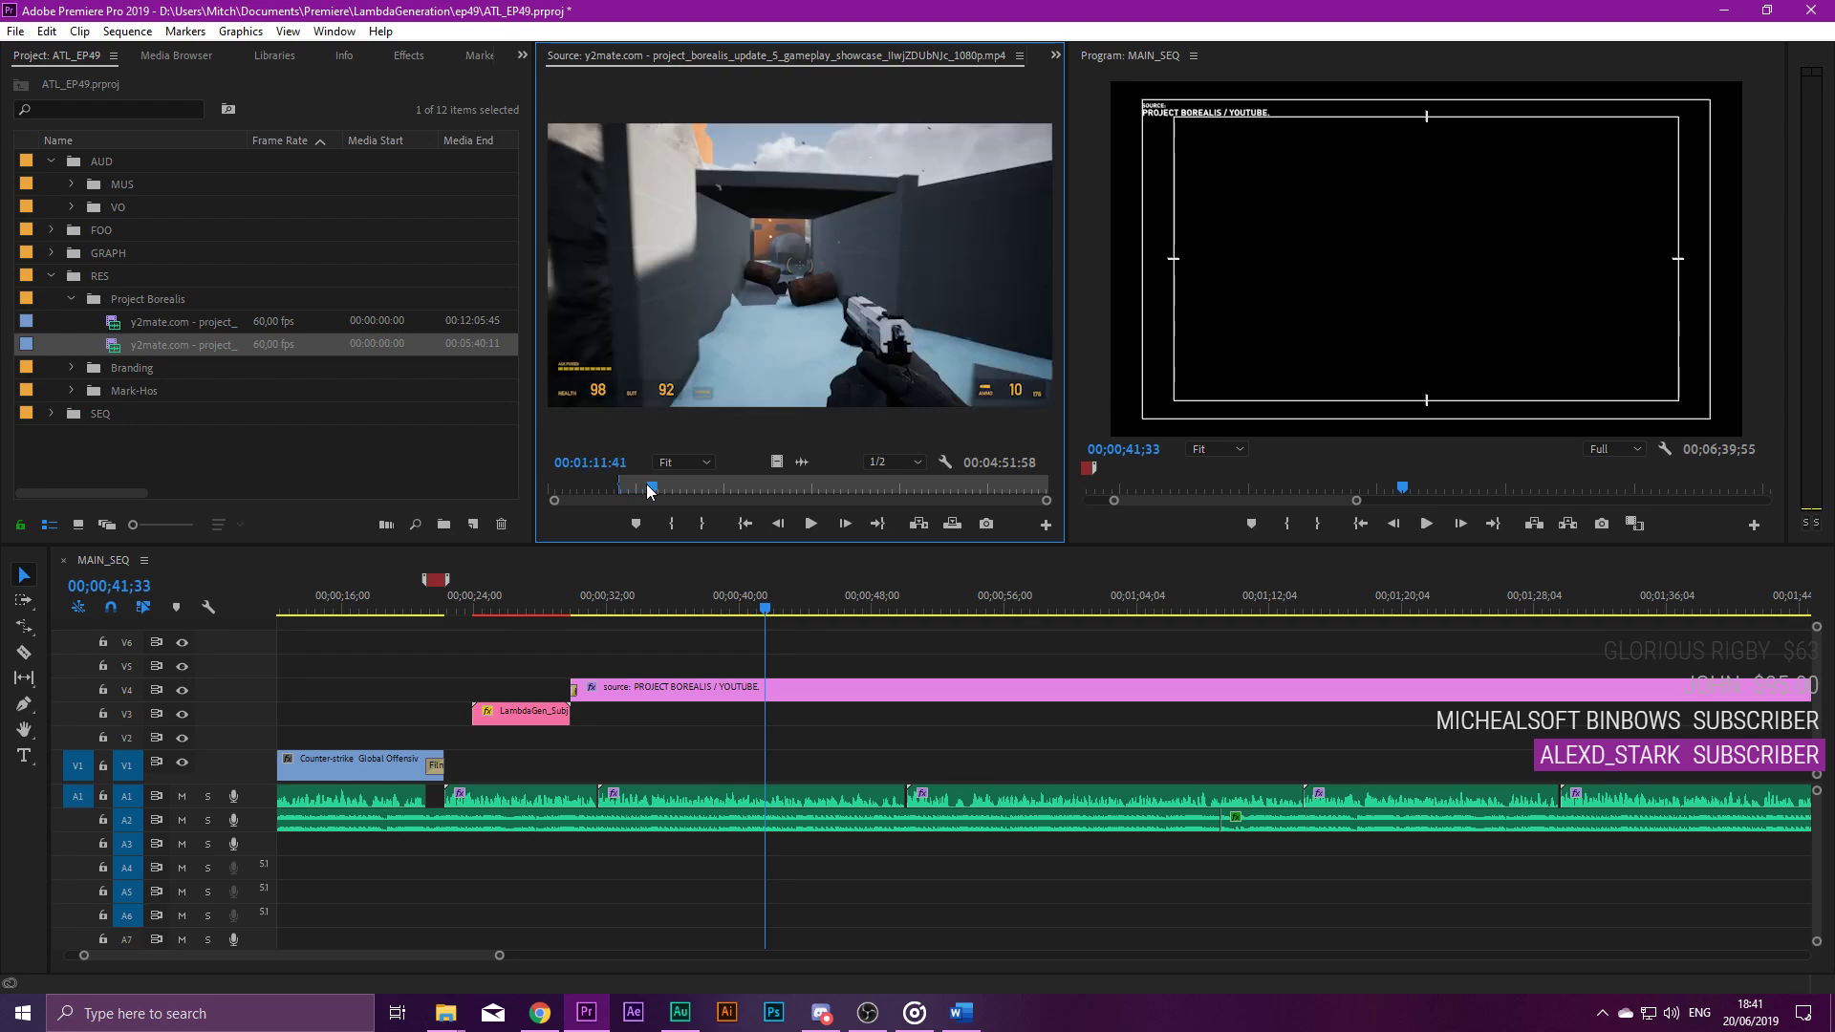
{"action": "key", "text": "o"}
Place the marked gameplay range in the sequence, delete its audio, and move the video to V1 at the subject card's start.
{"action": "left_click_drag", "start_coordinate": [177, 346], "coordinate": [649, 843]}
{"action": "left_click", "coordinate": [652, 848], "text": "alt"}
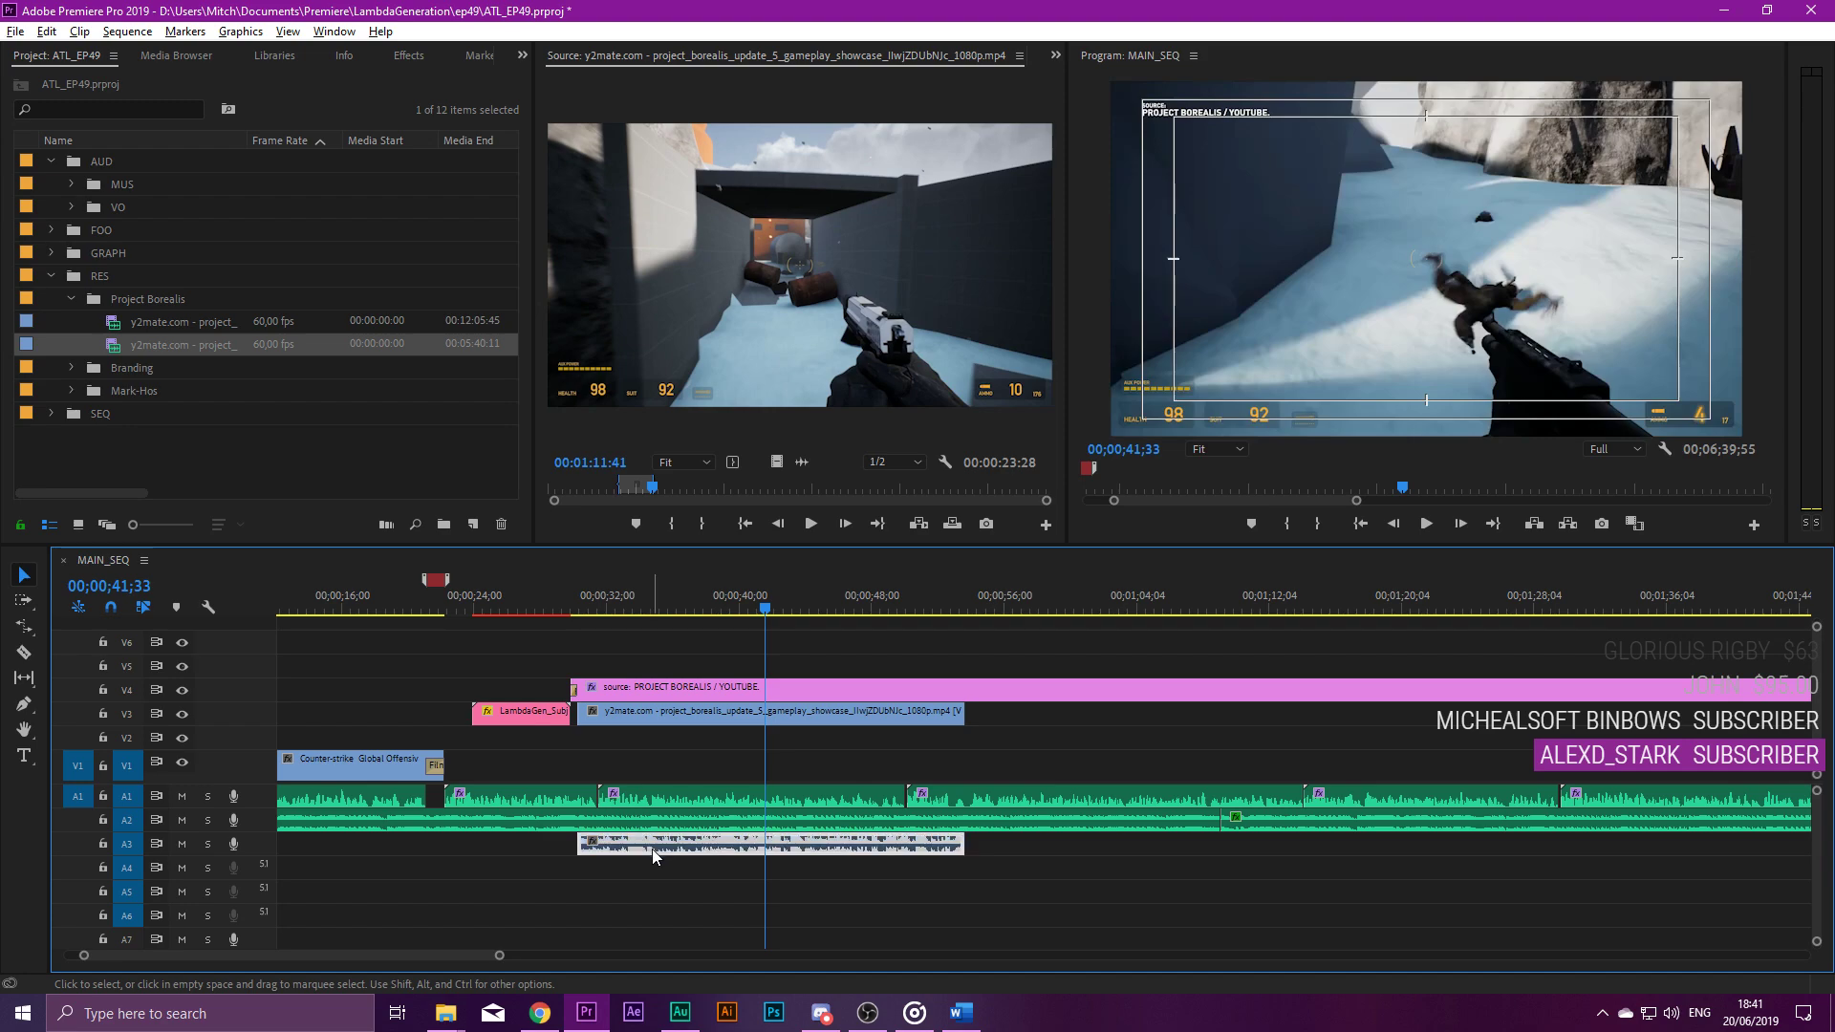
{"action": "key", "text": "Delete"}
{"action": "left_click_drag", "start_coordinate": [636, 717], "coordinate": [527, 755]}
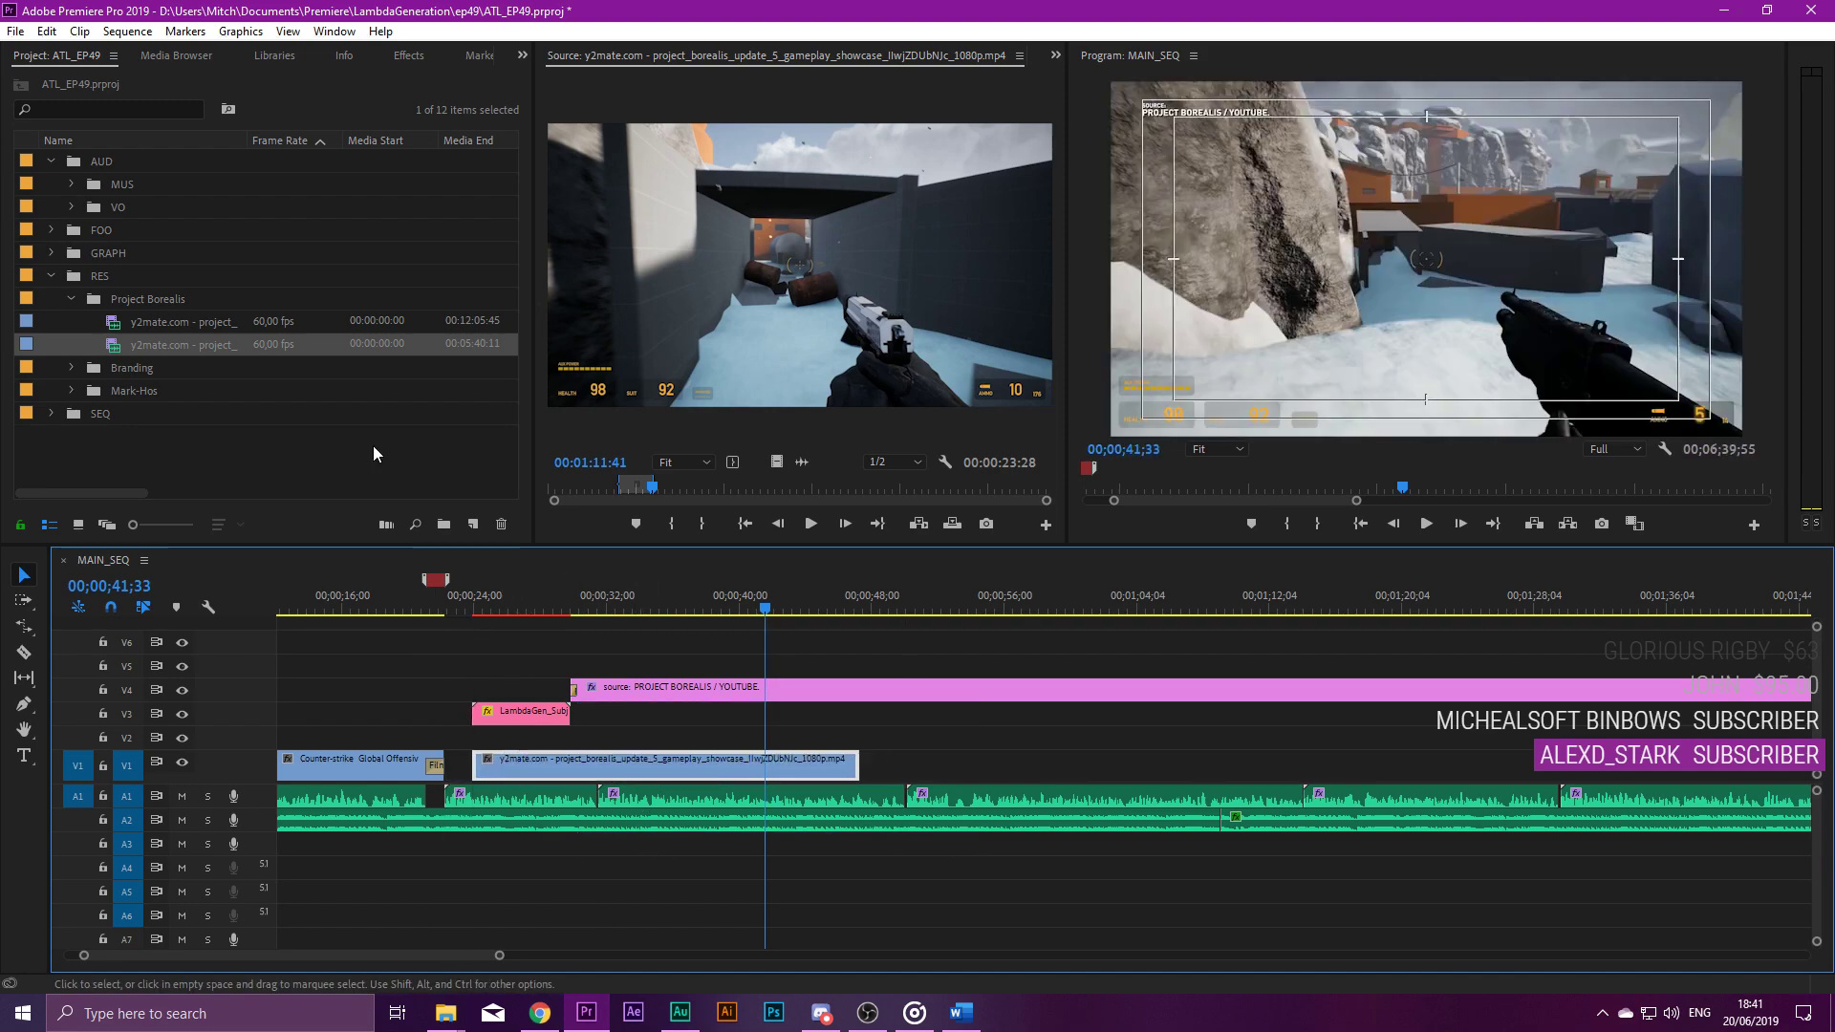
Add a Film Dissolve to the start of the gameplay clip and butt the clip against the Counter-Strike clip on V1.
{"action": "left_click", "coordinate": [409, 55]}
{"action": "left_click", "coordinate": [197, 81]}
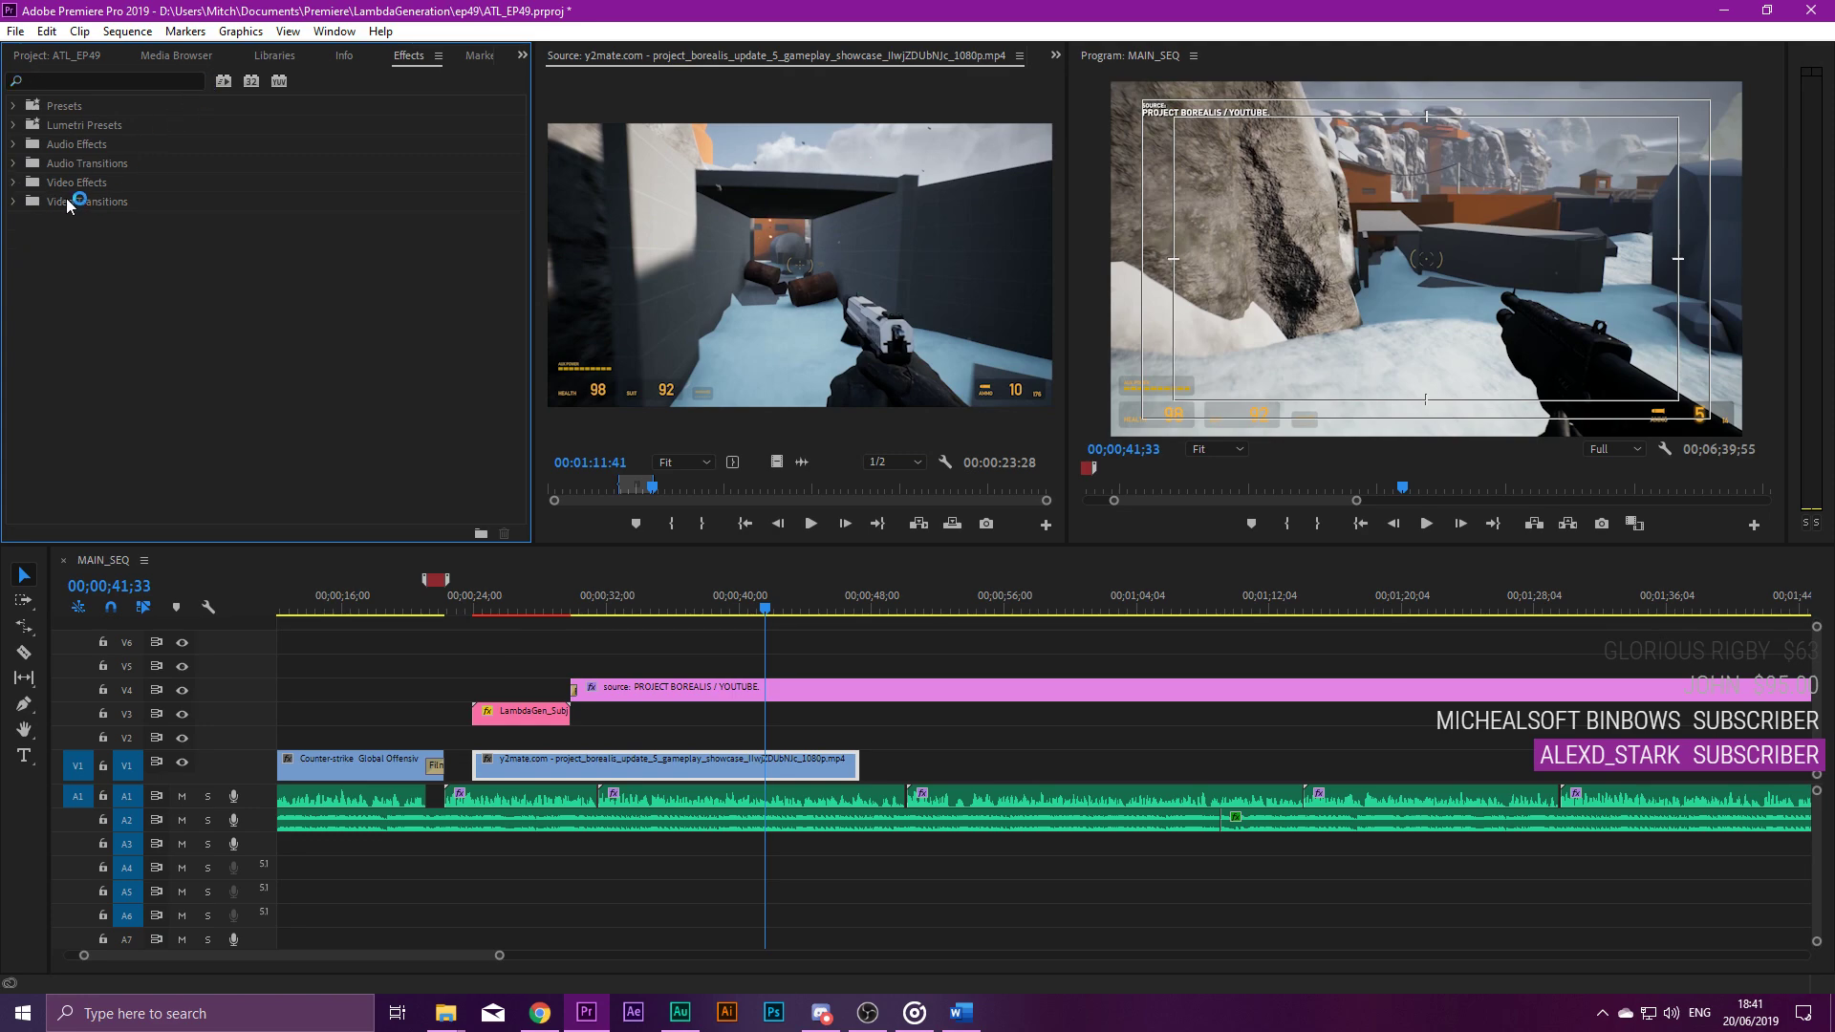
{"action": "left_click", "coordinate": [13, 203]}
{"action": "left_click", "coordinate": [25, 238]}
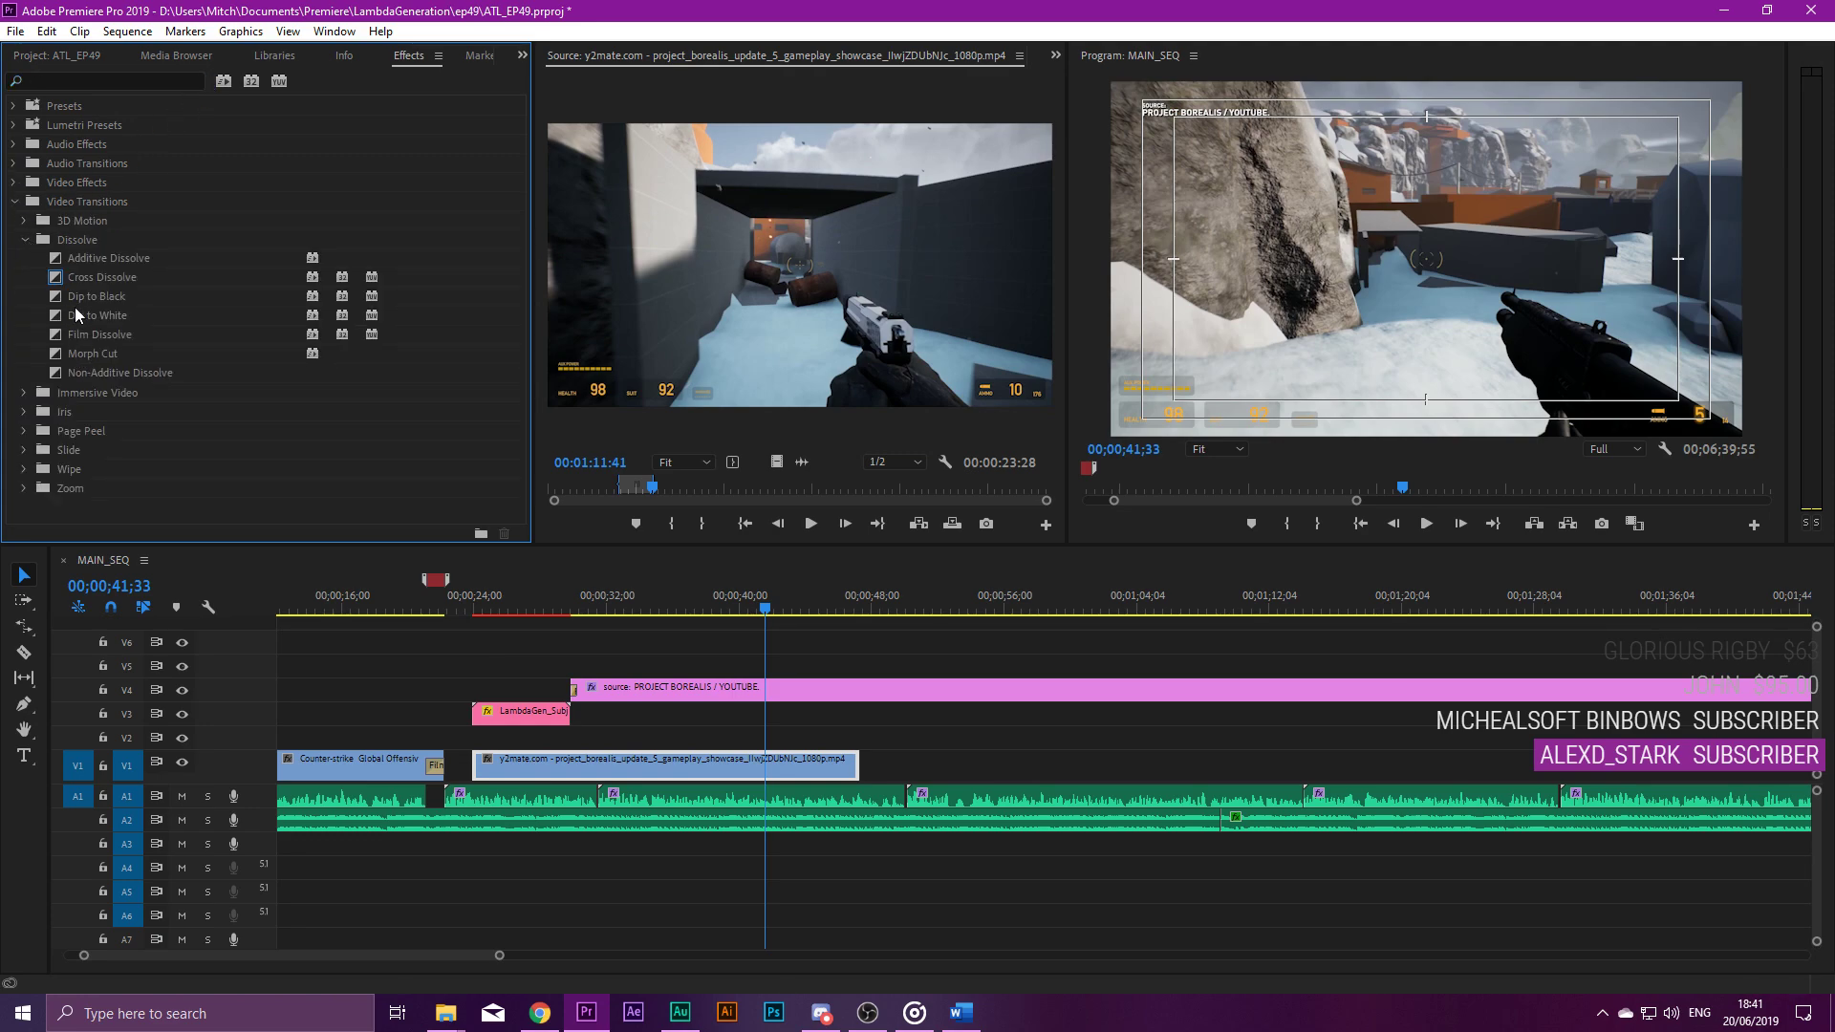
{"action": "left_click", "coordinate": [100, 335]}
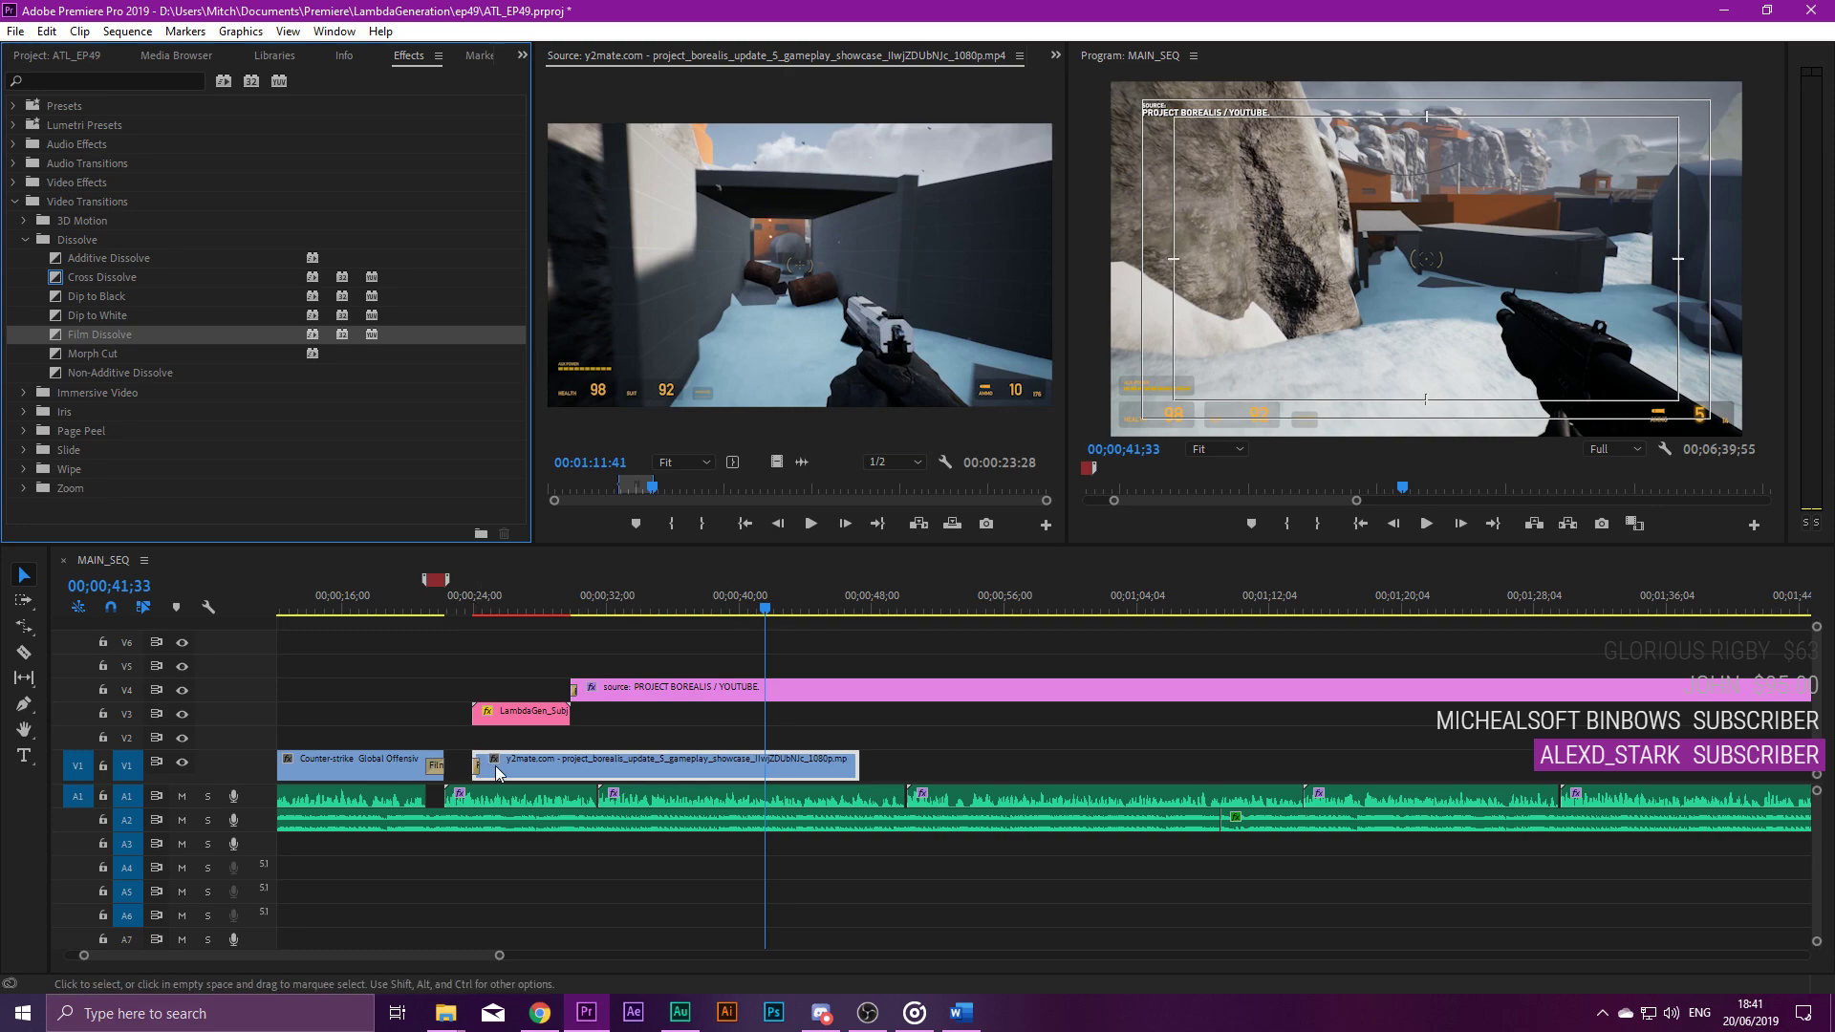
{"action": "left_click_drag", "start_coordinate": [522, 770], "coordinate": [497, 770]}
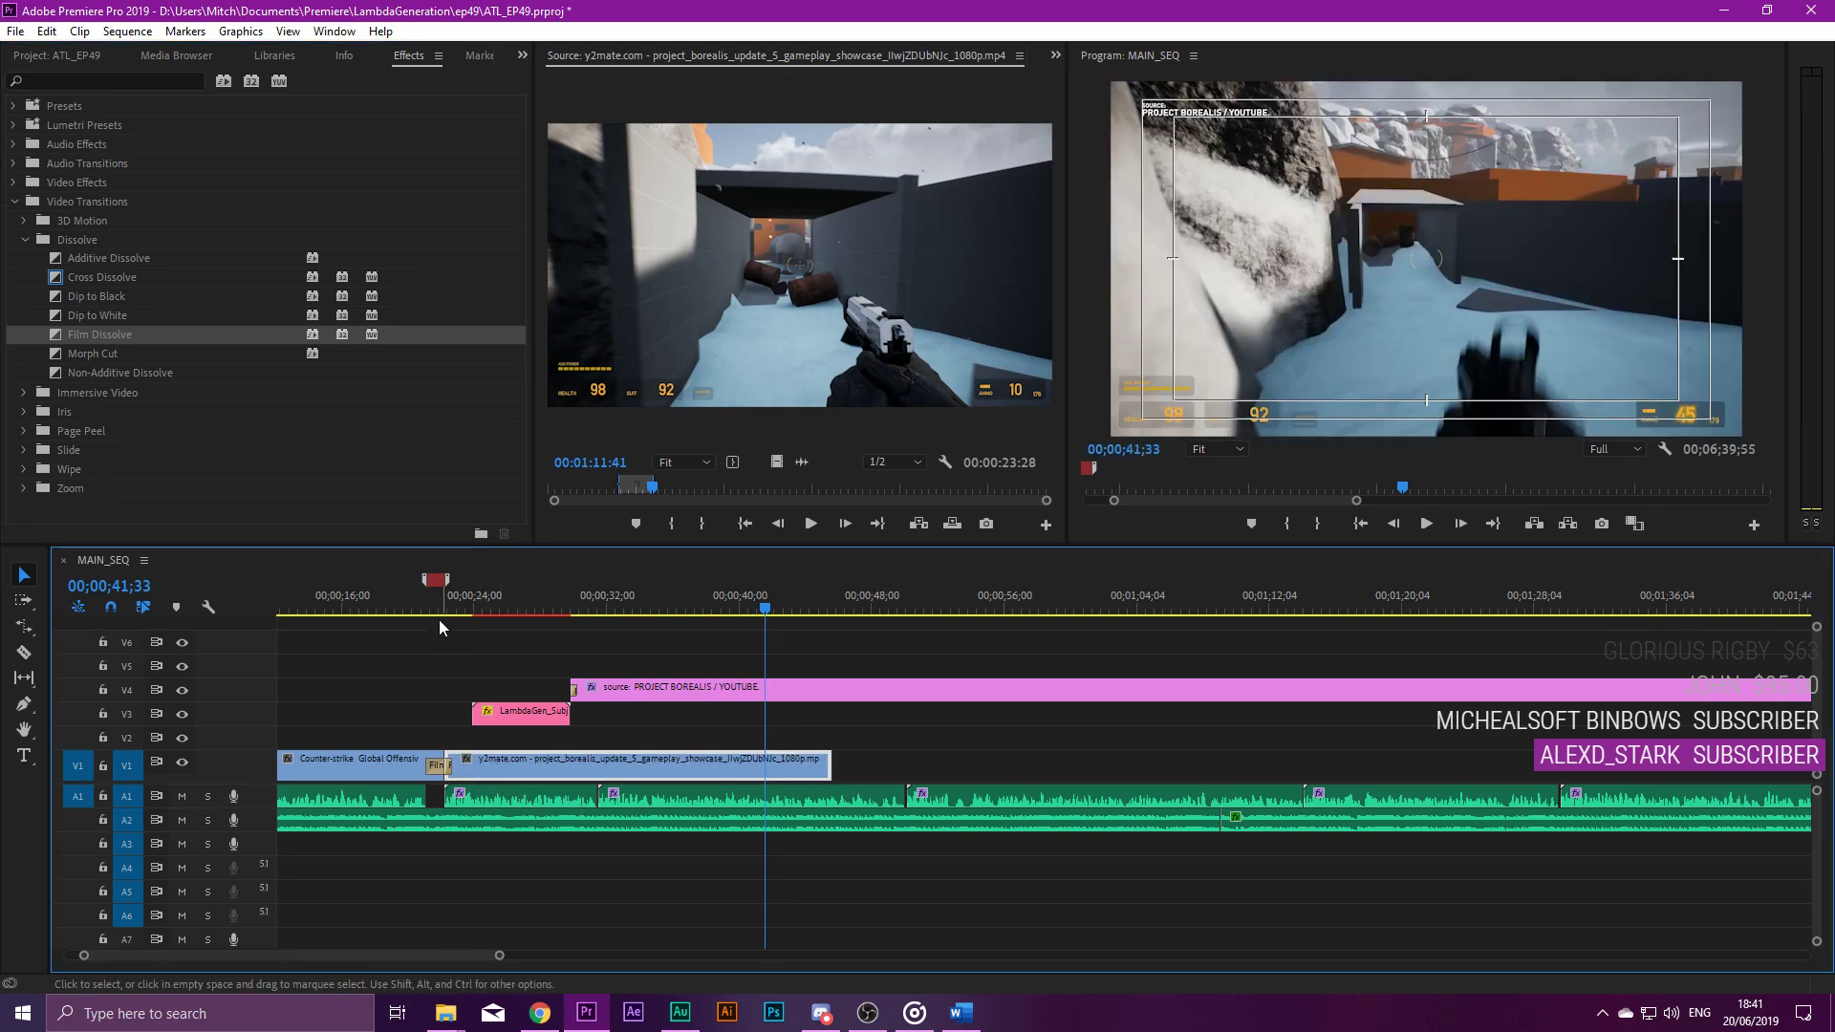
Play the sequence from 00;00;21;28 to review the dissolve, subject card and source title over the gameplay clip.
{"action": "left_click", "coordinate": [436, 614]}
{"action": "key", "text": "space"}
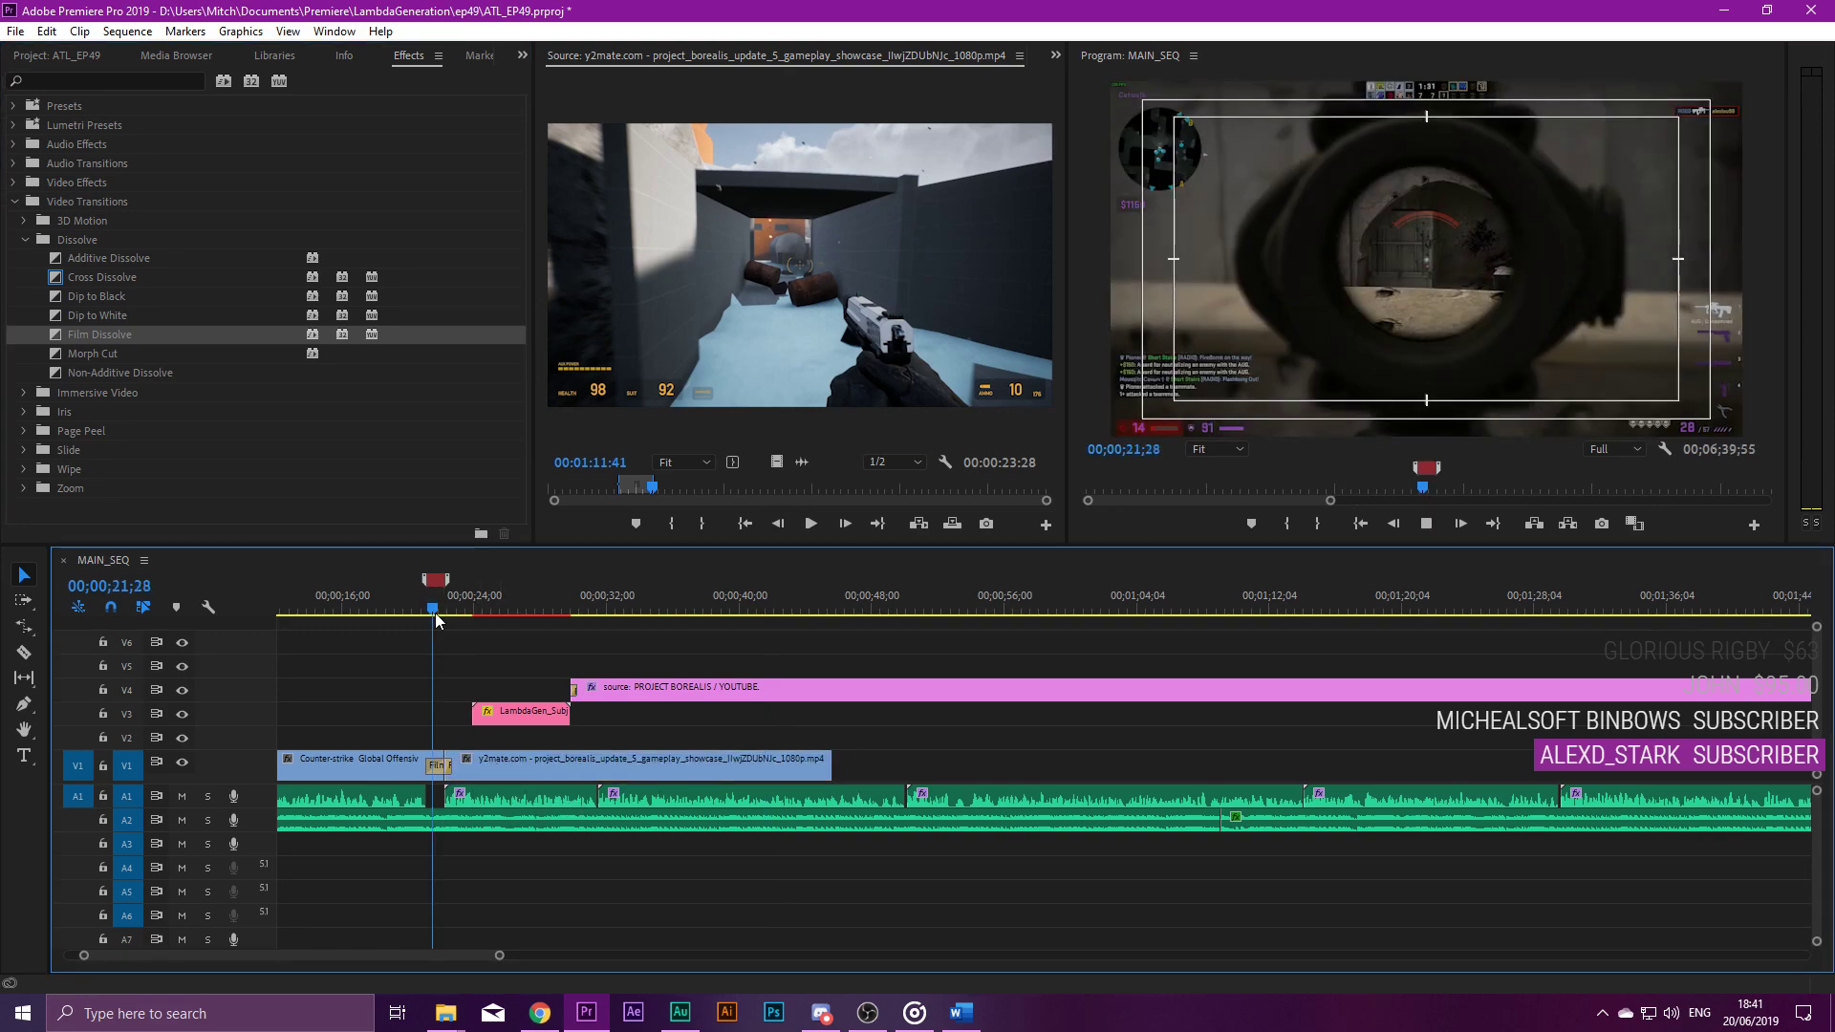
{"action": "scroll", "coordinate": [497, 745], "scroll_direction": "up", "scroll_amount": 3}
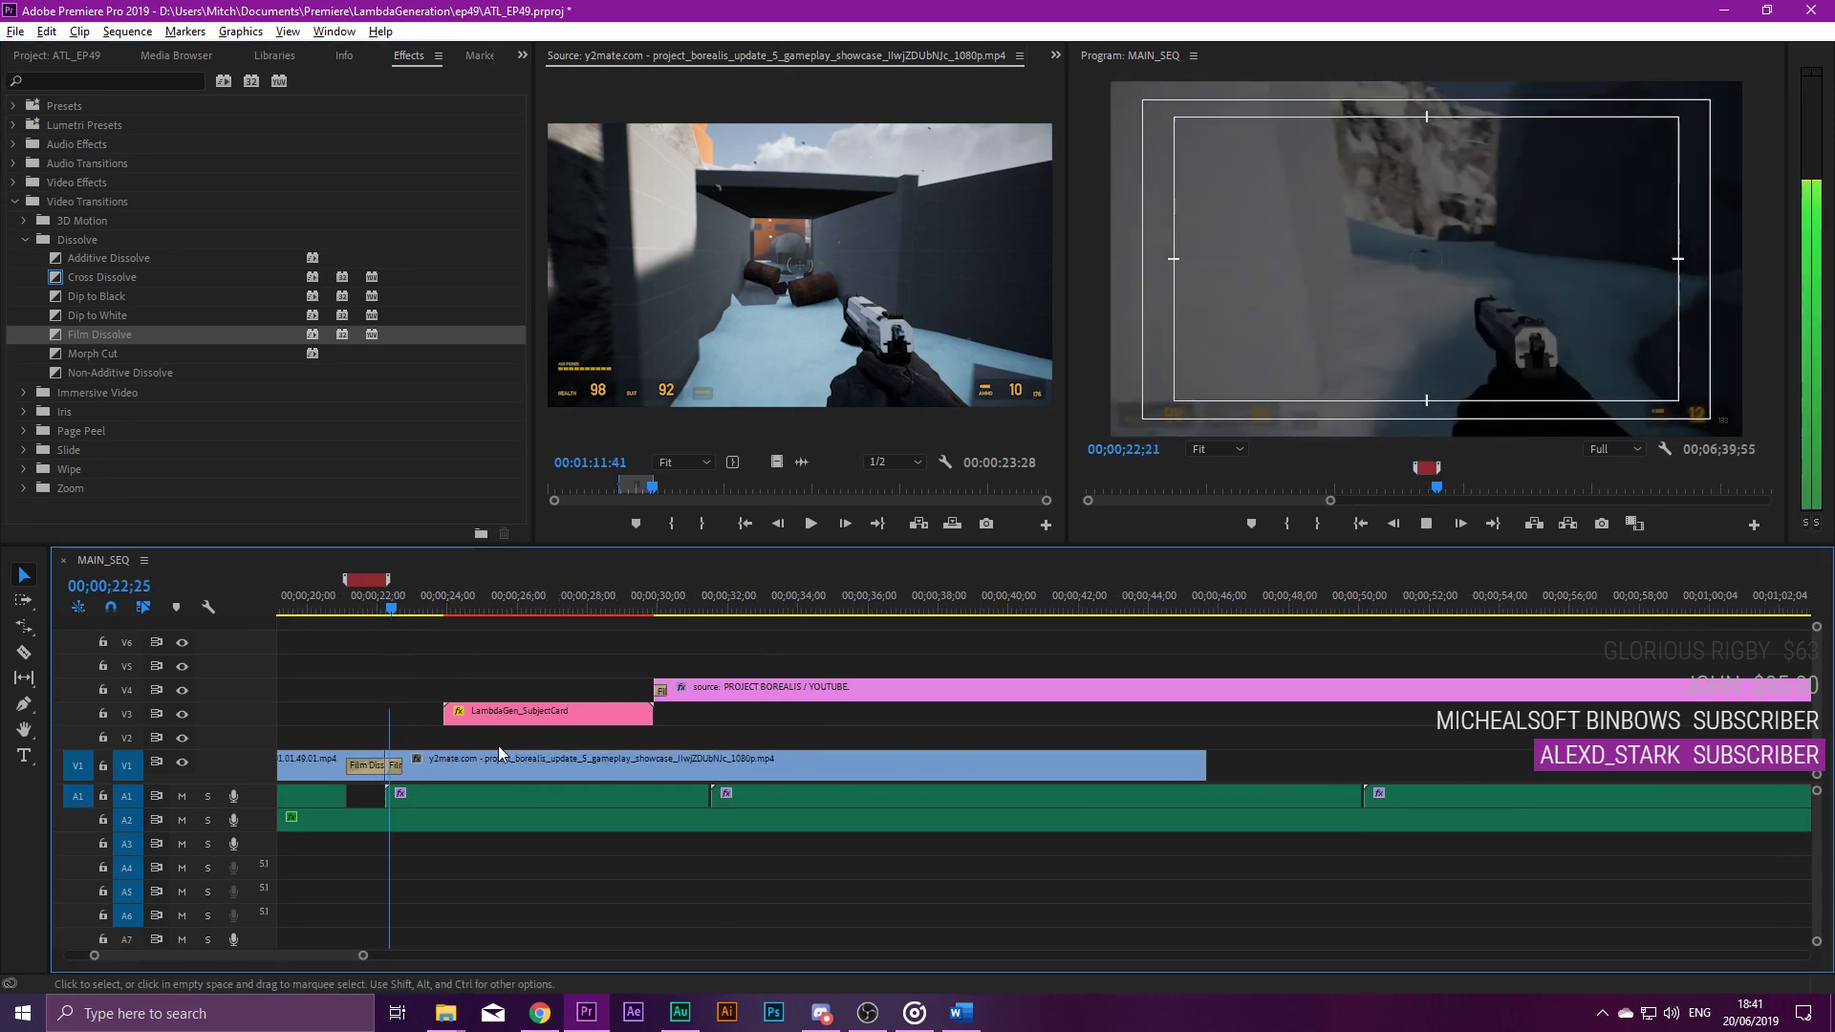
{"action": "scroll", "coordinate": [497, 745], "scroll_direction": "up", "scroll_amount": 2}
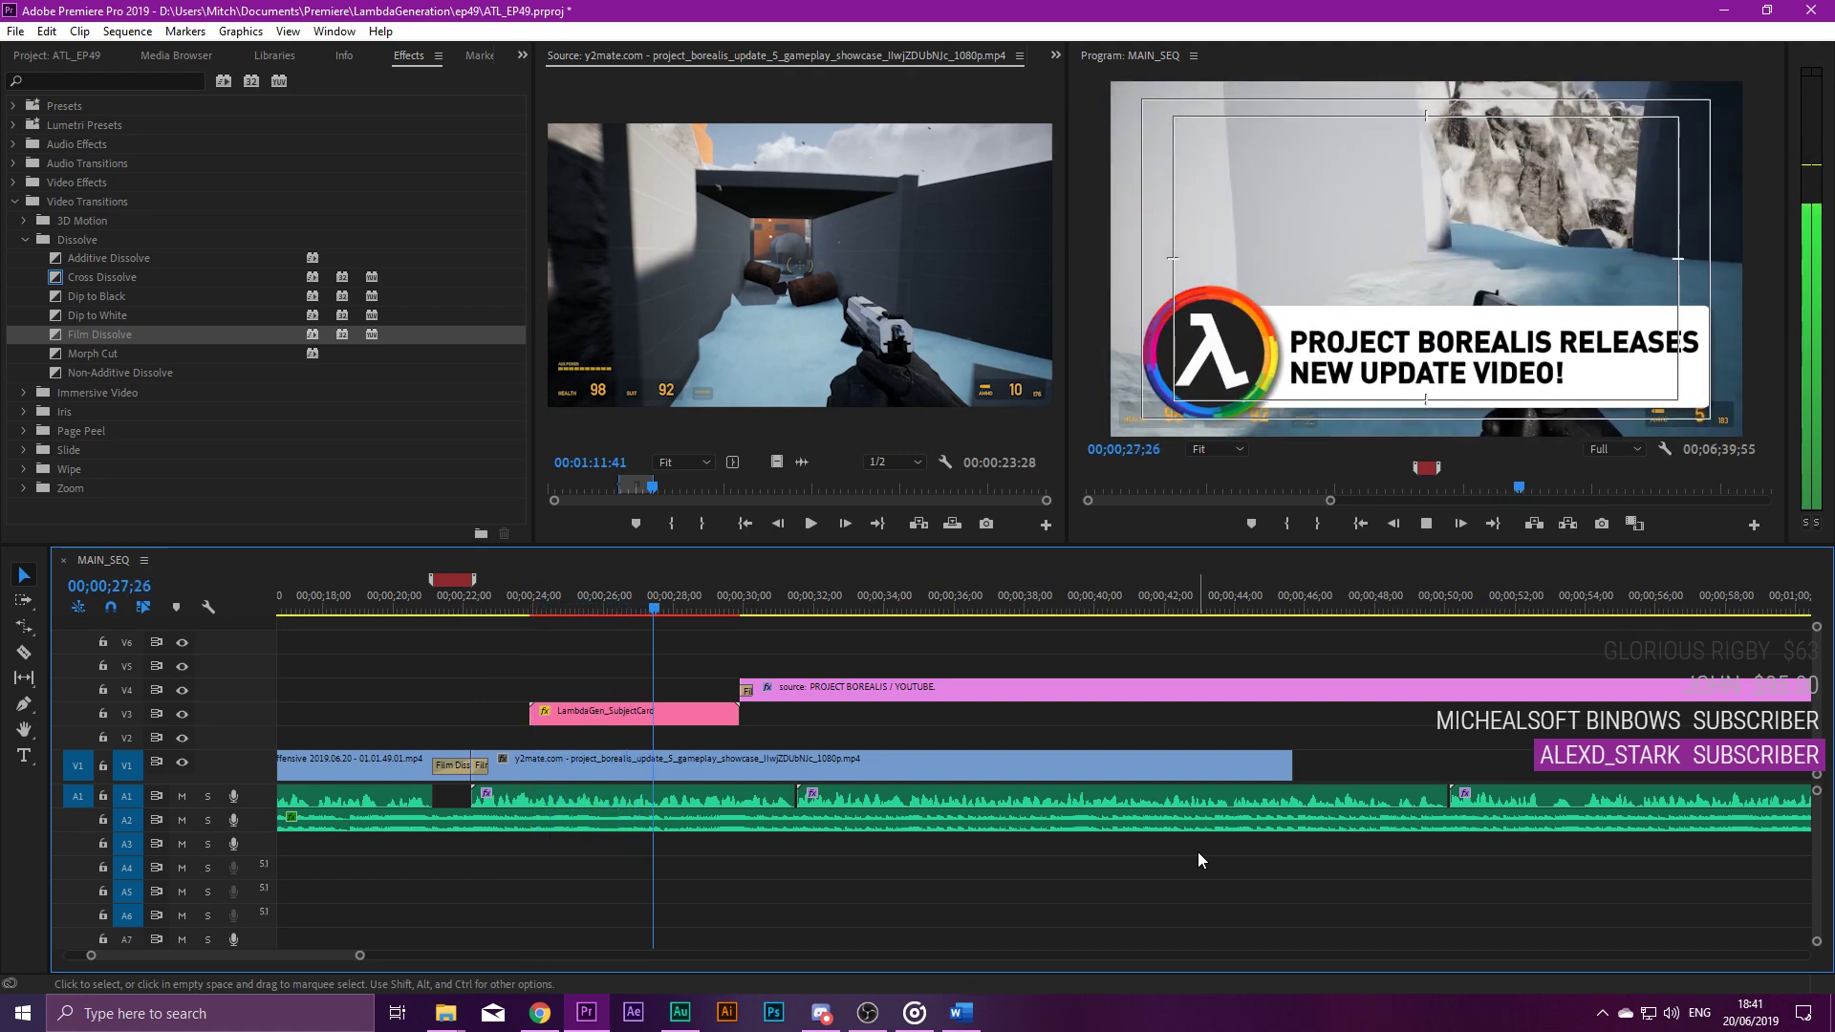
{"action": "key", "text": "space"}
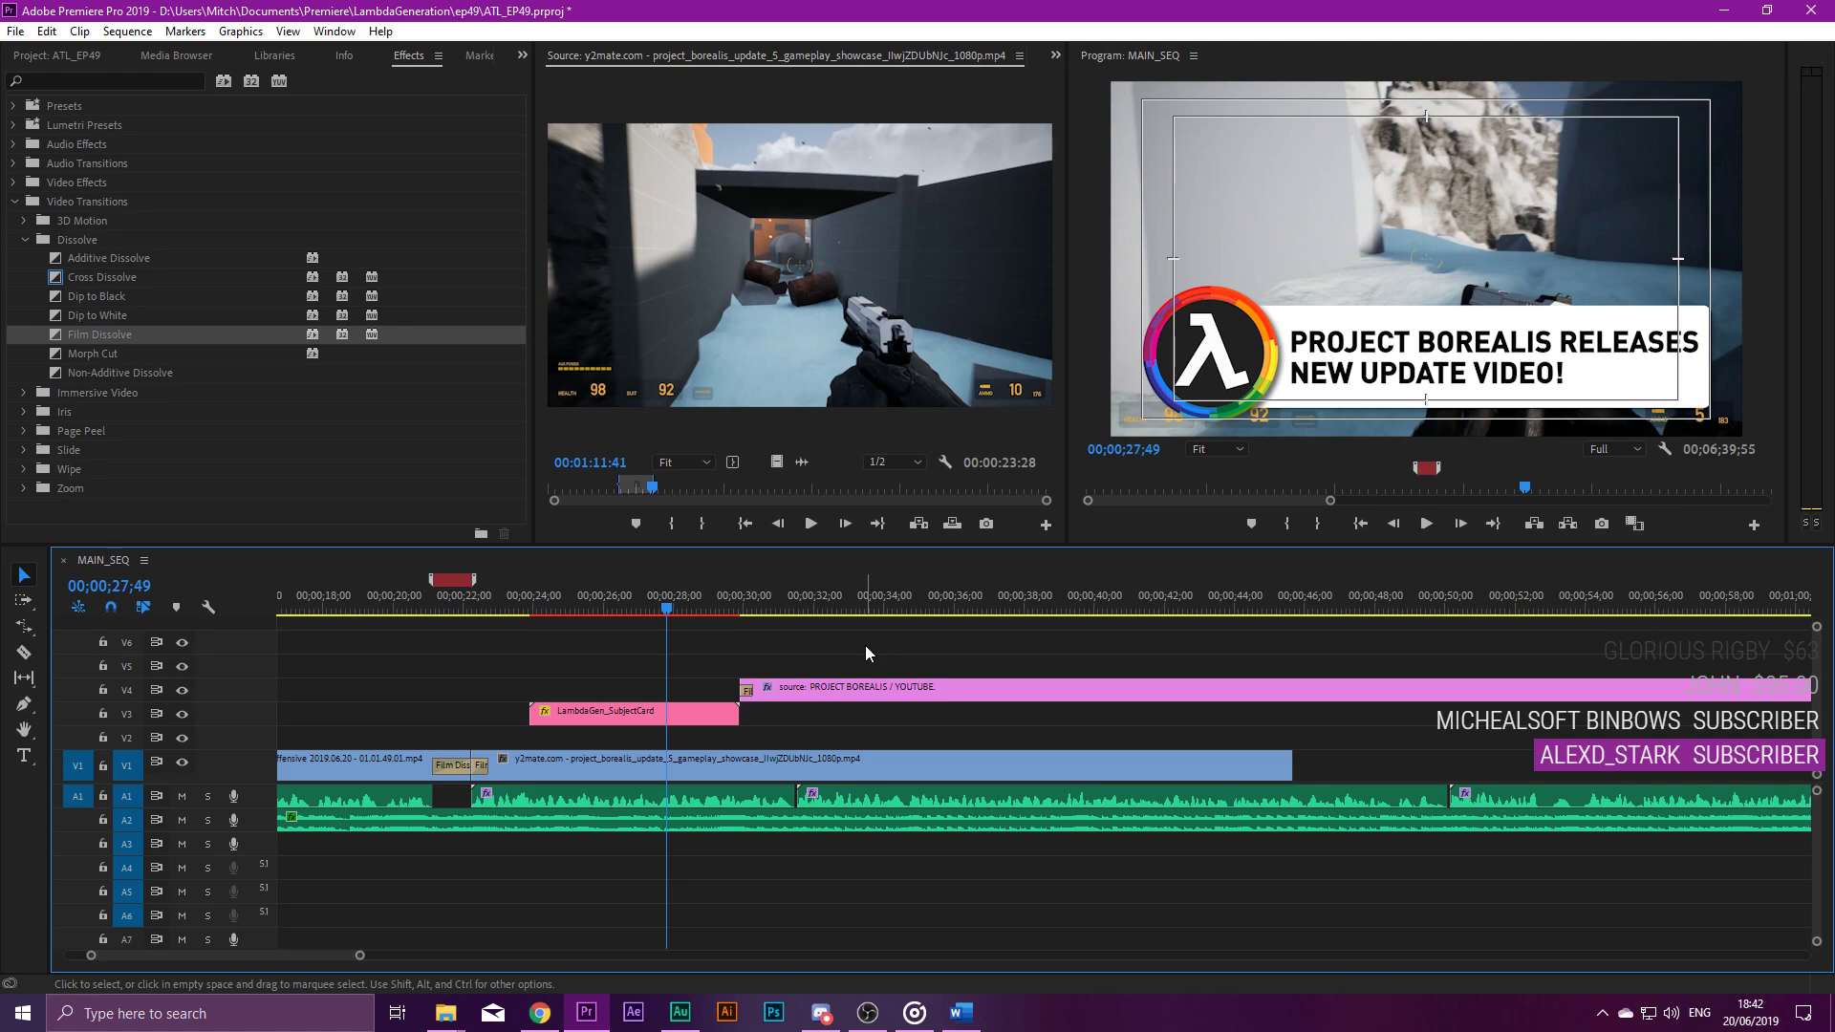
{"action": "key", "text": "space"}
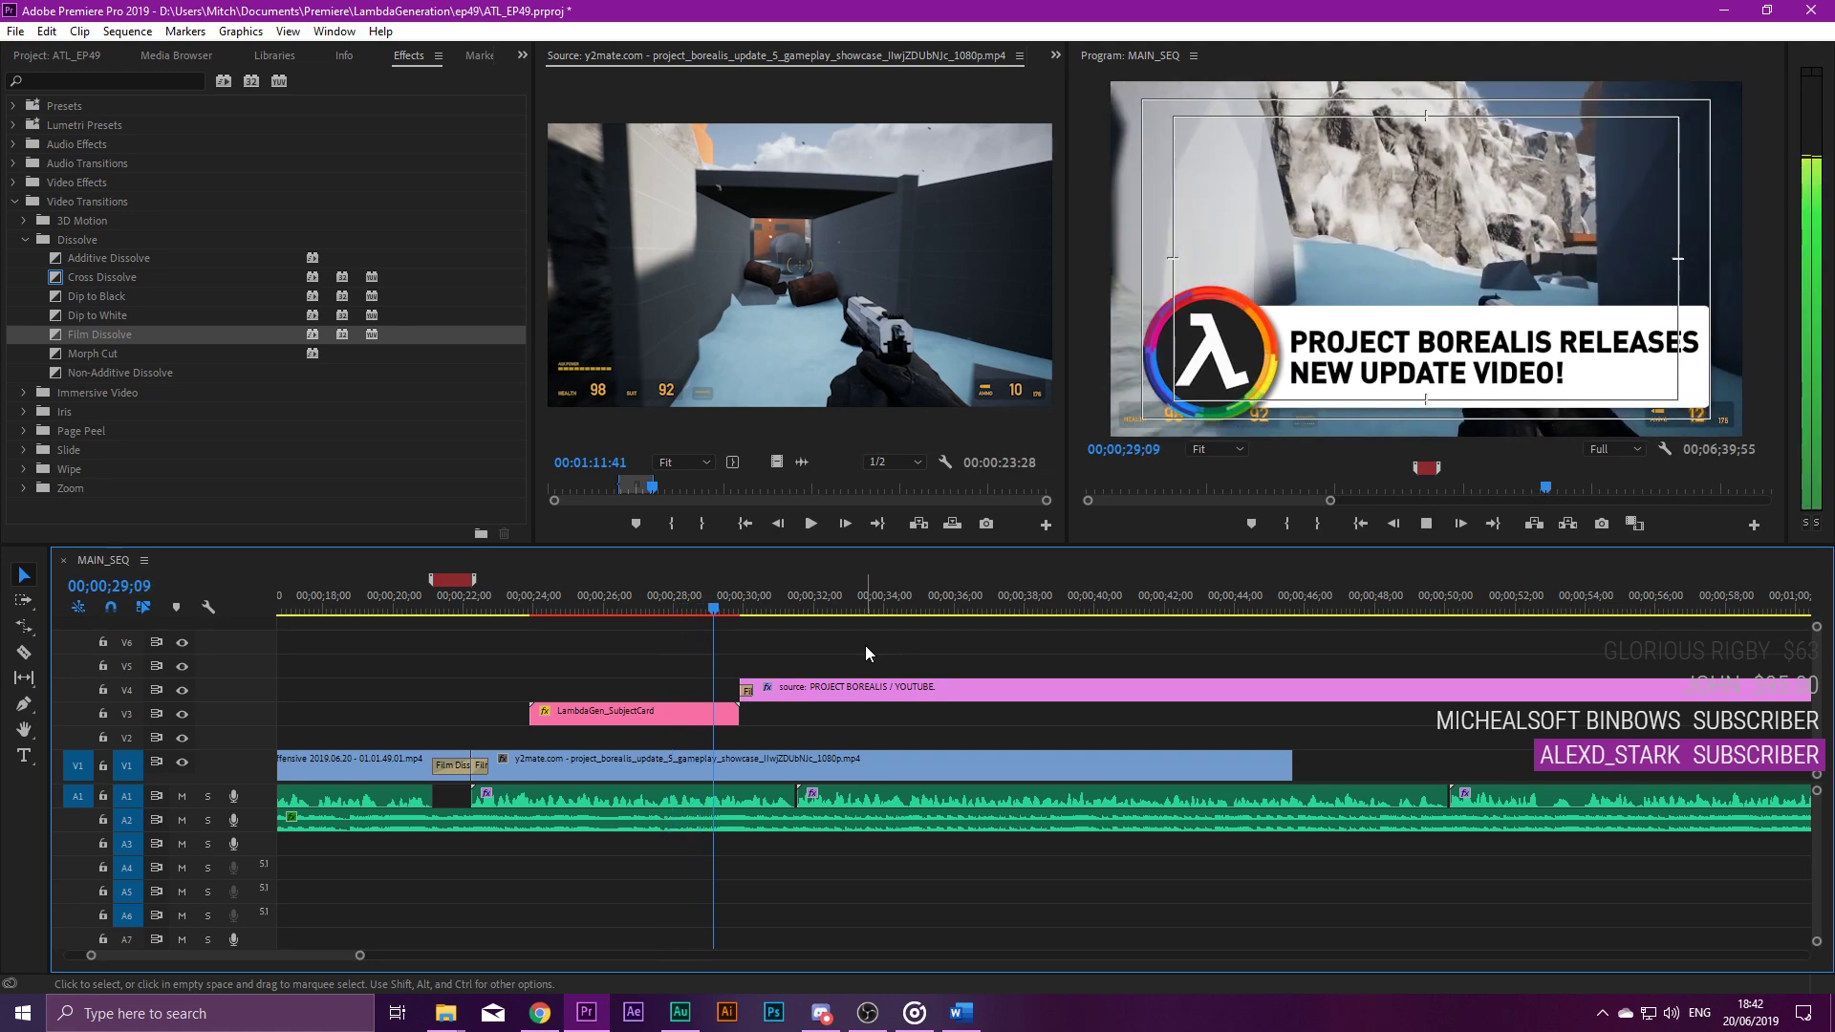
{"action": "key", "text": "space"}
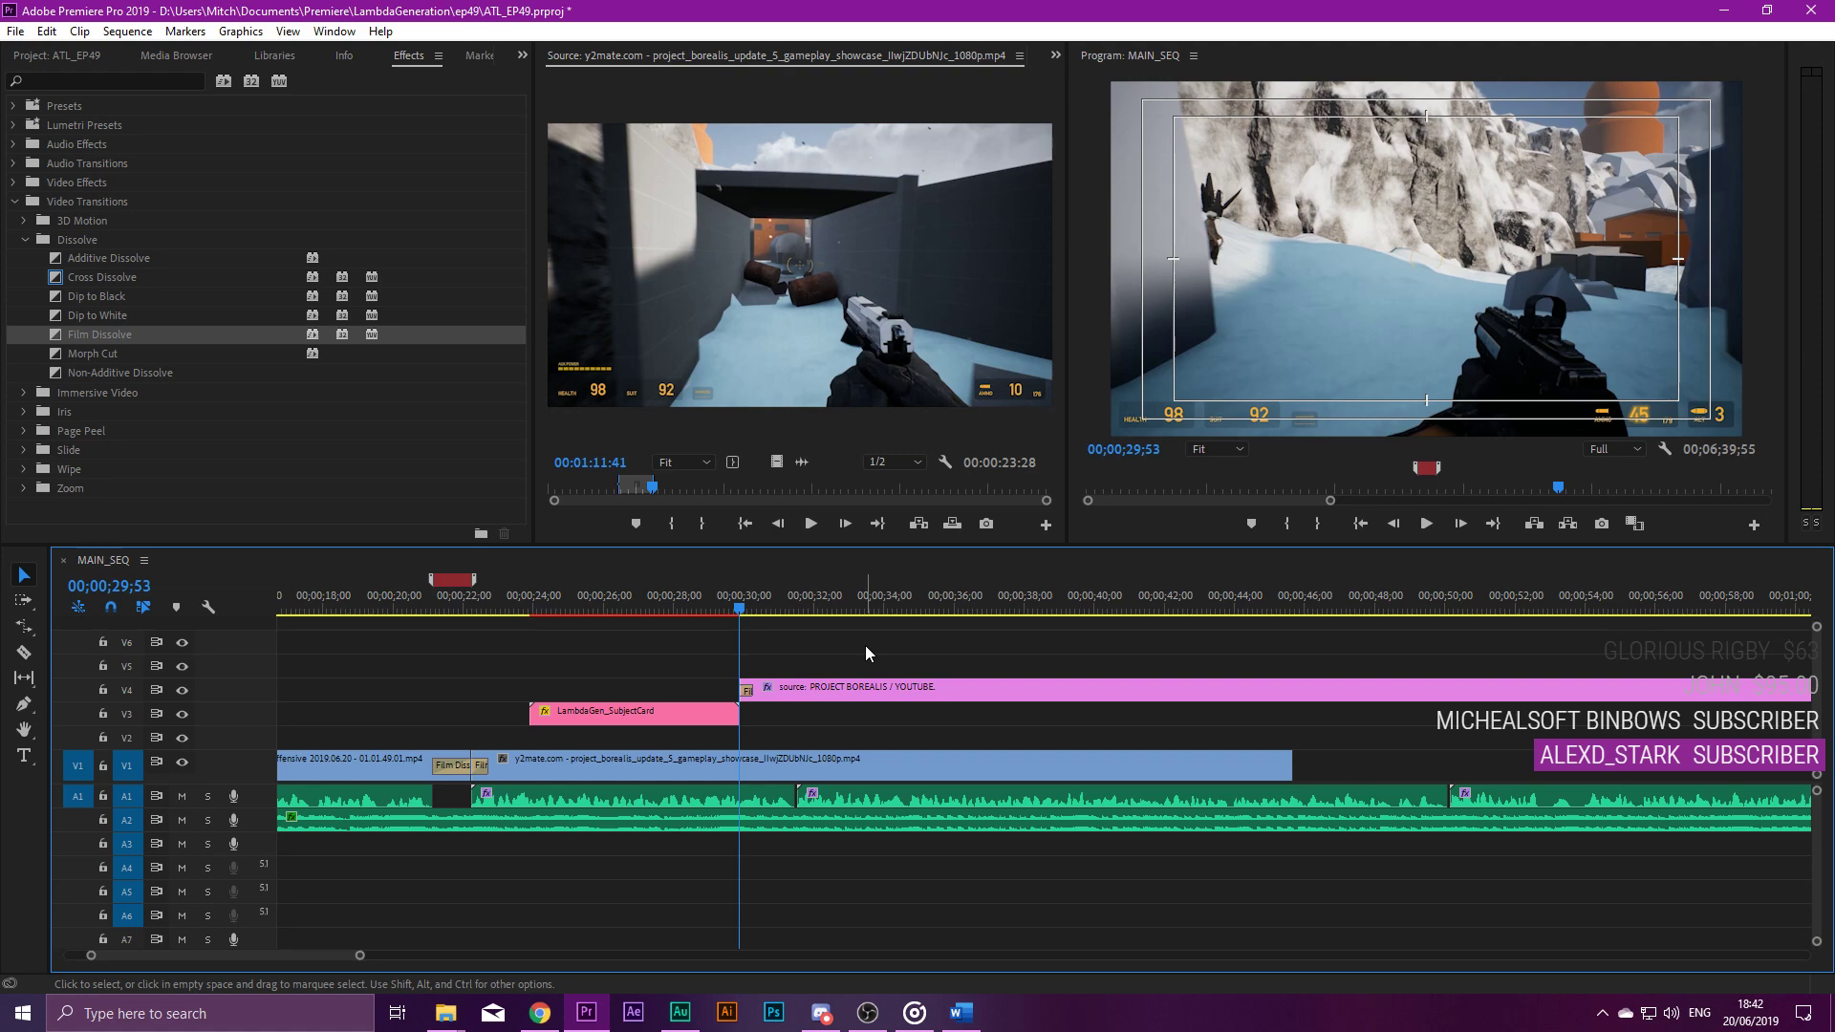
{"action": "key", "text": "space"}
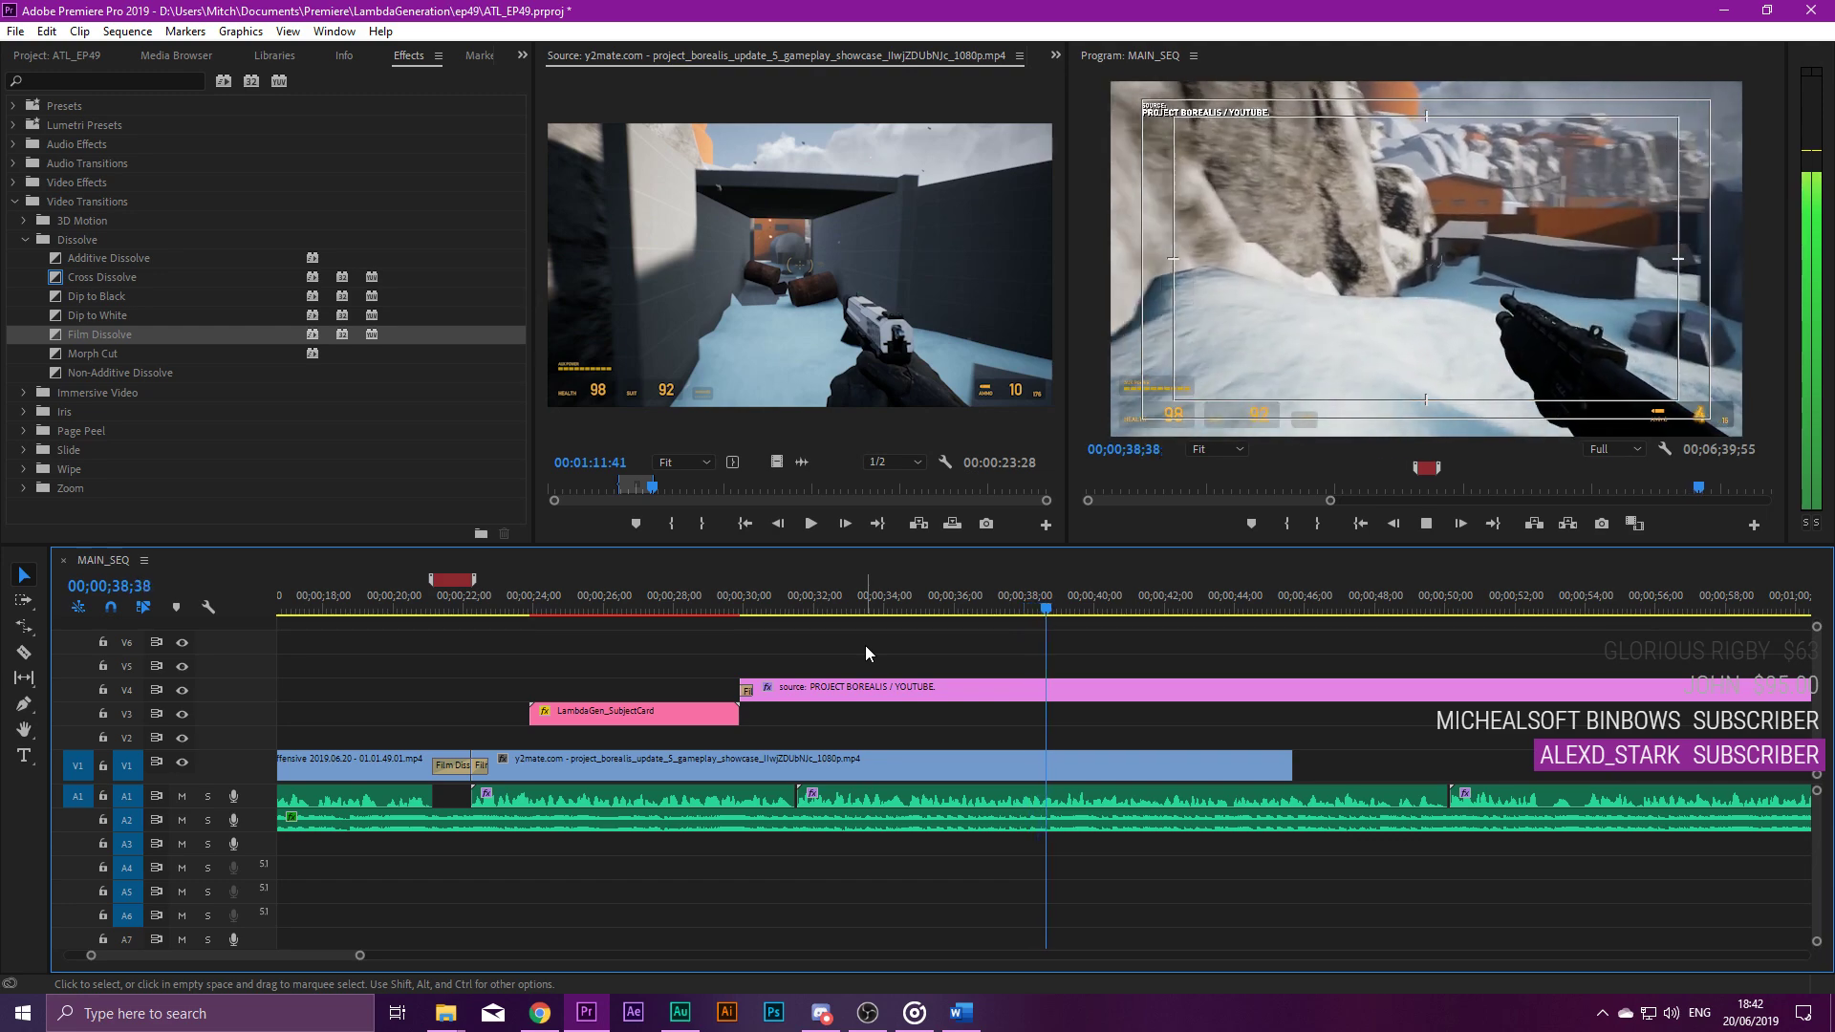
Replay the first gameplay clip against the voice-over and trim its end to 00;00;35;55.
{"action": "key", "text": "space"}
{"action": "key", "text": "Up"}
{"action": "key", "text": "space"}
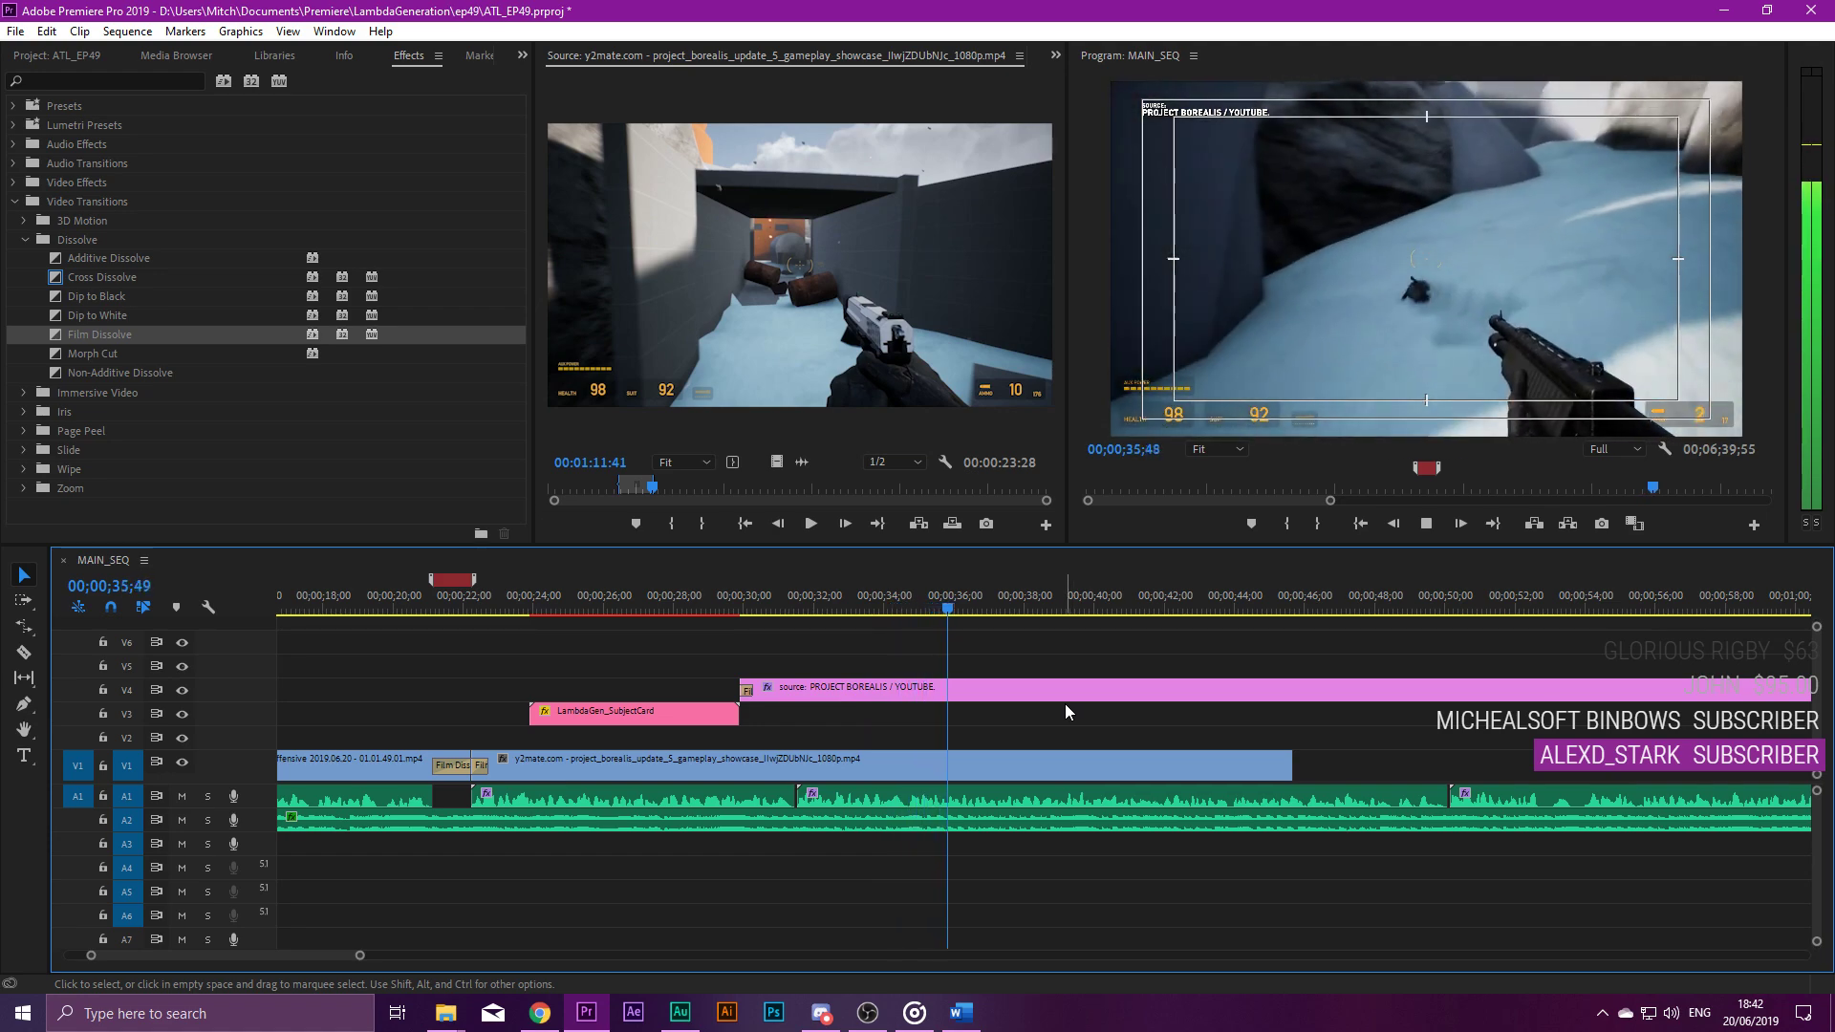
{"action": "key", "text": "space"}
{"action": "left_click_drag", "start_coordinate": [1150, 748], "coordinate": [811, 751]}
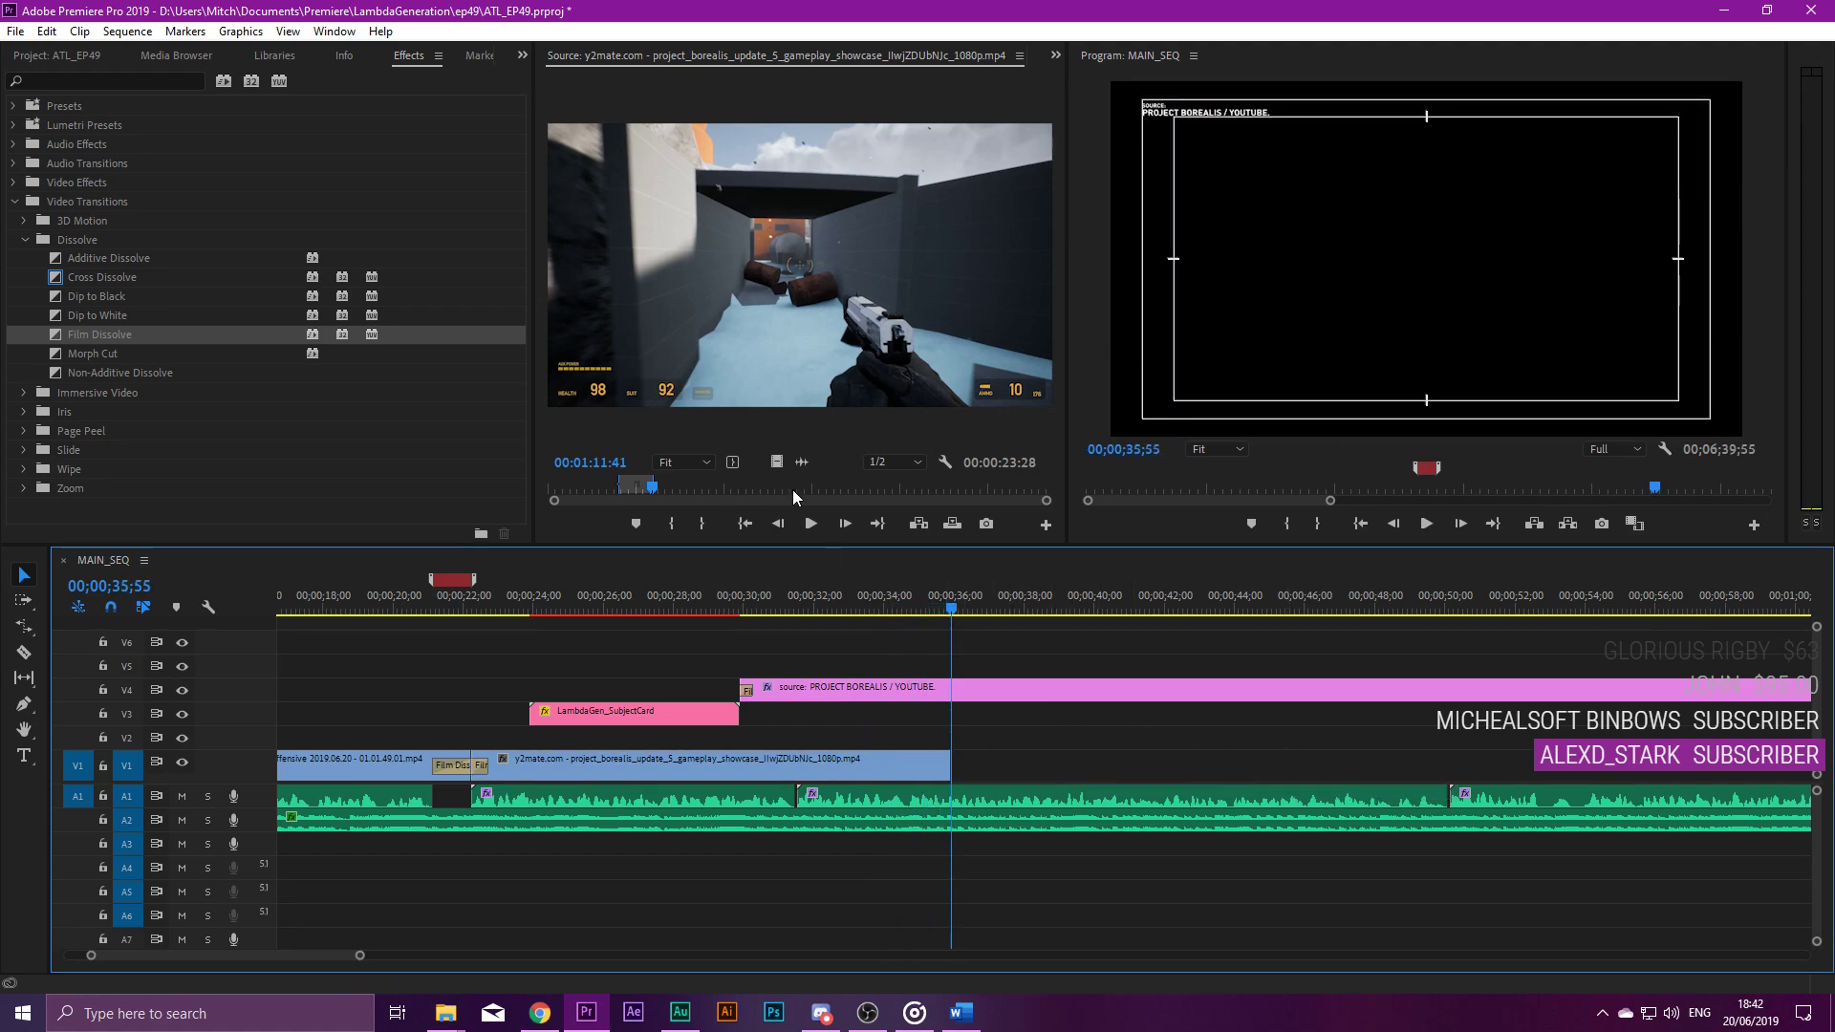
Mark an 00:00:11:05 range ending at 00:01:48:50 in the gameplay showcase and place it on V1 directly after the first gameplay clip.
{"action": "left_click_drag", "start_coordinate": [673, 491], "coordinate": [708, 493]}
{"action": "key", "text": "i"}
{"action": "key", "text": "o"}
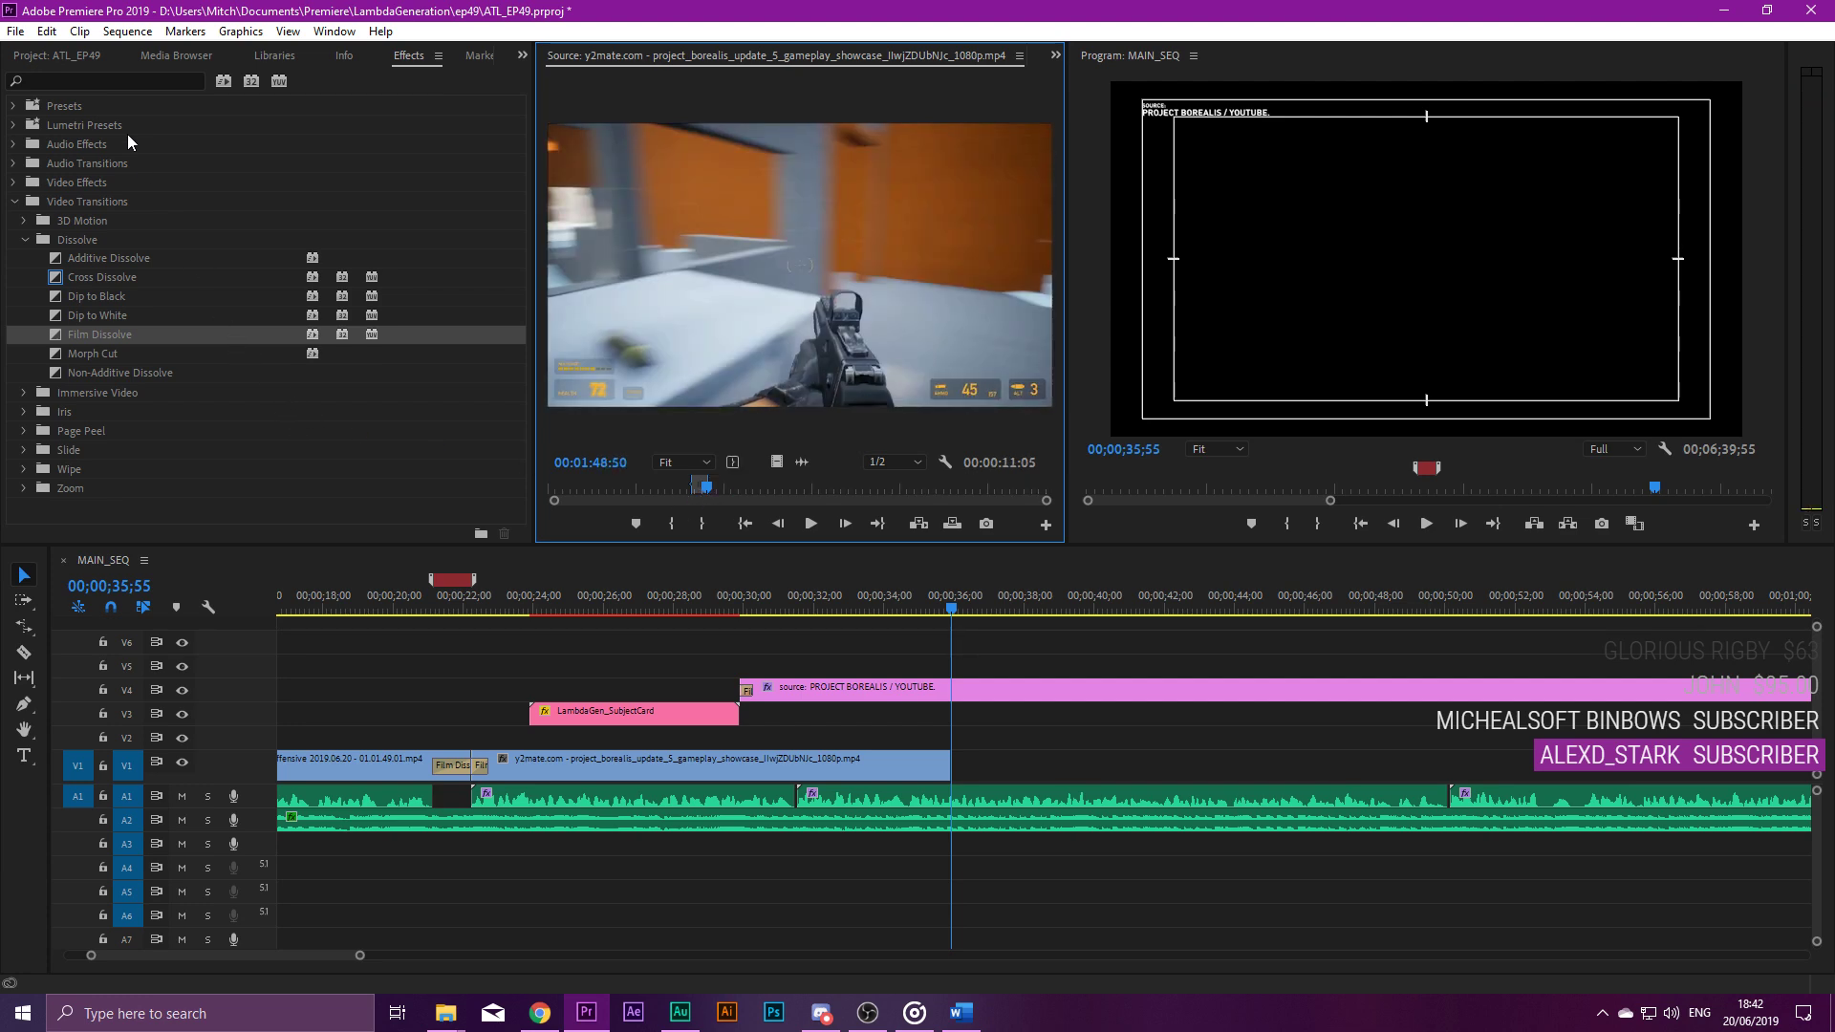
{"action": "left_click", "coordinate": [84, 59]}
{"action": "left_click_drag", "start_coordinate": [138, 341], "coordinate": [984, 762]}
Play through the second gameplay clip with the voice-over and trim its end to 00;00;42;01.
{"action": "left_click", "coordinate": [926, 608]}
{"action": "key", "text": "space"}
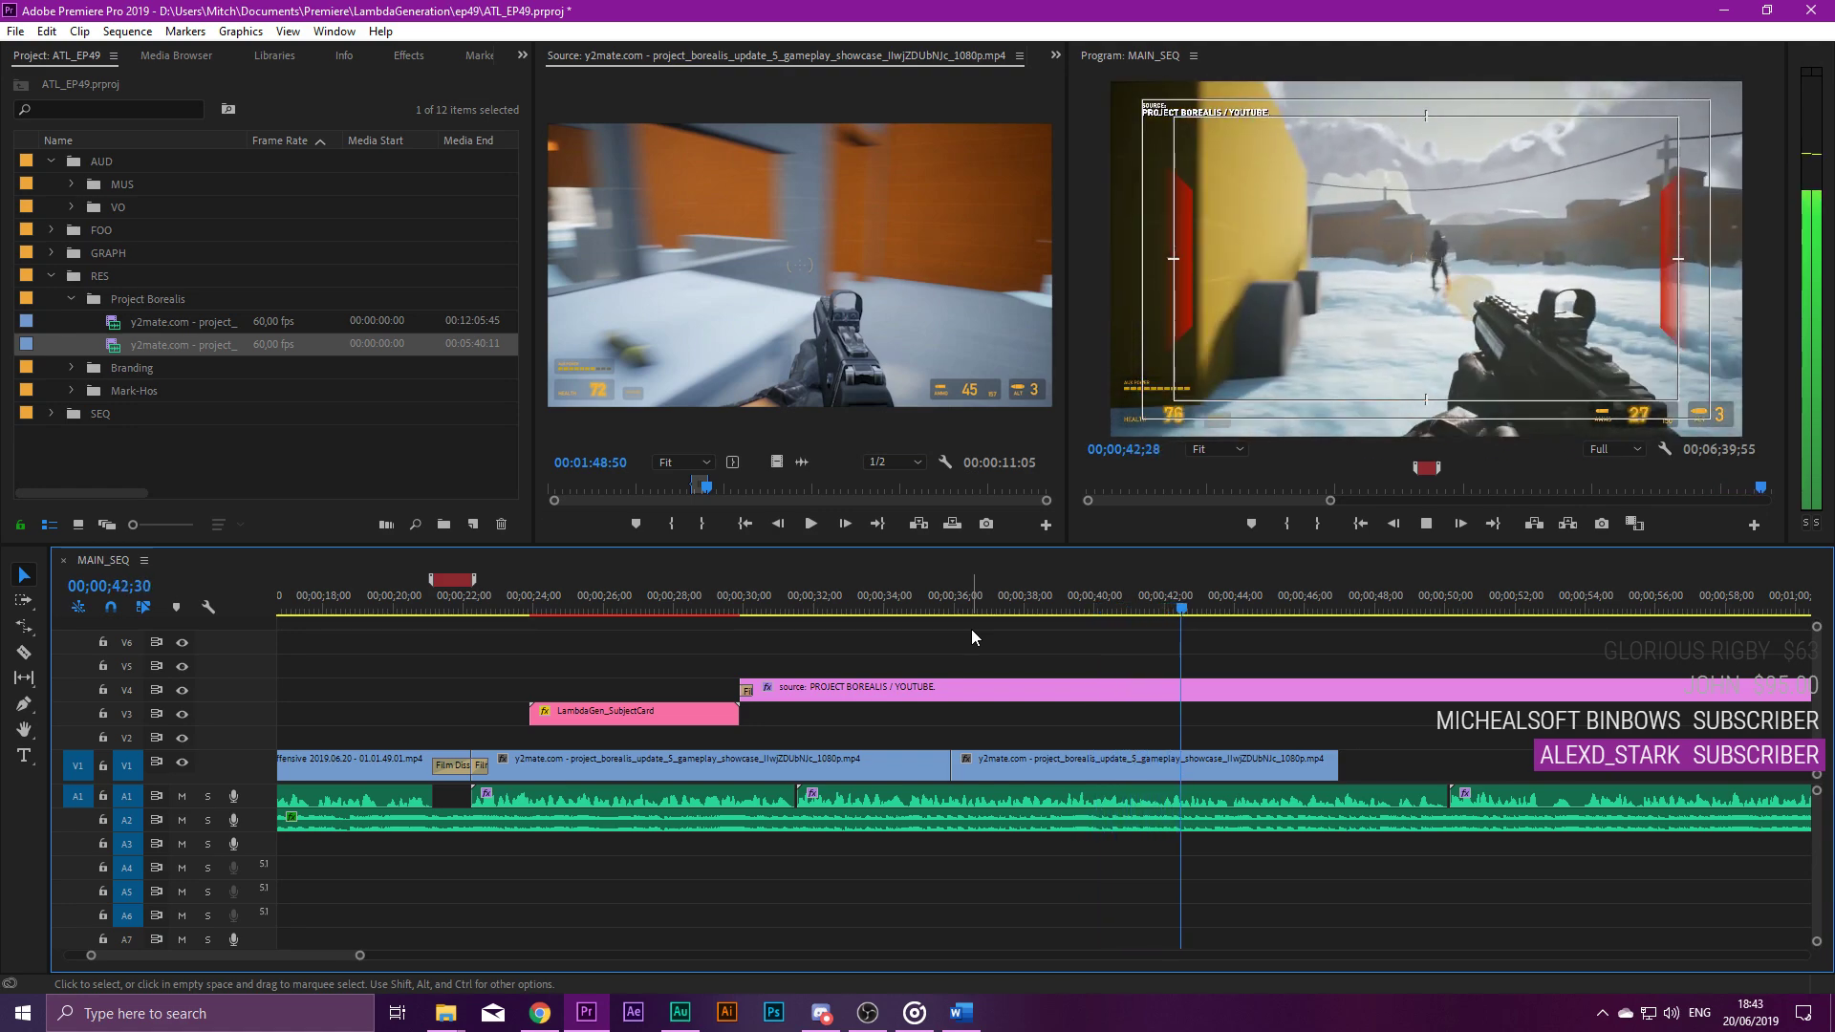
{"action": "key", "text": "space"}
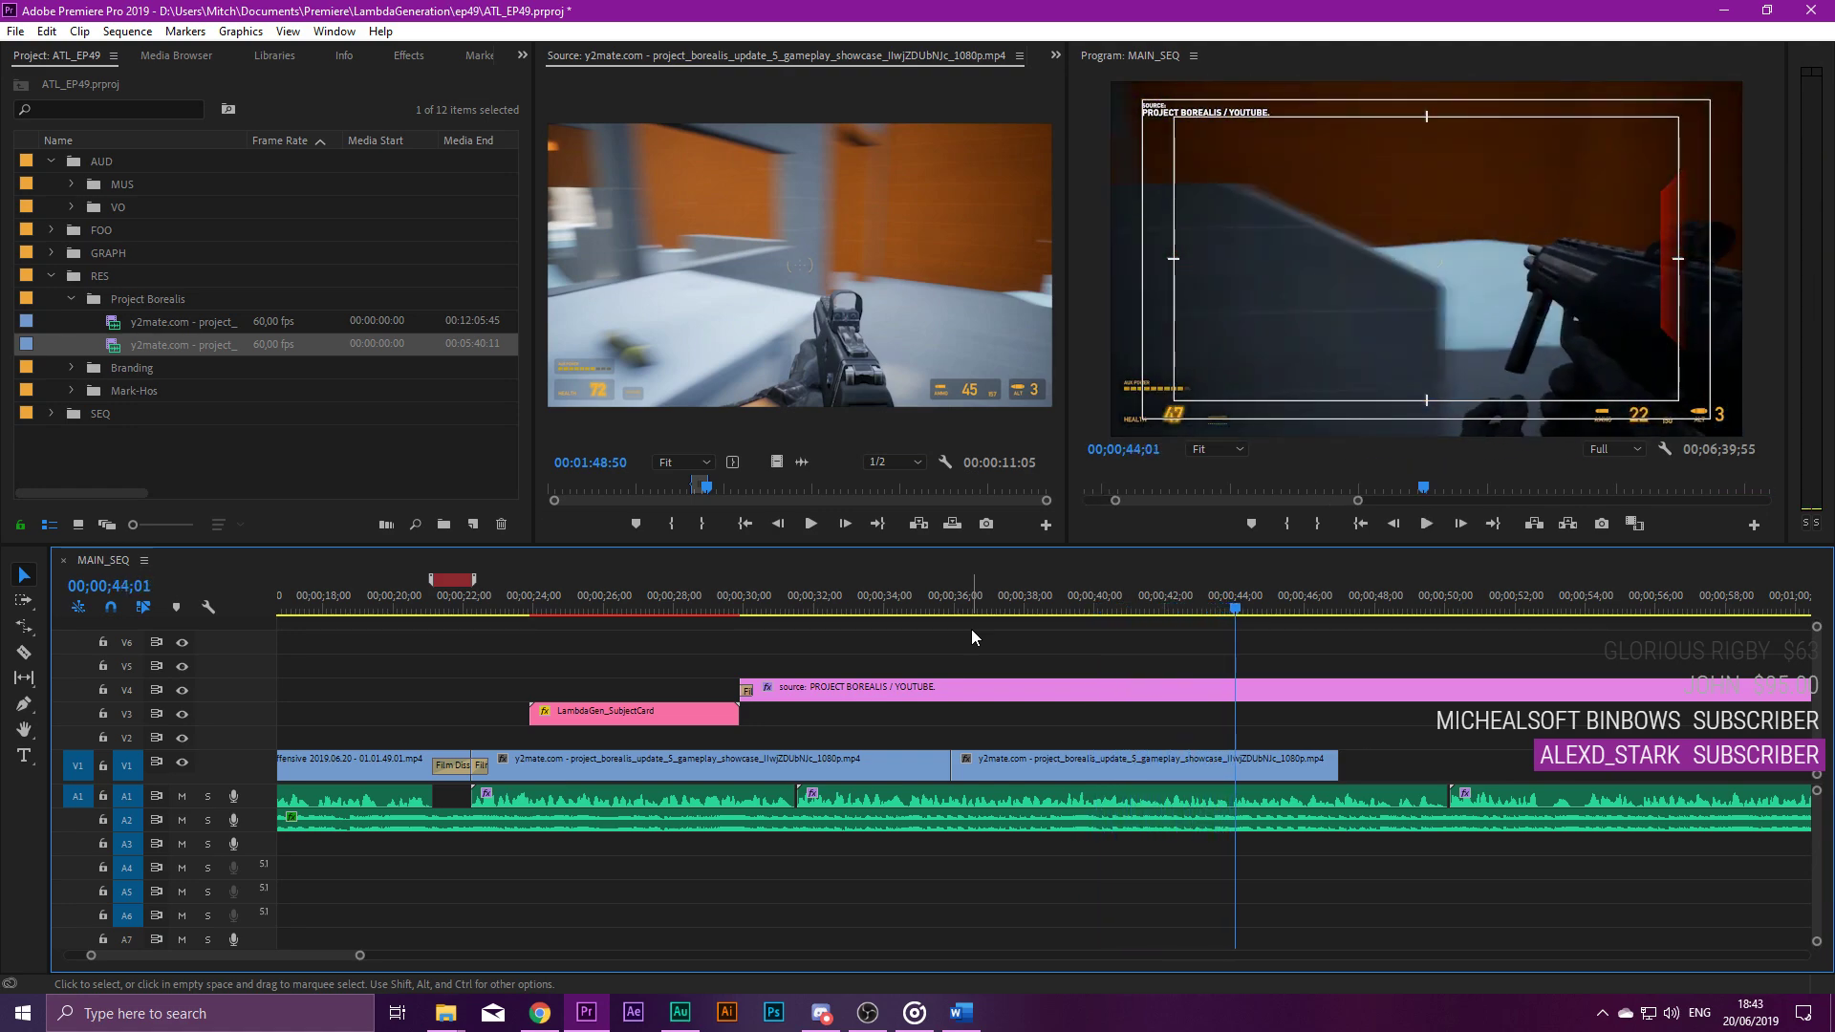
{"action": "left_click", "coordinate": [1116, 600]}
{"action": "key", "text": "space"}
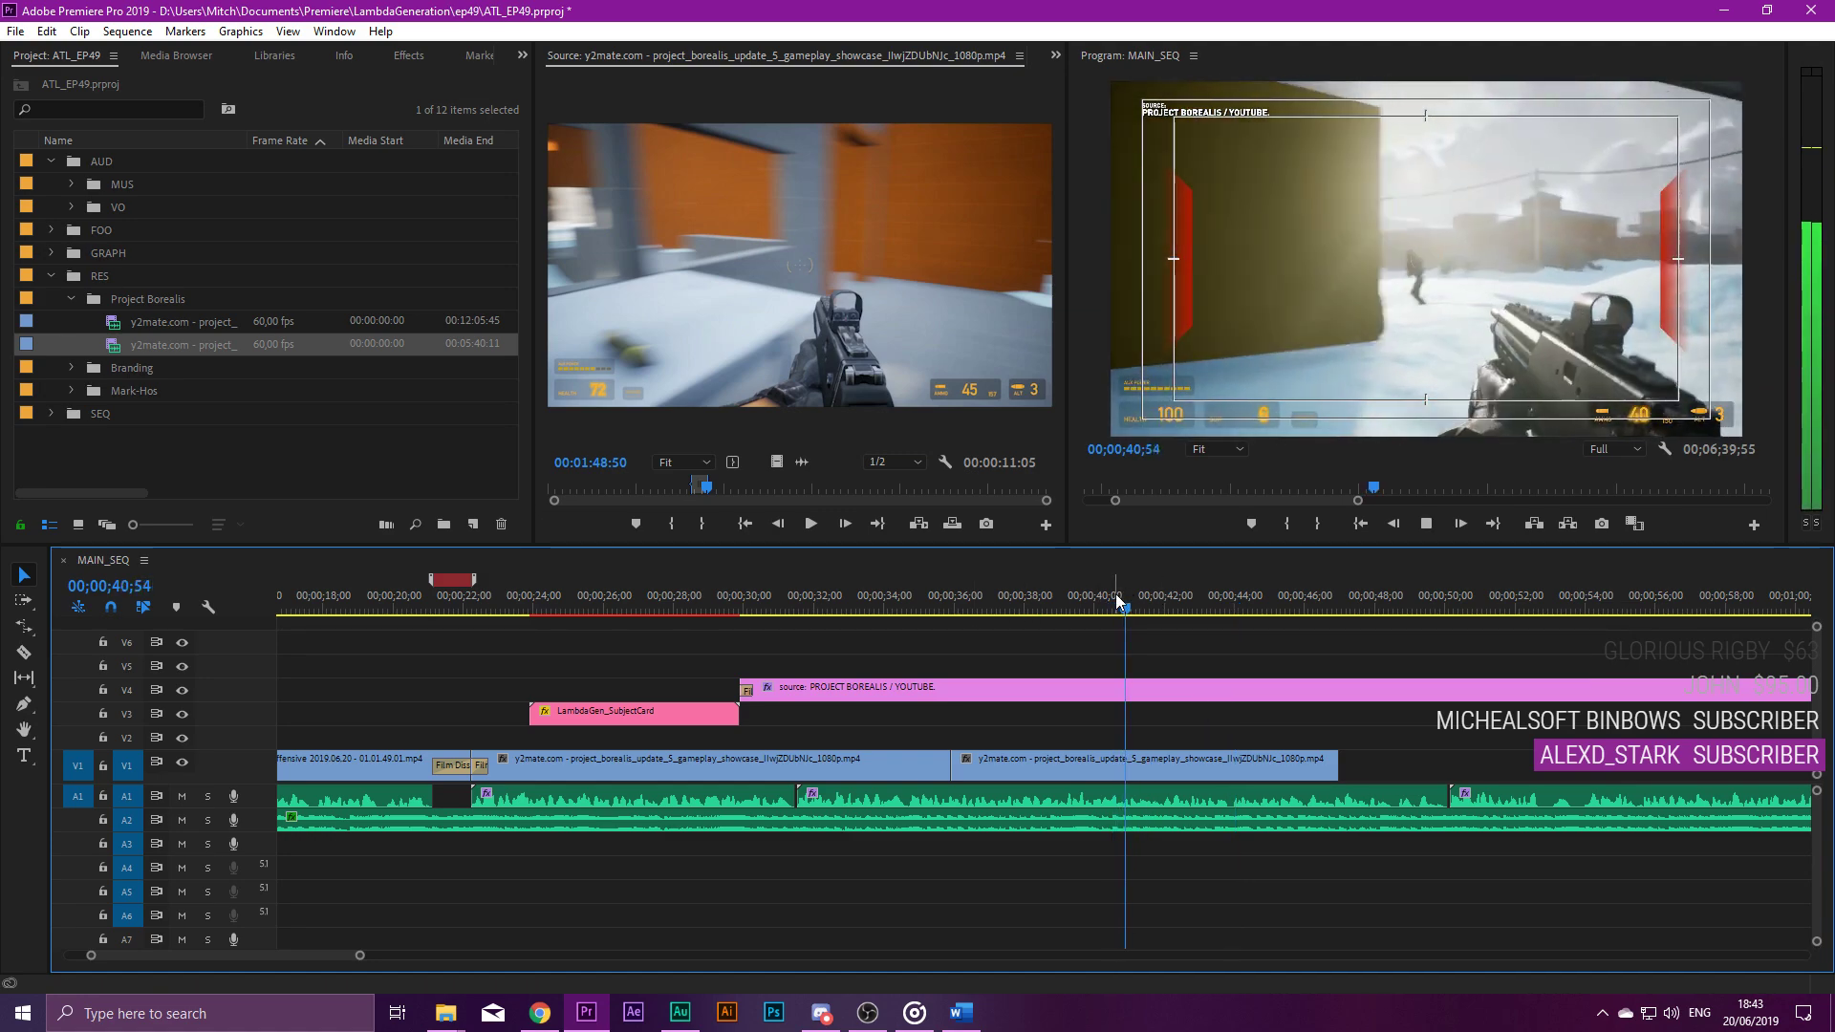
{"action": "key", "text": "space"}
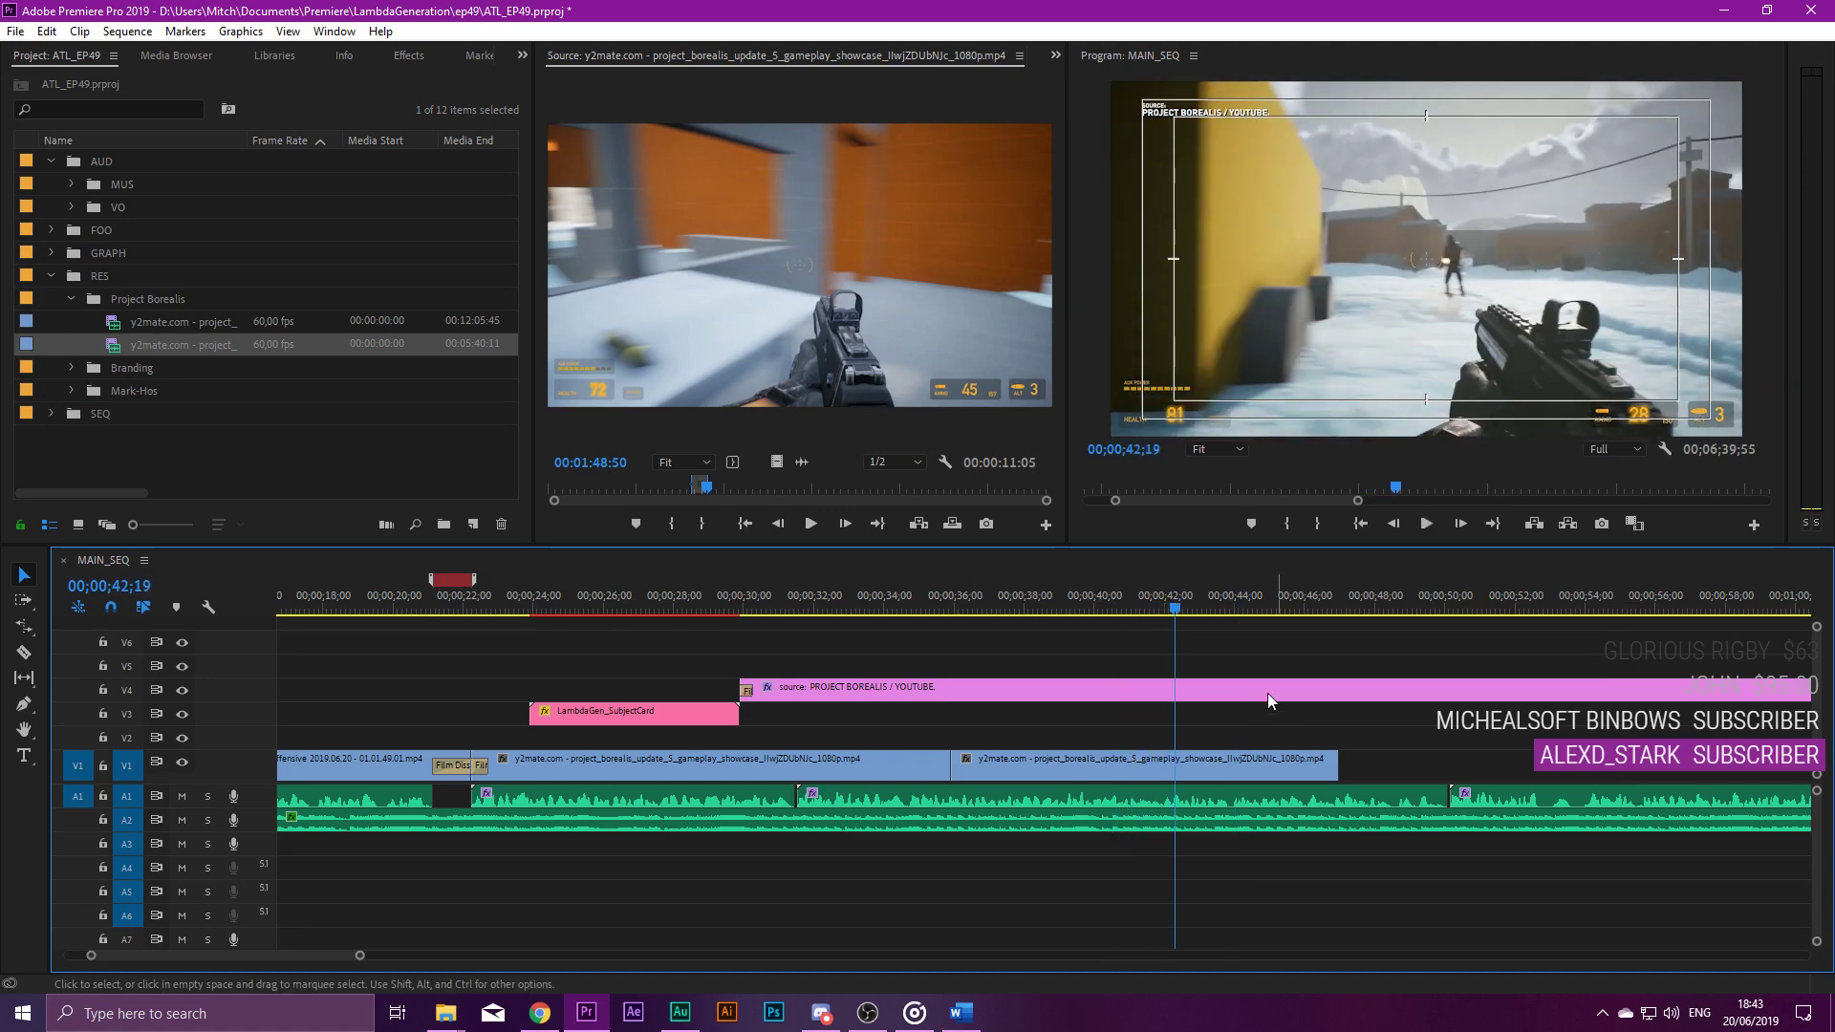
{"action": "left_click_drag", "start_coordinate": [1293, 760], "coordinate": [1164, 760]}
Mark an 00:00:12:24 range ending at 00:02:22:44 in the gameplay showcase video.
{"action": "left_click_drag", "start_coordinate": [721, 490], "coordinate": [759, 464]}
{"action": "key", "text": "i"}
{"action": "key", "text": "o"}
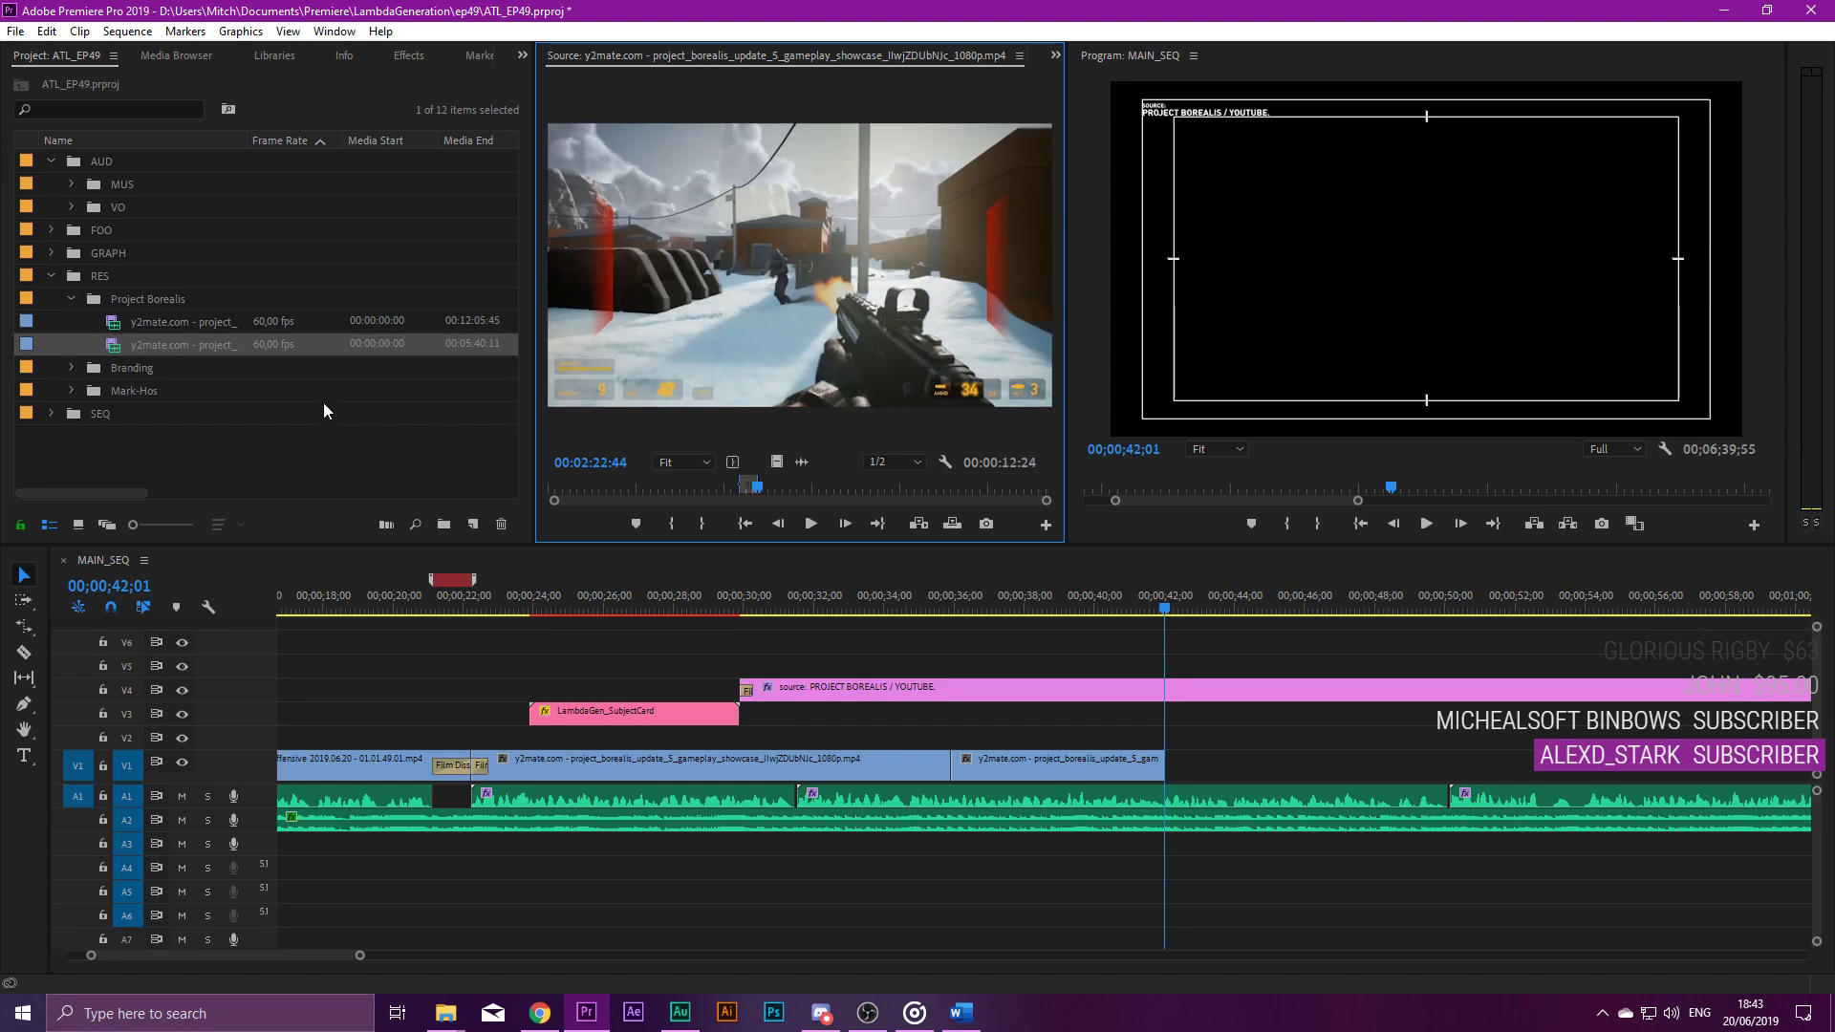
Place the third gameplay range on V1 at 00;00;42;01 without its audio and play it back with the voice-over.
{"action": "left_click_drag", "start_coordinate": [145, 348], "coordinate": [1232, 856]}
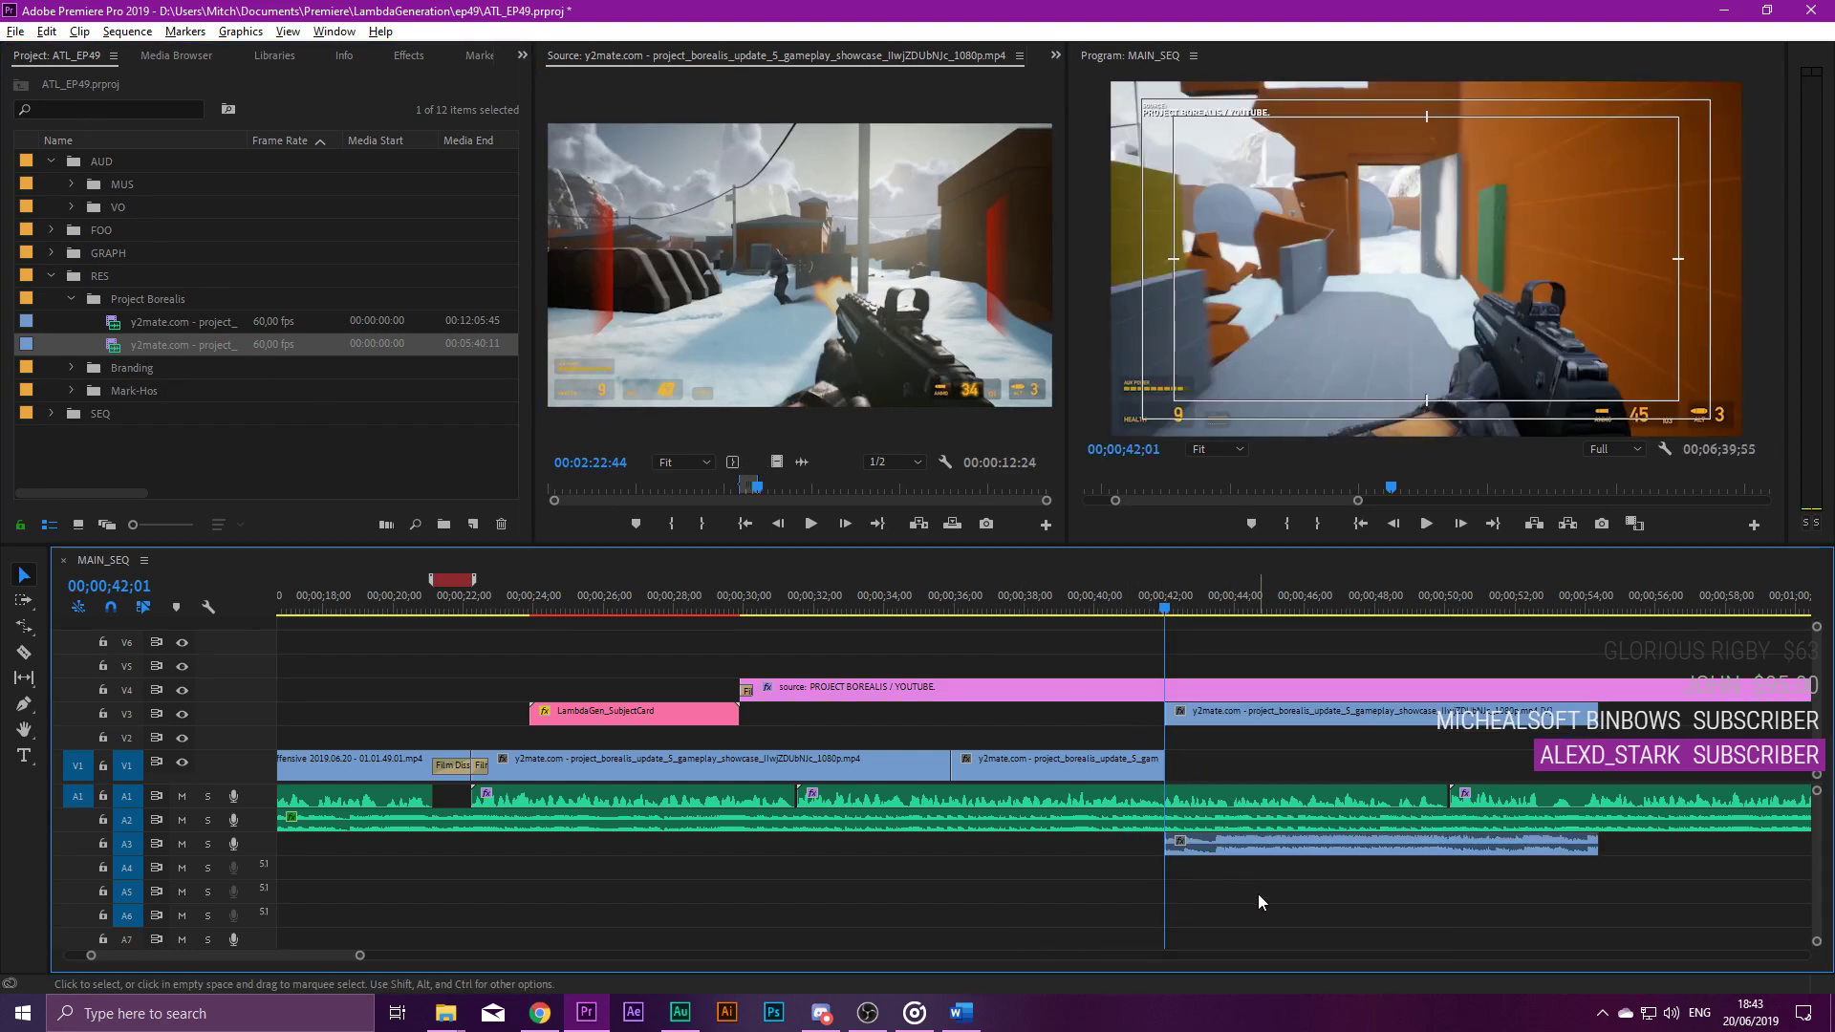
{"action": "left_click", "coordinate": [1228, 841]}
{"action": "left_click_drag", "start_coordinate": [1216, 725], "coordinate": [1214, 772]}
{"action": "key", "text": "space"}
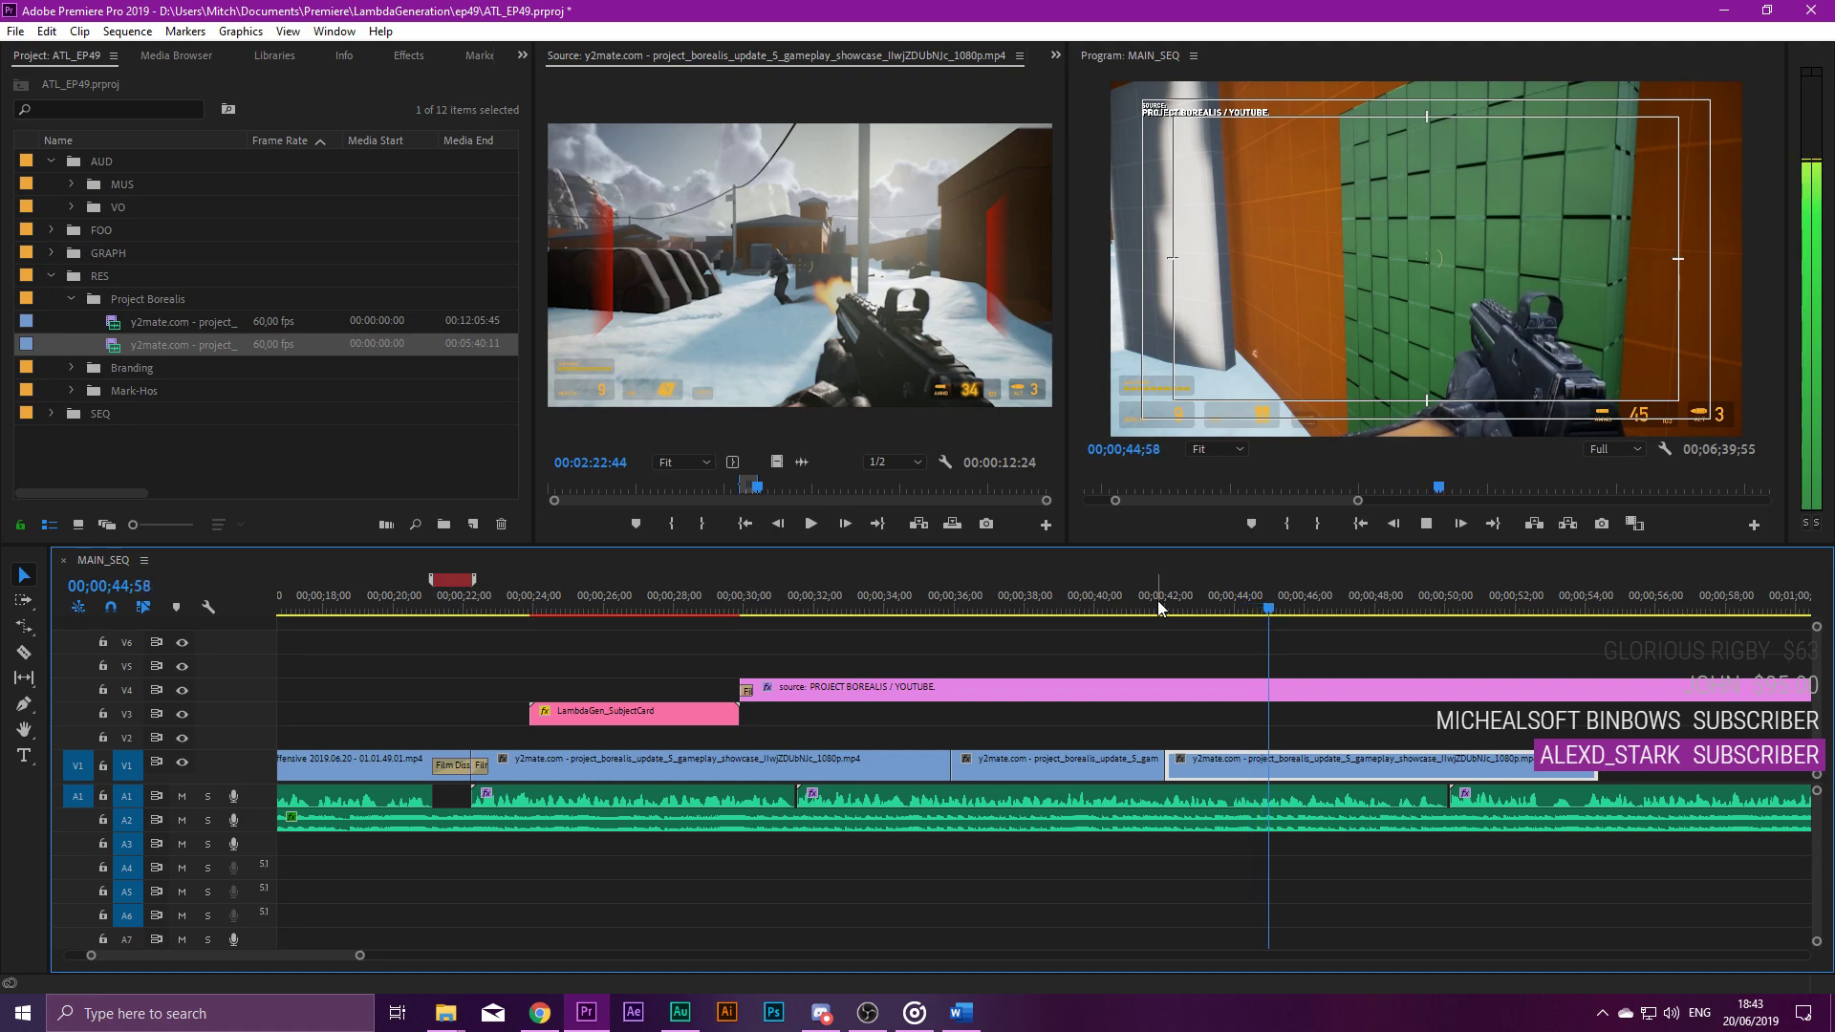
{"action": "scroll", "coordinate": [1279, 719], "scroll_direction": "down", "scroll_amount": 2}
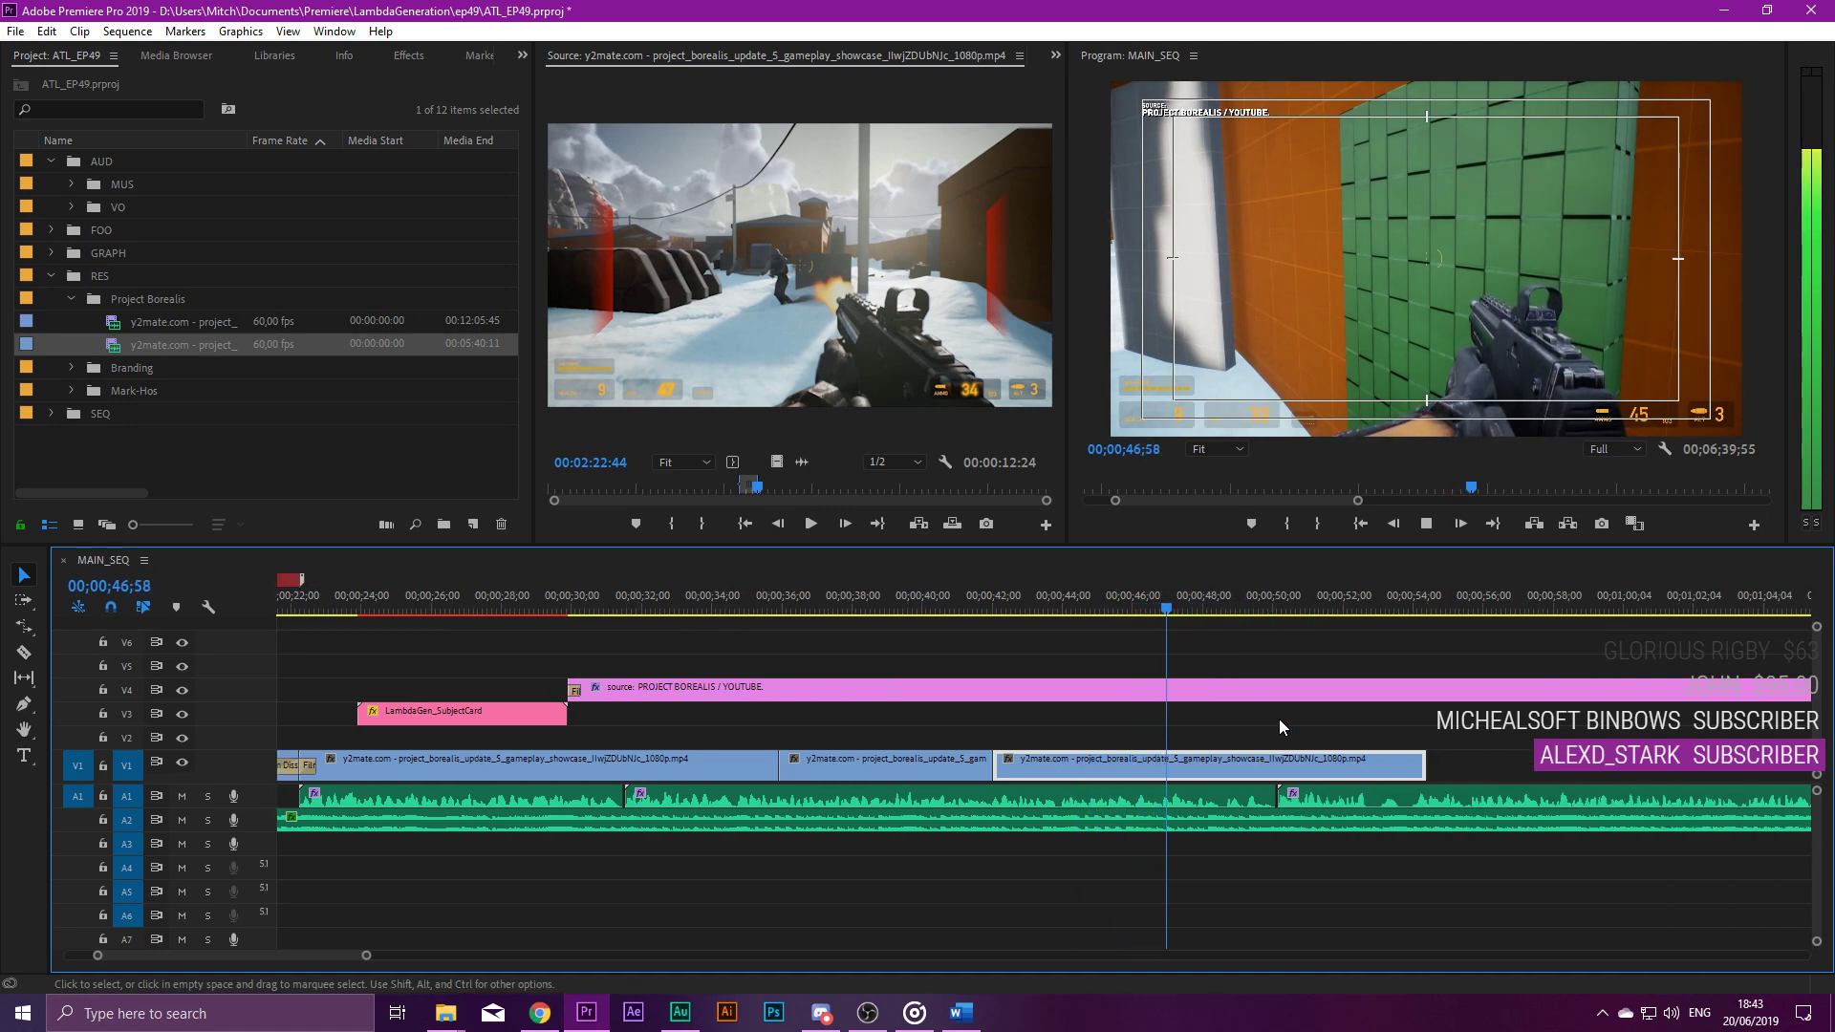
Find the voice-over cut point and trim the end of the third gameplay clip on V1 to 00;00;46;48.
{"action": "left_click_drag", "start_coordinate": [1195, 608], "coordinate": [1154, 600]}
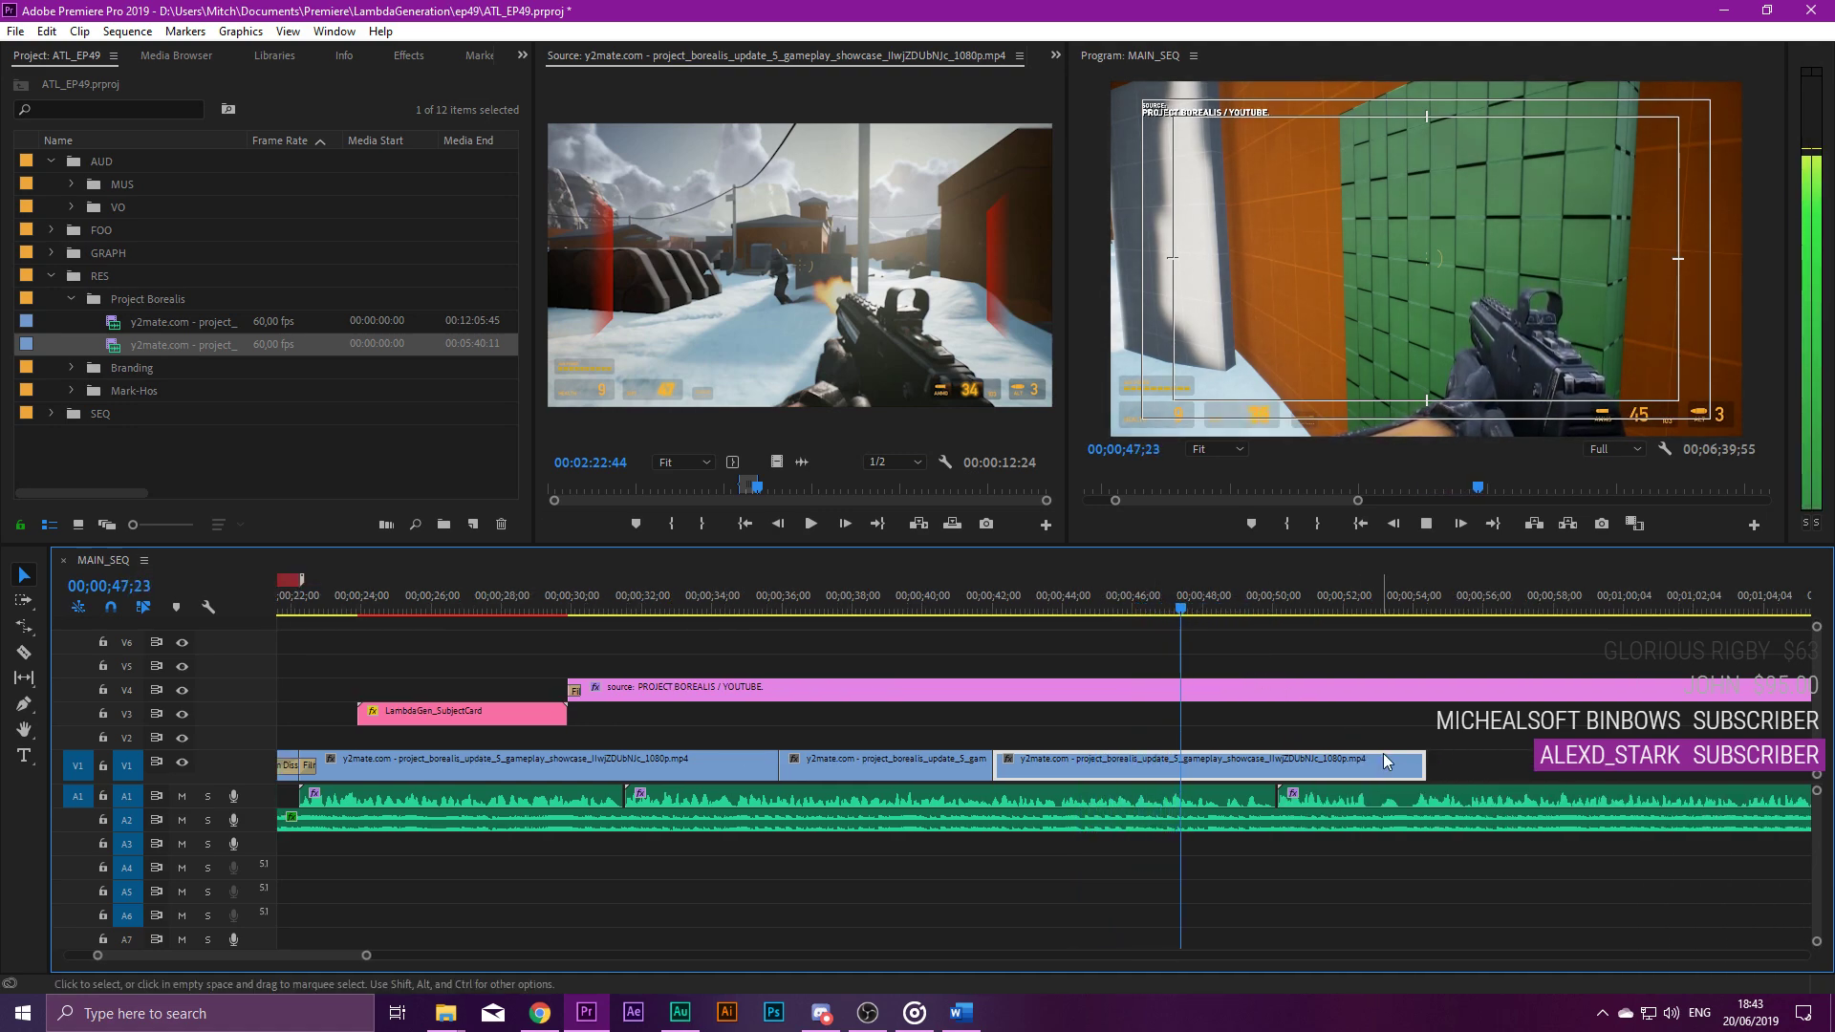
{"action": "left_click", "coordinate": [1174, 607]}
{"action": "key", "text": "space"}
{"action": "left_click", "coordinate": [1160, 606]}
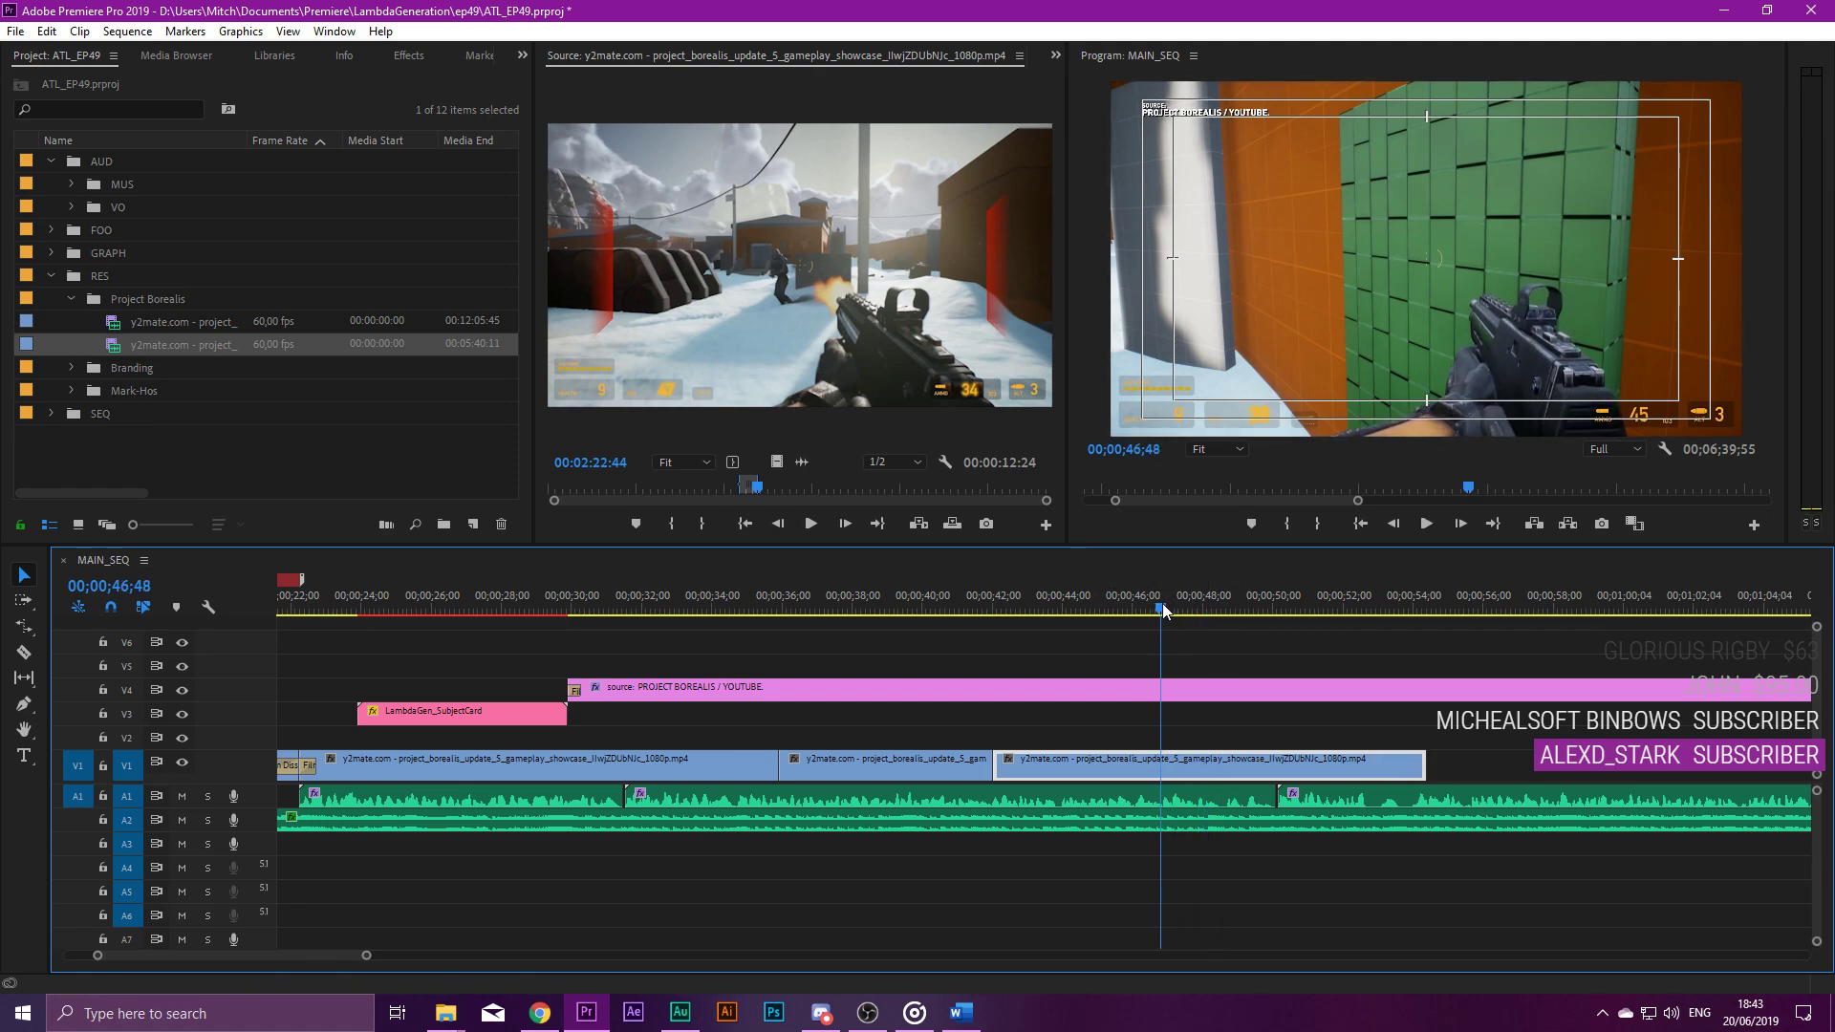
{"action": "left_click_drag", "start_coordinate": [1282, 773], "coordinate": [1151, 758]}
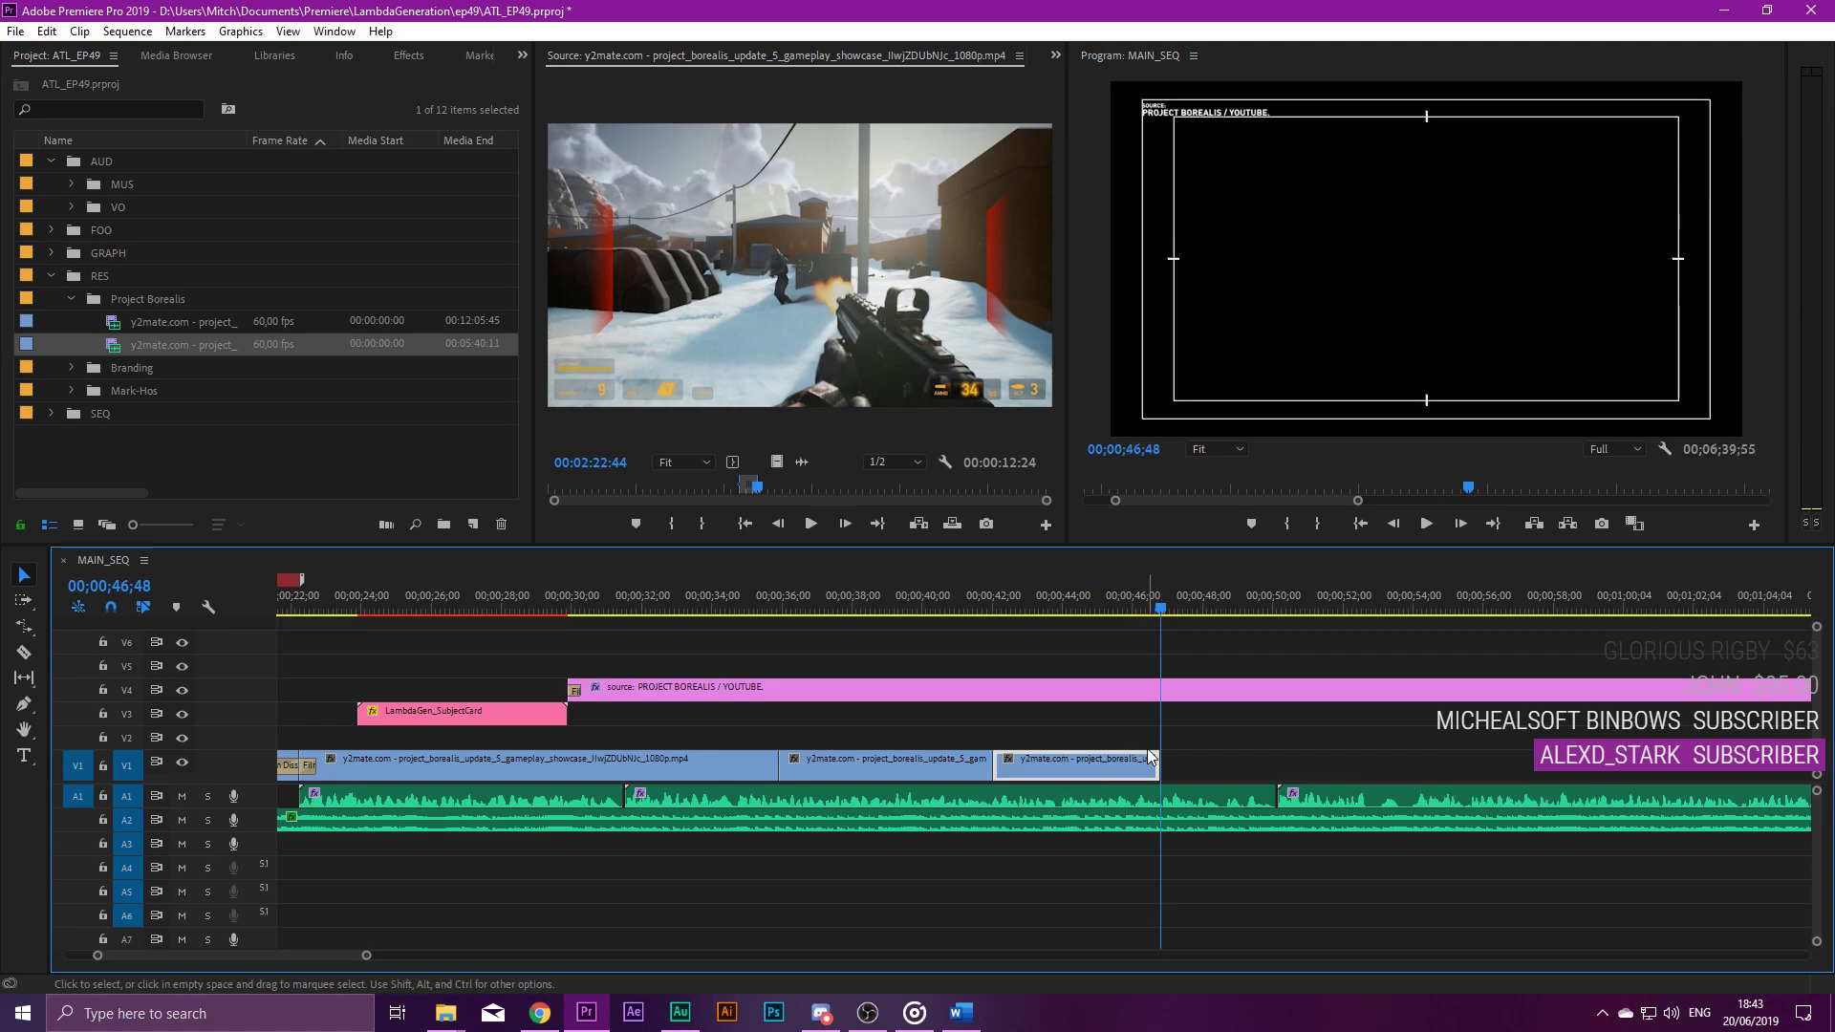
Mark an 00:00:03:40 range ending at 00:01:22:38 in the gameplay showcase, covering the exploding barrel shot.
{"action": "left_click_drag", "start_coordinate": [716, 478], "coordinate": [666, 472]}
{"action": "key", "text": "space"}
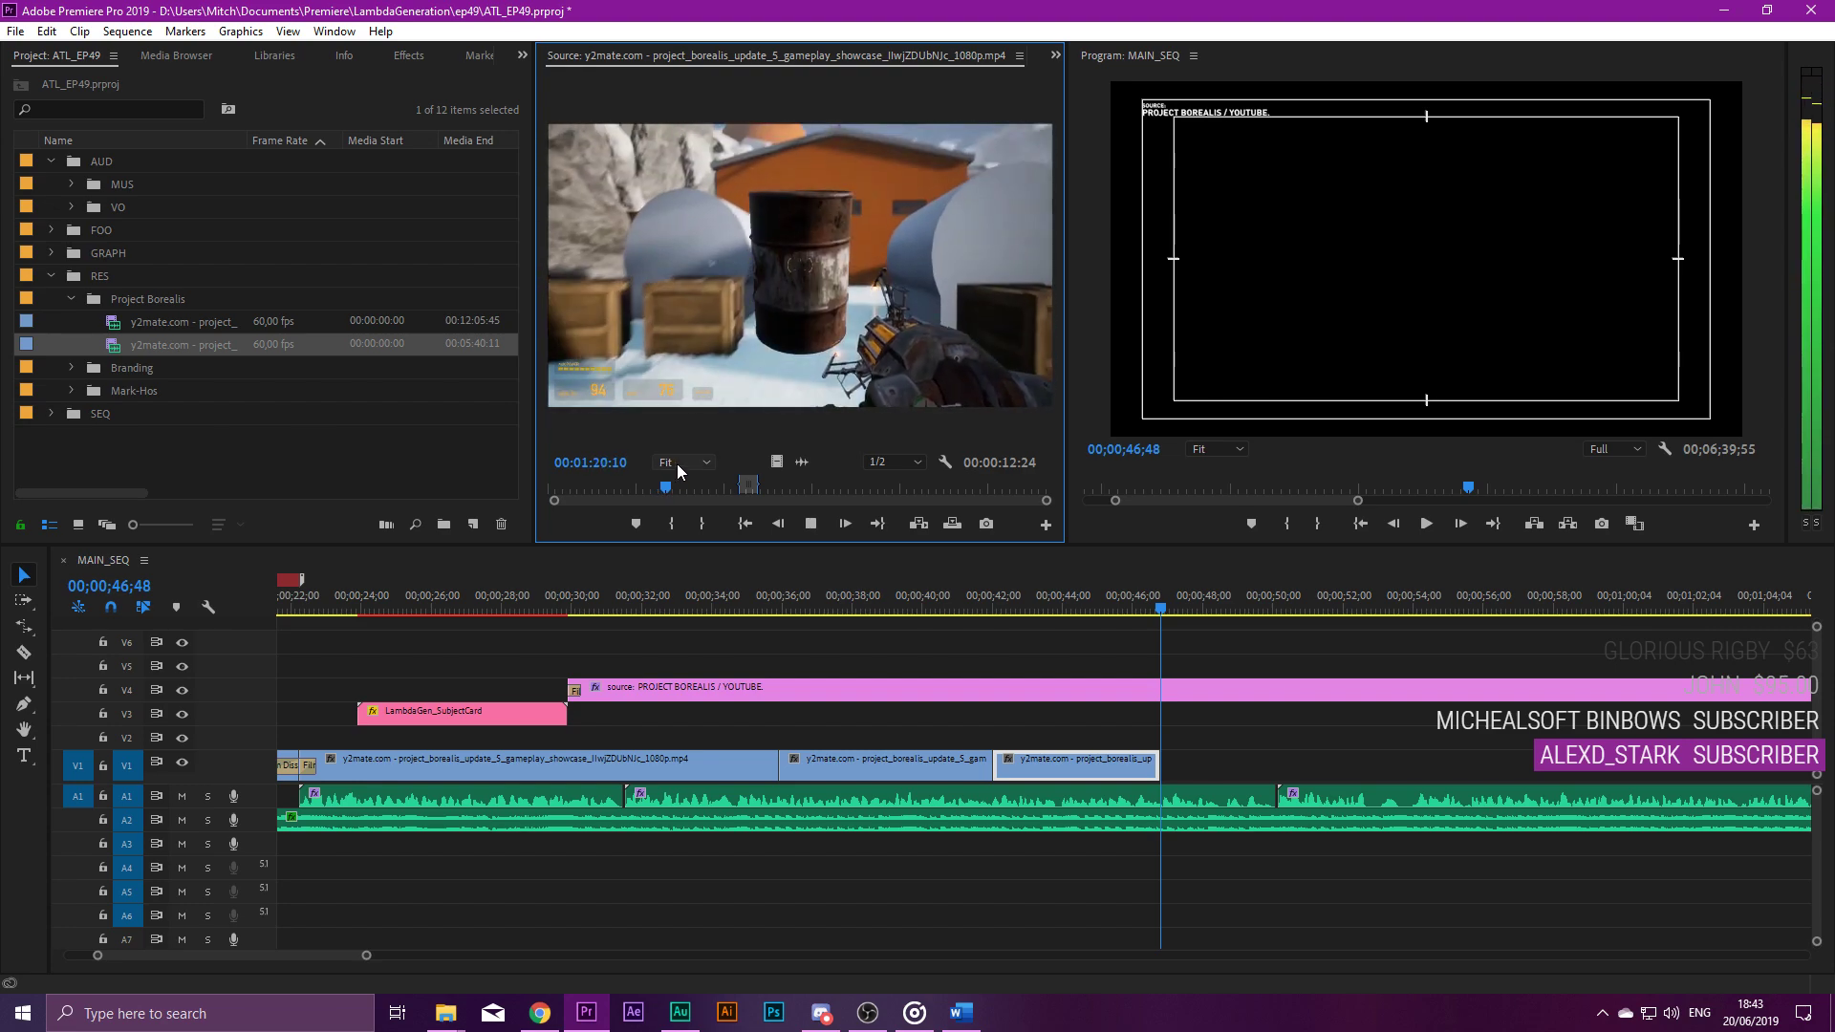
{"action": "key", "text": "space"}
{"action": "left_click_drag", "start_coordinate": [672, 490], "coordinate": [667, 492]}
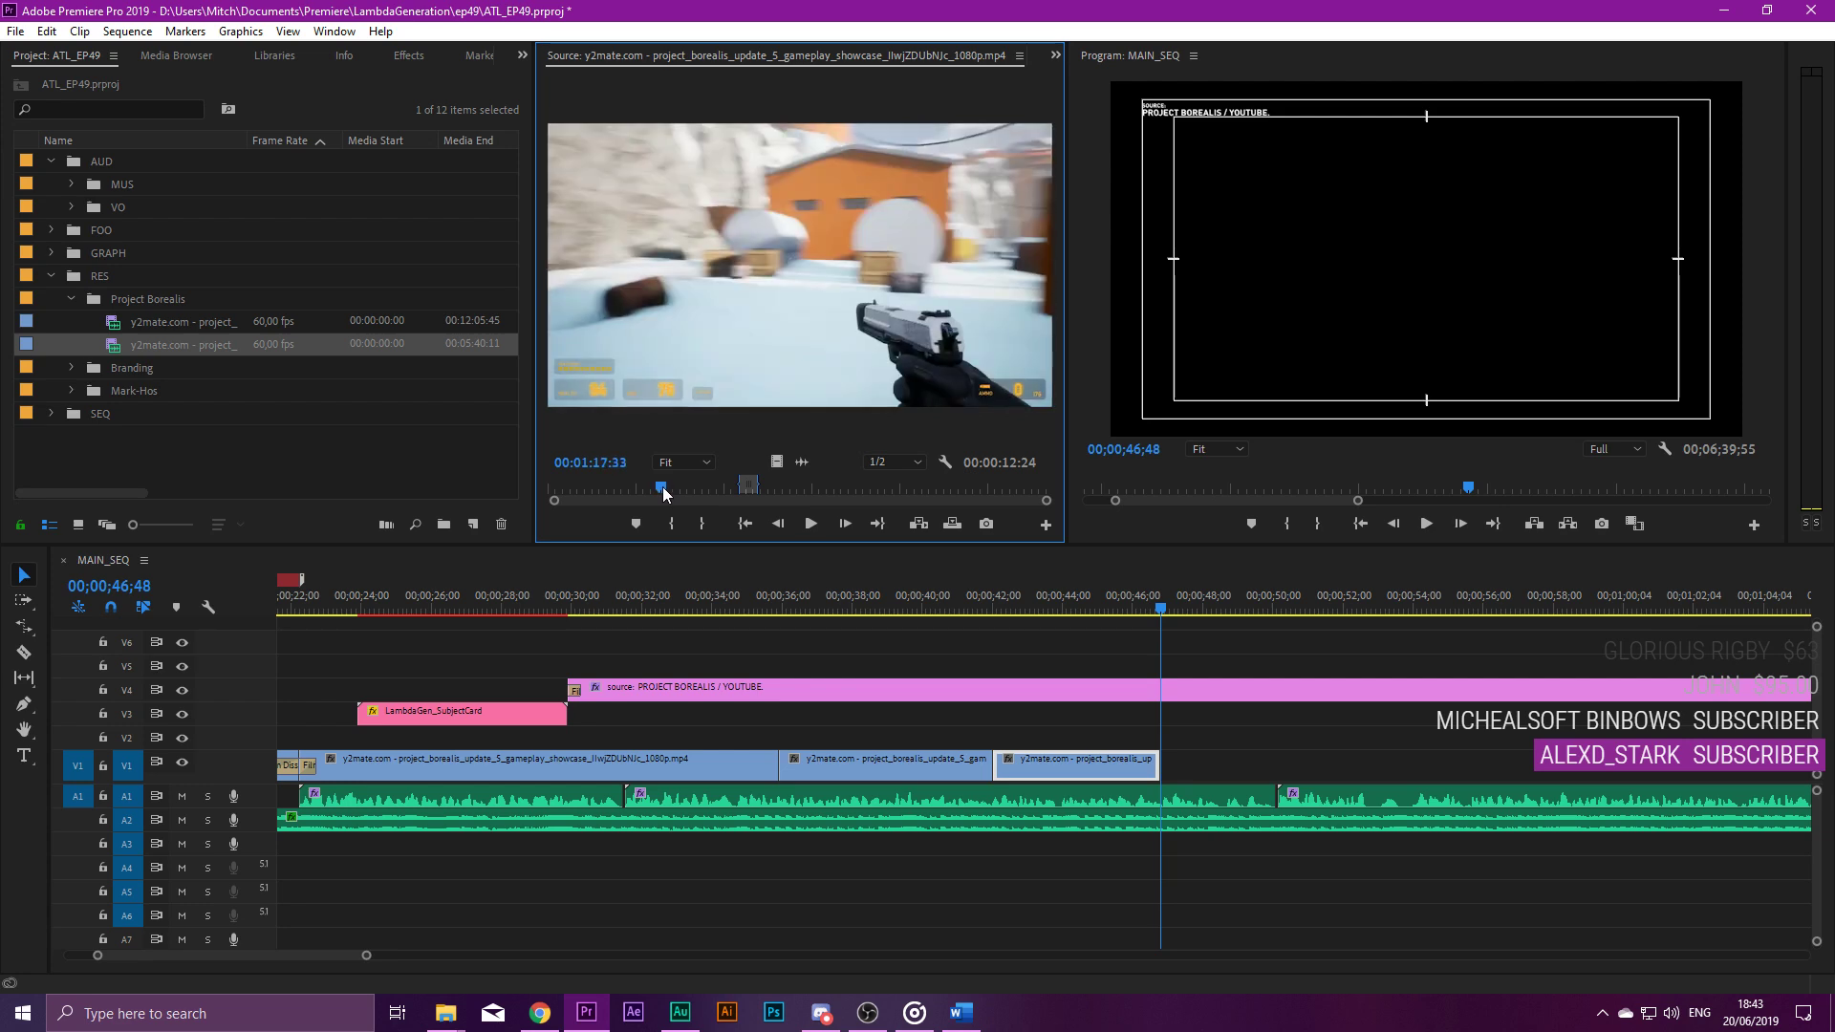
{"action": "key", "text": "space"}
{"action": "key", "text": "space"}
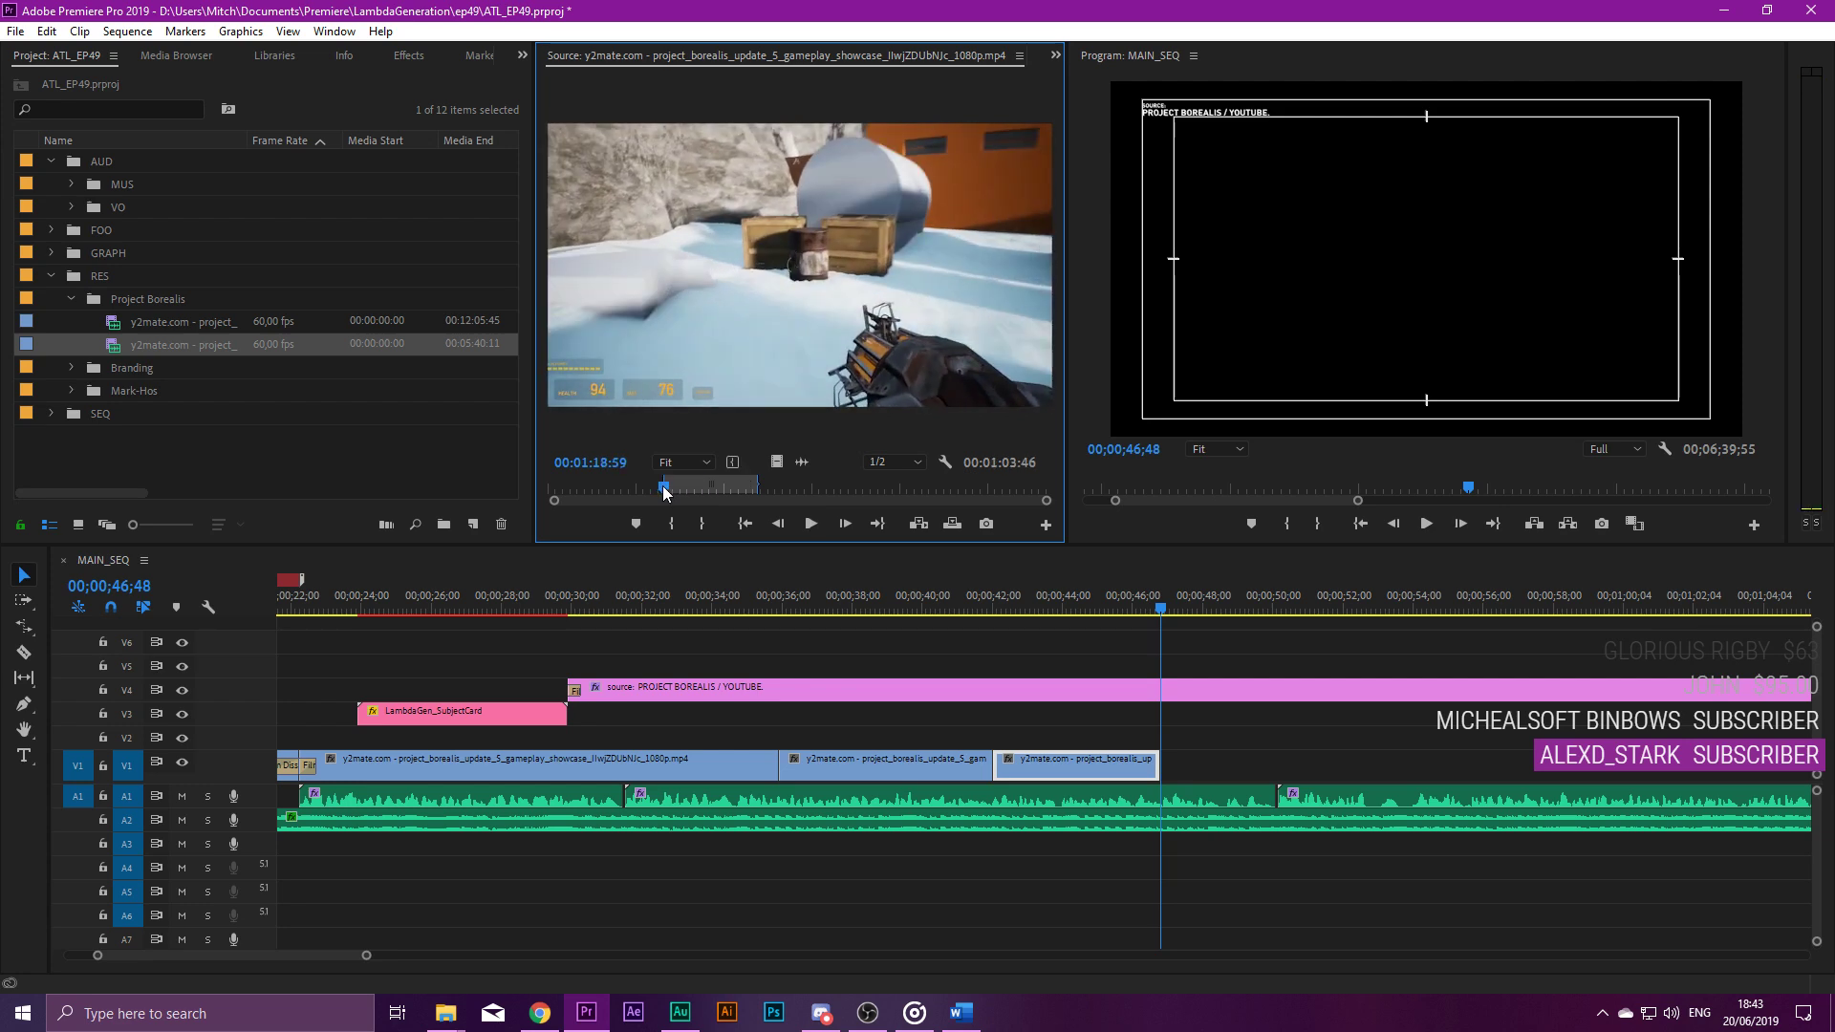
{"action": "key", "text": "space"}
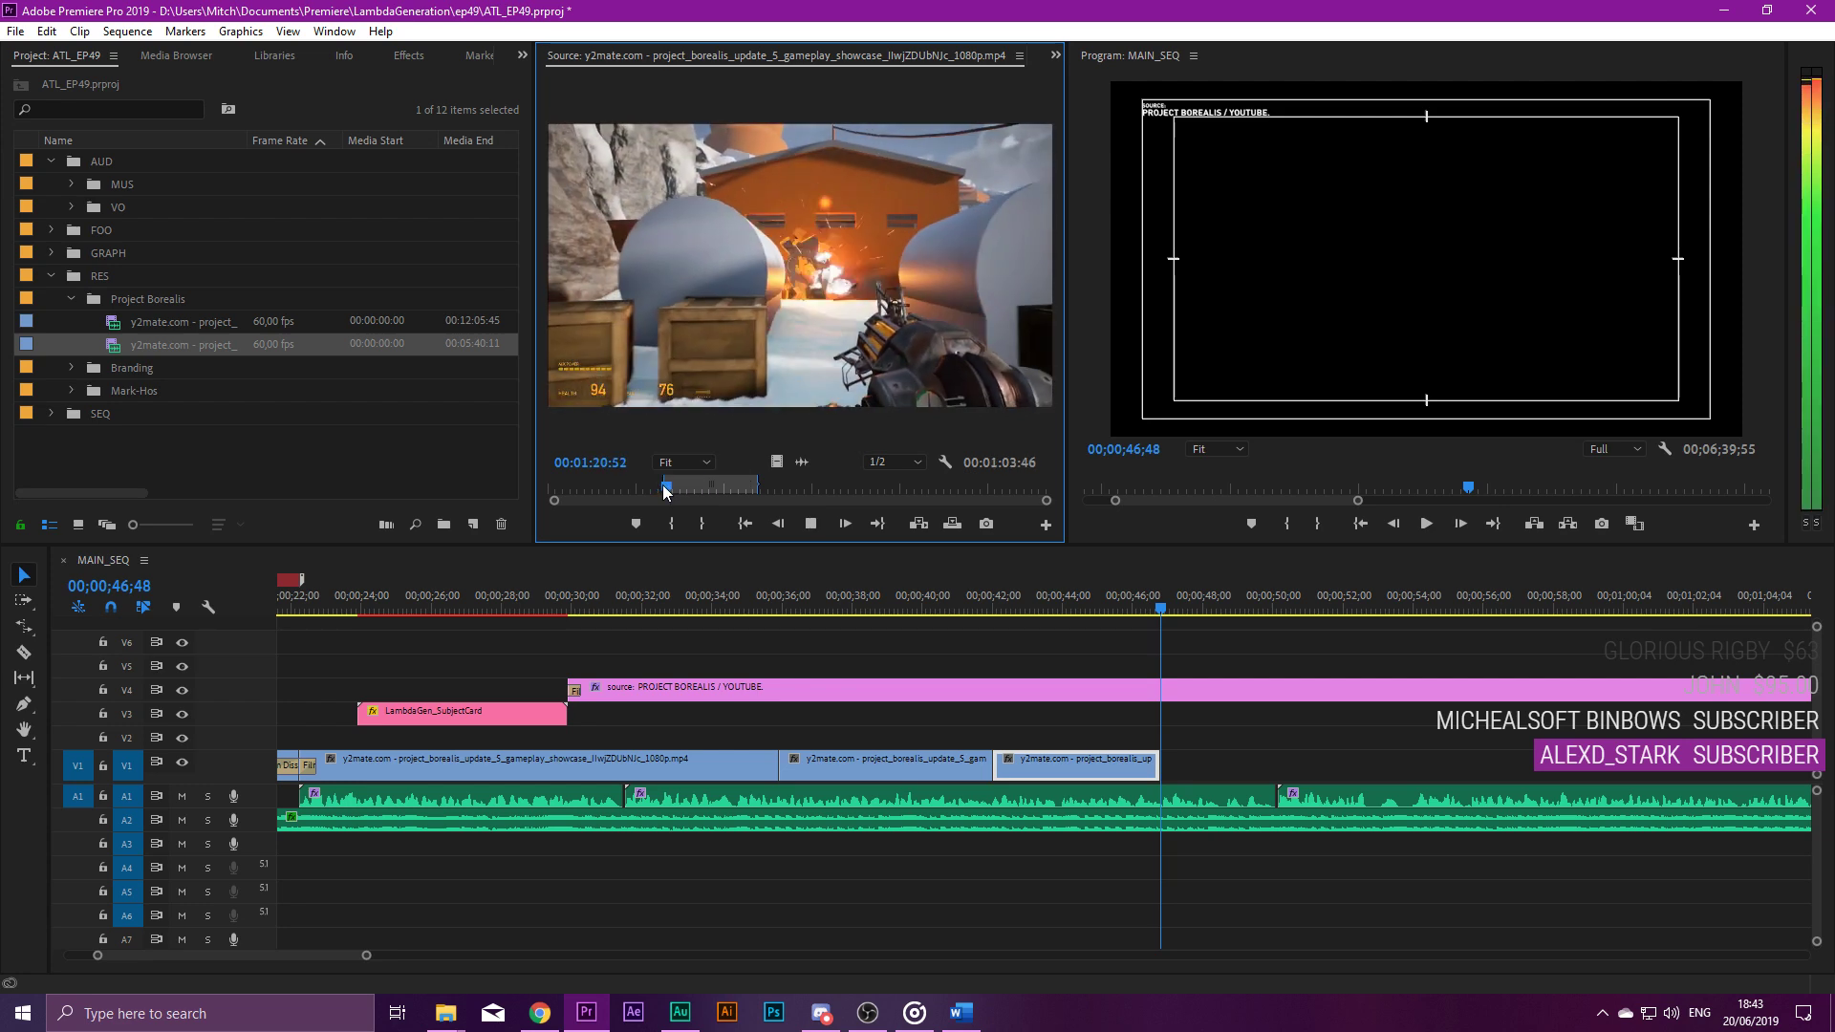
{"action": "key", "text": "space"}
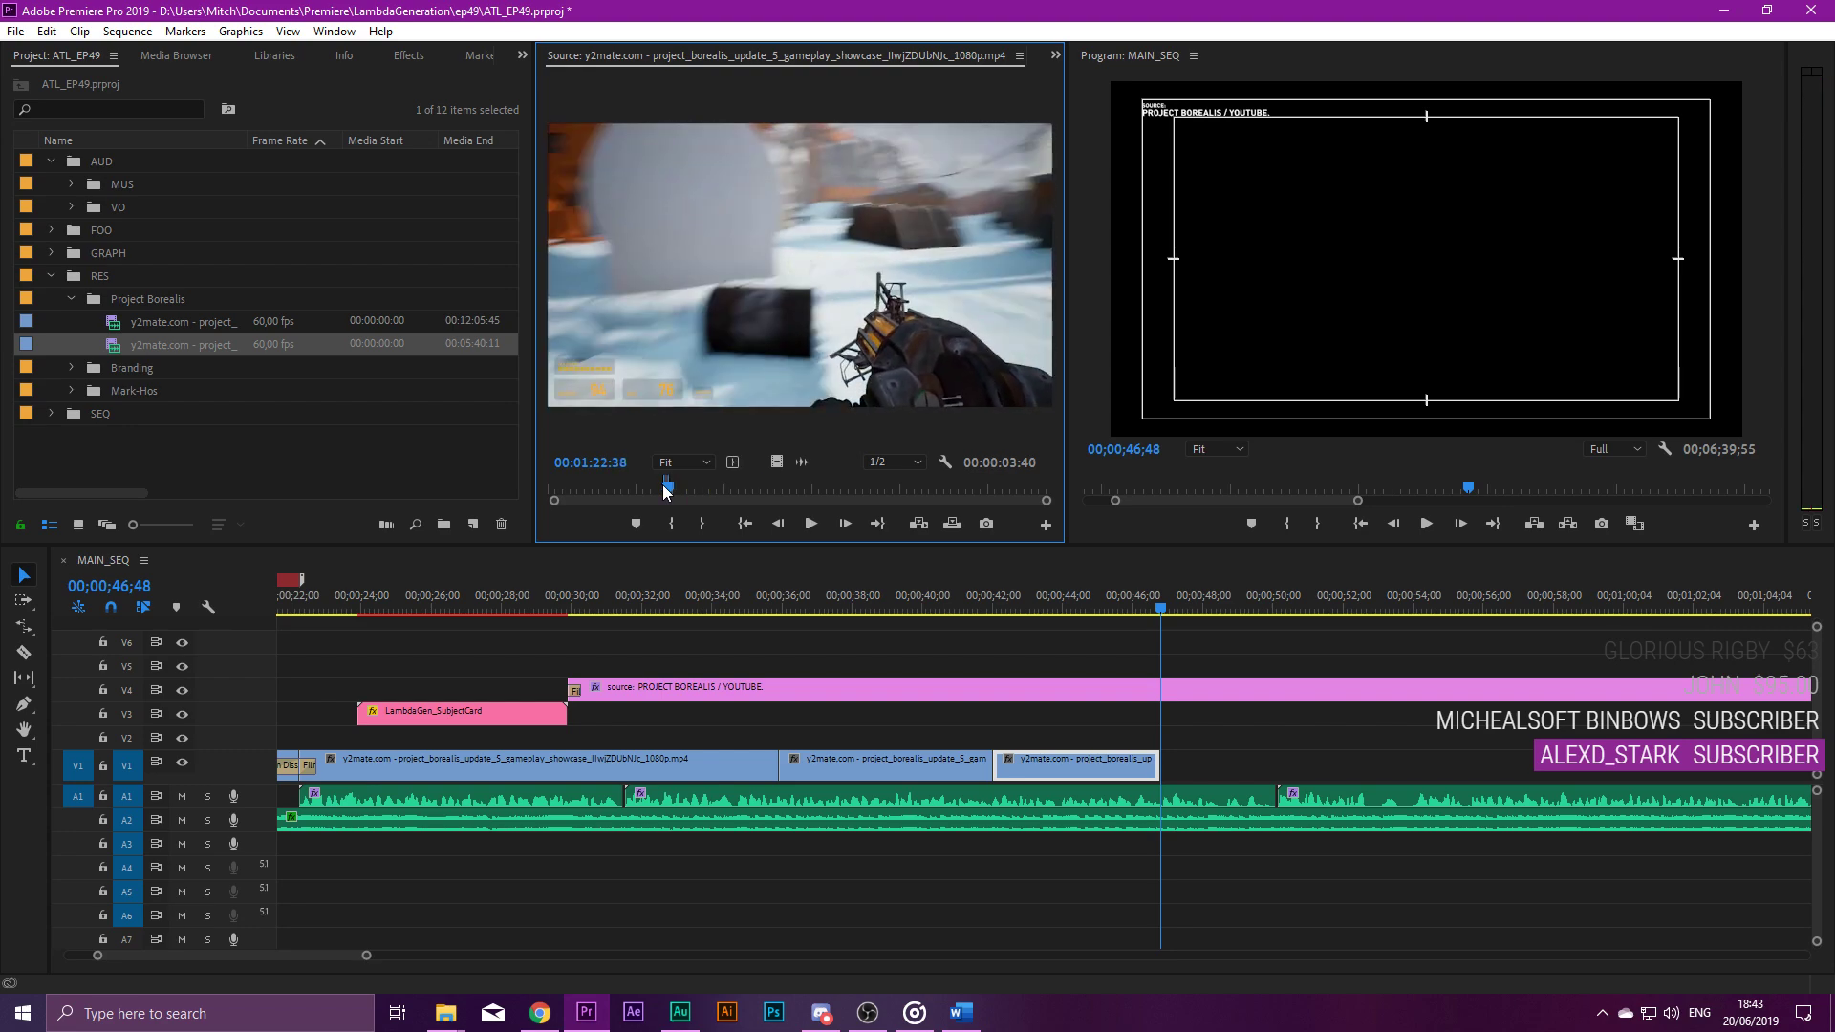
Place the barrel range on V1 at 00;00;46;48, directly after the third gameplay clip, without its audio.
{"action": "left_click", "coordinate": [182, 352]}
{"action": "left_click_drag", "start_coordinate": [899, 654], "coordinate": [1152, 711]}
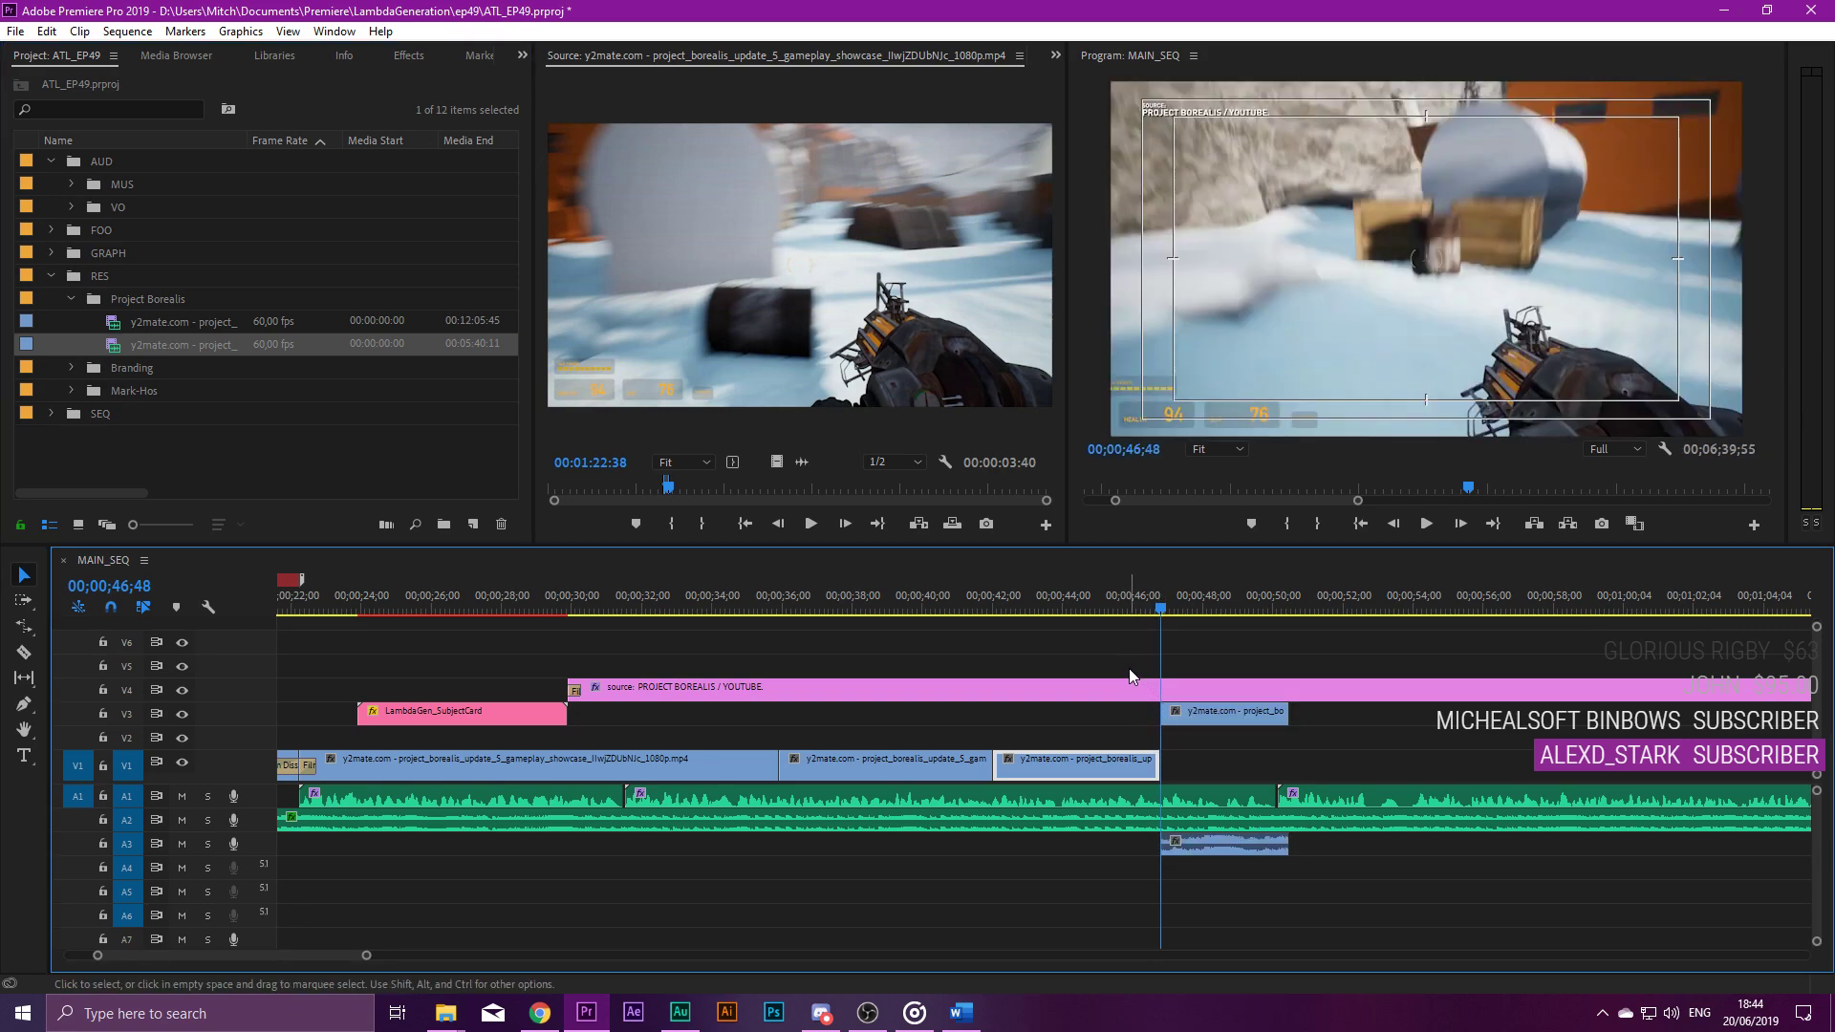
{"action": "left_click", "coordinate": [1255, 843]}
{"action": "key", "text": "Delete"}
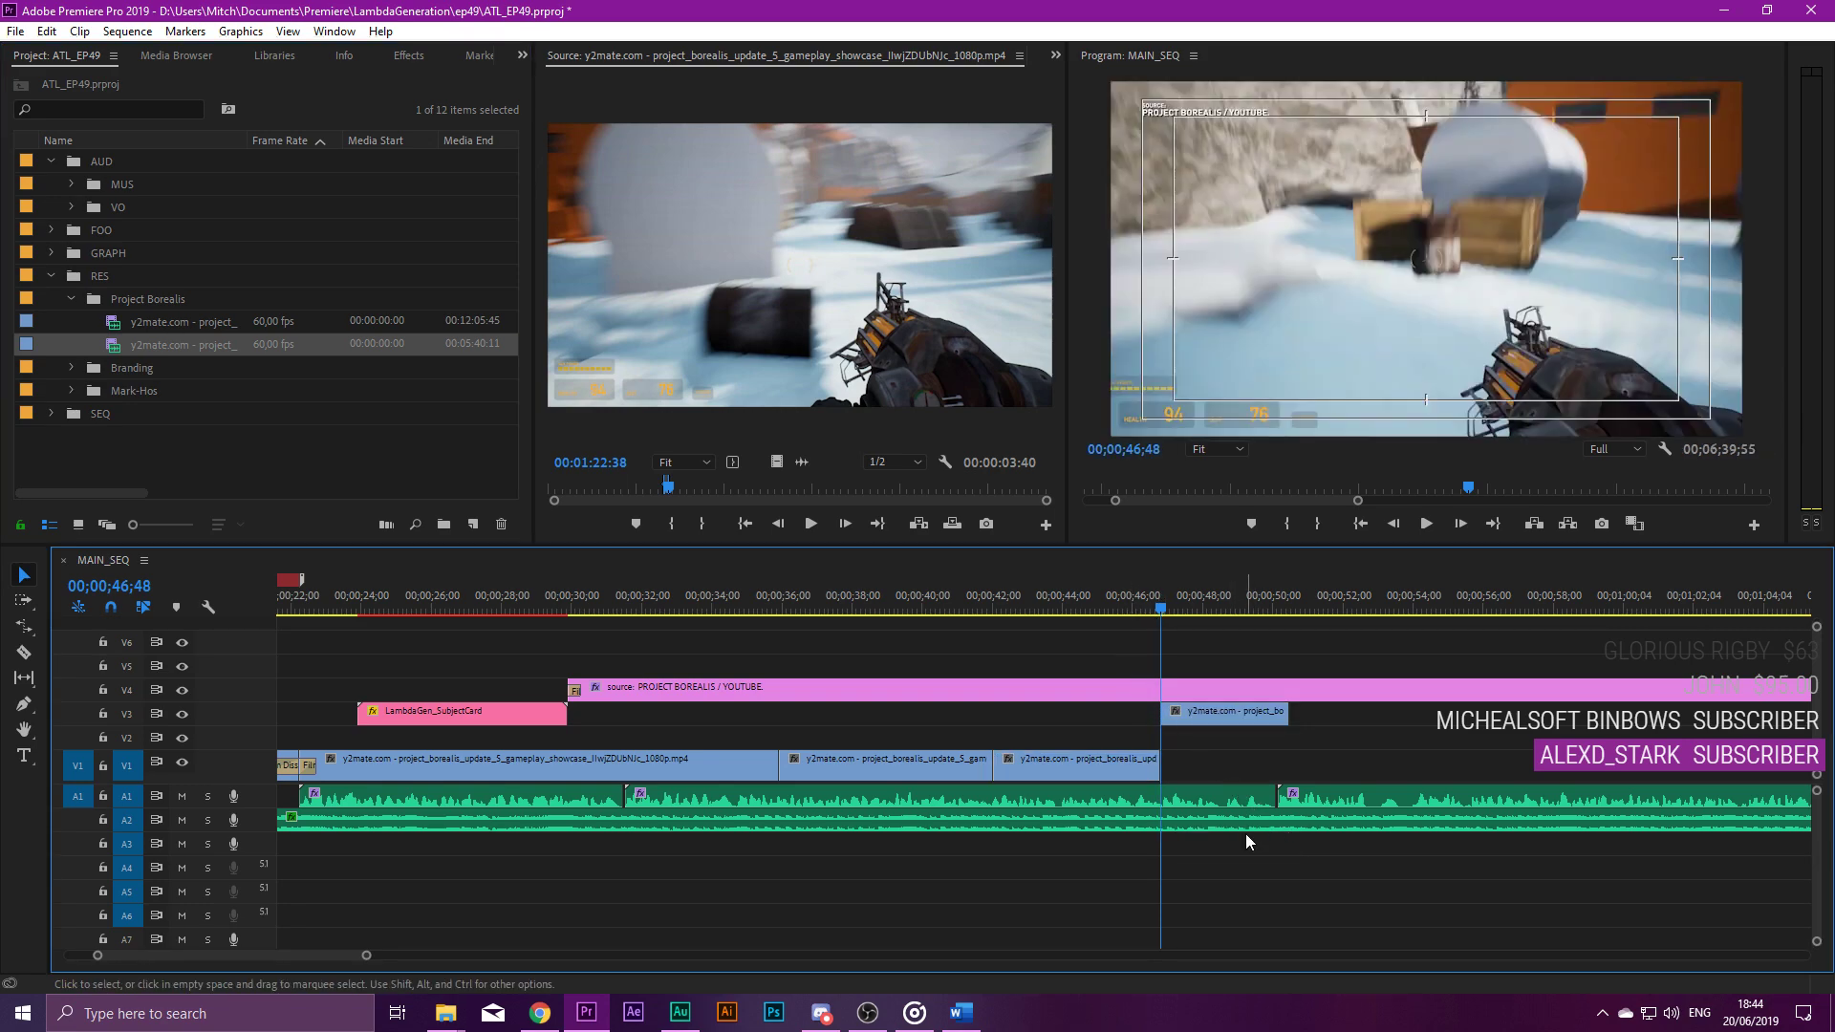
{"action": "left_click_drag", "start_coordinate": [1175, 715], "coordinate": [1174, 765]}
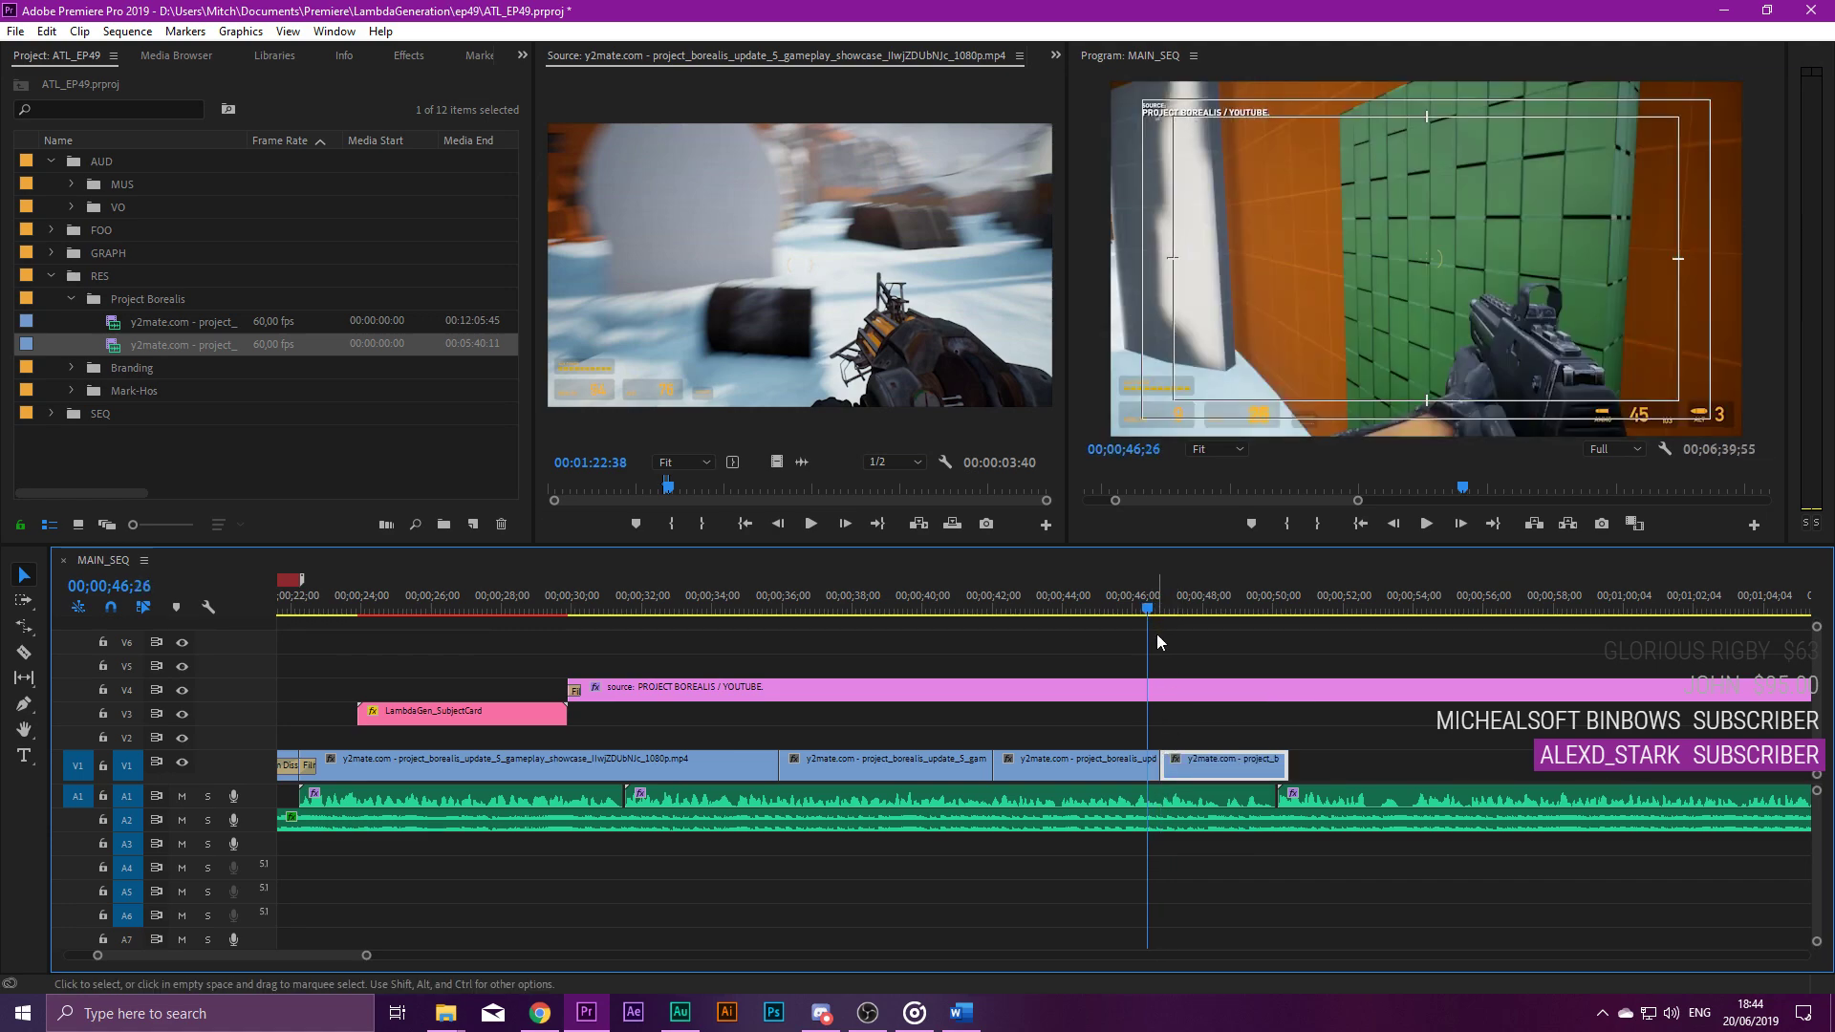
Play the fourth gameplay clip with the voice-over and trim its end to the voice-over cut on A1.
{"action": "key", "text": "space"}
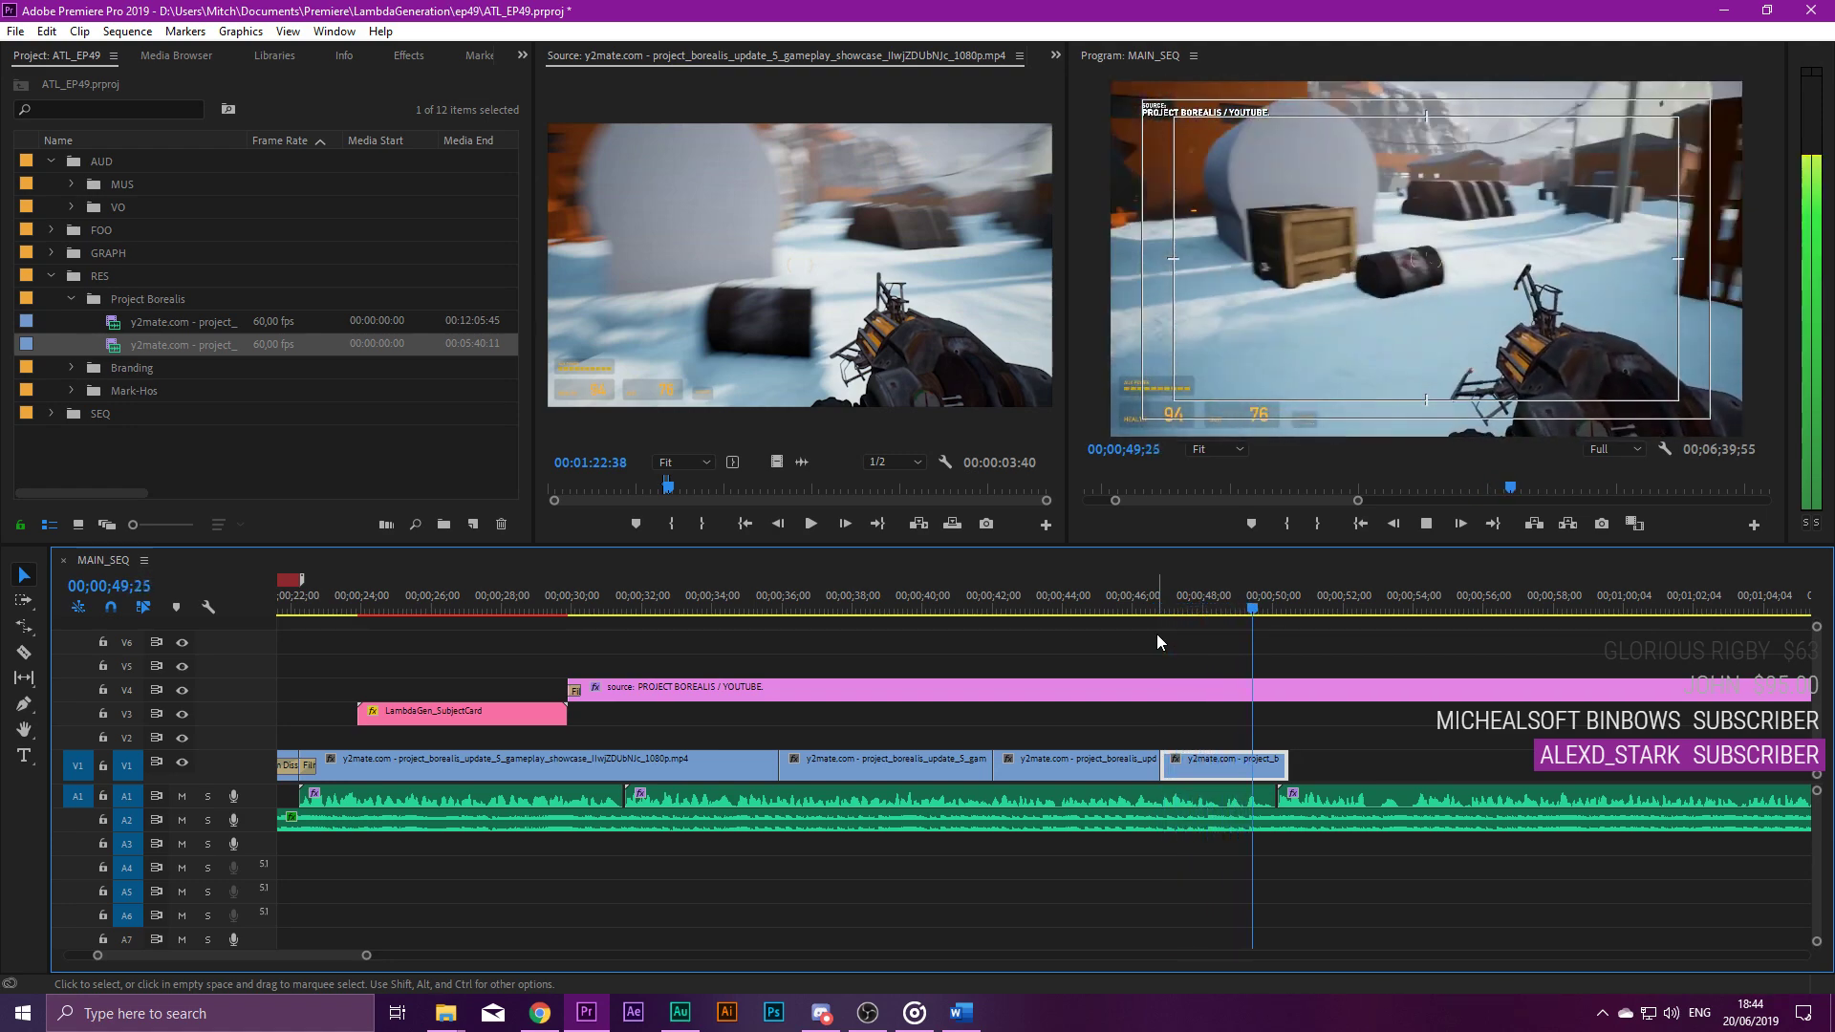
{"action": "key", "text": "space"}
{"action": "left_click_drag", "start_coordinate": [1298, 756], "coordinate": [1275, 756]}
{"action": "left_click", "coordinate": [1259, 589]}
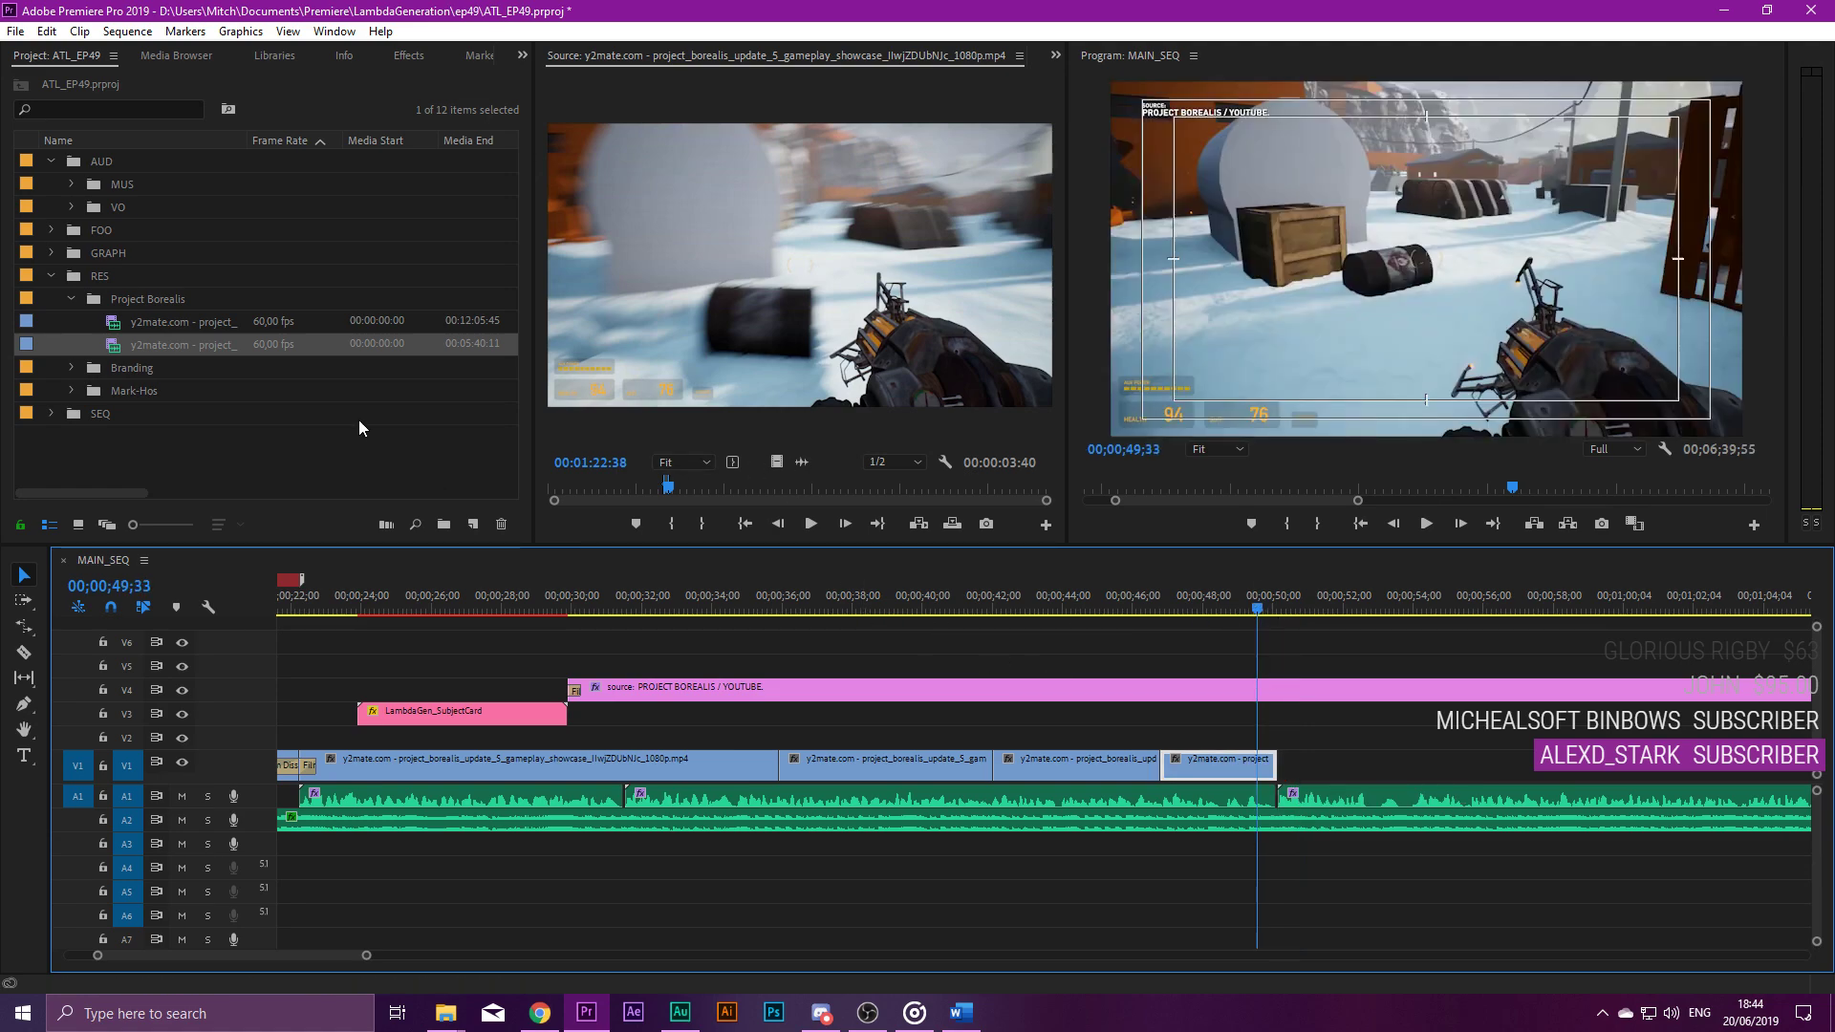
Apply Cross Dissolve to the three cuts between the gameplay clips on V1 and play the result through with the voice-over.
{"action": "left_click", "coordinate": [419, 58]}
{"action": "left_click", "coordinate": [101, 279]}
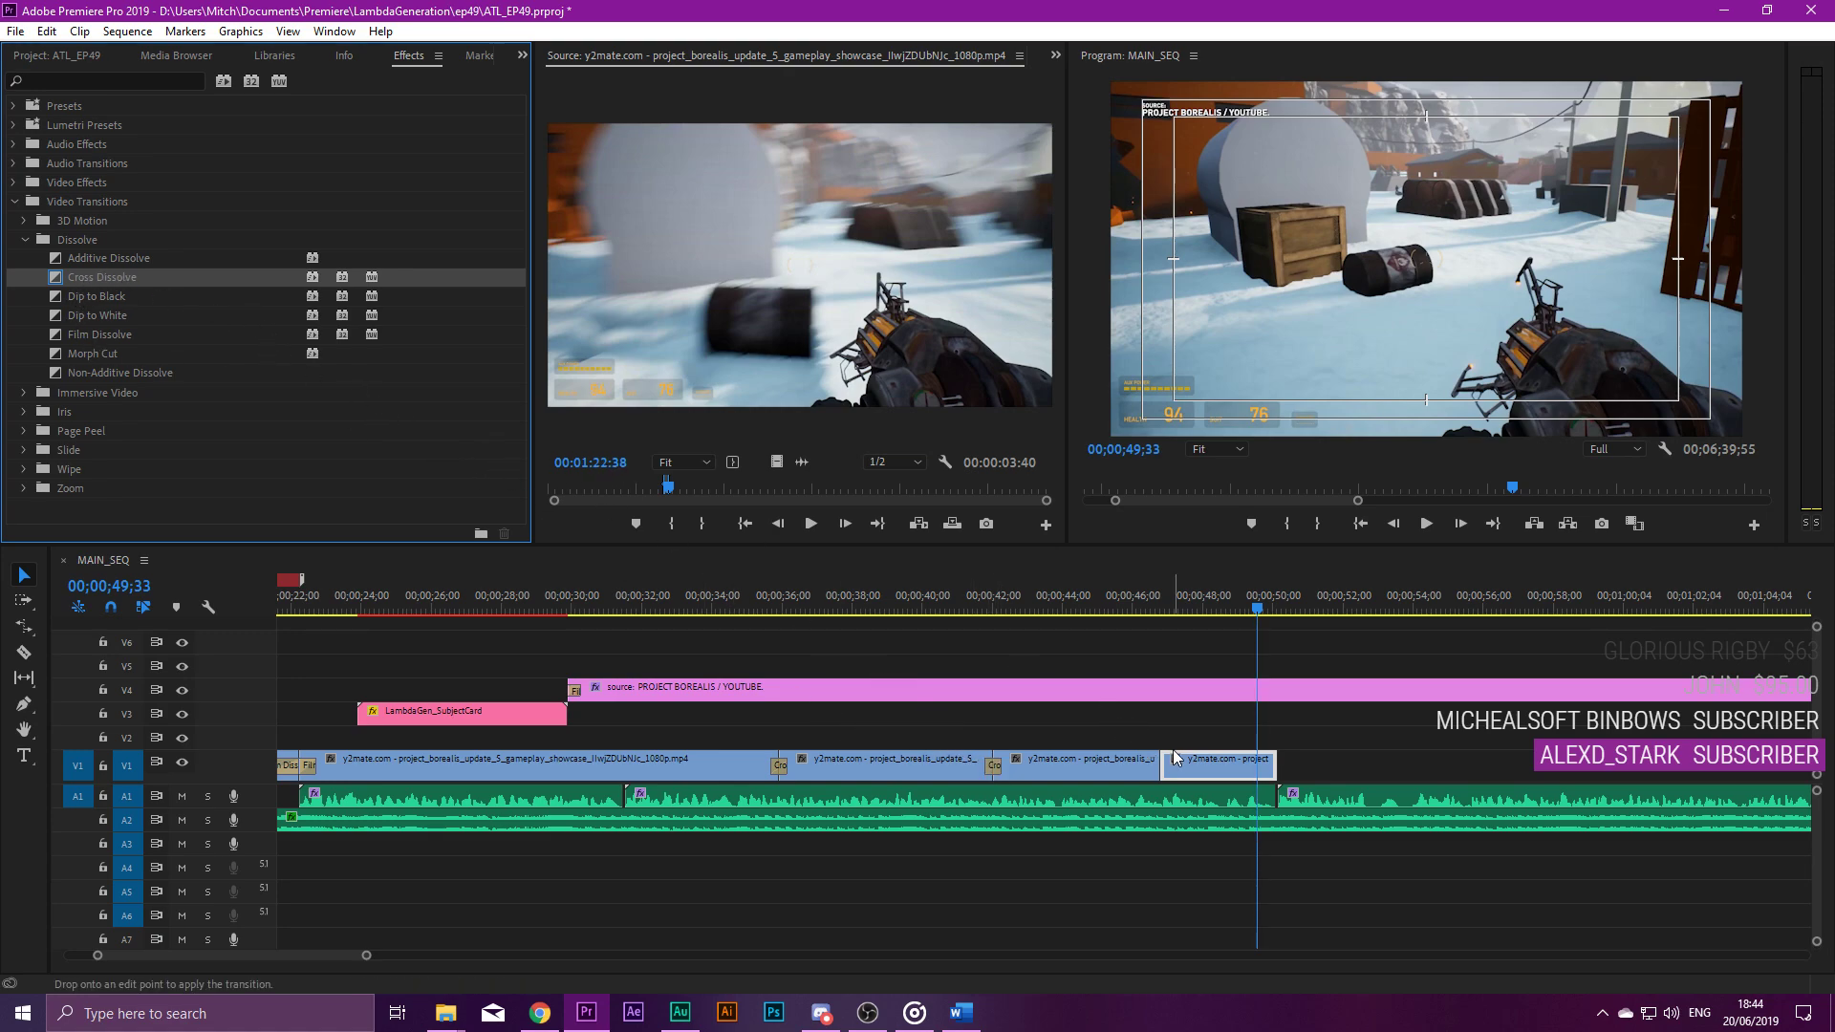
{"action": "left_click", "coordinate": [746, 592]}
{"action": "key", "text": "space"}
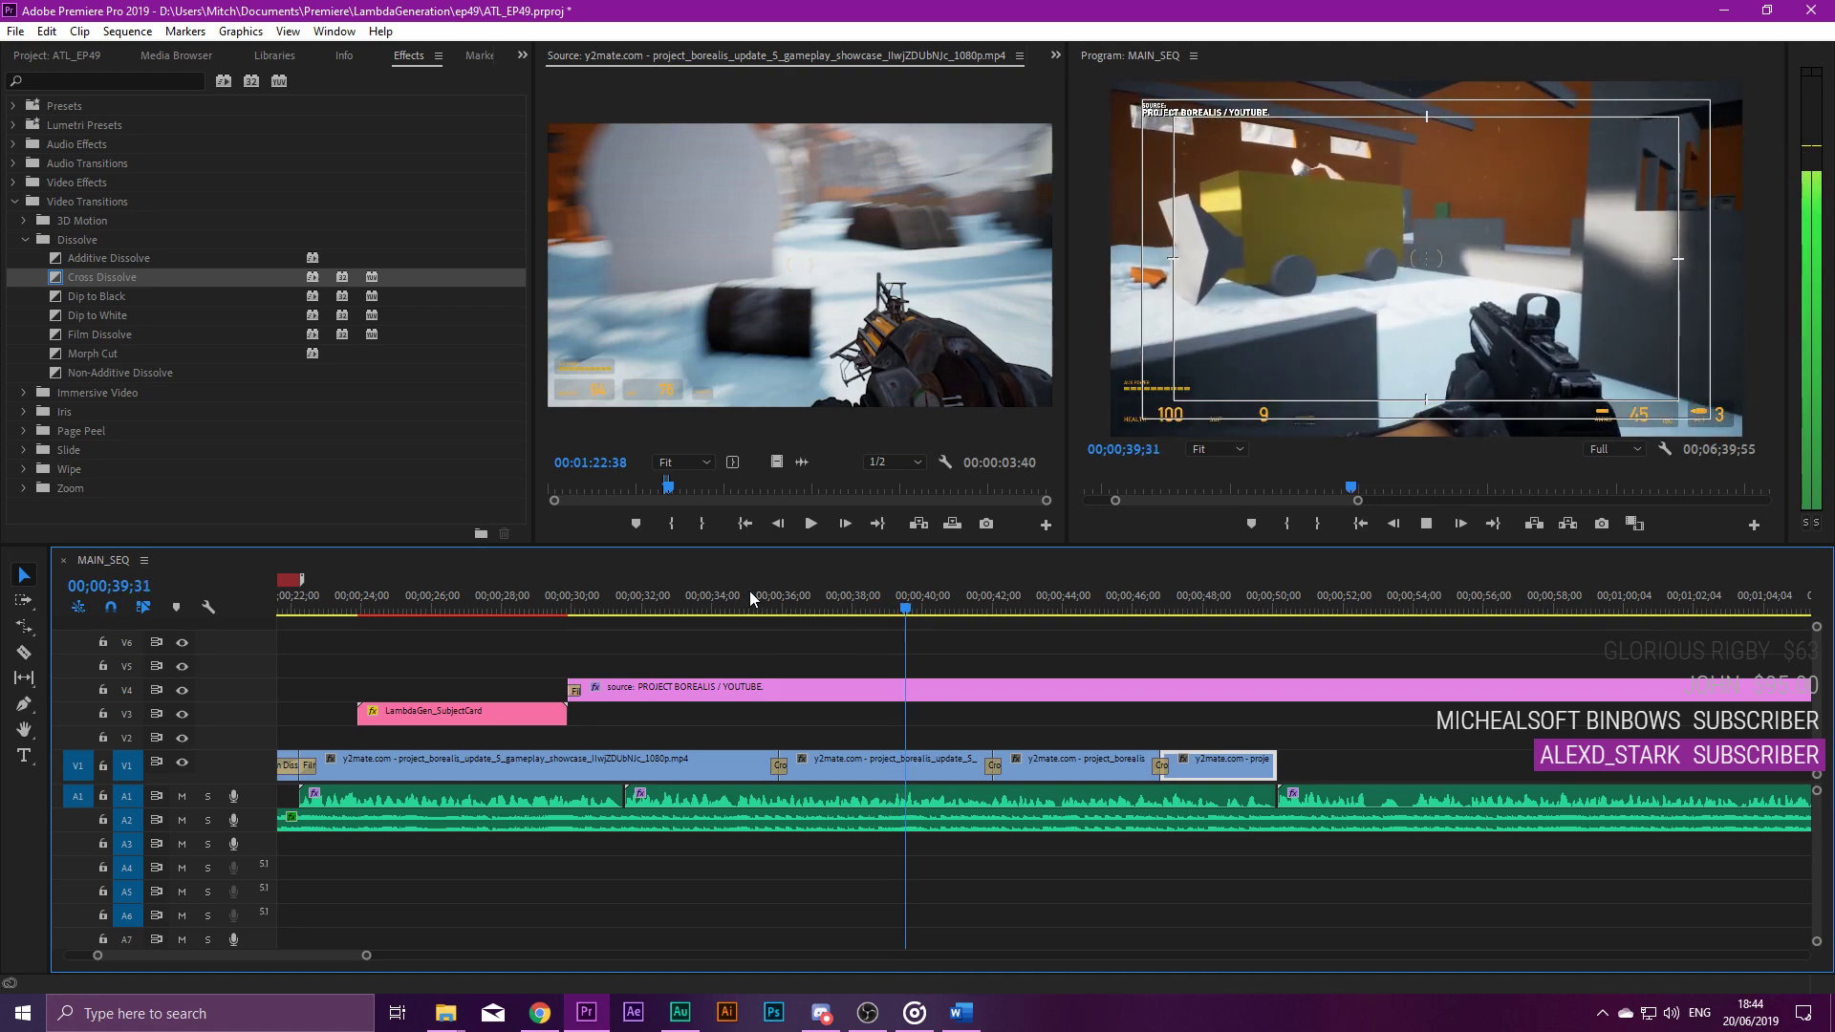
{"action": "scroll", "coordinate": [849, 698], "scroll_direction": "down", "scroll_amount": 3}
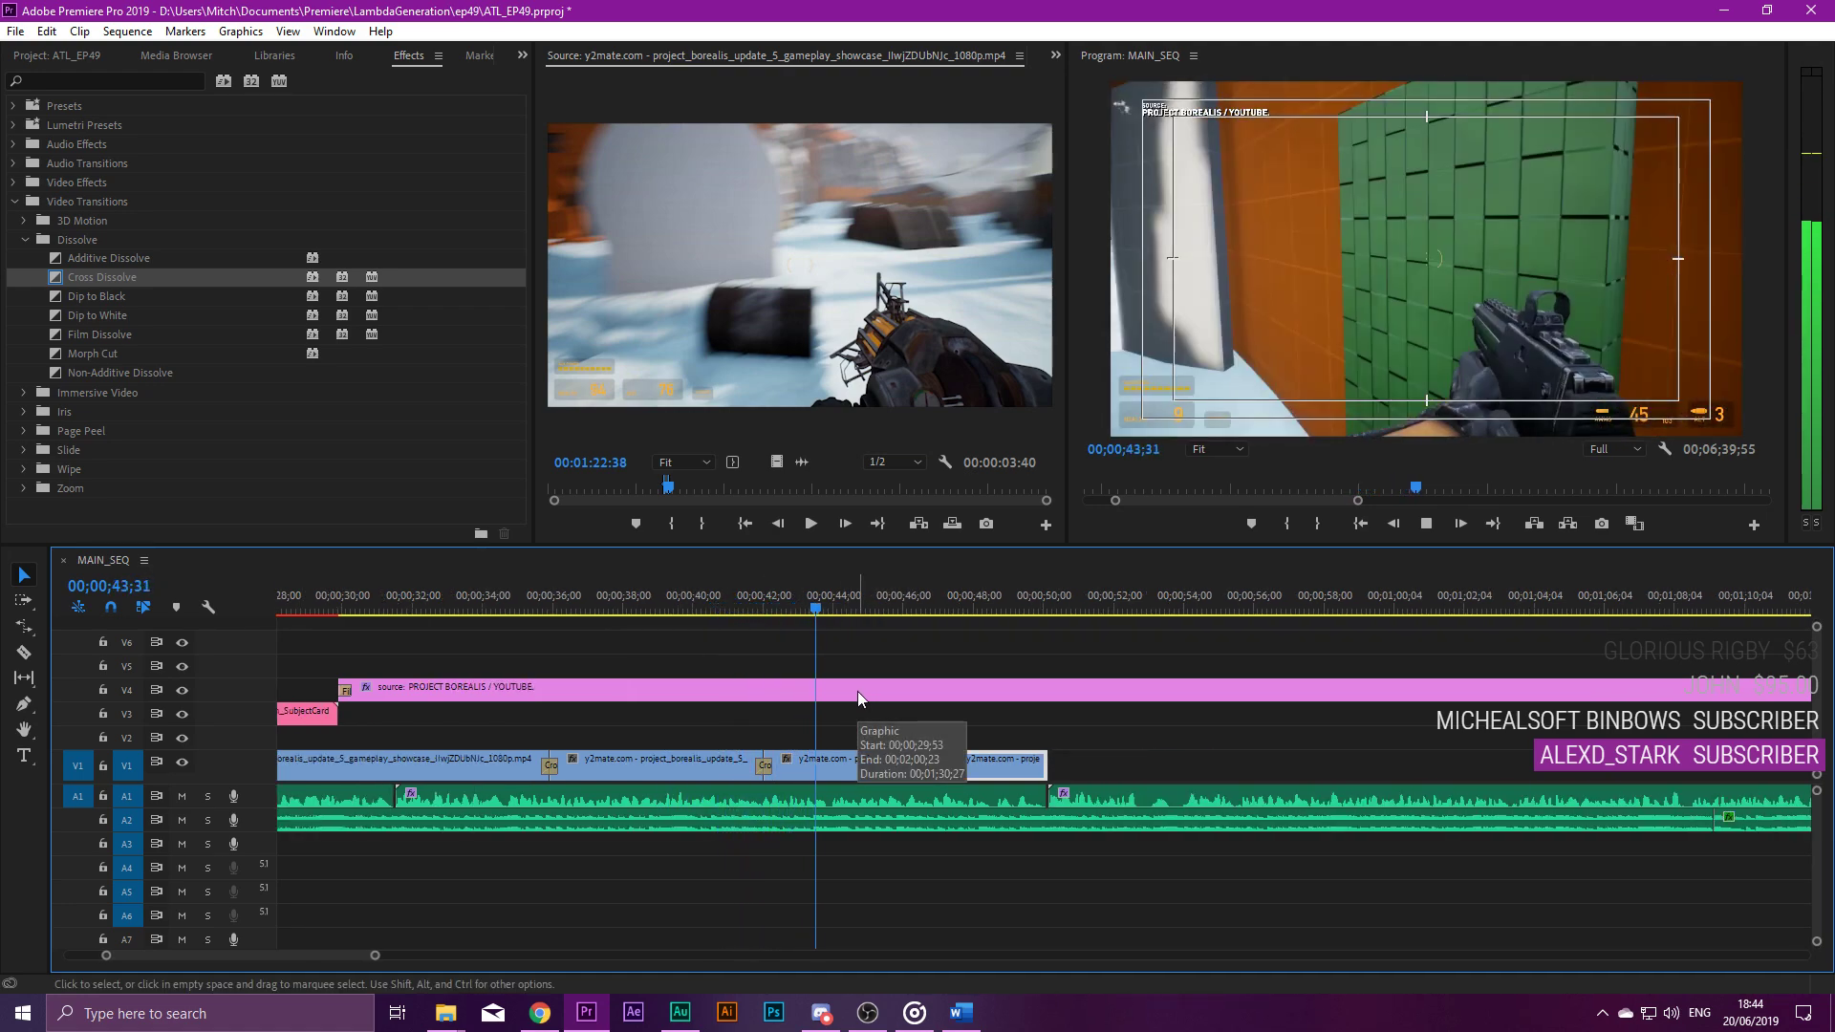
{"action": "scroll", "coordinate": [865, 691], "scroll_direction": "down", "scroll_amount": 1}
{"action": "scroll", "coordinate": [868, 691], "scroll_direction": "down", "scroll_amount": 2}
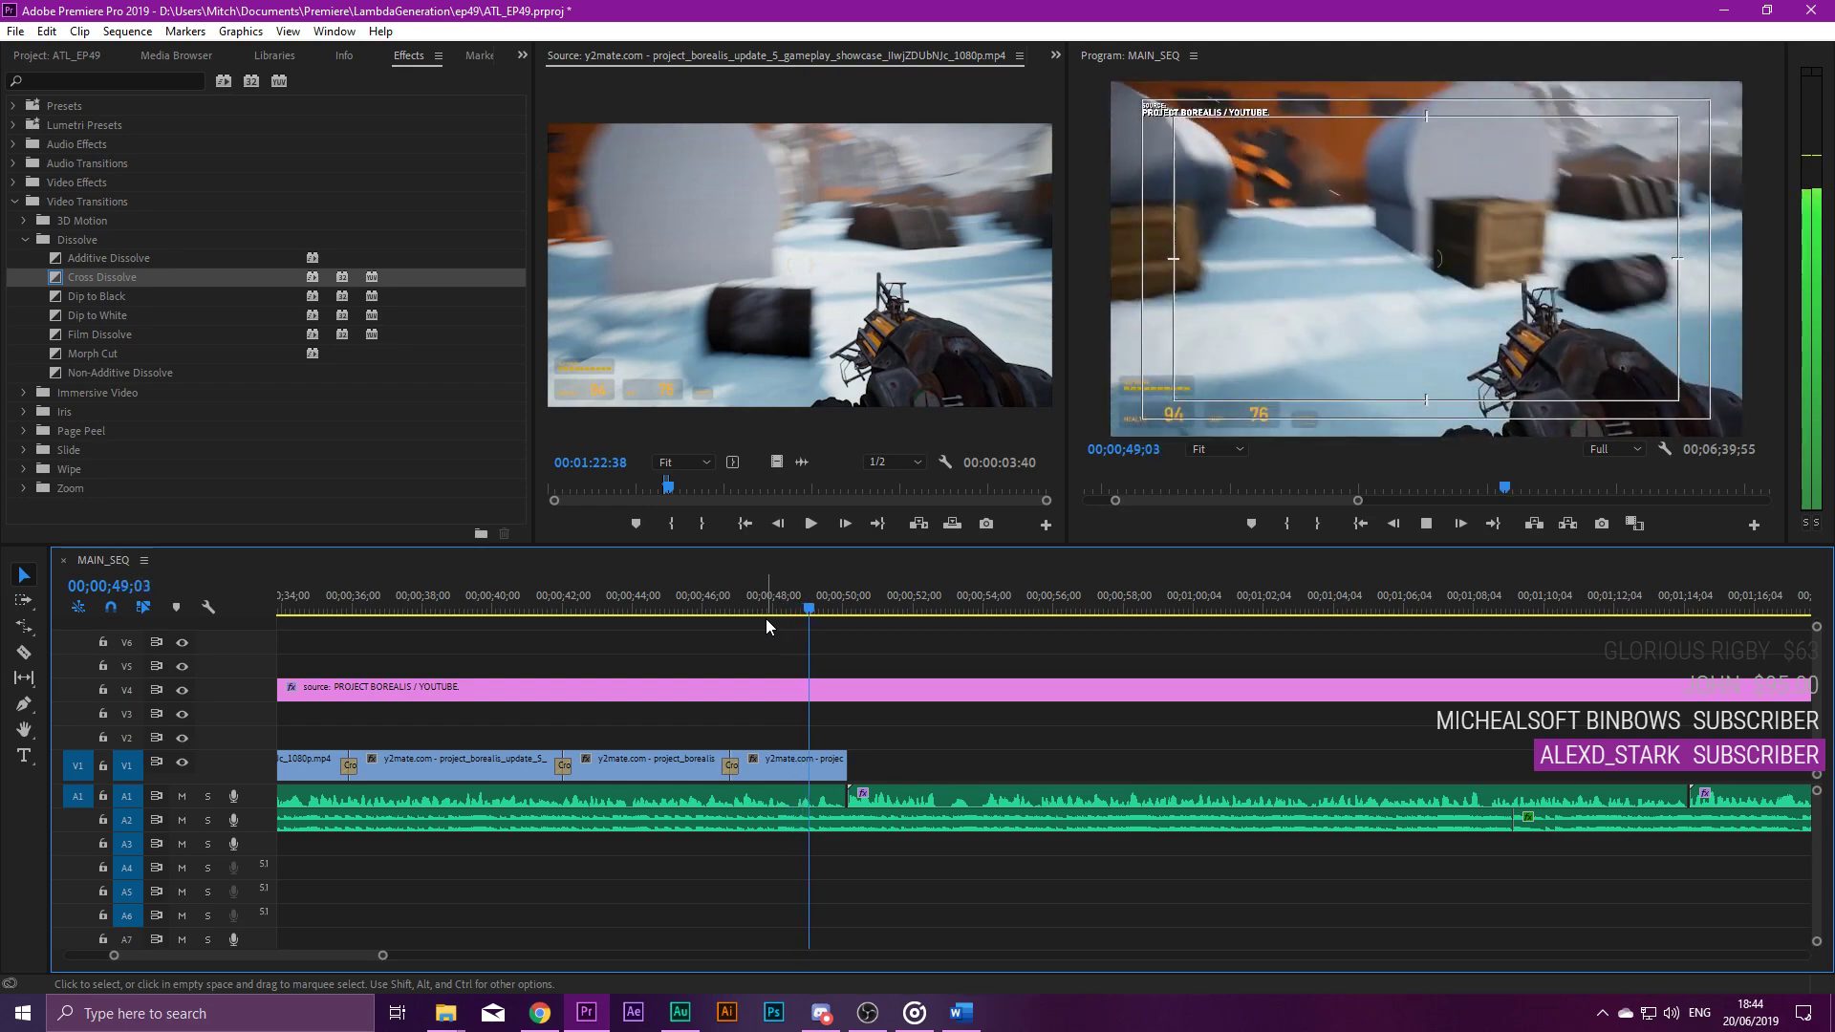
{"action": "scroll", "coordinate": [794, 679], "scroll_direction": "down", "scroll_amount": 5}
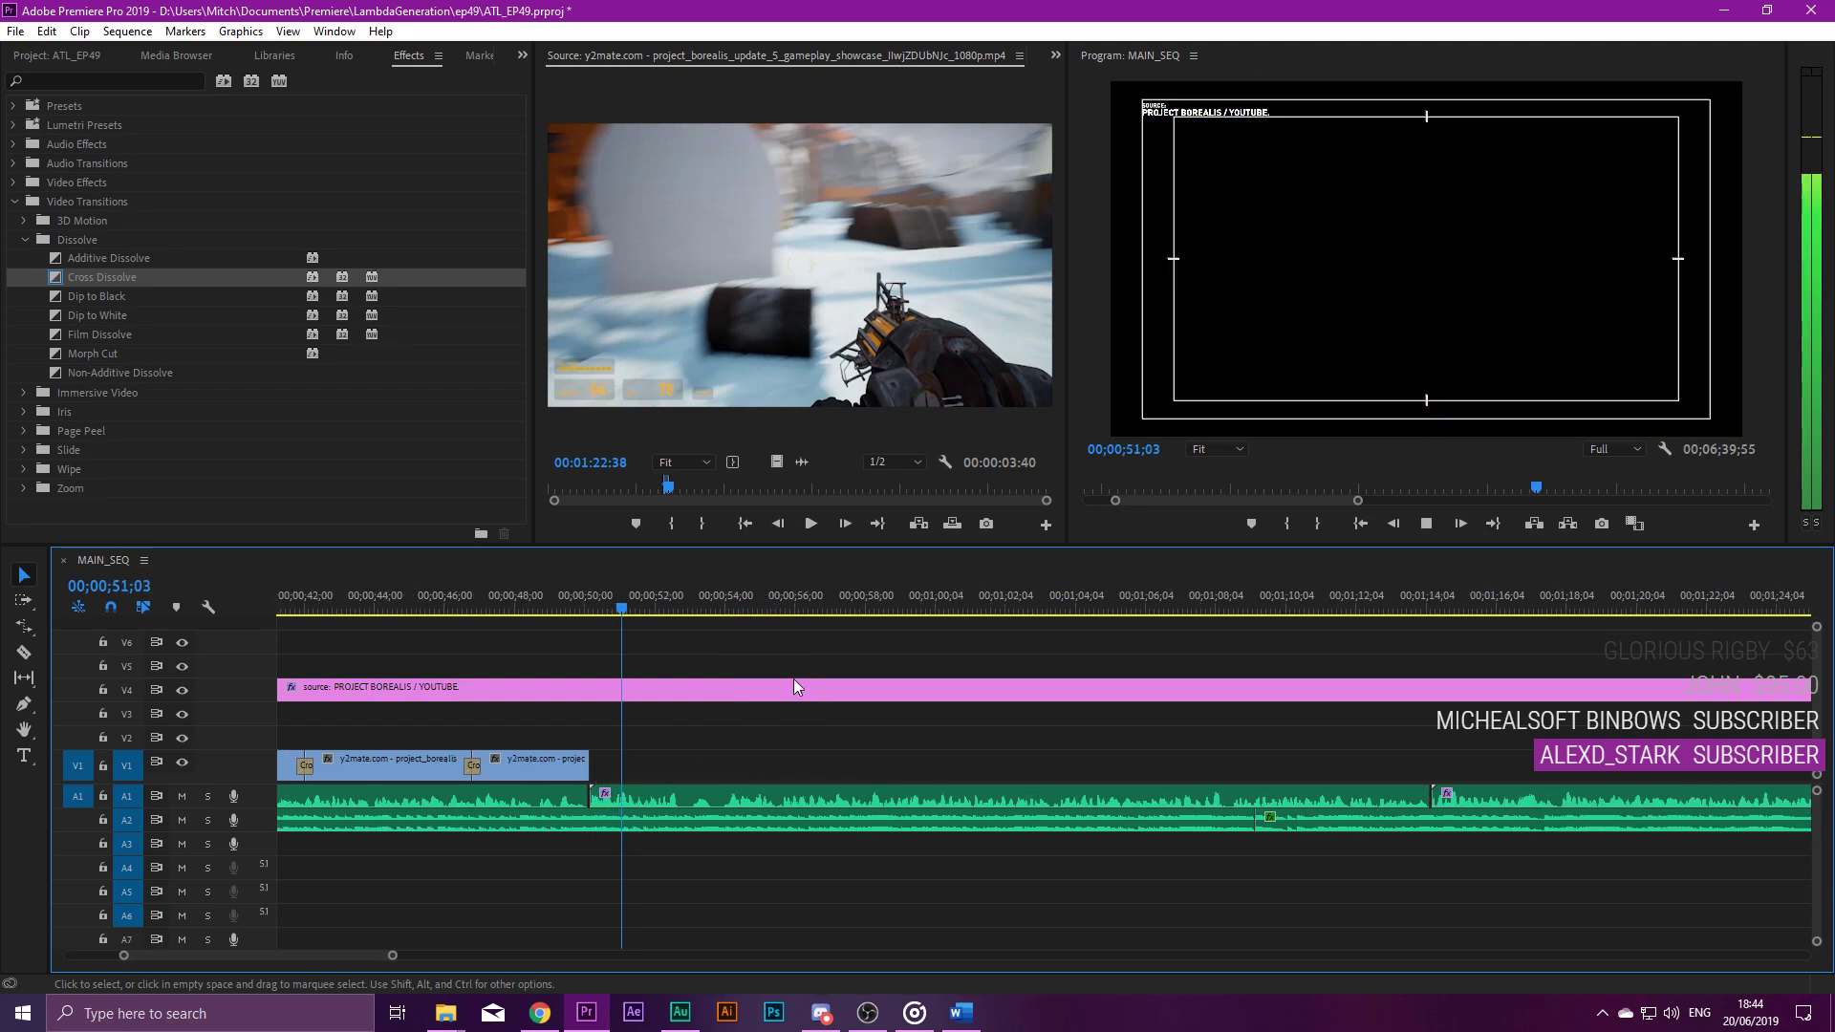
{"action": "key", "text": "space"}
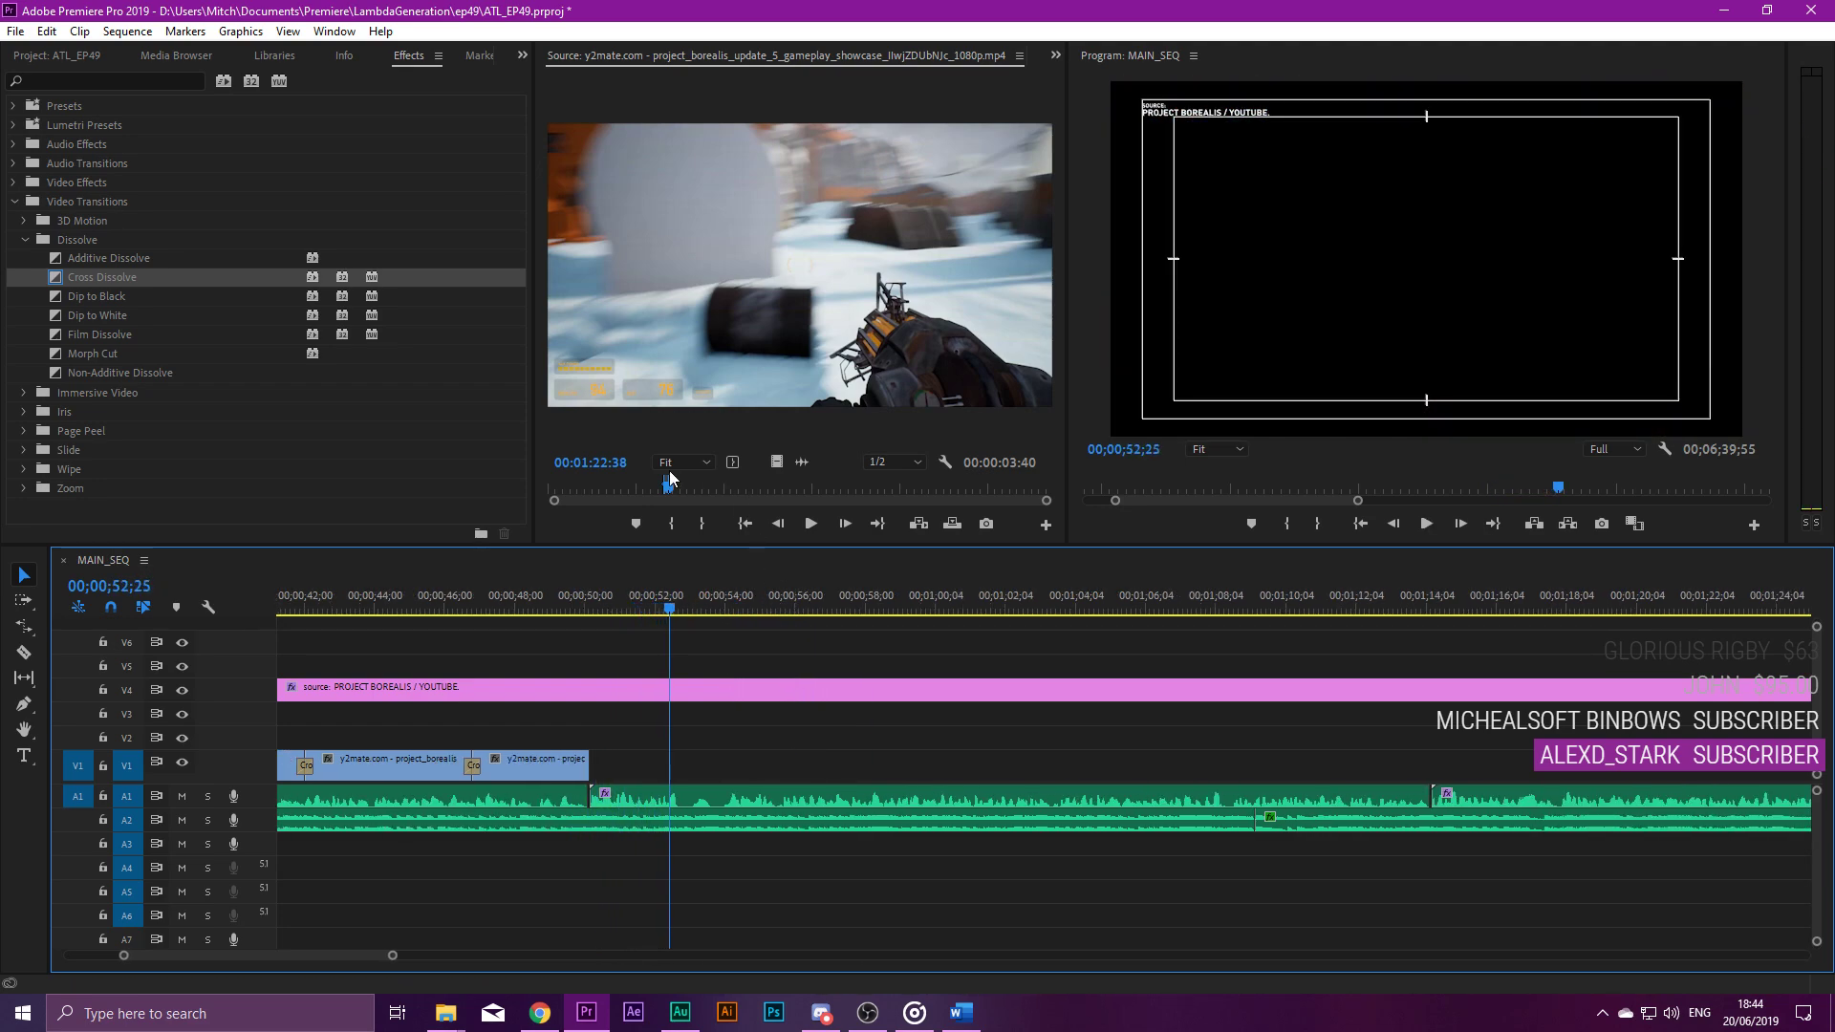
Mark an 00:00:09:47 range ending at 00:00:51:29 in the gameplay showcase video.
{"action": "mouse_move", "coordinate": [599, 485]}
{"action": "left_mouse_down"}
{"action": "mouse_move", "coordinate": [580, 488]}
{"action": "mouse_move", "coordinate": [625, 472]}
{"action": "left_mouse_up"}
{"action": "key", "text": "i"}
{"action": "key", "text": "o"}
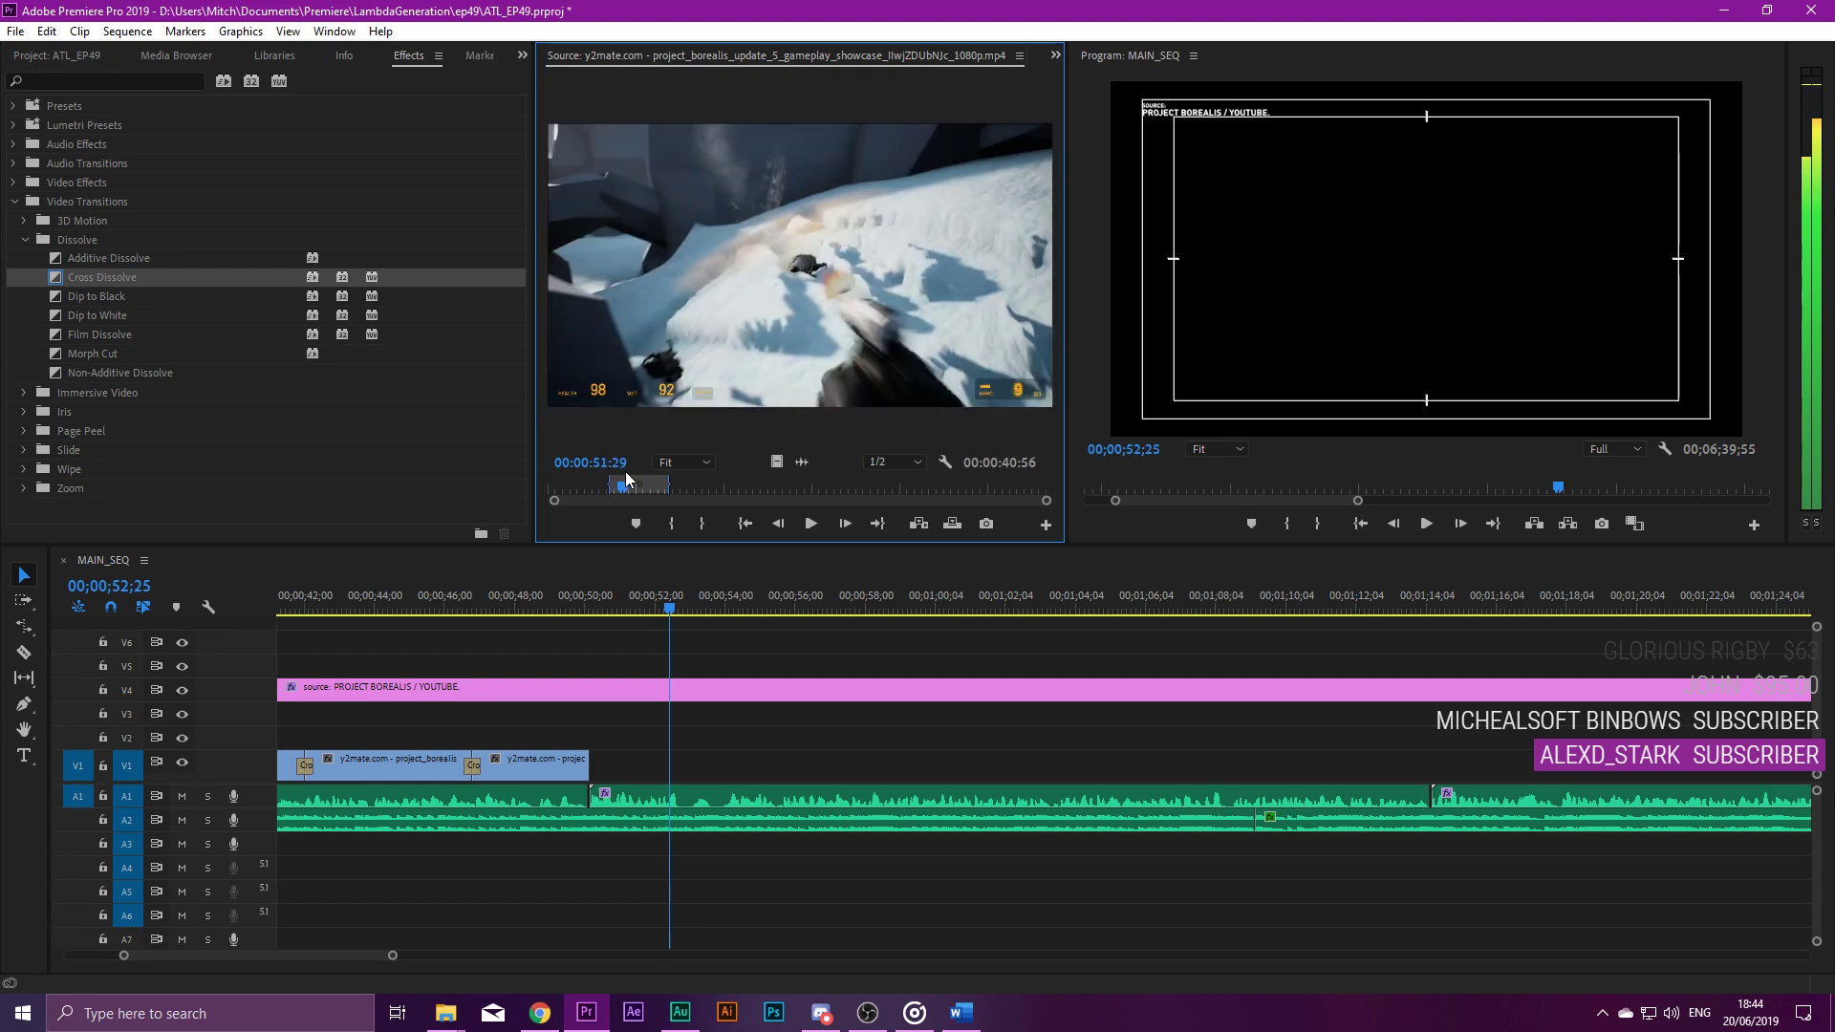
Place the marked range on V3 from the fourth clip's end, cutting its opening up to 00;00;50;55 and closing the gap.
{"action": "left_click", "coordinate": [56, 56]}
{"action": "left_click_drag", "start_coordinate": [180, 346], "coordinate": [606, 753]}
{"action": "left_click_drag", "start_coordinate": [668, 610], "coordinate": [611, 616]}
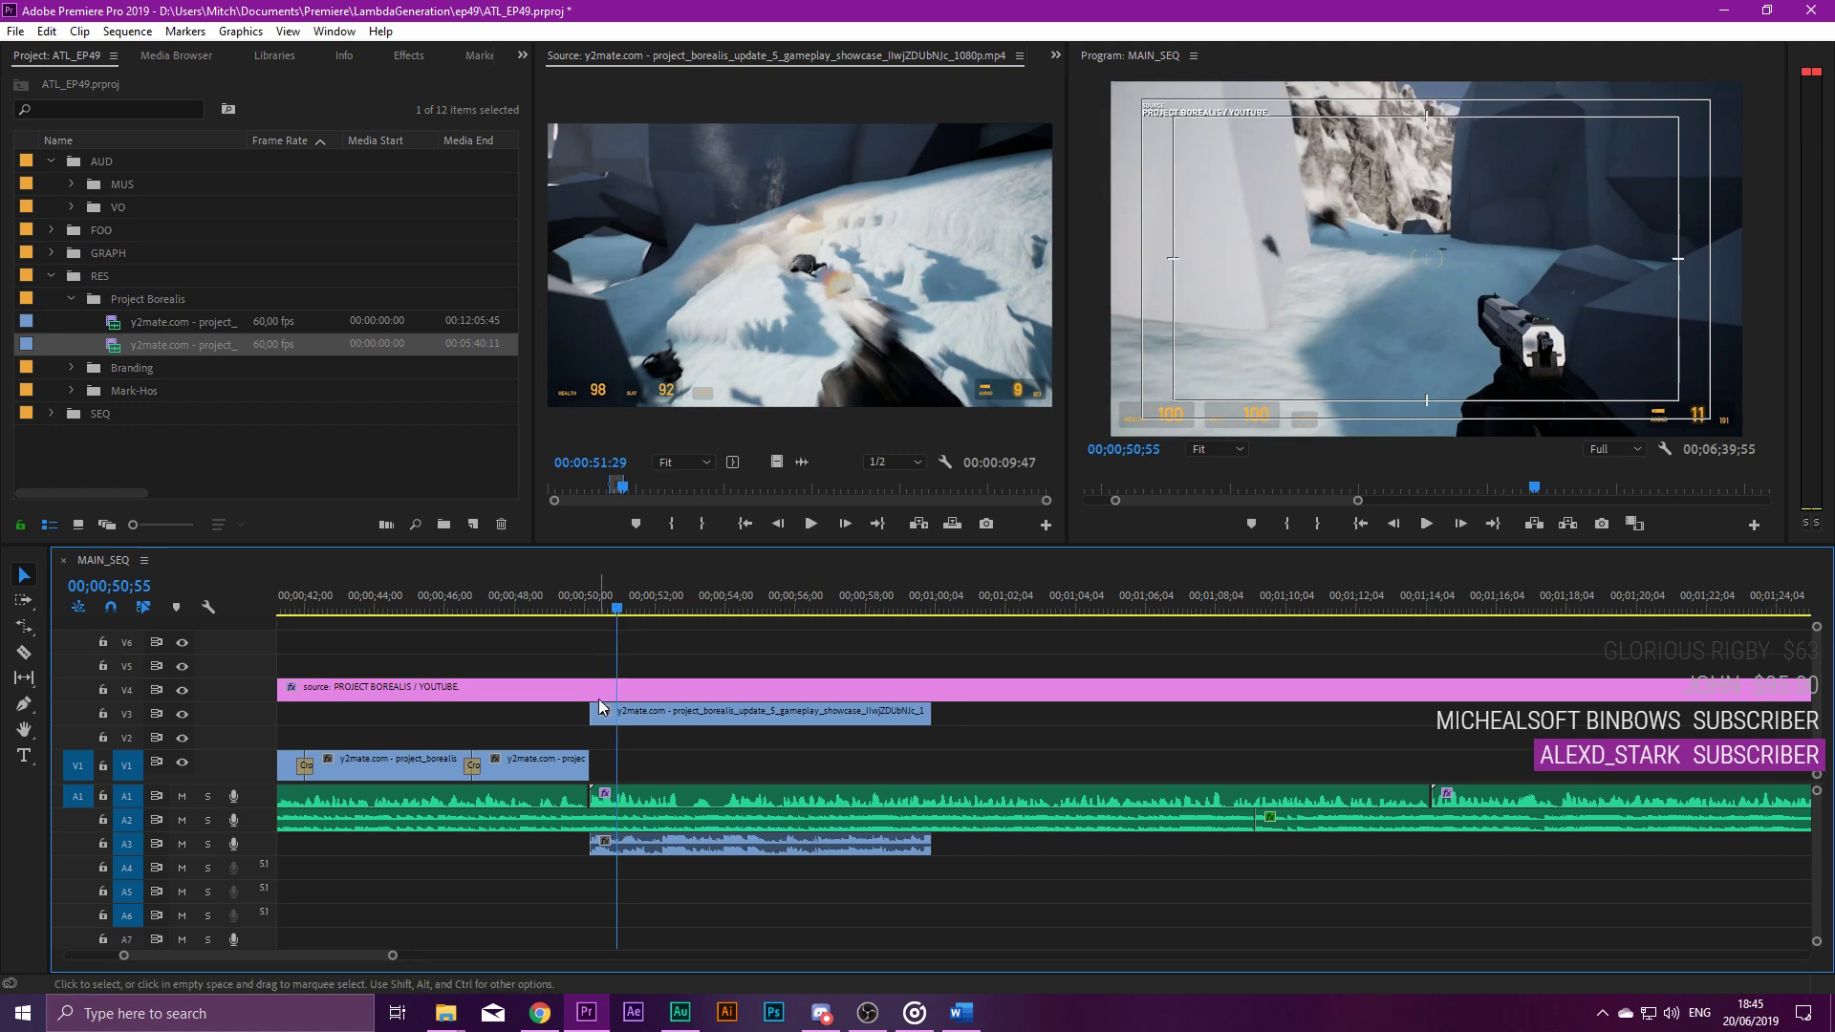
{"action": "left_click_drag", "start_coordinate": [618, 721], "coordinate": [646, 722]}
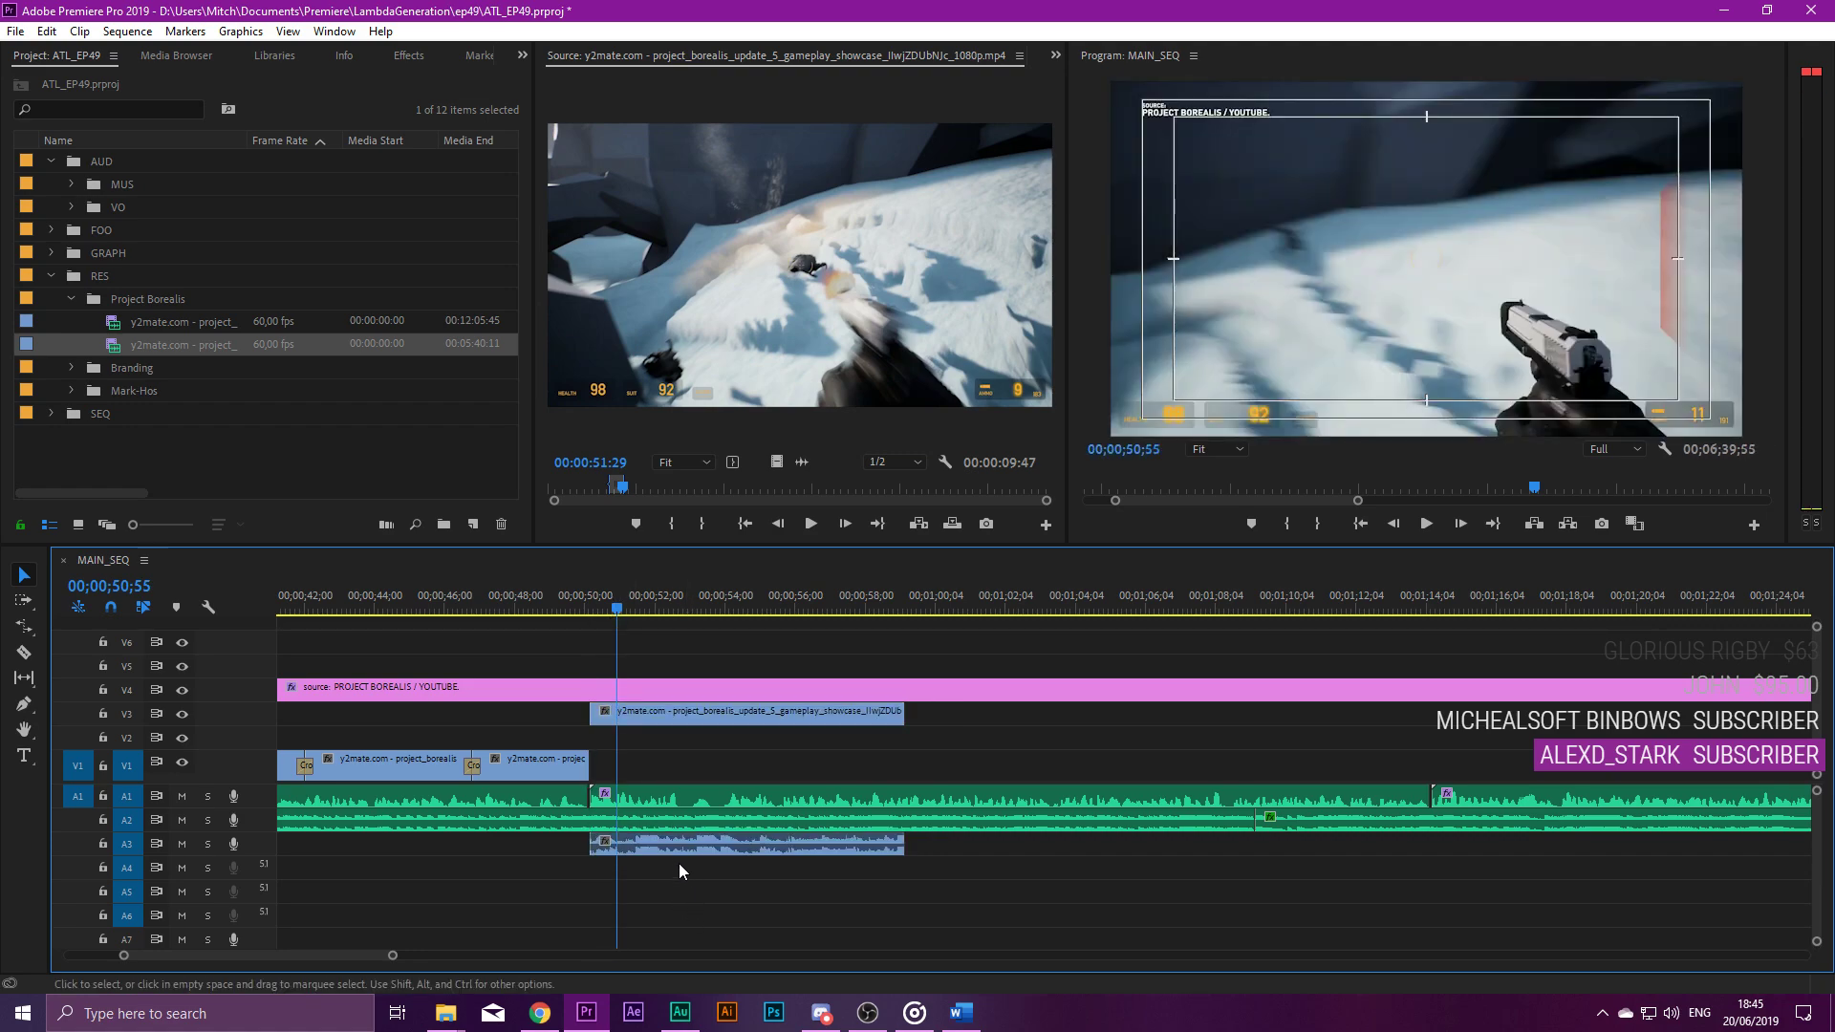
Delete the fifth gameplay clip's audio, move its video to V1 directly after the fourth clip and play it with the voice-over.
{"action": "left_click", "coordinate": [657, 846], "text": "alt"}
{"action": "key", "text": "Delete"}
{"action": "left_click_drag", "start_coordinate": [665, 719], "coordinate": [646, 757]}
{"action": "left_click", "coordinate": [589, 597]}
{"action": "key", "text": "space"}
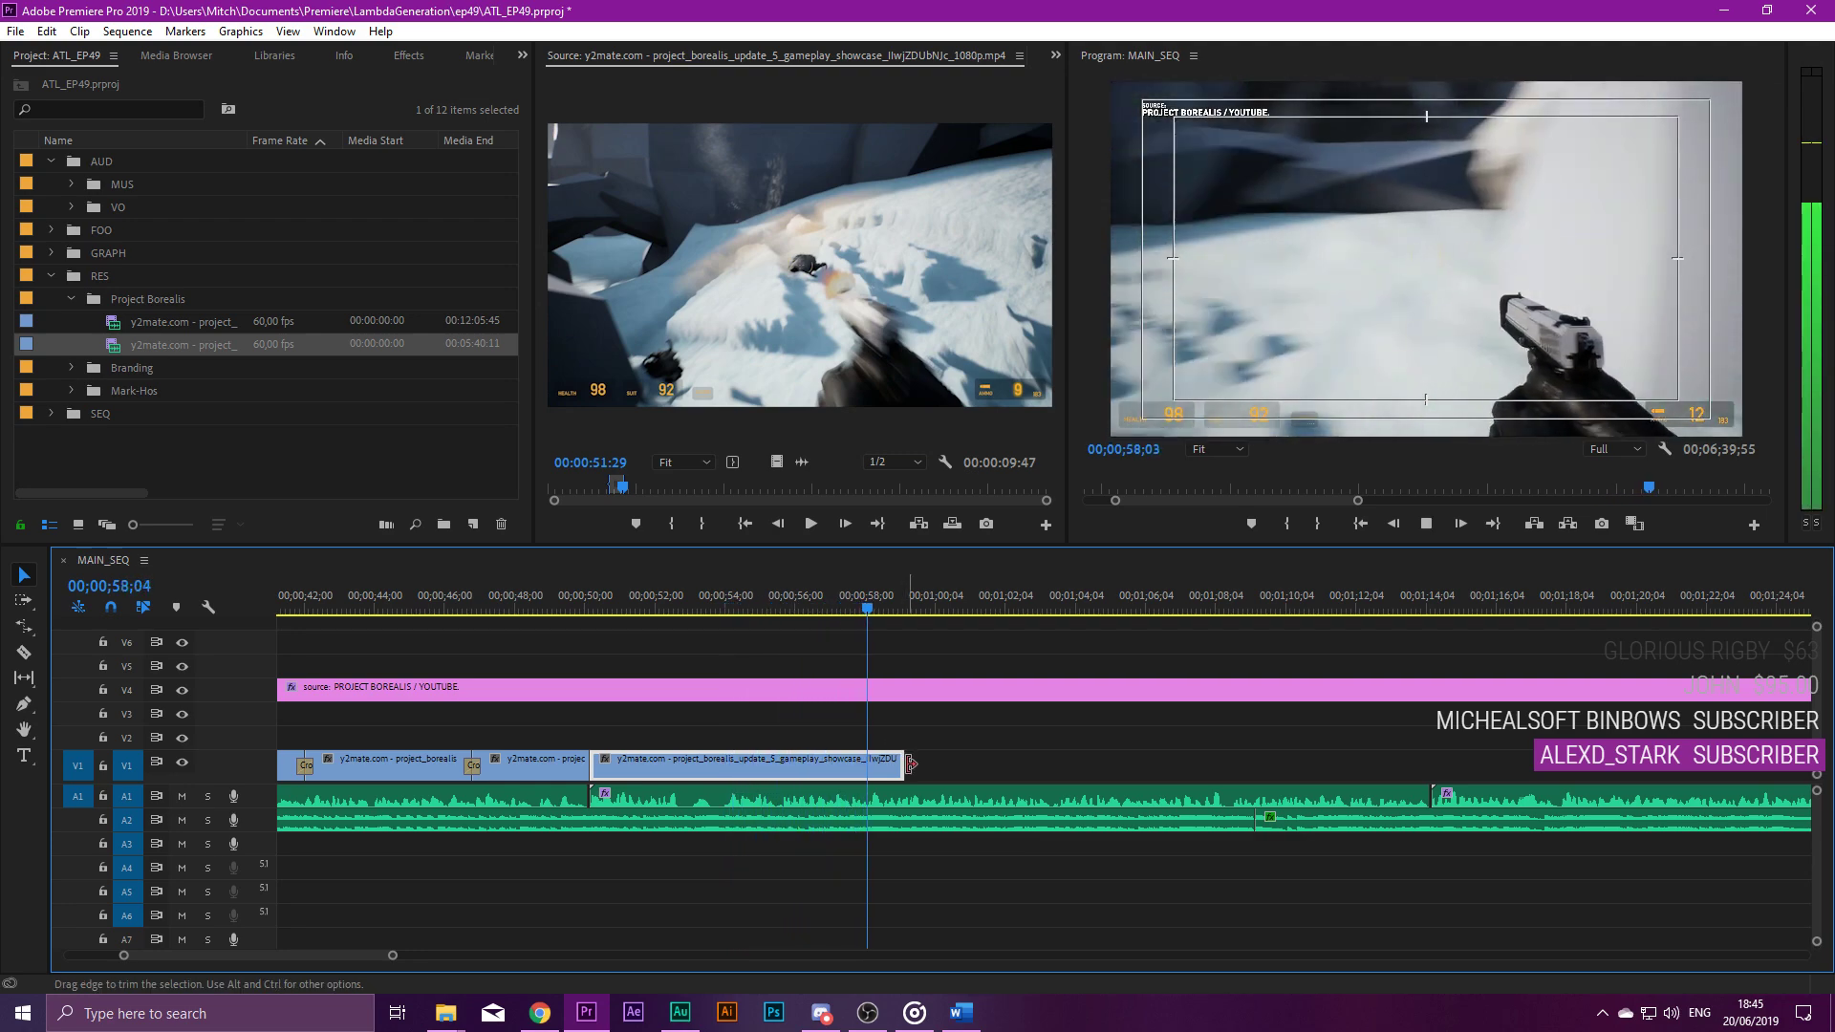
{"action": "key", "text": "space"}
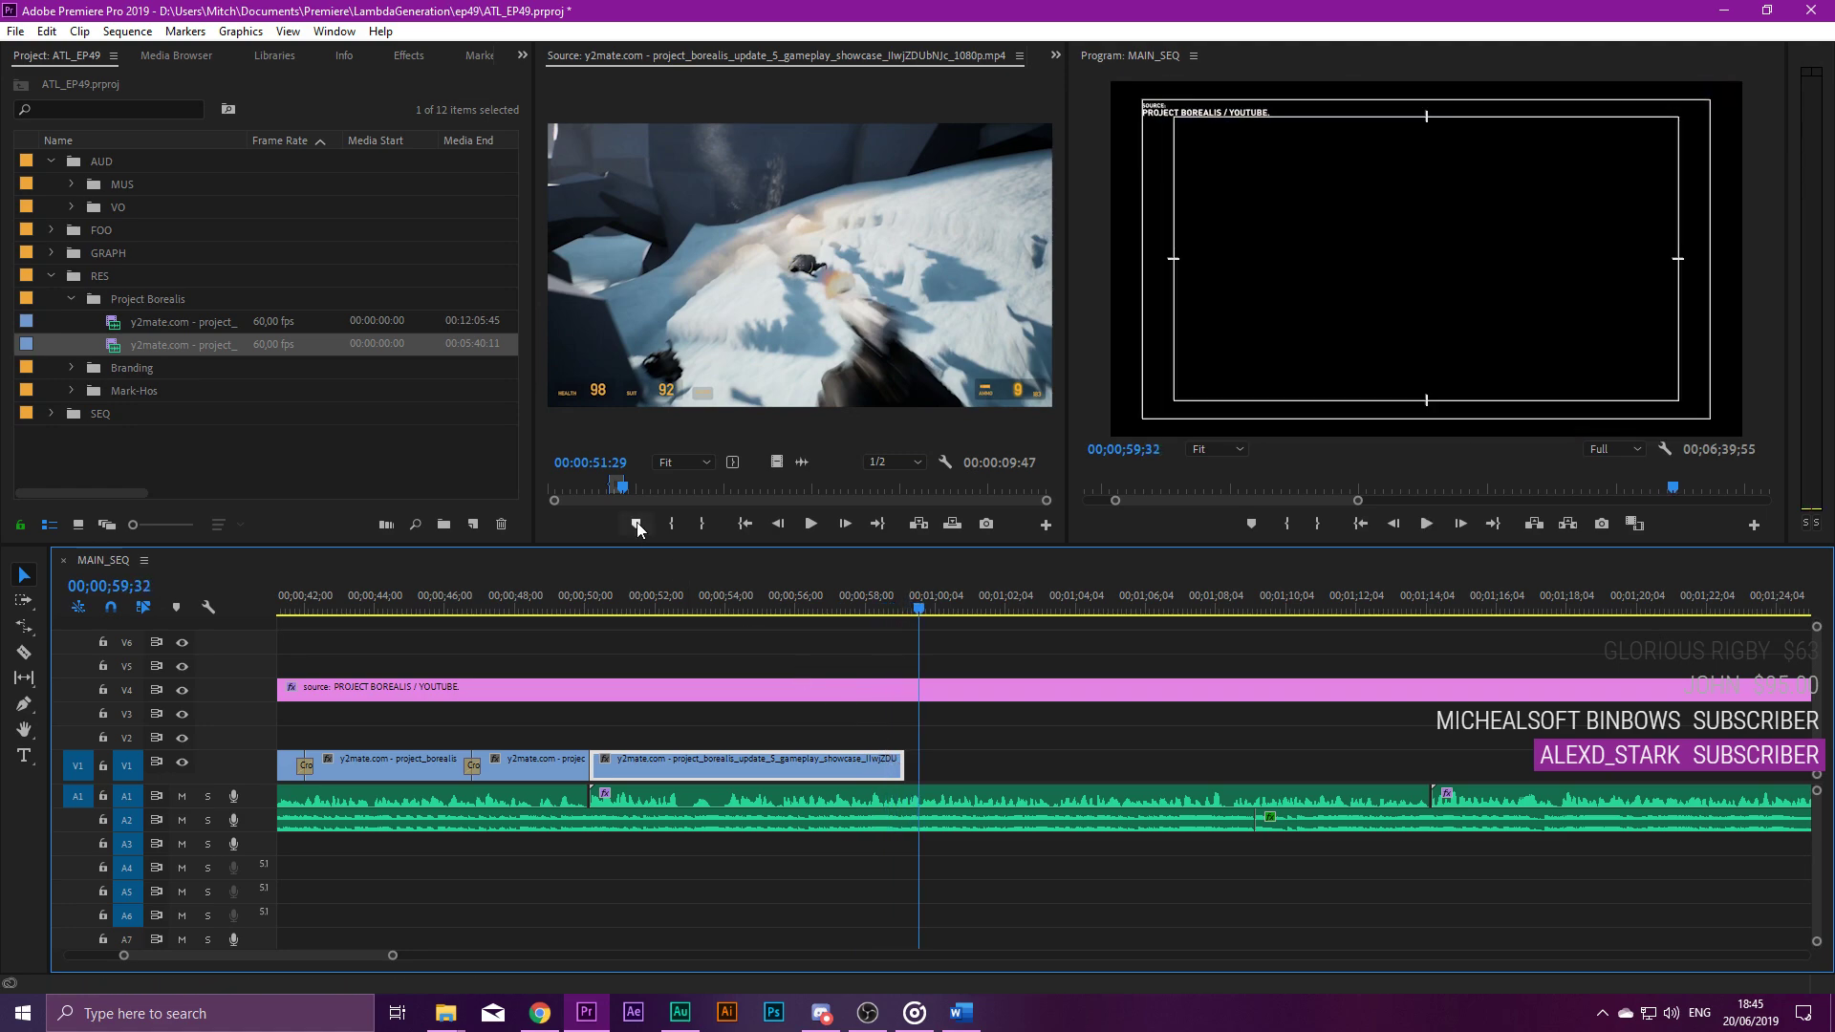
Add a Cross Dissolve at the cut between the fourth and fifth gameplay clips and play through the transition.
{"action": "left_click", "coordinate": [208, 434]}
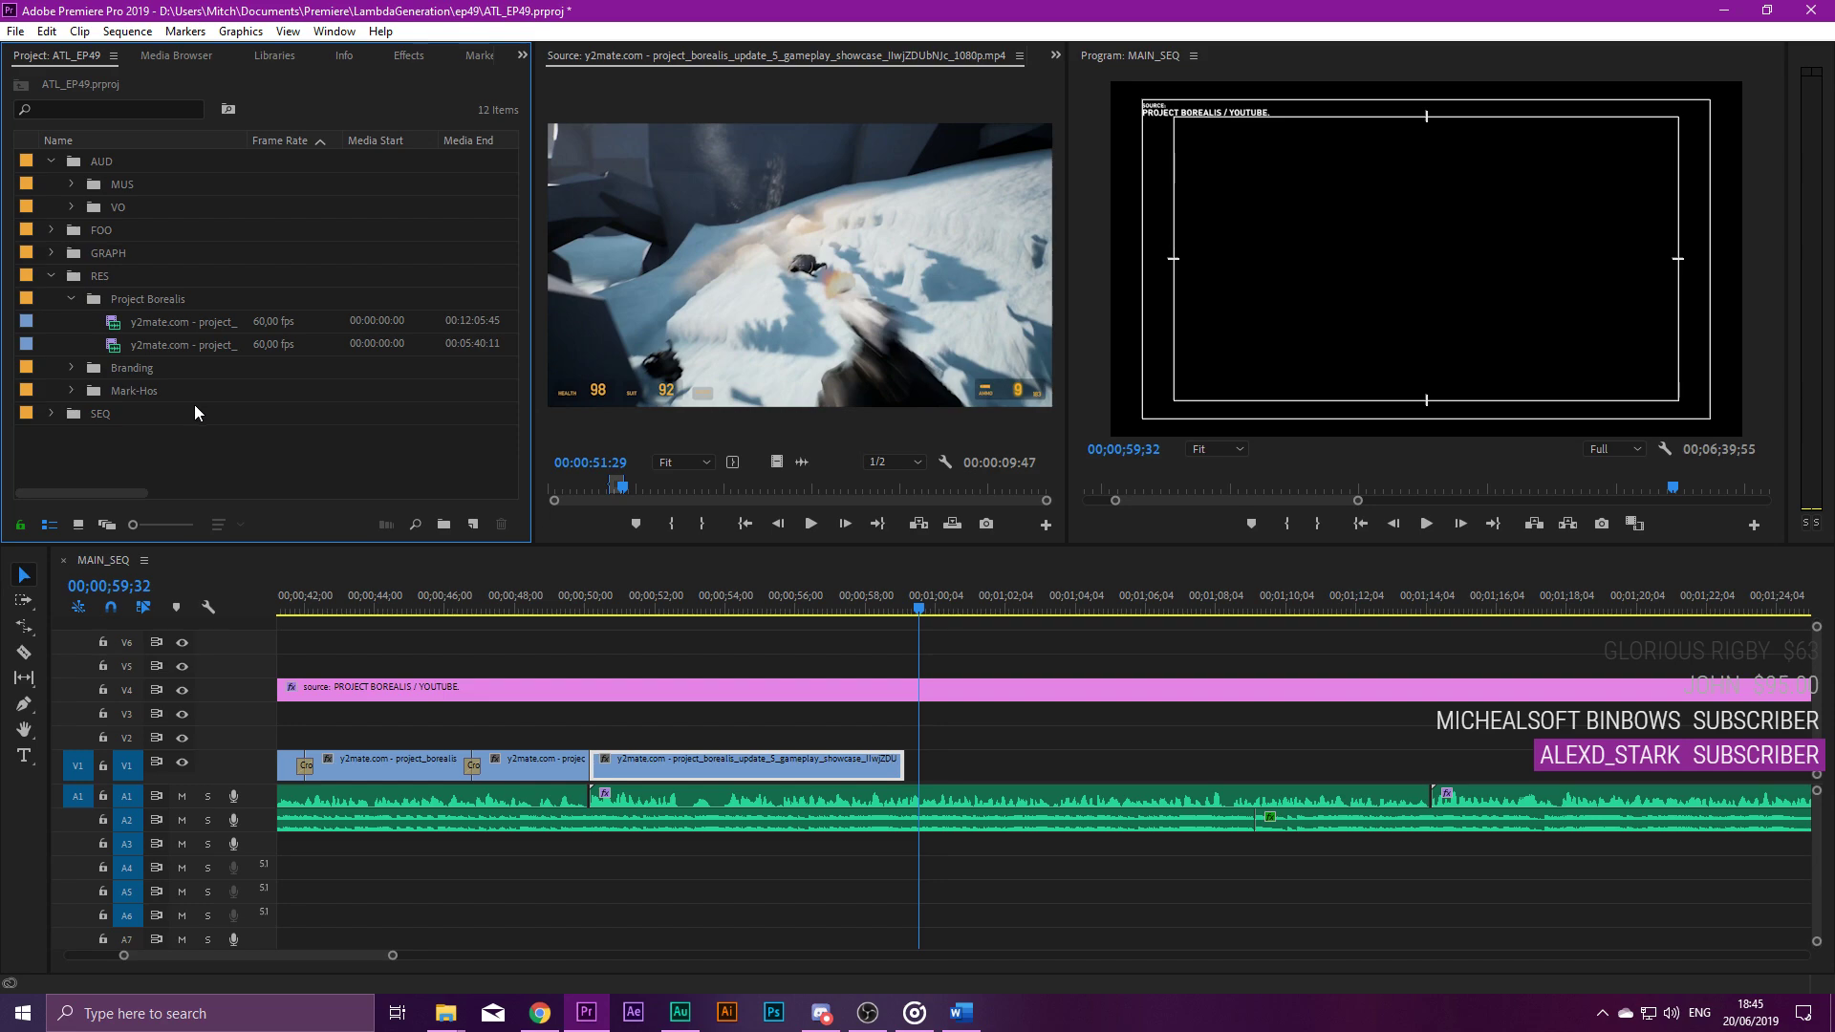
{"action": "key", "text": "minus"}
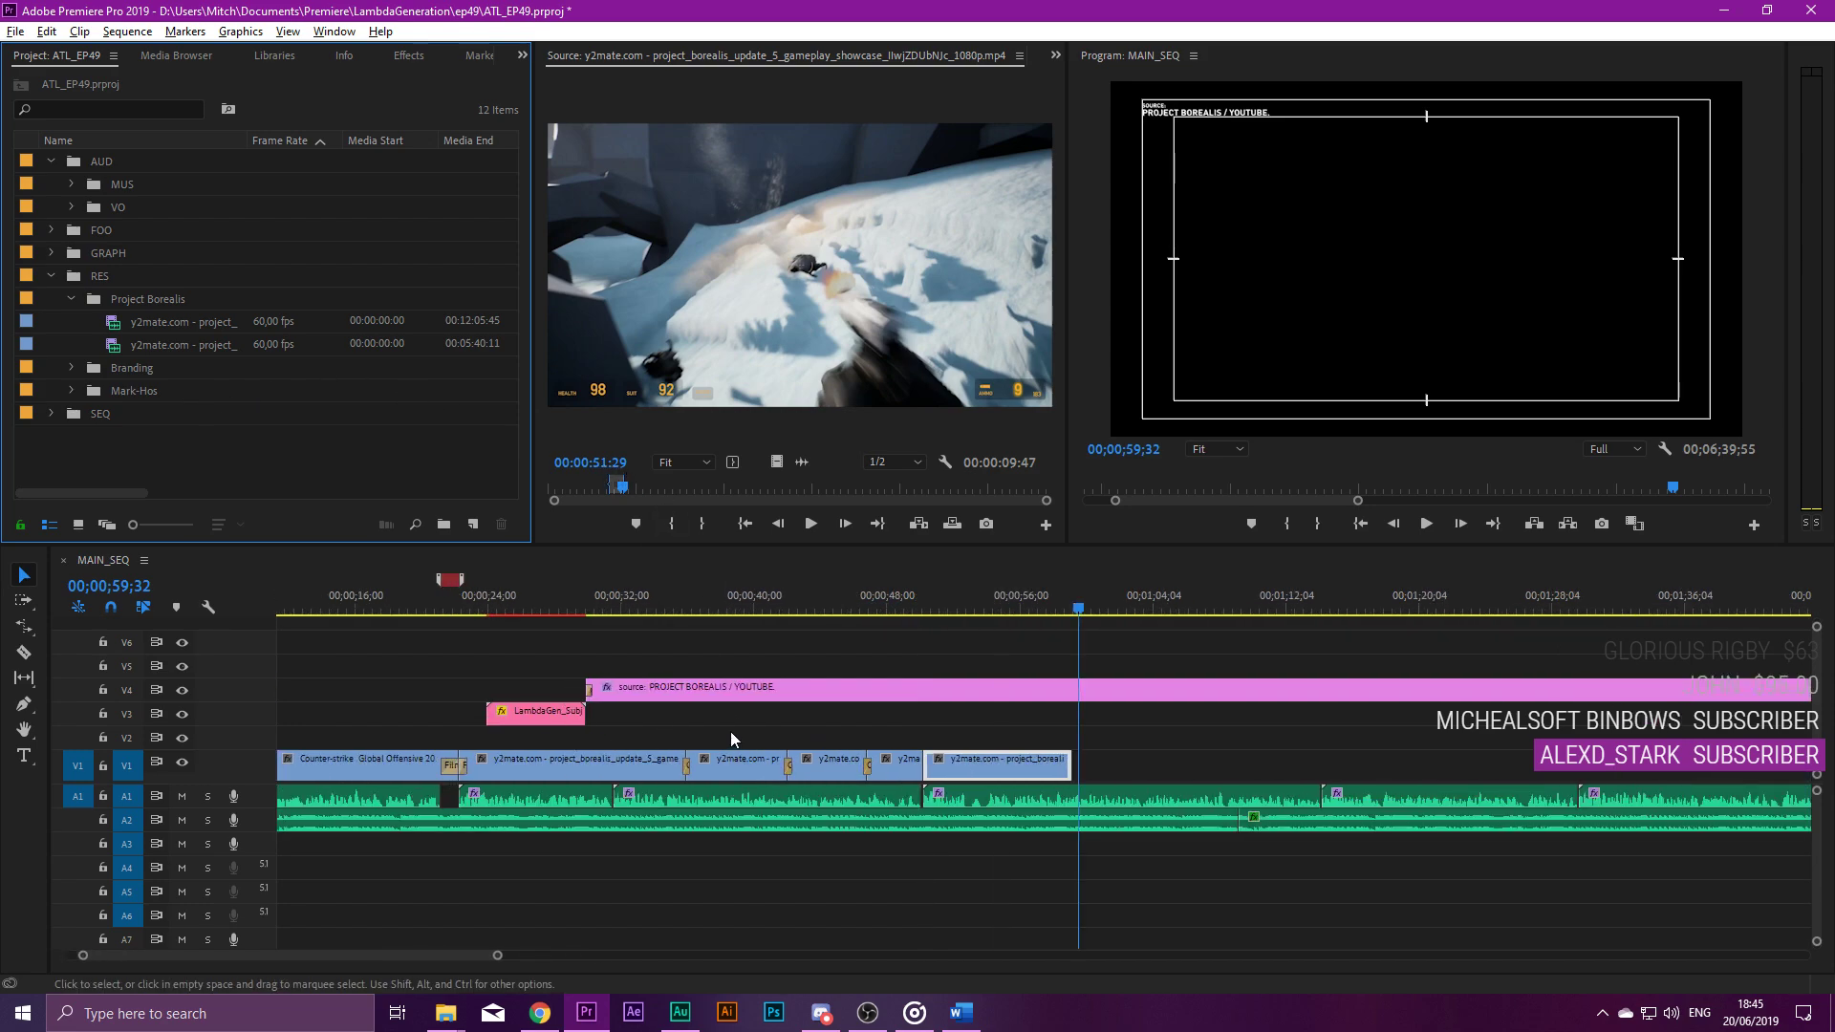
{"action": "key", "text": "equal"}
{"action": "left_click", "coordinate": [408, 55]}
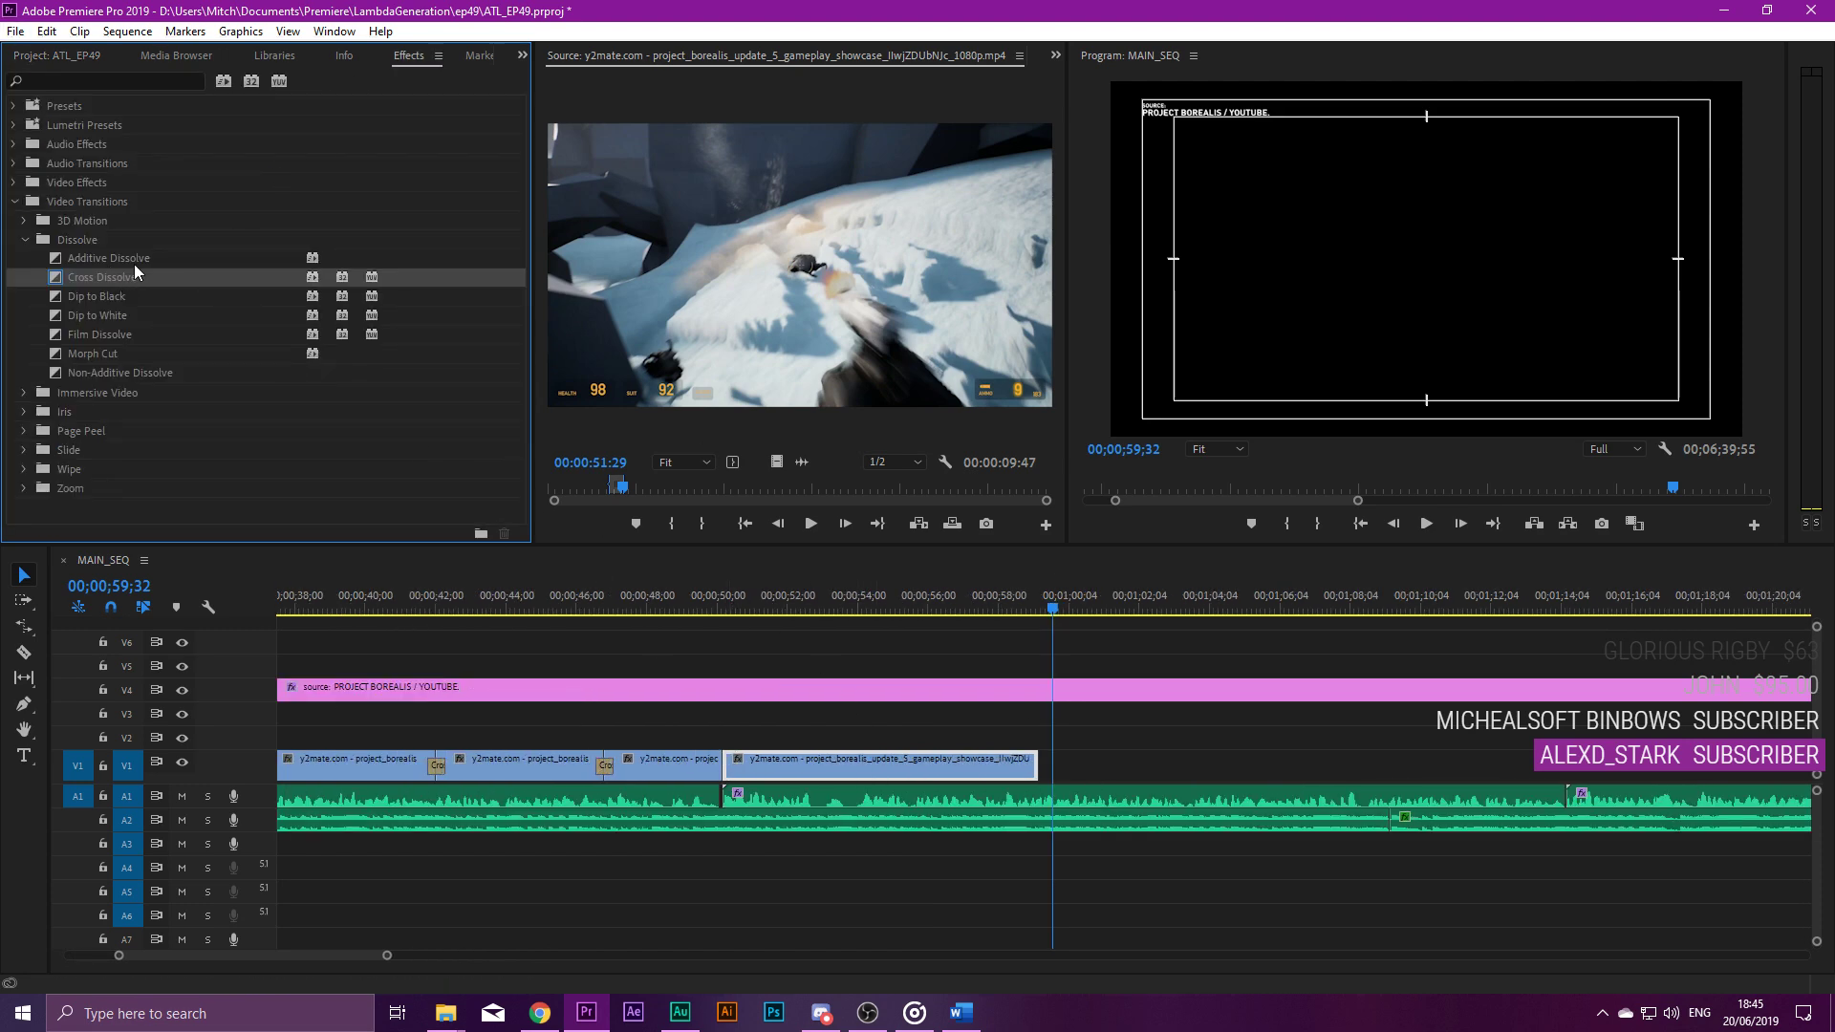
{"action": "left_click", "coordinate": [710, 610]}
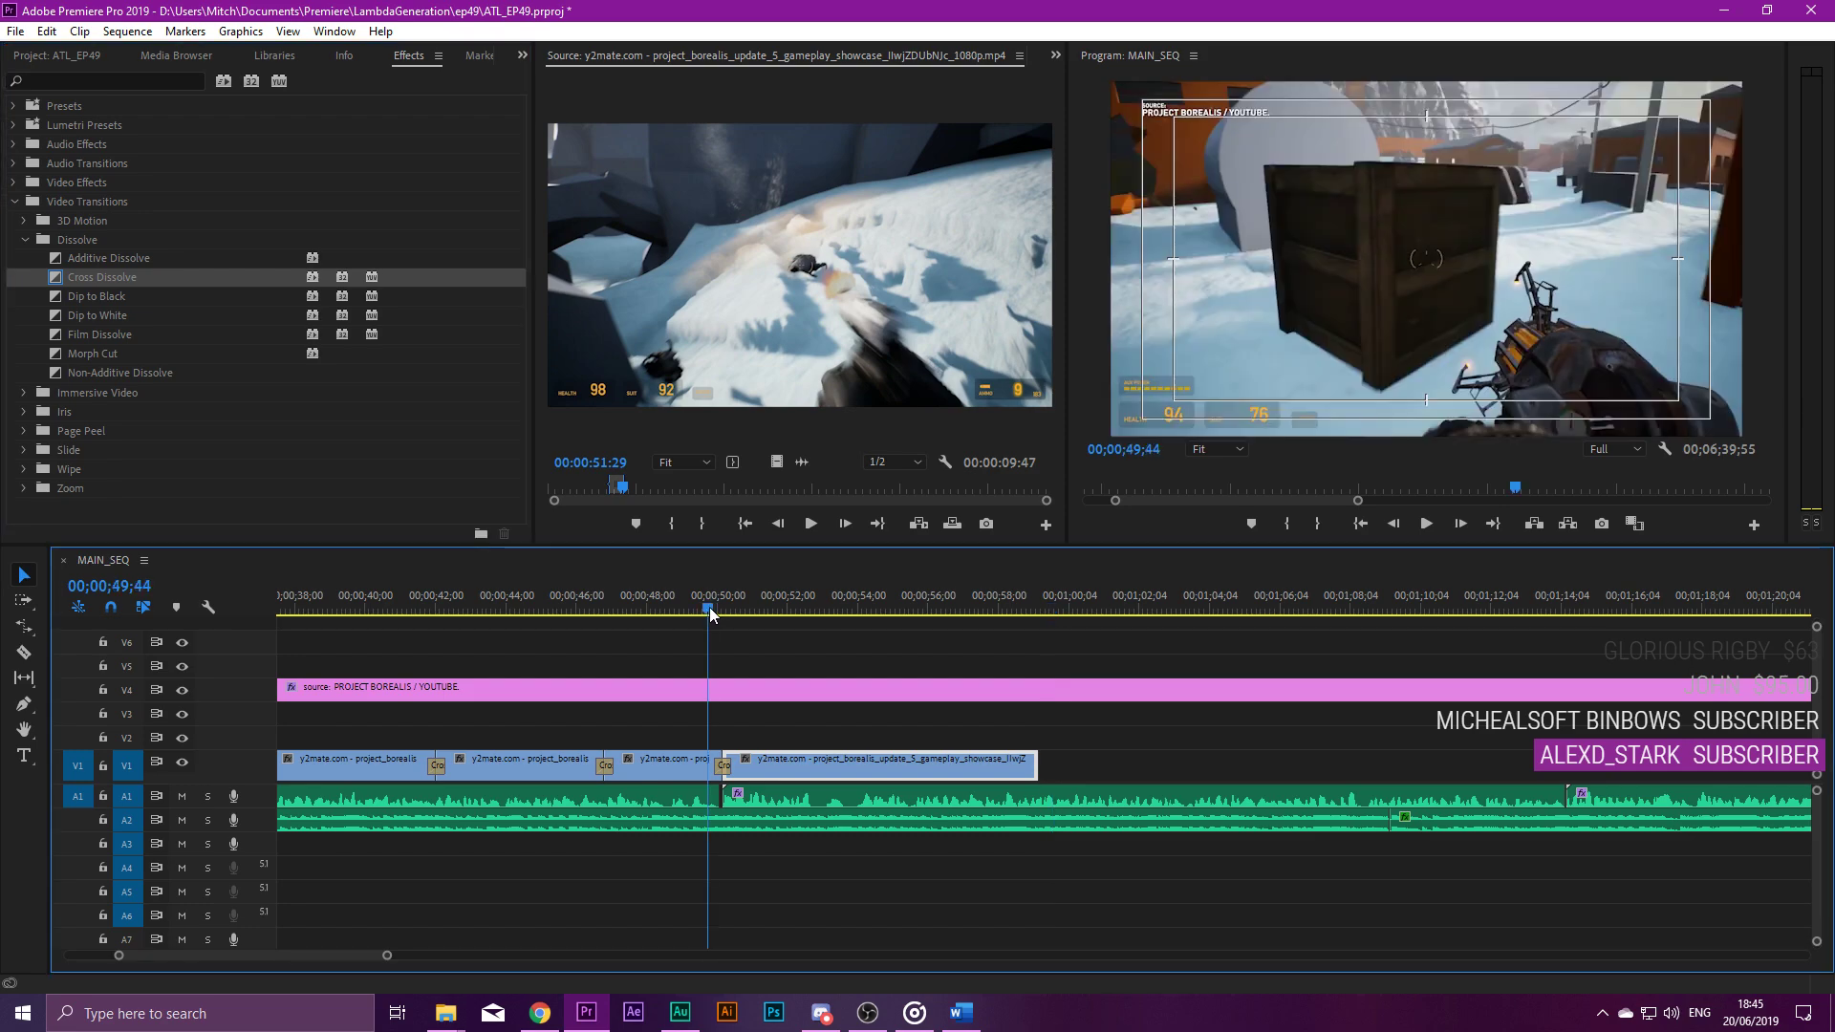
{"action": "key", "text": "space"}
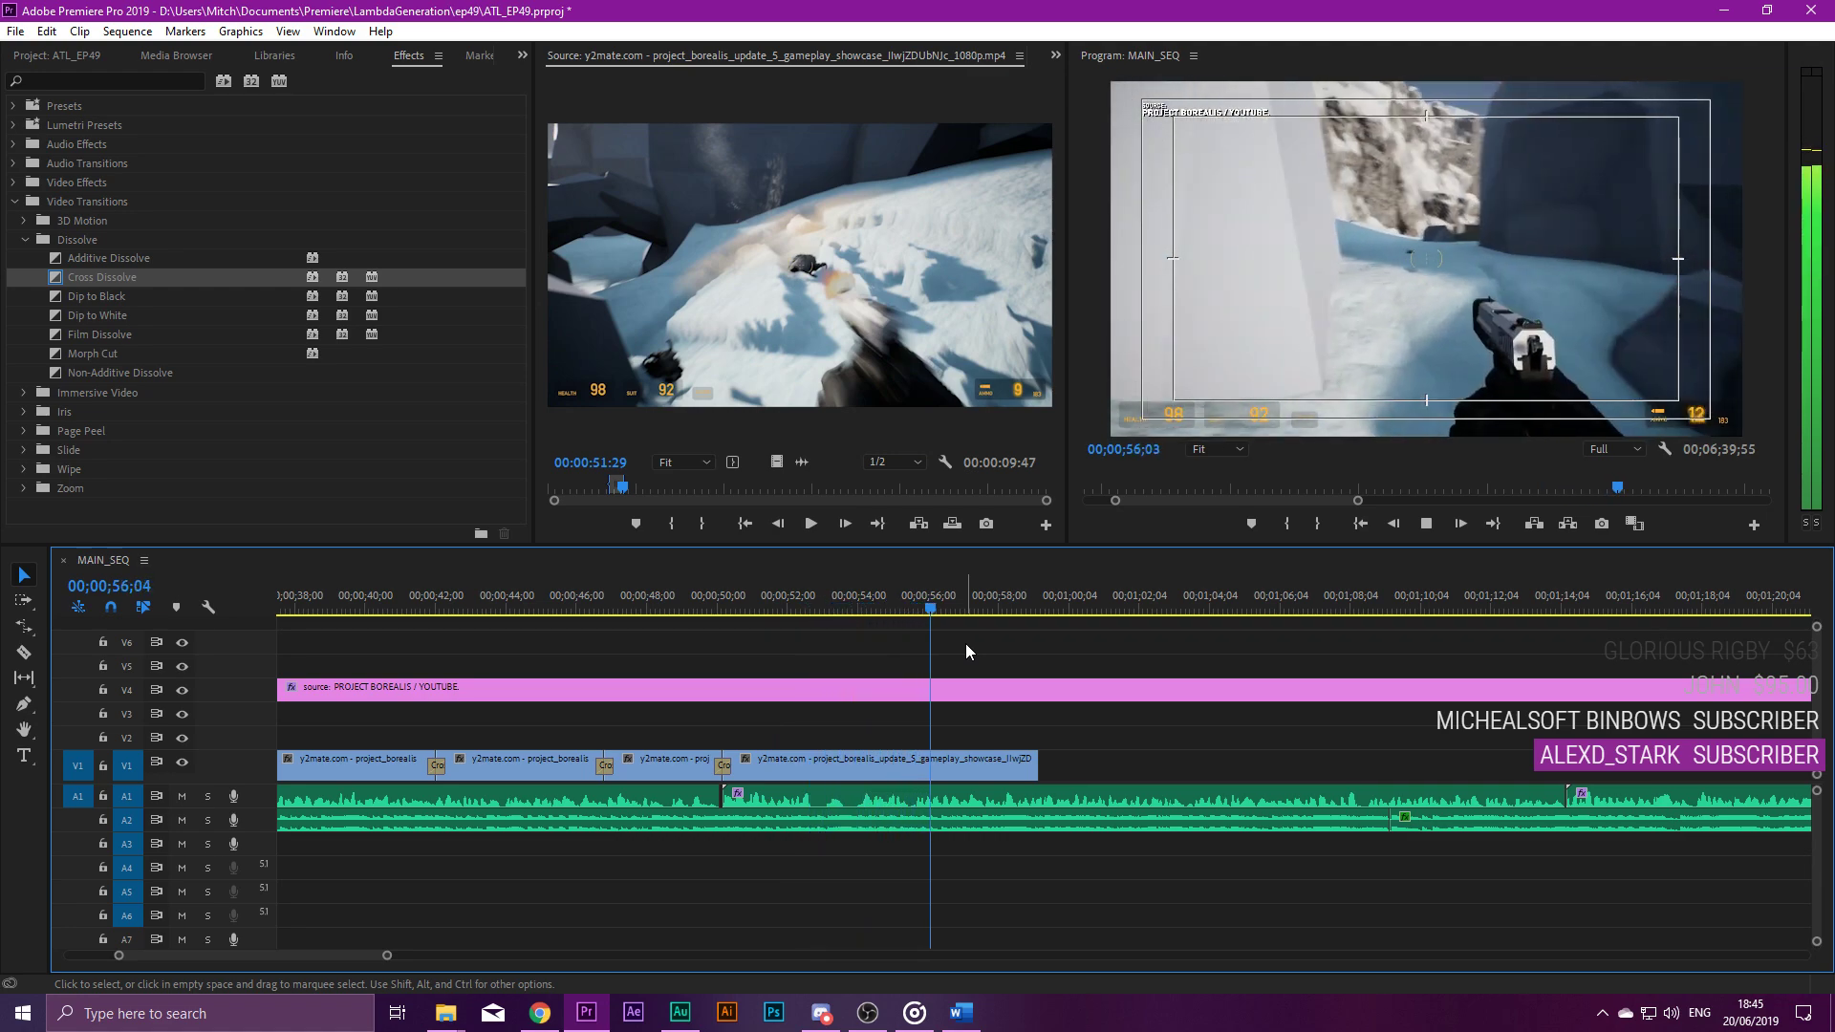
{"action": "key", "text": "space"}
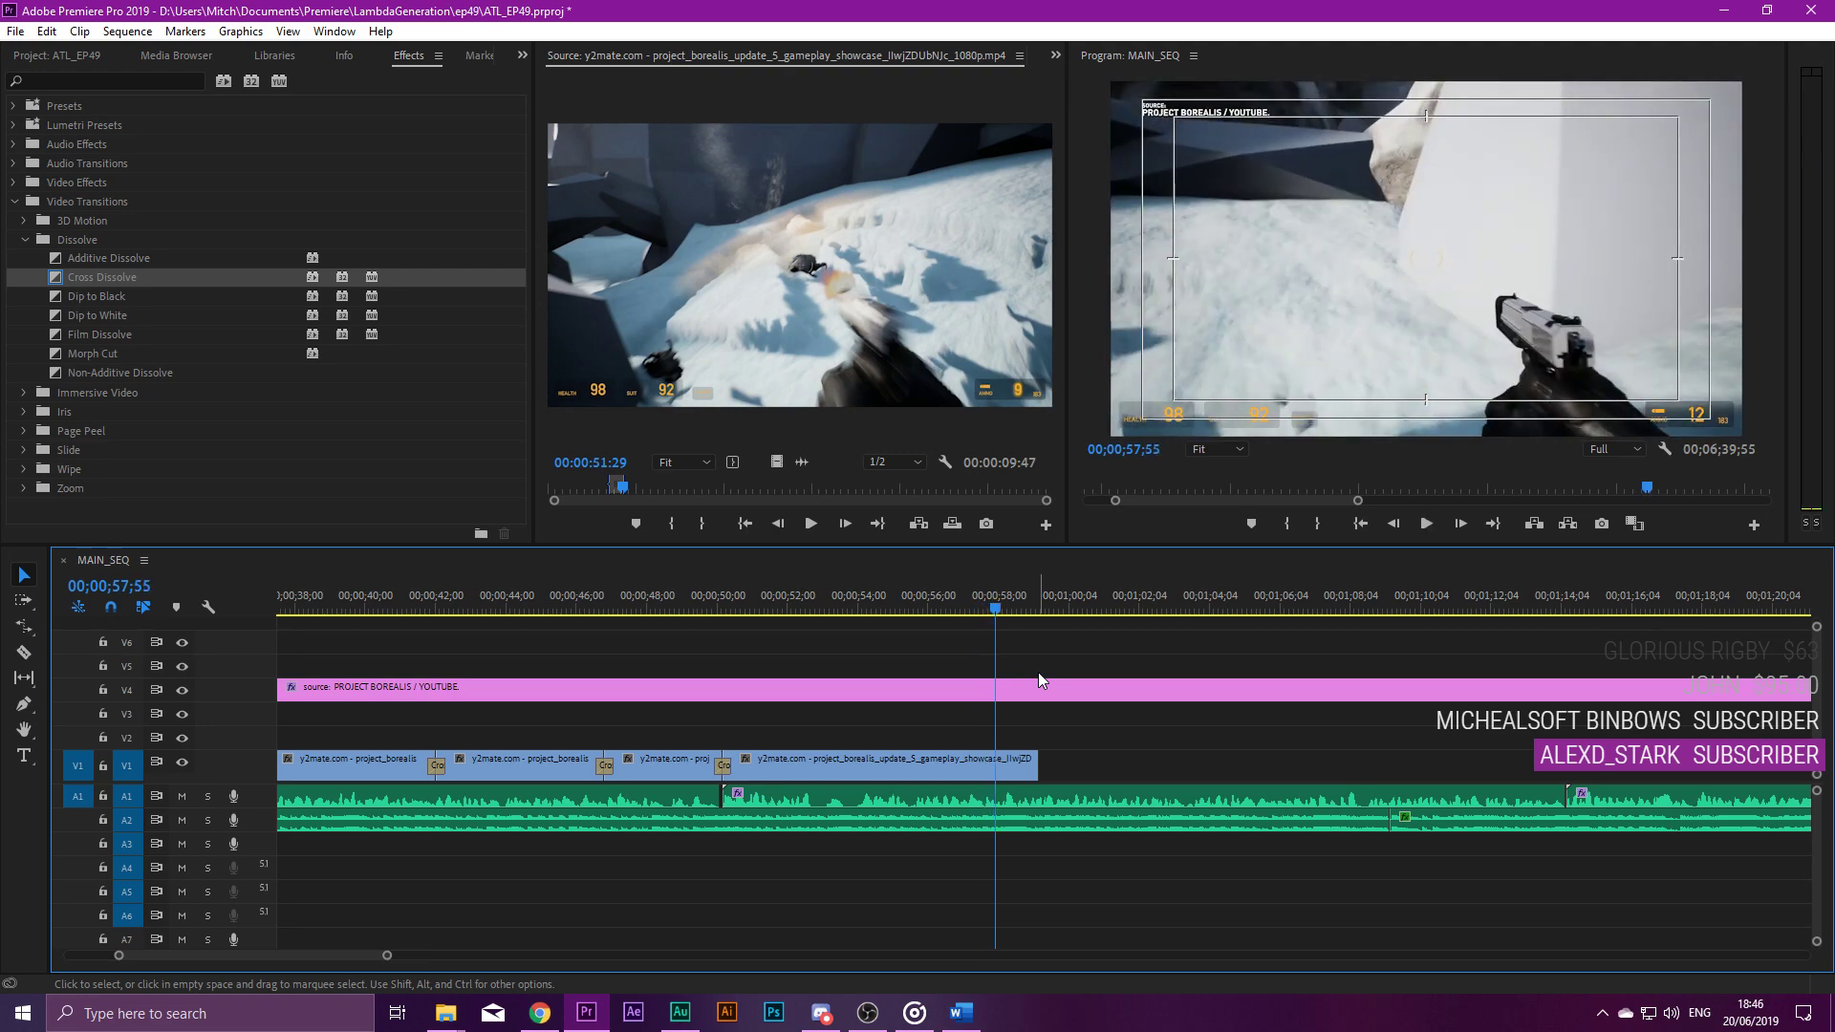
{"action": "key", "text": "minus"}
{"action": "key", "text": "minus"}
{"action": "key", "text": "minus"}
{"action": "key", "text": "minus"}
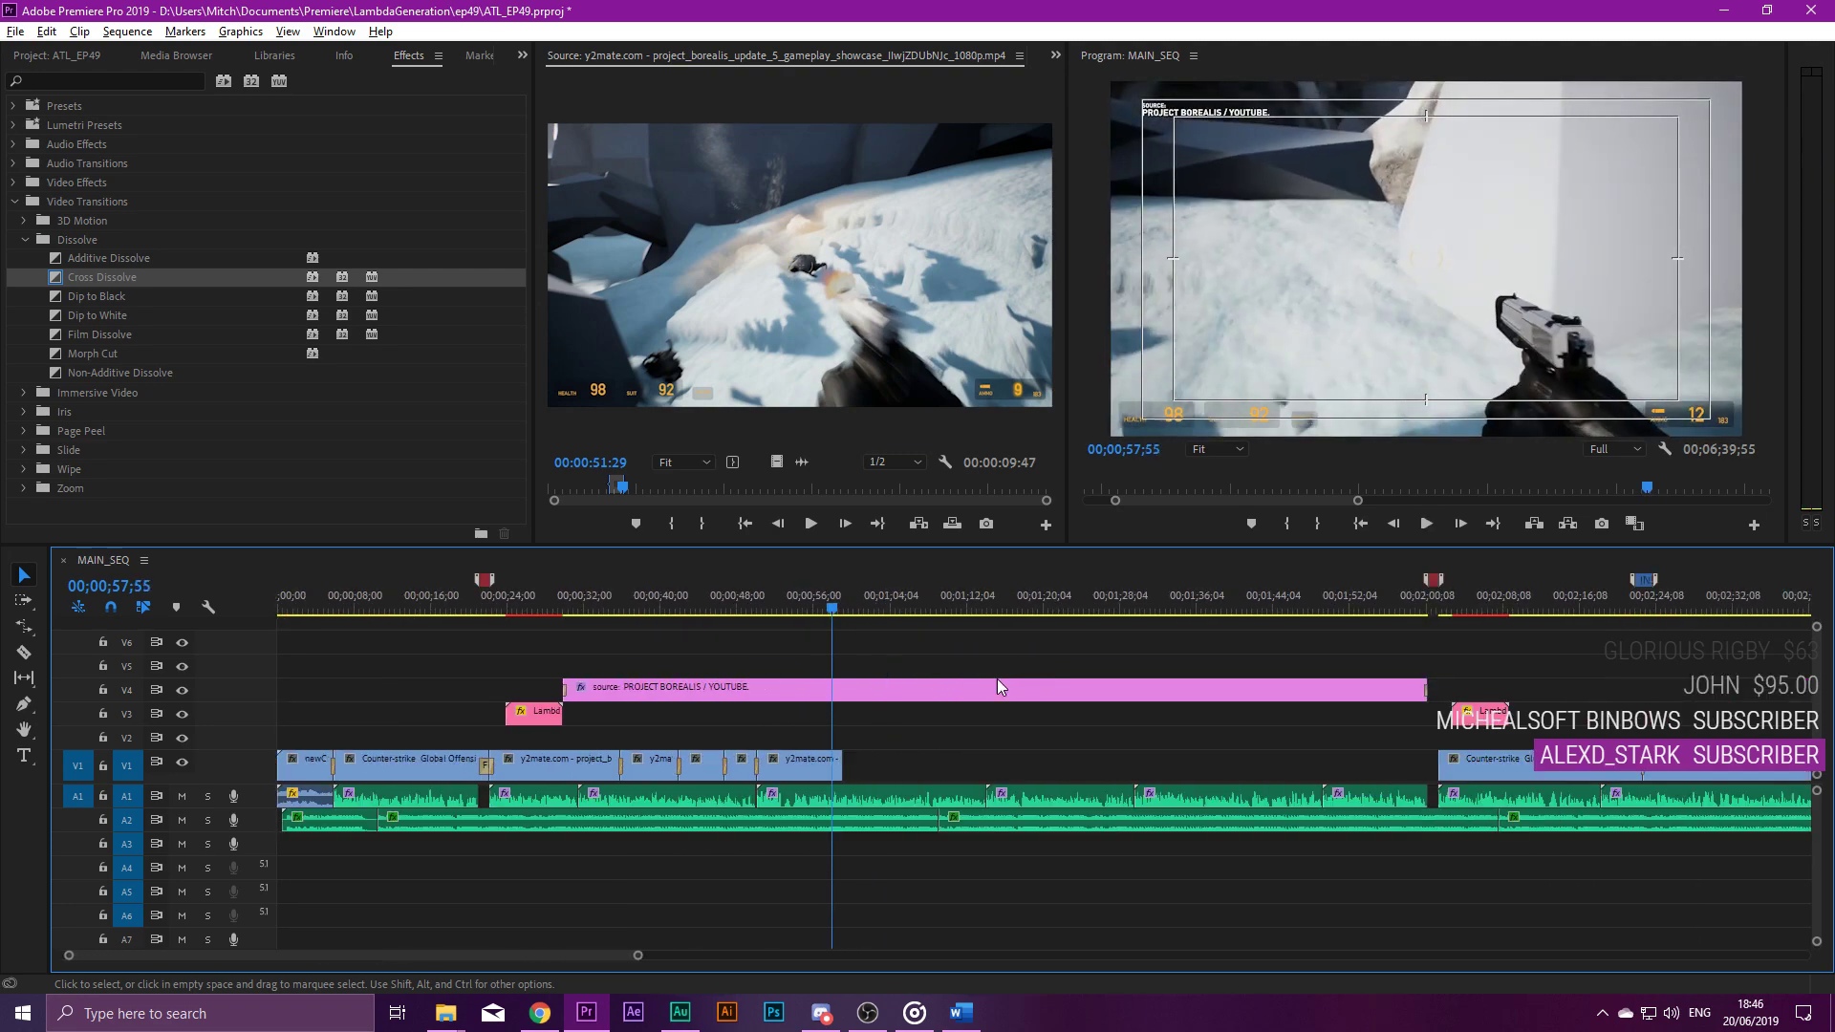
{"action": "key", "text": "equal"}
{"action": "key", "text": "equal"}
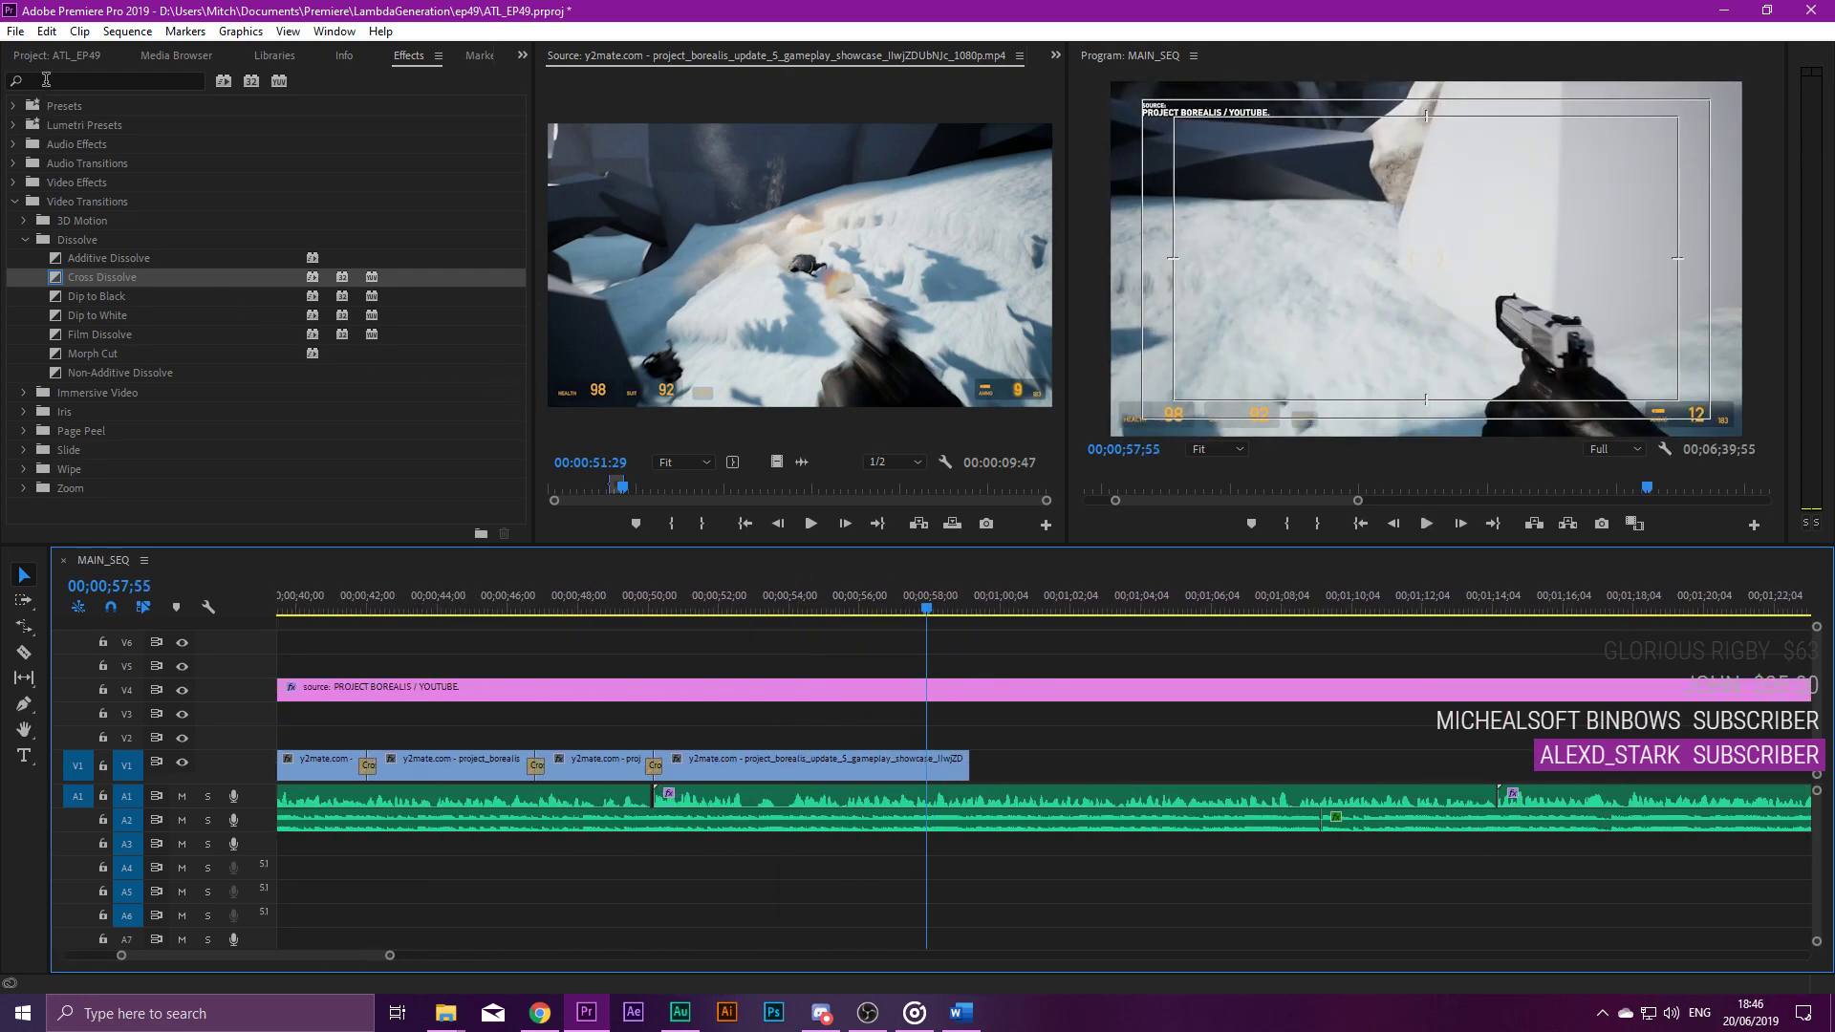
Mark a 00:00:04:46 range ending at 00:06:10:37 in the longer Project Borealis update 5 video.
{"action": "key", "text": "shift+1"}
{"action": "double_click", "coordinate": [138, 323]}
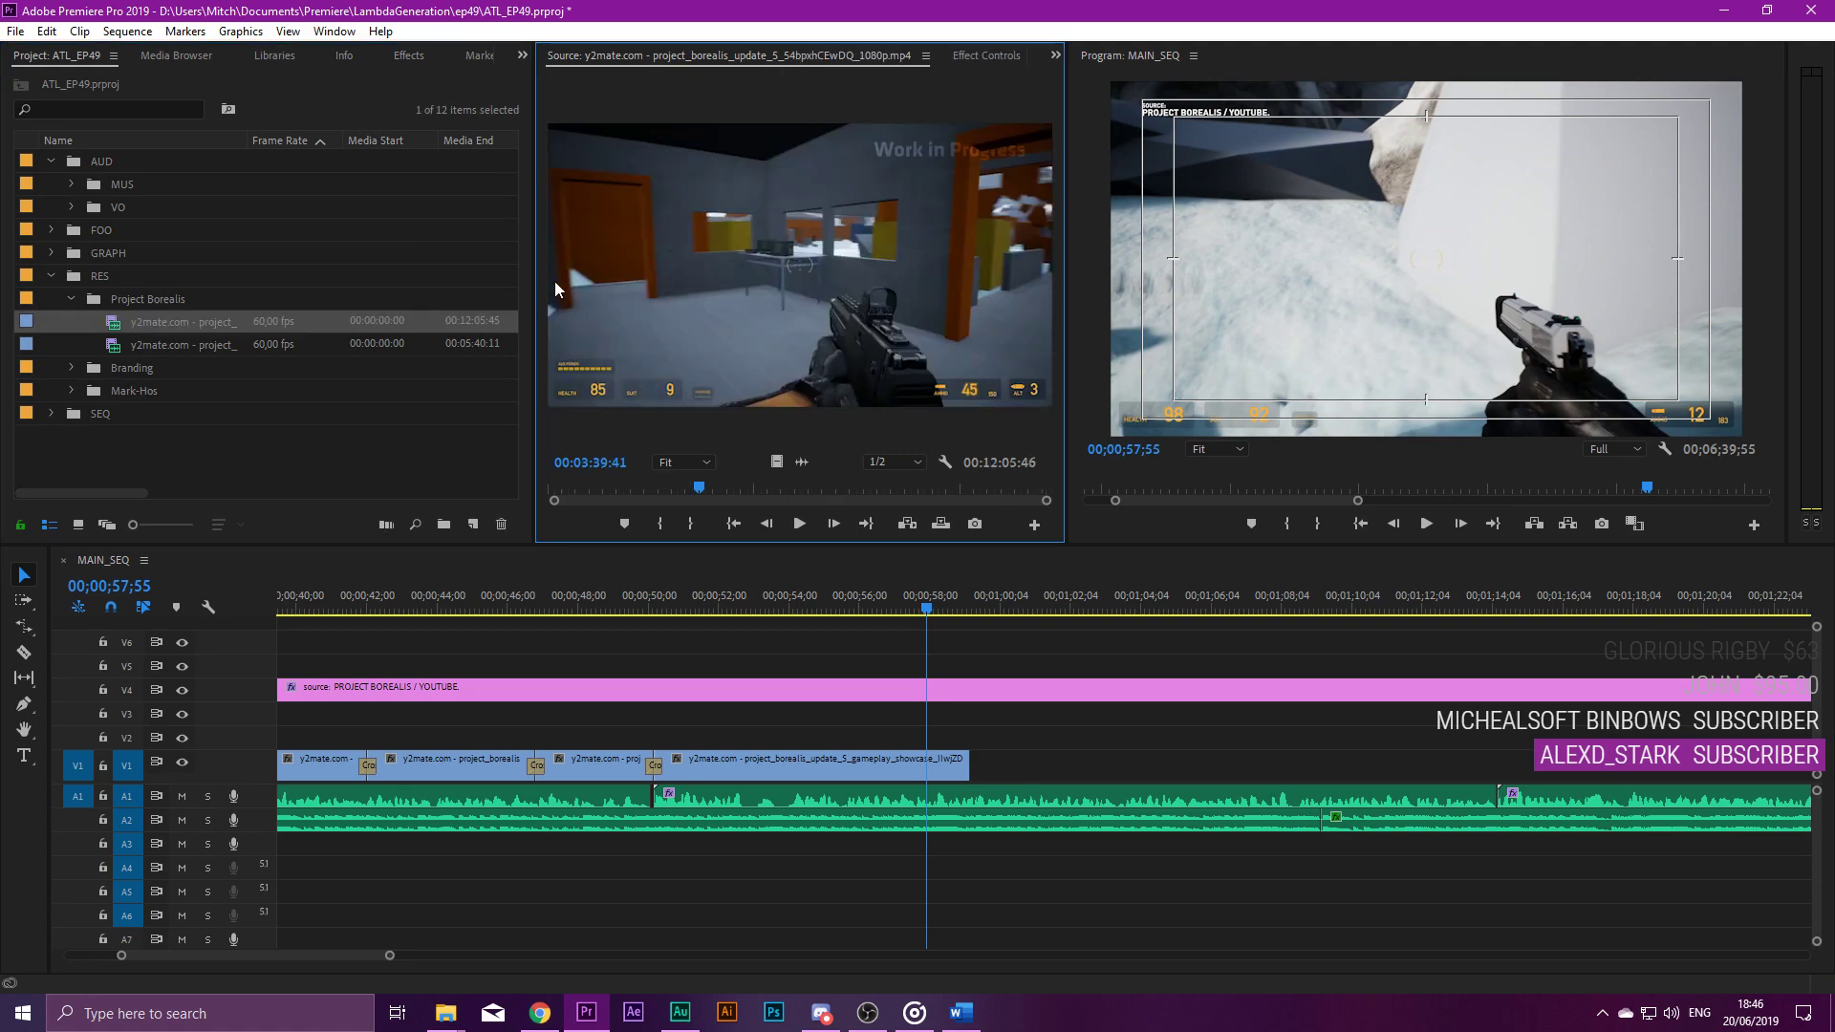
{"action": "left_click", "coordinate": [182, 344]}
{"action": "left_click_drag", "start_coordinate": [583, 487], "coordinate": [782, 472]}
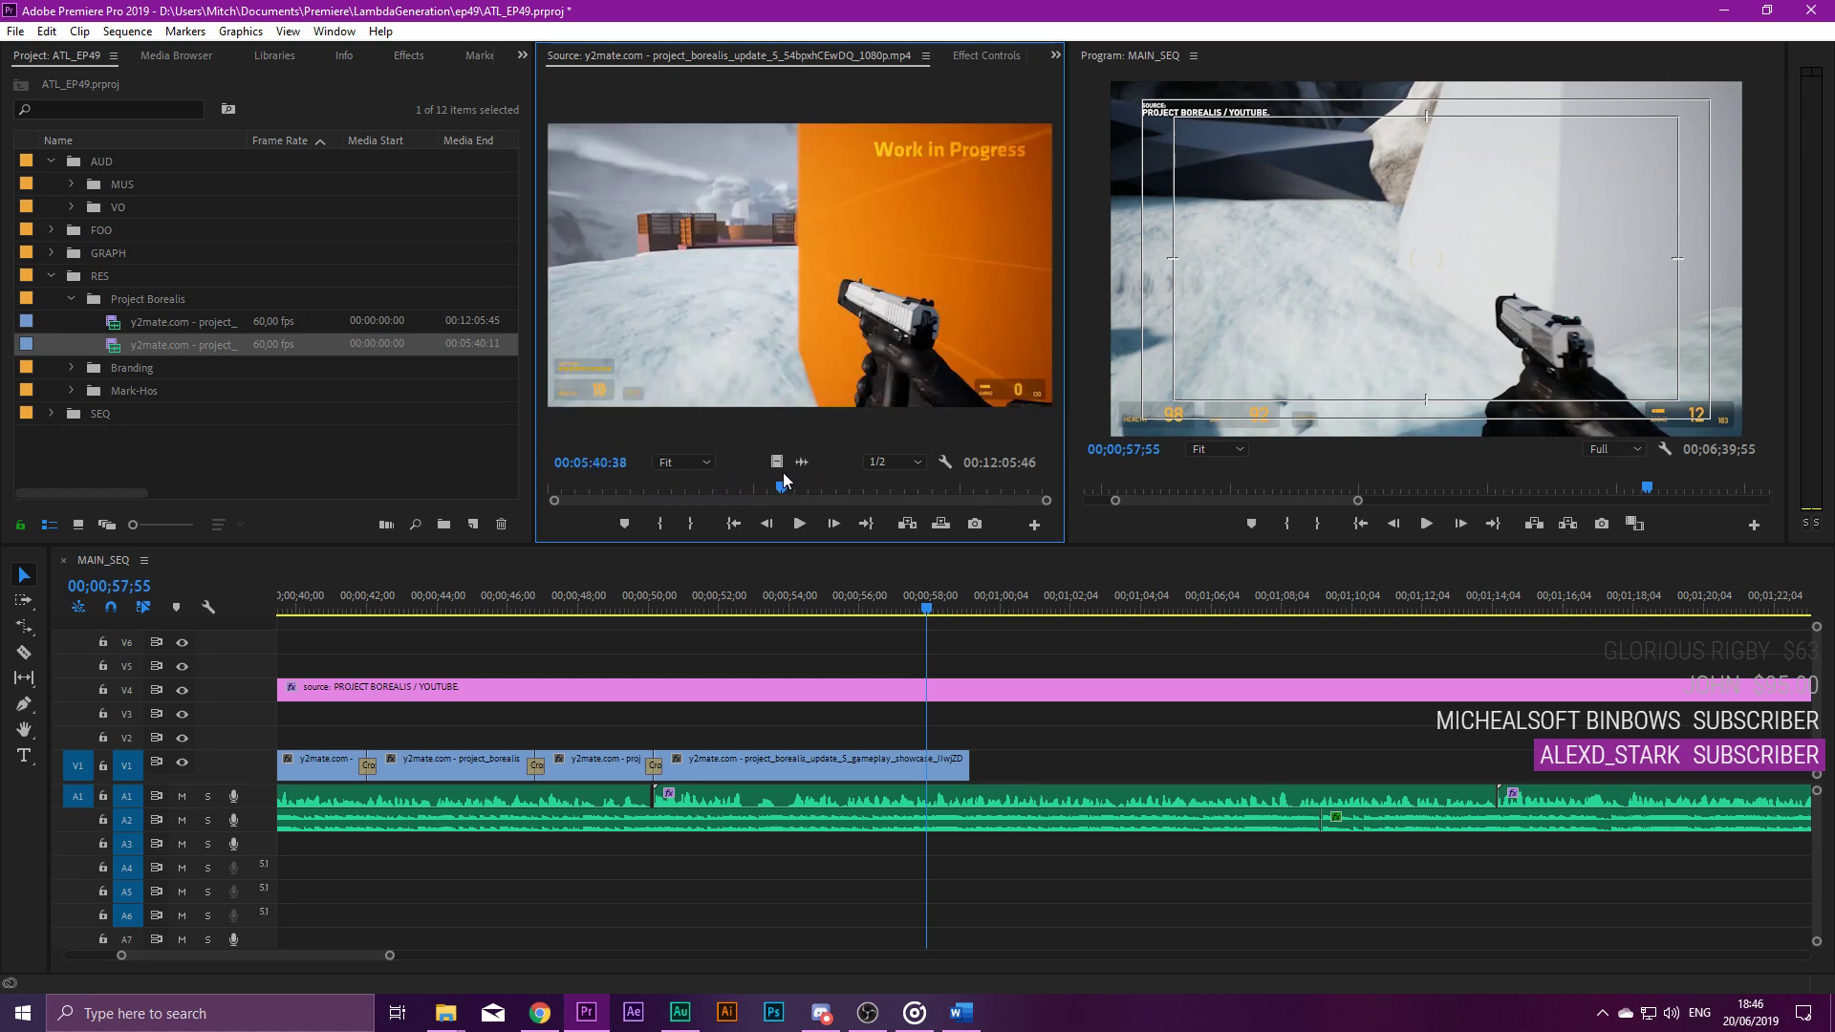
{"action": "key", "text": "space"}
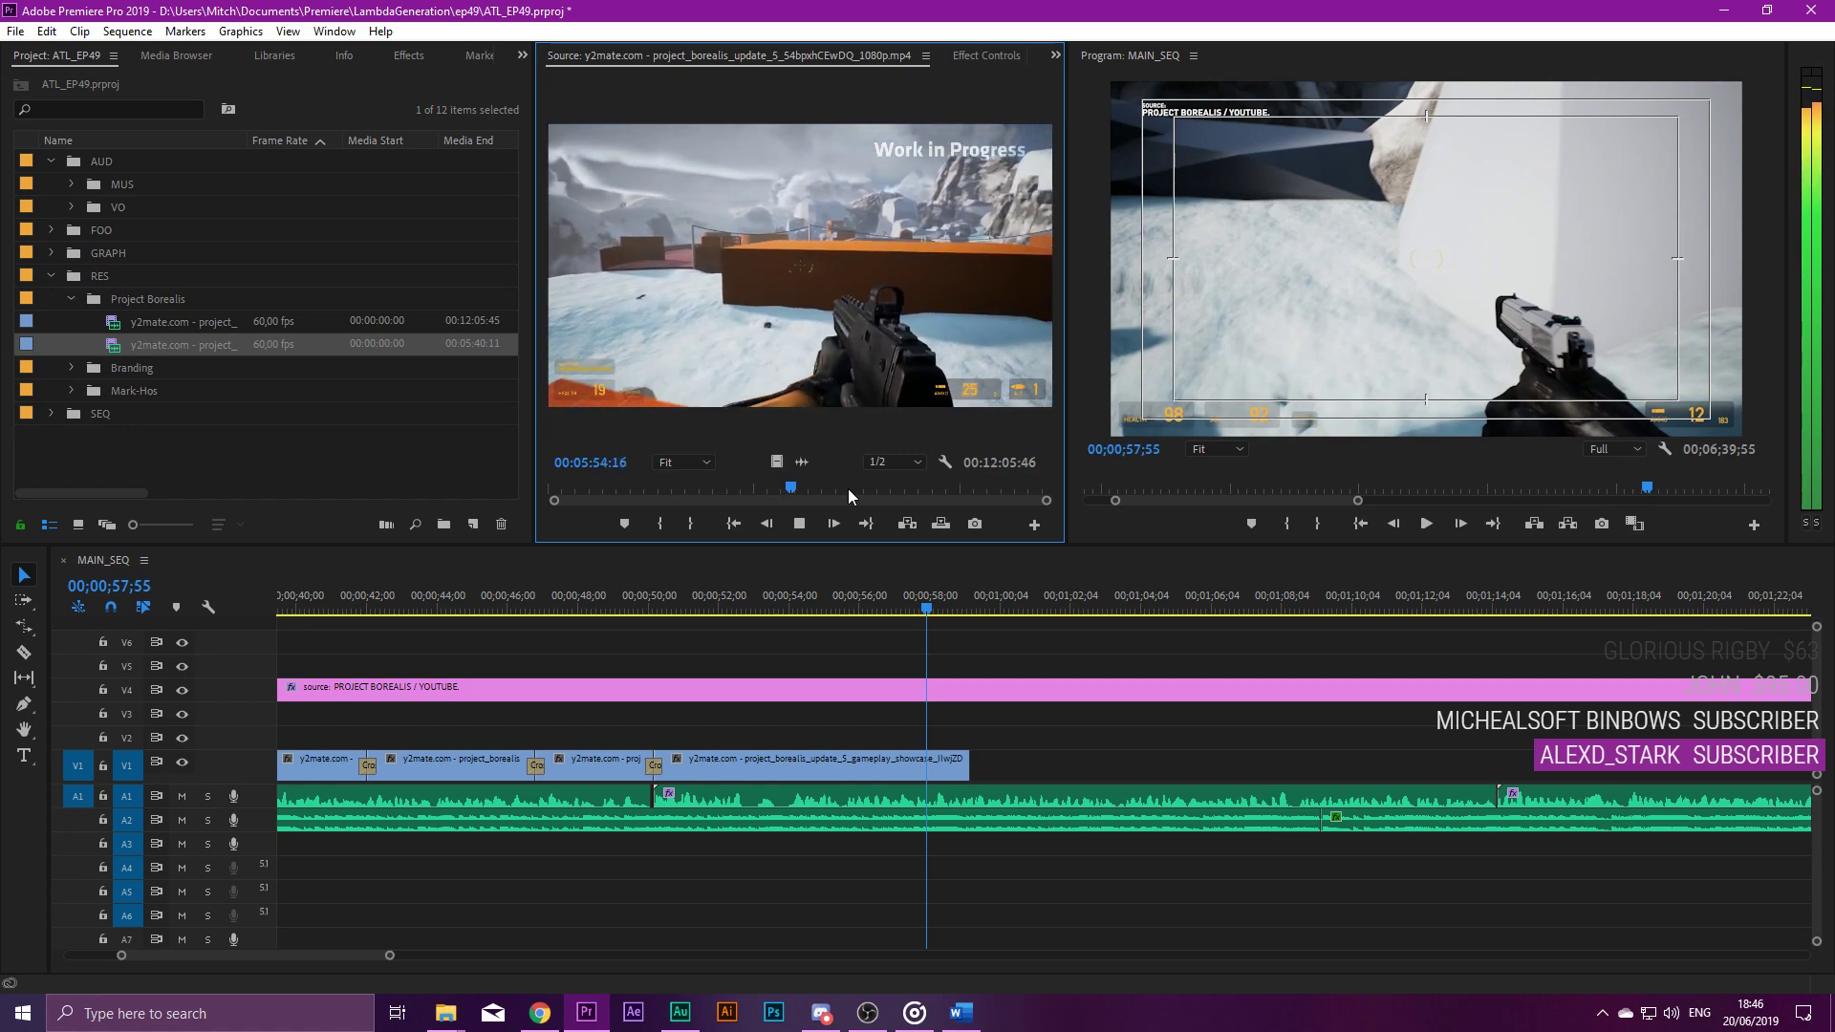
{"action": "left_click", "coordinate": [801, 487]}
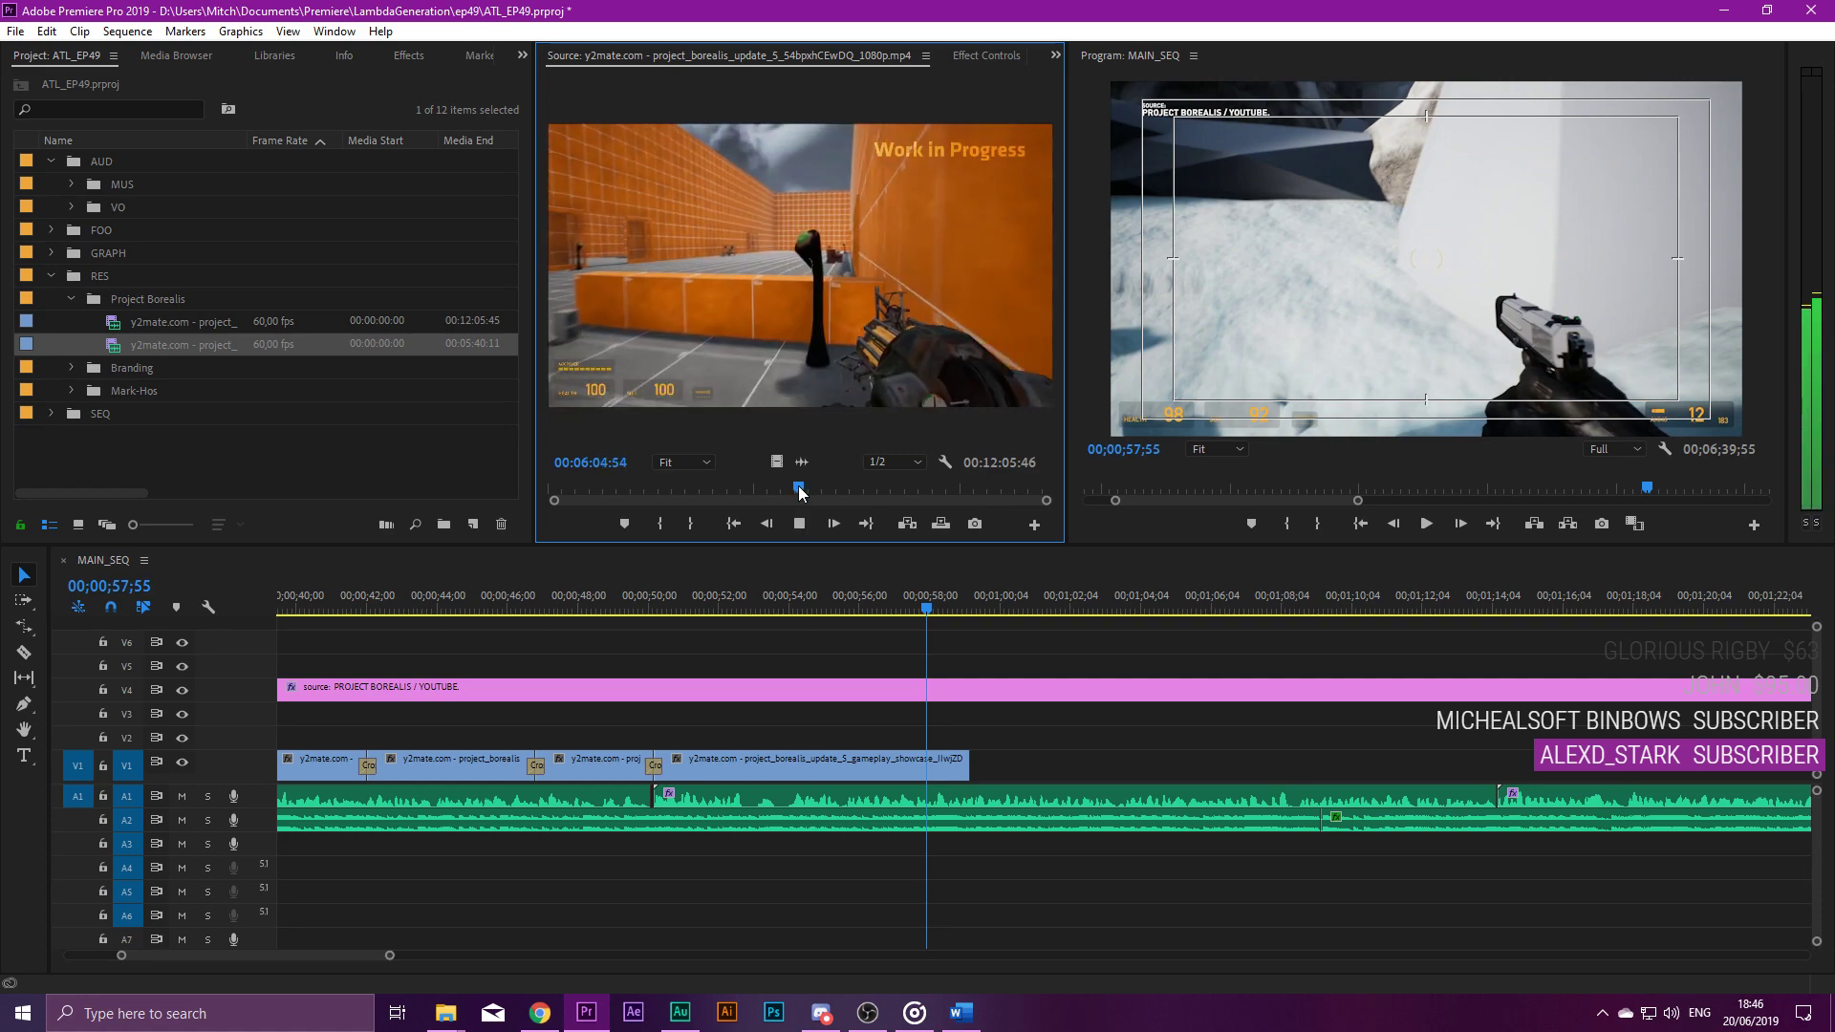
{"action": "key", "text": "space"}
{"action": "key", "text": "i"}
{"action": "key", "text": "space"}
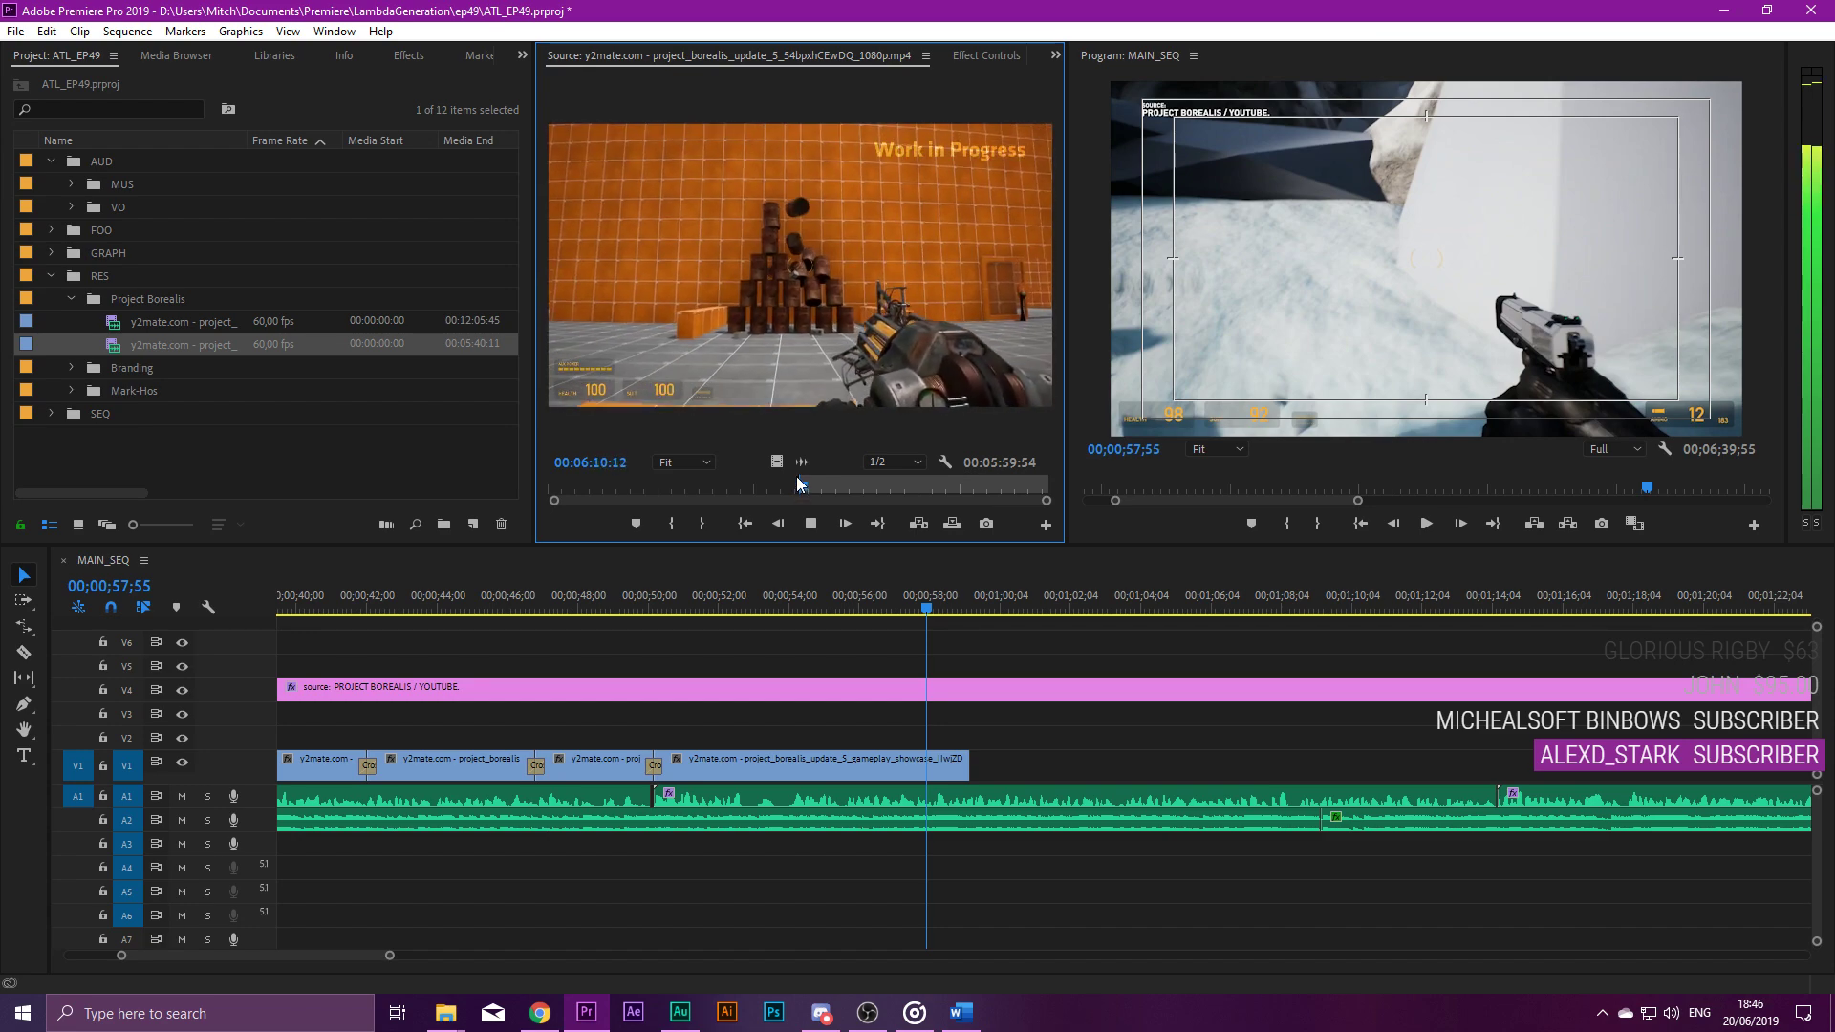
{"action": "key", "text": "space"}
{"action": "key", "text": "o"}
{"action": "left_click_drag", "start_coordinate": [146, 345], "coordinate": [1009, 857]}
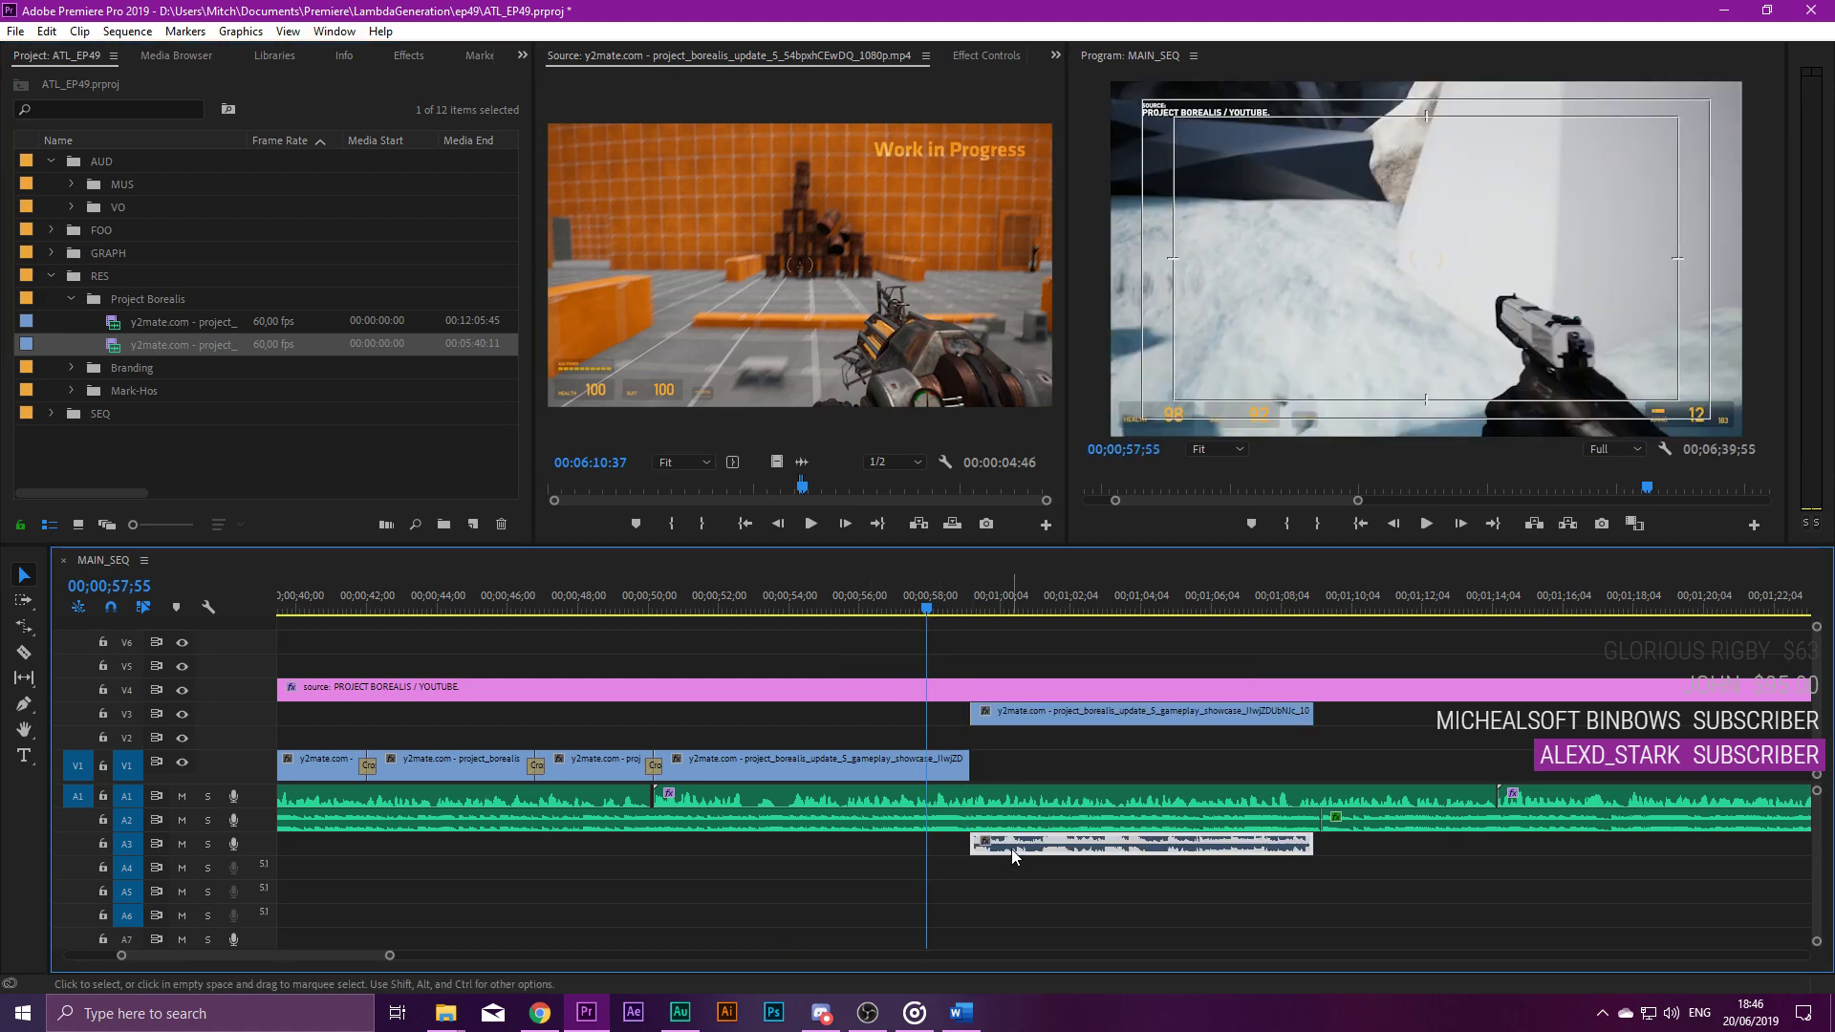
{"action": "key", "text": "Delete"}
{"action": "left_click_drag", "start_coordinate": [1004, 713], "coordinate": [1003, 765]}
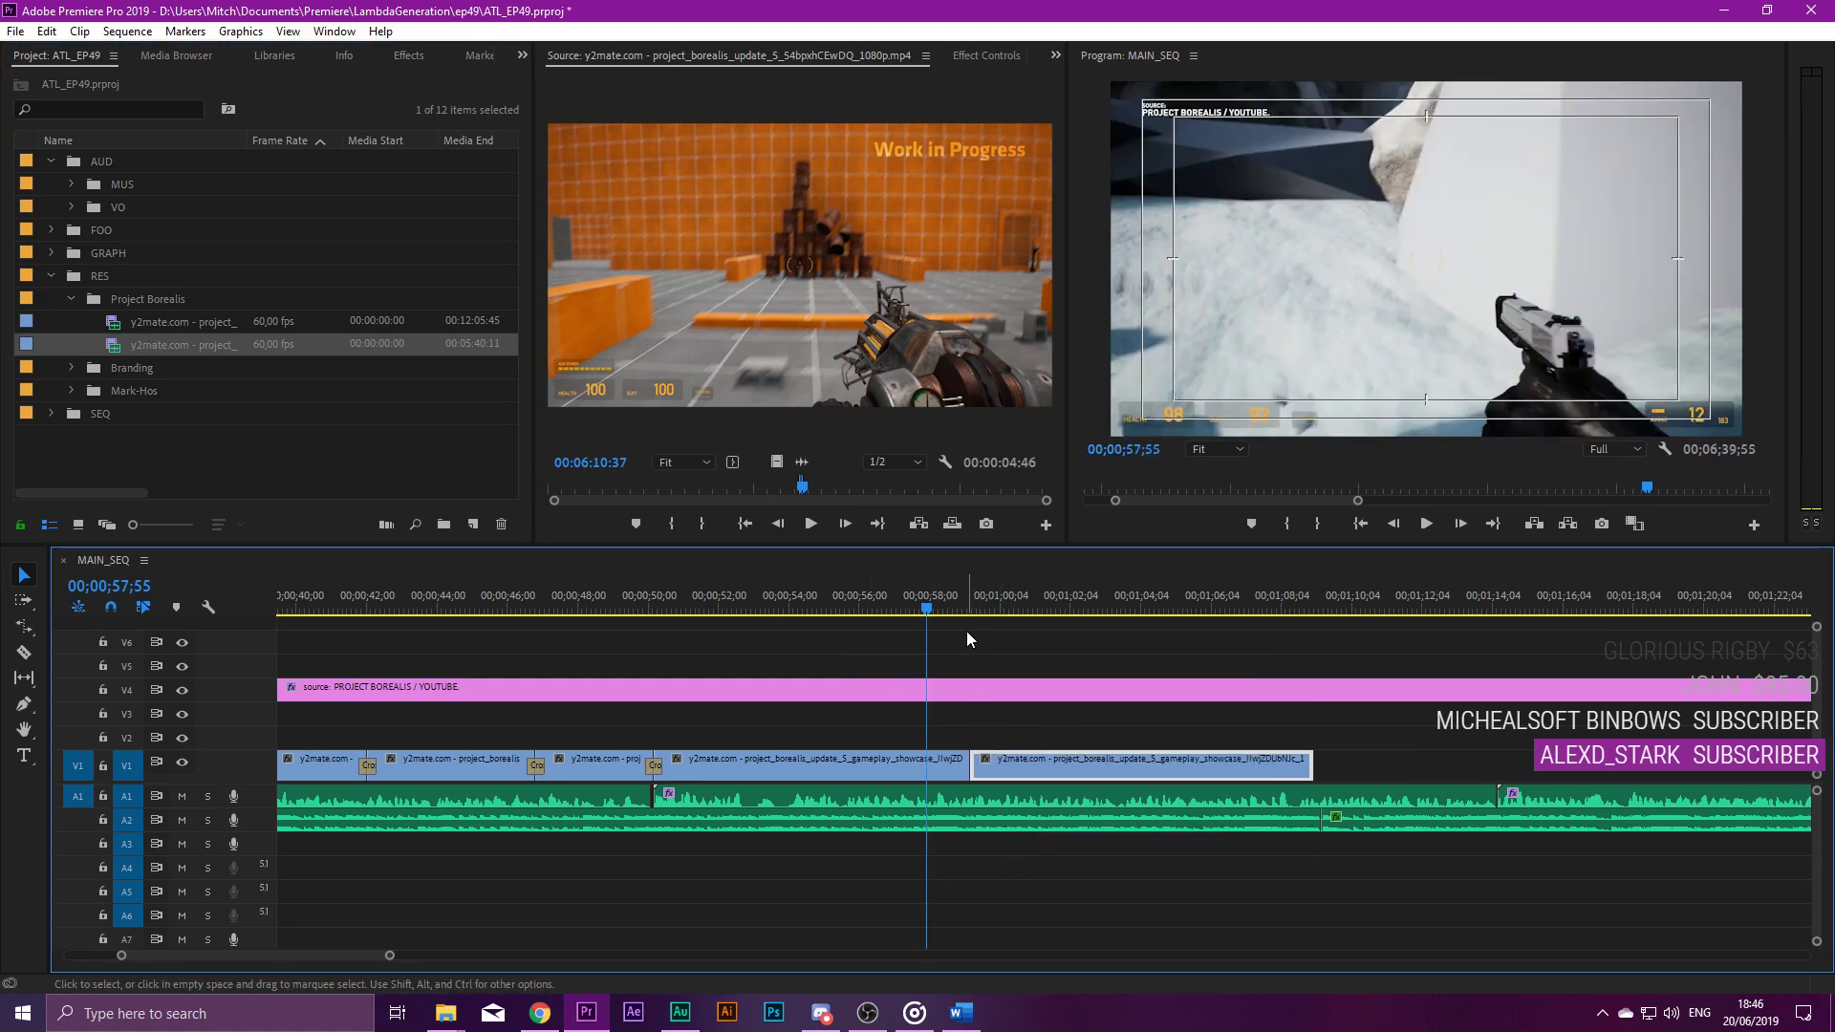
{"action": "key", "text": "space"}
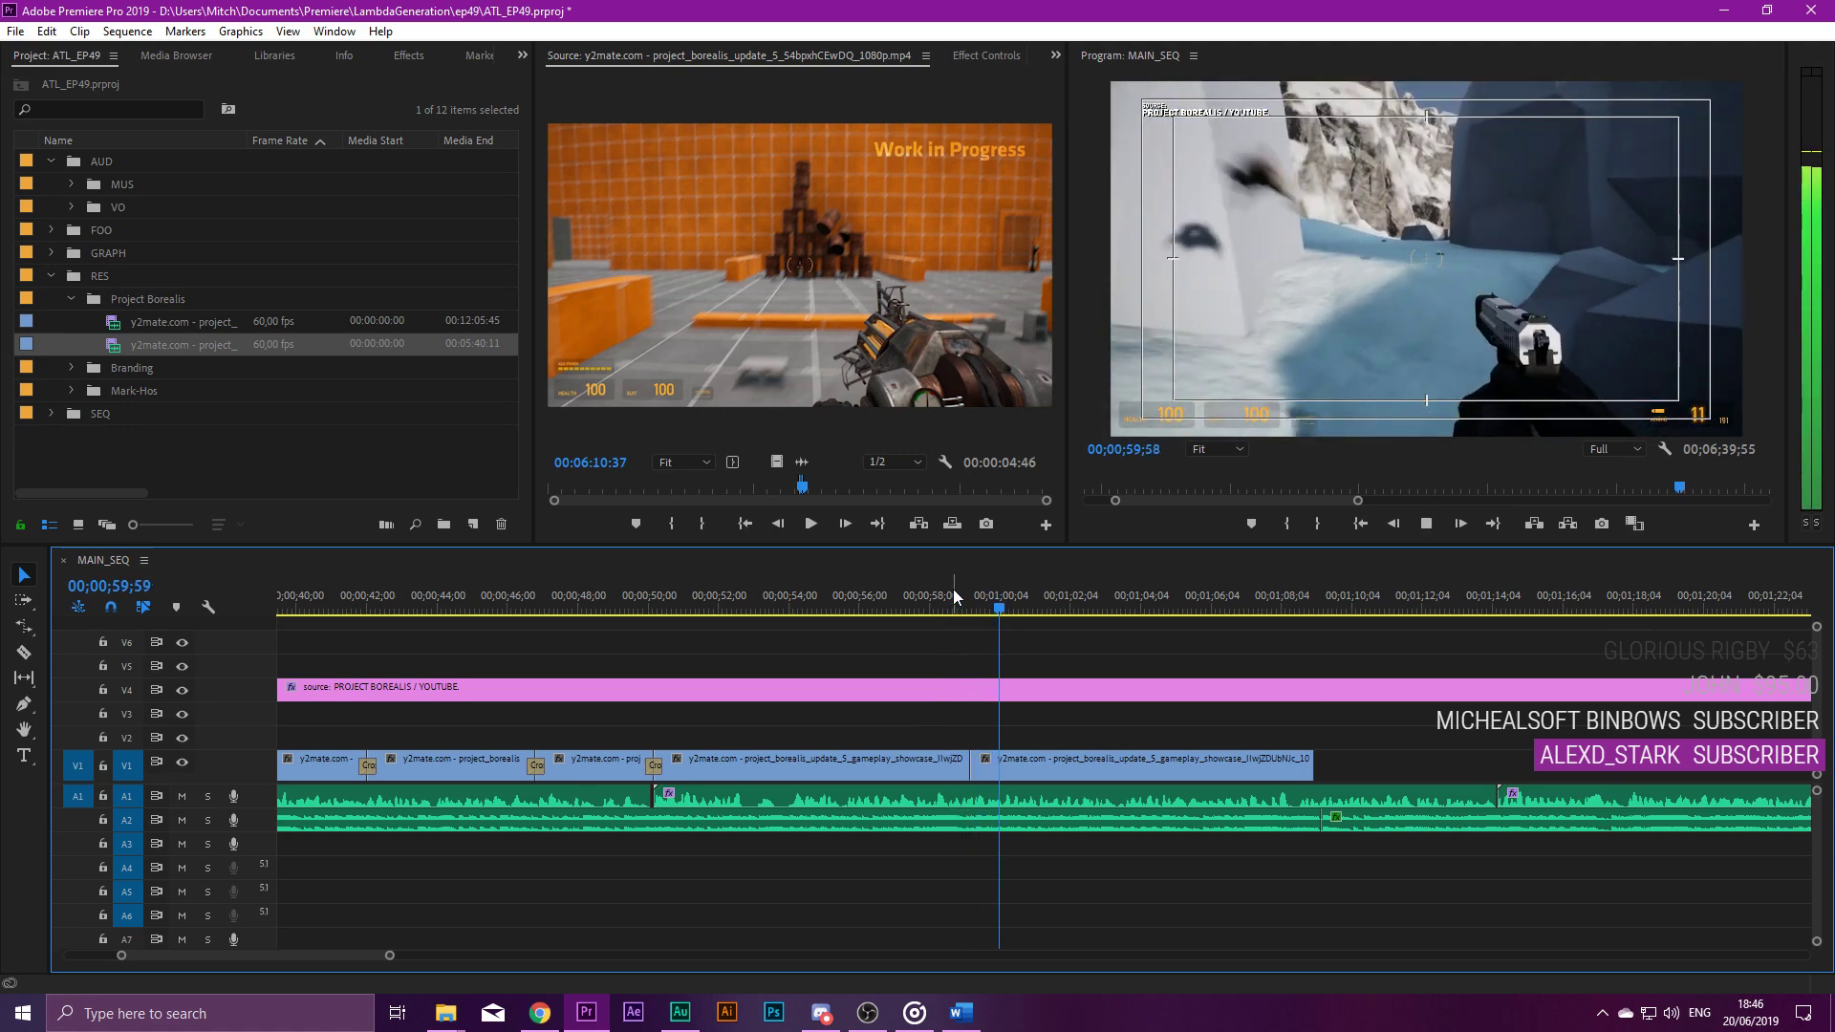
{"action": "left_click_drag", "start_coordinate": [1058, 592], "coordinate": [982, 594]}
{"action": "left_click", "coordinate": [1065, 757]}
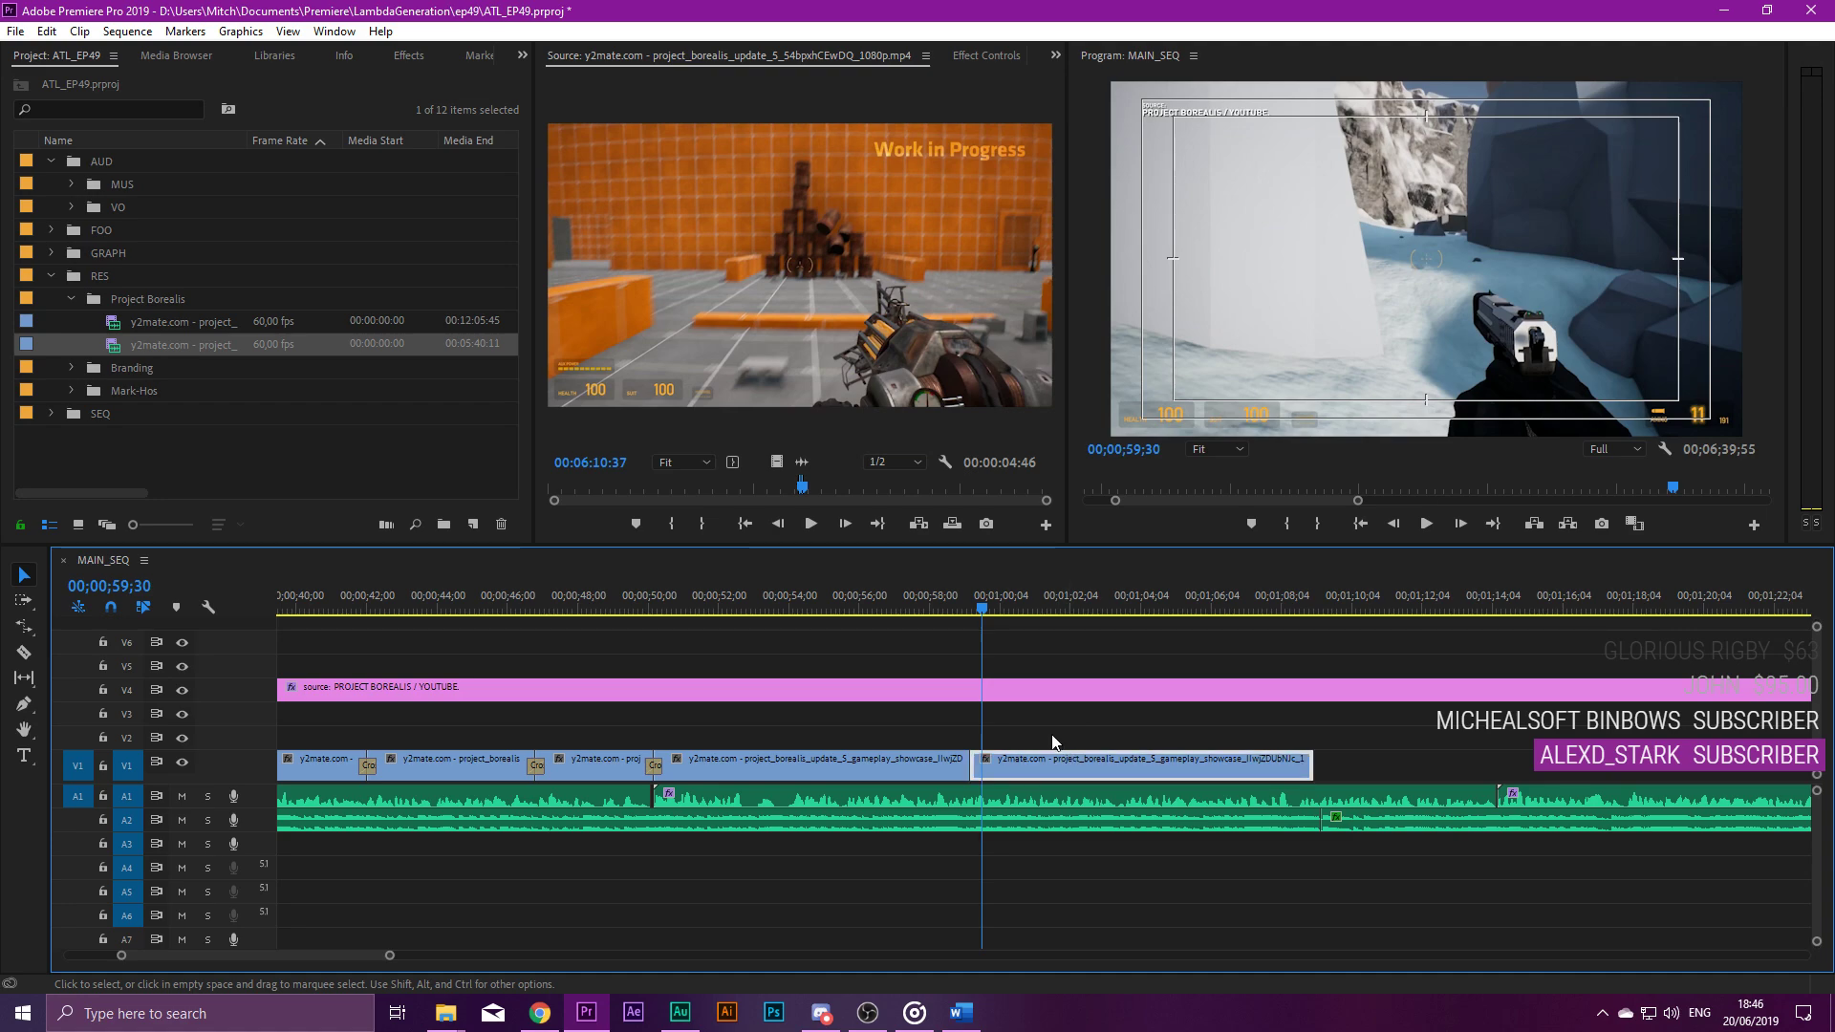
{"action": "key", "text": "Delete"}
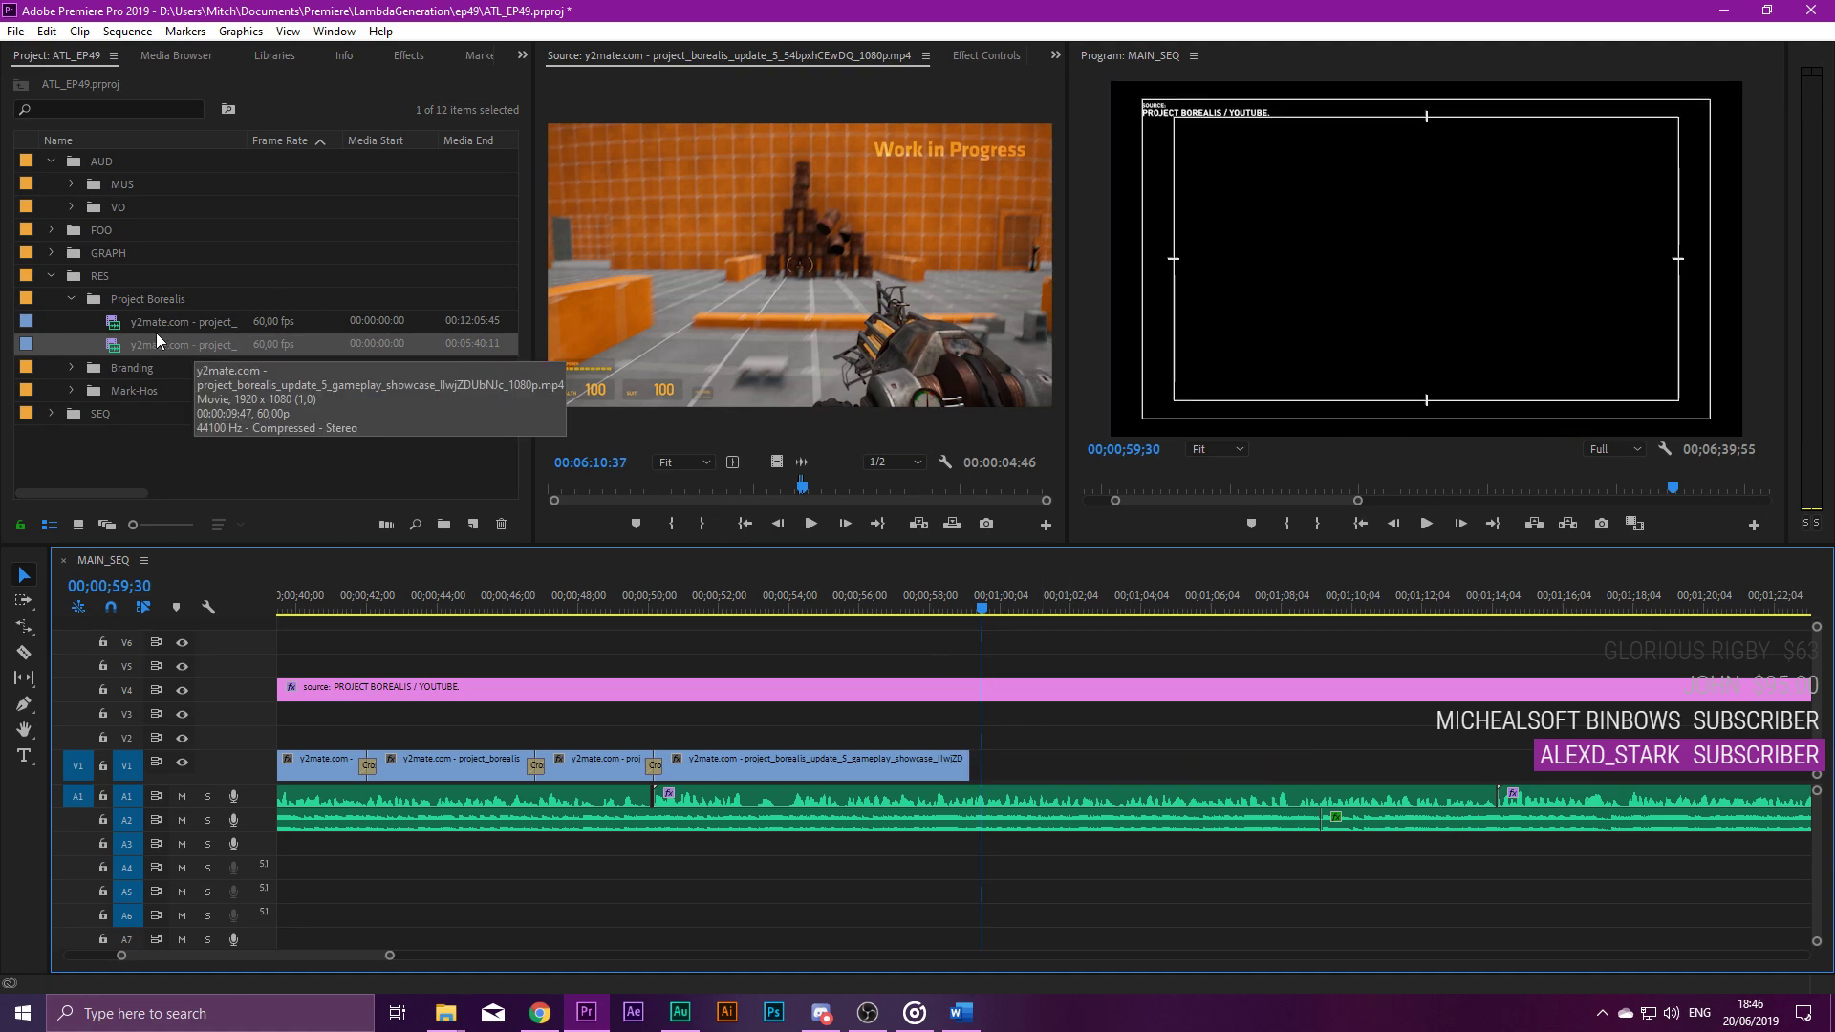
Place the marked update 5 range without its audio on V1 directly after the fifth gameplay clip and play it with the voice-over.
{"action": "left_click_drag", "start_coordinate": [149, 323], "coordinate": [972, 712]}
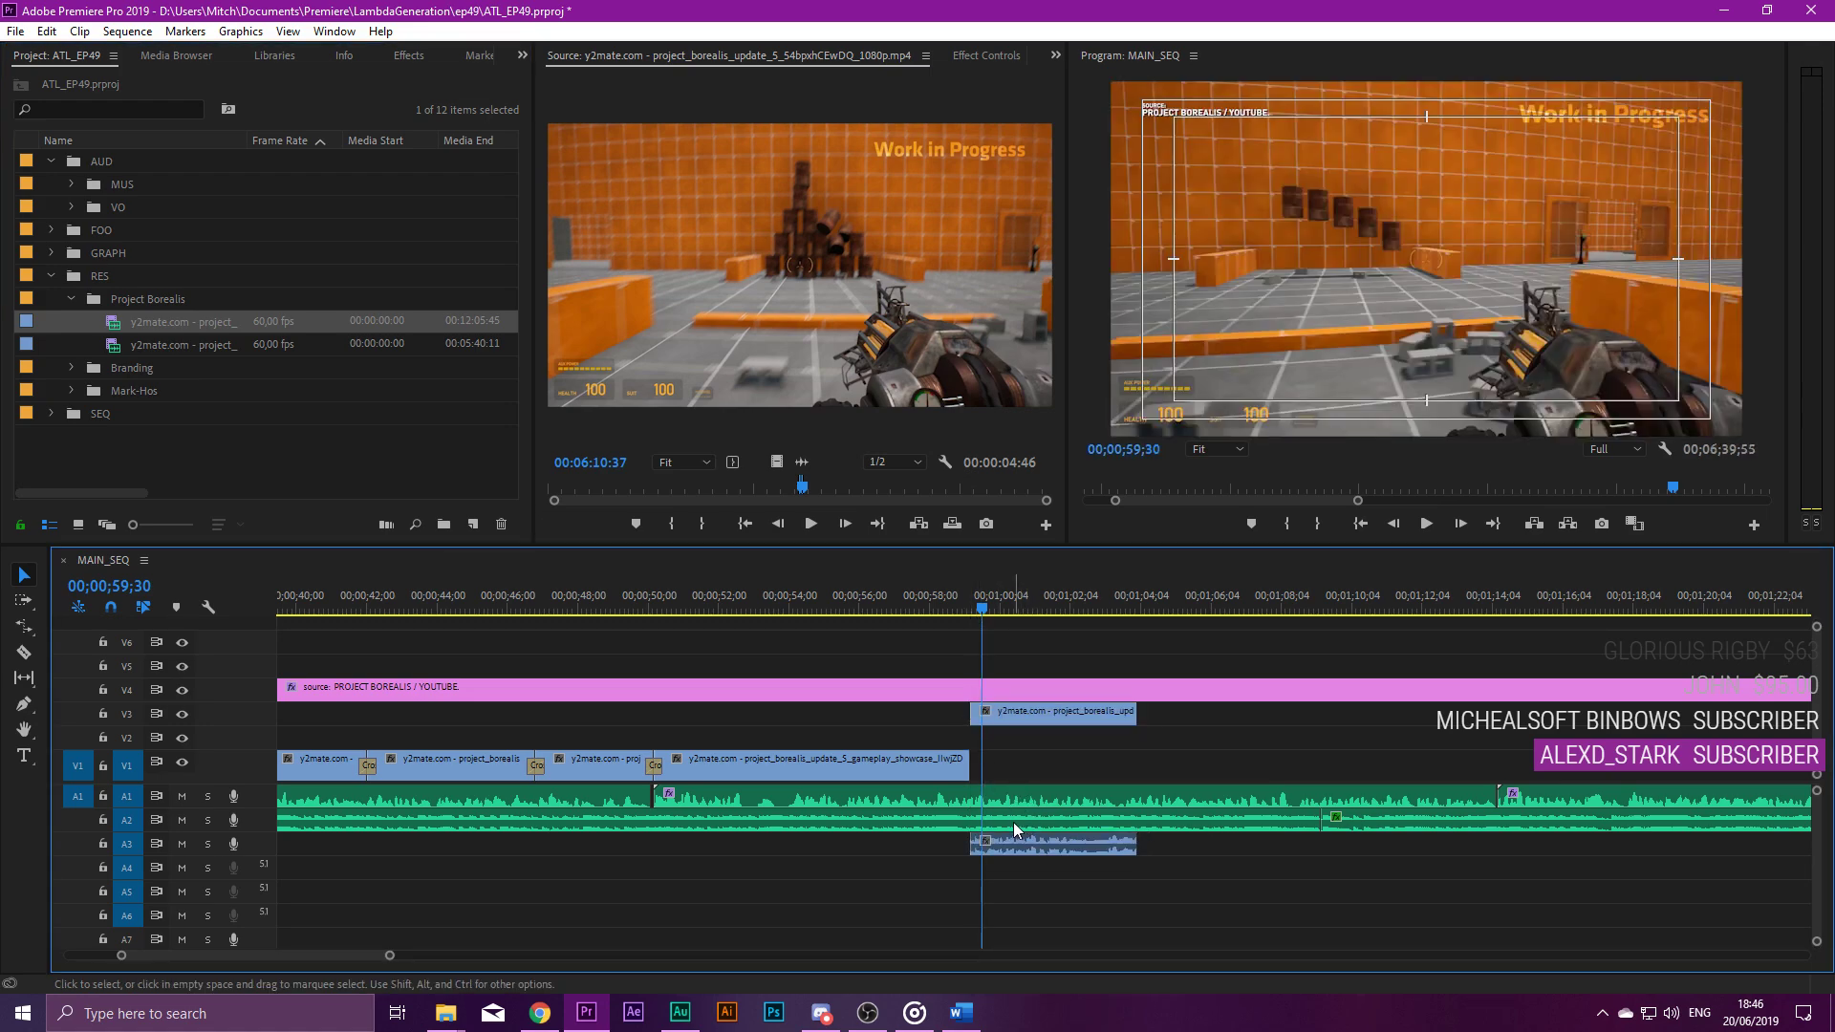
{"action": "left_click", "coordinate": [1028, 850], "text": "alt"}
{"action": "key", "text": "Delete"}
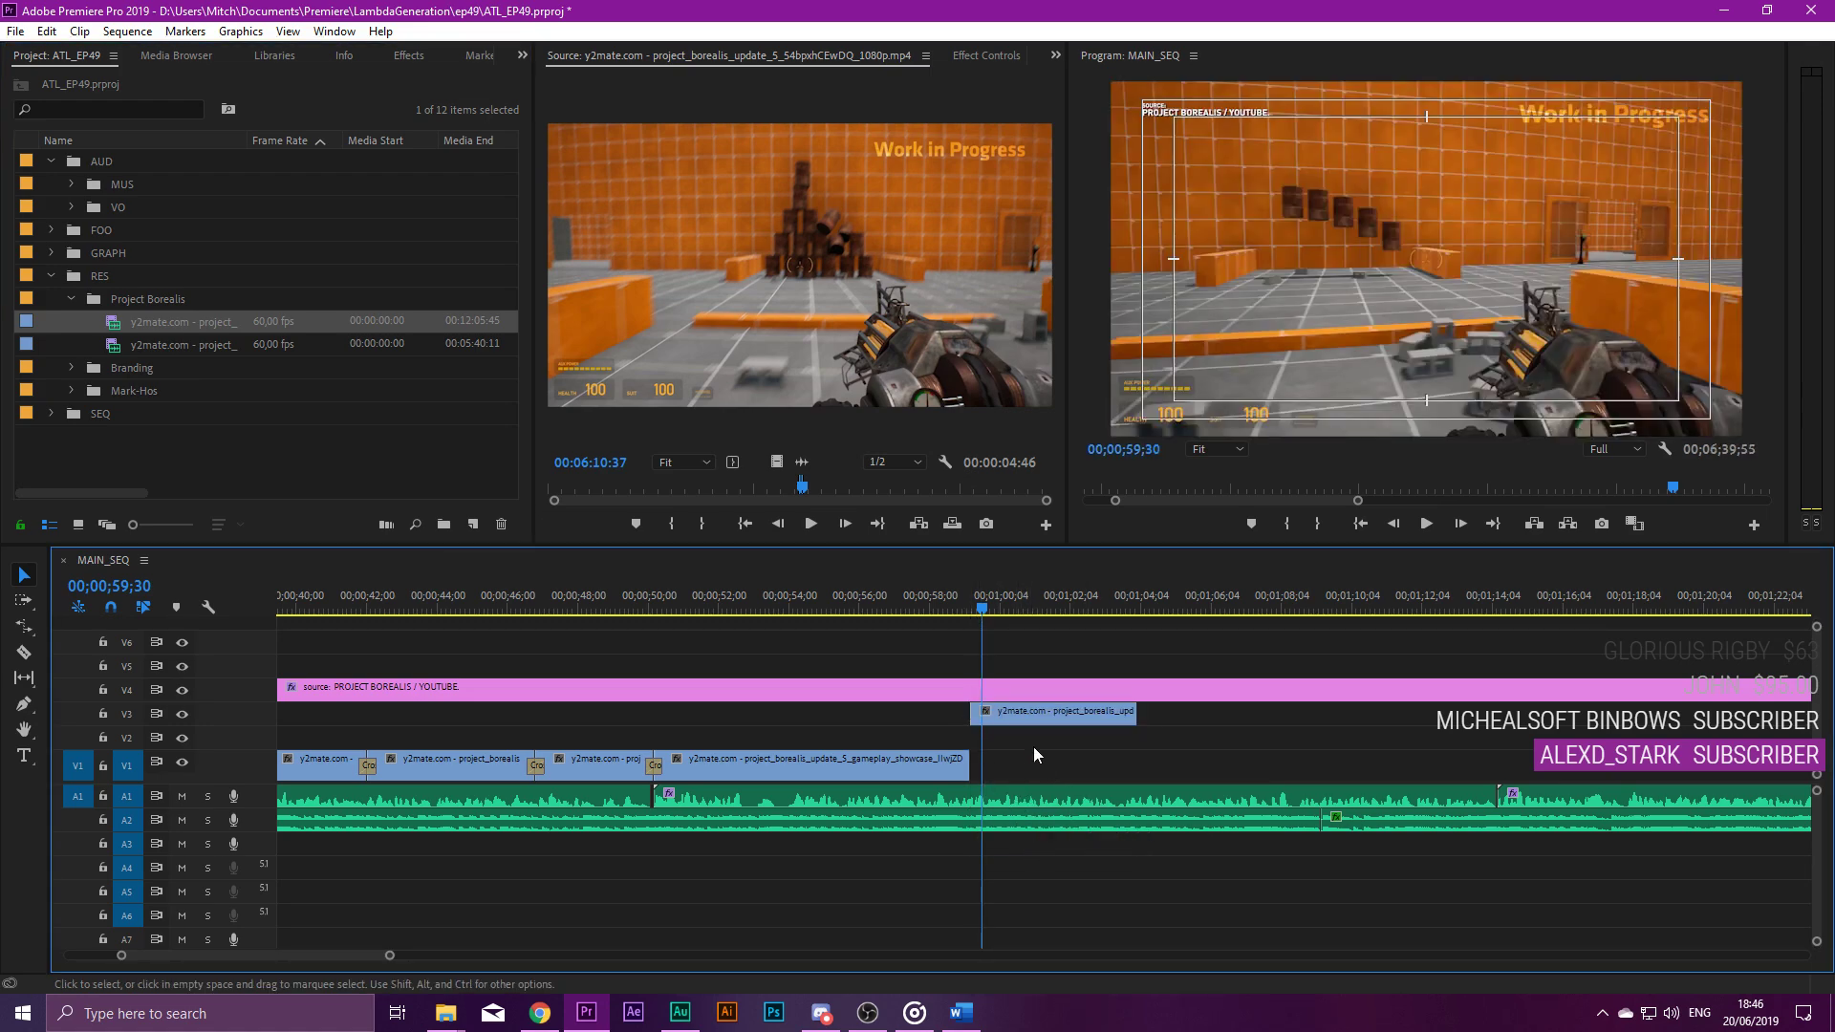
{"action": "left_click_drag", "start_coordinate": [1019, 706], "coordinate": [1019, 757]}
{"action": "left_click", "coordinate": [966, 594]}
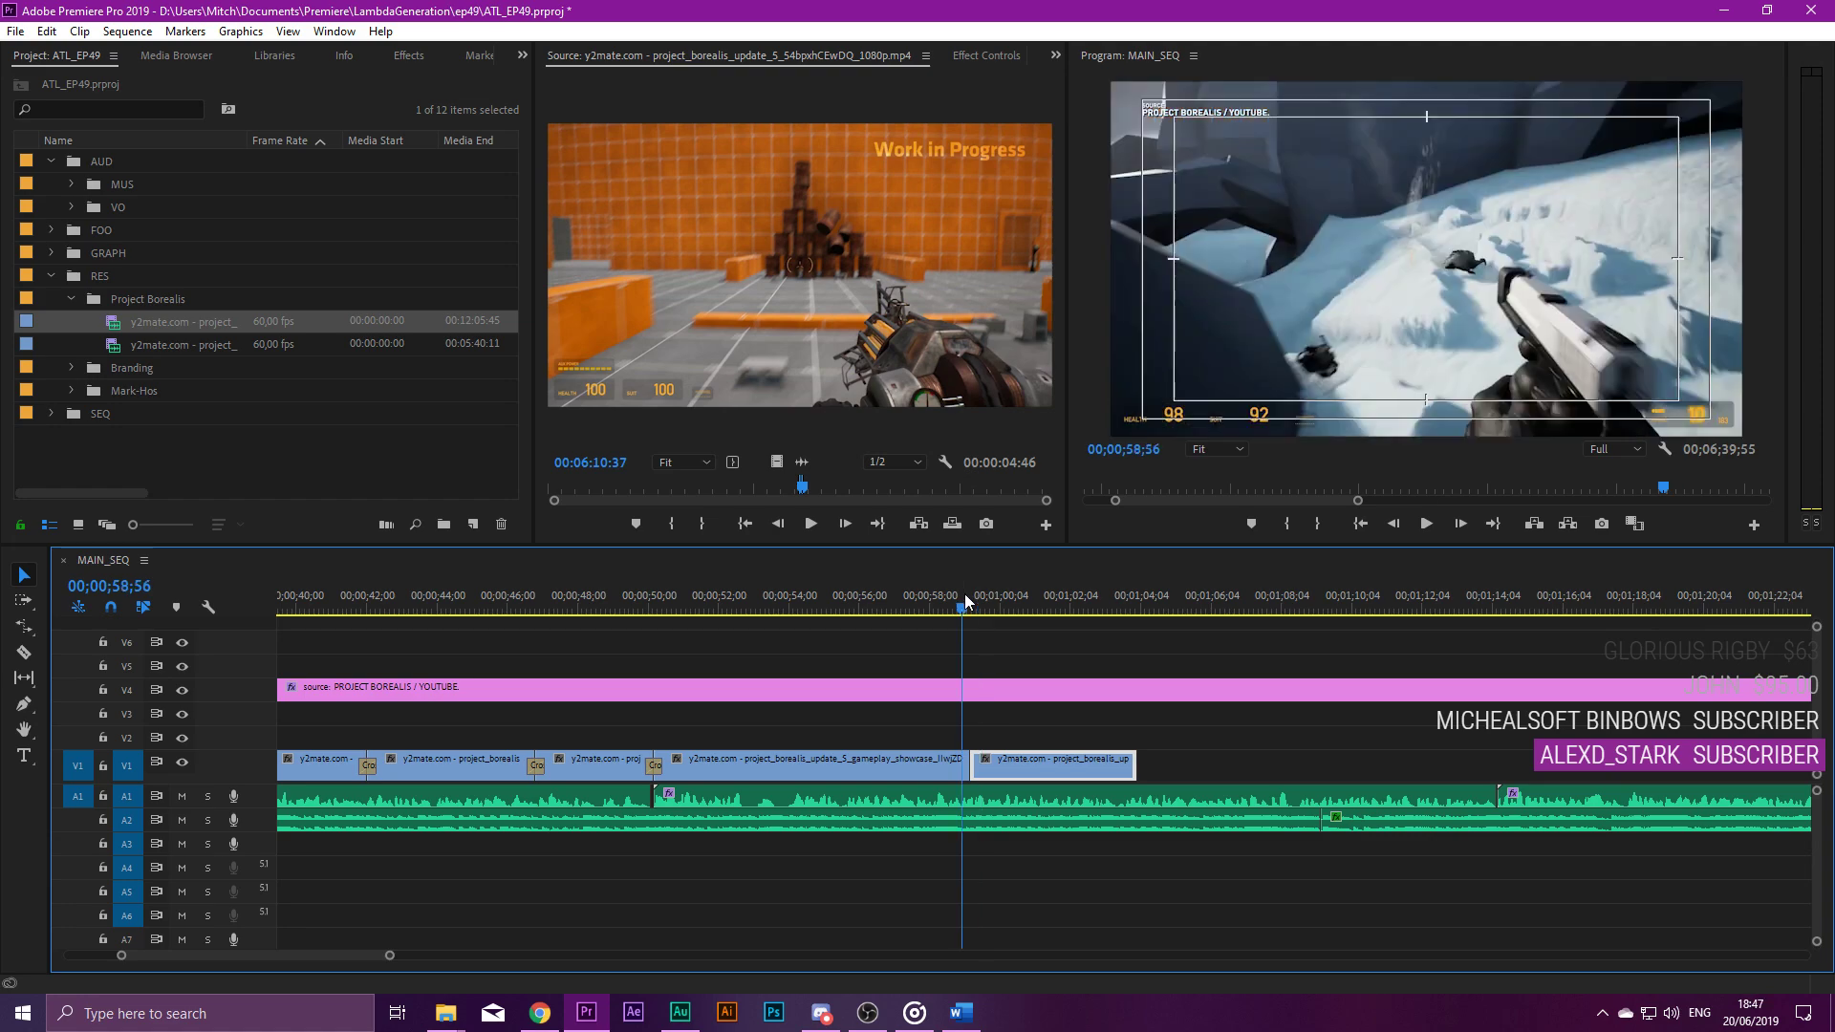
{"action": "left_click", "coordinate": [956, 595]}
{"action": "key", "text": "space"}
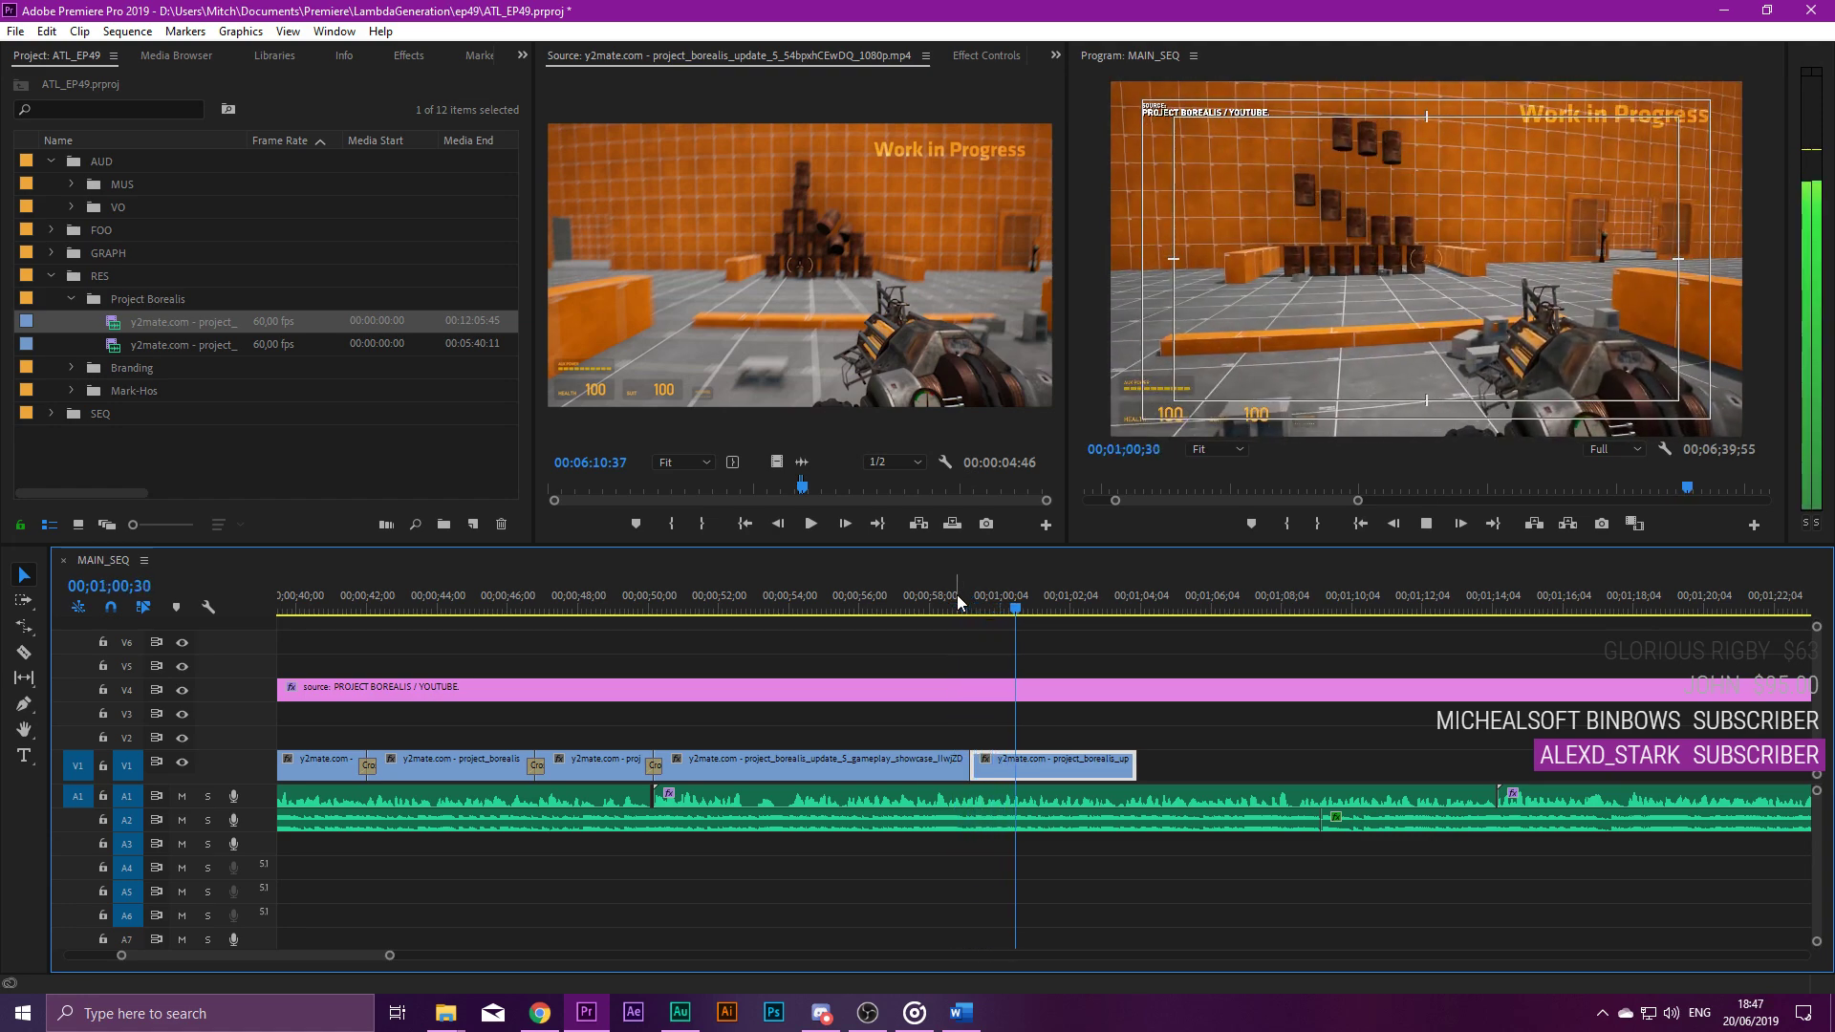
{"action": "left_click", "coordinate": [955, 594]}
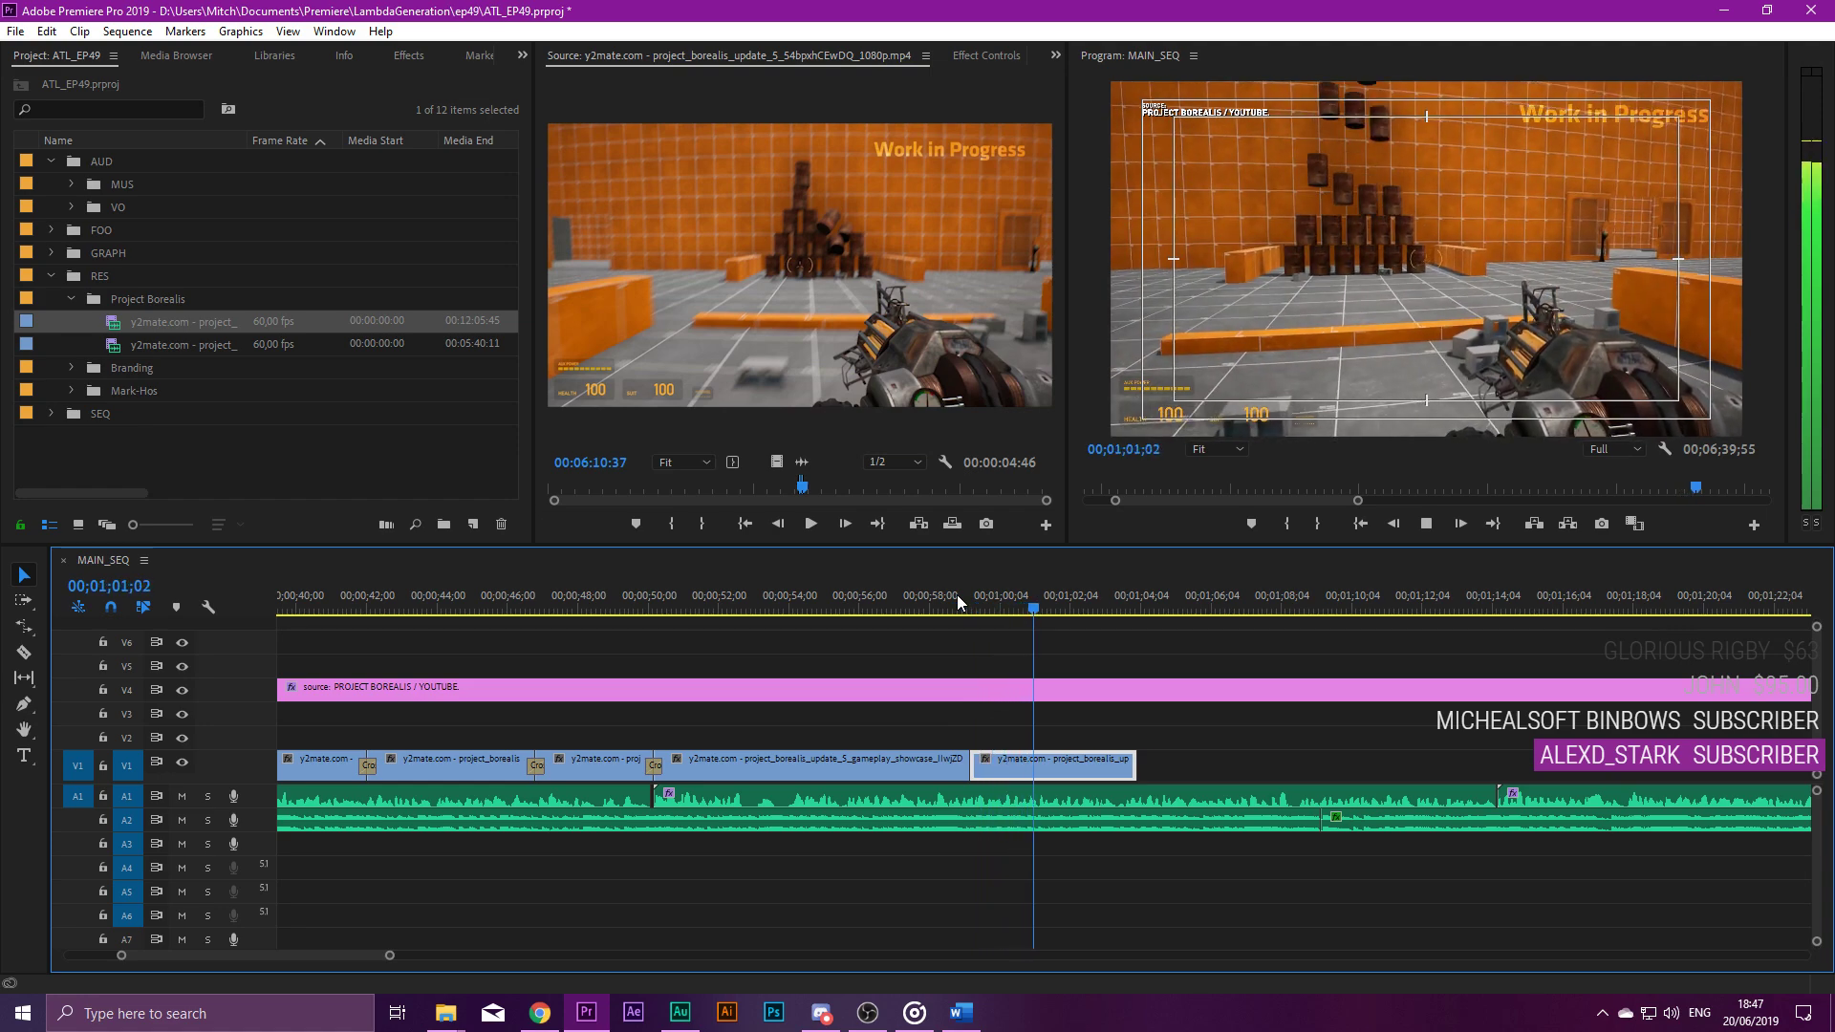
{"action": "key", "text": "space"}
Add a Cross Dissolve at the cut between the fifth and sixth gameplay clips and play through the transition.
{"action": "key", "text": "shift+7"}
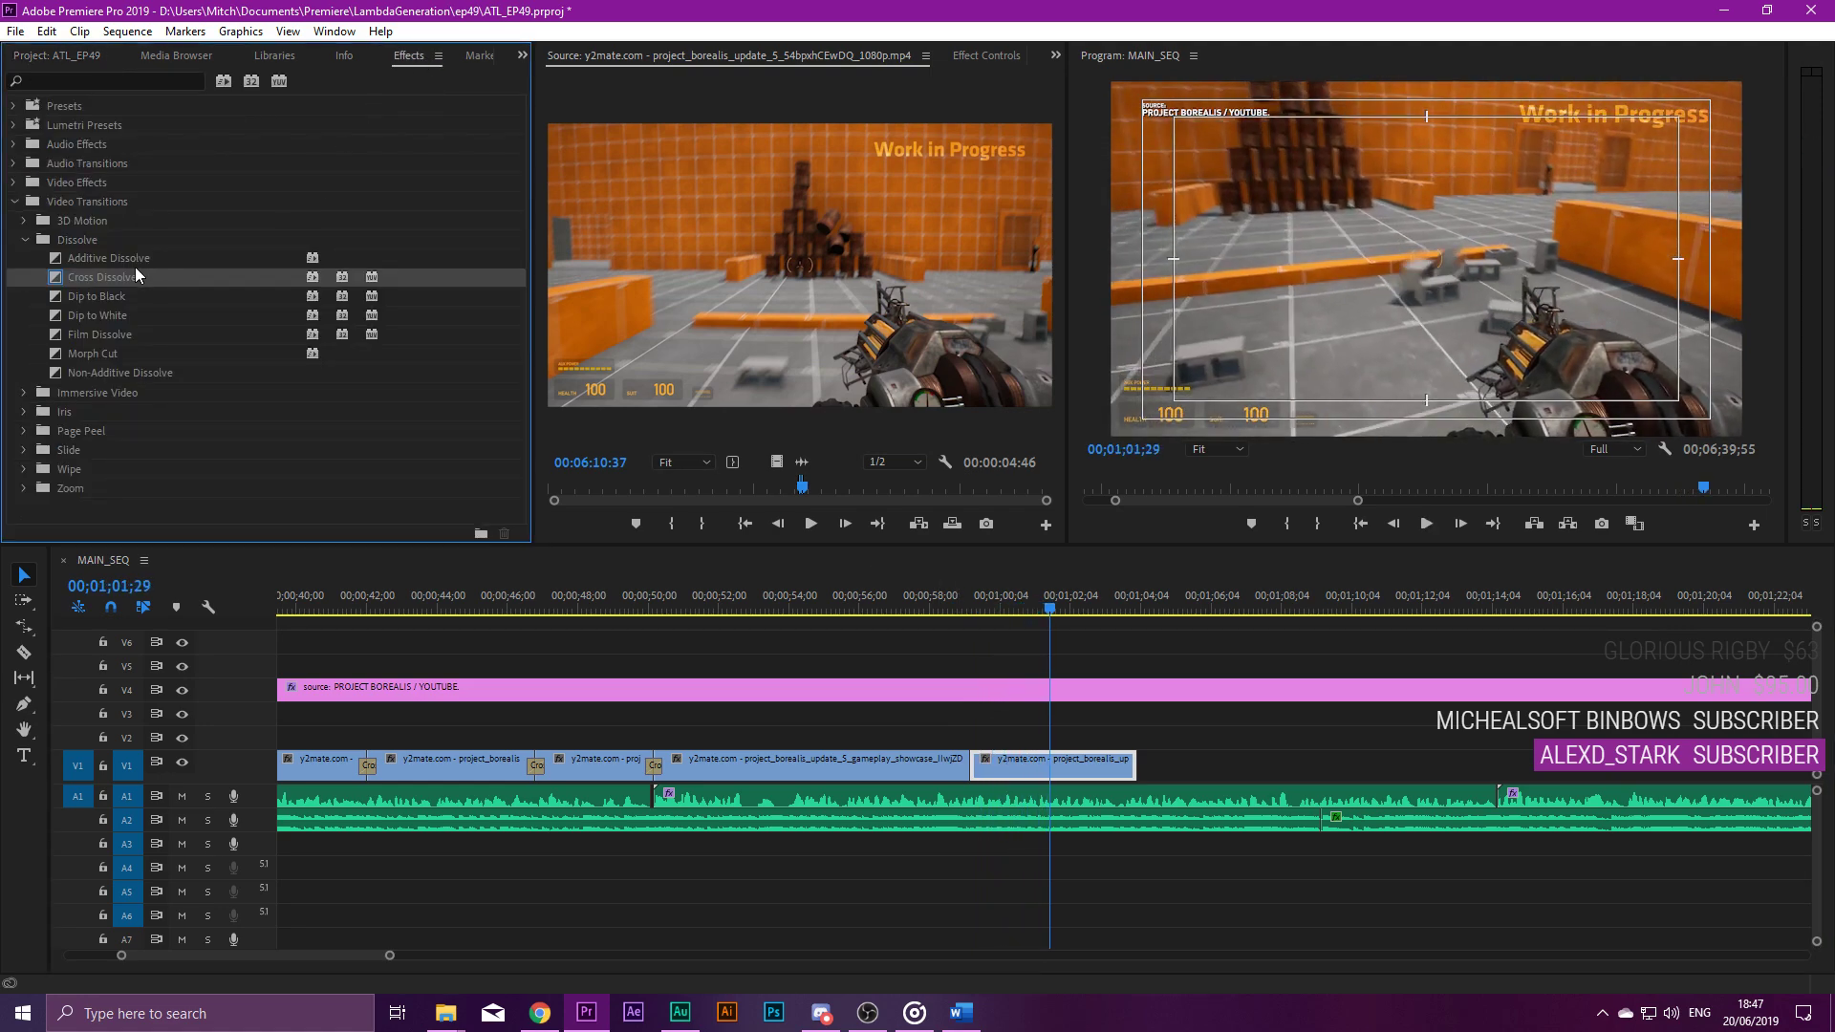
{"action": "left_click", "coordinate": [954, 597]}
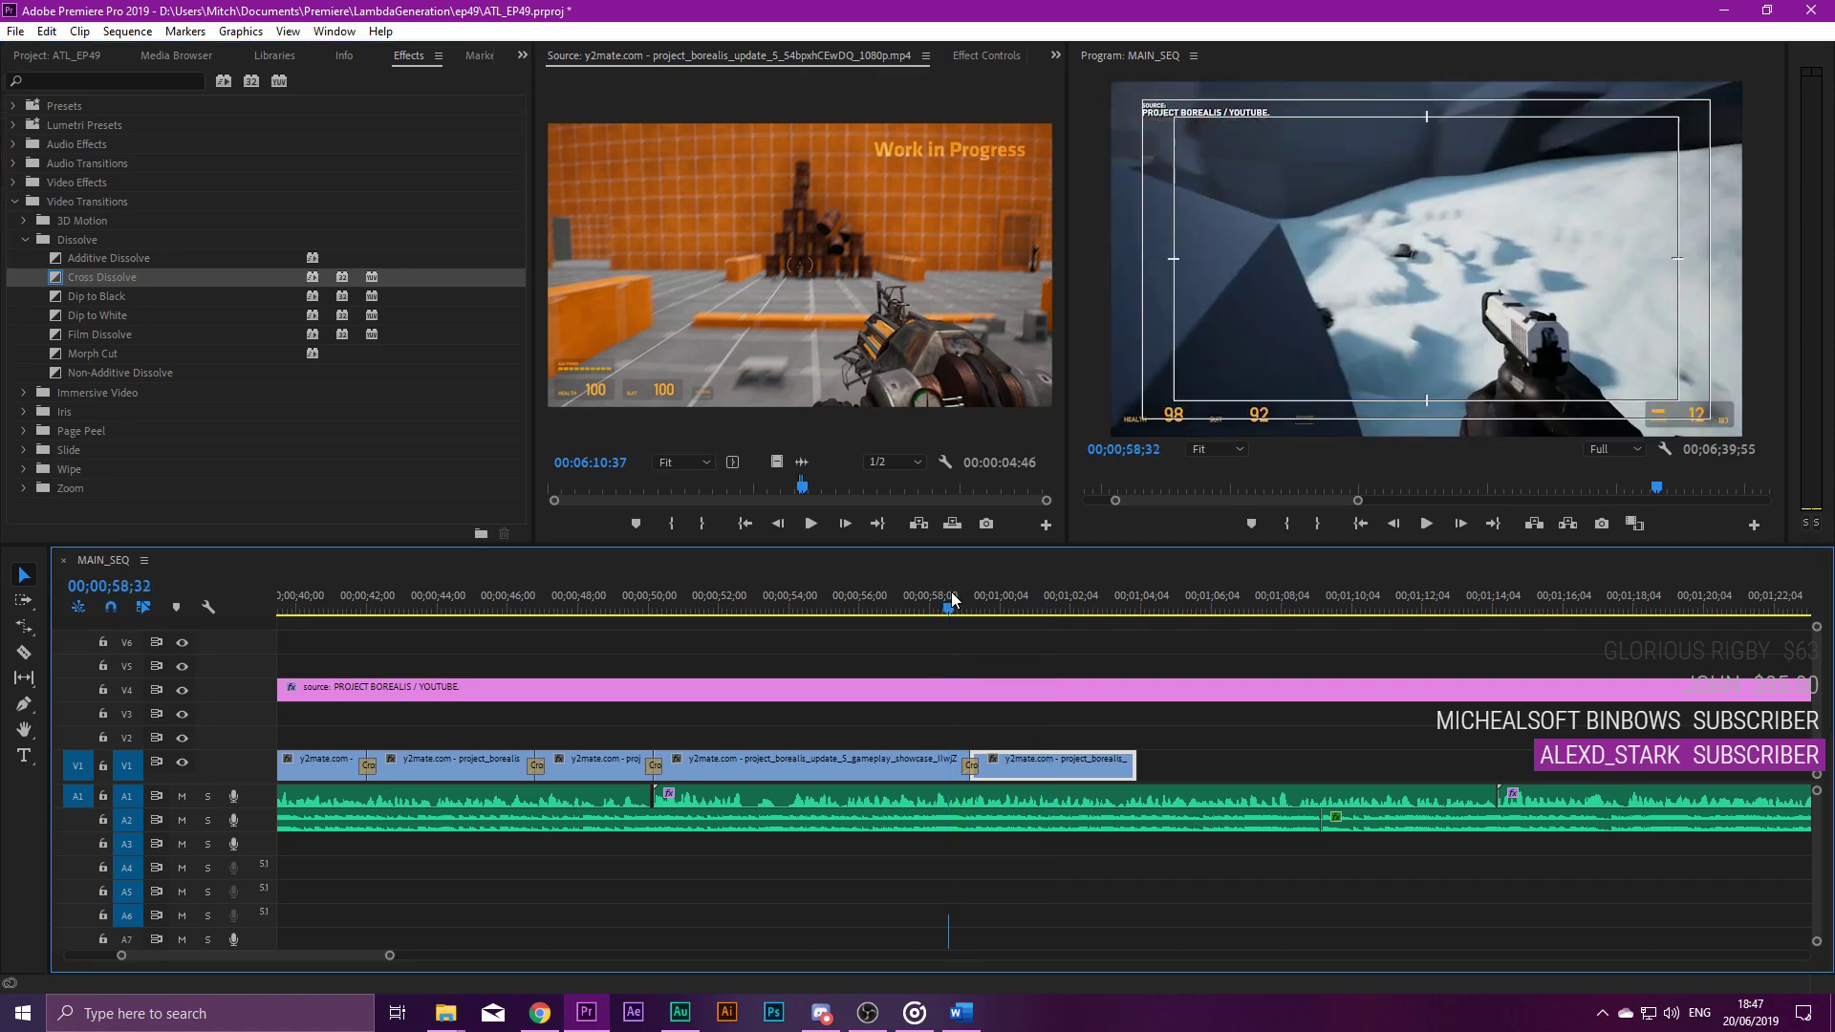
{"action": "key", "text": "space"}
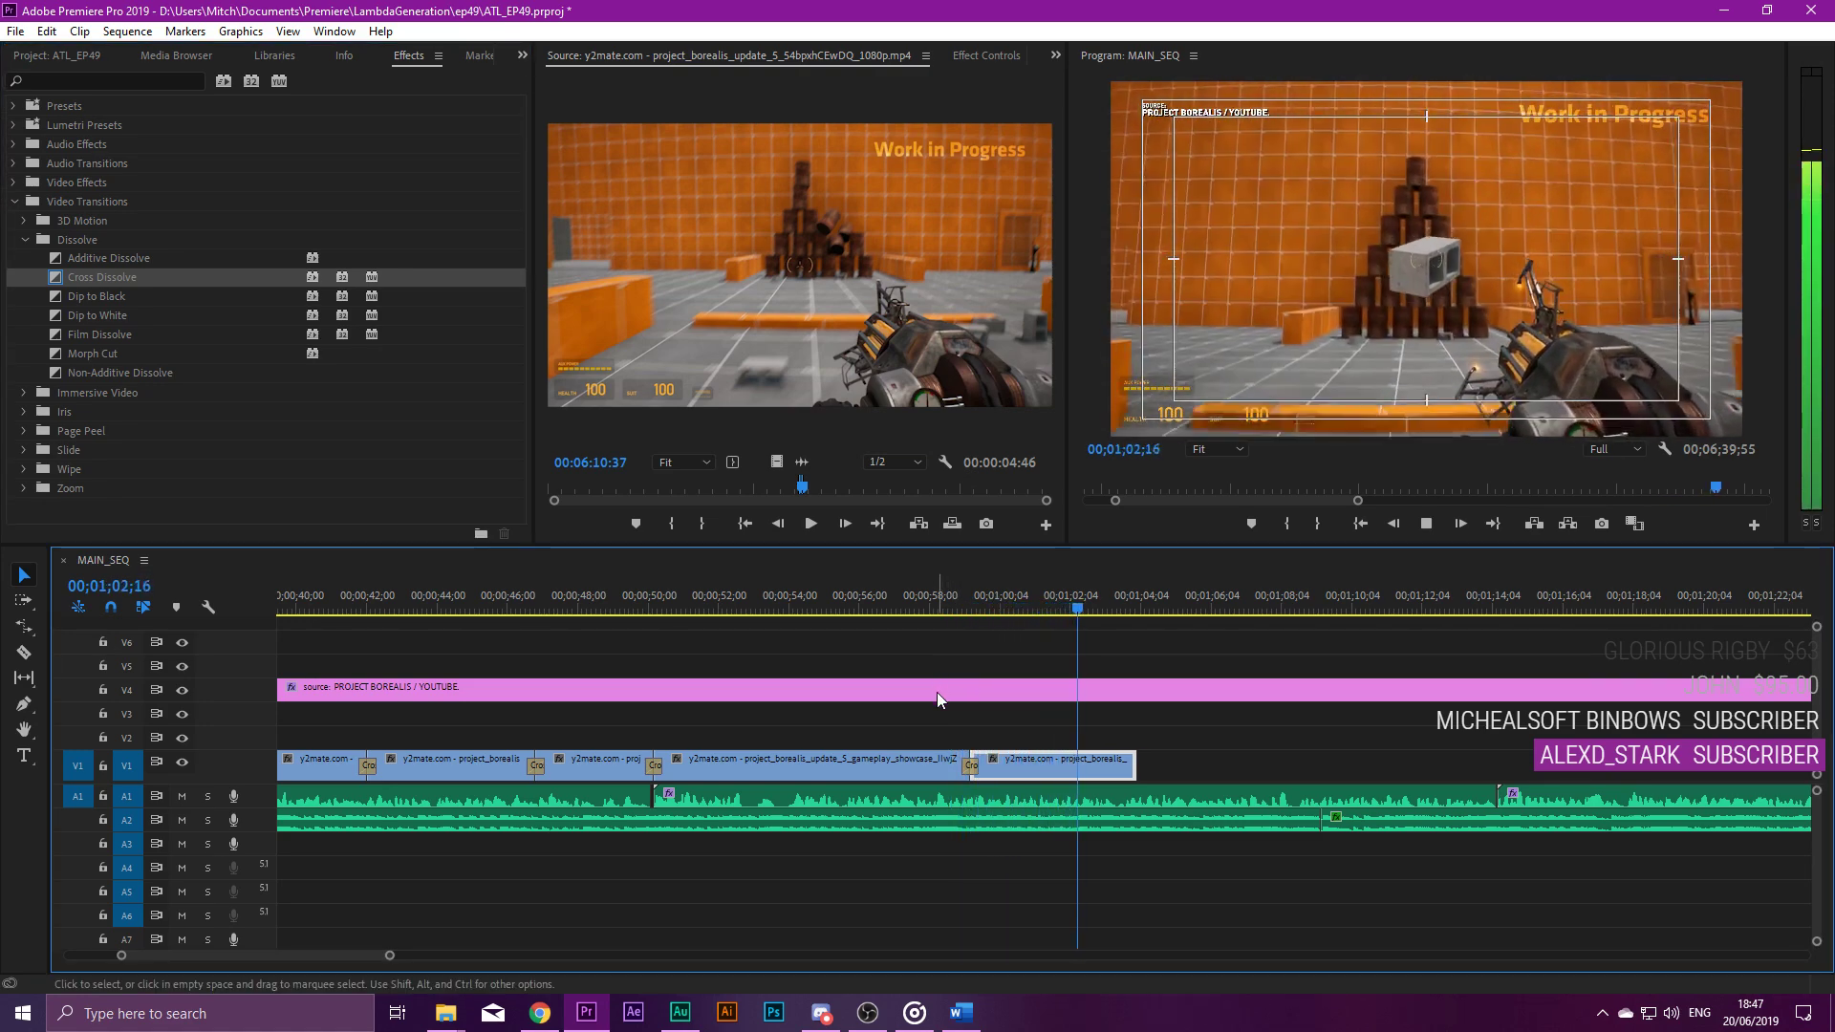
Extend the sixth gameplay clip, replay it against the voice-over and trim its end to 00;01;03;37.
{"action": "scroll", "coordinate": [954, 703], "scroll_direction": "down", "scroll_amount": 2}
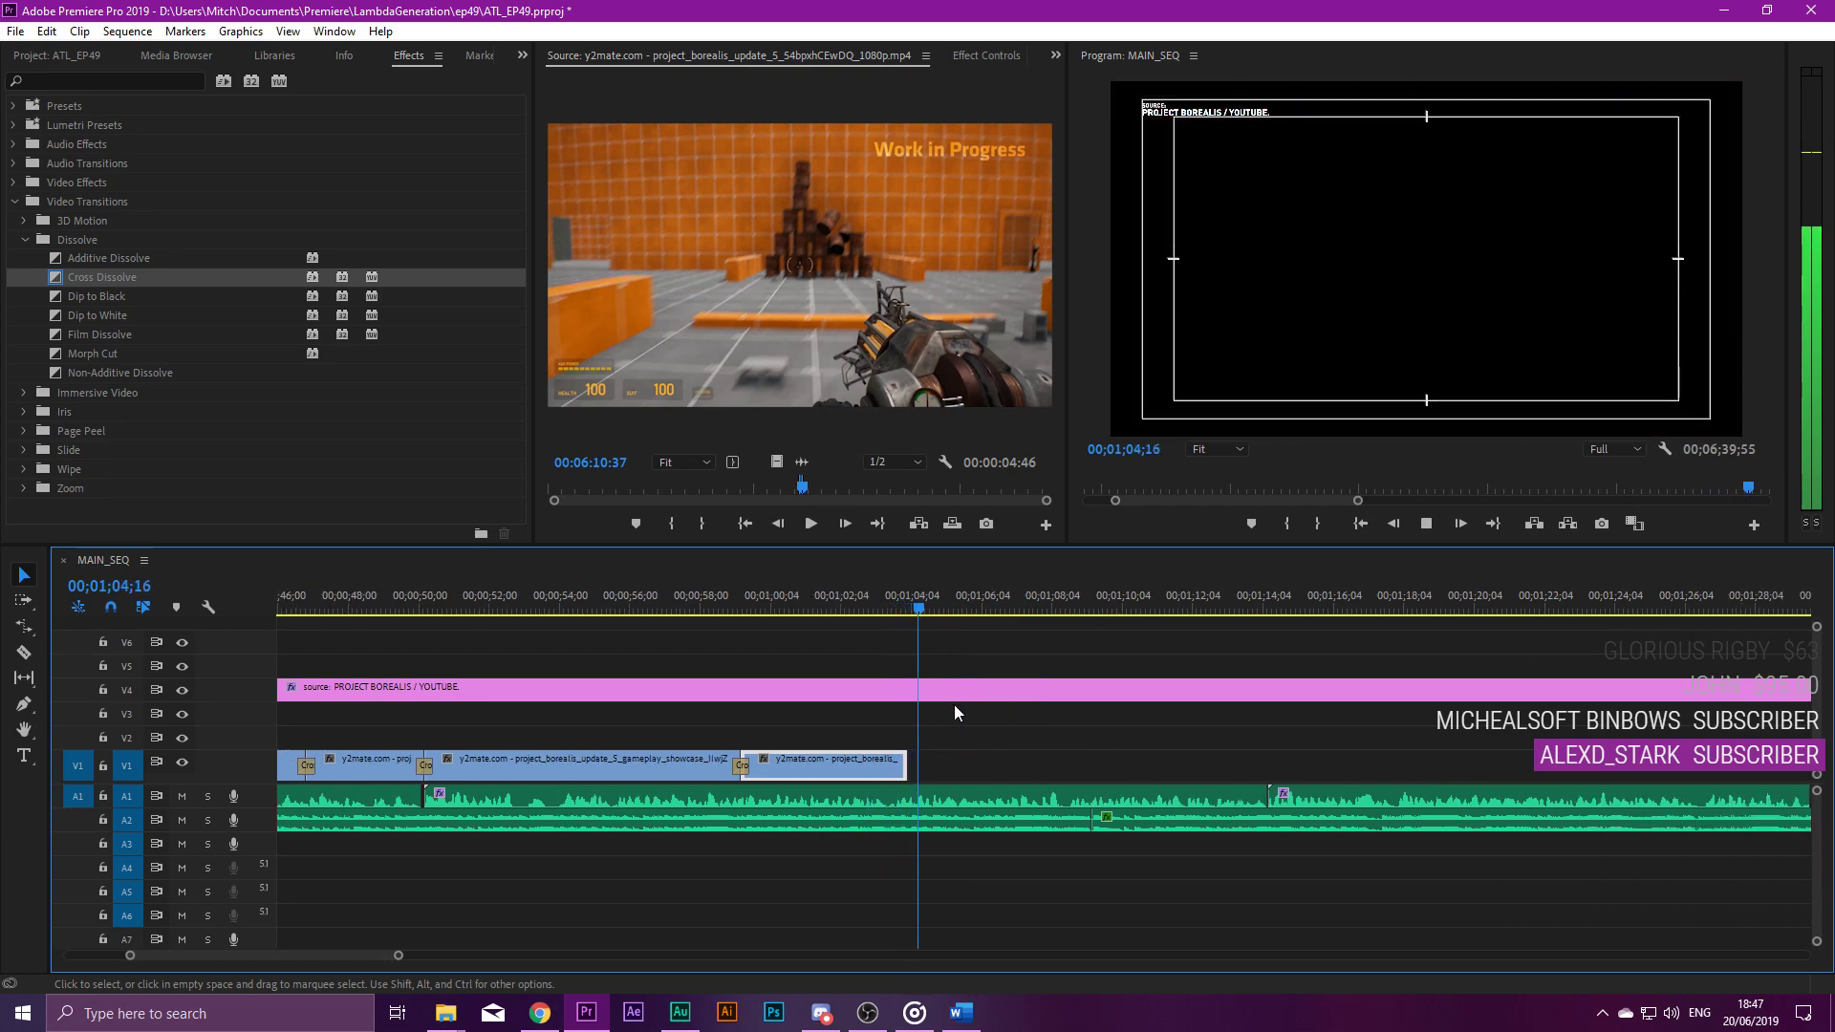
{"action": "left_click_drag", "start_coordinate": [906, 764], "coordinate": [1066, 765]}
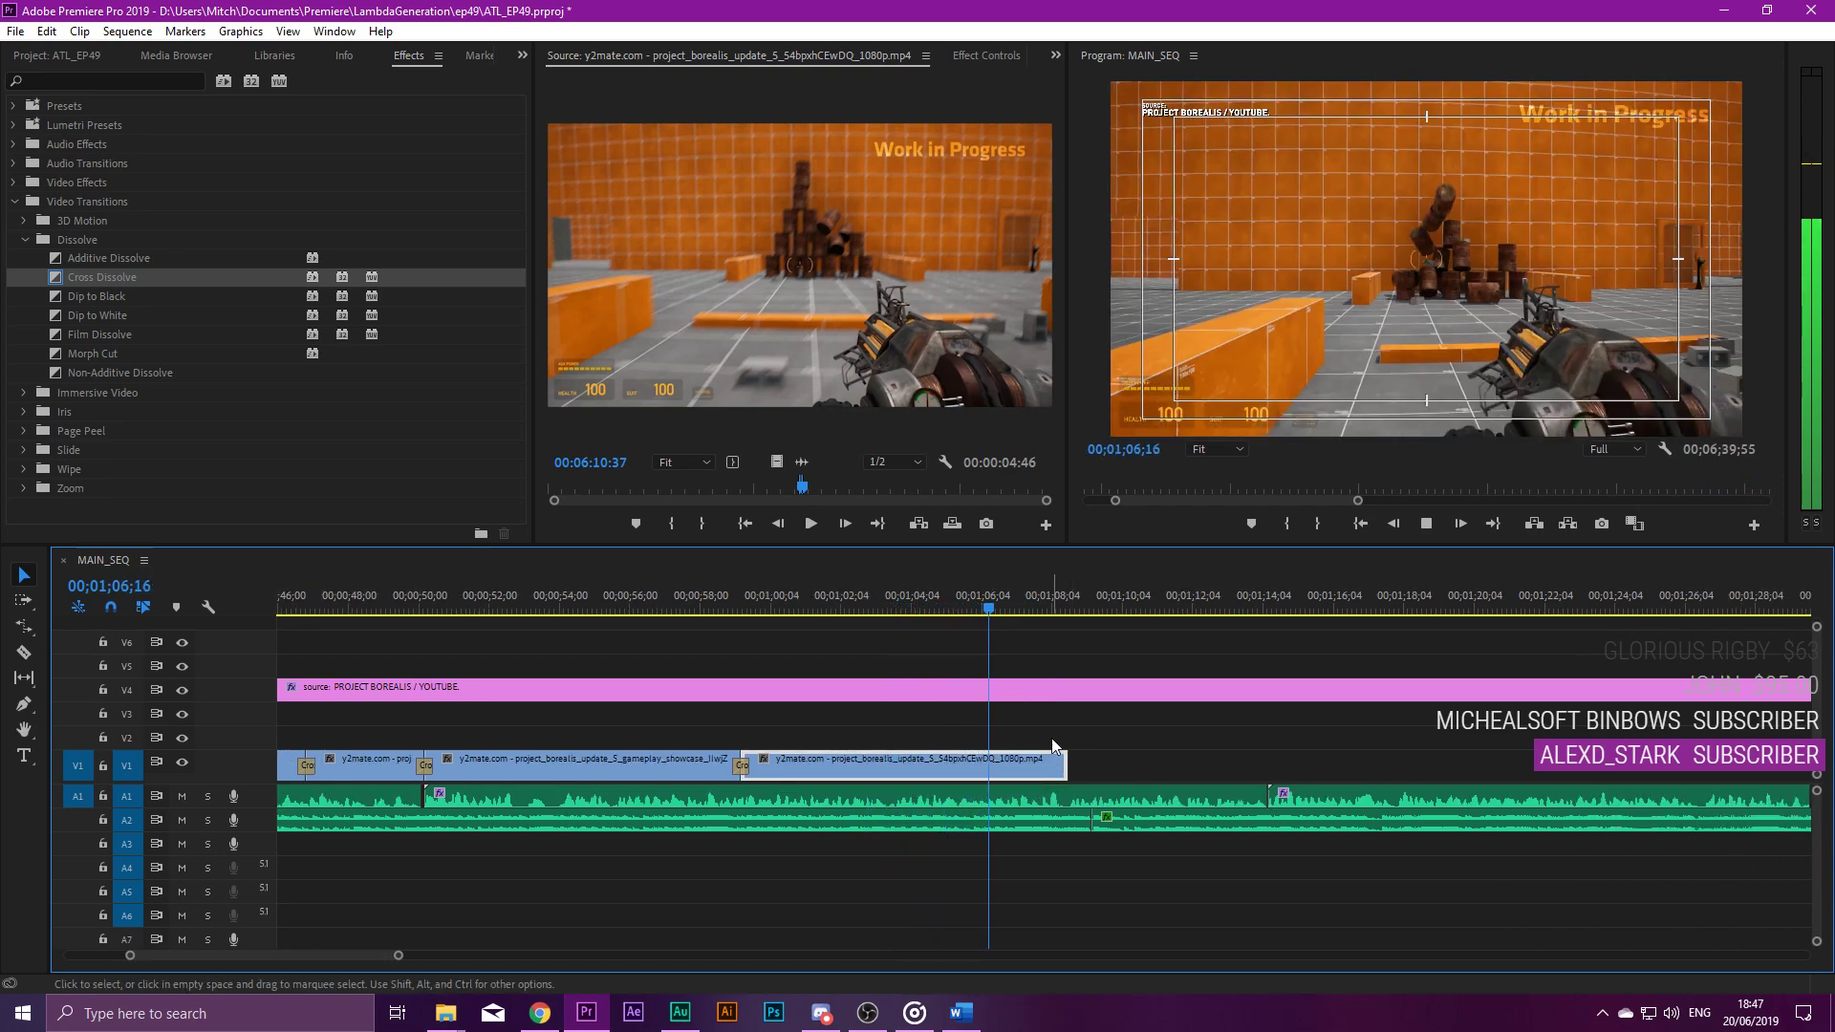
{"action": "left_click_drag", "start_coordinate": [1035, 594], "coordinate": [750, 602]}
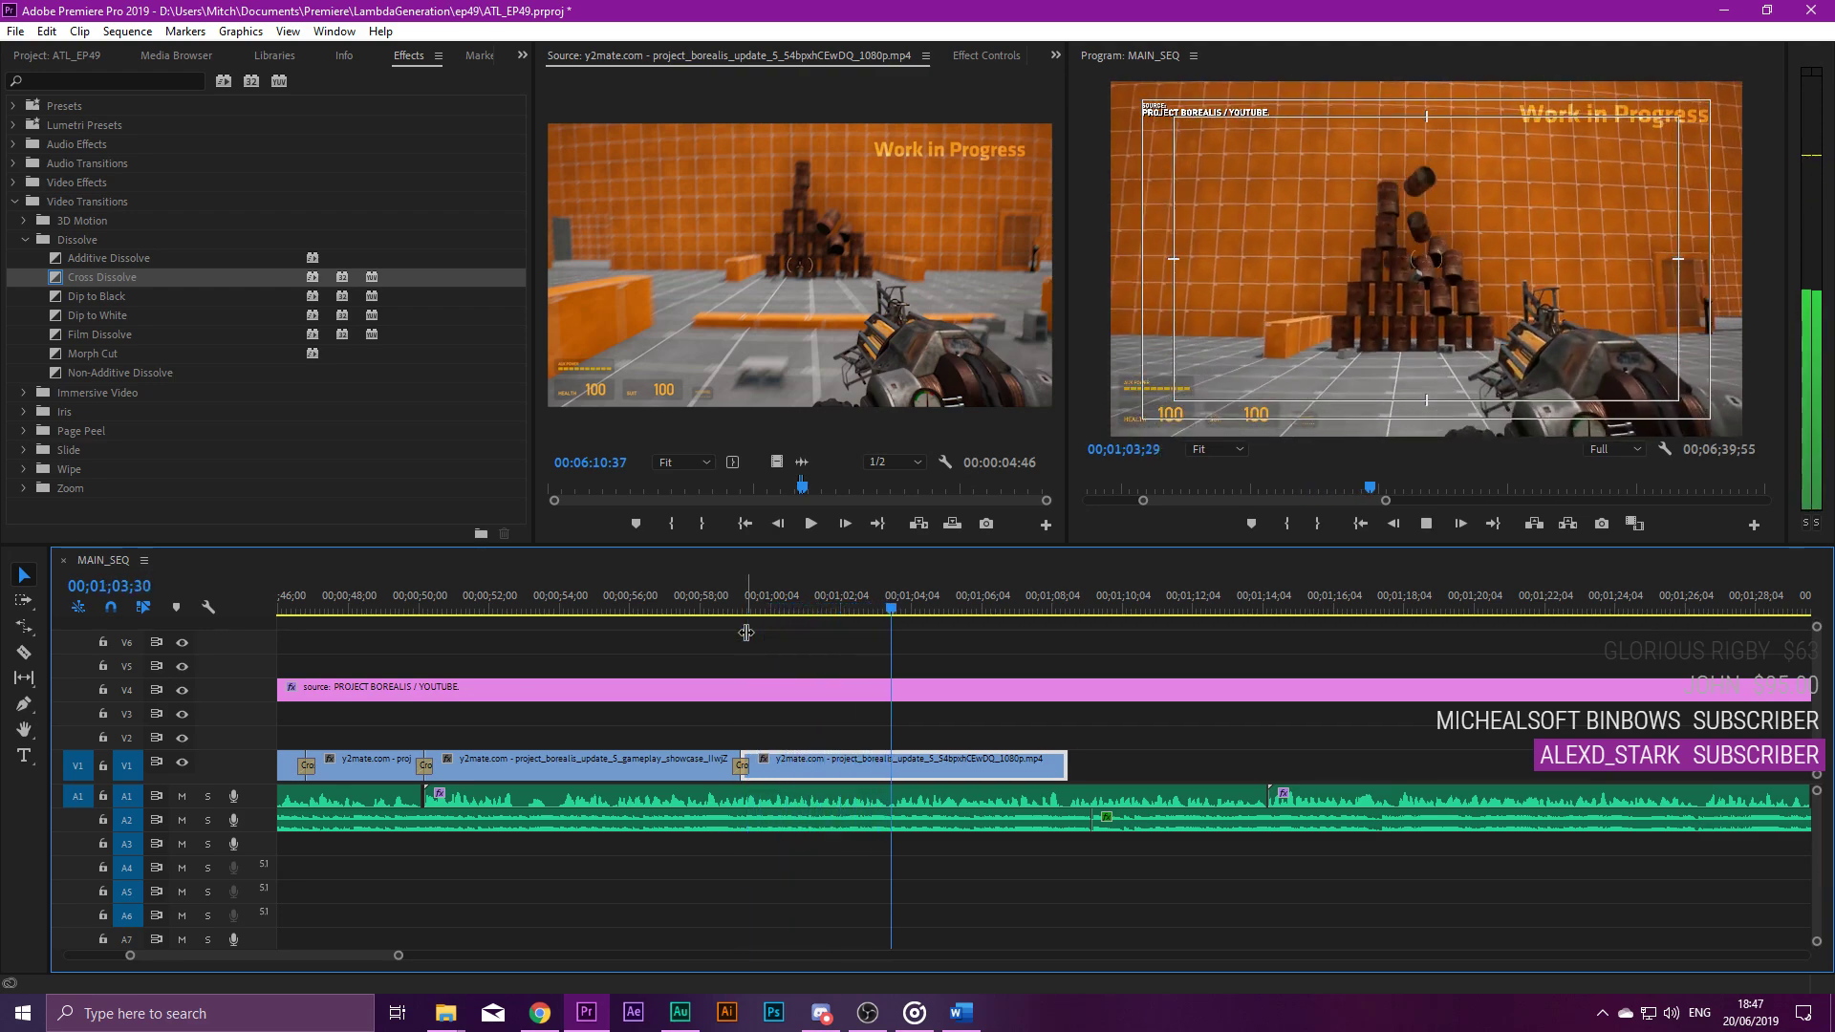
{"action": "left_click", "coordinate": [889, 610]}
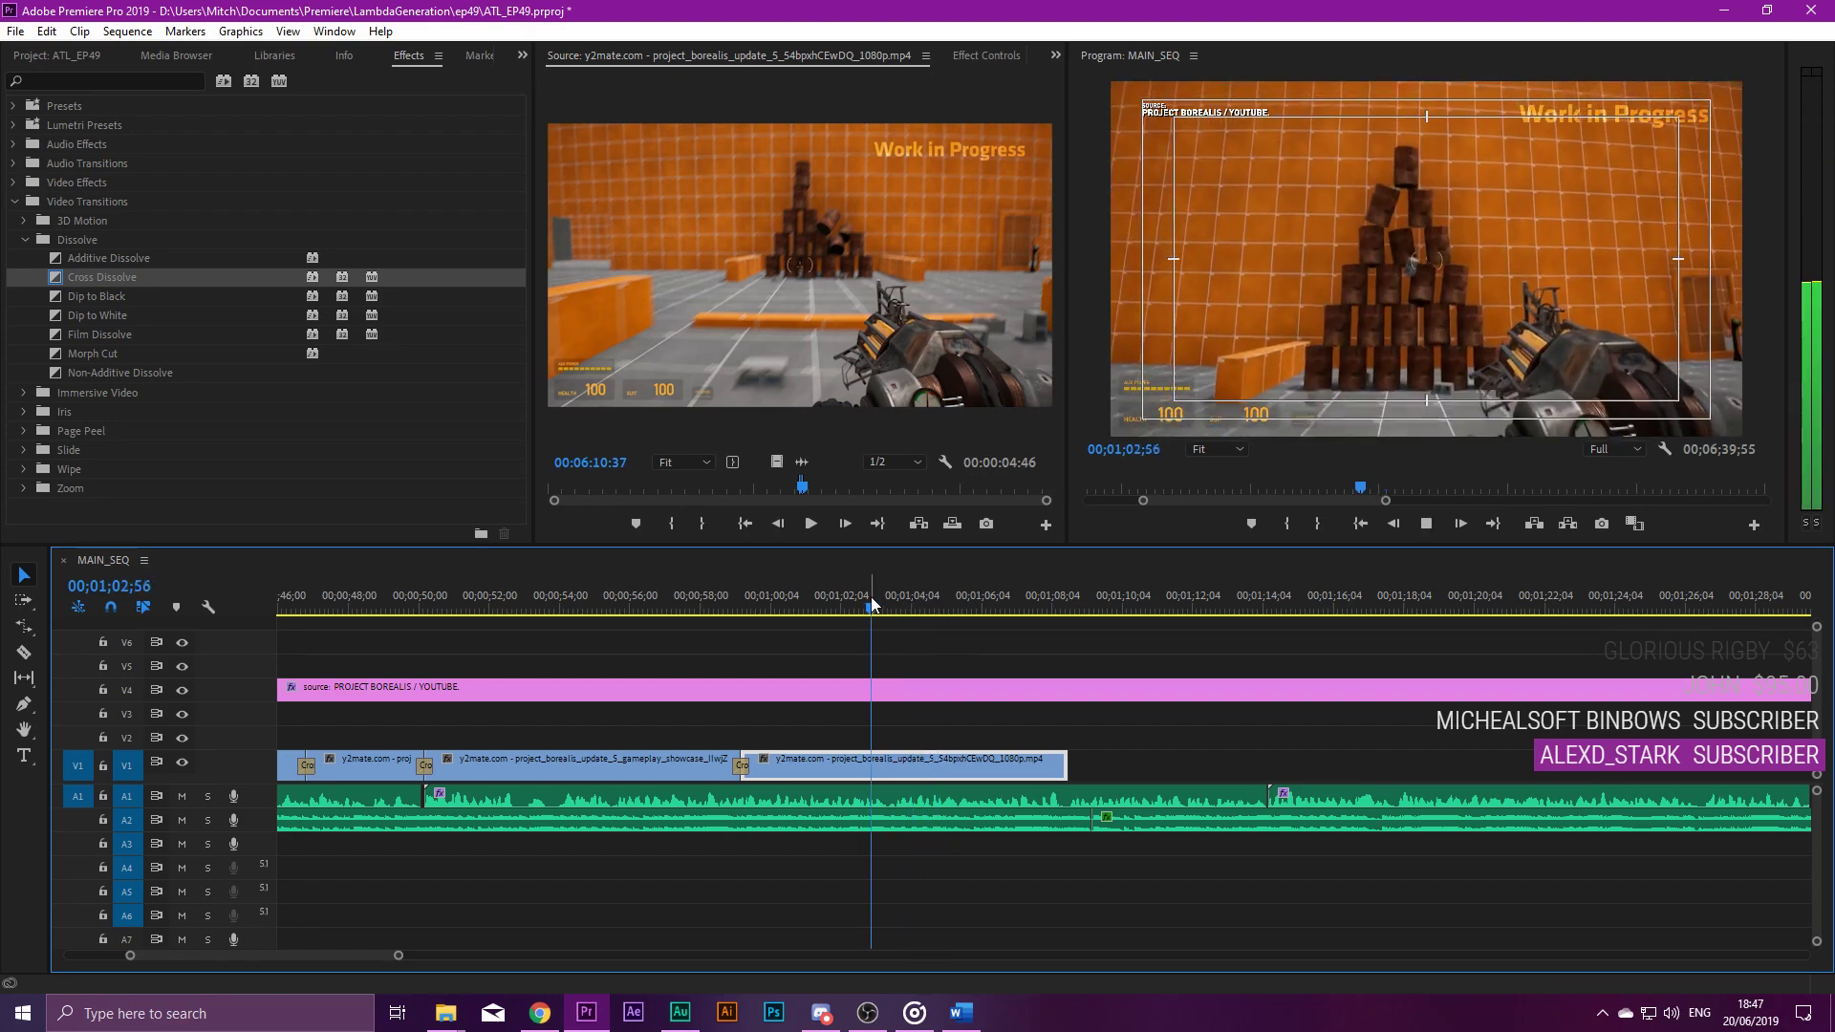
{"action": "key", "text": "w"}
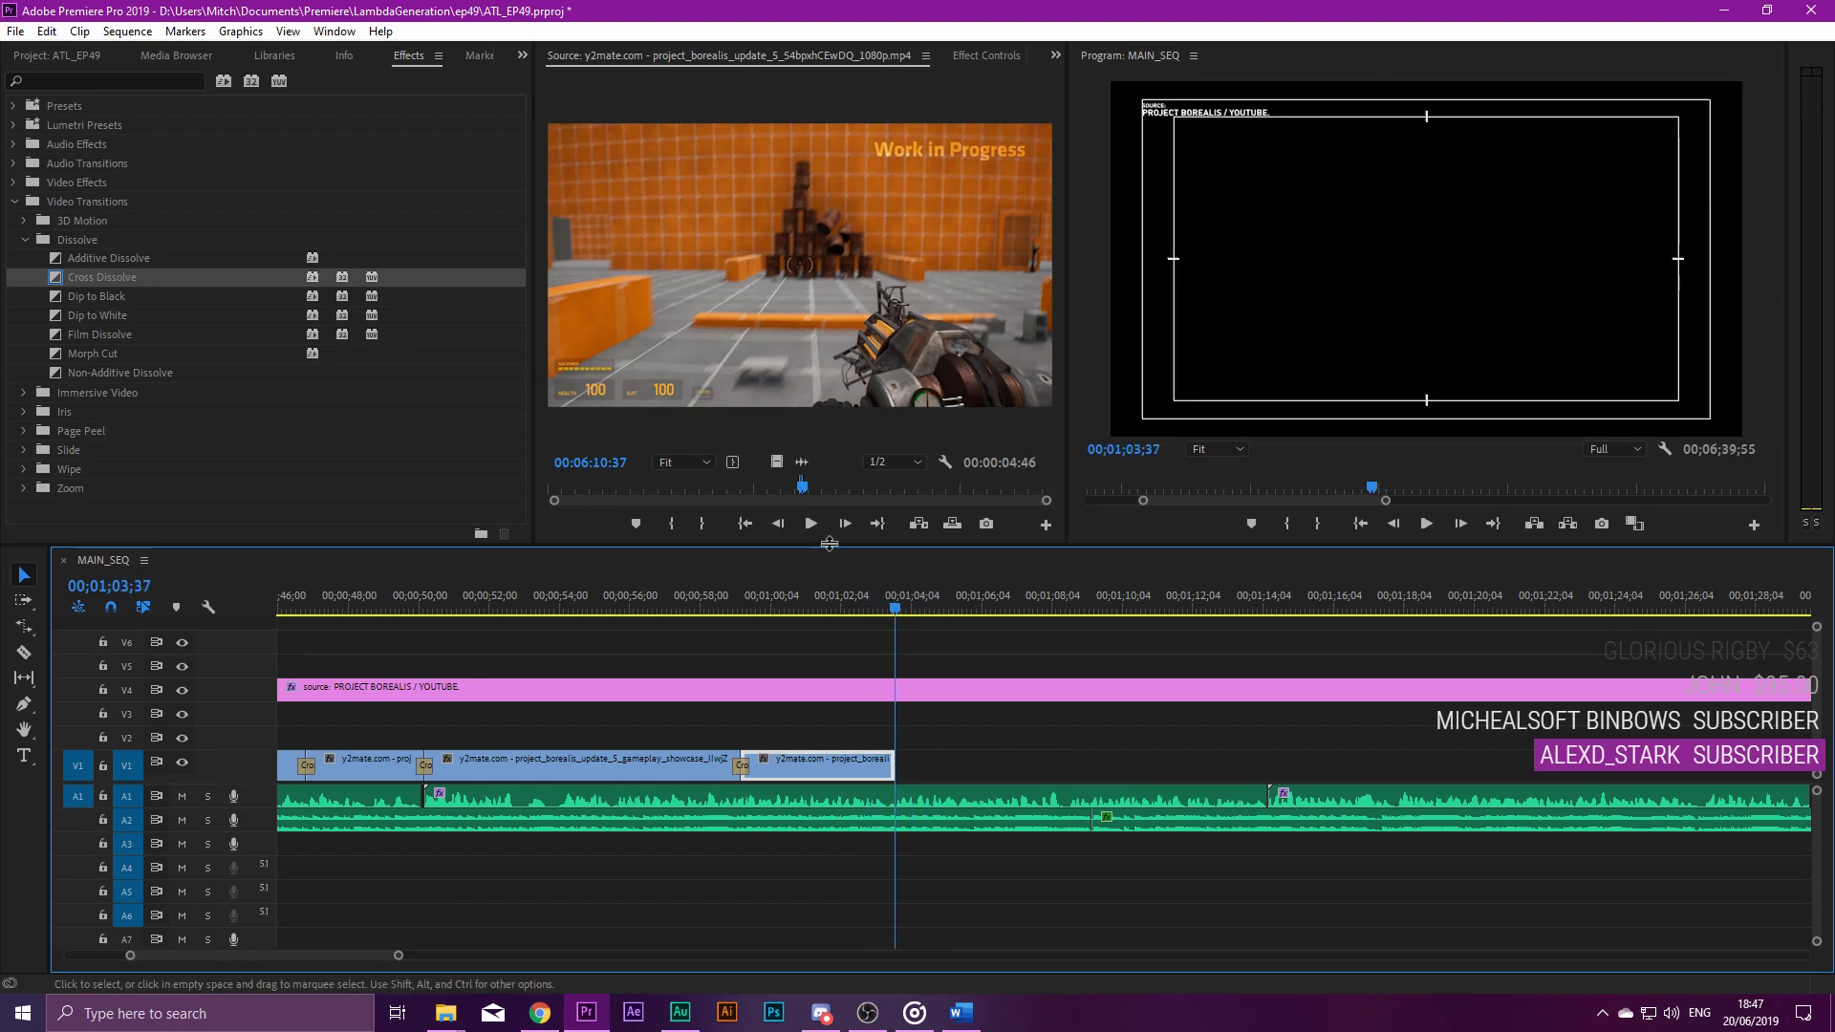
Mark a 00:00:04:11 range ending at 00:08:19:08 in the update 5 video and place it without audio on V1 directly after the sixth clip.
{"action": "left_click_drag", "start_coordinate": [810, 492], "coordinate": [890, 488]}
{"action": "key", "text": "o"}
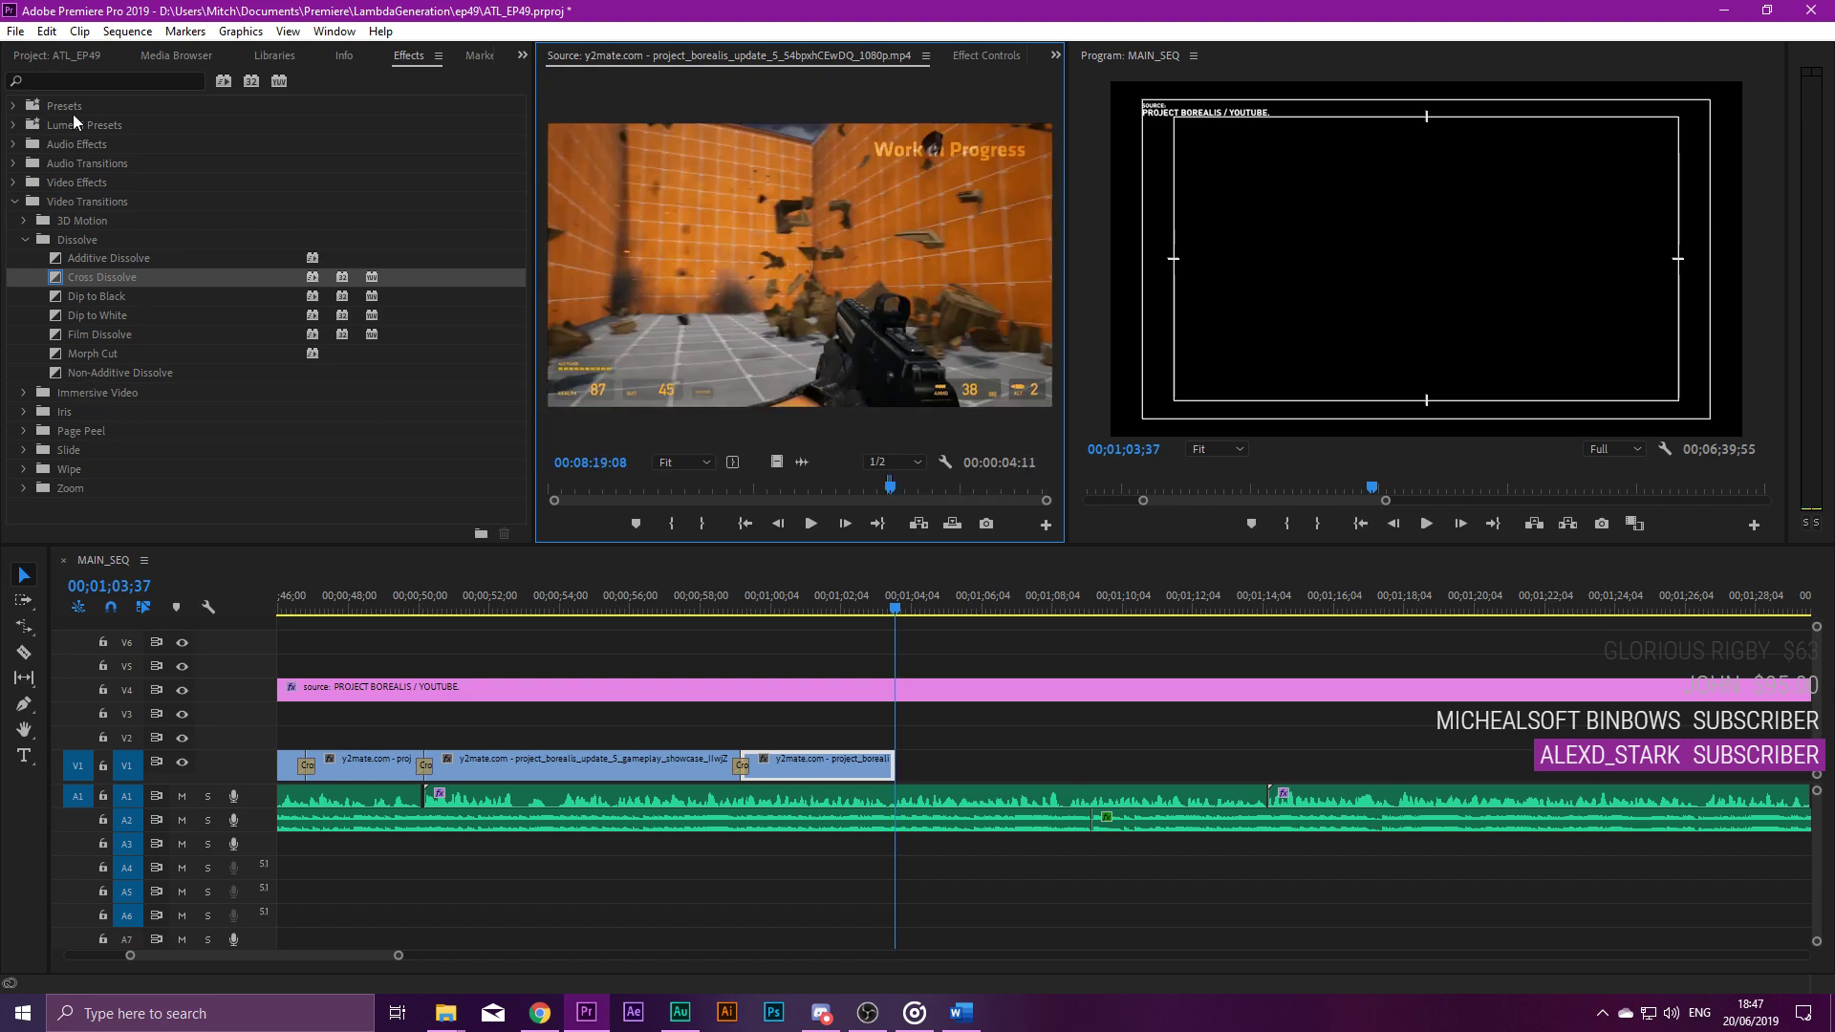
{"action": "key", "text": "shift+1"}
{"action": "left_click_drag", "start_coordinate": [300, 423], "coordinate": [909, 761]}
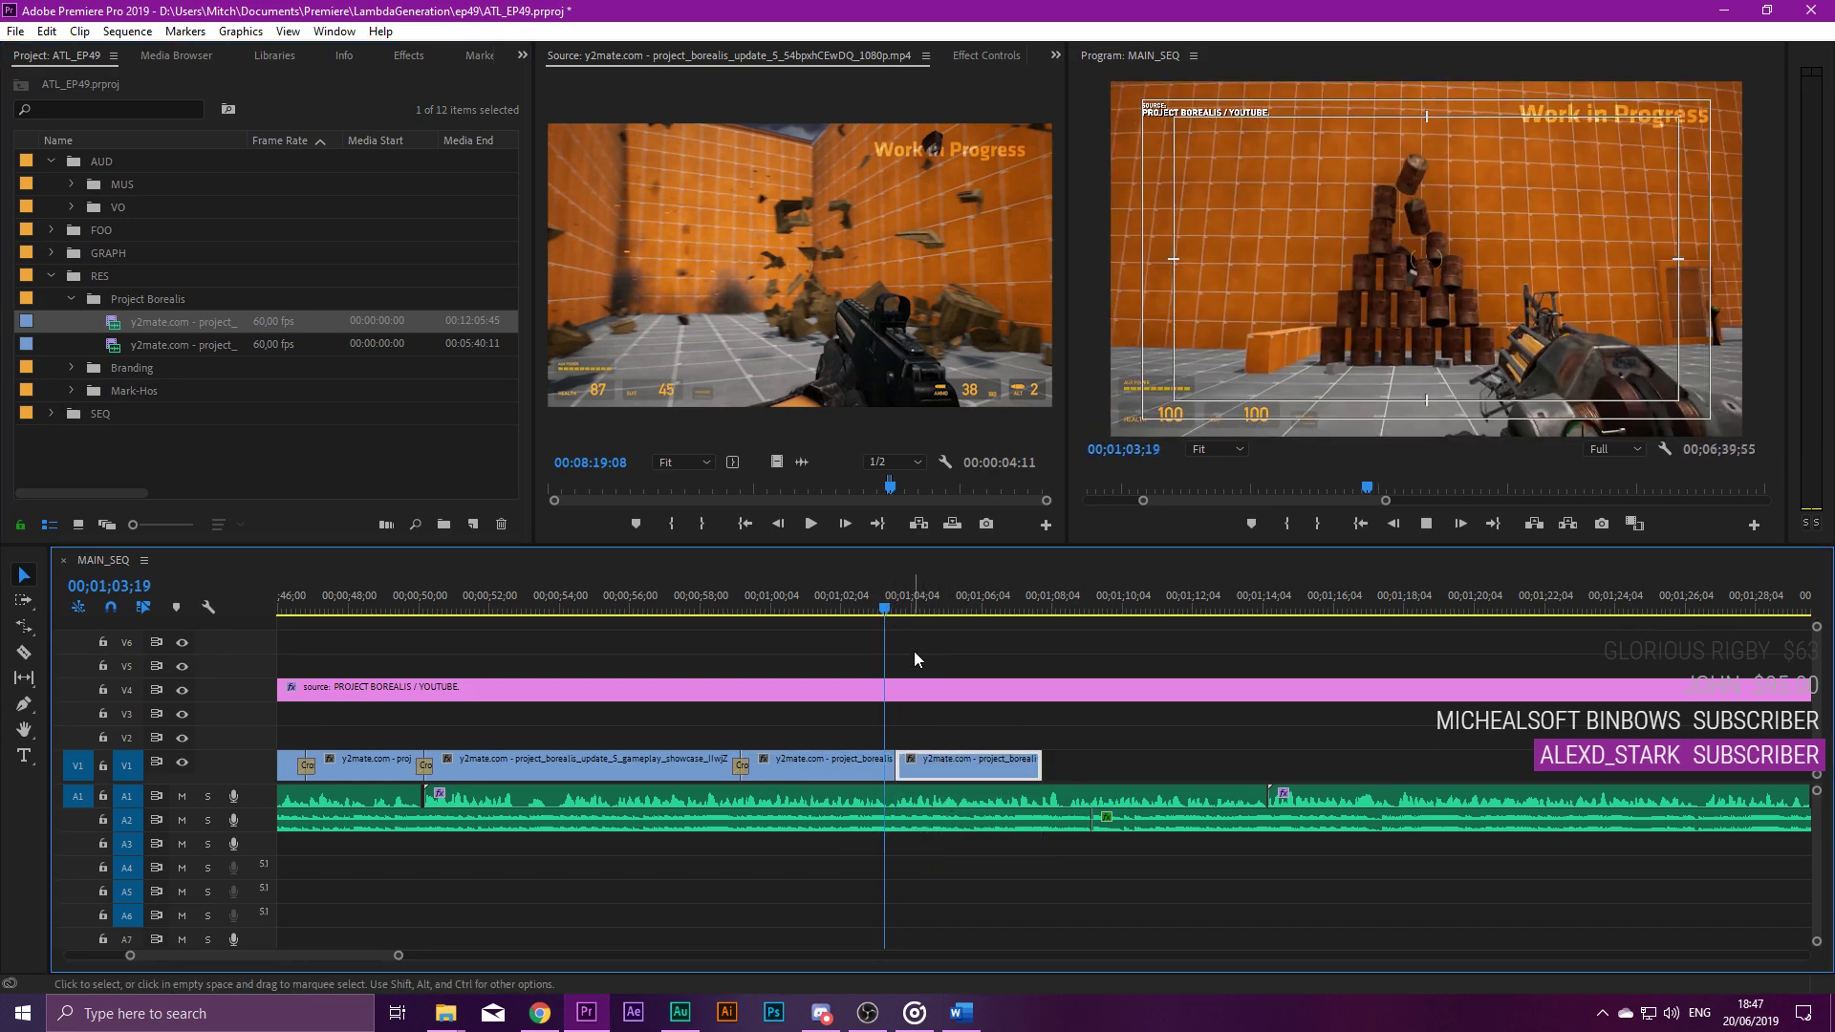
{"action": "left_click", "coordinate": [914, 651]}
{"action": "key", "text": "space"}
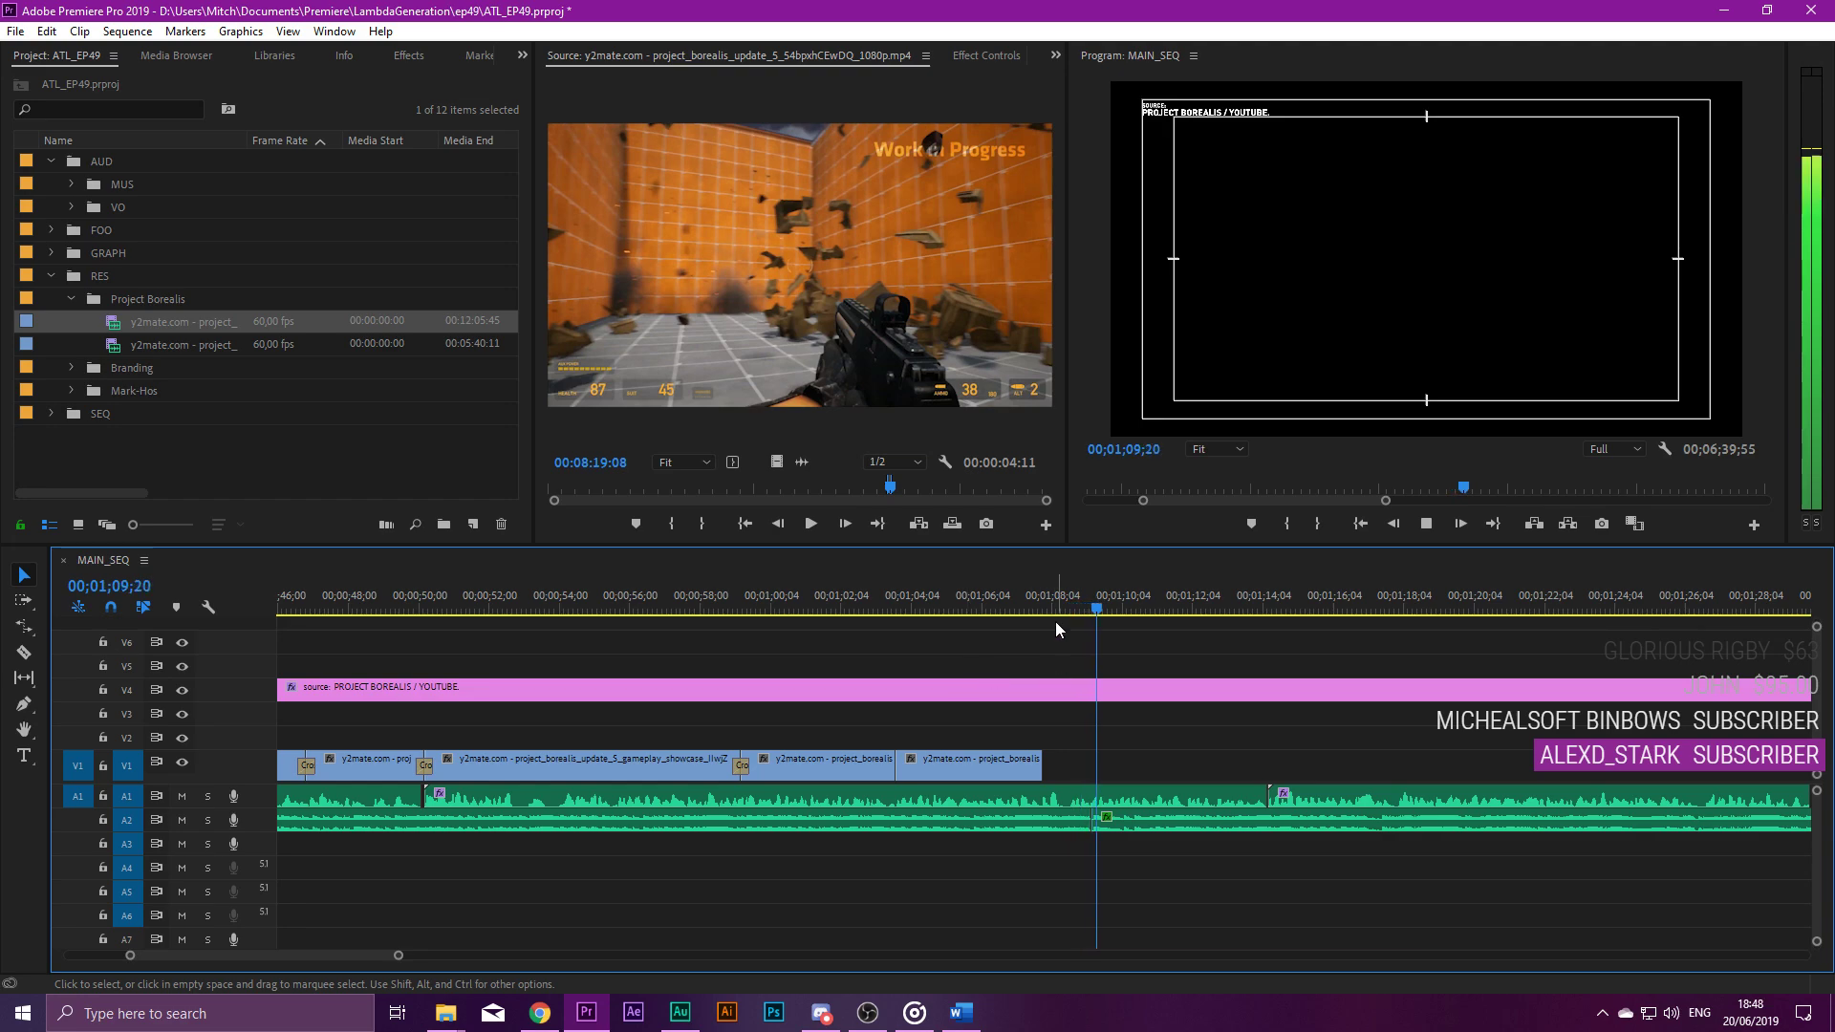
{"action": "key", "text": "space"}
Mark a 00:00:16:42 range ending at 00:07:06:50 in the update 5 video, covering the coloured blocks footage.
{"action": "left_click", "coordinate": [863, 489]}
{"action": "mouse_move", "coordinate": [868, 492]}
{"action": "left_mouse_down"}
{"action": "mouse_move", "coordinate": [819, 478]}
{"action": "mouse_move", "coordinate": [835, 476]}
{"action": "left_mouse_up"}
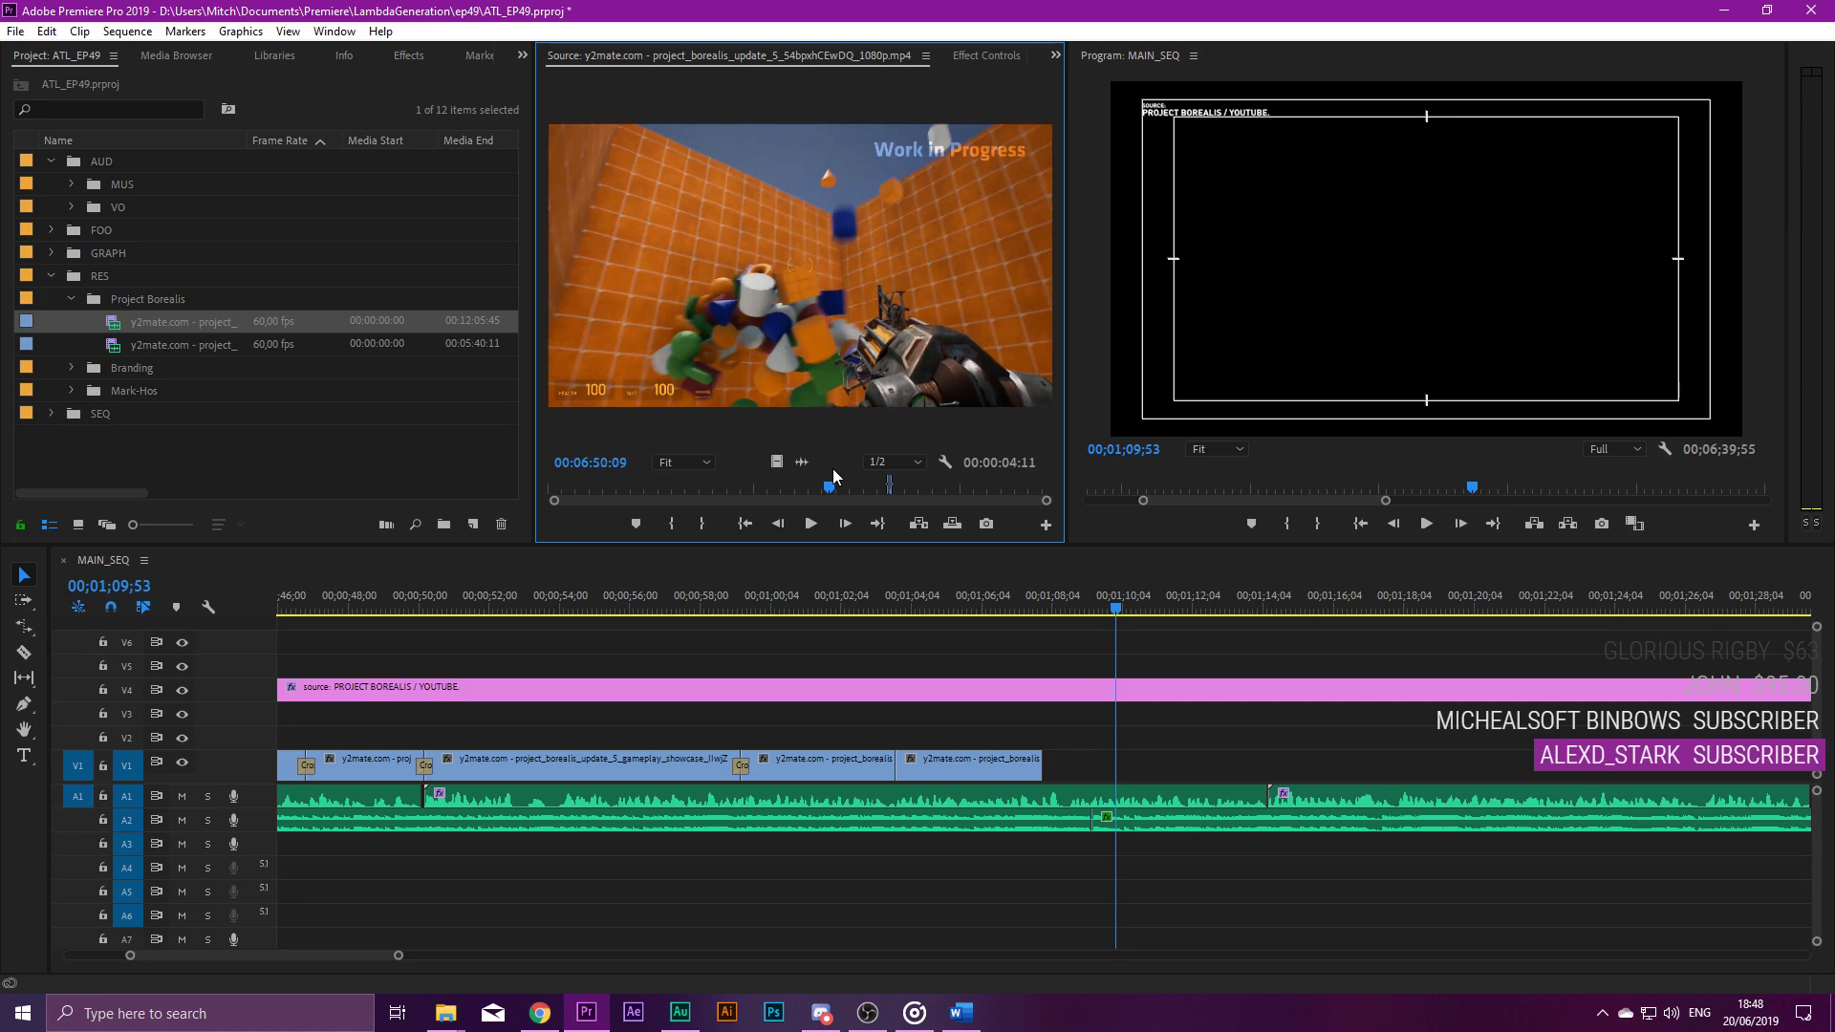
{"action": "key", "text": "i"}
{"action": "left_click_drag", "start_coordinate": [835, 493], "coordinate": [840, 490]}
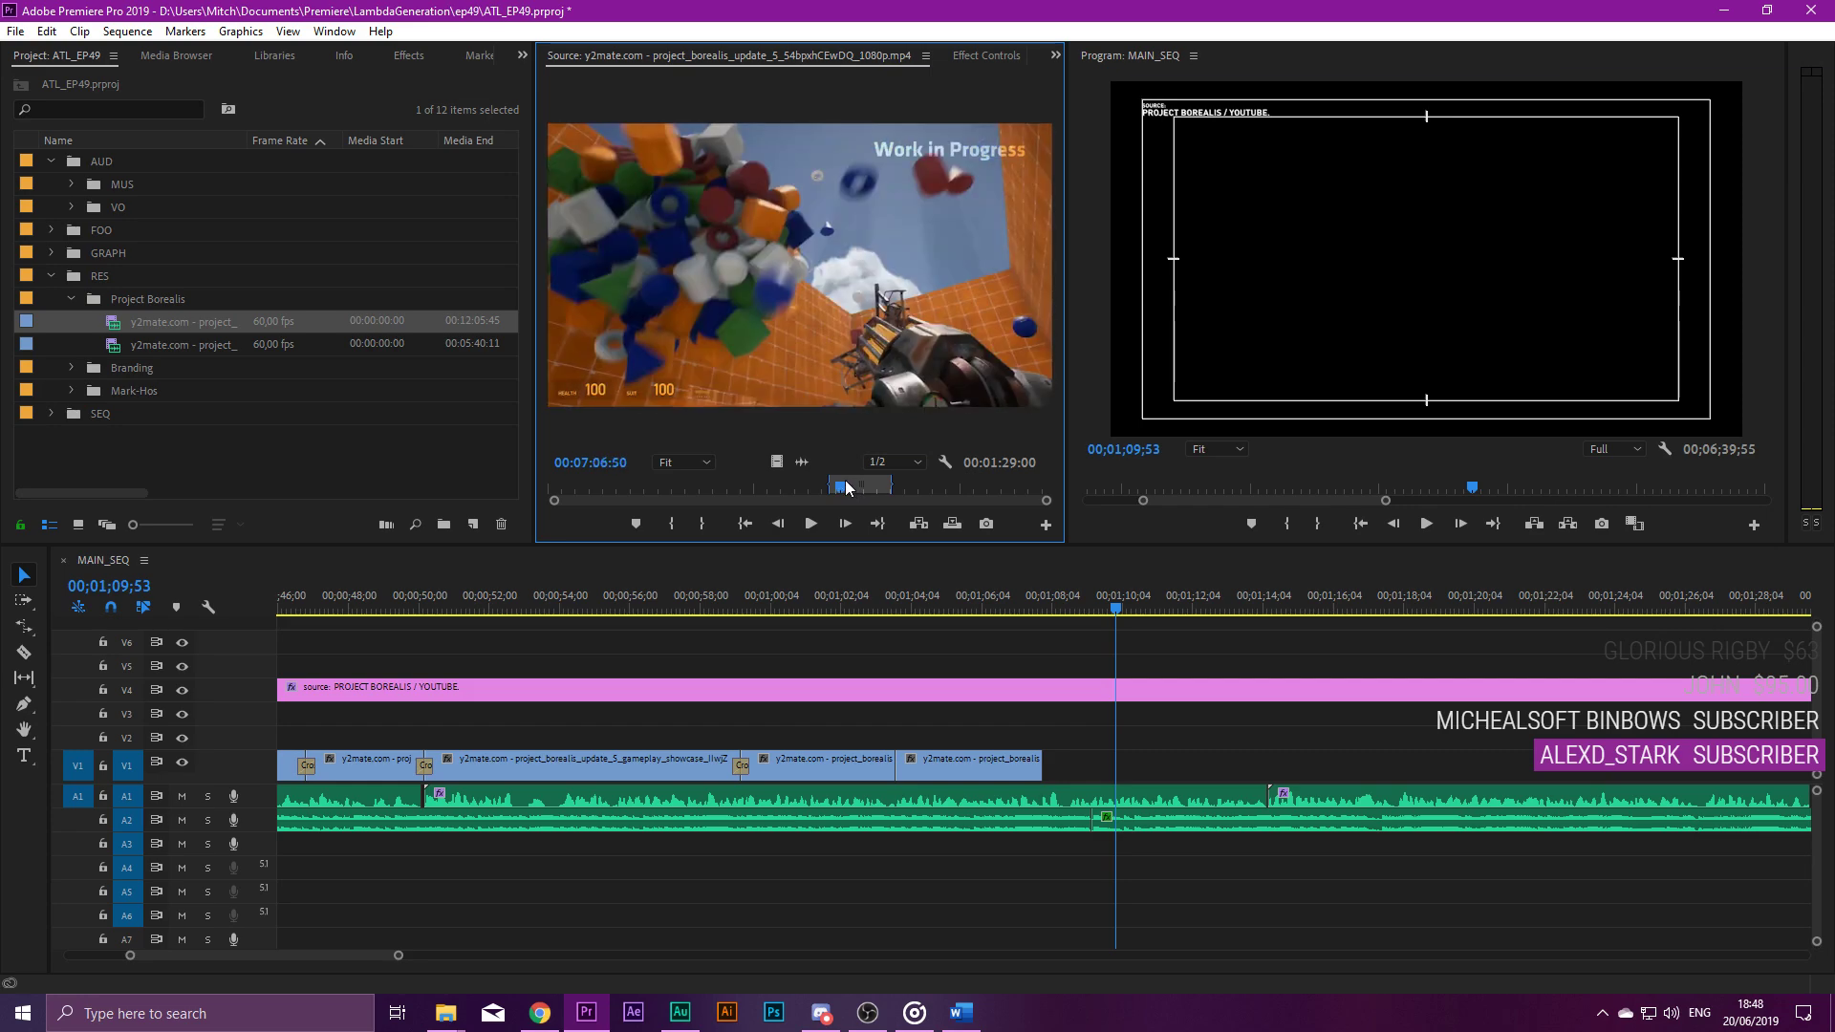
Place the coloured blocks range without its audio on V1 directly after the seventh clip and play it with the voice-over.
{"action": "left_click_drag", "start_coordinate": [113, 330], "coordinate": [1127, 765]}
{"action": "left_click", "coordinate": [1138, 845], "text": "alt"}
{"action": "key", "text": "Delete"}
{"action": "left_click", "coordinate": [1040, 612]}
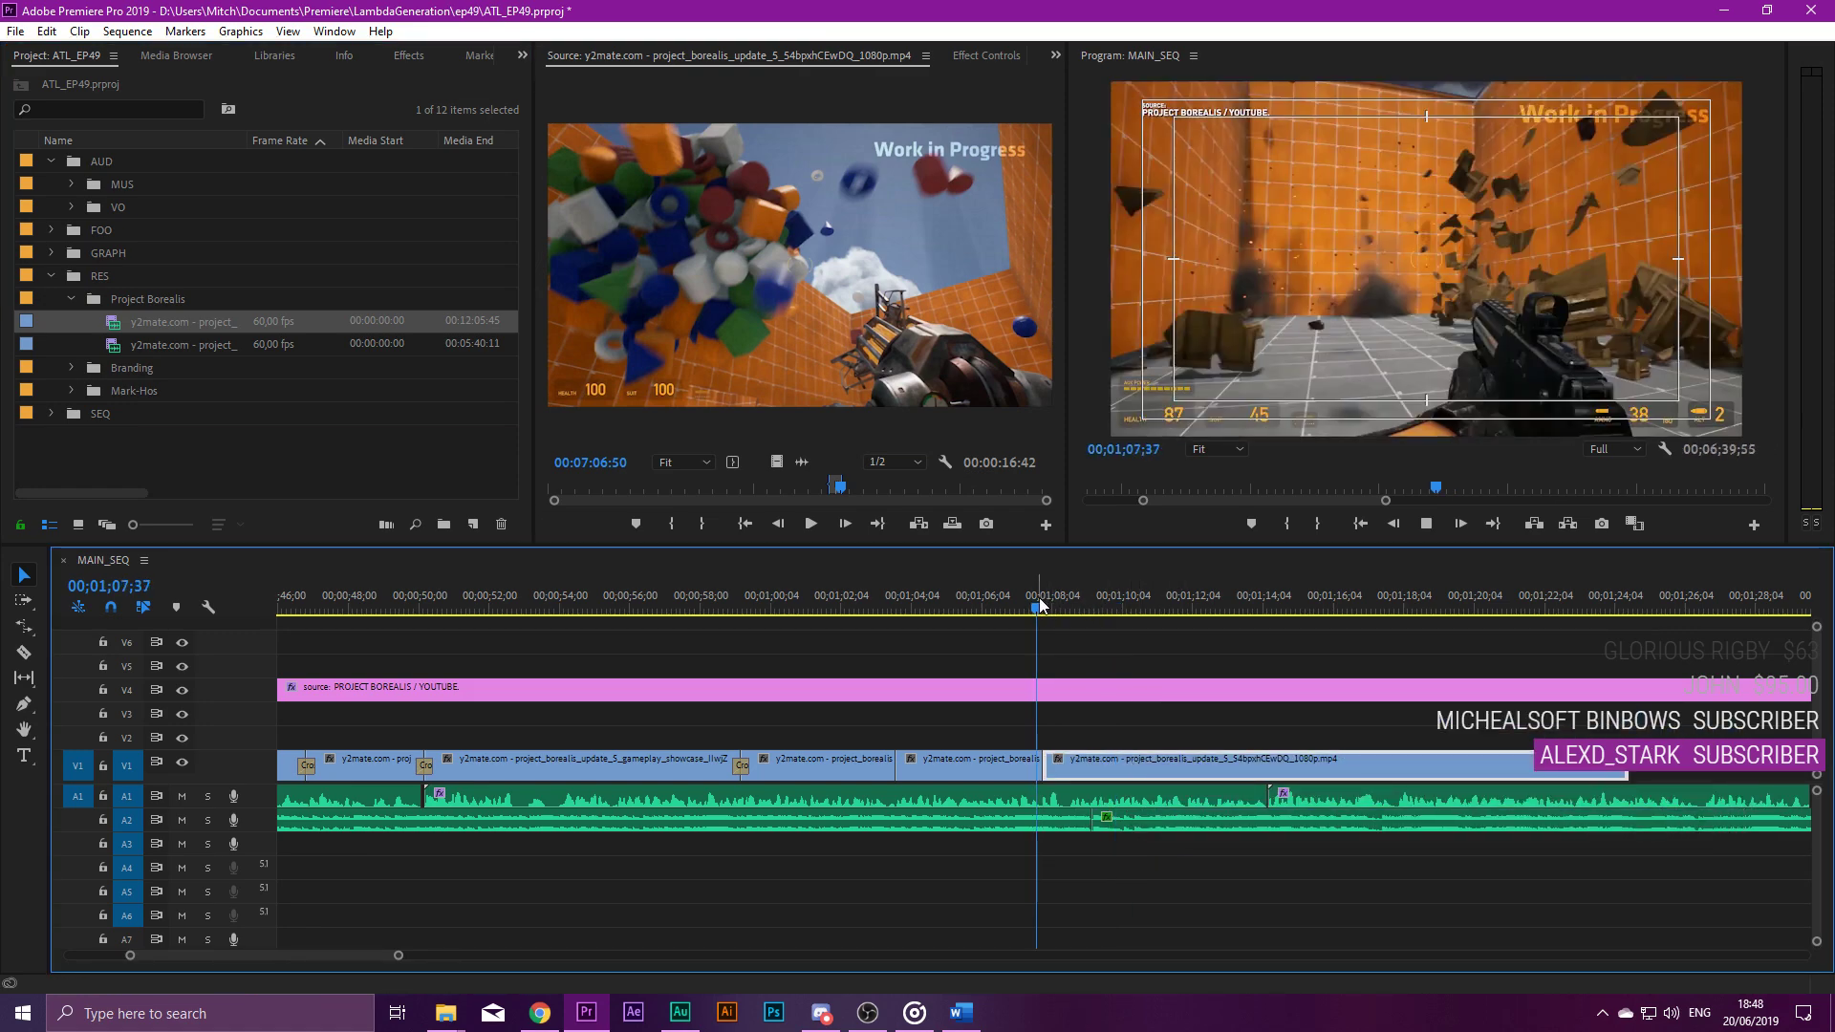
{"action": "key", "text": "space"}
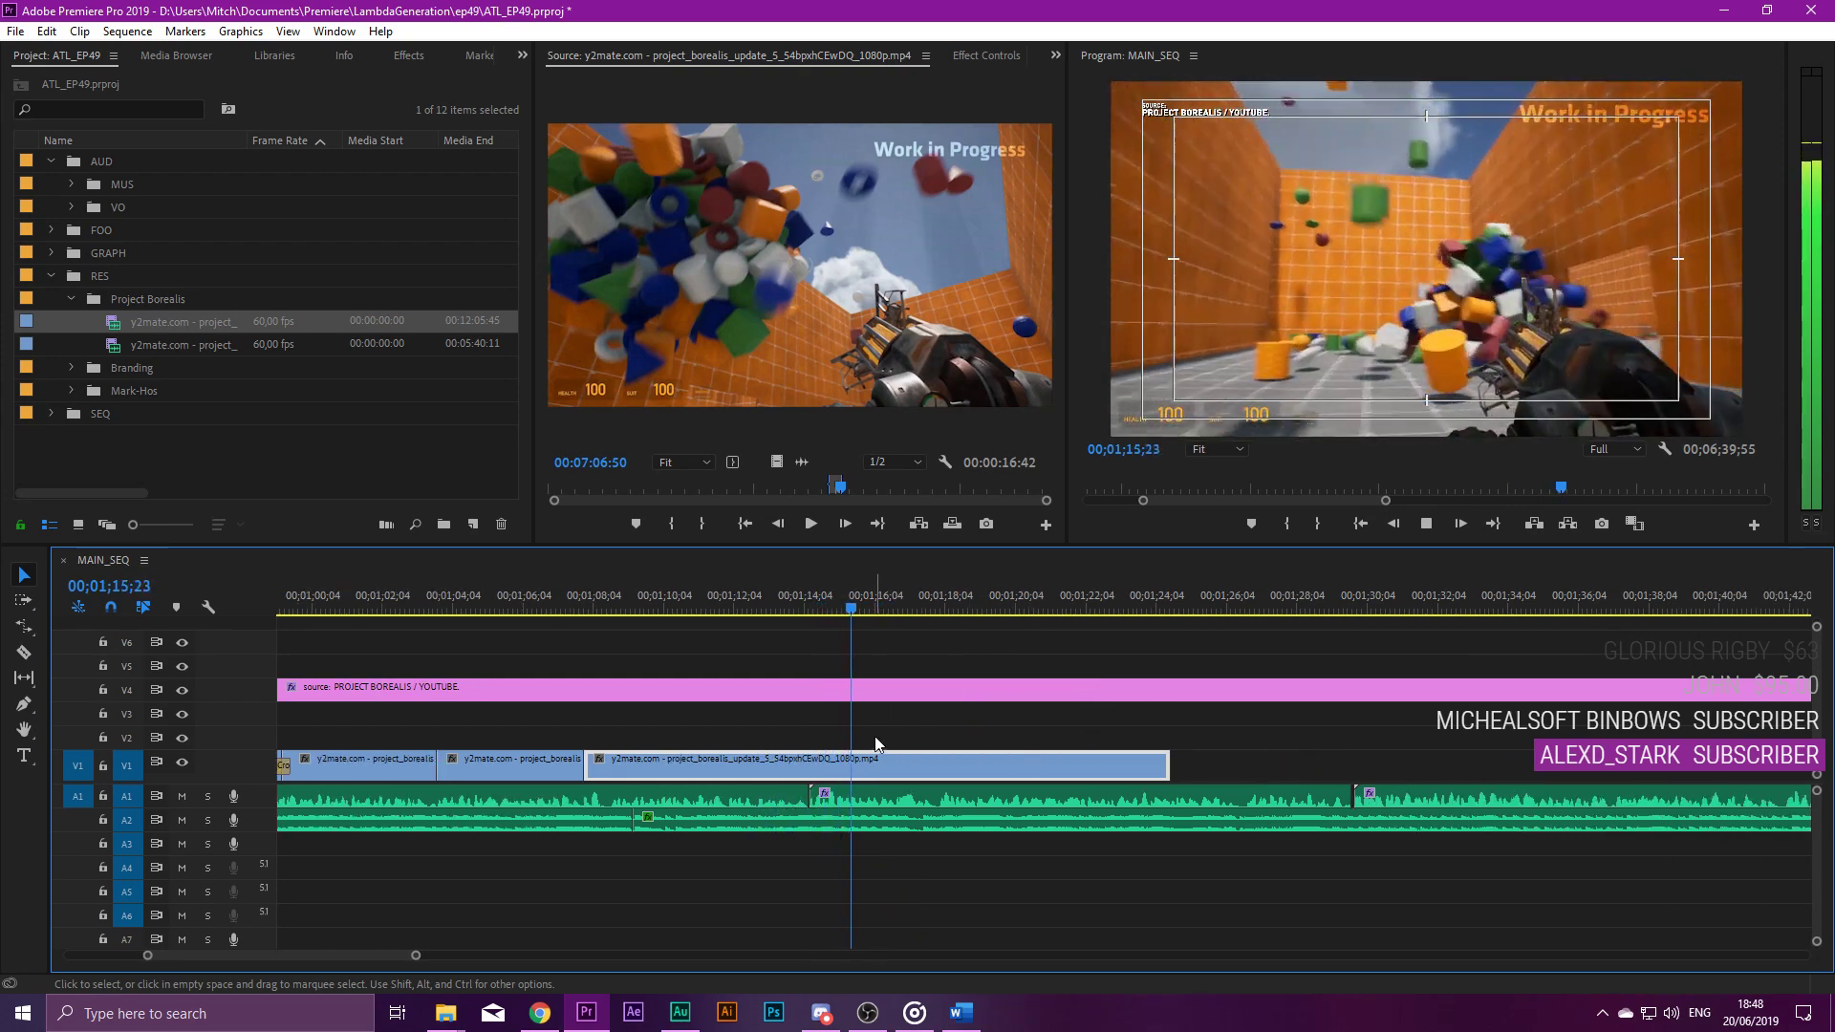
{"action": "key", "text": "space"}
Trim the end of the eighth gameplay clip to 00;01;14;10.
{"action": "left_click_drag", "start_coordinate": [1224, 748], "coordinate": [975, 671]}
{"action": "left_click", "coordinate": [983, 600]}
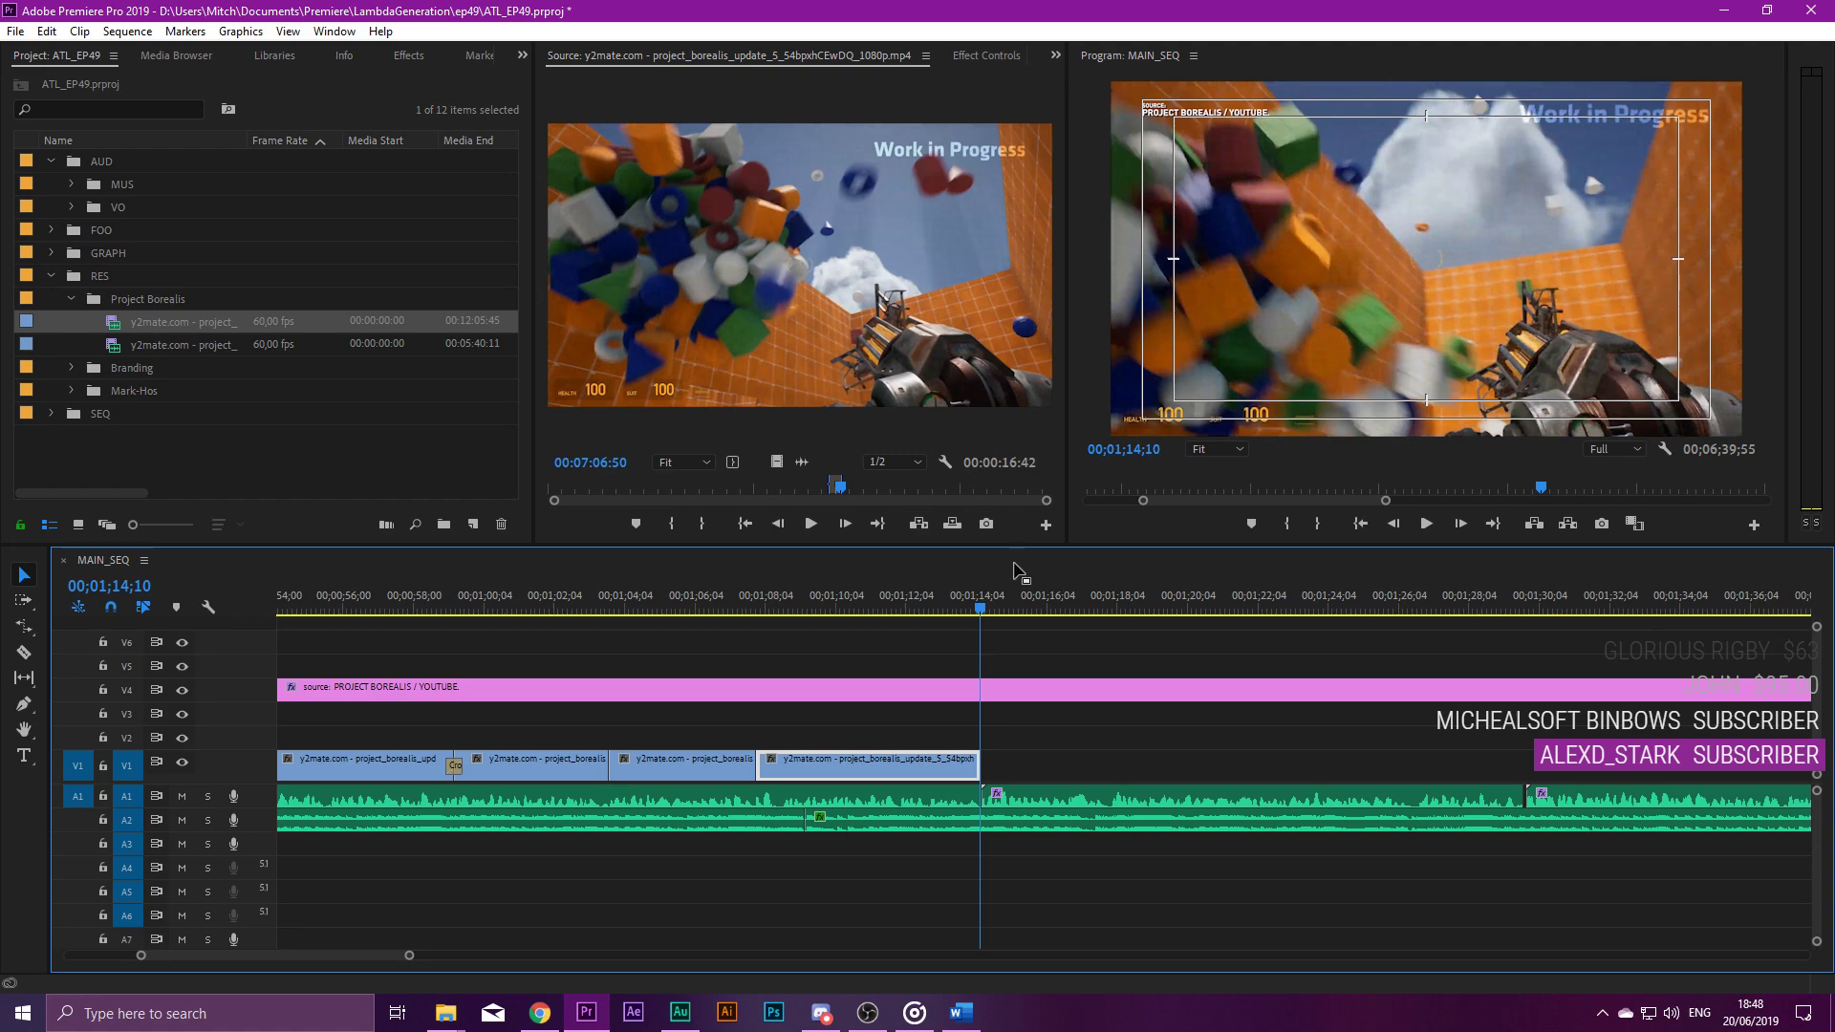
{"action": "left_click", "coordinate": [937, 601]}
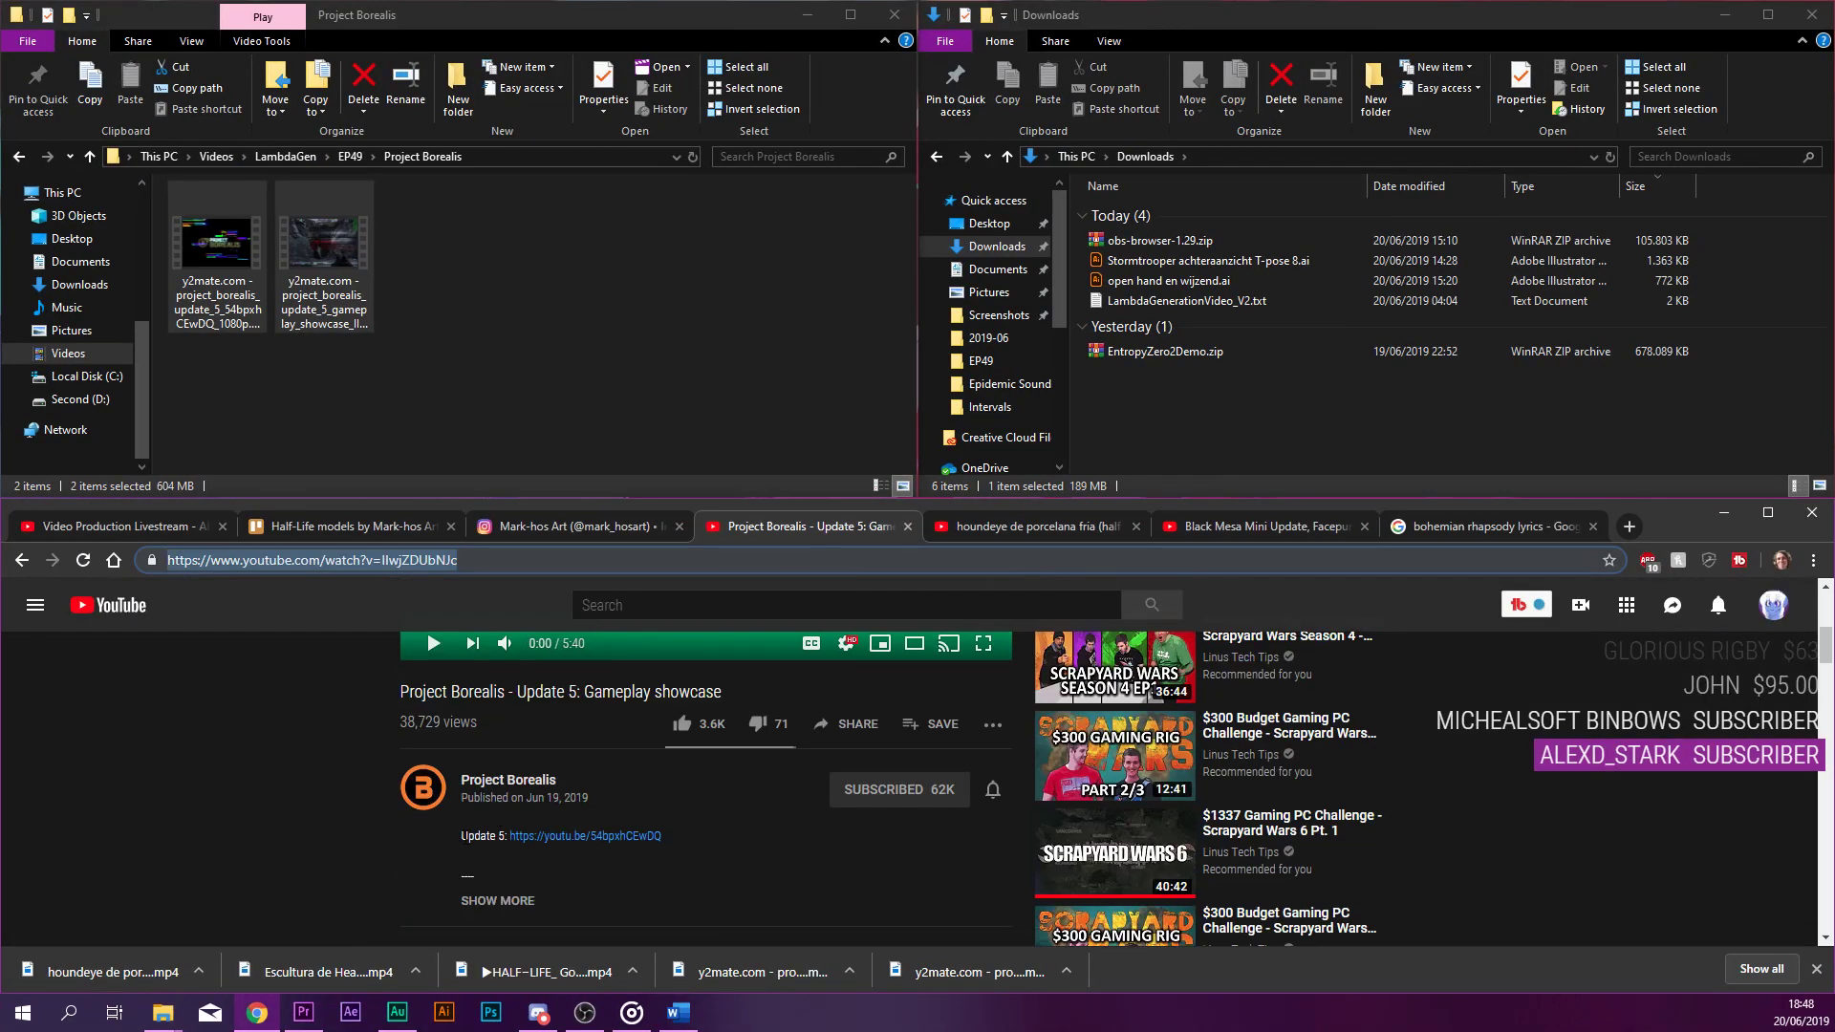
In Chrome, browse the Project Borealis channel's videos on YouTube and open Project Borealis OST | 8. Kernel Panic.
{"action": "left_click", "coordinate": [402, 799]}
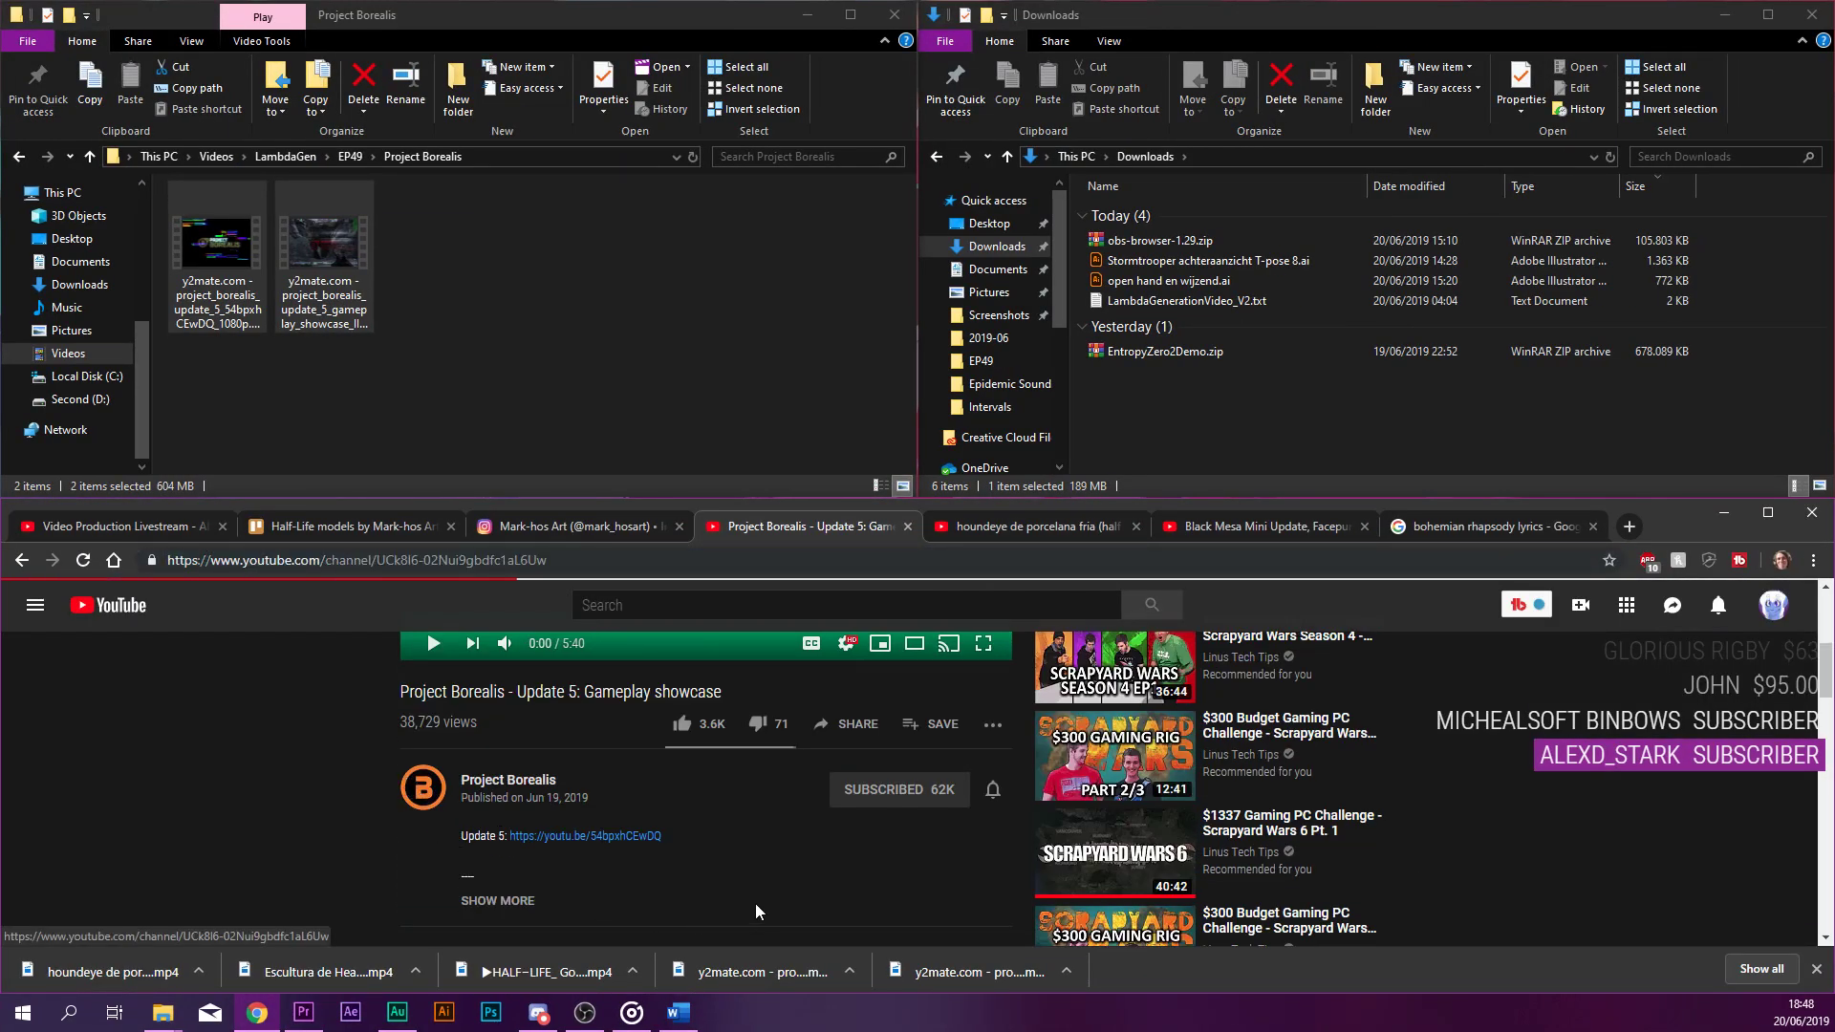
{"action": "scroll", "coordinate": [736, 874], "scroll_direction": "down", "scroll_amount": 4}
{"action": "scroll", "coordinate": [736, 875], "scroll_direction": "up", "scroll_amount": 2}
{"action": "left_click", "coordinate": [559, 717]}
{"action": "scroll", "coordinate": [971, 795], "scroll_direction": "down", "scroll_amount": 3}
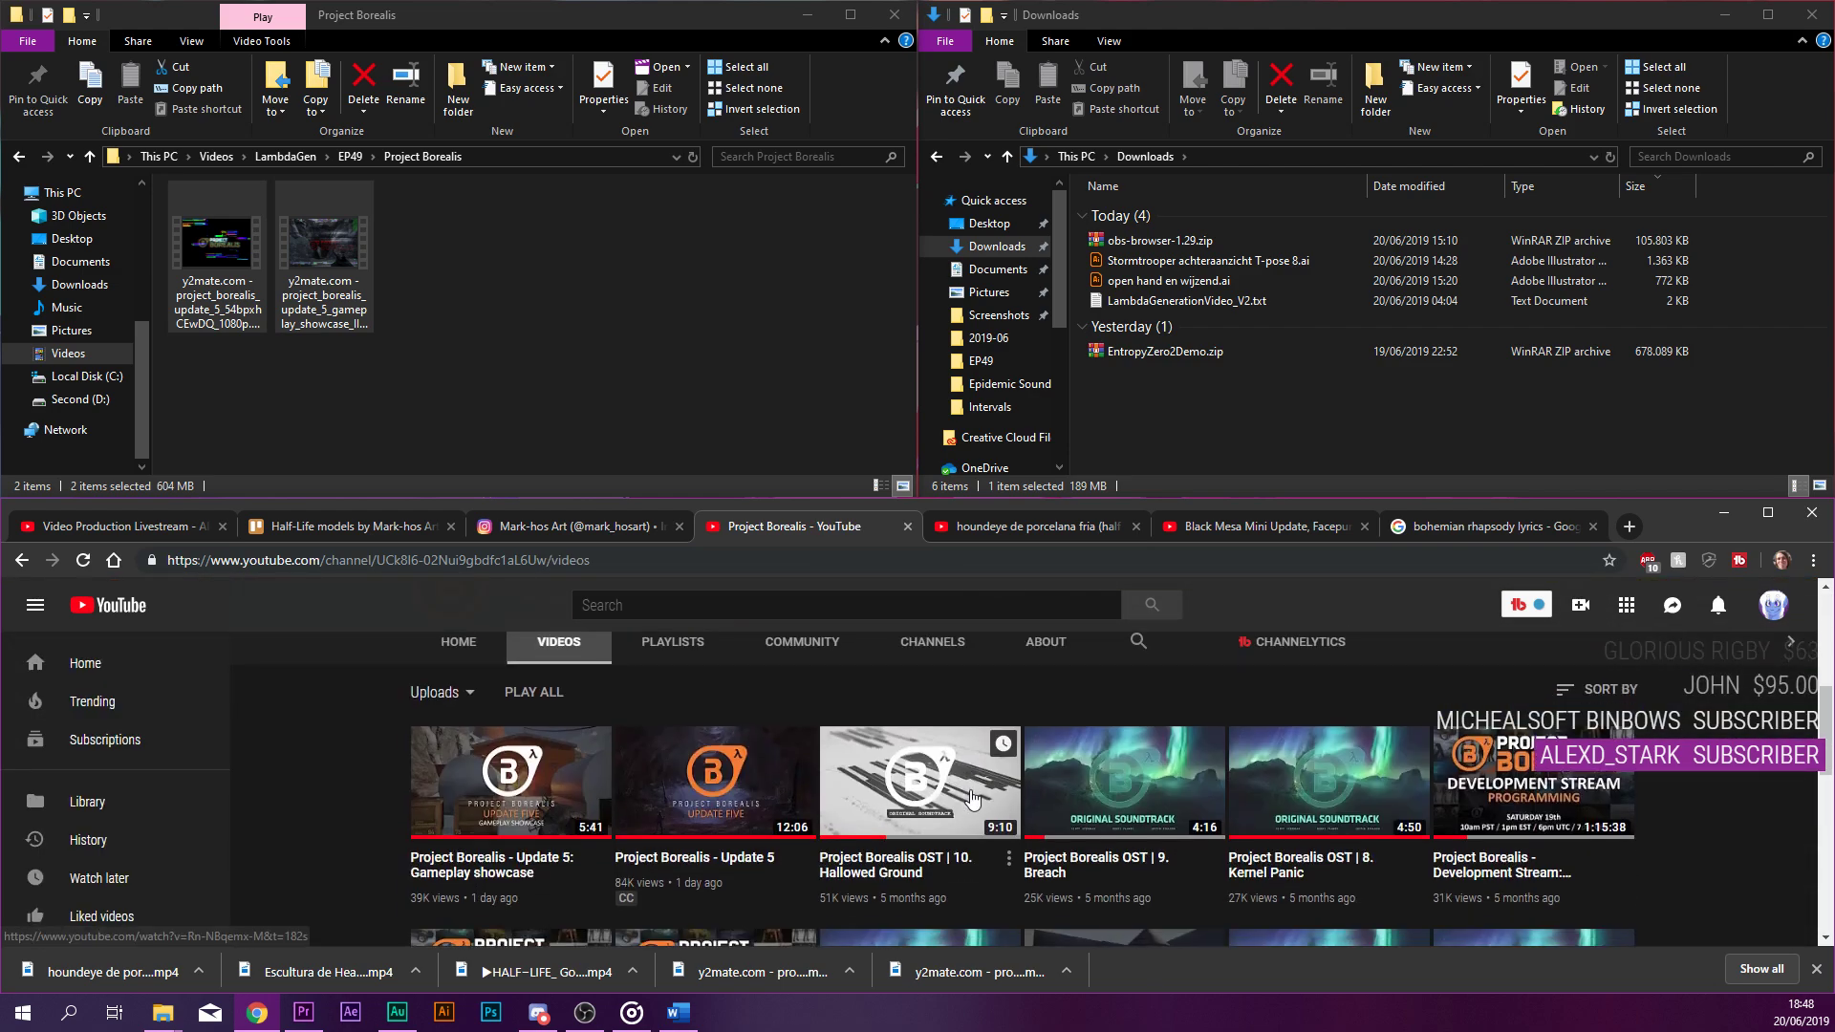
{"action": "left_click", "coordinate": [1281, 872]}
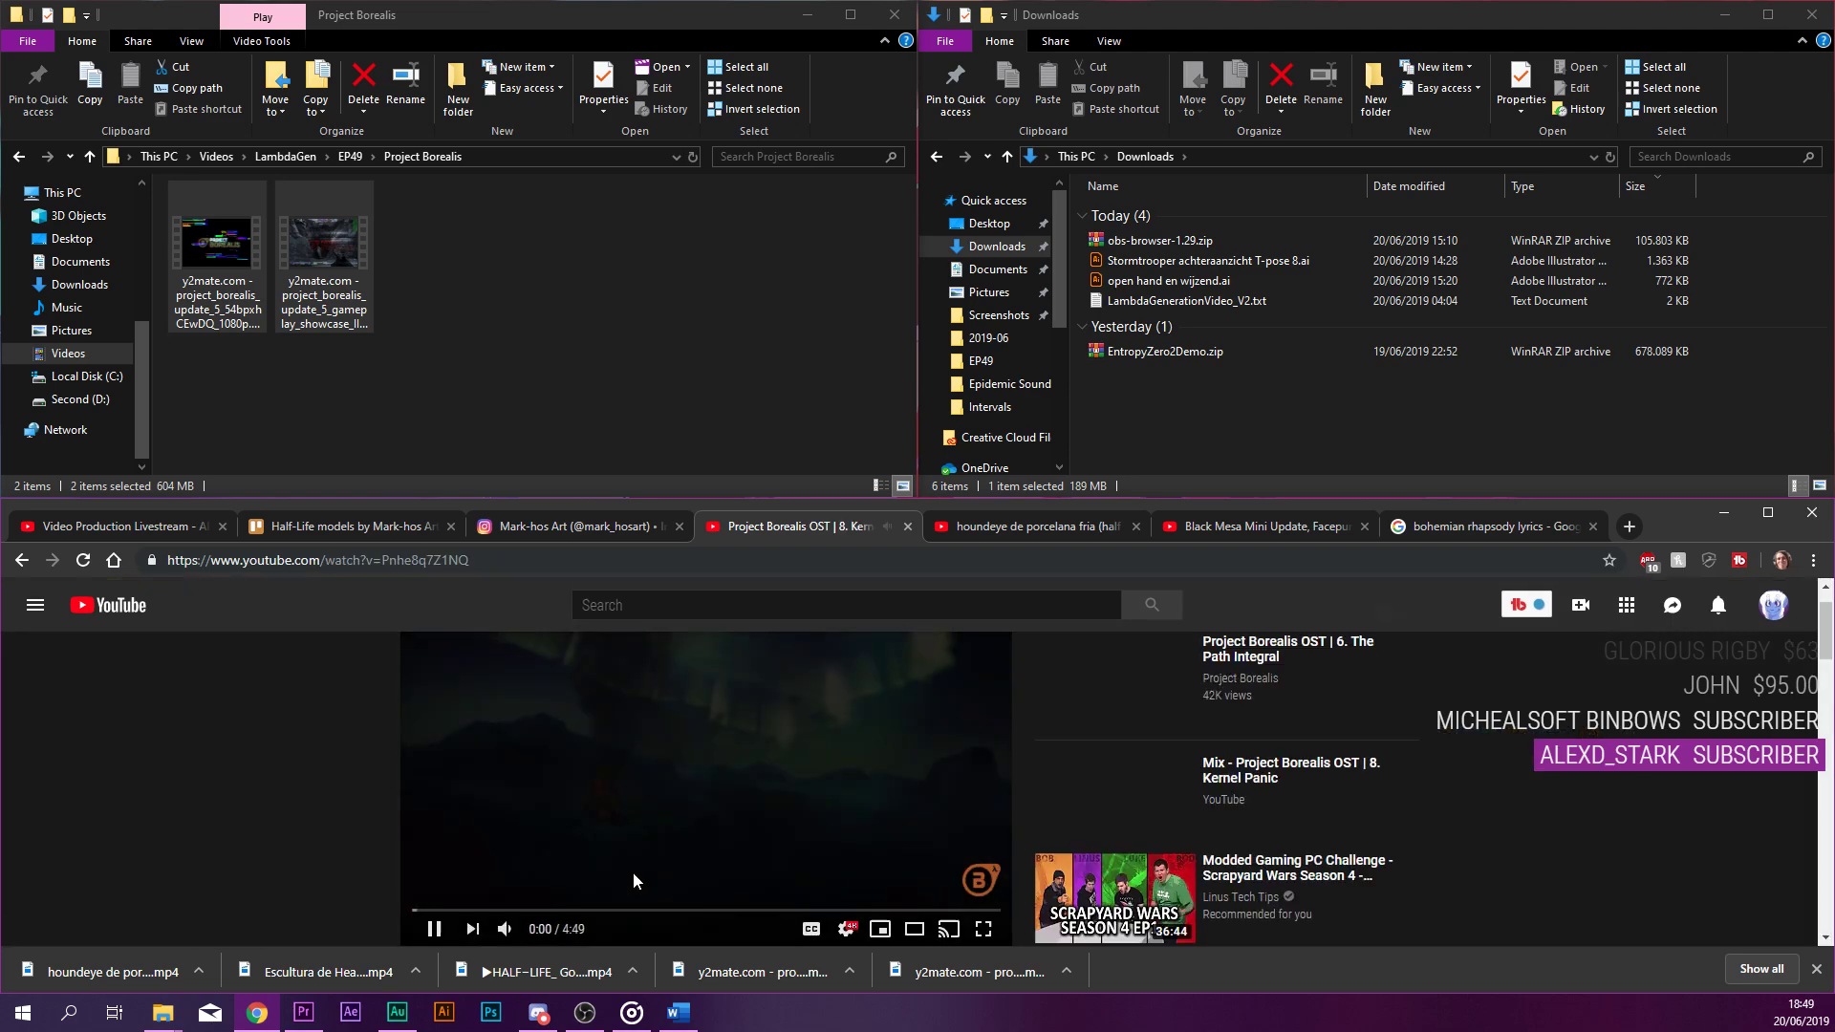
Preview the Kernel Panic soundtrack video at several points and full screen, and look through its description and comments.
{"action": "left_click", "coordinate": [551, 910]}
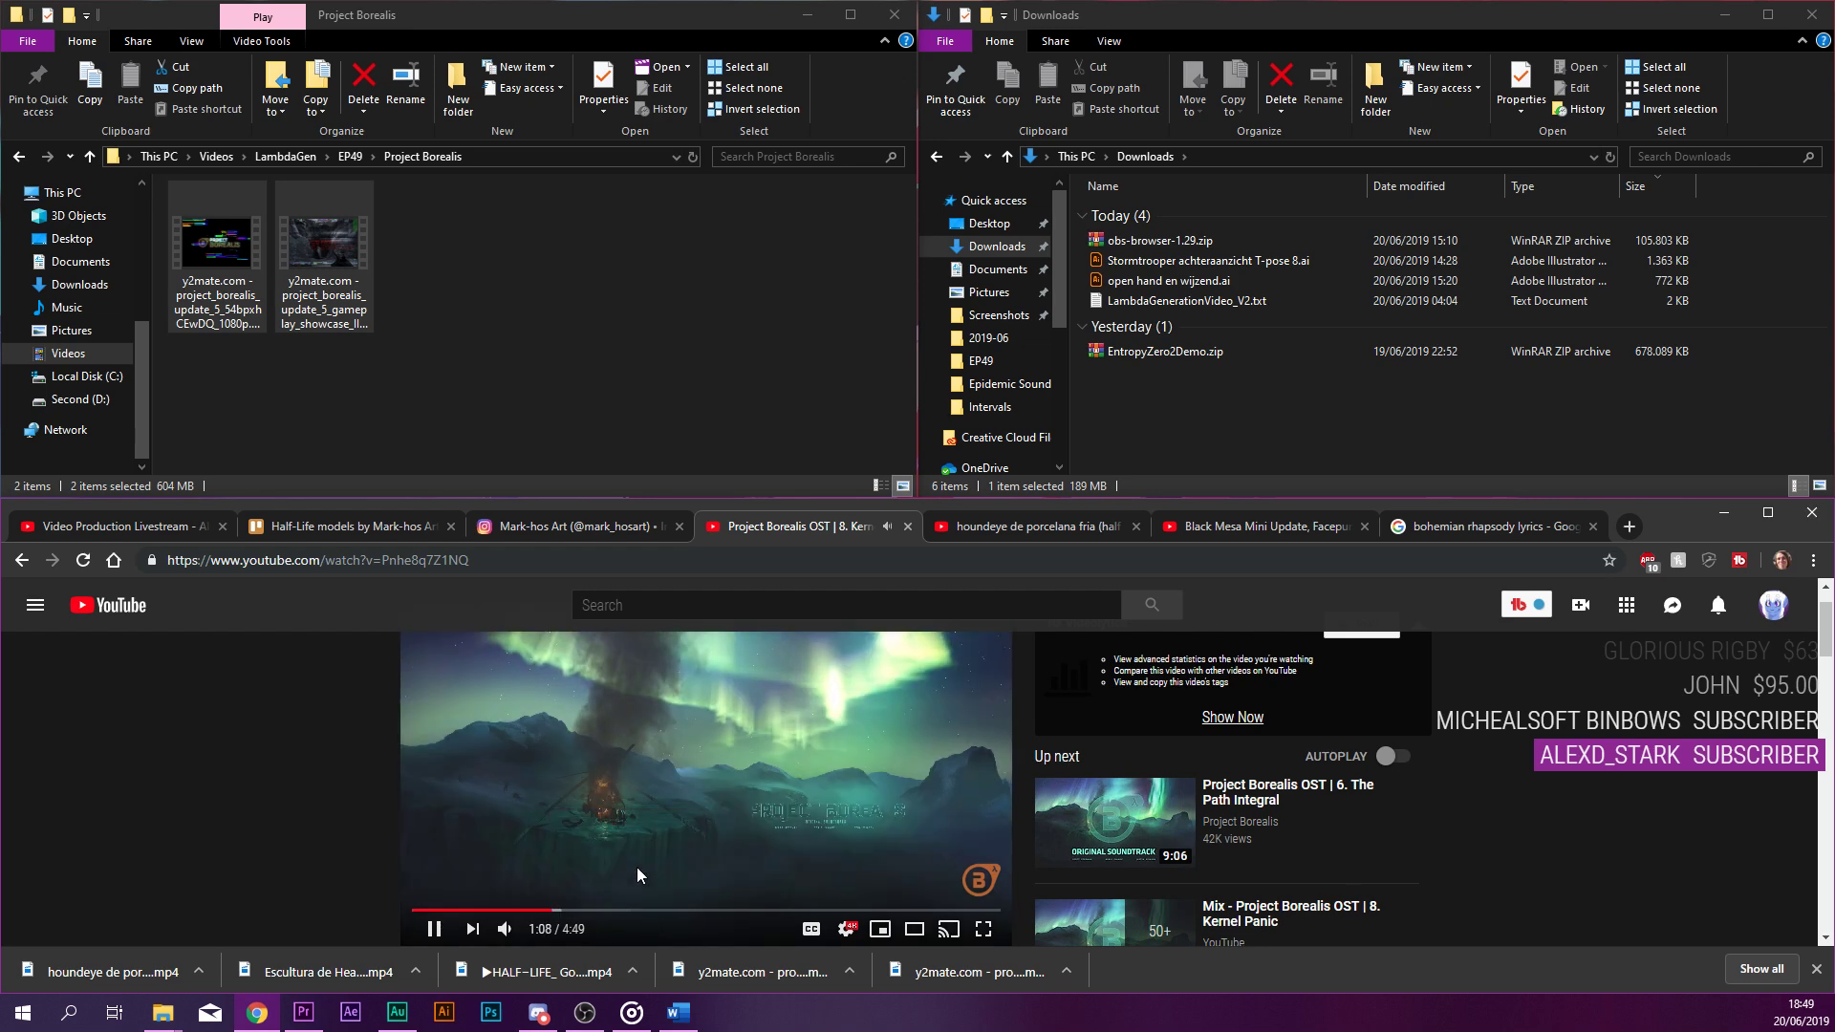
{"action": "left_click", "coordinate": [694, 911]}
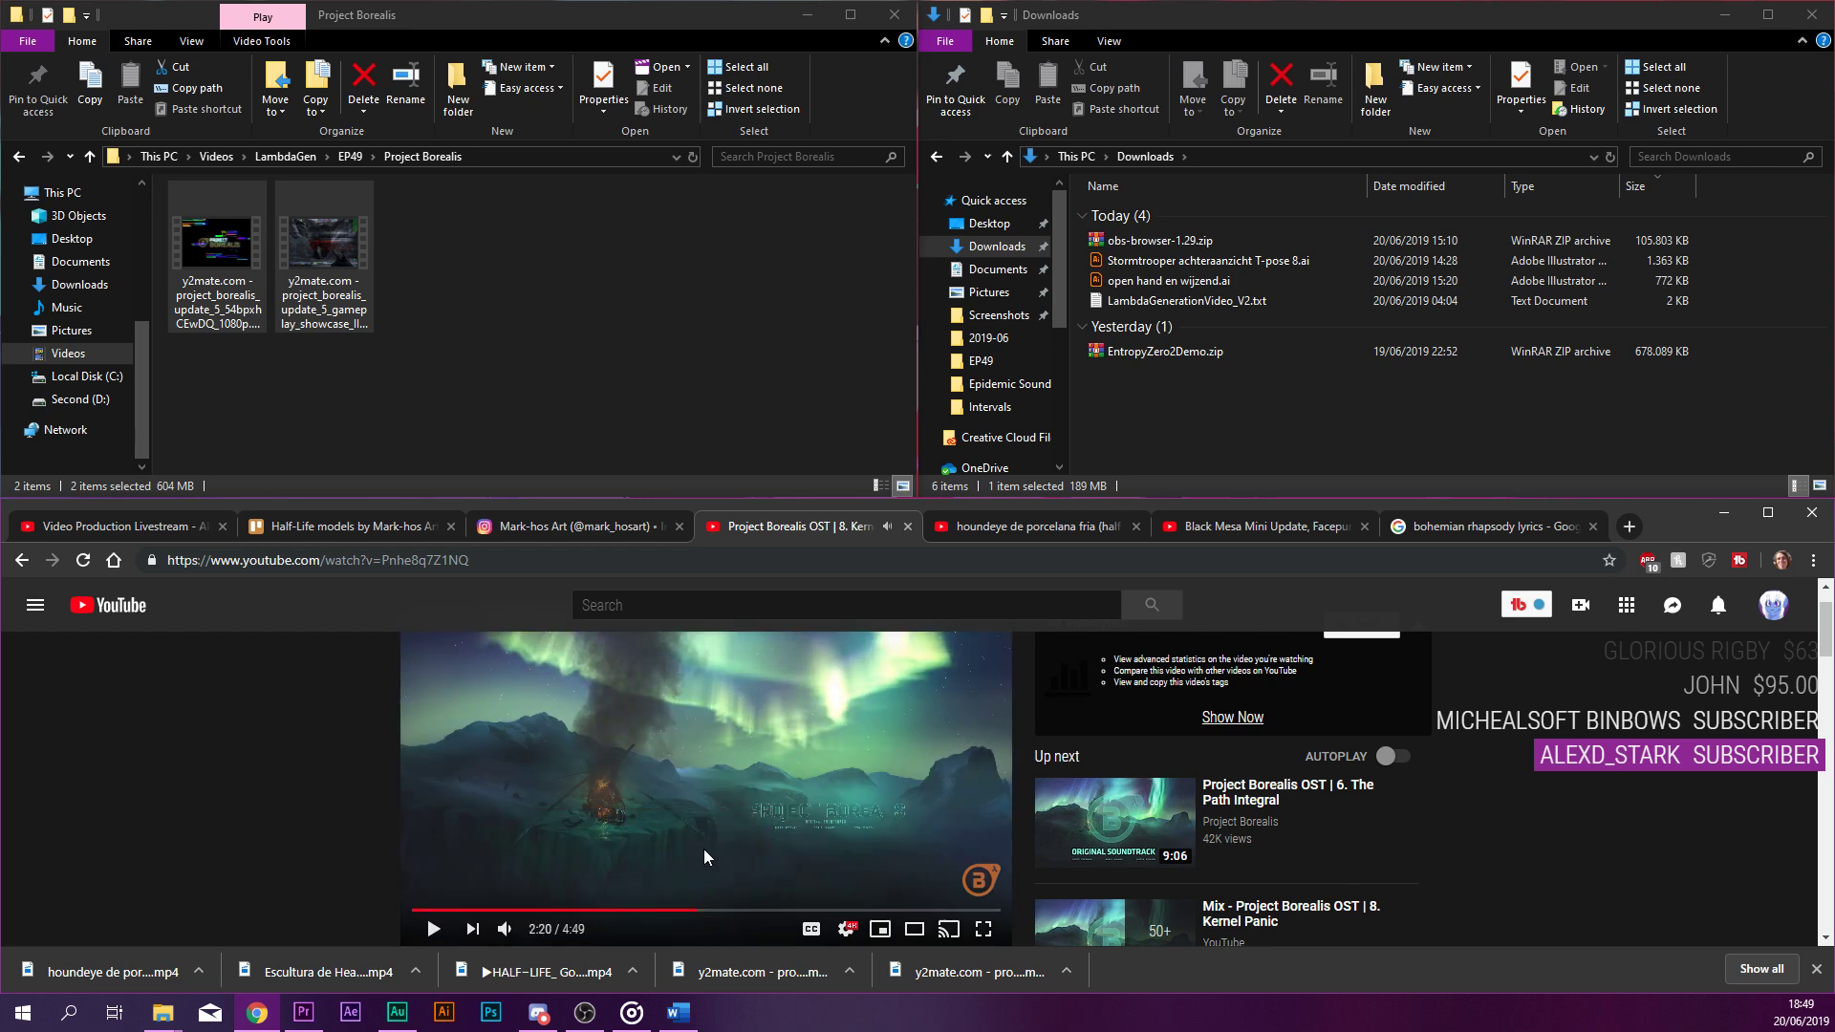
{"action": "double_click", "coordinate": [694, 812]}
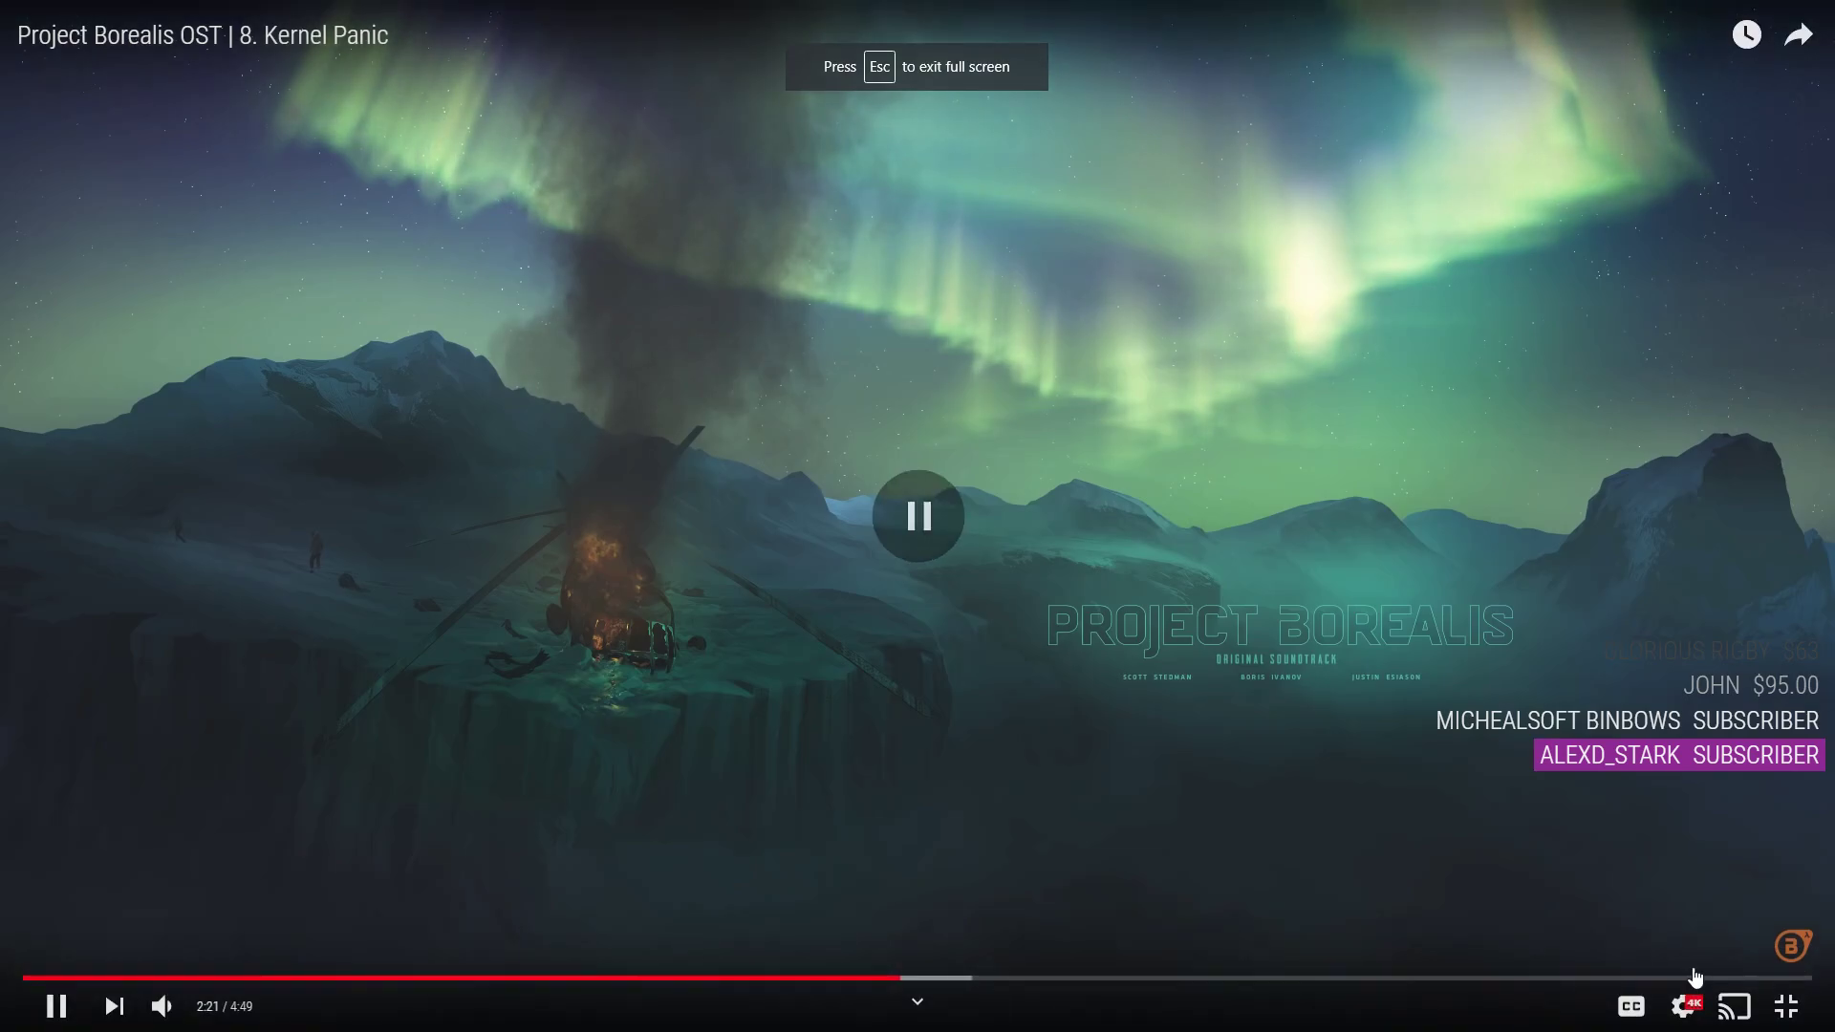
{"action": "key", "text": "Escape"}
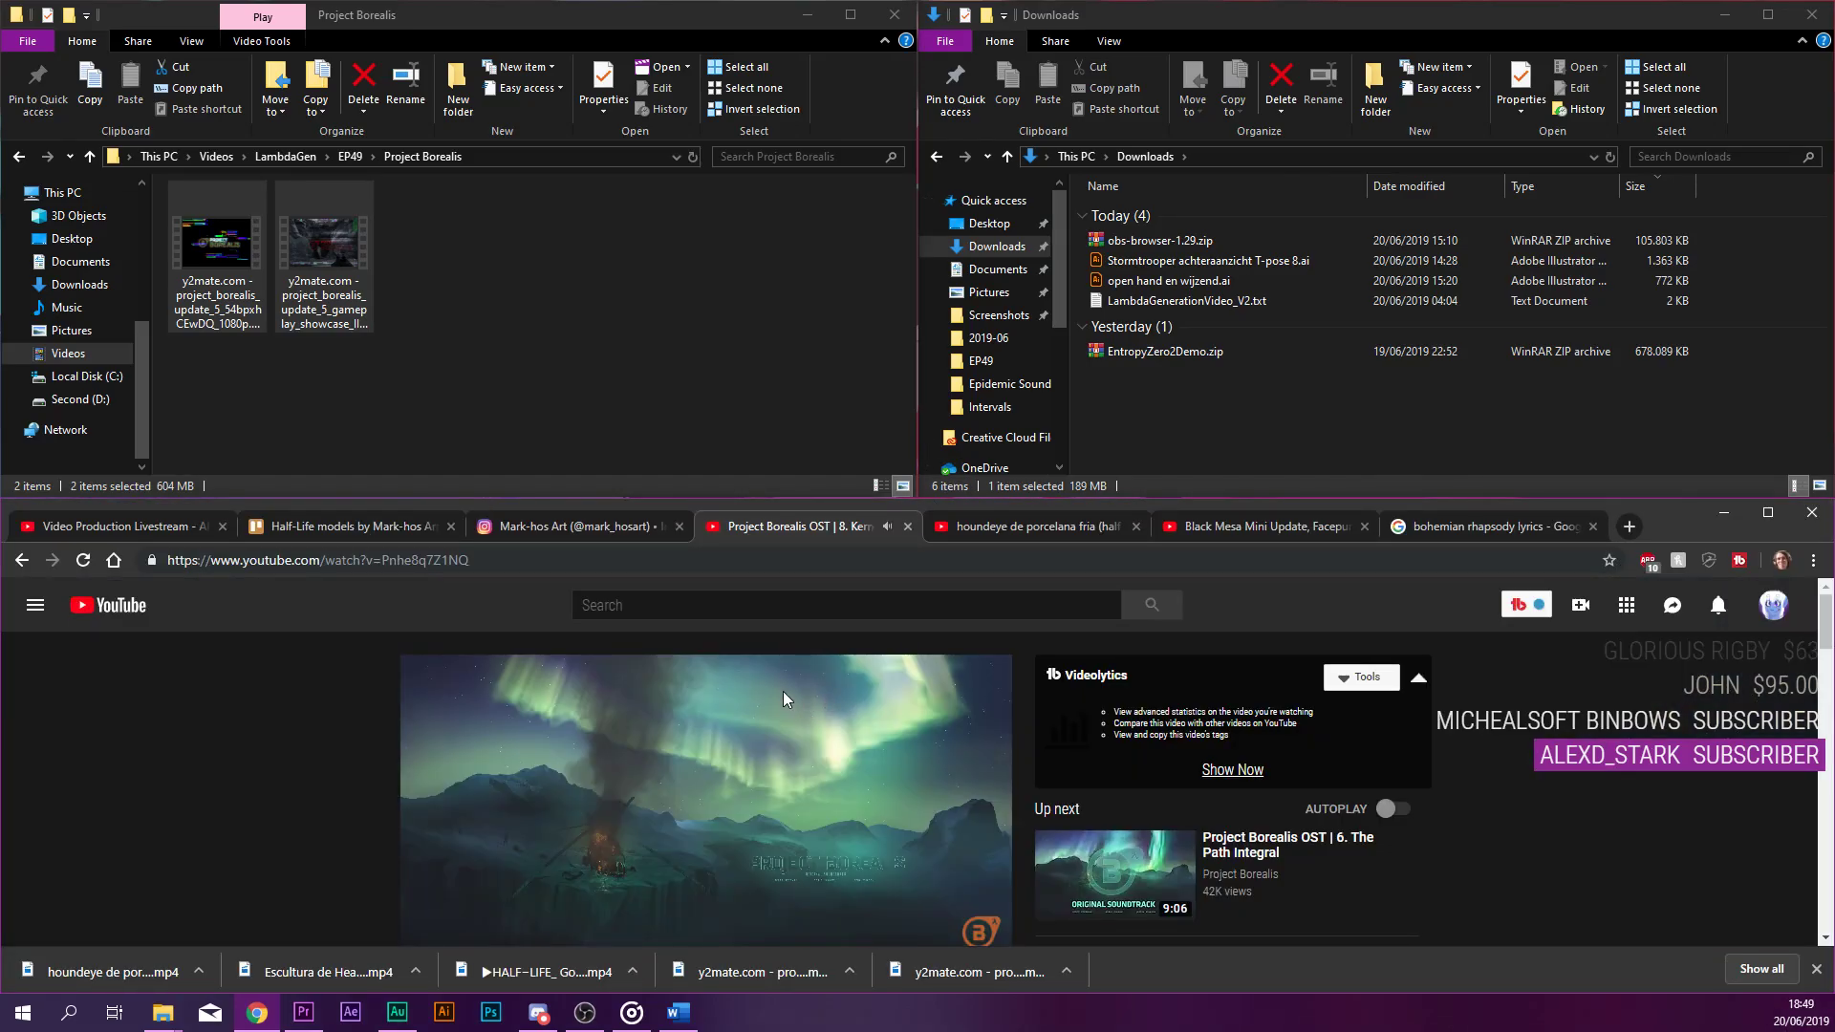
{"action": "scroll", "coordinate": [522, 757], "scroll_direction": "down", "scroll_amount": 4}
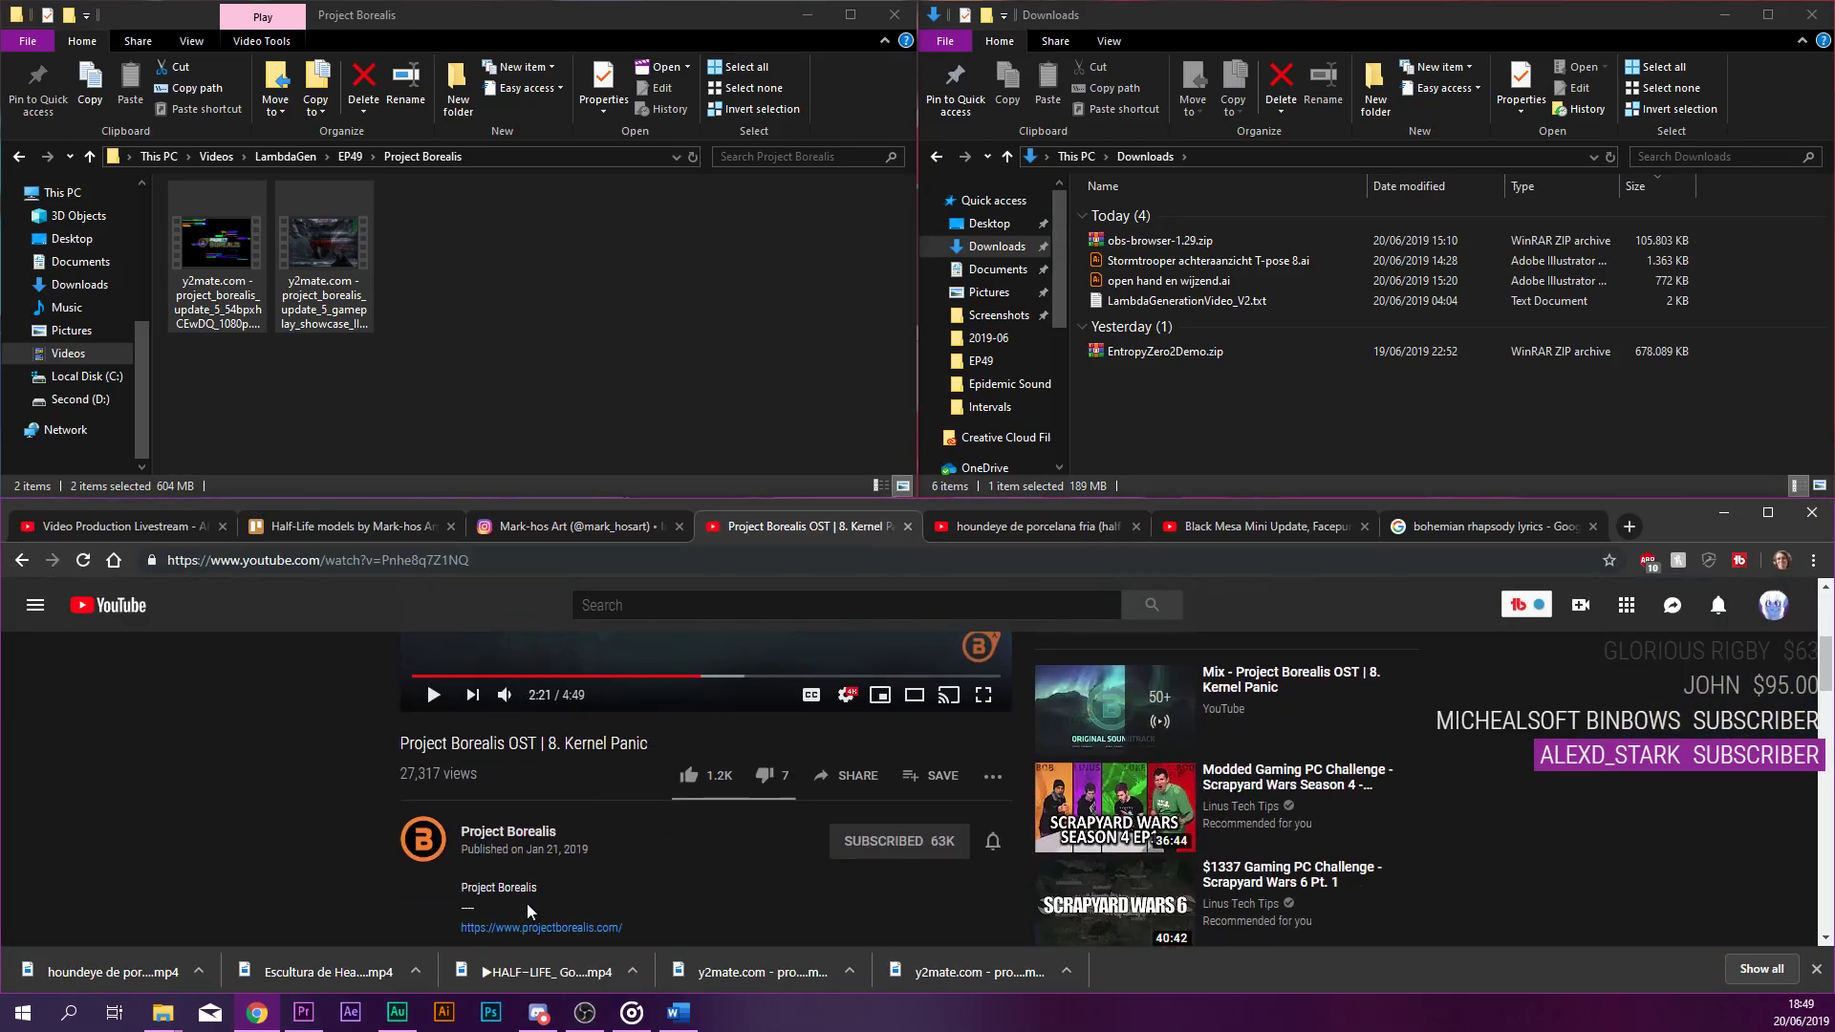
{"action": "left_click", "coordinate": [488, 857]}
{"action": "scroll", "coordinate": [489, 857], "scroll_direction": "down", "scroll_amount": 2}
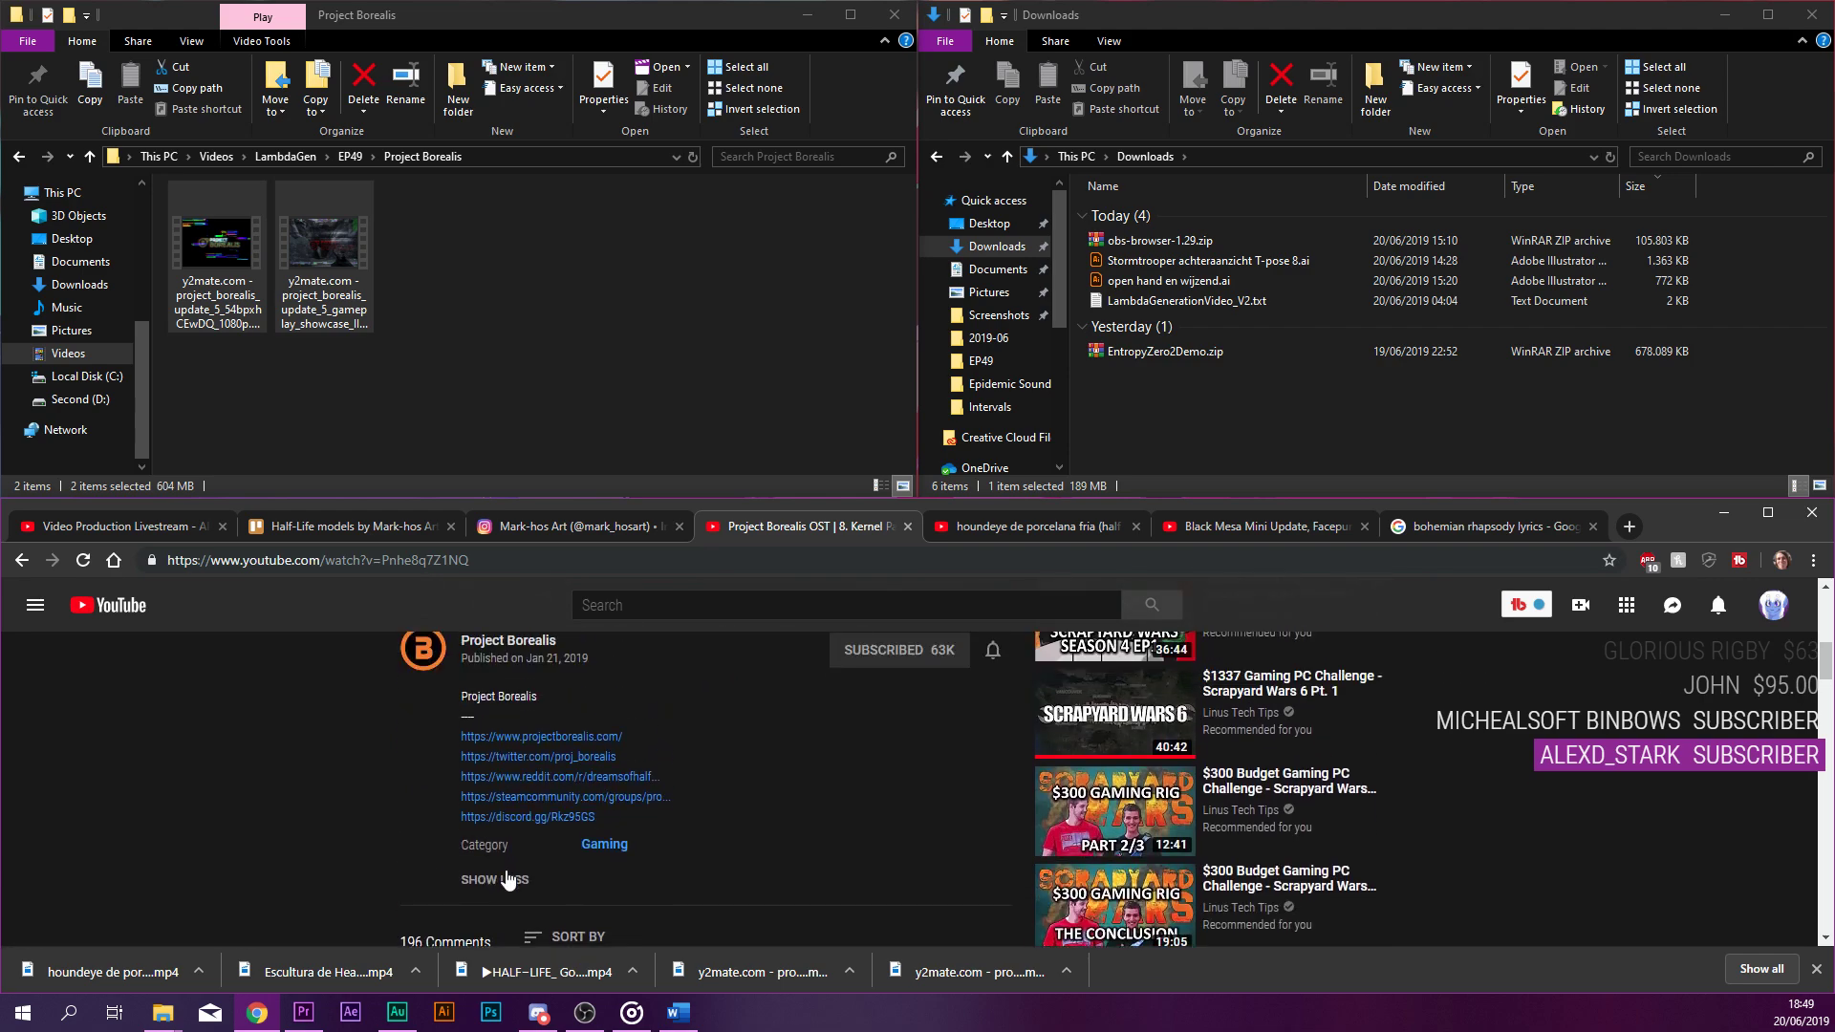
{"action": "scroll", "coordinate": [508, 874], "scroll_direction": "down", "scroll_amount": 5}
{"action": "scroll", "coordinate": [510, 877], "scroll_direction": "up", "scroll_amount": 10}
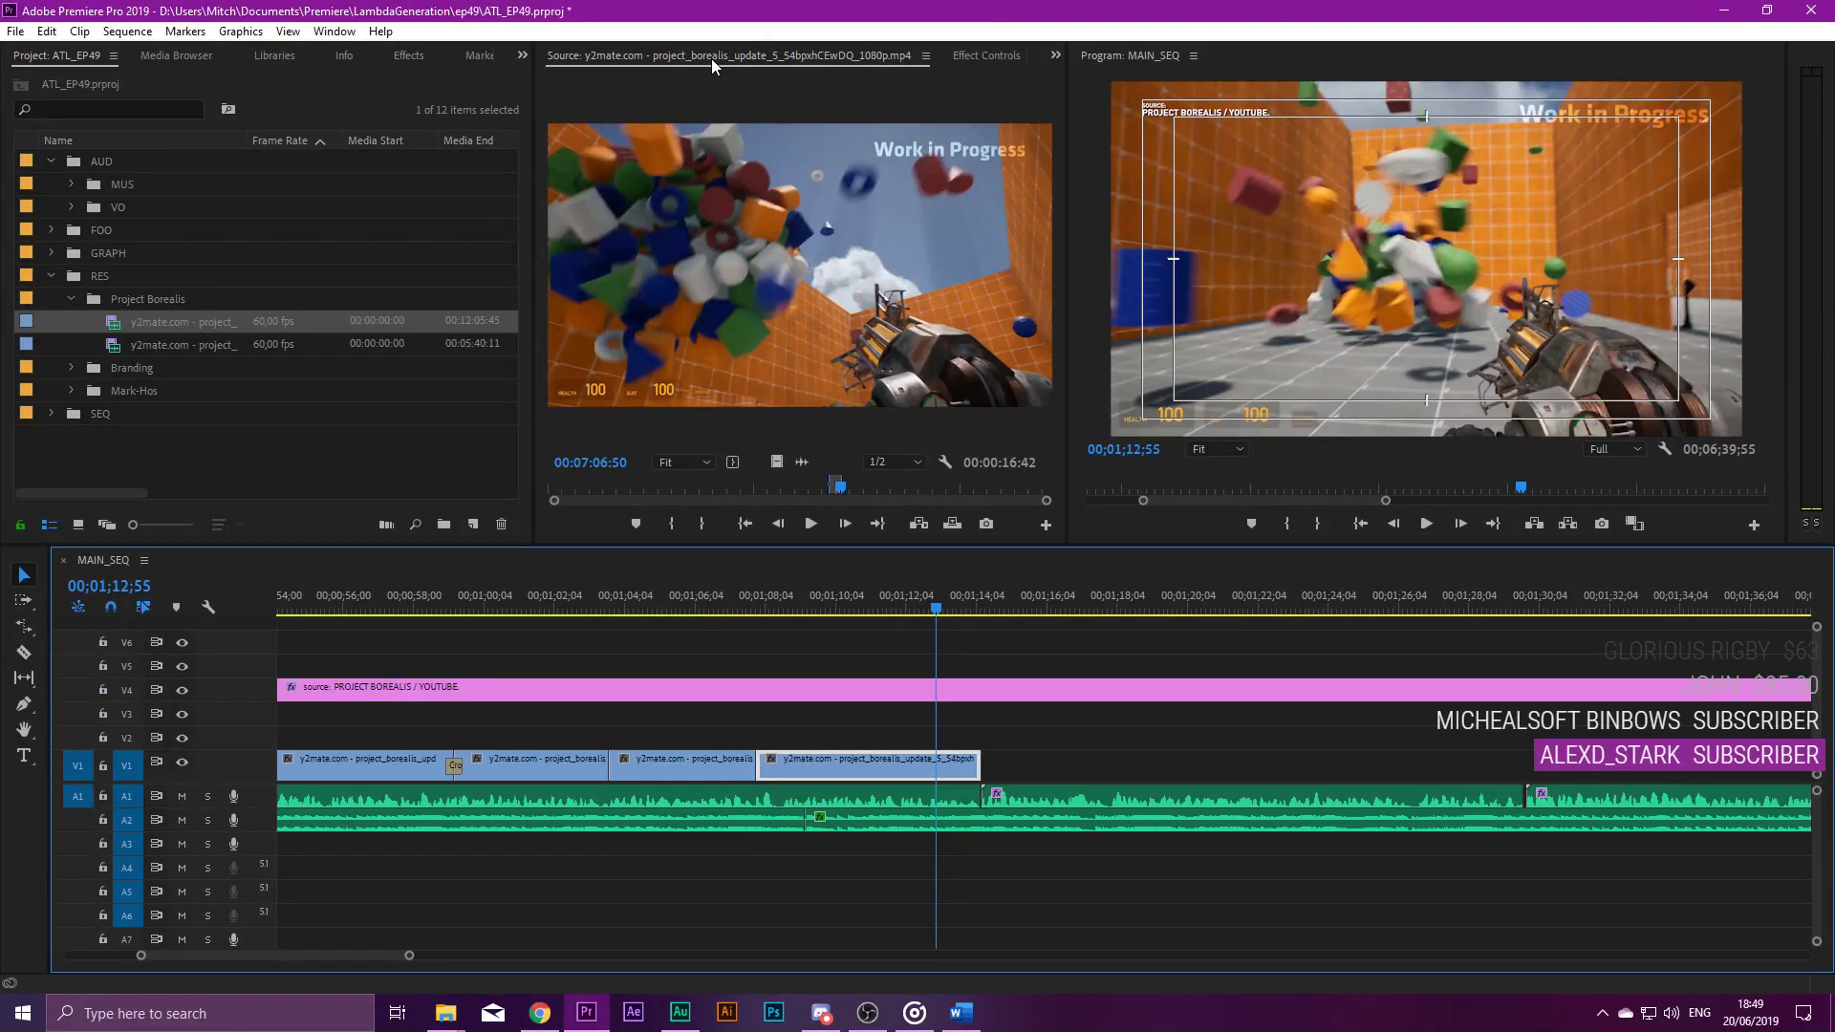
Switch to Premiere Pro, save the project, and mark a 00:00:18:34 range ending at 00:08:39:05 in the update 5 video.
{"action": "key", "text": "ctrl+s"}
{"action": "key", "text": "space"}
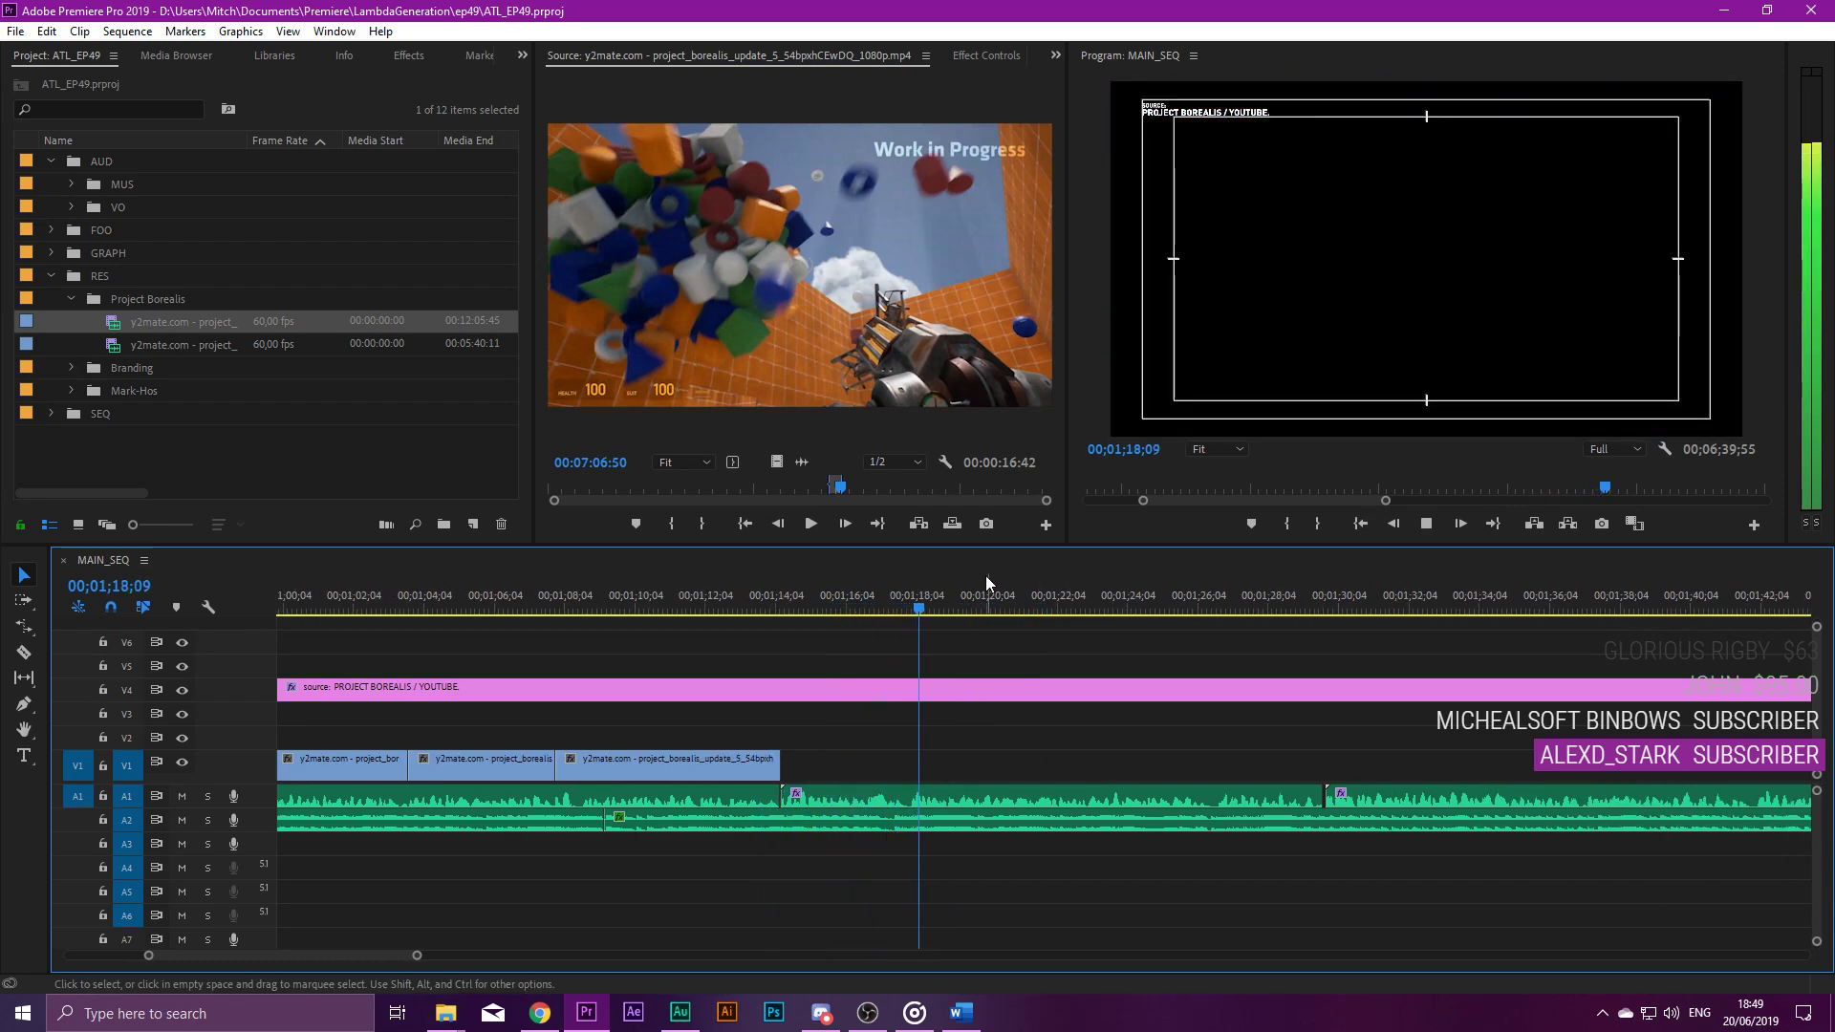
{"action": "left_click_drag", "start_coordinate": [840, 486], "coordinate": [889, 490]}
{"action": "left_click_drag", "start_coordinate": [889, 489], "coordinate": [894, 490]}
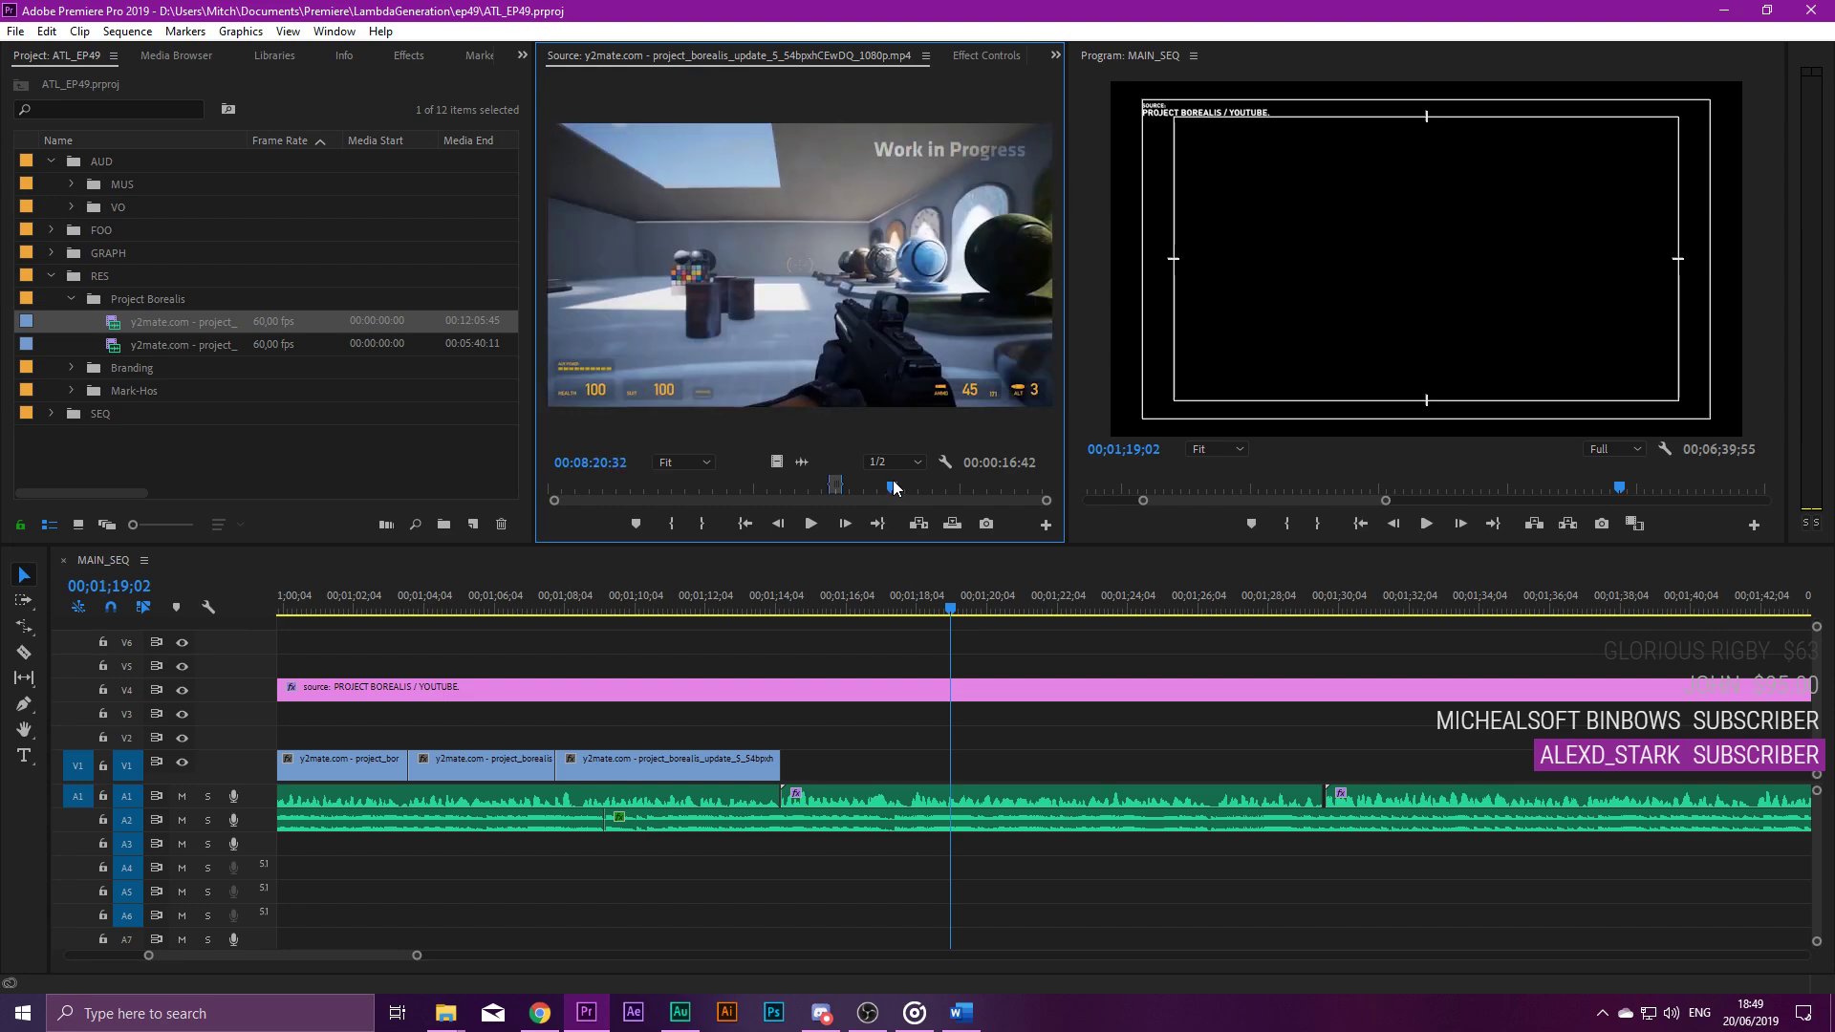
{"action": "left_click_drag", "start_coordinate": [793, 487], "coordinate": [890, 450]}
{"action": "key", "text": "o"}
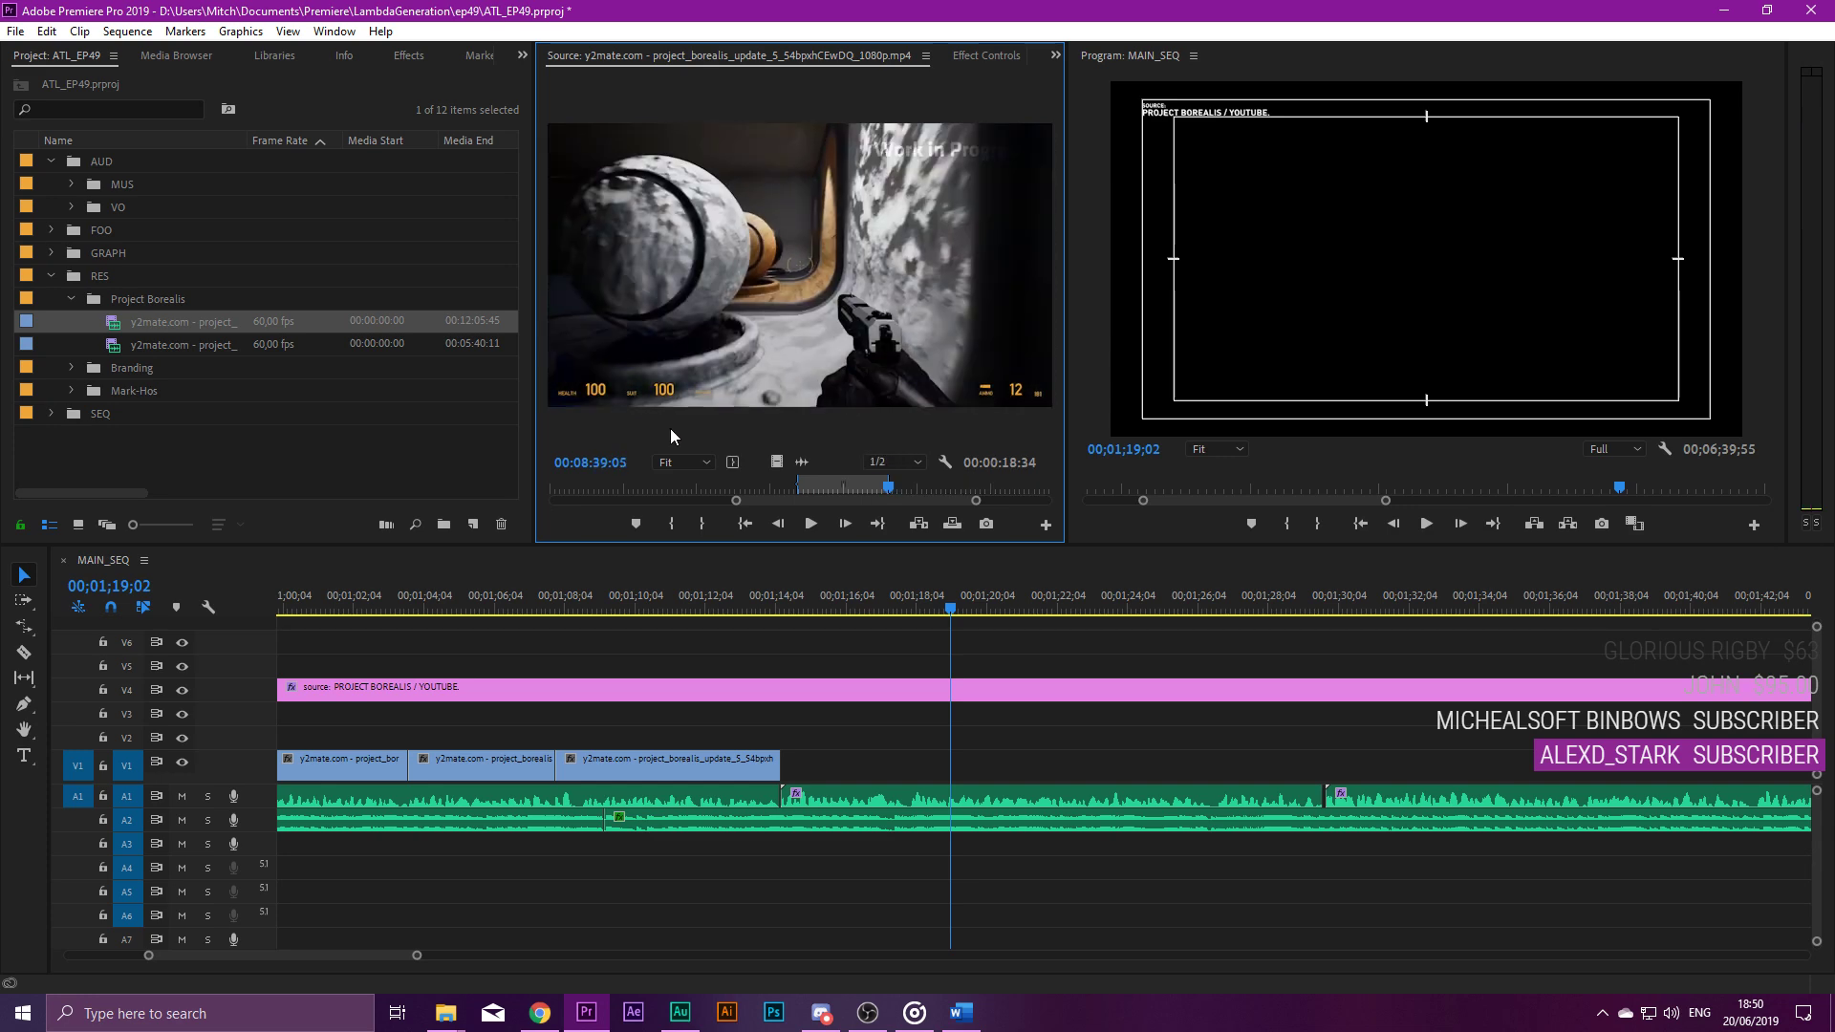
Place the marked material-spheres range on V1 directly after the eighth gameplay clip and delete its audio.
{"action": "left_click_drag", "start_coordinate": [143, 325], "coordinate": [820, 756]}
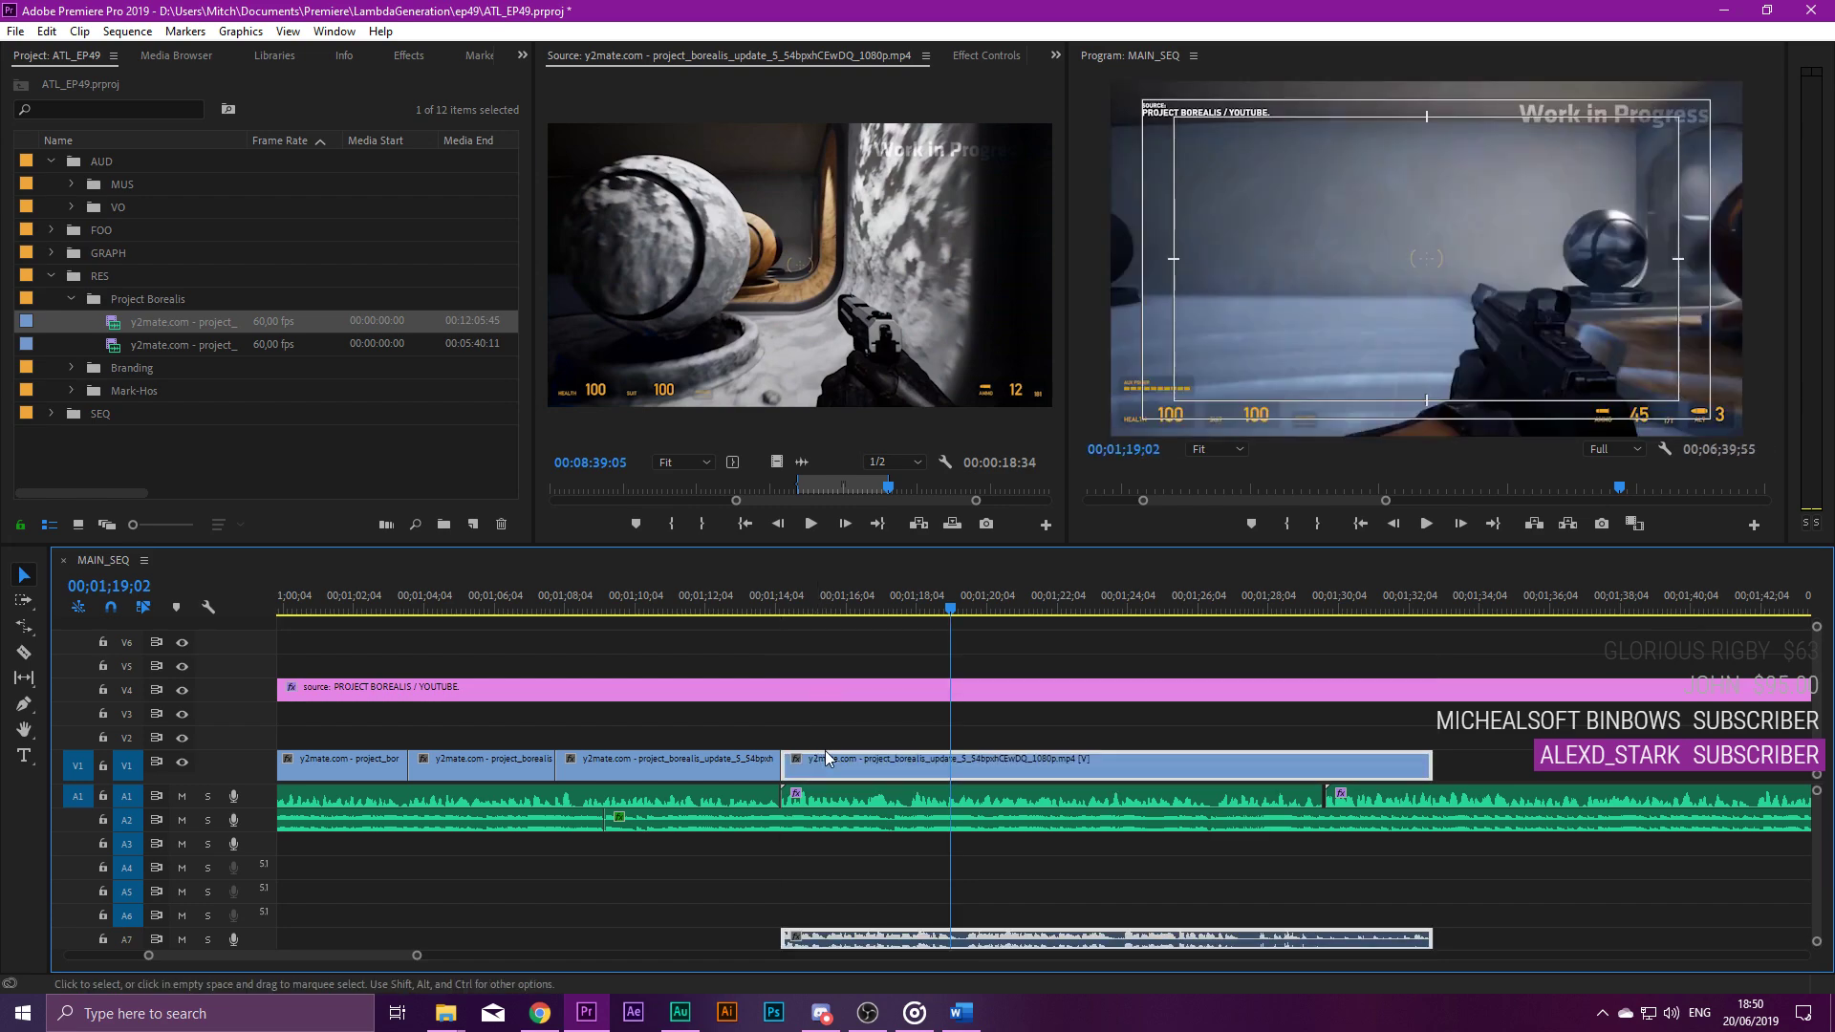
{"action": "left_click", "coordinate": [908, 936], "text": "alt"}
{"action": "key", "text": "Delete"}
Play the ninth gameplay clip with the voice-over and trim its end to shortly before 00;01;24;04.
{"action": "left_click", "coordinate": [782, 609]}
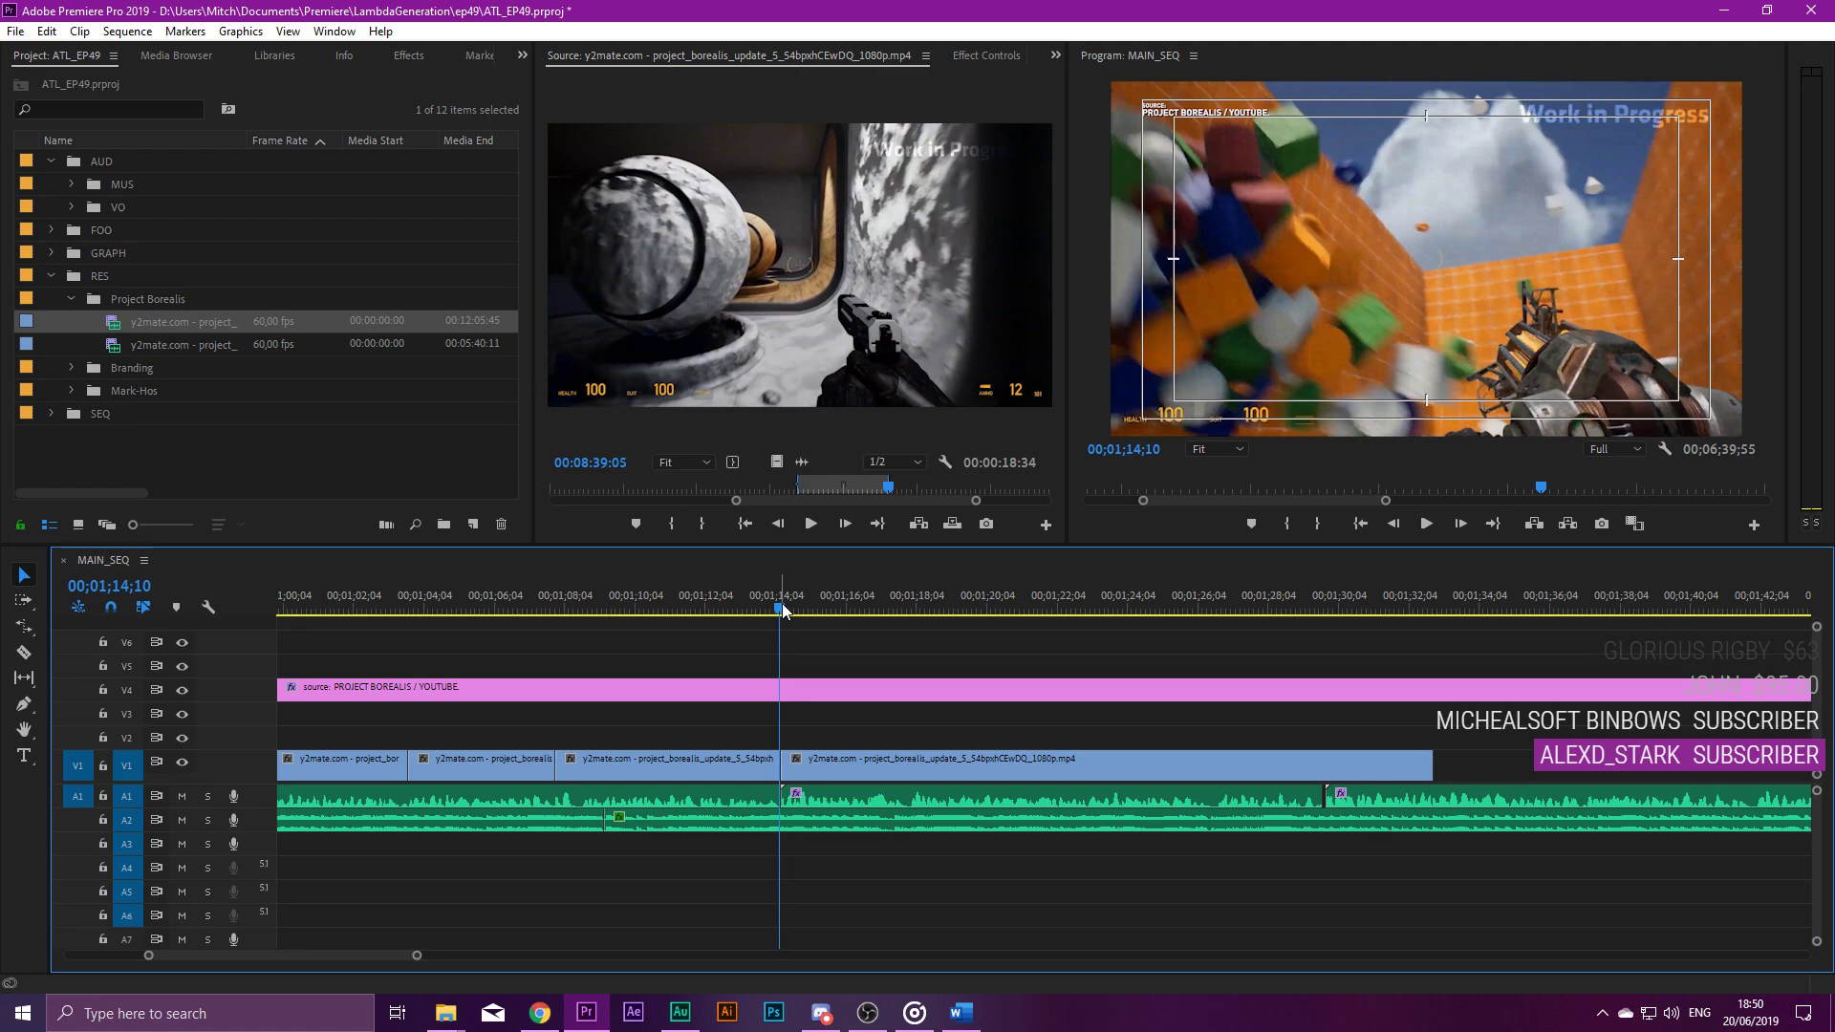
{"action": "key", "text": "space"}
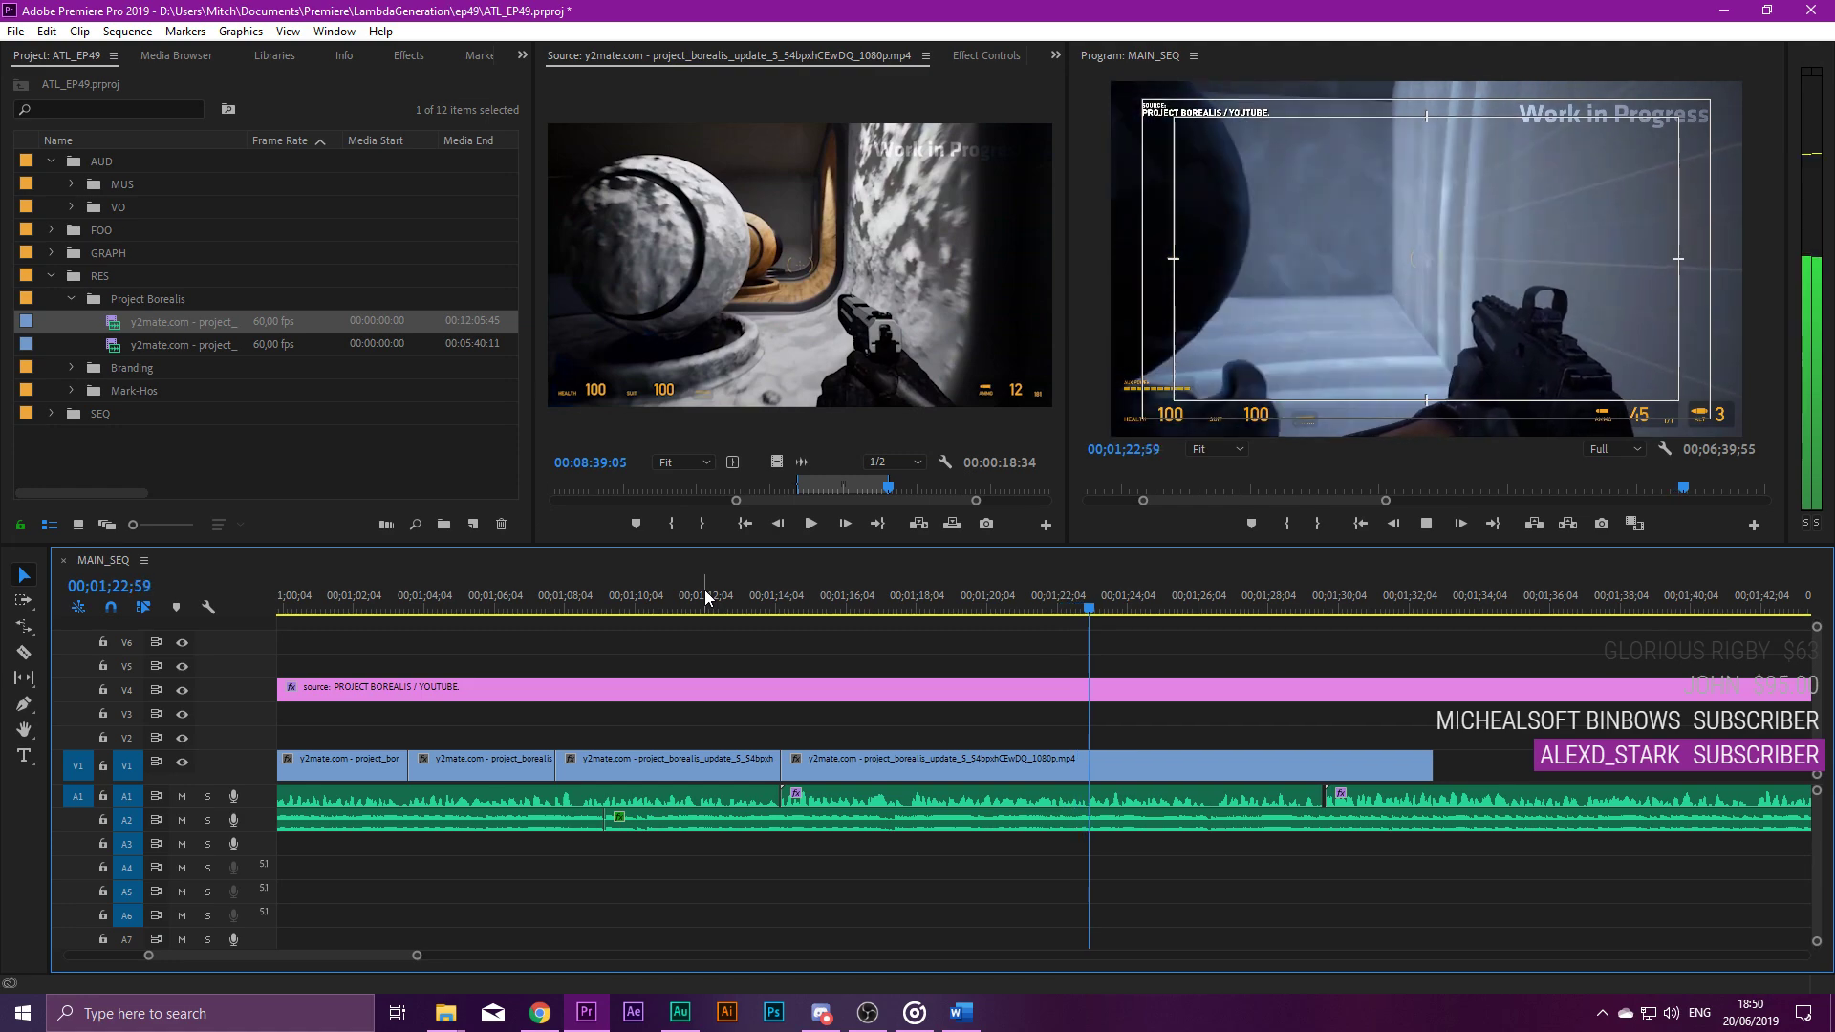
{"action": "scroll", "coordinate": [1093, 657], "scroll_direction": "down", "scroll_amount": 3}
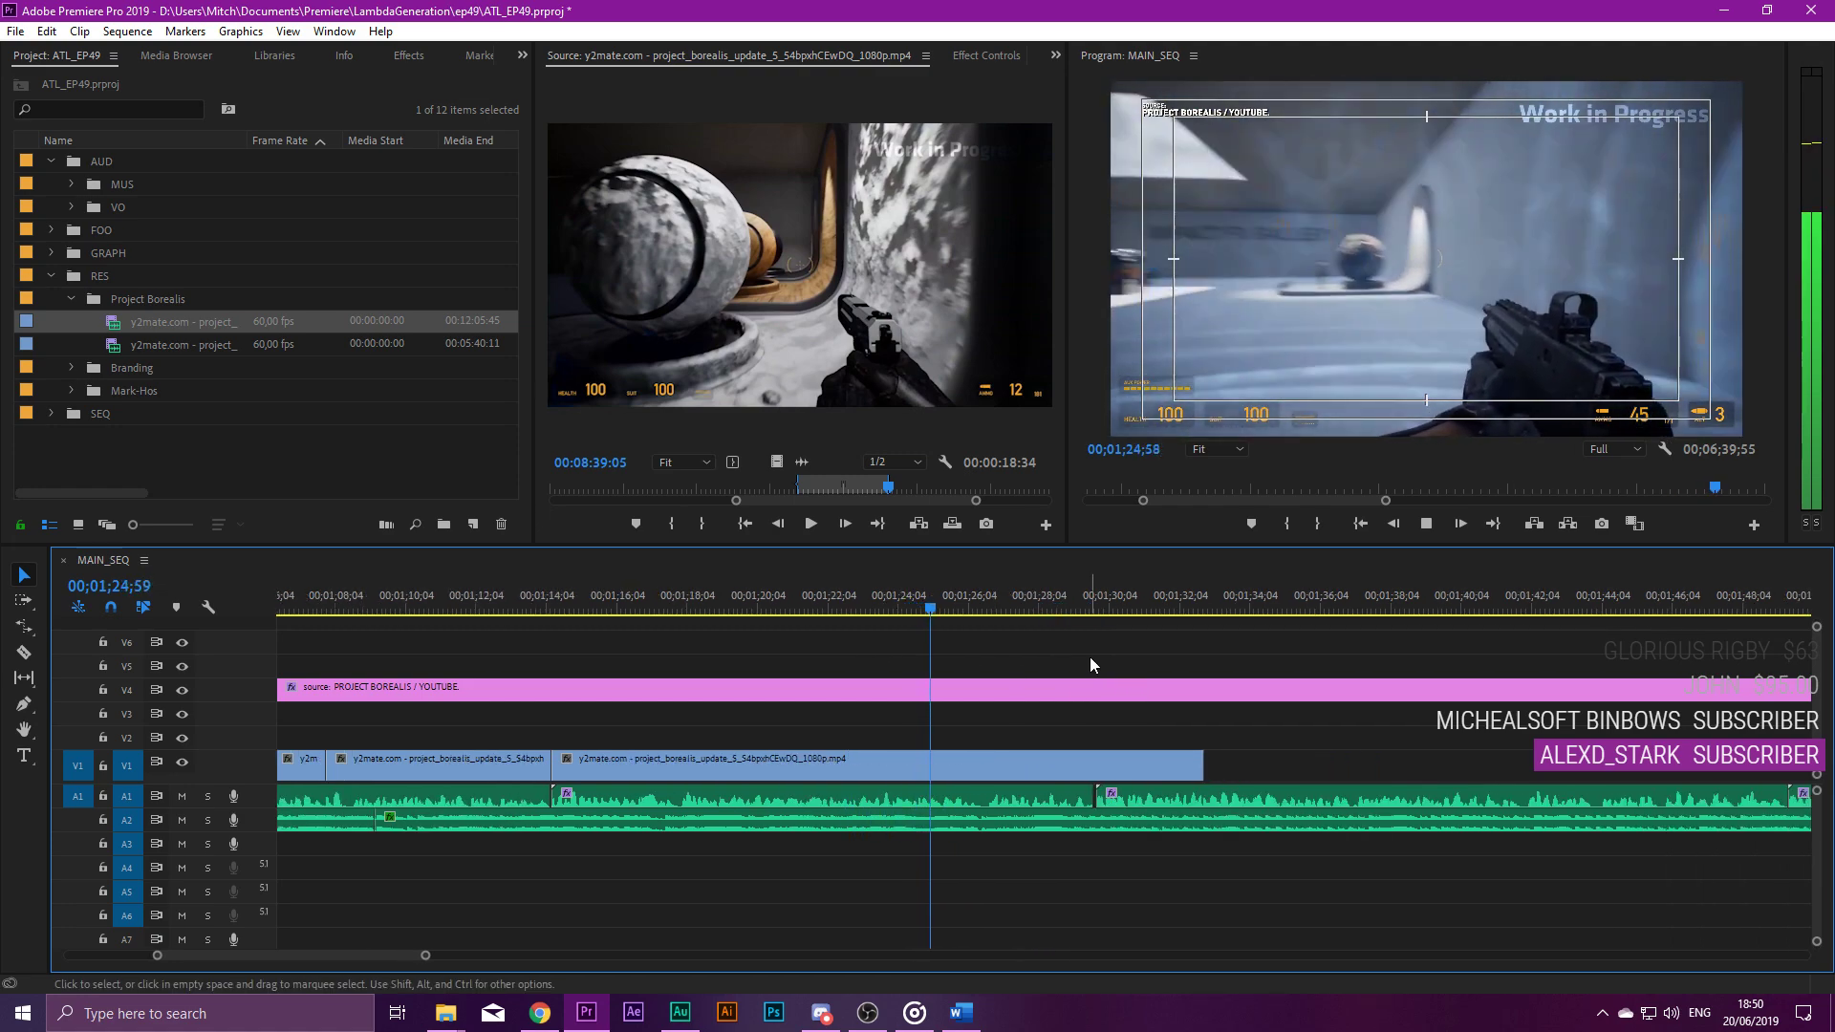
{"action": "left_click", "coordinate": [745, 622]}
{"action": "key", "text": "space"}
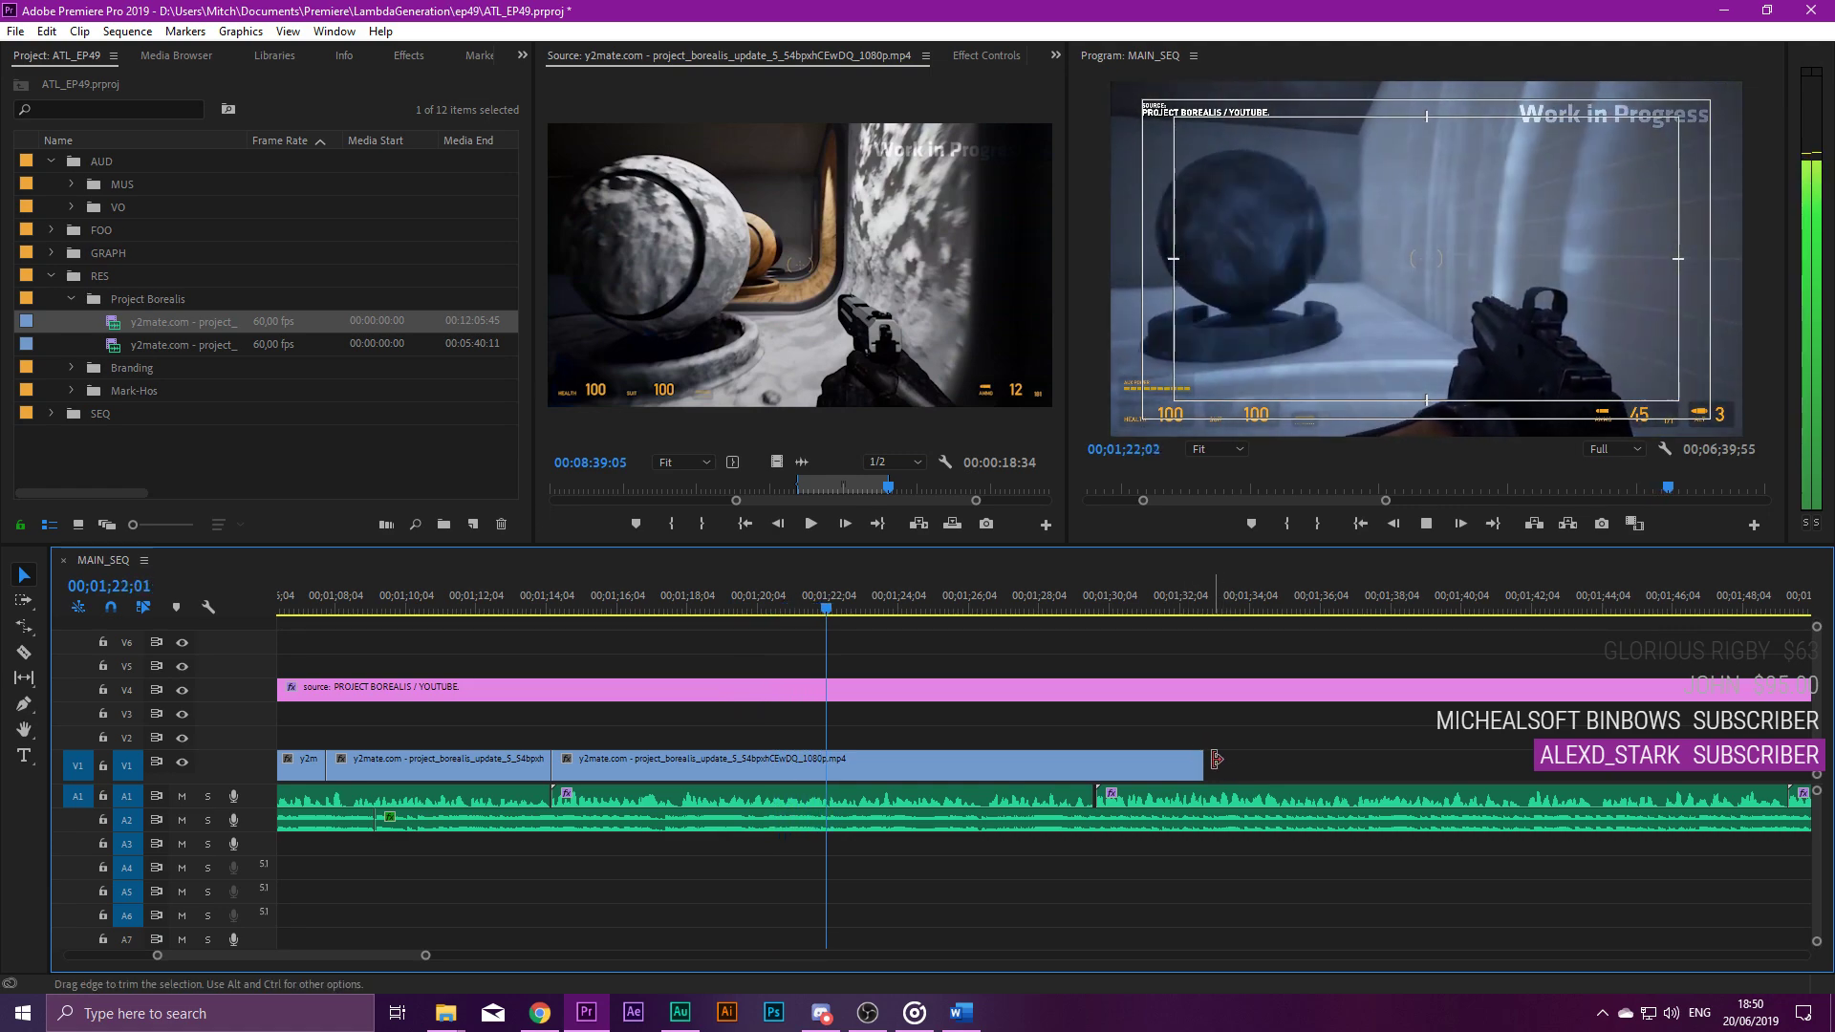
{"action": "left_click_drag", "start_coordinate": [1217, 760], "coordinate": [887, 751]}
Mark a 00:00:04:19 range of the pistol firing in the update 5 video, ending at 00:08:48:15.
{"action": "left_click", "coordinate": [890, 453]}
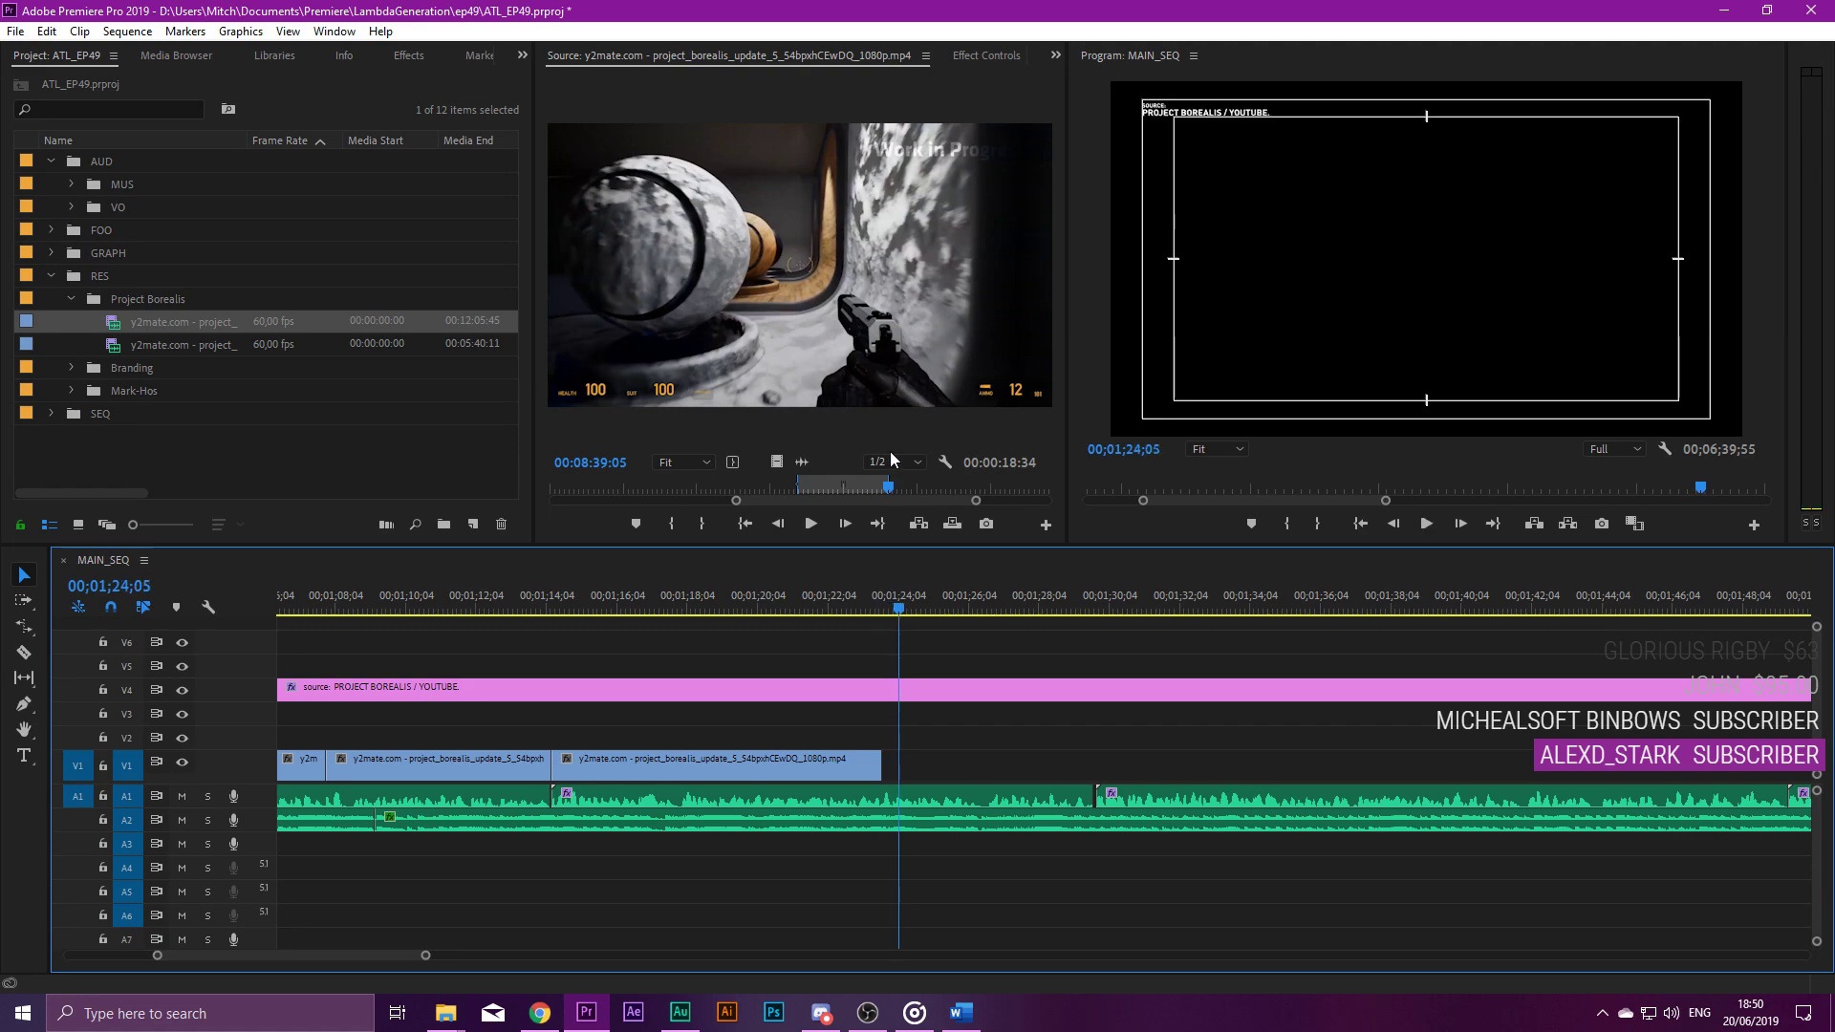
{"action": "key", "text": "space"}
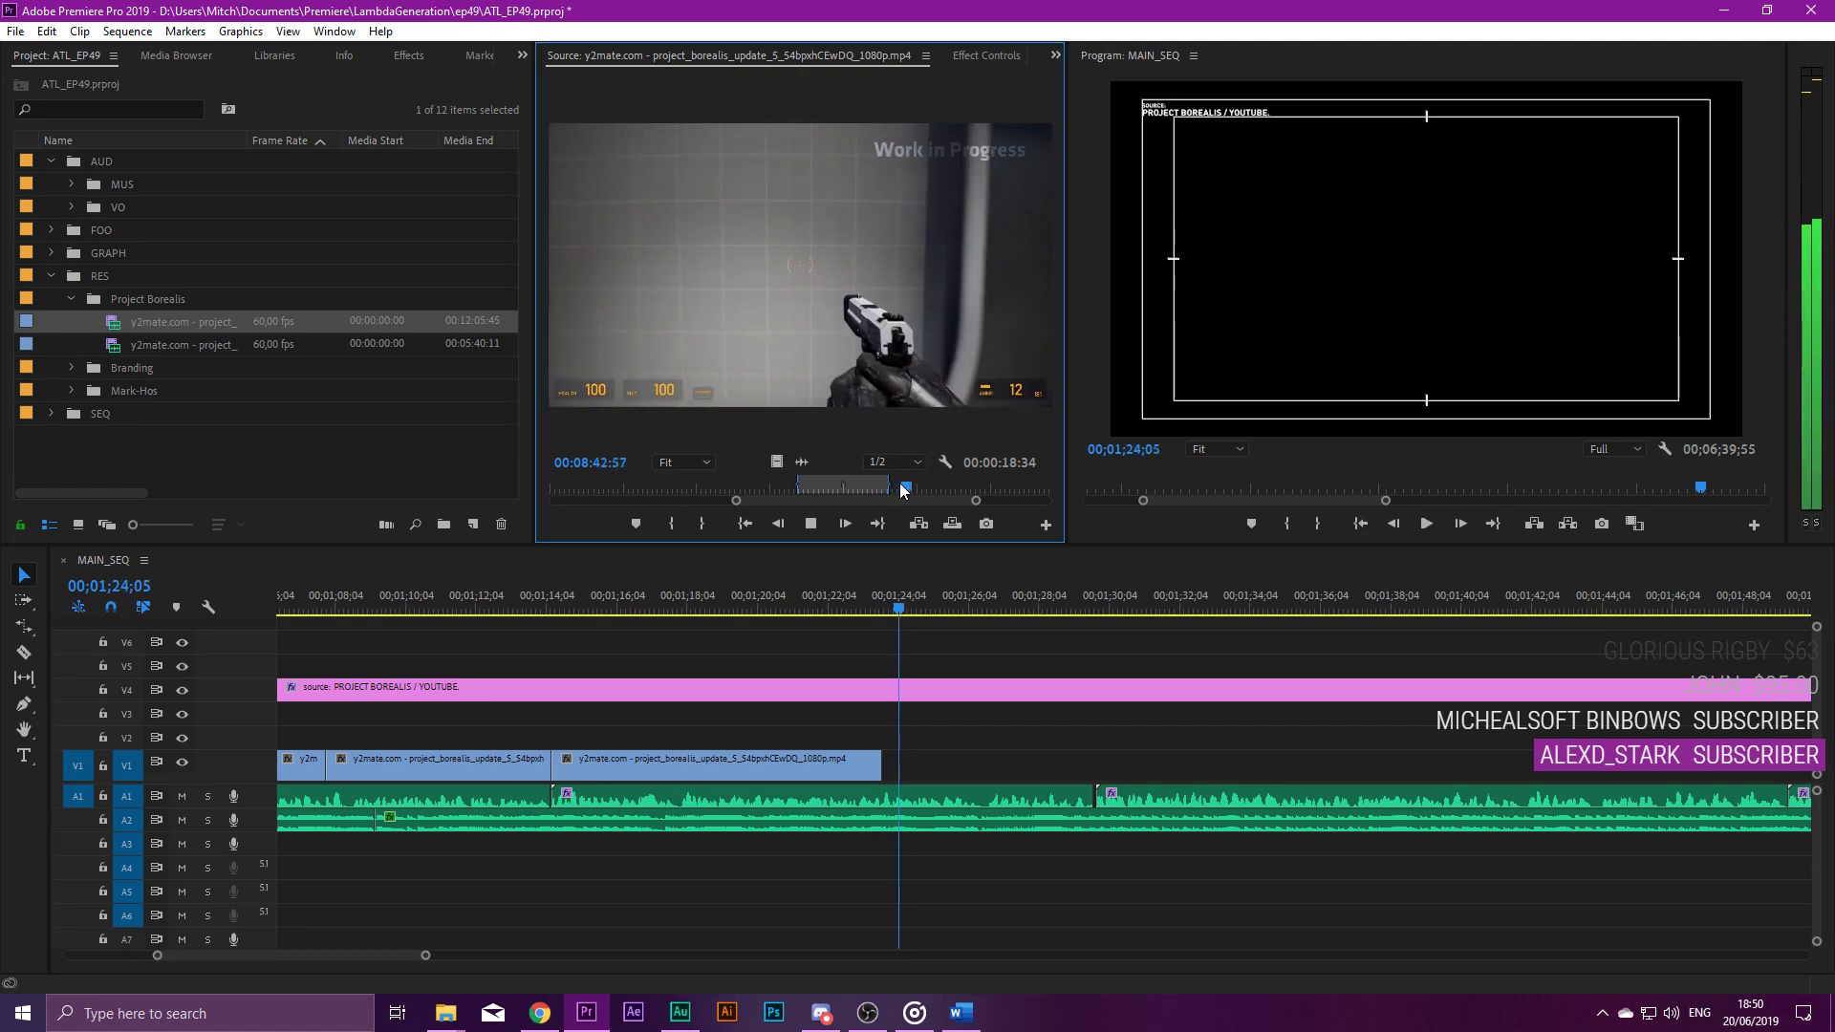
{"action": "key", "text": "space"}
{"action": "key", "text": "i"}
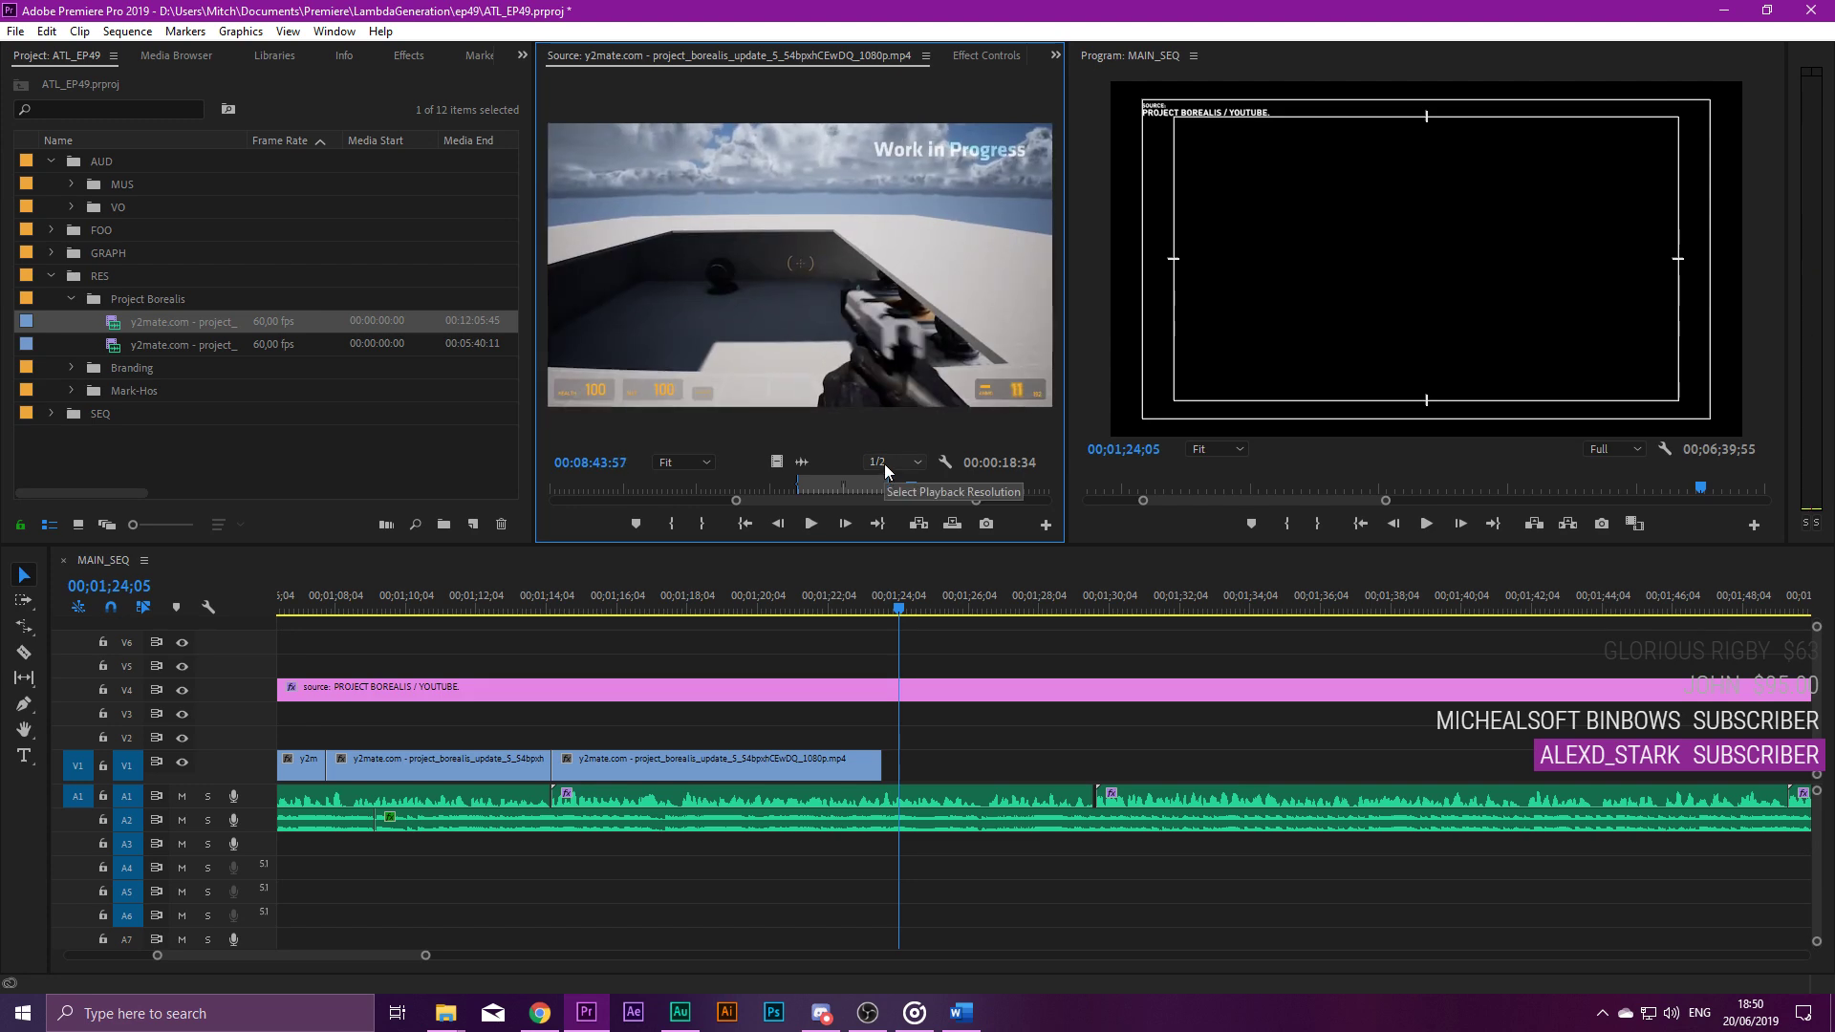
{"action": "key", "text": "space"}
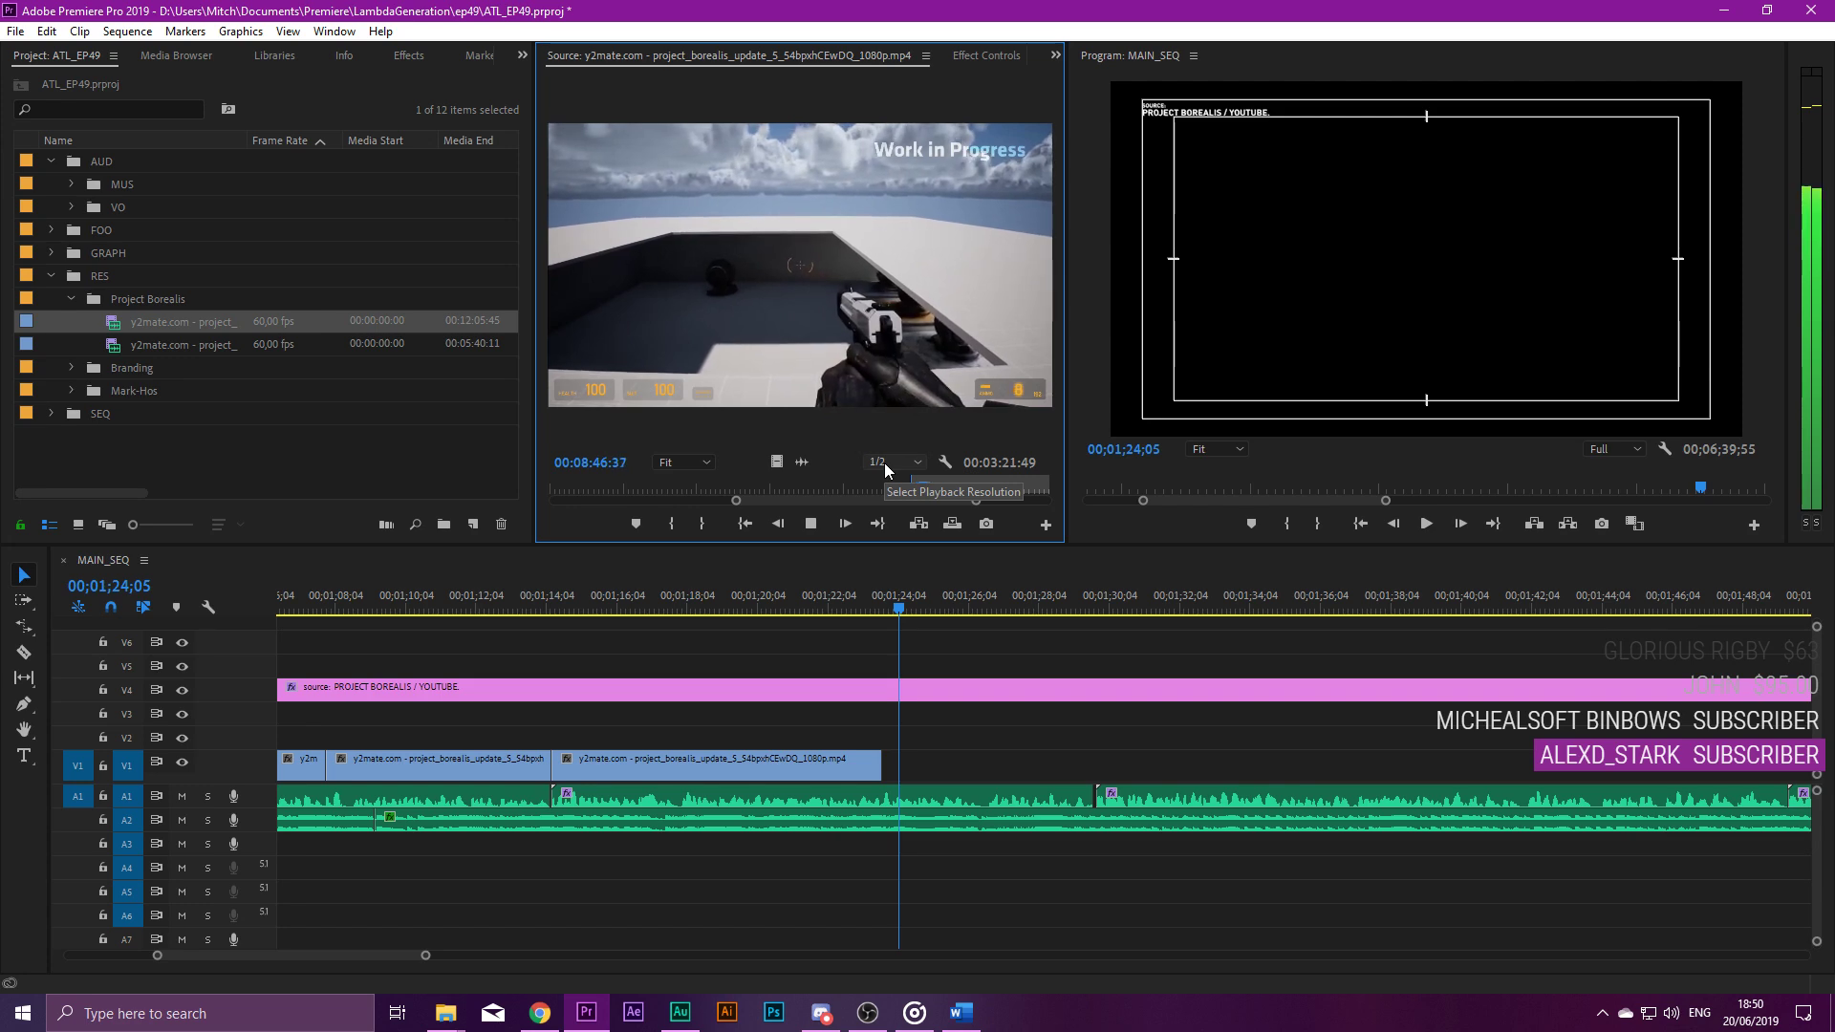
{"action": "key", "text": "space"}
{"action": "key", "text": "o"}
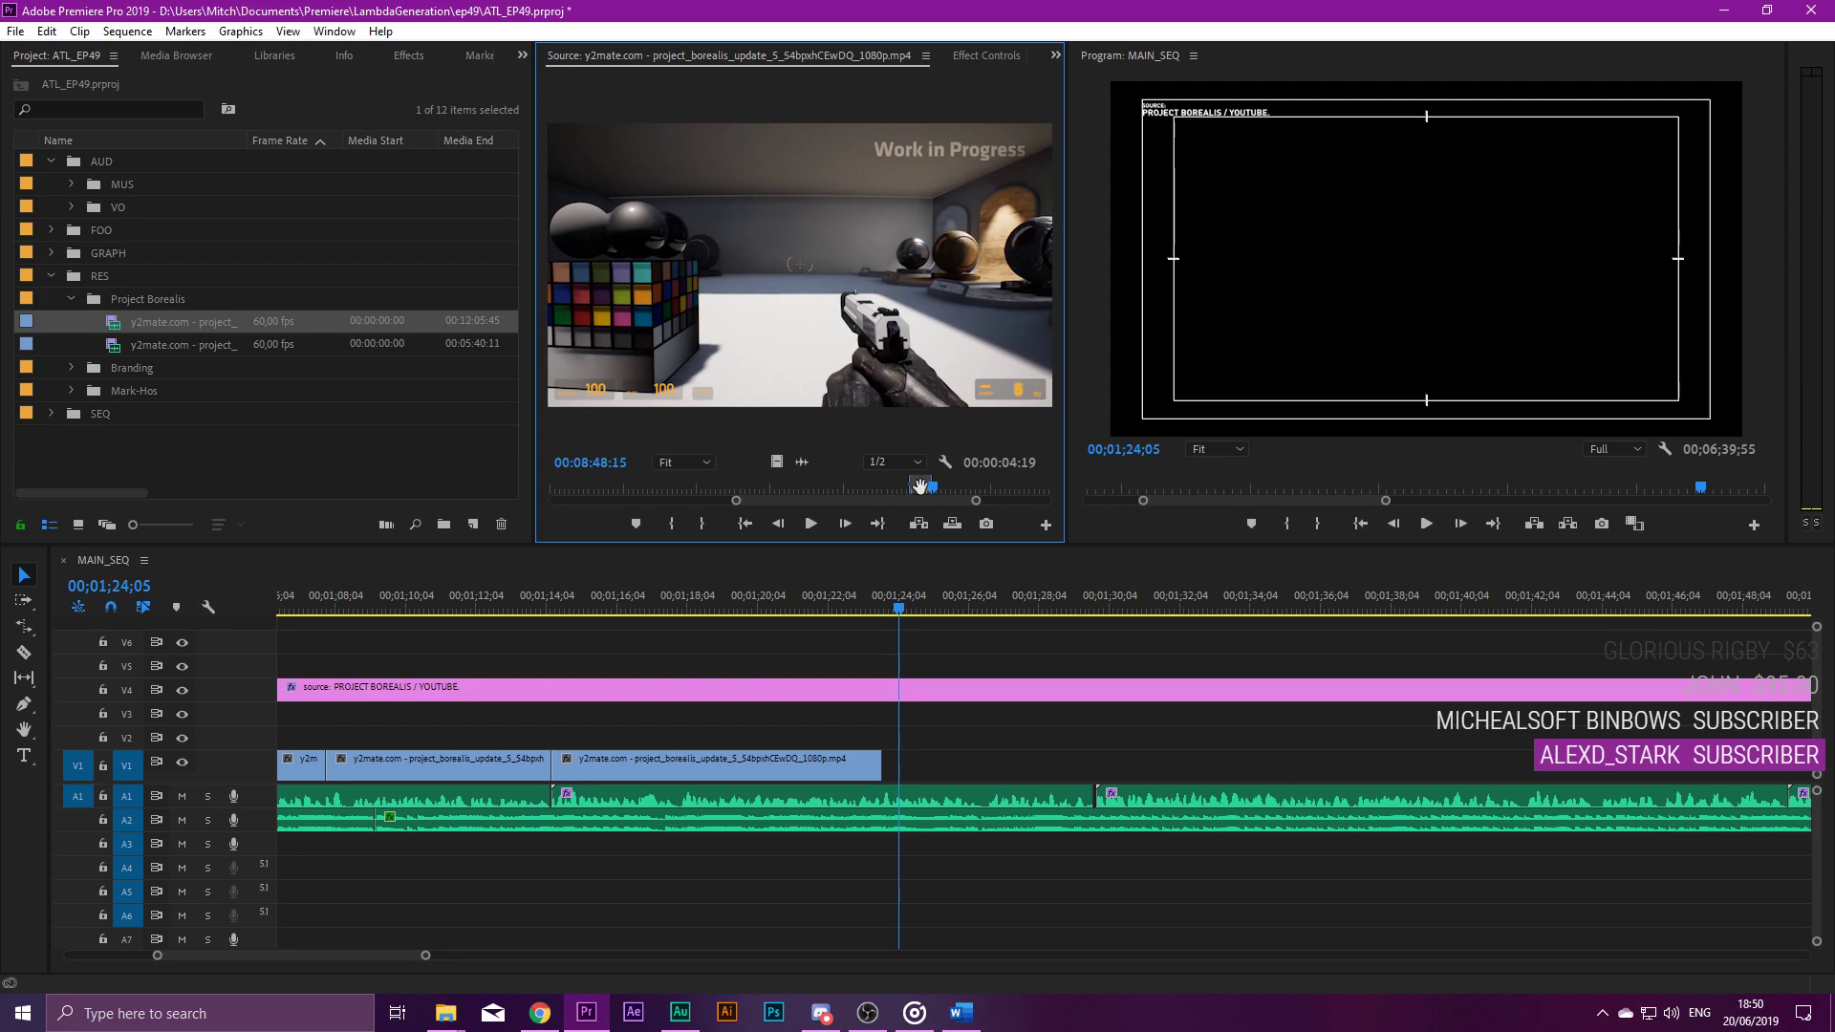
Review the pistol footage in an enlarged source view and shorten the marked range to 00:00:03:07.
{"action": "left_click_drag", "start_coordinate": [931, 492], "coordinate": [921, 492]}
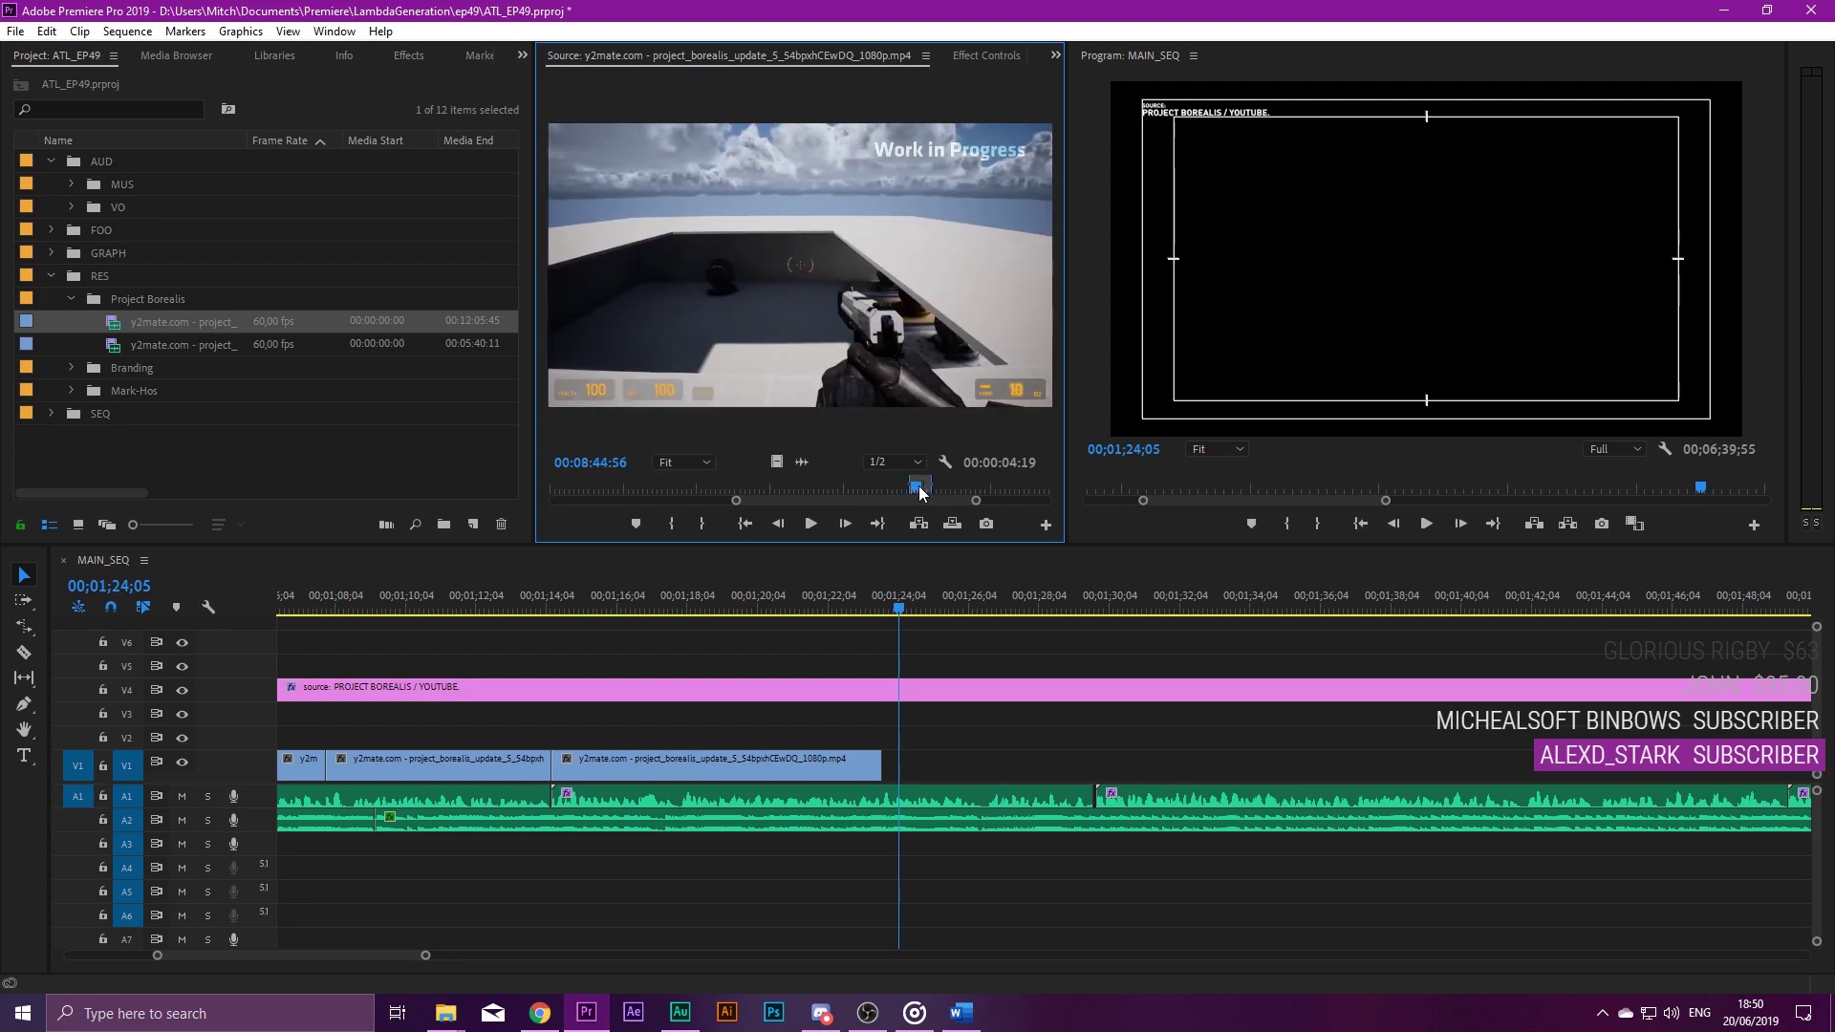
{"action": "double_click", "coordinate": [604, 54]}
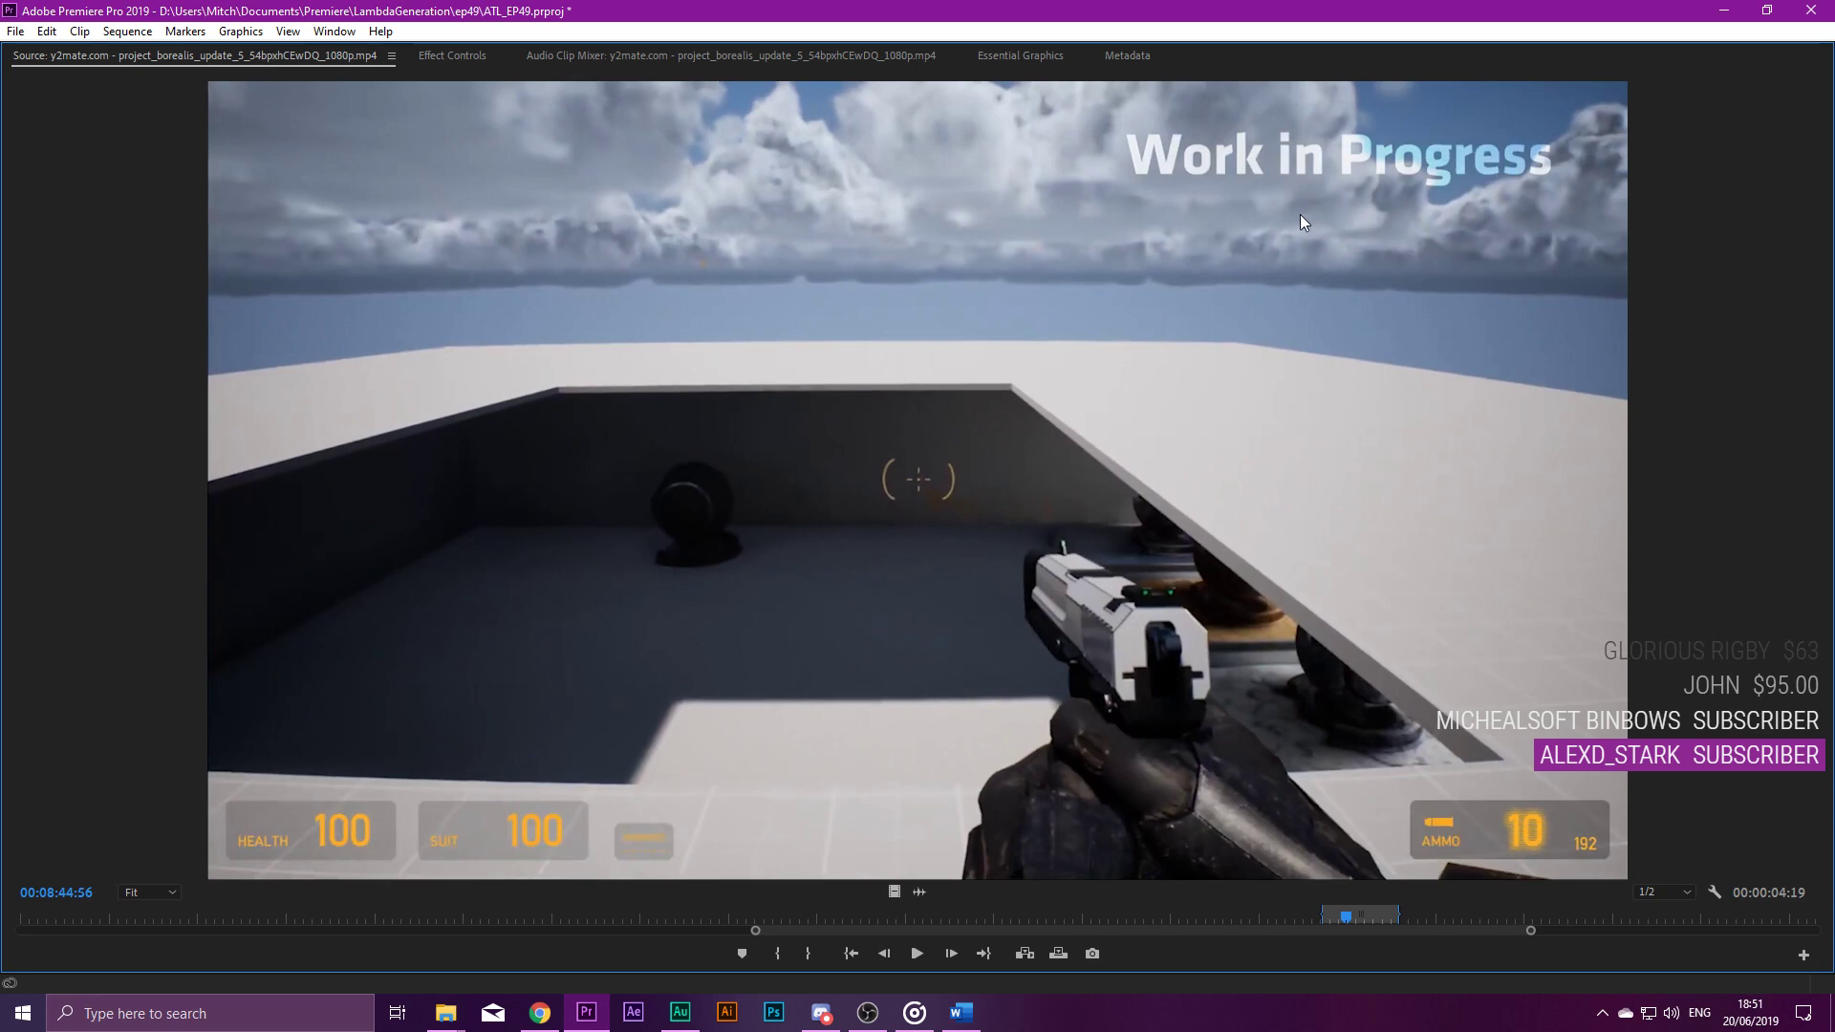
{"action": "key", "text": "space"}
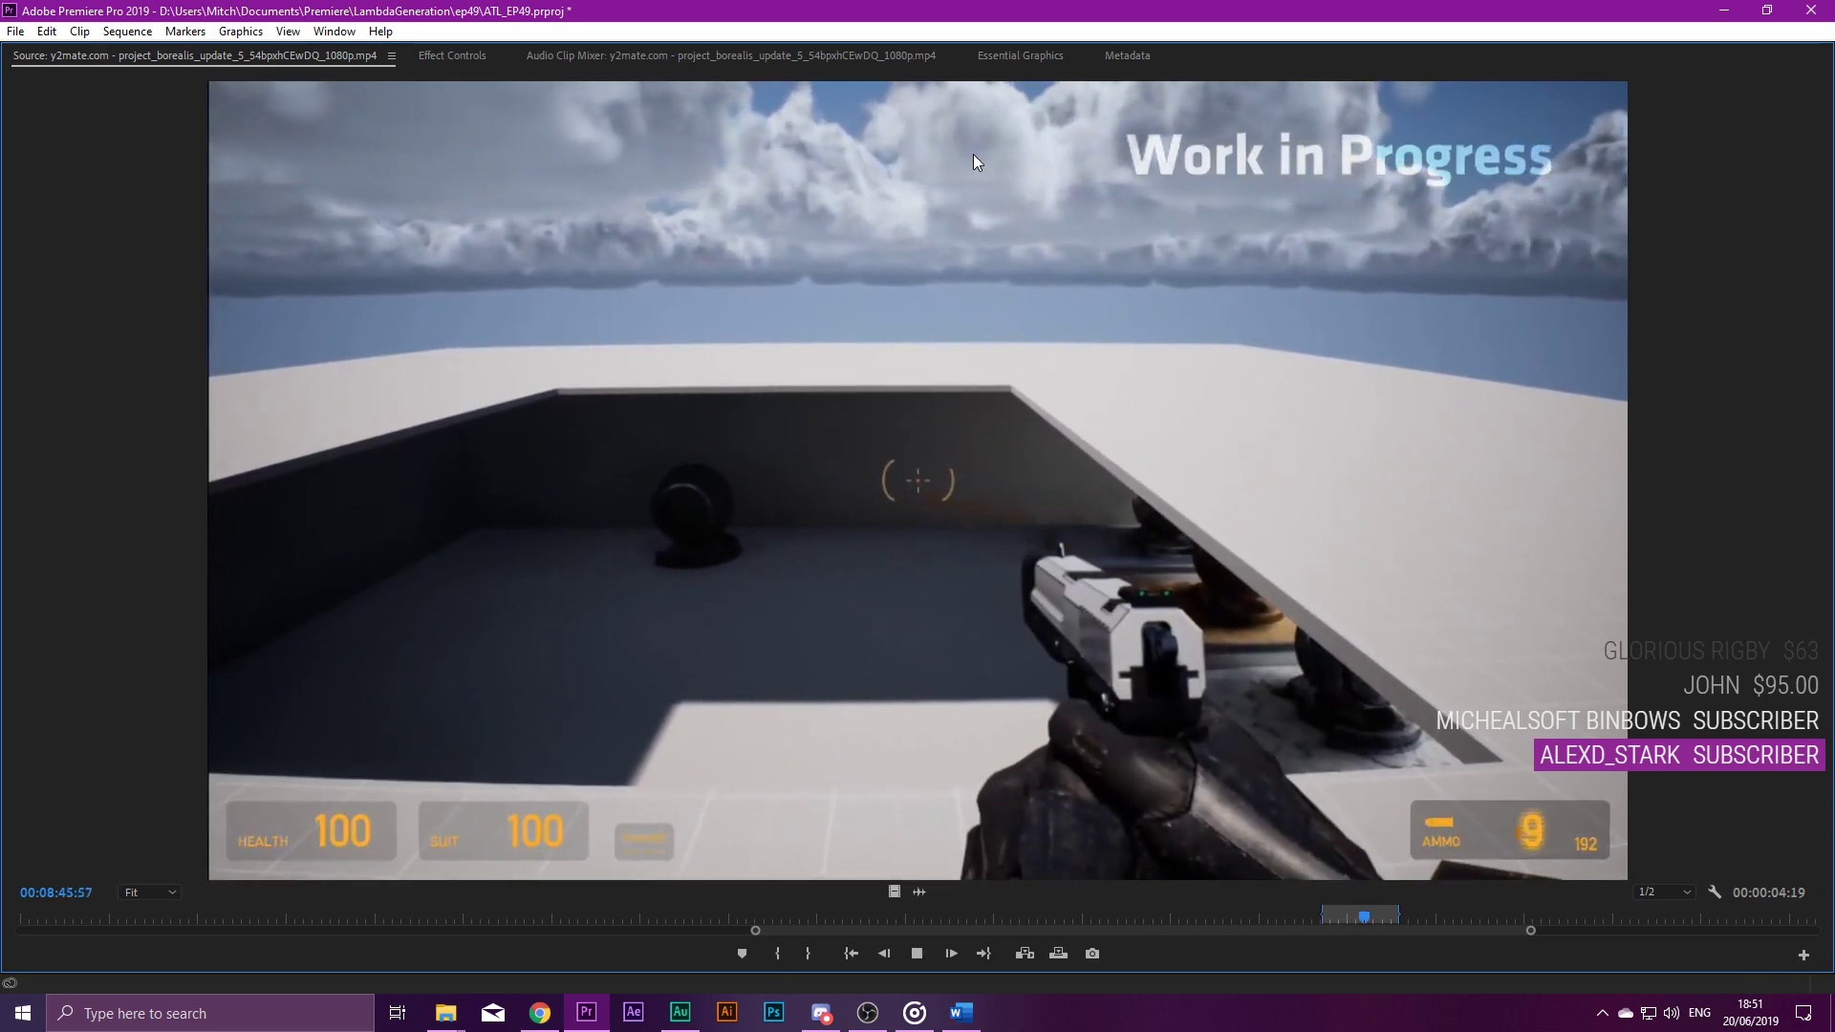
{"action": "key", "text": "space"}
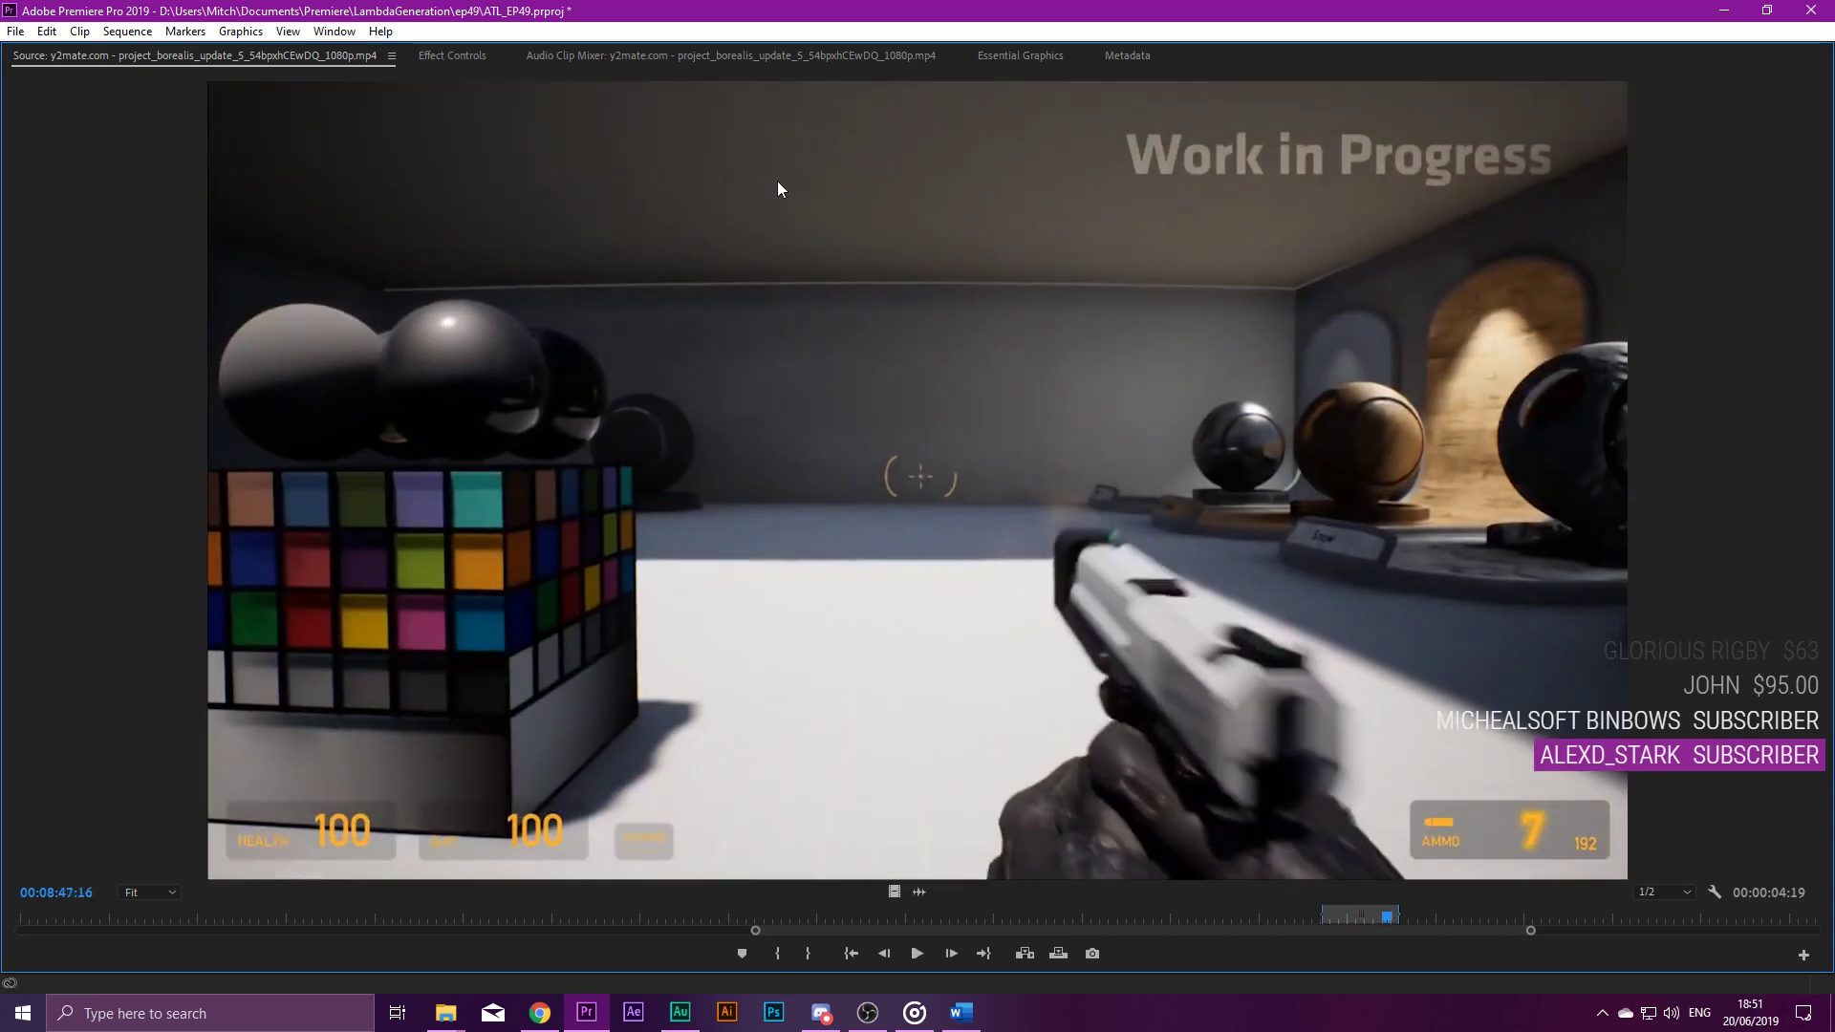
{"action": "key", "text": "grave"}
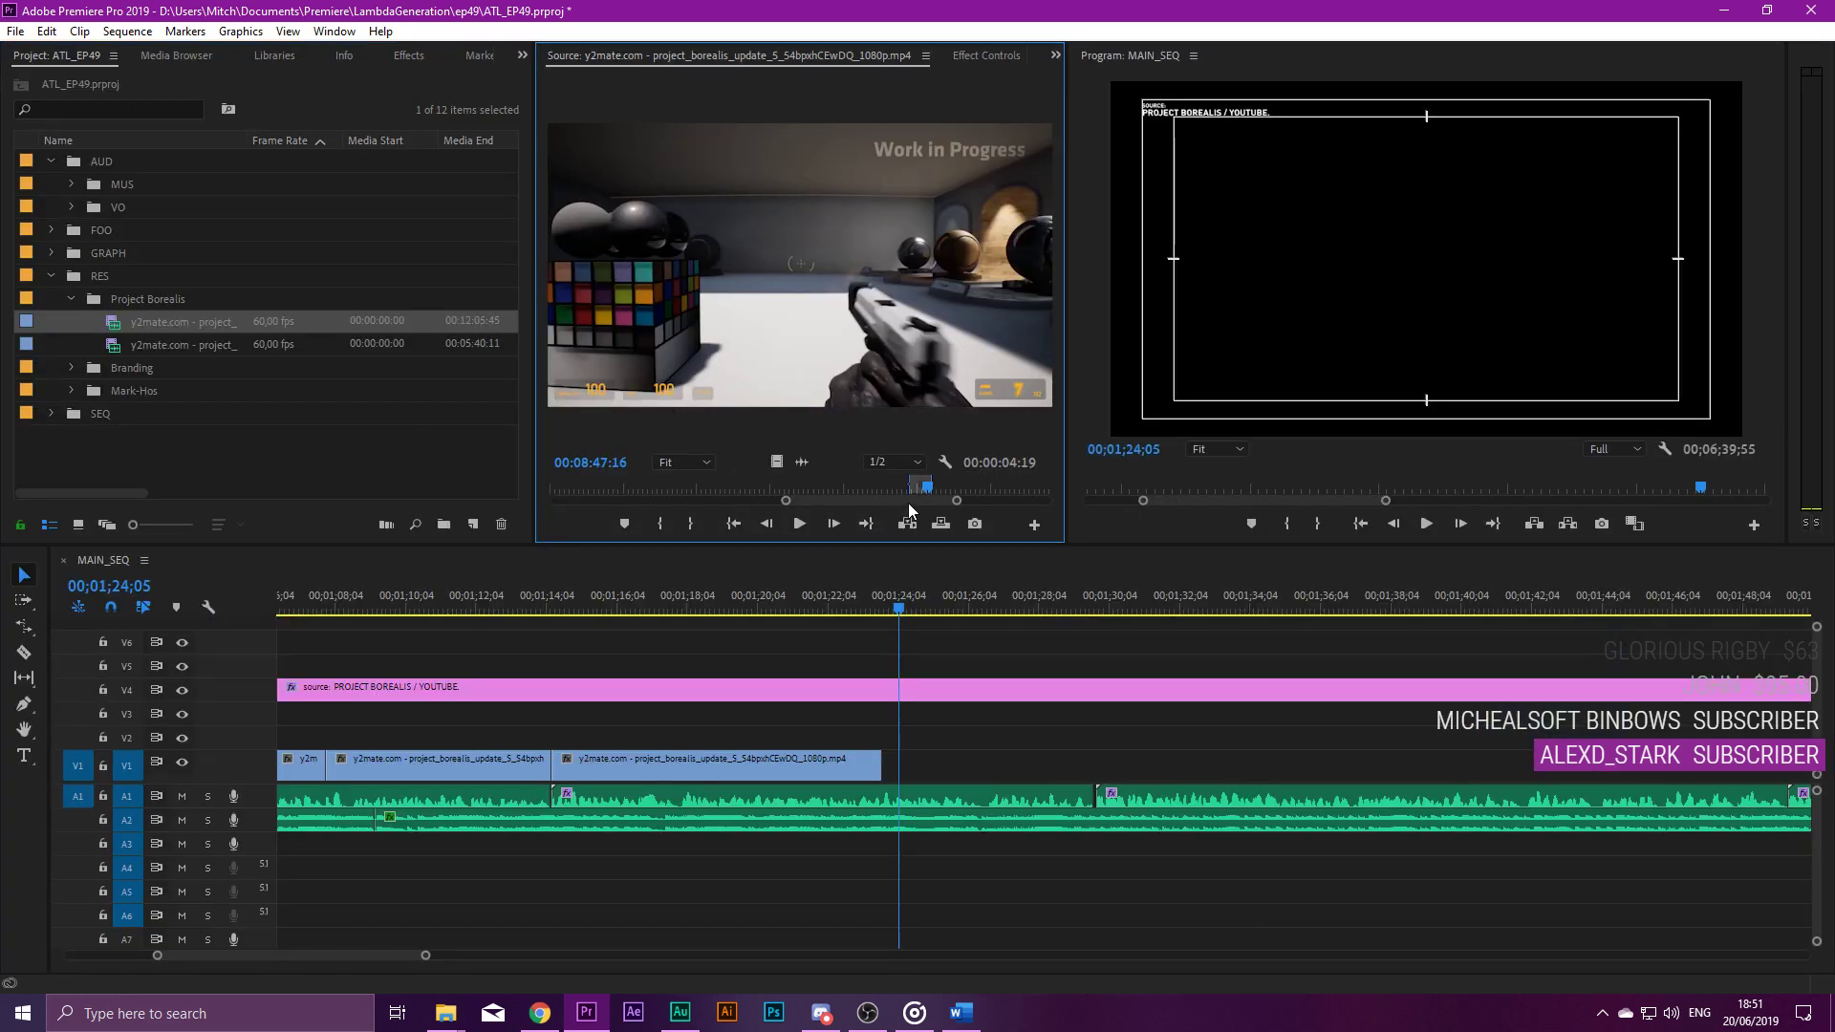
{"action": "left_click_drag", "start_coordinate": [925, 492], "coordinate": [909, 492]}
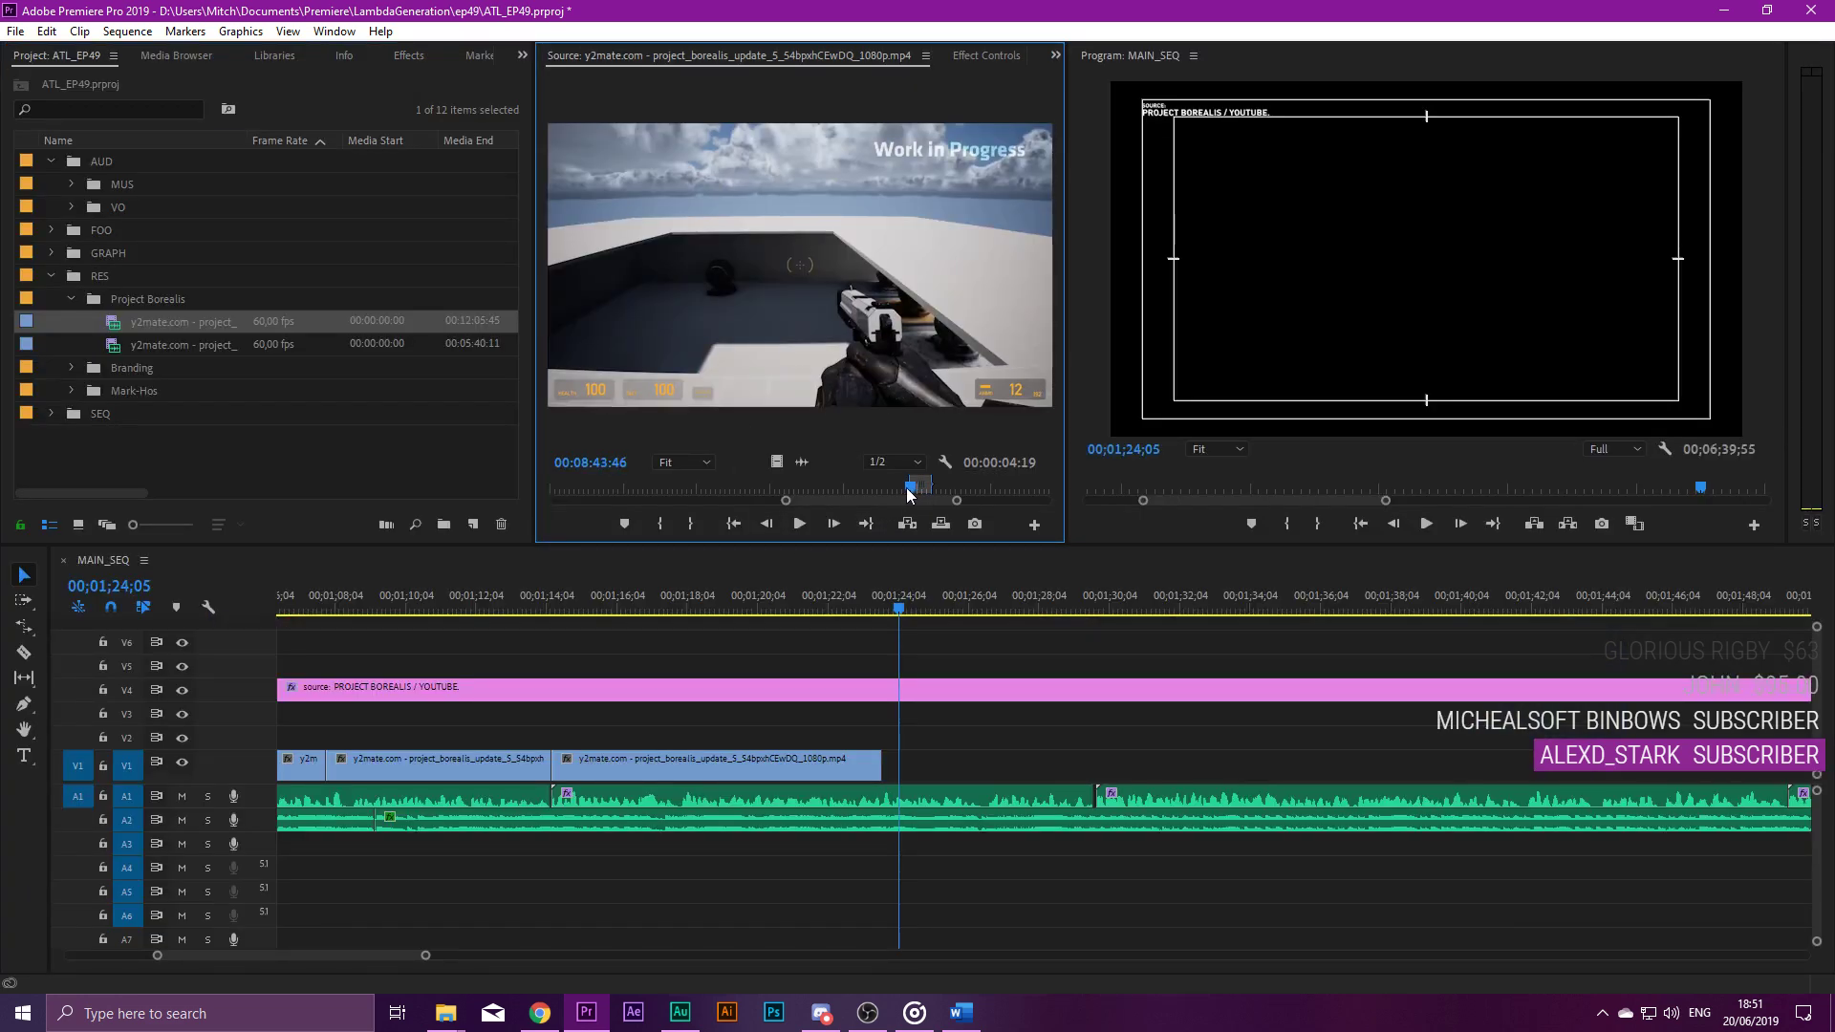
{"action": "key", "text": "space"}
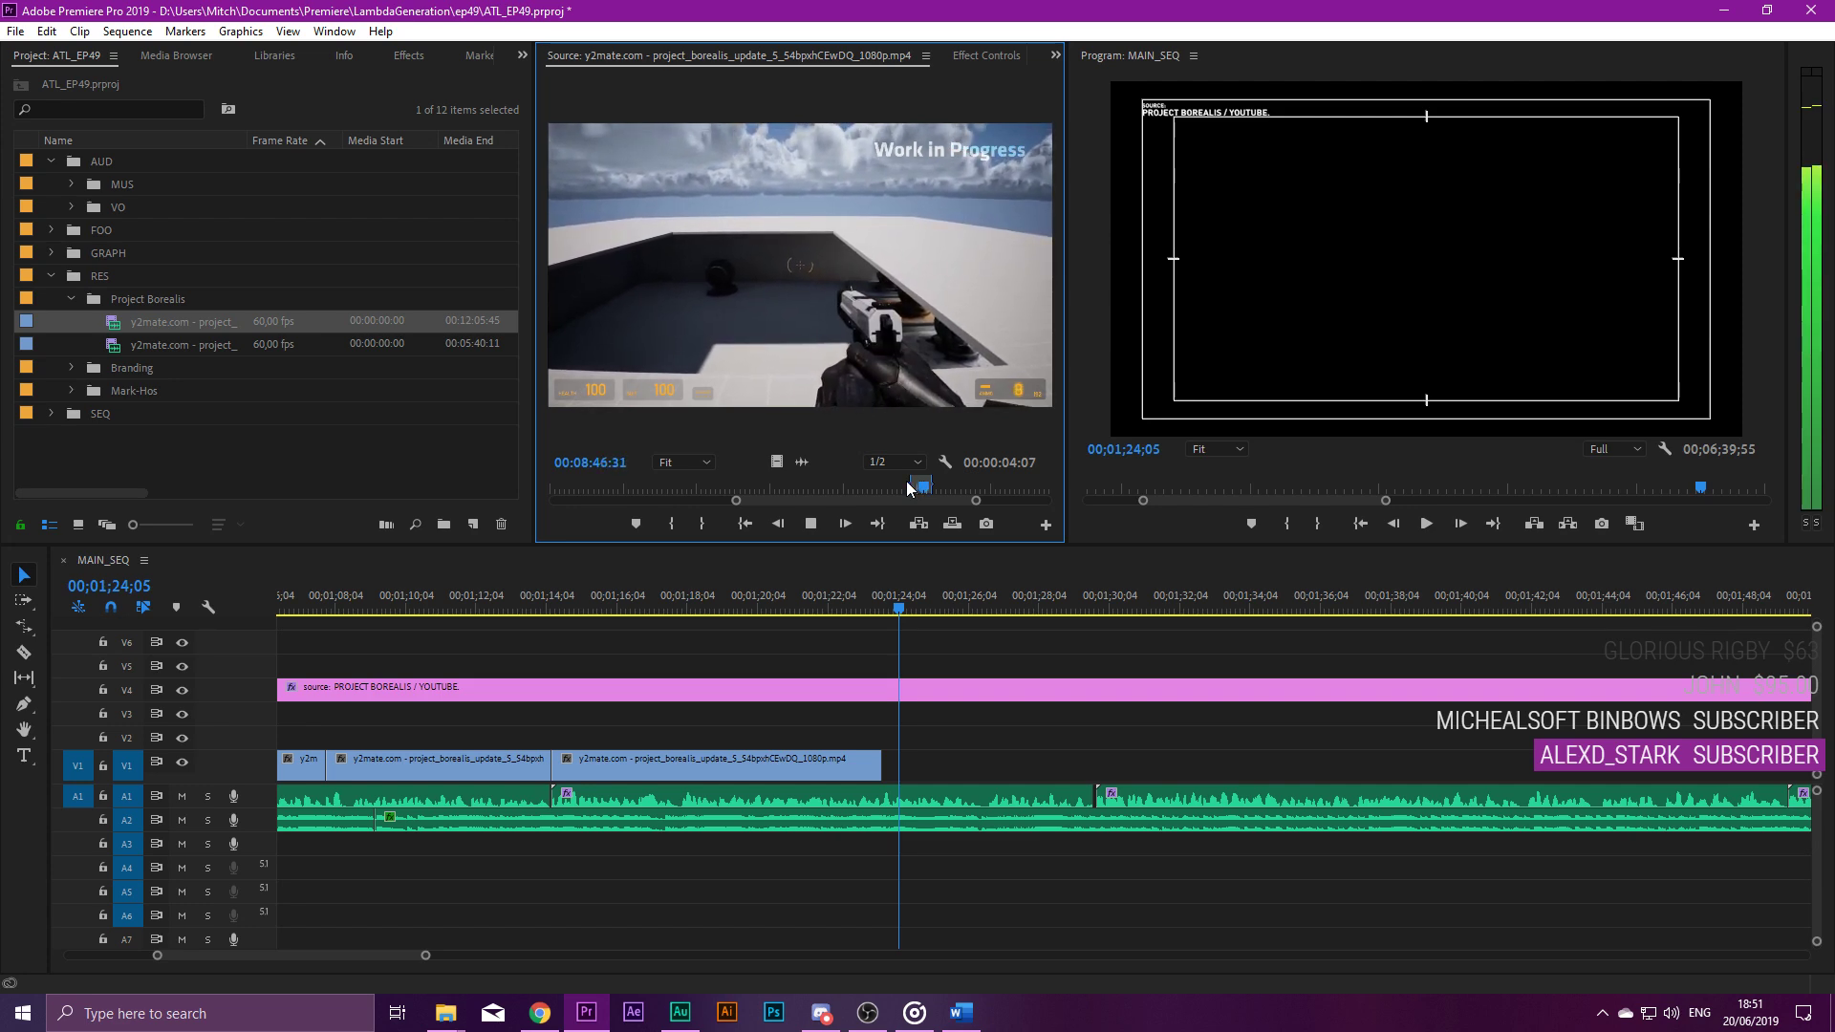
{"action": "key", "text": "space"}
Place the pistol range on V1 directly after the ninth gameplay clip and remove its audio from A3.
{"action": "left_click_drag", "start_coordinate": [746, 315], "coordinate": [937, 776]}
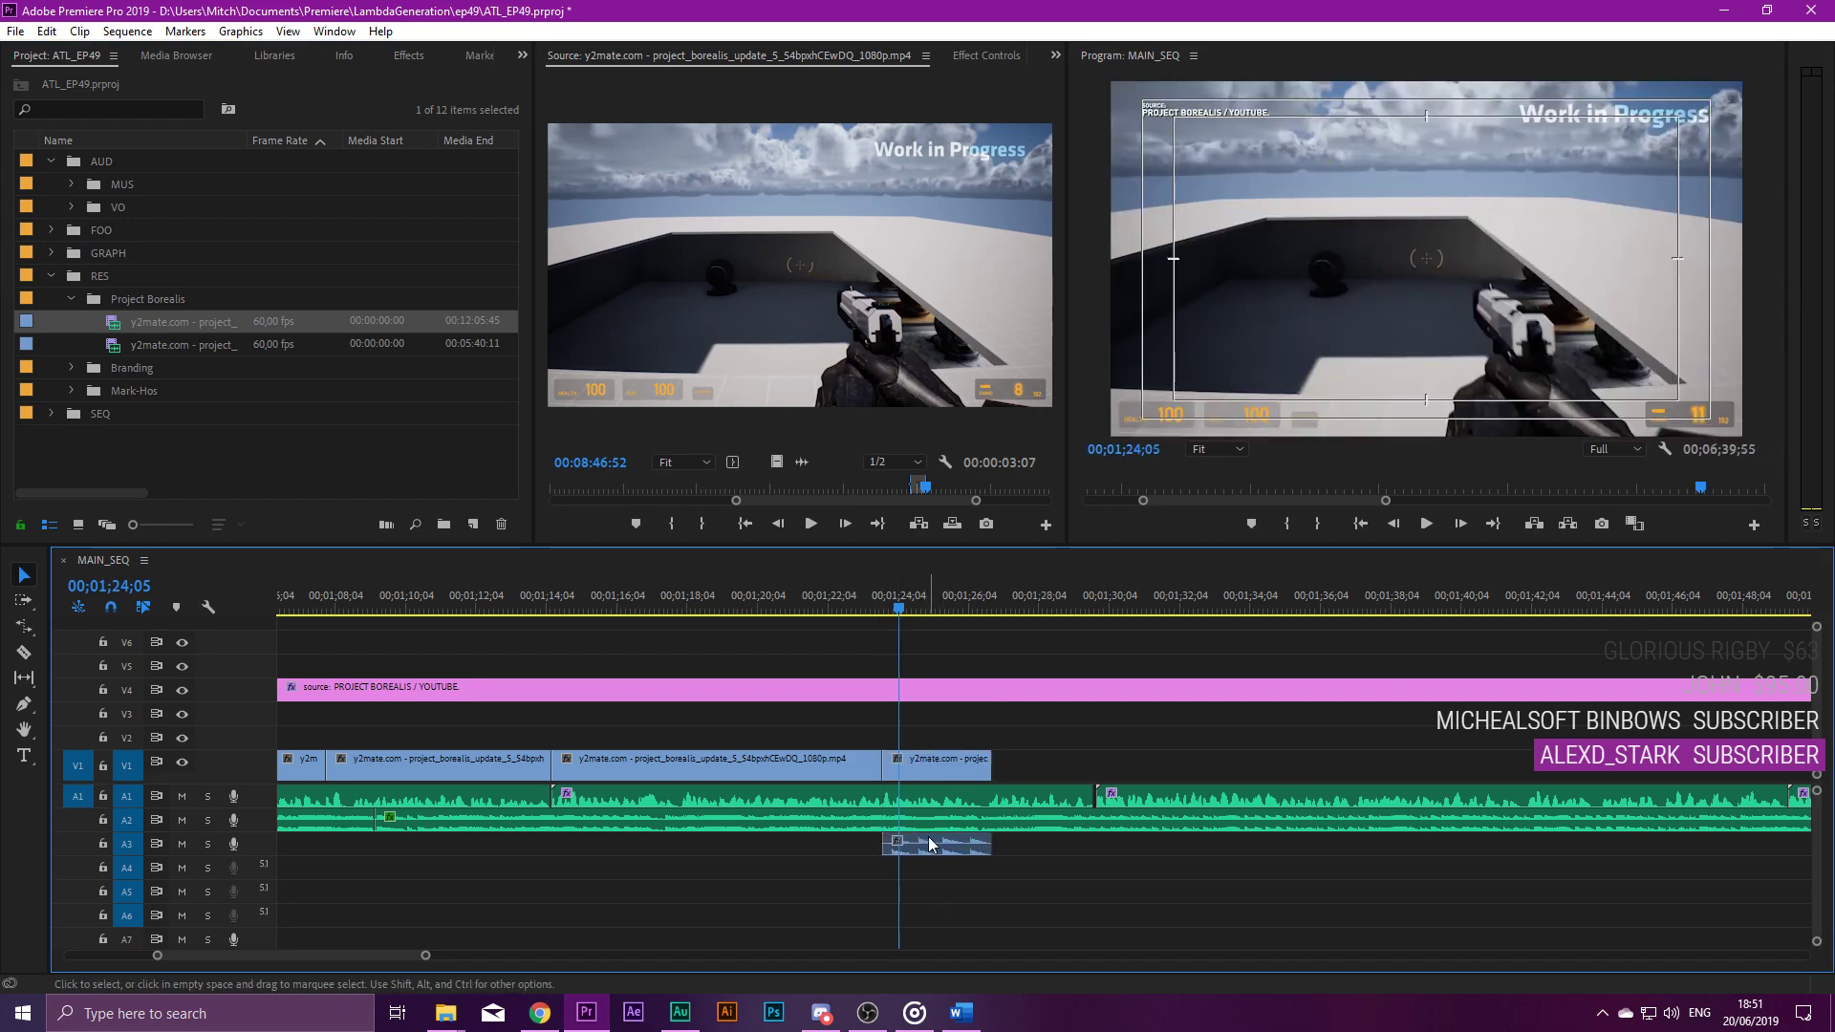
{"action": "key", "text": "End"}
{"action": "scroll", "coordinate": [946, 741], "scroll_direction": "down", "scroll_amount": 5}
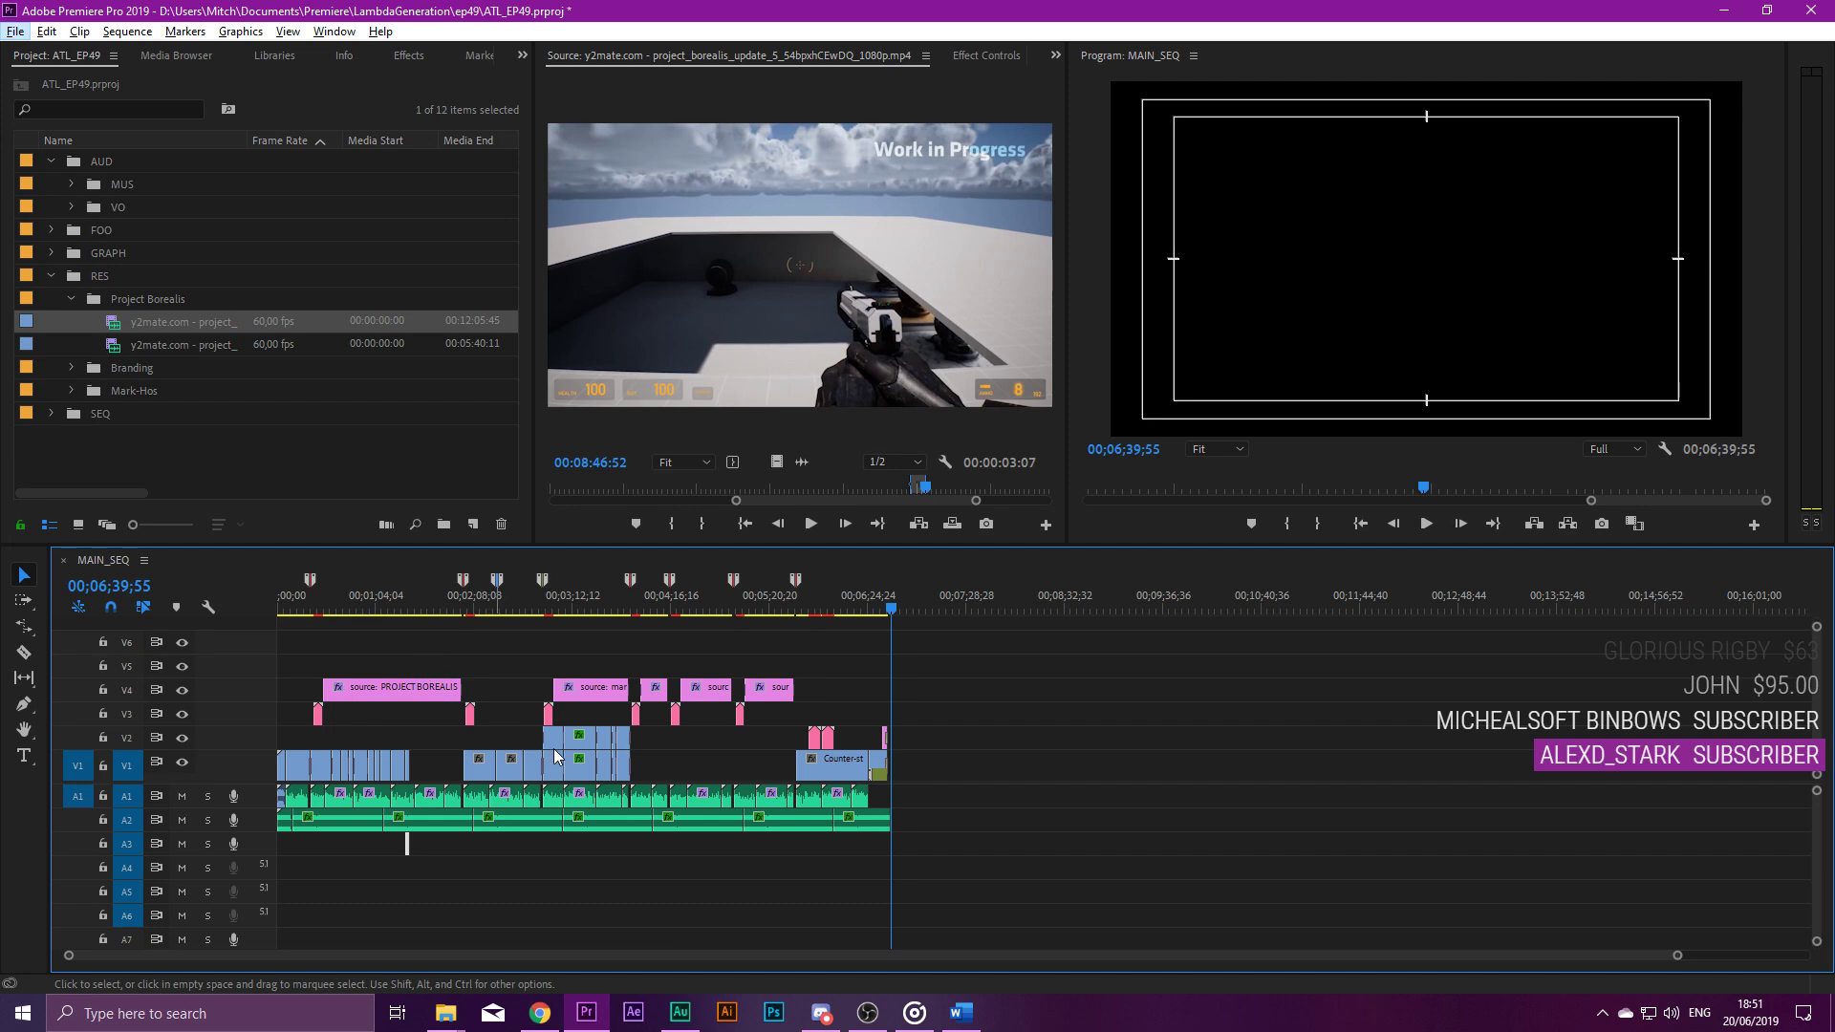
{"action": "left_click_drag", "start_coordinate": [474, 596], "coordinate": [441, 599]}
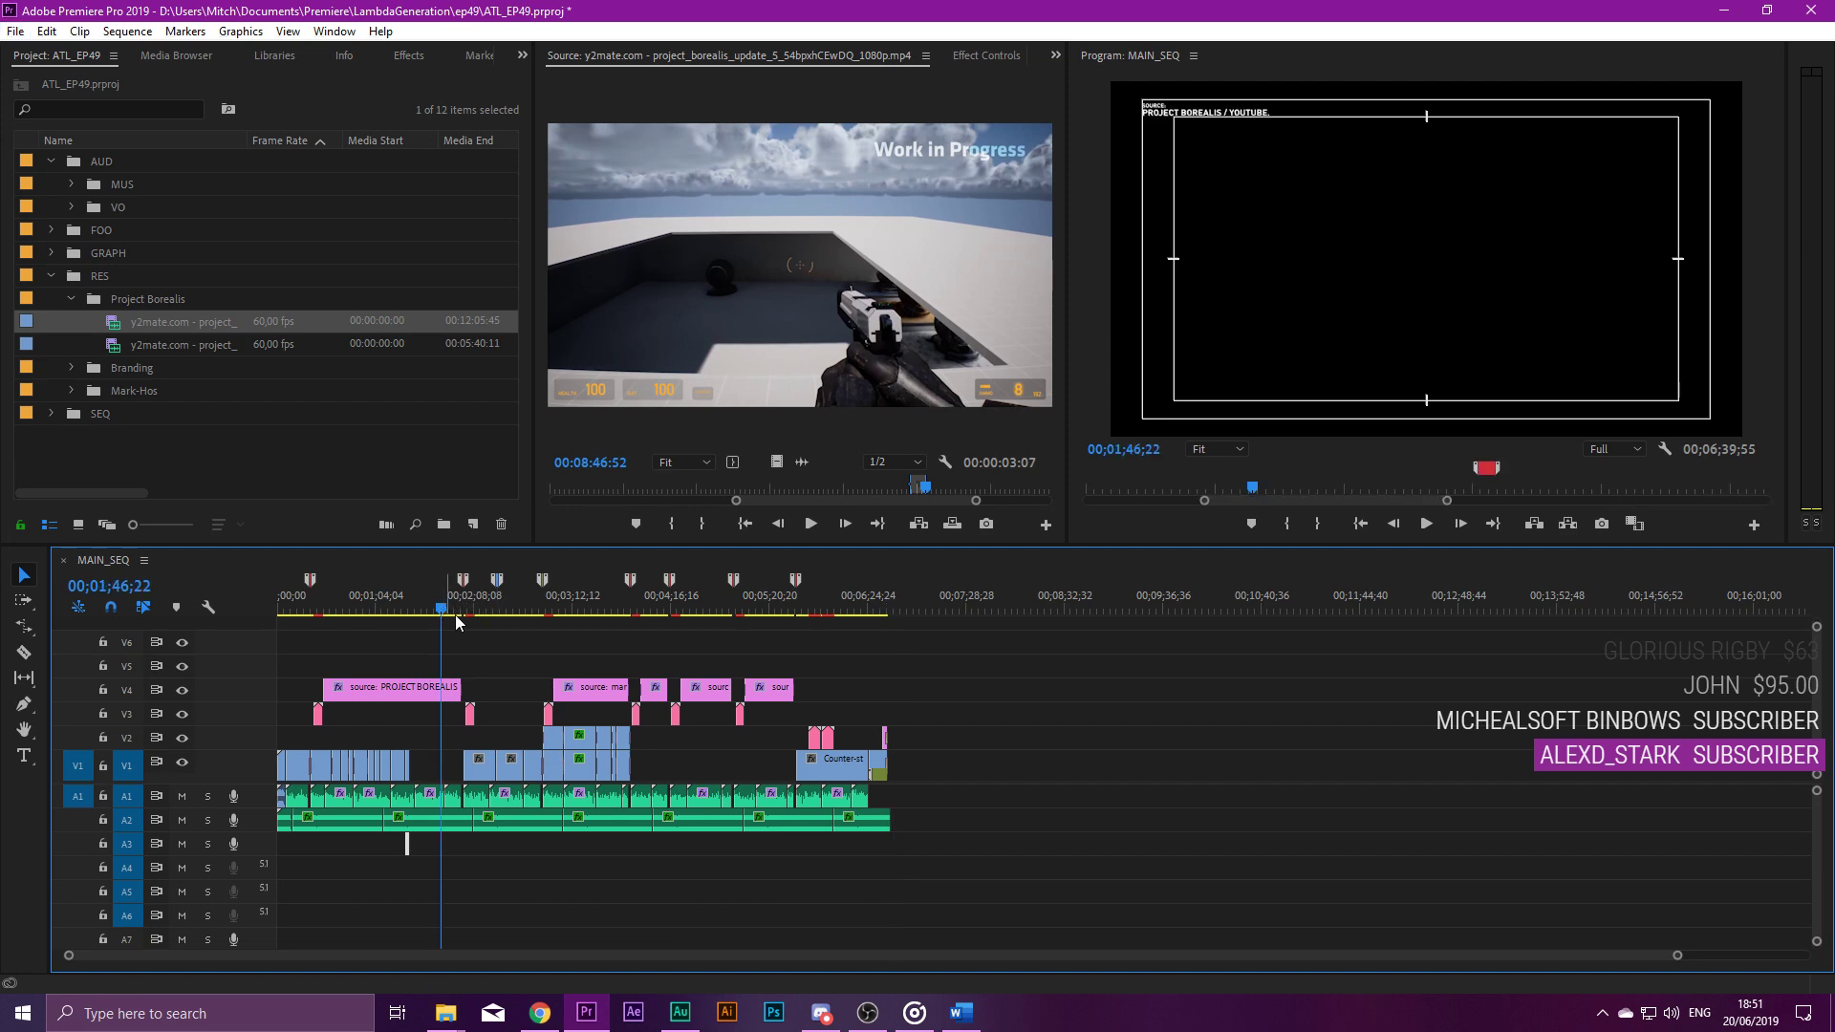
{"action": "scroll", "coordinate": [459, 675], "scroll_direction": "up", "scroll_amount": 5}
{"action": "scroll", "coordinate": [426, 755], "scroll_direction": "up", "scroll_amount": 3}
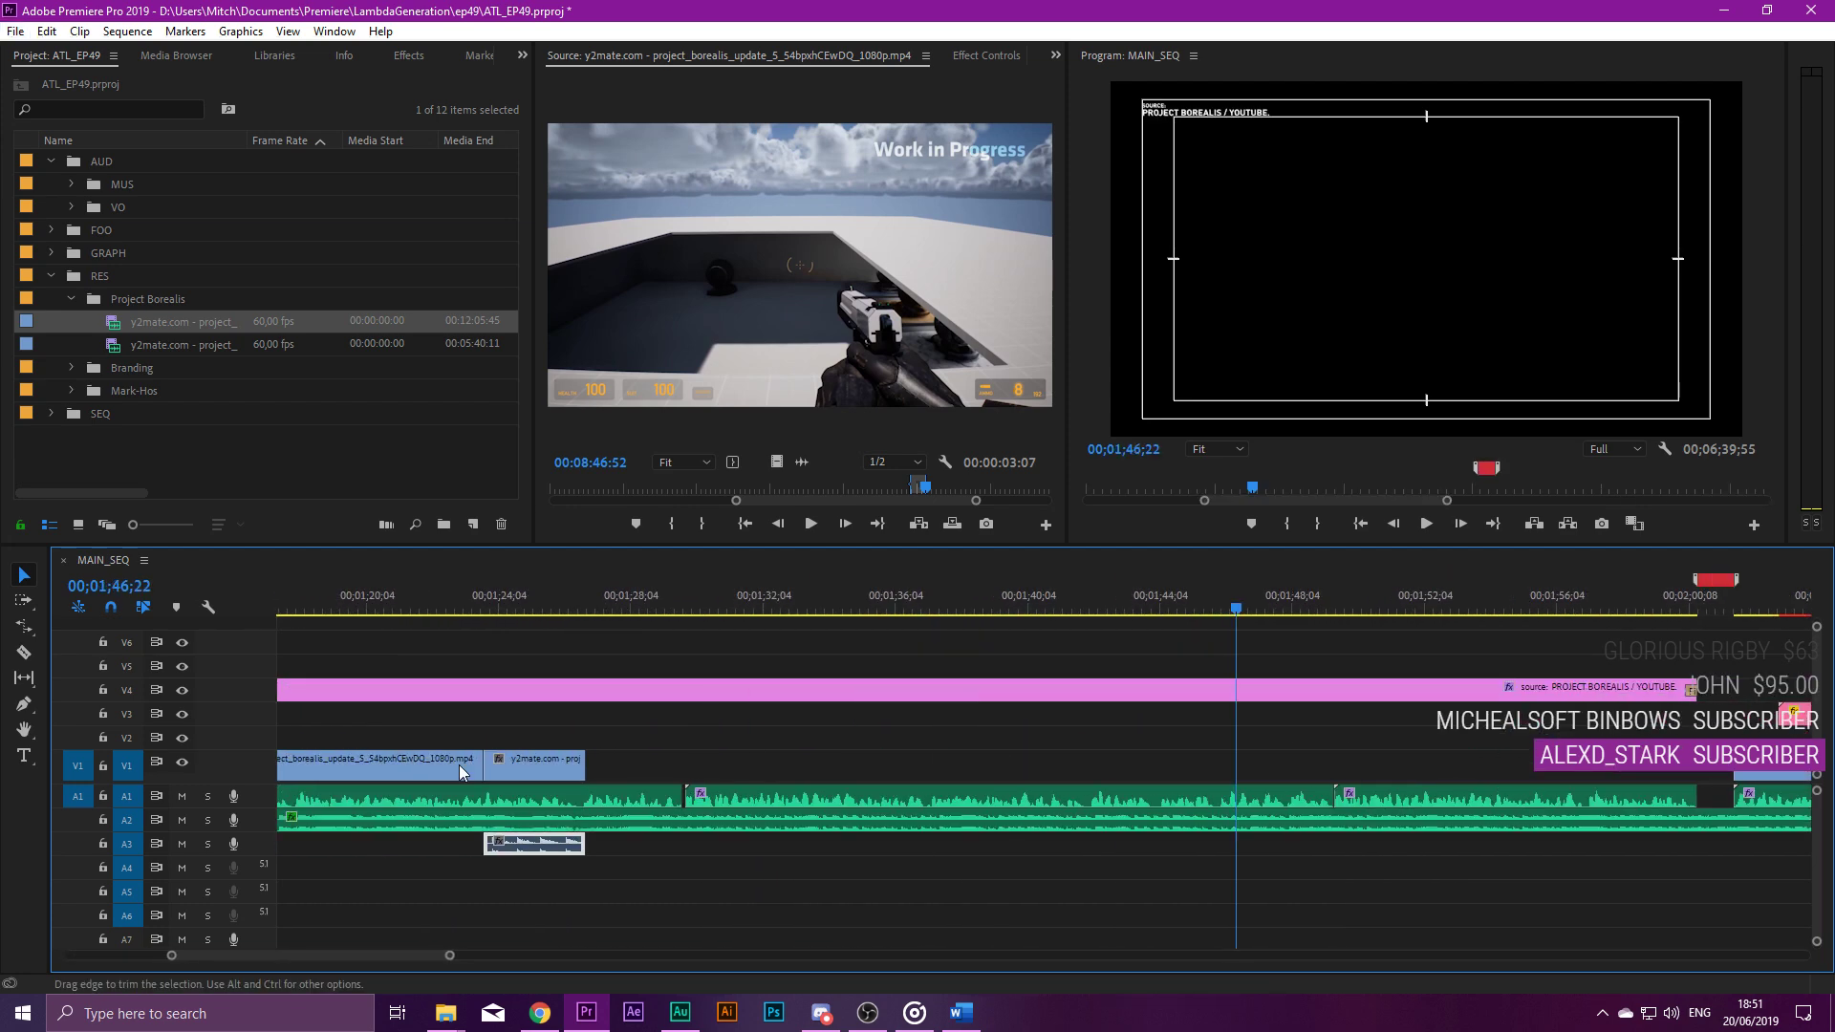
{"action": "left_click", "coordinate": [605, 598]}
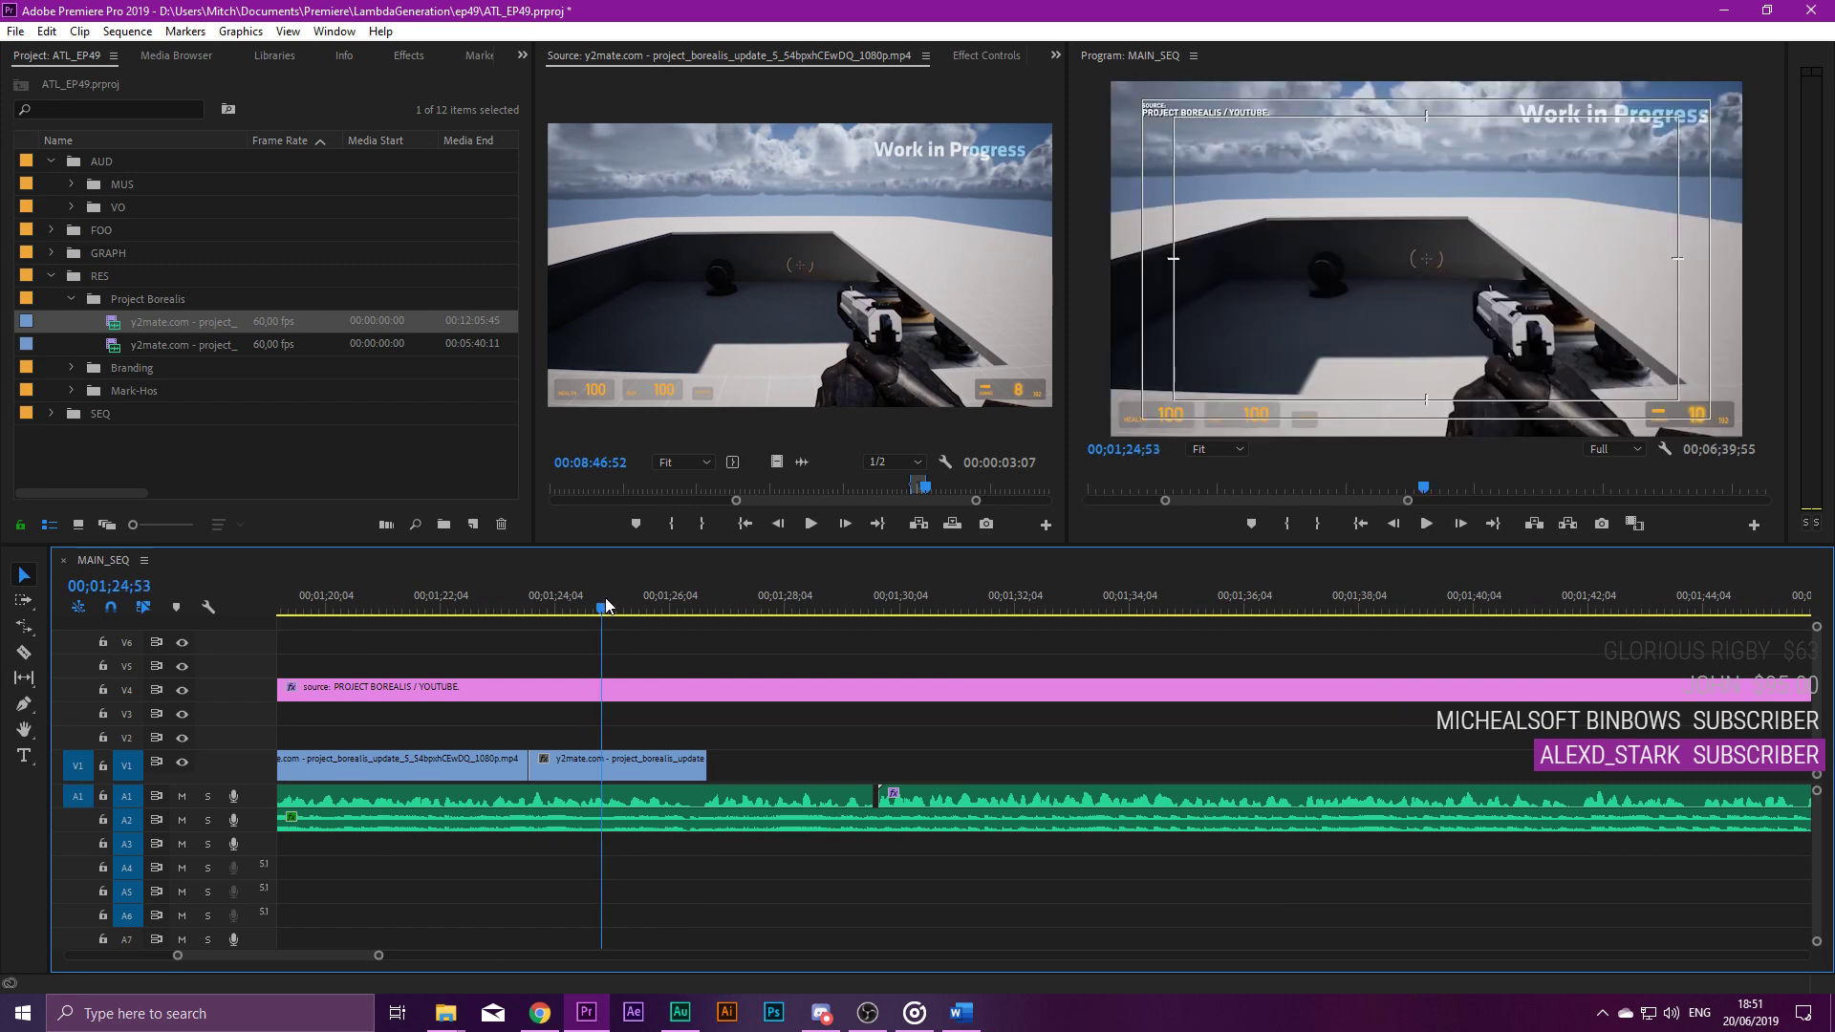
Extend the end of the tenth gameplay clip to the voice-over cut just before 00;01;30;04 and replay it.
{"action": "left_click_drag", "start_coordinate": [594, 600], "coordinate": [513, 599]}
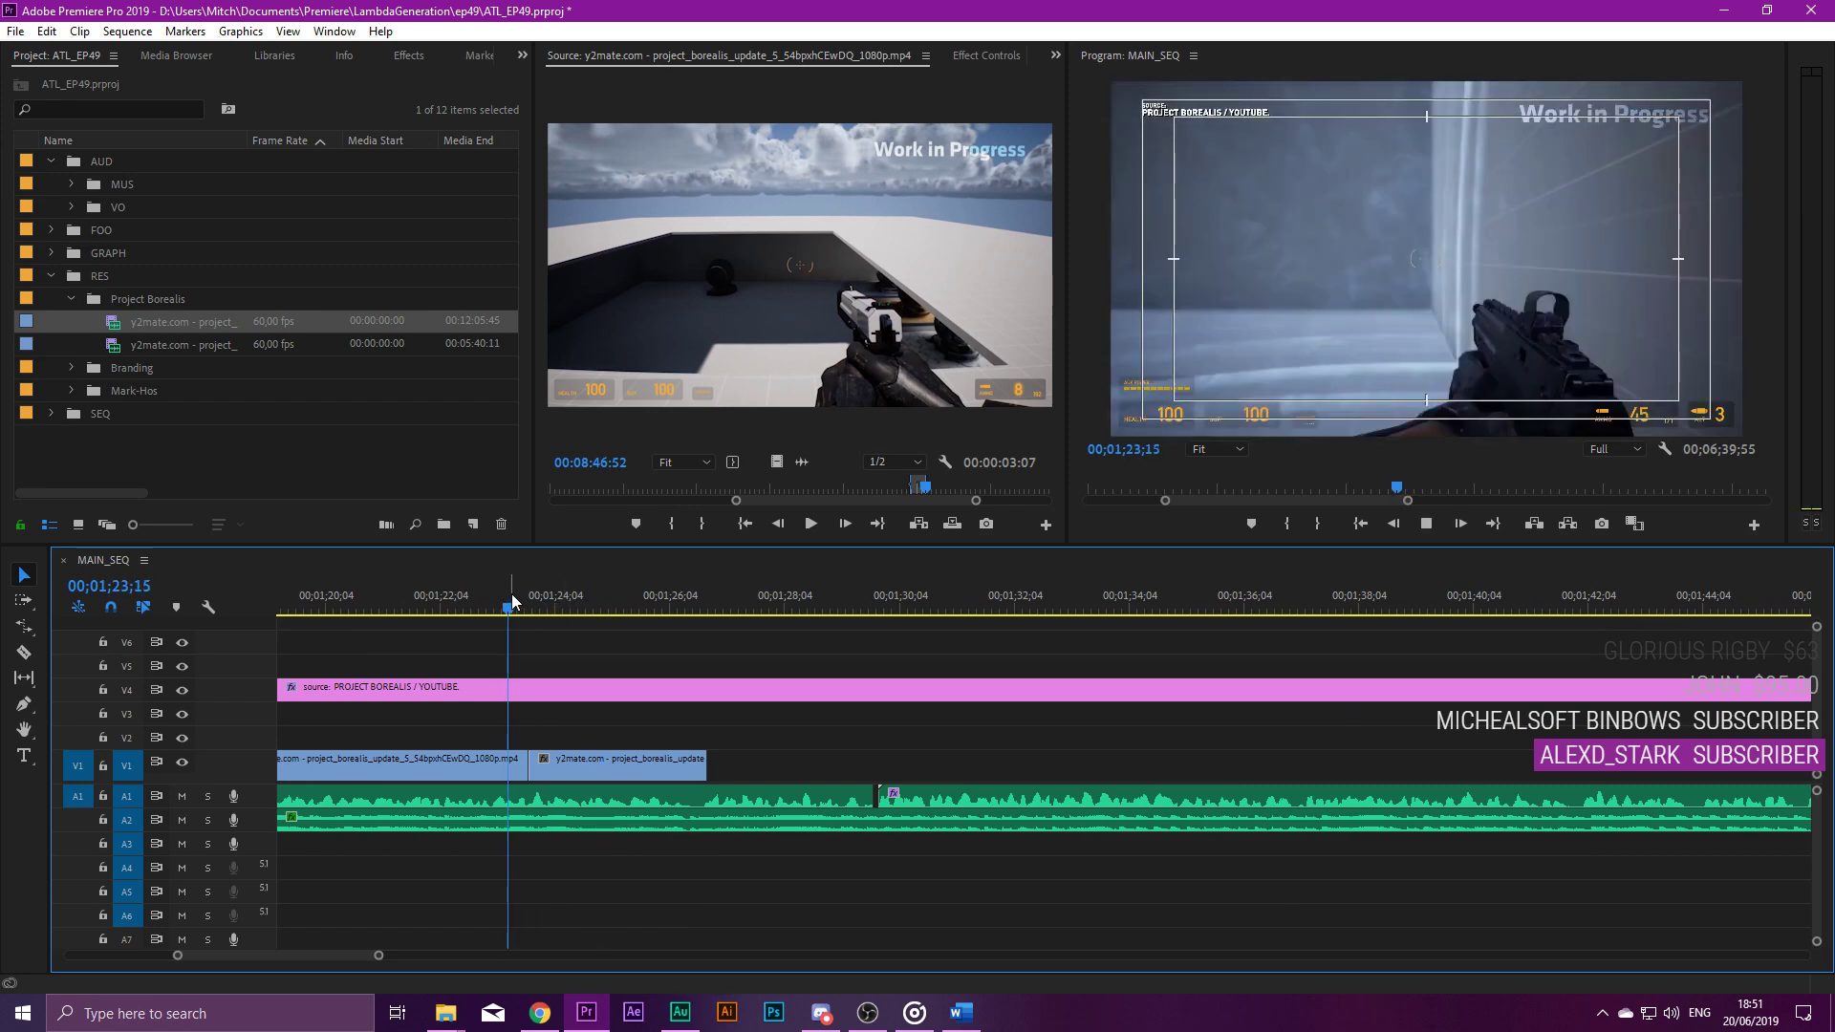
{"action": "key", "text": "space"}
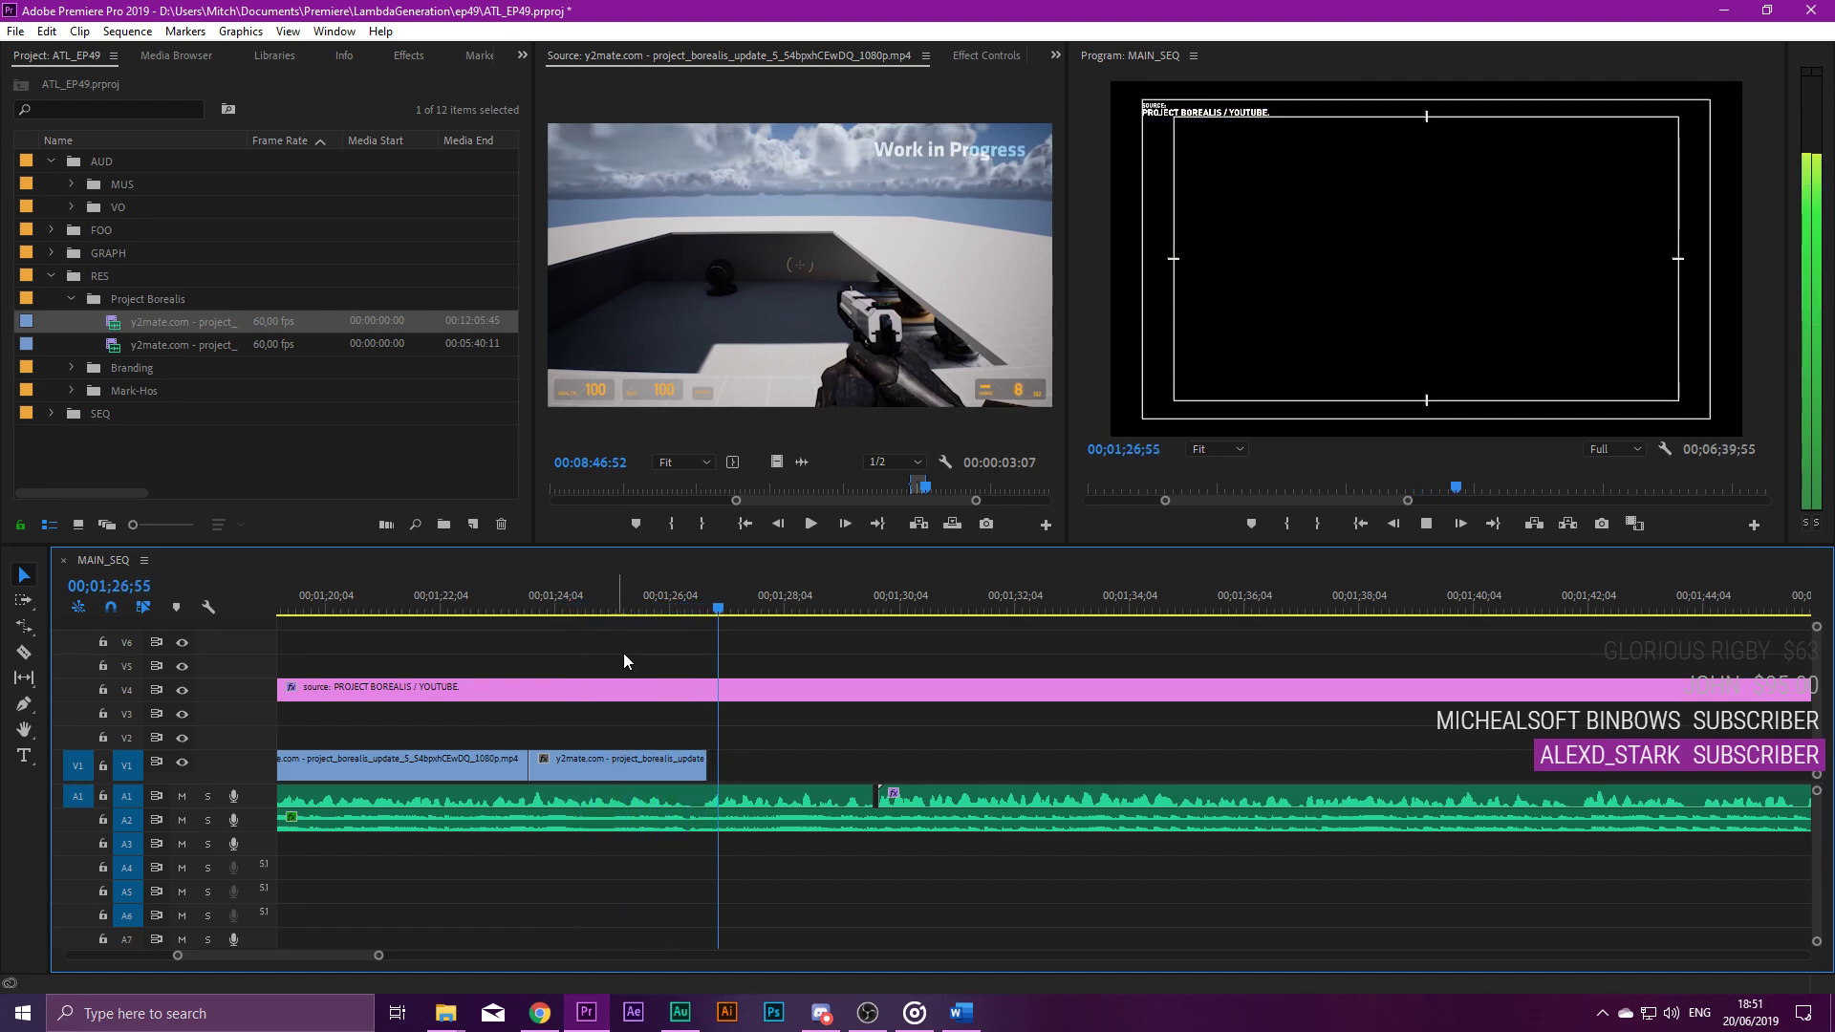
{"action": "left_click_drag", "start_coordinate": [706, 765], "coordinate": [878, 765]}
{"action": "left_click_drag", "start_coordinate": [765, 605], "coordinate": [670, 605]}
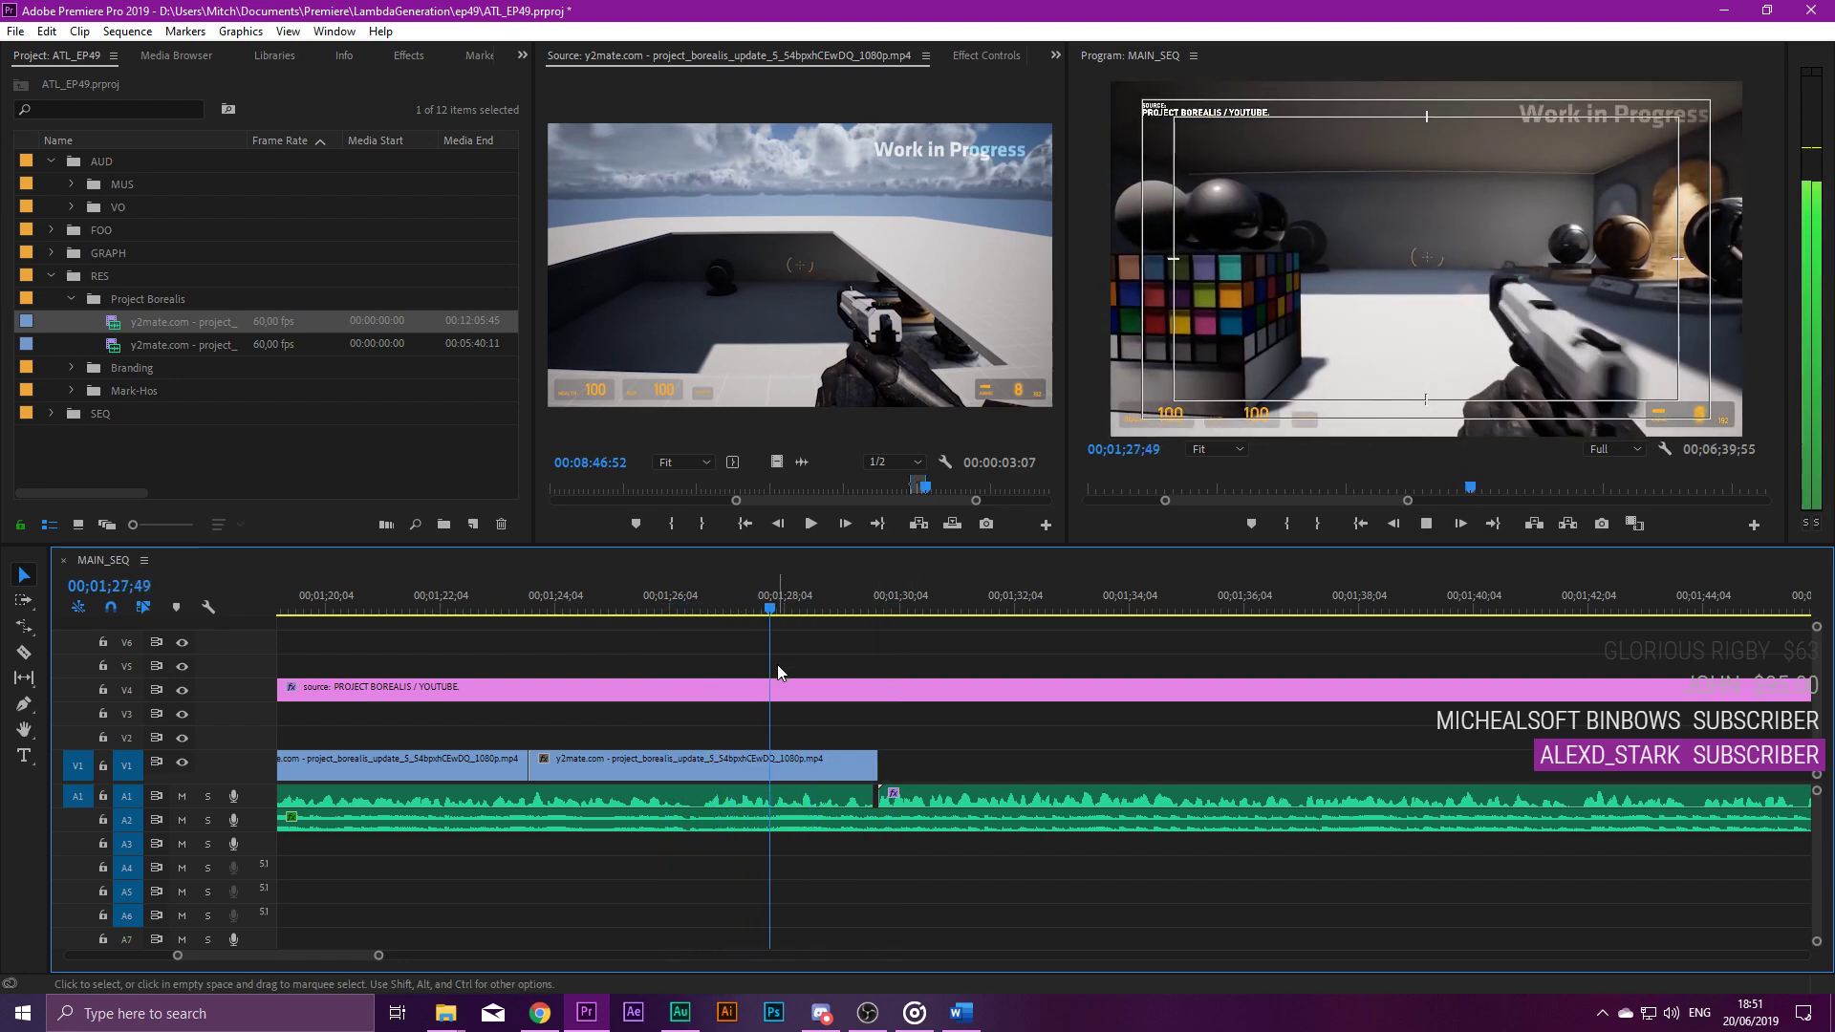
Review the ninth gameplay clip, the rifle footage starting at 00;01;14;13, and delete it from V1.
{"action": "key", "text": "space"}
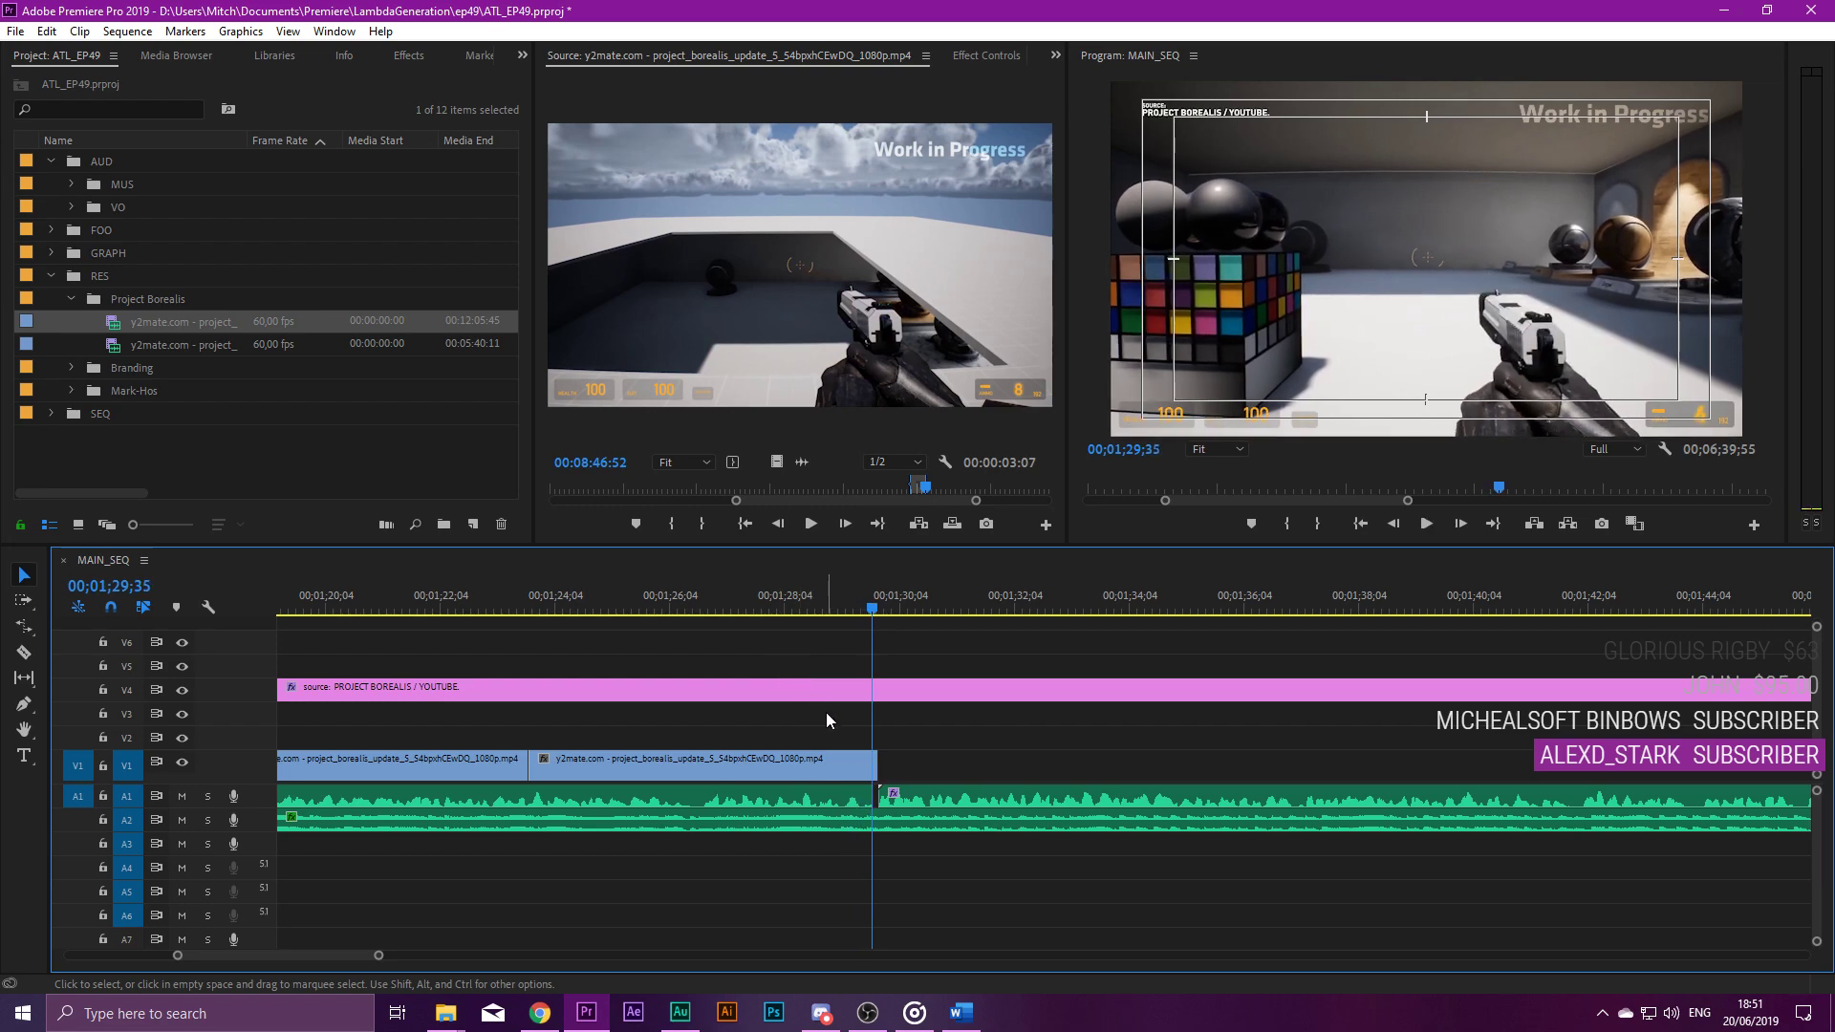
{"action": "scroll", "coordinate": [826, 713], "scroll_direction": "up", "scroll_amount": 7}
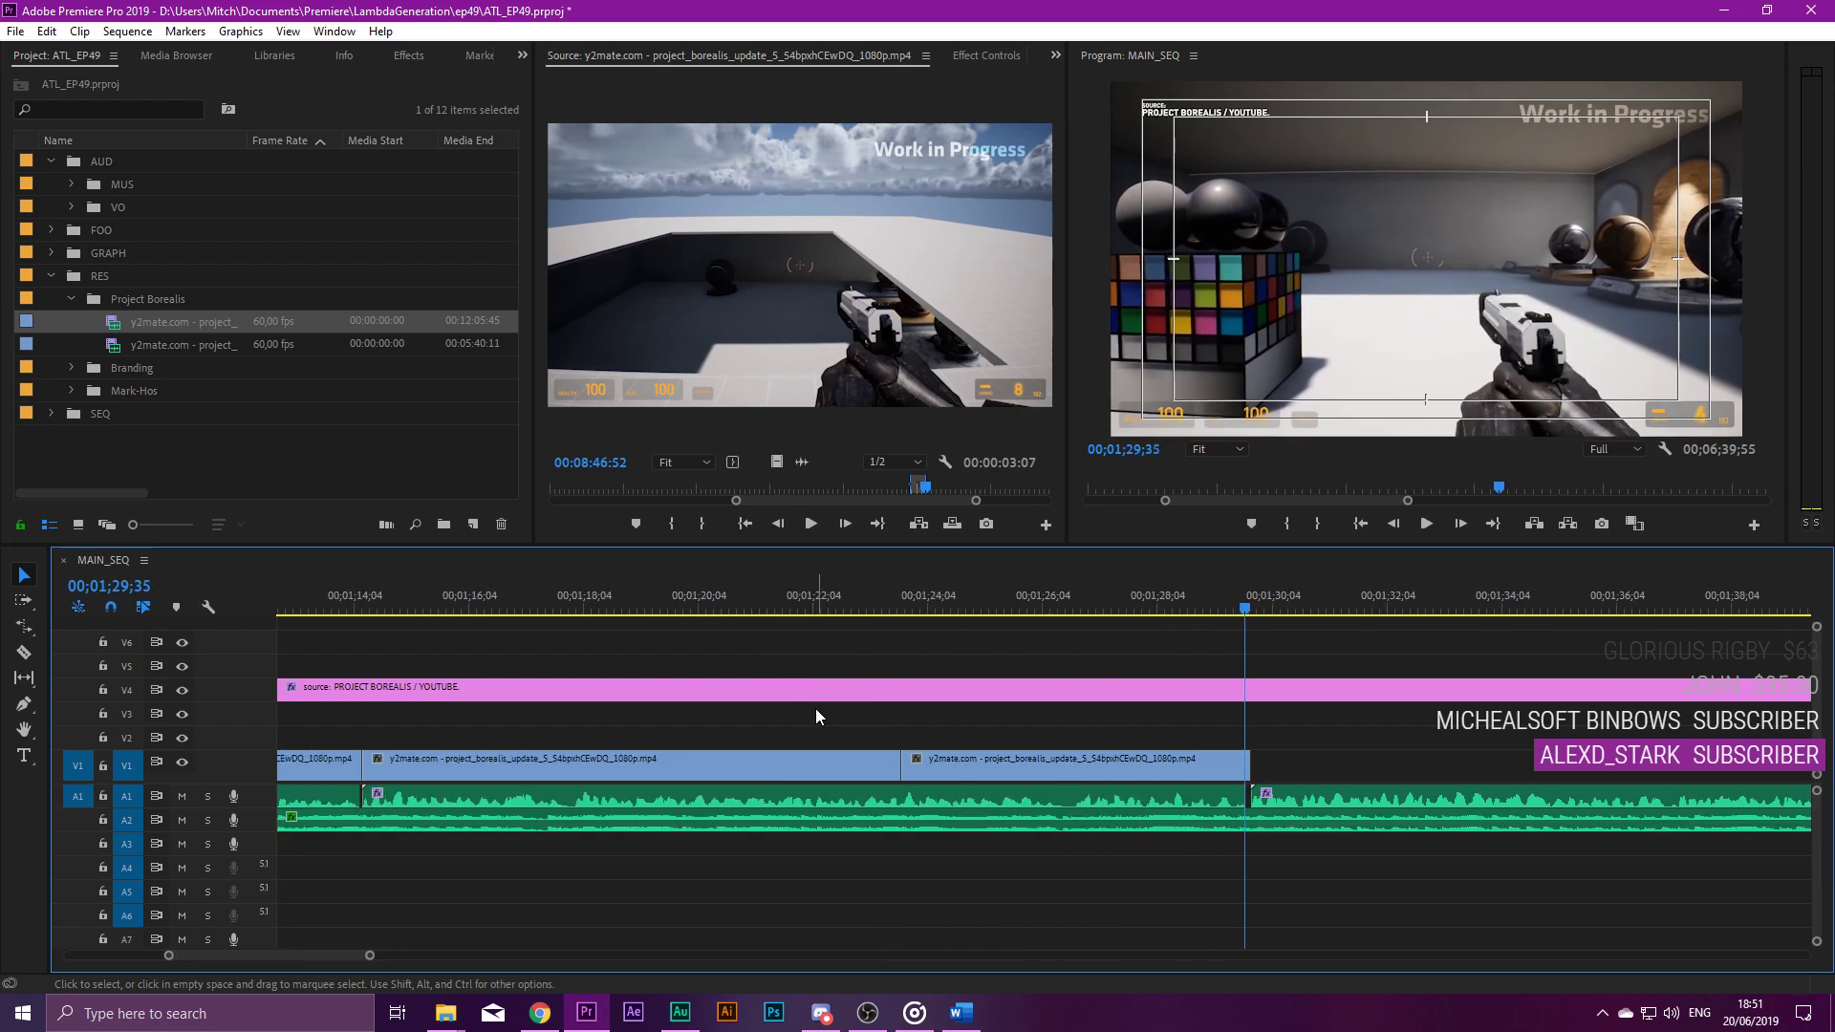
{"action": "scroll", "coordinate": [816, 715], "scroll_direction": "up", "scroll_amount": 3}
{"action": "left_click", "coordinate": [772, 612]}
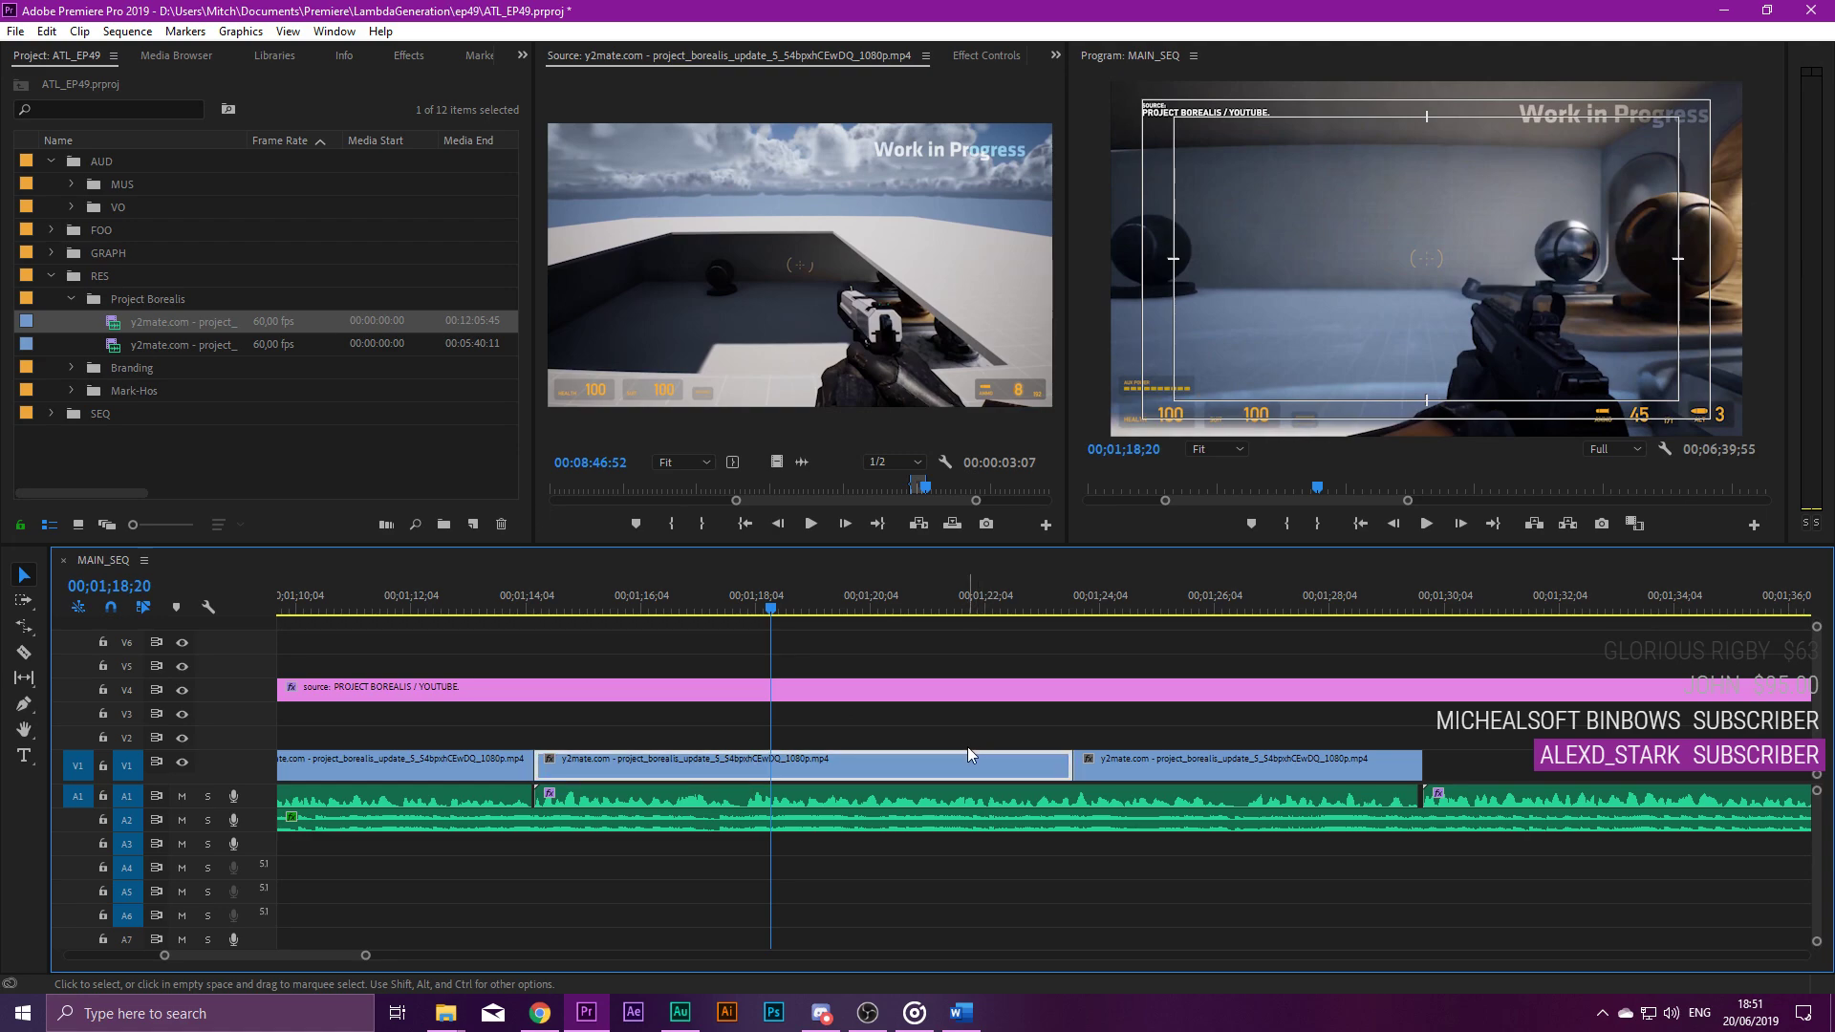
{"action": "left_click", "coordinate": [650, 592]}
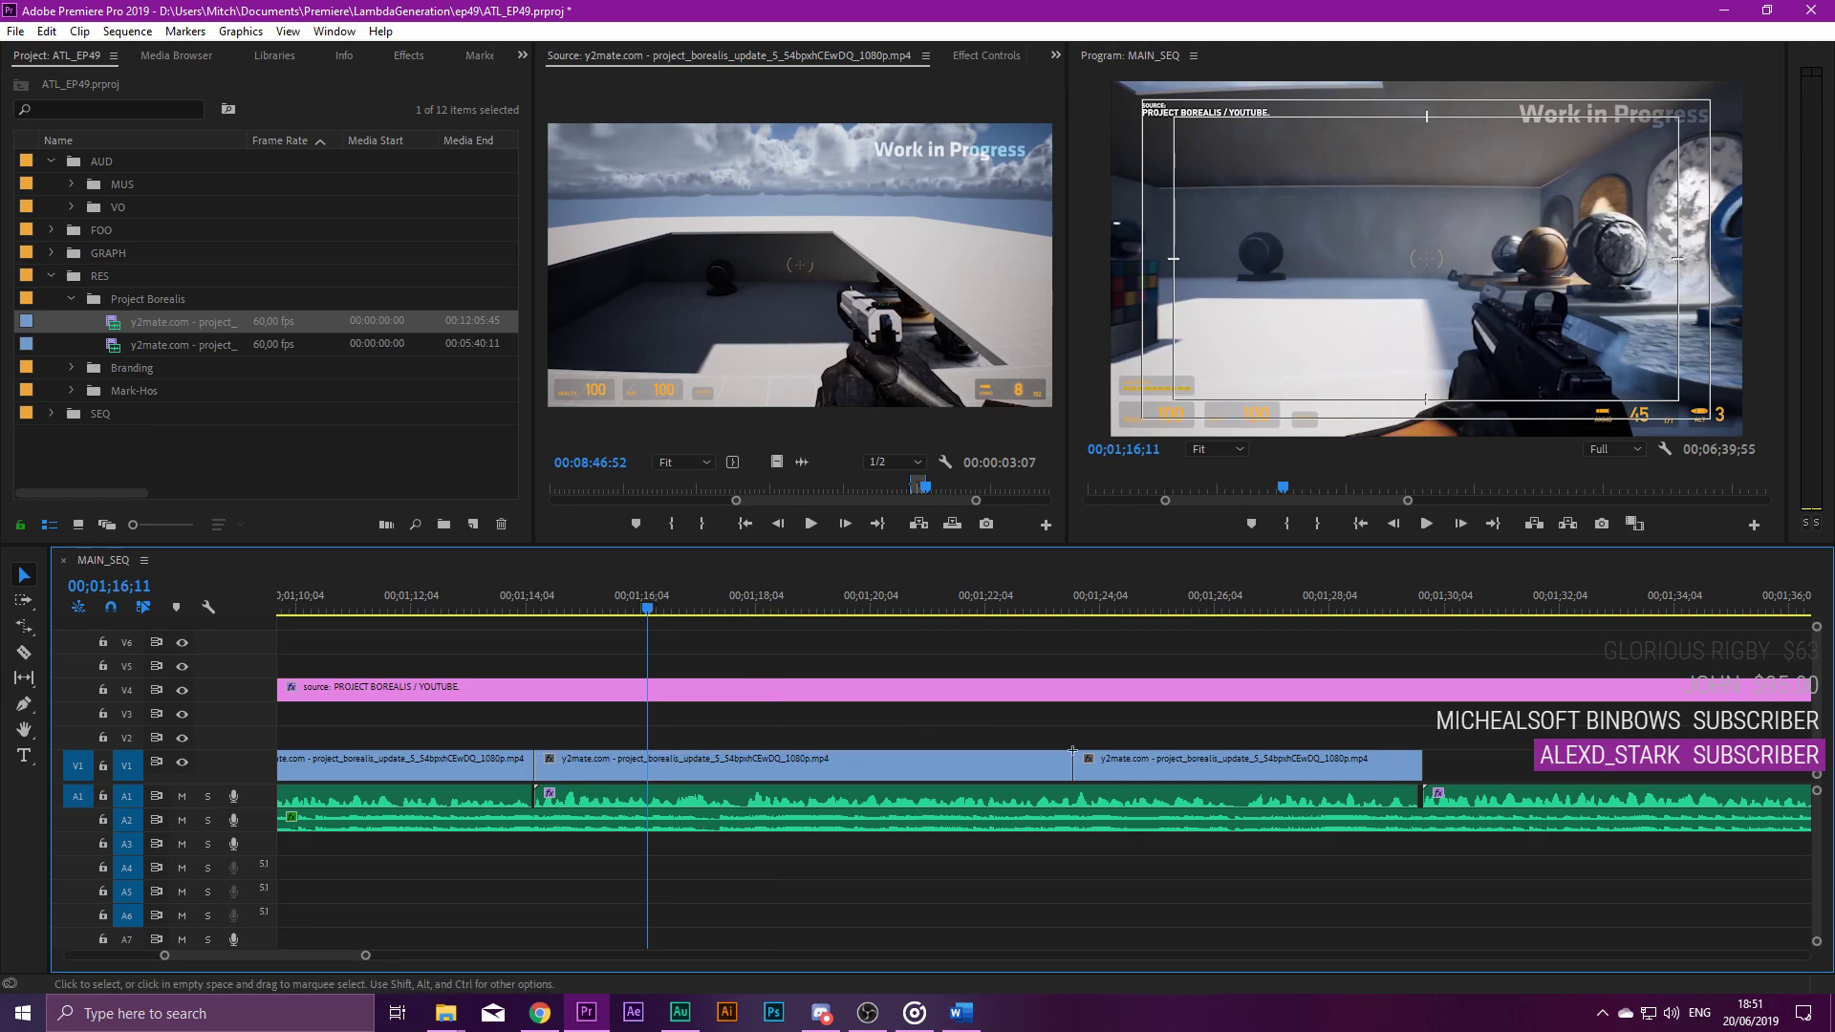
{"action": "left_click", "coordinate": [971, 760]}
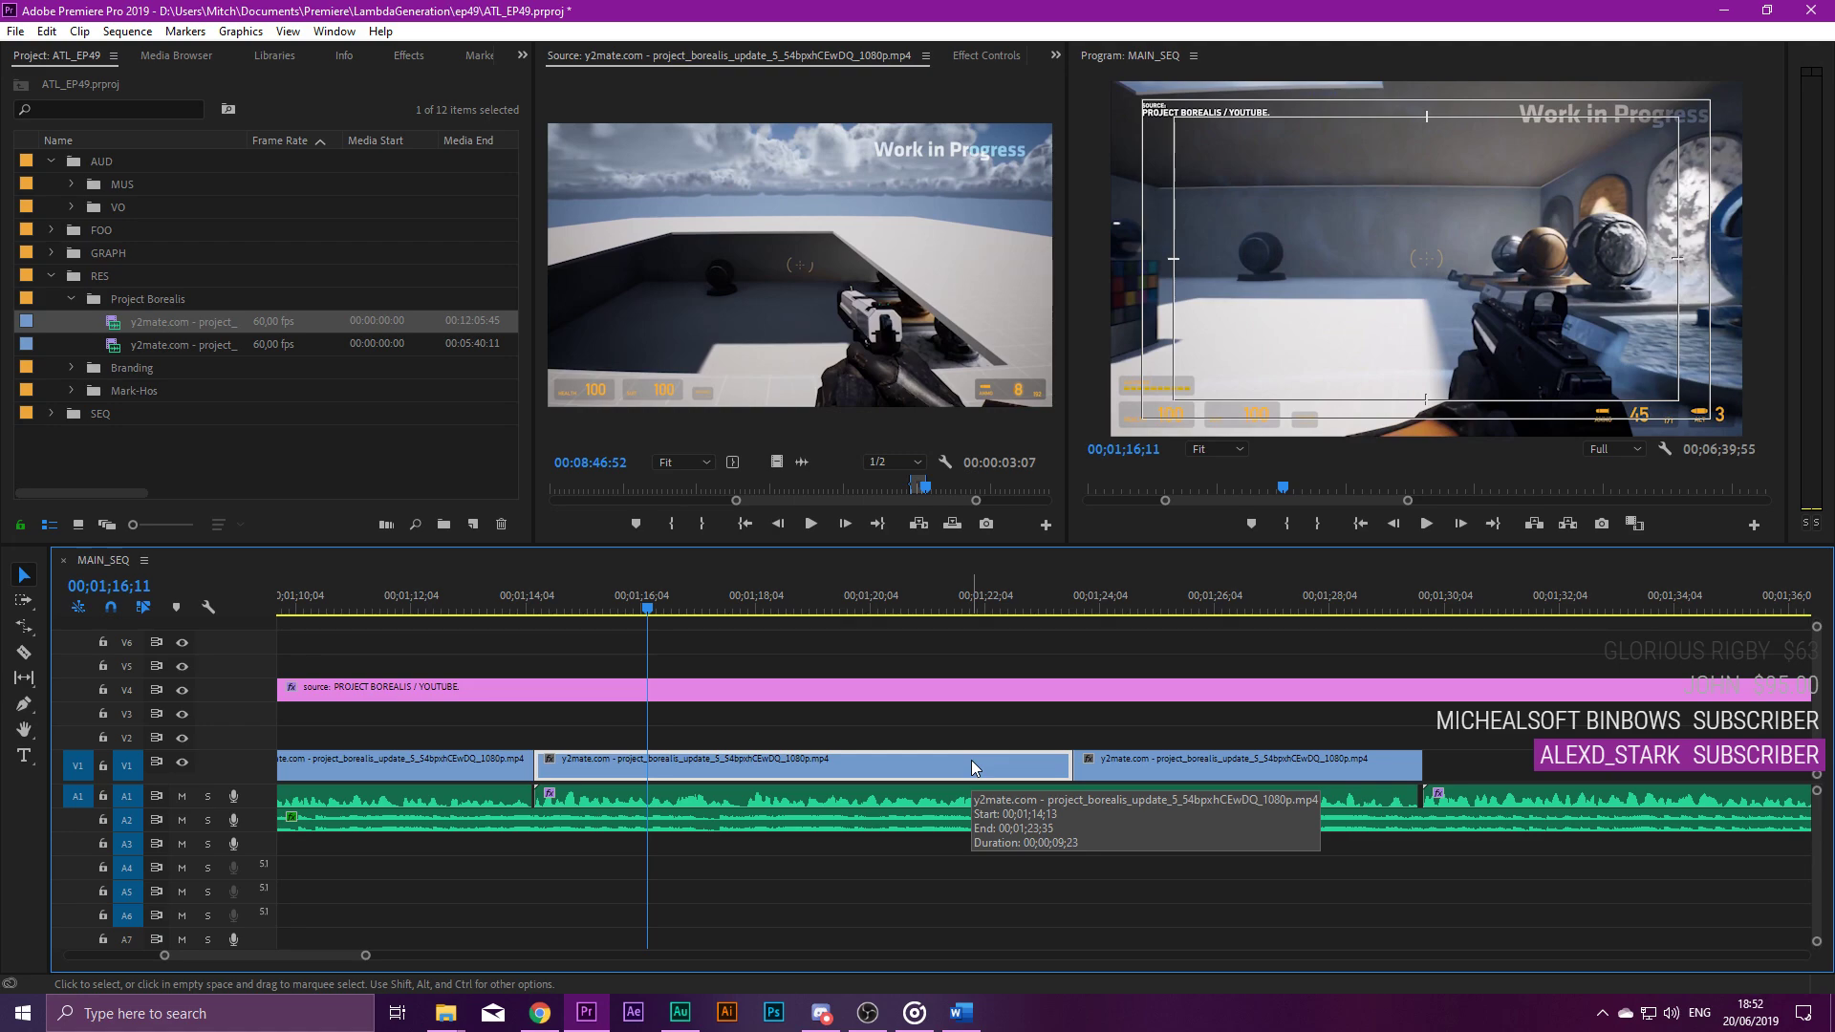
{"action": "key", "text": "End"}
{"action": "key", "text": "backslash"}
Park the playhead in the V1 gap at 00;01;20;16 and mark a 00:00:06:39 pistol range ending at 00:08:40:50 in the update 5 video.
{"action": "left_click", "coordinate": [741, 601]}
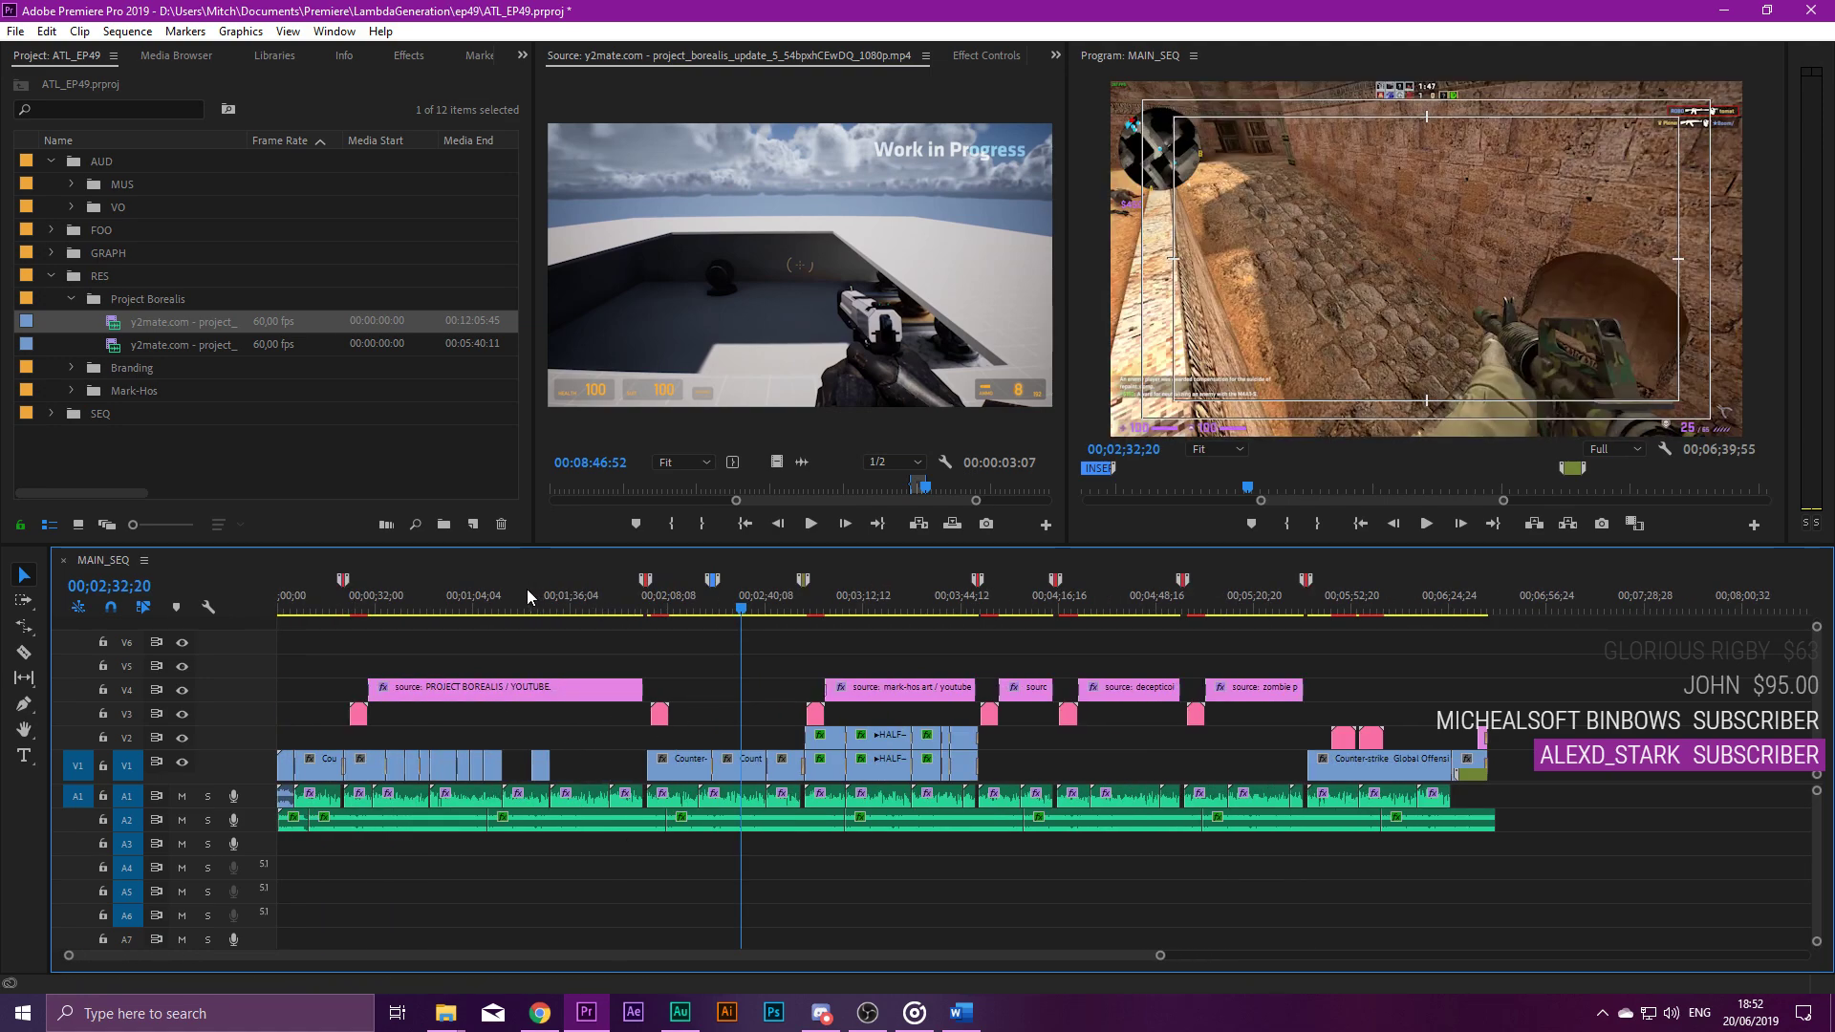
{"action": "left_click", "coordinate": [528, 593]}
{"action": "key", "text": "equal"}
{"action": "key", "text": "equal"}
{"action": "key", "text": "equal"}
{"action": "key", "text": "equal"}
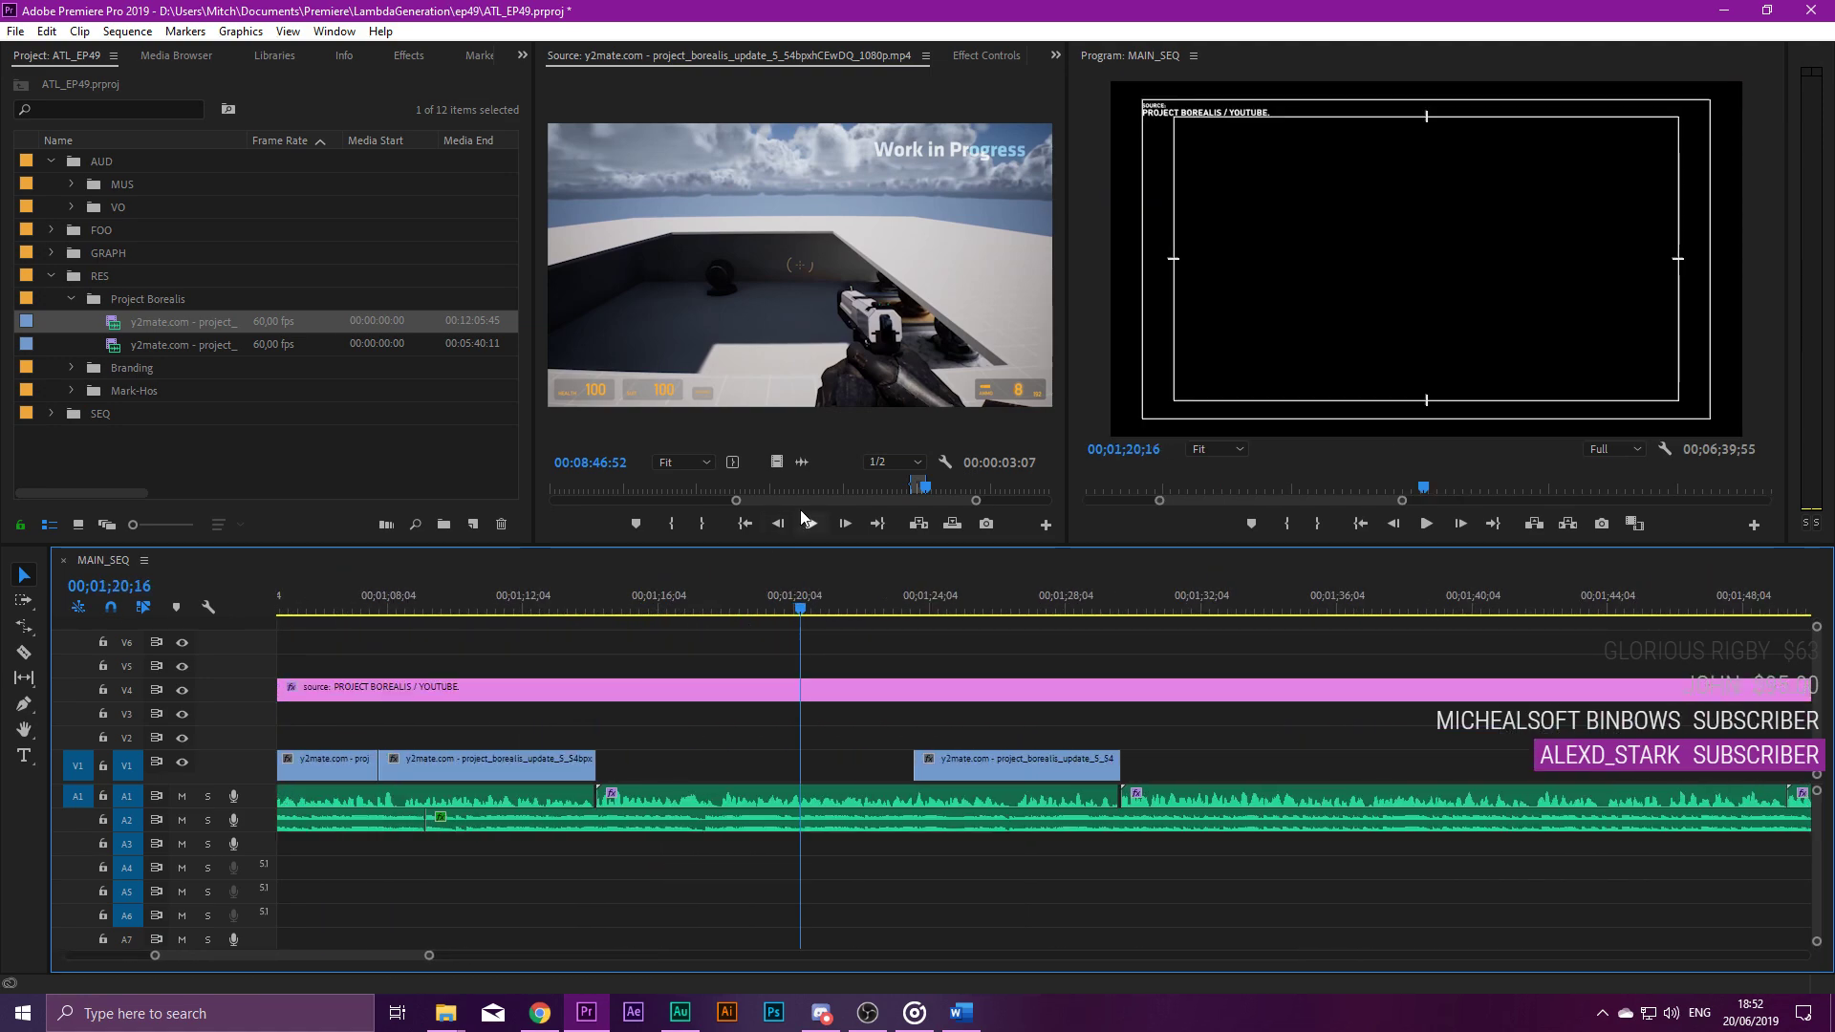
{"action": "mouse_move", "coordinate": [889, 487]}
{"action": "left_mouse_down"}
{"action": "mouse_move", "coordinate": [851, 495]}
{"action": "mouse_move", "coordinate": [896, 487]}
{"action": "left_mouse_up"}
{"action": "key", "text": "i"}
{"action": "key", "text": "o"}
Fill the V1 gap with the marked pistol range, keep its audio on A3, and play the section from the clip's start.
{"action": "left_click_drag", "start_coordinate": [168, 330], "coordinate": [610, 665]}
{"action": "left_click_drag", "start_coordinate": [812, 663], "coordinate": [831, 841]}
{"action": "left_click_drag", "start_coordinate": [799, 942], "coordinate": [799, 845]}
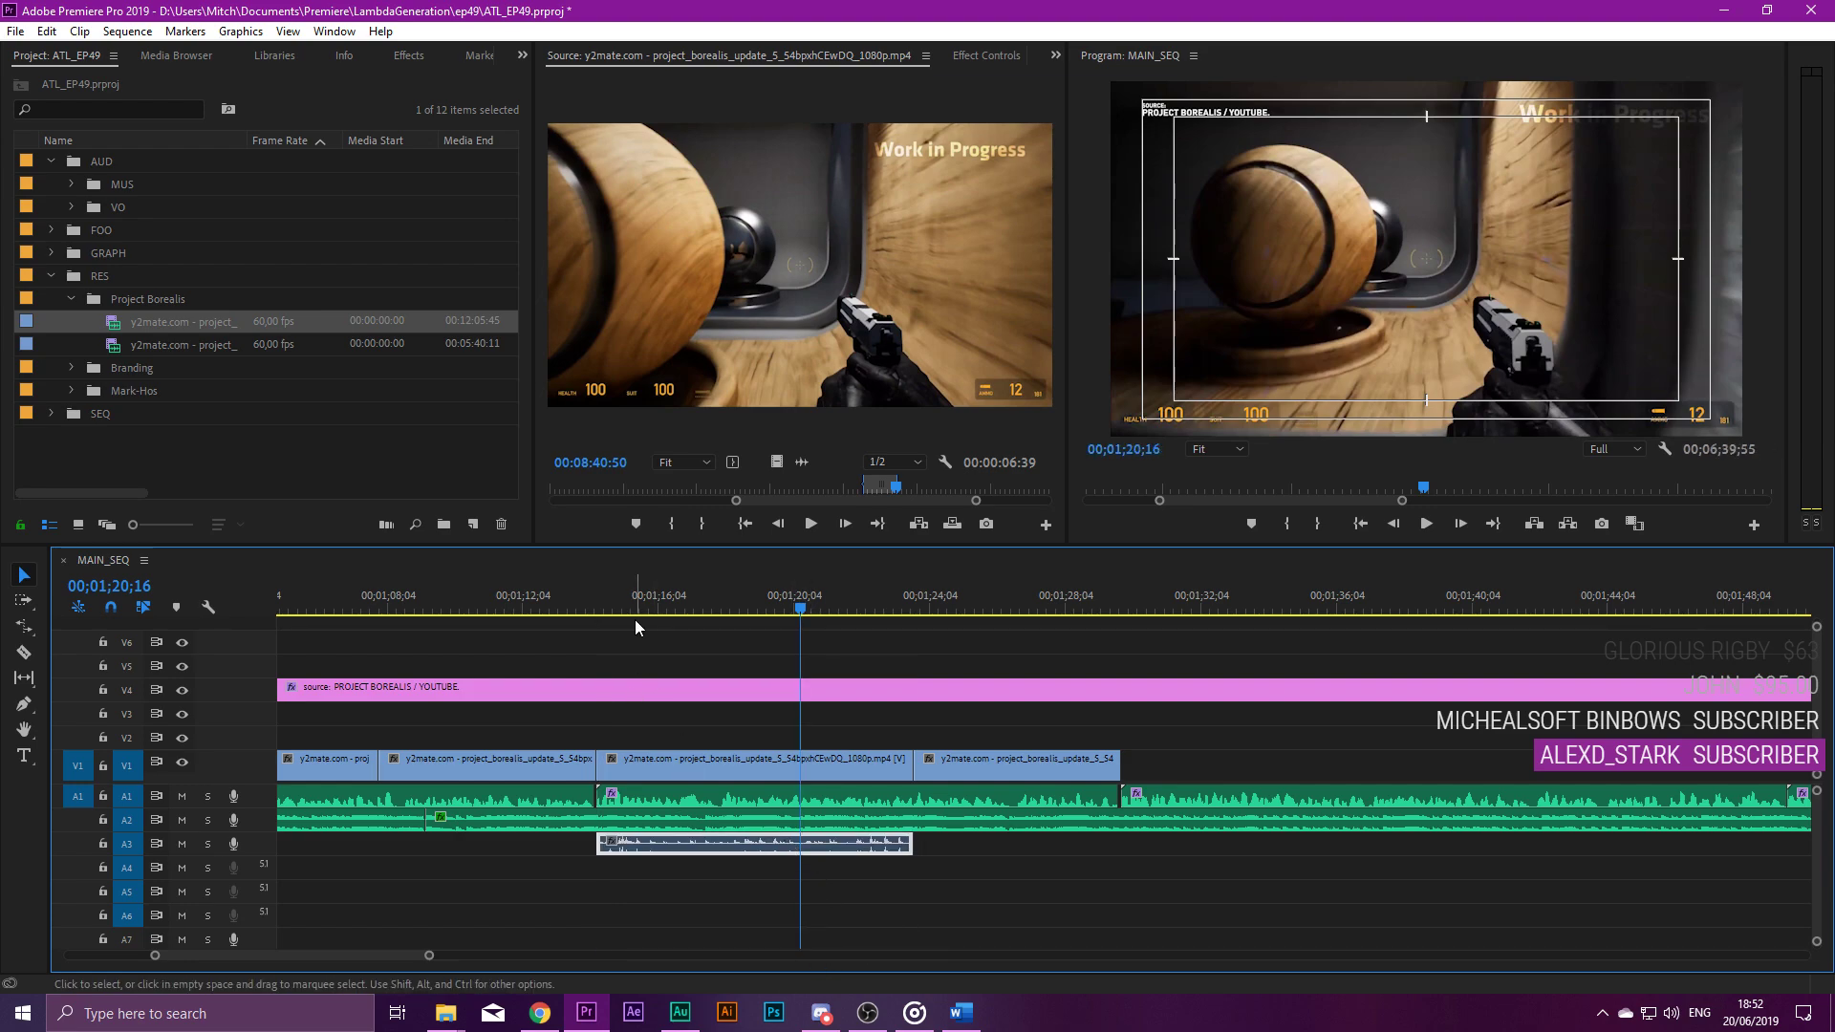
{"action": "left_click", "coordinate": [595, 608]}
{"action": "key", "text": "space"}
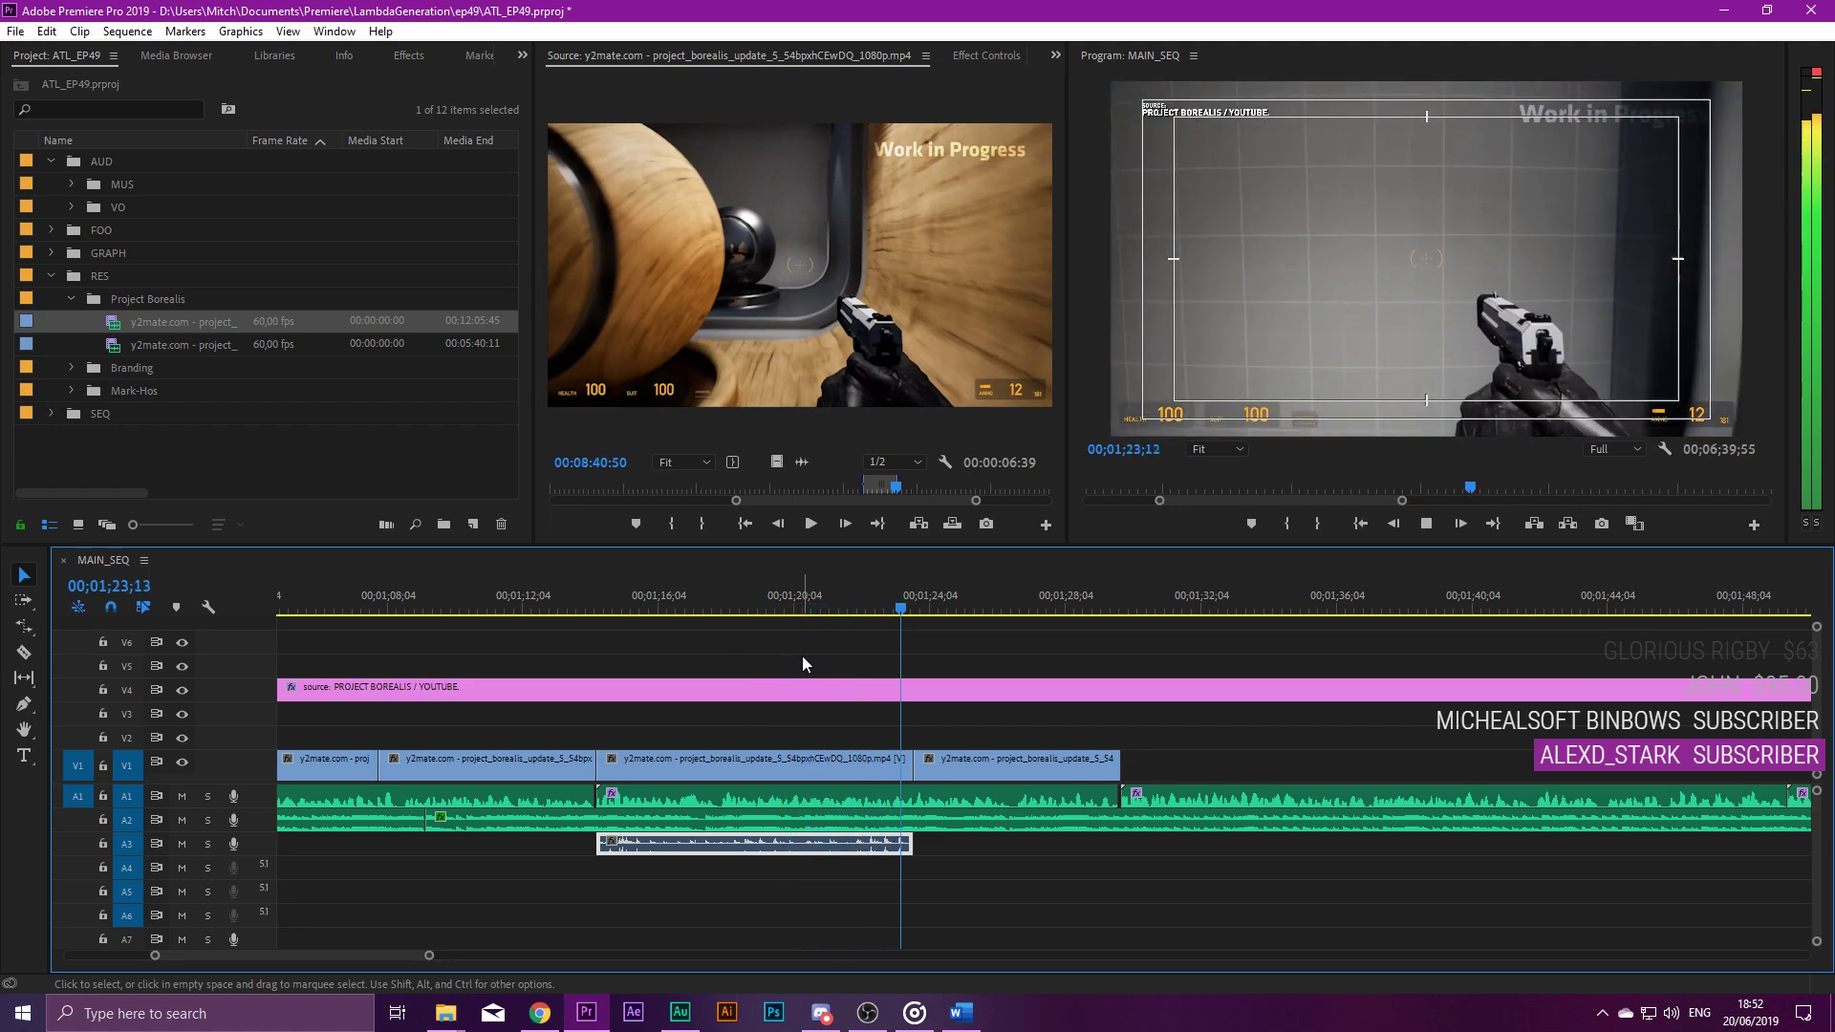
{"action": "key", "text": "space"}
Lower the audio gain of the new pistol clip on A3 and replay the section from the clip's start.
{"action": "left_click", "coordinate": [879, 887]}
{"action": "left_click", "coordinate": [686, 843]}
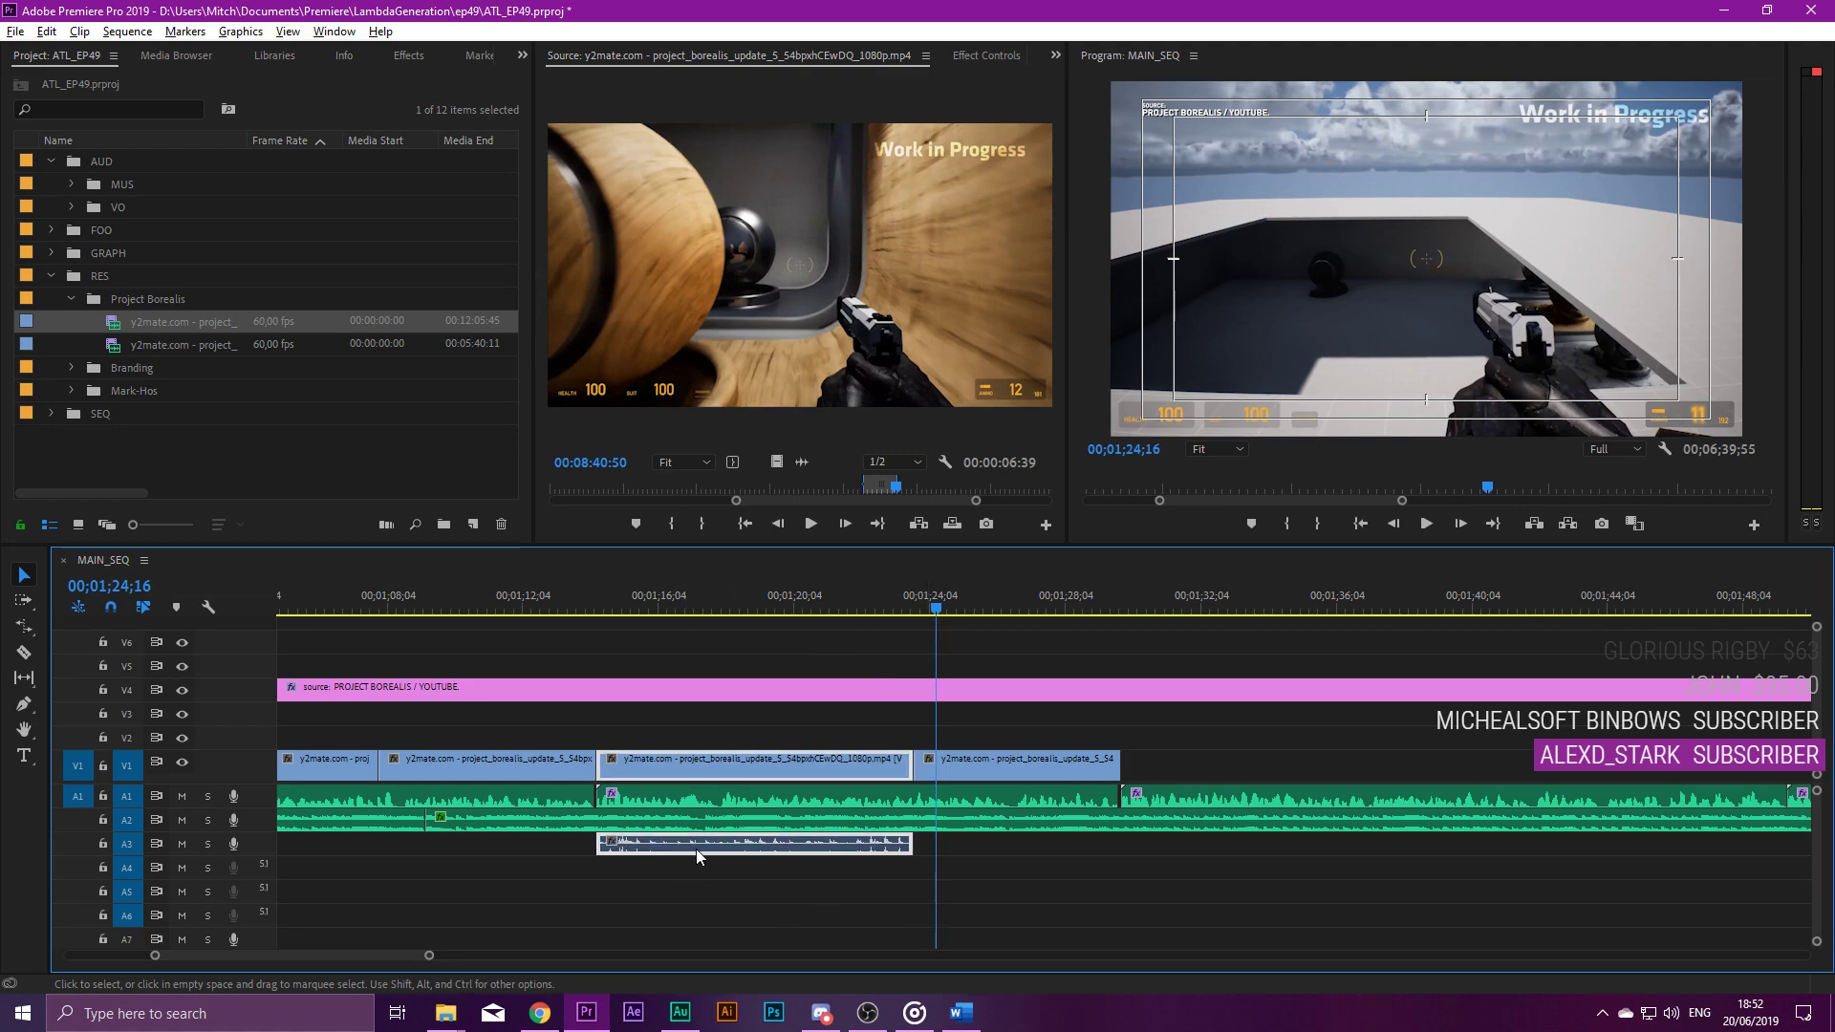
{"action": "right_click", "coordinate": [695, 847]}
{"action": "left_click", "coordinate": [808, 595]}
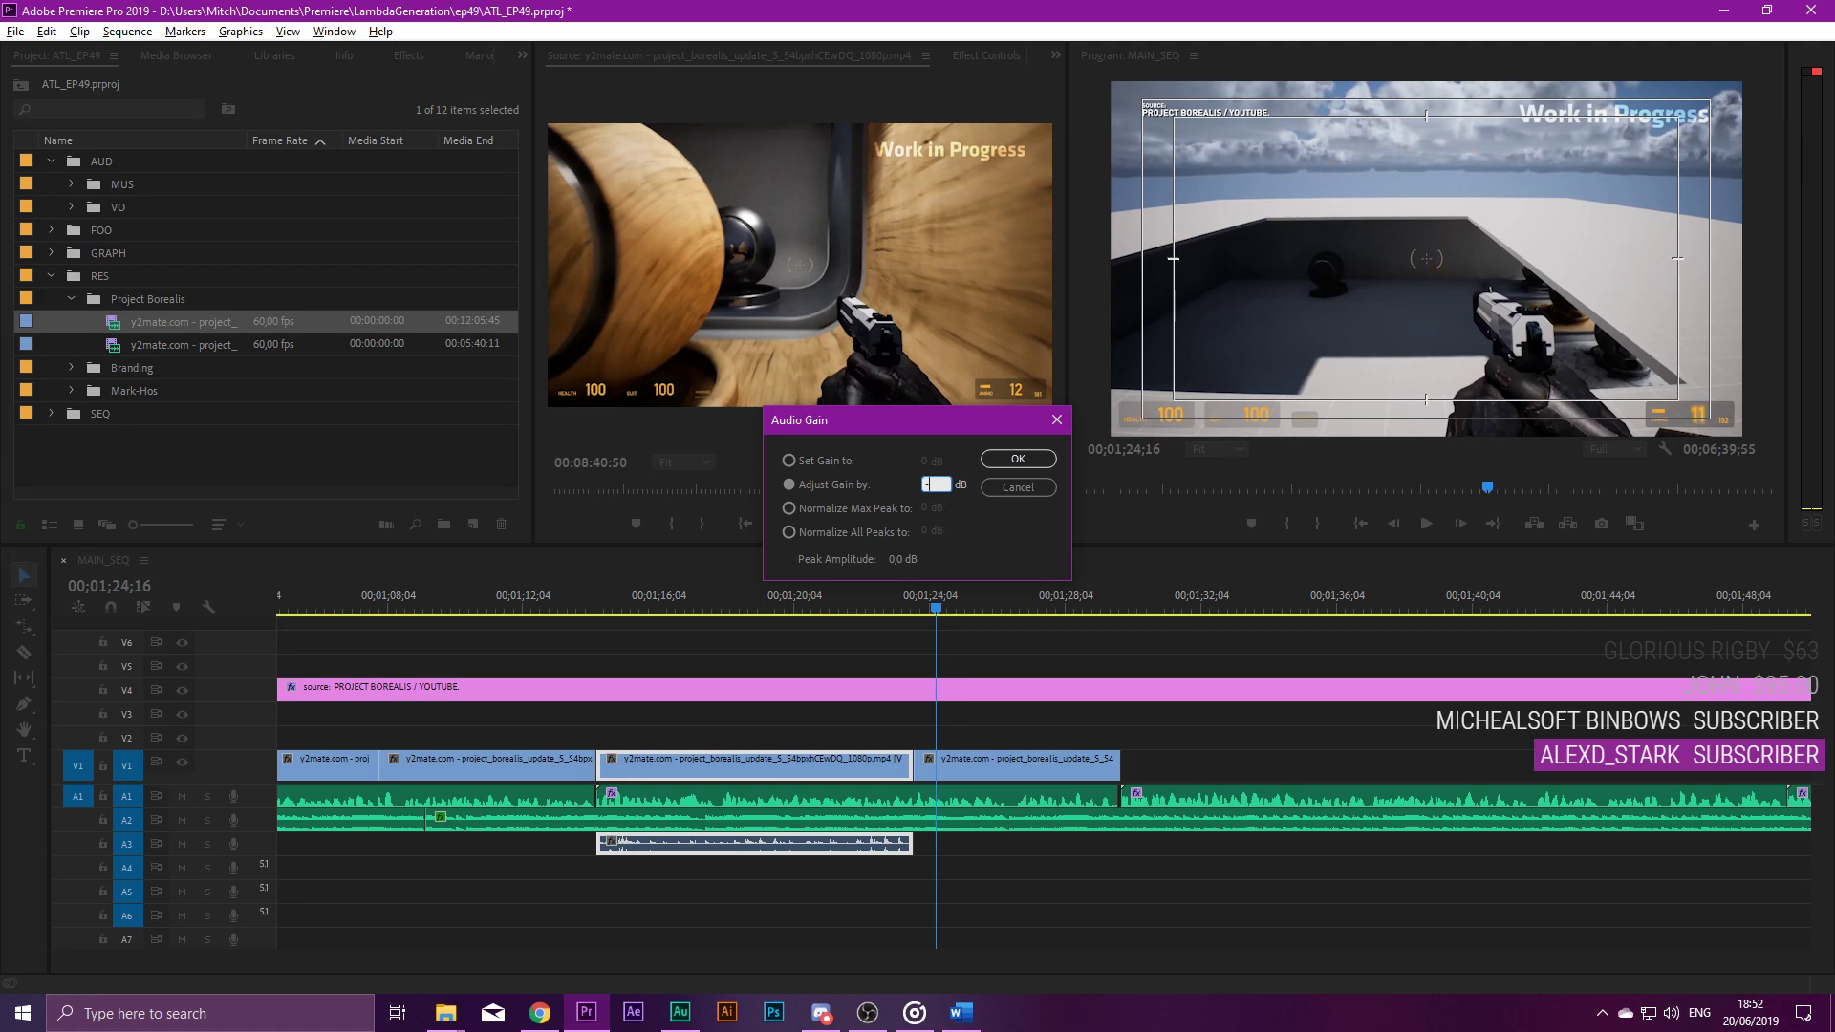
{"action": "key", "text": "Return"}
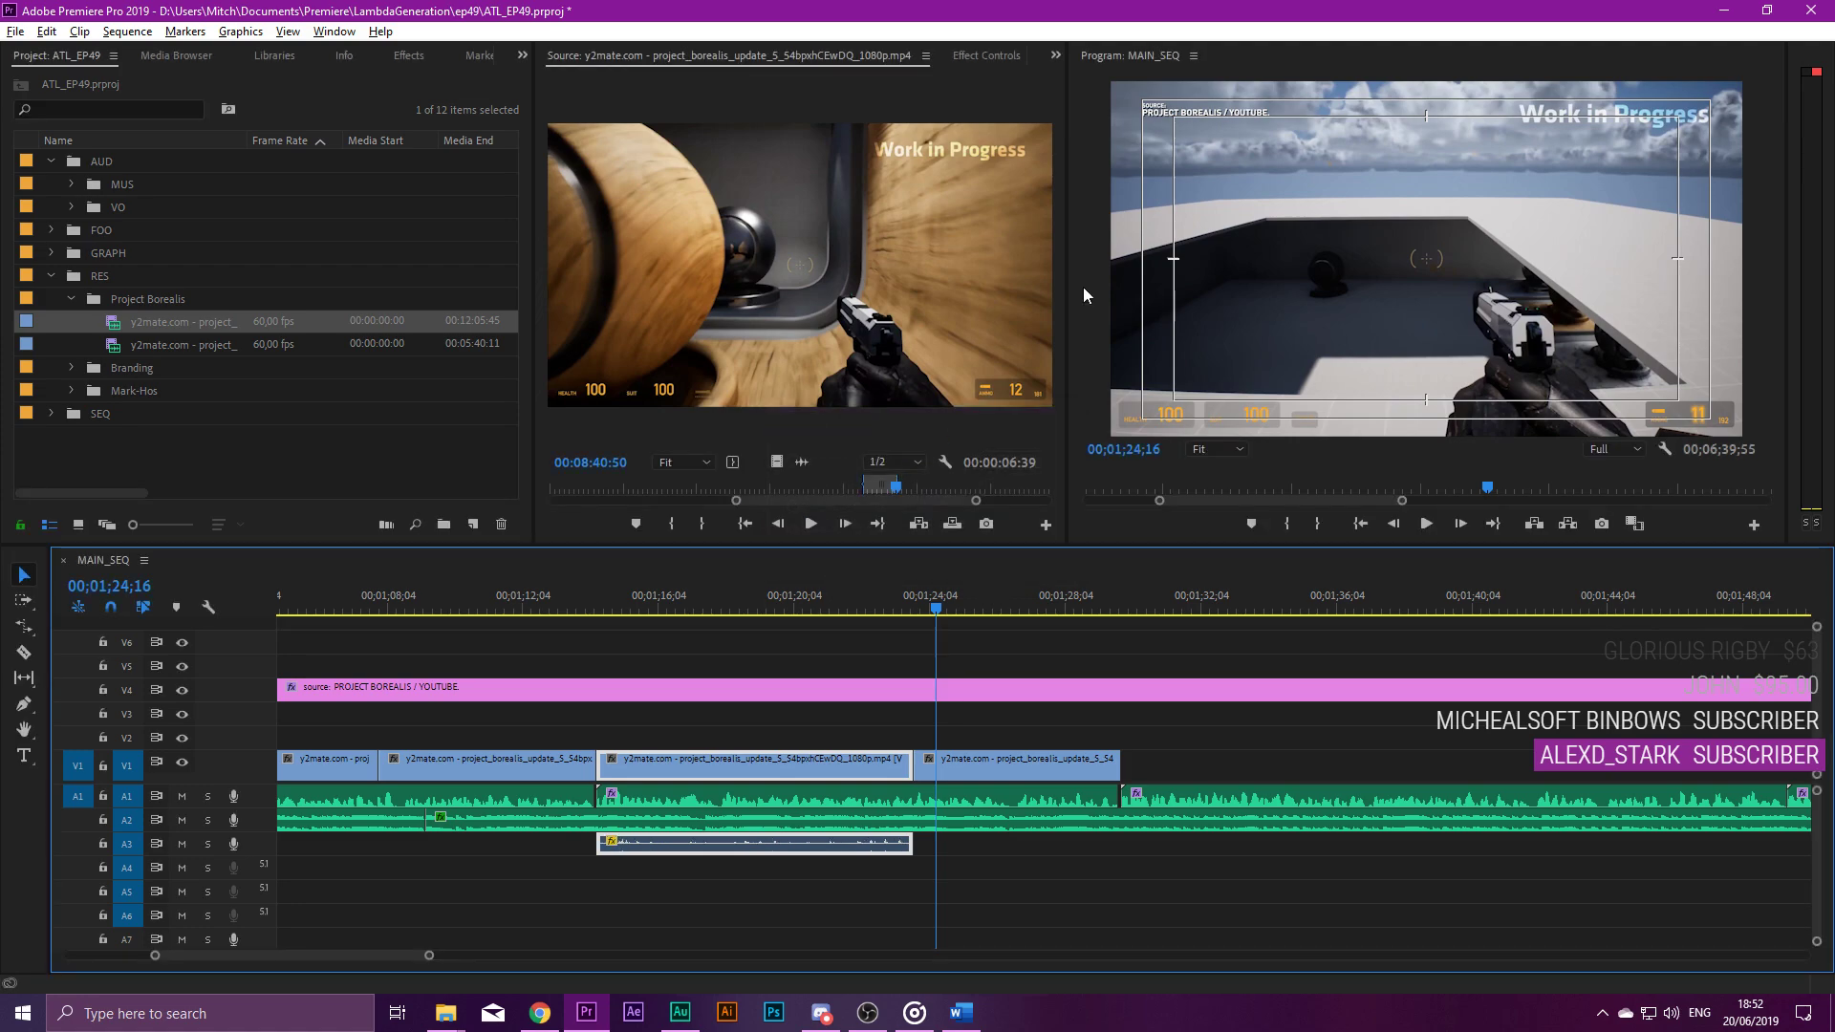
{"action": "left_click", "coordinate": [594, 586]}
{"action": "key", "text": "space"}
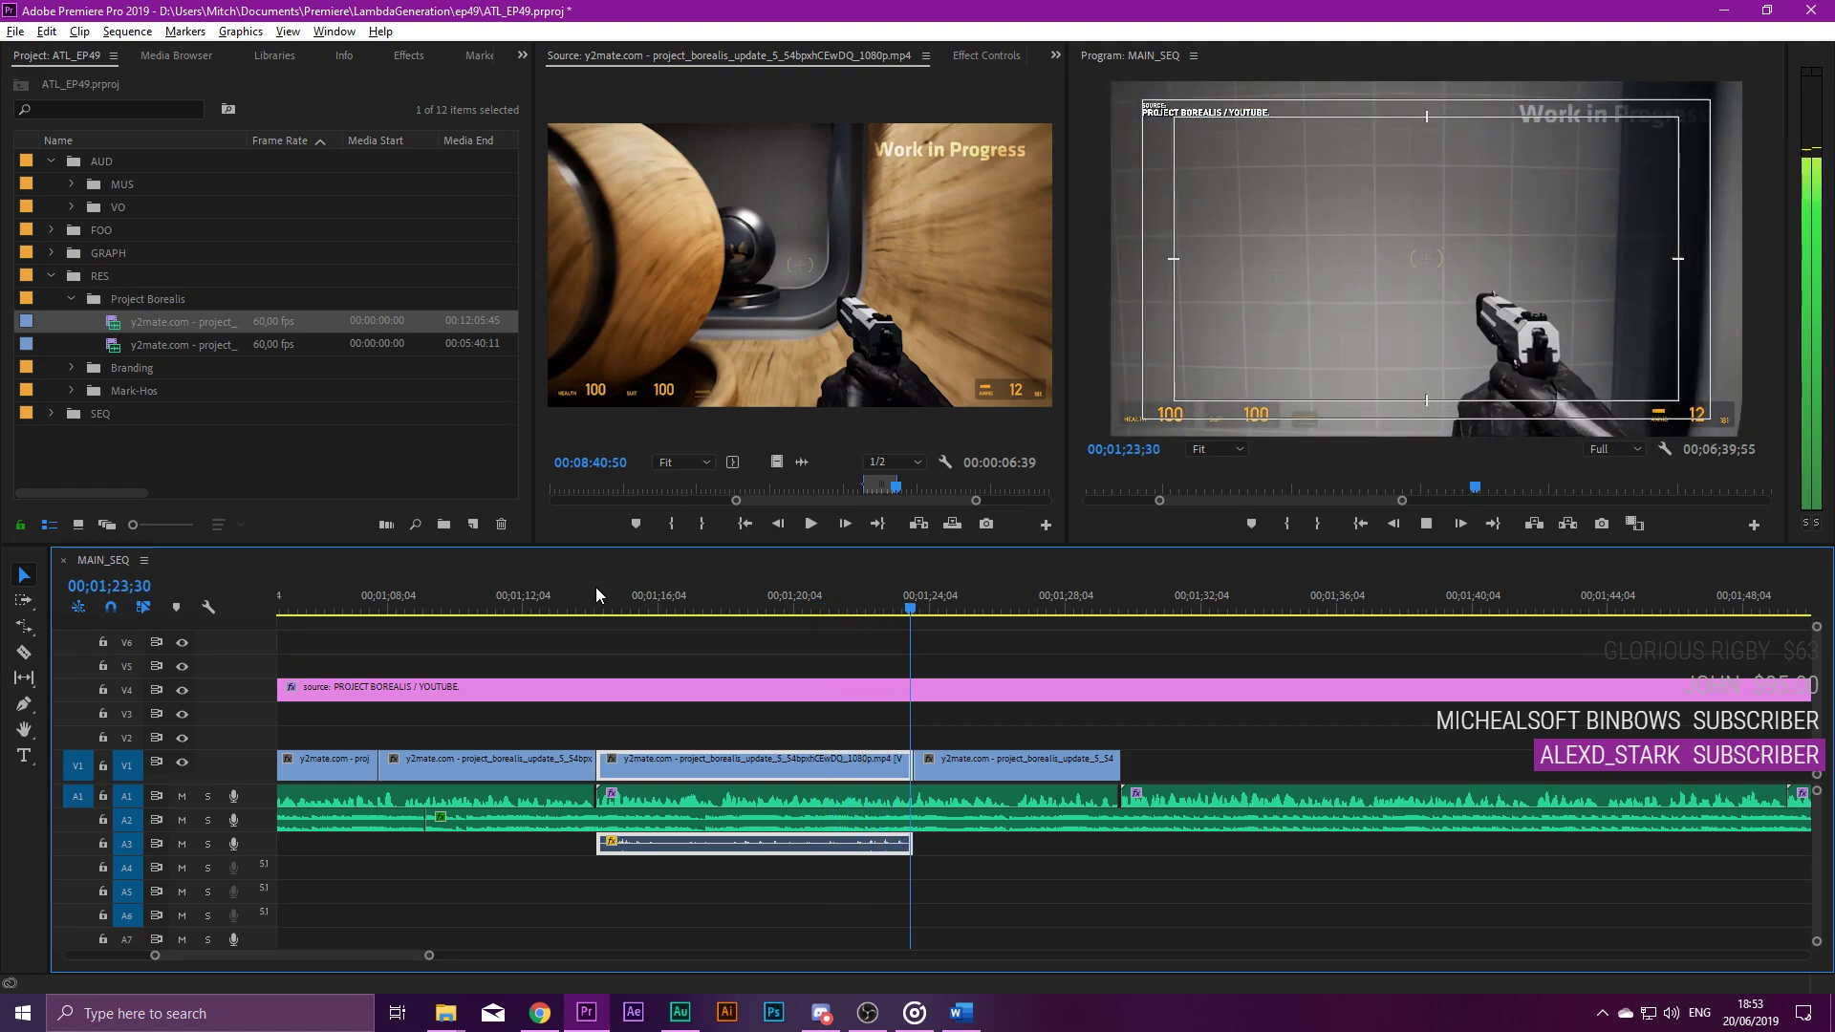
Lower the audio gain of the gameplay clip on track A3 and play that section back.
{"action": "key", "text": "space"}
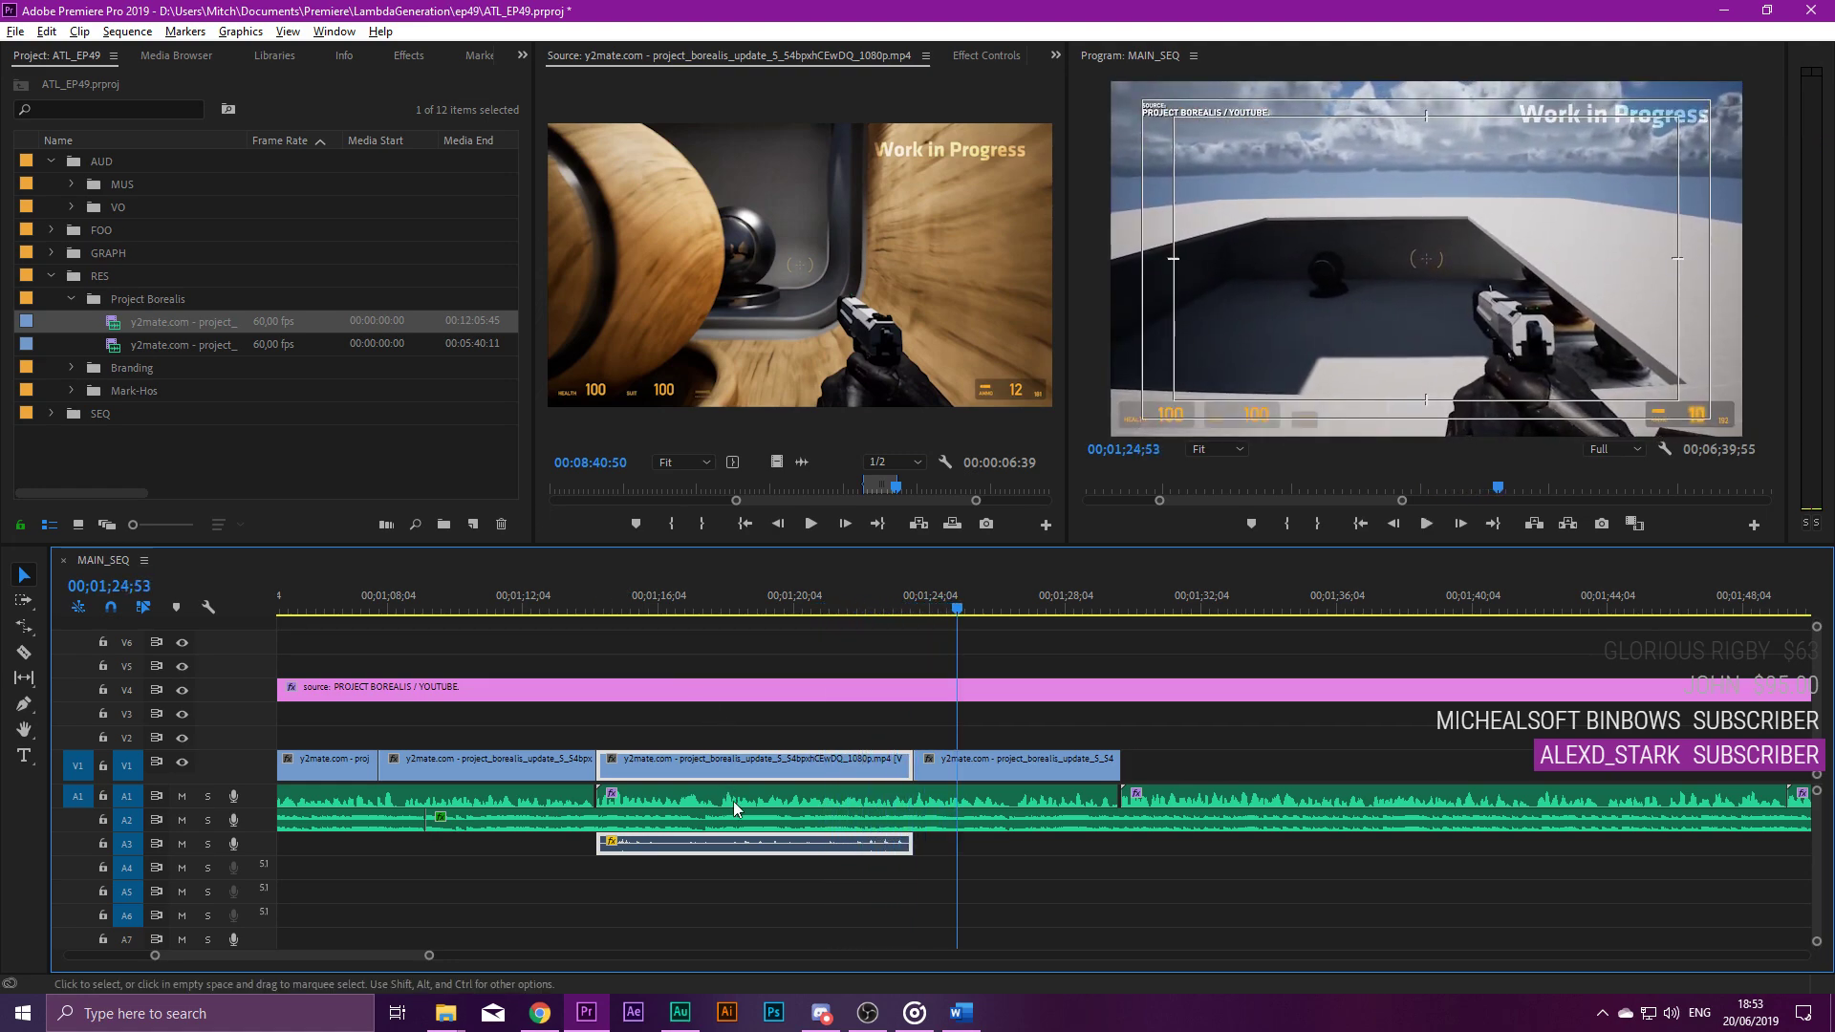
{"action": "right_click", "coordinate": [763, 841]}
{"action": "left_click", "coordinate": [832, 597]}
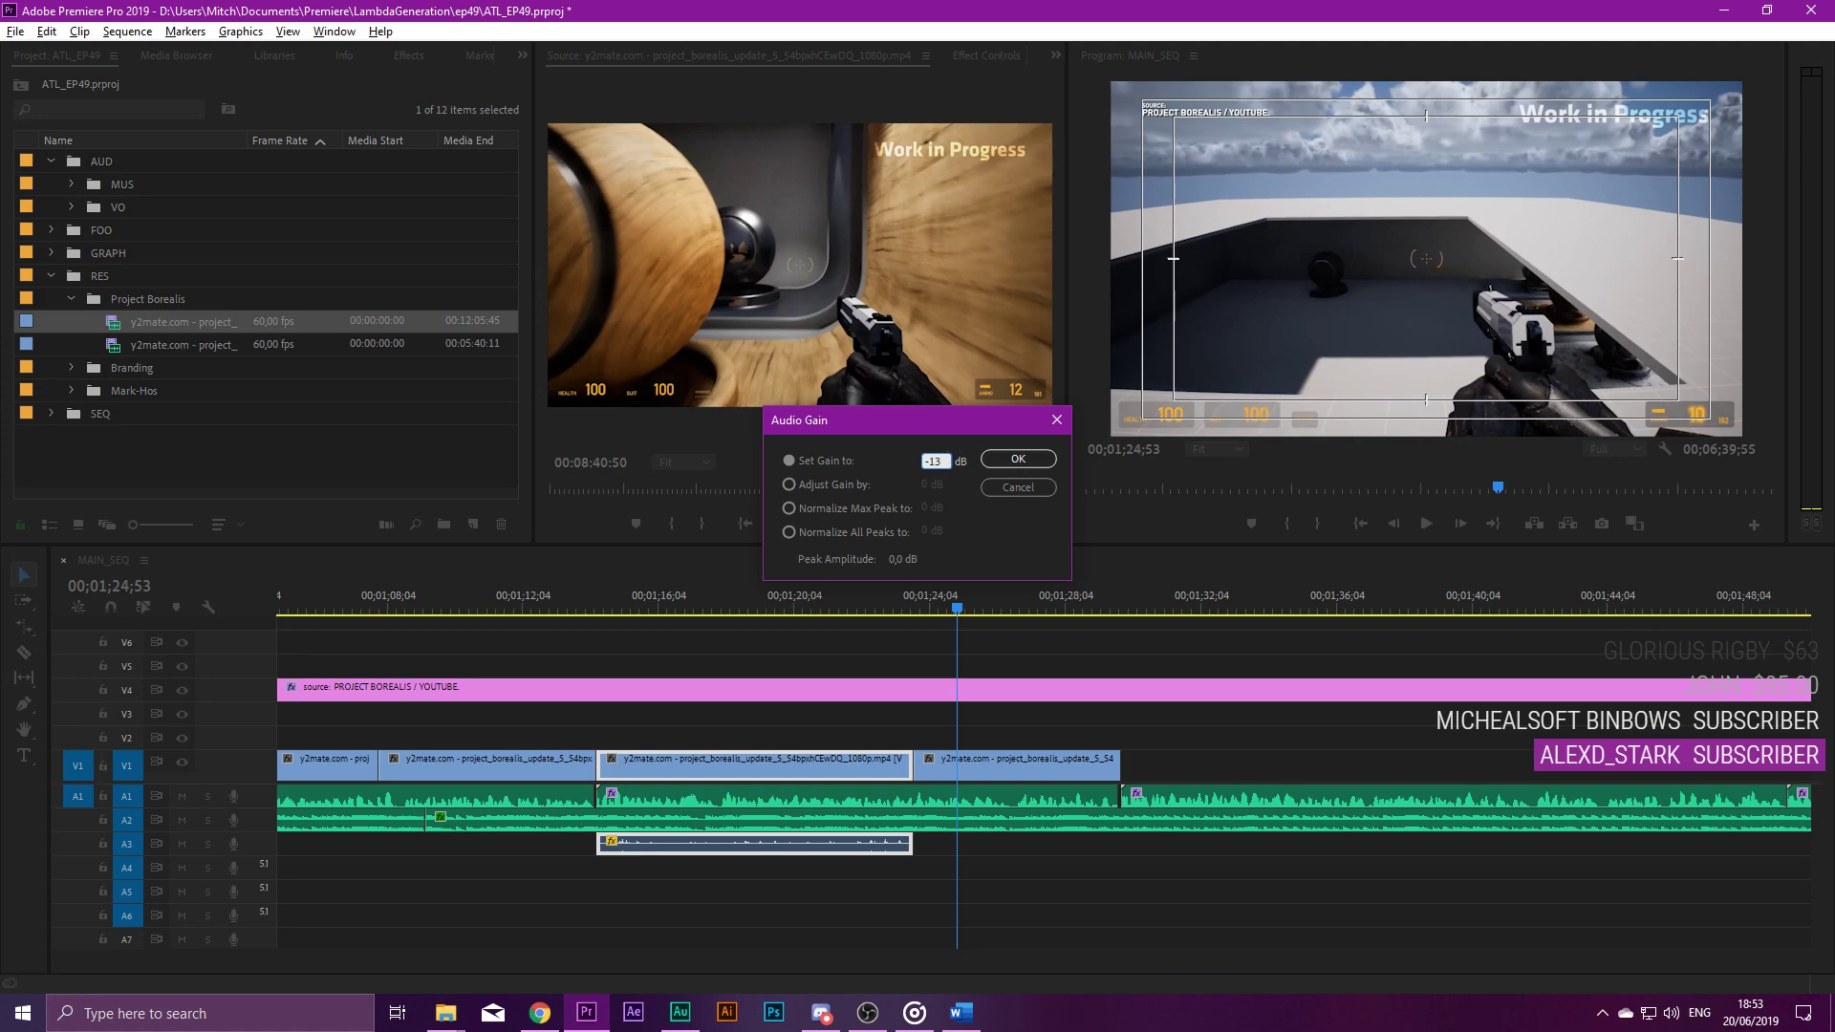
{"action": "key", "text": "Return"}
{"action": "left_click", "coordinate": [646, 600]}
{"action": "key", "text": "space"}
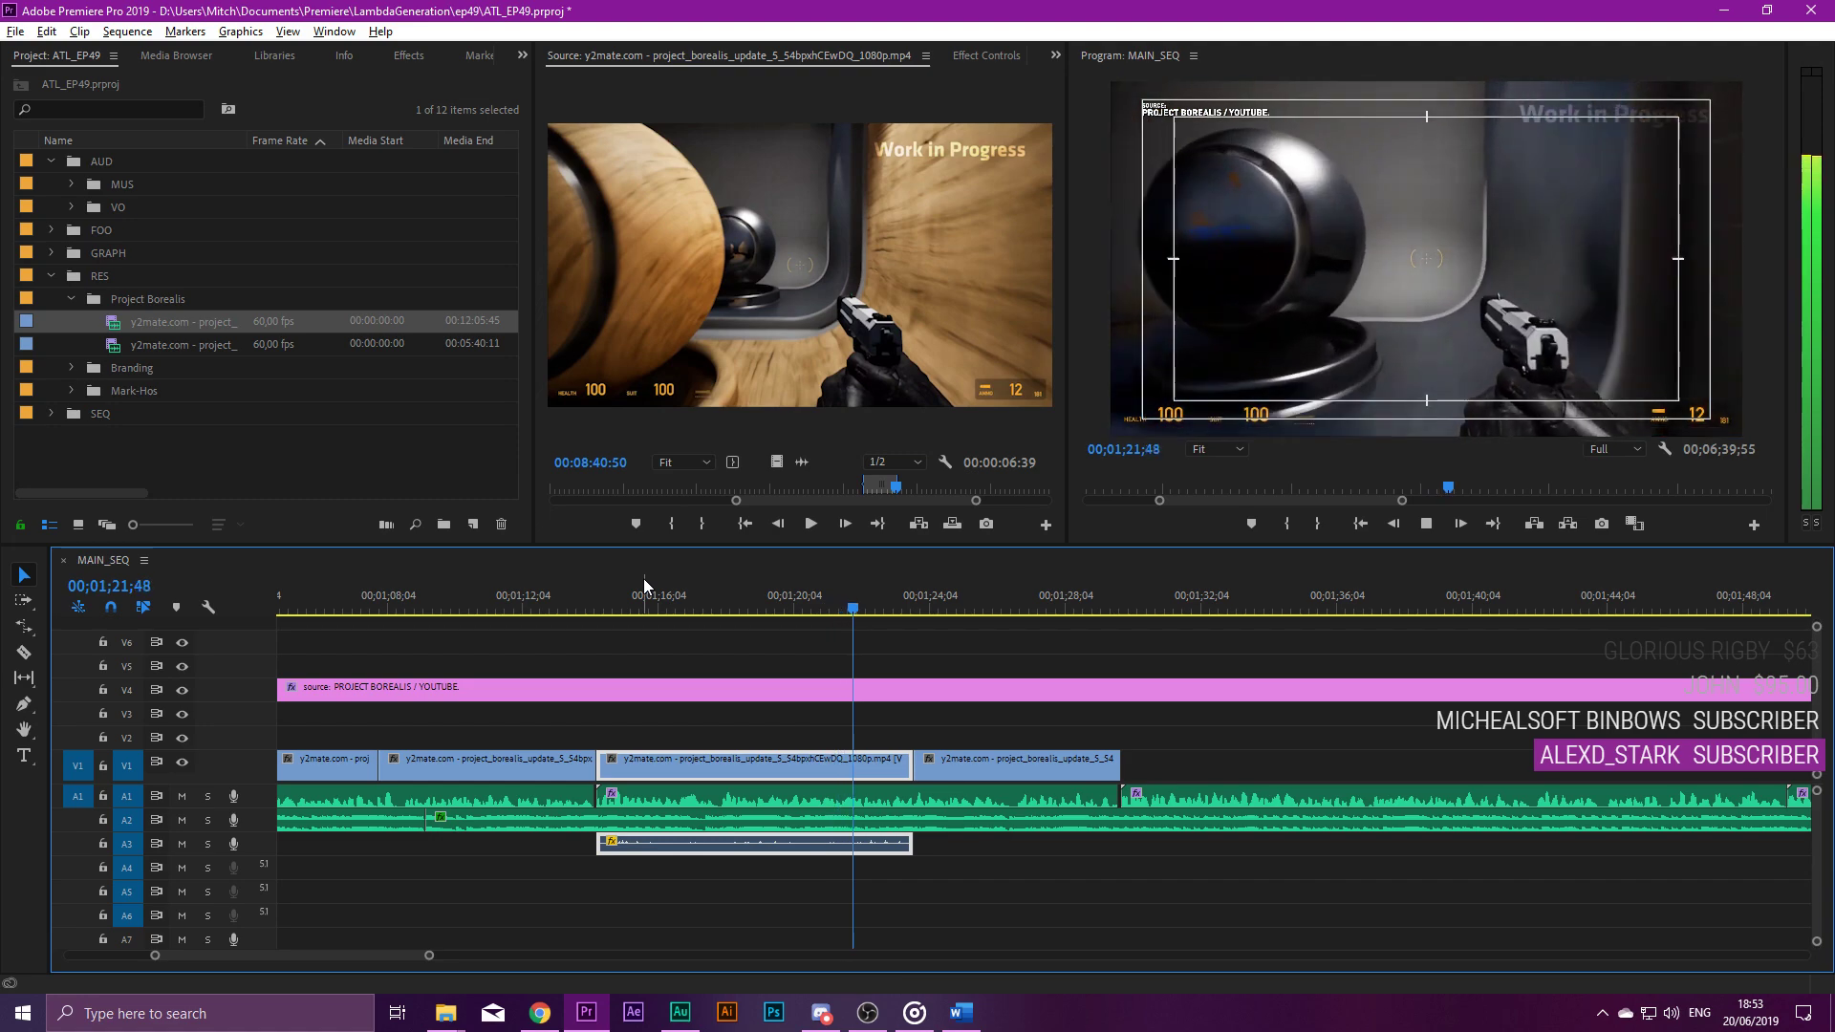
{"action": "key", "text": "space"}
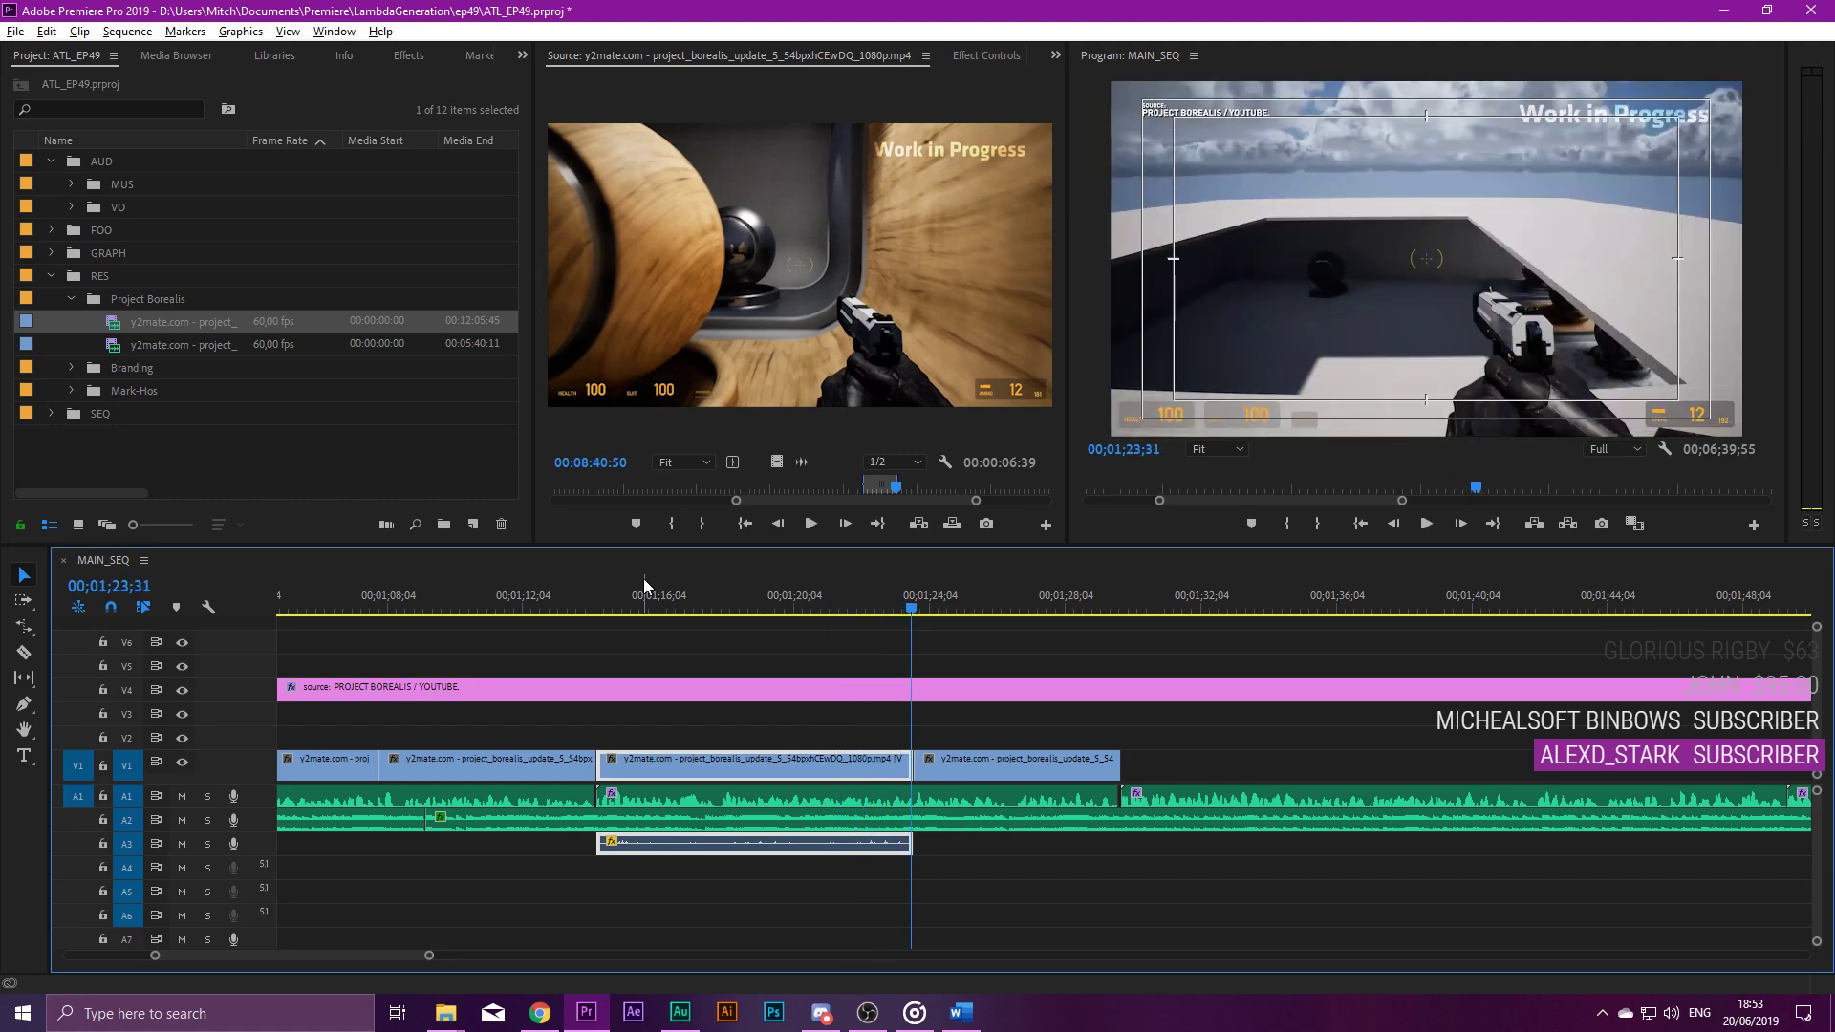
Replace the last Project Borealis clip on V1 with the source range ending at 00:08:54:31, placed at 00;01;23;31 with its audio on A3.
{"action": "left_click", "coordinate": [998, 753]}
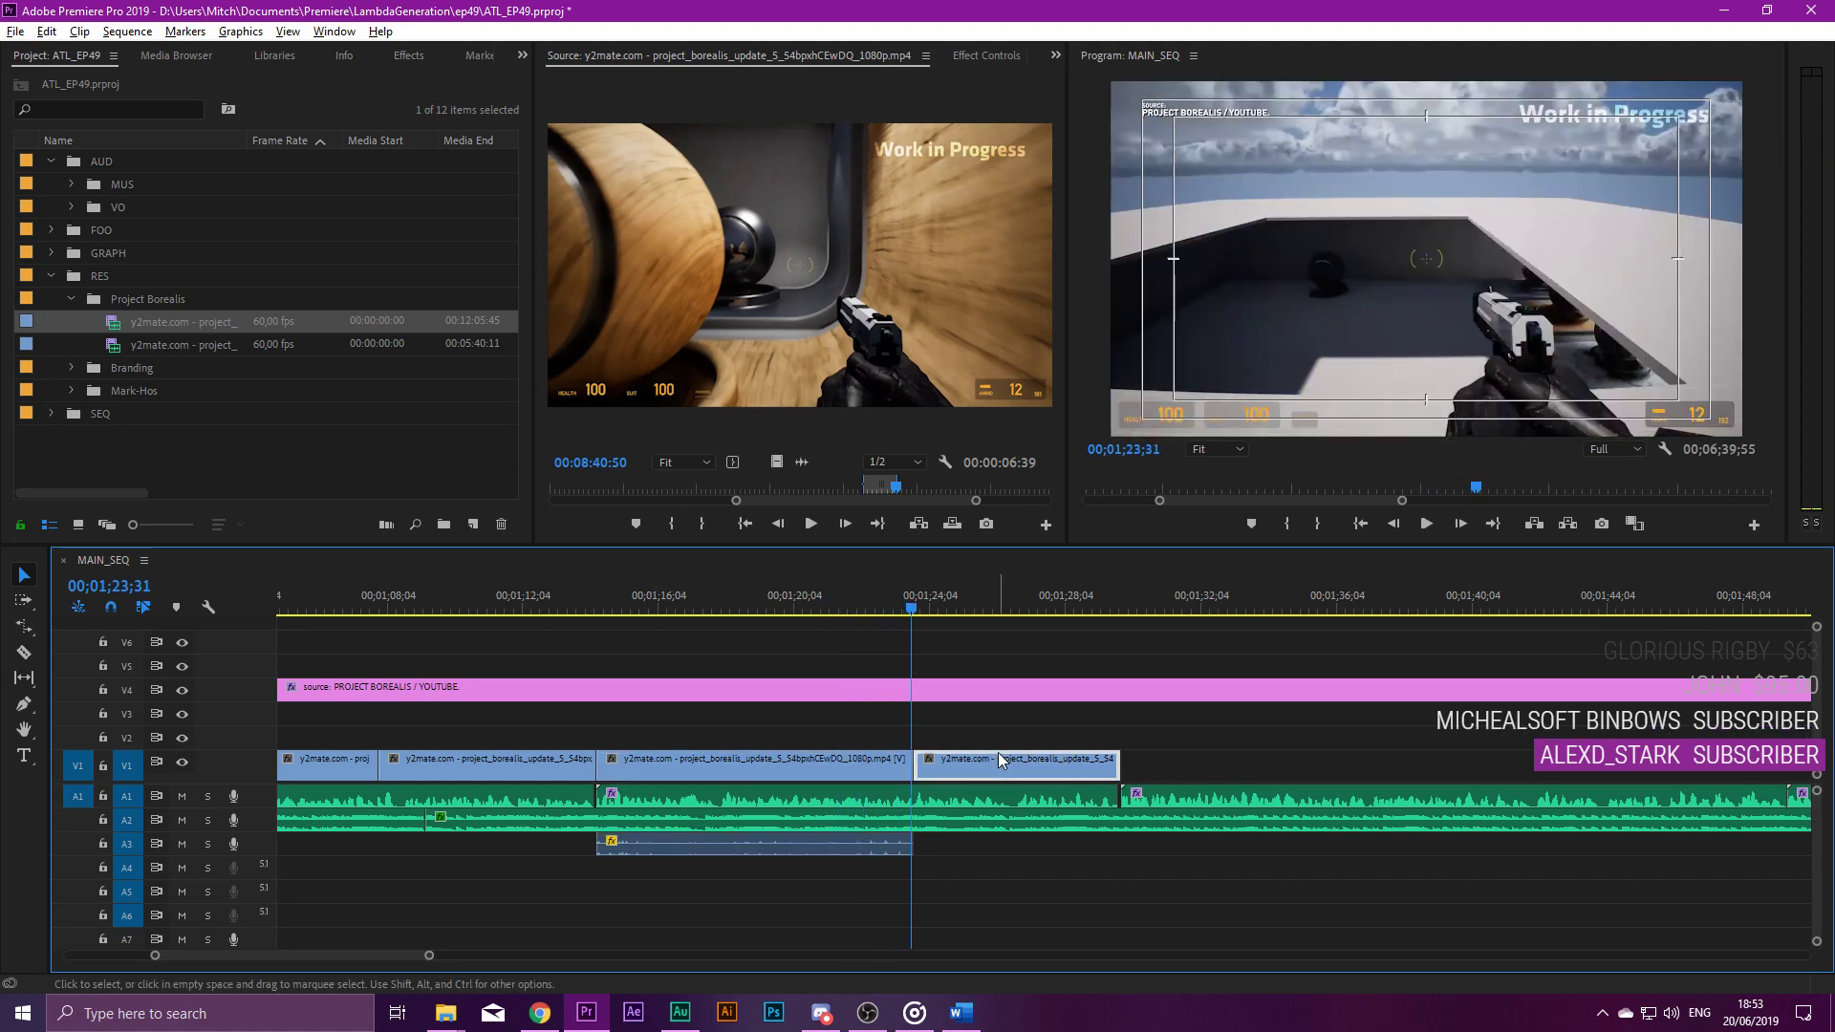
{"action": "key", "text": "Delete"}
{"action": "left_click_drag", "start_coordinate": [898, 485], "coordinate": [966, 480]}
{"action": "key", "text": "i"}
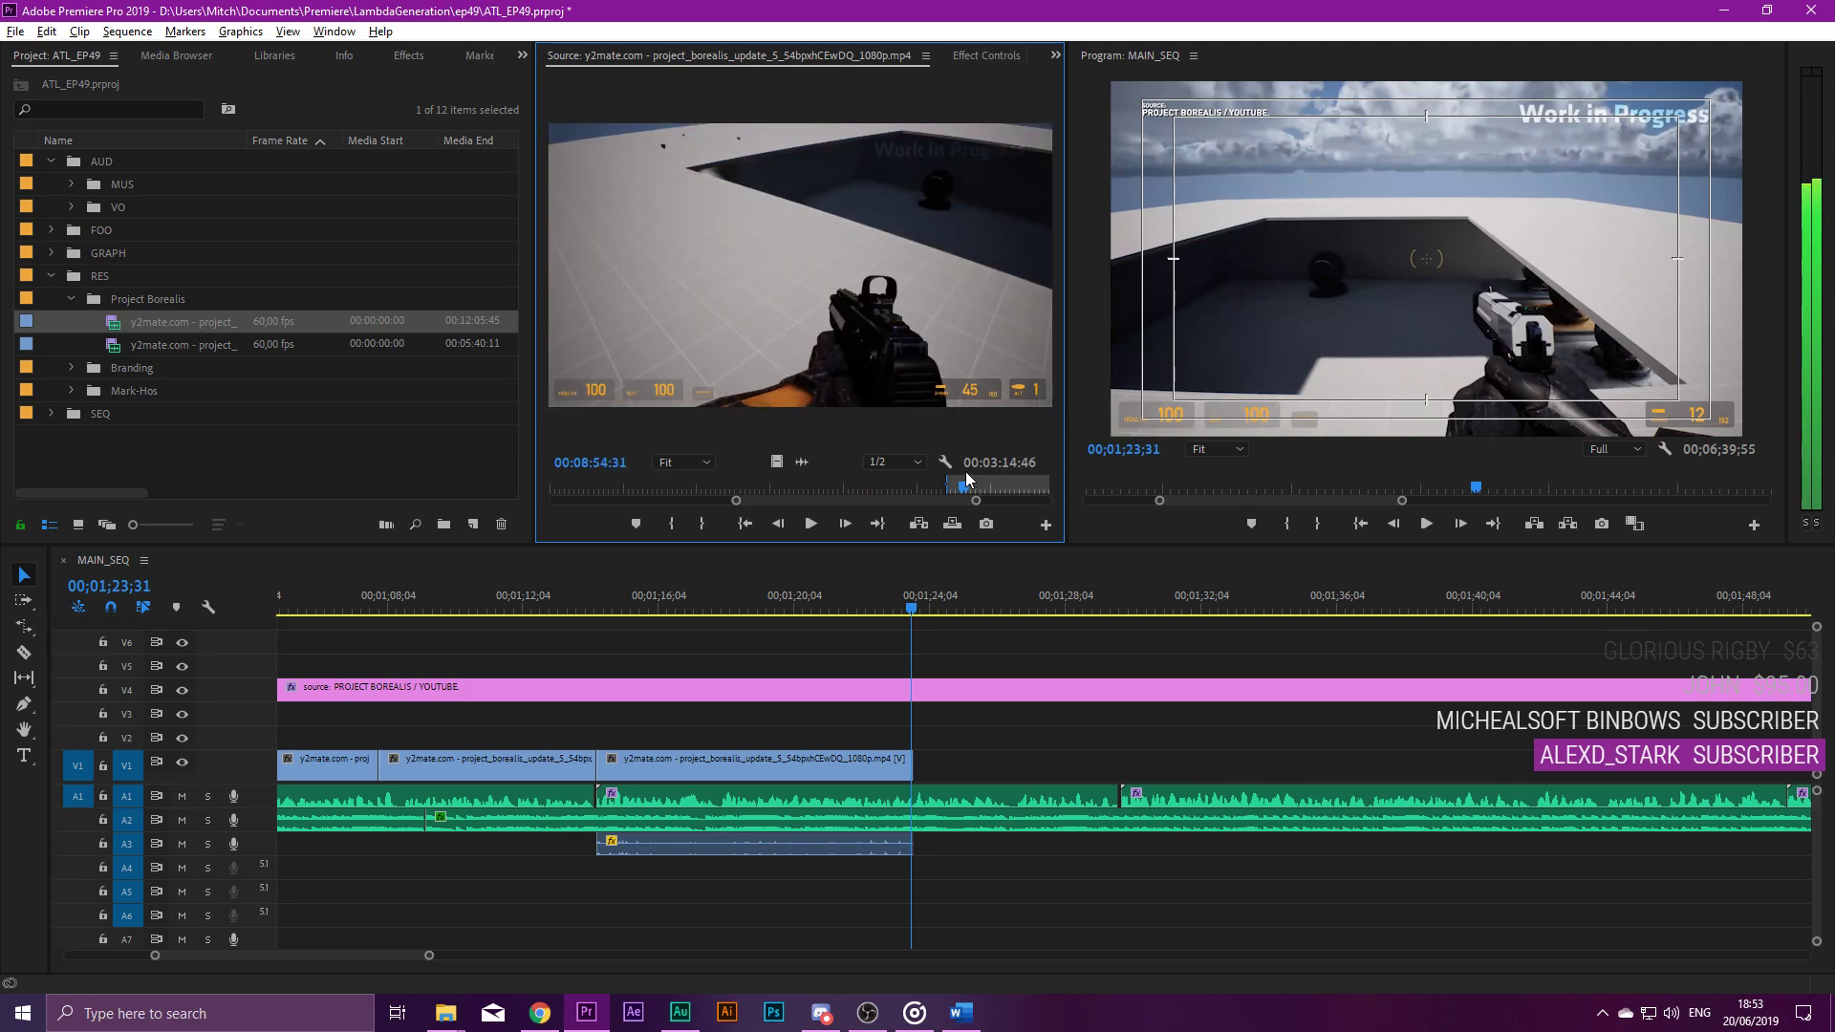
{"action": "key", "text": "o"}
{"action": "left_click_drag", "start_coordinate": [212, 325], "coordinate": [966, 750]}
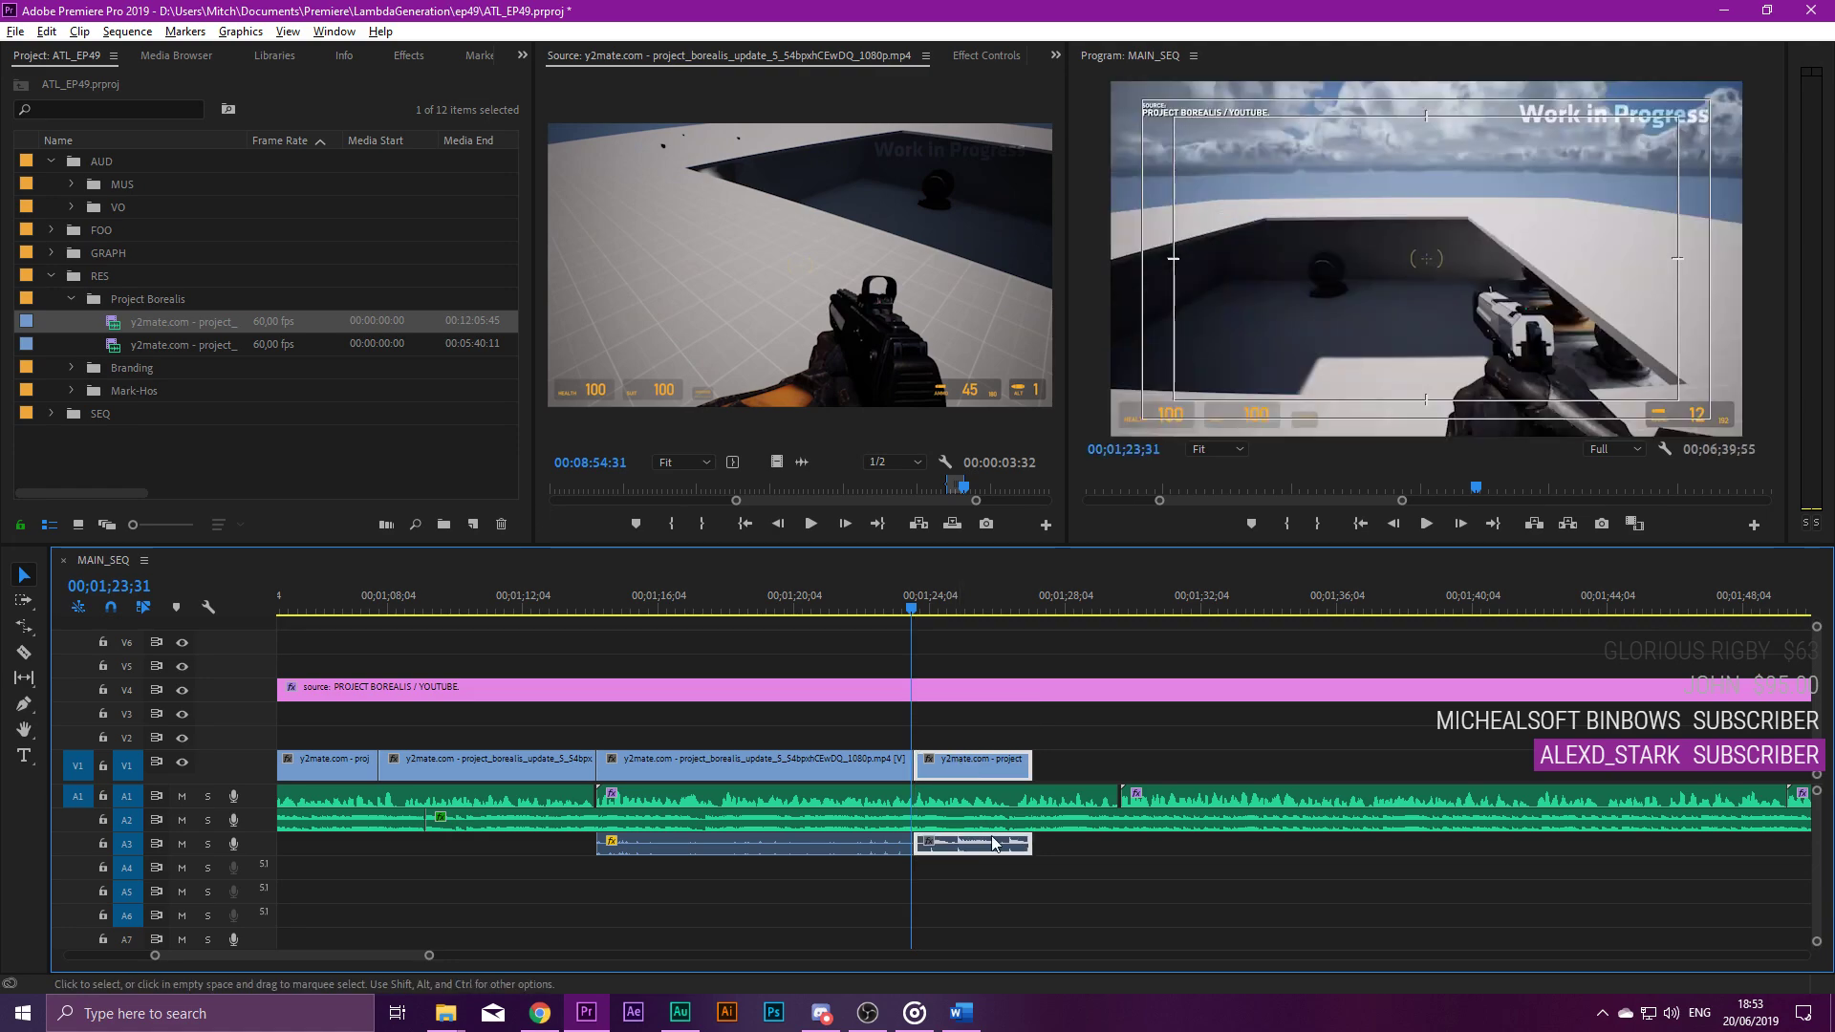
Lower the audio gain of the newly placed clip on A3 and play back across its cut.
{"action": "right_click", "coordinate": [954, 845]}
{"action": "left_click", "coordinate": [1033, 642]}
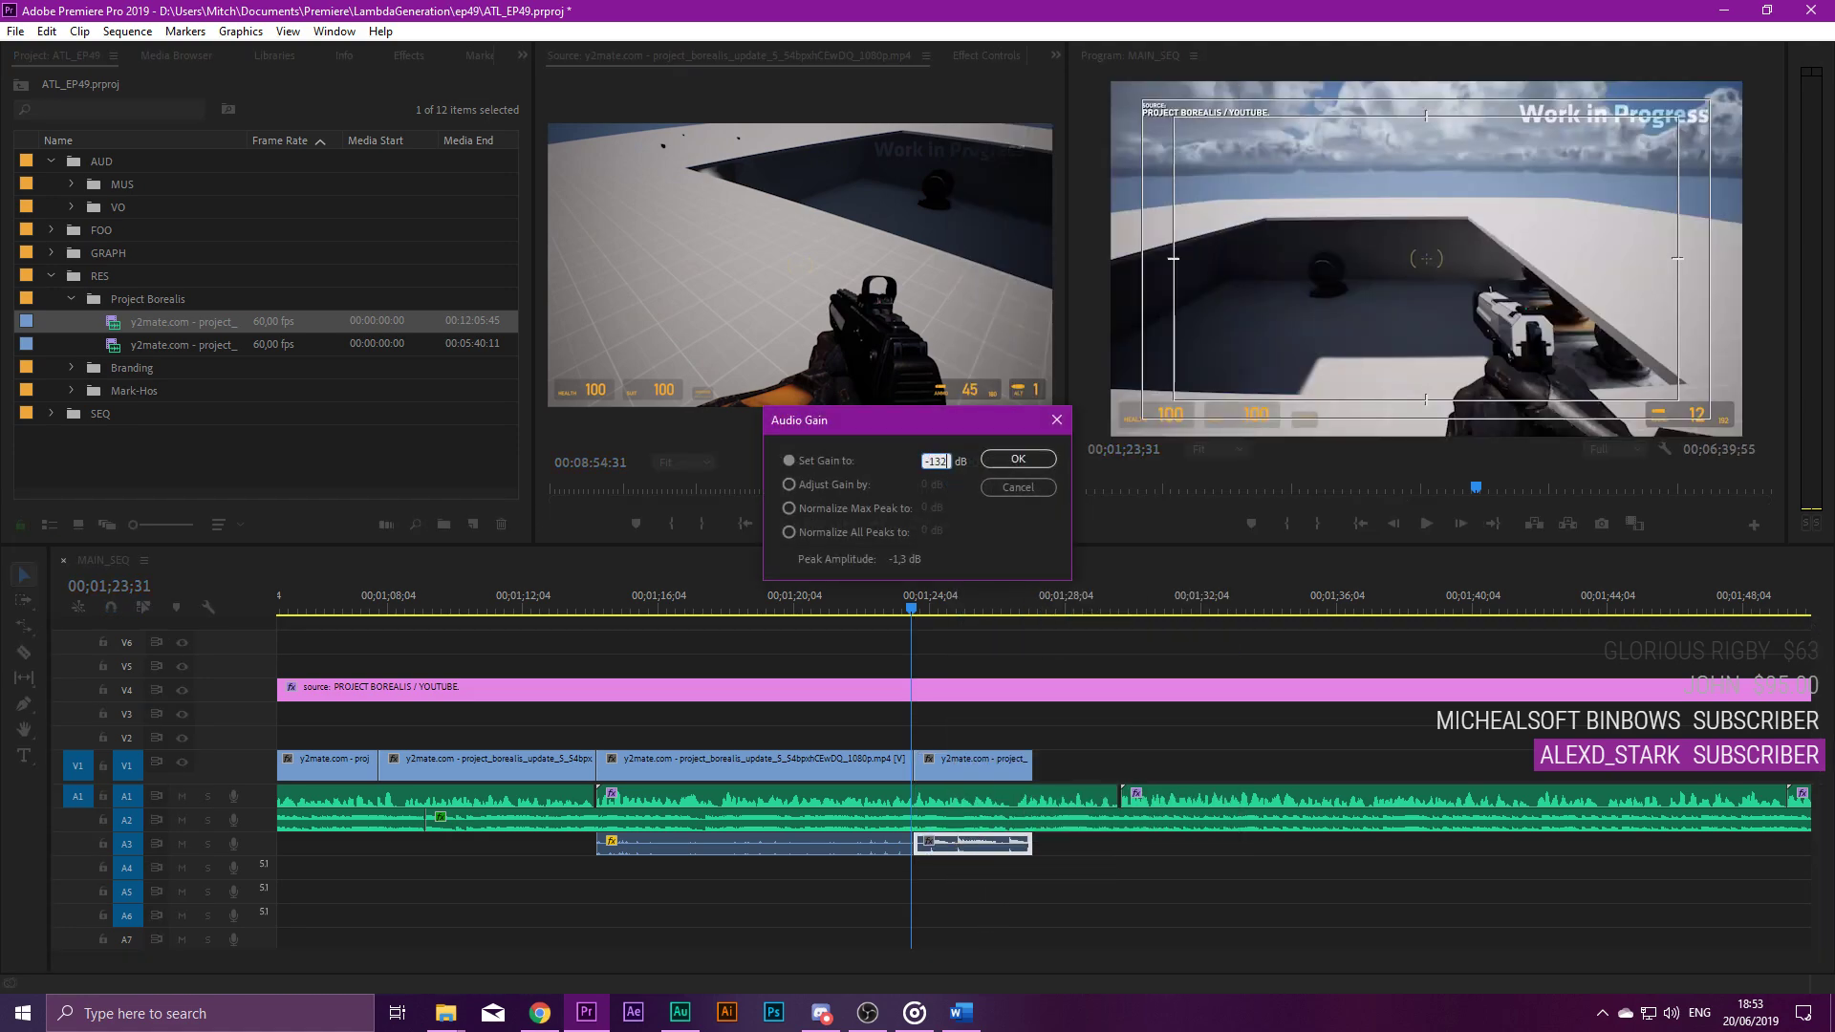
{"action": "key", "text": "Return"}
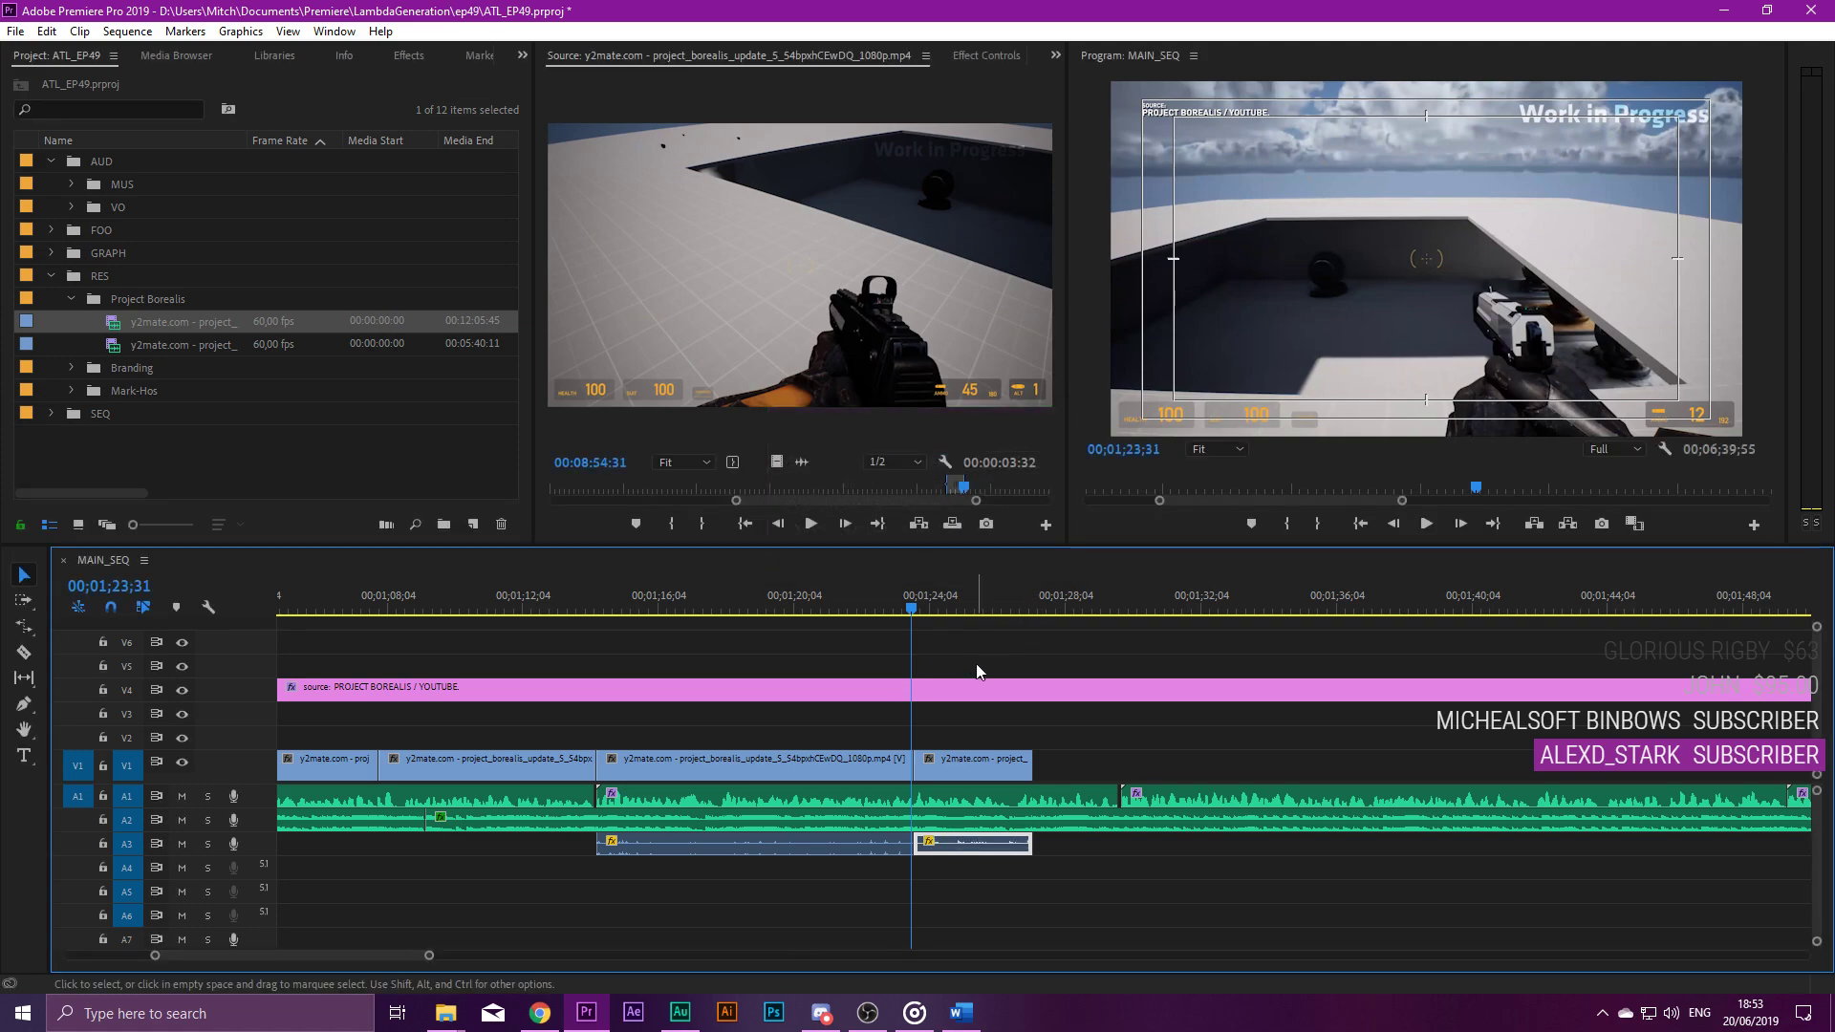
{"action": "left_click", "coordinate": [881, 610]}
{"action": "key", "text": "space"}
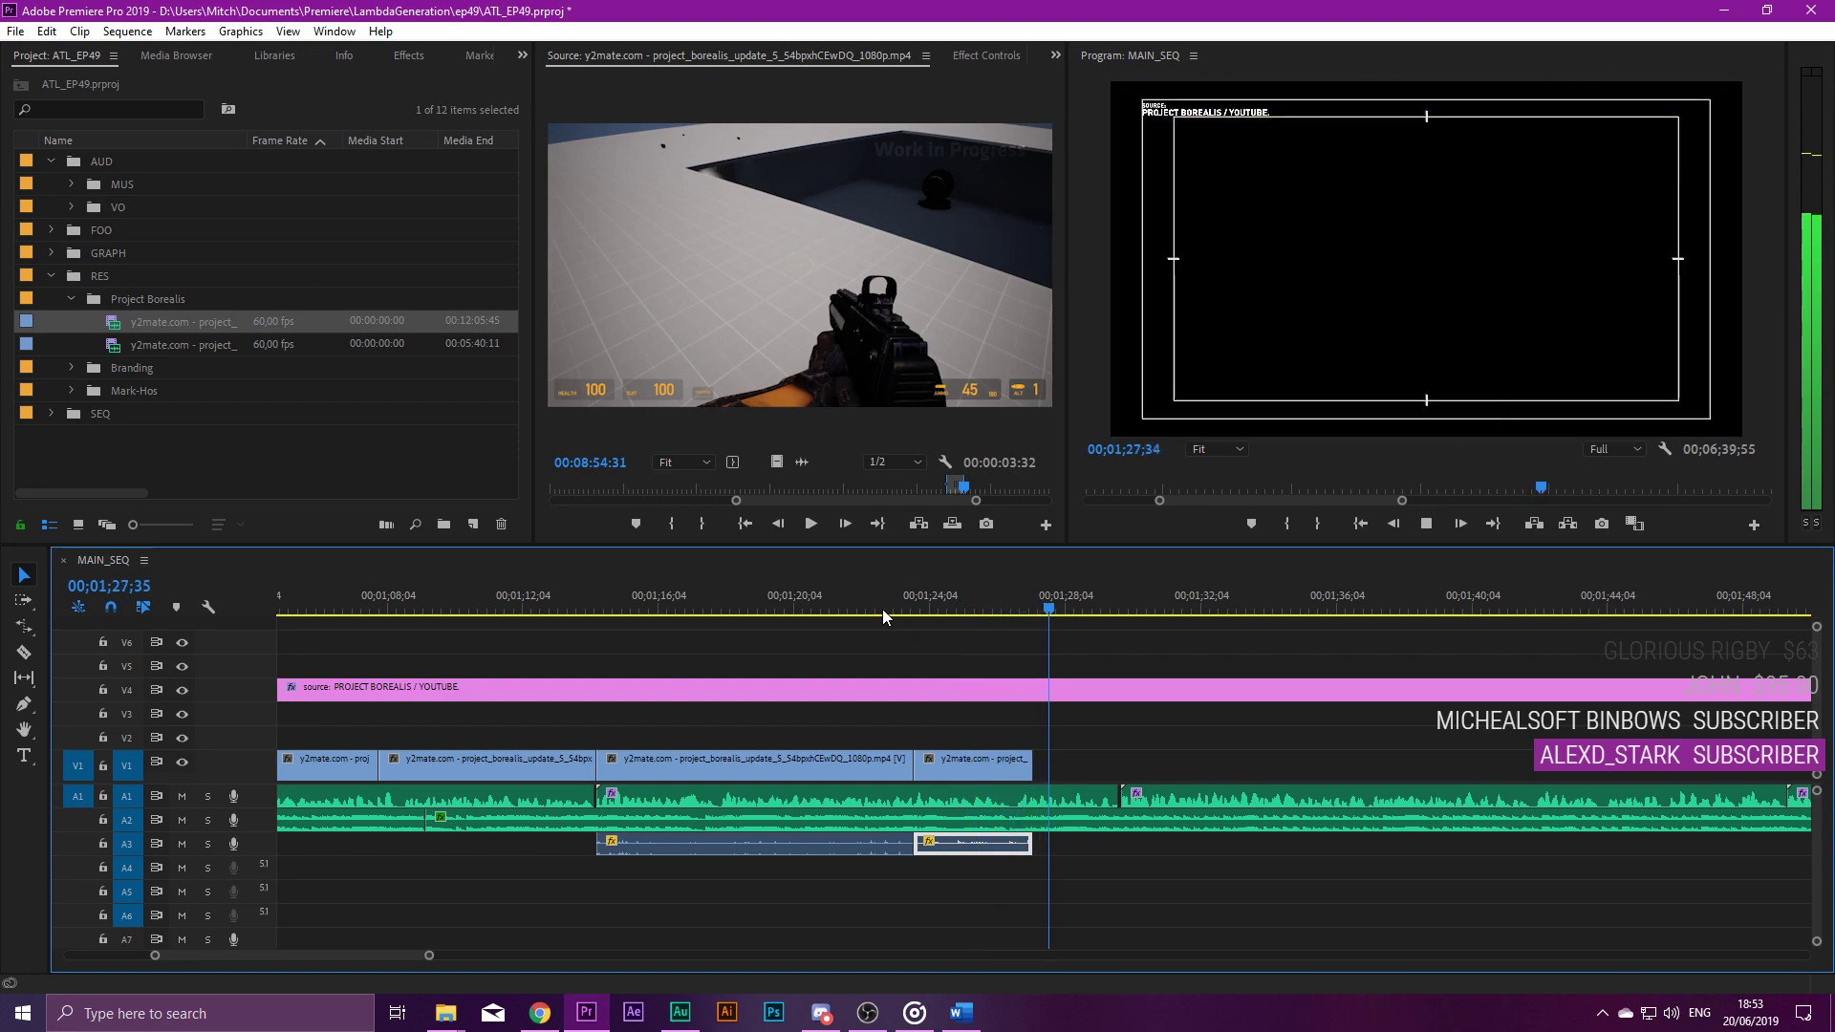
Extend the new clip's end to line up with the end of the voice-over segment on A1, and play it back.
{"action": "left_click_drag", "start_coordinate": [1031, 762], "coordinate": [1119, 762]}
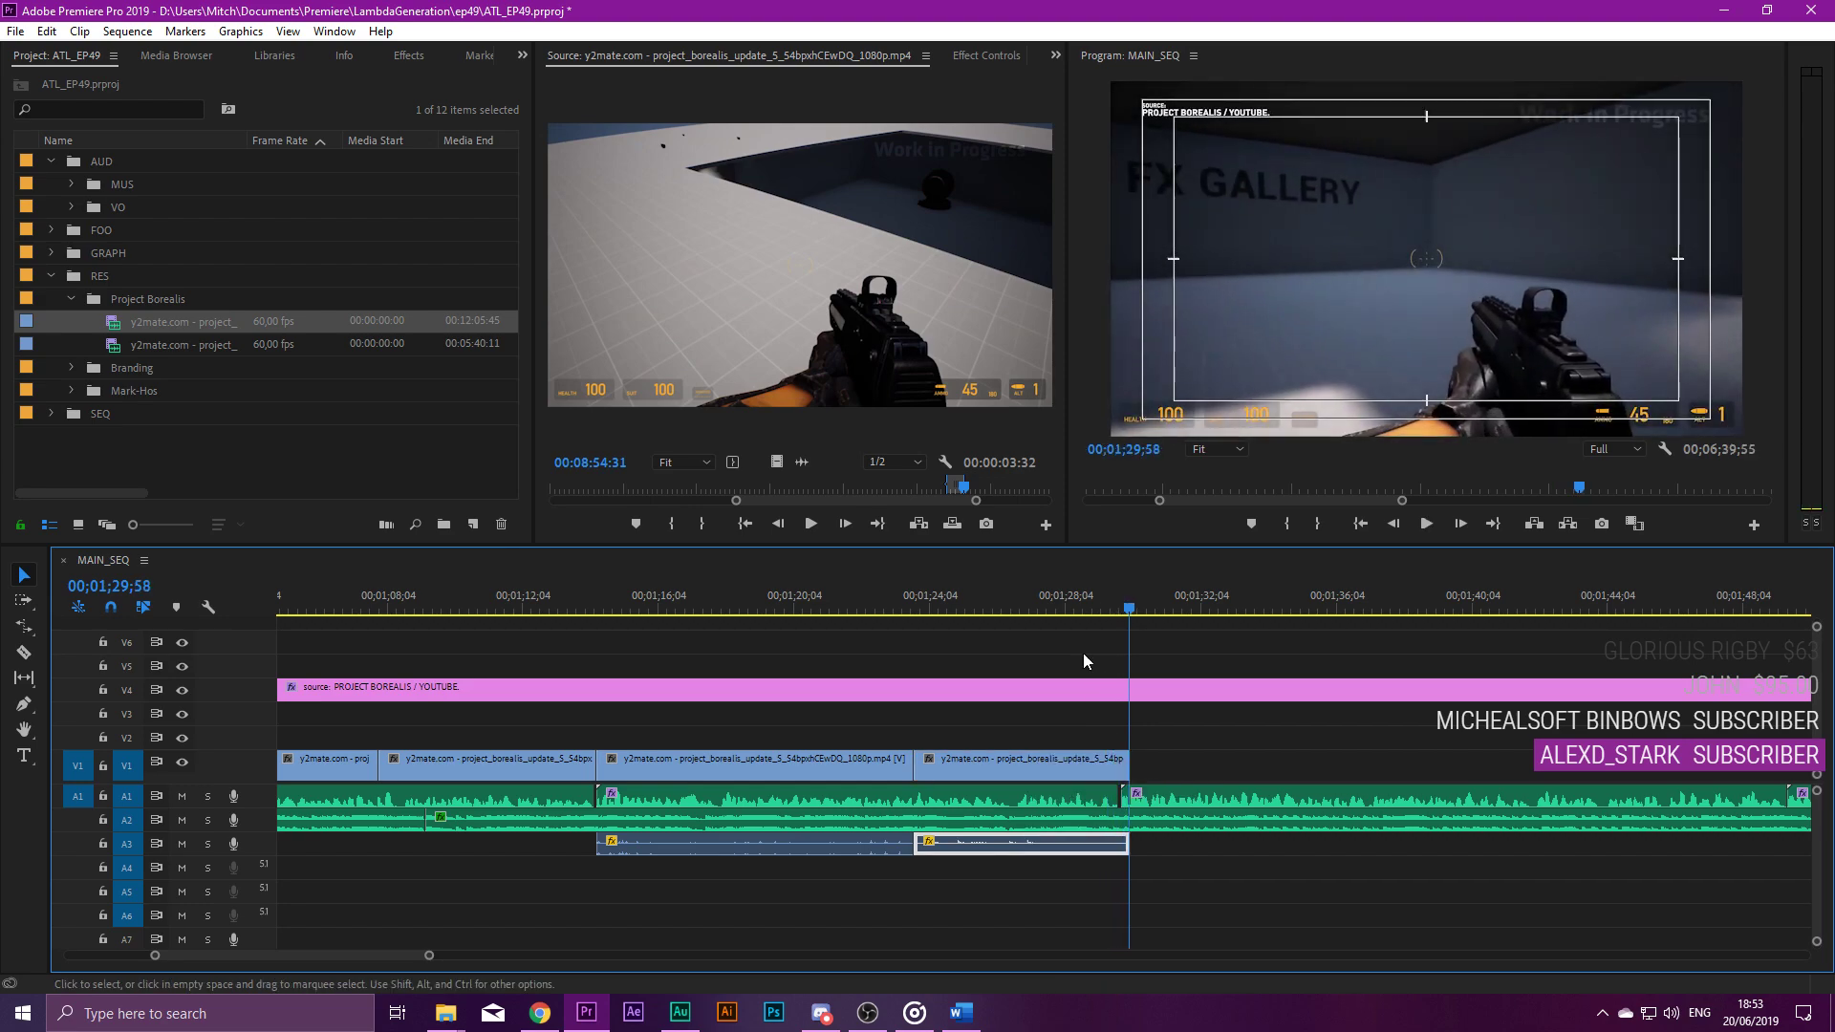
{"action": "left_click", "coordinate": [997, 610]}
{"action": "key", "text": "space"}
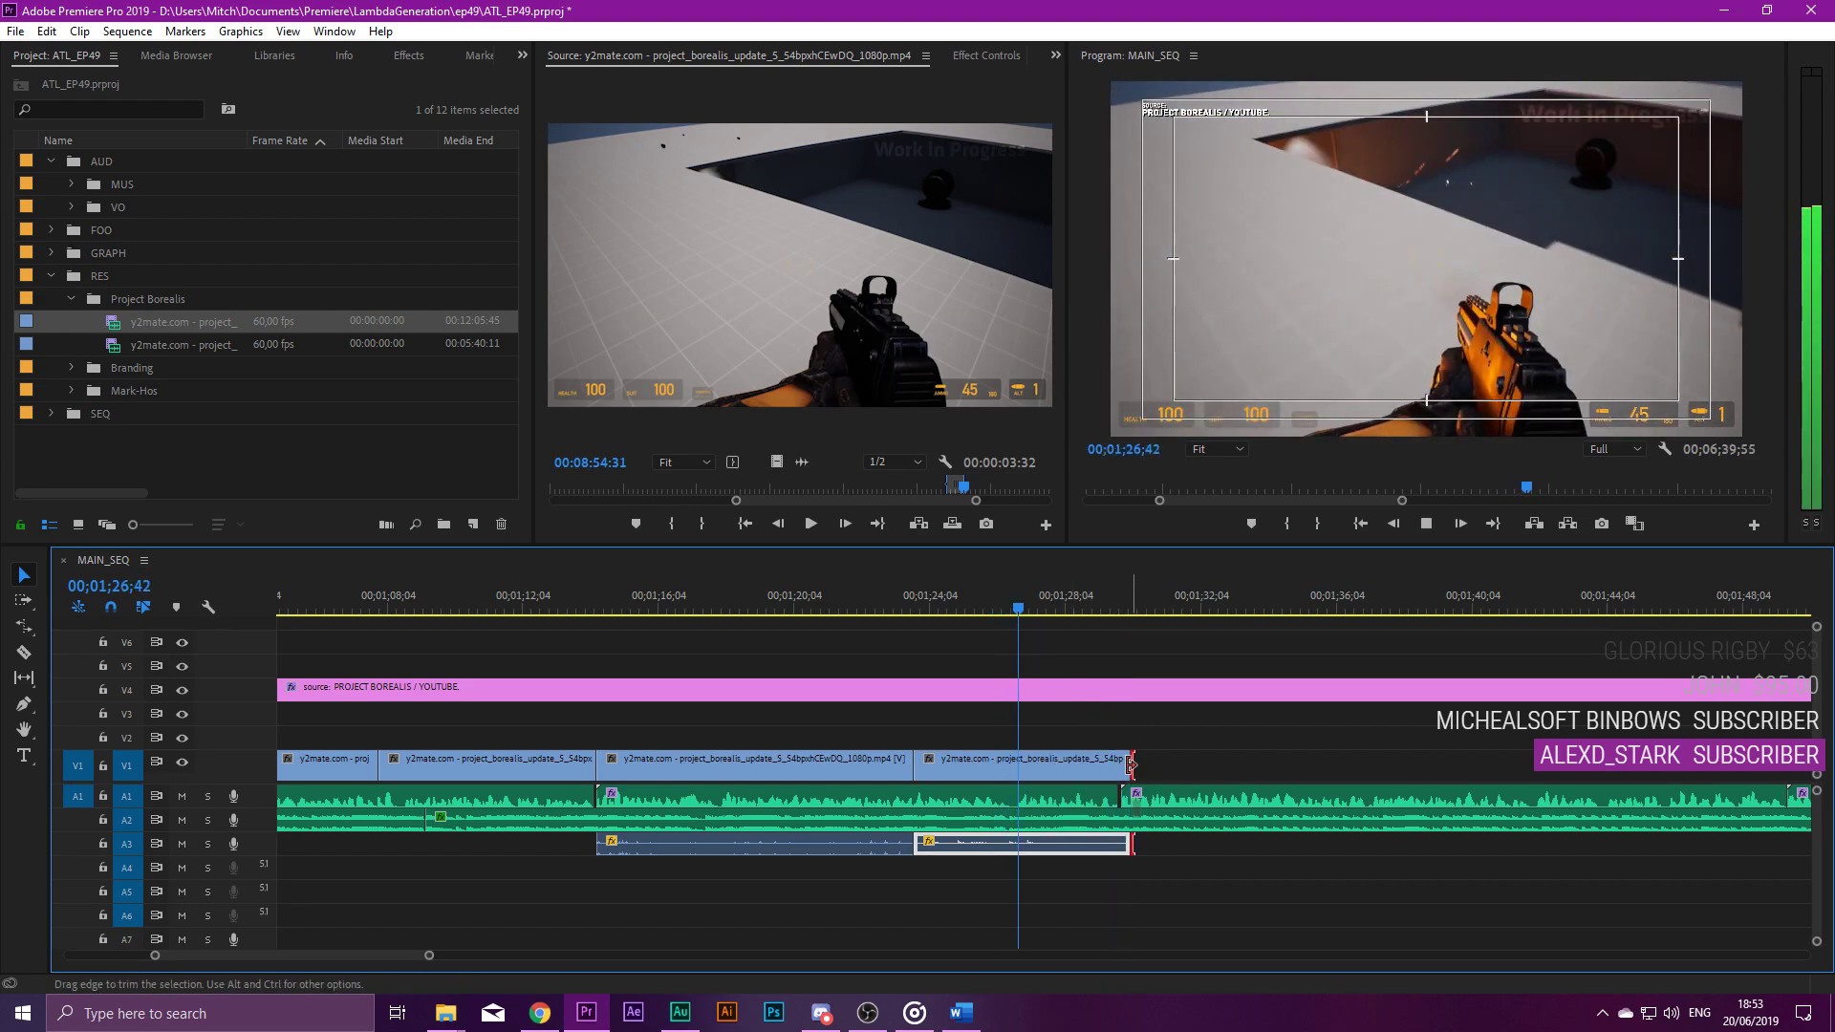
{"action": "left_click", "coordinate": [1122, 721]}
{"action": "left_click", "coordinate": [1086, 650]}
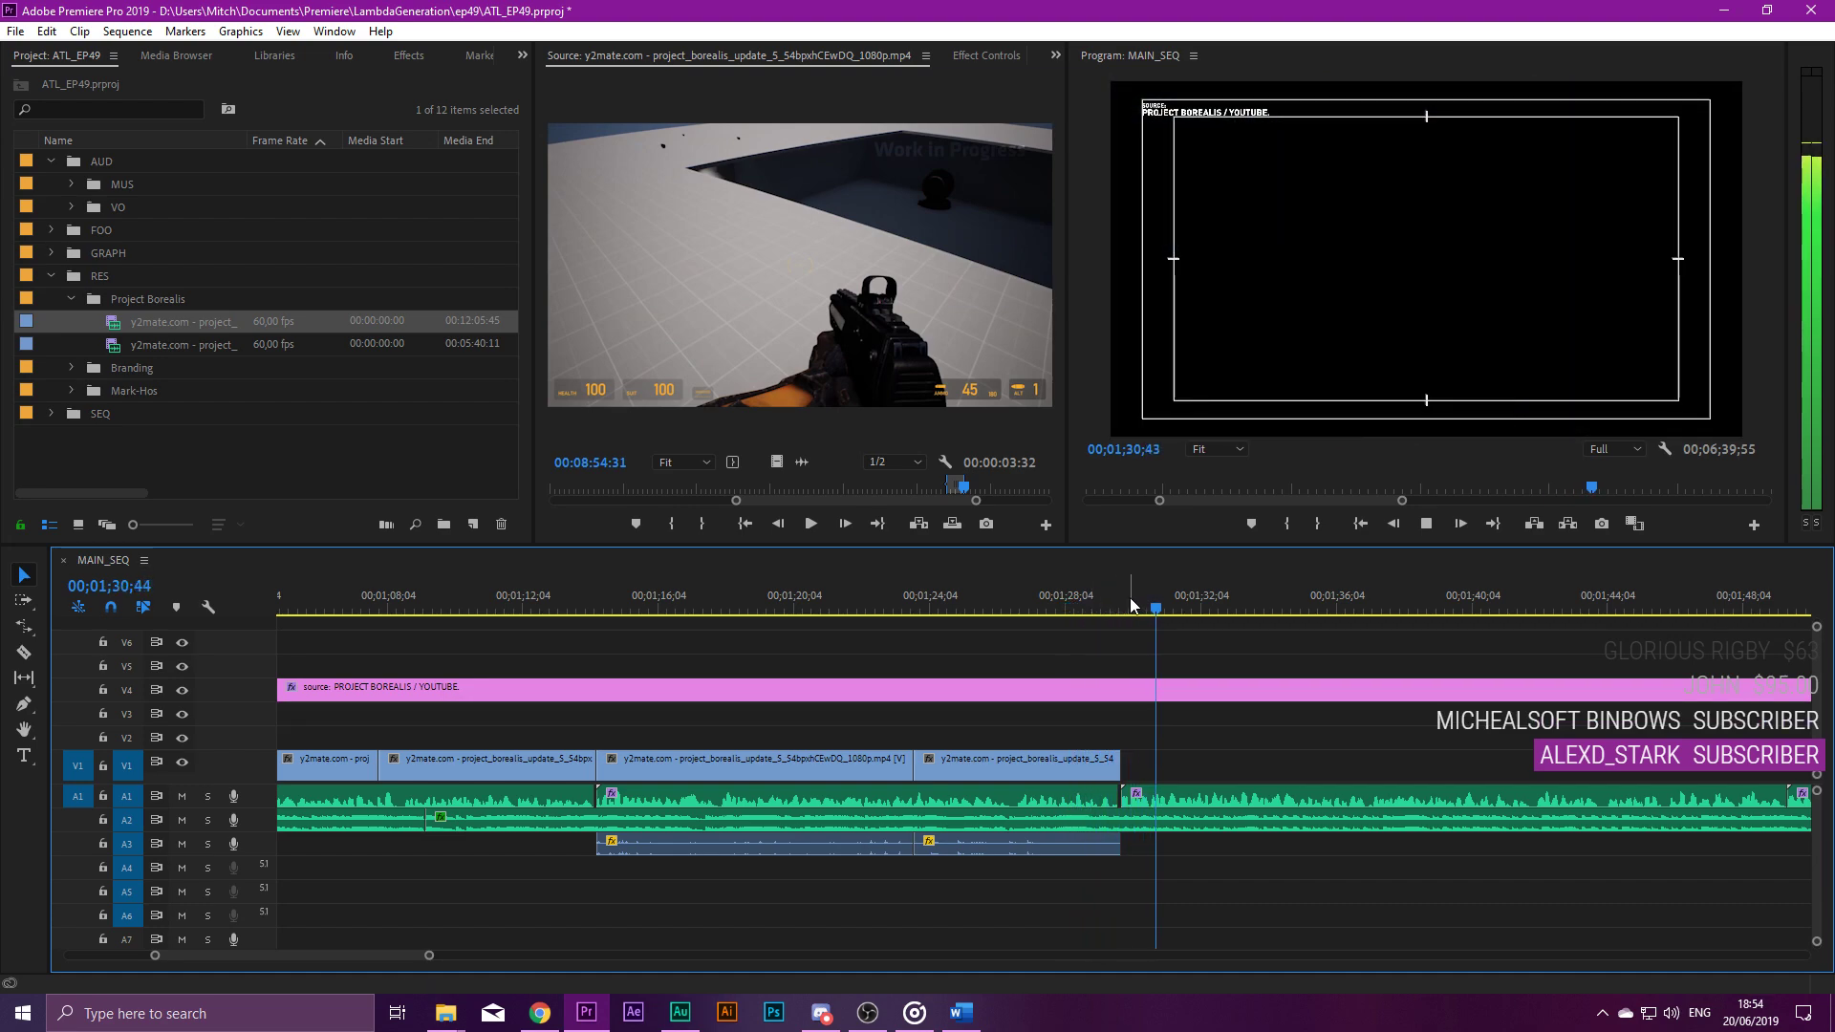
{"action": "scroll", "coordinate": [1086, 724], "scroll_direction": "up", "scroll_amount": 1}
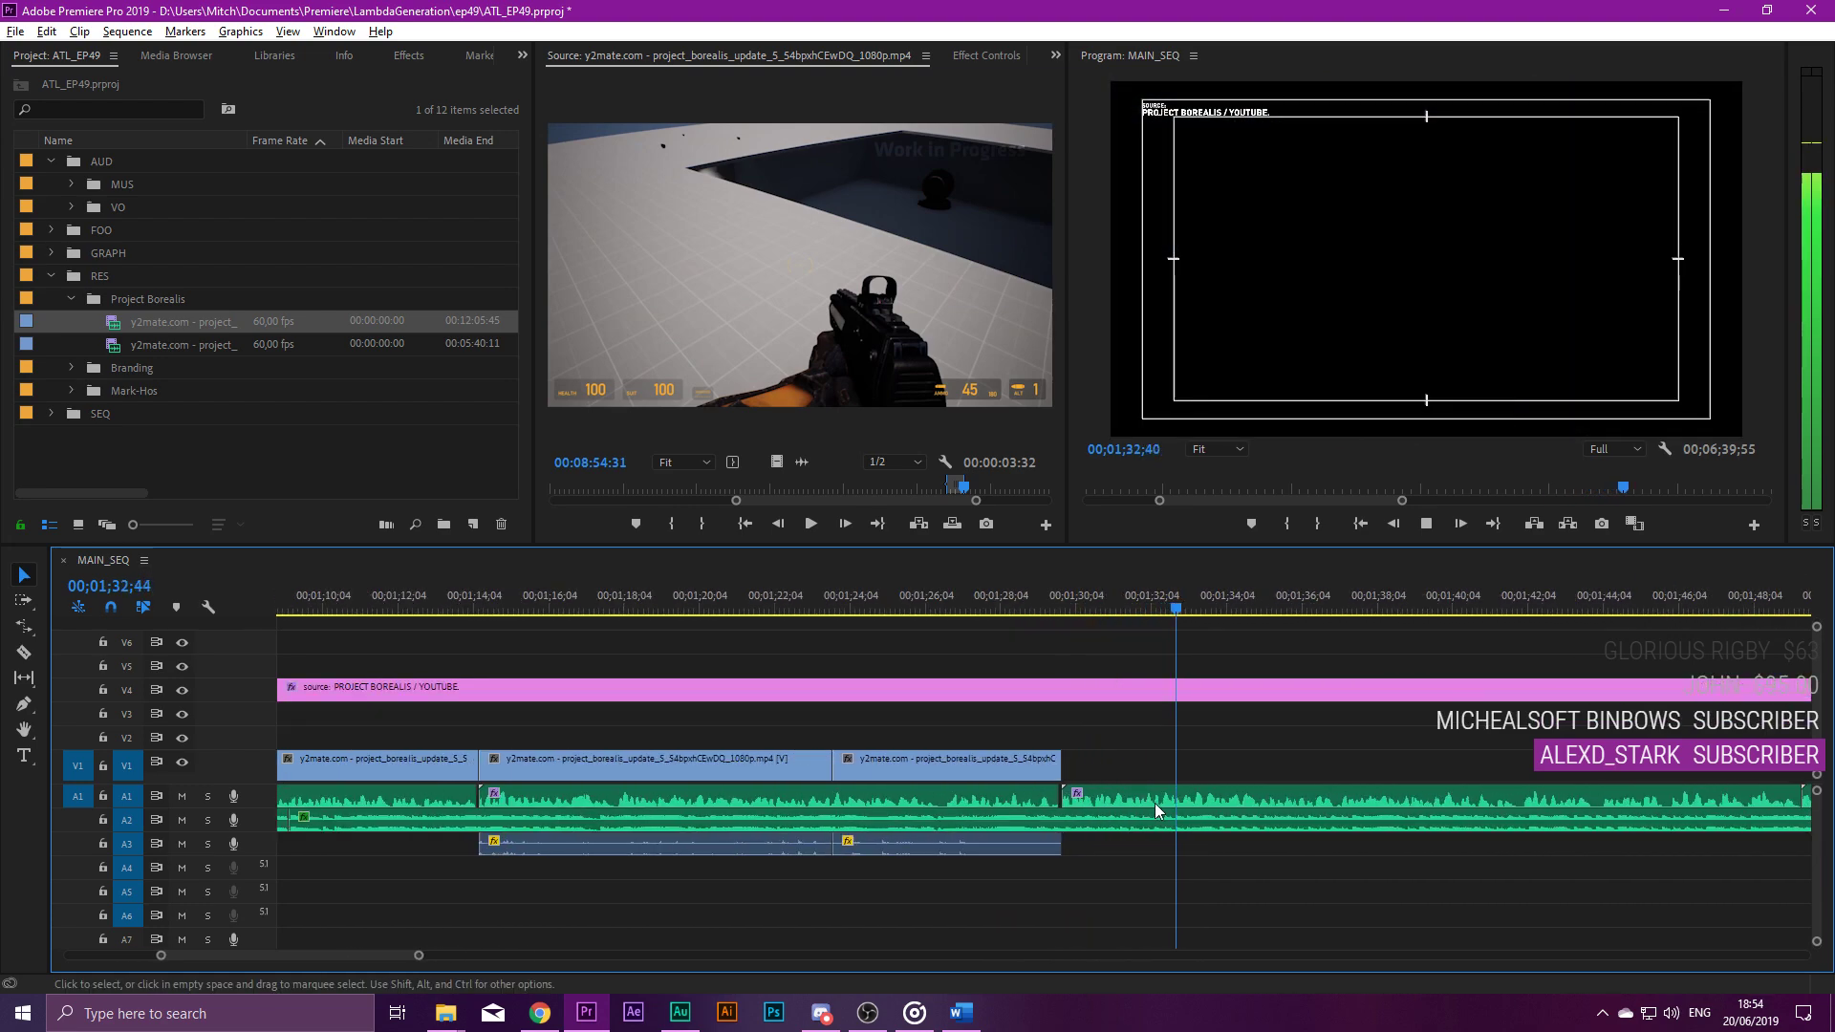
{"action": "key", "text": "space"}
Apply an Exponential Fade audio transition to the end of the last gameplay clip on A3 and play it back.
{"action": "left_click", "coordinate": [408, 56]}
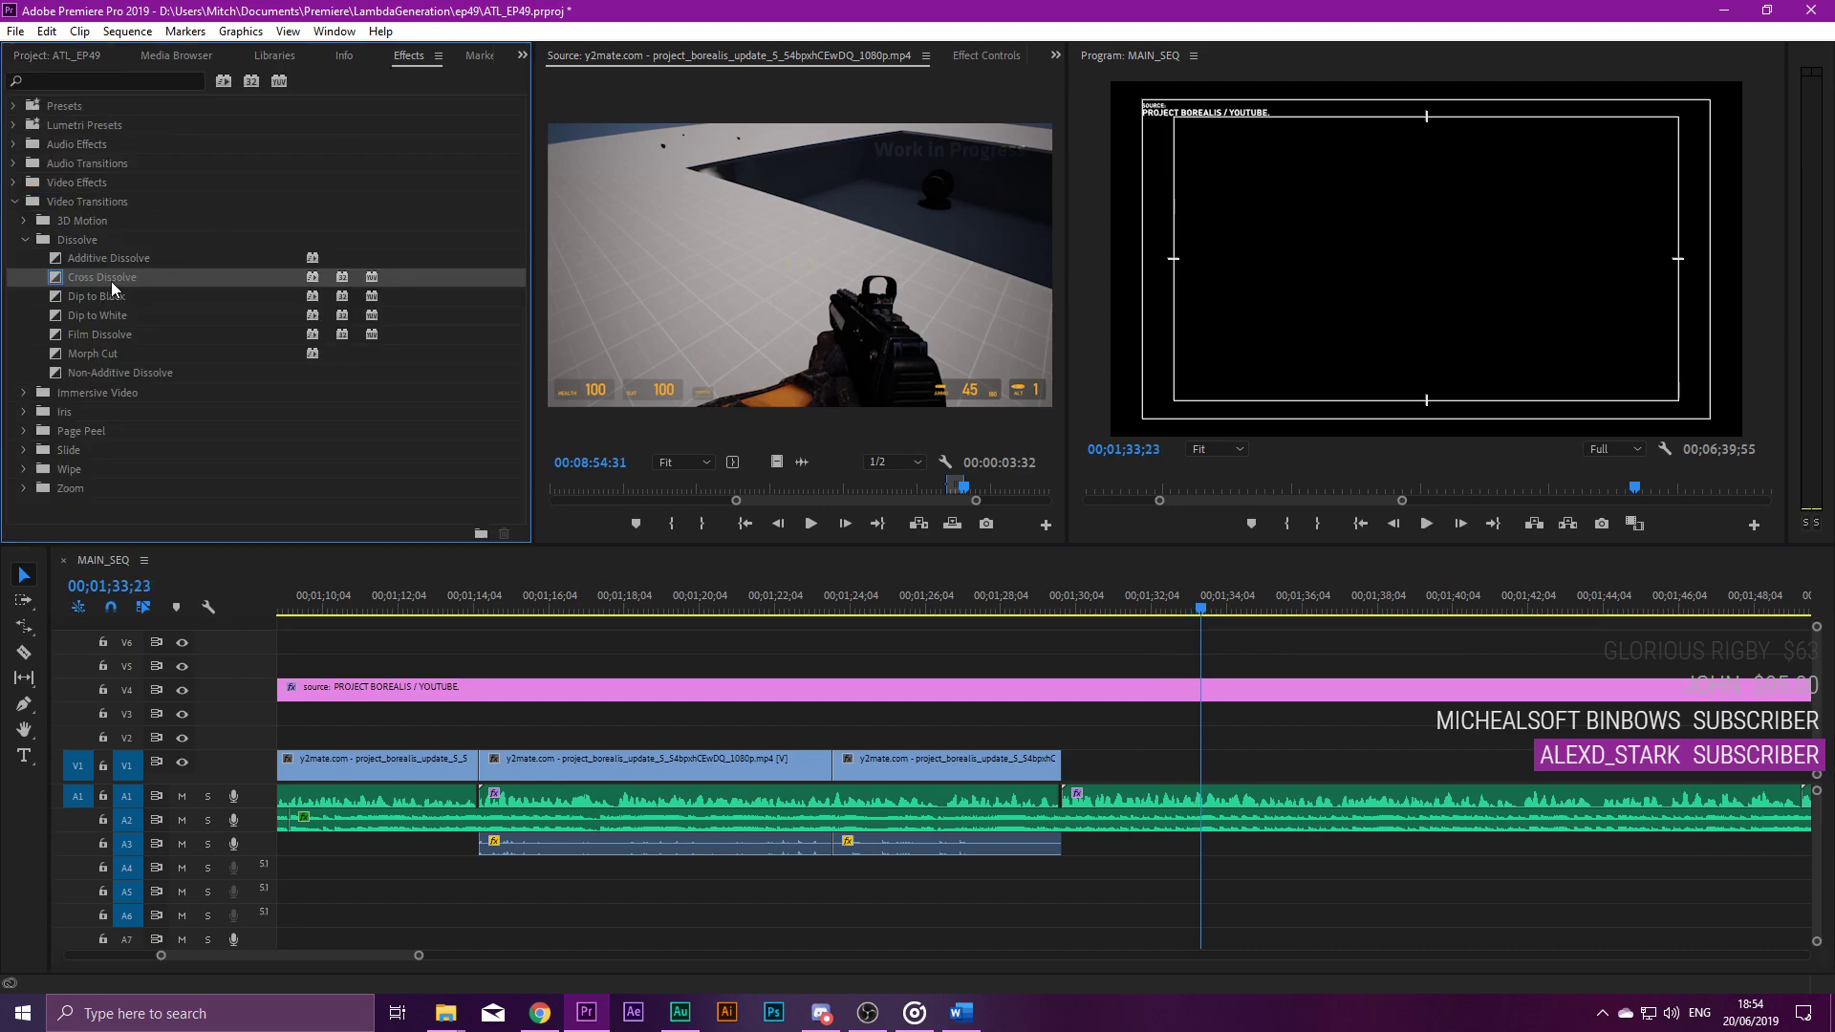
{"action": "left_click", "coordinate": [14, 201]}
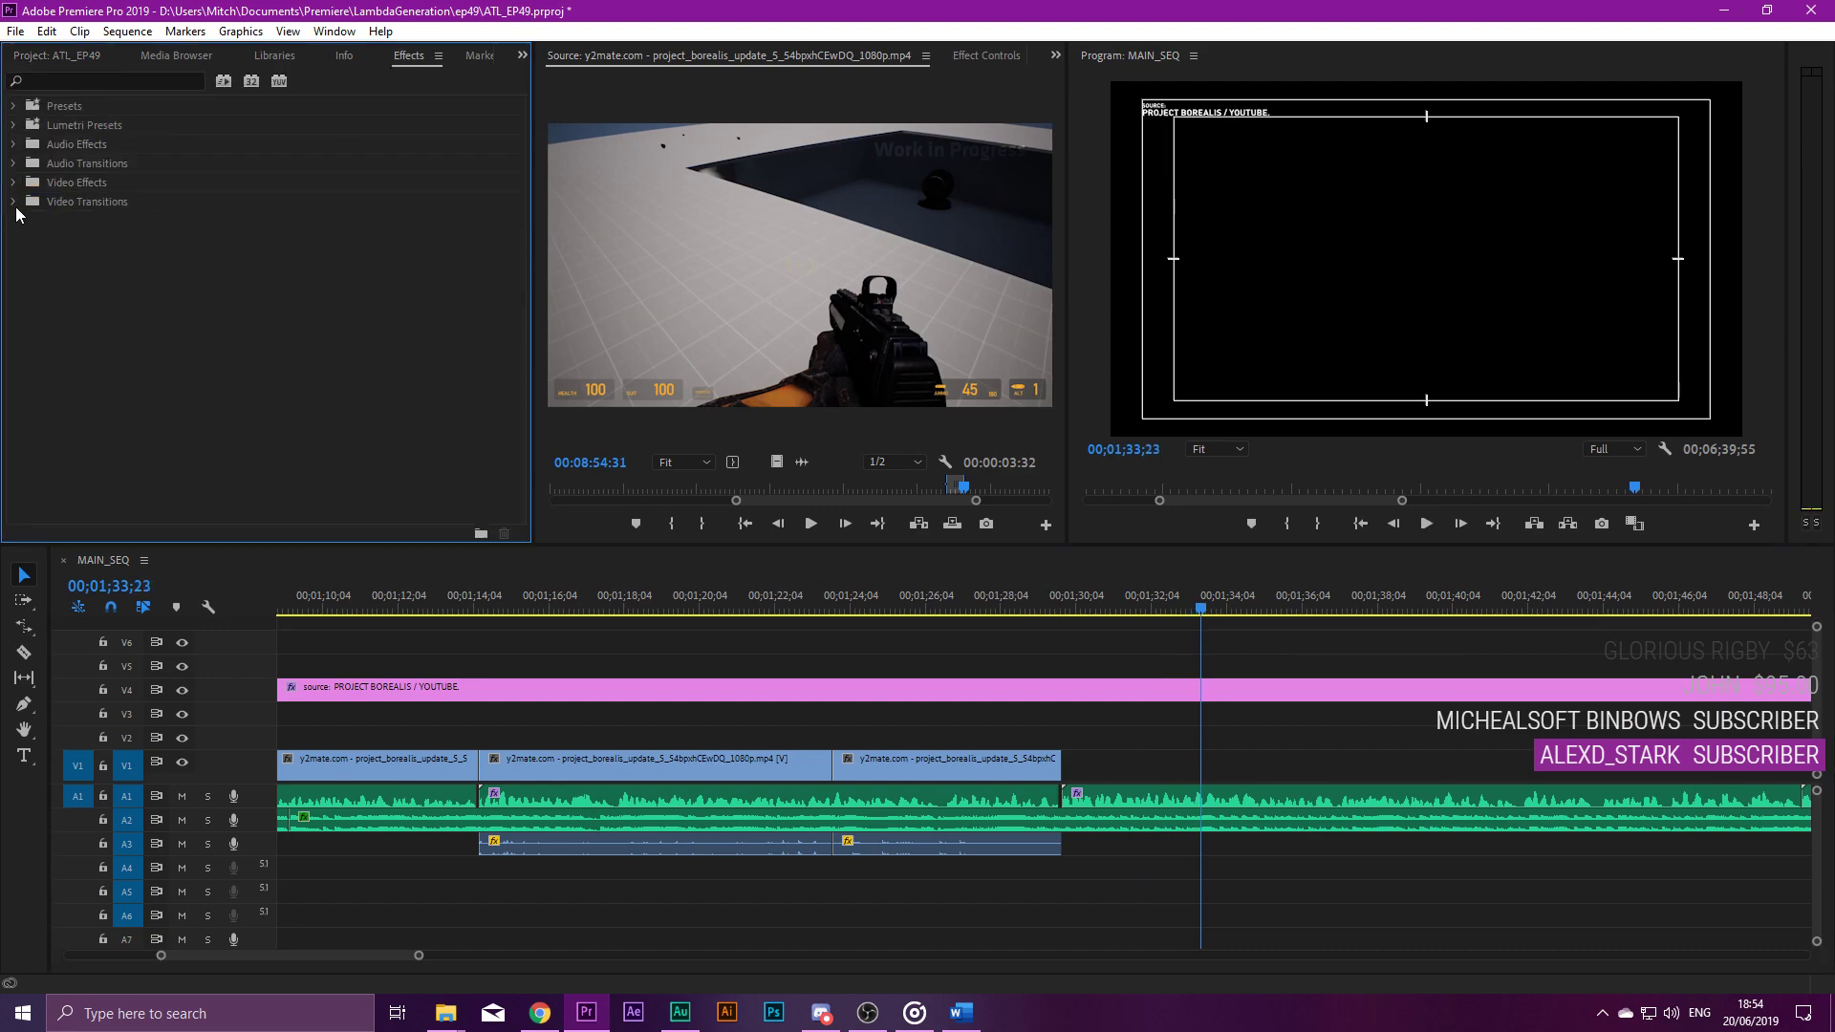
{"action": "left_click", "coordinate": [14, 201]}
{"action": "left_click", "coordinate": [23, 240]}
{"action": "left_click", "coordinate": [15, 201]}
{"action": "left_click", "coordinate": [15, 164]}
{"action": "left_click", "coordinate": [26, 183]}
{"action": "left_click_drag", "start_coordinate": [91, 239], "coordinate": [982, 763]}
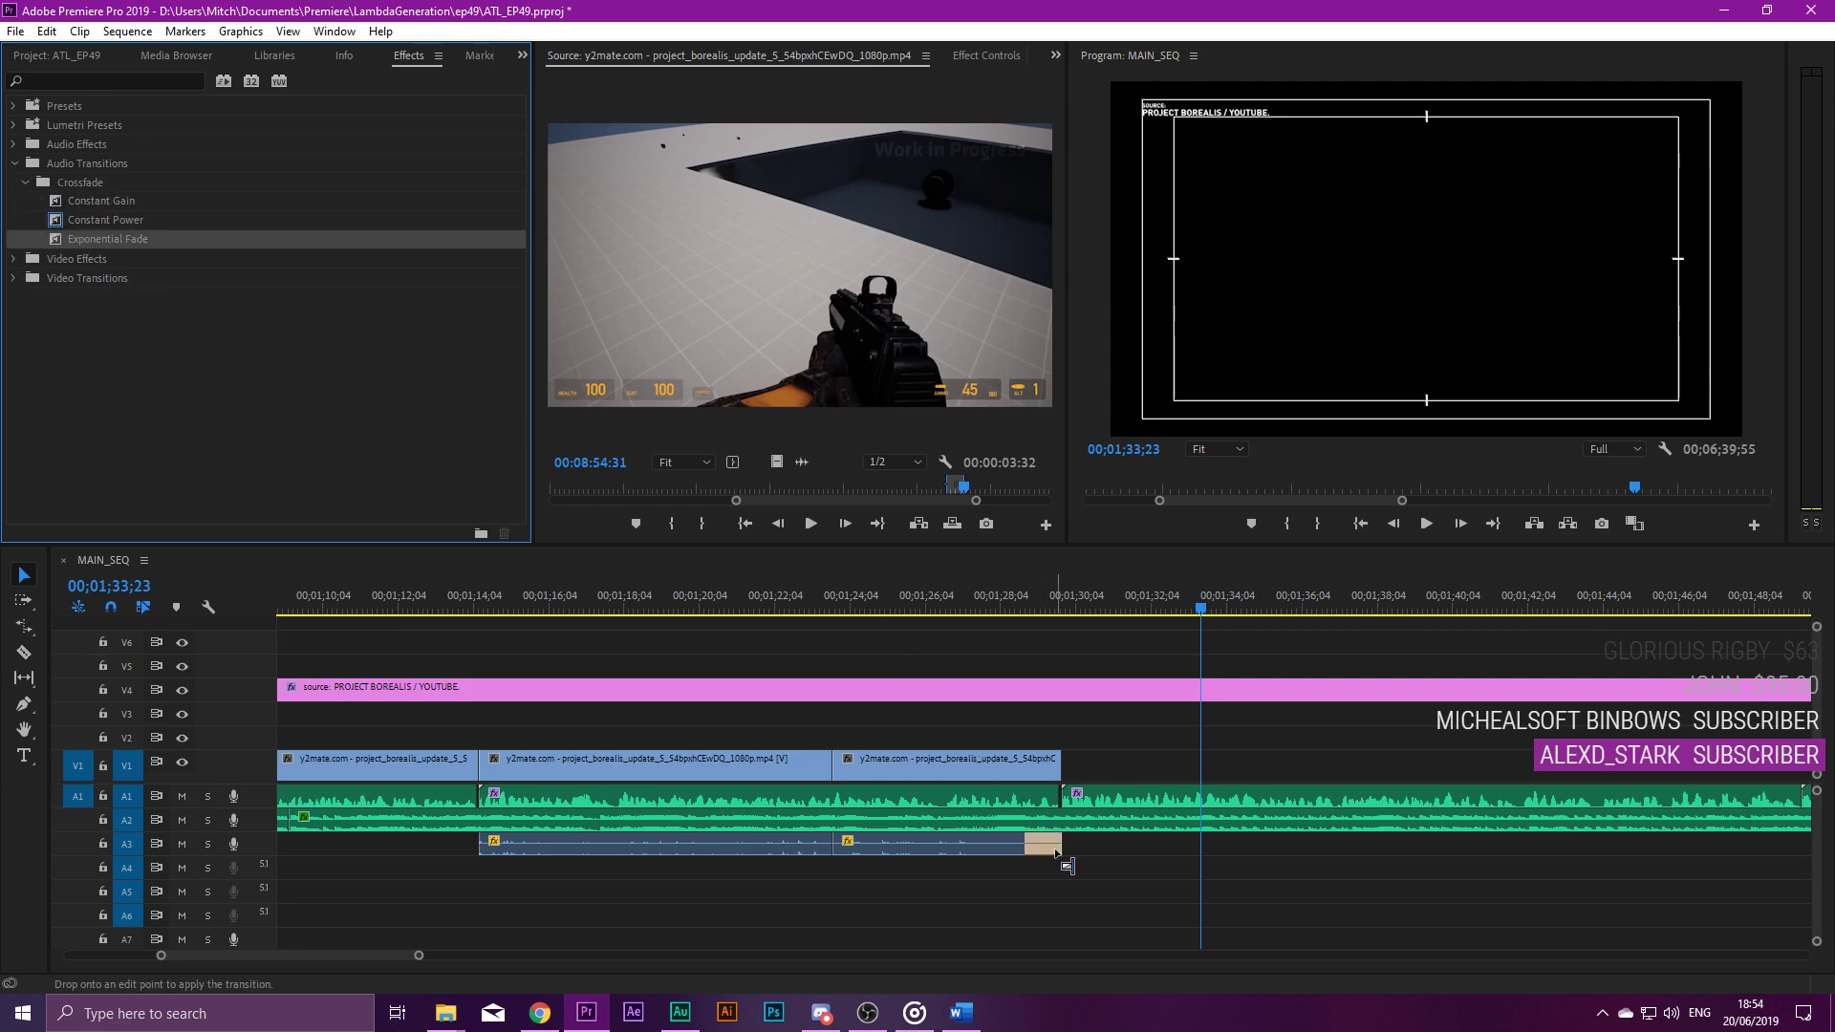
{"action": "left_click_drag", "start_coordinate": [1059, 854], "coordinate": [1059, 854]}
{"action": "left_click", "coordinate": [984, 612]}
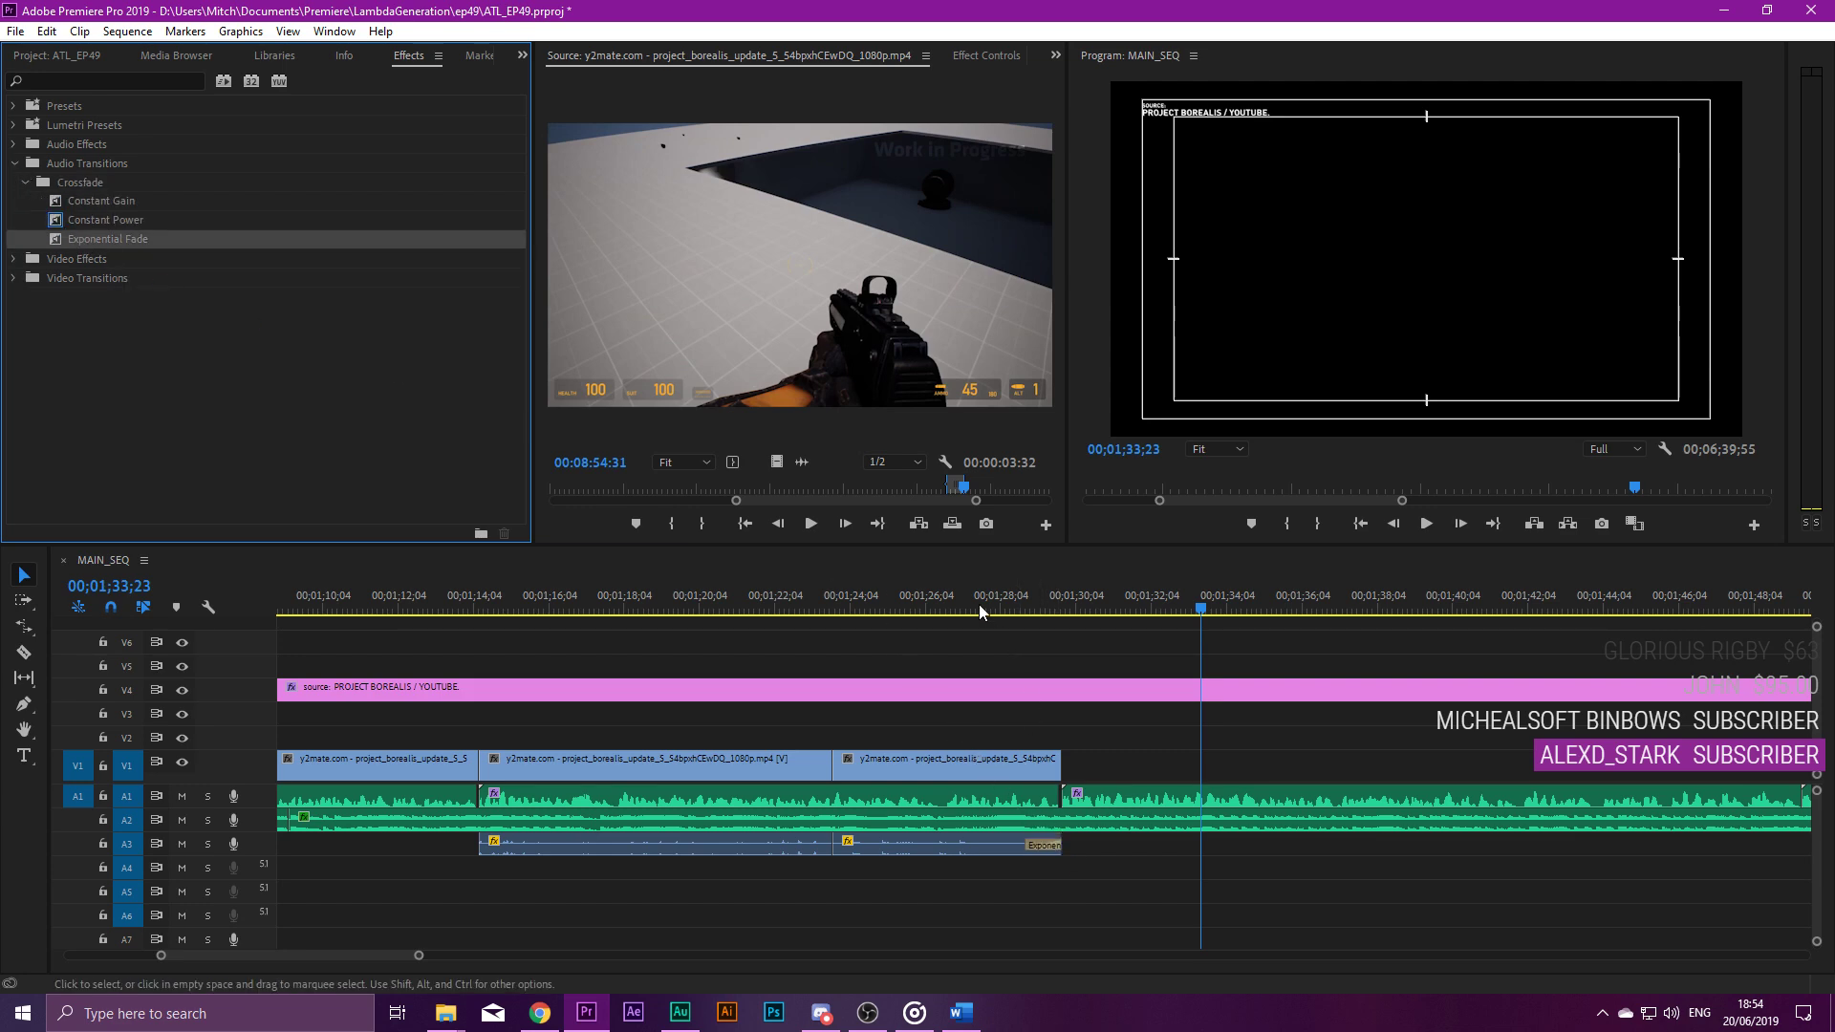
{"action": "key", "text": "space"}
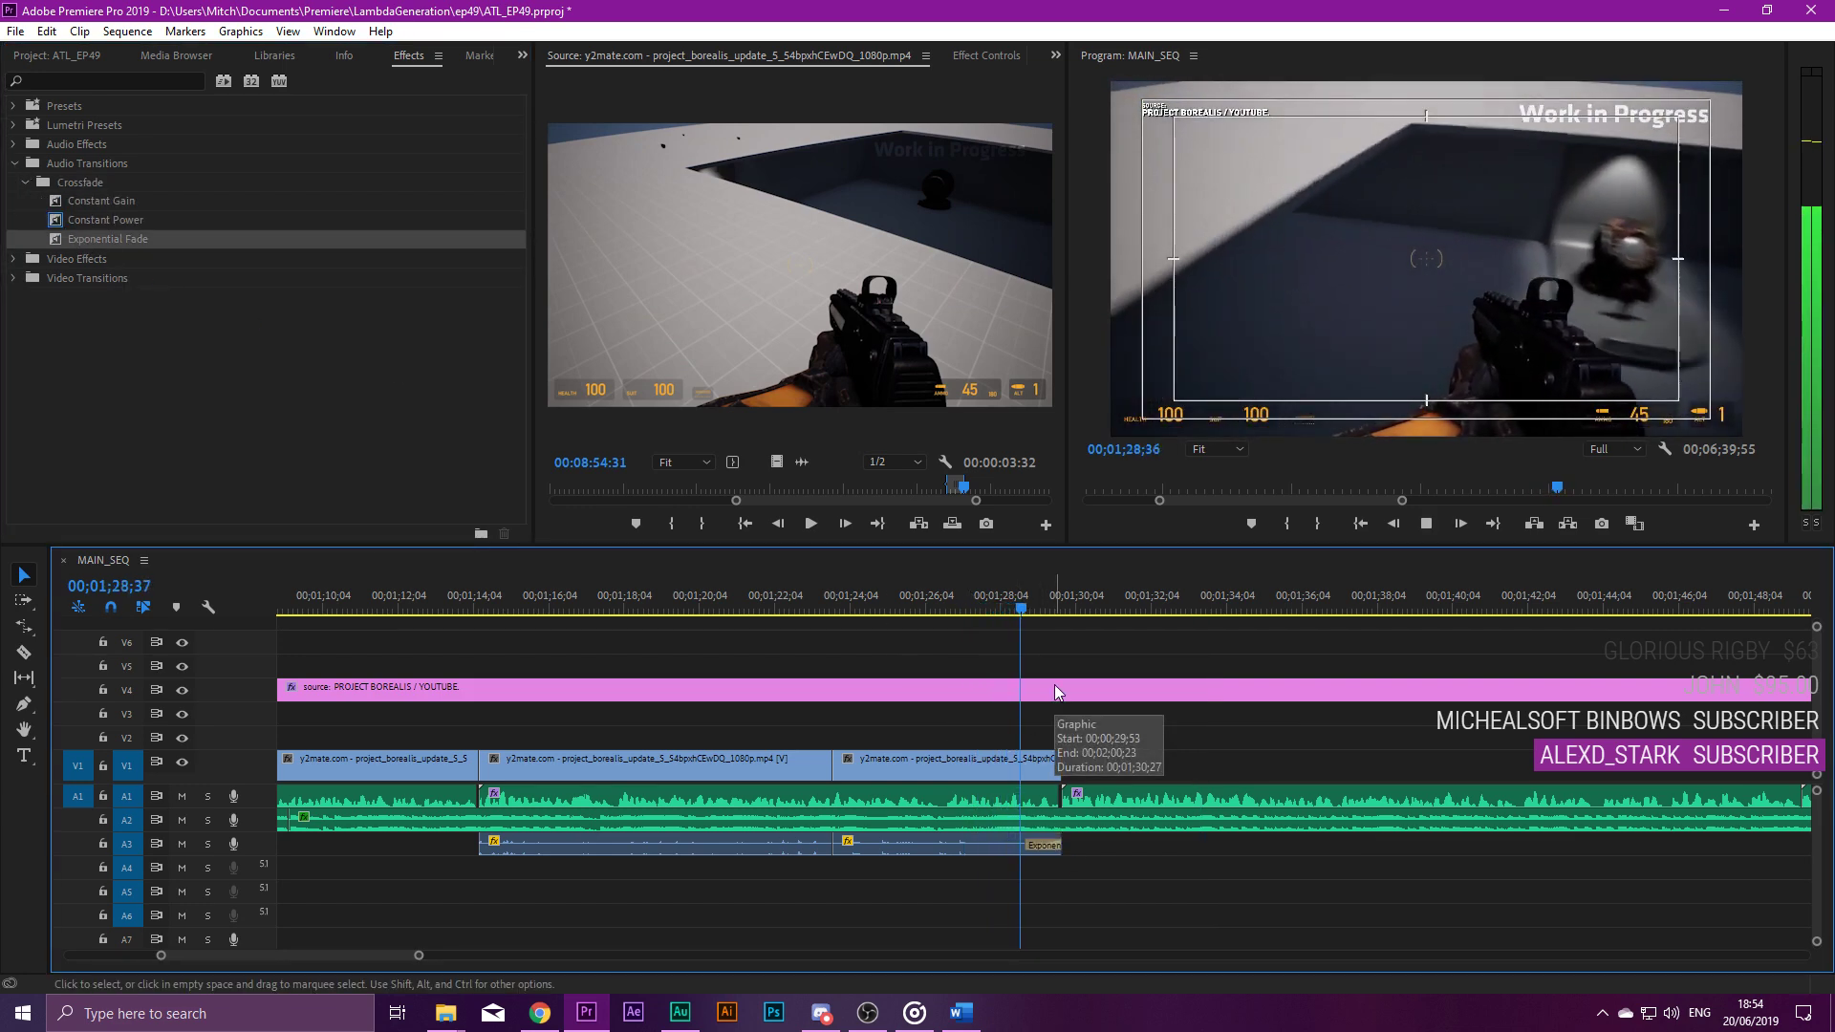
{"action": "key", "text": "space"}
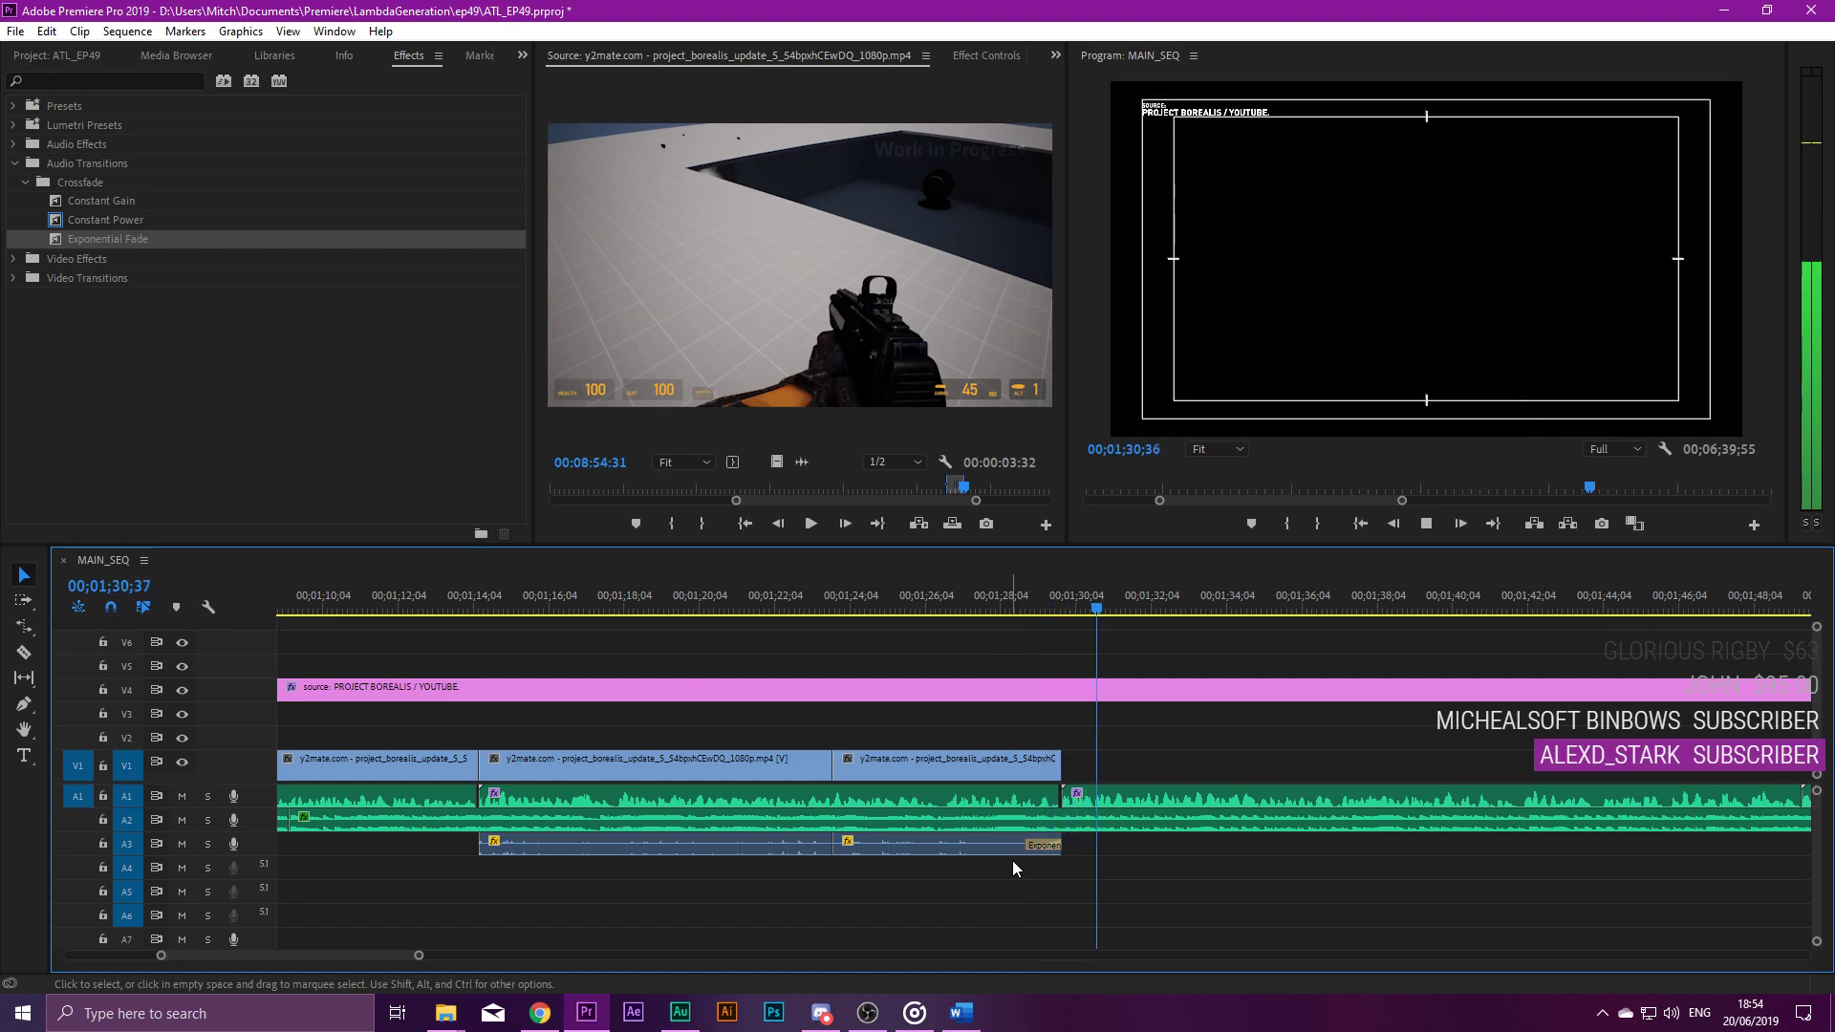
Lengthen the Exponential Fade on A3 to start near 00;01;27;20 and listen to it.
{"action": "left_click", "coordinate": [920, 610]}
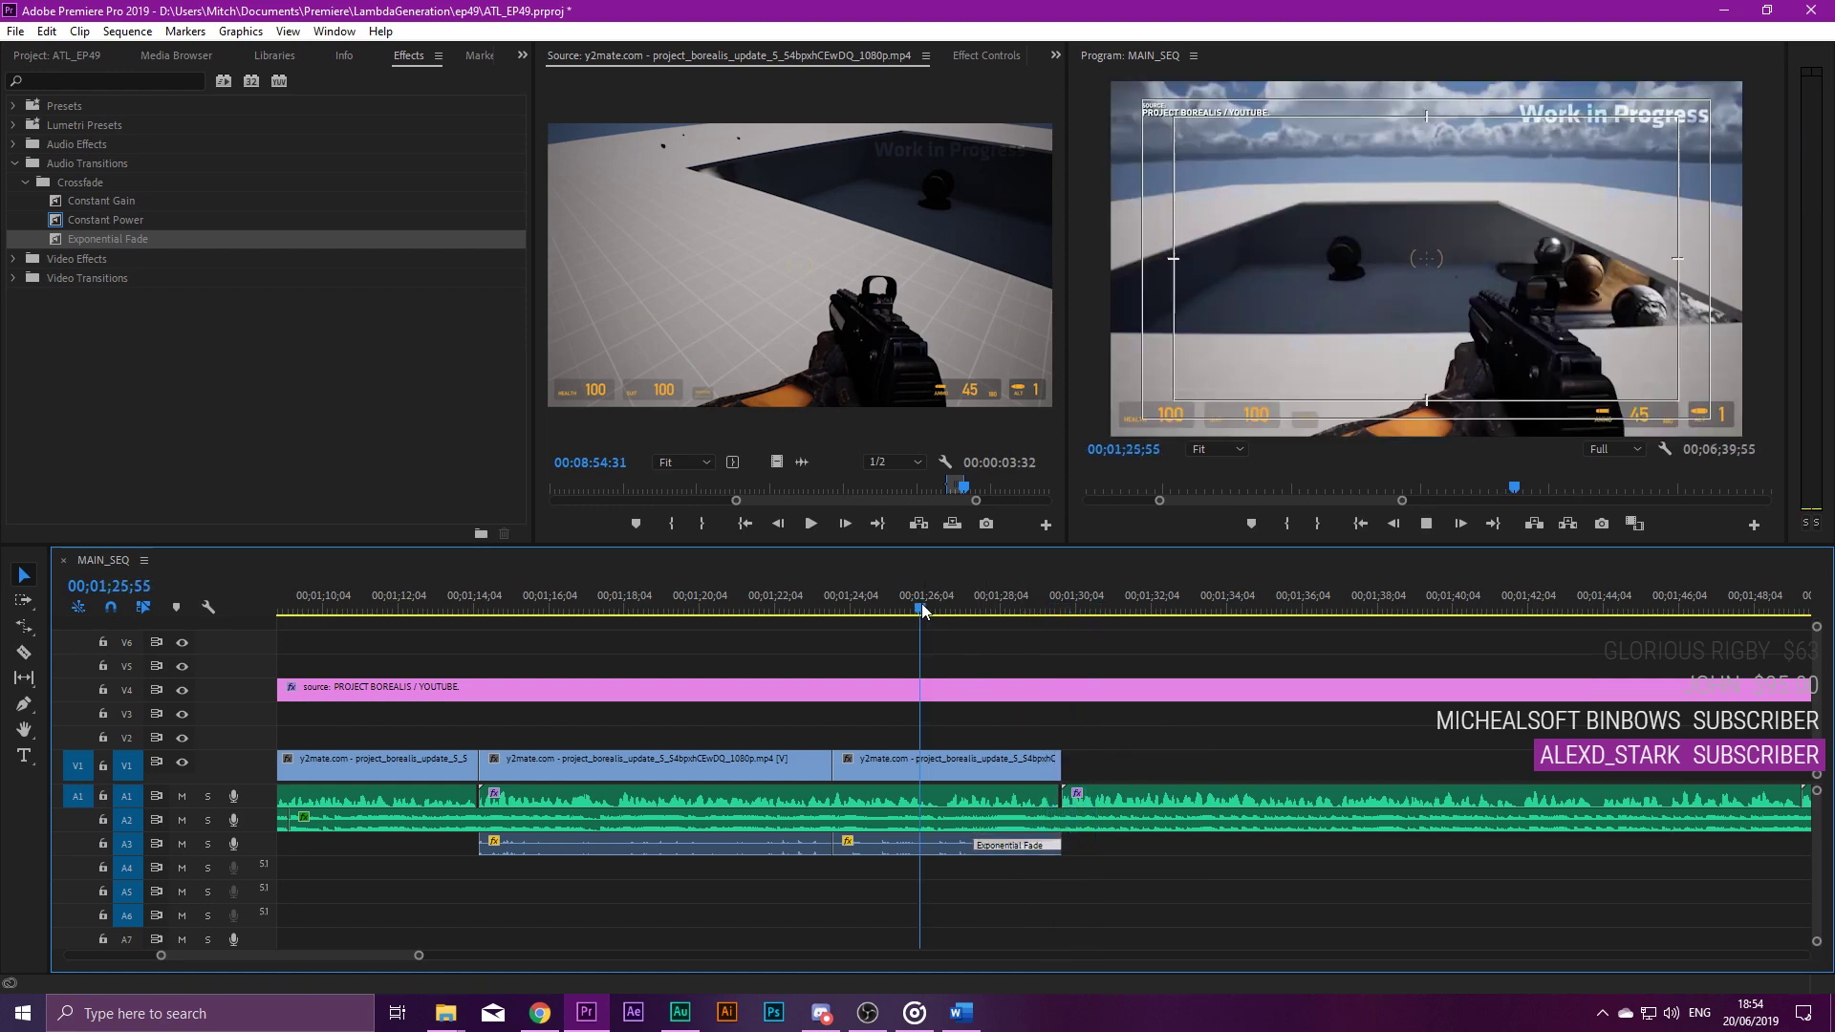
{"action": "key", "text": "space"}
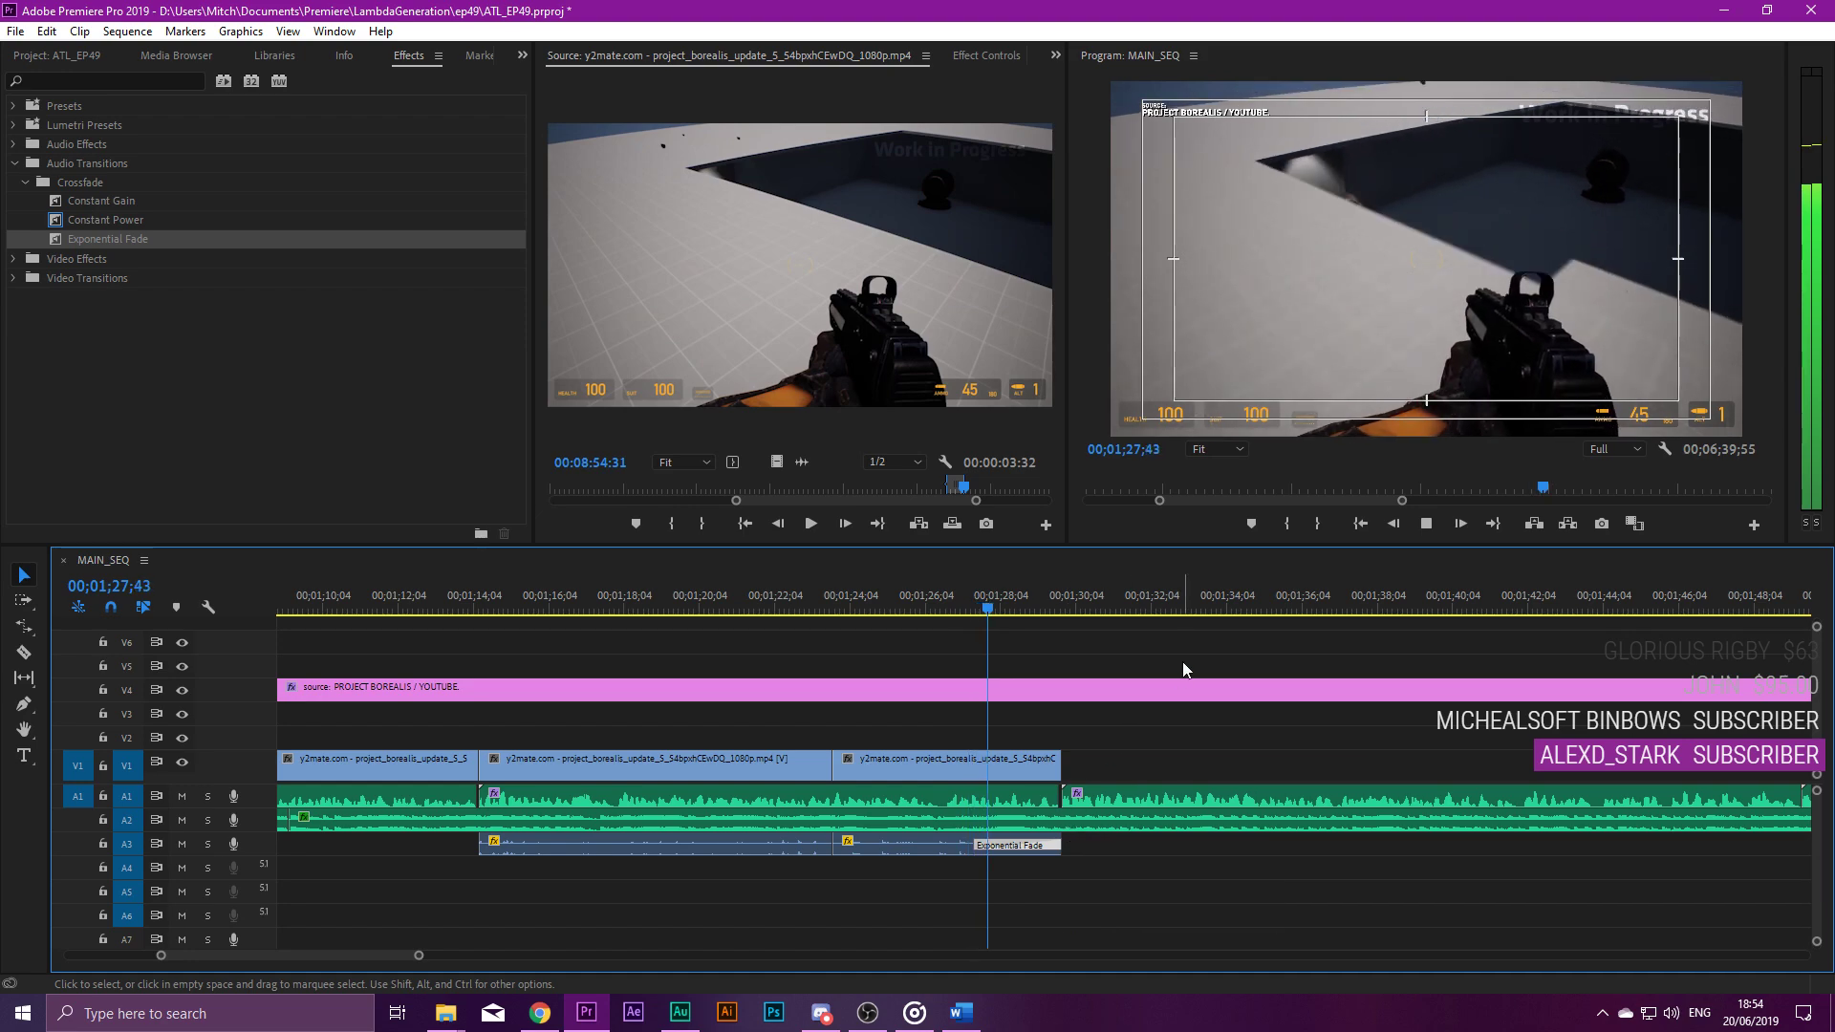
{"action": "key", "text": "space"}
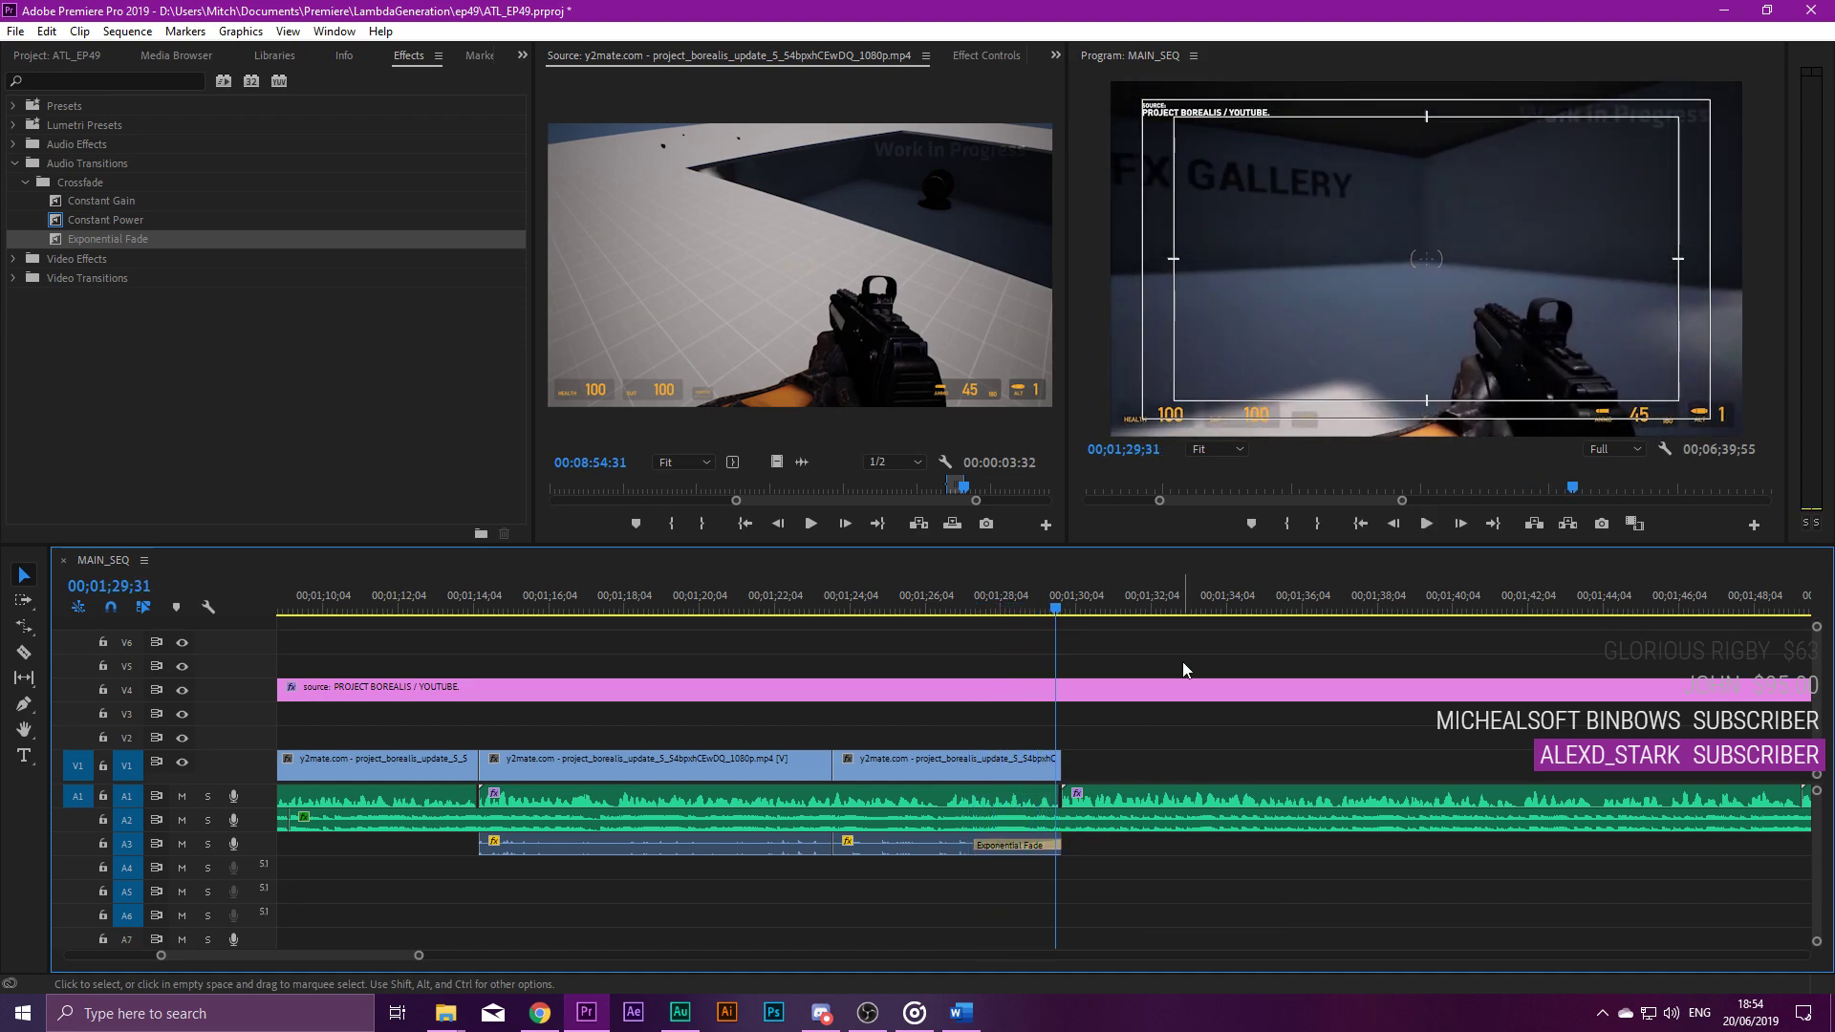
Play the sequence from 00;01;20;12 to check the gameplay audio levels and the fade-out.
{"action": "left_click", "coordinate": [975, 607]}
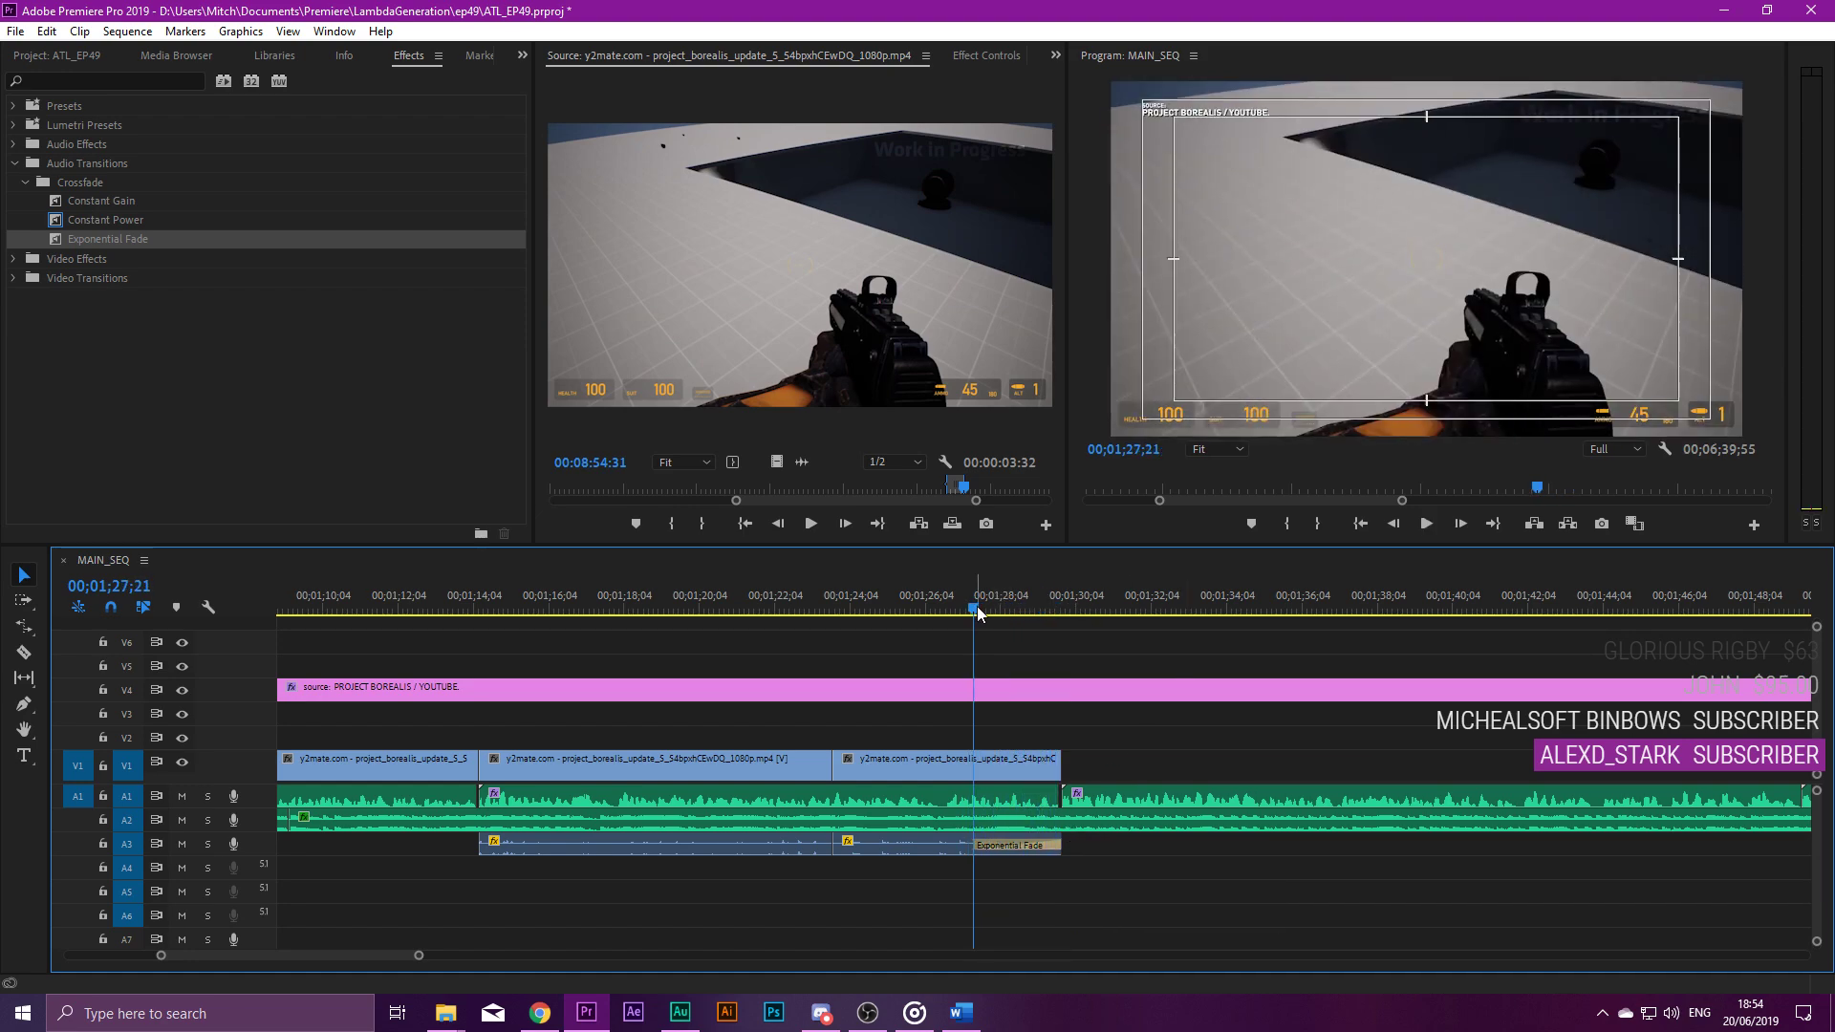
{"action": "left_click", "coordinate": [937, 609]}
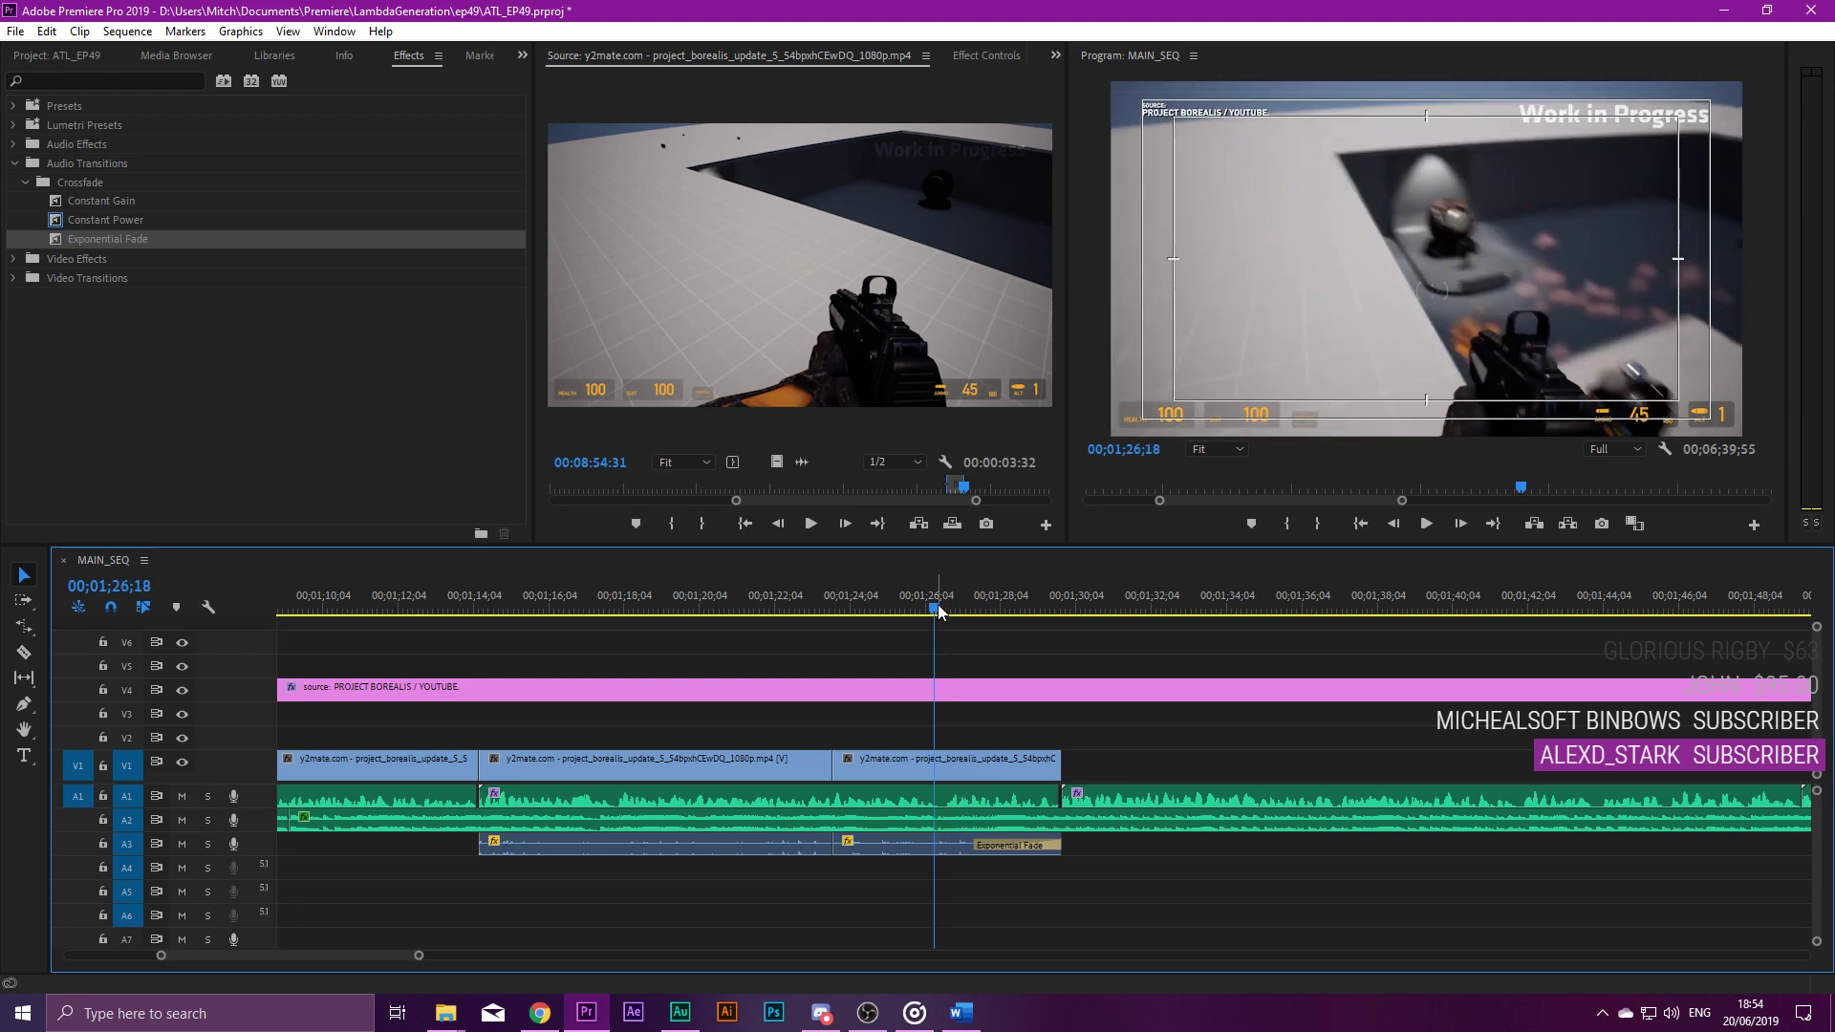
{"action": "left_click_drag", "start_coordinate": [937, 608], "coordinate": [715, 605]}
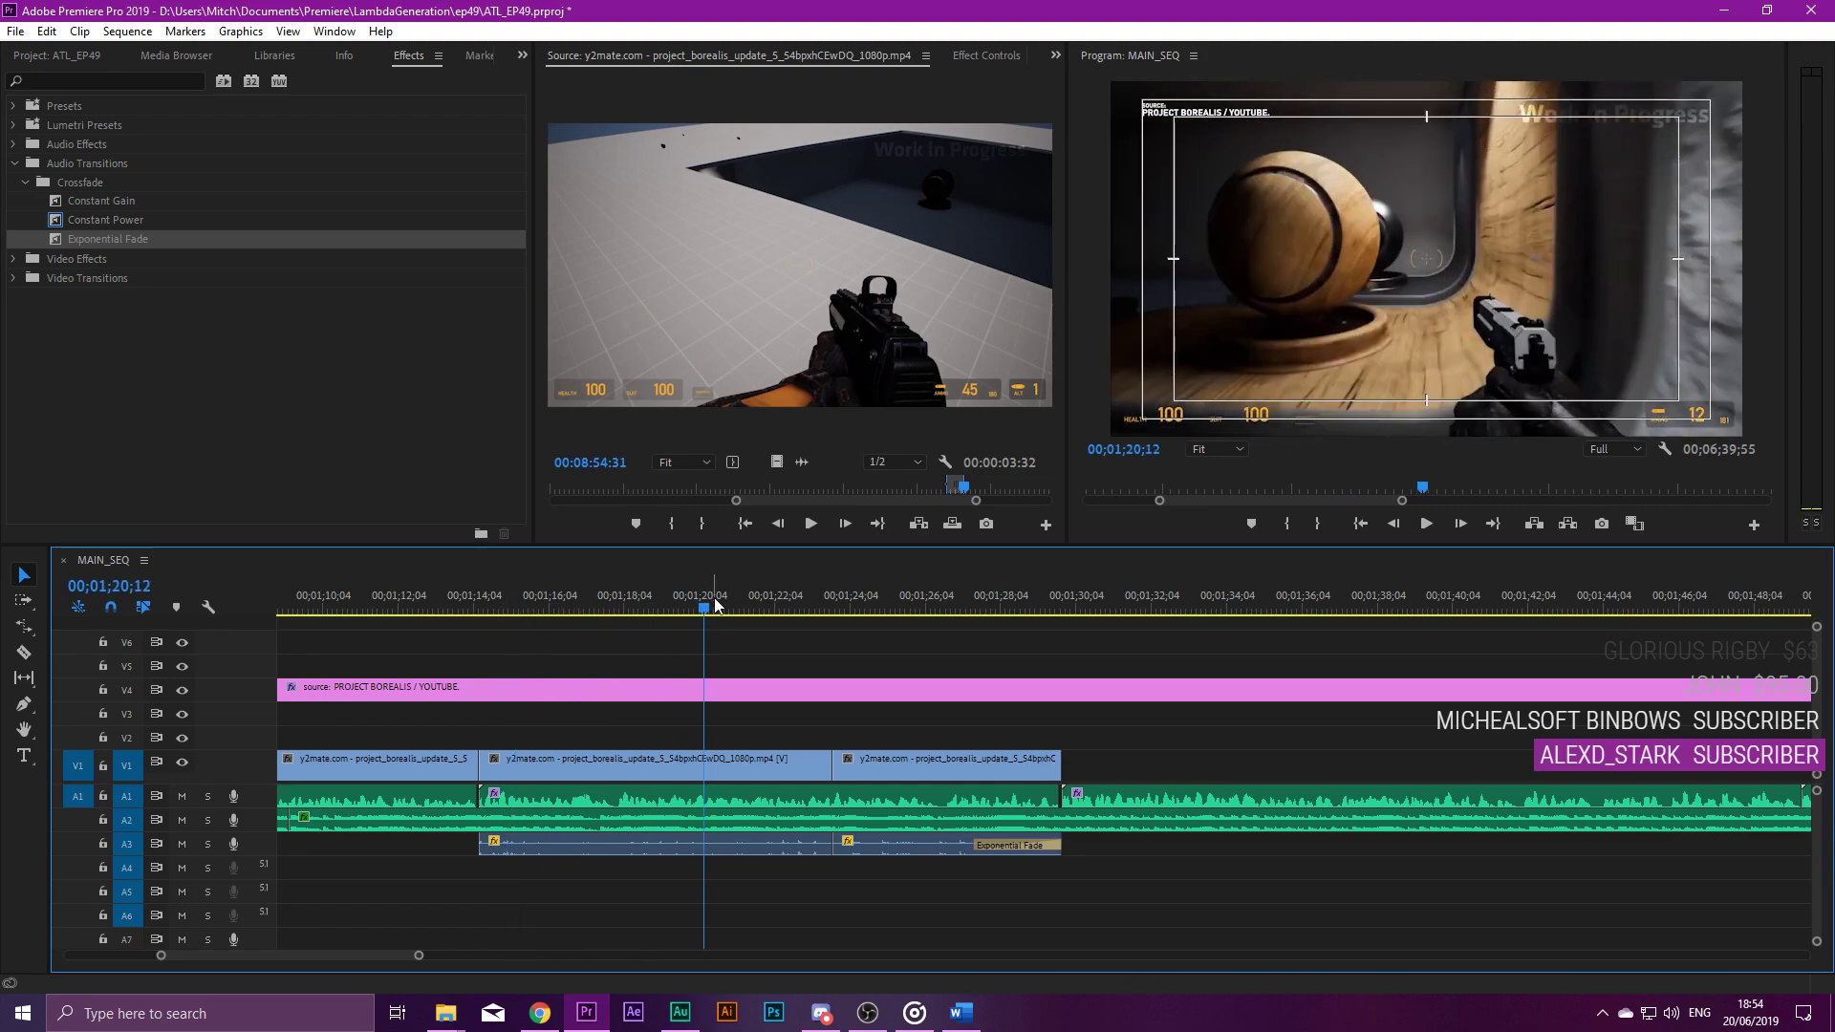
{"action": "key", "text": "space"}
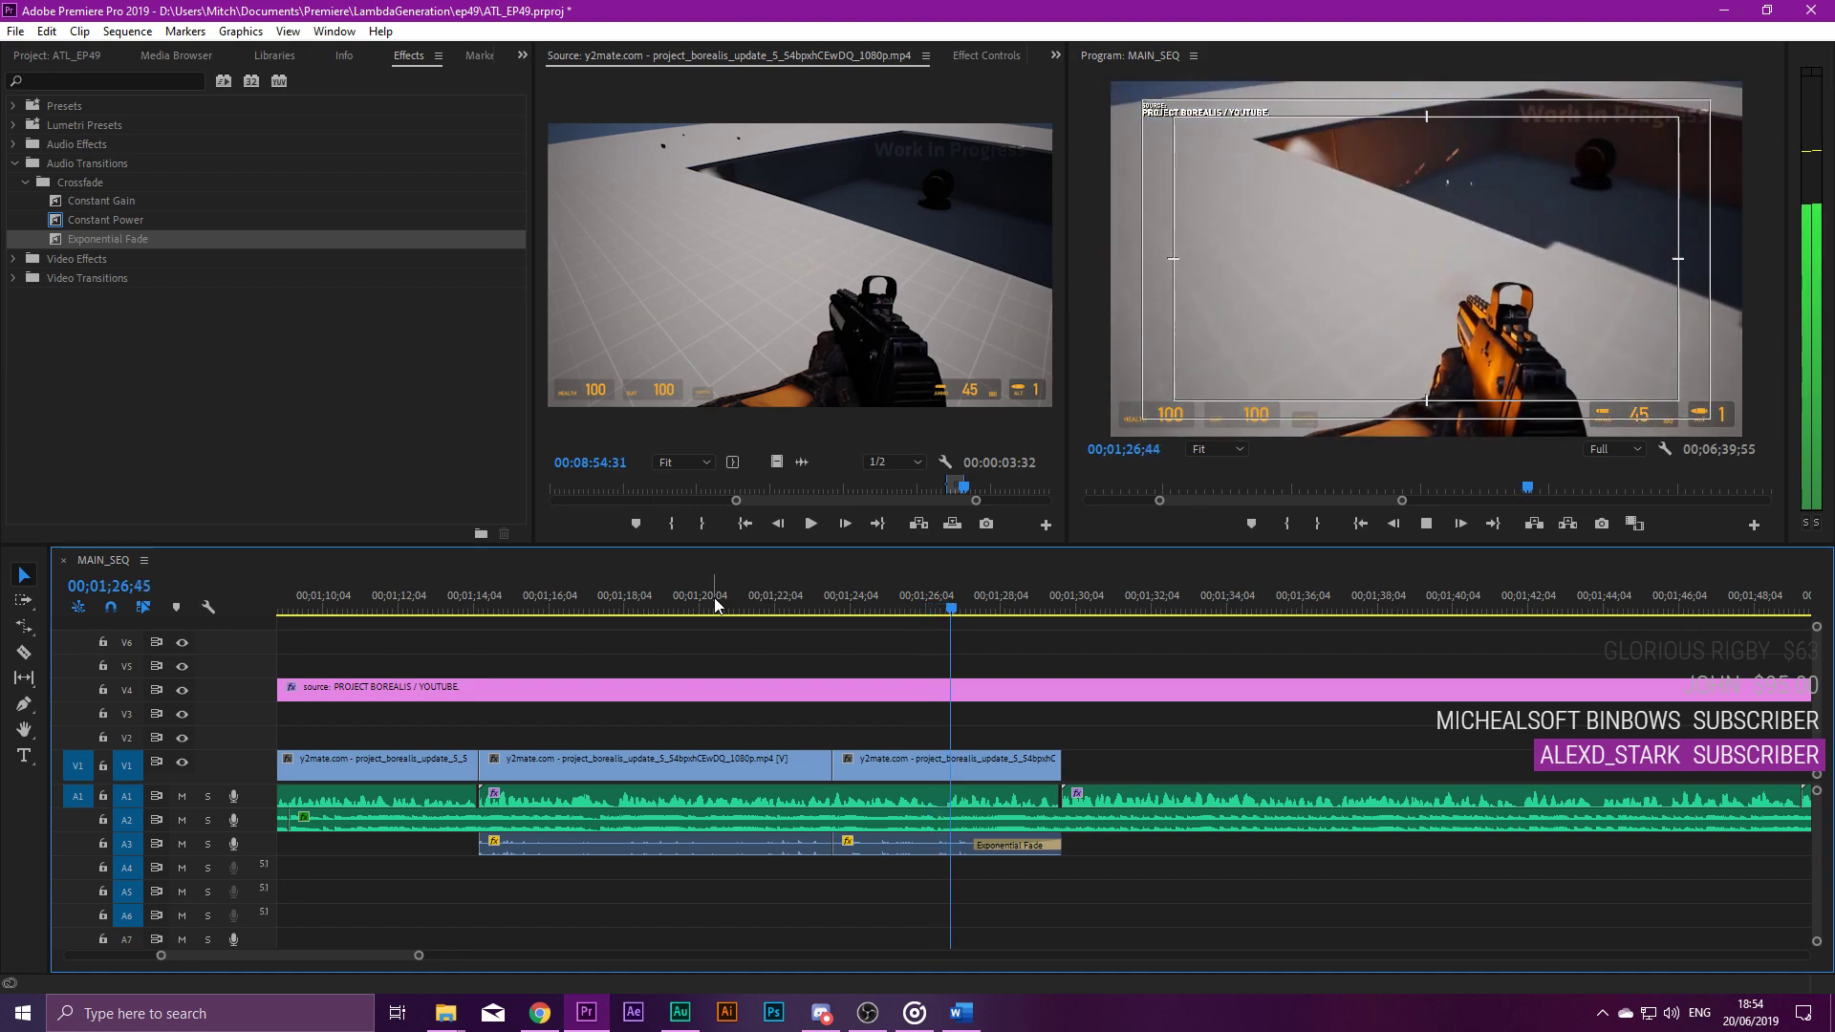
{"action": "key", "text": "space"}
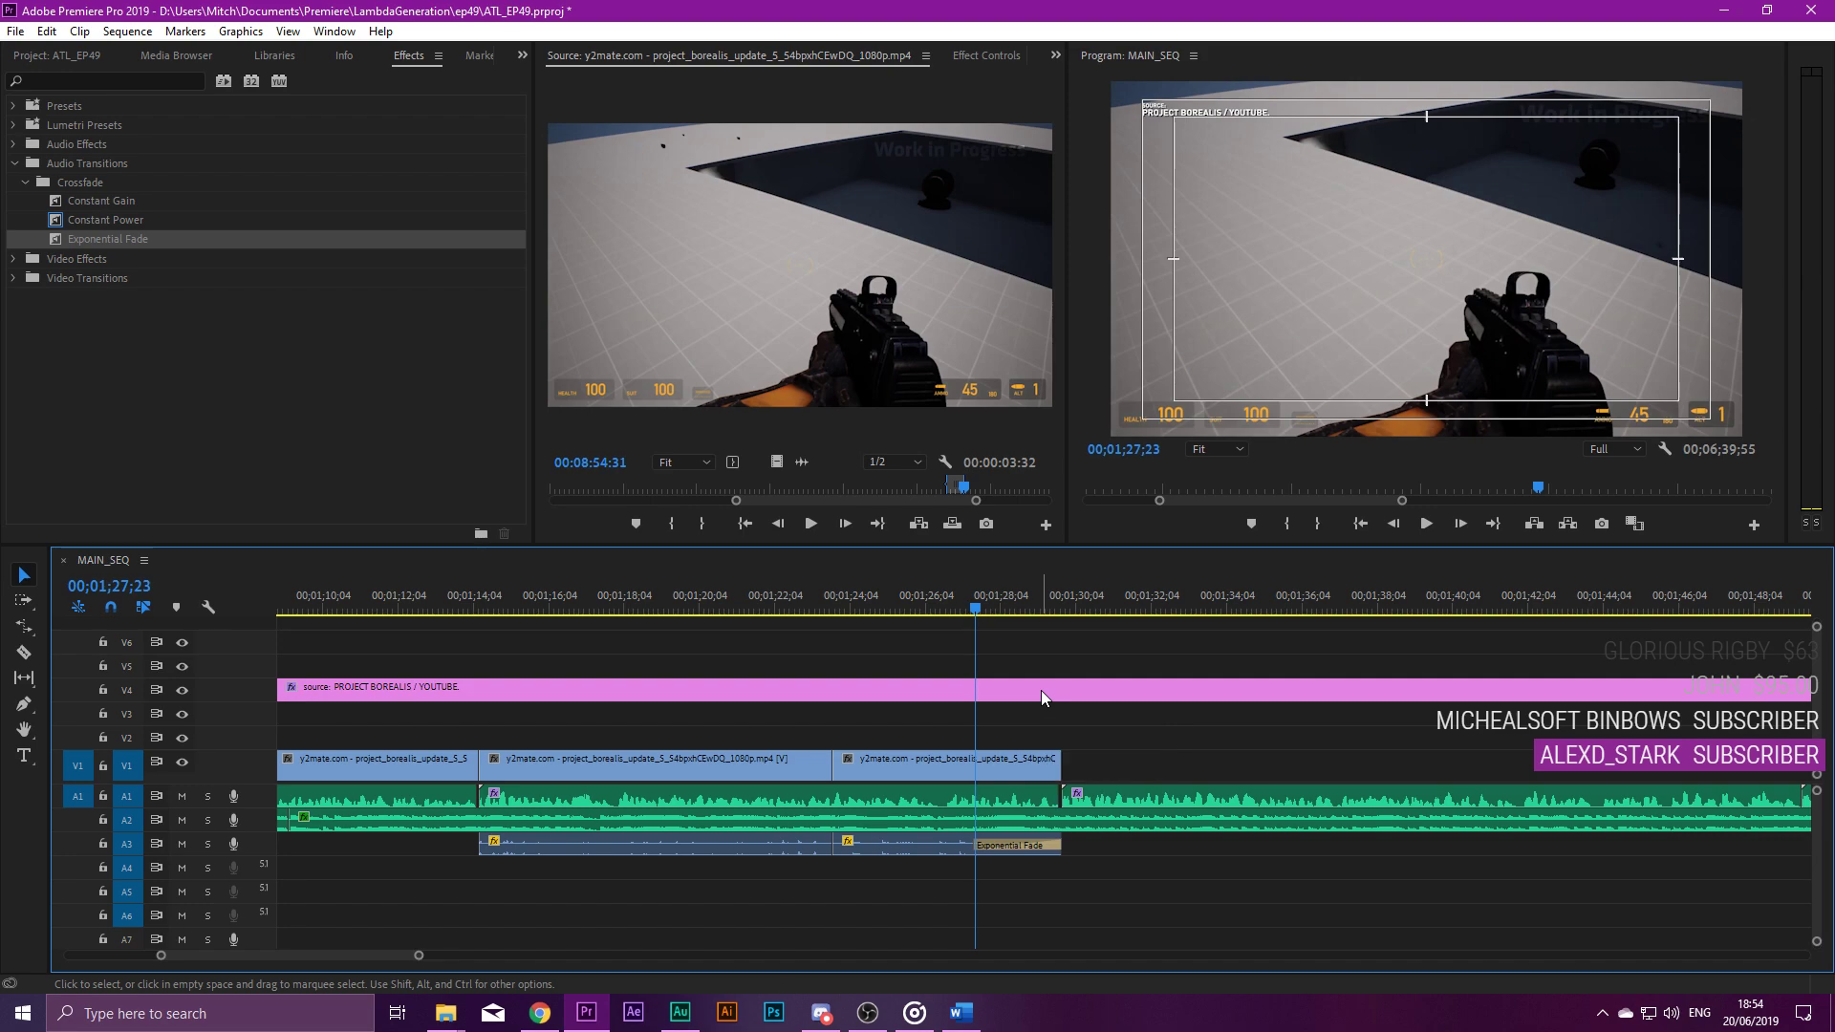
{"action": "key", "text": "space"}
{"action": "key", "text": "space"}
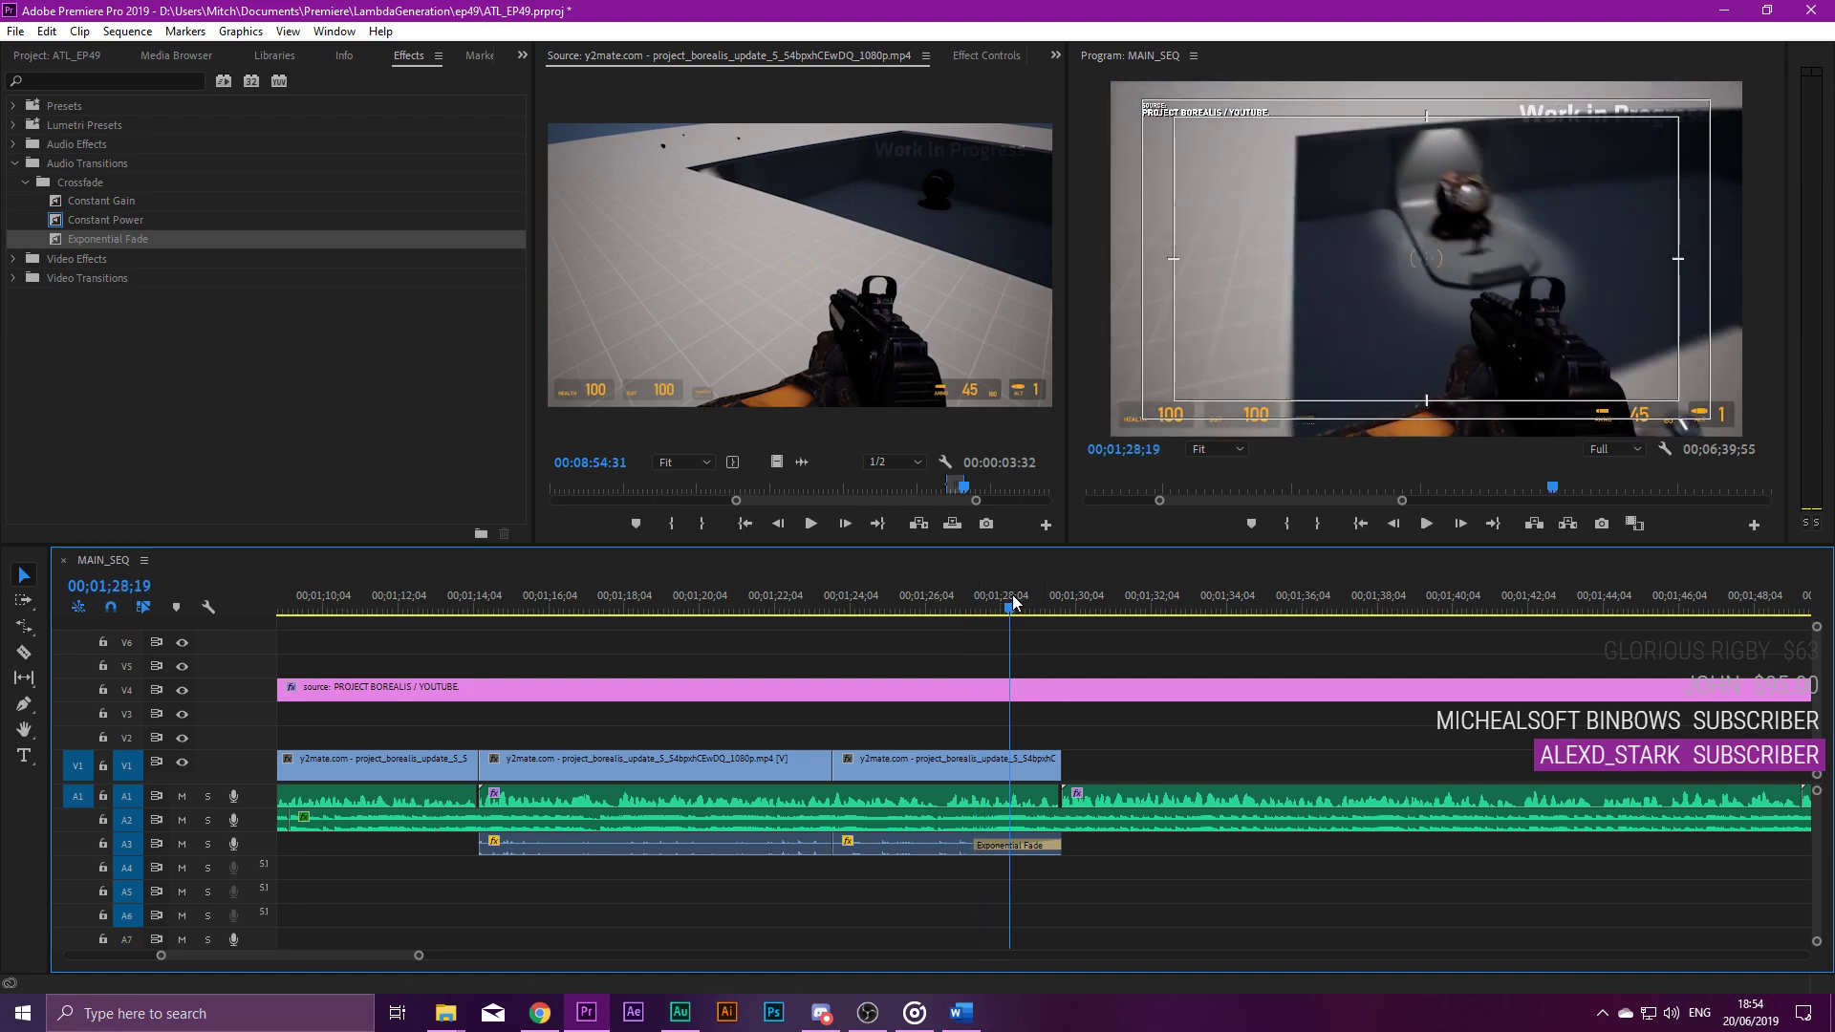
Review the edited gameplay section from about 00;01;13 through its end, and save the project.
{"action": "key", "text": "minus"}
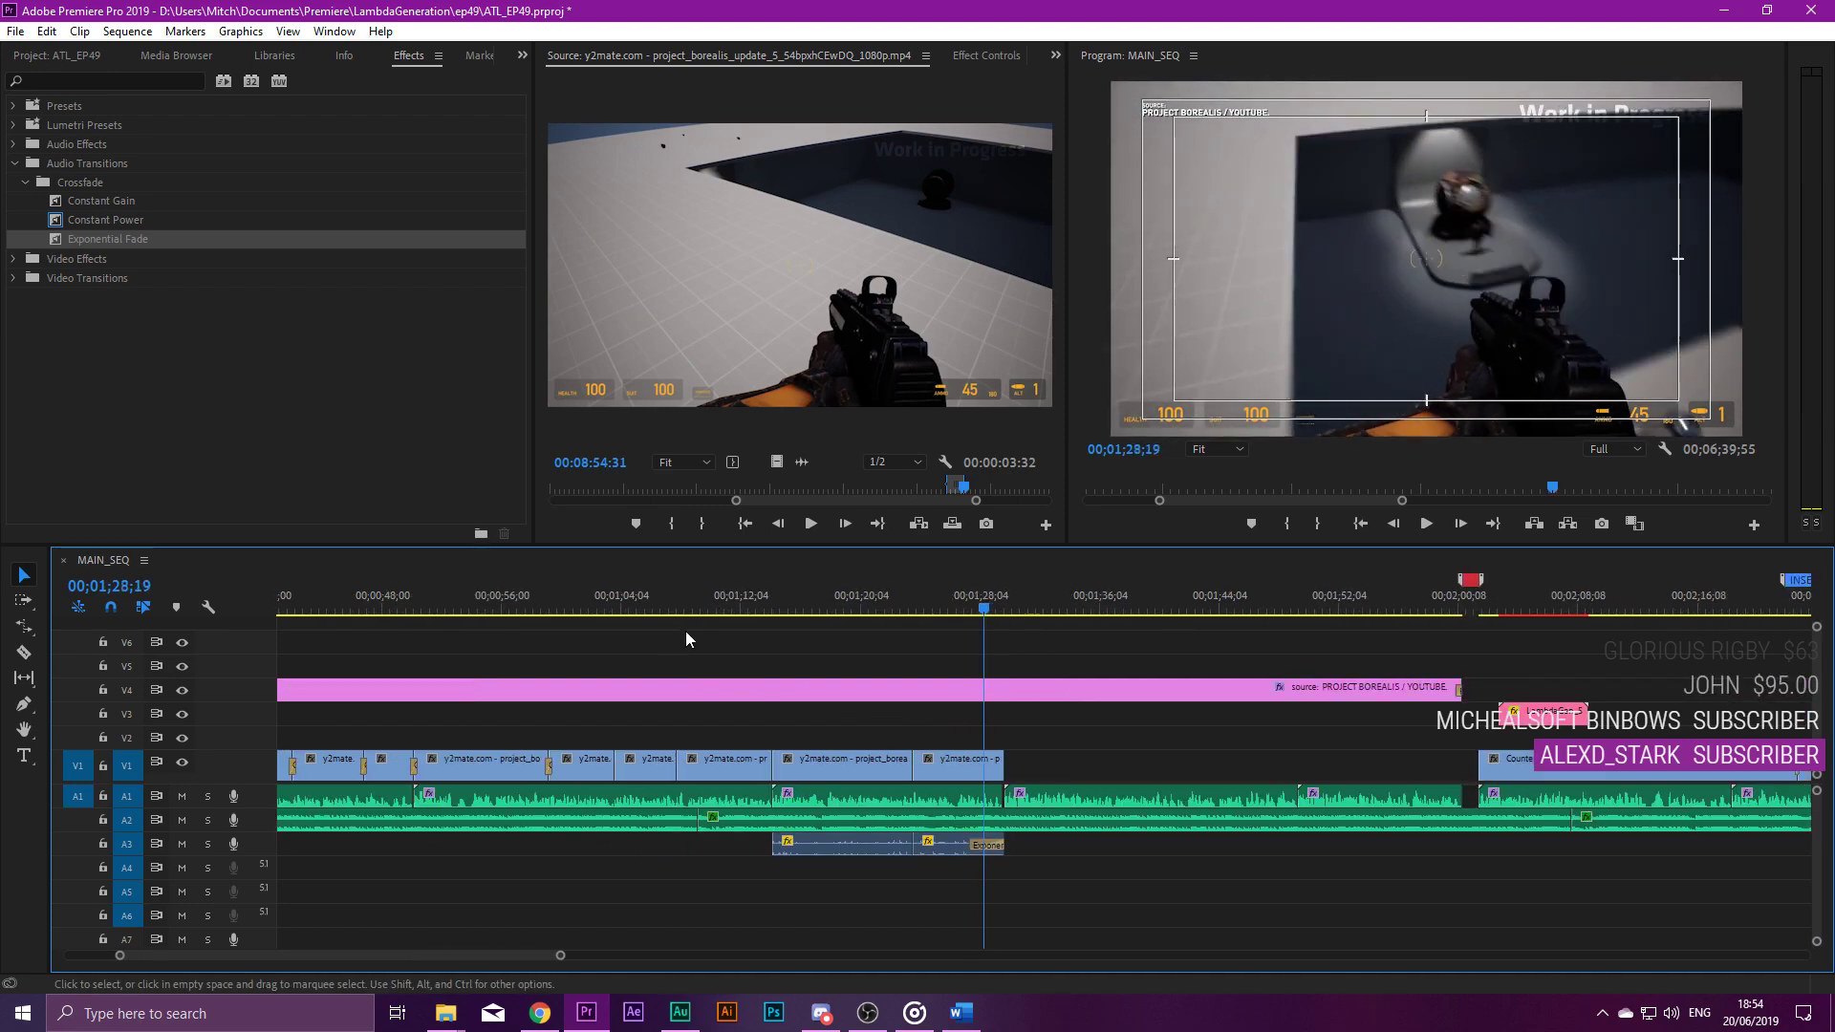
{"action": "left_click", "coordinate": [761, 602]}
{"action": "key", "text": "space"}
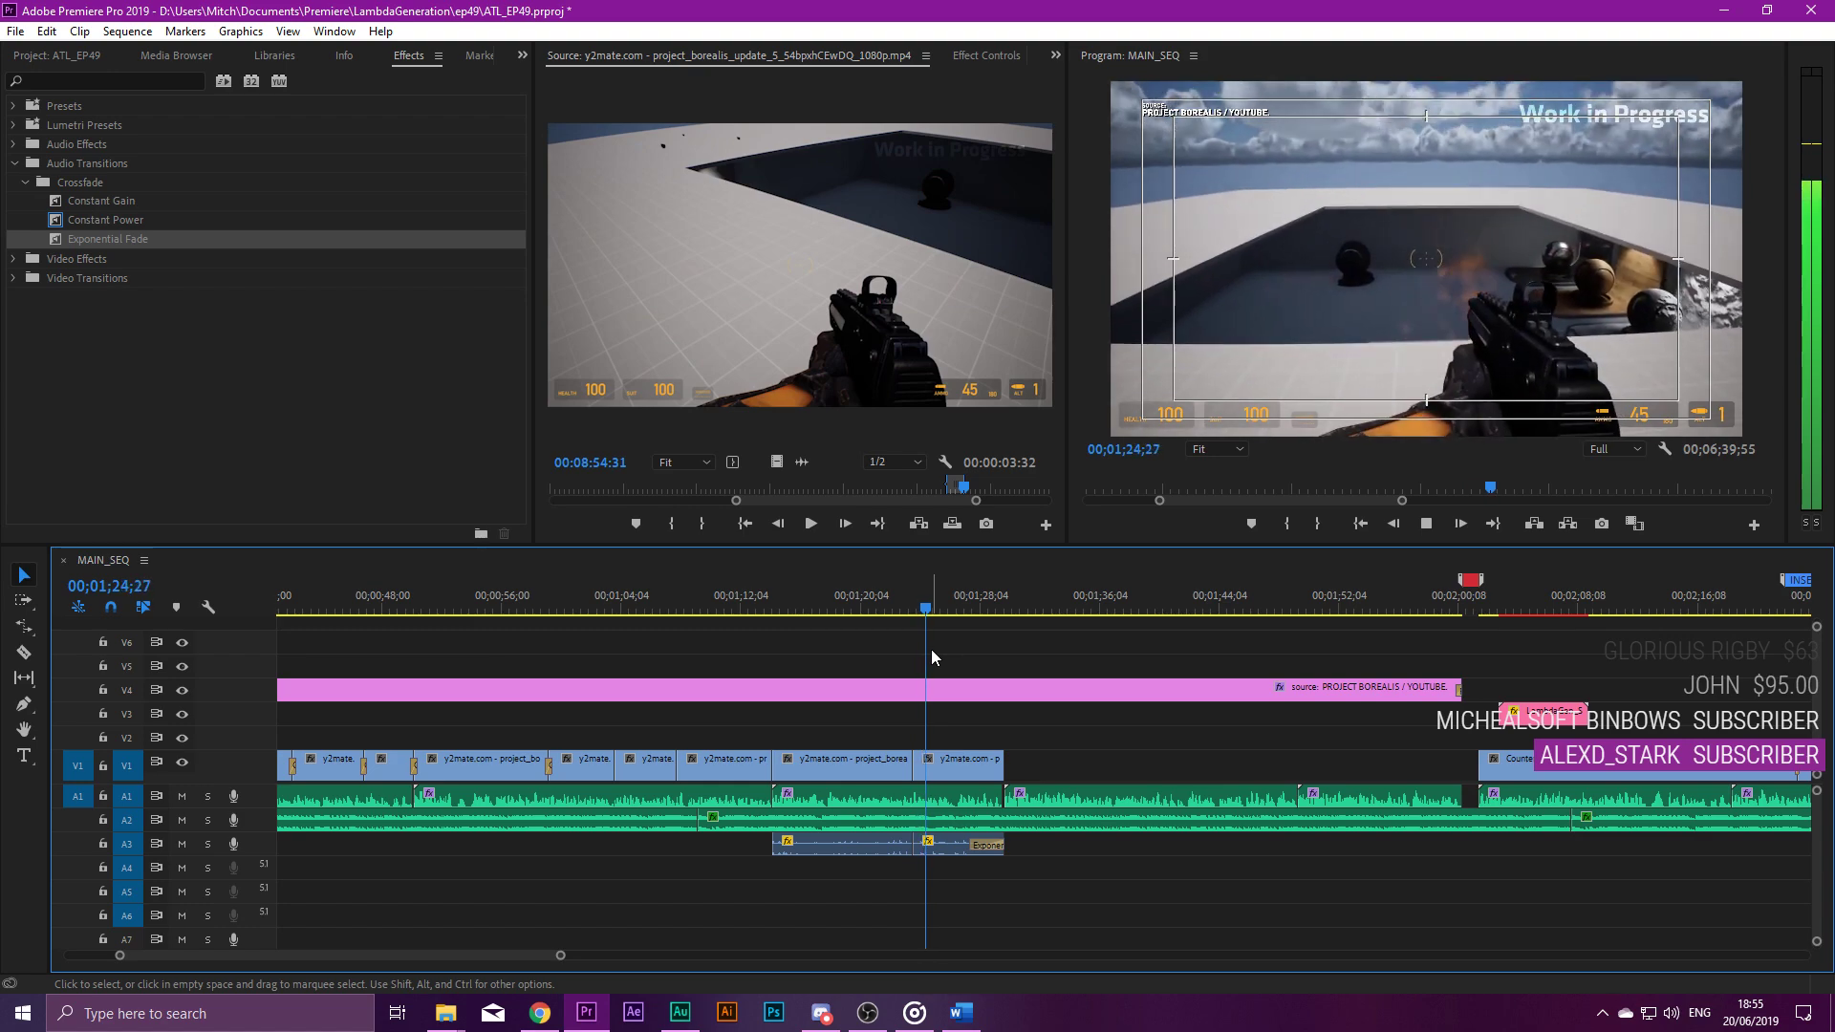
{"action": "scroll", "coordinate": [923, 650], "scroll_direction": "down", "scroll_amount": 3}
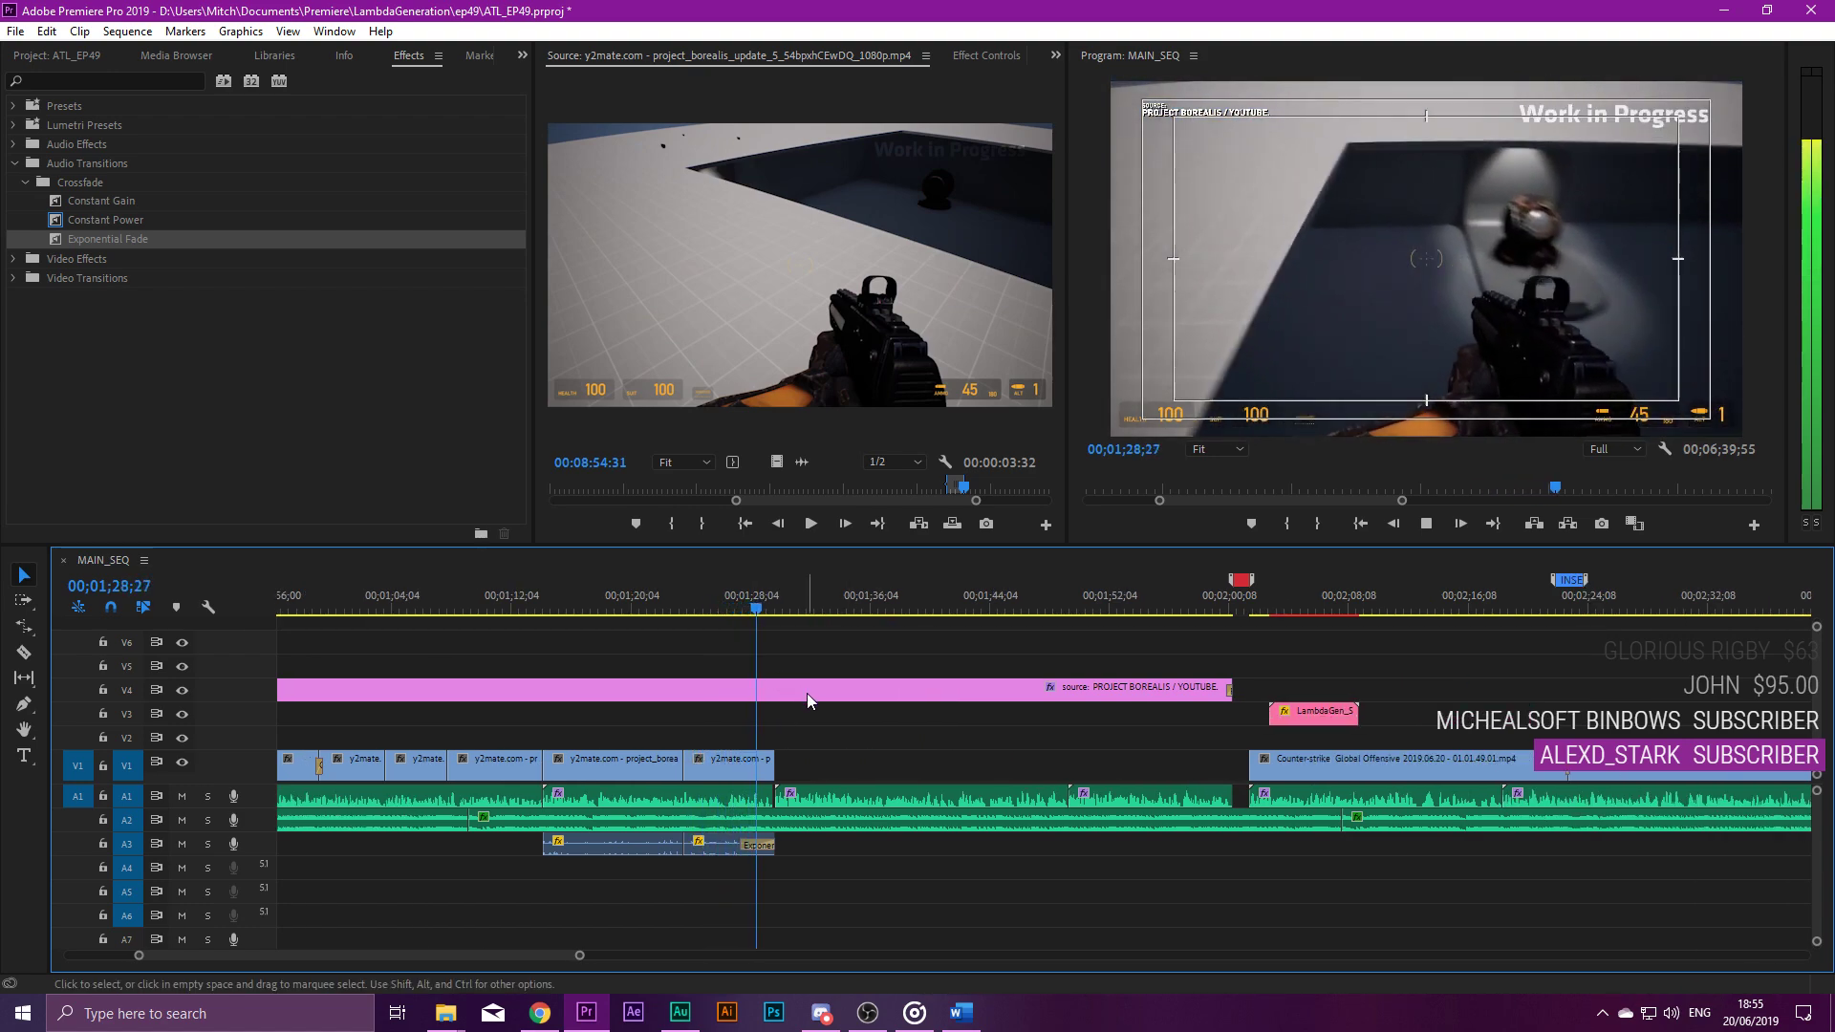
{"action": "key", "text": "space"}
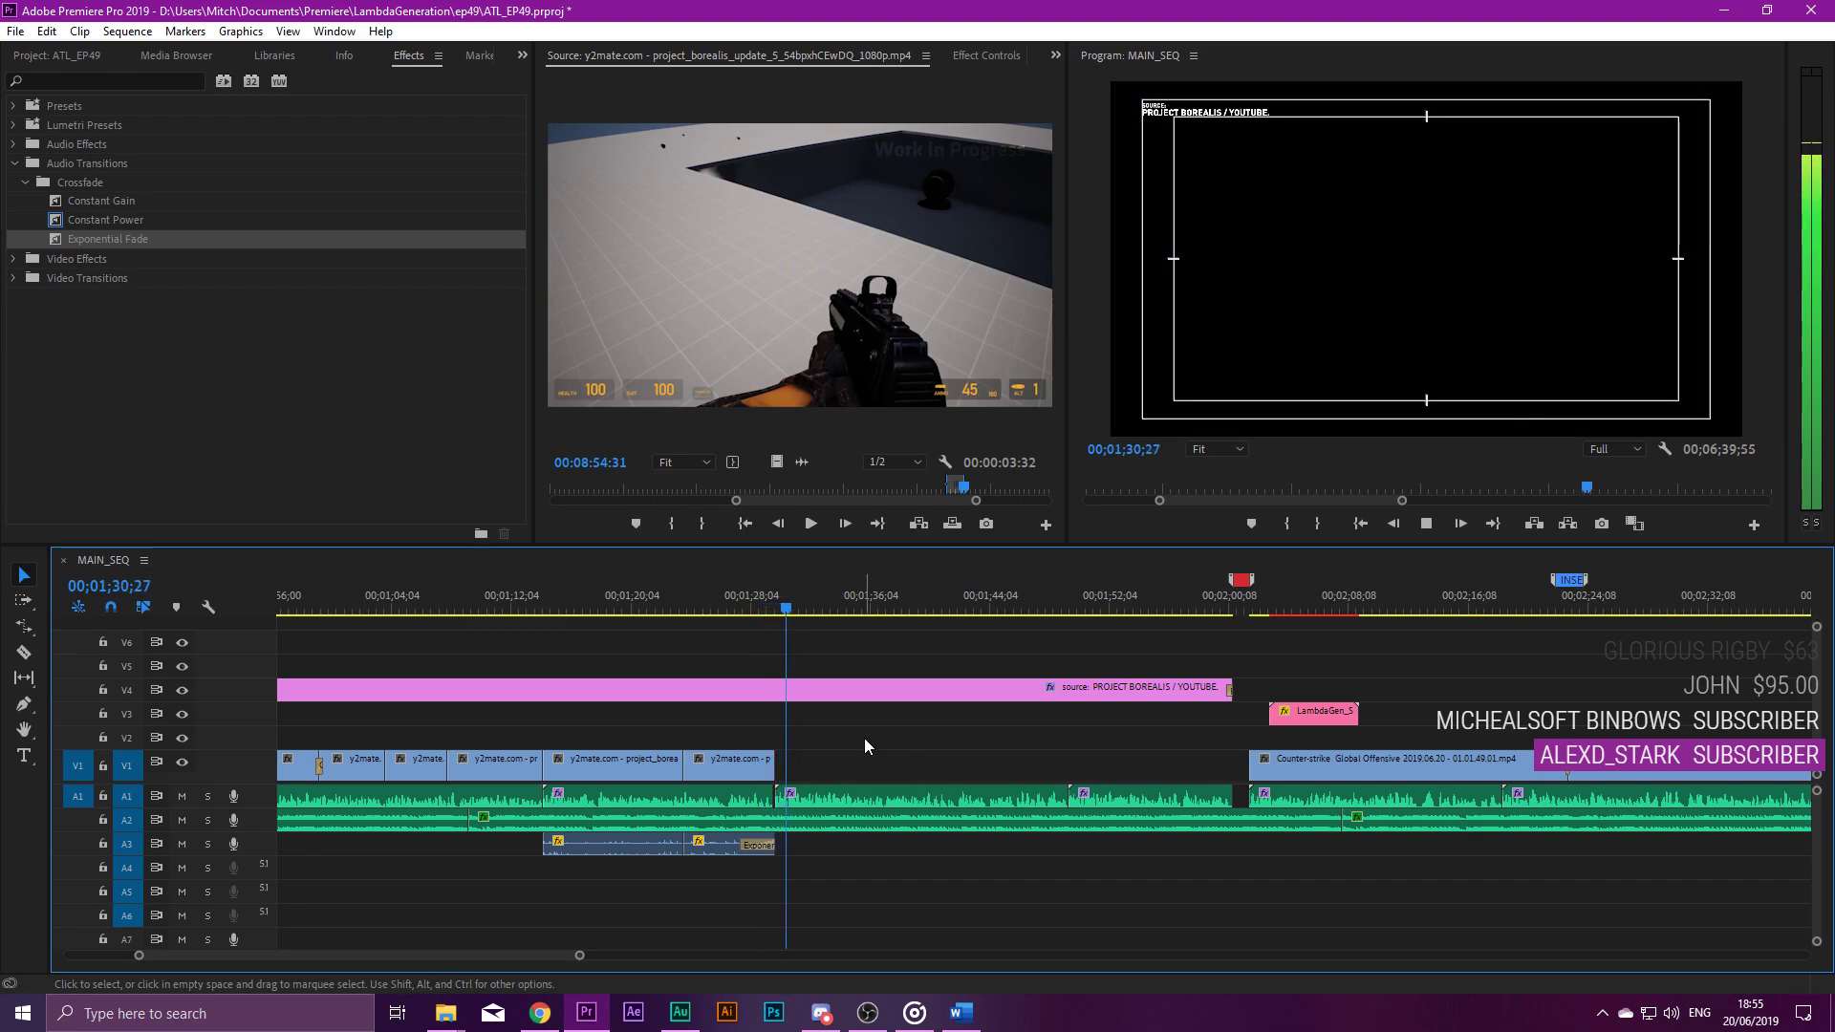
{"action": "scroll", "coordinate": [925, 765], "scroll_direction": "up", "scroll_amount": 2}
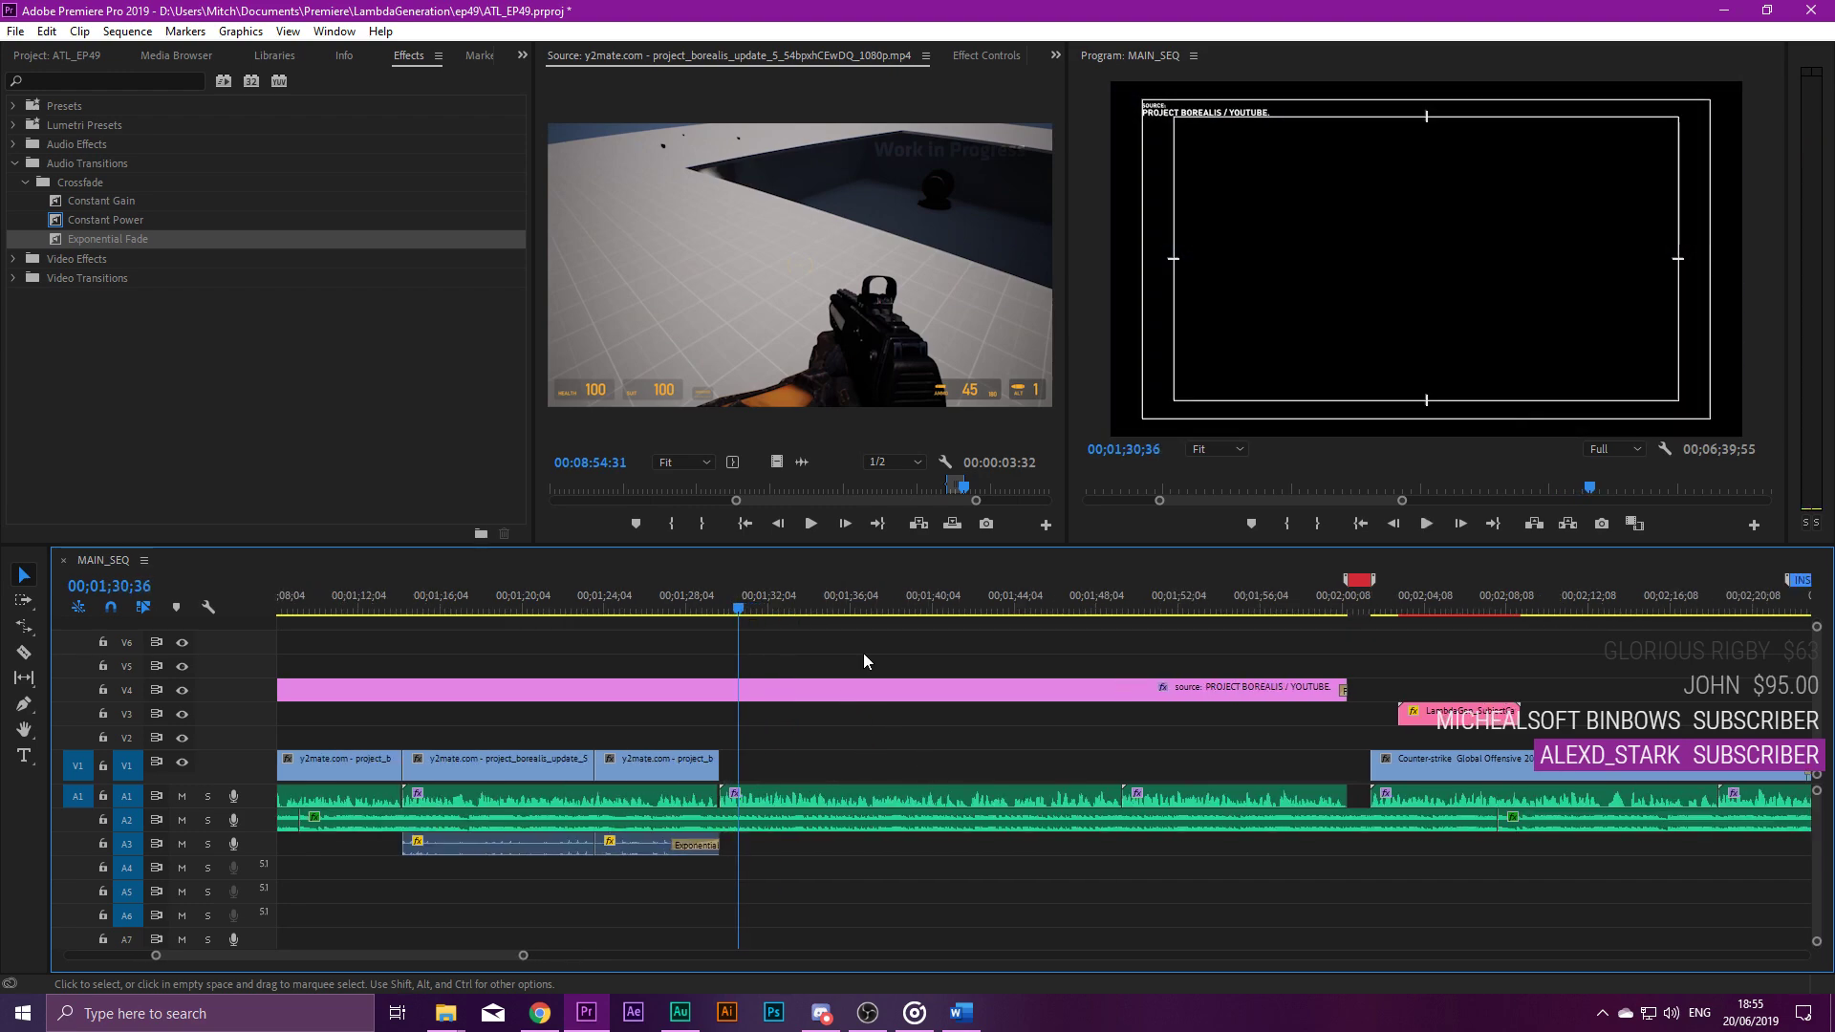
{"action": "key", "text": "ctrl+s"}
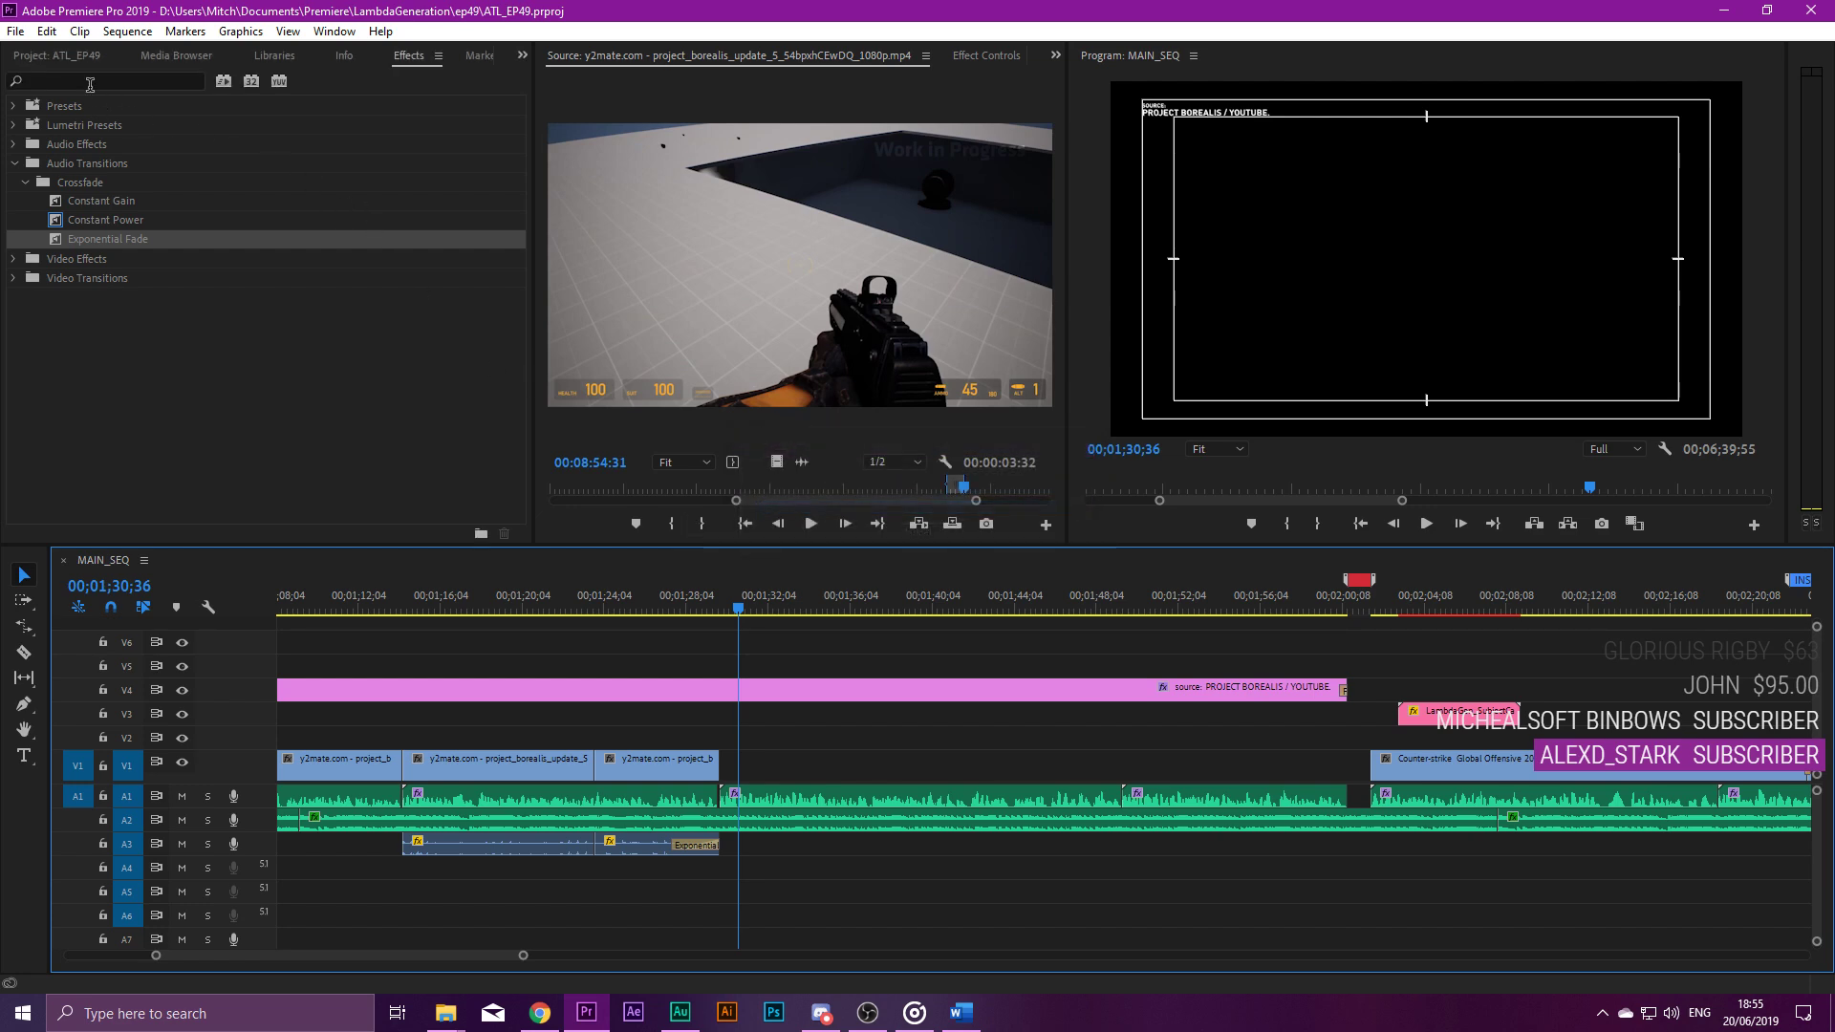
Play the sequence from 00;01;30;36 to about 00;01;44 to listen to the voice-over section after the last gameplay clip.
{"action": "left_click", "coordinate": [71, 55]}
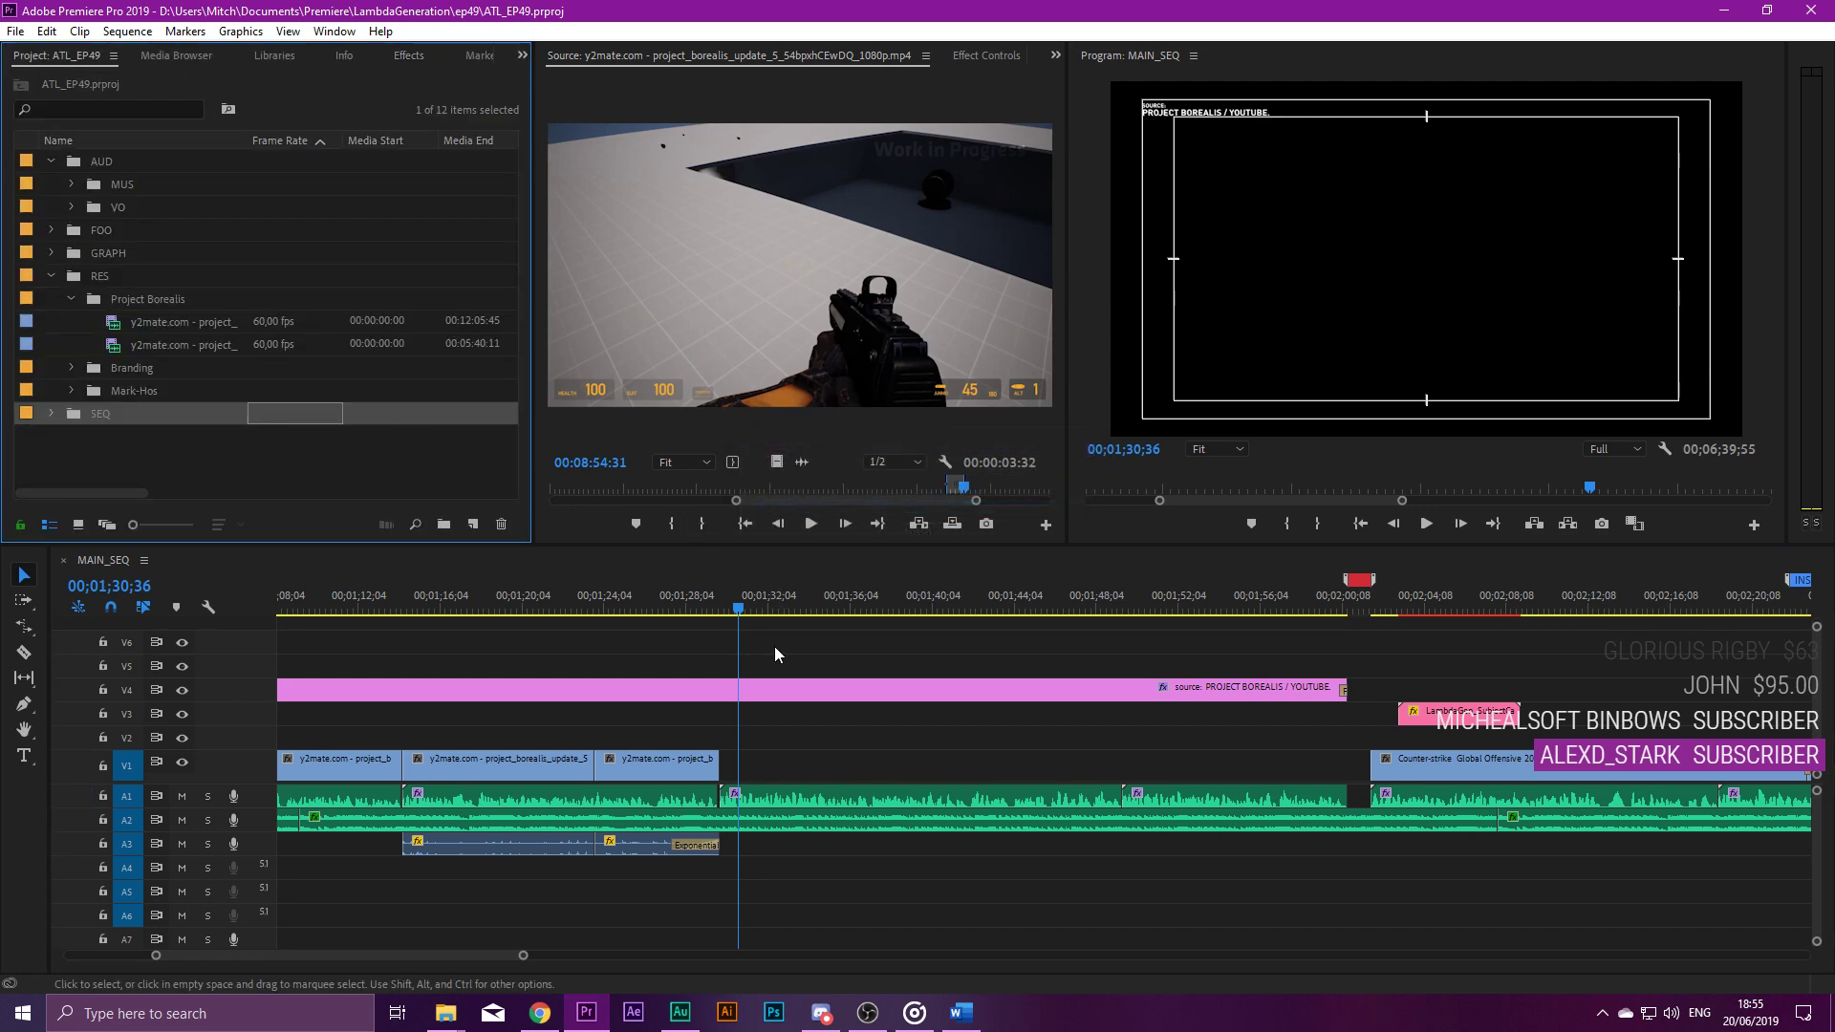
{"action": "left_click", "coordinate": [744, 606]}
{"action": "key", "text": "space"}
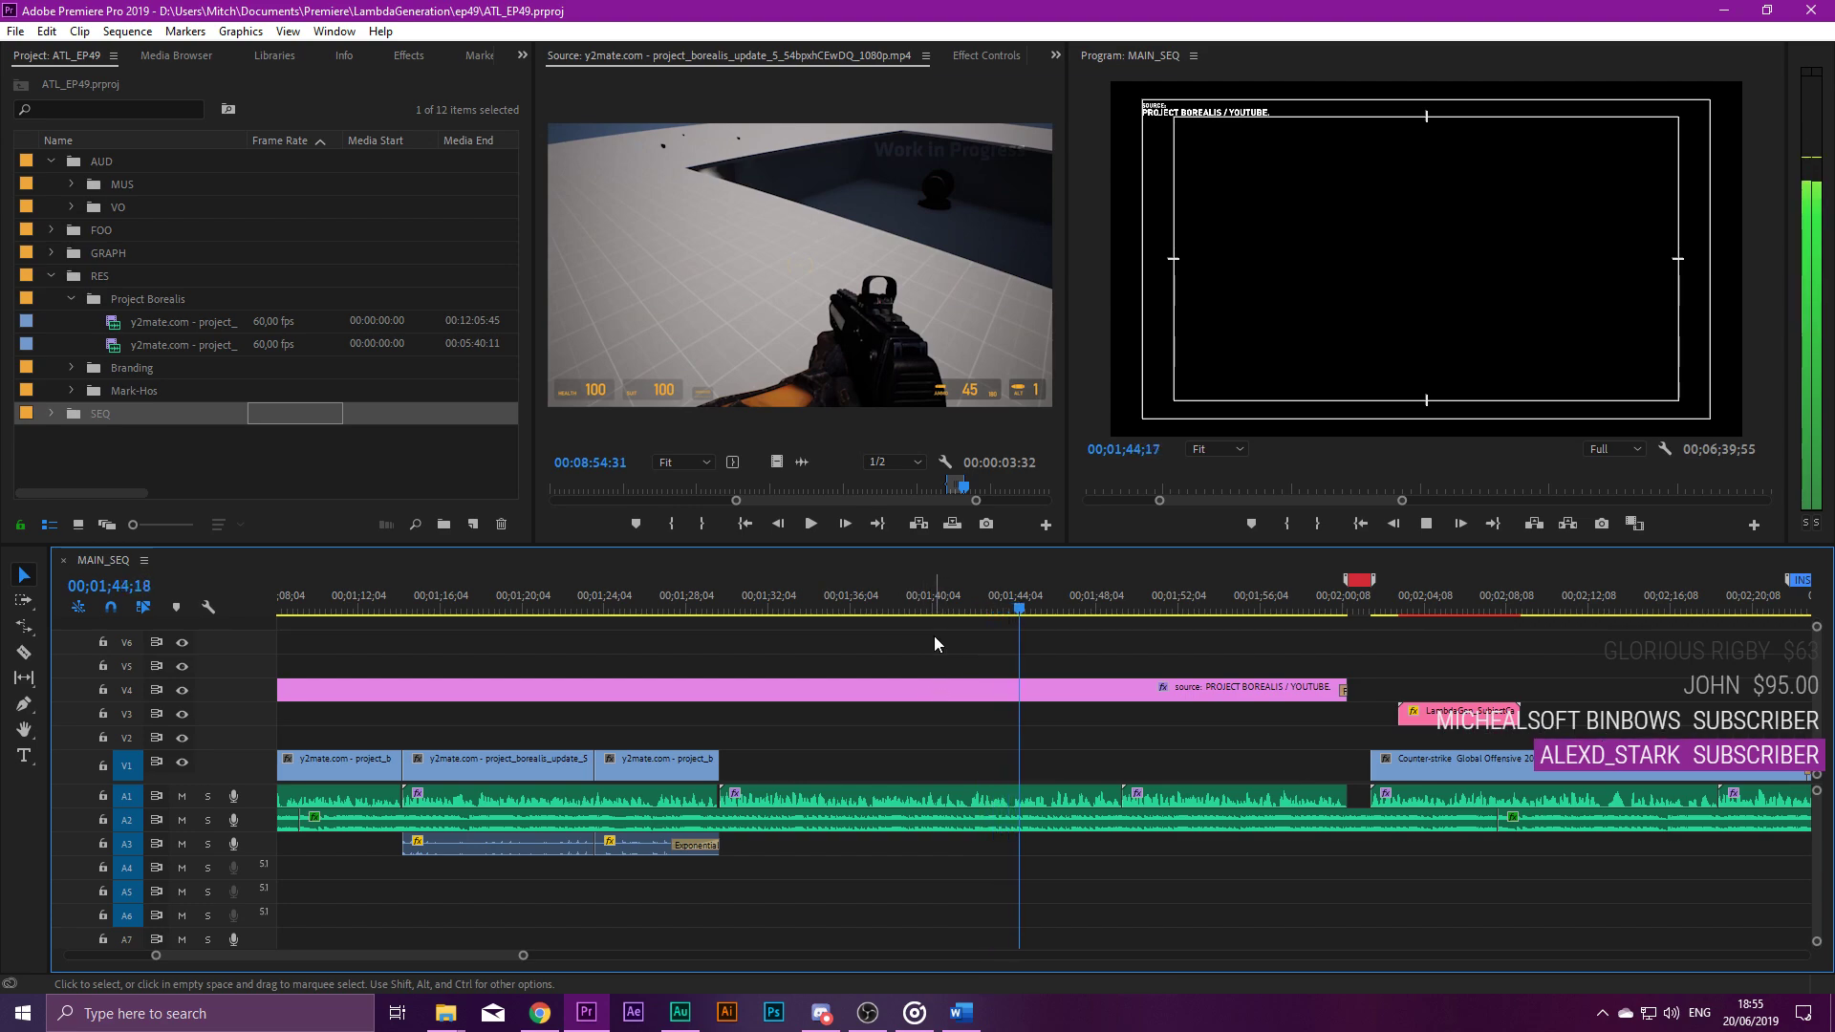
{"action": "key", "text": "space"}
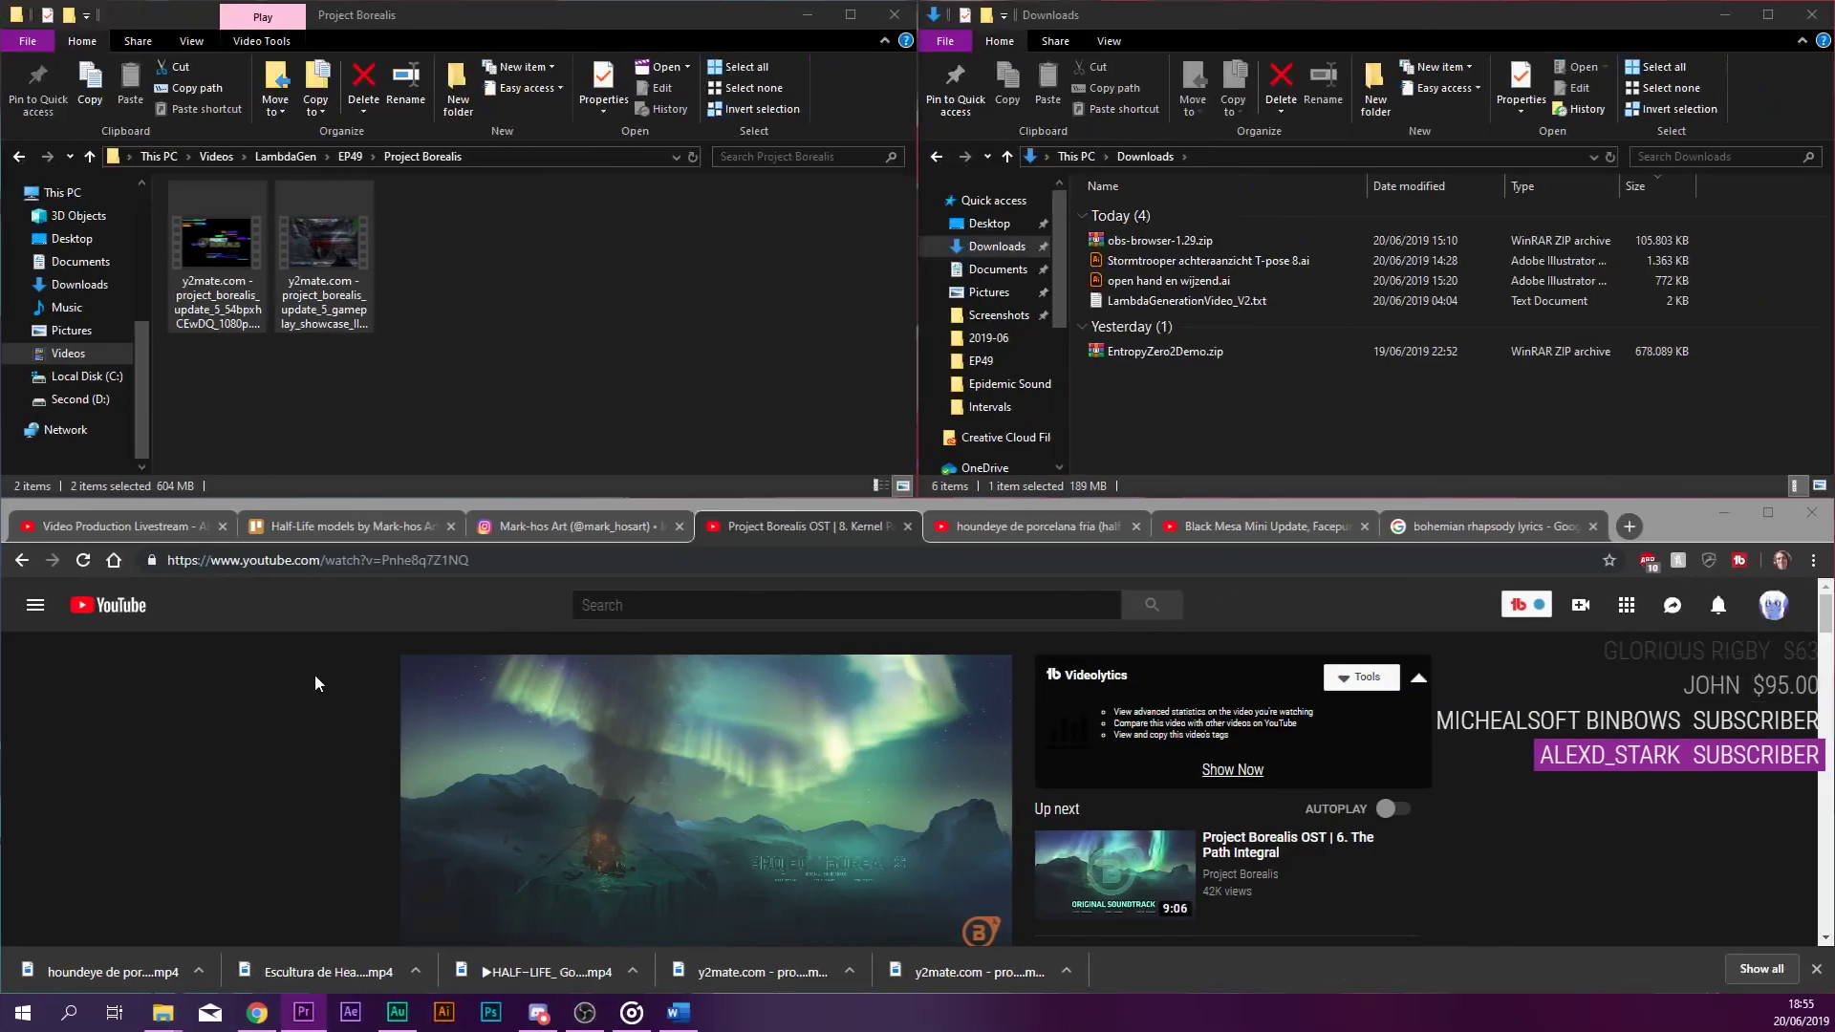
Switch to Chrome and open the projectborealis.com link attached to the Trello card "Project Borealis Update 5 + New Website".
{"action": "left_click", "coordinate": [287, 527]}
{"action": "left_click", "coordinate": [578, 755]}
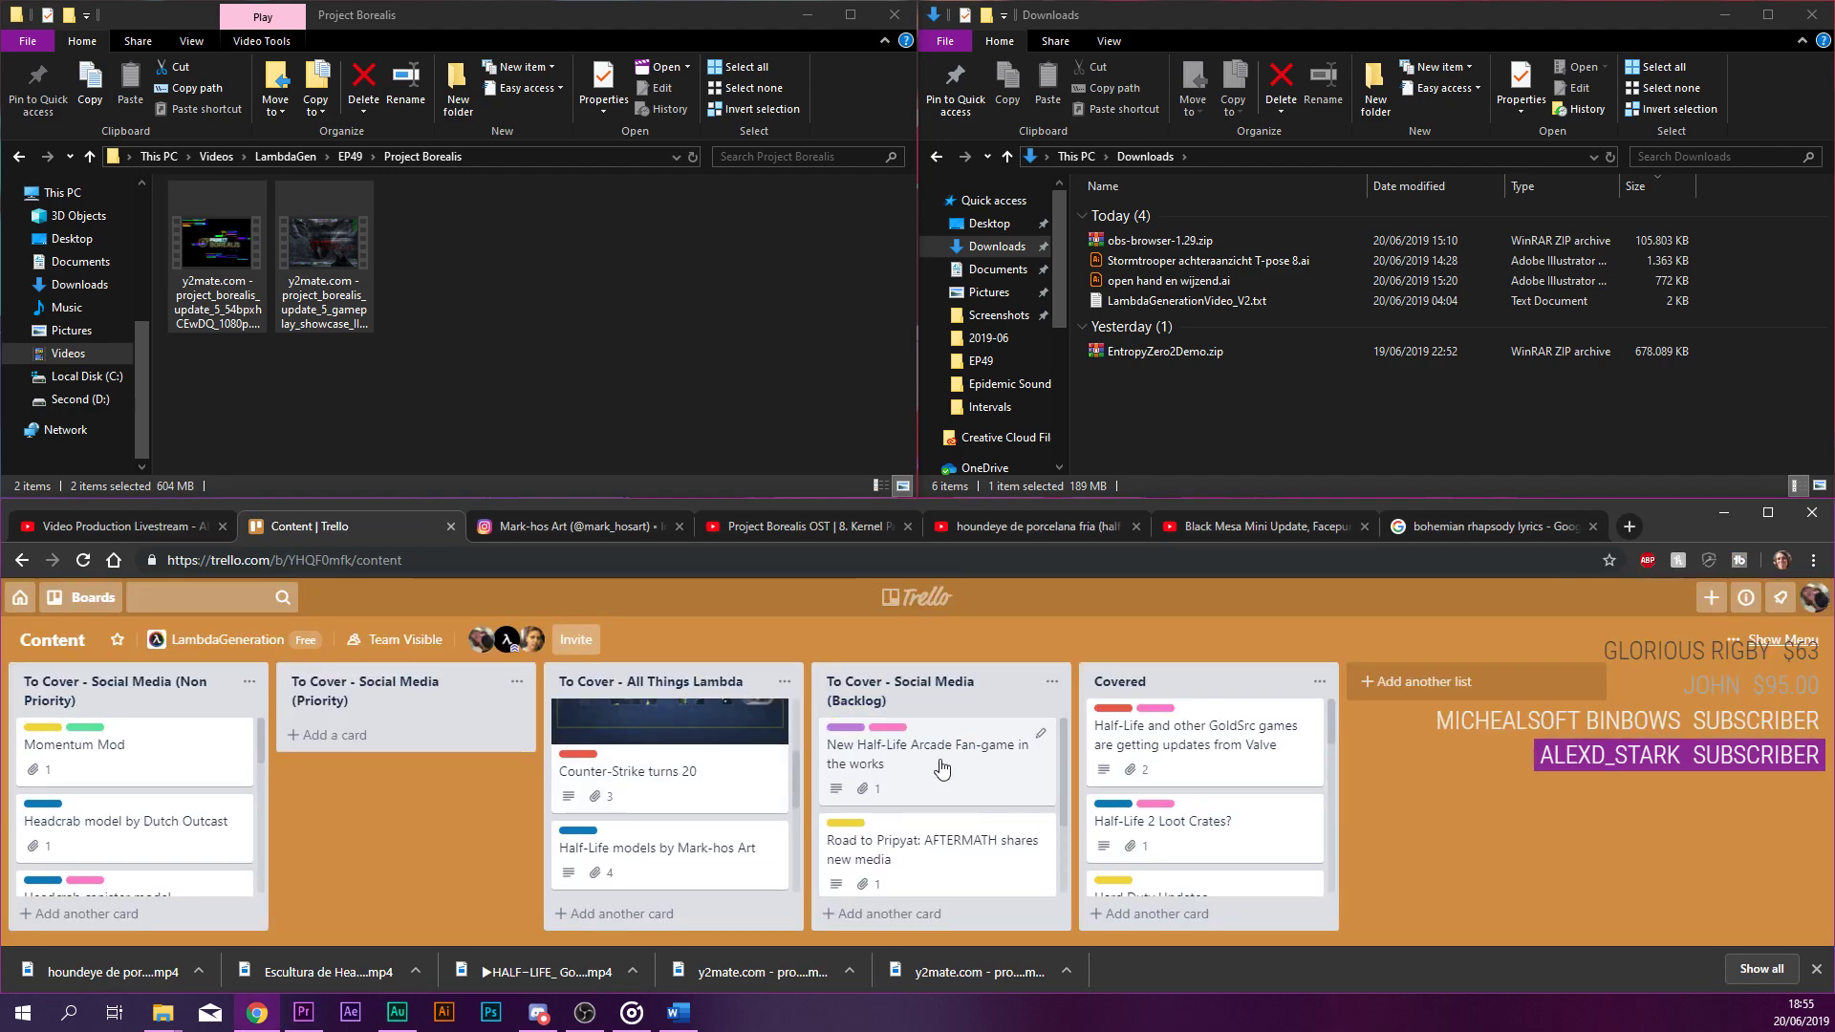
{"action": "scroll", "coordinate": [669, 784], "scroll_direction": "up", "scroll_amount": 2}
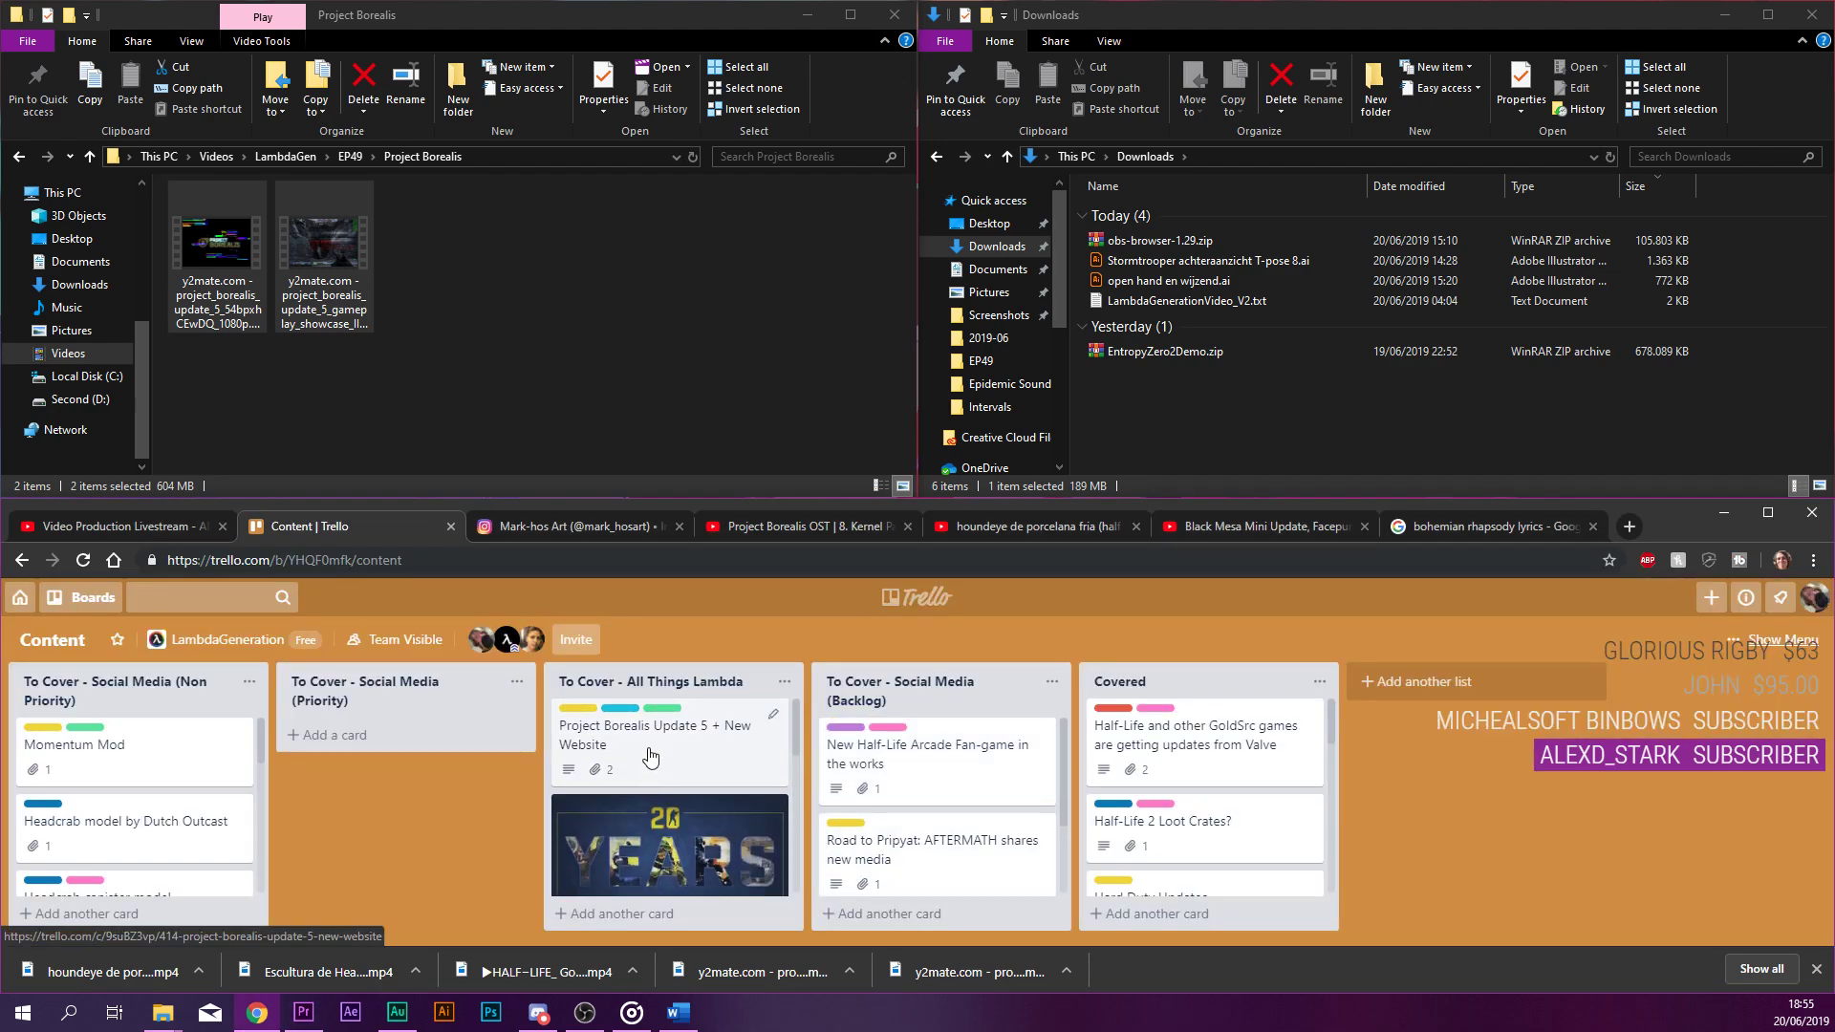
{"action": "left_click", "coordinate": [650, 757]}
{"action": "scroll", "coordinate": [678, 721], "scroll_direction": "down", "scroll_amount": 5}
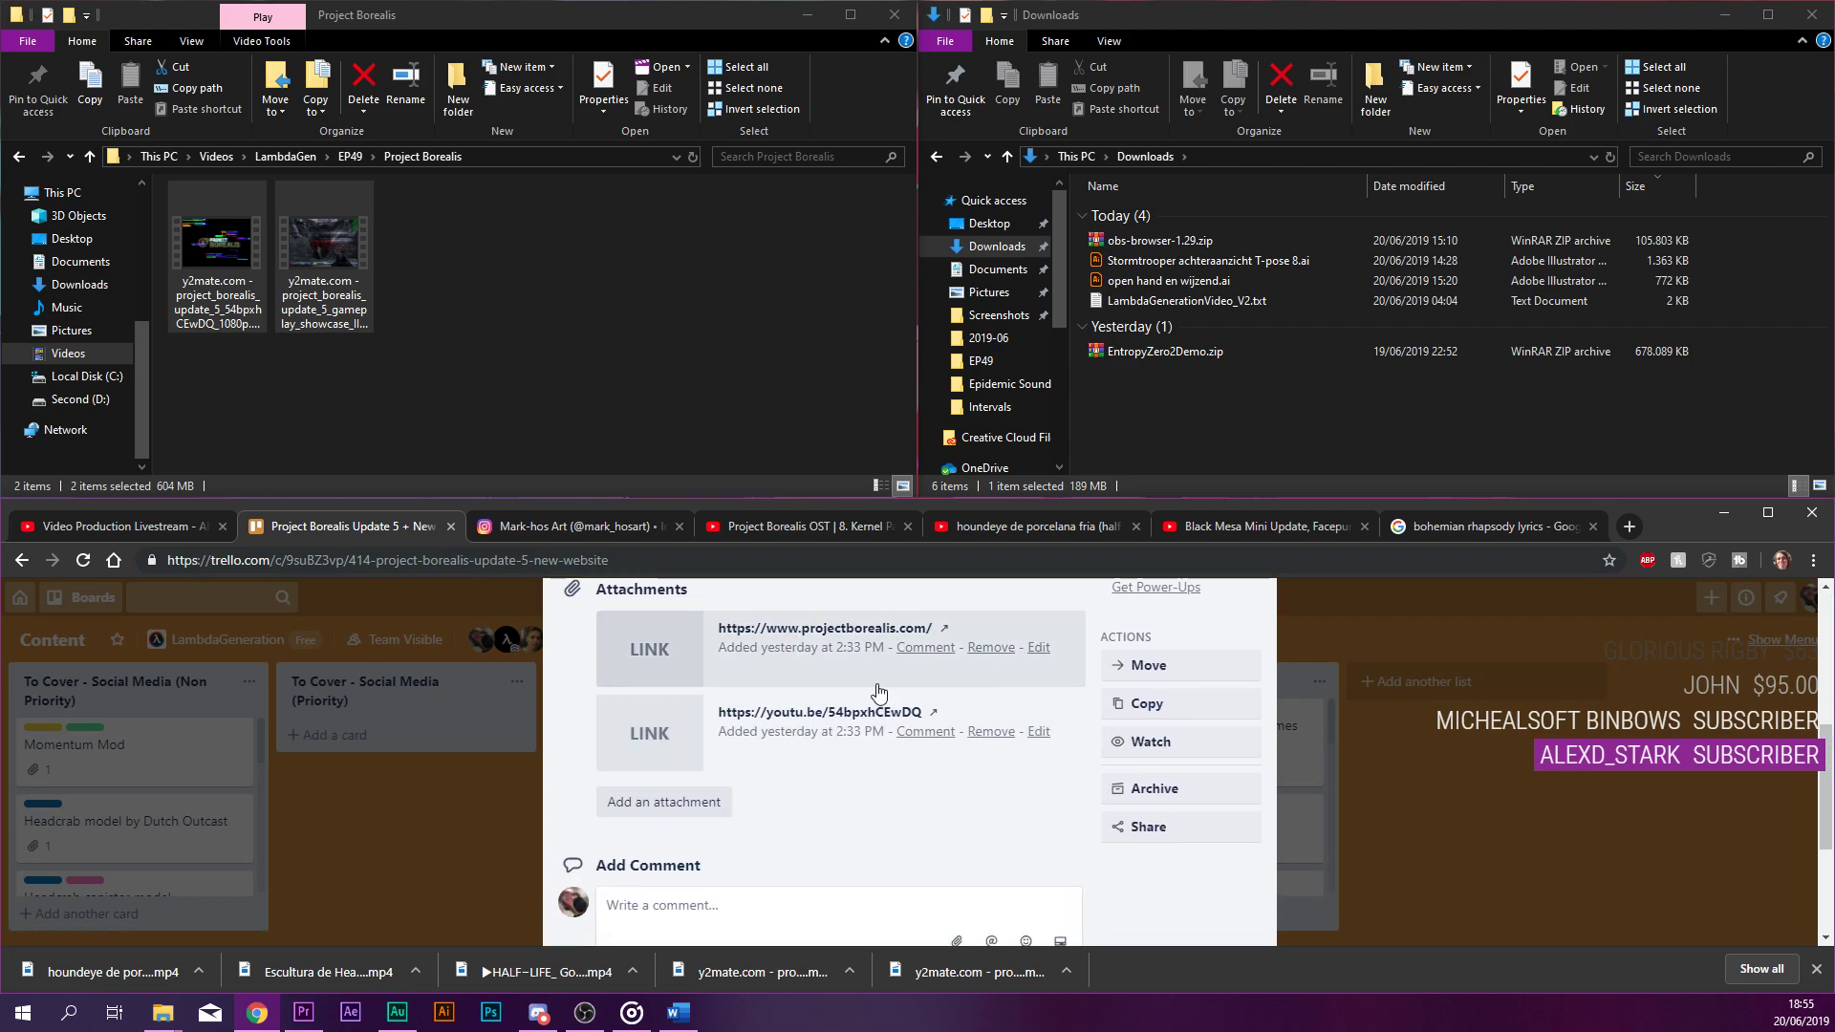
{"action": "left_click", "coordinate": [944, 632]}
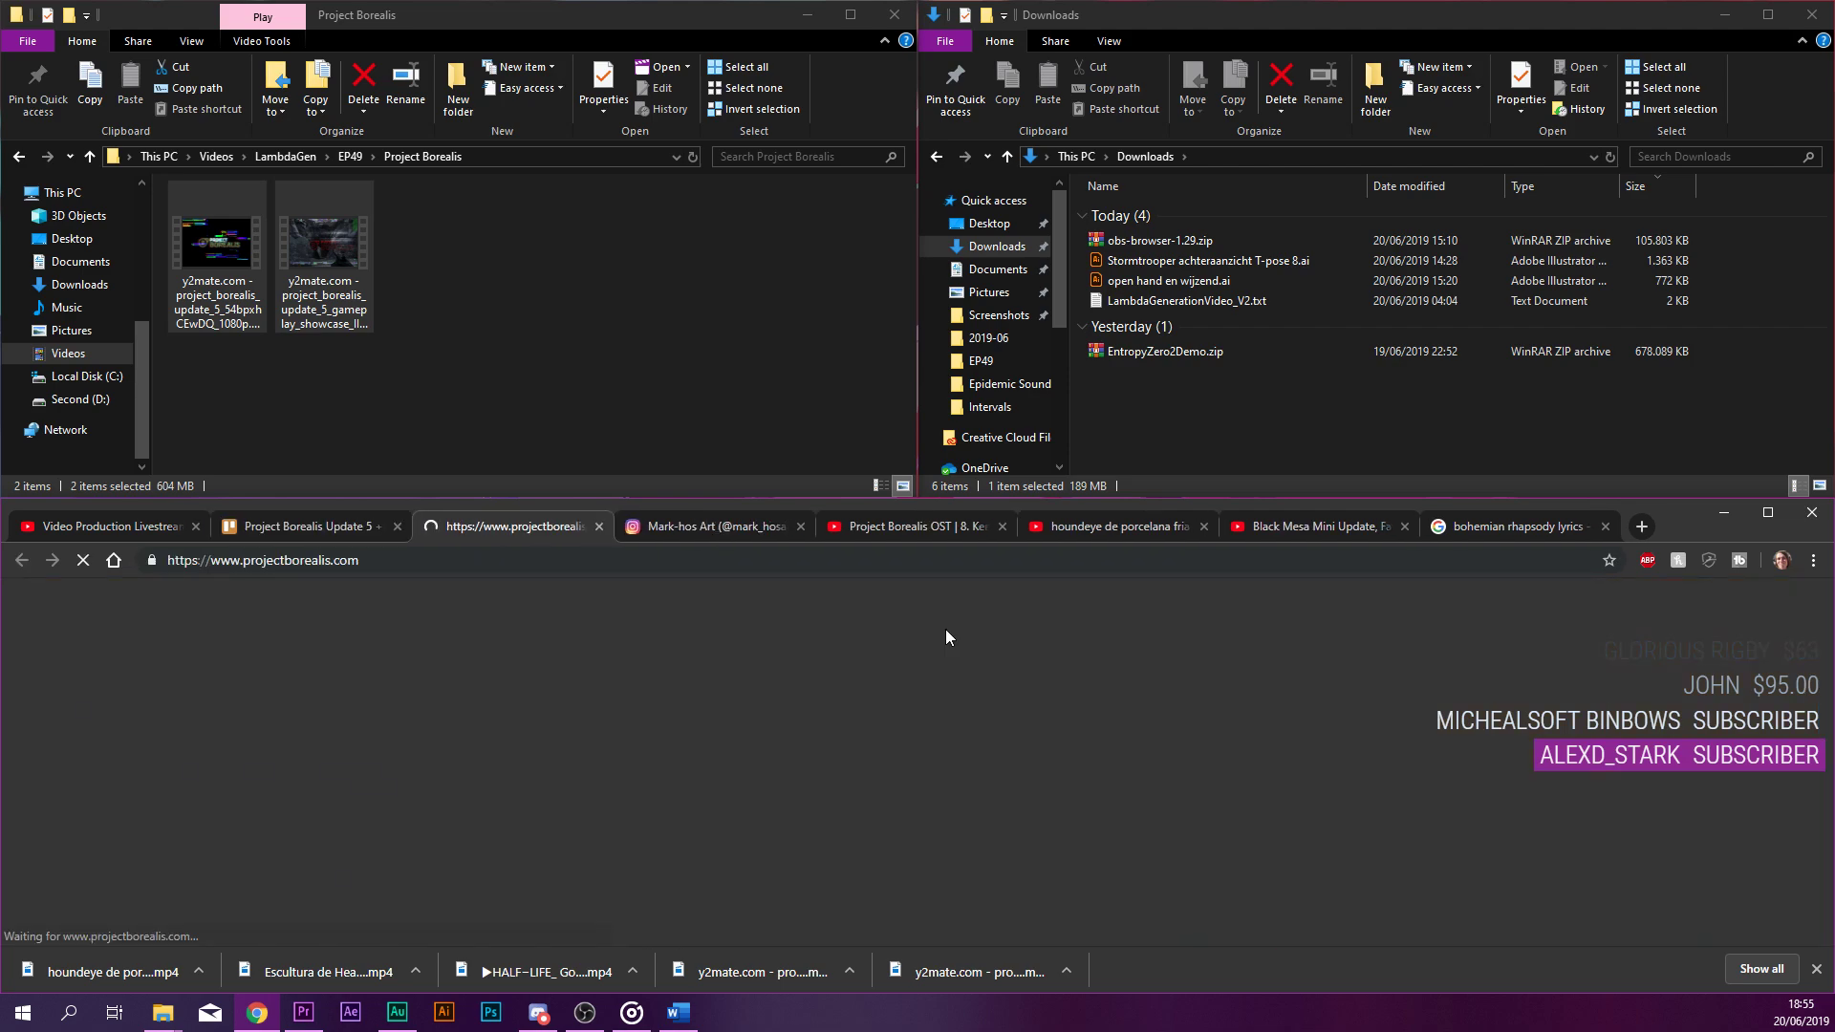
Maximize the browser window showing the Project Borealis website and dismiss the downloads bar.
{"action": "left_click", "coordinate": [1770, 512]}
{"action": "left_click", "coordinate": [1819, 971]}
{"action": "left_click", "coordinate": [1522, 1021]}
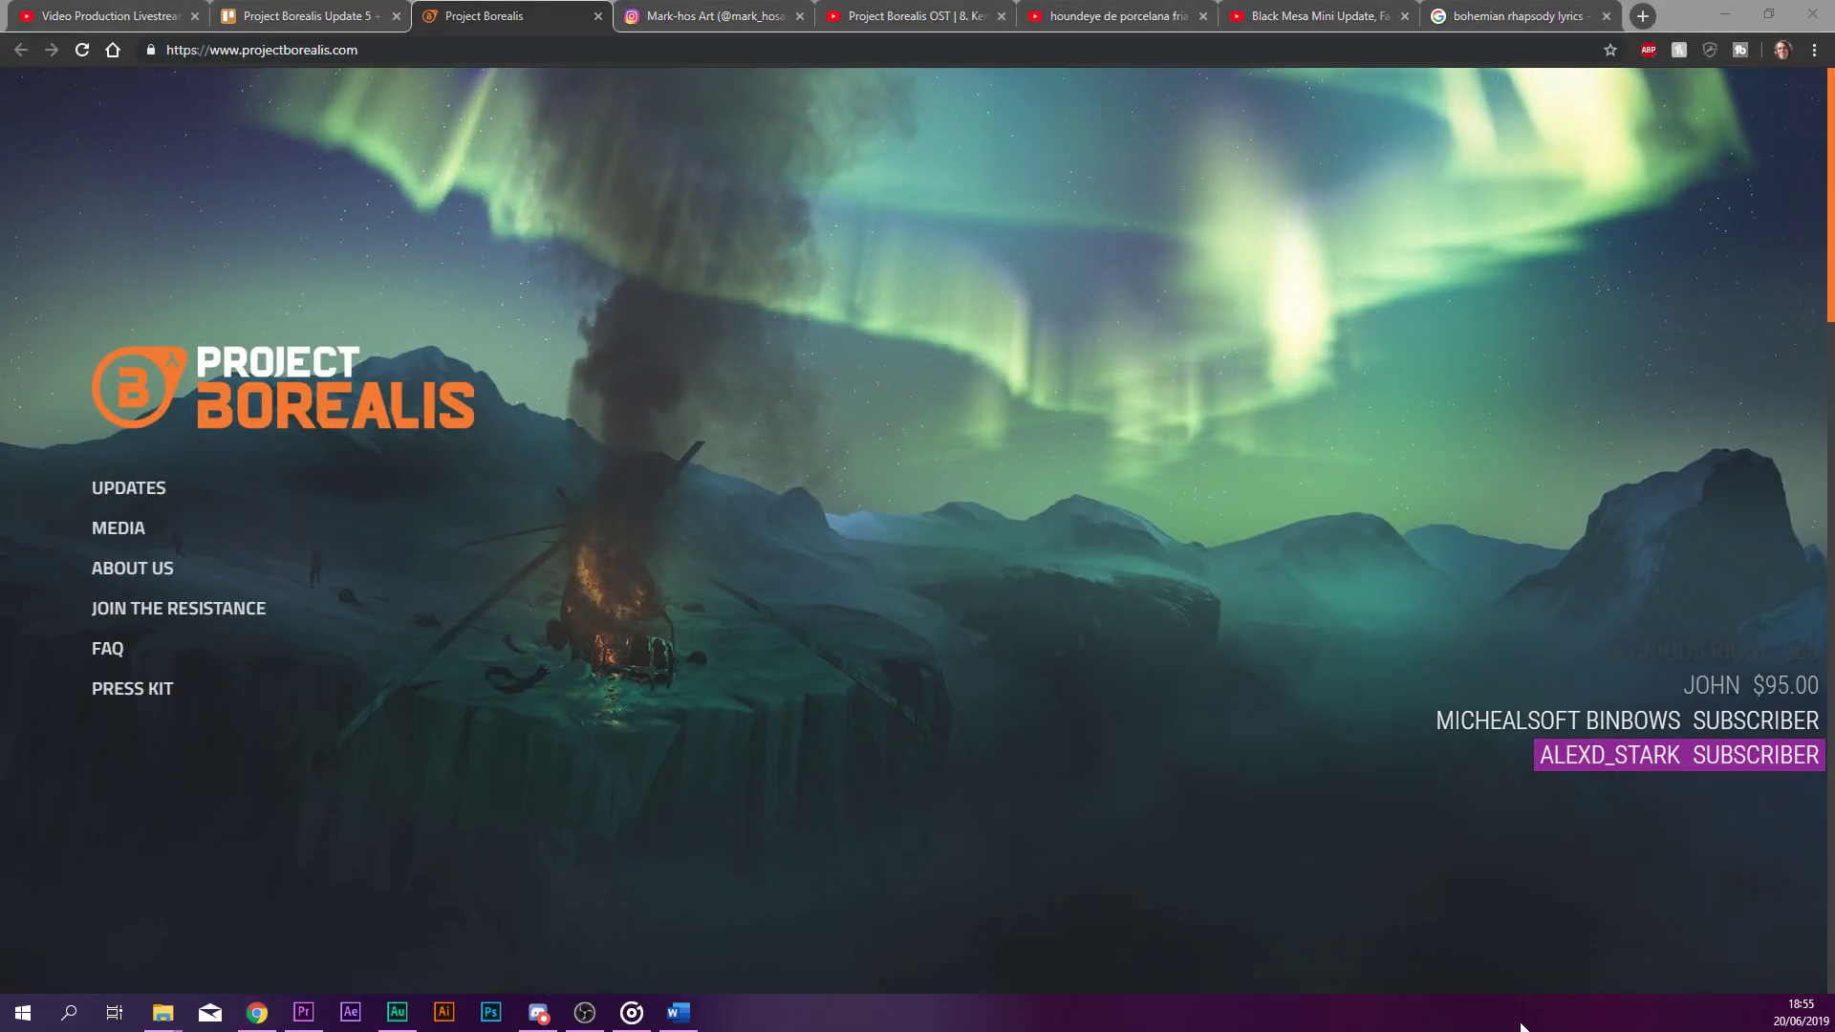
{"action": "key", "text": "Print"}
{"action": "key", "text": "Escape"}
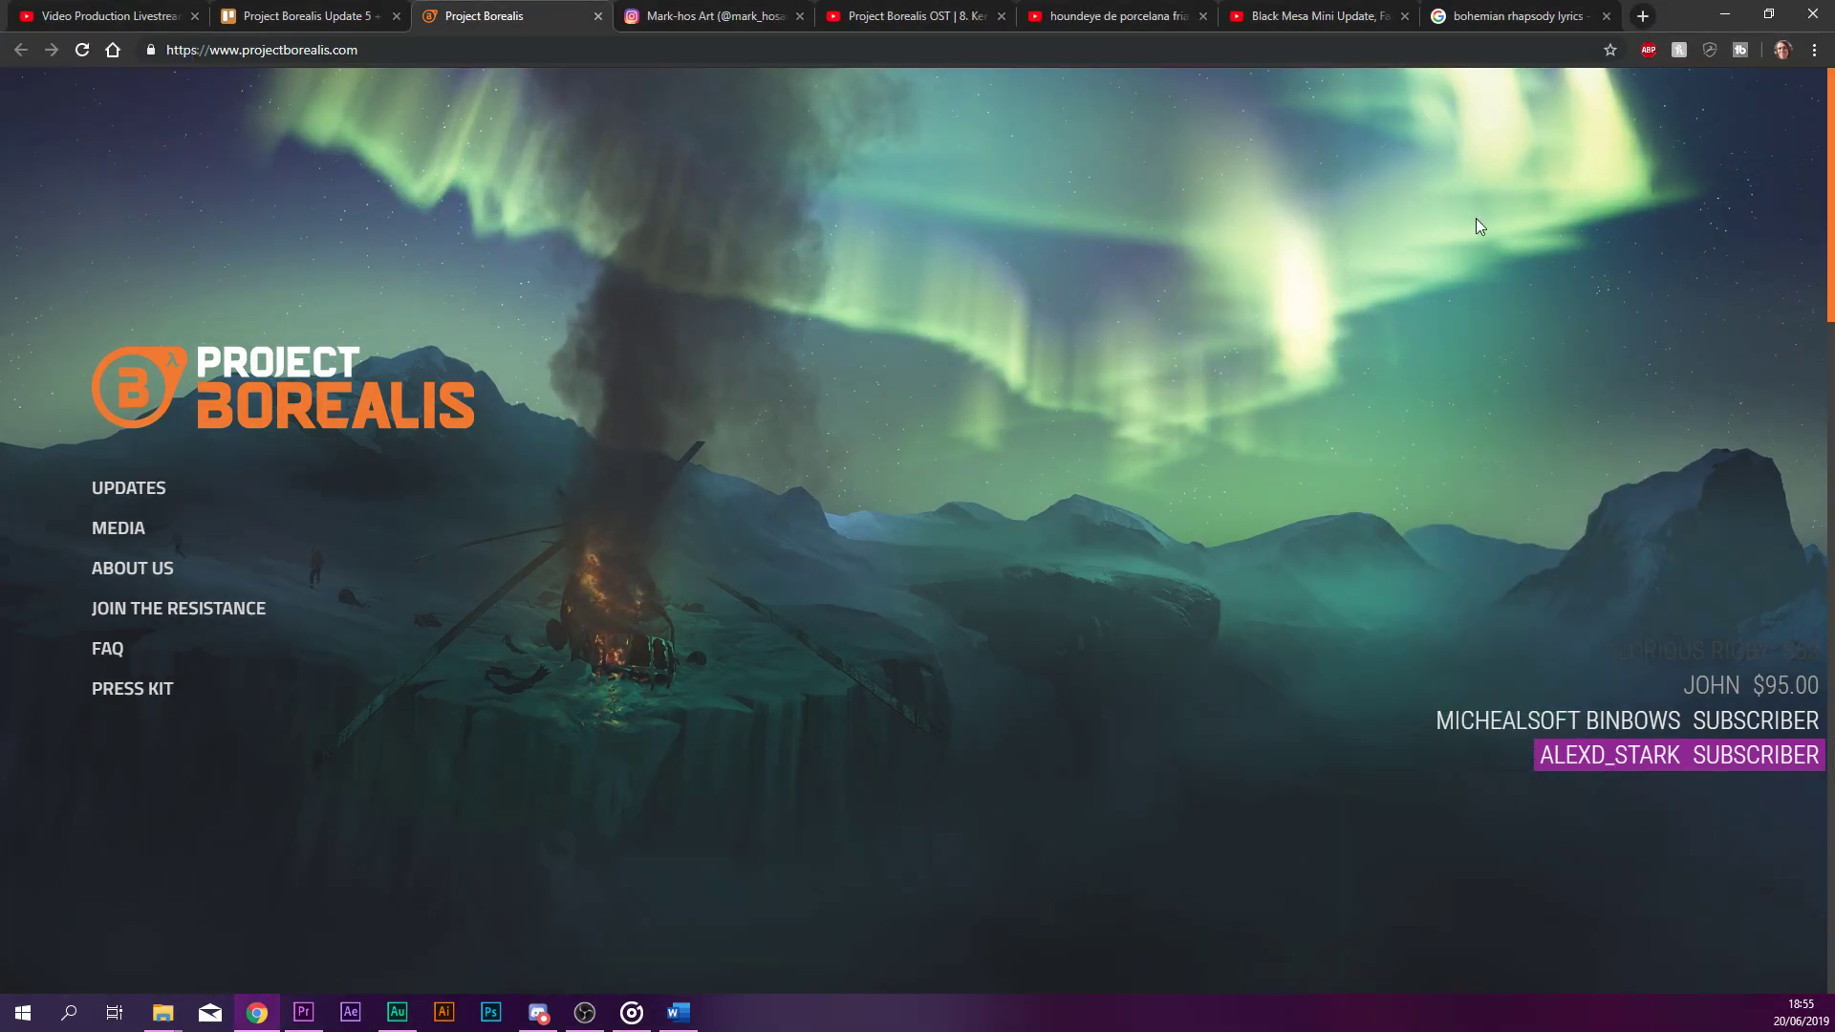
{"action": "left_click_drag", "start_coordinate": [1663, 7], "coordinate": [1829, 984]}
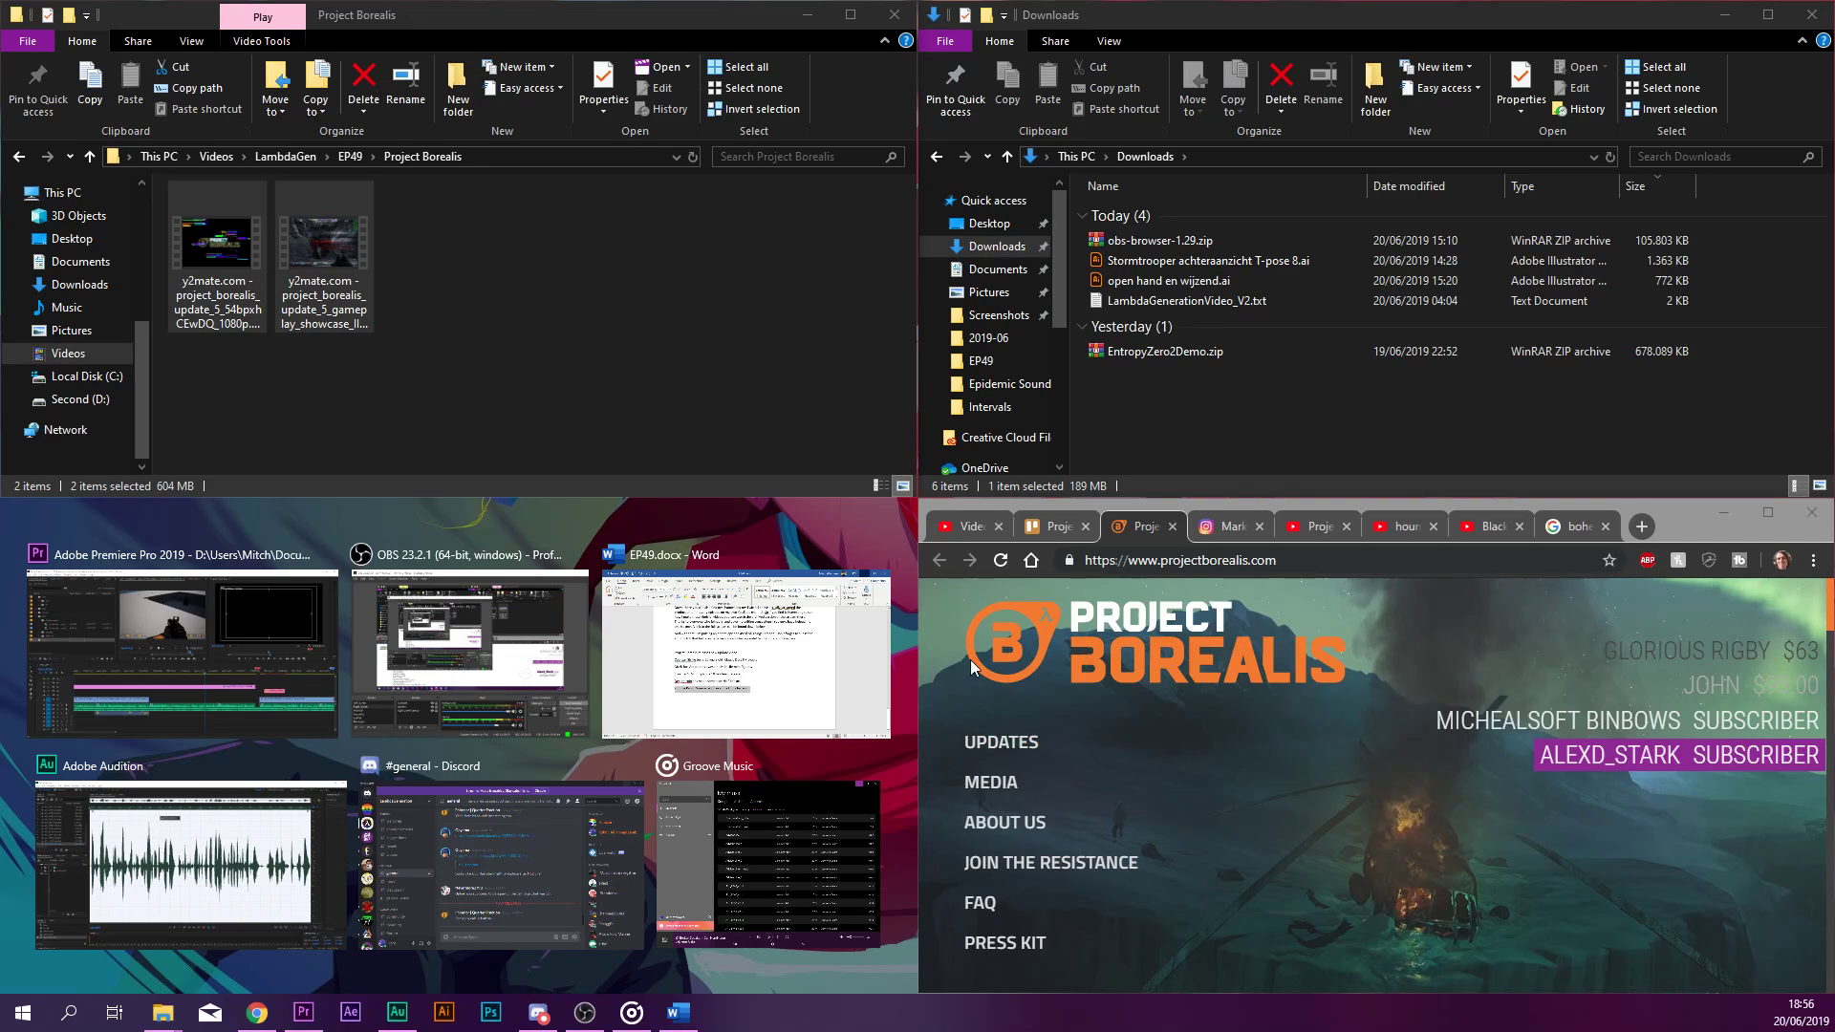
{"action": "double_click", "coordinate": [1699, 522]}
Browse the homepage's updates and media carousel, and open the website's full Media page.
{"action": "scroll", "coordinate": [1319, 459], "scroll_direction": "down", "scroll_amount": 15}
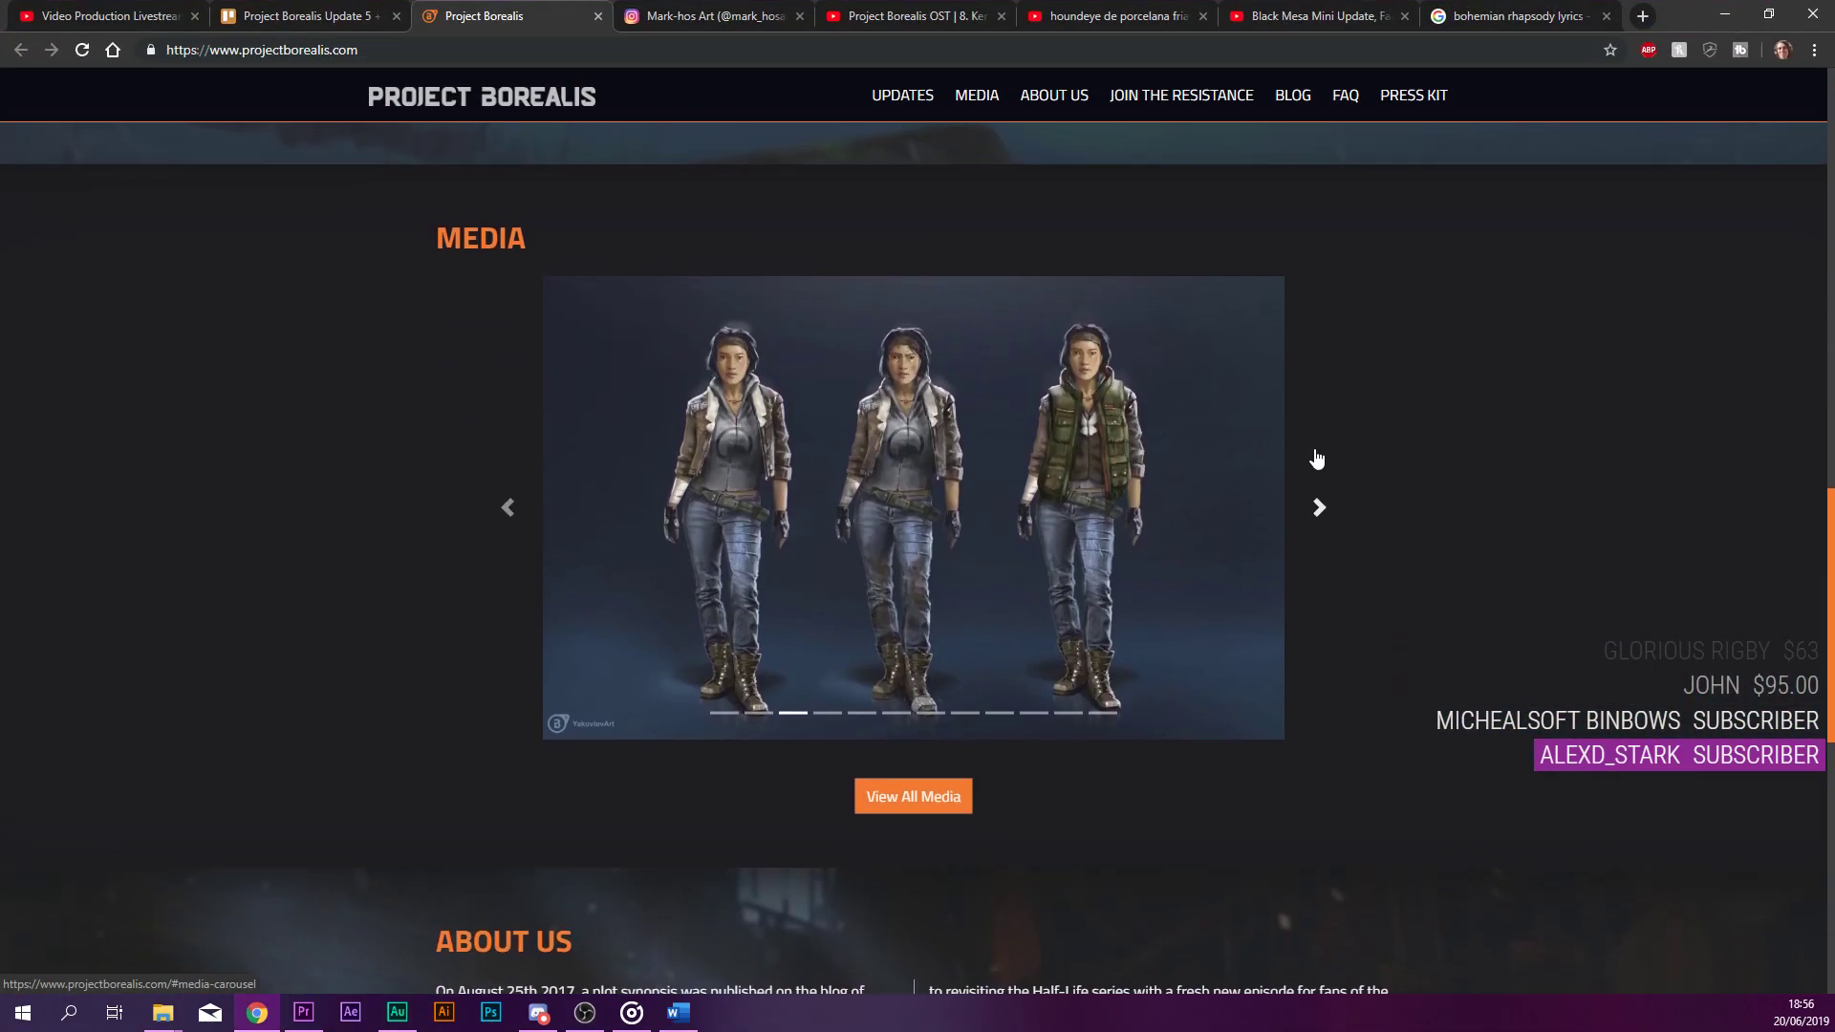
{"action": "scroll", "coordinate": [1316, 459], "scroll_direction": "up", "scroll_amount": 1}
{"action": "left_click", "coordinate": [1323, 617]}
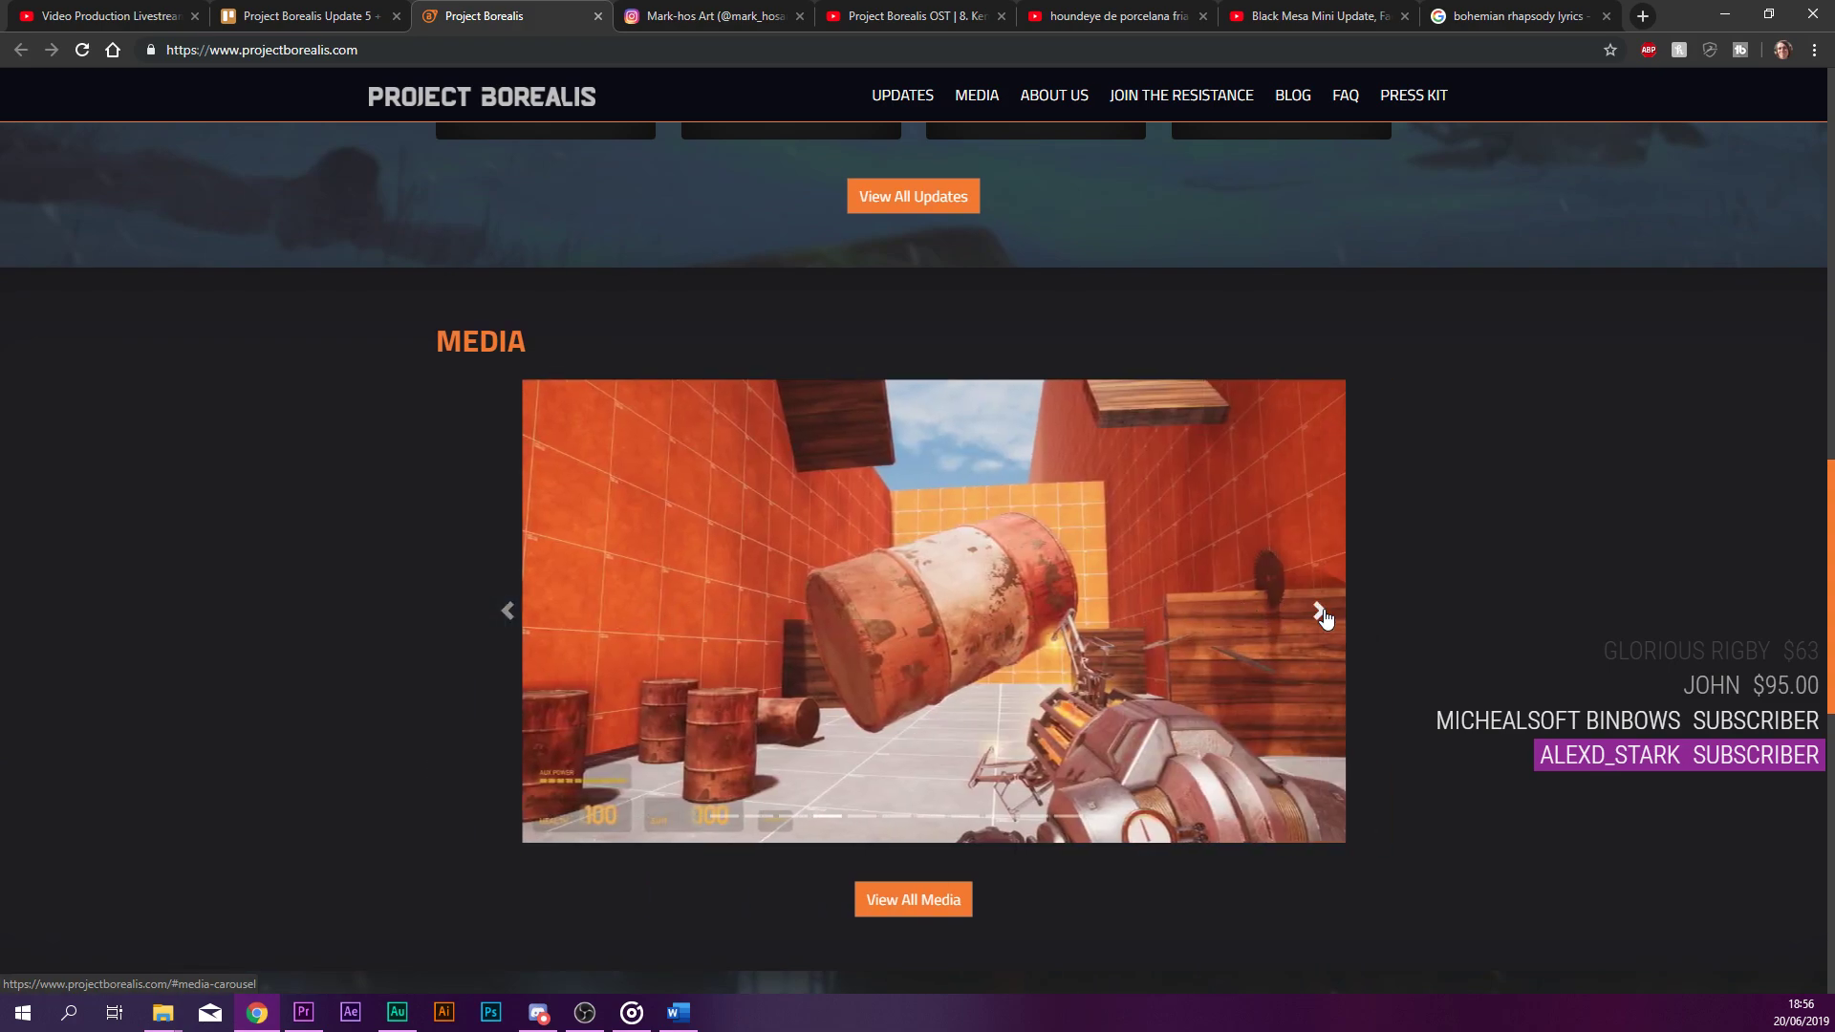
{"action": "scroll", "coordinate": [1370, 602], "scroll_direction": "down", "scroll_amount": 7}
{"action": "scroll", "coordinate": [1336, 587], "scroll_direction": "up", "scroll_amount": 10}
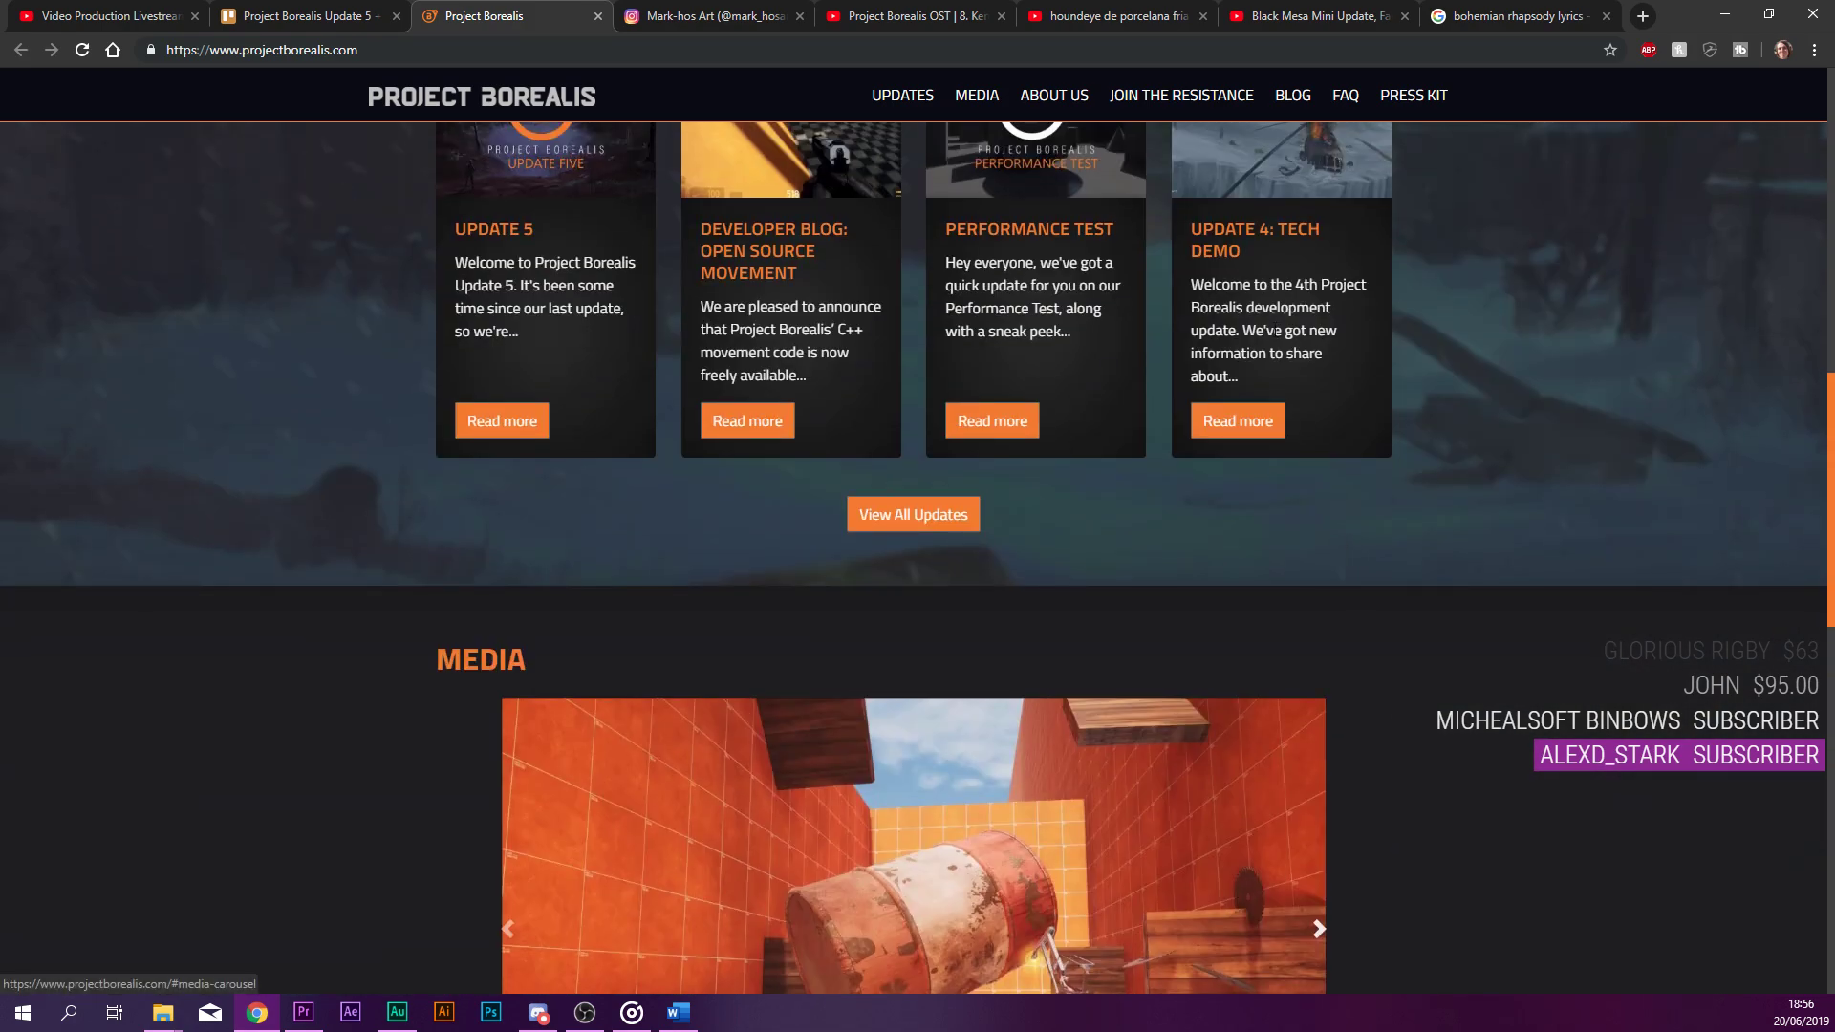
{"action": "left_click", "coordinate": [976, 95]}
{"action": "left_click", "coordinate": [940, 754]}
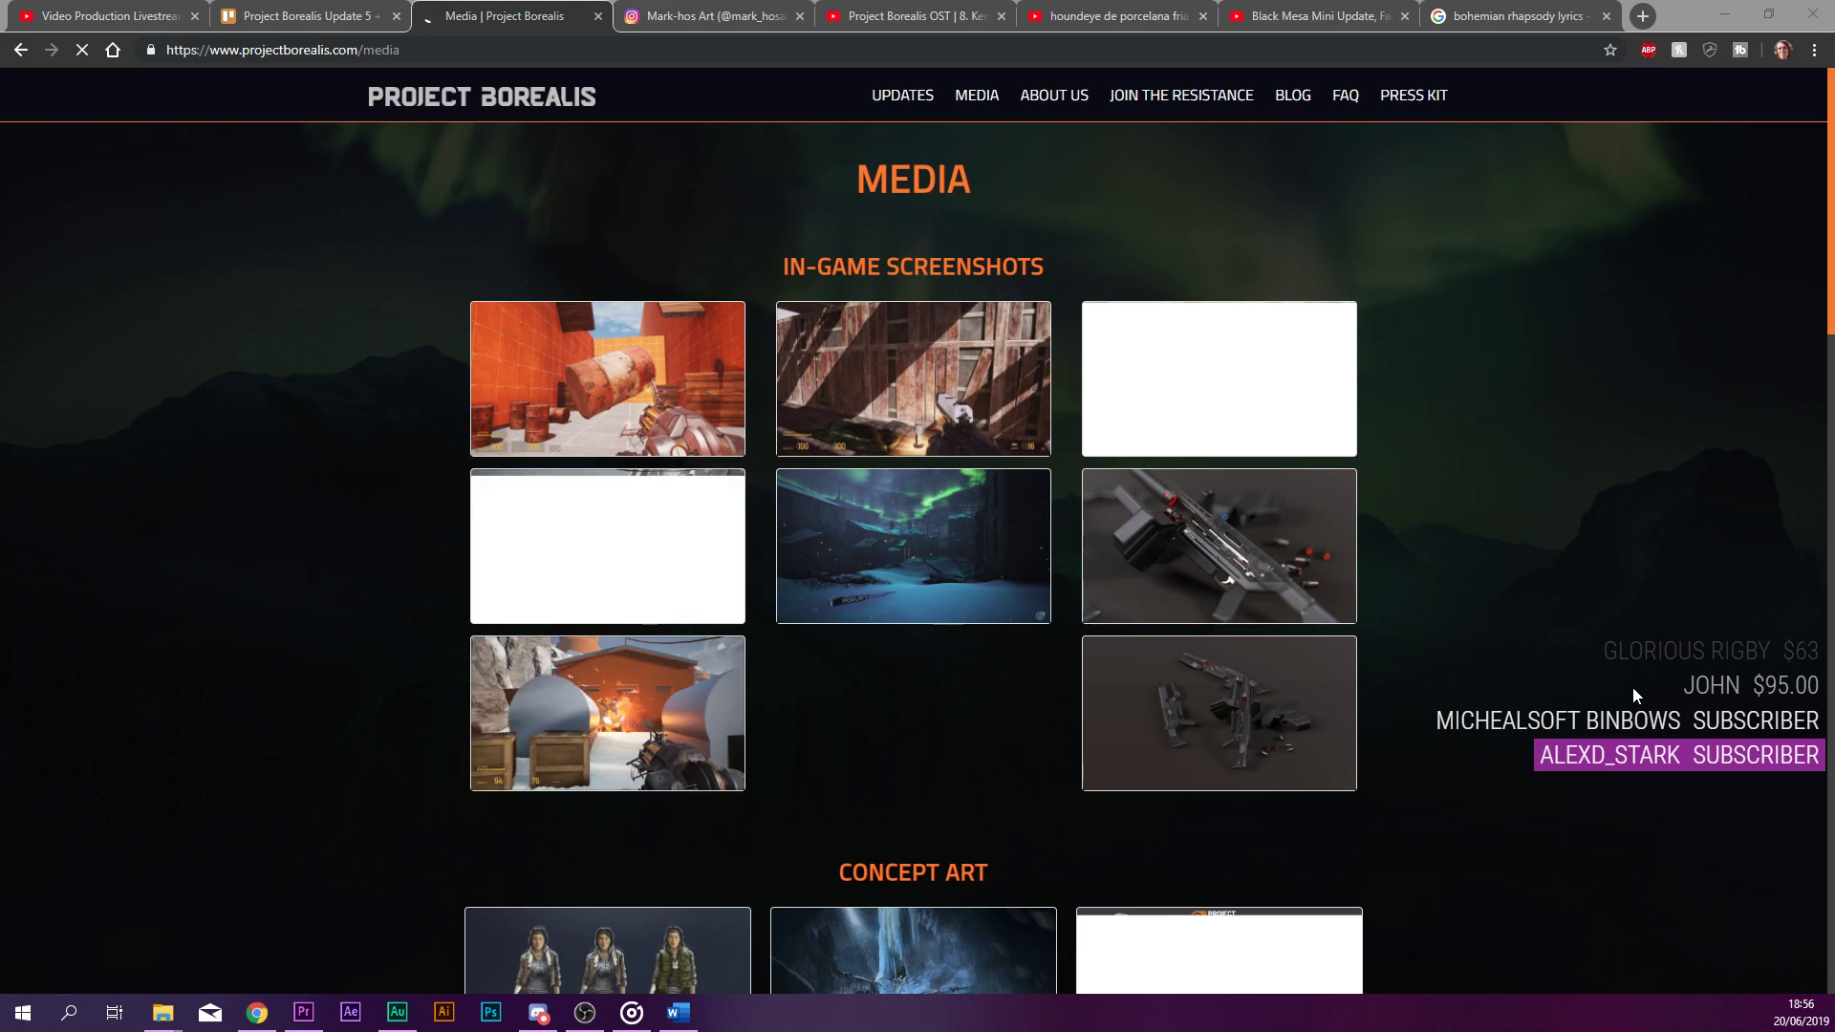
Download Volume I of the Project Borealis soundtrack from the Music section of the Media page.
{"action": "scroll", "coordinate": [1615, 675], "scroll_direction": "down", "scroll_amount": 10}
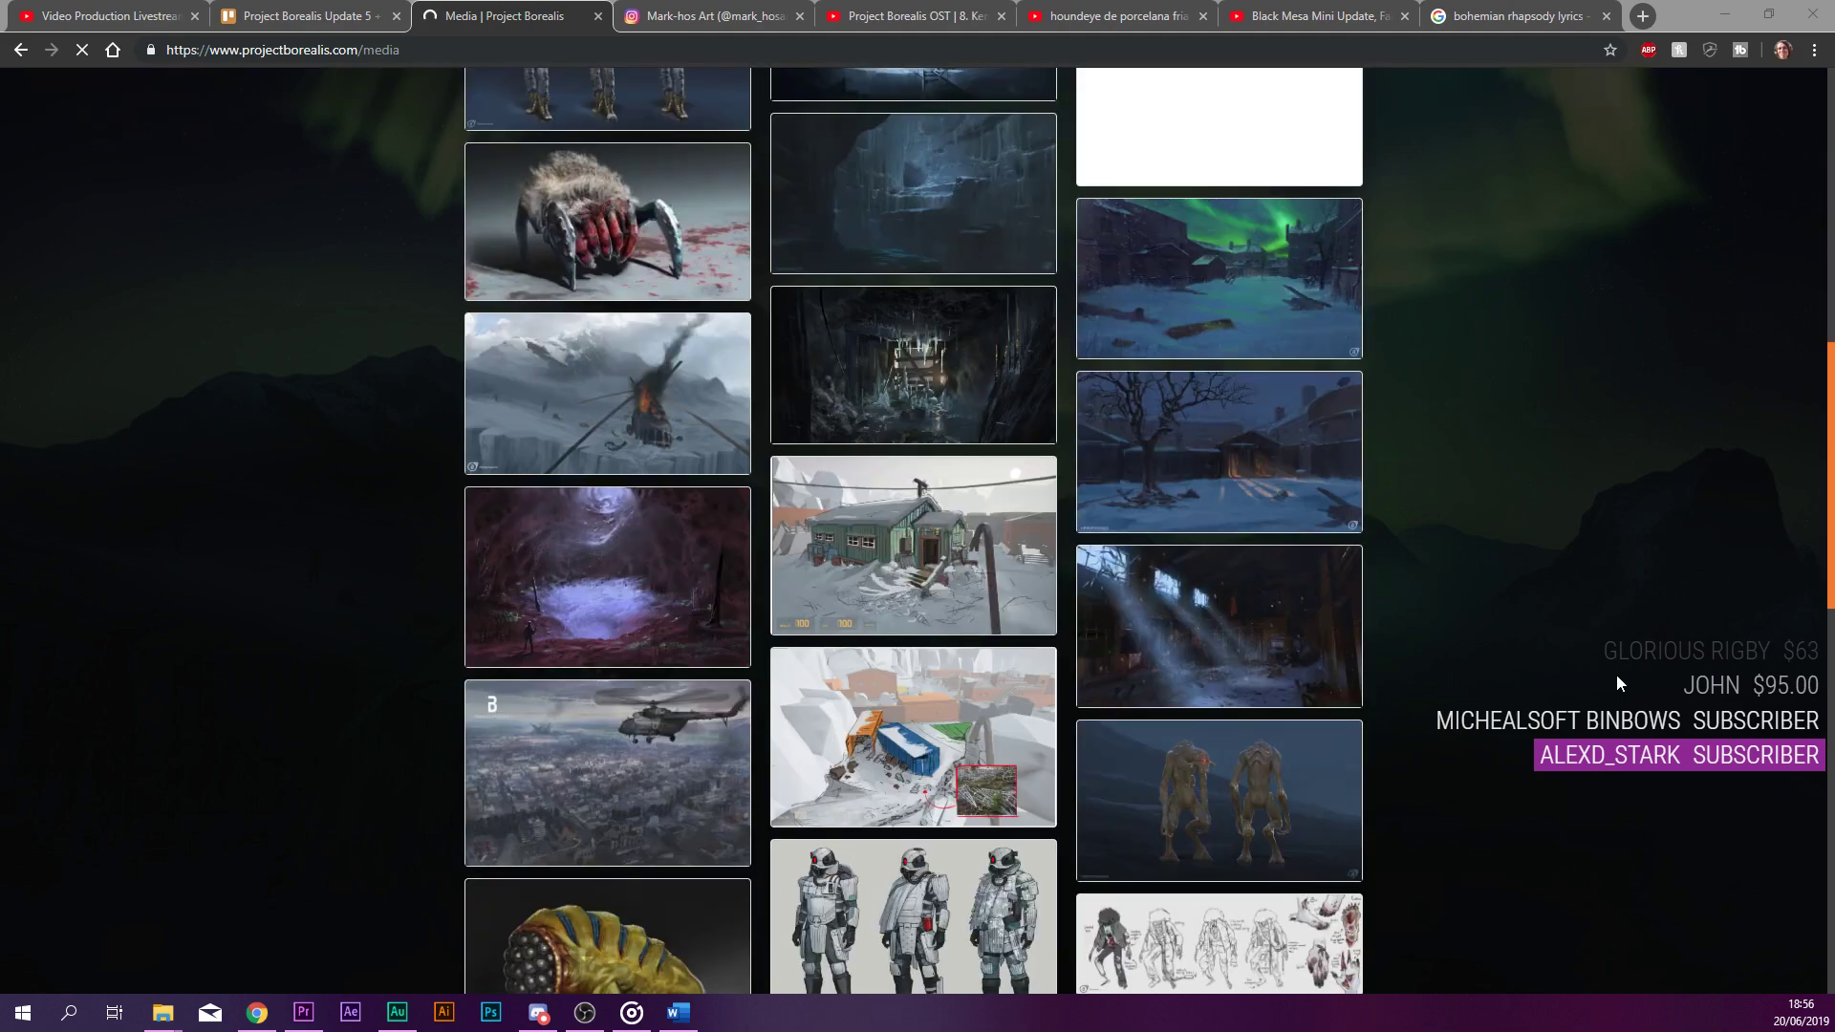
{"action": "scroll", "coordinate": [1615, 675], "scroll_direction": "down", "scroll_amount": 12}
{"action": "scroll", "coordinate": [1596, 666], "scroll_direction": "up", "scroll_amount": 5}
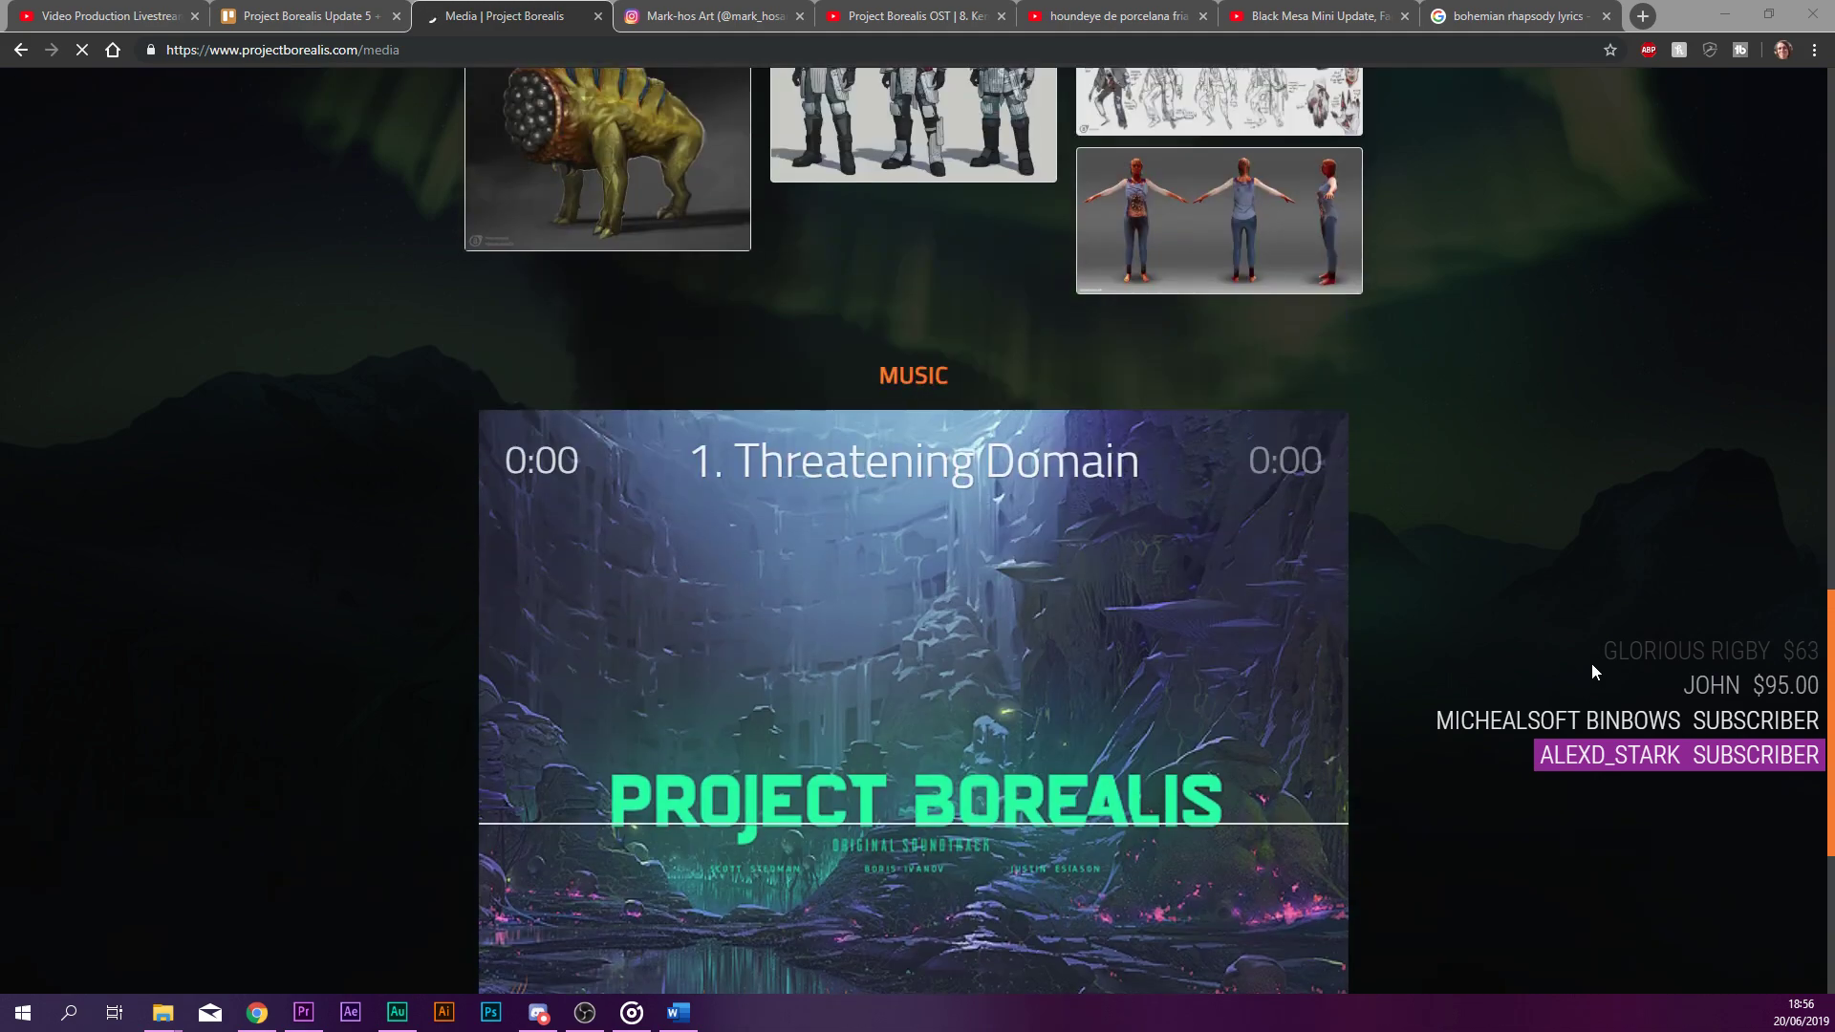
{"action": "scroll", "coordinate": [1591, 663], "scroll_direction": "down", "scroll_amount": 3}
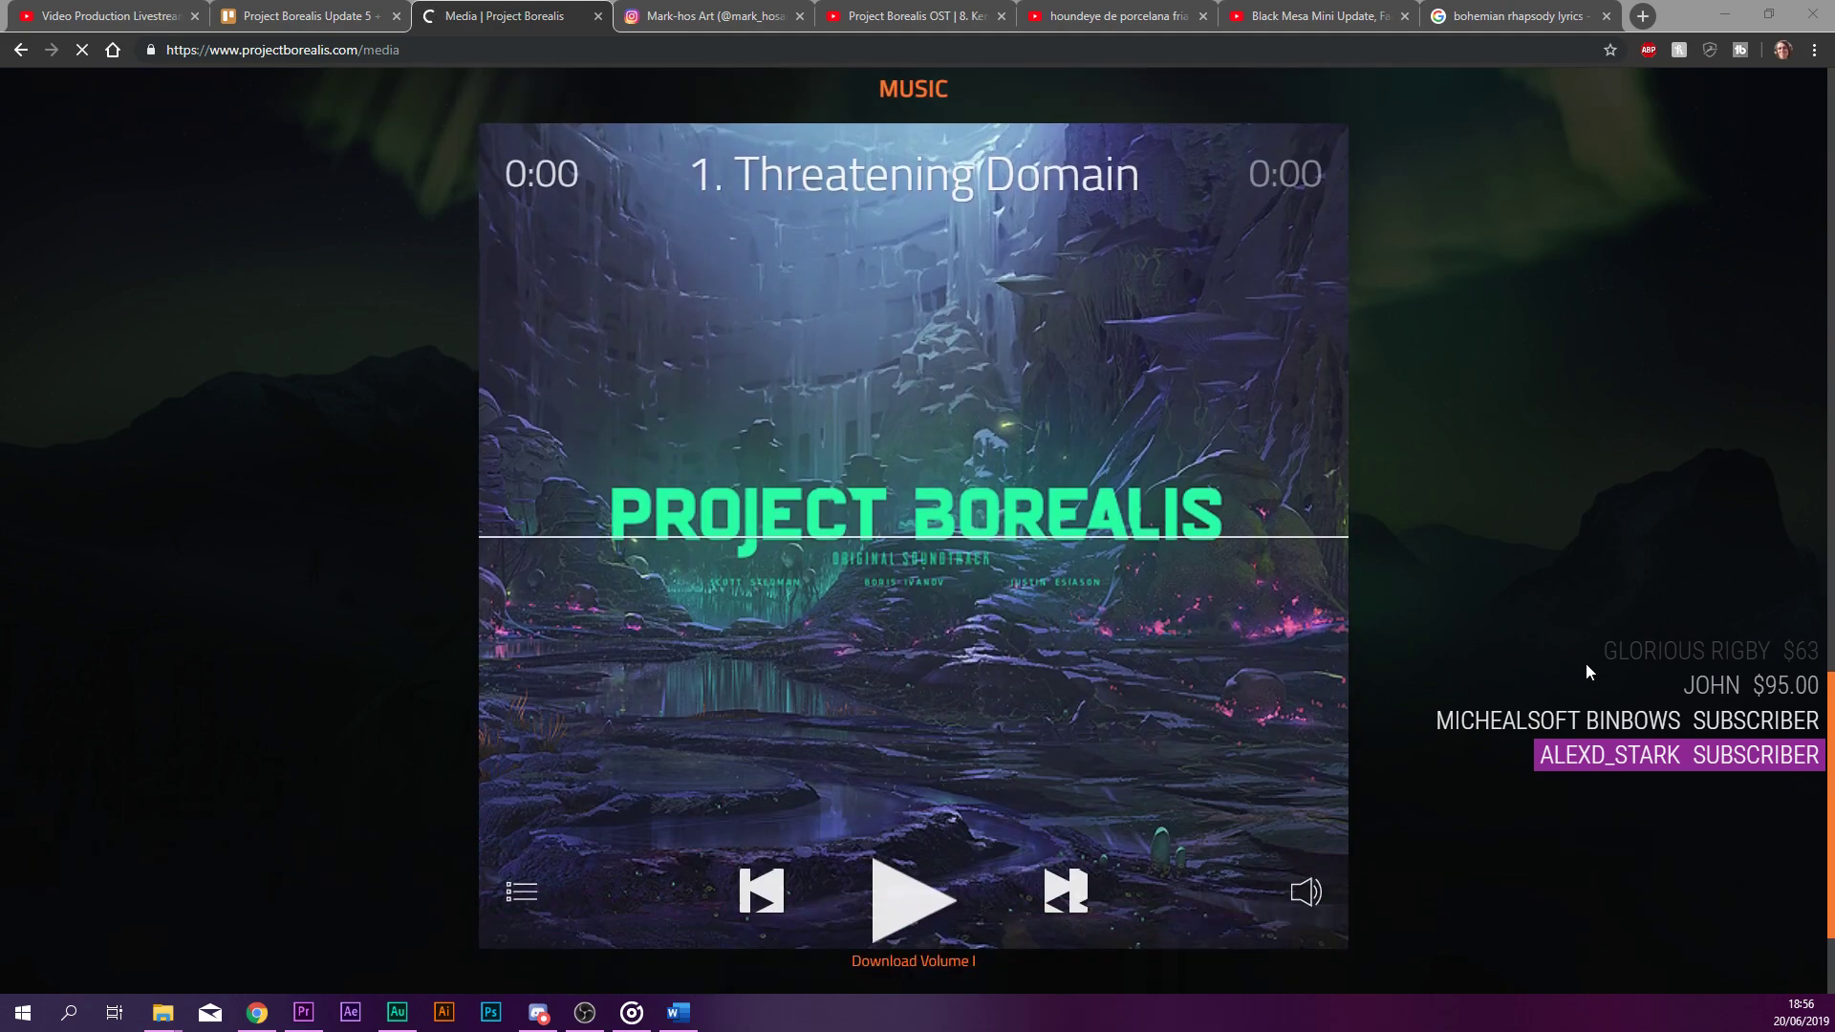
{"action": "scroll", "coordinate": [1586, 664], "scroll_direction": "down", "scroll_amount": 1}
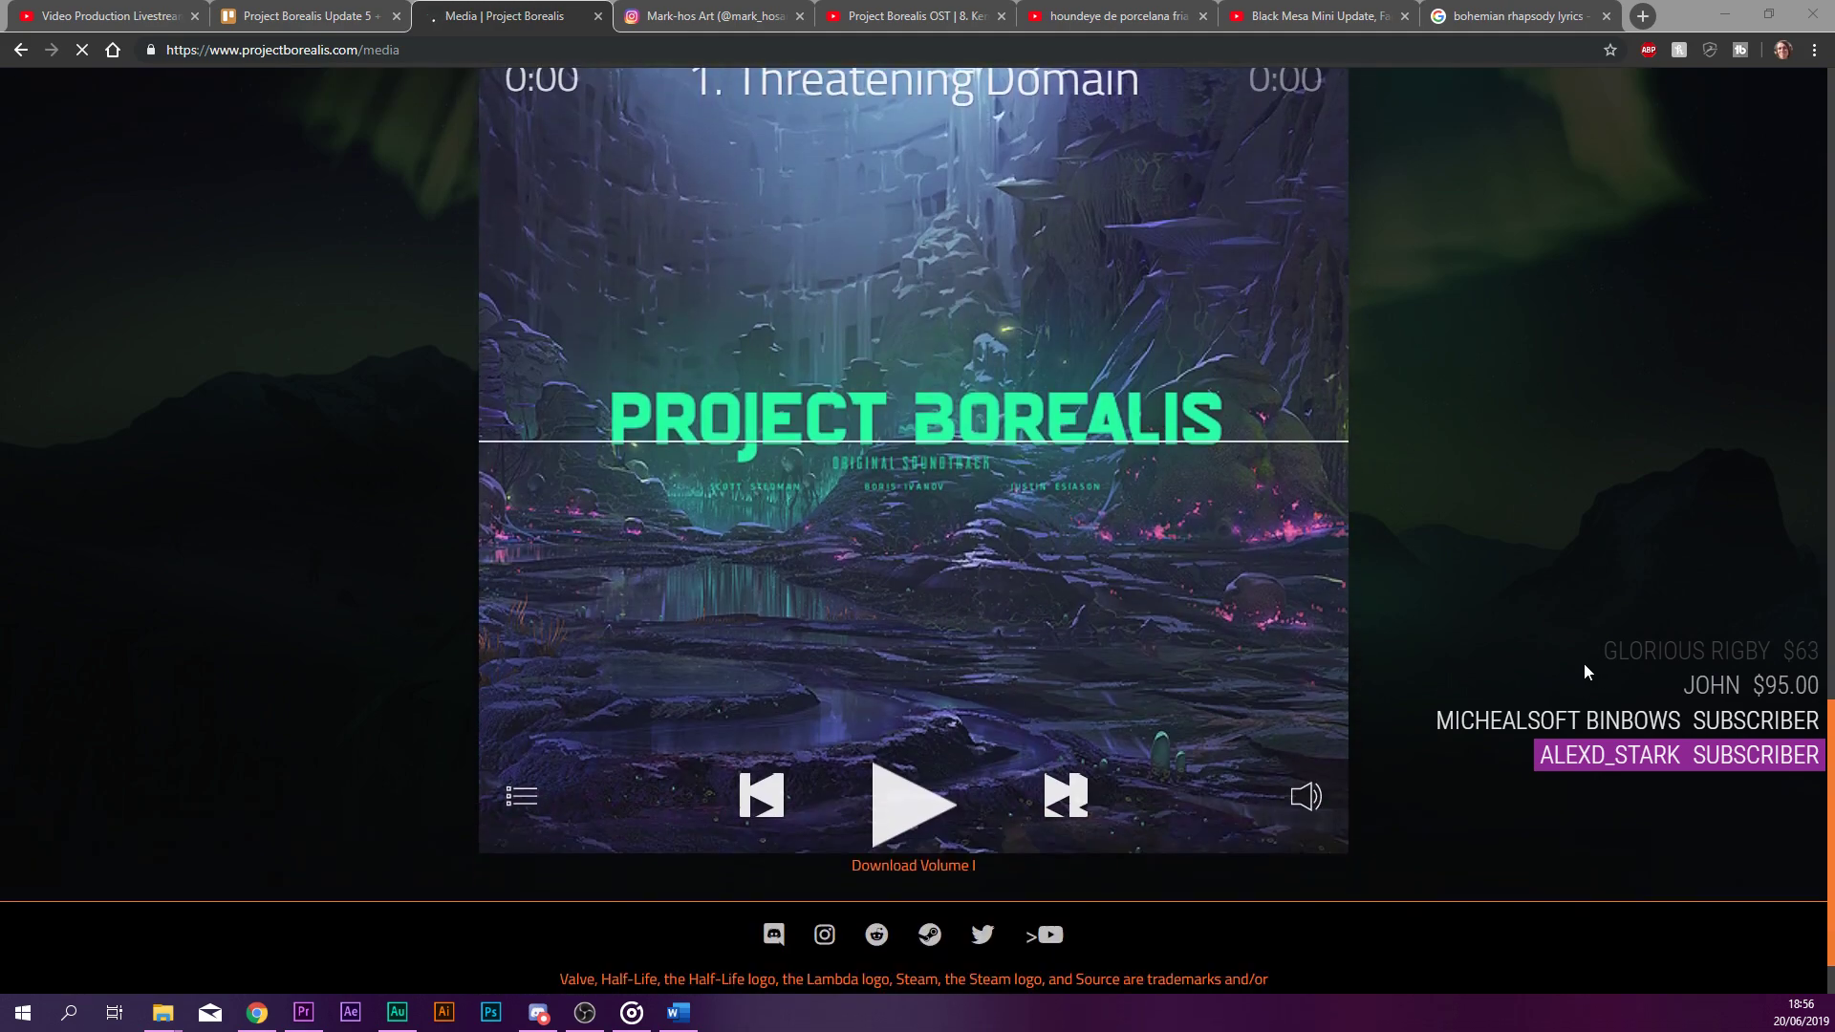
{"action": "left_click", "coordinate": [892, 870]}
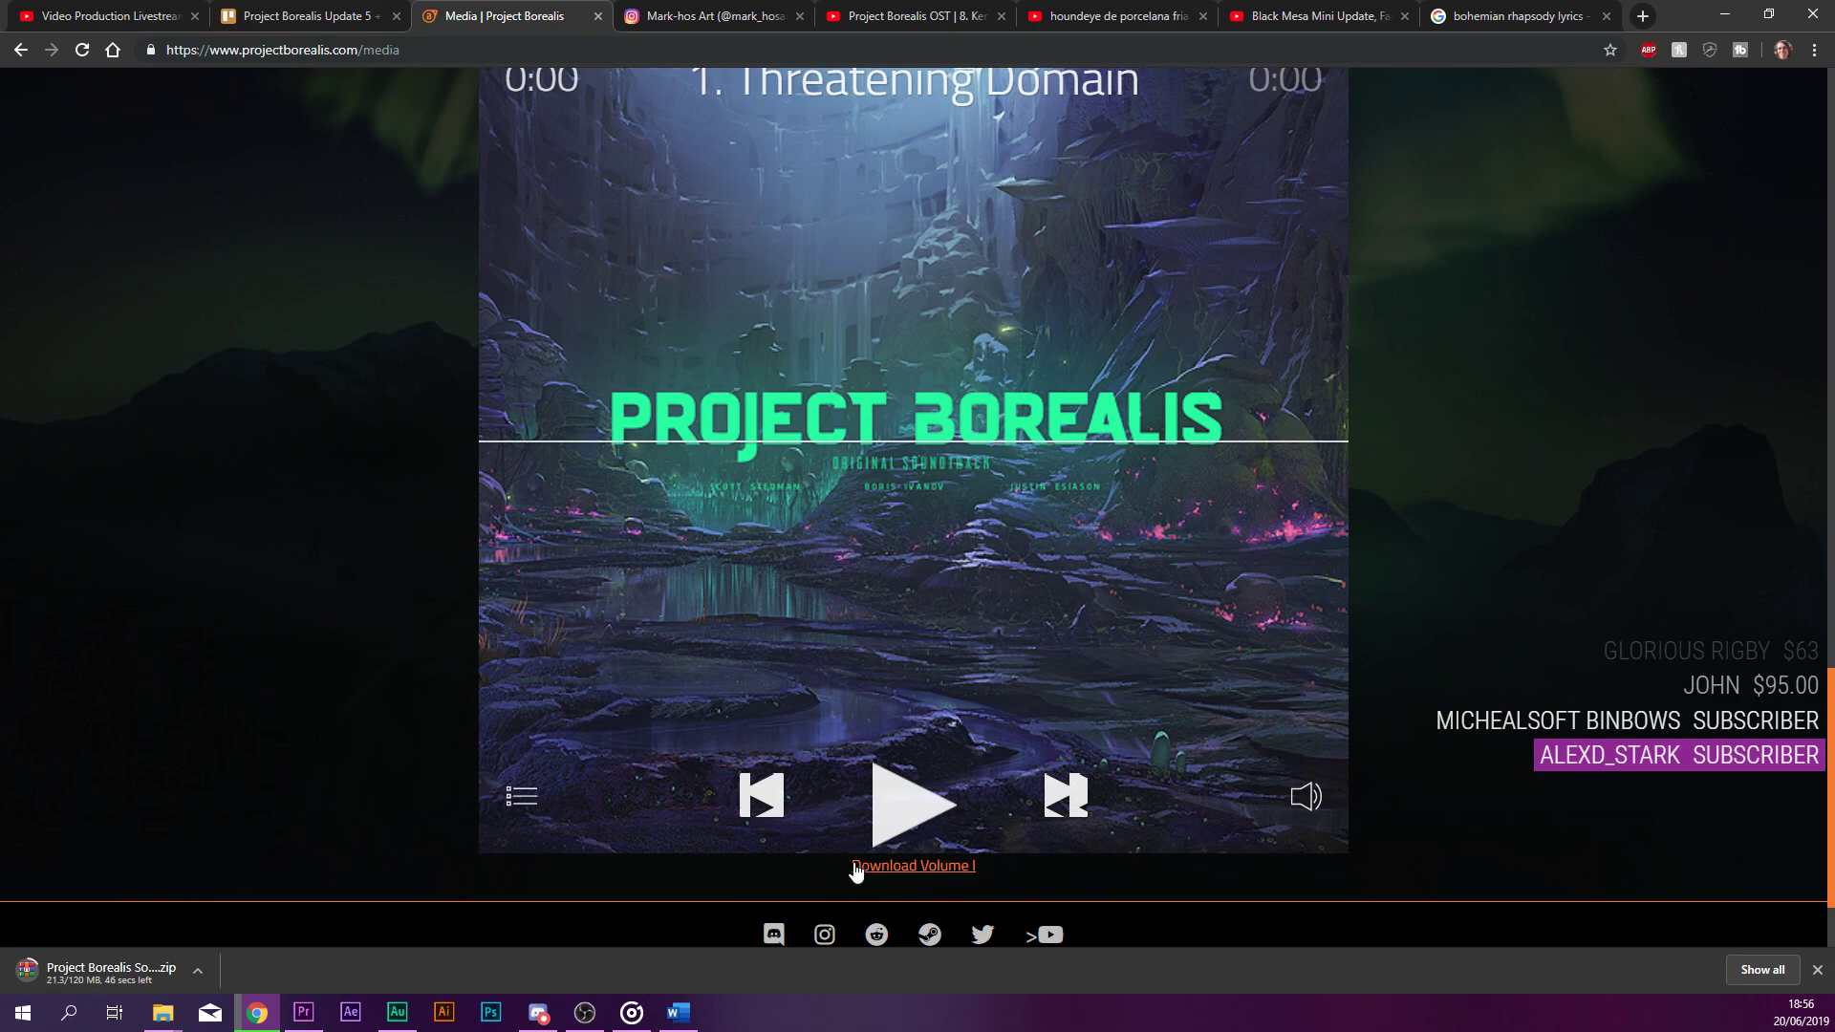
Look through the Media page's in-game screenshots, concept art and music section during the soundtrack download.
{"action": "scroll", "coordinate": [225, 606], "scroll_direction": "up", "scroll_amount": 2}
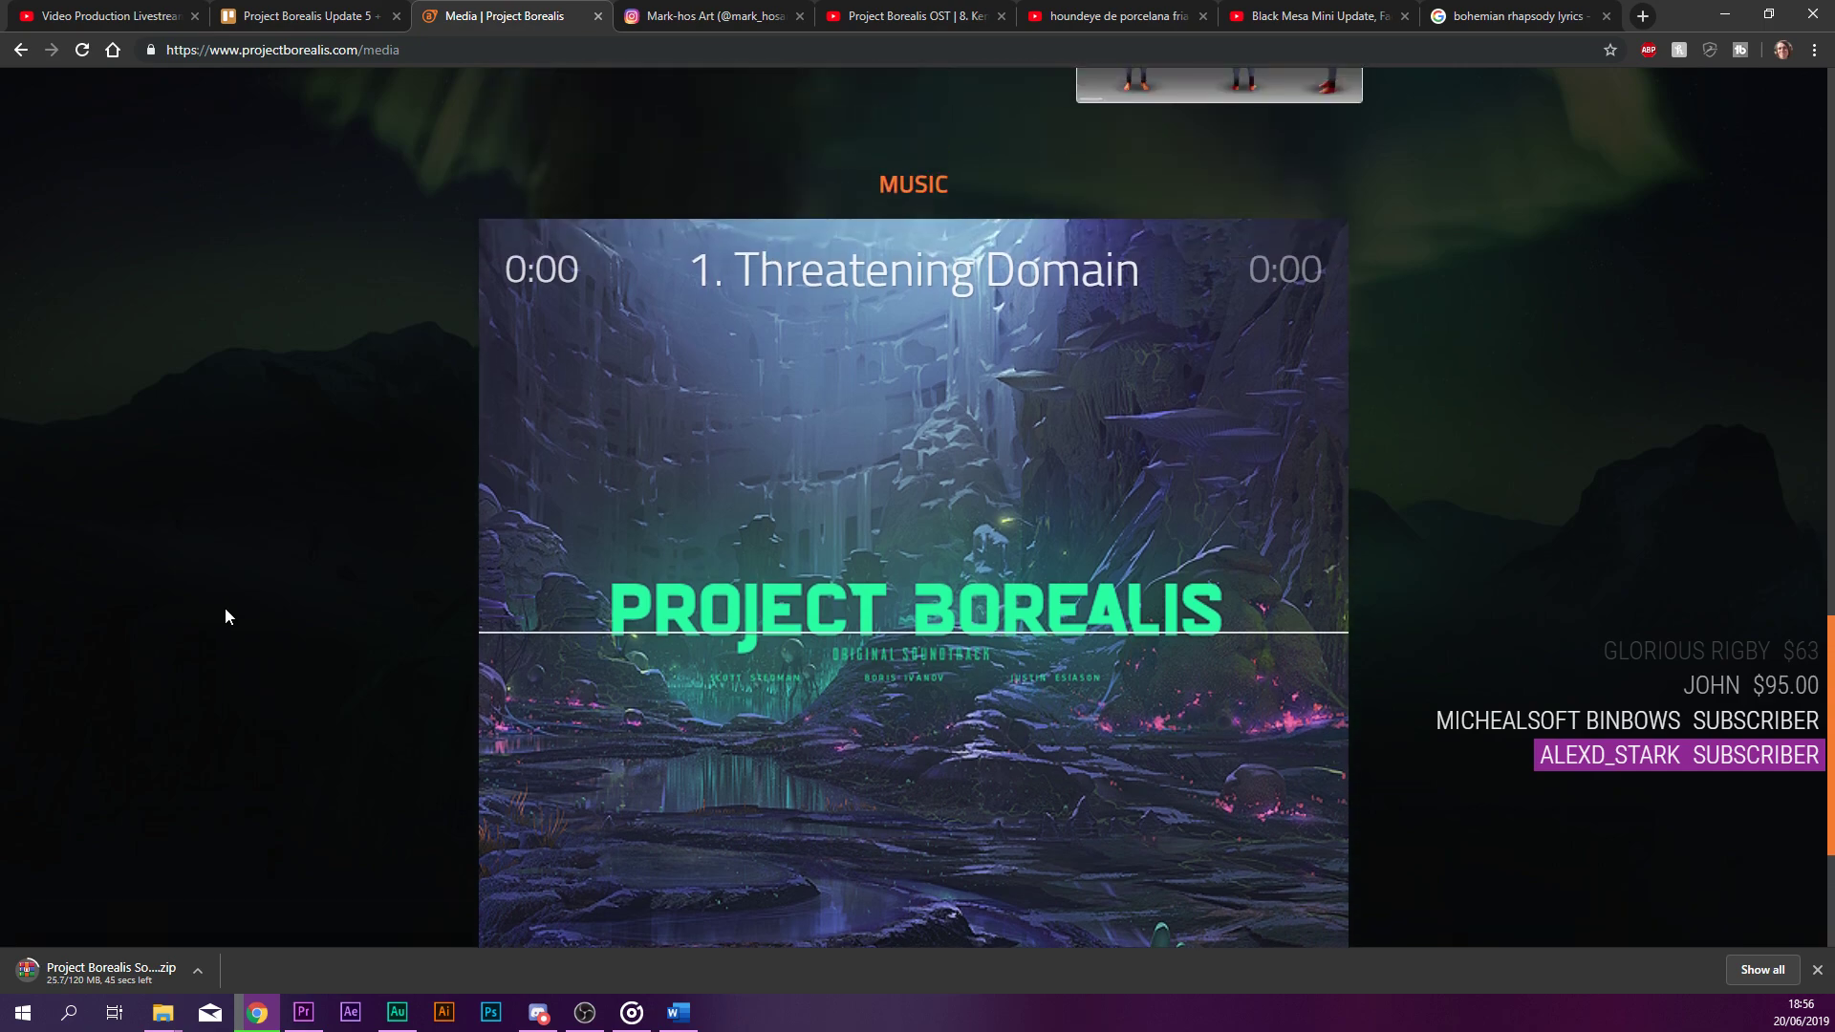
{"action": "scroll", "coordinate": [226, 606], "scroll_direction": "down", "scroll_amount": 3}
{"action": "scroll", "coordinate": [1132, 751], "scroll_direction": "down", "scroll_amount": 1}
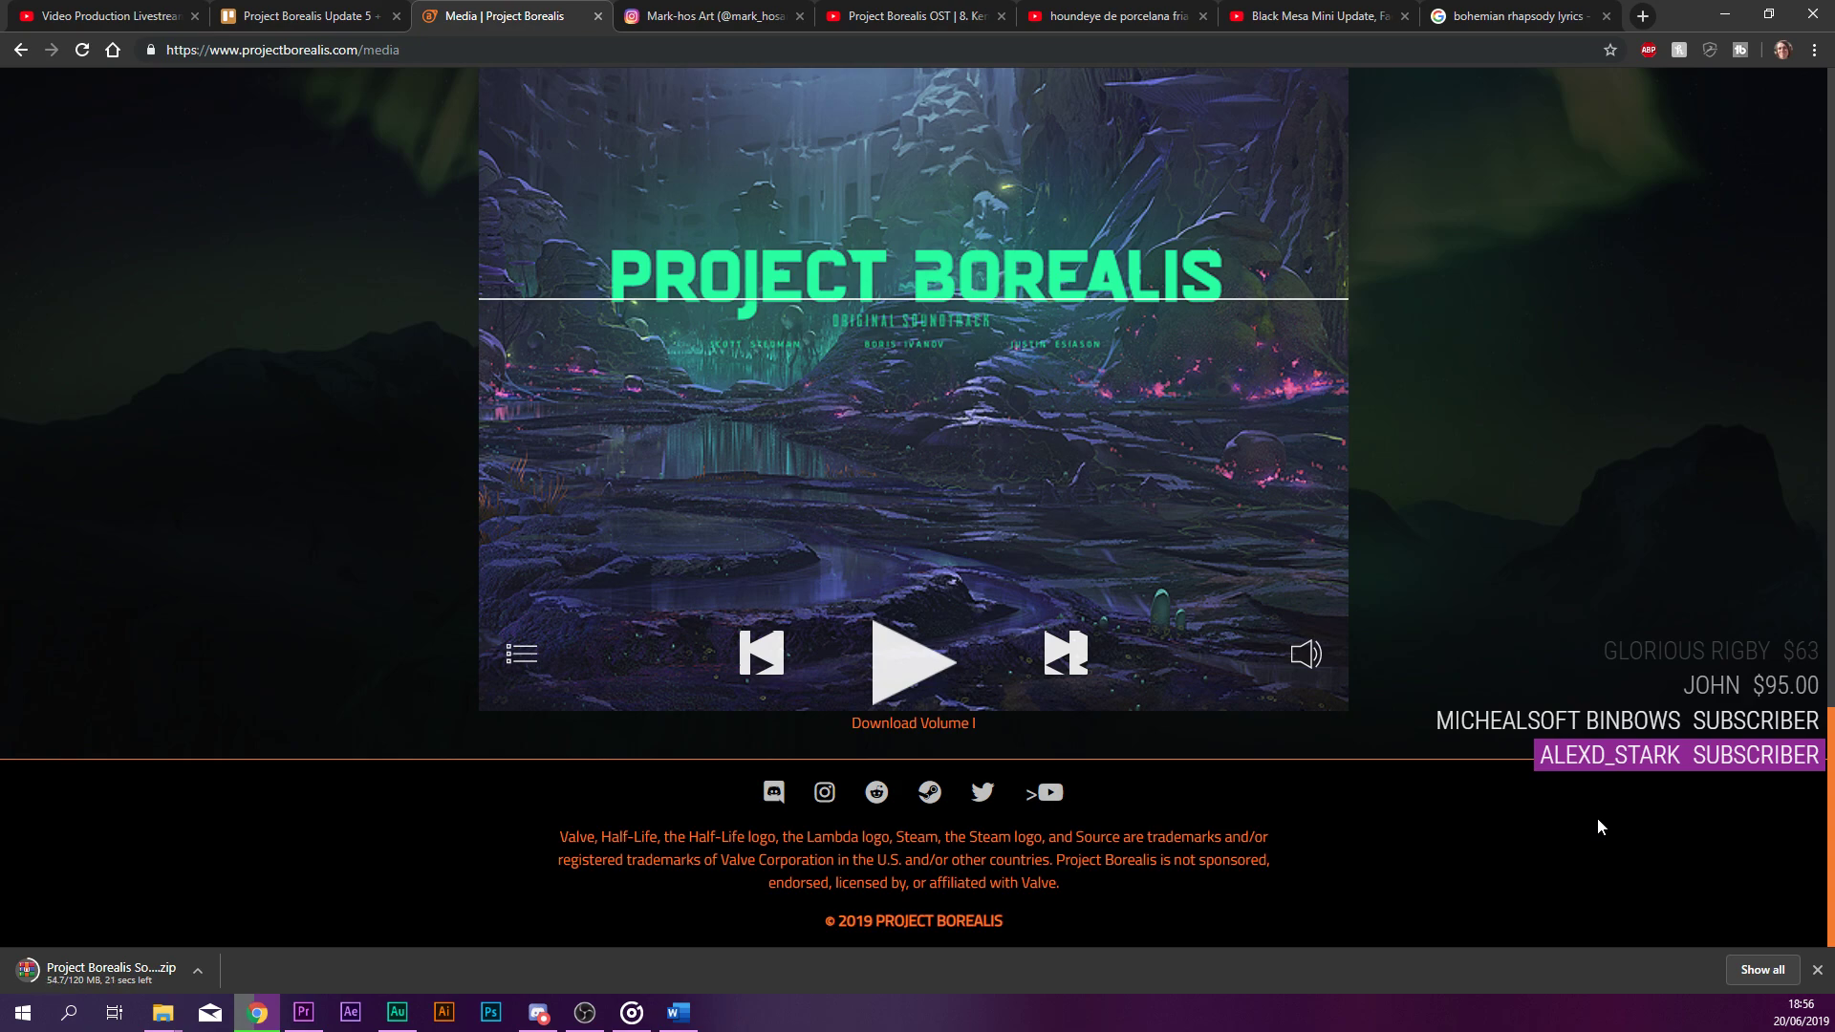
{"action": "scroll", "coordinate": [1460, 782], "scroll_direction": "up", "scroll_amount": 15}
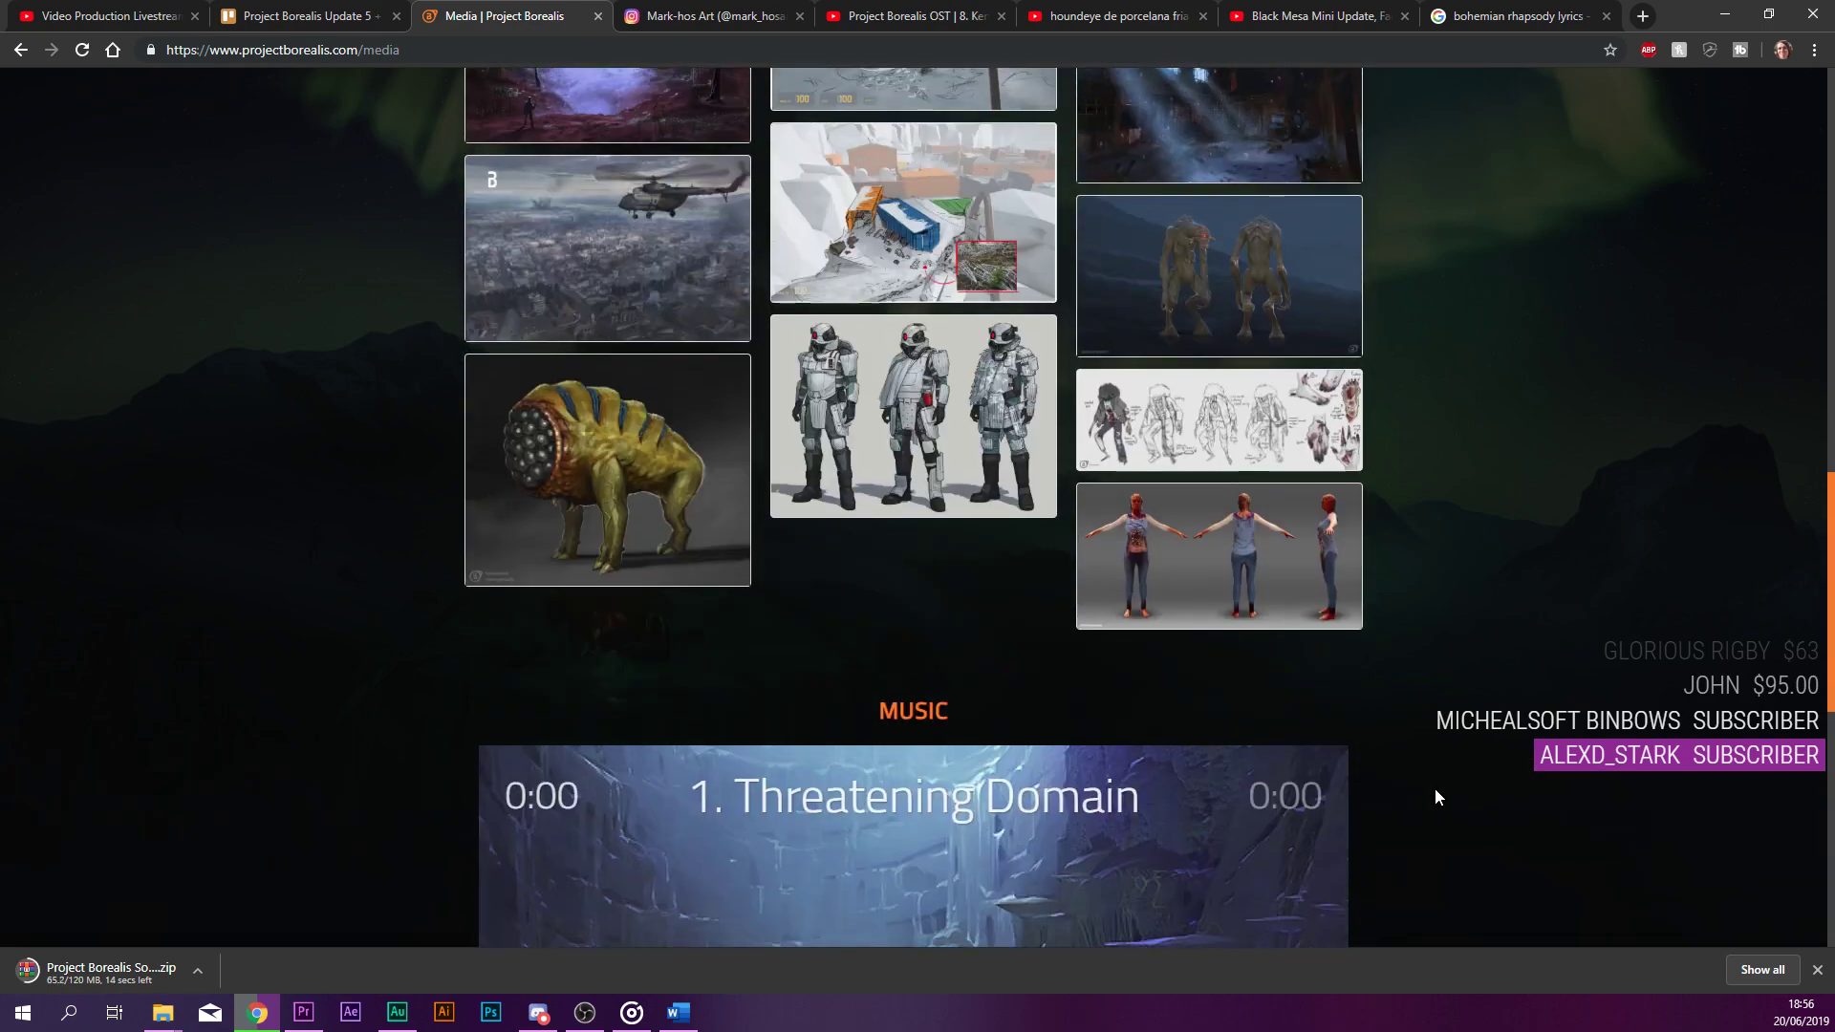
{"action": "scroll", "coordinate": [1439, 791], "scroll_direction": "up", "scroll_amount": 10}
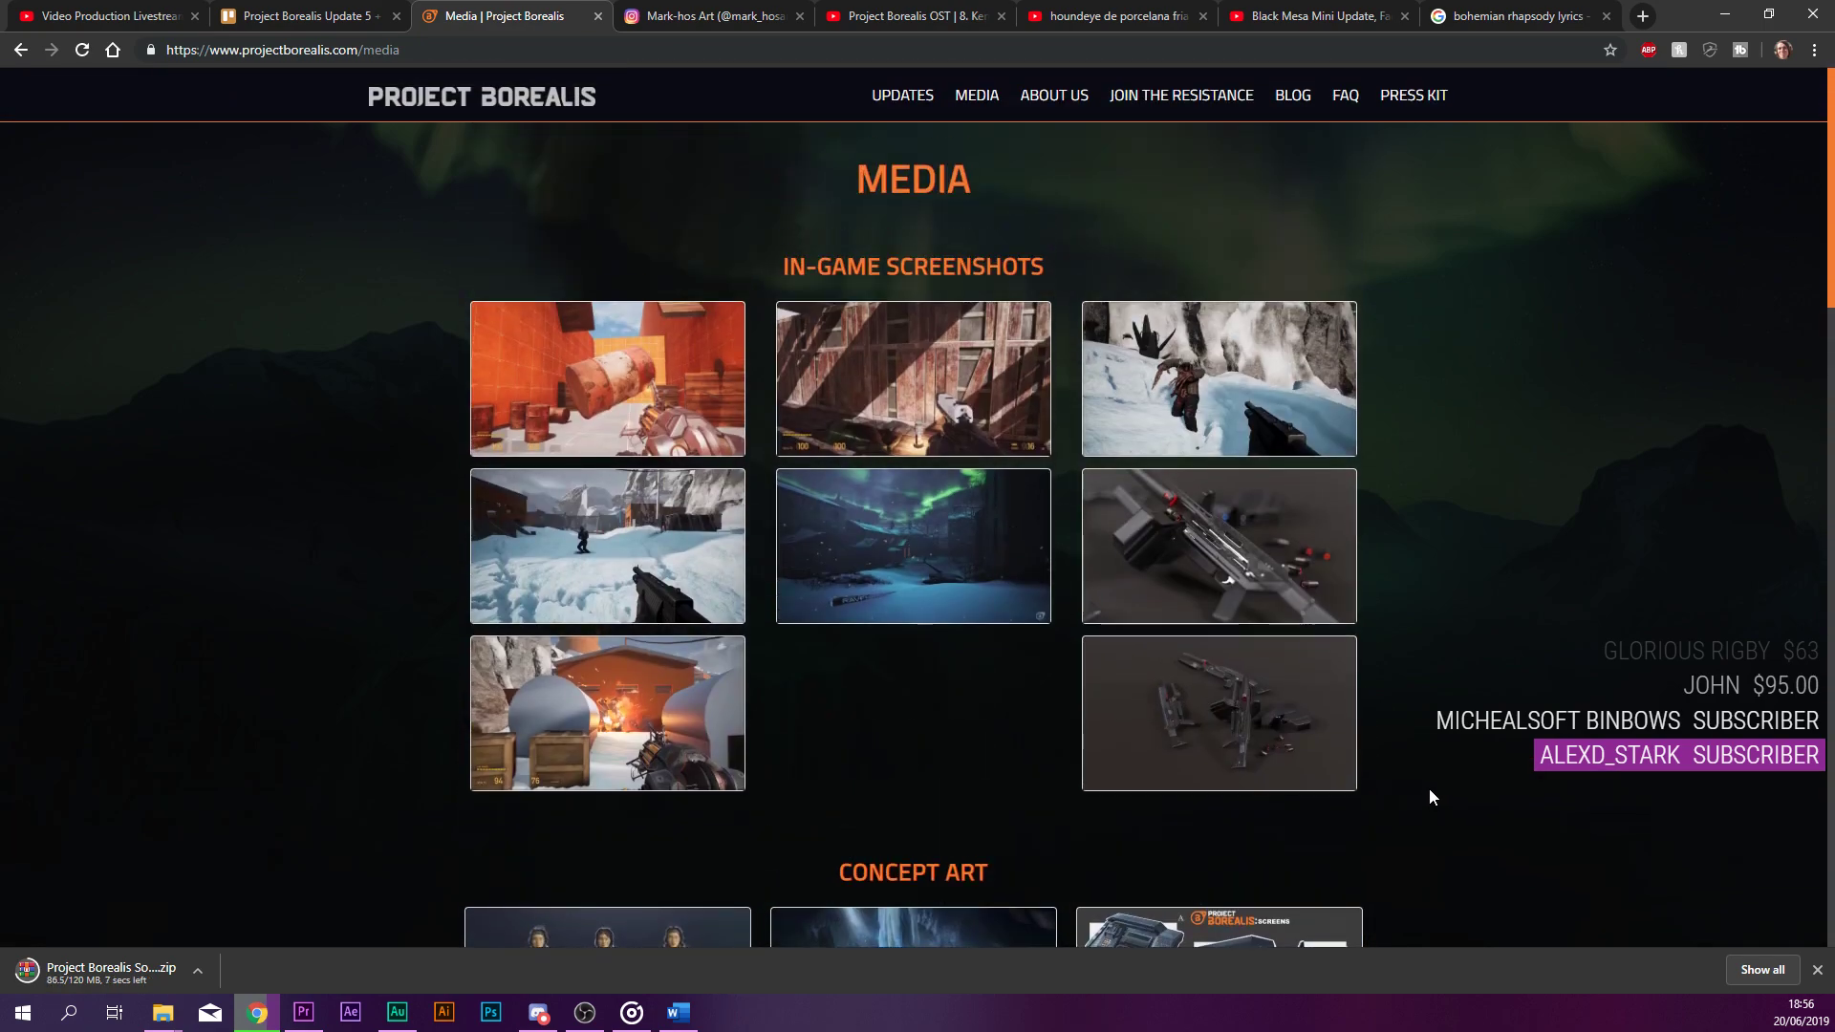
{"action": "scroll", "coordinate": [1525, 471], "scroll_direction": "down", "scroll_amount": 20}
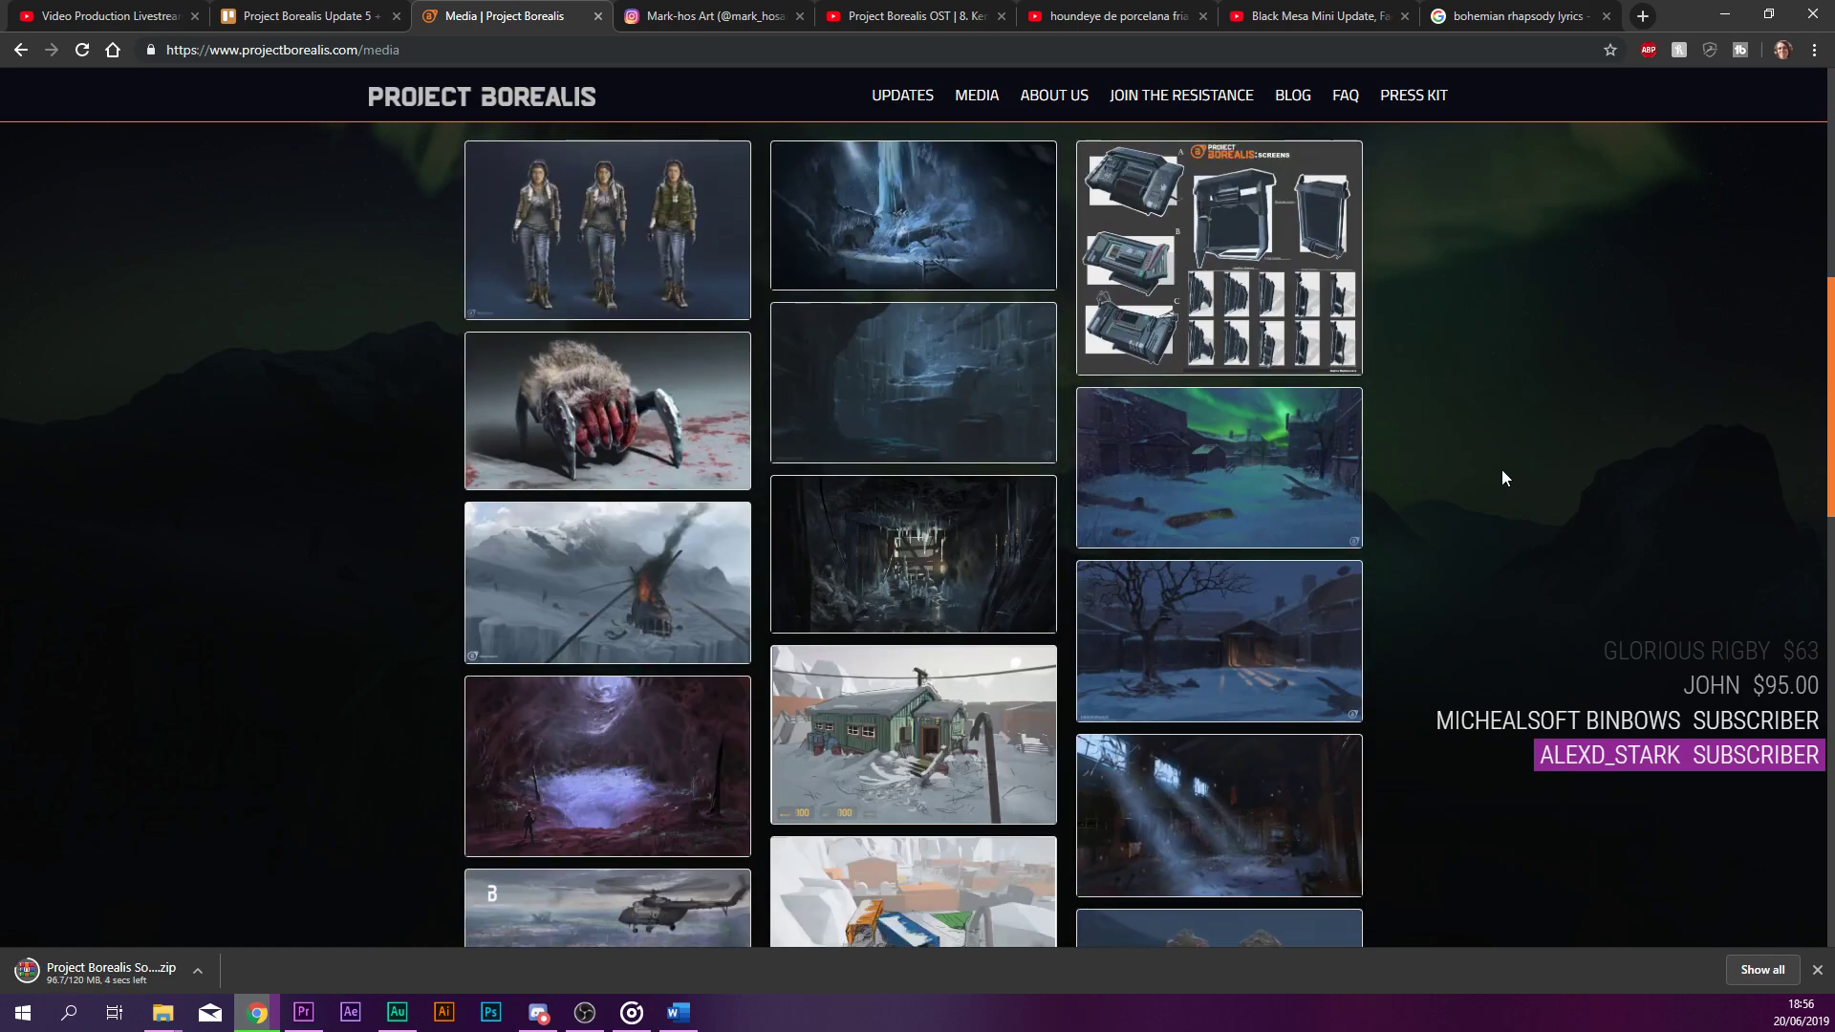
{"action": "scroll", "coordinate": [901, 754], "scroll_direction": "up", "scroll_amount": 15}
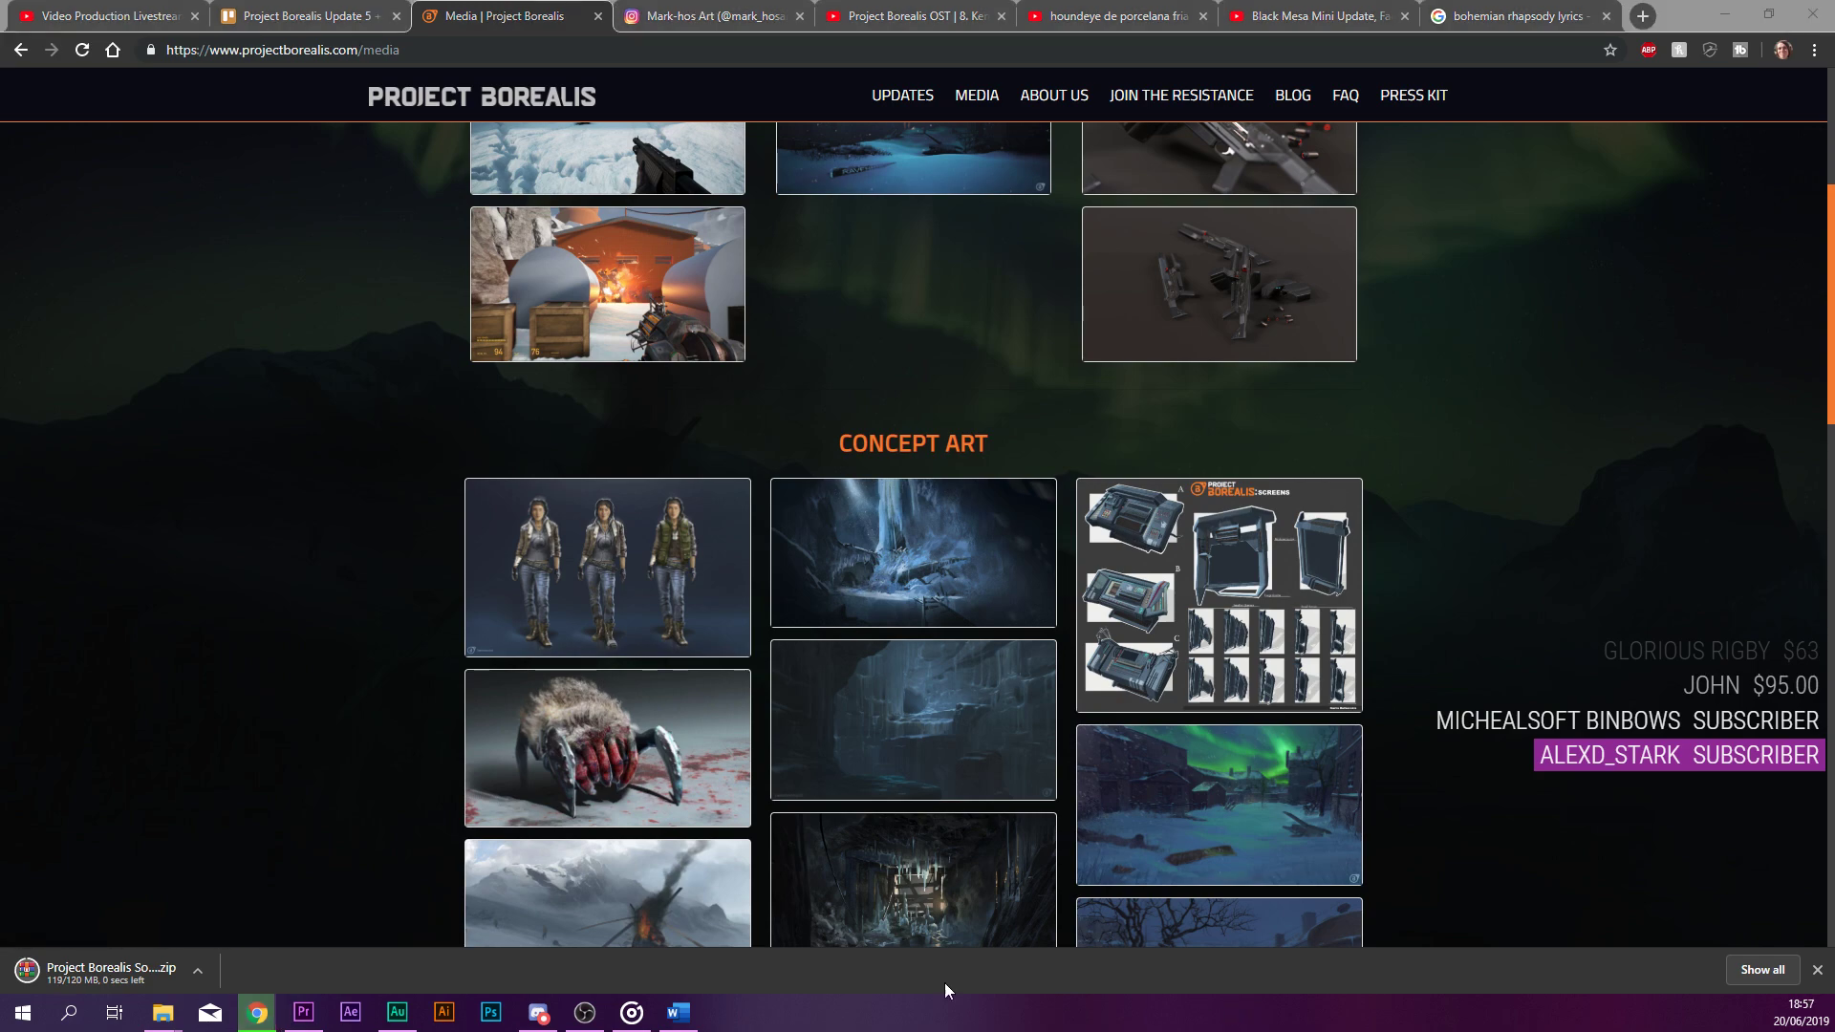
Open the downloaded soundtrack archive in WinRAR and enter its Project Borealis Soundtrack Vol I folder.
{"action": "left_click", "coordinate": [122, 973]}
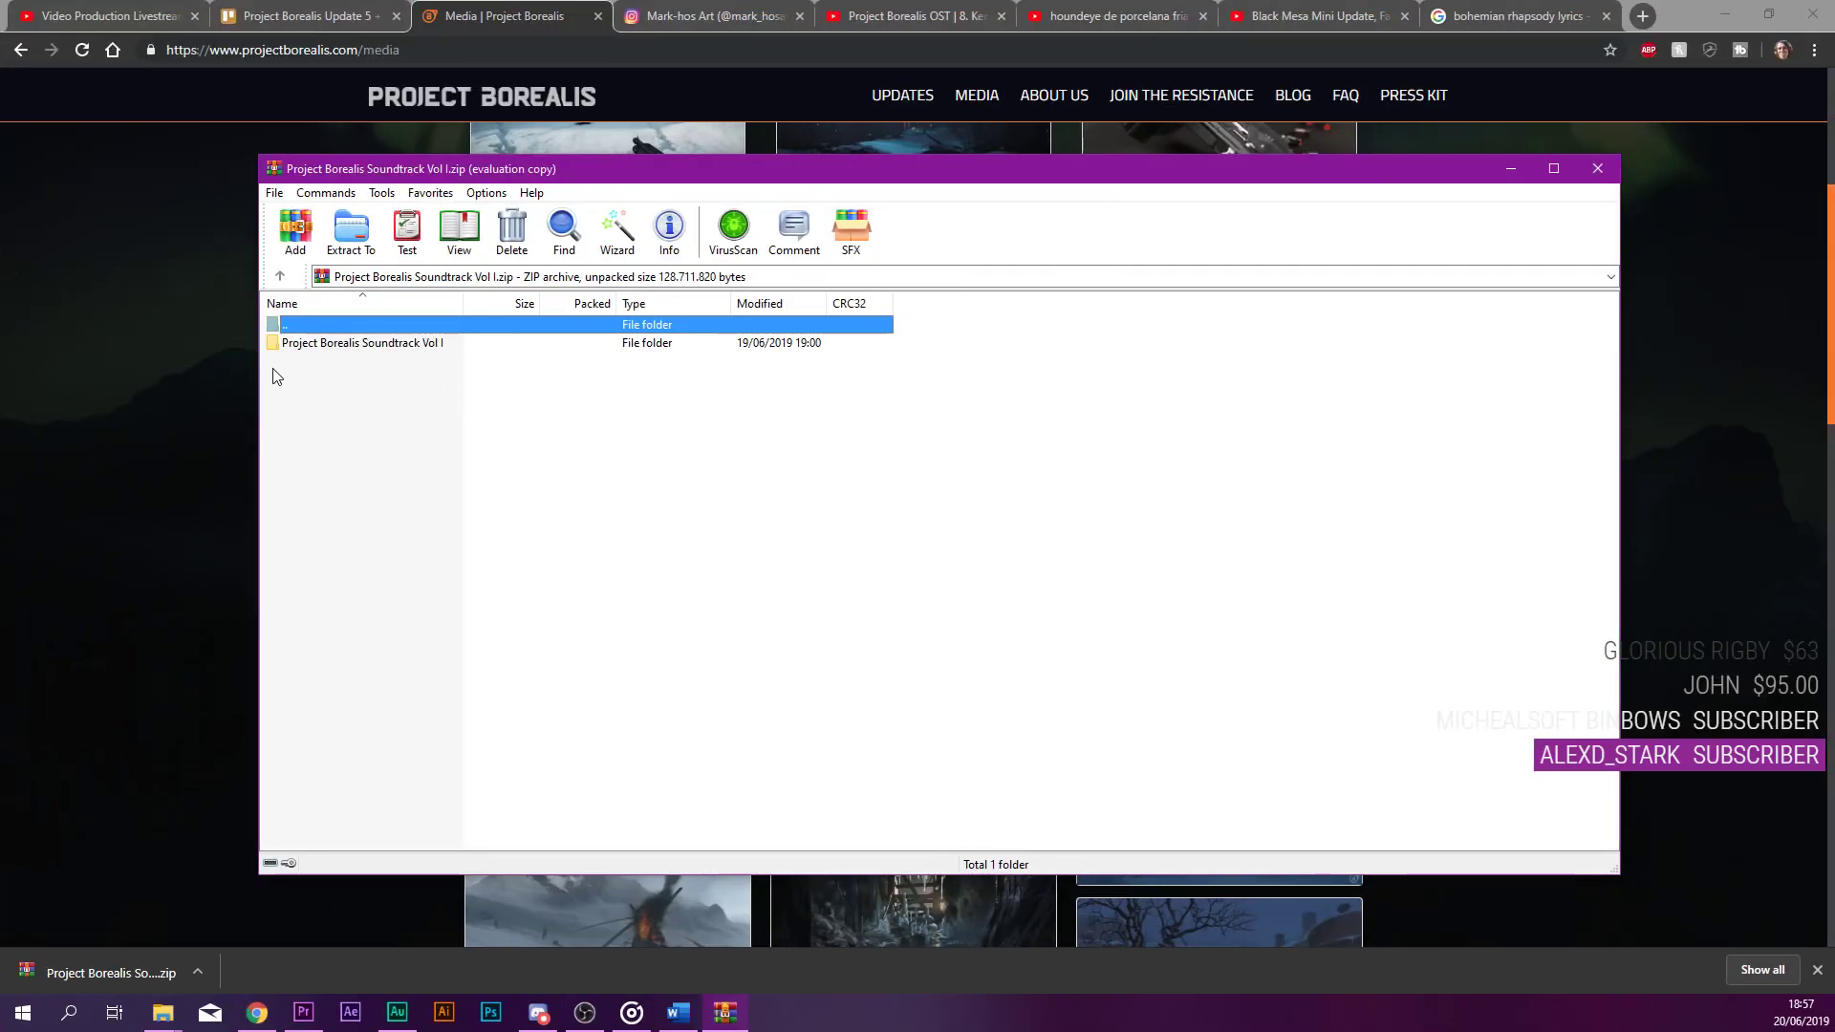
{"action": "left_click", "coordinate": [306, 346]}
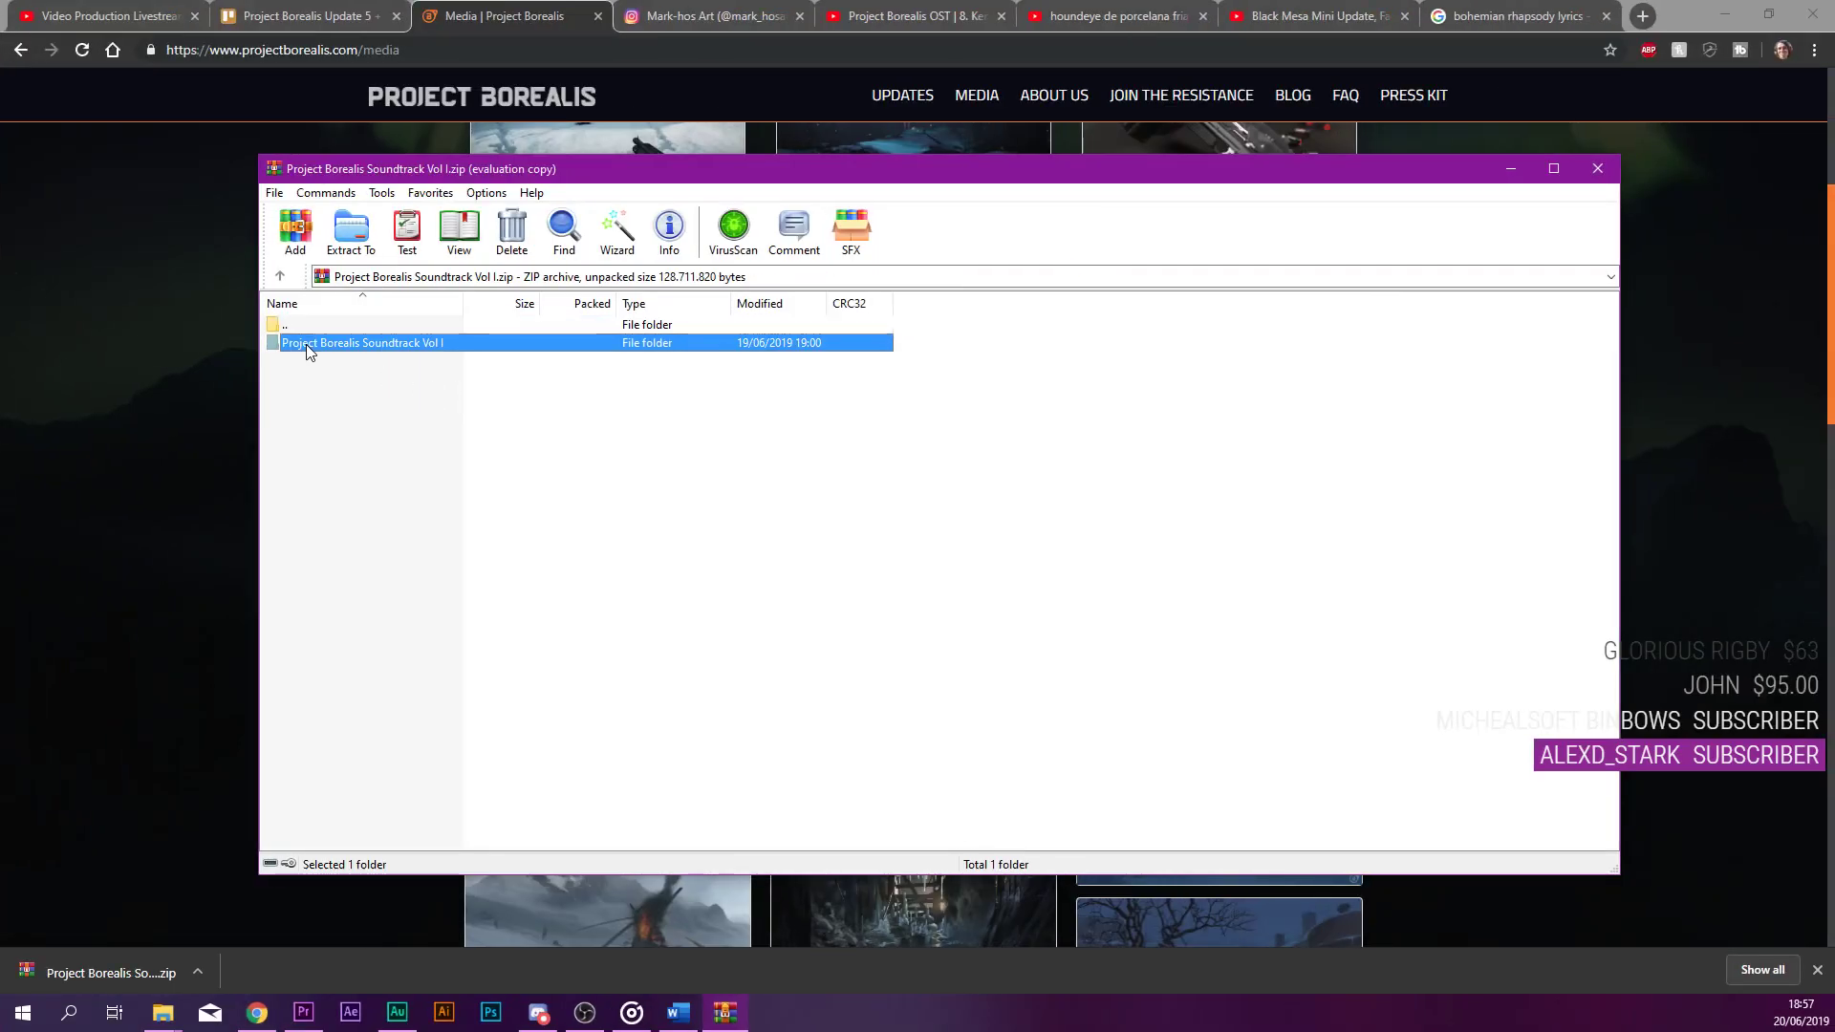
{"action": "double_click", "coordinate": [307, 346]}
{"action": "mouse_move", "coordinate": [336, 592]}
{"action": "left_mouse_down"}
{"action": "mouse_move", "coordinate": [318, 348]}
{"action": "mouse_move", "coordinate": [352, 578]}
{"action": "left_mouse_up"}
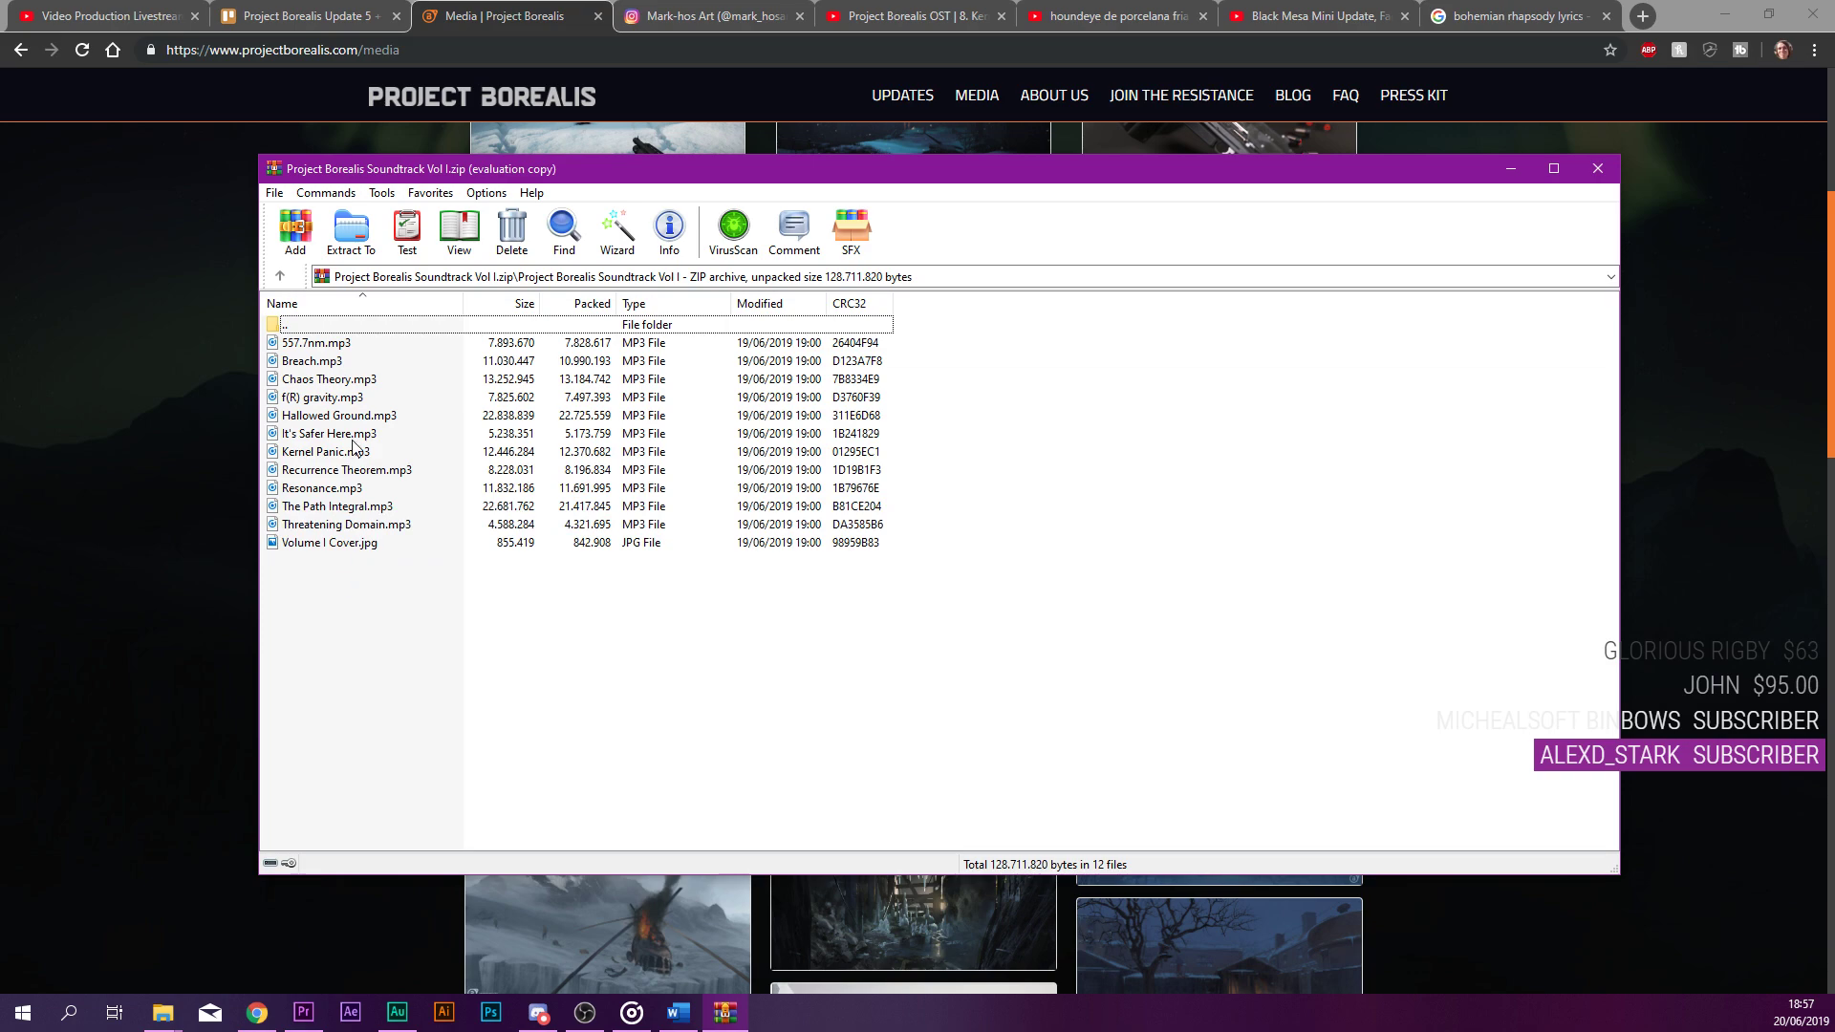
Select all files in the archive folder and set their extraction destination to Music\Production Music\Misc.
{"action": "left_click", "coordinate": [340, 457]}
{"action": "left_click_drag", "start_coordinate": [363, 659], "coordinate": [318, 329]}
{"action": "left_click", "coordinate": [351, 235]}
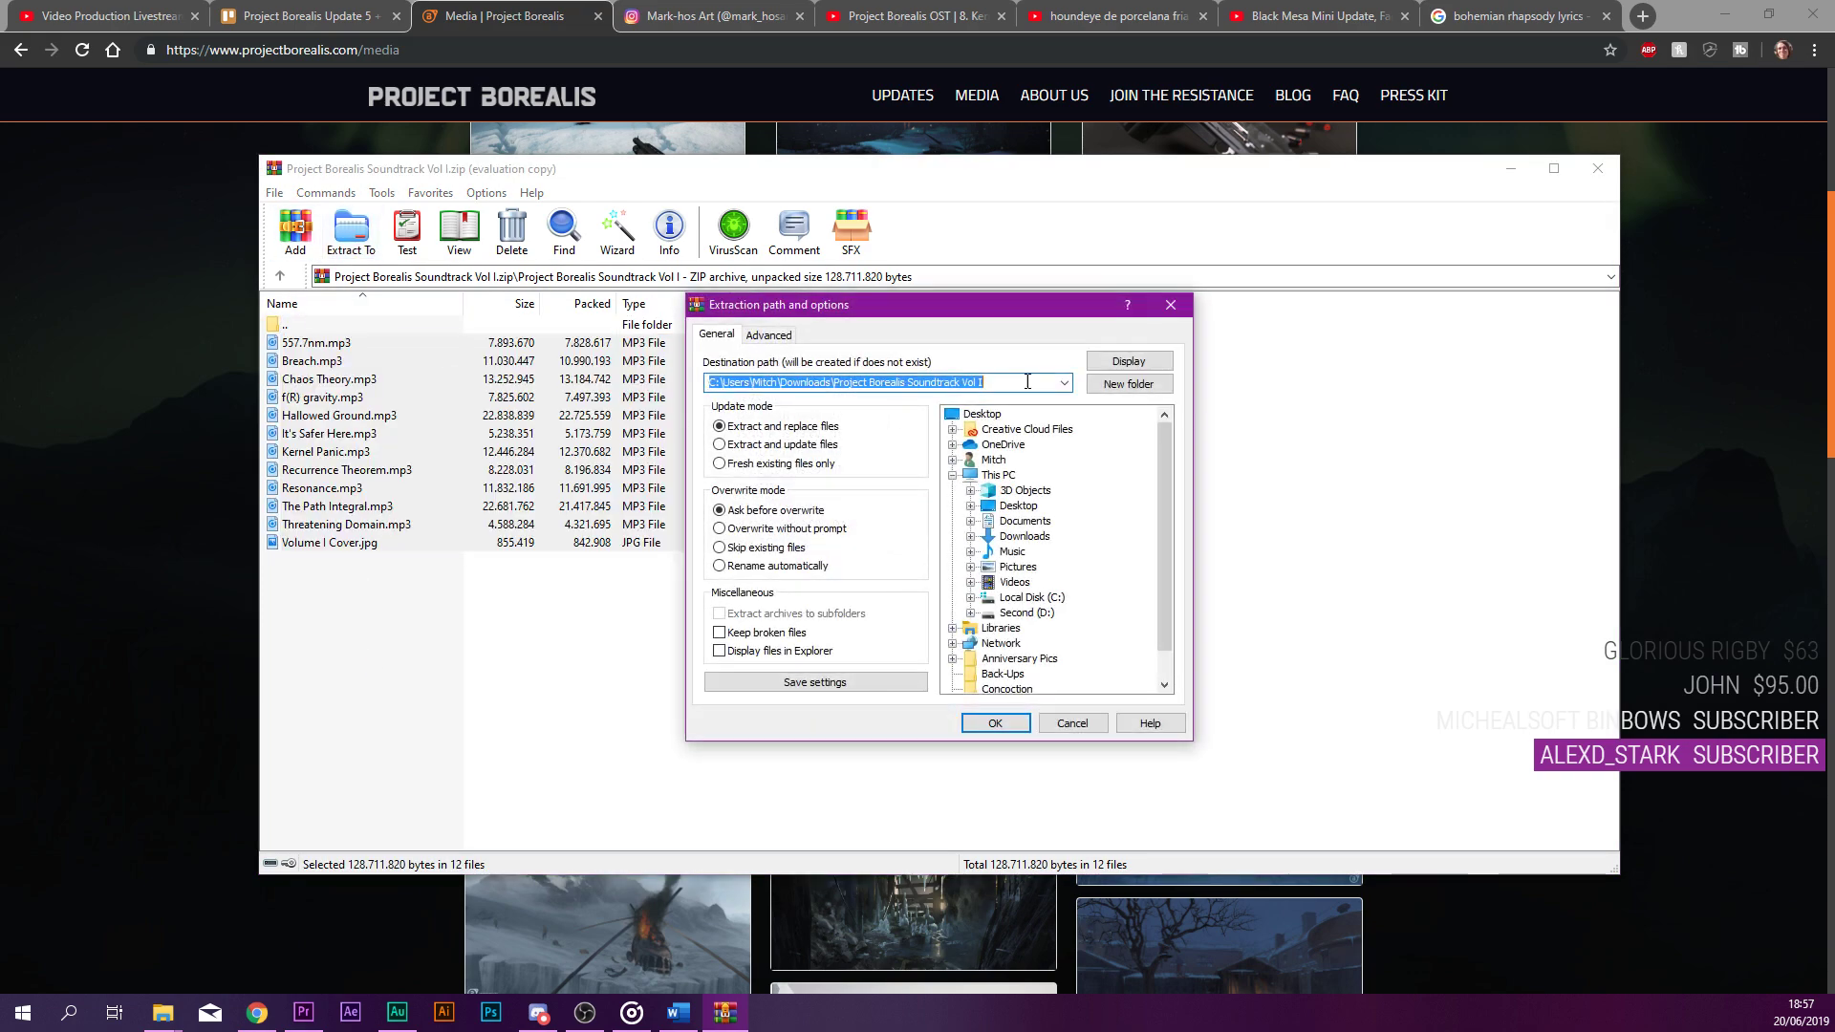
{"action": "left_click", "coordinate": [1127, 362]}
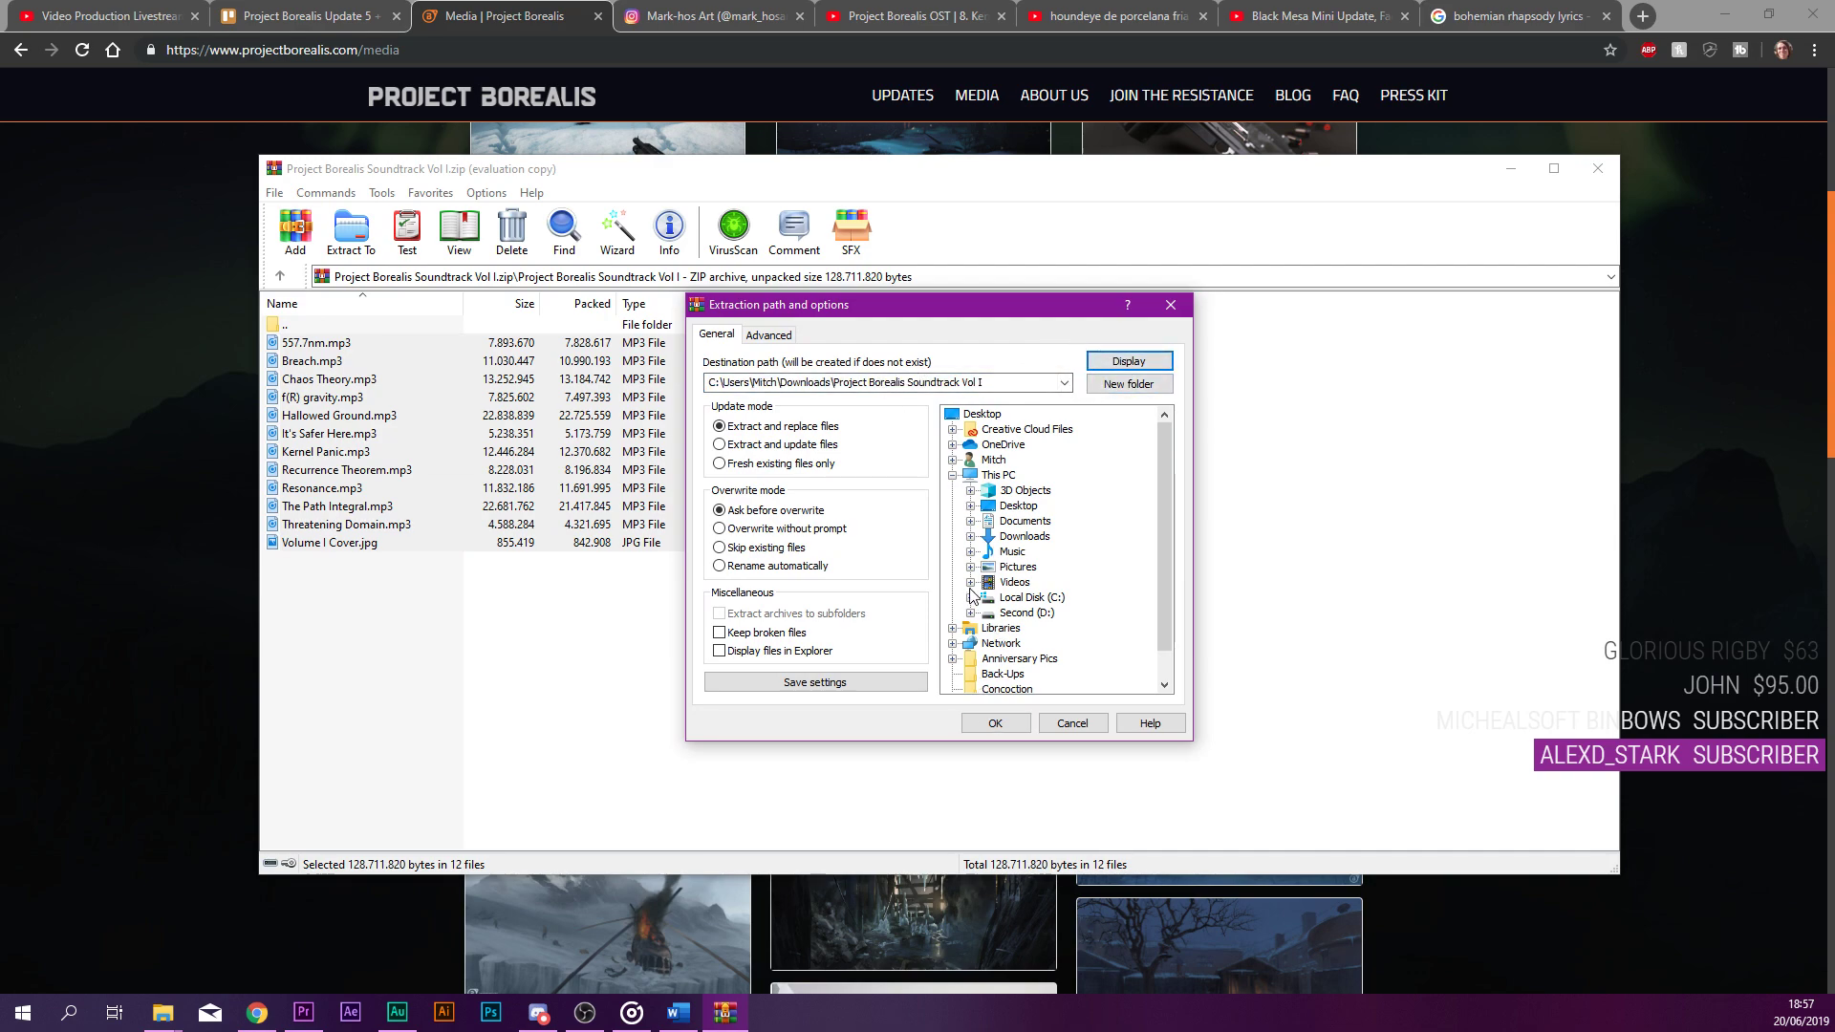
{"action": "left_click", "coordinate": [970, 552]}
{"action": "left_click", "coordinate": [1003, 566]}
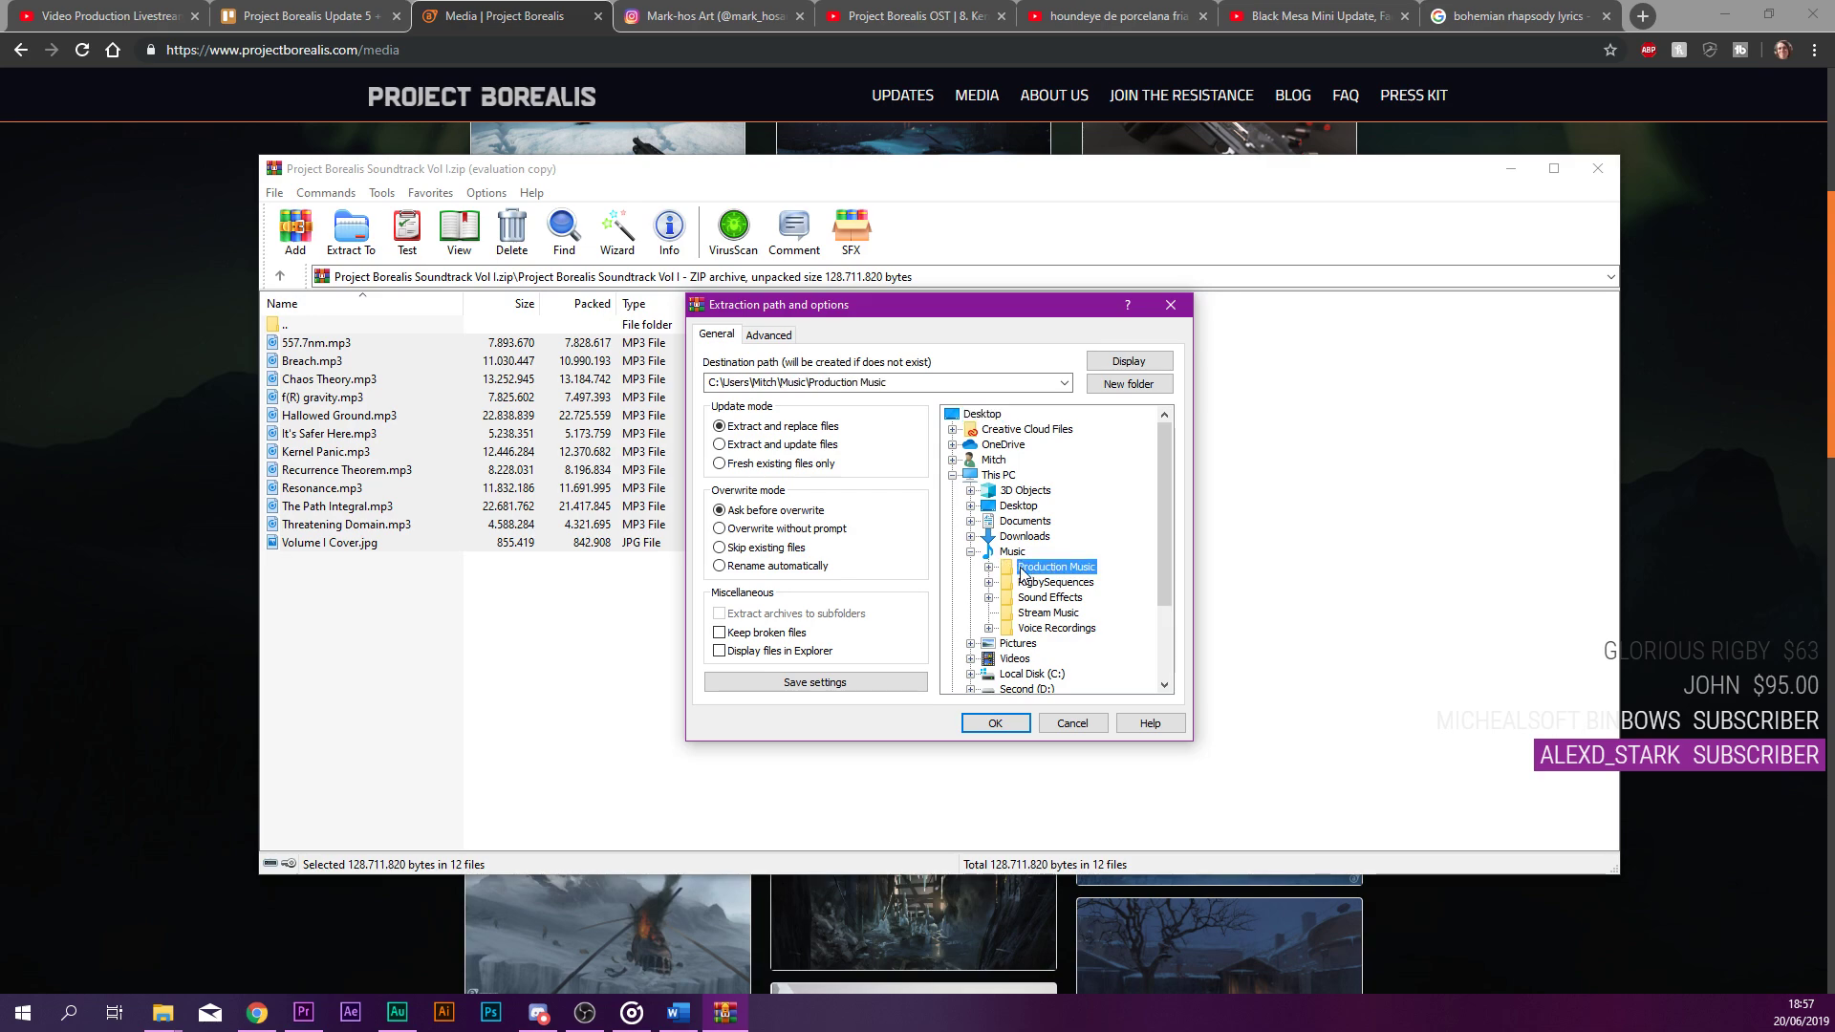
{"action": "left_click", "coordinate": [989, 568]}
{"action": "left_click", "coordinate": [1066, 582]}
{"action": "double_click", "coordinate": [1021, 614]}
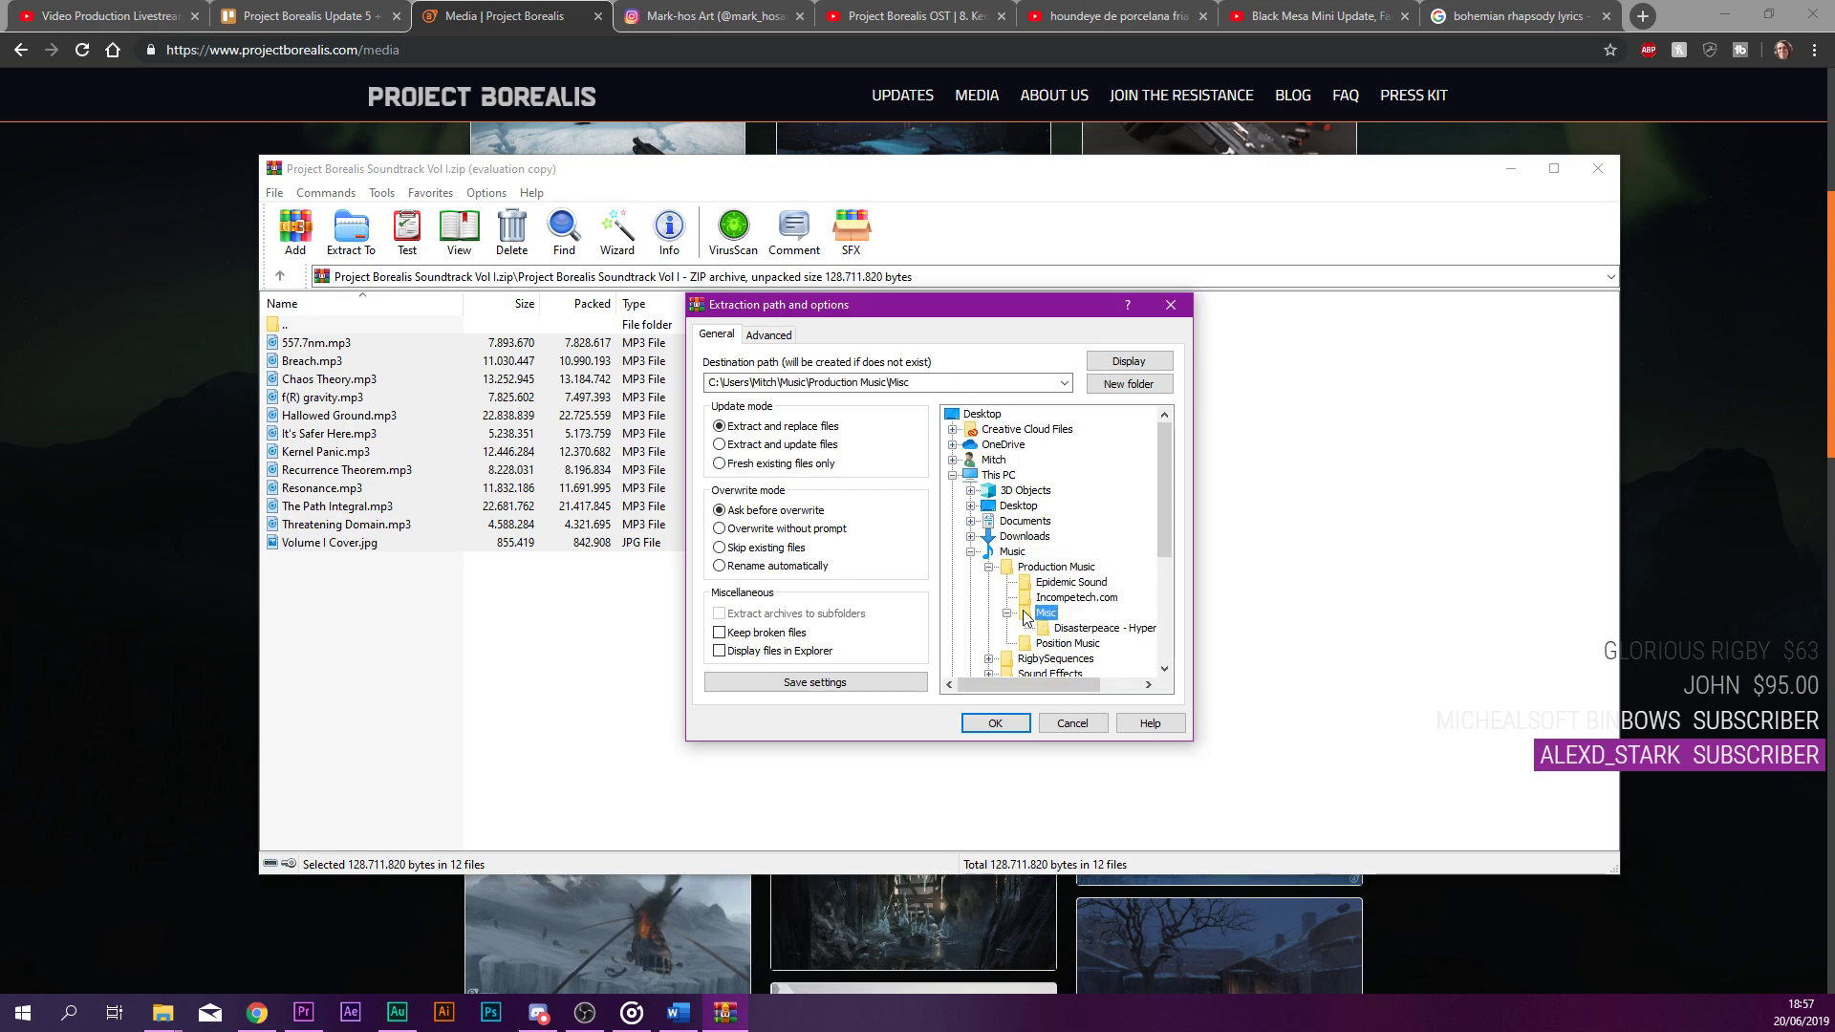
Create a Project Borealis Soundtrack Vol I subfolder in Misc and extract the selected soundtrack files into it.
{"action": "left_click", "coordinate": [992, 723]}
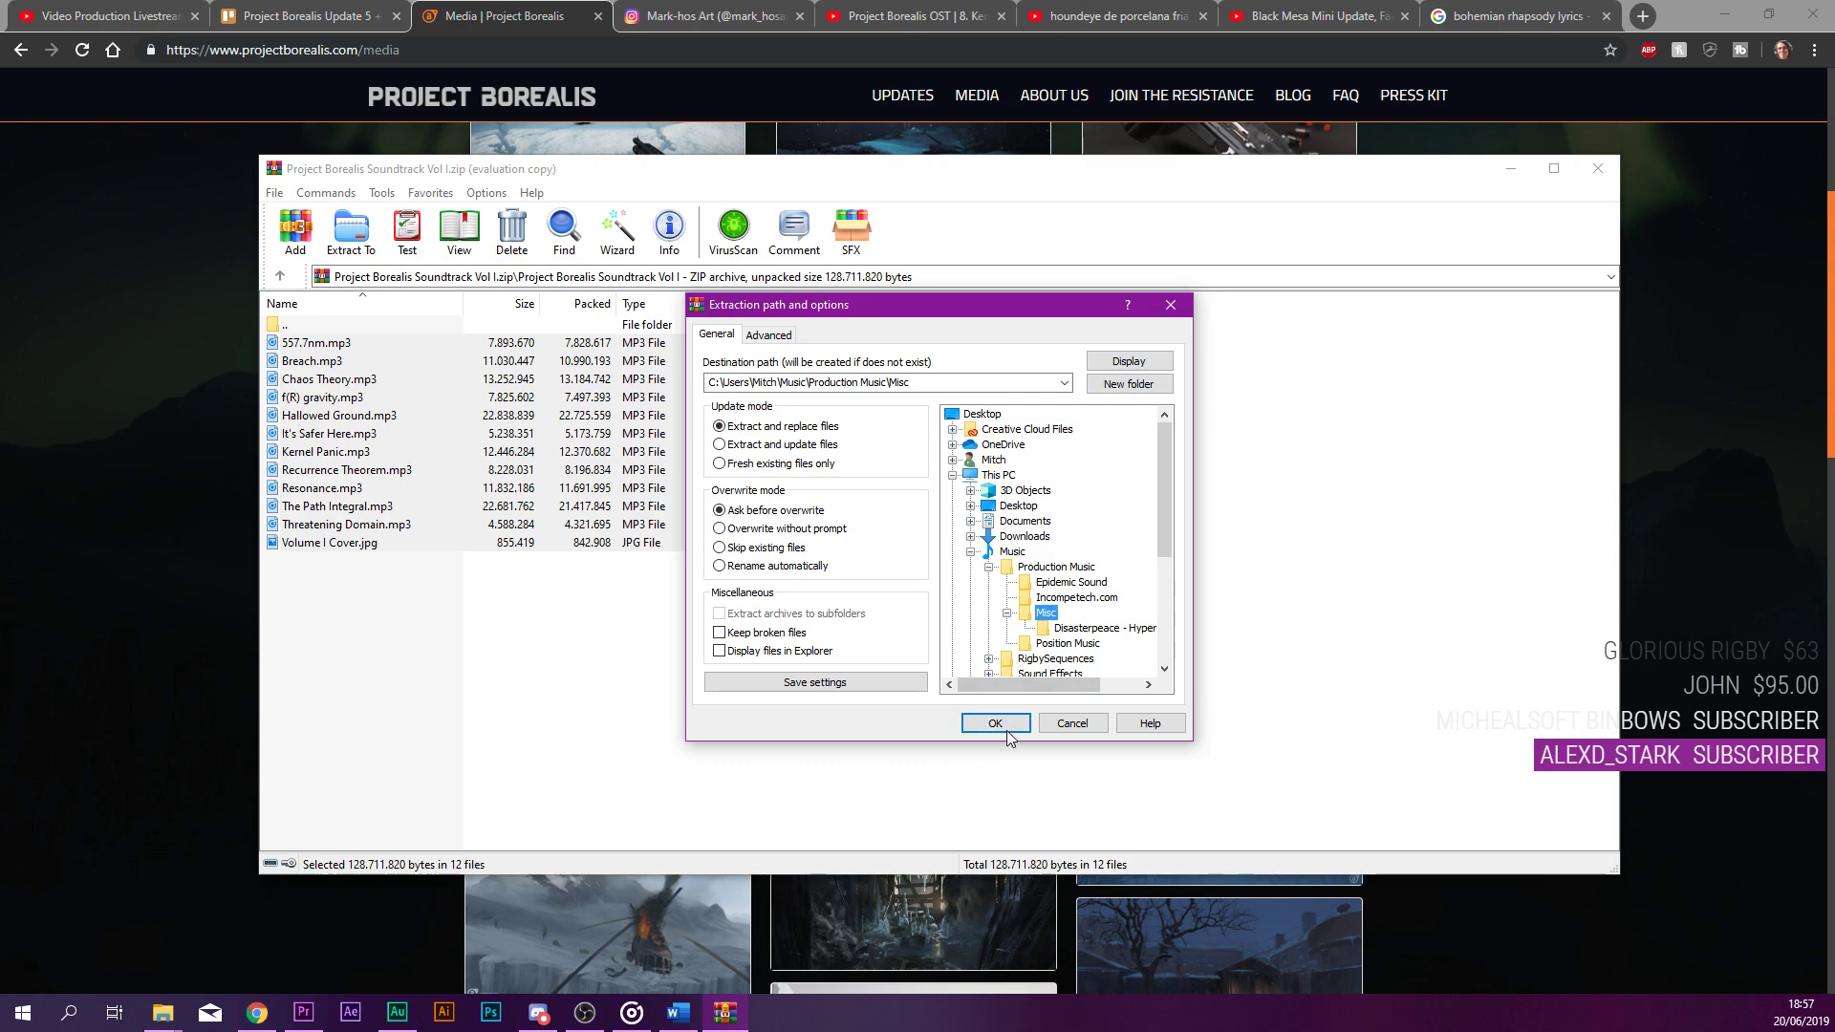
{"action": "left_click", "coordinate": [1117, 385]}
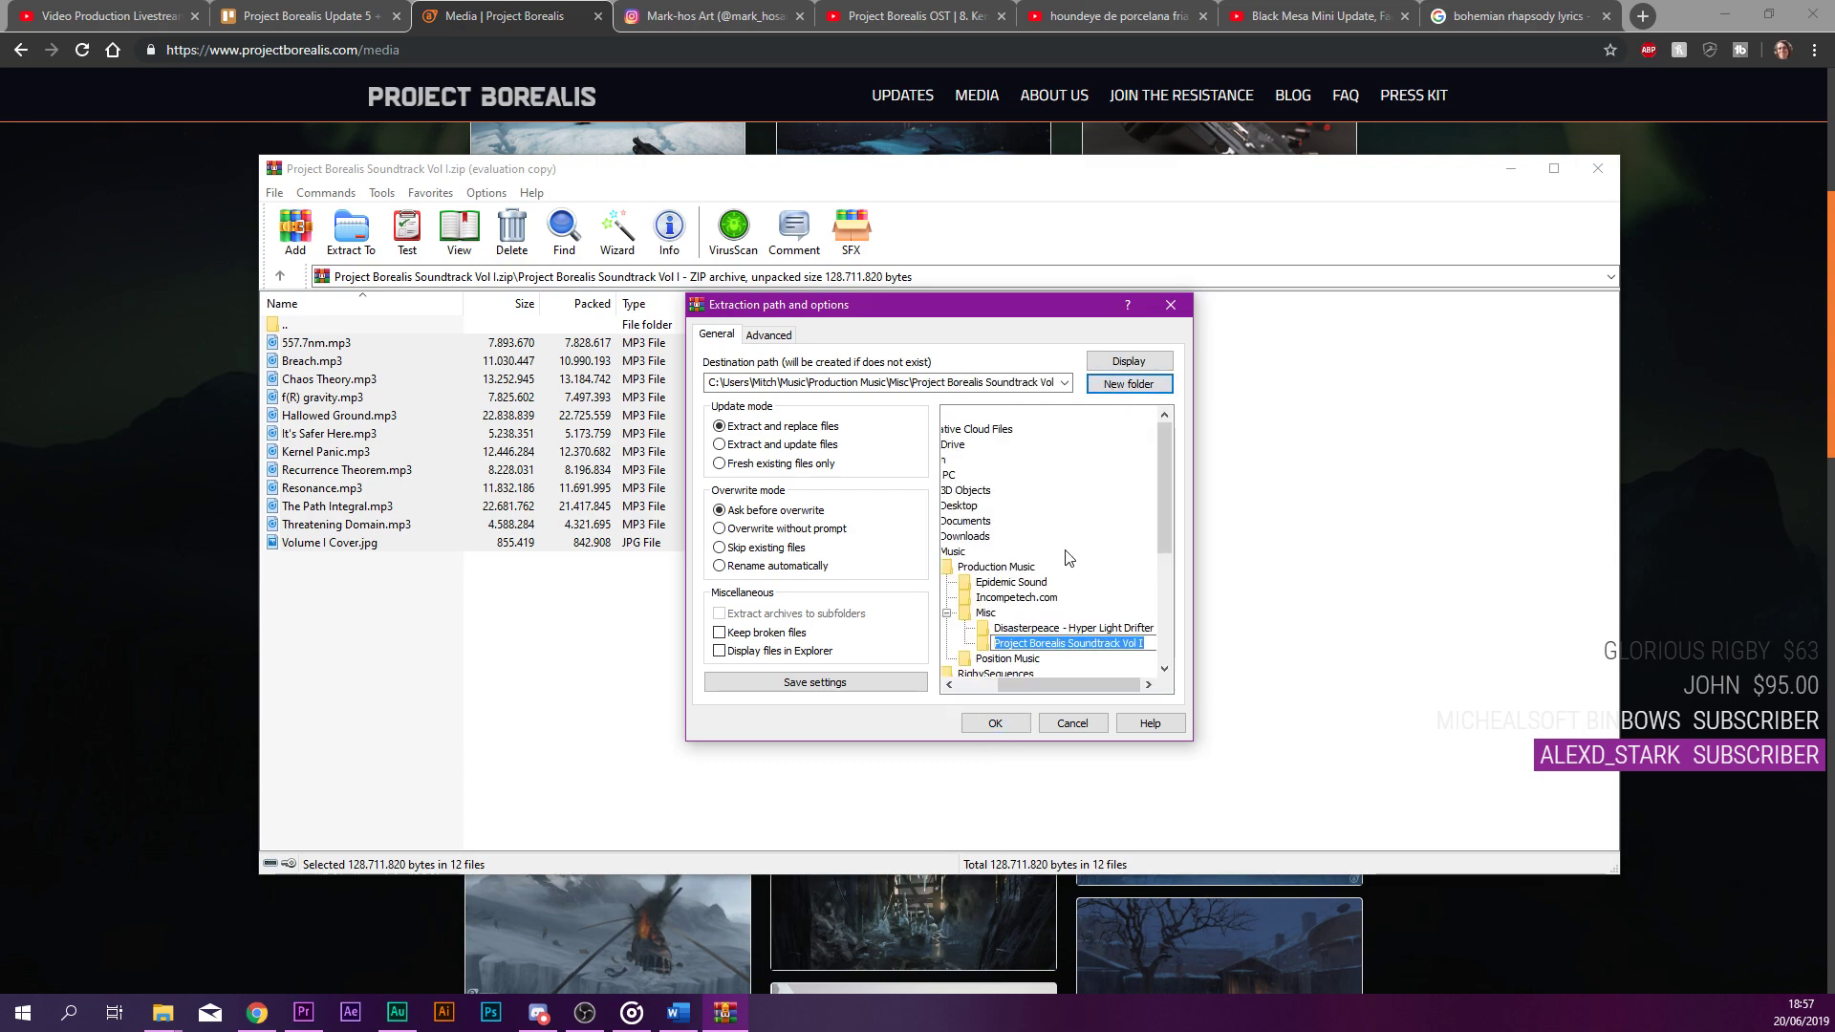
{"action": "left_click", "coordinate": [994, 729]}
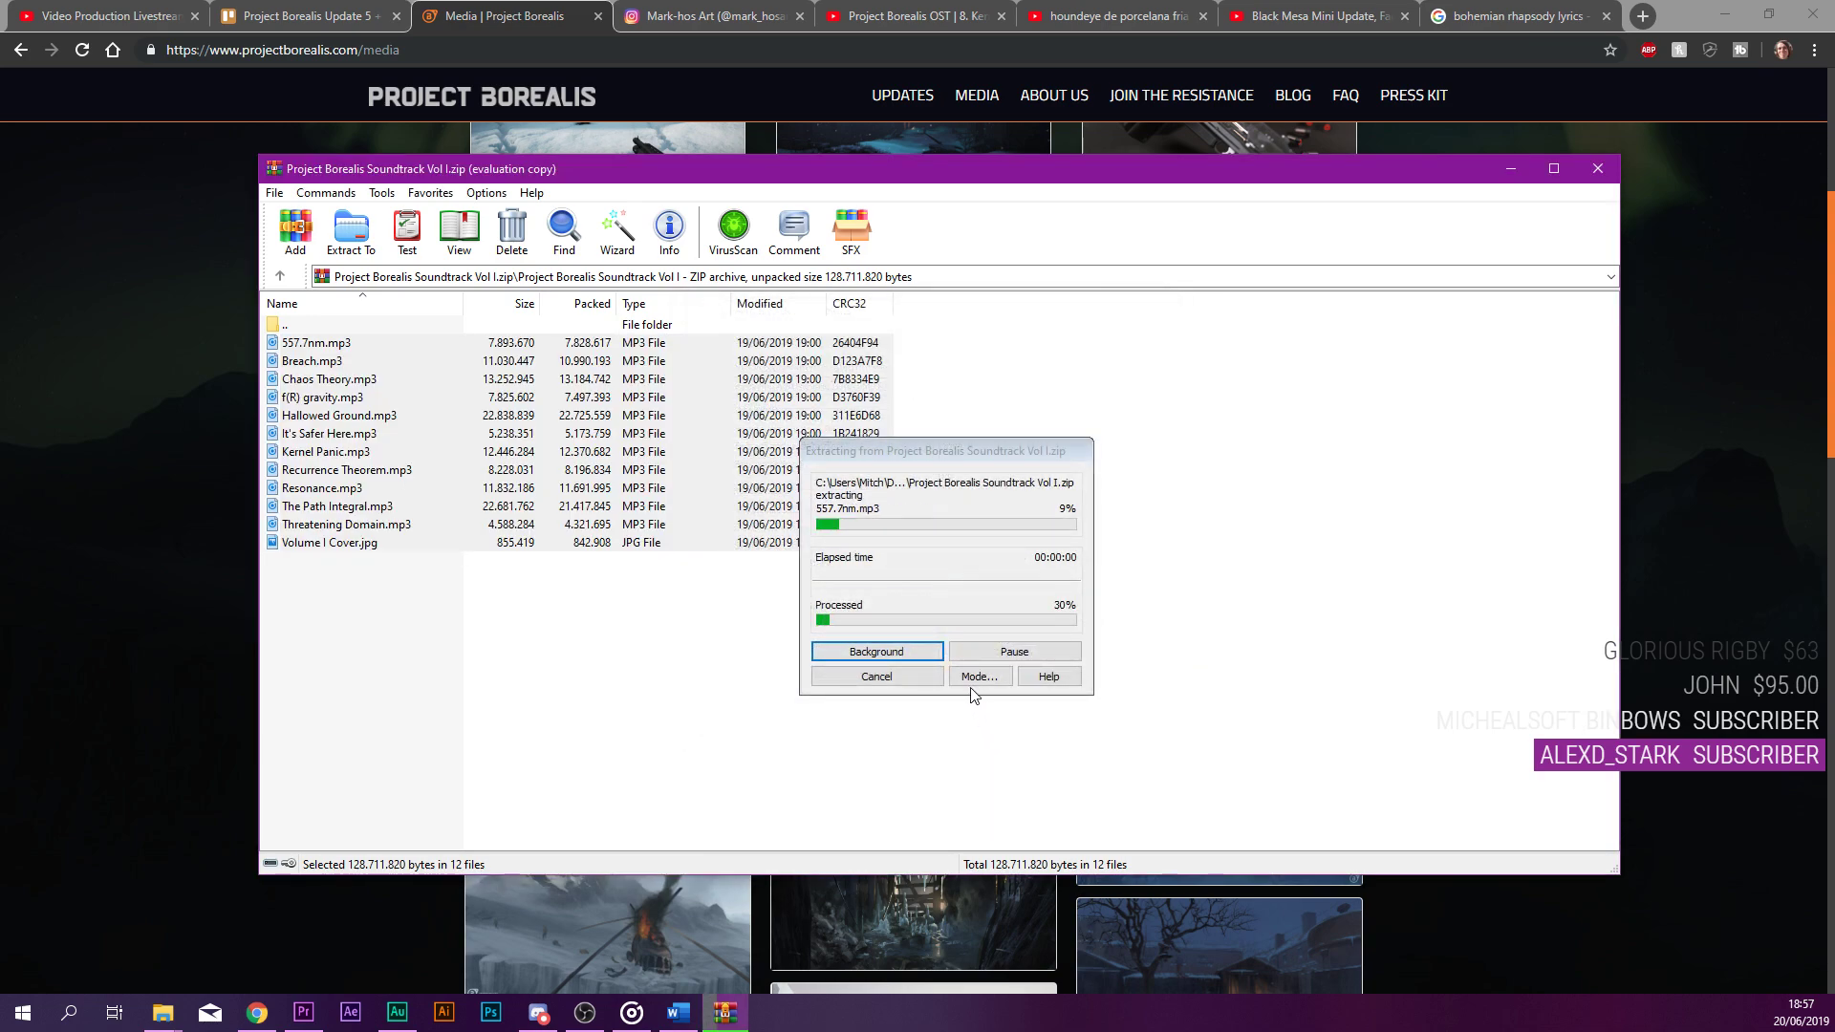
Close the soundtrack archive and start a ShareX scrolling capture for the top of the Project Borealis Media page.
{"action": "left_click", "coordinate": [1597, 168]}
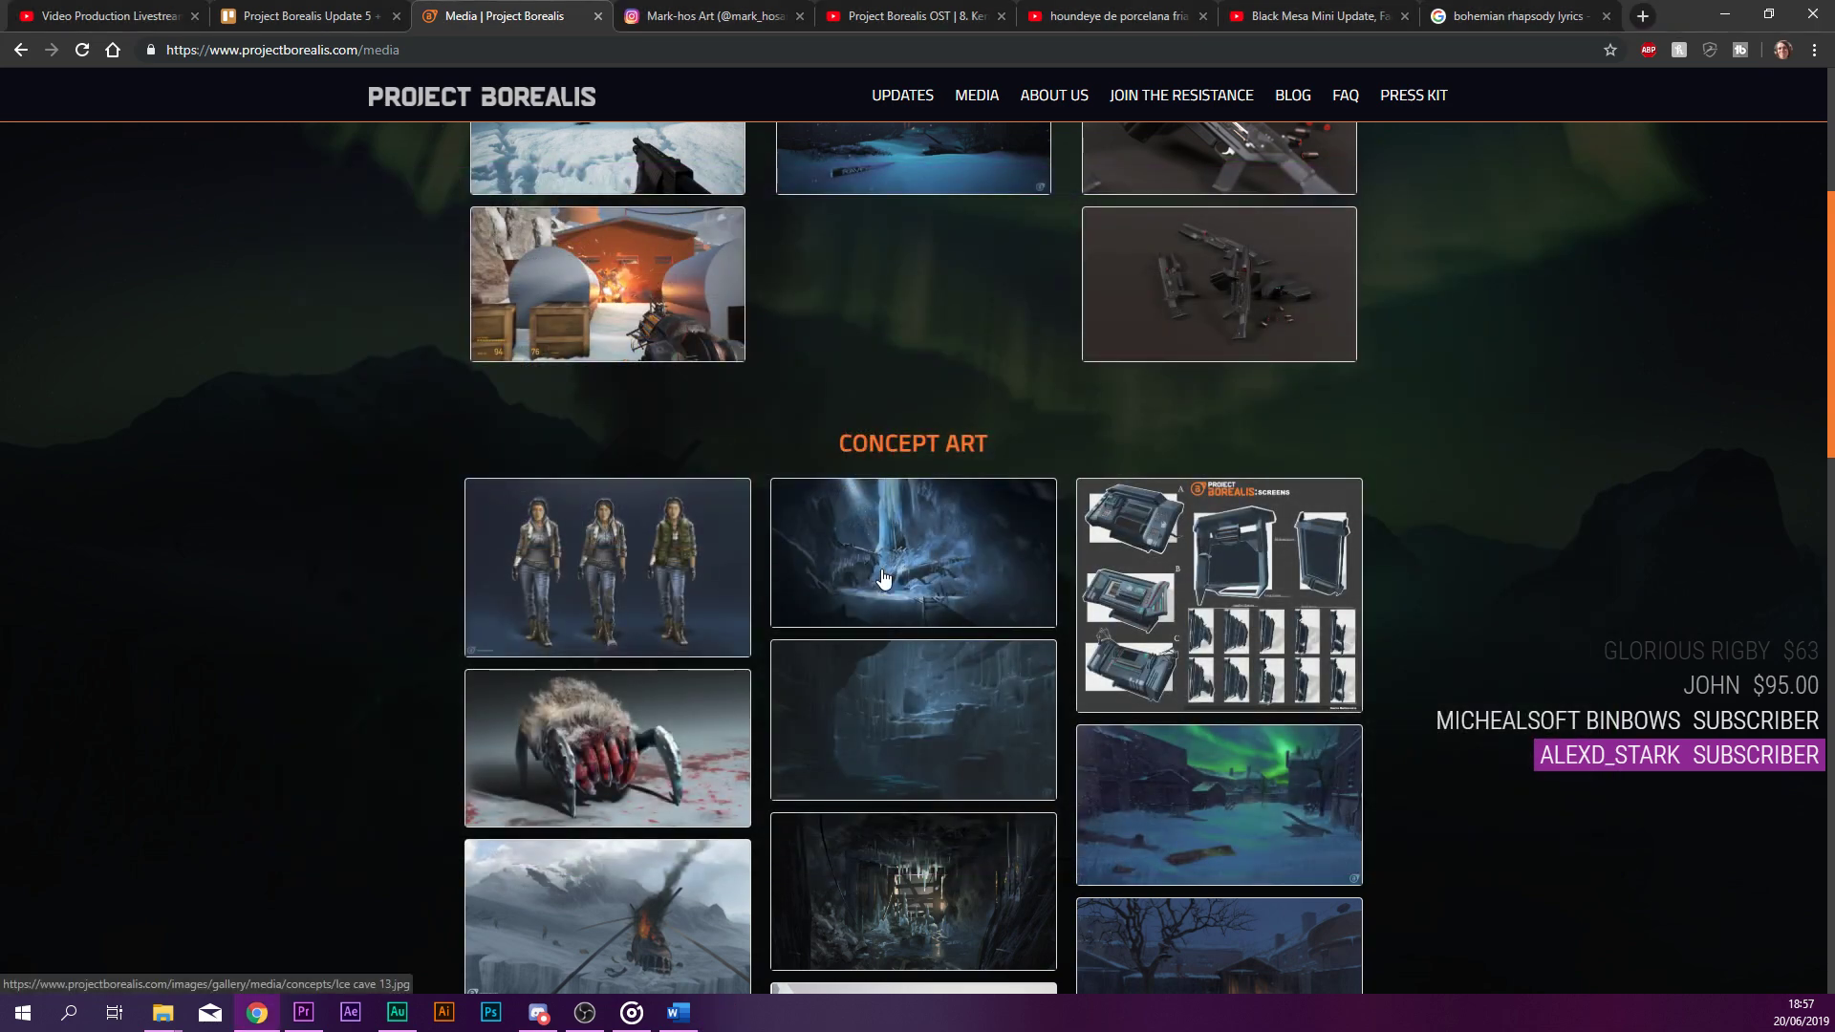
{"action": "scroll", "coordinate": [478, 614], "scroll_direction": "up", "scroll_amount": 5}
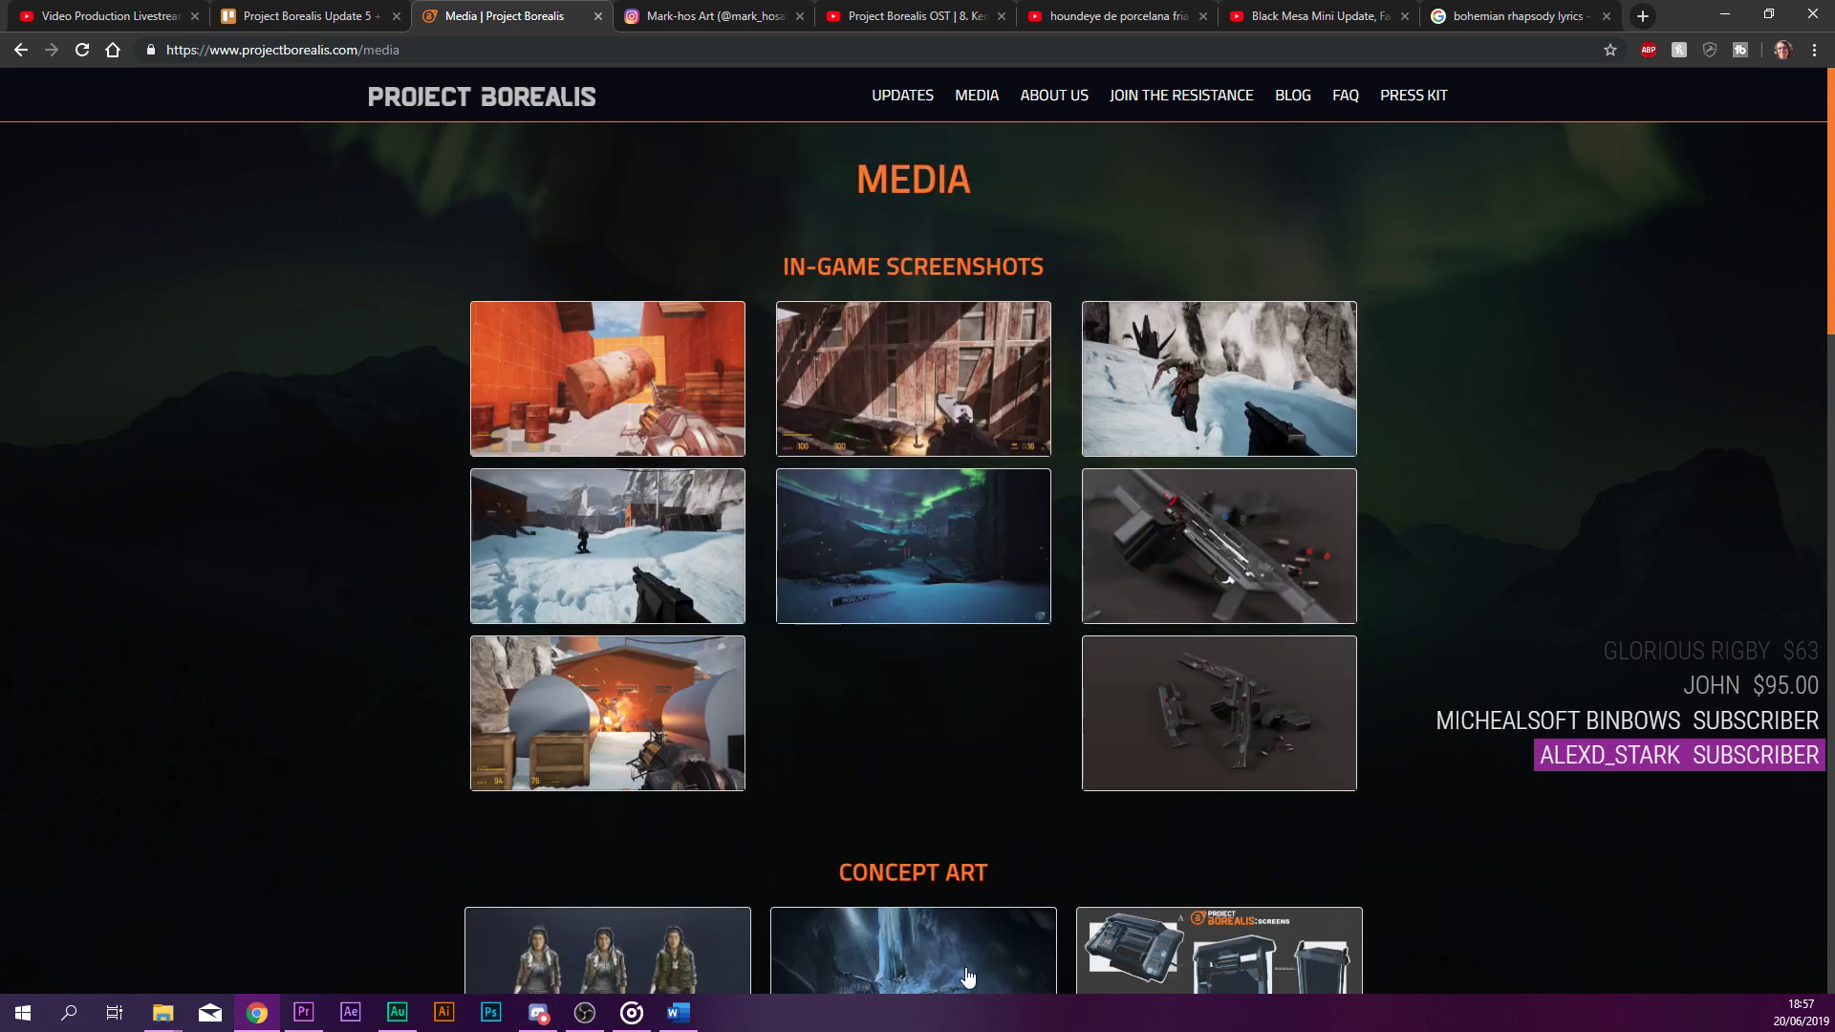
{"action": "left_click", "coordinate": [1505, 1021]}
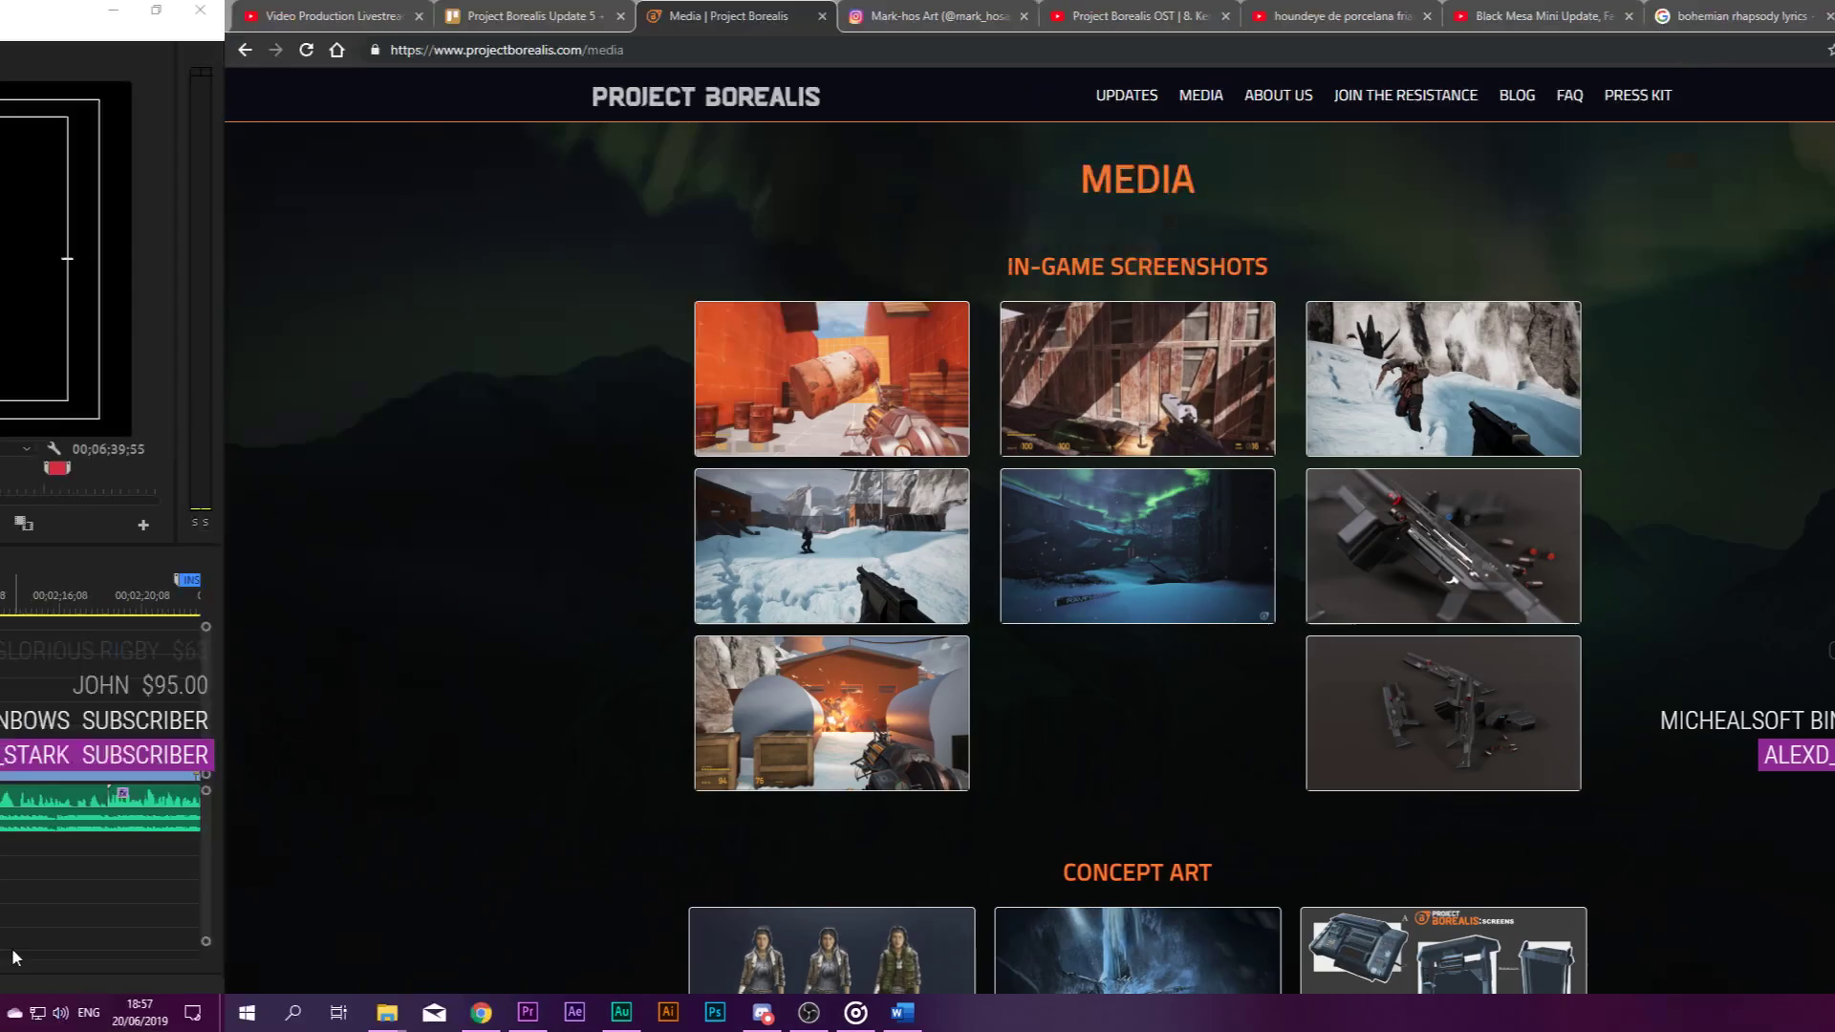
{"action": "left_click", "coordinate": [1603, 1013]}
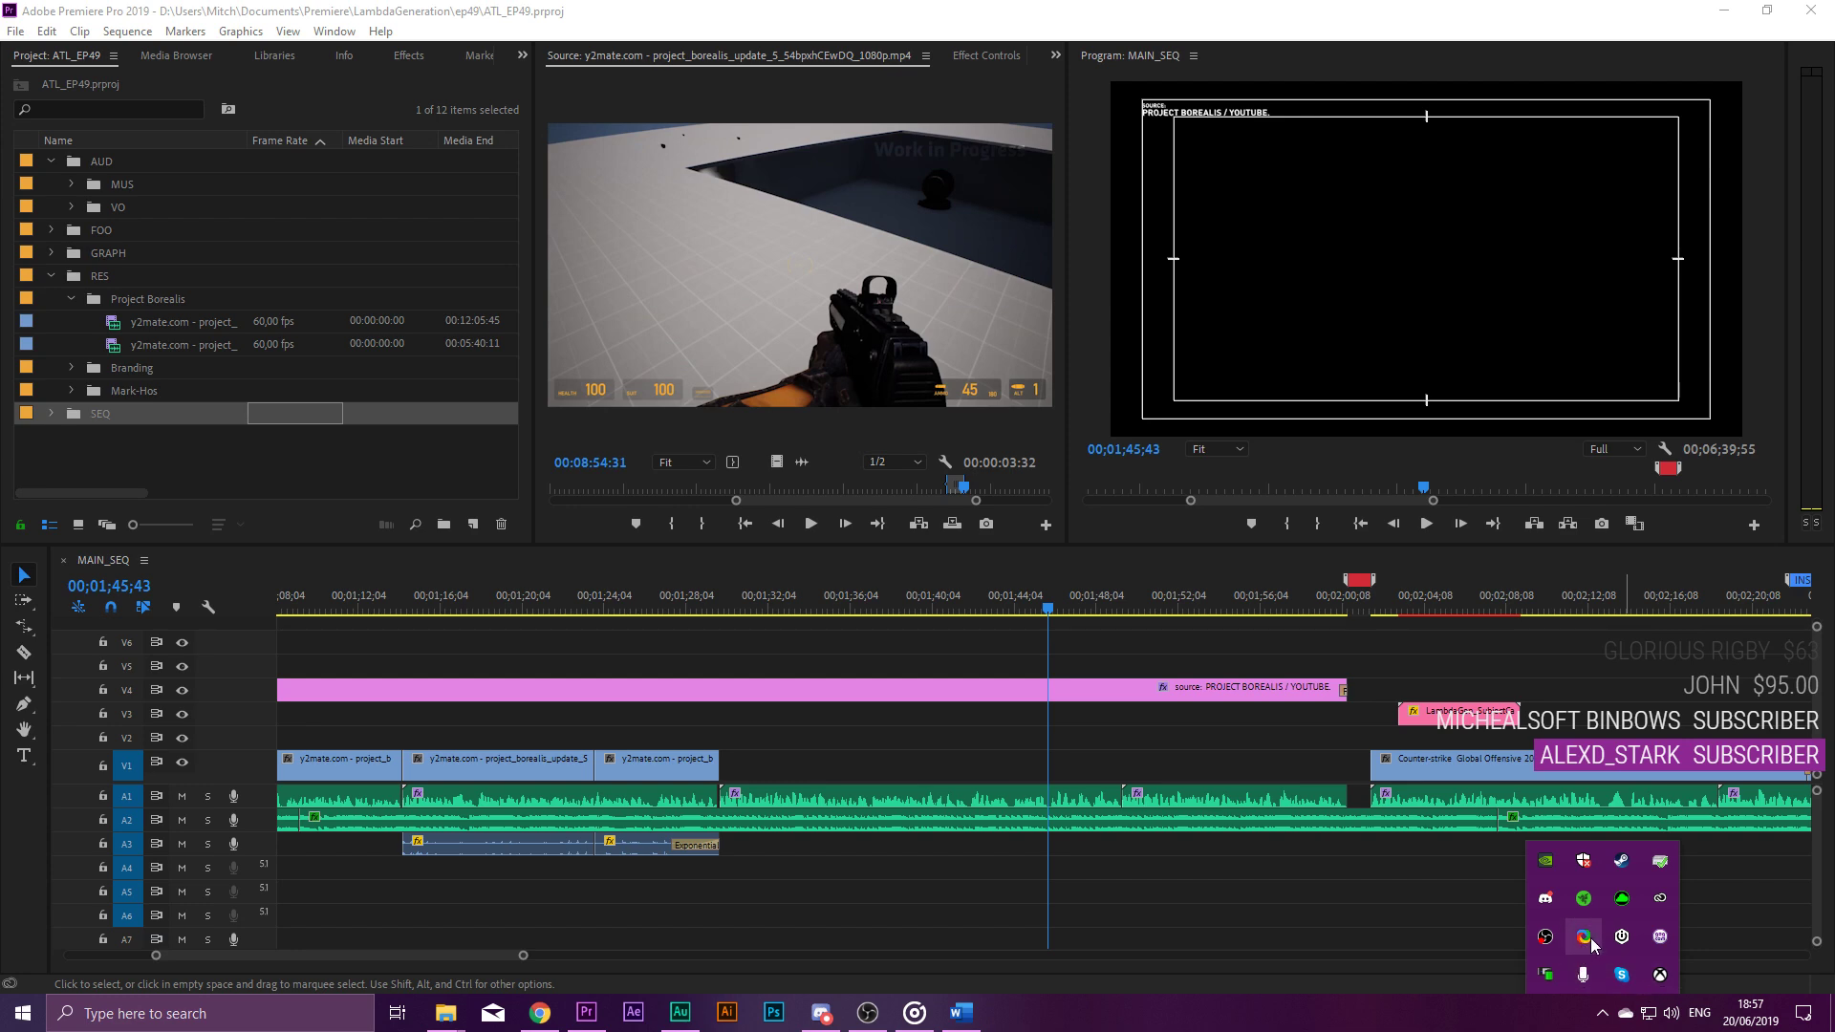
{"action": "right_click", "coordinate": [1584, 936]}
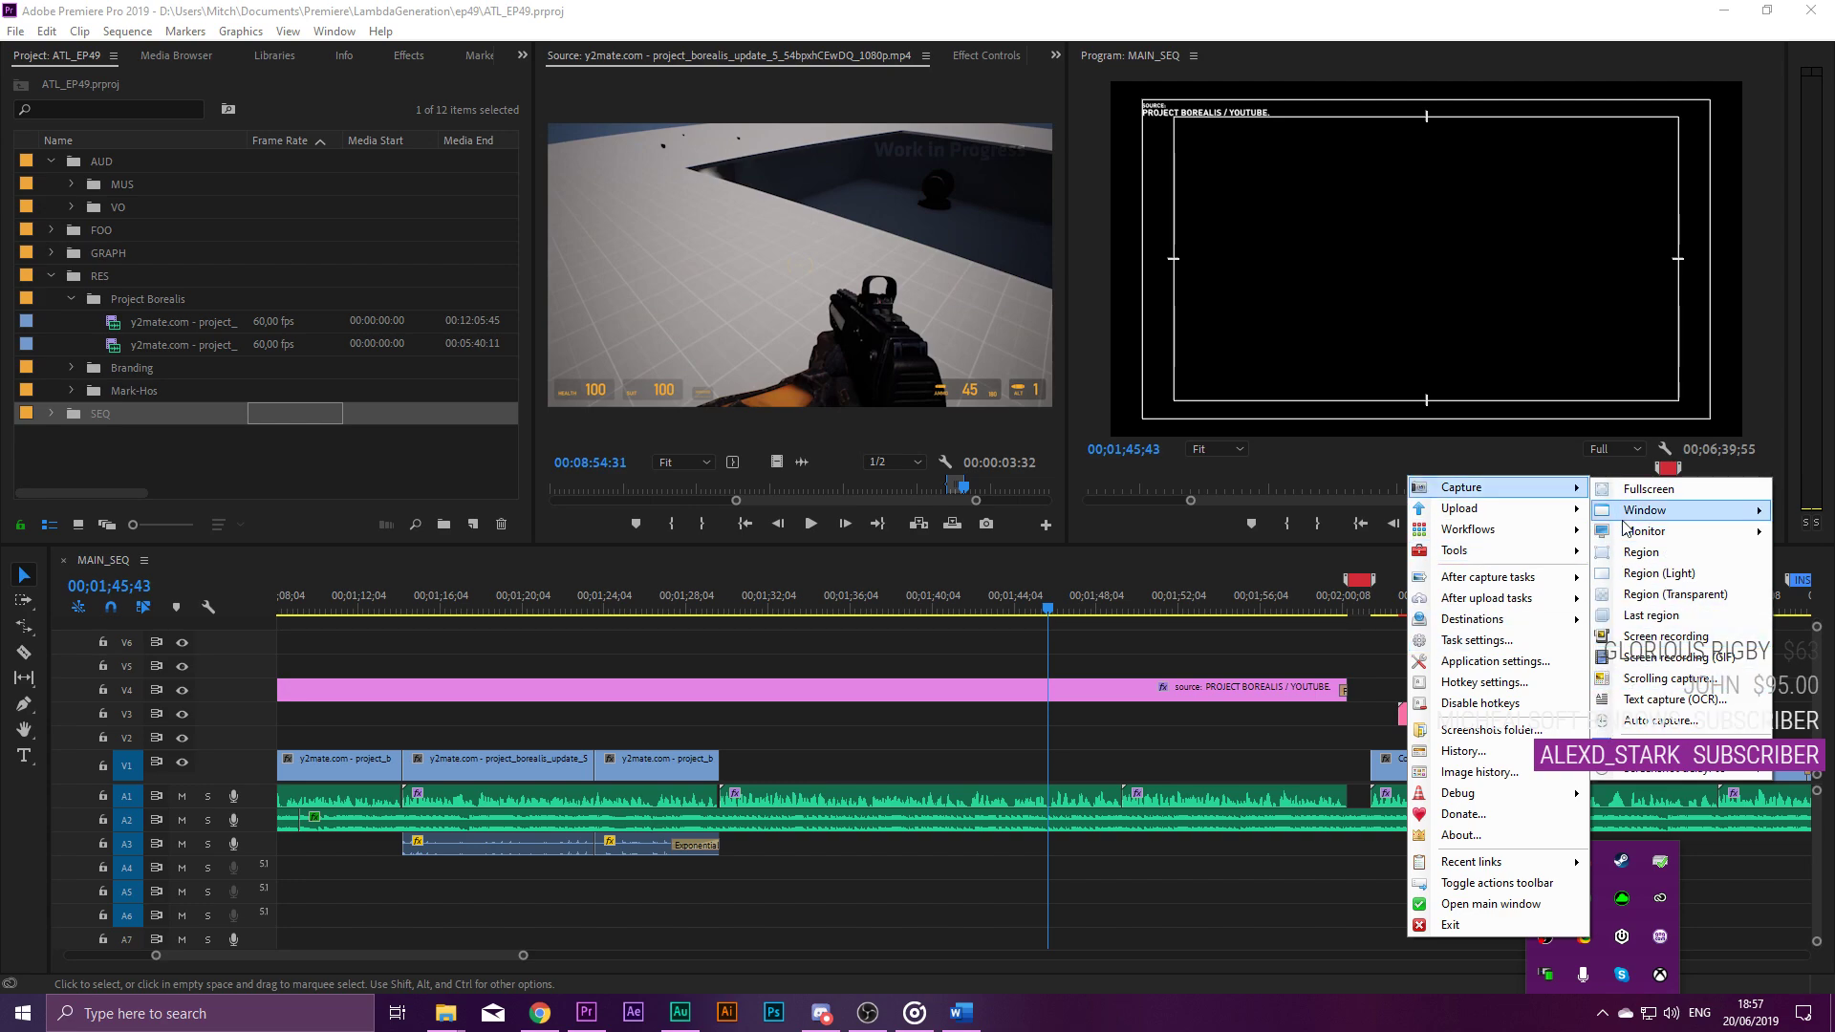
{"action": "left_click", "coordinate": [1668, 678]}
Try a scrolling capture of the entire Media page, using the browser's page area as the capture region.
{"action": "key", "text": "alt+Tab"}
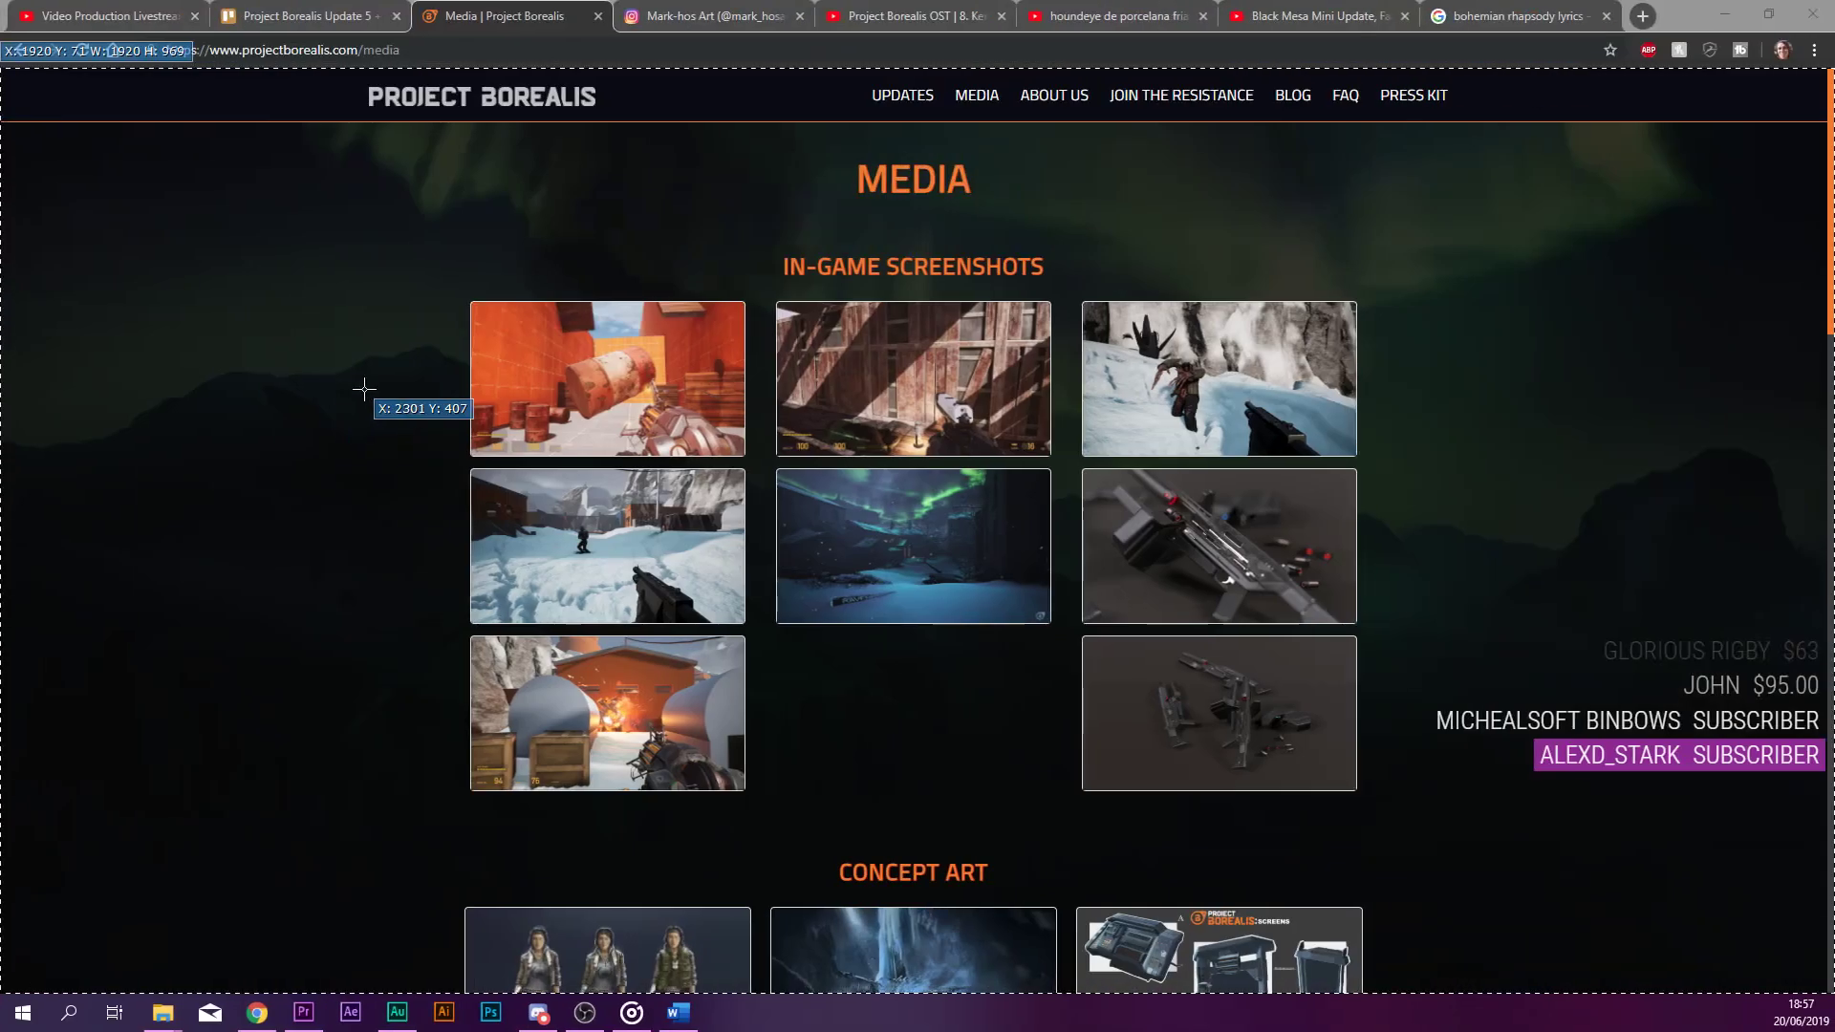
{"action": "left_click", "coordinate": [1529, 304]}
{"action": "left_click_drag", "start_coordinate": [789, 210], "coordinate": [1207, 222]}
{"action": "left_click", "coordinate": [1512, 696]}
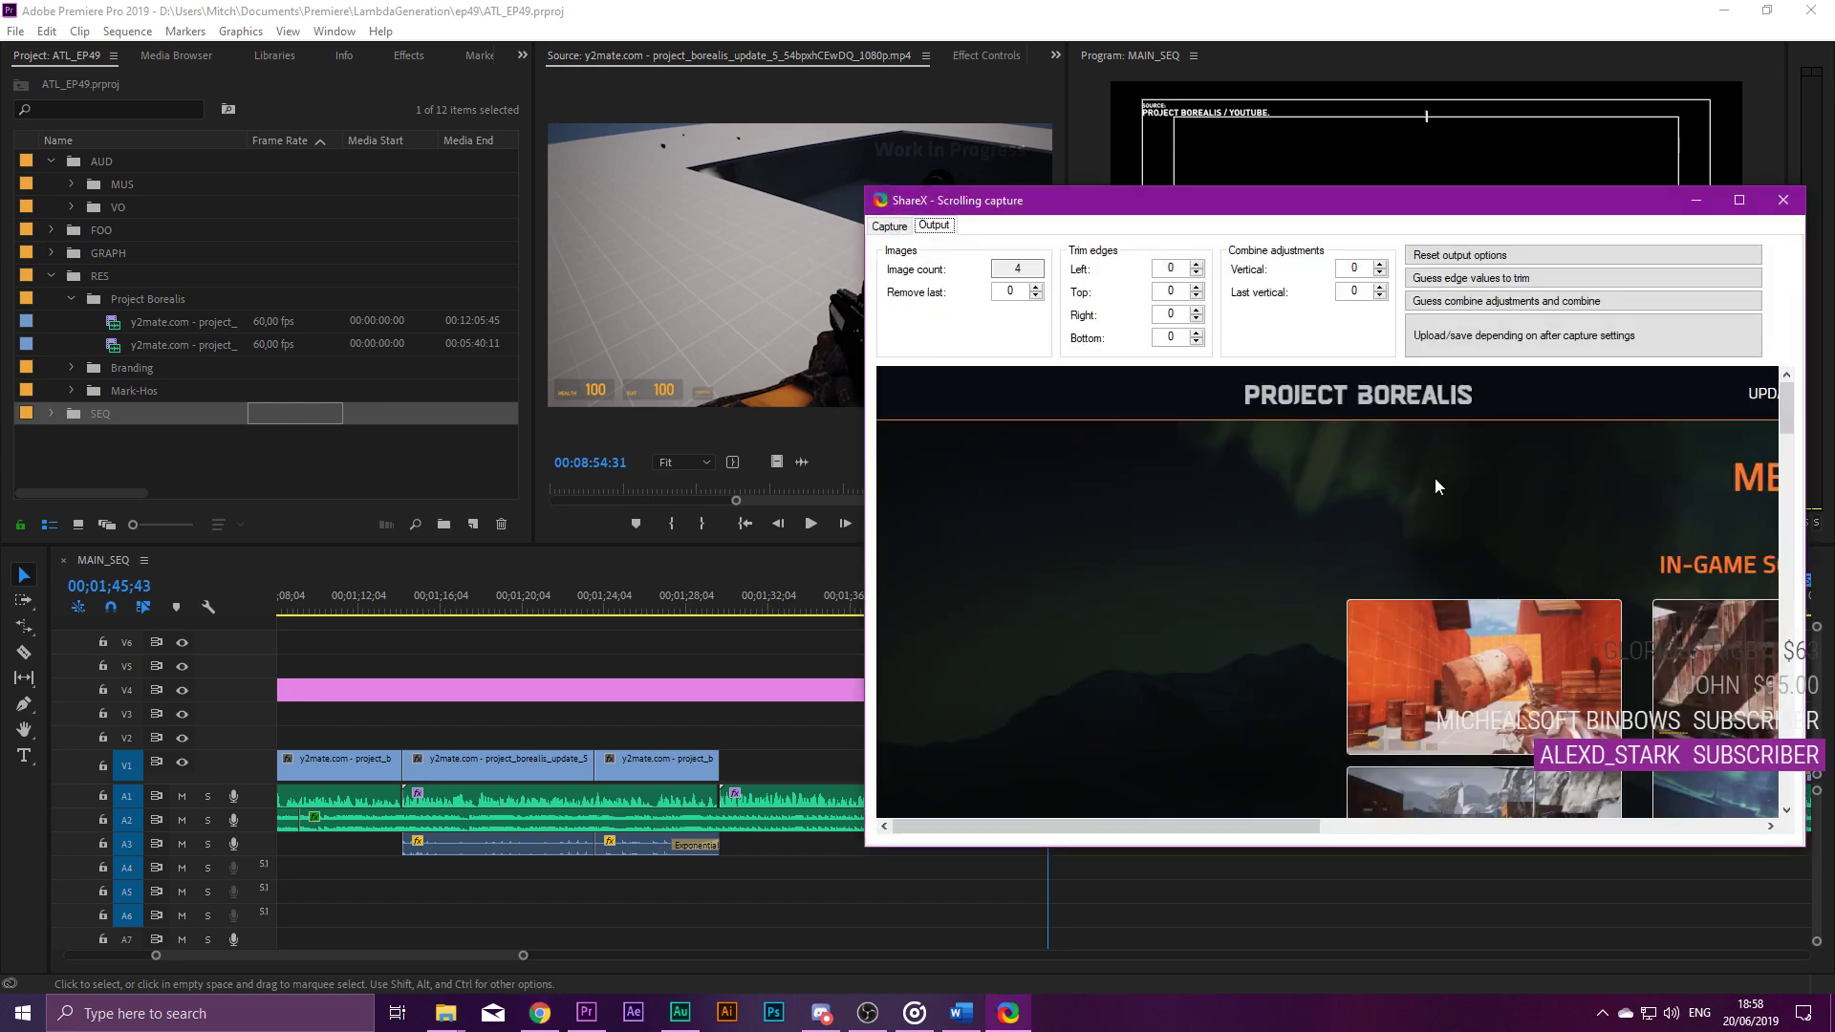
Inspect the stitched Media page capture down to the music section and footer, and close it without saving.
{"action": "scroll", "coordinate": [1330, 496], "scroll_direction": "down", "scroll_amount": 10}
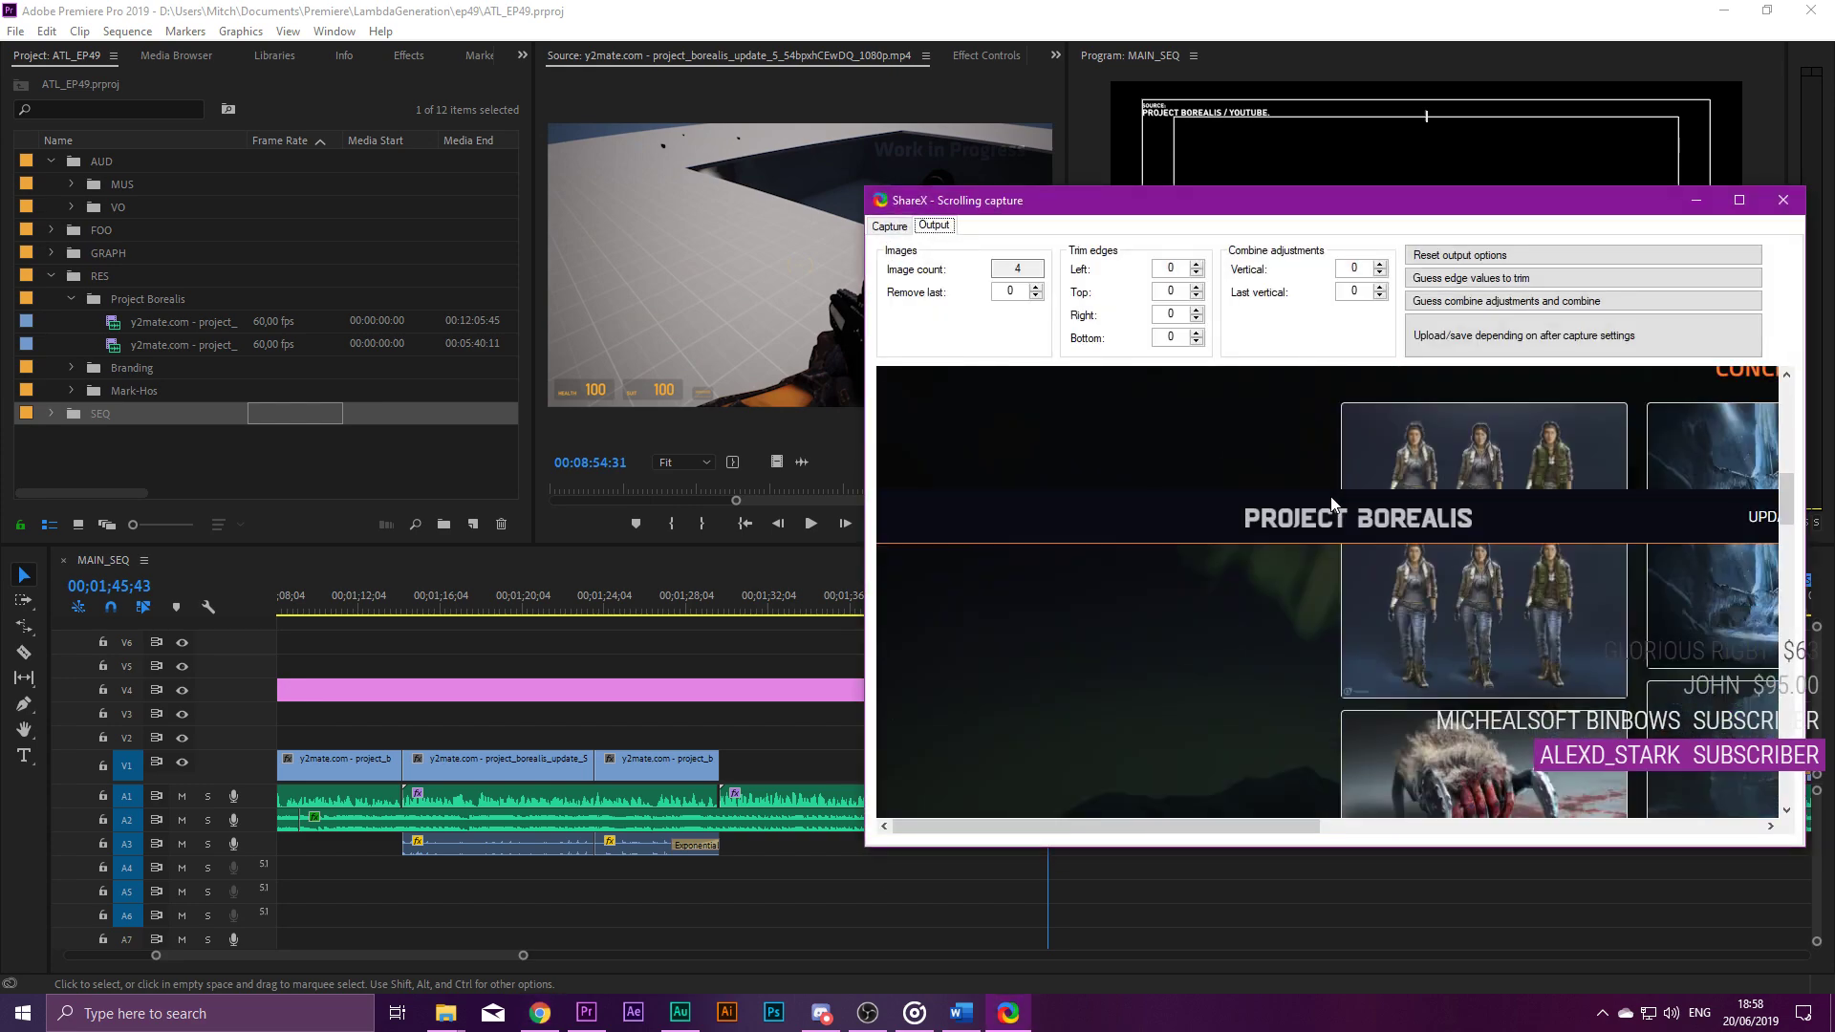
{"action": "scroll", "coordinate": [1333, 504], "scroll_direction": "down", "scroll_amount": 10}
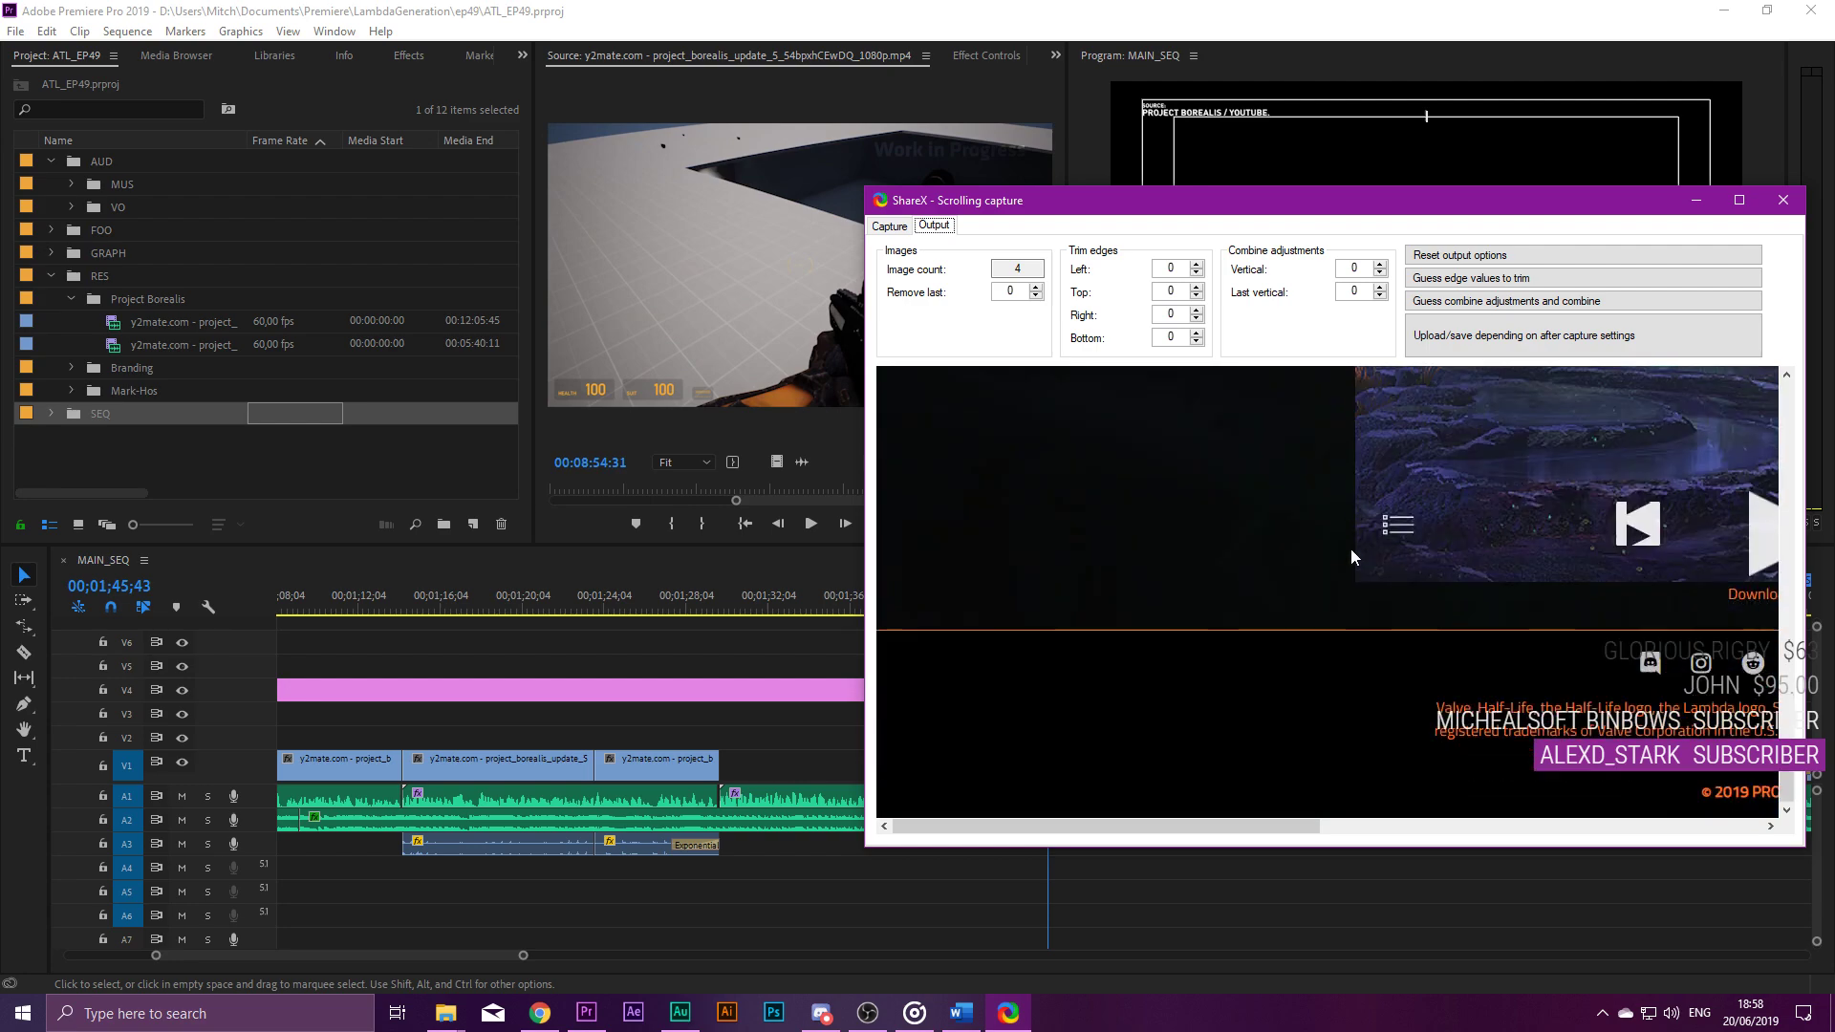
{"action": "left_click_drag", "start_coordinate": [1249, 828], "coordinate": [1408, 730]}
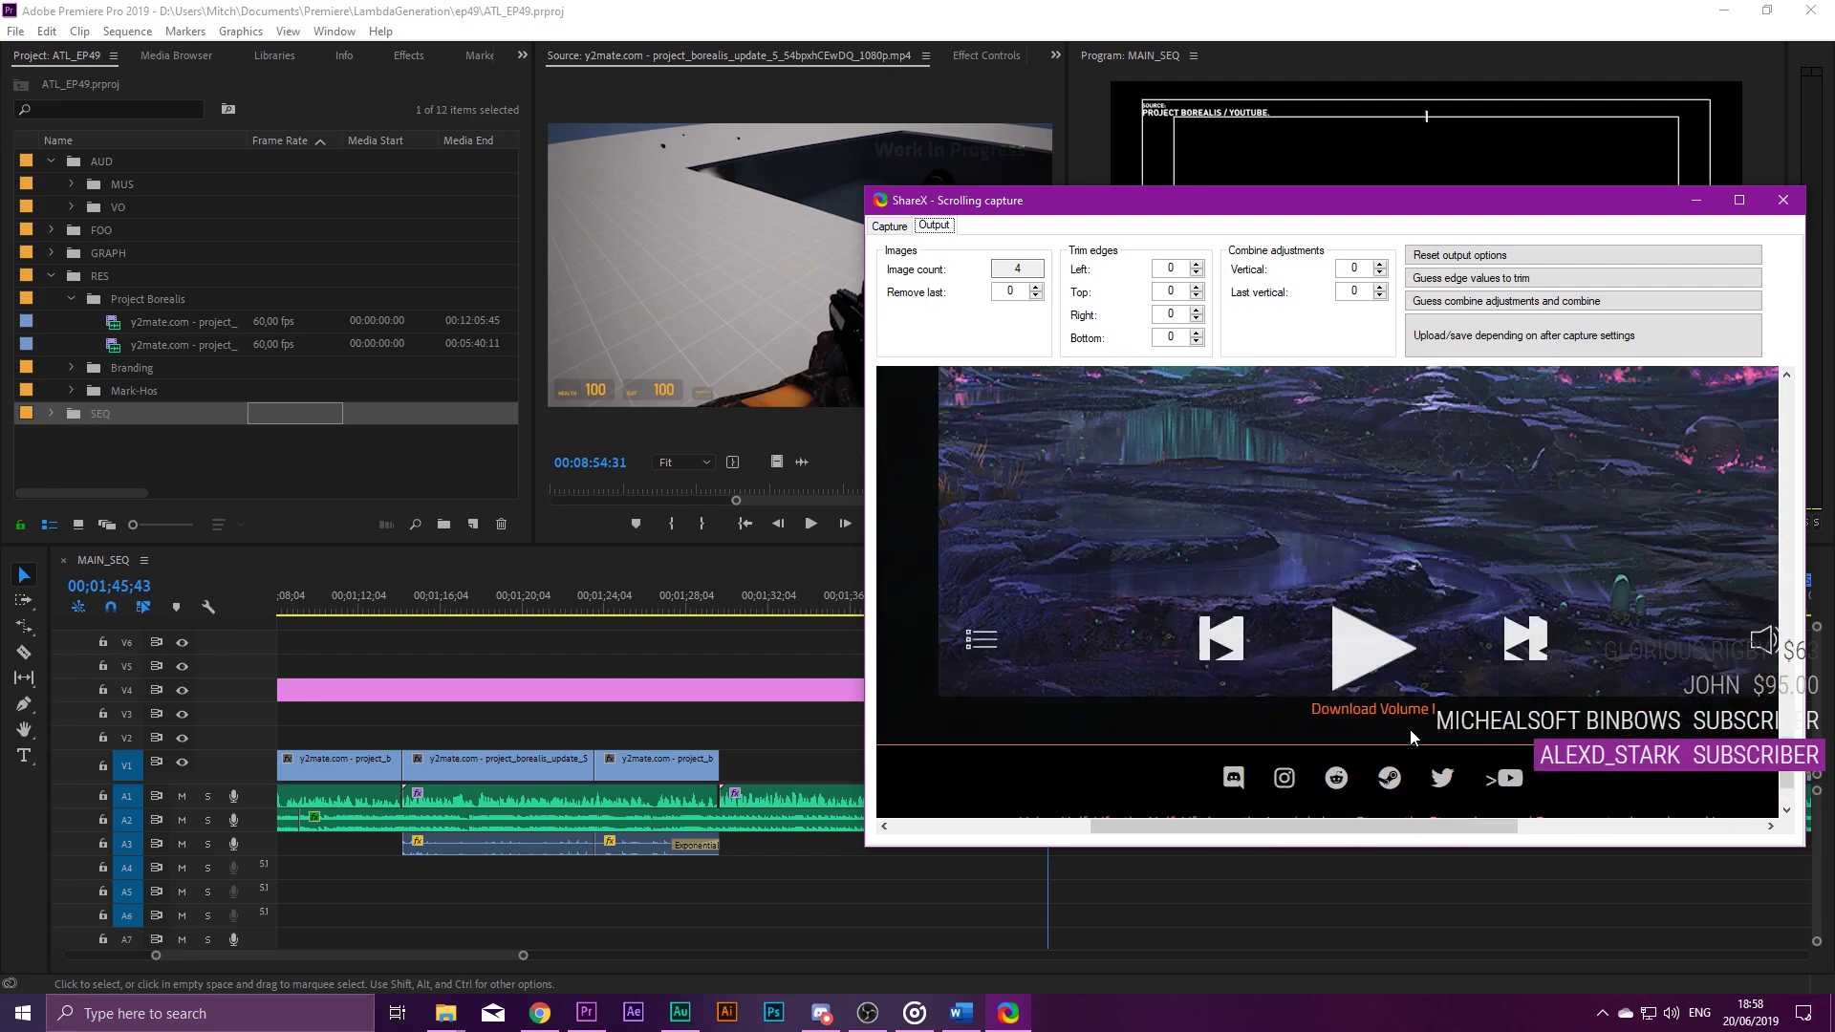
{"action": "scroll", "coordinate": [1409, 730], "scroll_direction": "up", "scroll_amount": 10}
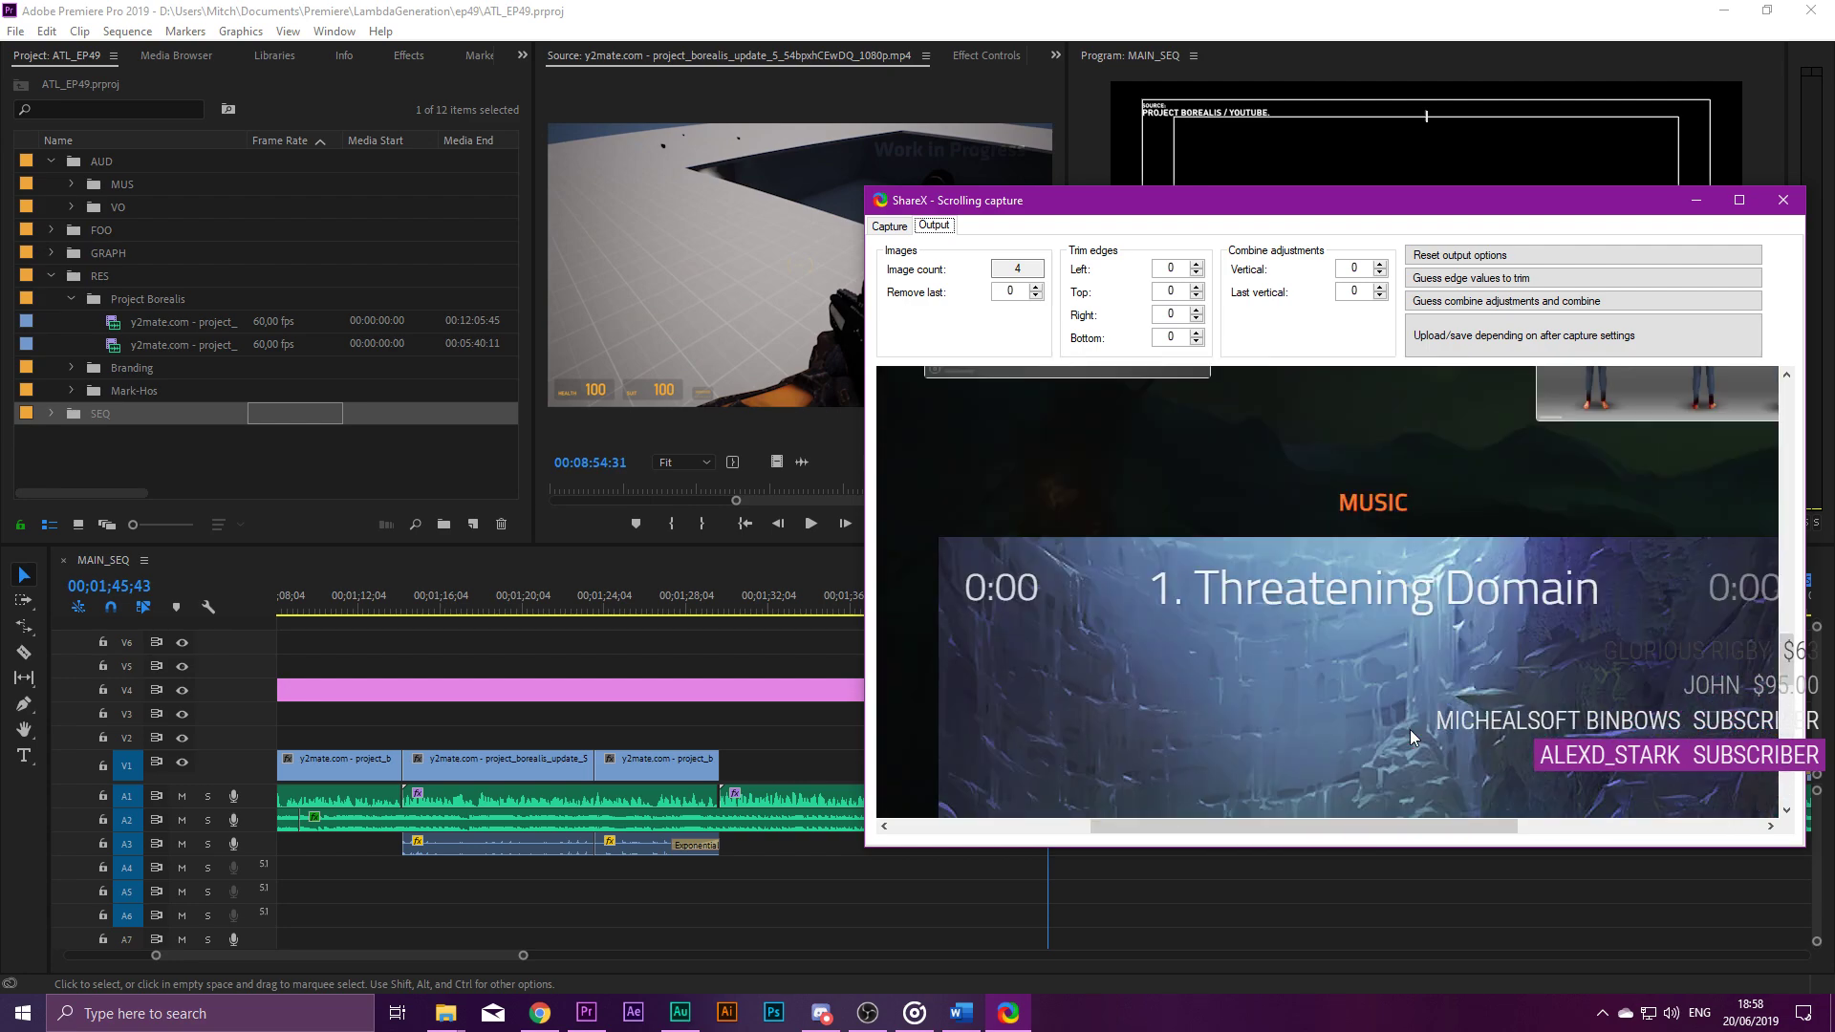
{"action": "scroll", "coordinate": [1409, 730], "scroll_direction": "up", "scroll_amount": 10}
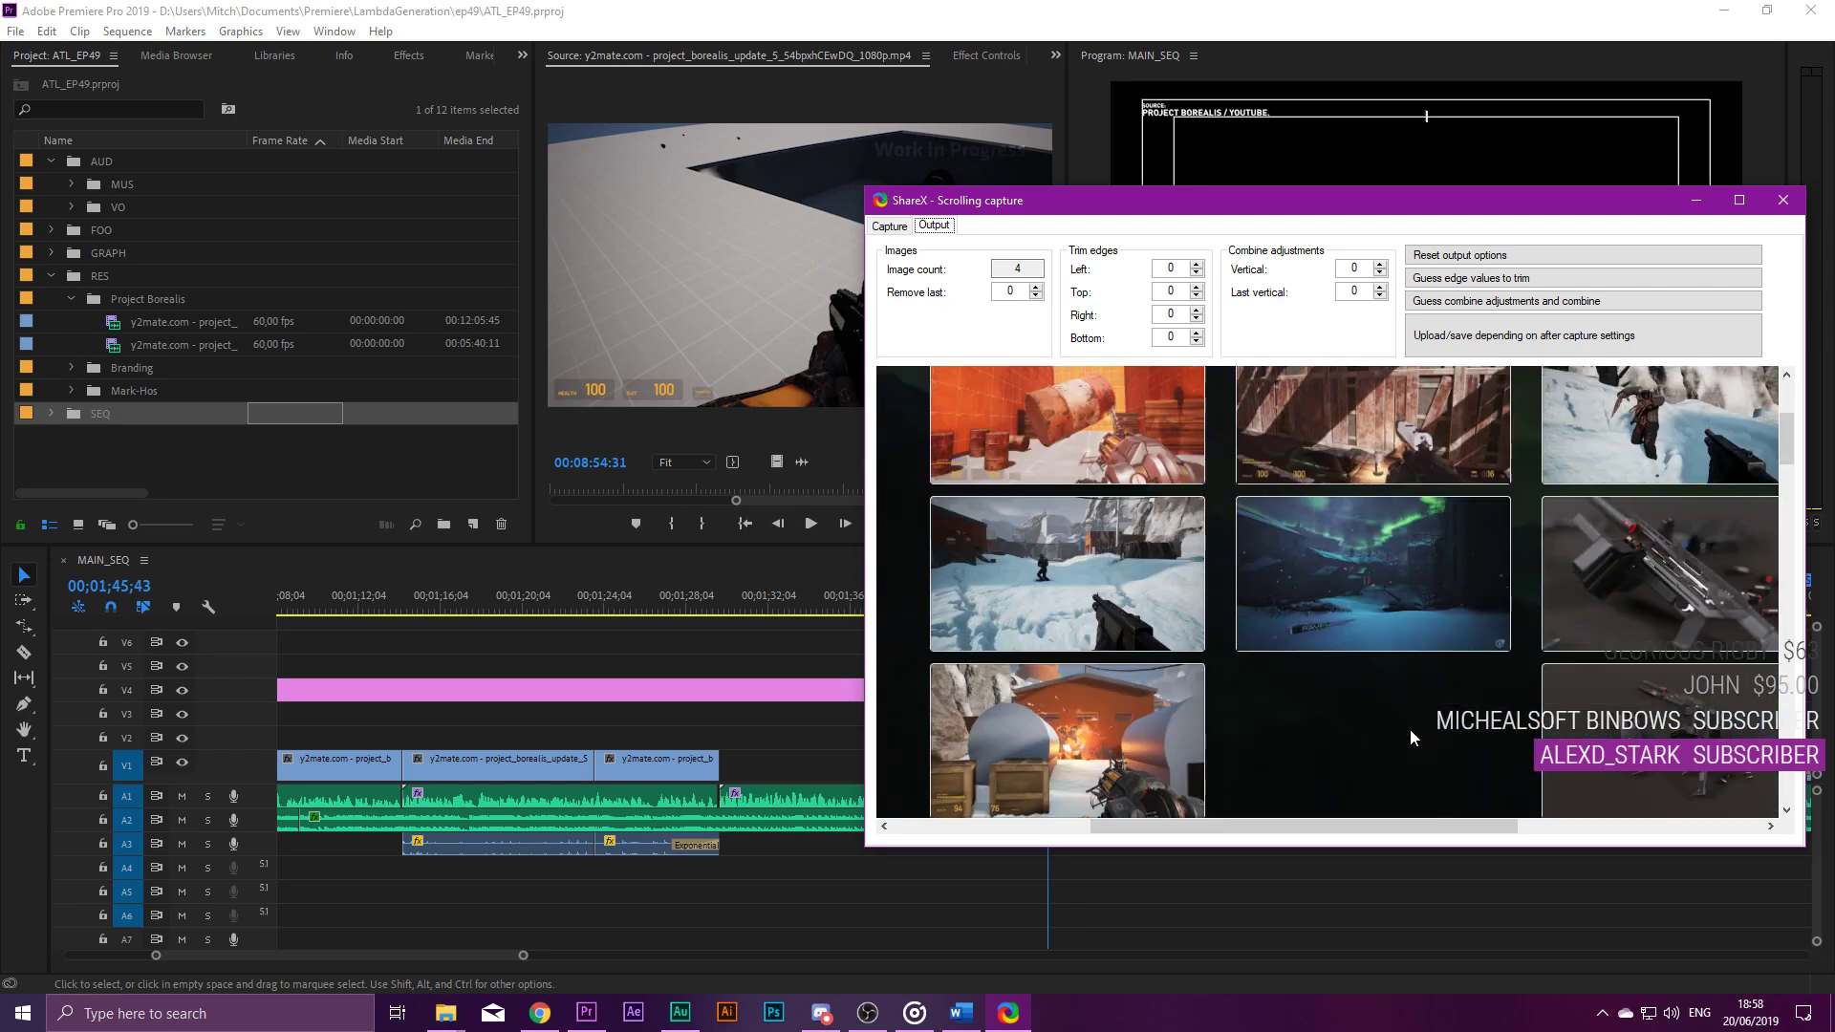
{"action": "left_click", "coordinate": [1782, 200]}
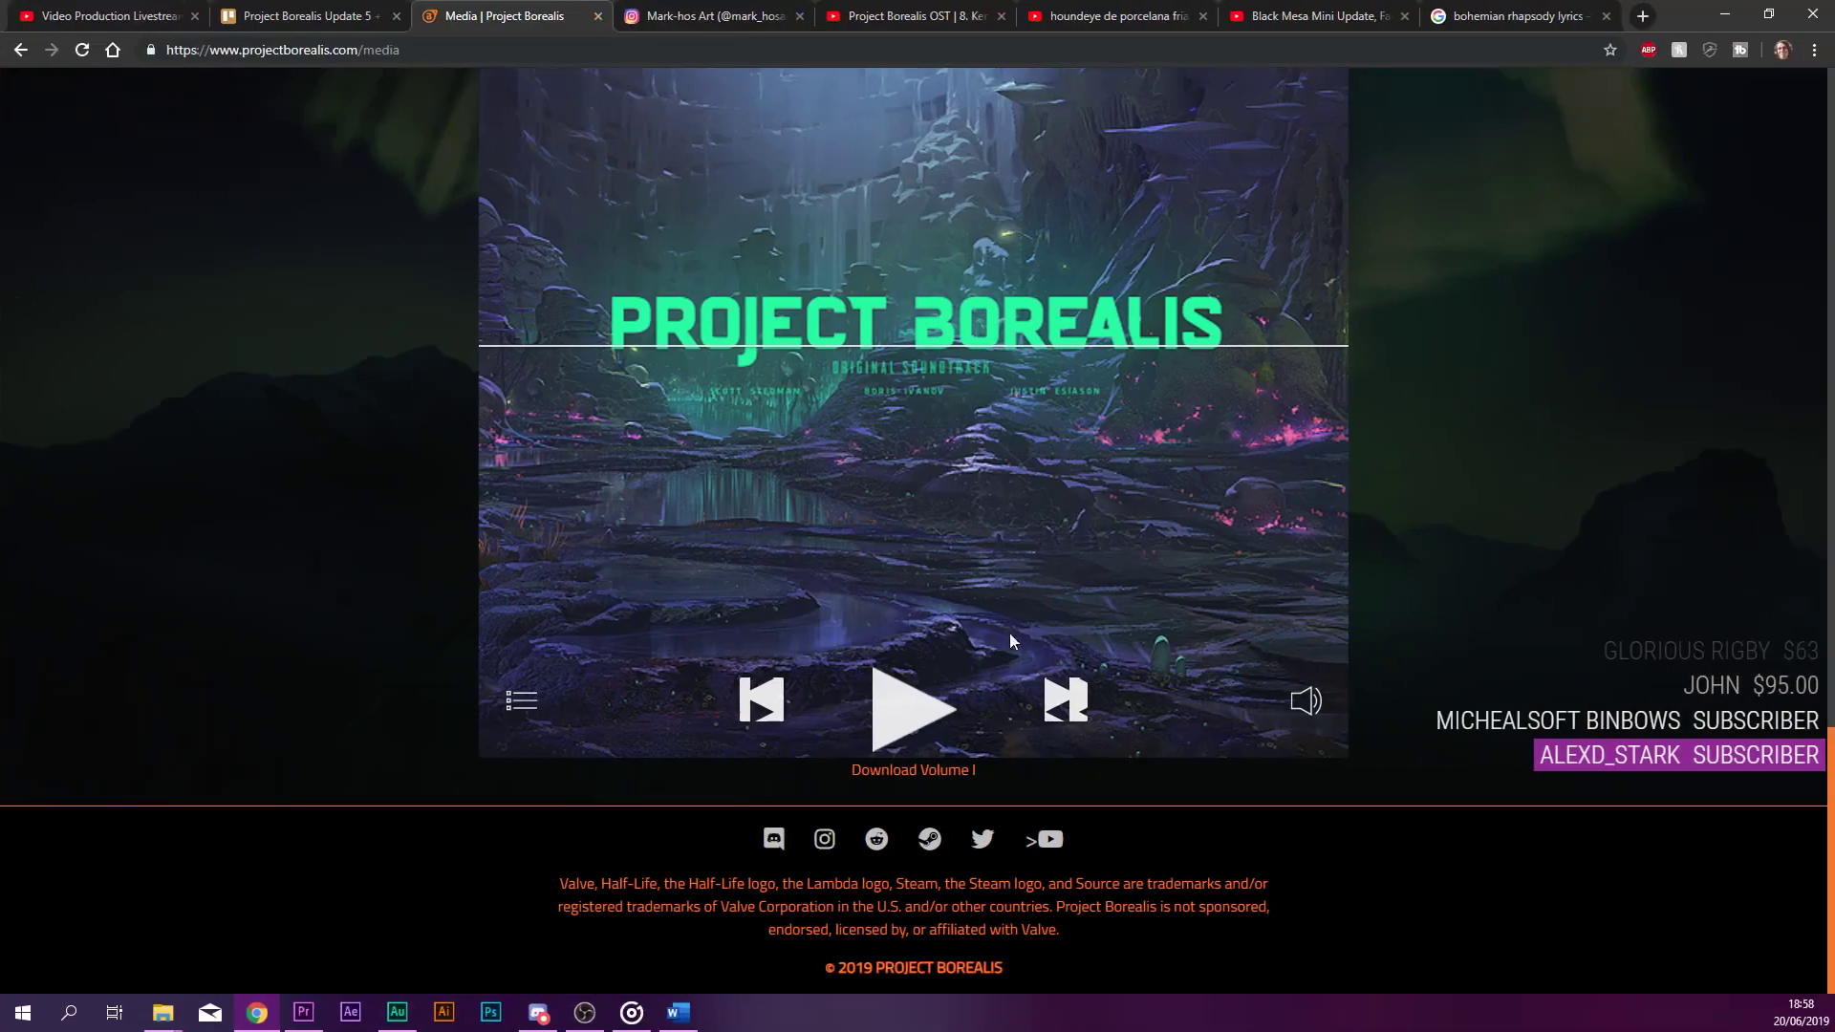
Look over the Media page again from its in-game screenshots down through the concept art.
{"action": "scroll", "coordinate": [960, 622], "scroll_direction": "up", "scroll_amount": 10}
{"action": "scroll", "coordinate": [1121, 633], "scroll_direction": "up", "scroll_amount": 5}
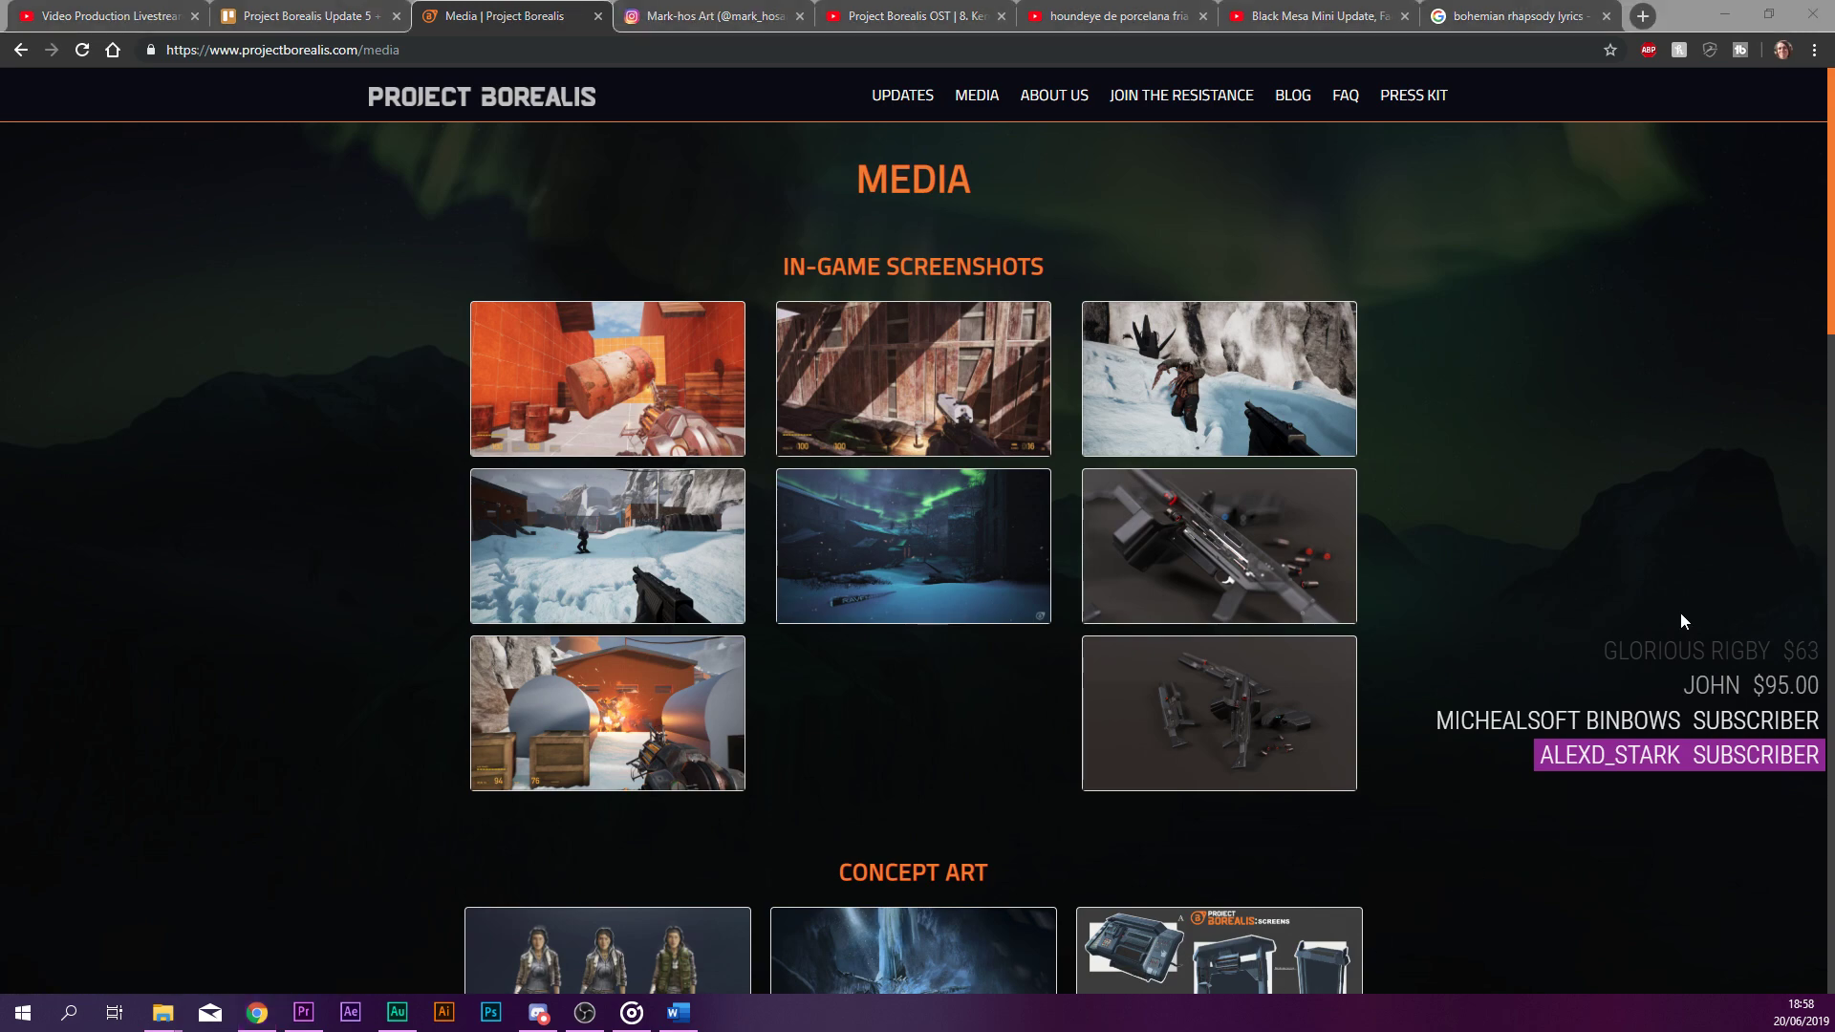
{"action": "left_click_drag", "start_coordinate": [1831, 173], "coordinate": [1831, 177]}
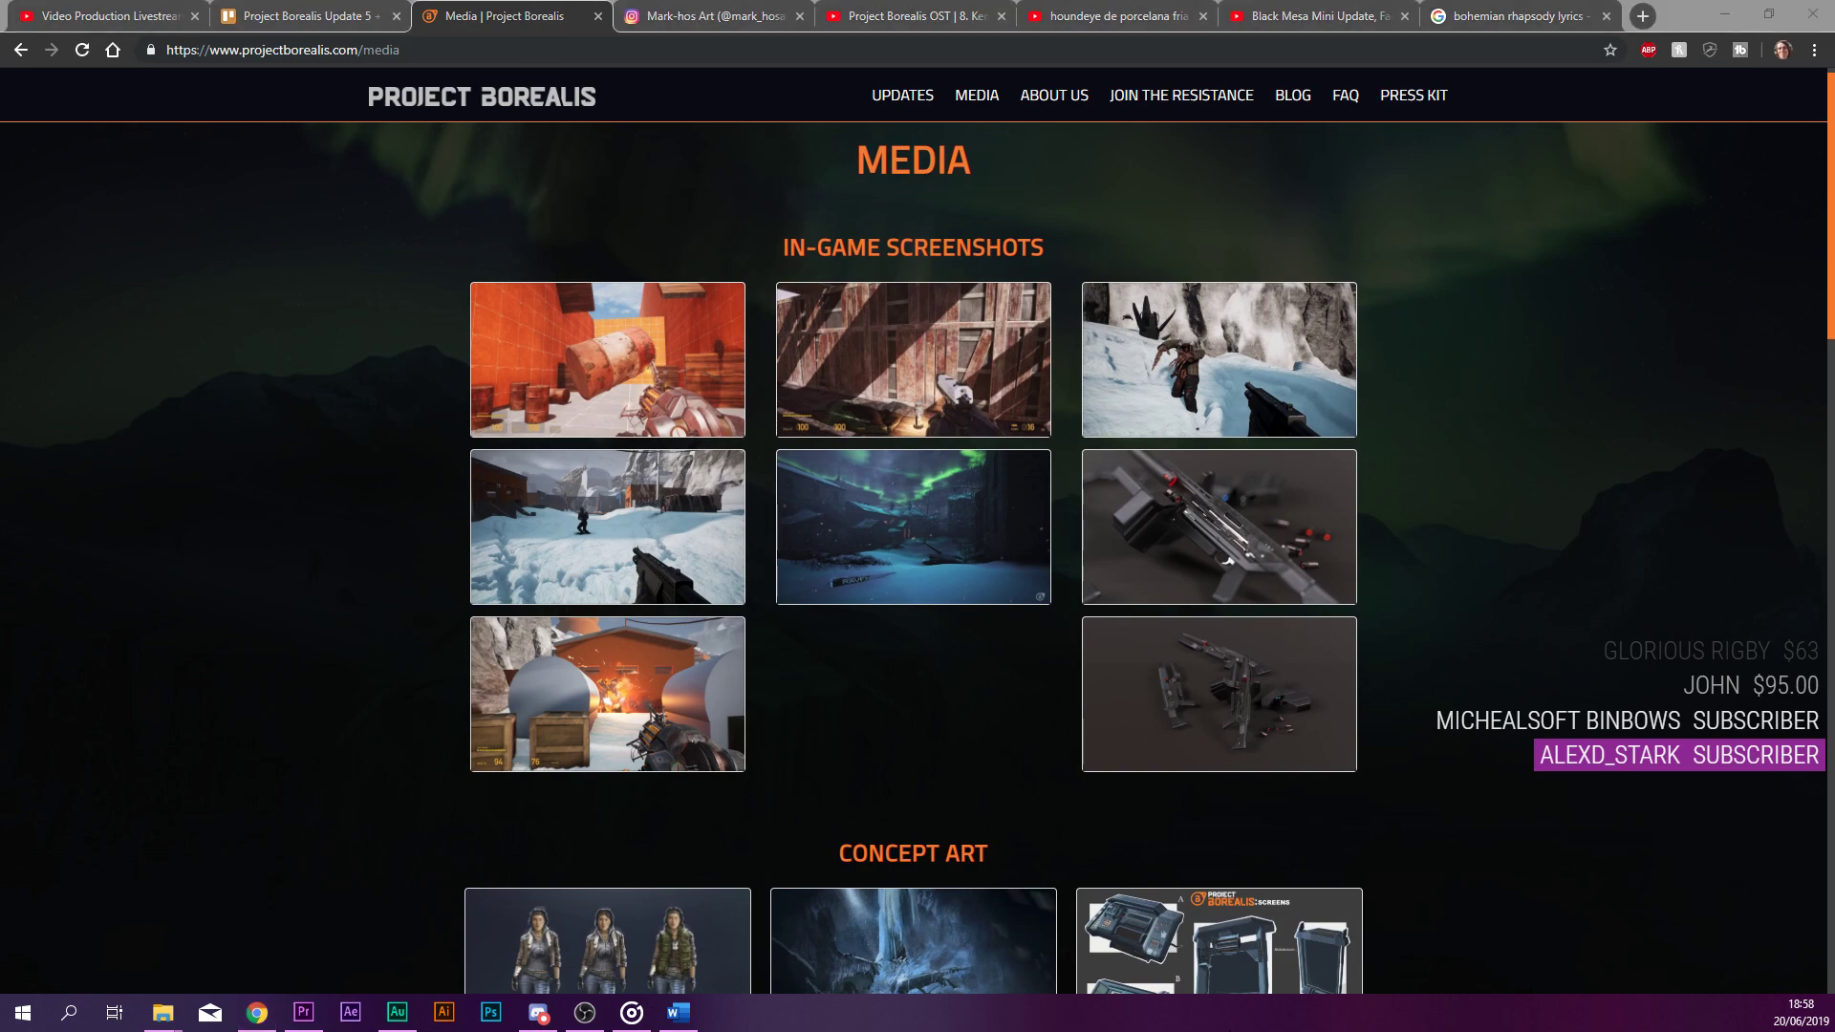
{"action": "left_click", "coordinate": [1443, 617]}
{"action": "scroll", "coordinate": [1380, 604], "scroll_direction": "down", "scroll_amount": 4}
{"action": "scroll", "coordinate": [1383, 588], "scroll_direction": "up", "scroll_amount": 5}
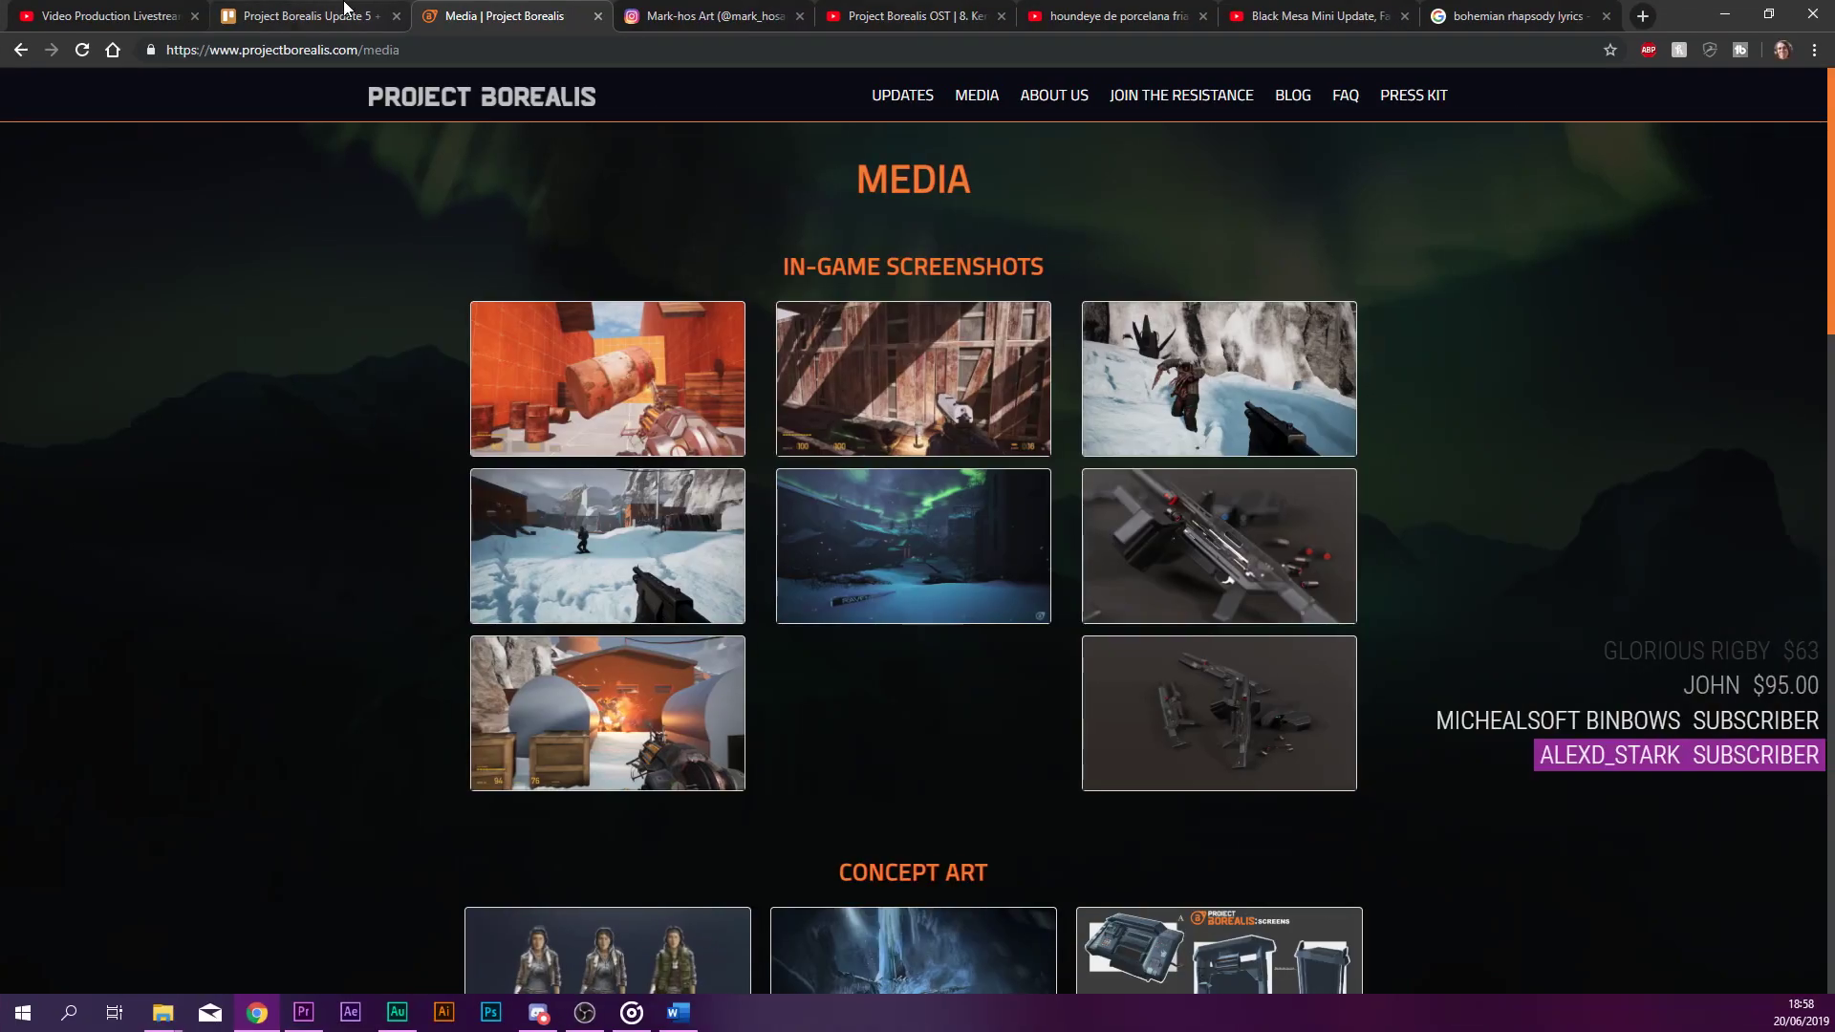
Open the Project Borealis home page and take a region screenshot of its Join the Resistance section.
{"action": "key", "text": "ctrl+shift+Tab"}
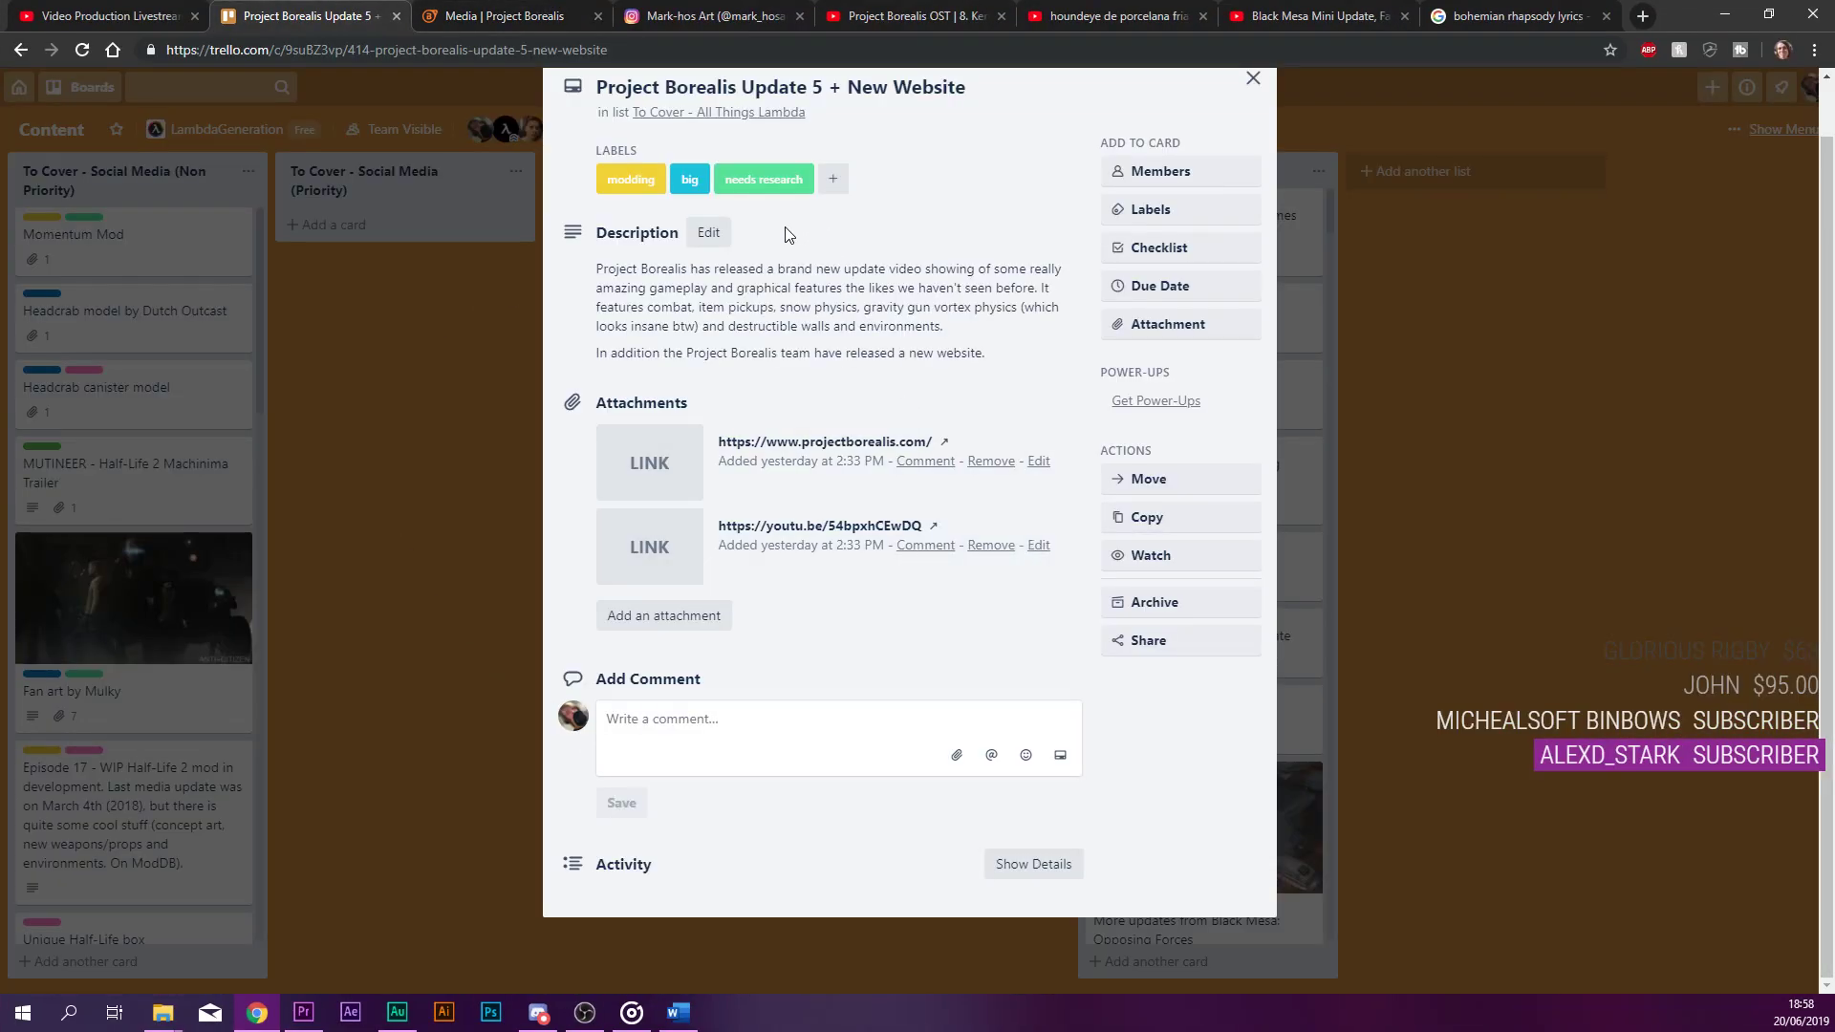
{"action": "left_click", "coordinate": [535, 15]}
{"action": "left_click", "coordinate": [524, 114]}
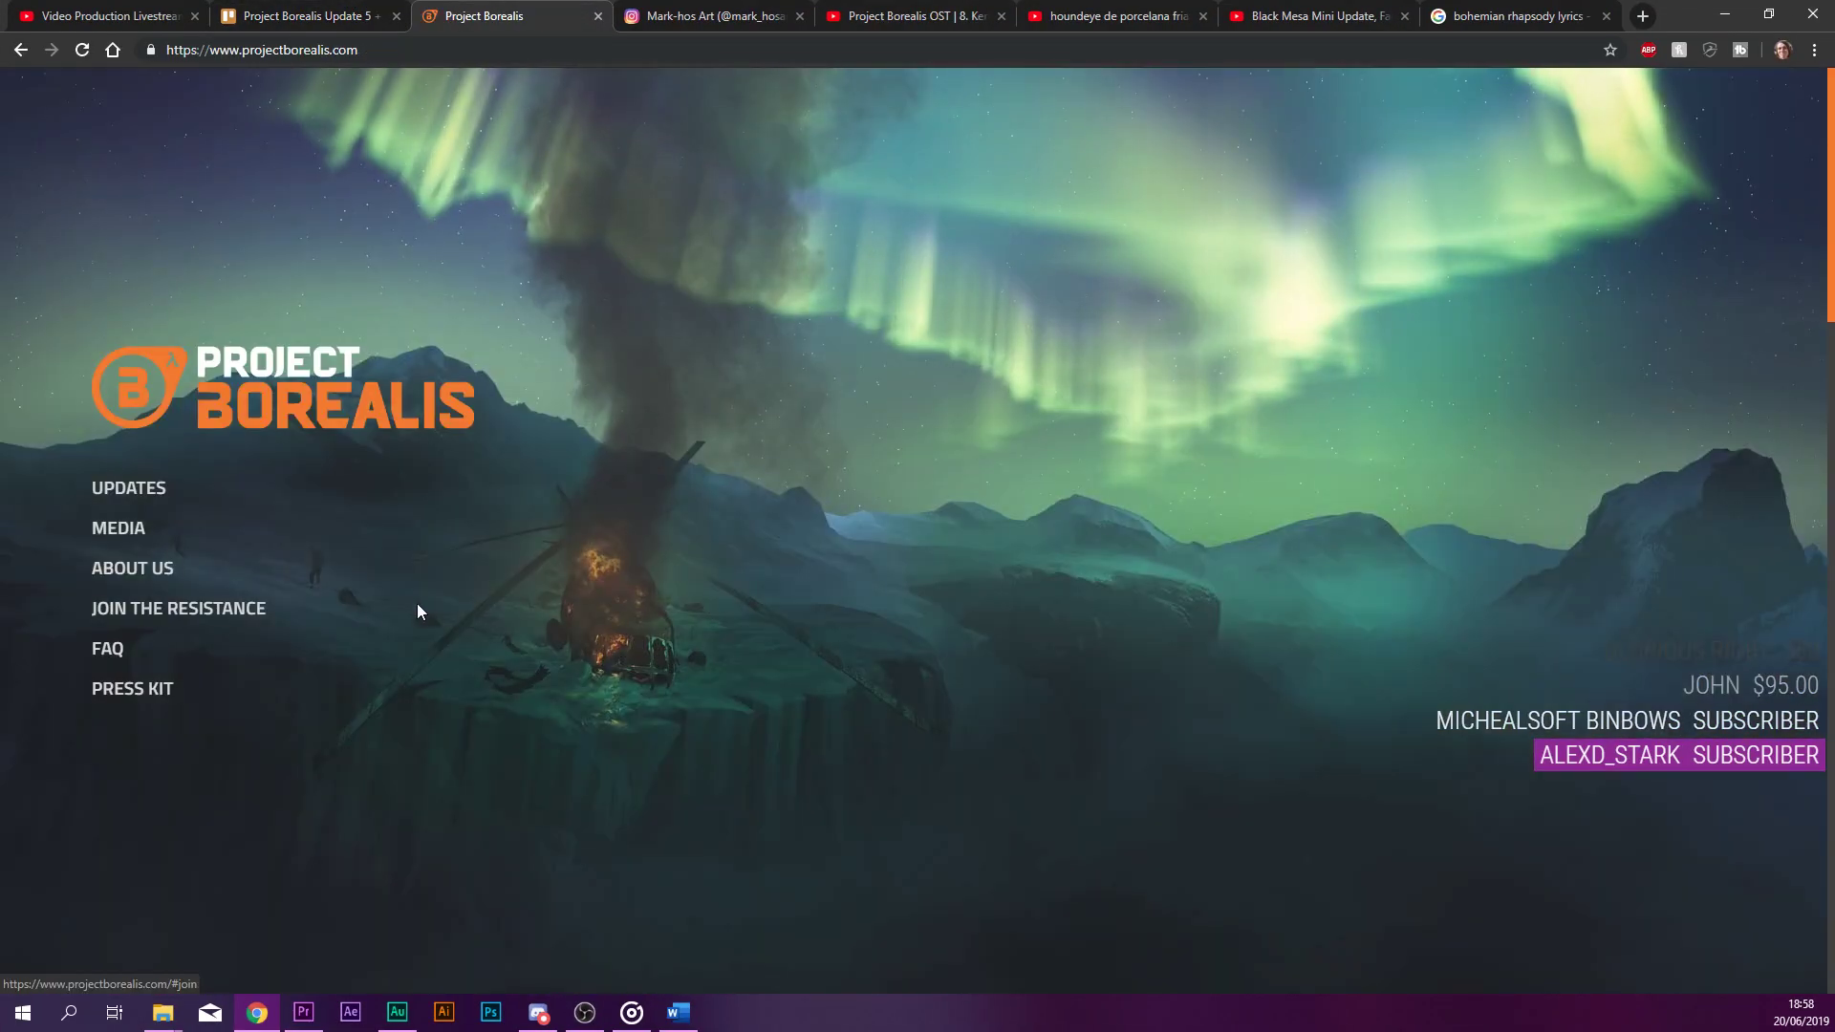
{"action": "scroll", "coordinate": [411, 554], "scroll_direction": "down", "scroll_amount": 20}
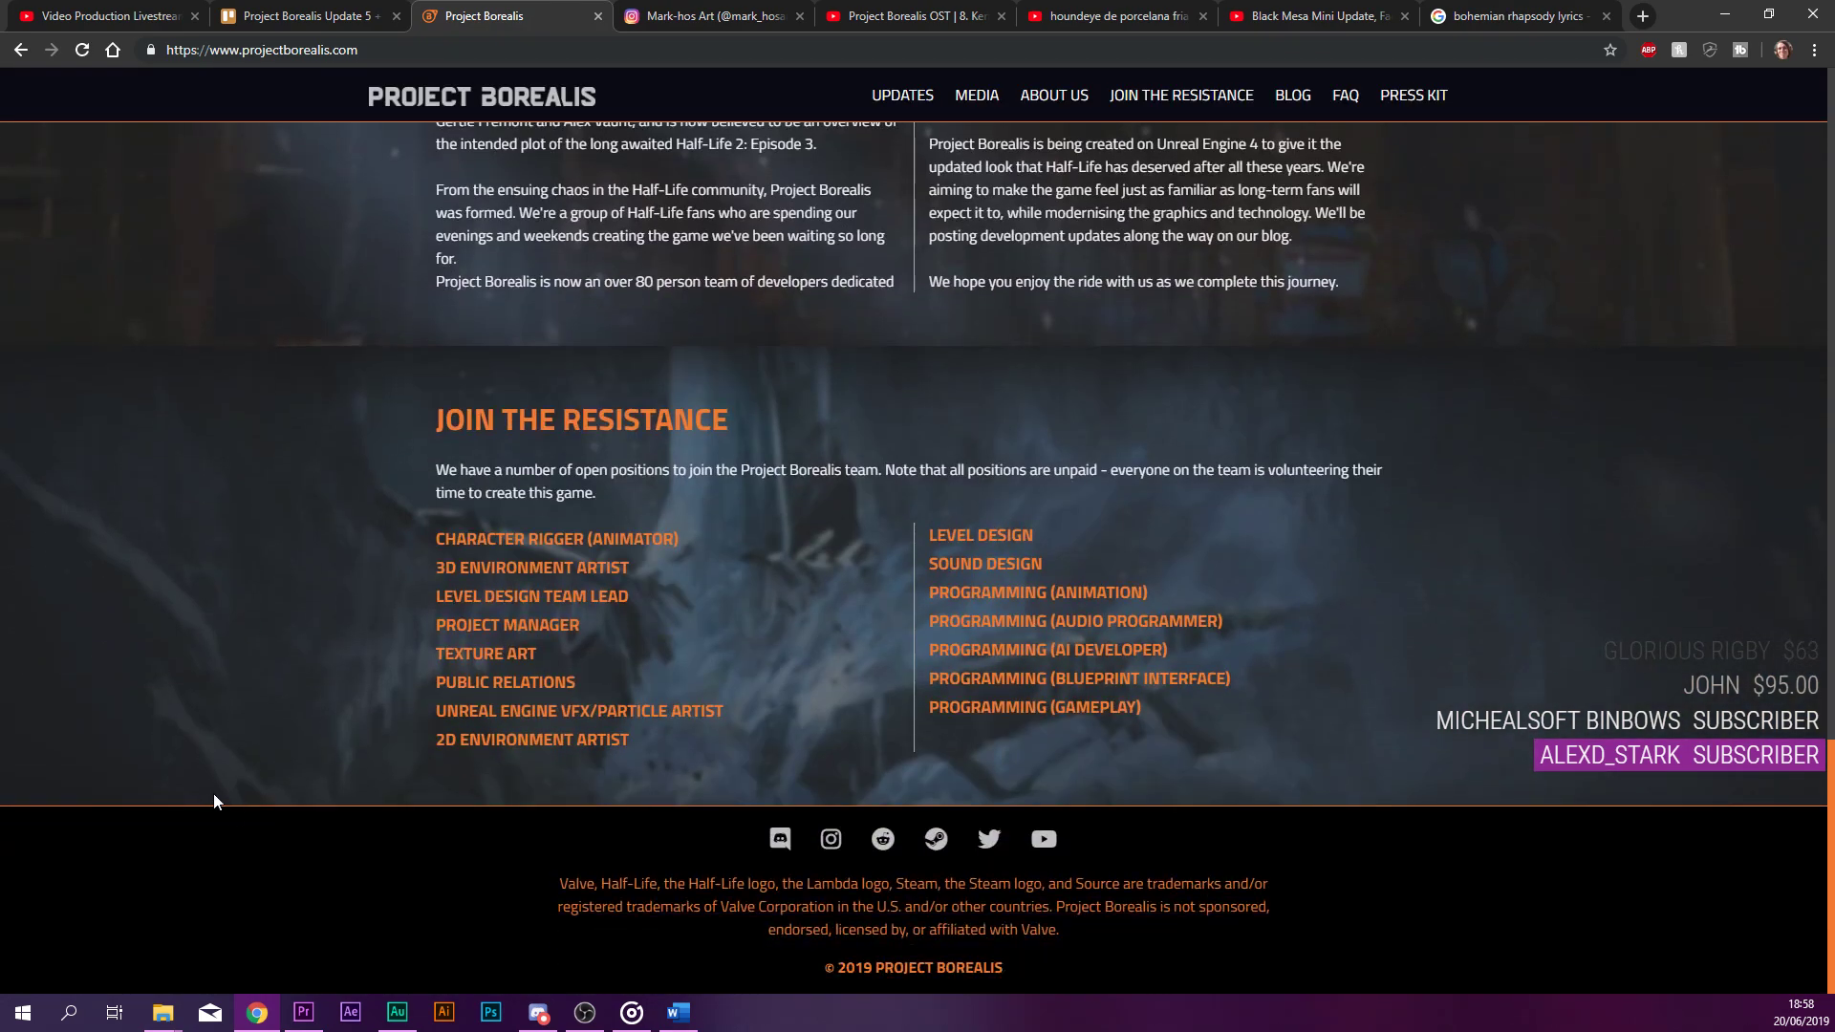
{"action": "key", "text": "ctrl+Print"}
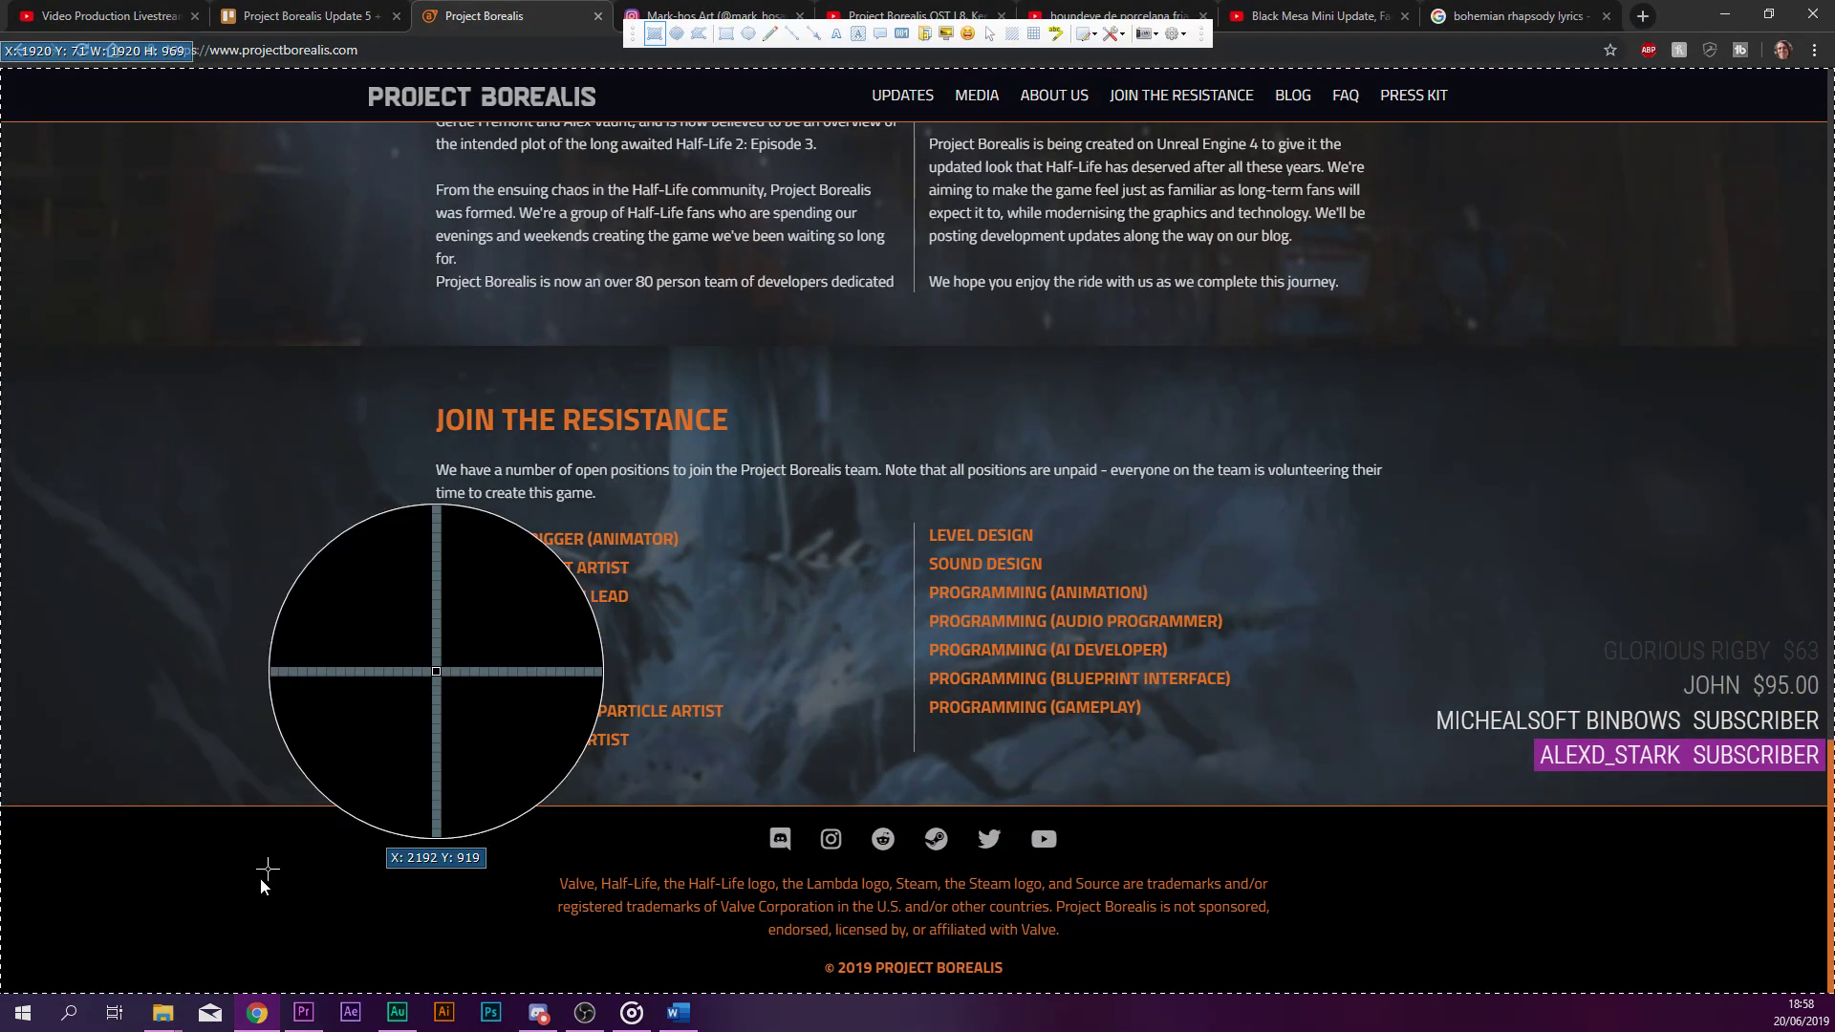
{"action": "left_click_drag", "start_coordinate": [411, 382], "coordinate": [1432, 788]}
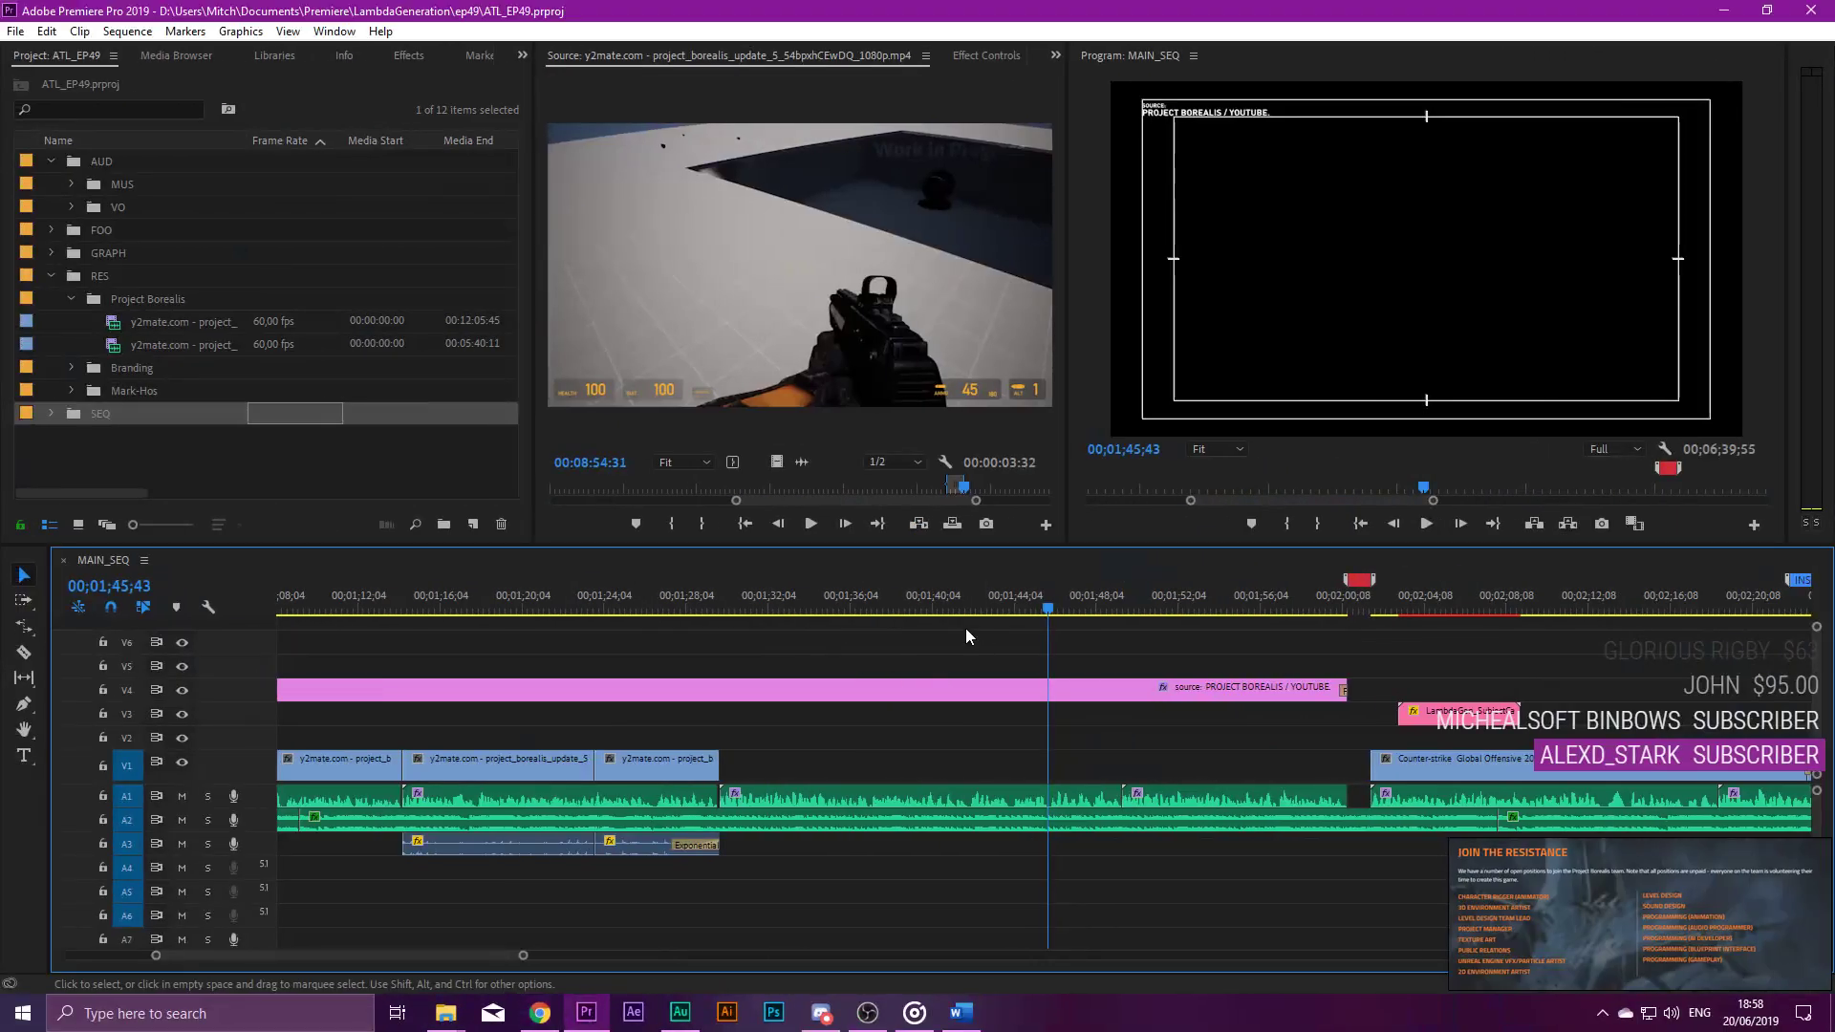
Play the MAIN_SEQ voice-over from the end of the last gameplay clip before the empty stretch.
{"action": "left_click", "coordinate": [704, 613]}
{"action": "key", "text": "space"}
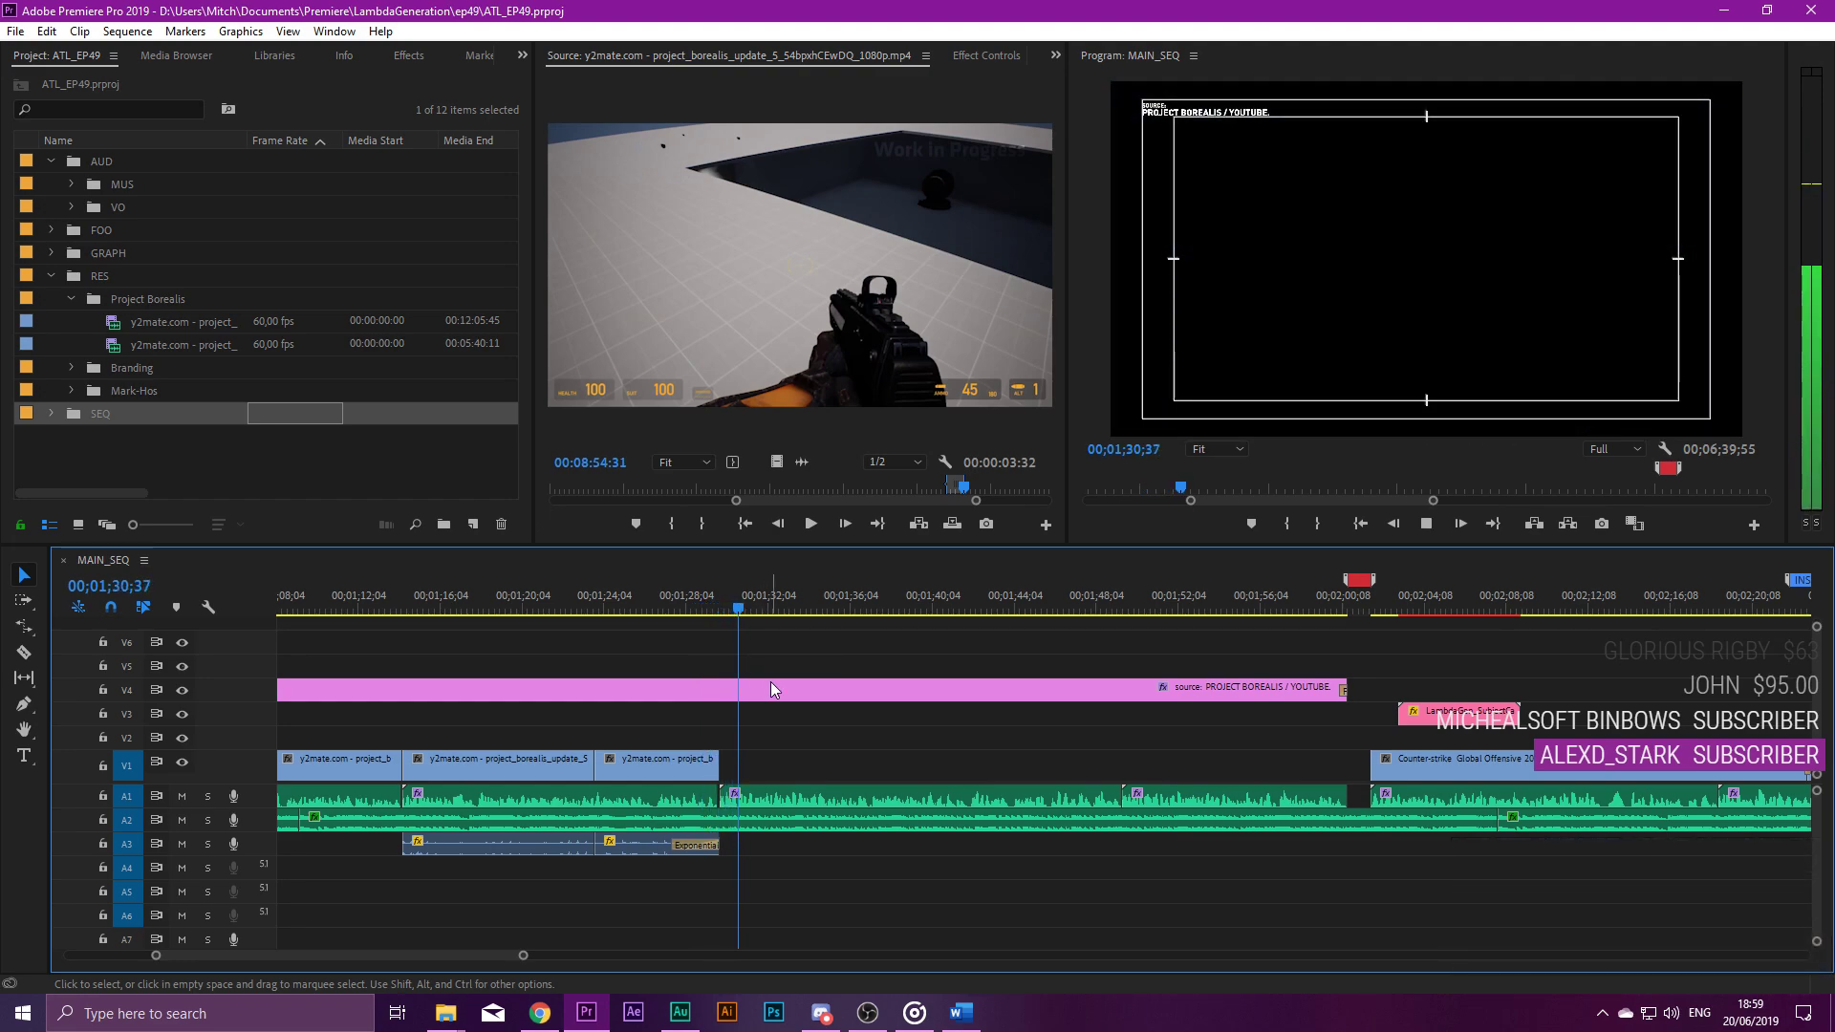
{"action": "key", "text": "space"}
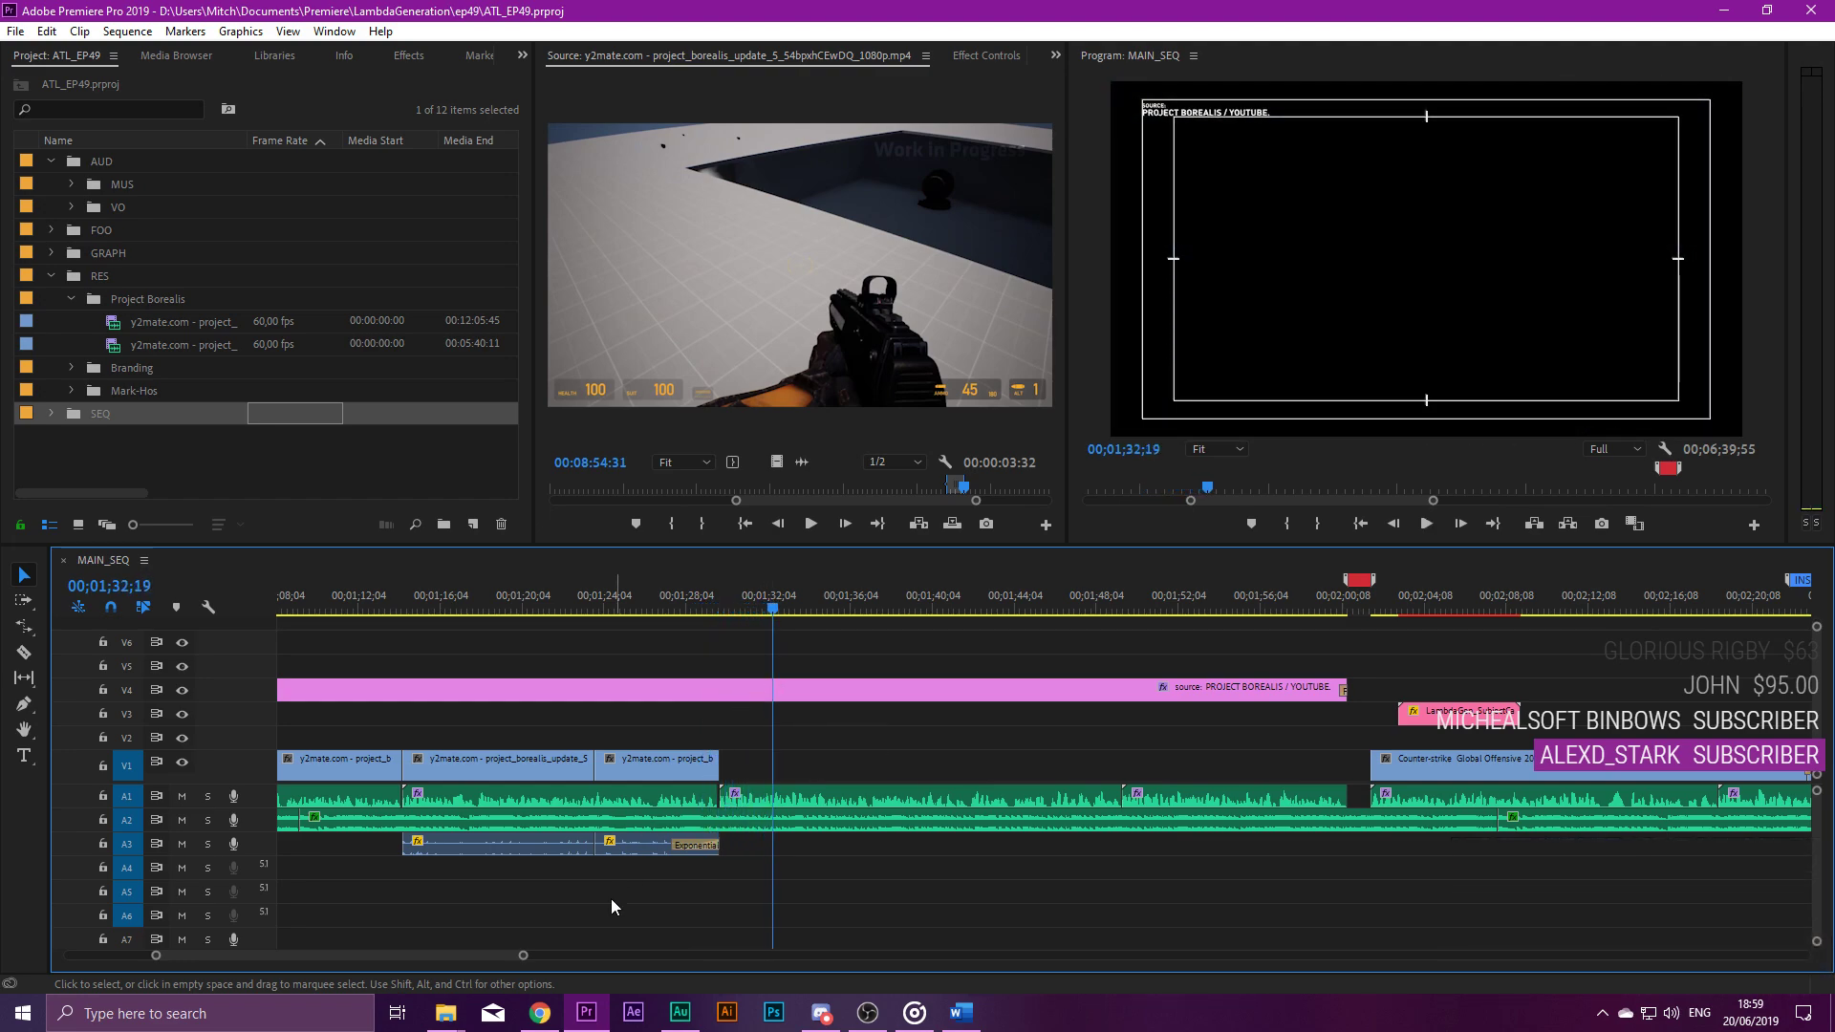
Bring up the File Explorer windows and fit the browser across the lower half of the screen beneath them.
{"action": "left_click", "coordinate": [457, 1005]}
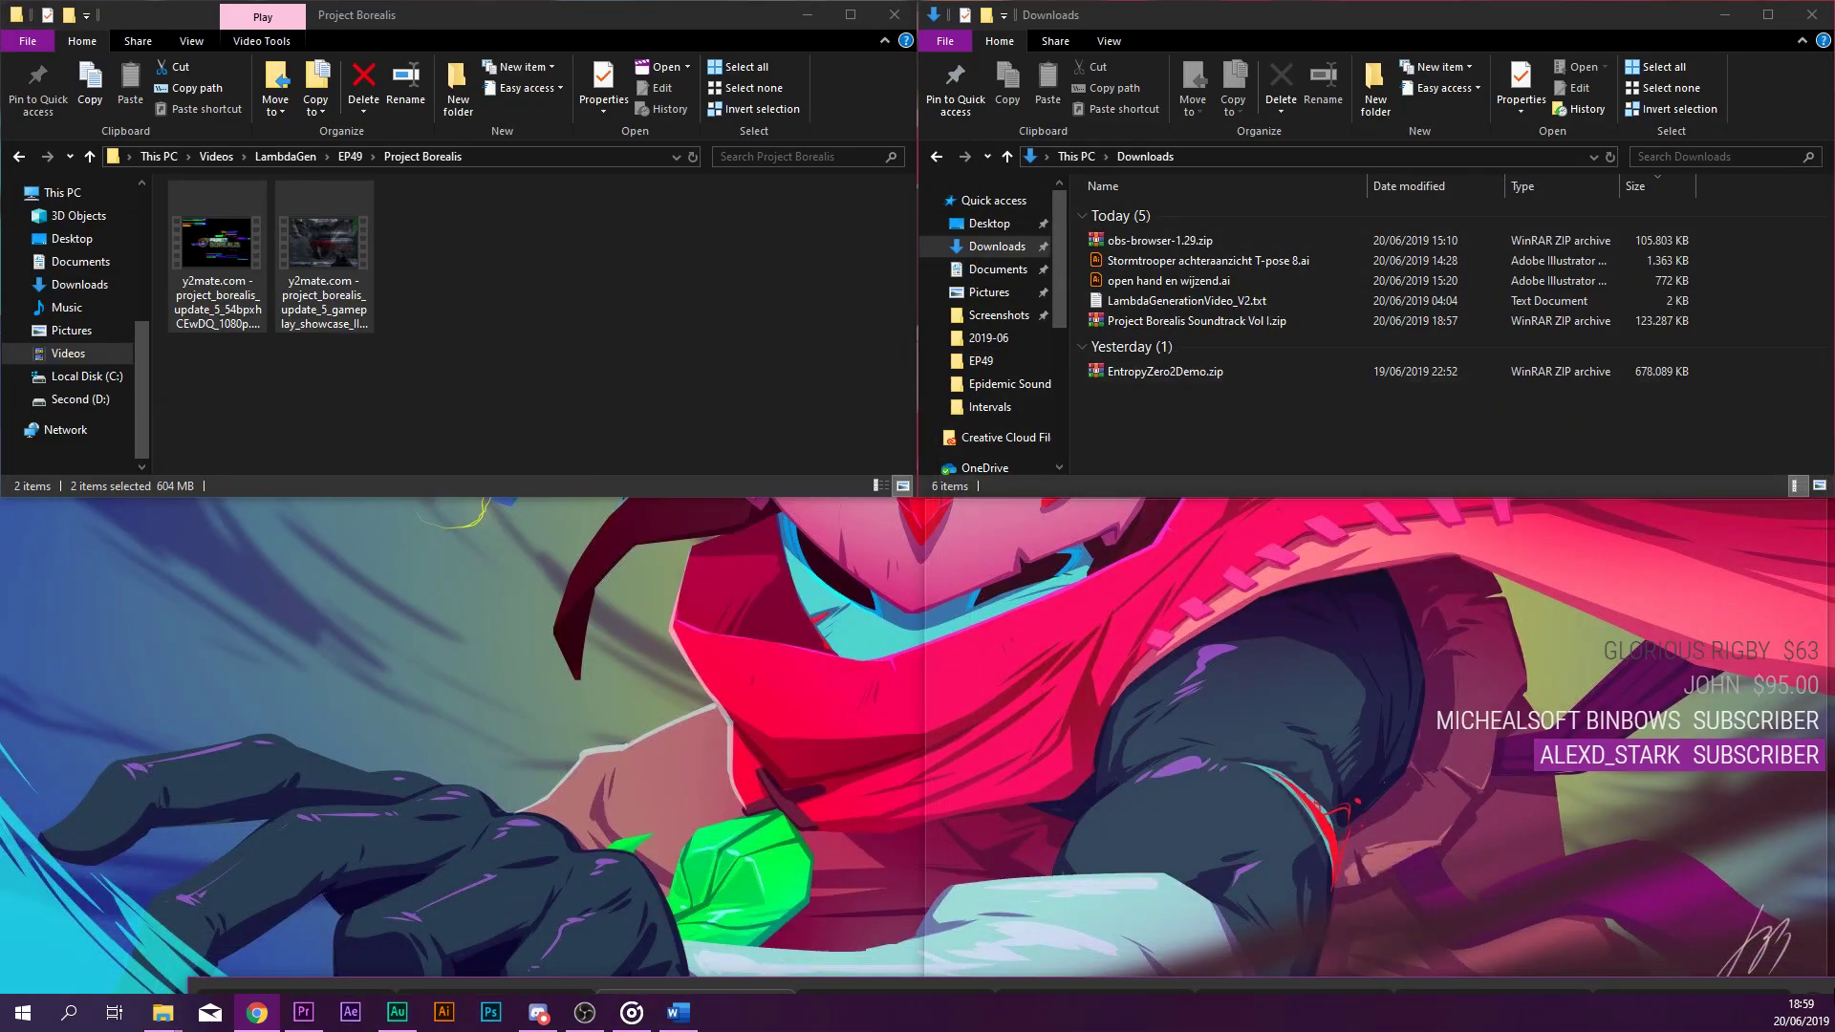
{"action": "key", "text": "super+Down"}
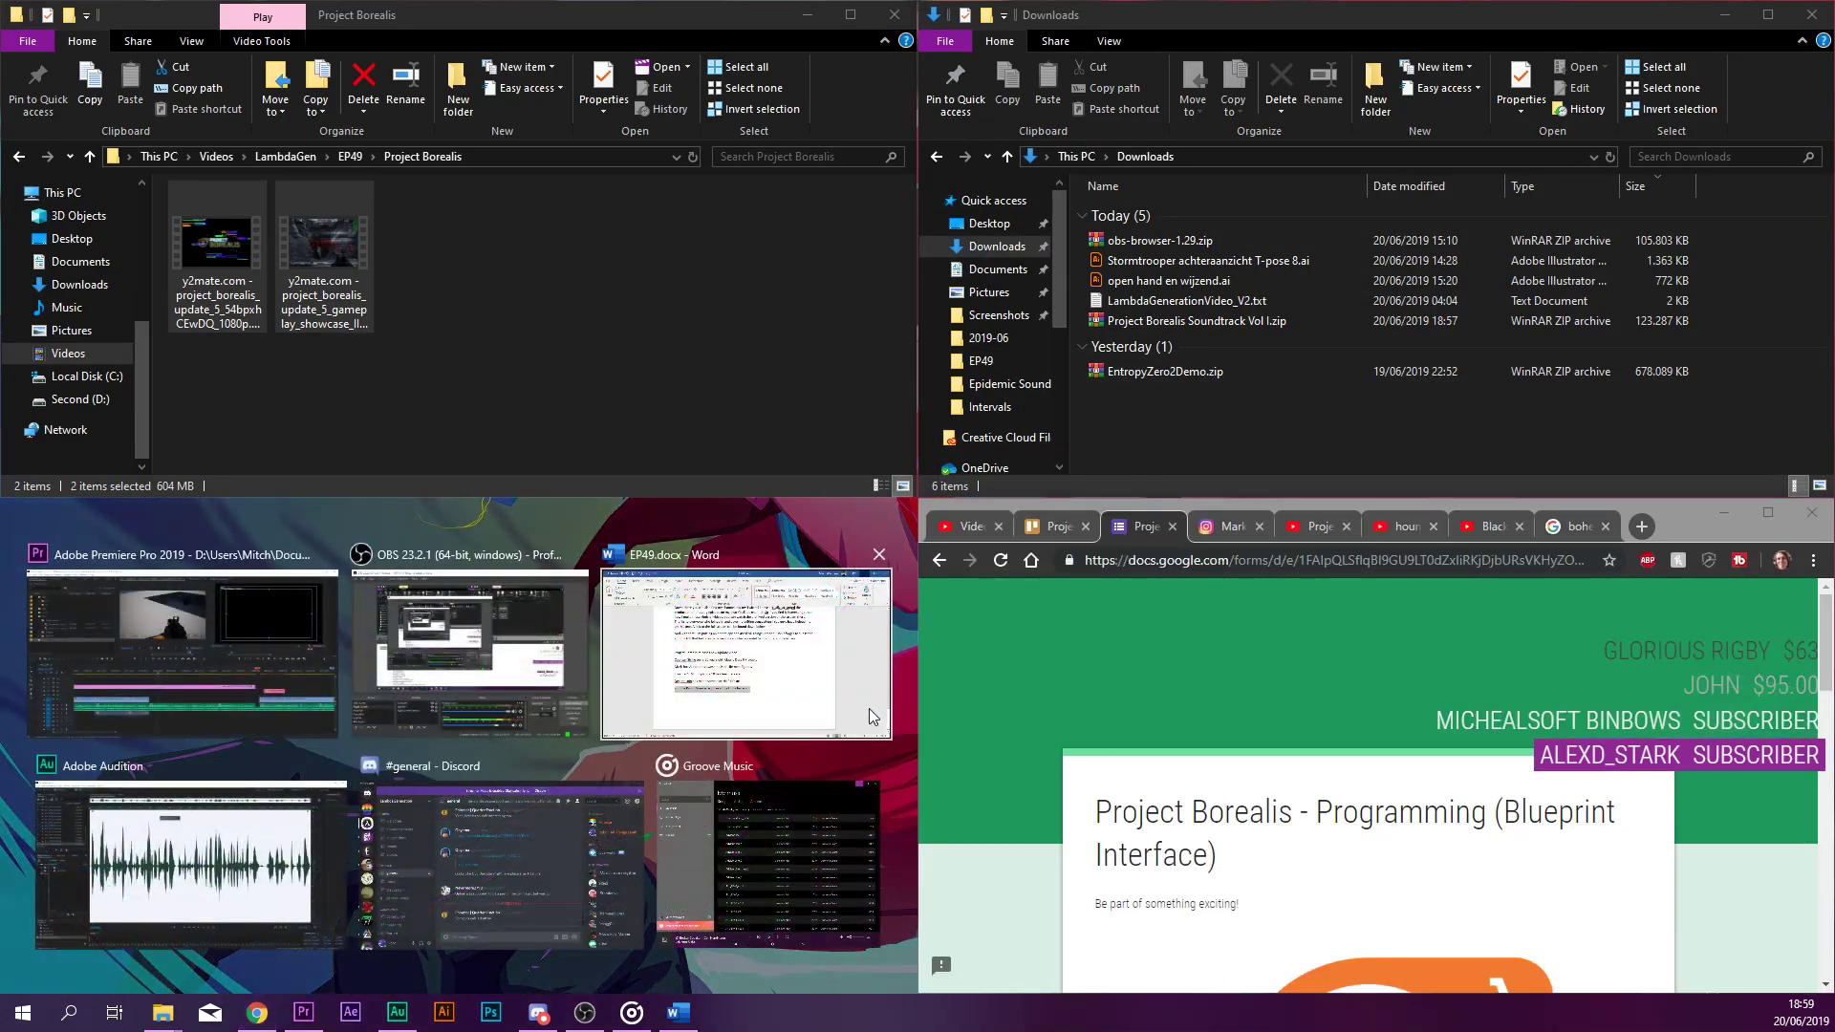
{"action": "left_click", "coordinate": [1197, 527]}
{"action": "left_click_drag", "start_coordinate": [922, 646], "coordinate": [5, 731]}
{"action": "left_click", "coordinate": [542, 528]}
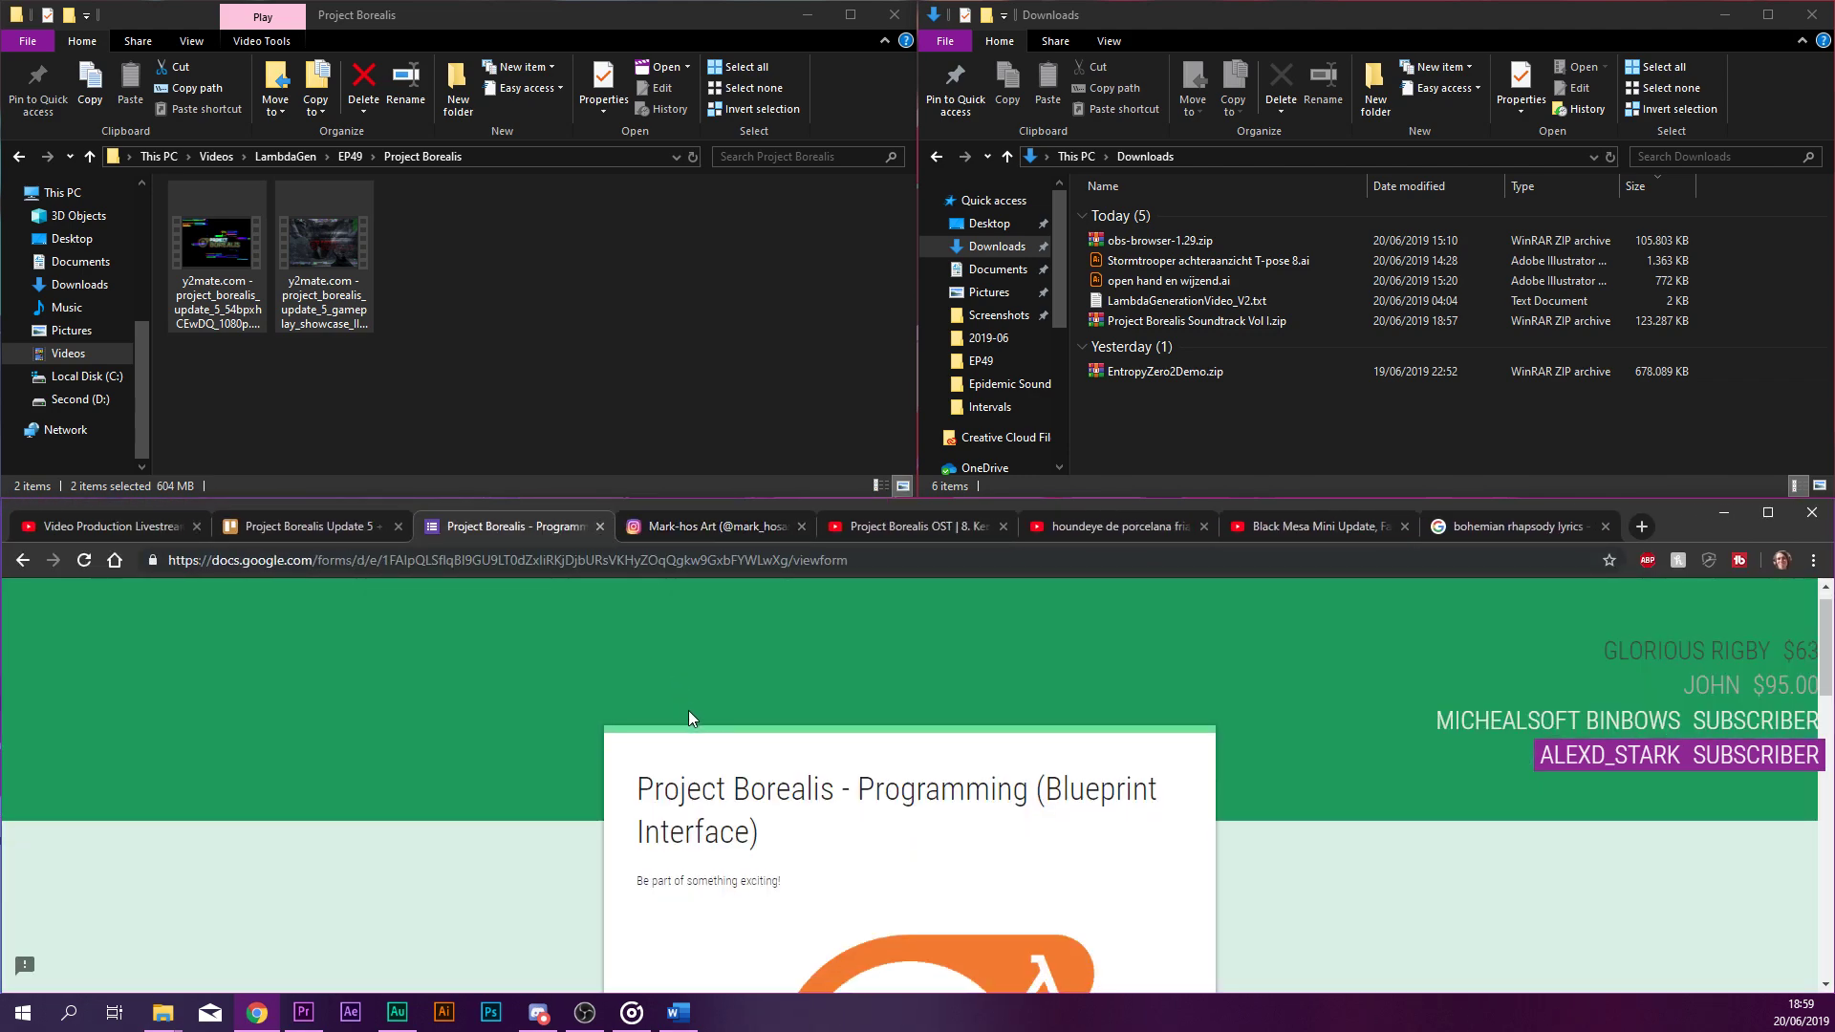
Close the Blueprint Interface programming application form and review the Project Borealis Update 5 + New Website card in Trello.
{"action": "scroll", "coordinate": [641, 622], "scroll_direction": "up", "scroll_amount": 2}
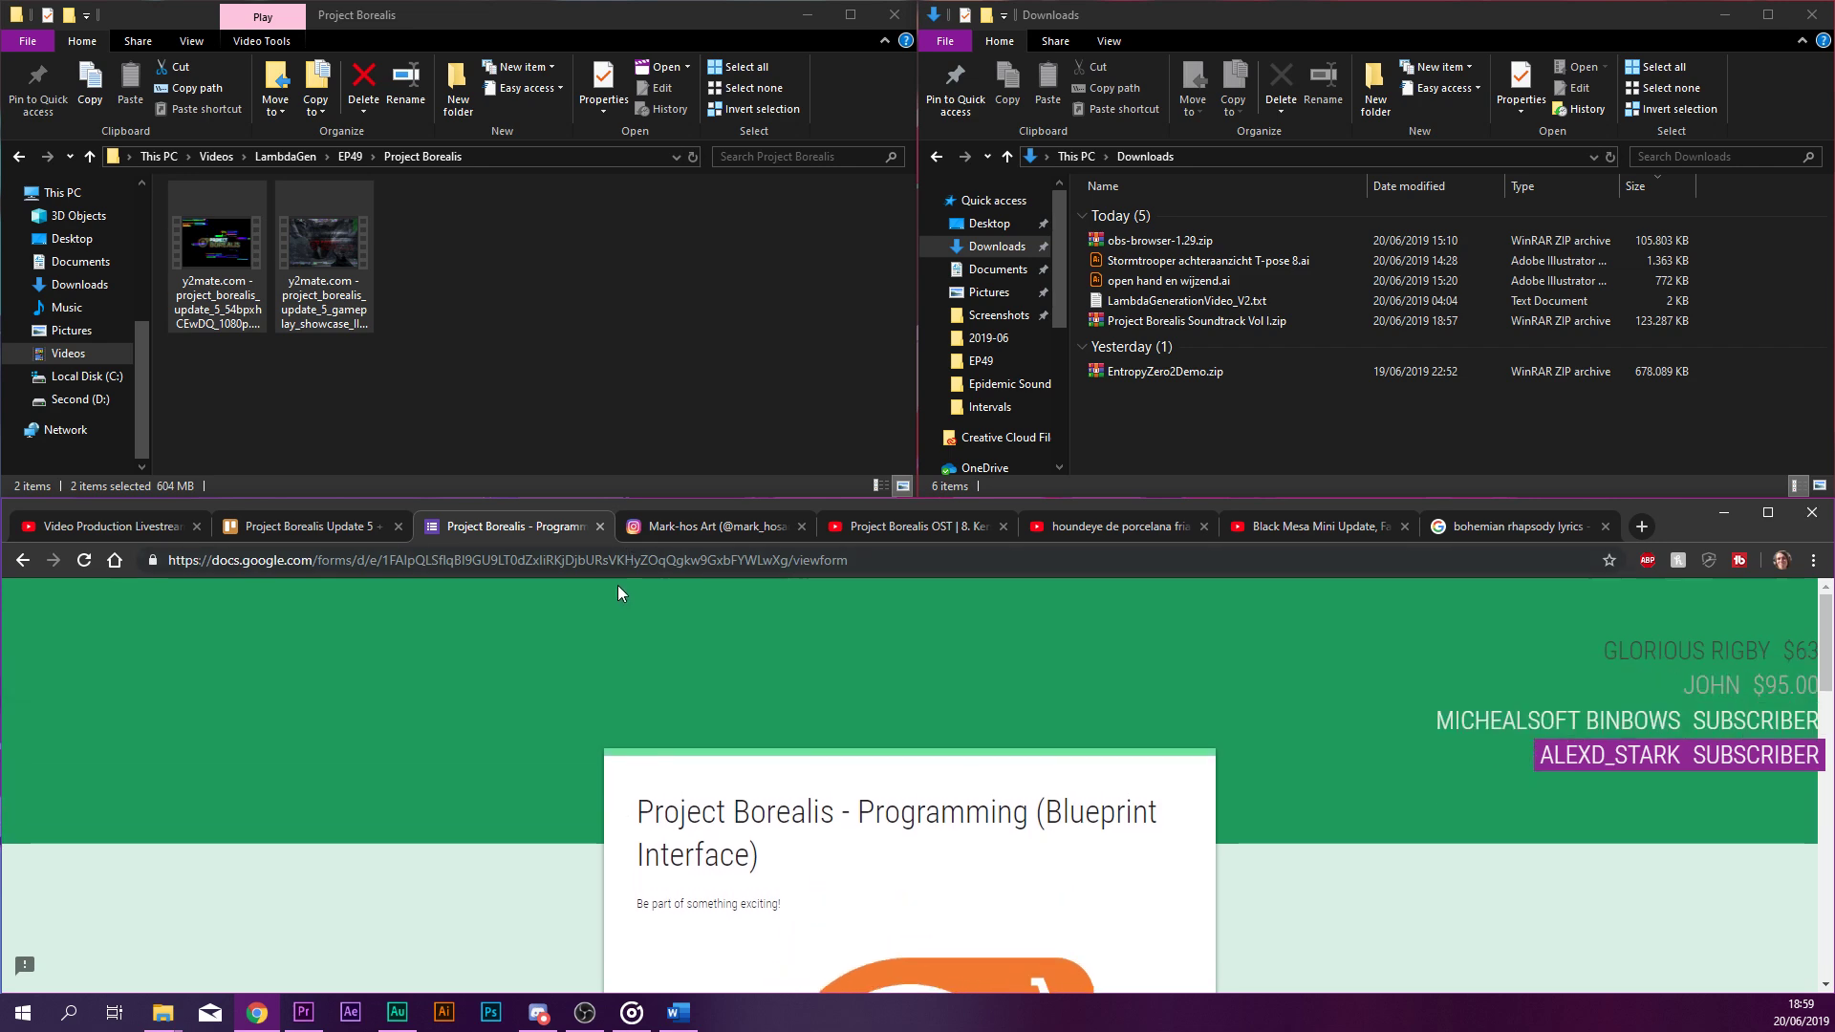
{"action": "left_click", "coordinate": [600, 527]}
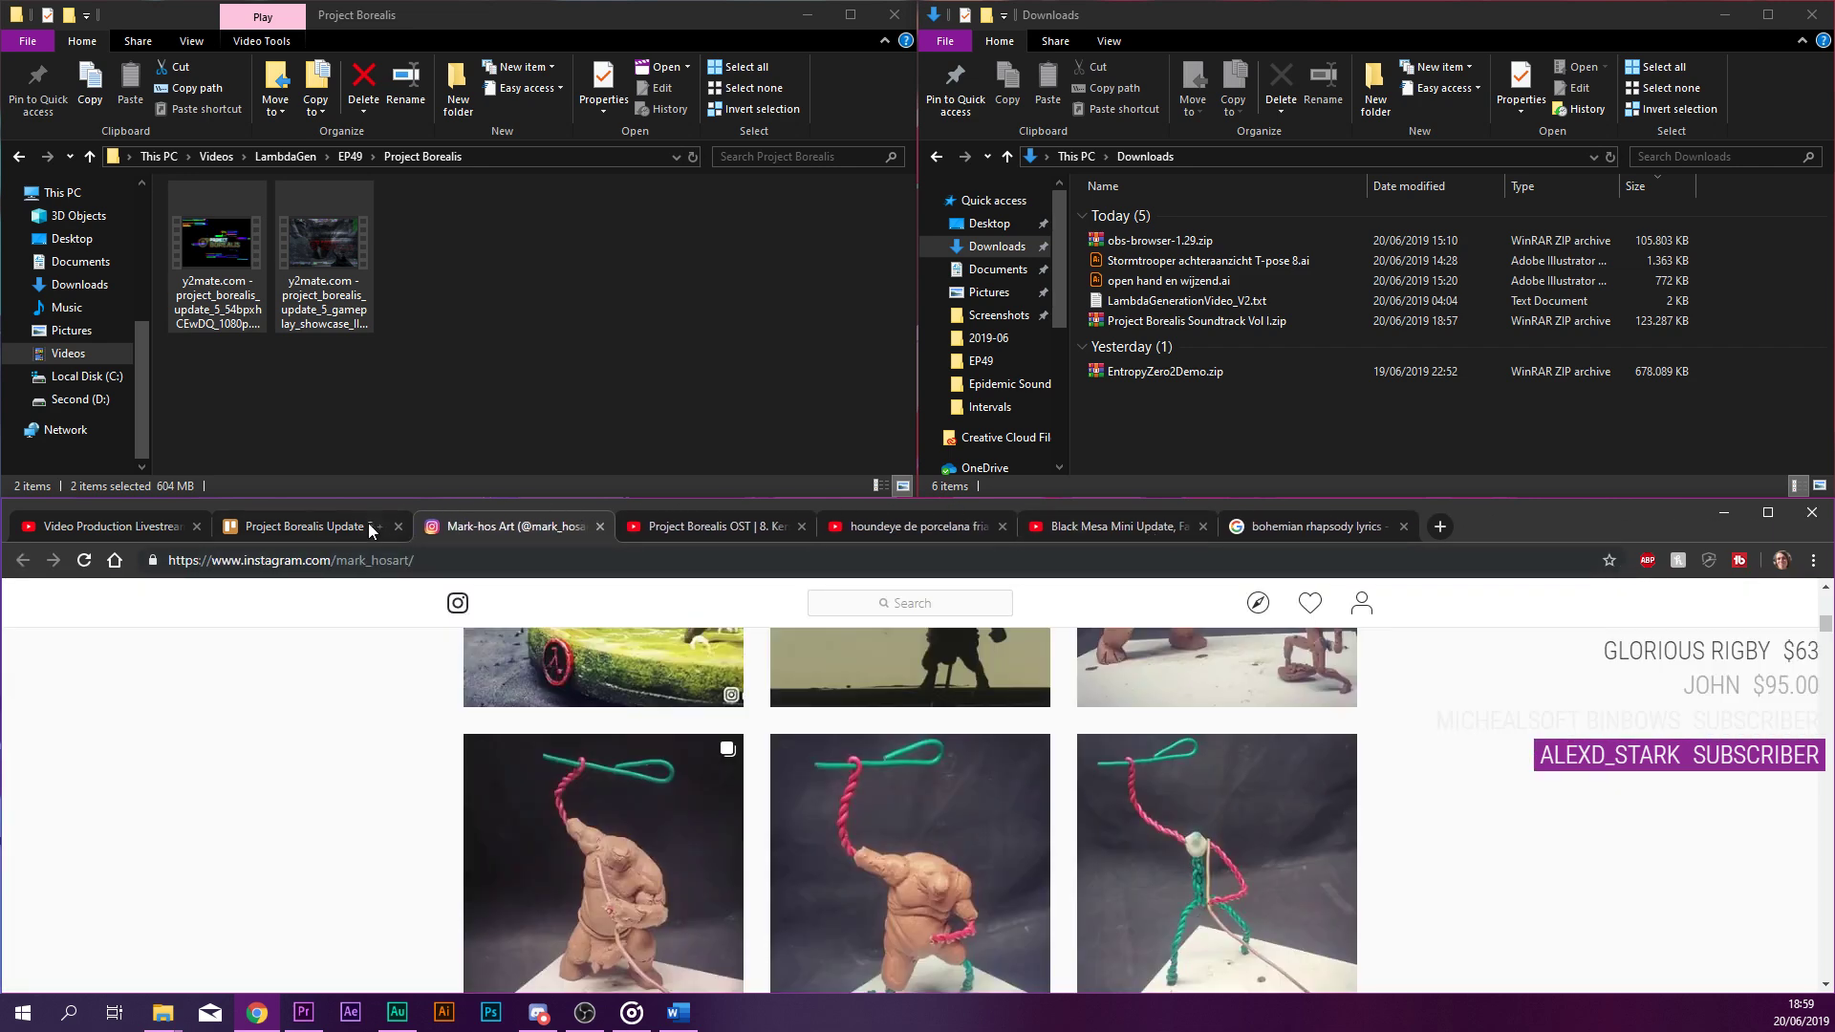
{"action": "left_click", "coordinate": [306, 526]}
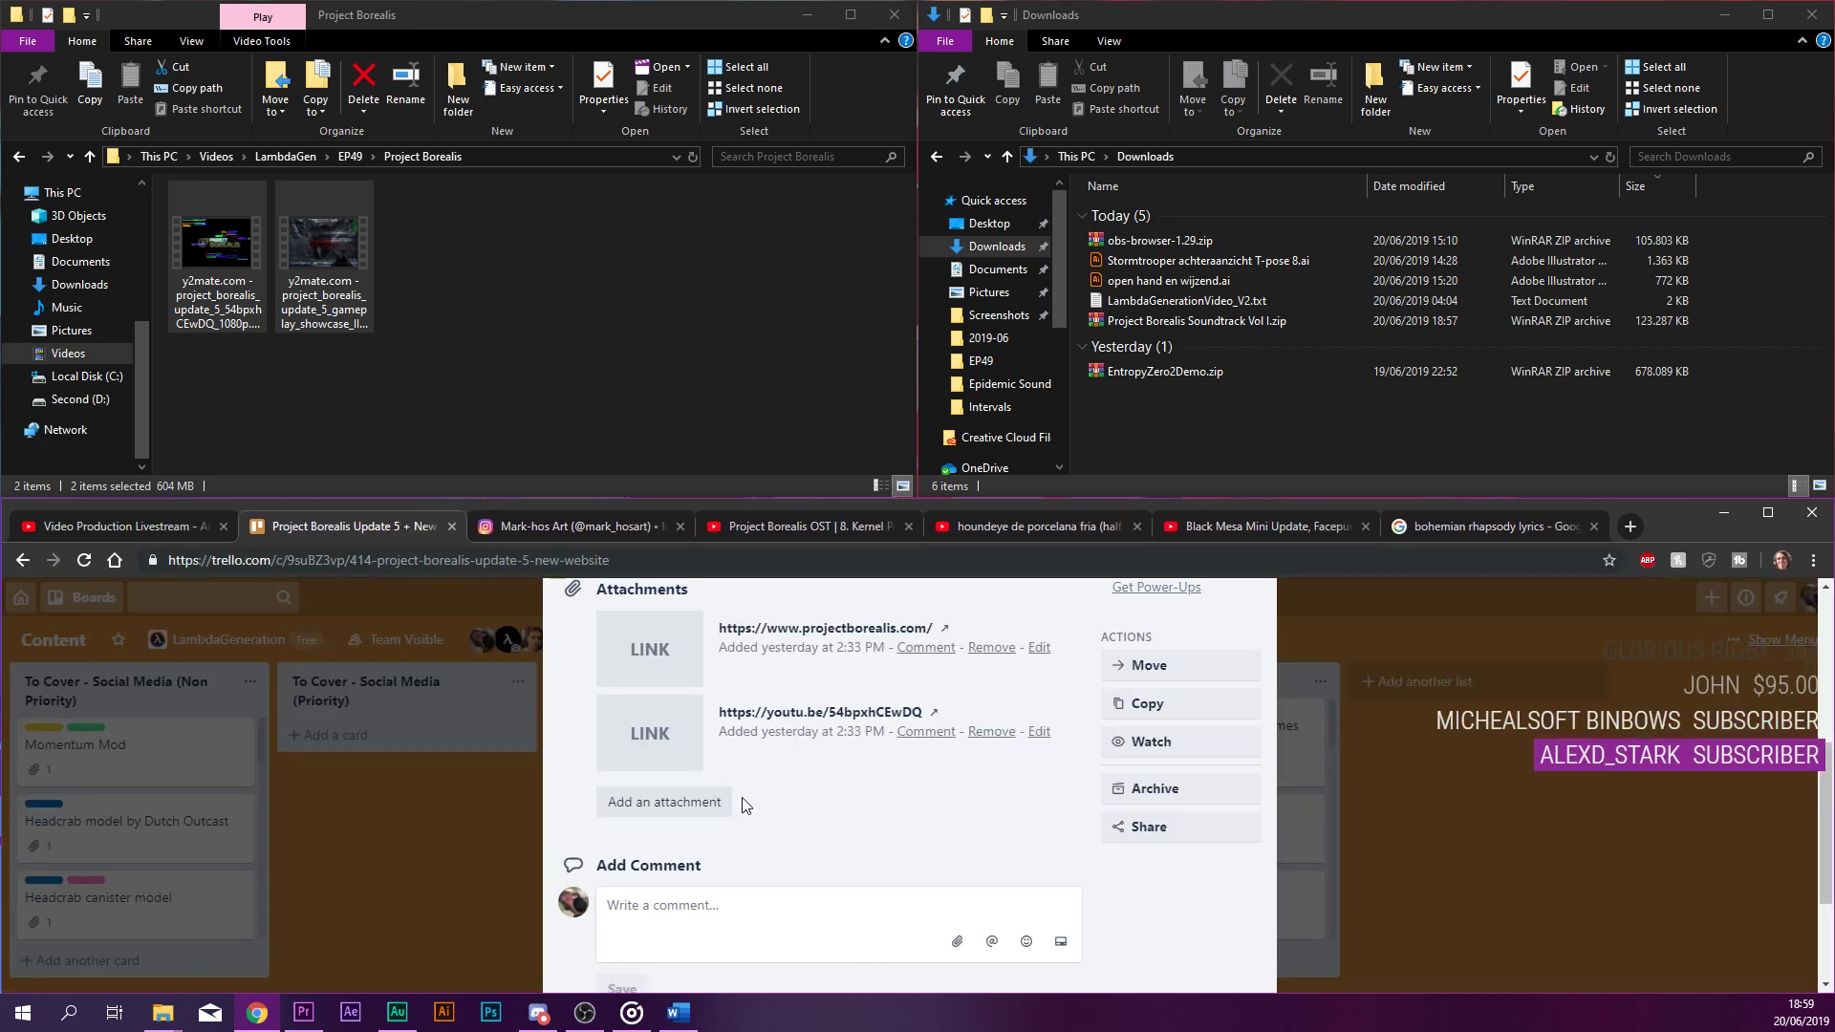
{"action": "scroll", "coordinate": [1078, 858], "scroll_direction": "up", "scroll_amount": 4}
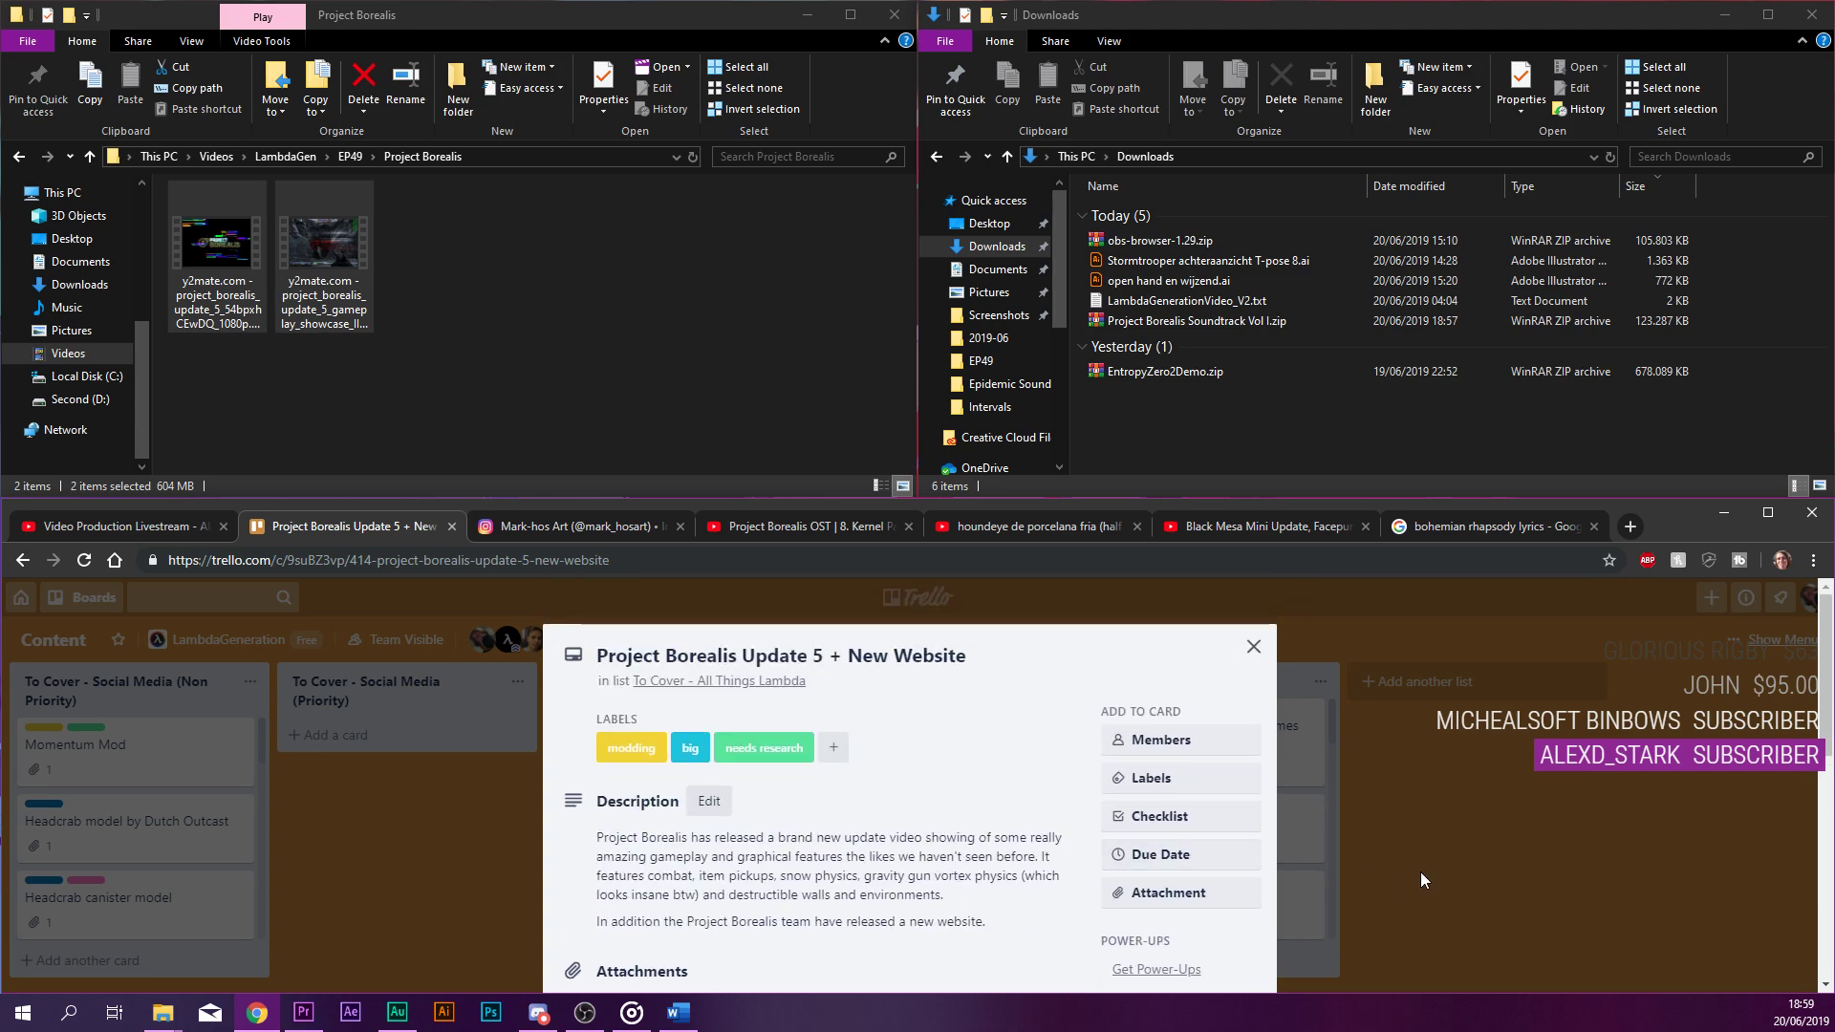
{"action": "scroll", "coordinate": [925, 617], "scroll_direction": "down", "scroll_amount": 3}
Import the three Project Borealis website screenshots from the ShareX 2019-06 folder into the ATL_EP49 project in Premiere Pro.
{"action": "left_click", "coordinate": [528, 289]}
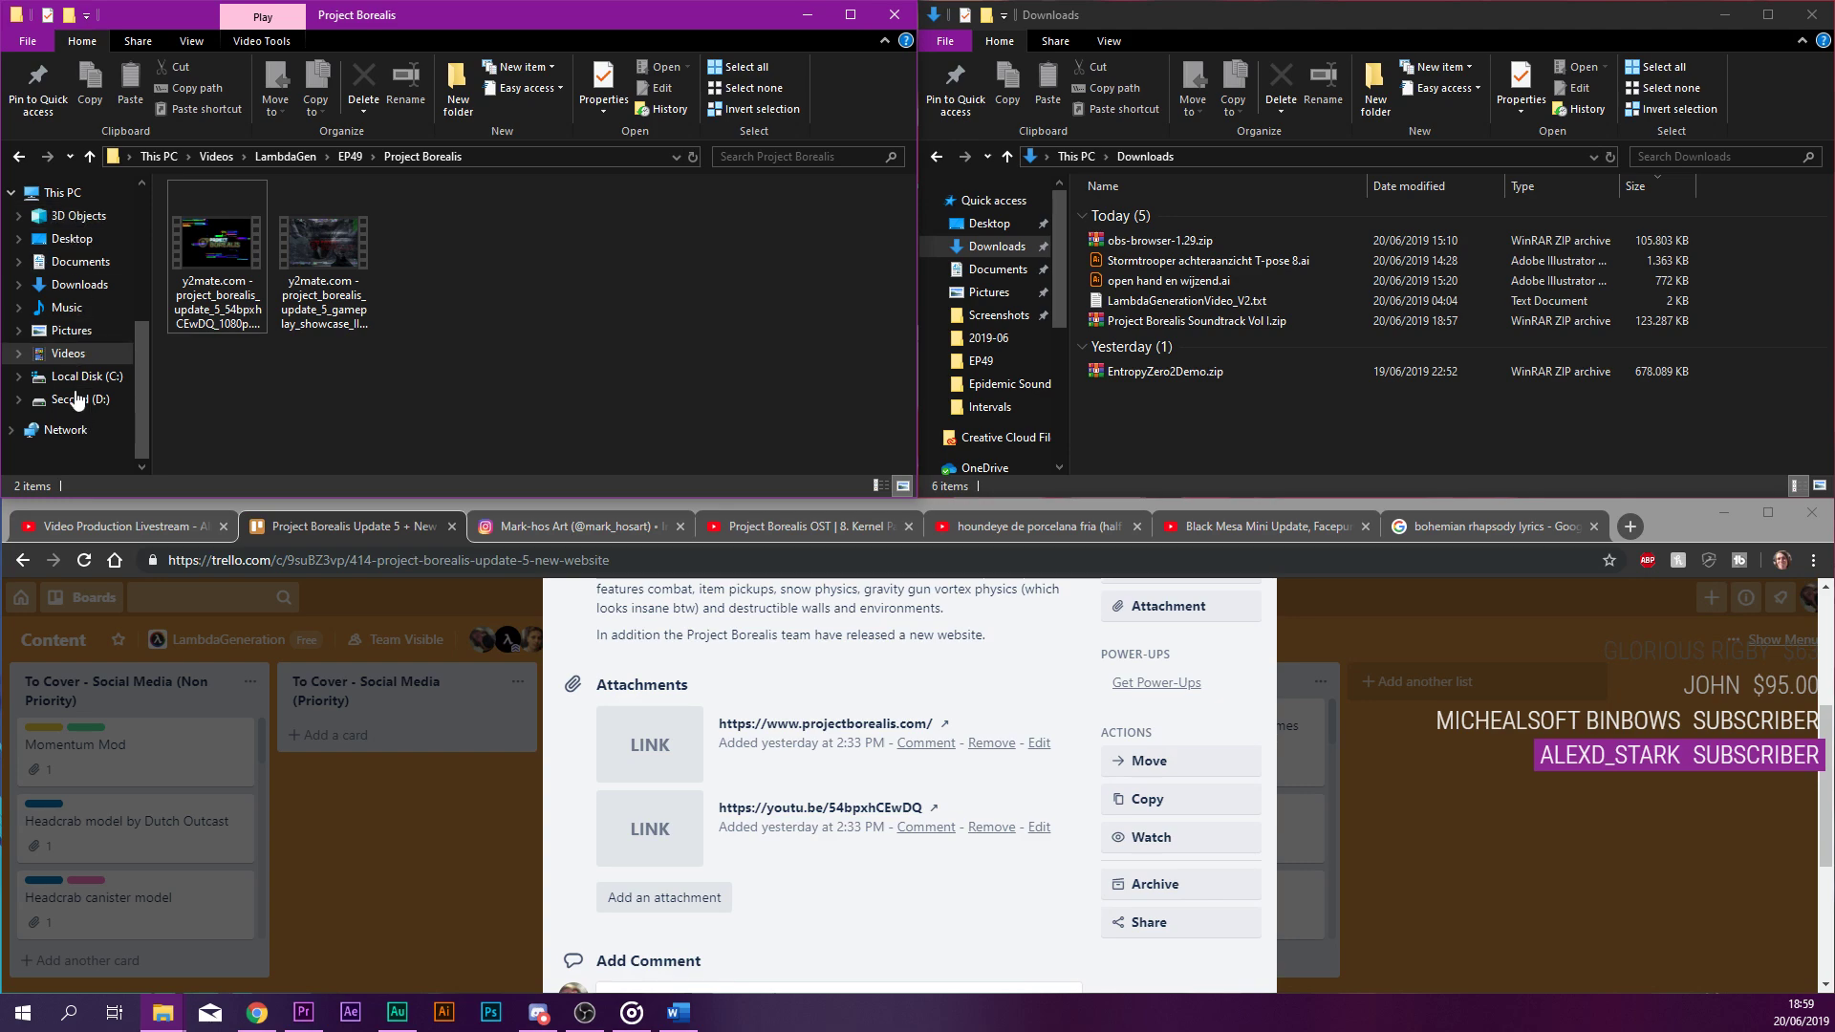
{"action": "scroll", "coordinate": [57, 315], "scroll_direction": "up", "scroll_amount": 3}
{"action": "left_click", "coordinate": [69, 232]}
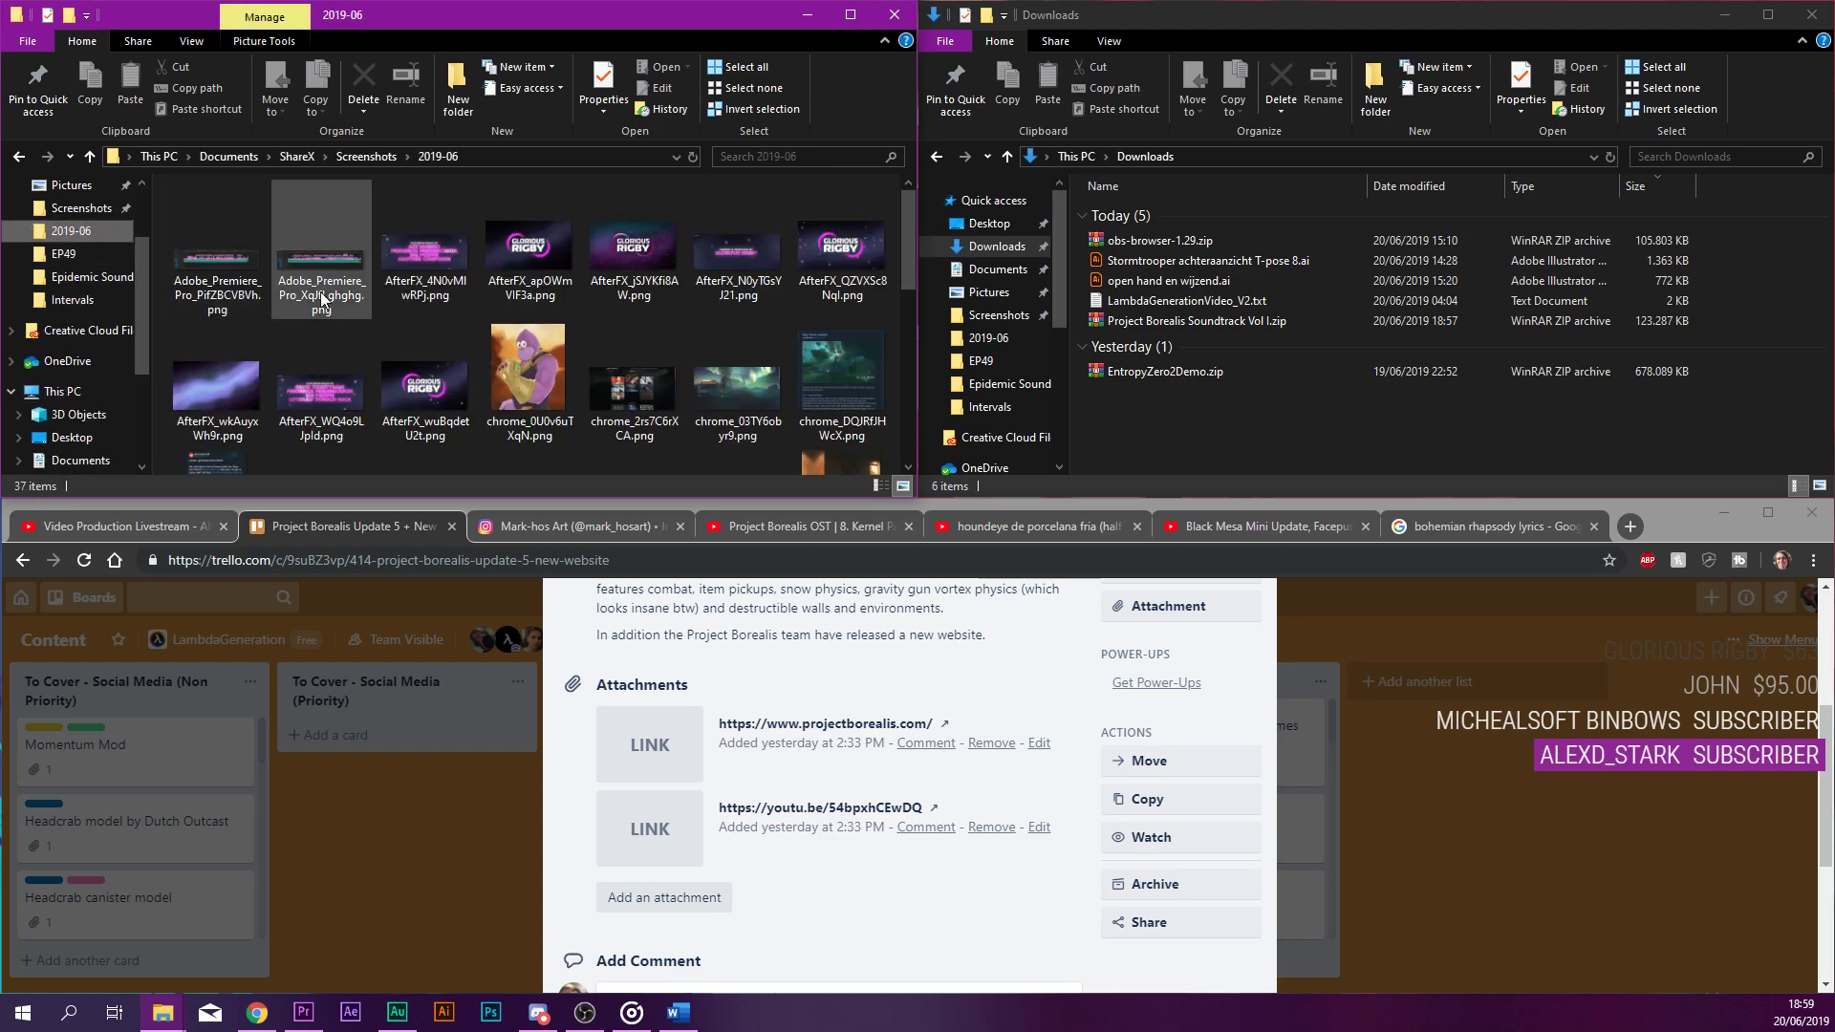
{"action": "left_click_drag", "start_coordinate": [903, 284], "coordinate": [924, 458]}
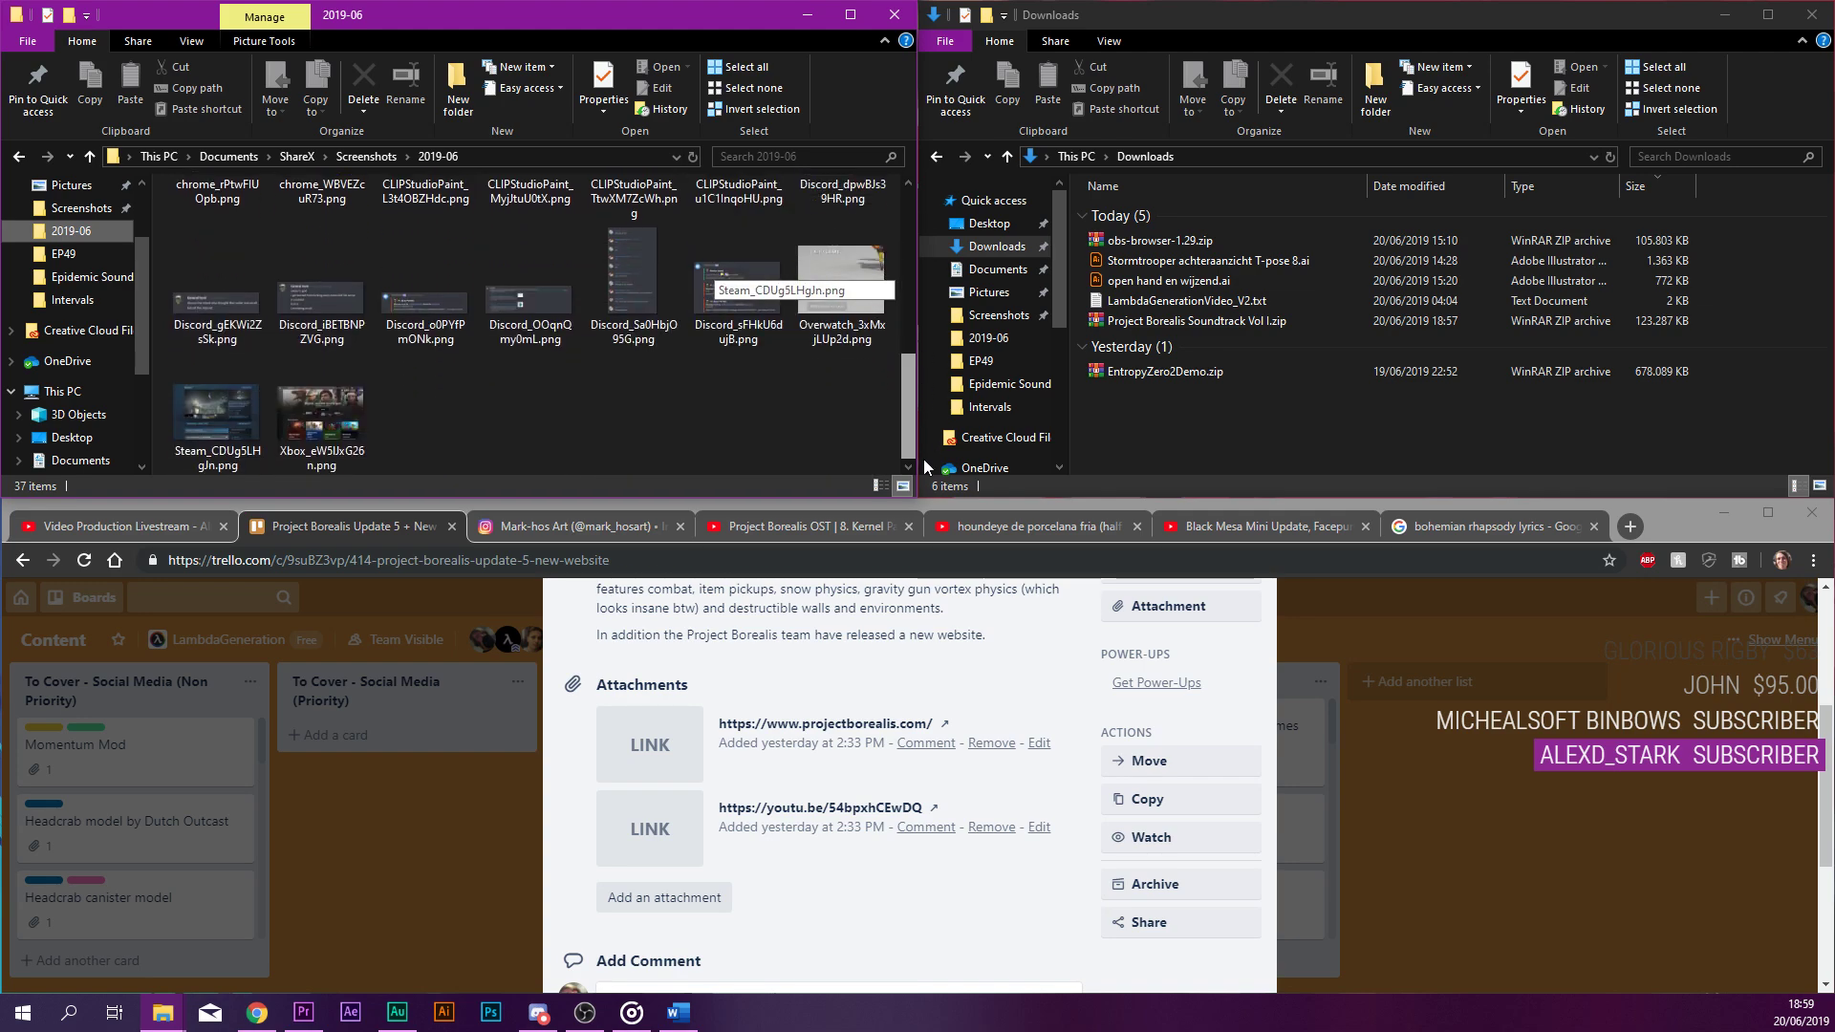
{"action": "left_click_drag", "start_coordinate": [907, 391], "coordinate": [923, 277]}
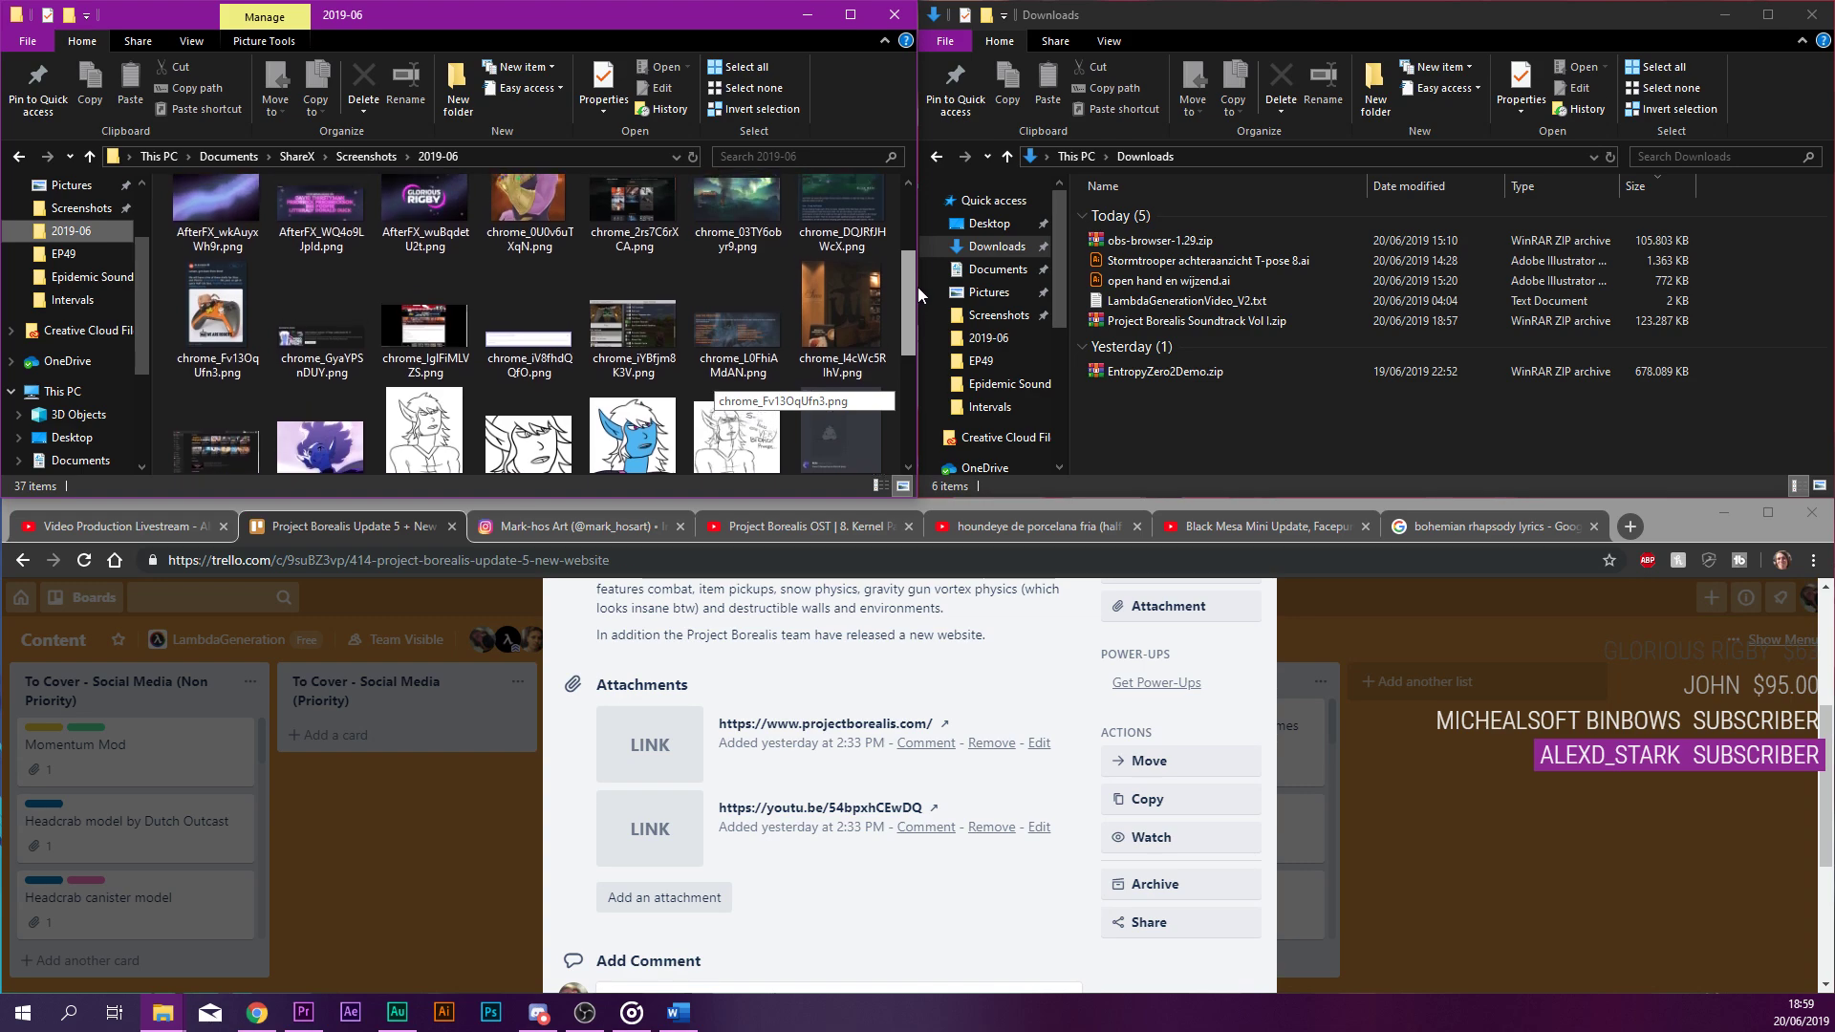
{"action": "left_click", "coordinate": [743, 246]}
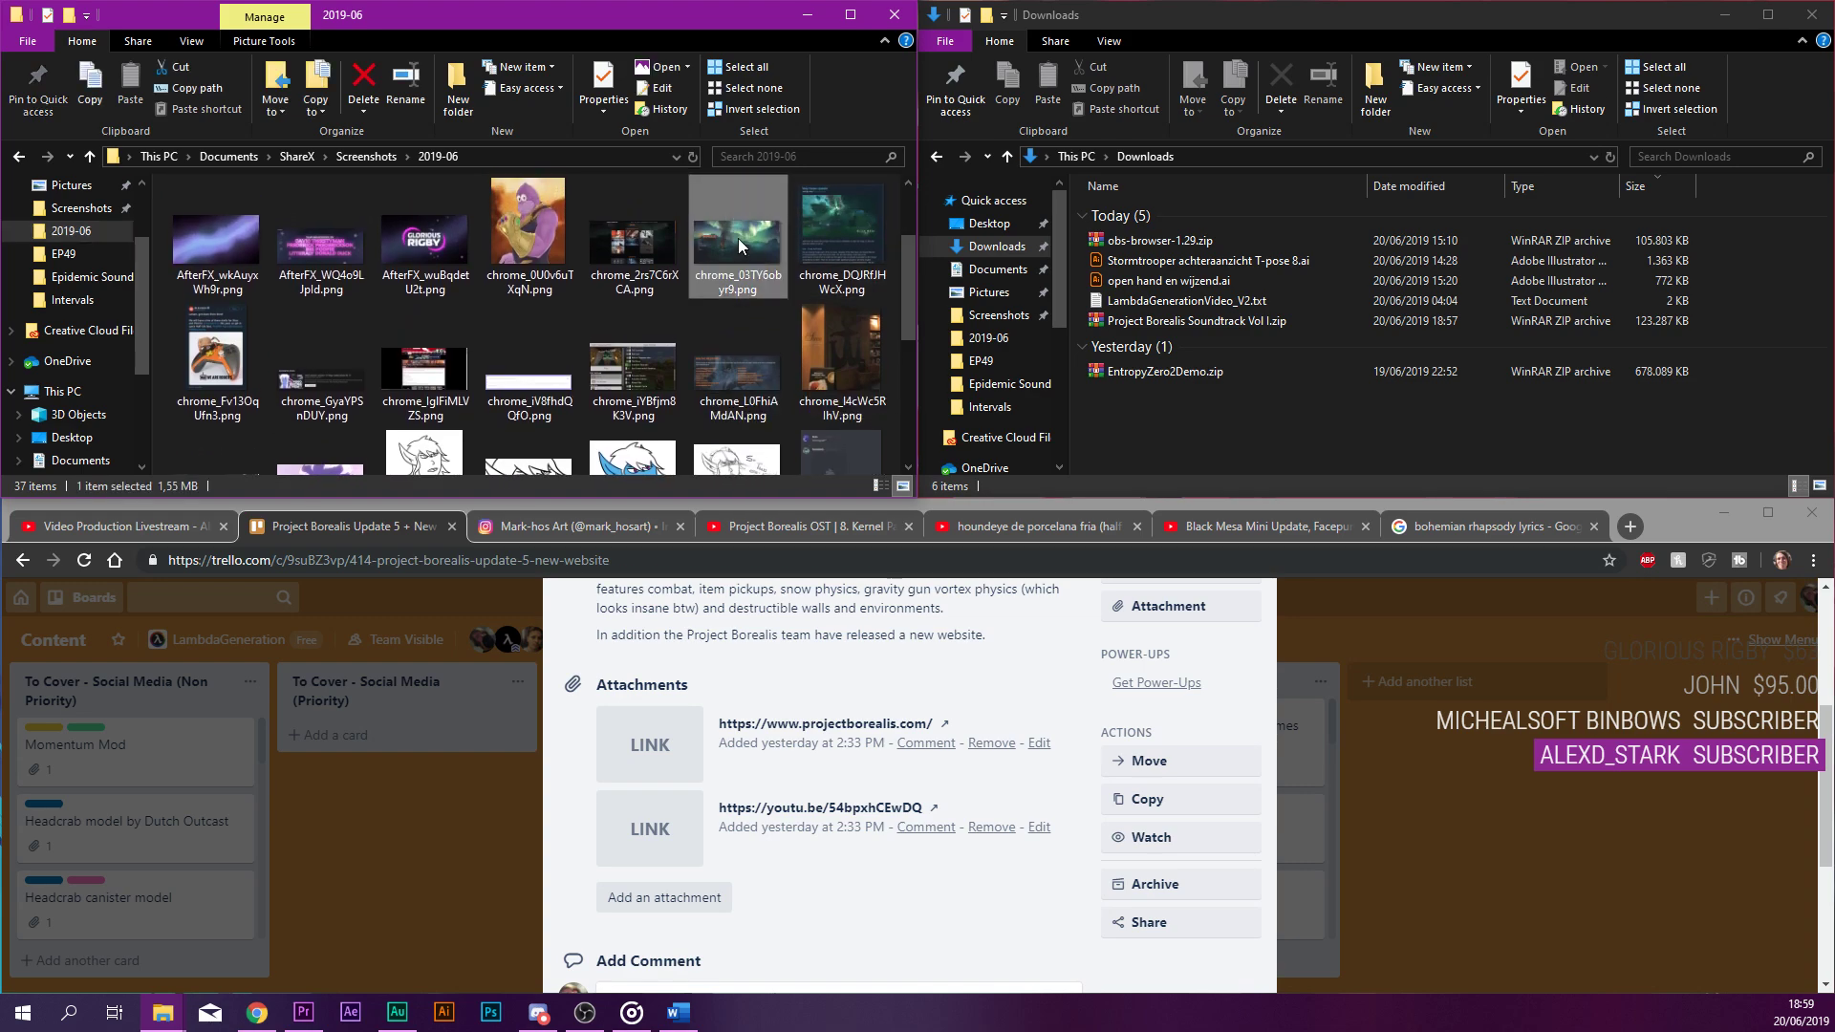
{"action": "left_click", "coordinate": [668, 244], "text": "ctrl"}
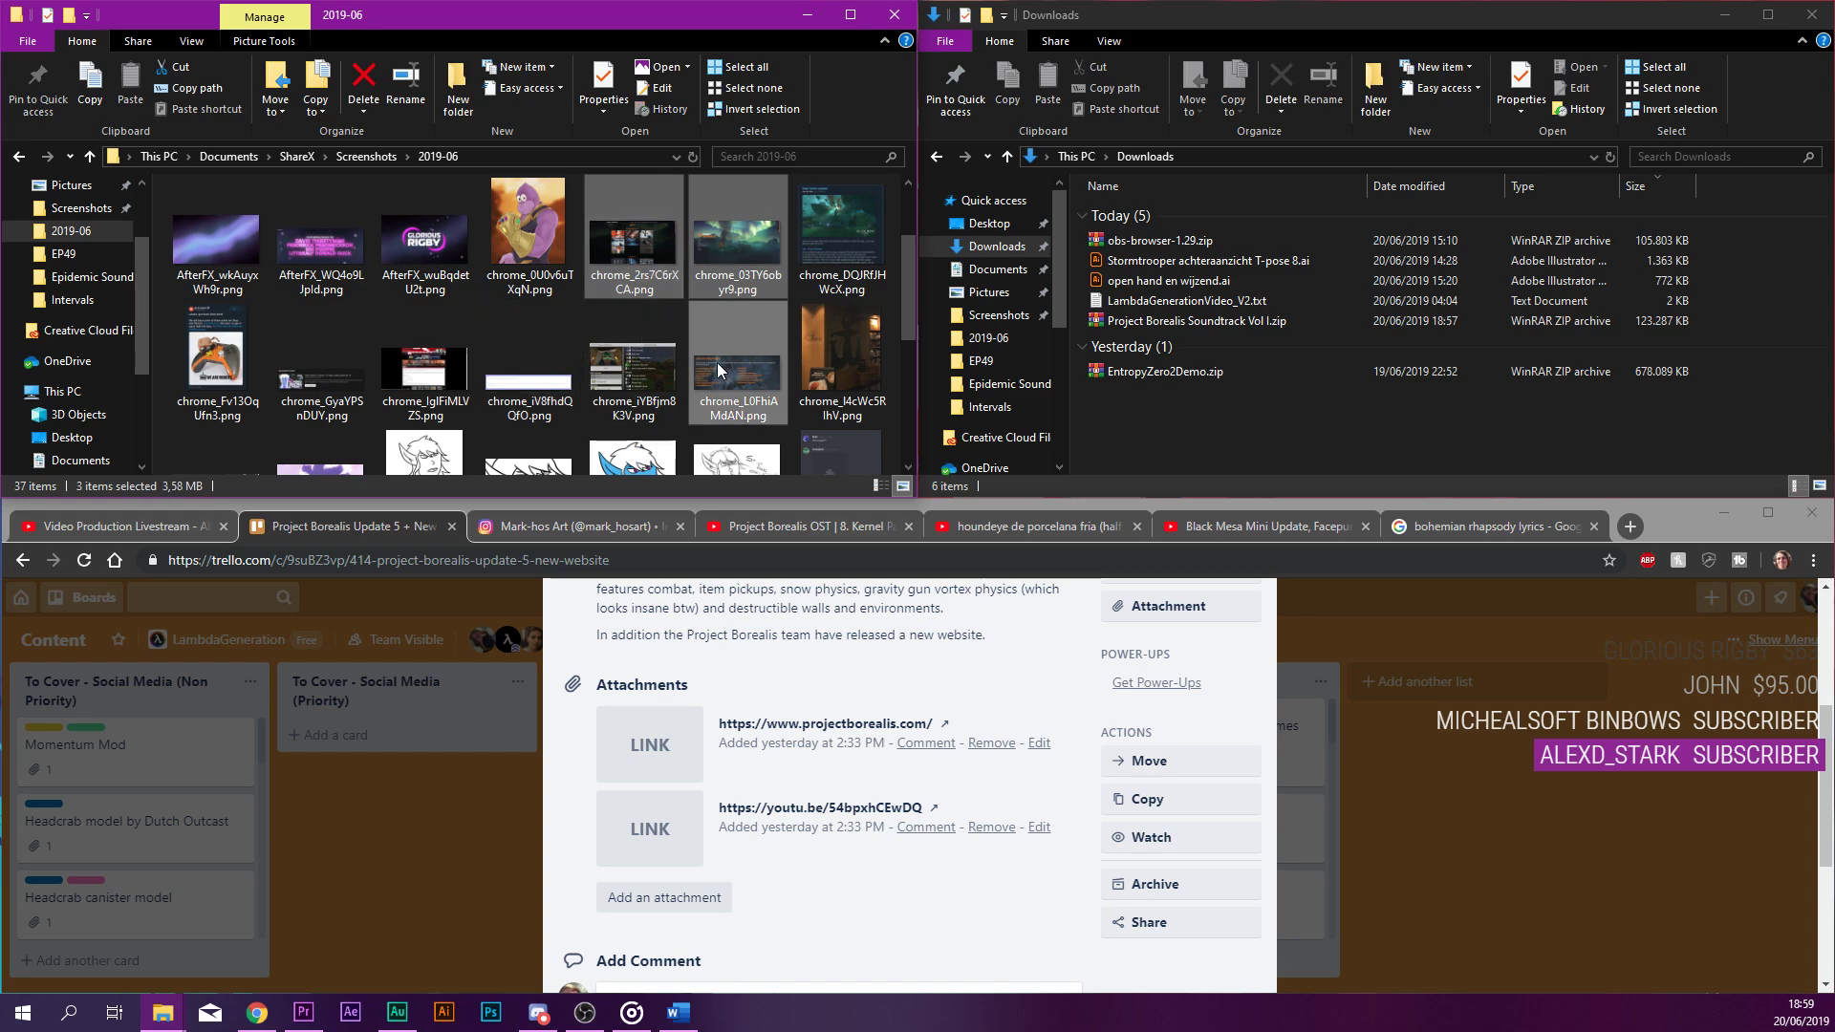
{"action": "left_click_drag", "start_coordinate": [588, 250], "coordinate": [367, 455]}
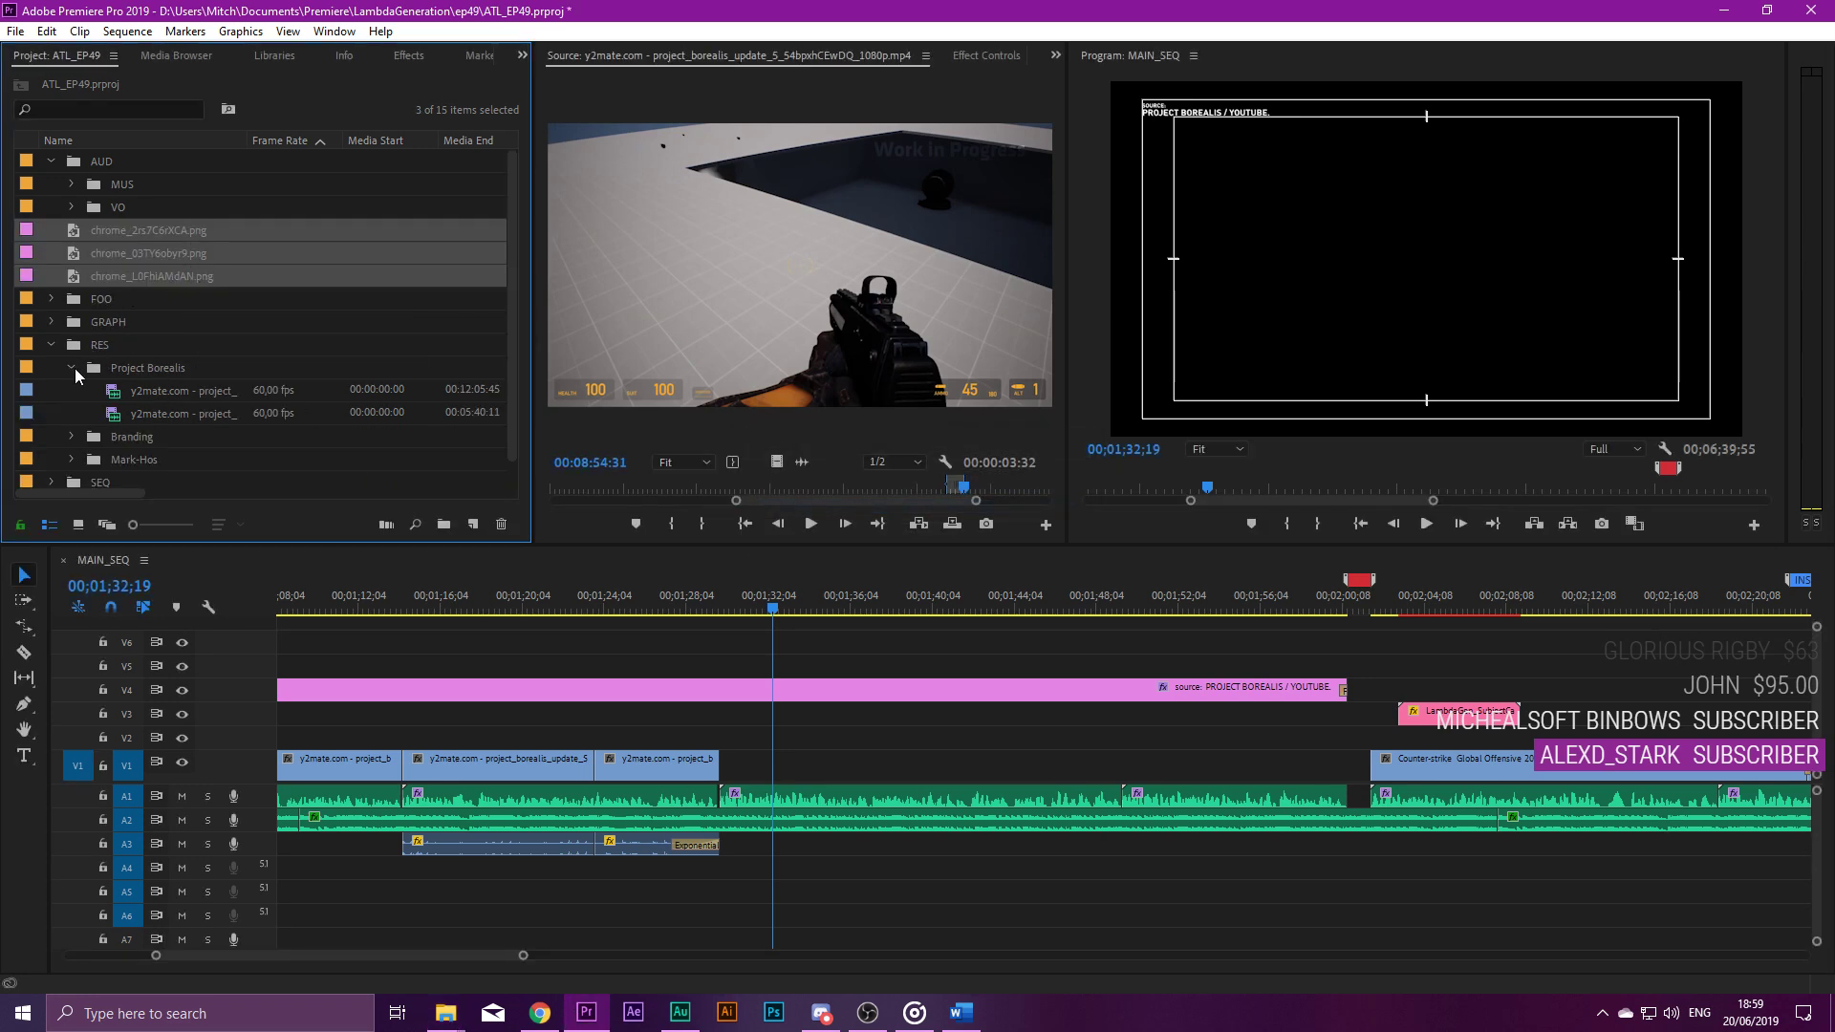
Move the three imported chrome screenshots into the Project Borealis bin inside RES.
{"action": "left_click", "coordinate": [107, 372]}
{"action": "left_click", "coordinate": [124, 275]}
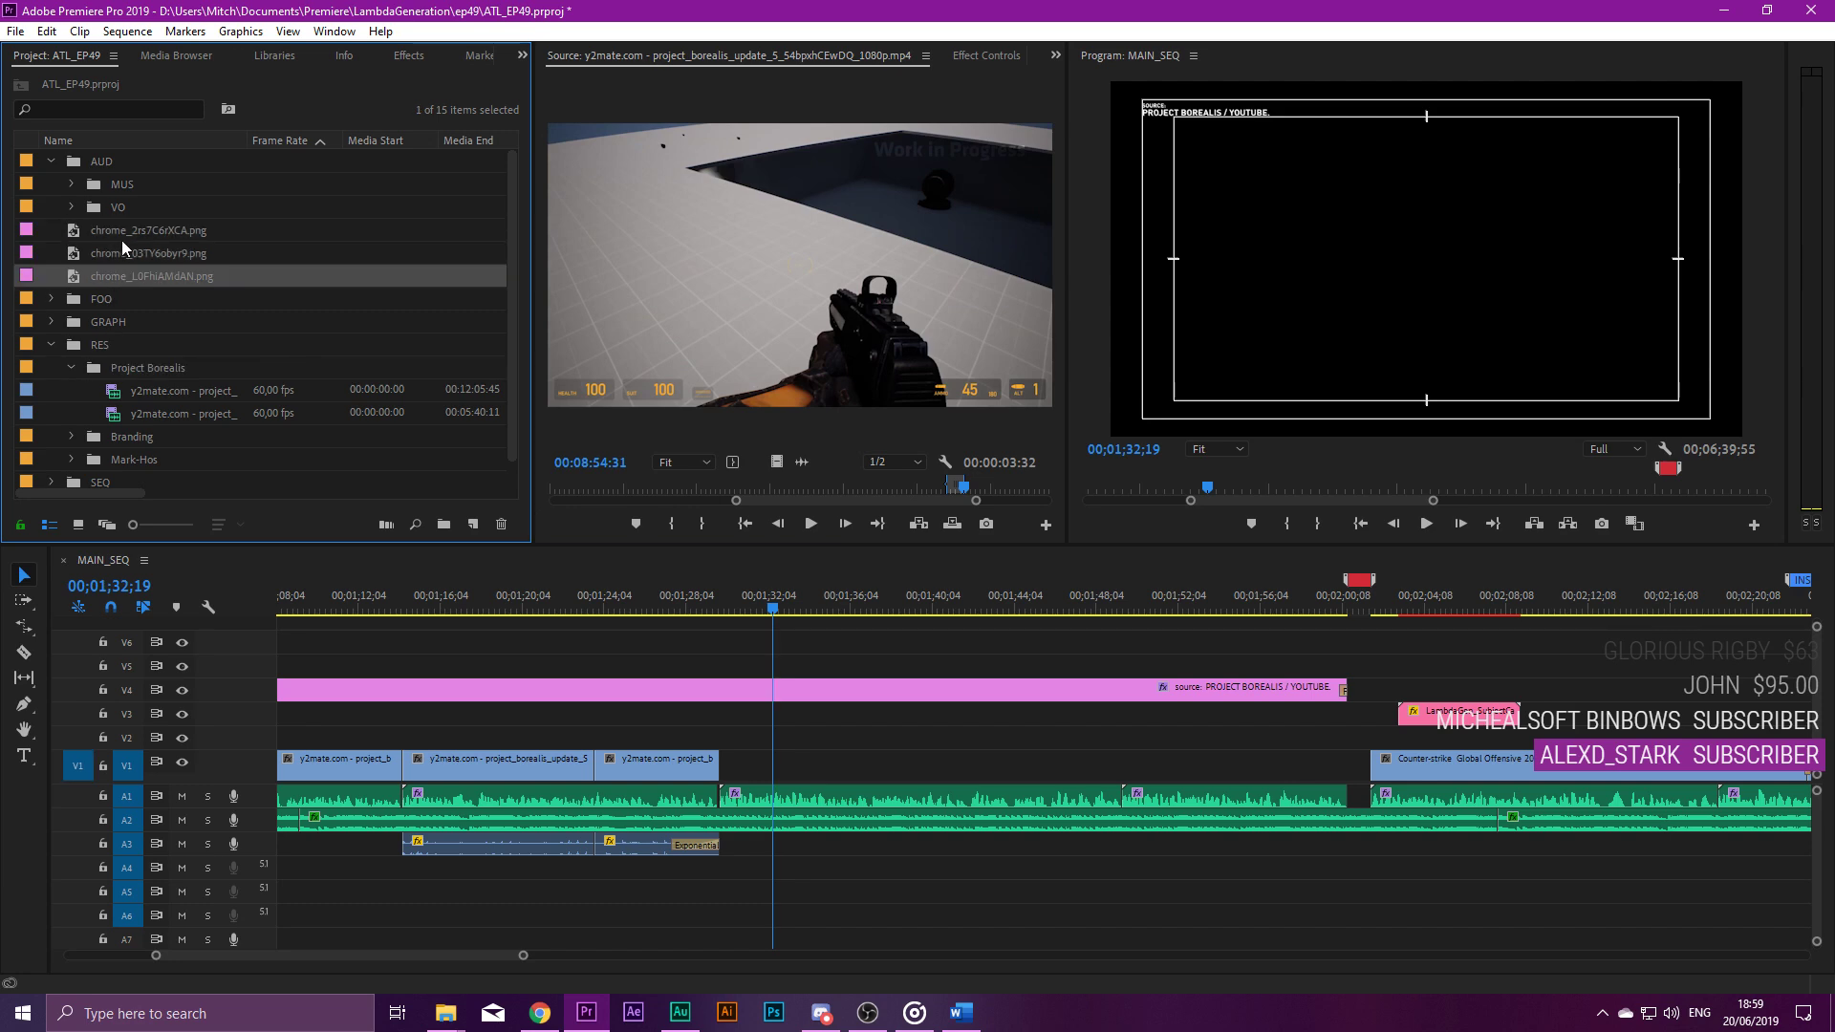
{"action": "left_click", "coordinate": [93, 228], "text": "shift"}
{"action": "left_click_drag", "start_coordinate": [93, 229], "coordinate": [141, 368]}
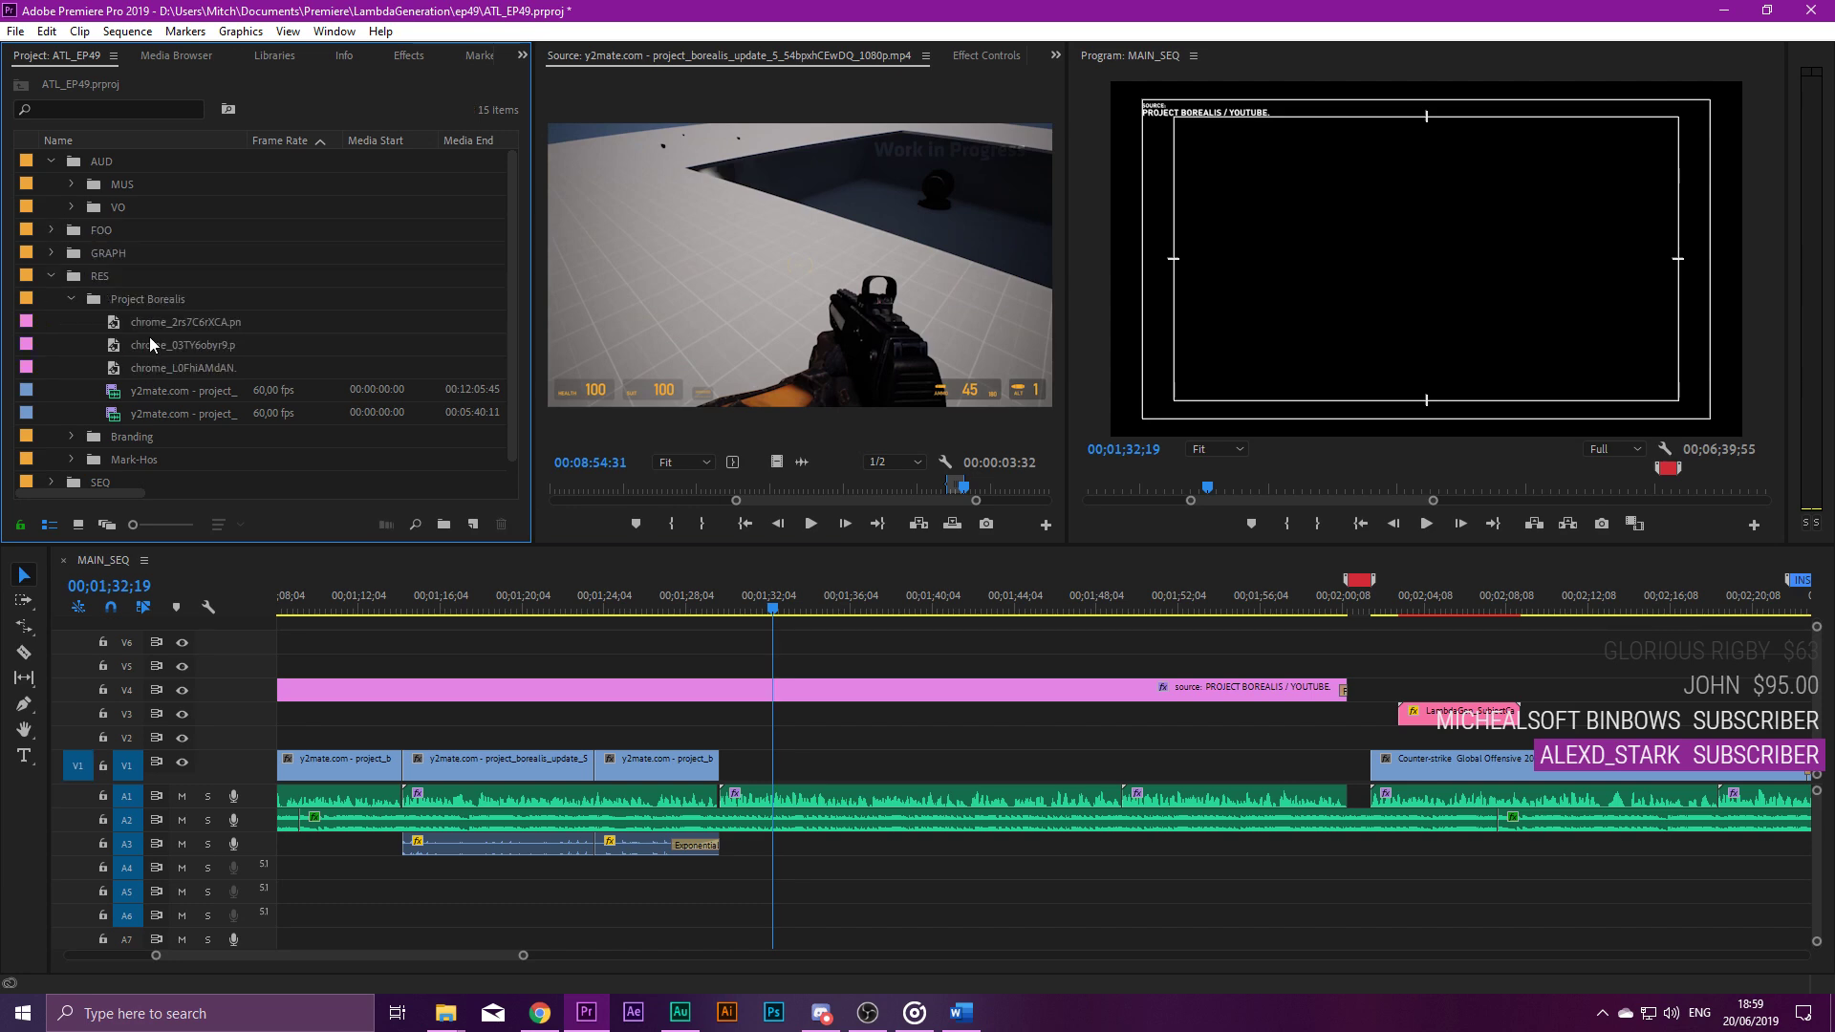
Place the website home page screenshot chrome_03TY6obyr9.png on V1 directly after the last gameplay clip.
{"action": "left_click", "coordinate": [145, 325]}
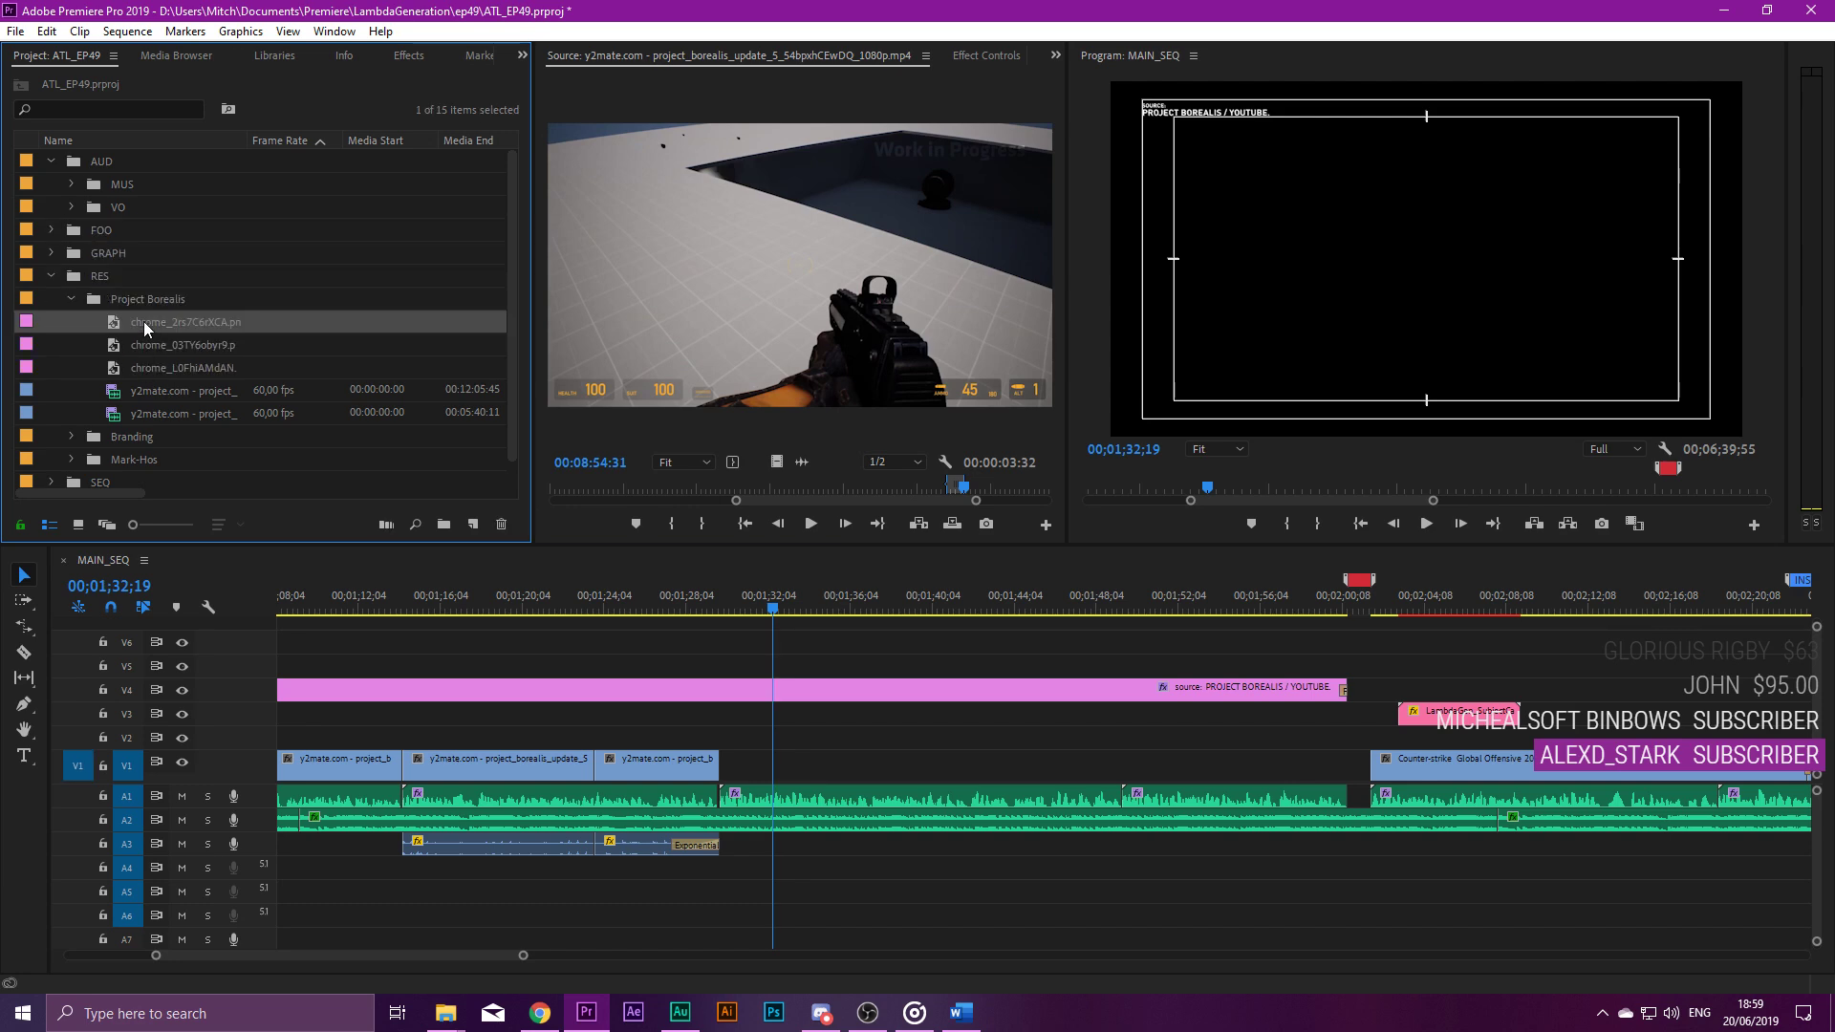
{"action": "double_click", "coordinate": [236, 347]}
{"action": "left_click_drag", "start_coordinate": [158, 348], "coordinate": [774, 765]}
Play the voice-over across the home page screenshot and trim the clip's end to 00;01;34;58.
{"action": "left_click", "coordinate": [717, 604]}
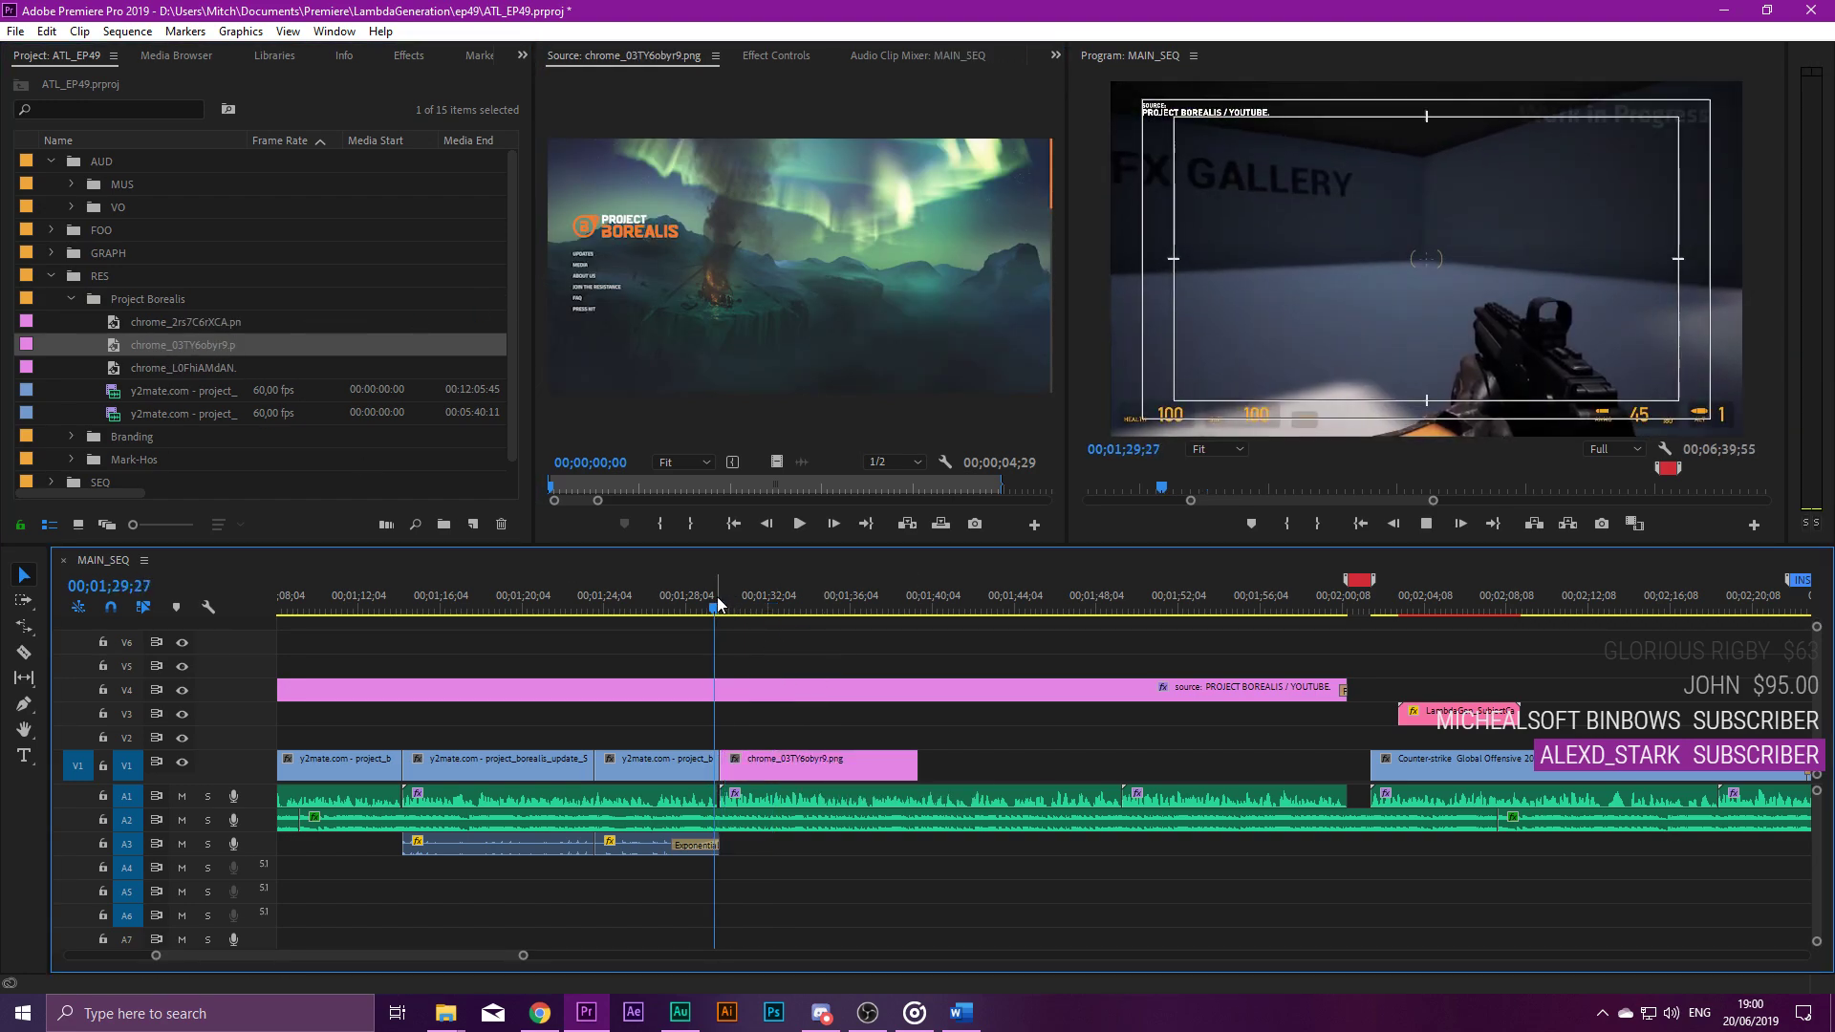
{"action": "key", "text": "space"}
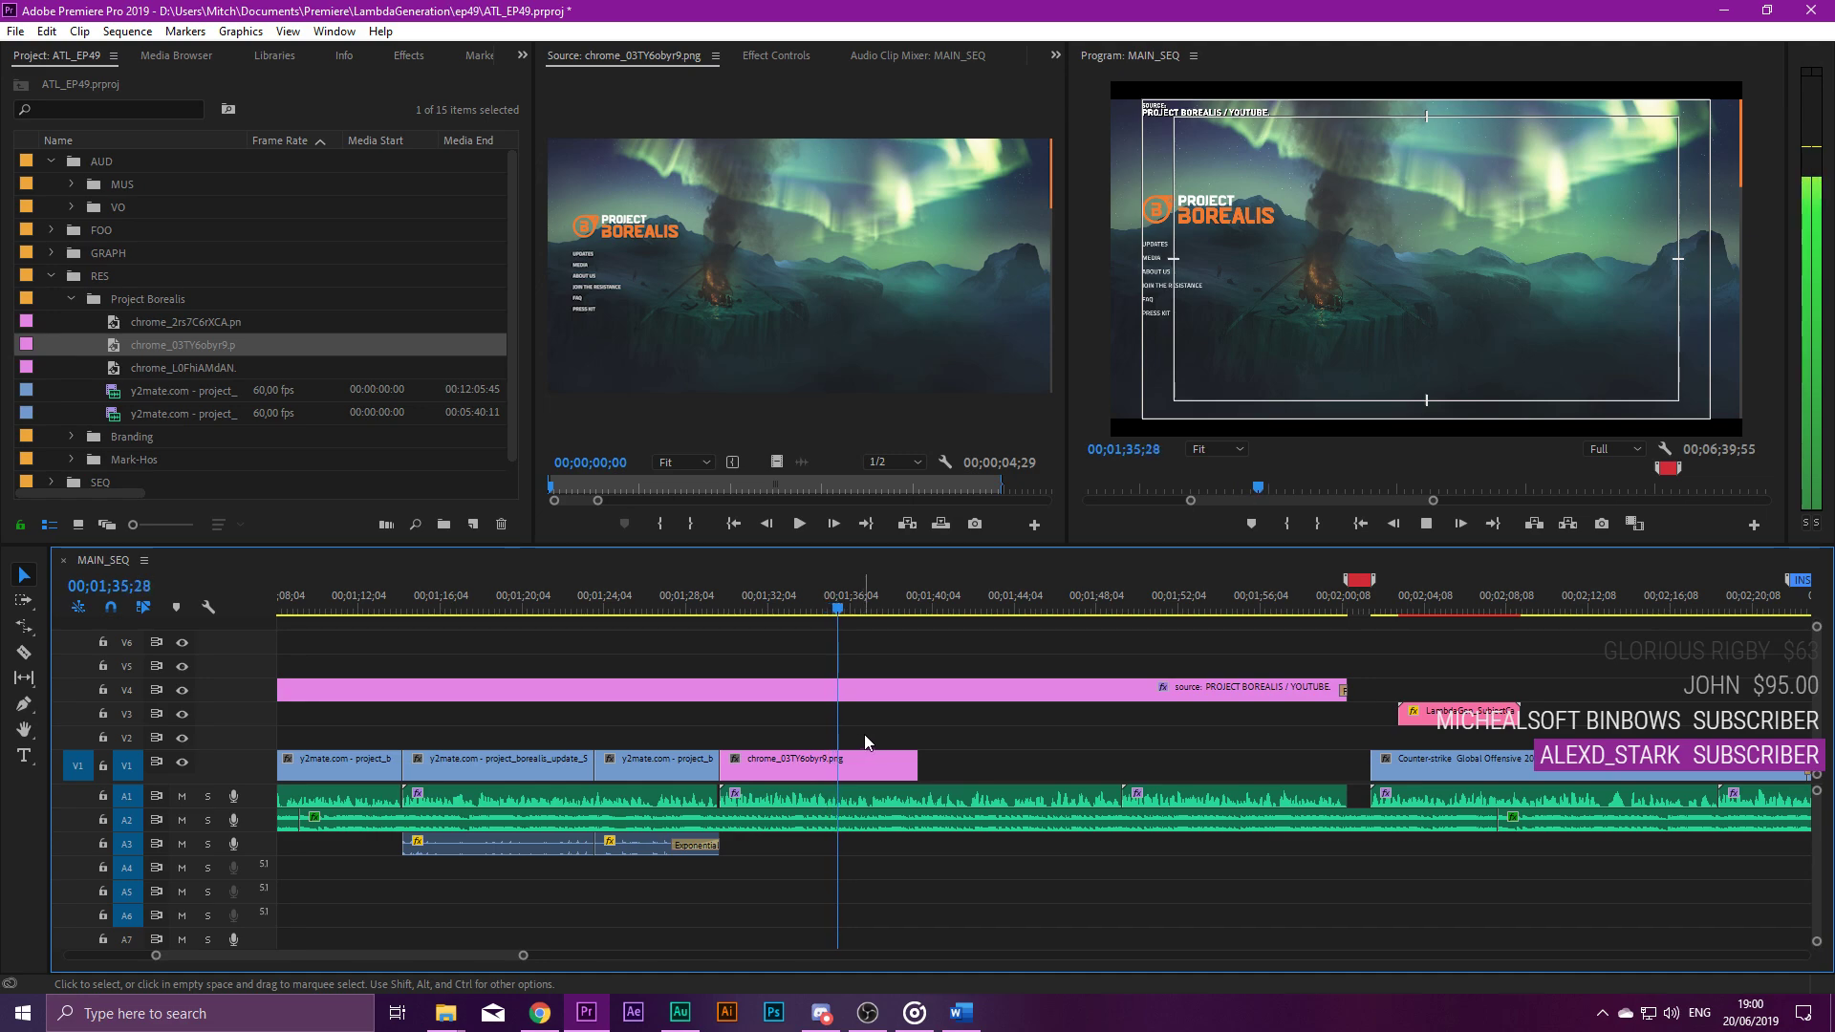
{"action": "left_click_drag", "start_coordinate": [857, 609], "coordinate": [808, 608]}
{"action": "key", "text": "space"}
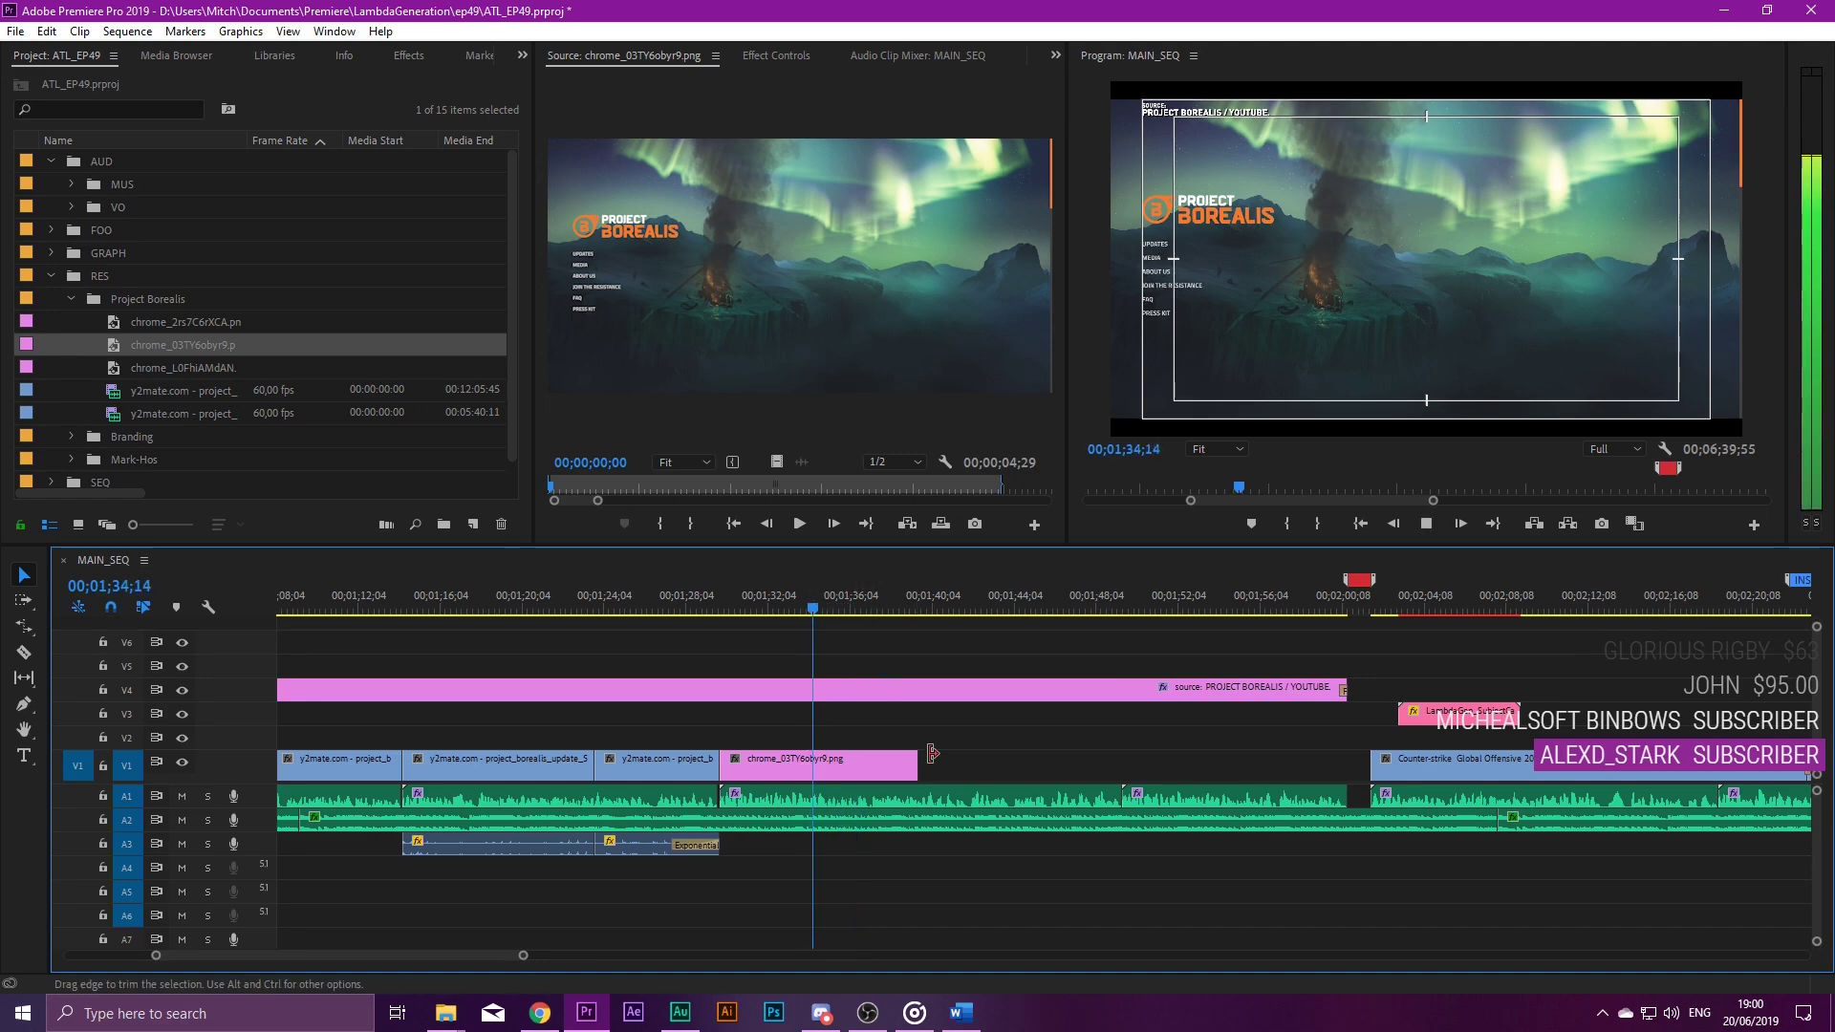
{"action": "key", "text": "space"}
{"action": "left_click_drag", "start_coordinate": [924, 752], "coordinate": [827, 753]}
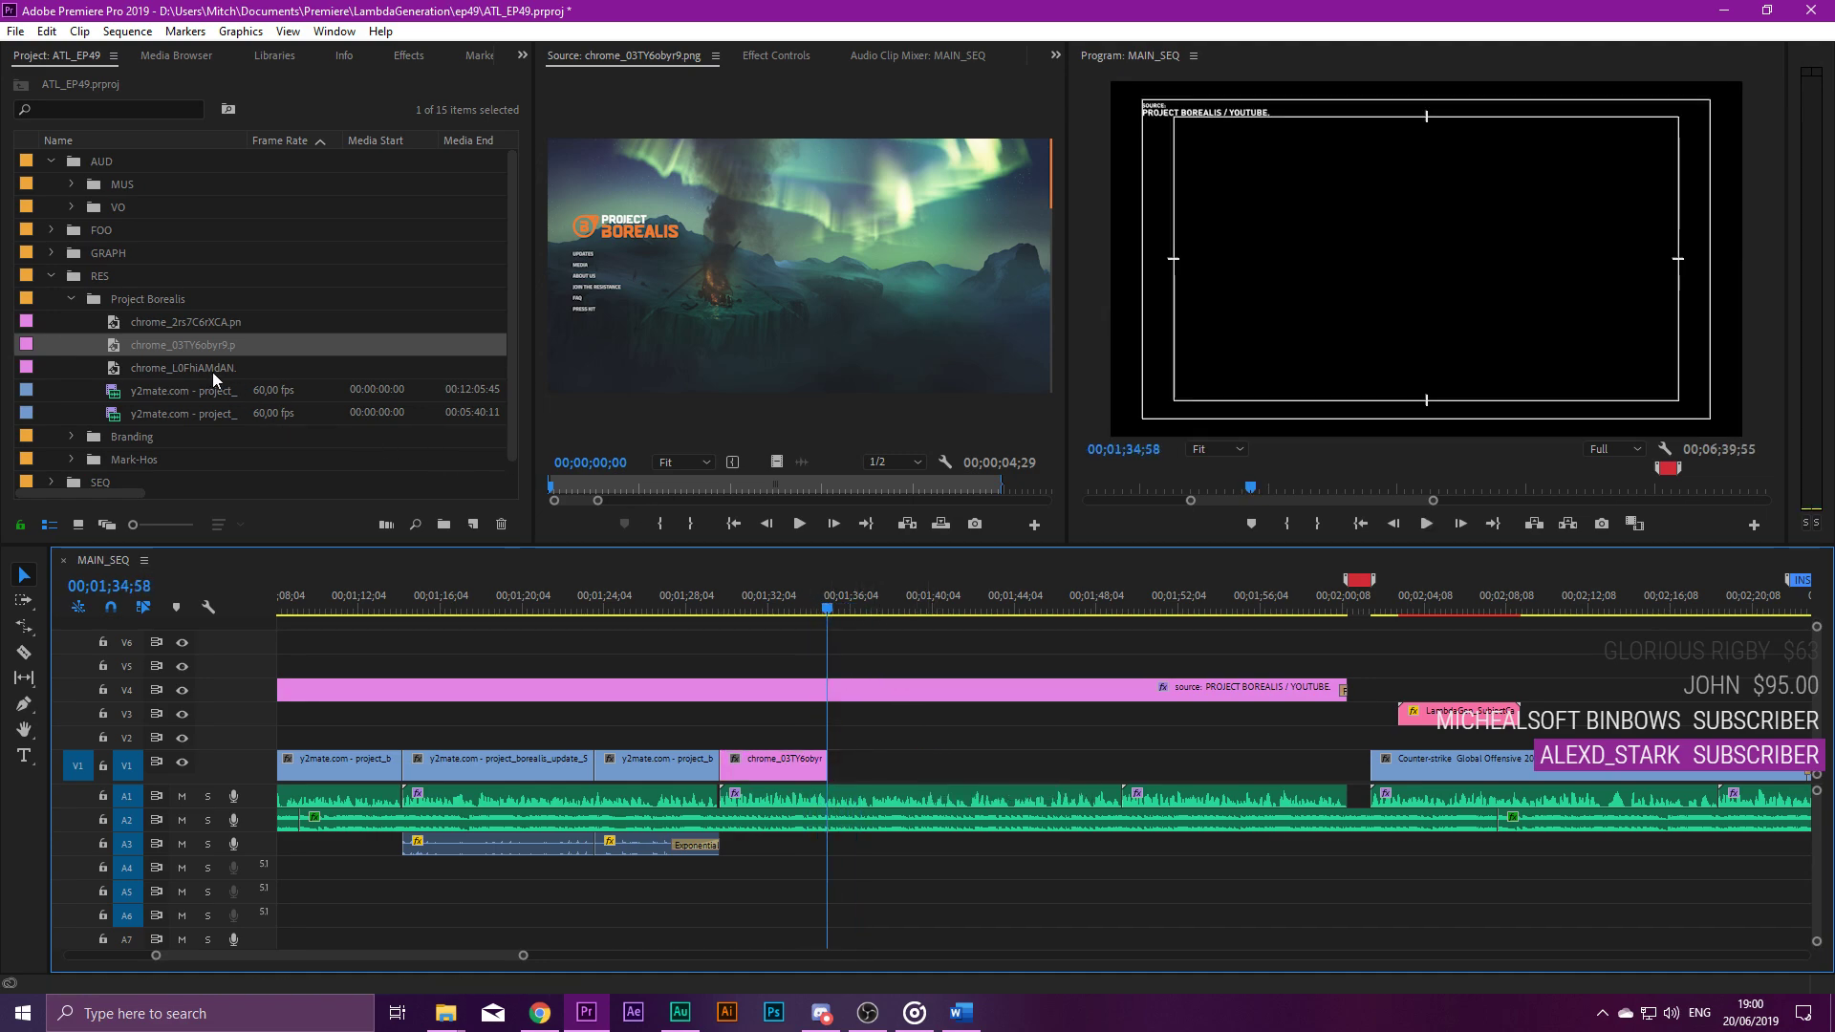
Place the Media page screenshot chrome_2rs7C6rXCA.png after the home page clip on V1 and trim its end to 00;01;38;56 by the voice-over.
{"action": "double_click", "coordinate": [365, 367]}
{"action": "double_click", "coordinate": [205, 325]}
{"action": "left_click_drag", "start_coordinate": [204, 325], "coordinate": [841, 760]}
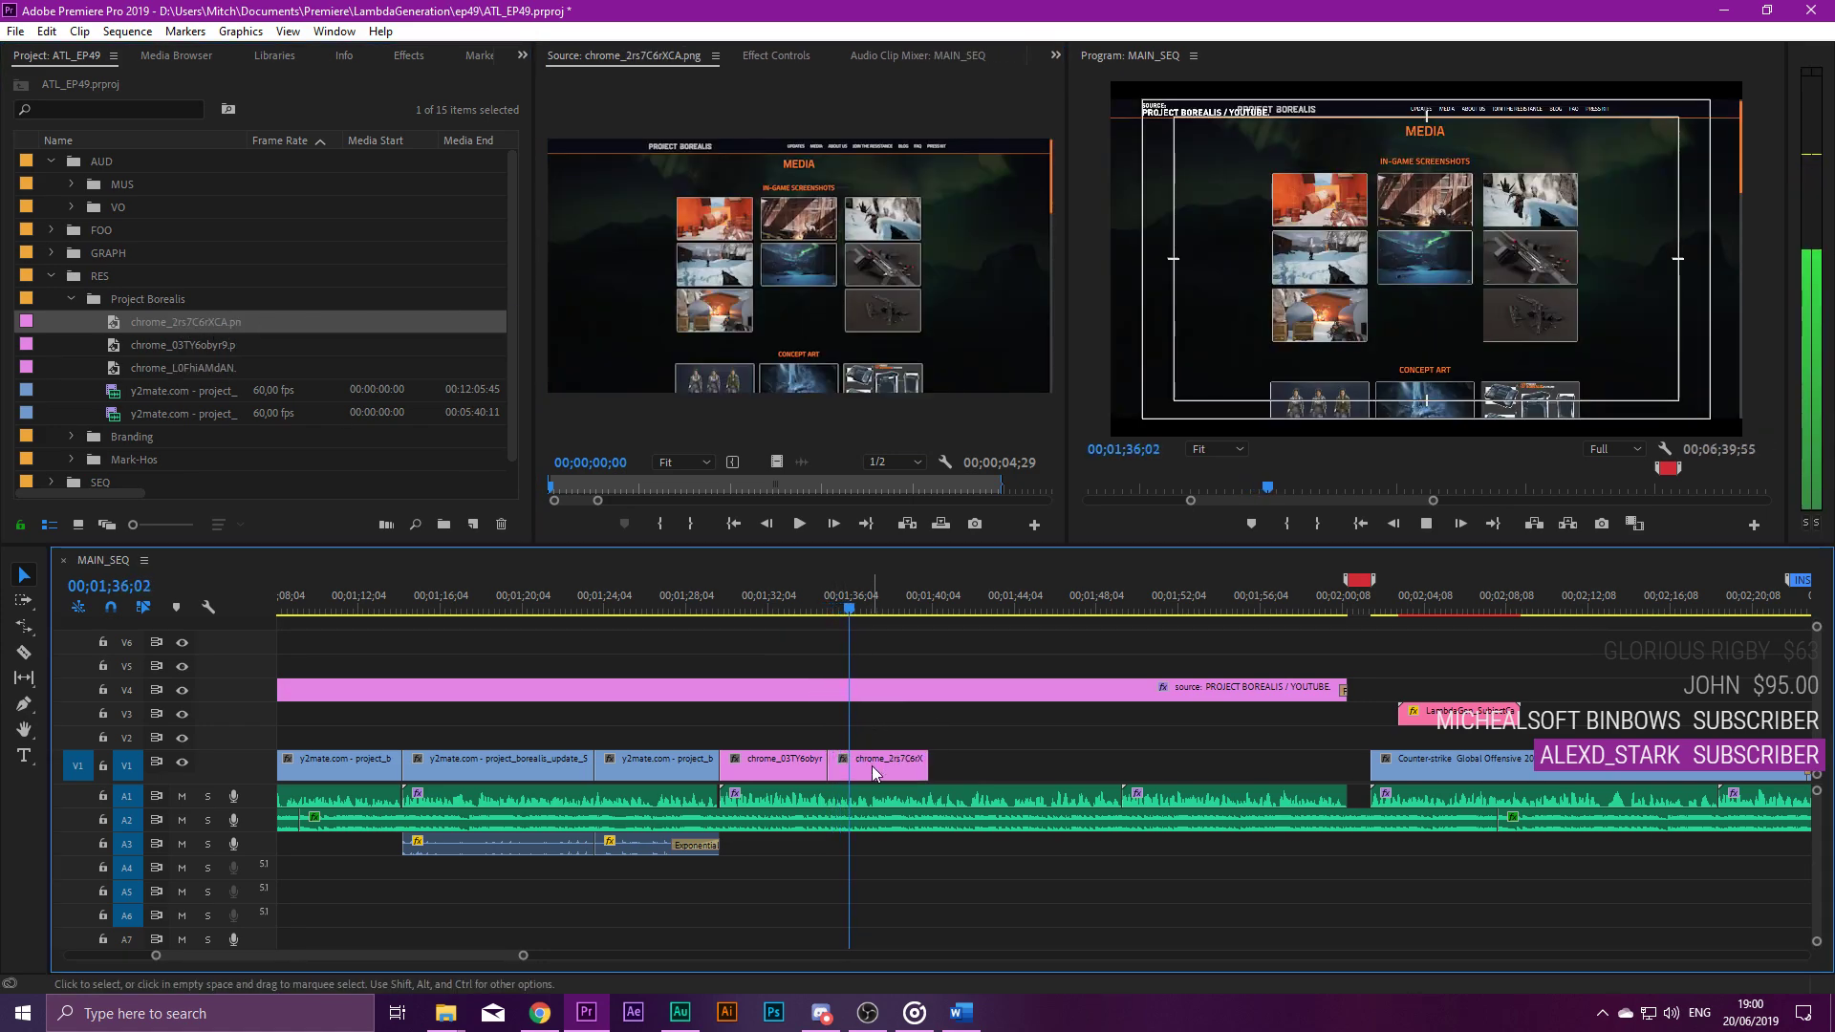
{"action": "key", "text": "space"}
{"action": "left_click_drag", "start_coordinate": [803, 580], "coordinate": [854, 605]}
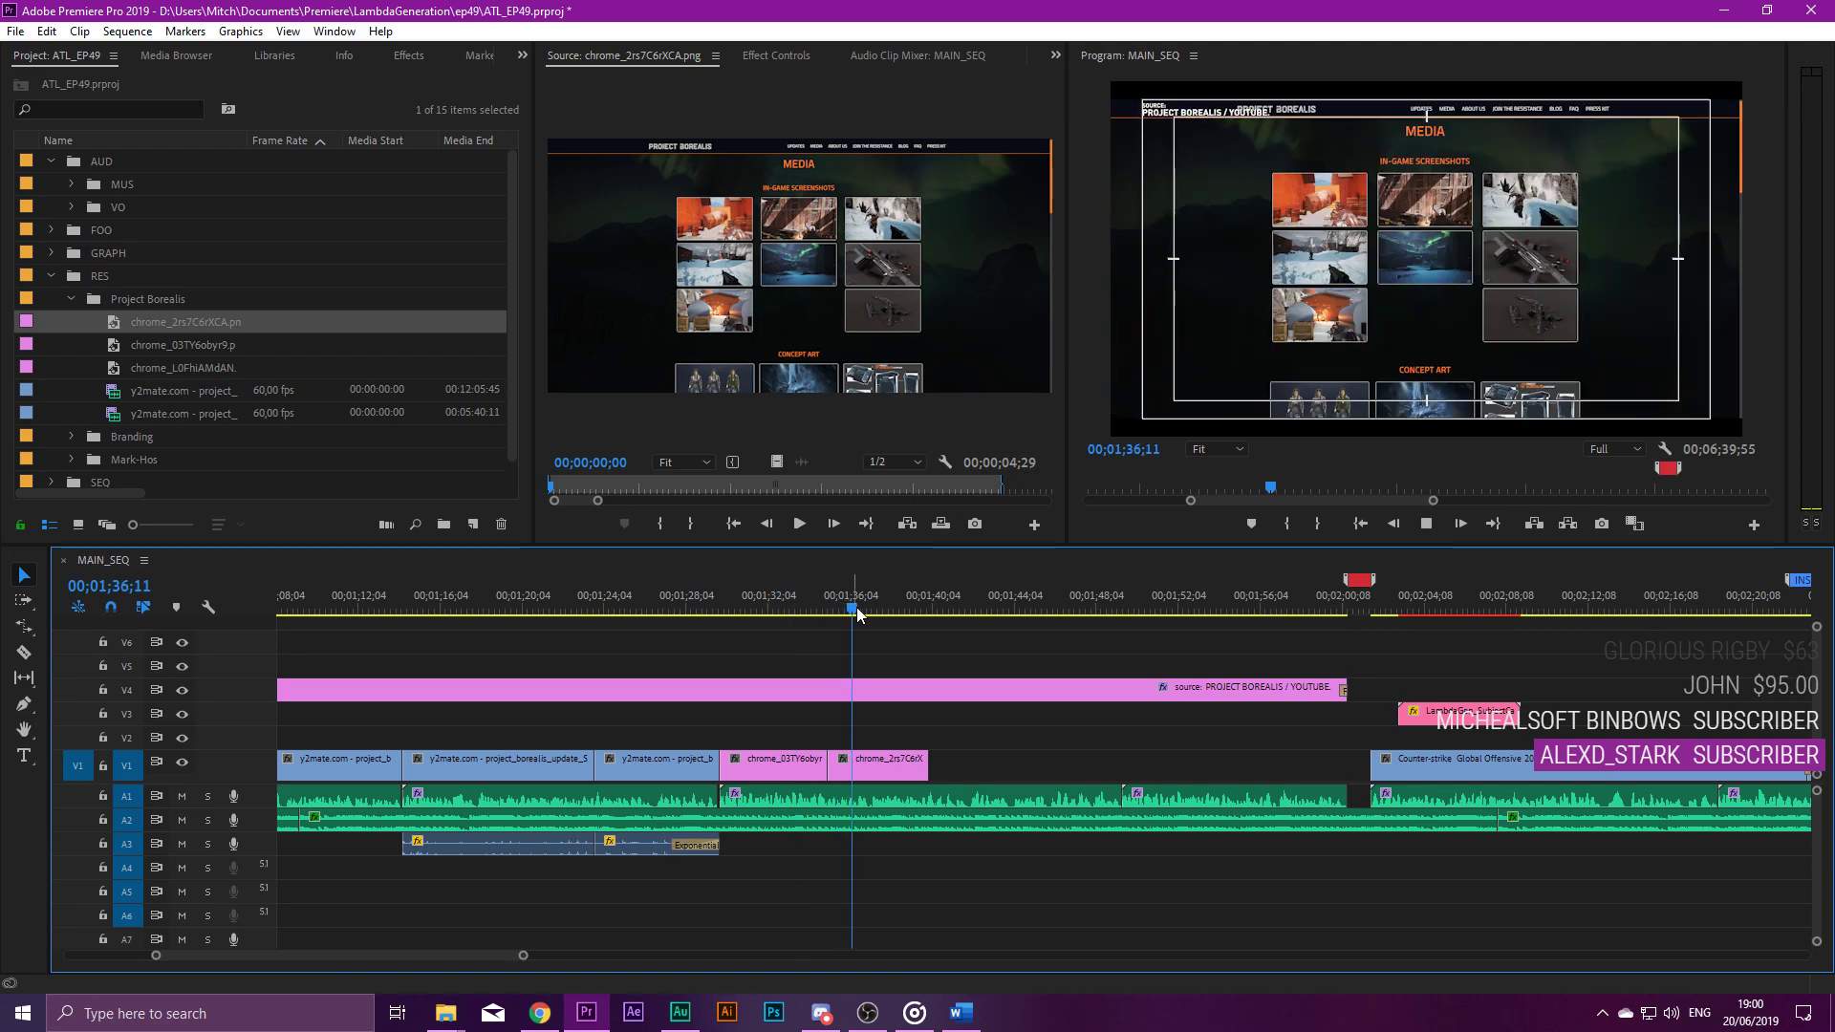
{"action": "key", "text": "space"}
{"action": "left_click", "coordinate": [908, 660]}
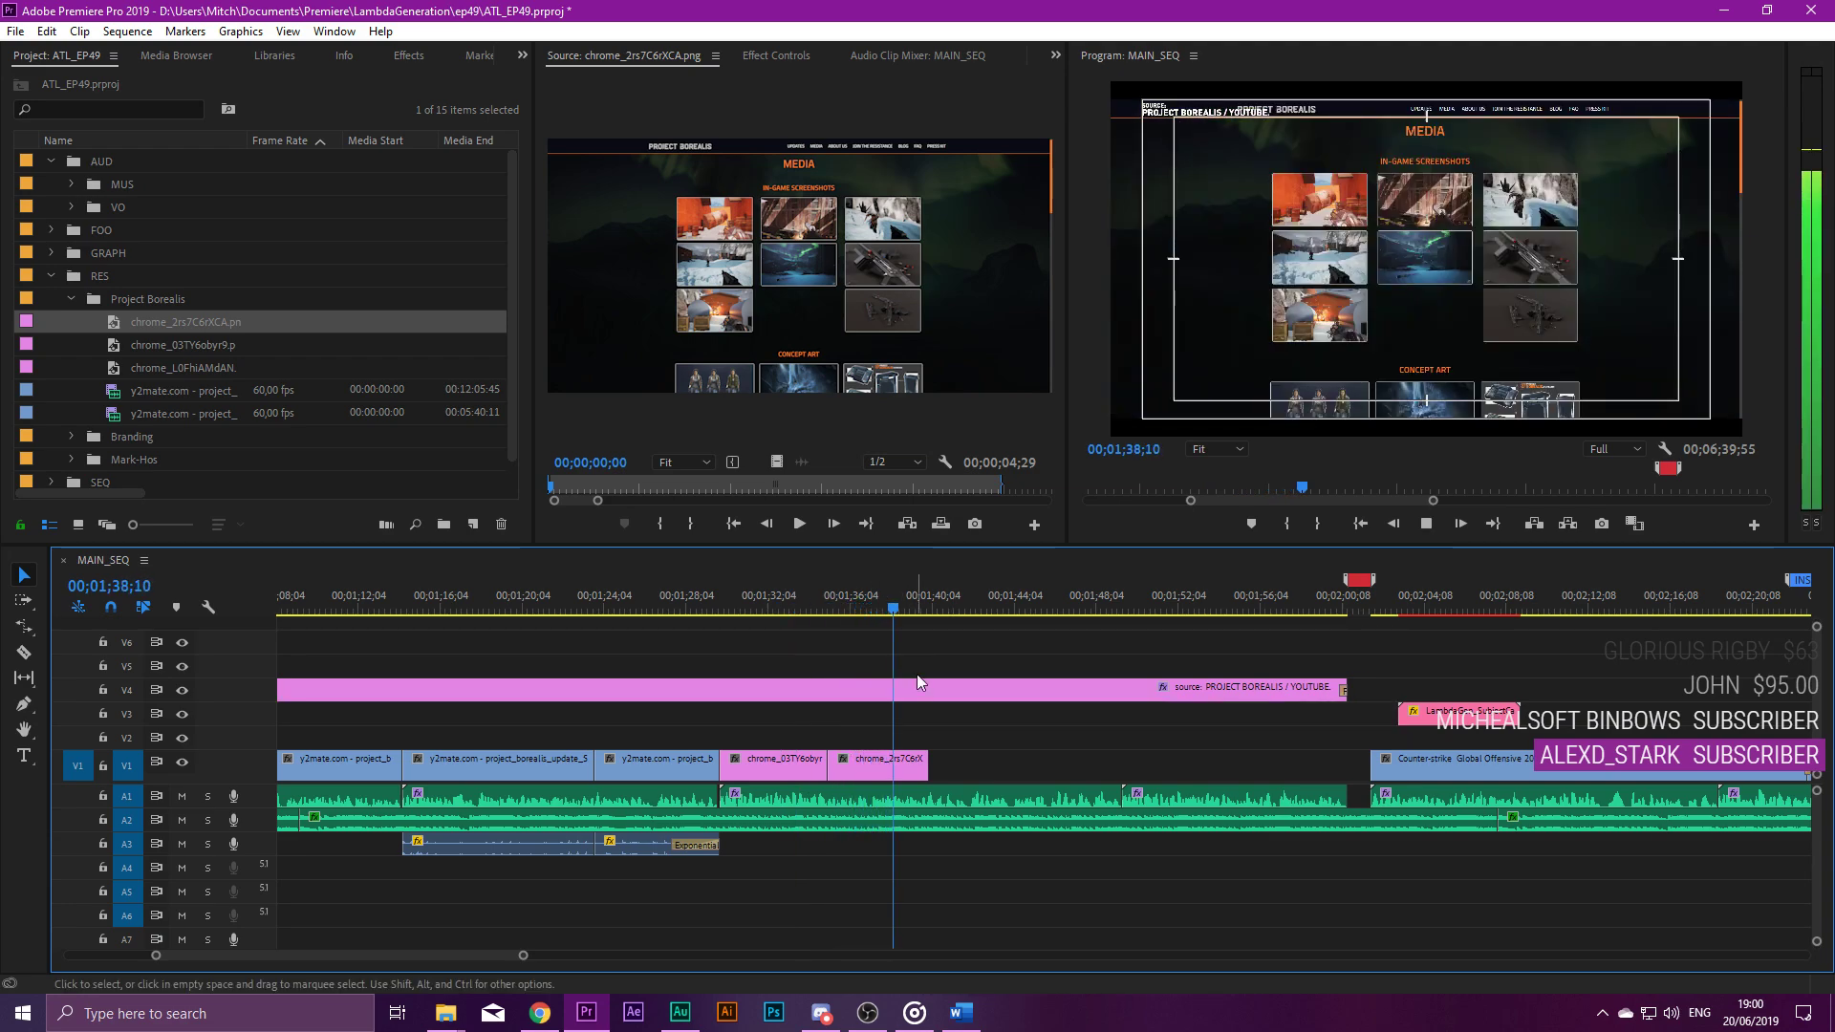
{"action": "key", "text": "space"}
{"action": "left_click_drag", "start_coordinate": [933, 751], "coordinate": [908, 752]}
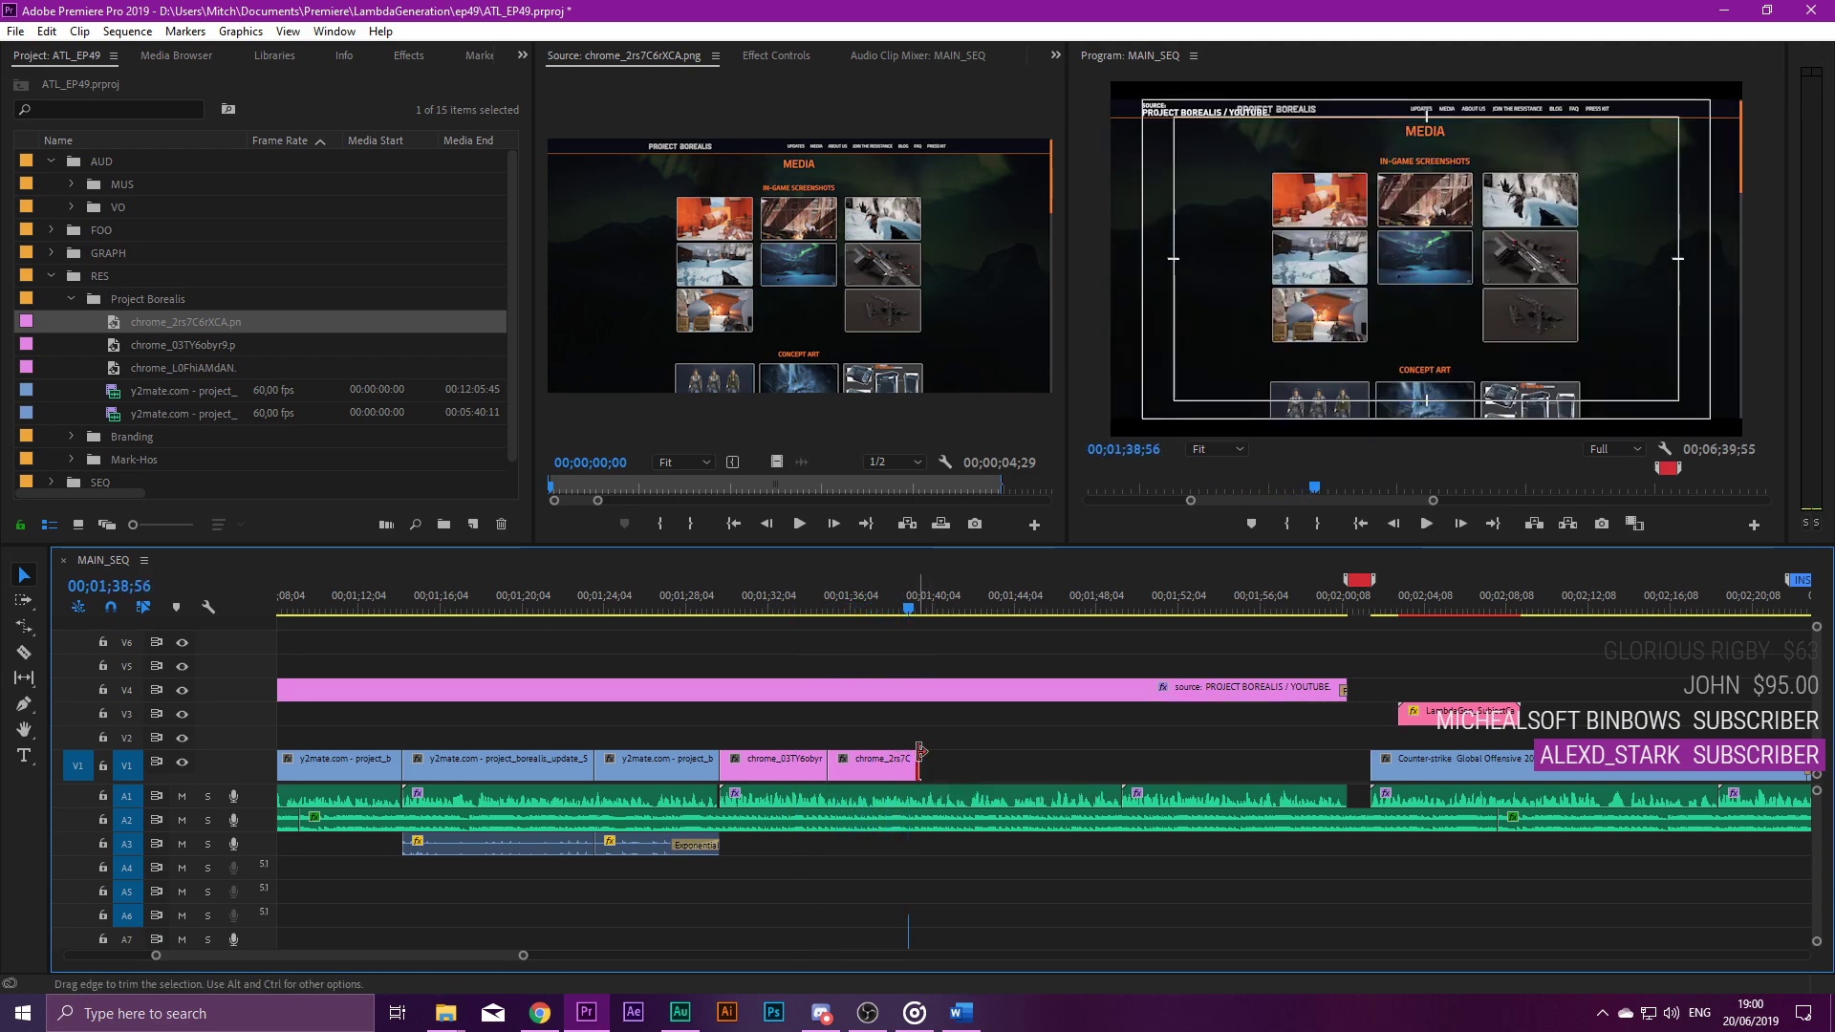
Place the Join the Resistance screenshot after the Media page clip on V1 and set its scale to 143.
{"action": "left_click", "coordinate": [228, 367]}
{"action": "left_click_drag", "start_coordinate": [222, 367], "coordinate": [914, 770]}
{"action": "key", "text": "space"}
{"action": "left_click", "coordinate": [965, 763]}
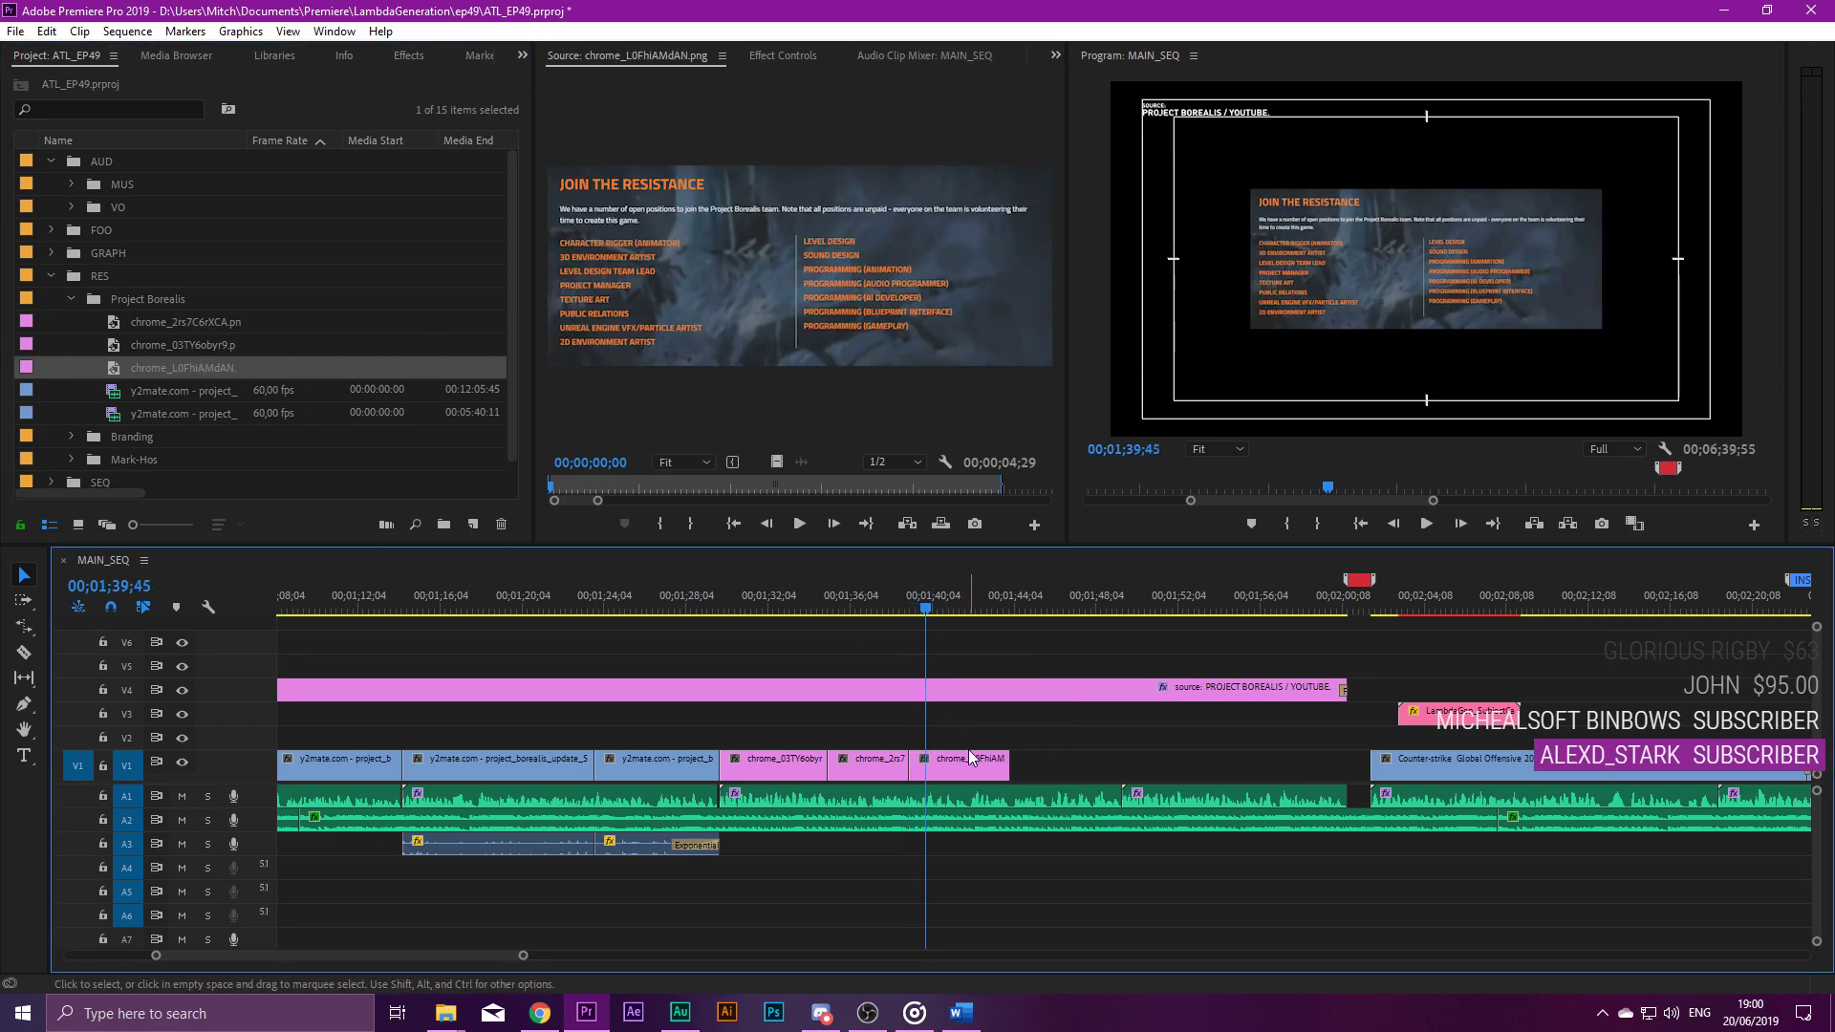
{"action": "left_click", "coordinate": [783, 54]}
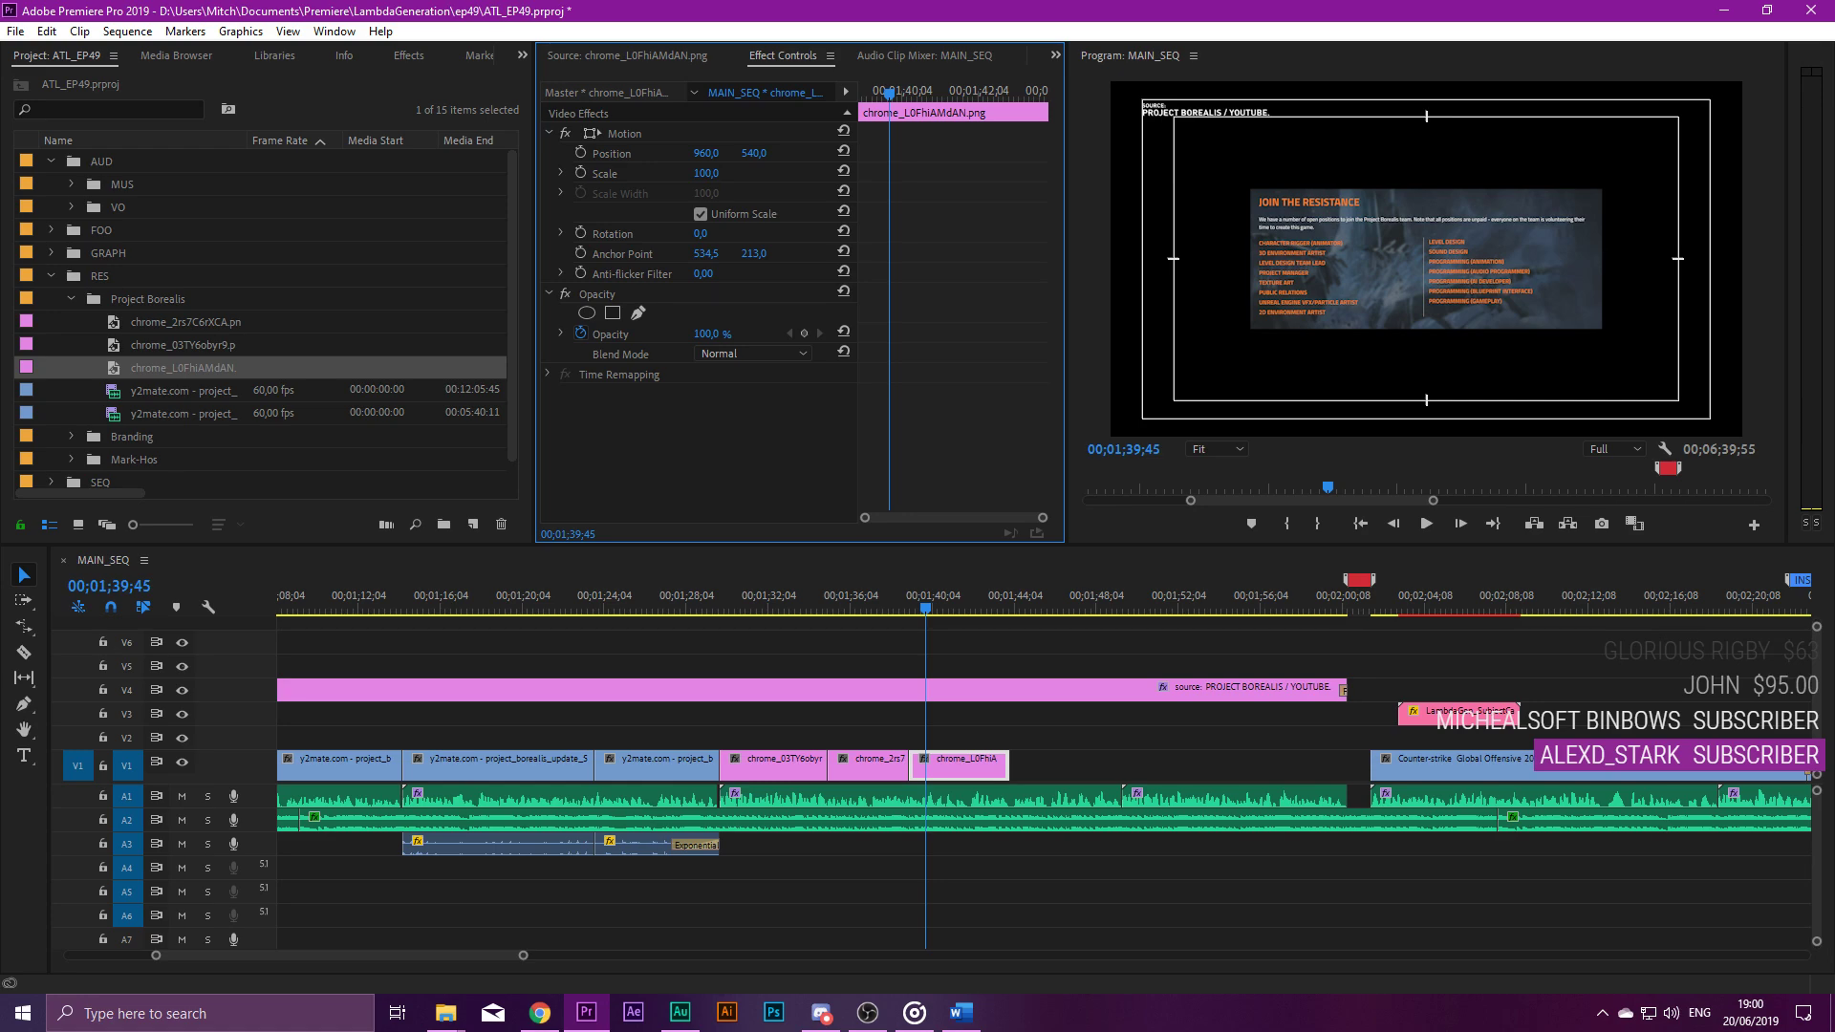
Play the voice-over from the Join the Resistance clip through to the end of the Project Borealis segment.
{"action": "key", "text": "space"}
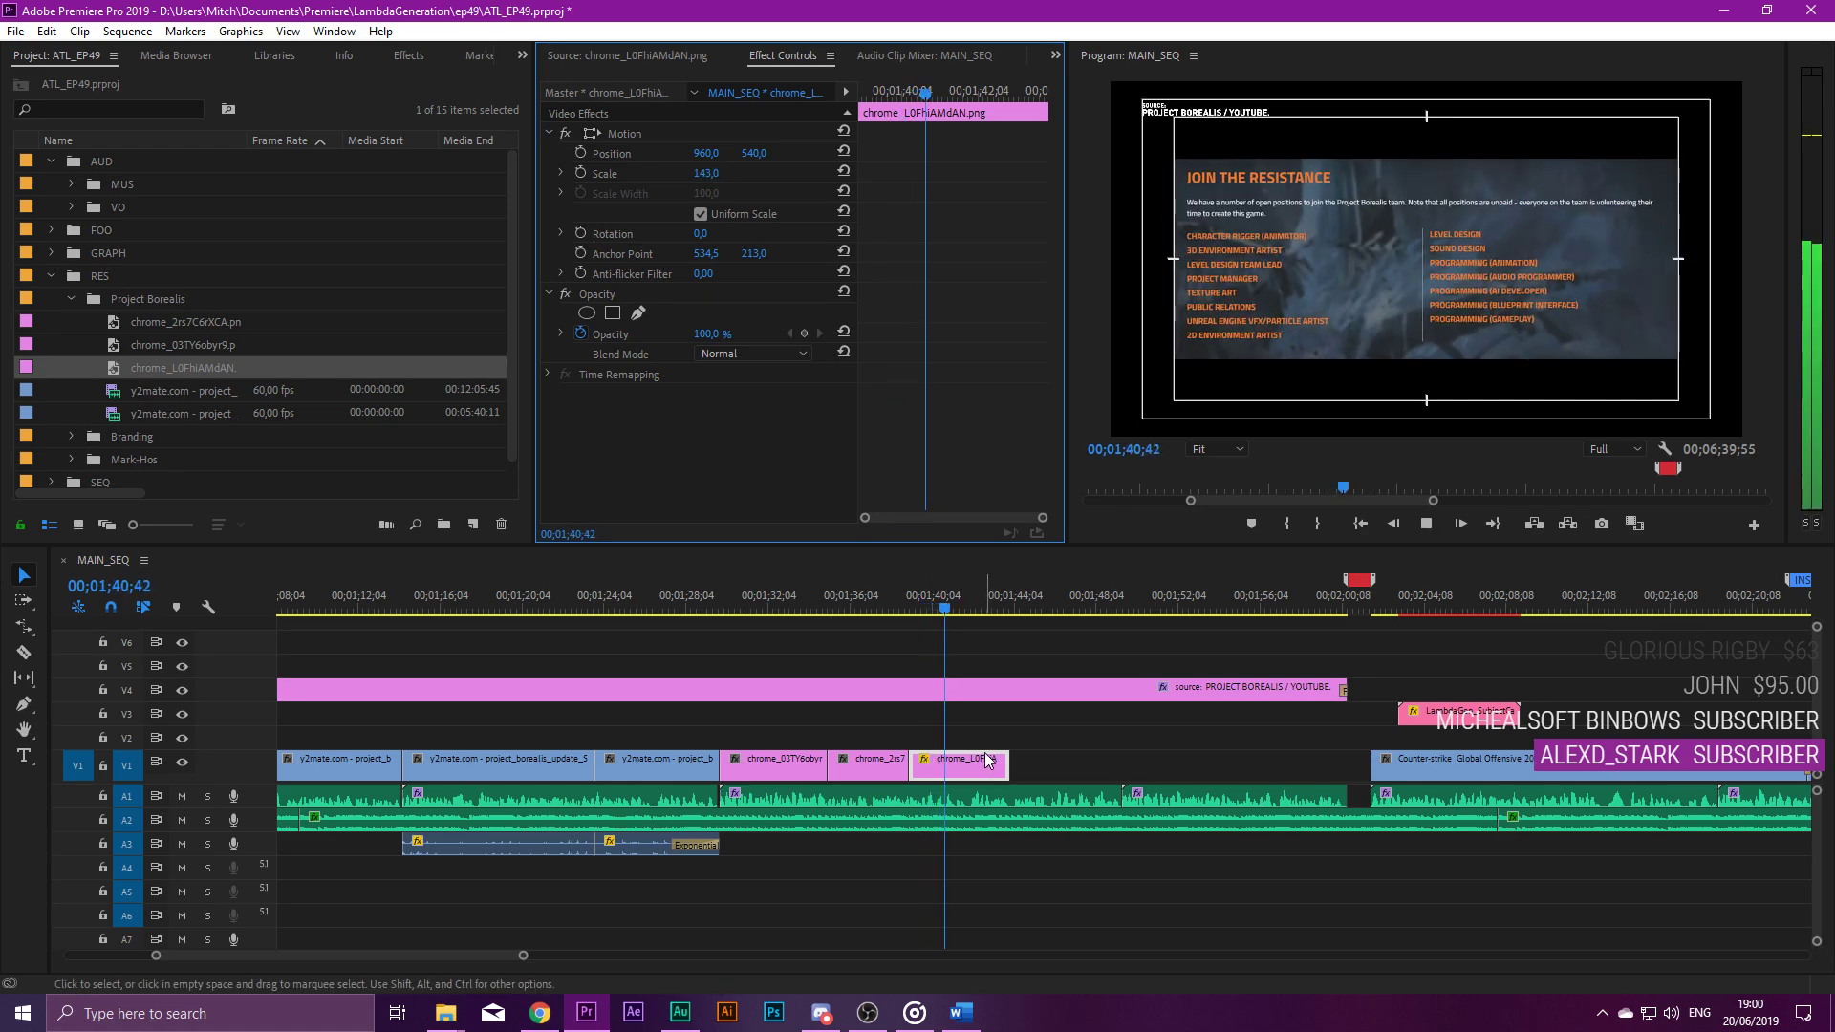
{"action": "key", "text": "space"}
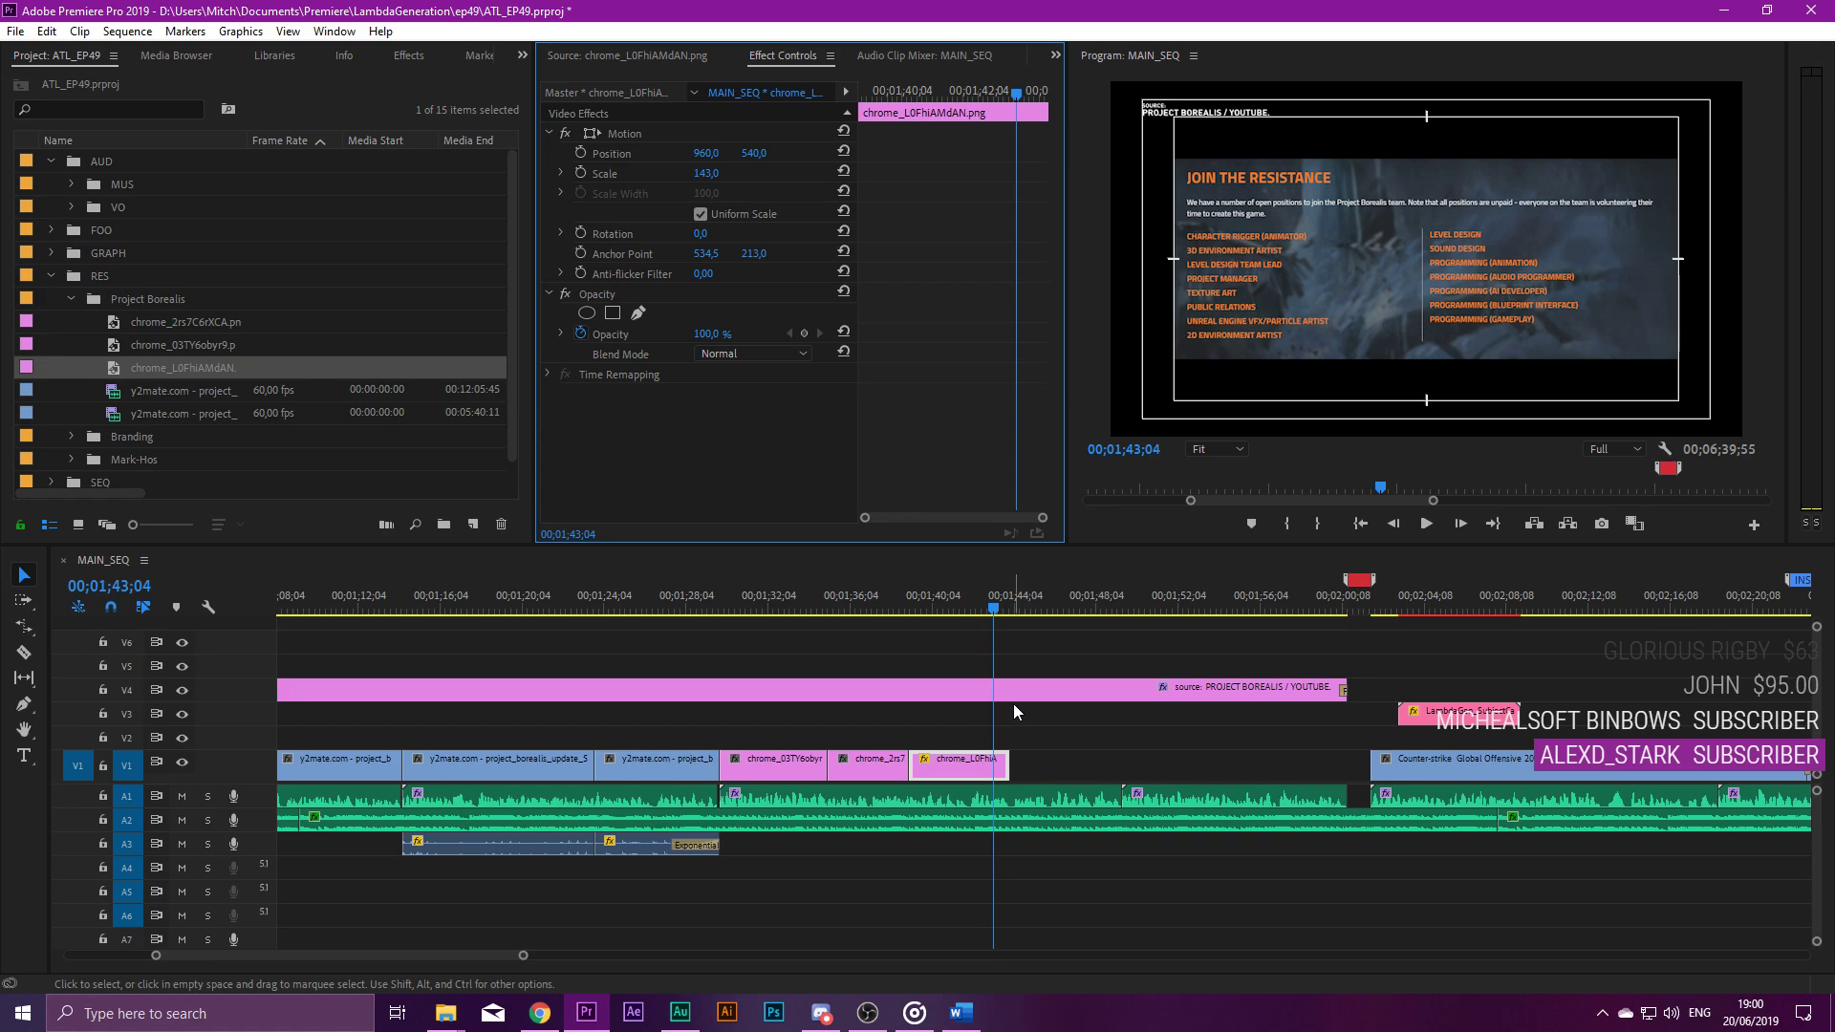
{"action": "key", "text": "space"}
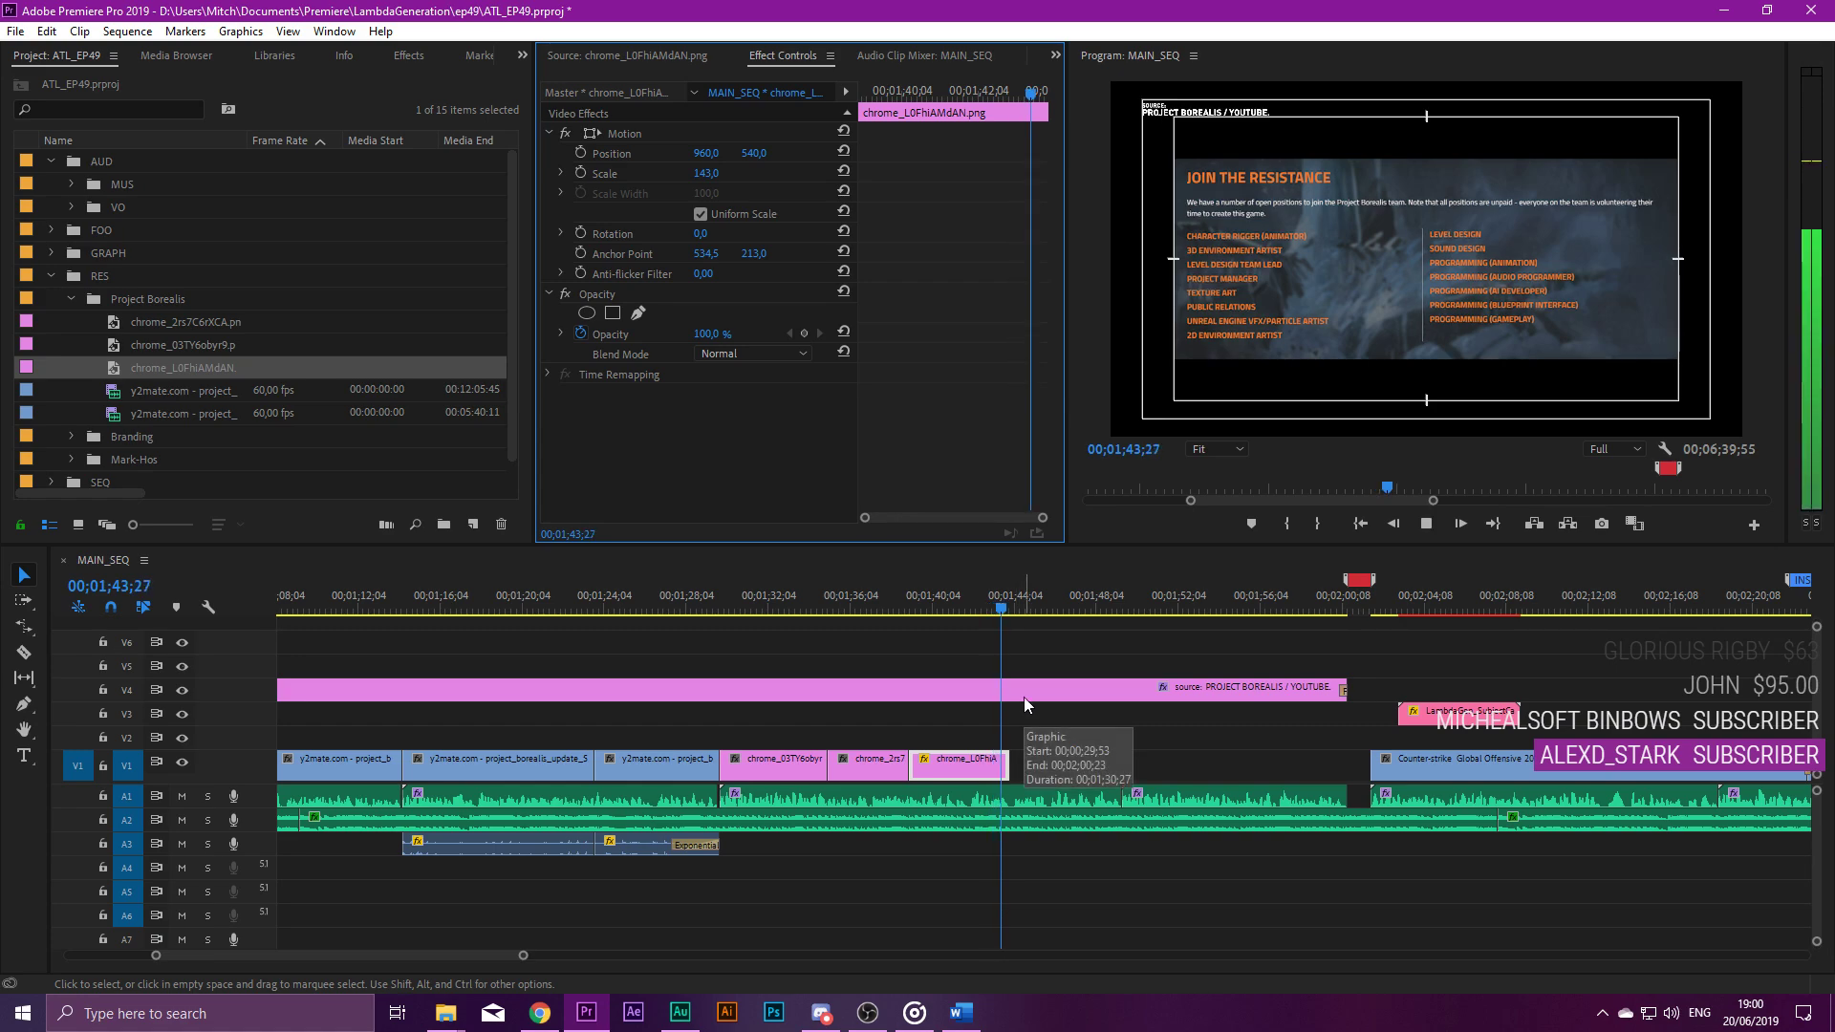
{"action": "left_click", "coordinate": [1080, 715]}
{"action": "left_click", "coordinate": [1090, 656]}
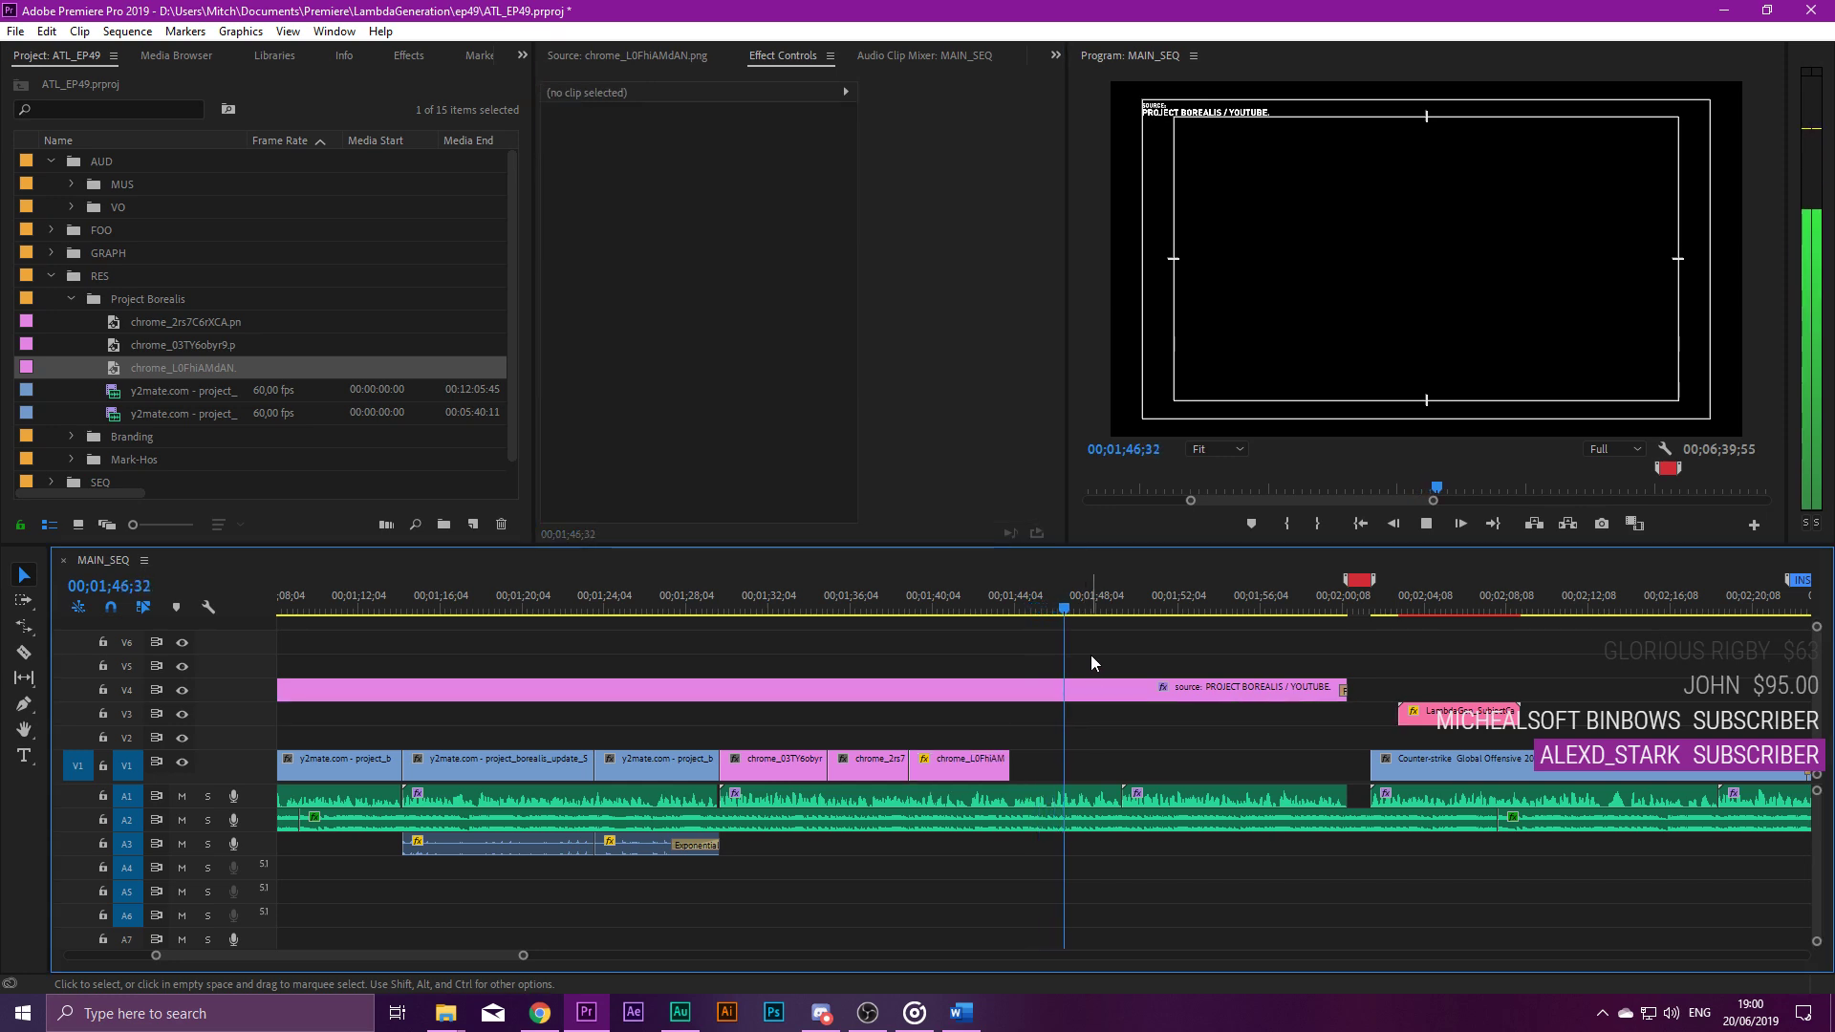
{"action": "scroll", "coordinate": [1092, 656], "scroll_direction": "down", "scroll_amount": 1}
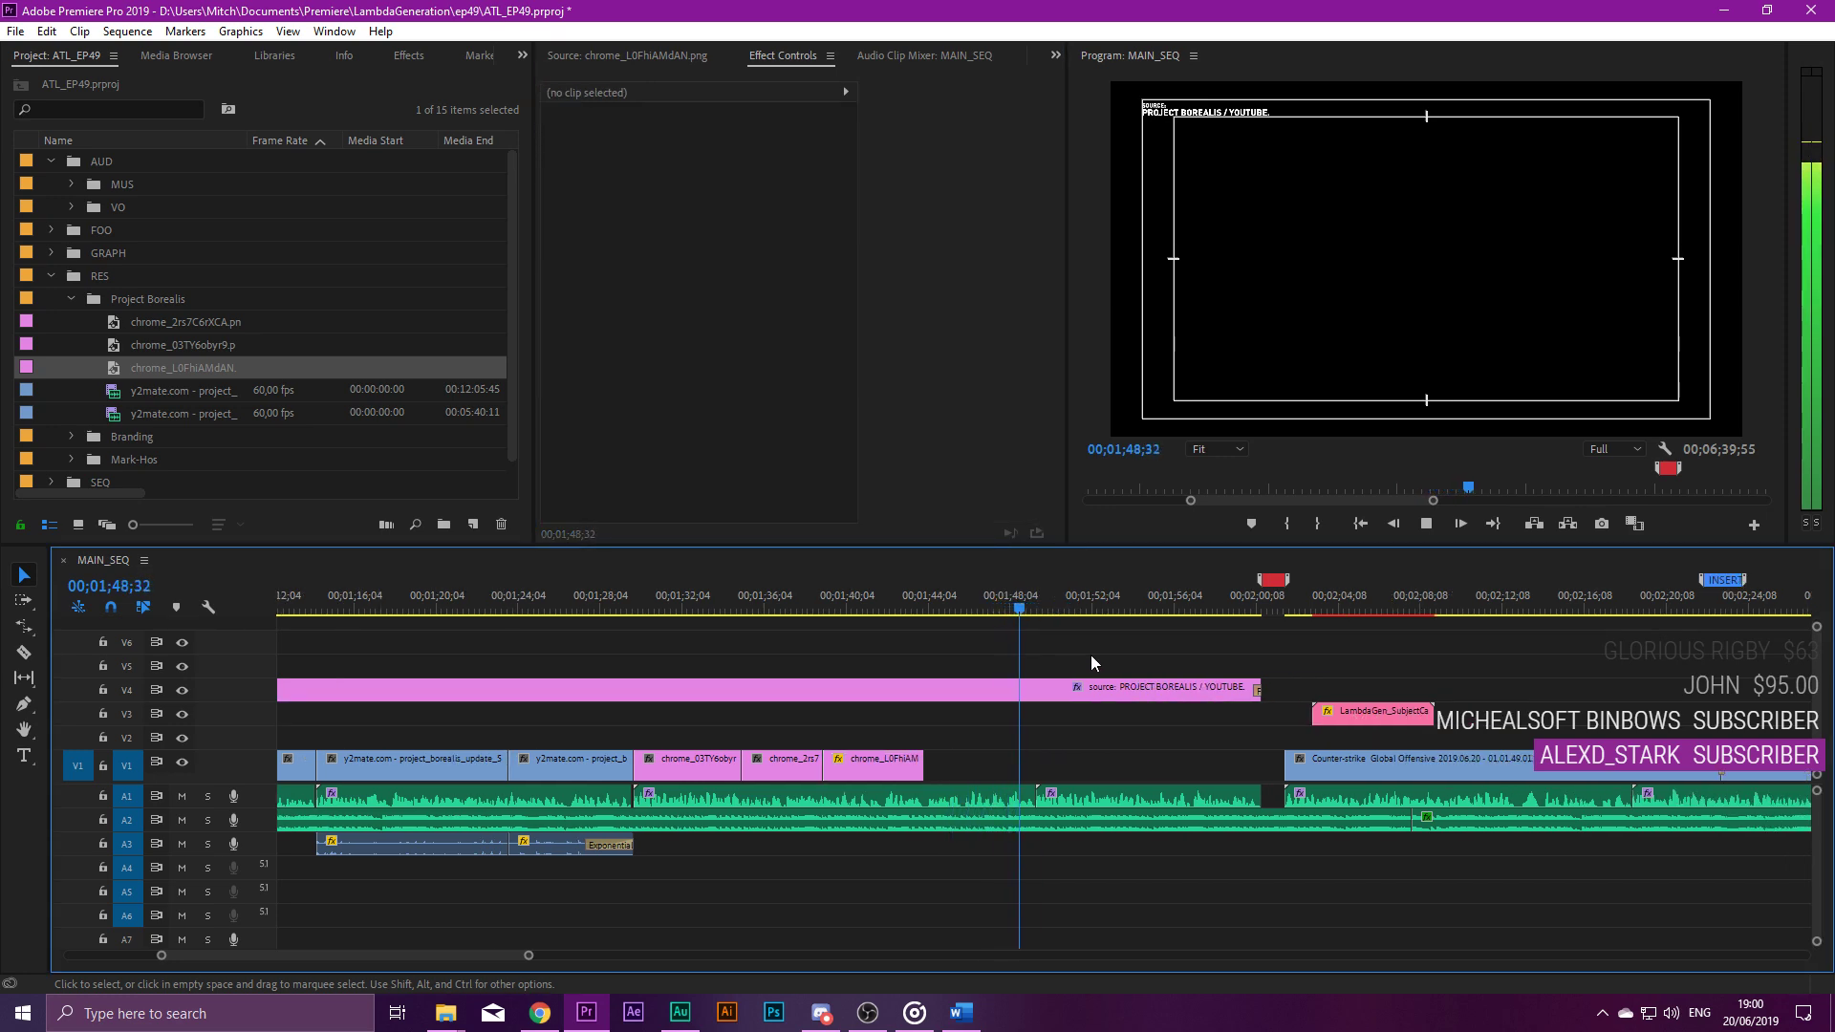
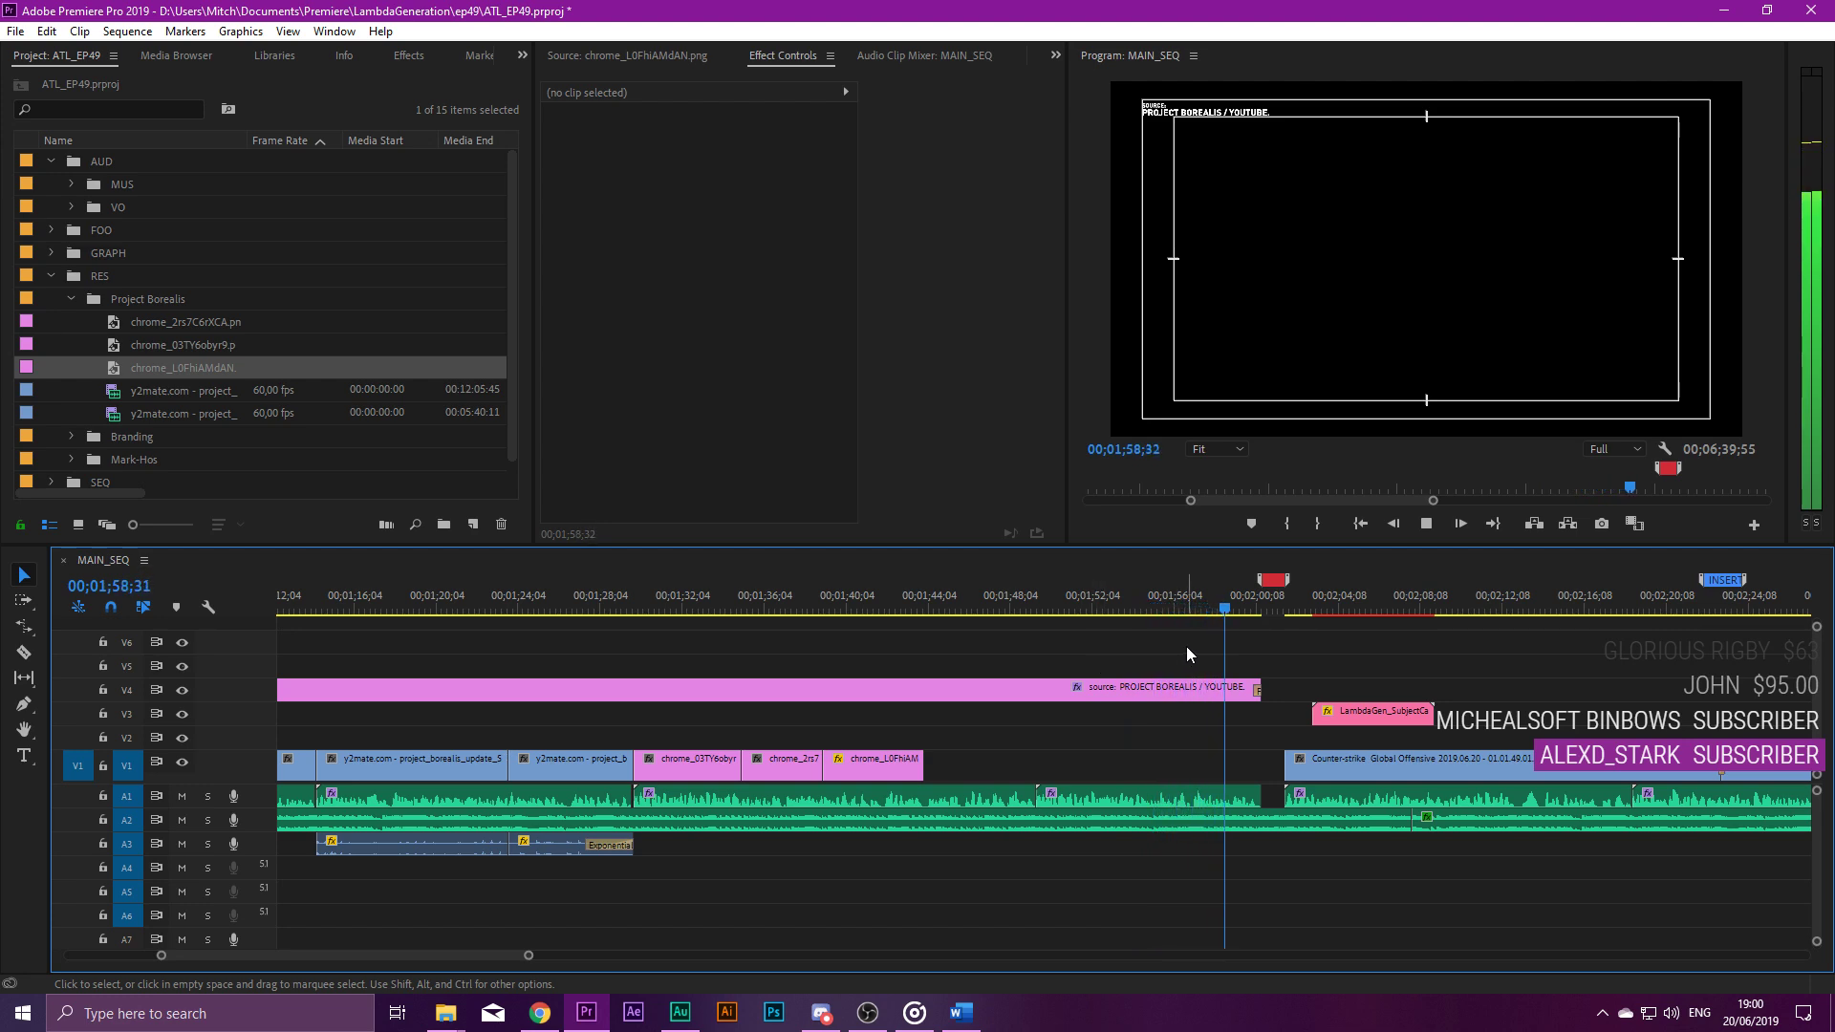
{"action": "key", "text": "space"}
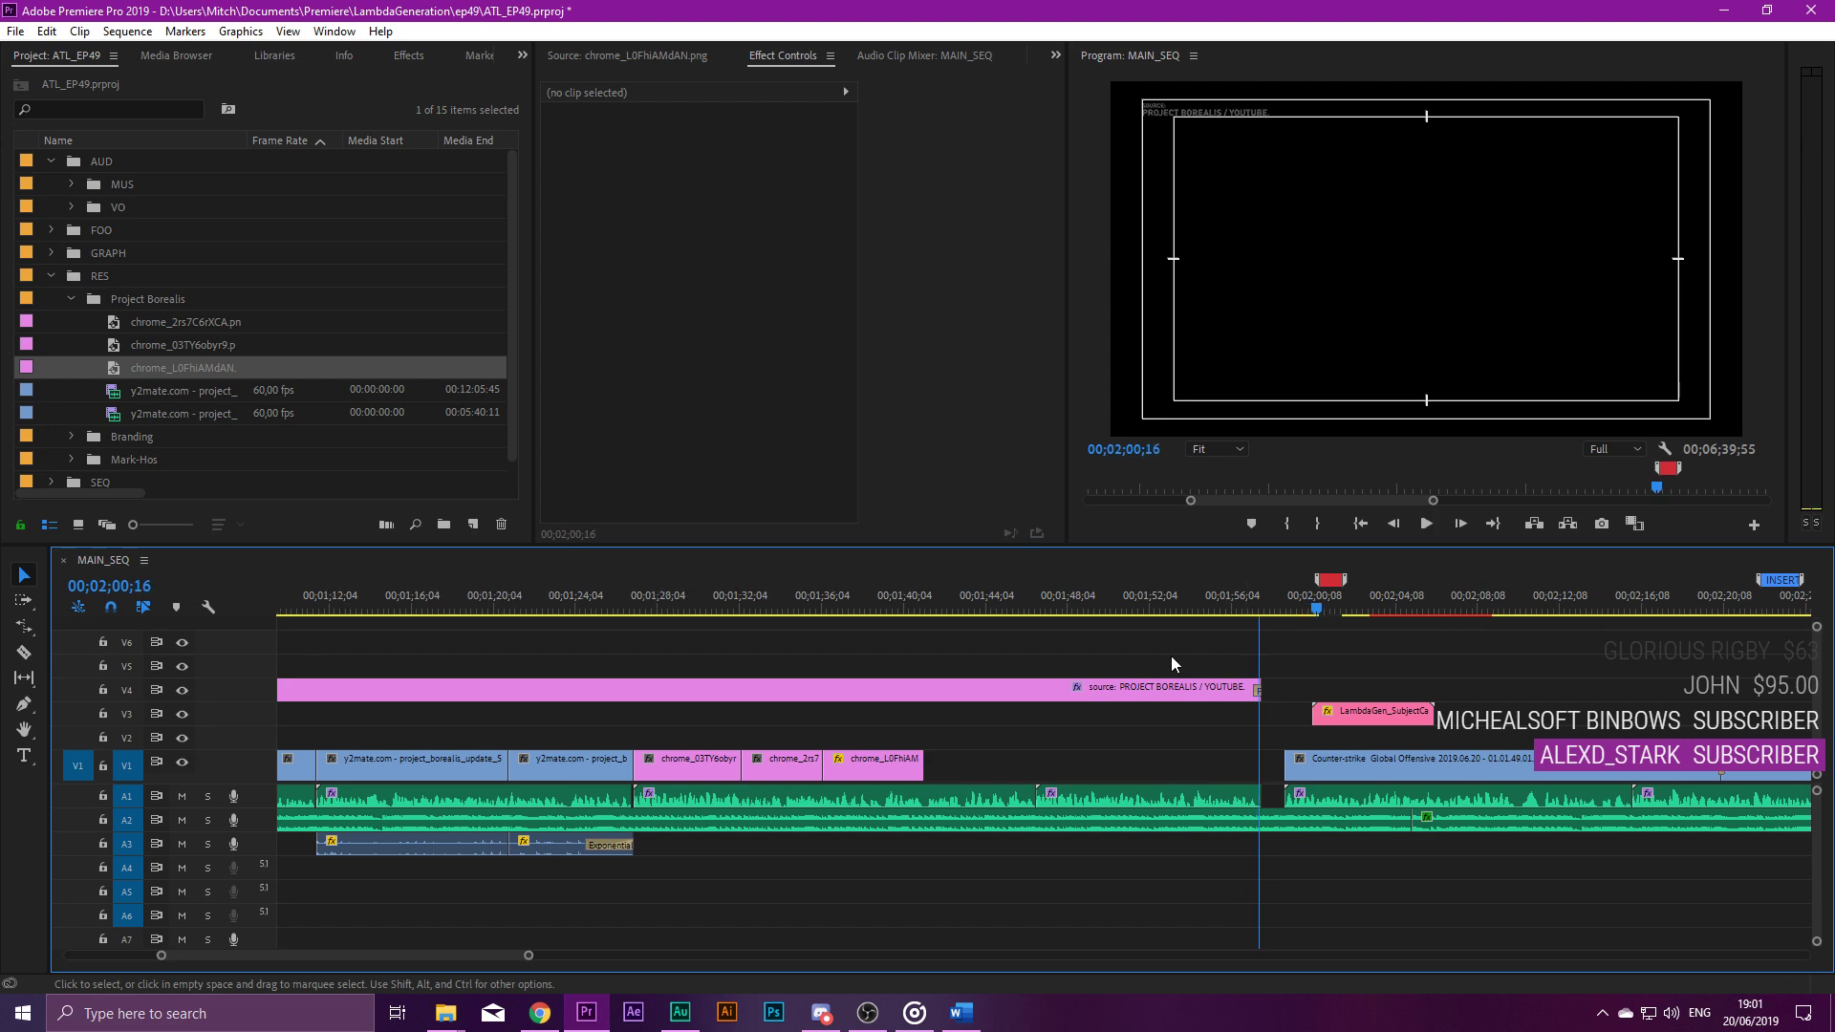
Set the scale of the home page and Media page screenshot clips to 90 and the Join the Resistance clip to 161.
{"action": "scroll", "coordinate": [1167, 654], "scroll_direction": "up", "scroll_amount": 5}
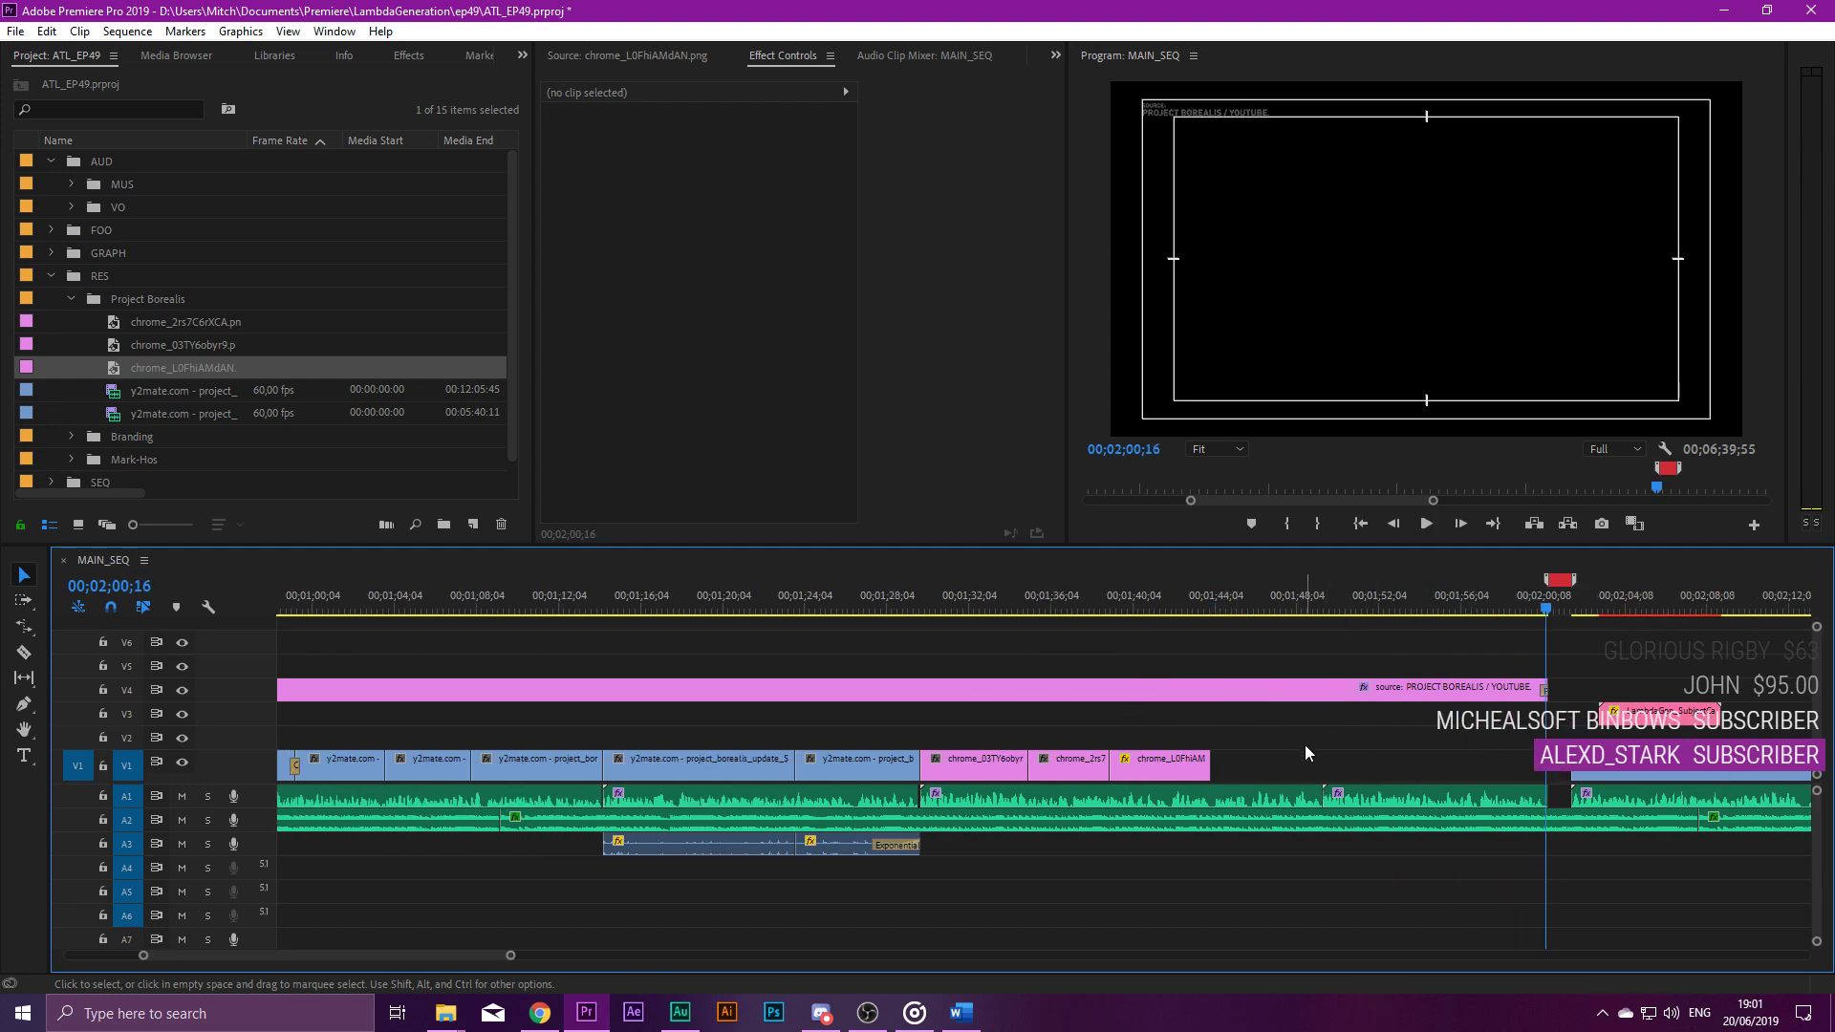
{"action": "left_click_drag", "start_coordinate": [1291, 734], "coordinate": [994, 757]}
{"action": "left_click", "coordinate": [996, 604]}
{"action": "left_click", "coordinate": [967, 773]}
{"action": "left_click_drag", "start_coordinate": [715, 176], "coordinate": [705, 176]}
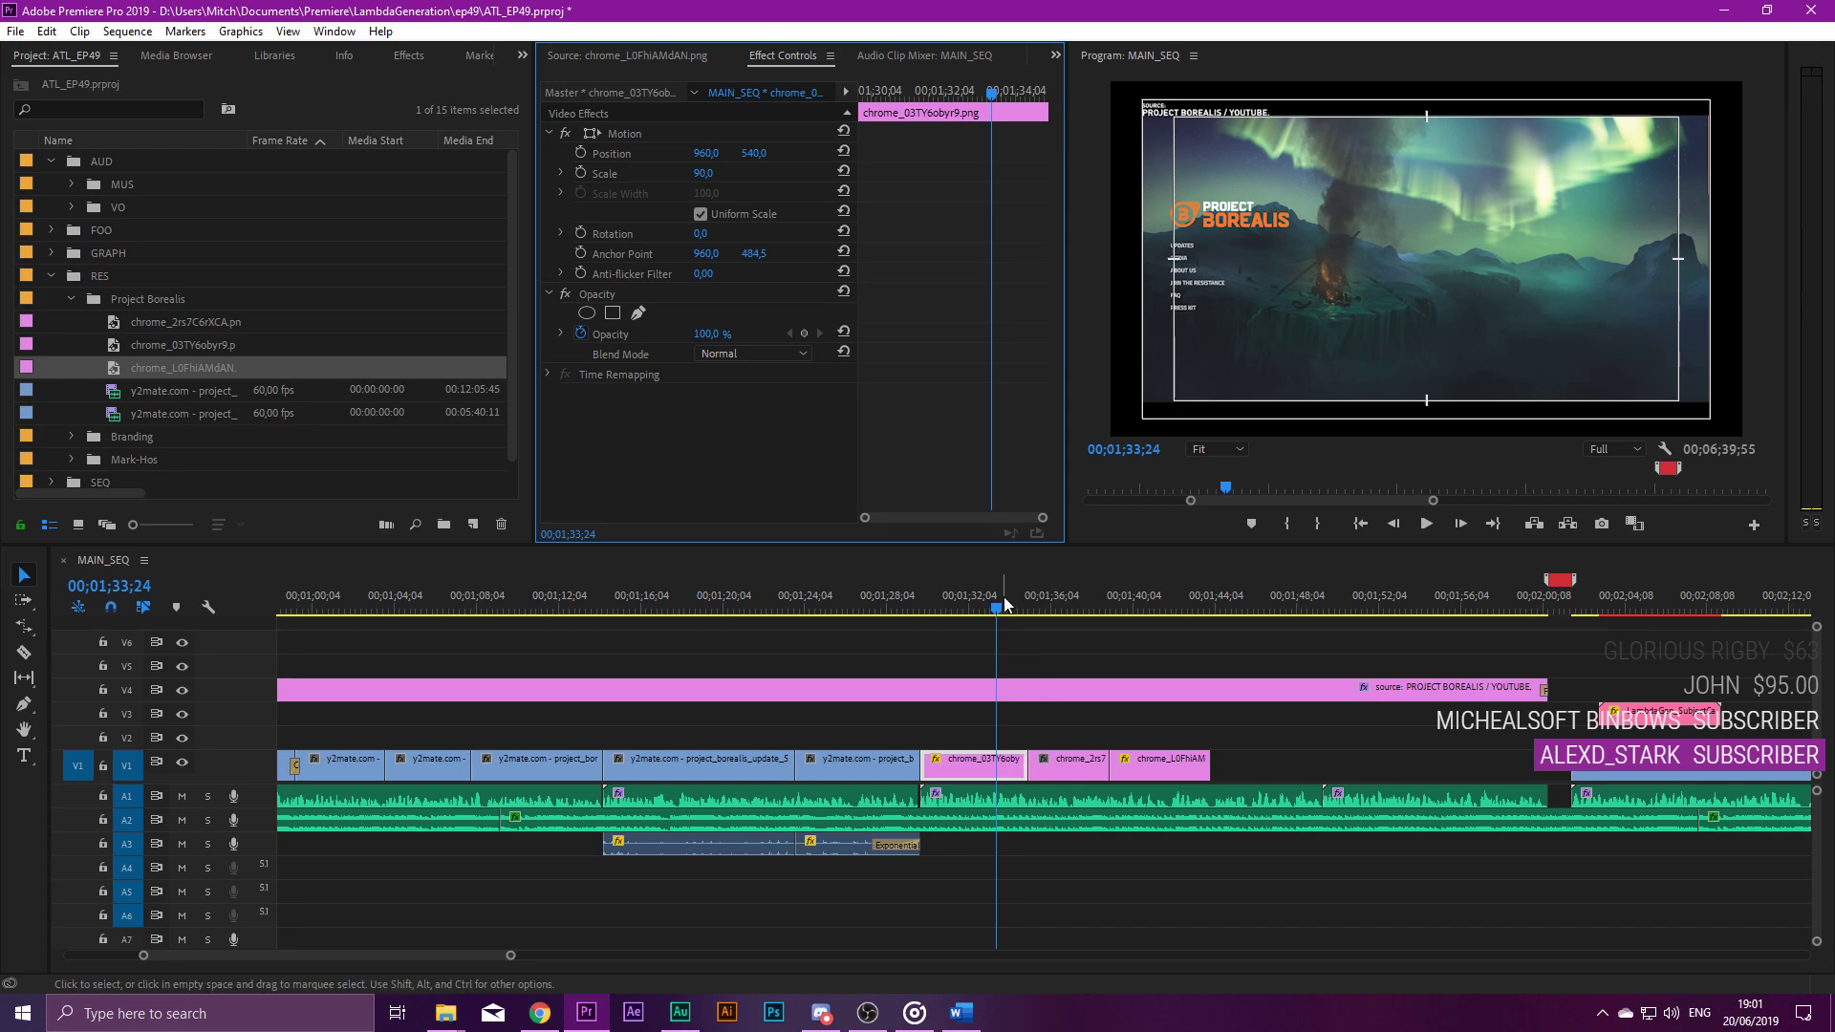
{"action": "left_click", "coordinate": [624, 134]}
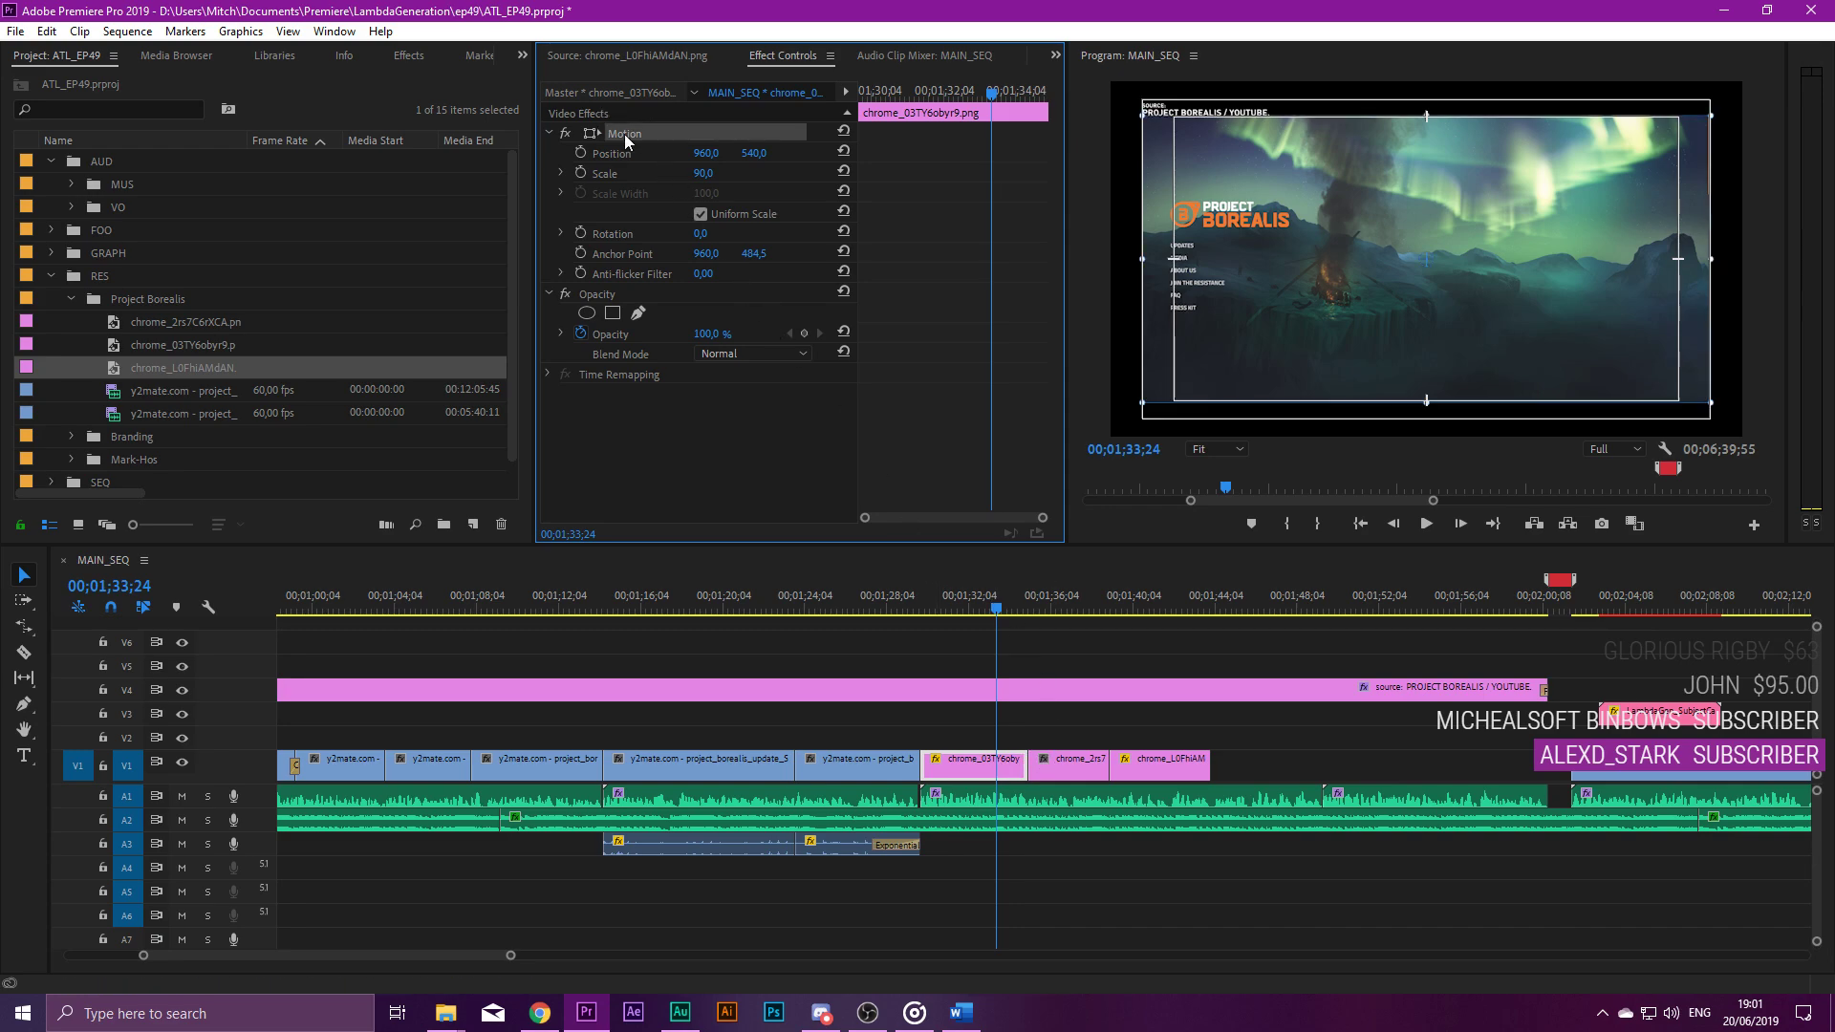
{"action": "left_click", "coordinate": [1061, 612]}
{"action": "left_click", "coordinate": [1075, 758]}
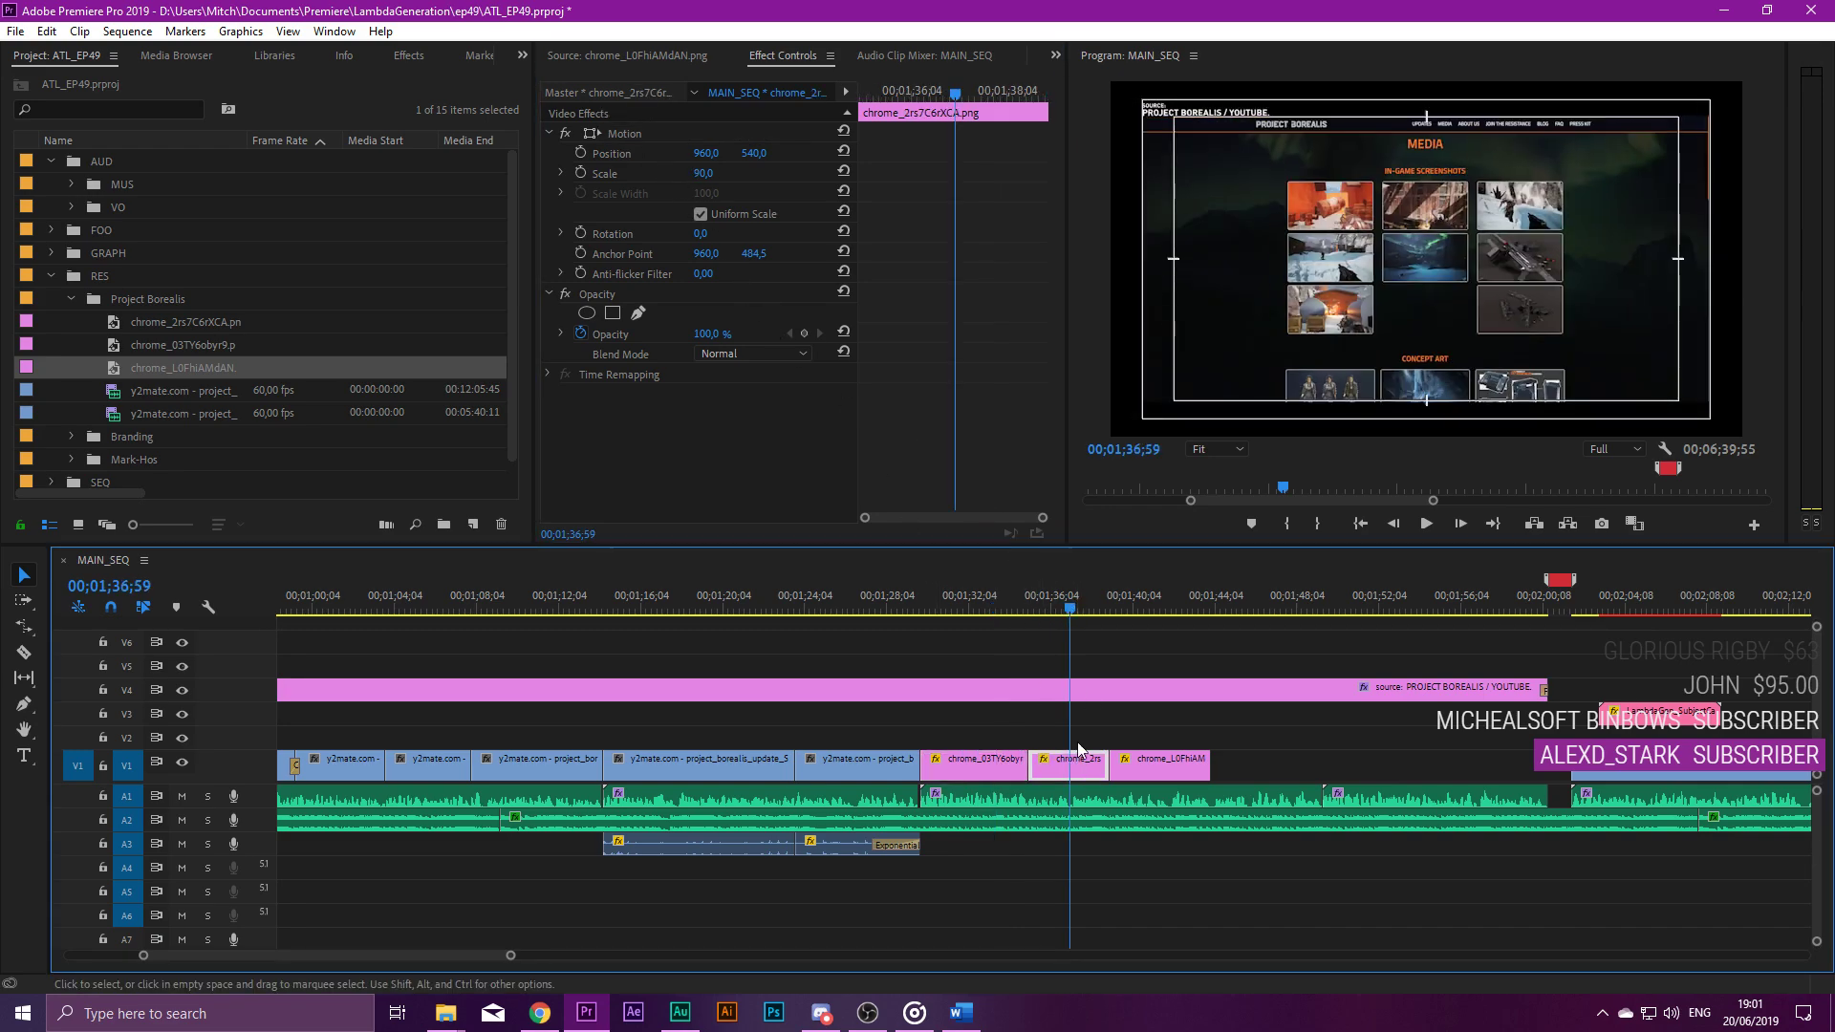
{"action": "left_click", "coordinate": [1137, 597]}
{"action": "left_click", "coordinate": [1159, 759]}
{"action": "left_click", "coordinate": [634, 197]}
Duplicate the three website screenshot clips from V1 onto V2 directly above the originals.
{"action": "left_click_drag", "start_coordinate": [1277, 738], "coordinate": [1001, 743]}
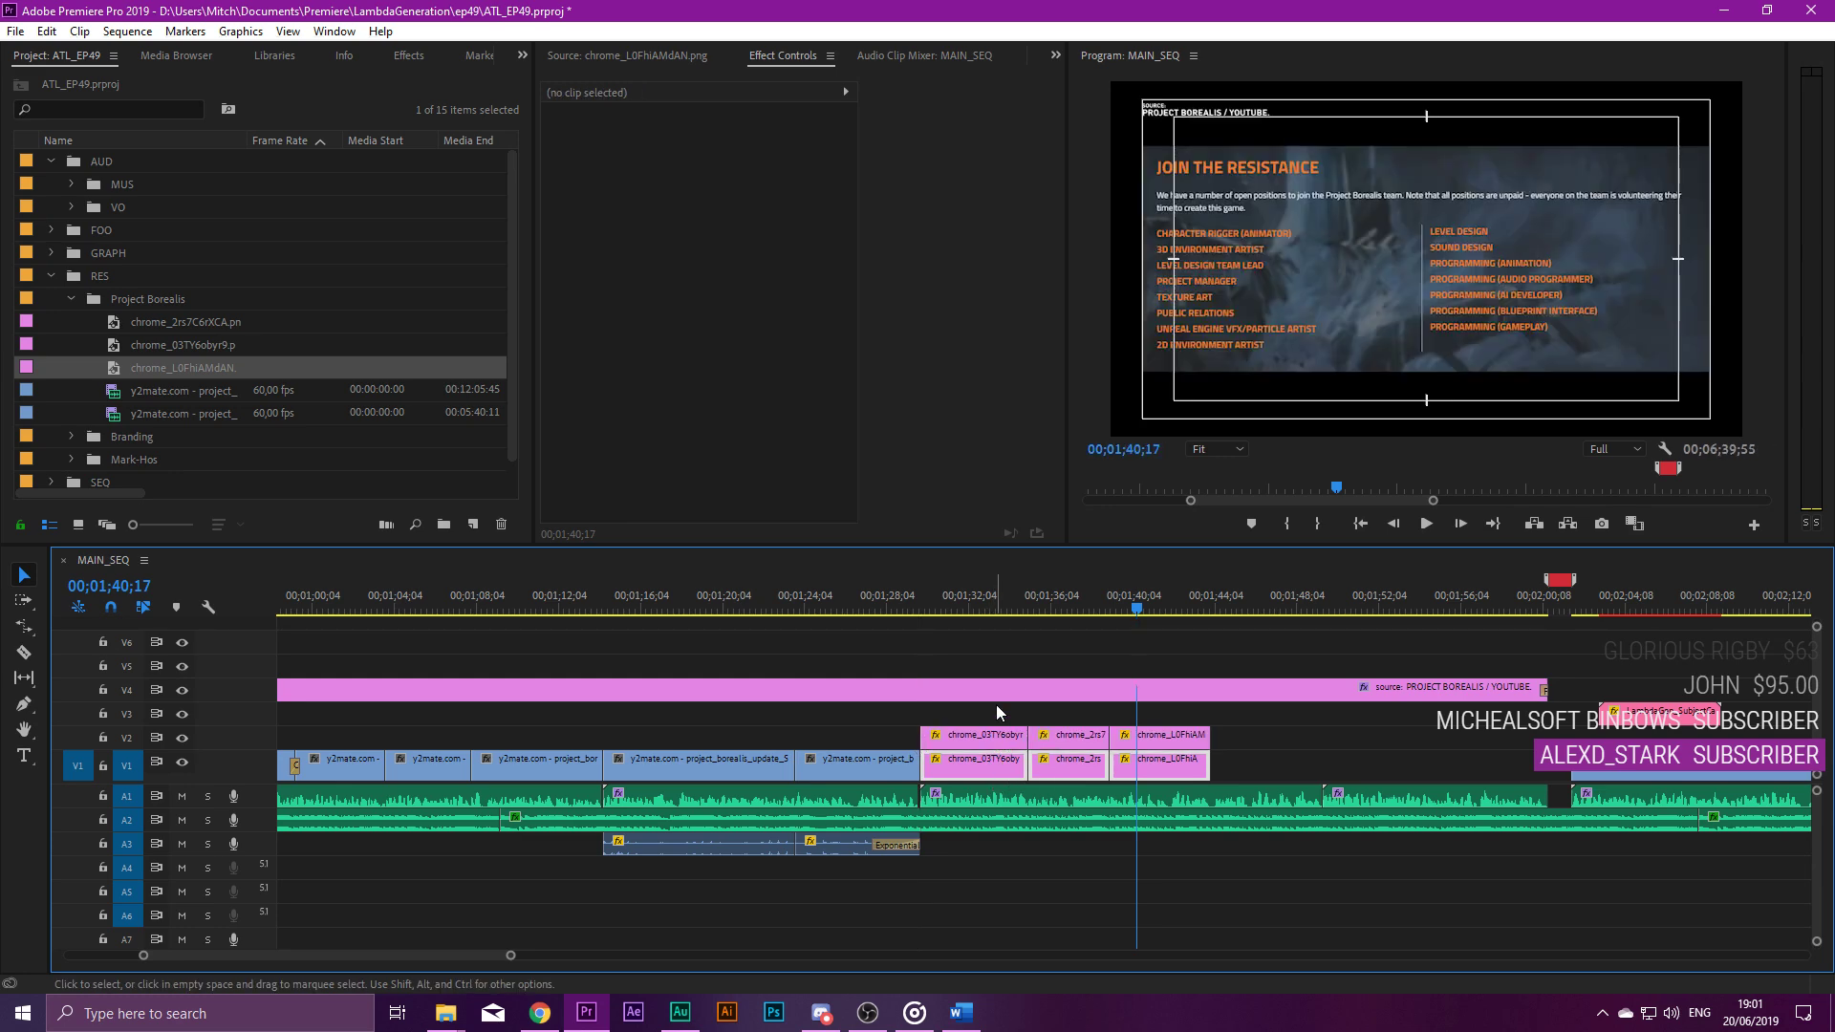
{"action": "left_click", "coordinate": [995, 704]}
Enlarge the V1 screenshot clips to fill the frame behind their V2 copies, scaling the Join the Resistance one to 334.
{"action": "left_click", "coordinate": [973, 602]}
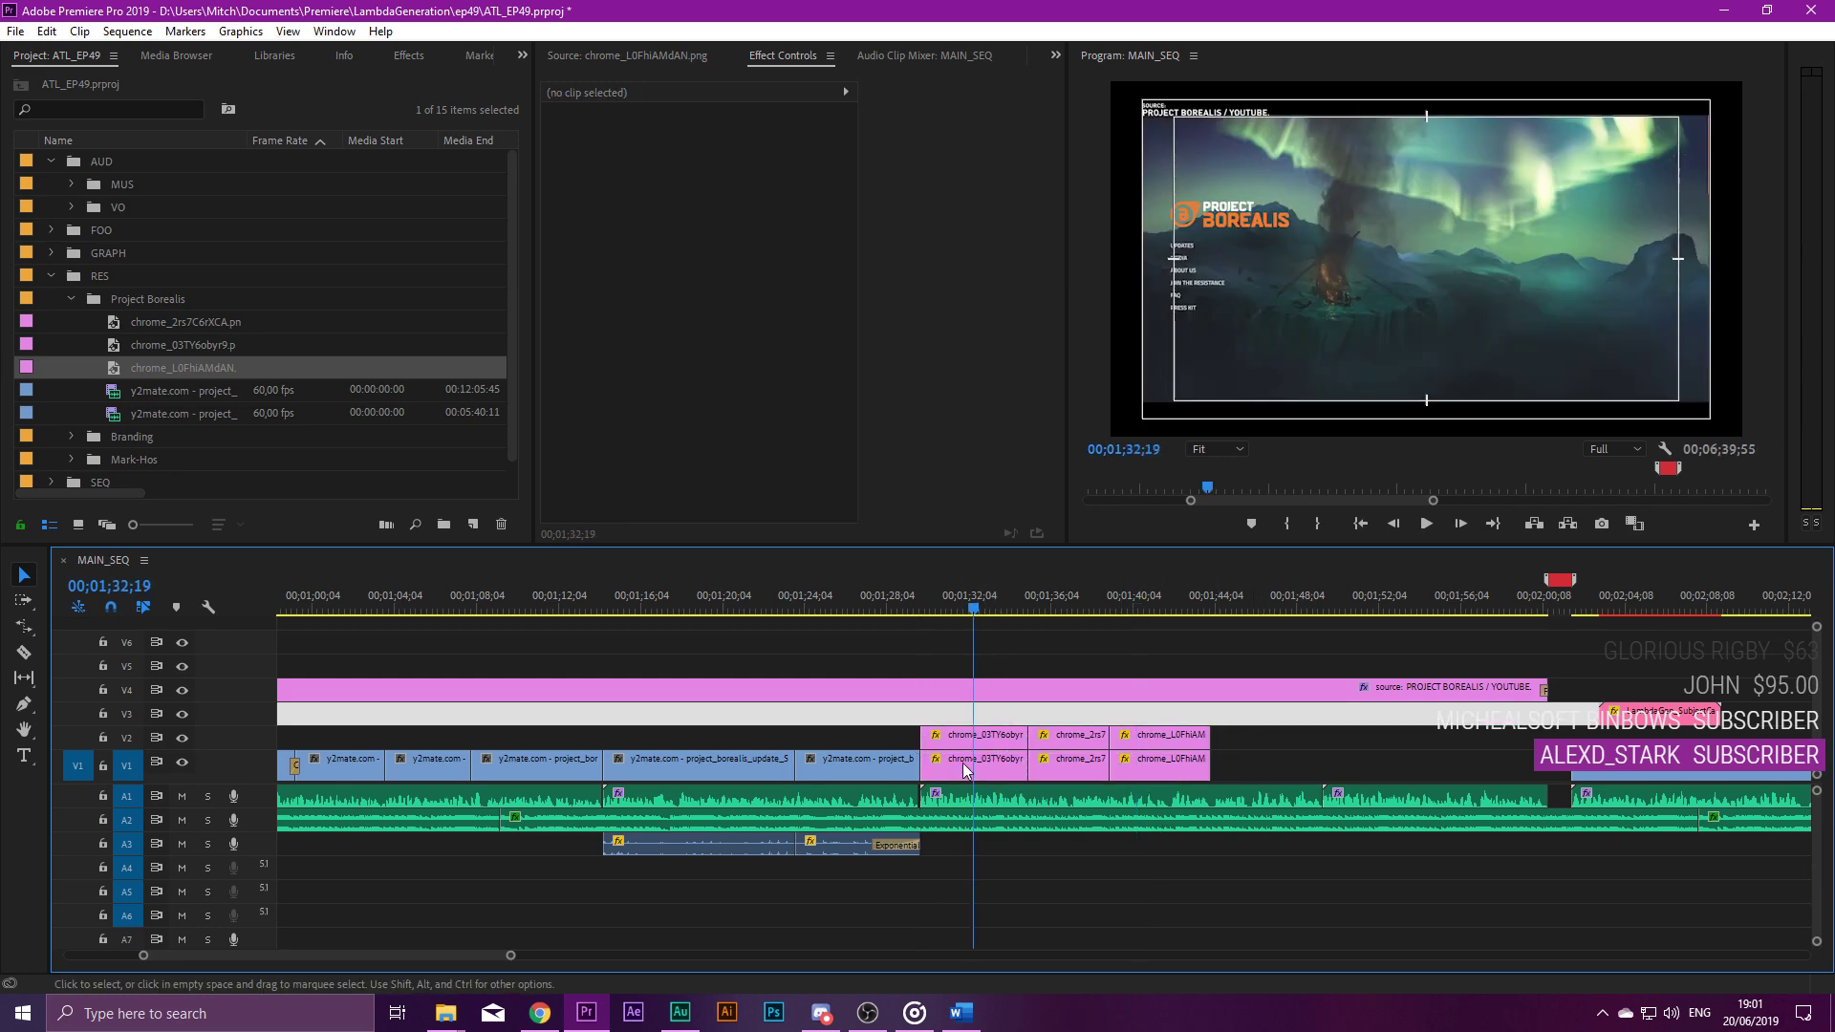
{"action": "left_click", "coordinate": [973, 762]}
{"action": "left_click_drag", "start_coordinate": [719, 176], "coordinate": [823, 173]}
{"action": "left_click", "coordinate": [1060, 602]}
{"action": "left_click", "coordinate": [1087, 762]}
{"action": "left_click", "coordinate": [1132, 602]}
{"action": "left_click", "coordinate": [1157, 760]}
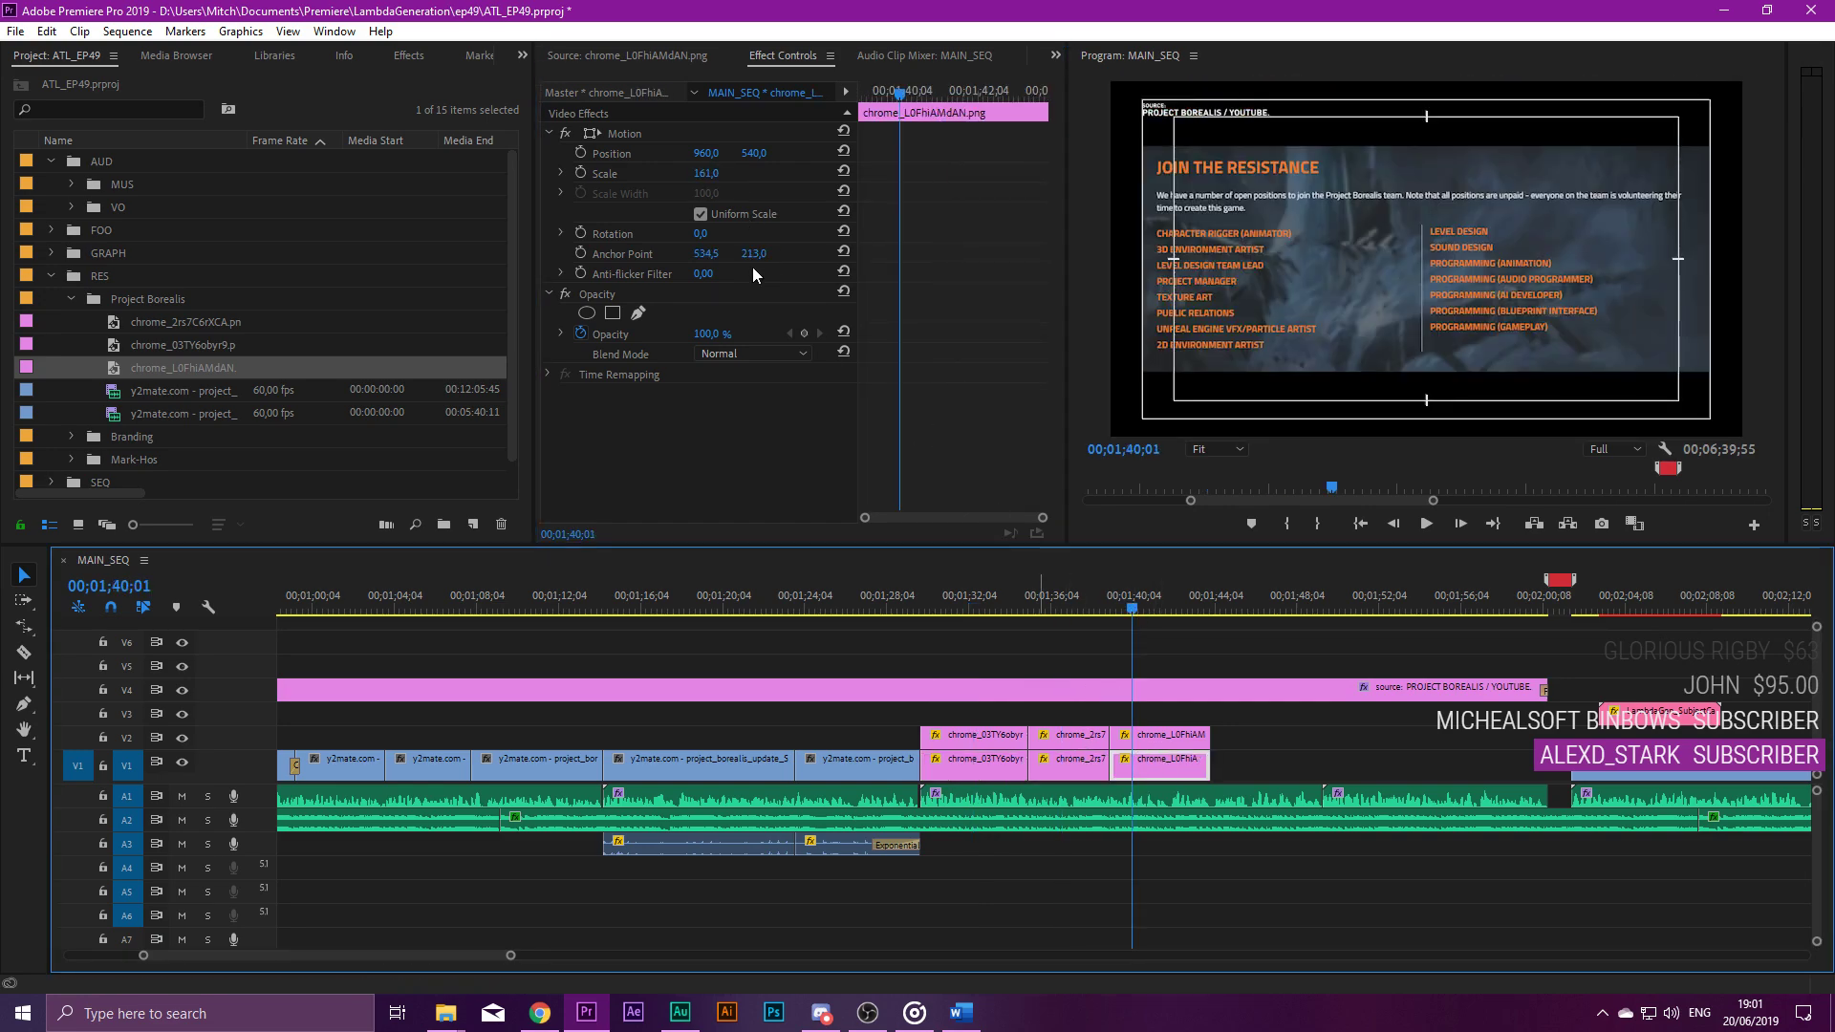
{"action": "left_click_drag", "start_coordinate": [705, 173], "coordinate": [908, 173]}
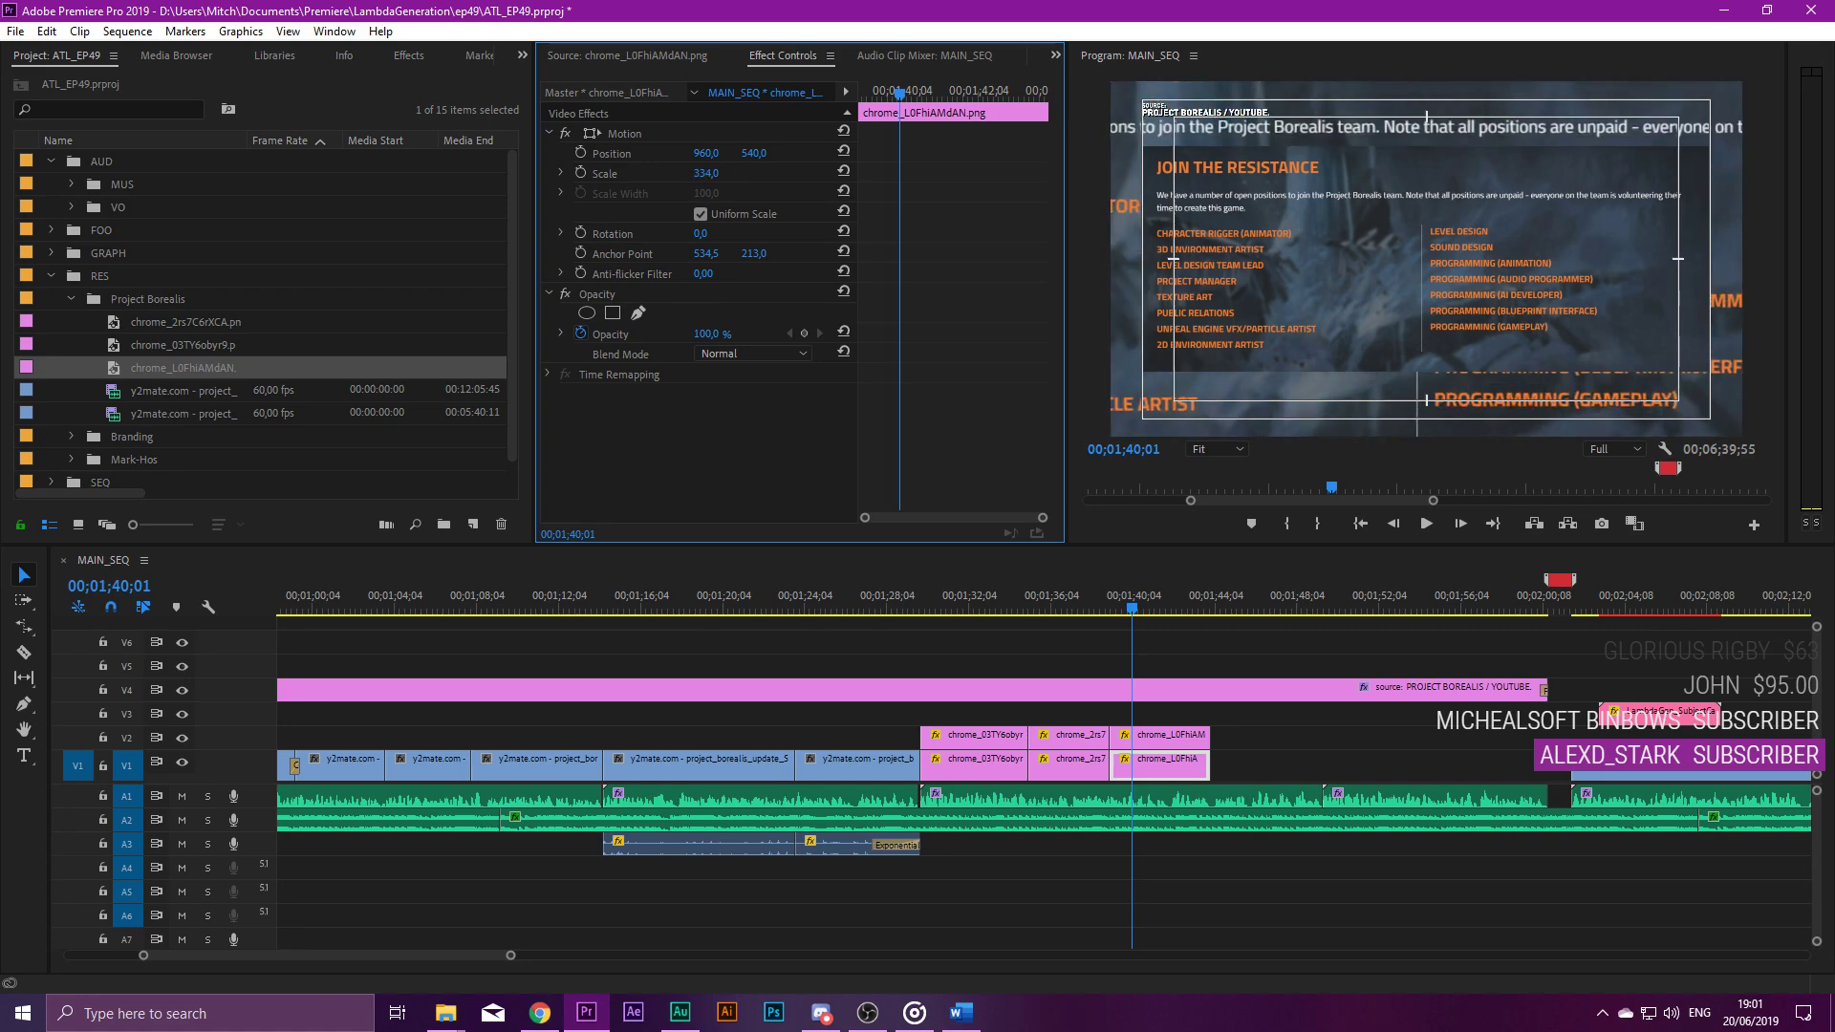
Copy the Gaussian Blur effect from the enlarged Half-Life Gonarch background clip onto the three V1 website screenshot clips.
{"action": "scroll", "coordinate": [1131, 788], "scroll_direction": "down", "scroll_amount": 5}
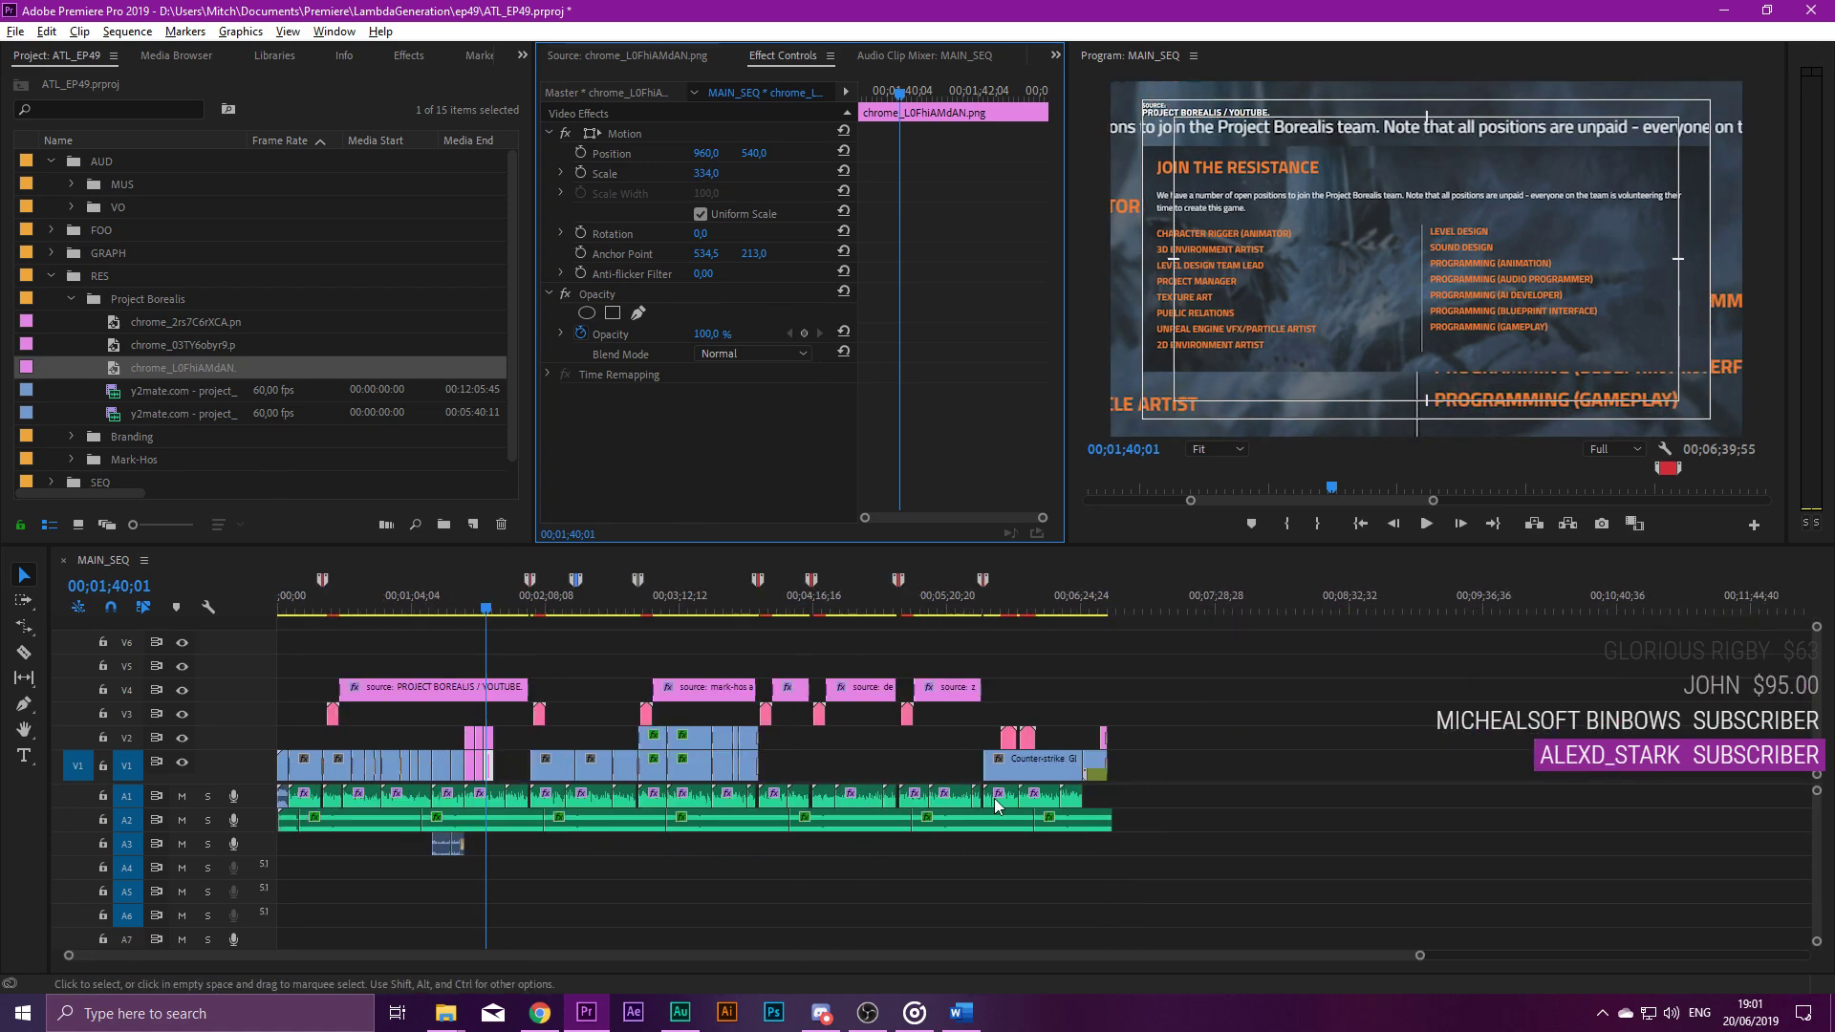
{"action": "scroll", "coordinate": [432, 764], "scroll_direction": "up", "scroll_amount": 3}
{"action": "left_click", "coordinate": [1190, 763]}
{"action": "left_click", "coordinate": [633, 393]}
{"action": "scroll", "coordinate": [581, 707], "scroll_direction": "up", "scroll_amount": 2}
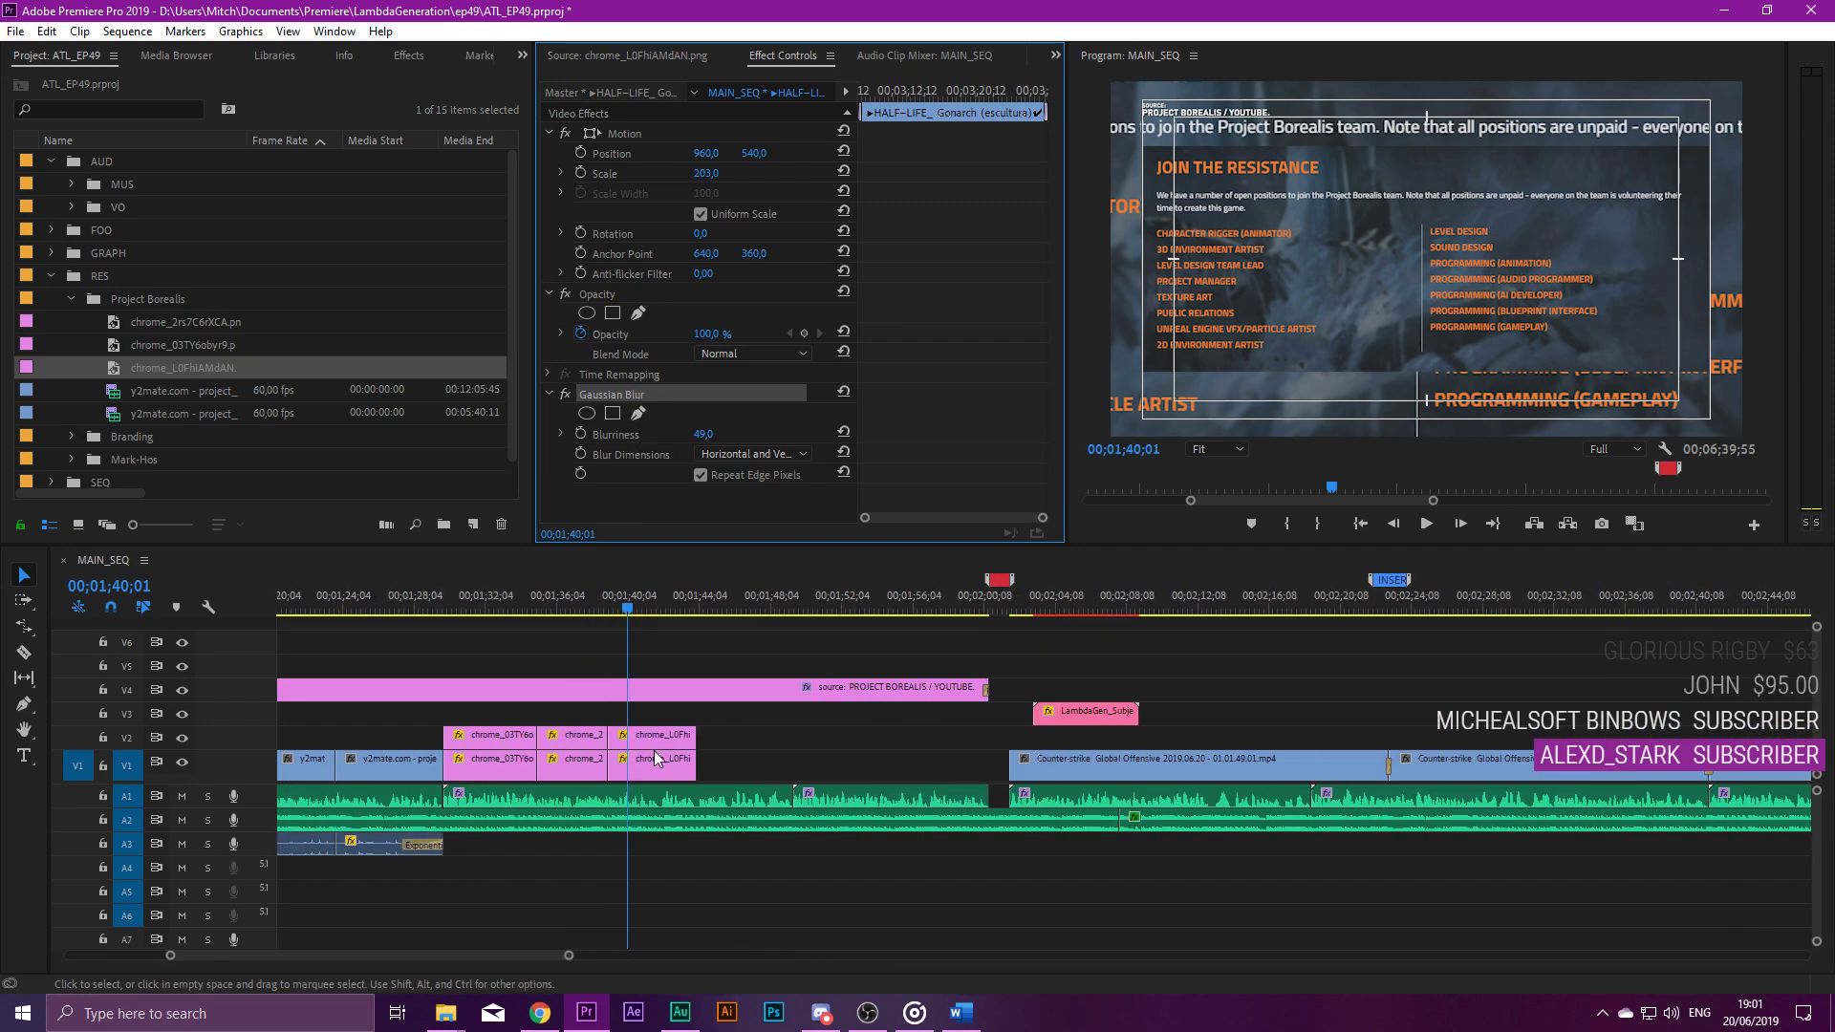
{"action": "left_click_drag", "start_coordinate": [736, 765], "coordinate": [449, 769]}
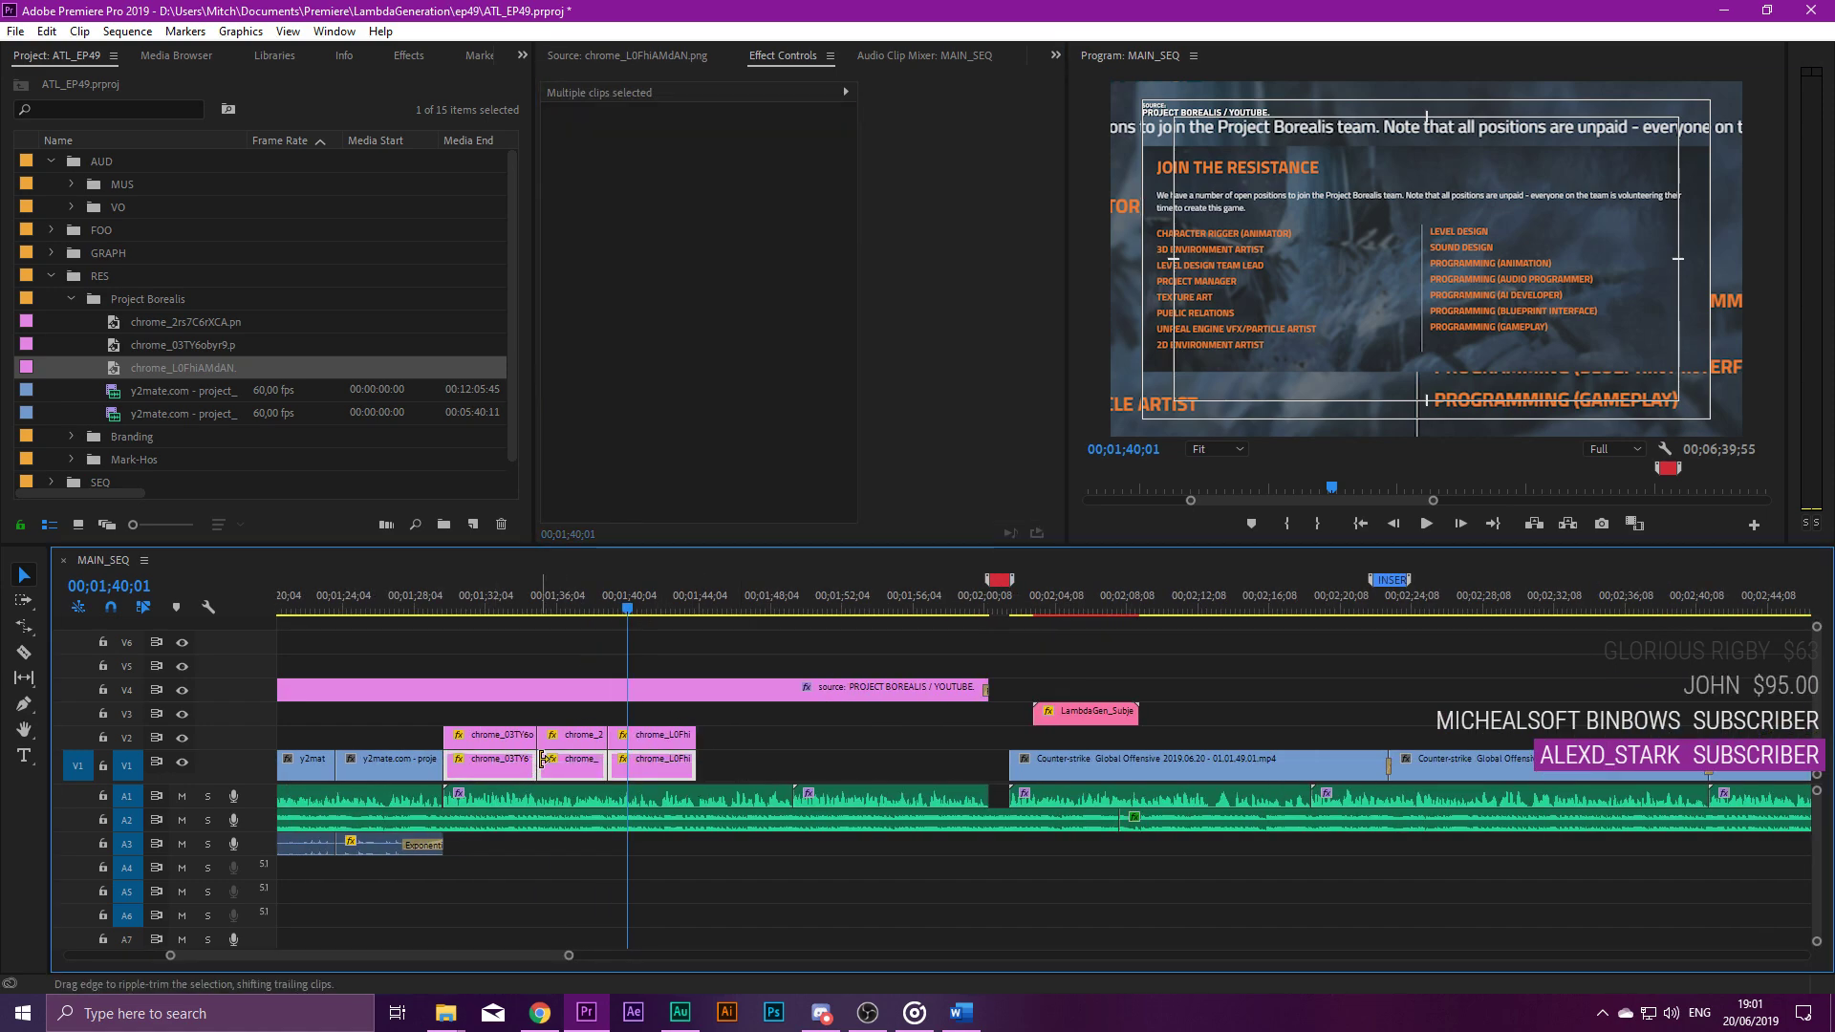
{"action": "key", "text": "ctrl+v"}
{"action": "left_click_drag", "start_coordinate": [610, 610], "coordinate": [664, 592]}
Copy the Drop Shadow effect from the V2 Half-Life Gonarch clip onto the three V2 website screenshot clips.
{"action": "scroll", "coordinate": [1399, 715], "scroll_direction": "down", "scroll_amount": 2}
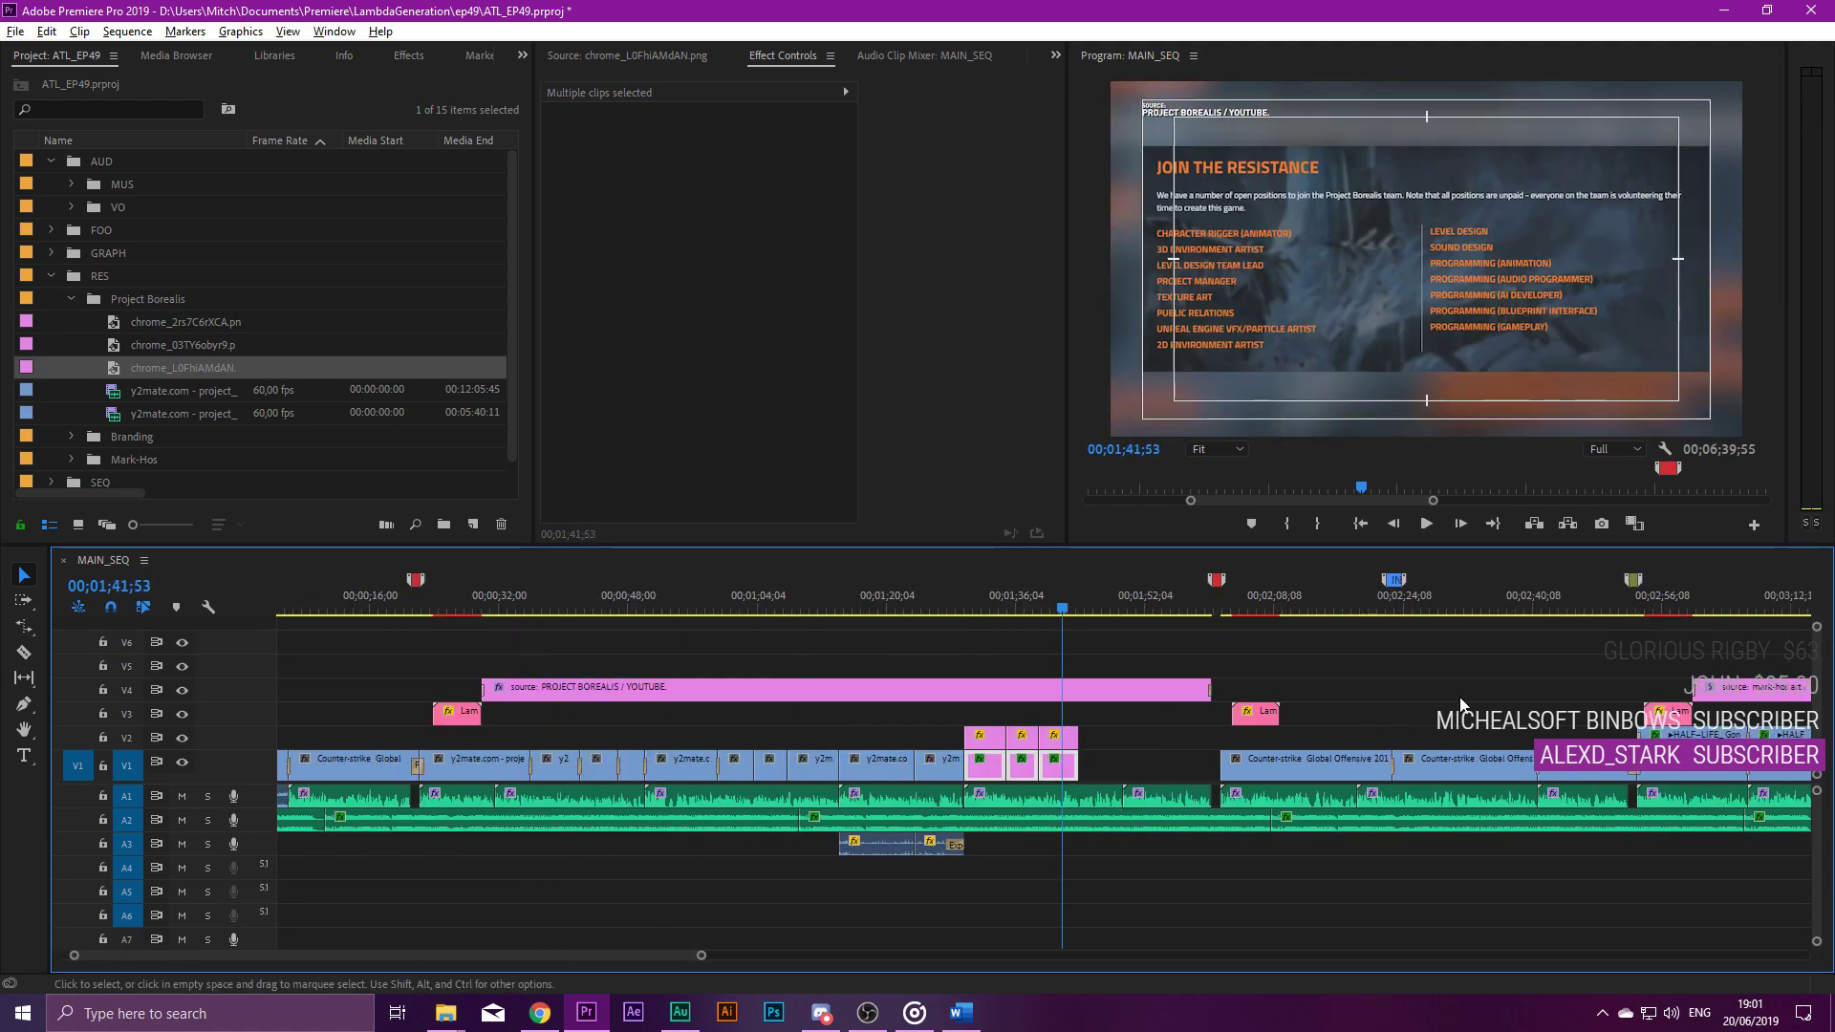
{"action": "left_click", "coordinate": [1668, 734]}
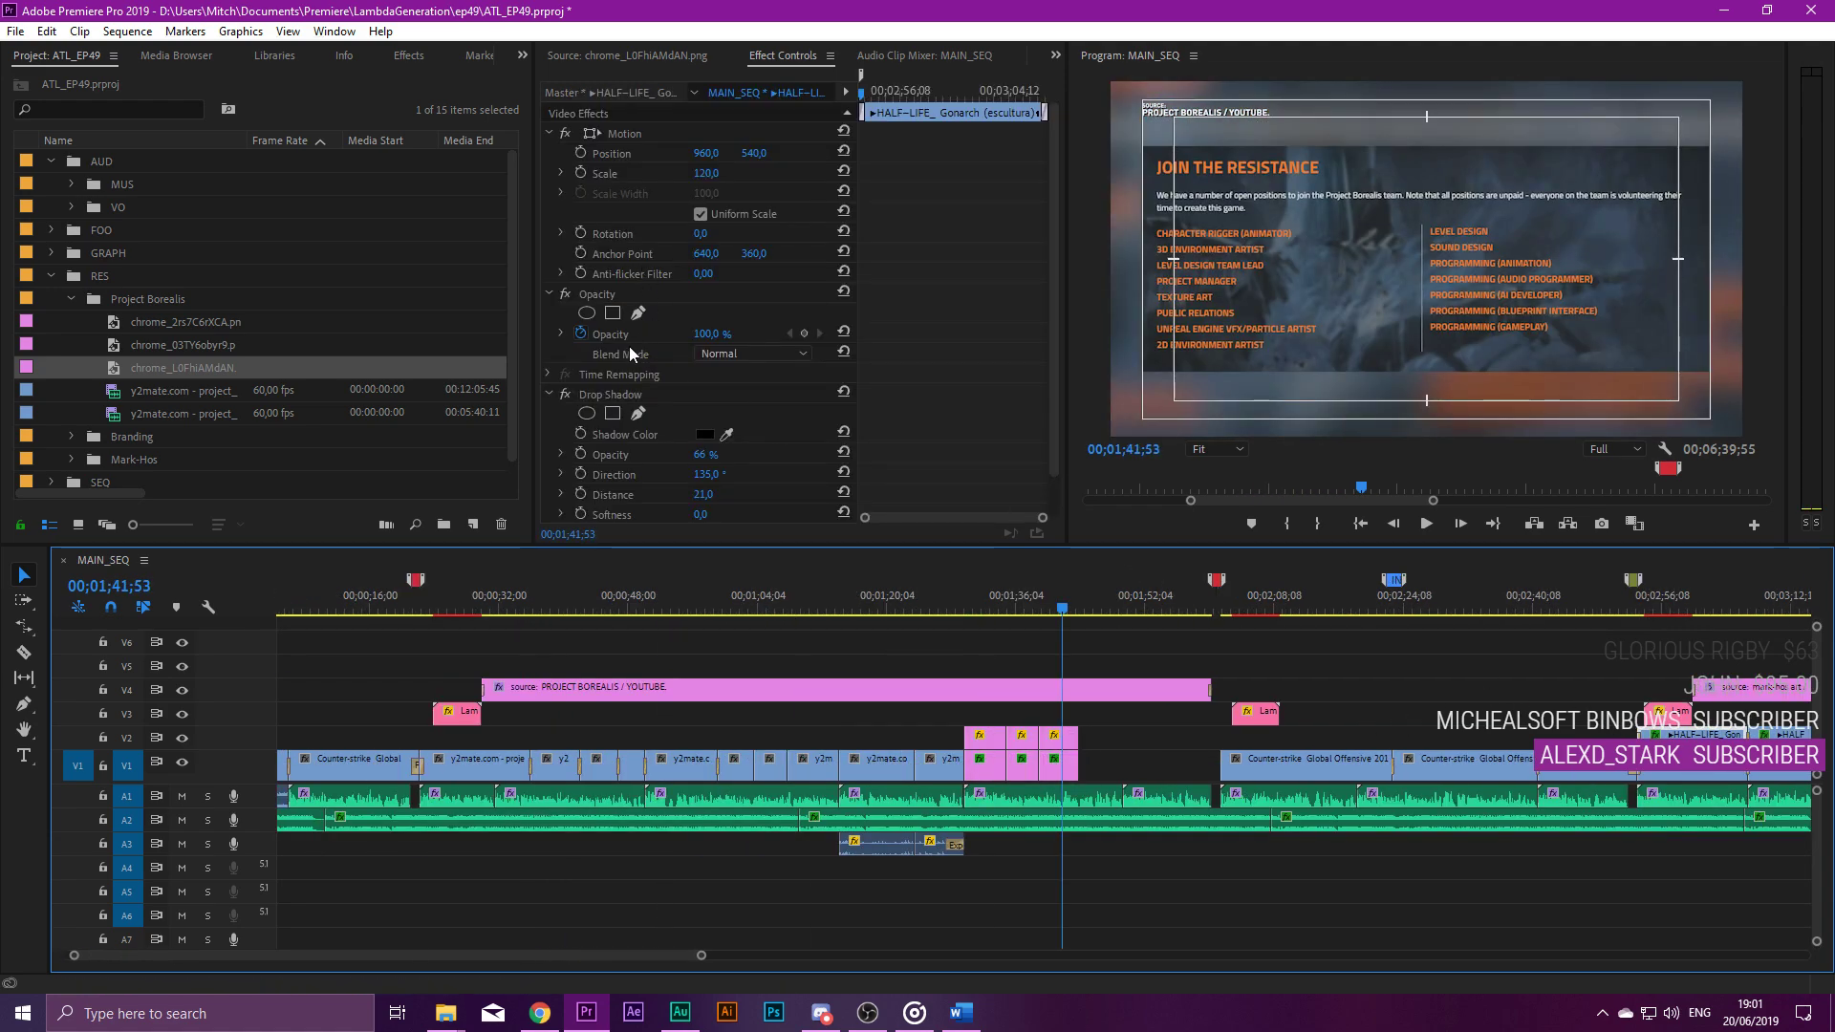
{"action": "left_click", "coordinate": [646, 388]}
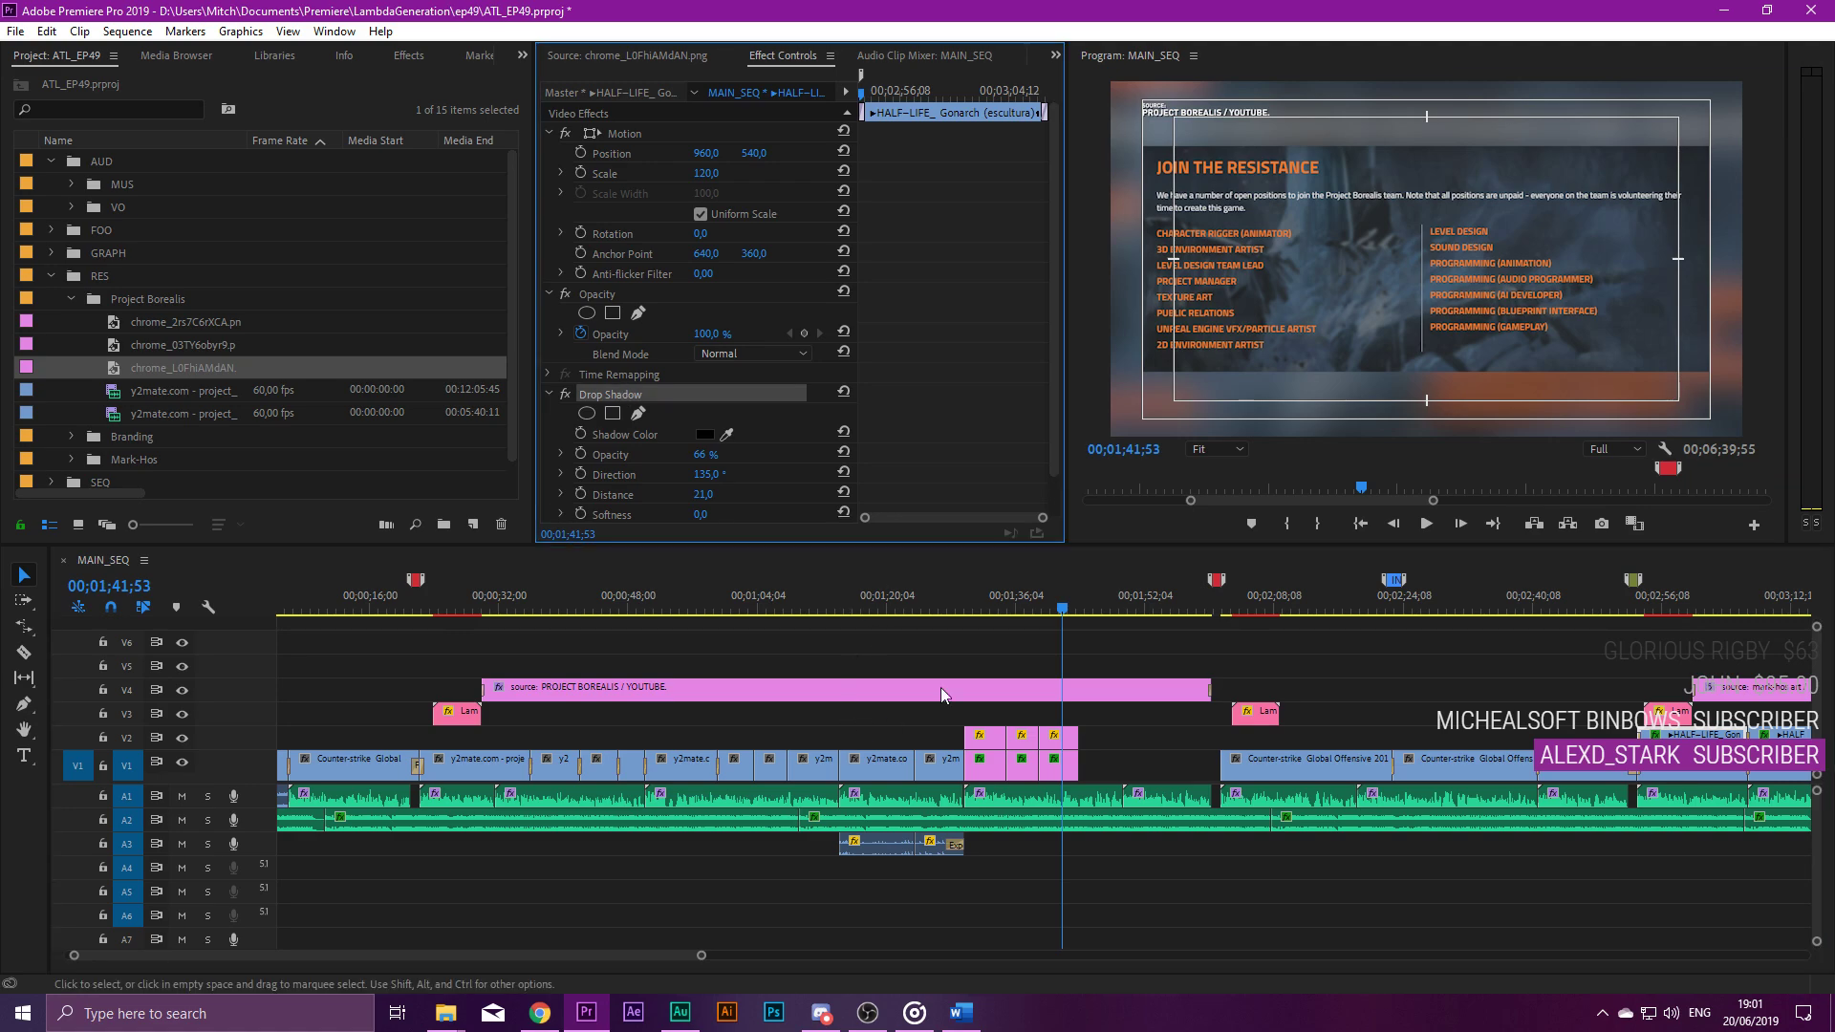
{"action": "scroll", "coordinate": [1056, 688], "scroll_direction": "up", "scroll_amount": 4}
{"action": "left_click_drag", "start_coordinate": [1076, 721], "coordinate": [740, 726]}
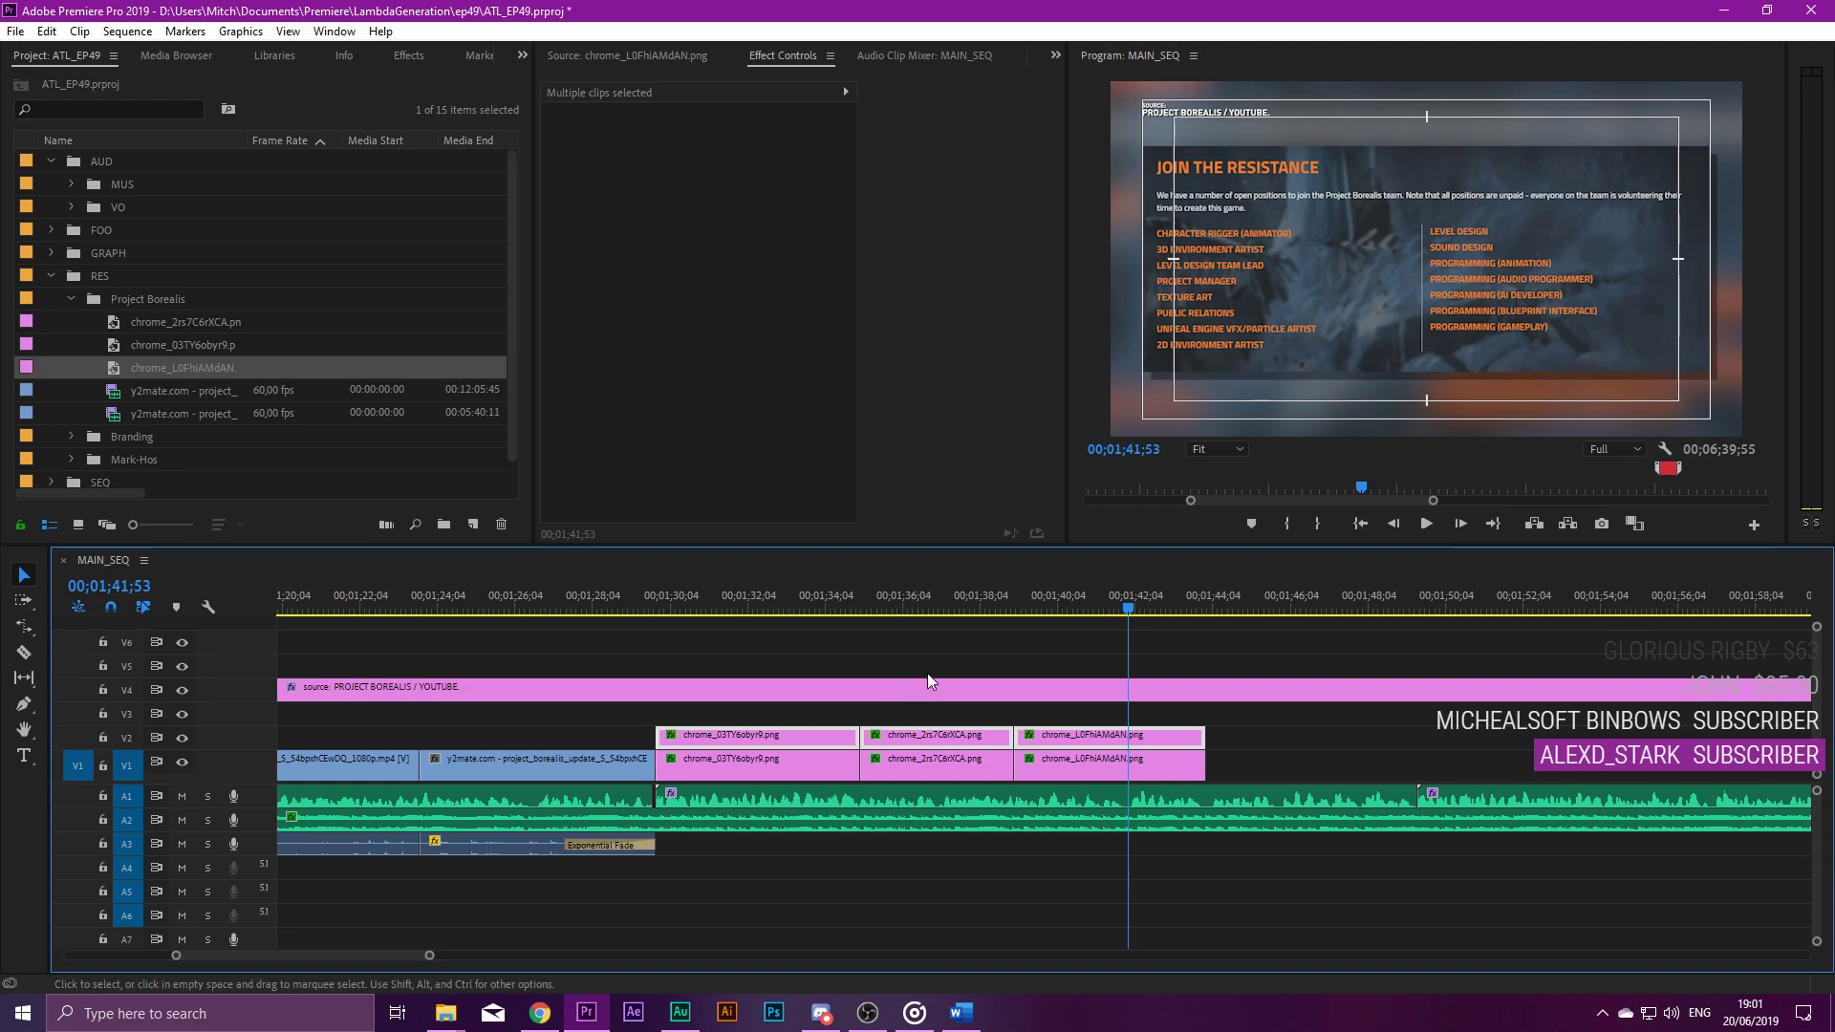
{"action": "left_click_drag", "start_coordinate": [1076, 601], "coordinate": [977, 600]}
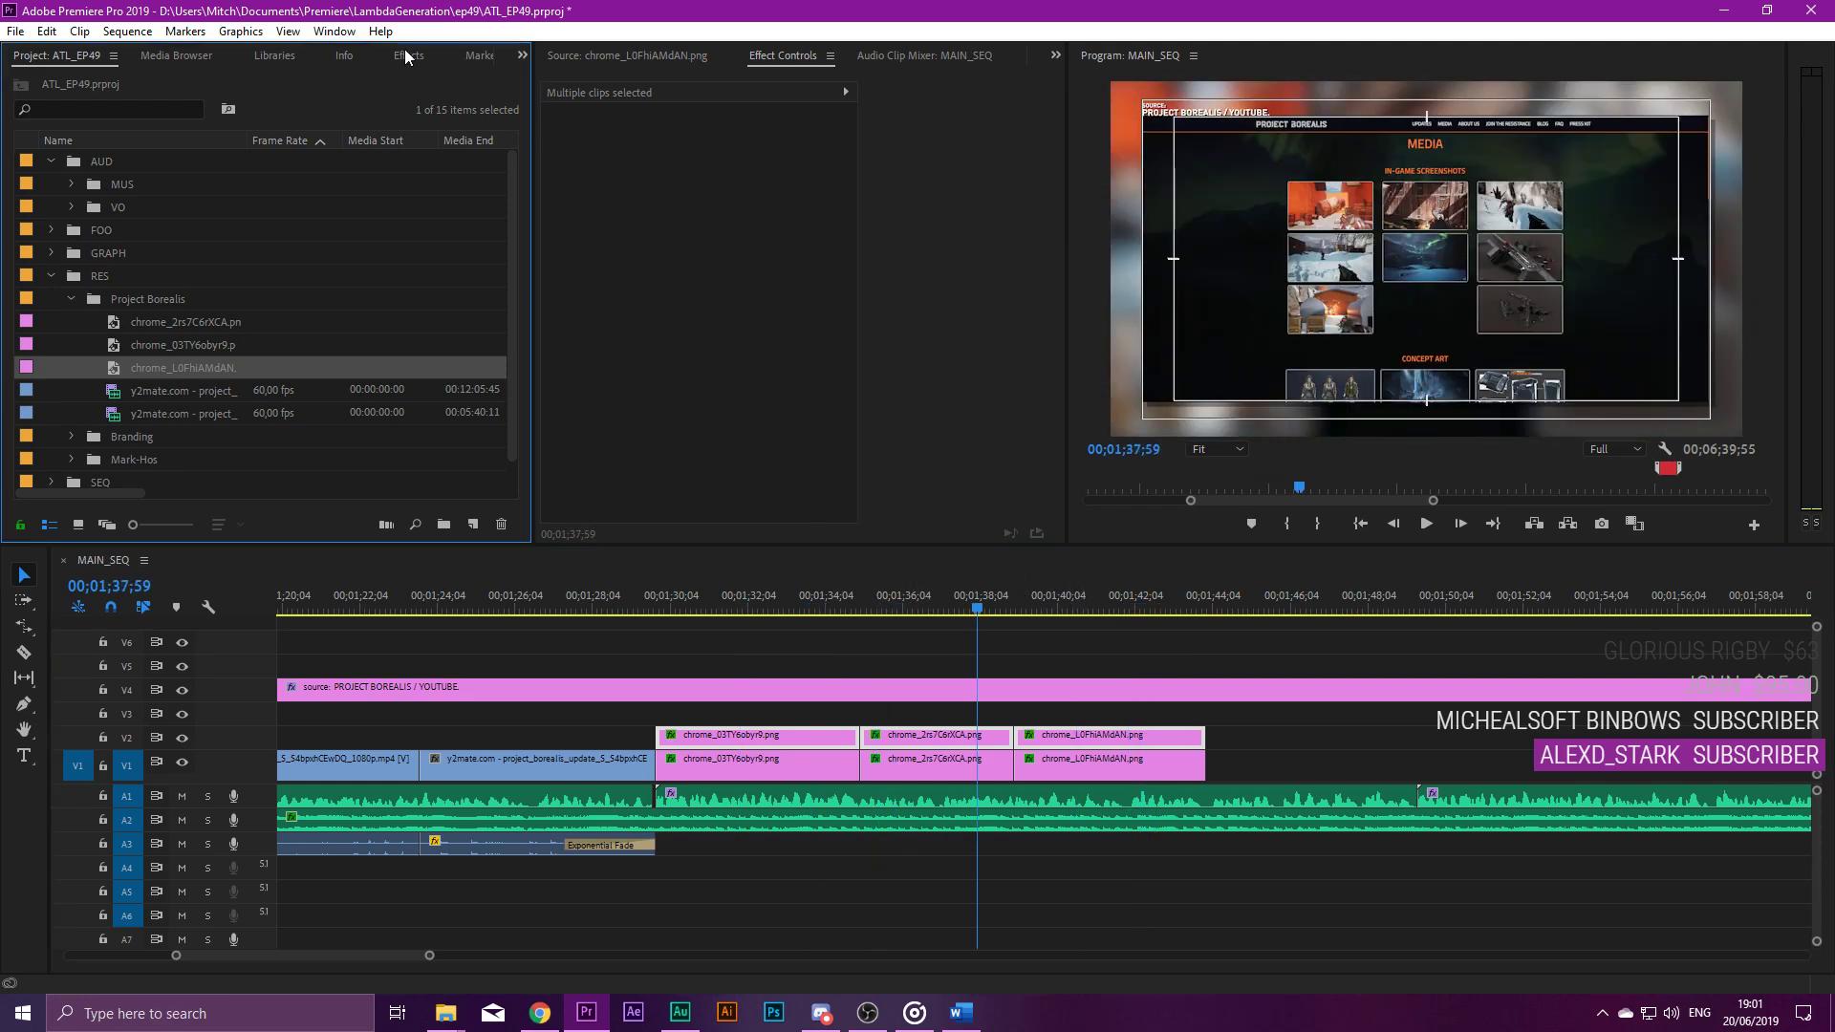
Add Cross Dissolve transitions at both cuts between the website screenshot clips, on V1 and V2.
{"action": "left_click", "coordinate": [408, 56]}
{"action": "left_click", "coordinate": [14, 163]}
{"action": "left_click", "coordinate": [15, 181]}
{"action": "left_click", "coordinate": [13, 183]}
{"action": "left_click", "coordinate": [13, 202]}
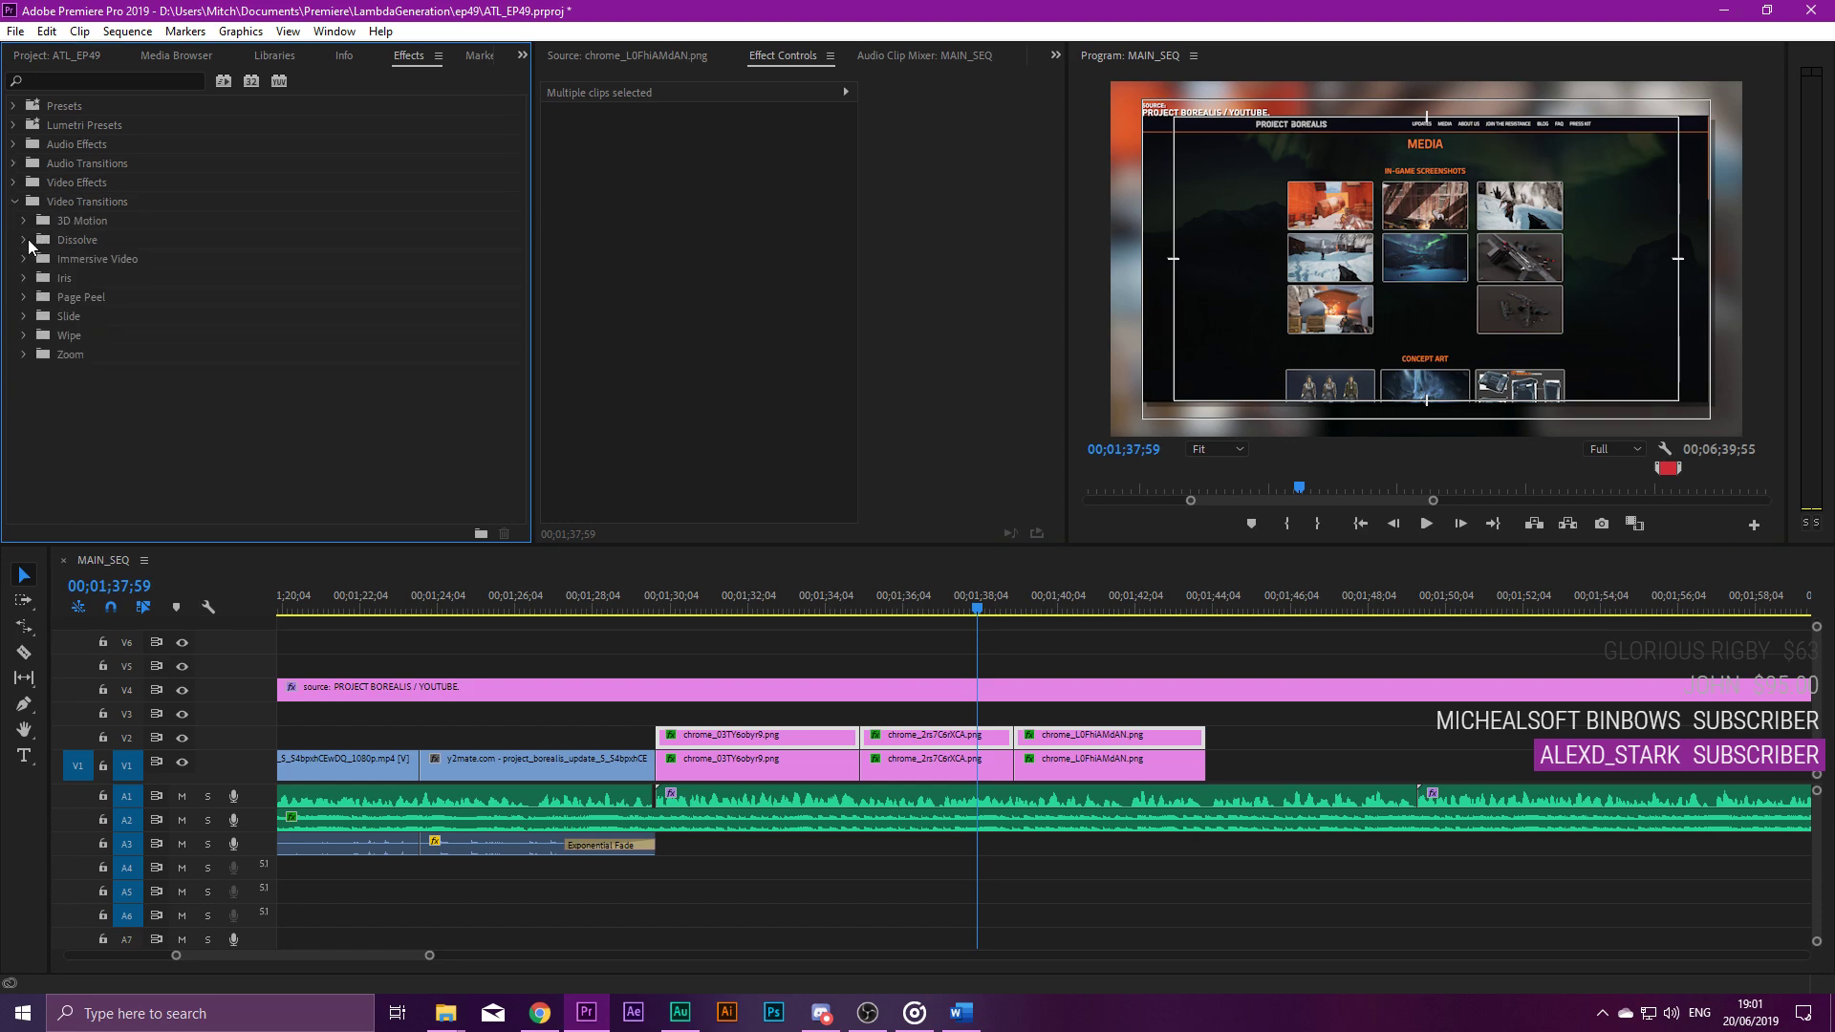
{"action": "left_click", "coordinate": [24, 239]}
{"action": "left_click_drag", "start_coordinate": [103, 277], "coordinate": [861, 738]}
{"action": "left_click_drag", "start_coordinate": [114, 279], "coordinate": [867, 771]}
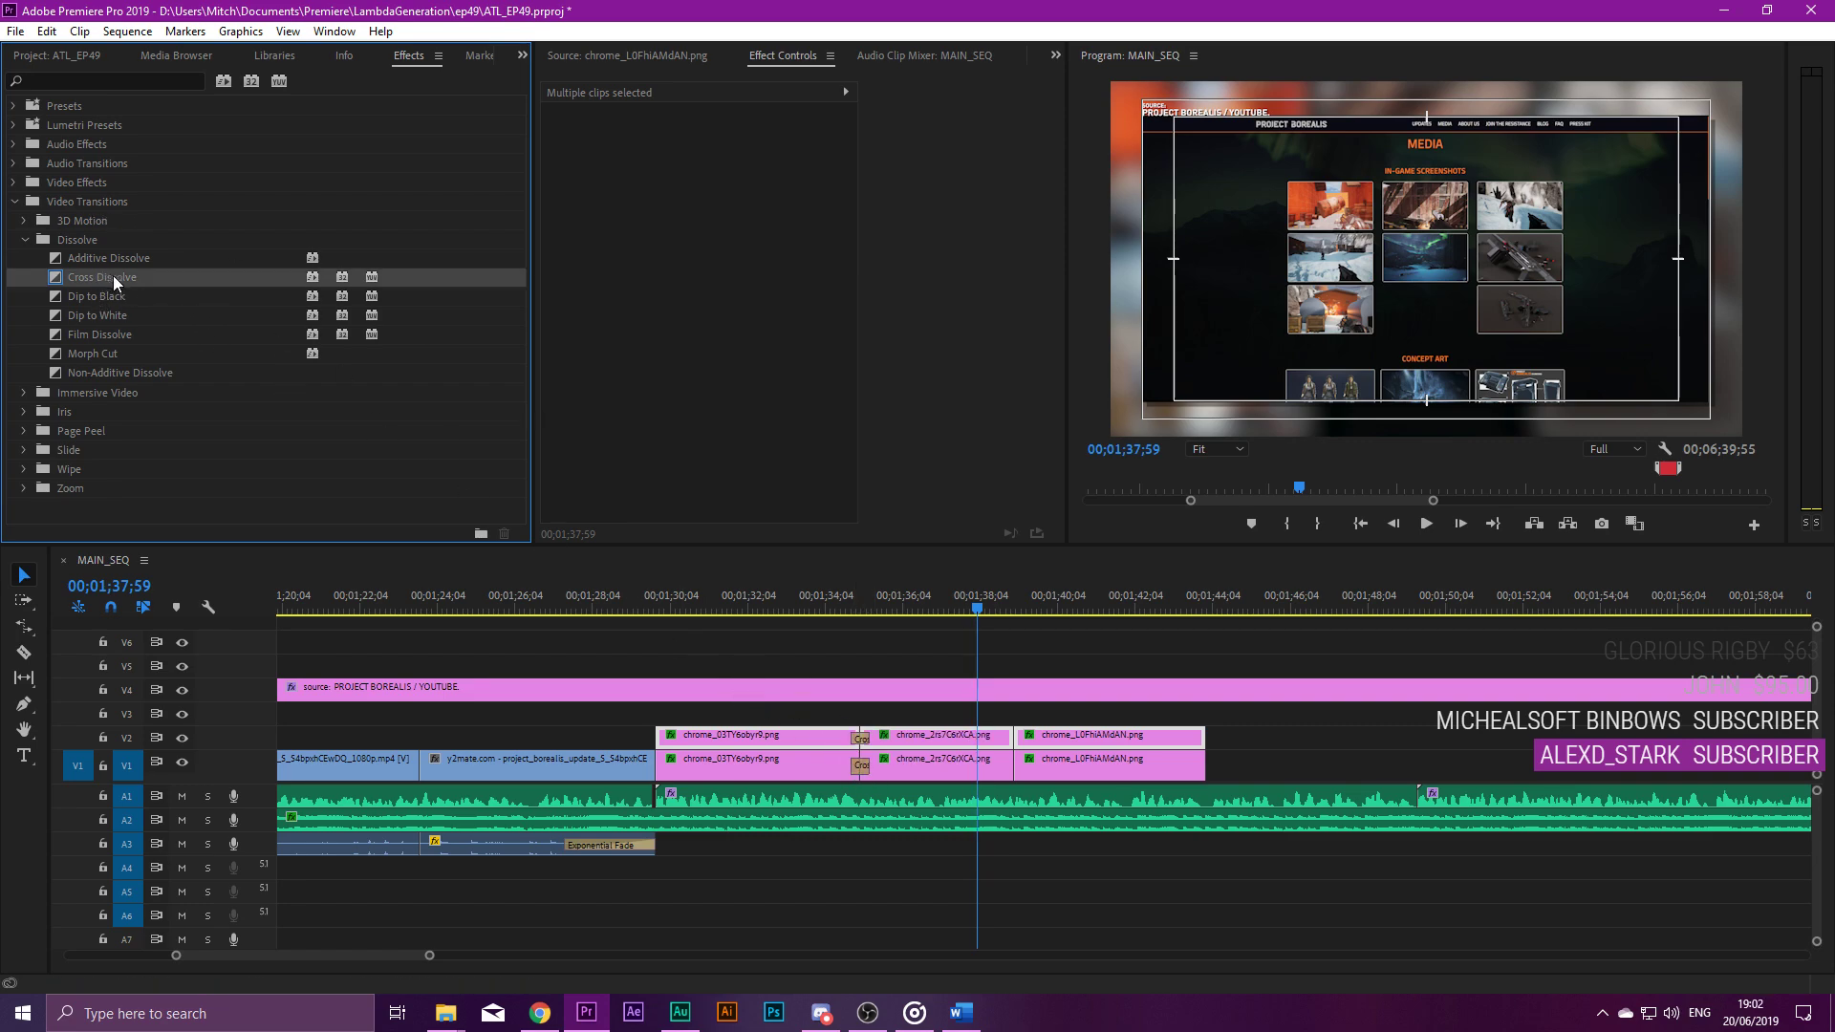
{"action": "left_click_drag", "start_coordinate": [113, 275], "coordinate": [1015, 738]}
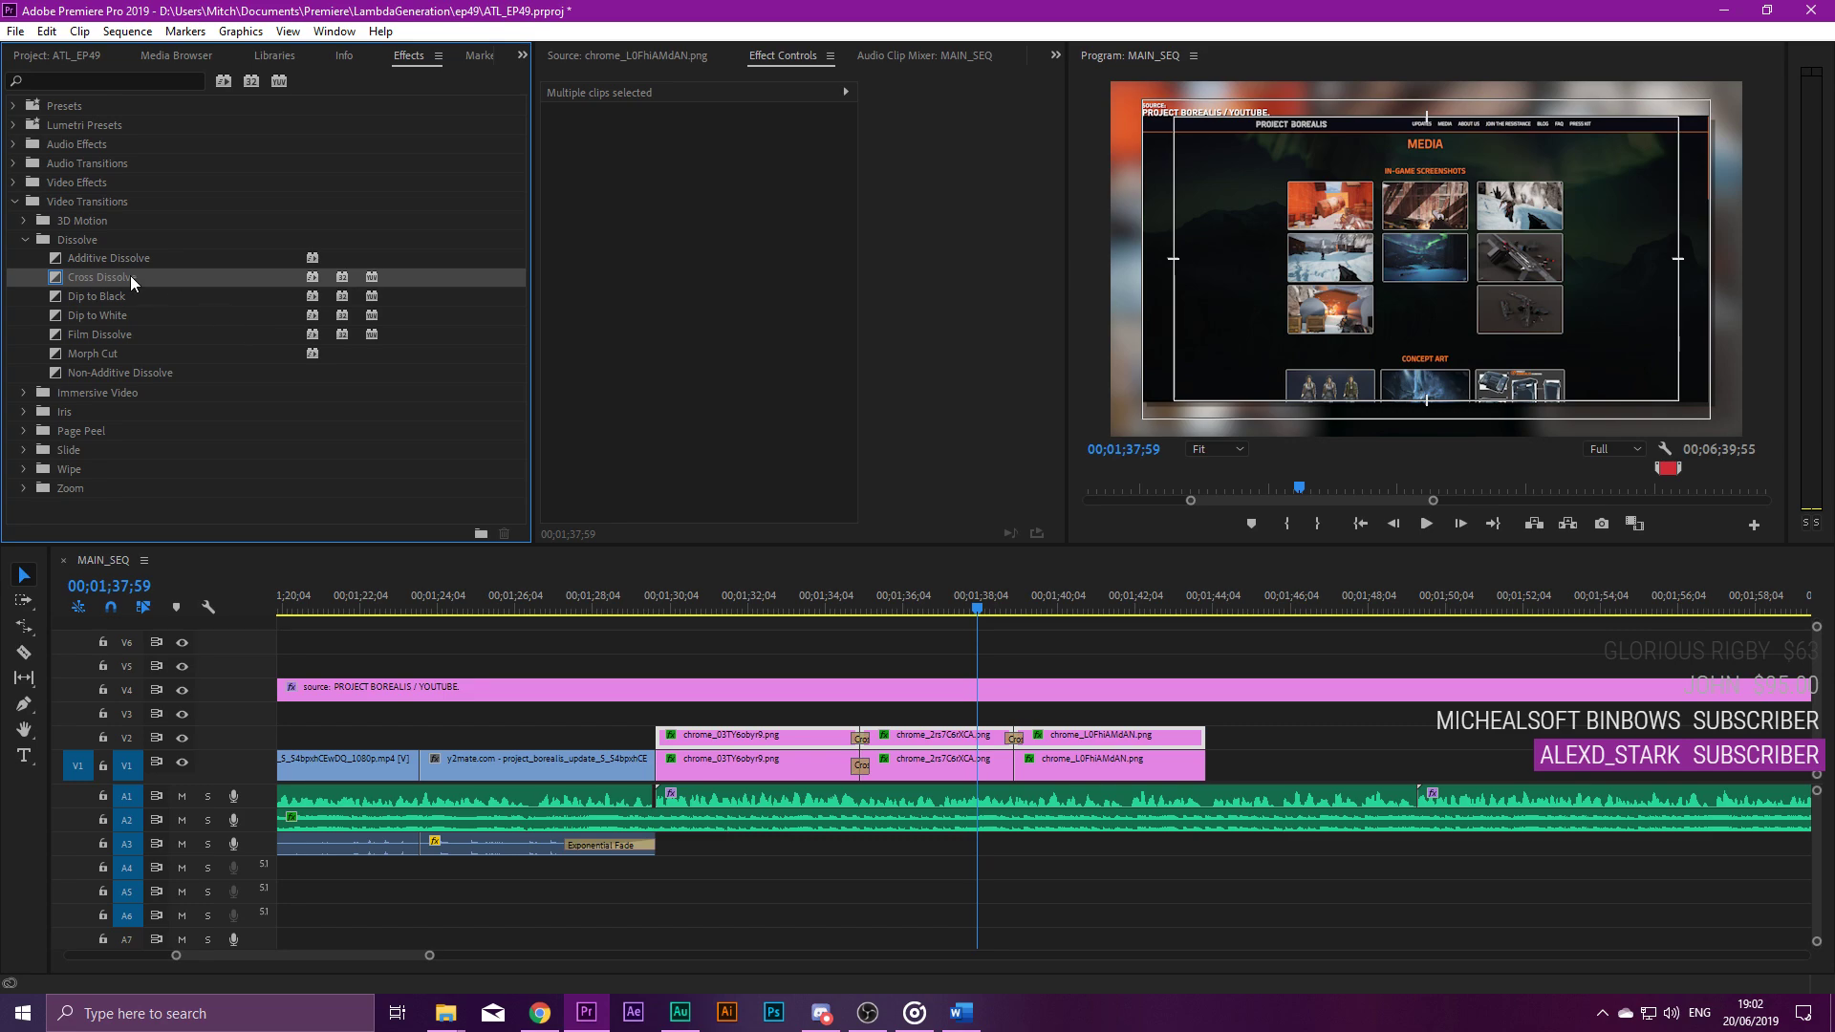
{"action": "left_click_drag", "start_coordinate": [130, 275], "coordinate": [1029, 773]}
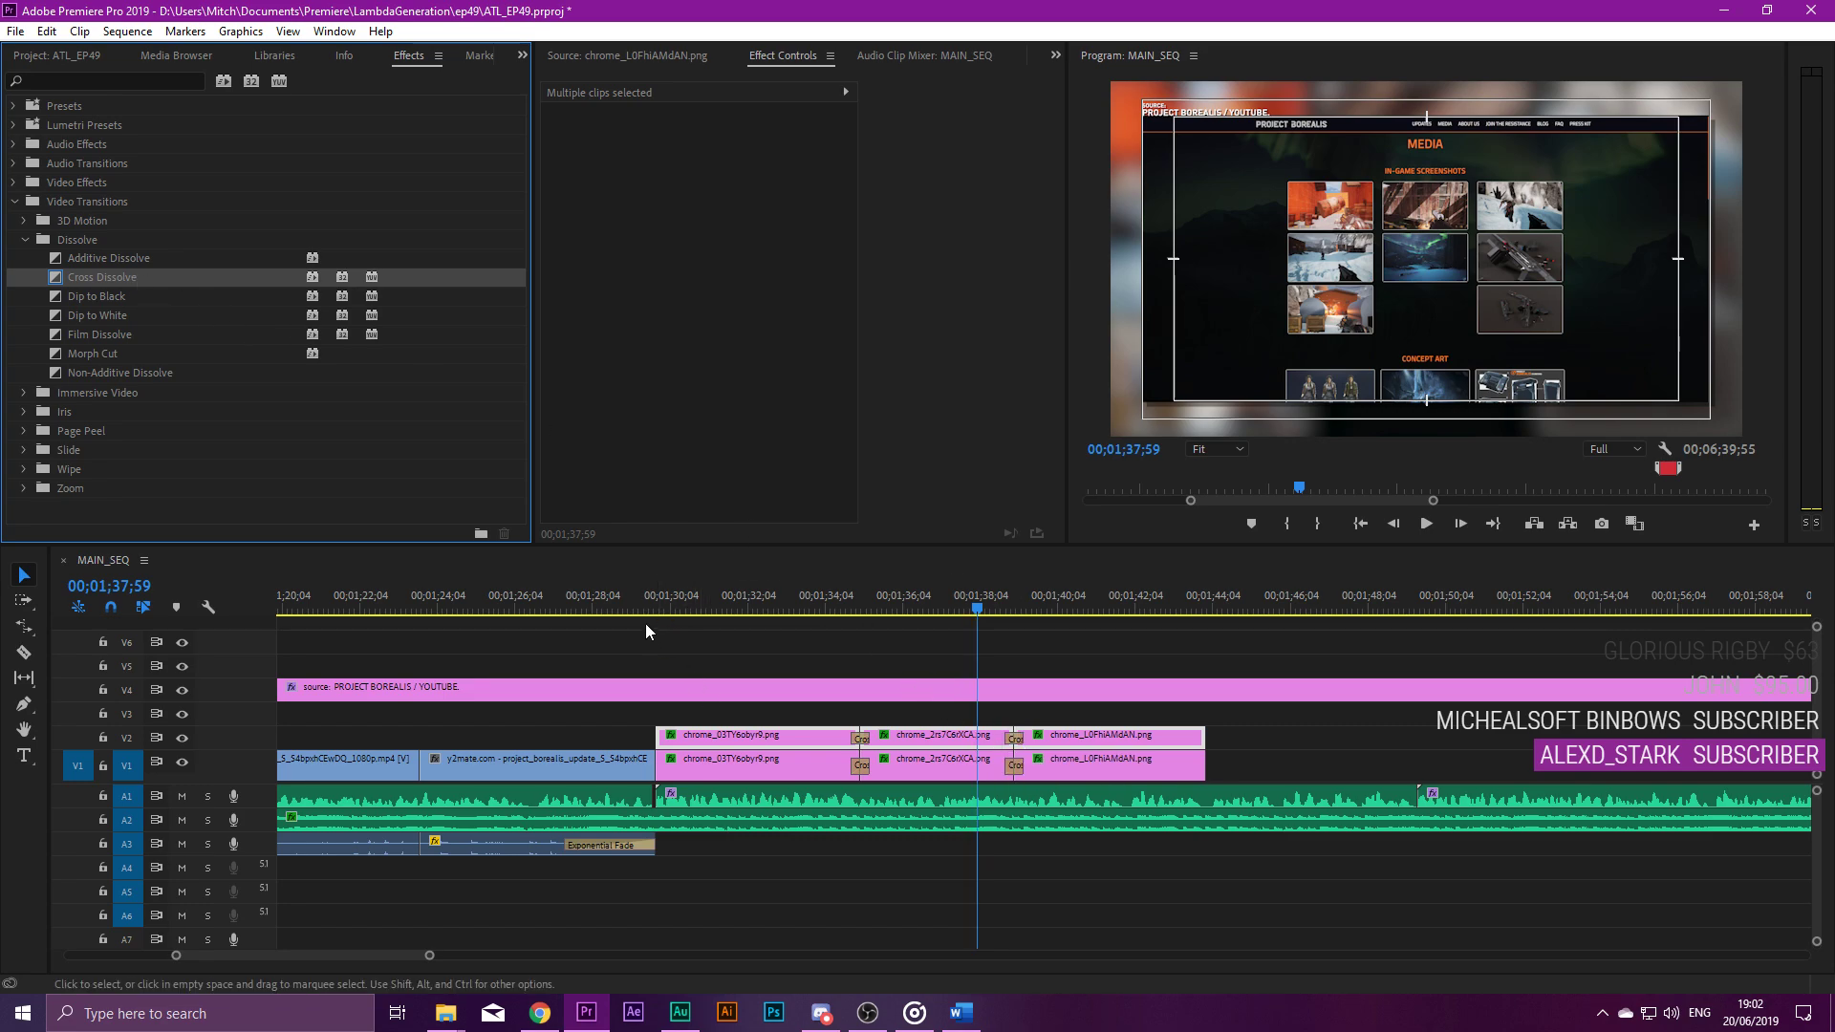
Play back the cut into the home page screenshot and the dissolve into the Join the Resistance clip.
{"action": "left_click", "coordinate": [646, 626]}
{"action": "left_click", "coordinate": [631, 611]}
{"action": "key", "text": "space"}
{"action": "key", "text": "="}
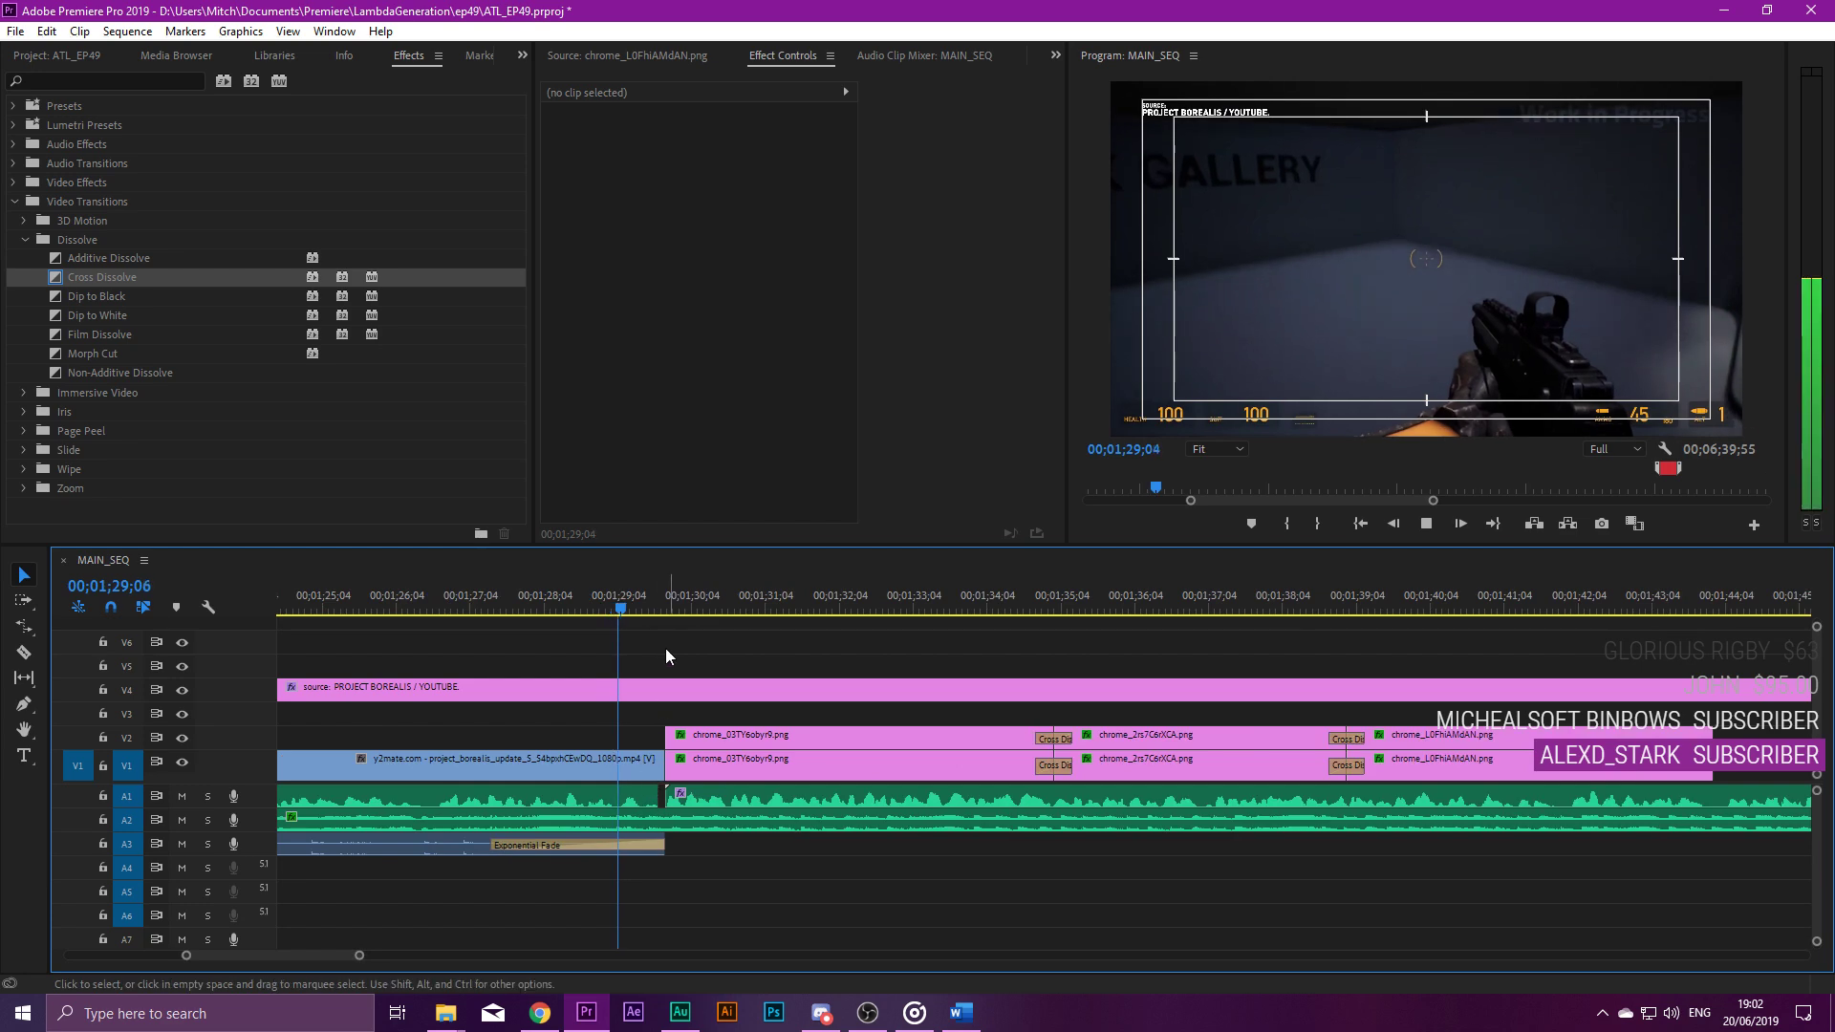
{"action": "left_click", "coordinate": [668, 610]}
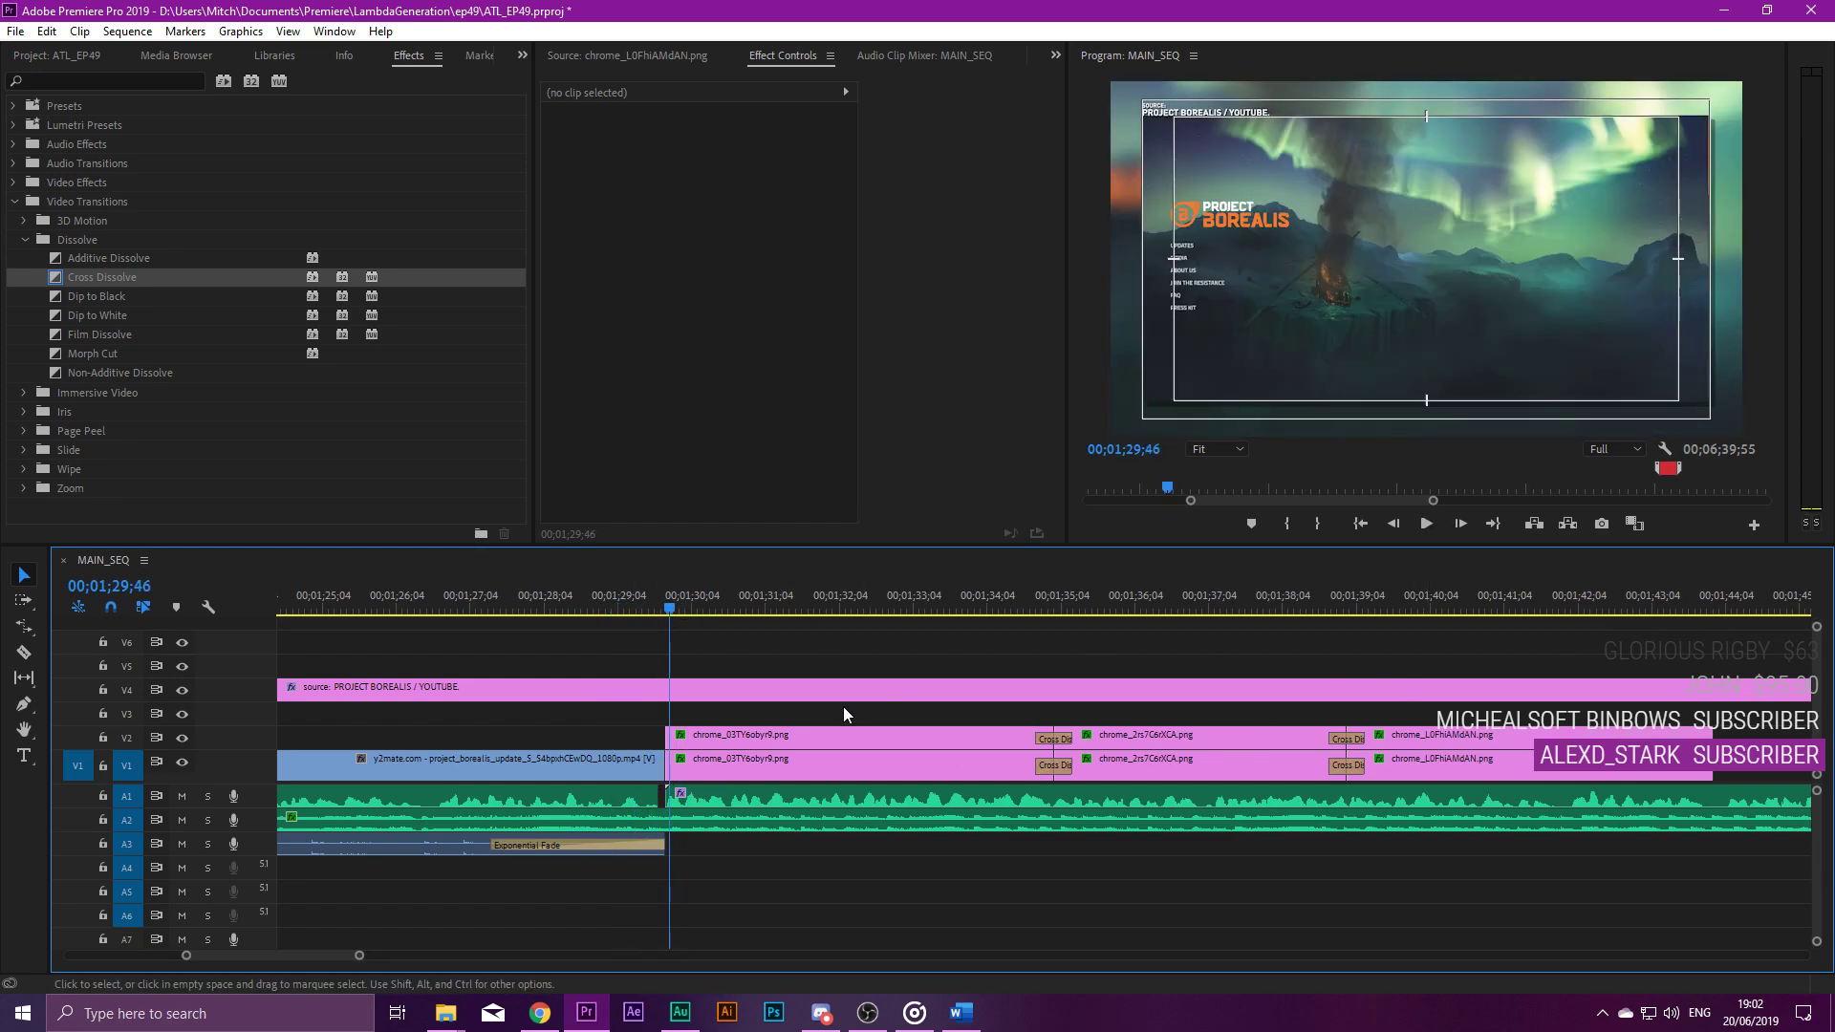
{"action": "left_click", "coordinate": [1314, 604]}
{"action": "key", "text": "space"}
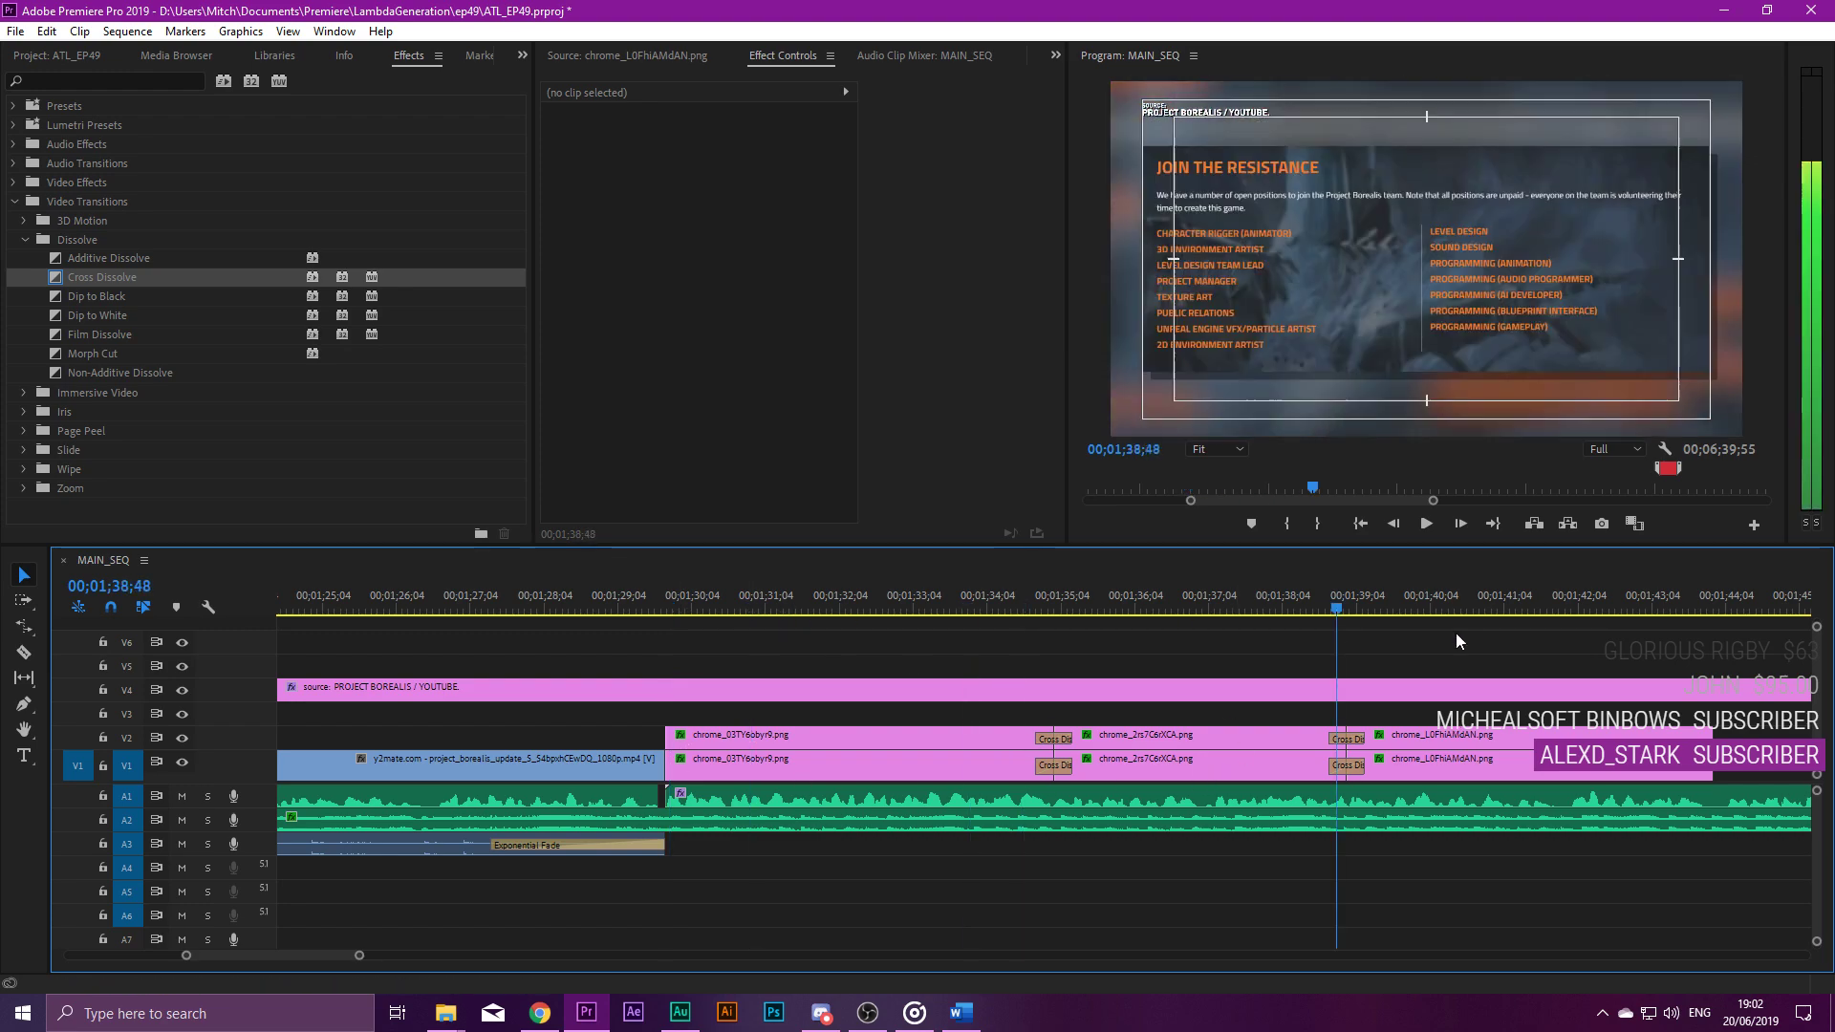
{"action": "left_click", "coordinate": [618, 612]}
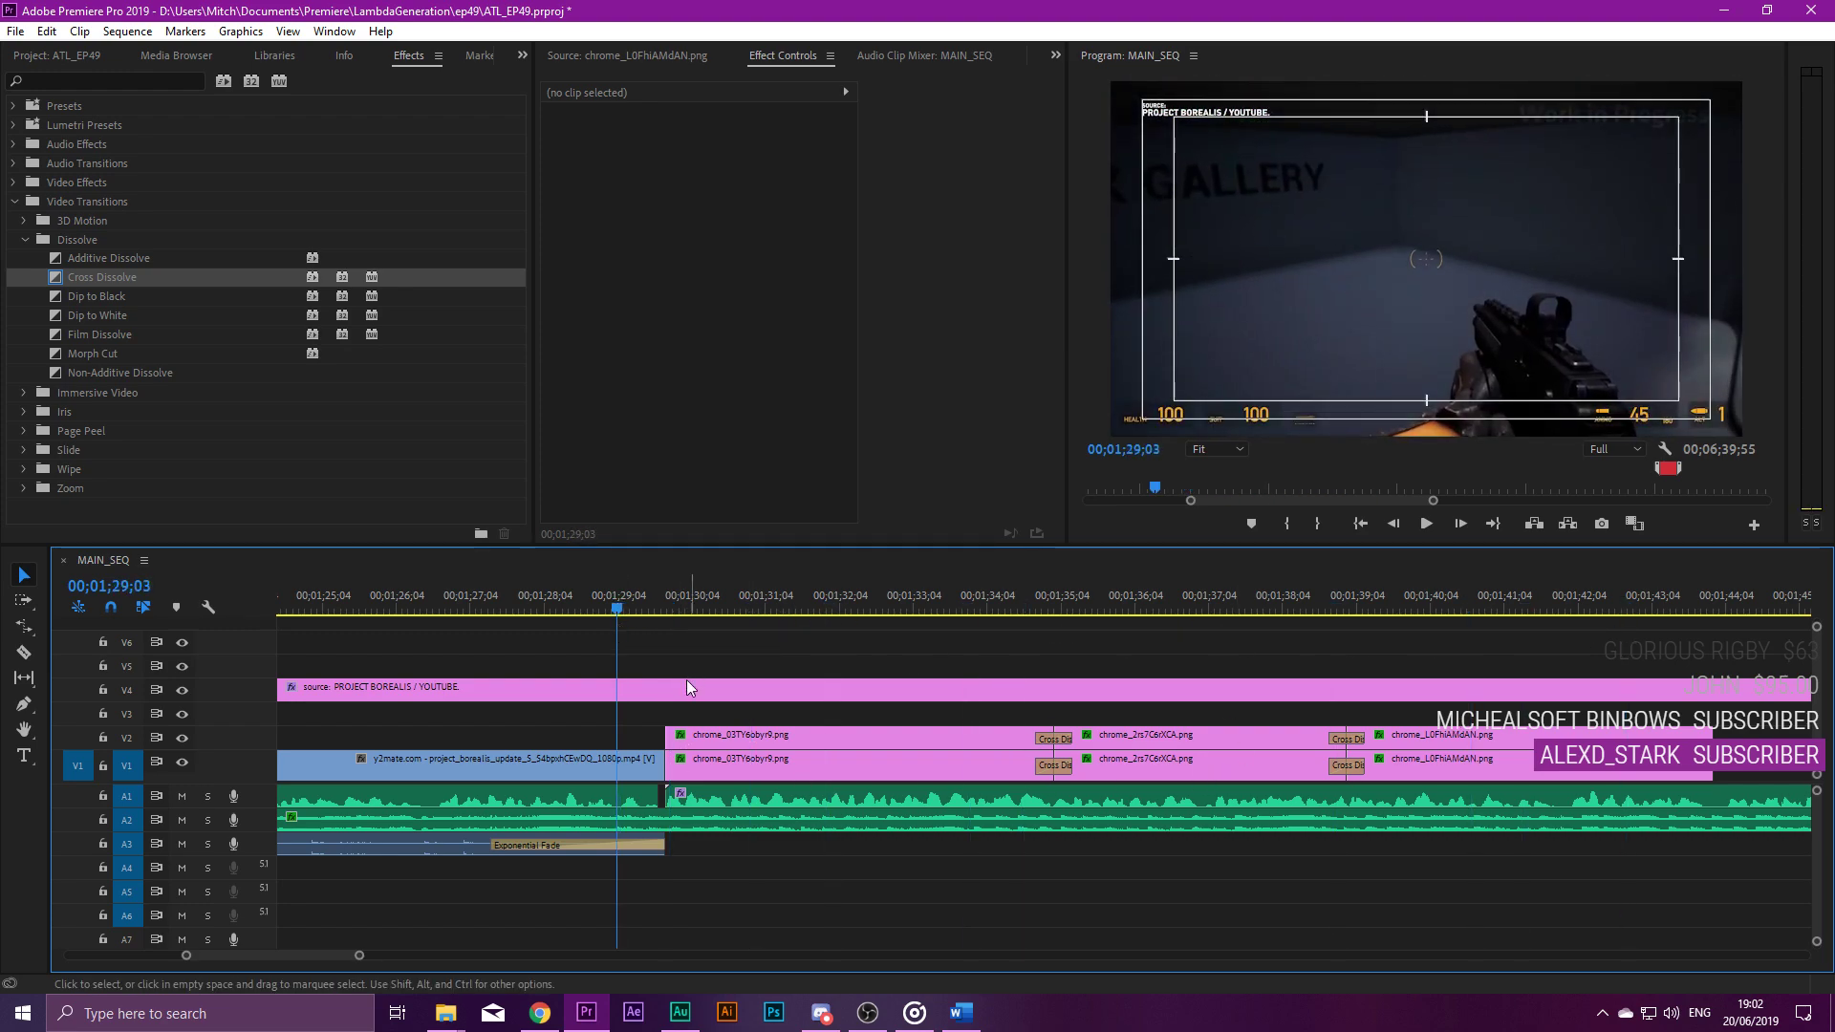
Cross-dissolve the gameplay footage into the V1 home page screenshot, and start its V2 copy at the transition's beginning with a Film Dissolve.
{"action": "left_click_drag", "start_coordinate": [104, 276], "coordinate": [665, 764]}
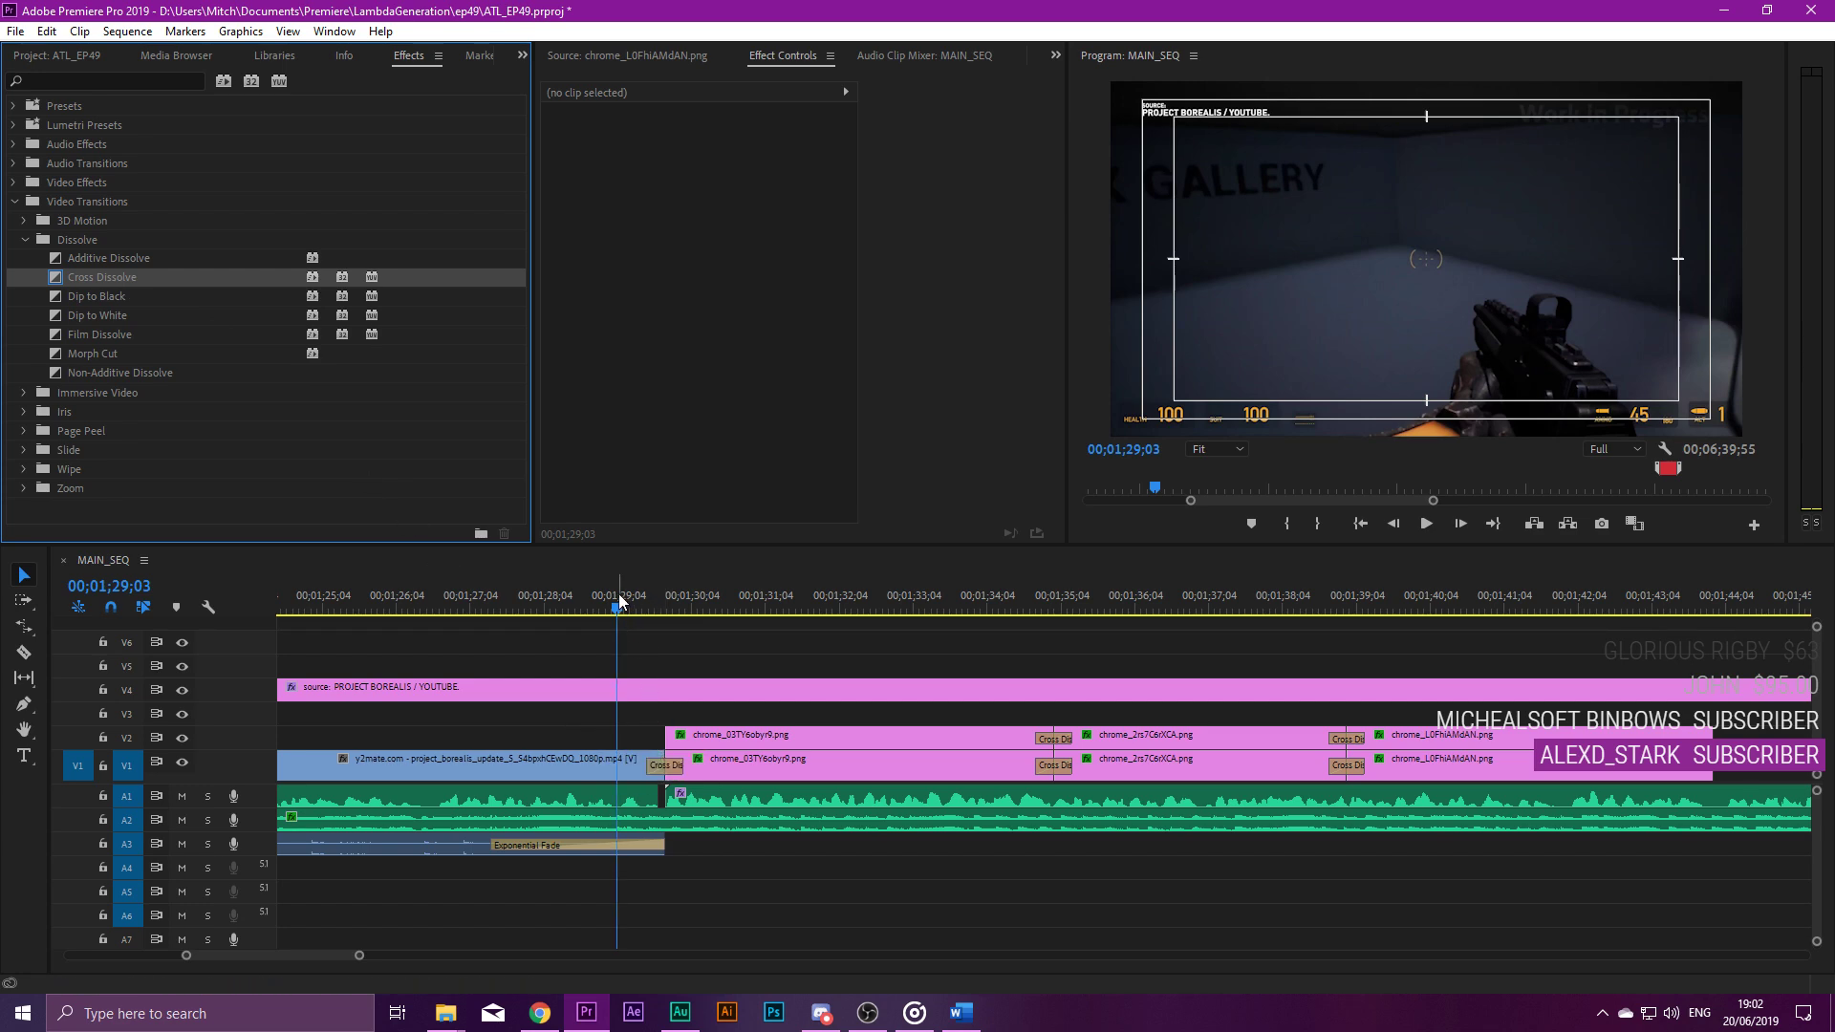
{"action": "left_click_drag", "start_coordinate": [619, 601], "coordinate": [695, 625]}
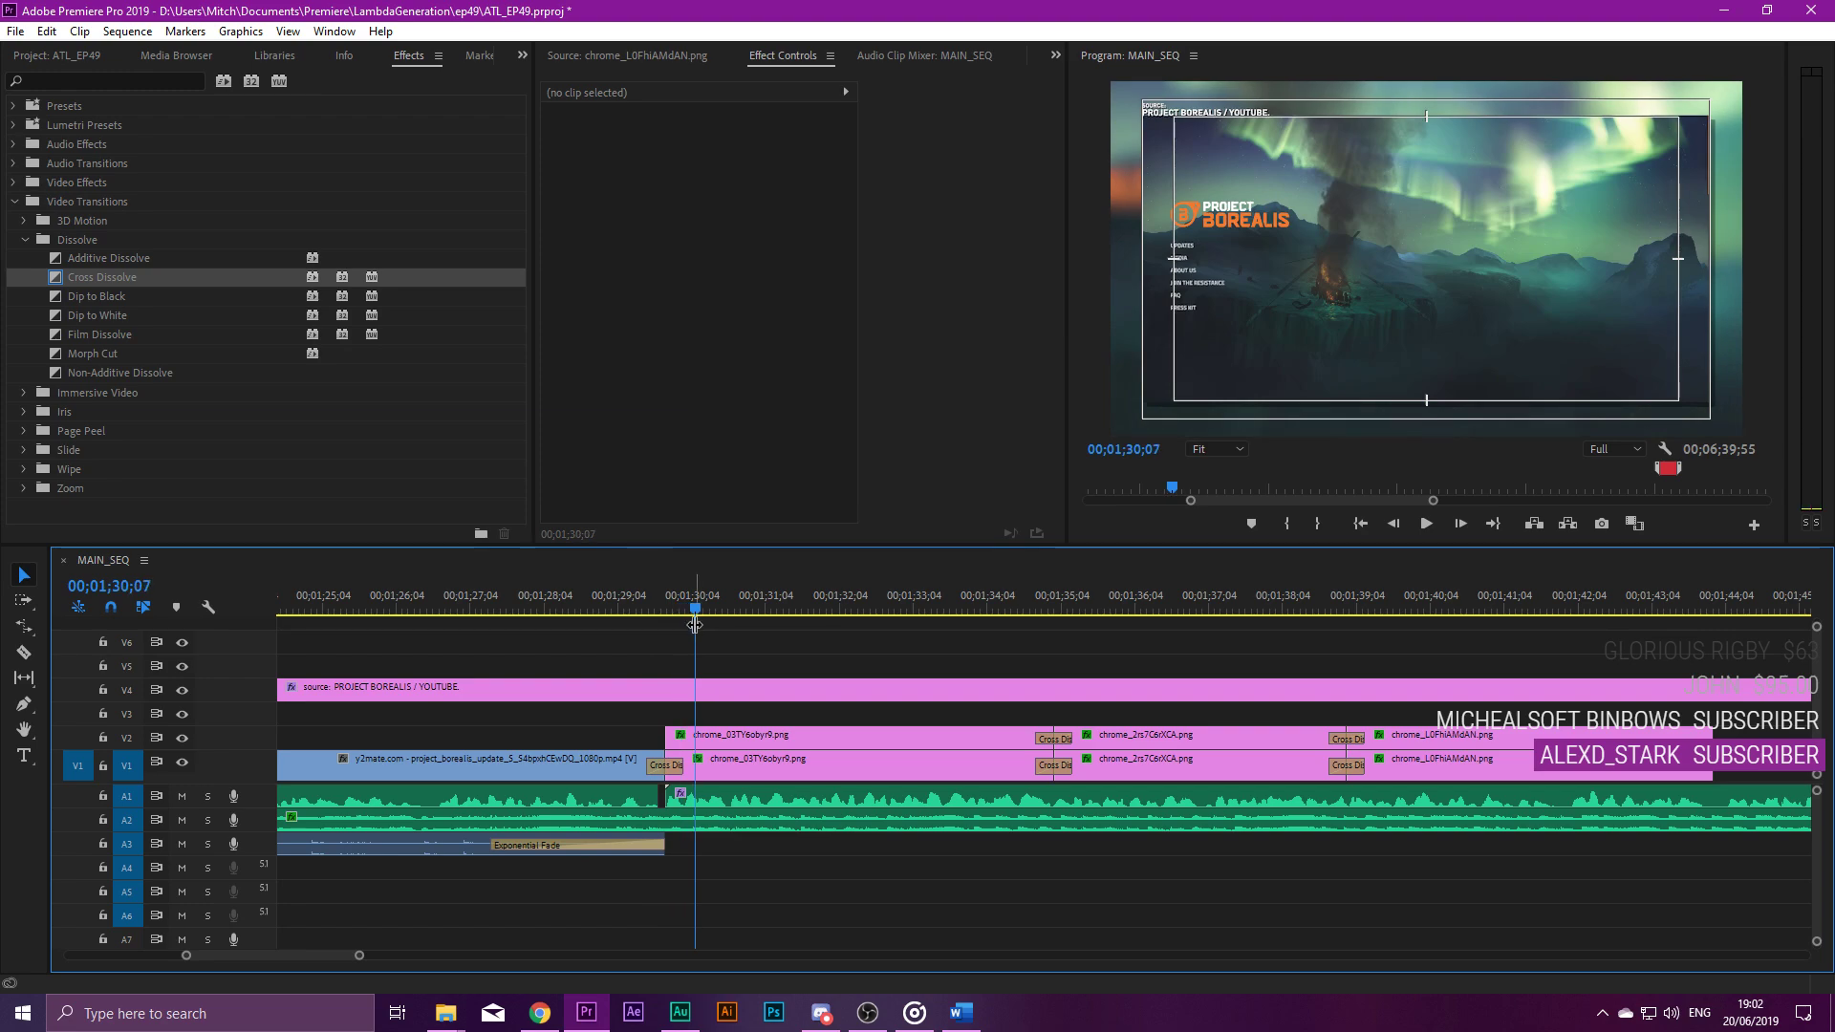
{"action": "left_click_drag", "start_coordinate": [667, 739], "coordinate": [650, 739]}
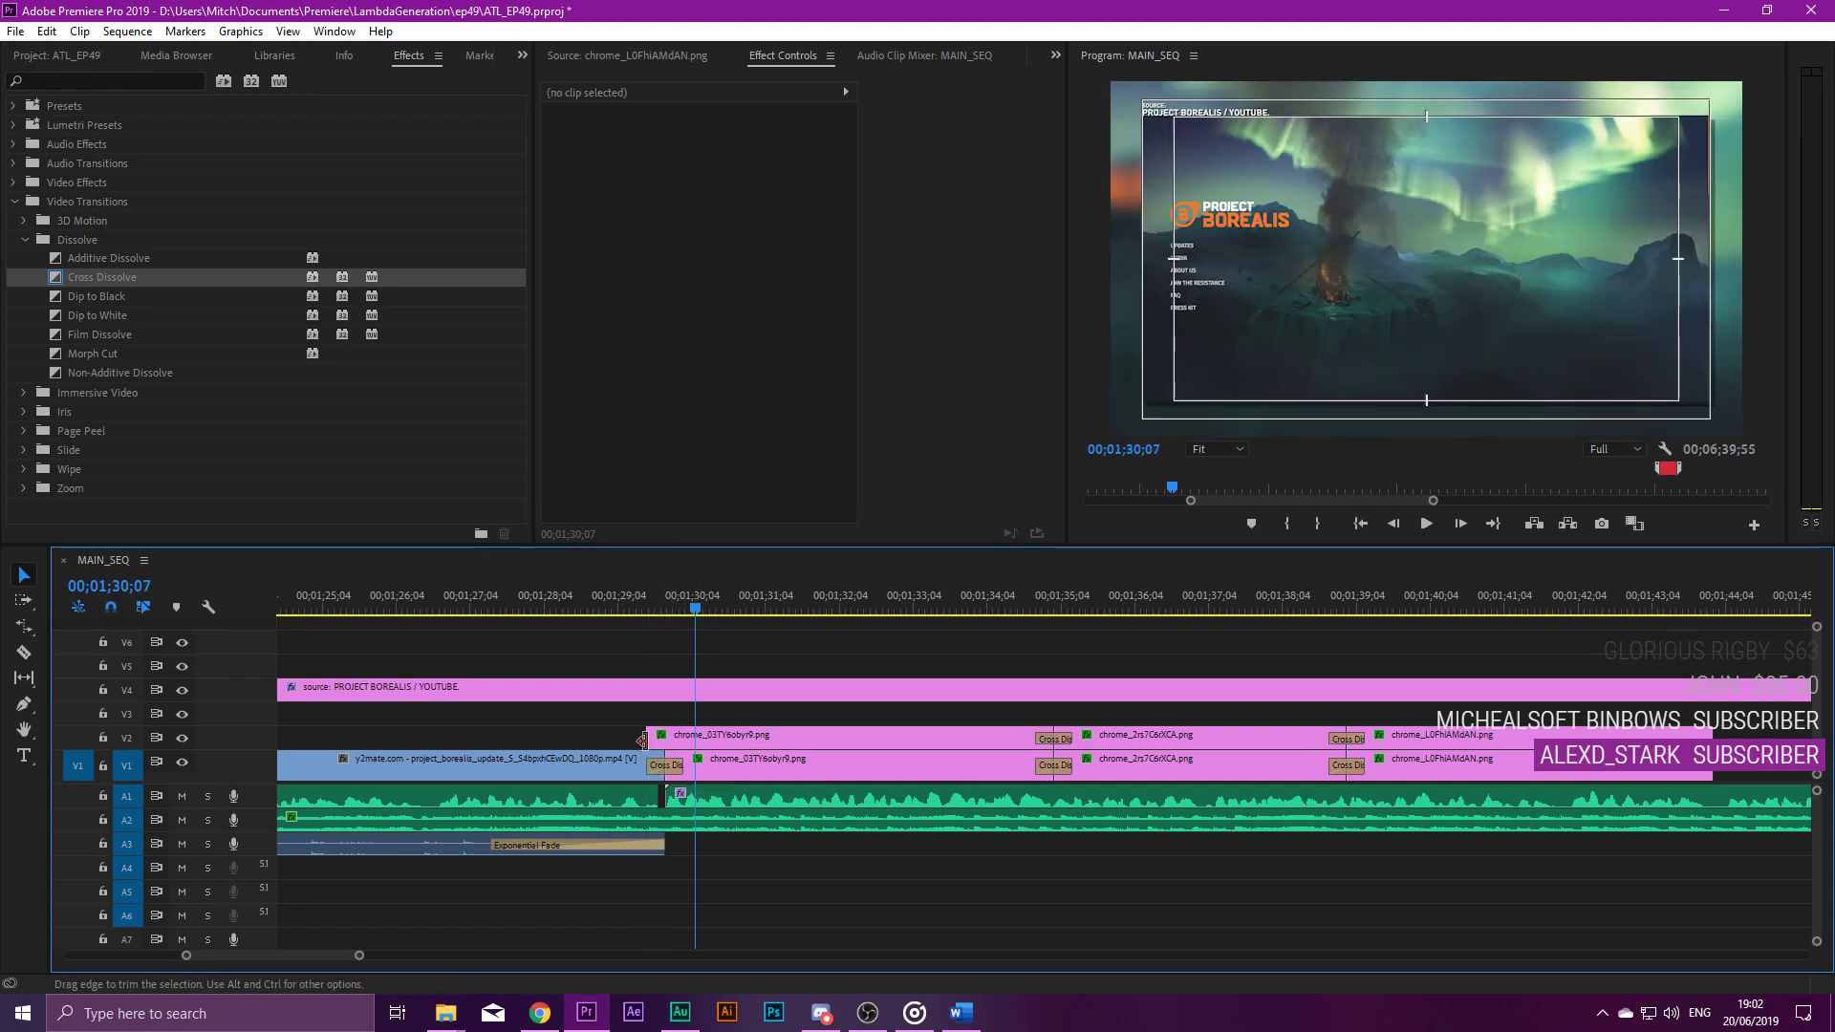
{"action": "left_click_drag", "start_coordinate": [663, 599], "coordinate": [648, 604]}
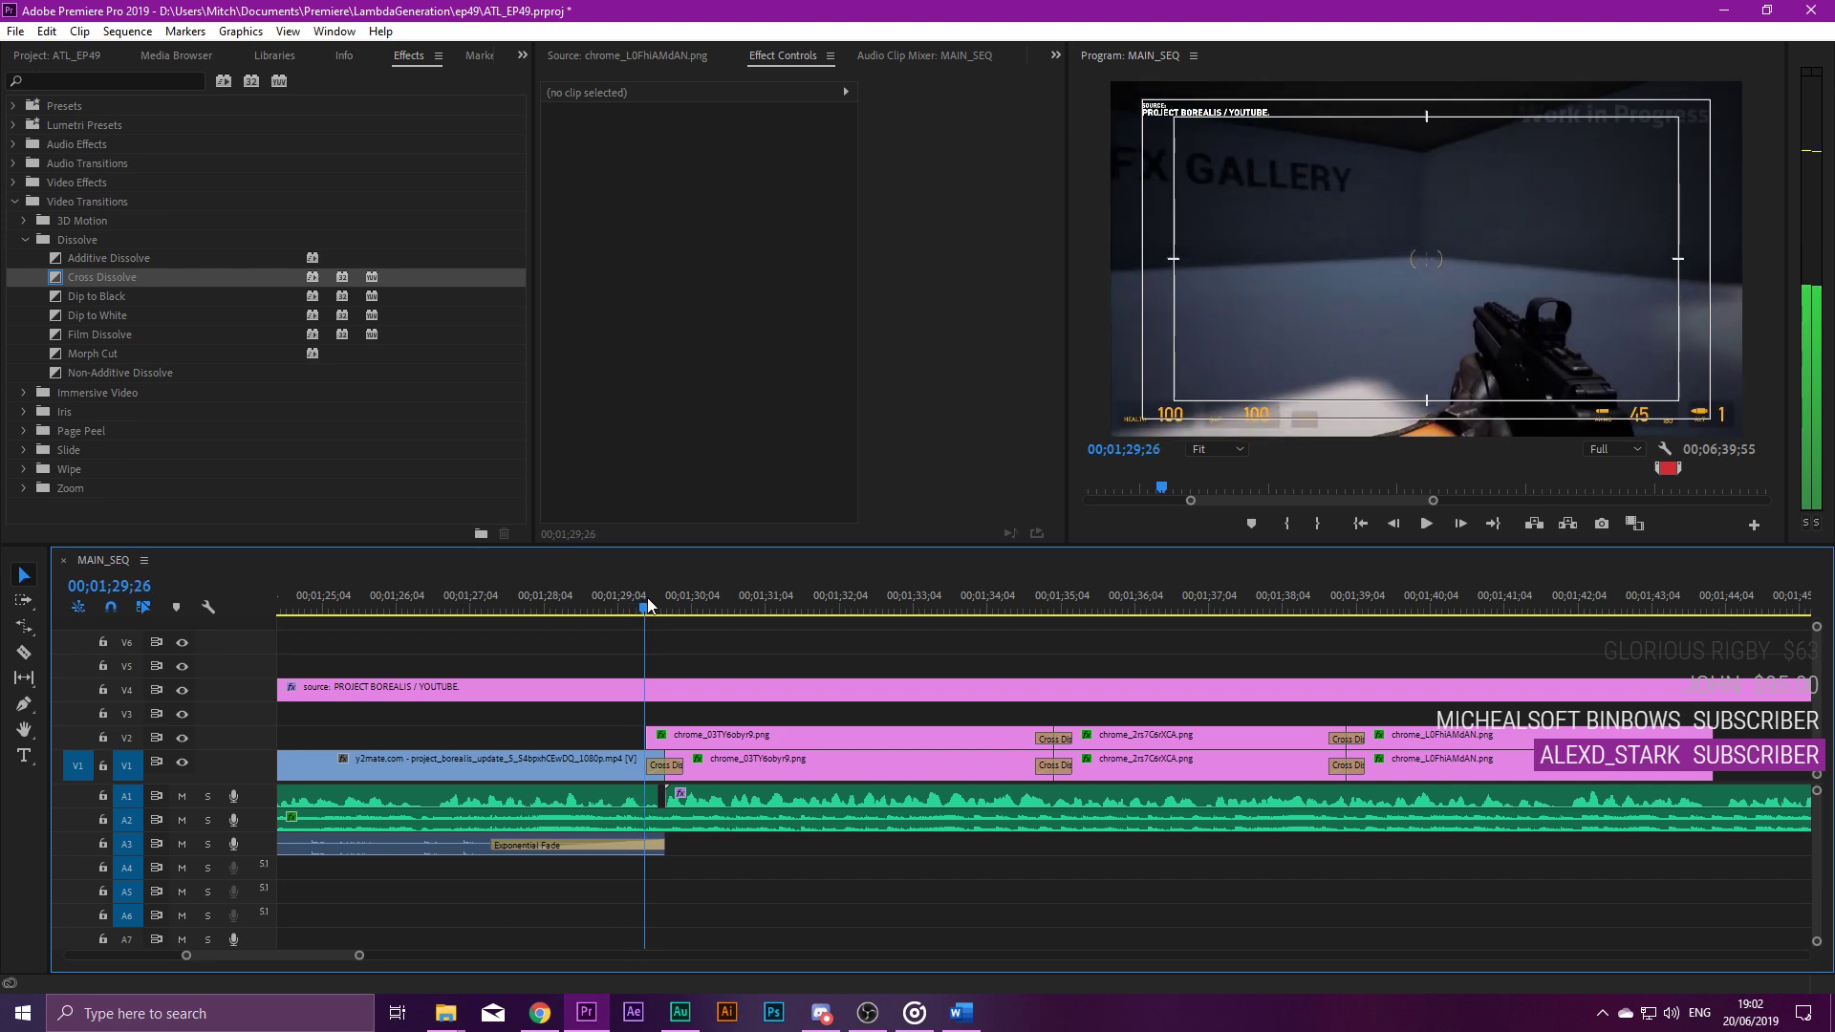
{"action": "left_click_drag", "start_coordinate": [103, 335], "coordinate": [668, 740]}
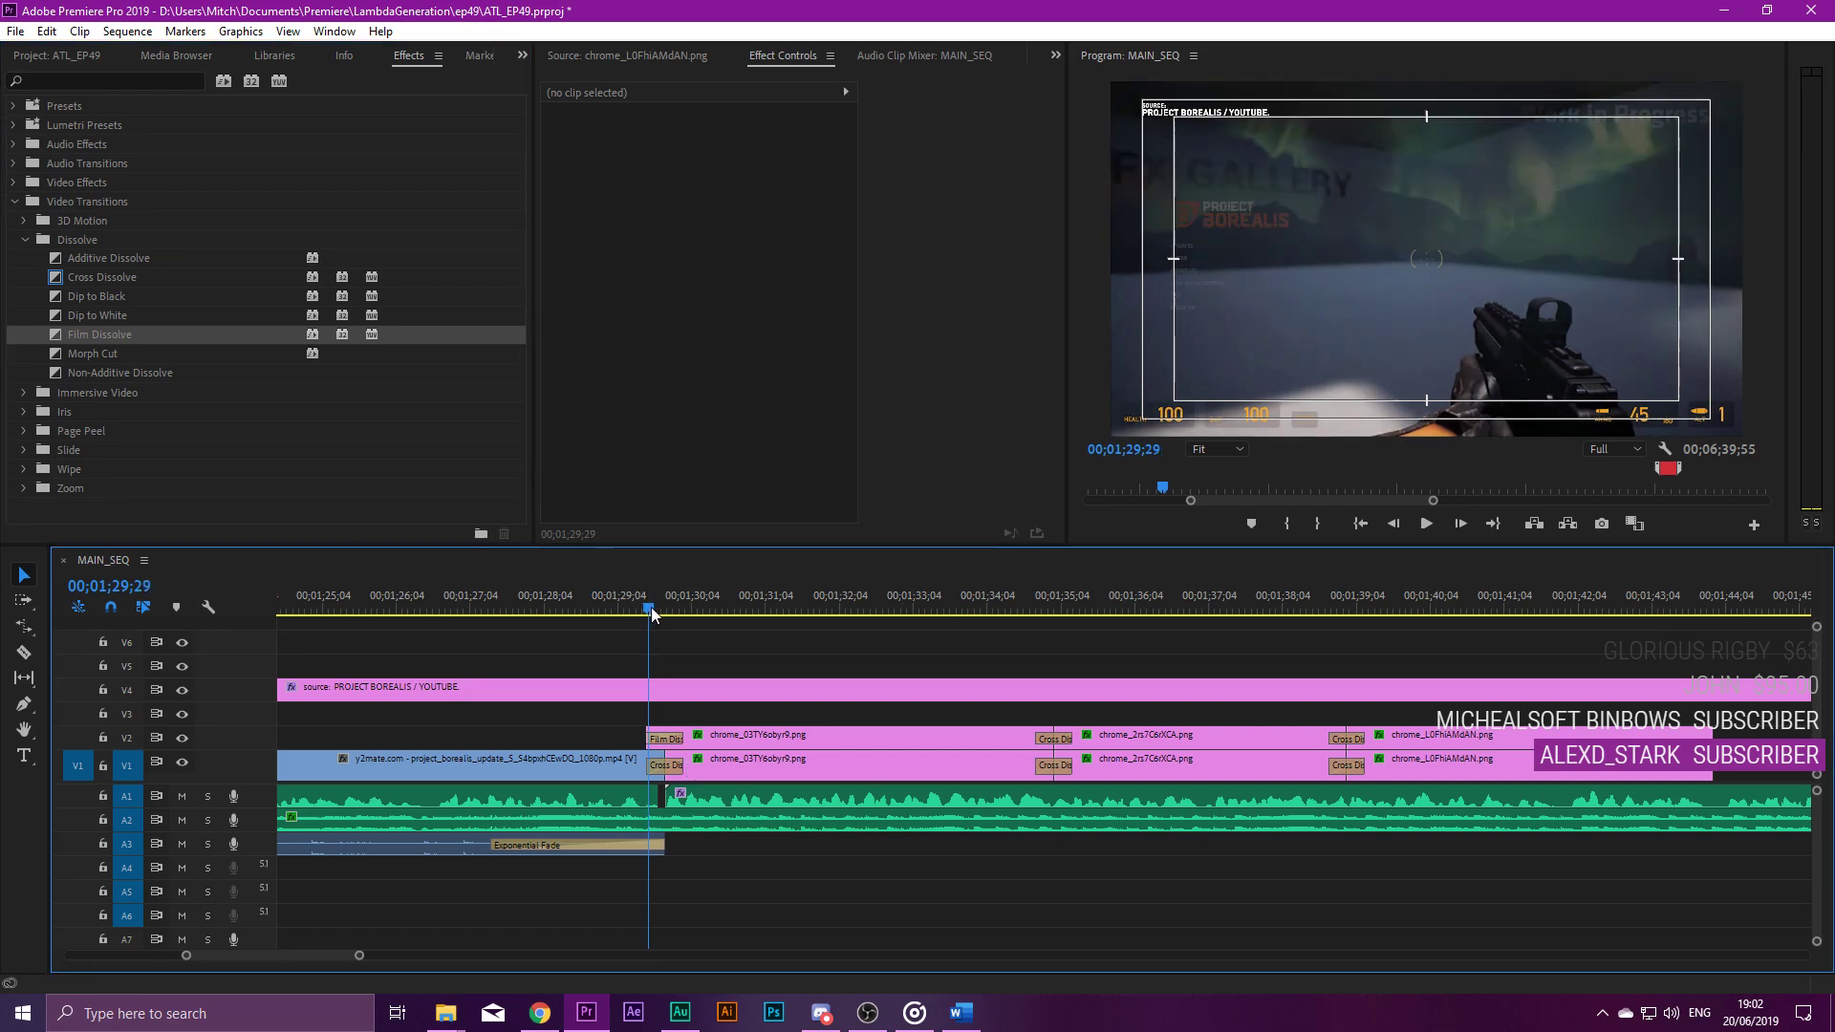
Play the website screenshot section from its opening dissolve to just past the Join the Resistance clip.
{"action": "left_click", "coordinate": [681, 613]}
{"action": "mouse_move", "coordinate": [681, 612]}
{"action": "left_mouse_down"}
{"action": "mouse_move", "coordinate": [616, 610]}
{"action": "mouse_move", "coordinate": [706, 613]}
{"action": "left_mouse_up"}
{"action": "key", "text": "space"}
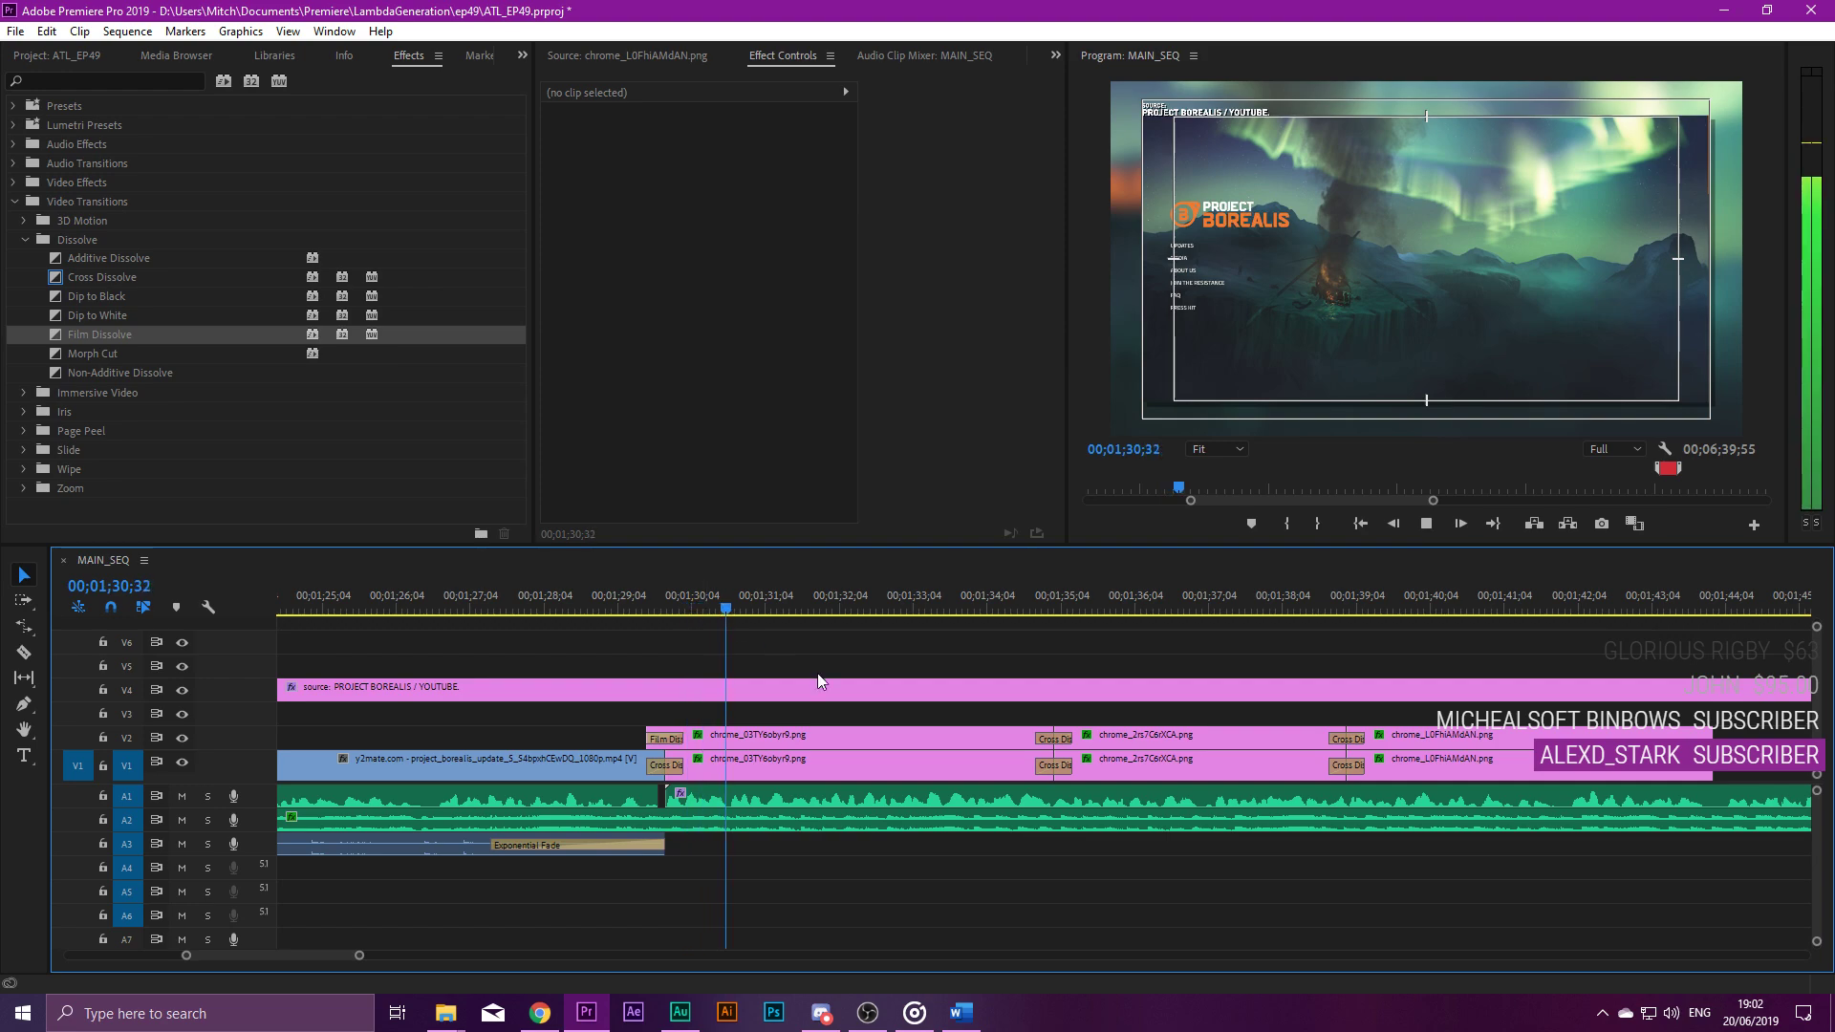
{"action": "key", "text": "minus"}
{"action": "key", "text": "minus"}
{"action": "key", "text": "minus"}
{"action": "key", "text": "minus"}
{"action": "key", "text": "minus"}
{"action": "key", "text": "equal"}
{"action": "key", "text": "equal"}
{"action": "key", "text": "equal"}
{"action": "key", "text": "equal"}
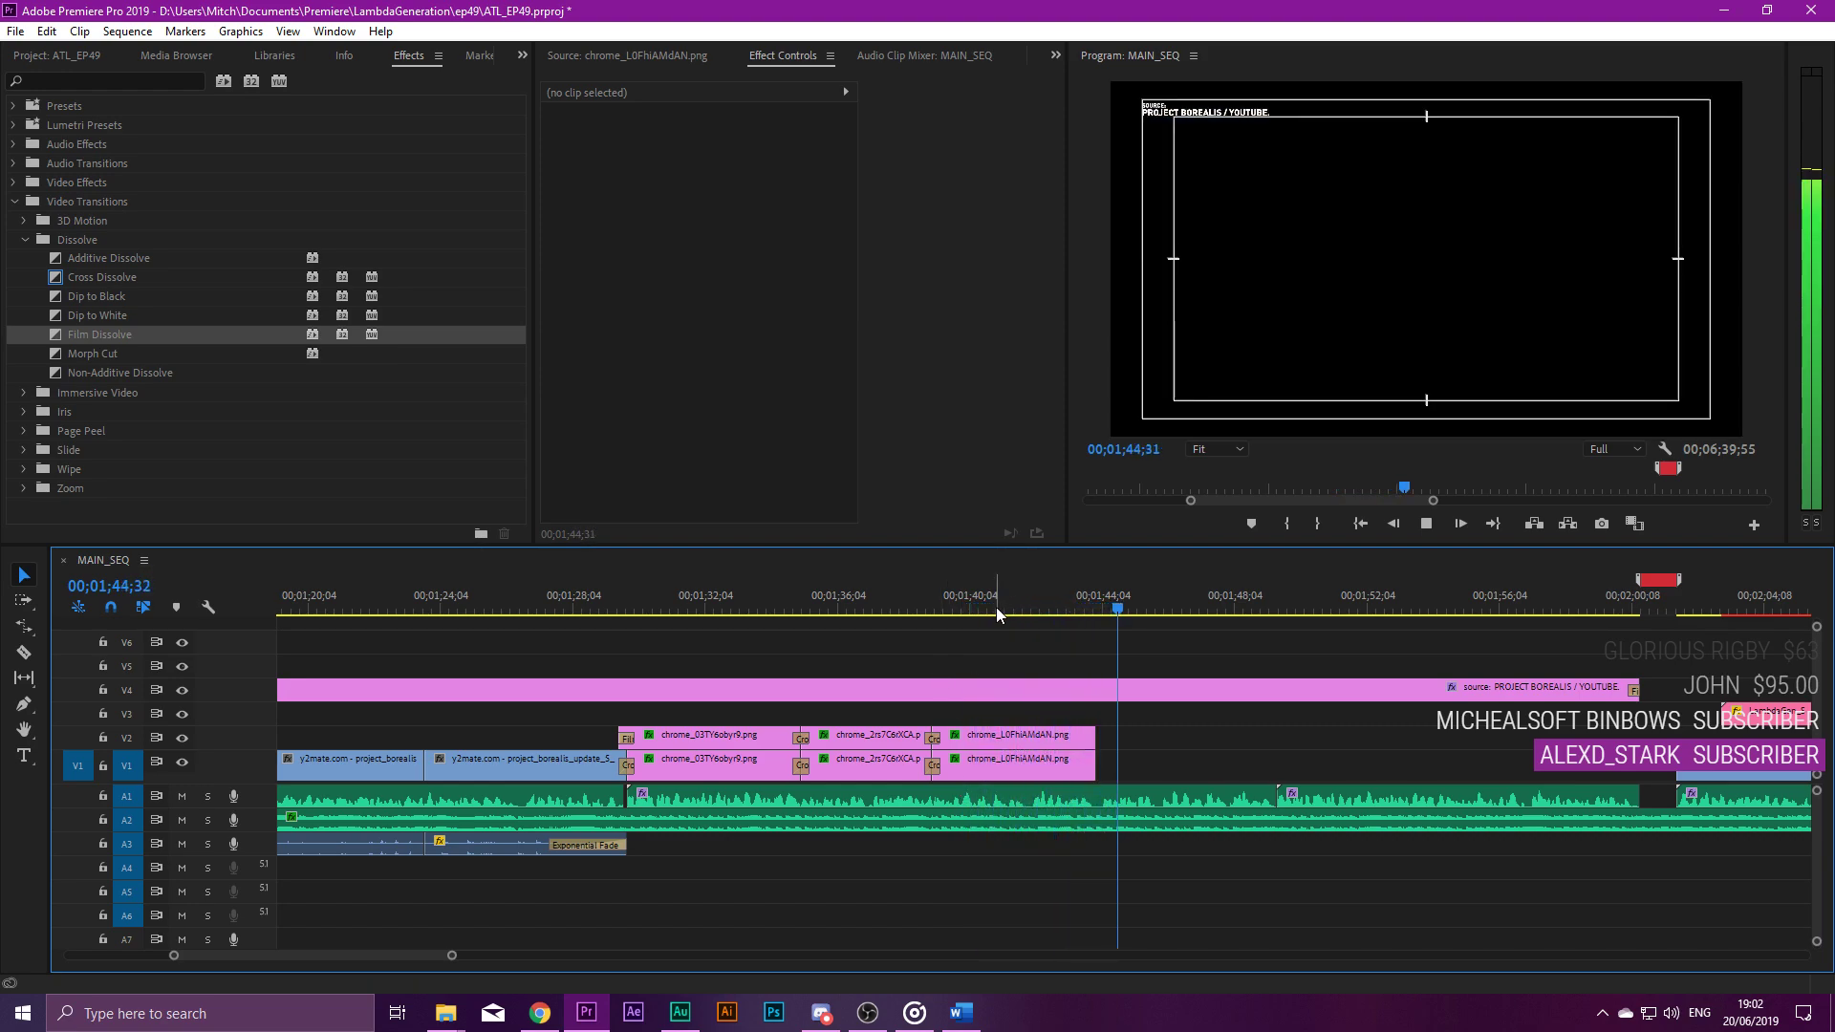
{"action": "key", "text": "space"}
Add Cross Dissolve transitions to the remaining hard cuts between the Project Borealis gameplay clips on V1.
{"action": "scroll", "coordinate": [1238, 748], "scroll_direction": "down", "scroll_amount": 4}
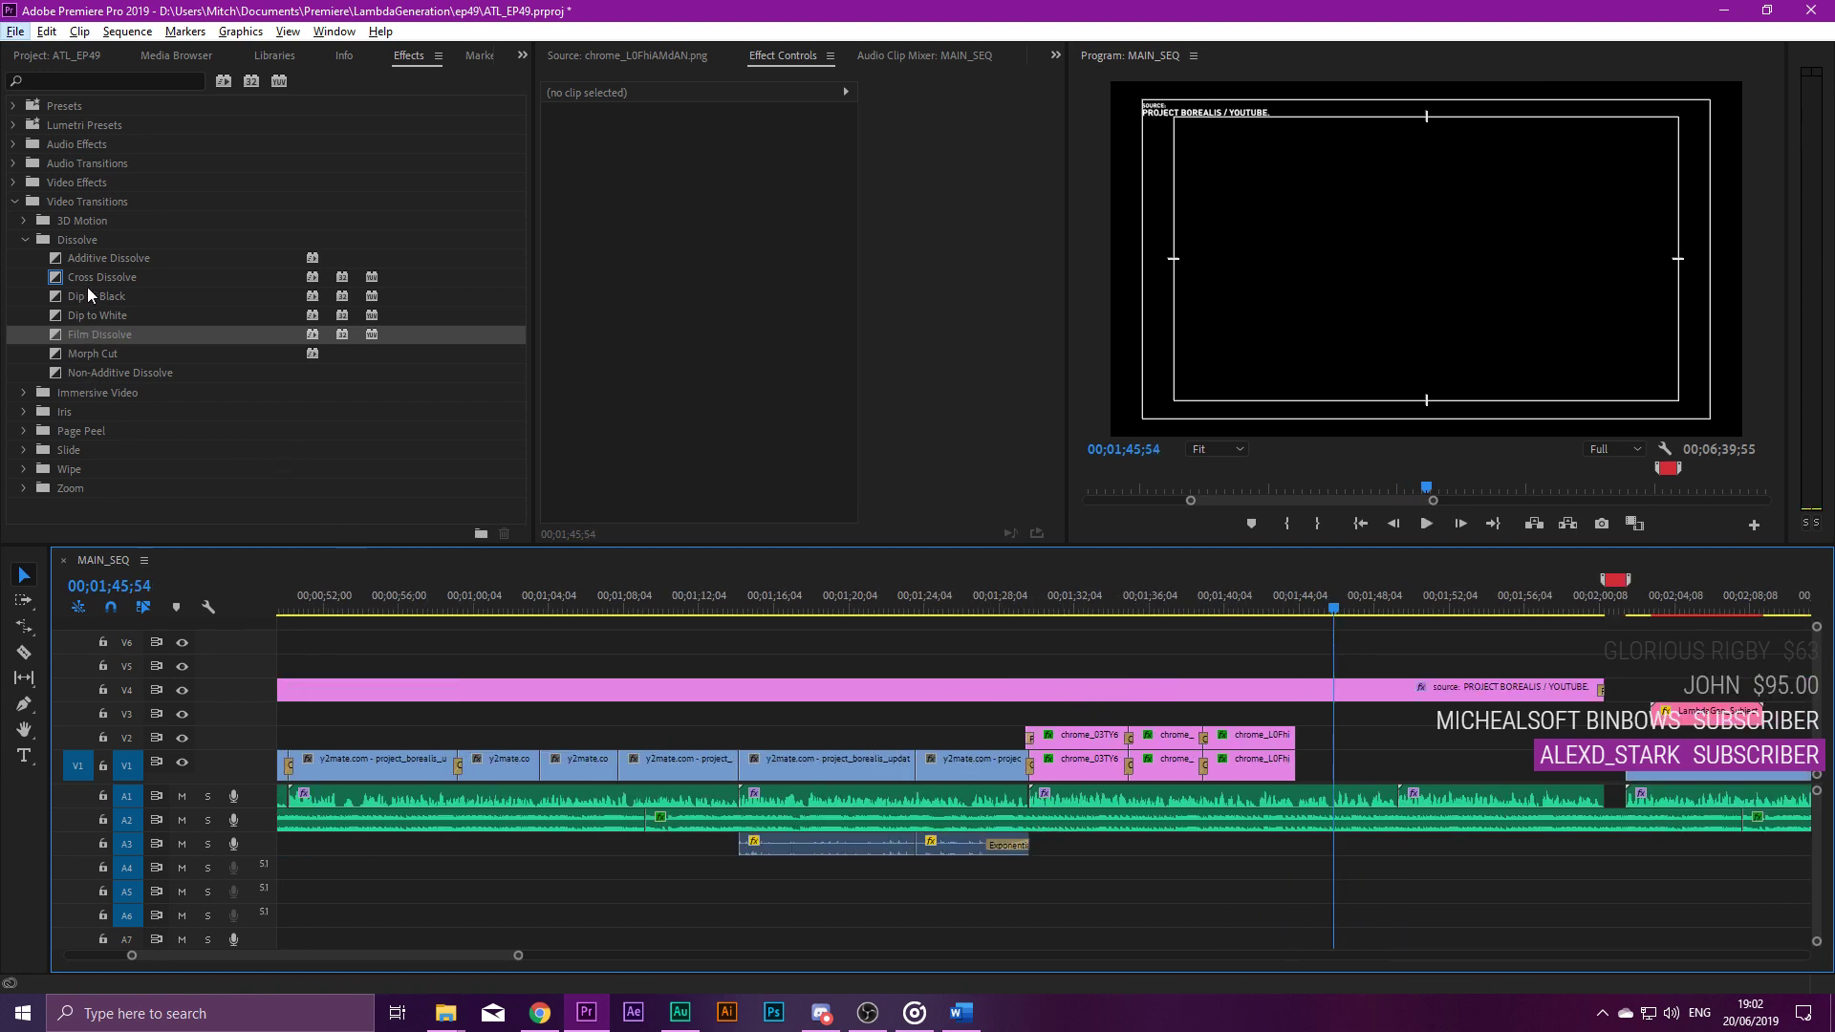
{"action": "left_click_drag", "start_coordinate": [89, 277], "coordinate": [726, 667]}
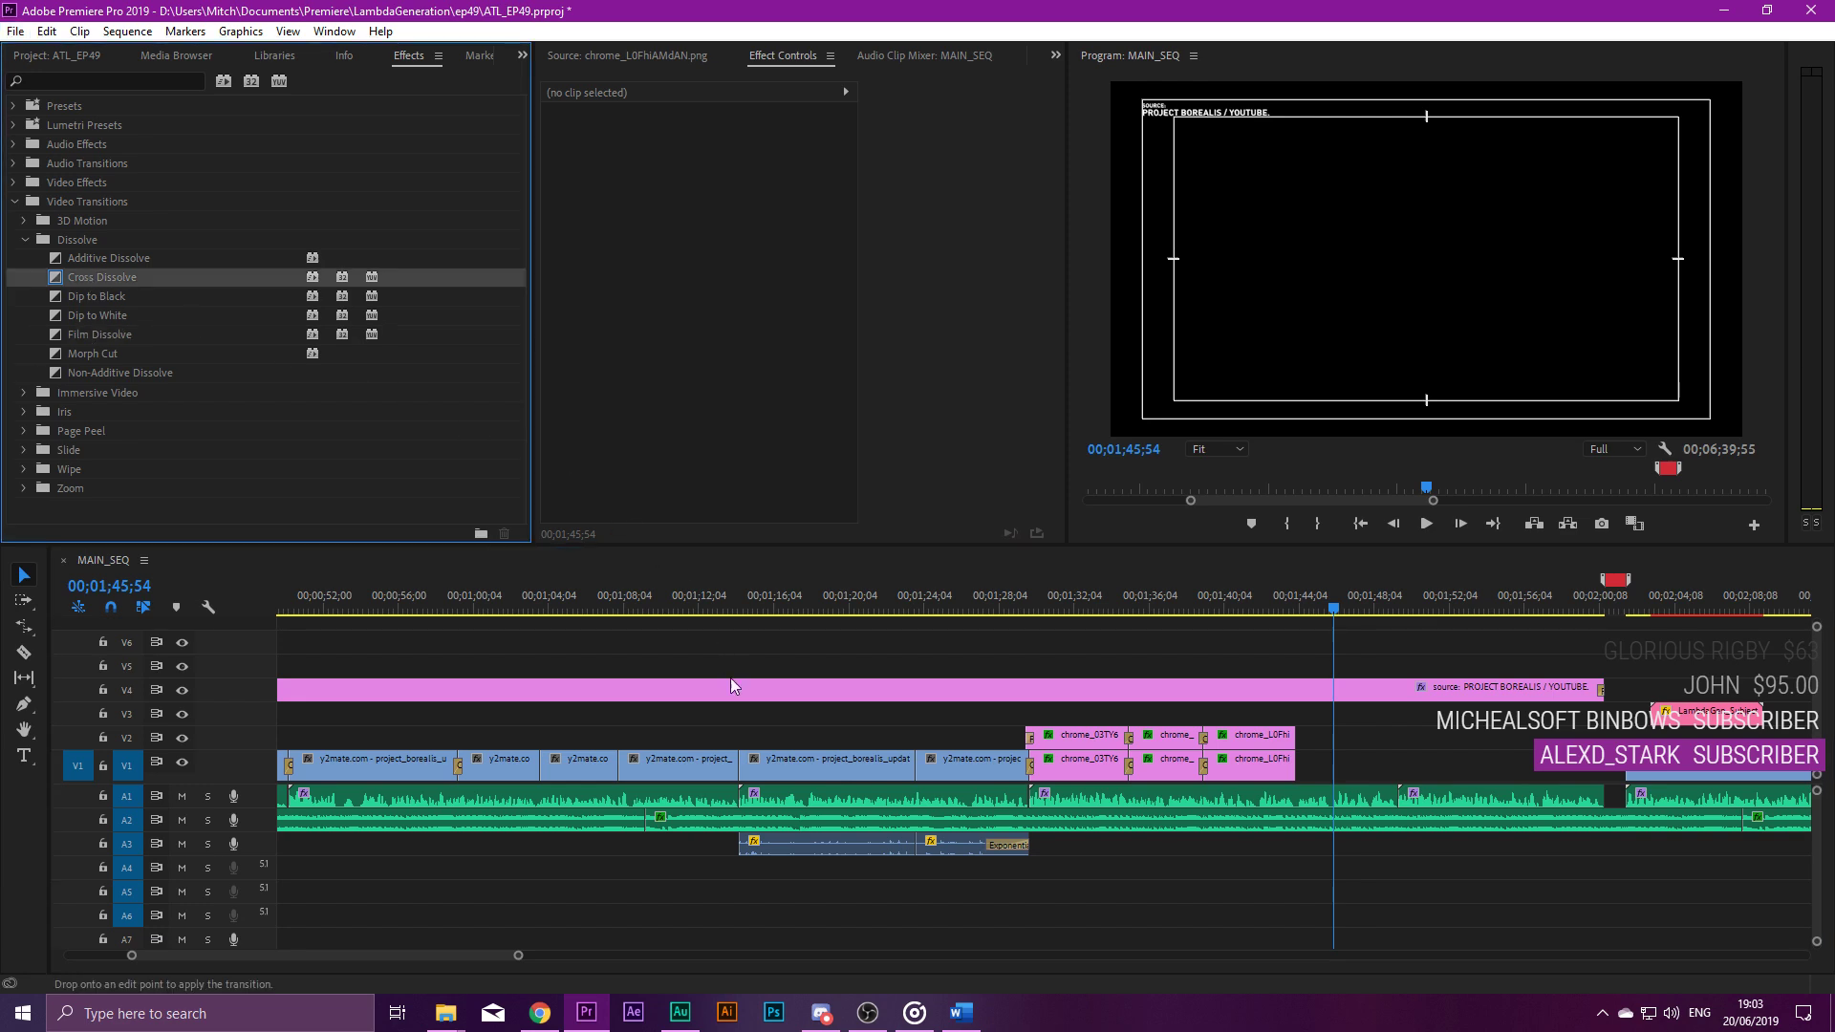
{"action": "left_click_drag", "start_coordinate": [635, 771], "coordinate": [635, 771]}
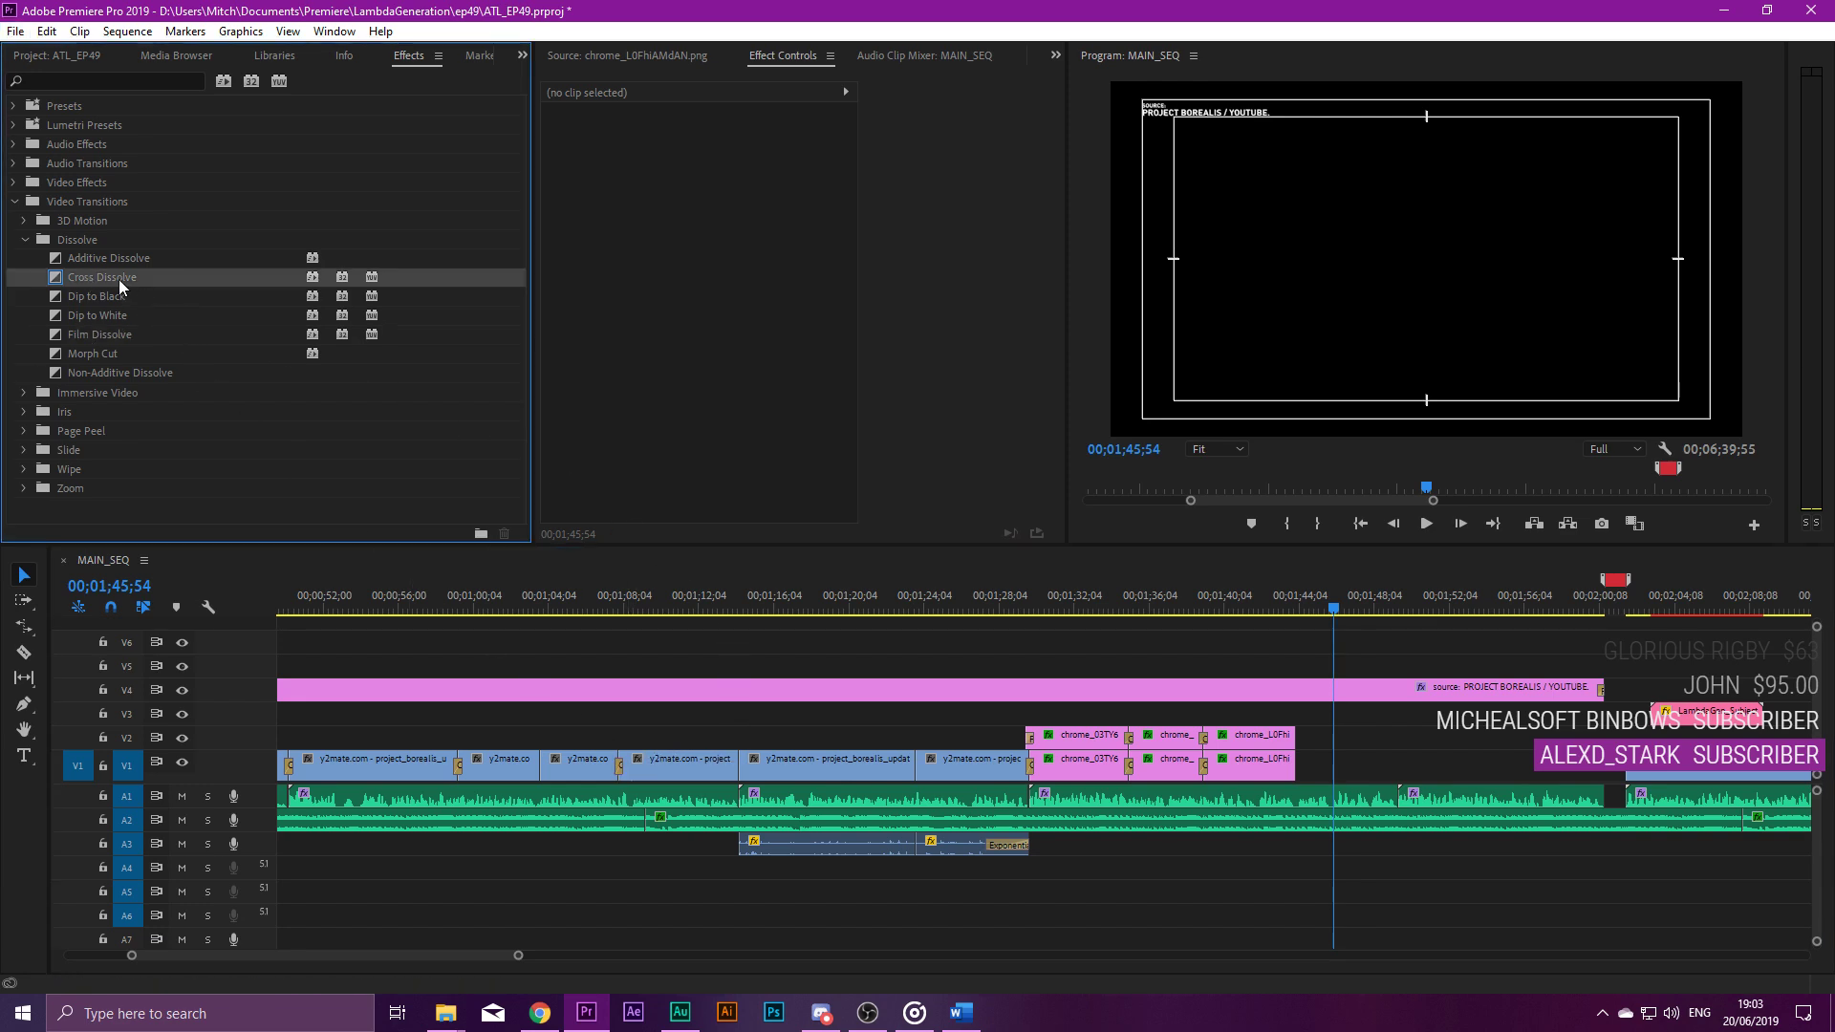
{"action": "left_click_drag", "start_coordinate": [118, 280], "coordinate": [547, 777]}
{"action": "left_click_drag", "start_coordinate": [101, 281], "coordinate": [749, 777]}
{"action": "mouse_move", "coordinate": [145, 281]}
{"action": "left_mouse_down"}
{"action": "mouse_move", "coordinate": [863, 759]}
{"action": "mouse_move", "coordinate": [925, 779]}
{"action": "left_mouse_up"}
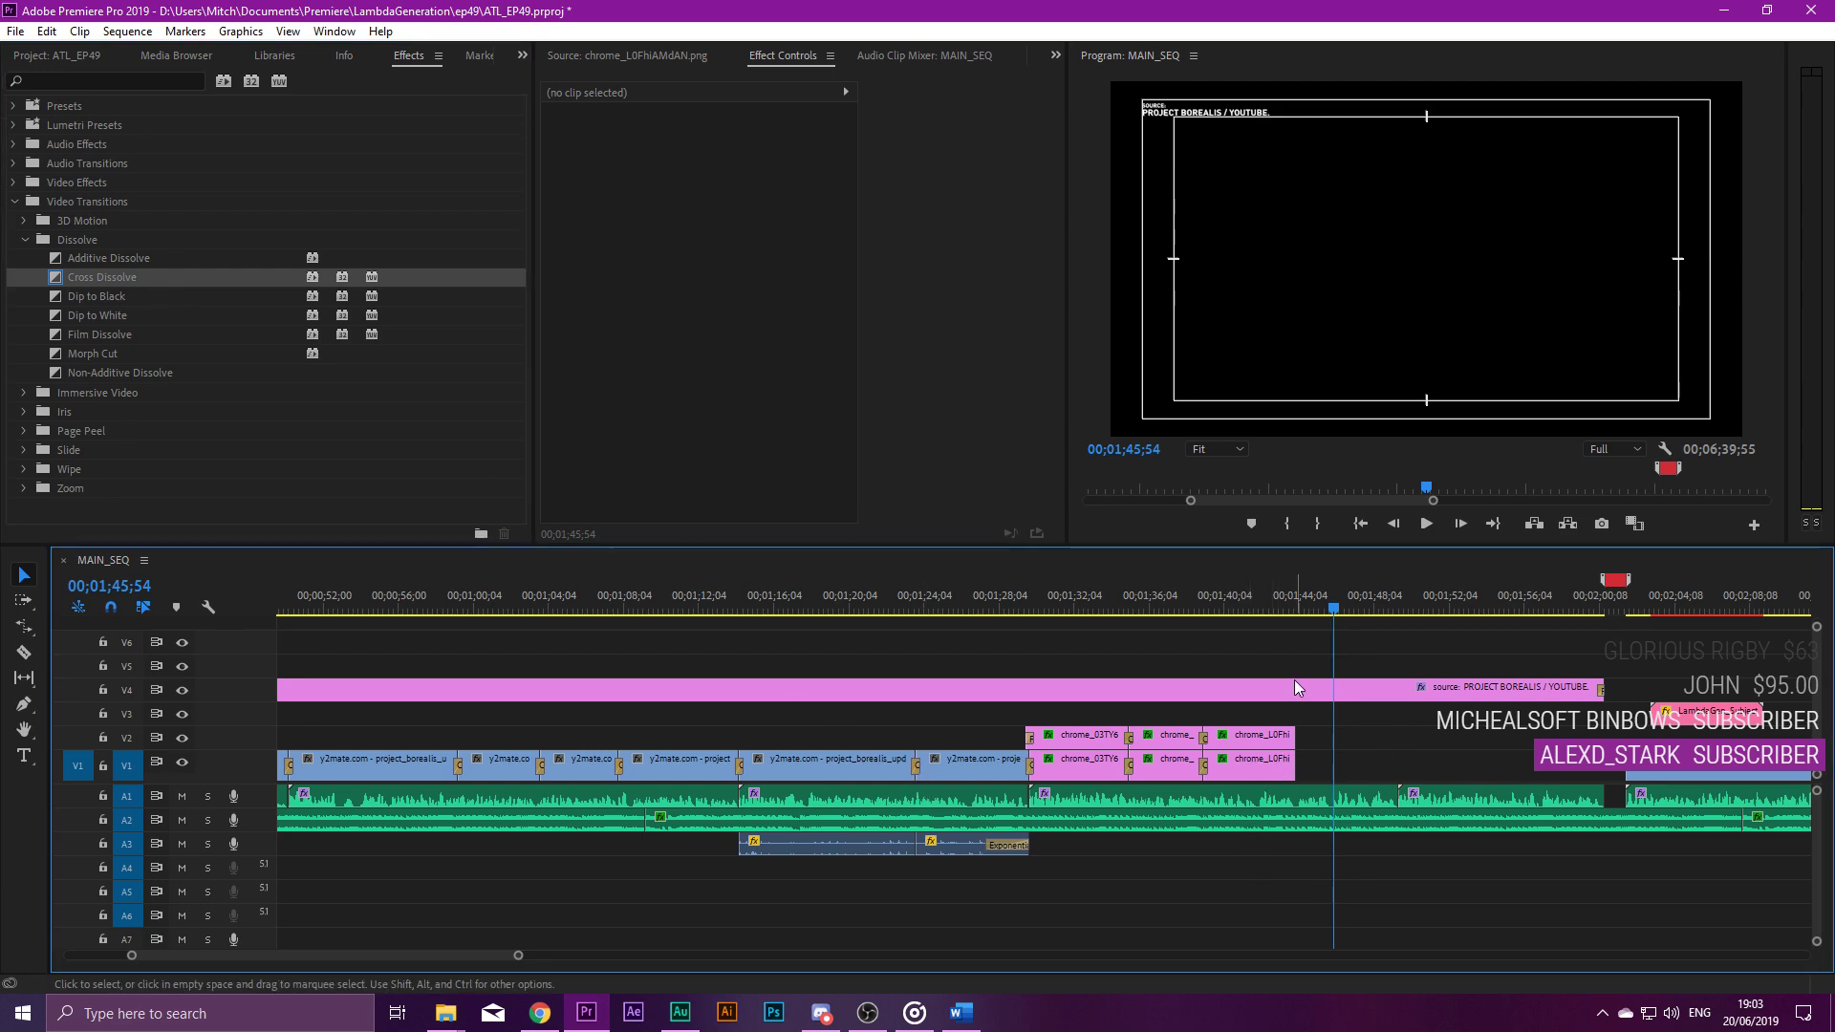
Play back the last gameplay clip transition and check the timeline through to the Join the Resistance clip.
{"action": "left_click_drag", "start_coordinate": [1317, 607], "coordinate": [906, 631]}
{"action": "key", "text": "space"}
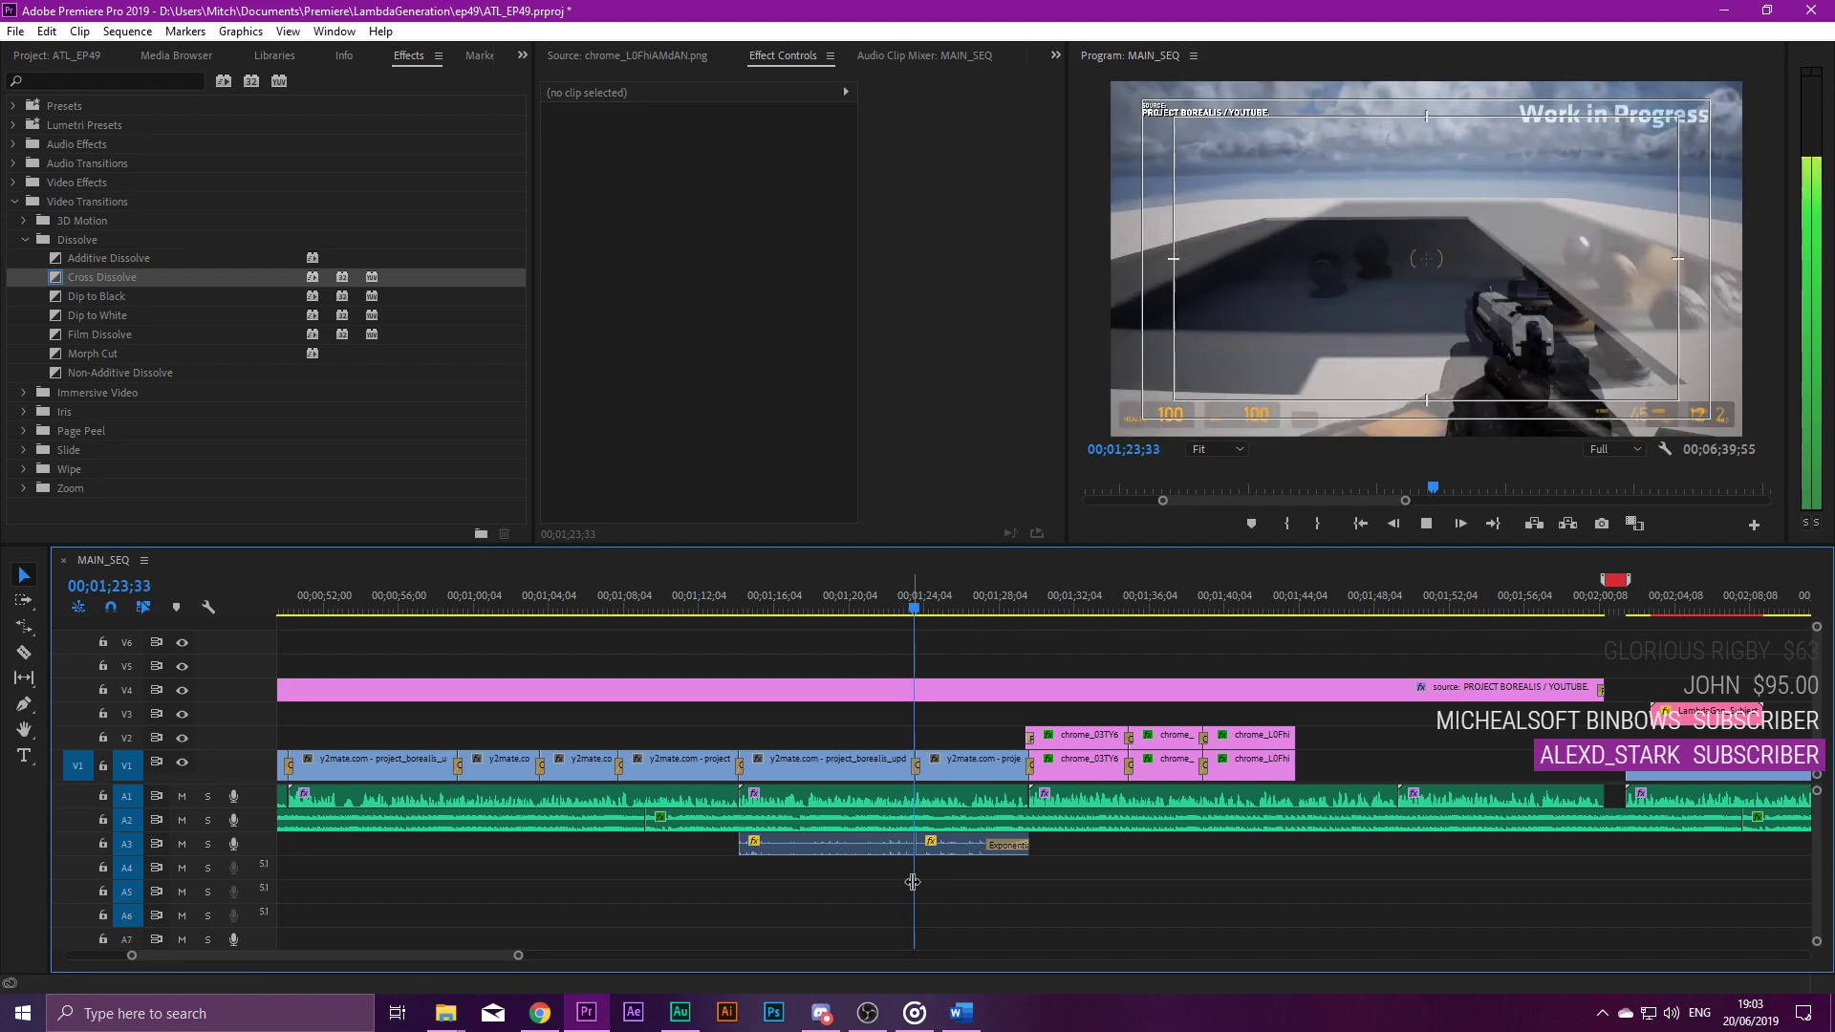
{"action": "left_click", "coordinate": [906, 600]}
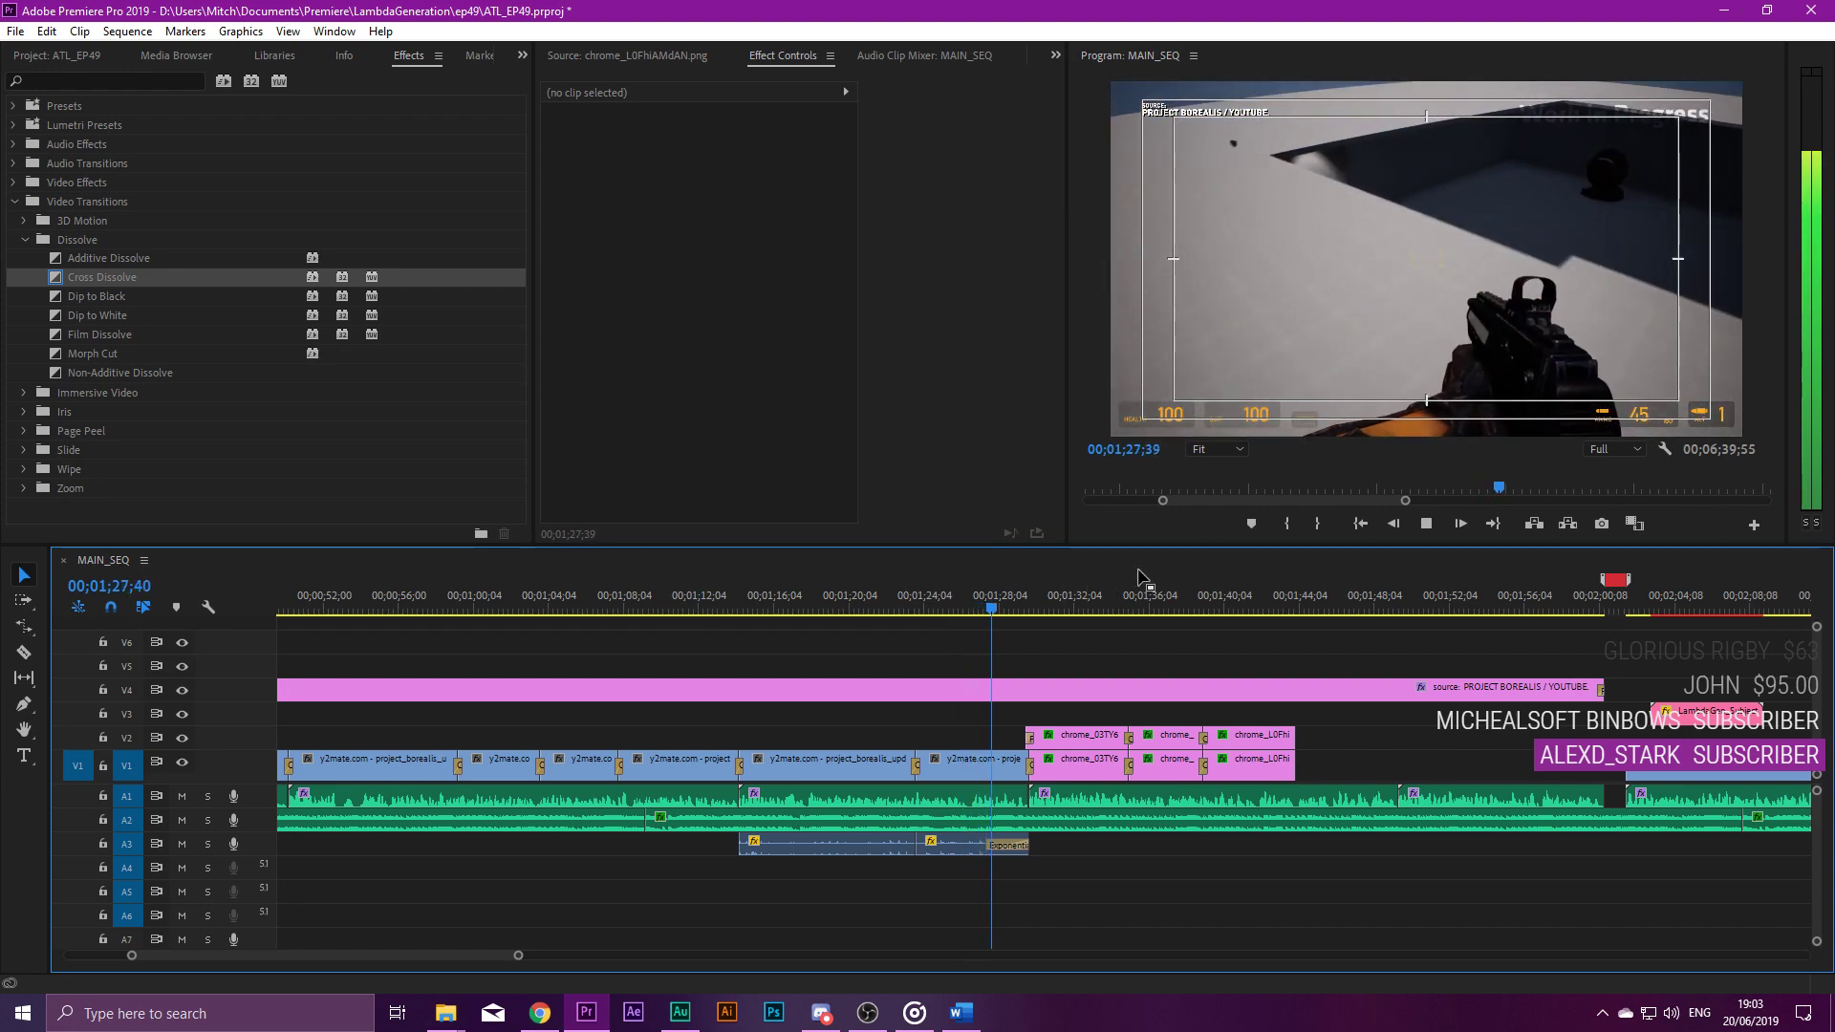
{"action": "key", "text": "space"}
{"action": "left_click_drag", "start_coordinate": [1086, 585], "coordinate": [1243, 585]}
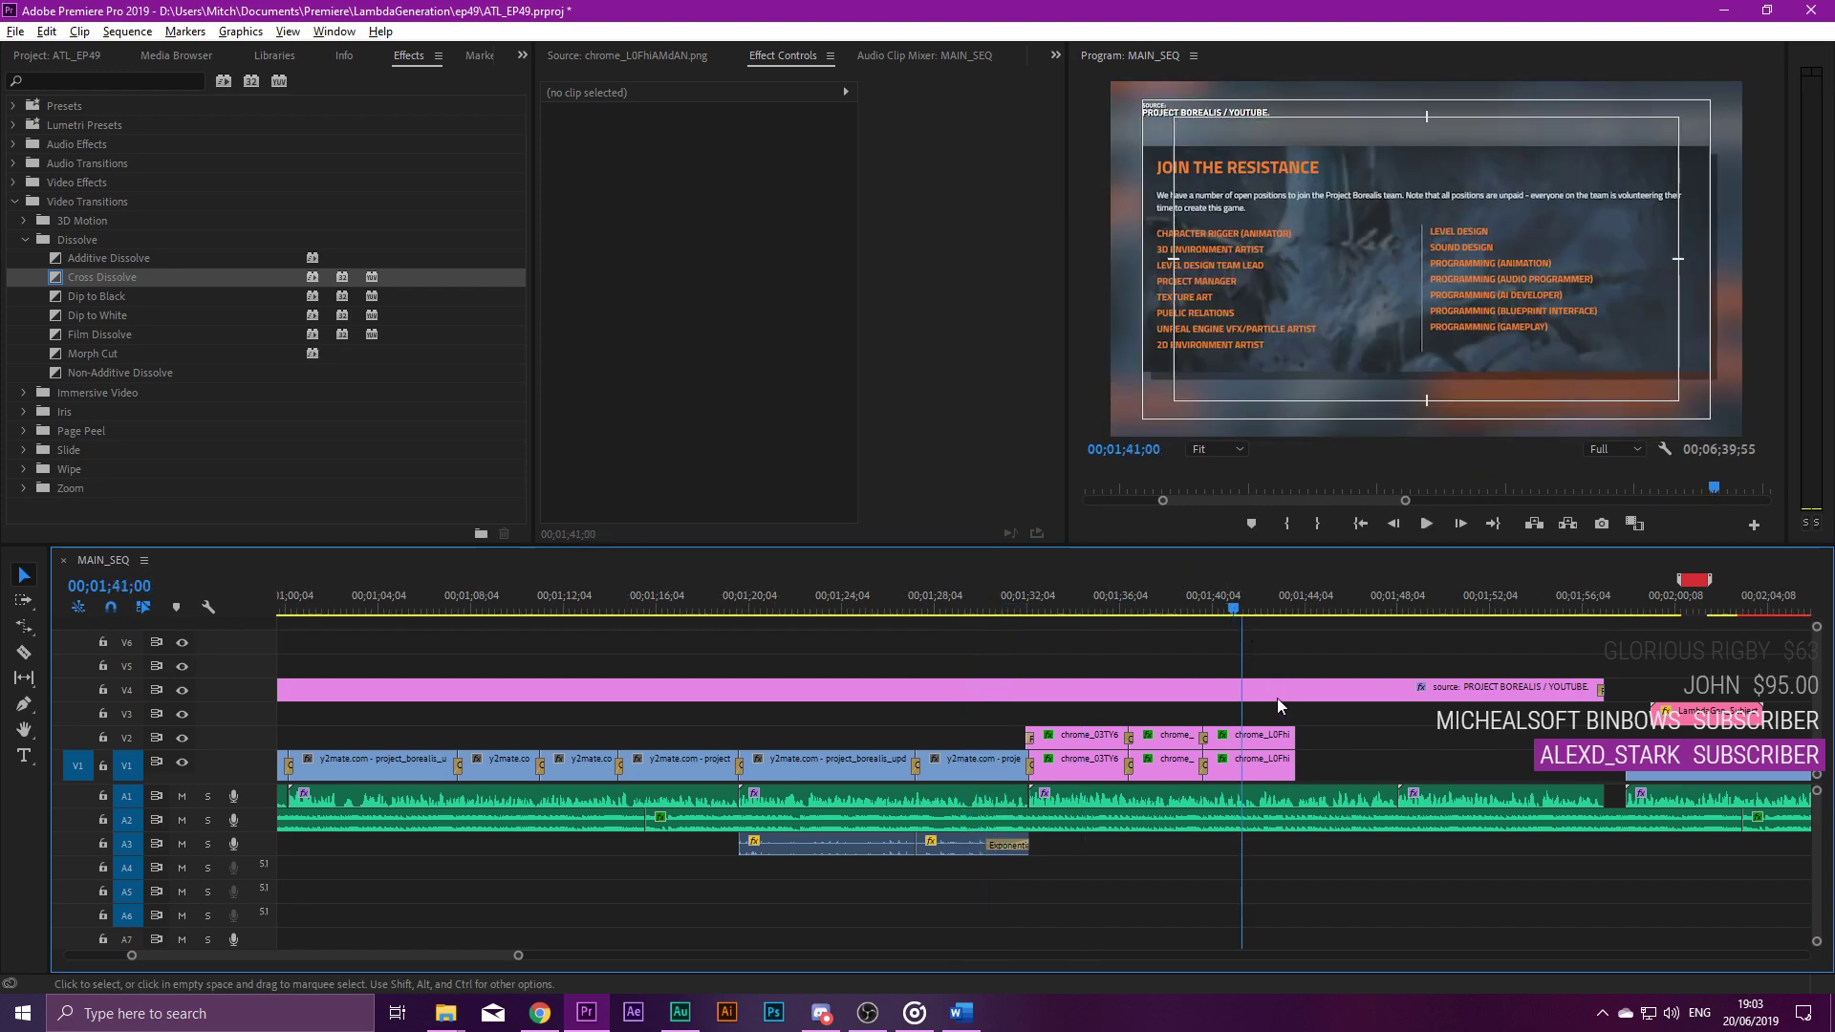
{"action": "scroll", "coordinate": [1276, 705], "scroll_direction": "up", "scroll_amount": 3}
{"action": "scroll", "coordinate": [1277, 706], "scroll_direction": "down", "scroll_amount": 5}
{"action": "scroll", "coordinate": [1346, 701], "scroll_direction": "up", "scroll_amount": 2}
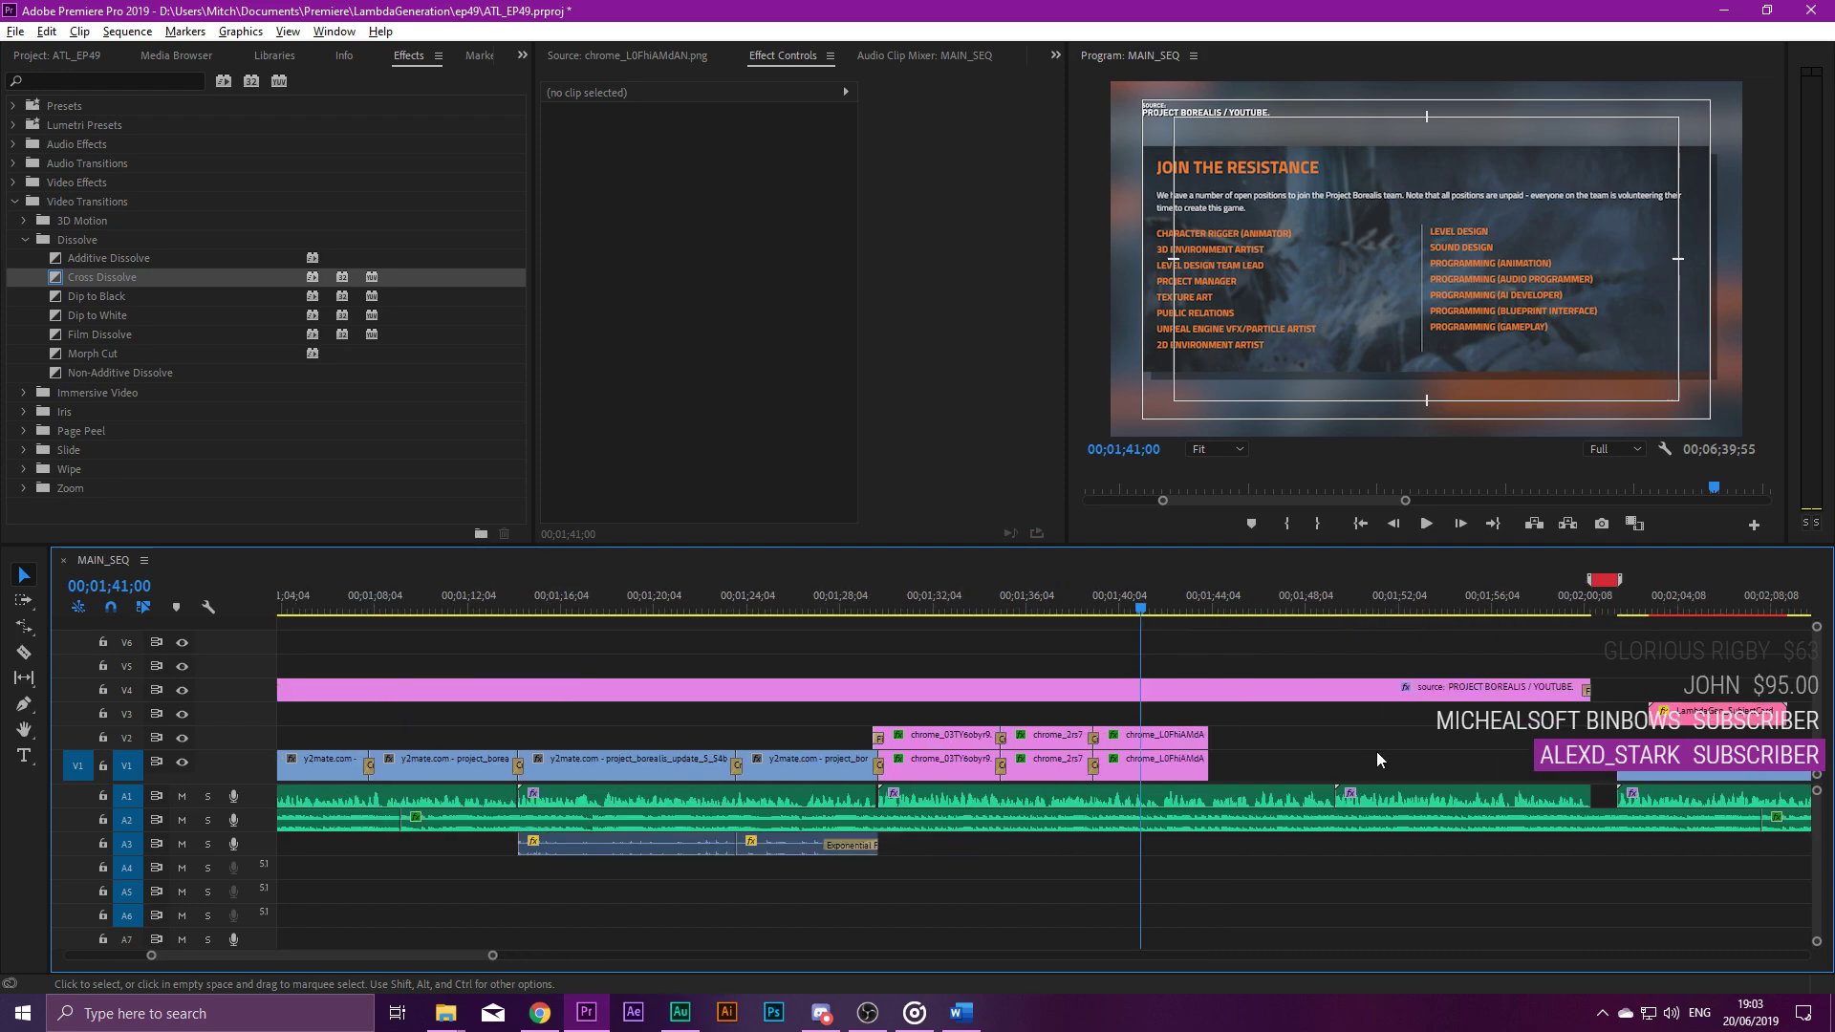
Open the Project Borealis update 5 gameplay showcase video from the project files for source viewing.
{"action": "left_click", "coordinate": [627, 54]}
{"action": "left_click", "coordinate": [113, 61]}
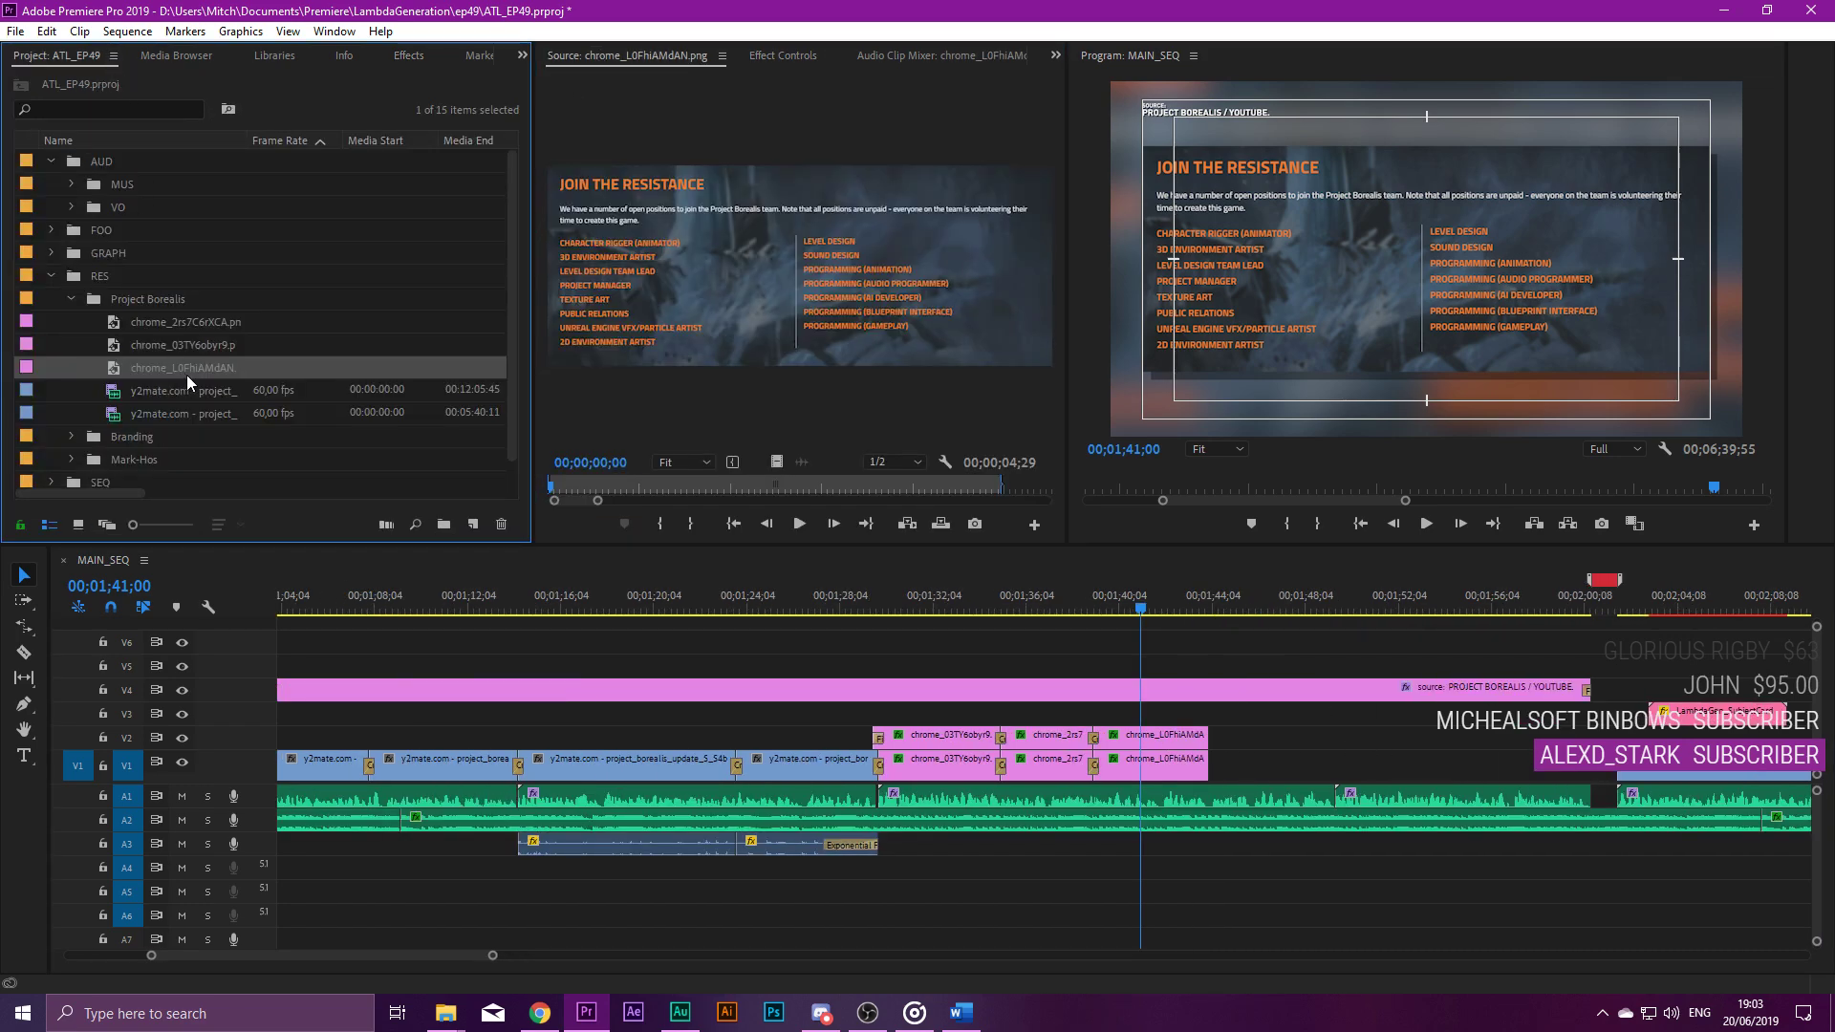
{"action": "double_click", "coordinate": [186, 390]}
{"action": "double_click", "coordinate": [210, 411]}
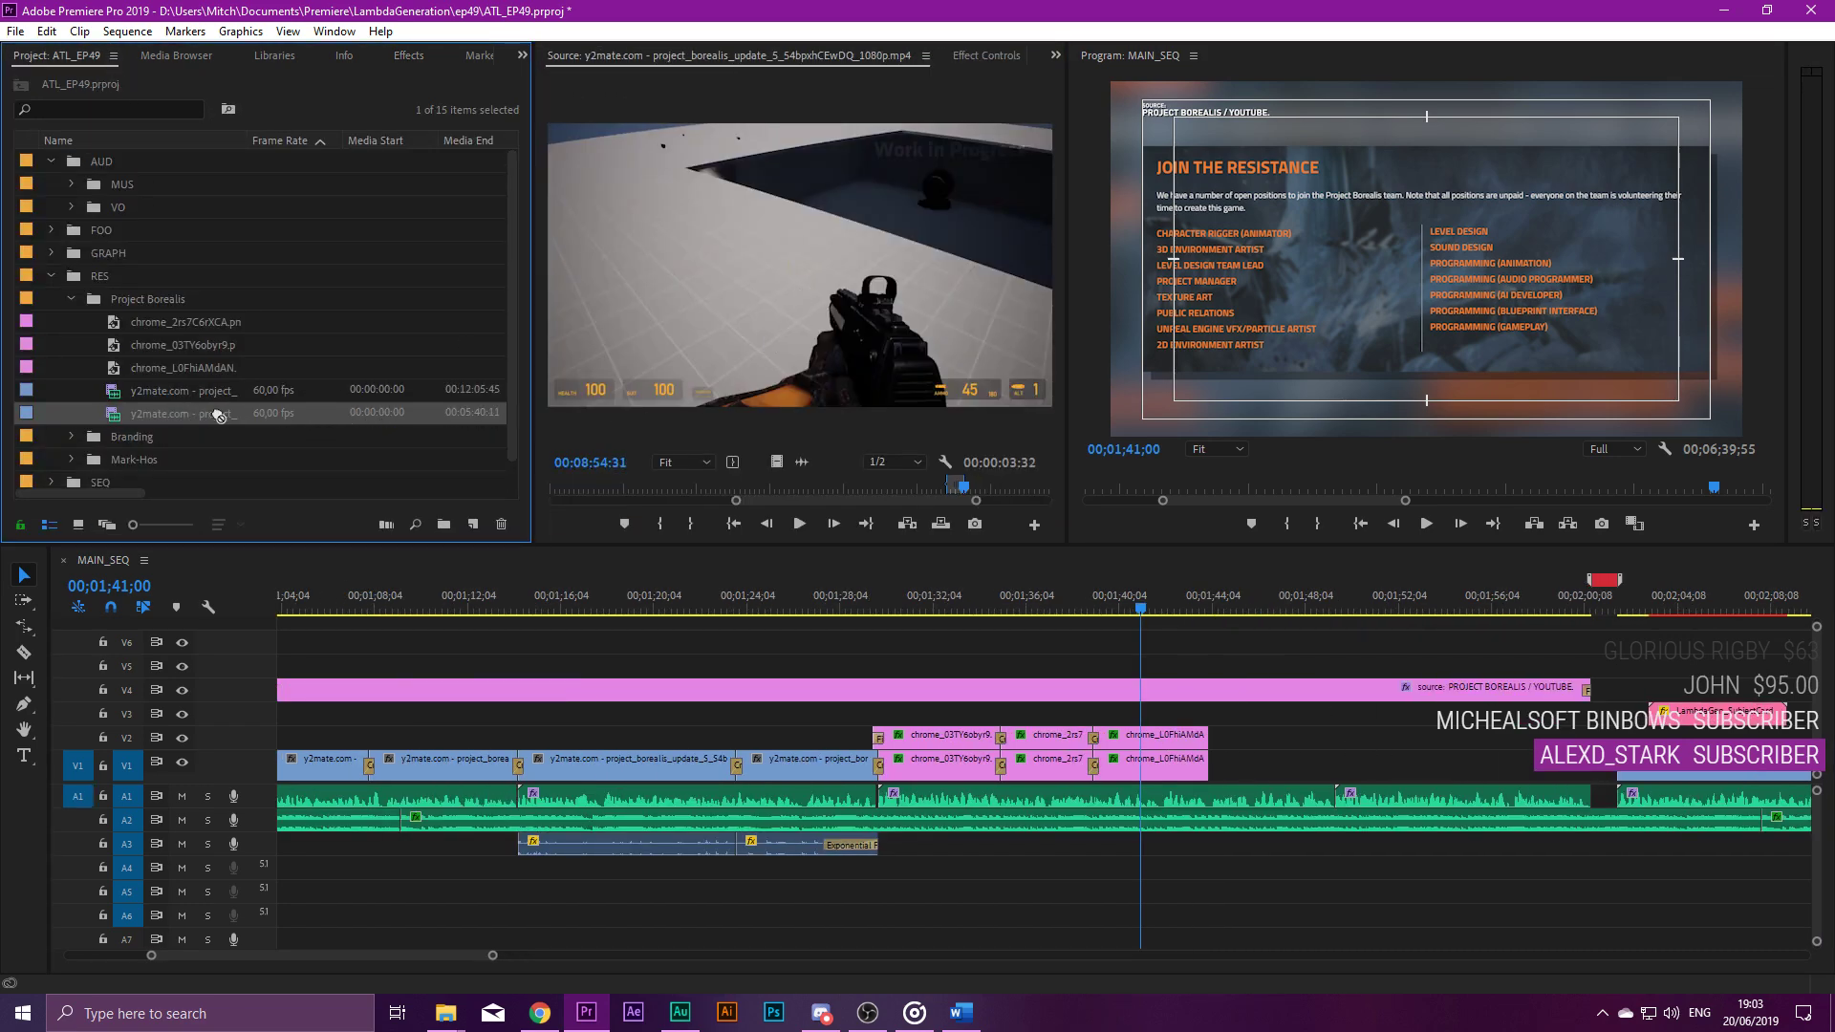
Try placing a marked excerpt of the gameplay showcase video on V5 after the website screenshots, and delete it again.
{"action": "left_click_drag", "start_coordinate": [640, 482], "coordinate": [968, 501]}
{"action": "key", "text": "i"}
{"action": "key", "text": "o"}
{"action": "left_click_drag", "start_coordinate": [148, 419], "coordinate": [1221, 669]}
{"action": "scroll", "coordinate": [1147, 650], "scroll_direction": "down", "scroll_amount": 4}
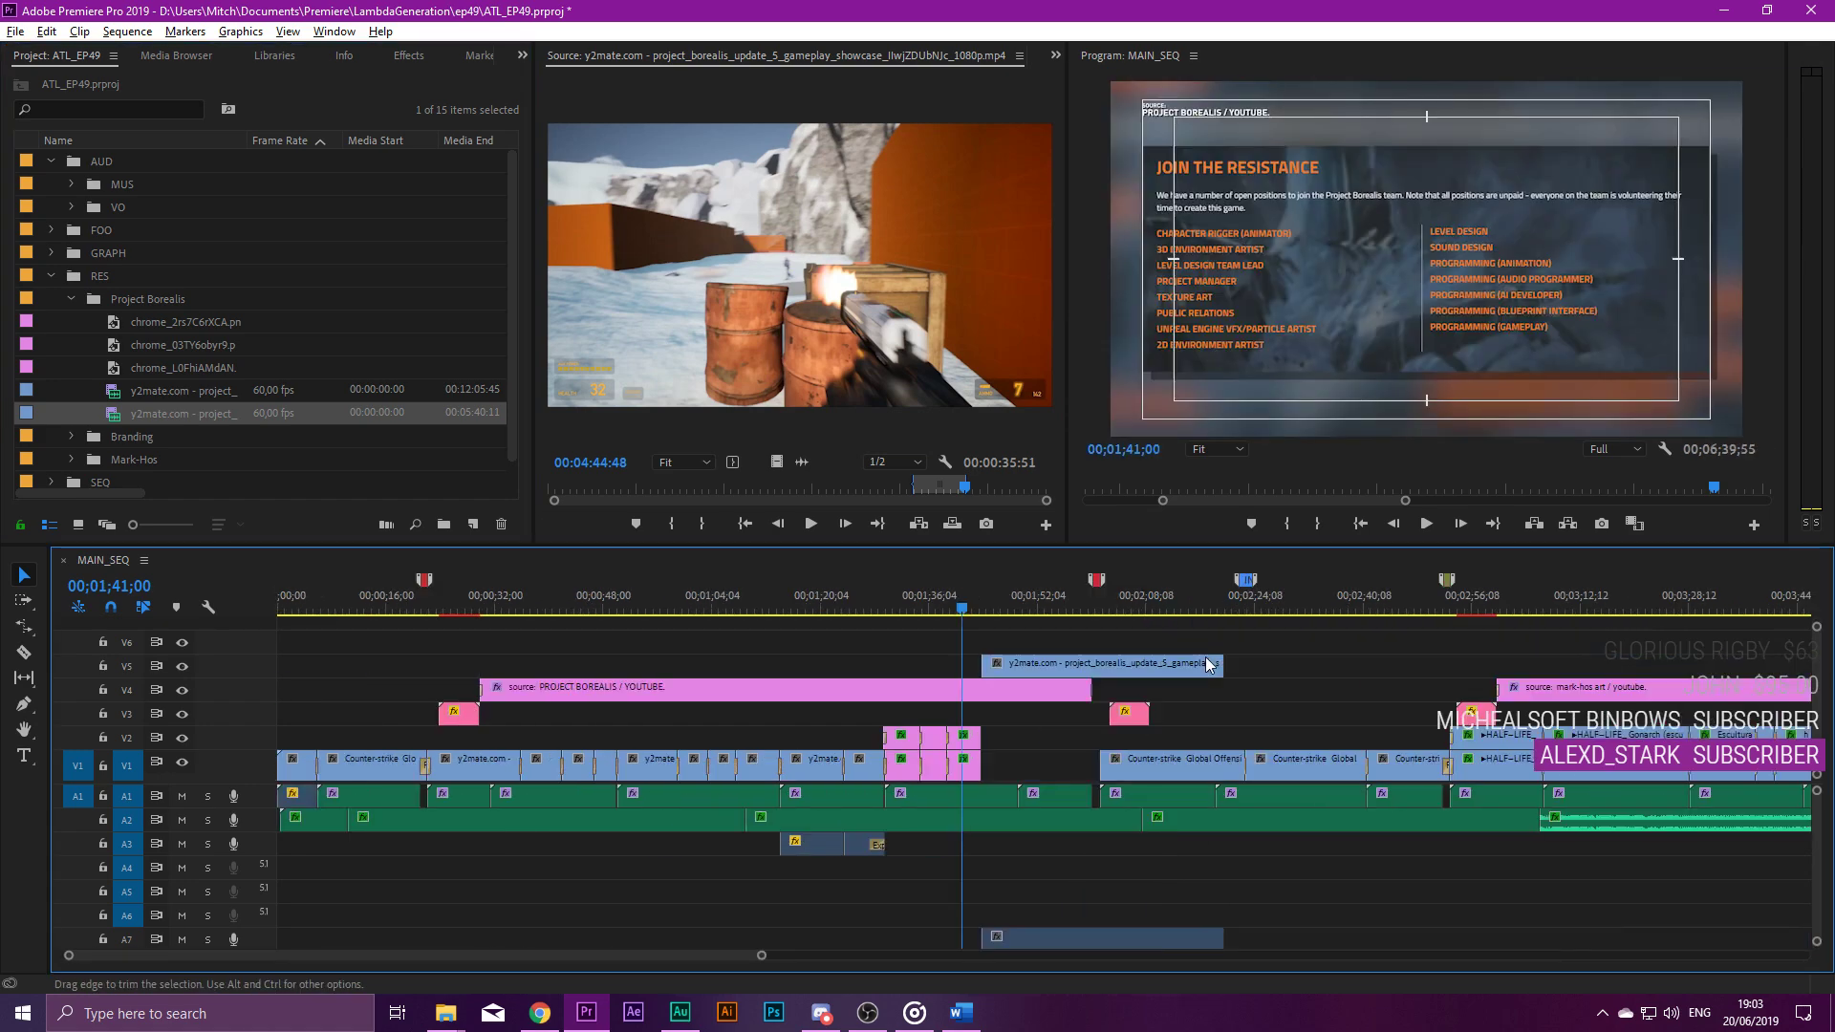
{"action": "left_click", "coordinate": [1151, 656]}
{"action": "key", "text": "Delete"}
Mark an excerpt of about 22 seconds in the gameplay showcase source video, ending at 00;05;21;18 on the closing logo.
{"action": "left_click", "coordinate": [1018, 491]}
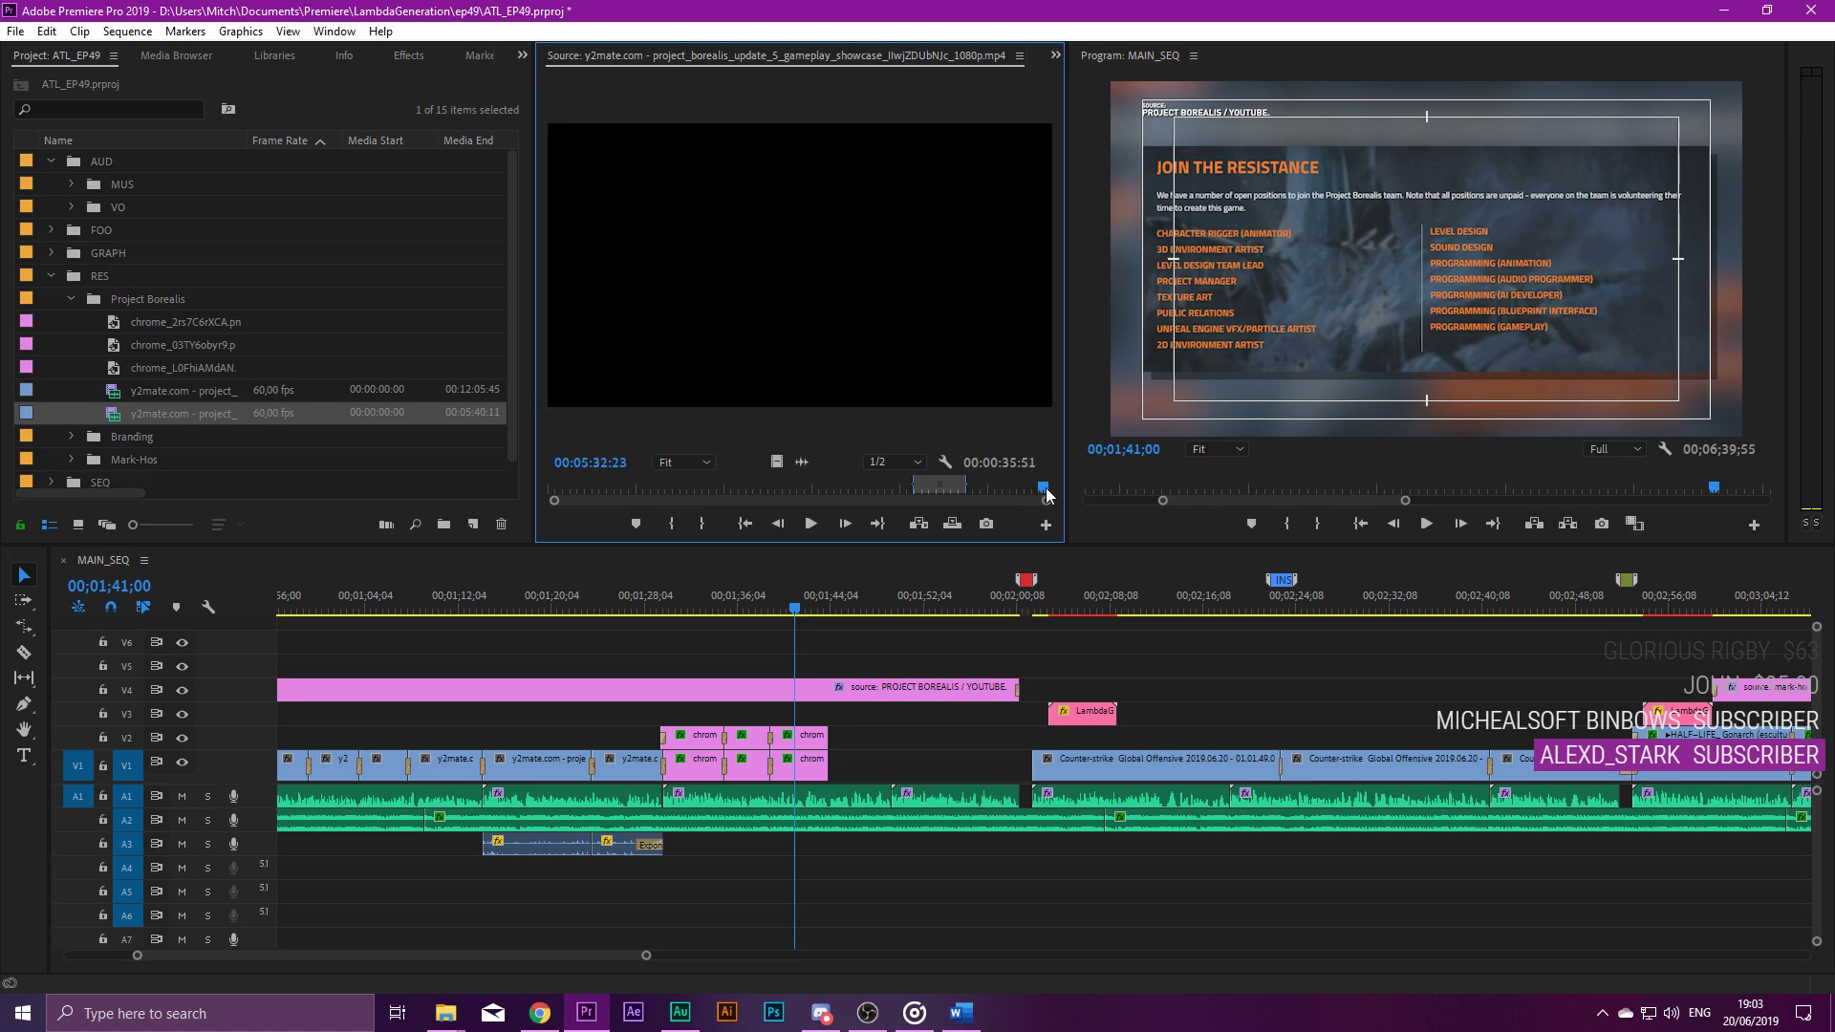
{"action": "left_click", "coordinate": [990, 488]}
{"action": "left_click_drag", "start_coordinate": [992, 490], "coordinate": [1011, 482]}
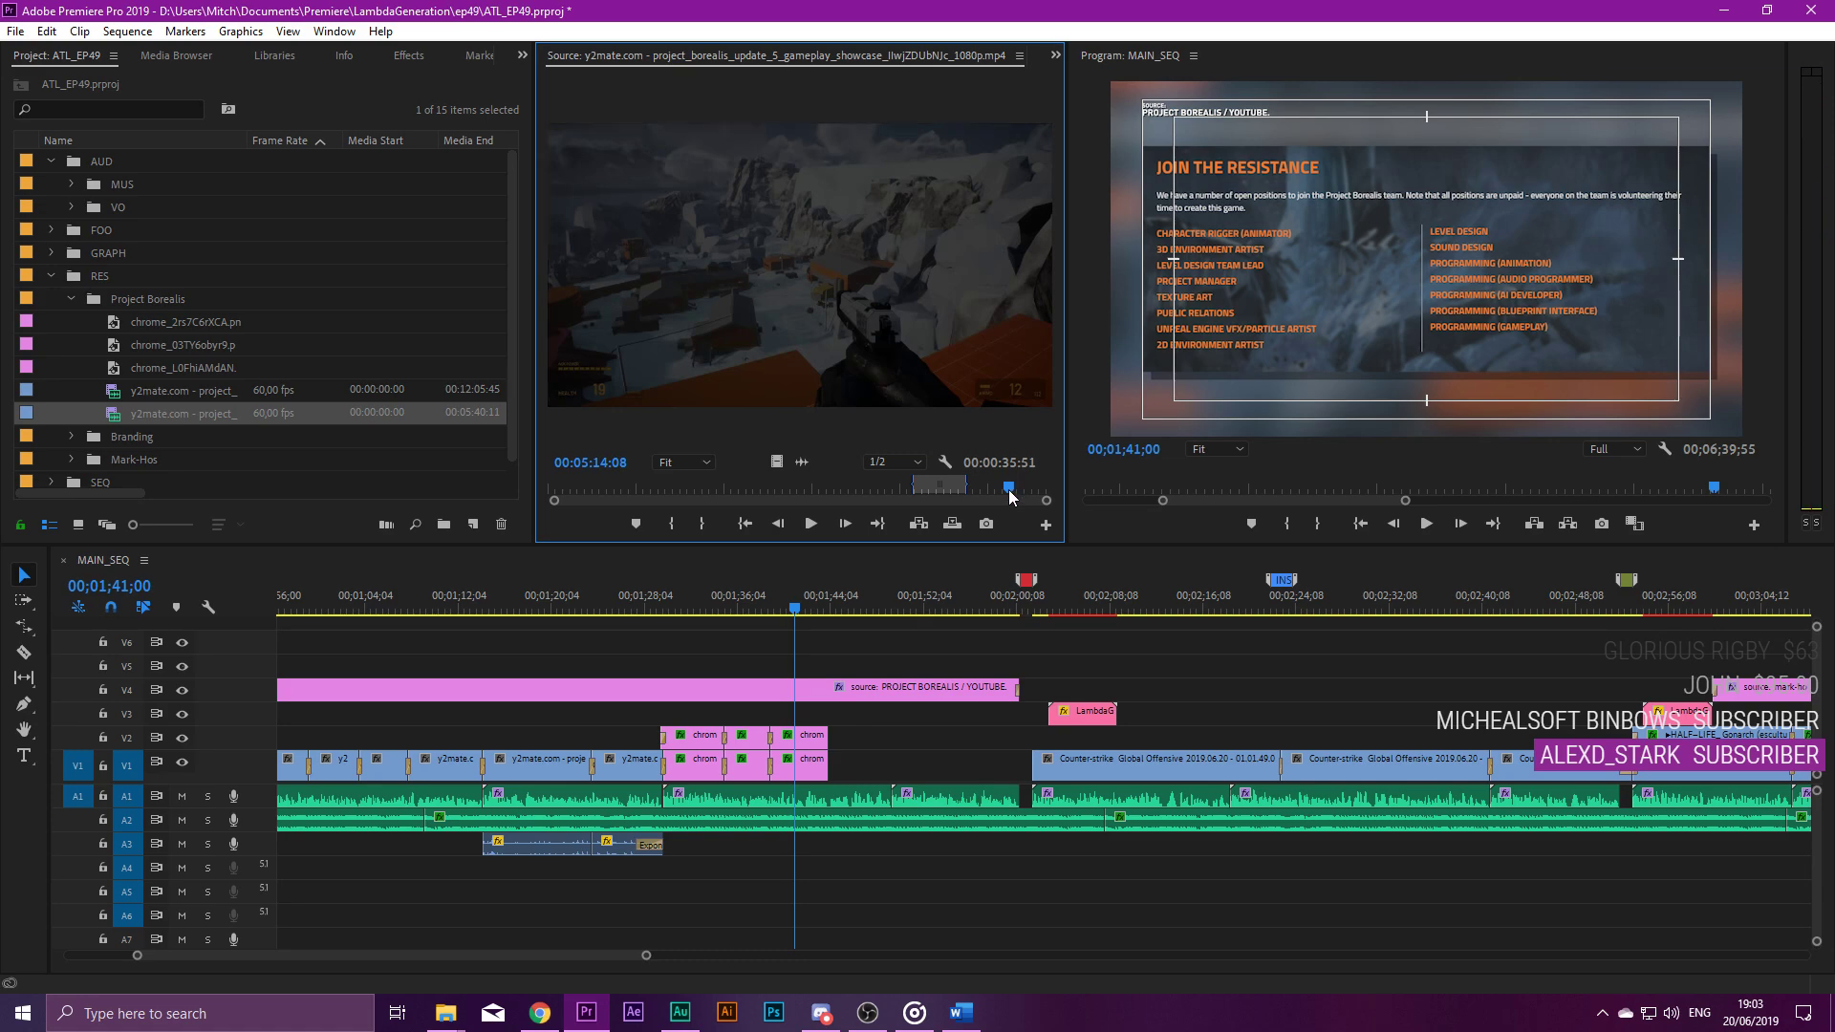
{"action": "mouse_move", "coordinate": [1011, 491]}
{"action": "left_mouse_down"}
{"action": "mouse_move", "coordinate": [988, 492]}
{"action": "mouse_move", "coordinate": [1018, 476]}
{"action": "left_mouse_up"}
{"action": "key", "text": "o"}
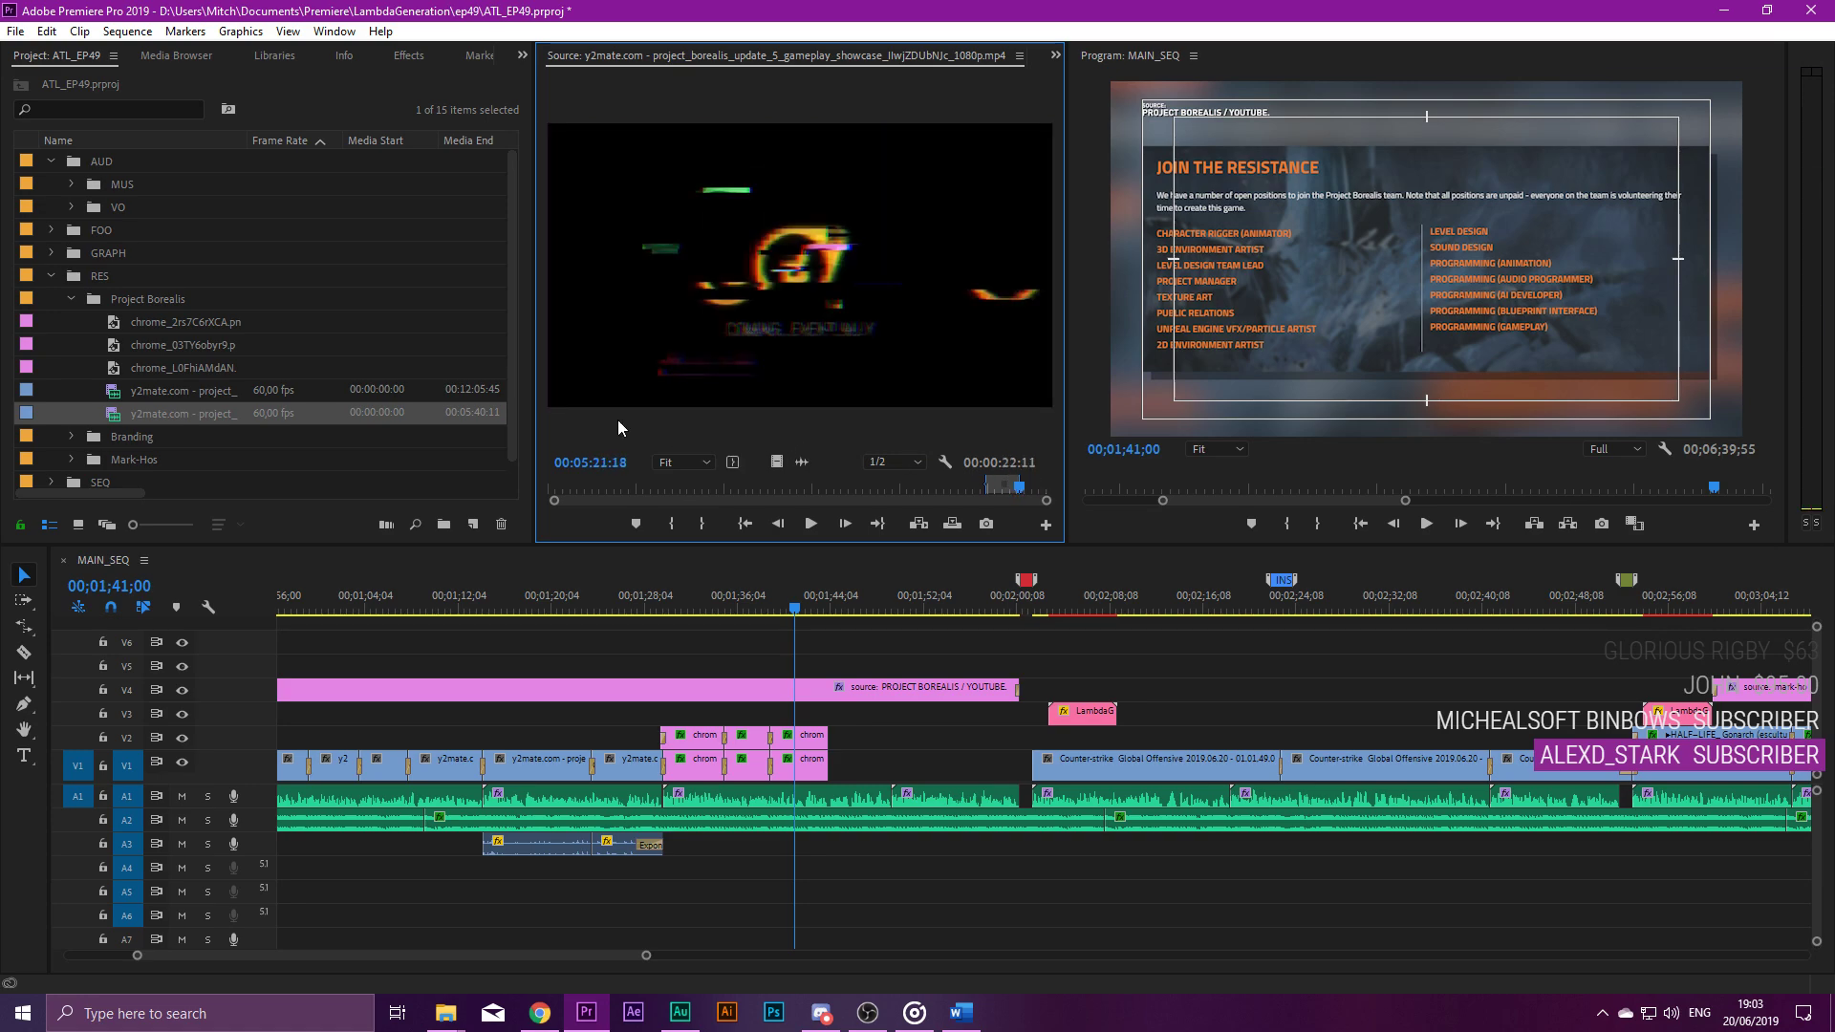
Place the marked gameplay showcase excerpt on V1 directly after the last website screenshot and delete its audio from A7.
{"action": "left_click_drag", "start_coordinate": [230, 400], "coordinate": [902, 765]}
{"action": "left_click", "coordinate": [989, 939]}
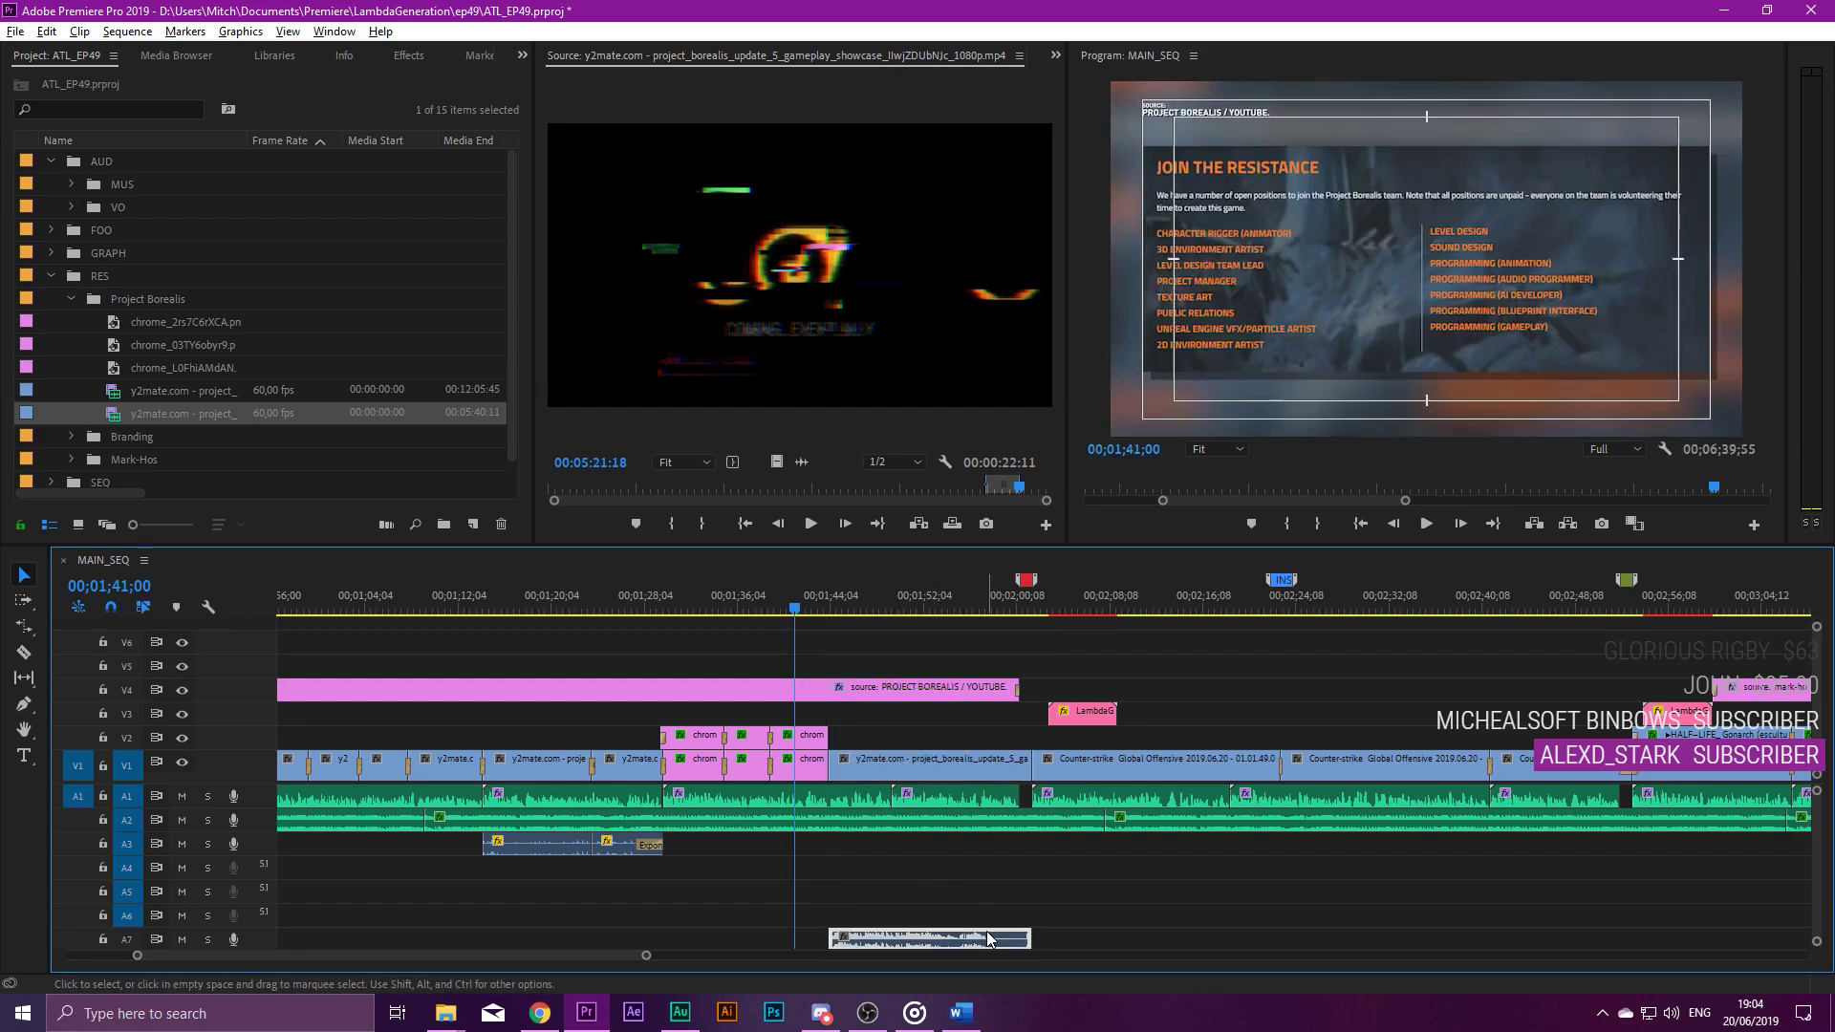
{"action": "key", "text": "Delete"}
Add a Cross Dissolve between the last website screenshot and the showcase clip on V1, and a Film Dissolve at the screenshot's end on V2.
{"action": "key", "text": "space"}
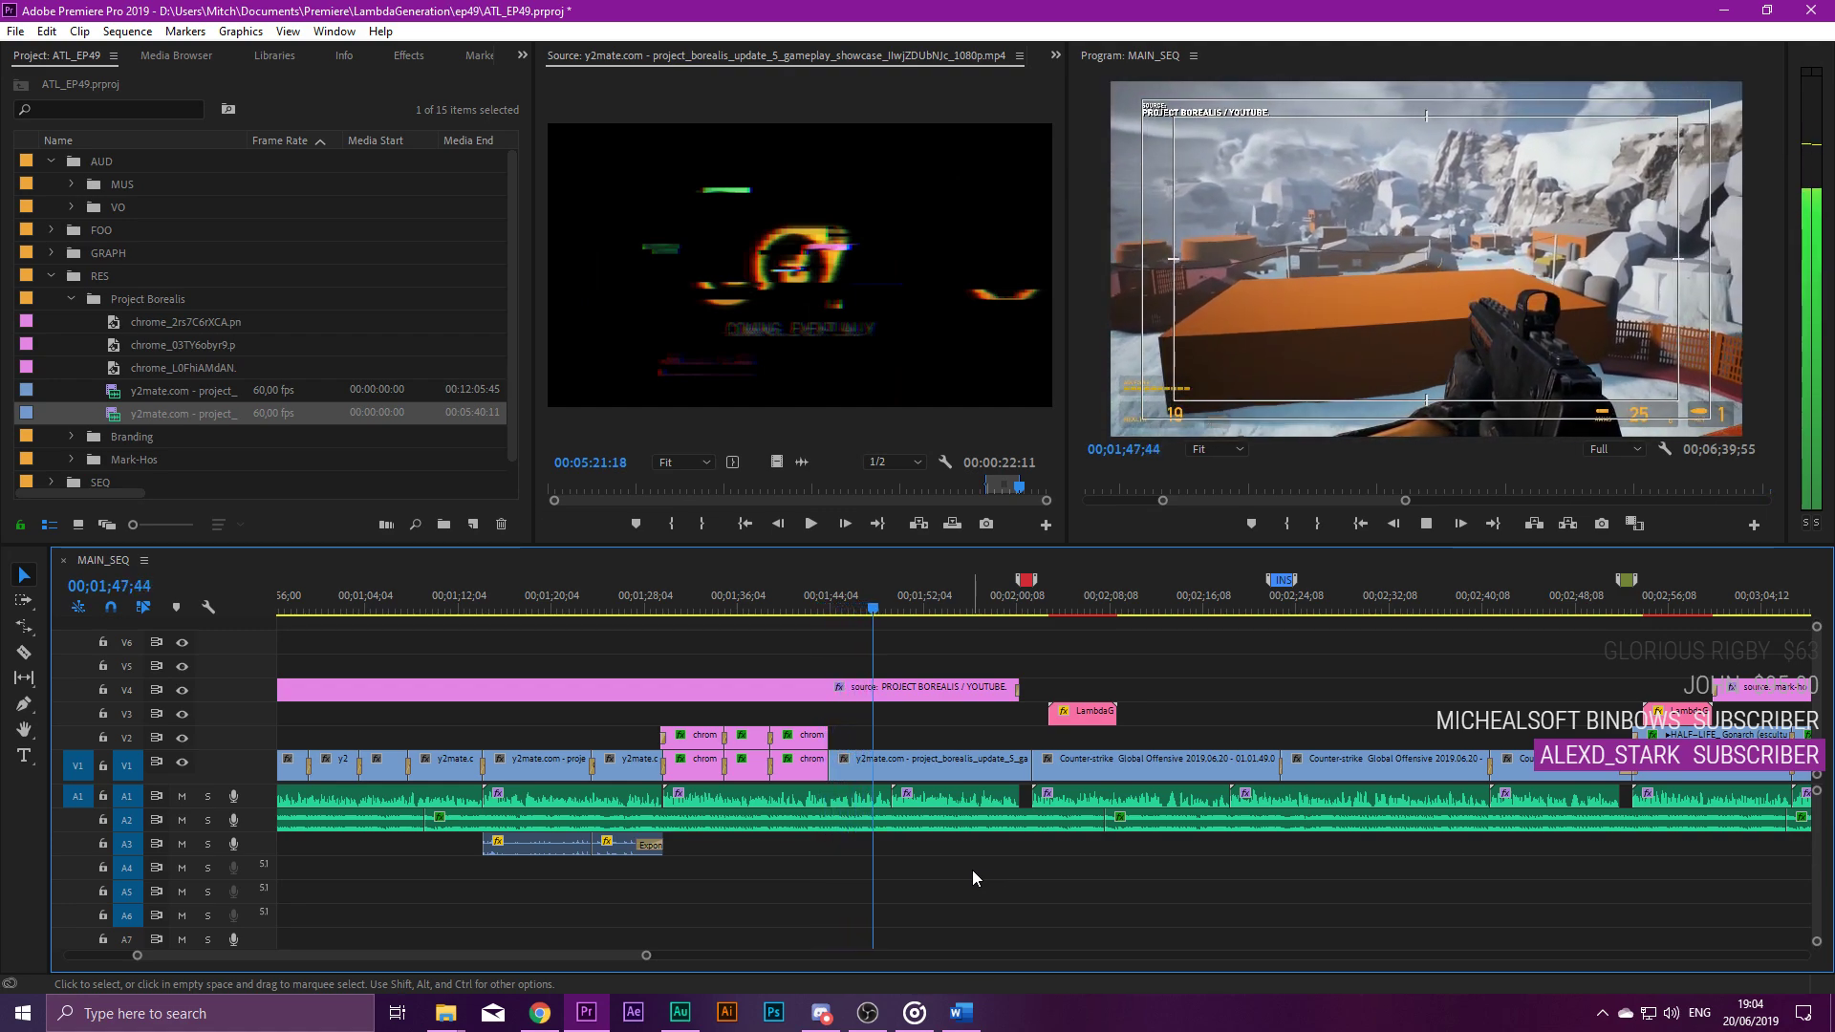
{"action": "key", "text": "equal"}
{"action": "key", "text": "equal"}
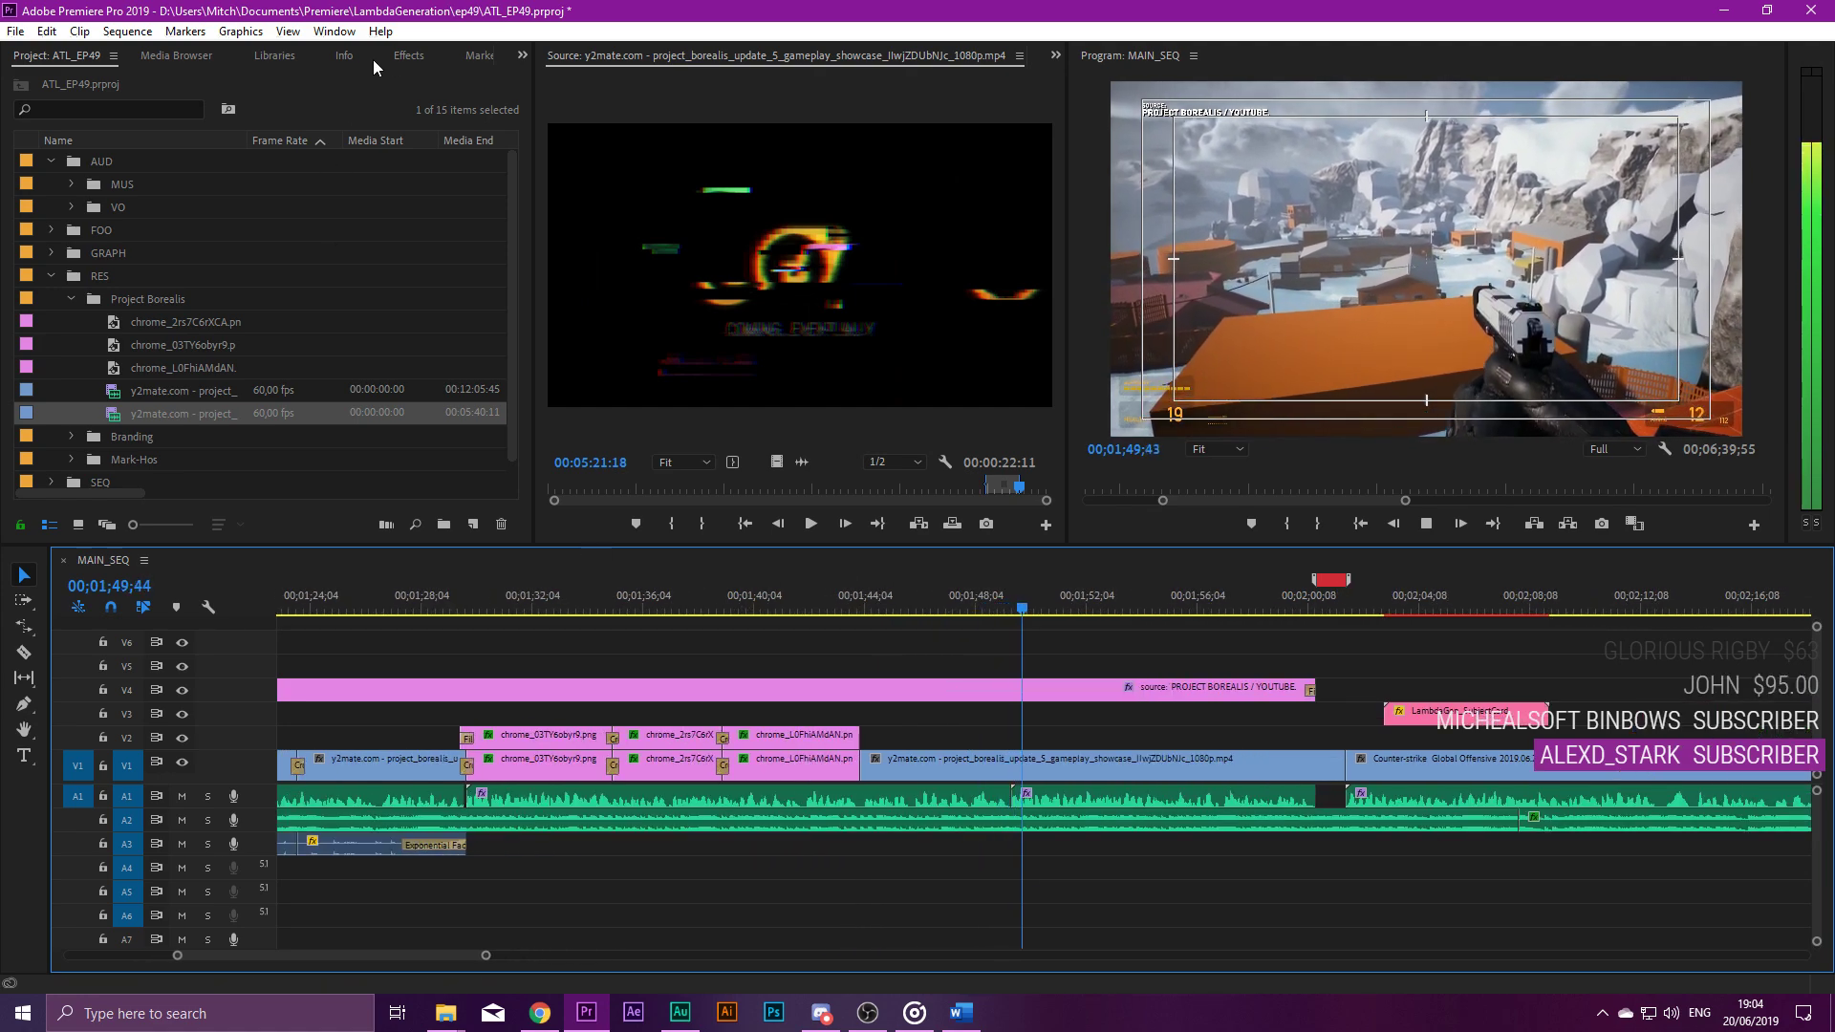
{"action": "left_click", "coordinate": [408, 54]}
{"action": "left_click_drag", "start_coordinate": [102, 277], "coordinate": [860, 764]}
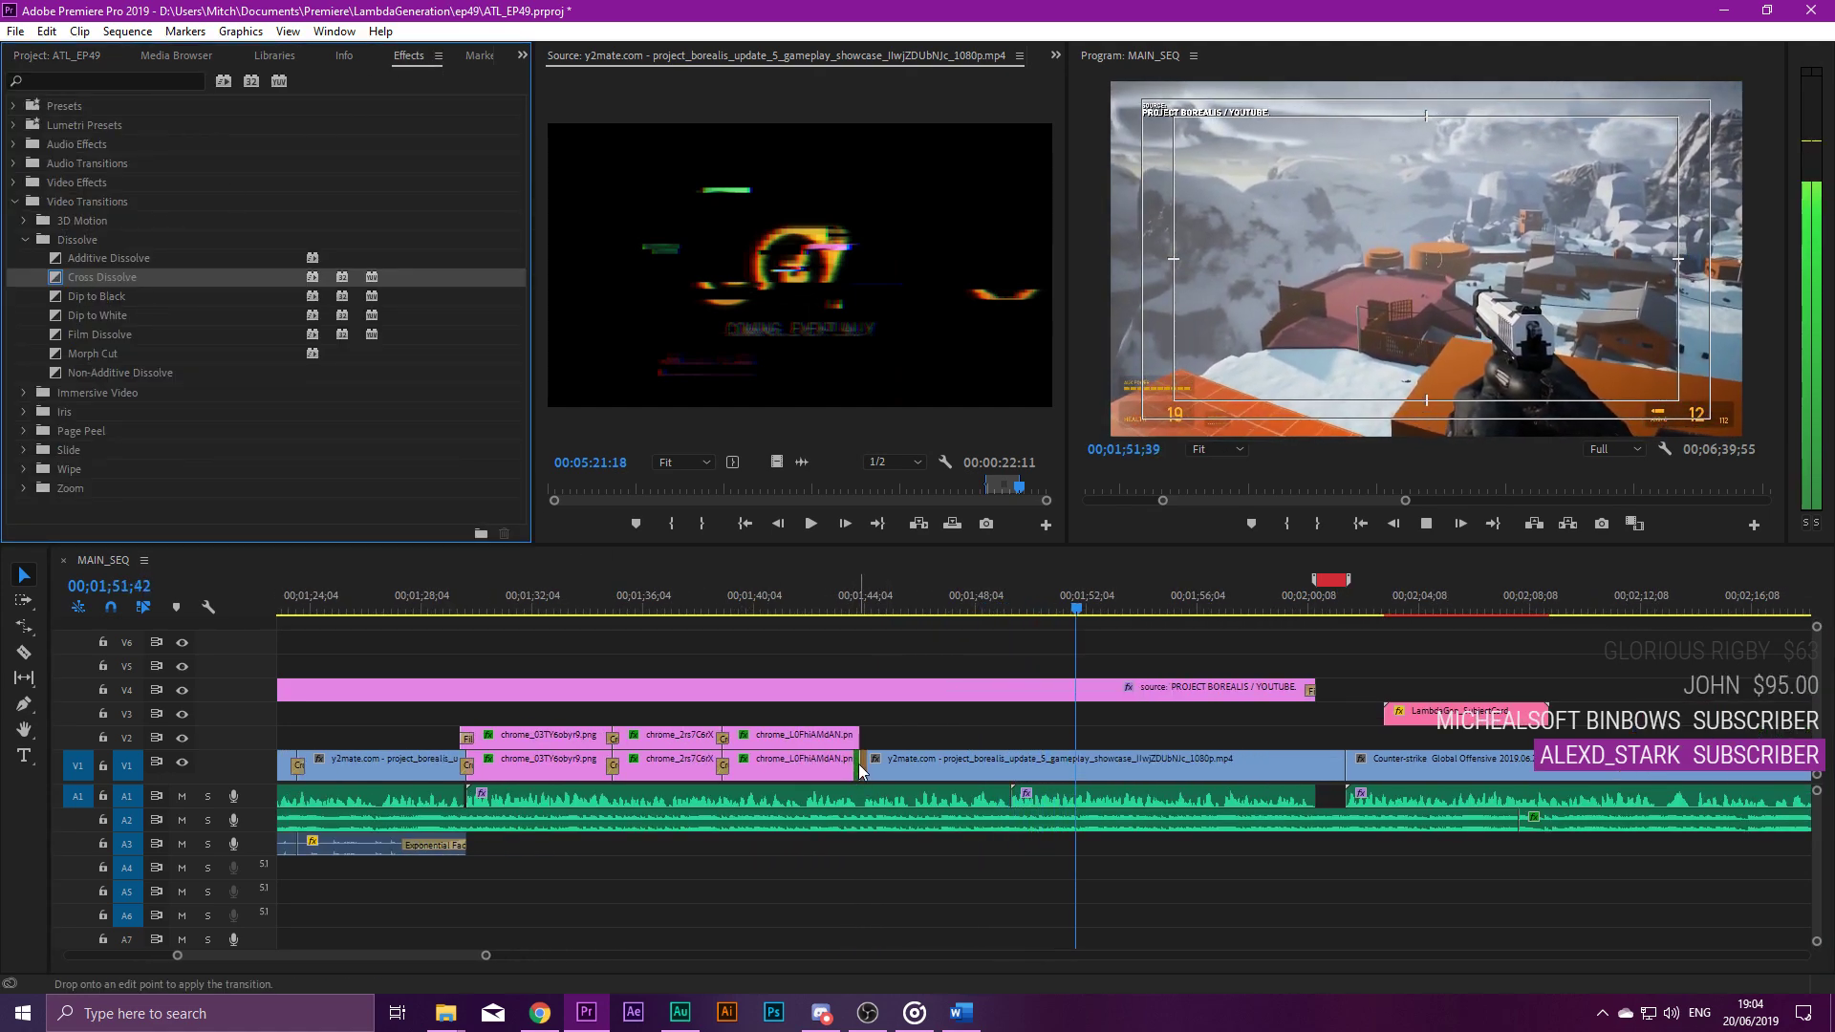
{"action": "mouse_move", "coordinate": [99, 335]}
{"action": "left_mouse_down"}
{"action": "mouse_move", "coordinate": [459, 574]}
{"action": "mouse_move", "coordinate": [758, 717]}
{"action": "mouse_move", "coordinate": [863, 736]}
{"action": "left_mouse_up"}
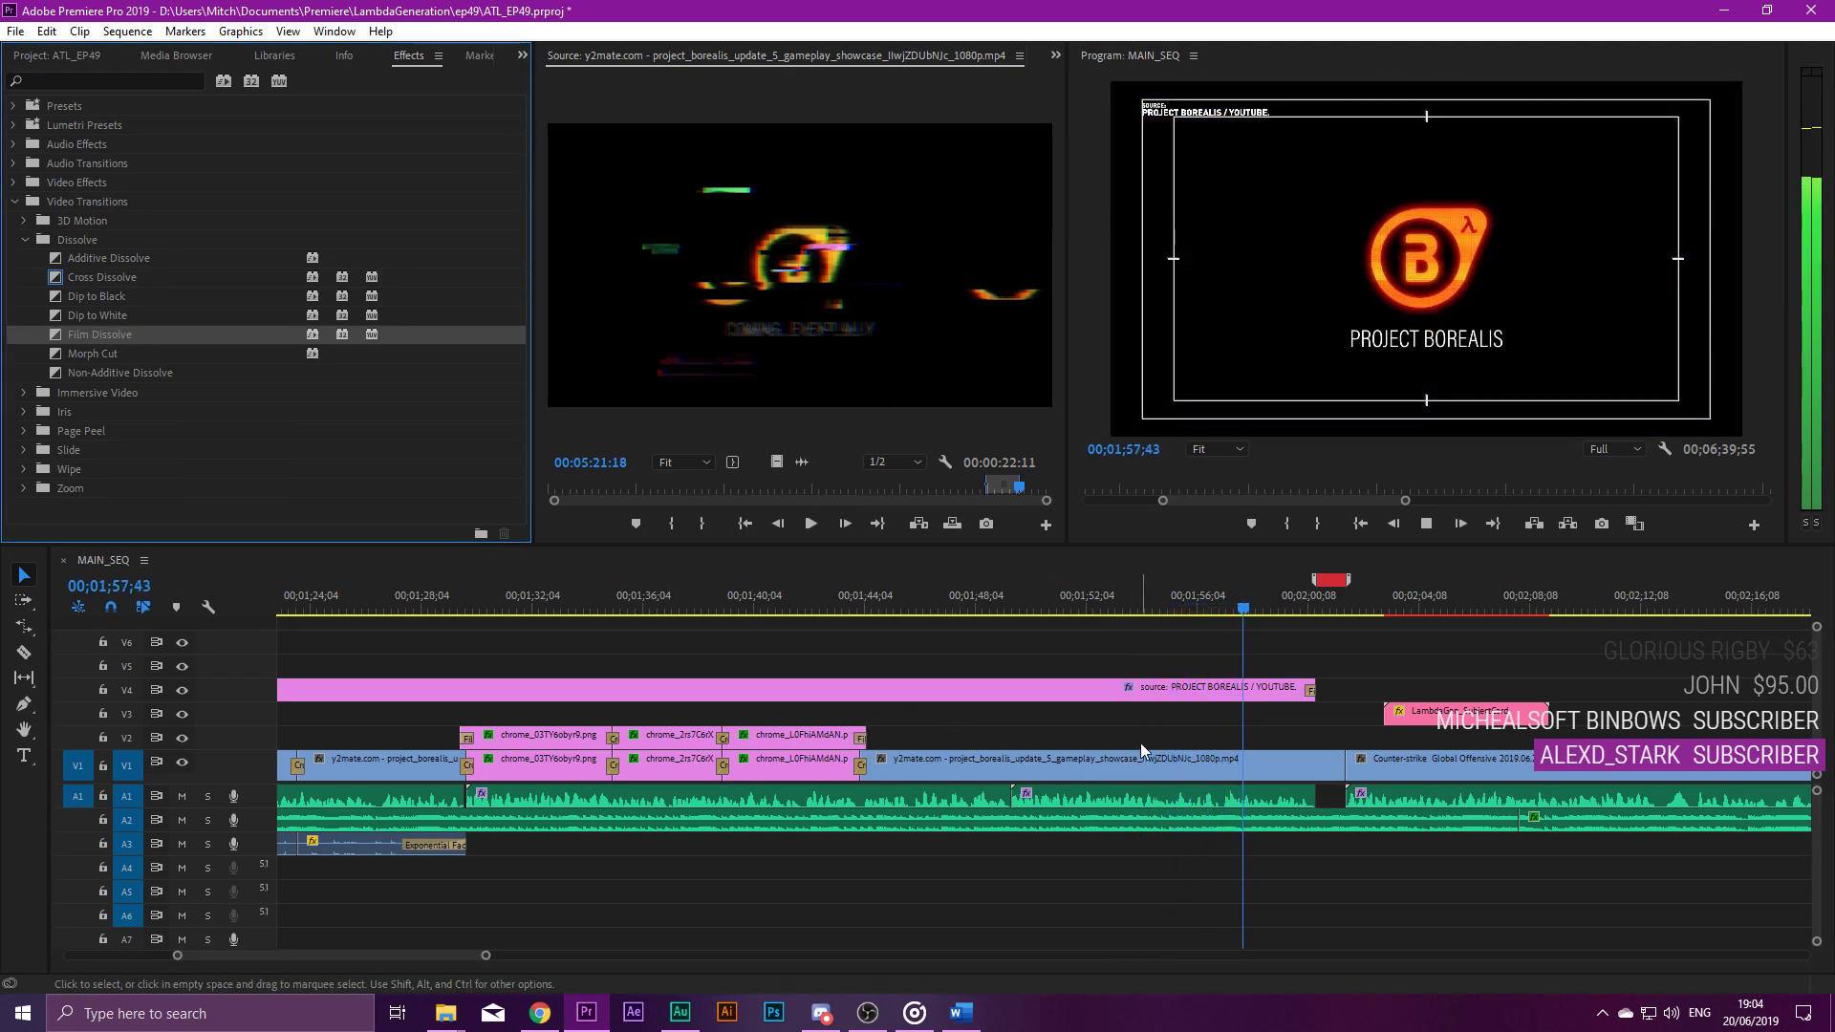
Apply a Film Dissolve to the end of the showcase clip on V1, stretched back to where the V4 source title ends.
{"action": "left_click", "coordinate": [1352, 641]}
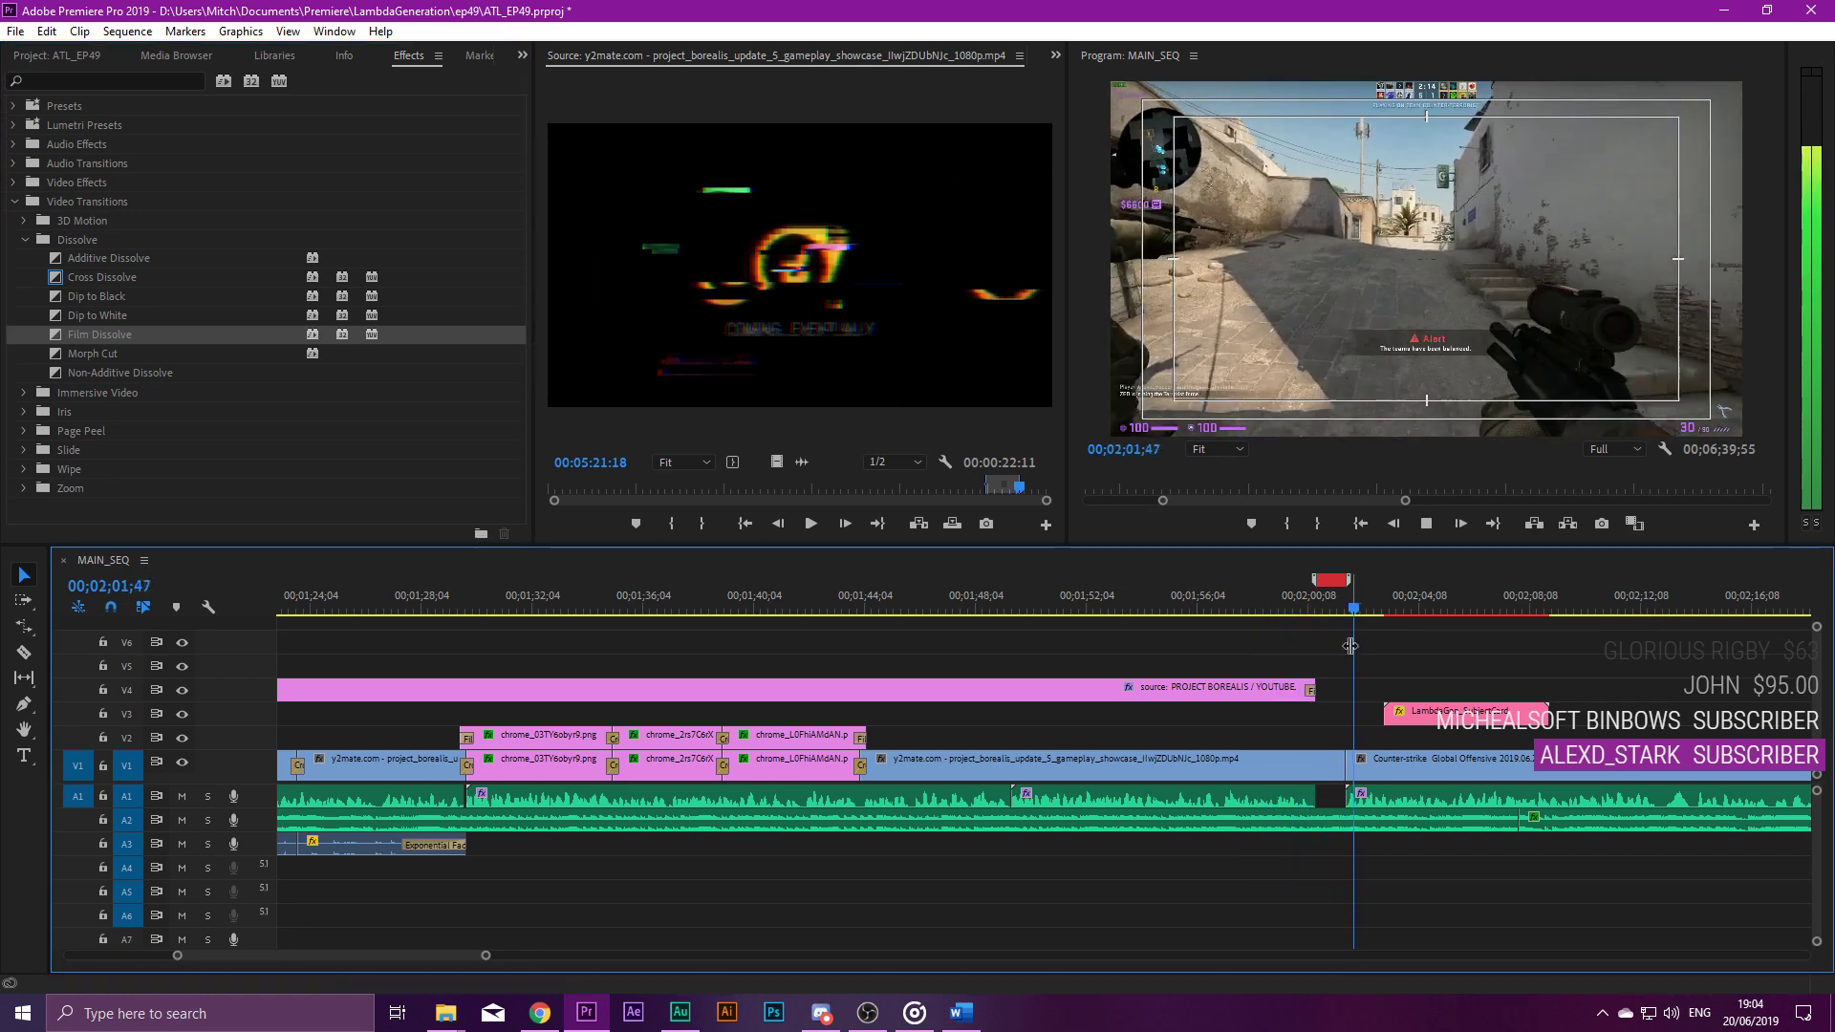
{"action": "key", "text": "equal"}
{"action": "key", "text": "equal"}
{"action": "left_click", "coordinate": [1286, 771]}
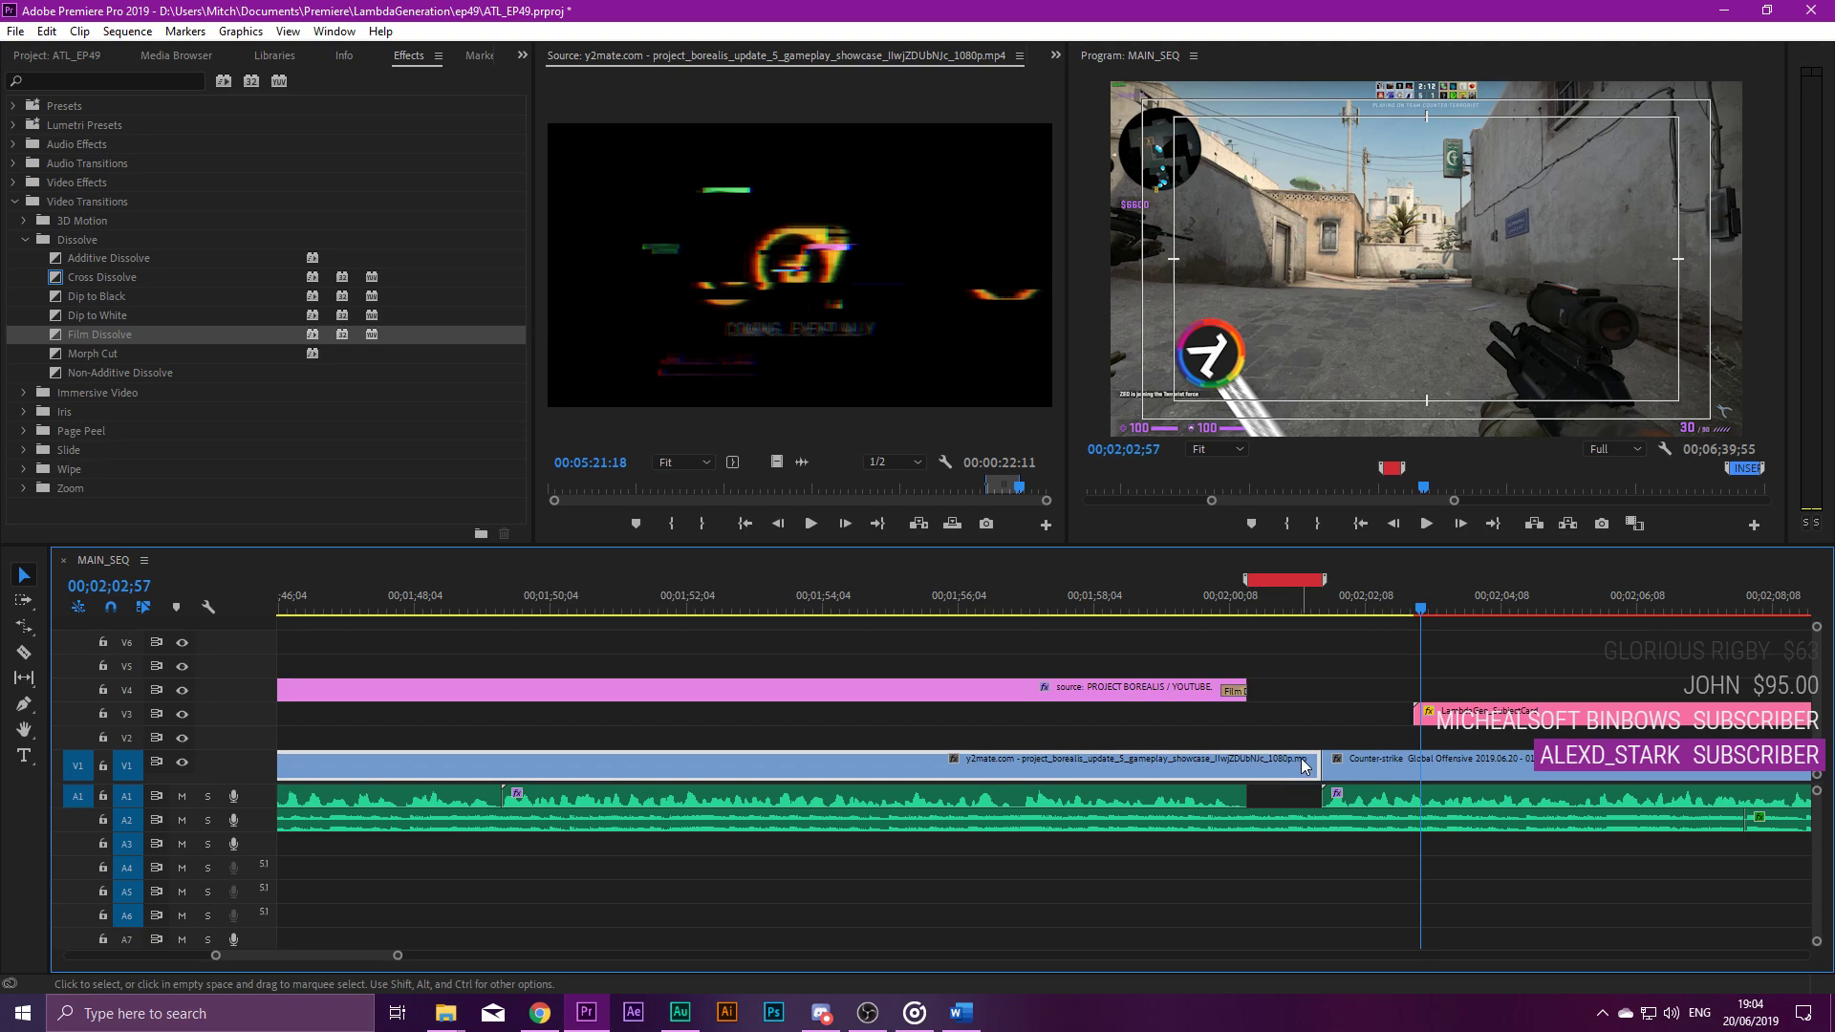
{"action": "left_click_drag", "start_coordinate": [110, 334], "coordinate": [1247, 765]}
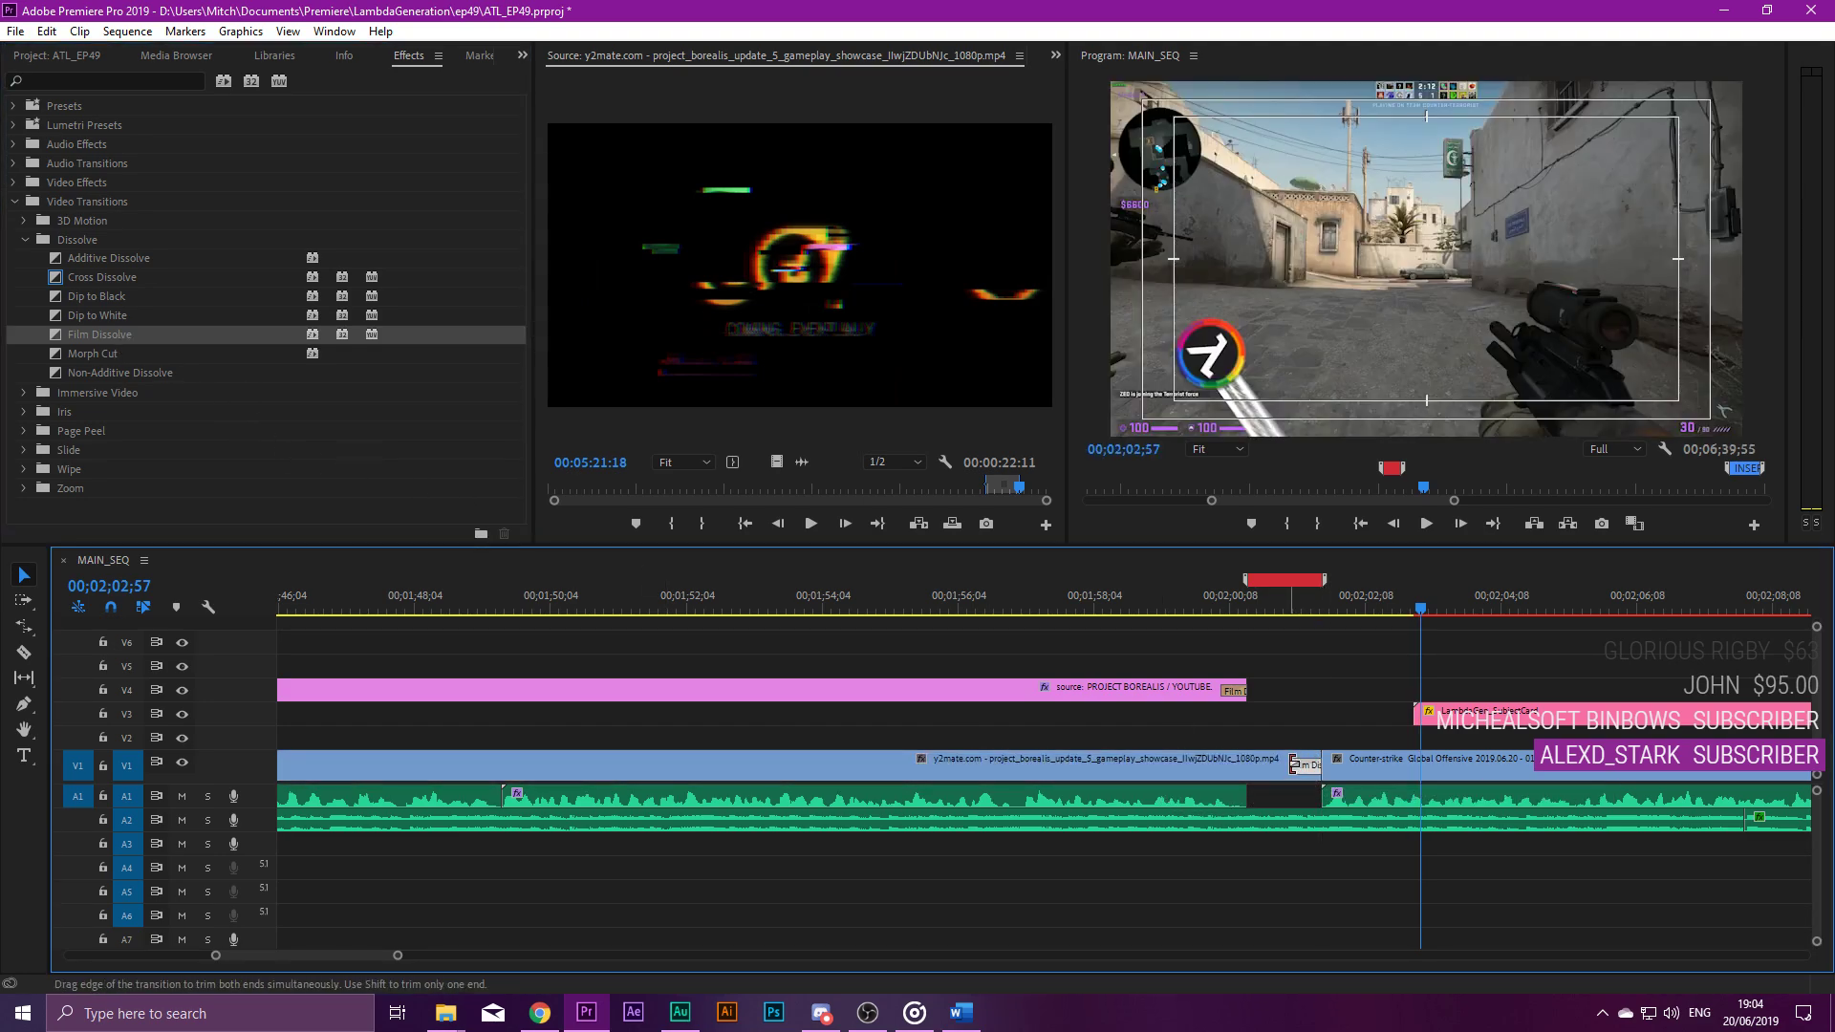
{"action": "key", "text": "space"}
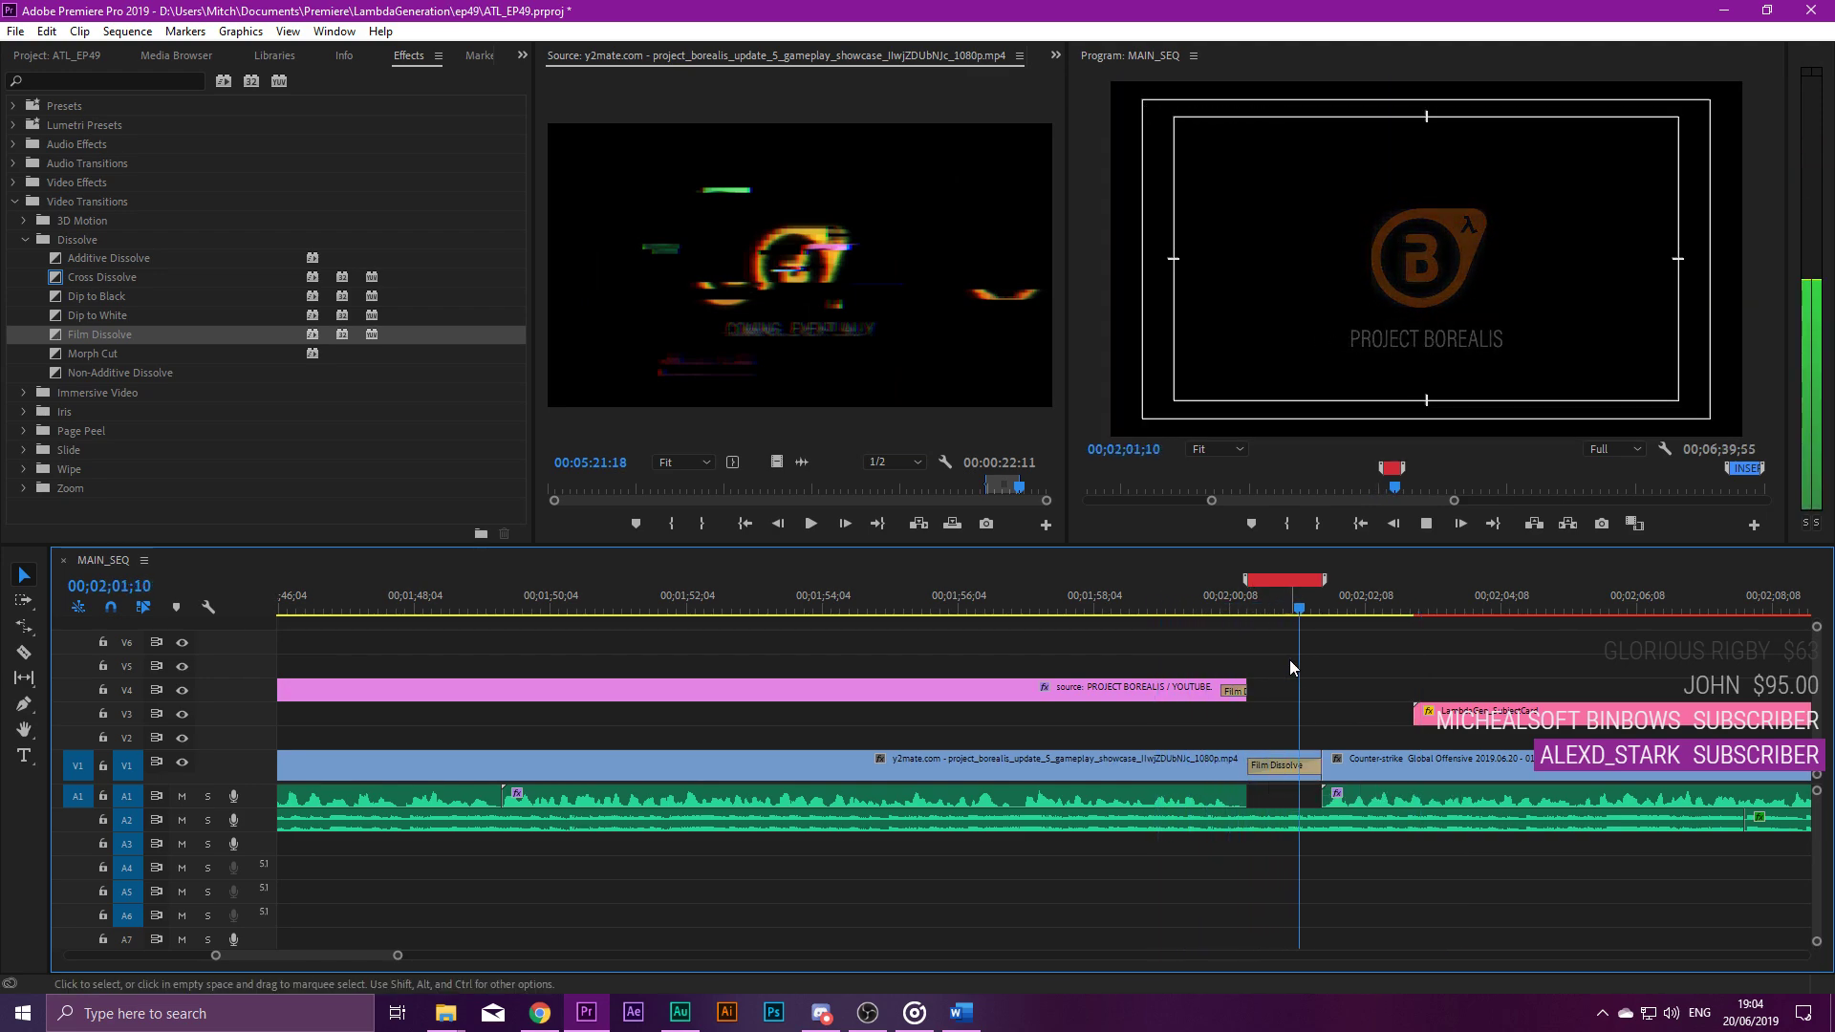
Add a Film Dissolve at the start of the Counter-Strike clip on V1.
{"action": "scroll", "coordinate": [1484, 771], "scroll_direction": "down", "scroll_amount": 5}
{"action": "scroll", "coordinate": [1417, 776], "scroll_direction": "up", "scroll_amount": 4}
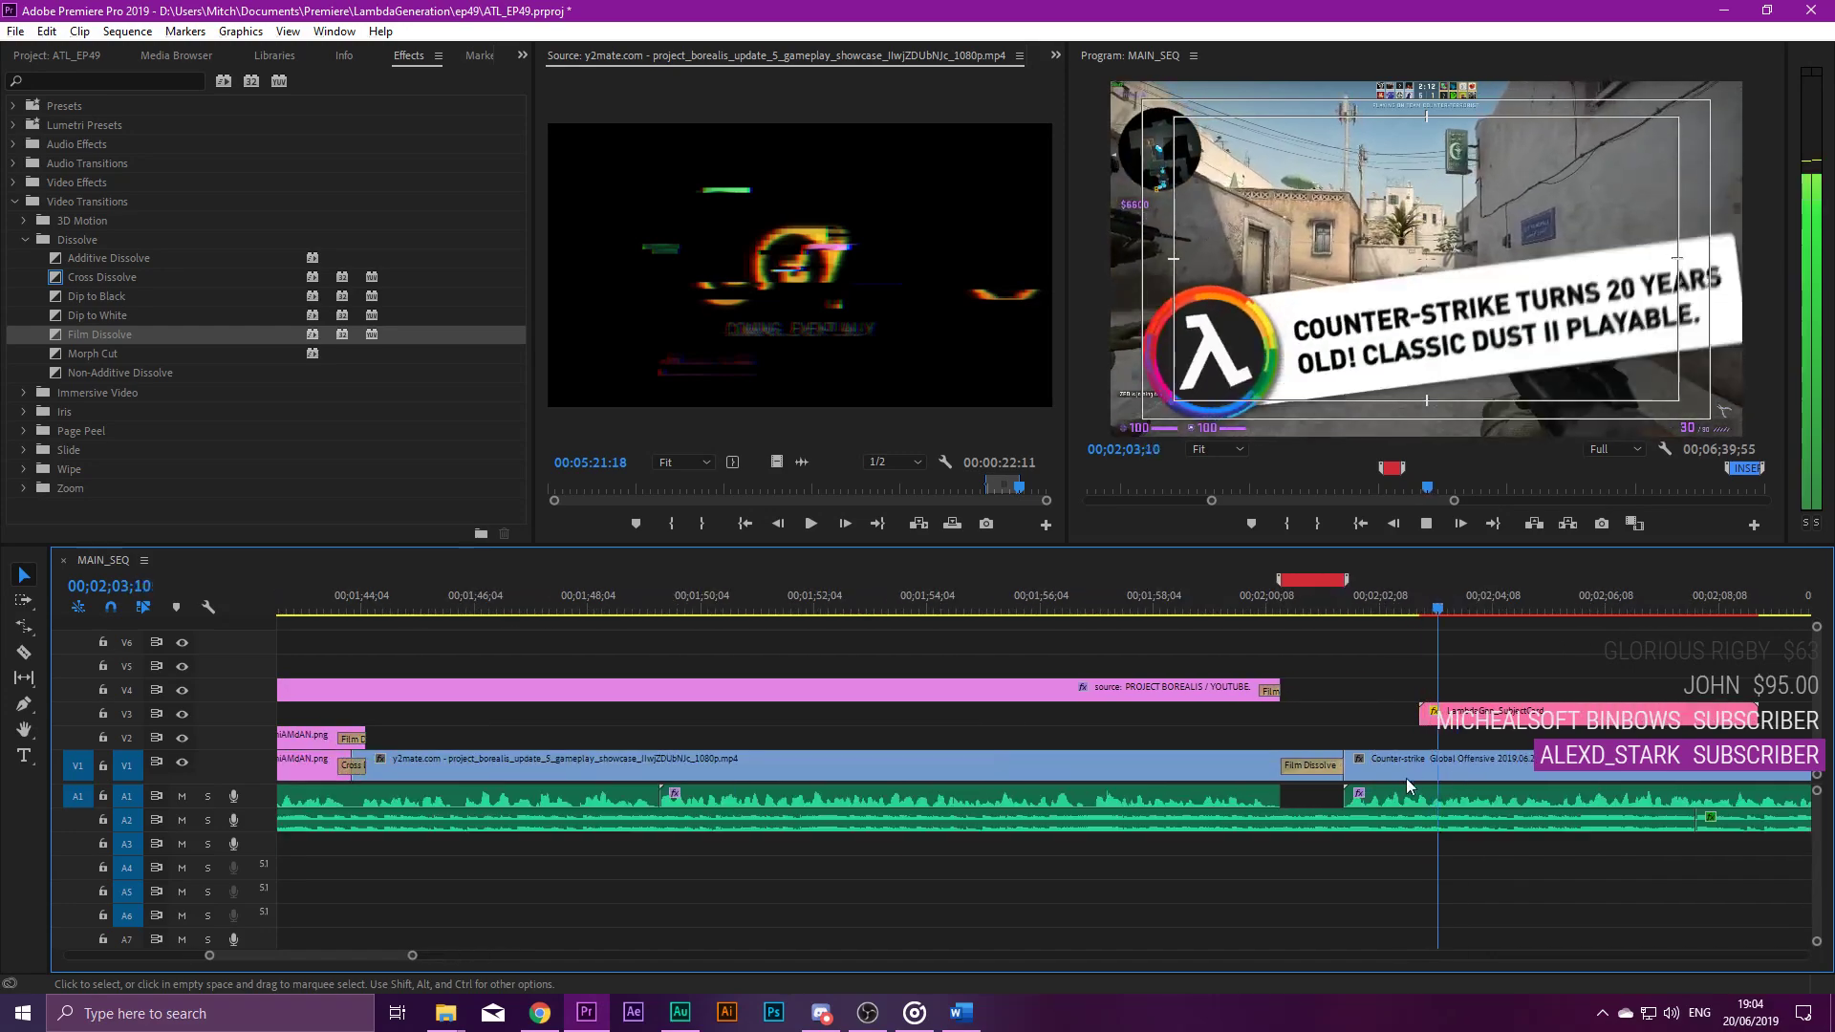
{"action": "key", "text": "space"}
{"action": "left_click_drag", "start_coordinate": [1384, 777], "coordinate": [1402, 777]}
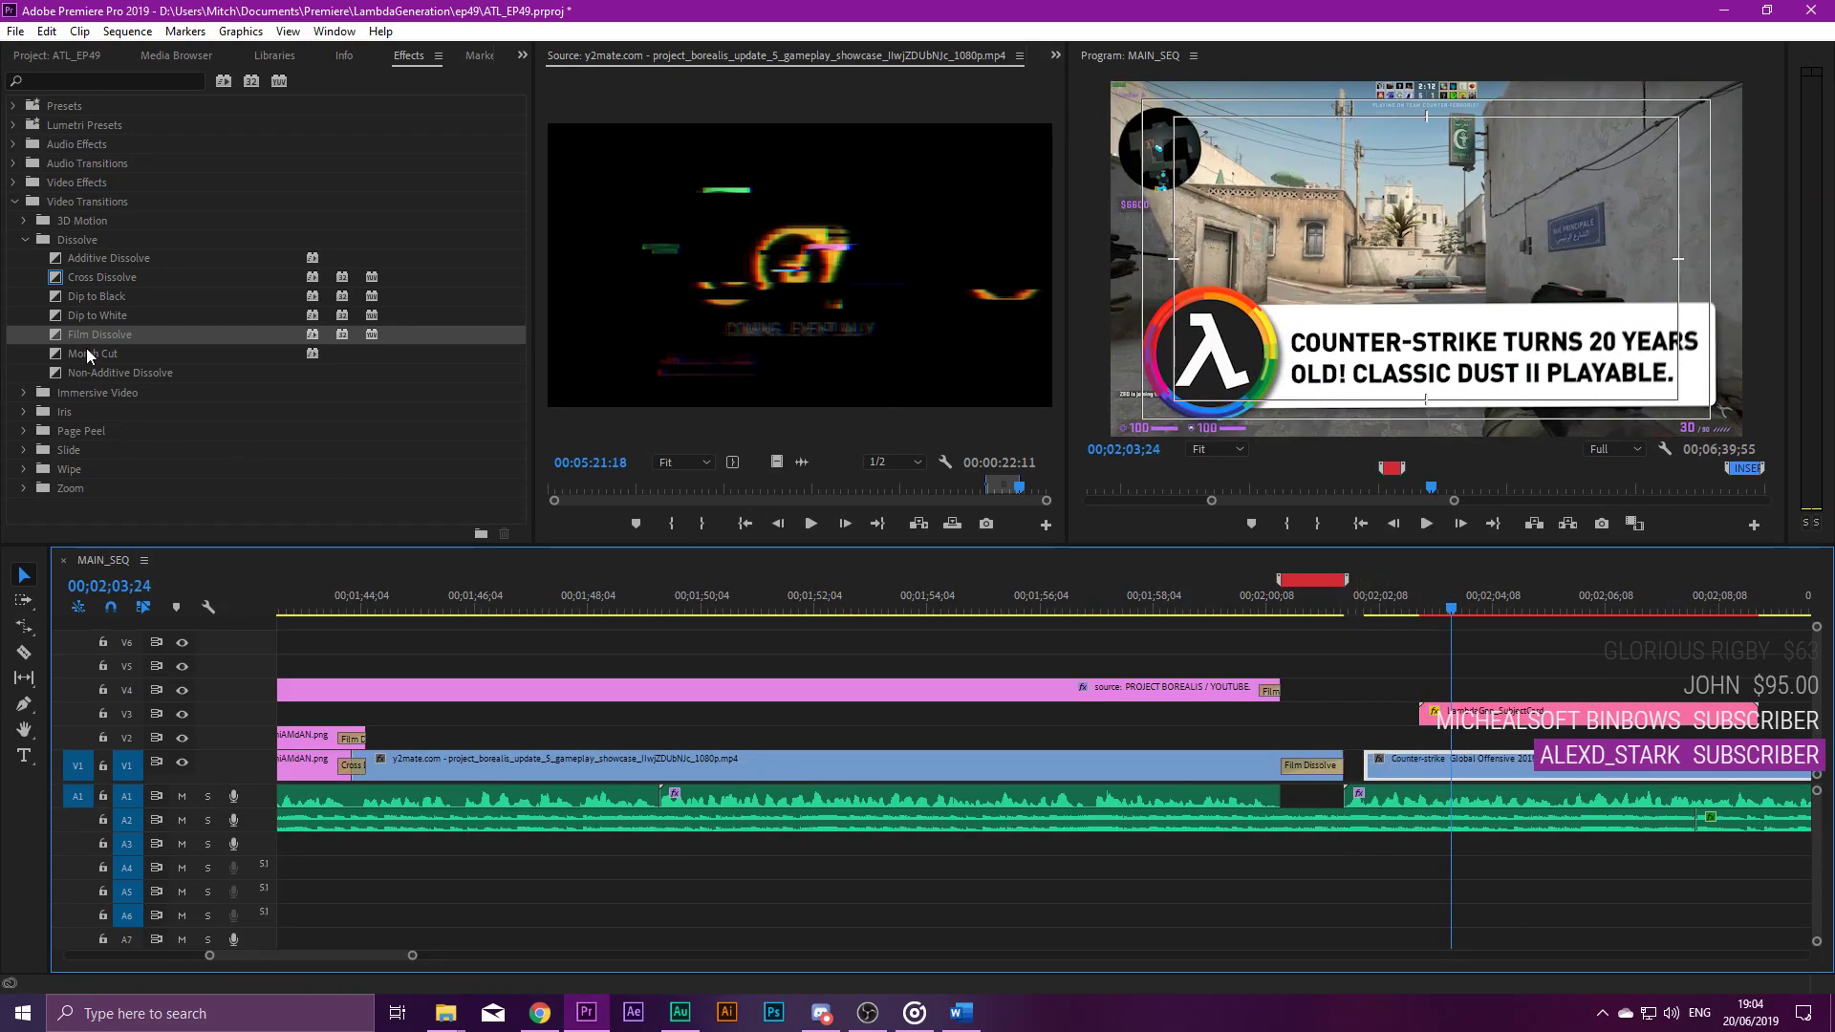
{"action": "key", "text": "ctrl+z"}
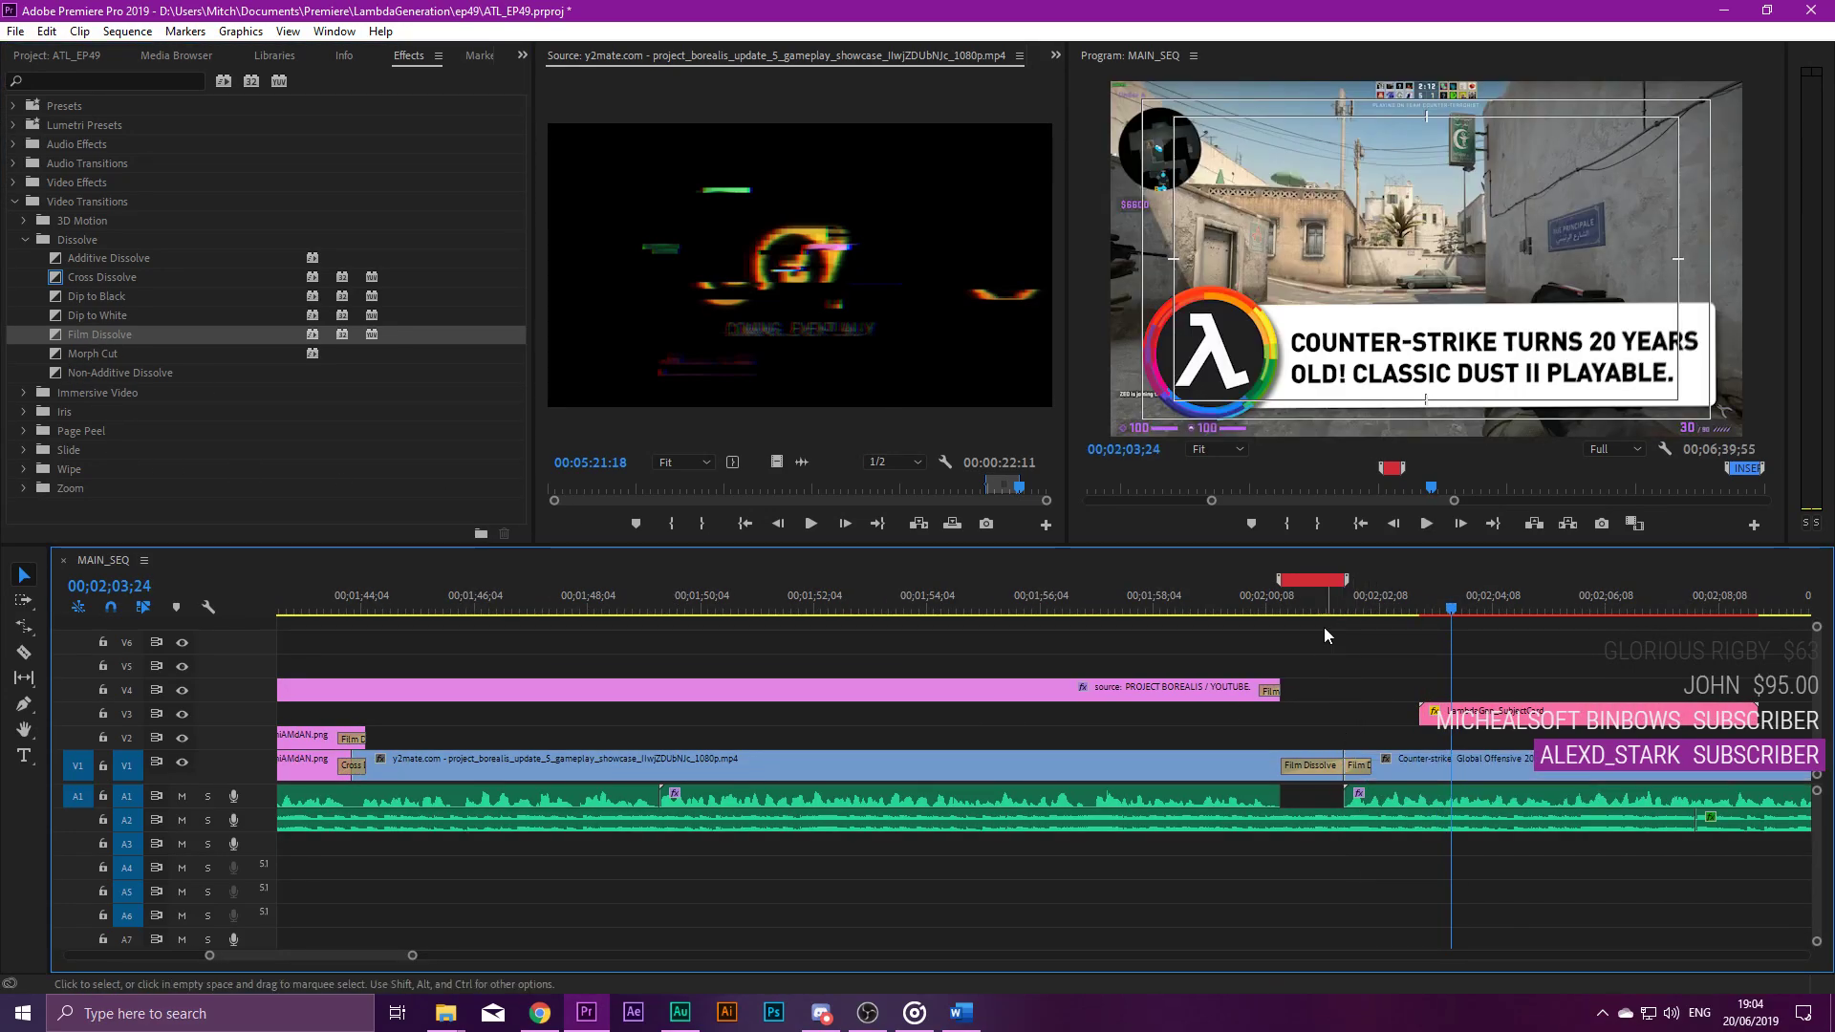
Play back the fade from the Project Borealis segment into the Counter-Strike clip, and save the project.
{"action": "left_click", "coordinate": [1299, 607]}
{"action": "key", "text": "space"}
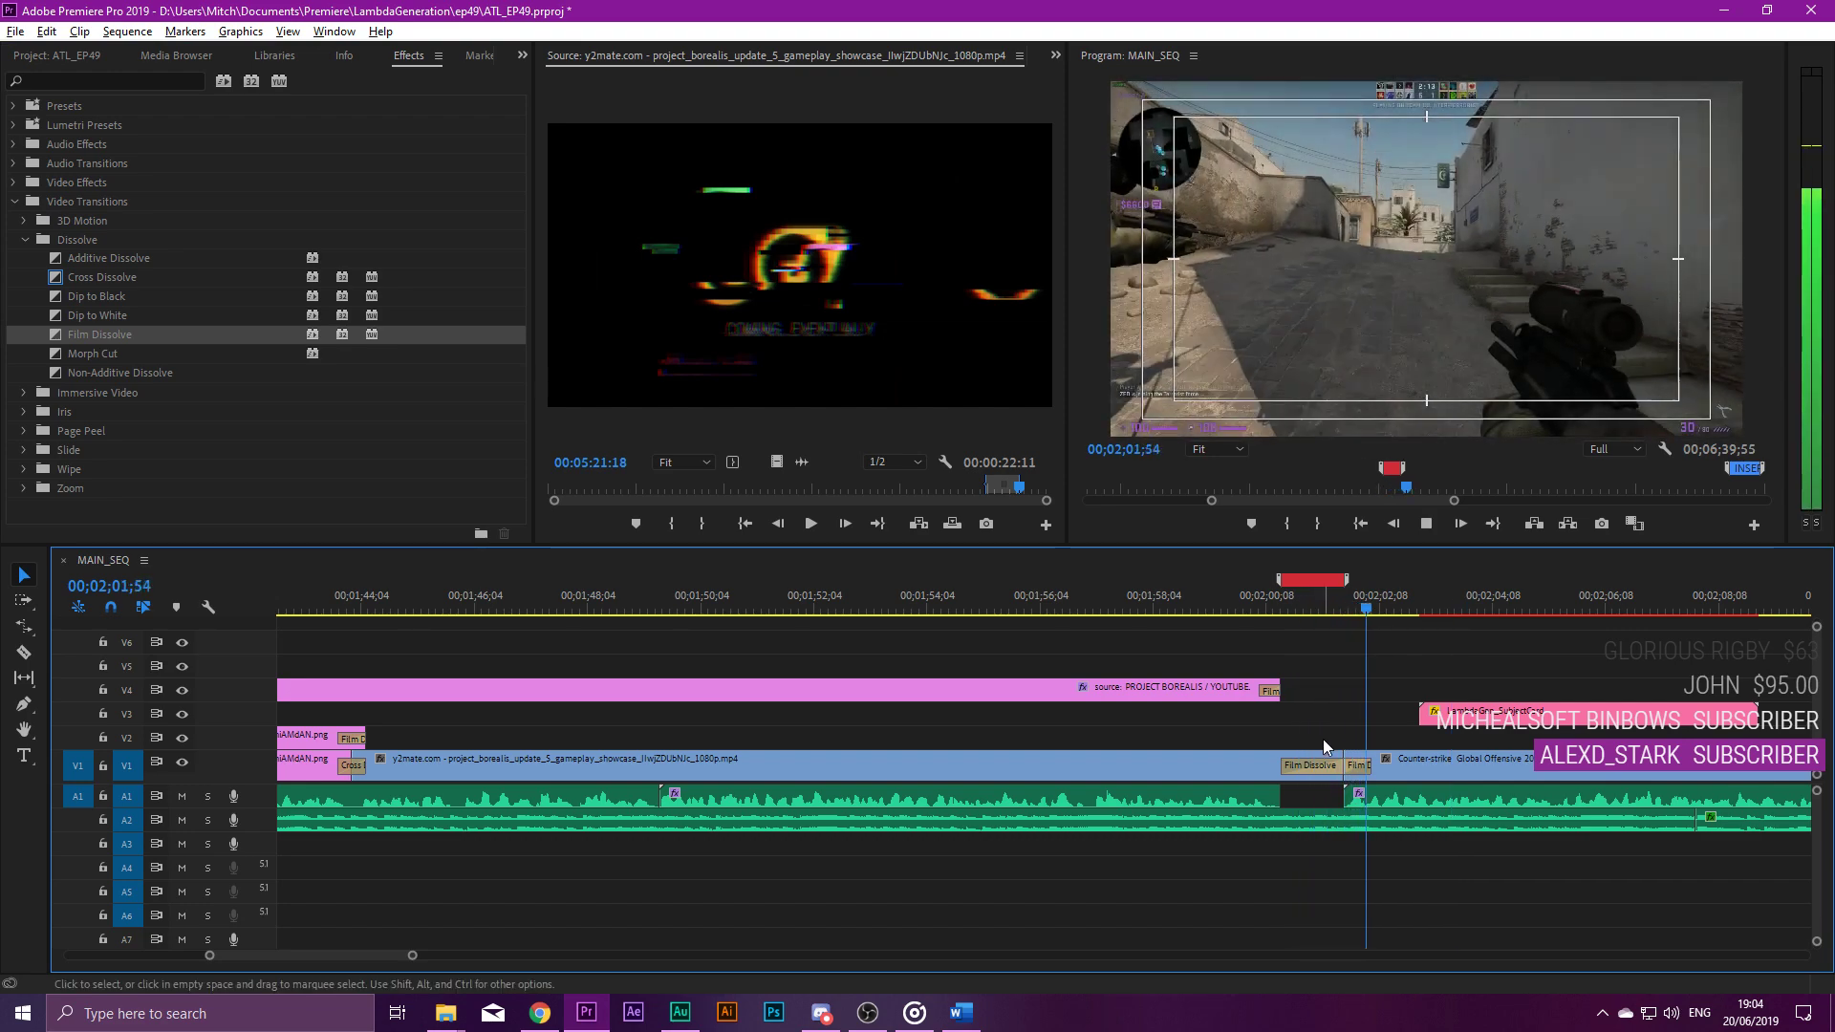
{"action": "scroll", "coordinate": [1324, 753], "scroll_direction": "down", "scroll_amount": 3}
{"action": "scroll", "coordinate": [1324, 752], "scroll_direction": "down", "scroll_amount": 1}
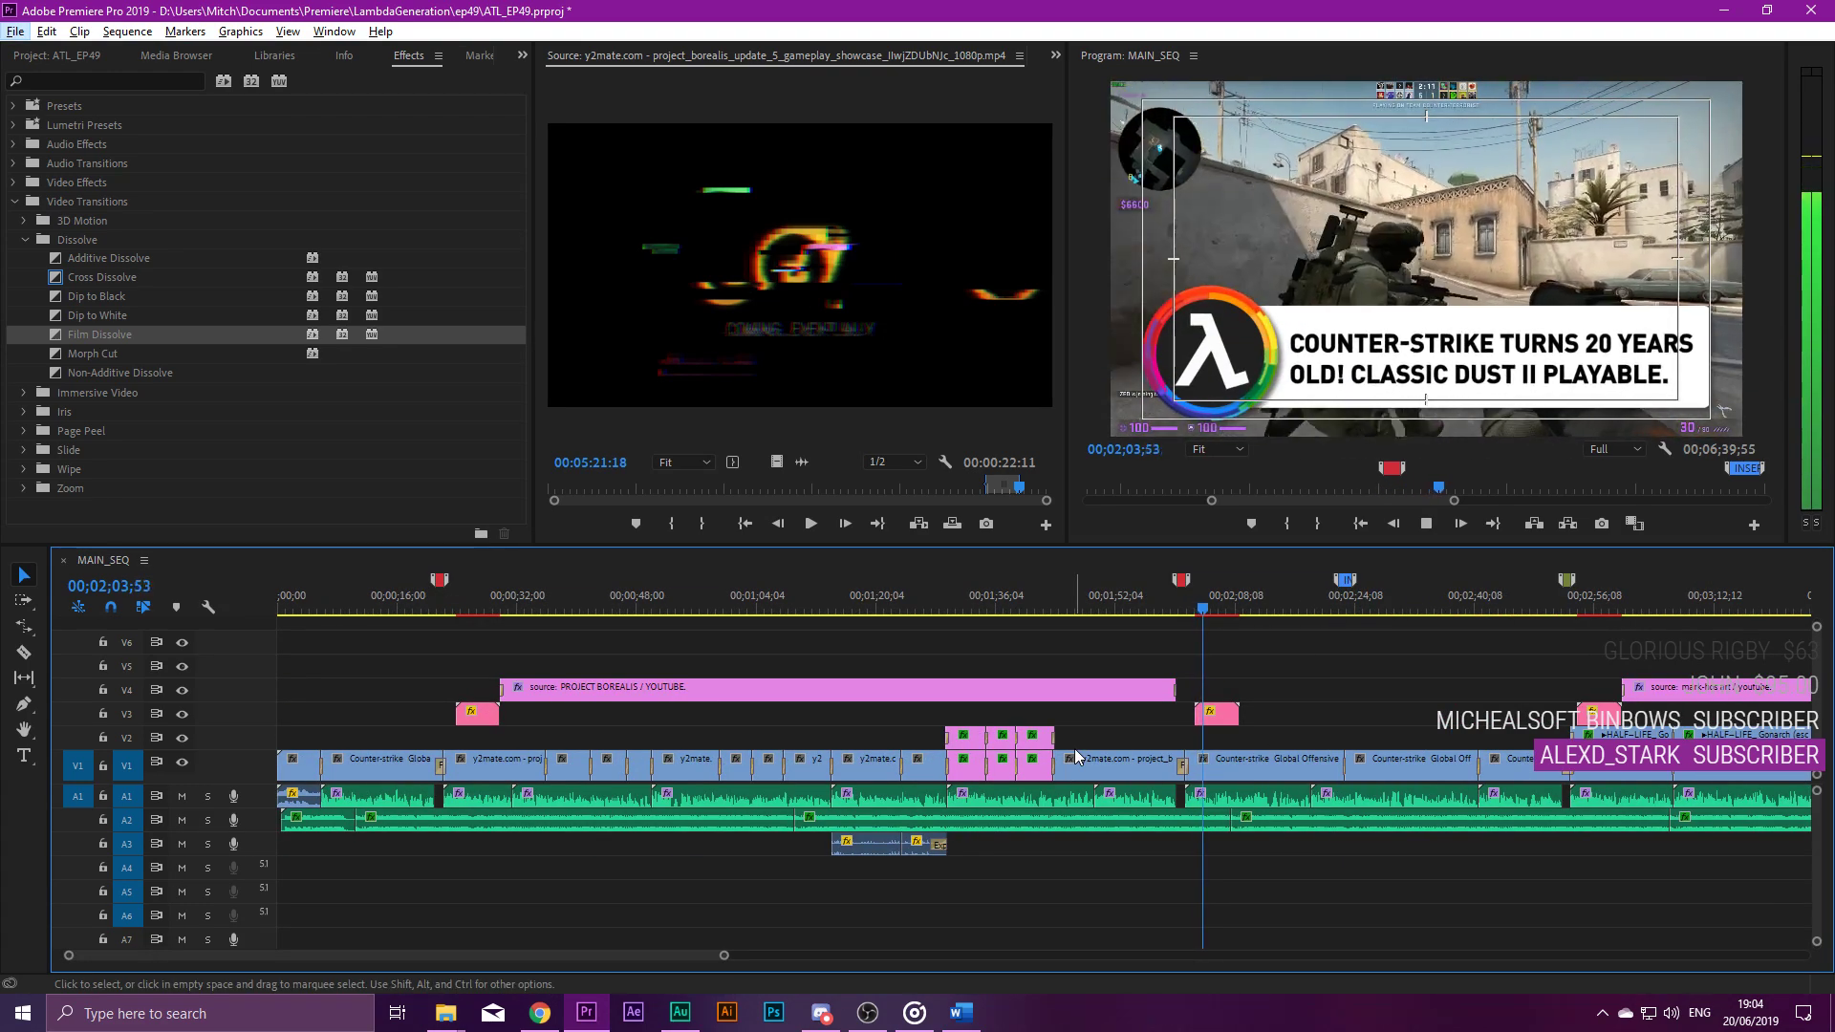
{"action": "scroll", "coordinate": [1074, 749], "scroll_direction": "down", "scroll_amount": 2}
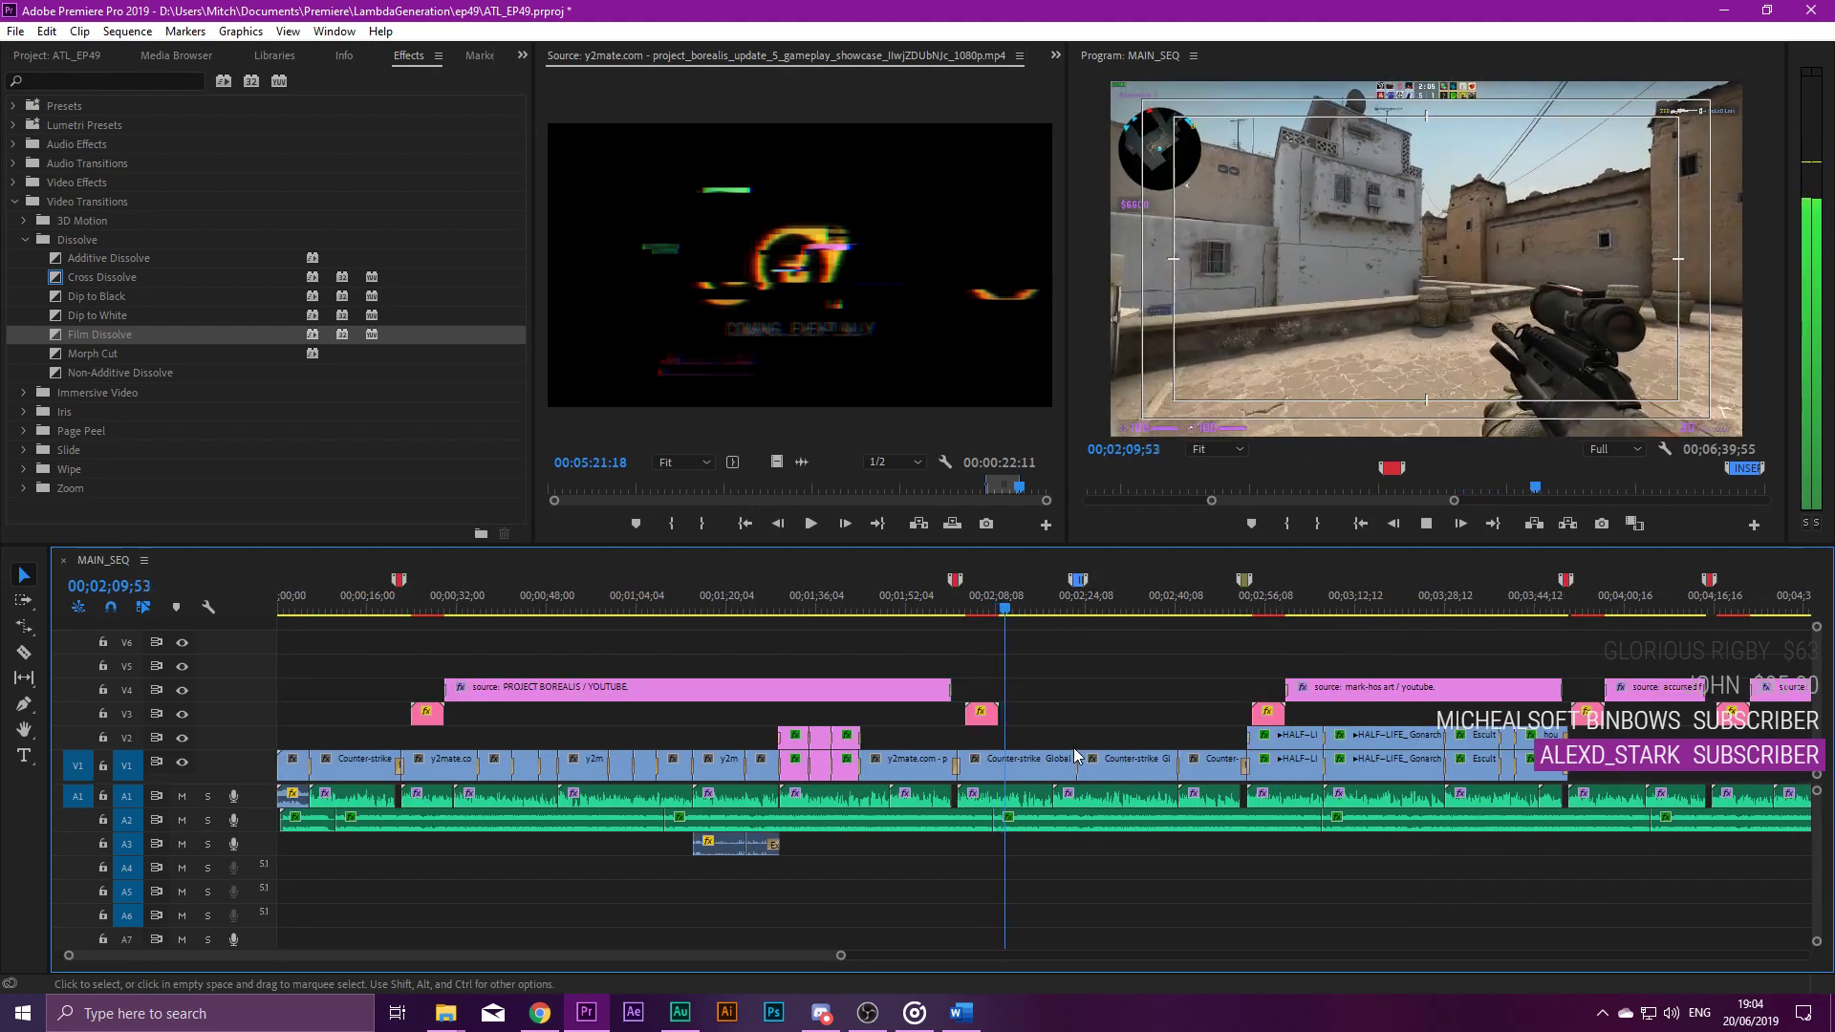
{"action": "key", "text": "ctrl+s"}
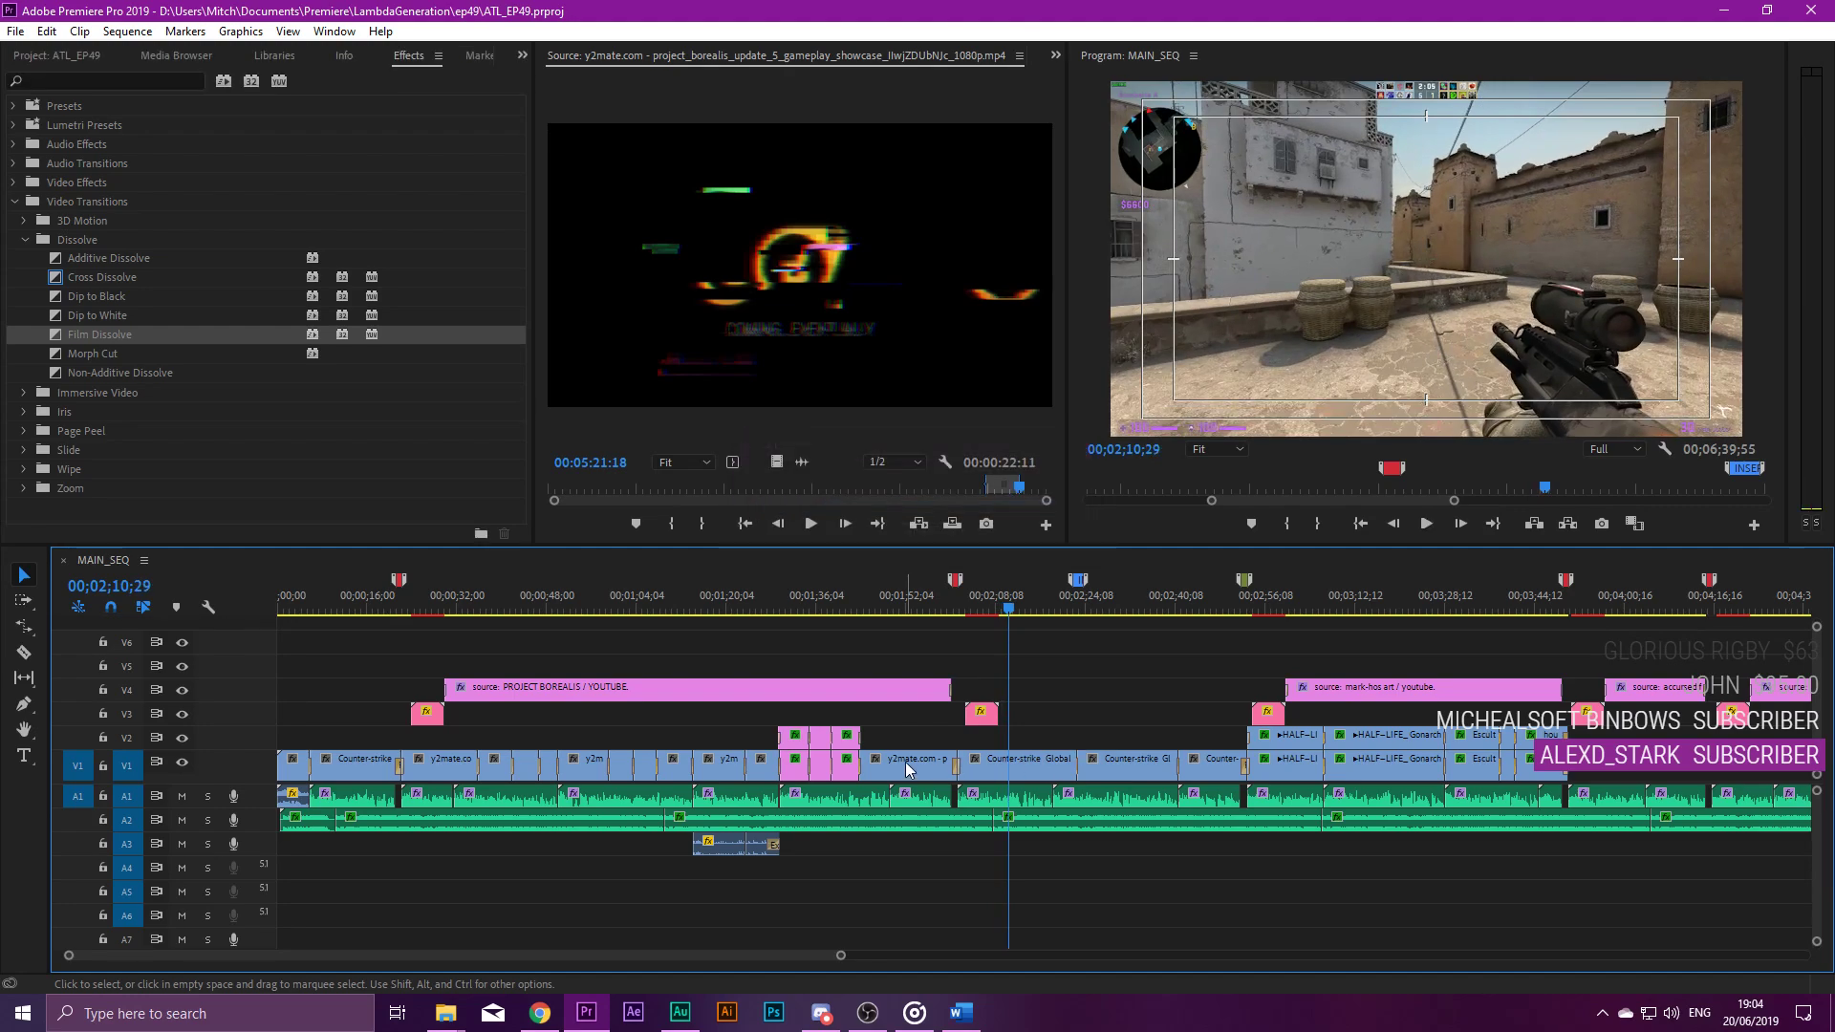
Maximize the program view and play the Project Borealis segment from its beginning at 00;00;22;20.
{"action": "left_click", "coordinate": [478, 604]}
{"action": "key", "text": "space"}
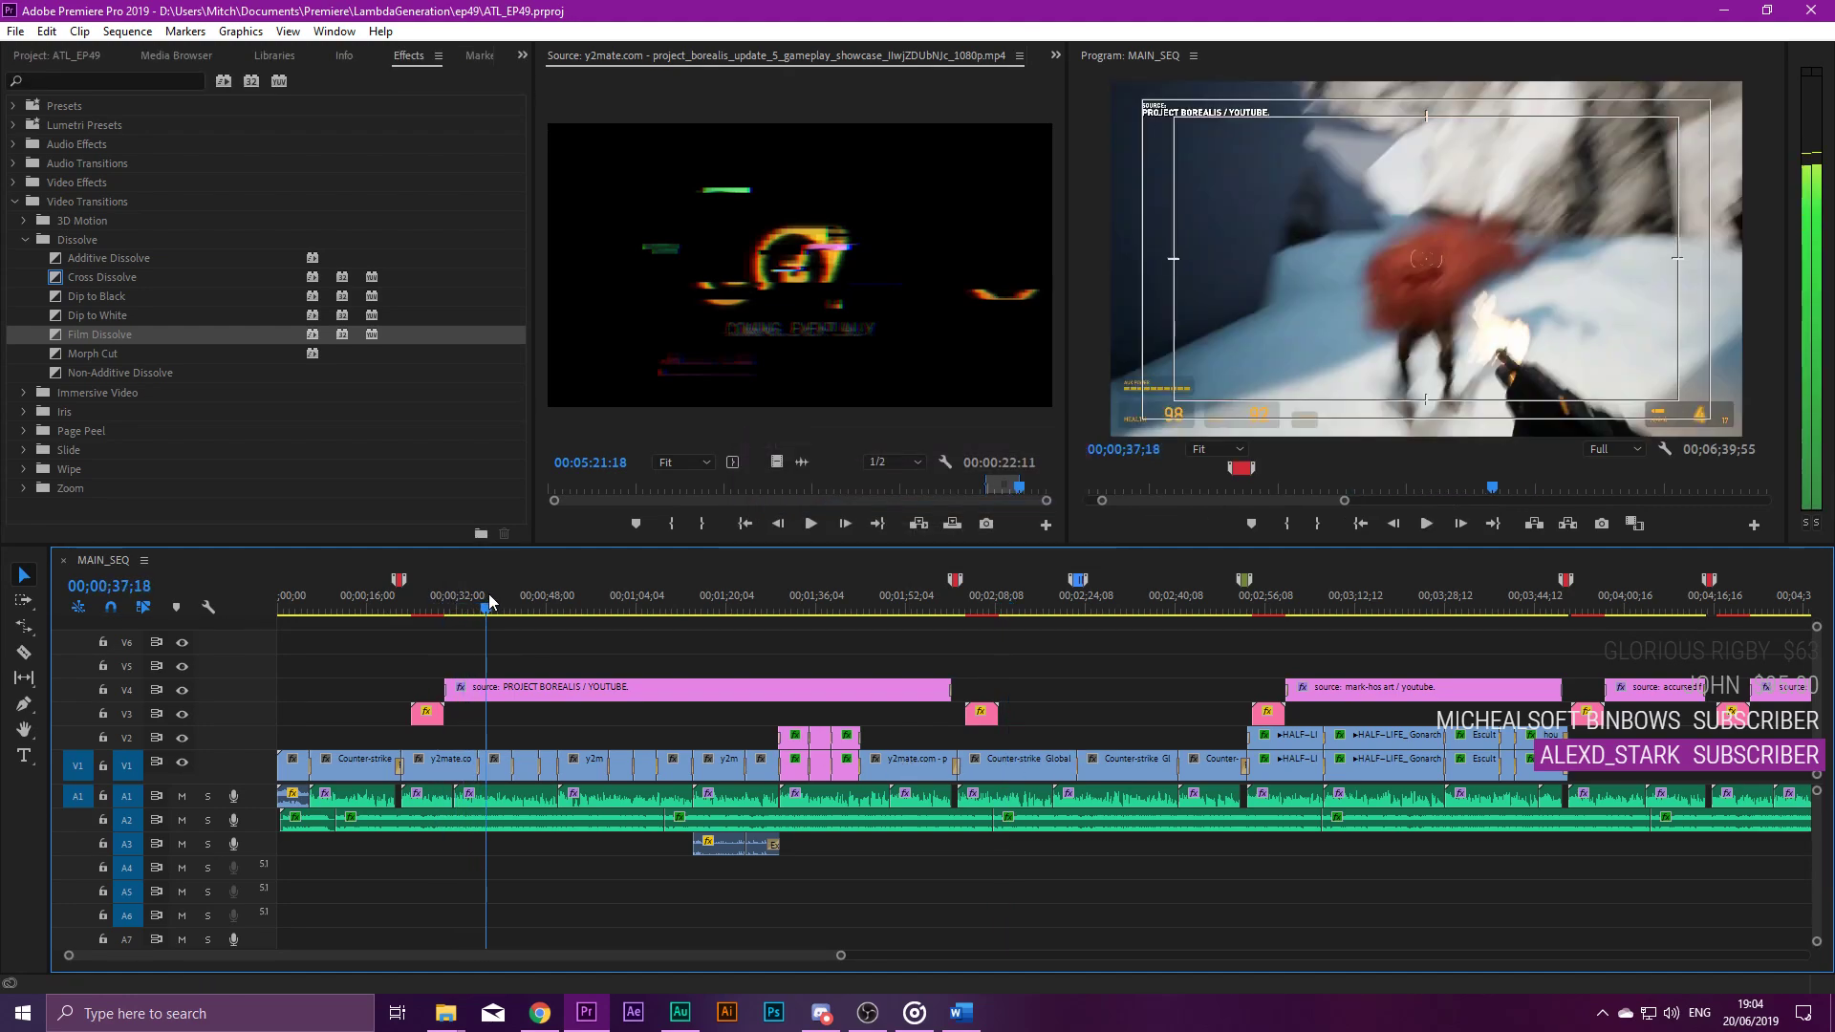
{"action": "scroll", "coordinate": [543, 721], "scroll_direction": "up", "scroll_amount": 3}
{"action": "scroll", "coordinate": [543, 720], "scroll_direction": "up", "scroll_amount": 2}
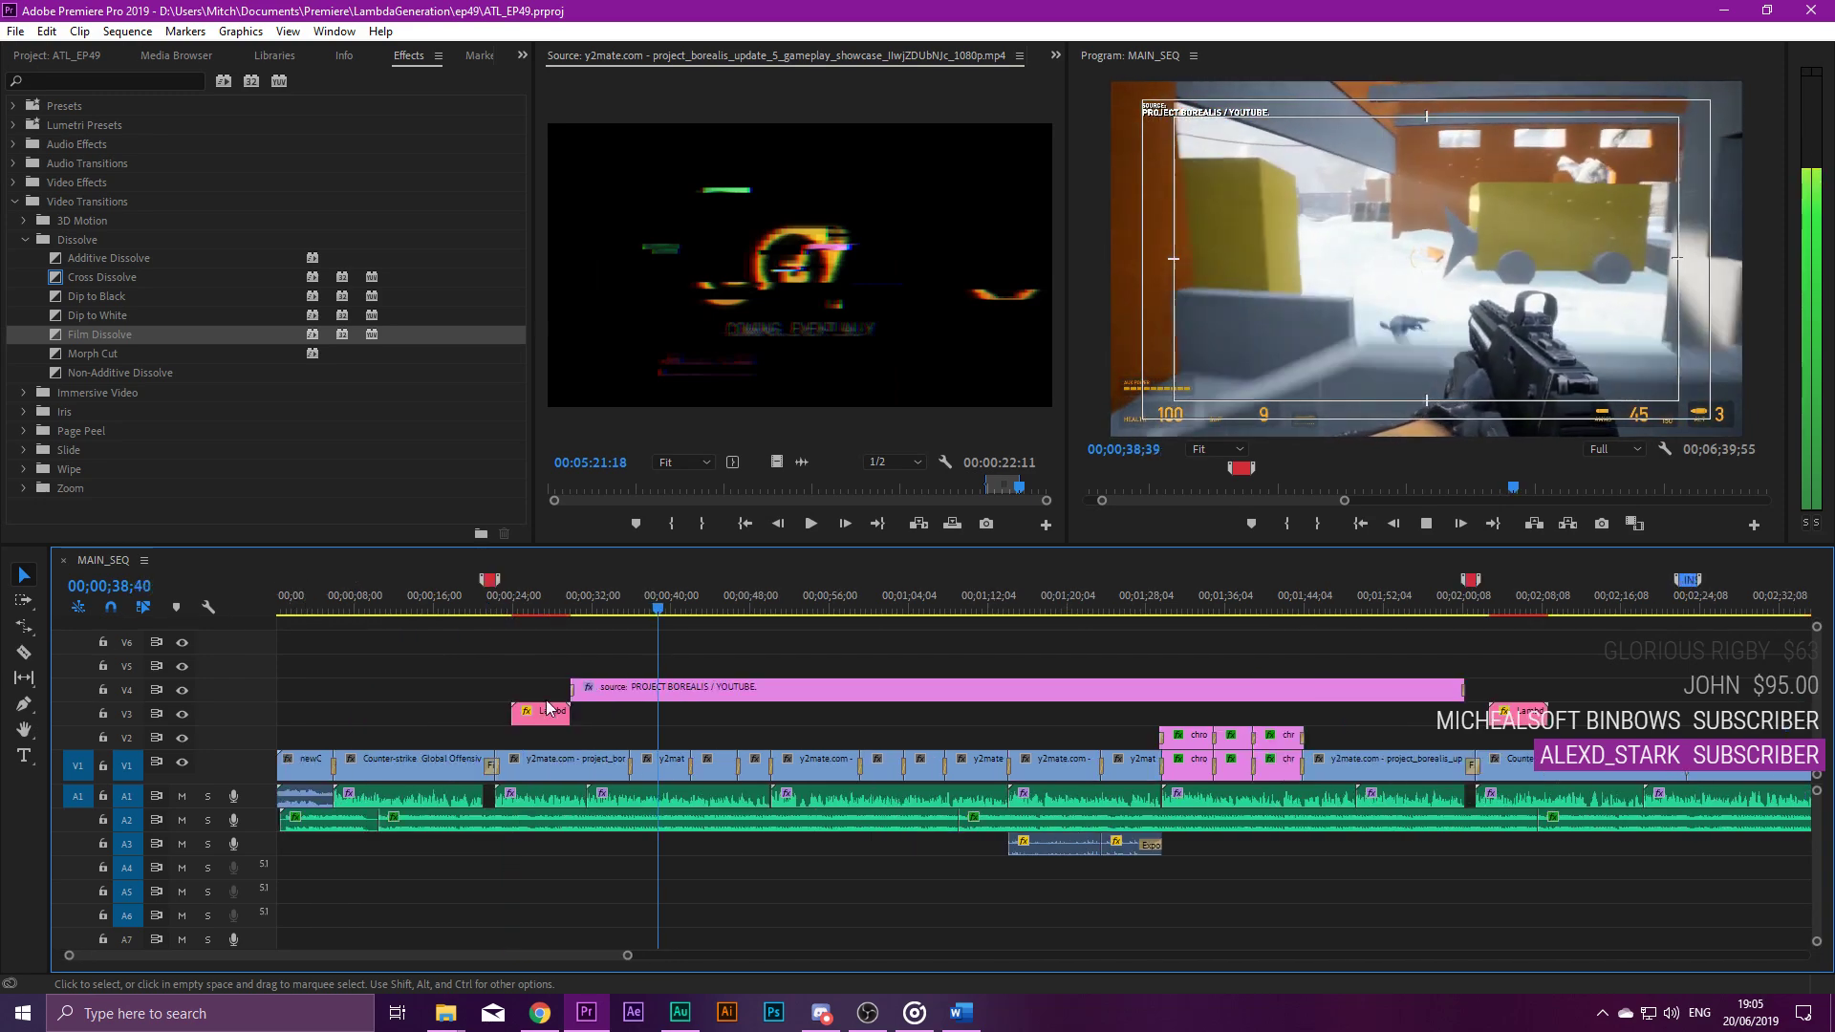
{"action": "key", "text": "space"}
{"action": "left_click", "coordinate": [495, 611]}
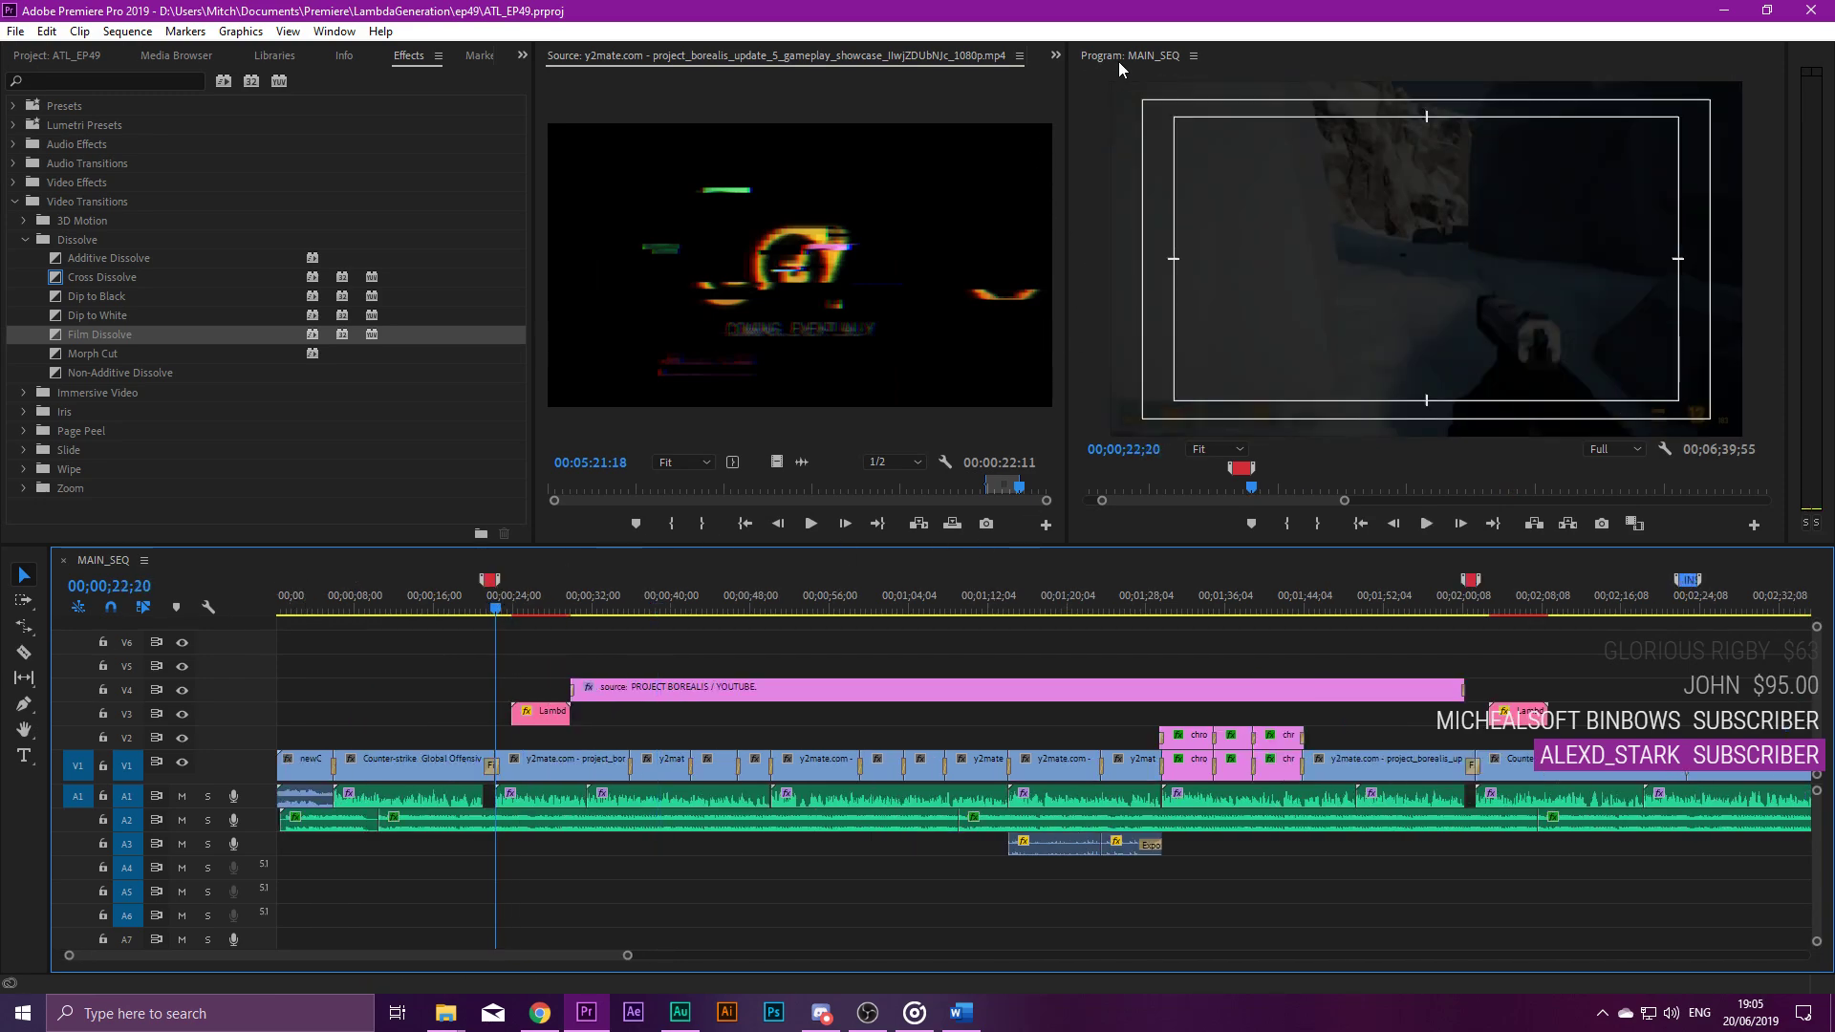
{"action": "key", "text": "grave"}
{"action": "key", "text": "space"}
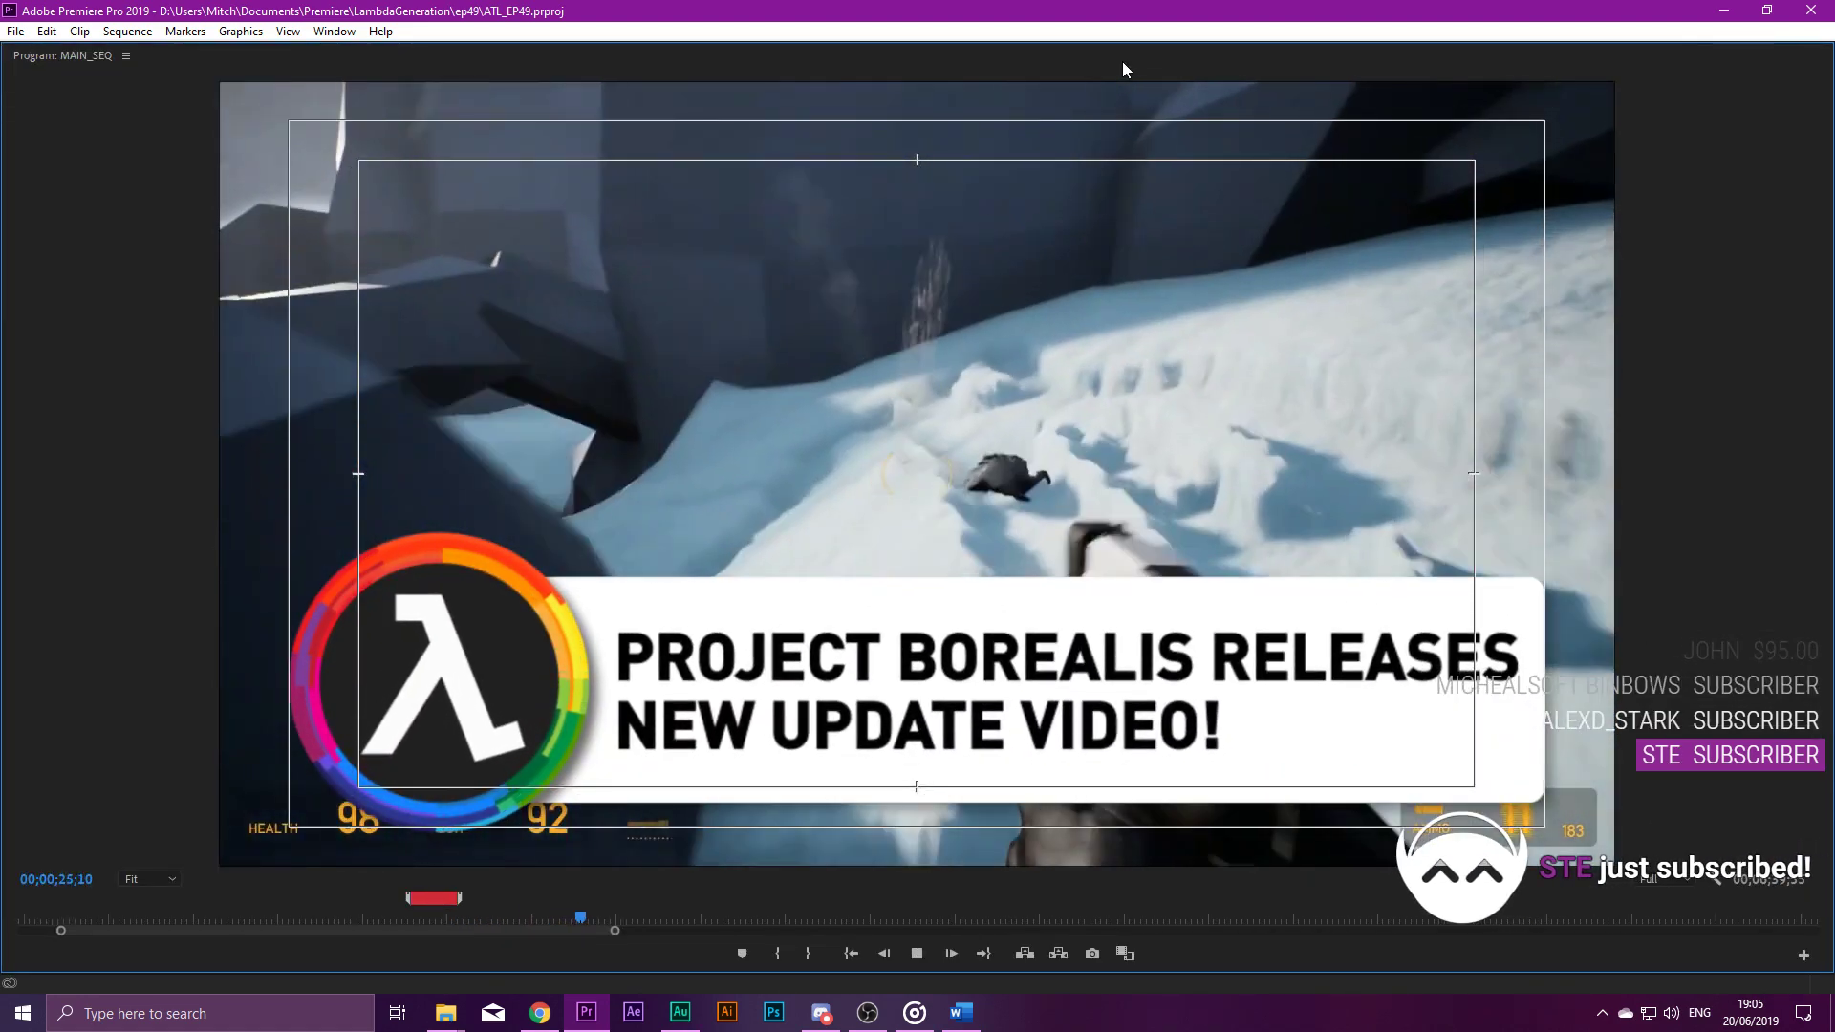
{"action": "key", "text": "space"}
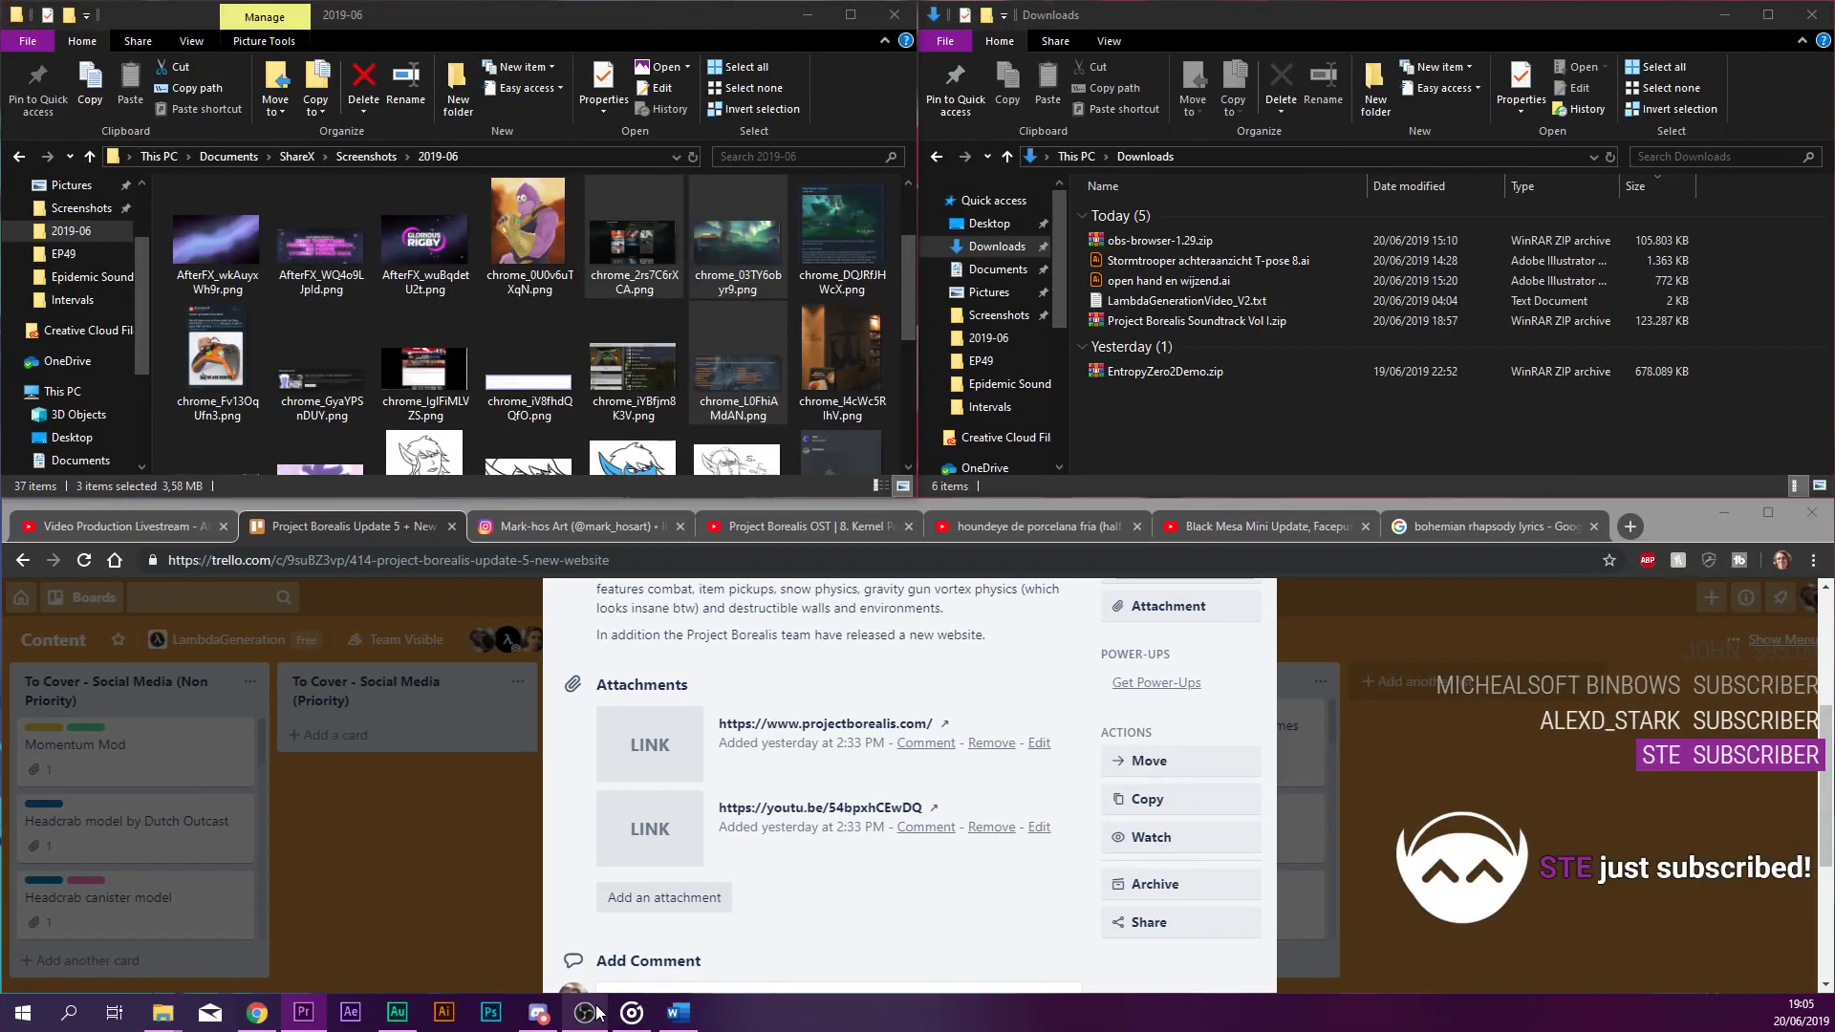
{"action": "left_click", "coordinate": [585, 1012]}
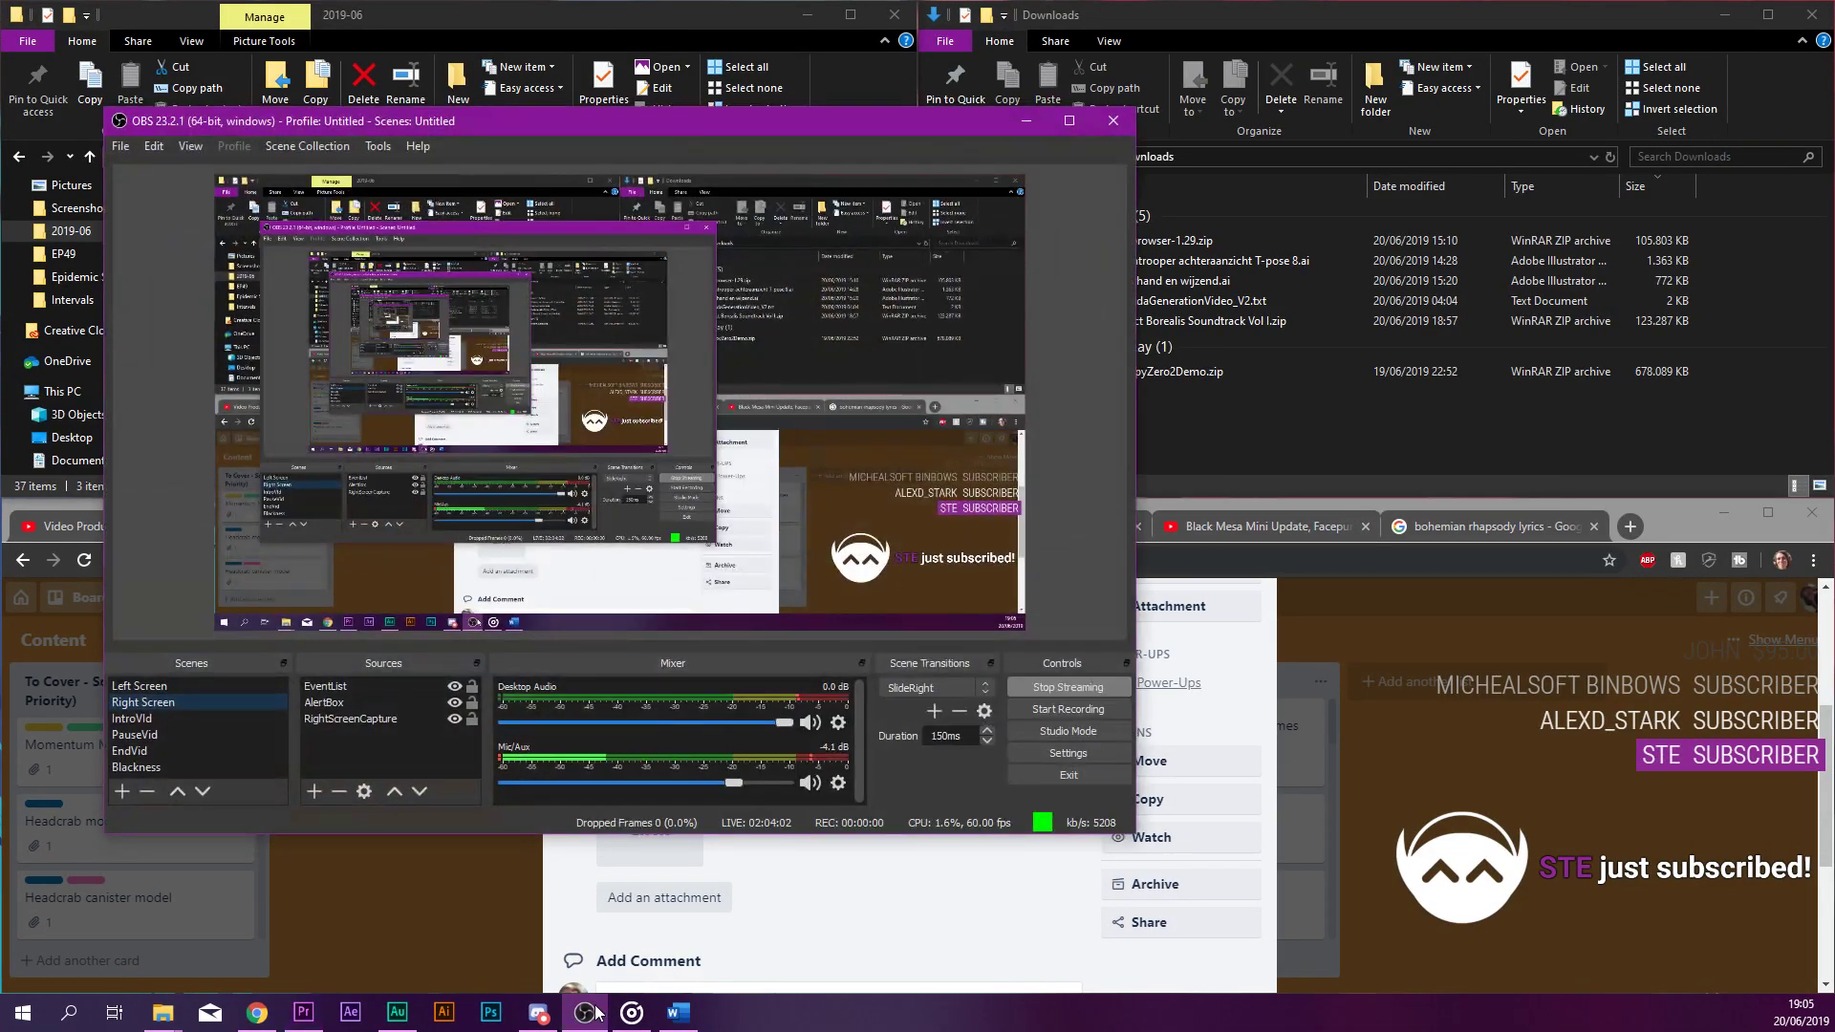
{"action": "left_click", "coordinate": [593, 1011]}
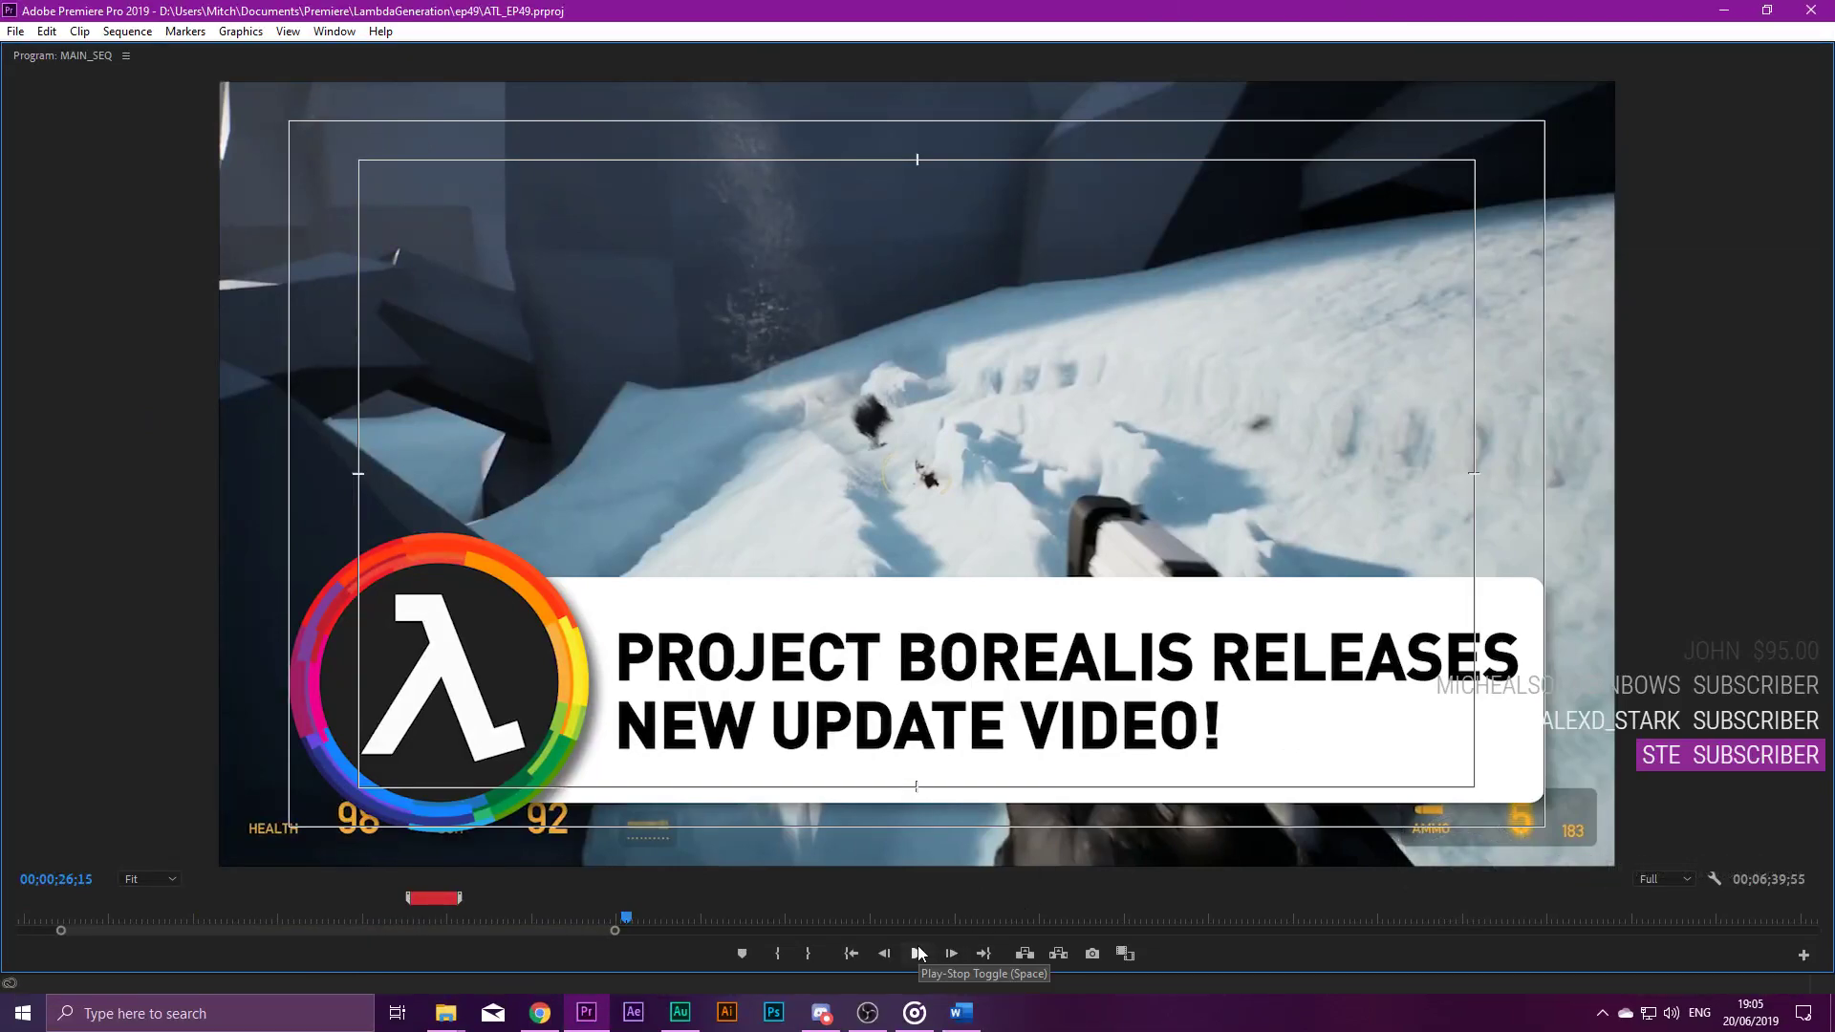
Review the rest of the Project Borealis segment up to the Counter-Strike clip in the maximized view, and restore the normal layout.
{"action": "left_click", "coordinate": [918, 953]}
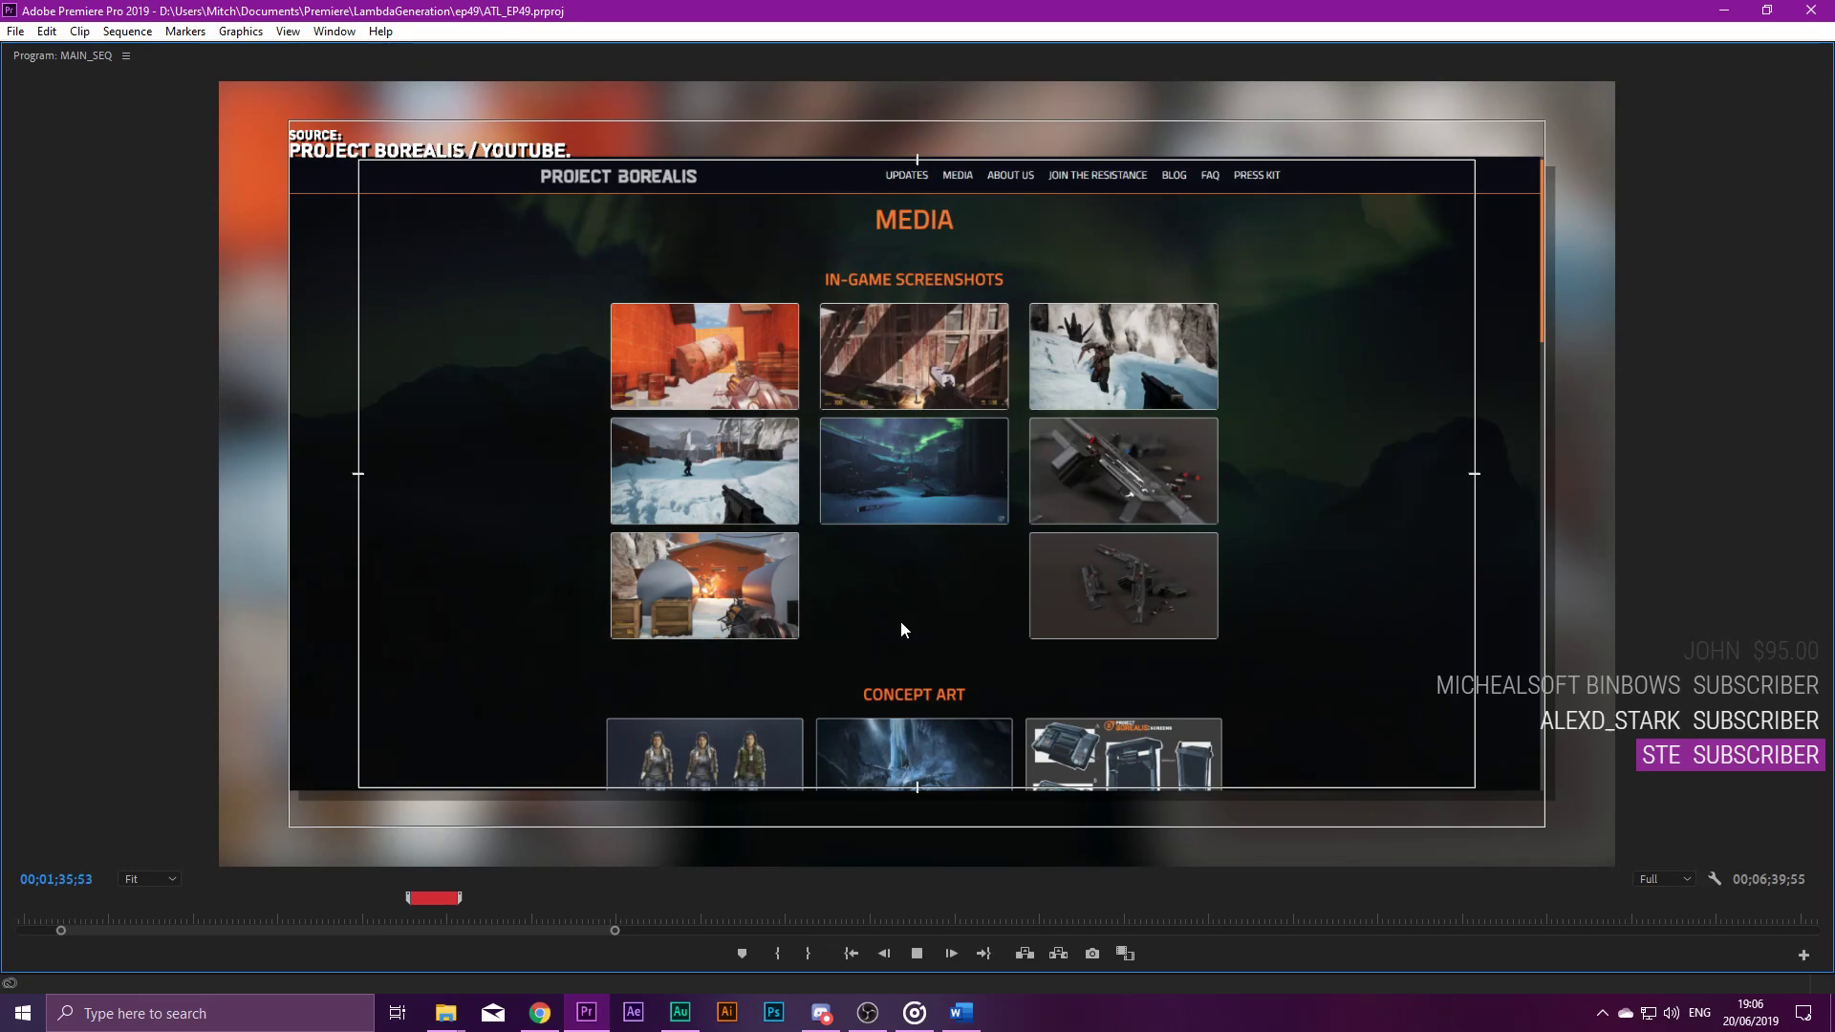
{"action": "key", "text": "space"}
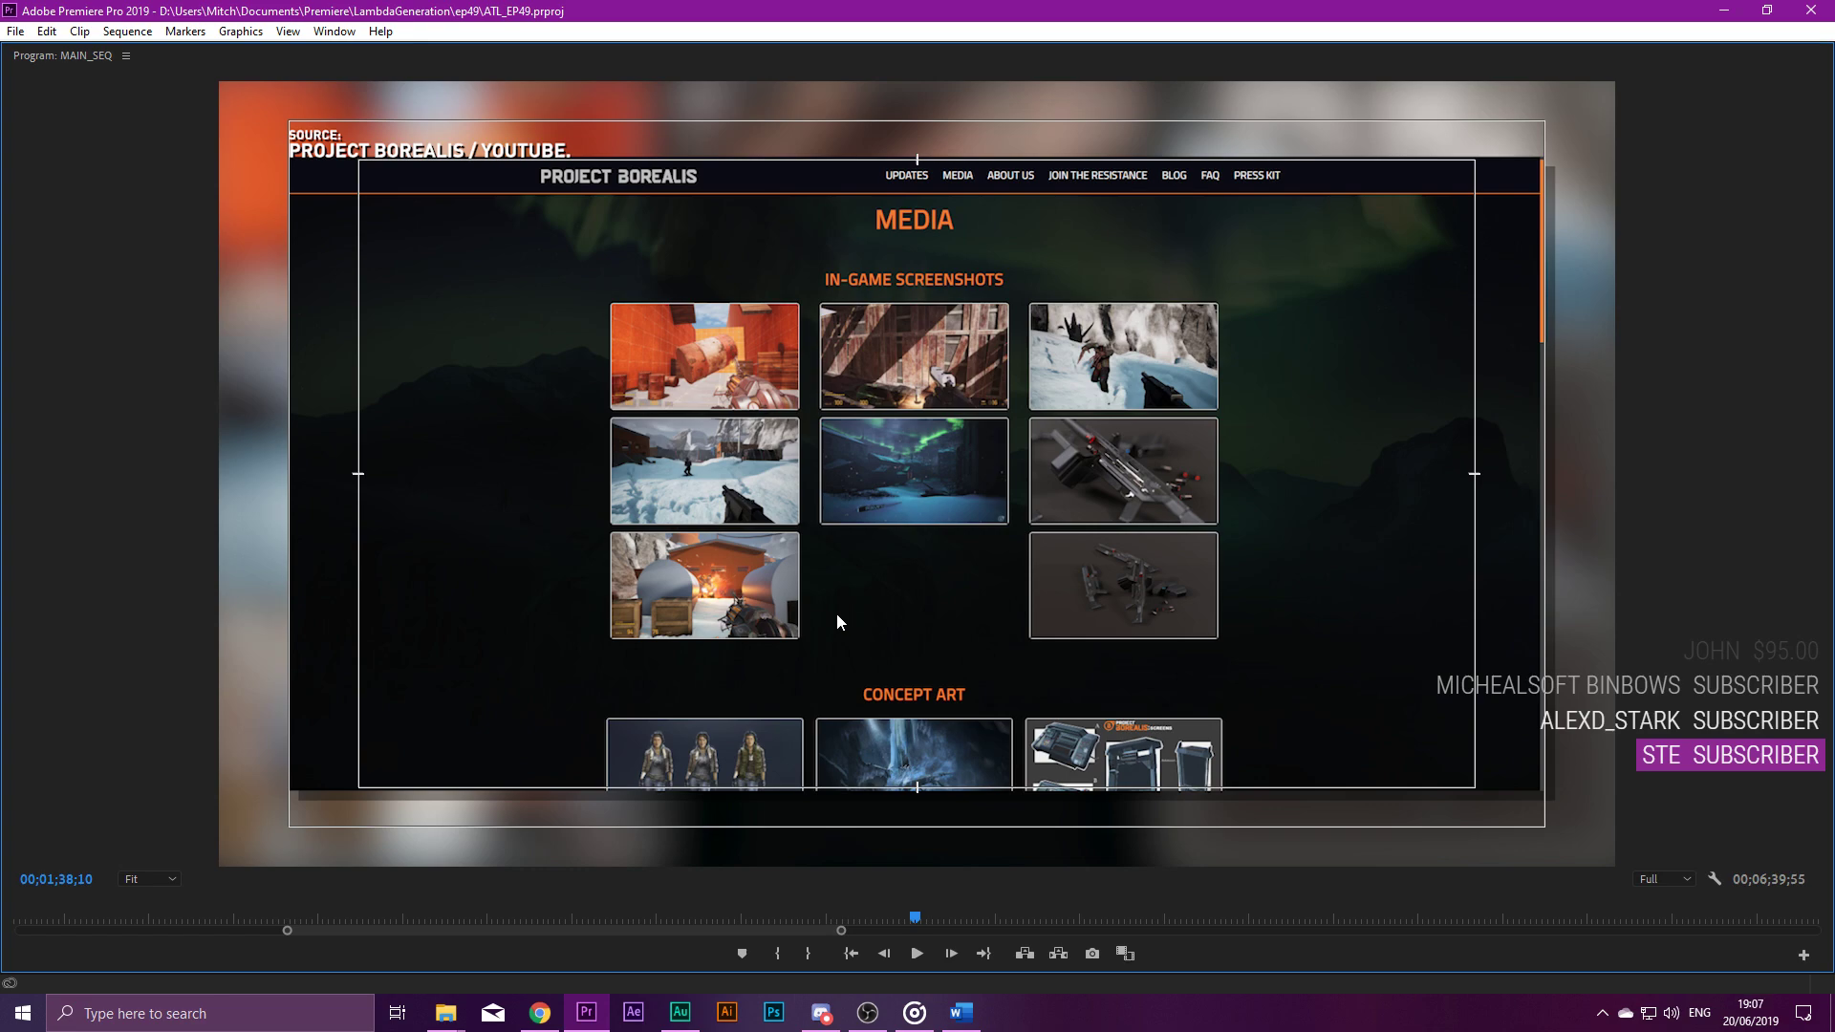
{"action": "key", "text": "space"}
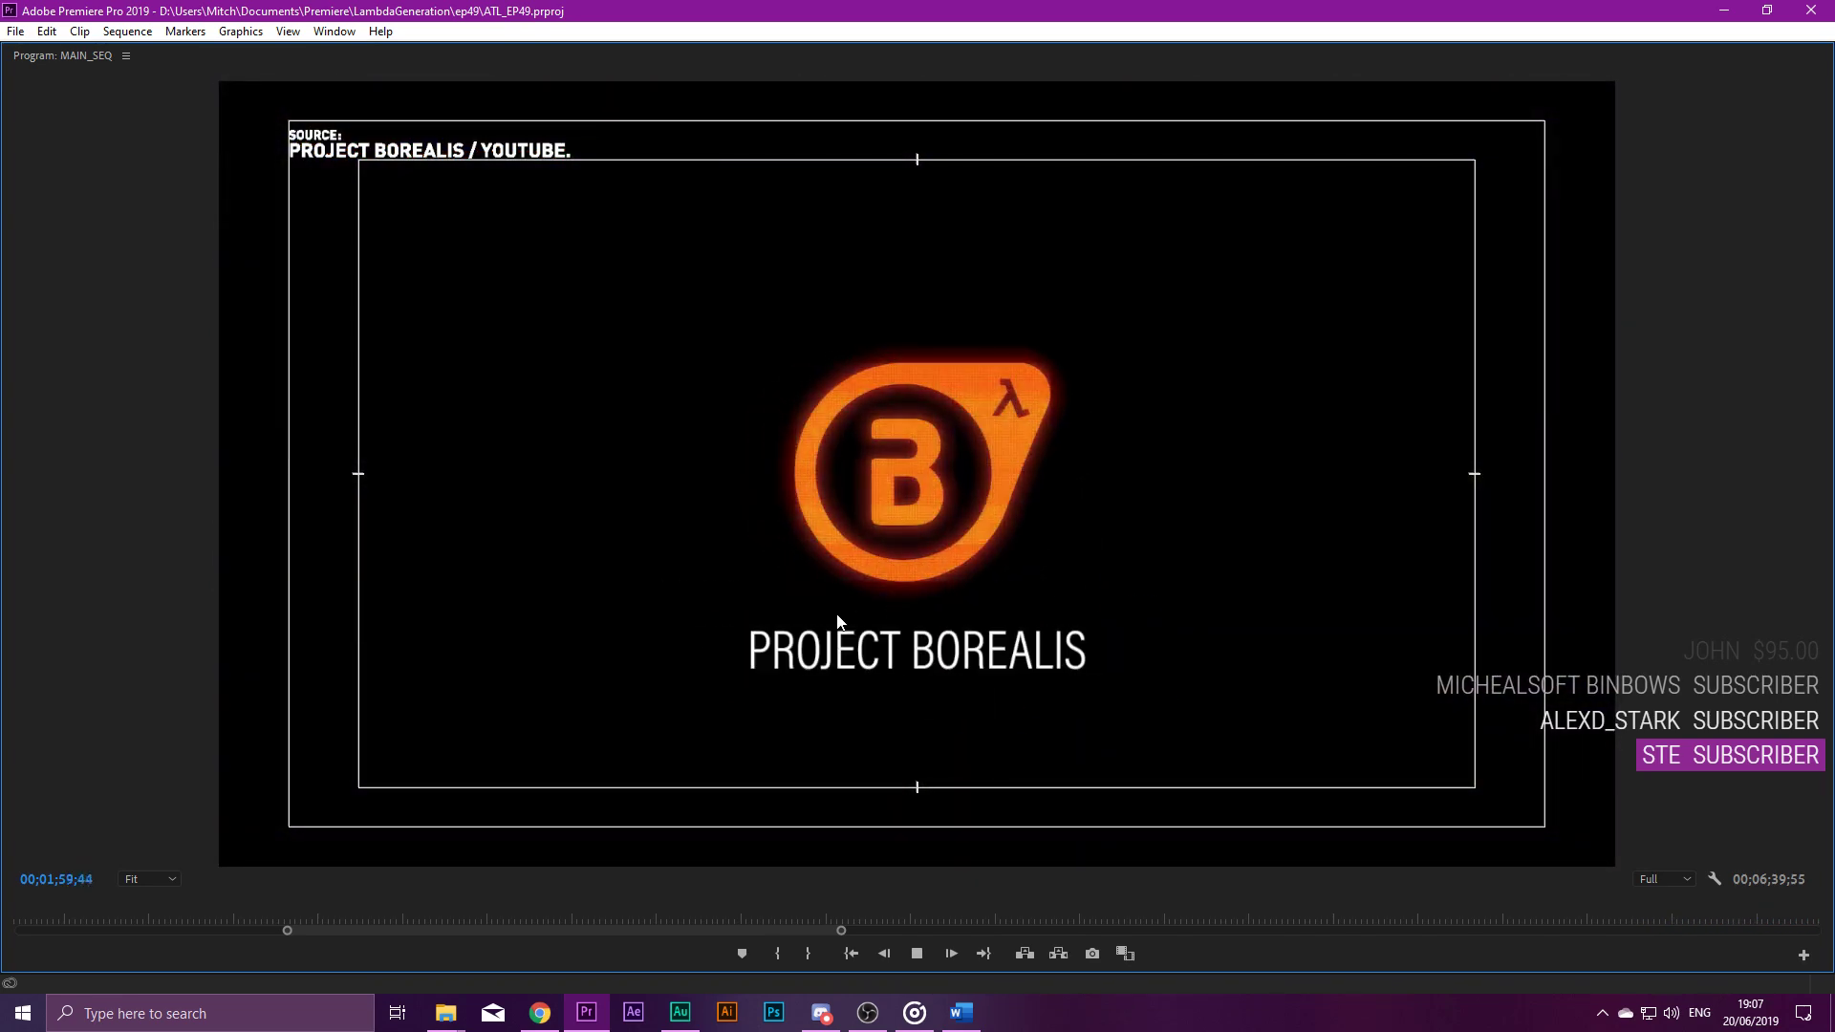
{"action": "key", "text": "space"}
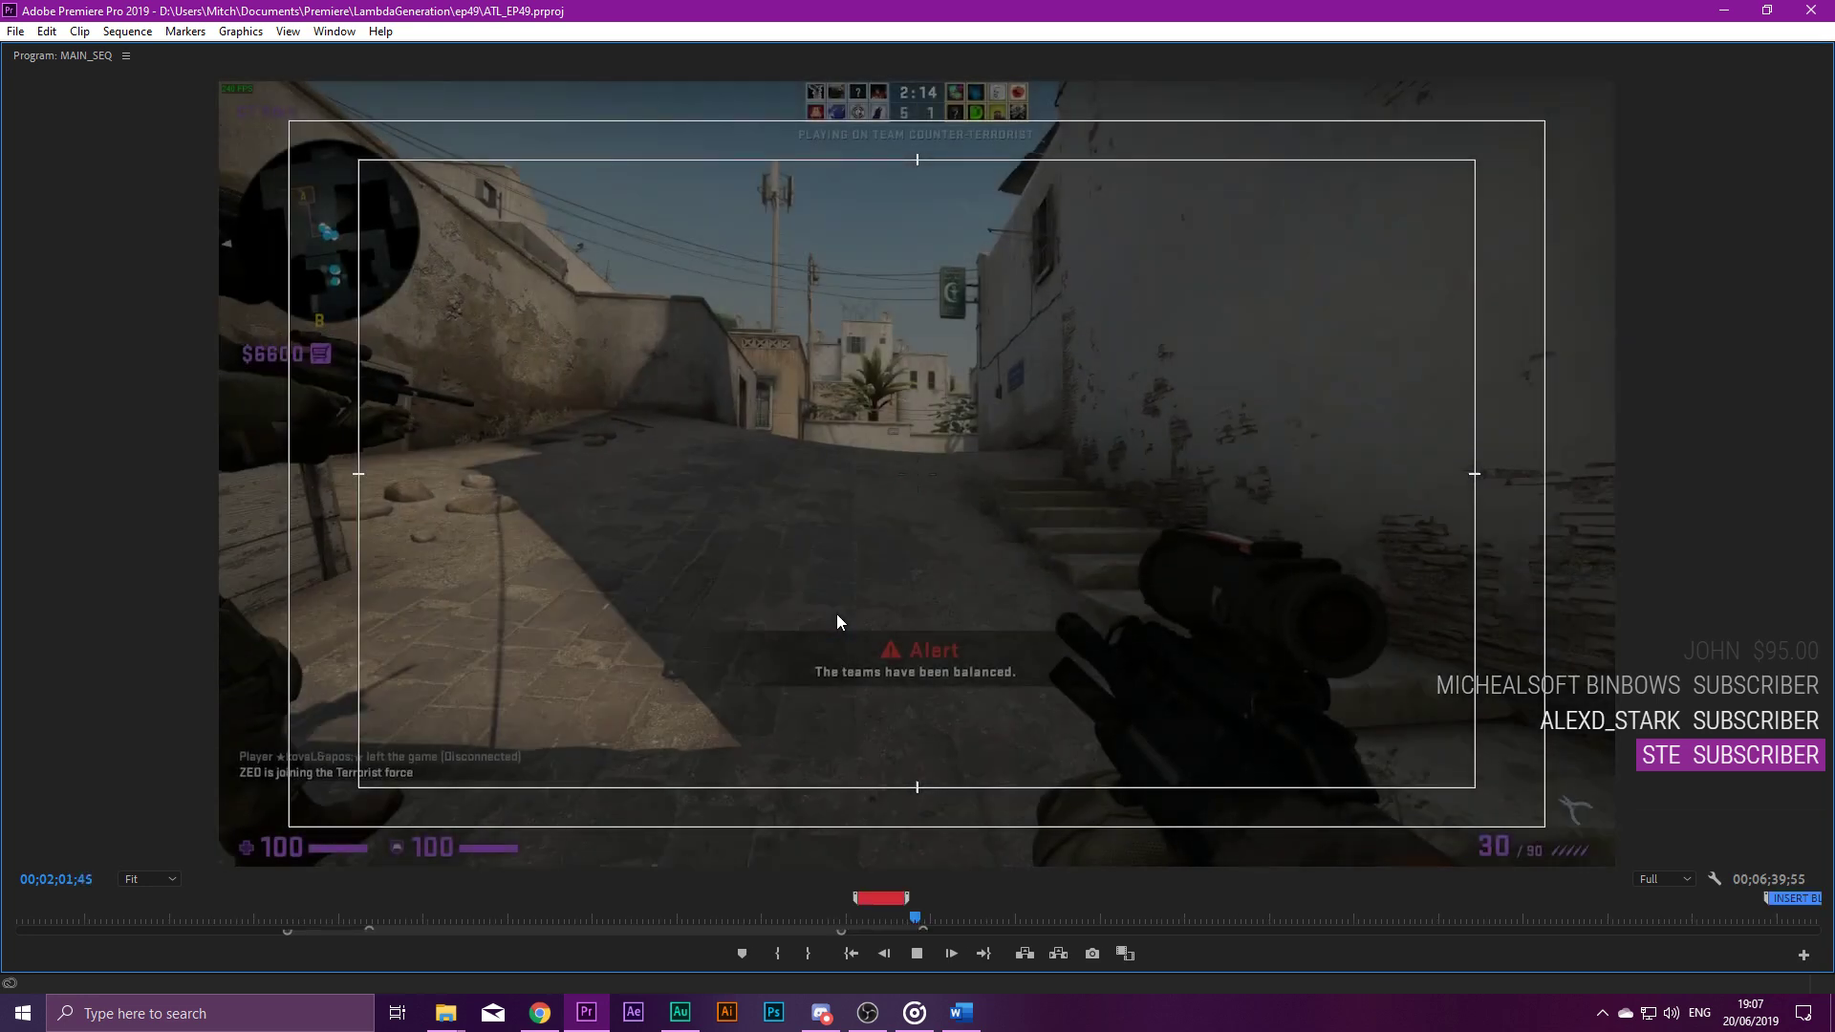
{"action": "key", "text": "grave"}
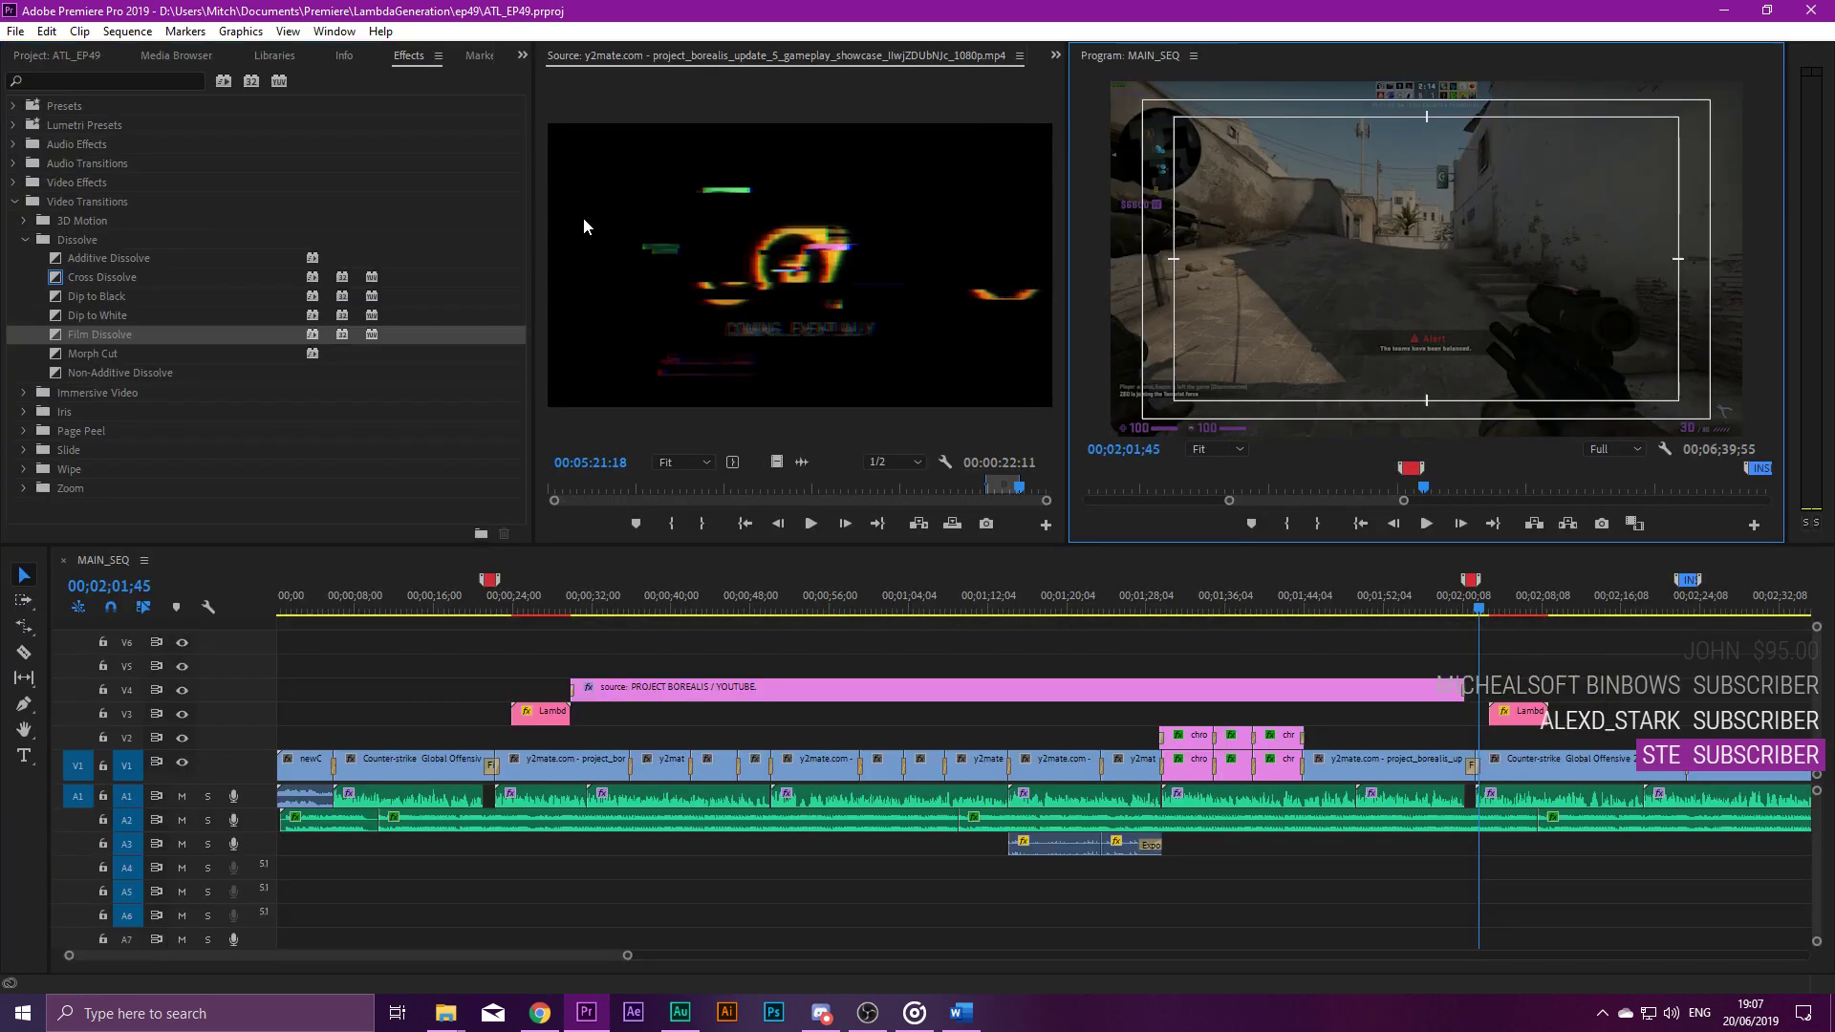
Look over the whole timeline and move the playhead to 00;02;24;42 near the insert marker in the Counter-Strike segment.
{"action": "left_click", "coordinate": [1051, 585]}
{"action": "key", "text": "minus"}
{"action": "key", "text": "minus"}
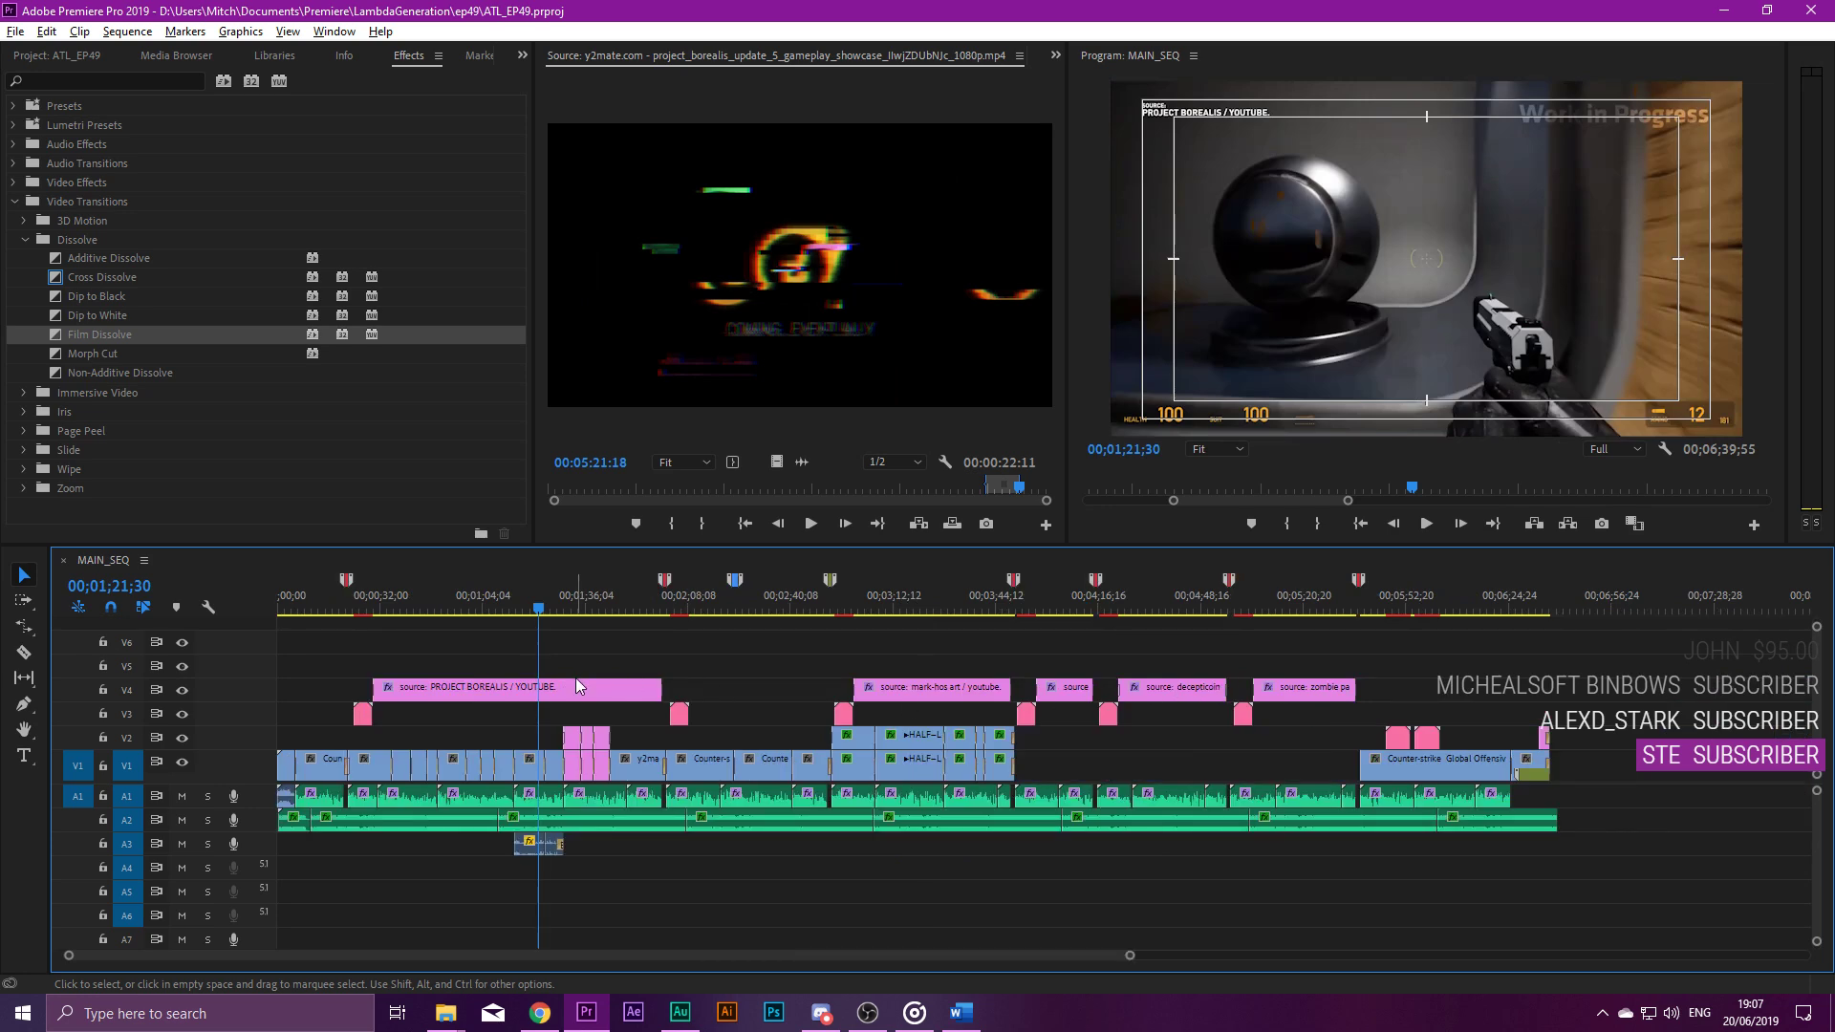
{"action": "scroll", "coordinate": [443, 699], "scroll_direction": "up", "scroll_amount": 1}
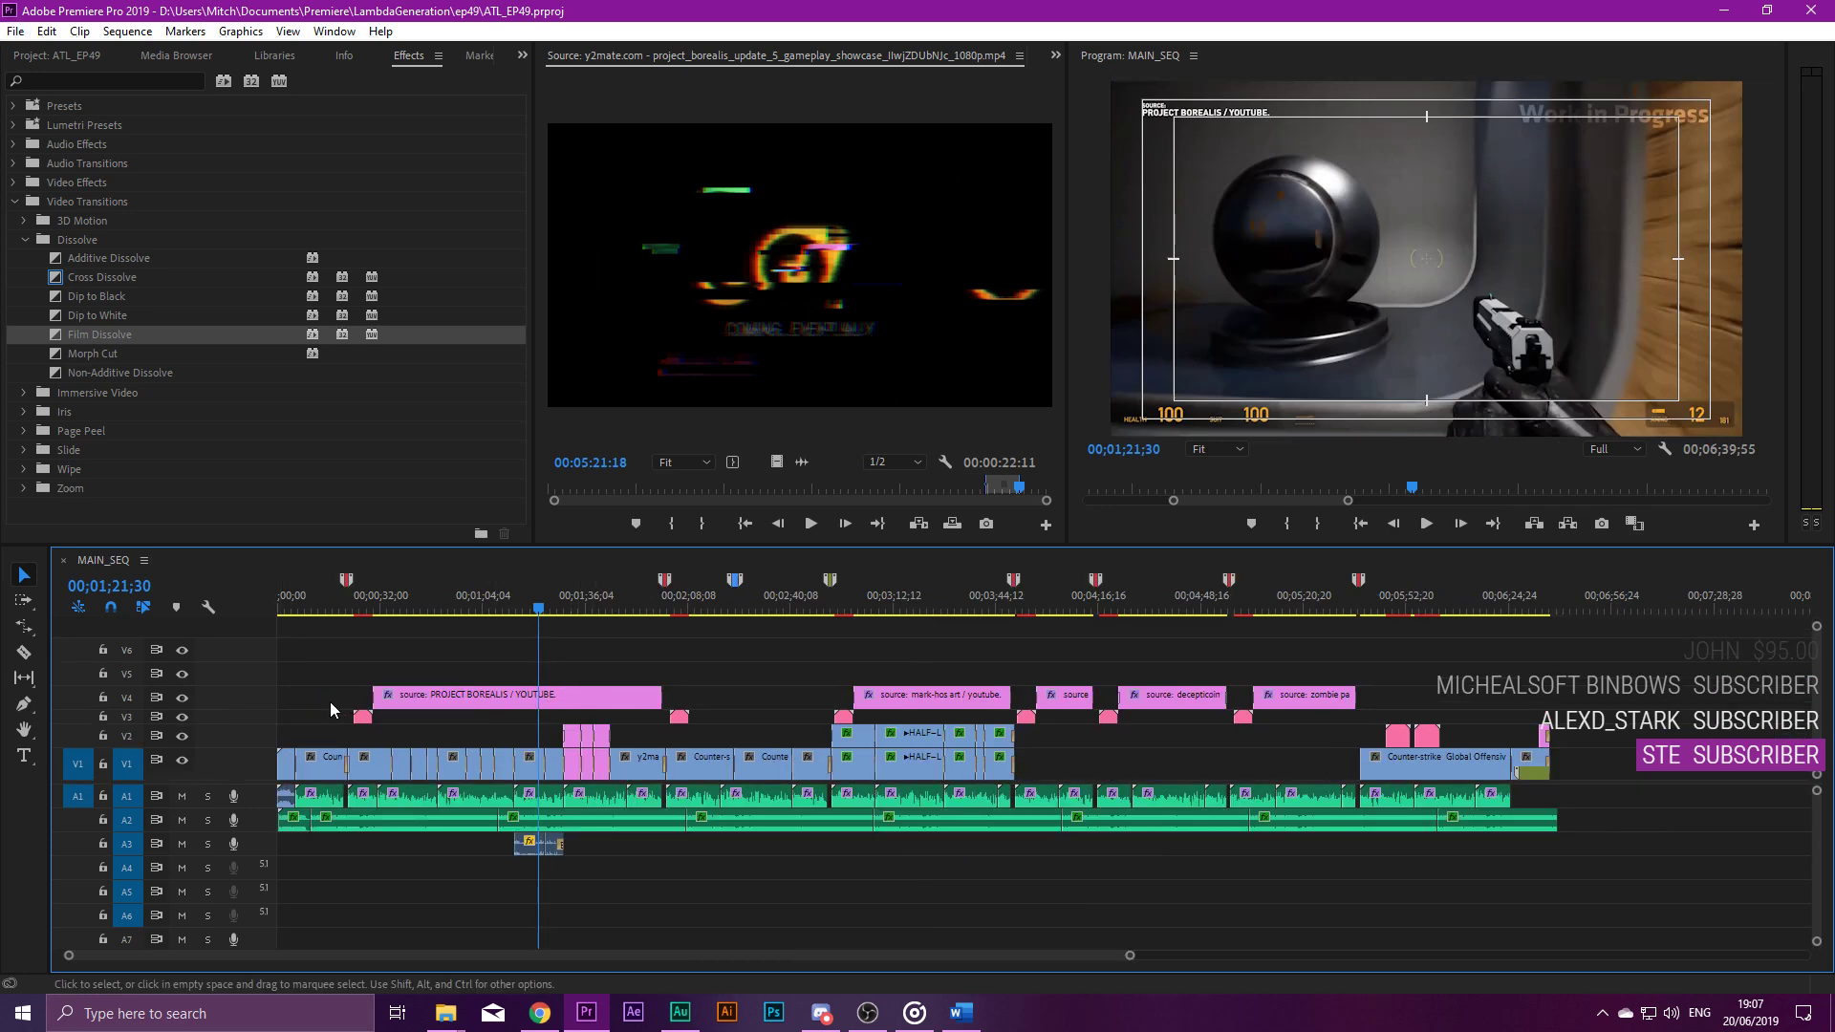
{"action": "scroll", "coordinate": [260, 717], "scroll_direction": "down", "scroll_amount": 1}
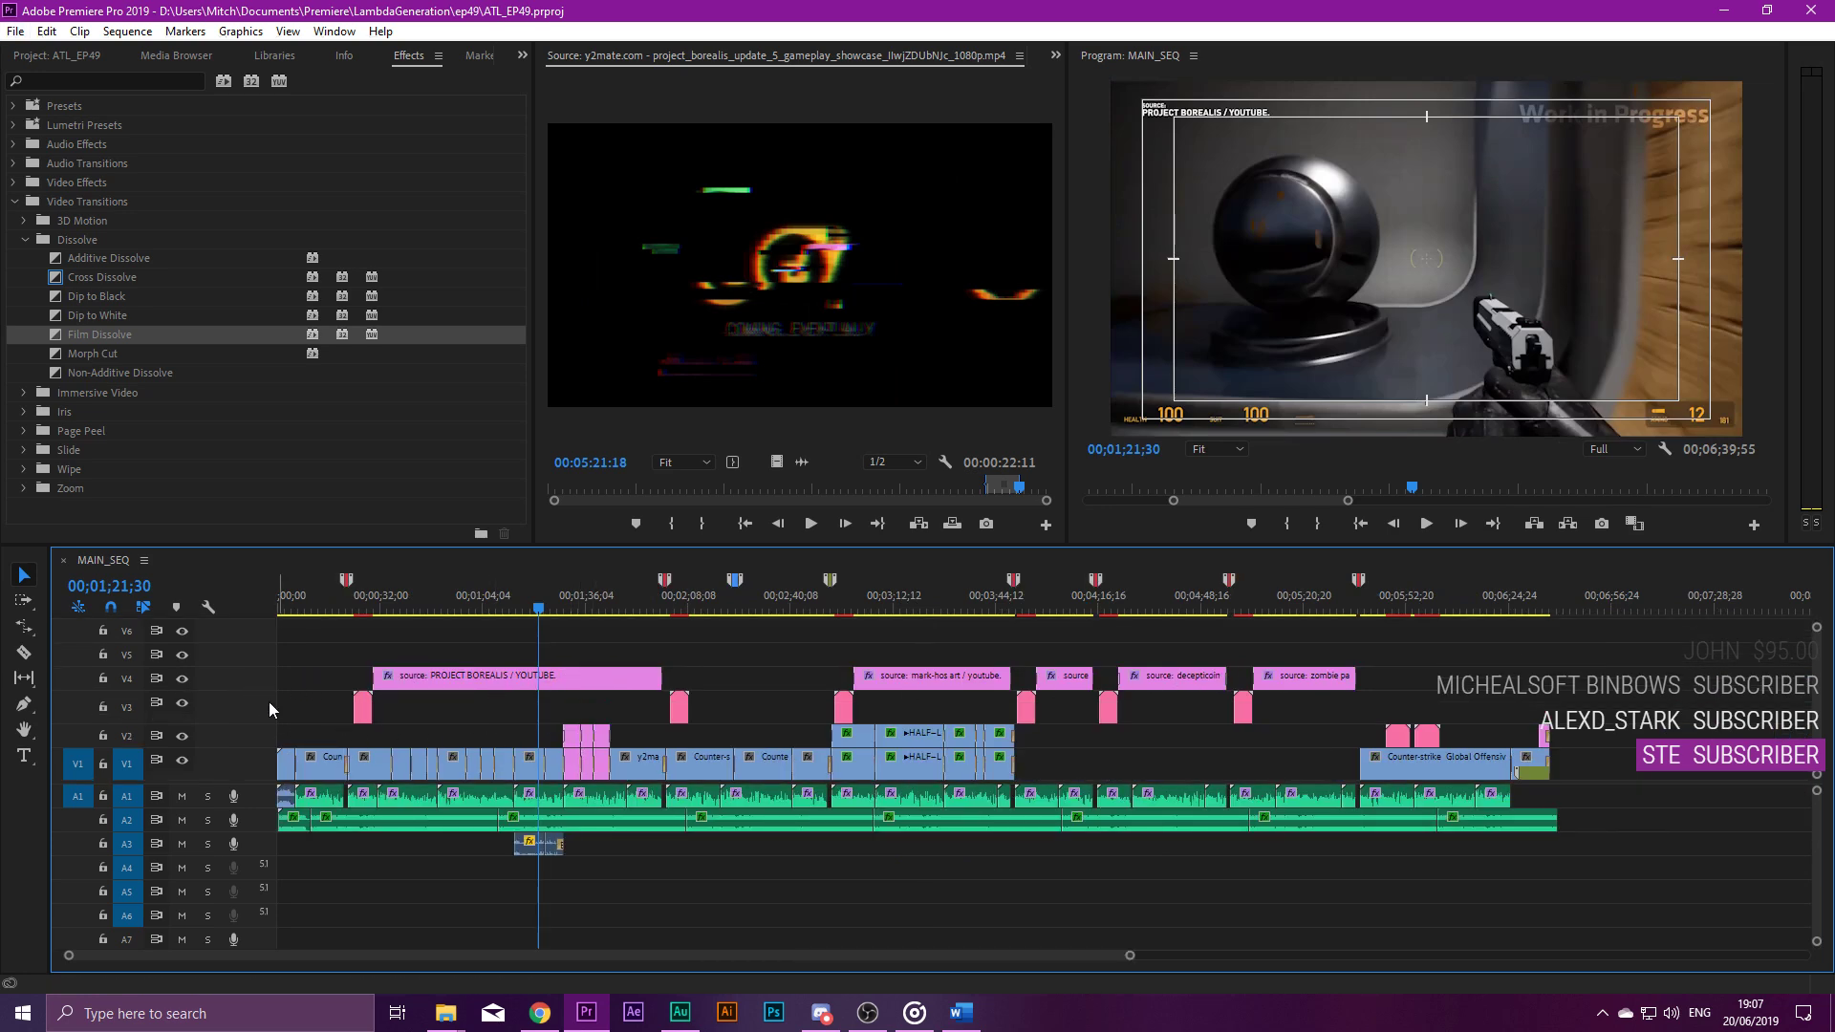
{"action": "scroll", "coordinate": [268, 702], "scroll_direction": "up", "scroll_amount": 1}
{"action": "left_click_drag", "start_coordinate": [559, 612], "coordinate": [743, 610]}
{"action": "scroll", "coordinate": [749, 682], "scroll_direction": "up", "scroll_amount": 3}
{"action": "scroll", "coordinate": [748, 698], "scroll_direction": "up", "scroll_amount": 2}
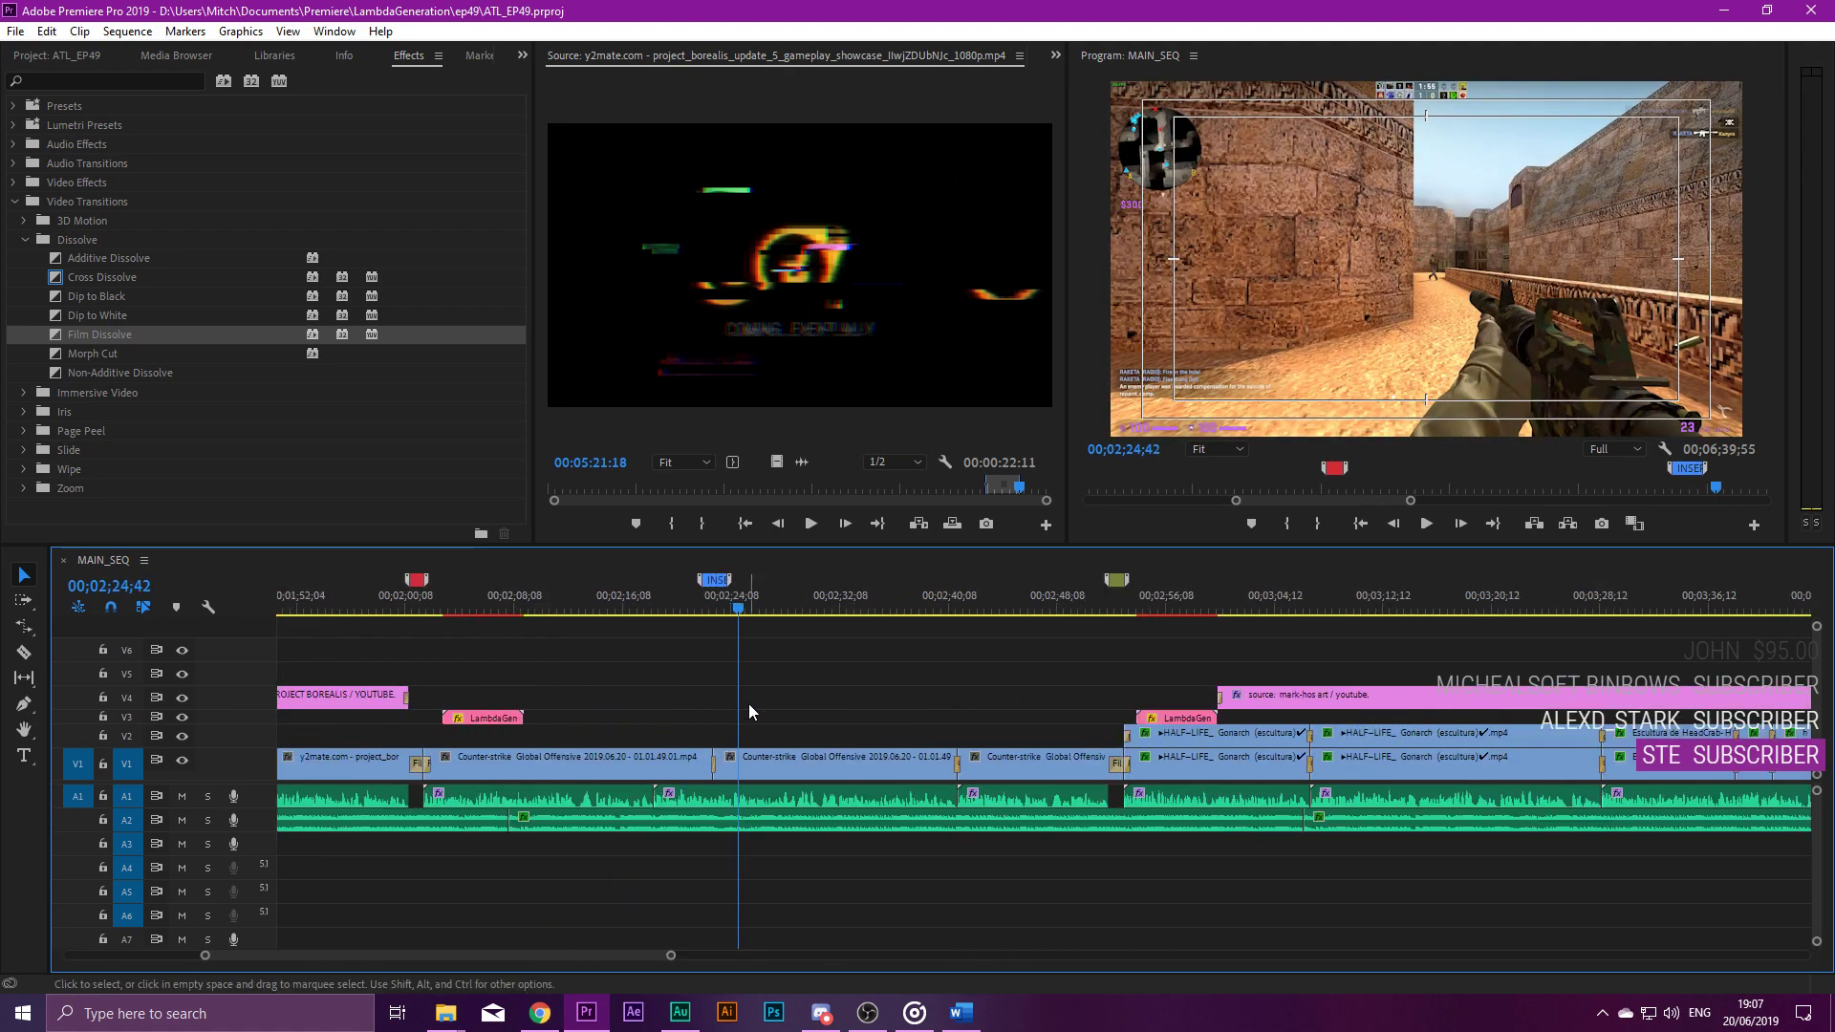
Switch to Chrome and open the blog.counter-strike.net post attached to the Counter-Strike turns 20 card in Trello.
{"action": "left_click", "coordinate": [717, 600]}
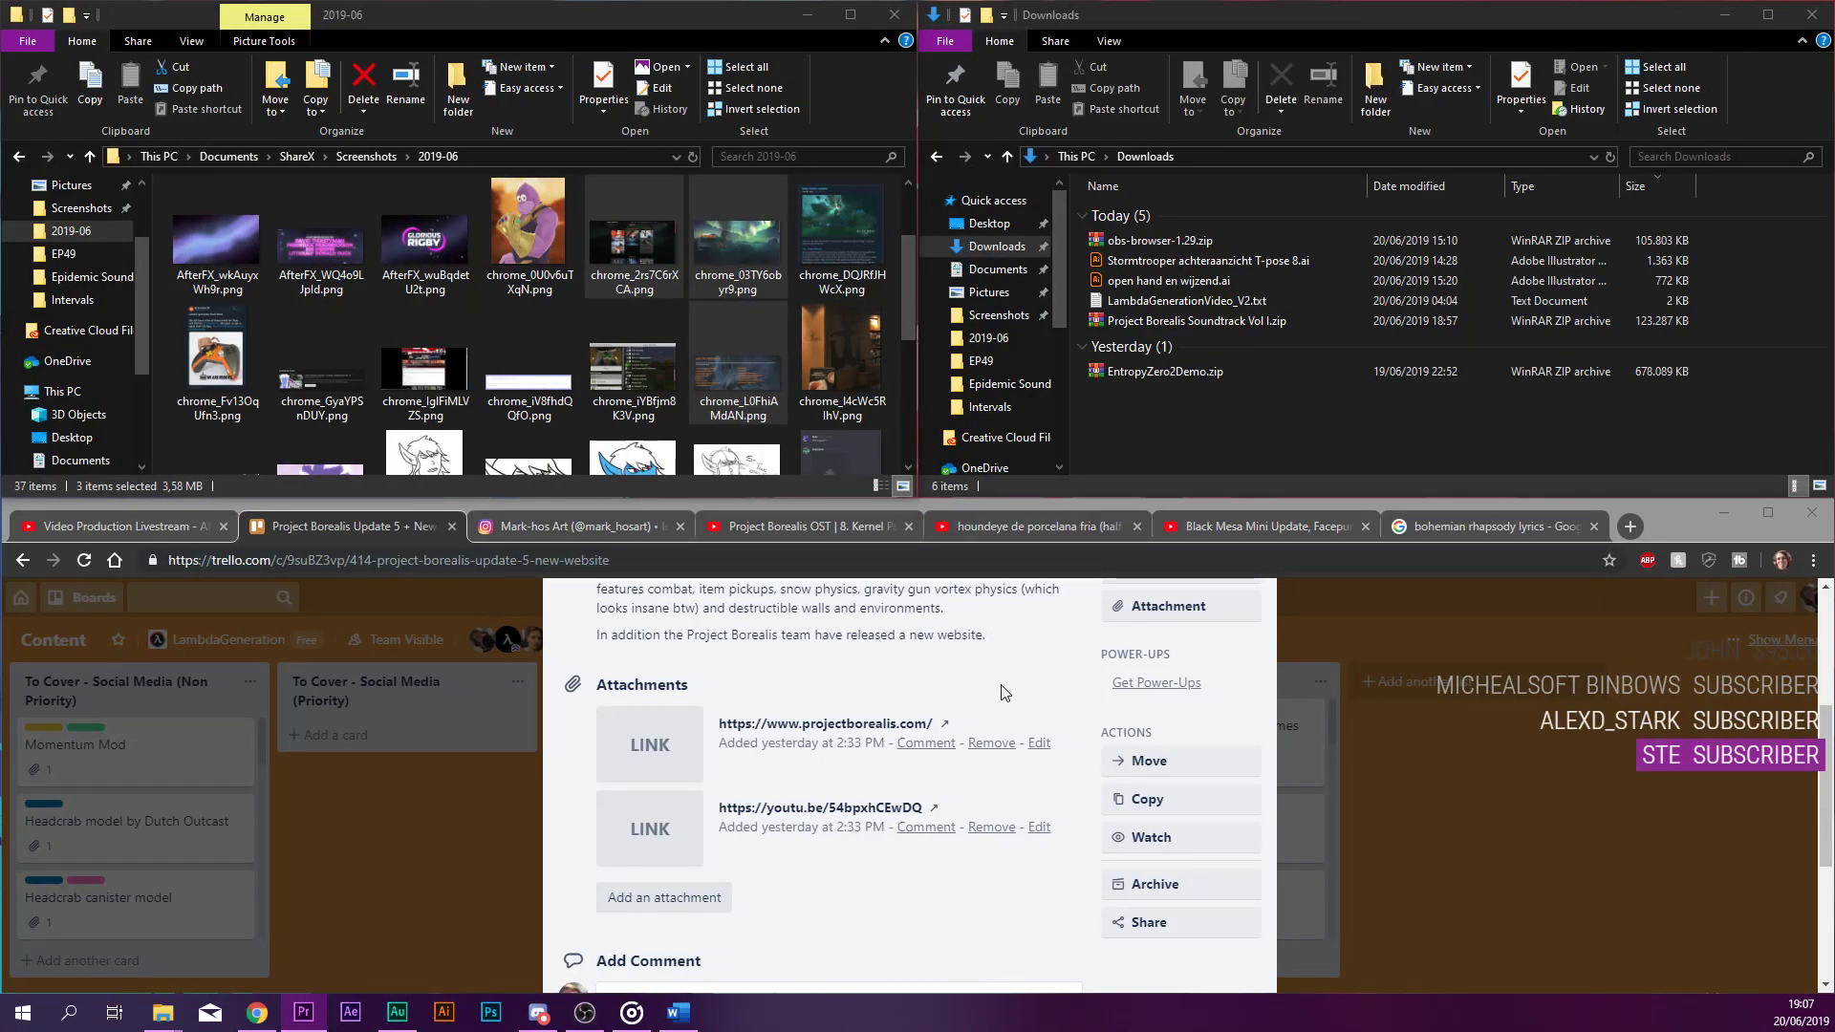
{"action": "left_click", "coordinate": [1374, 770]}
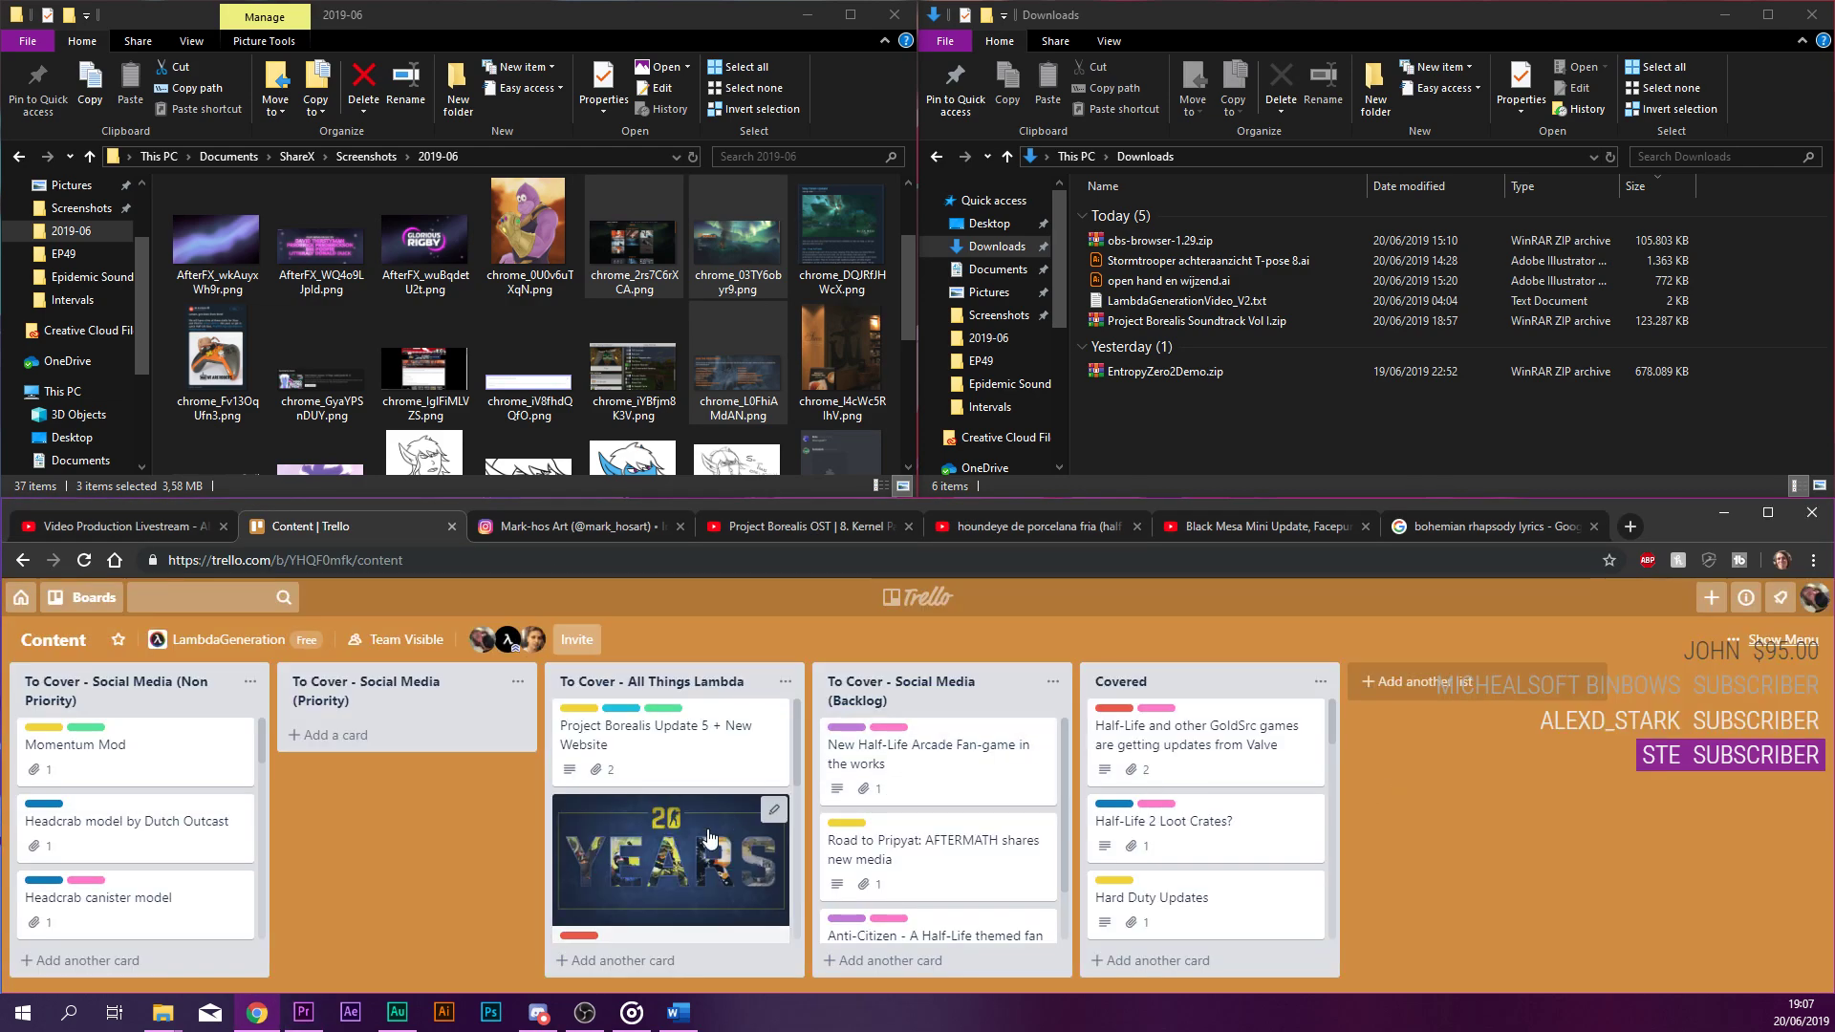
{"action": "left_click", "coordinate": [784, 789]}
{"action": "scroll", "coordinate": [784, 790], "scroll_direction": "down", "scroll_amount": 5}
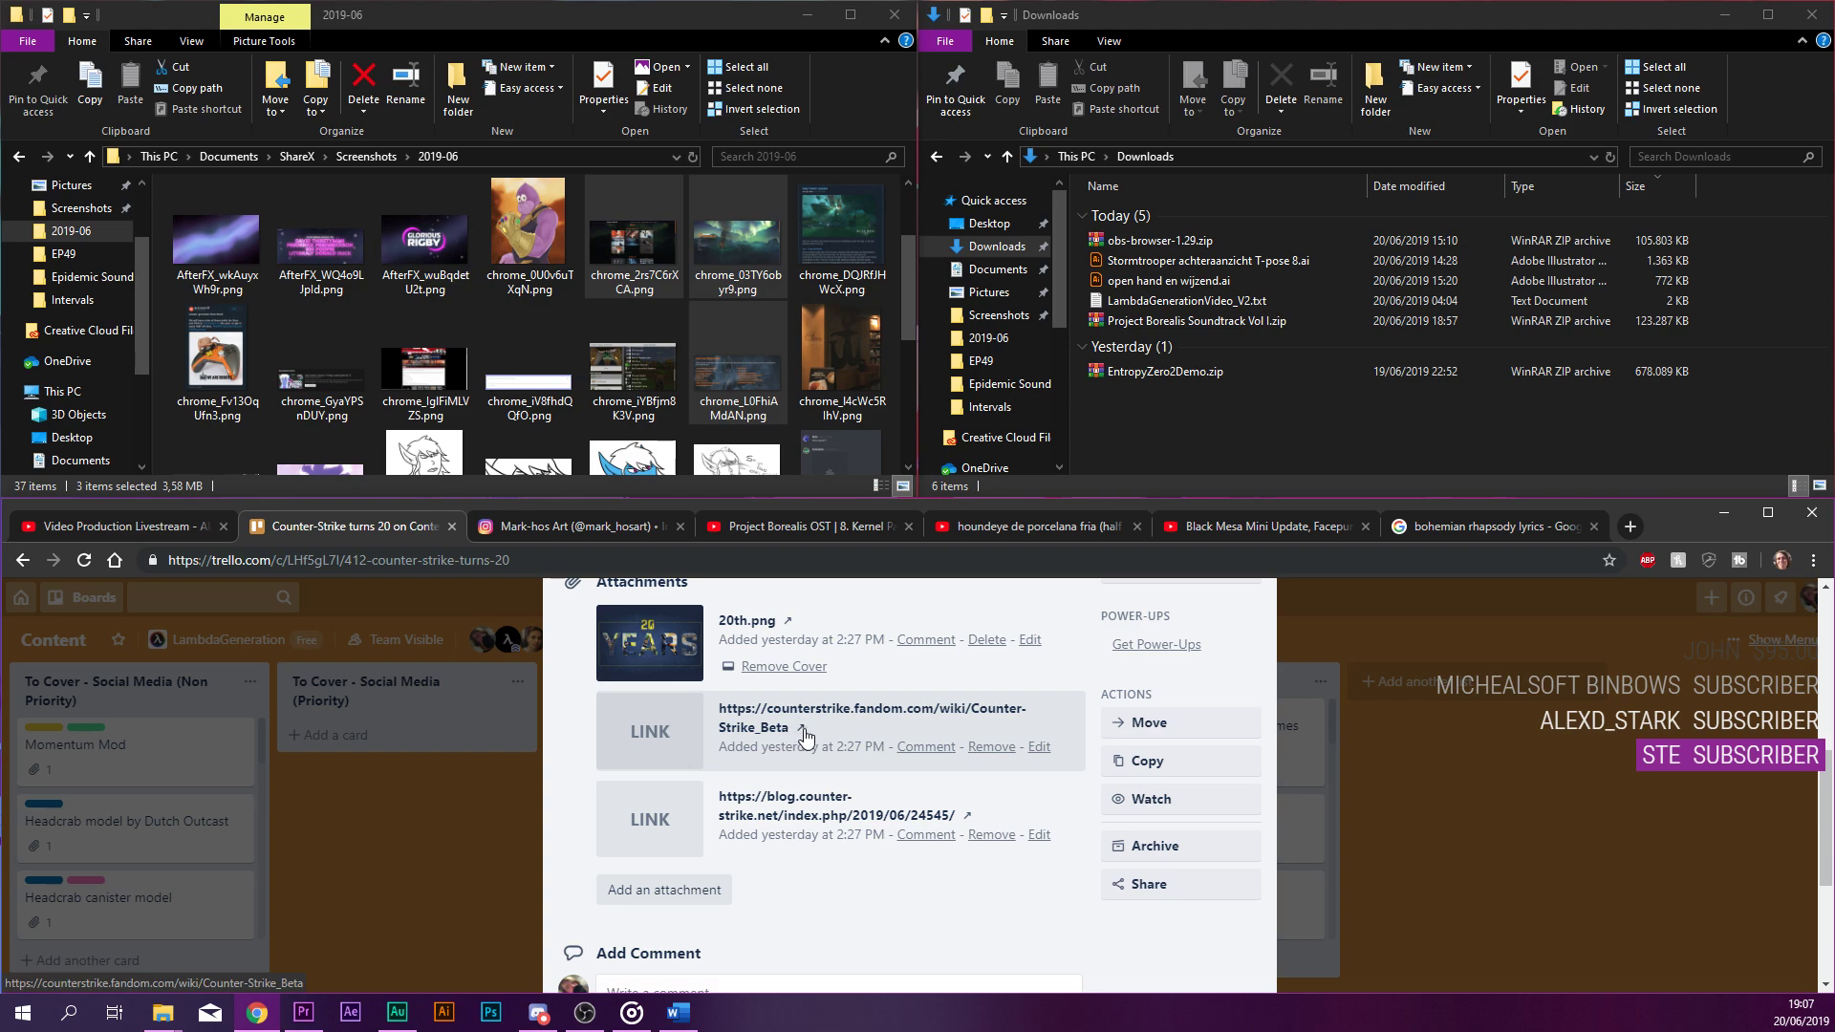
{"action": "left_click", "coordinate": [968, 819]}
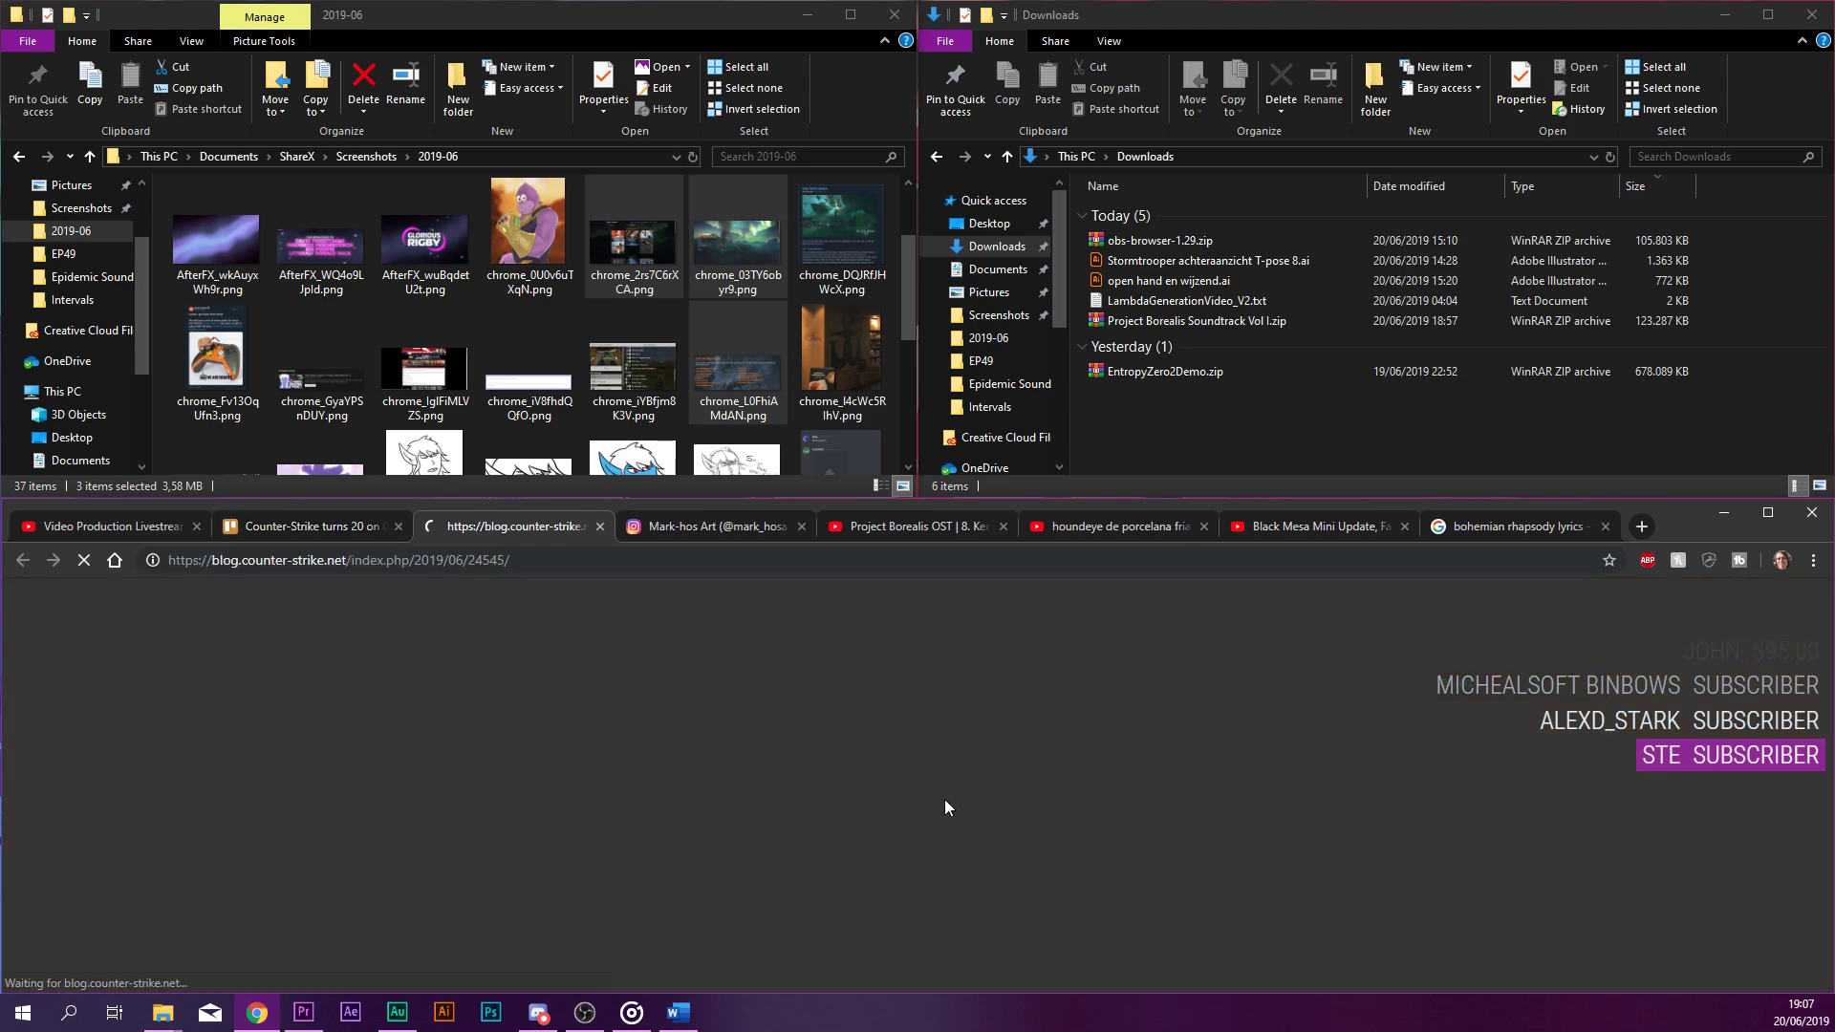
{"action": "scroll", "coordinate": [933, 788], "scroll_direction": "down", "scroll_amount": 3}
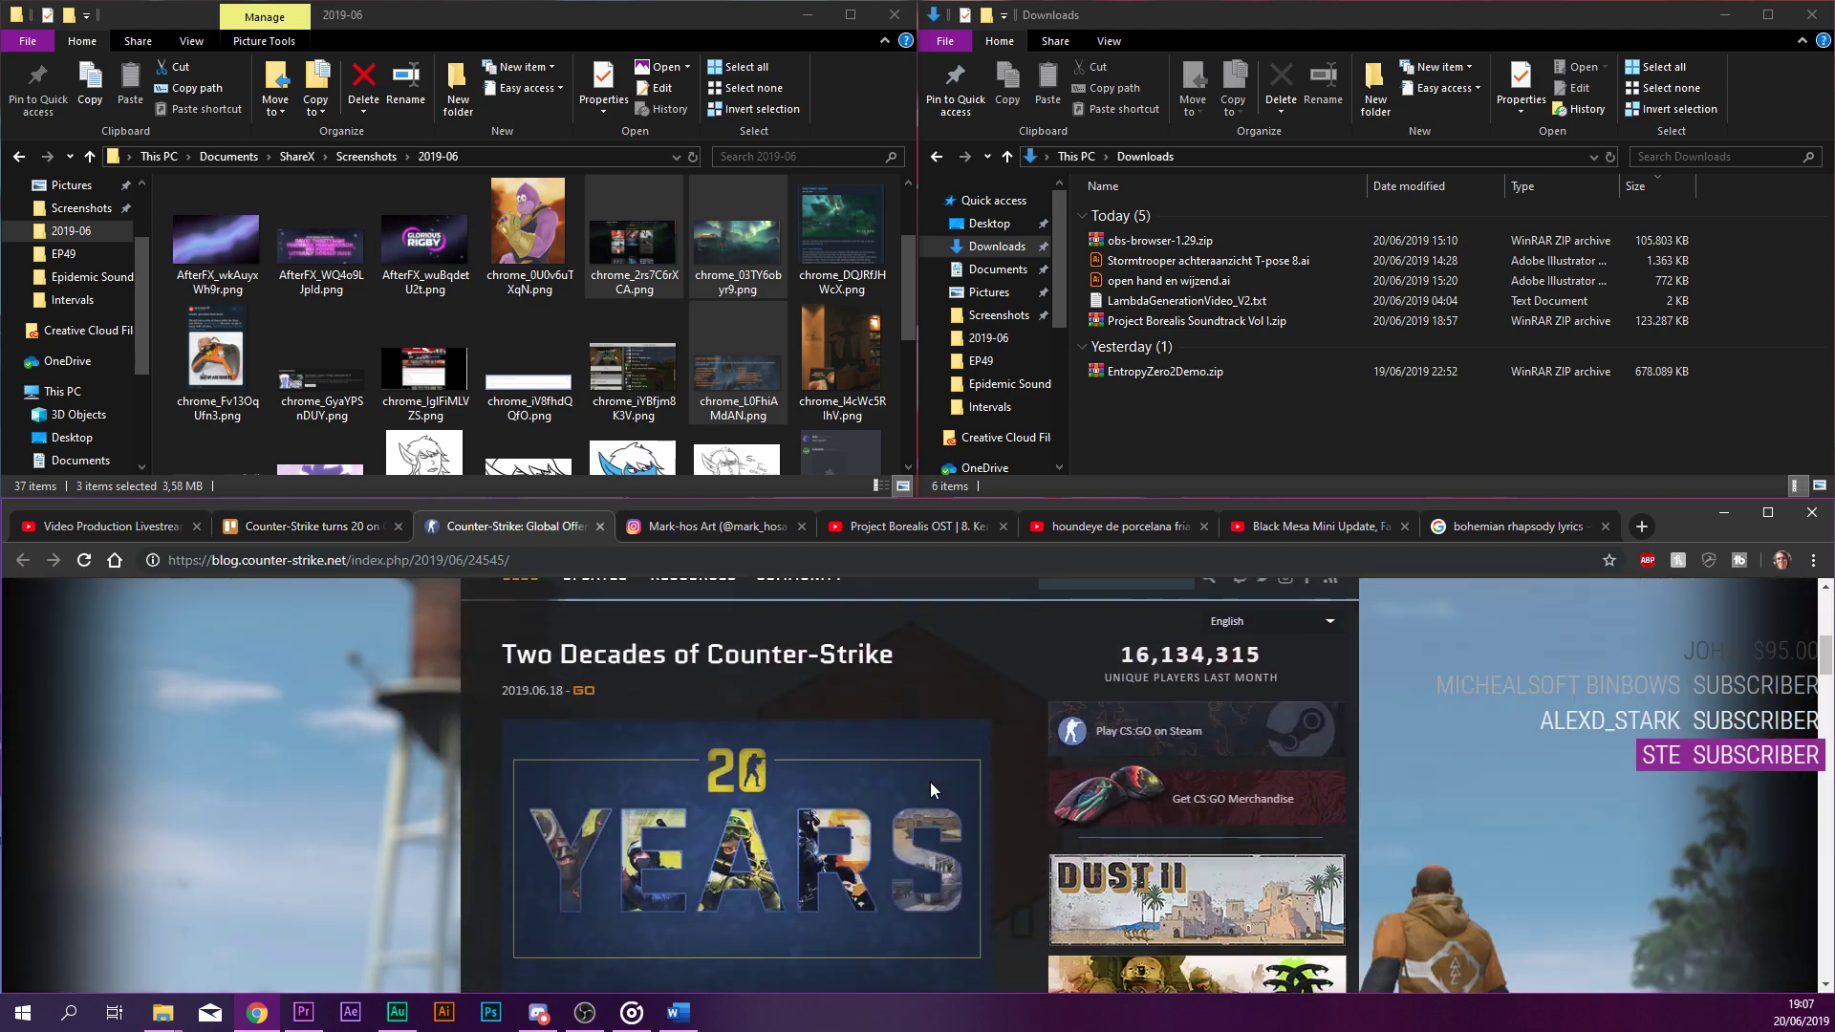
Capture a screenshot of the Two Decades of Counter-Strike article area, and restore the browser to its half-height layout.
{"action": "left_click", "coordinate": [1769, 512]}
{"action": "scroll", "coordinate": [1447, 780], "scroll_direction": "up", "scroll_amount": 2}
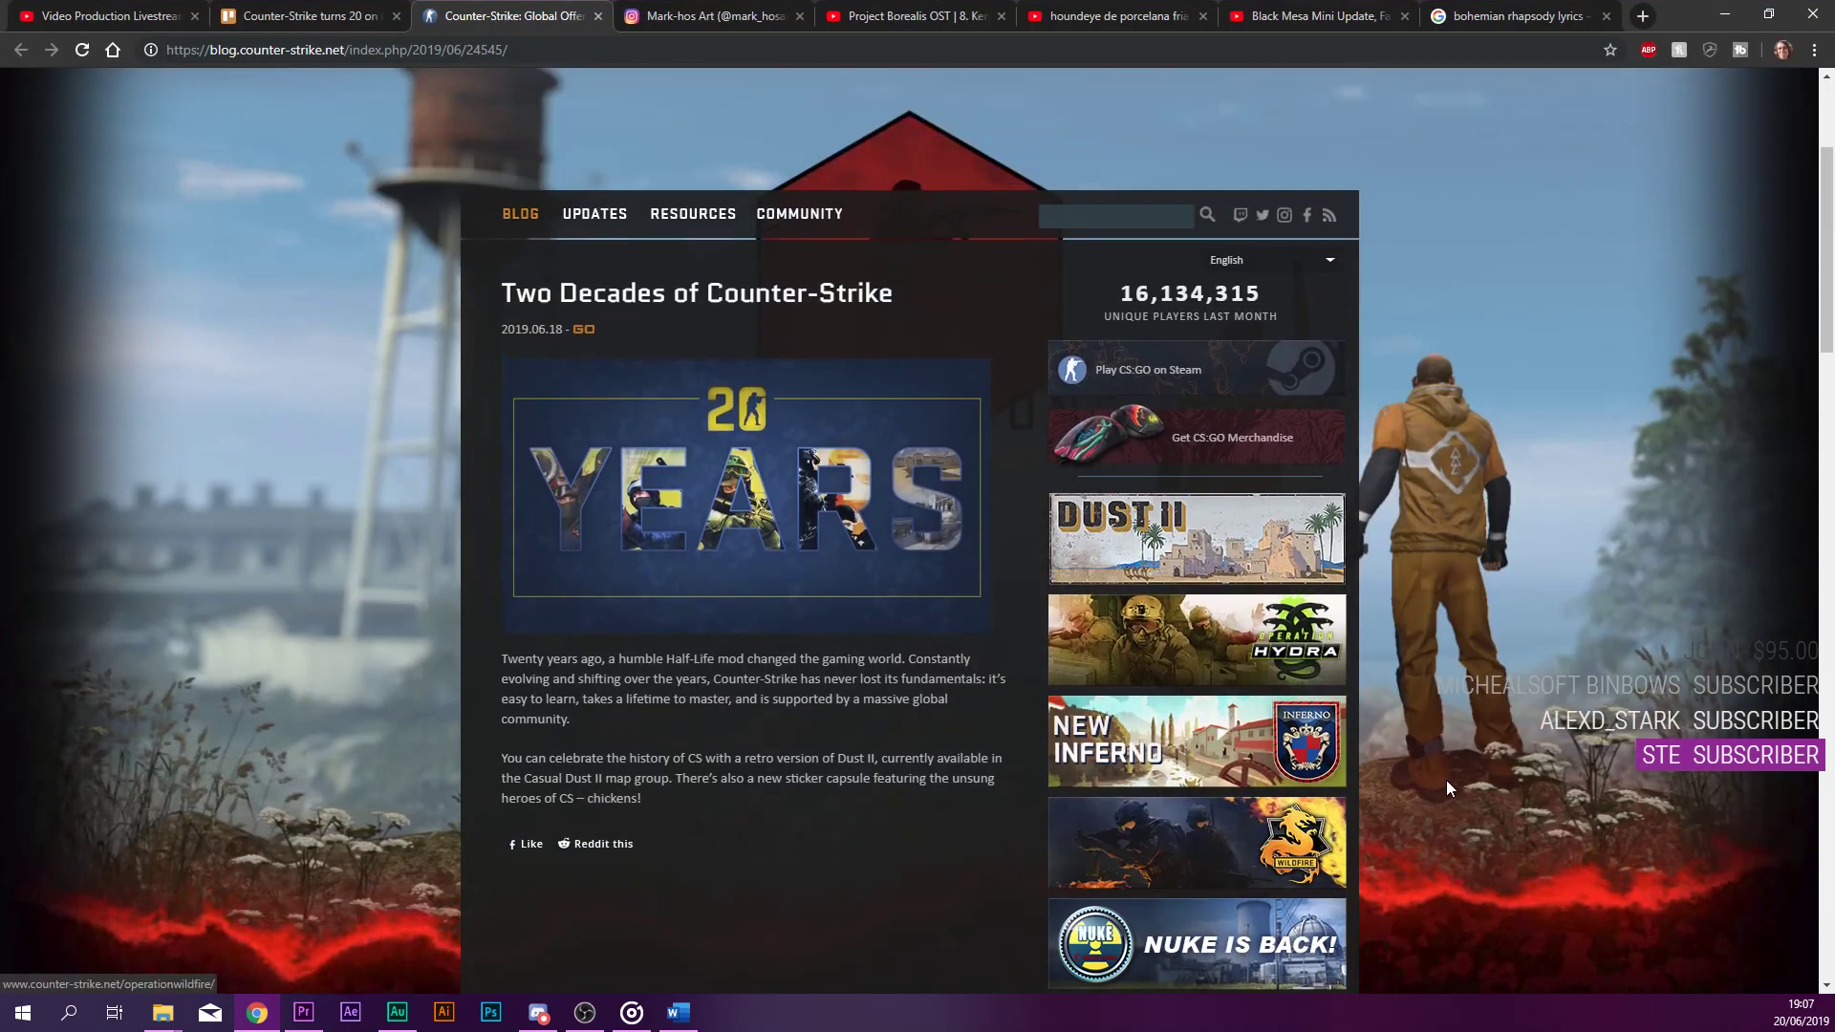
{"action": "key", "text": "ctrl+Print"}
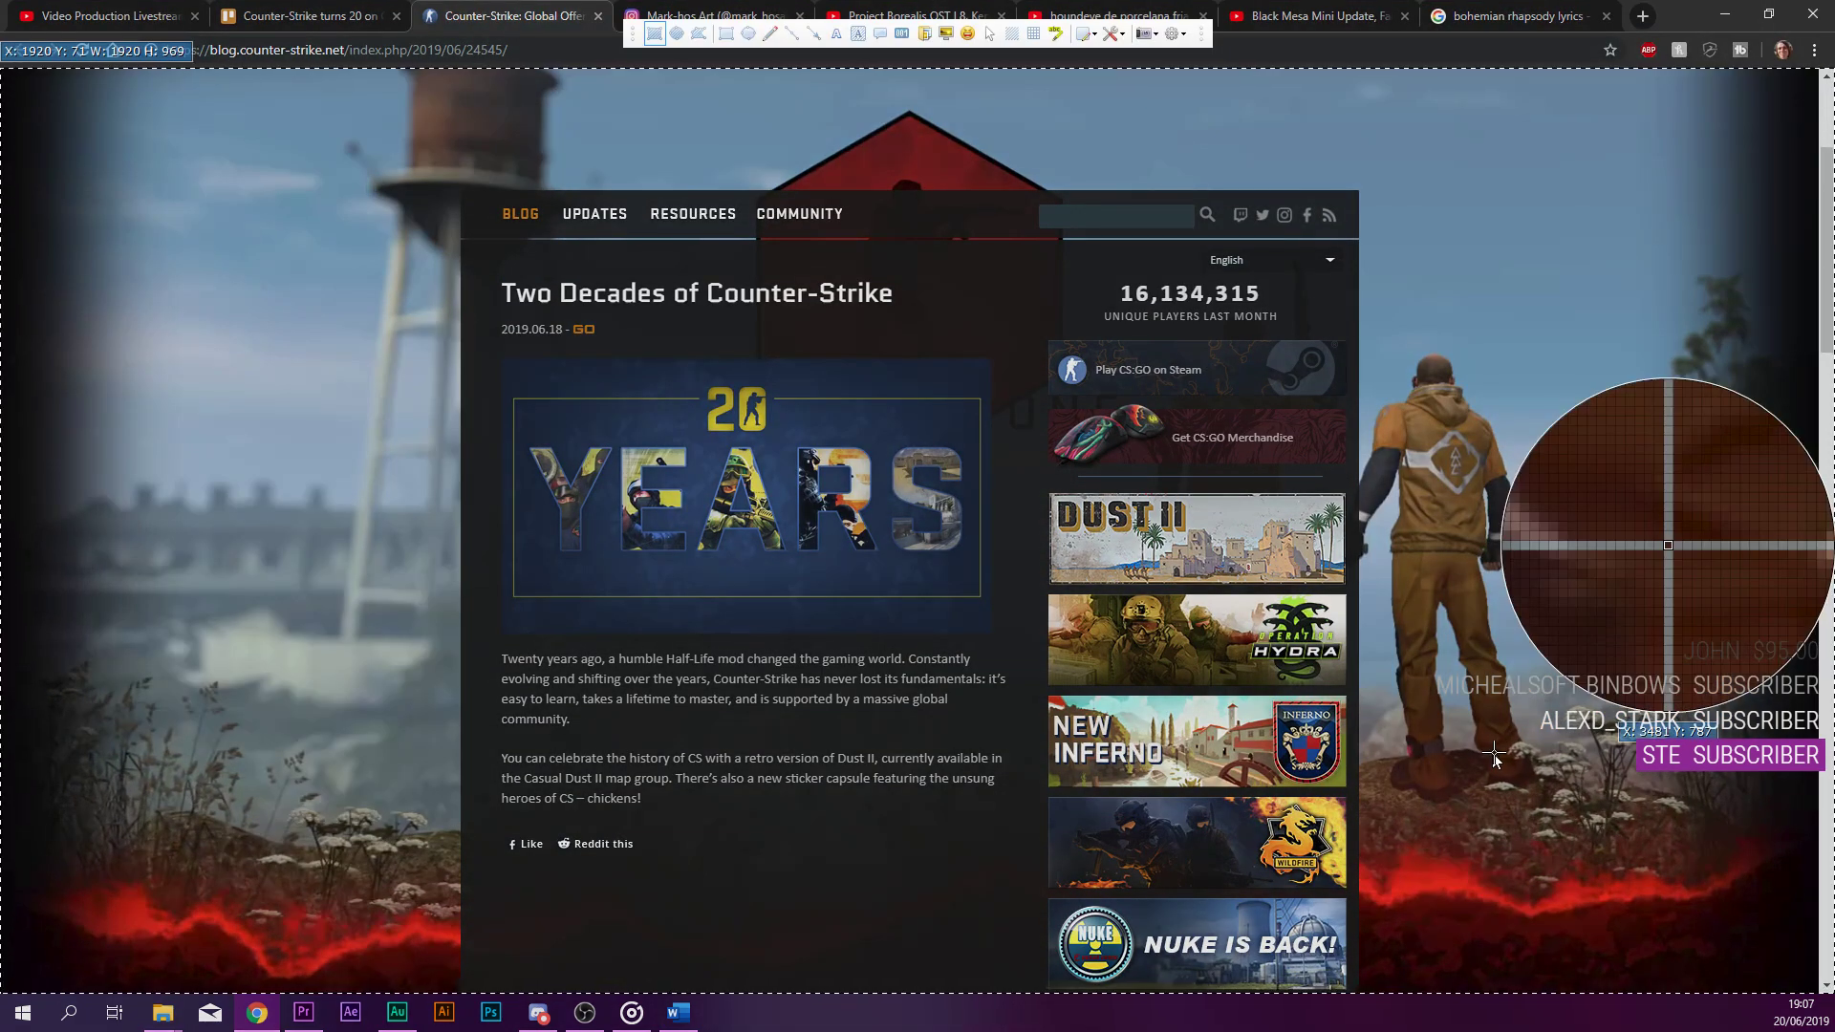
{"action": "left_click_drag", "start_coordinate": [485, 262], "coordinate": [1038, 855]}
{"action": "key", "text": "super+Down"}
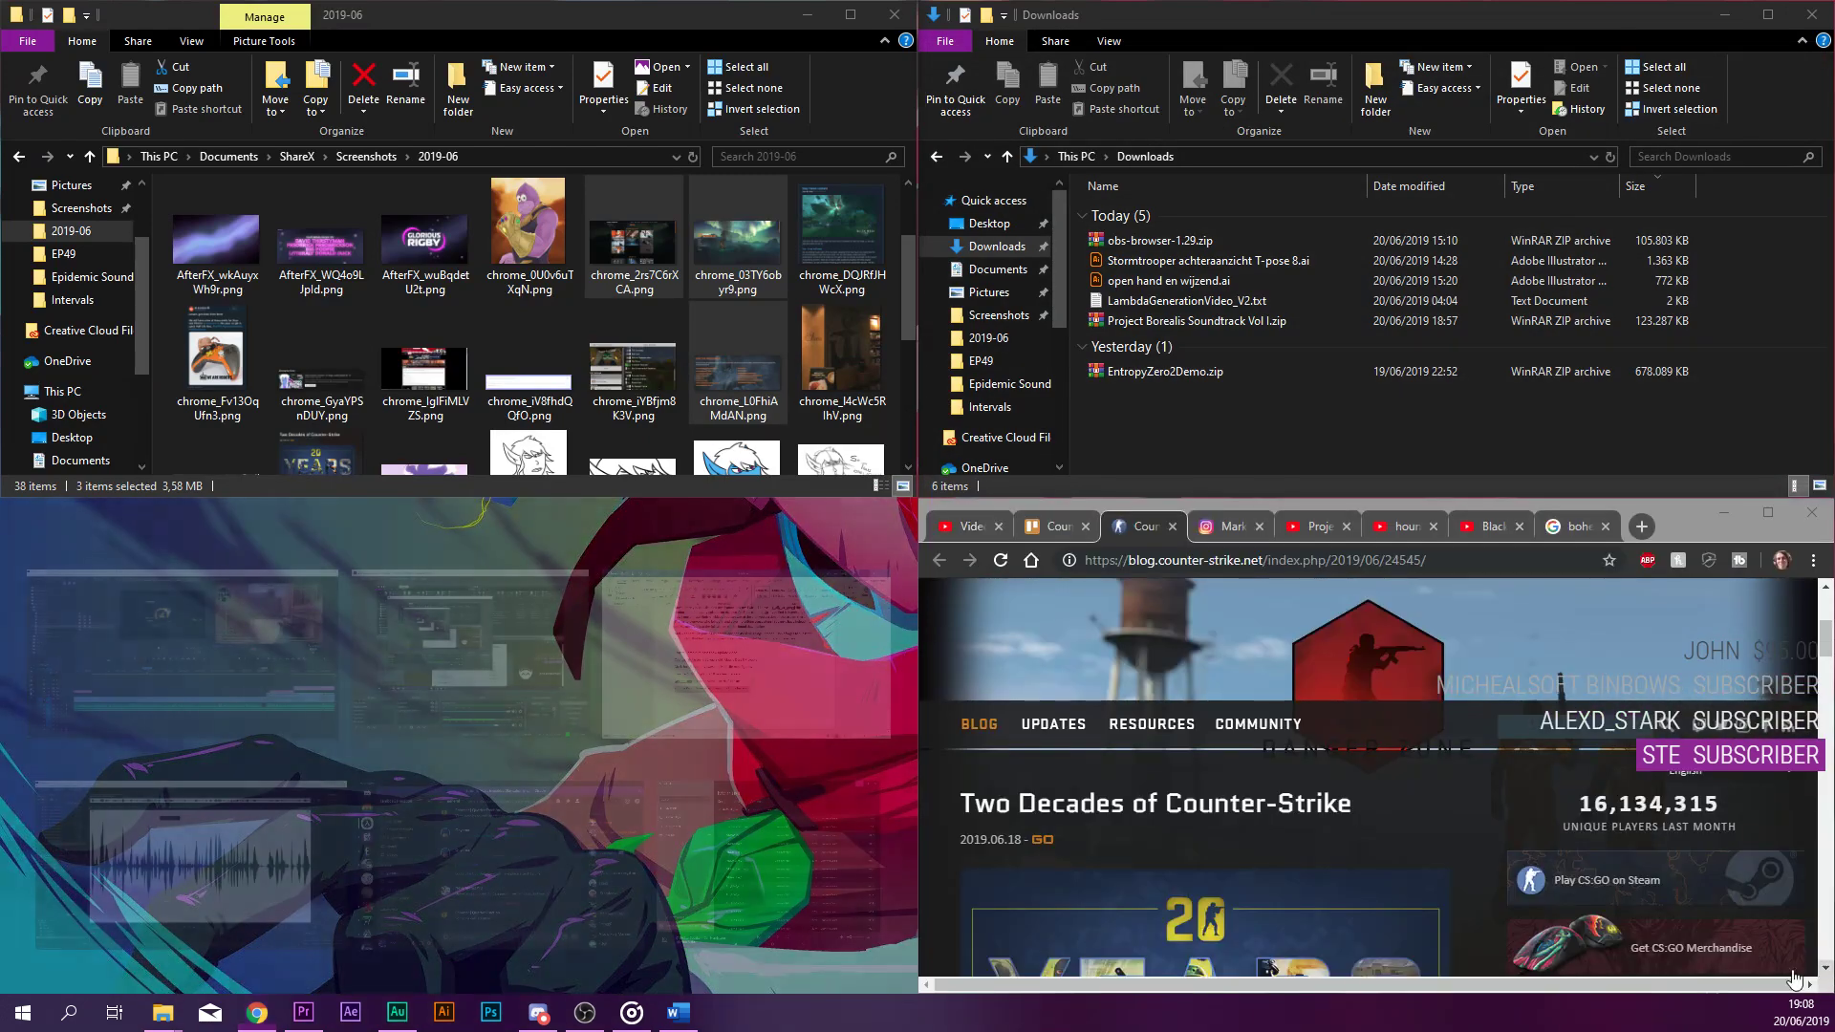
{"action": "left_click_drag", "start_coordinate": [922, 673], "coordinate": [4, 741]}
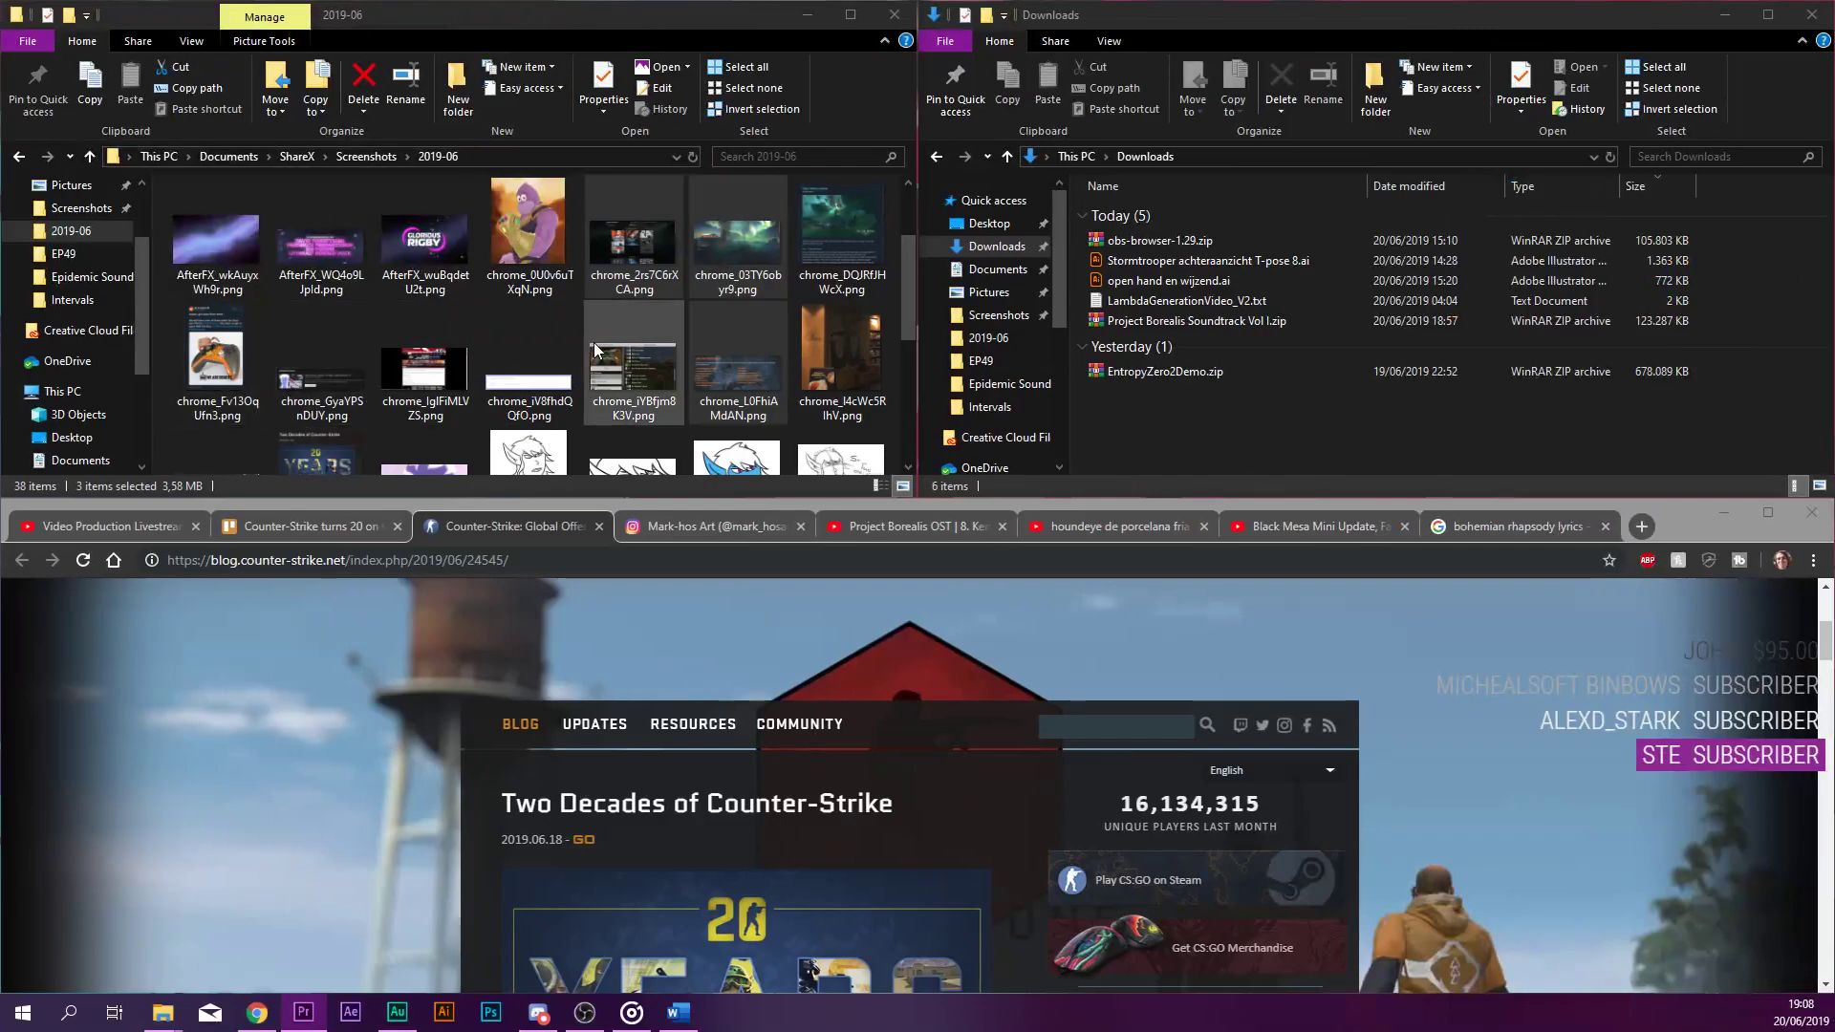
Import the blog post screenshot chrome_v3R2AuPSZf.png from the 2019-06 folder into the Premiere Pro project.
{"action": "scroll", "coordinate": [627, 418], "scroll_direction": "down", "scroll_amount": 1}
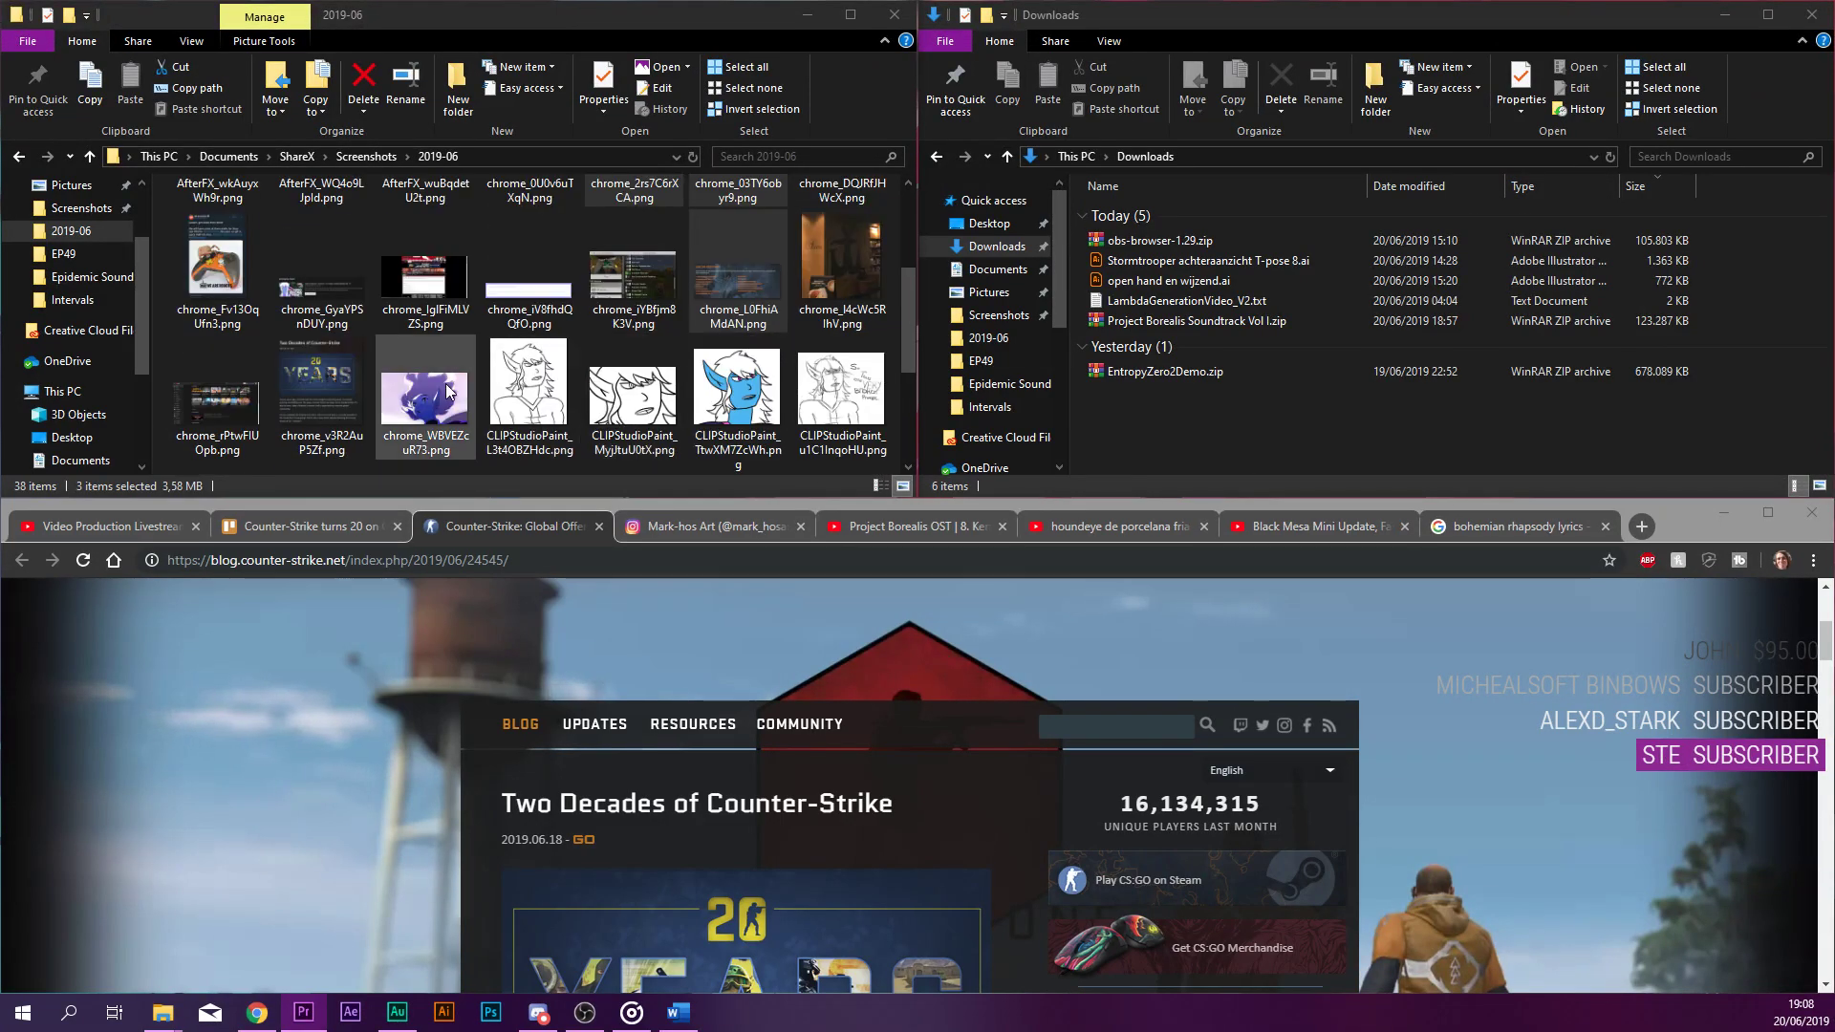
{"action": "left_click", "coordinate": [321, 387]}
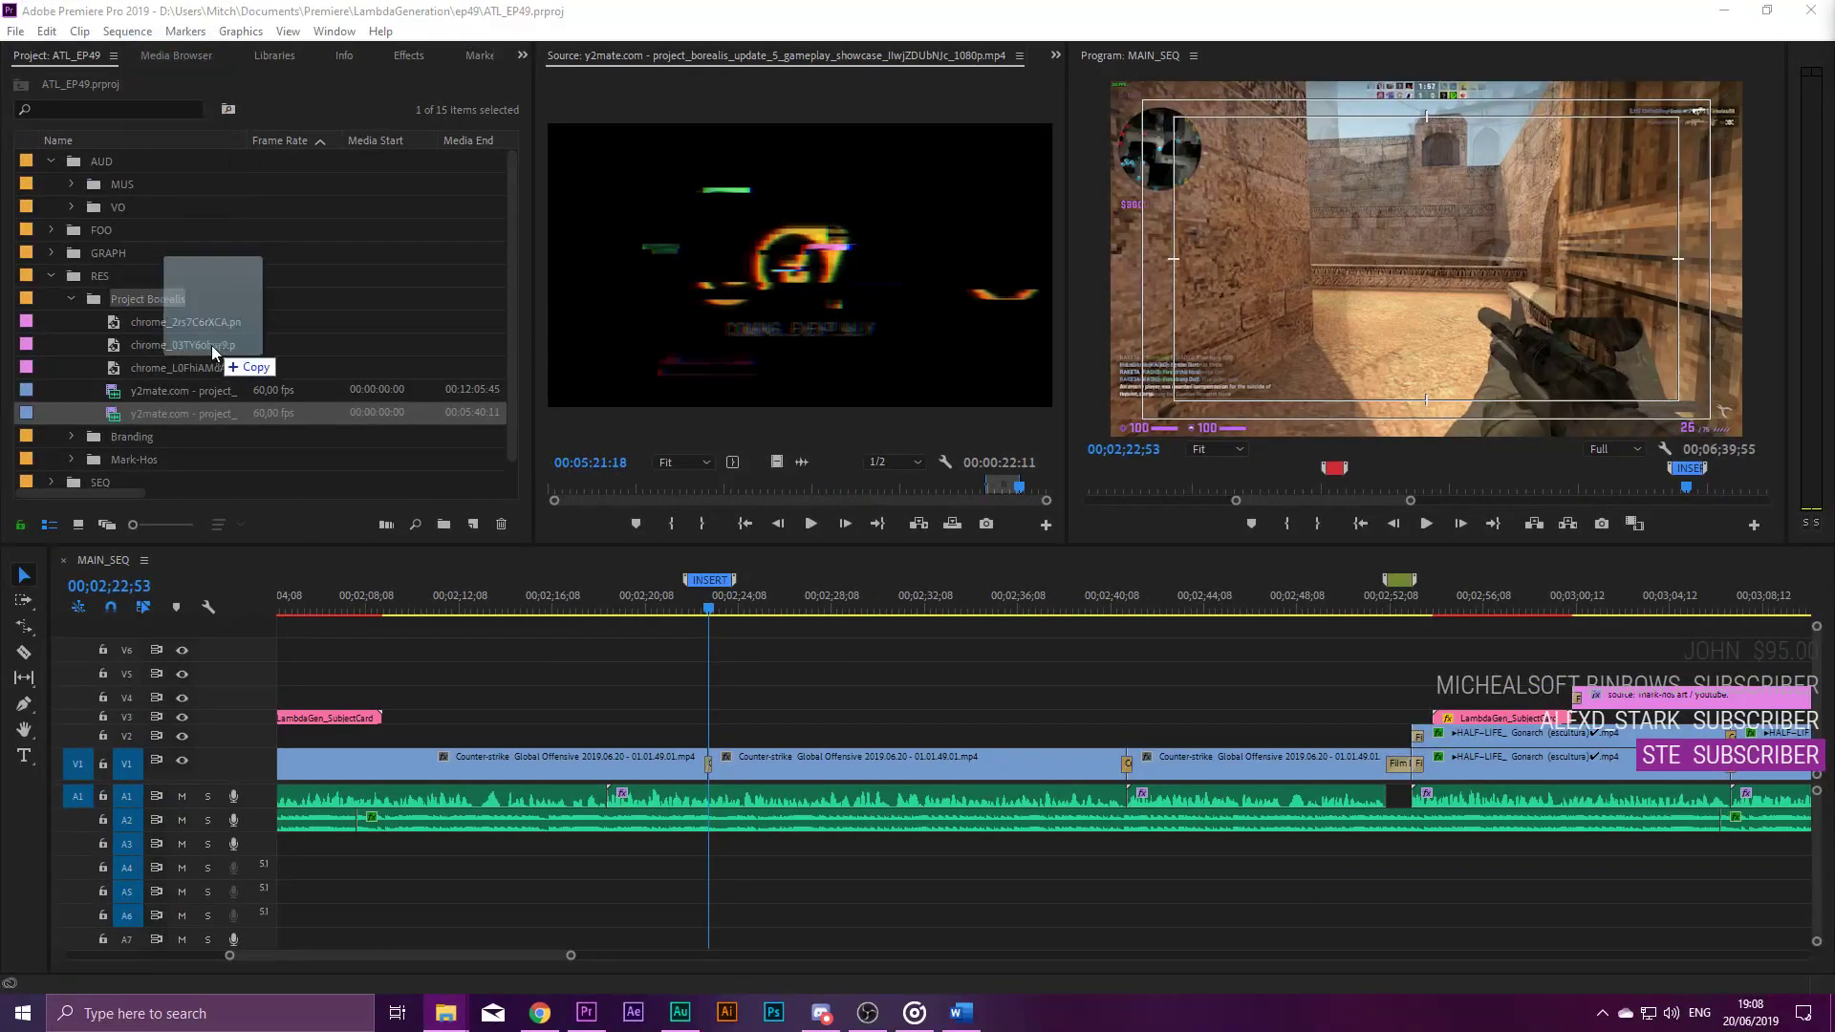
{"action": "left_click_drag", "start_coordinate": [210, 346], "coordinate": [281, 484]}
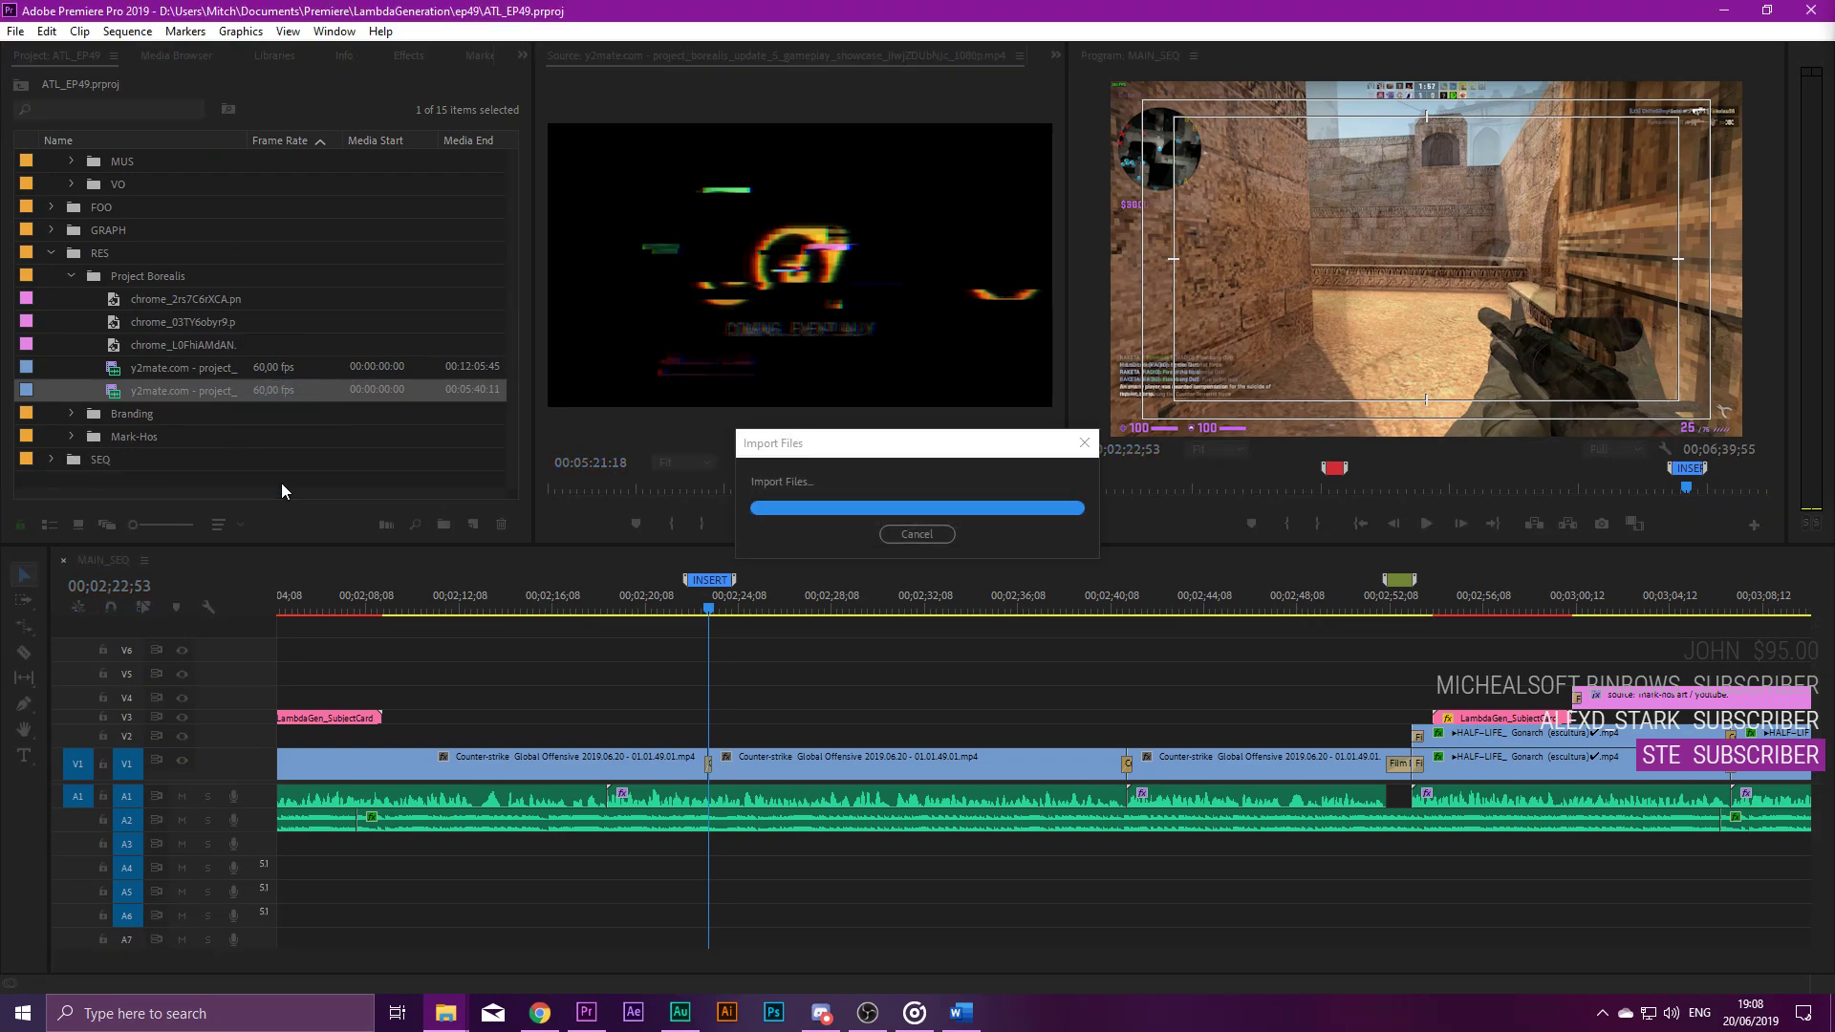
{"action": "scroll", "coordinate": [272, 348], "scroll_direction": "down", "scroll_amount": 1}
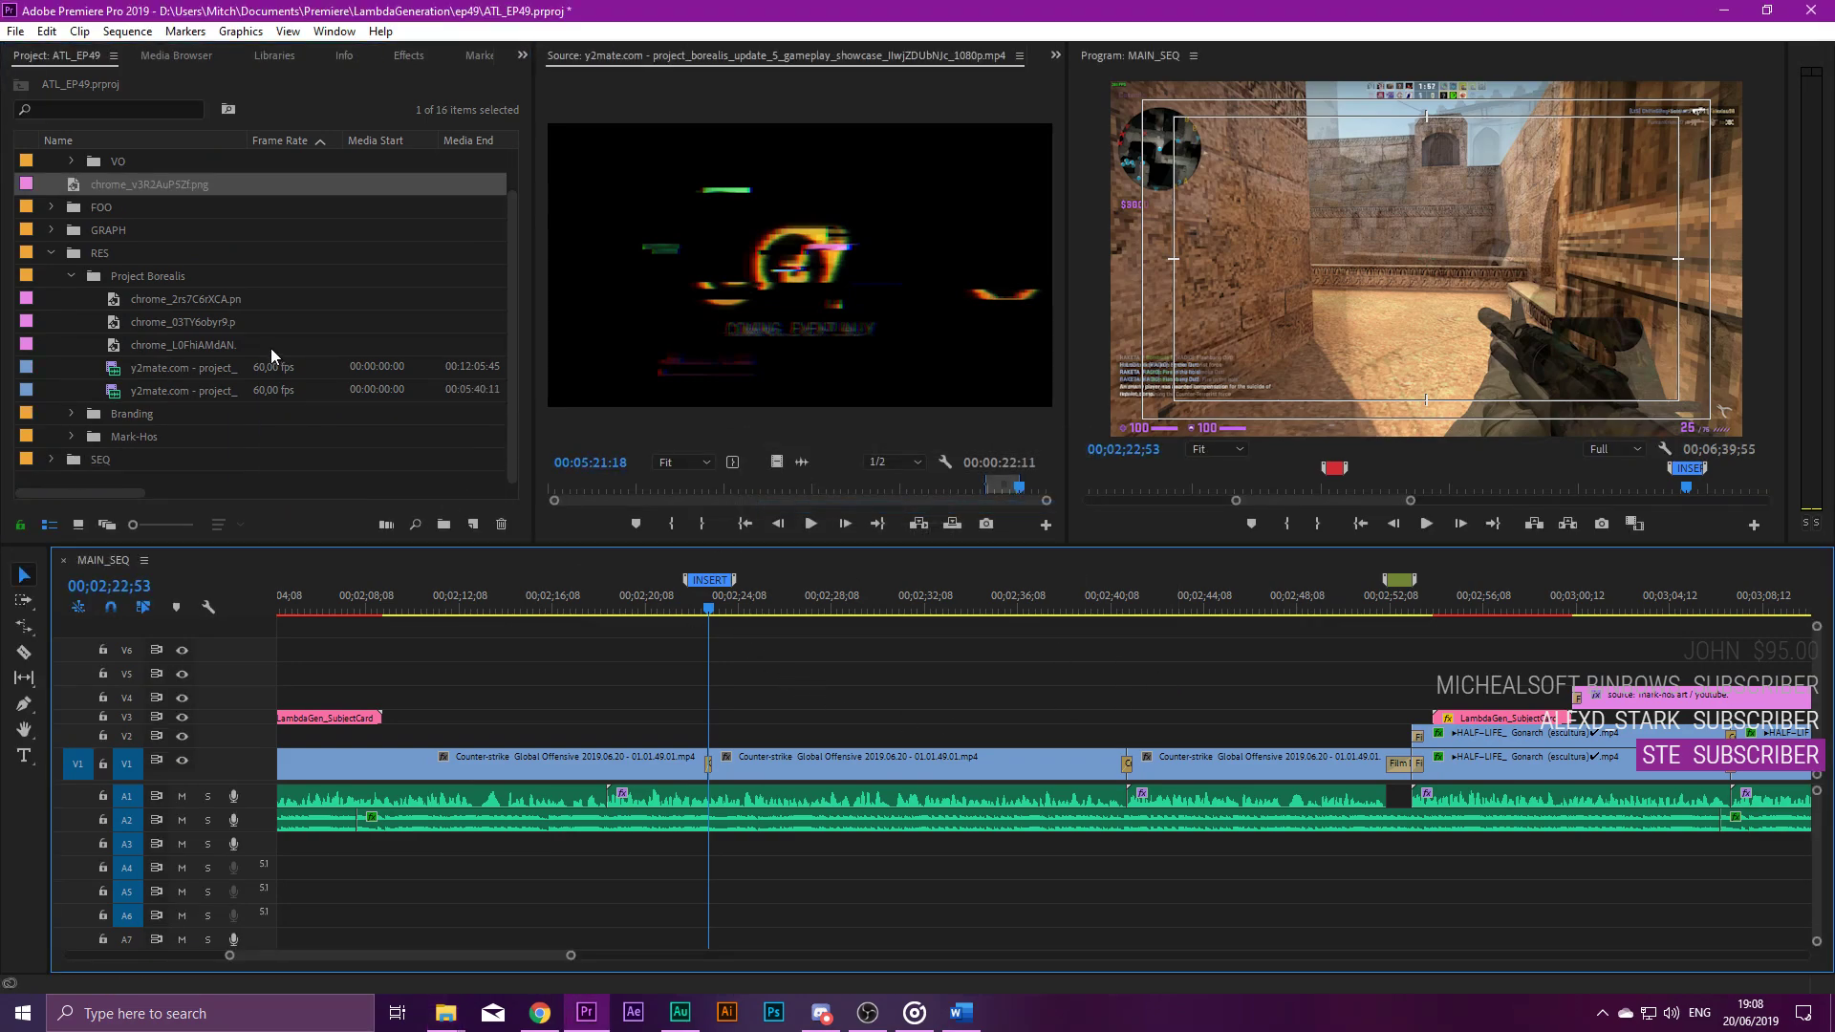
Collapse the Project Borealis bin and create a new bin named Counter Strike inside RES.
{"action": "left_click", "coordinate": [95, 265]}
{"action": "key", "text": "Left"}
{"action": "left_click", "coordinate": [94, 256]}
{"action": "scroll", "coordinate": [93, 278], "scroll_direction": "up", "scroll_amount": 2}
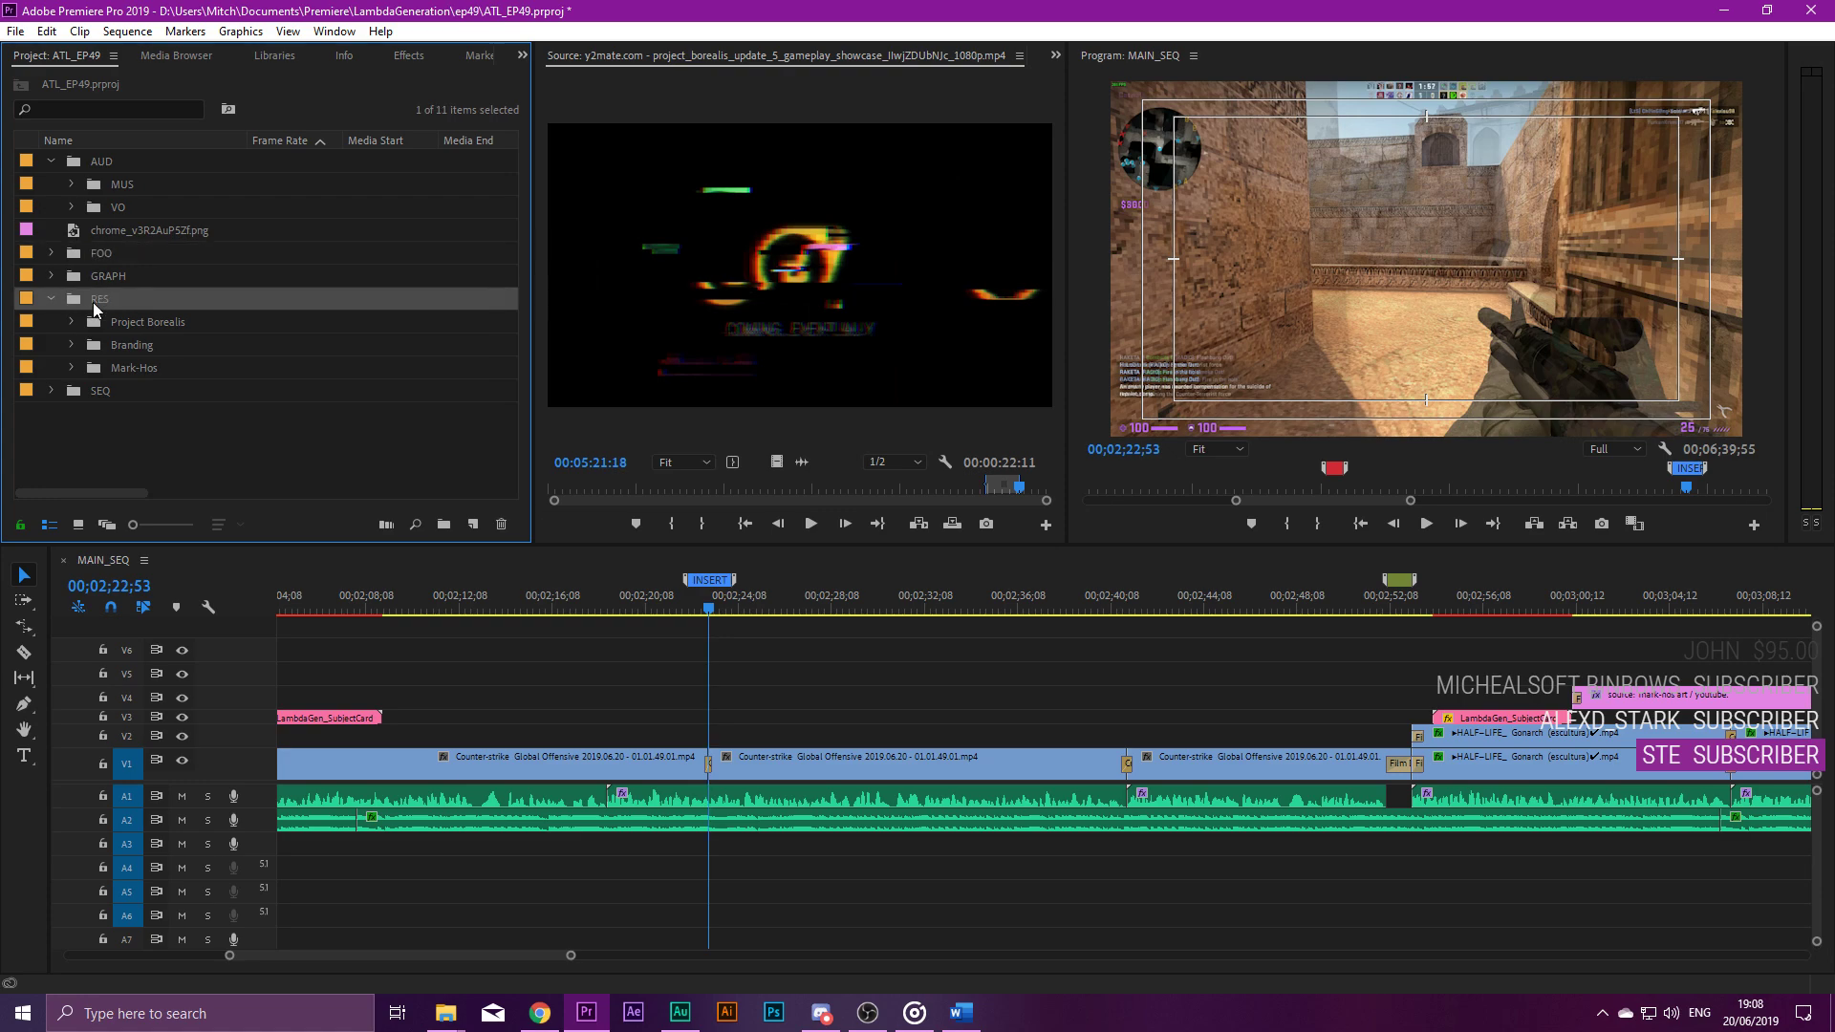
{"action": "left_click", "coordinate": [444, 524]}
{"action": "type", "text": "Counter Strike"}
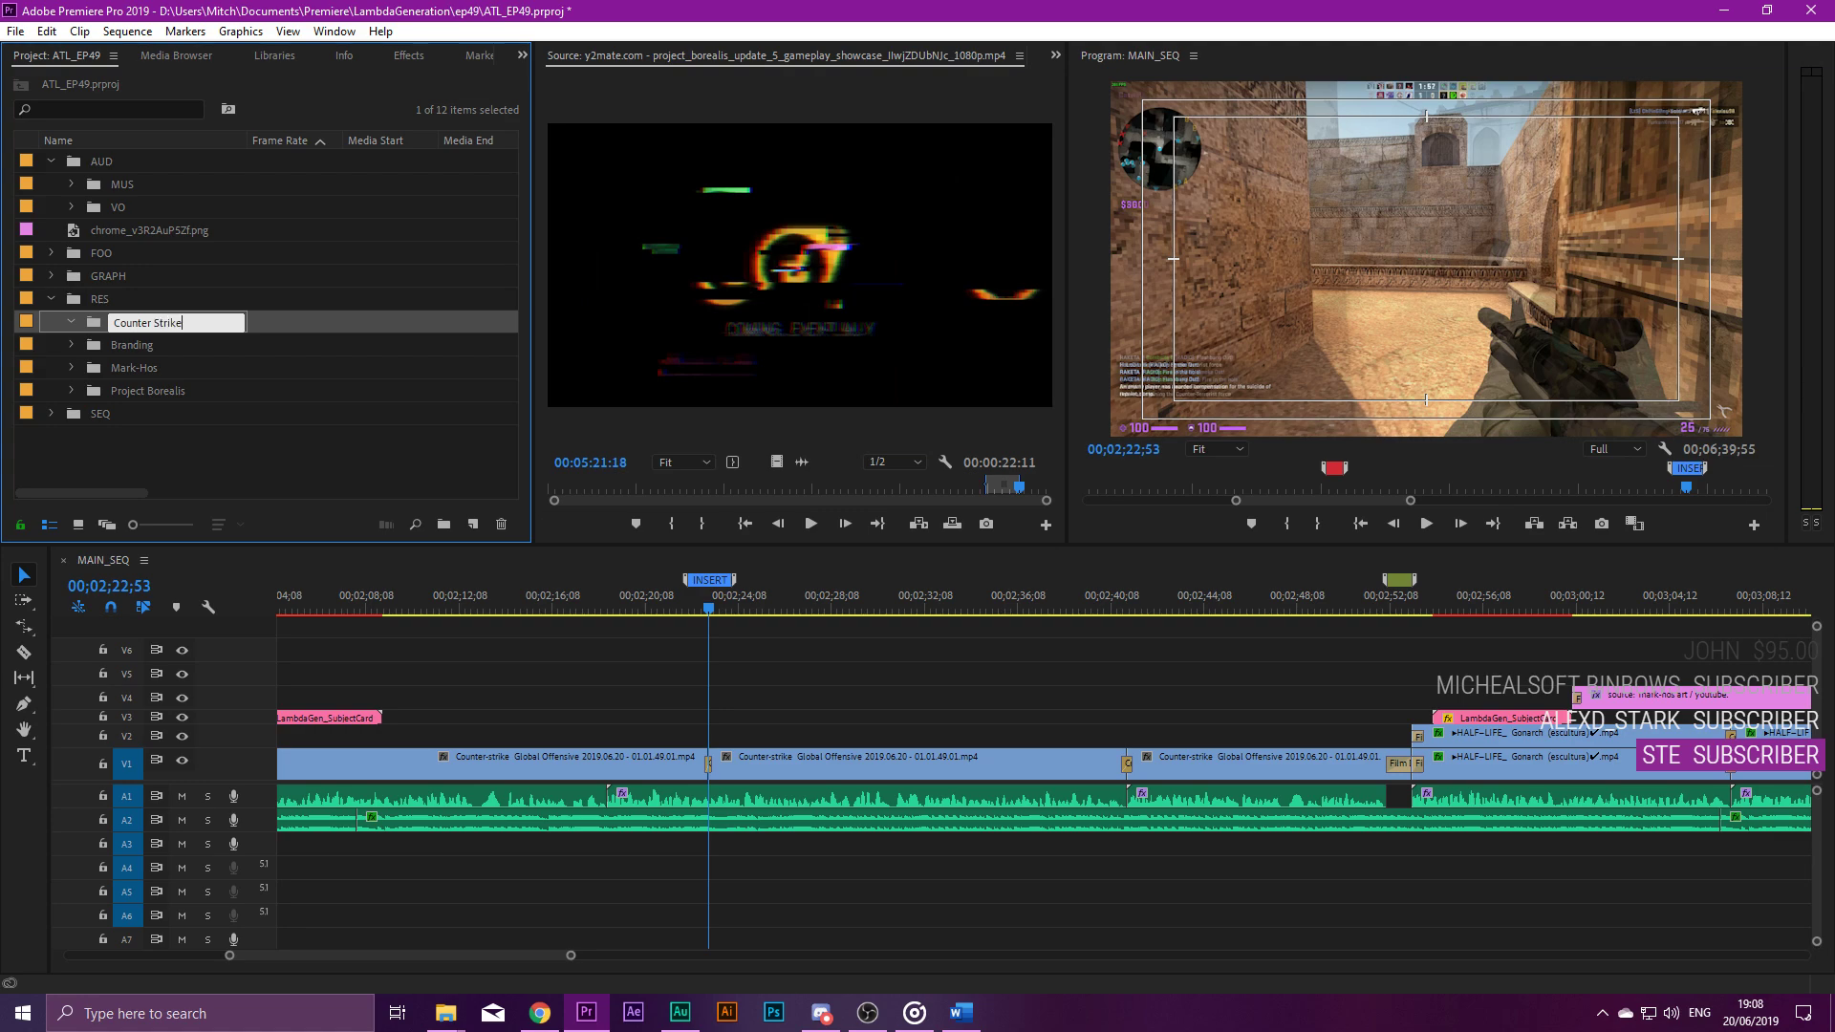
{"action": "key", "text": "Return"}
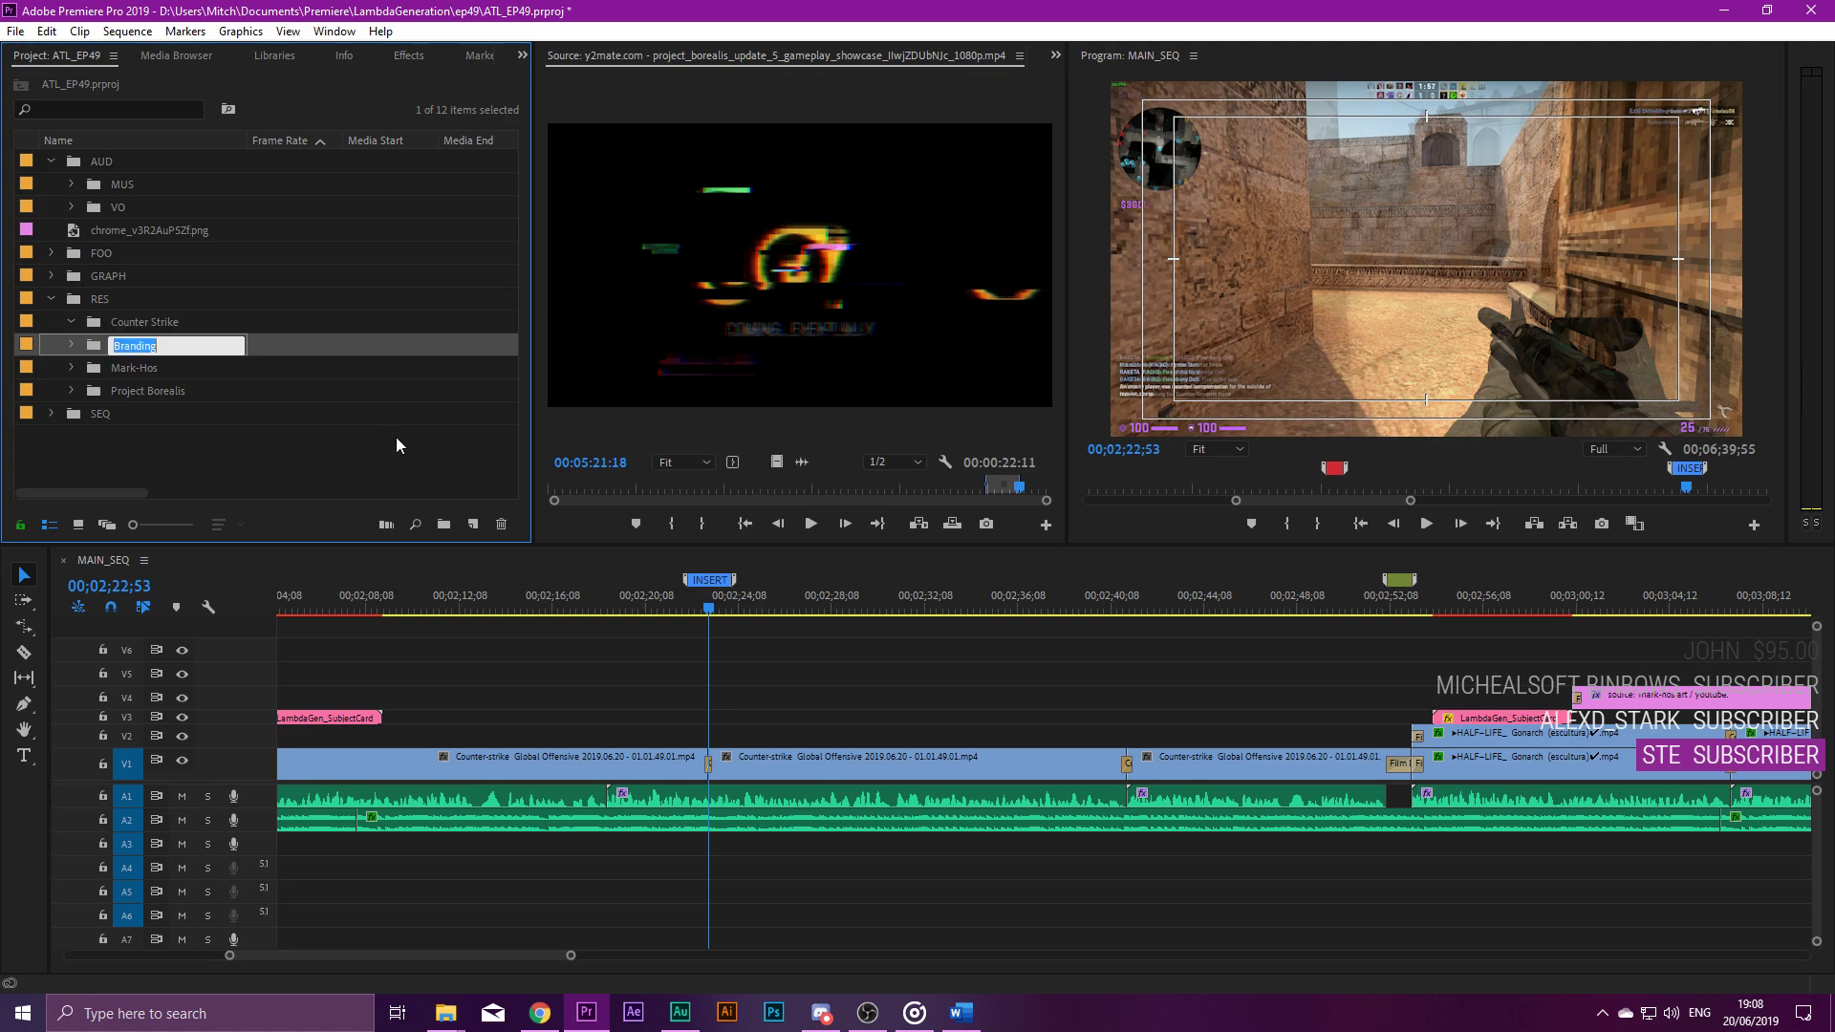
Move the blog post image into the Counter Strike bin and place it on V2 under the INSERT BLOGPOST marker.
{"action": "left_click_drag", "start_coordinate": [122, 323], "coordinate": [730, 736]}
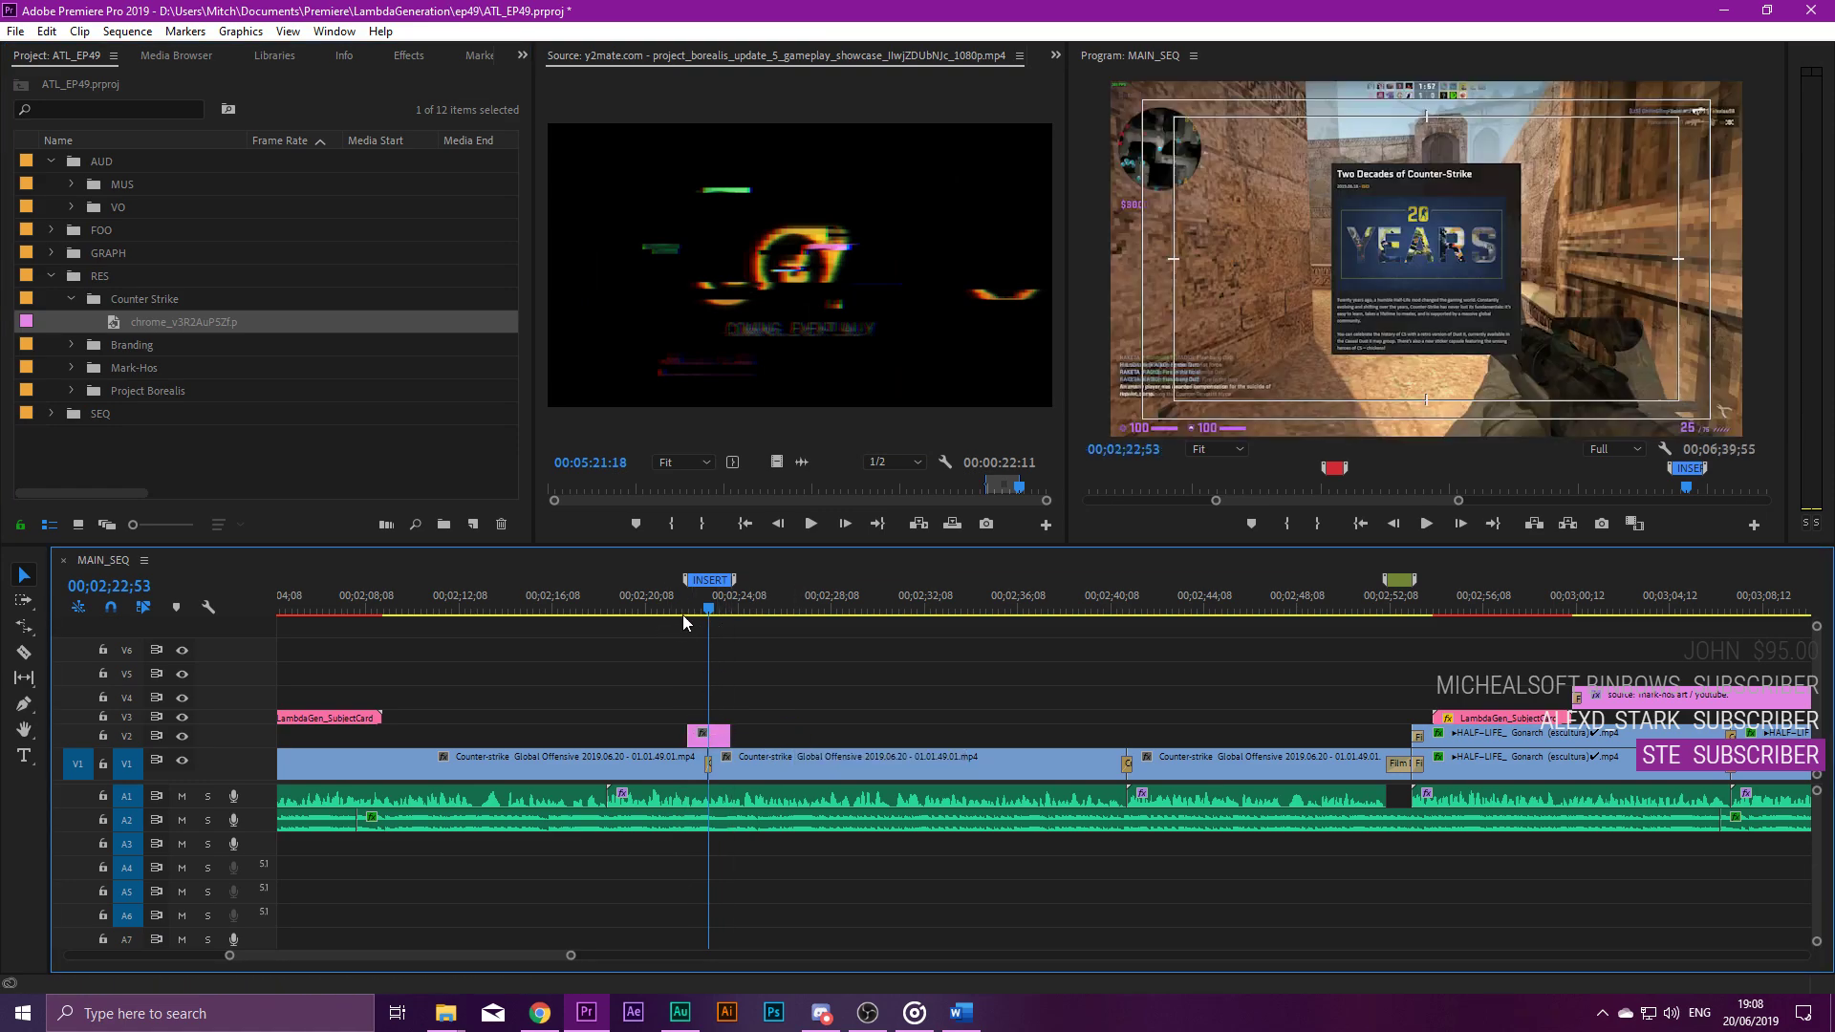
{"action": "key", "text": "j"}
{"action": "key", "text": "equal"}
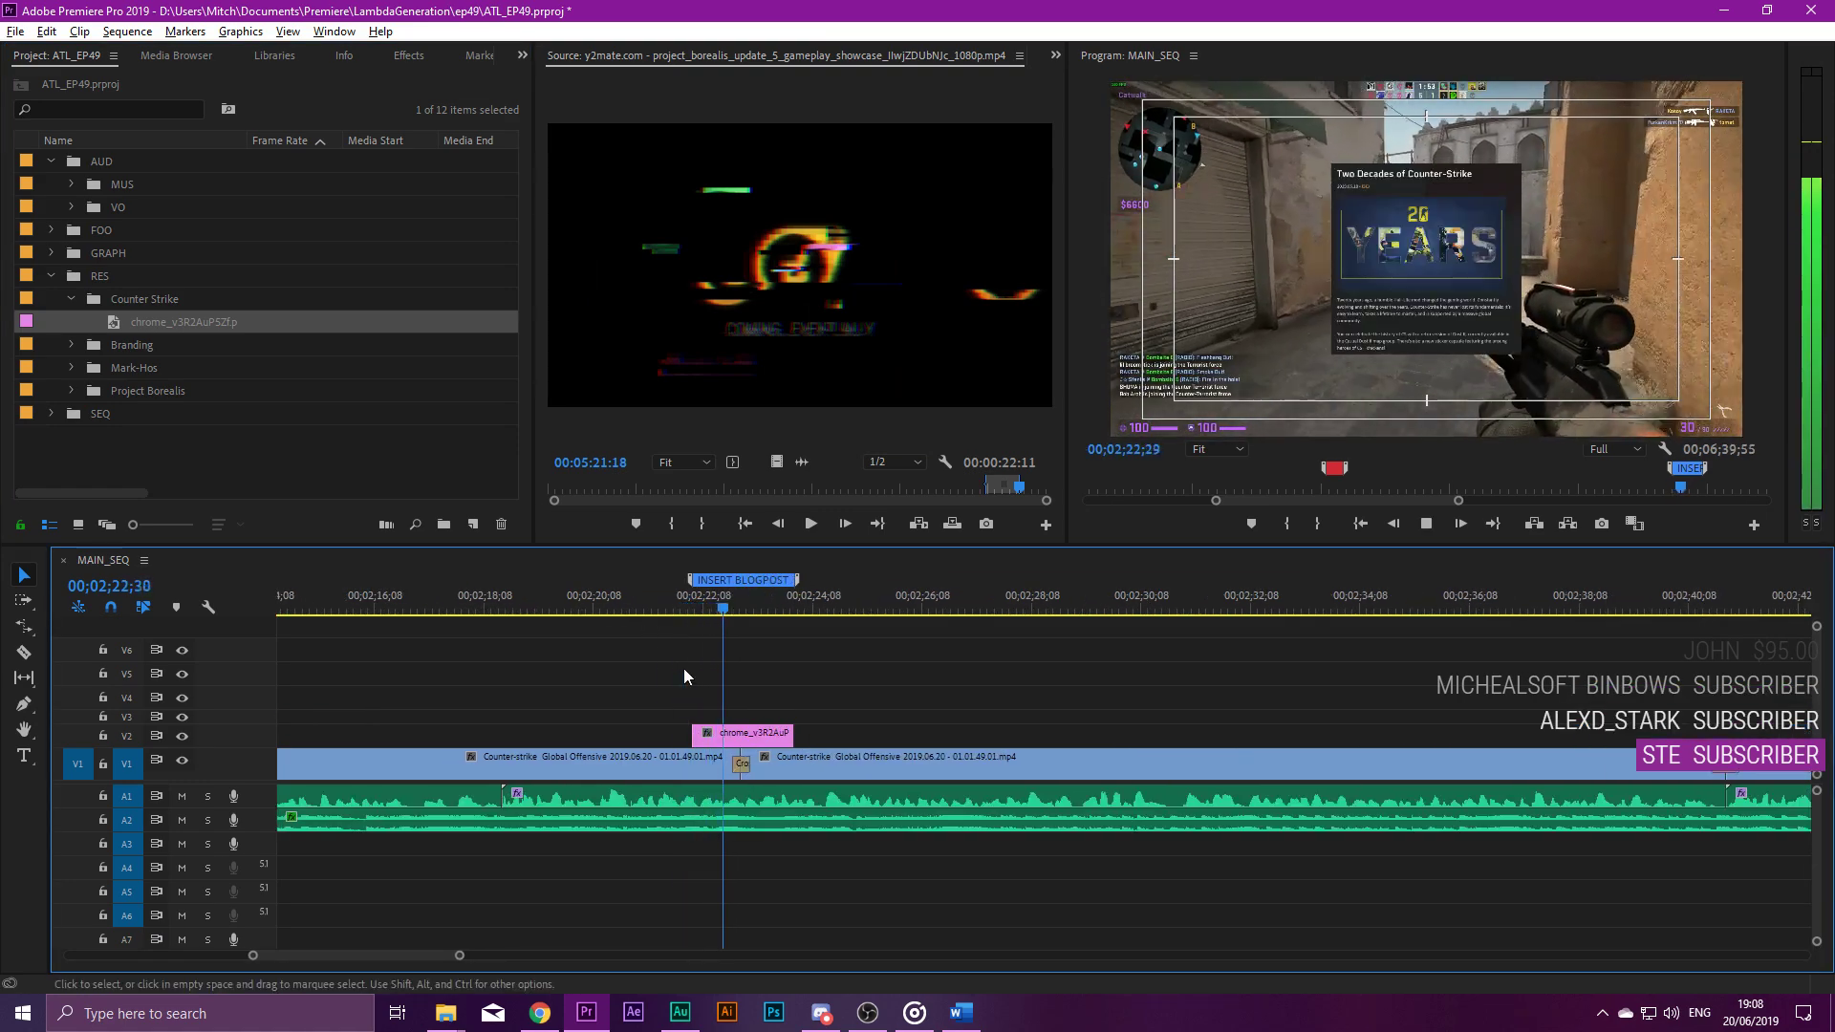
{"action": "key", "text": "equal"}
{"action": "key", "text": "alt+space"}
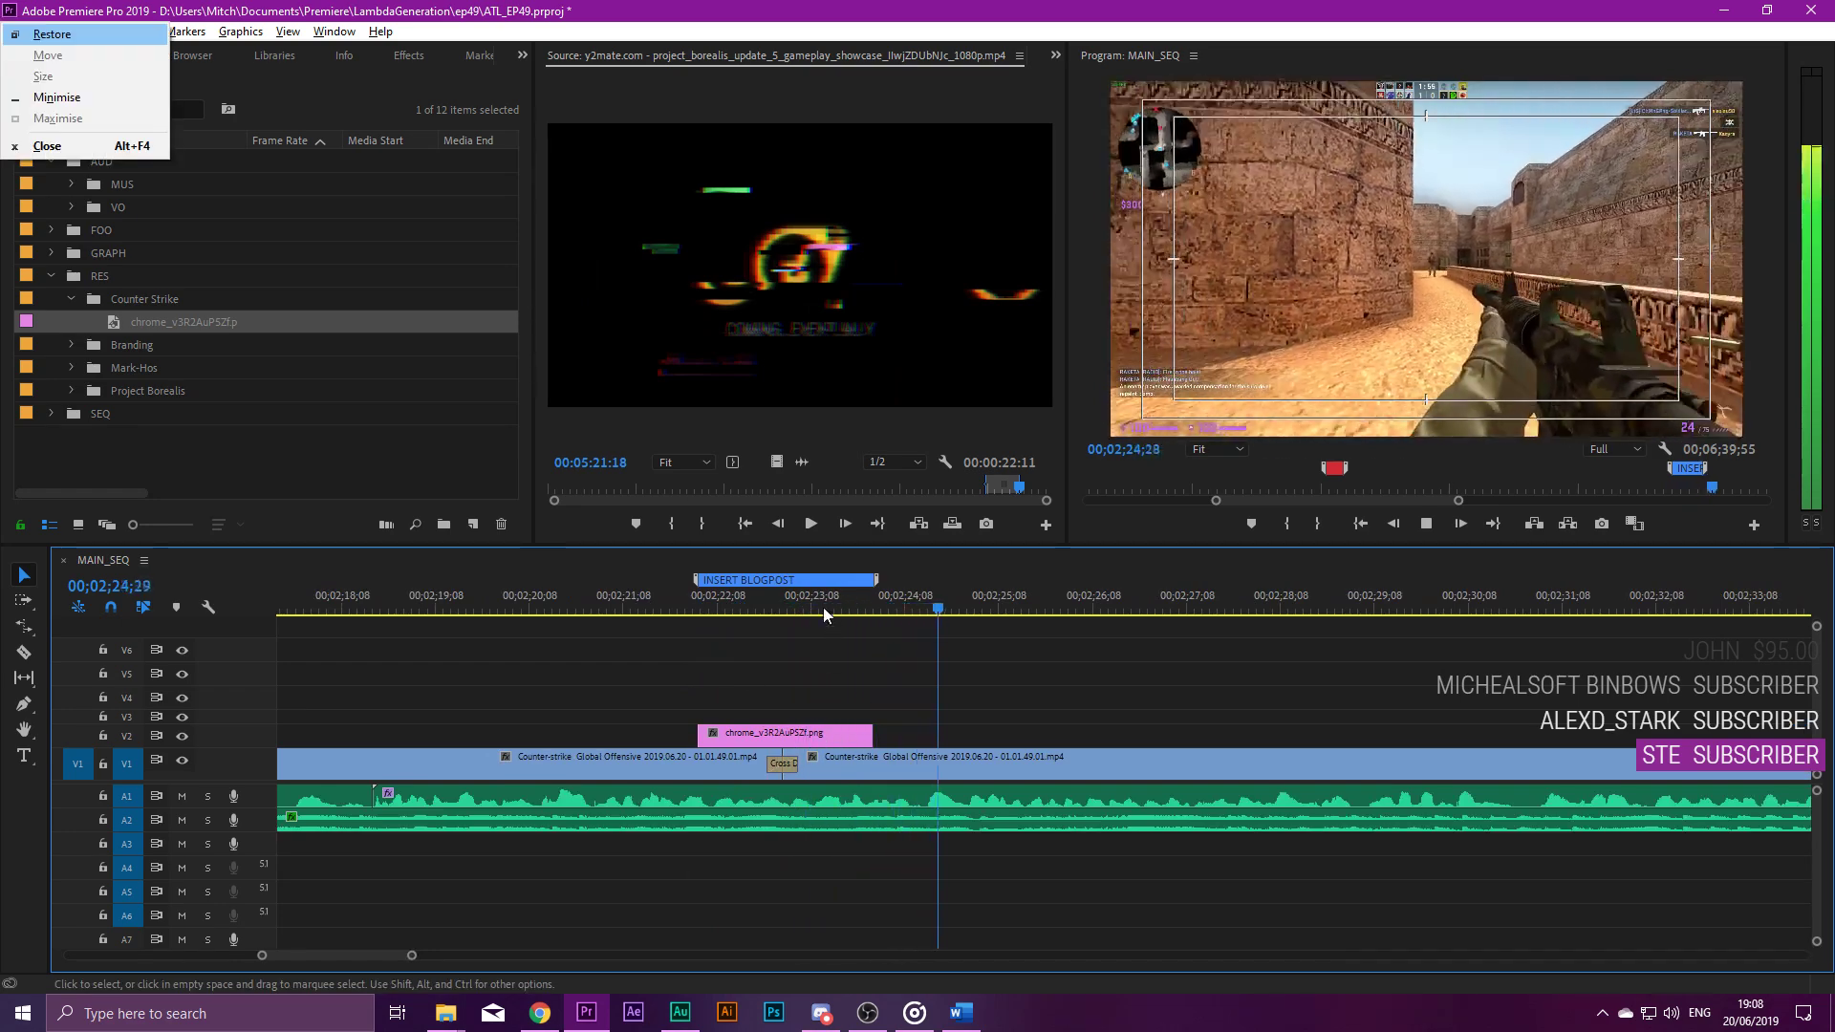
{"action": "key", "text": "Escape"}
{"action": "key", "text": "k"}
Remove the cross dissolve beneath the blog post image and extend the first Counter-Strike clip so the cut falls past the image.
{"action": "left_click", "coordinate": [1056, 54]}
{"action": "left_click", "coordinate": [1077, 100]}
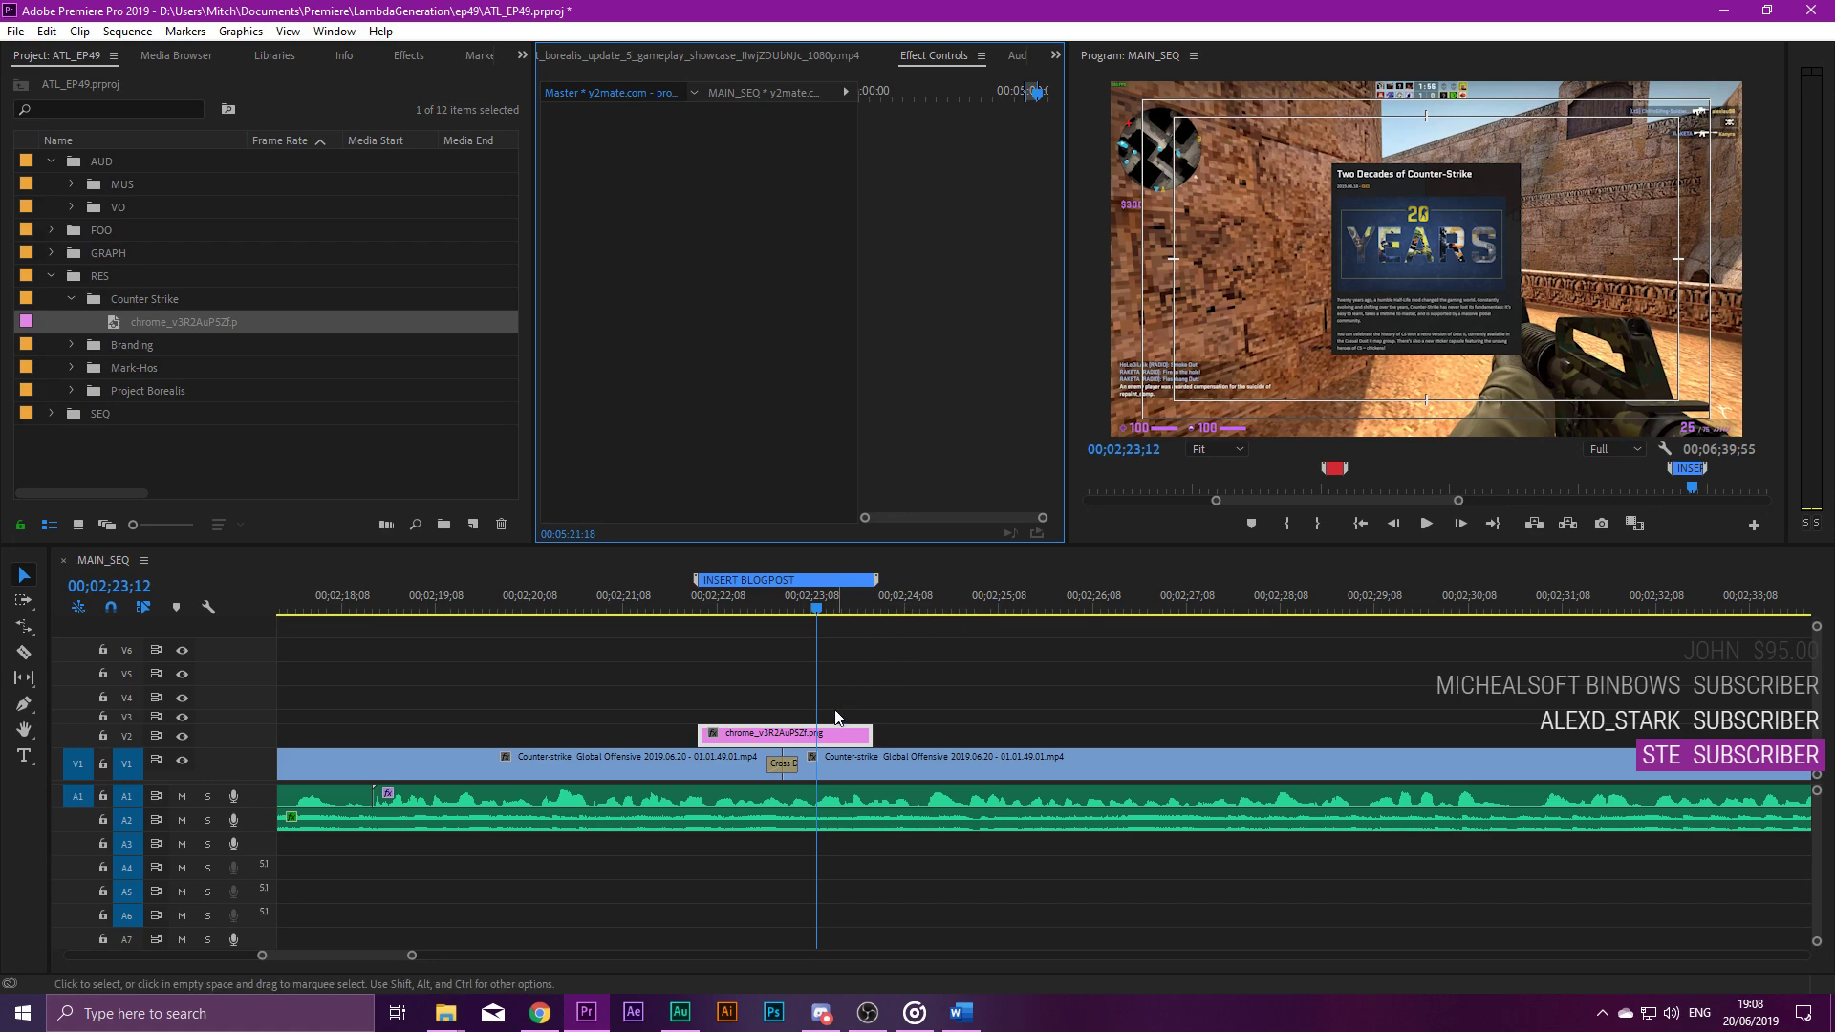
{"action": "left_click", "coordinate": [784, 717]}
{"action": "left_click", "coordinate": [784, 765]}
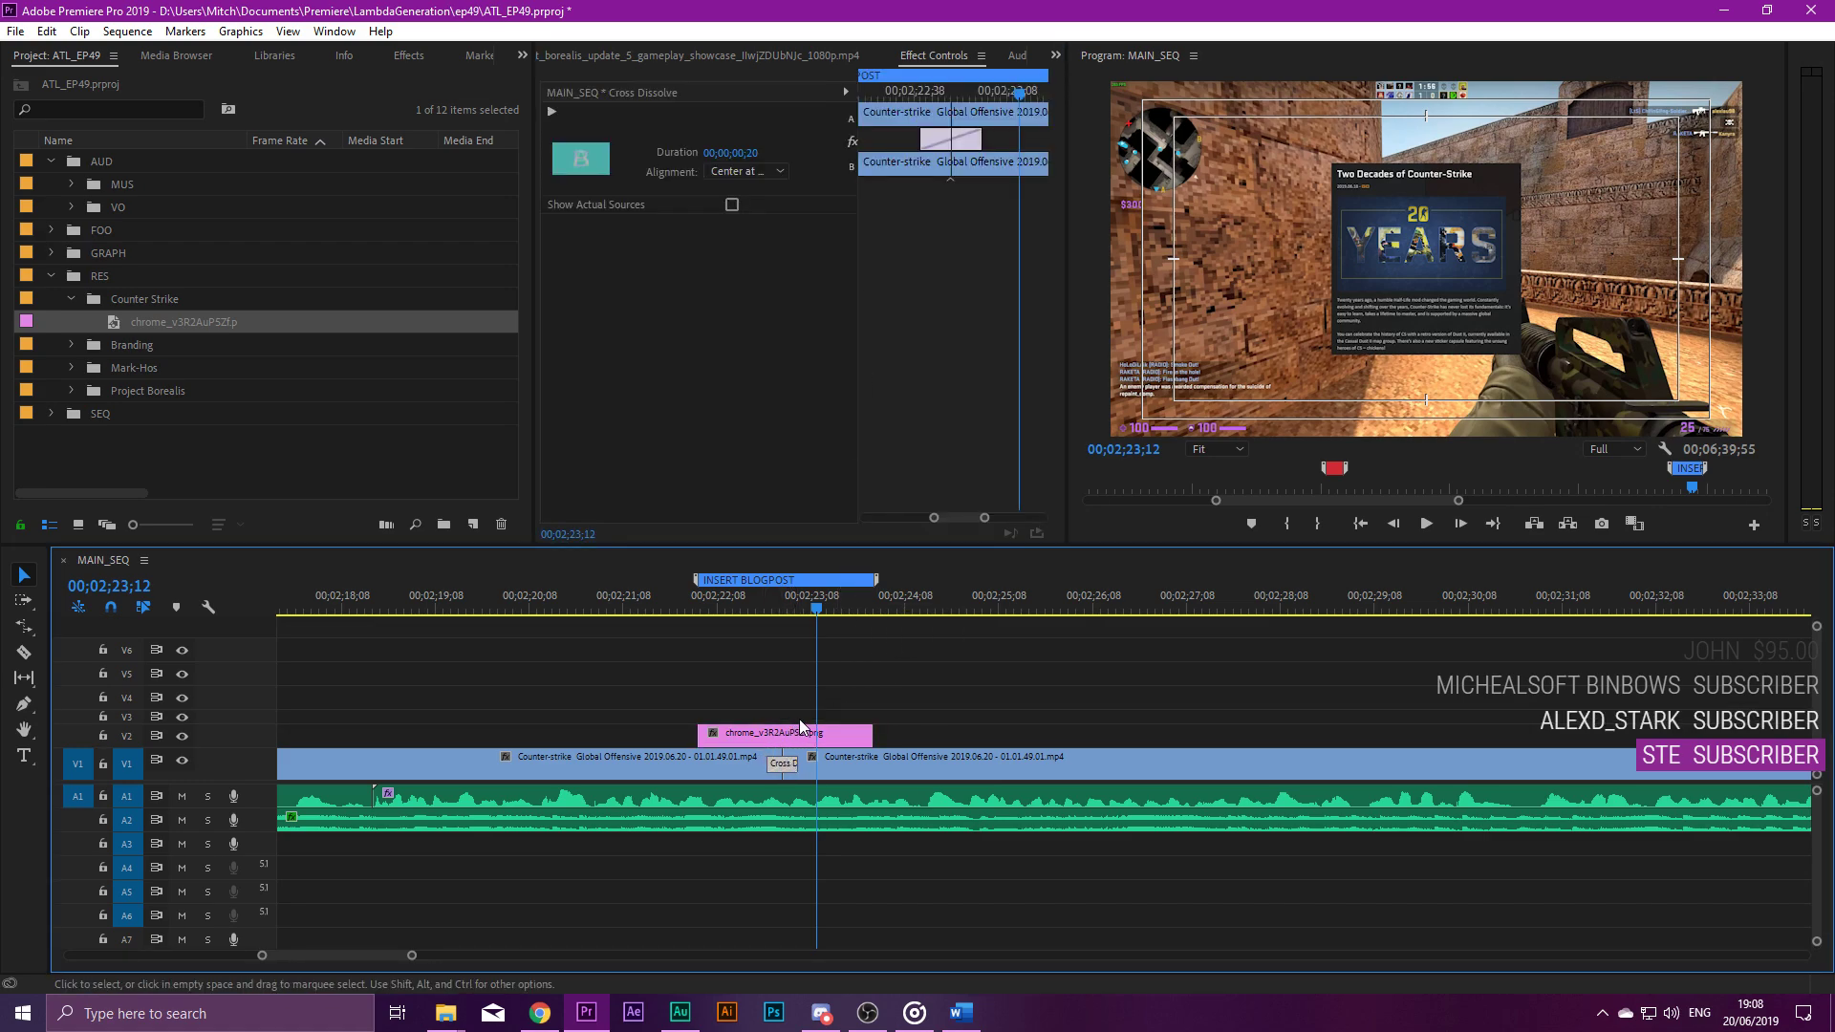
{"action": "left_click", "coordinate": [782, 694]}
{"action": "left_click", "coordinate": [788, 763]}
{"action": "left_click_drag", "start_coordinate": [788, 763], "coordinate": [948, 762]}
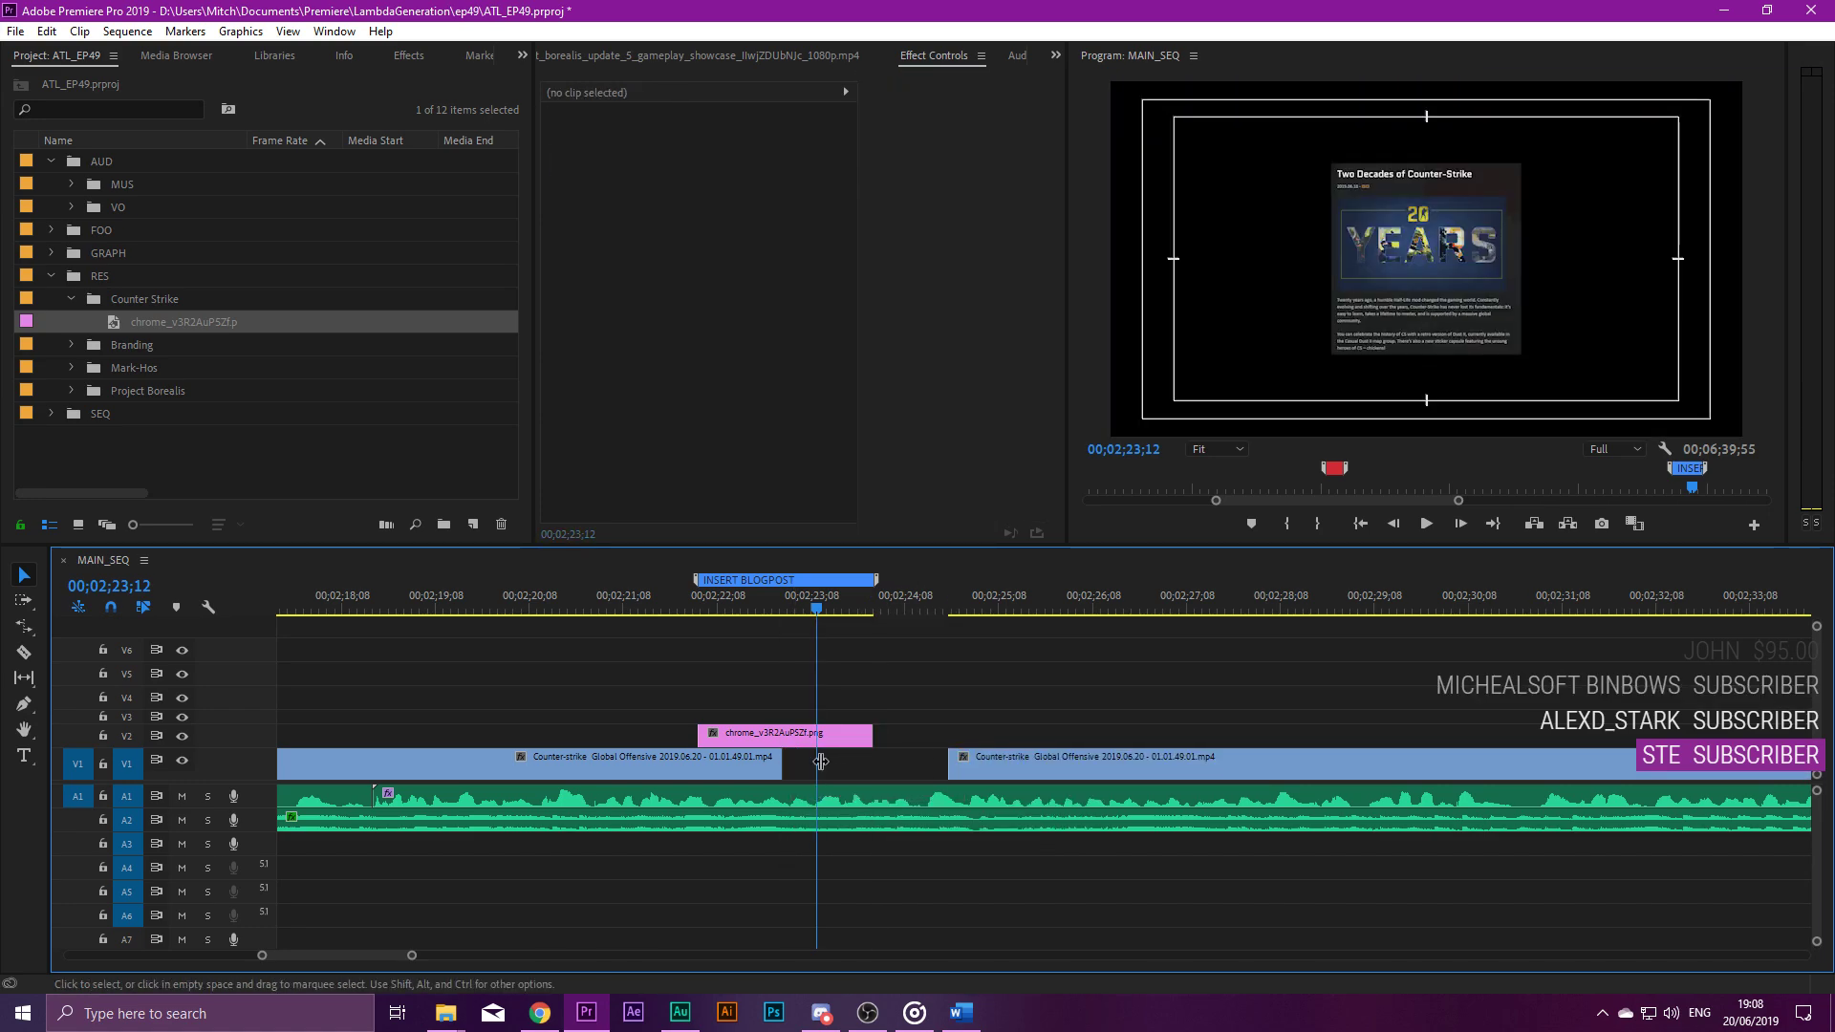
{"action": "left_click_drag", "start_coordinate": [783, 763], "coordinate": [960, 762]}
Apply a Cross Dissolve to the moved cut between the two Counter-Strike clips near 00;02;24;31.
{"action": "left_click_drag", "start_coordinate": [932, 617], "coordinate": [945, 579]}
{"action": "left_click", "coordinate": [409, 54]}
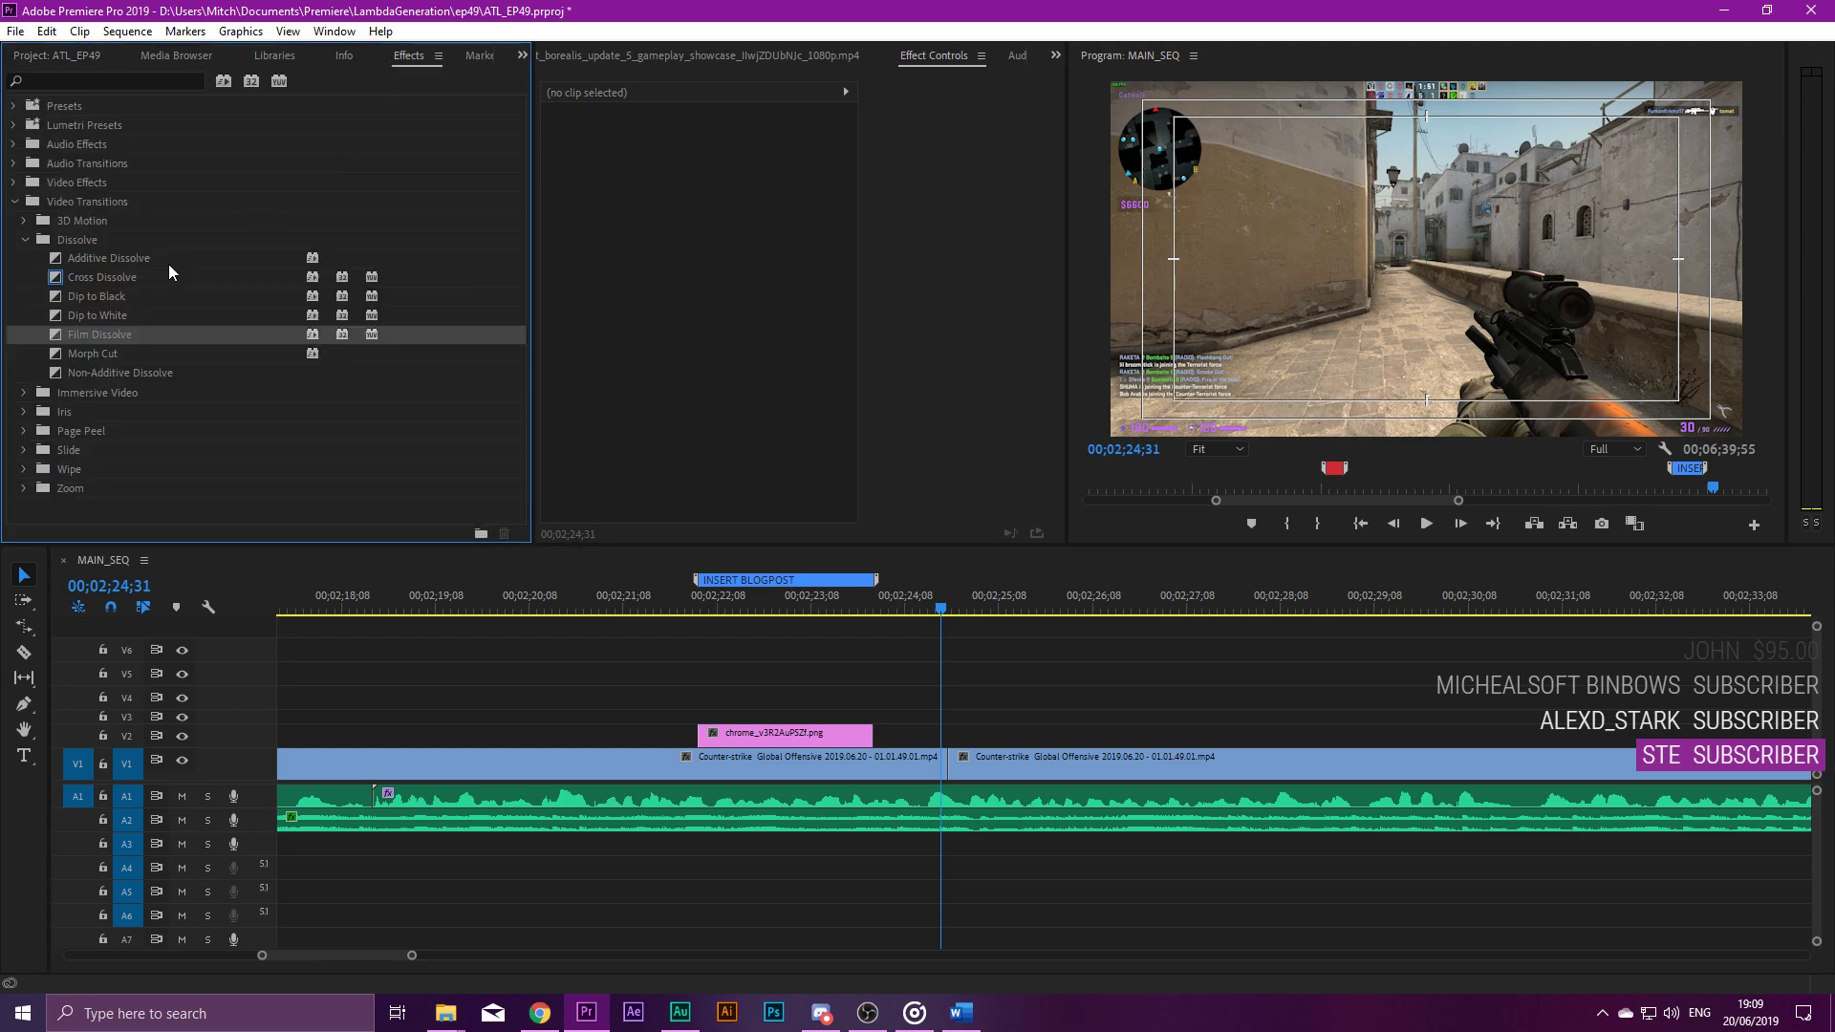
{"action": "left_click_drag", "start_coordinate": [113, 282], "coordinate": [944, 762]}
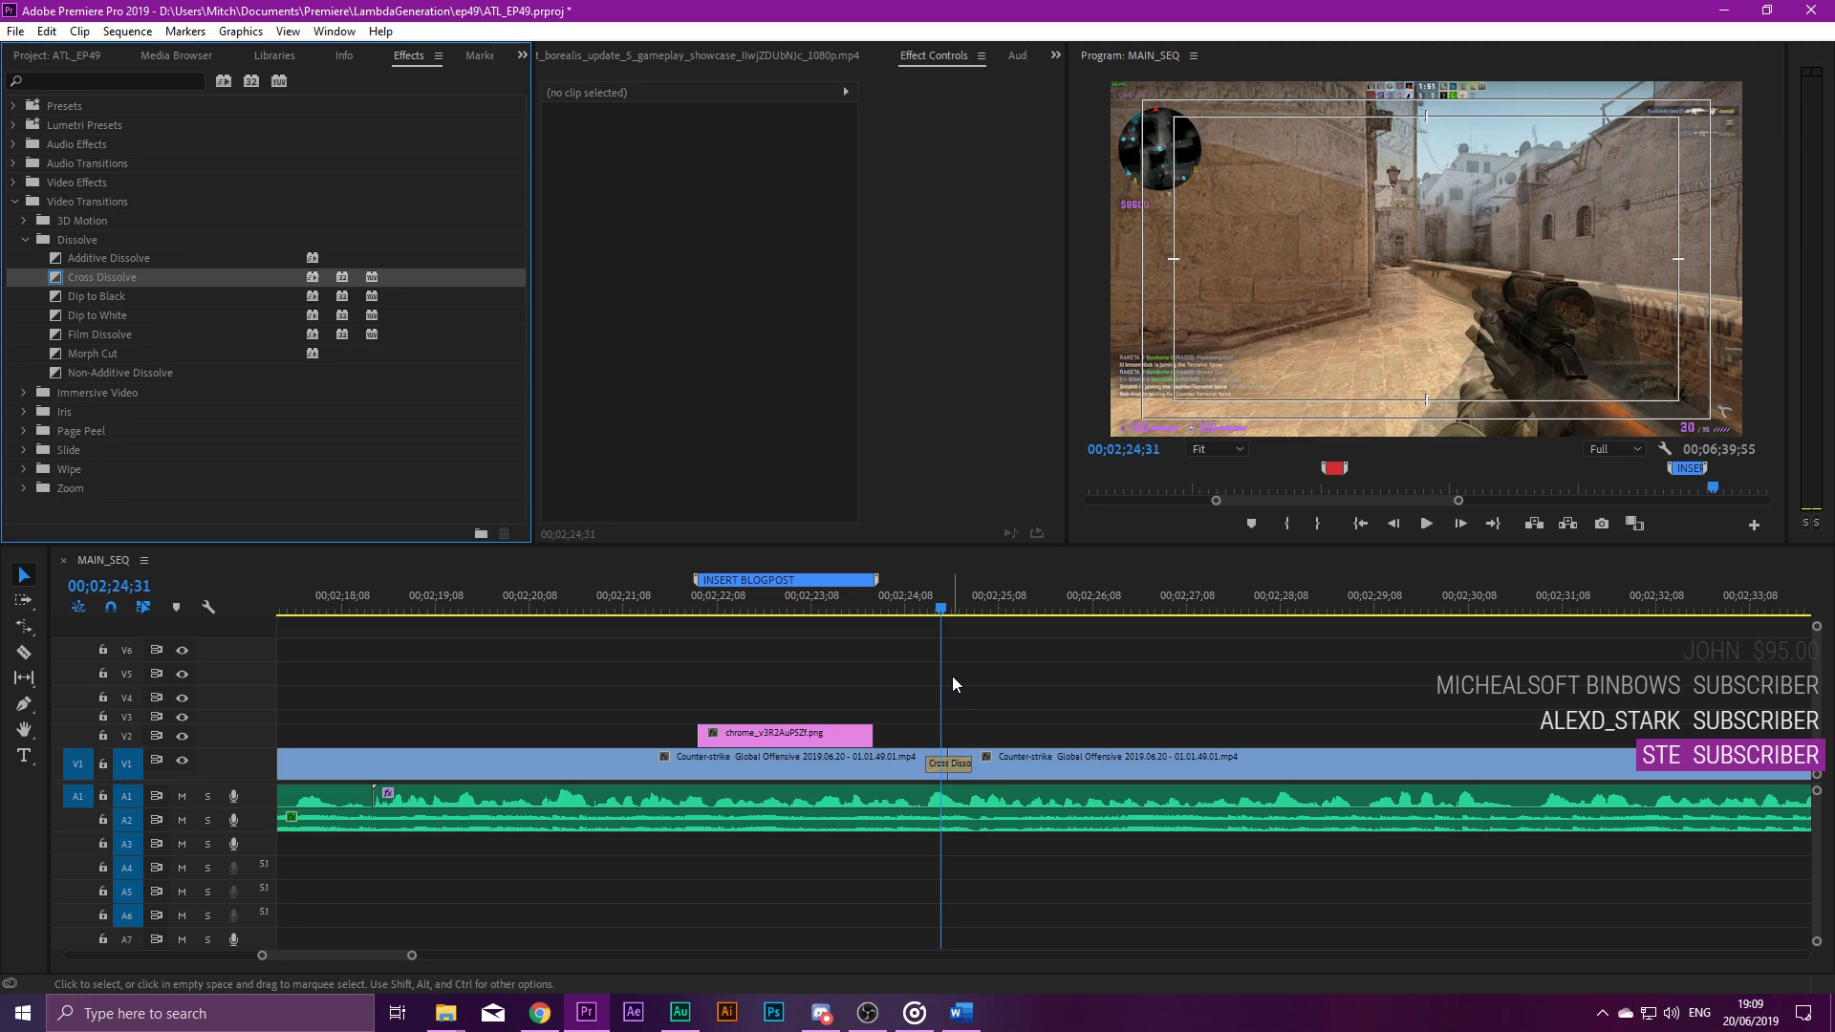
Play back and scrub through the cross dissolve between the two Counter-Strike clips.
{"action": "left_click", "coordinate": [946, 617]}
{"action": "key", "text": "Left"}
{"action": "key", "text": "Left"}
{"action": "key", "text": "Left"}
{"action": "key", "text": "Left"}
{"action": "key", "text": "Left"}
{"action": "key", "text": "Left"}
{"action": "key", "text": "Left"}
{"action": "key", "text": "Left"}
{"action": "key", "text": "Left"}
{"action": "key", "text": "Left"}
{"action": "key", "text": "Left"}
{"action": "key", "text": "Left"}
{"action": "key", "text": "Left"}
{"action": "key", "text": "Left"}
{"action": "key", "text": "Left"}
{"action": "key", "text": "Left"}
{"action": "key", "text": "Left"}
{"action": "key", "text": "Left"}
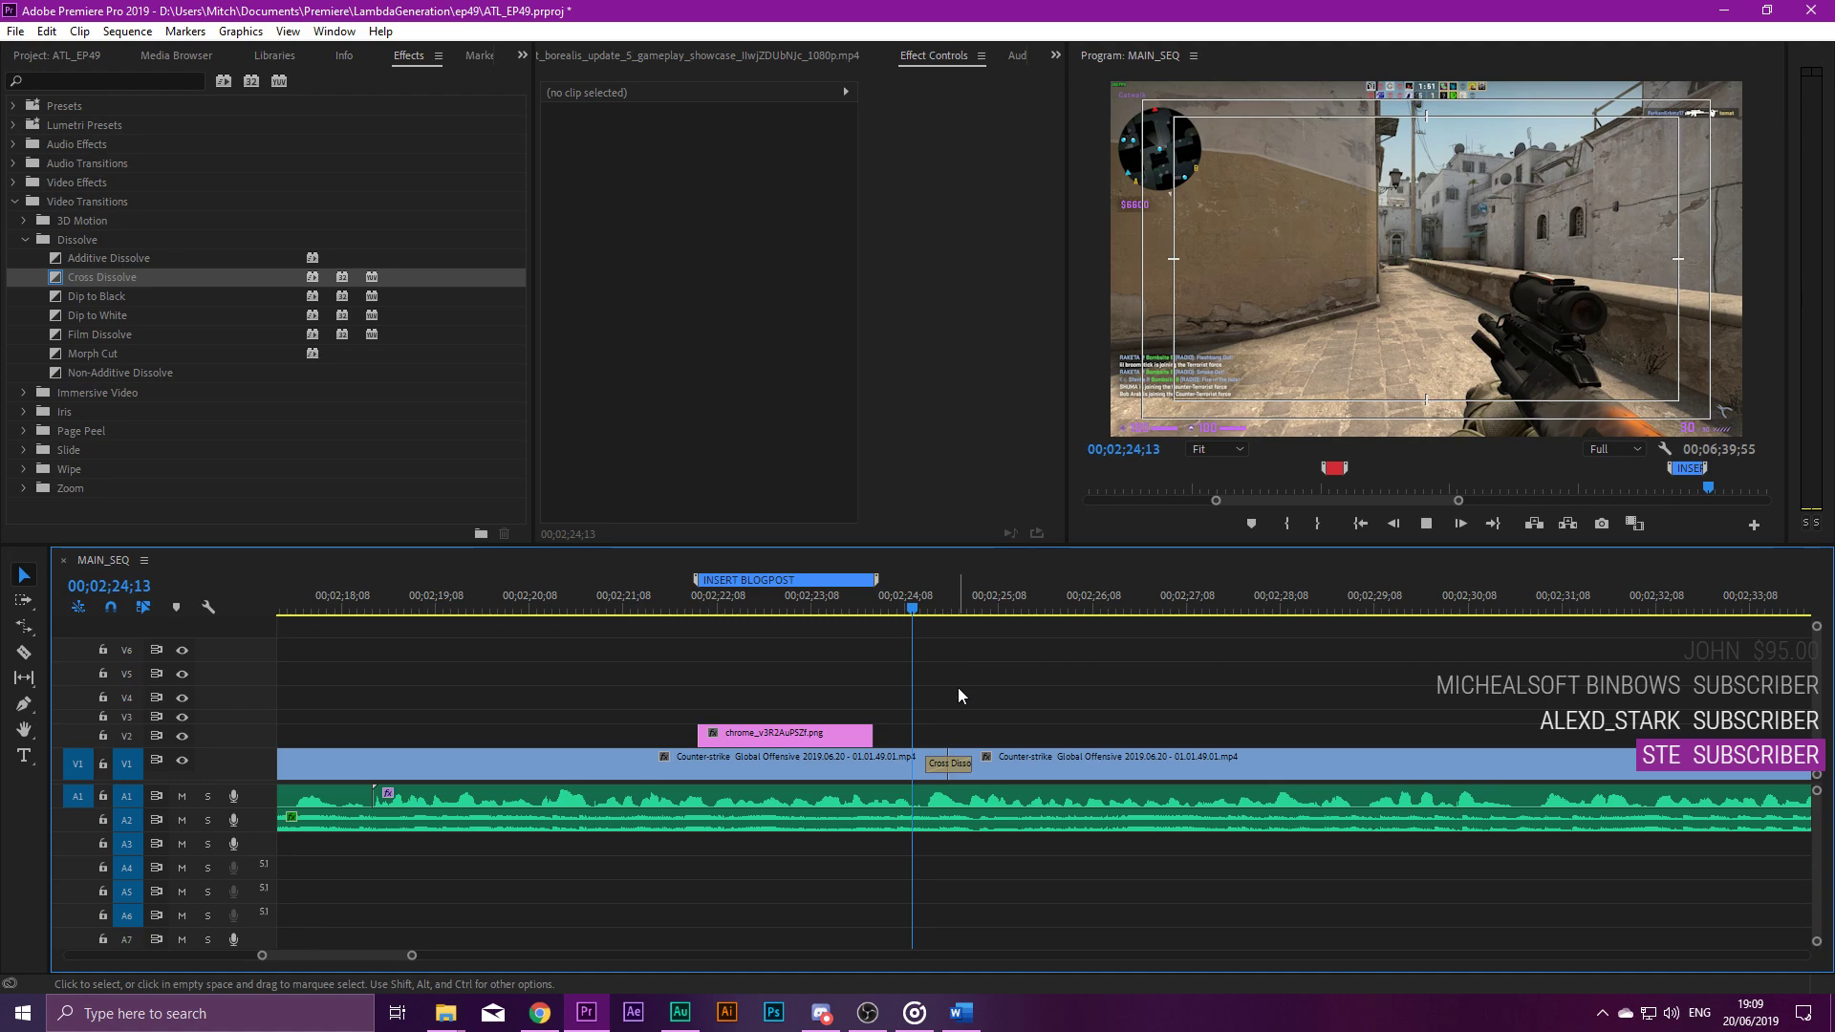
{"action": "key", "text": "space"}
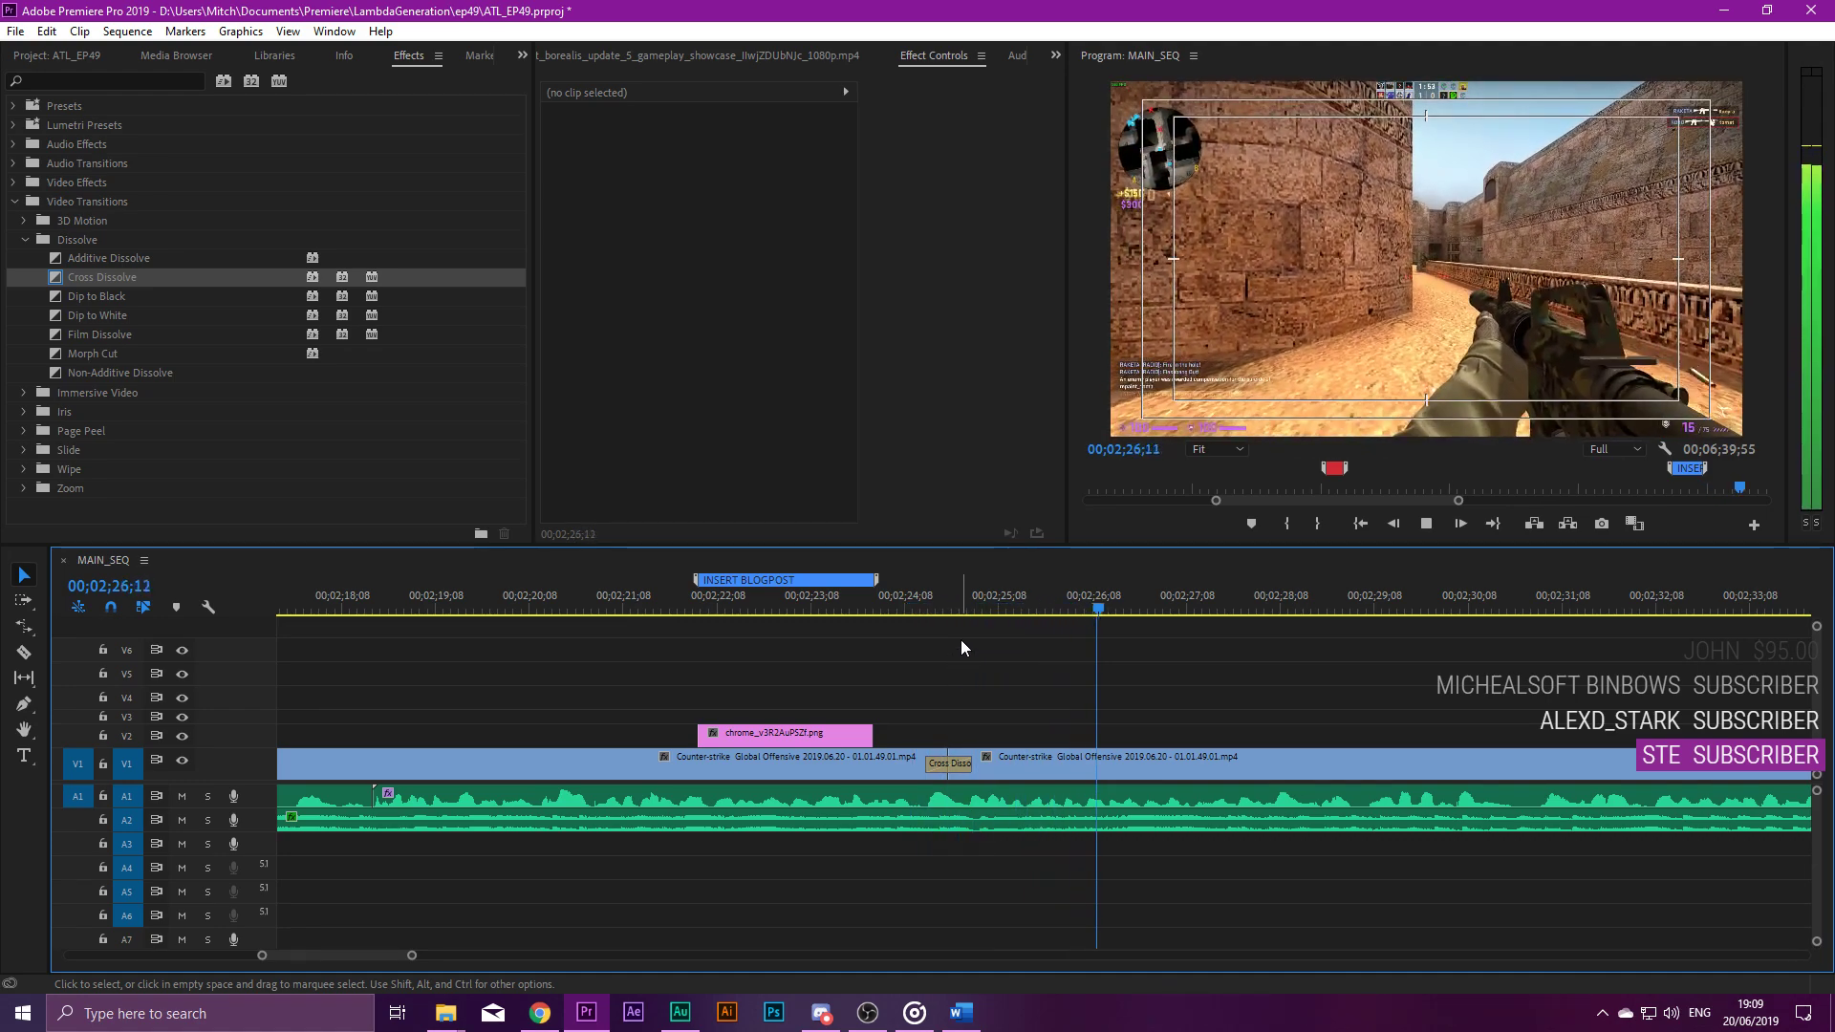
{"action": "left_click", "coordinate": [942, 599]}
{"action": "mouse_move", "coordinate": [942, 599]}
{"action": "left_mouse_down"}
{"action": "mouse_move", "coordinate": [1004, 592]}
{"action": "mouse_move", "coordinate": [963, 591]}
{"action": "left_mouse_up"}
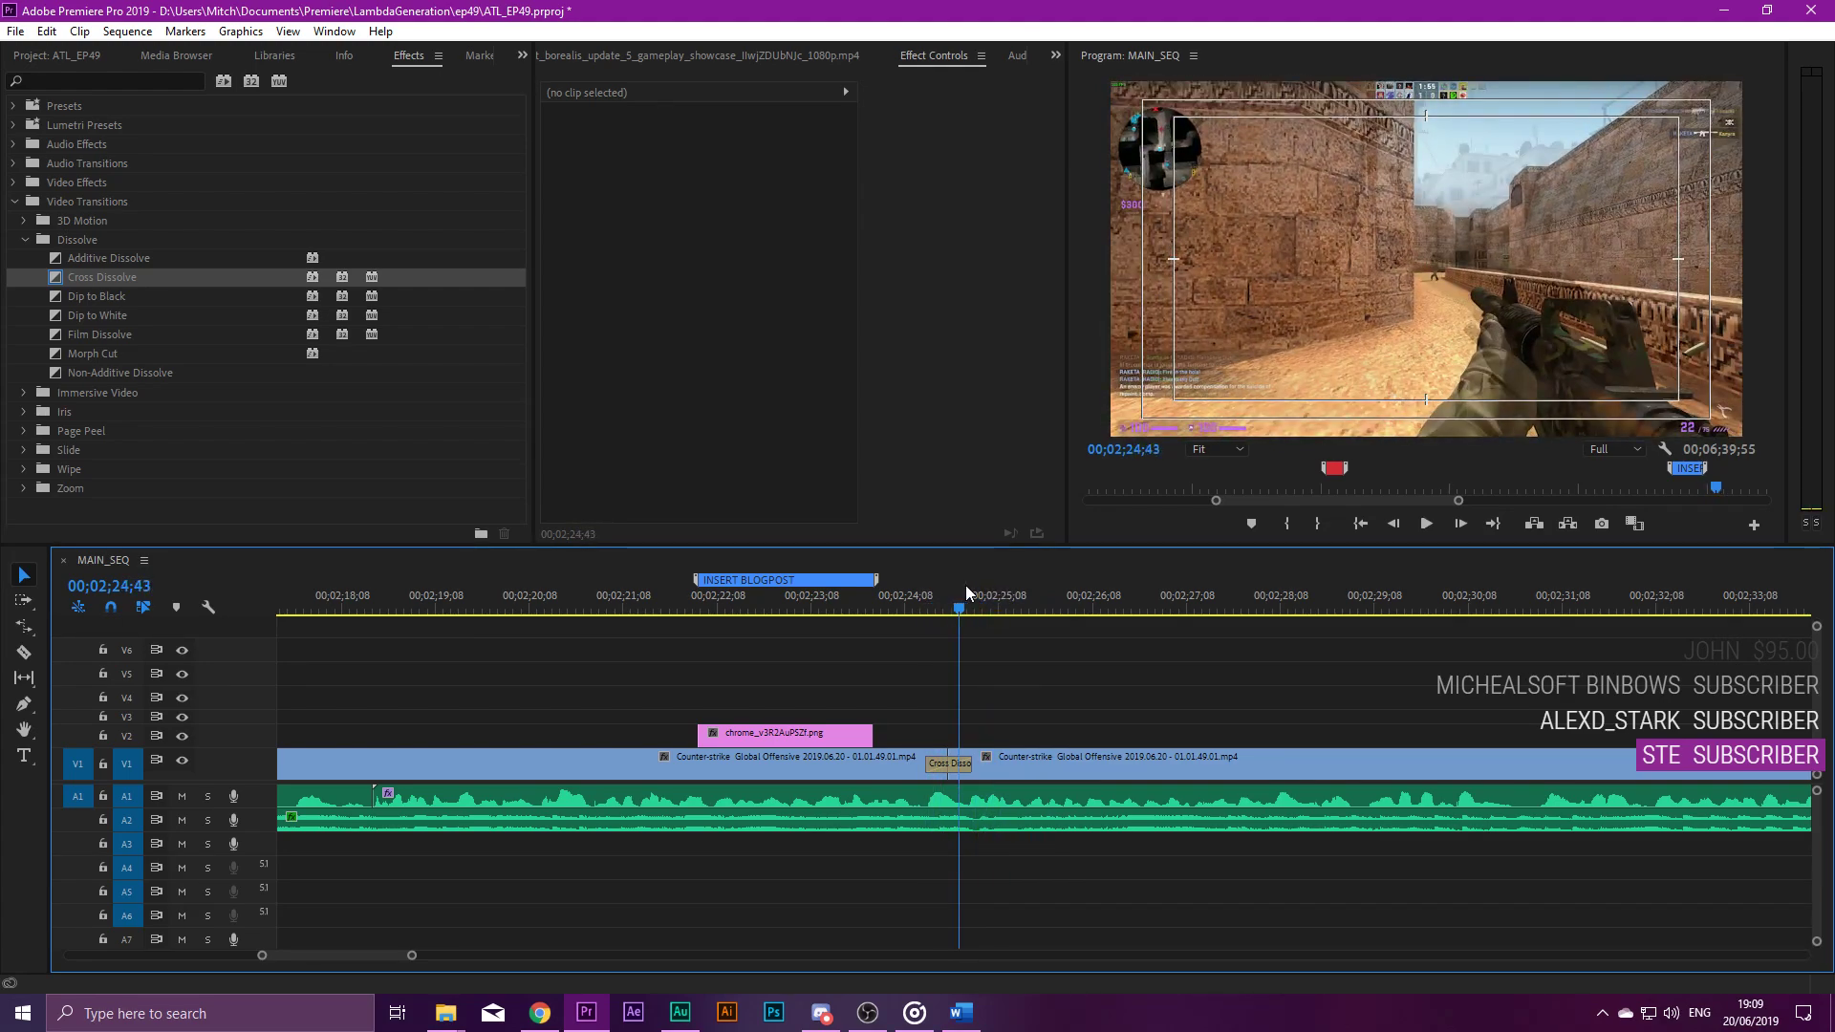
Select the blog post image clip, set the playhead to 00;02;23;11 and show the Essential Graphics settings.
{"action": "left_click", "coordinate": [780, 736]}
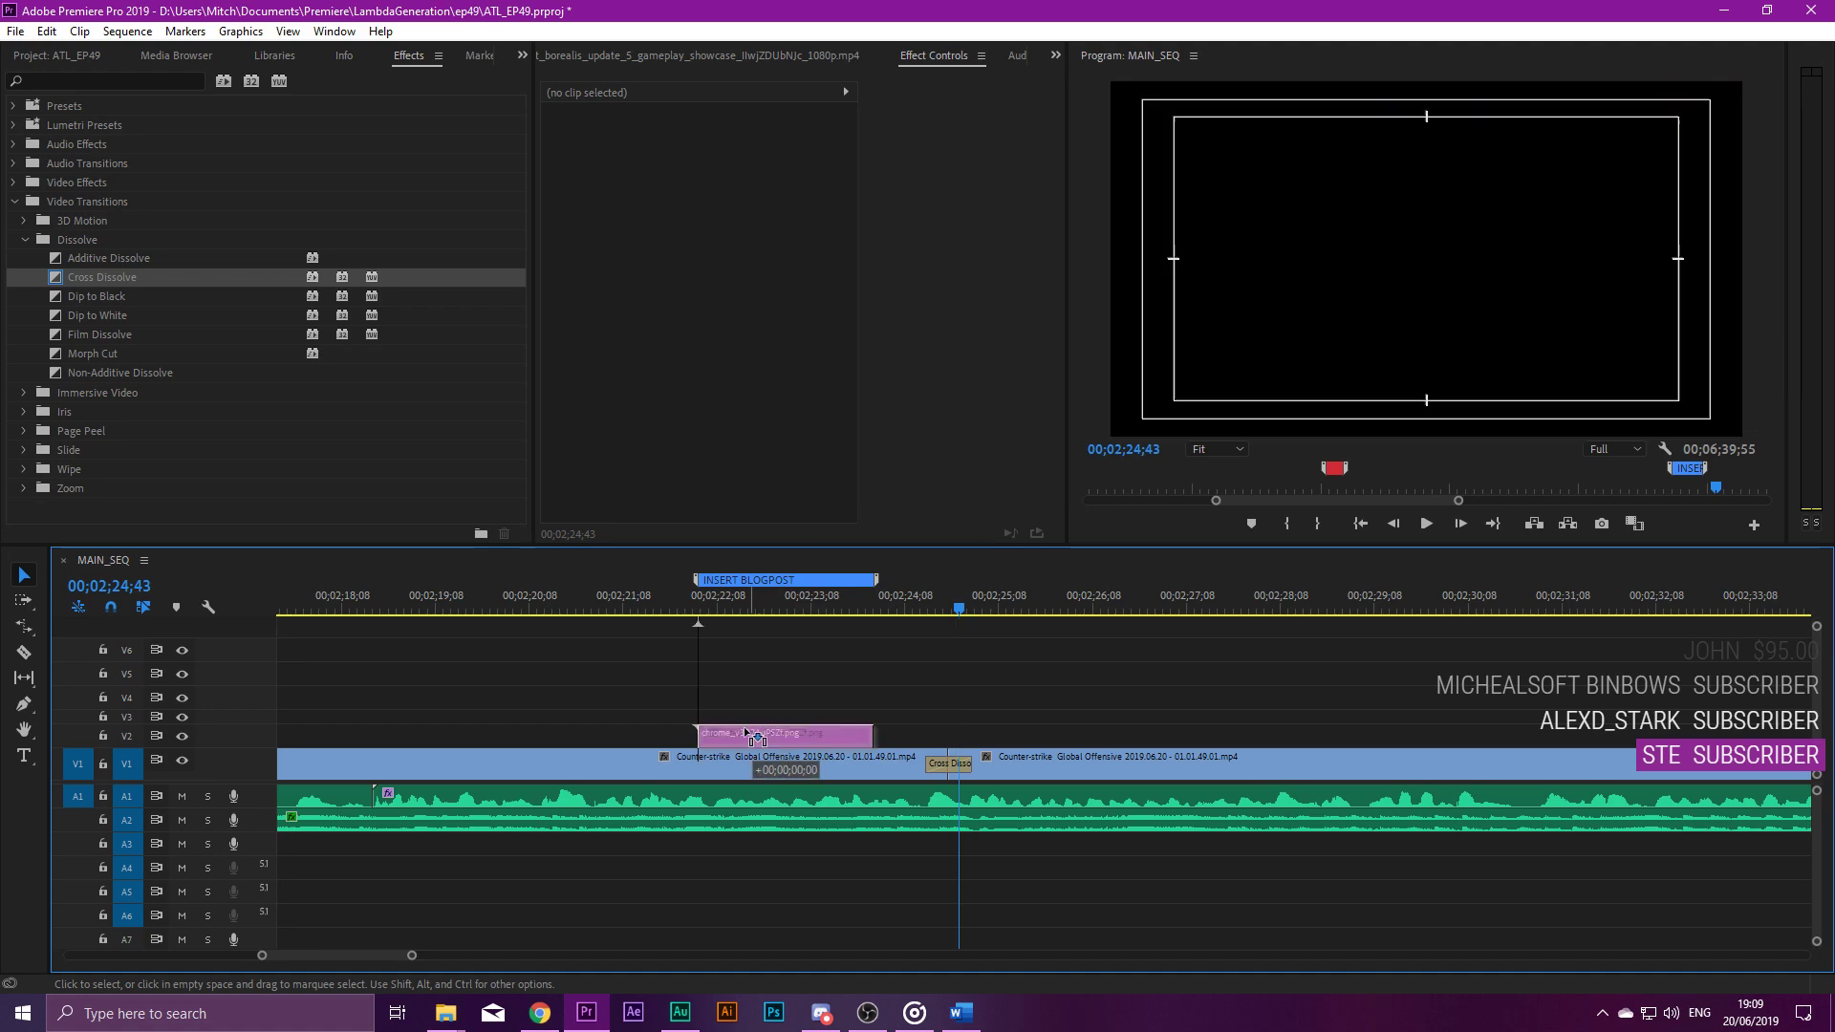
{"action": "left_click", "coordinate": [869, 726]}
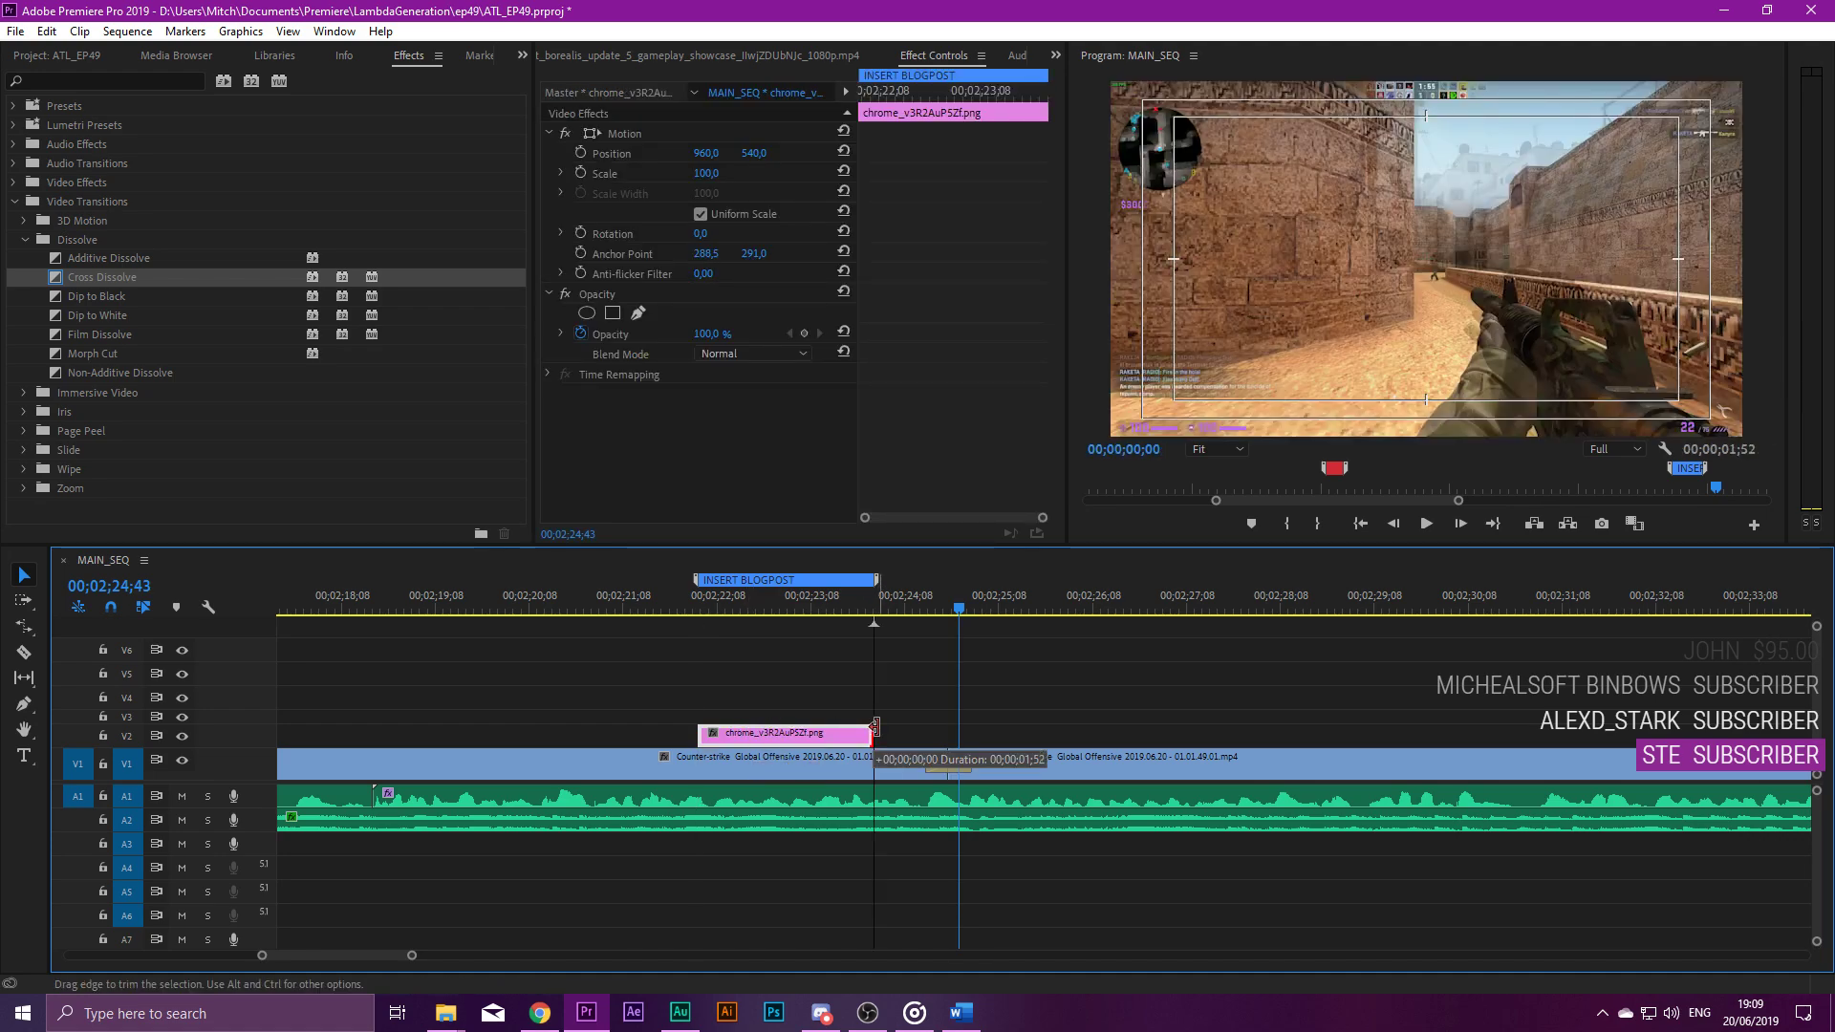
{"action": "left_click", "coordinate": [816, 610]}
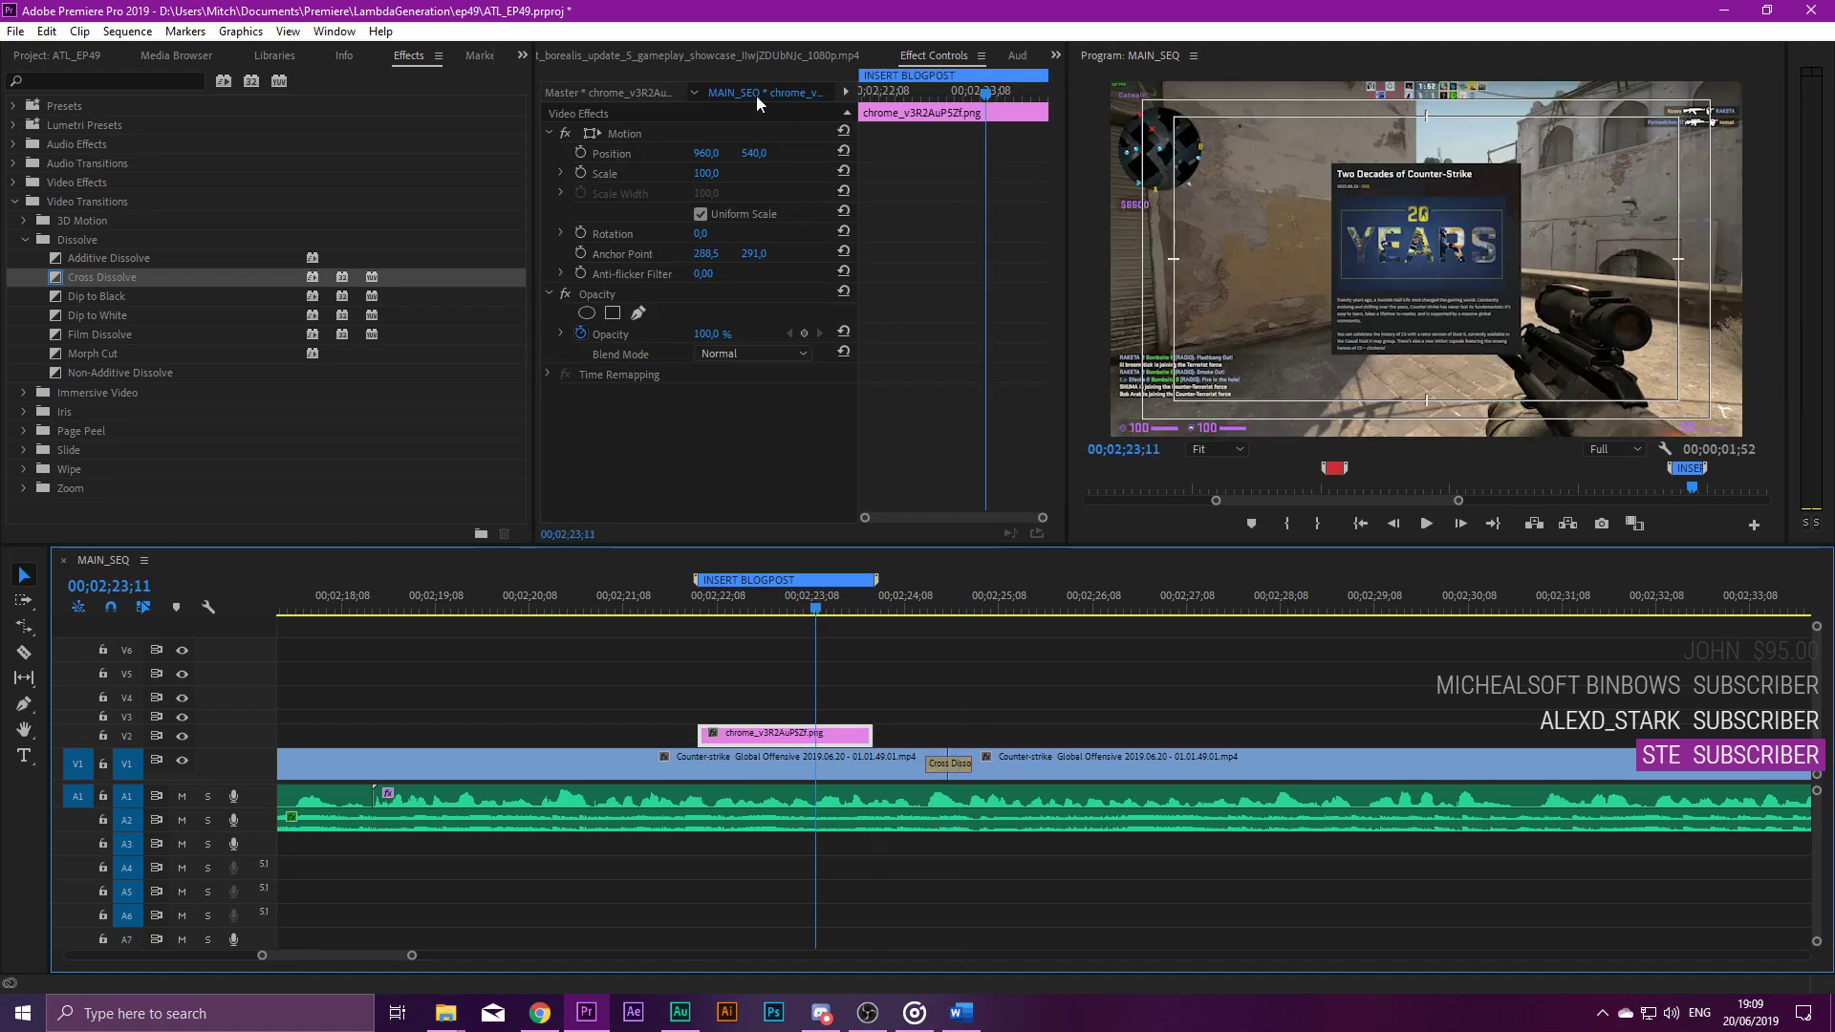
{"action": "left_click", "coordinate": [1033, 55]}
{"action": "left_click", "coordinate": [923, 54]}
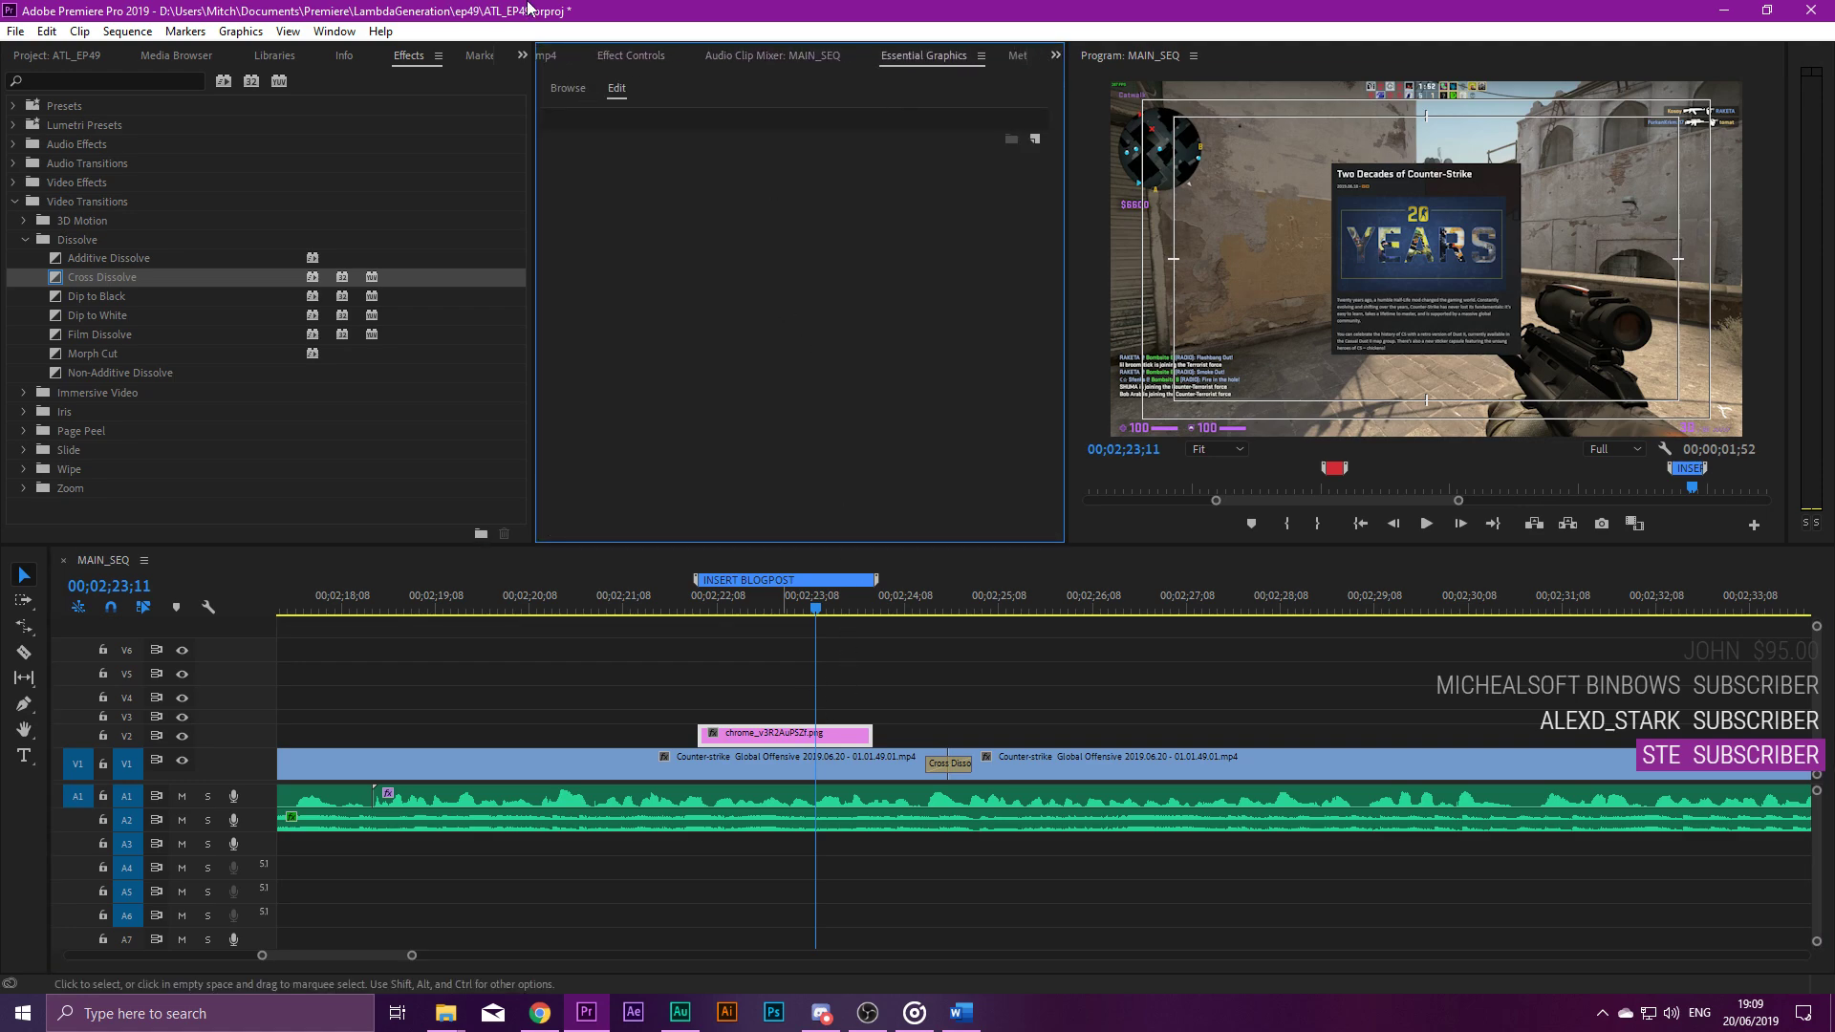
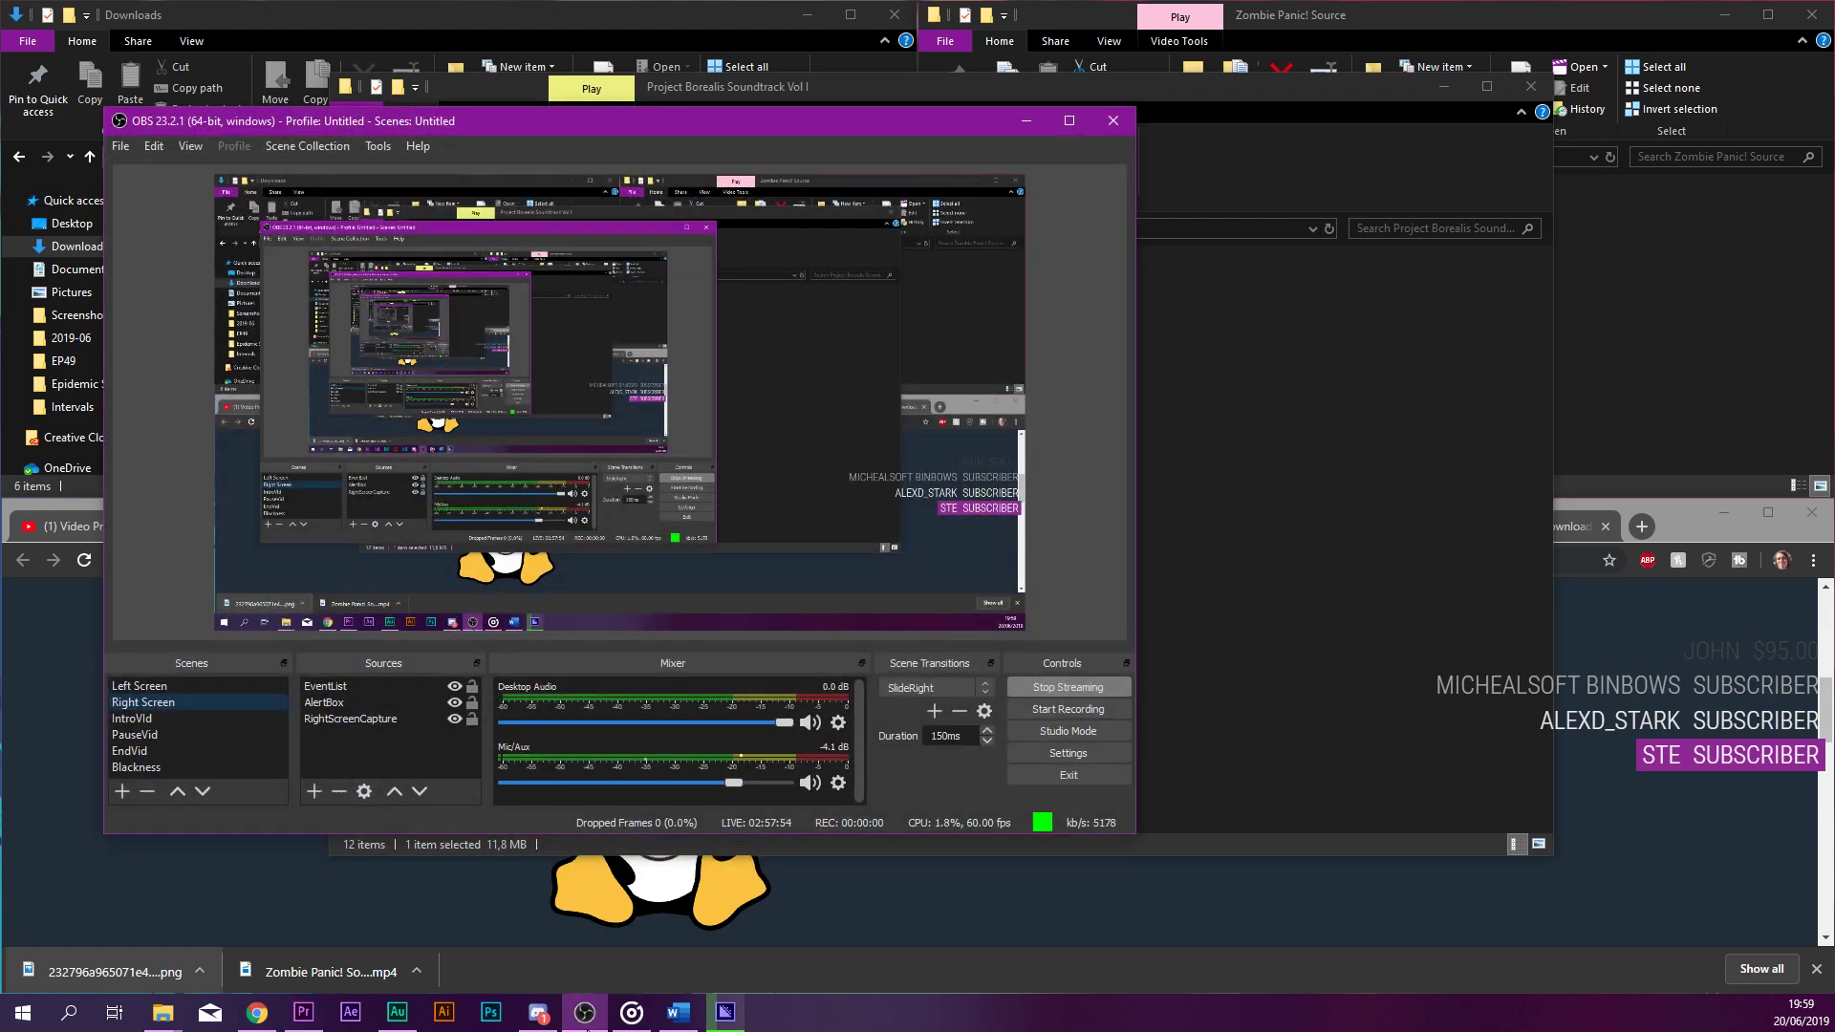
Minimize the OBS and Project Borealis Soundtrack windows, and move the Photoshop window onto the Premiere Pro screen.
{"action": "left_click", "coordinate": [593, 1023]}
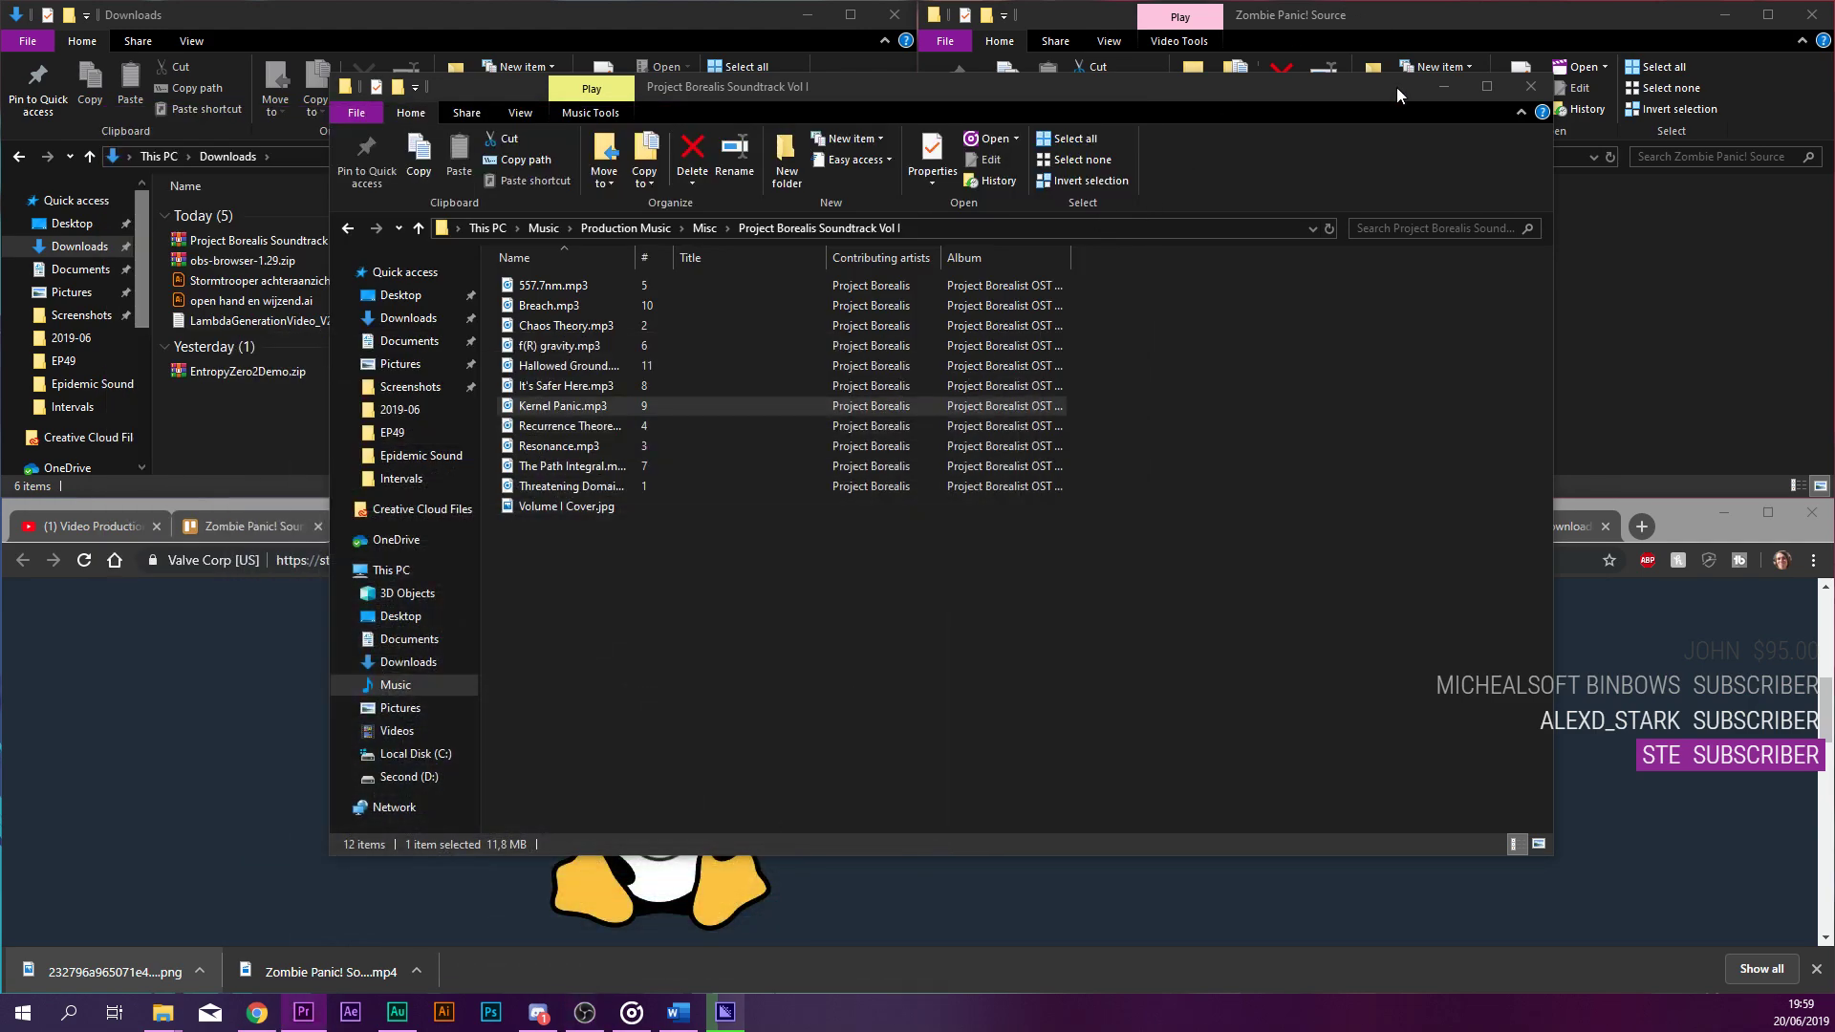
{"action": "left_click", "coordinate": [1443, 87]}
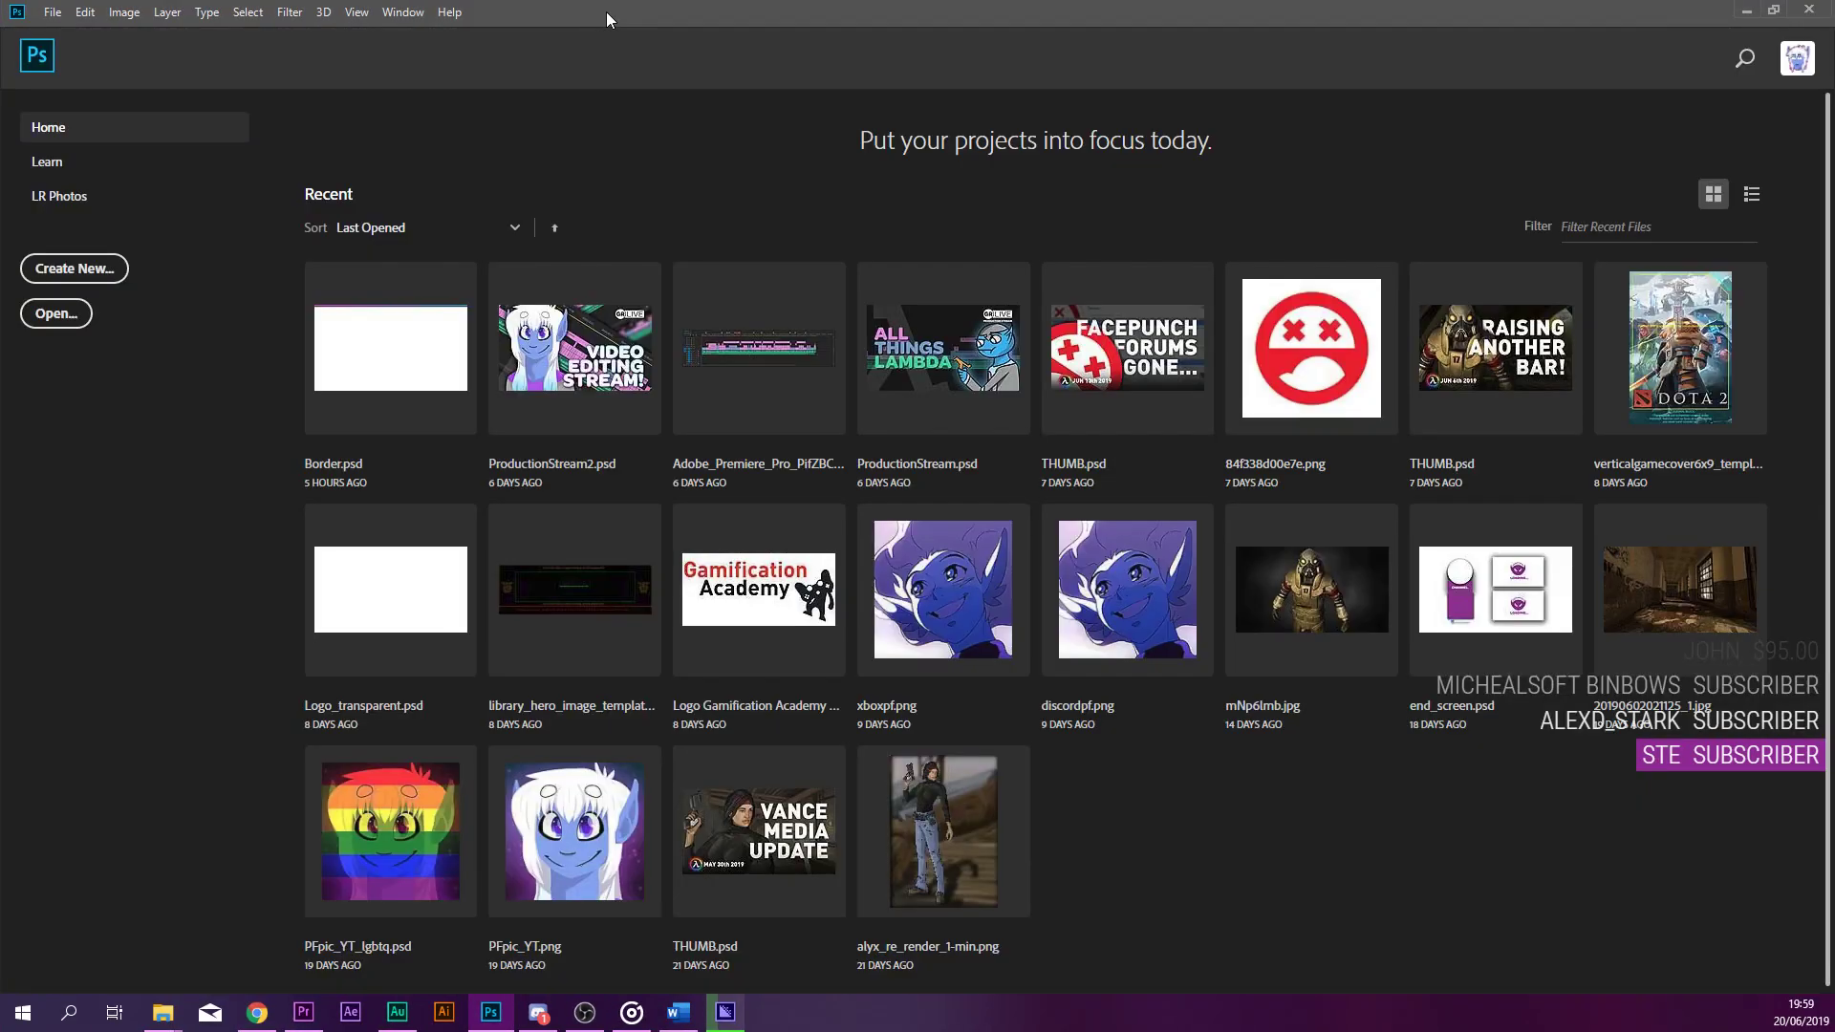
{"action": "left_click_drag", "start_coordinate": [605, 11], "coordinate": [773, 658]}
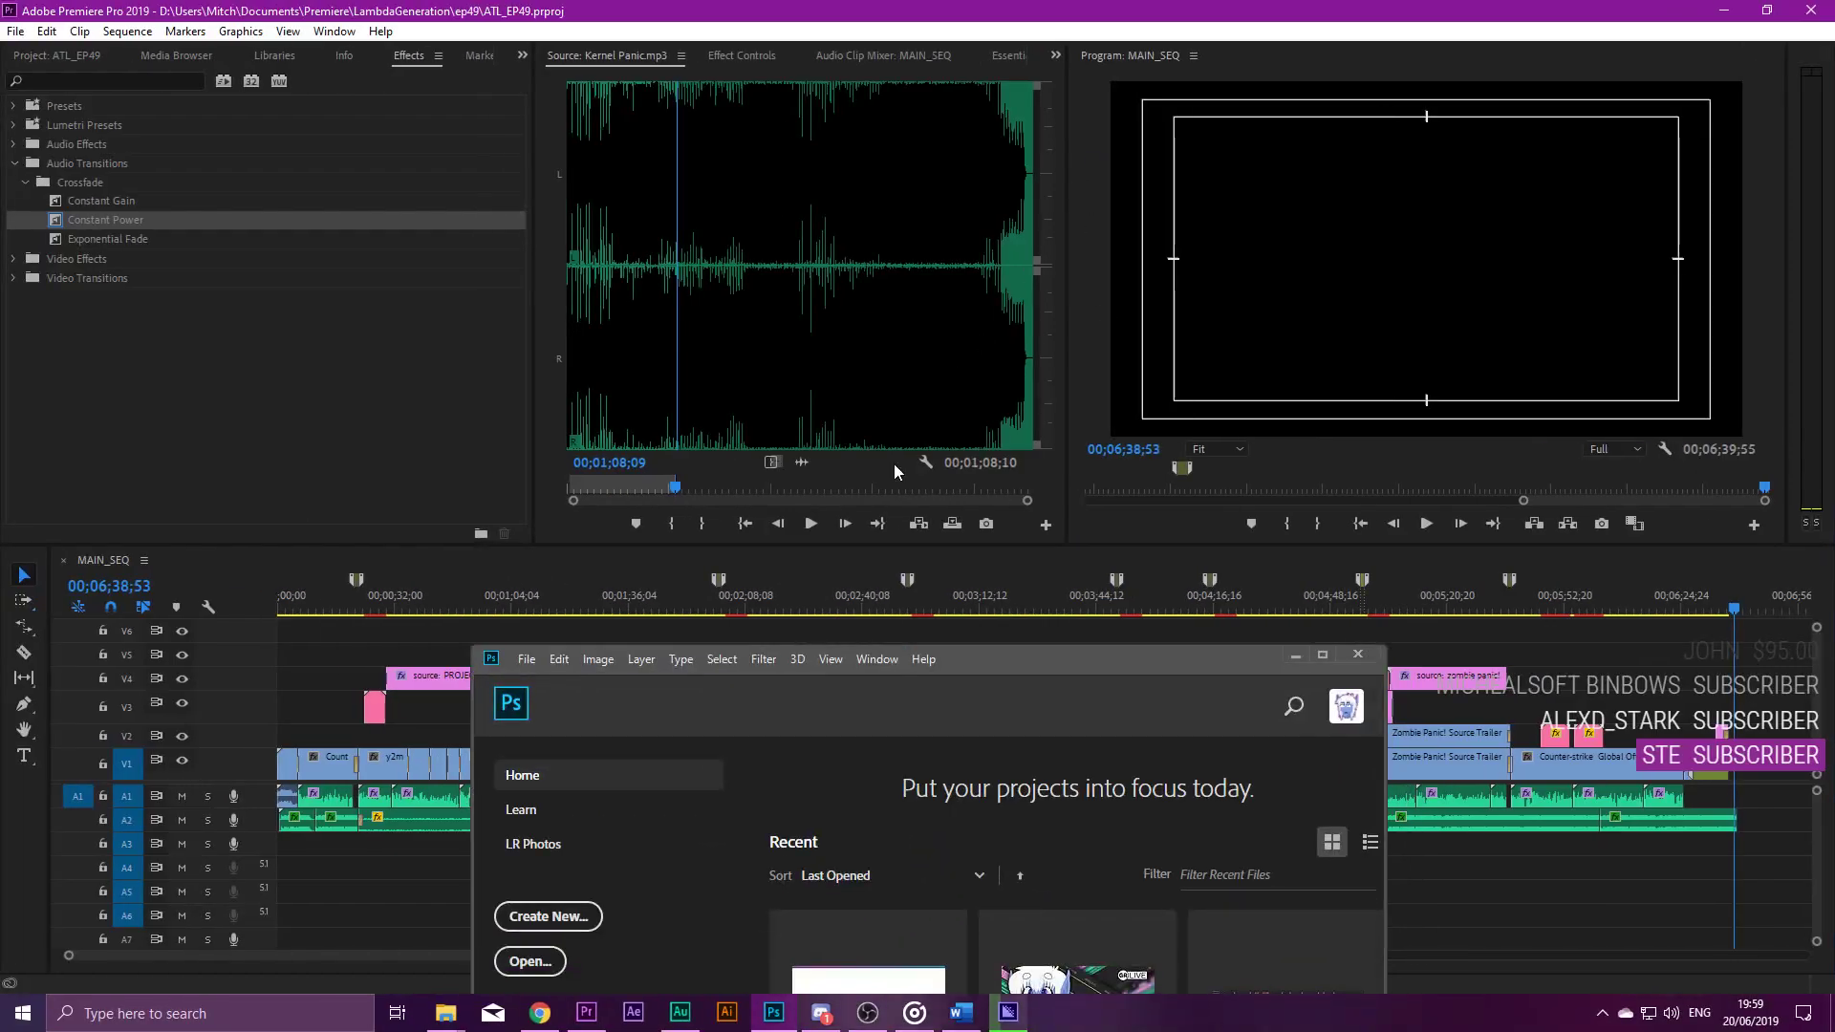
{"action": "left_click", "coordinate": [574, 916]}
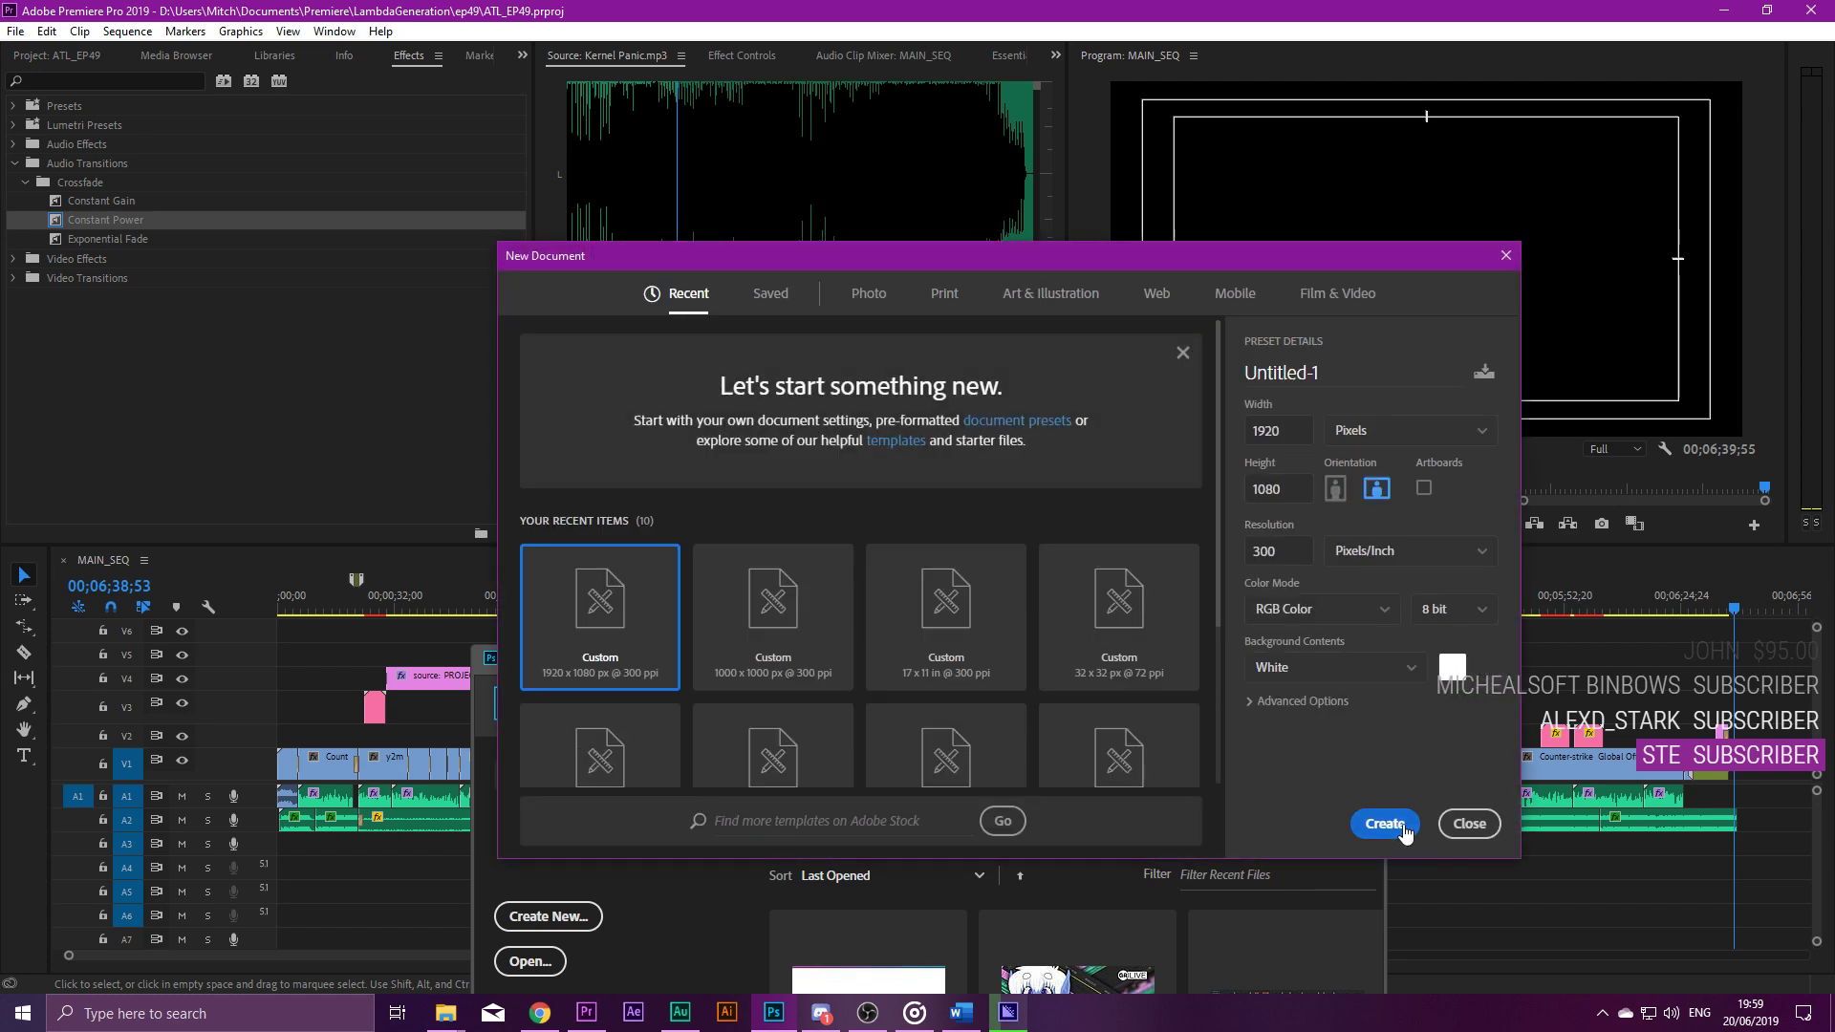
{"action": "left_click", "coordinate": [1462, 822]}
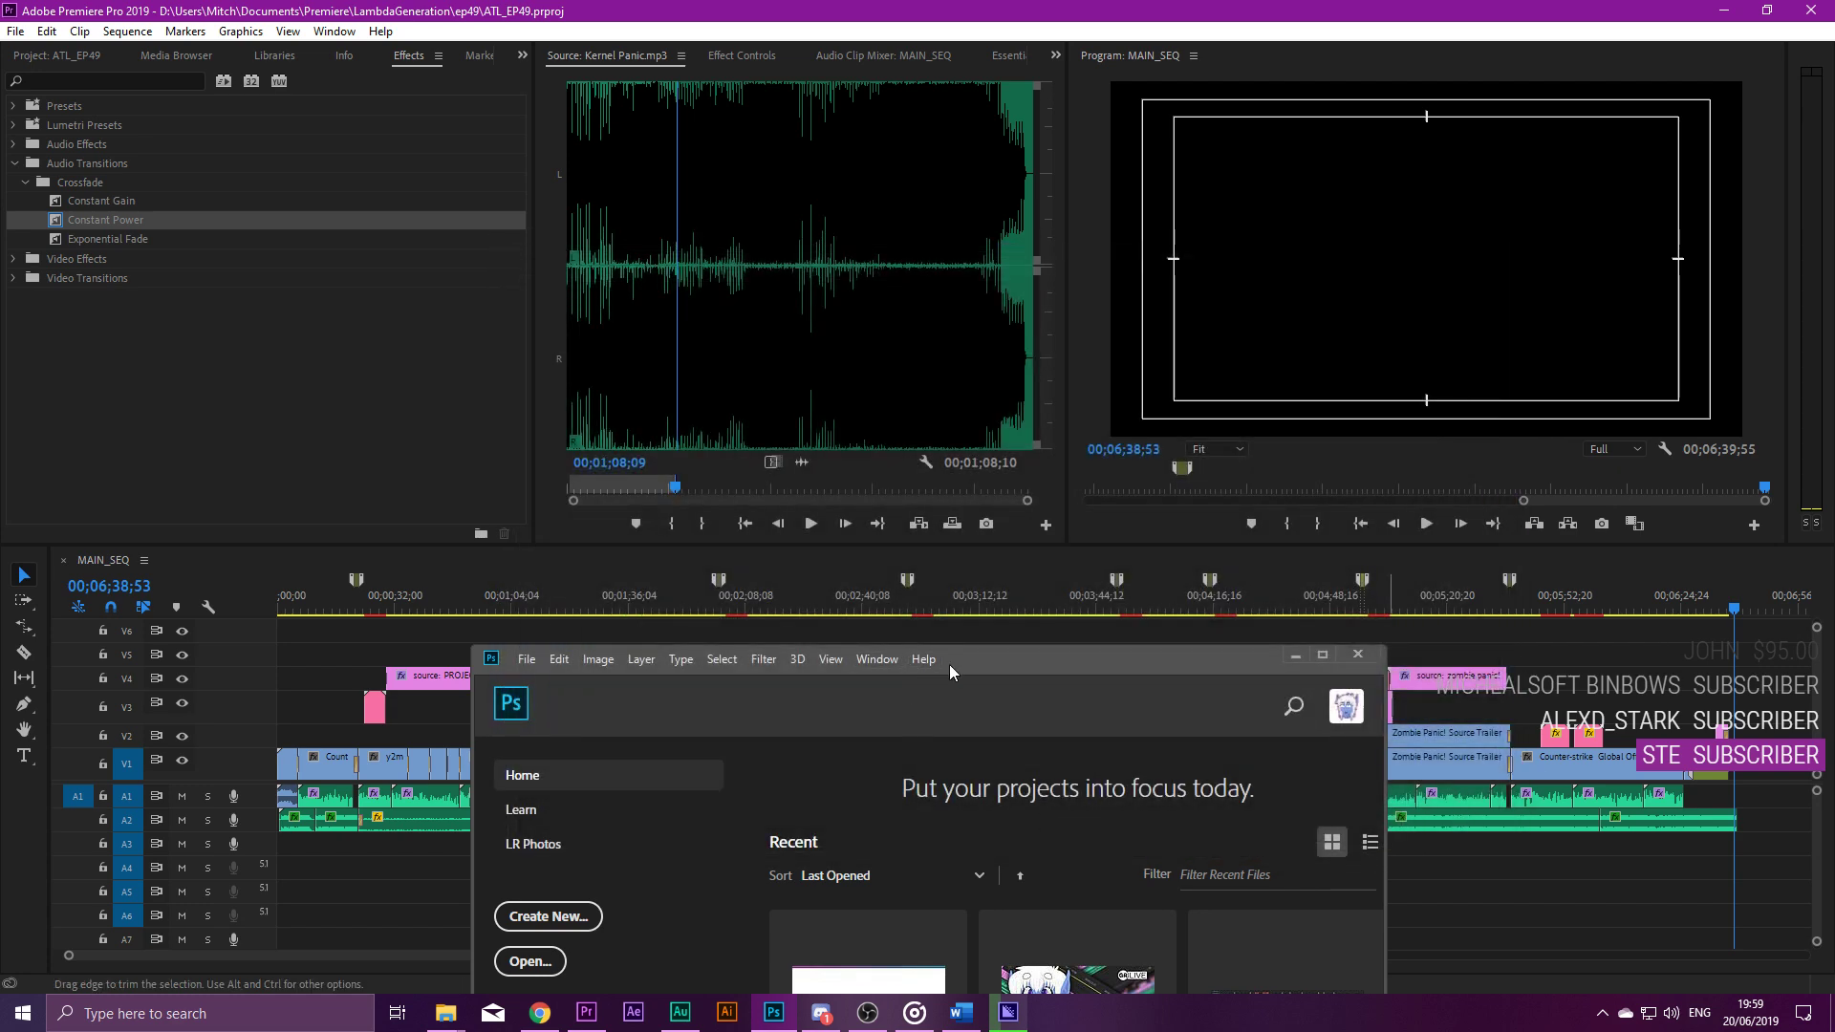
{"action": "left_click_drag", "start_coordinate": [949, 663], "coordinate": [943, 427]}
Browse for a file to open in Documents > LambdaGeneration > All Things Lambda > Thumbnails.
{"action": "left_click", "coordinate": [522, 723]}
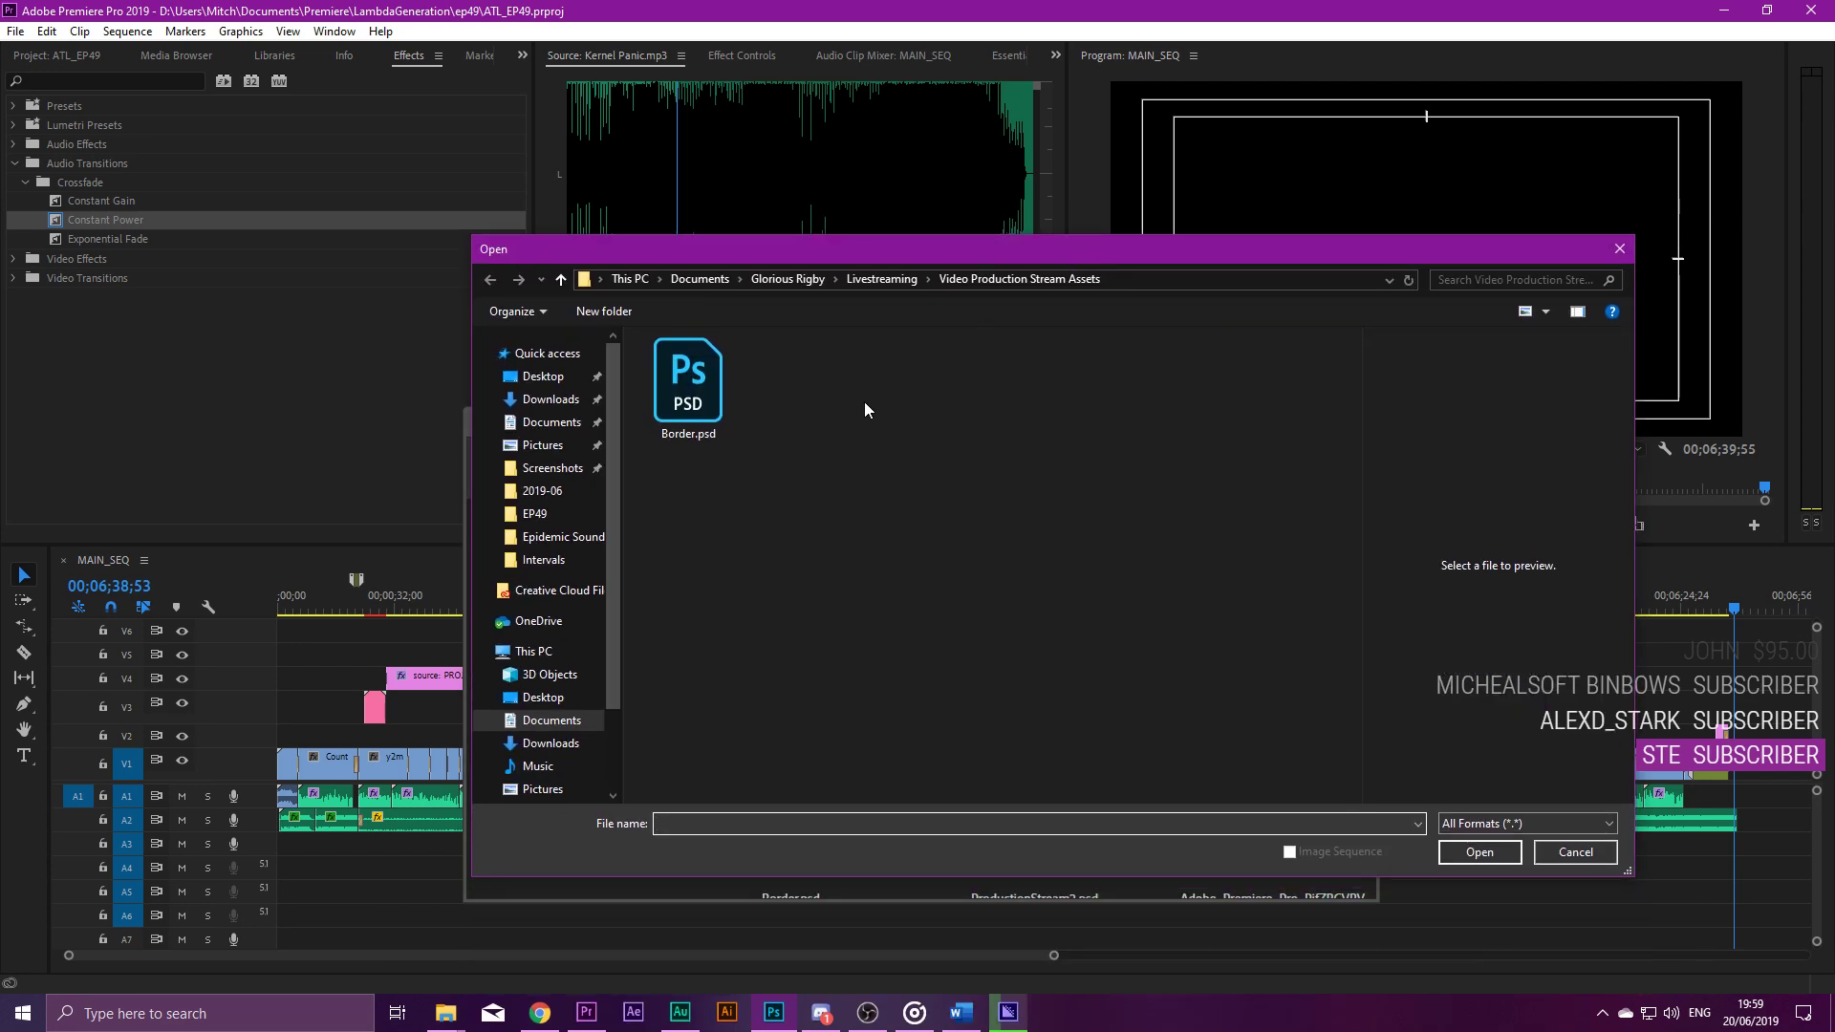
{"action": "left_click", "coordinate": [552, 421]}
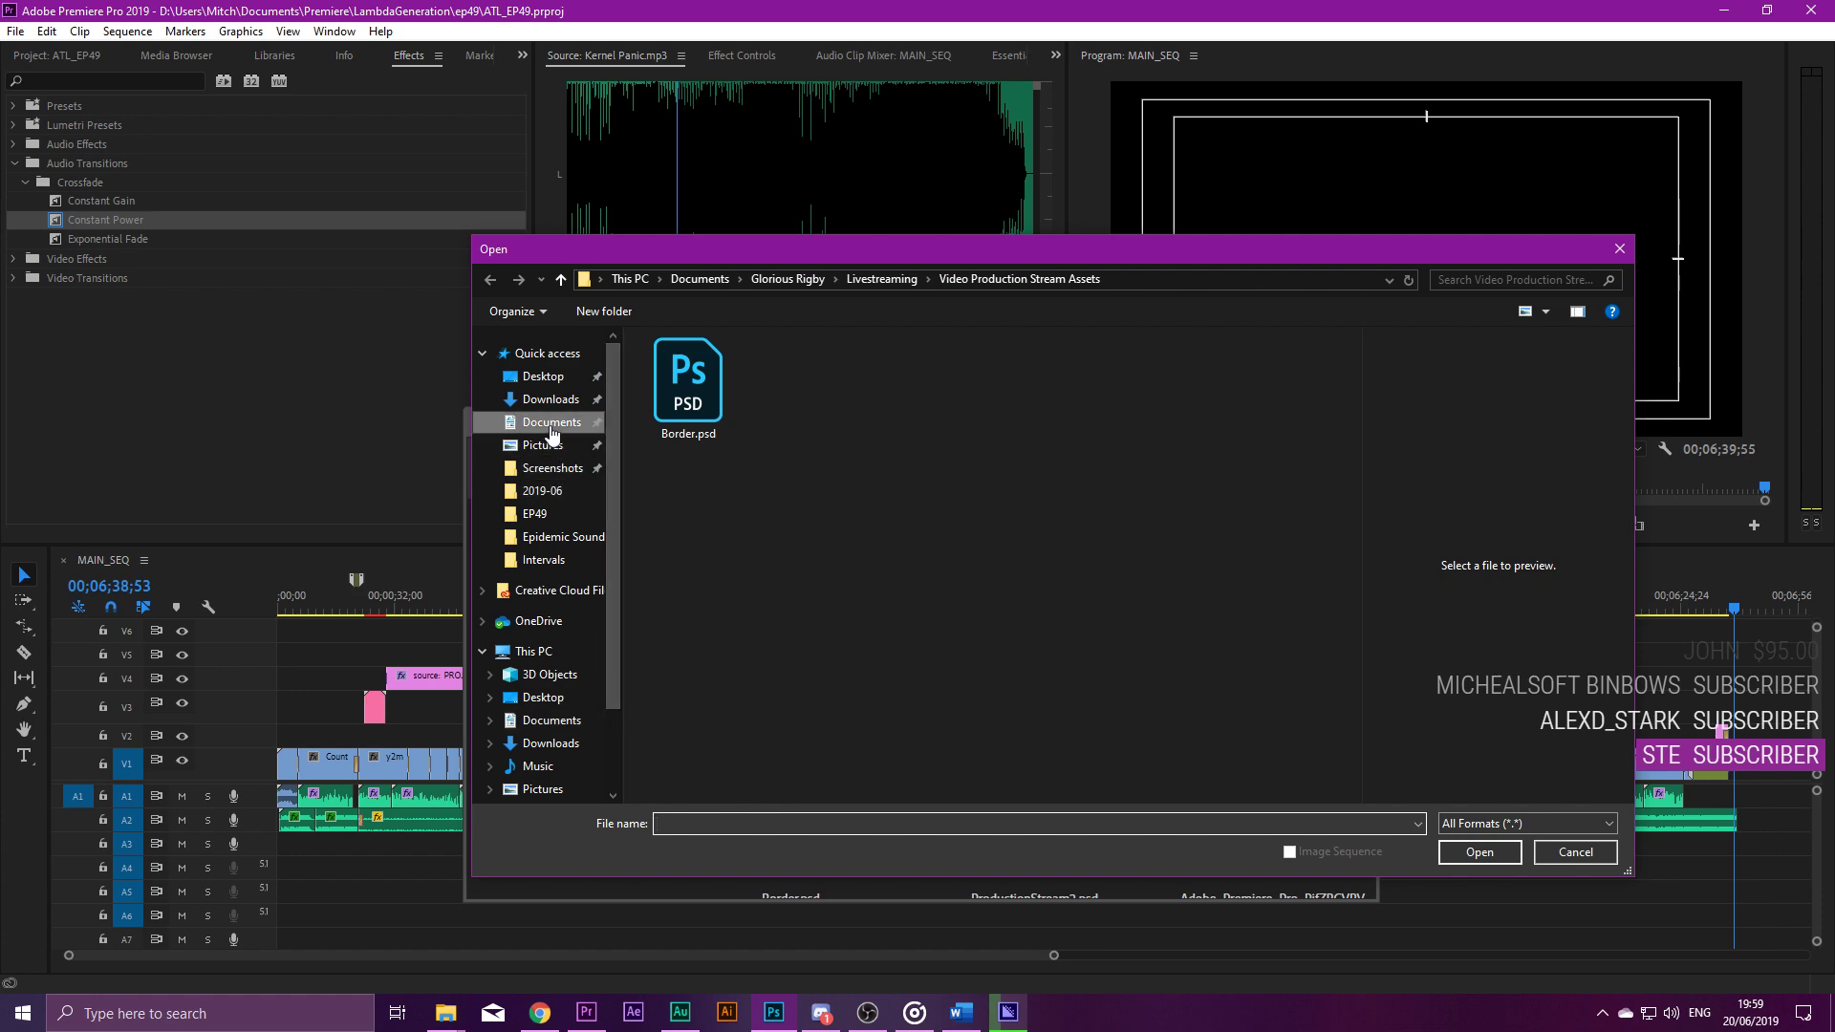
{"action": "left_click", "coordinate": [670, 428]}
{"action": "key", "text": "l"}
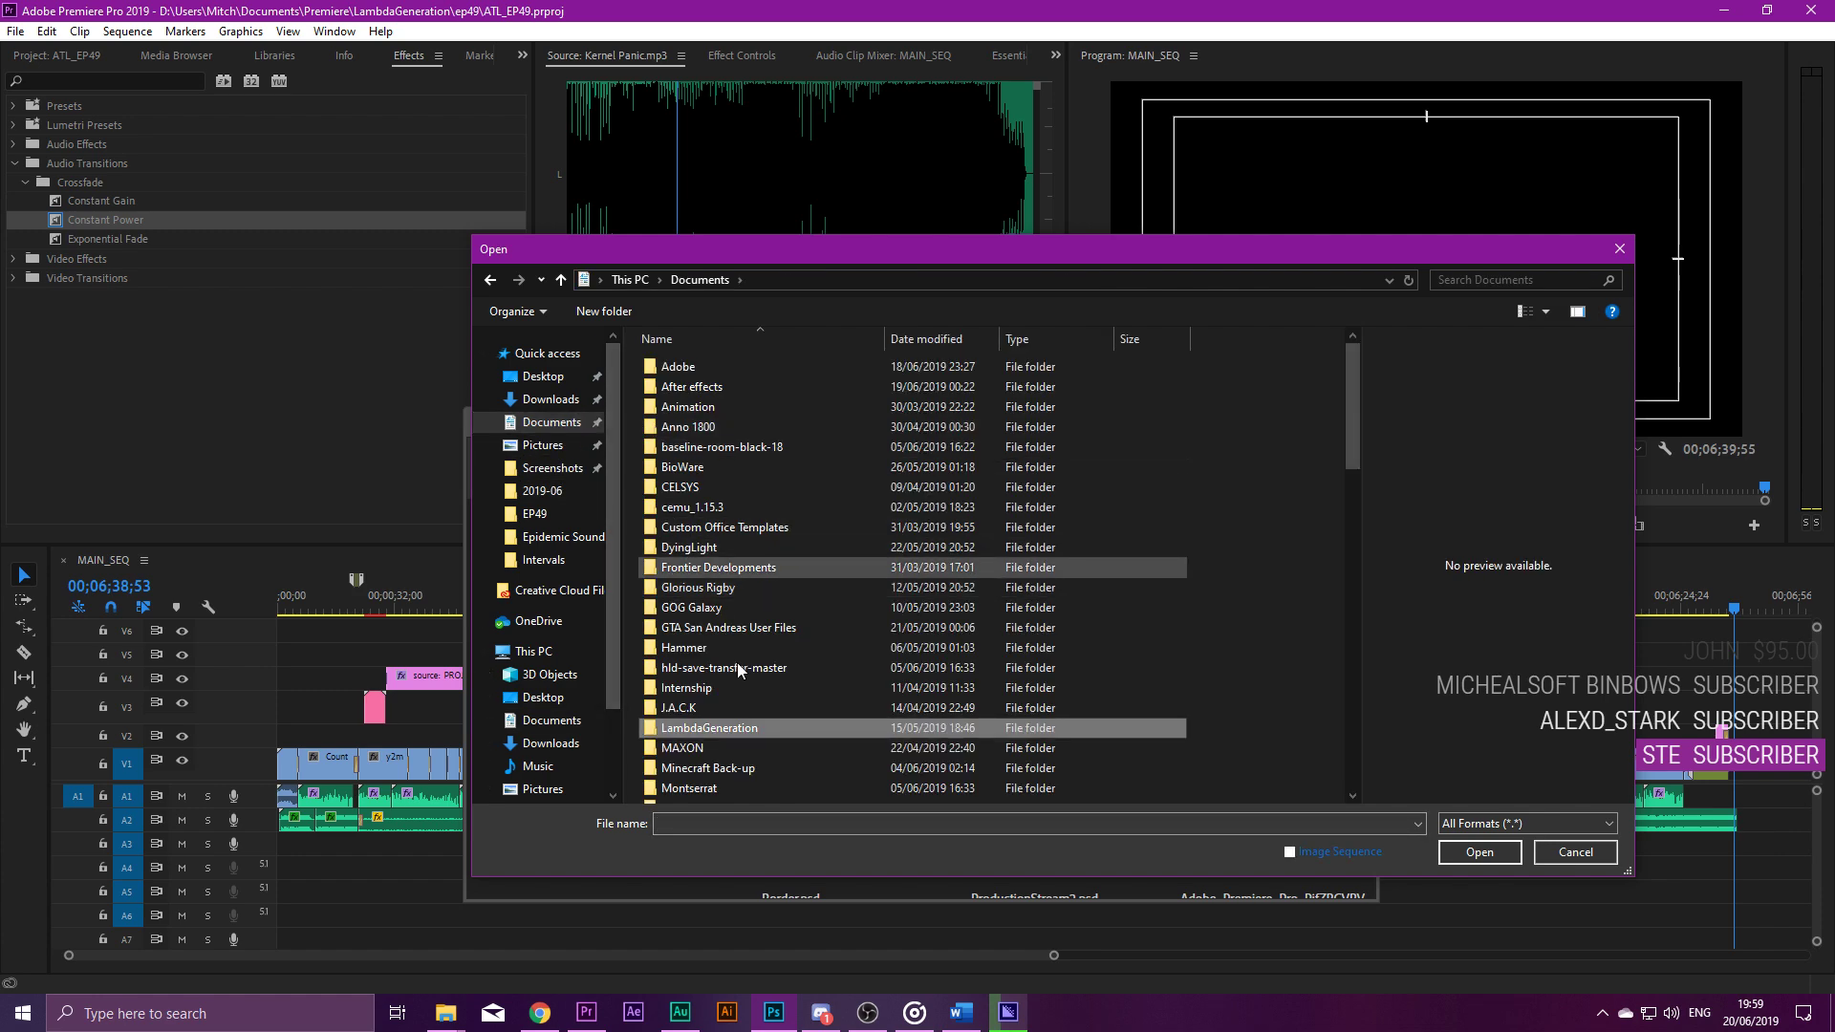
{"action": "double_click", "coordinate": [732, 734]}
{"action": "left_click", "coordinate": [694, 371]}
{"action": "double_click", "coordinate": [694, 371]}
{"action": "double_click", "coordinate": [709, 447]}
Open the previous episode's THUMB.psd in a maximized Photoshop window and show its layers.
{"action": "scroll", "coordinate": [713, 507], "scroll_direction": "down", "scroll_amount": 10}
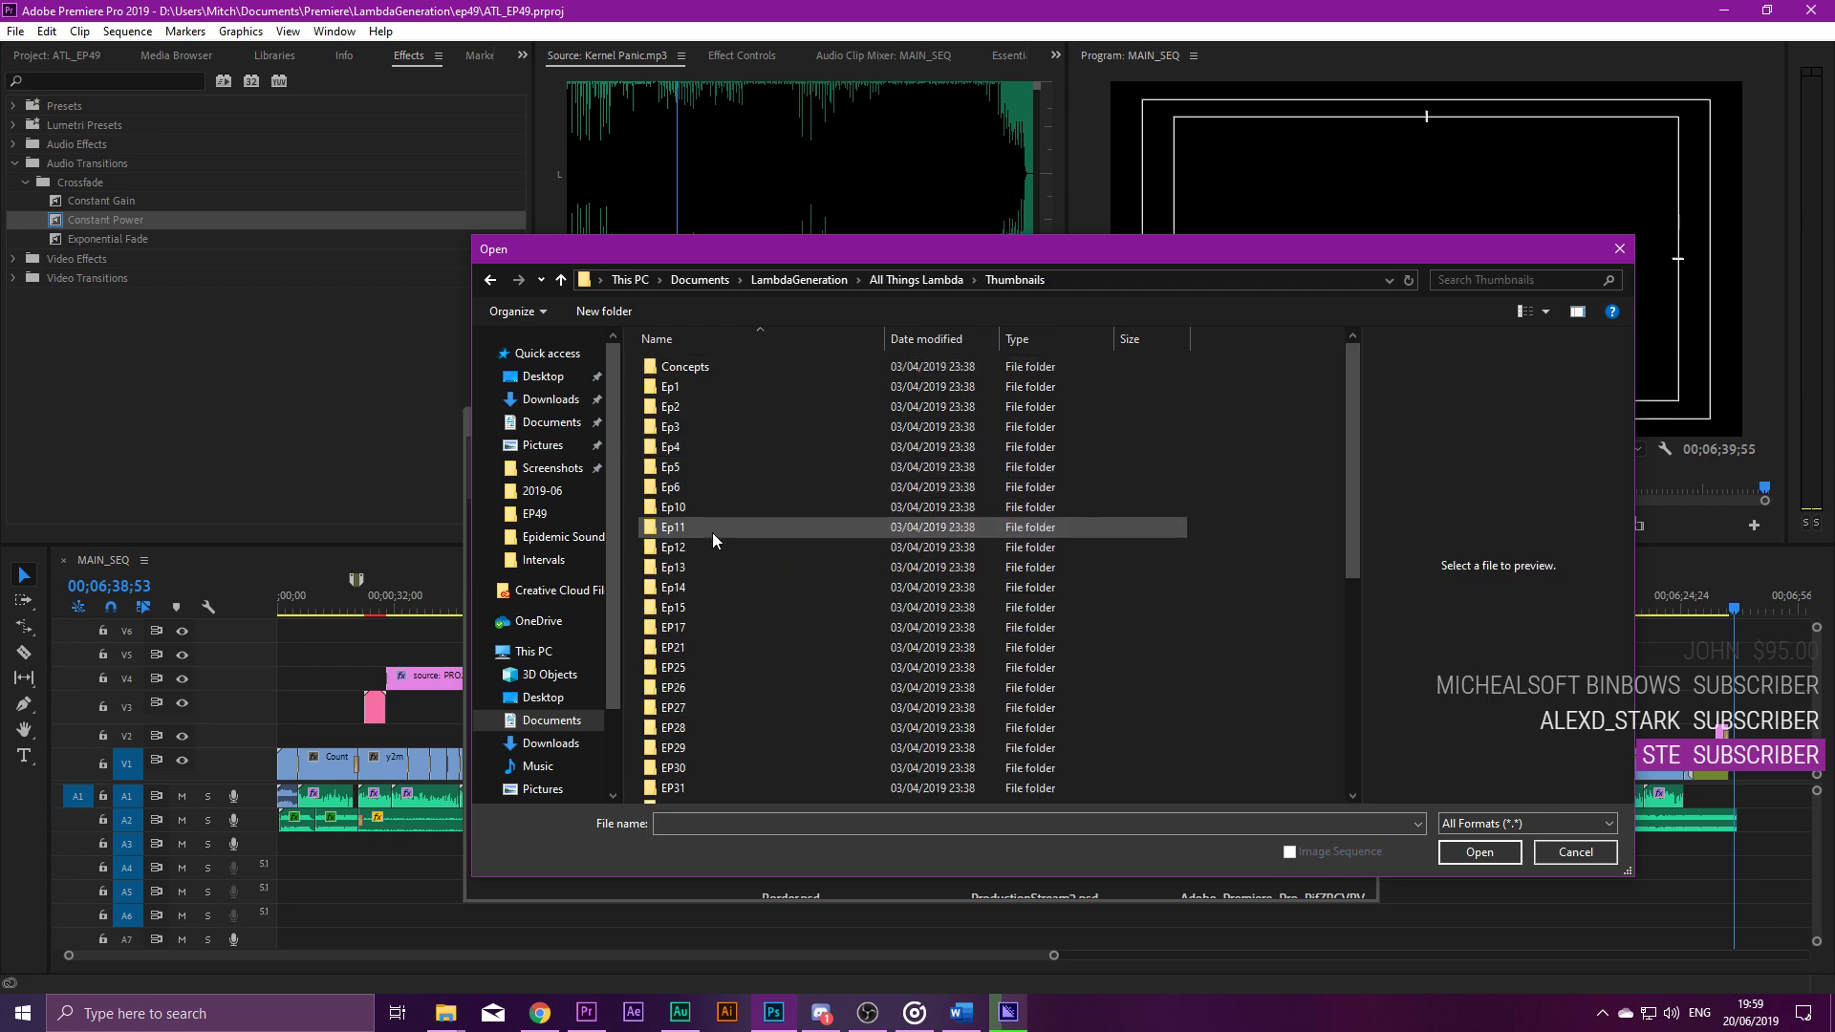
{"action": "double_click", "coordinate": [705, 736]}
{"action": "double_click", "coordinate": [761, 417]}
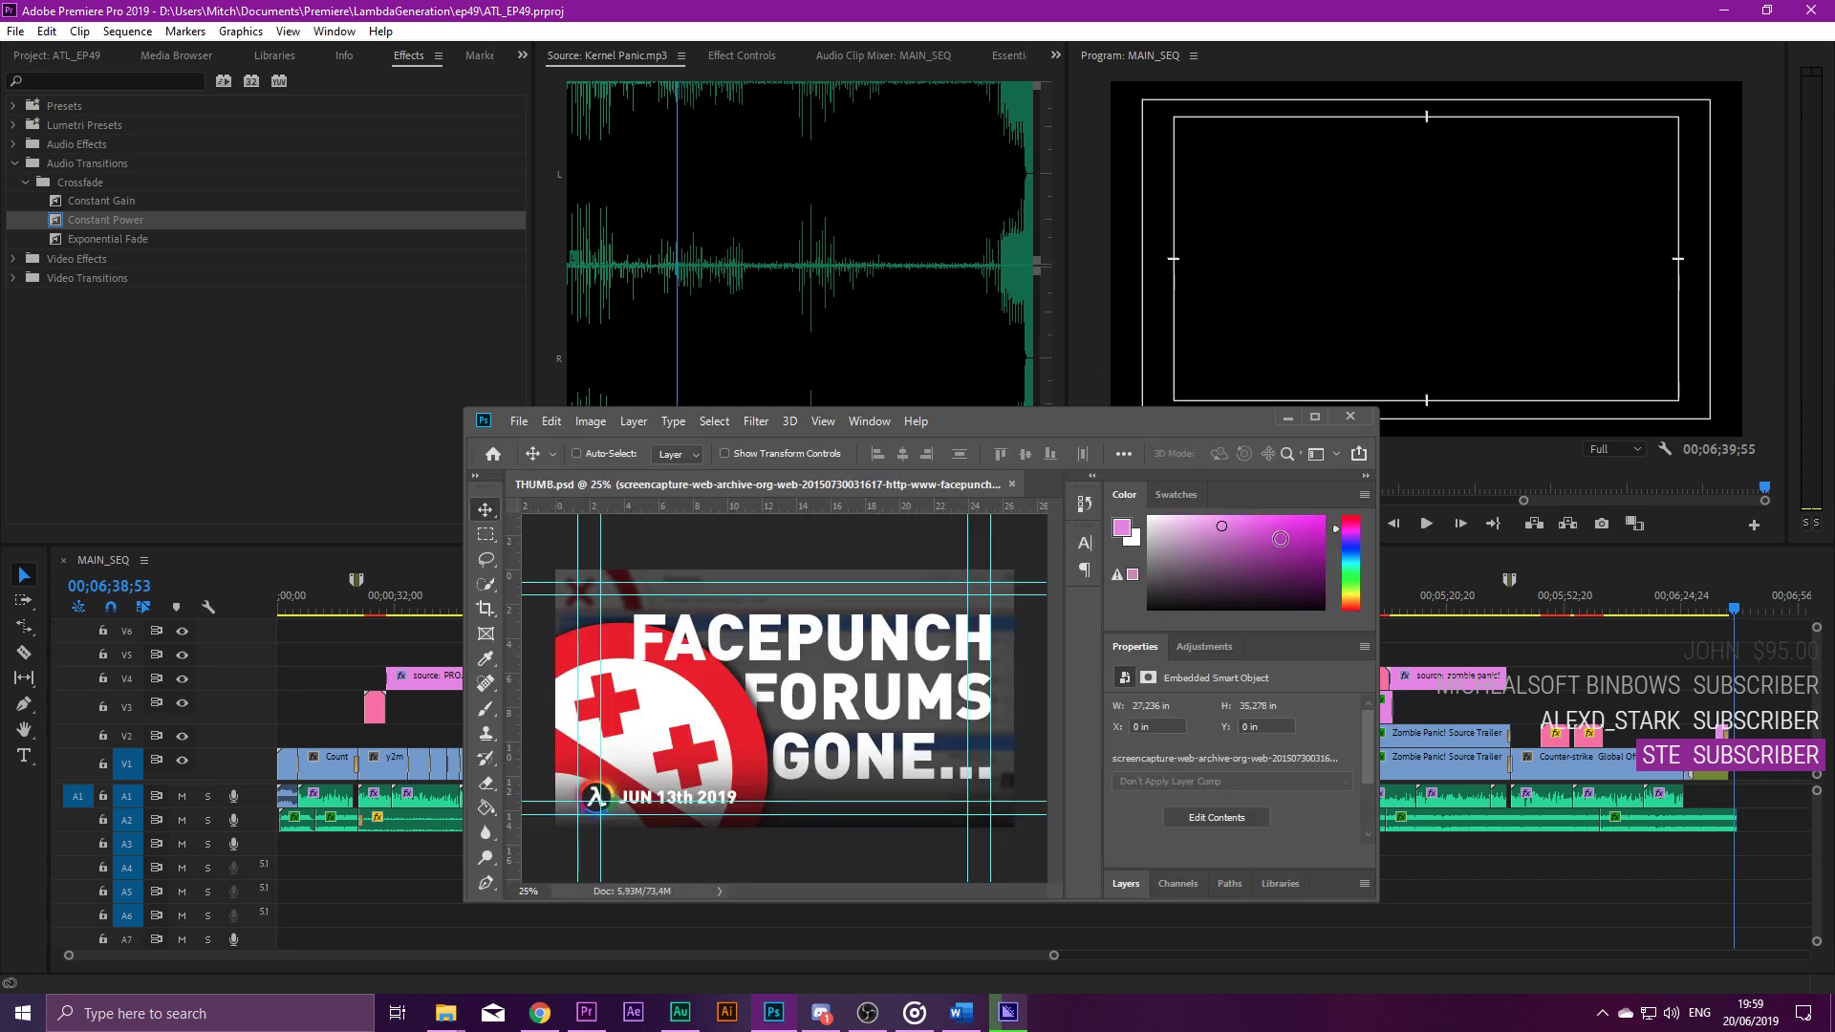
{"action": "left_click", "coordinate": [1315, 417]}
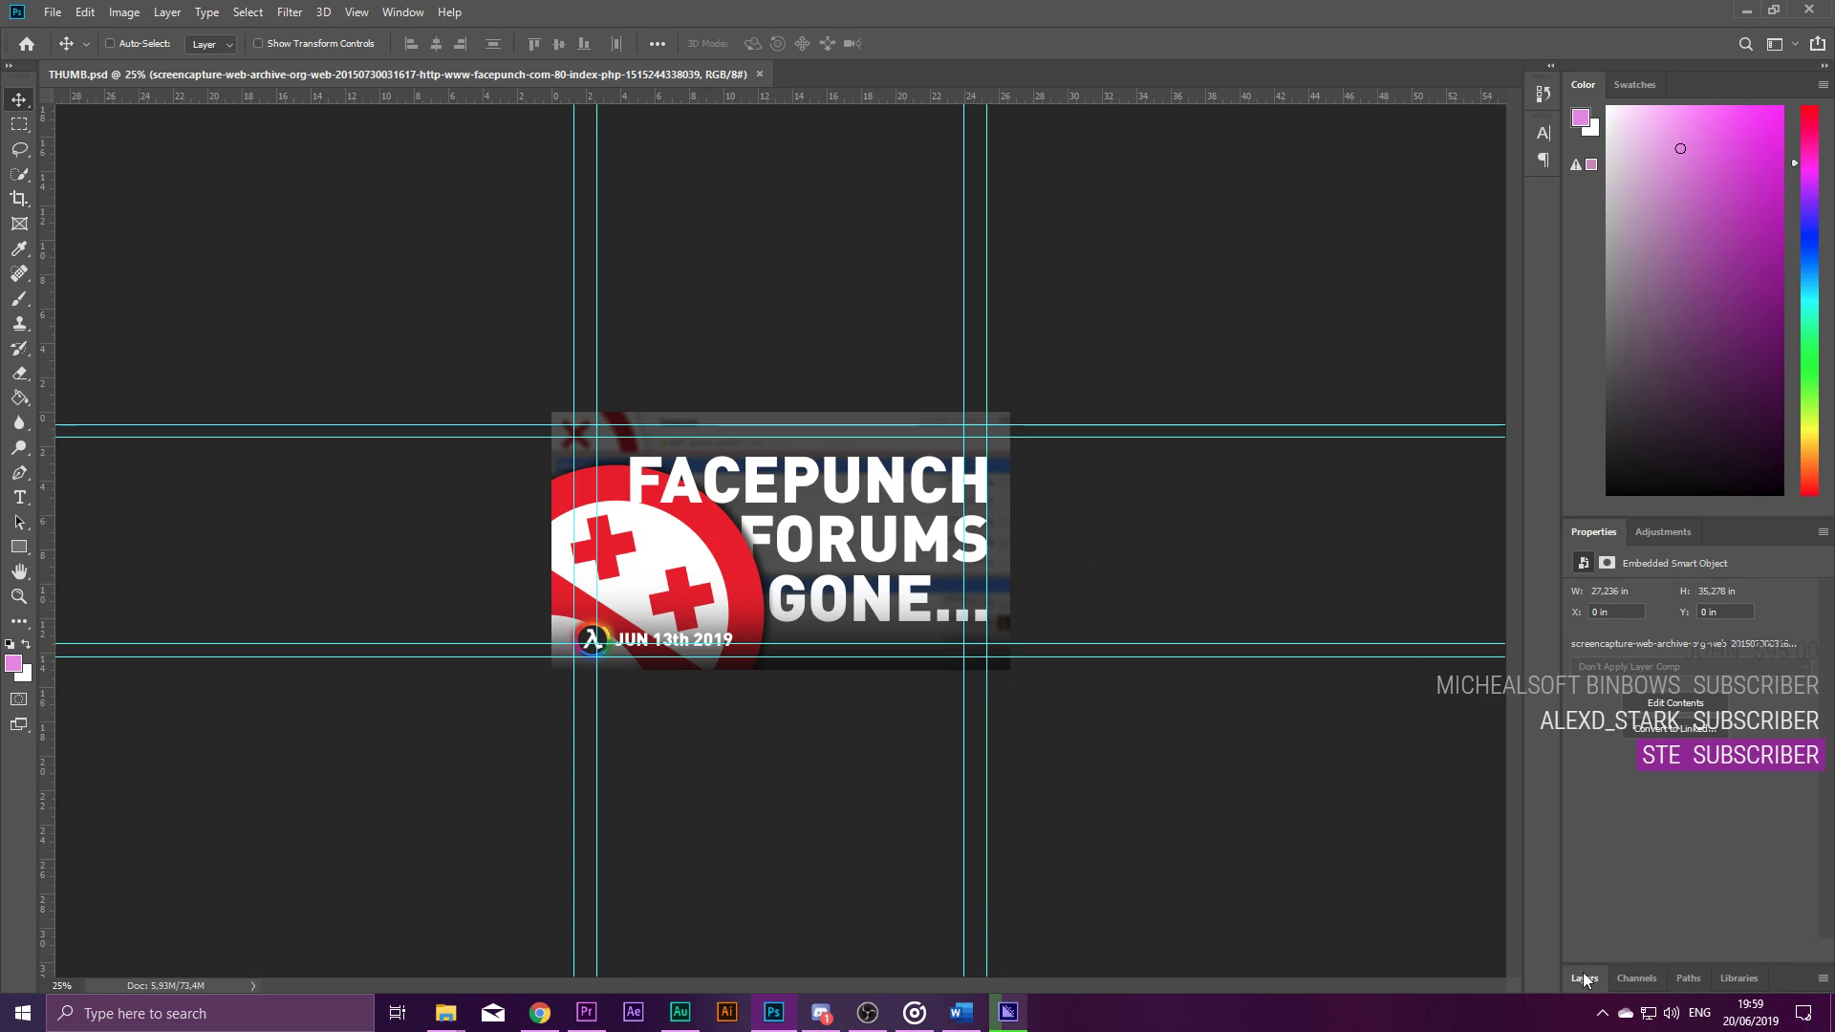
{"action": "left_click", "coordinate": [1584, 976]}
{"action": "scroll", "coordinate": [669, 554], "scroll_direction": "up", "scroll_amount": 7}
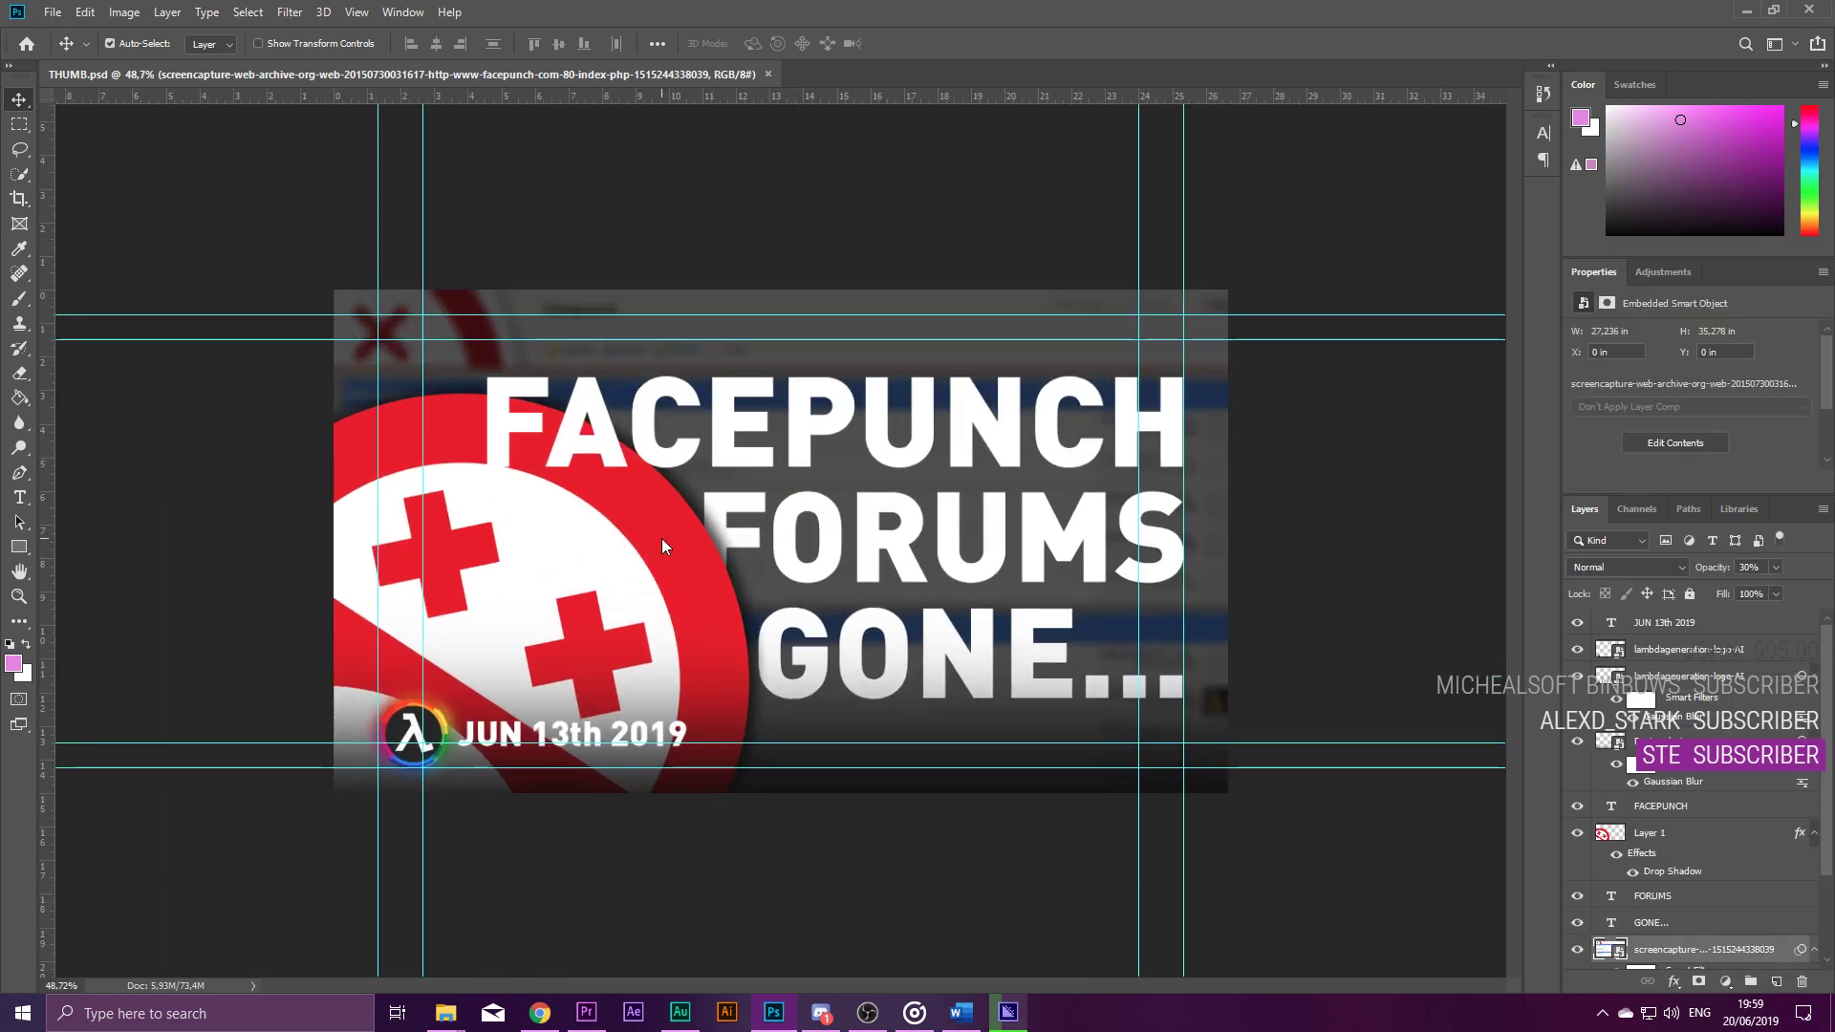
Save the document as THUMB.psd in a new EP49 folder inside Thumbnails, with Maximize Compatibility on.
{"action": "key", "text": "ctrl+shift+s"}
{"action": "left_click", "coordinate": [627, 81]}
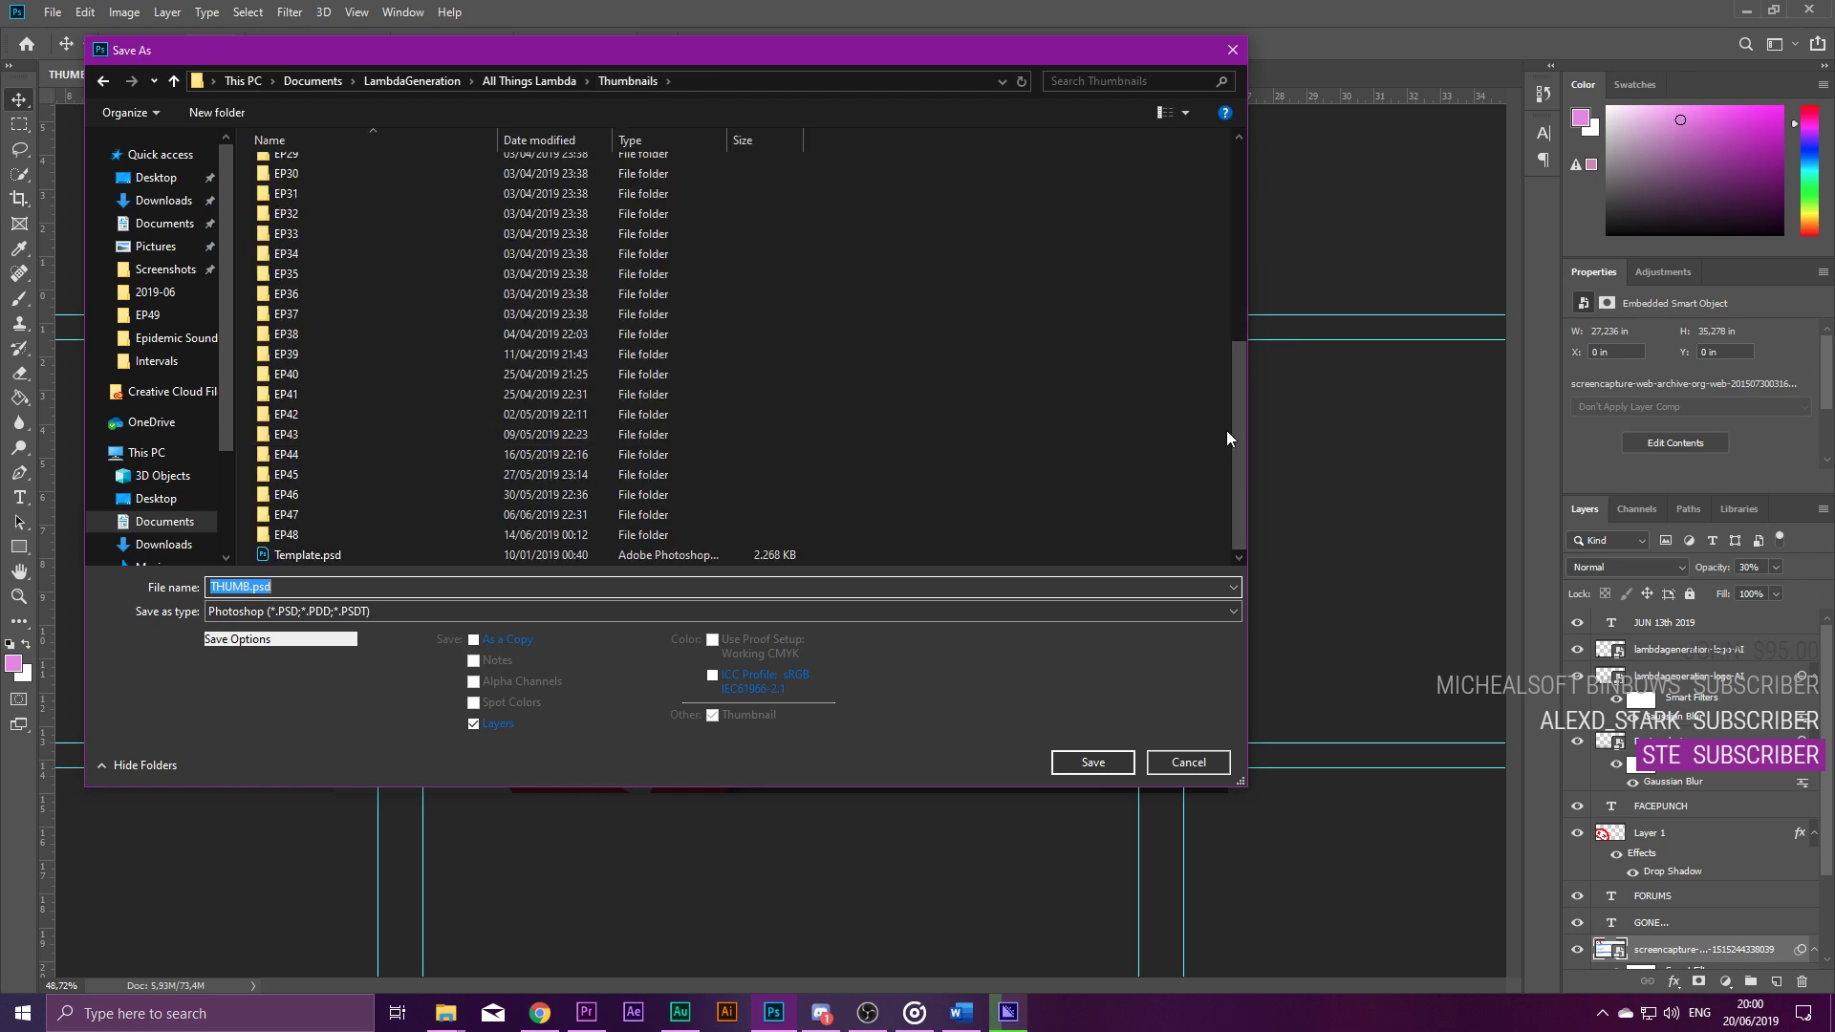
{"action": "left_click", "coordinate": [231, 113]}
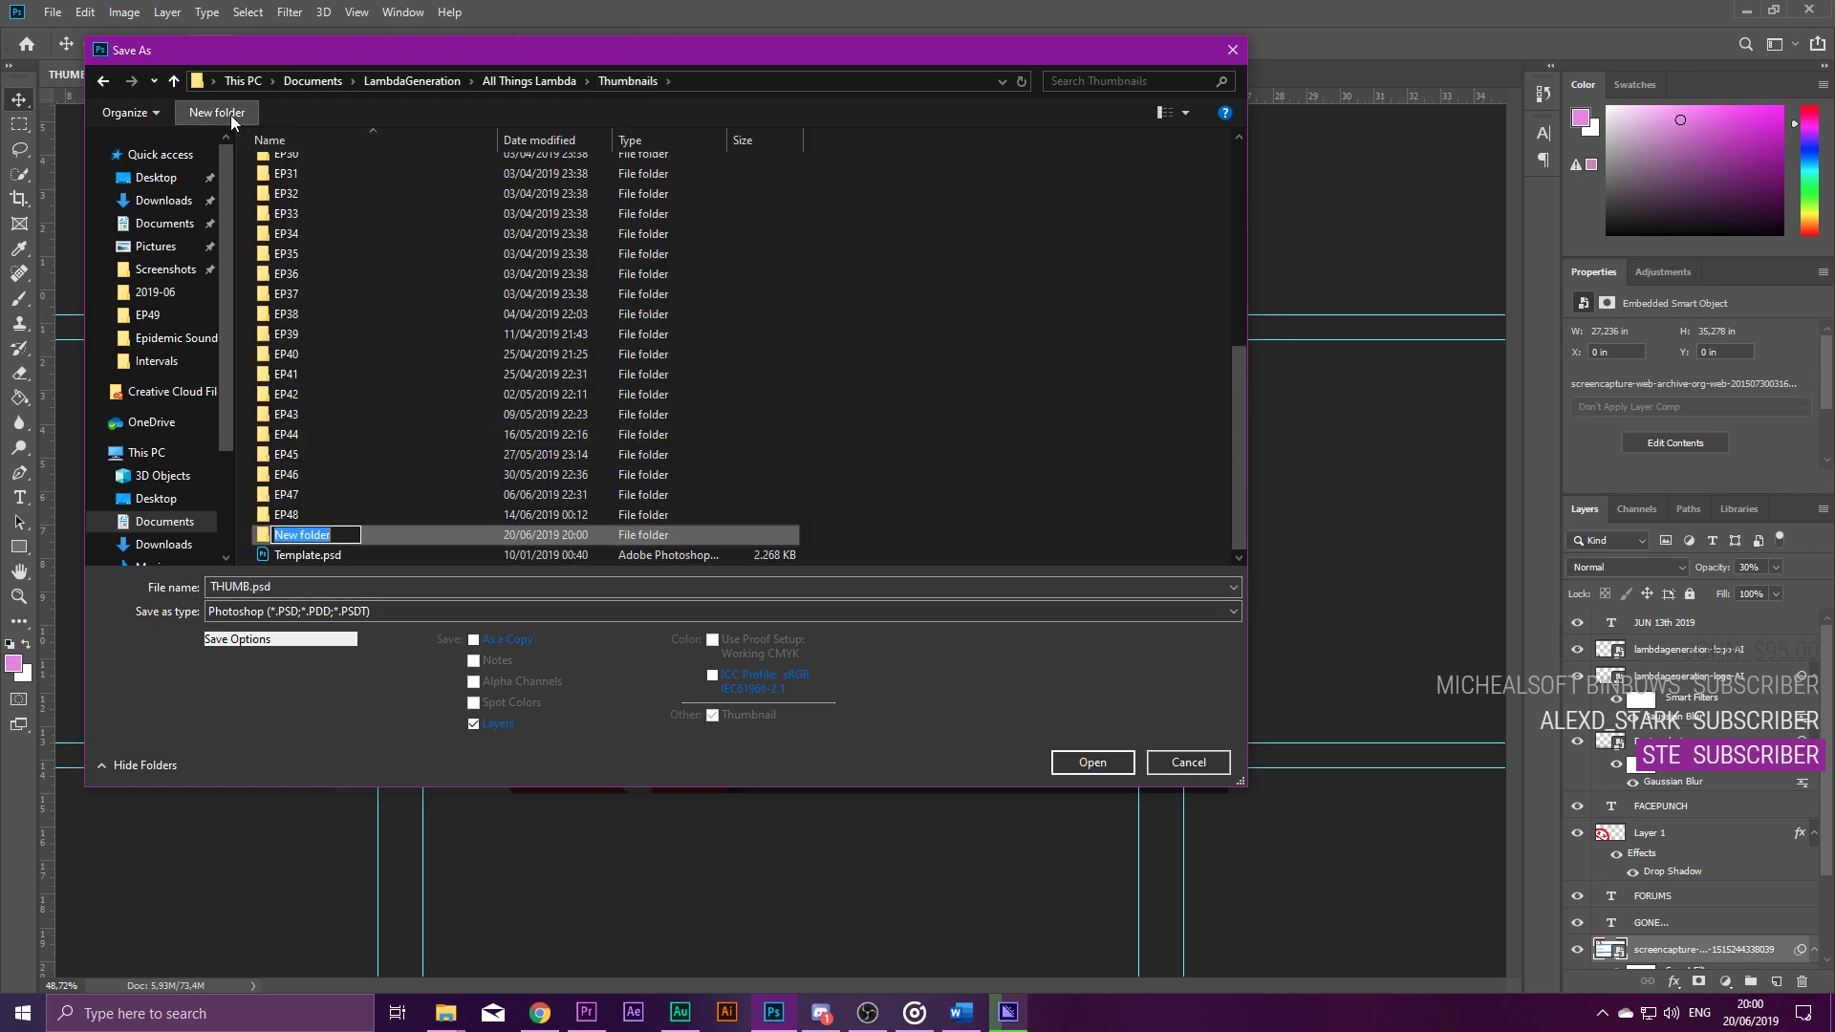
{"action": "type", "text": "EP49"}
{"action": "key", "text": "Return"}
{"action": "key", "text": "Return"}
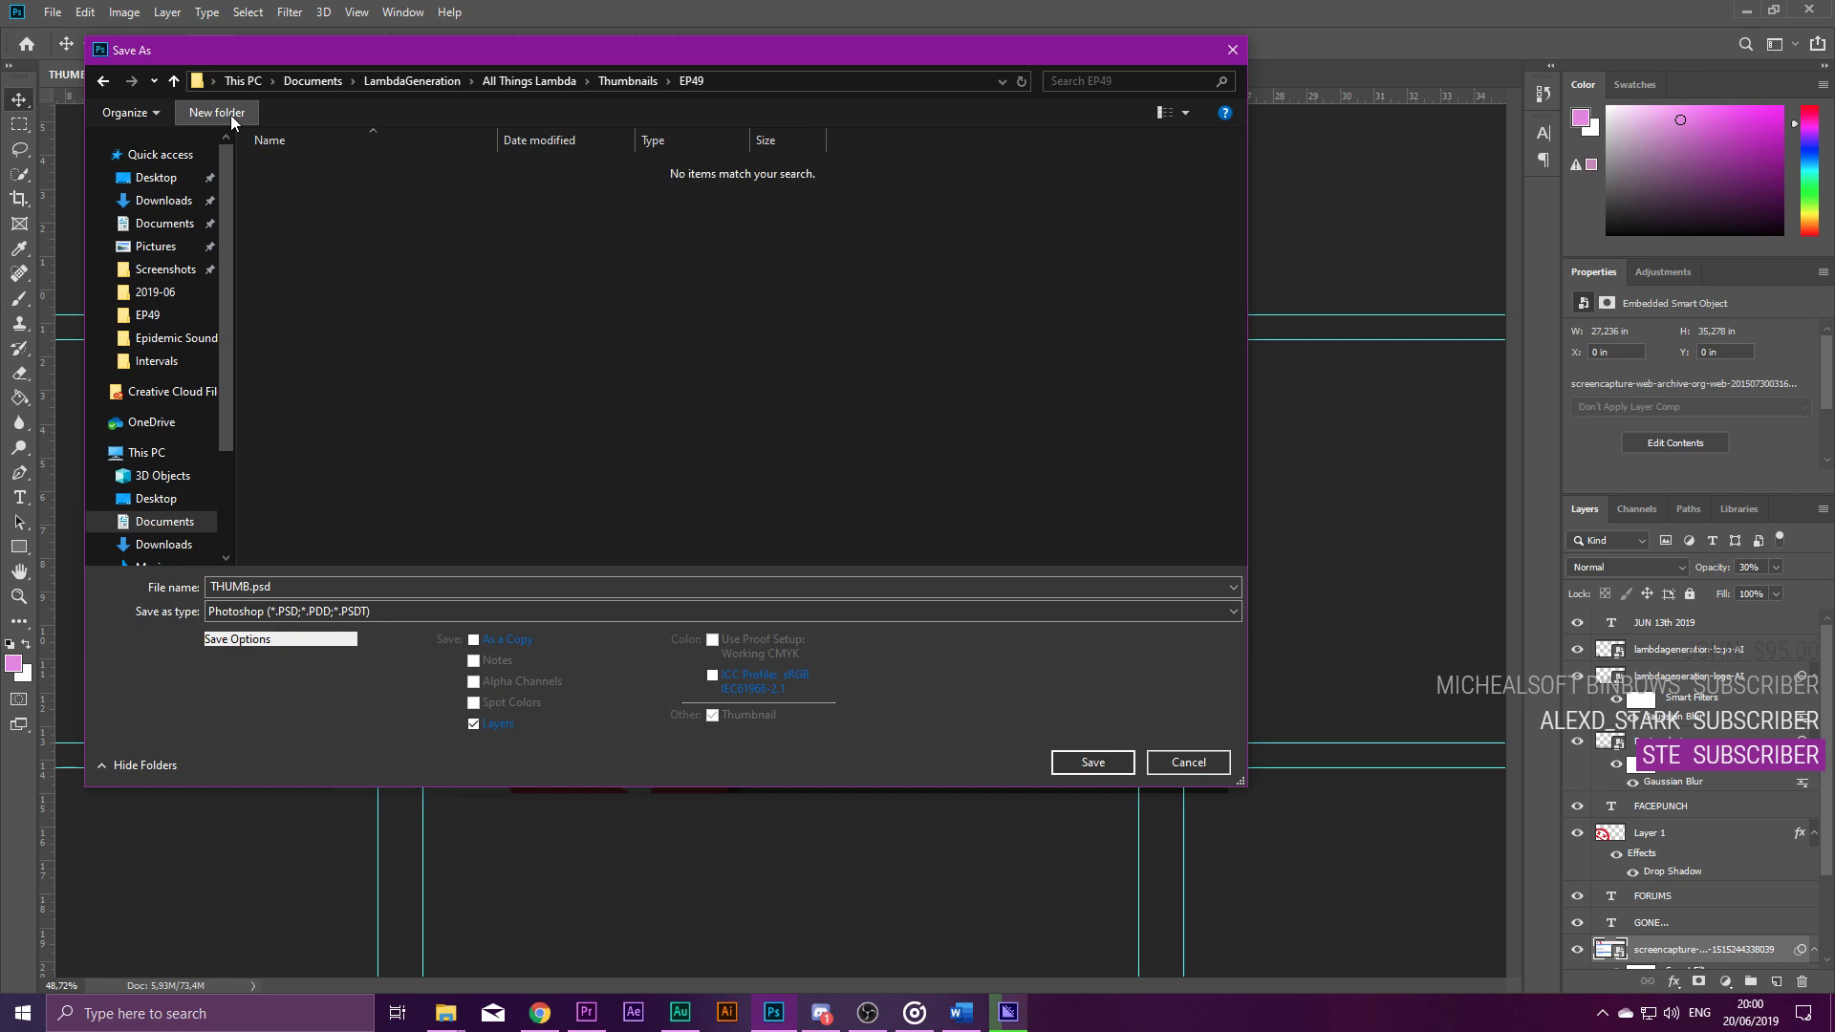
{"action": "left_click", "coordinate": [1092, 763]}
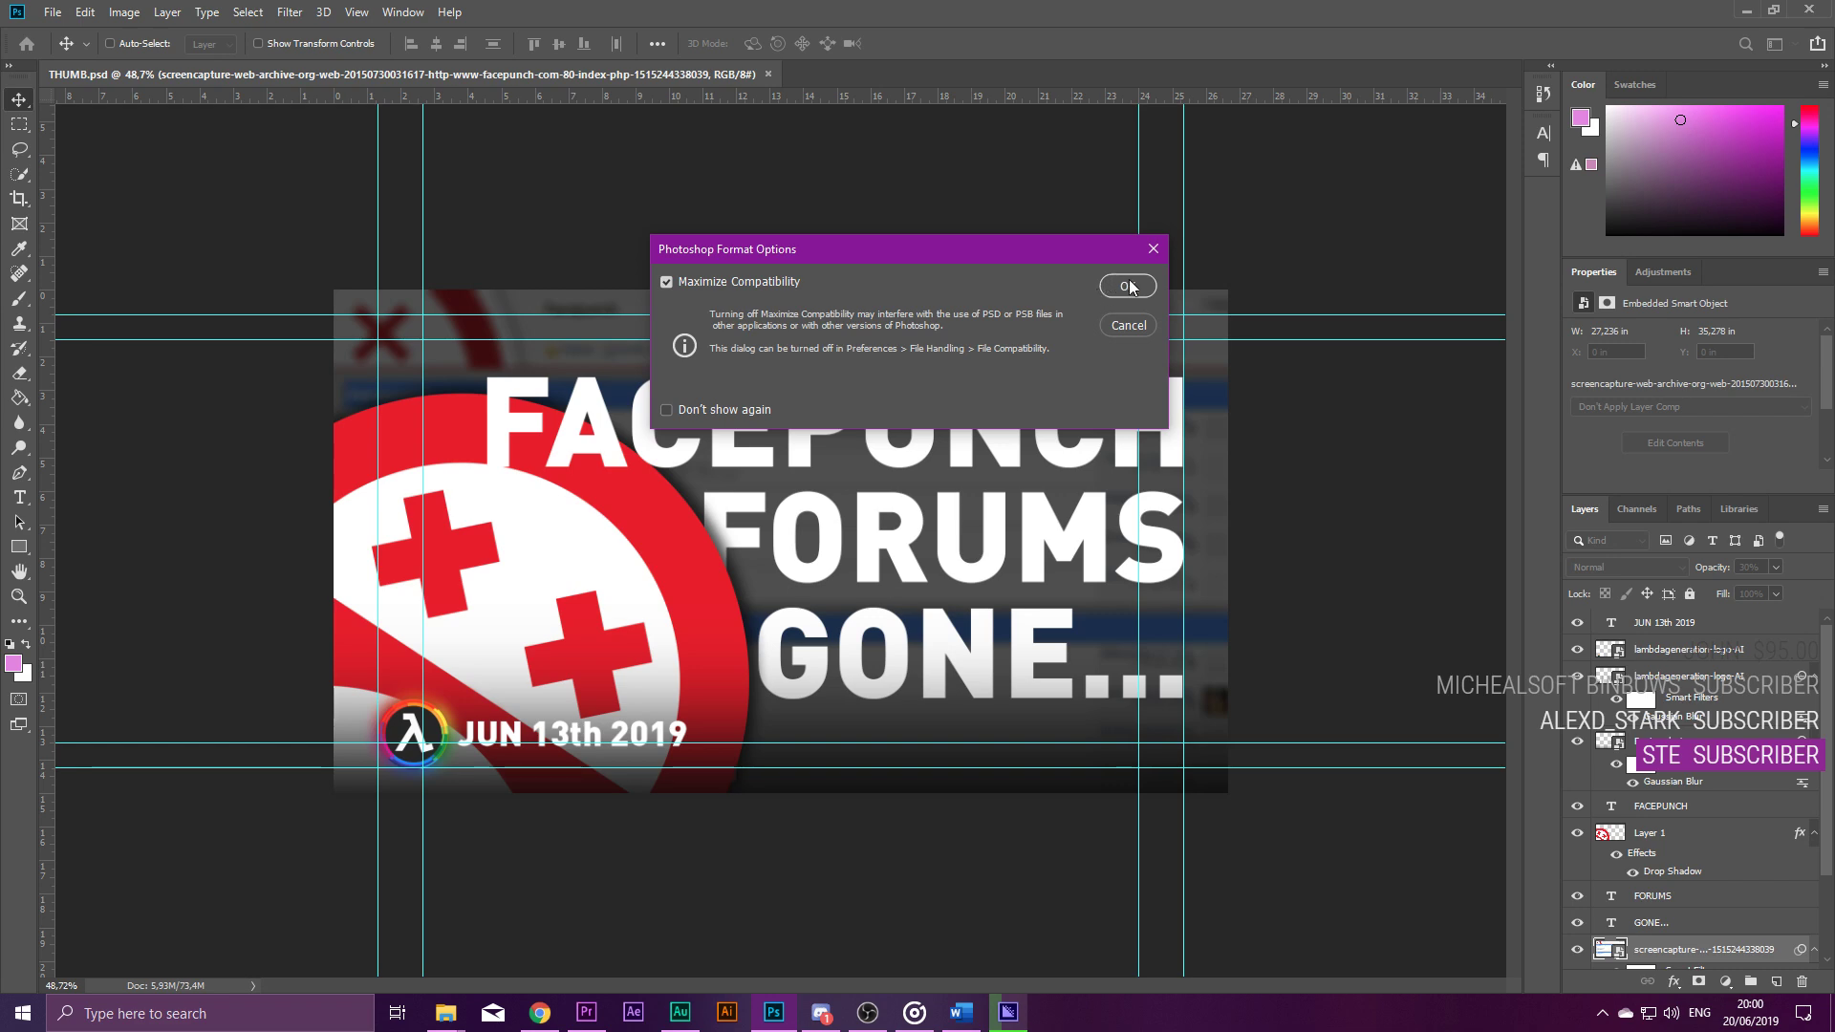
{"action": "left_click", "coordinate": [1127, 285]}
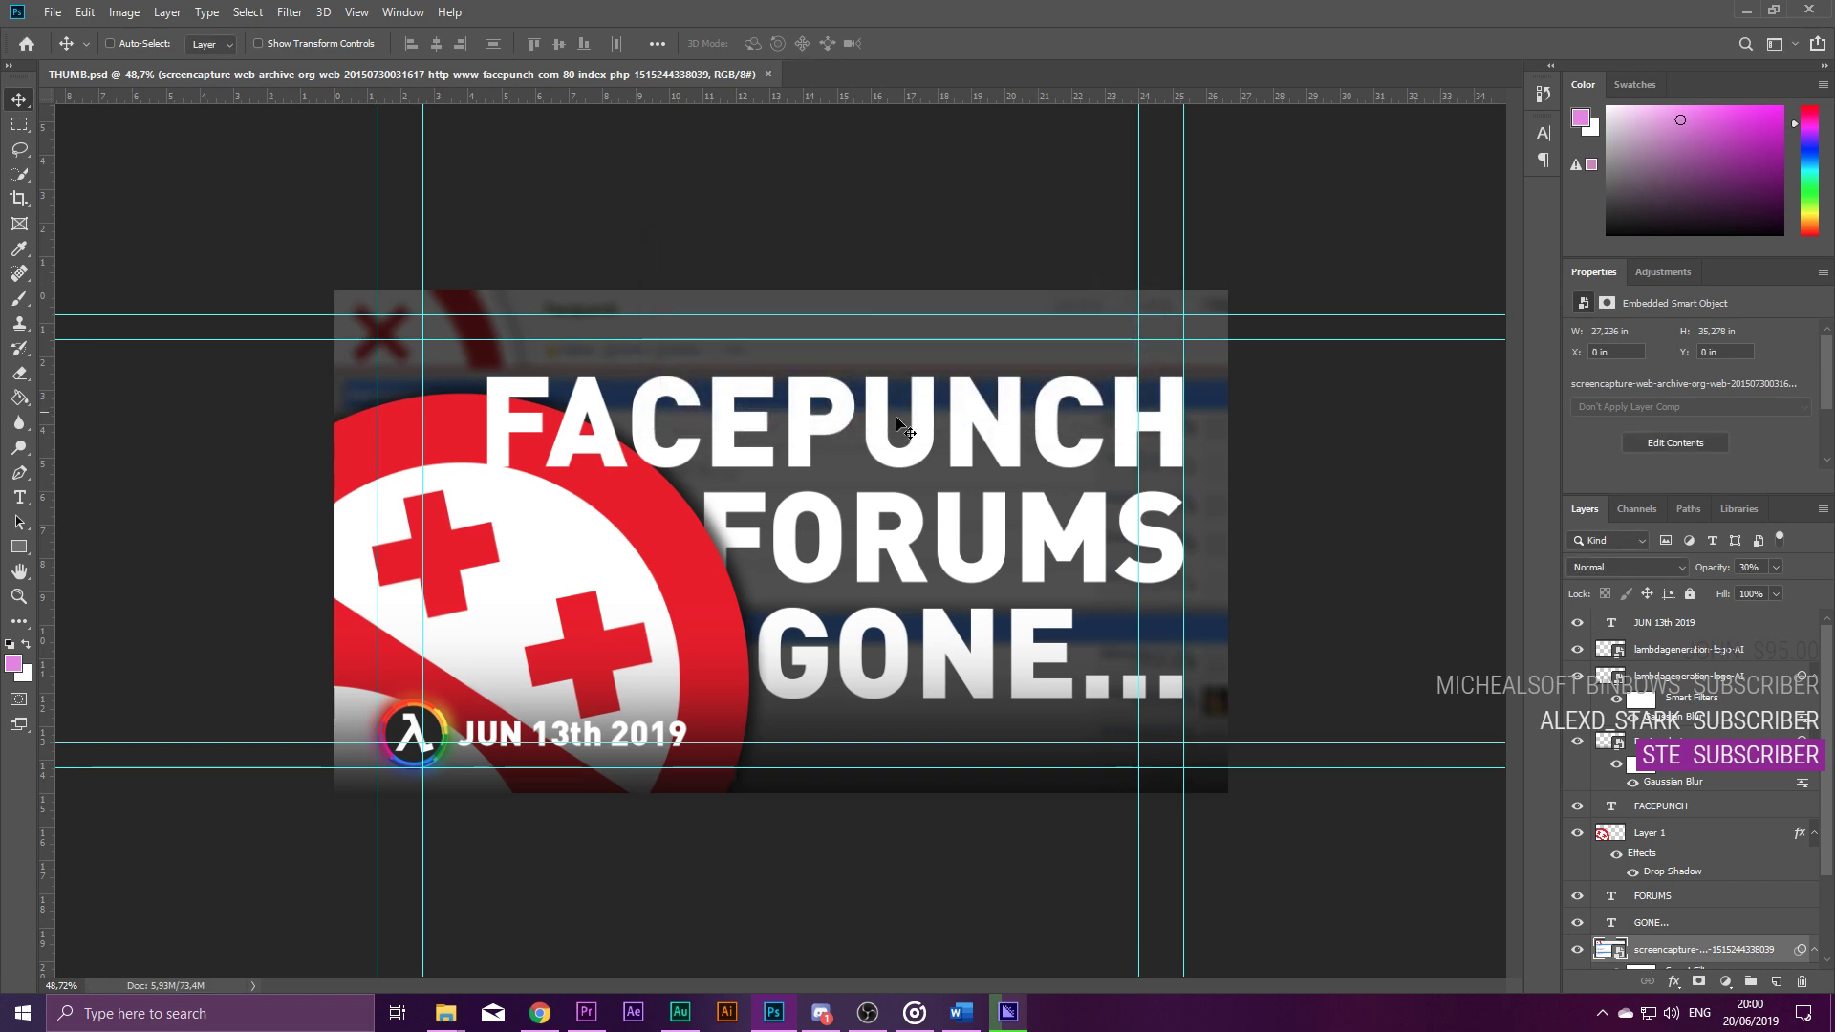
{"action": "left_click", "coordinate": [21, 502]}
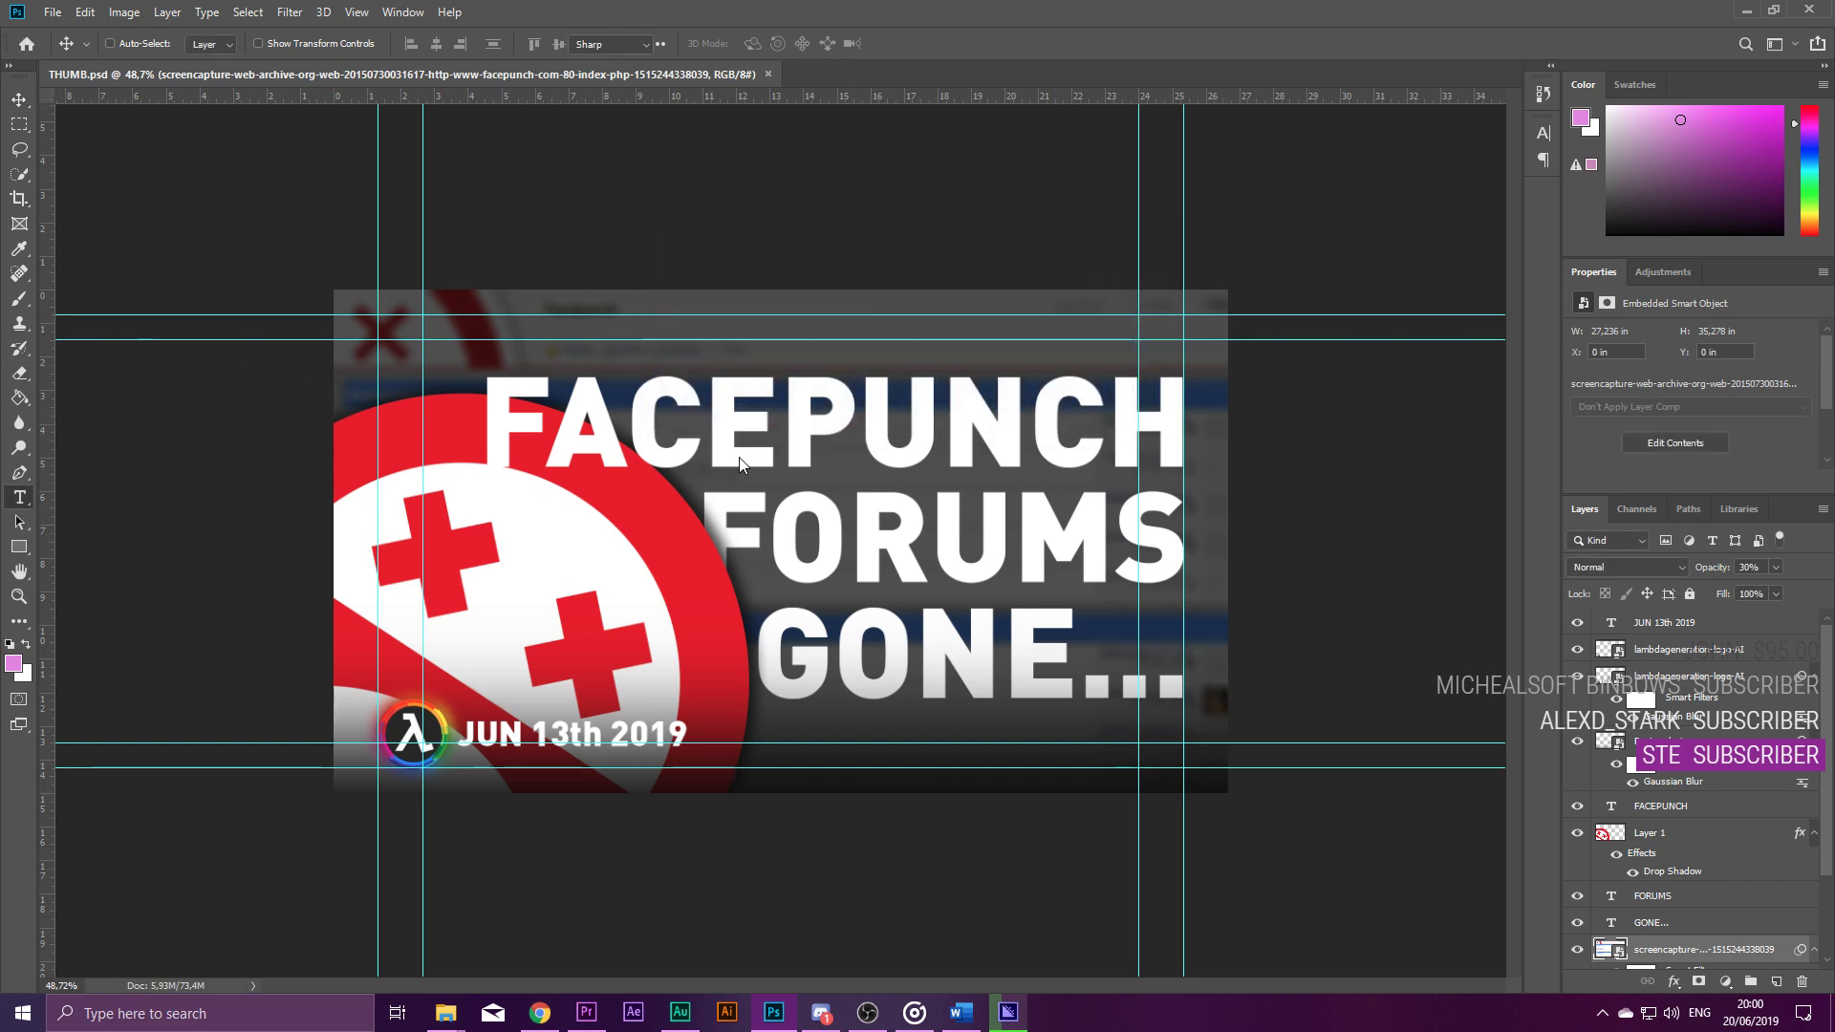
{"action": "left_click", "coordinate": [777, 432]}
{"action": "key", "text": "ctrl+a"}
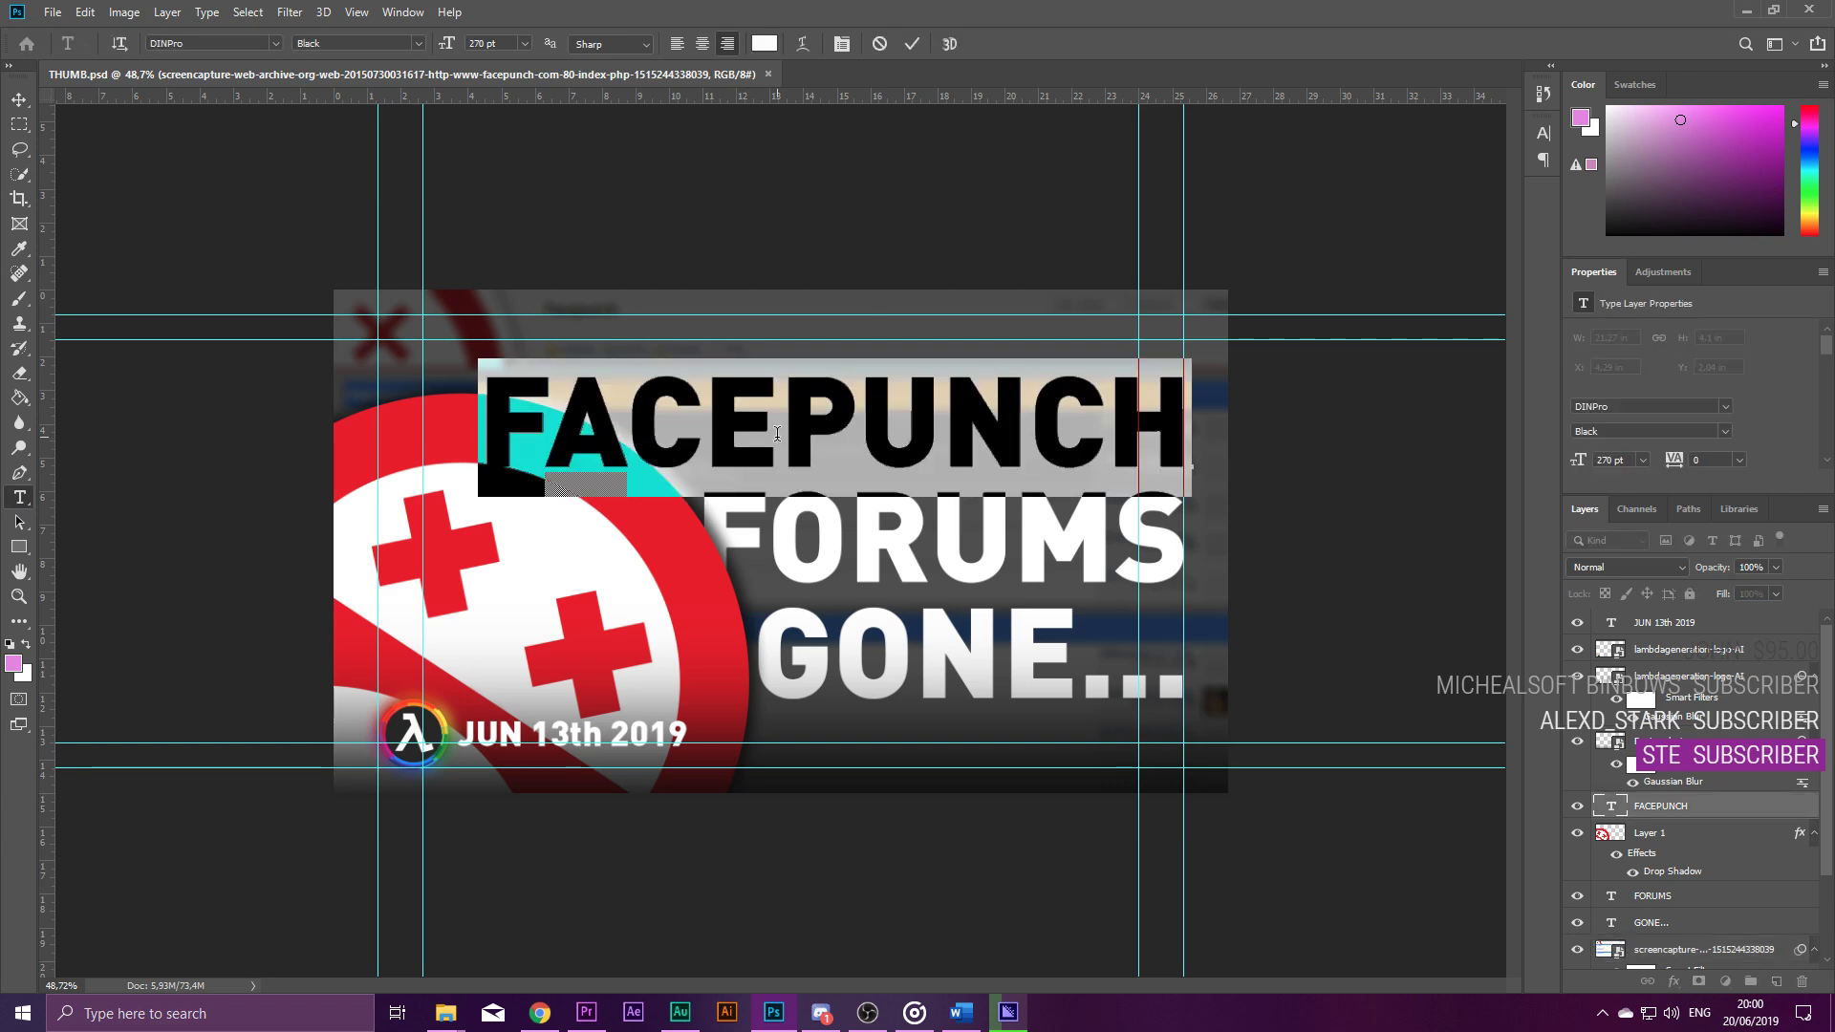
{"action": "left_click", "coordinate": [20, 95]}
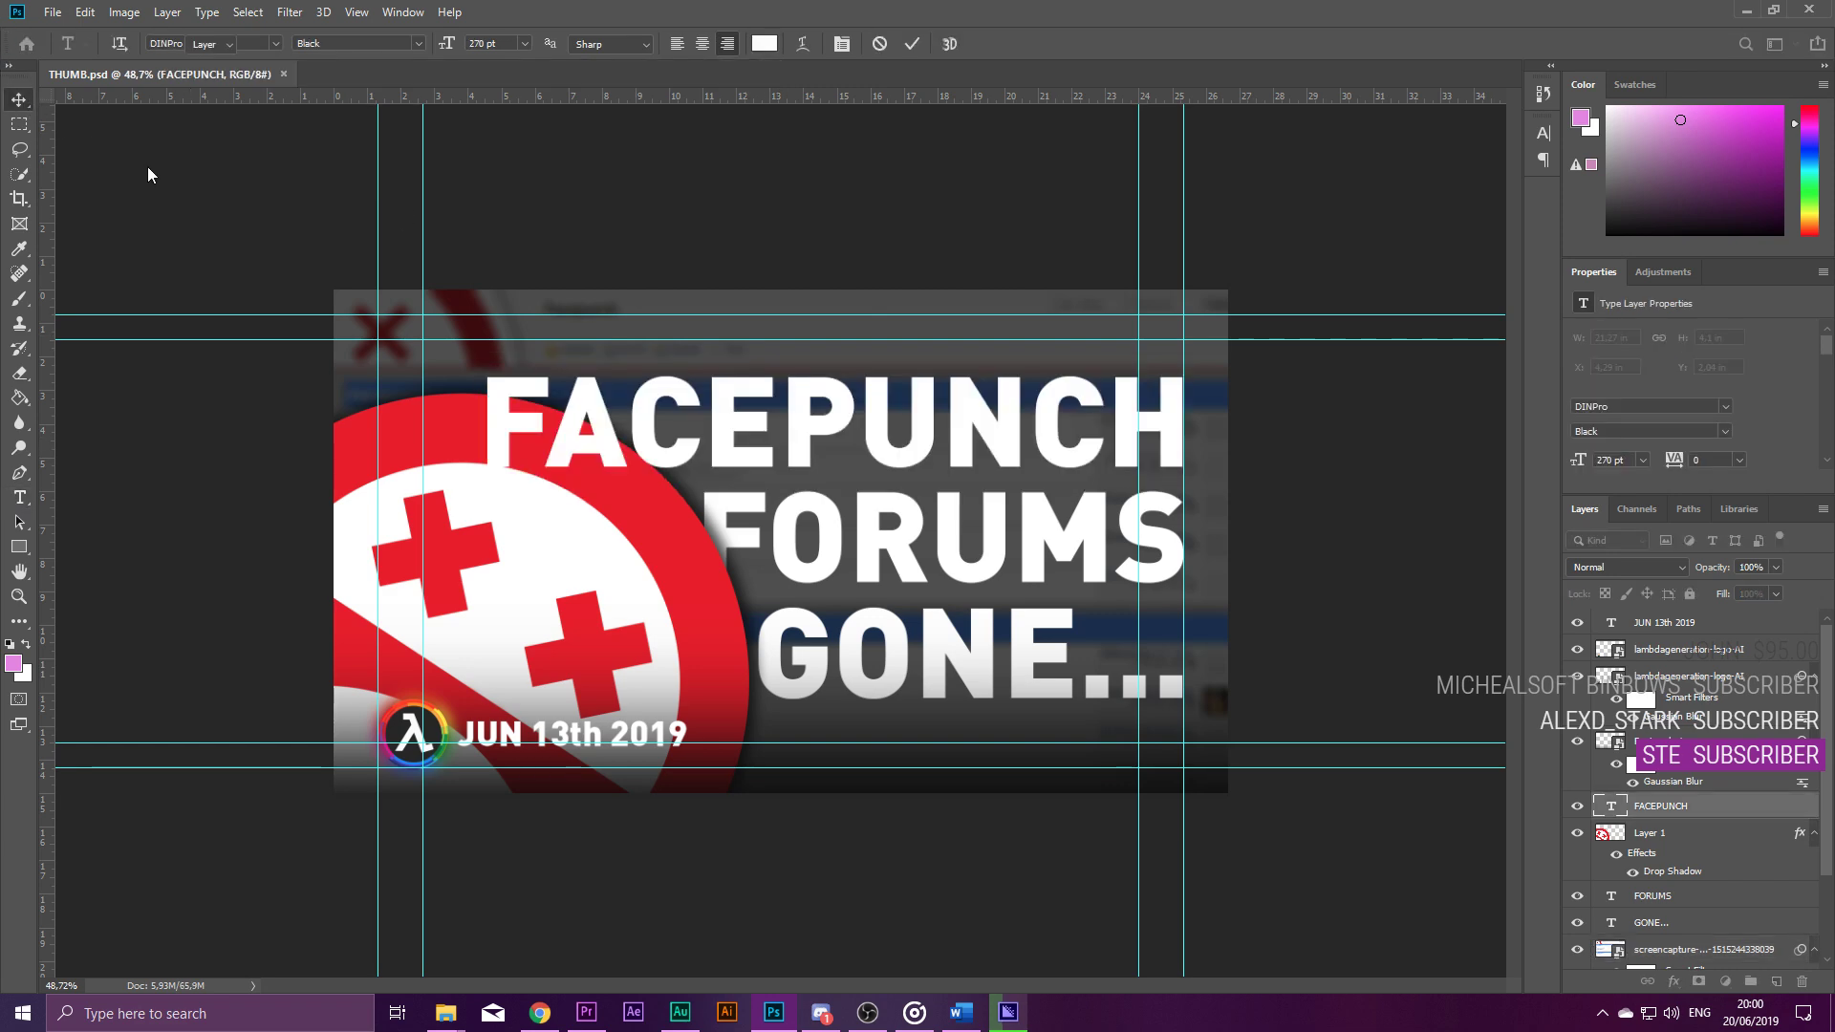
Delete Layer 1 with the red Facepunch logo and the blurred web screenshot layer behind the title.
{"action": "left_click", "coordinate": [1693, 837]}
{"action": "key", "text": "Delete"}
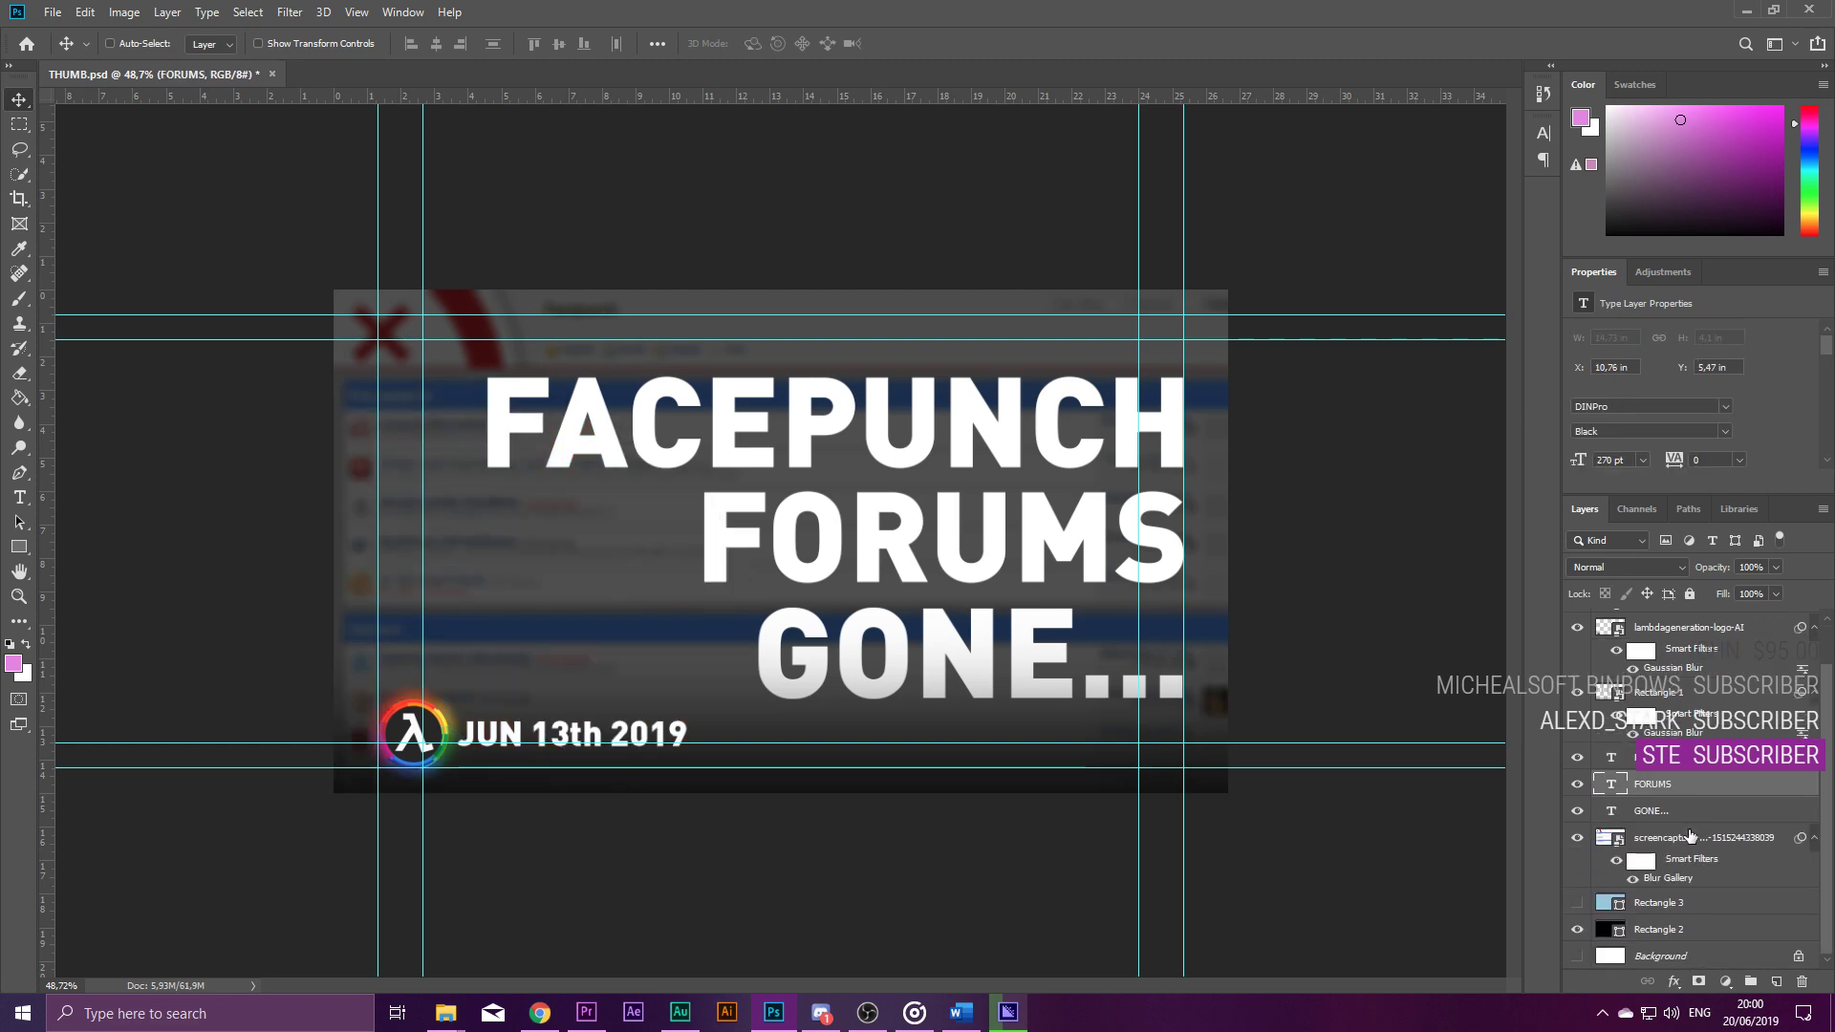
{"action": "left_click", "coordinate": [1695, 837]}
{"action": "key", "text": "Delete"}
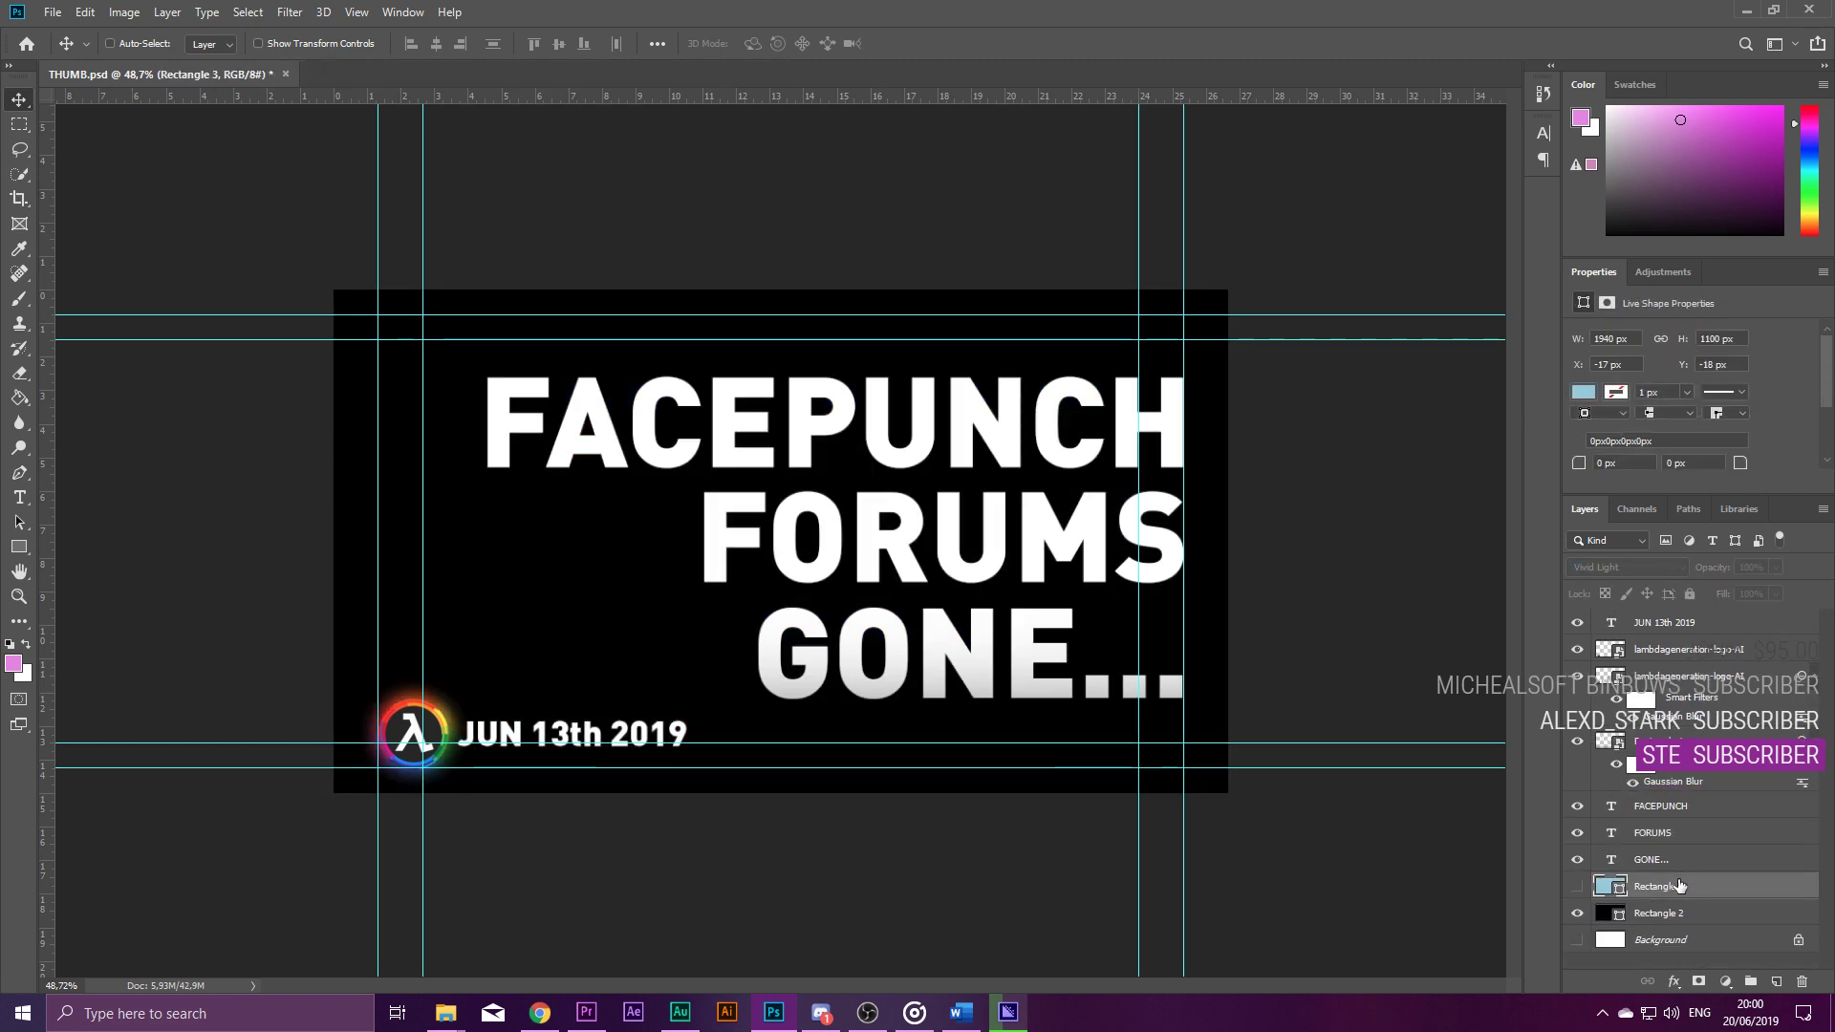
Change the date text beside the lambda logo to JUN 20th 2019.
{"action": "key", "text": "t"}
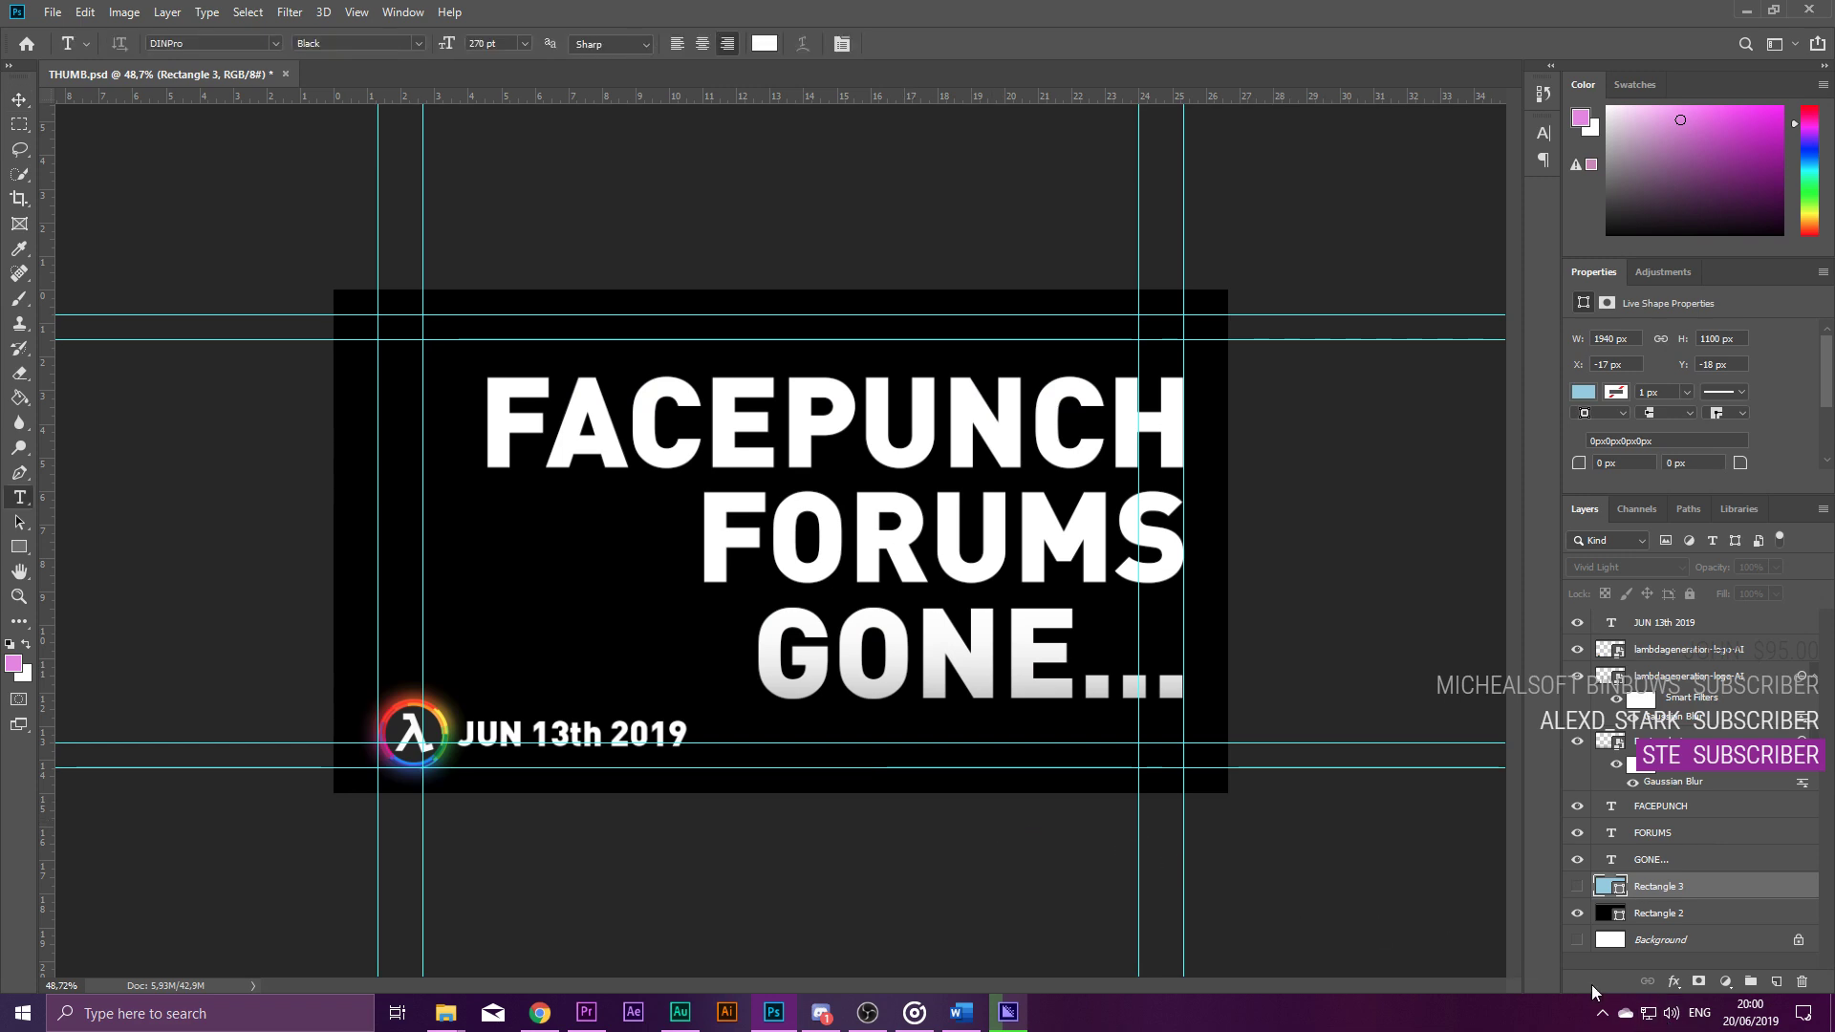
{"action": "left_click_drag", "start_coordinate": [552, 734], "coordinate": [531, 727]}
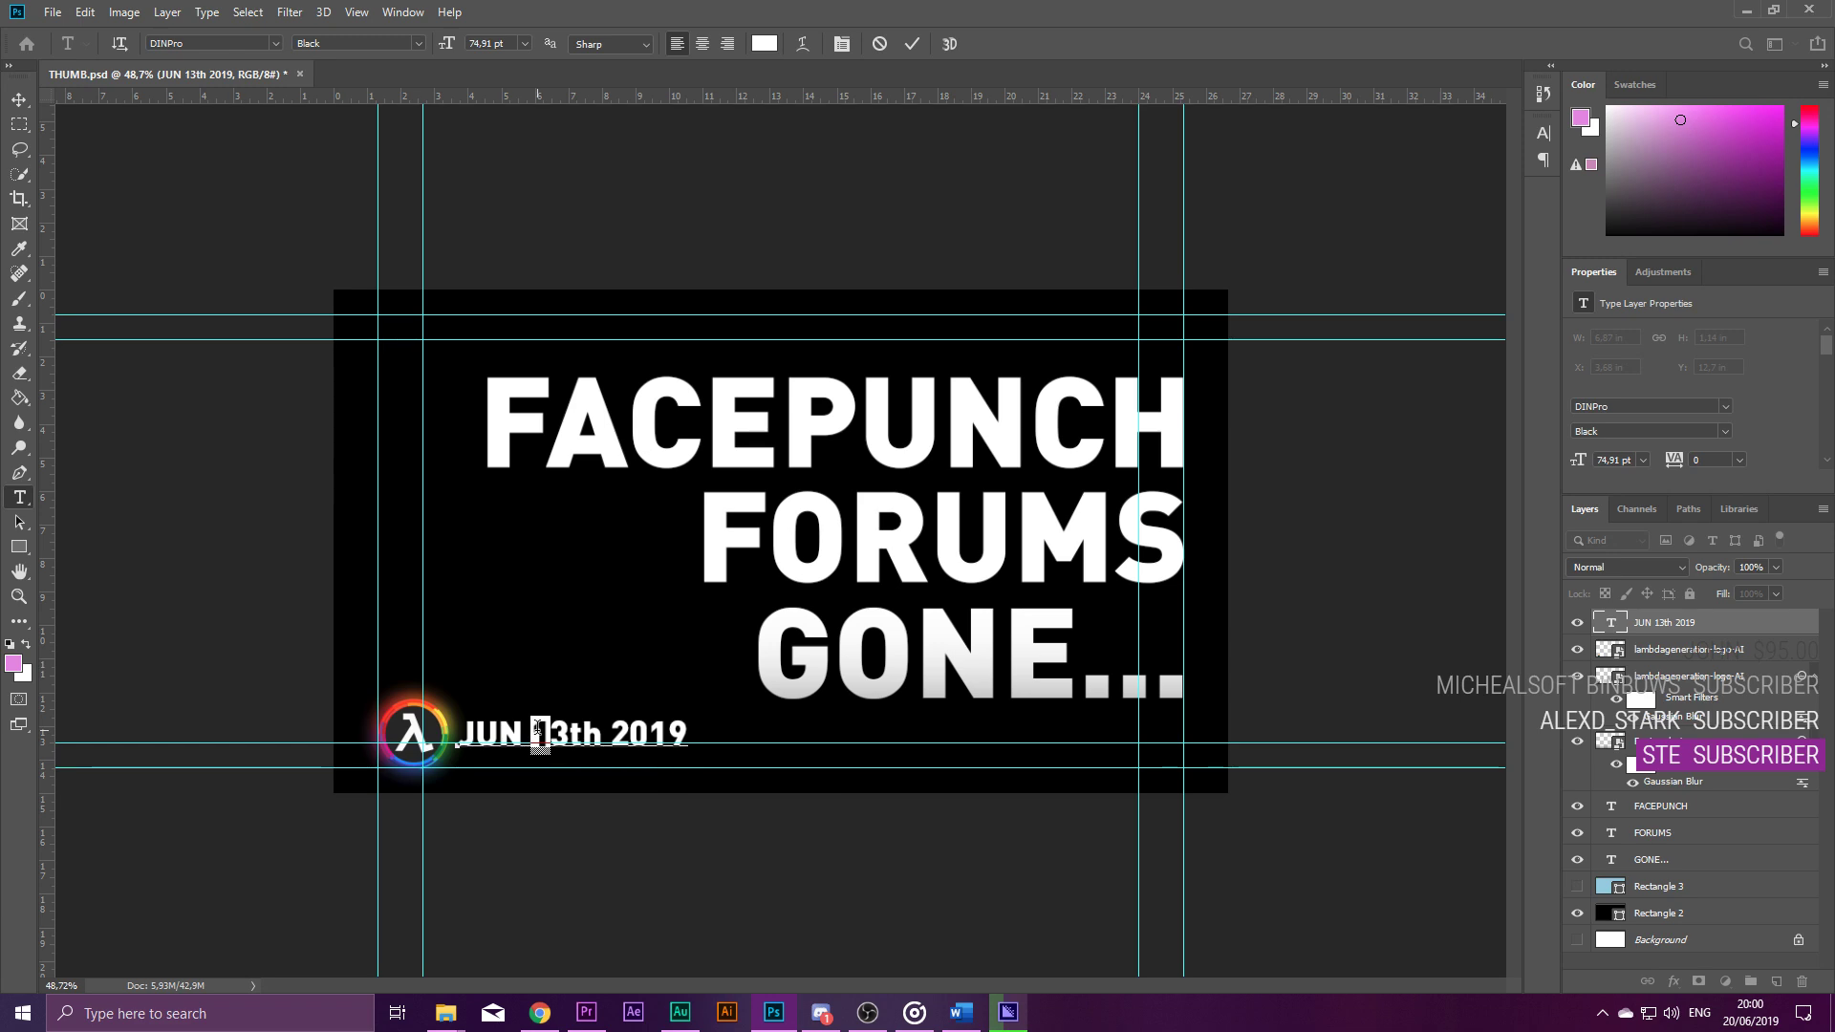
{"action": "left_click_drag", "start_coordinate": [533, 724], "coordinate": [562, 731]}
{"action": "type", "text": "20"}
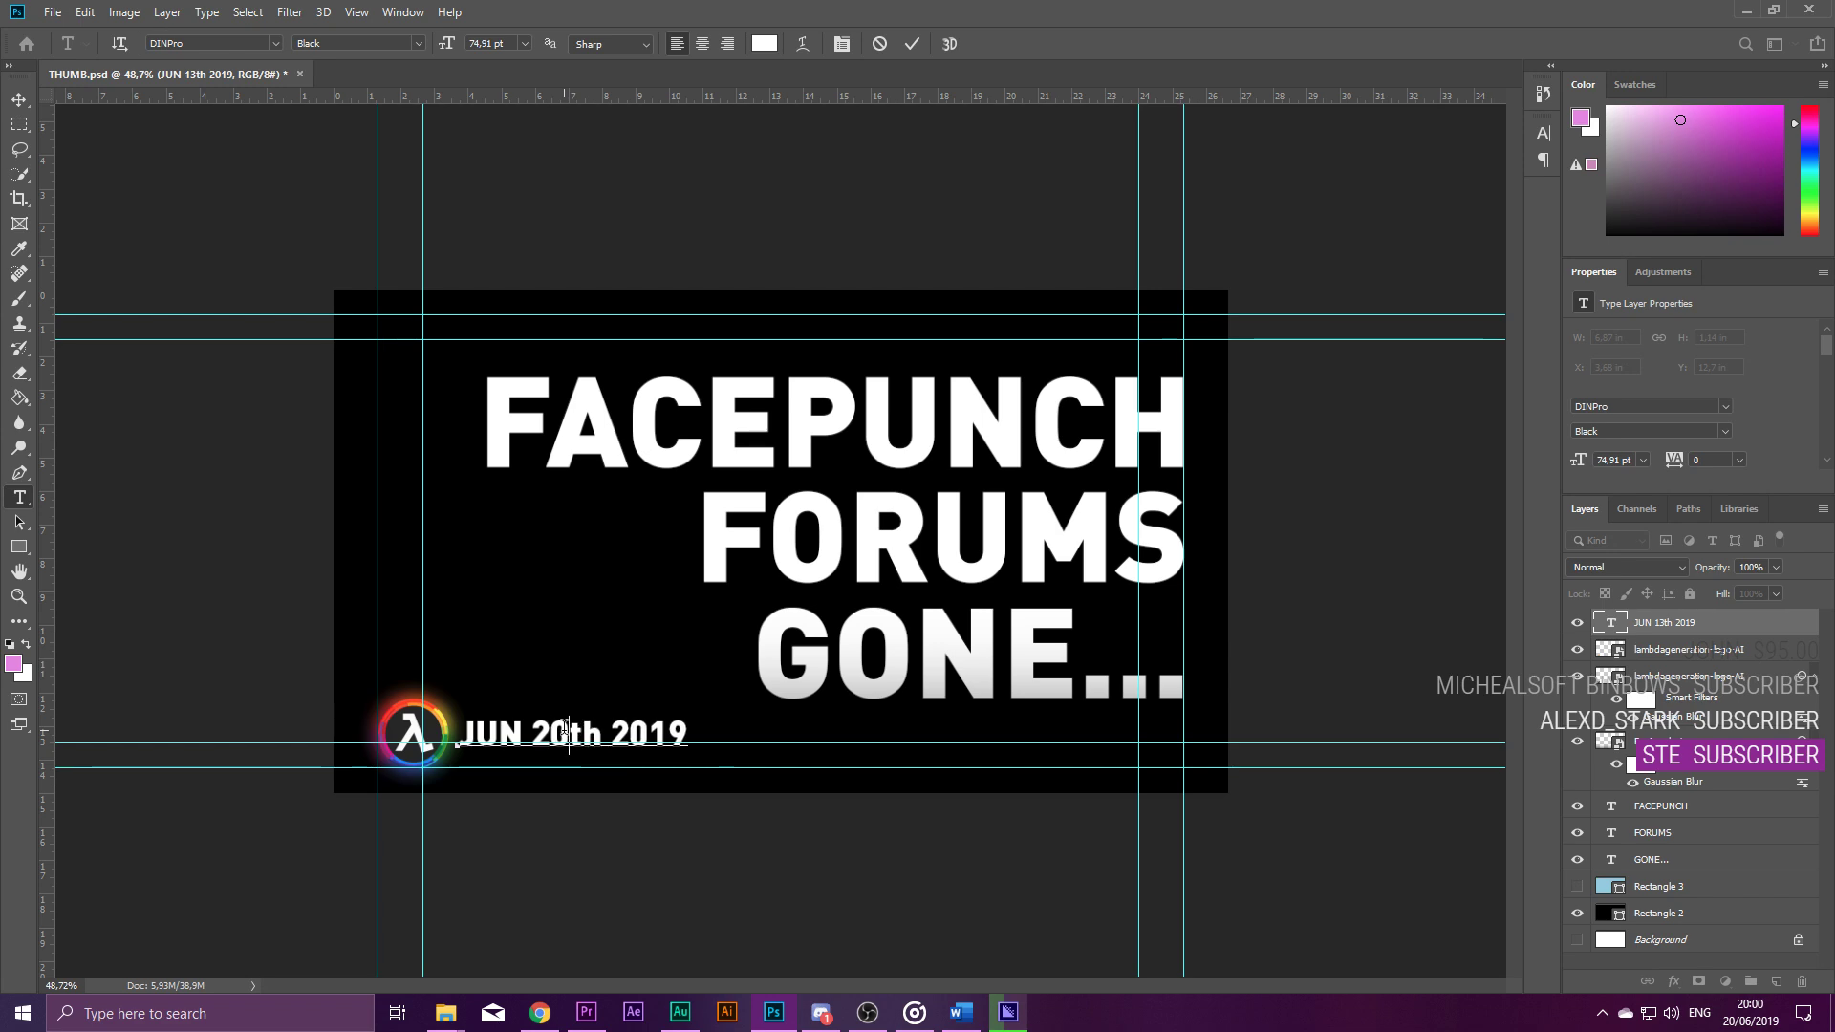
{"action": "left_click", "coordinate": [19, 99]}
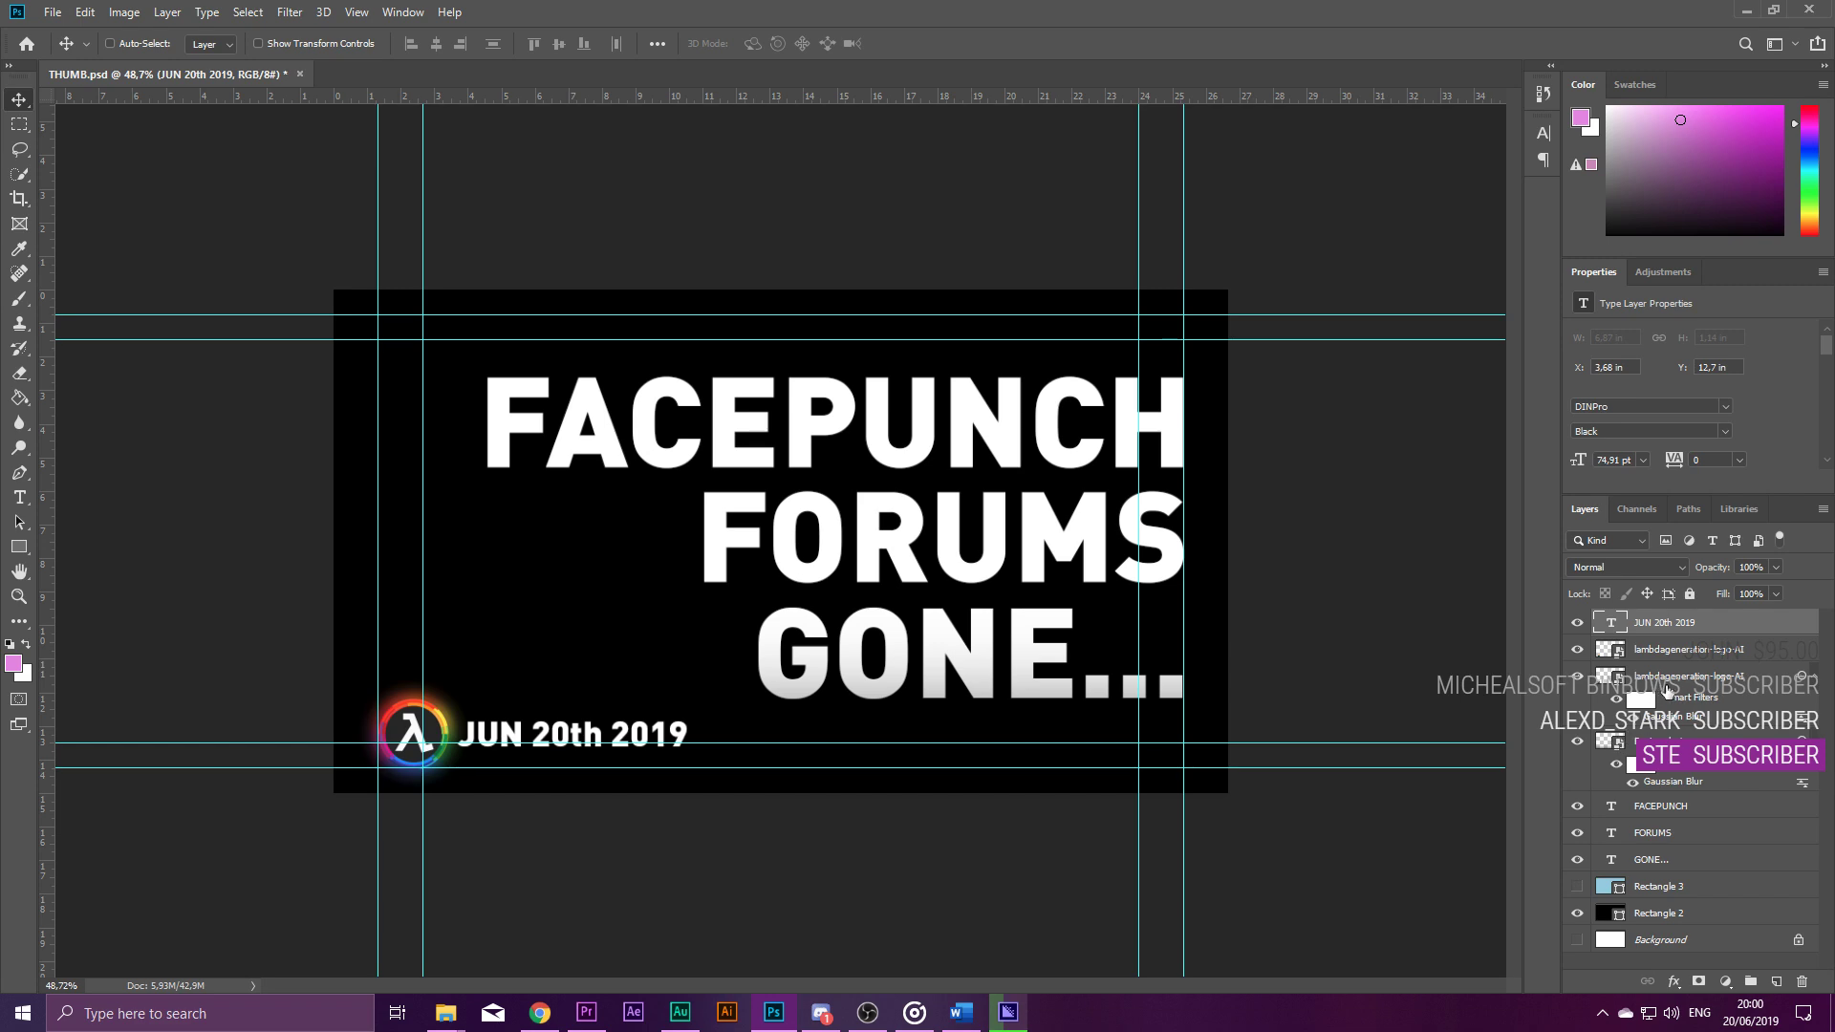
Replace the FACEPUNCH title text with PROJECT.
{"action": "key", "text": "t"}
{"action": "double_click", "coordinate": [932, 423]}
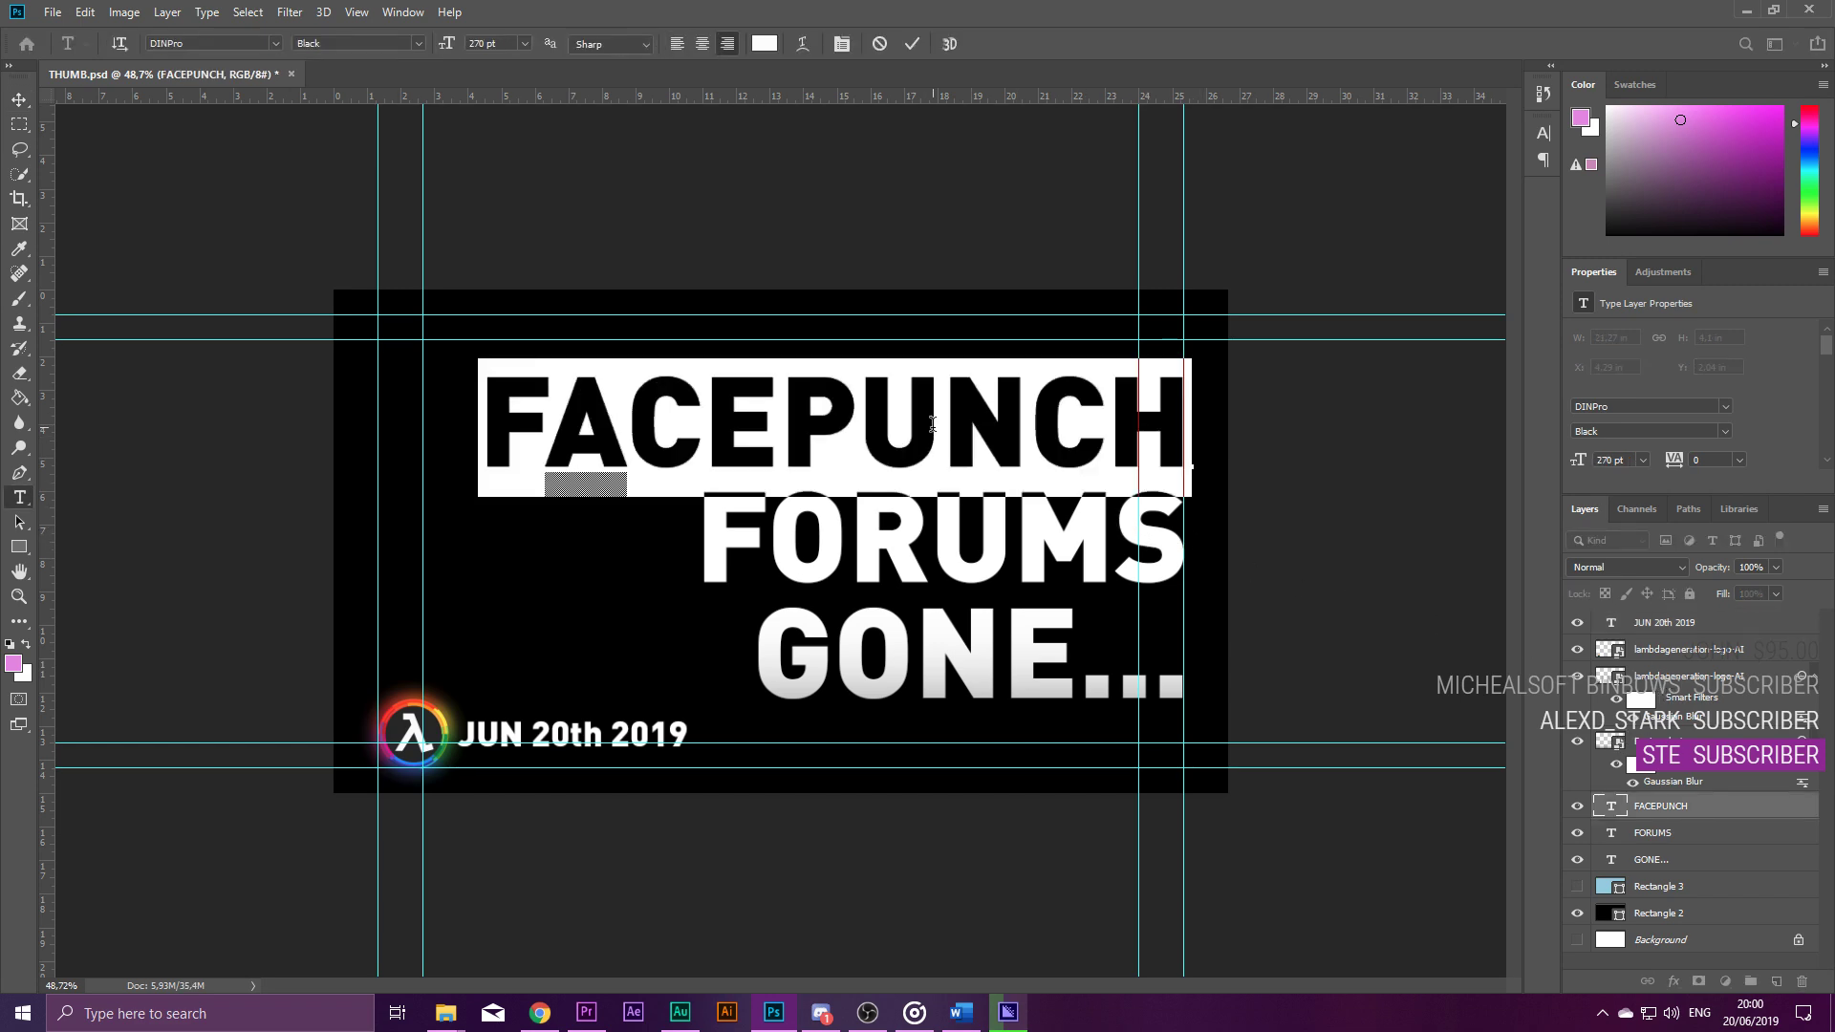
{"action": "type", "text": "PROJECT"}
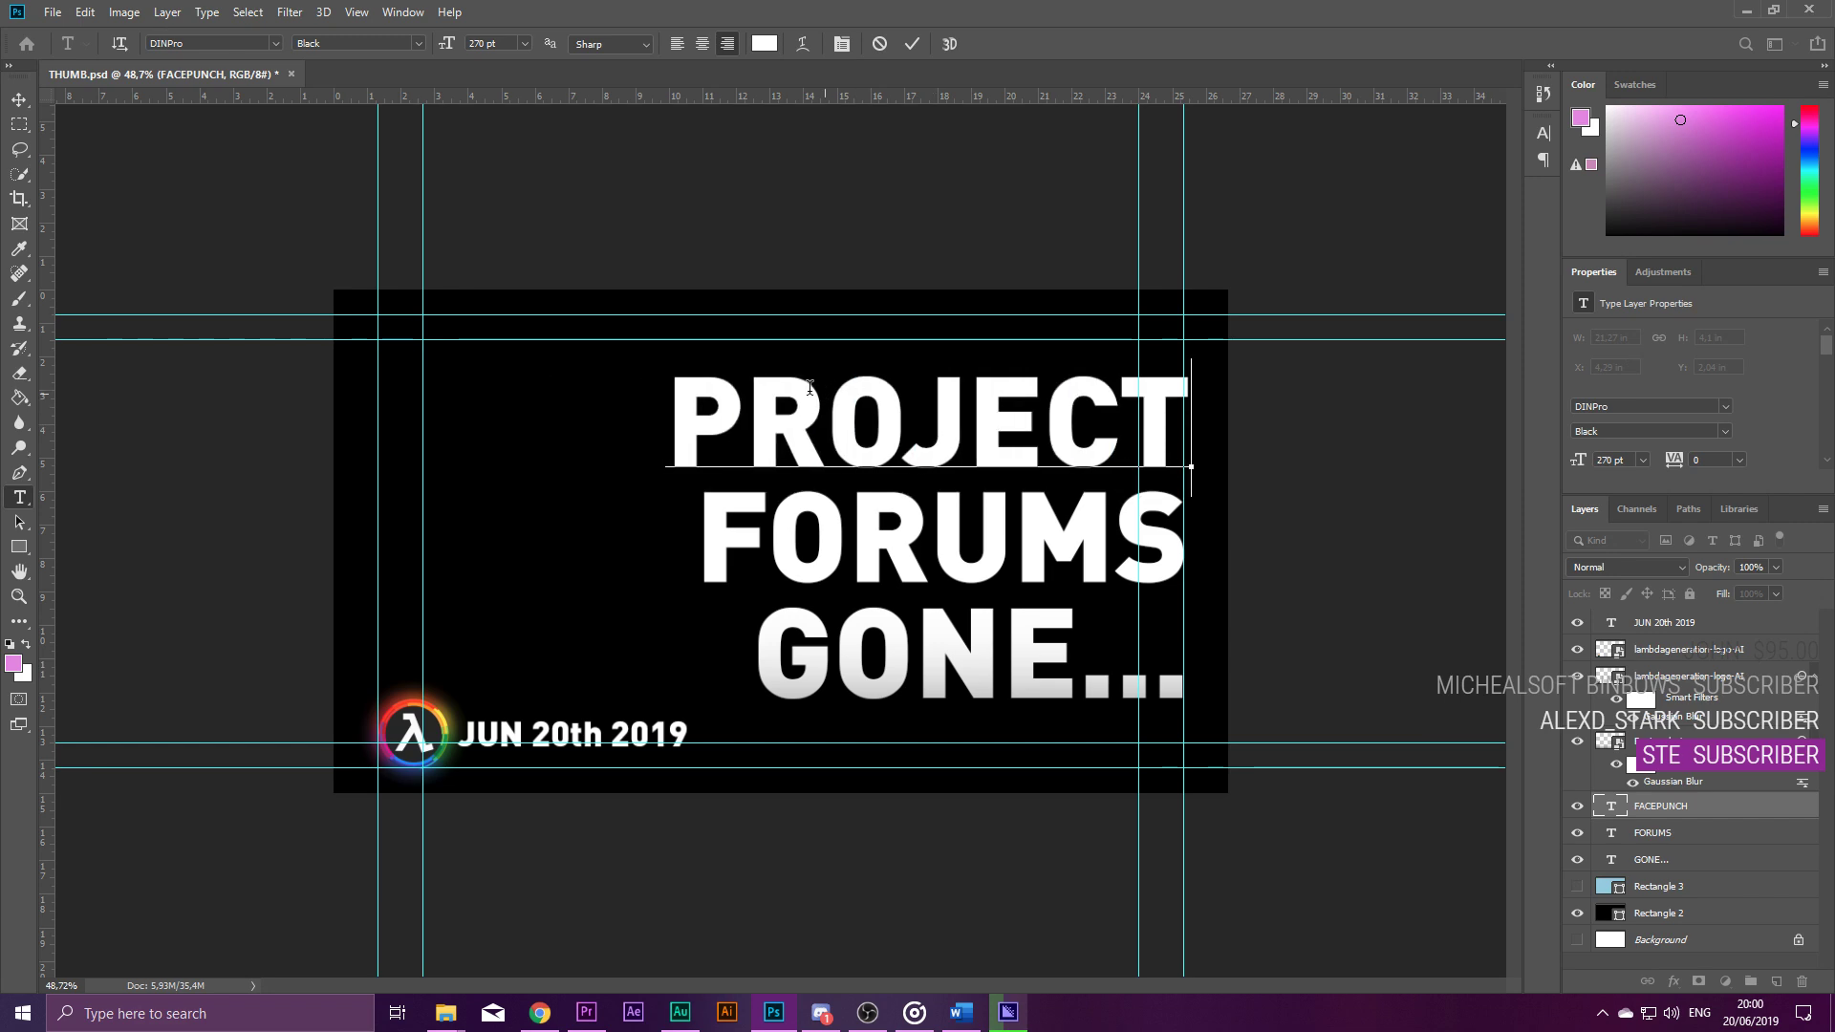
{"action": "left_click", "coordinate": [19, 100]}
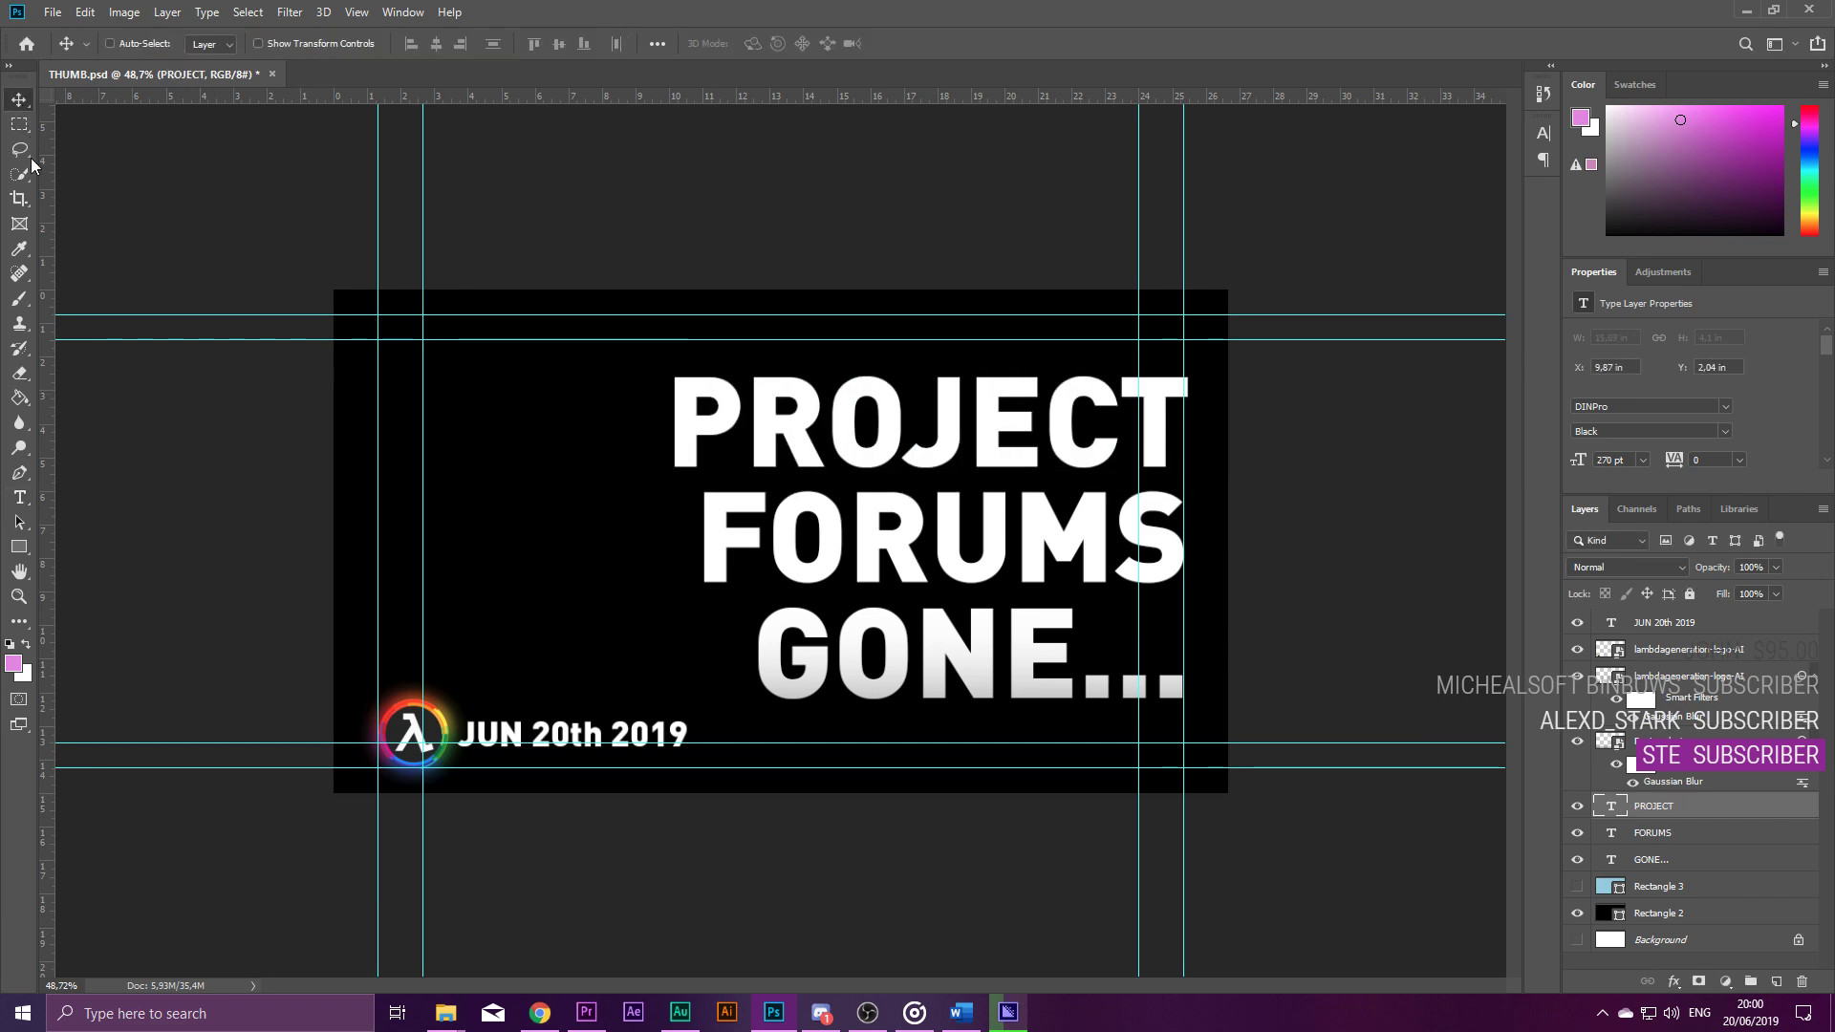
Replace the FORUMS title text with BOREALIS.
{"action": "left_click", "coordinate": [19, 498]}
{"action": "double_click", "coordinate": [829, 535]}
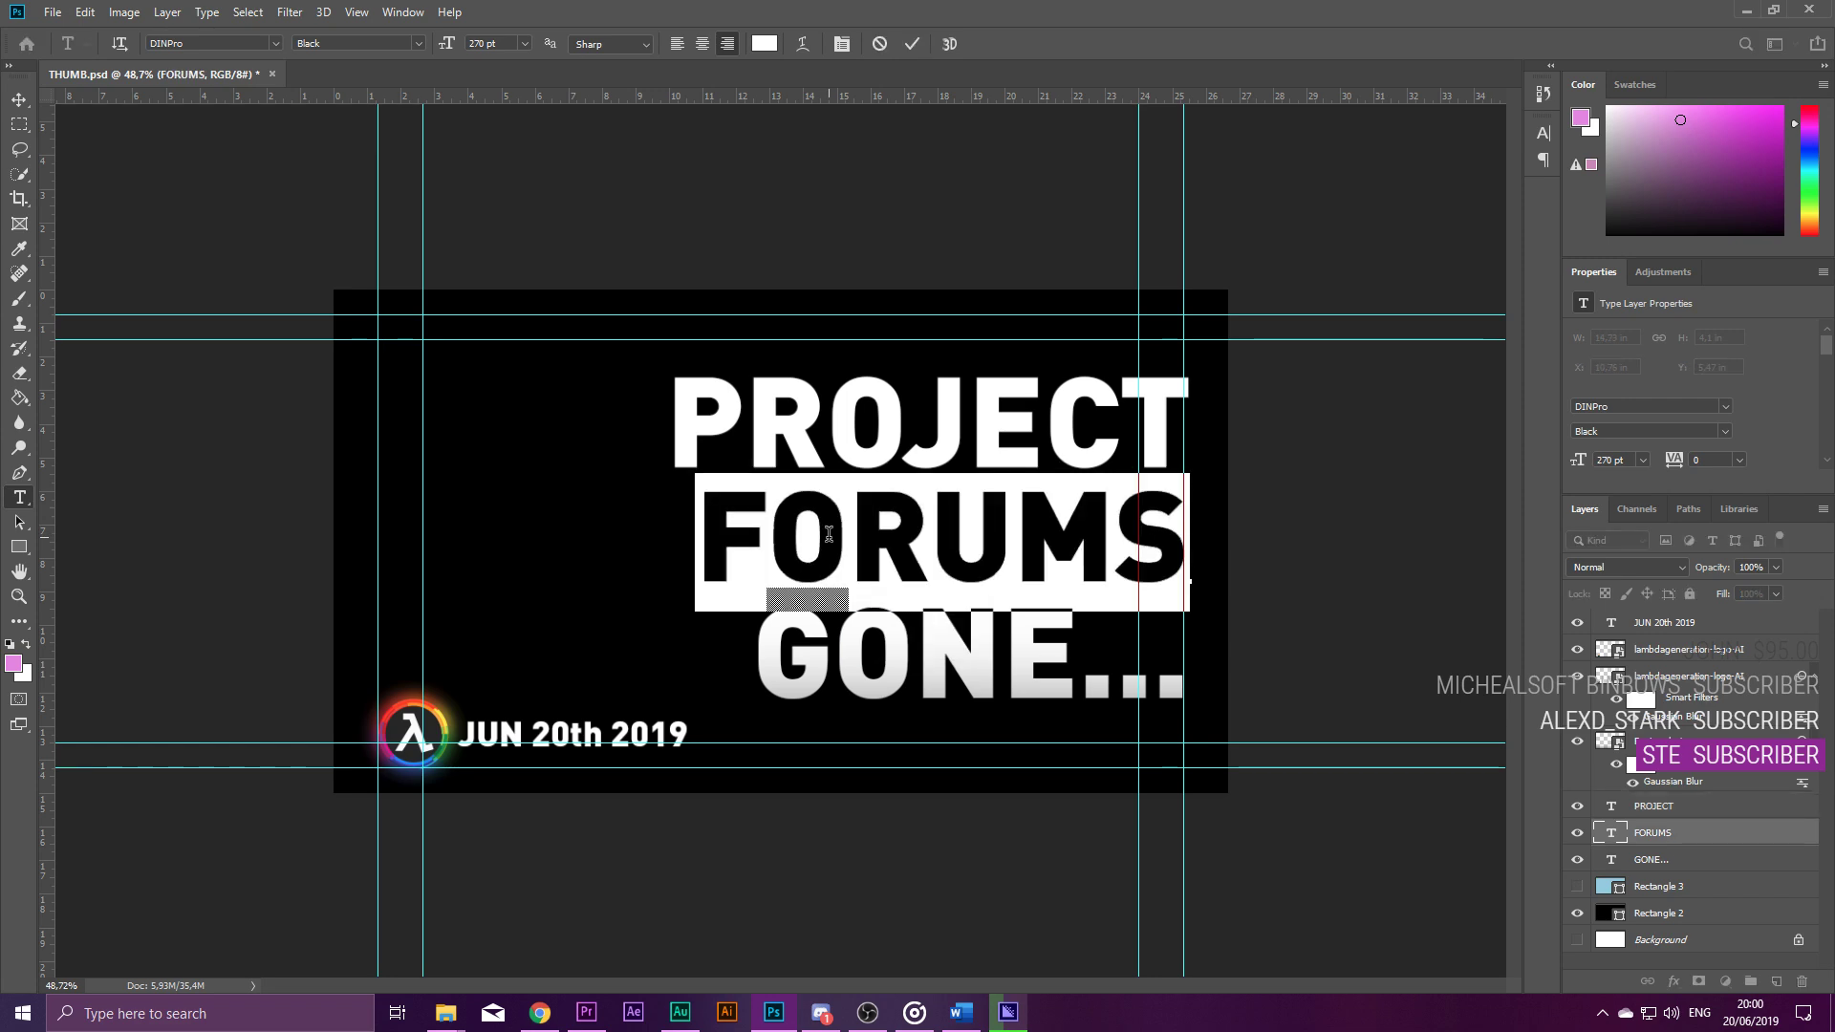
{"action": "type", "text": "BOREALIS"}
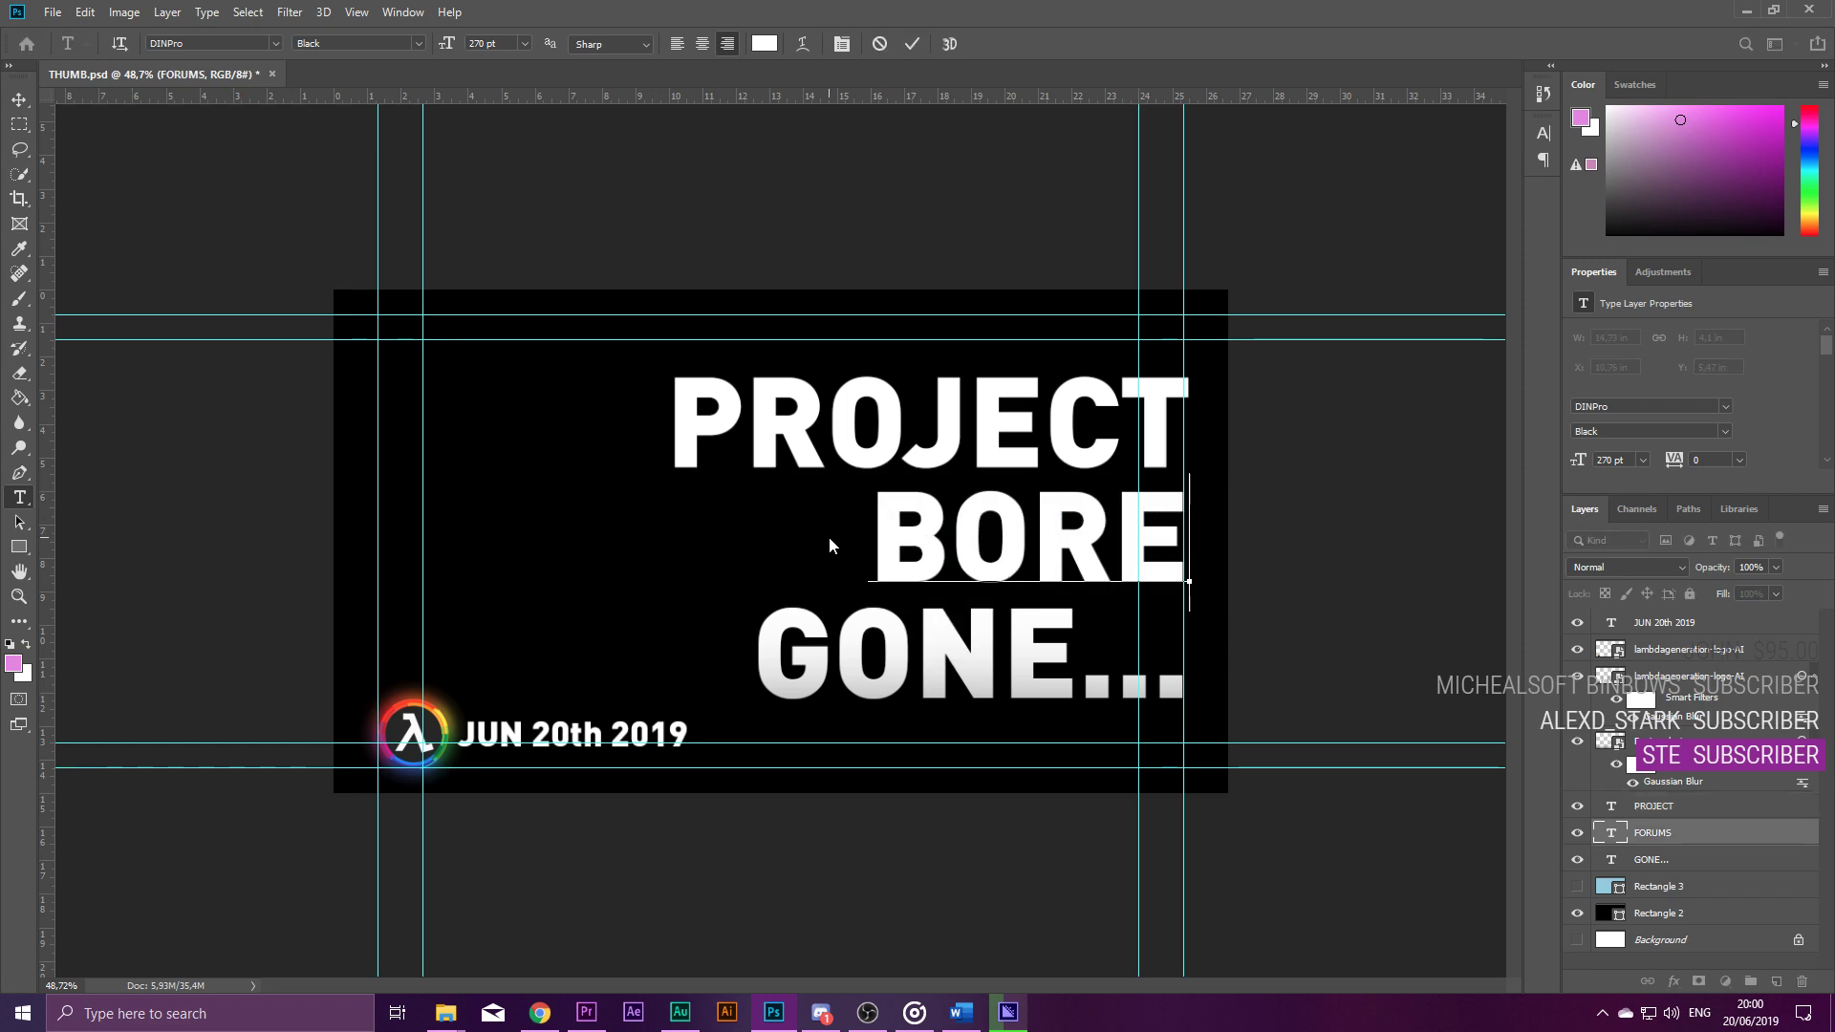
{"action": "left_click", "coordinate": [19, 99]}
Replace the GONE... title text with IS BACK!
{"action": "left_click", "coordinate": [18, 498]}
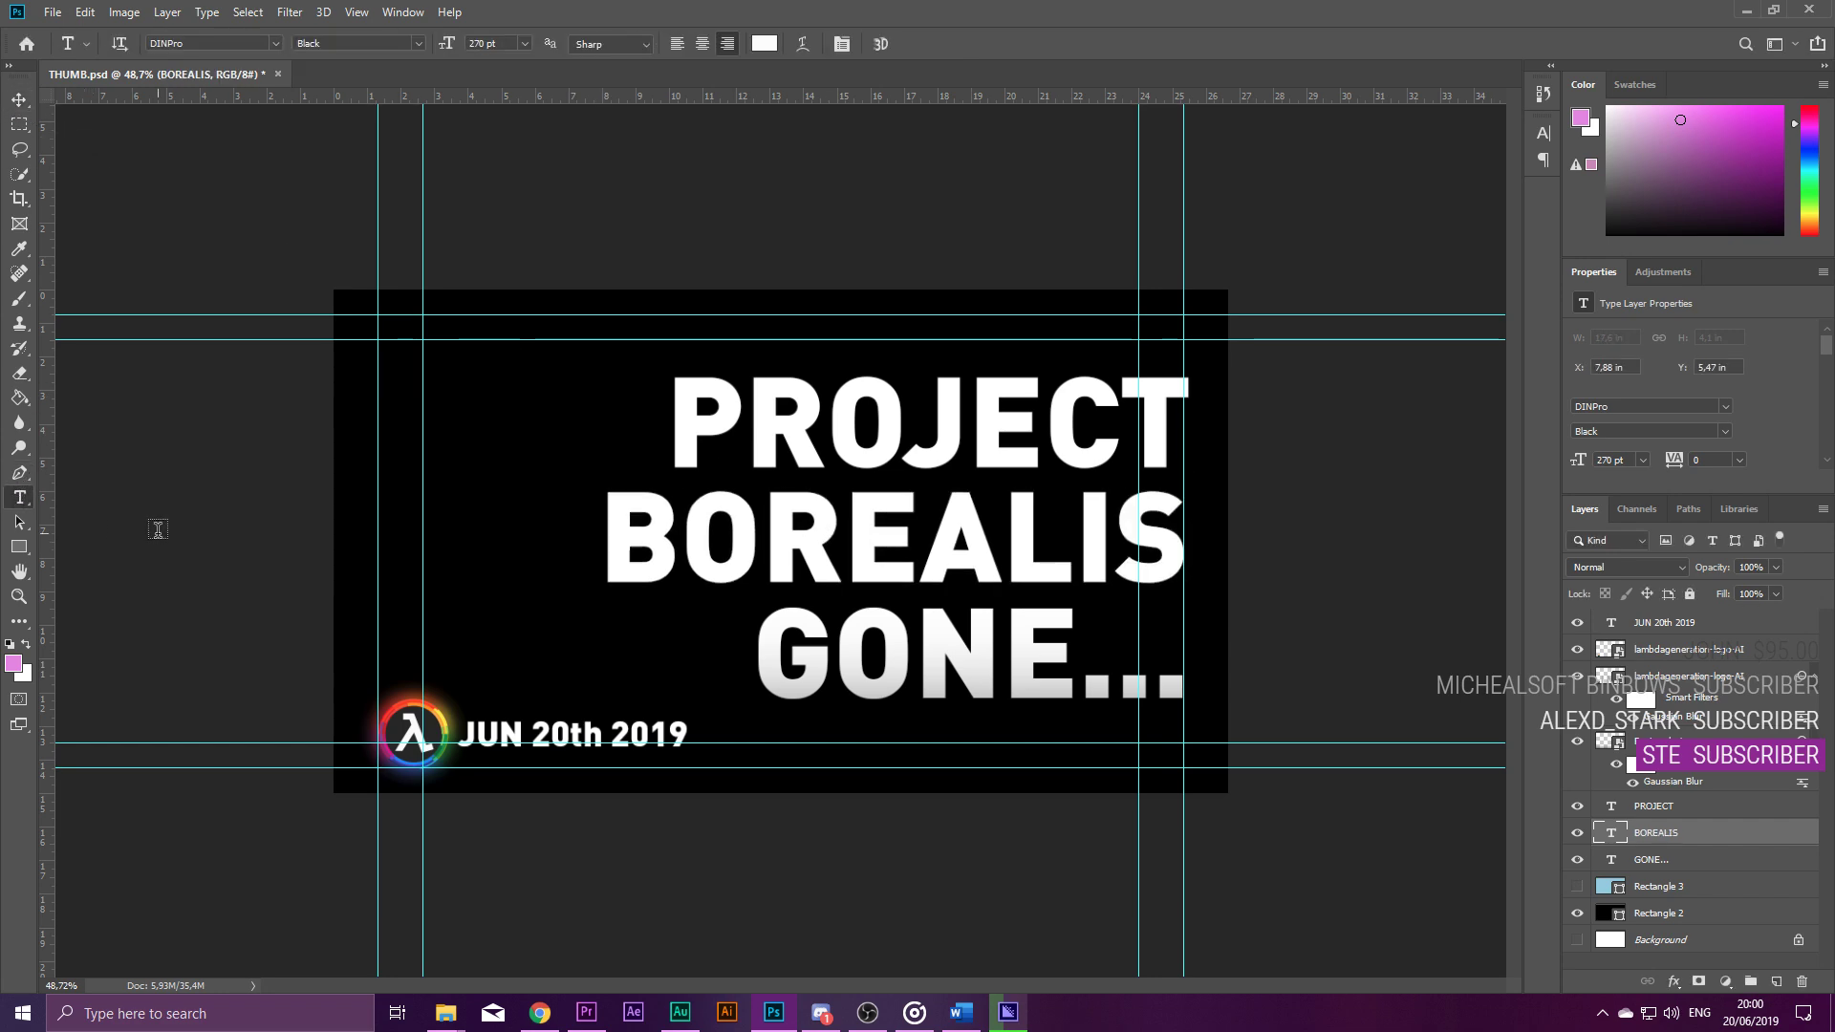
{"action": "triple_click", "coordinate": [952, 672]}
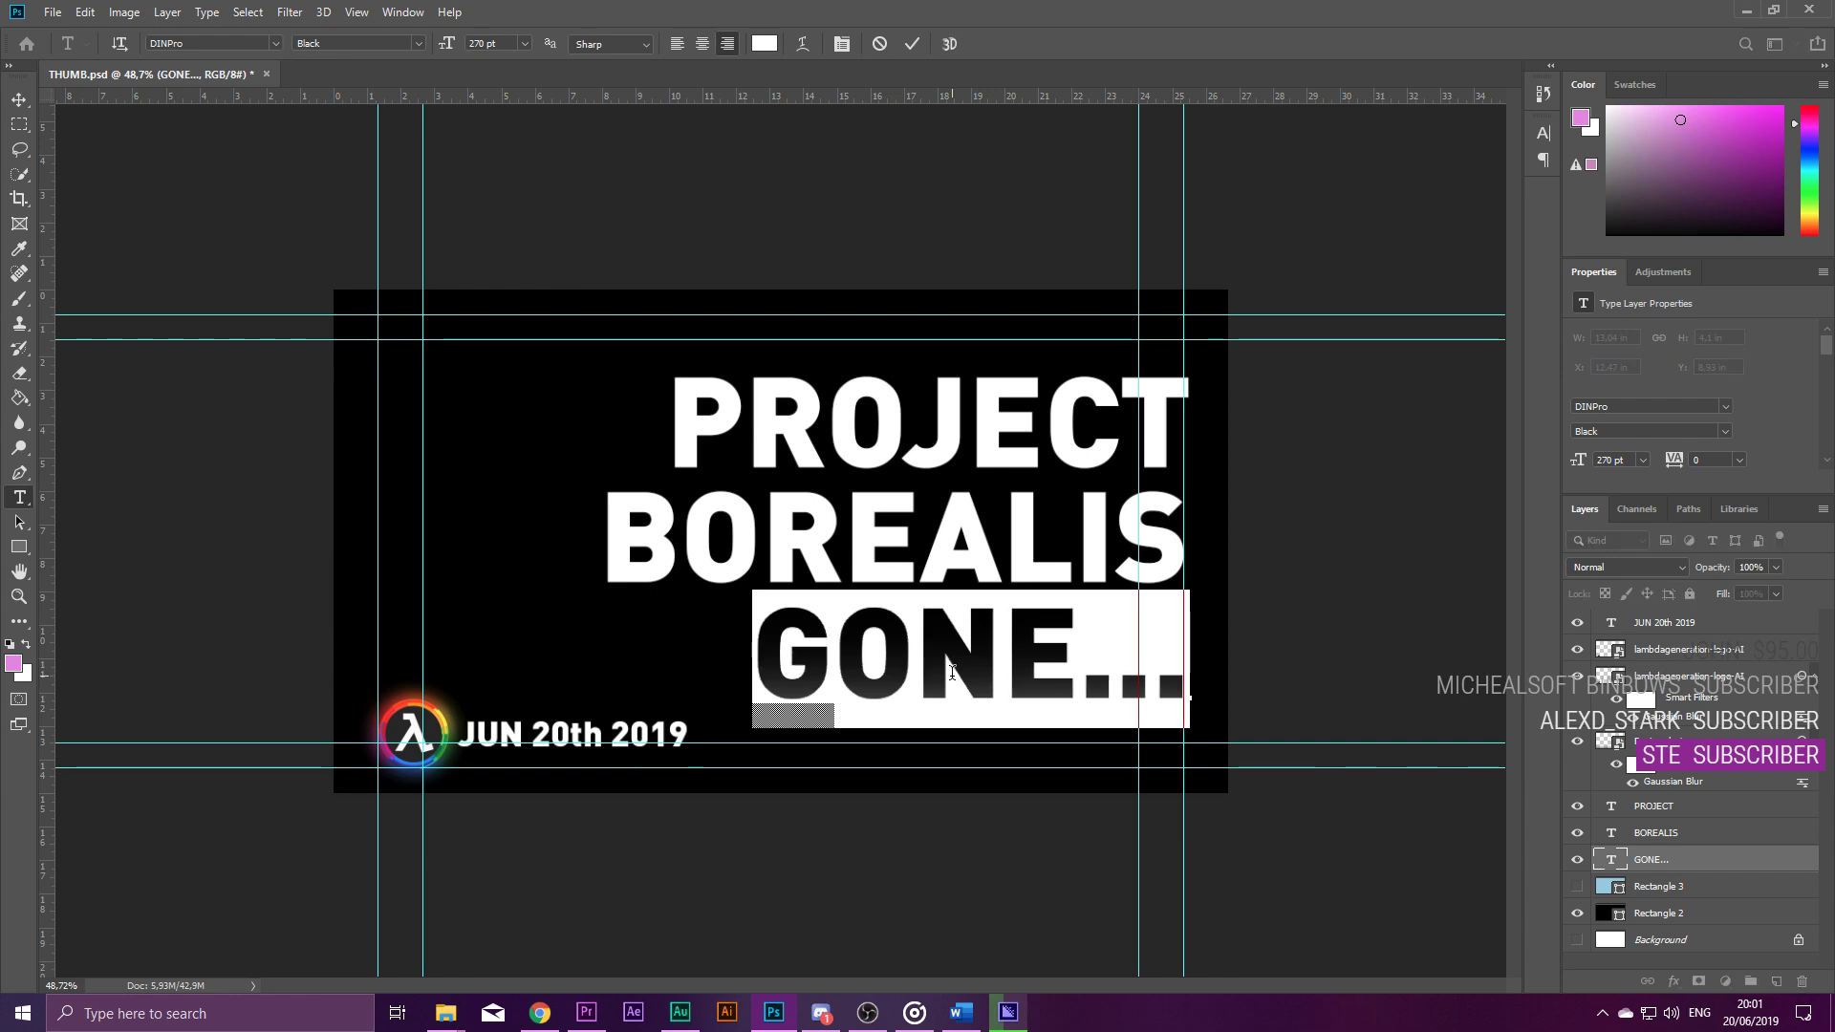
{"action": "type", "text": "IS BACK"}
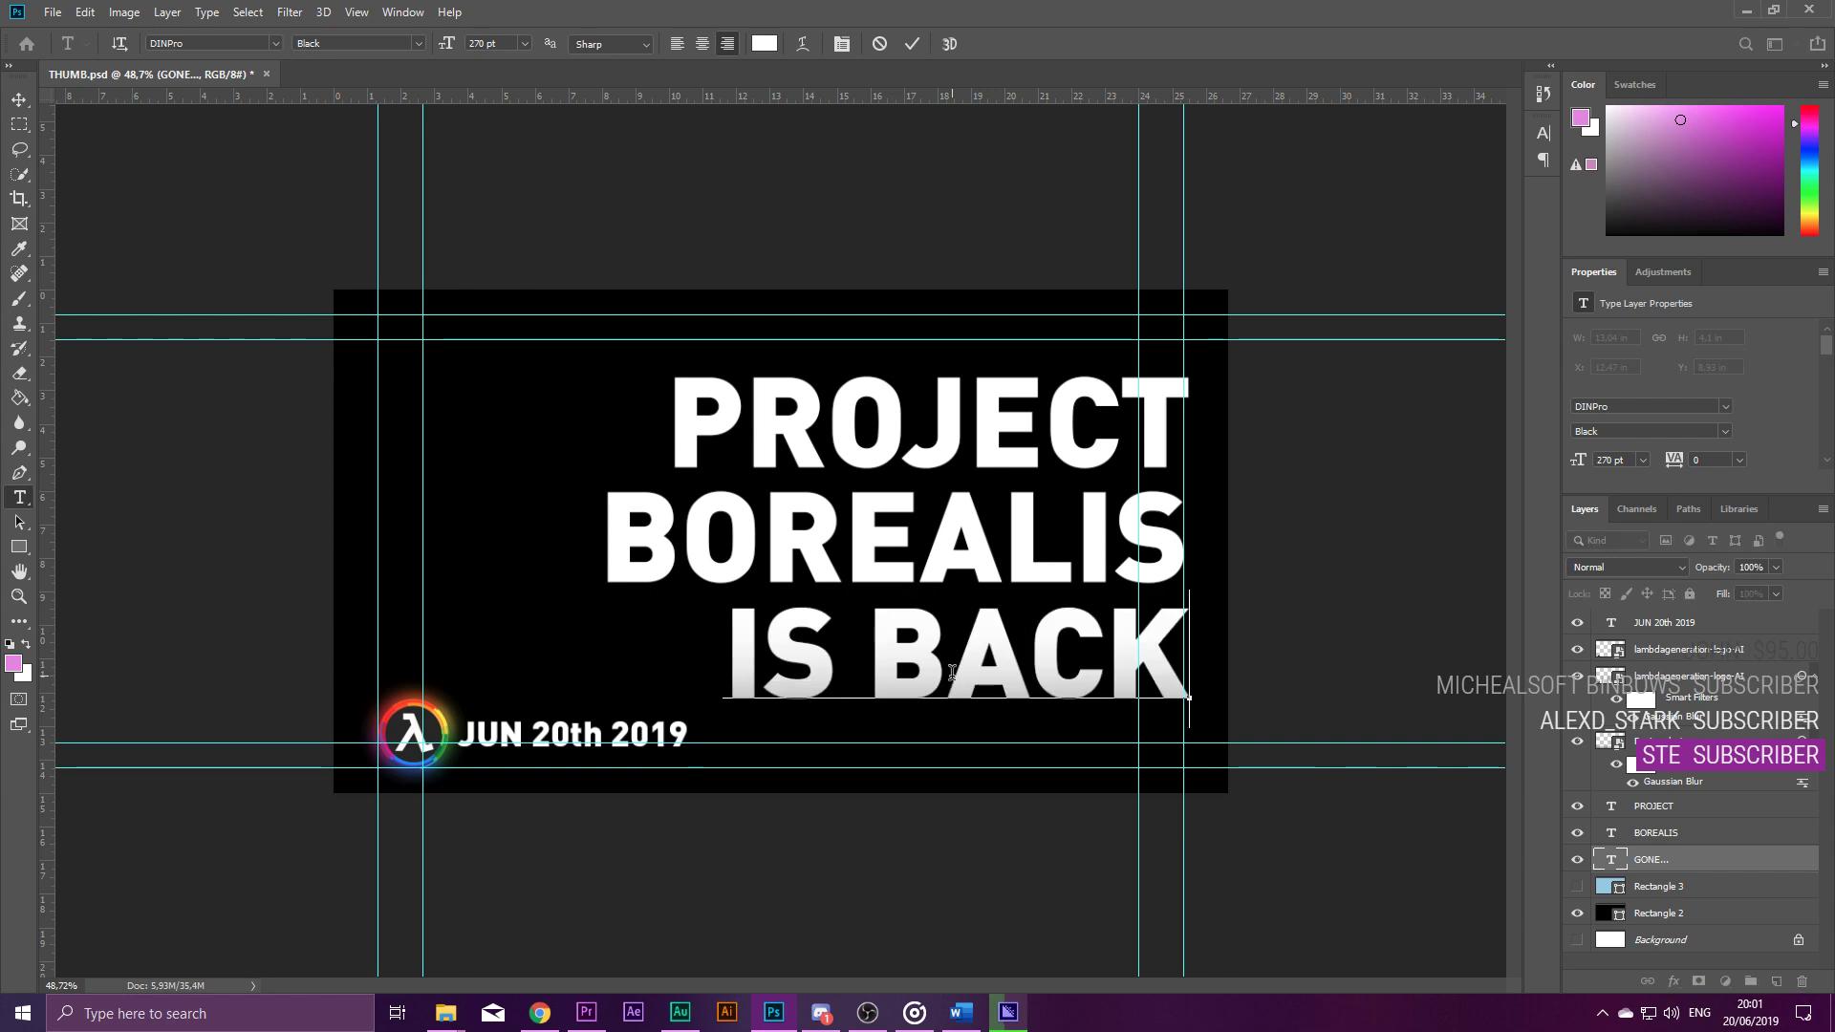
{"action": "type", "text": "!"}
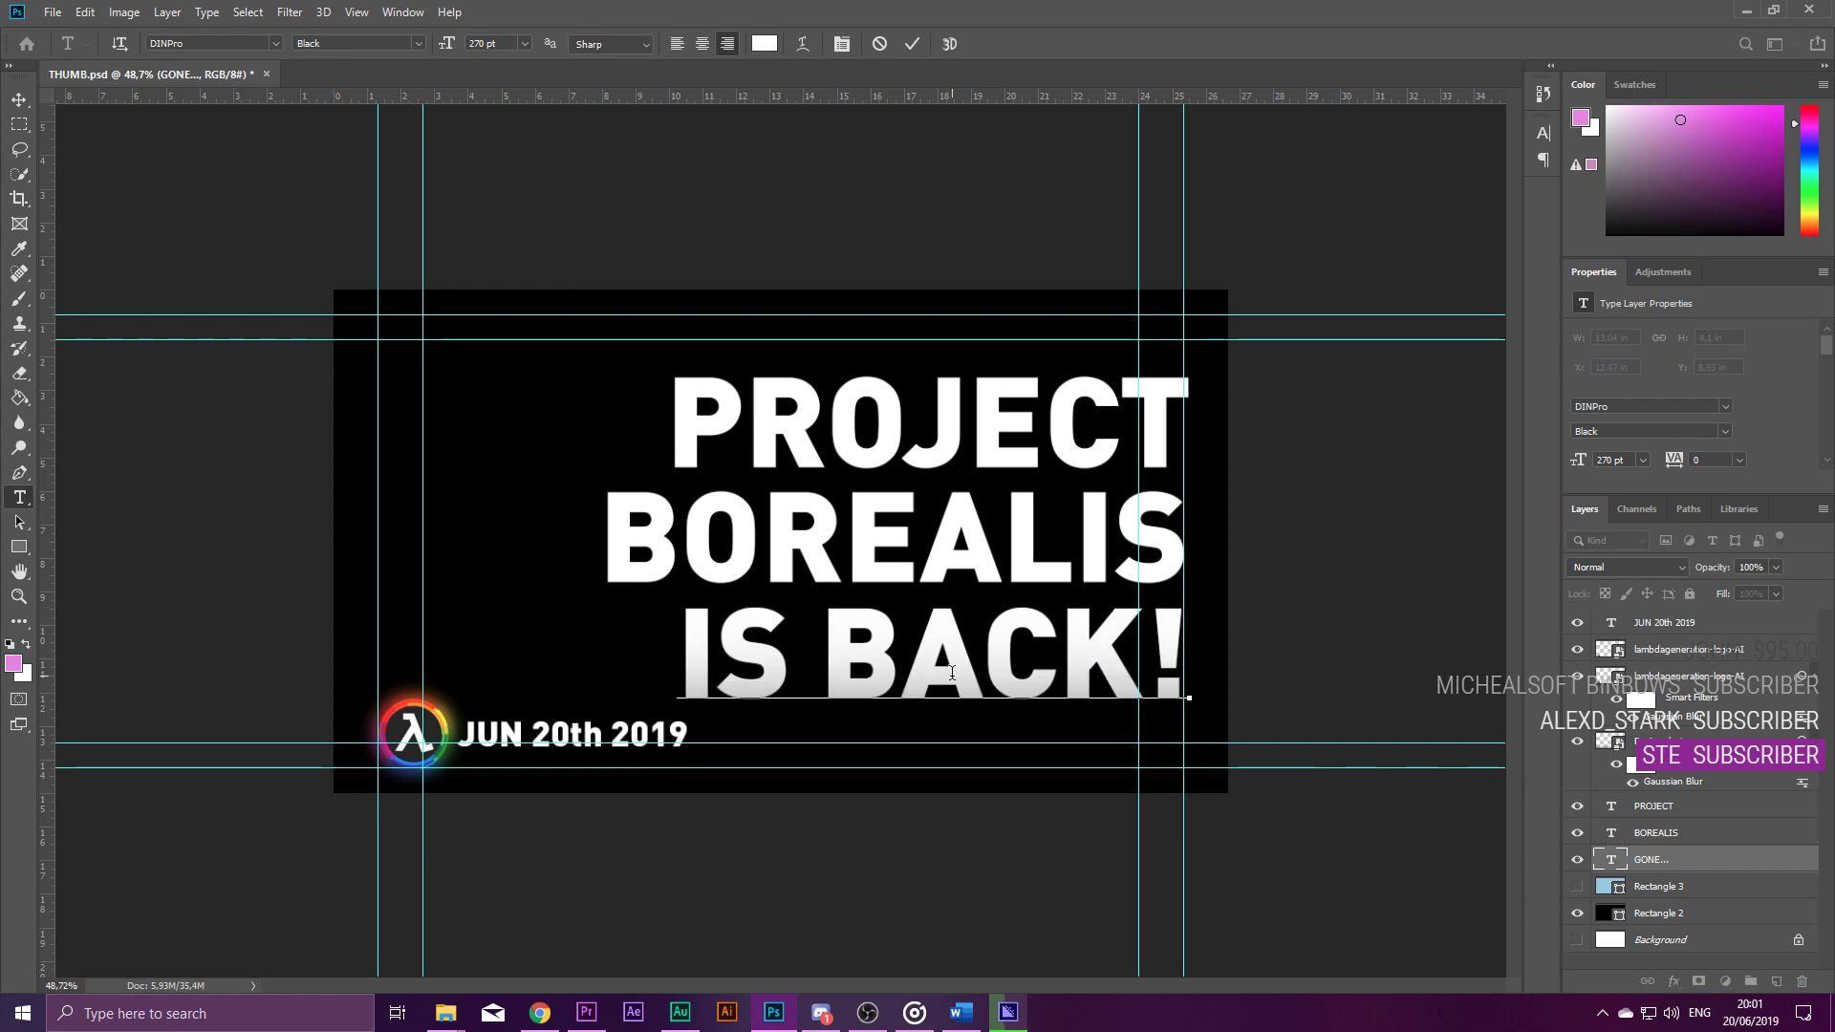
{"action": "left_click", "coordinate": [19, 99]}
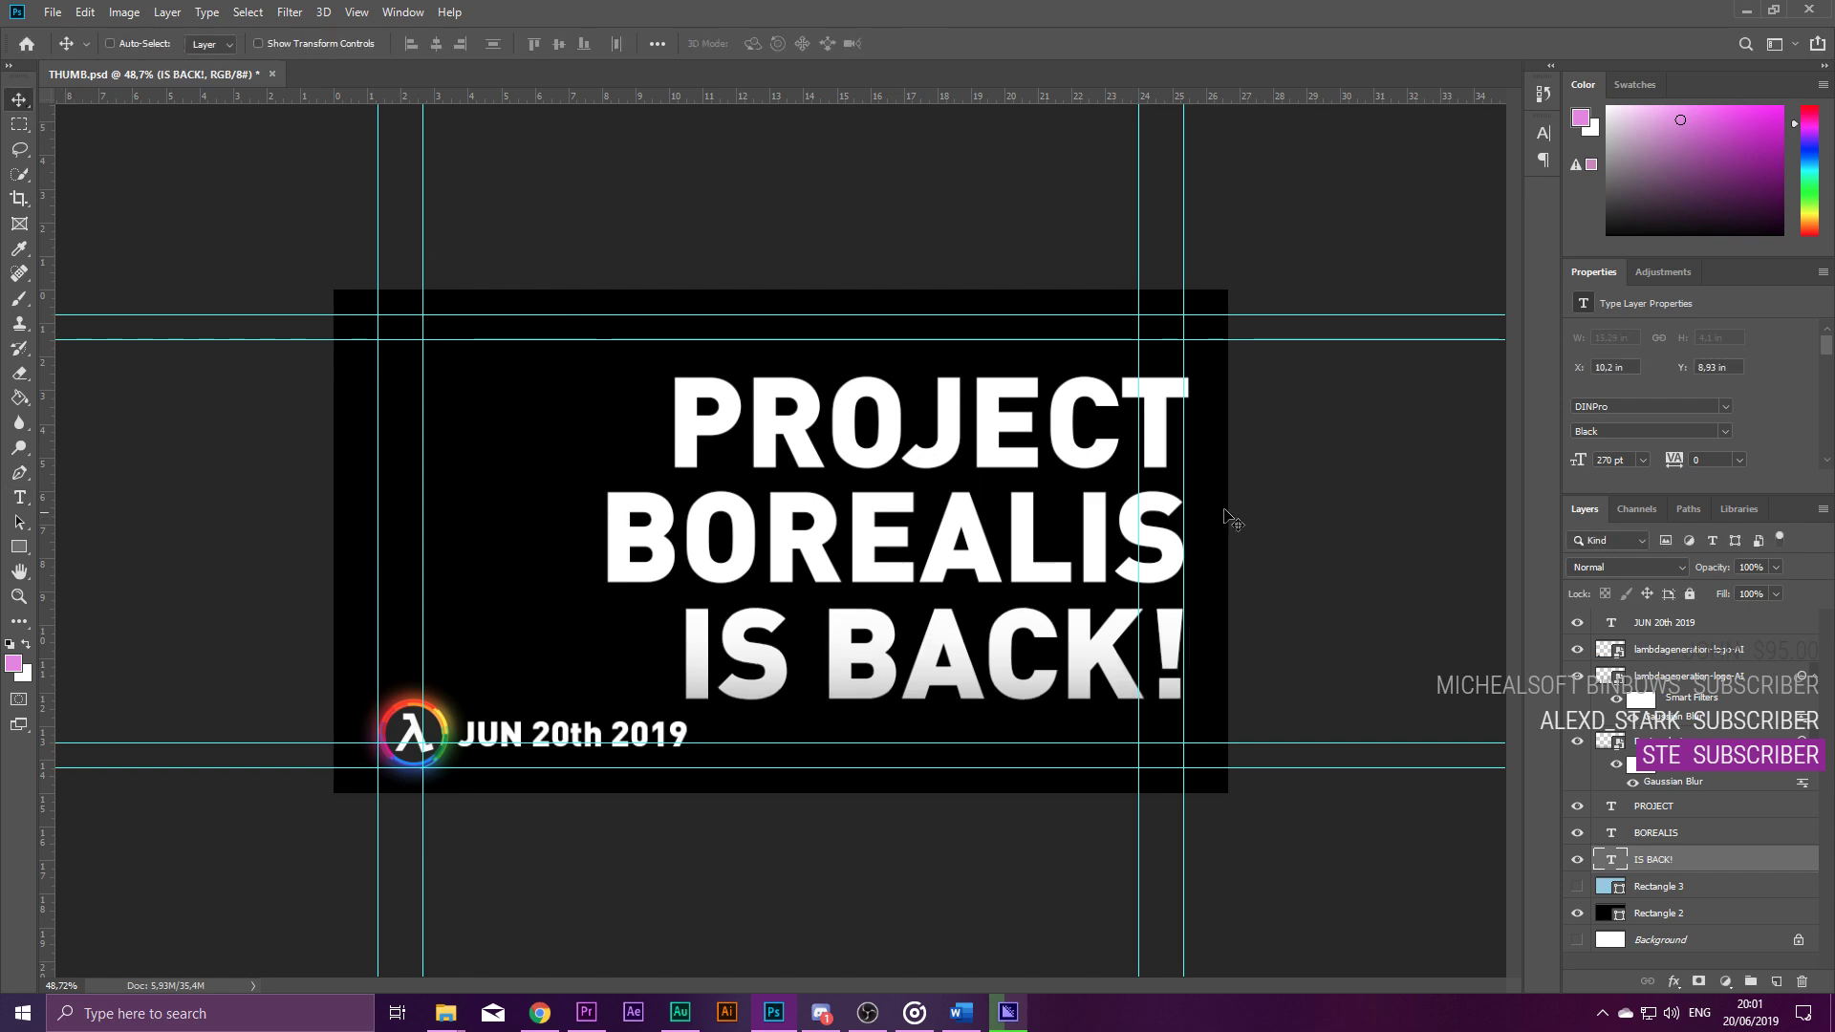
Shift the IS BACK! text horizontally to X 10.22 in, near the thumbnail's right vertical guide.
{"action": "scroll", "coordinate": [1273, 459], "scroll_direction": "up", "scroll_amount": 5}
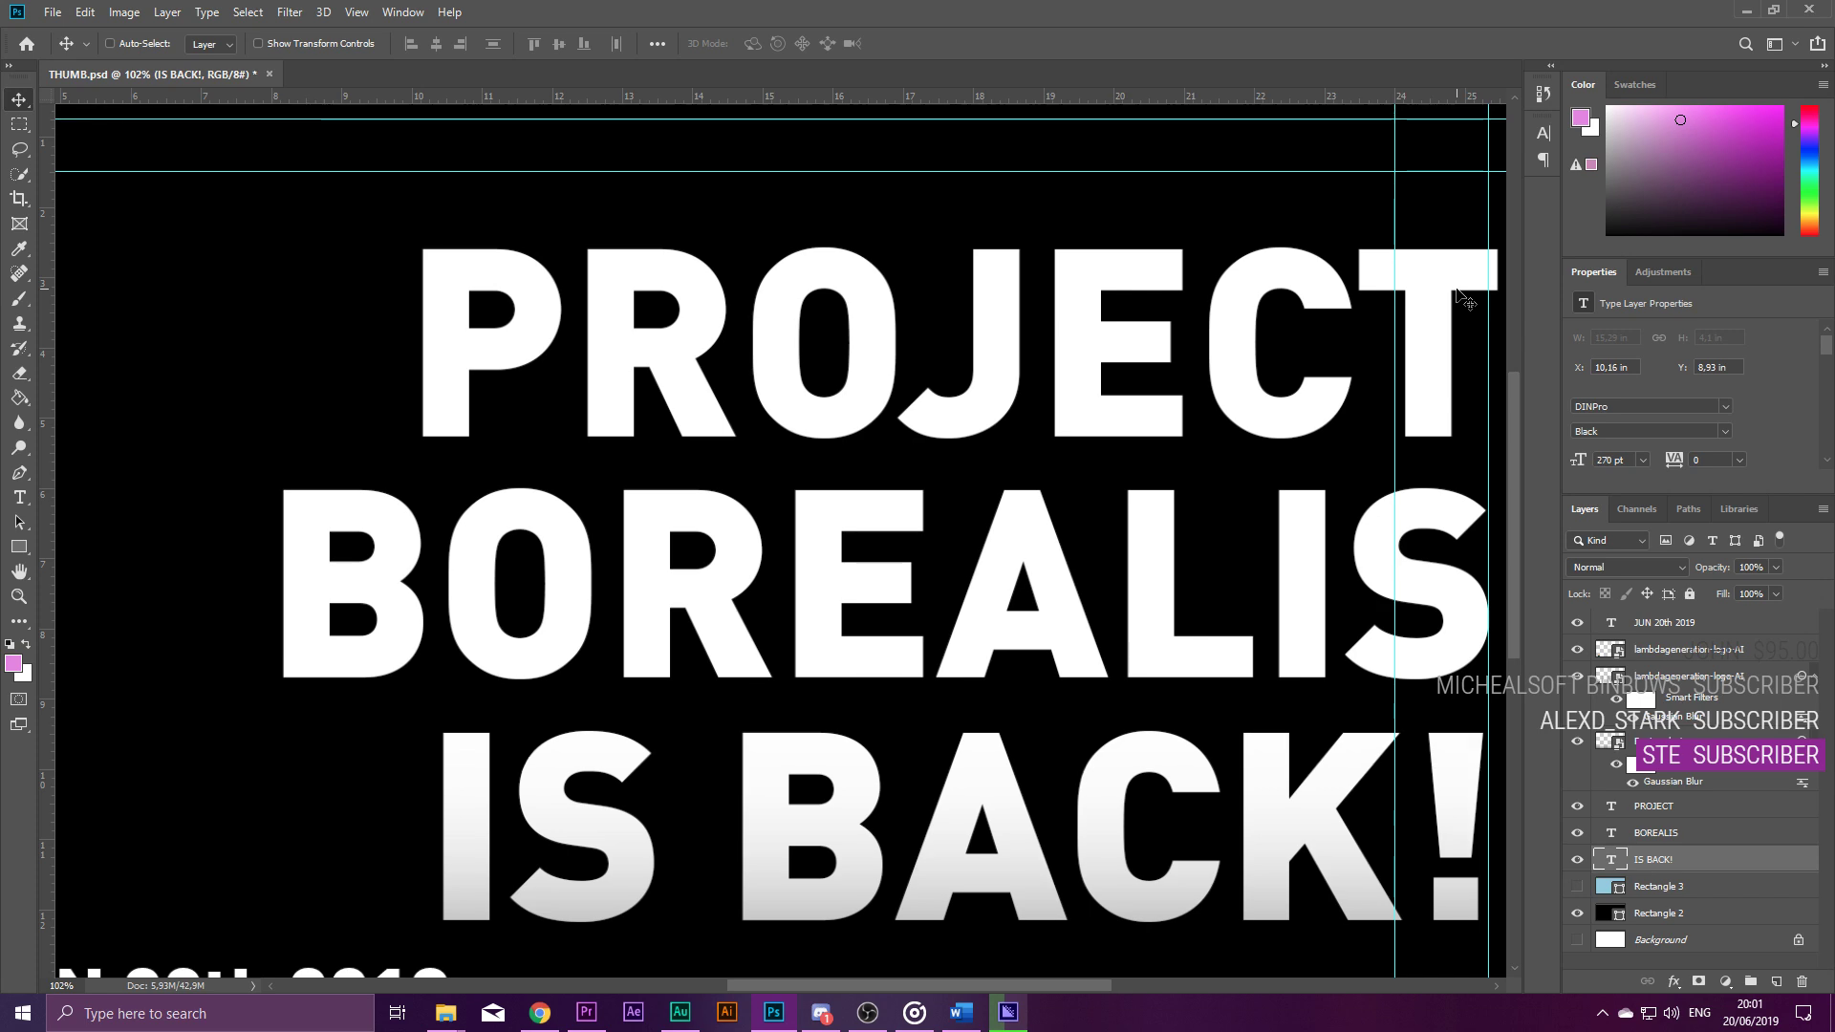
{"action": "left_click_drag", "start_coordinate": [1460, 293], "coordinate": [1465, 294]}
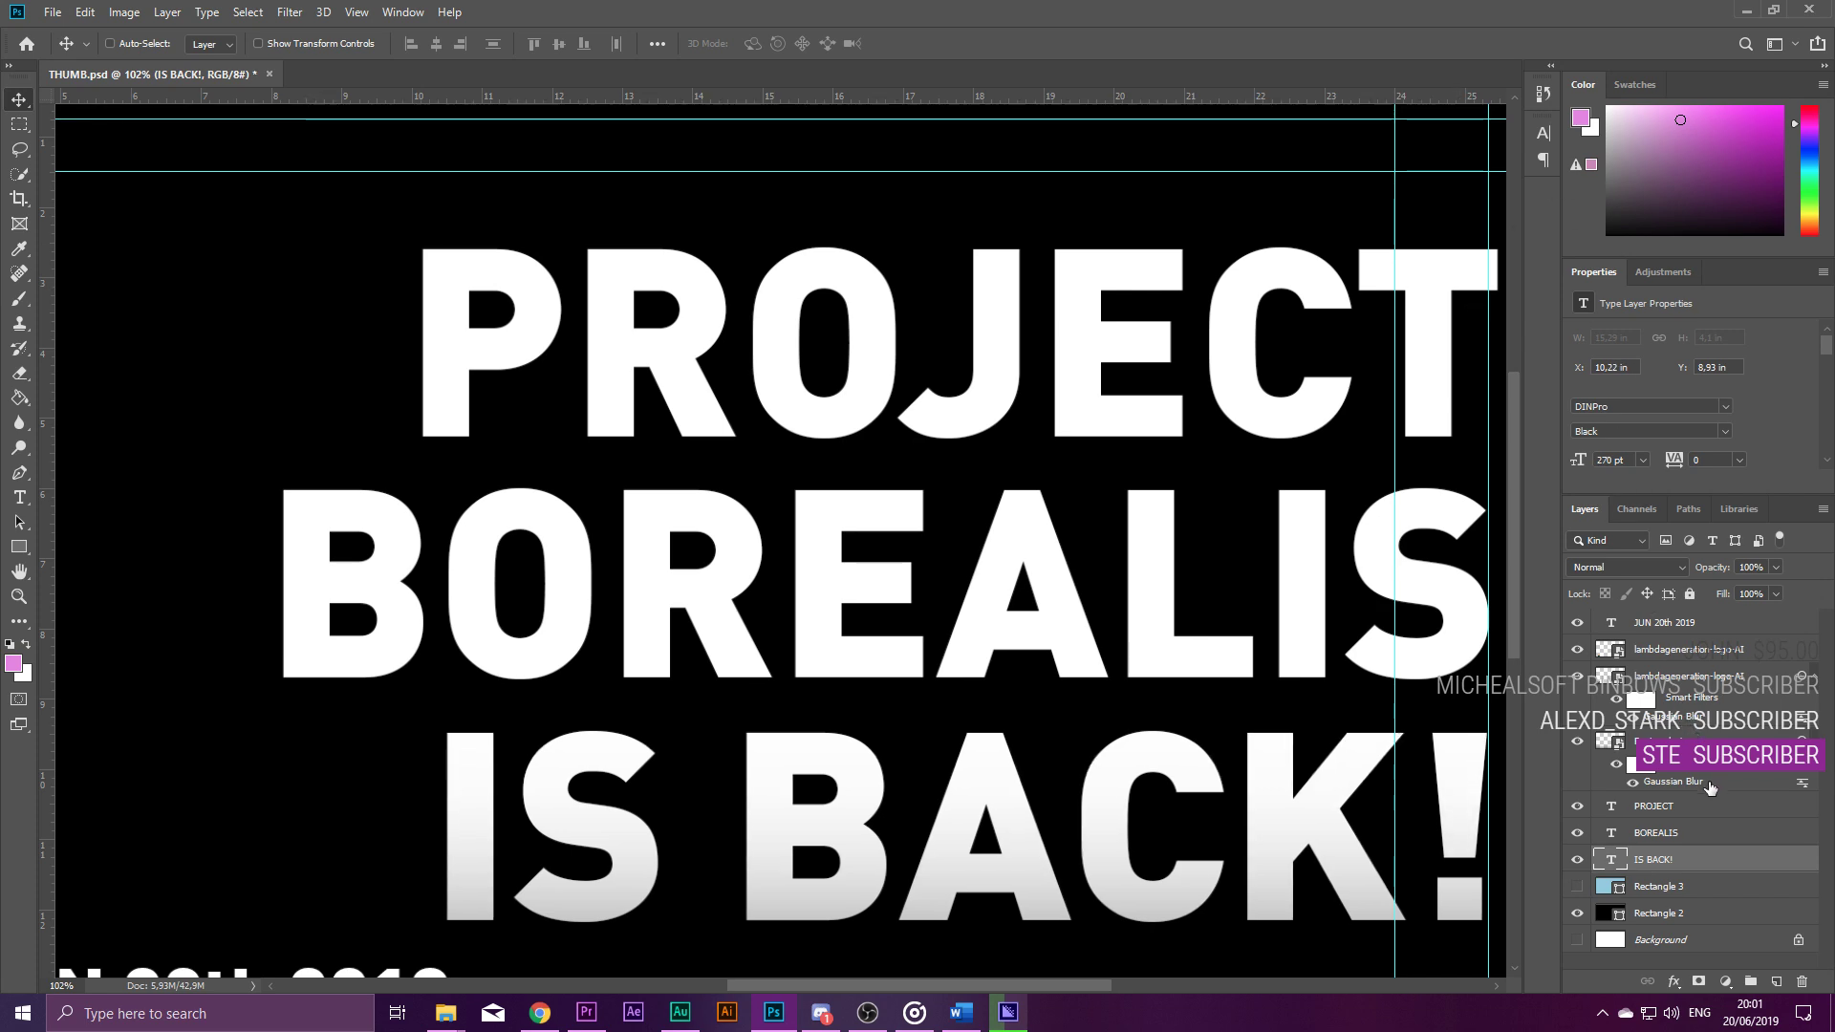
Nudge the PROJECT title text horizontally to X 9.75 in so its edge meets the thumbnail's outer vertical guide.
{"action": "left_click", "coordinate": [1682, 806]}
{"action": "key", "text": "Left"}
{"action": "key", "text": "Left"}
{"action": "key", "text": "Left"}
{"action": "key", "text": "Left"}
{"action": "key", "text": "Left"}
{"action": "key", "text": "Left"}
{"action": "key", "text": "Left"}
{"action": "key", "text": "Left"}
{"action": "key", "text": "Left"}
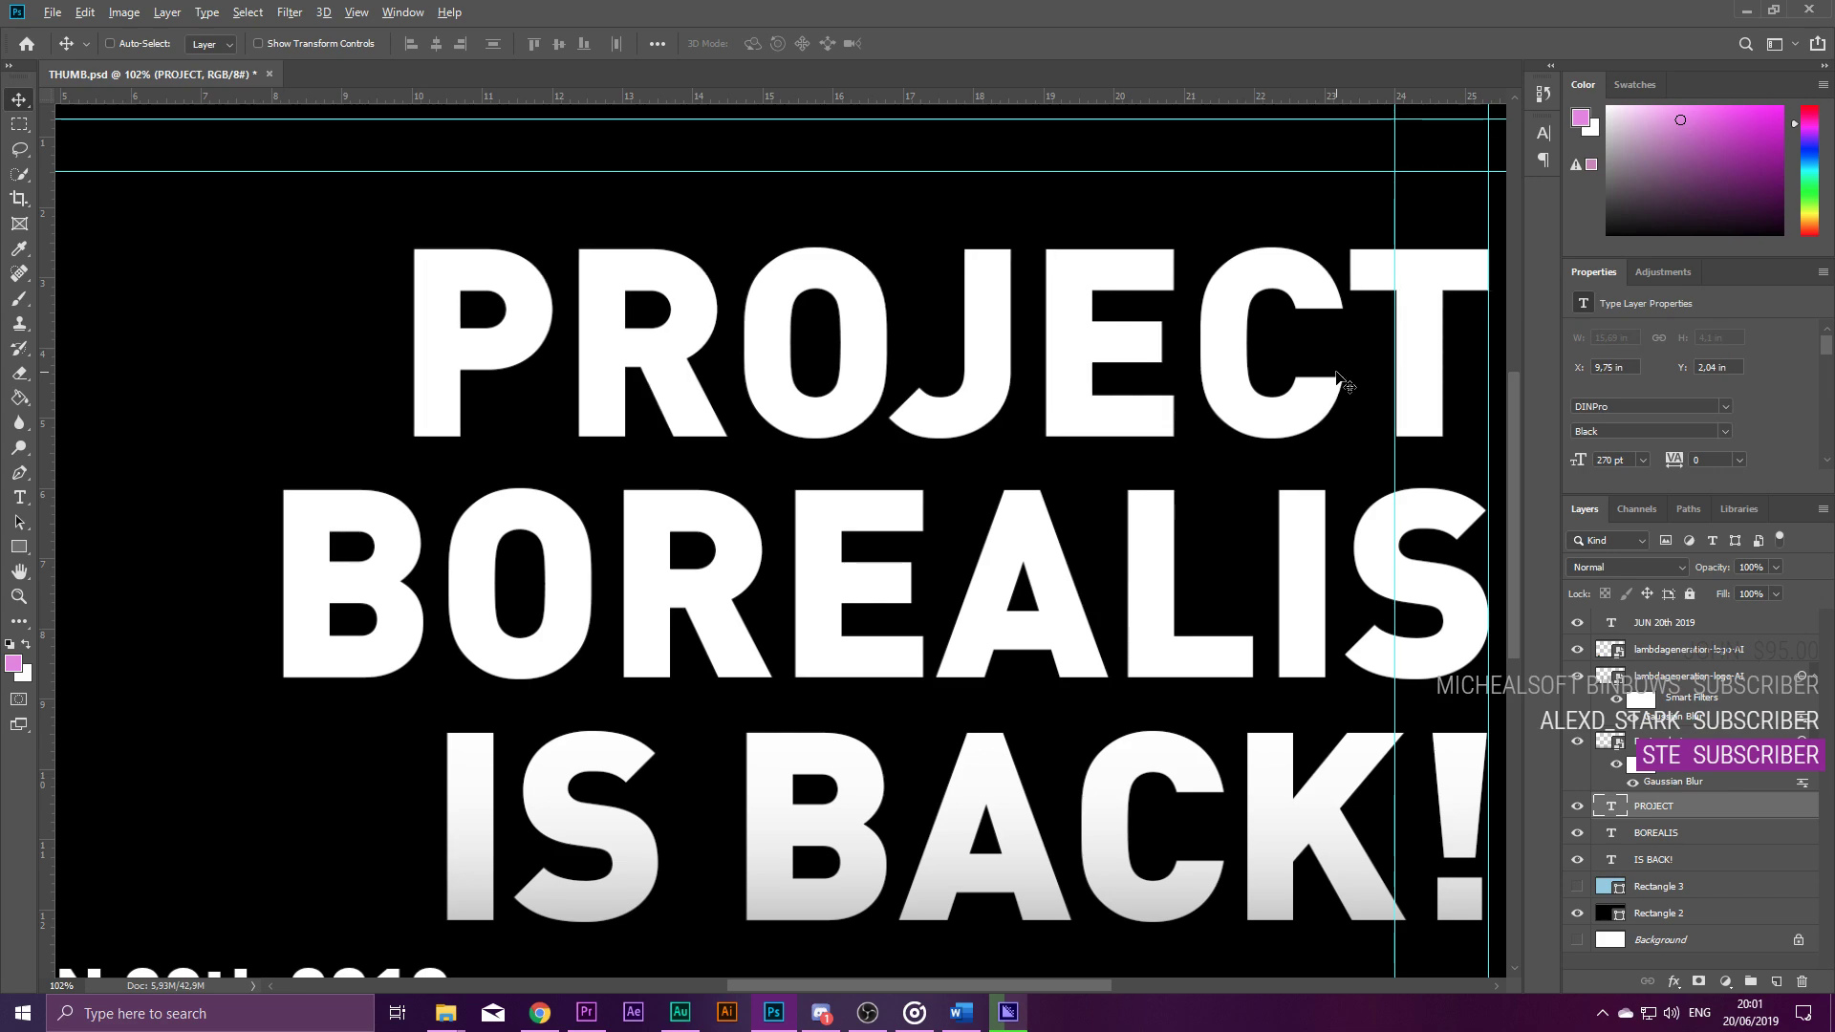
{"action": "key", "text": "ctrl+0"}
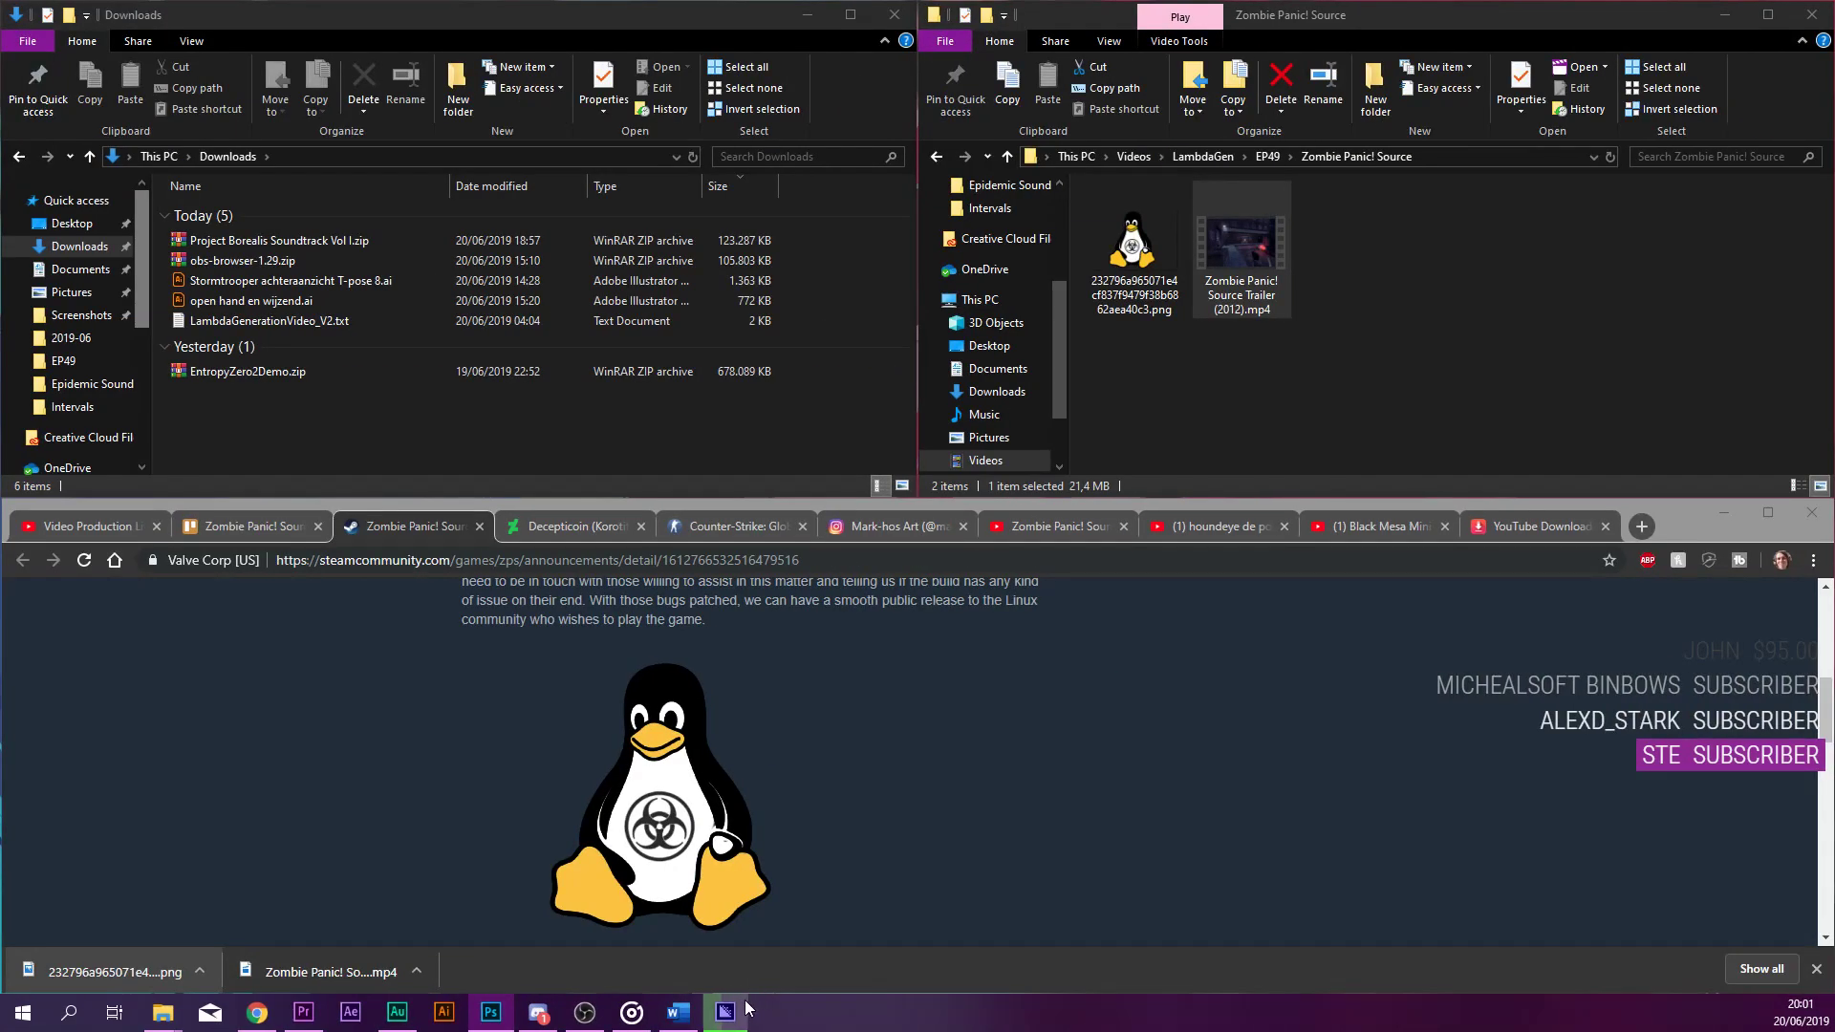
Switch to Trello in Chrome and open the projectborealis.com link attached to the "Project Borealis Update 5 + New Website" card.
{"action": "left_click", "coordinate": [741, 1011]}
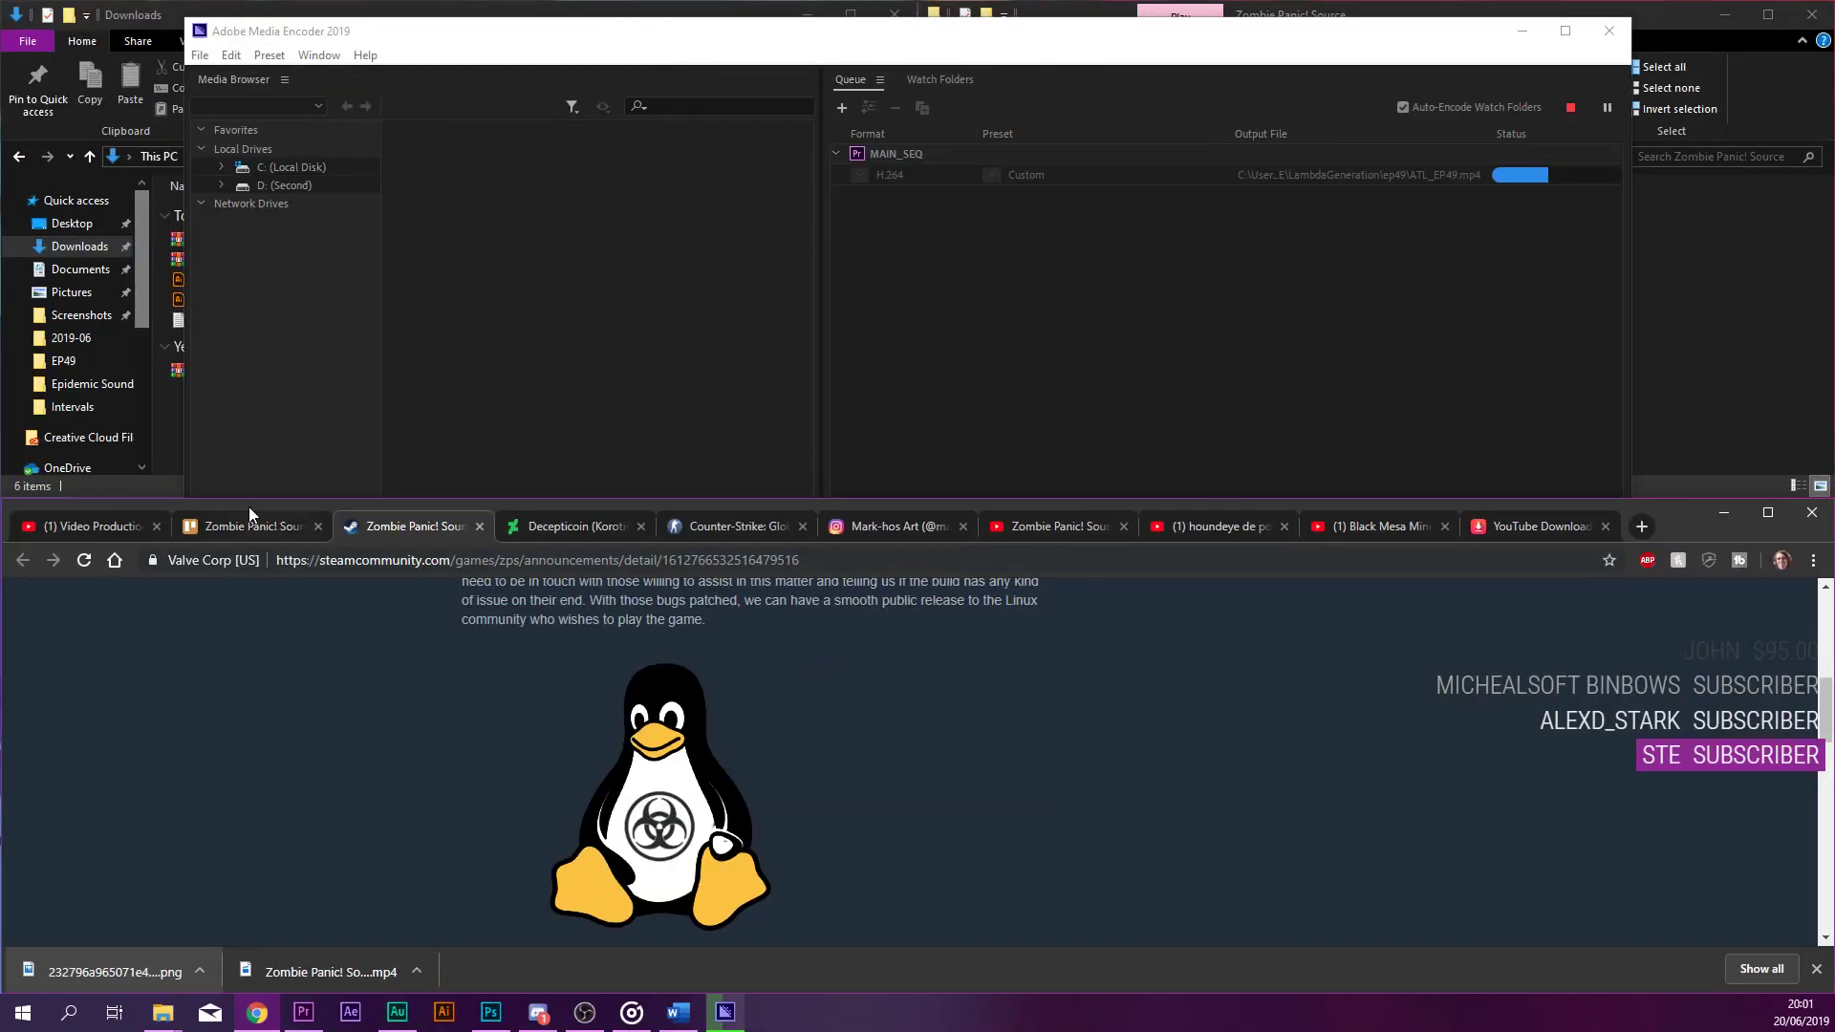
{"action": "left_click", "coordinate": [250, 521]}
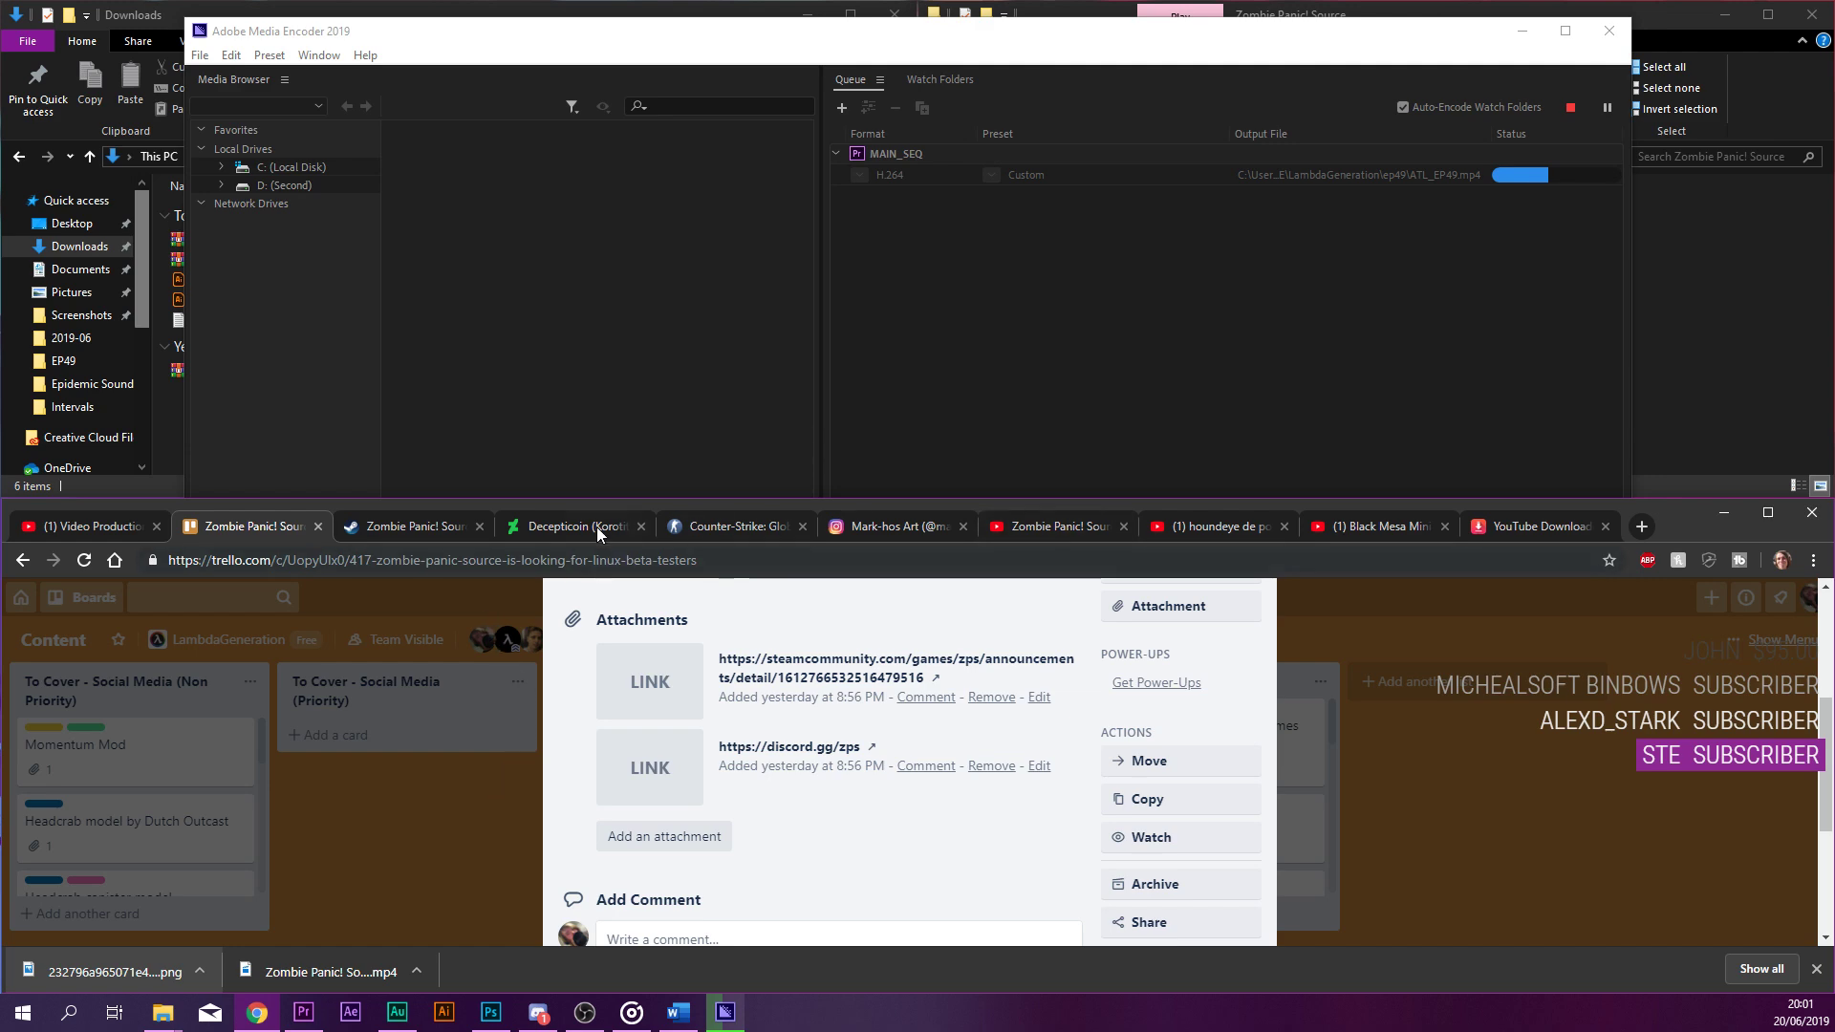
{"action": "left_click", "coordinate": [541, 827]}
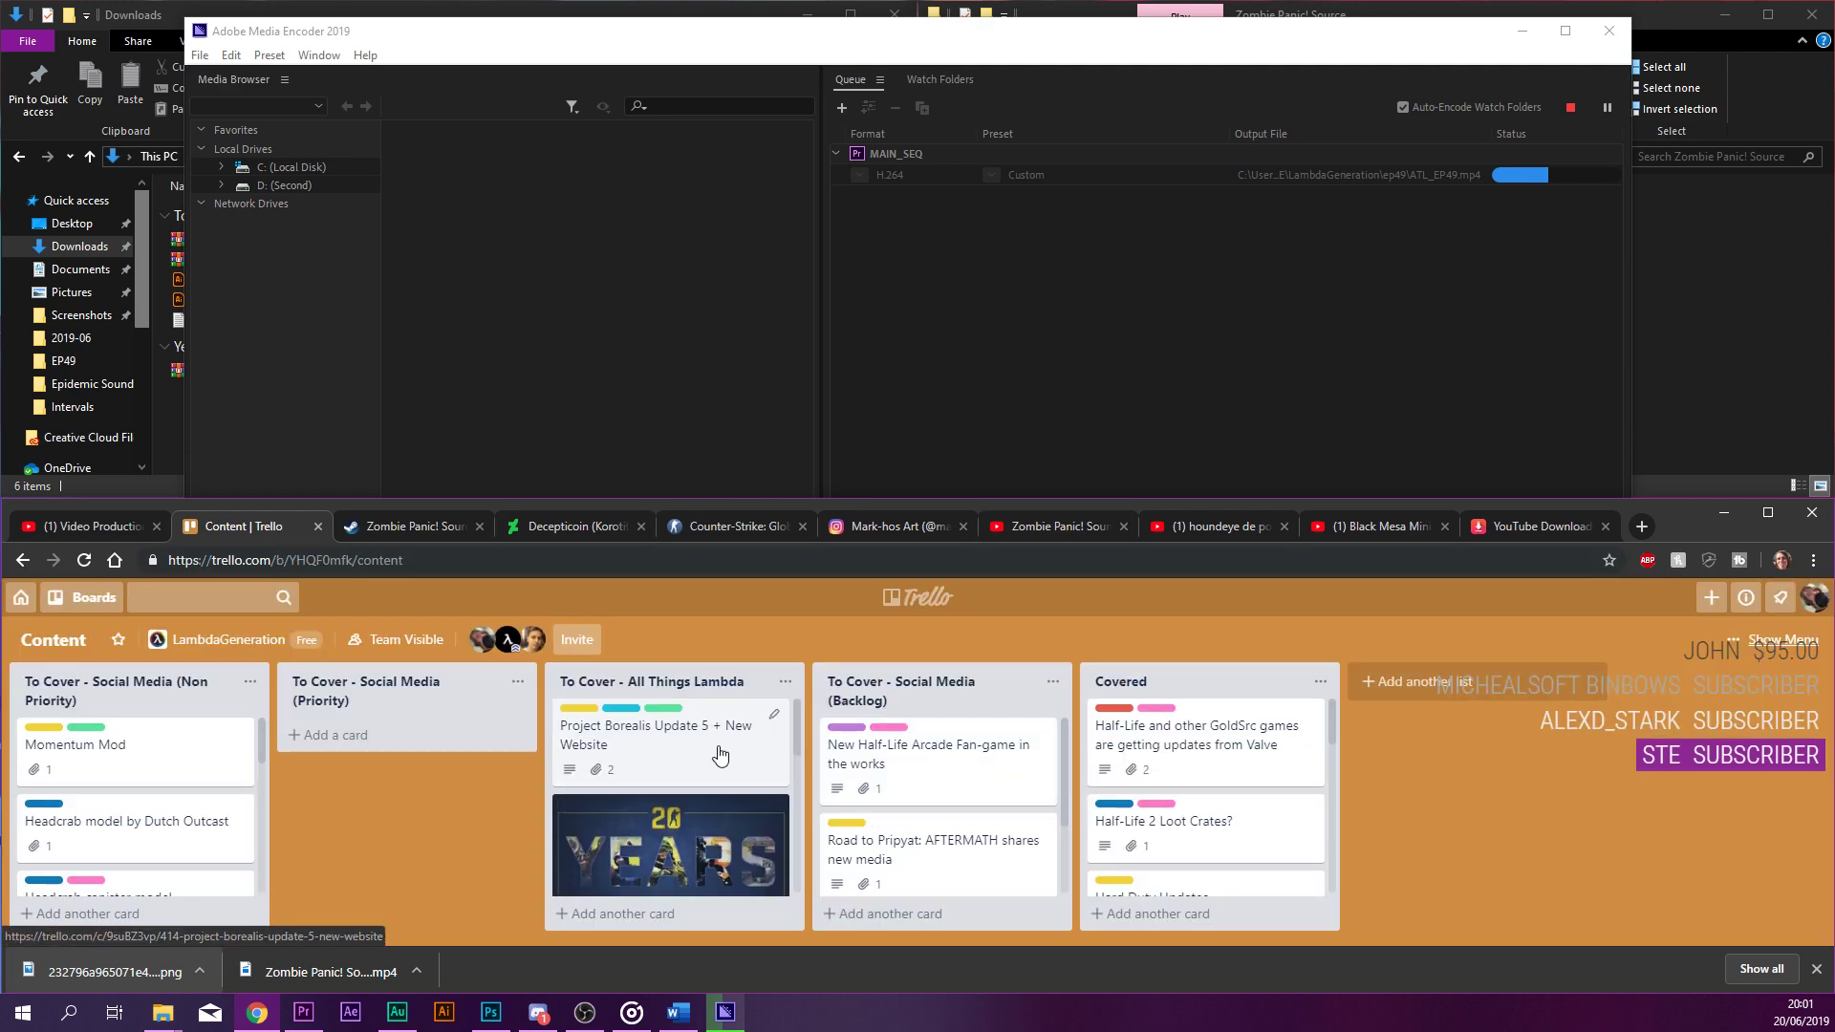
{"action": "left_click", "coordinate": [715, 755]}
{"action": "scroll", "coordinate": [765, 807], "scroll_direction": "down", "scroll_amount": 2}
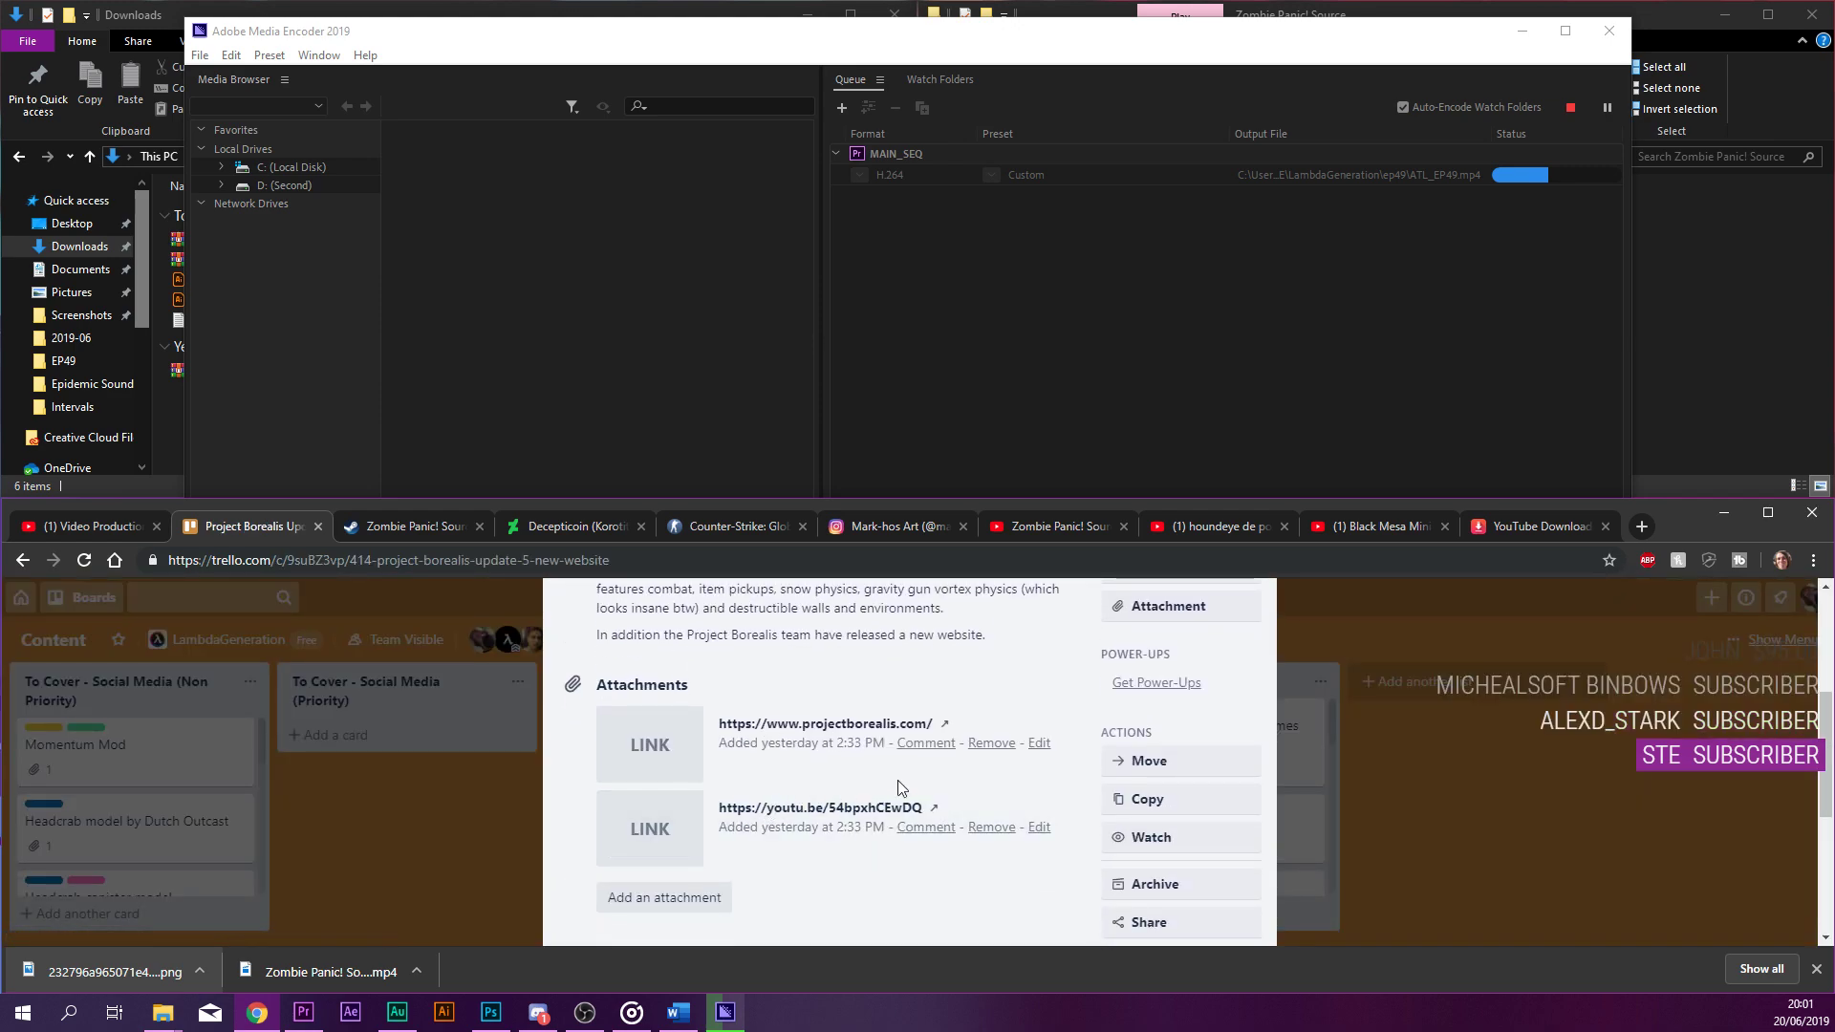
{"action": "left_click", "coordinate": [938, 728]}
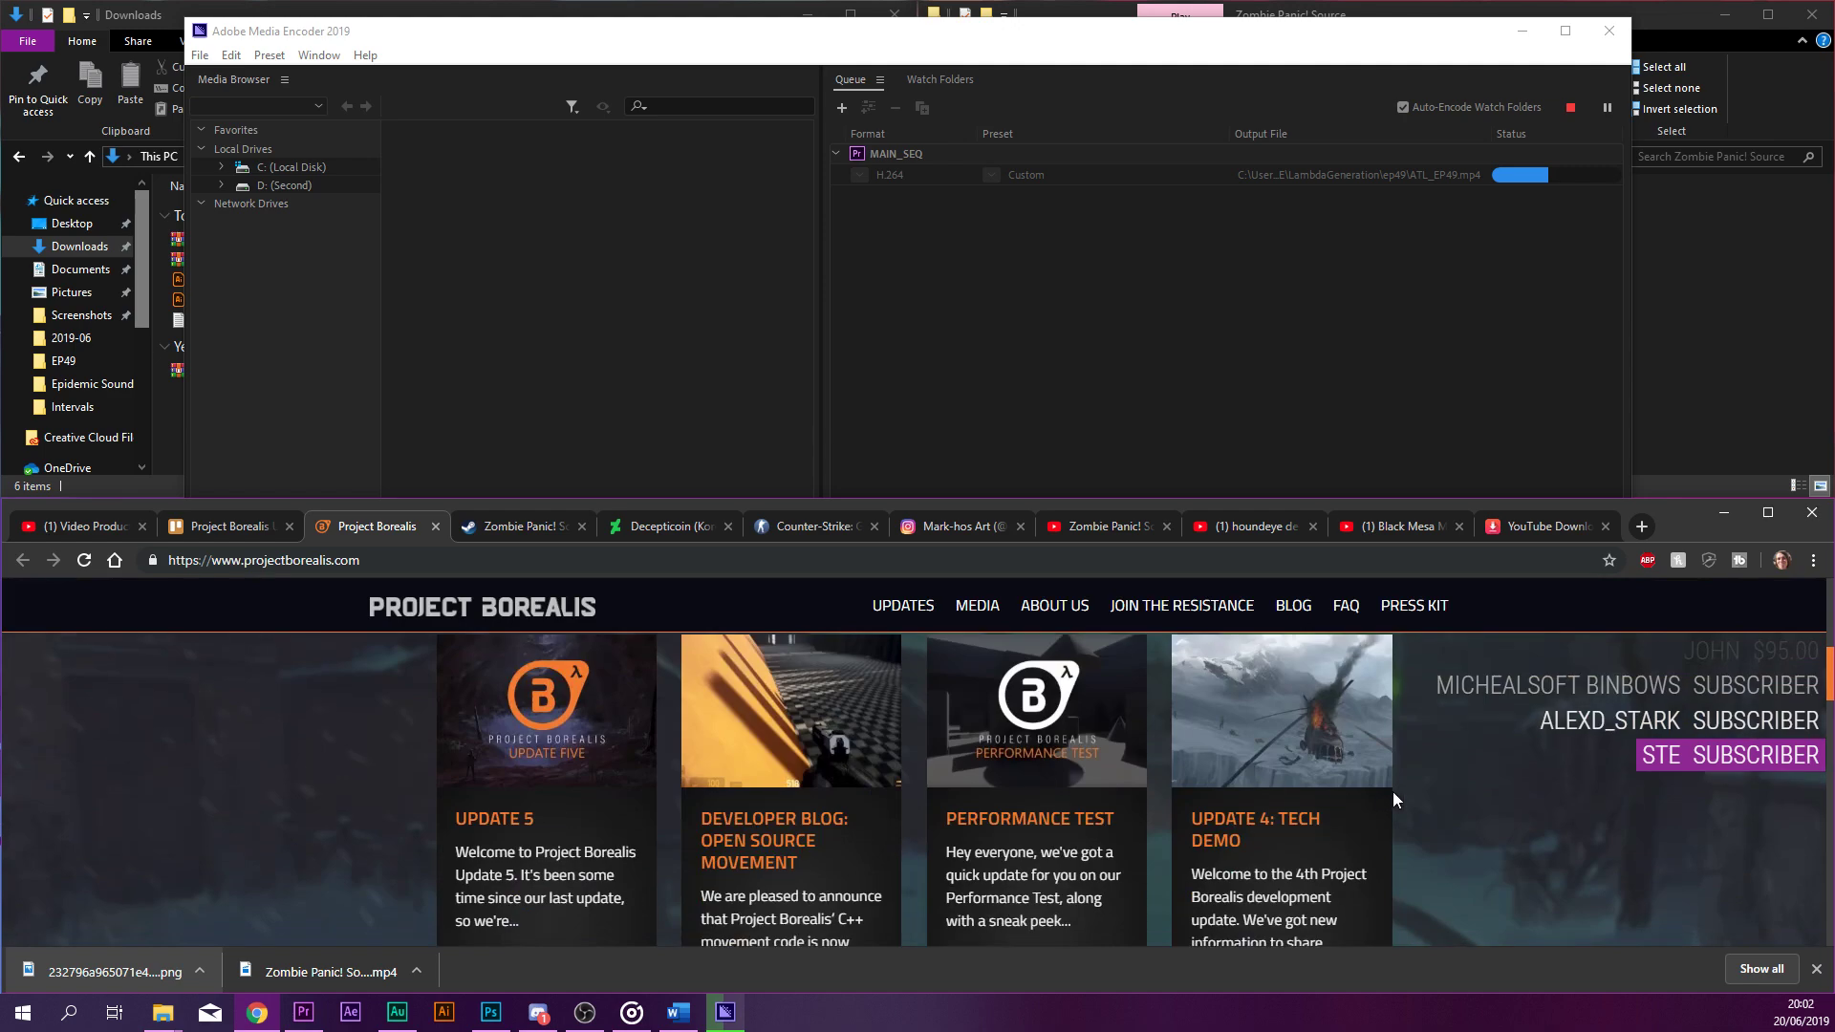
Open the full media gallery of the Project Borealis website in a maximized browser window.
{"action": "scroll", "coordinate": [793, 748], "scroll_direction": "up", "scroll_amount": 5}
{"action": "scroll", "coordinate": [797, 749], "scroll_direction": "down", "scroll_amount": 4}
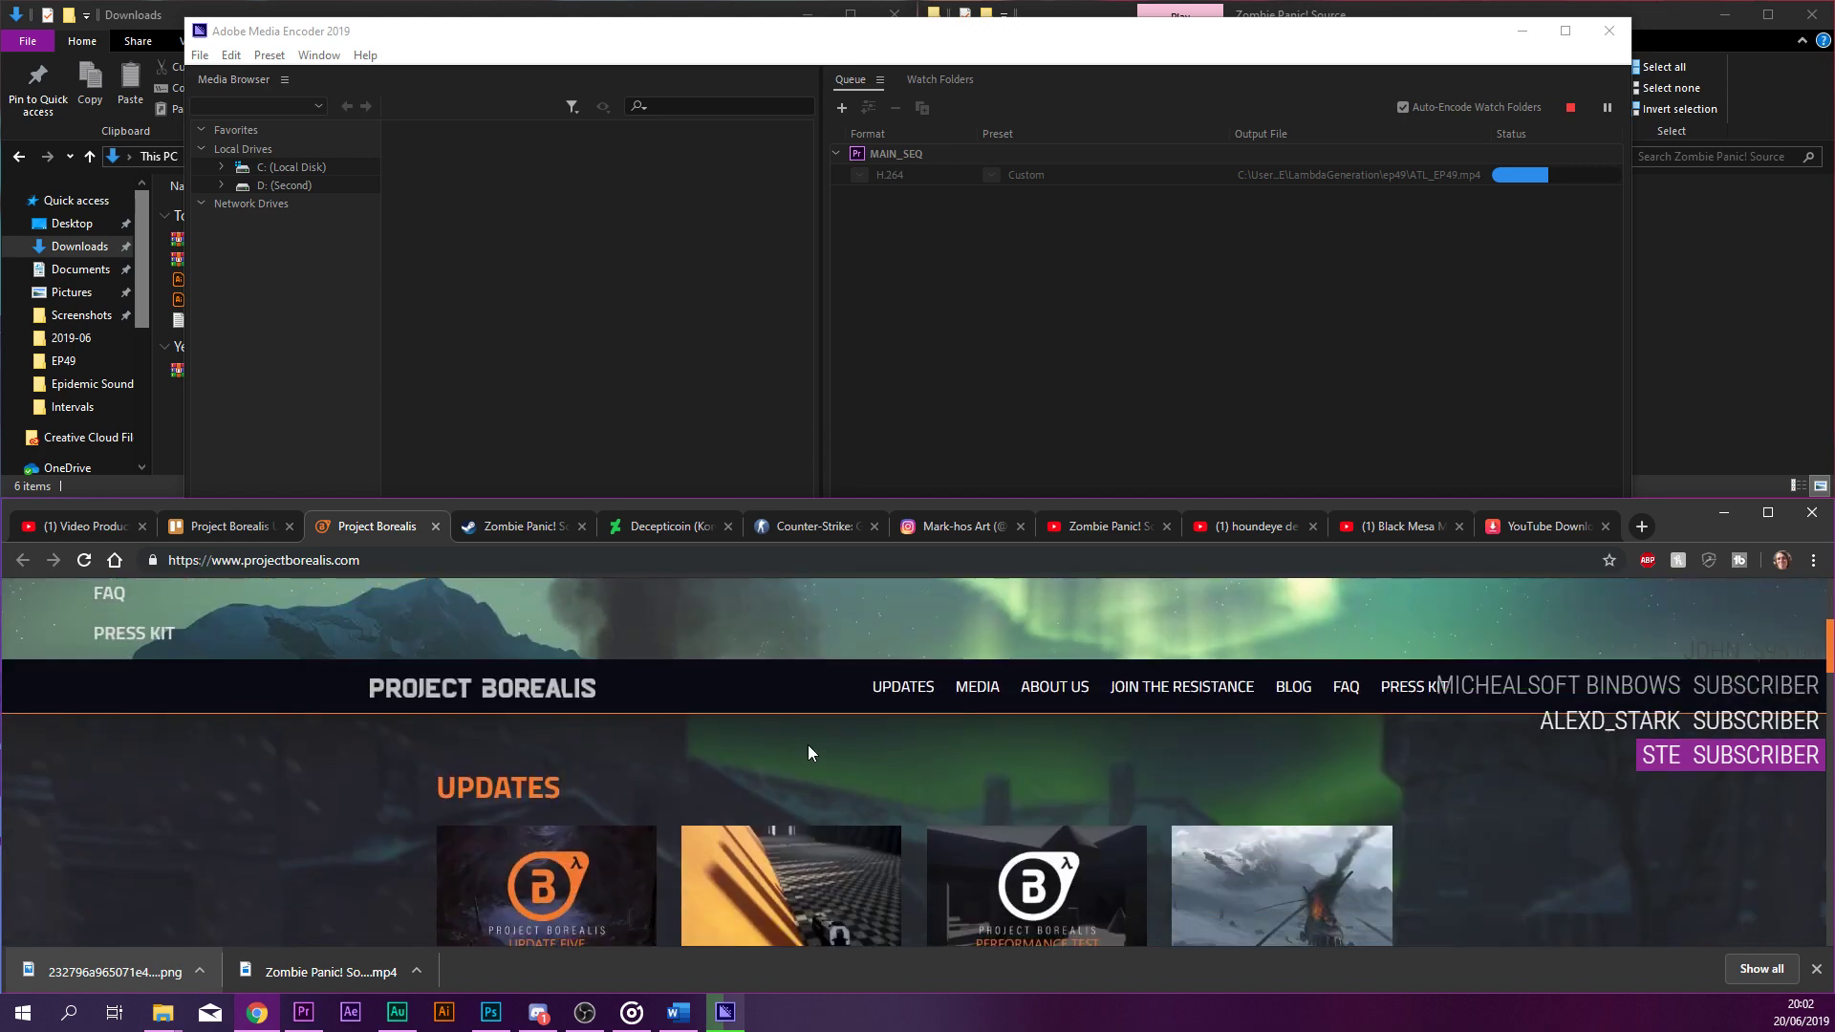
{"action": "left_click", "coordinate": [978, 701]}
{"action": "scroll", "coordinate": [973, 737], "scroll_direction": "down", "scroll_amount": 2}
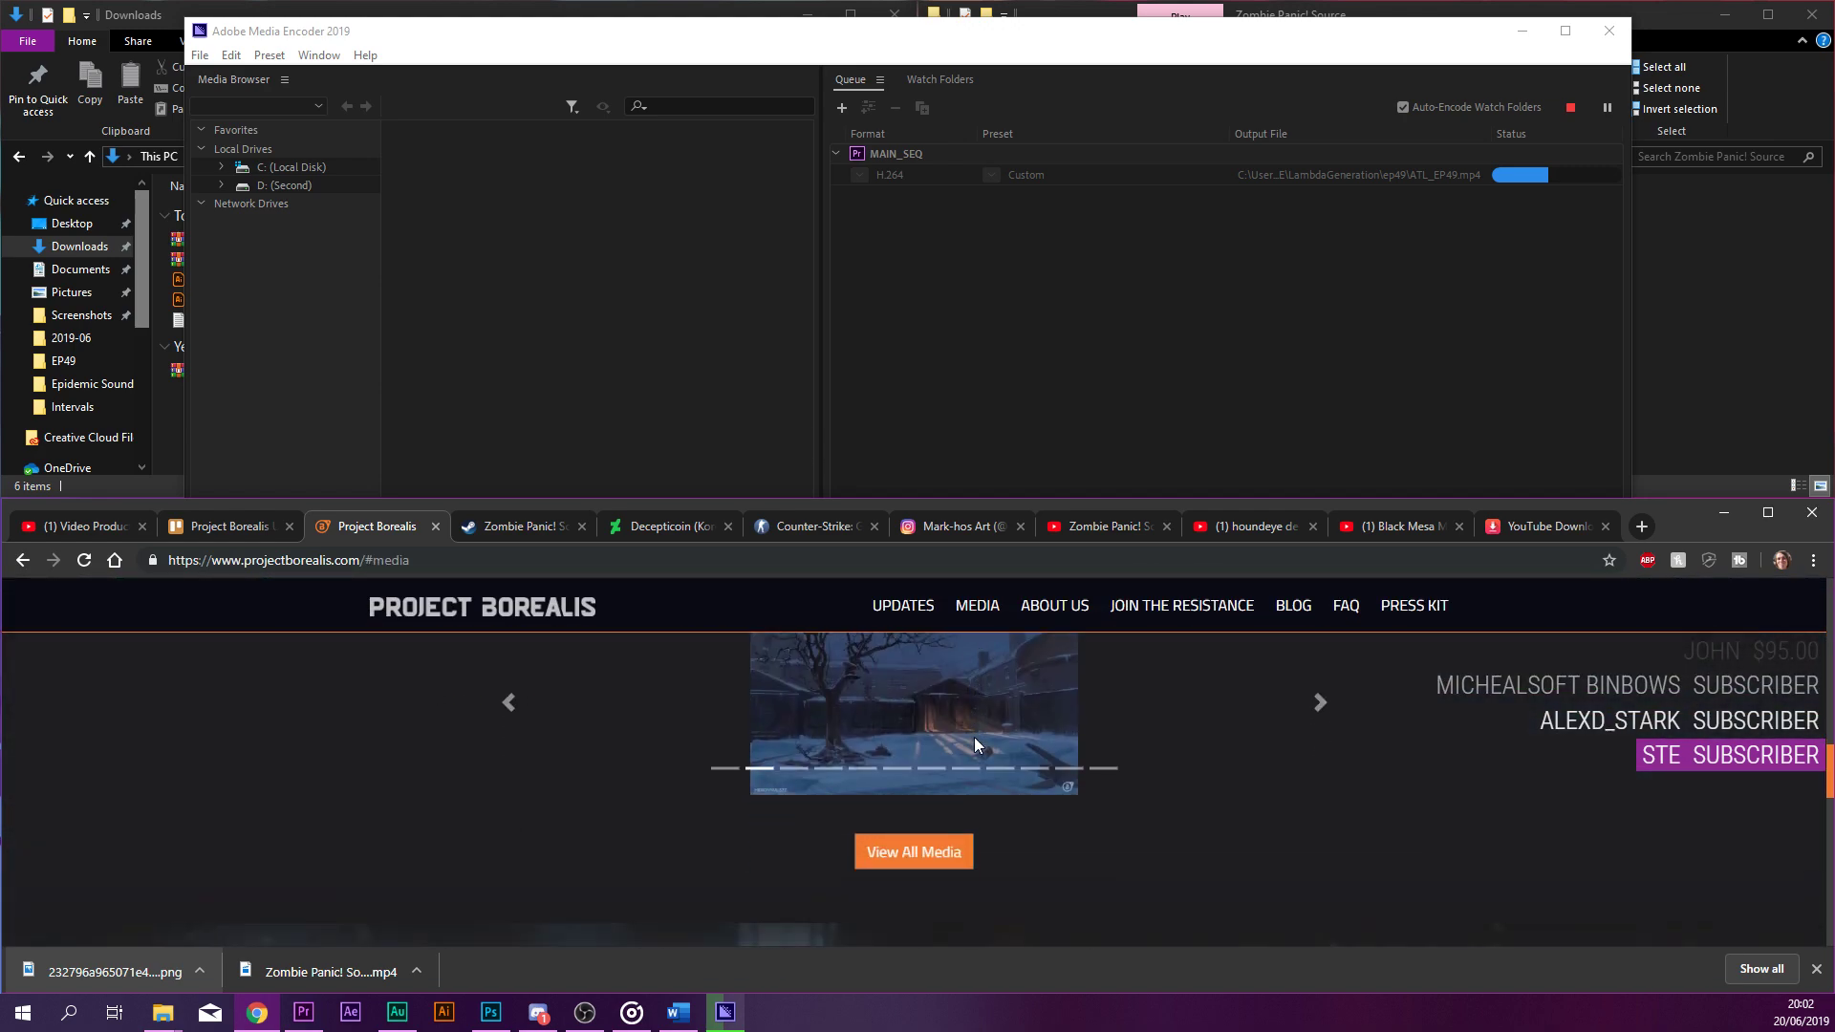
{"action": "left_click", "coordinate": [949, 779]}
{"action": "key", "text": "super+Up"}
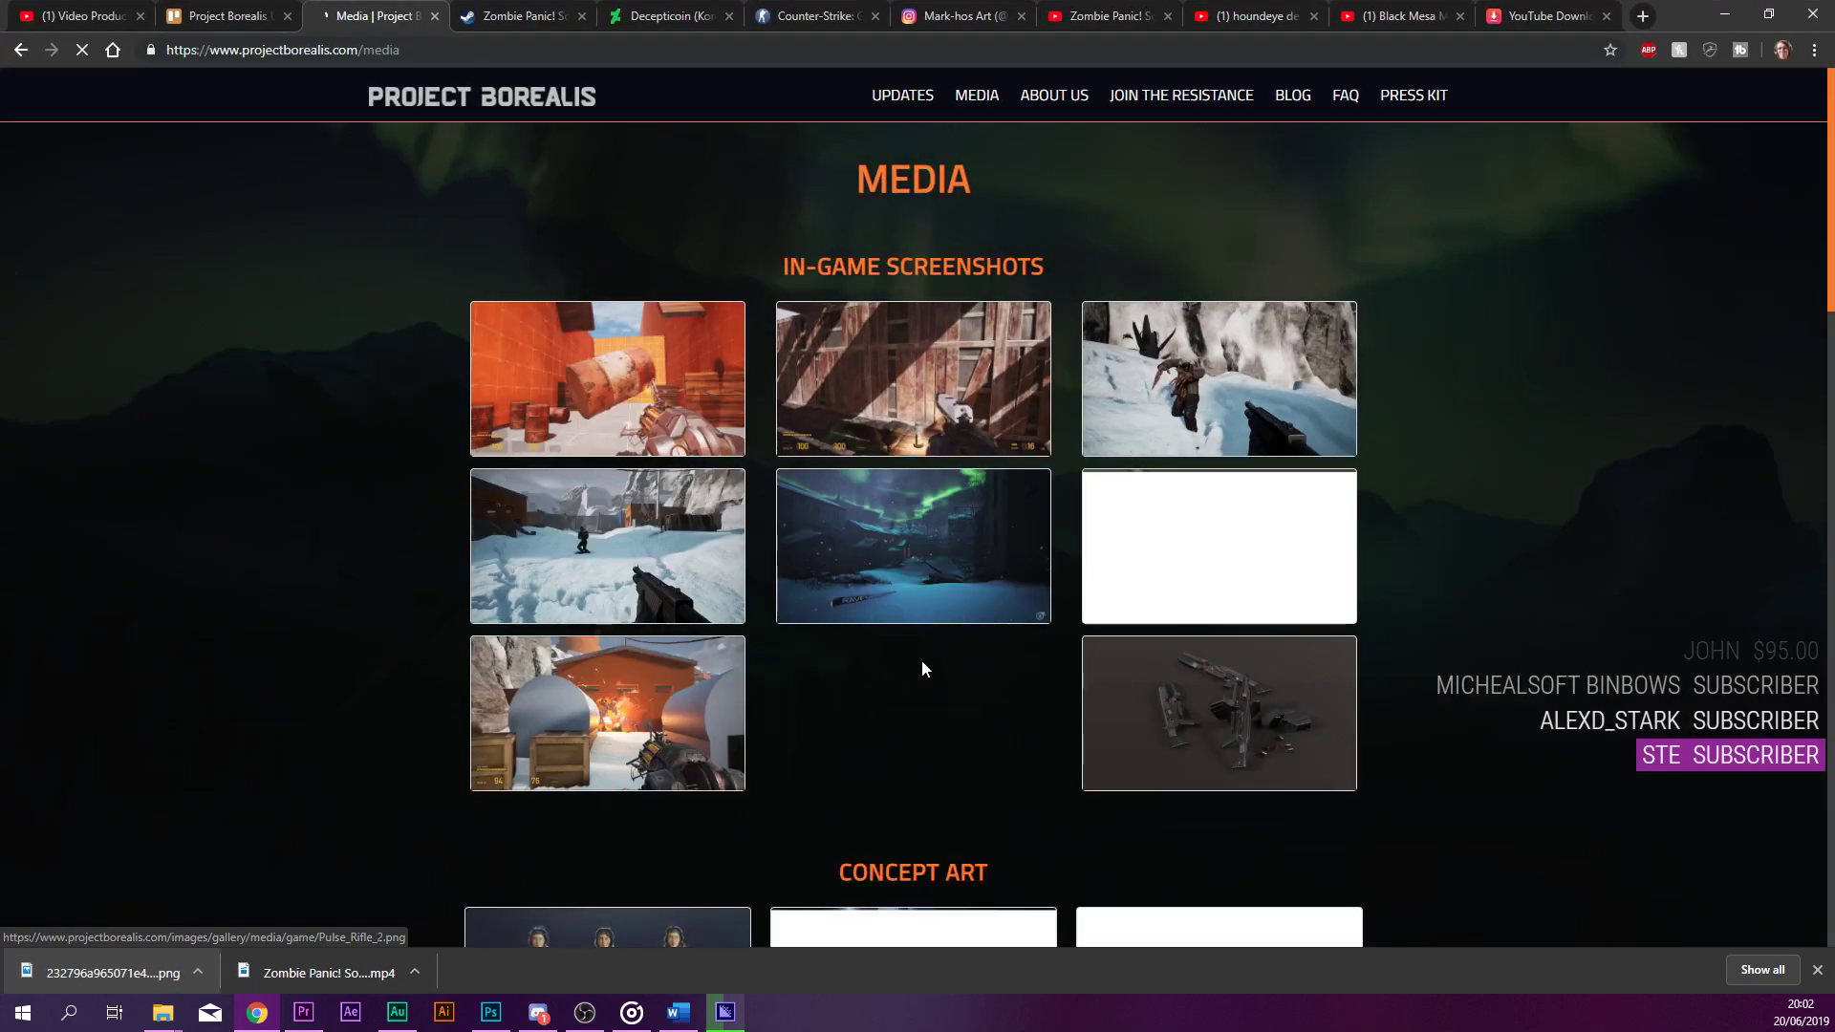
Save the Listening Station gameplay screenshot from the gallery as Outpost_gameplay.png in the EP49 Project Borealis folder.
{"action": "scroll", "coordinate": [984, 599], "scroll_direction": "down", "scroll_amount": 3}
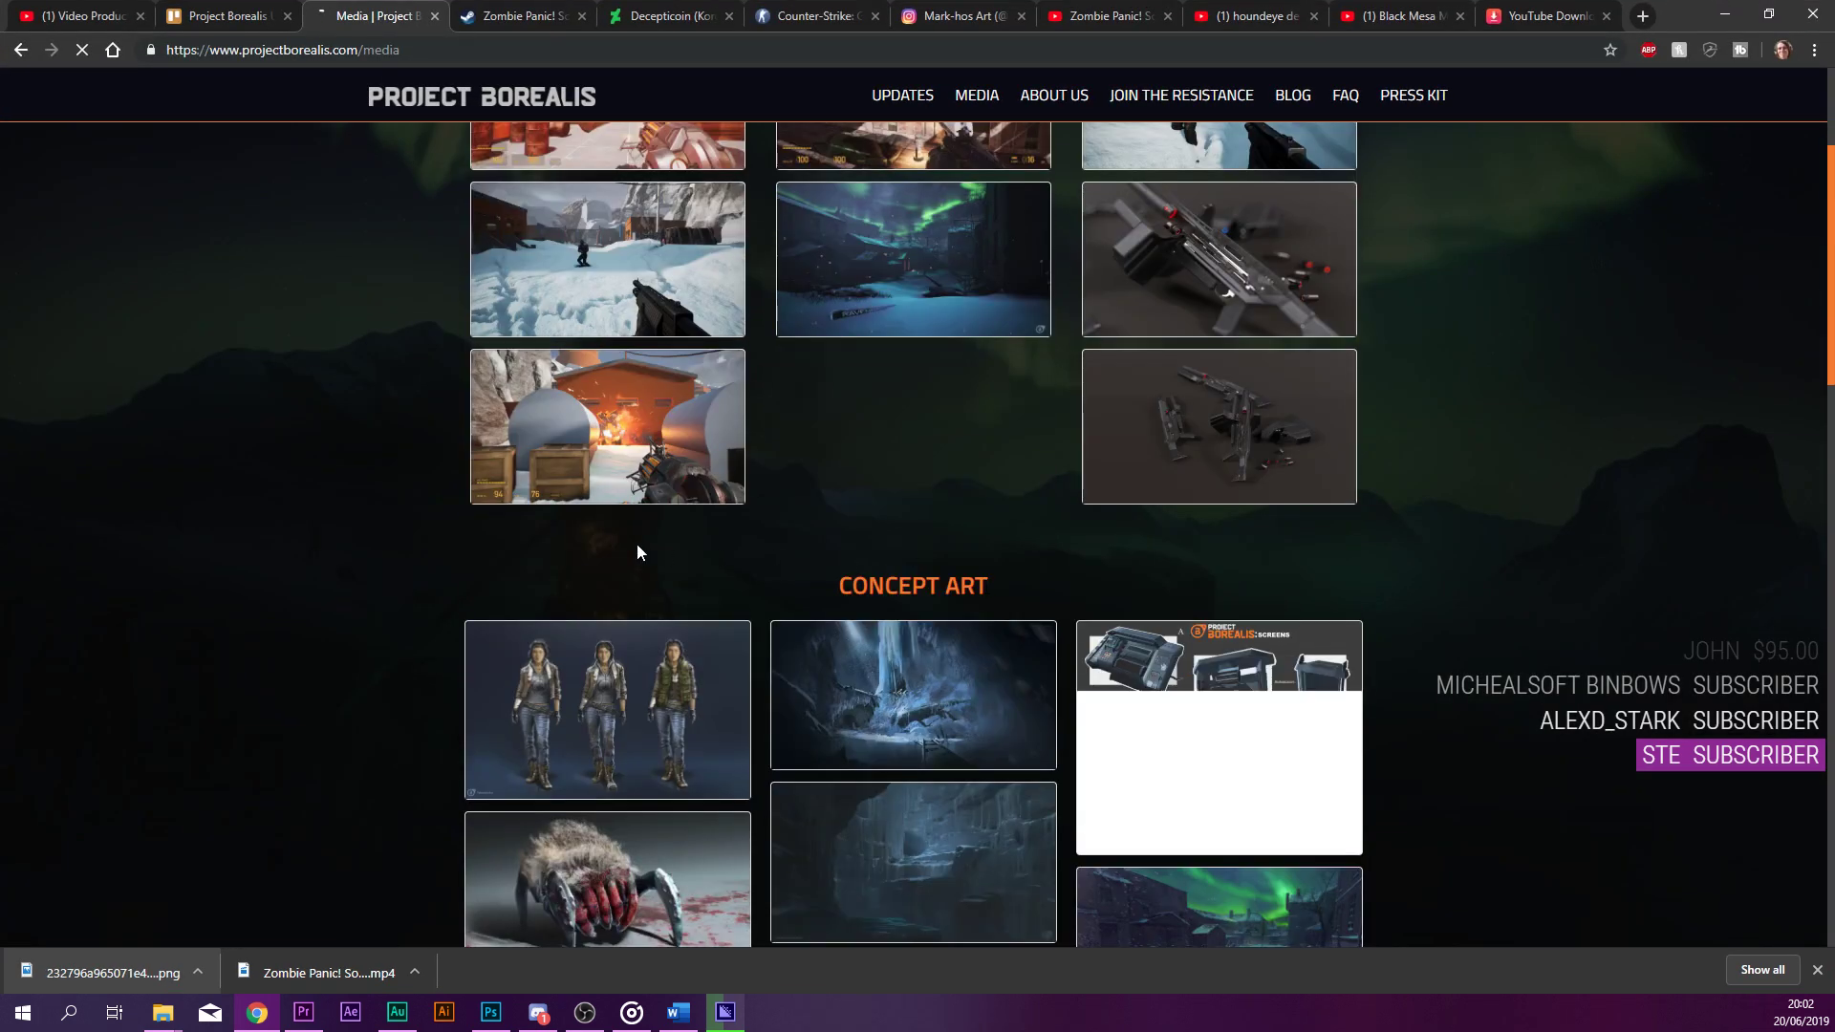
{"action": "scroll", "coordinate": [636, 544], "scroll_direction": "down", "scroll_amount": 2}
{"action": "scroll", "coordinate": [784, 621], "scroll_direction": "down", "scroll_amount": 1}
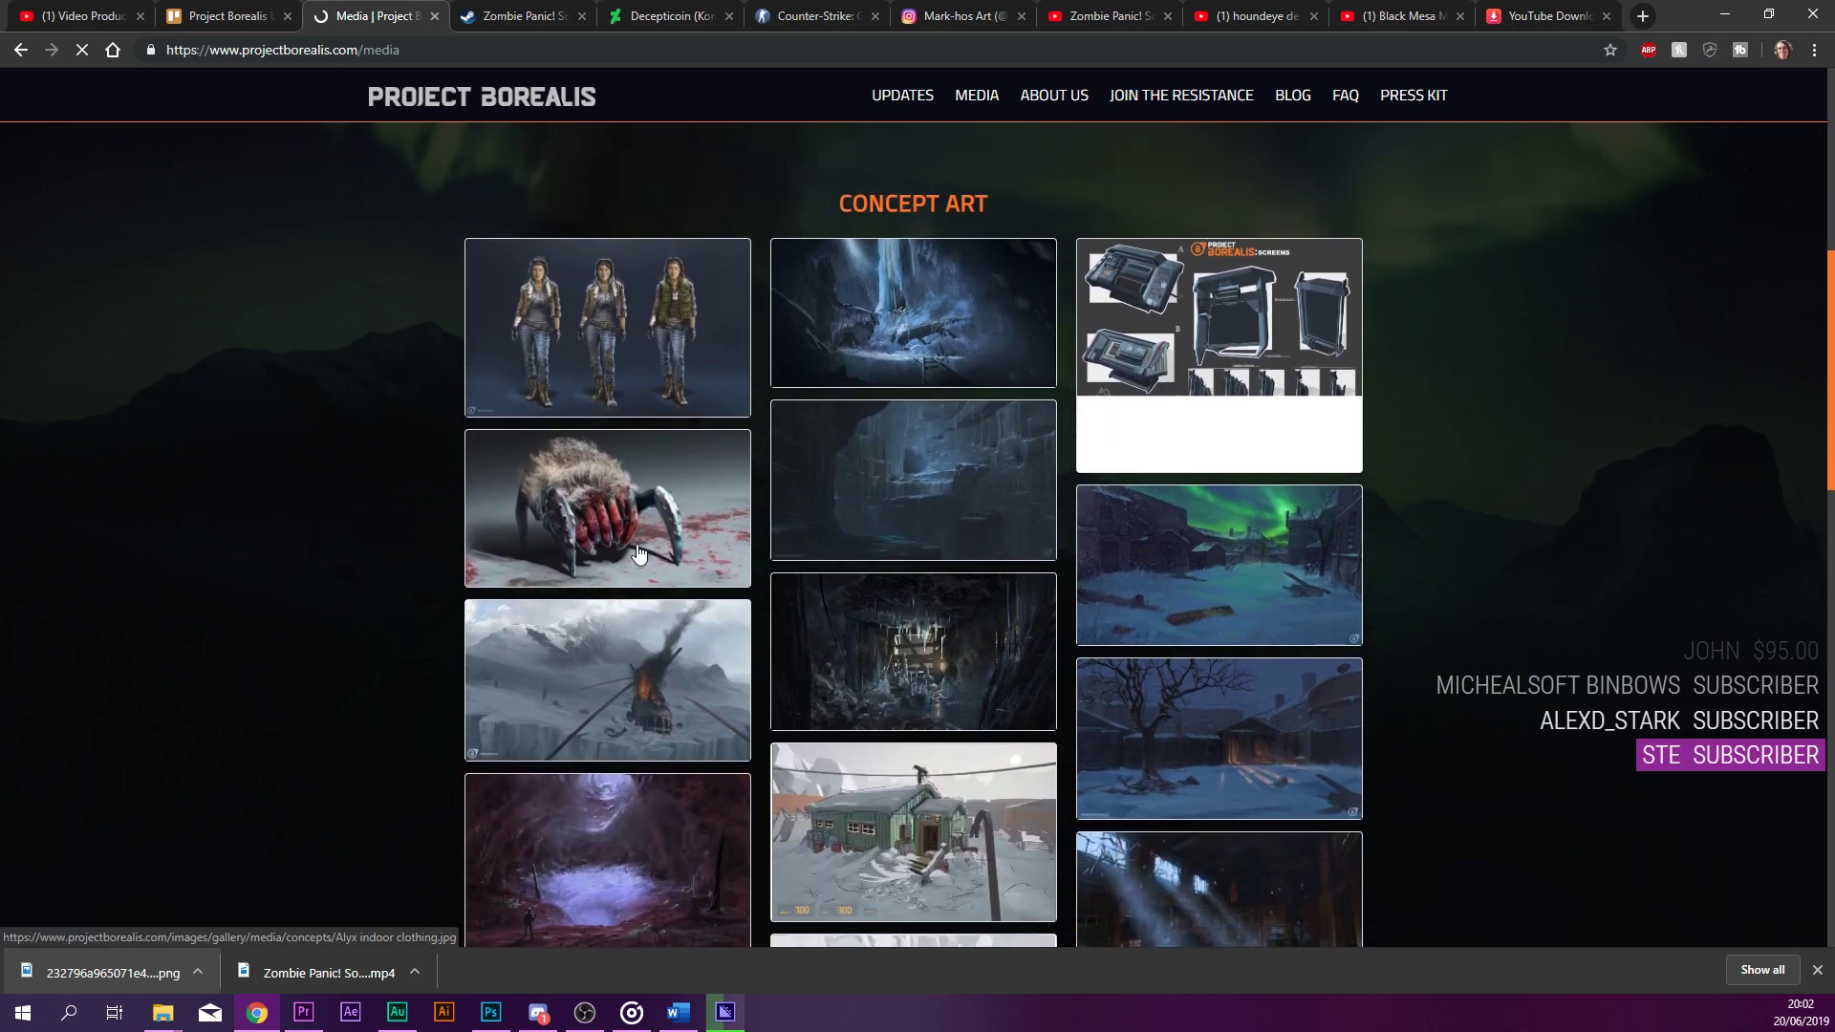
{"action": "scroll", "coordinate": [934, 686], "scroll_direction": "up", "scroll_amount": 3}
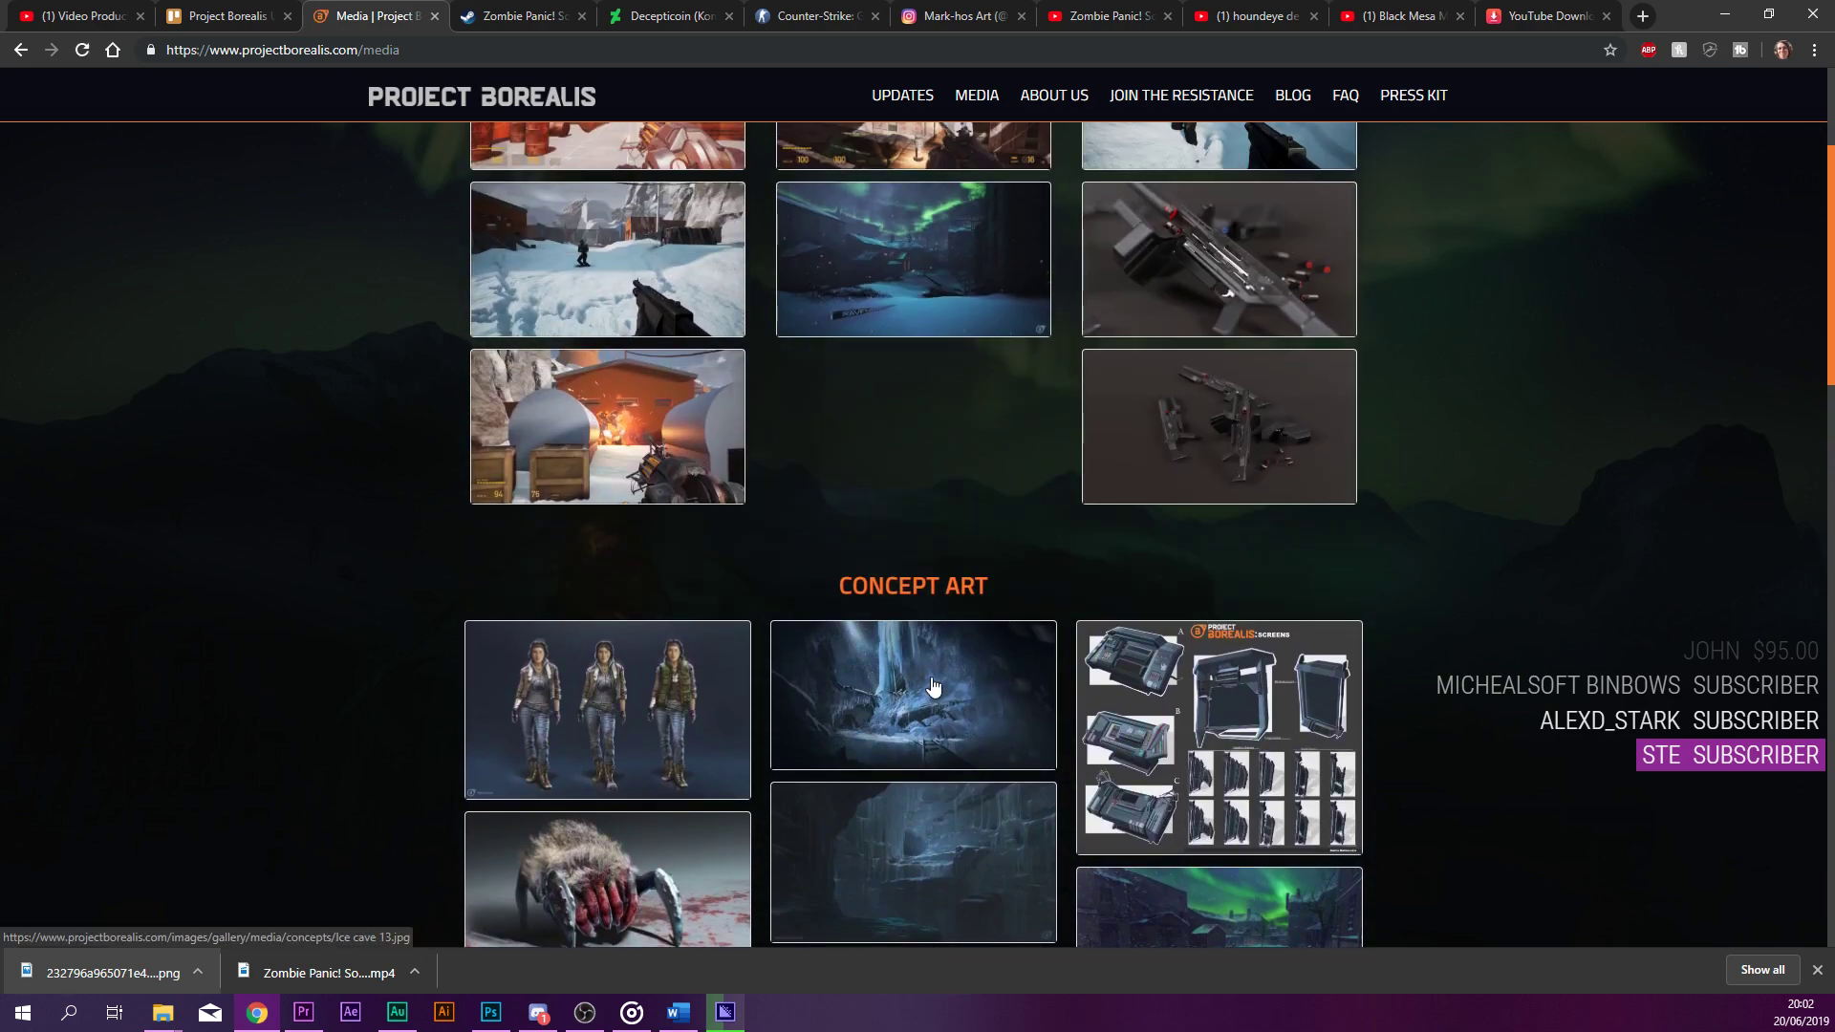
{"action": "scroll", "coordinate": [934, 686], "scroll_direction": "up", "scroll_amount": 3}
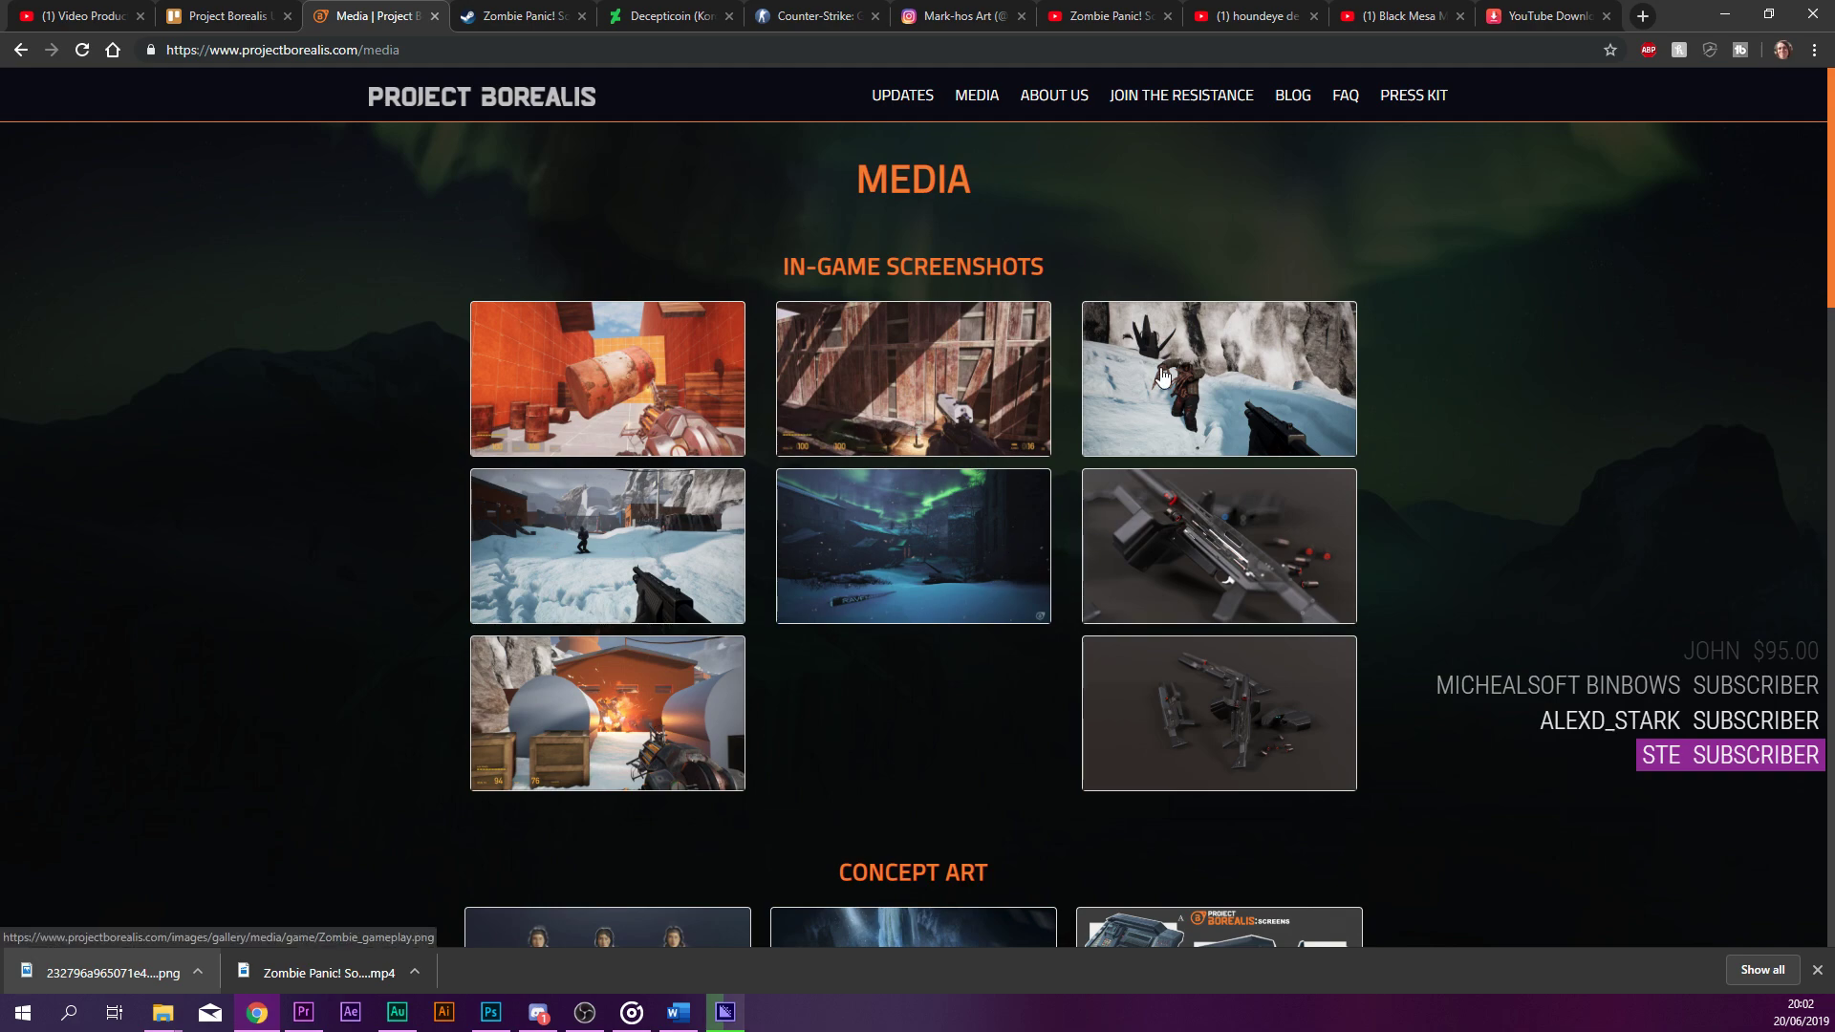
{"action": "left_click", "coordinate": [677, 562]}
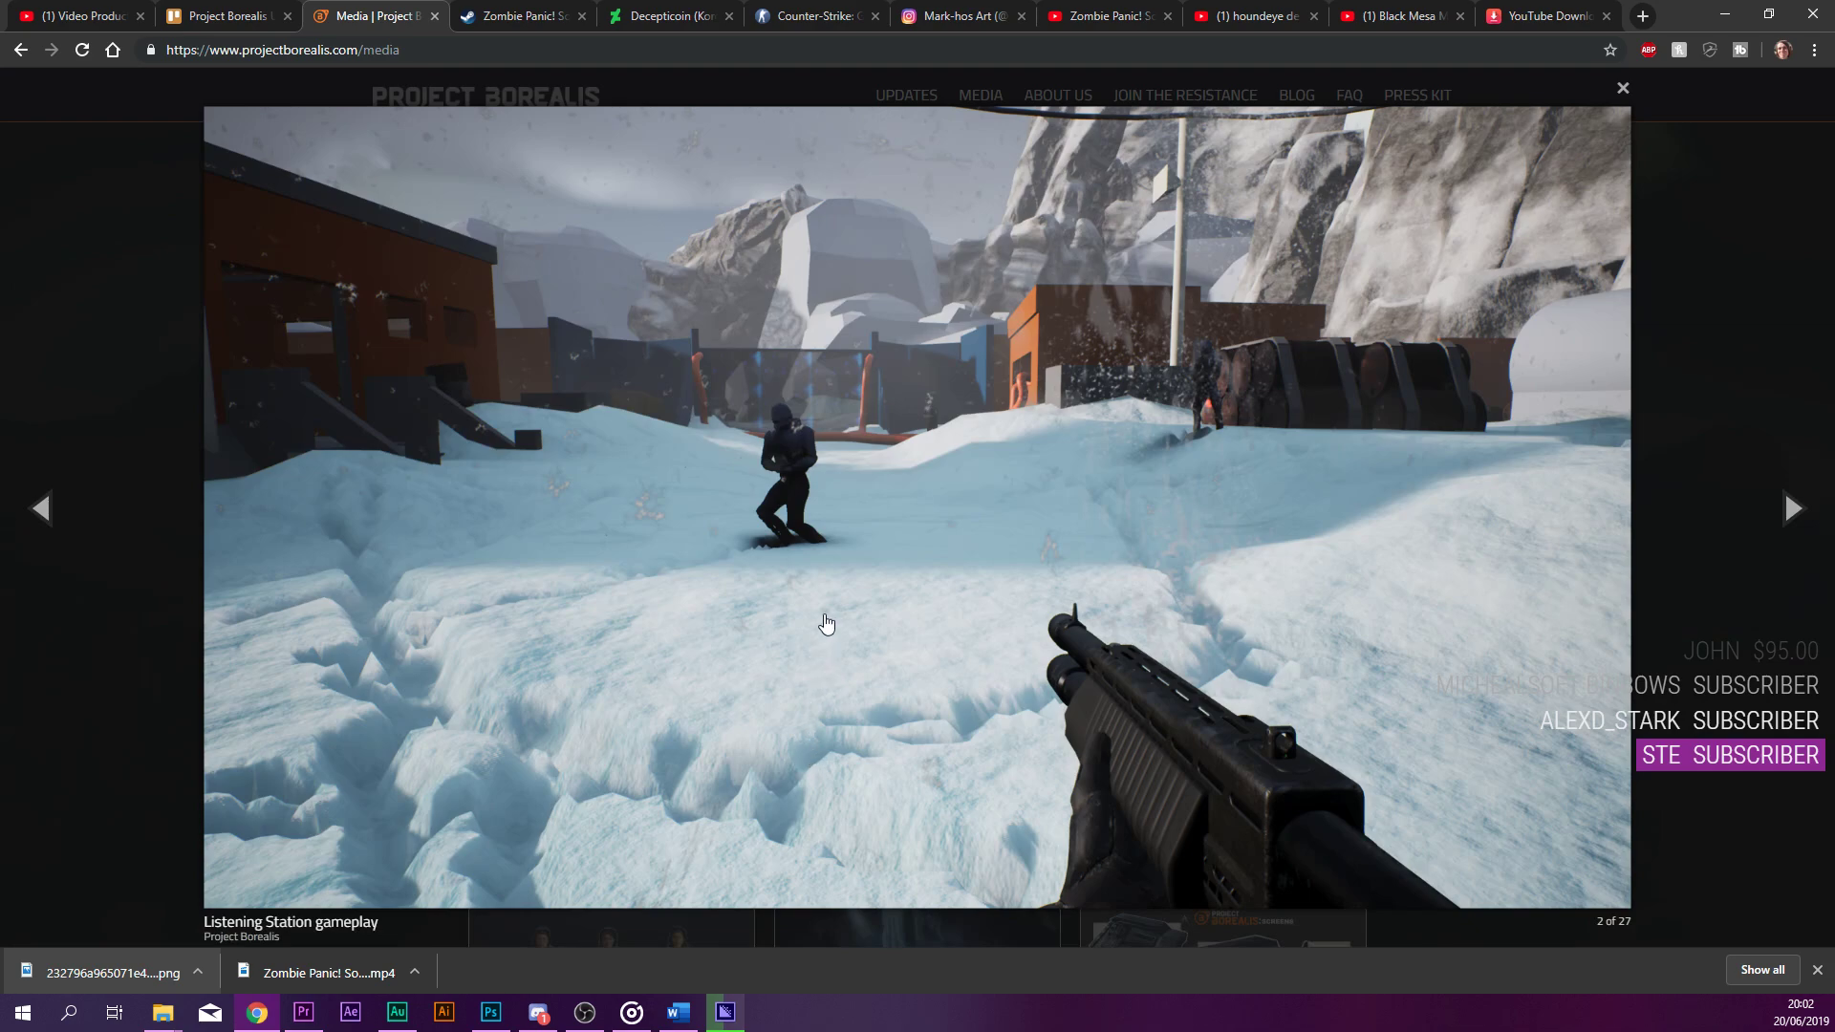
{"action": "right_click", "coordinate": [779, 489]}
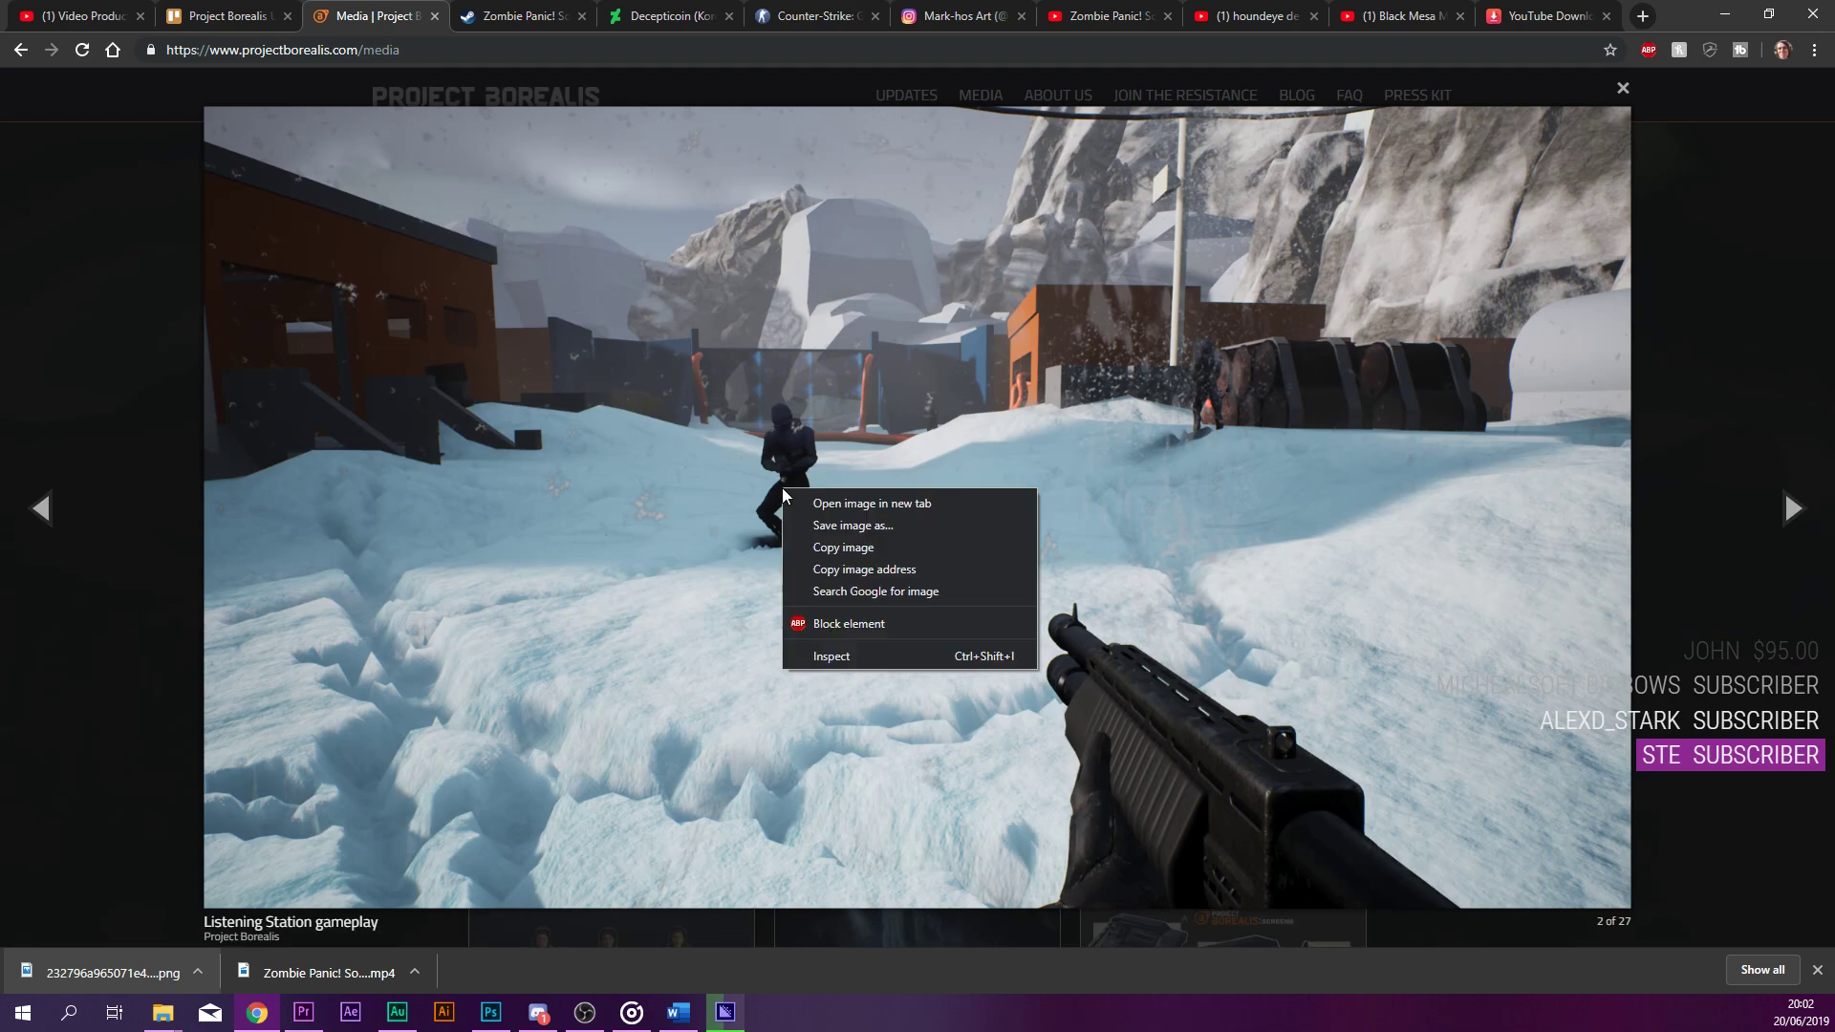
{"action": "left_click", "coordinate": [801, 521]}
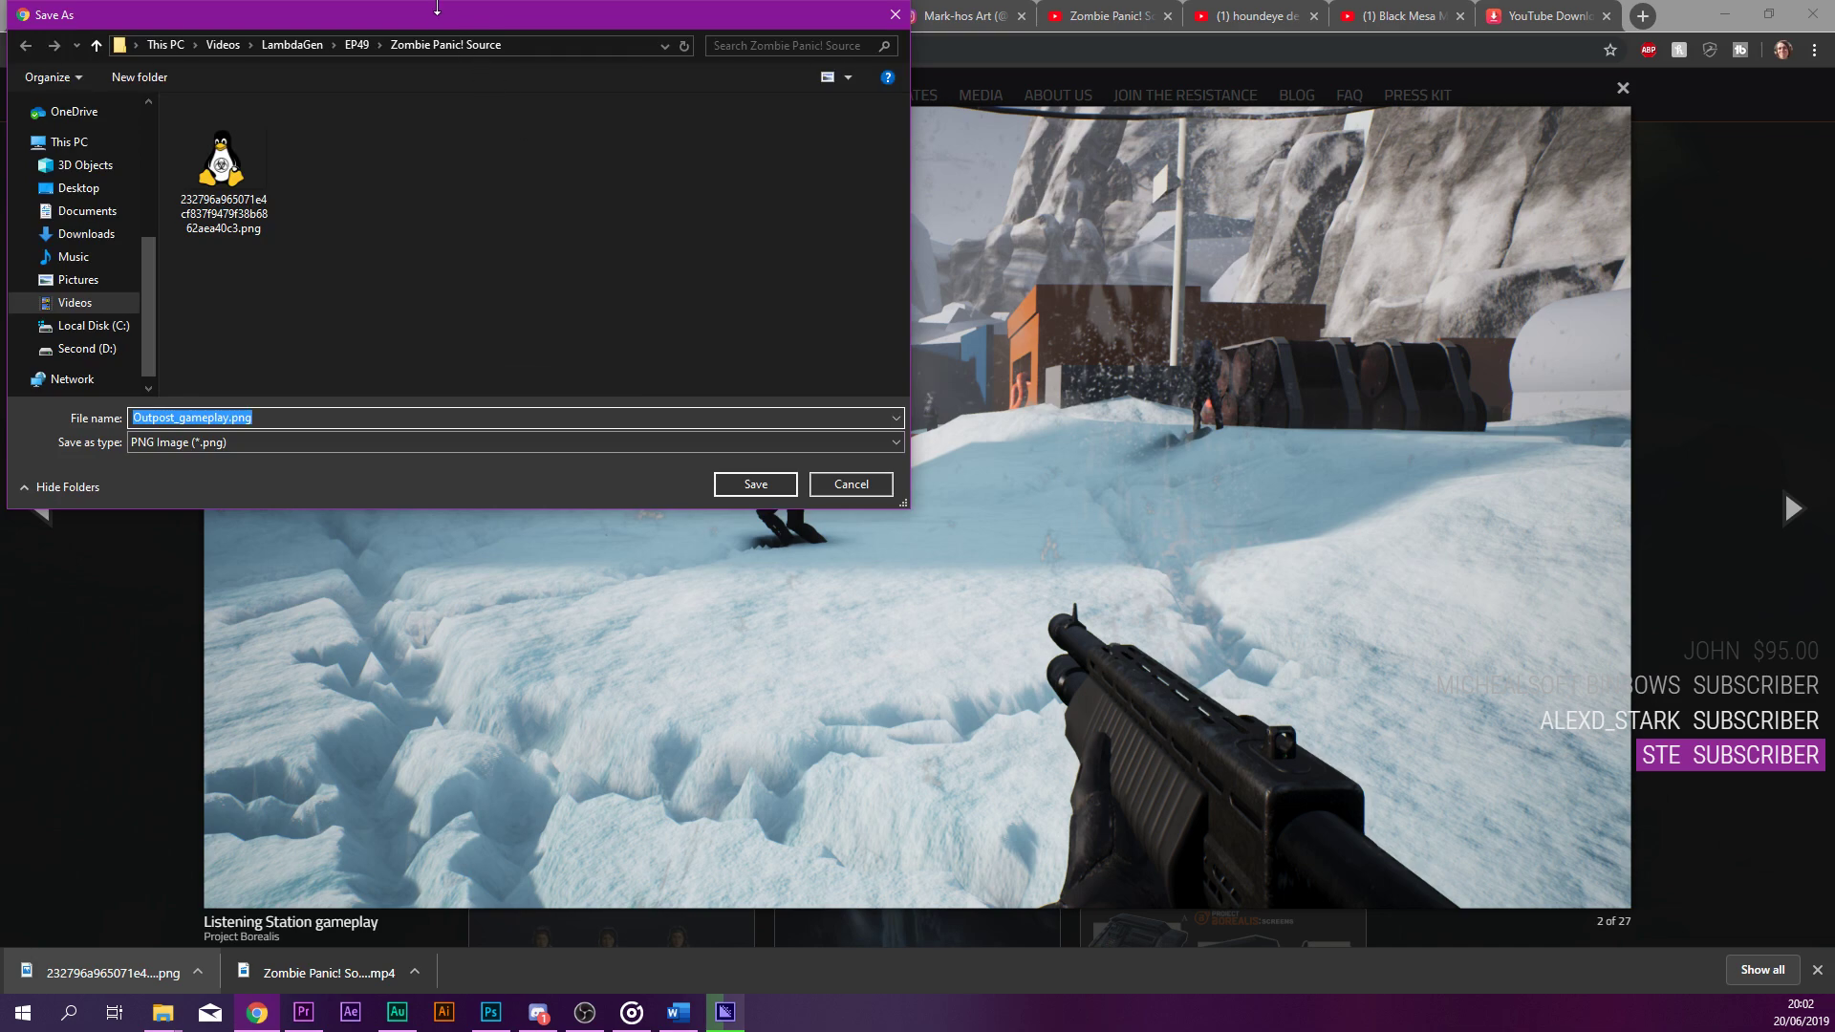
{"action": "left_click", "coordinate": [495, 189]}
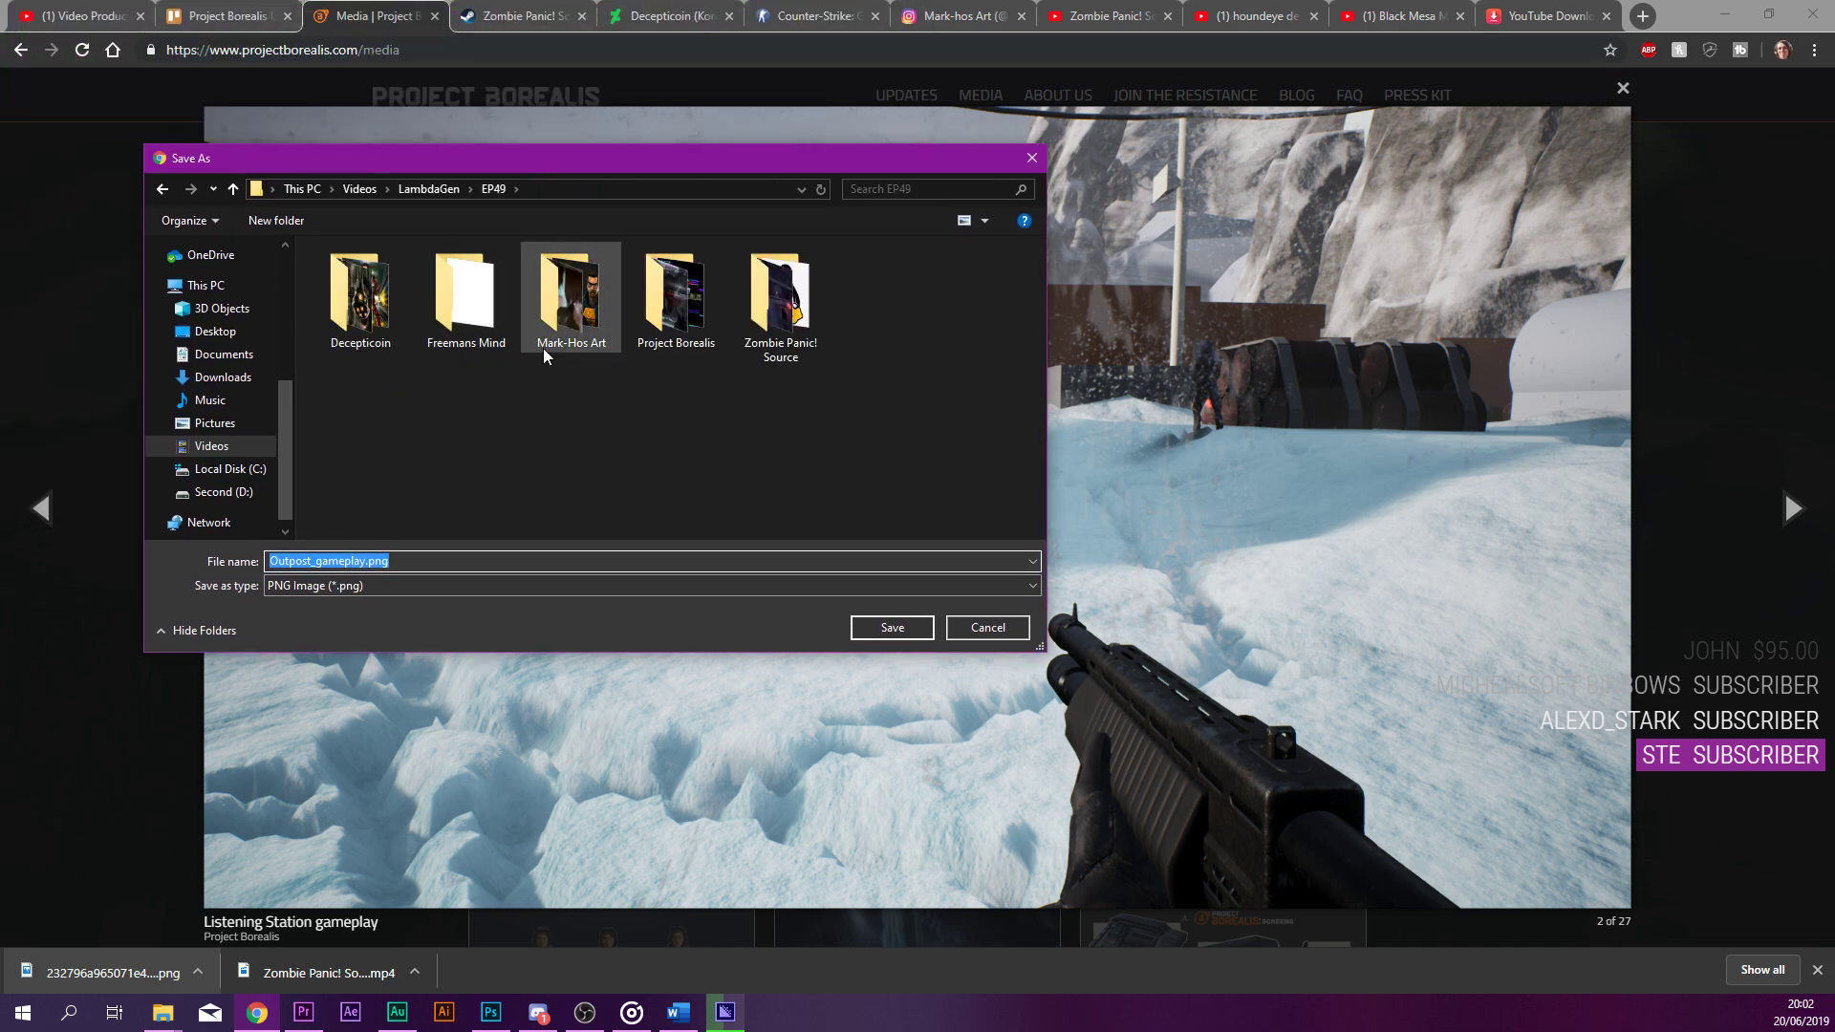
{"action": "double_click", "coordinate": [678, 346]}
{"action": "left_click", "coordinate": [874, 628]}
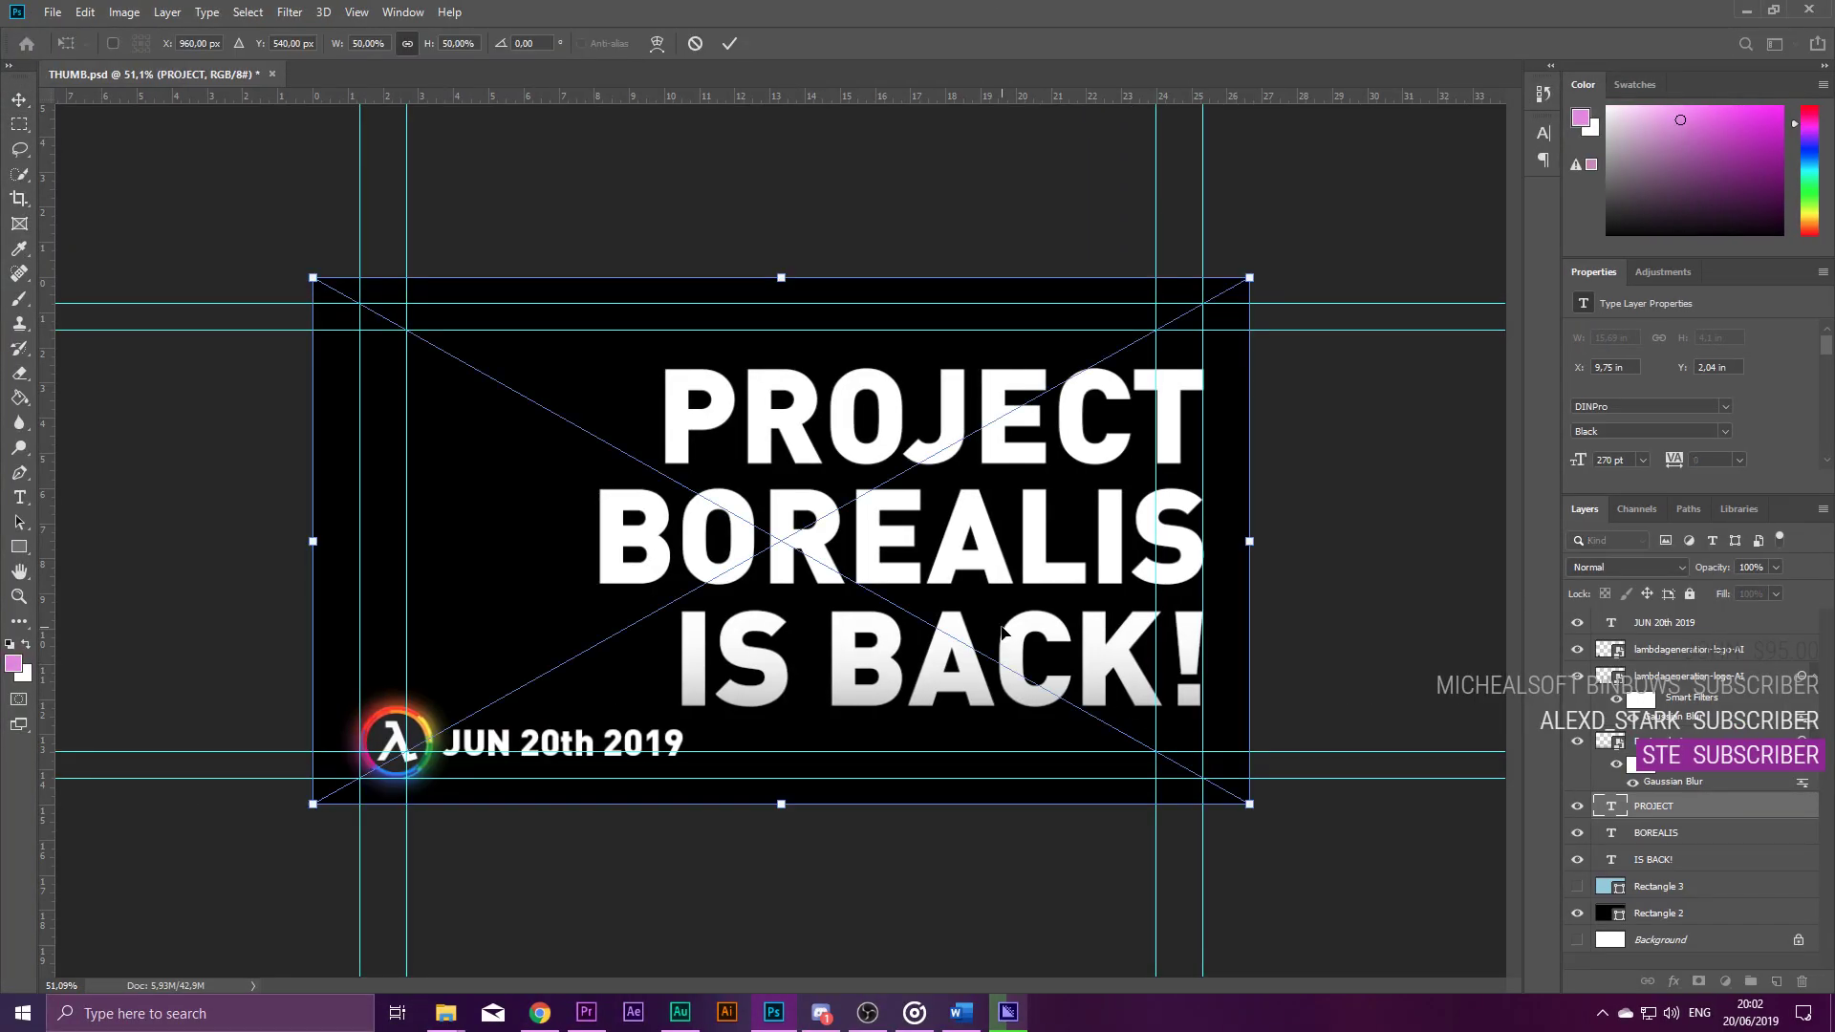
Place Outpost_gameplay.png in the Photoshop thumbnail, move its layer directly beneath the IS BACK! text, and set its opacity to 52%.
{"action": "left_click", "coordinate": [731, 44]}
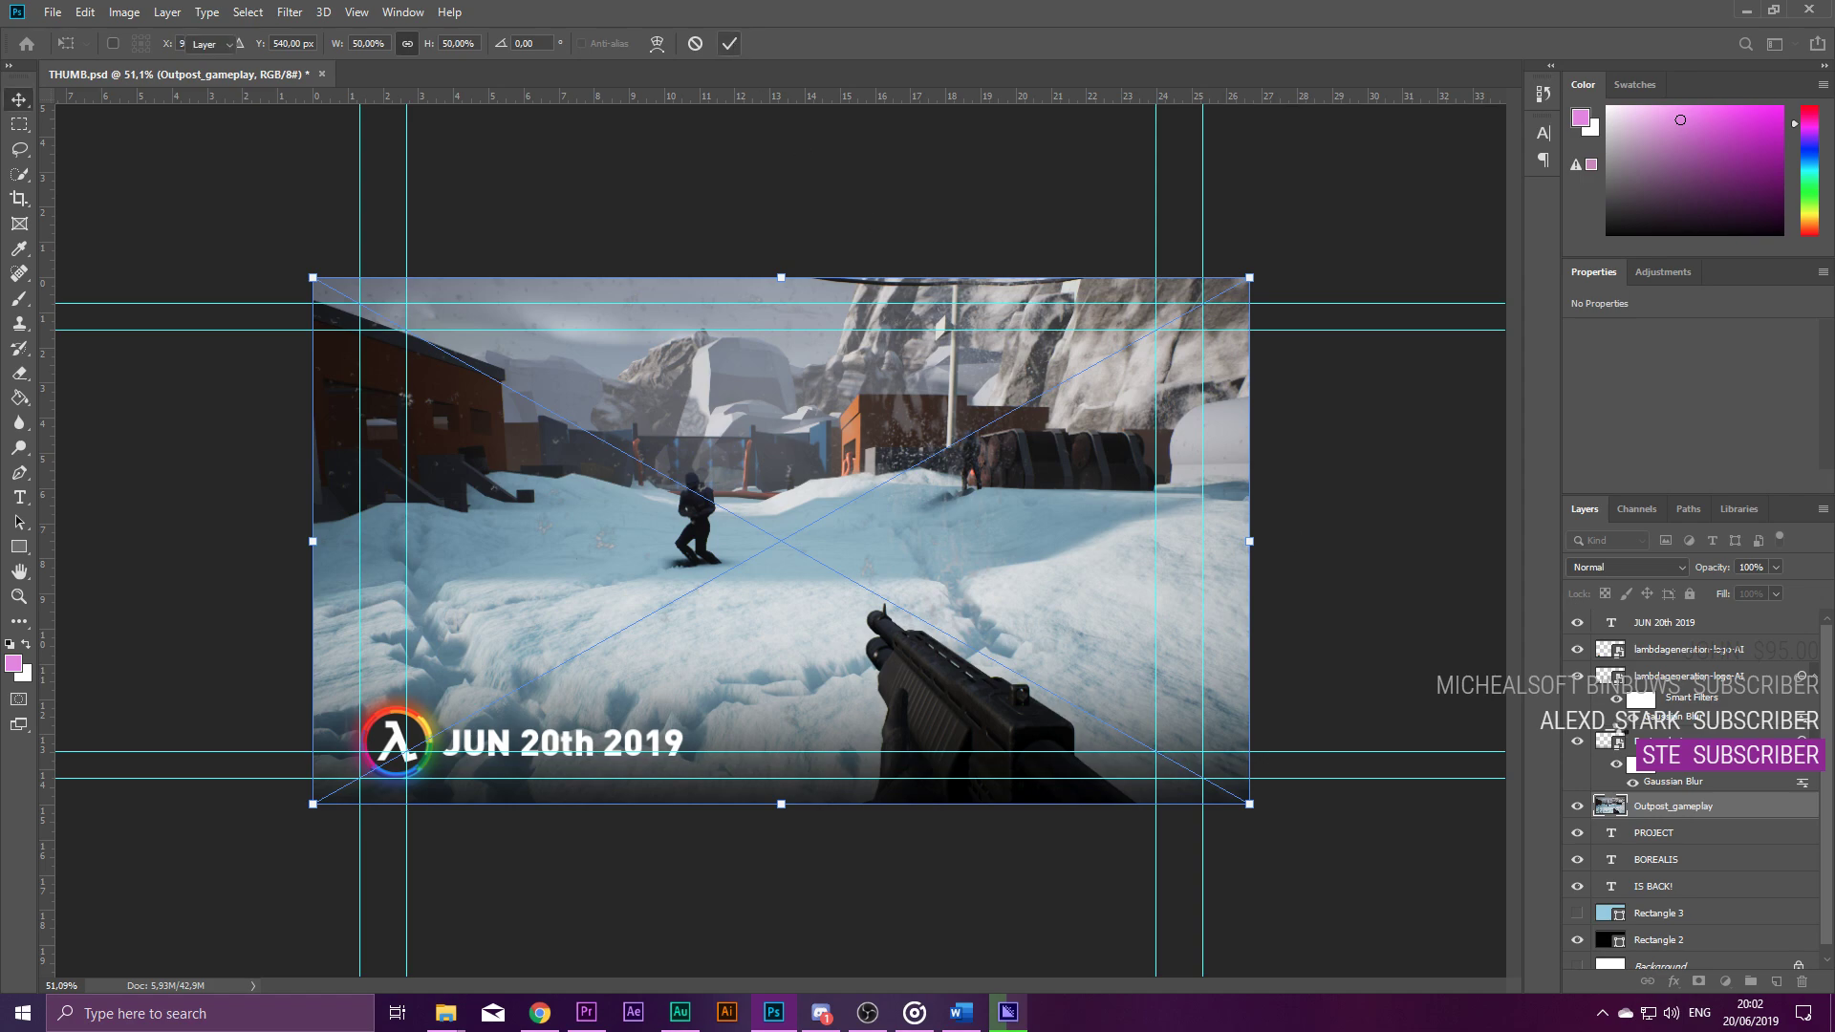
{"action": "left_click_drag", "start_coordinate": [1682, 806], "coordinate": [1671, 914]}
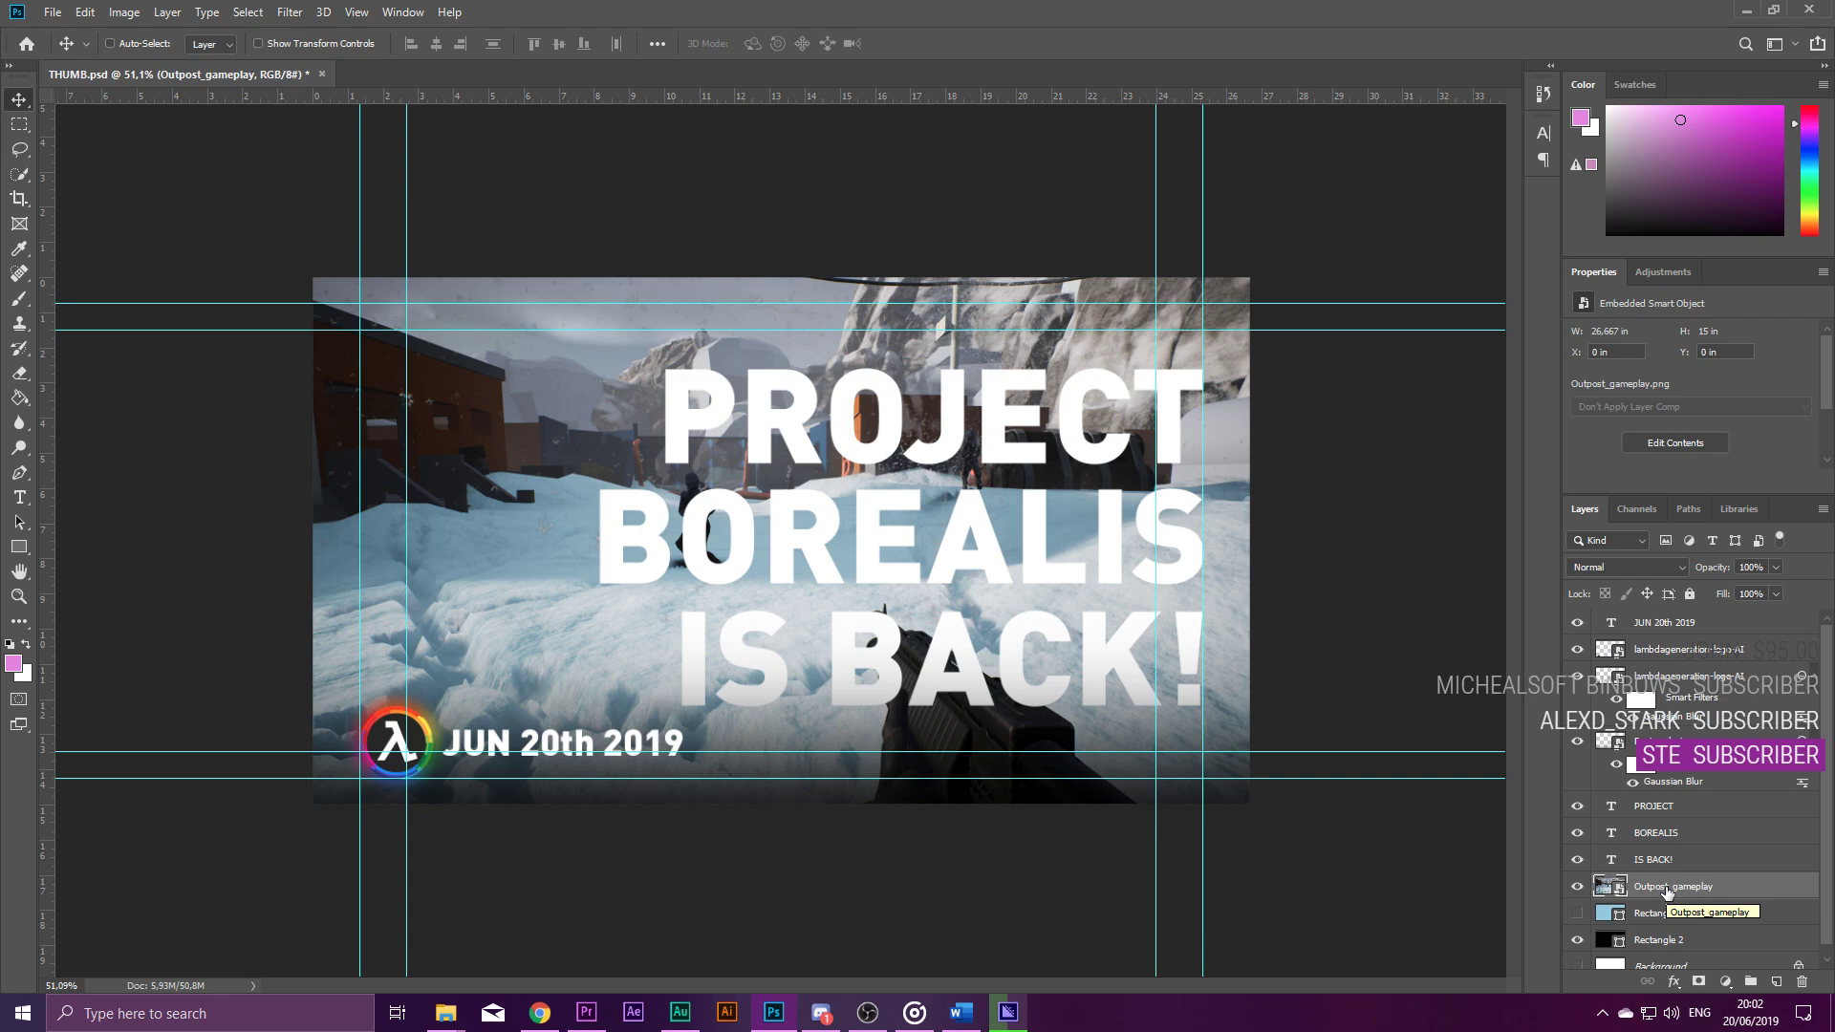
{"action": "left_click", "coordinate": [1775, 568]}
{"action": "left_click", "coordinate": [1746, 589]}
{"action": "left_click_drag", "start_coordinate": [1743, 587], "coordinate": [1740, 587]}
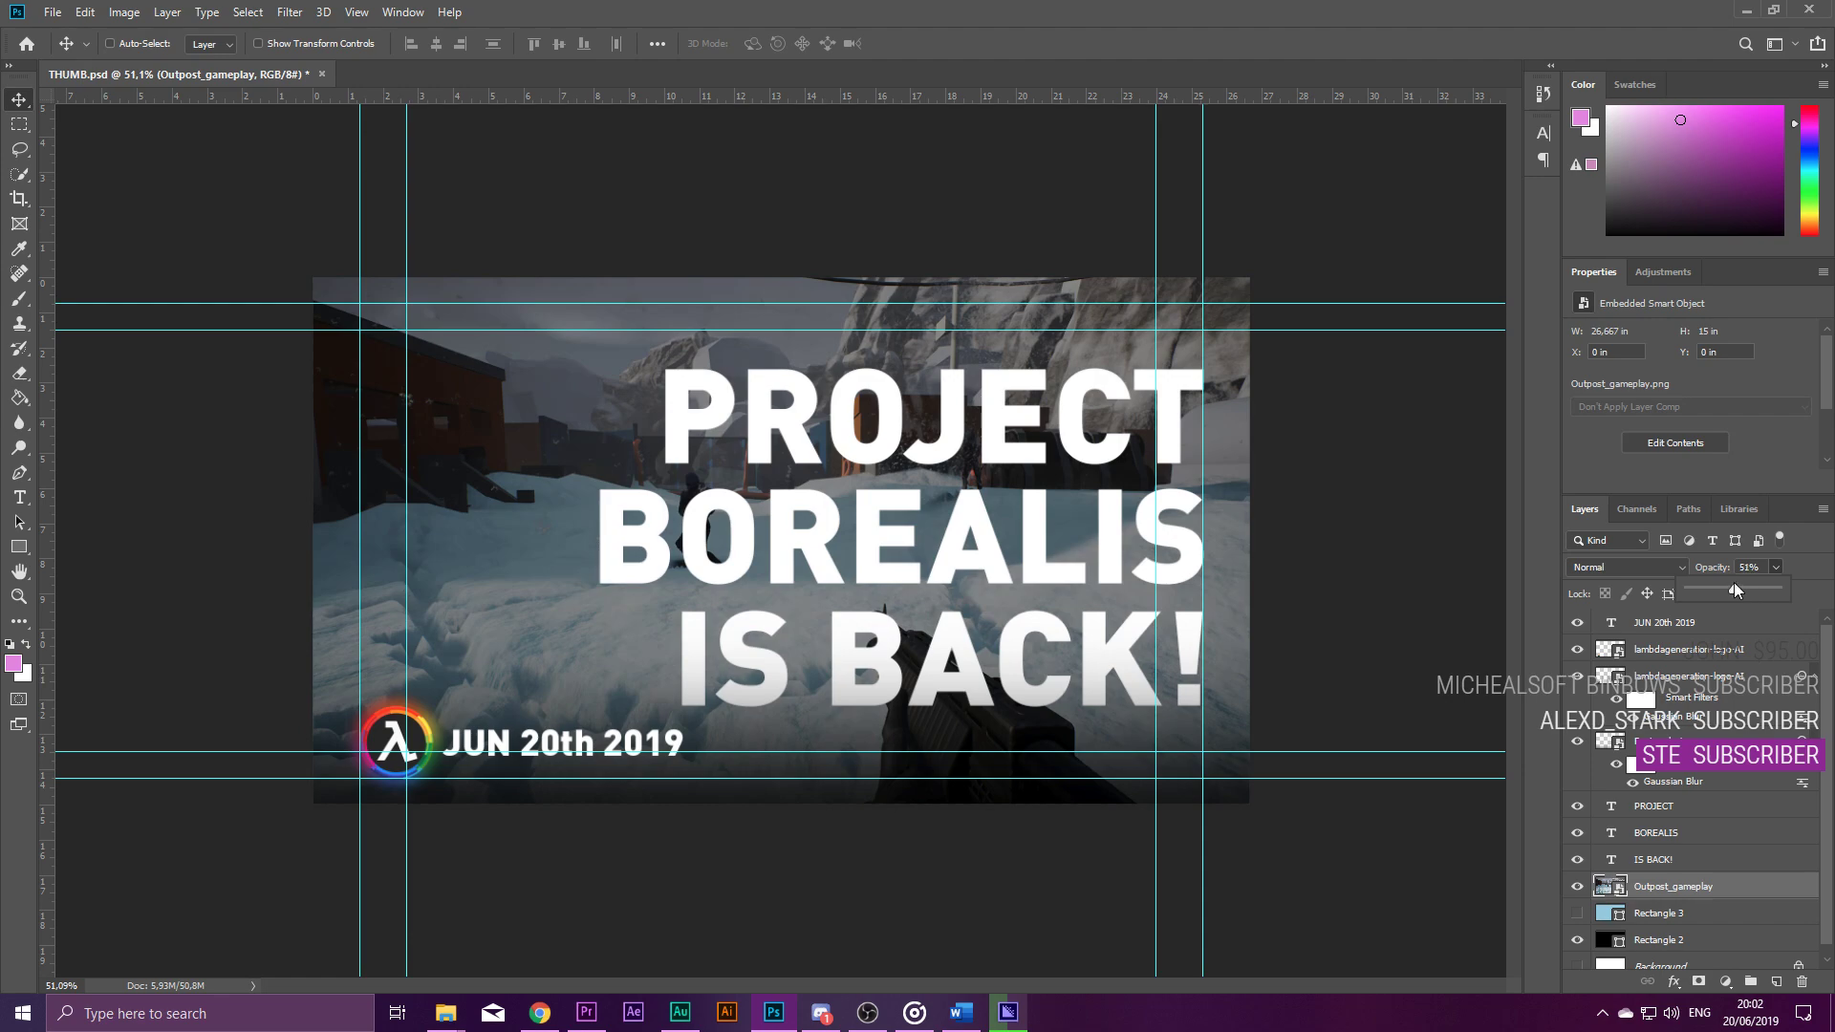
{"action": "left_click", "coordinate": [1809, 561]}
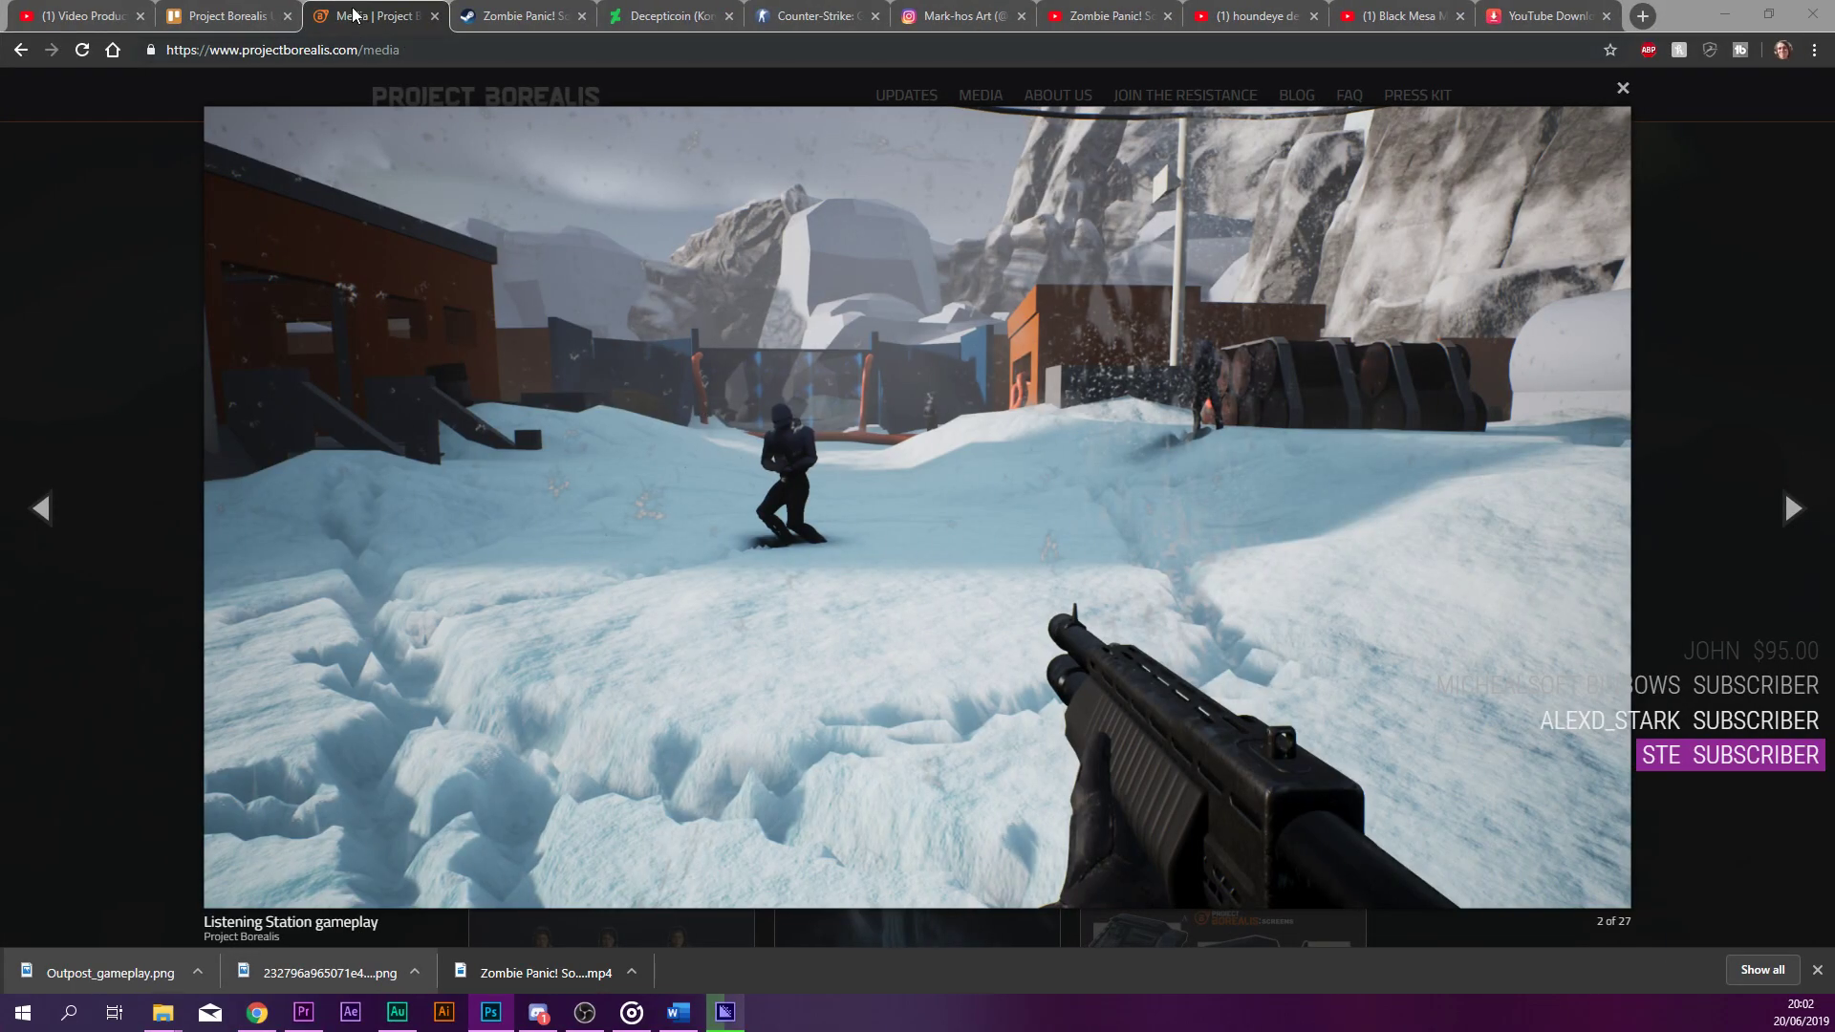
Return to the Project Borealis media gallery and examine the concept art, including the Zombie turnaround image at full size.
{"action": "left_click", "coordinate": [156, 189]}
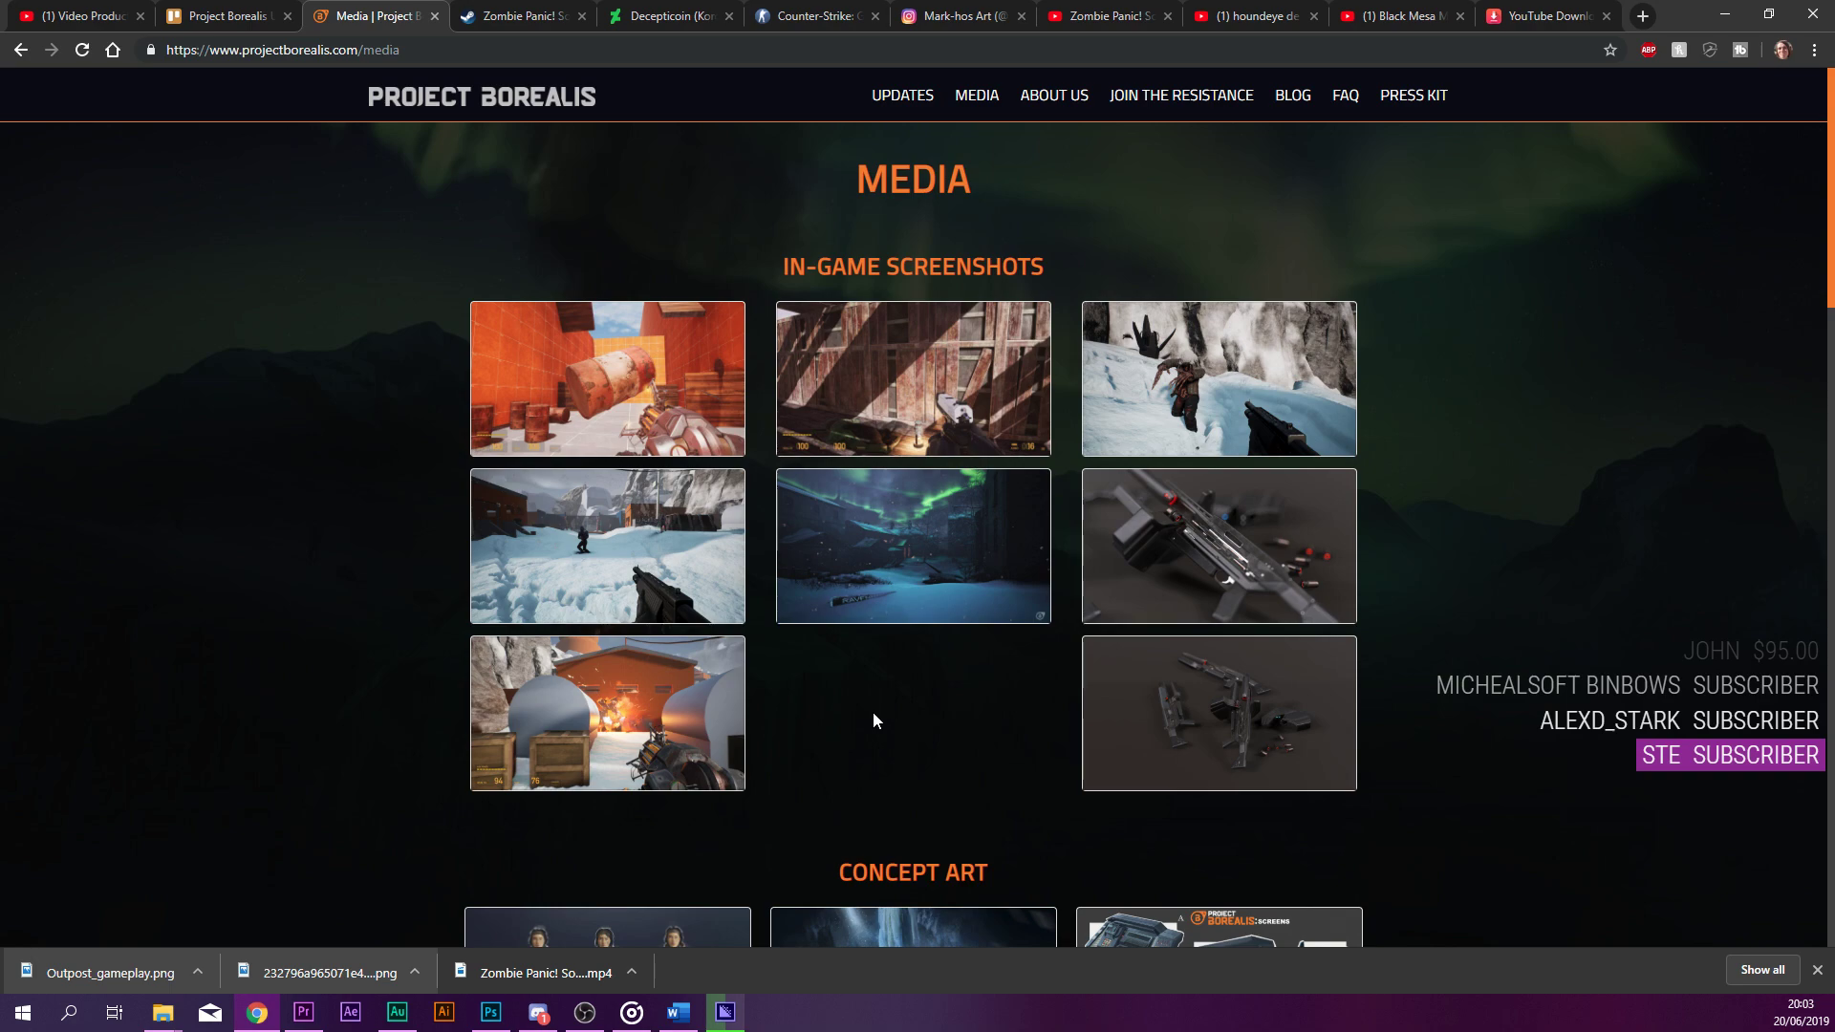
{"action": "scroll", "coordinate": [874, 713], "scroll_direction": "down", "scroll_amount": 6}
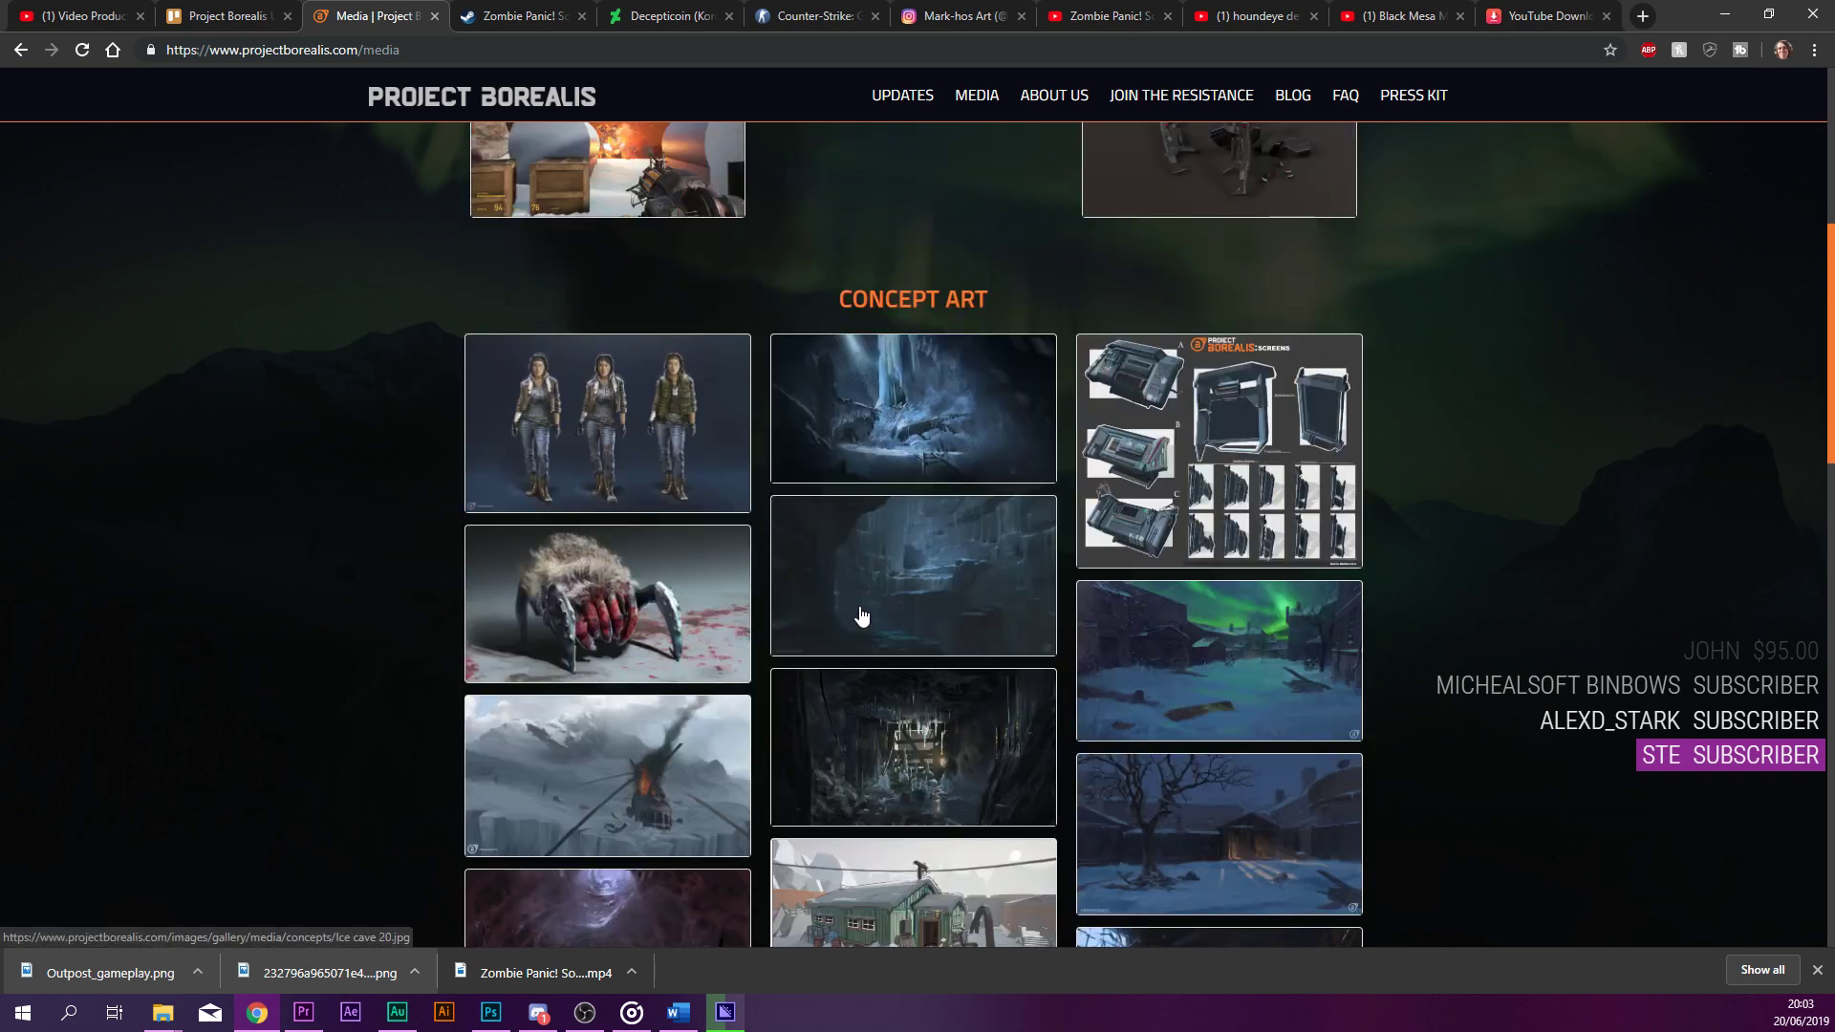
{"action": "scroll", "coordinate": [863, 610], "scroll_direction": "down", "scroll_amount": 6}
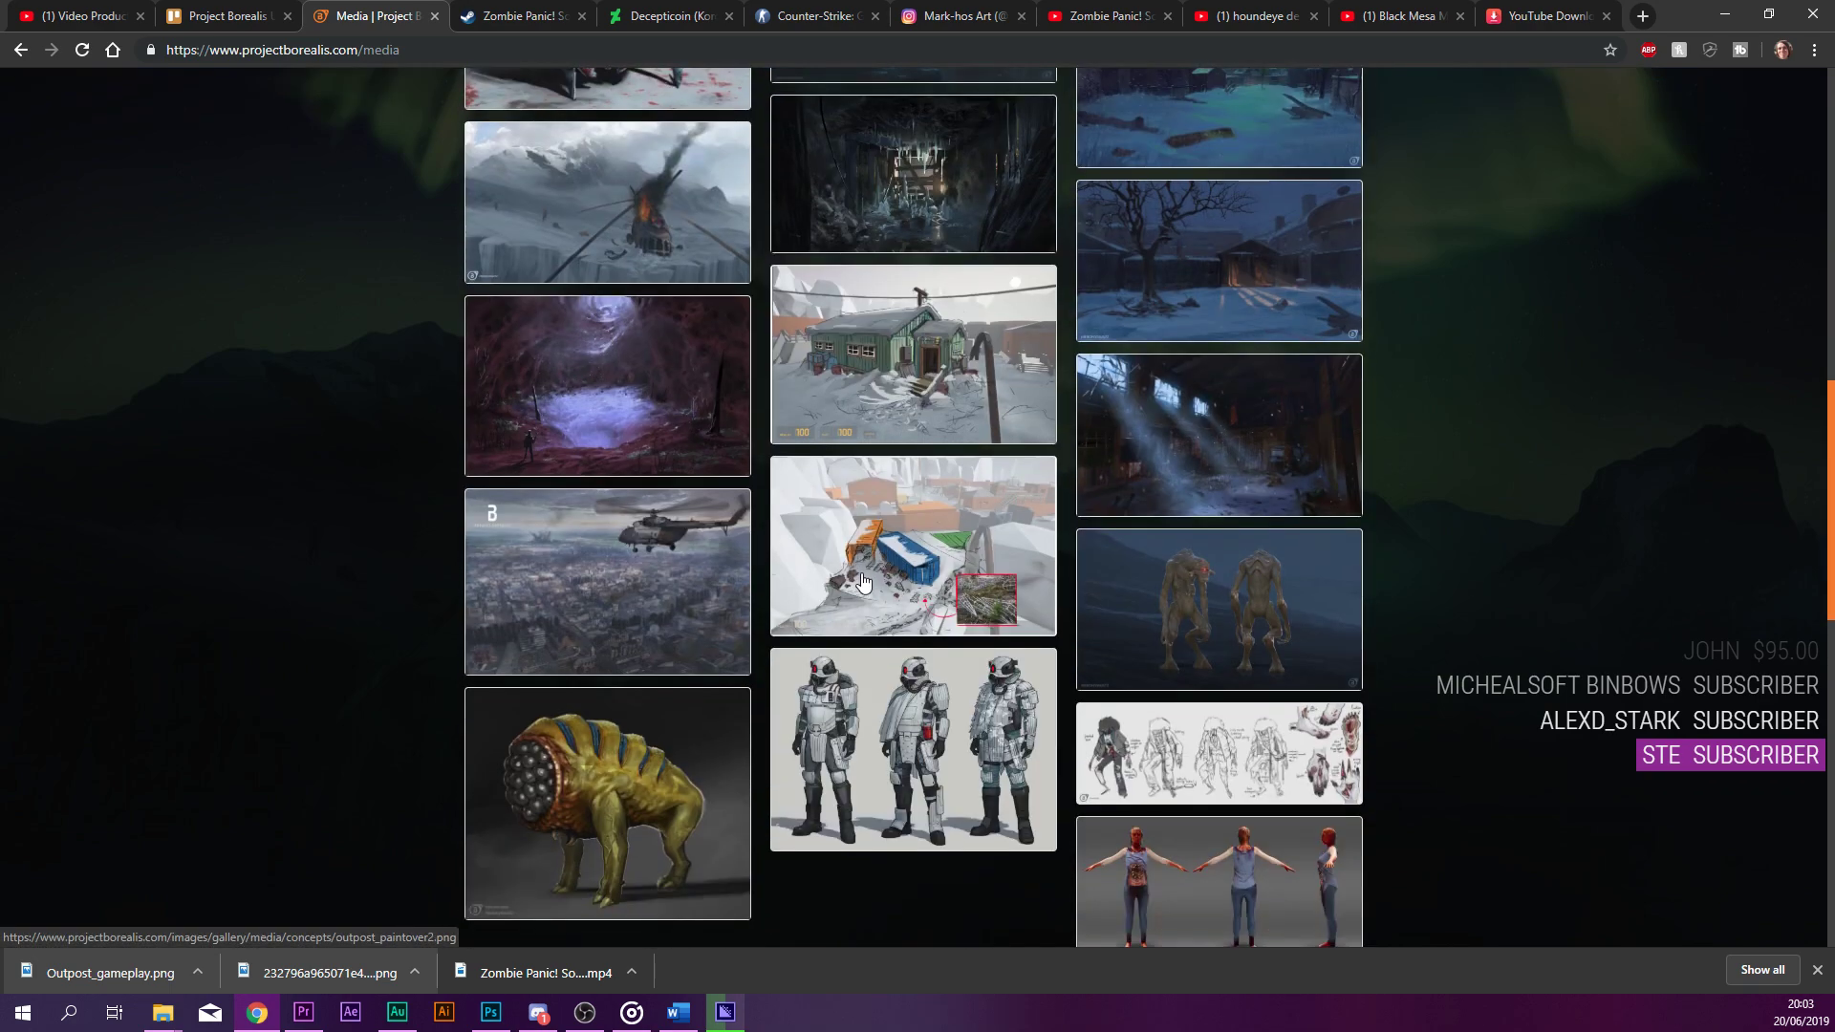
{"action": "scroll", "coordinate": [863, 588], "scroll_direction": "down", "scroll_amount": 2}
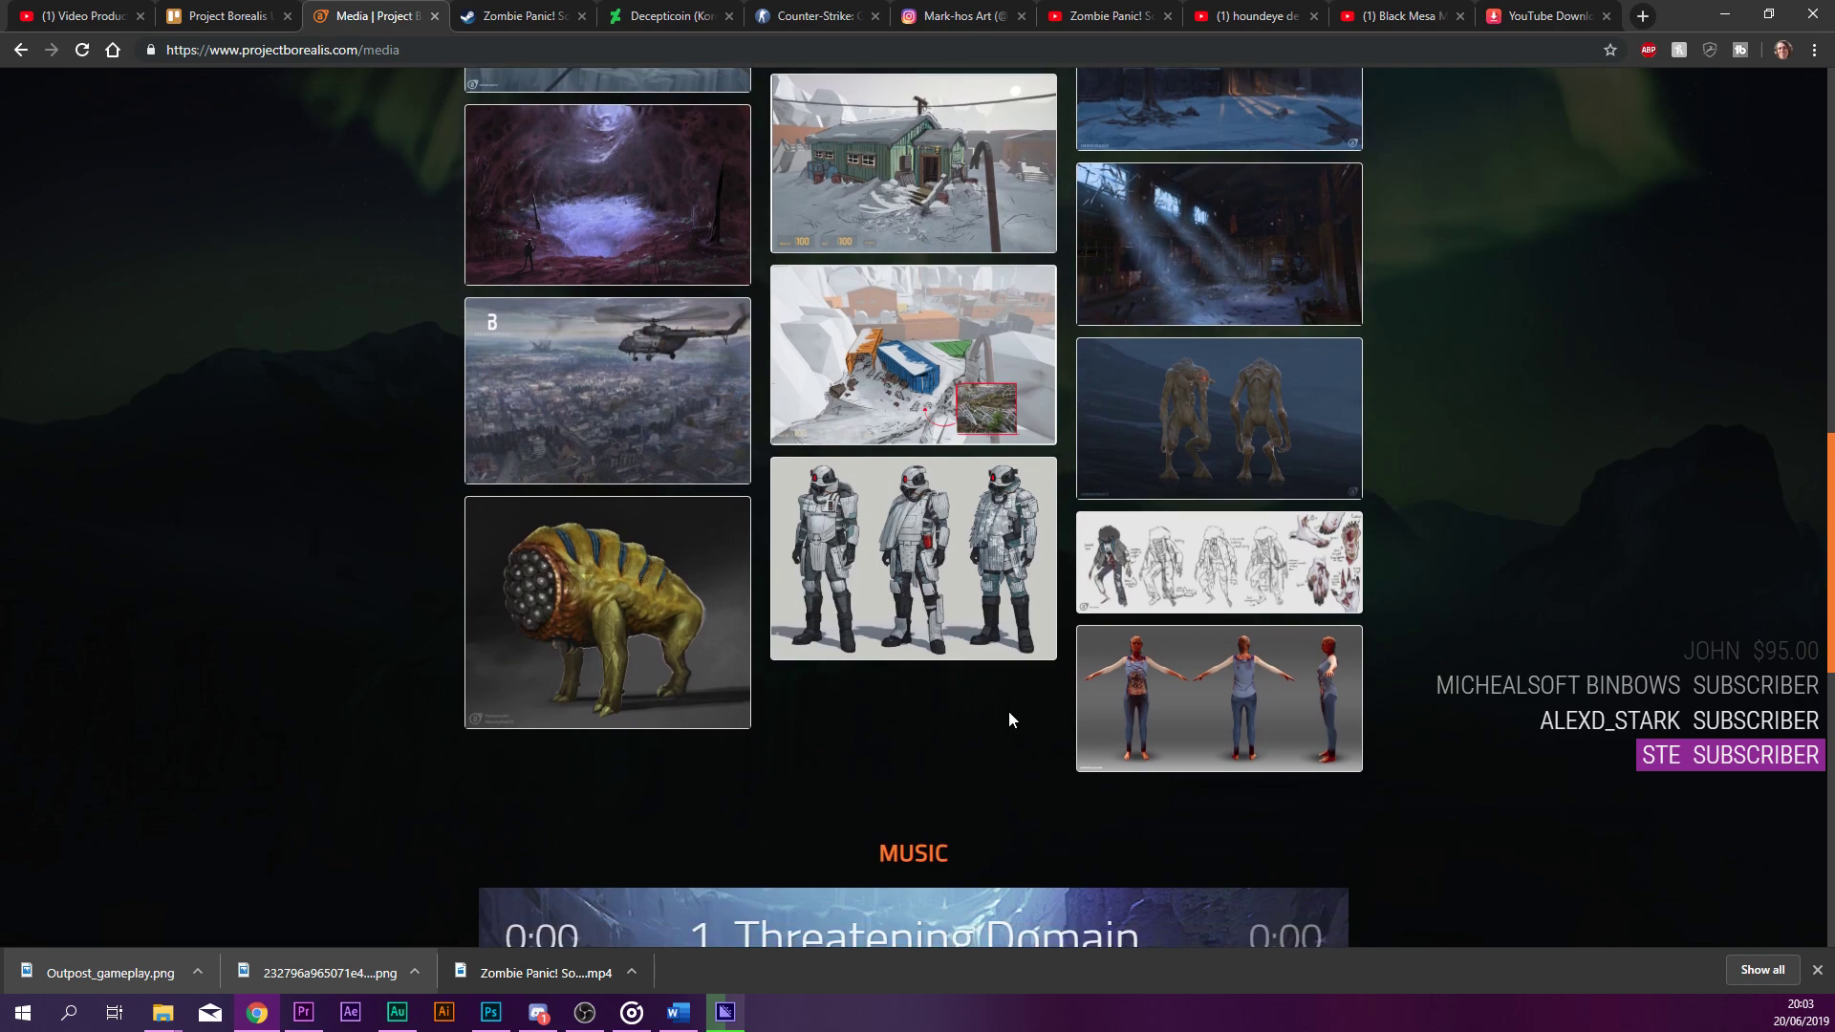
{"action": "left_click", "coordinate": [1161, 677]}
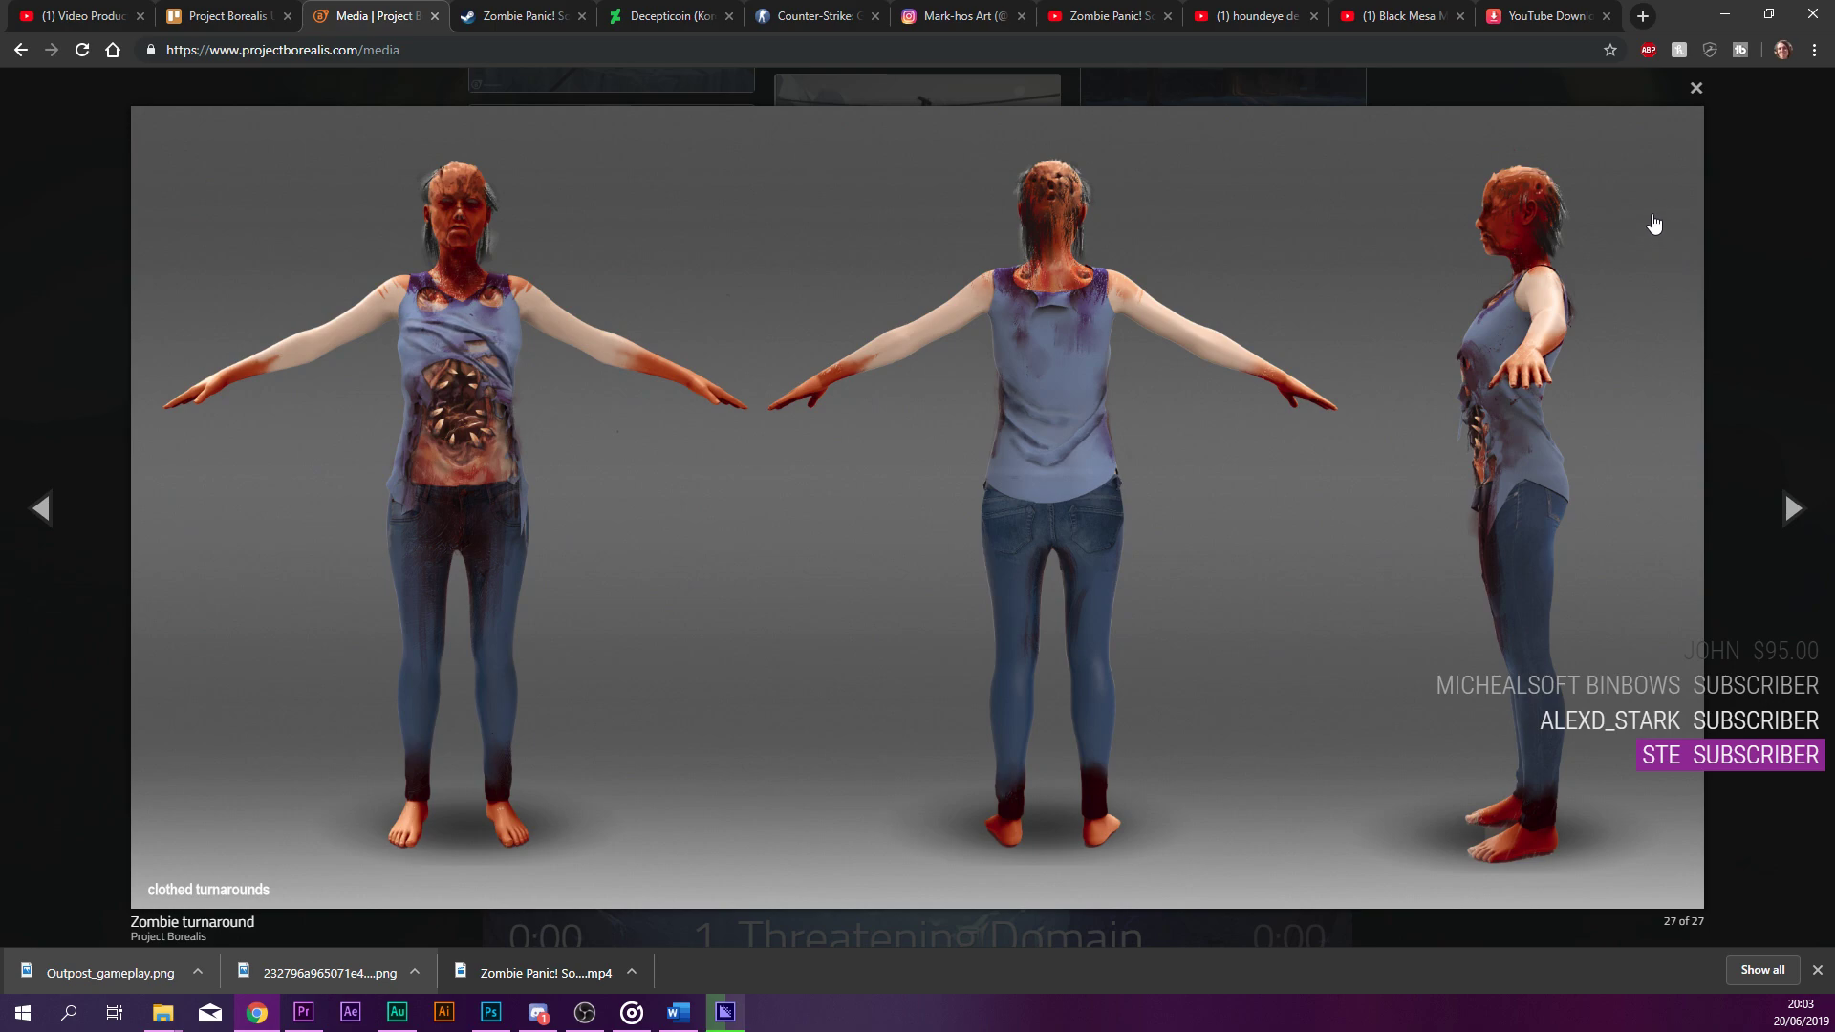
{"action": "left_click", "coordinate": [1697, 88]}
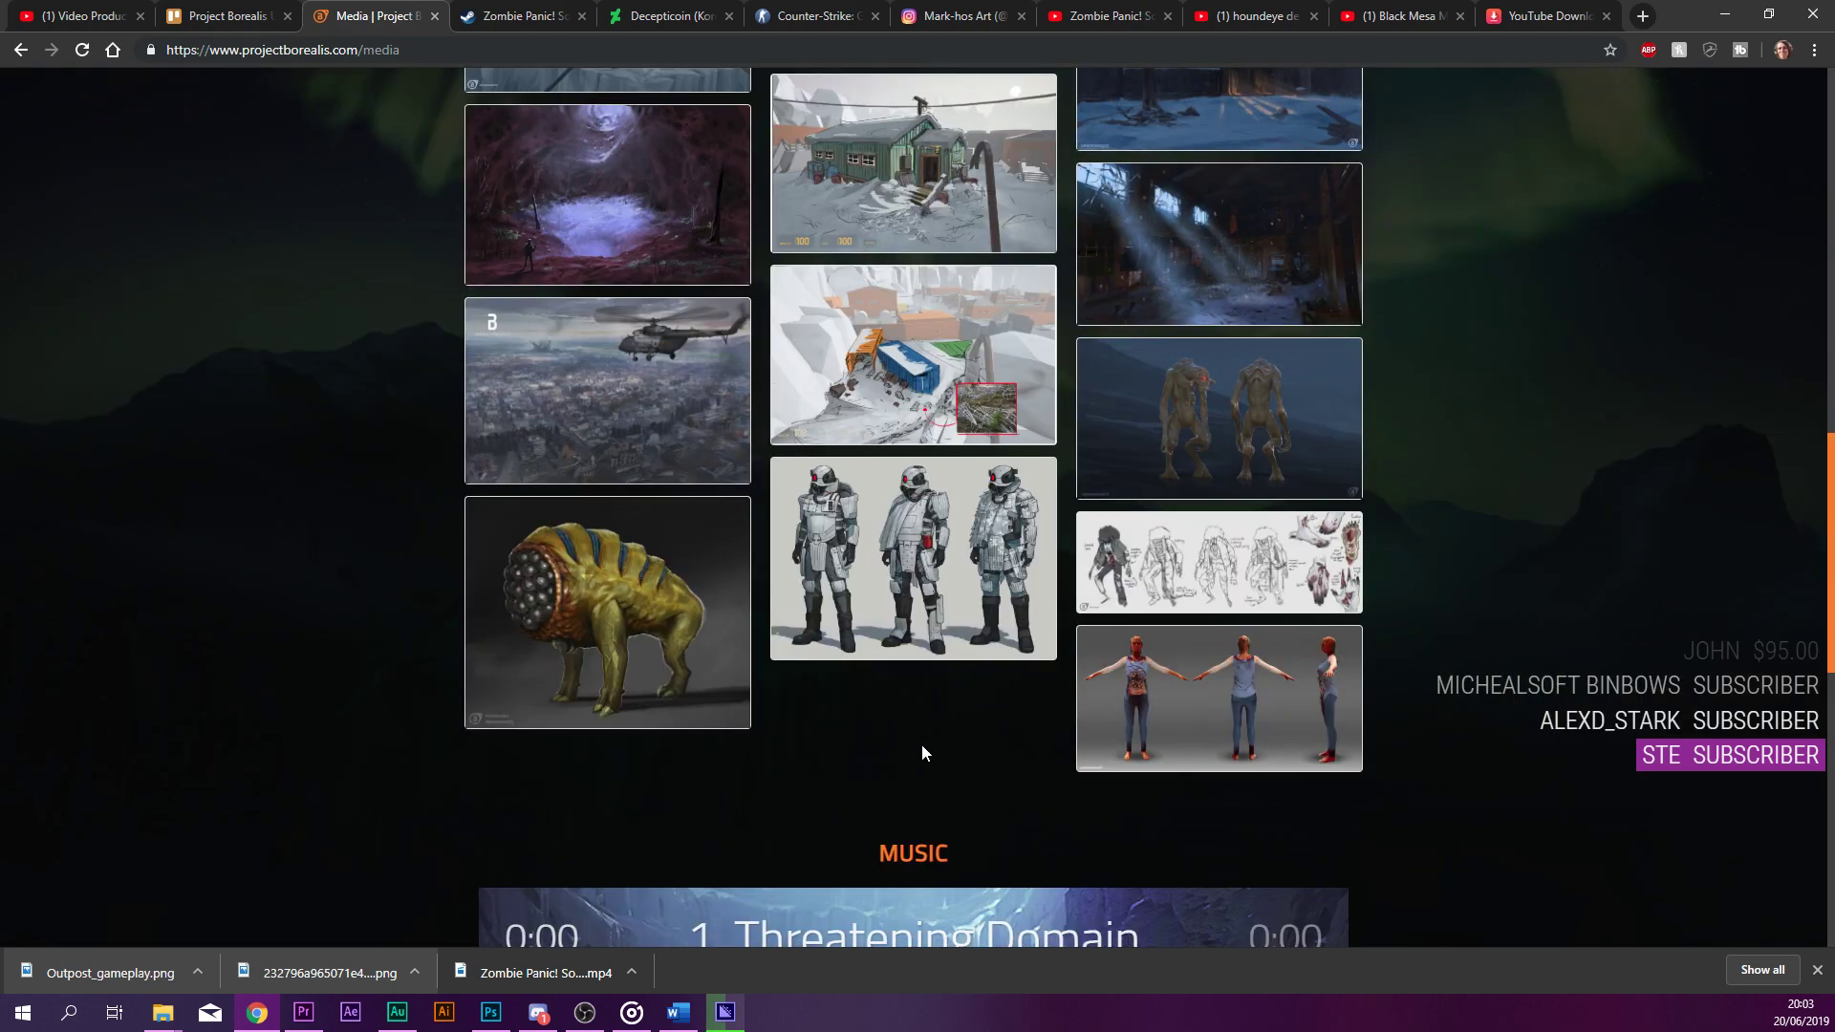
{"action": "scroll", "coordinate": [923, 753], "scroll_direction": "up", "scroll_amount": 2}
{"action": "scroll", "coordinate": [692, 766], "scroll_direction": "down", "scroll_amount": 2}
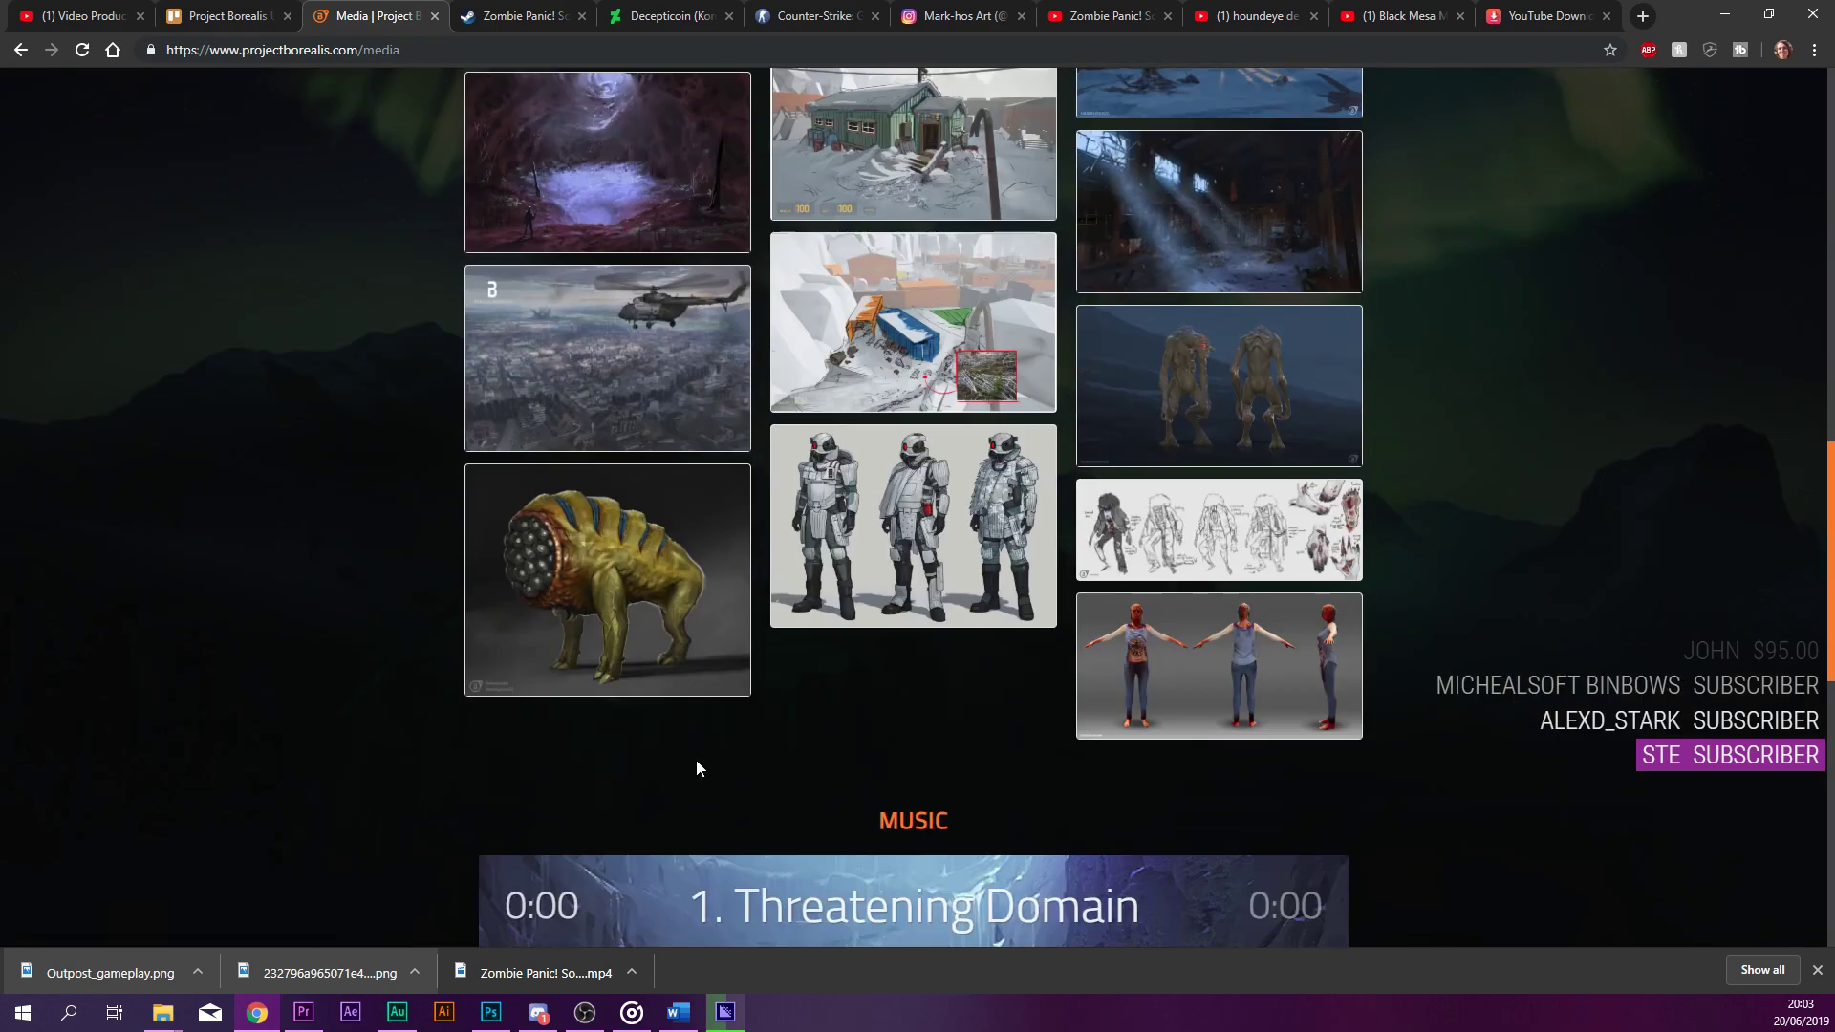
{"action": "scroll", "coordinate": [696, 760], "scroll_direction": "up", "scroll_amount": 7}
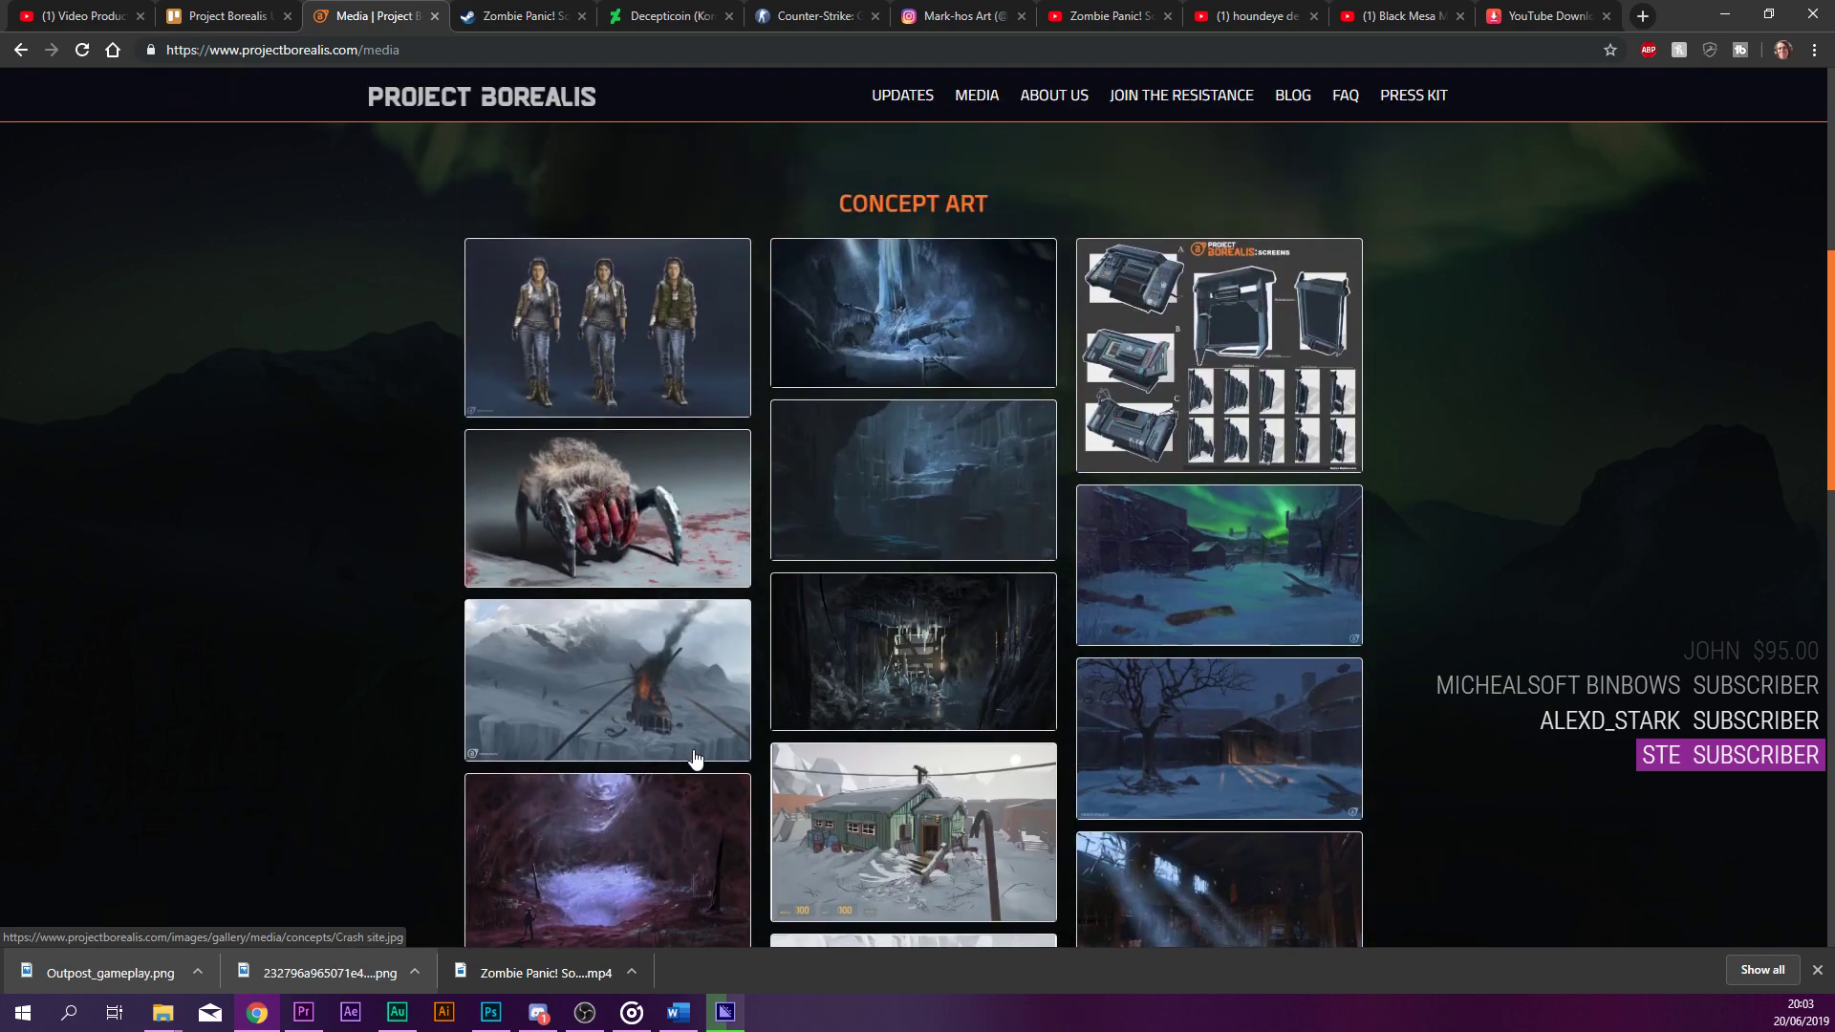
{"action": "scroll", "coordinate": [695, 760], "scroll_direction": "up", "scroll_amount": 7}
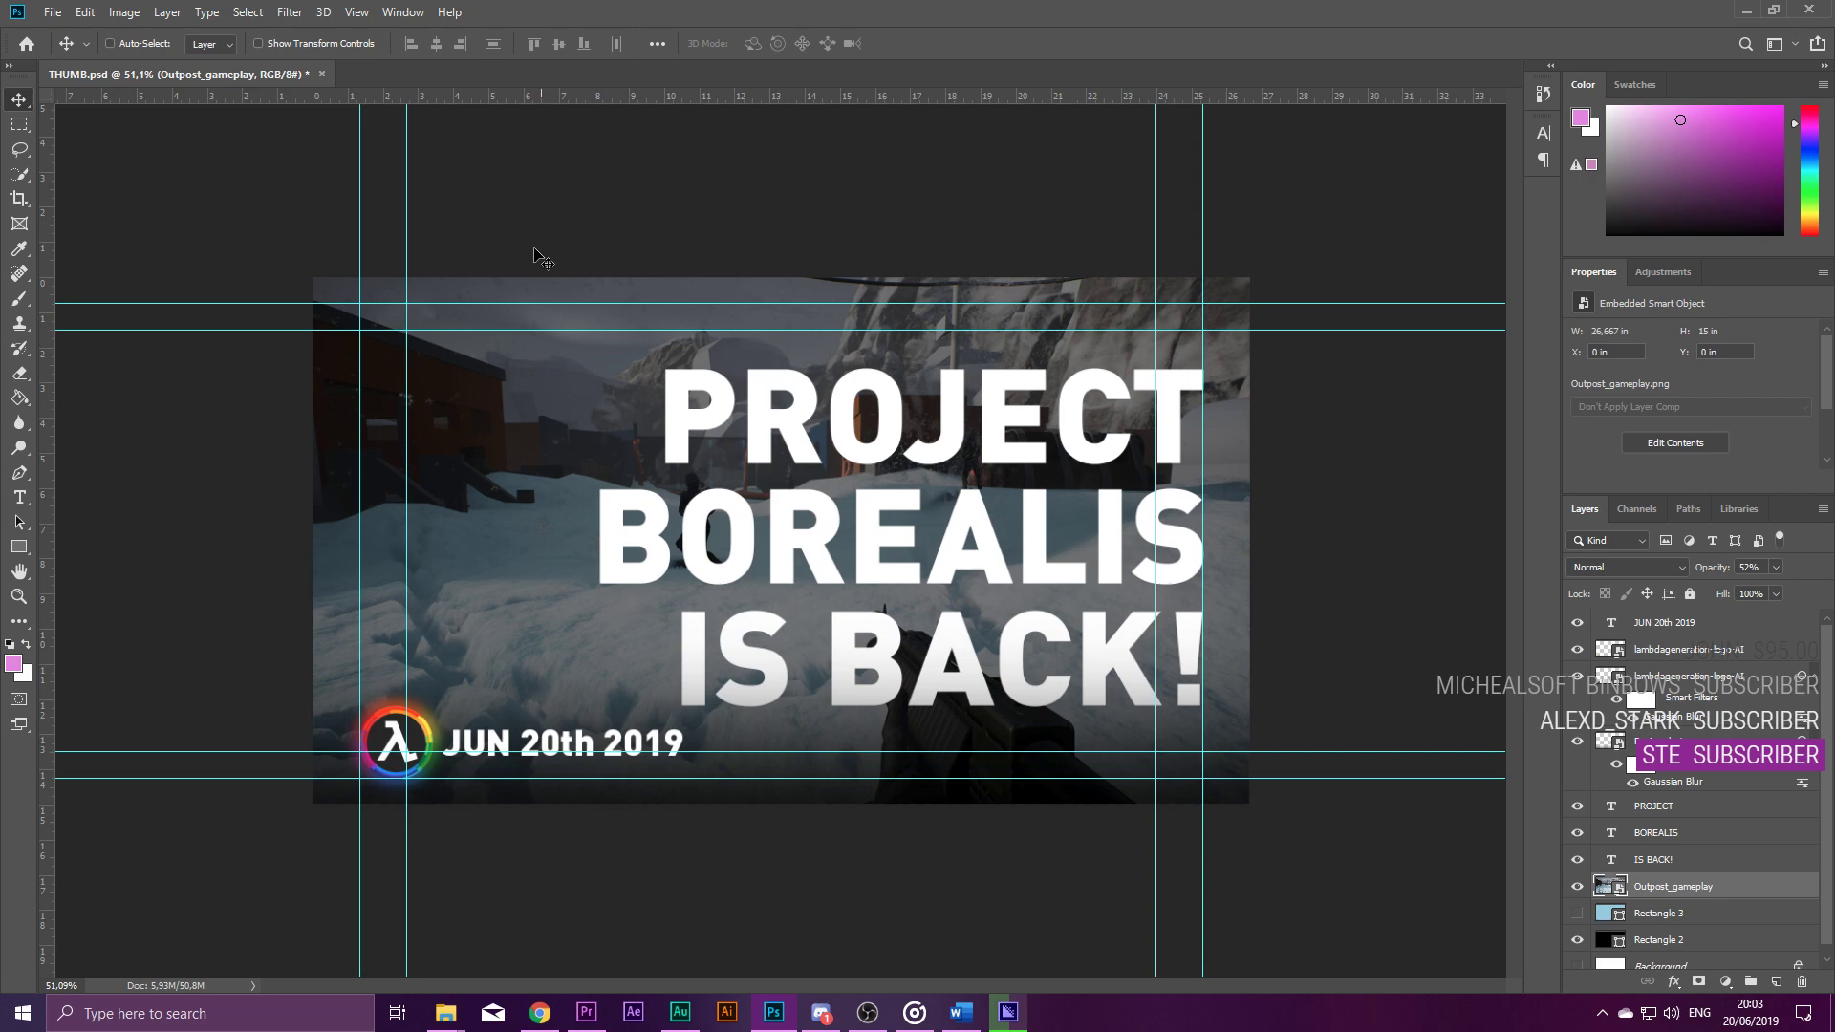
Change the IS BACK! title line in the thumbnail to UPDATE!
{"action": "key", "text": "t"}
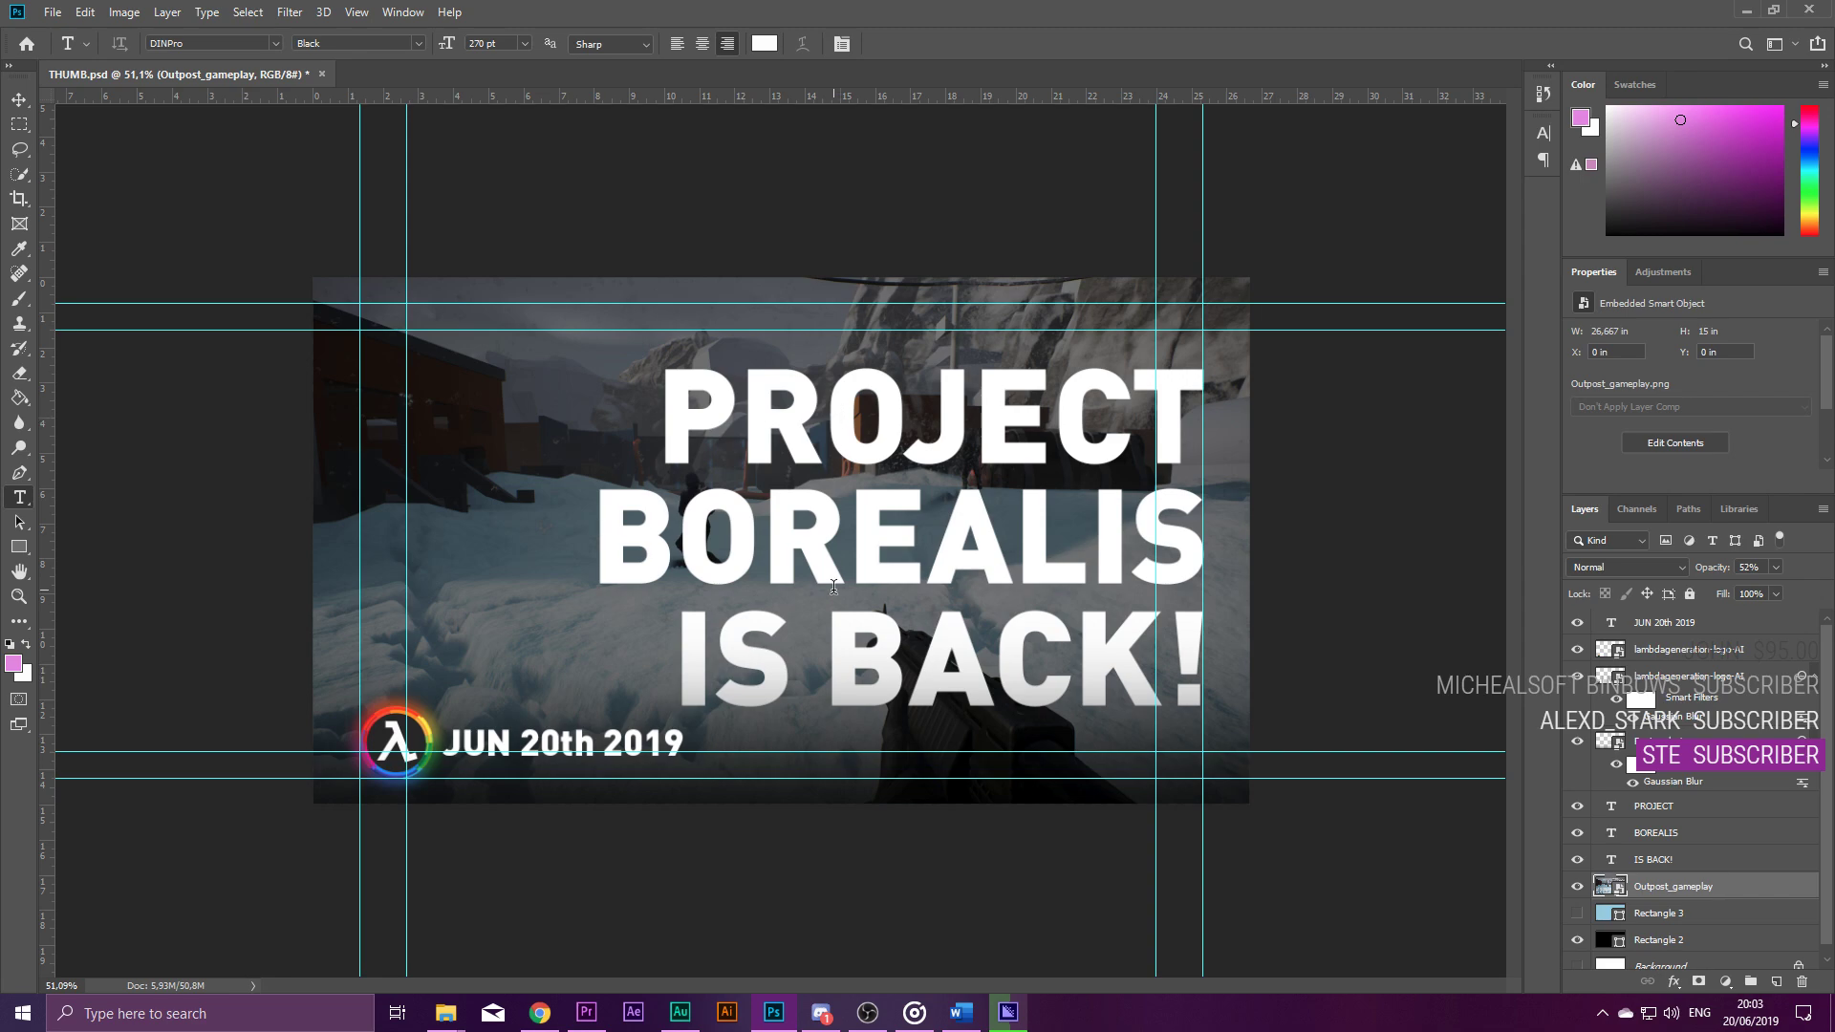
{"action": "left_click", "coordinate": [865, 683]}
{"action": "left_click_drag", "start_coordinate": [860, 683], "coordinate": [824, 659]}
{"action": "left_click", "coordinate": [1175, 657]}
{"action": "left_click", "coordinate": [906, 660]}
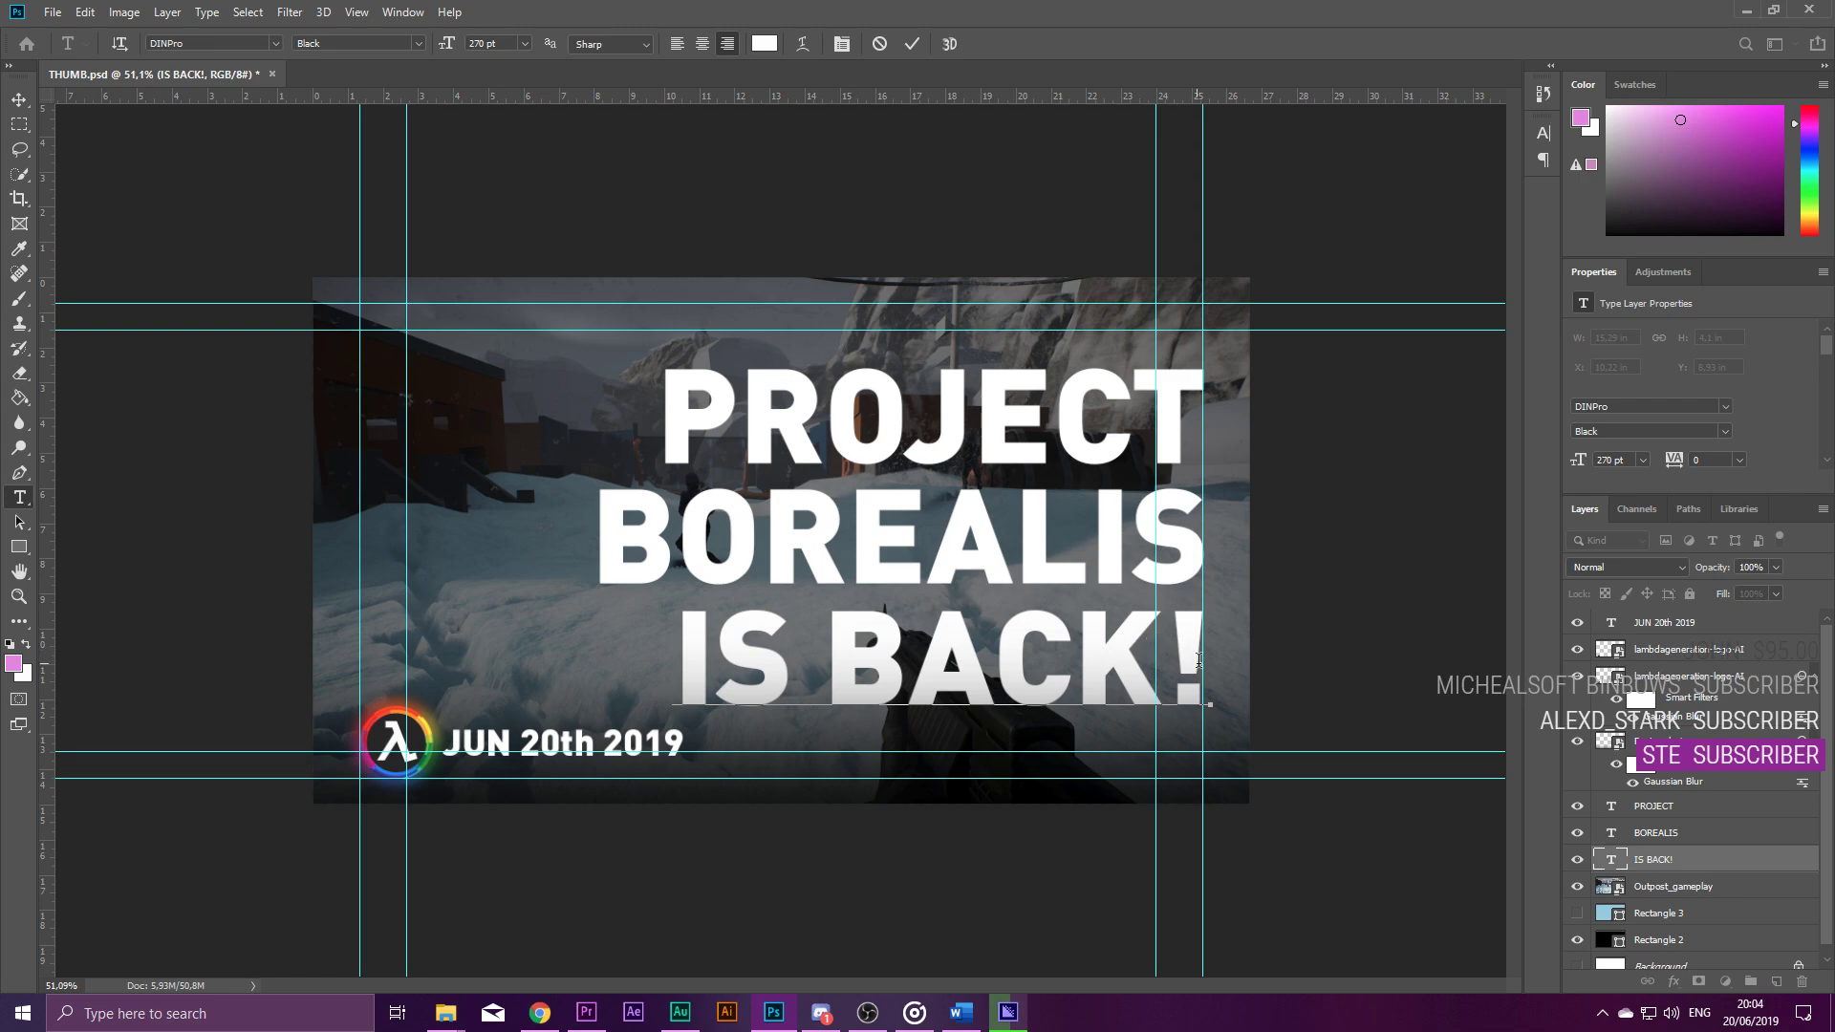
{"action": "left_click_drag", "start_coordinate": [1156, 660], "coordinate": [585, 663]}
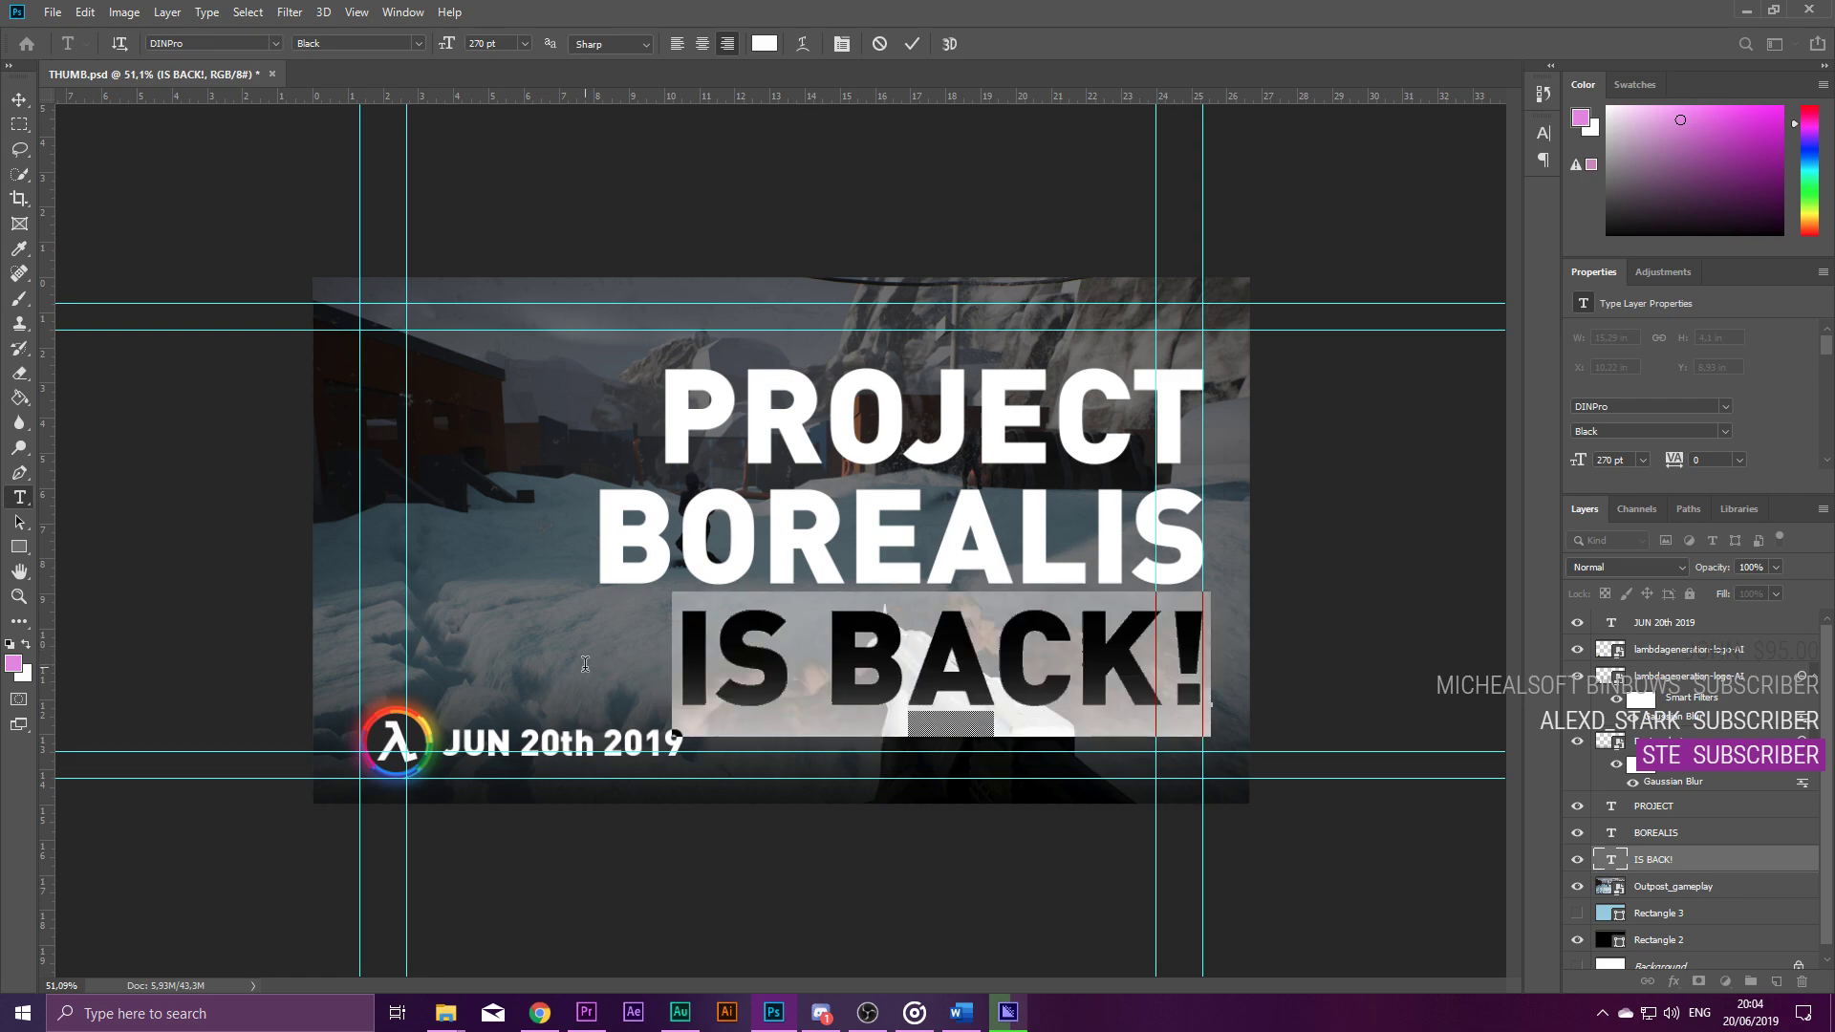
{"action": "type", "text": "UP"}
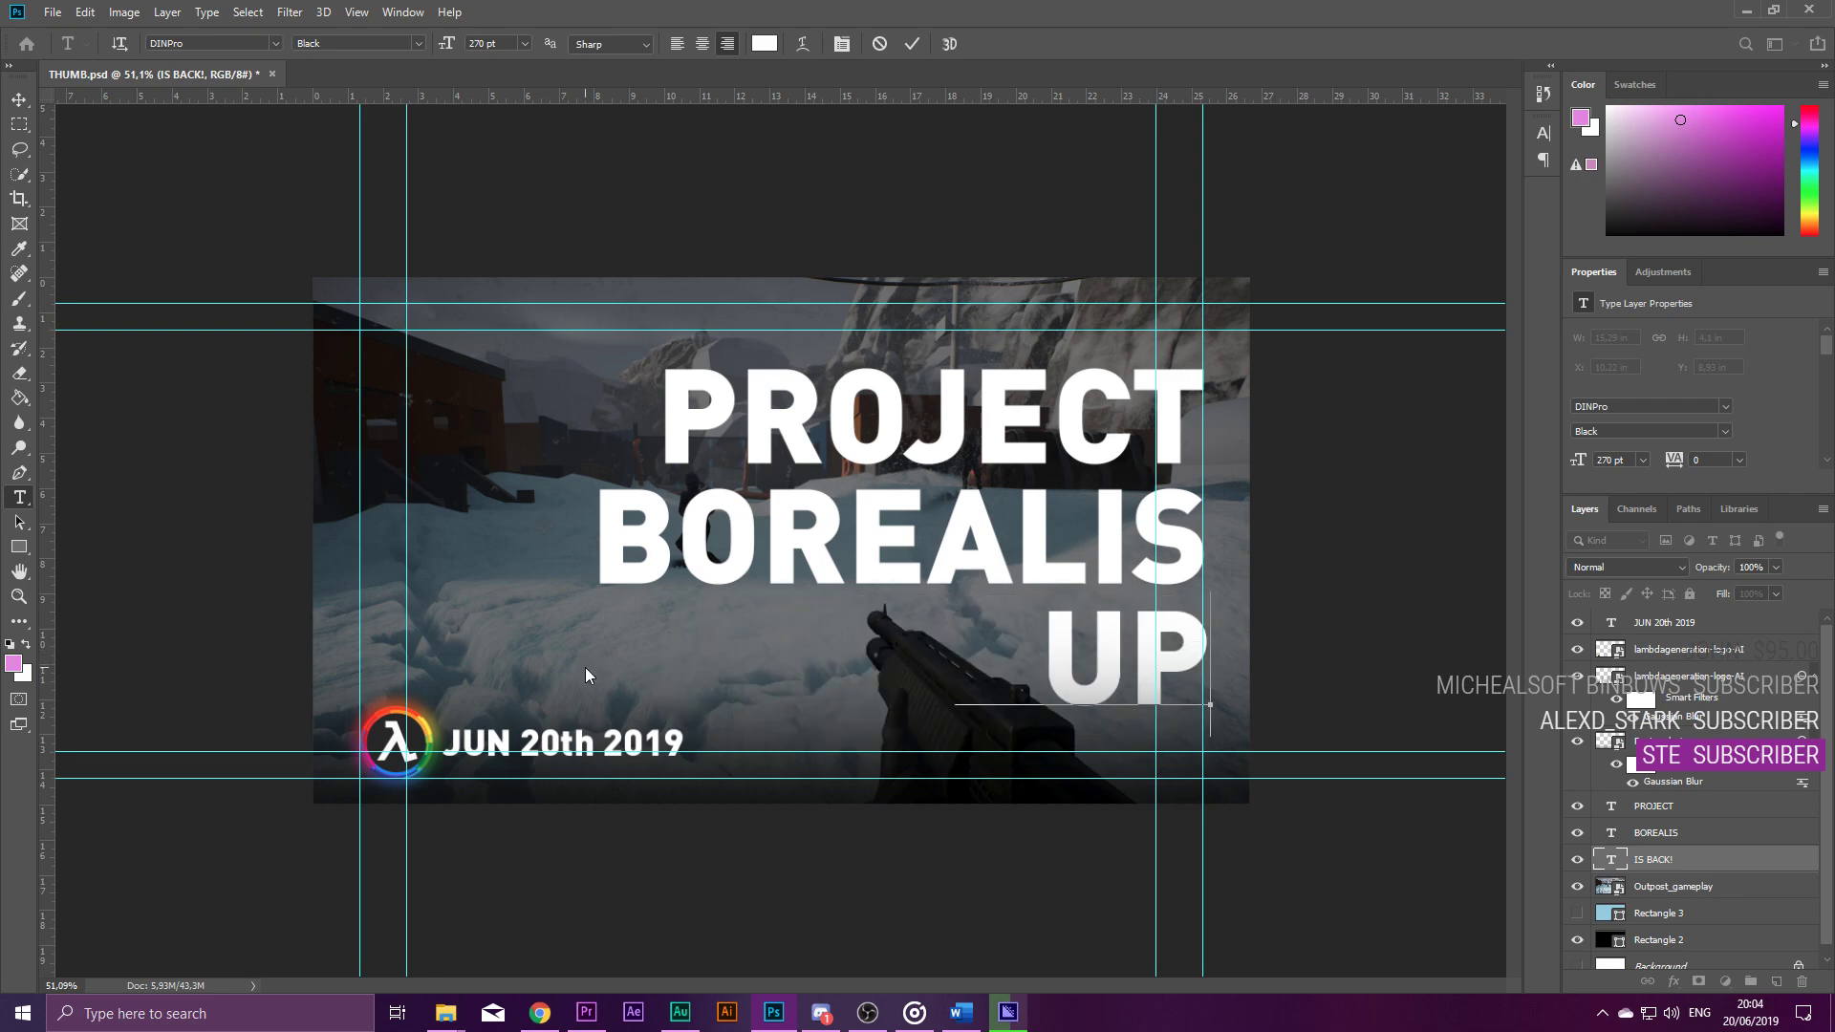
{"action": "type", "text": "DATE!"}
{"action": "left_click", "coordinate": [20, 101]}
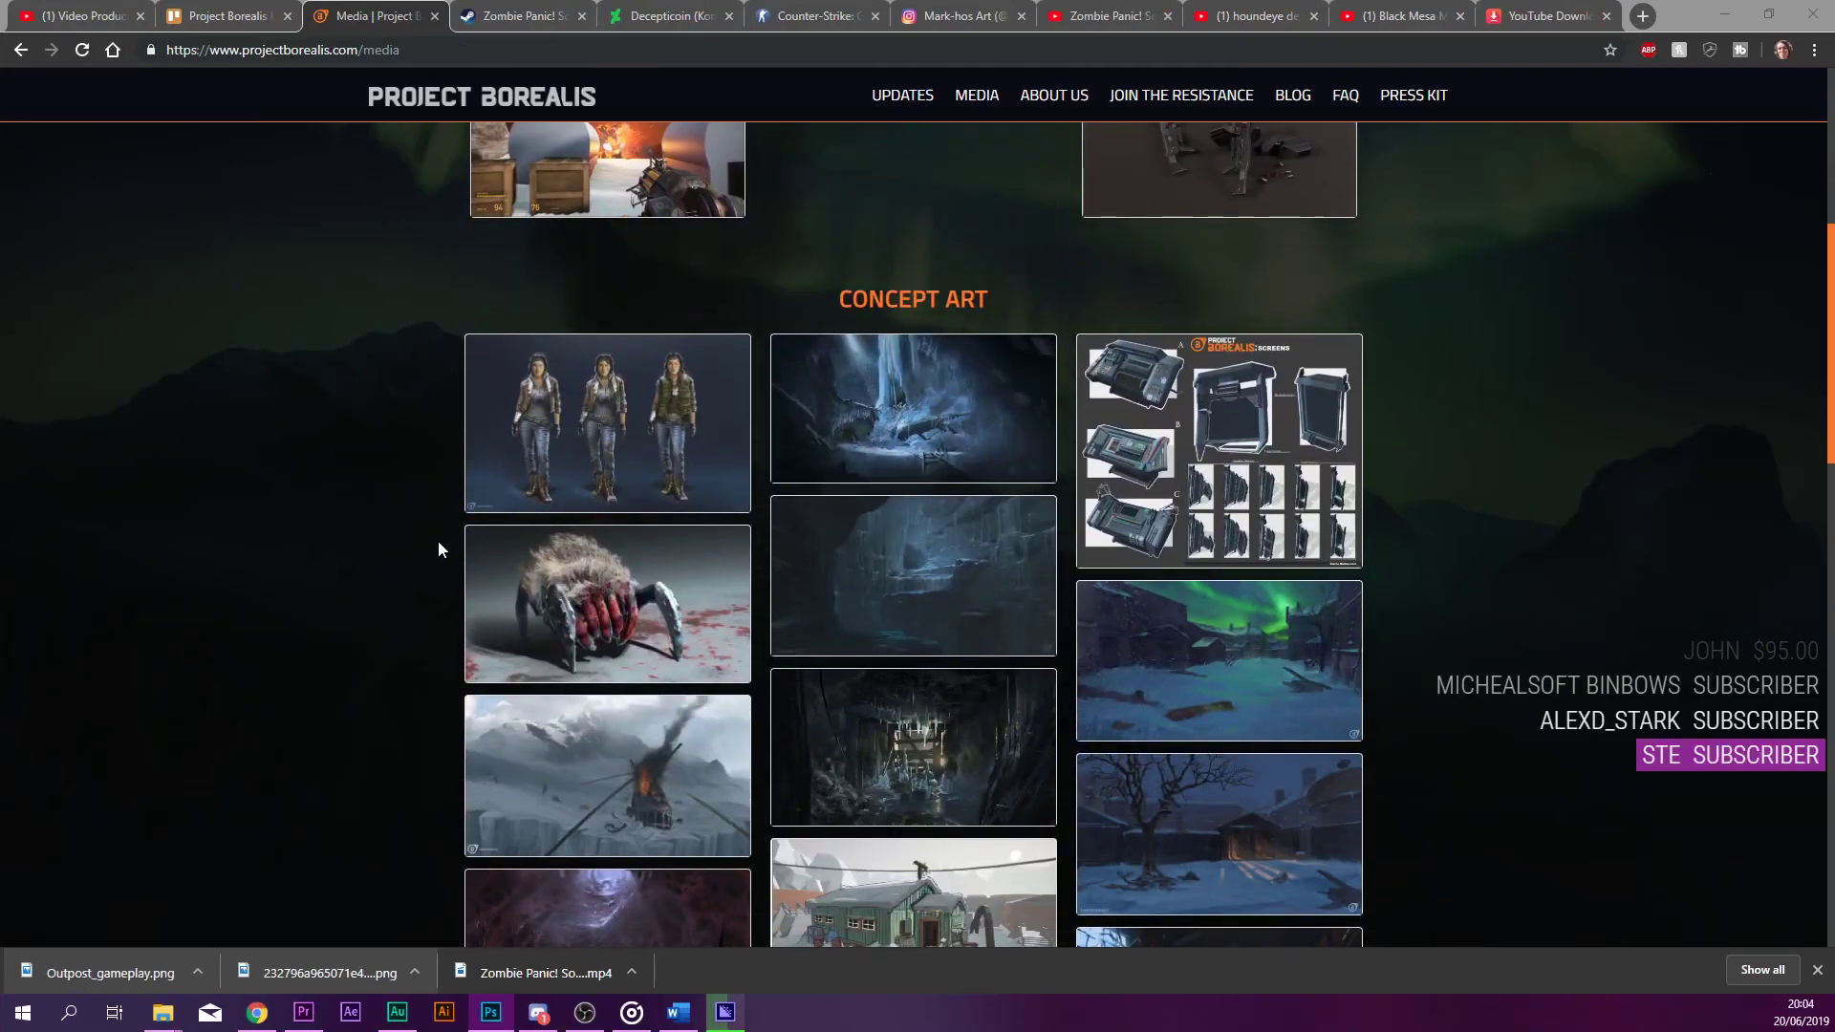
Browse the website's concept art, save the Overwatch soldier image as Overwatch soldier.jpg, and open it in Photoshop.
{"action": "left_click", "coordinate": [570, 432]}
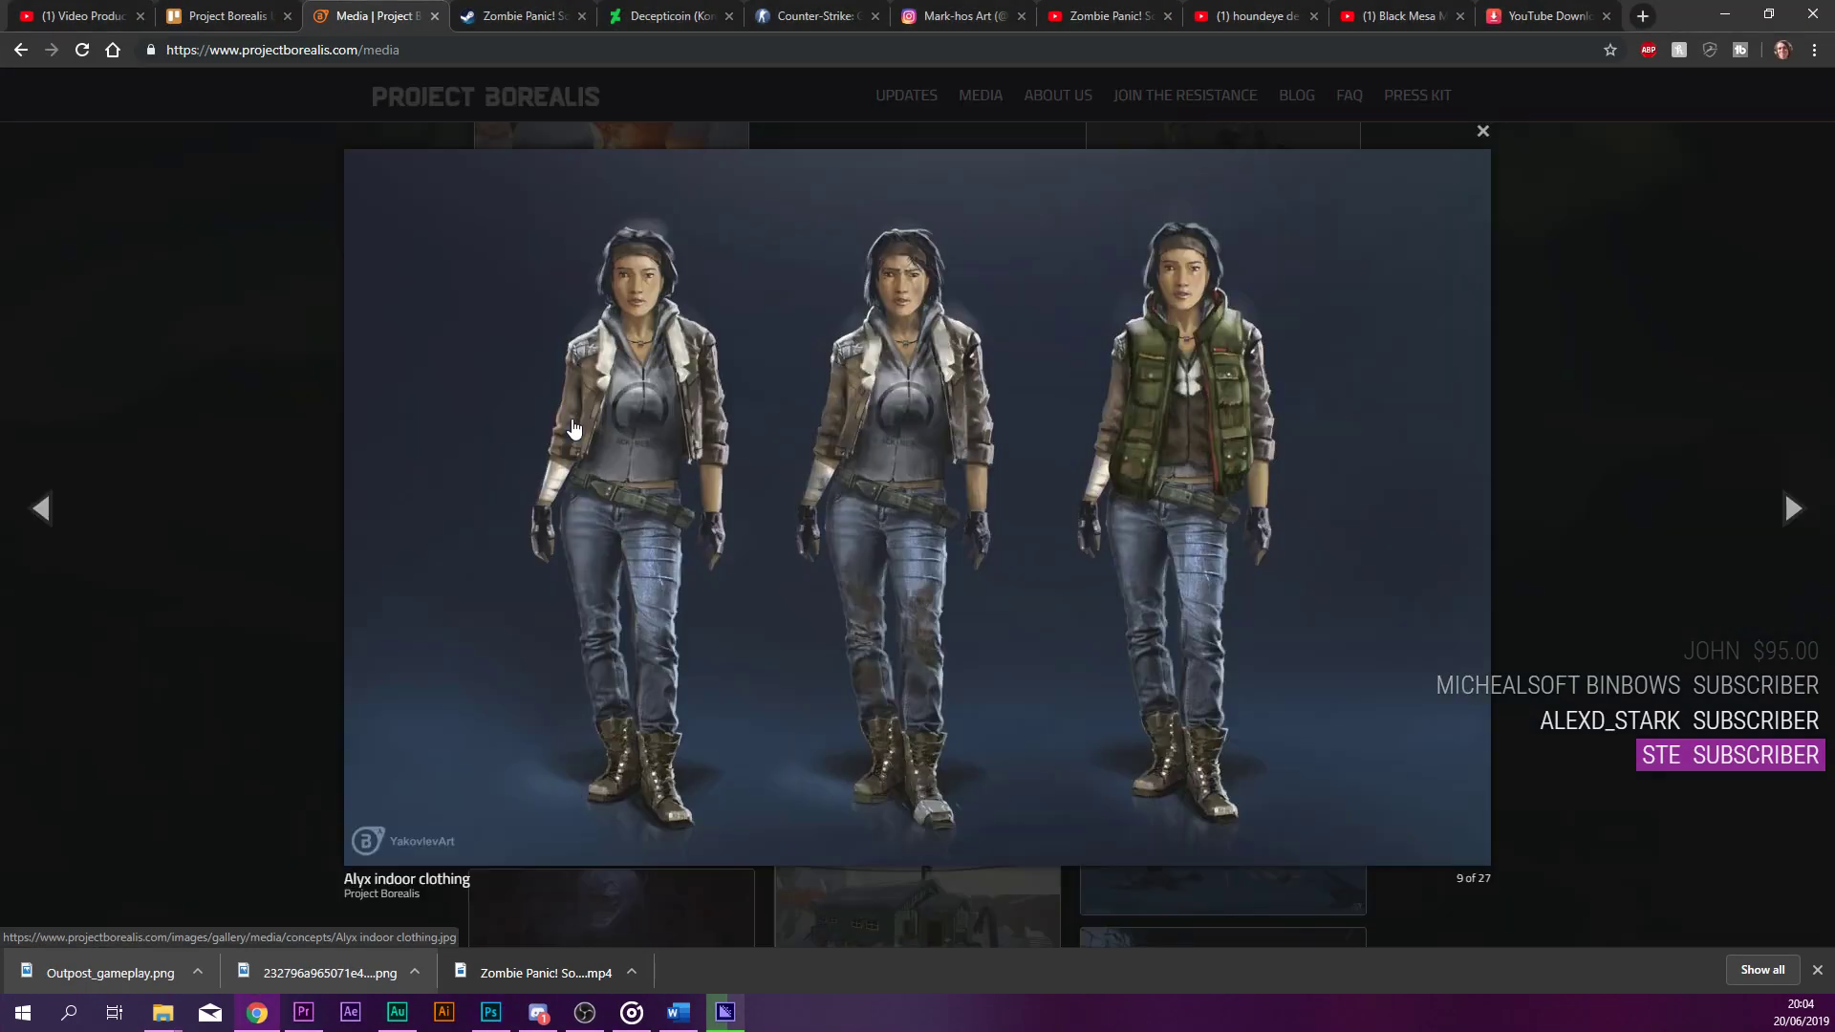
{"action": "left_click", "coordinate": [245, 330]}
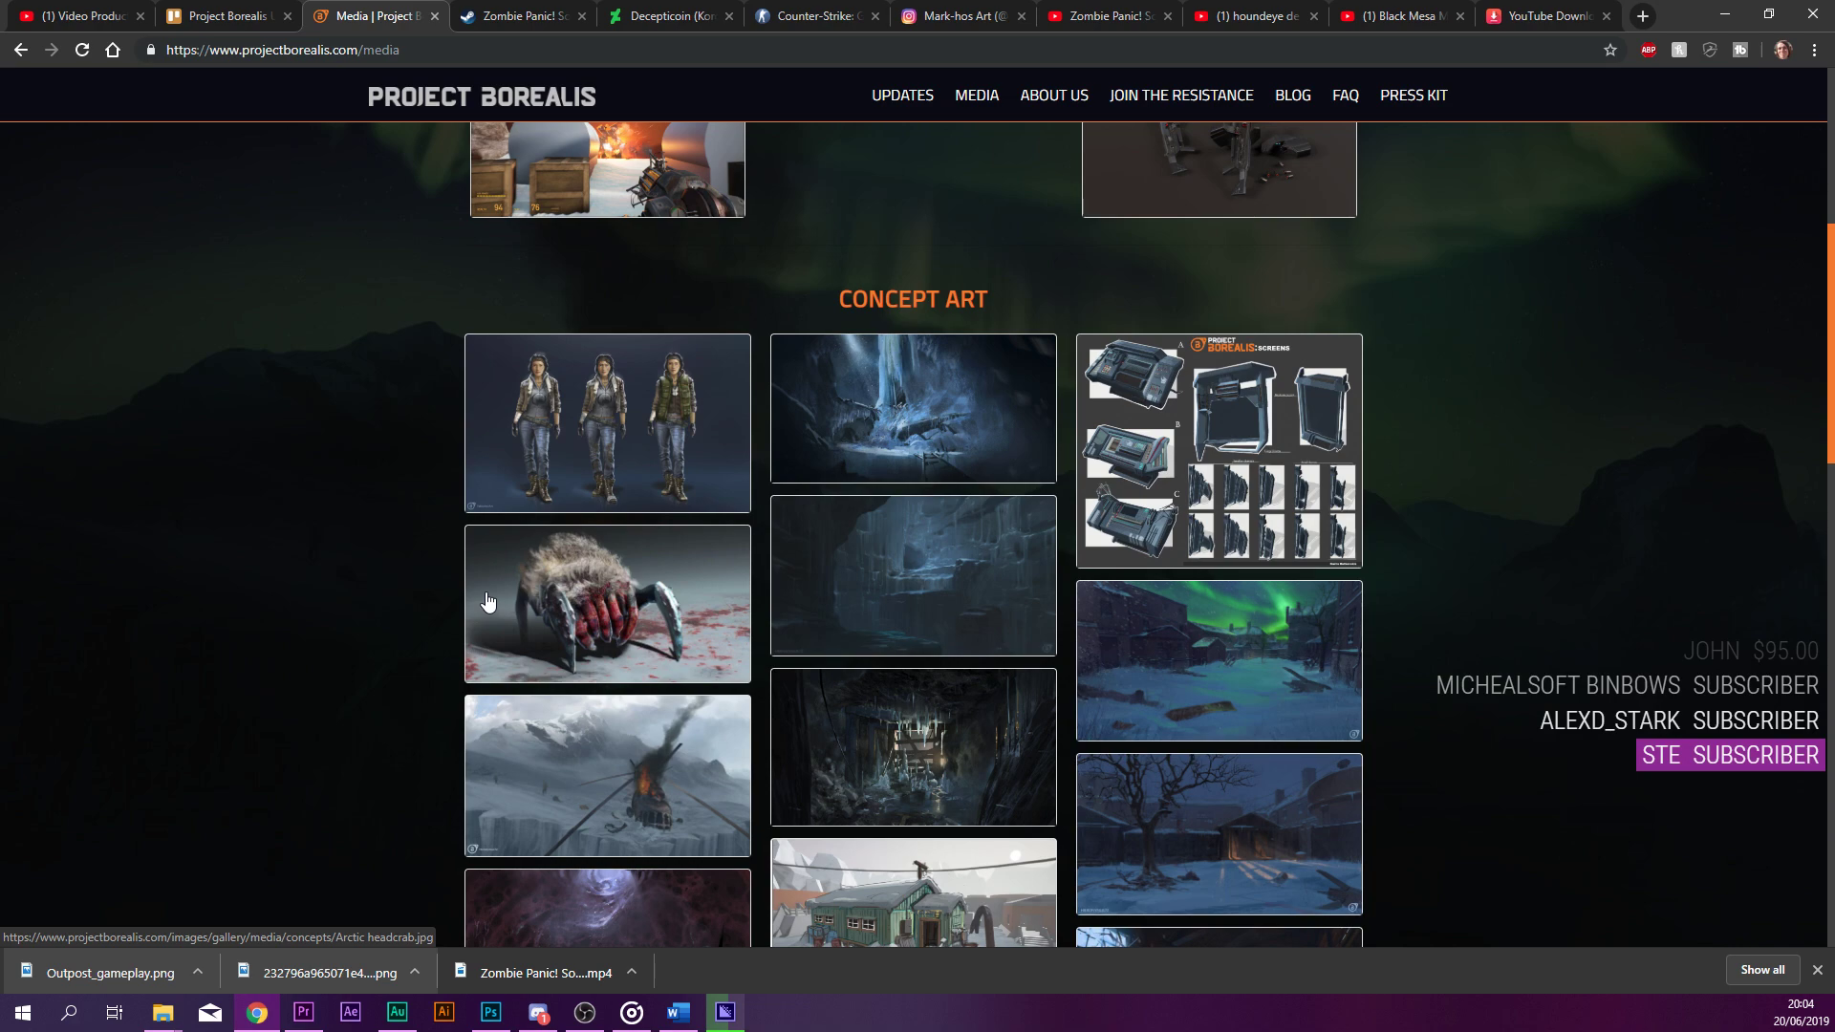
{"action": "scroll", "coordinate": [487, 602], "scroll_direction": "down", "scroll_amount": 5}
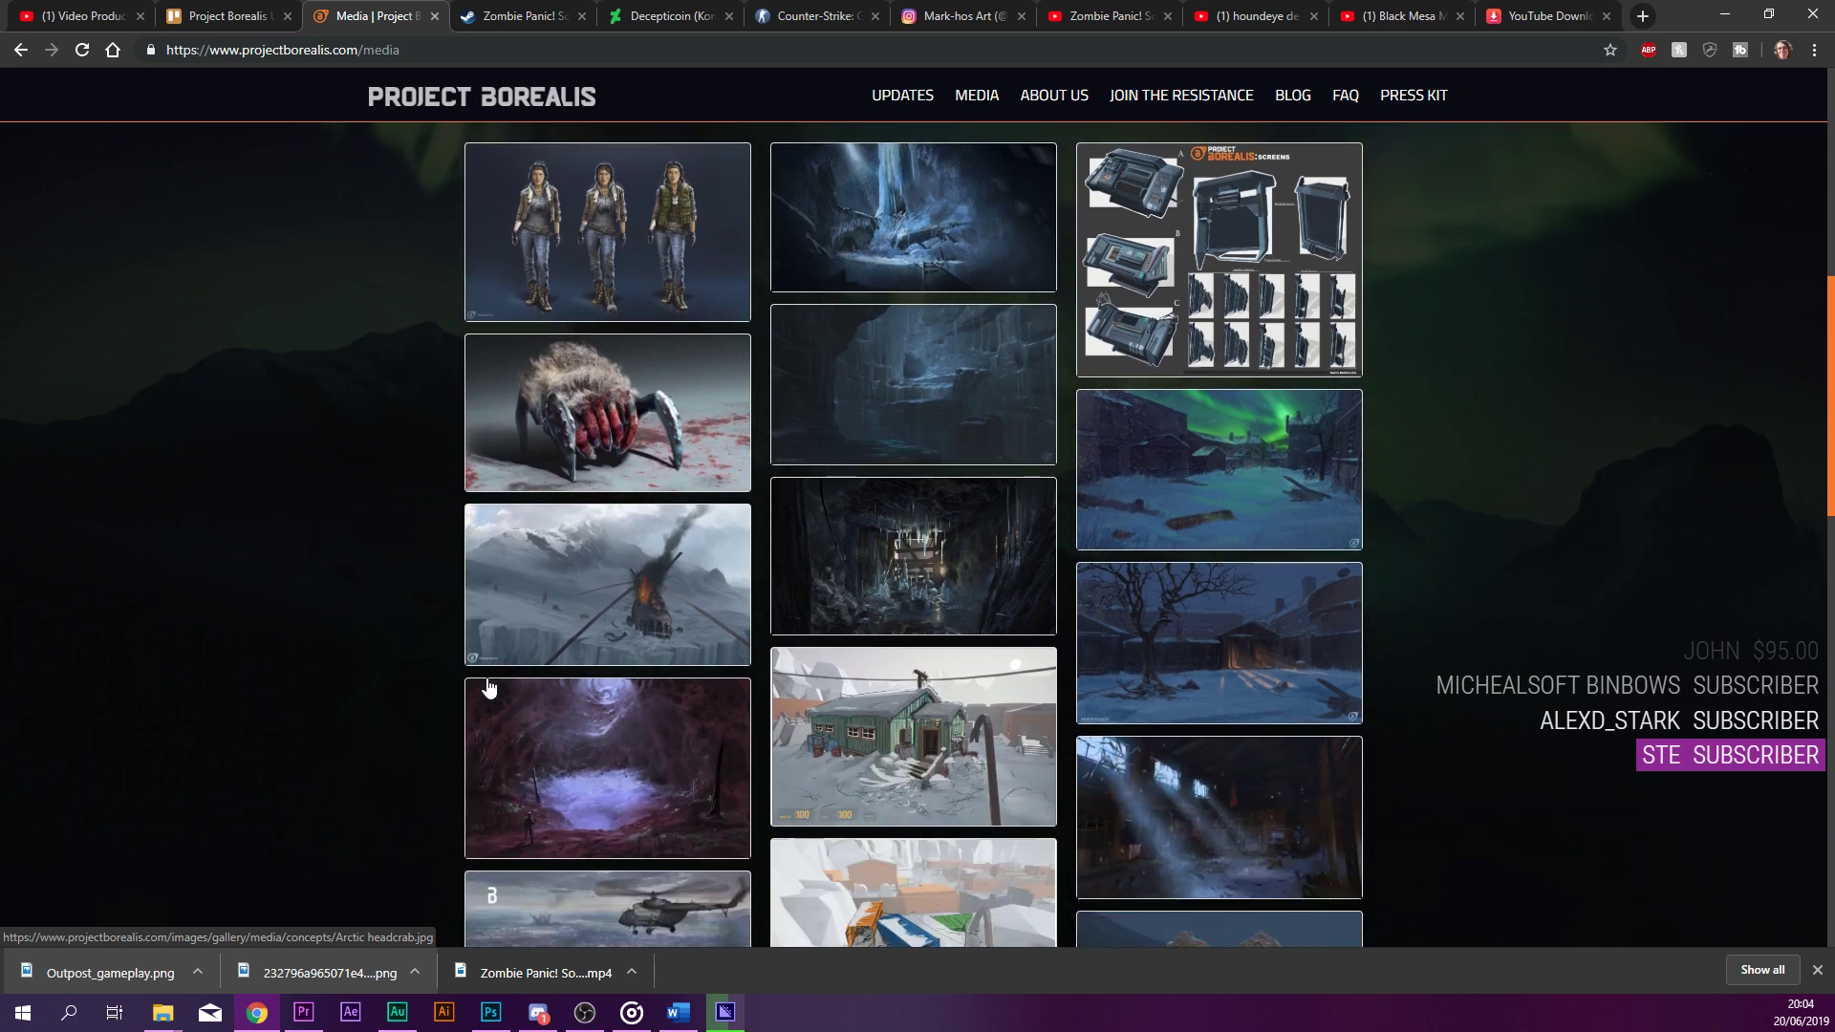
{"action": "scroll", "coordinate": [492, 676], "scroll_direction": "down", "scroll_amount": 2}
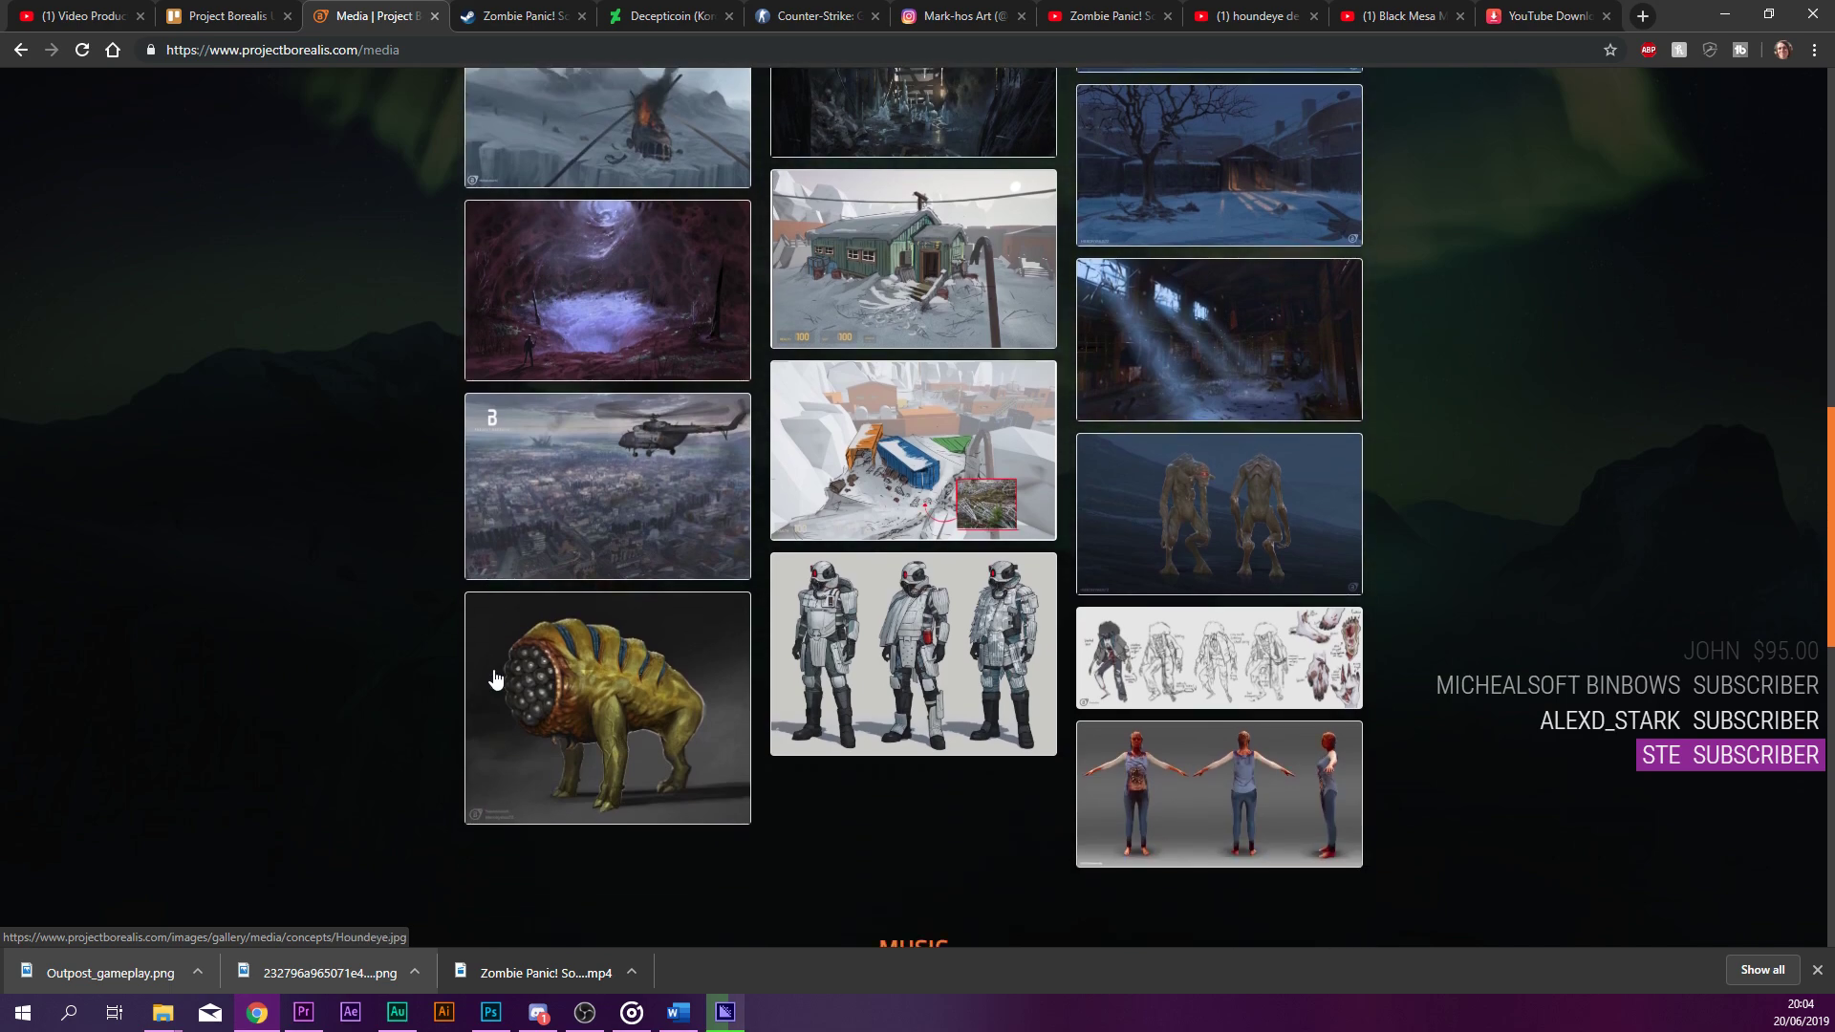
{"action": "left_click", "coordinate": [798, 838]}
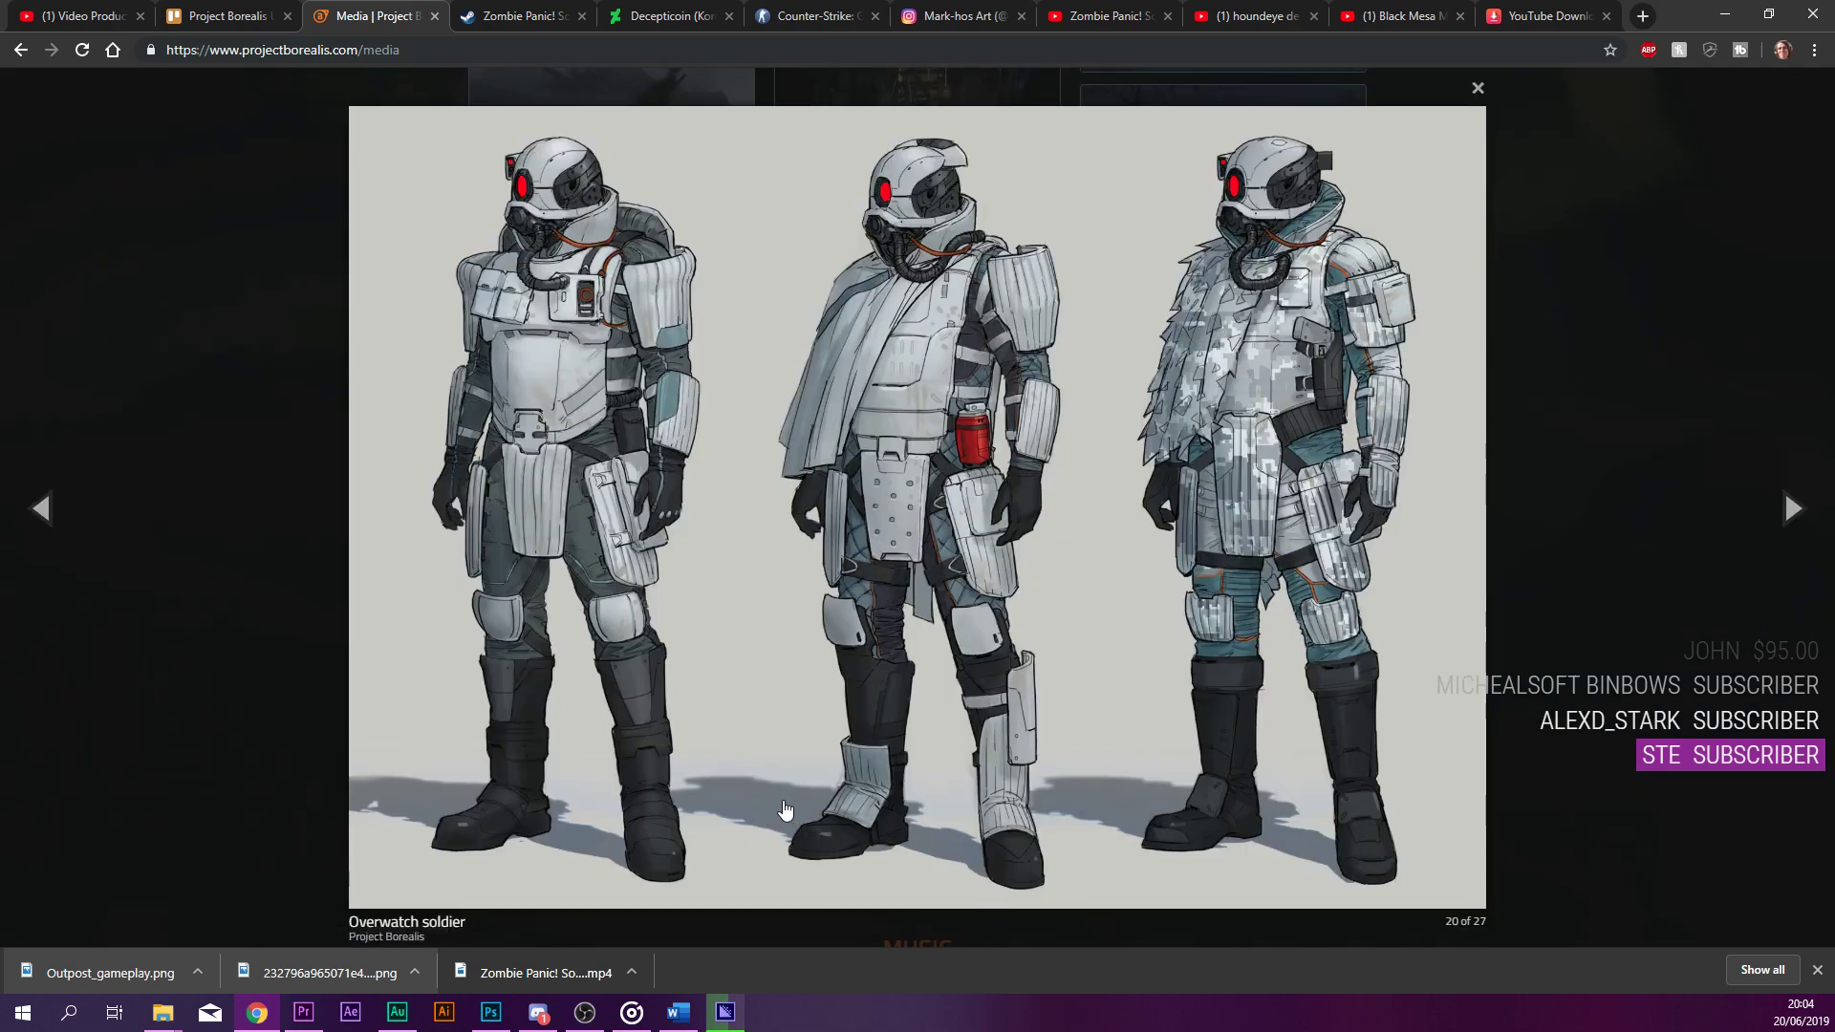
{"action": "right_click", "coordinate": [852, 492]}
{"action": "left_click", "coordinate": [908, 528]}
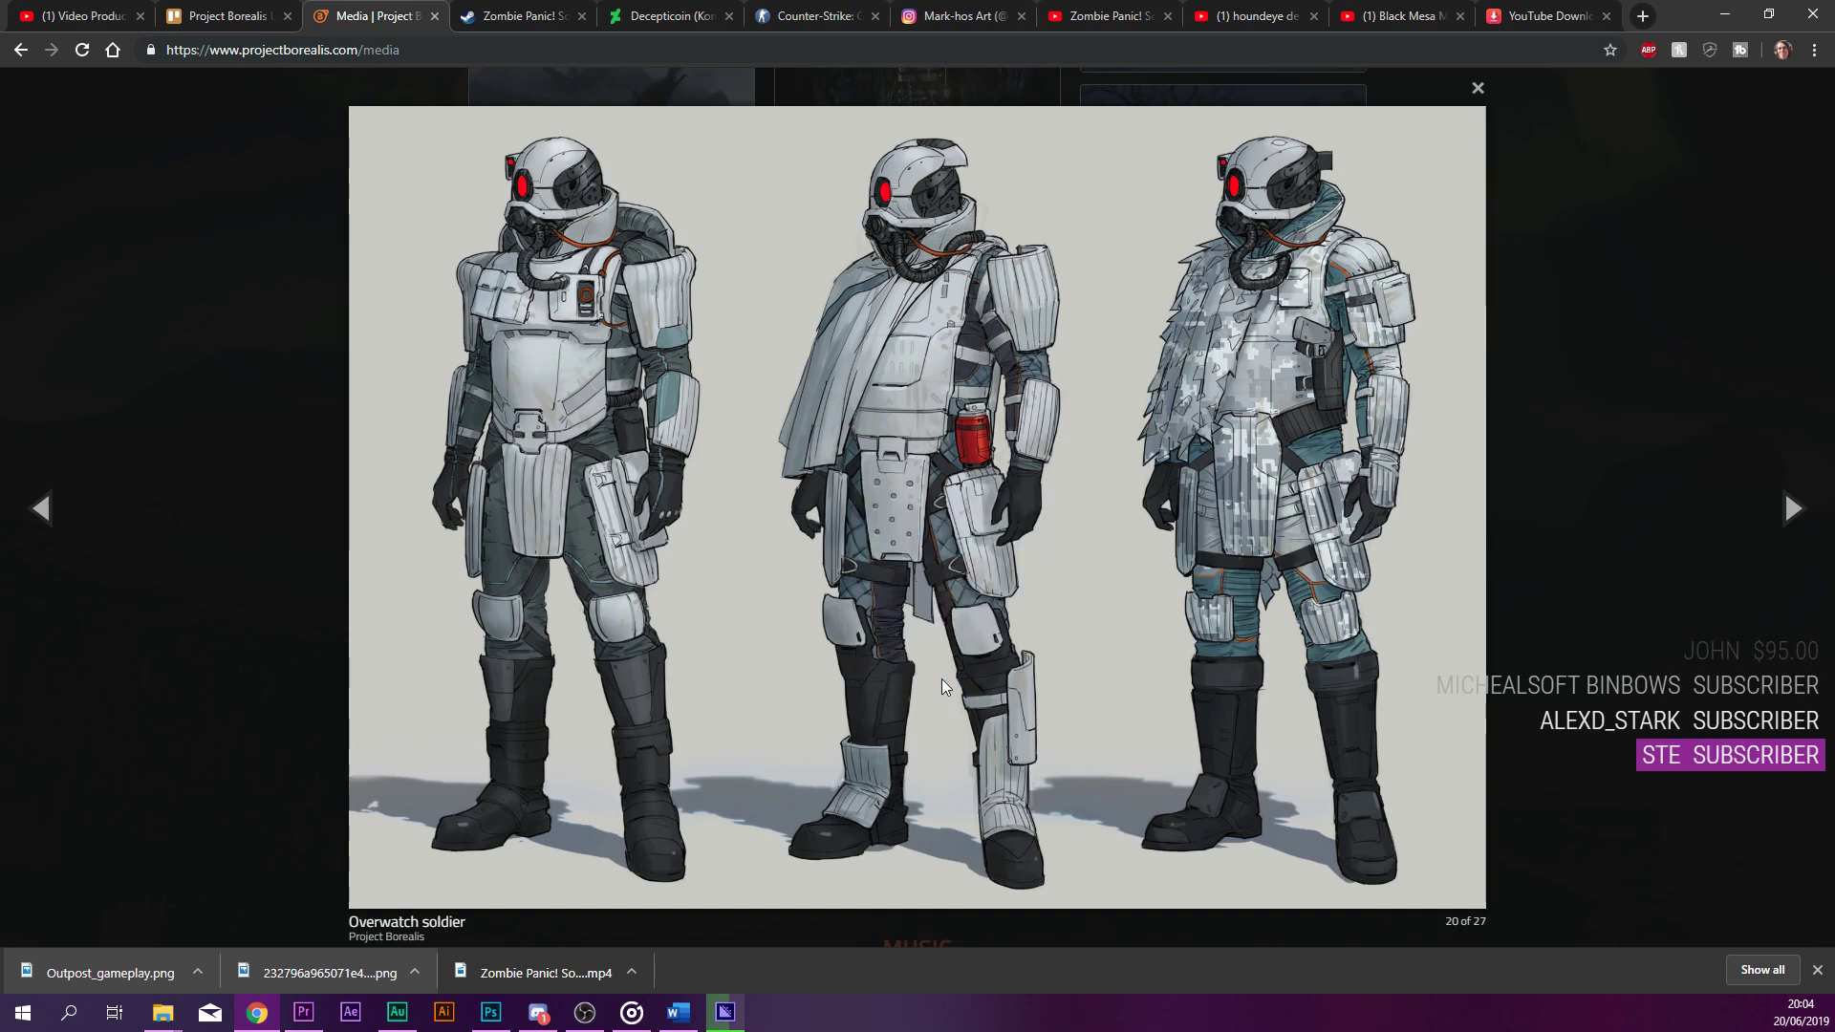
{"action": "left_click", "coordinate": [892, 627]}
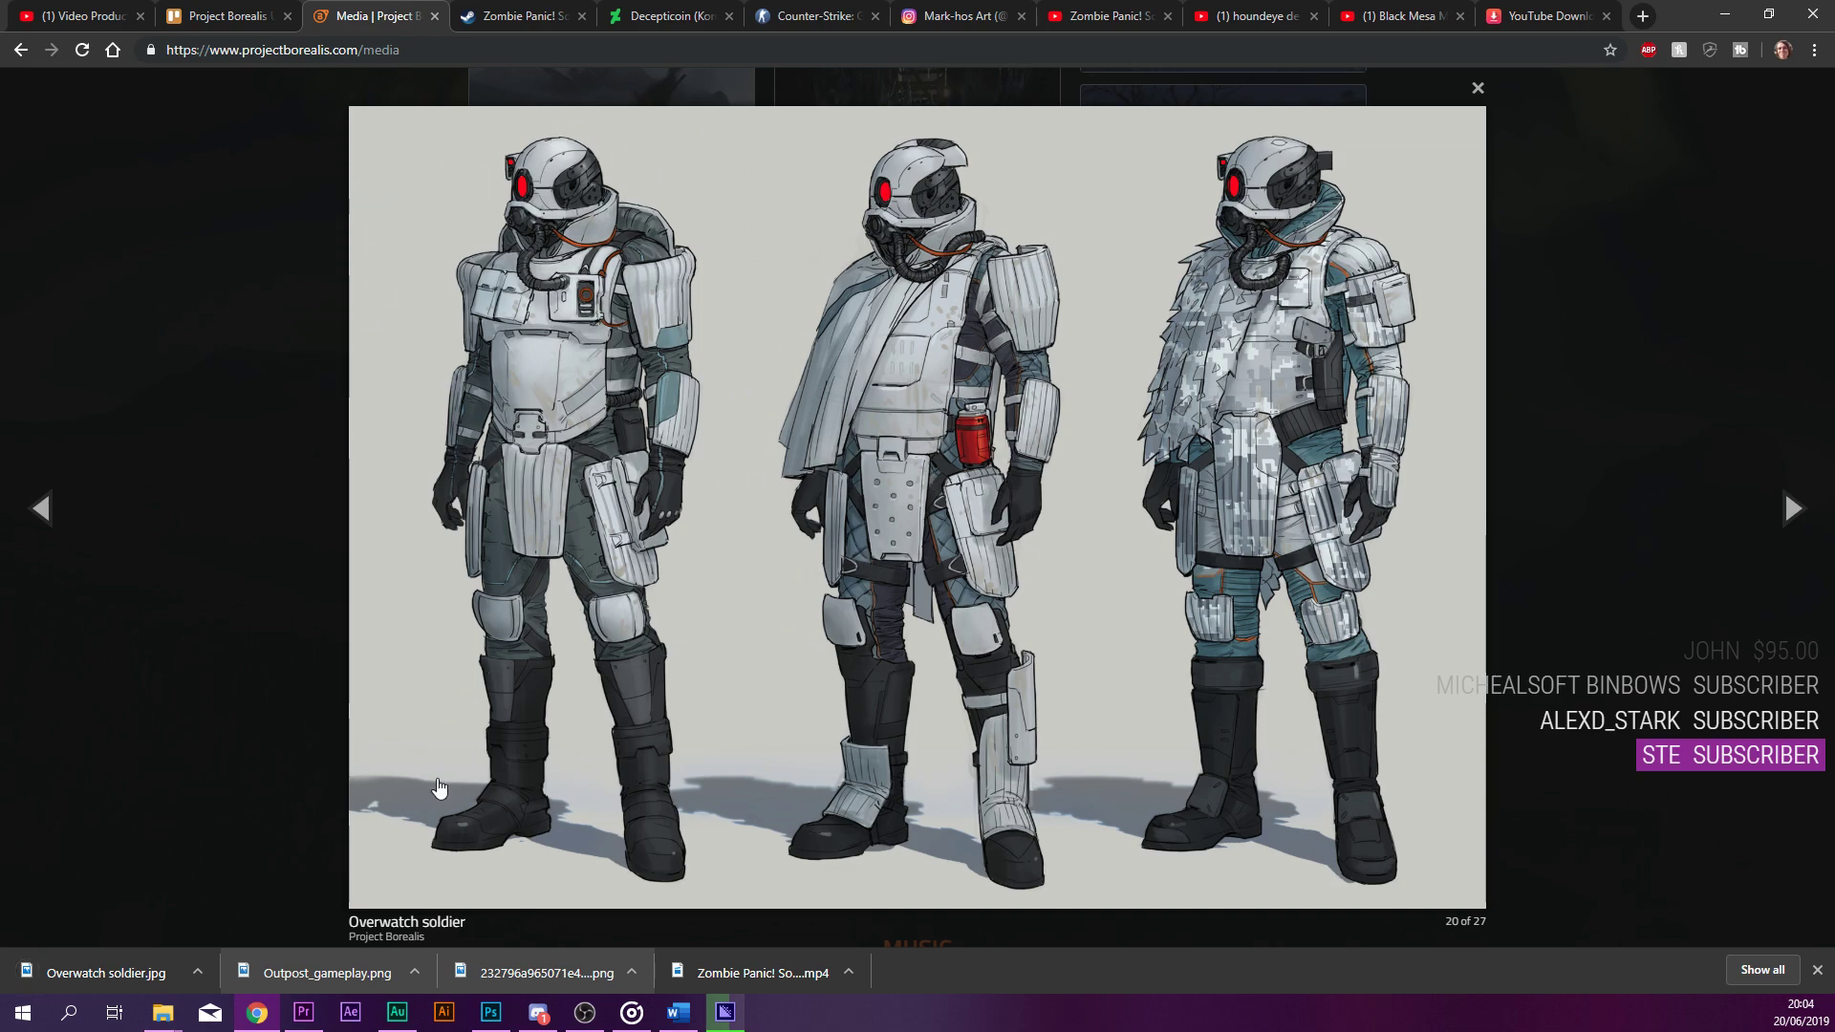
{"action": "left_click", "coordinate": [157, 972]}
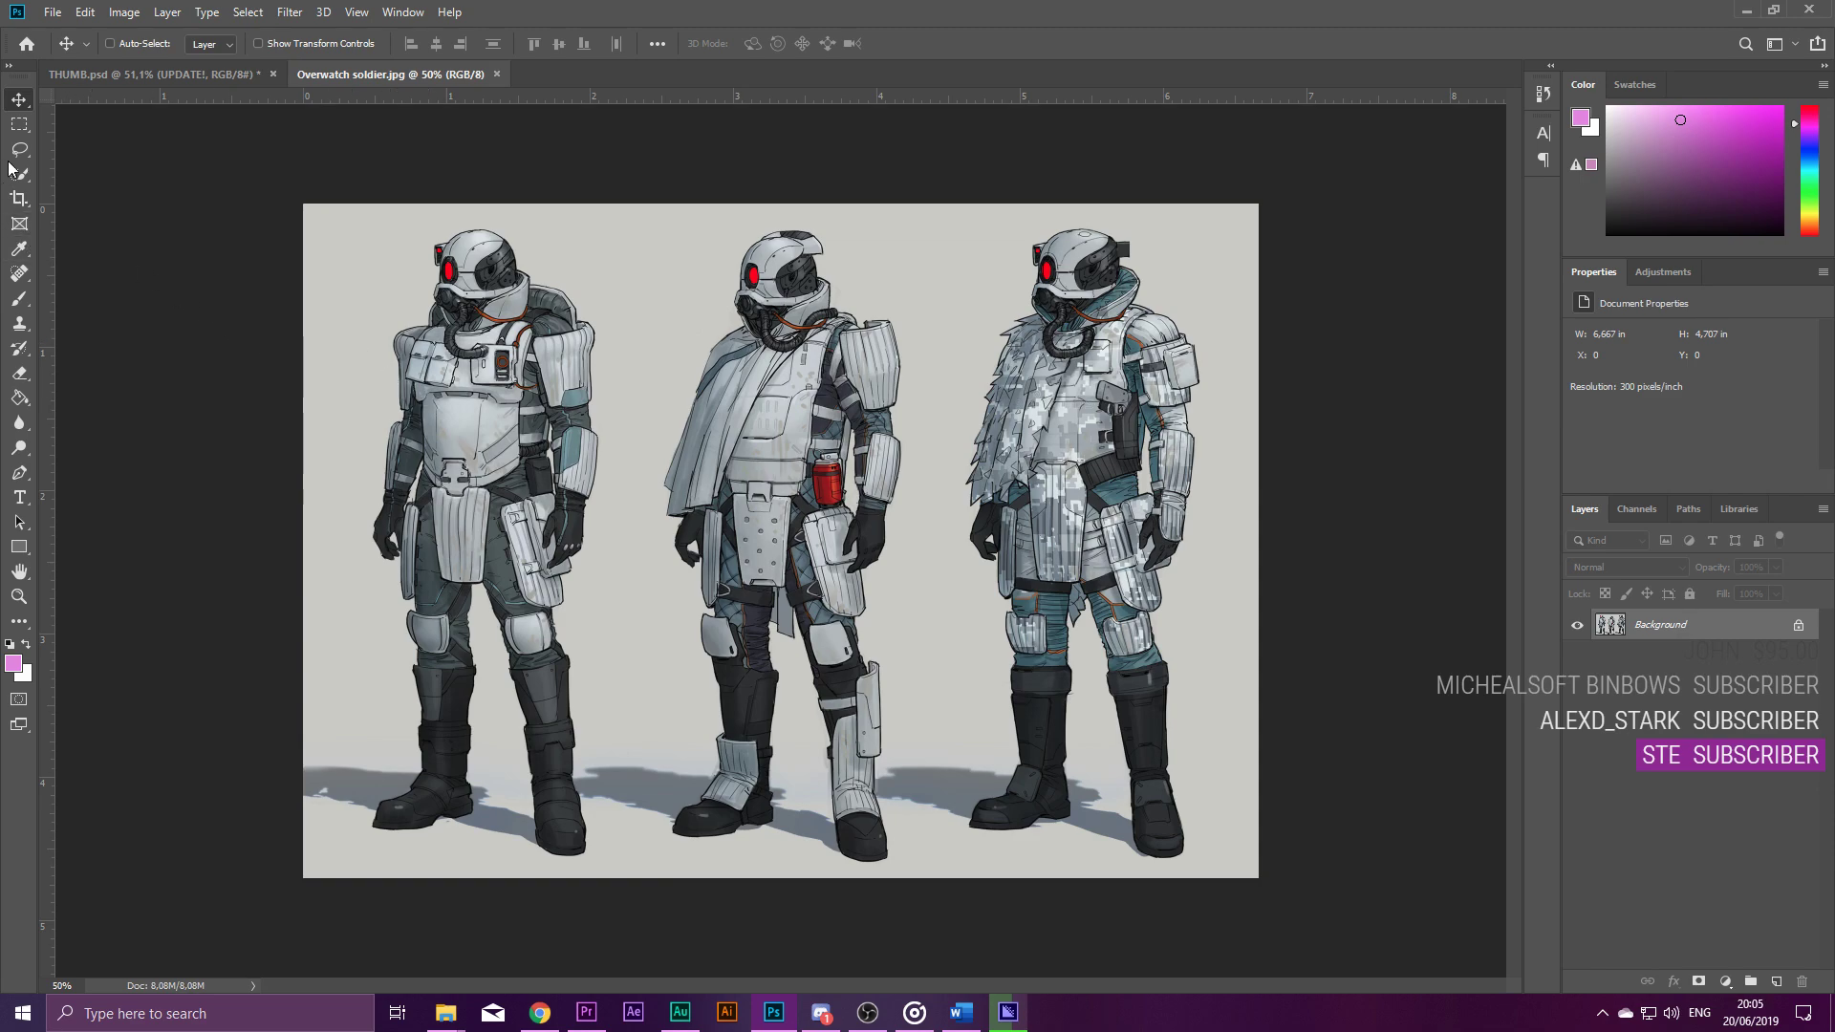
Select the full-height area around the left soldier with the Rectangular Marquee tool and try to delete it.
{"action": "left_click", "coordinate": [19, 124]}
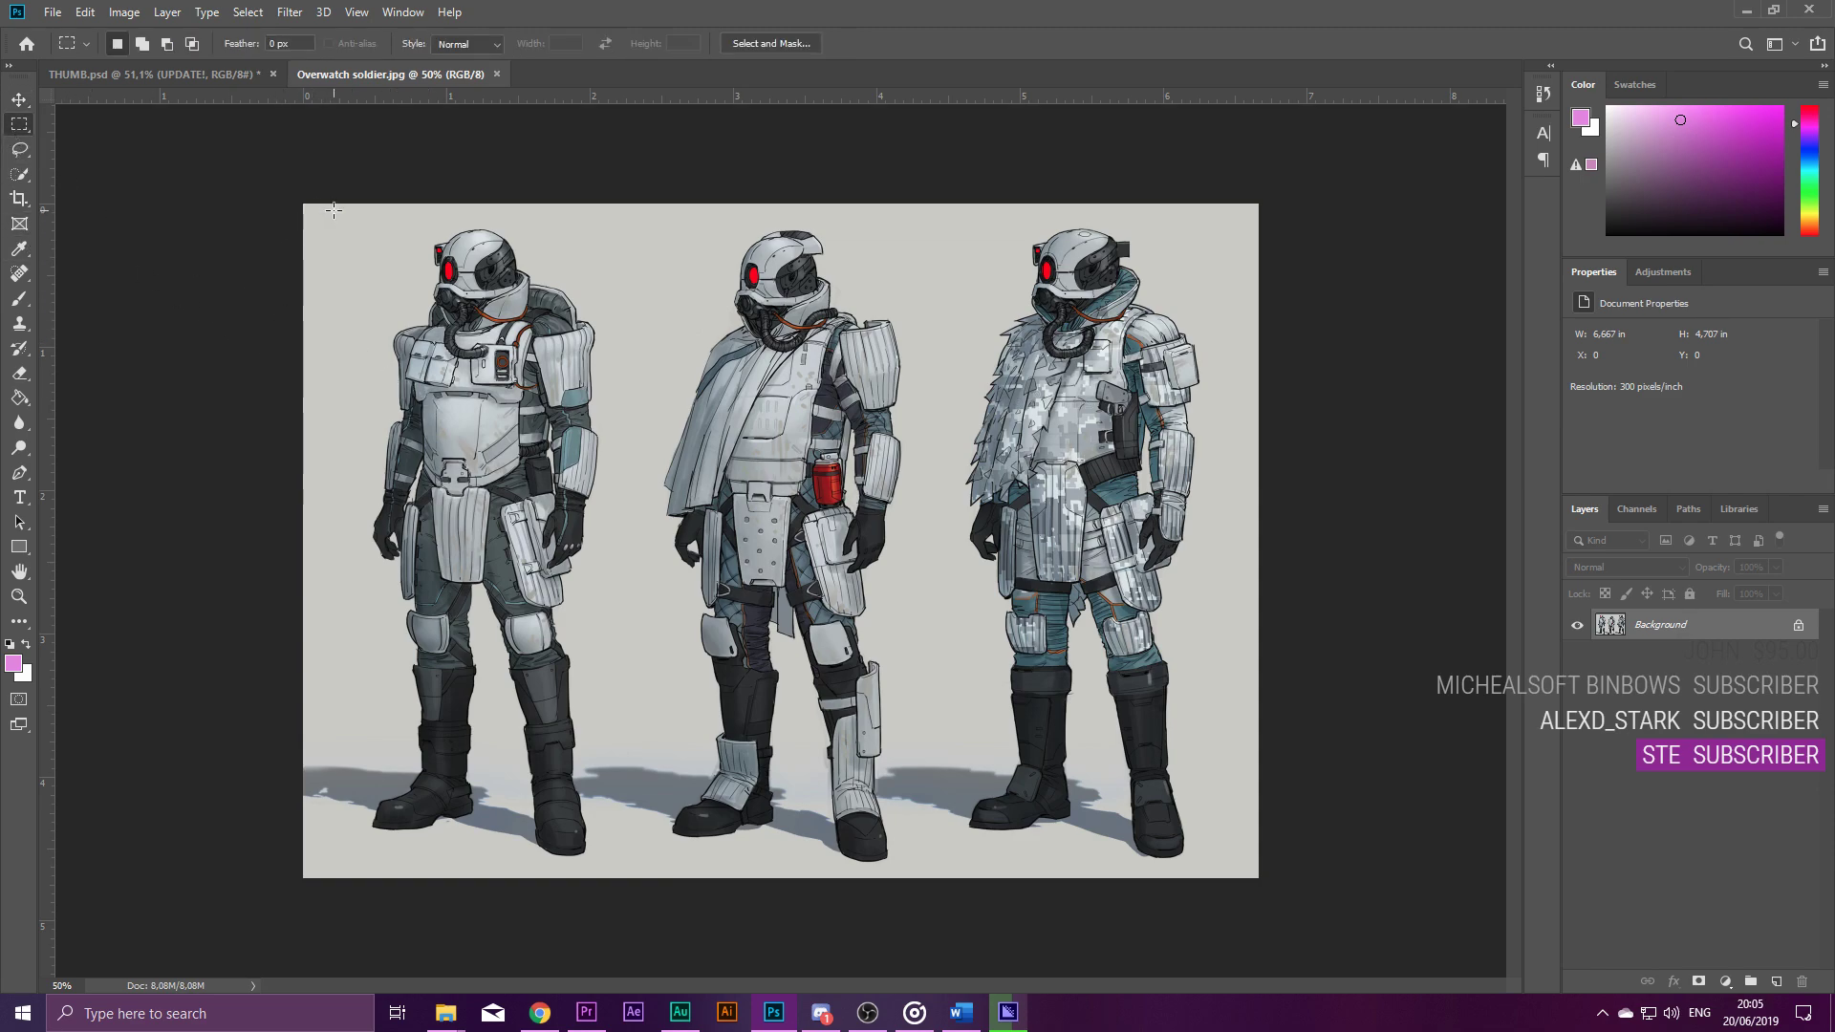
{"action": "left_click_drag", "start_coordinate": [283, 188], "coordinate": [650, 978]}
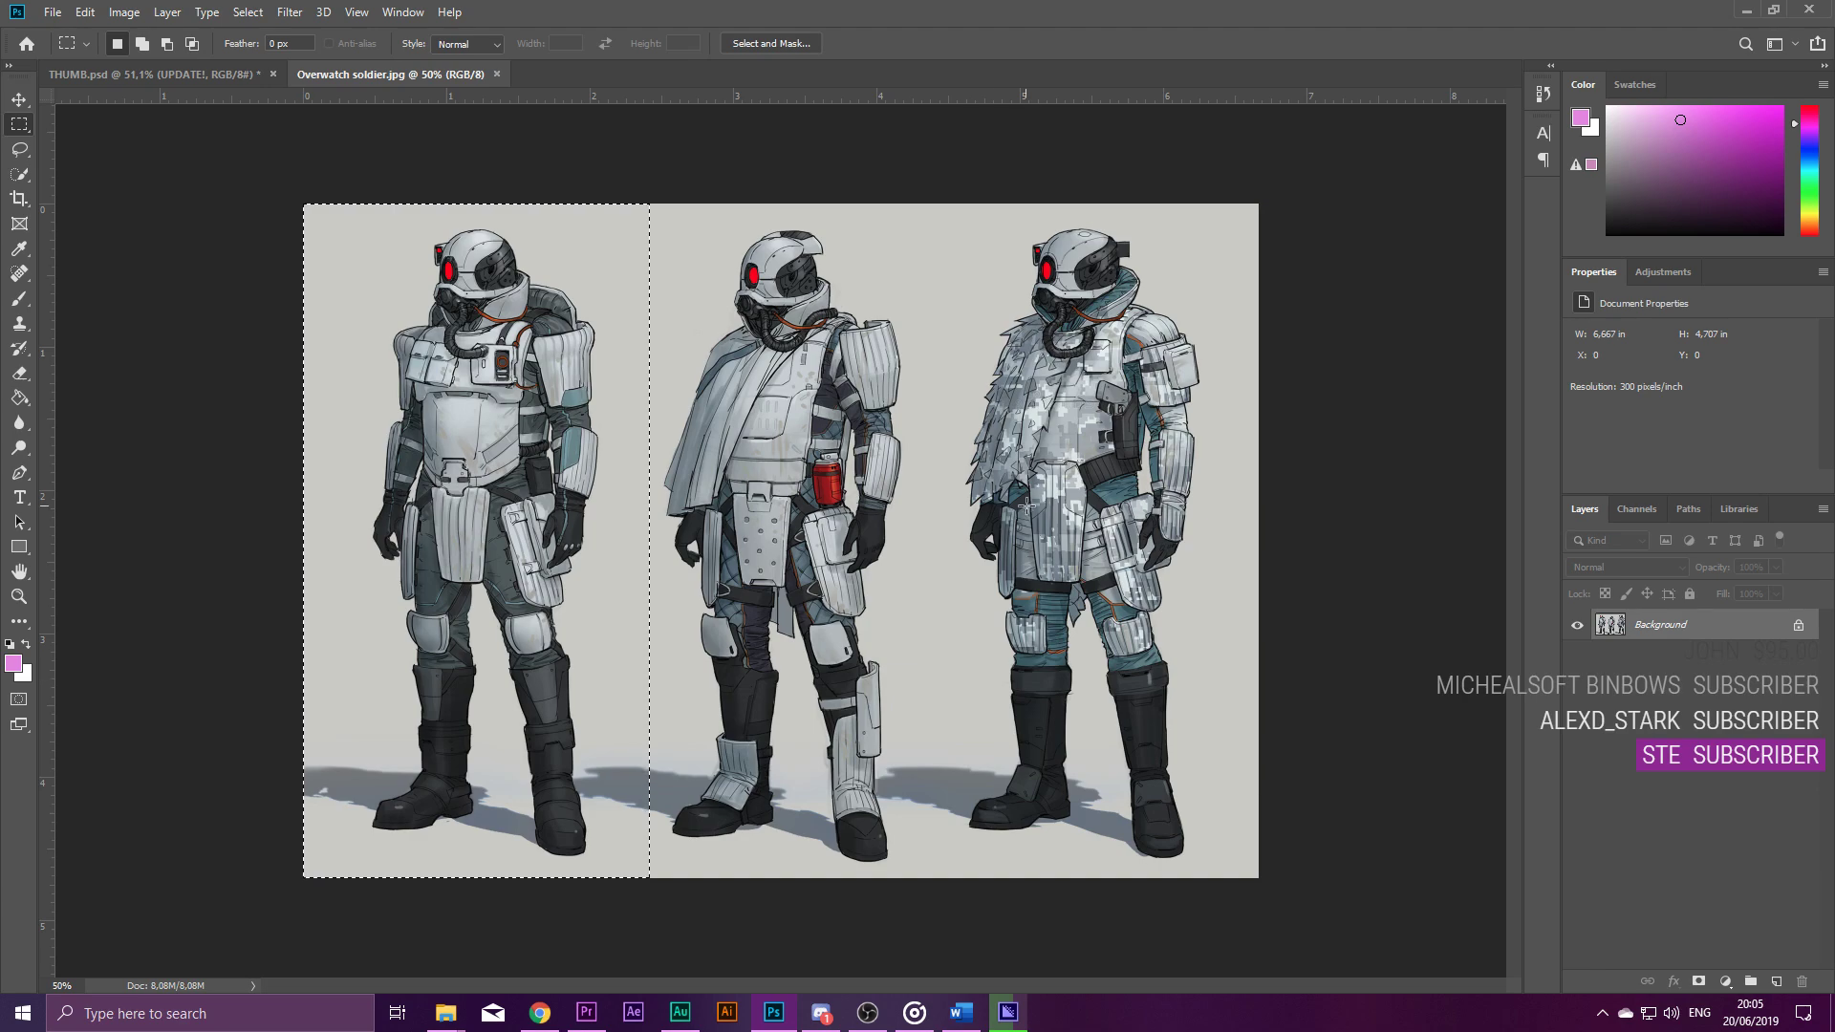
{"action": "left_click", "coordinate": [1186, 445]}
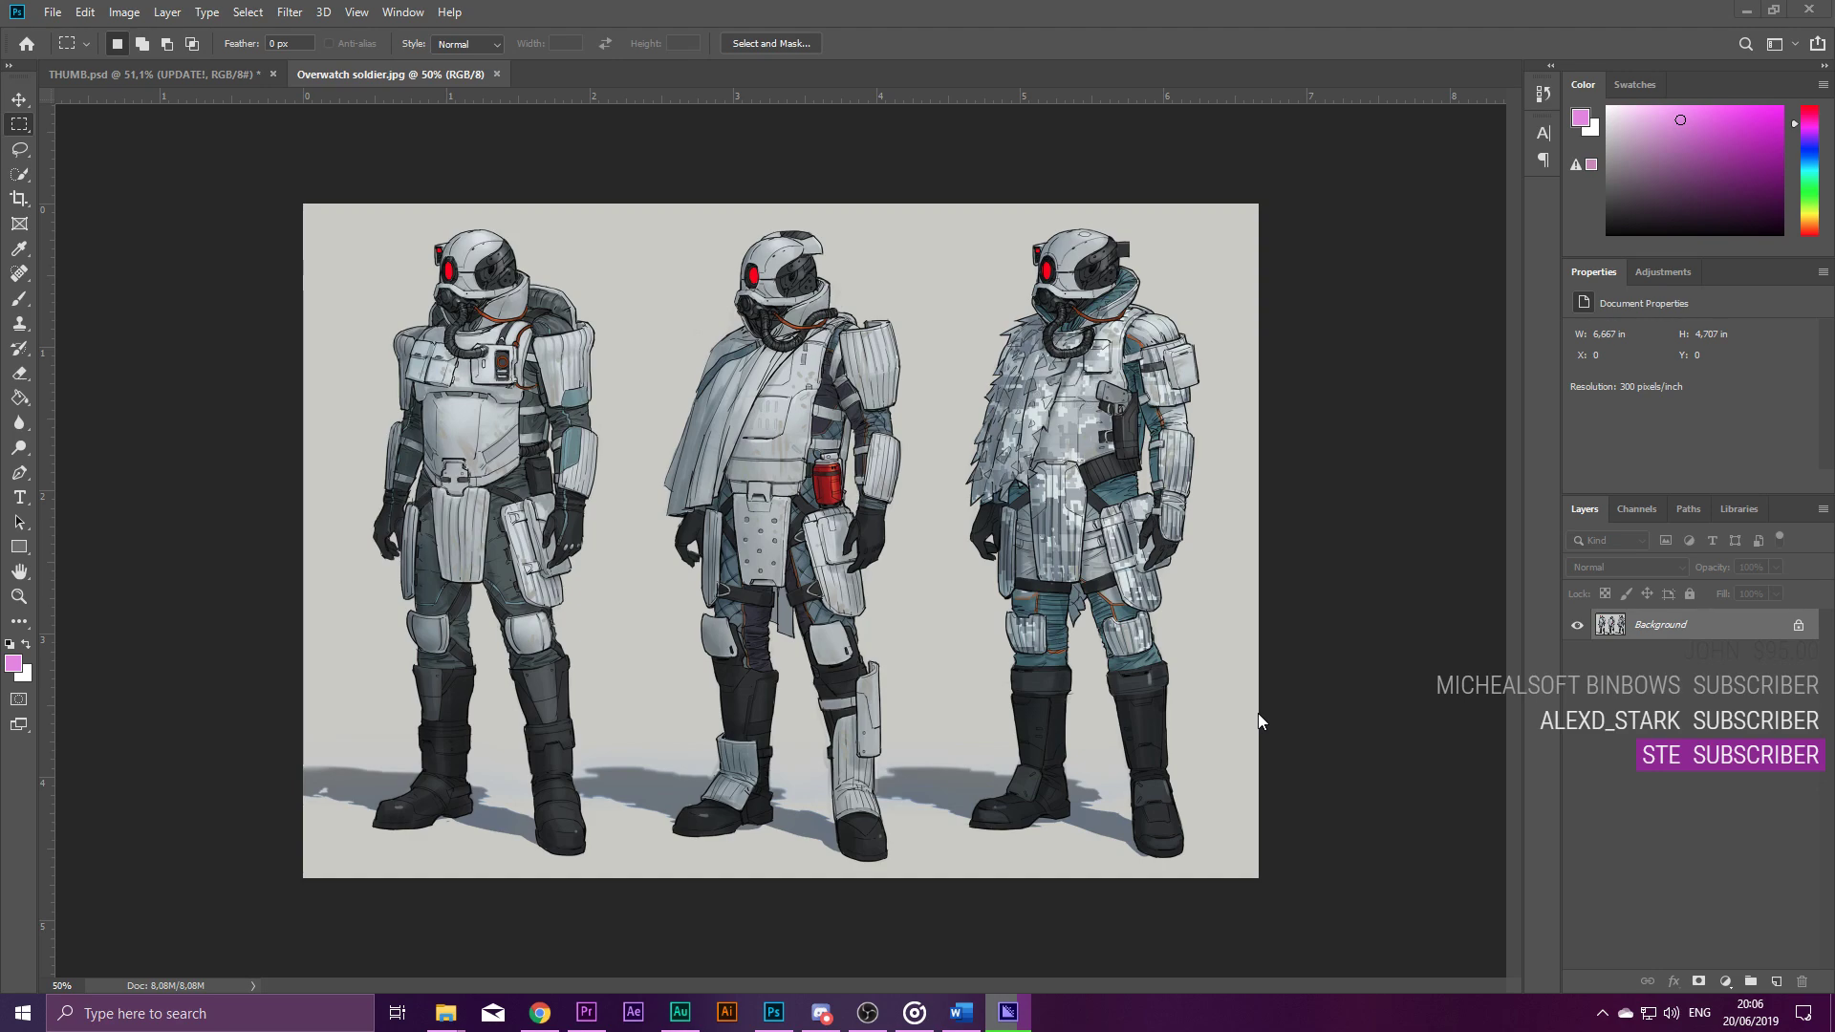
{"action": "left_click", "coordinate": [1308, 5]}
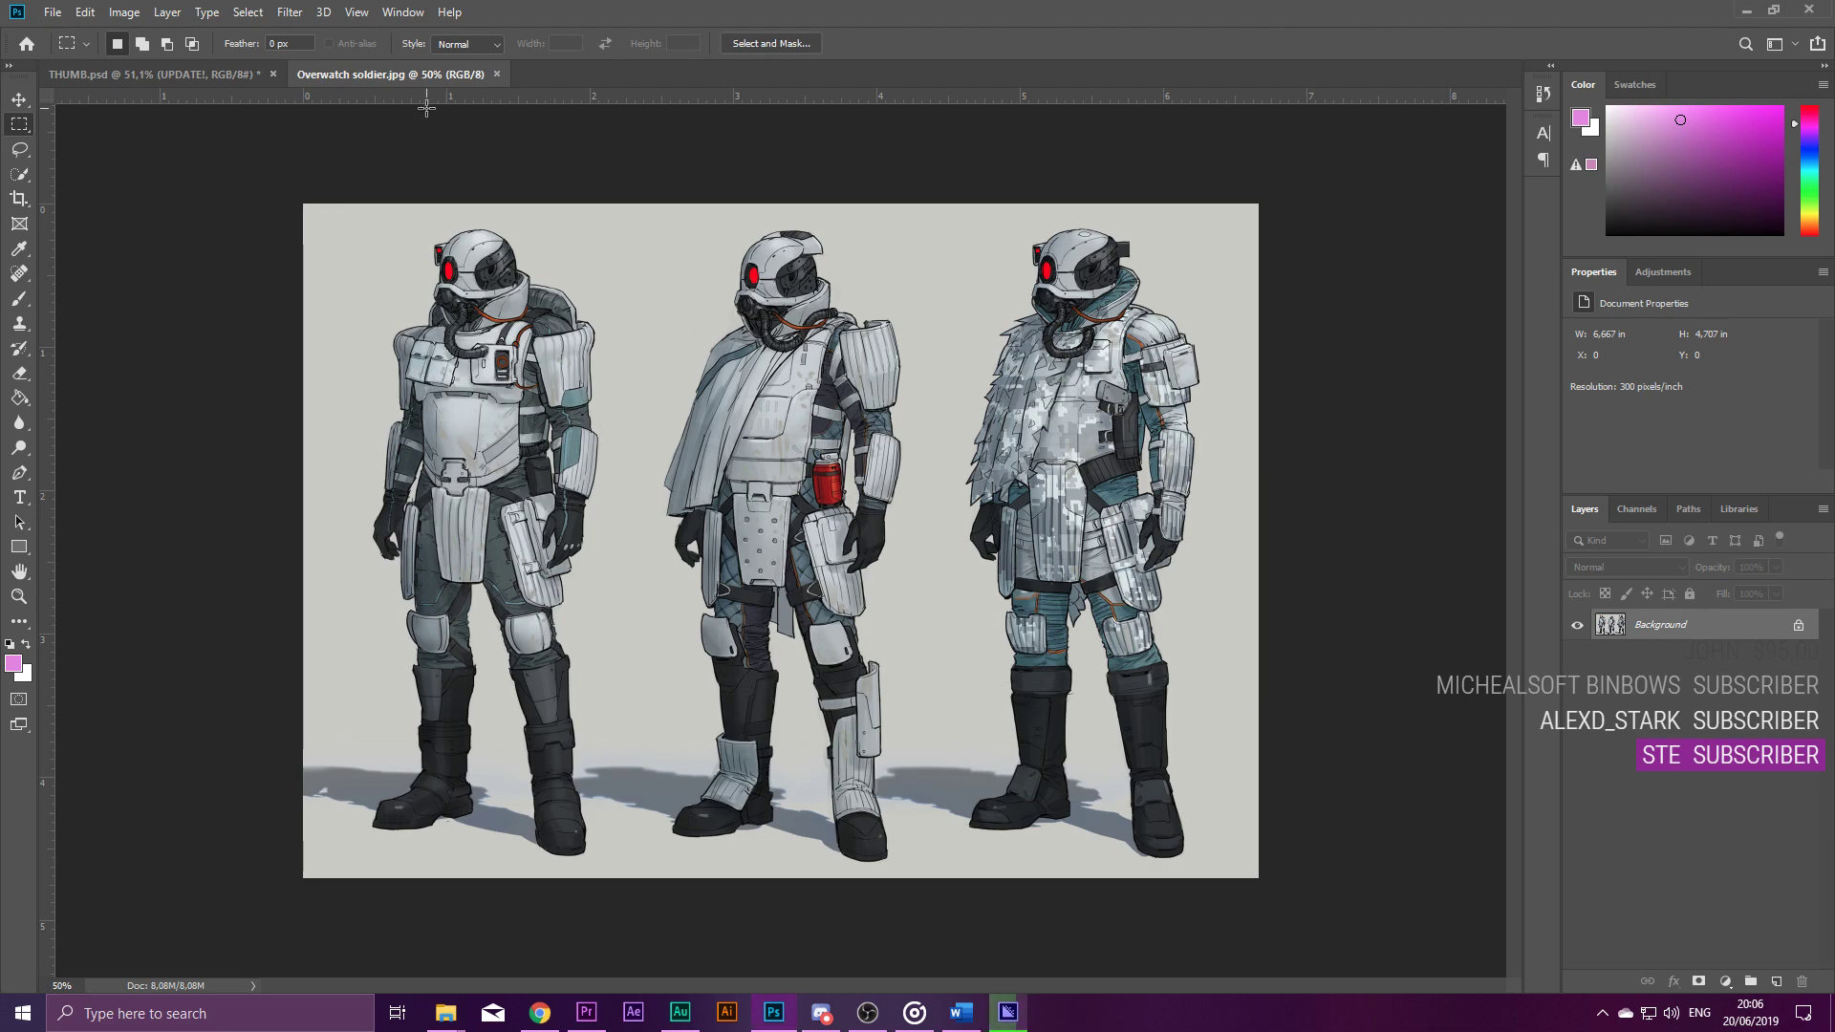
{"action": "left_click_drag", "start_coordinate": [290, 199], "coordinate": [646, 916]}
{"action": "key", "text": "Delete"}
{"action": "key", "text": "Escape"}
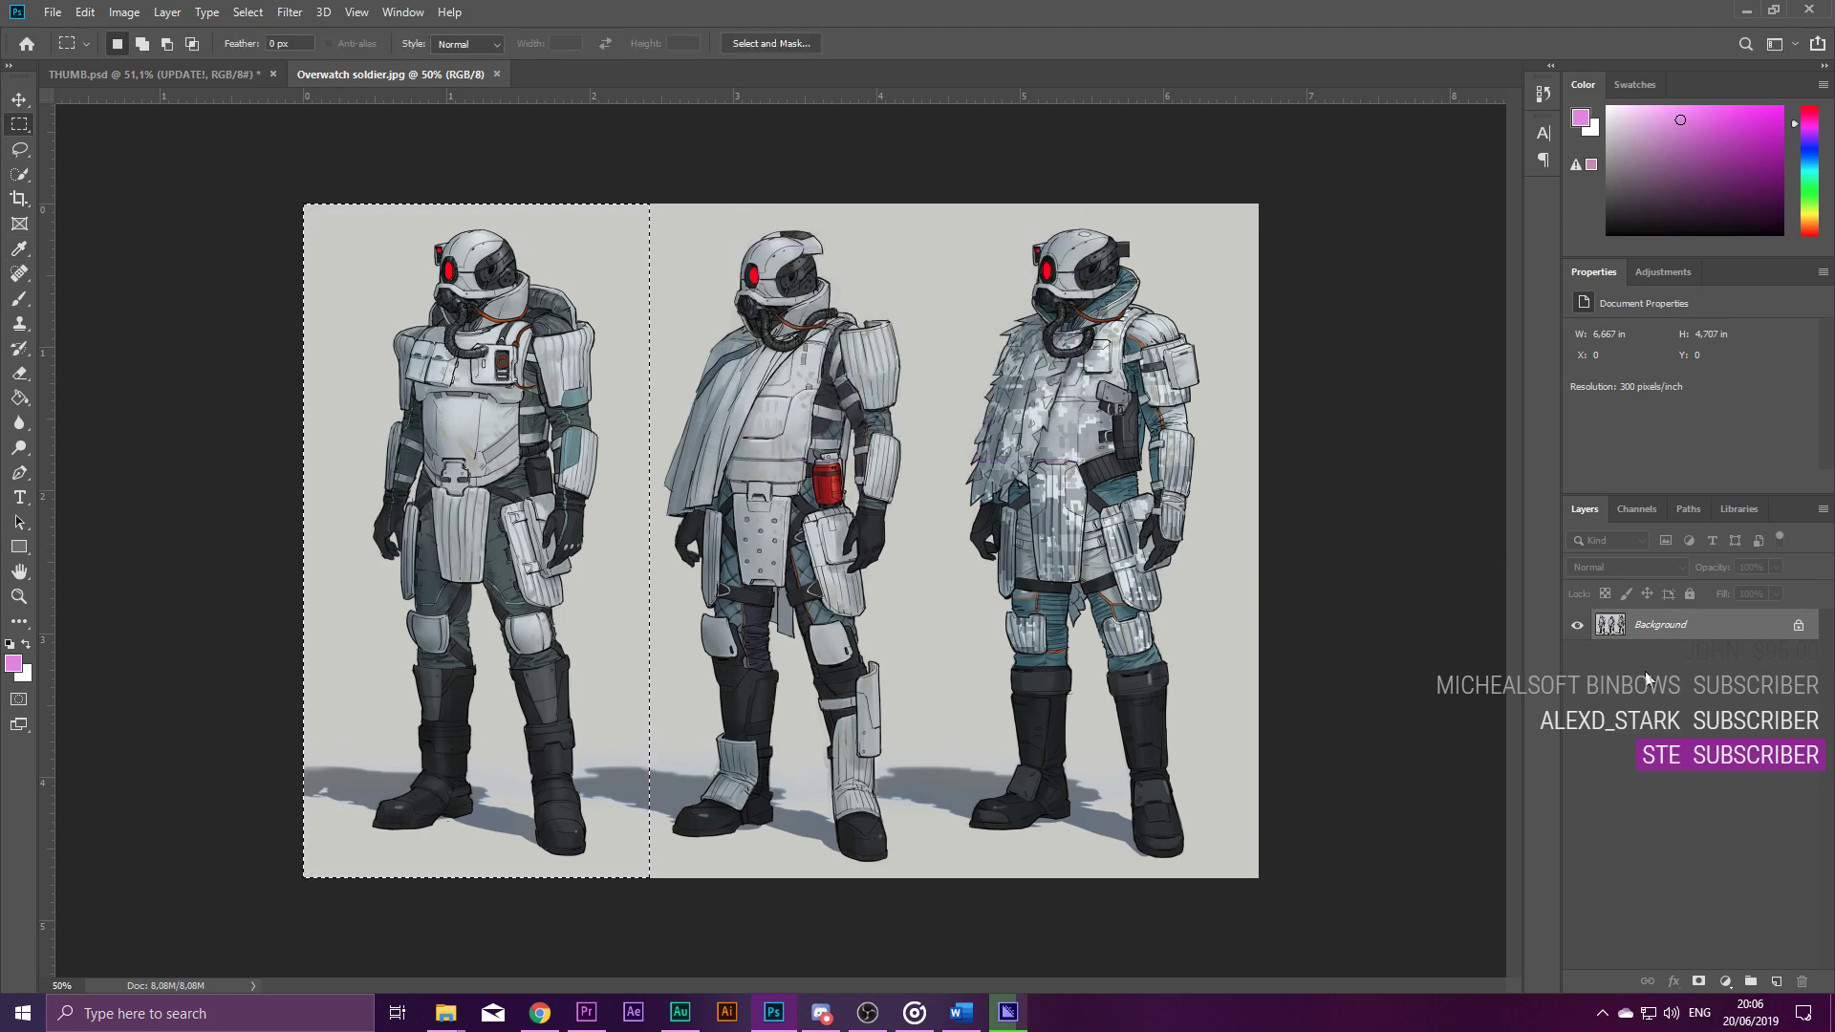
Convert the locked Background into a regular layer and delete the left and right soldiers, keeping only the middle one.
{"action": "double_click", "coordinate": [1699, 623]}
{"action": "key", "text": "Return"}
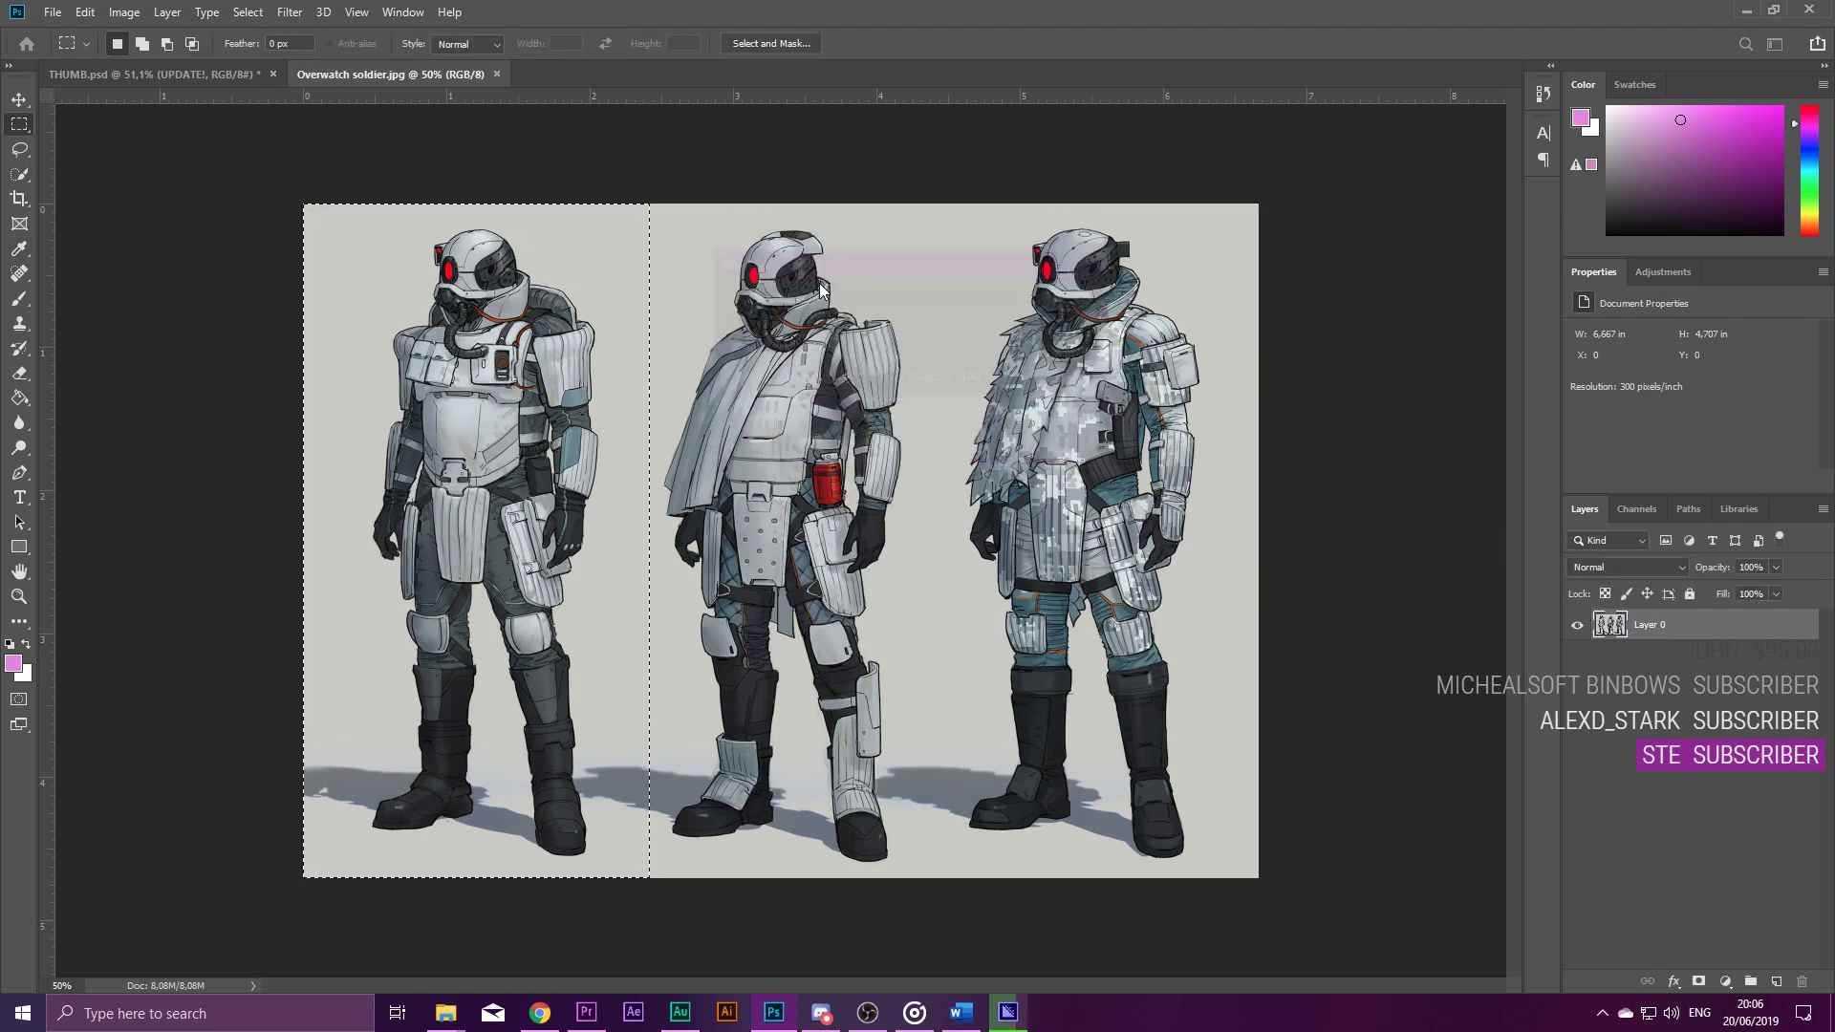
{"action": "key", "text": "Delete"}
{"action": "left_click_drag", "start_coordinate": [1279, 191], "coordinate": [909, 933]}
{"action": "key", "text": "Delete"}
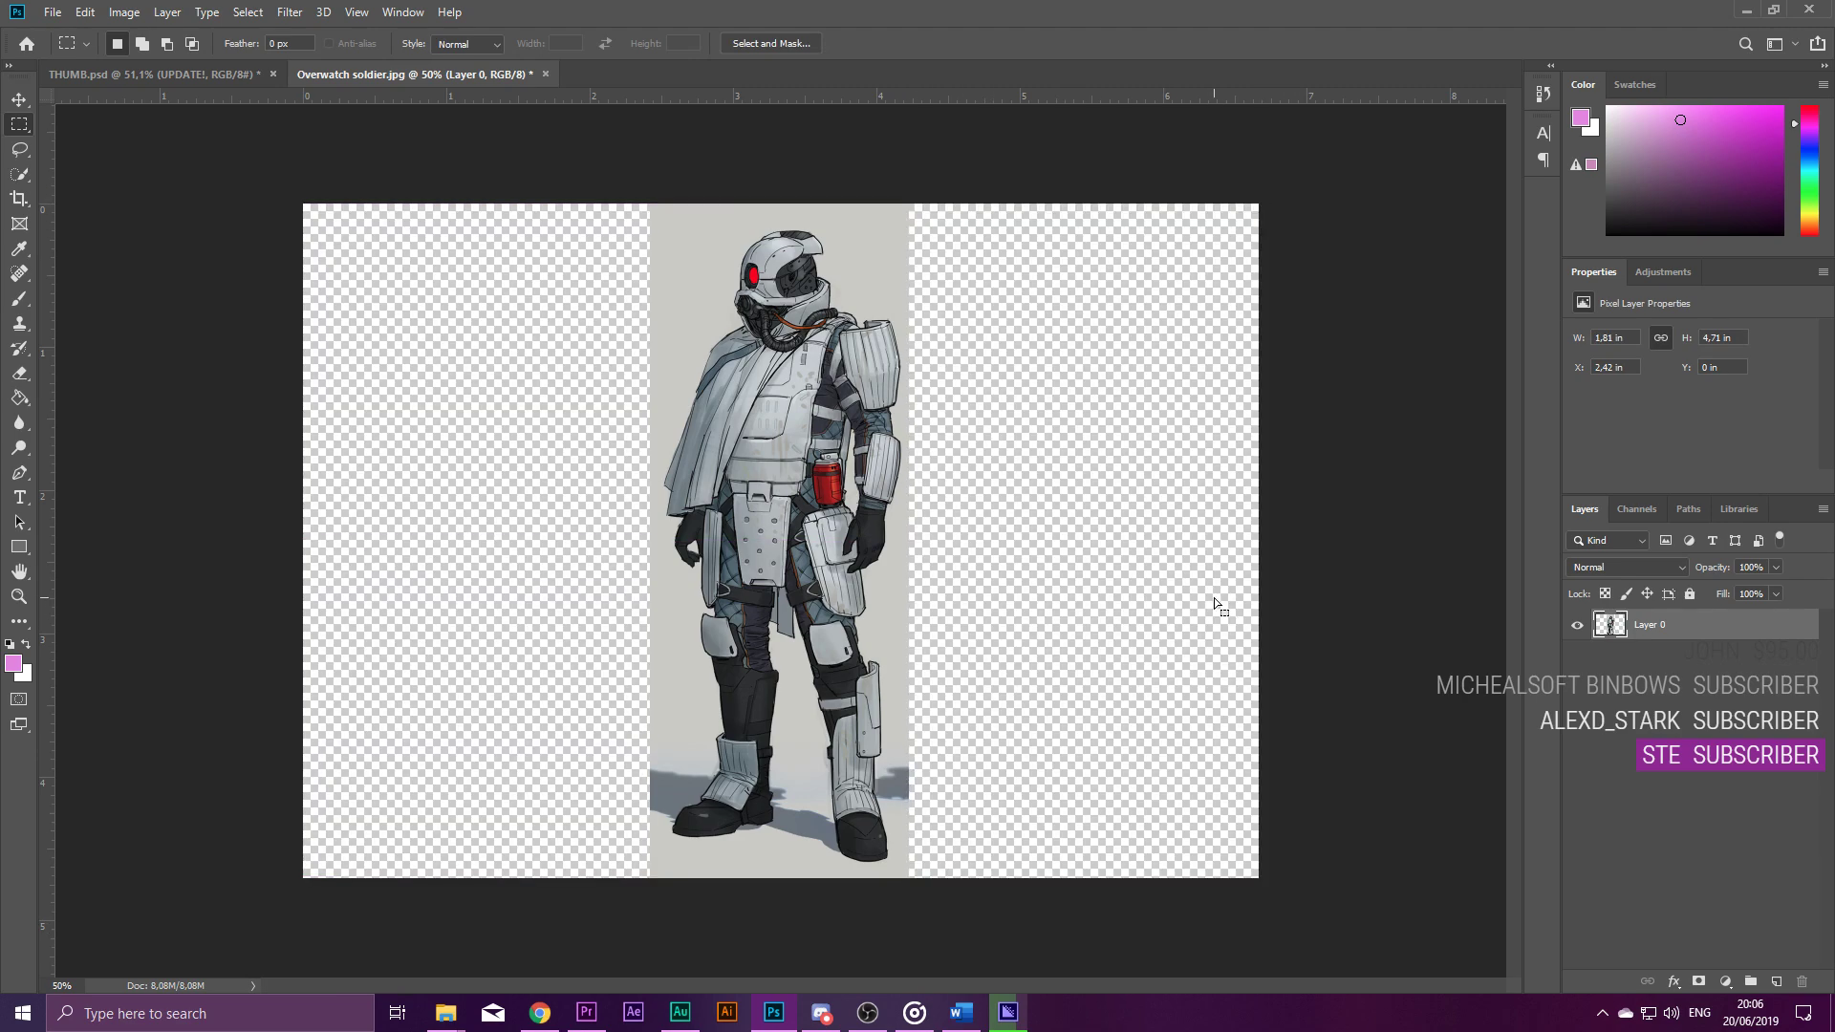
Crop the canvas on both sides to the remaining strip containing the middle soldier.
{"action": "scroll", "coordinate": [847, 341], "scroll_direction": "up", "scroll_amount": 3}
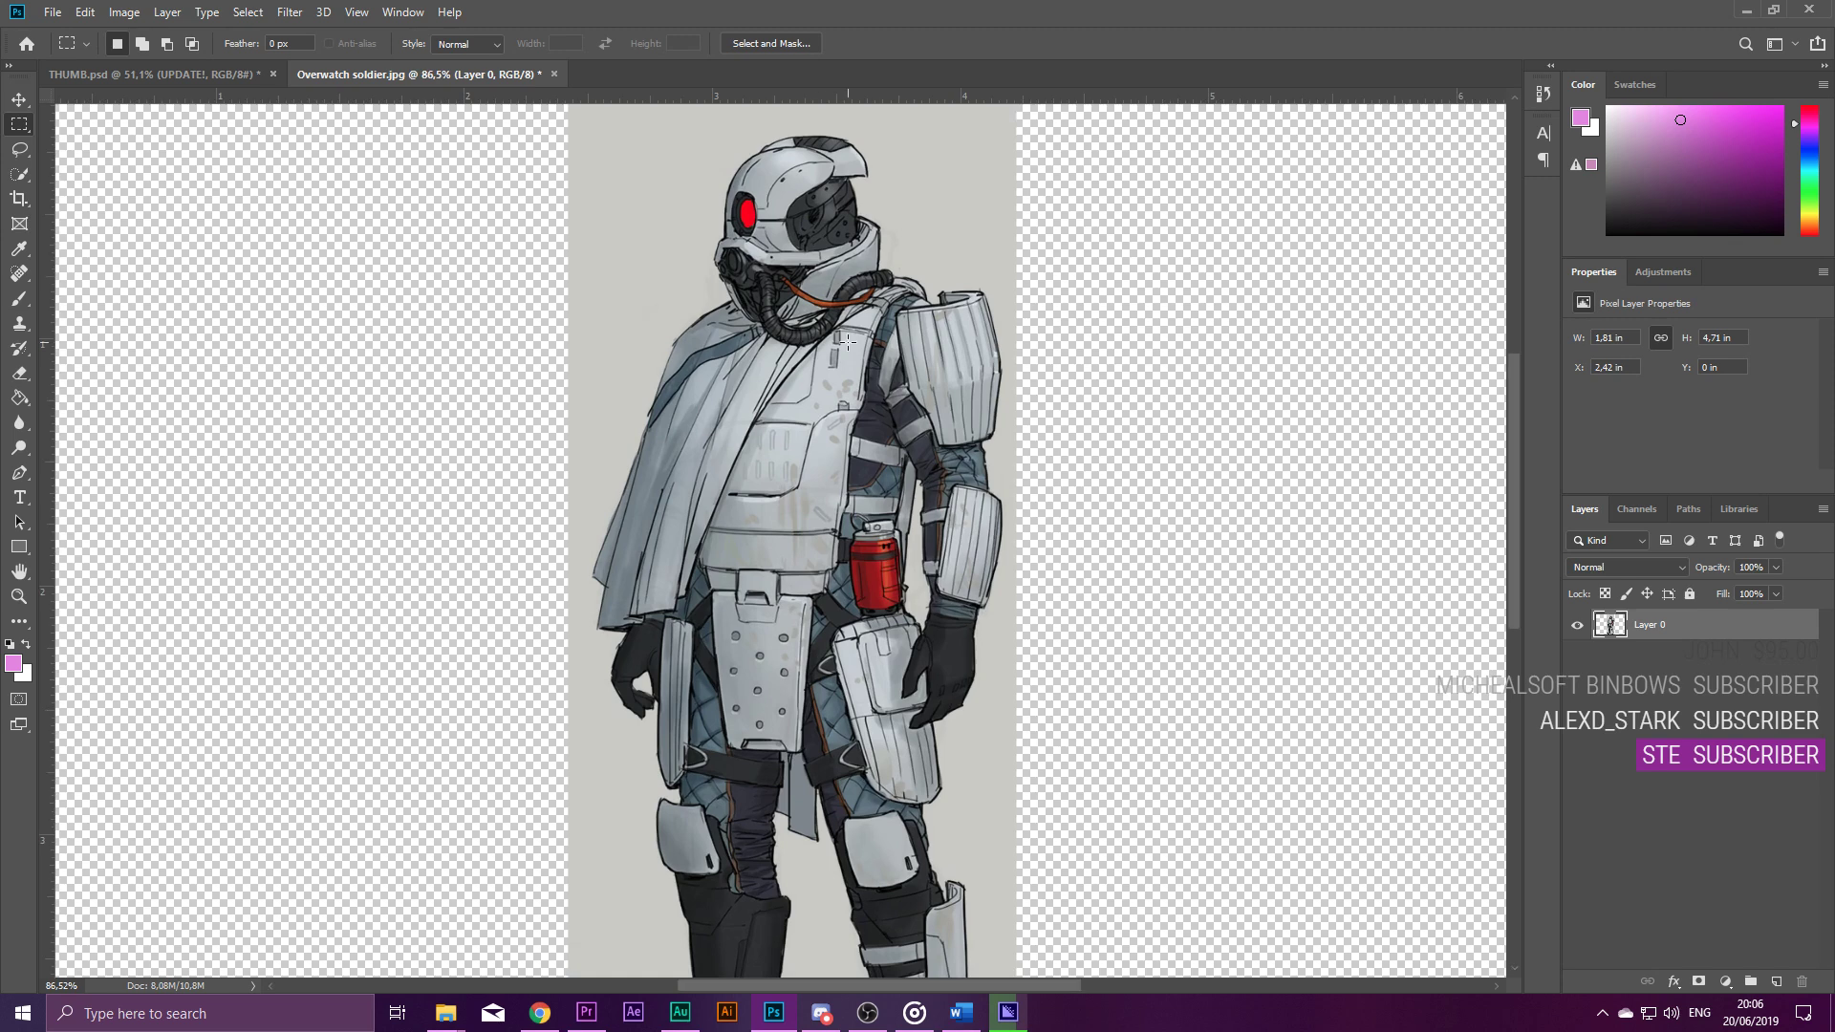
{"action": "scroll", "coordinate": [847, 341], "scroll_direction": "down", "scroll_amount": 2}
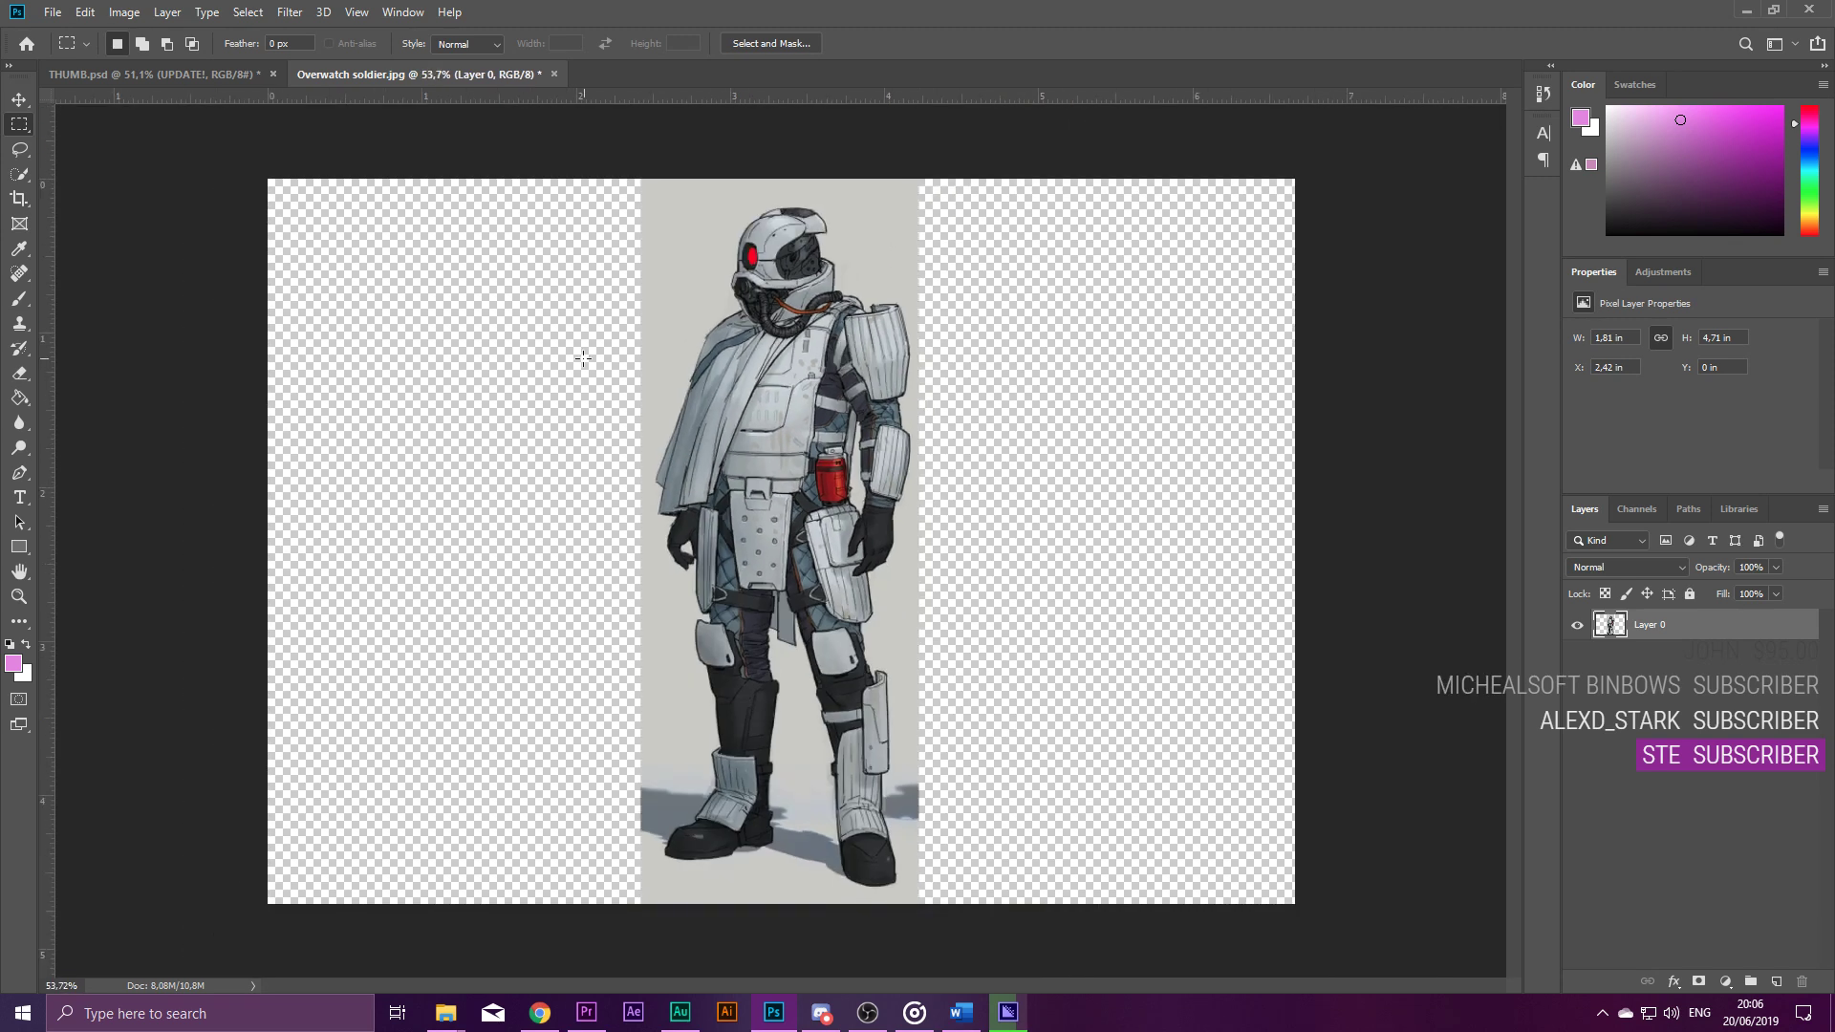
{"action": "left_click", "coordinate": [19, 200]}
{"action": "left_click_drag", "start_coordinate": [267, 541], "coordinate": [449, 550]}
{"action": "left_click_drag", "start_coordinate": [1116, 541], "coordinate": [923, 545]}
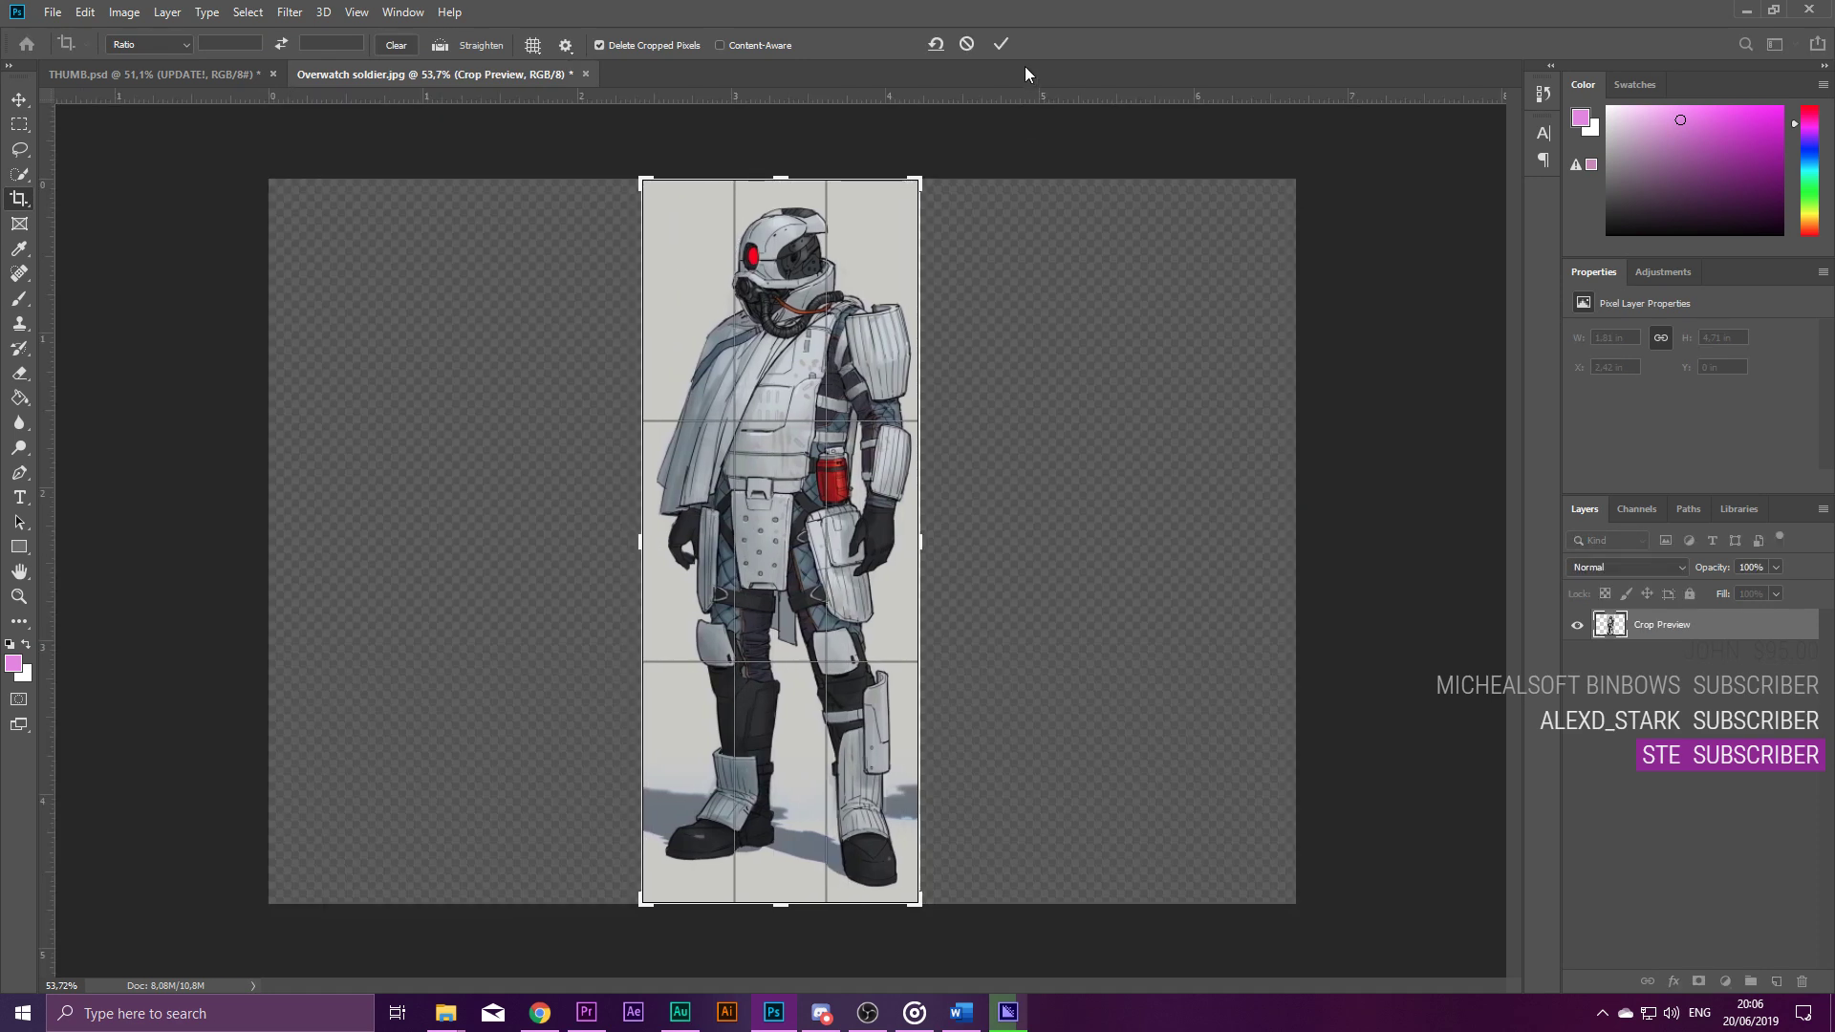
{"action": "left_click", "coordinate": [1001, 44]}
{"action": "scroll", "coordinate": [738, 267], "scroll_direction": "up", "scroll_amount": 2}
{"action": "scroll", "coordinate": [738, 268], "scroll_direction": "up", "scroll_amount": 2}
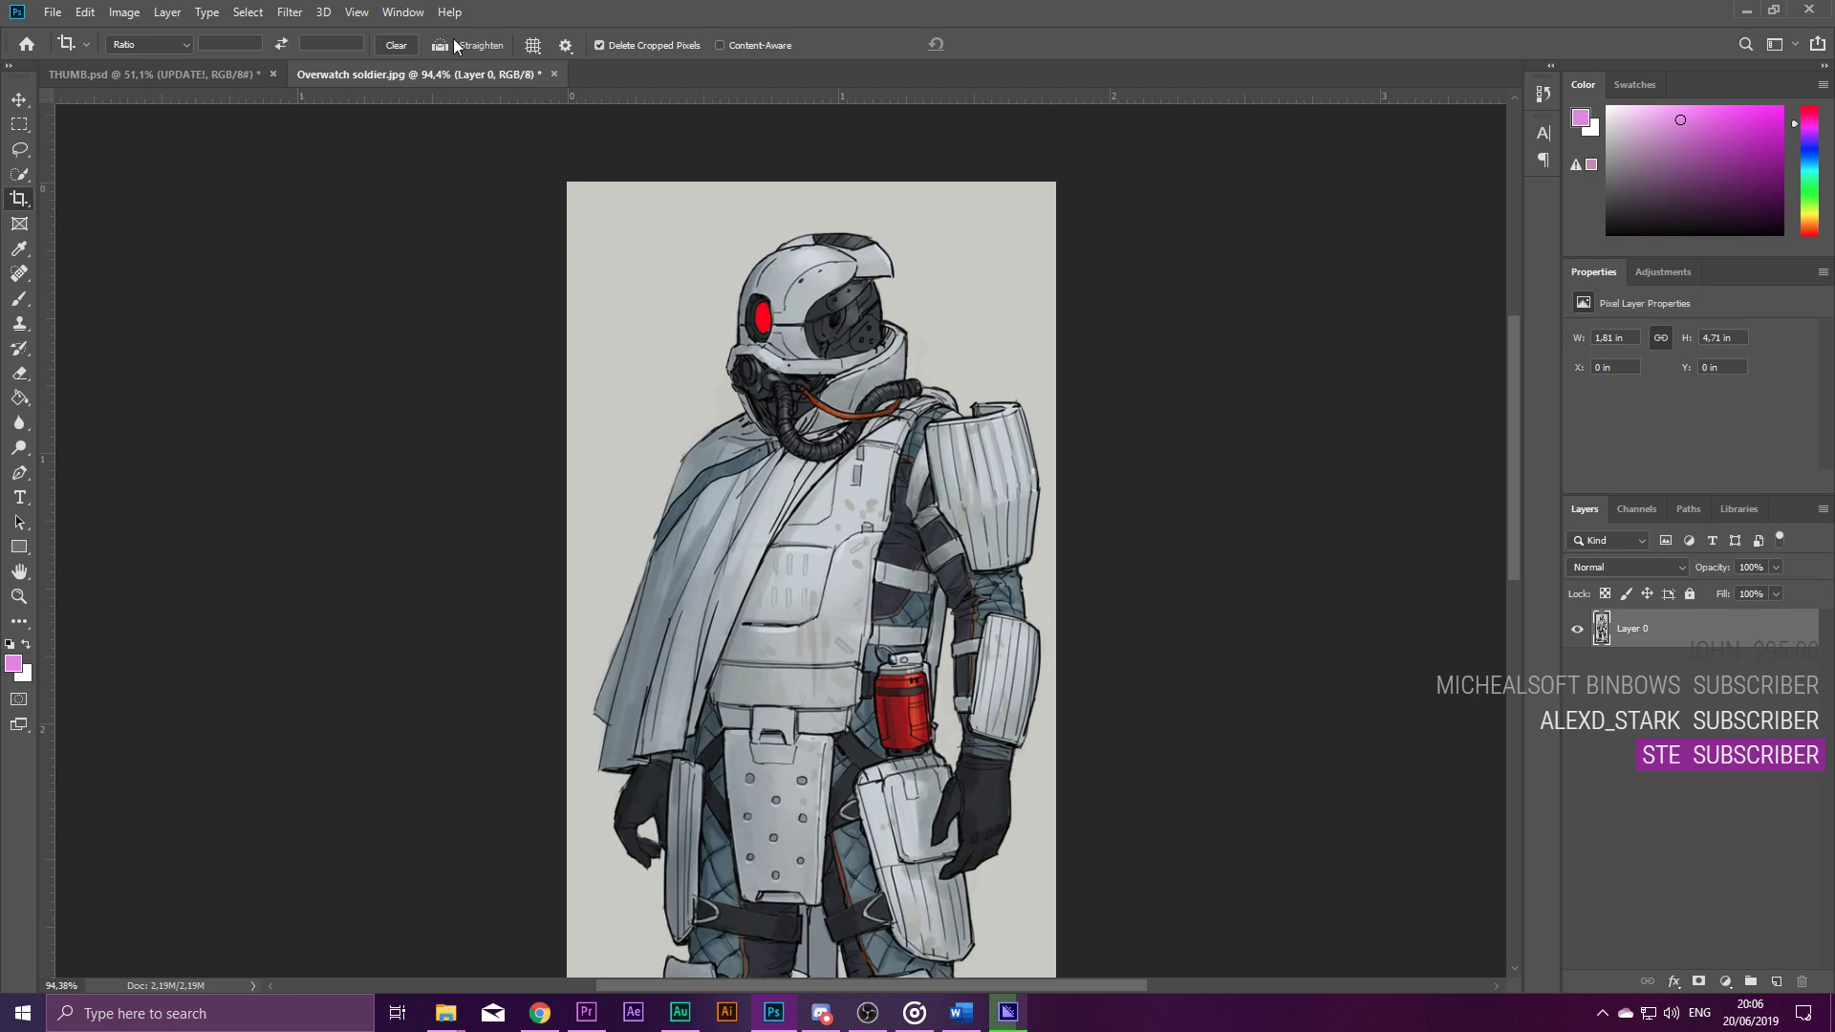
{"action": "left_click", "coordinate": [304, 11]}
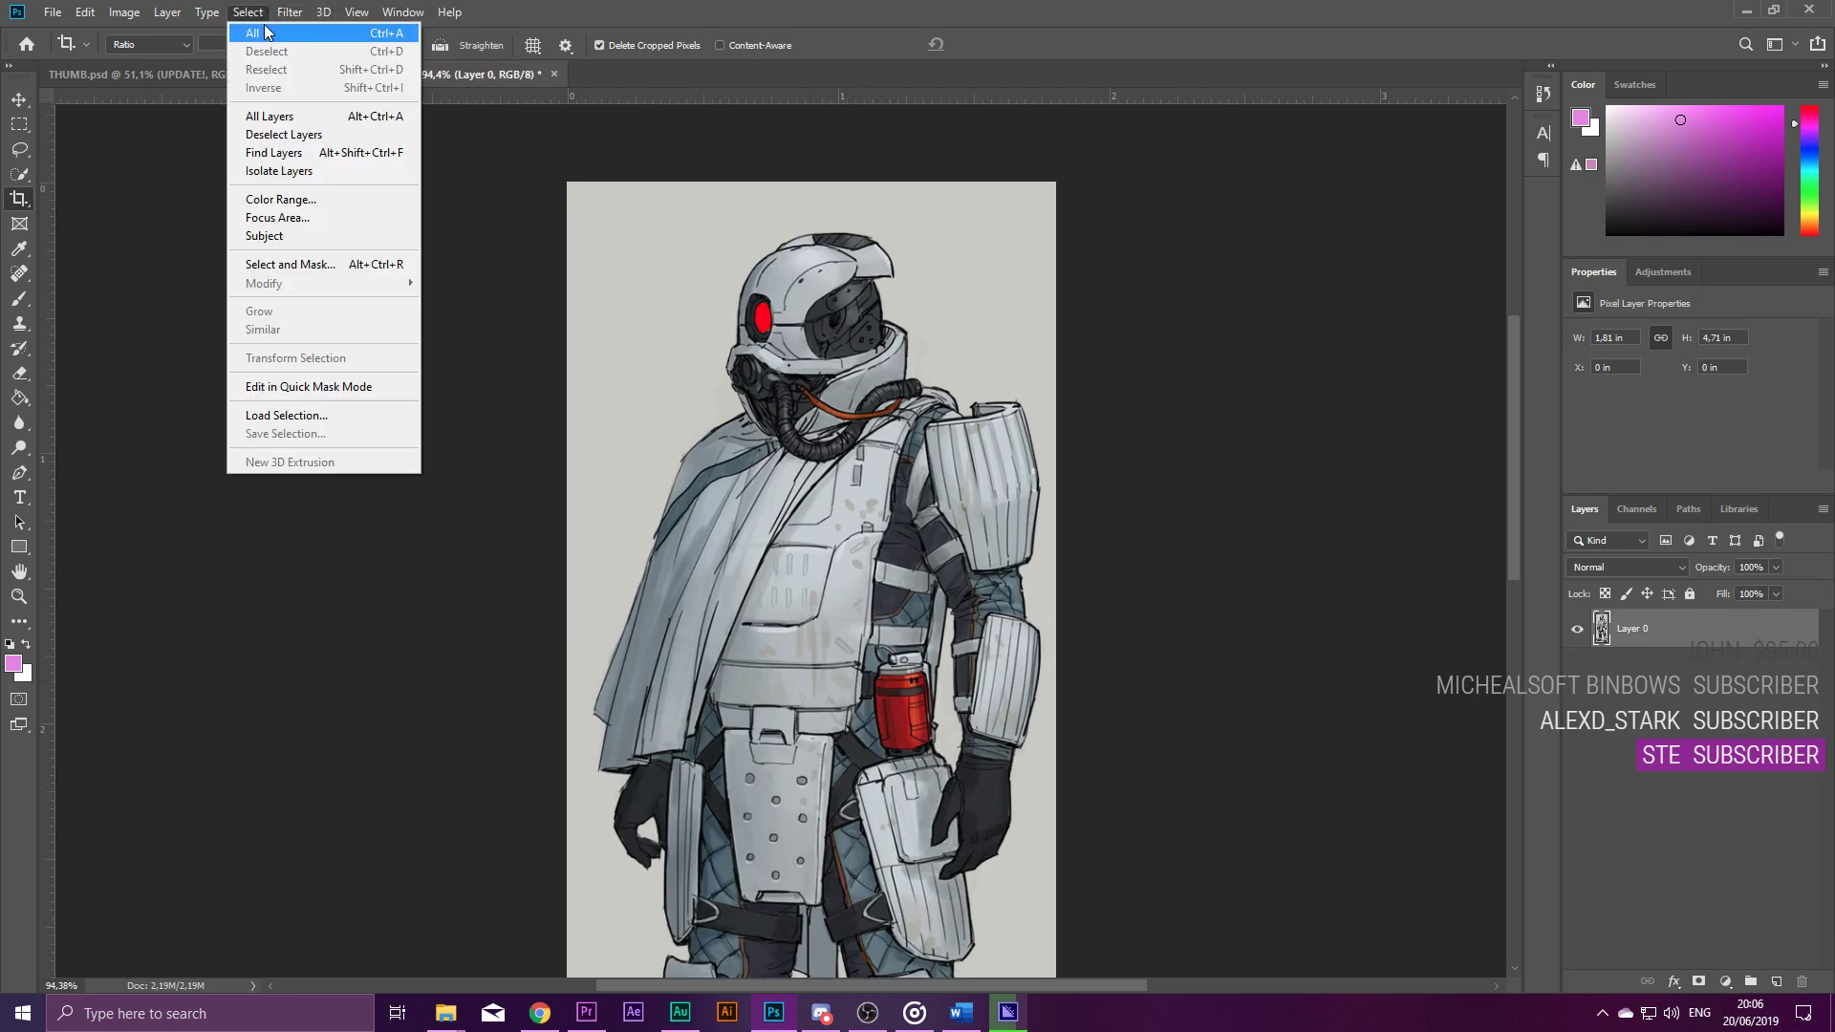
{"action": "mouse_move", "coordinate": [244, 12]}
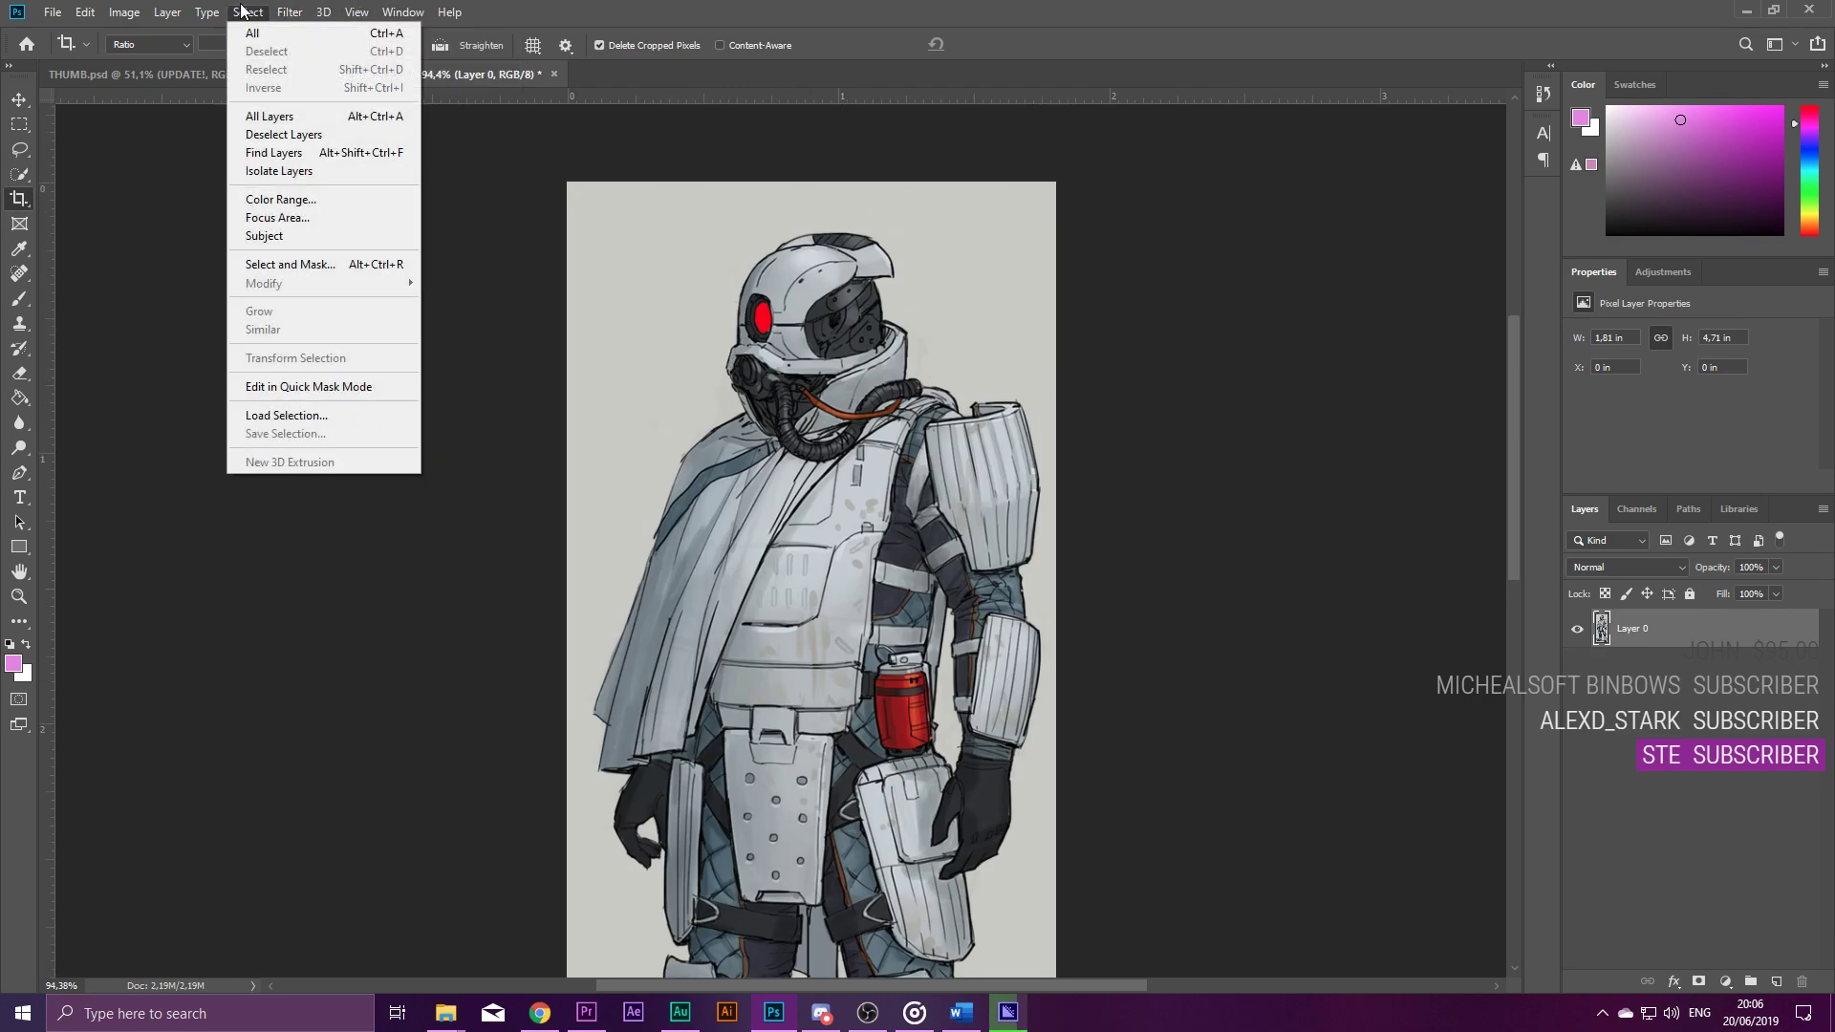
{"action": "left_click", "coordinate": [280, 199]}
{"action": "left_click", "coordinate": [630, 297]}
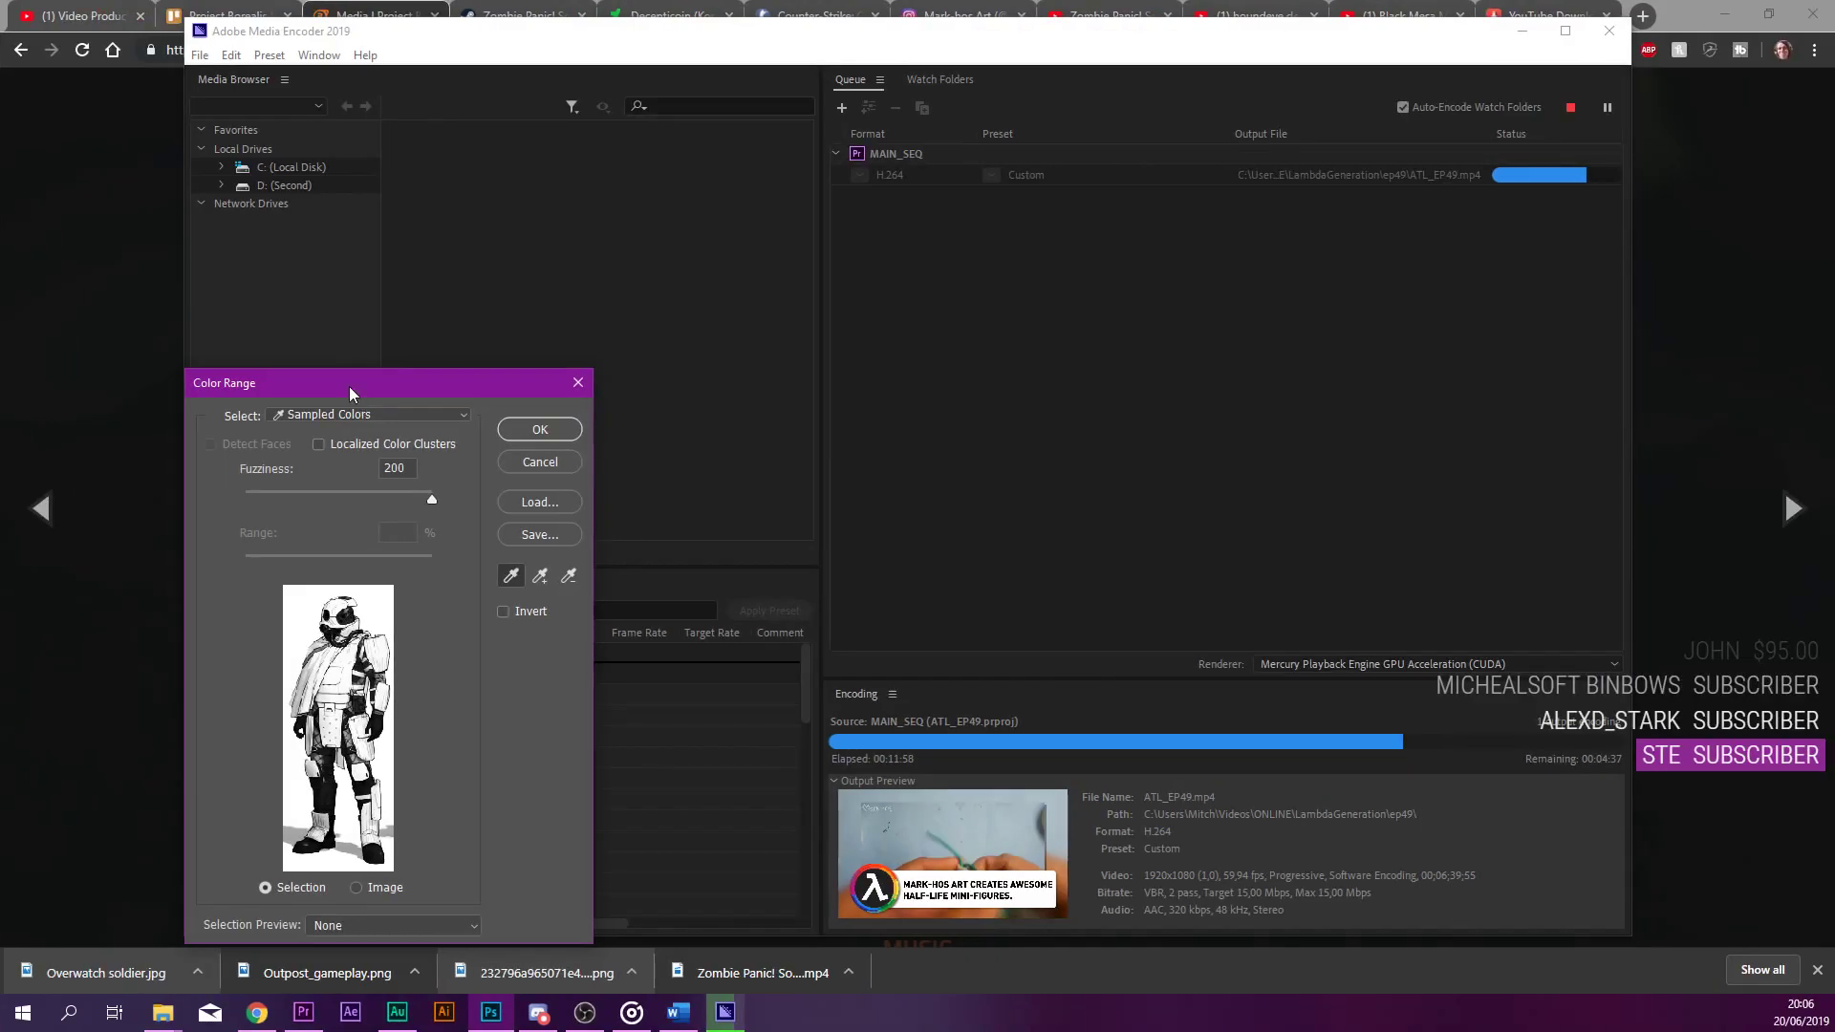
{"action": "left_click_drag", "start_coordinate": [348, 386], "coordinate": [1323, 307]}
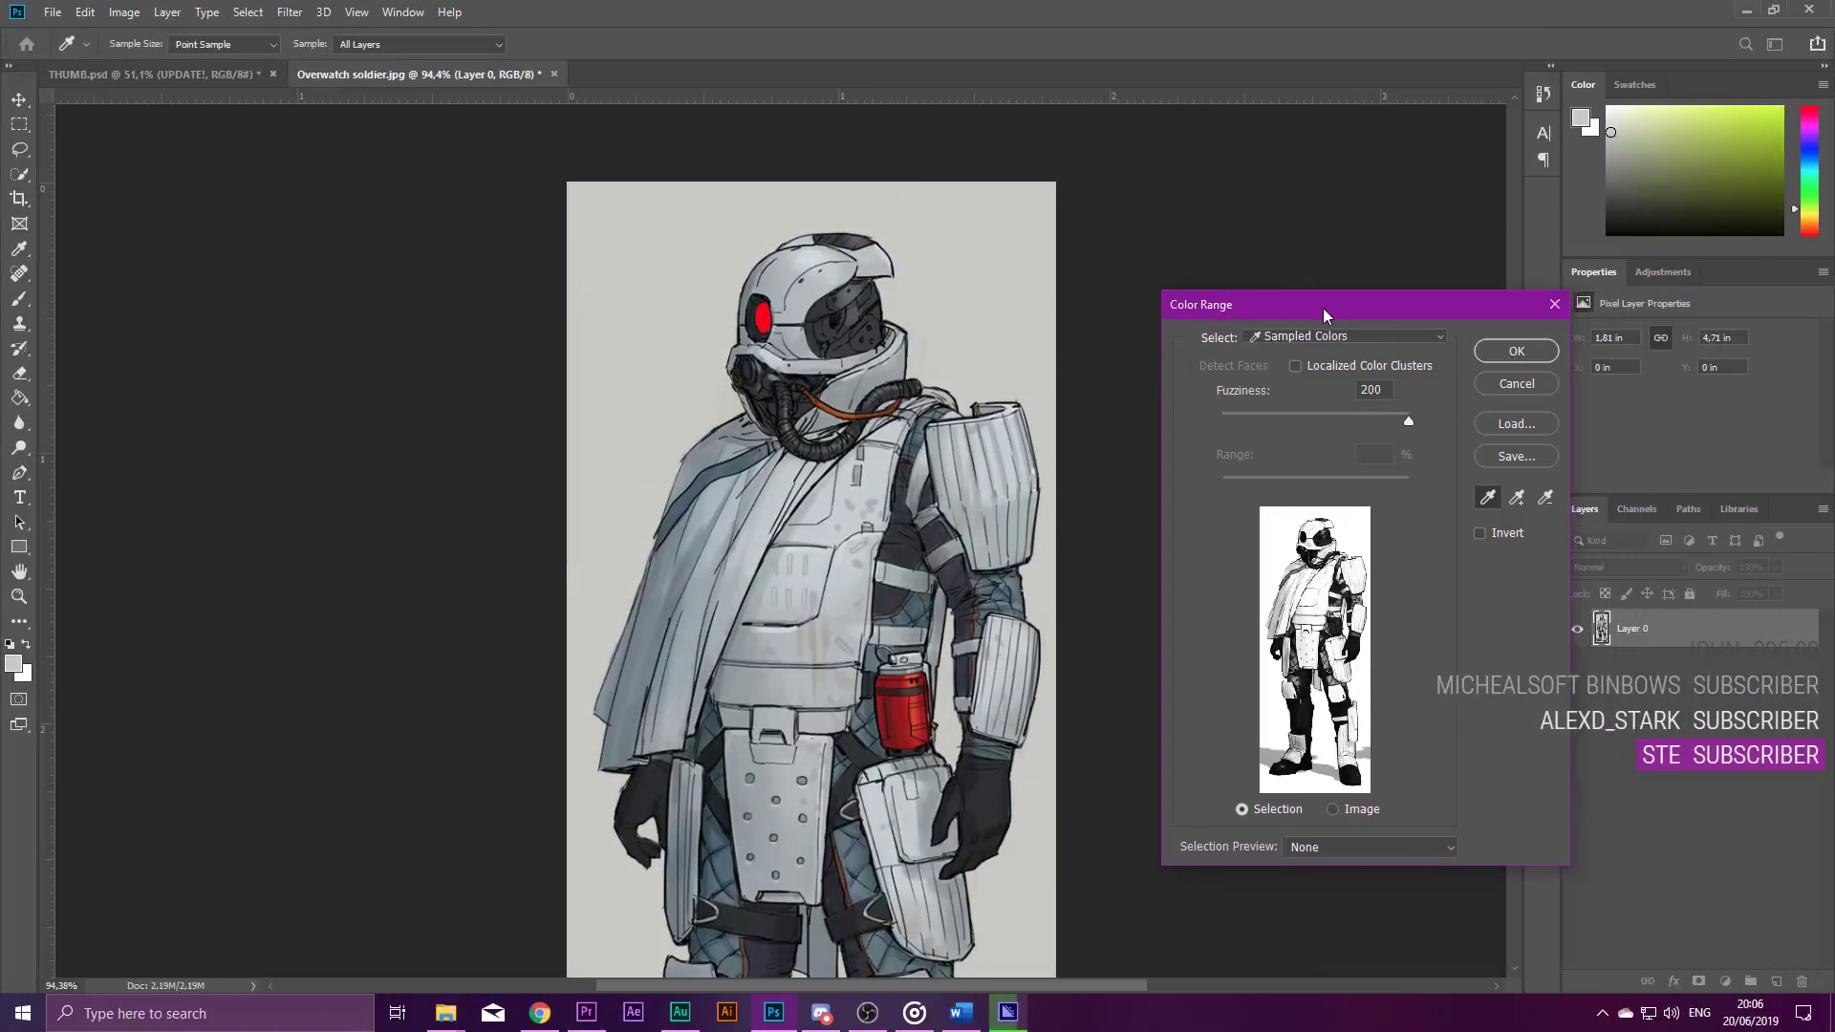
{"action": "left_click_drag", "start_coordinate": [1403, 420], "coordinate": [1434, 422]}
{"action": "left_click", "coordinate": [1515, 386]}
{"action": "key", "text": "c"}
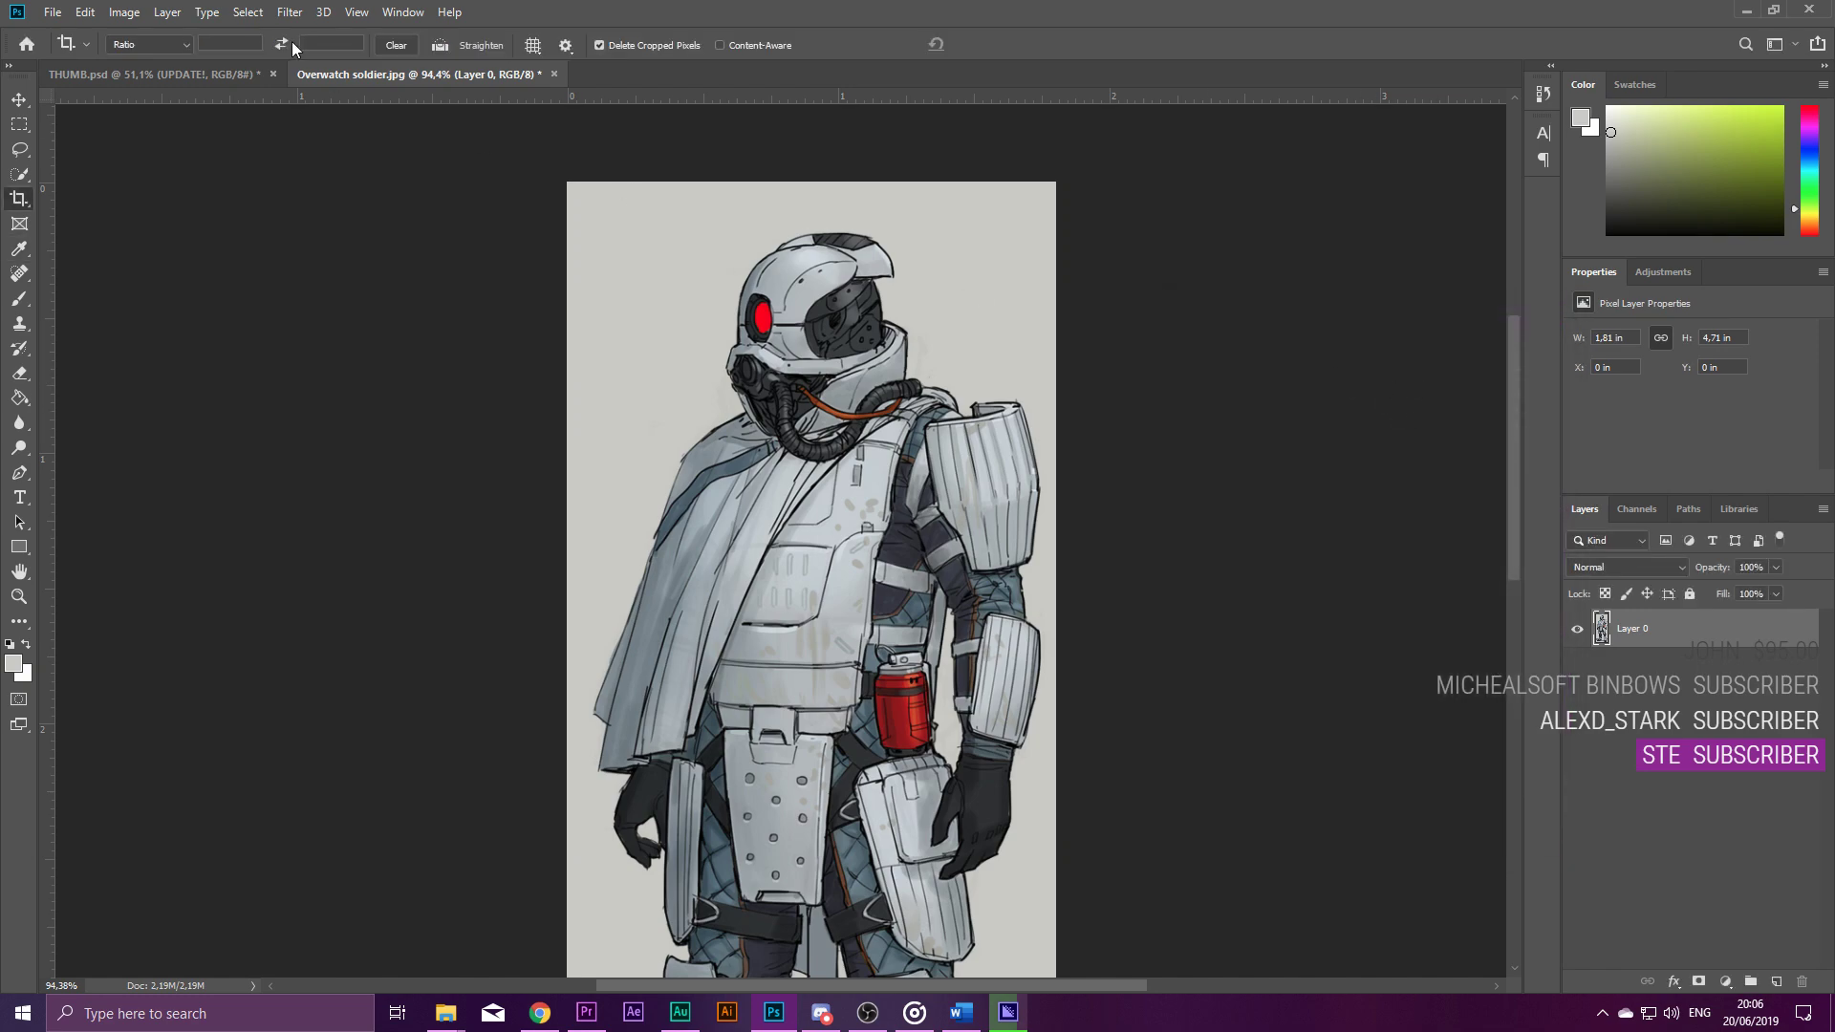
{"action": "left_click", "coordinate": [247, 19]}
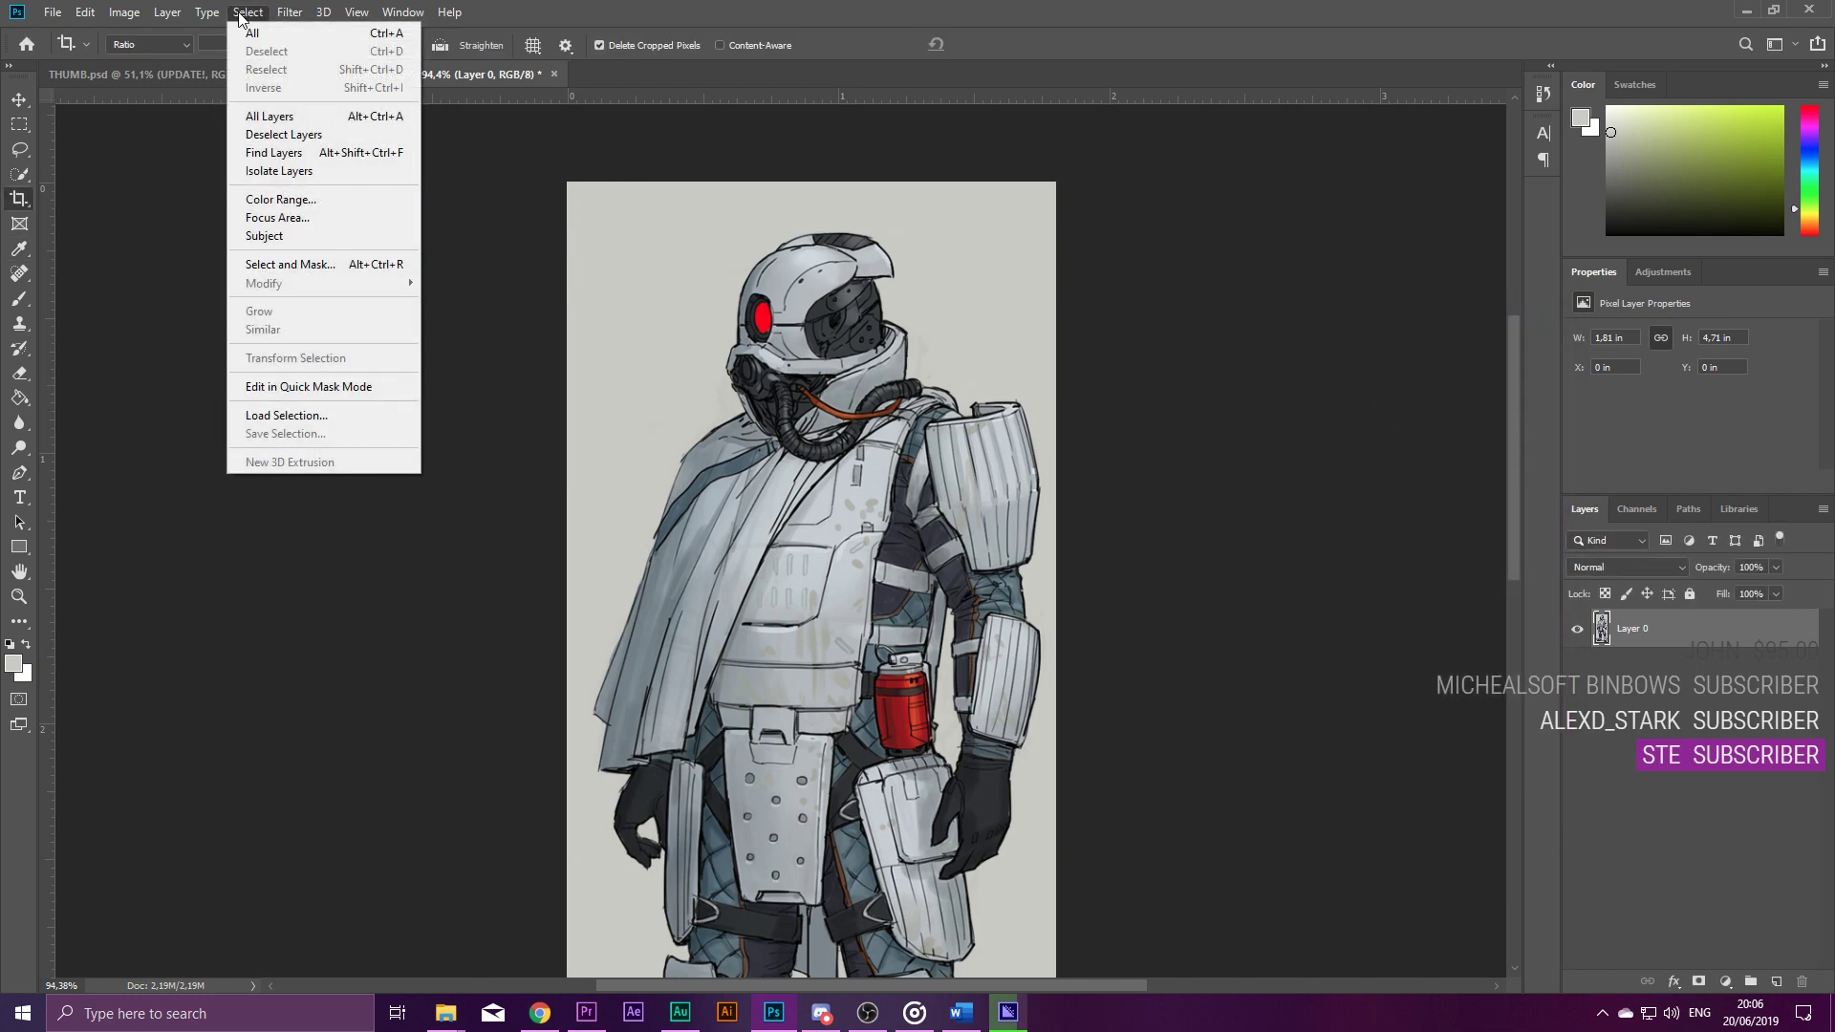
Select the plain light grey background around the soldier with the Magic Wand tool and check the selection down to the boots.
{"action": "left_click", "coordinate": [17, 174]}
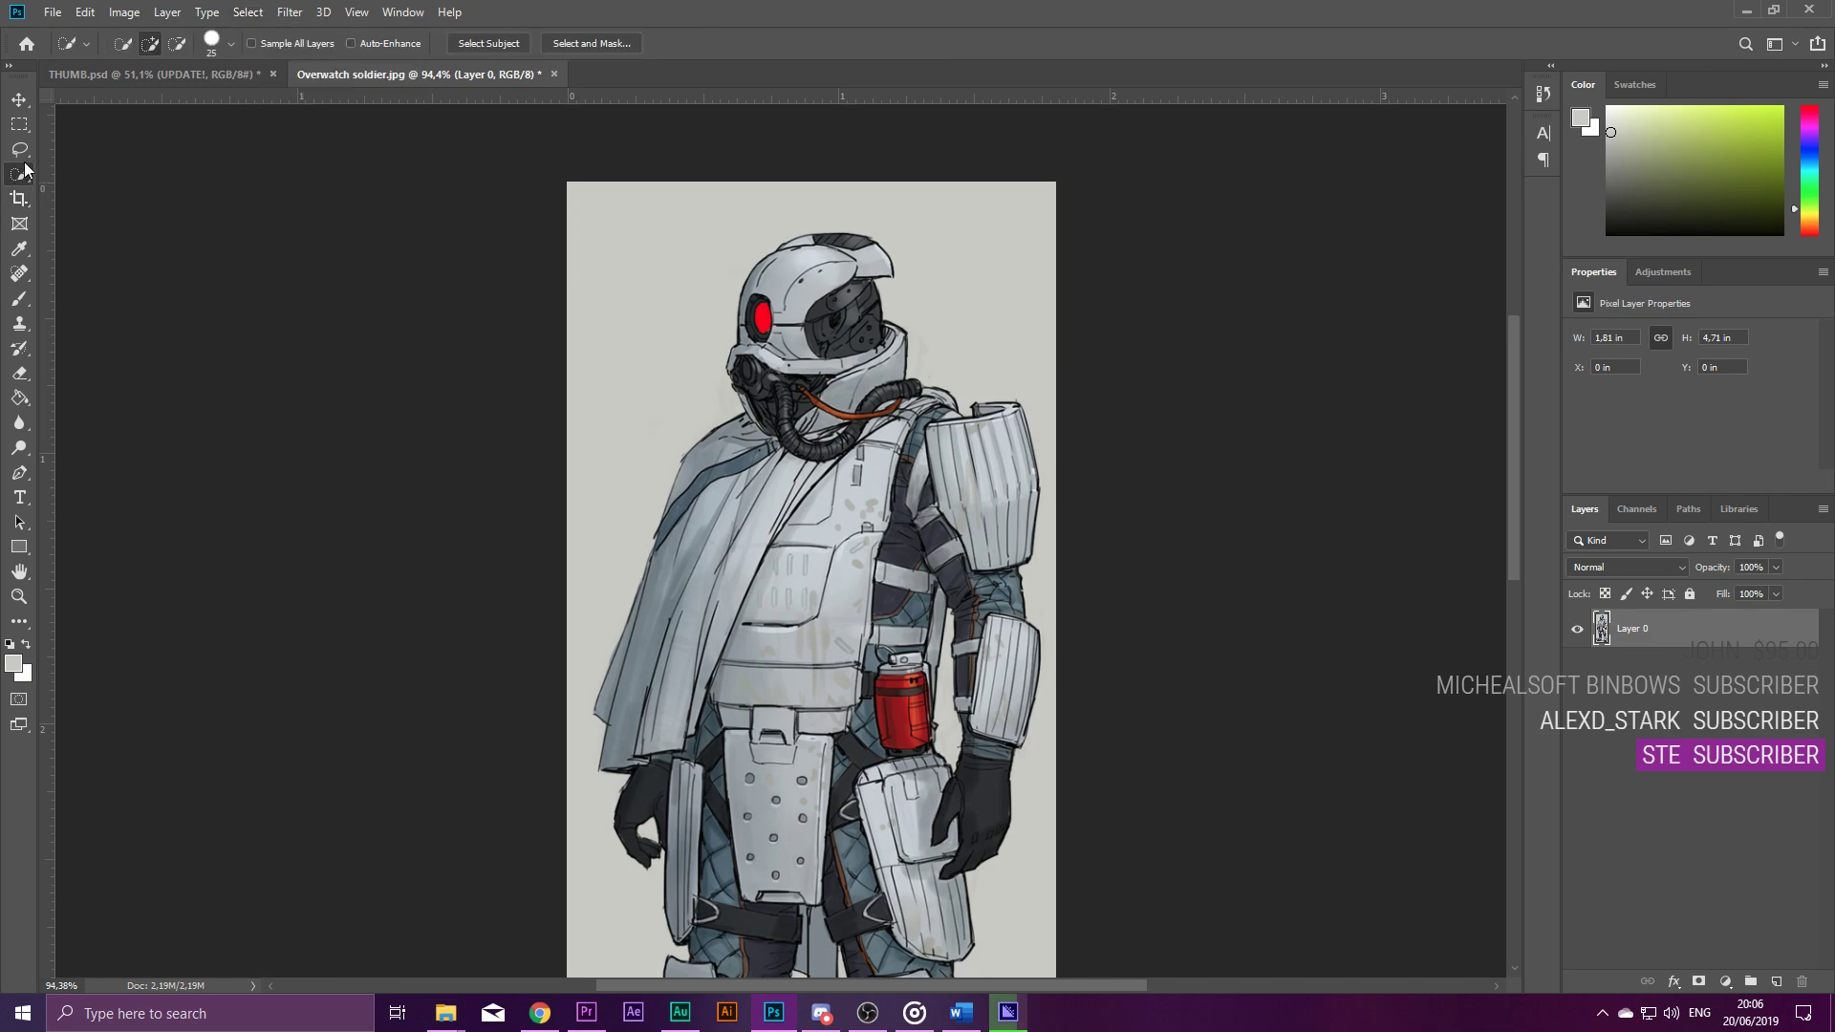
{"action": "right_click", "coordinate": [20, 180]}
{"action": "left_click", "coordinate": [107, 192]}
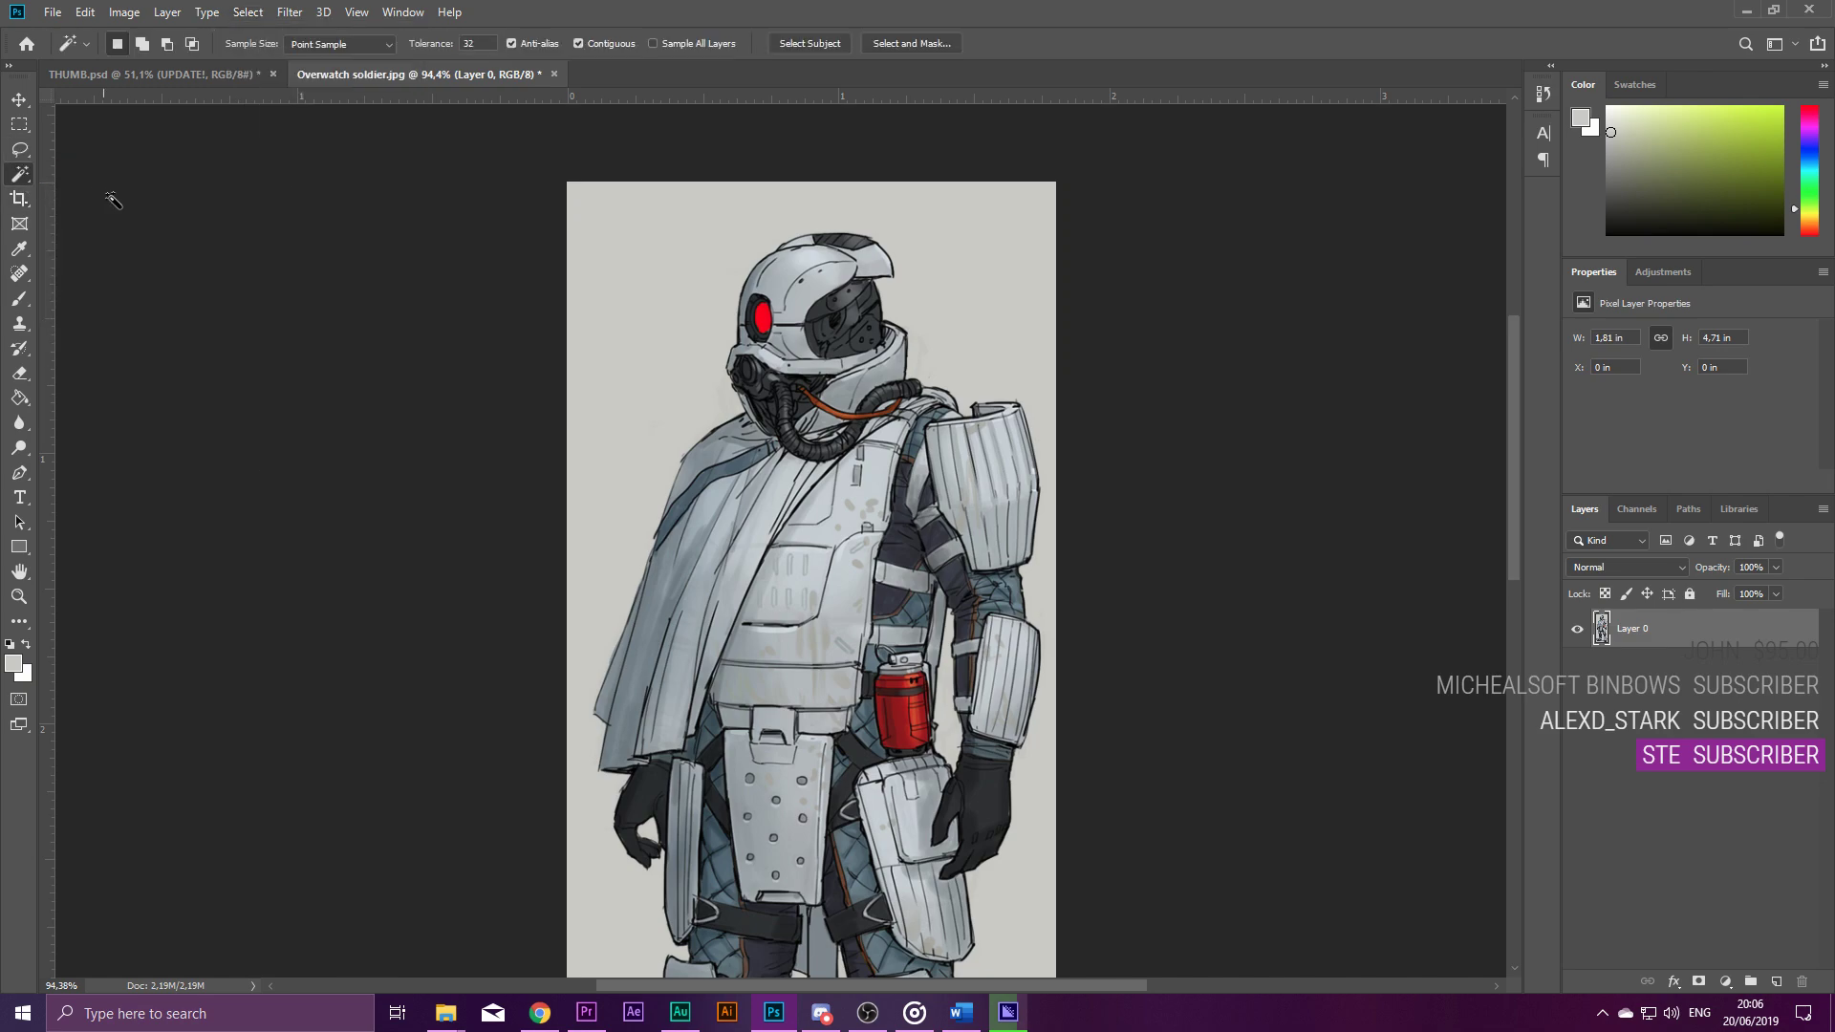
{"action": "left_click", "coordinate": [633, 252]}
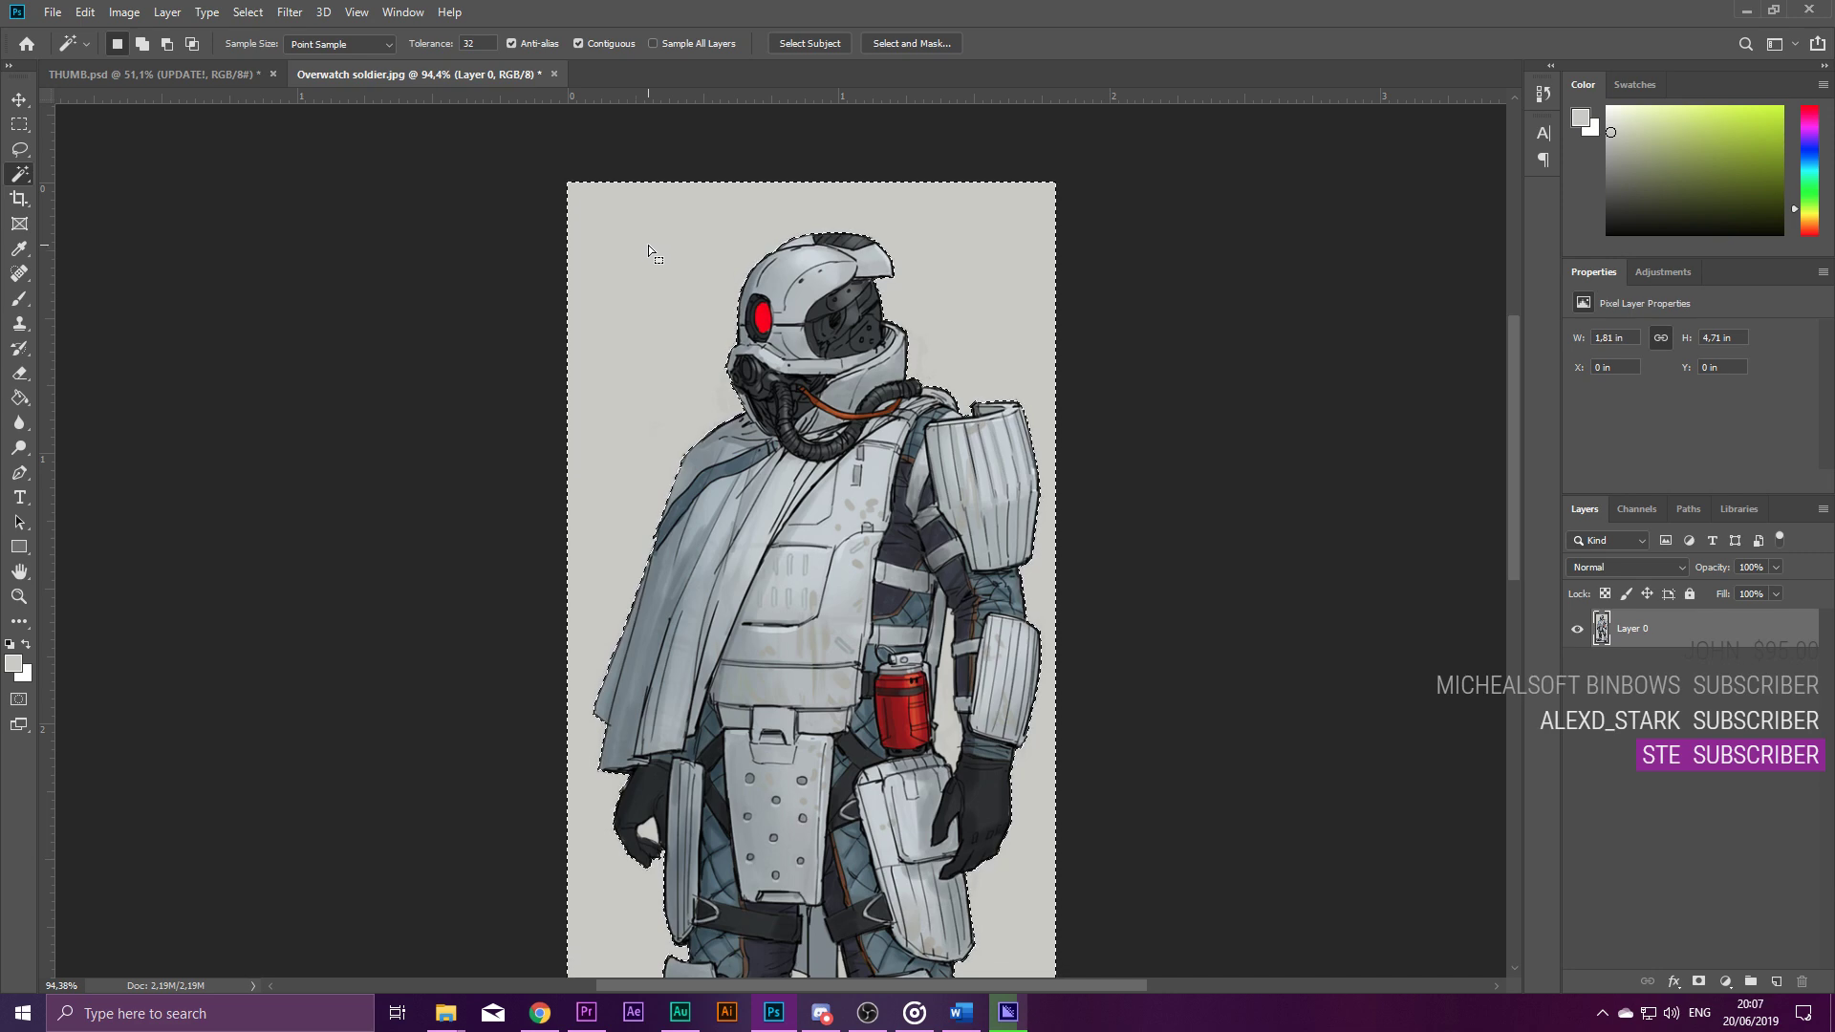
{"action": "scroll", "coordinate": [652, 245], "scroll_direction": "down", "scroll_amount": 5}
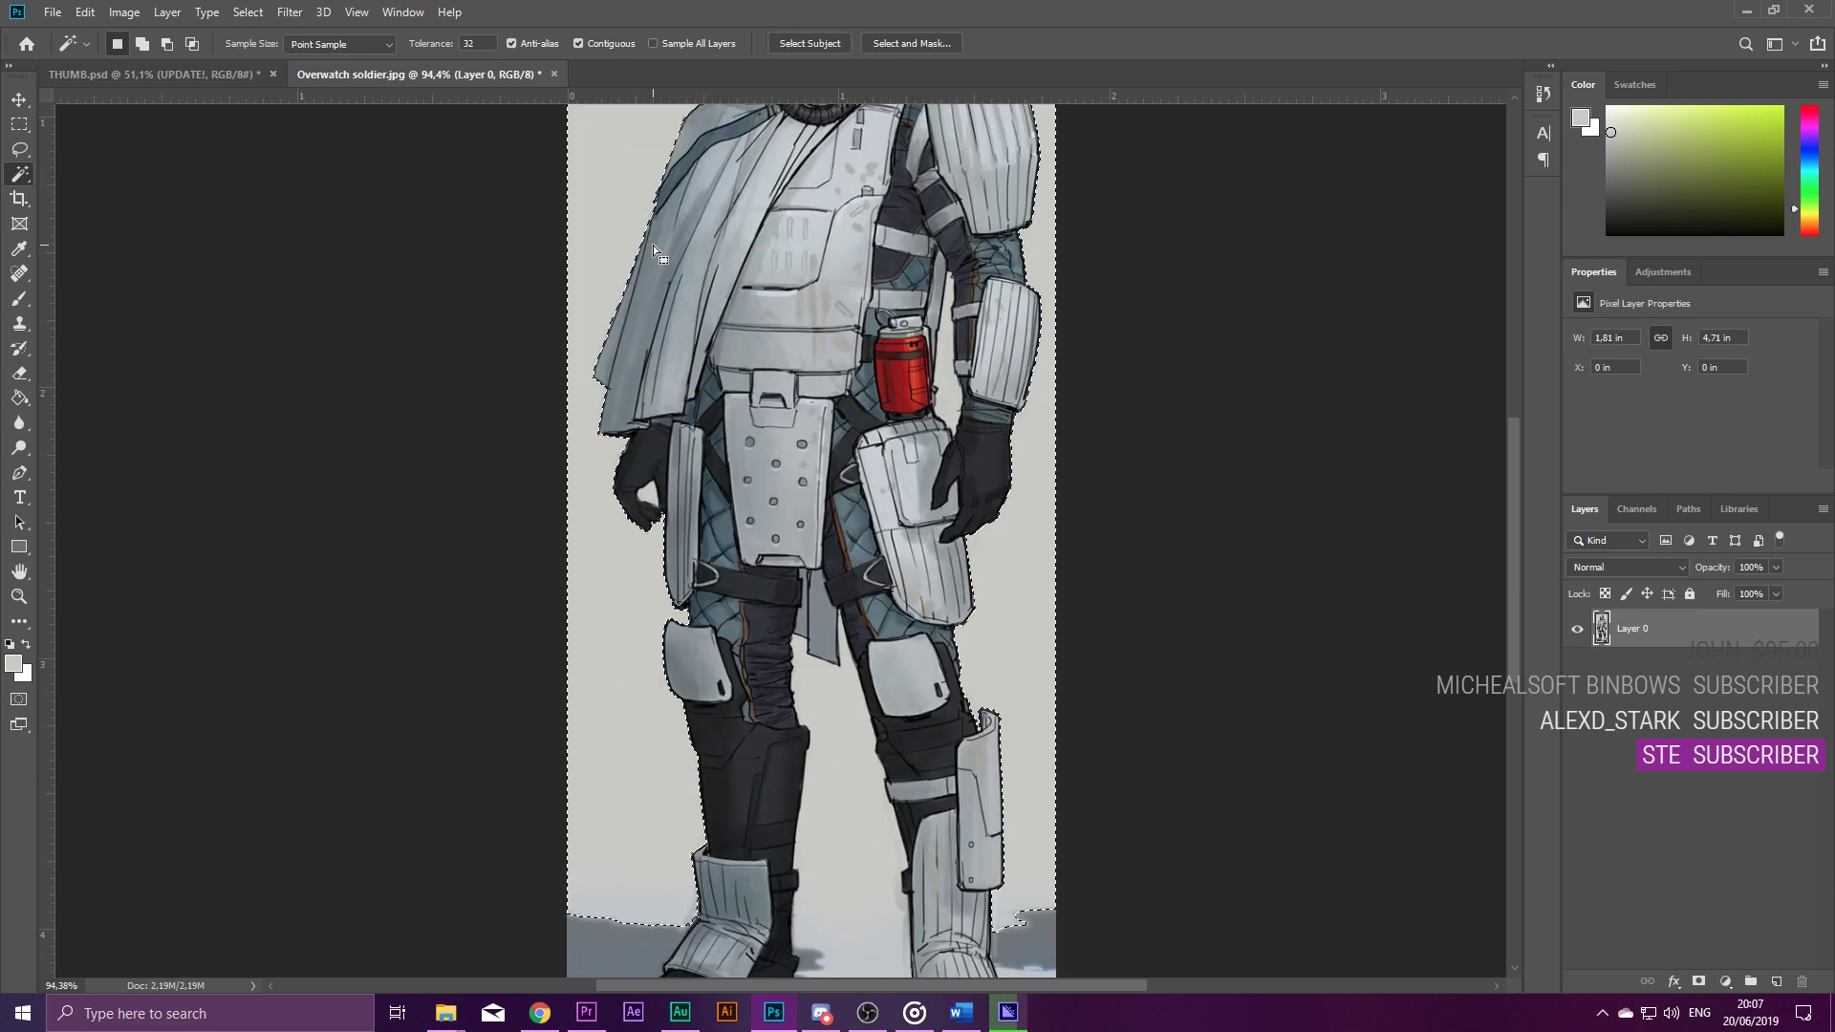
{"action": "scroll", "coordinate": [652, 245], "scroll_direction": "up", "scroll_amount": 5}
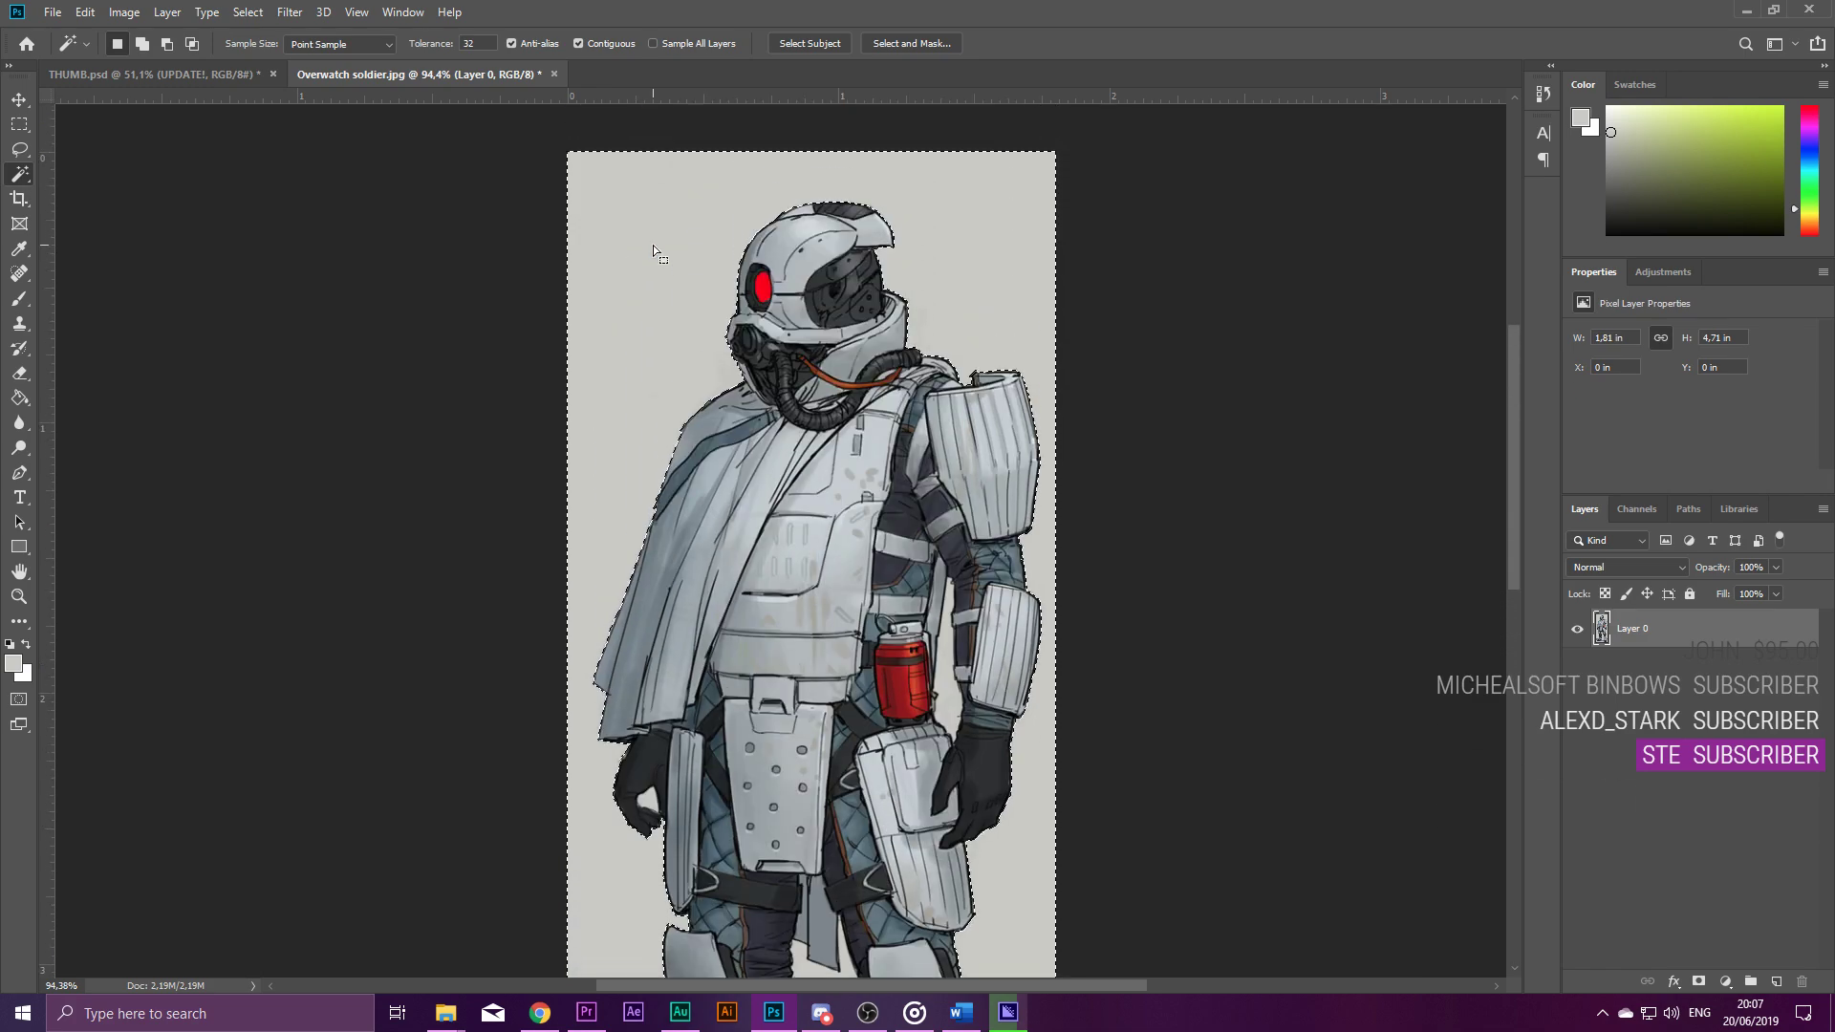
Delete the selected light grey background around the soldier and clear the selection.
{"action": "key", "text": "Delete"}
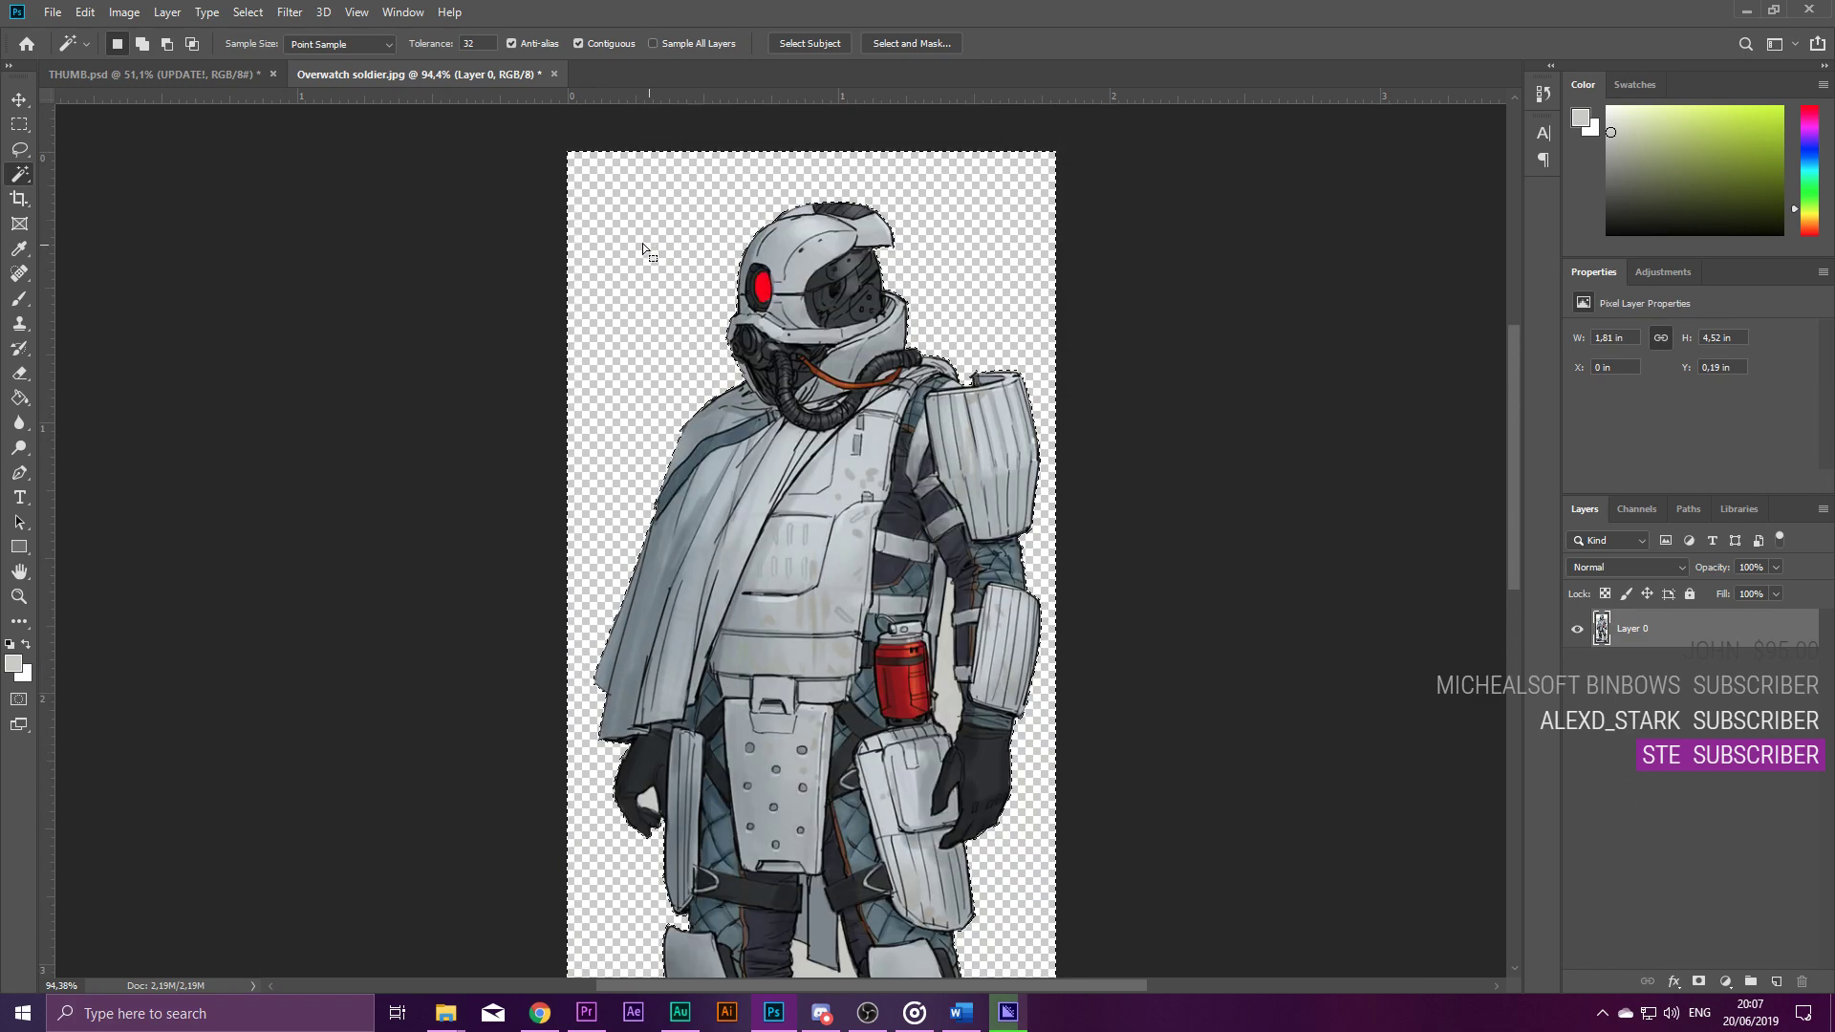
{"action": "left_click", "coordinate": [19, 126]}
{"action": "left_click", "coordinate": [239, 218]}
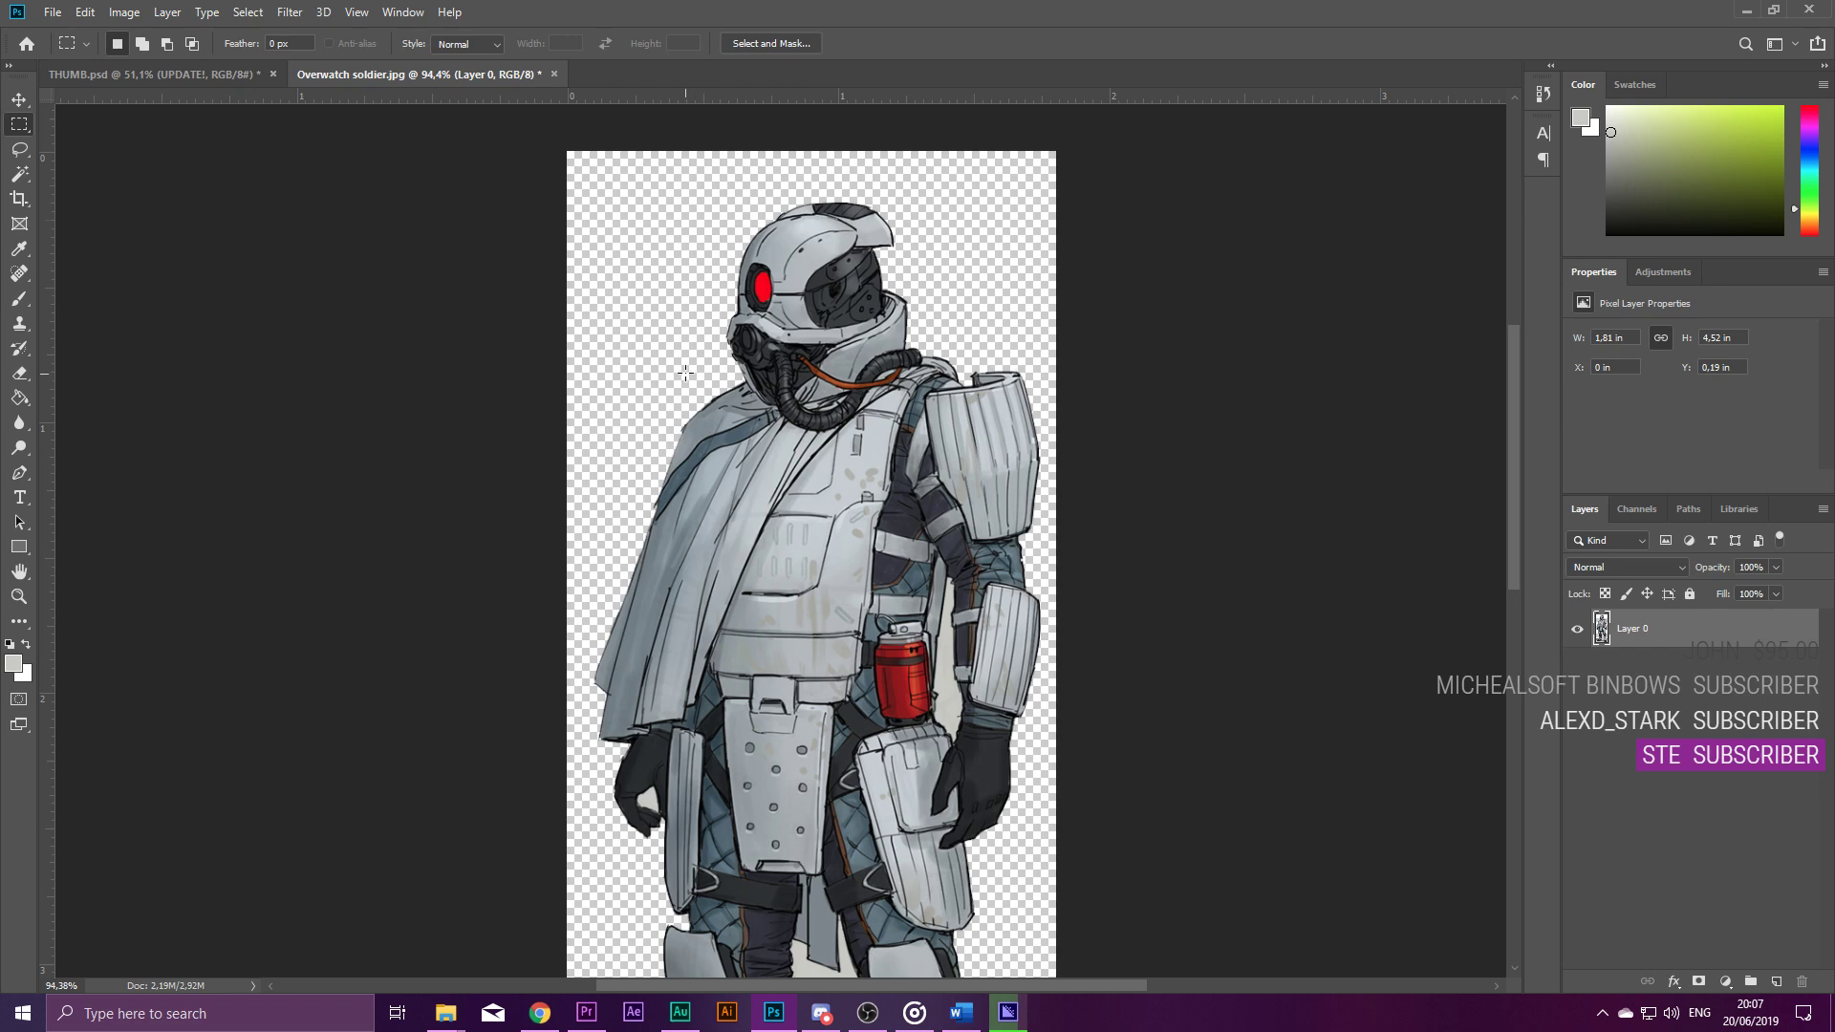
Remove the leftover light grey background in the gap between the soldier's torso and arm with the Magic Wand, then deselect.
{"action": "scroll", "coordinate": [233, 491], "scroll_direction": "down", "scroll_amount": 2}
{"action": "left_click", "coordinate": [19, 174]}
{"action": "left_click", "coordinate": [949, 632]}
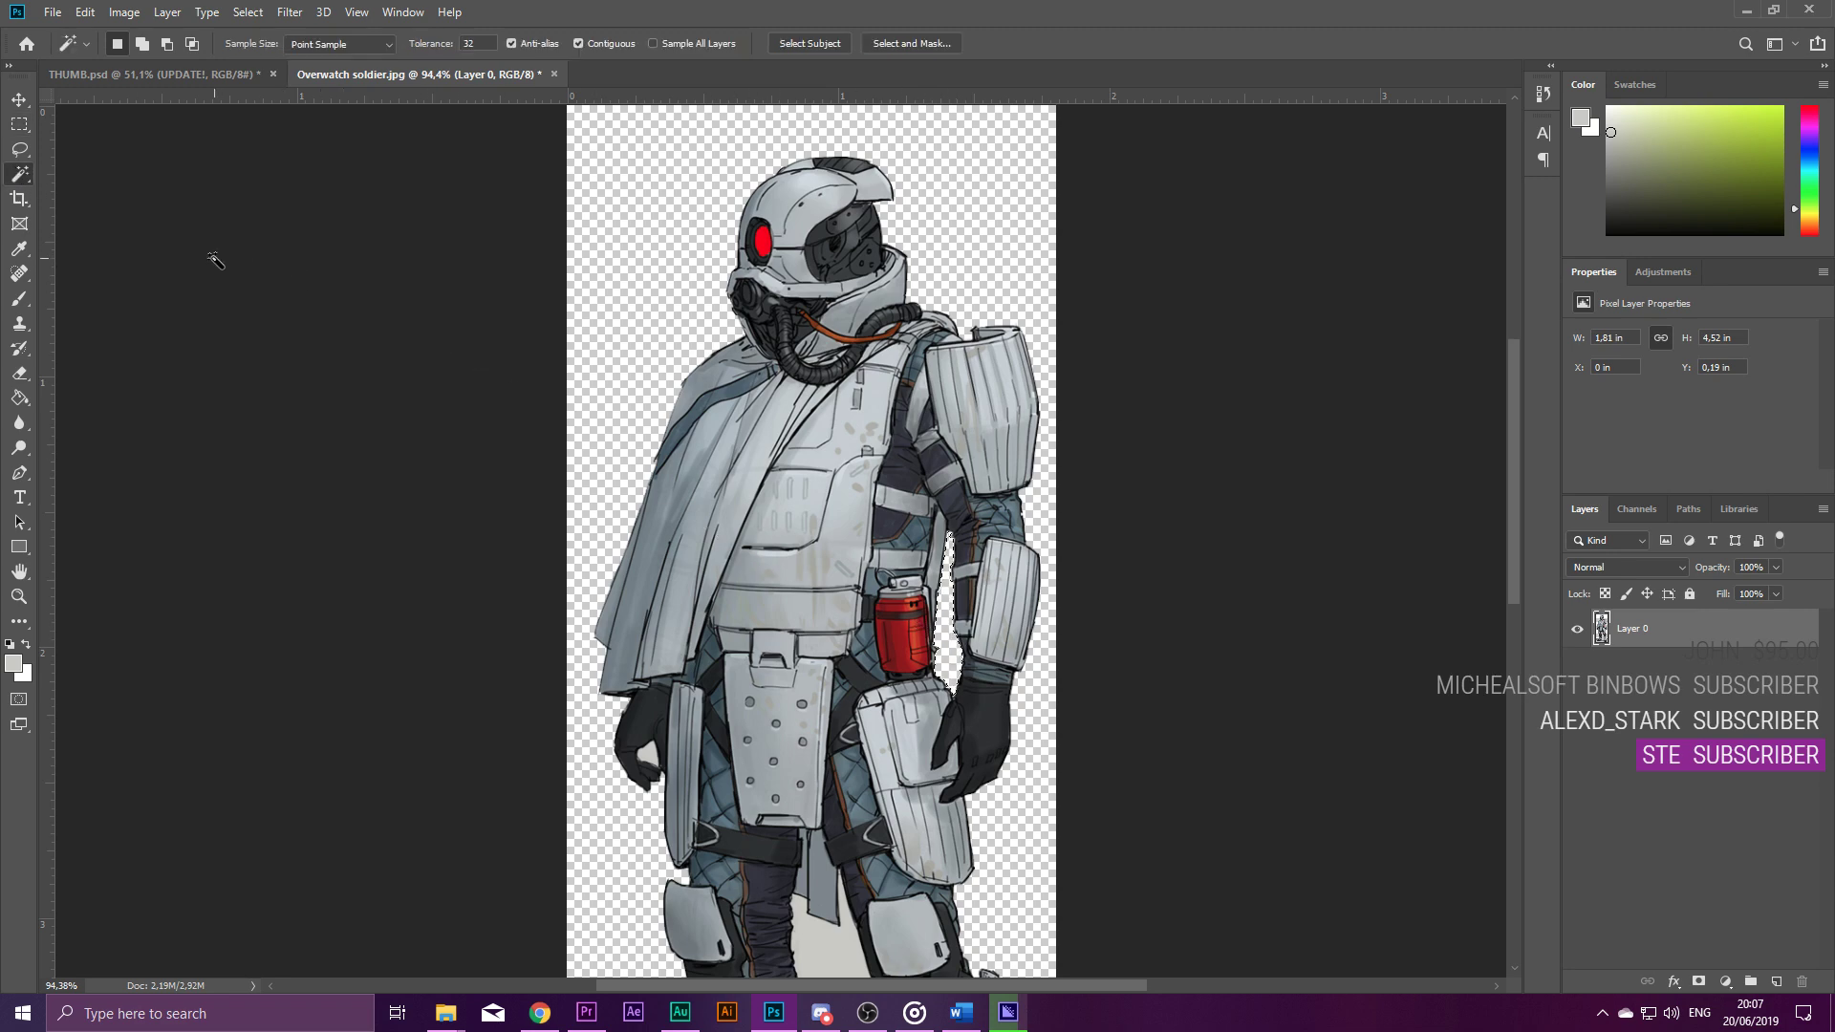
{"action": "left_click", "coordinate": [652, 755]}
{"action": "key", "text": "ctrl+d"}
{"action": "key", "text": "m"}
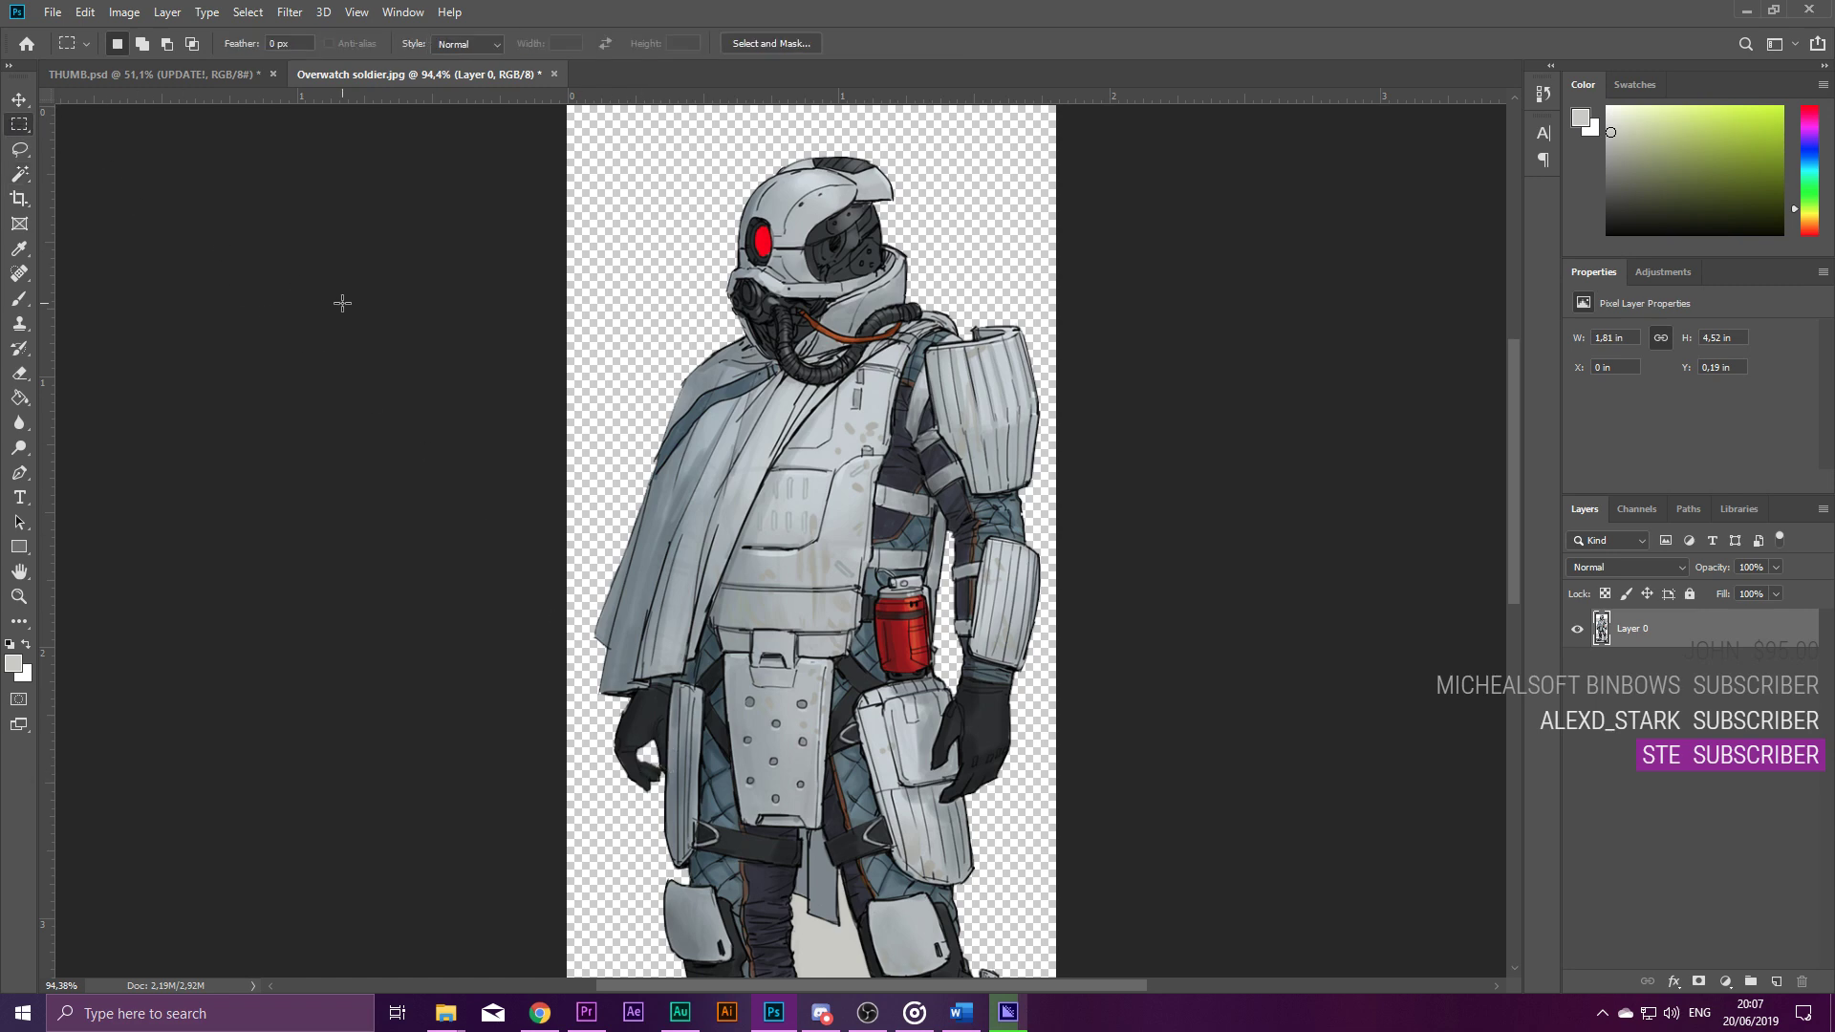
Delete the light grey areas between the soldier's legs and on the ground below the boots, and clear the selection.
{"action": "scroll", "coordinate": [637, 487], "scroll_direction": "down", "scroll_amount": 3}
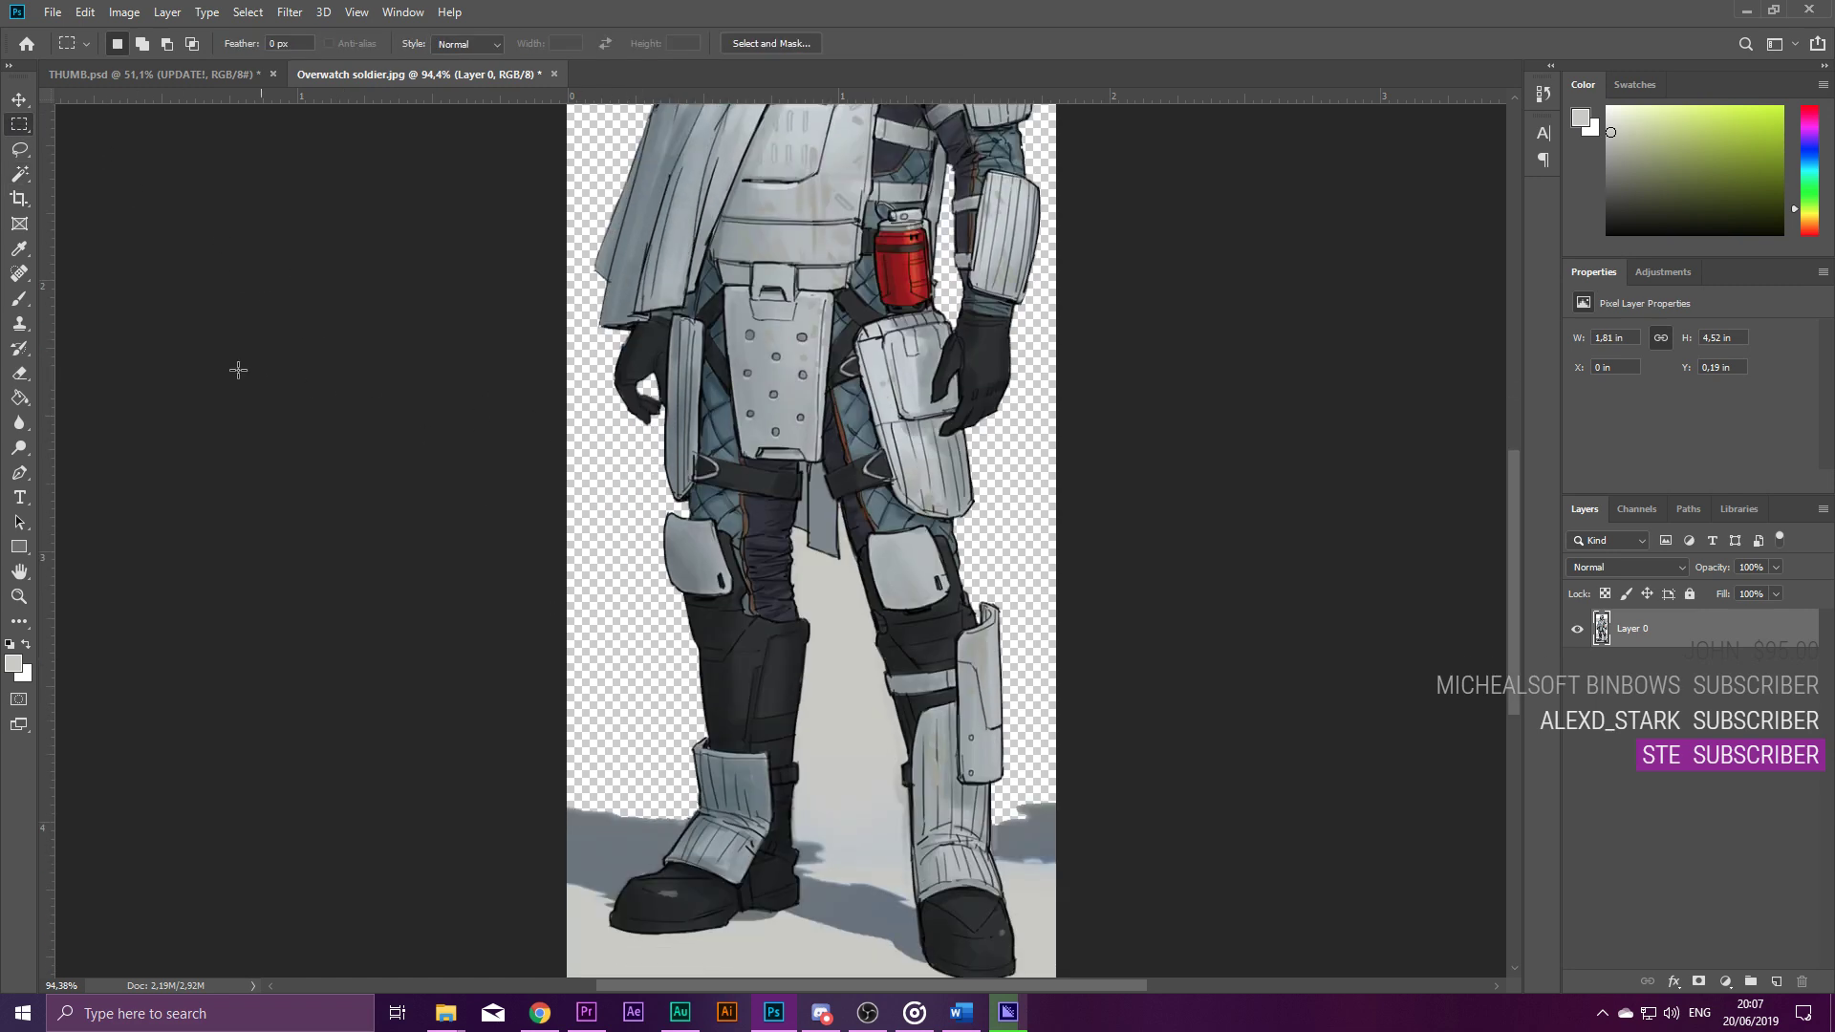
{"action": "left_click", "coordinate": [19, 174]}
{"action": "left_click", "coordinate": [833, 652]}
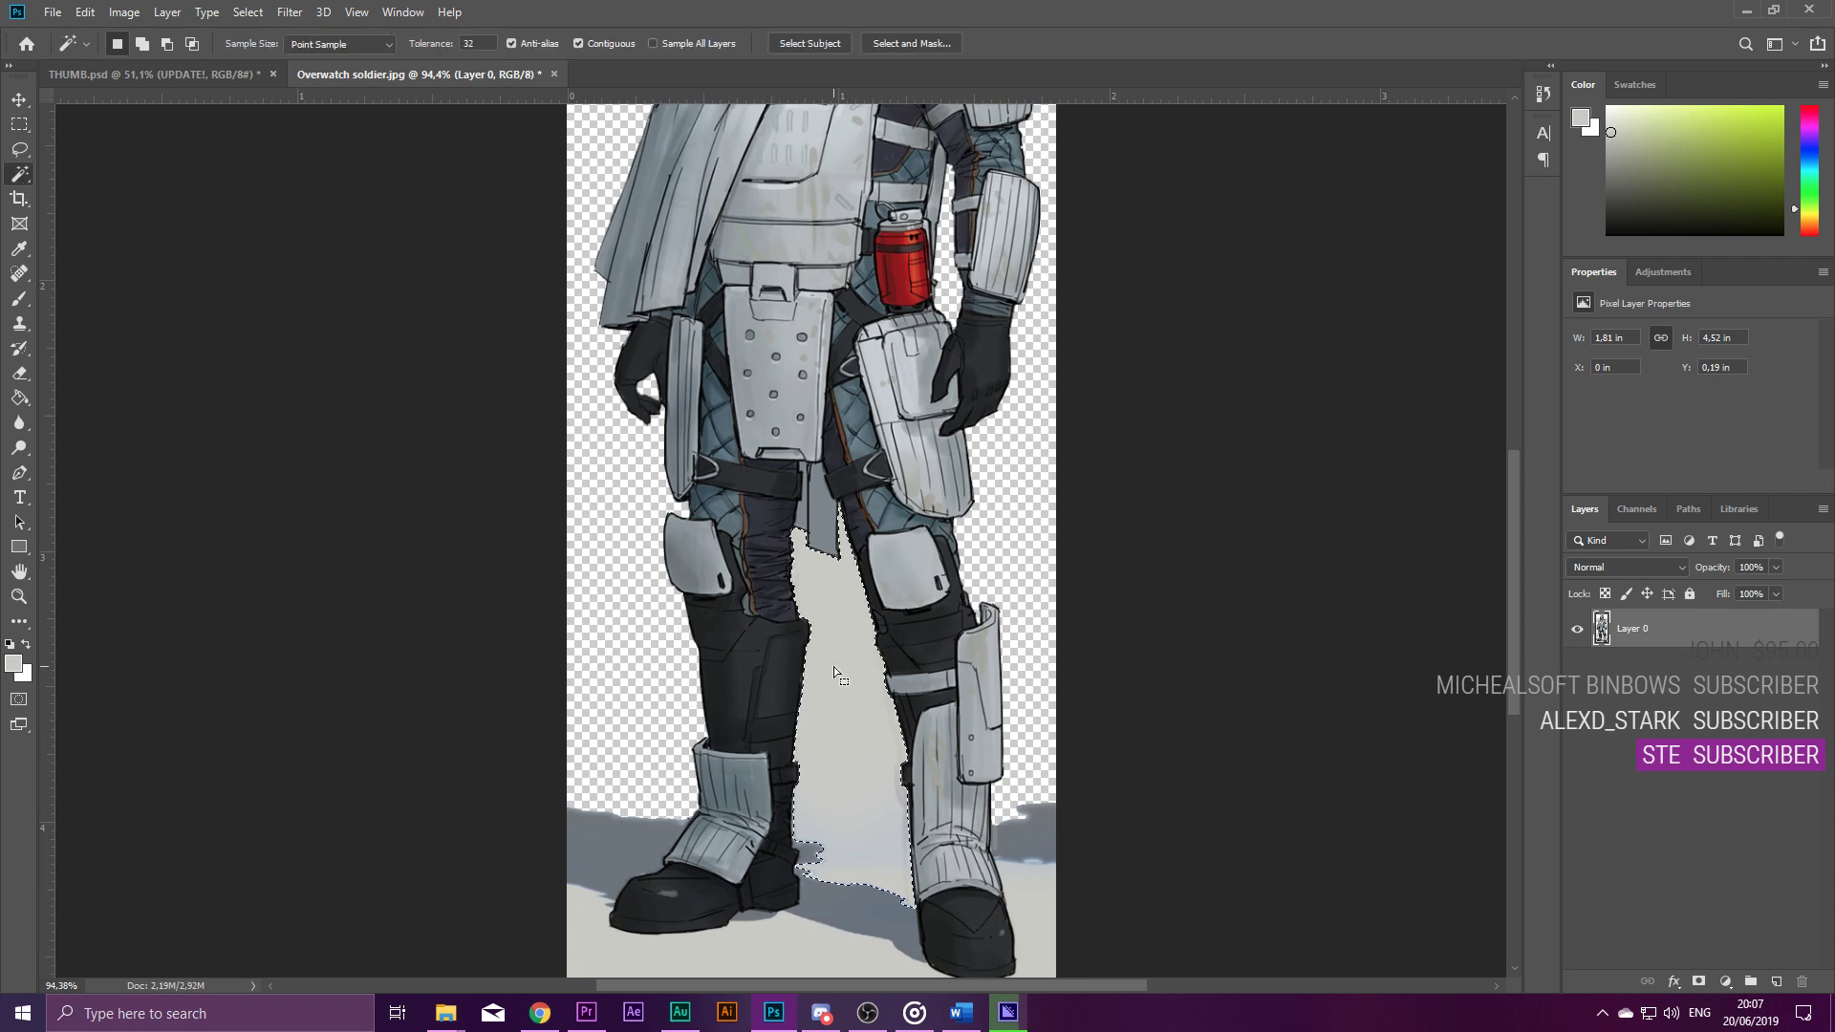
{"action": "key", "text": "Delete"}
{"action": "scroll", "coordinate": [834, 667], "scroll_direction": "down", "scroll_amount": 1}
{"action": "left_click", "coordinate": [835, 843]}
{"action": "key", "text": "Delete"}
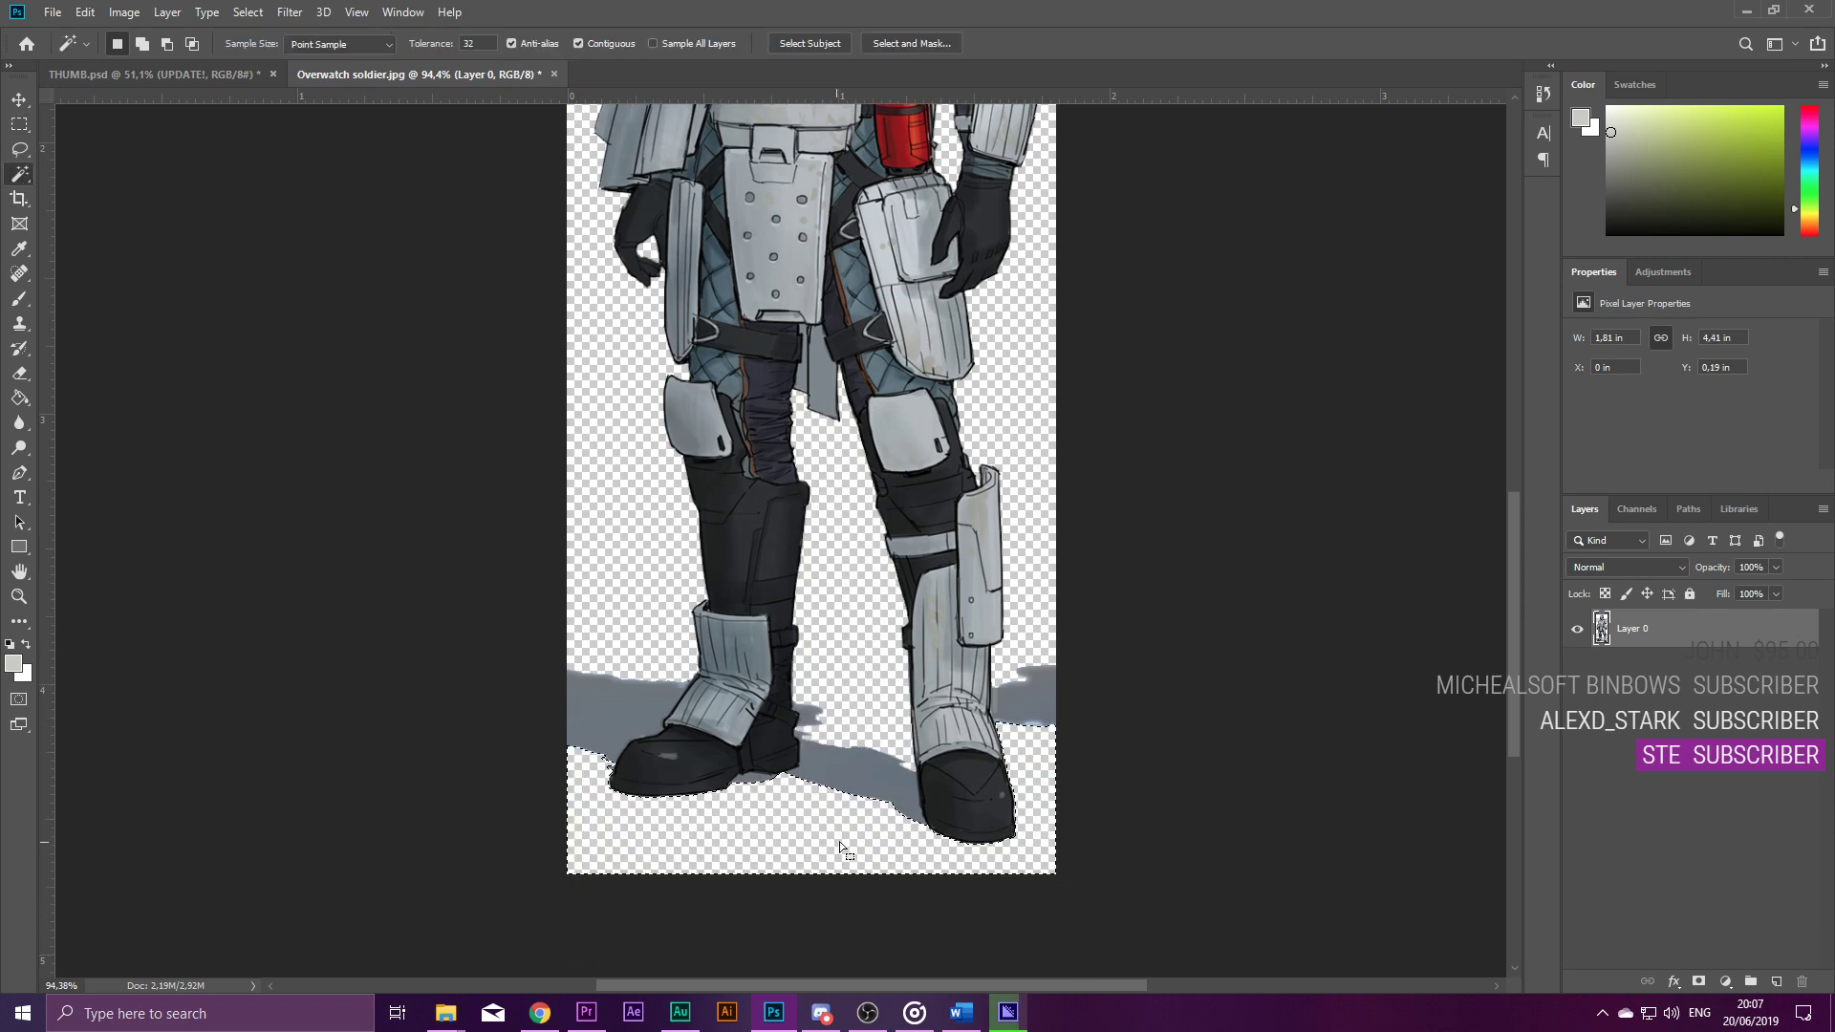
{"action": "left_click", "coordinate": [19, 124]}
{"action": "key", "text": "ctrl+d"}
Check the cut-out soldier and copy it into THUMB.psd with the Move tool, placing it on the left side of the thumbnail.
{"action": "scroll", "coordinate": [771, 541], "scroll_direction": "down", "scroll_amount": 3}
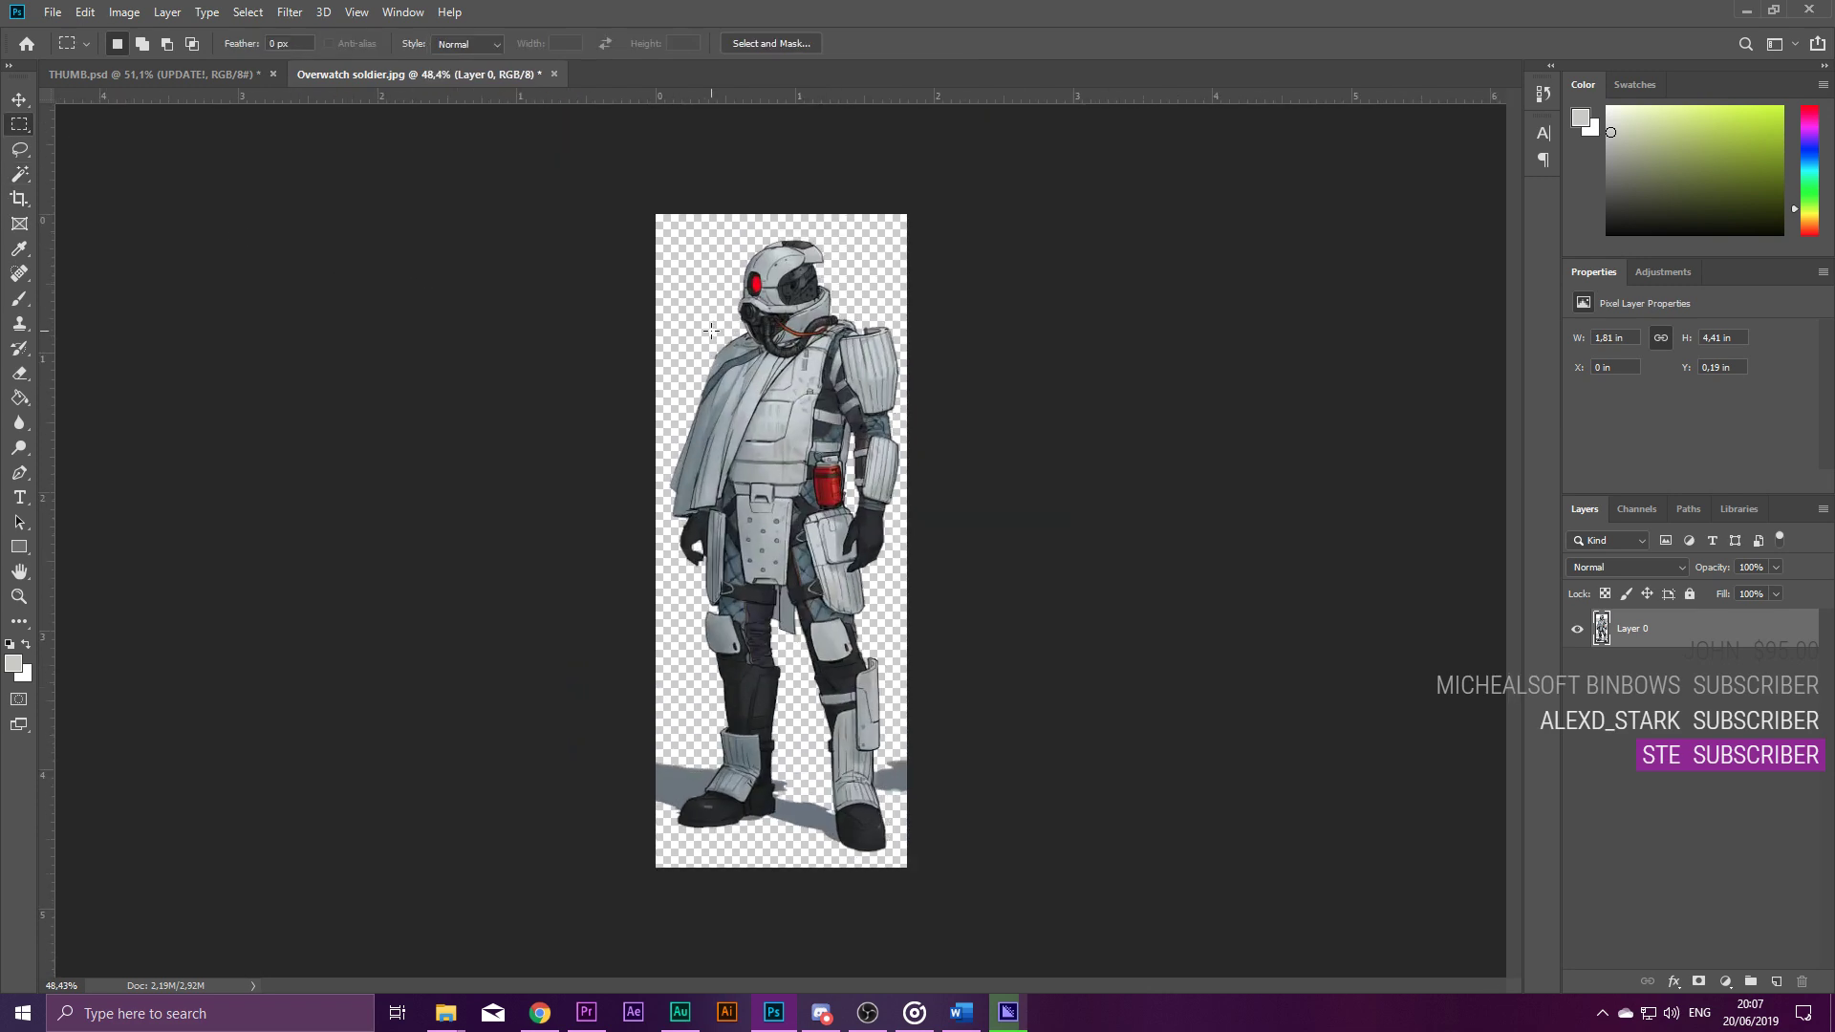
{"action": "scroll", "coordinate": [711, 330], "scroll_direction": "up", "scroll_amount": 5}
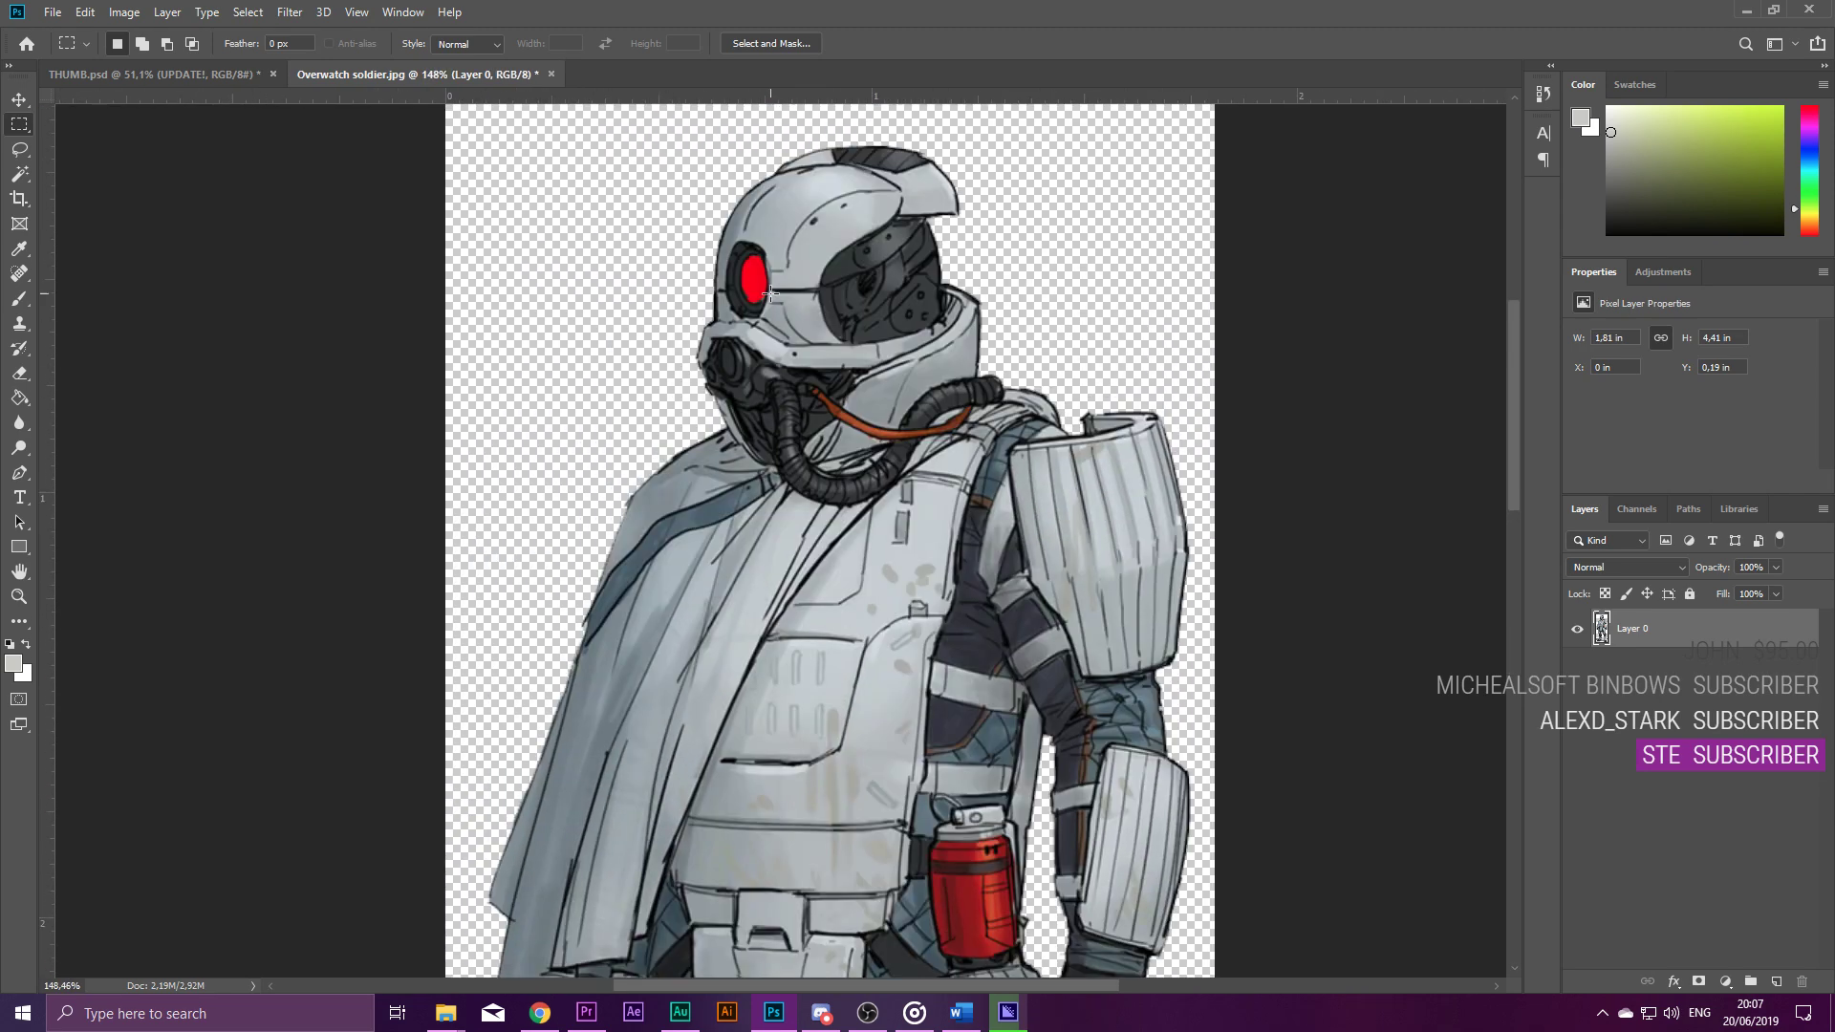
{"action": "scroll", "coordinate": [770, 283], "scroll_direction": "up", "scroll_amount": 2}
{"action": "scroll", "coordinate": [778, 321], "scroll_direction": "down", "scroll_amount": 5}
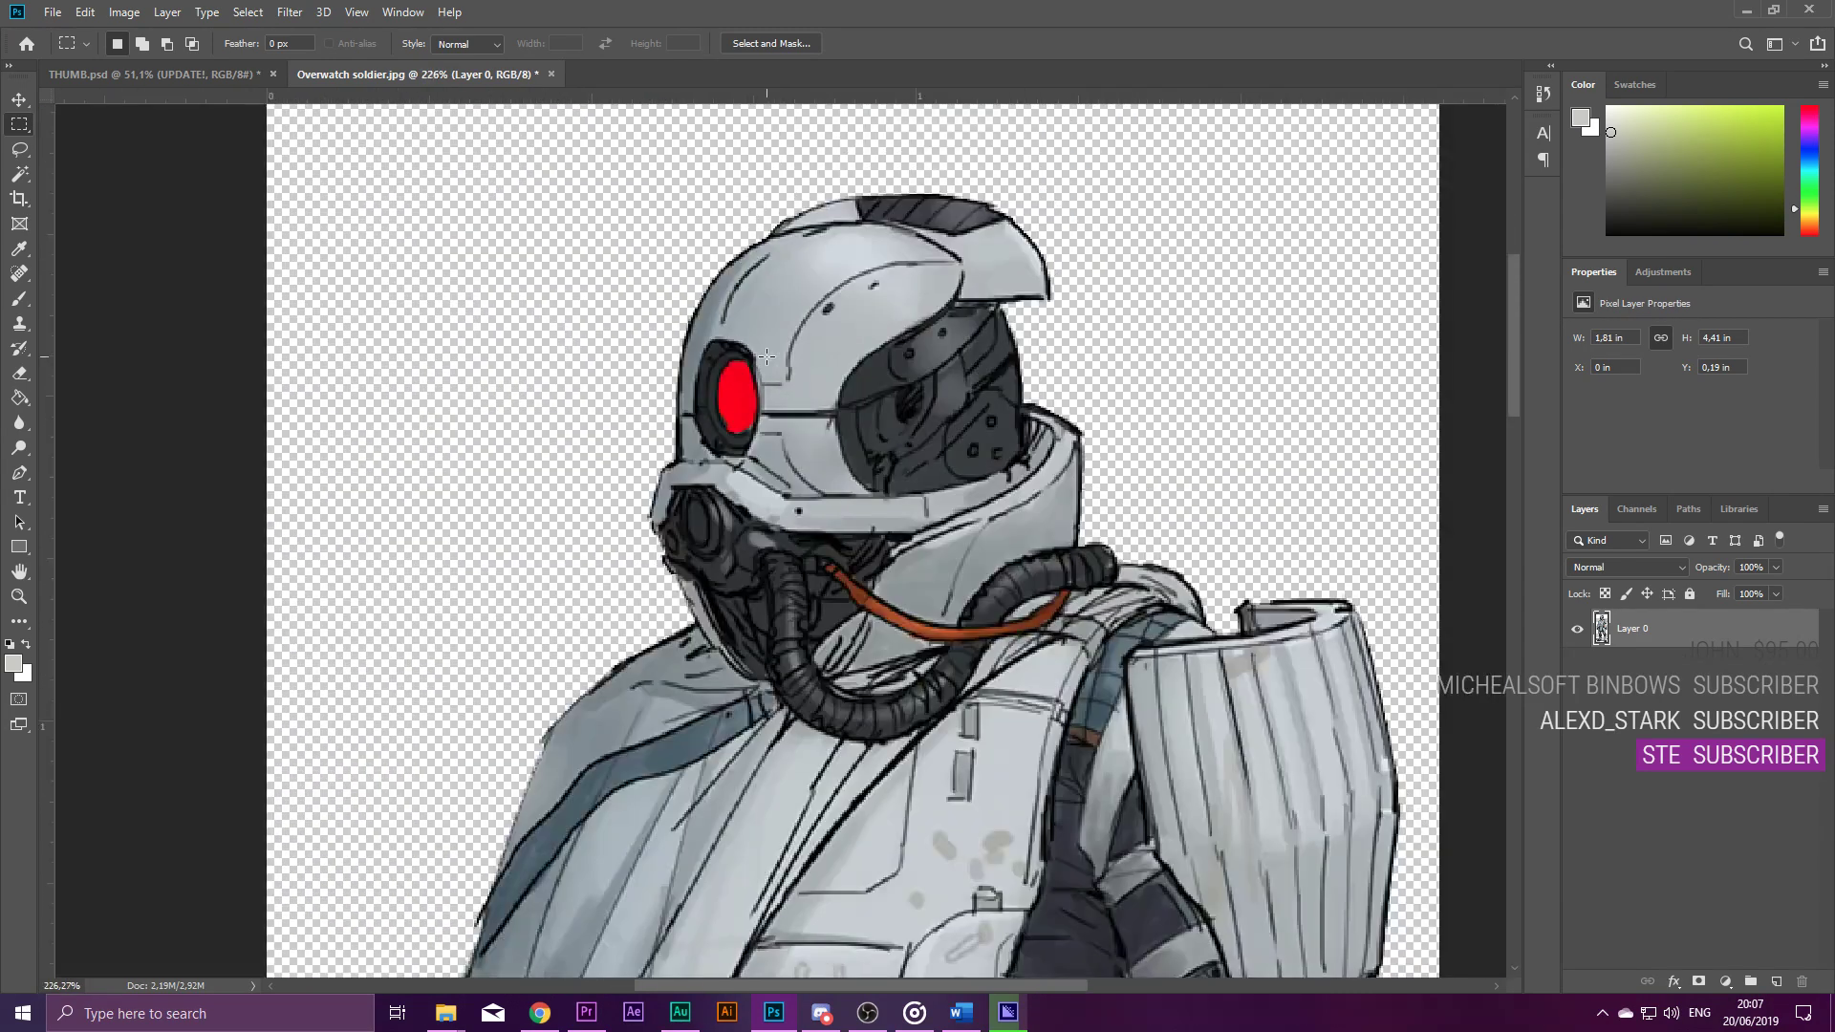
{"action": "scroll", "coordinate": [778, 321], "scroll_direction": "down", "scroll_amount": 3}
{"action": "scroll", "coordinate": [703, 327], "scroll_direction": "up", "scroll_amount": 1}
{"action": "key", "text": "v"}
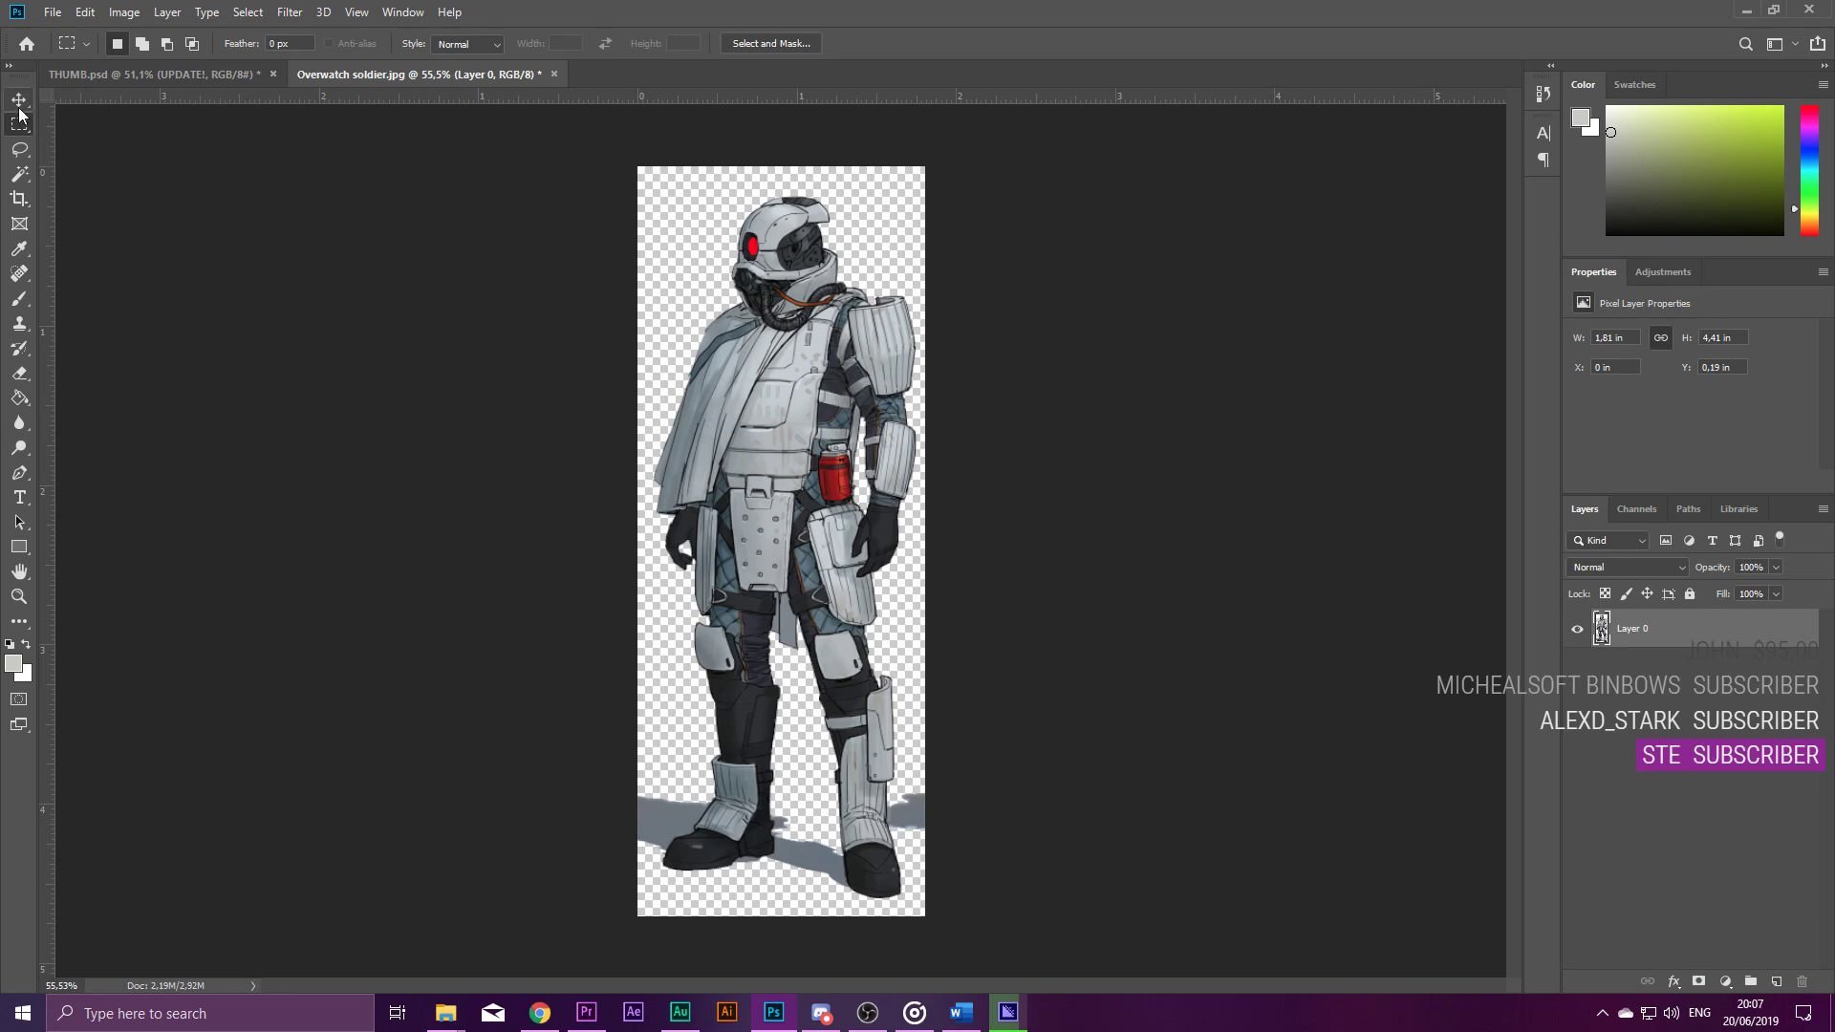
{"action": "left_click_drag", "start_coordinate": [715, 463], "coordinate": [786, 543]}
{"action": "left_click_drag", "start_coordinate": [678, 330], "coordinate": [677, 378]}
{"action": "key", "text": "ctrl+z"}
{"action": "left_click_drag", "start_coordinate": [706, 296], "coordinate": [497, 409]}
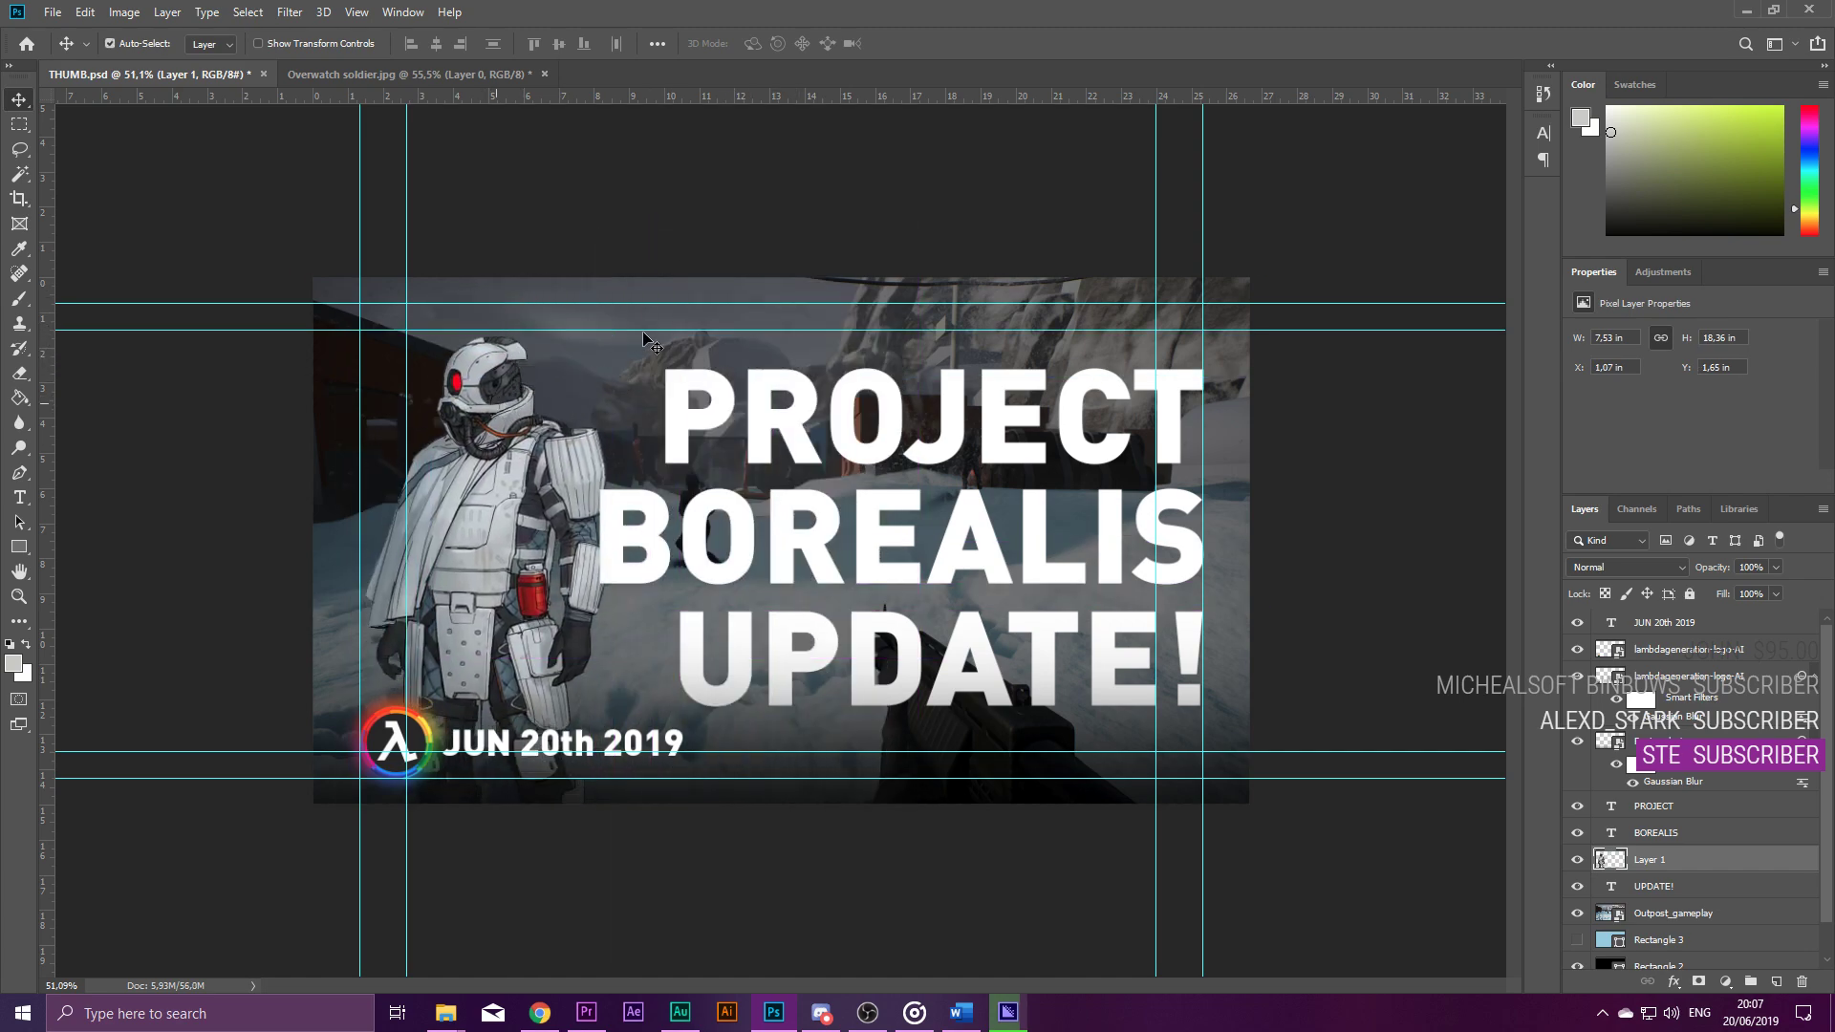
Scale the soldier up to about 147% and position it so the head reaches the thumbnail's top edge beside the title.
{"action": "key", "text": "ctrl+t"}
{"action": "left_click_drag", "start_coordinate": [614, 341], "coordinate": [980, 230]}
{"action": "left_click_drag", "start_coordinate": [569, 369], "coordinate": [531, 609]}
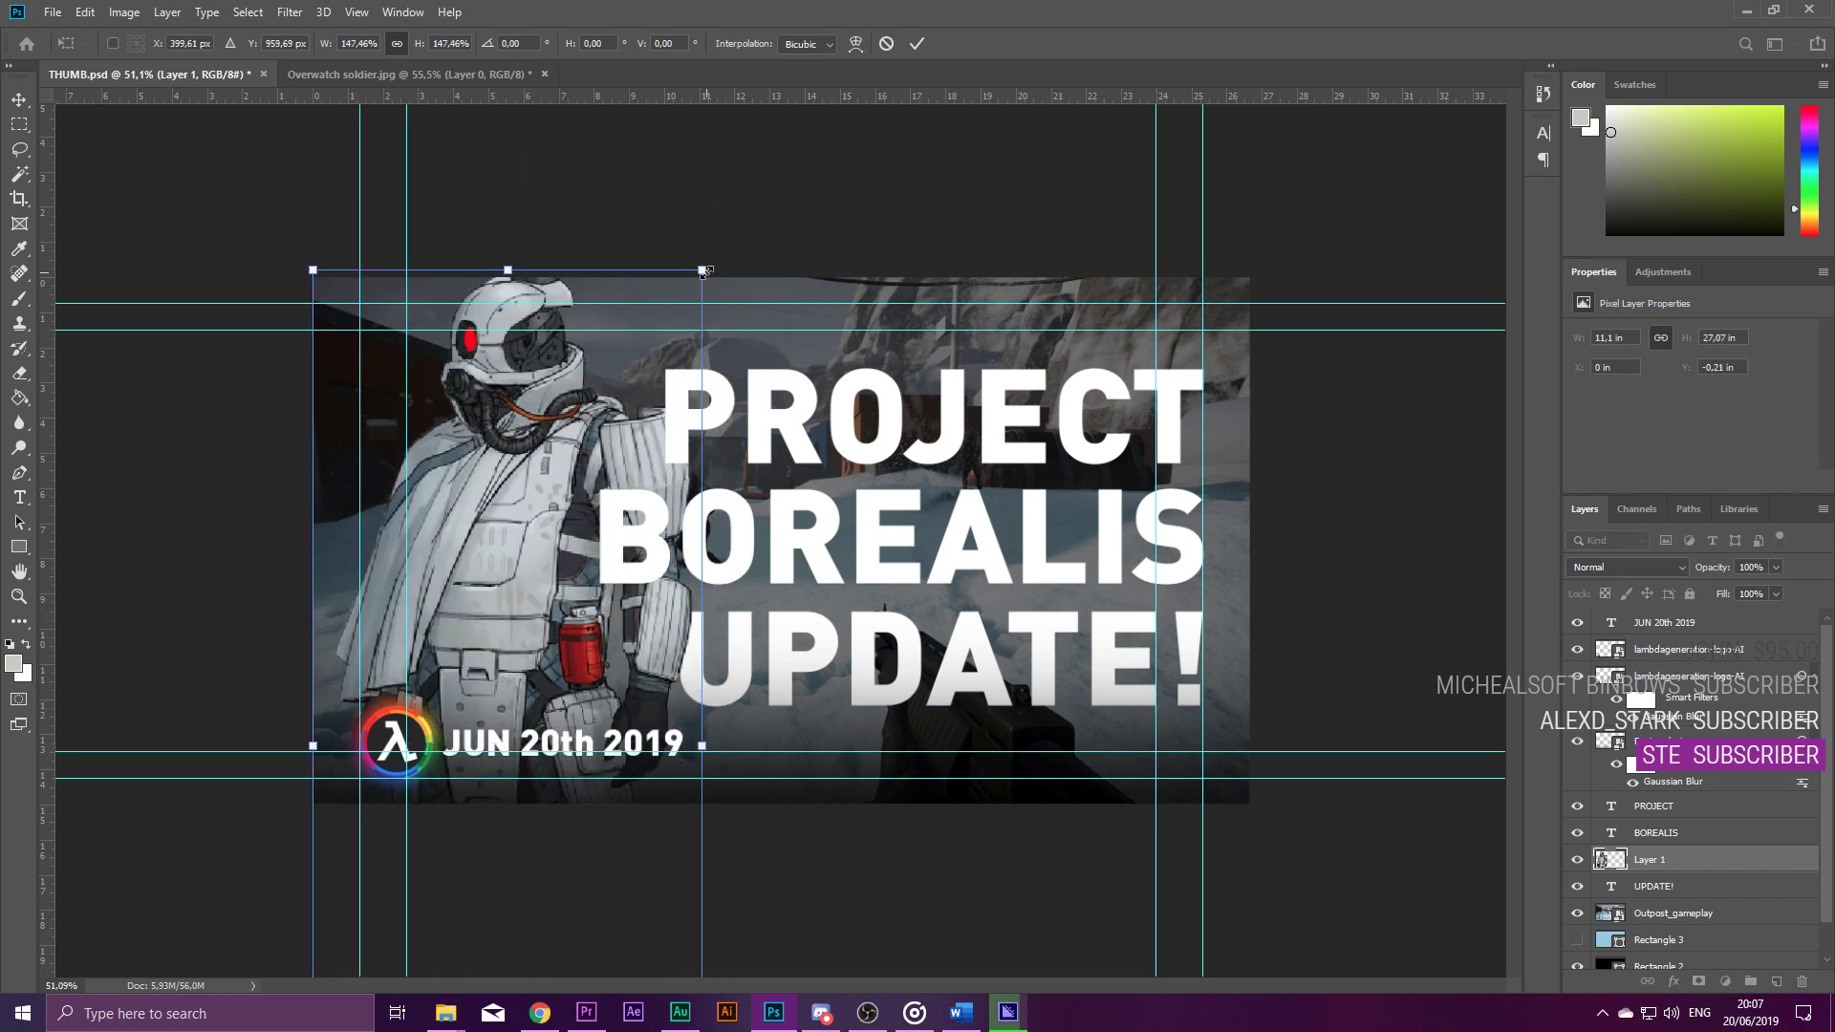
{"action": "left_click", "coordinate": [917, 43]}
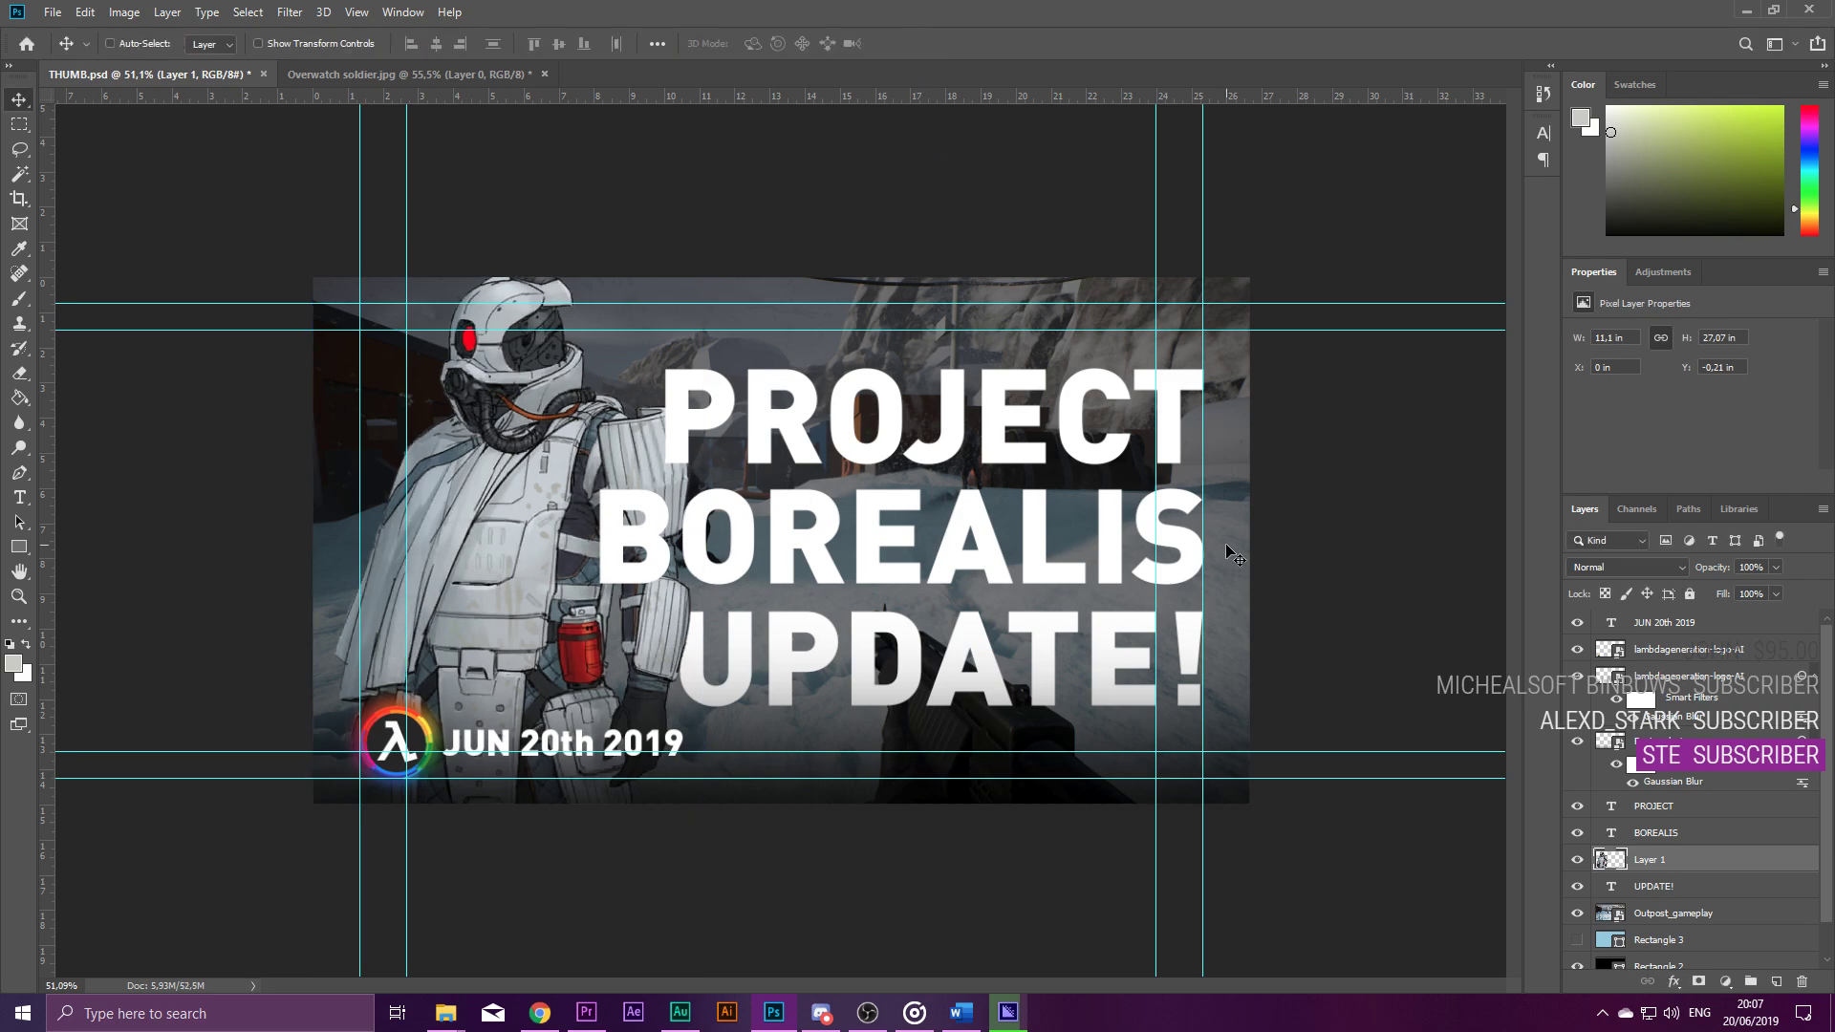